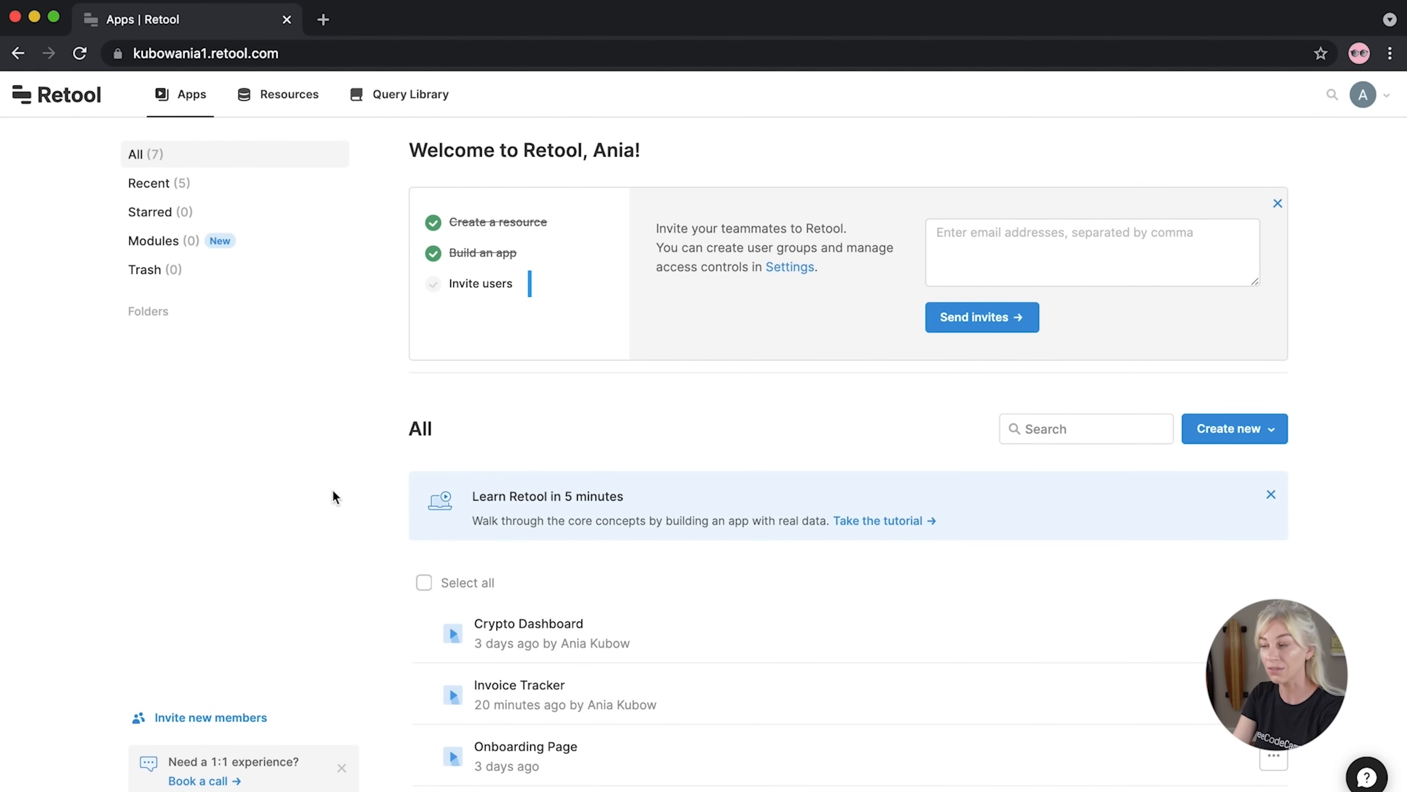
Go from the apps overview to the Resources page and start connecting a new resource
click(1242, 438)
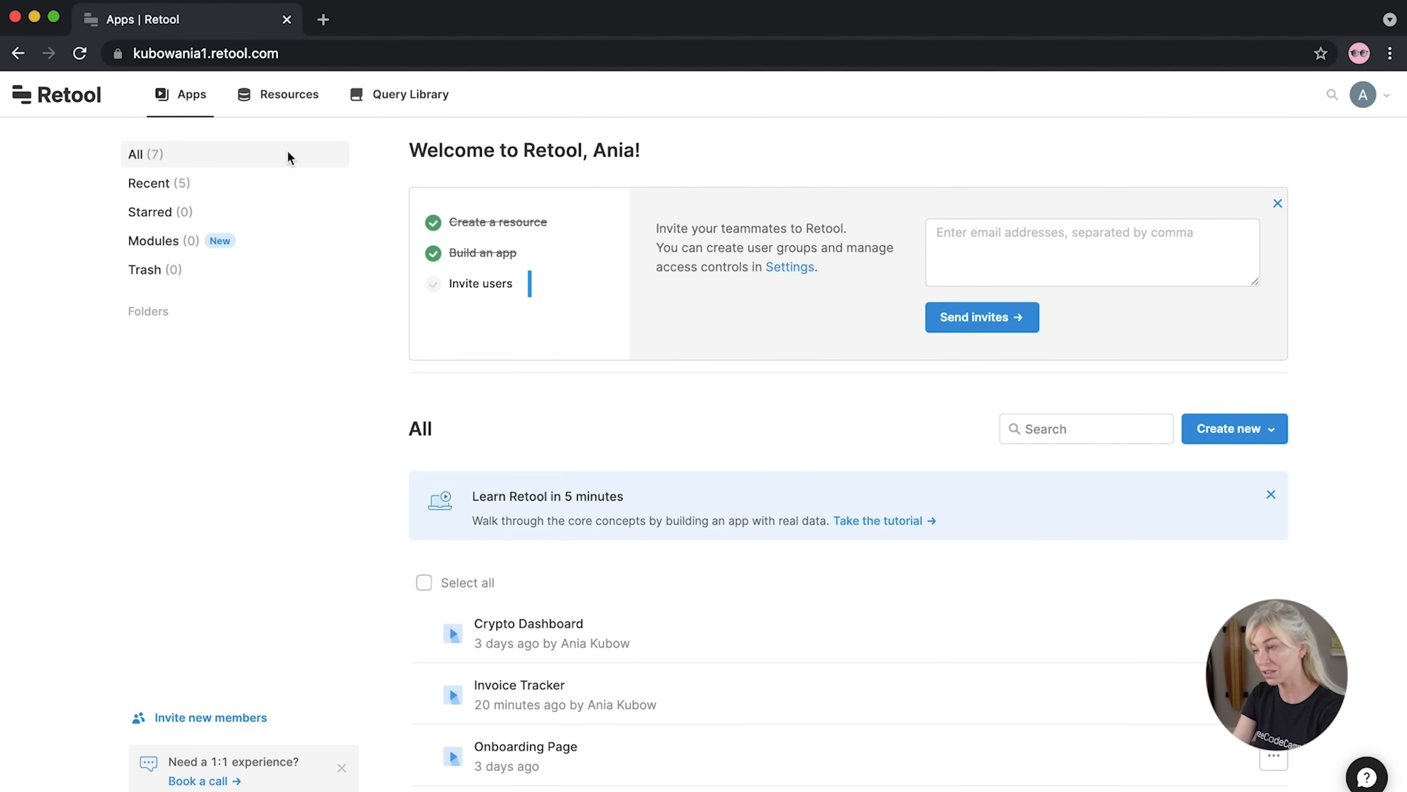
click(297, 106)
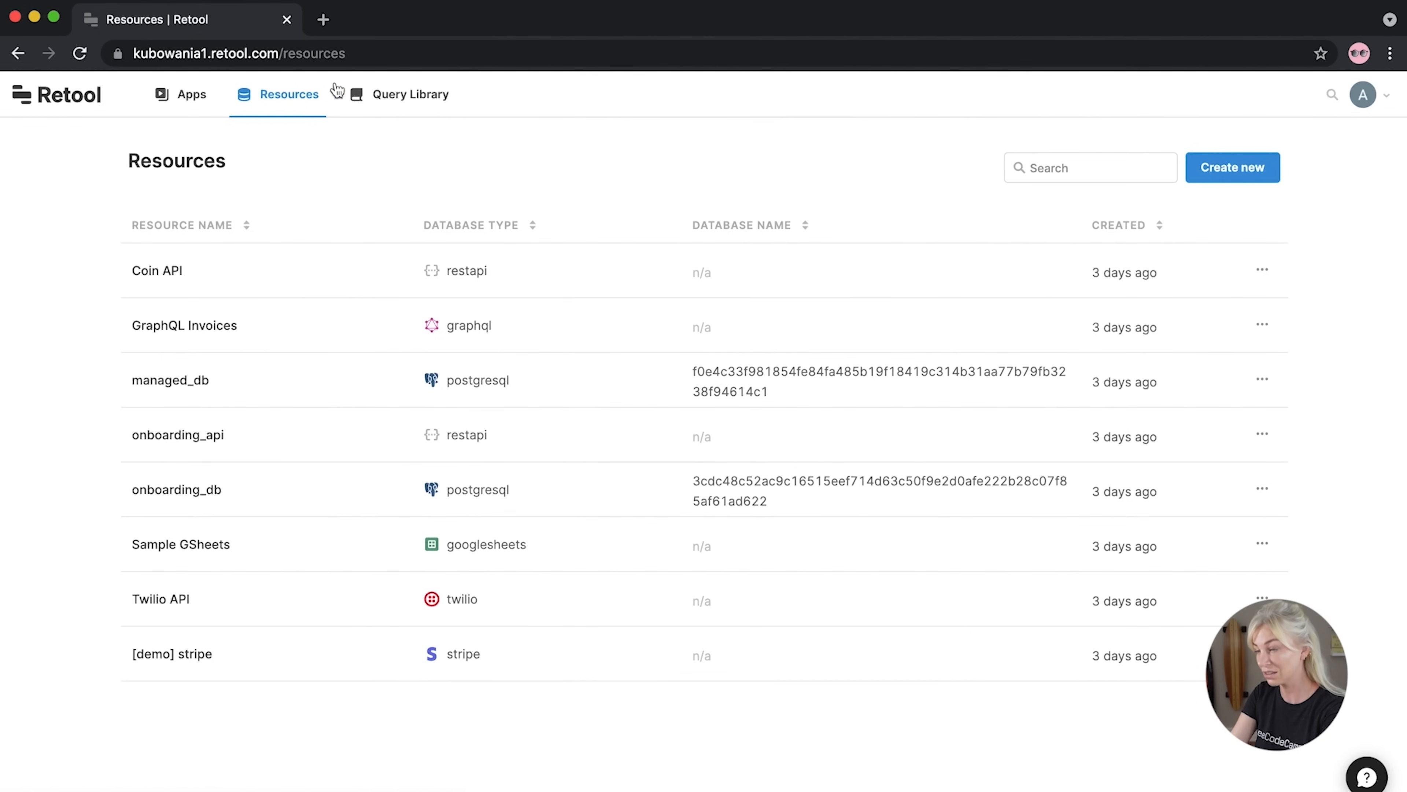
click(1230, 167)
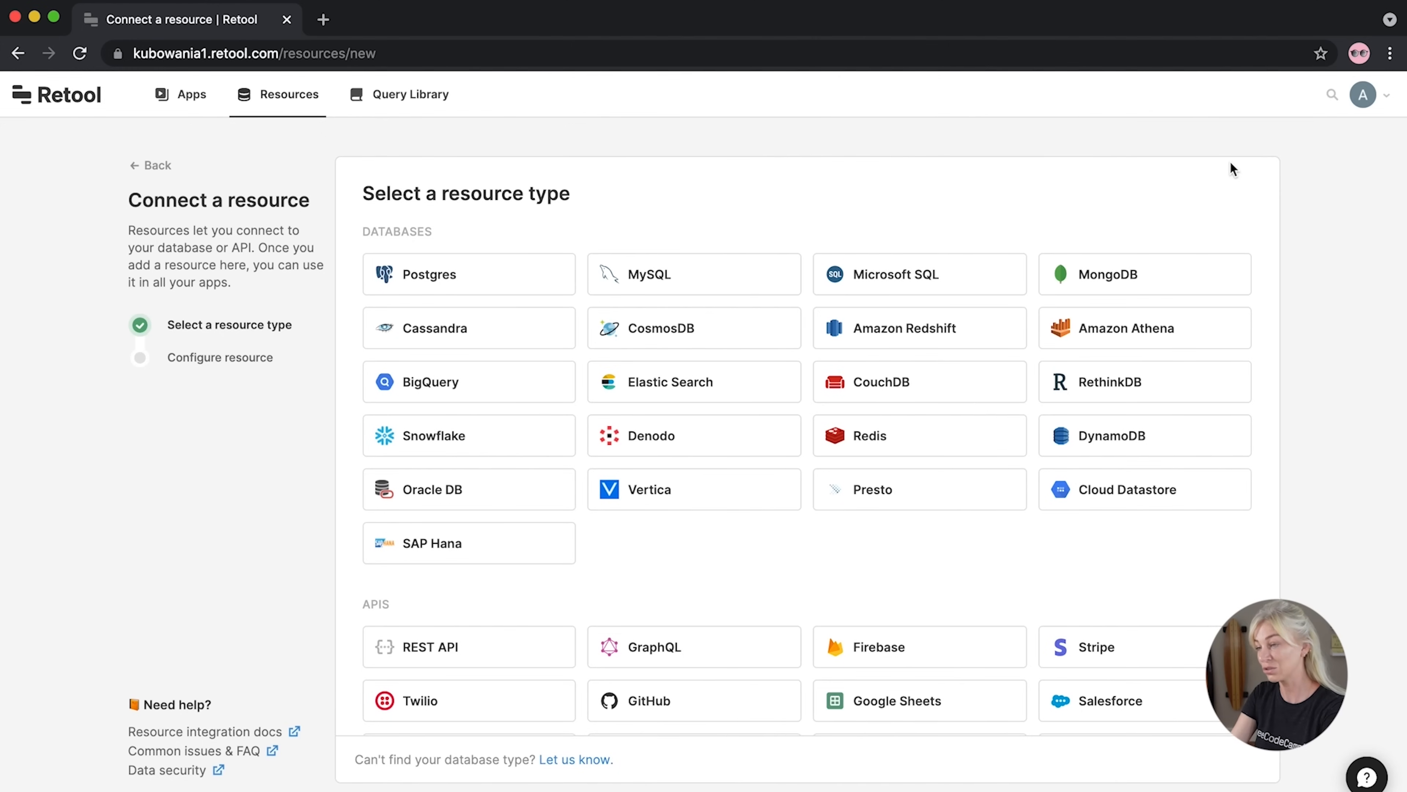
Configure a read-and-write Google Sheets resource named 'Trades List' and begin connecting it to Google
click(849, 695)
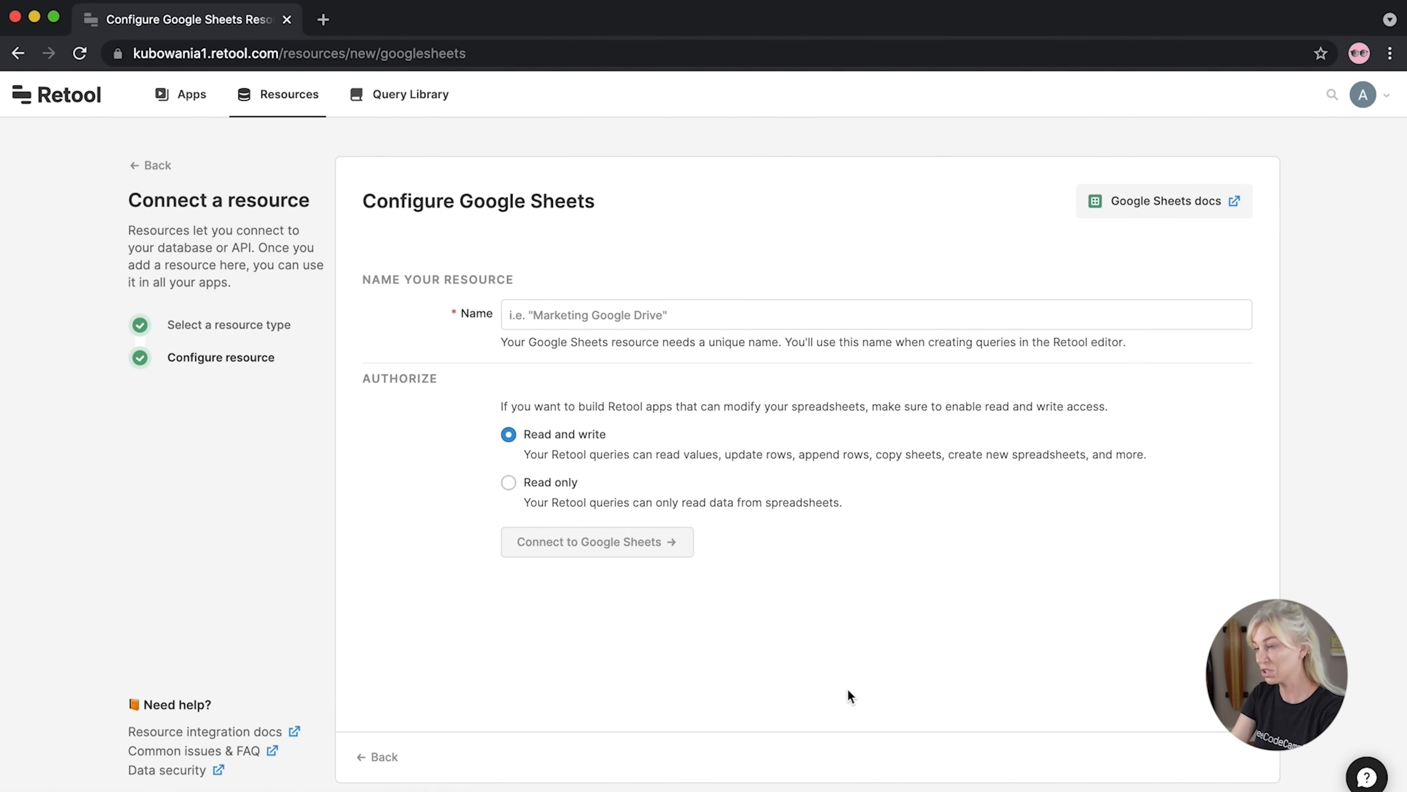
click(612, 319)
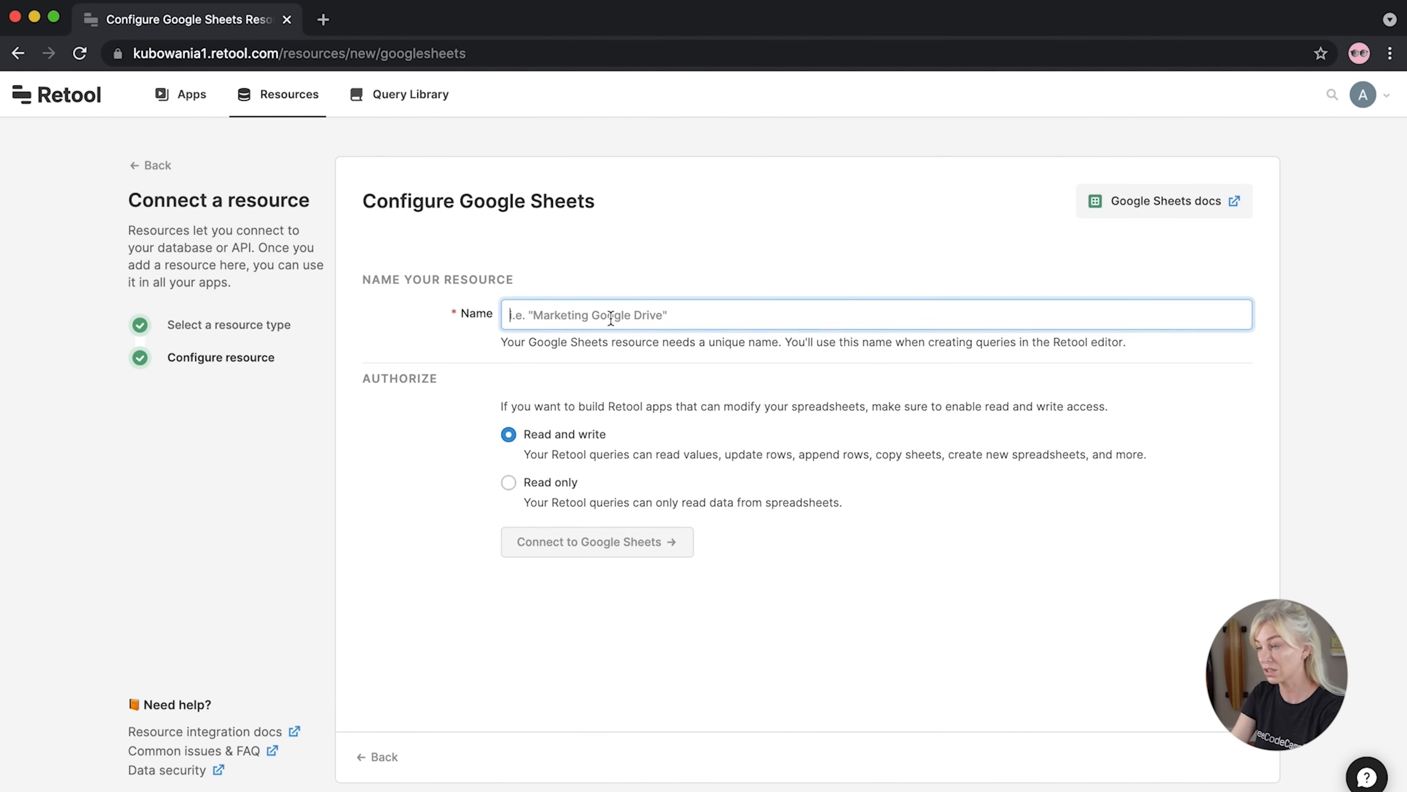
text(Trades List)
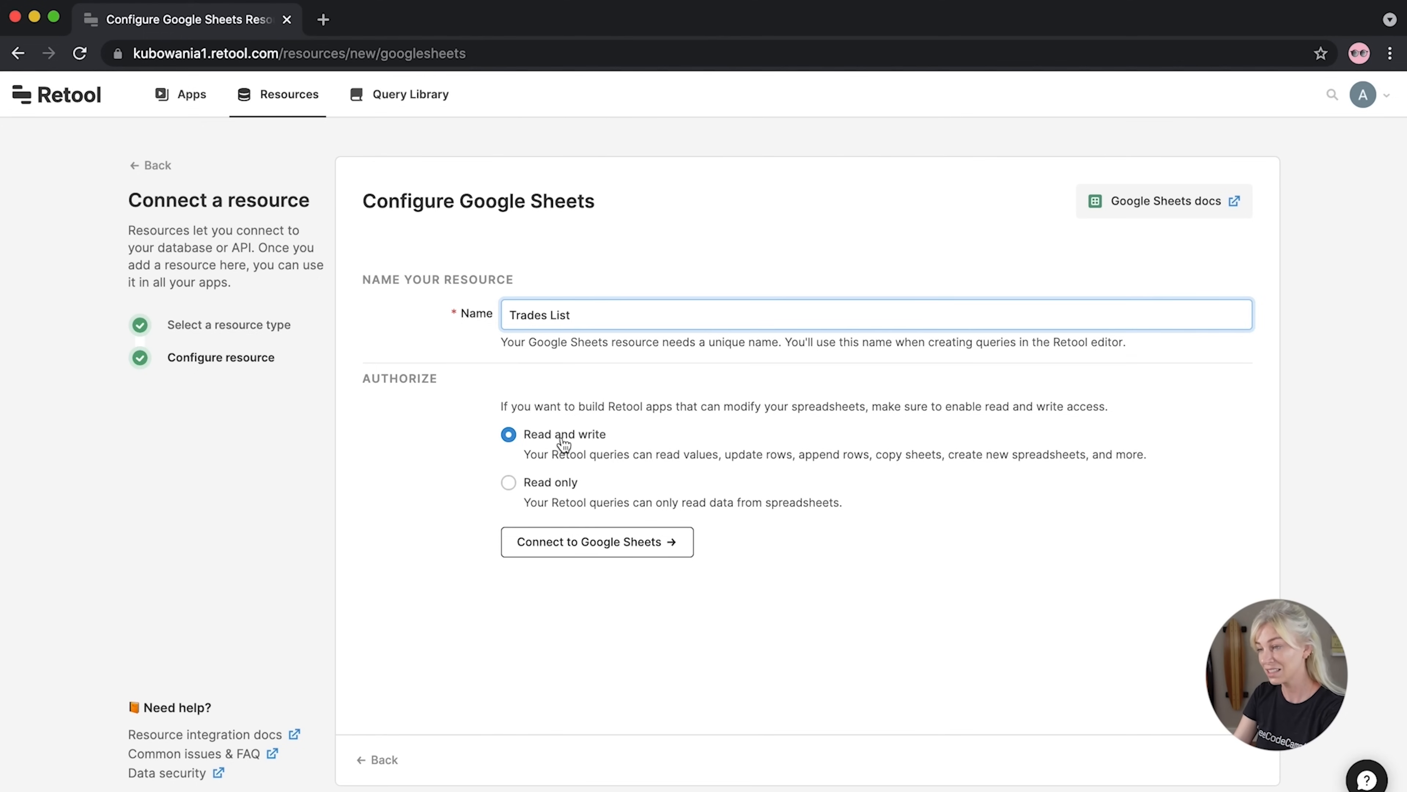
click(579, 551)
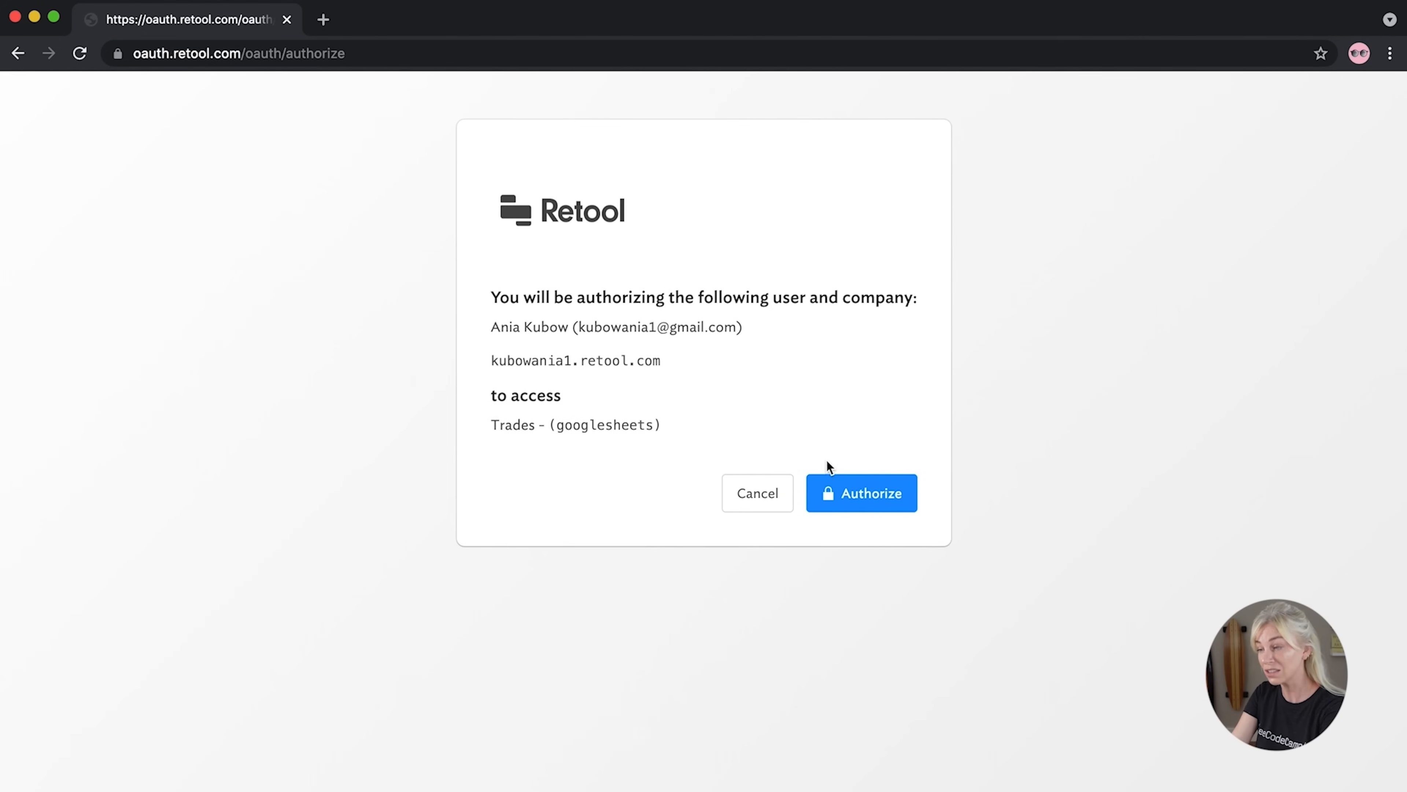
Authorize Retool and allow it access to the Google account on the consent page
click(877, 503)
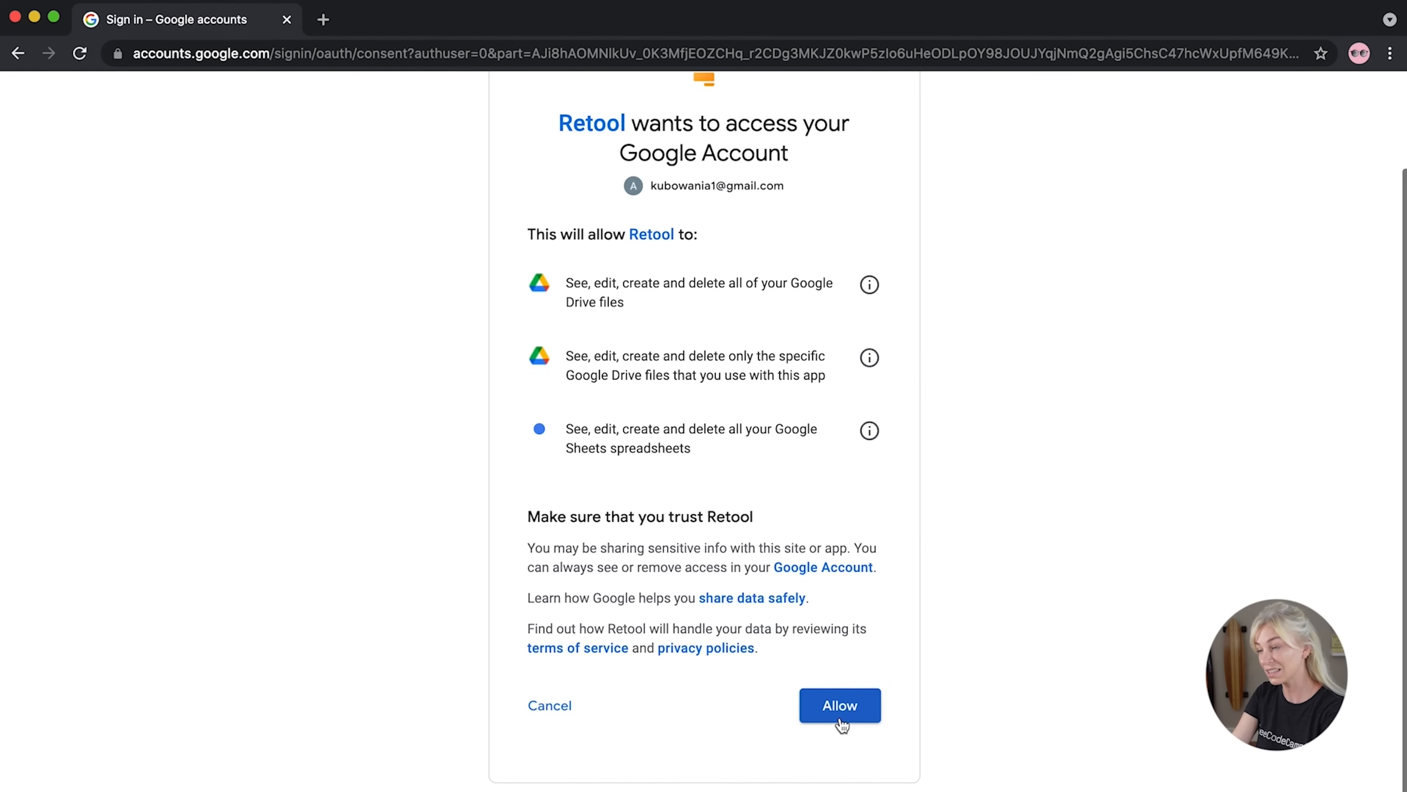
scroll(841, 724, down, 1)
click(838, 682)
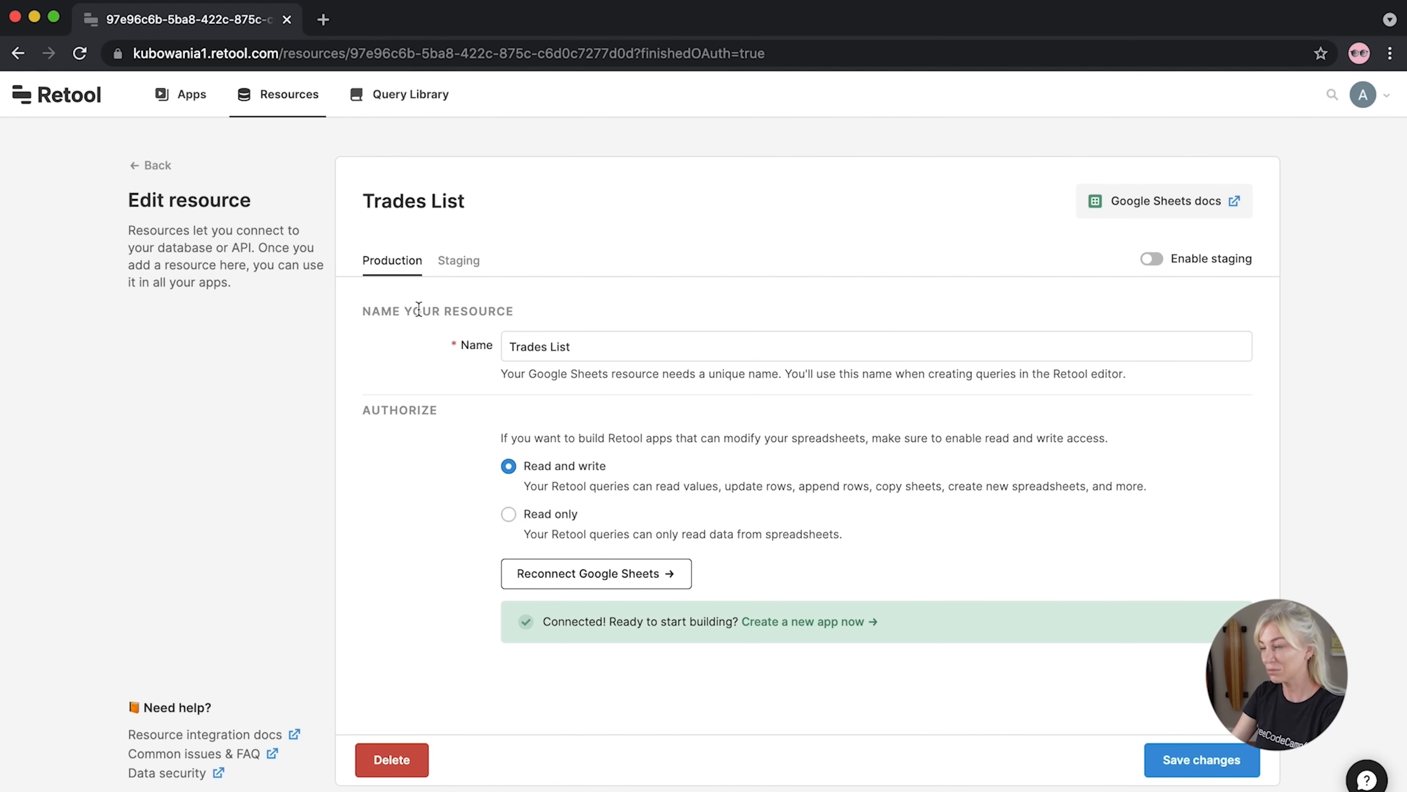
Create a new blank app named 'Trades Dashboard', correcting the typos in its name
click(816, 621)
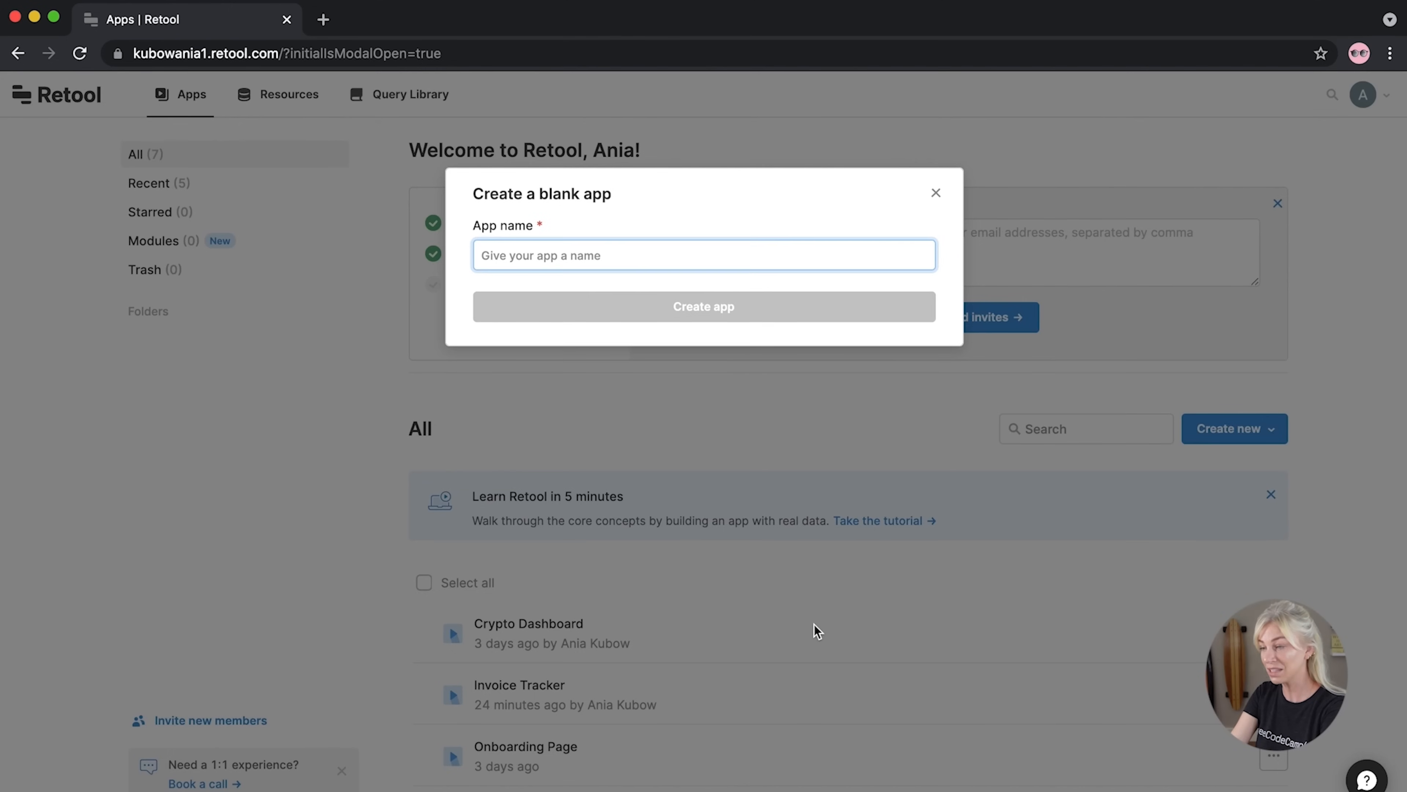
text(Trade)
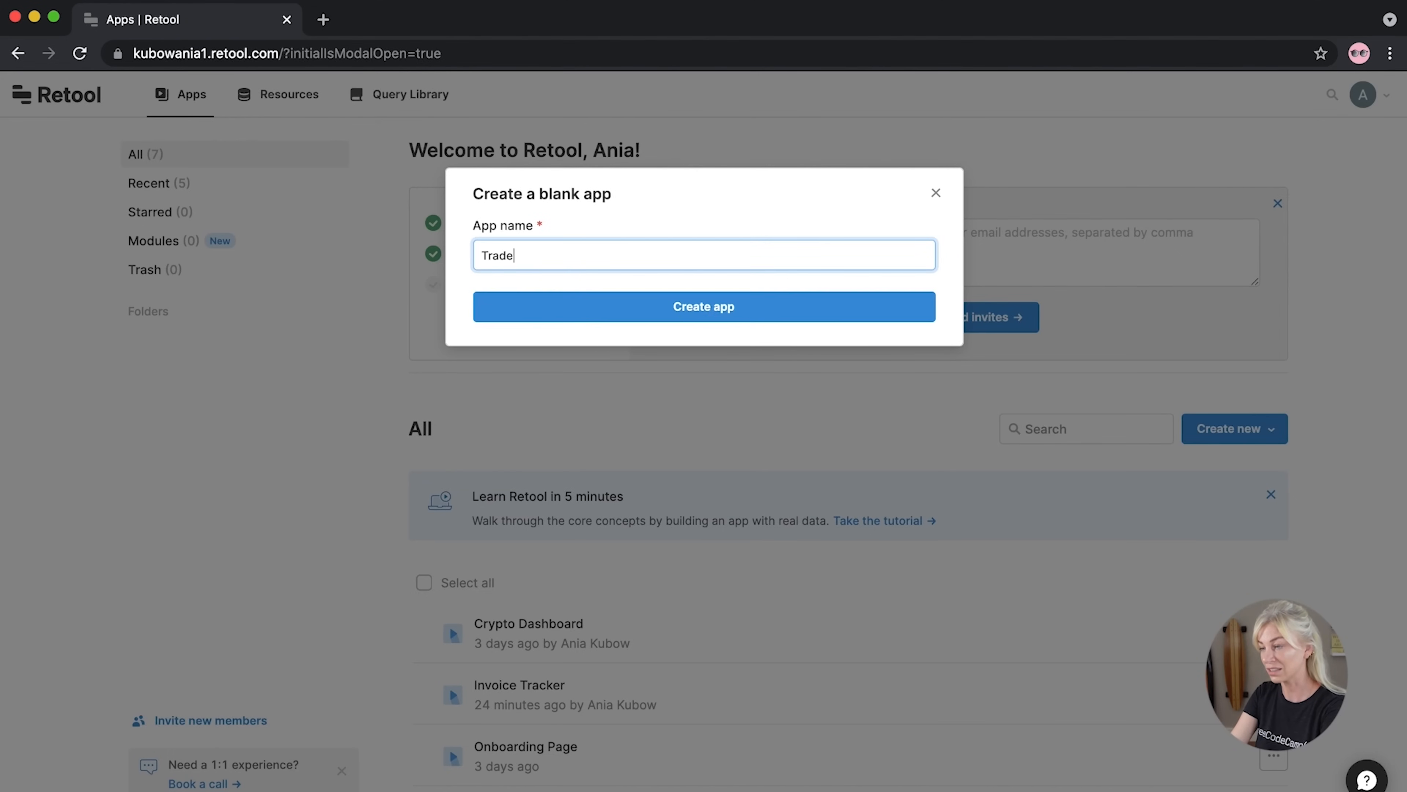
text(s Dhashbo)
key(BackSpace)
key(BackSpace)
key(BackSpace)
key(BackSpace)
key(BackSpace)
key(BackSpace)
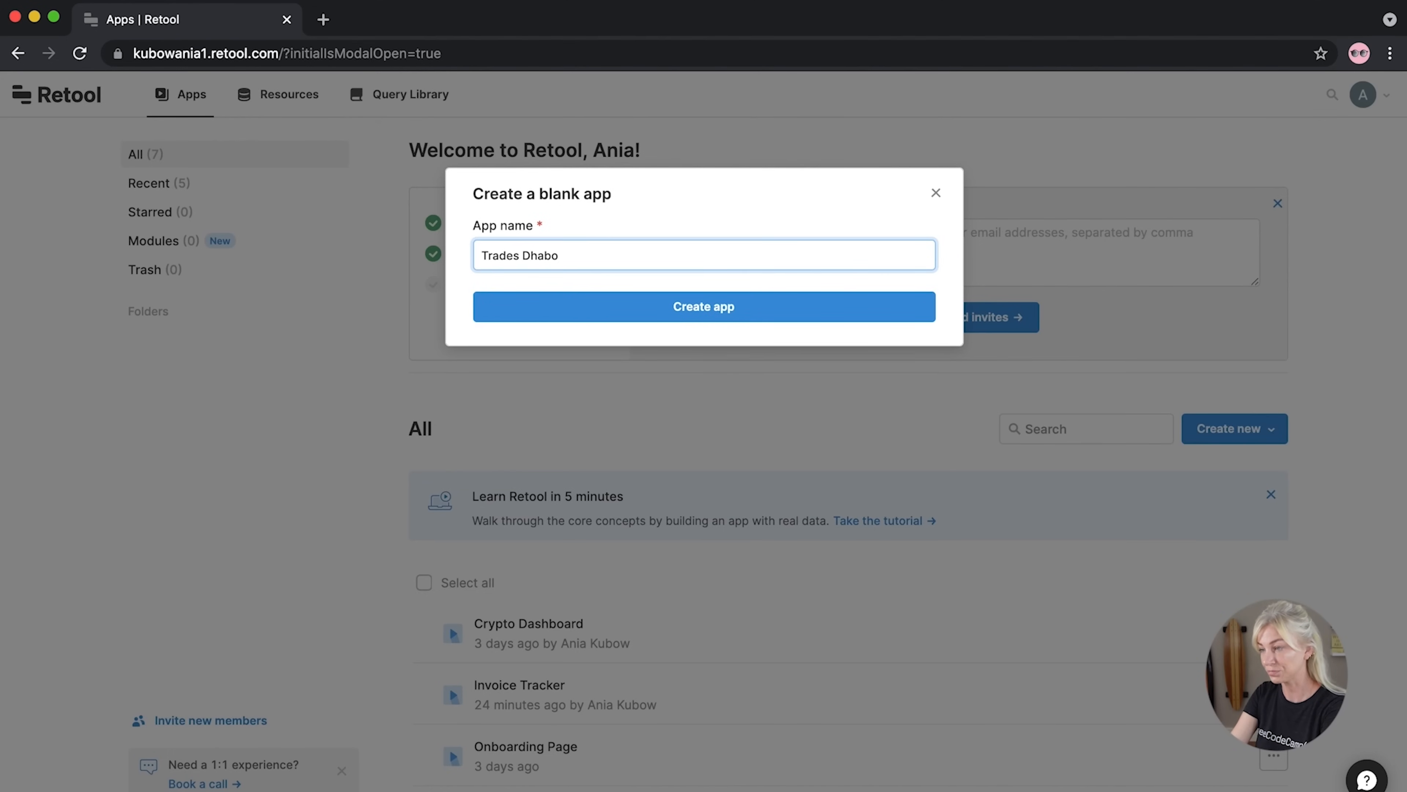
text(ashboar)
key(BackSpace)
key(BackSpace)
key(BackSpace)
key(BackSpace)
text(board)
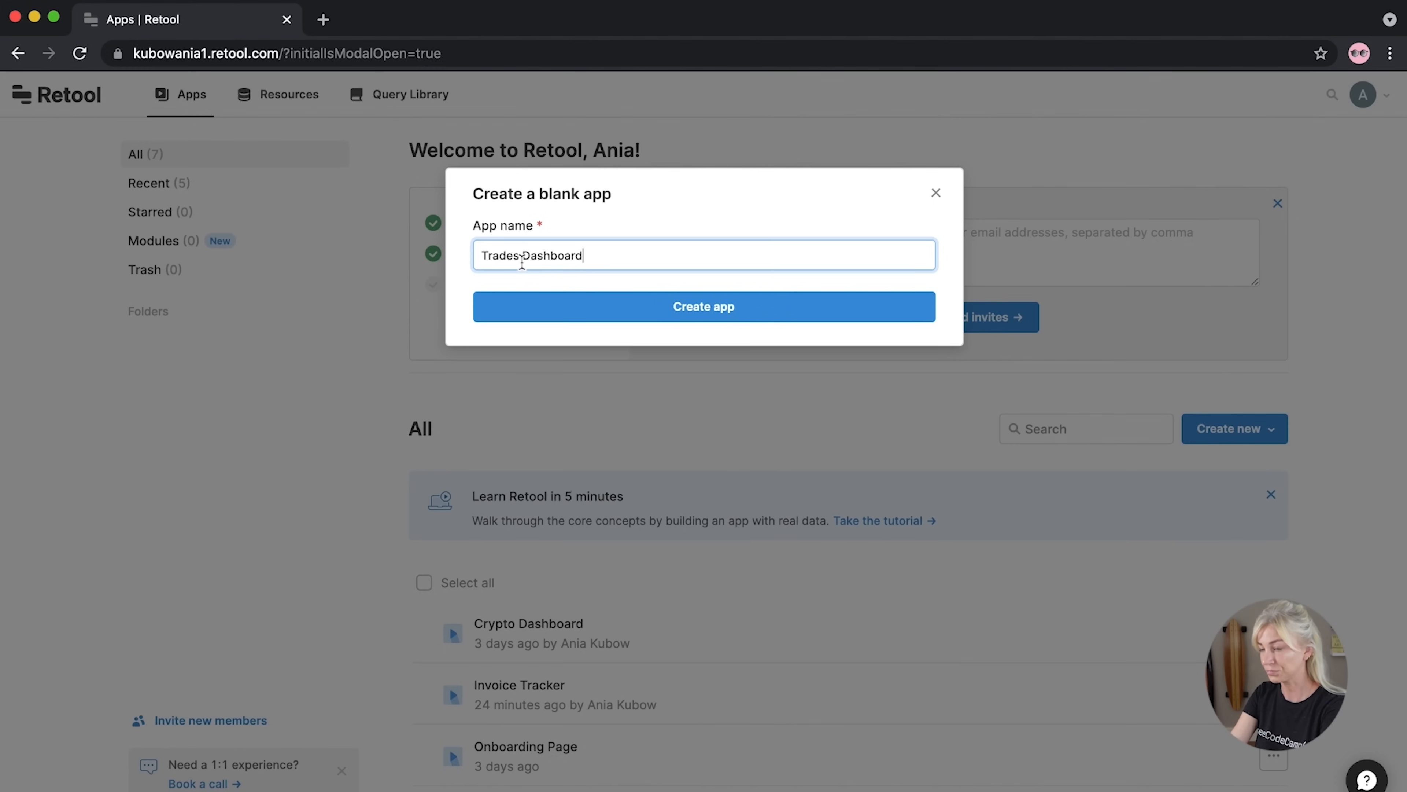
click(546, 310)
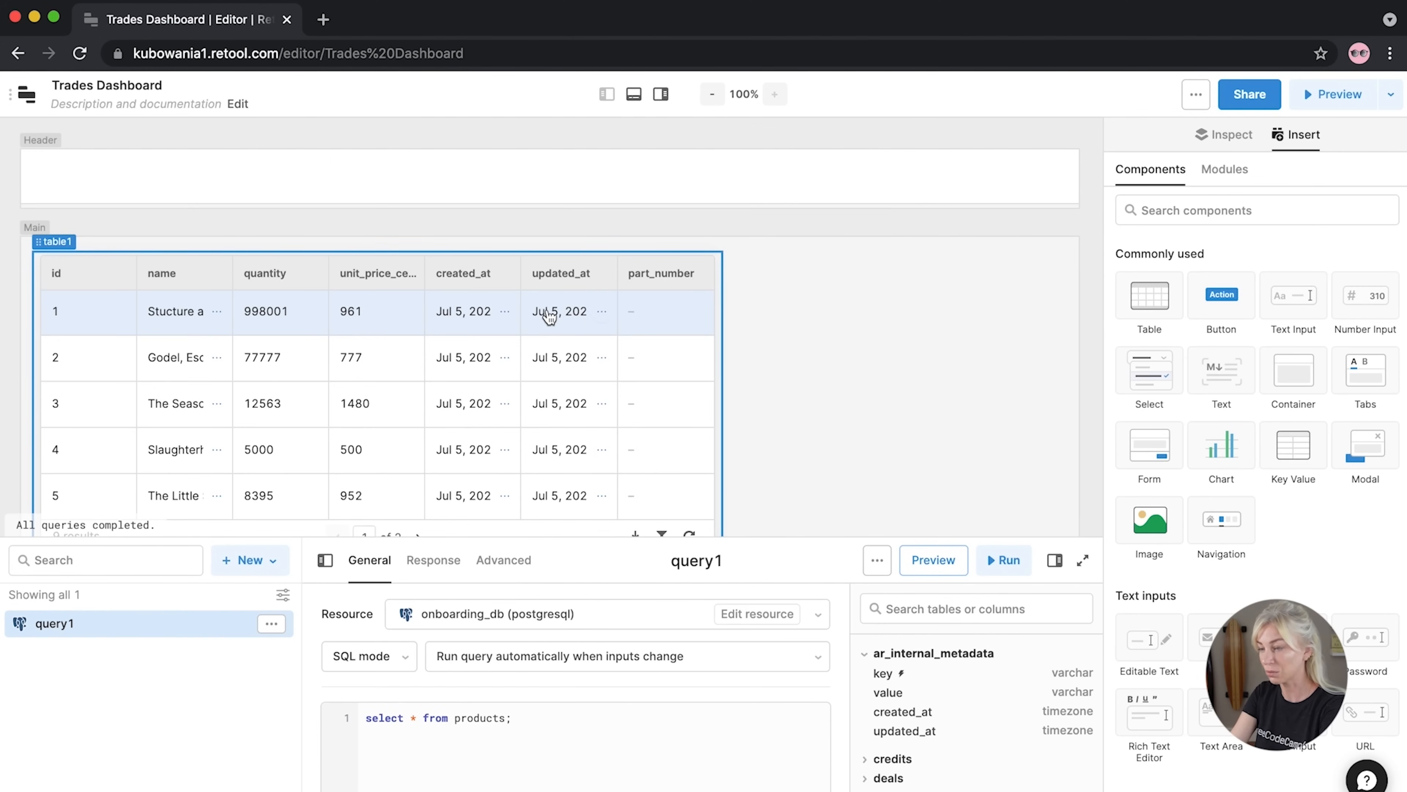
Delete the starter query1
click(272, 625)
click(139, 749)
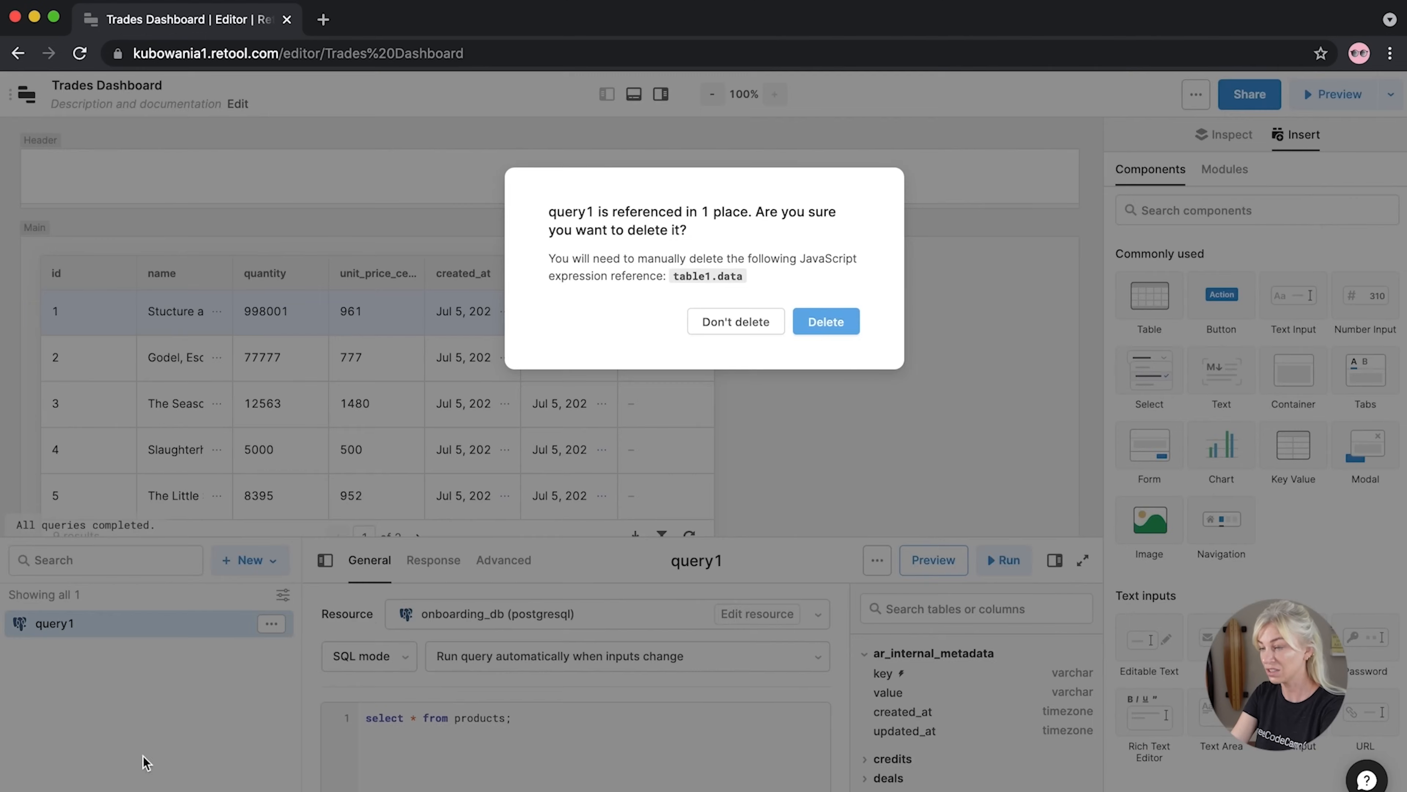
click(826, 322)
Create a new query using the Trades List Google Sheets resource and enlarge its editor panel
click(254, 563)
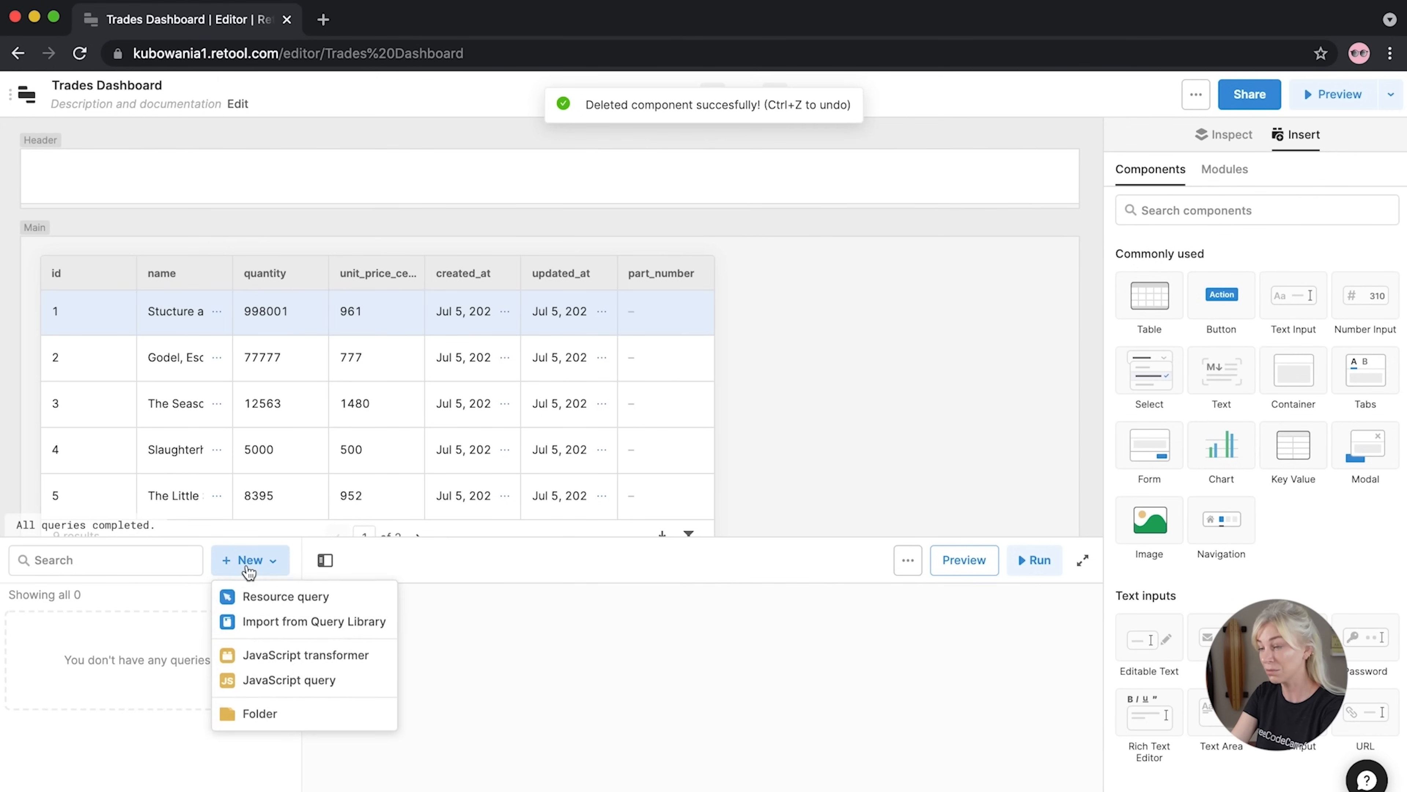
click(282, 621)
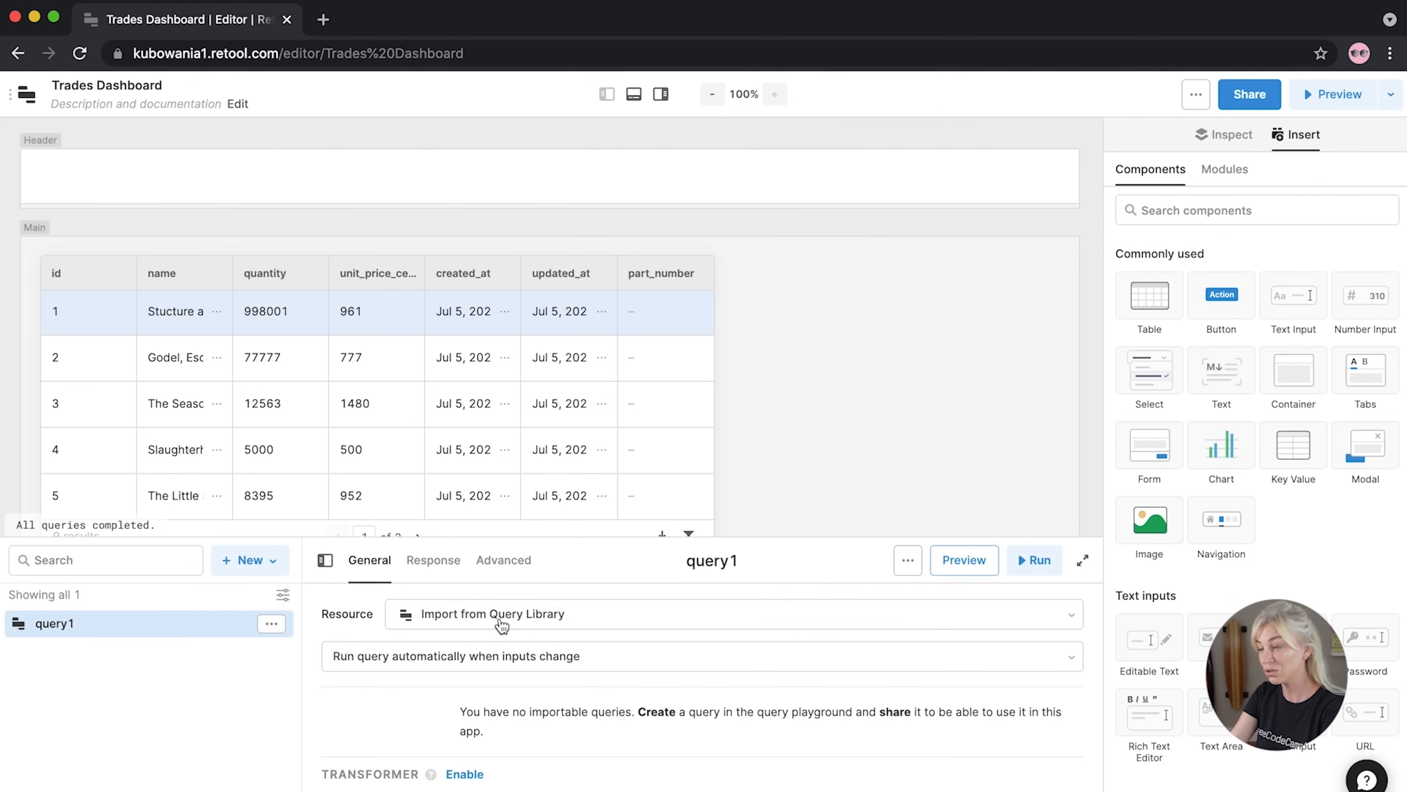
click(543, 620)
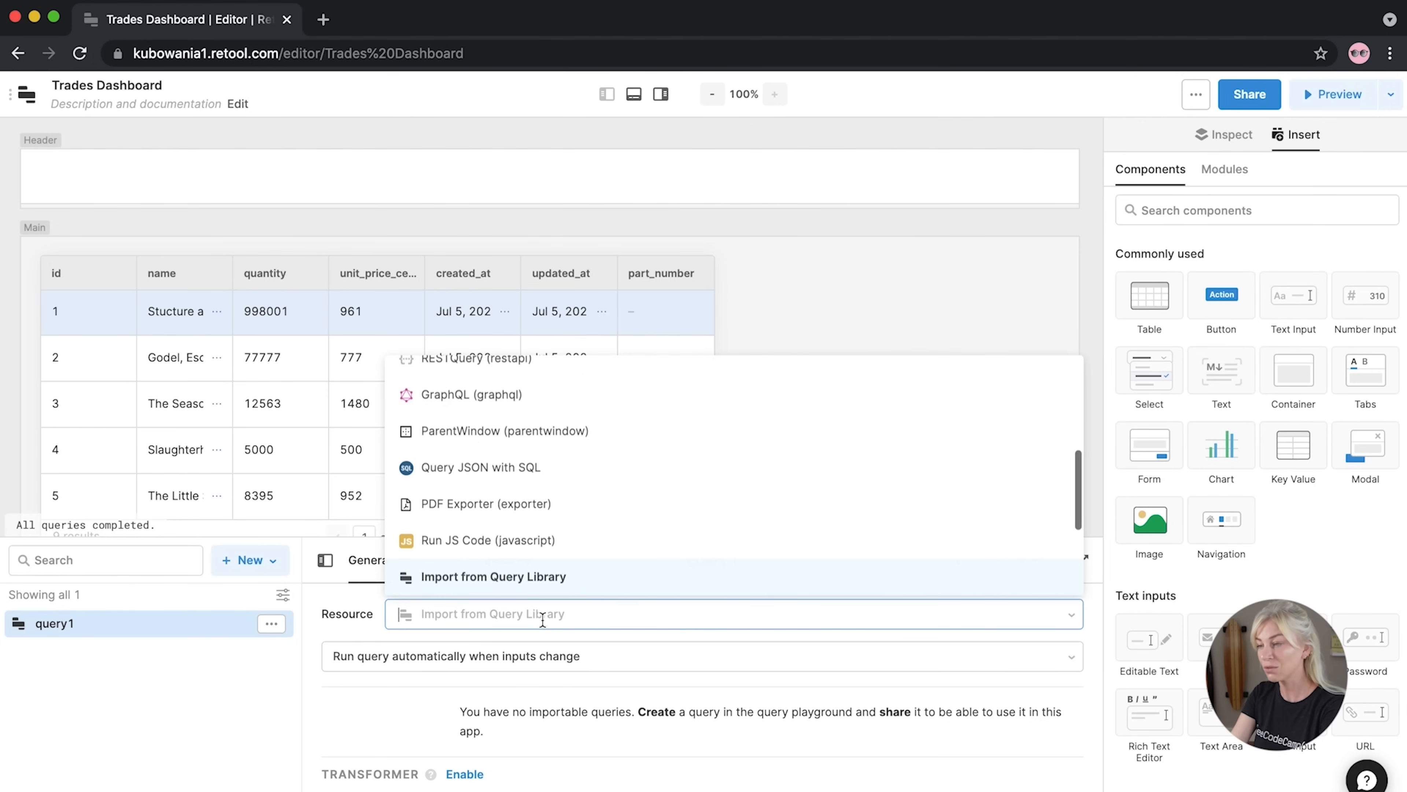
scroll(478, 559, up, 1)
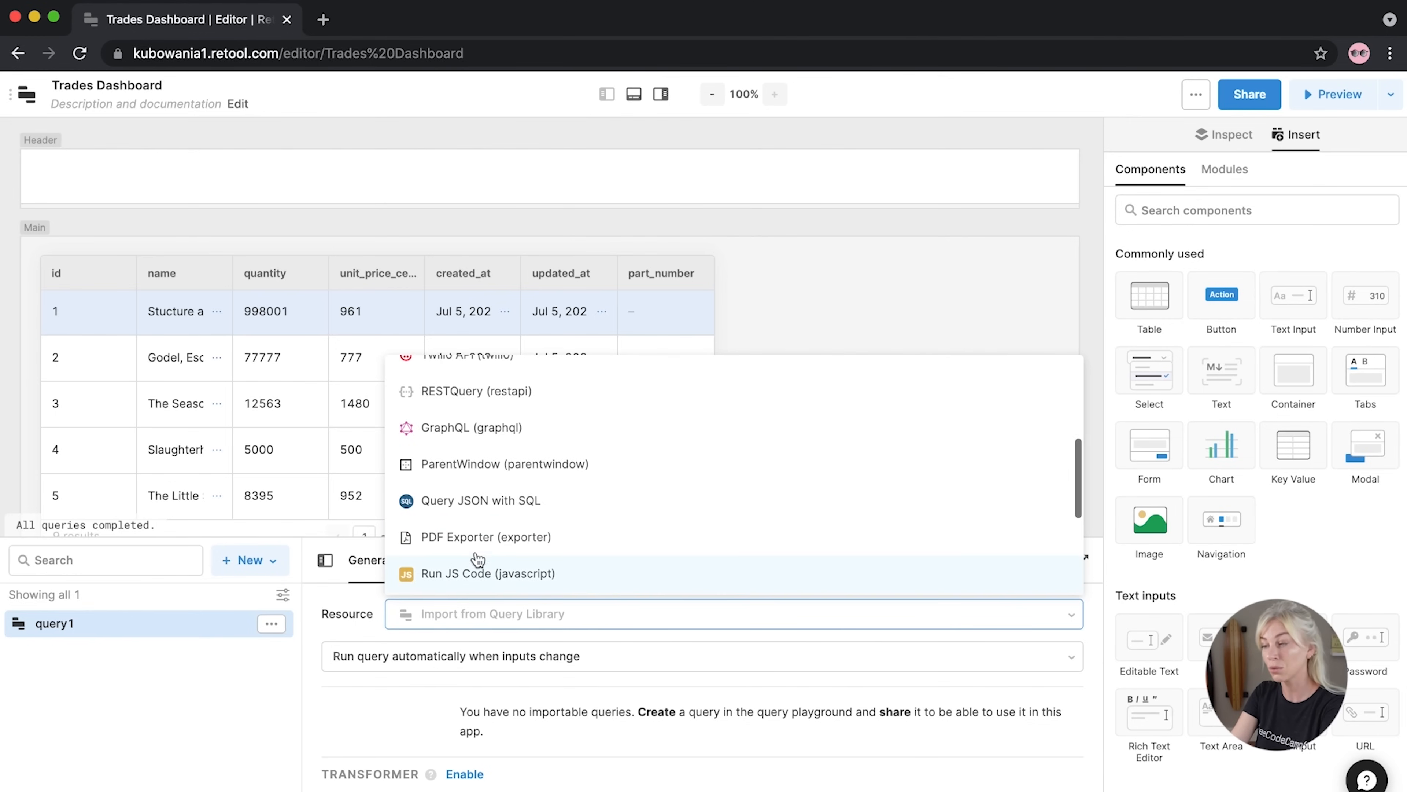
scroll(474, 418, up, 2)
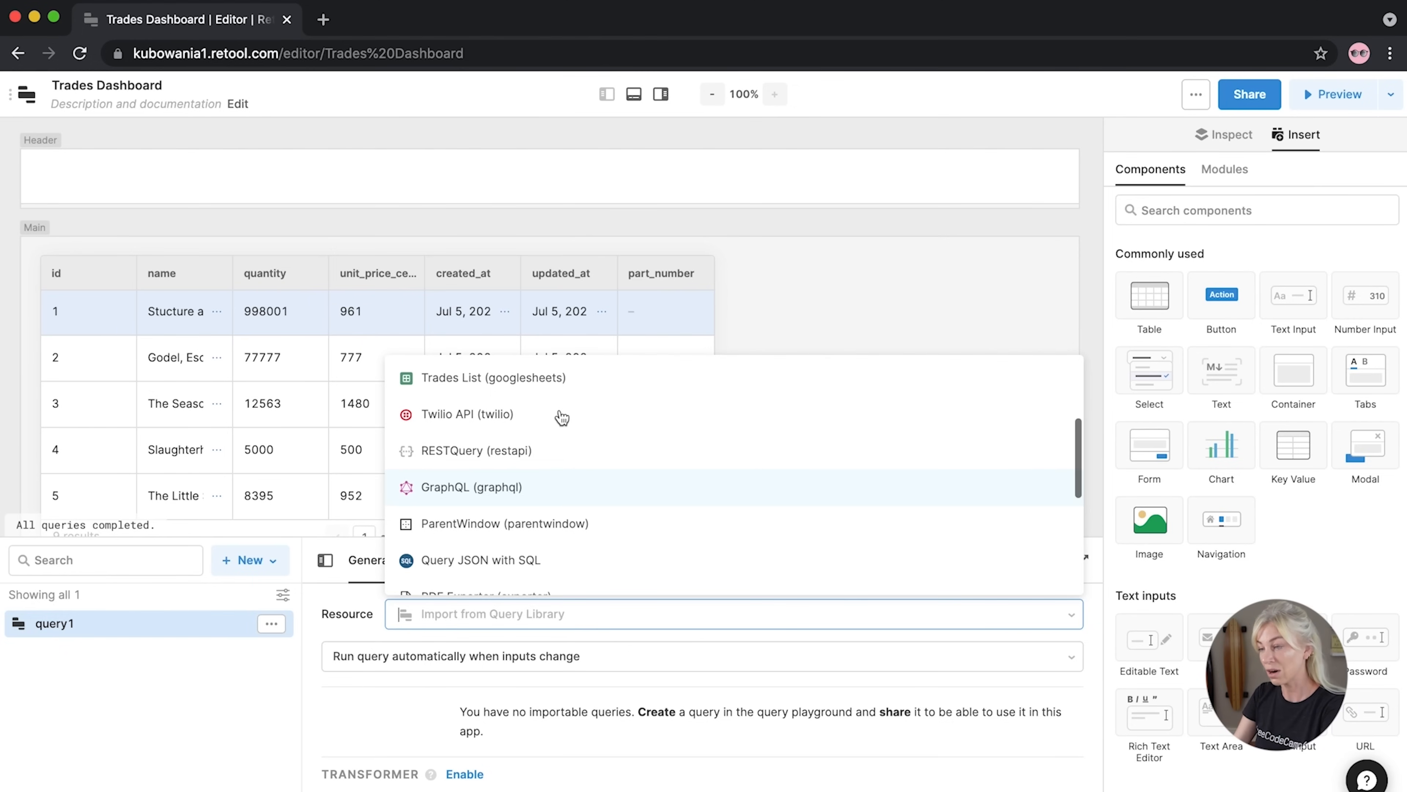
click(487, 379)
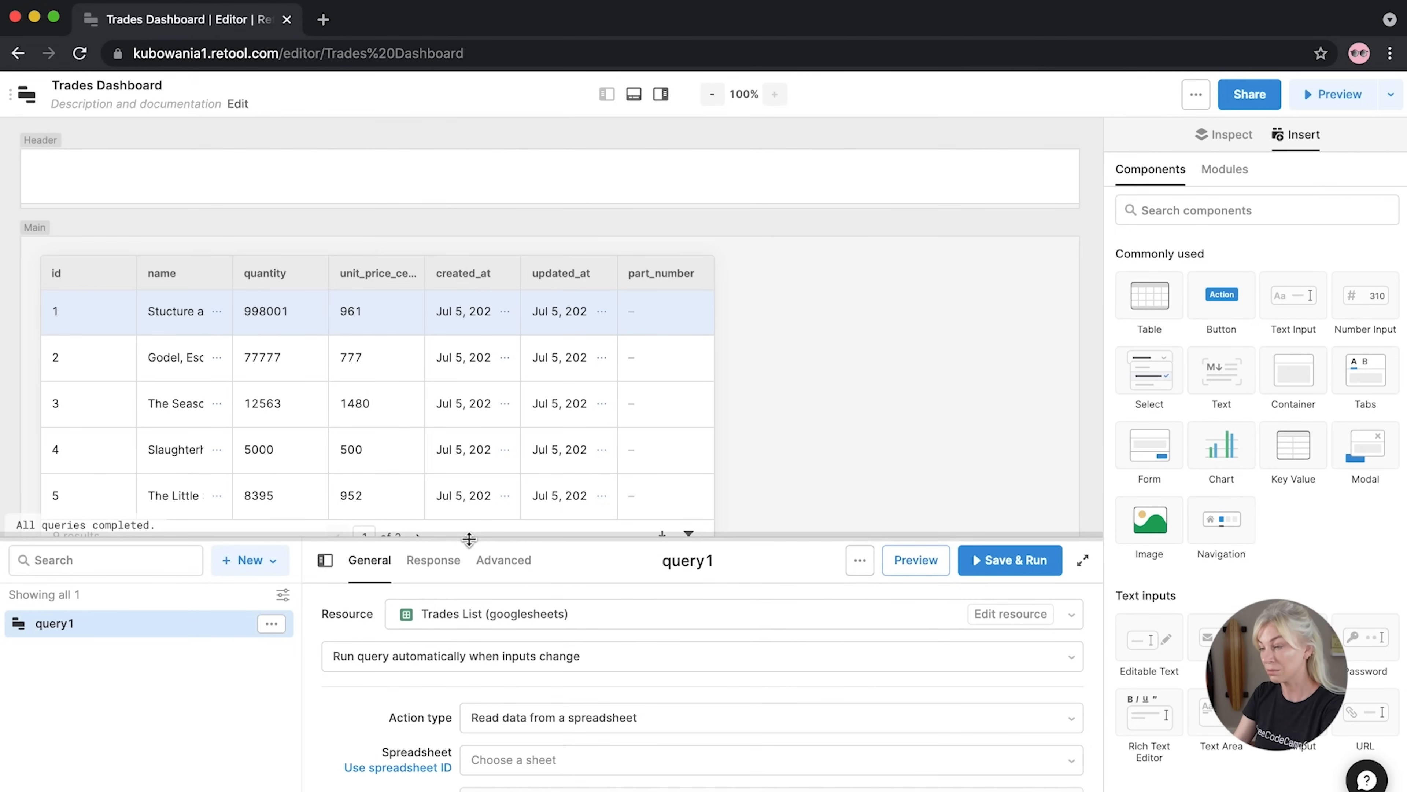
drag(468, 539, 470, 358)
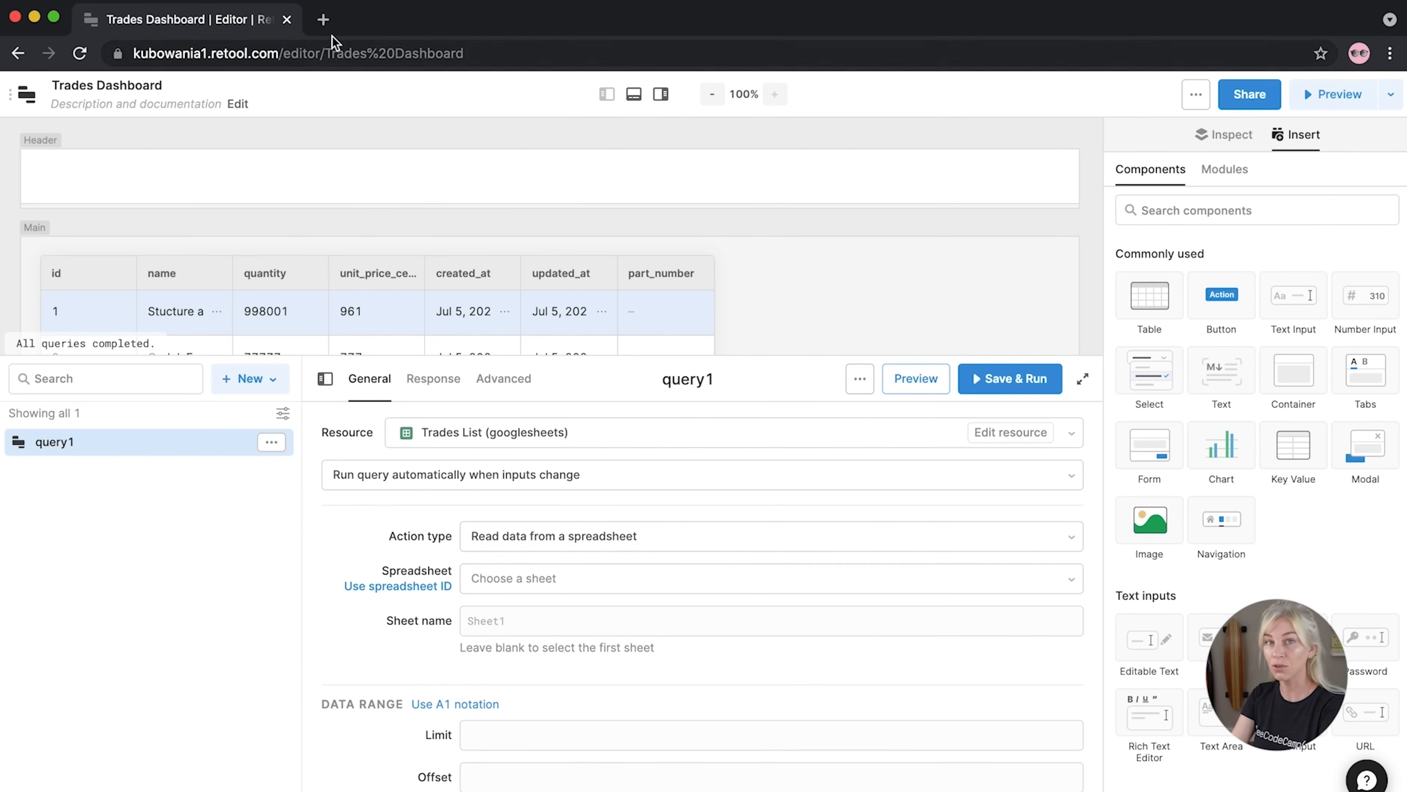
click(323, 19)
Open the Trades spreadsheet in a new Google Sheets tab, then return to Retool's Spreadsheet list
text(google sh)
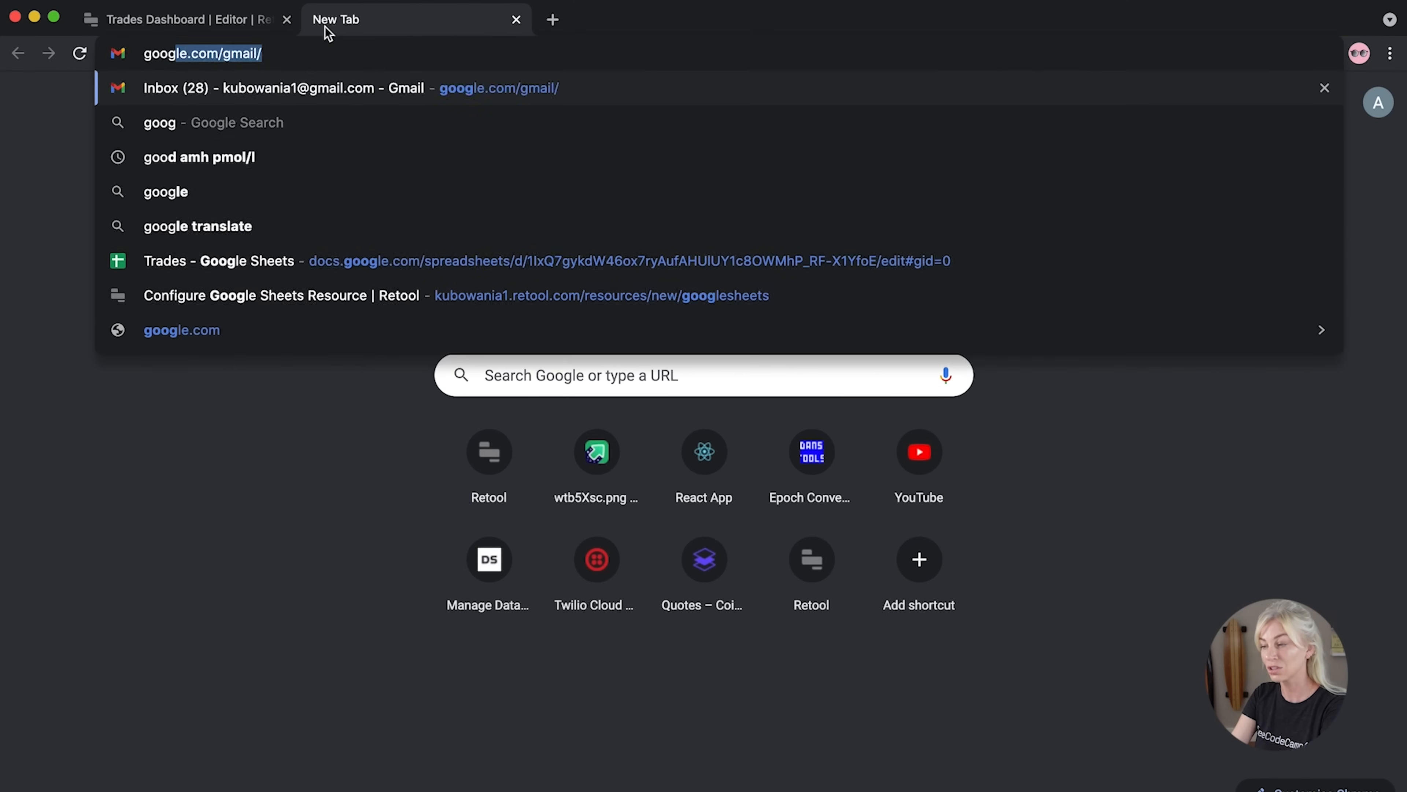
key(BackSpace)
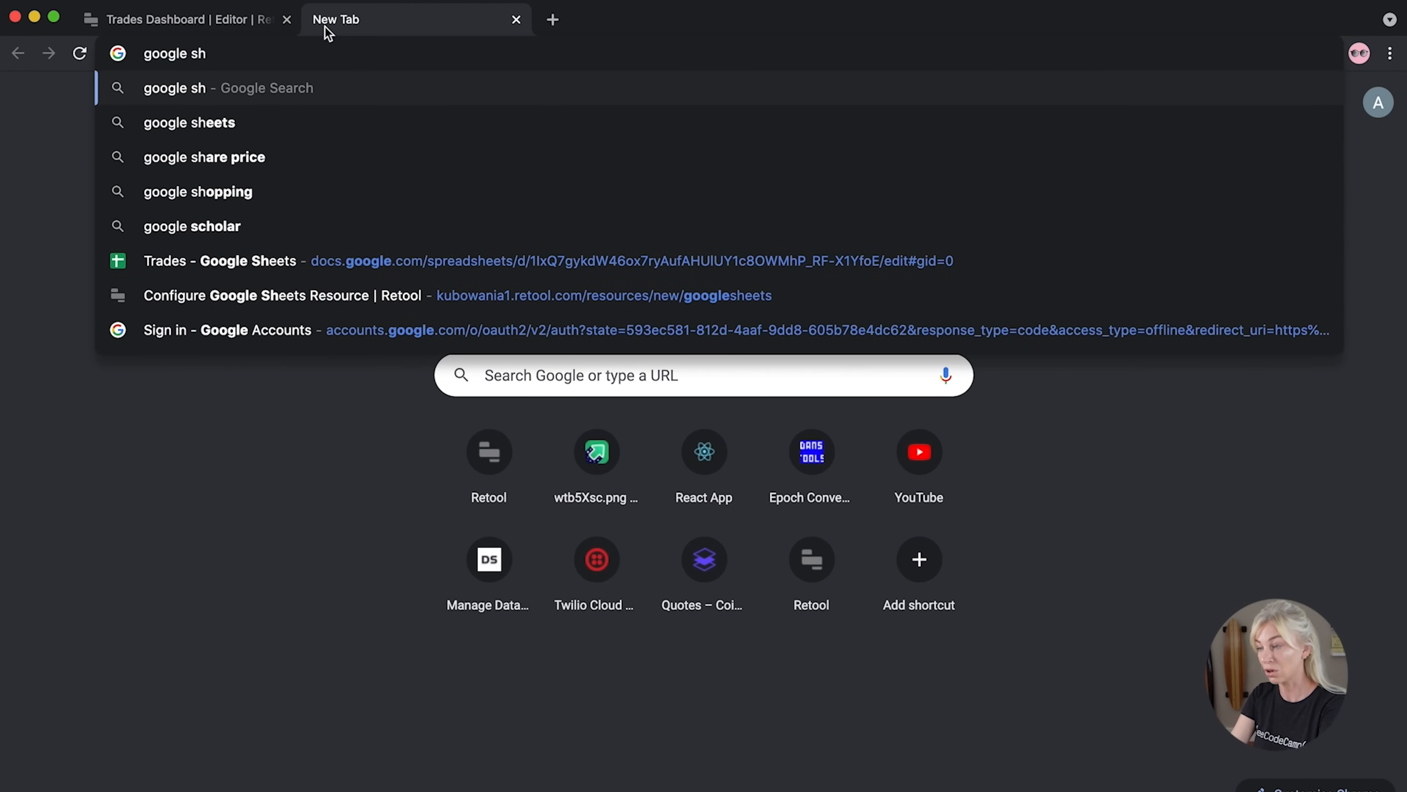
click(324, 263)
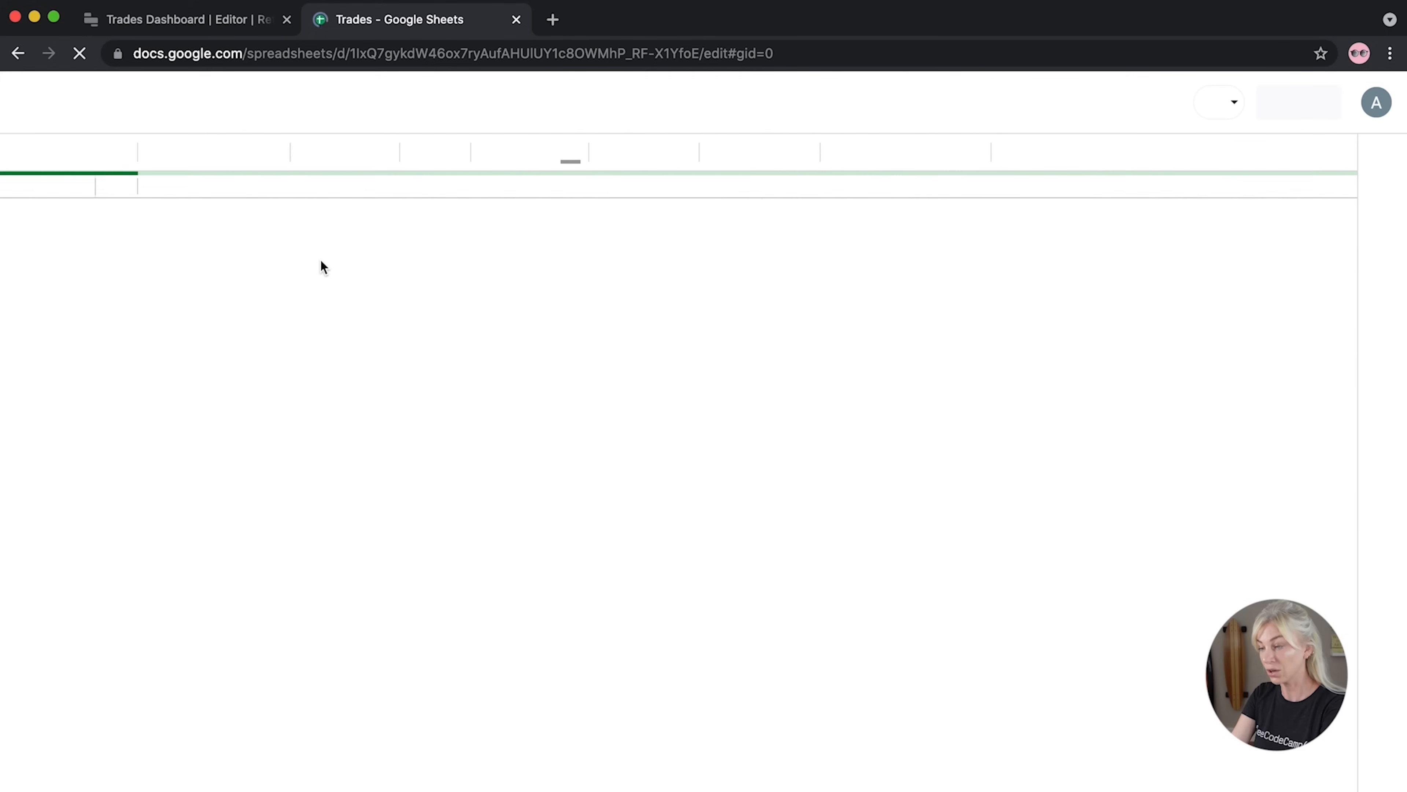
click(215, 434)
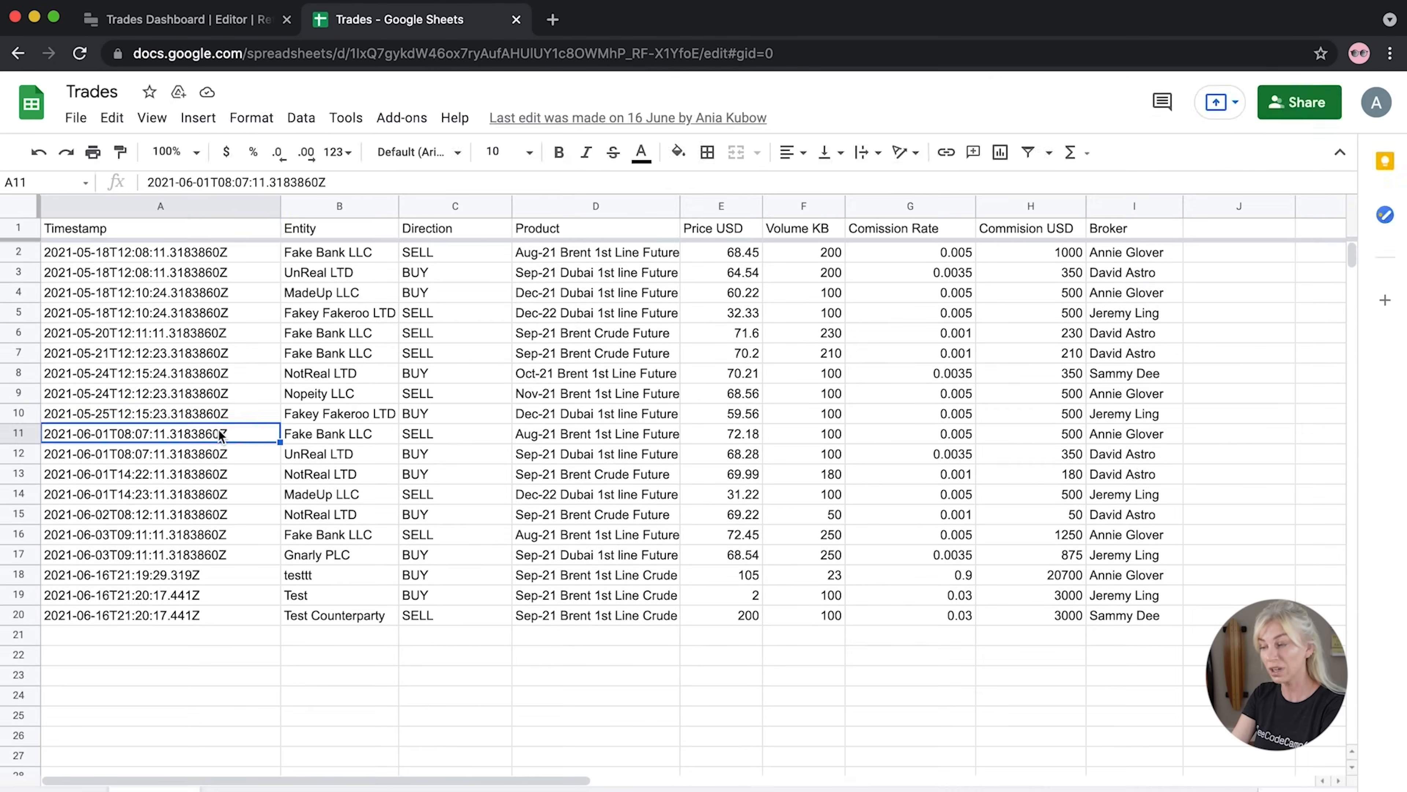
click(188, 20)
click(519, 581)
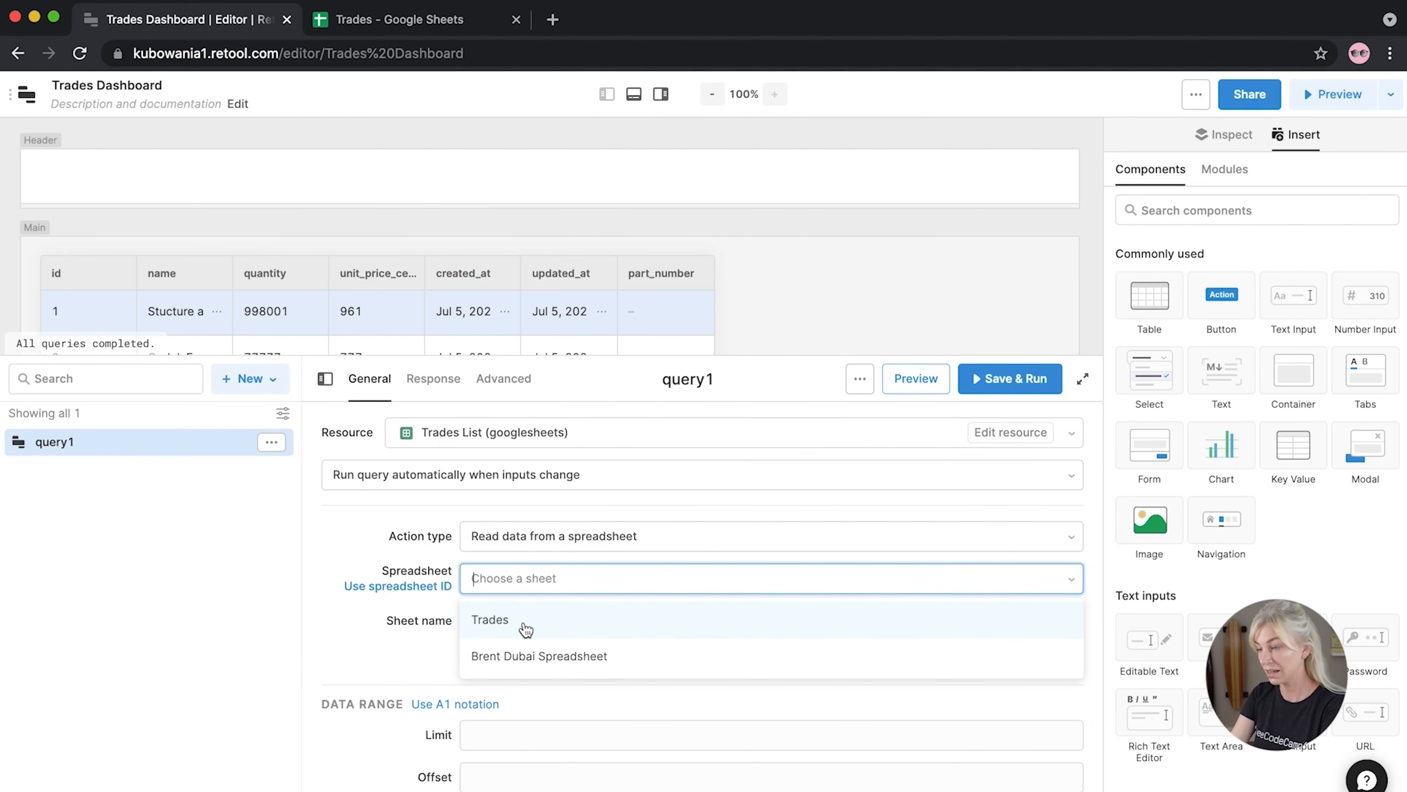
Point the query at the Trades spreadsheet, then save and run it
click(525, 629)
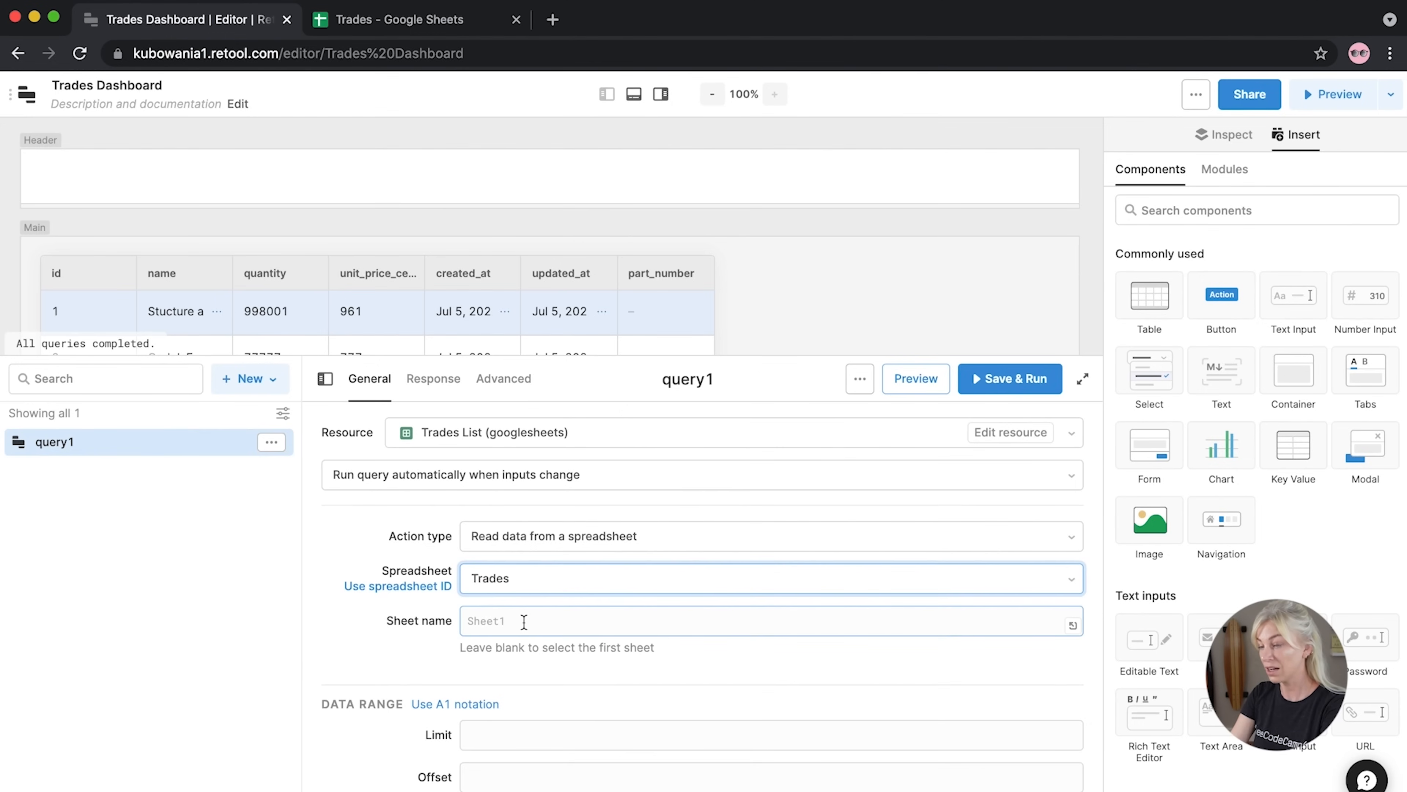
click(1009, 378)
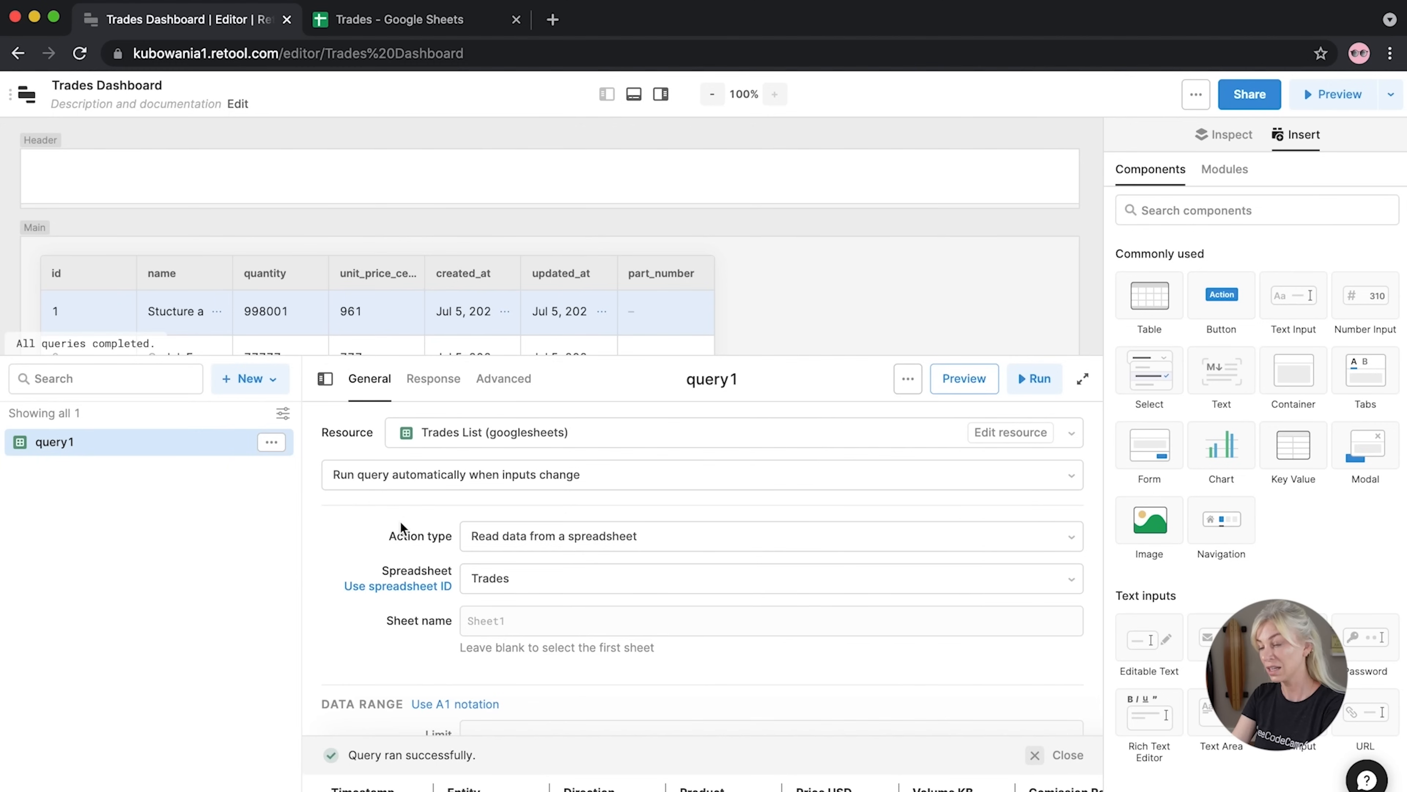
drag(395, 357, 399, 591)
Delete table1 from the canvas and confirm the deletion
click(710, 277)
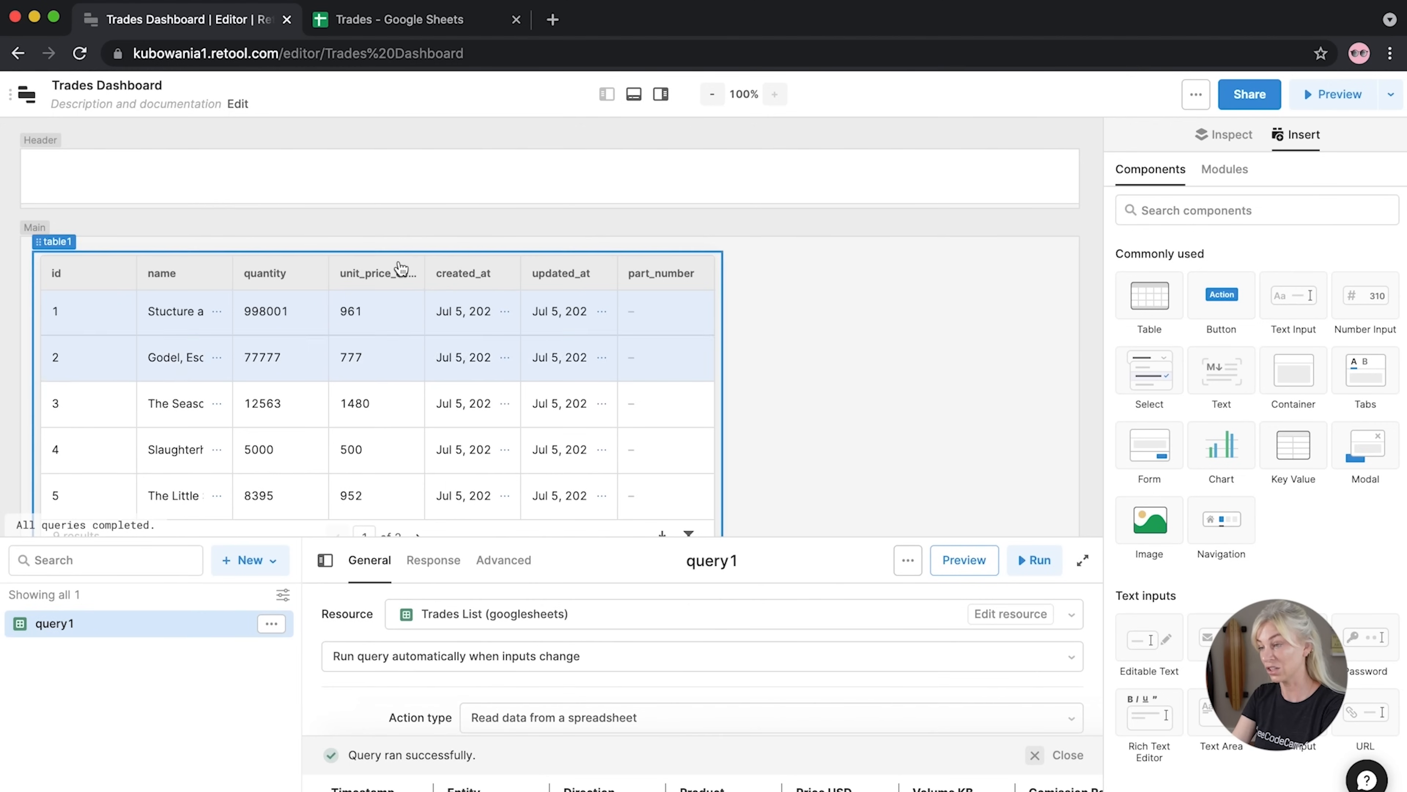
click(709, 269)
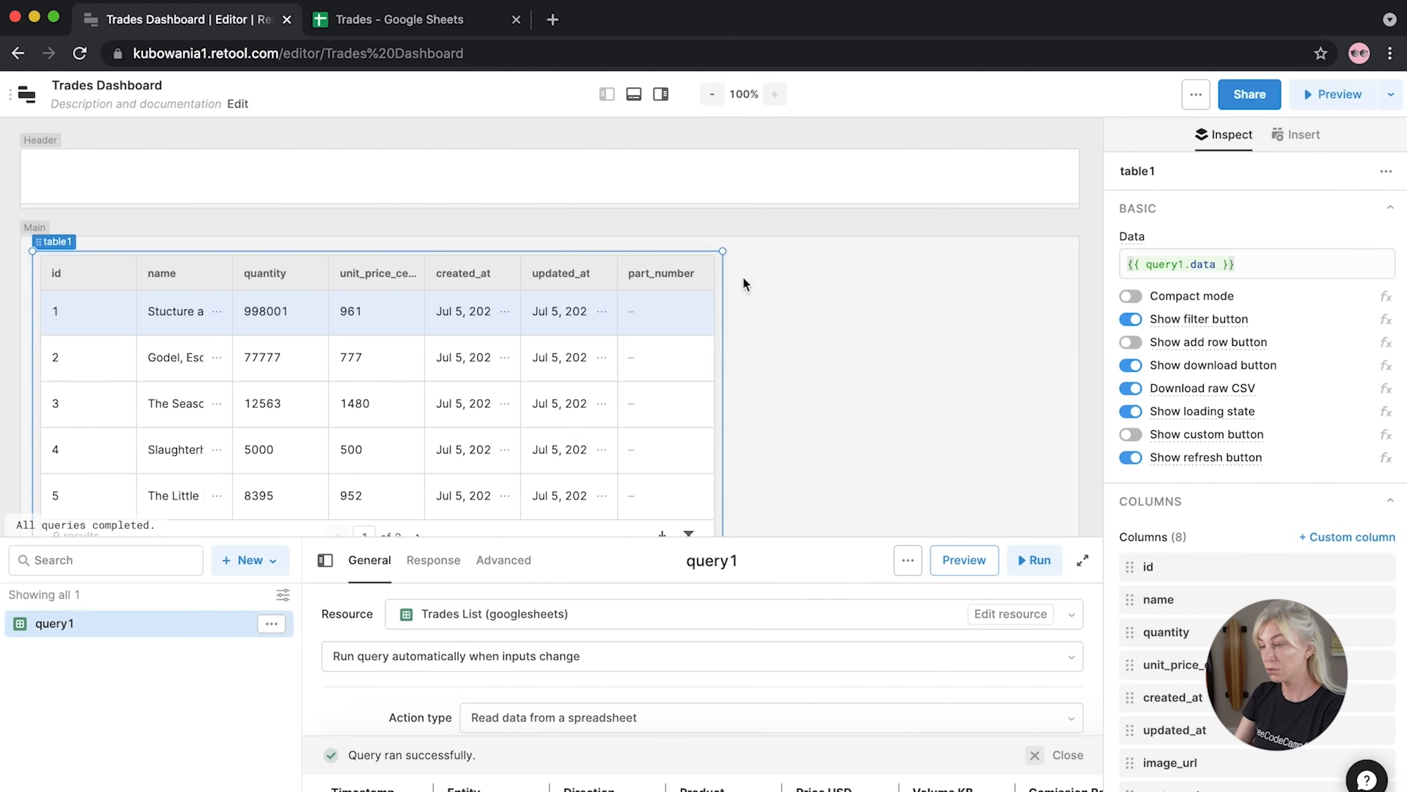
key(Delete)
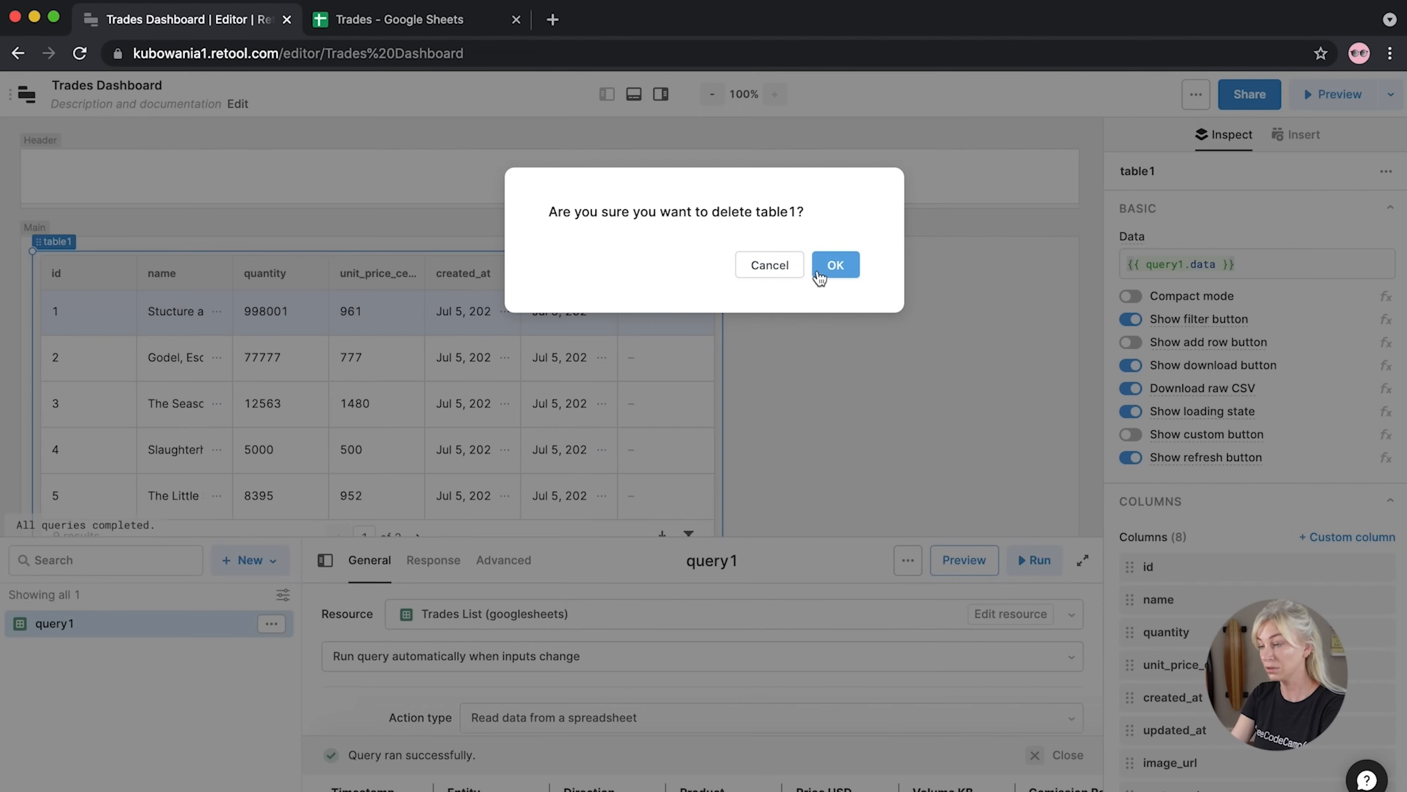
click(819, 269)
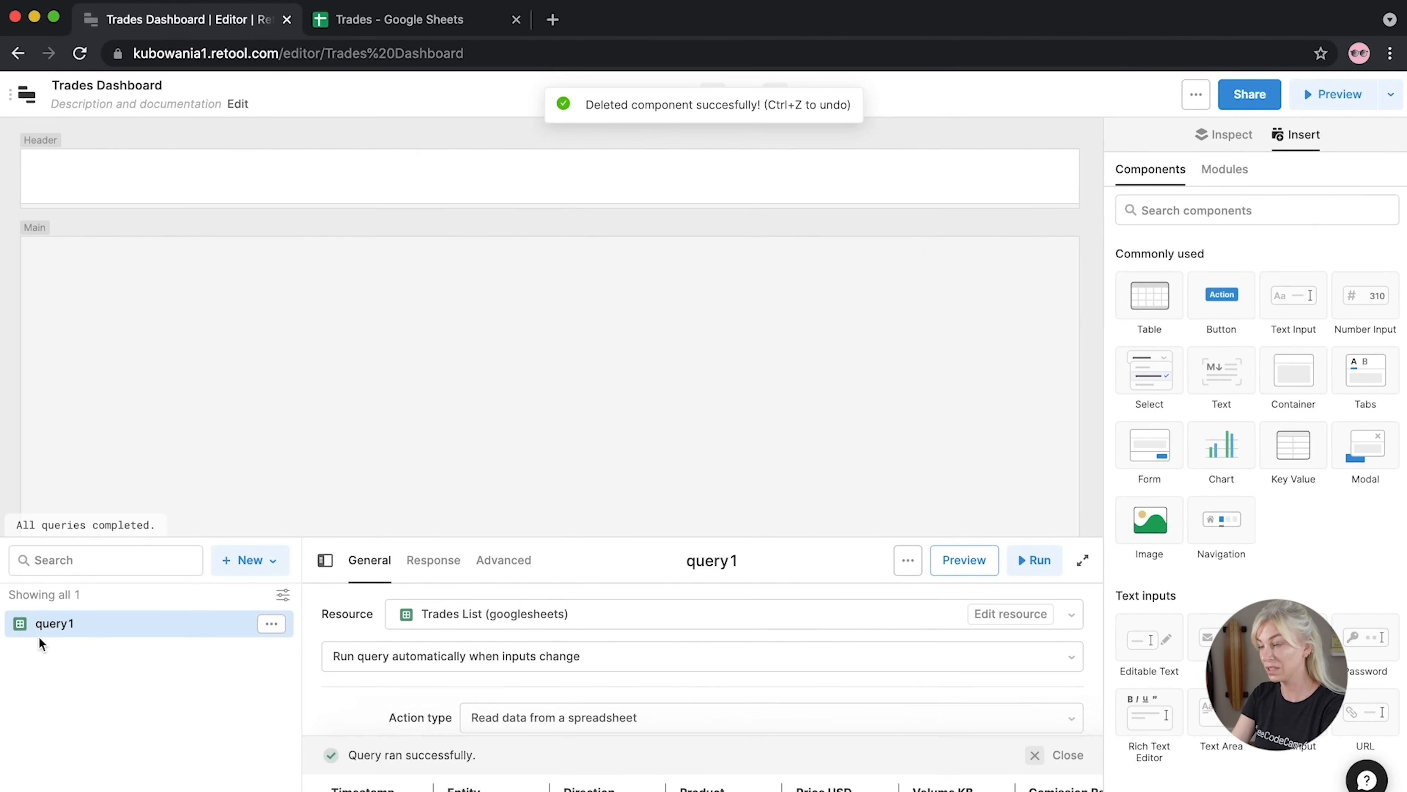
Rename query1 to getTrades
click(725, 562)
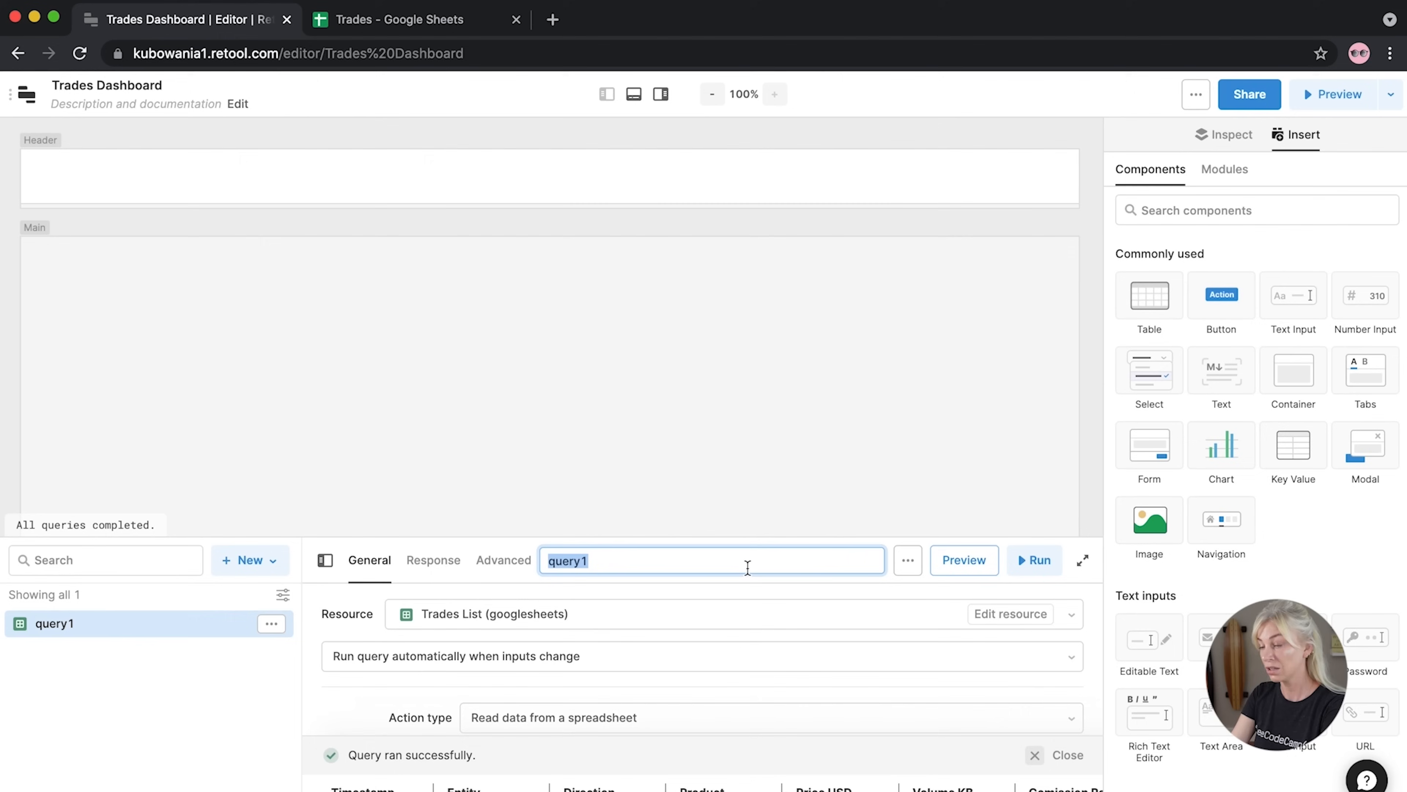
text(trades)
key(Return)
click(715, 562)
text(getTrades)
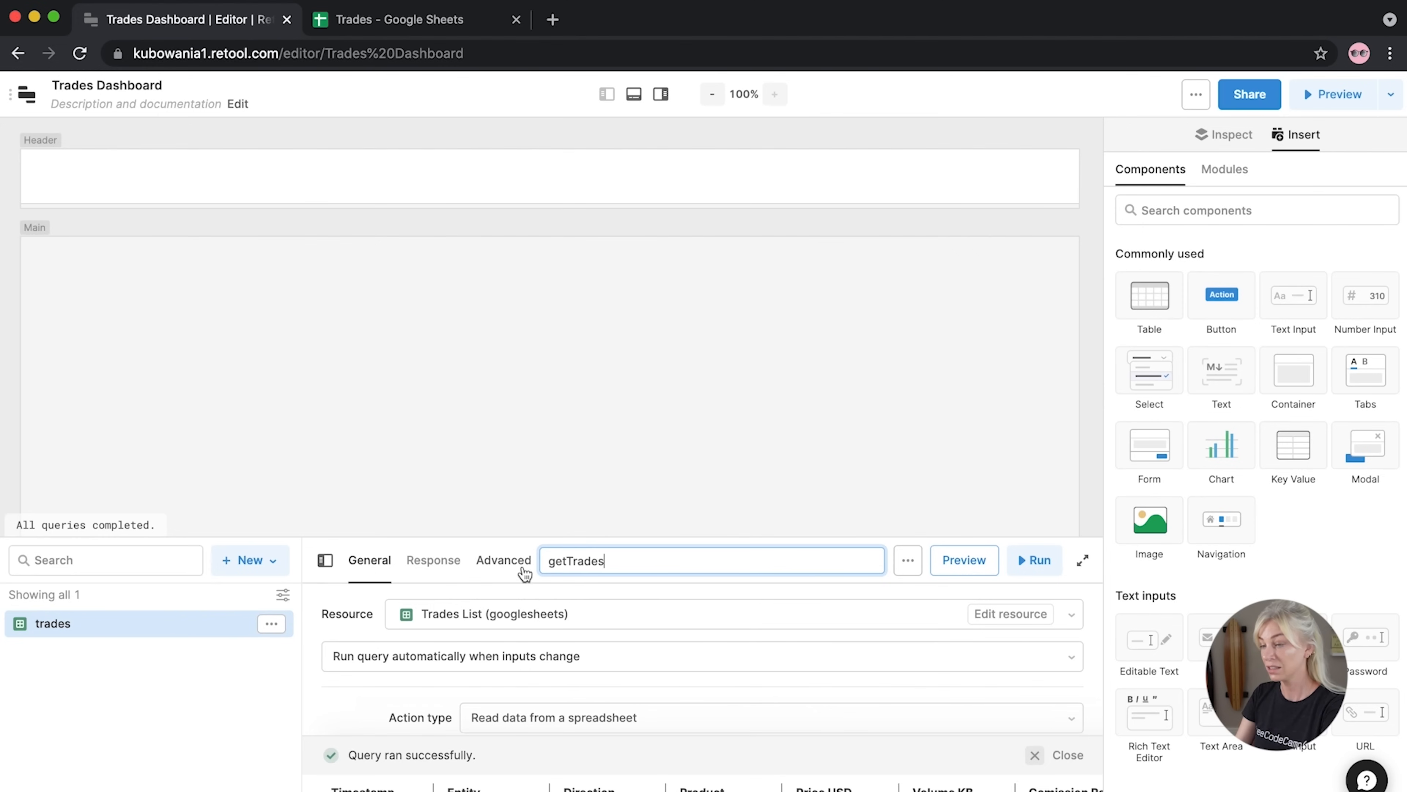
key(Return)
Add a full-width Table to the Main canvas and open the app state explorer
drag(1146, 298, 79, 280)
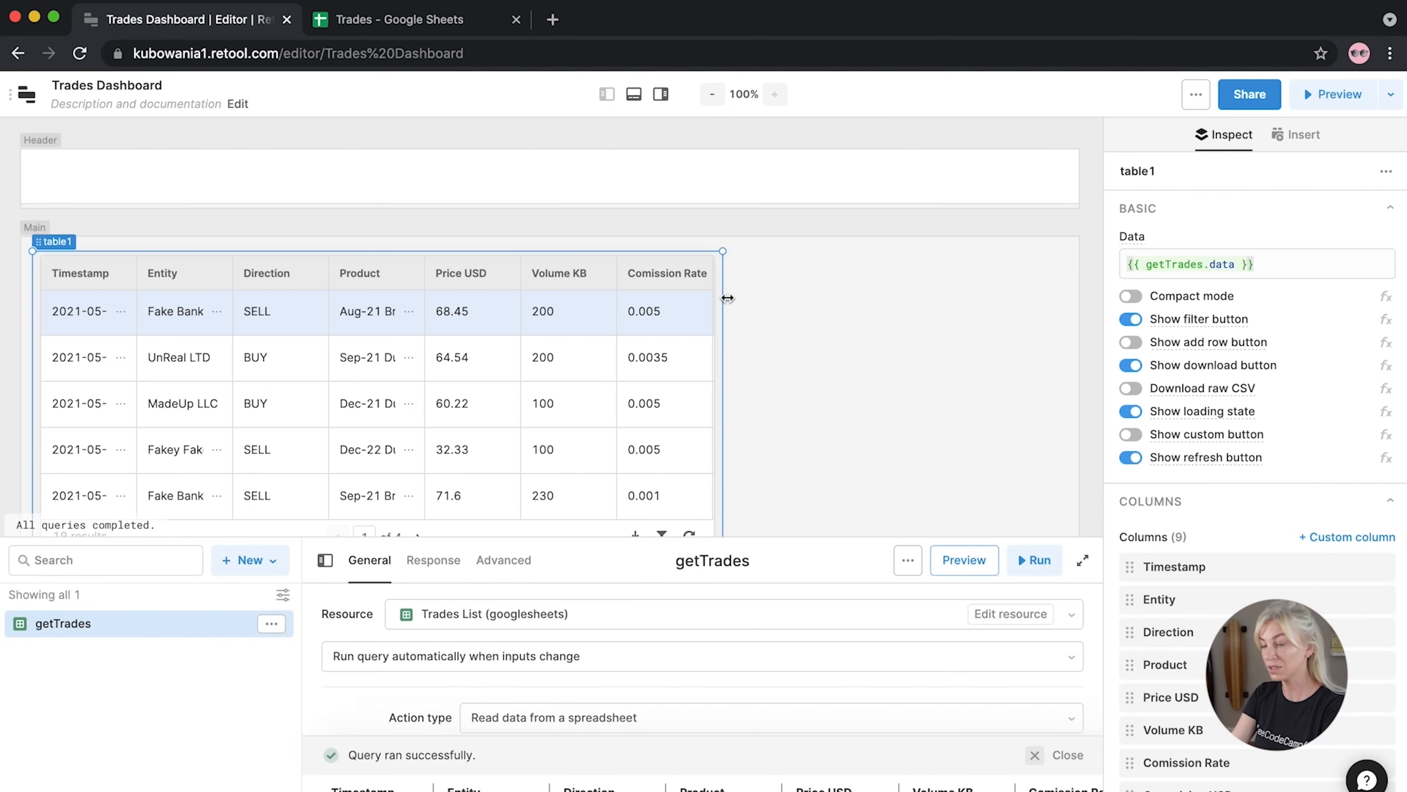
drag(723, 300, 1191, 264)
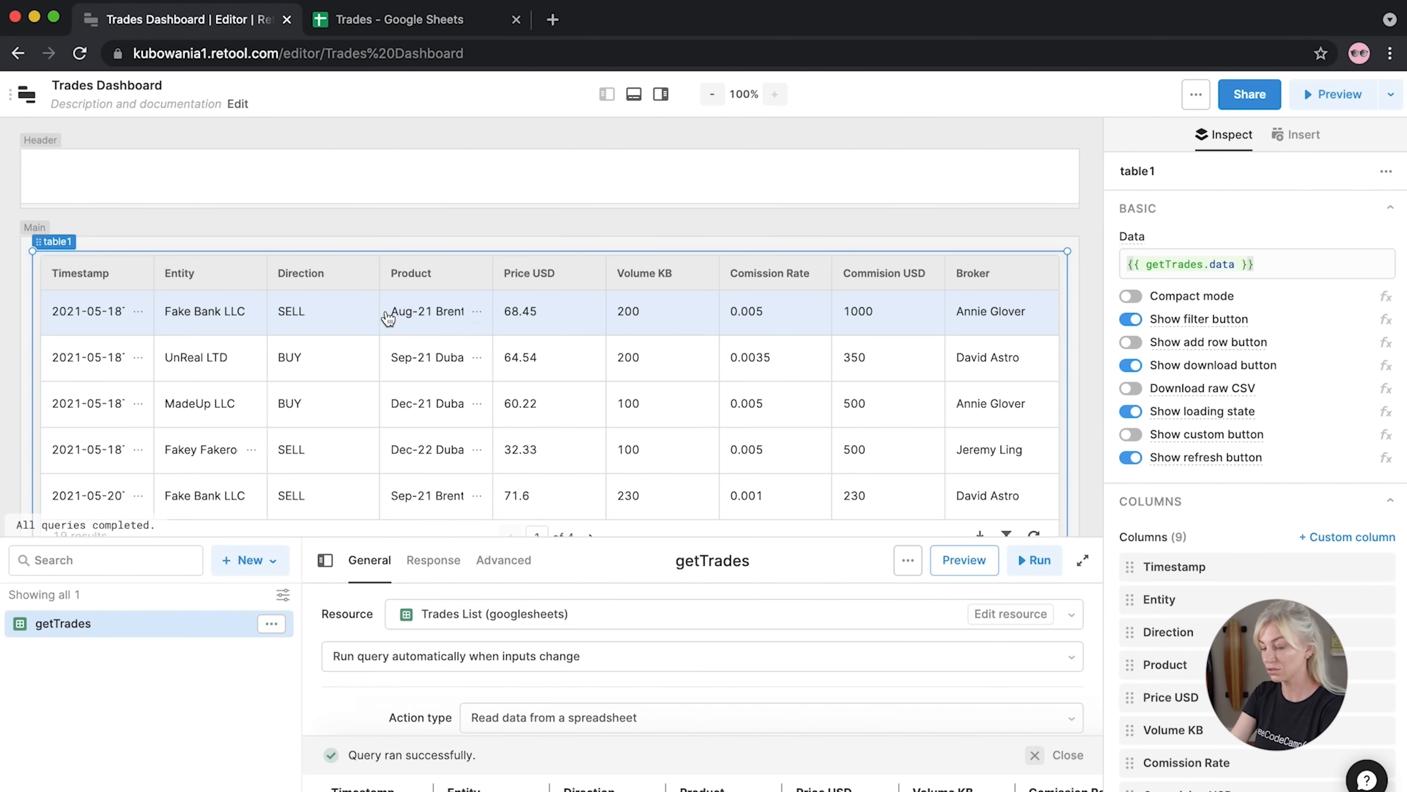
click(606, 94)
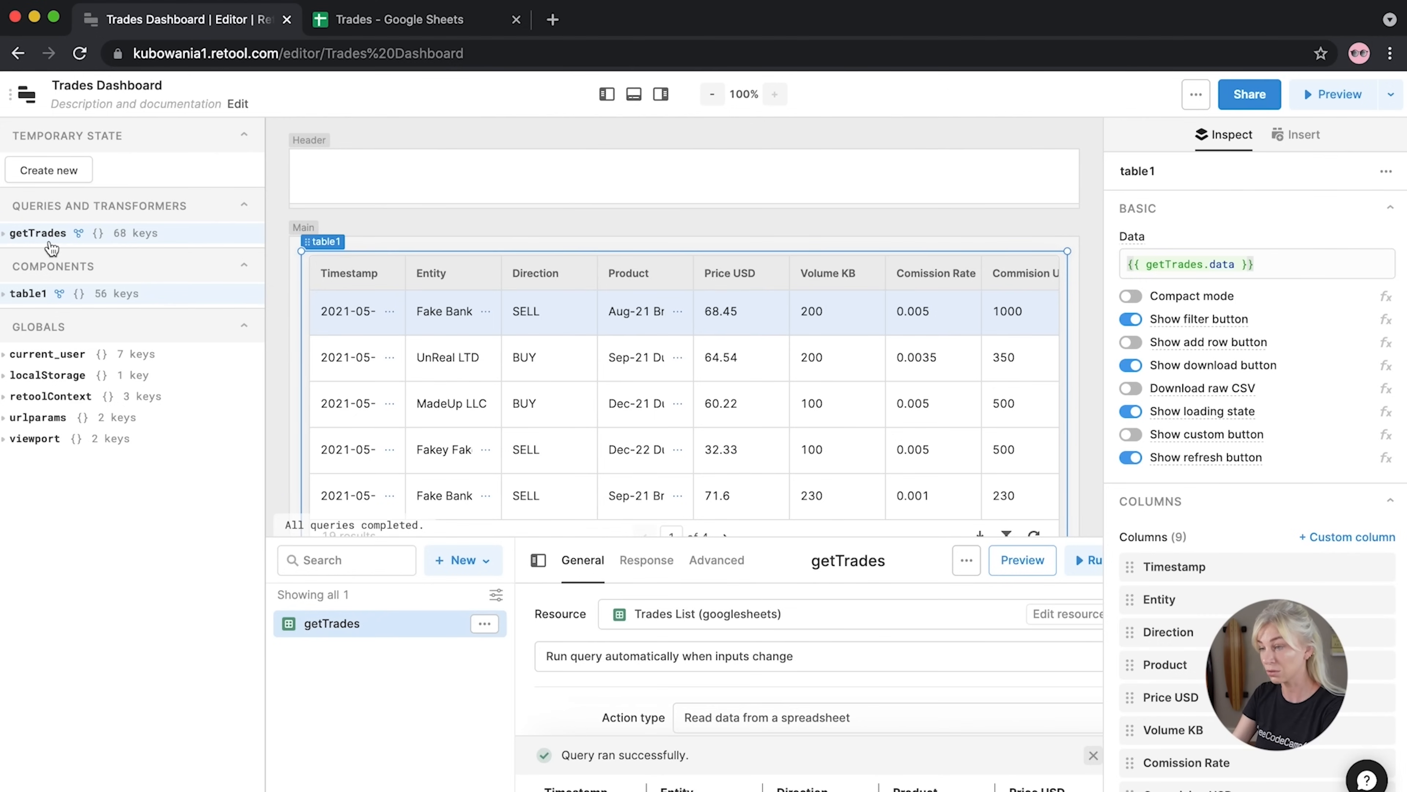
Inspect the fields of getTrades' first data record, then close the state explorer
click(11, 234)
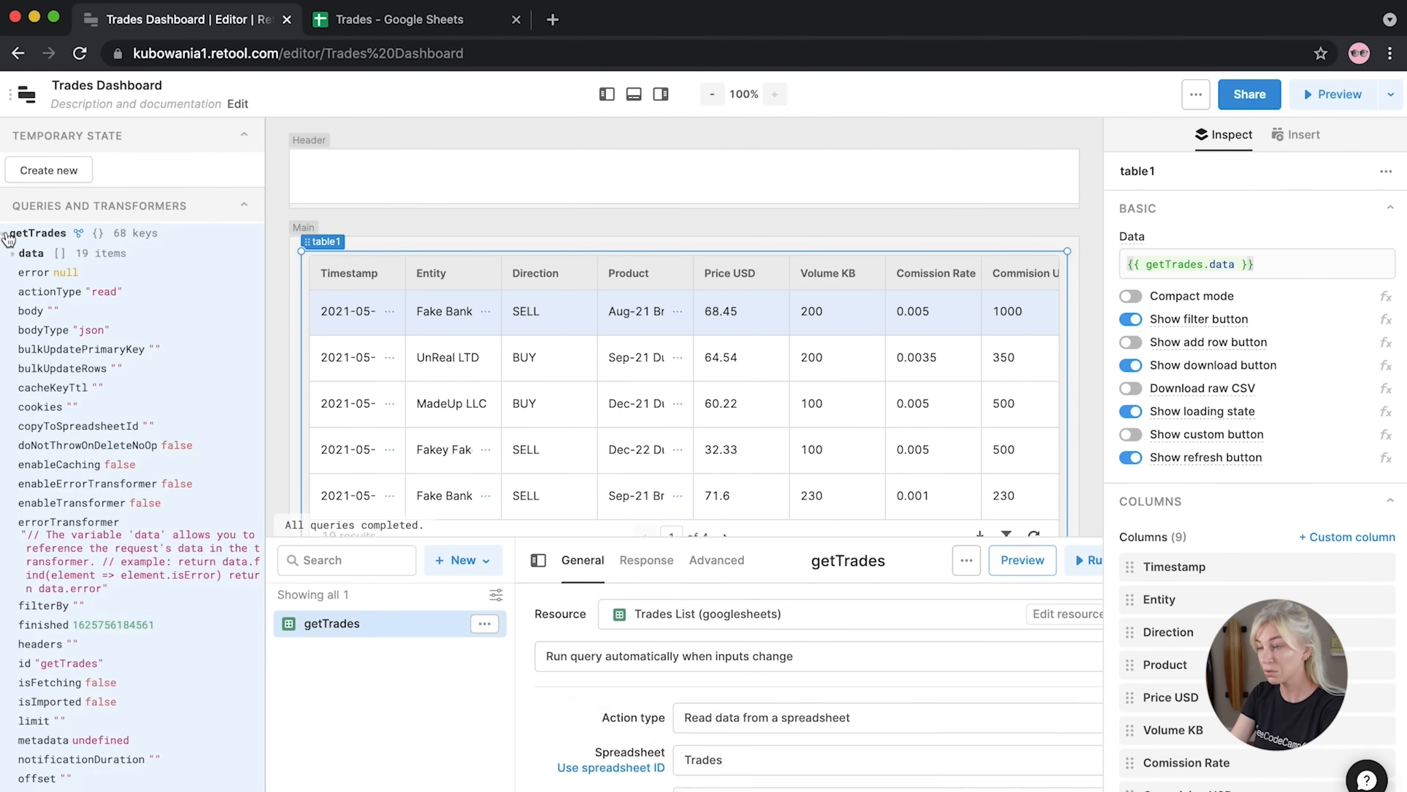
click(12, 253)
click(20, 275)
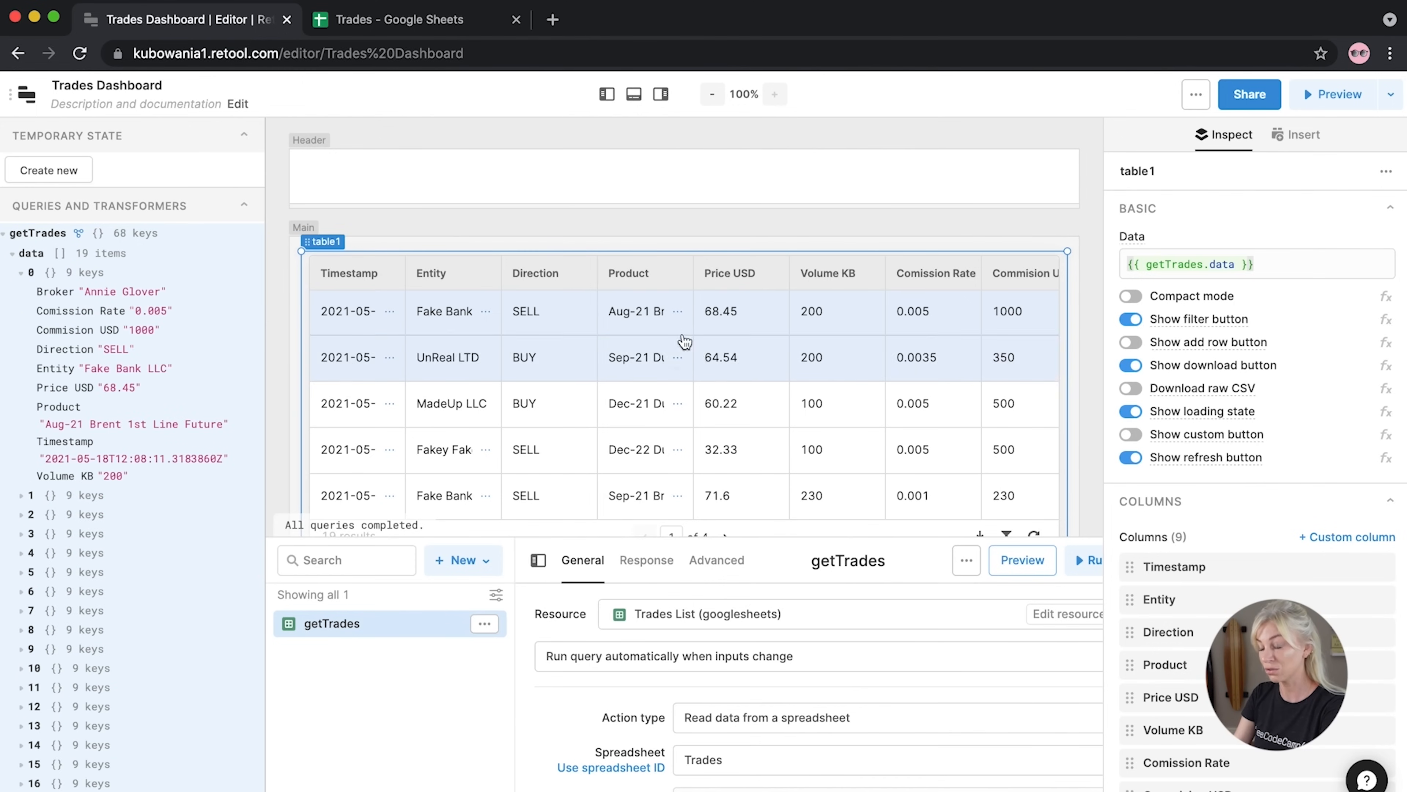
scroll(685, 328, right, 2)
scroll(684, 328, right, 2)
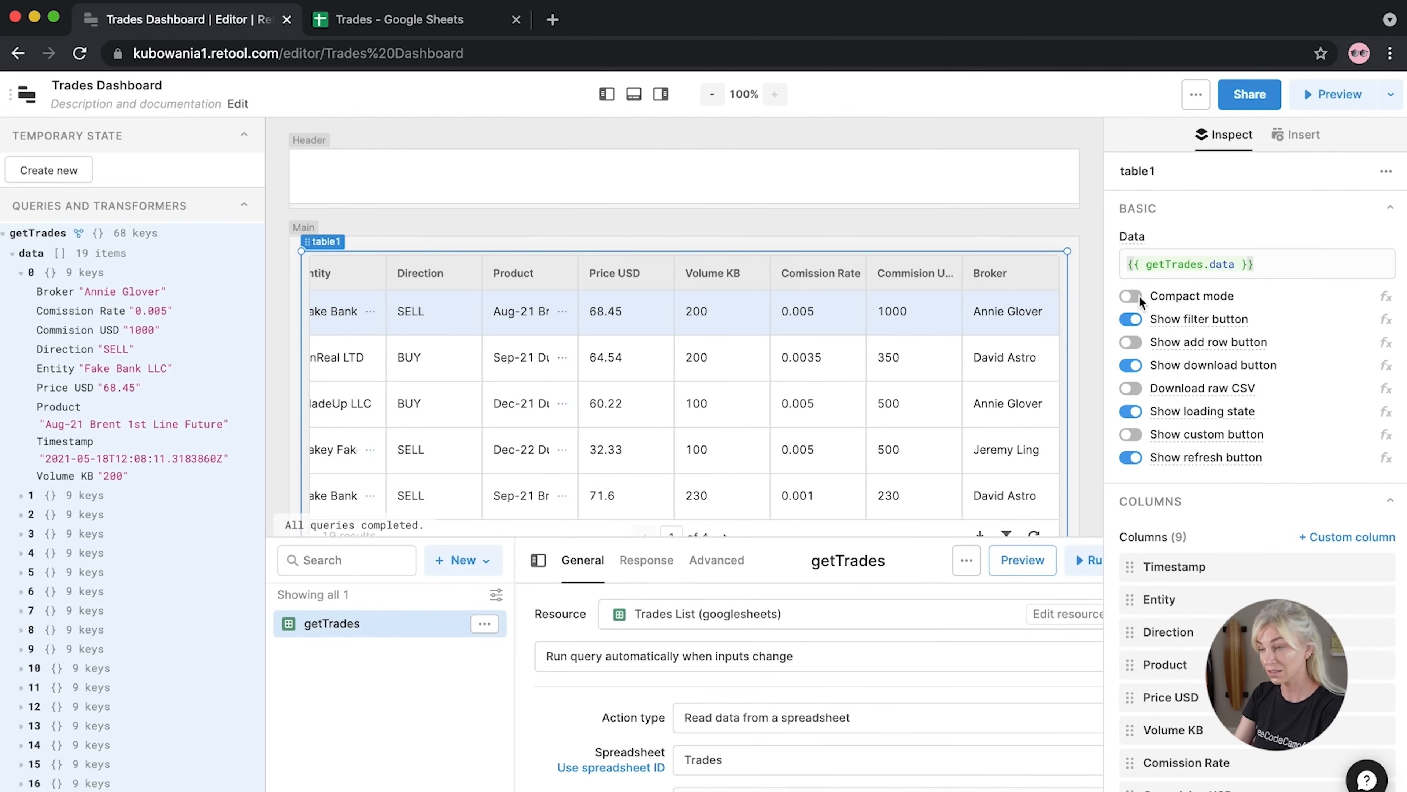
scroll(704, 333, left, 4)
scroll(704, 332, left, 1)
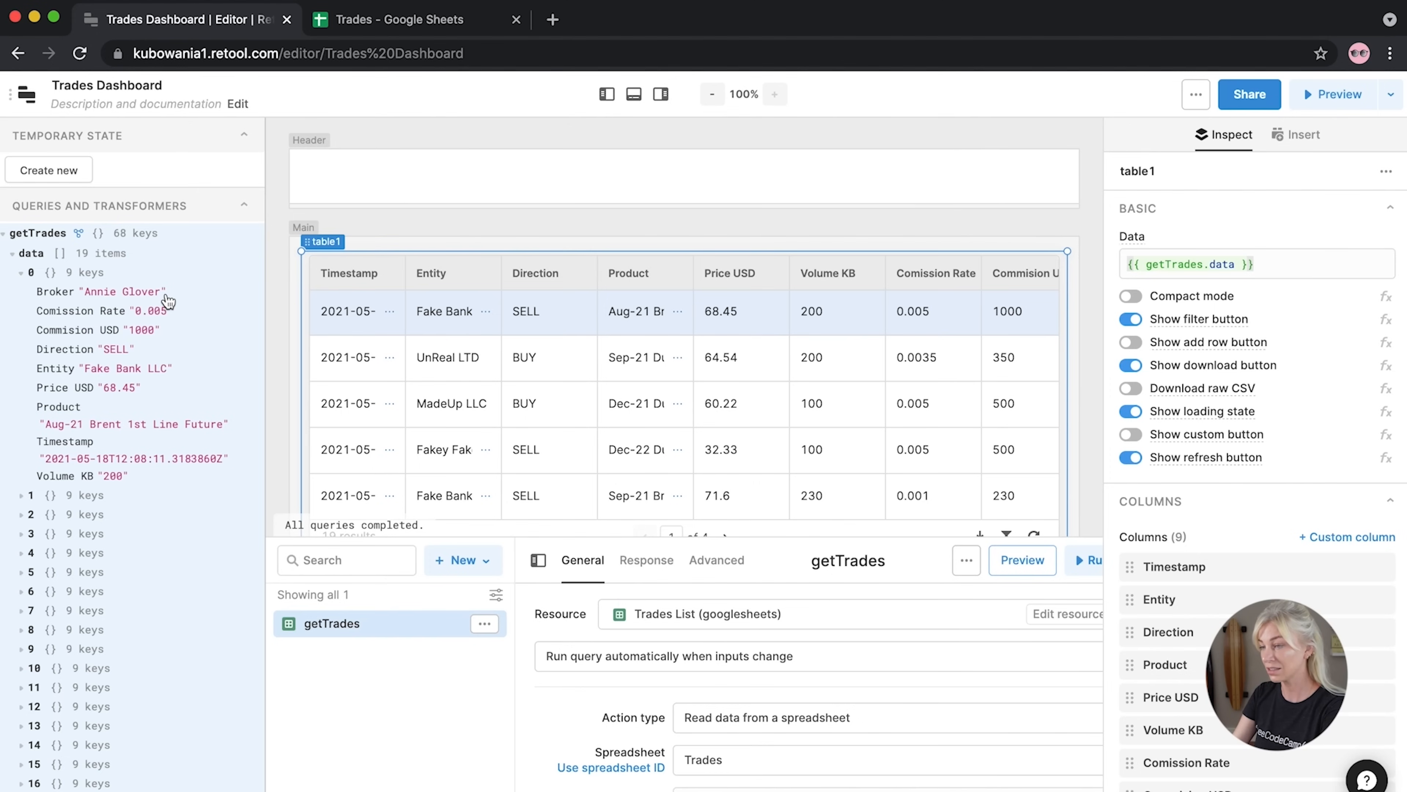
click(606, 94)
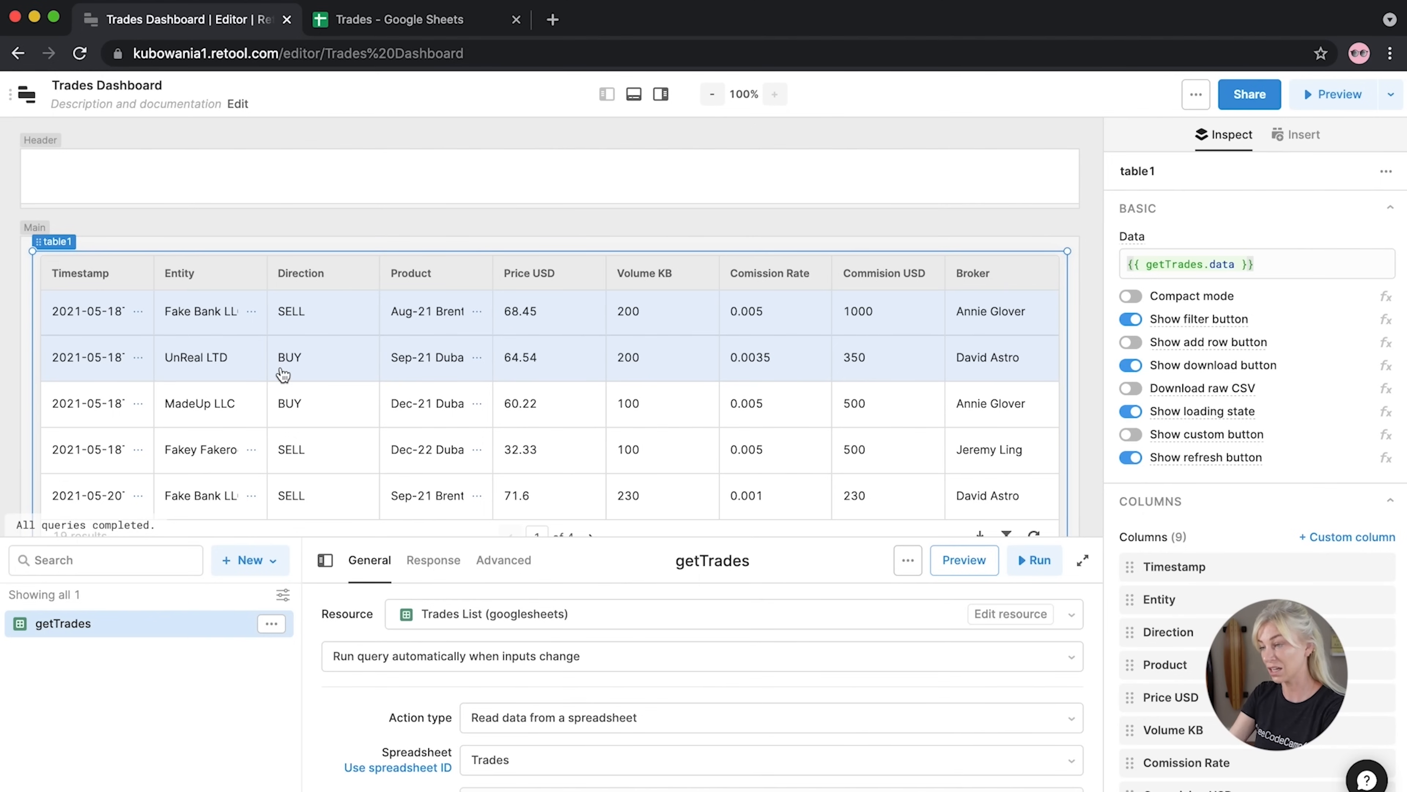
Set the Timestamp column's type to Date
click(1134, 568)
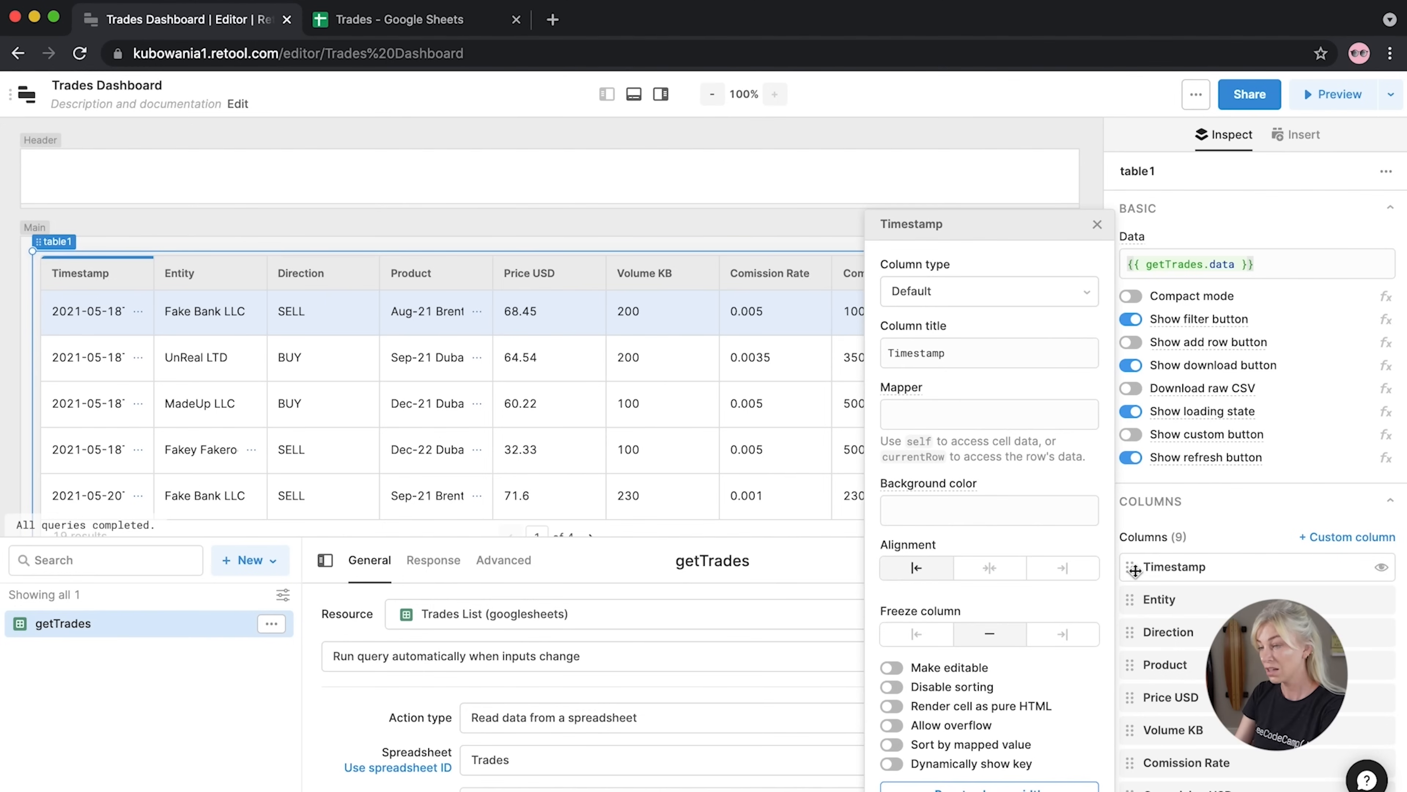
click(966, 291)
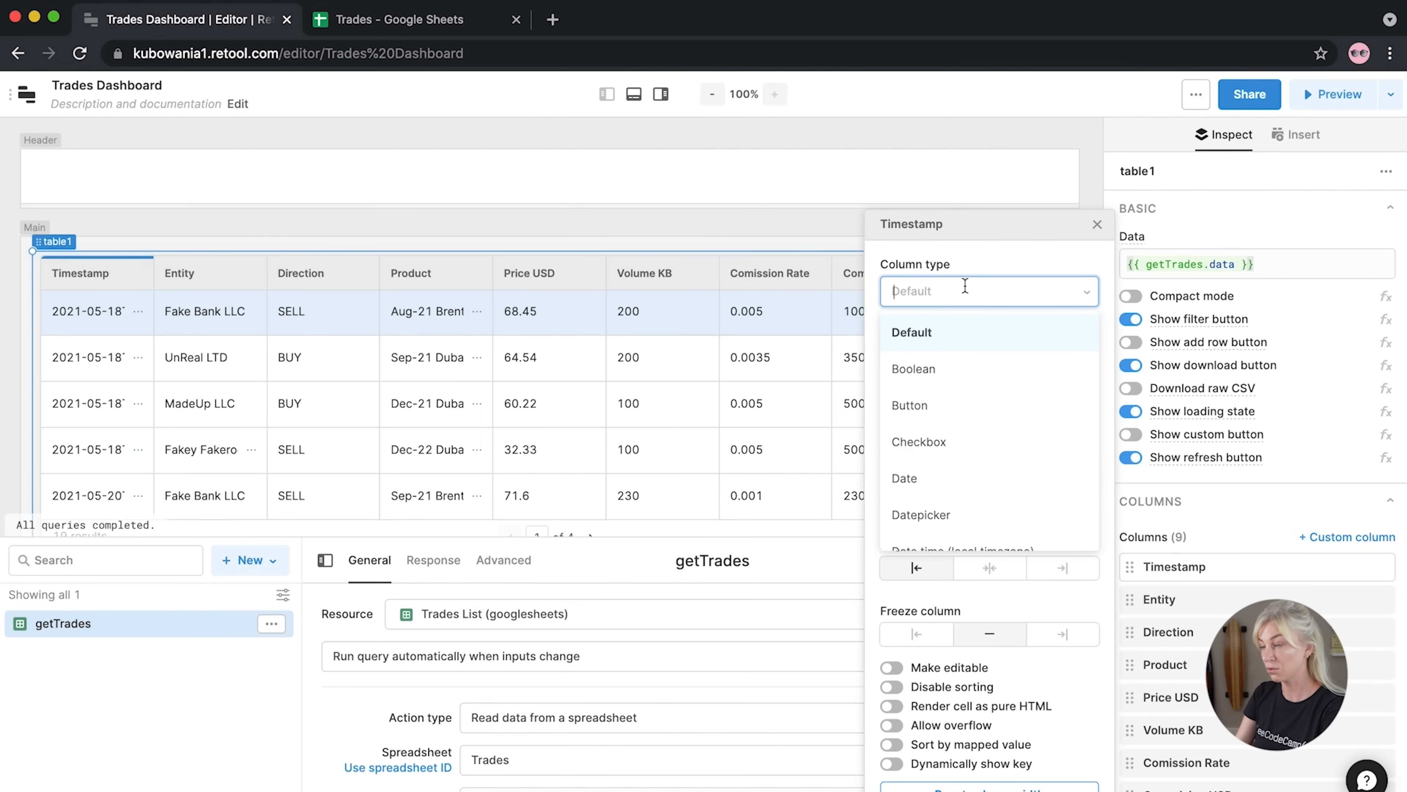
click(928, 487)
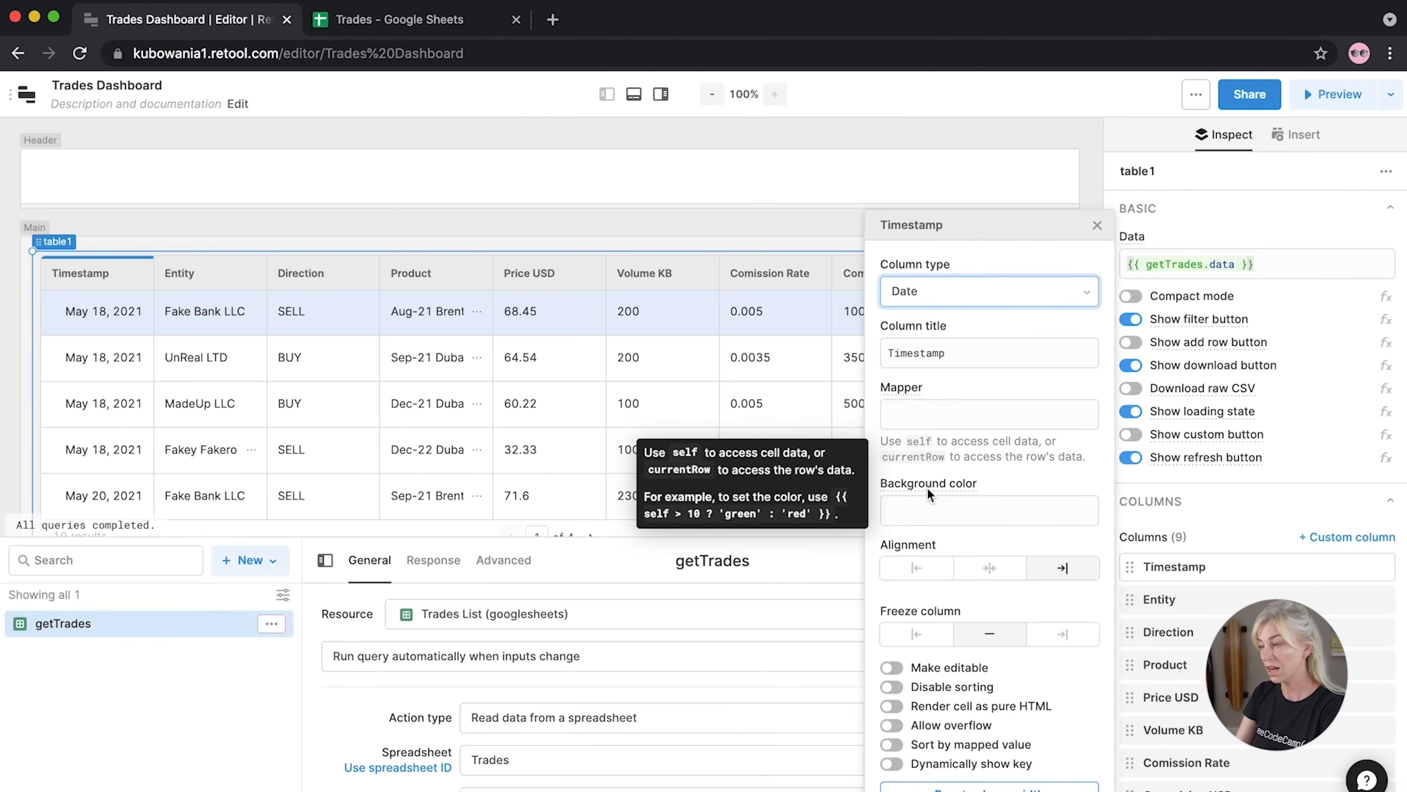
click(1097, 227)
Sort the table by Entity, then by Direction with BUY rows first
click(219, 285)
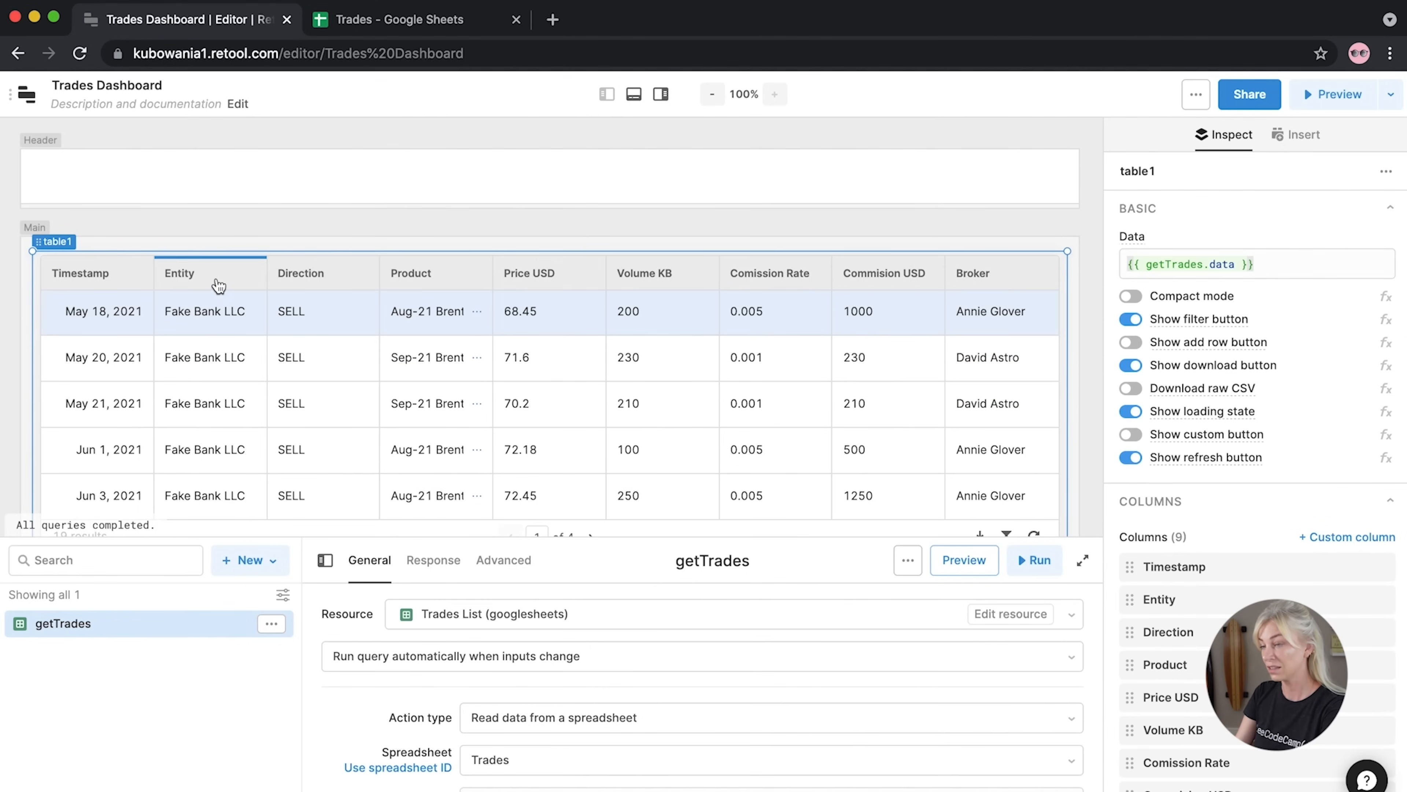
click(219, 284)
click(216, 283)
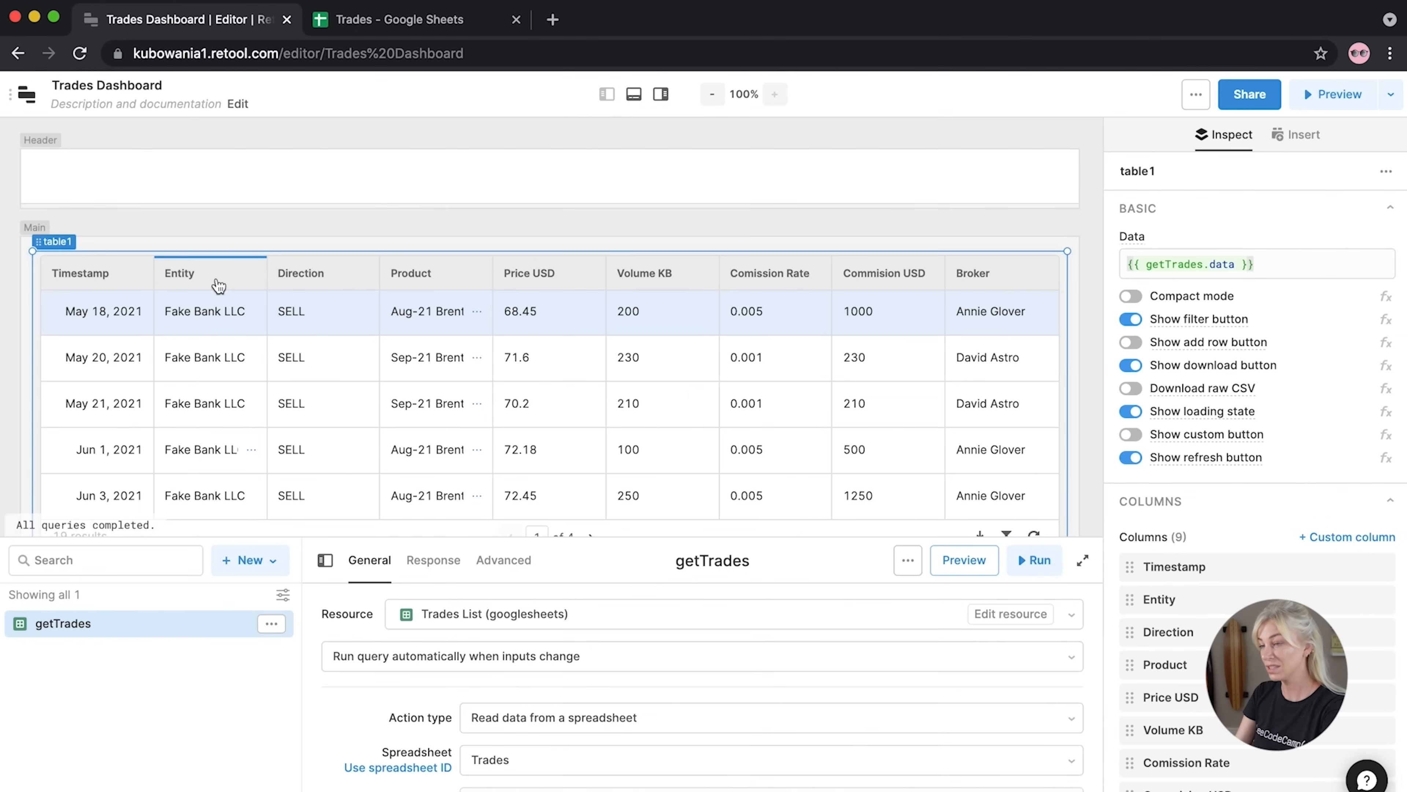
click(310, 286)
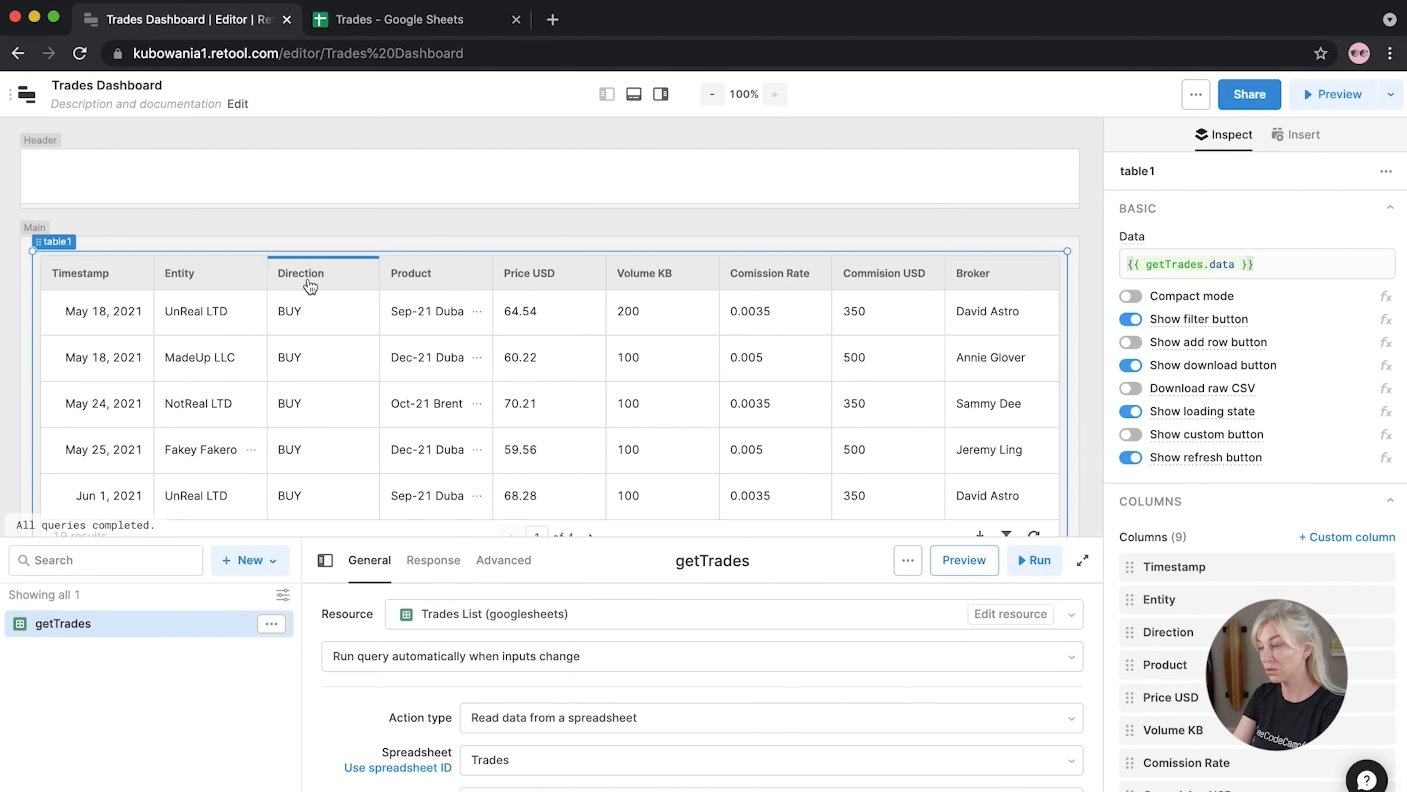
click(1142, 633)
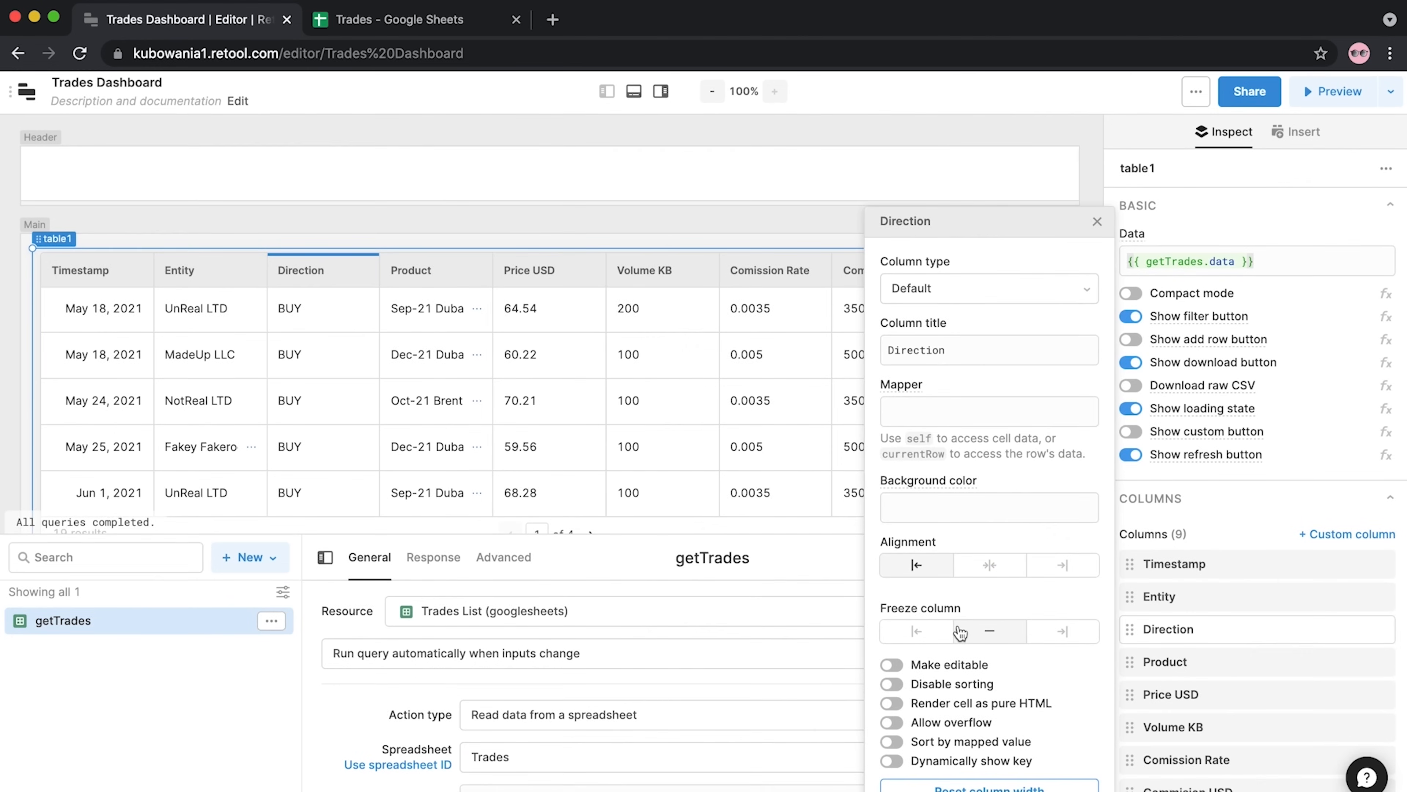
click(960, 633)
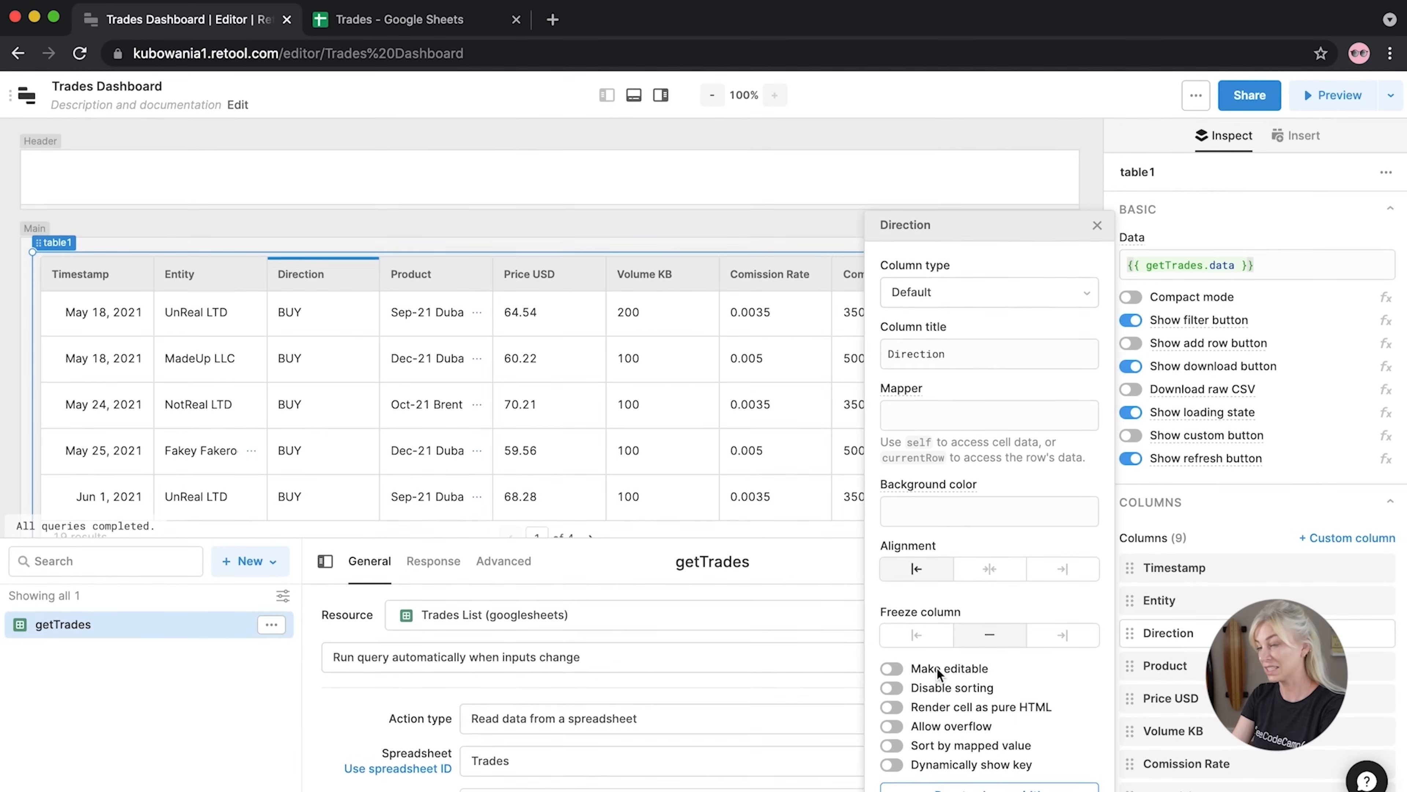
click(965, 516)
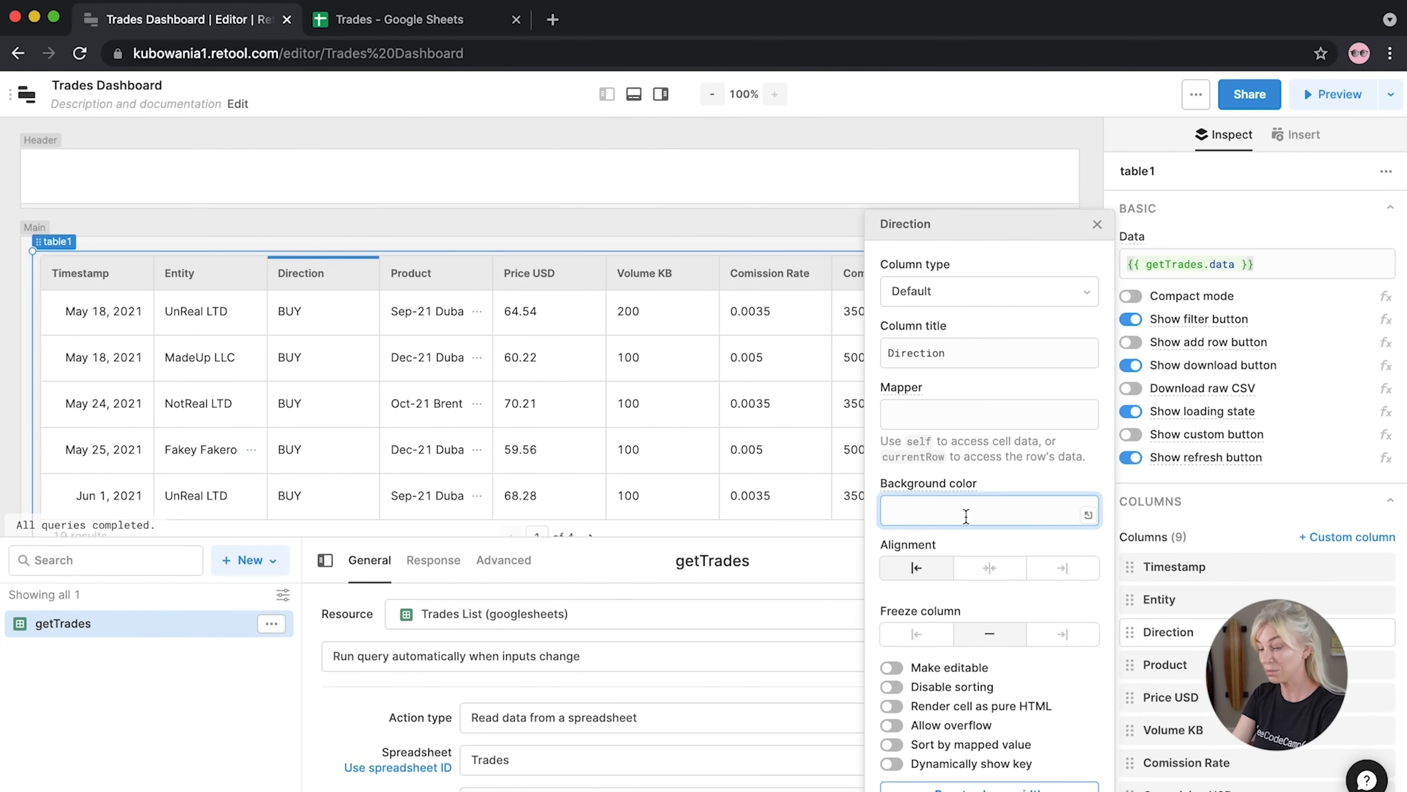
text(red)
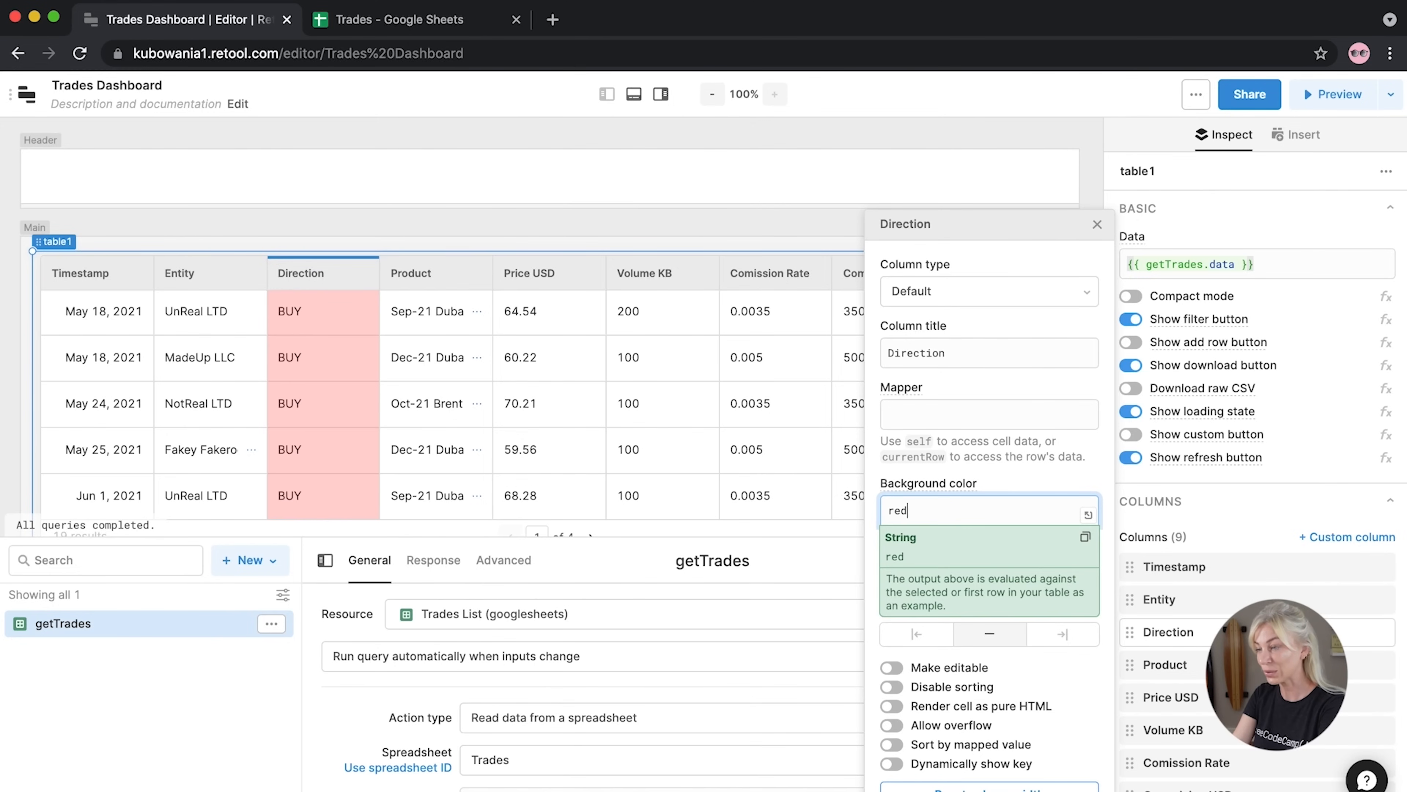
click(1101, 226)
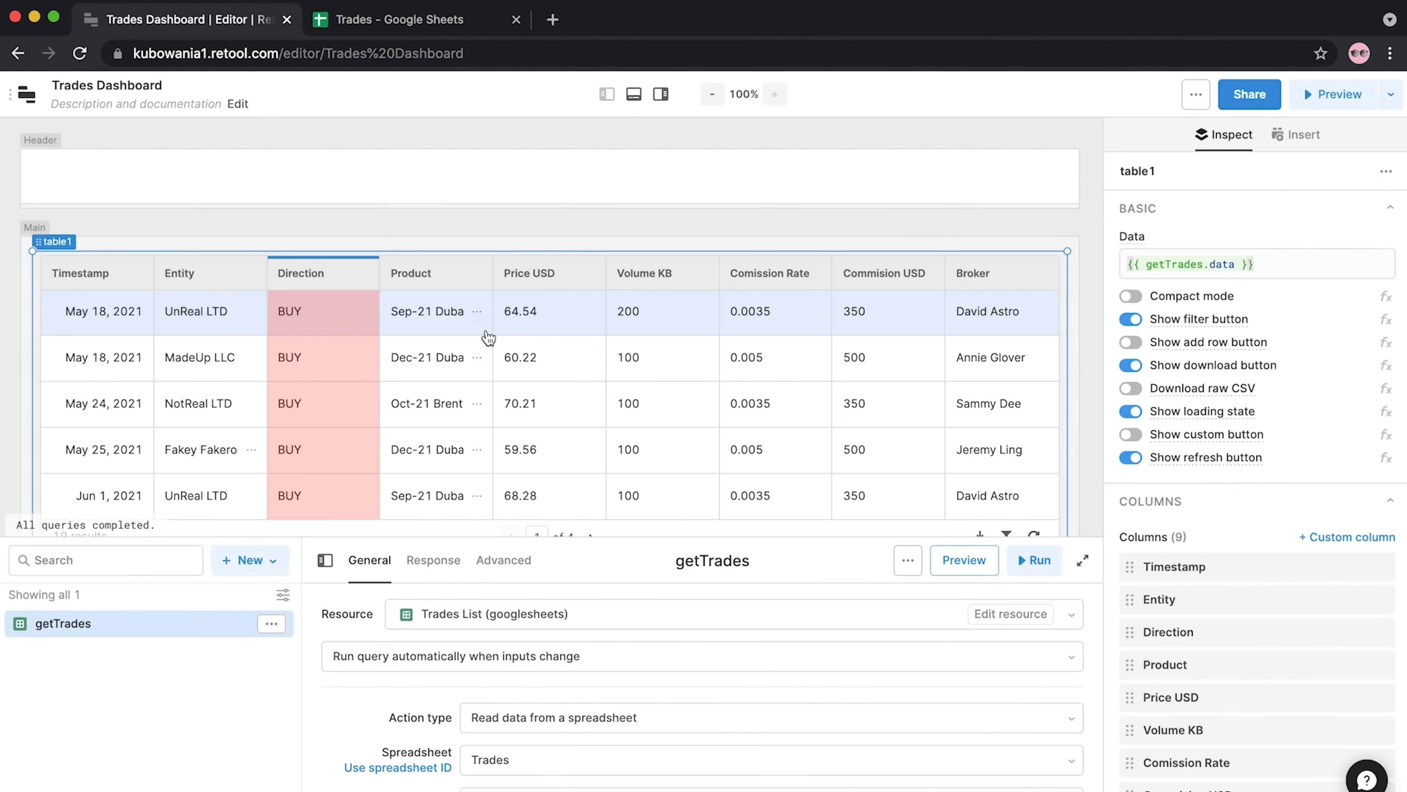
key(ctrl+z)
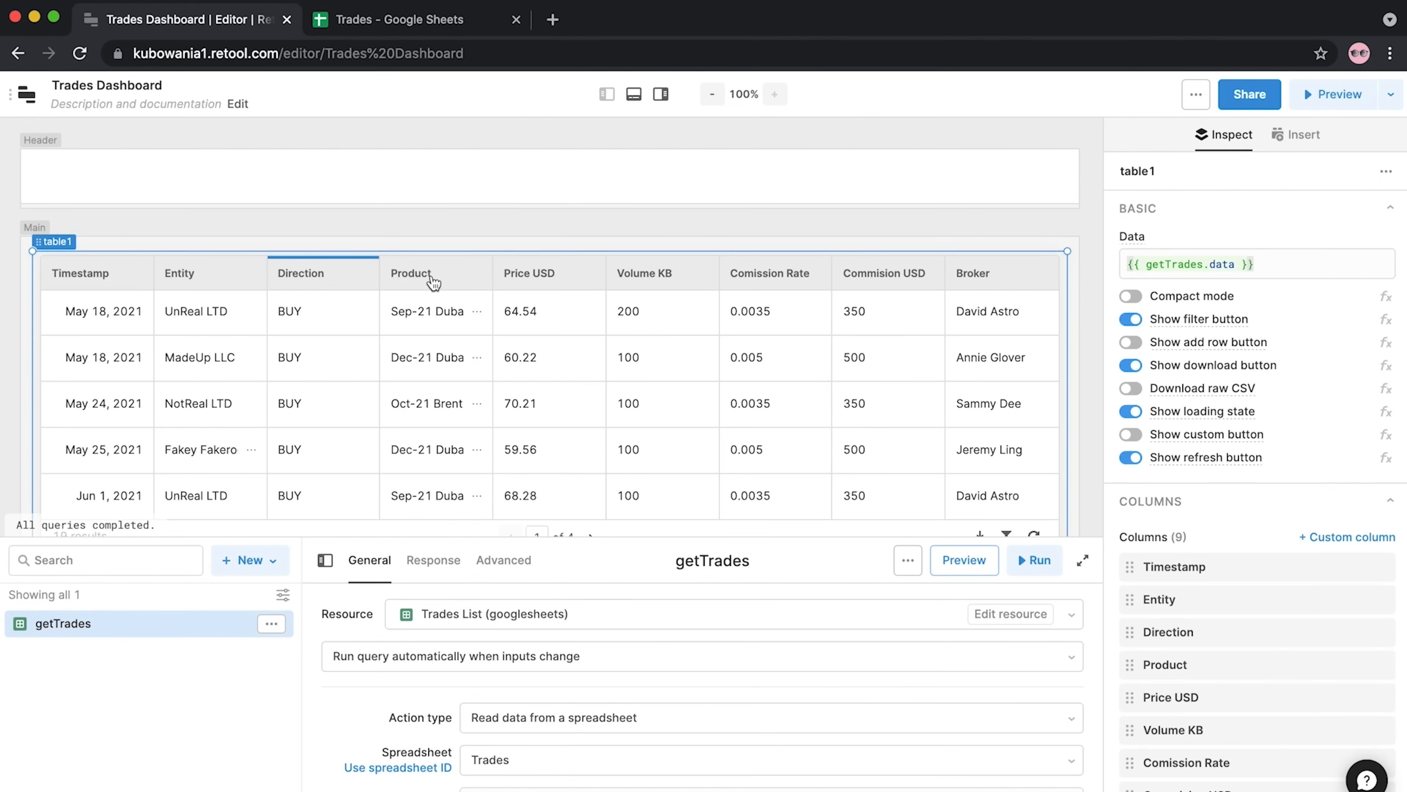
Sort the trades table by Price USD and format that column as USD (dollars)
click(541, 289)
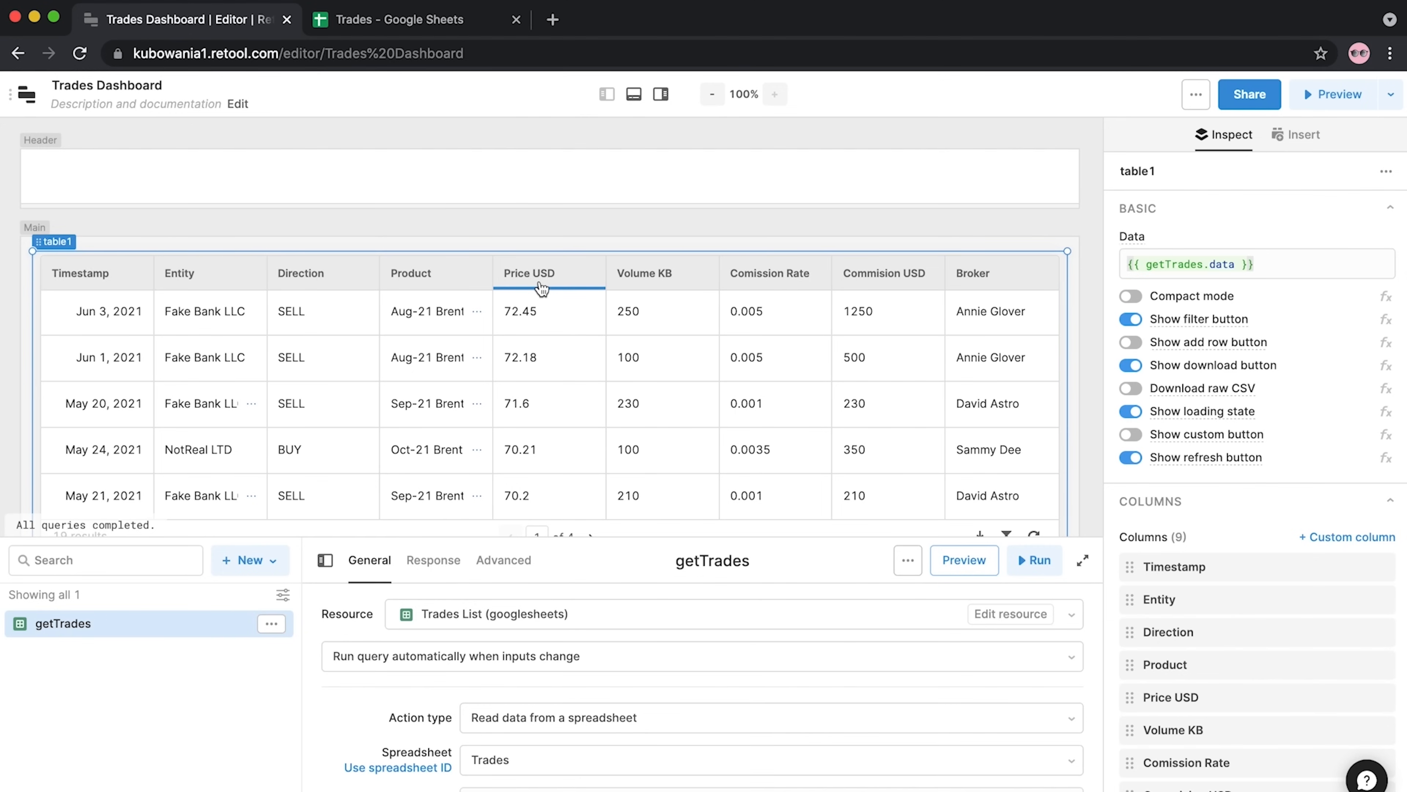
click(1136, 699)
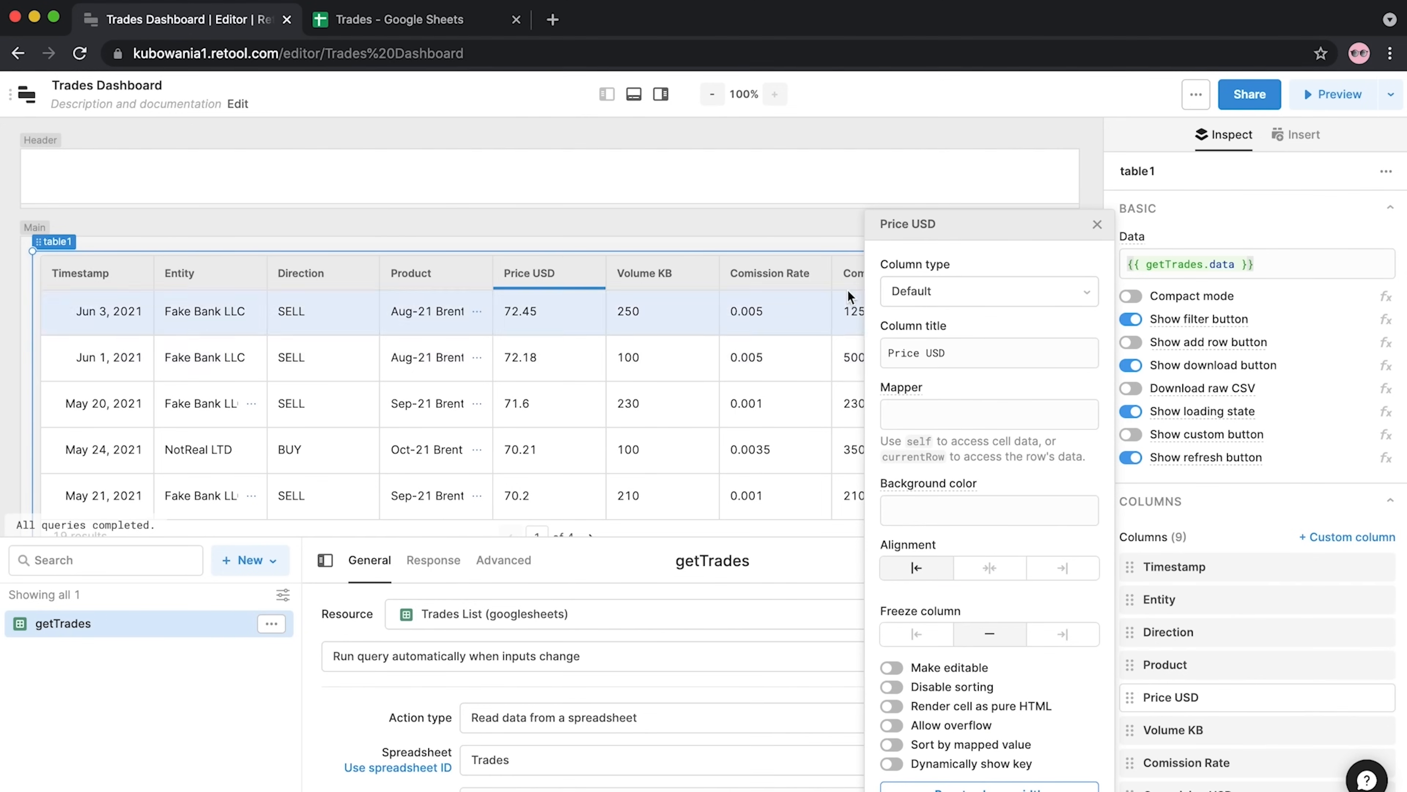
click(928, 287)
text(us)
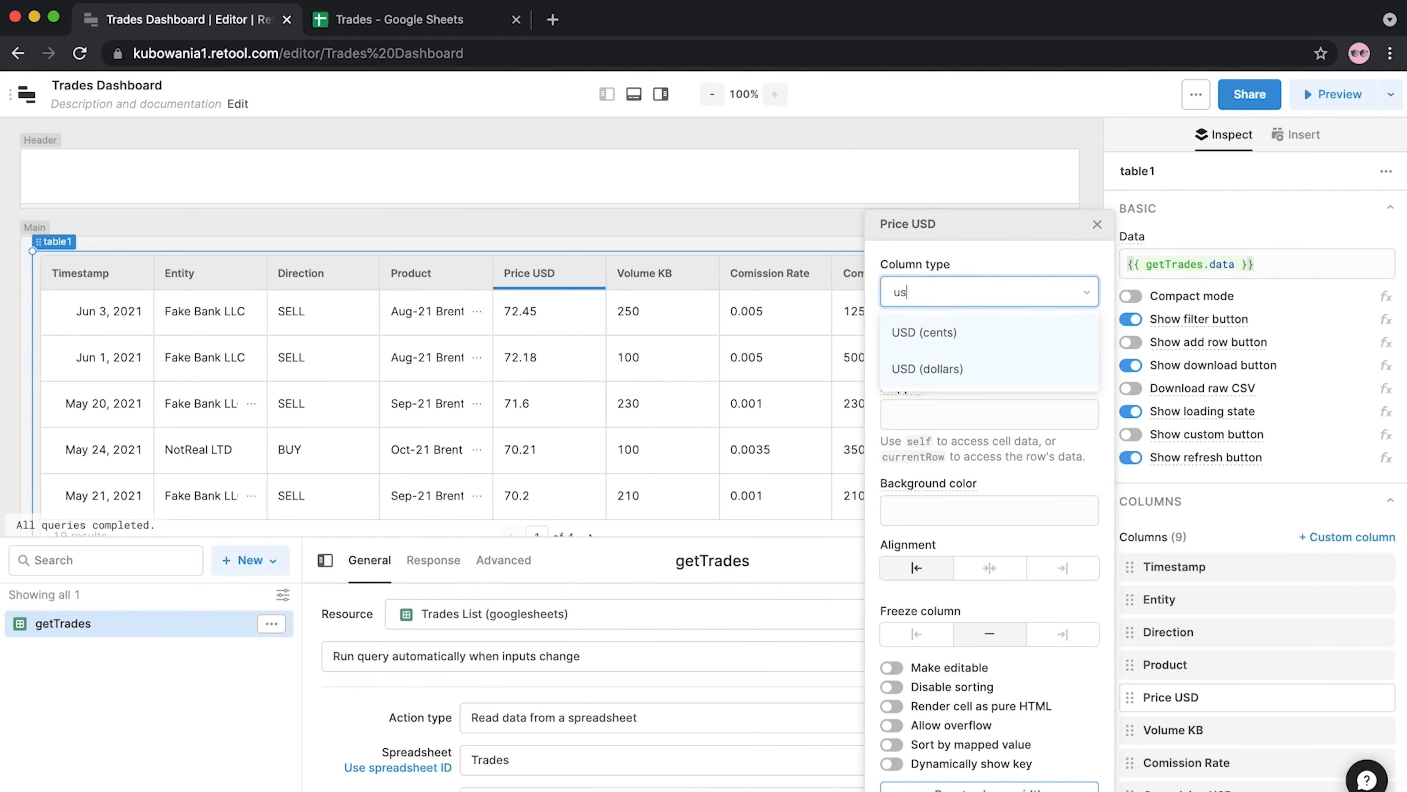
click(957, 367)
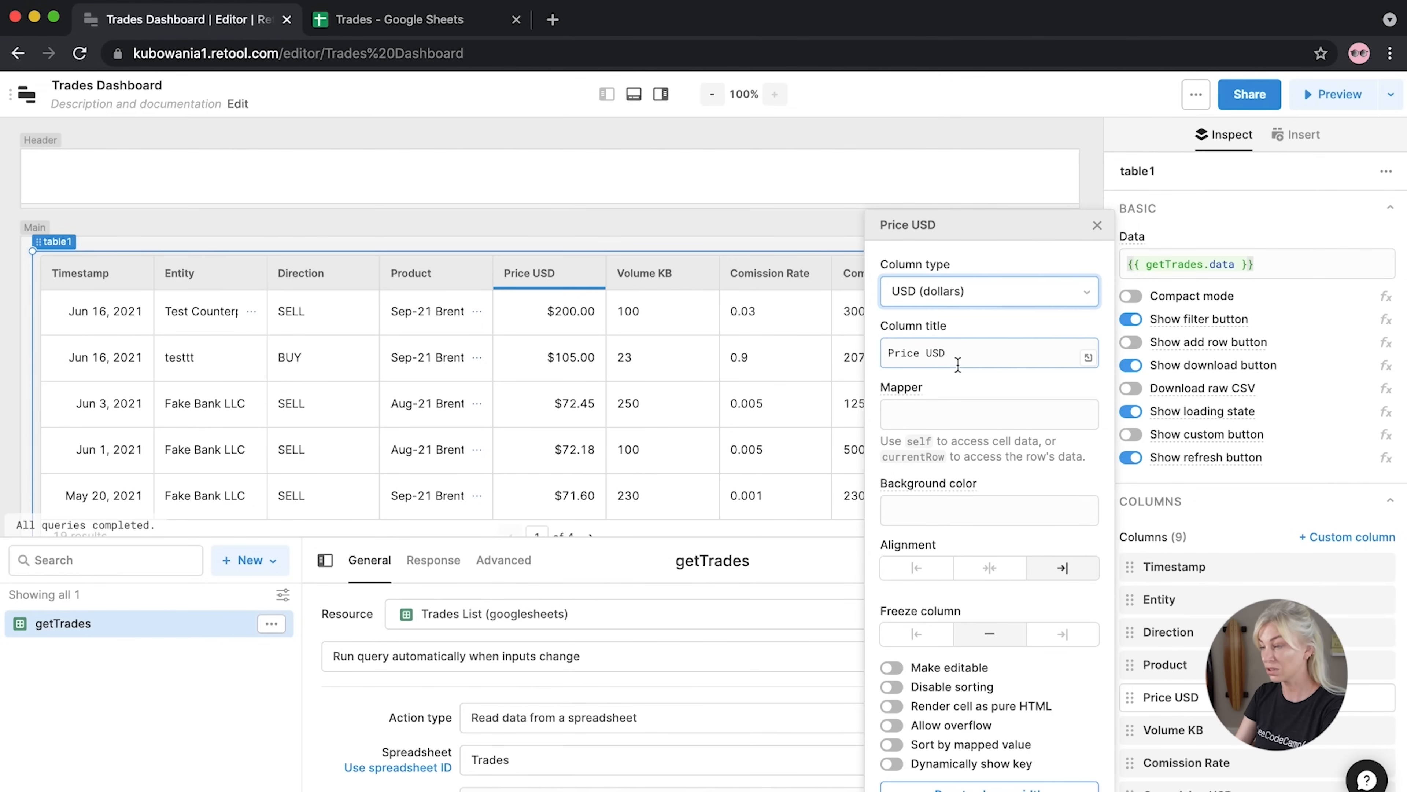
click(1098, 226)
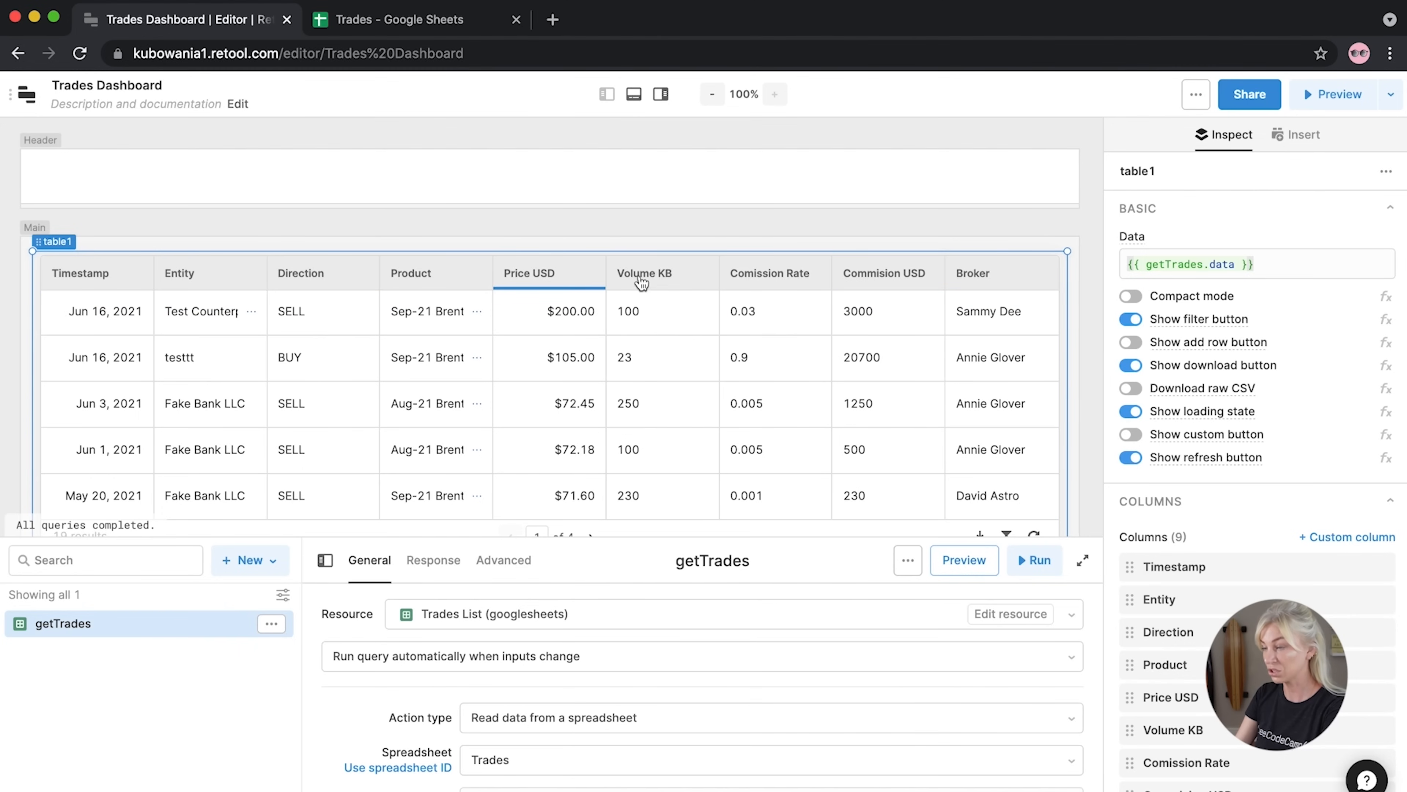
Sort by Commision USD and format it as USD (dollars), showing values like $50.00
click(883, 283)
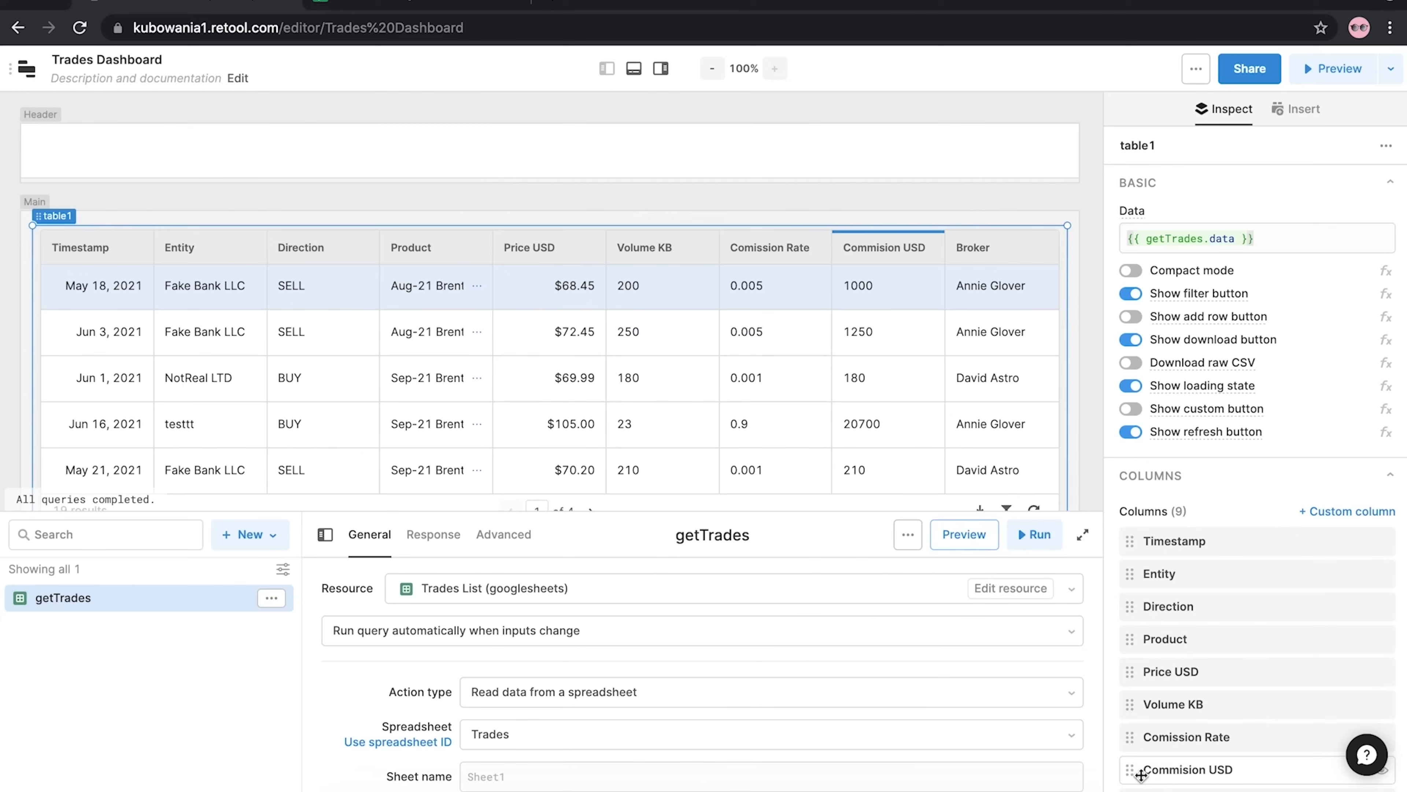
click(1137, 791)
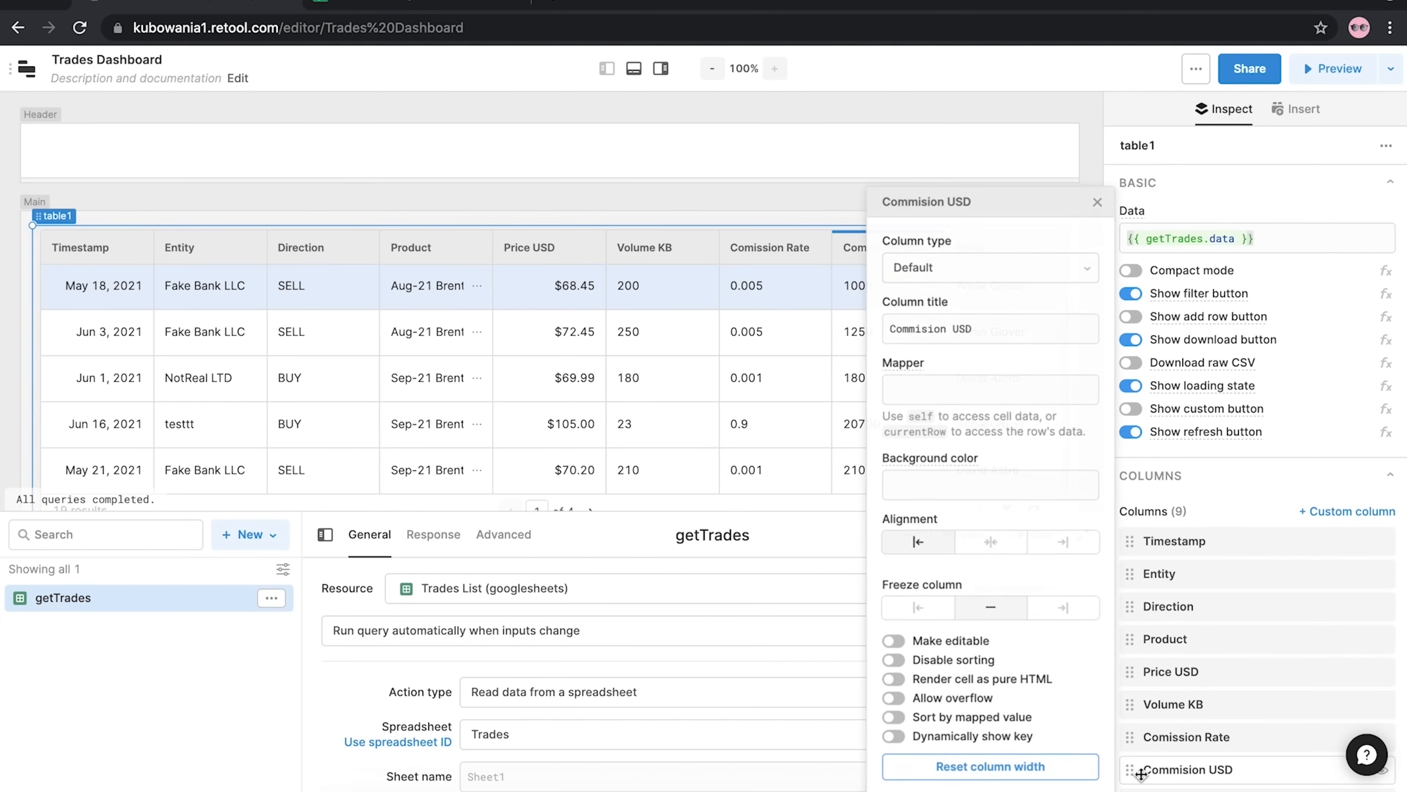
click(947, 264)
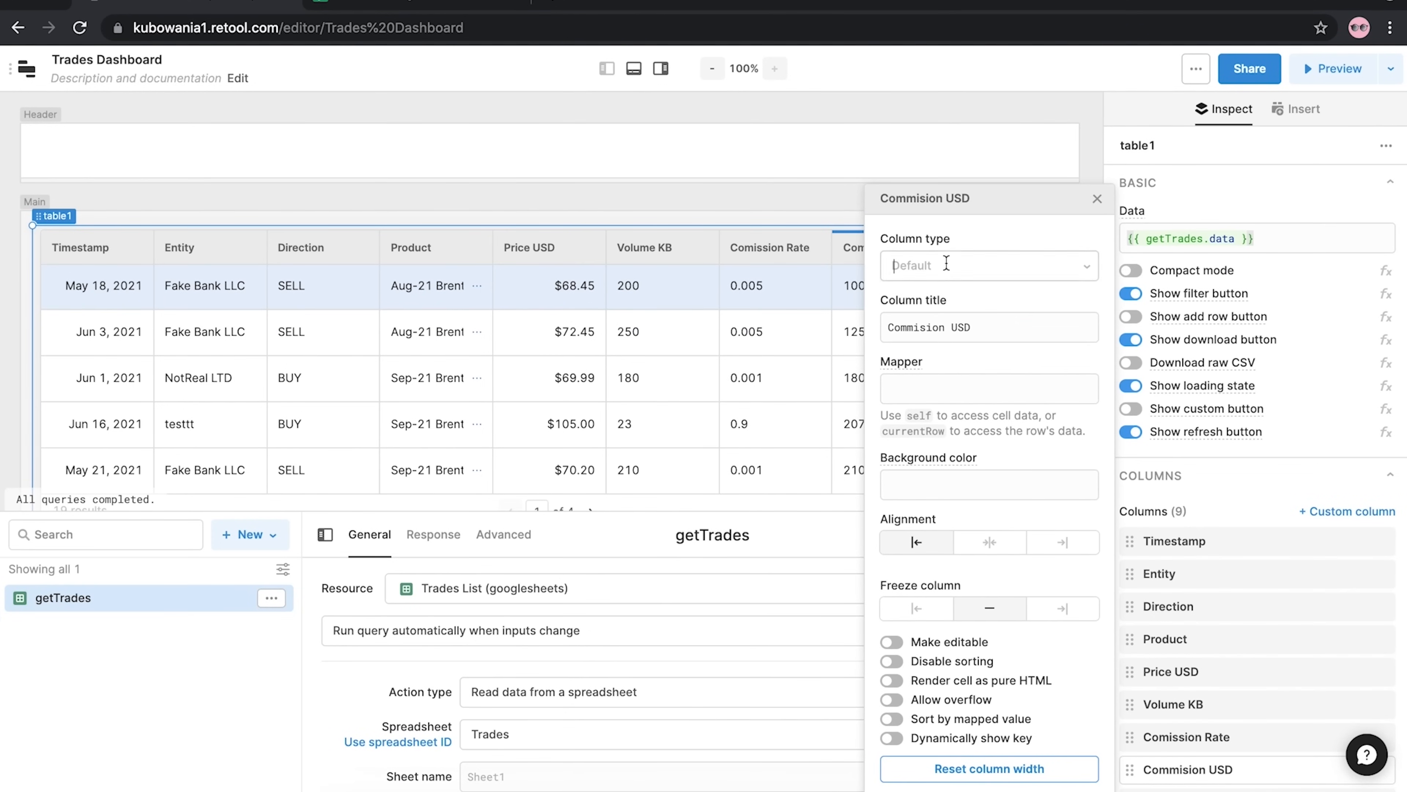
text(usd)
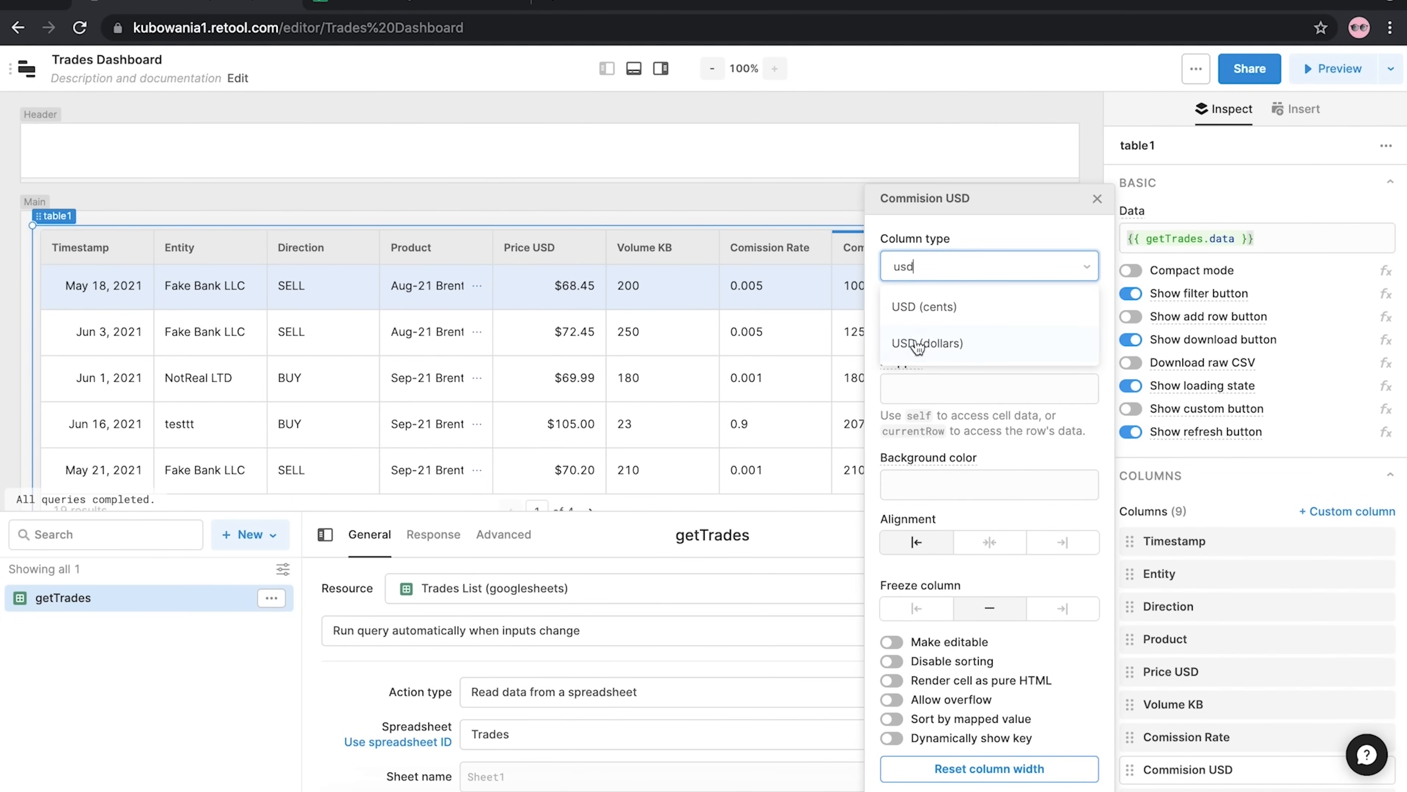
click(916, 341)
click(1097, 200)
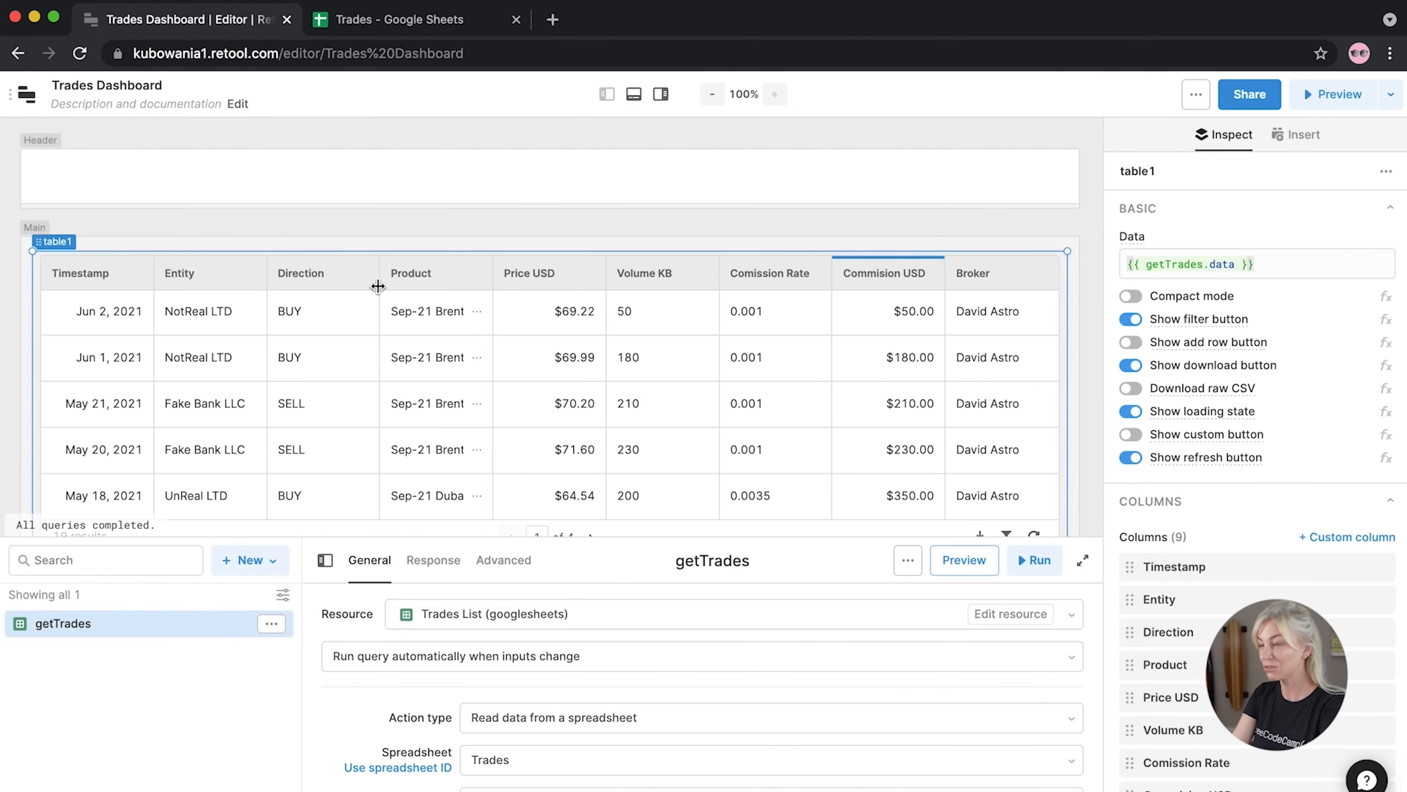
Narrow the Direction, Volume KB, Comission Rate and Commision USD columns, then widen Product
drag(380, 274, 345, 277)
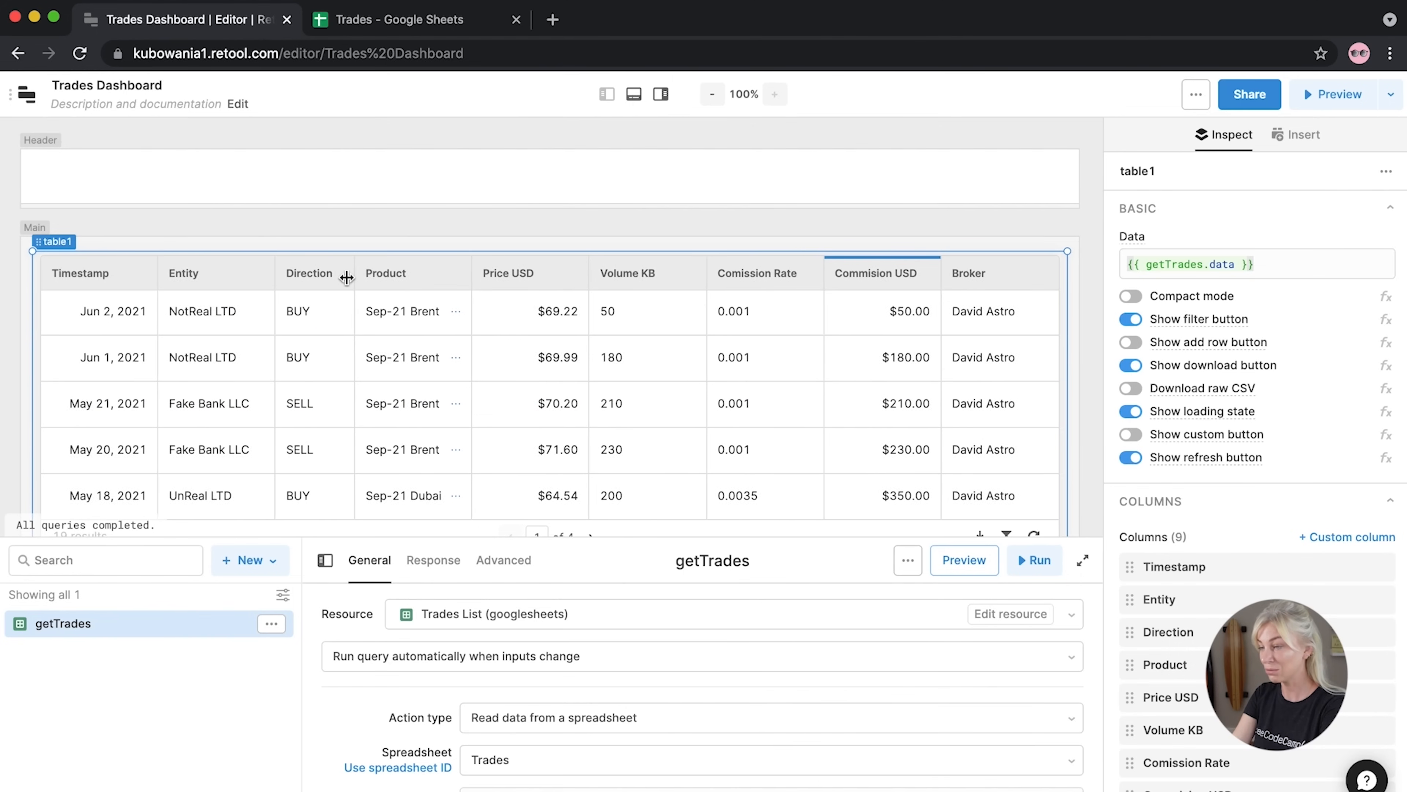
drag(708, 272, 673, 275)
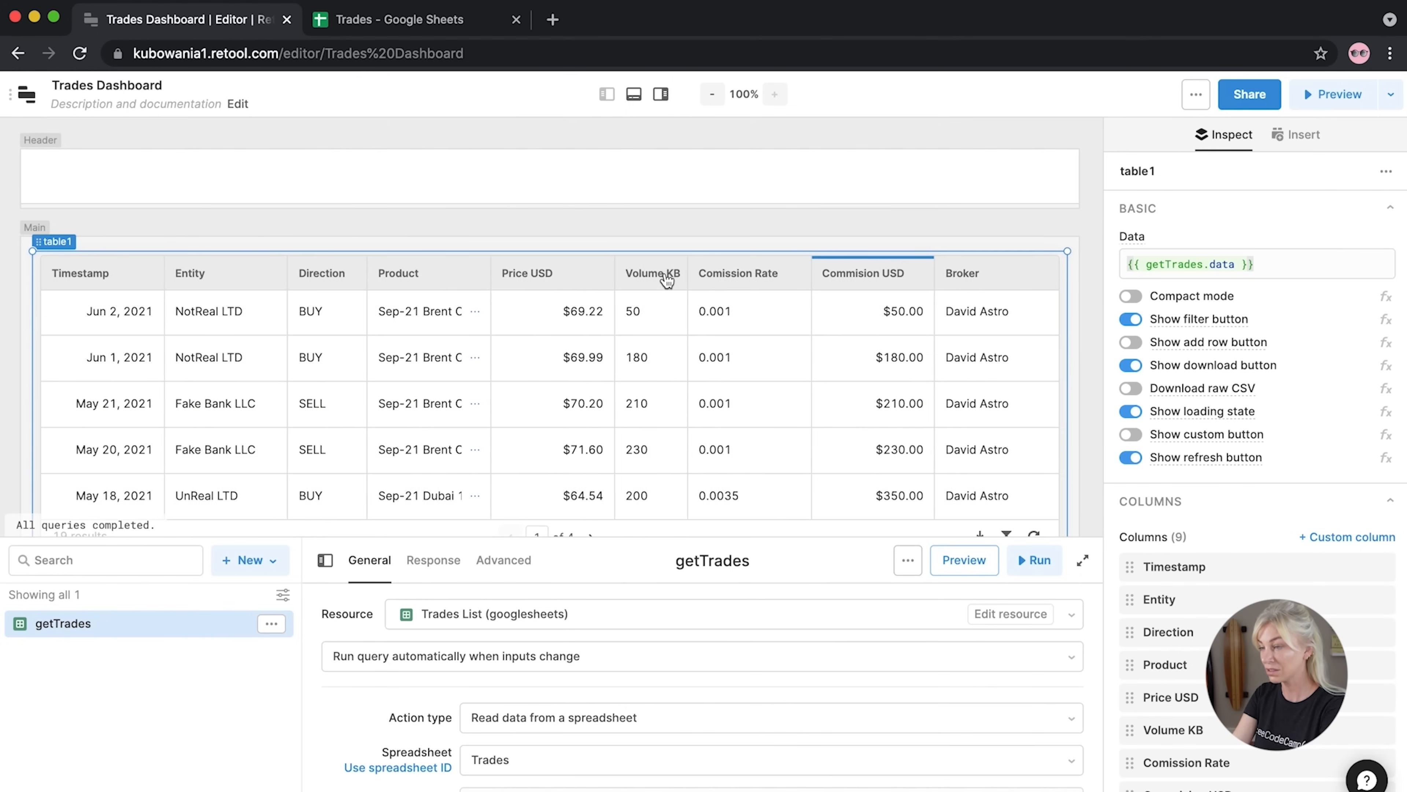
drag(797, 275, 745, 273)
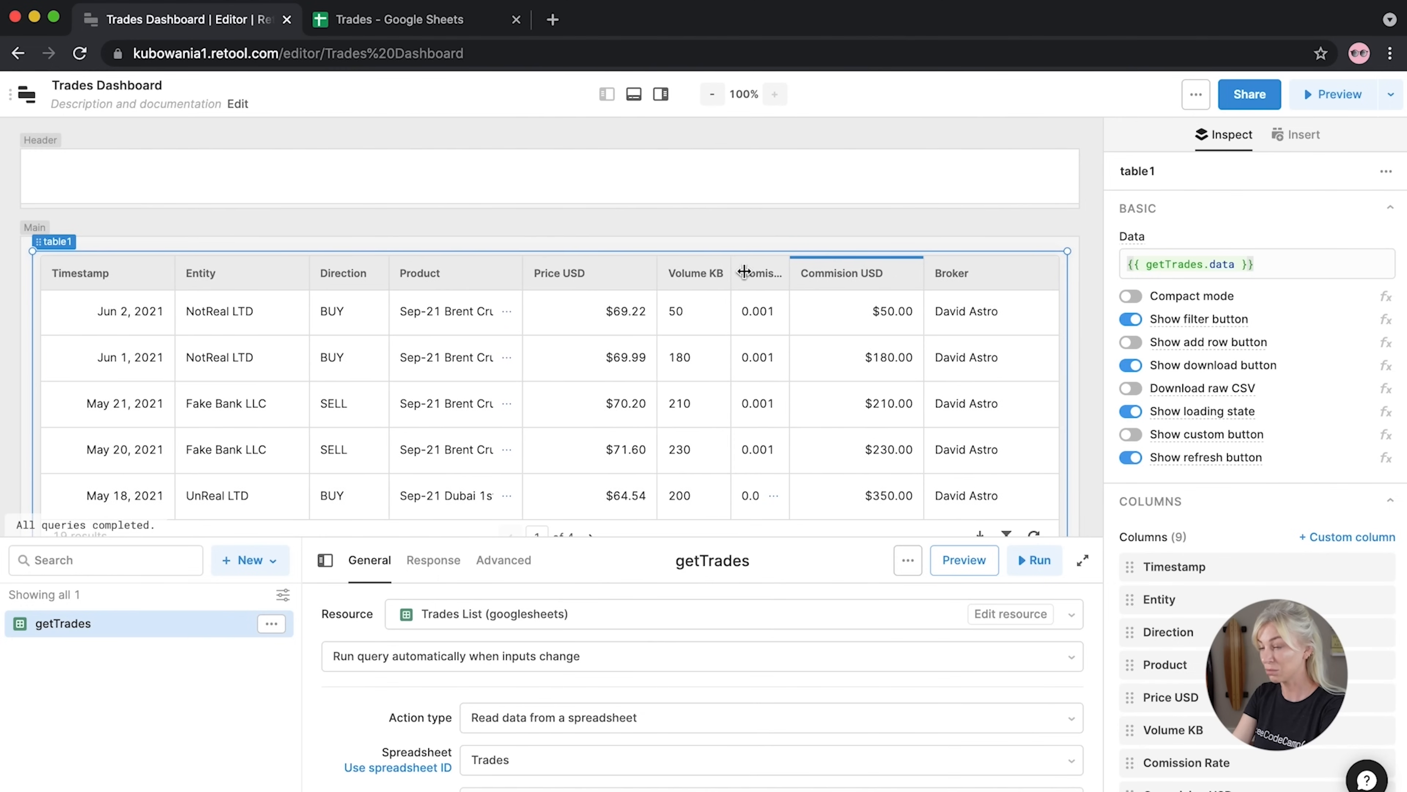
drag(917, 268, 882, 275)
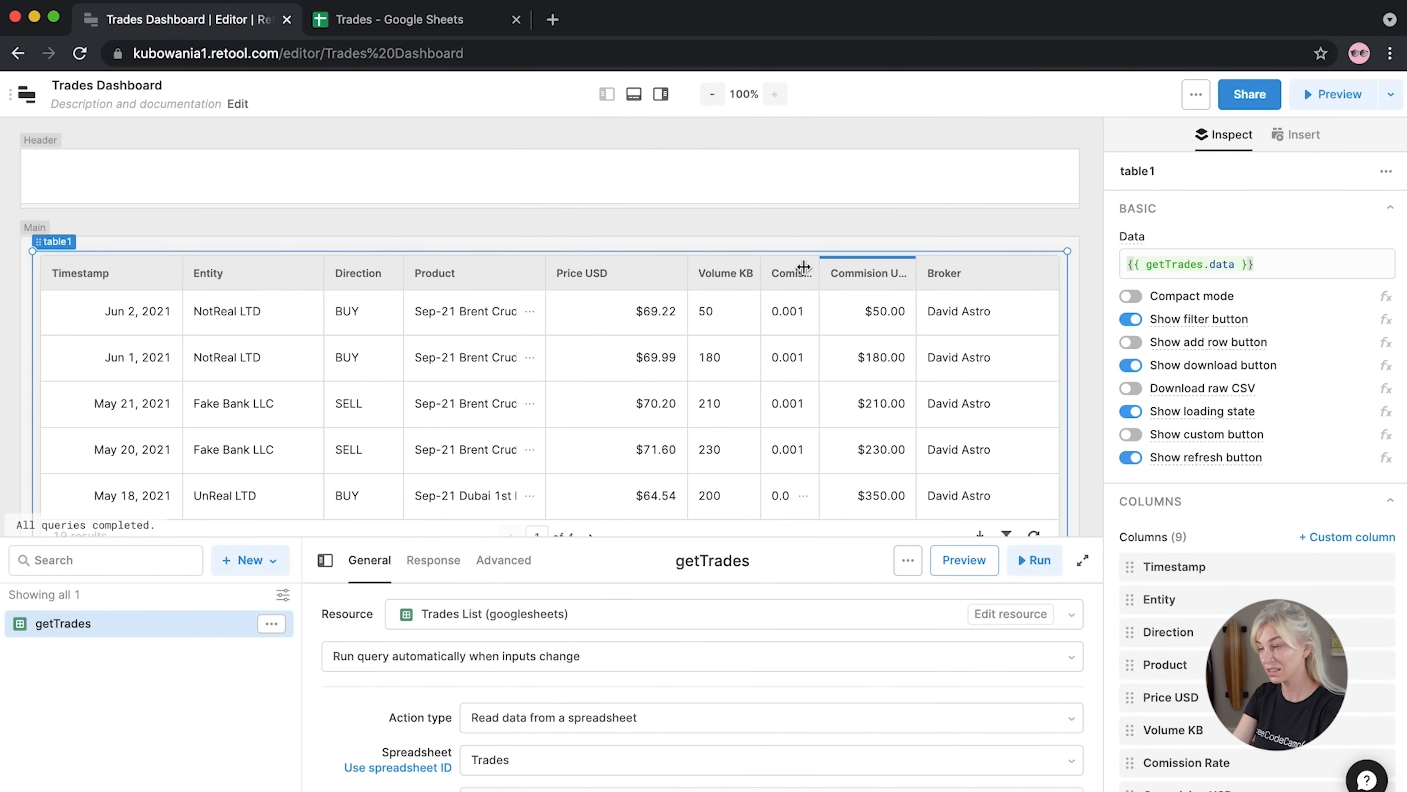
drag(547, 274, 606, 280)
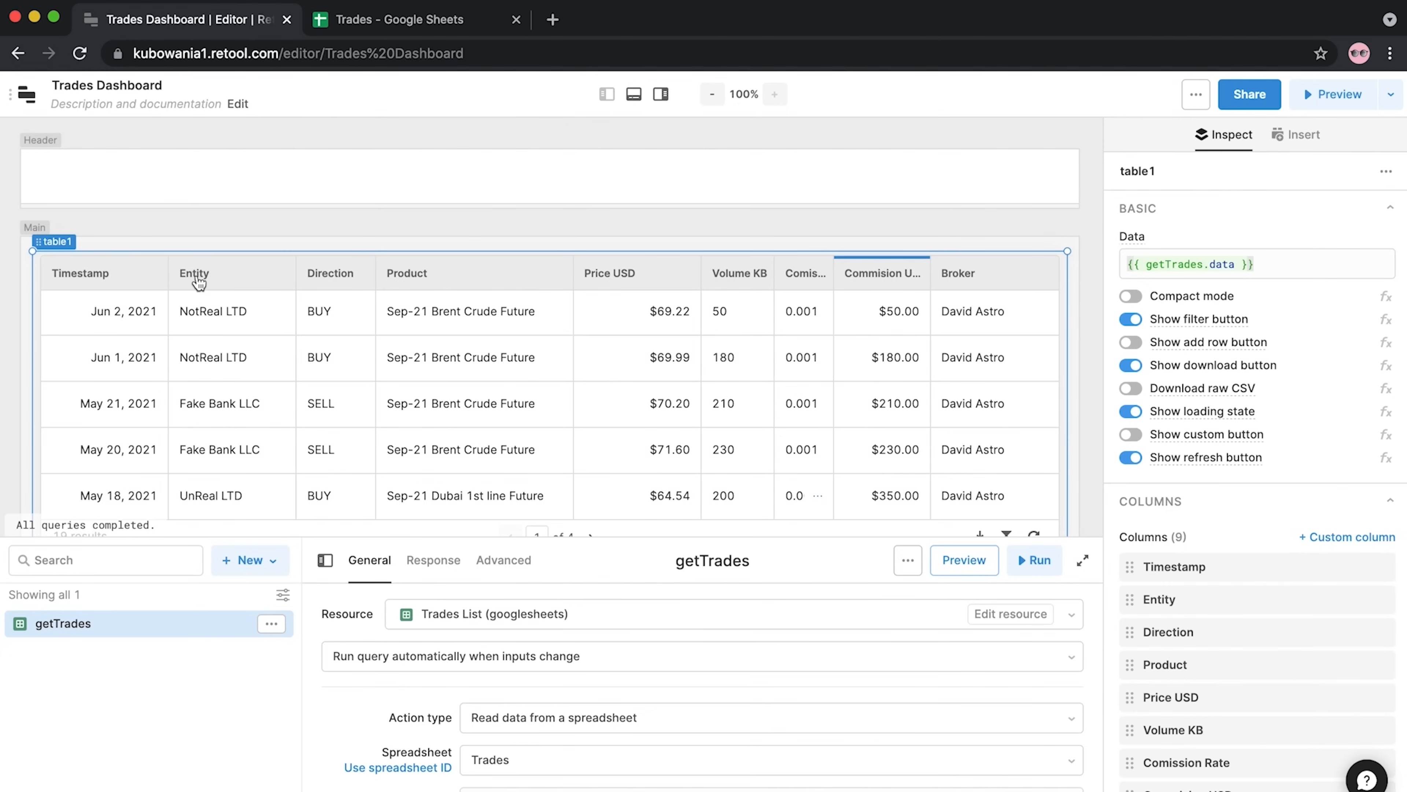
scroll(965, 456, down, 5)
Drop a Chart below the trades table, undo the accidental resize, and widen it across the right half
click(963, 453)
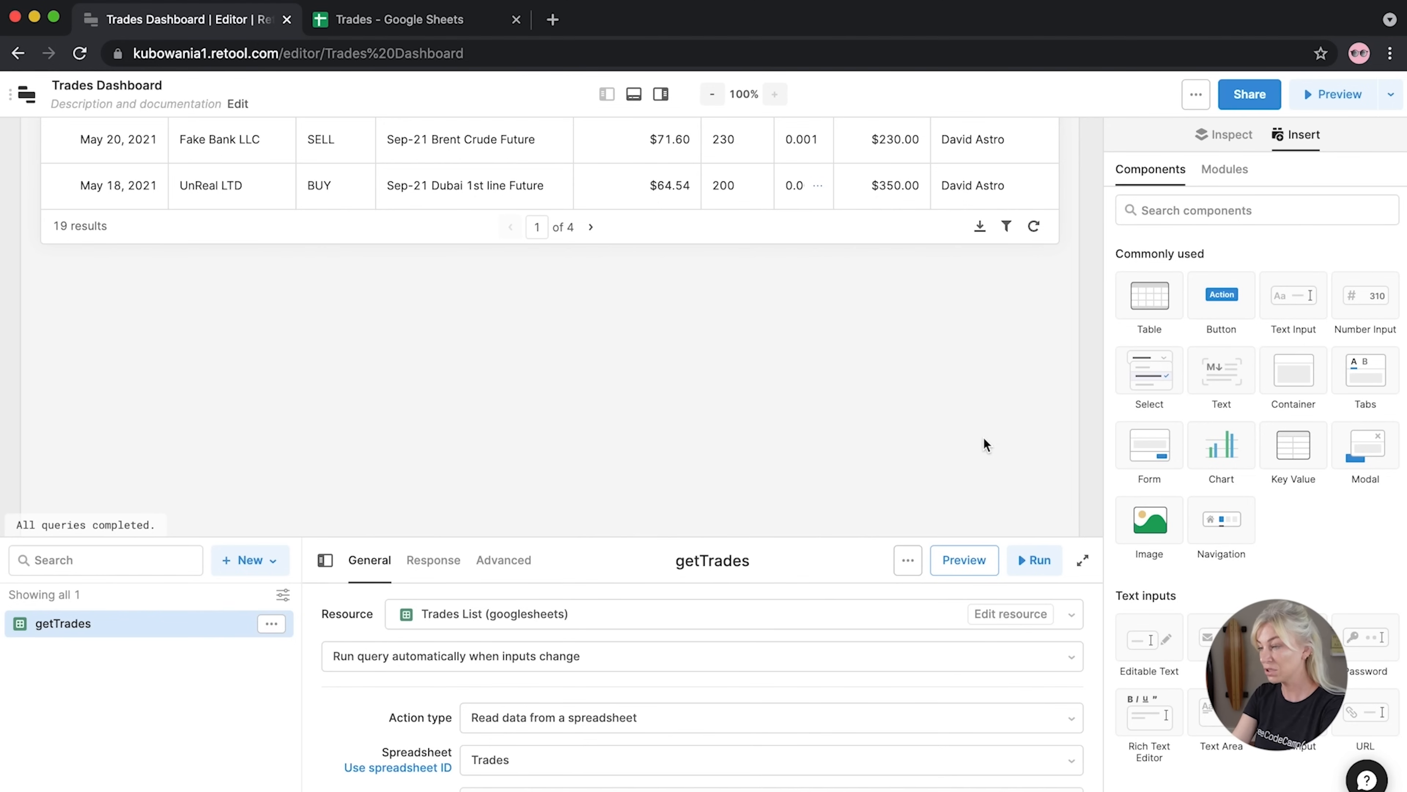
drag(1221, 446, 90, 299)
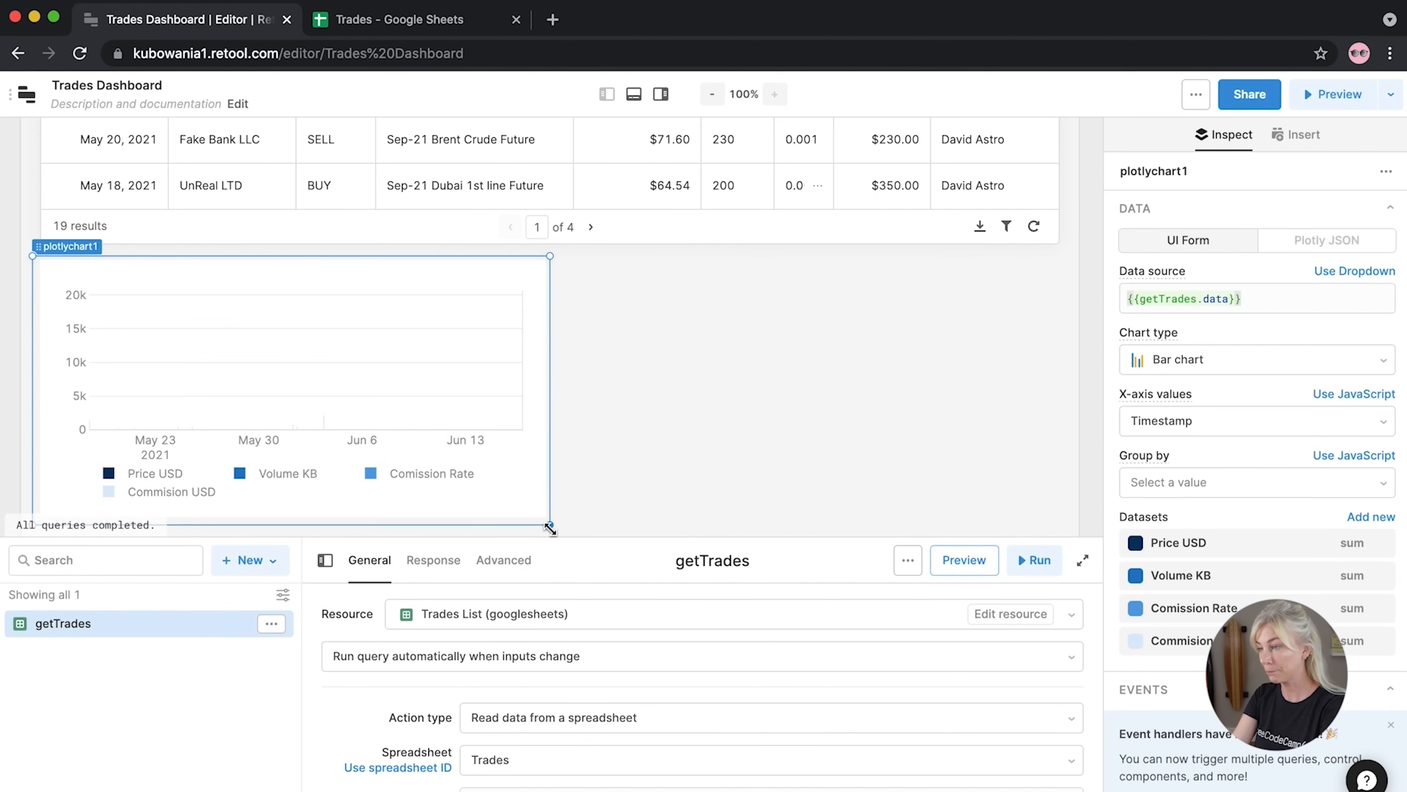
drag(551, 526, 662, 336)
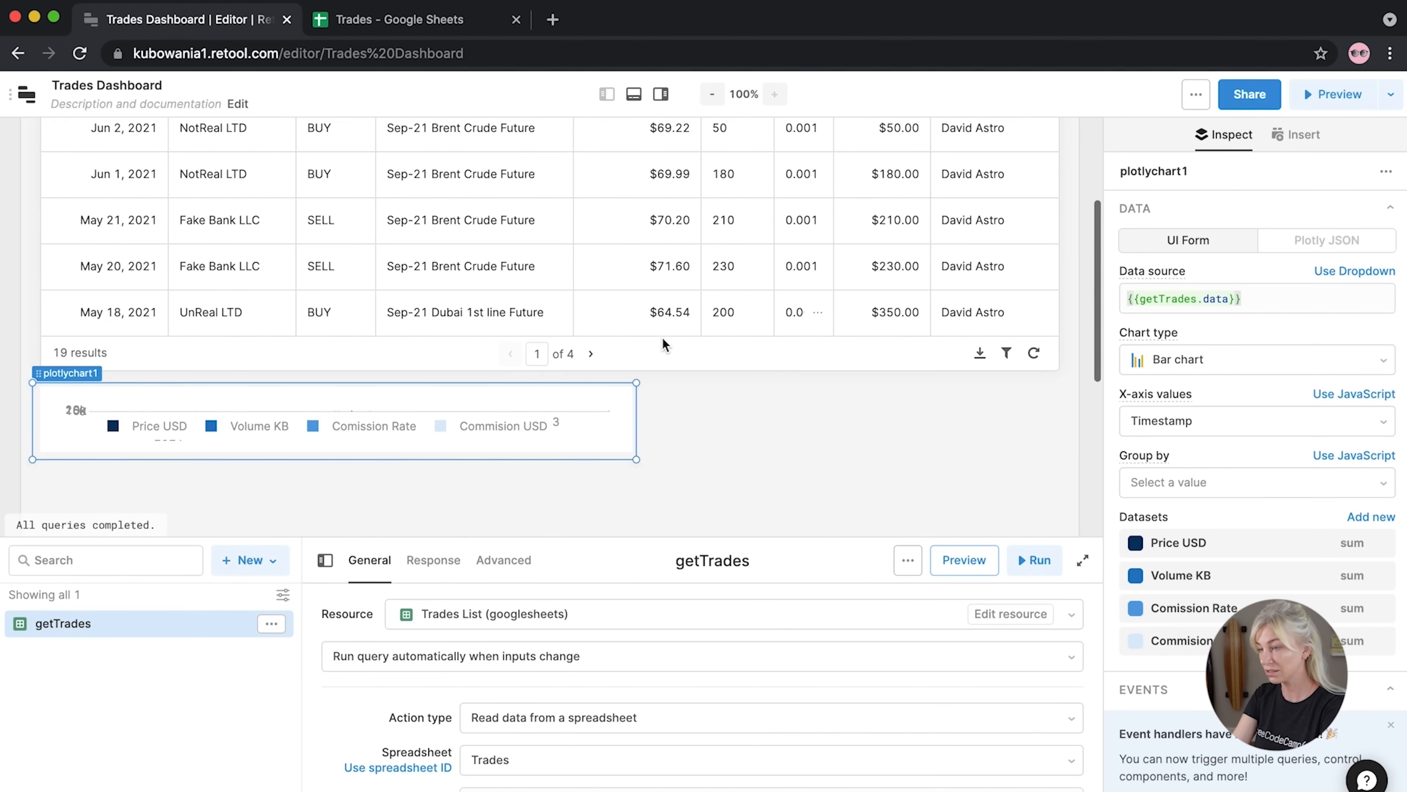
key(ctrl+z)
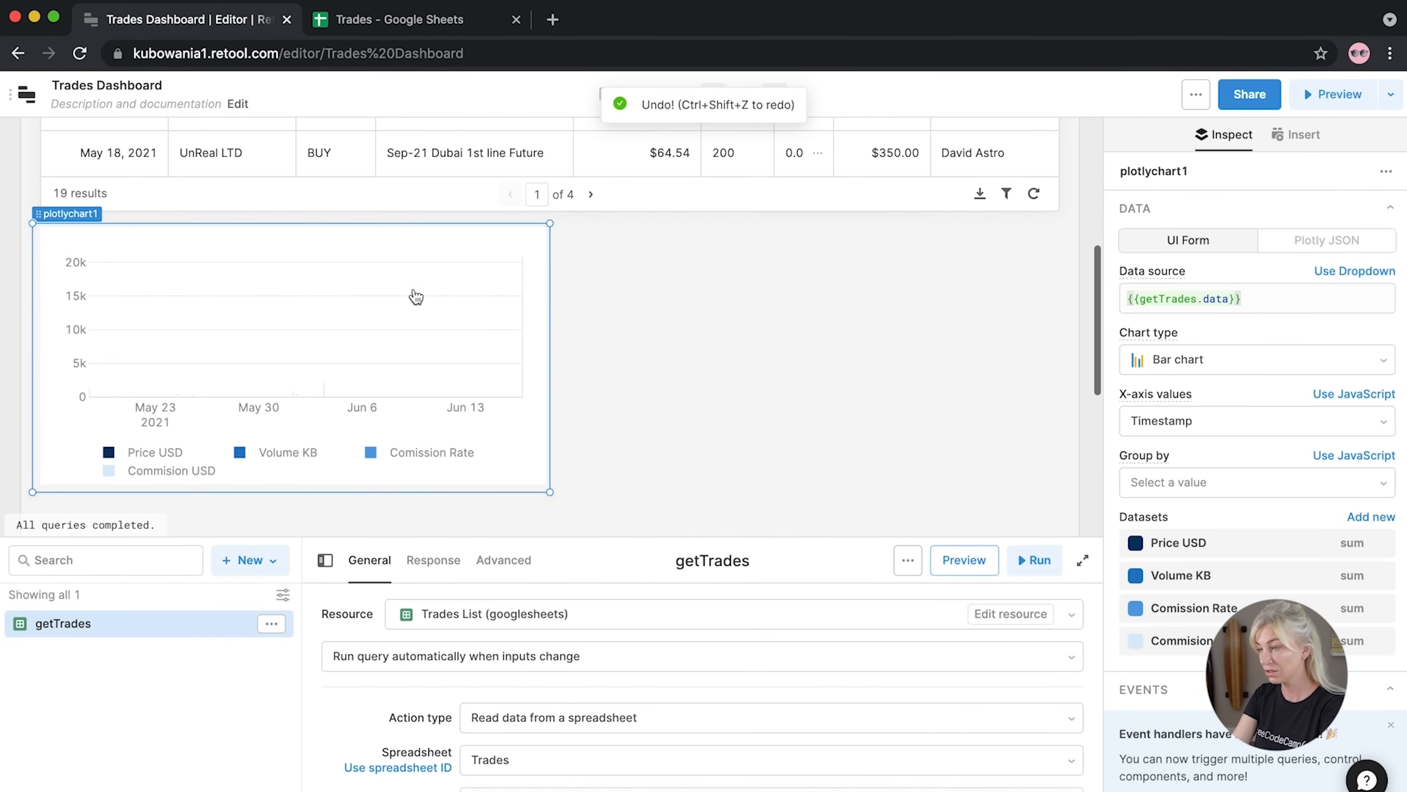
drag(38, 218, 555, 219)
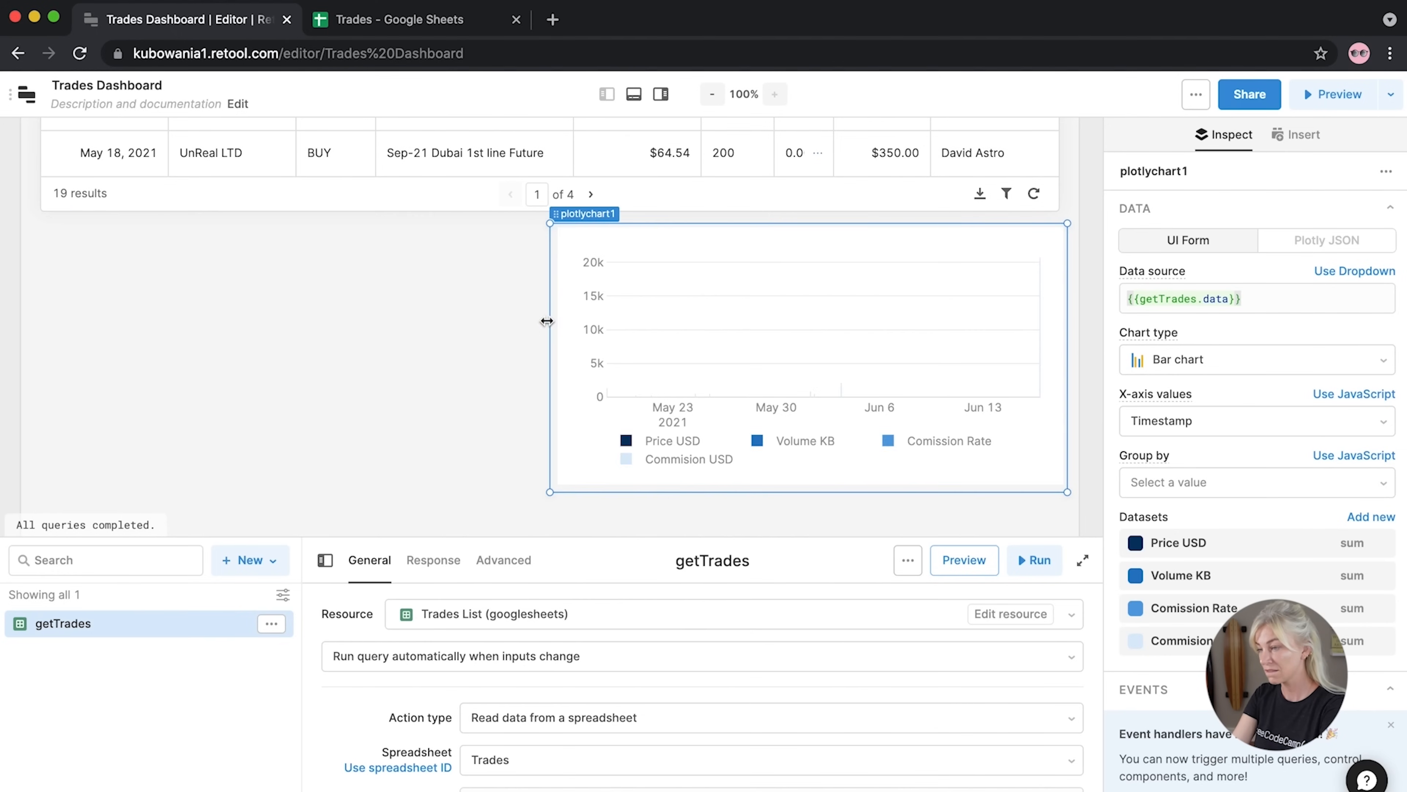
drag(549, 321, 424, 326)
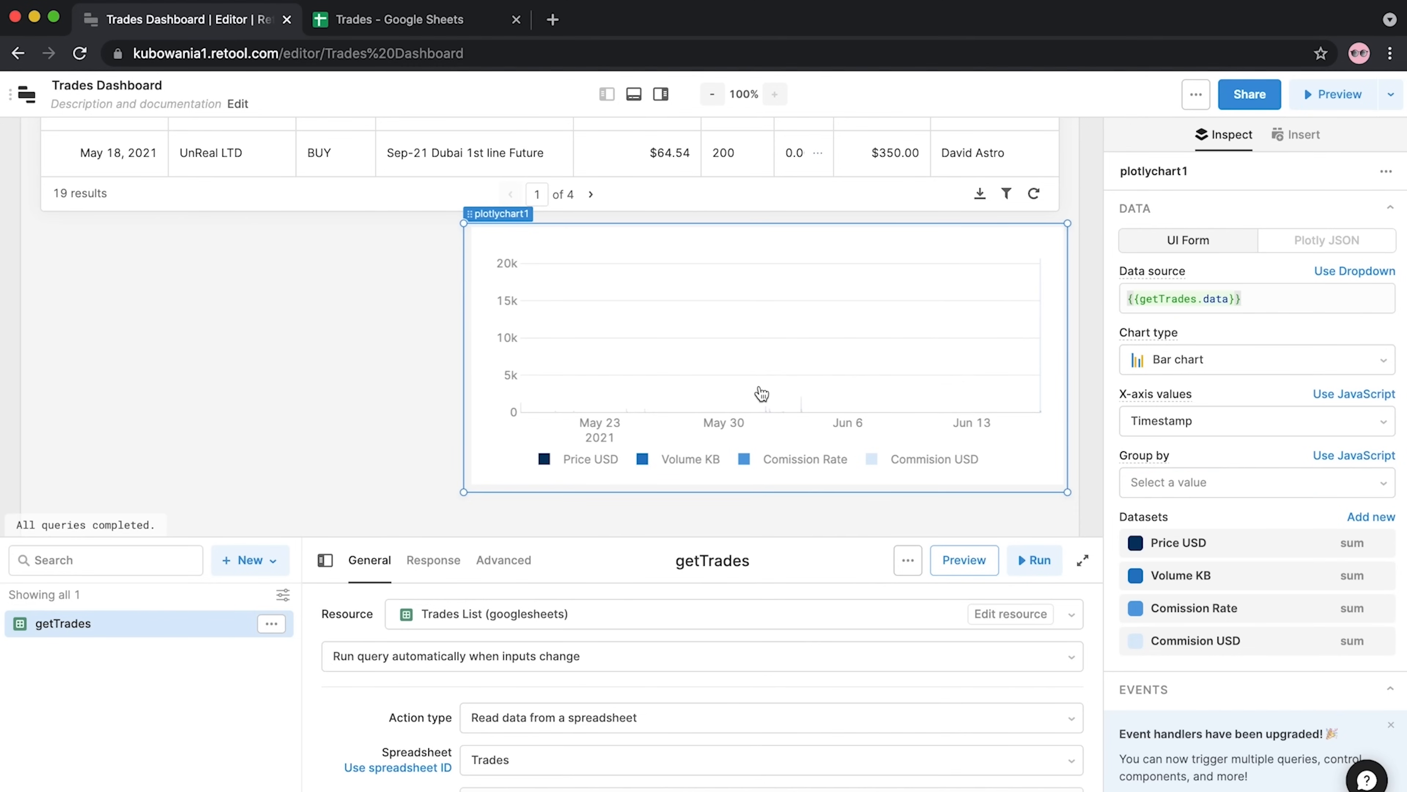
Hide the Comission Rate, Volume KB and Price USD datasets from the bar chart
click(1382, 609)
click(1381, 576)
click(1382, 543)
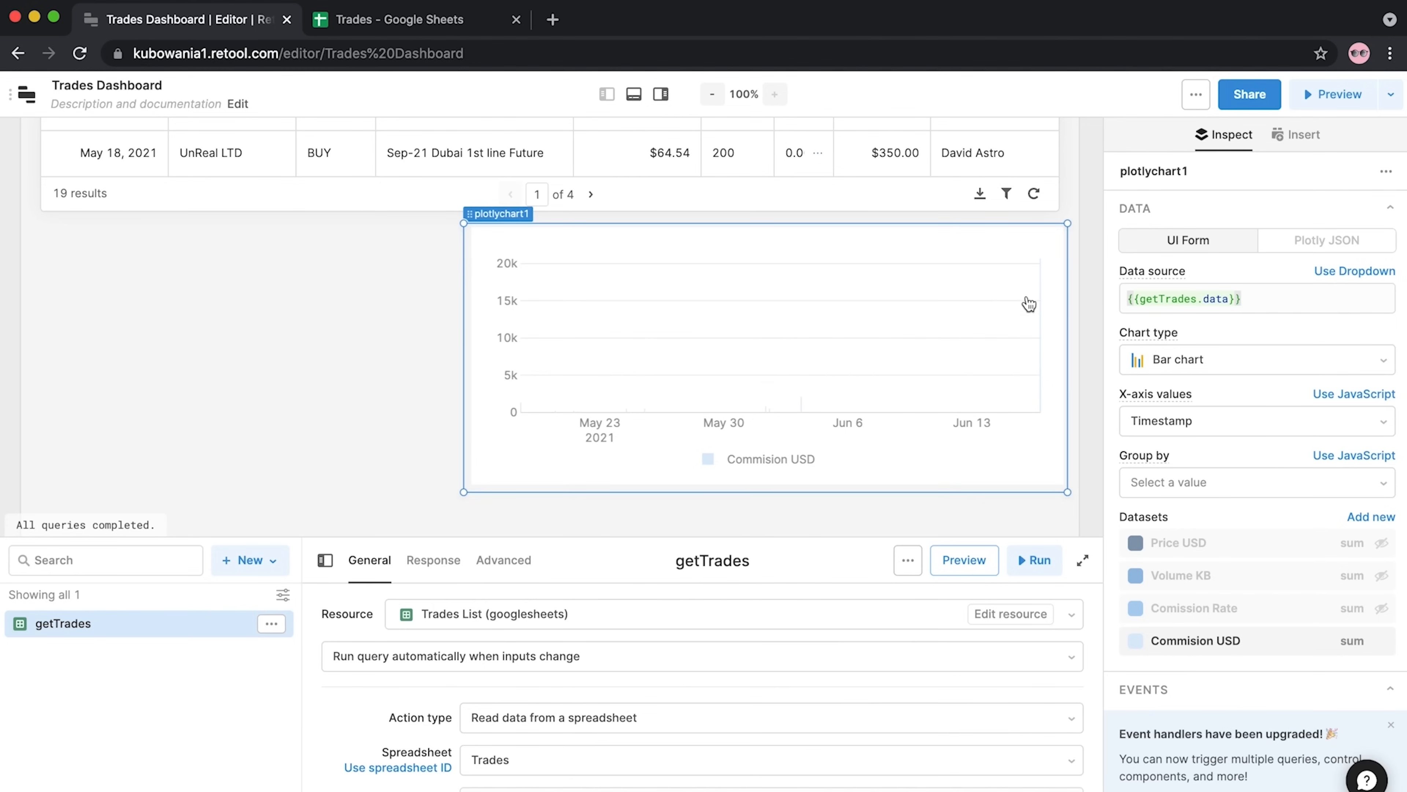
Colour the Commision USD bars dark purple (#4A3480)
click(1133, 644)
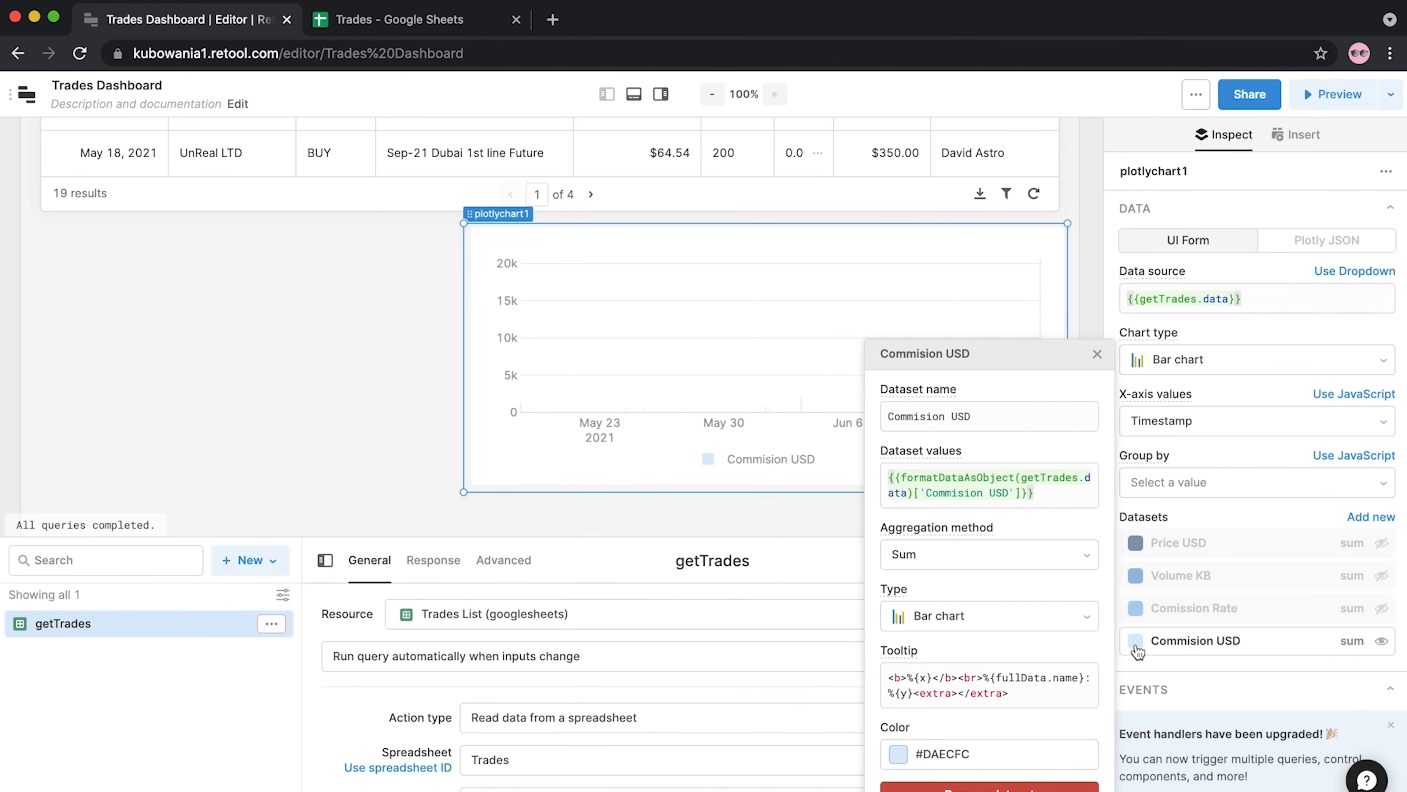
click(896, 764)
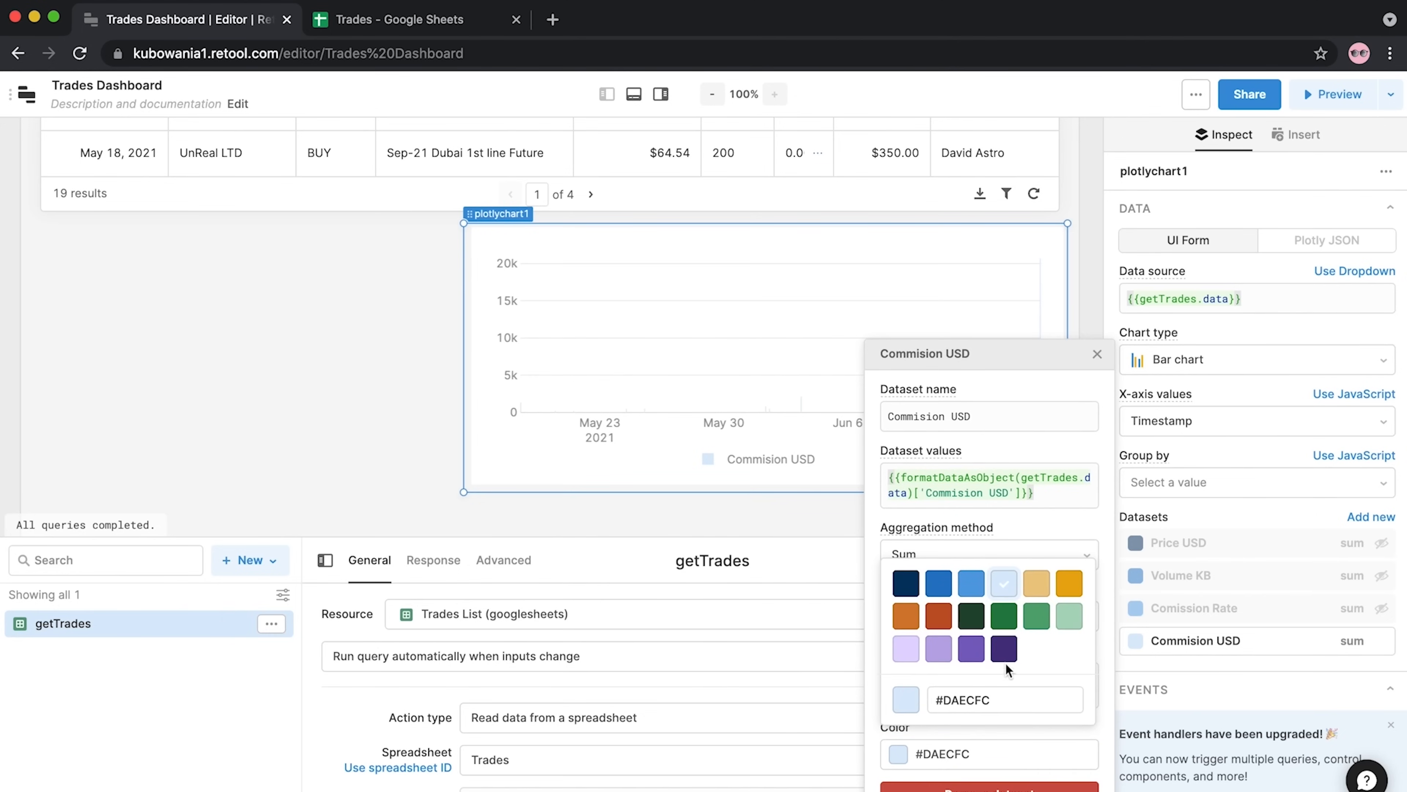
click(1004, 649)
click(1110, 364)
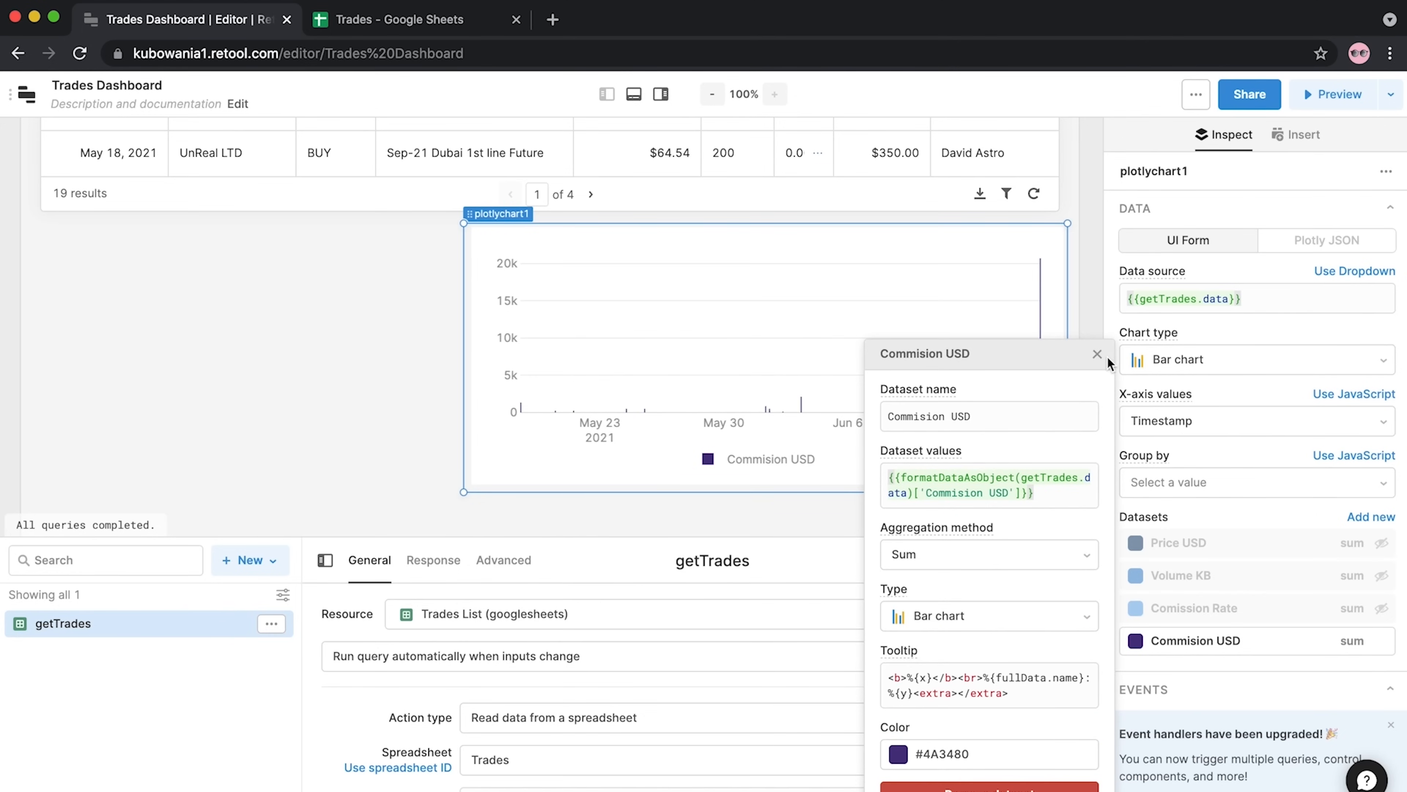
click(1105, 362)
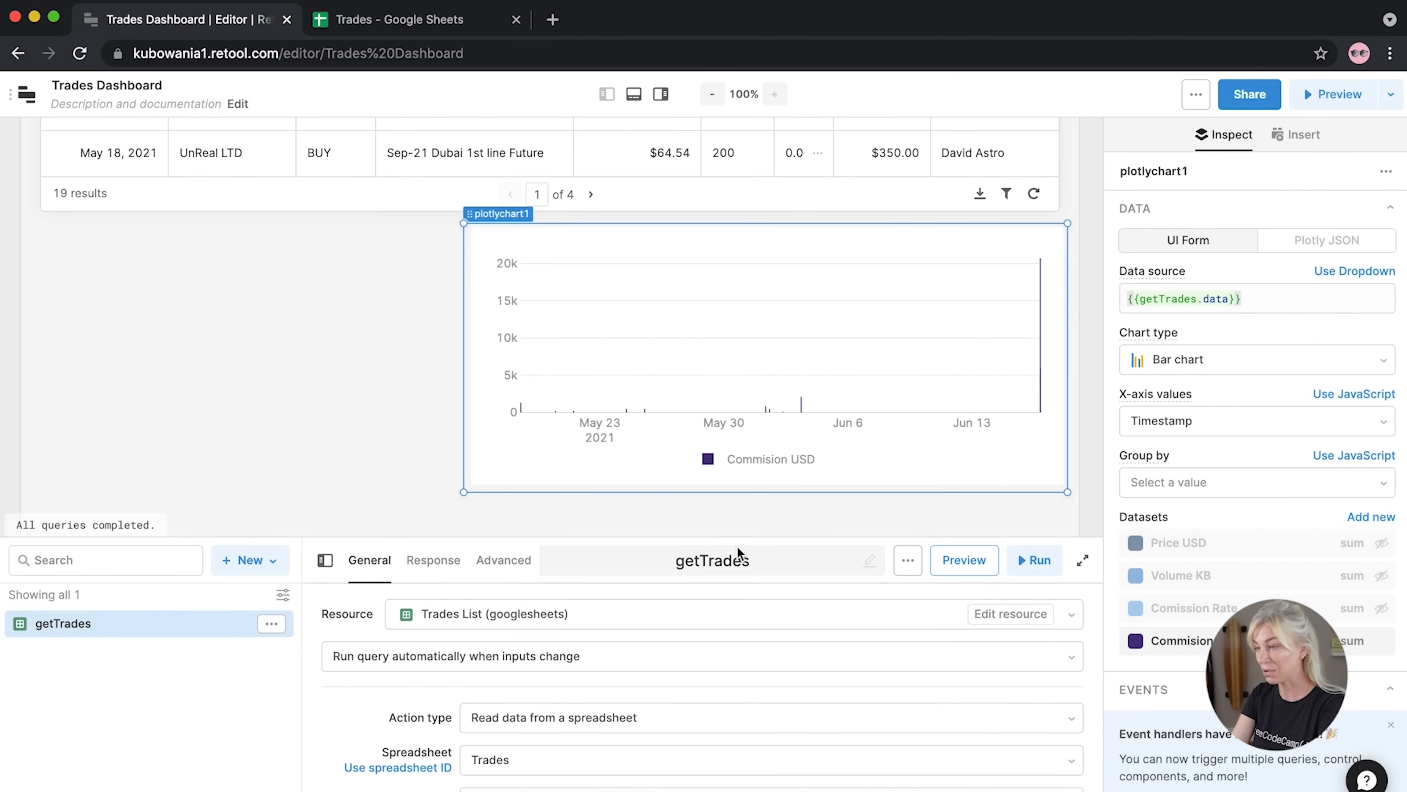
click(1096, 426)
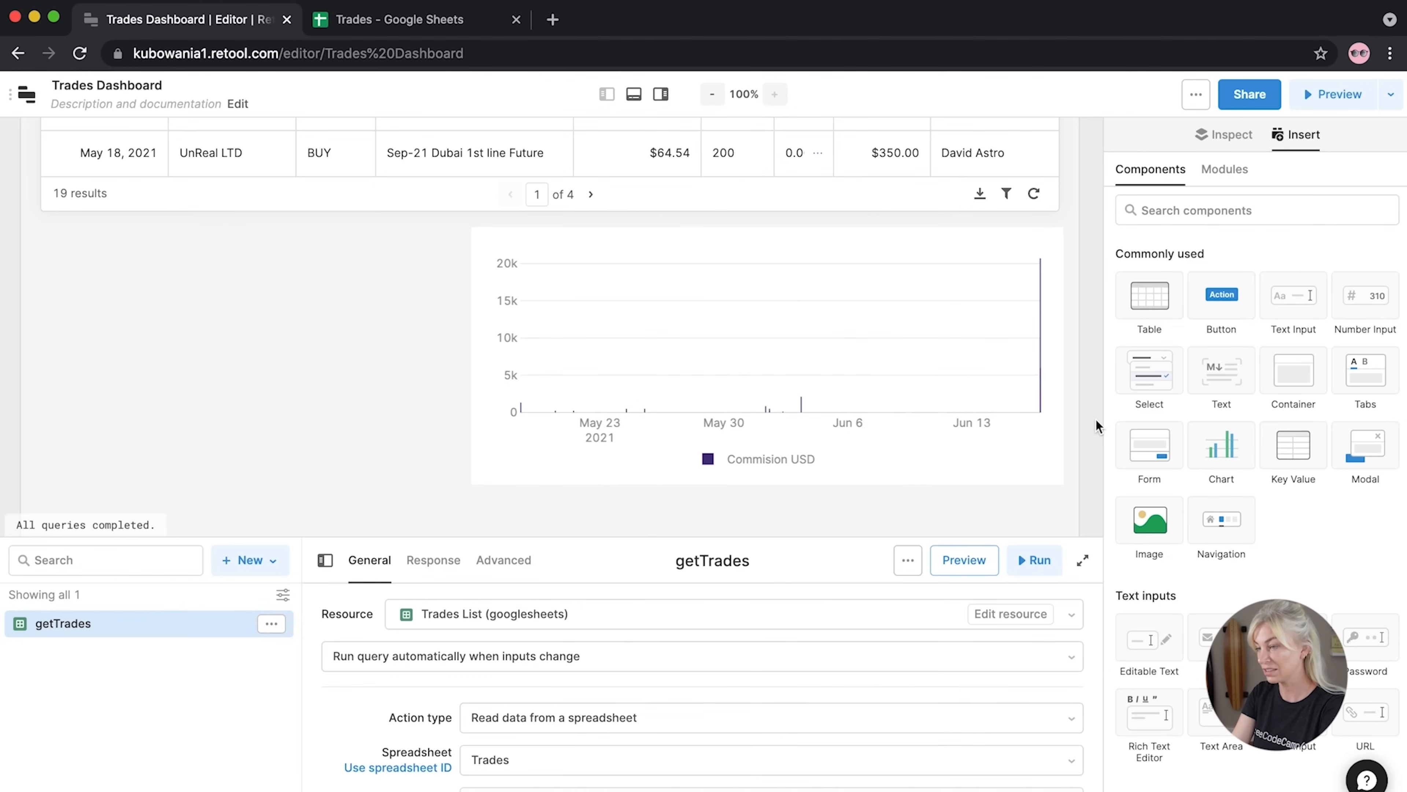
Place a second chart on the left half and move the bar chart up beside it
drag(1222, 444, 105, 252)
drag(549, 299, 465, 292)
drag(488, 481, 476, 232)
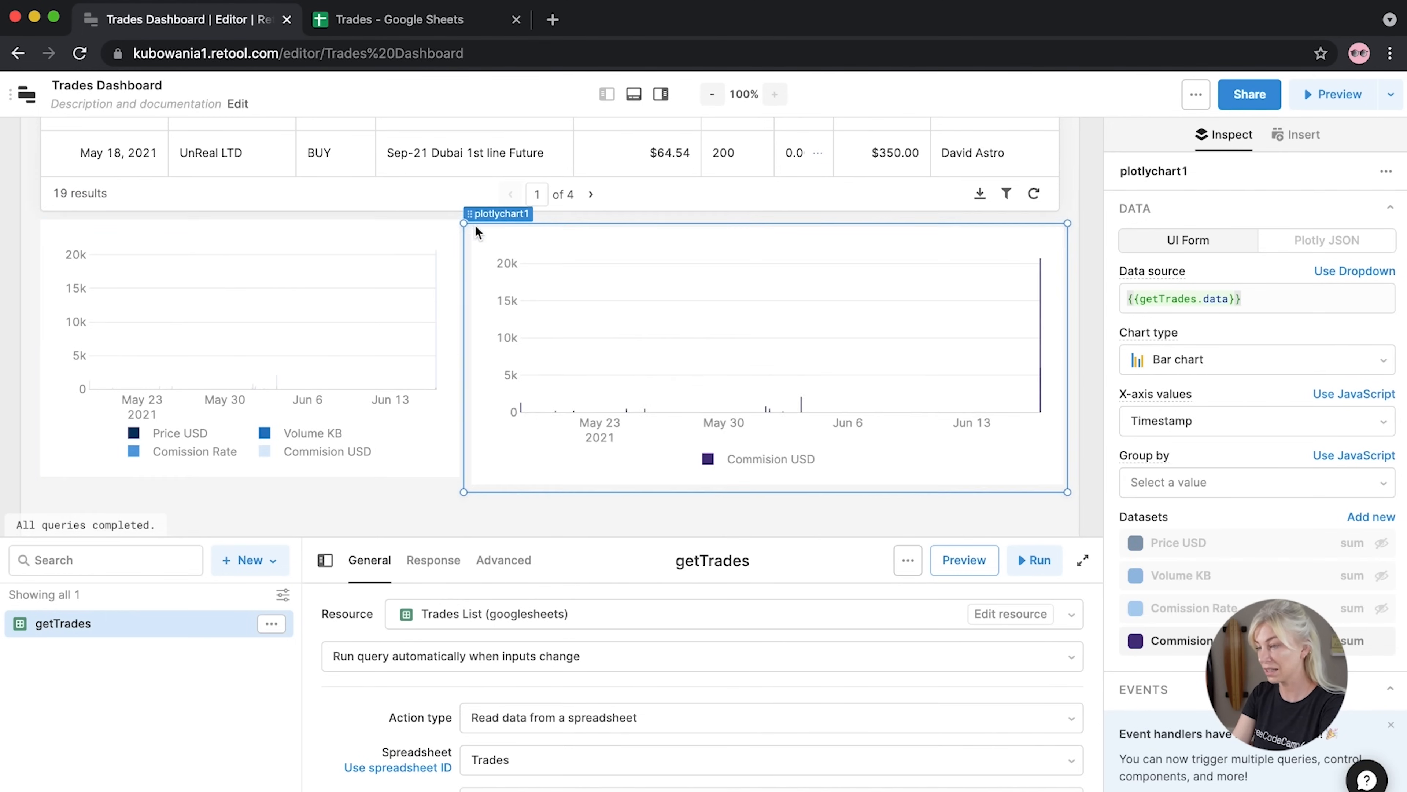
Turn the left chart into a pie chart showing only the Commision USD dataset
click(308, 317)
click(1194, 360)
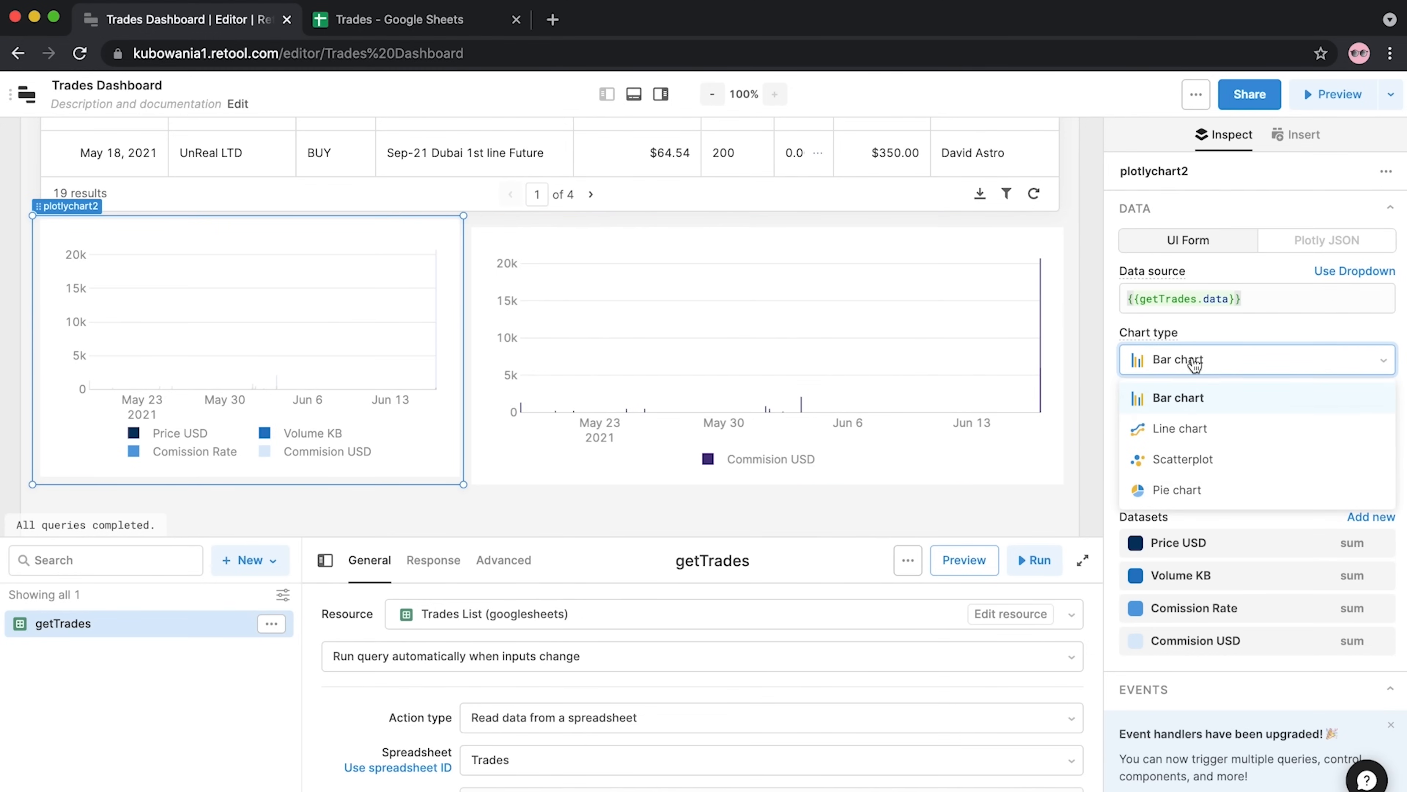
click(1179, 495)
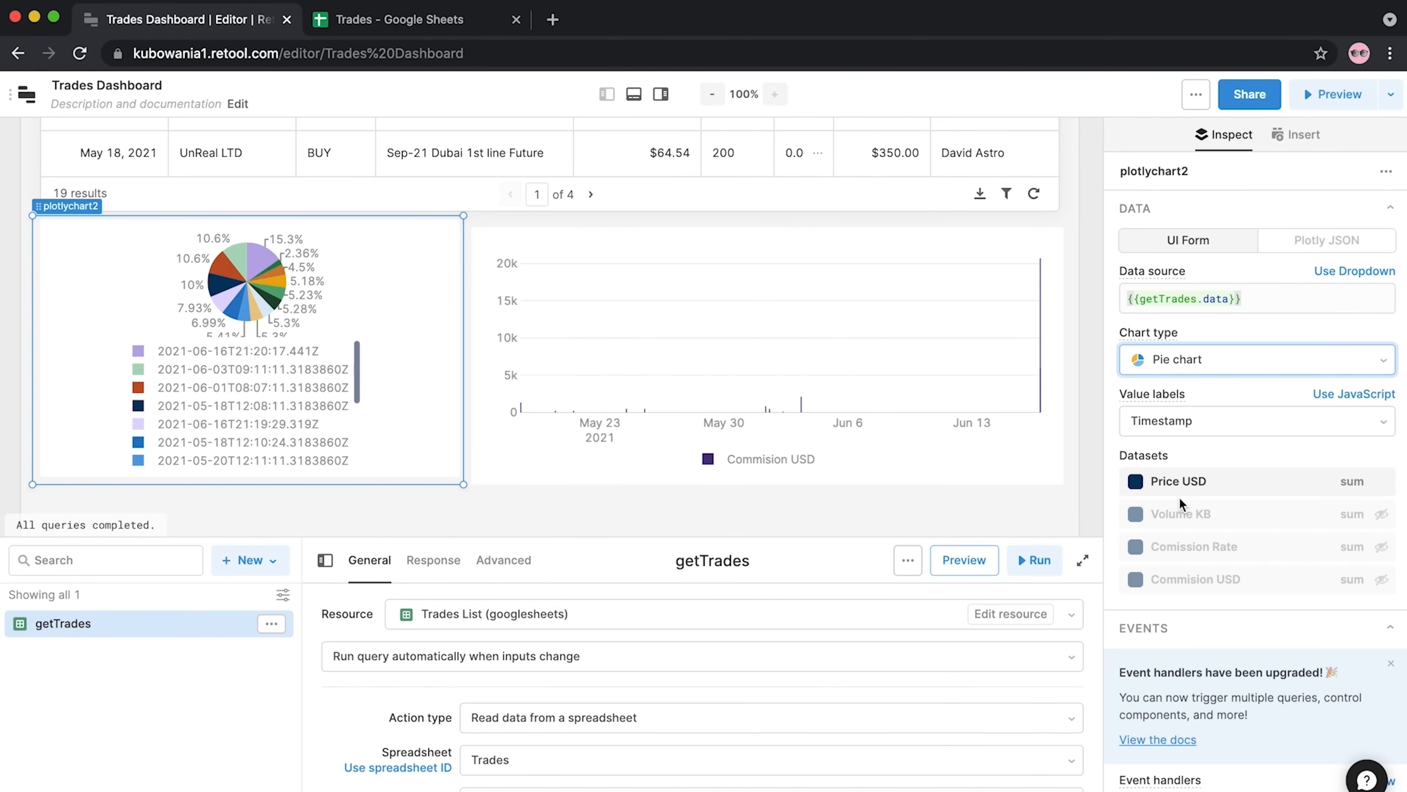
click(1380, 555)
click(1382, 483)
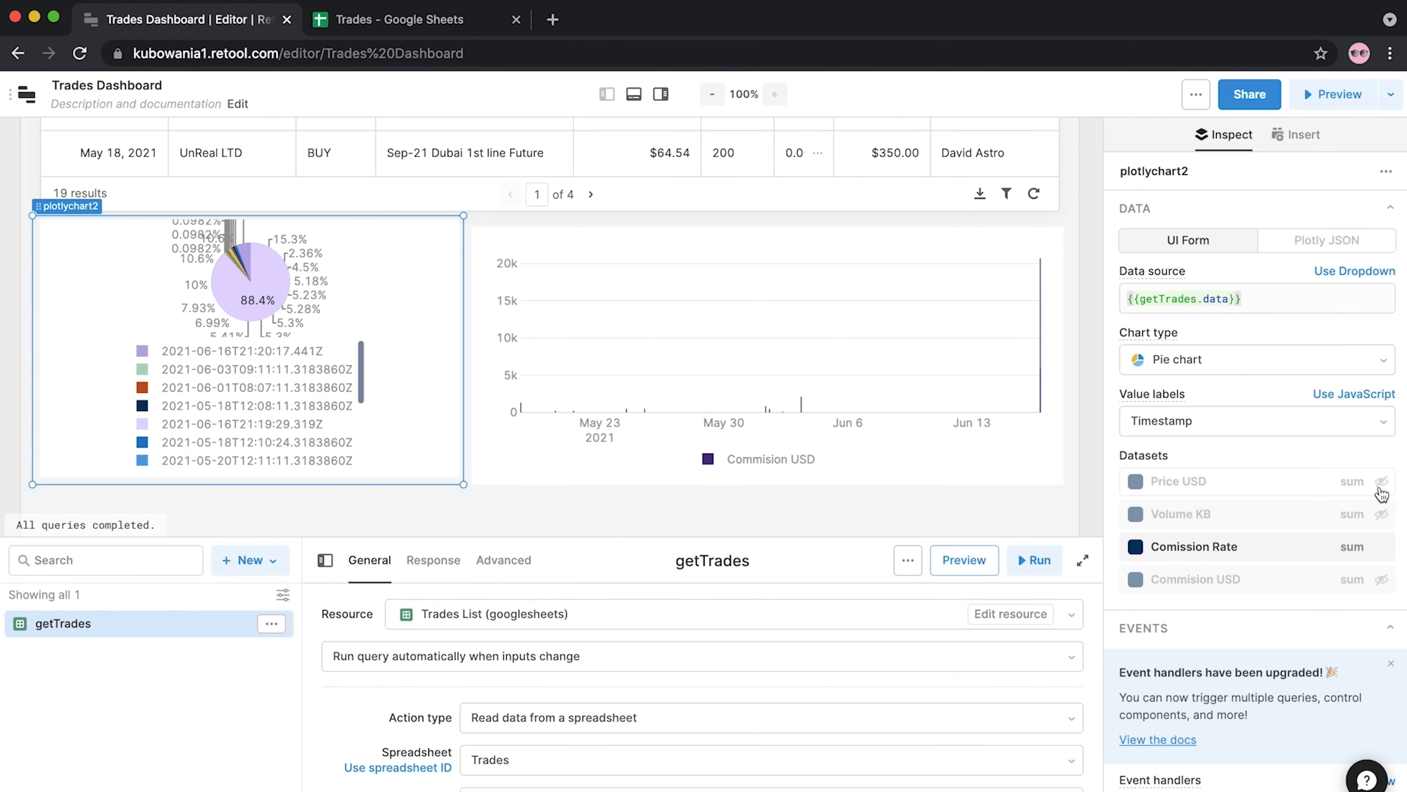
click(1382, 547)
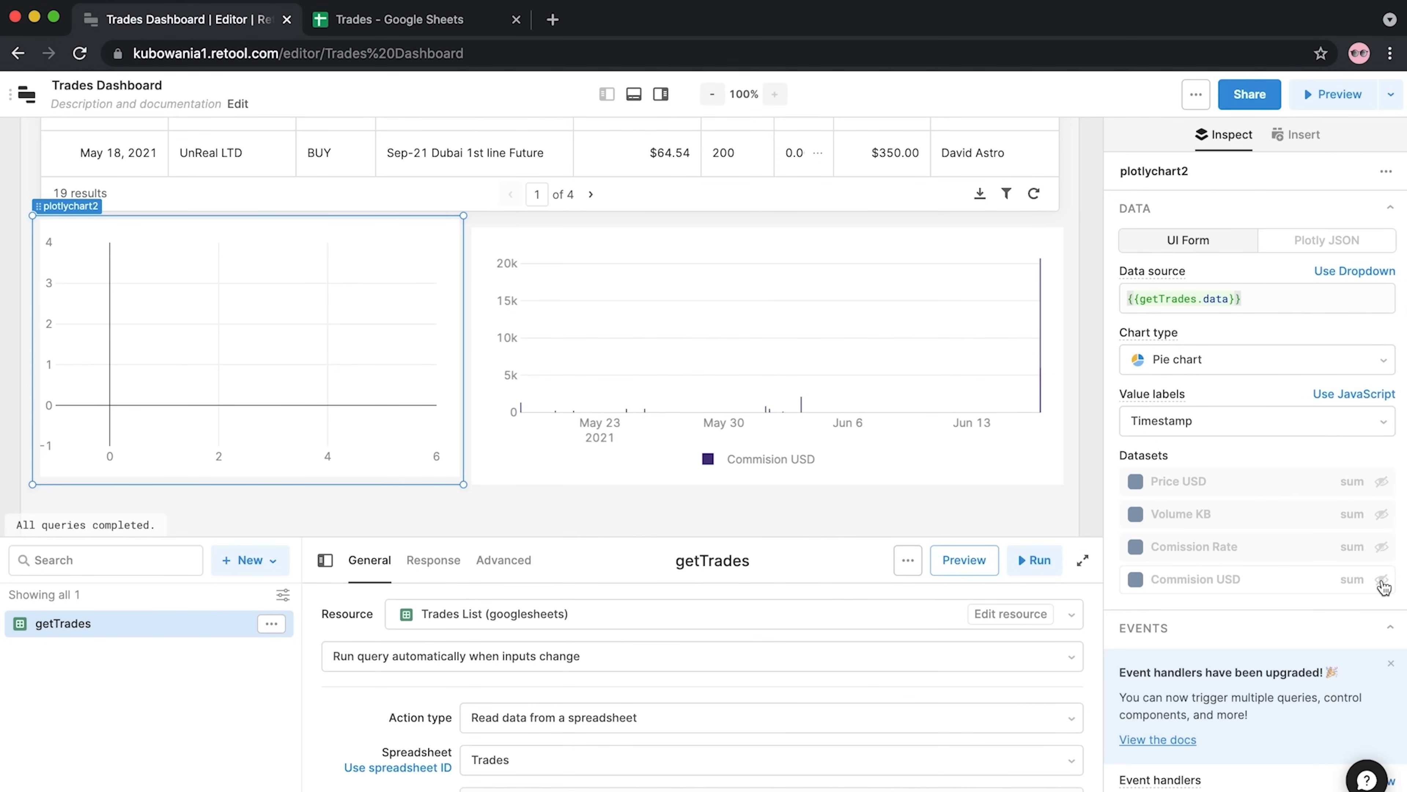
click(1382, 580)
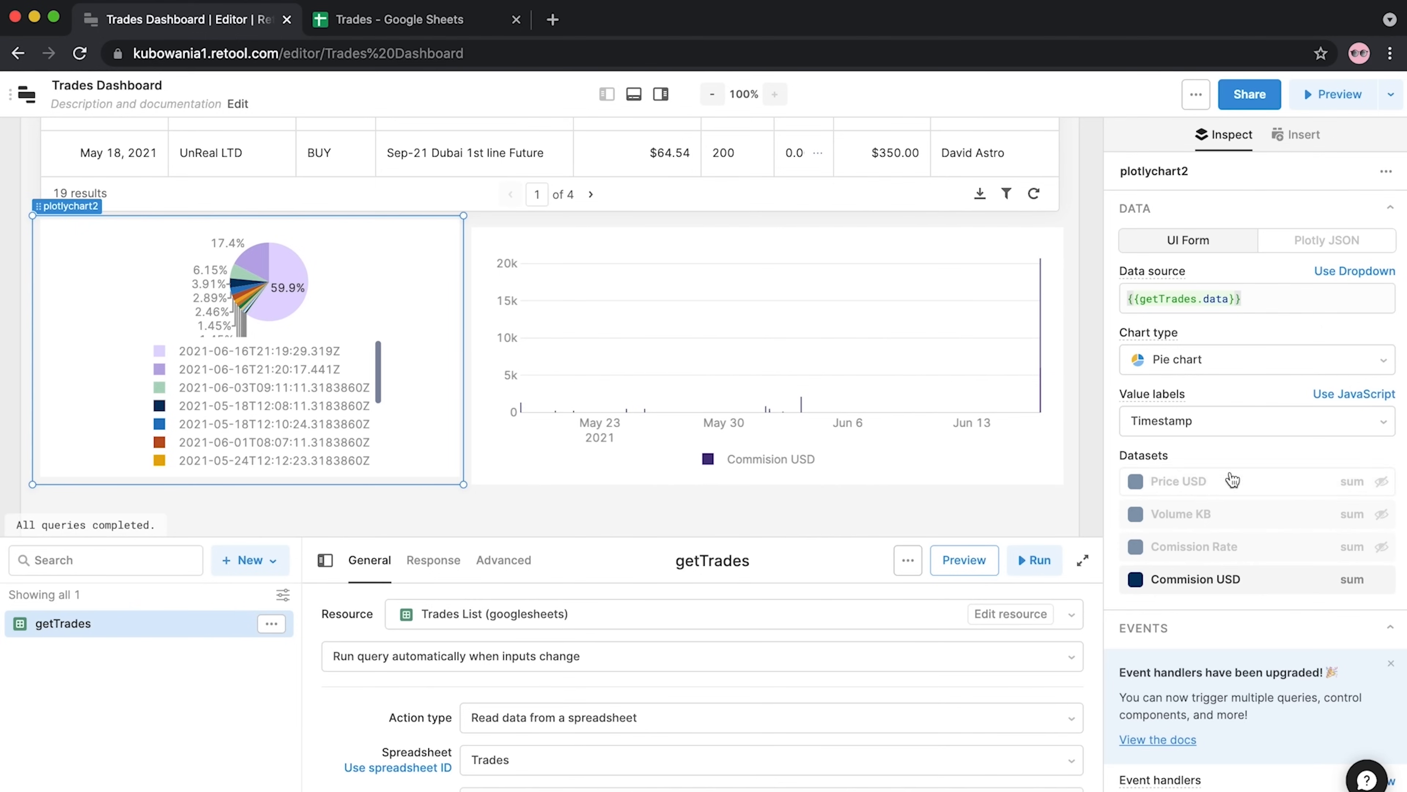
click(1253, 422)
scroll(1191, 599, down, 2)
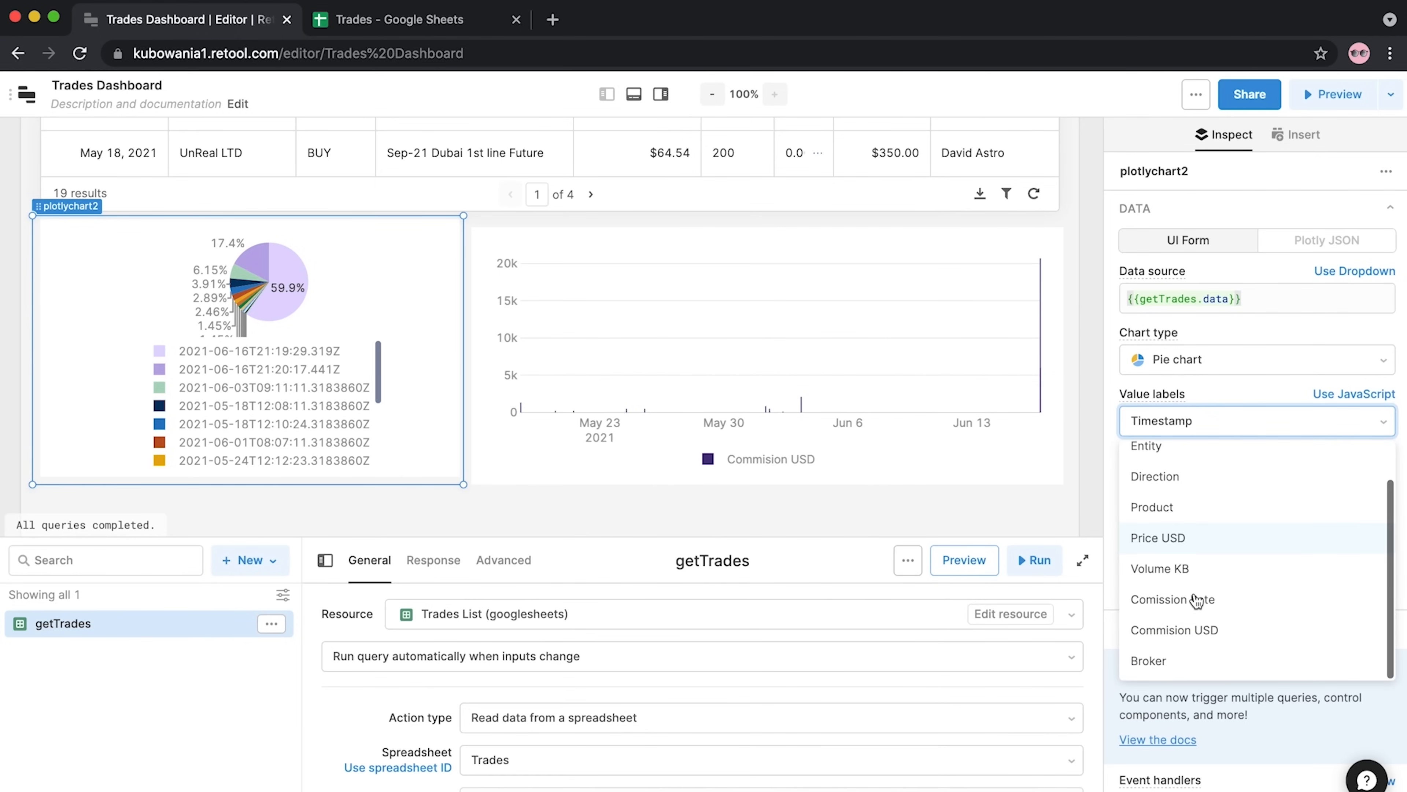
Label the pie slices by Broker and colour the four slices from dark to lightest purple
click(1152, 661)
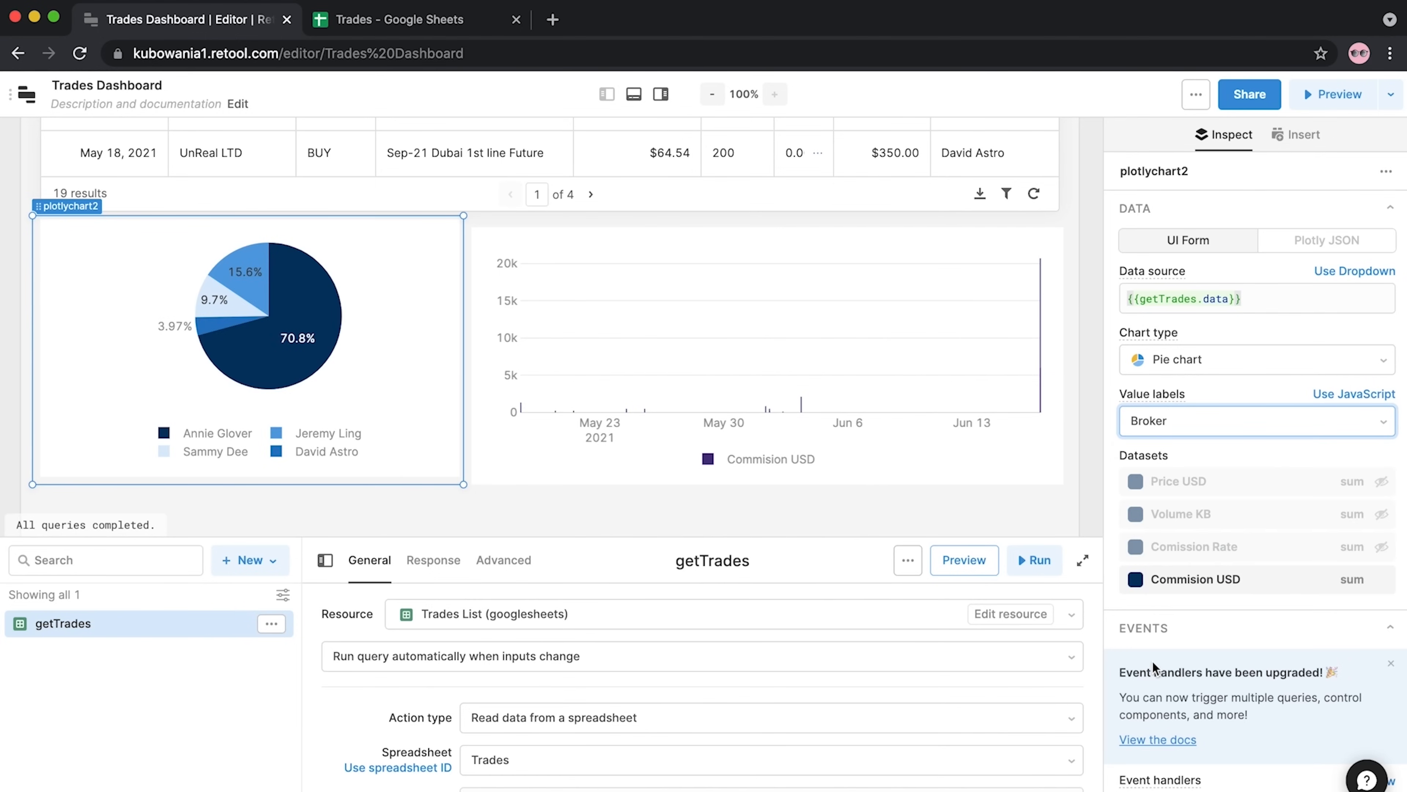
click(1143, 584)
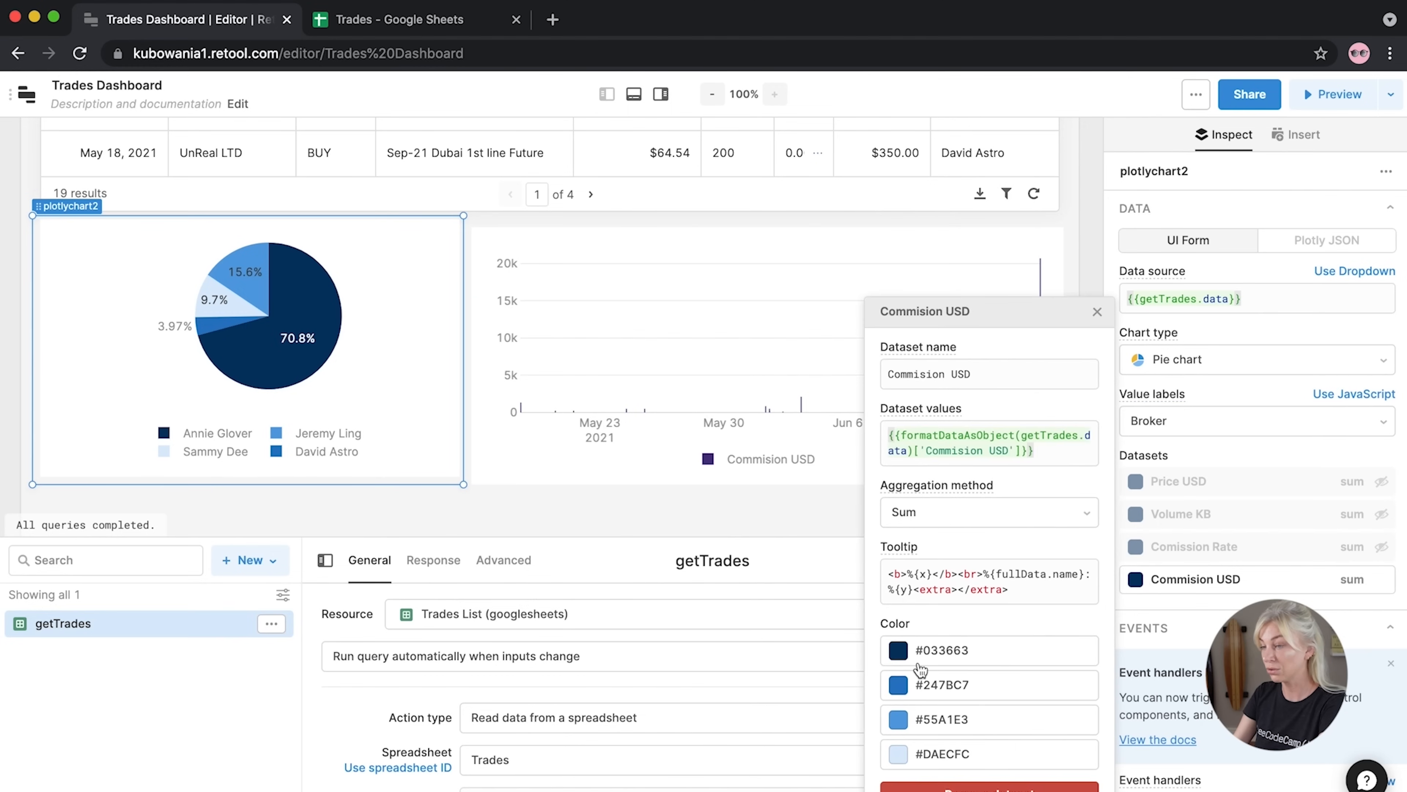
click(975, 650)
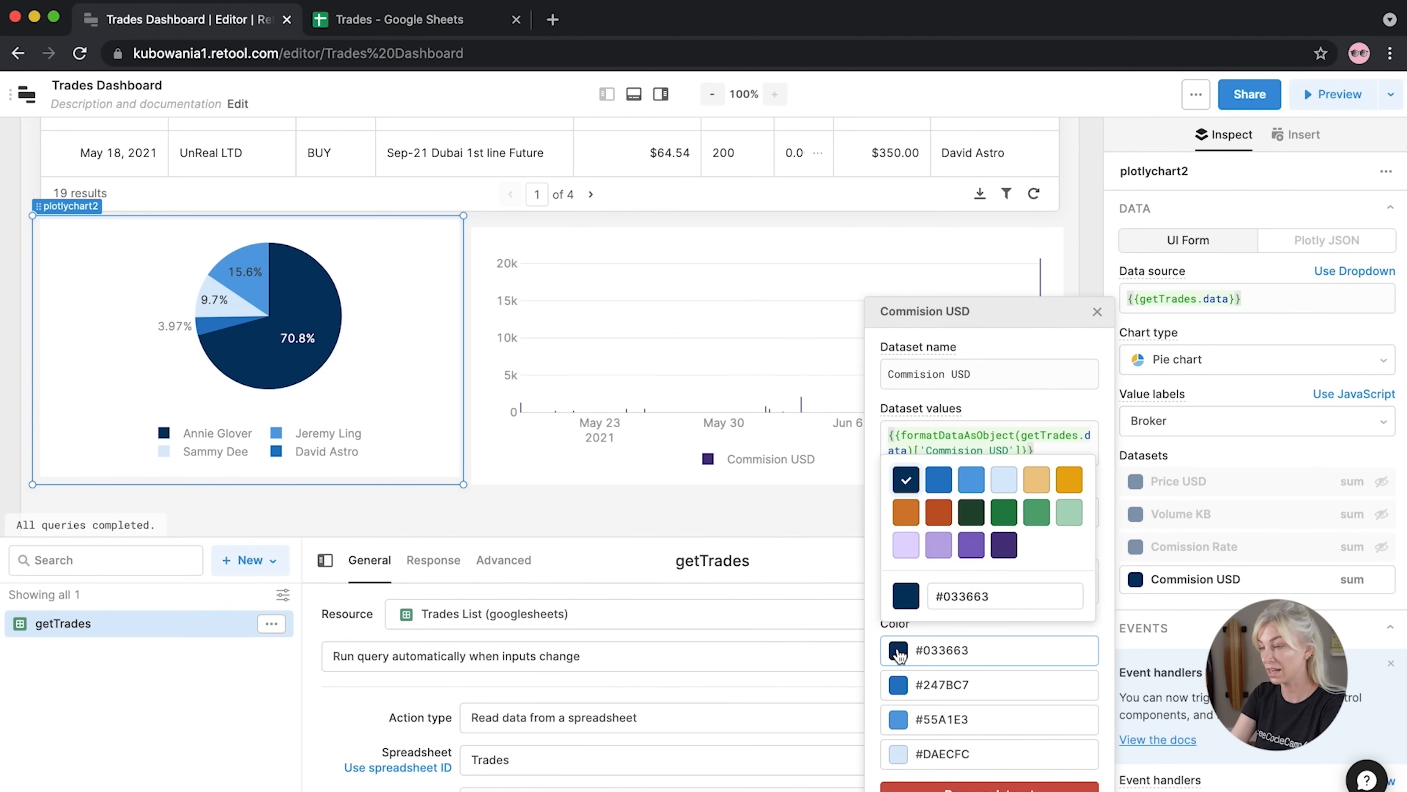
click(1004, 544)
click(942, 686)
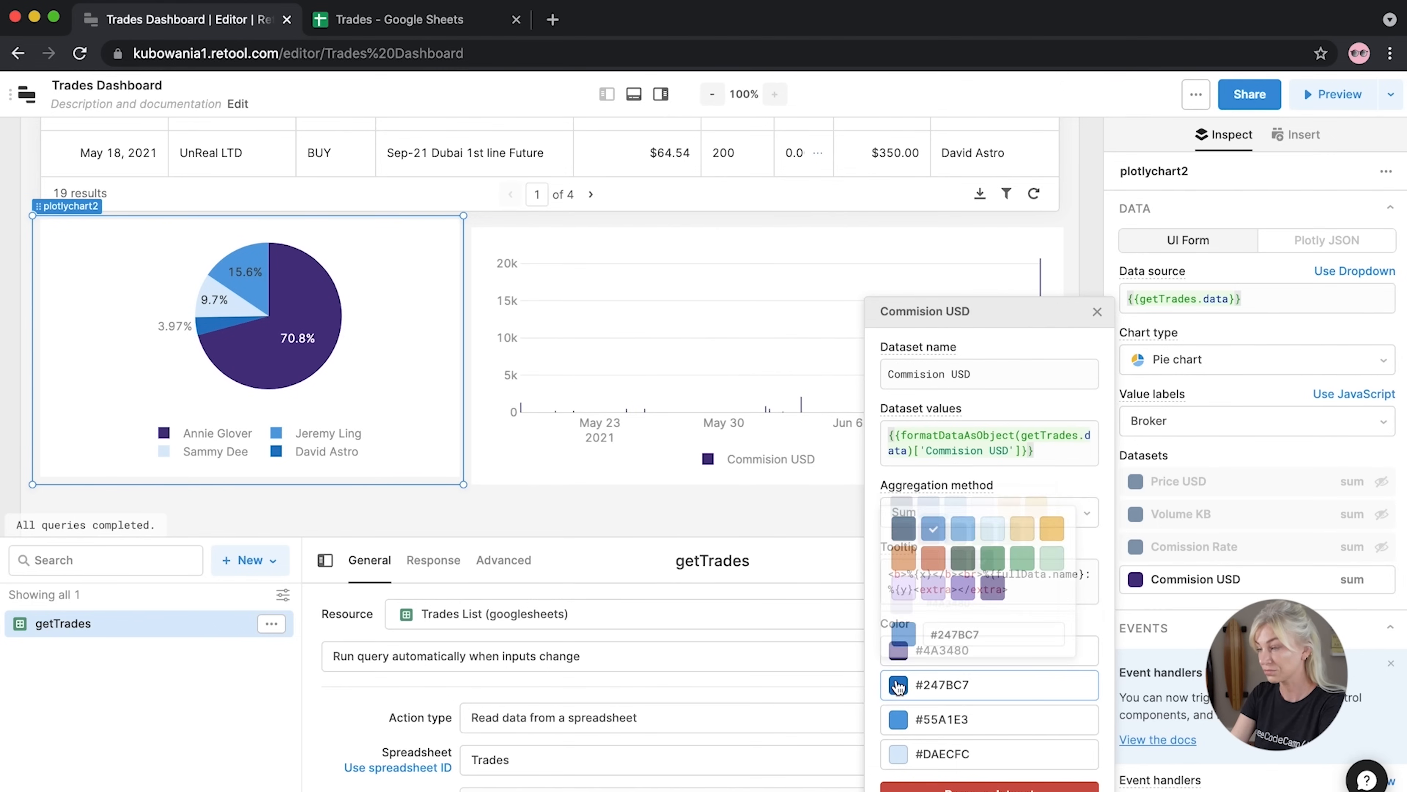
click(971, 579)
click(898, 719)
click(938, 613)
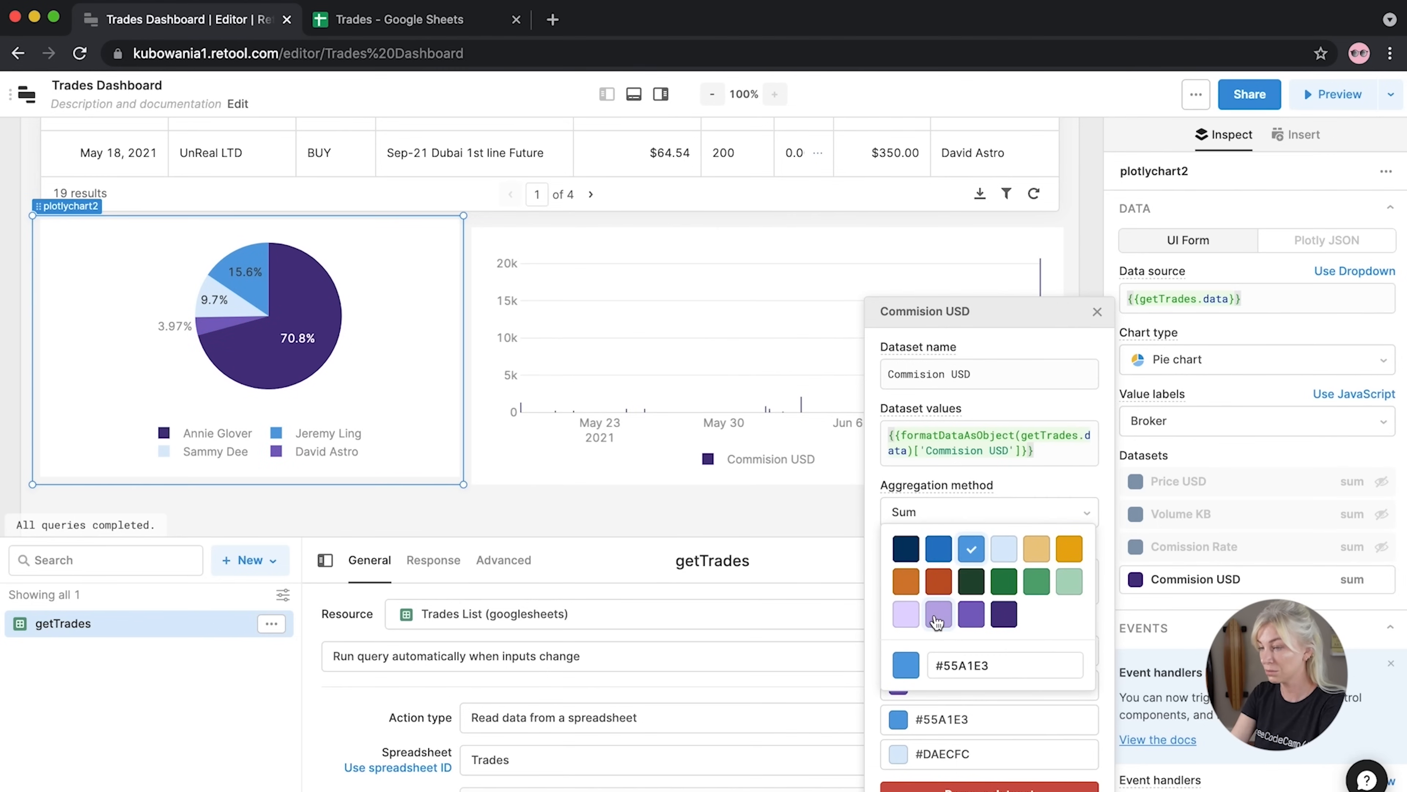
click(898, 754)
click(906, 649)
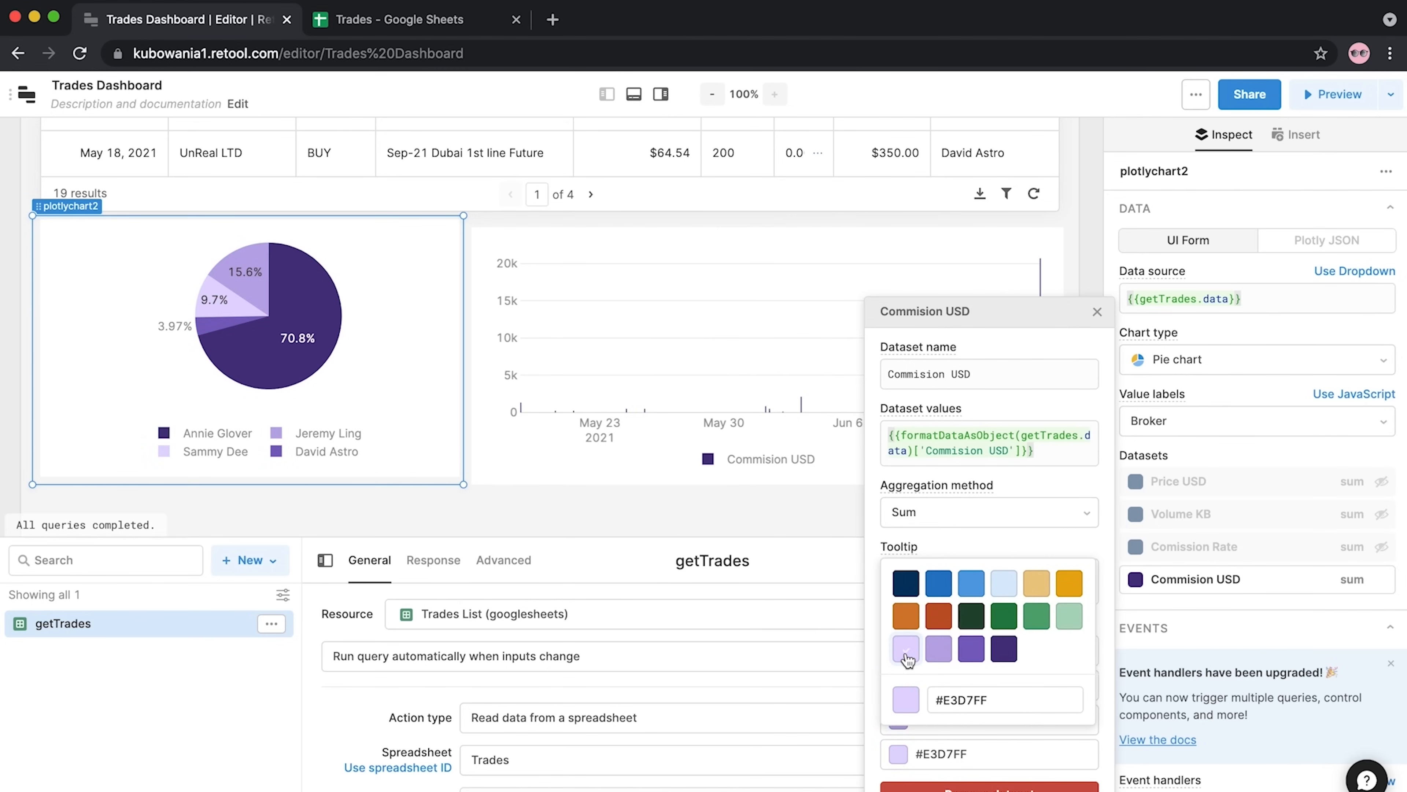
click(661, 517)
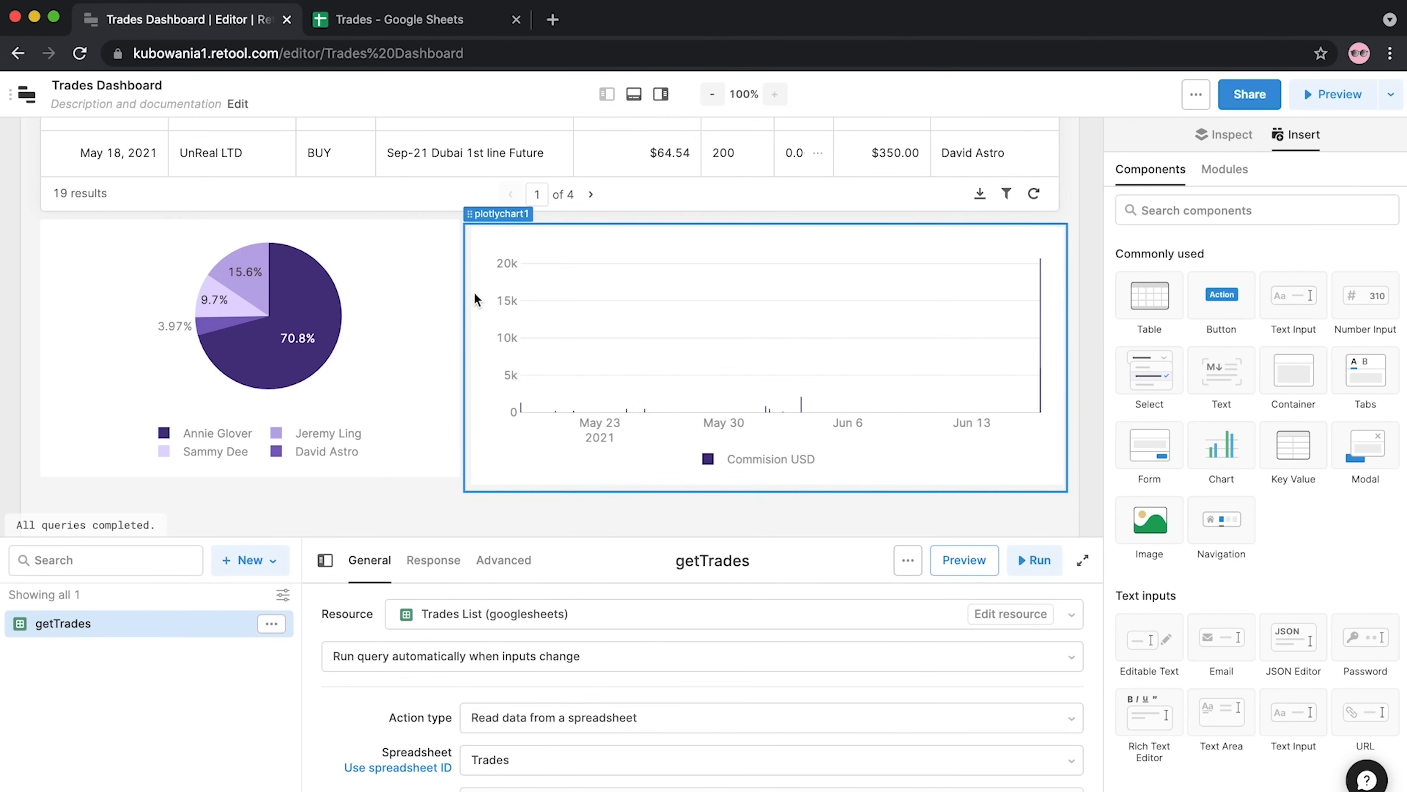
Resize the broker pie chart larger and taller, and make the Commision USD bar chart slightly taller
click(451, 288)
drag(464, 289, 288, 296)
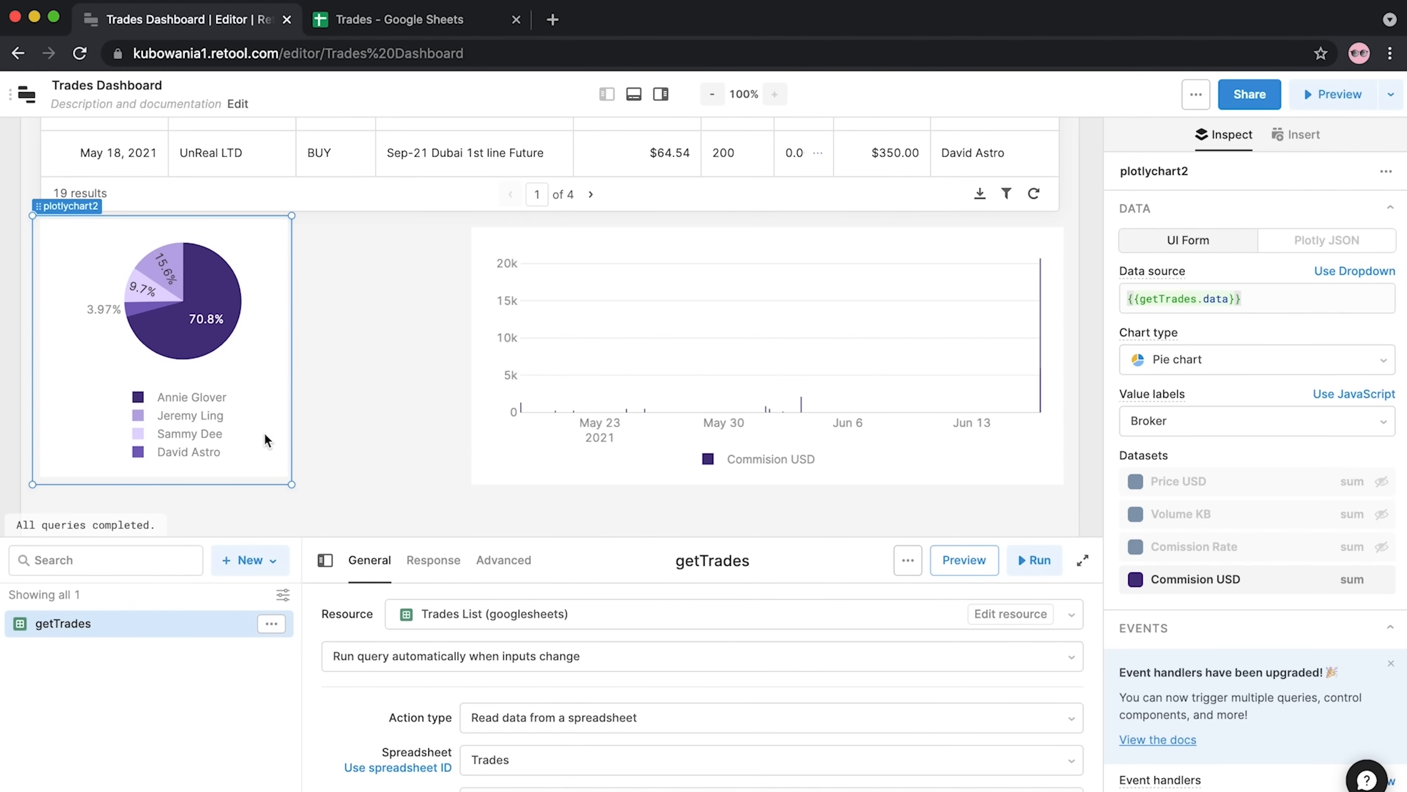
click(219, 343)
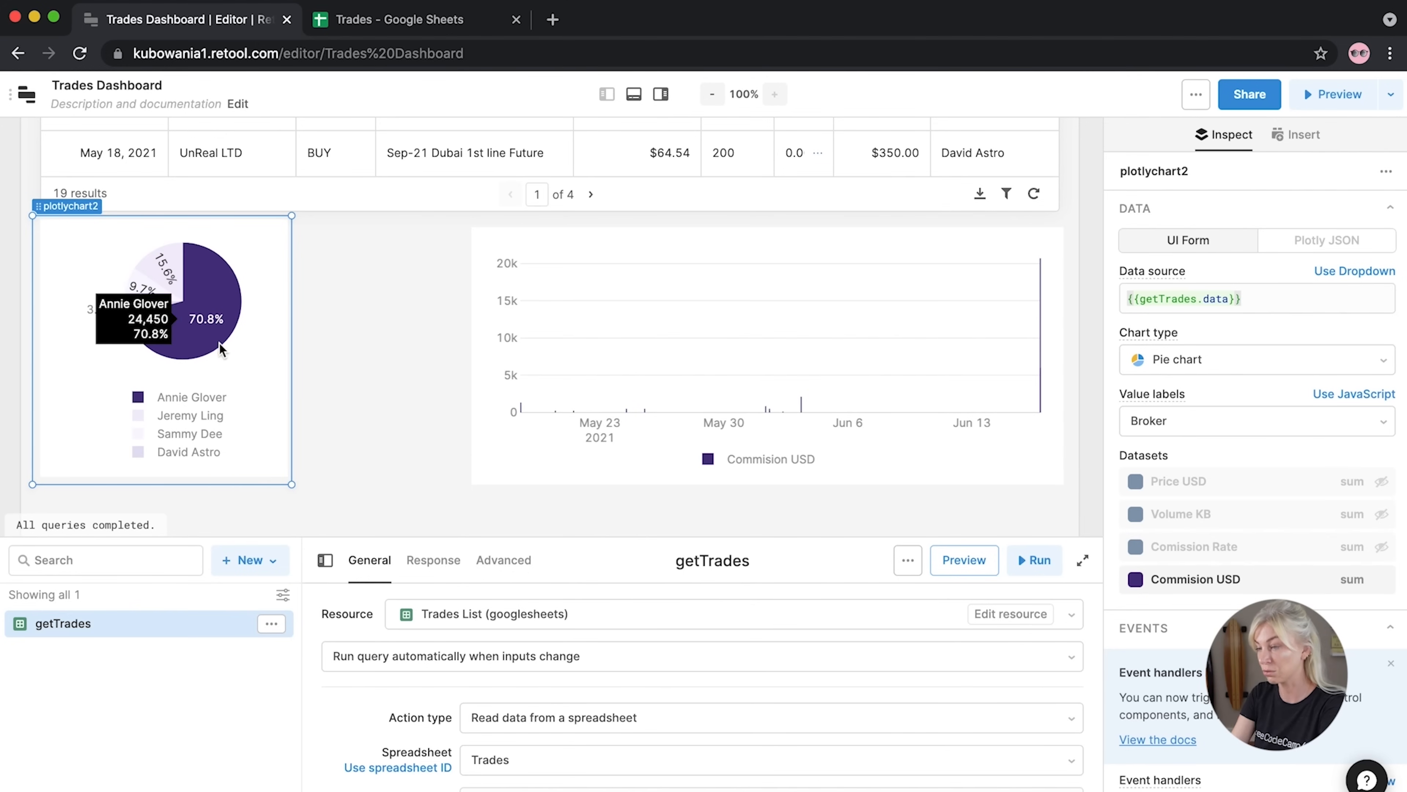
click(153, 274)
drag(289, 488, 339, 471)
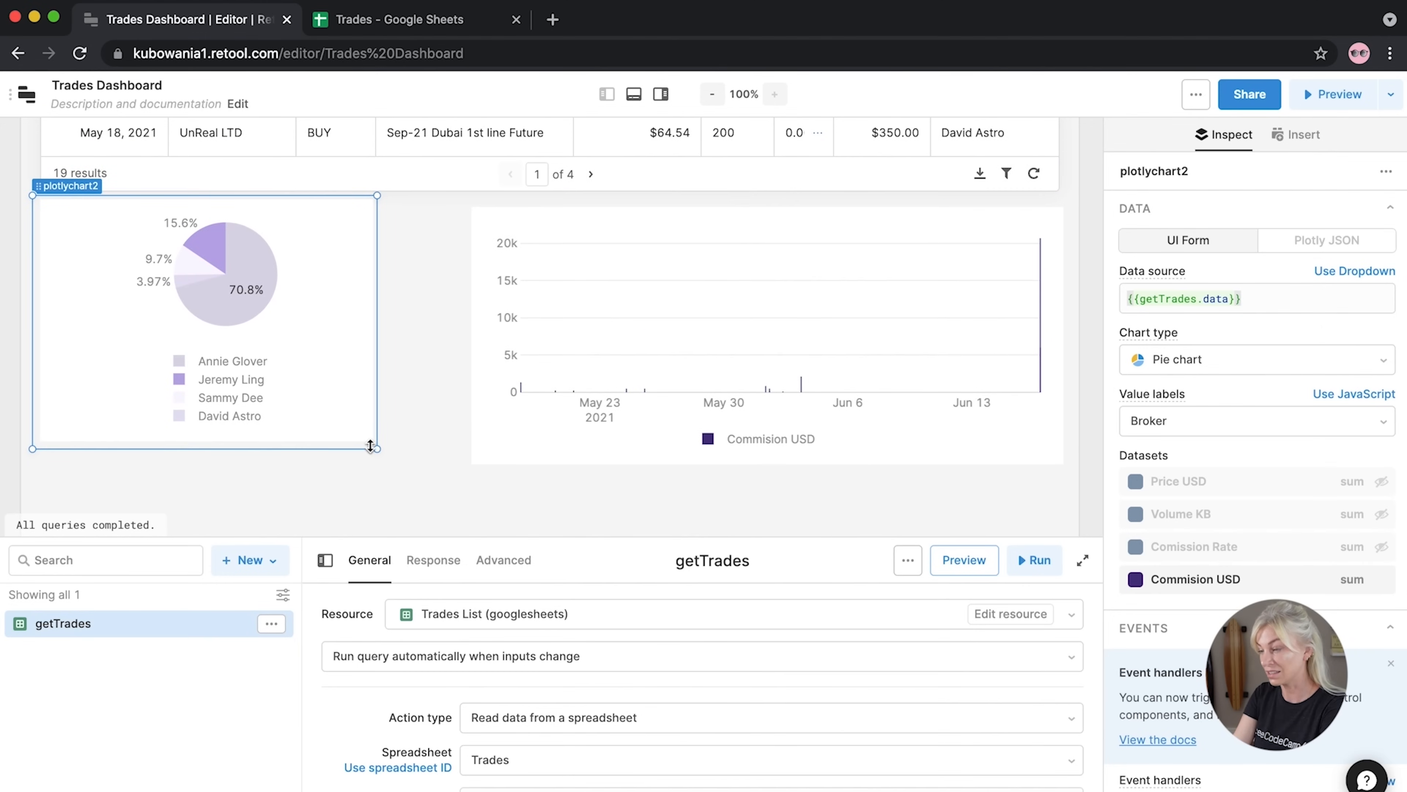
drag(377, 447, 421, 437)
click(477, 415)
drag(418, 441, 415, 447)
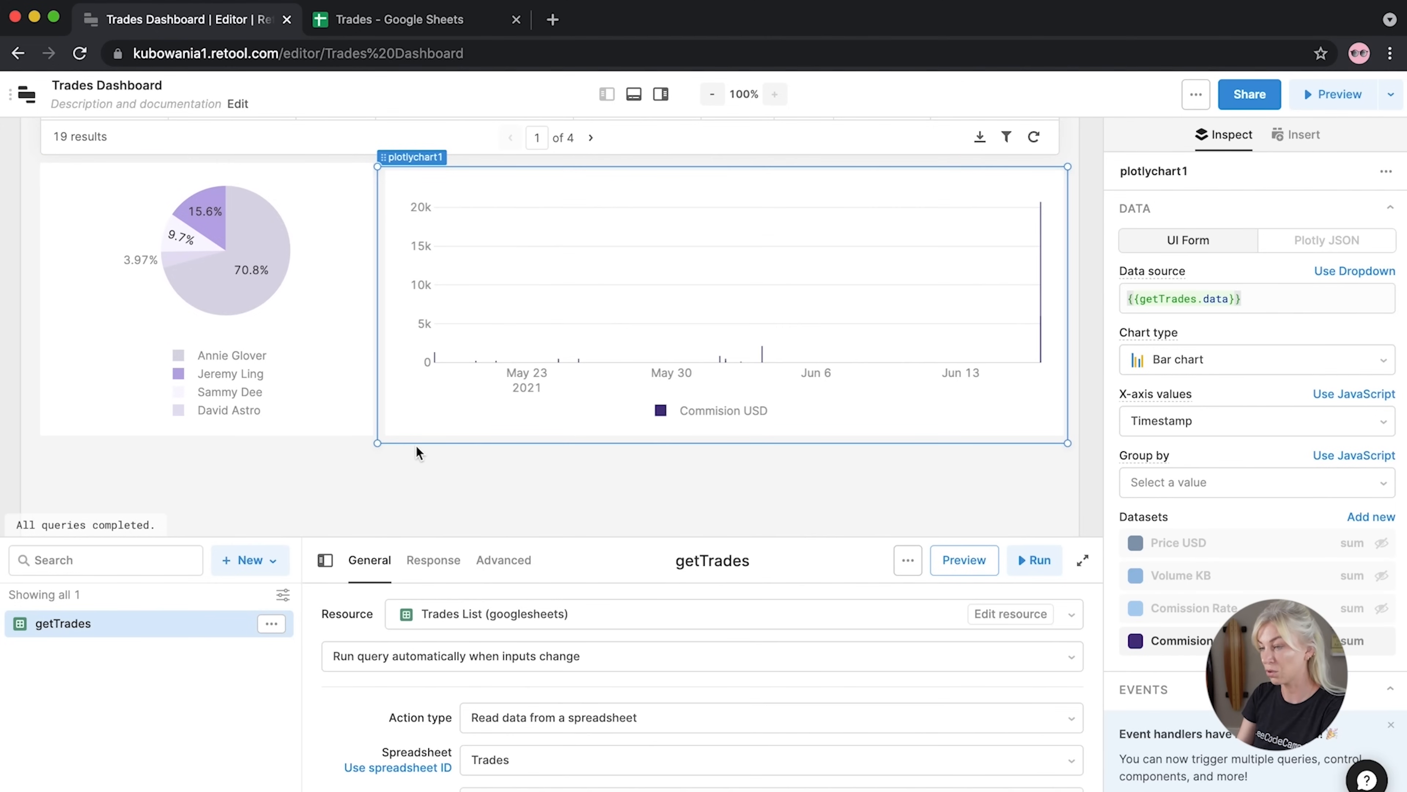
Place a third chart below the others with Broker as its x-axis values
click(537, 490)
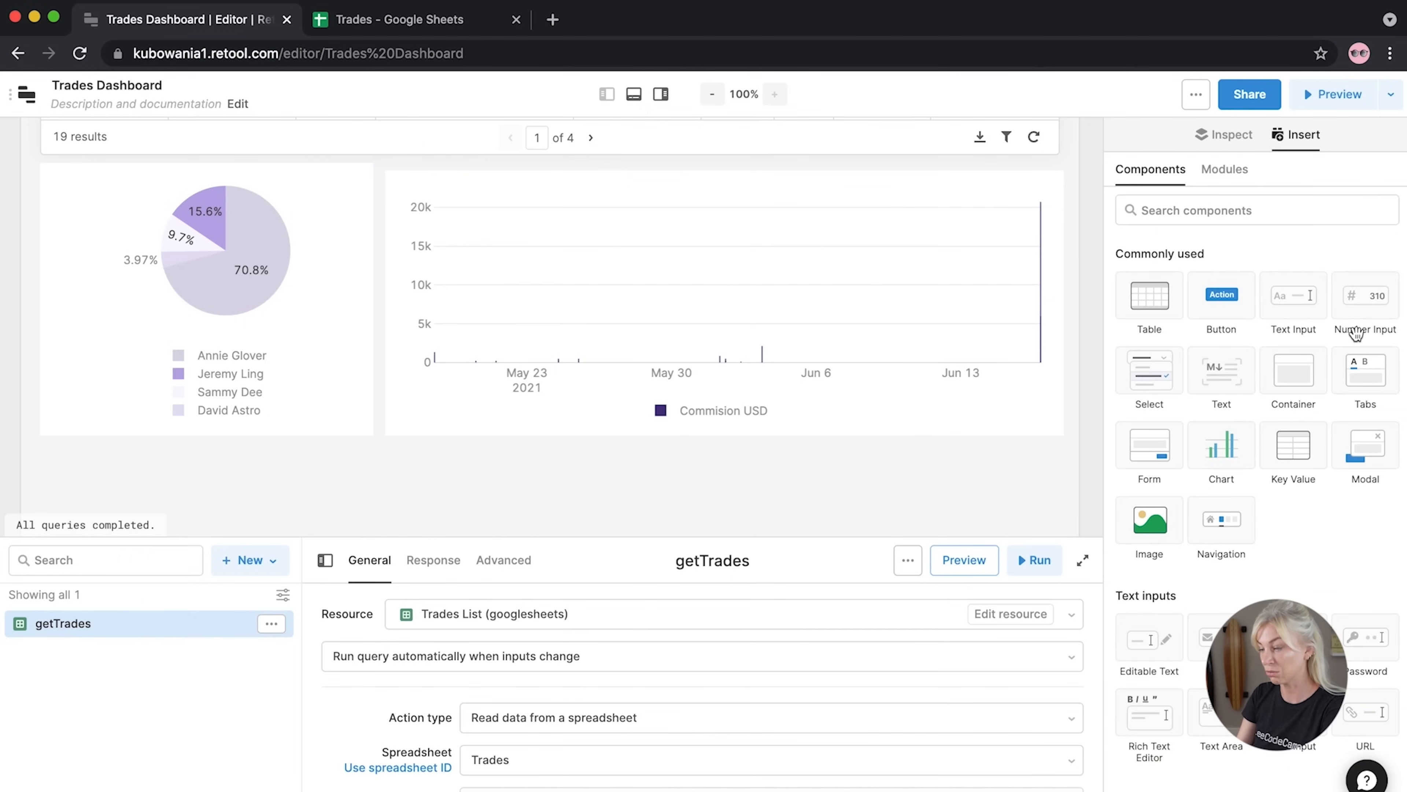
scroll(723, 426, down, 5)
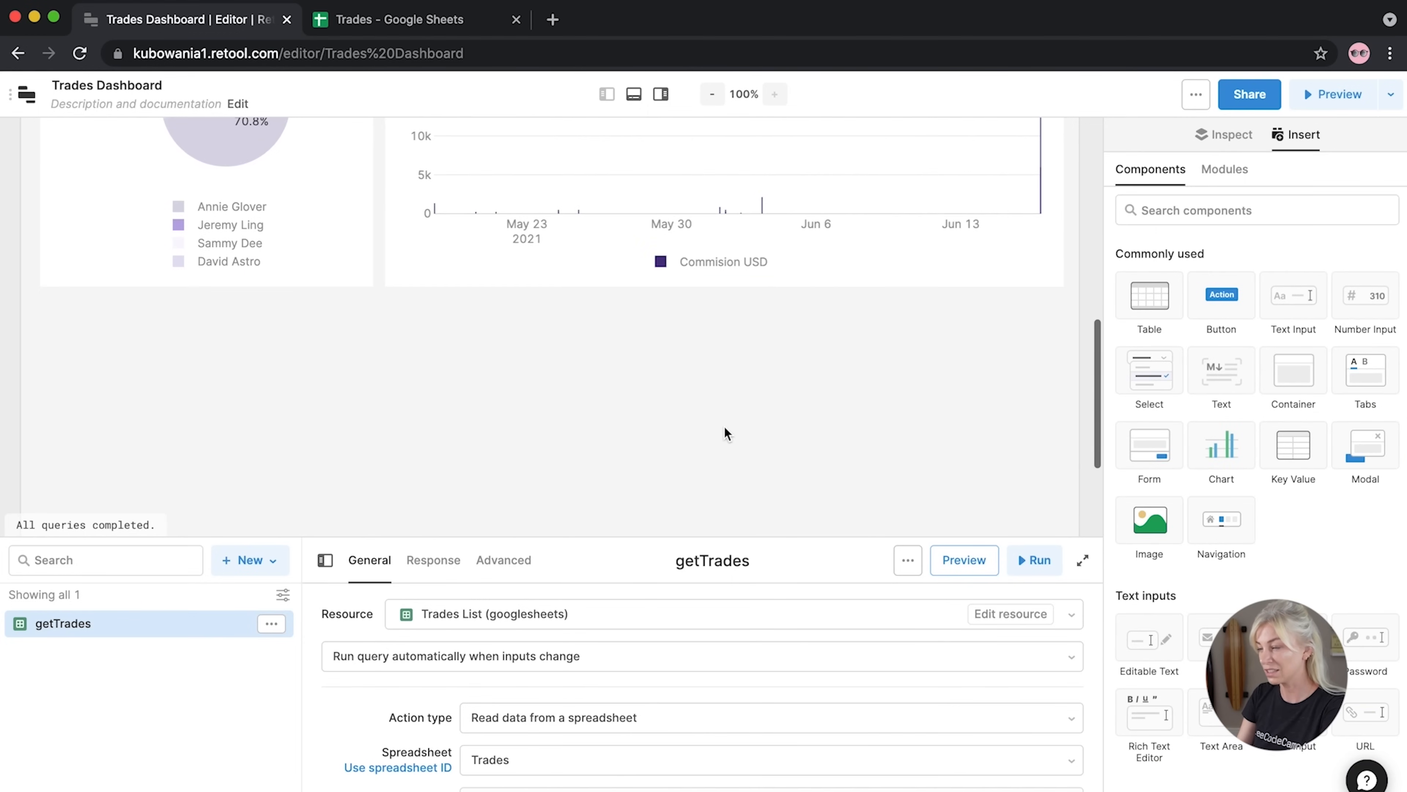
drag(1222, 444, 84, 229)
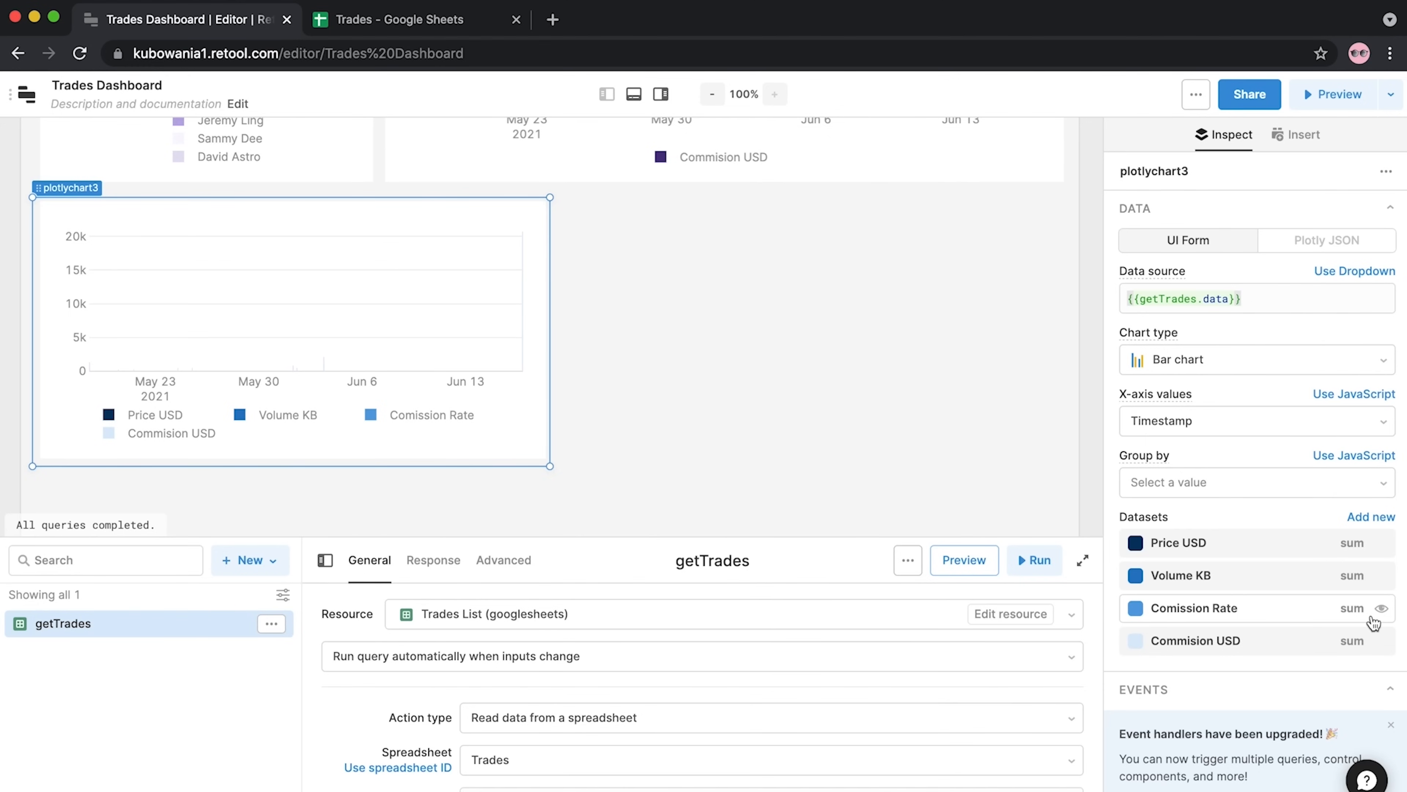
click(1297, 430)
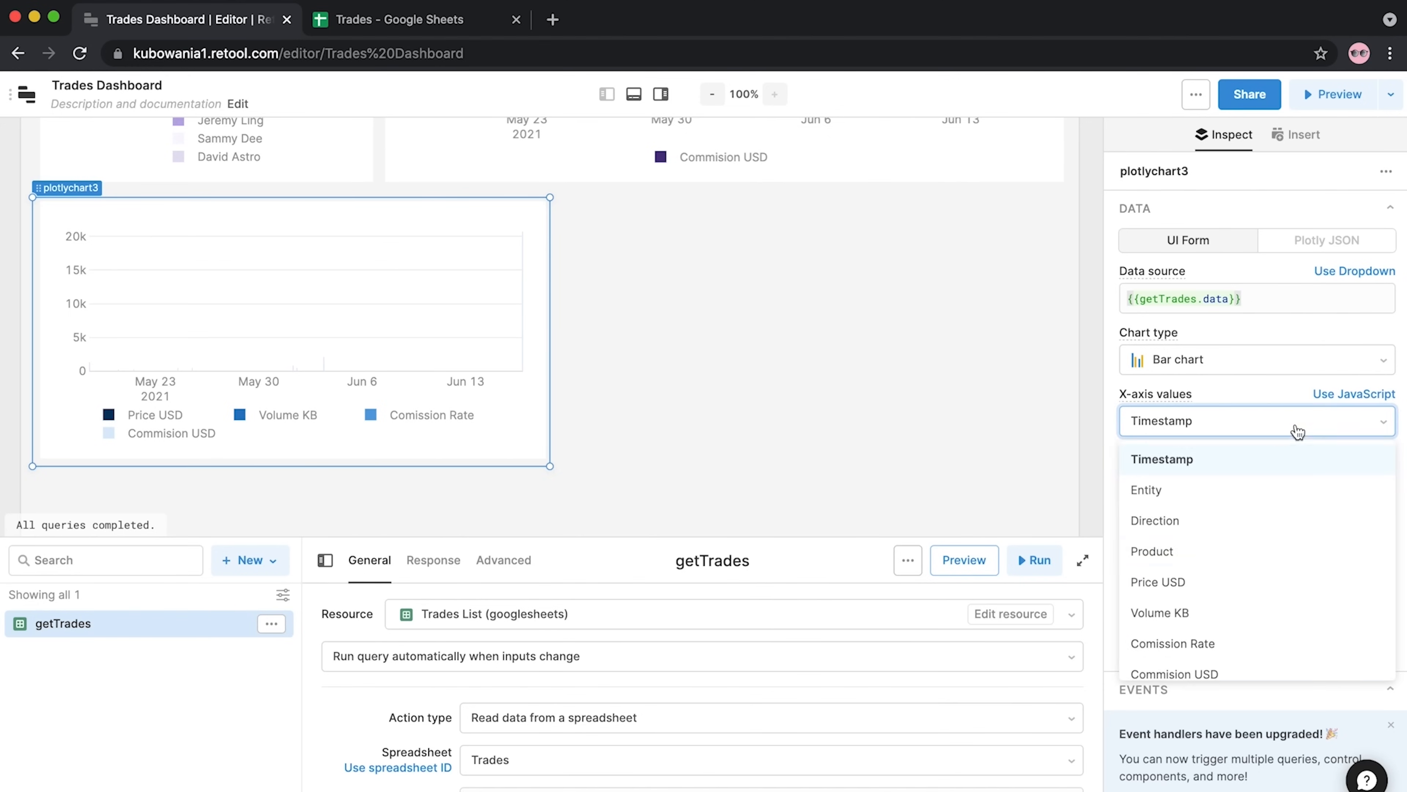
scroll(1180, 599, down, 1)
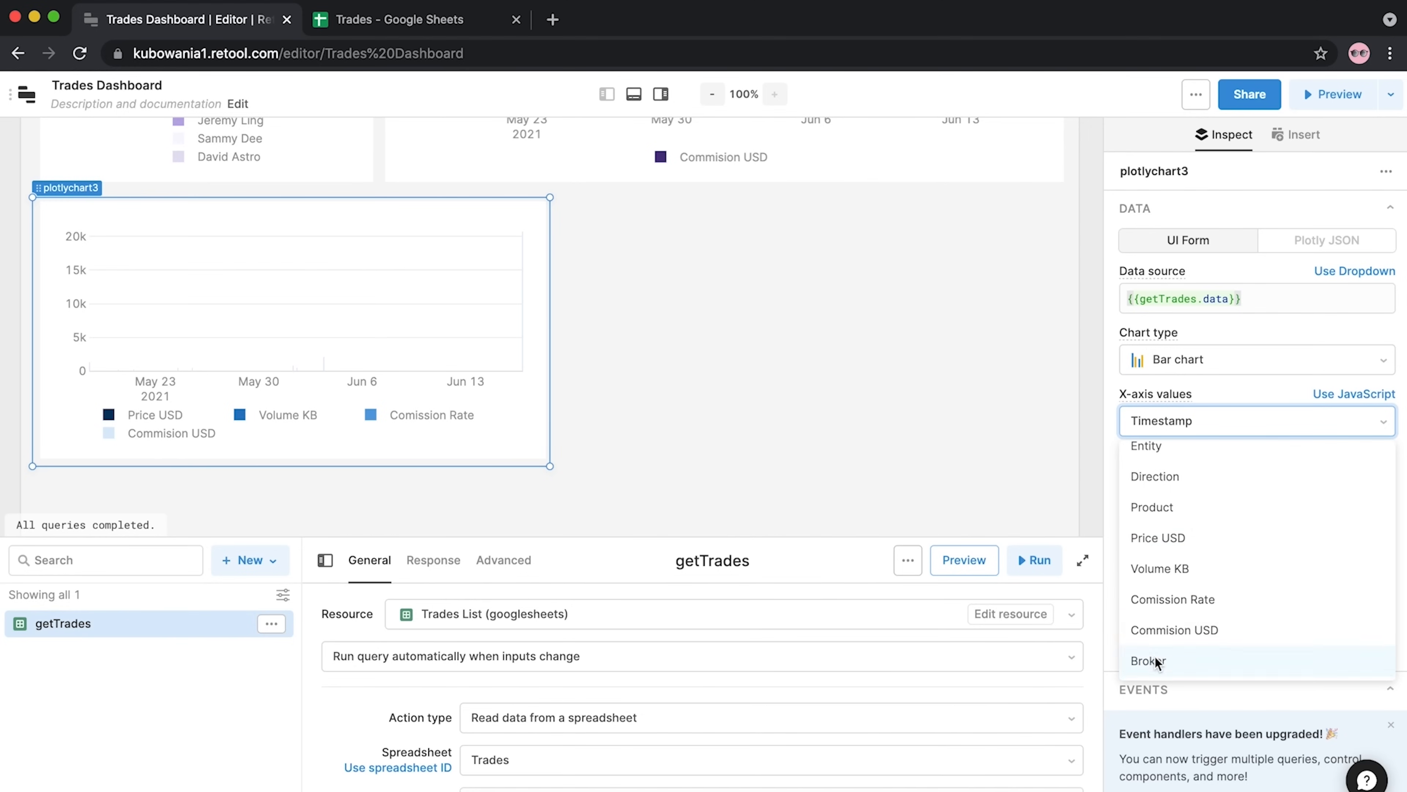
click(1155, 658)
Hide Comission Rate, Volume KB and Price USD so only Commision USD shows, and narrow the chart
mouse_move(1363, 616)
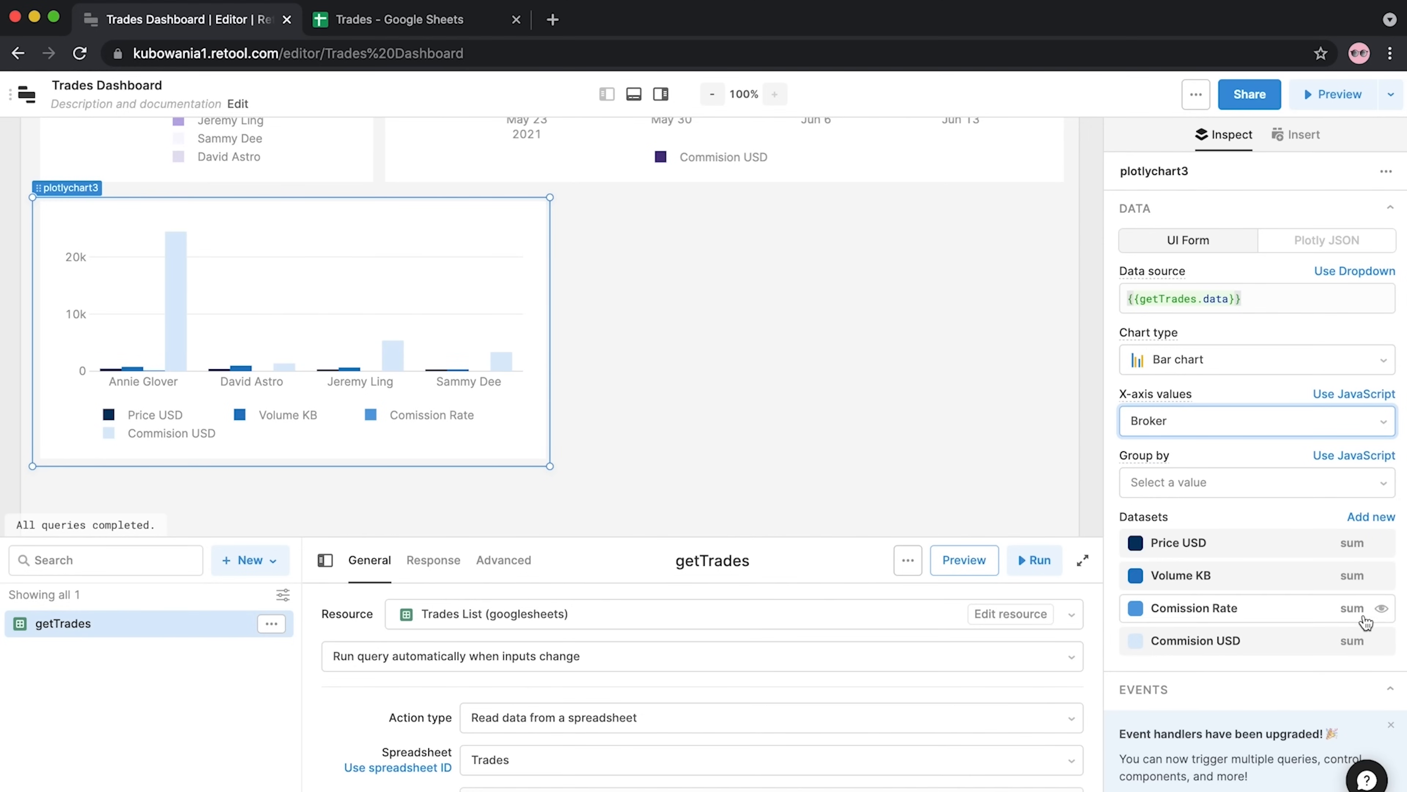
click(1381, 610)
click(1381, 576)
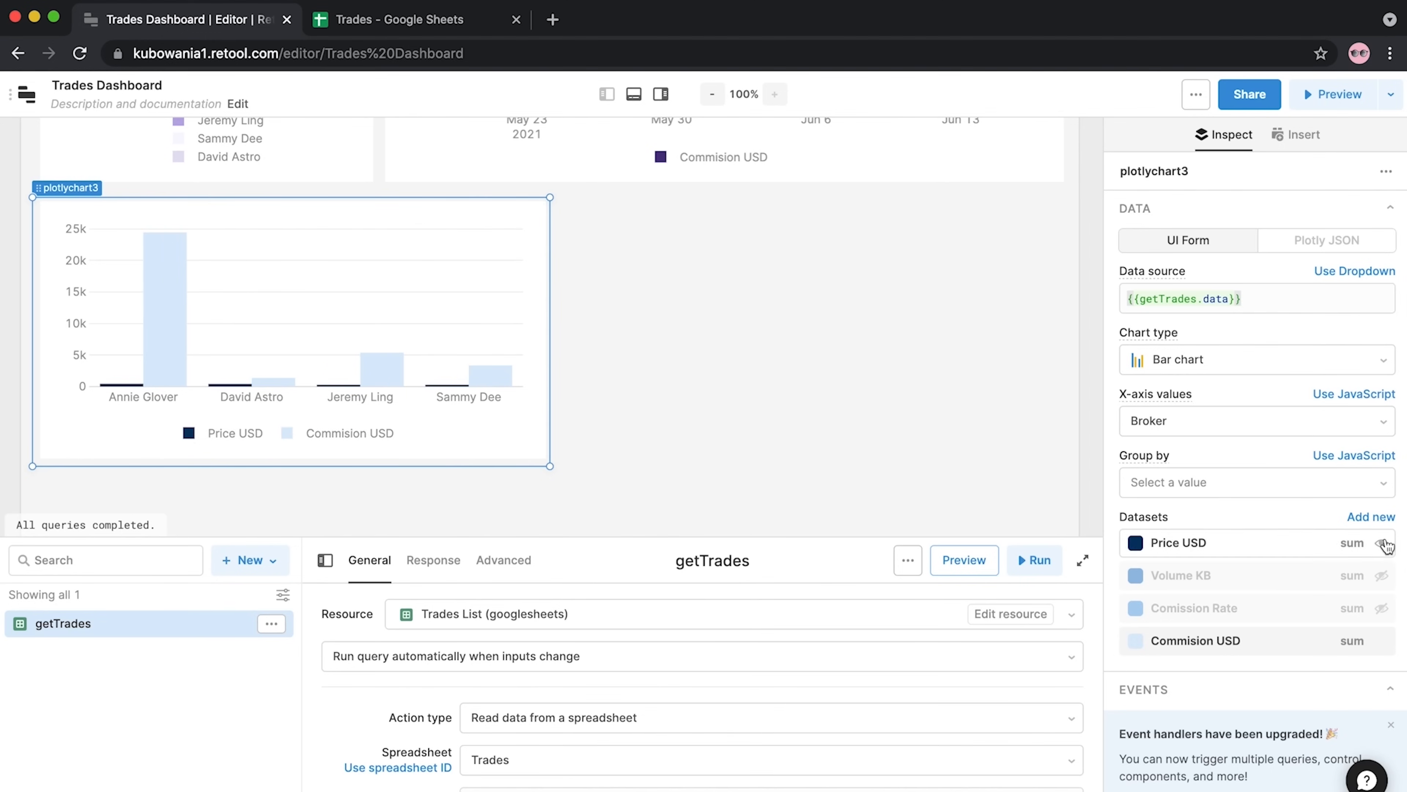
click(1380, 543)
scroll(975, 429, up, 5)
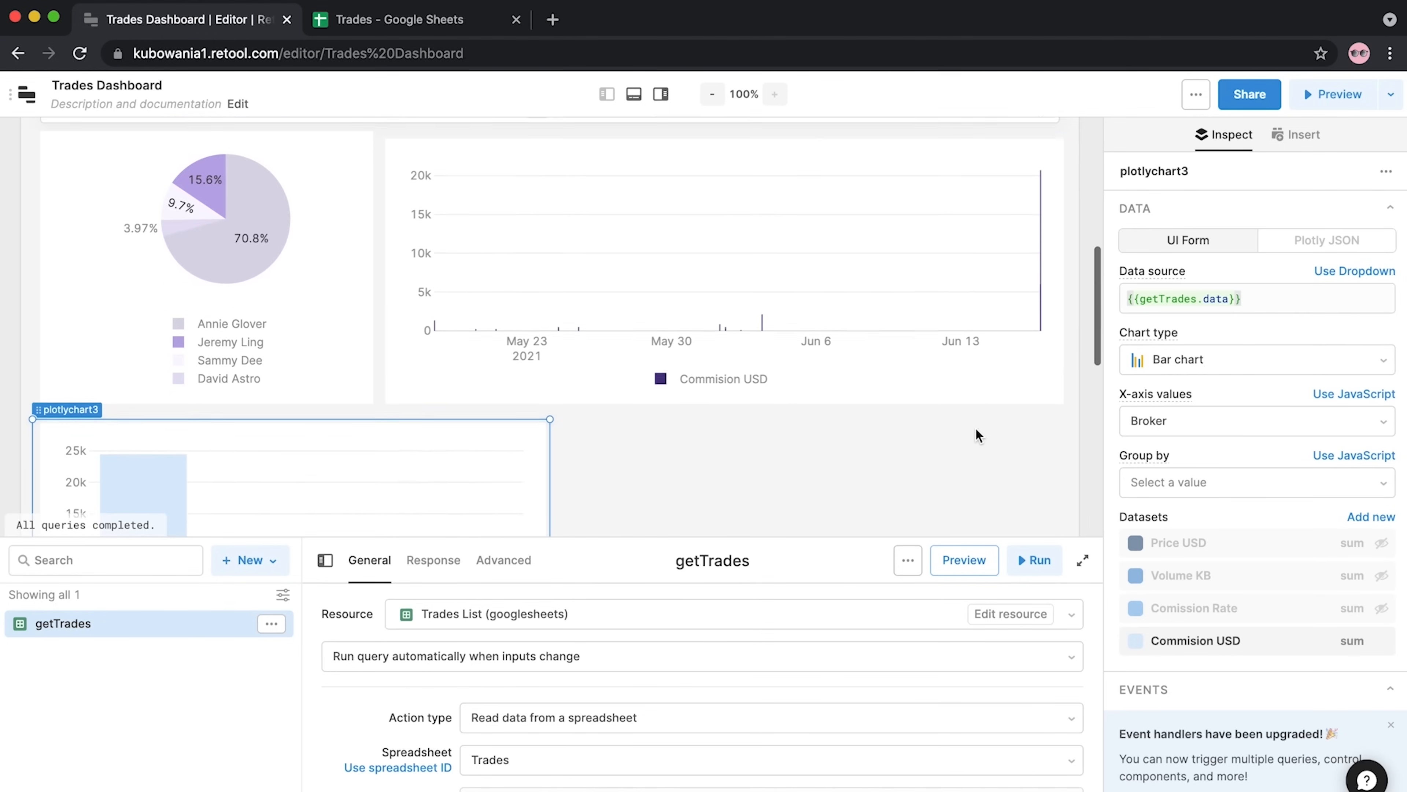
scroll(976, 435, down, 3)
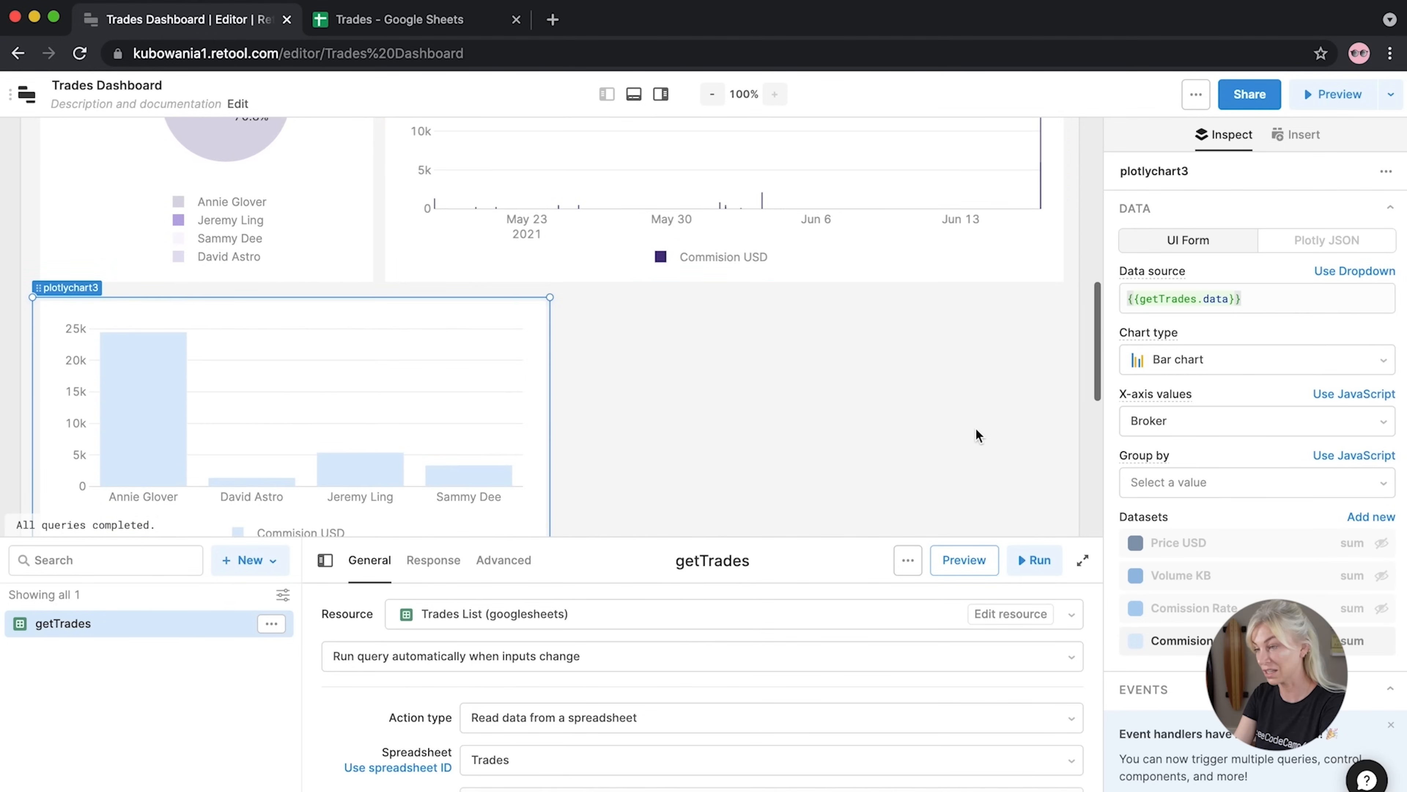
scroll(82, 331, up, 1)
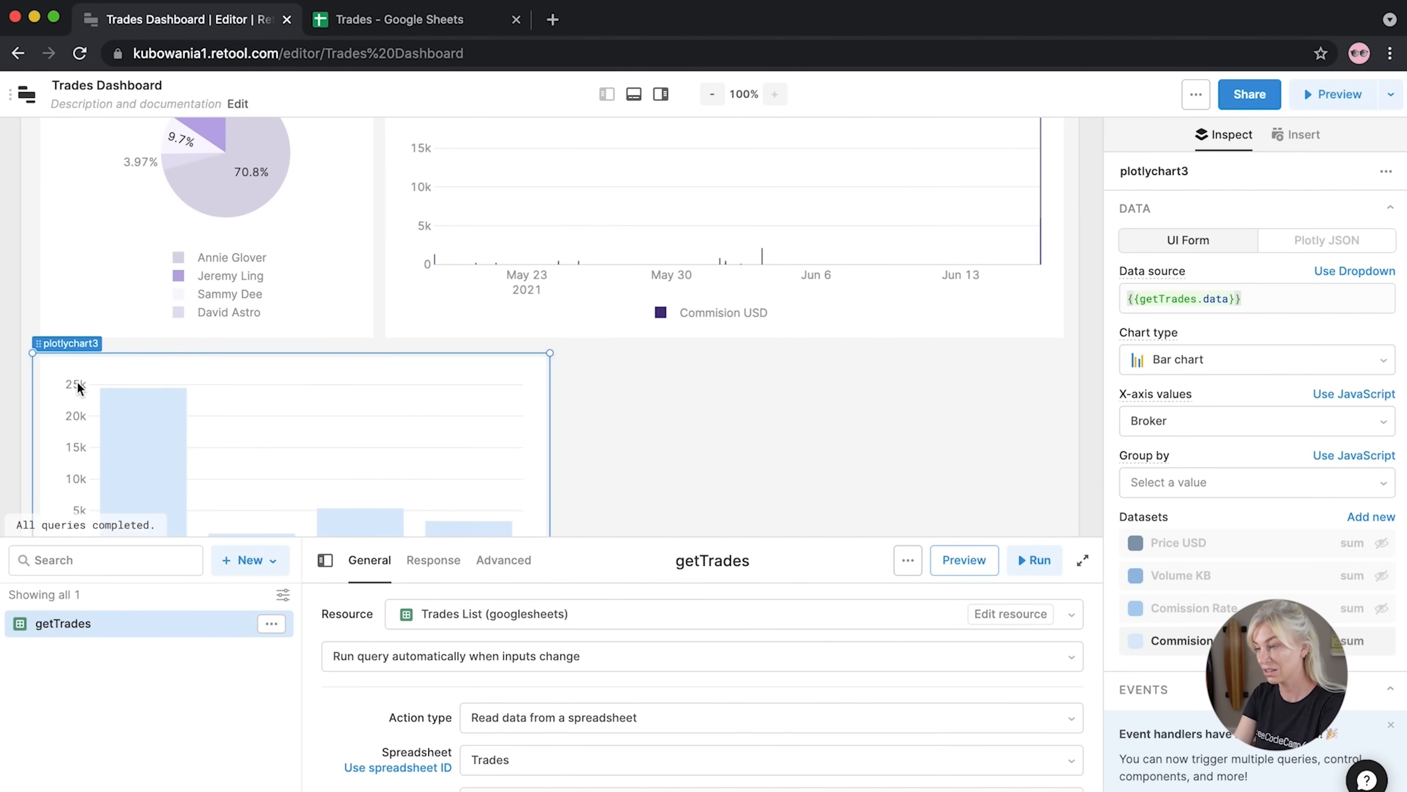
scroll(91, 408, down, 2)
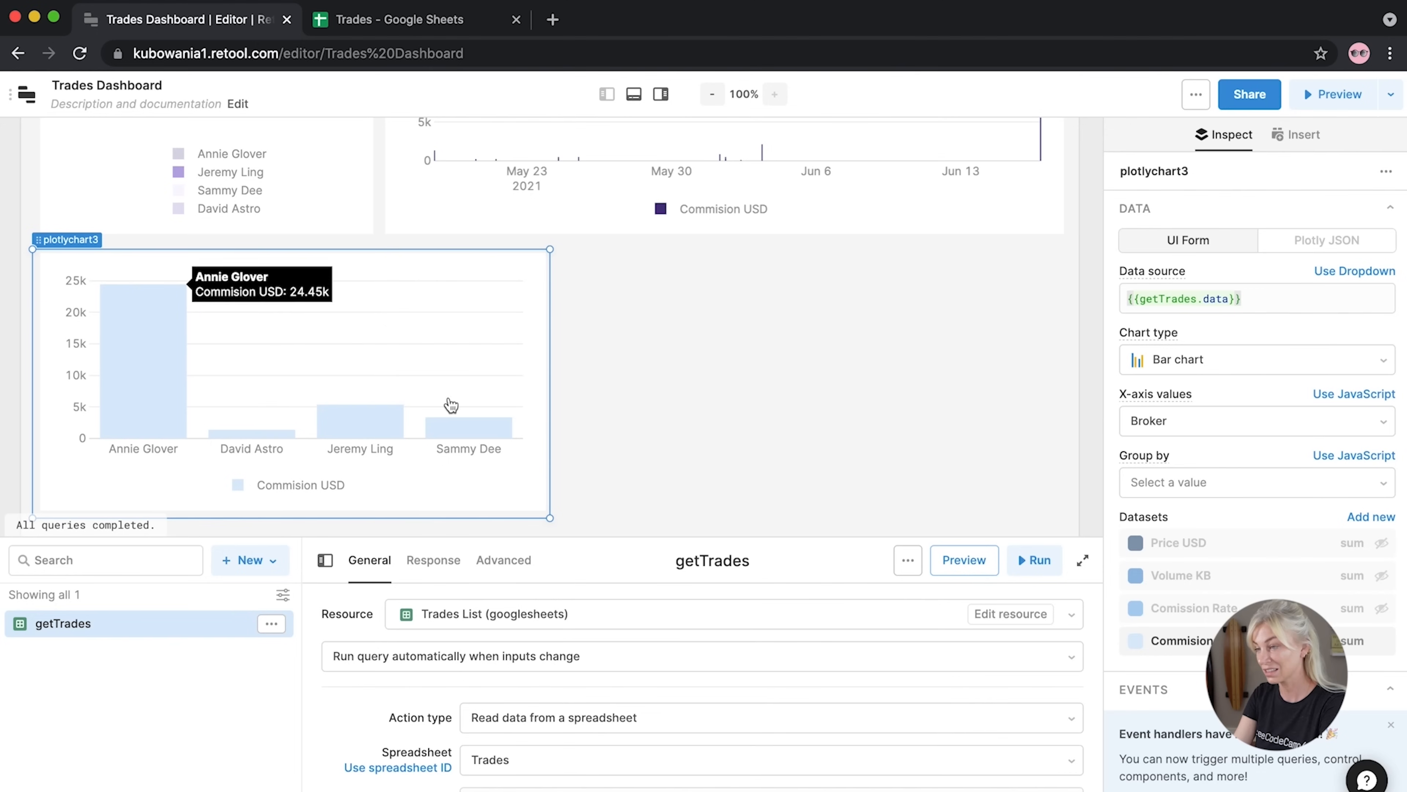
drag(549, 378, 453, 374)
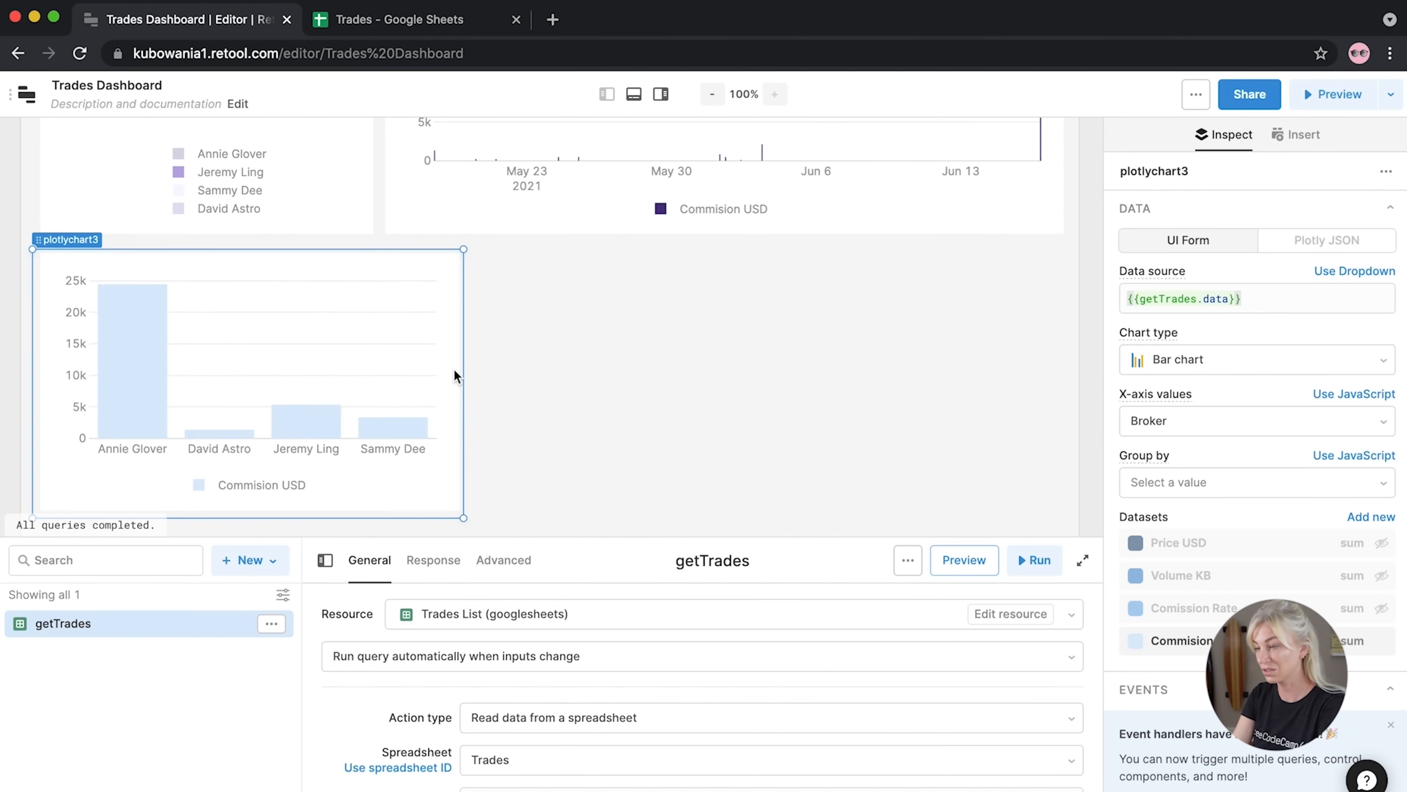
click(682, 377)
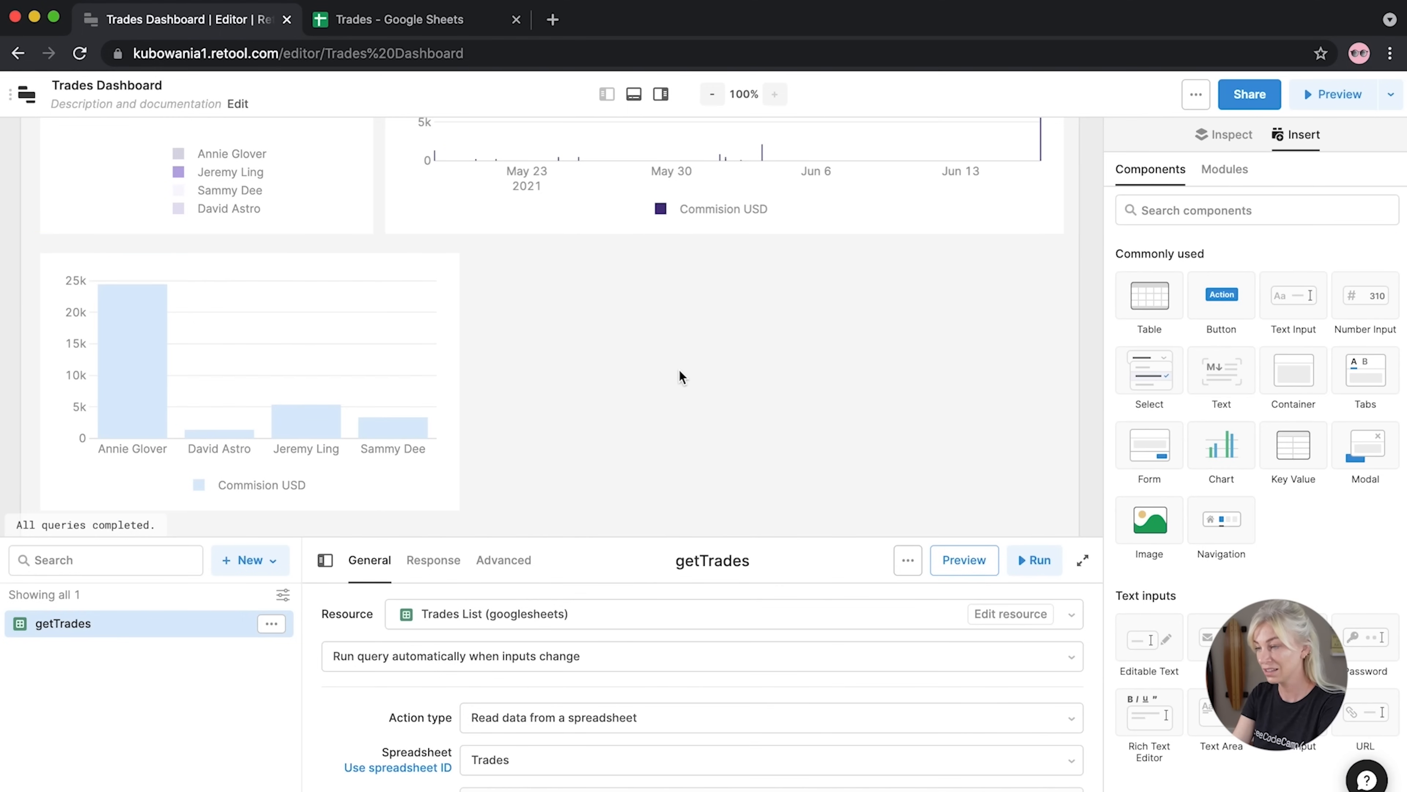
Place a Modal button above the trades table labelled 'Add a Trade'
scroll(681, 376, up, 10)
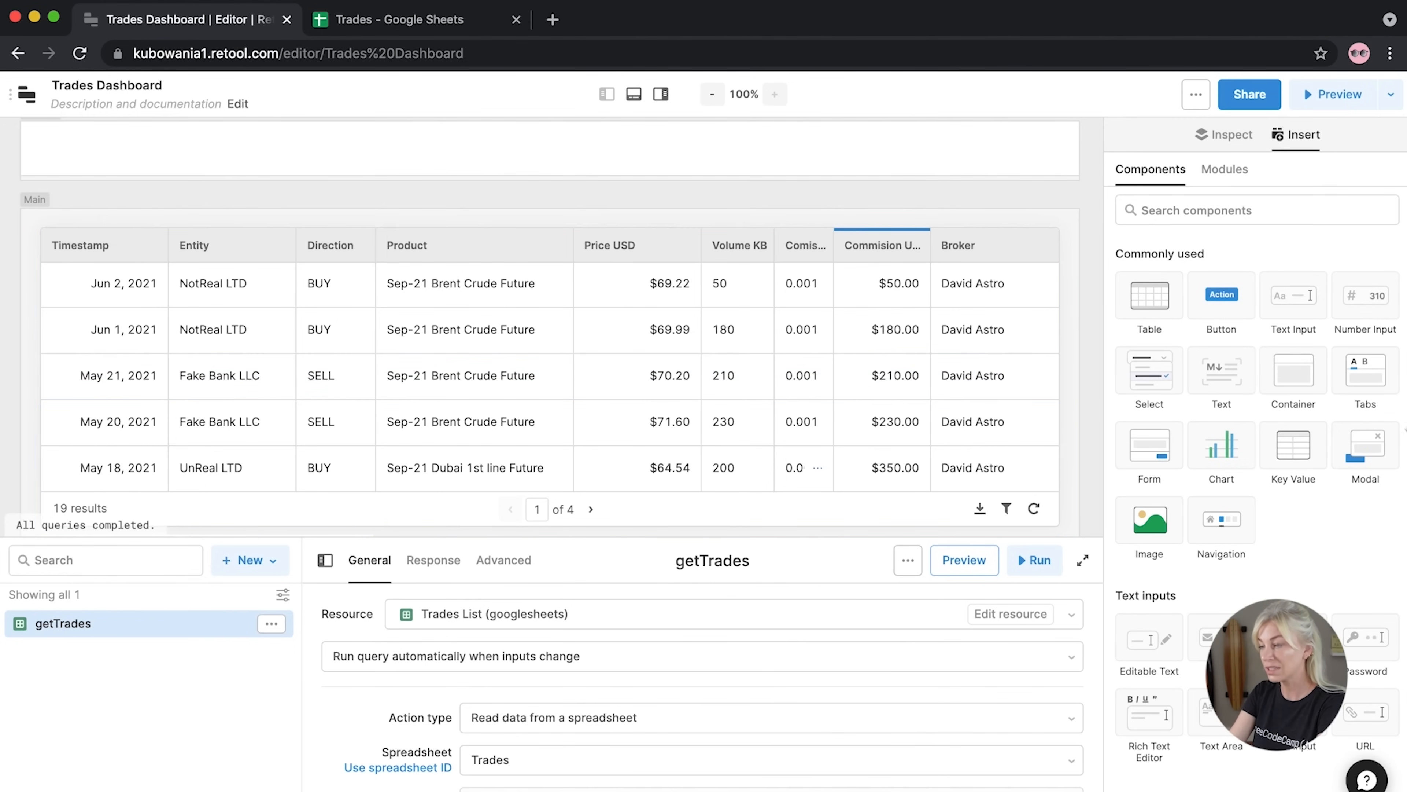
drag(1366, 447, 984, 267)
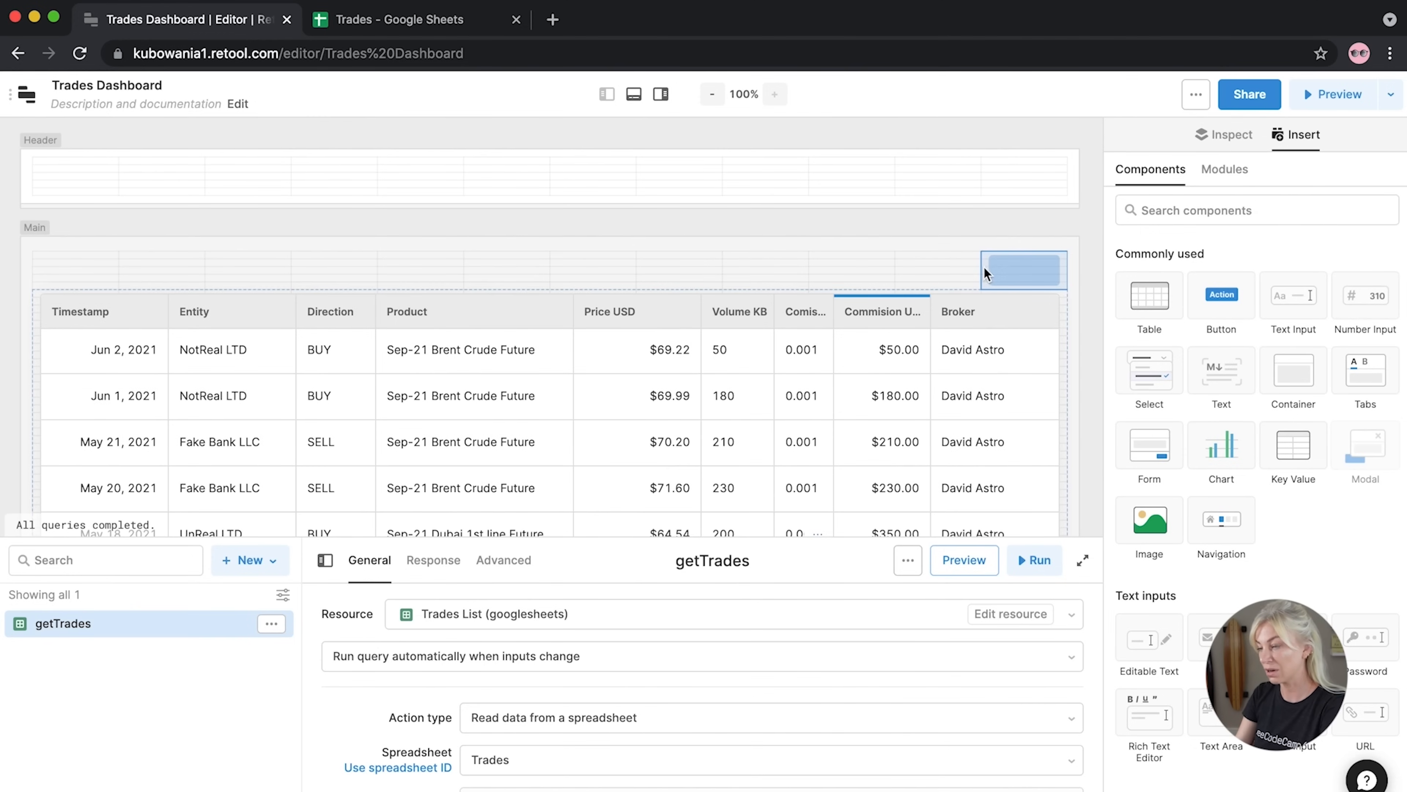
drag(897, 273, 897, 273)
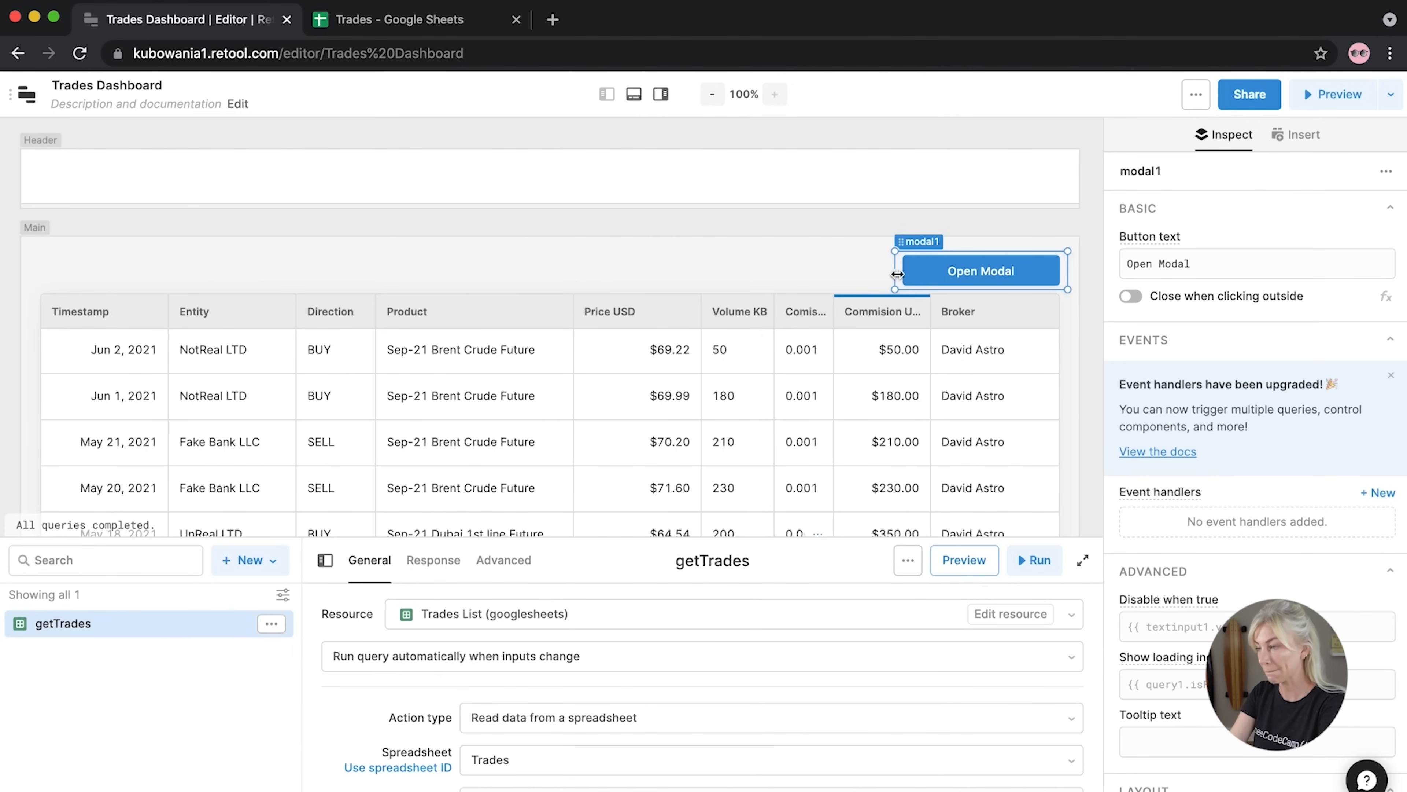
drag(1192, 264, 1104, 263)
text(Add a Trade)
click(1116, 237)
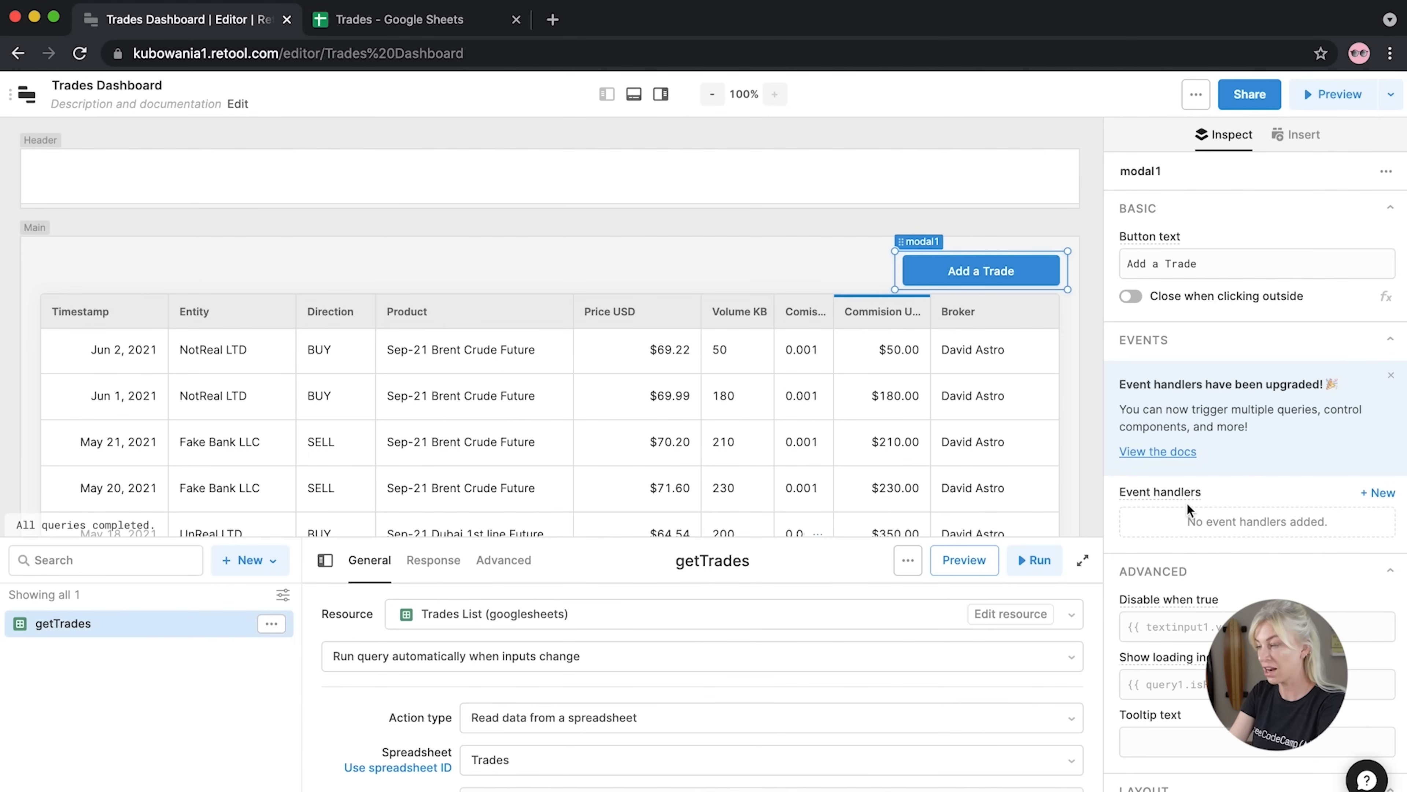
Set the button's accent background to dark red (#A7392F) and open the modal
scroll(1187, 509, down, 10)
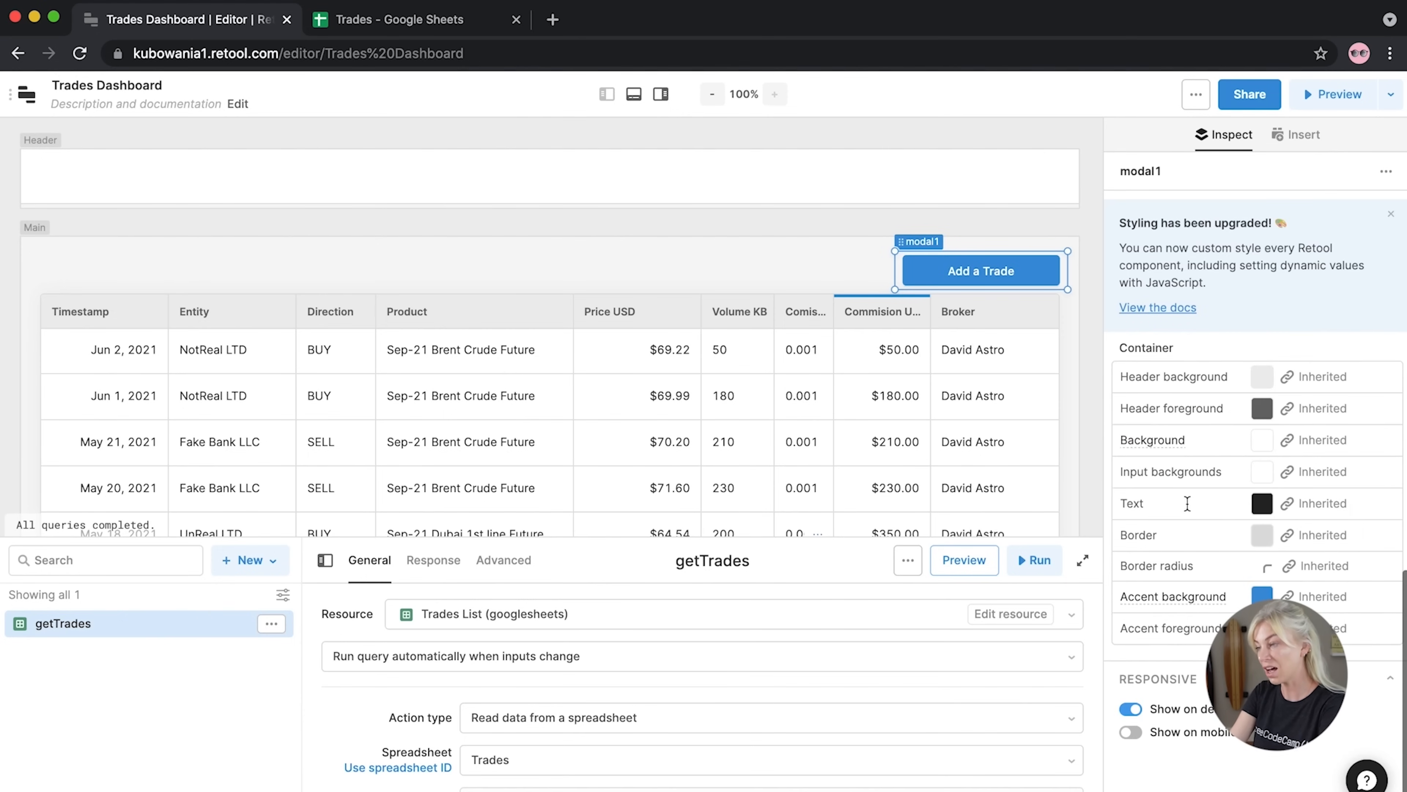
click(1261, 596)
click(1298, 471)
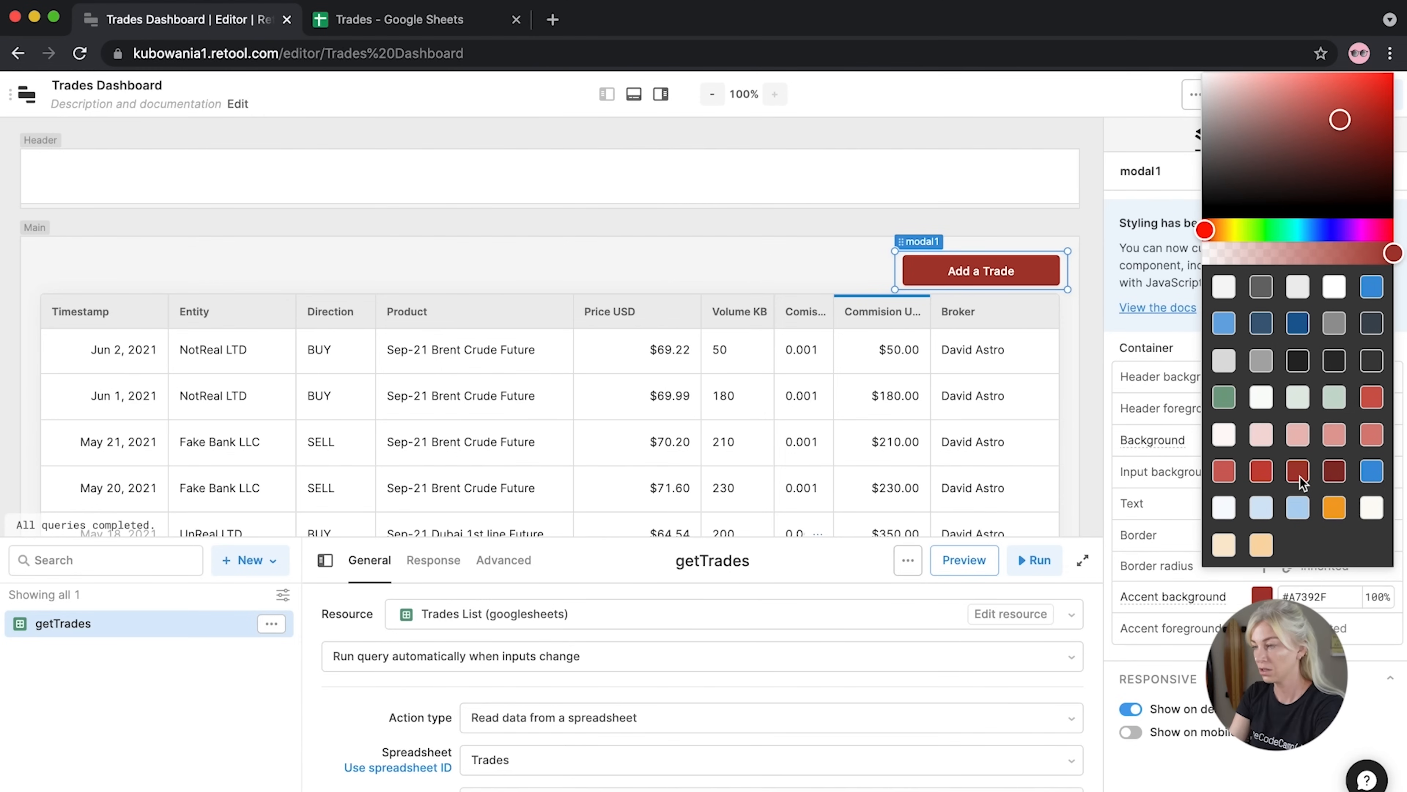
click(1112, 194)
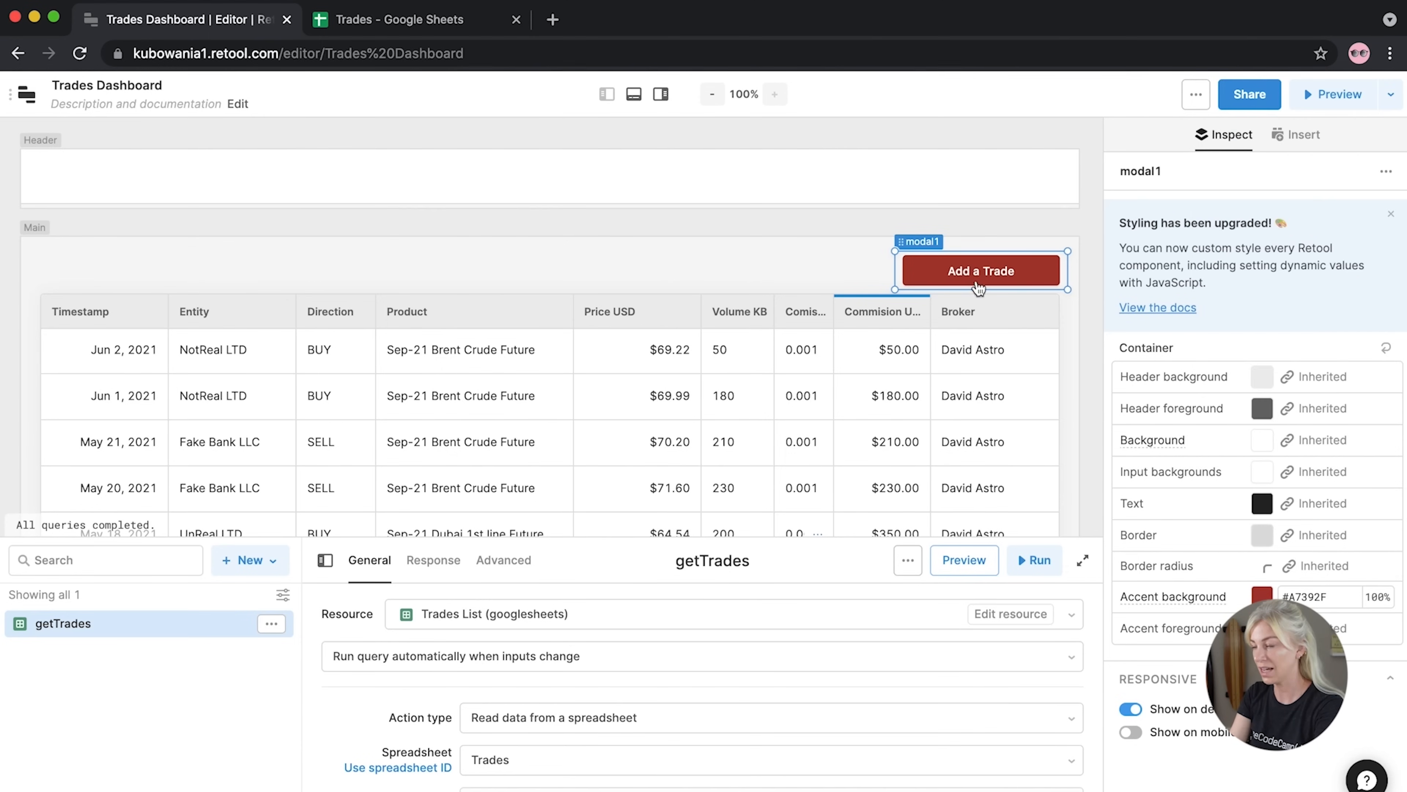
click(946, 282)
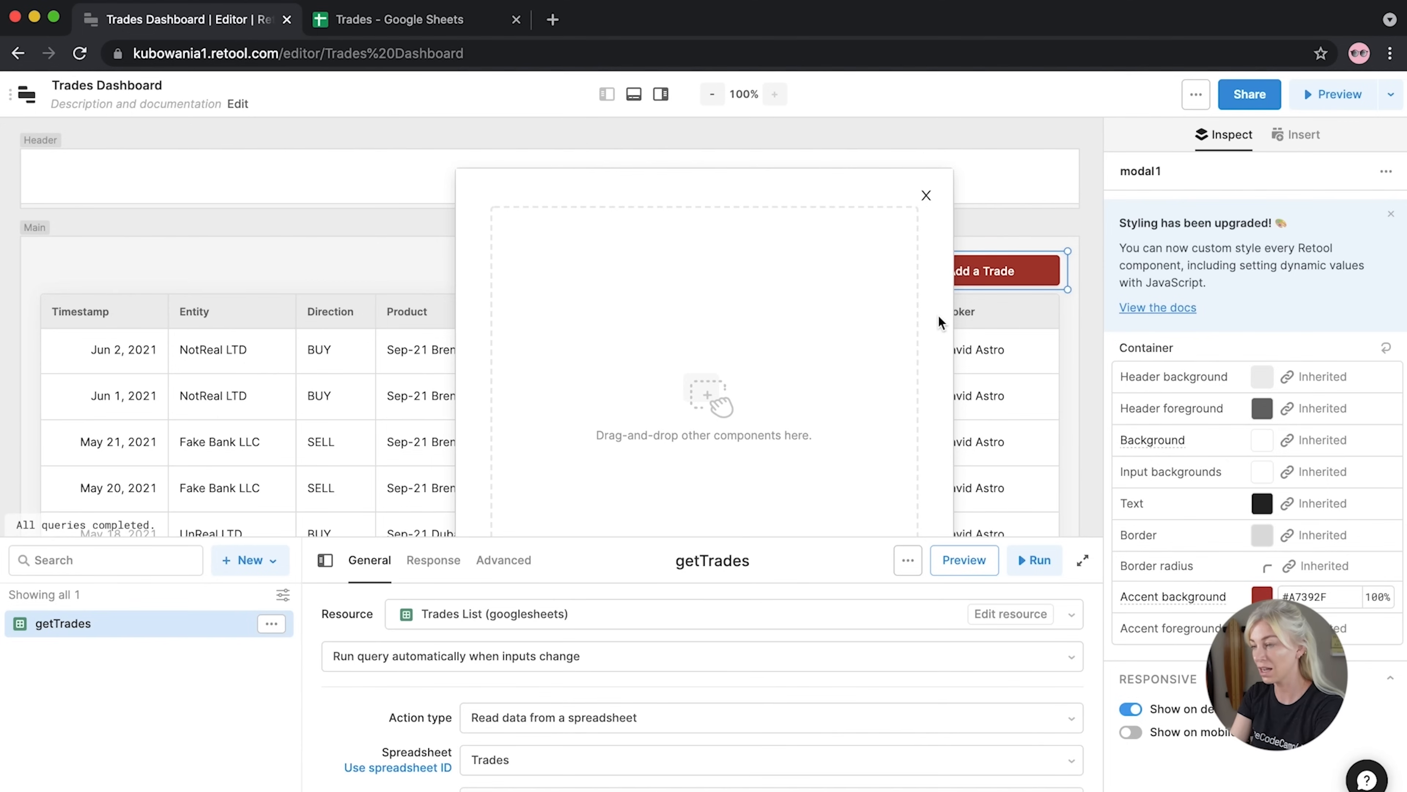
Add a form inside the Add a Trade modal and widen it to fill the modal
scroll(1197, 372, up, 10)
click(1086, 245)
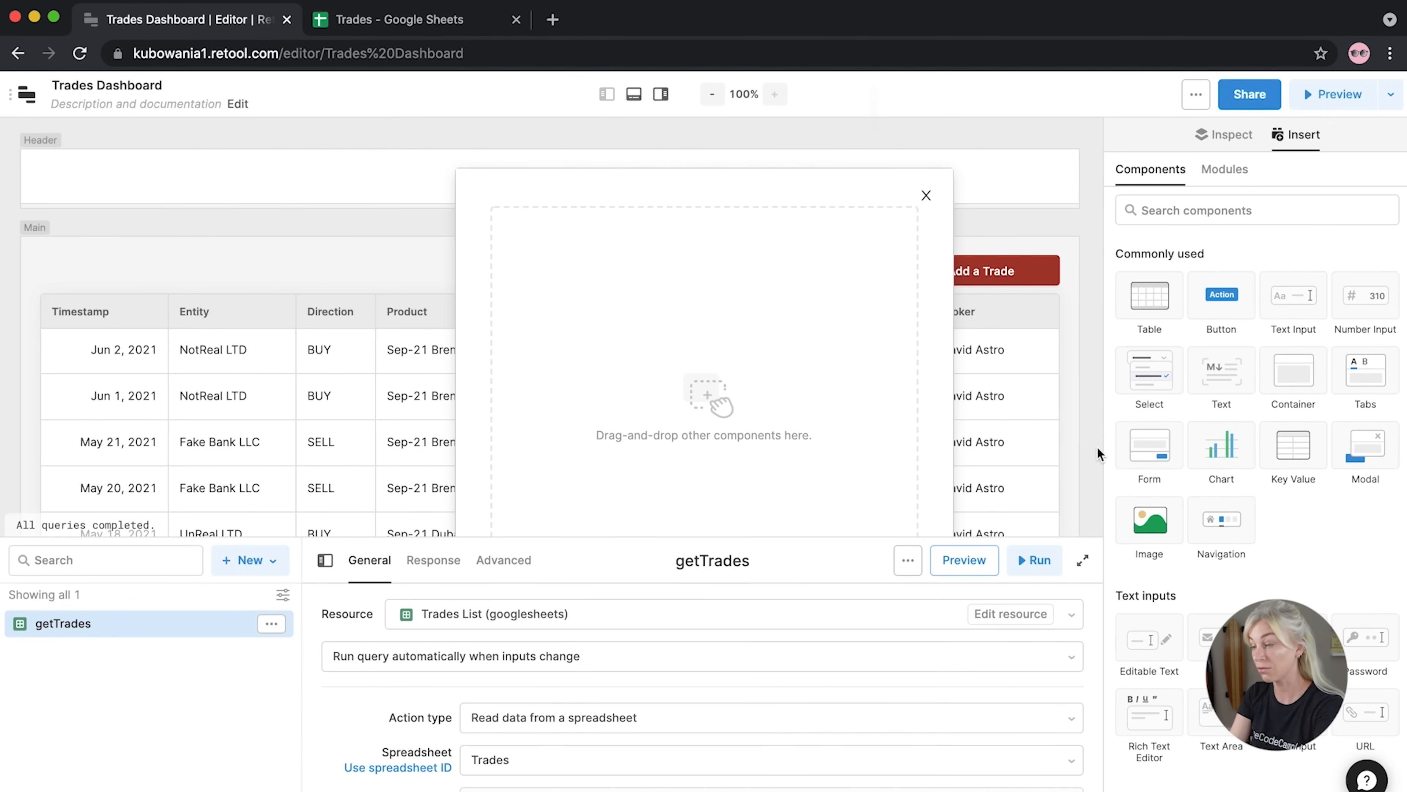
drag(1164, 436, 525, 222)
drag(702, 311, 917, 304)
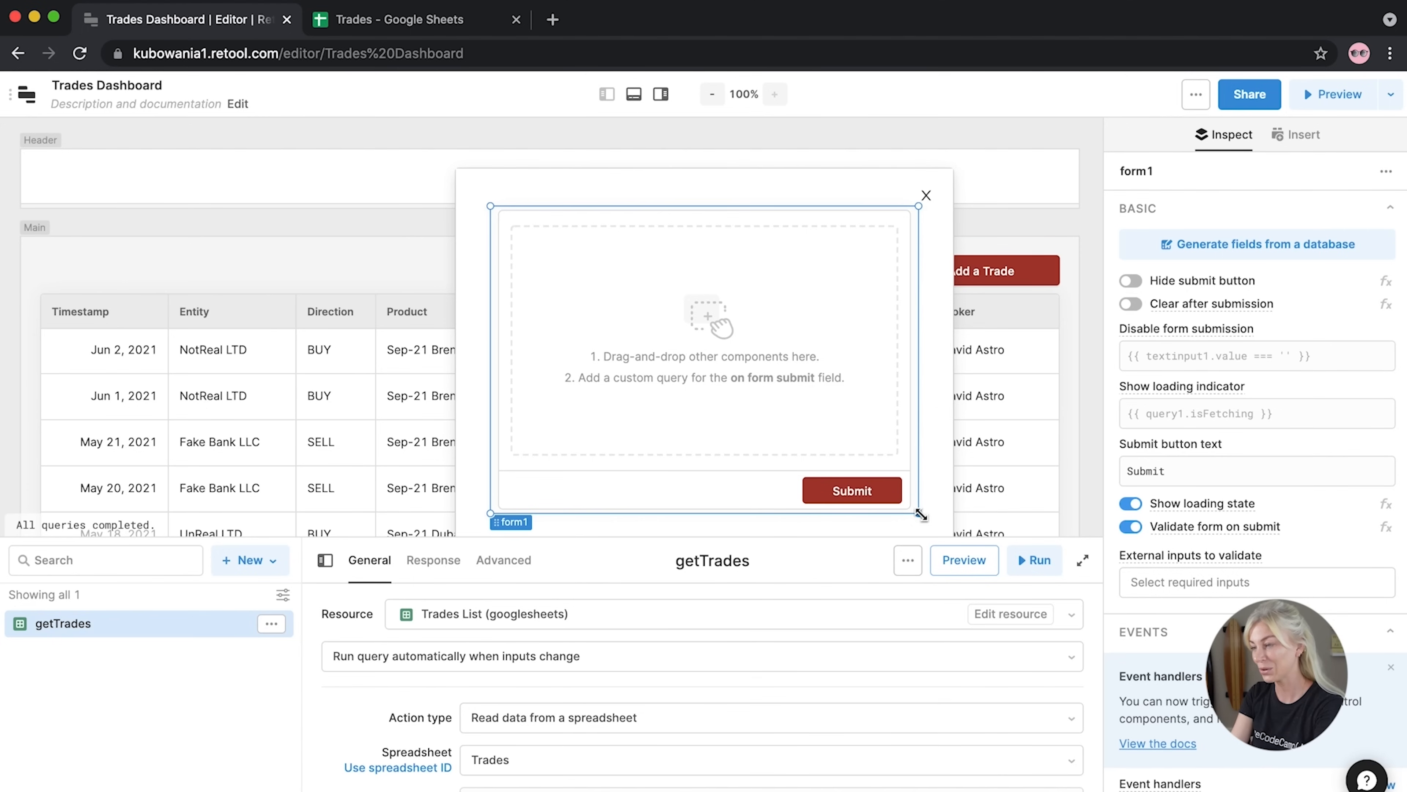
drag(920, 514, 922, 538)
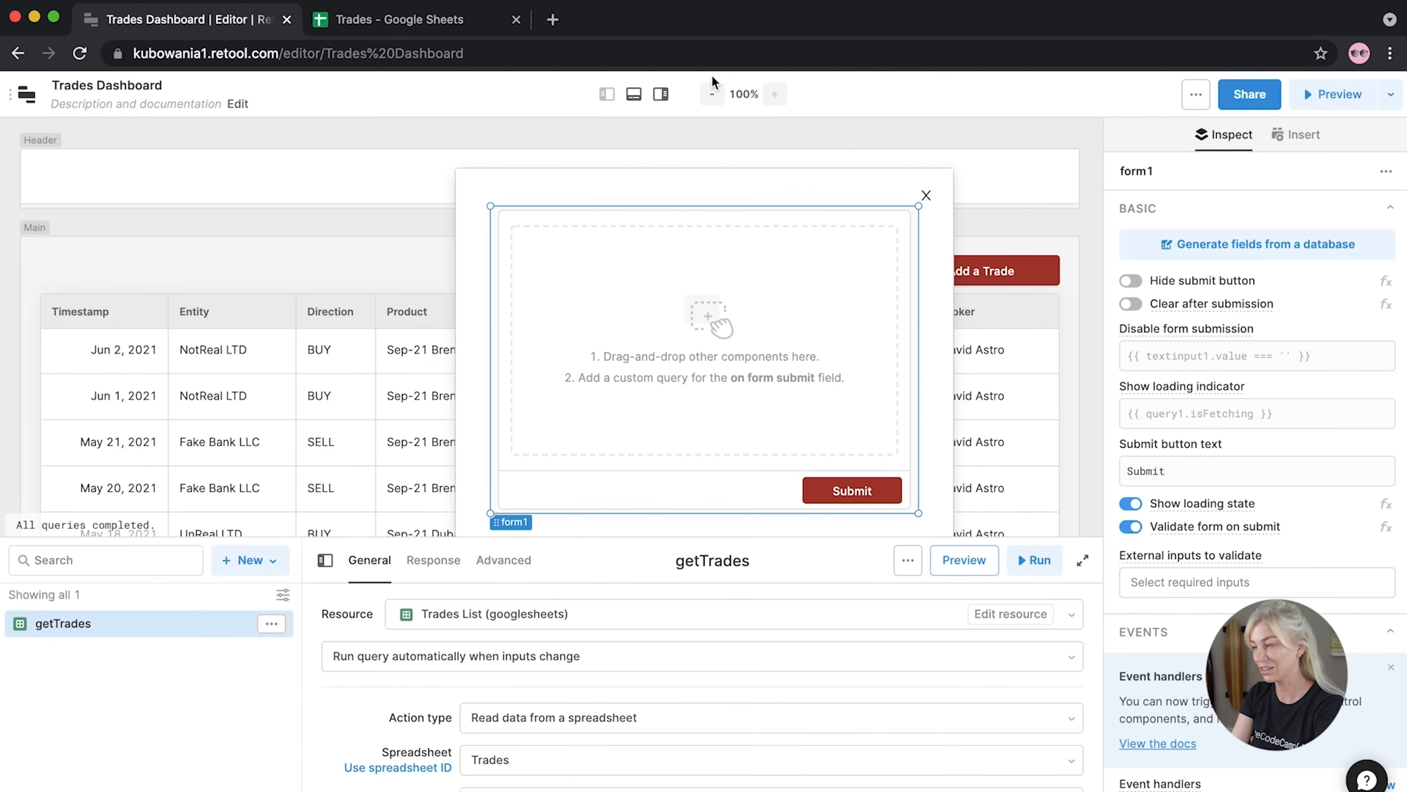
Return the canvas to 100% zoom, reopen the modal, and show the insertable components list
click(713, 95)
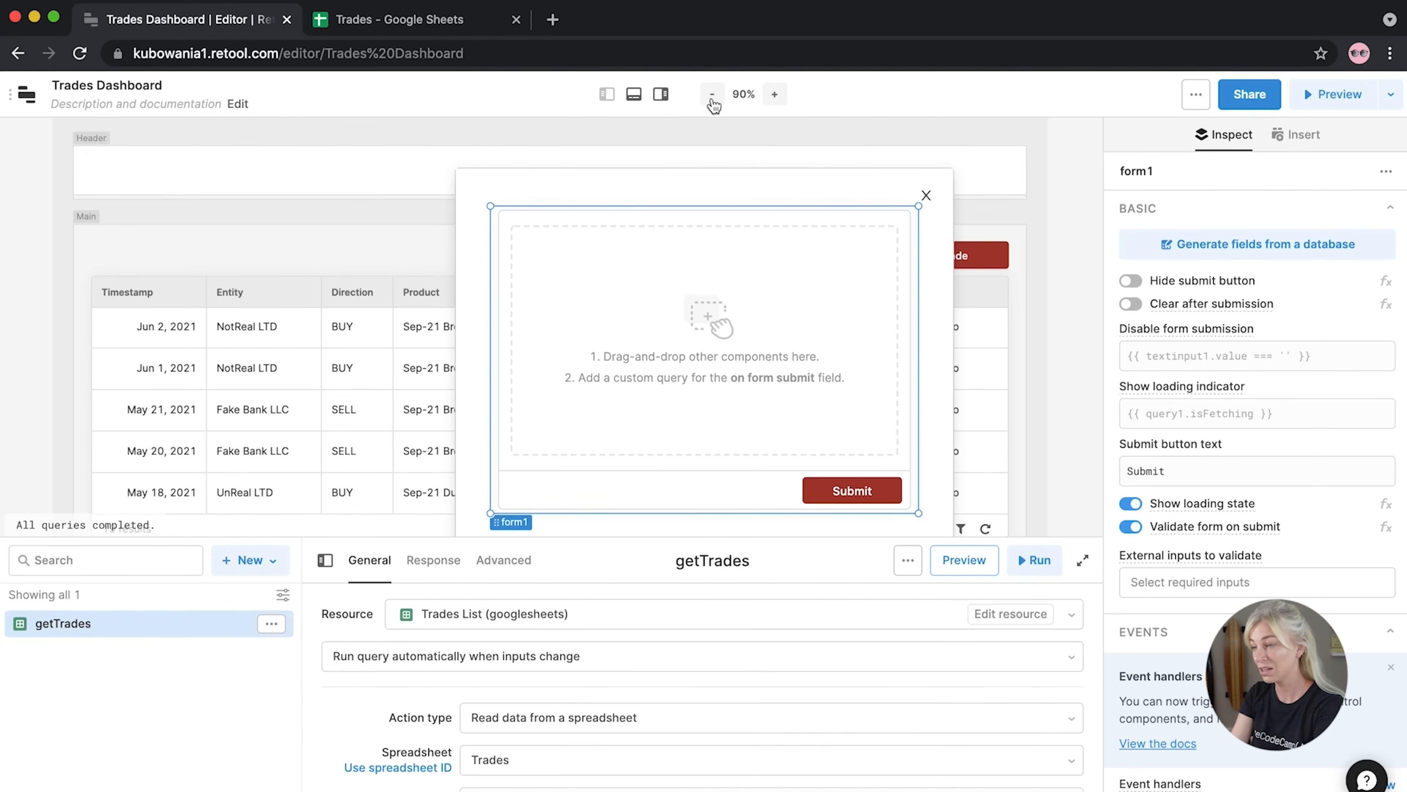
click(926, 195)
click(936, 253)
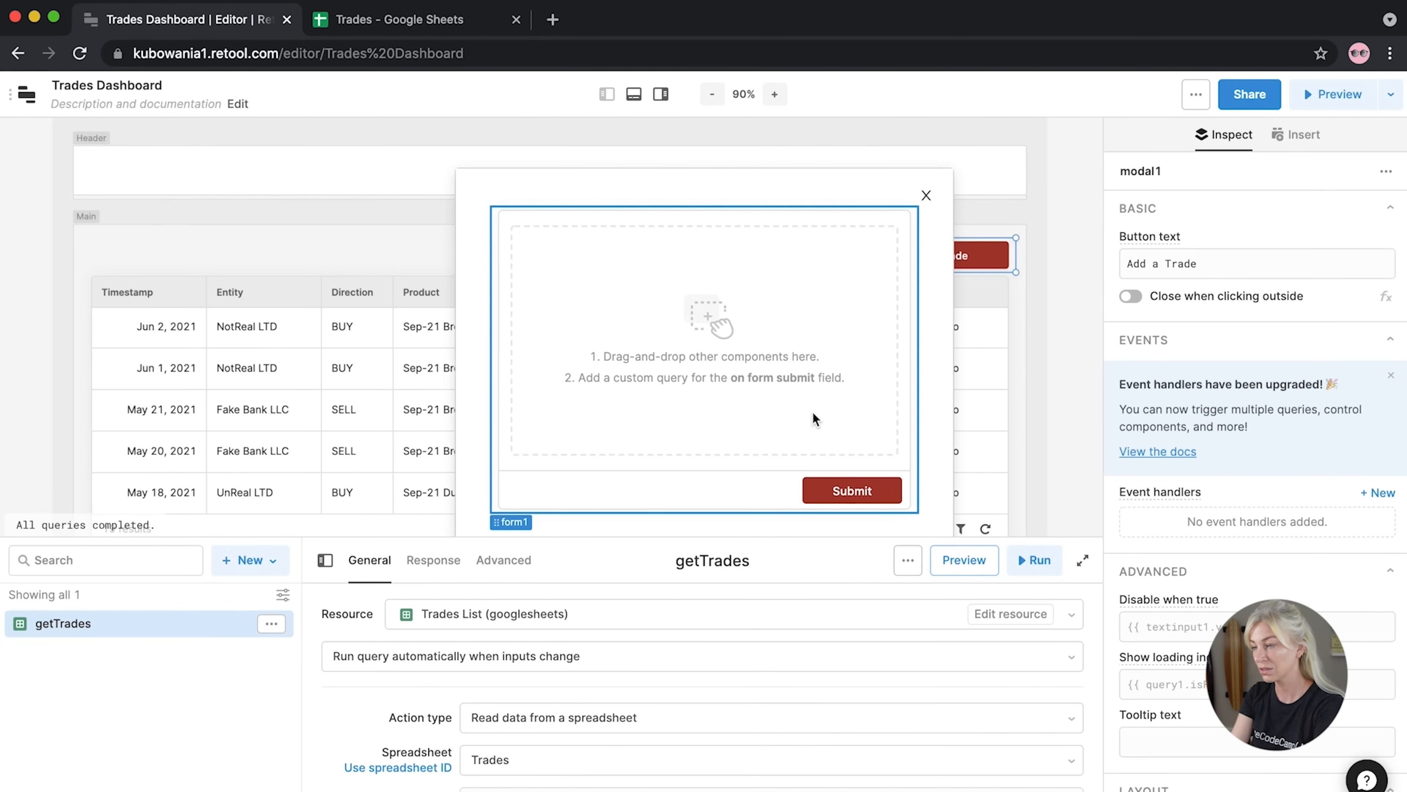
click(775, 94)
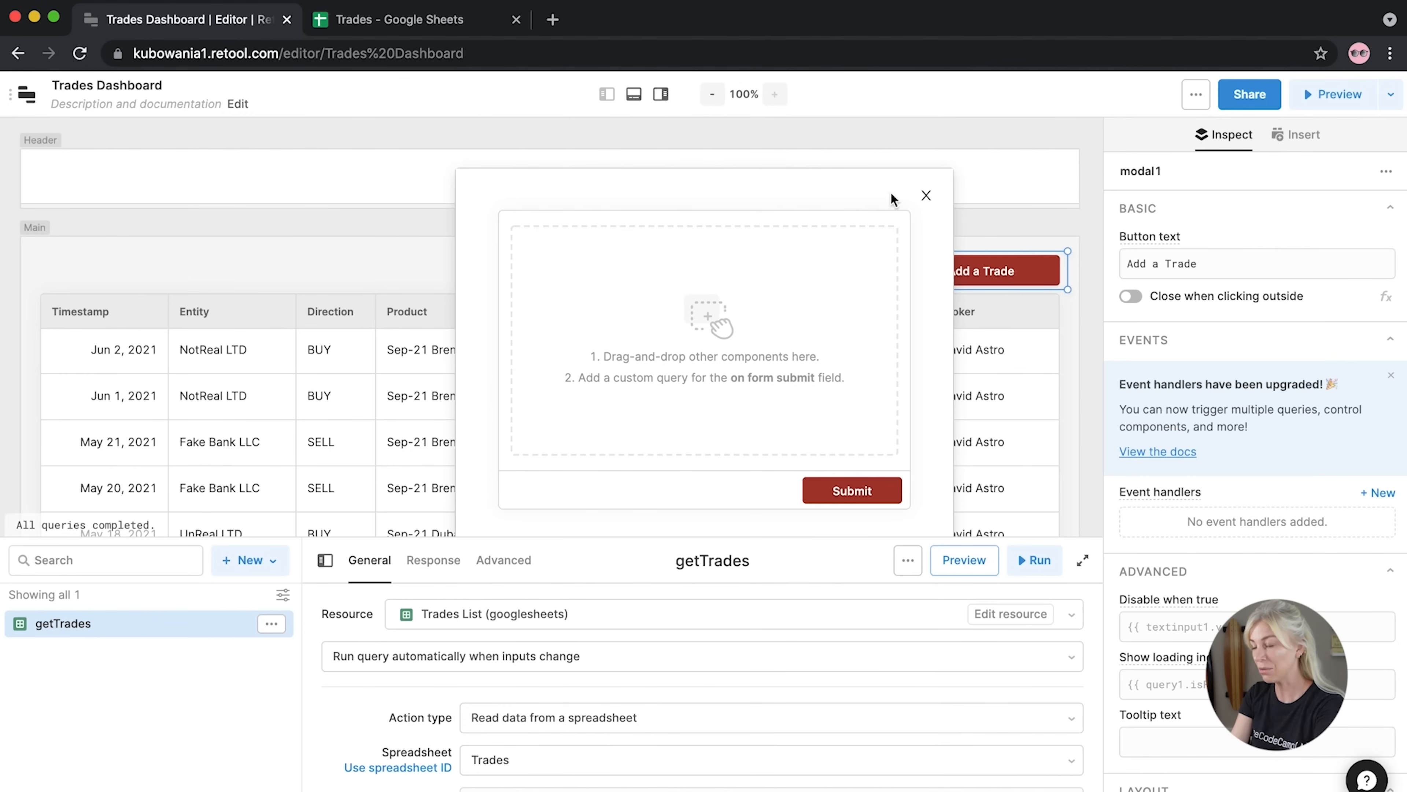
click(925, 195)
scroll(887, 354, down, 5)
scroll(887, 354, up, 4)
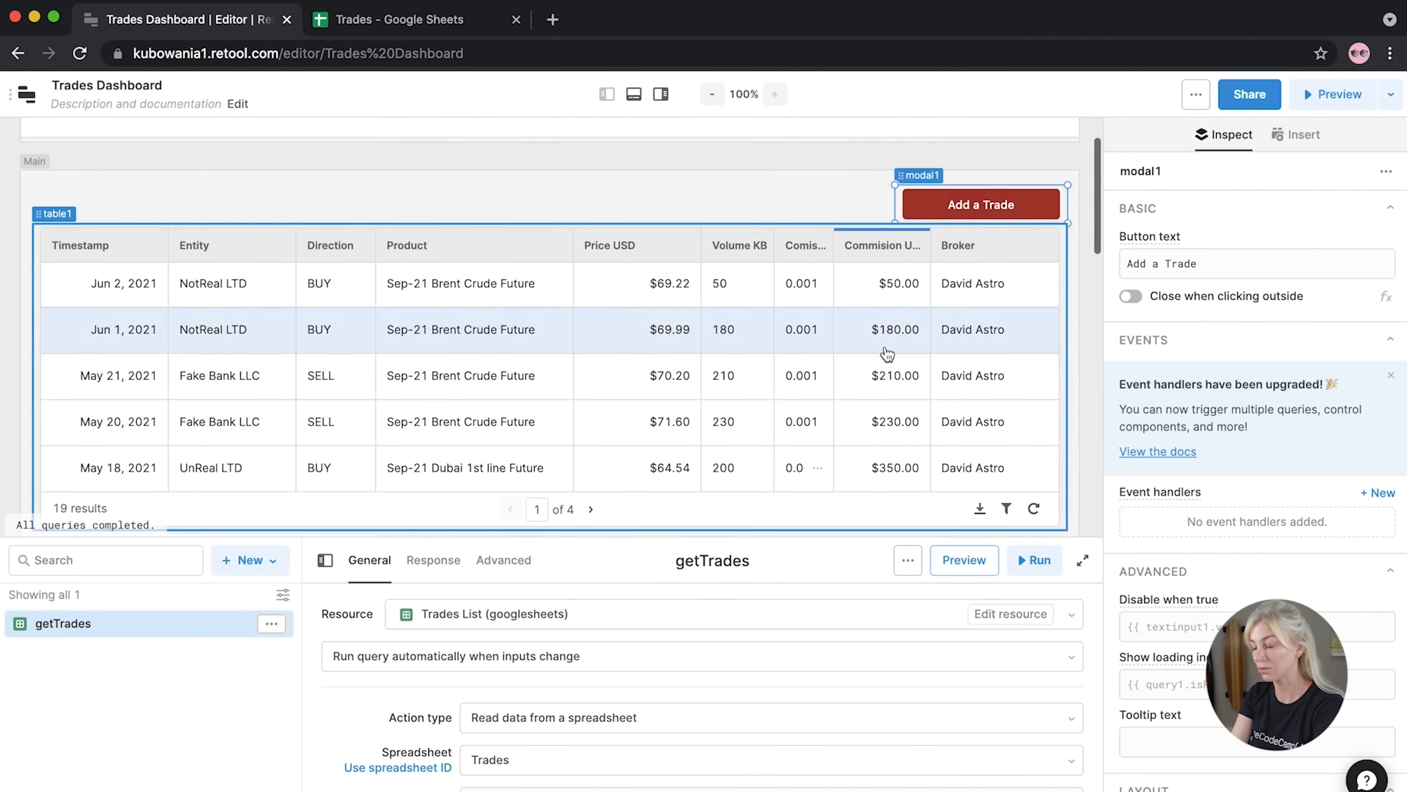
click(977, 205)
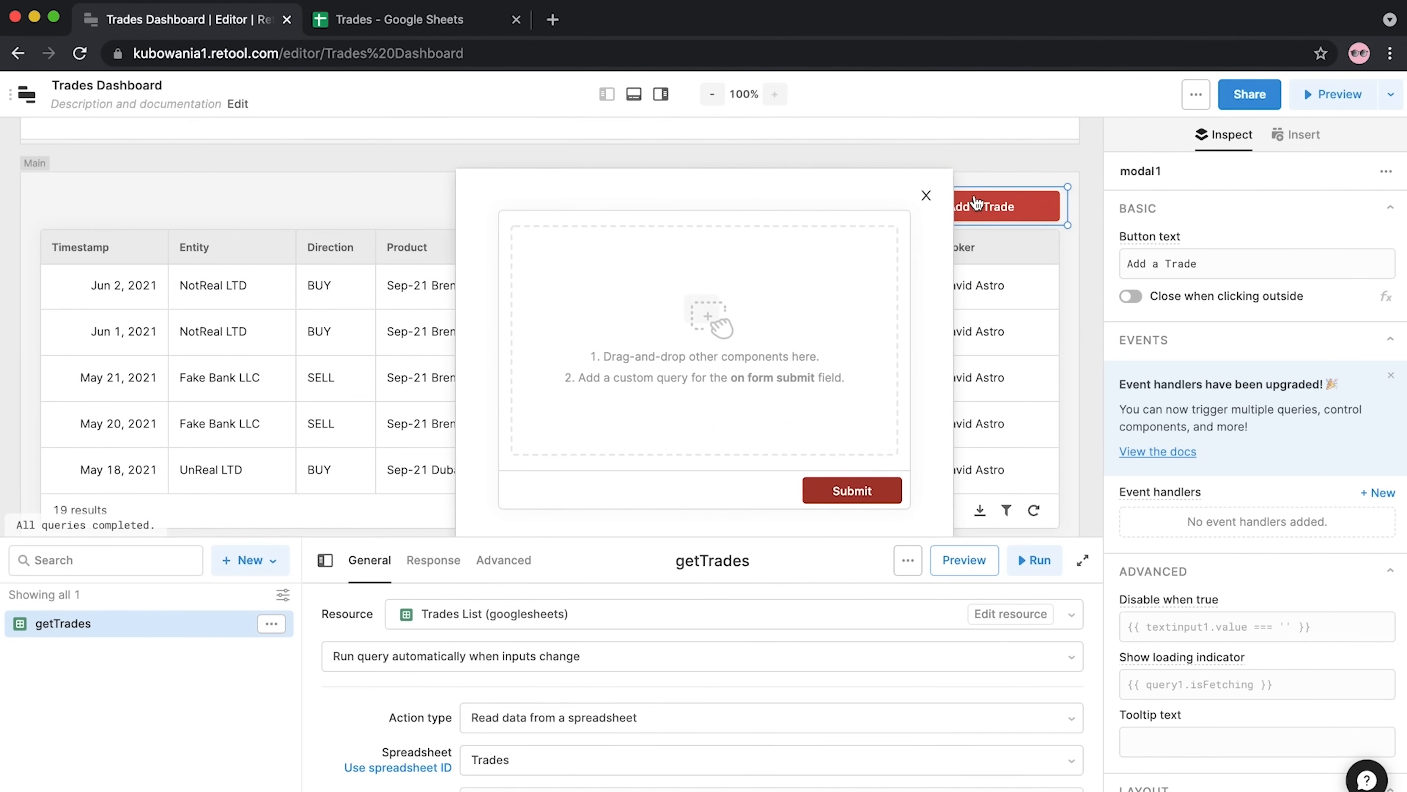
click(901, 466)
click(1090, 437)
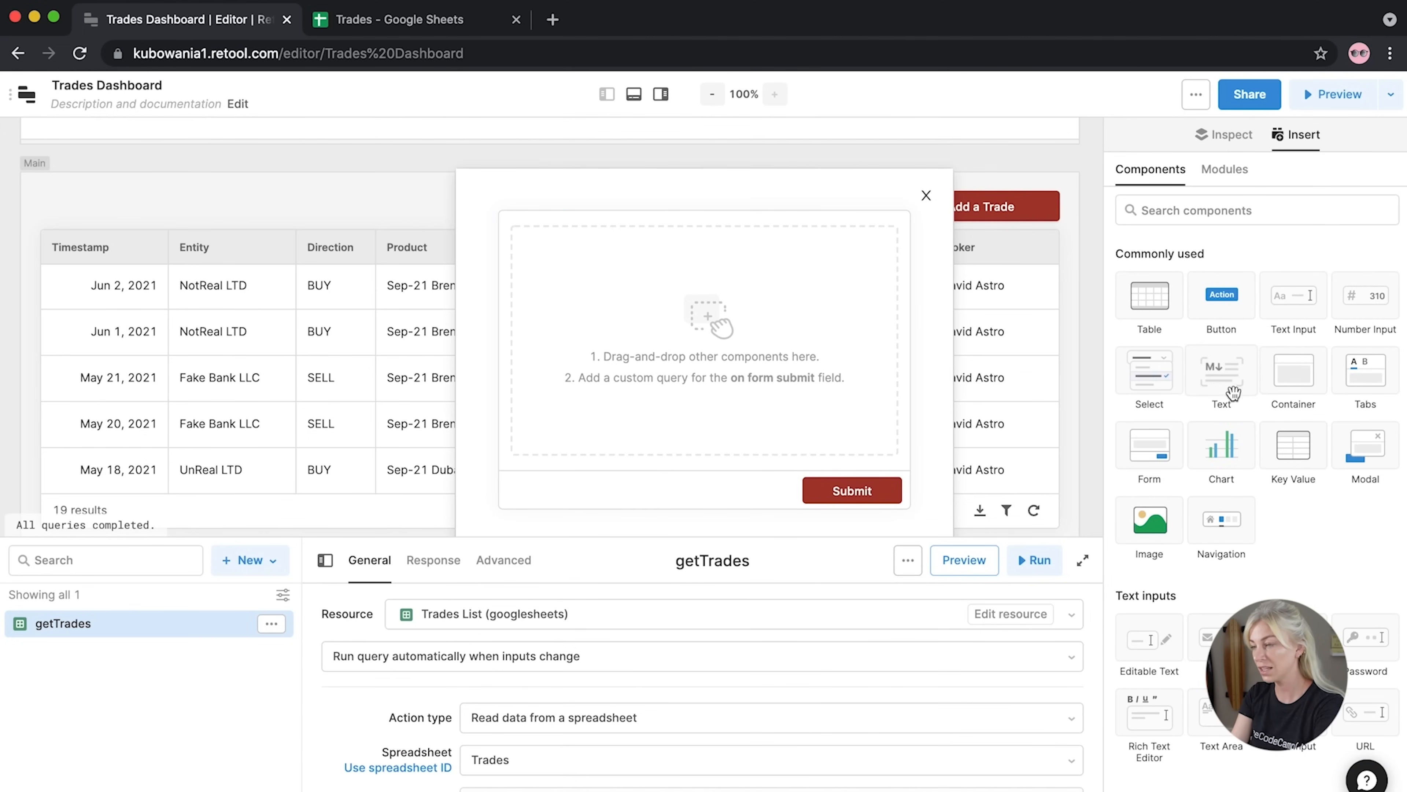
Add a text component at the top of the form reading BUY SIDE
drag(1227, 382, 715, 250)
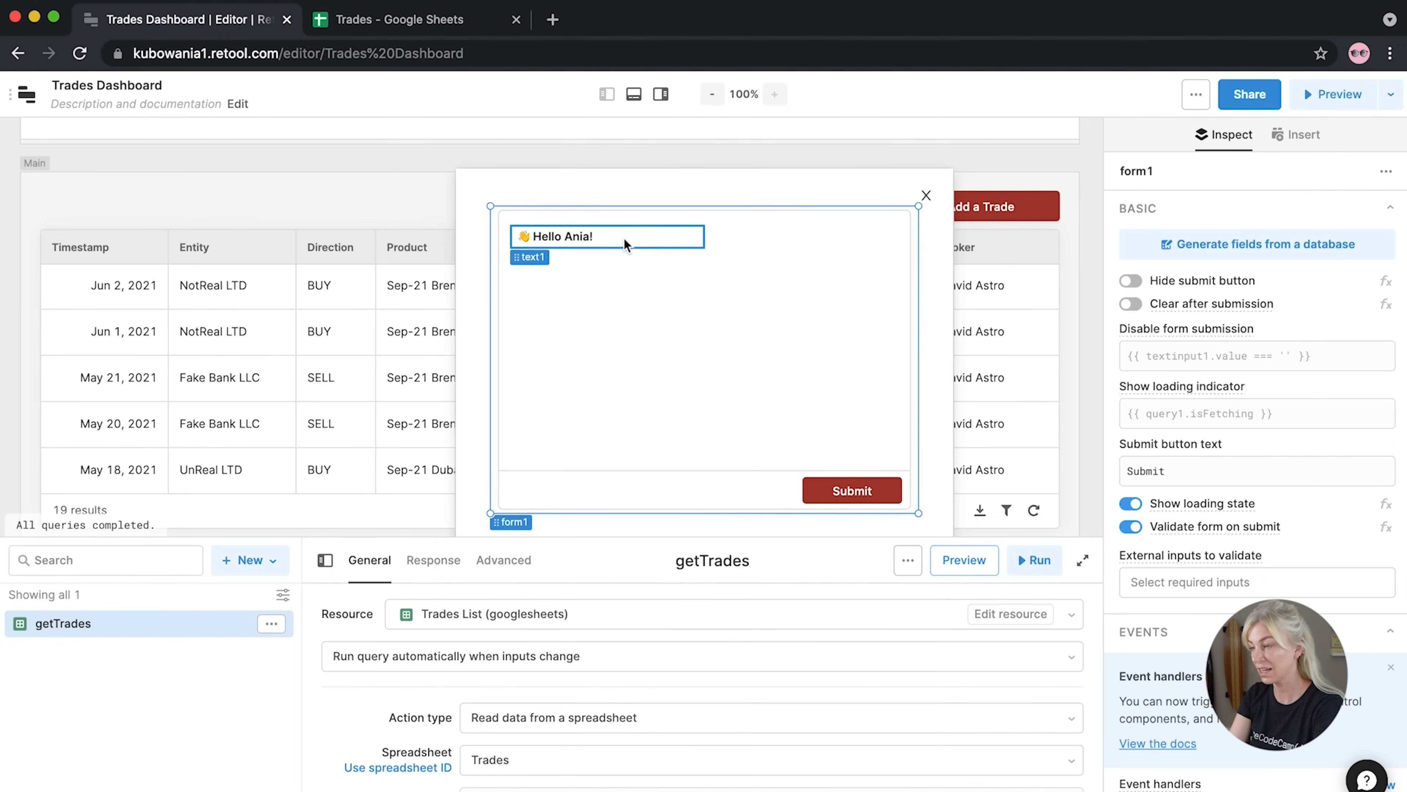
click(602, 234)
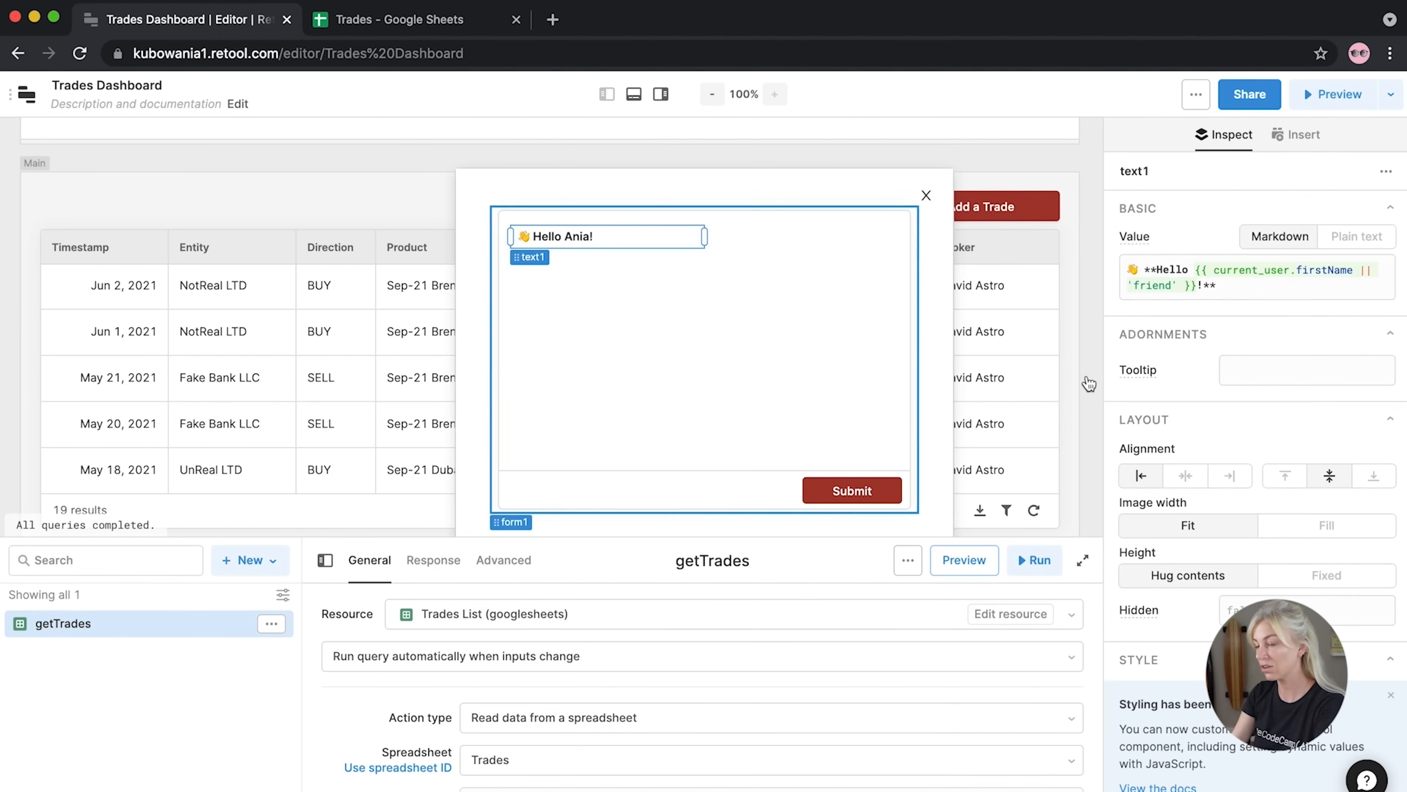
click(1182, 285)
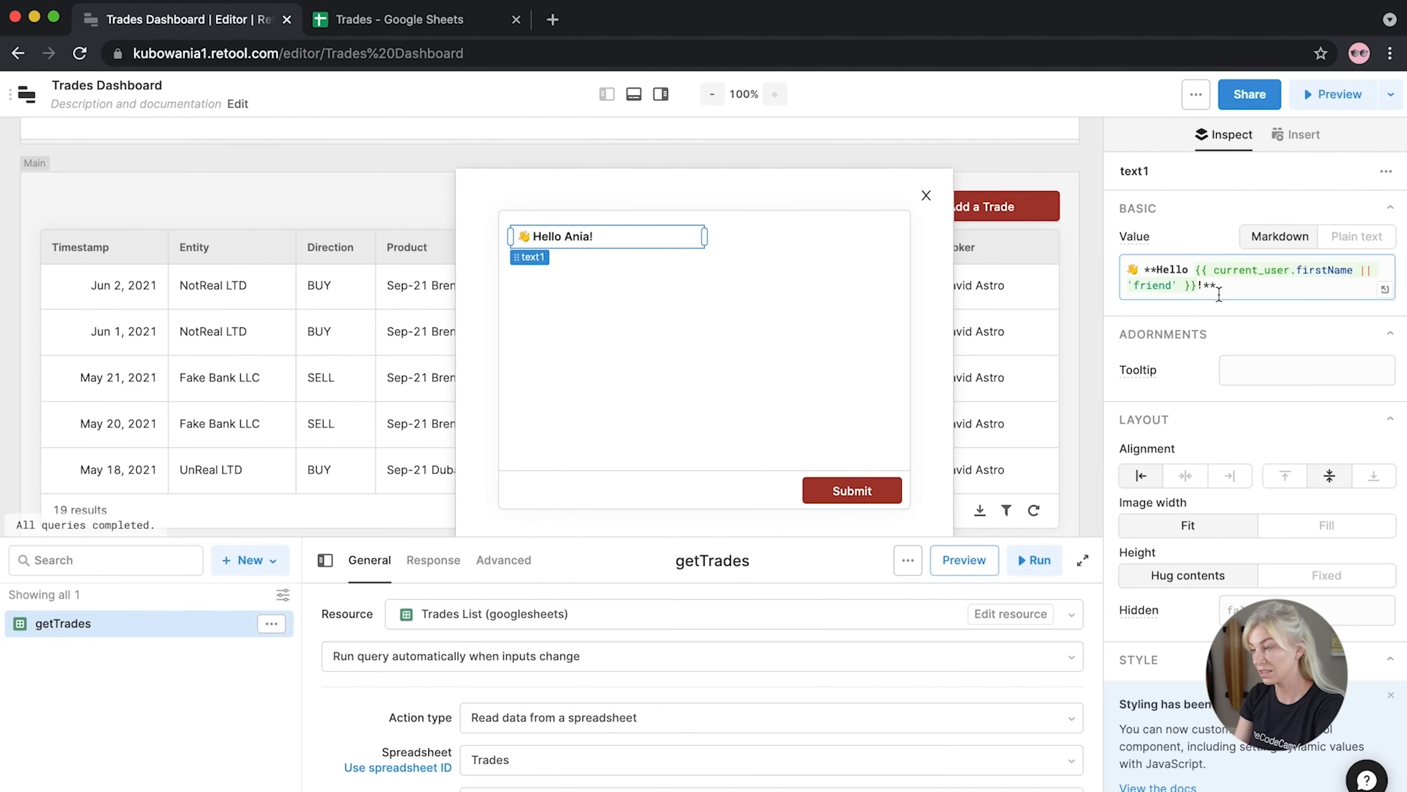
drag(1201, 285, 1154, 270)
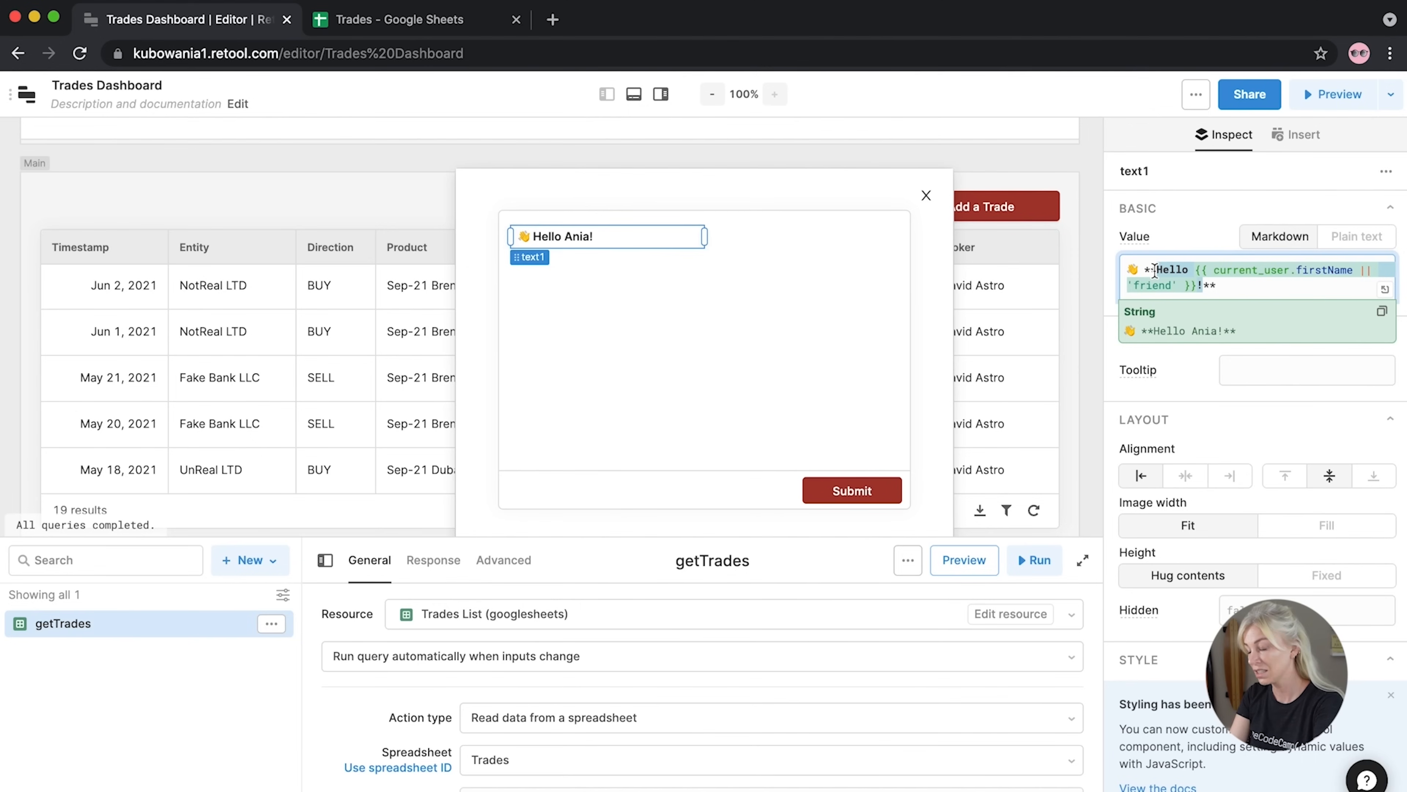
text(BUY SIDE)
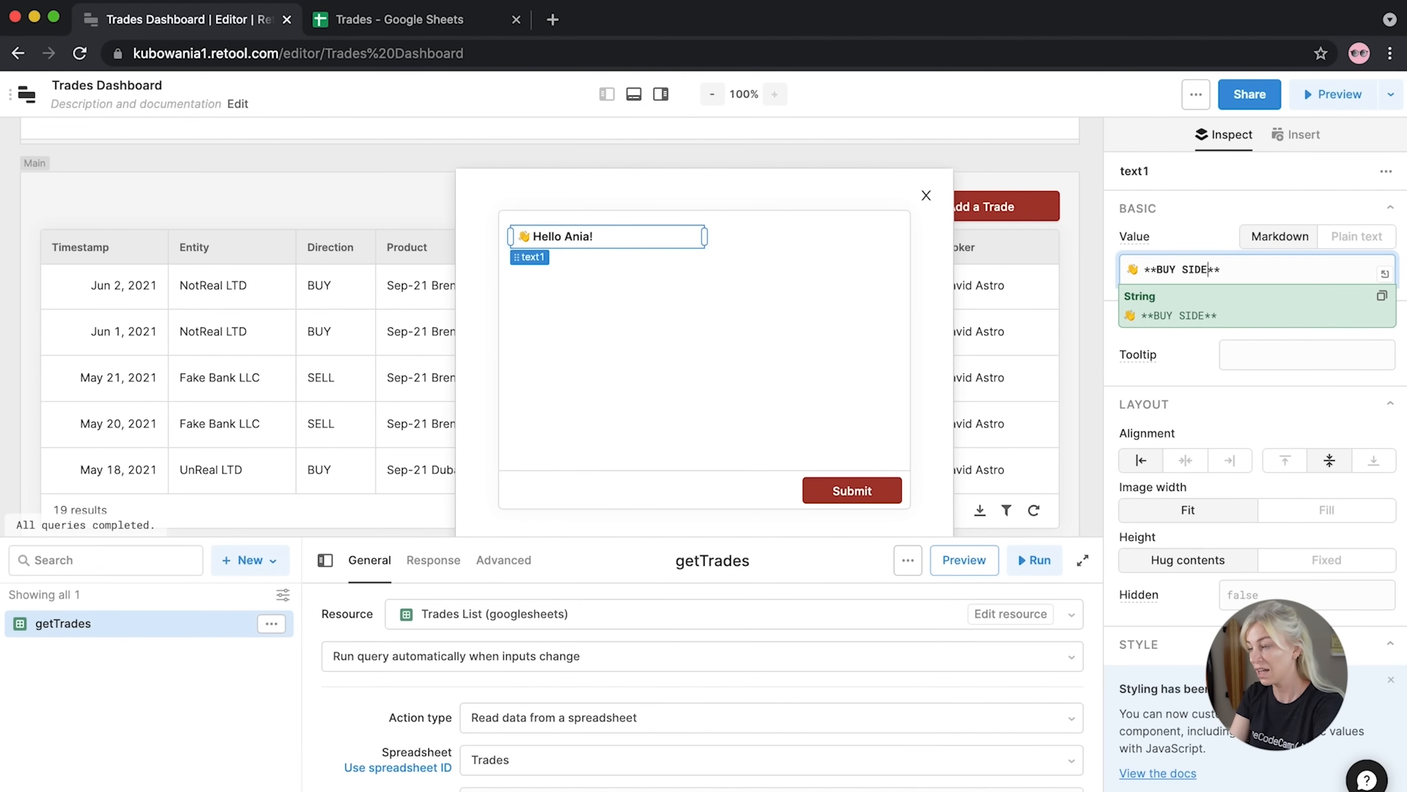
drag(1142, 272, 1100, 255)
key(BackSpace)
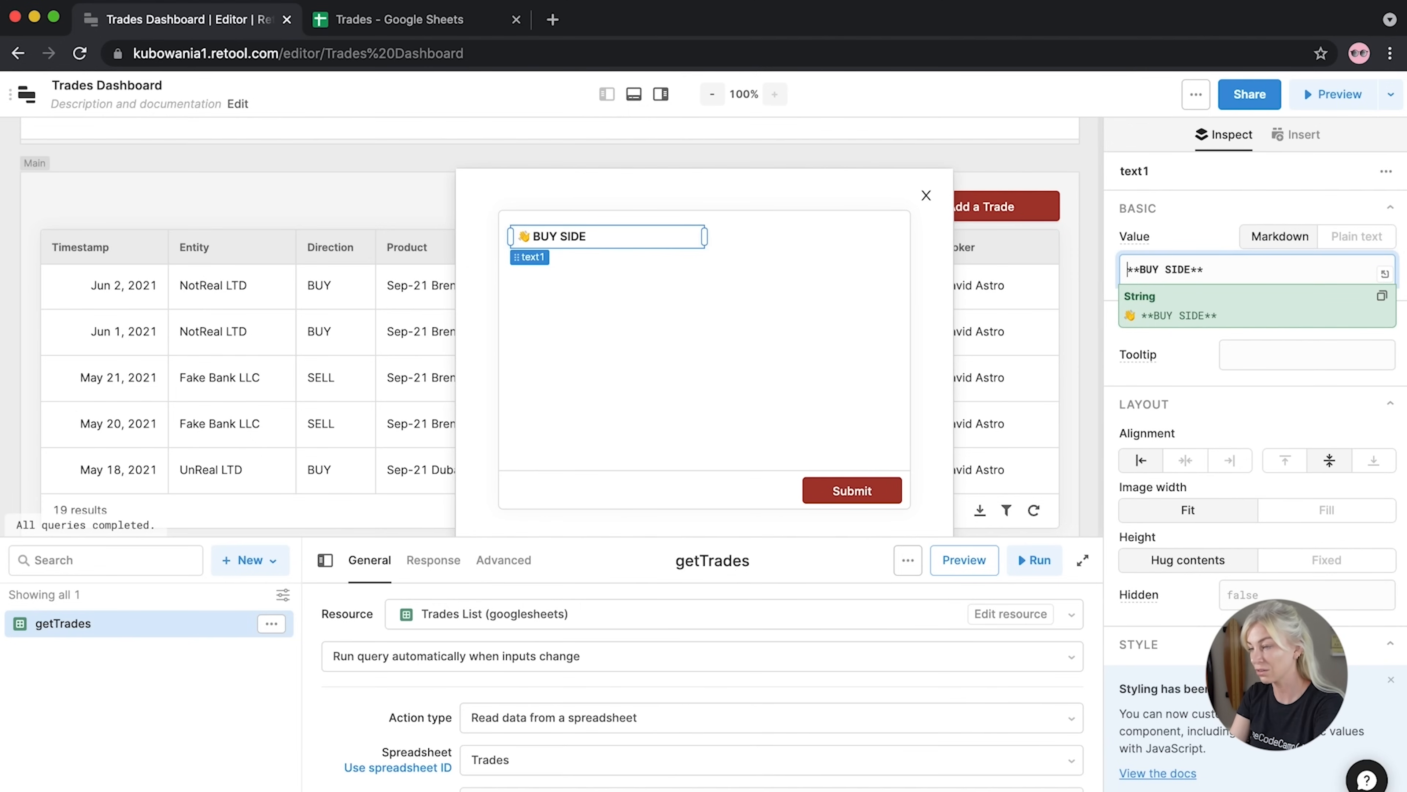
Give the BUY SIDE heading a green (#75A385) background
scroll(1200, 597, down, 5)
click(1261, 564)
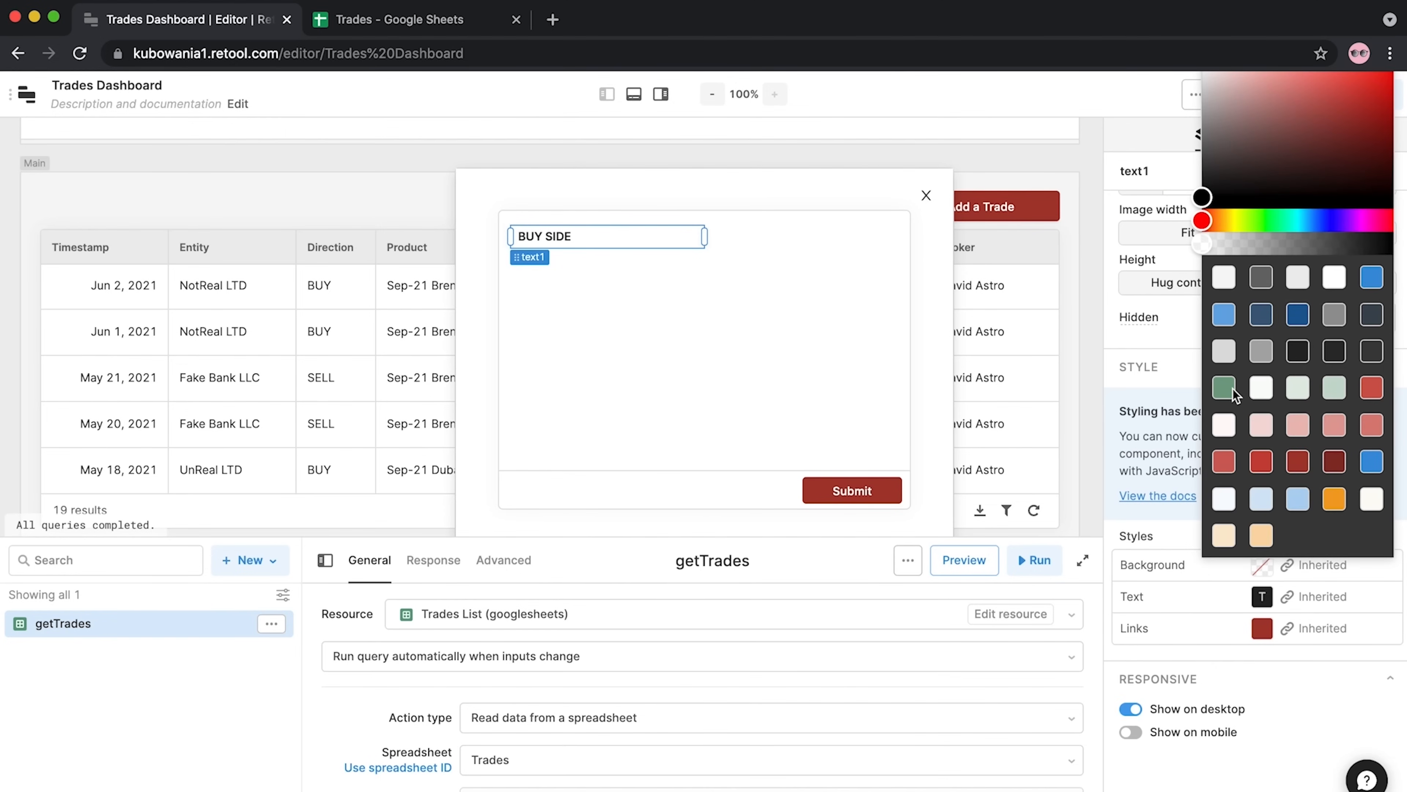
click(1224, 387)
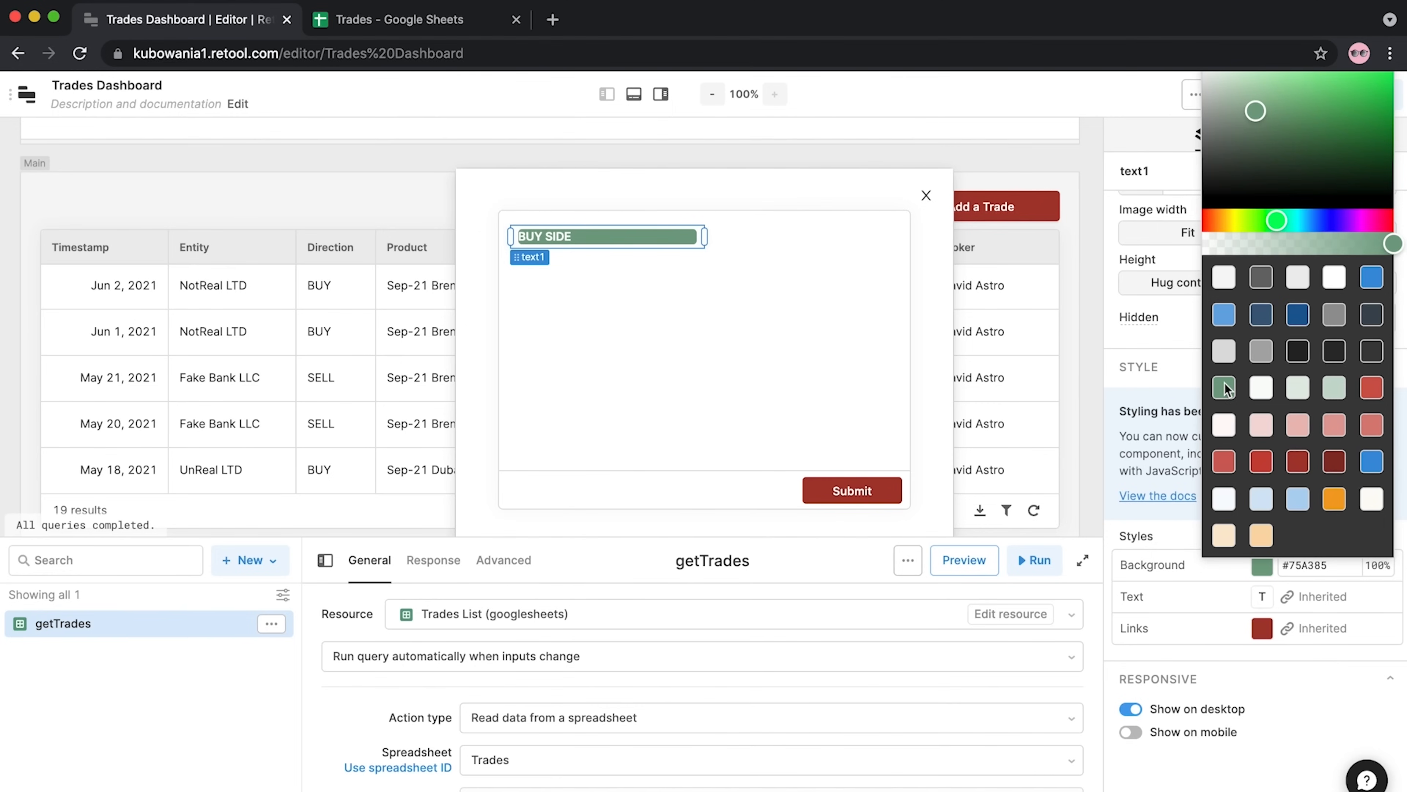
click(584, 240)
Remove the stray leading spaces from the BUY SIDE heading's value
scroll(1225, 308, up, 5)
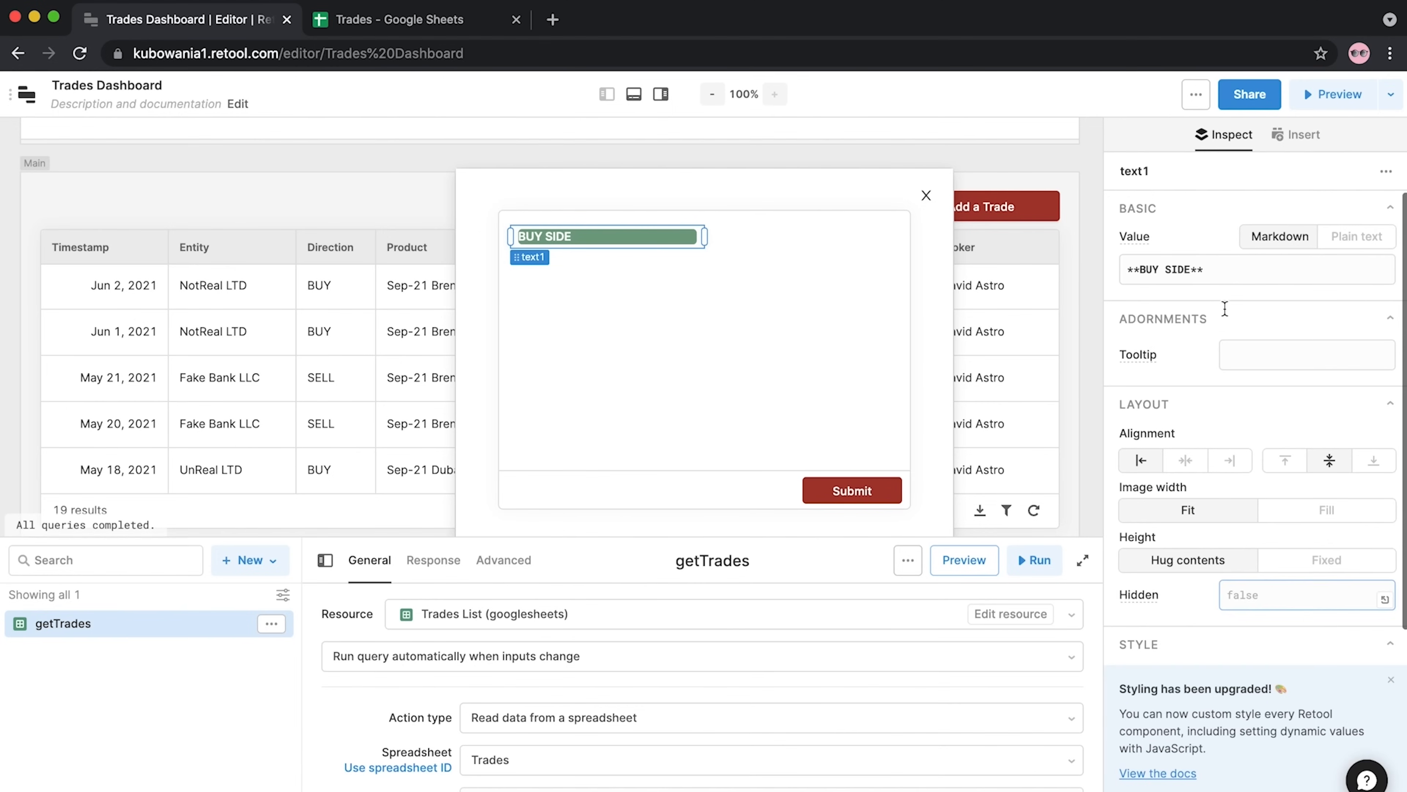
click(1120, 271)
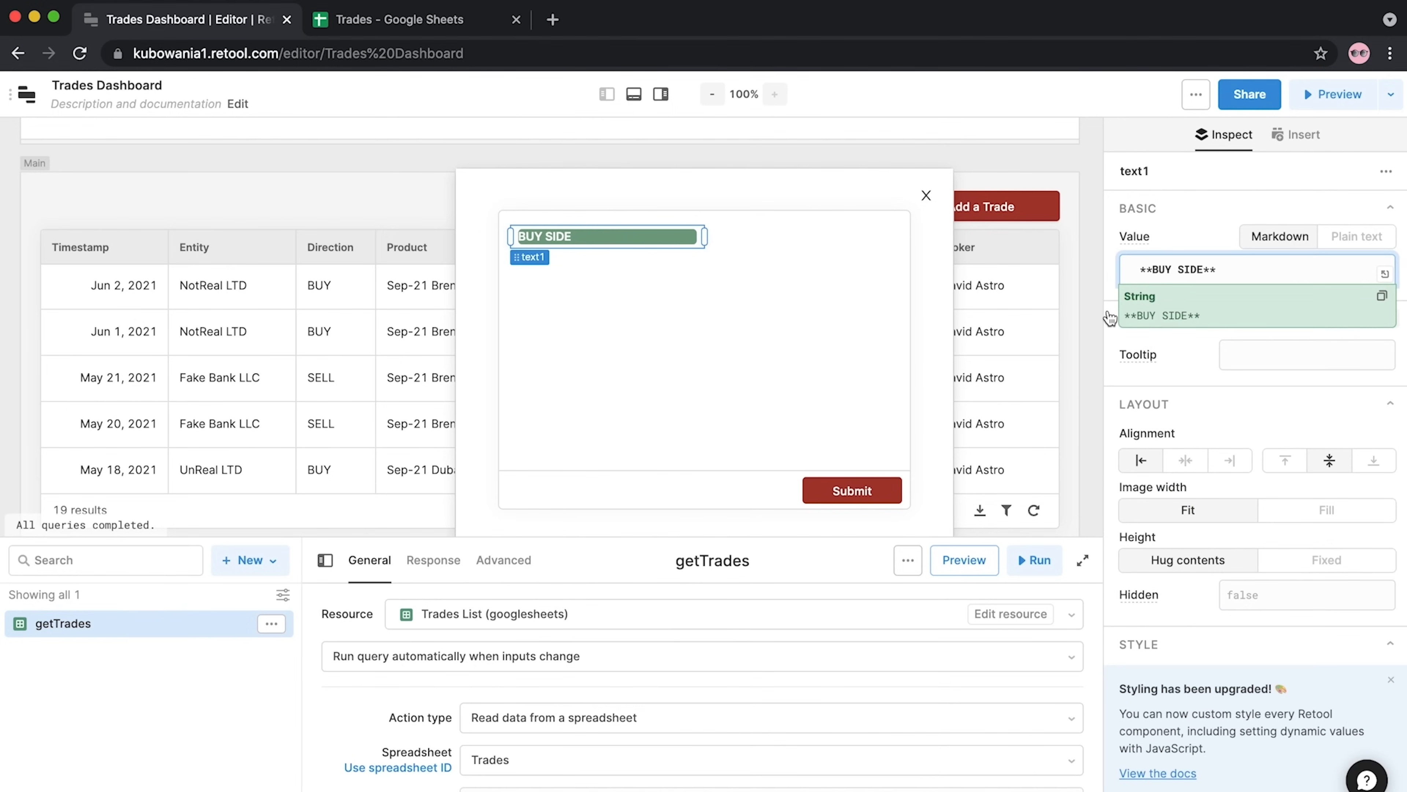
click(1137, 271)
drag(1137, 276, 1095, 260)
key(BackSpace)
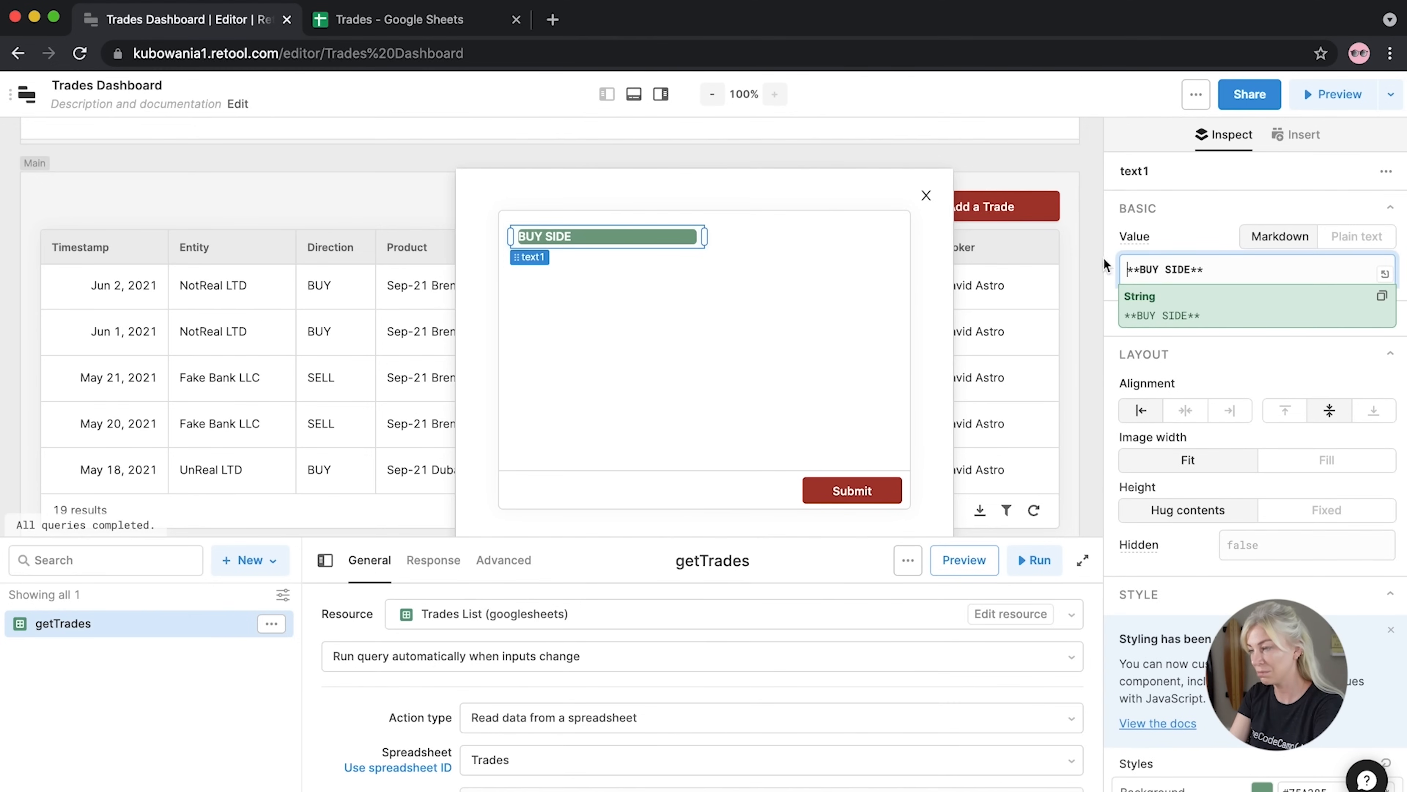
click(1110, 250)
click(1189, 320)
click(1188, 321)
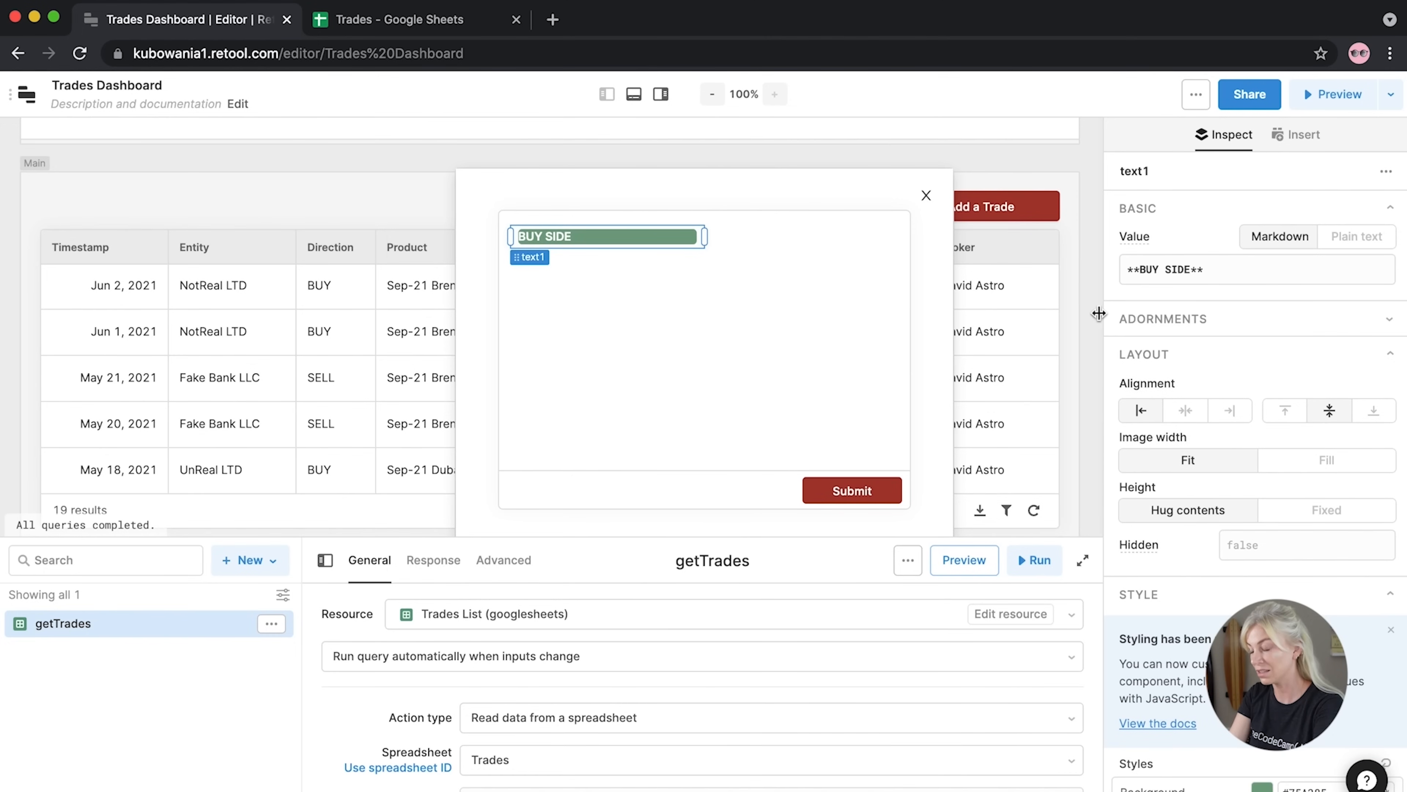
click(1088, 317)
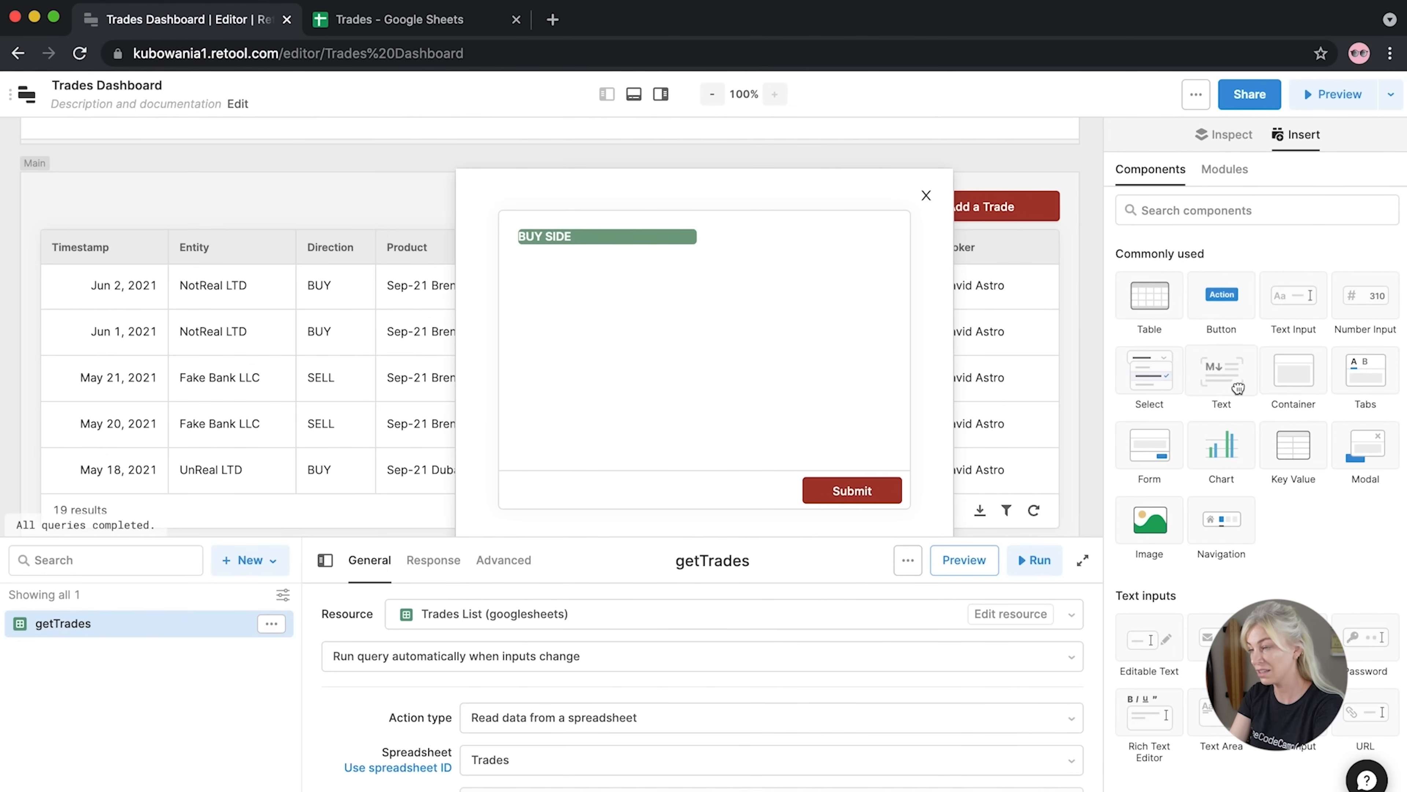
Add a second text component beside it reading SELL SIDE
drag(1222, 374, 911, 237)
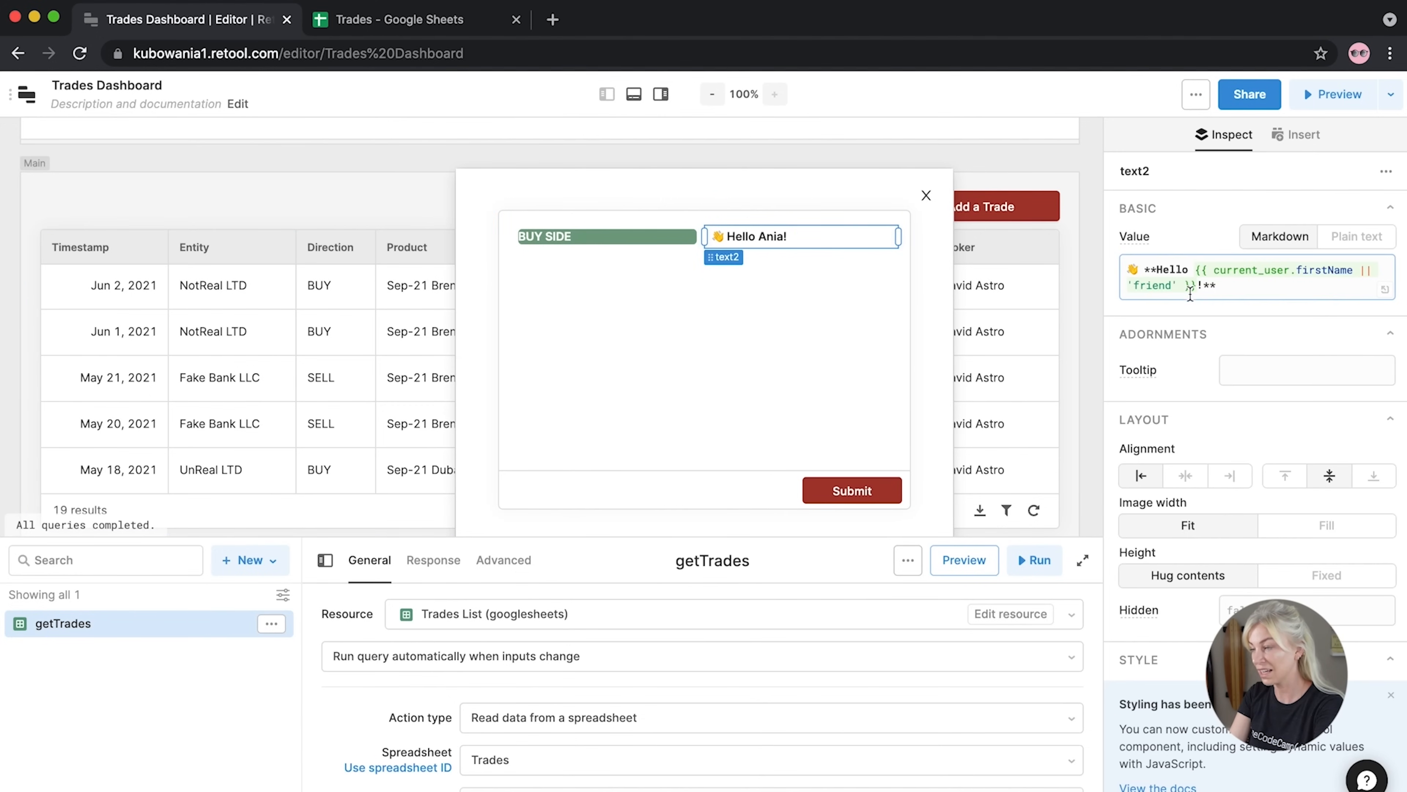
drag(1205, 289, 1160, 271)
text(SELL SIDE)
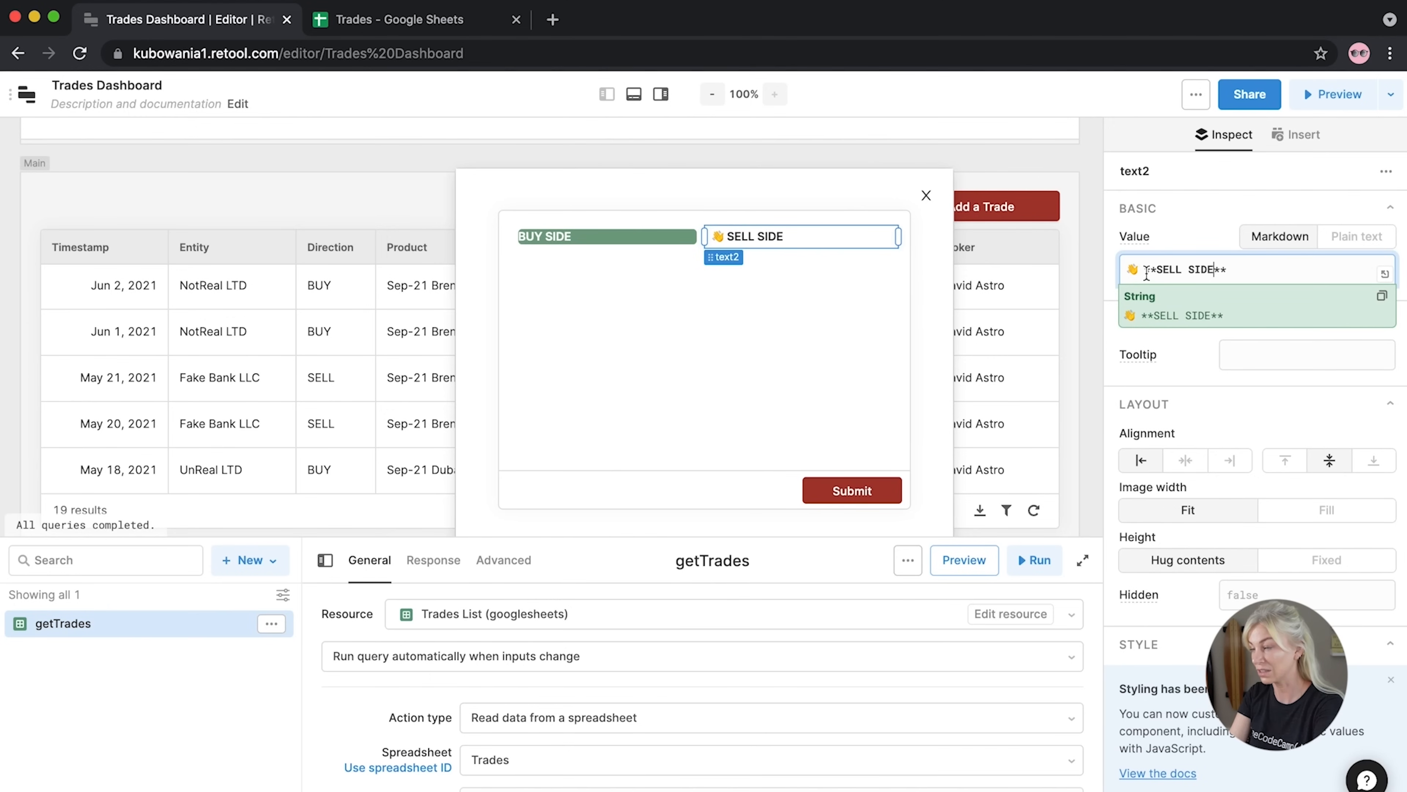
key(BackSpace)
key(BackSpace)
click(1125, 358)
Give the SELL SIDE heading a light red (#D98078) background
scroll(1130, 388, down, 5)
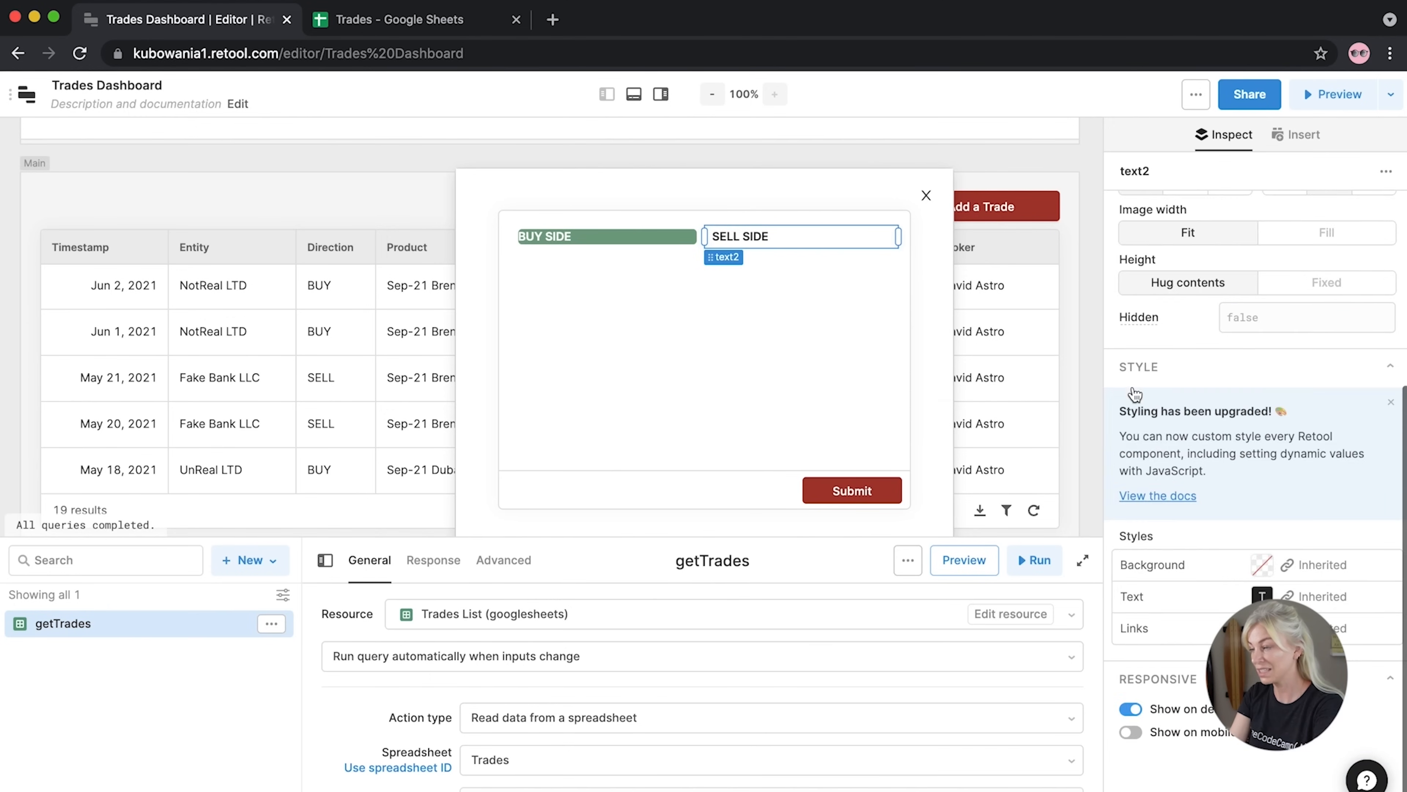
click(1262, 564)
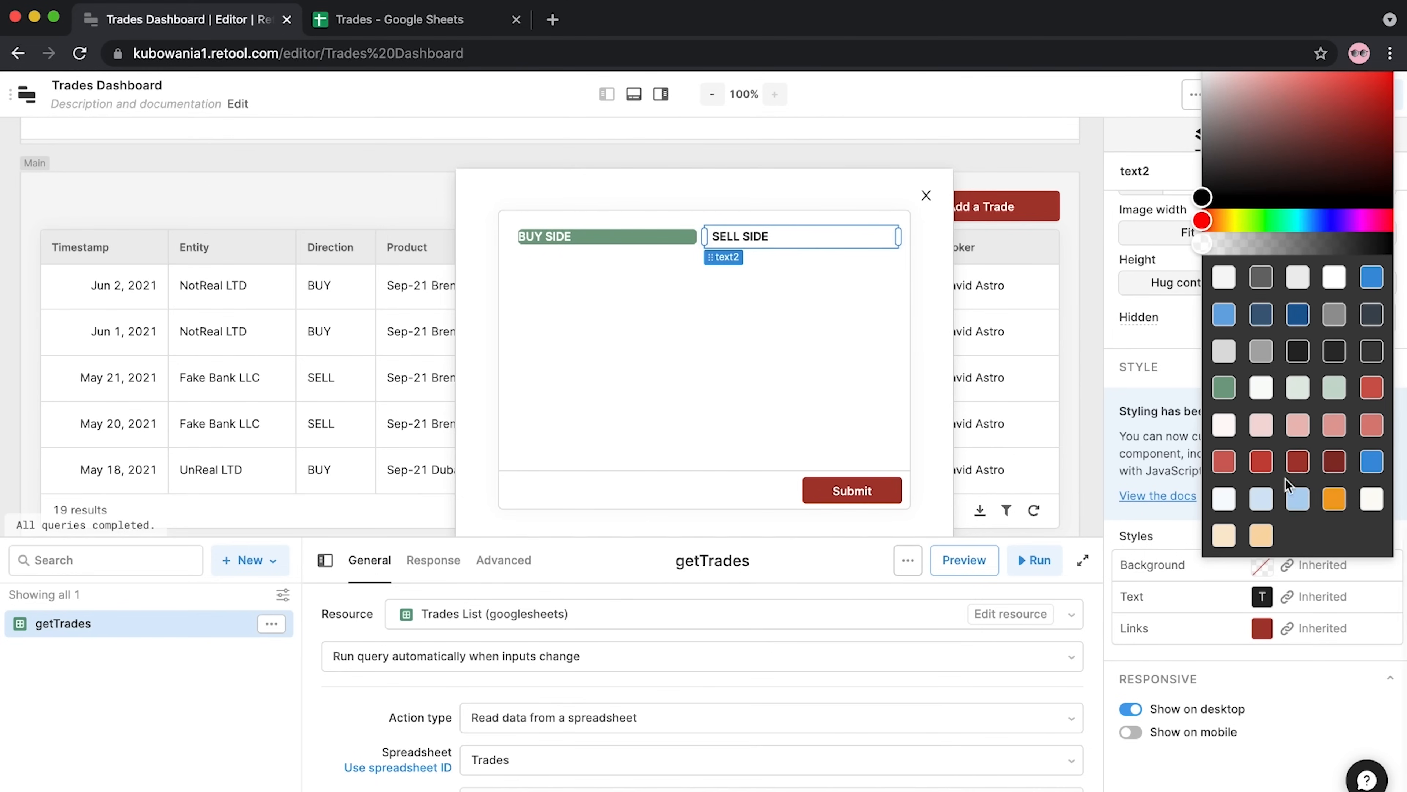
click(1302, 463)
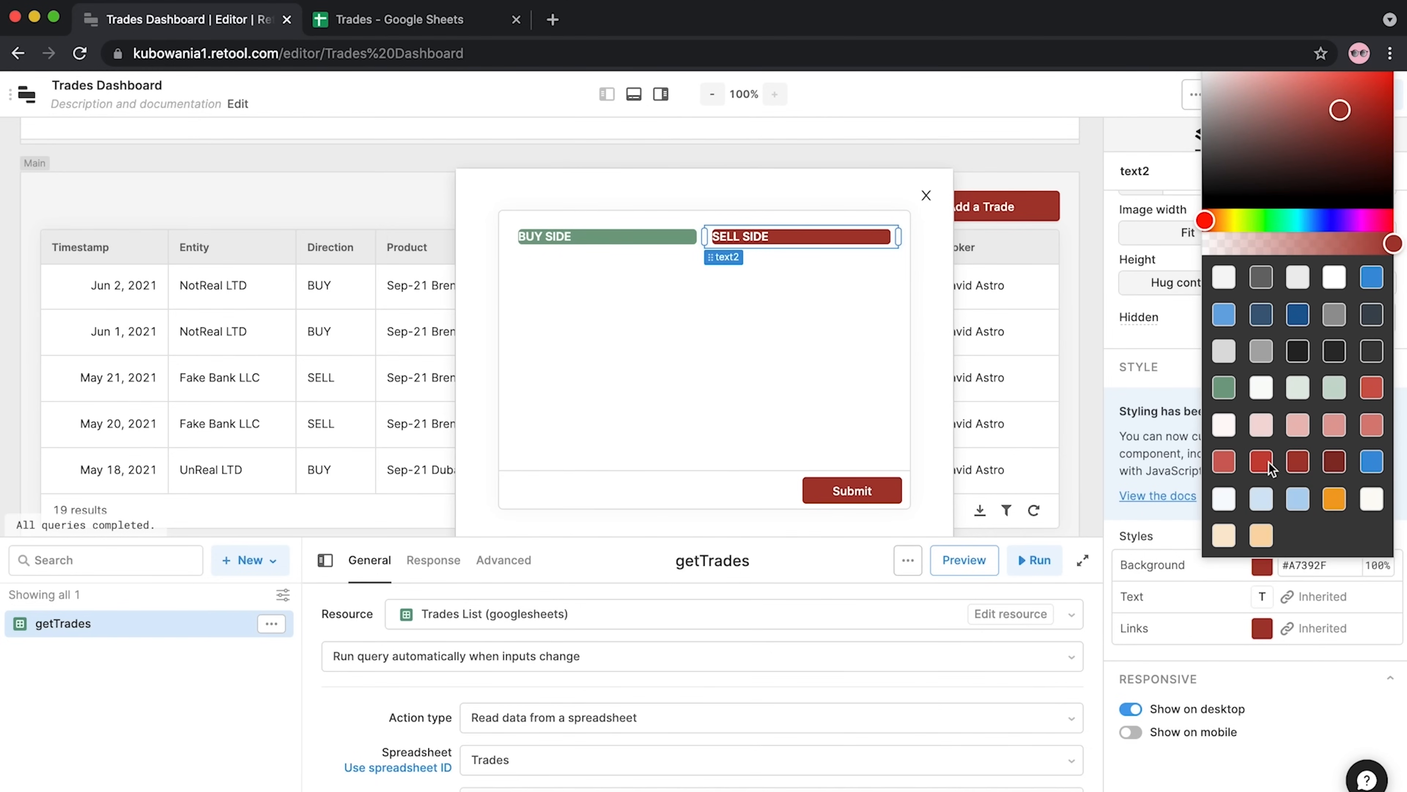
click(1374, 425)
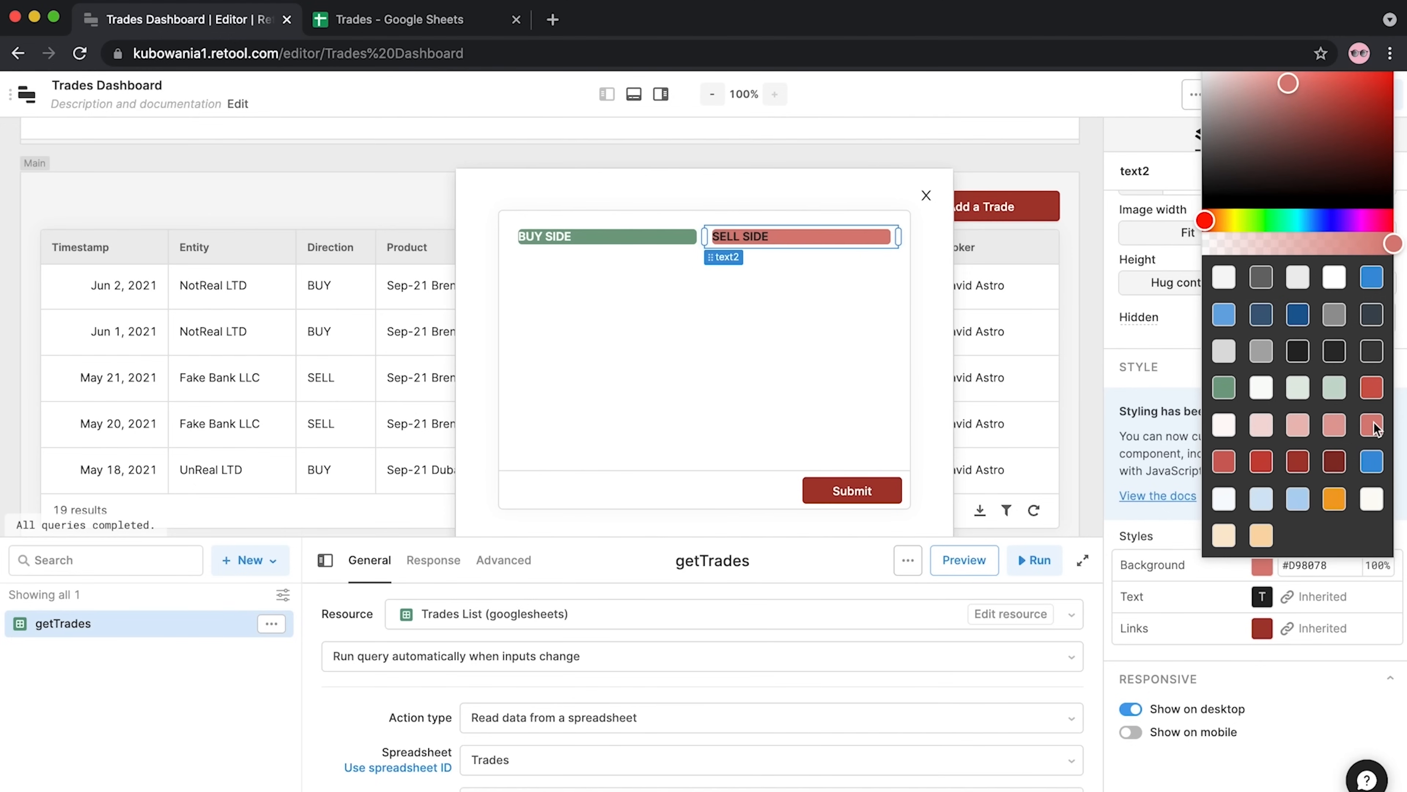
click(799, 320)
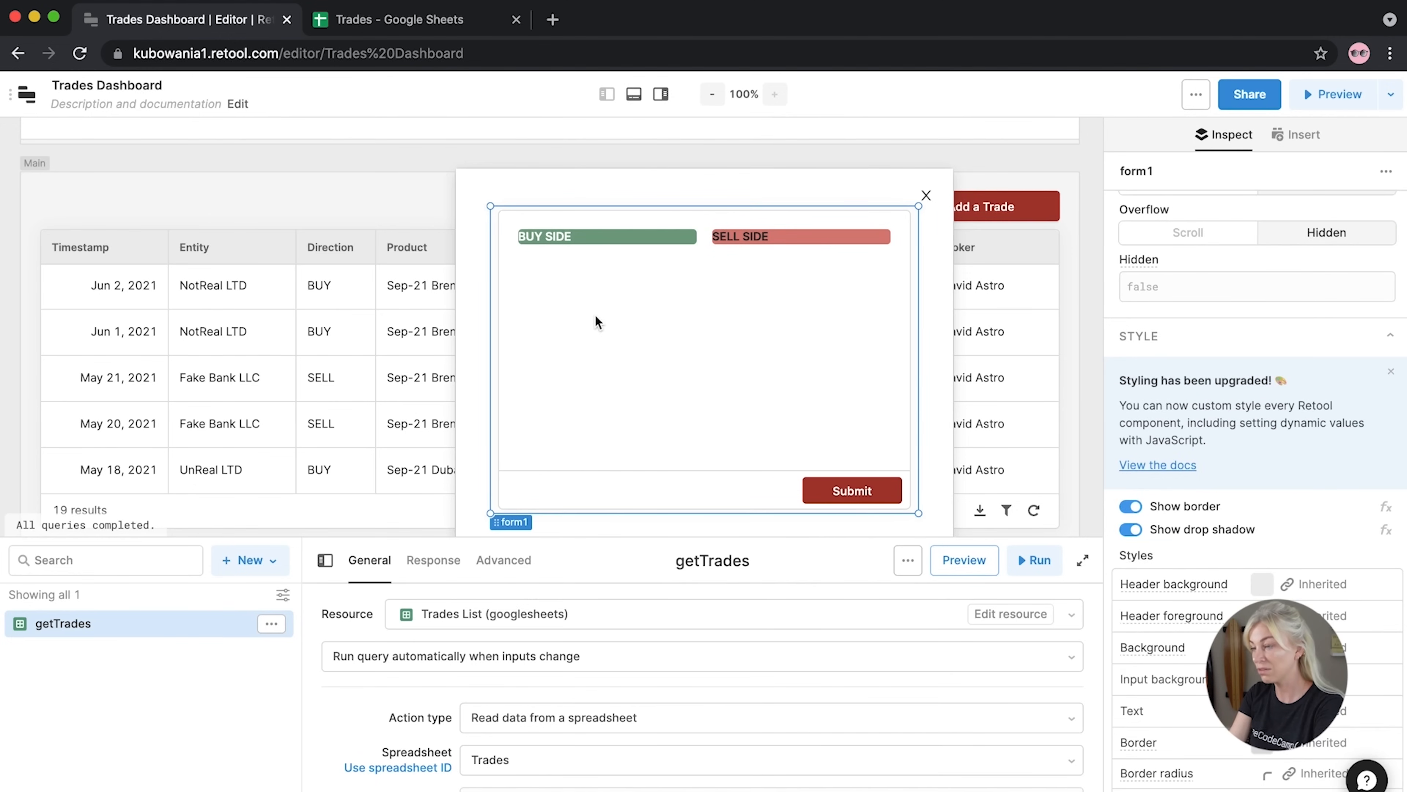
click(1087, 306)
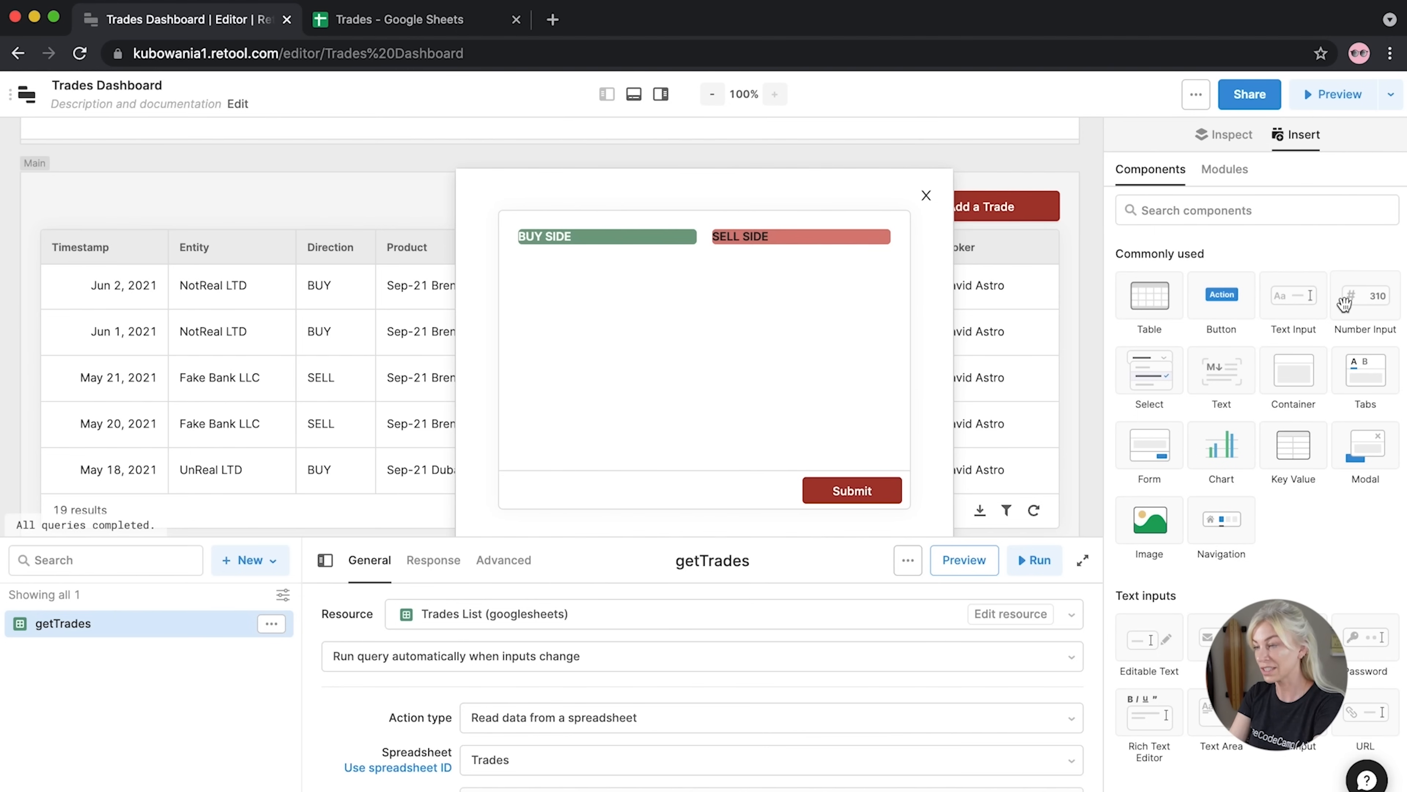
Check the Trades spreadsheet's columns, then return to the Retool editor
key(ctrl+Tab)
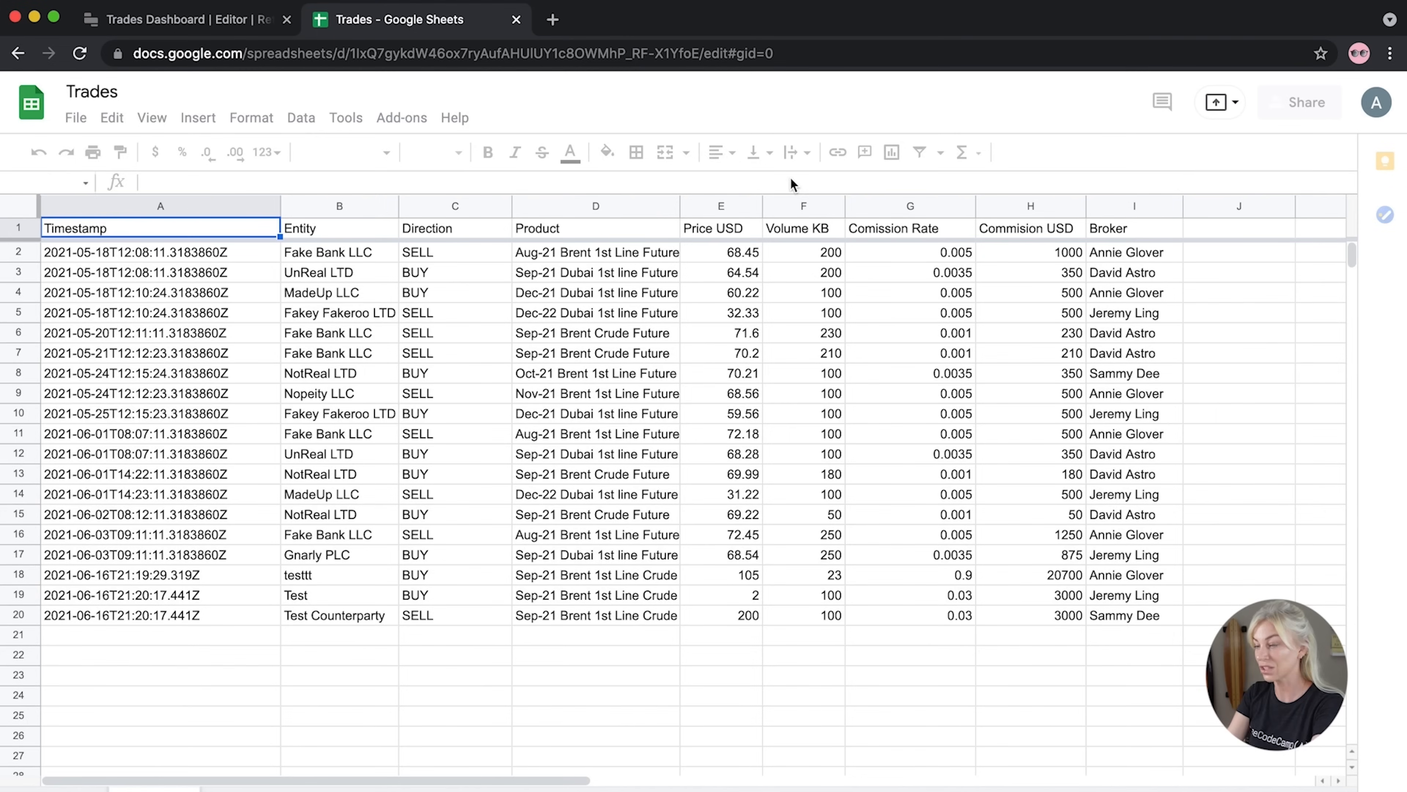
key(ctrl+shift+Tab)
Add a text input under BUY SIDE, labelled Entity with the label on top
drag(1293, 296, 691, 313)
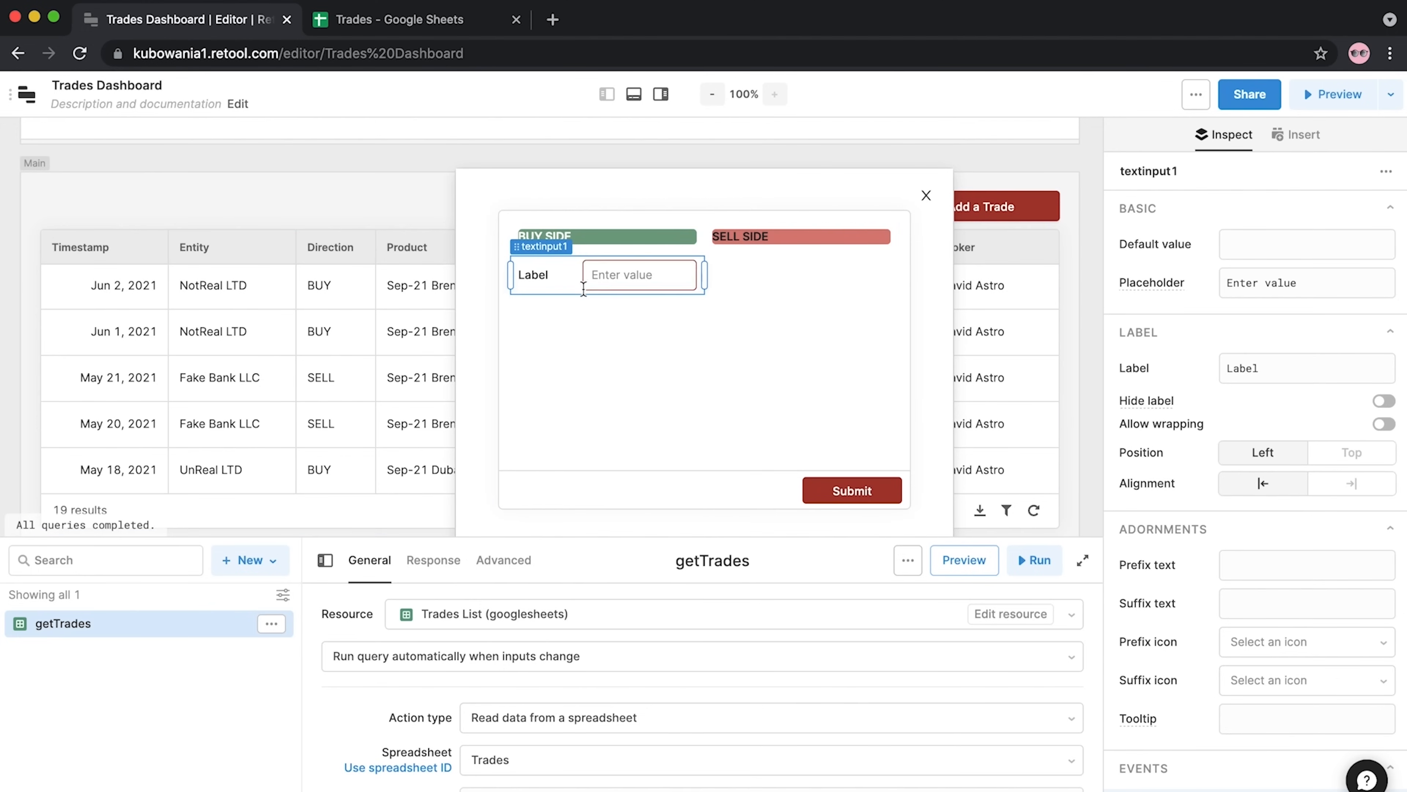
click(1352, 453)
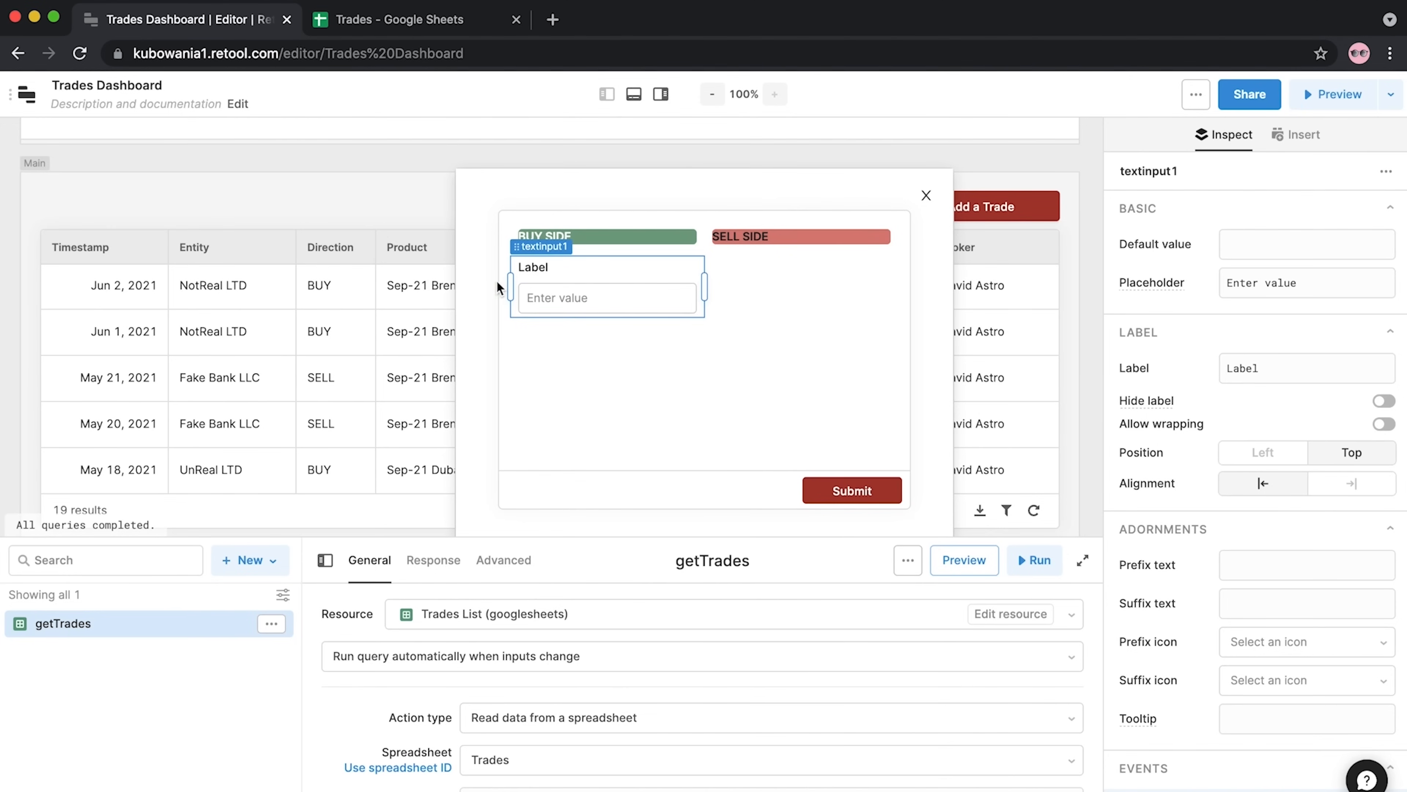
click(1266, 359)
double_click(1265, 359)
text(Entity)
click(1203, 342)
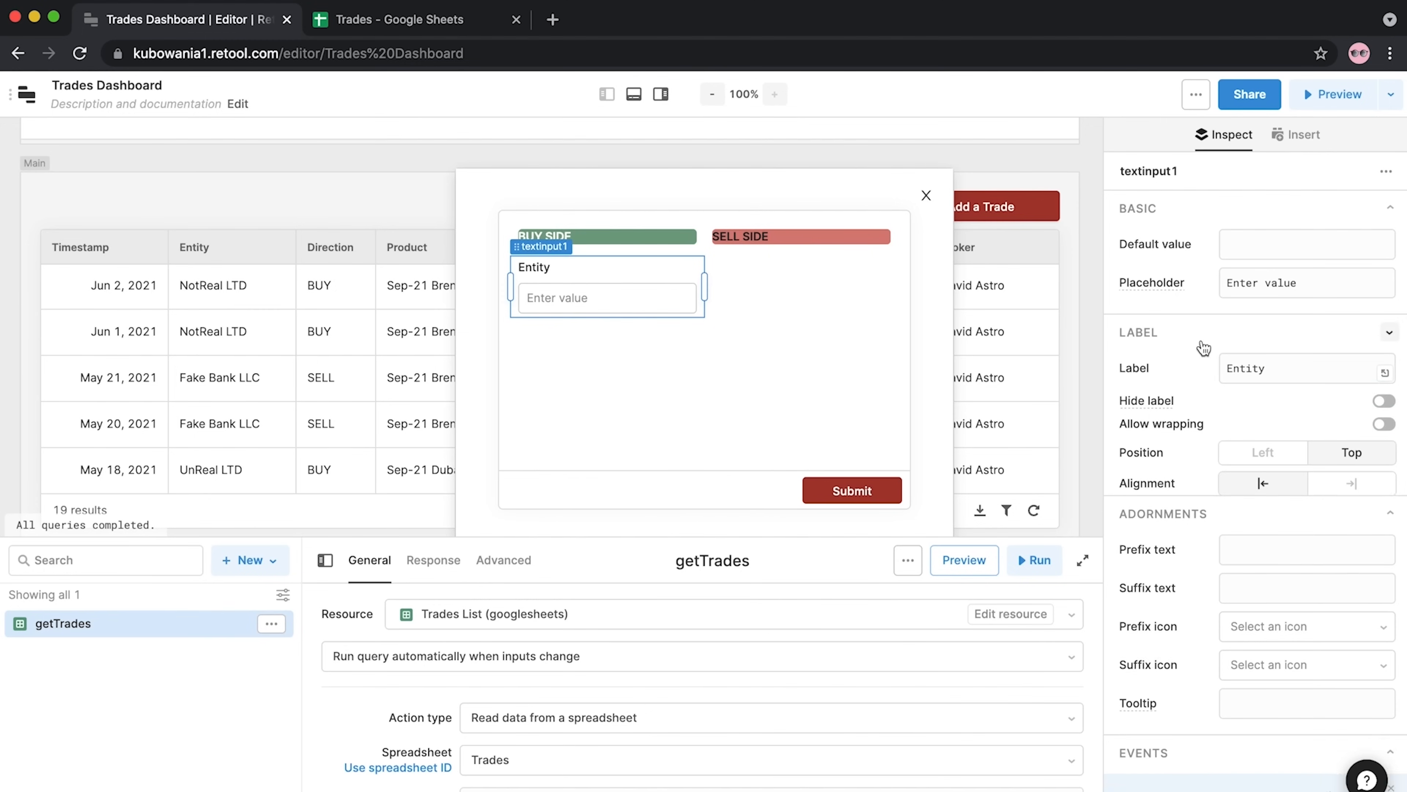
Make the BUY SIDE Entity input a required field
scroll(1225, 480, down, 3)
scroll(1225, 480, up, 1)
scroll(1221, 471, down, 7)
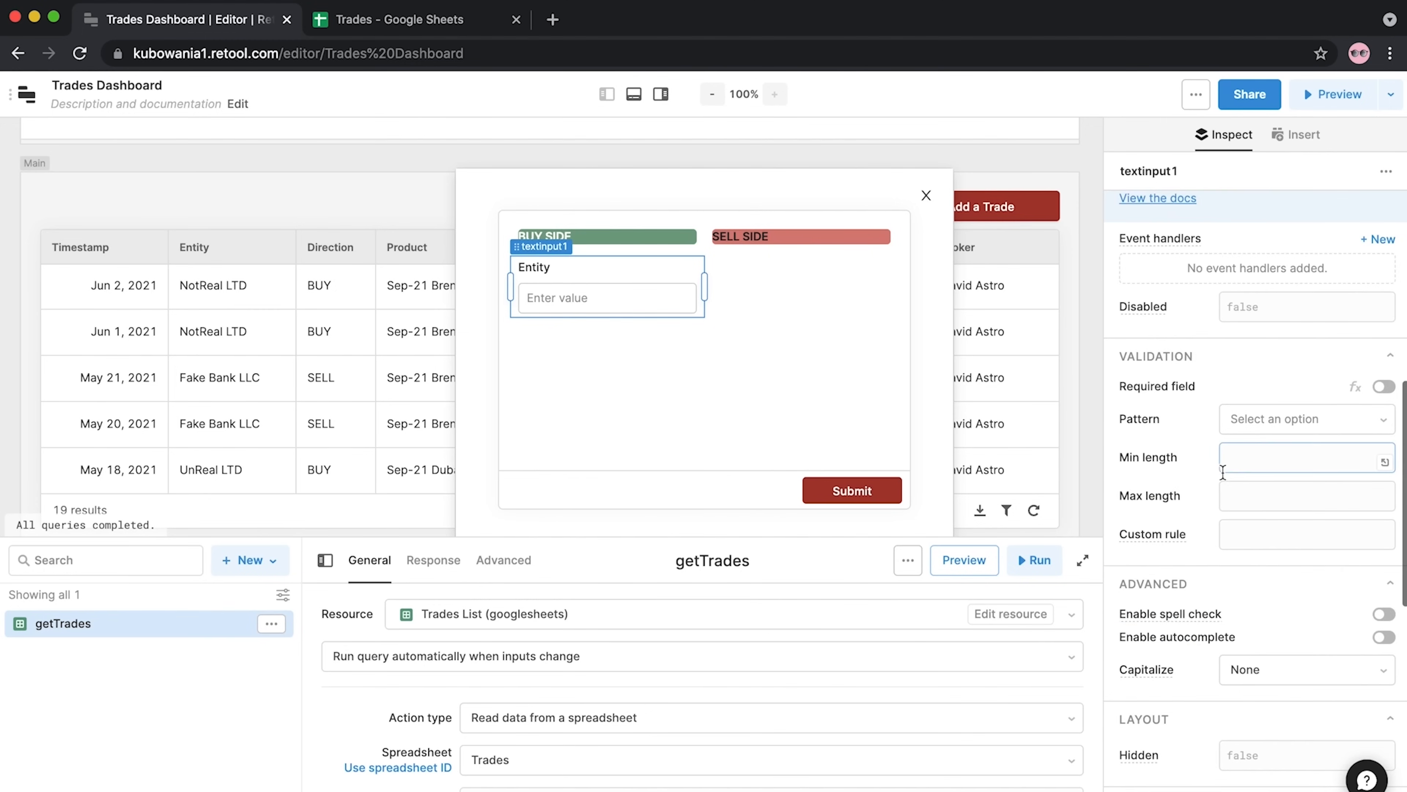
click(1385, 387)
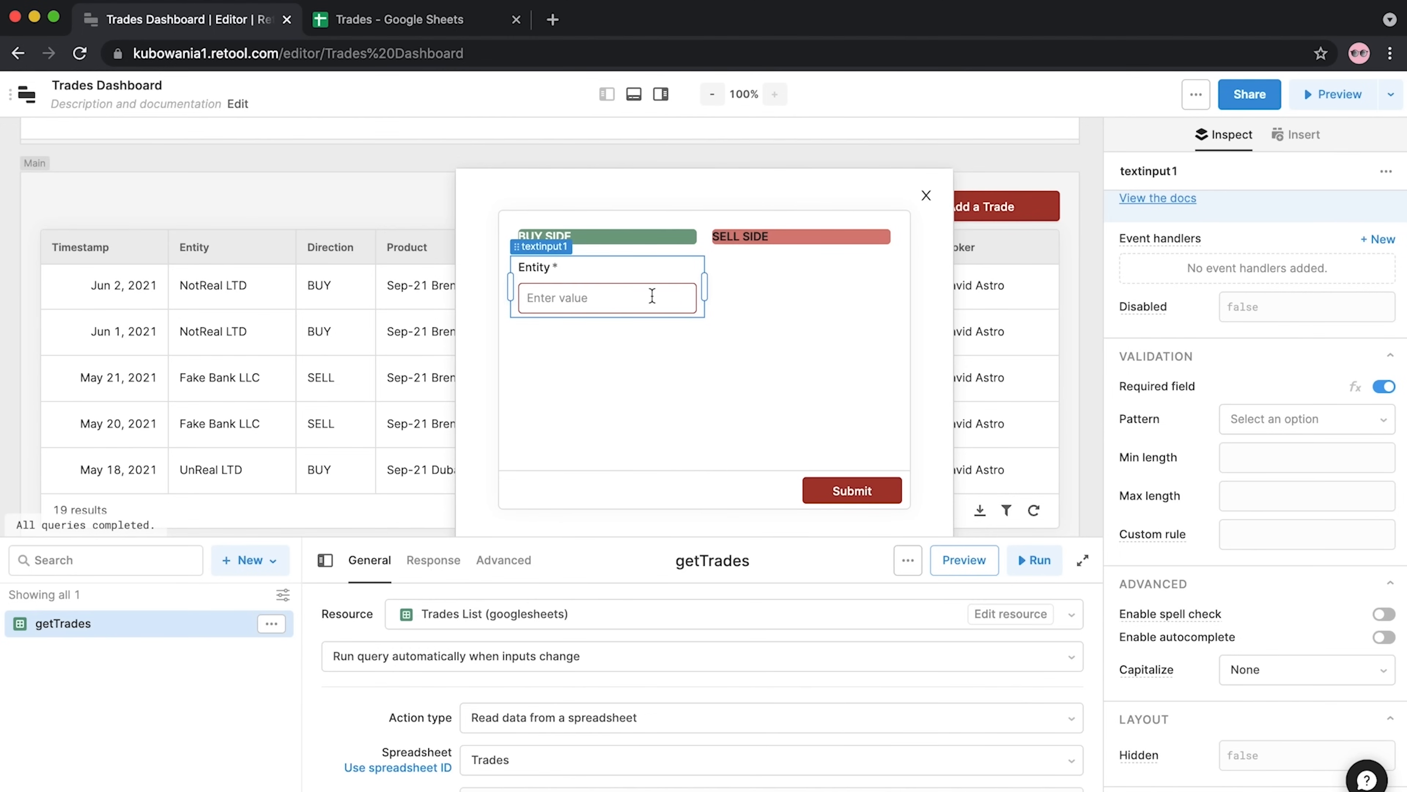
click(1092, 272)
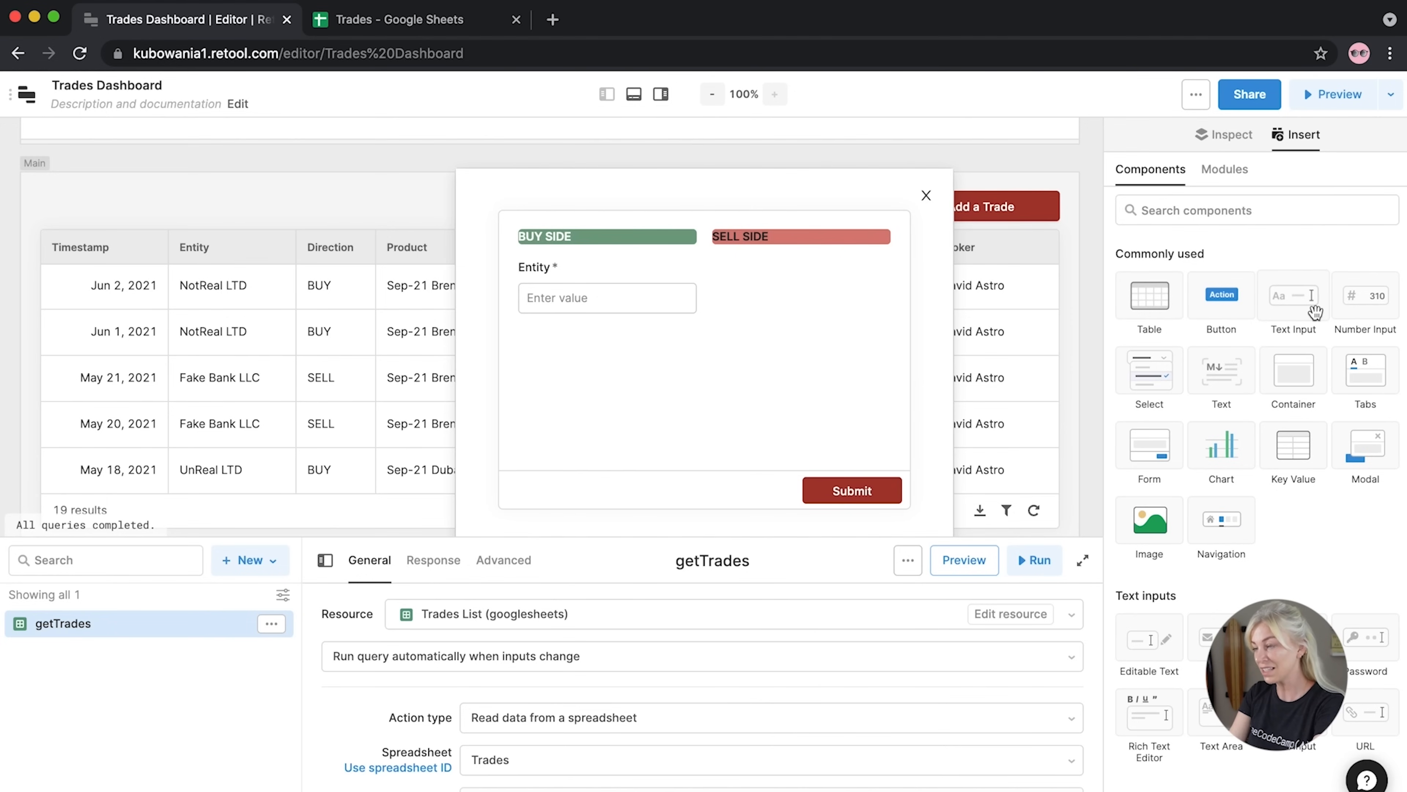
Add a second text input under SELL SIDE, labelled Entity with the label on top
drag(1304, 305, 901, 277)
click(1335, 453)
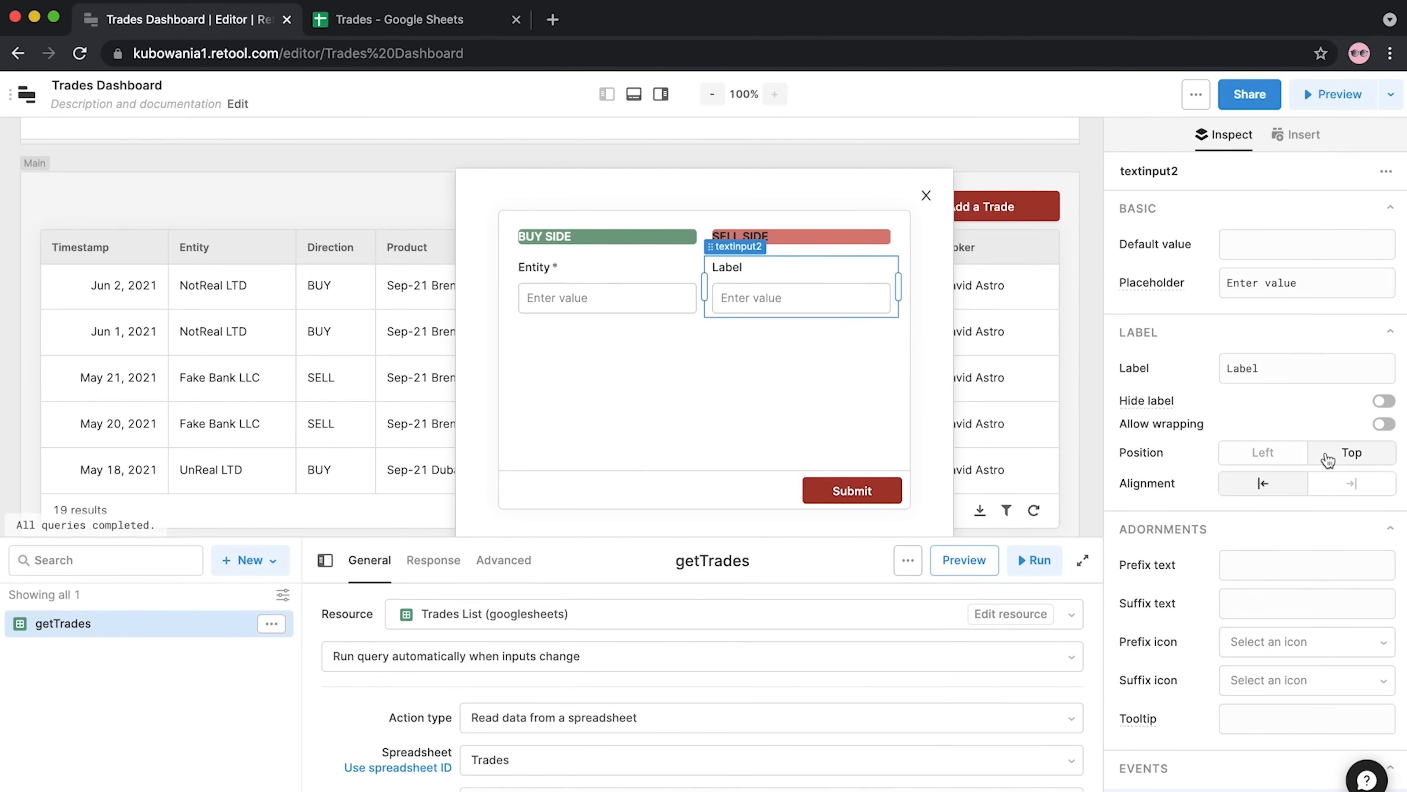
drag(1272, 370, 1199, 373)
text(Entit)
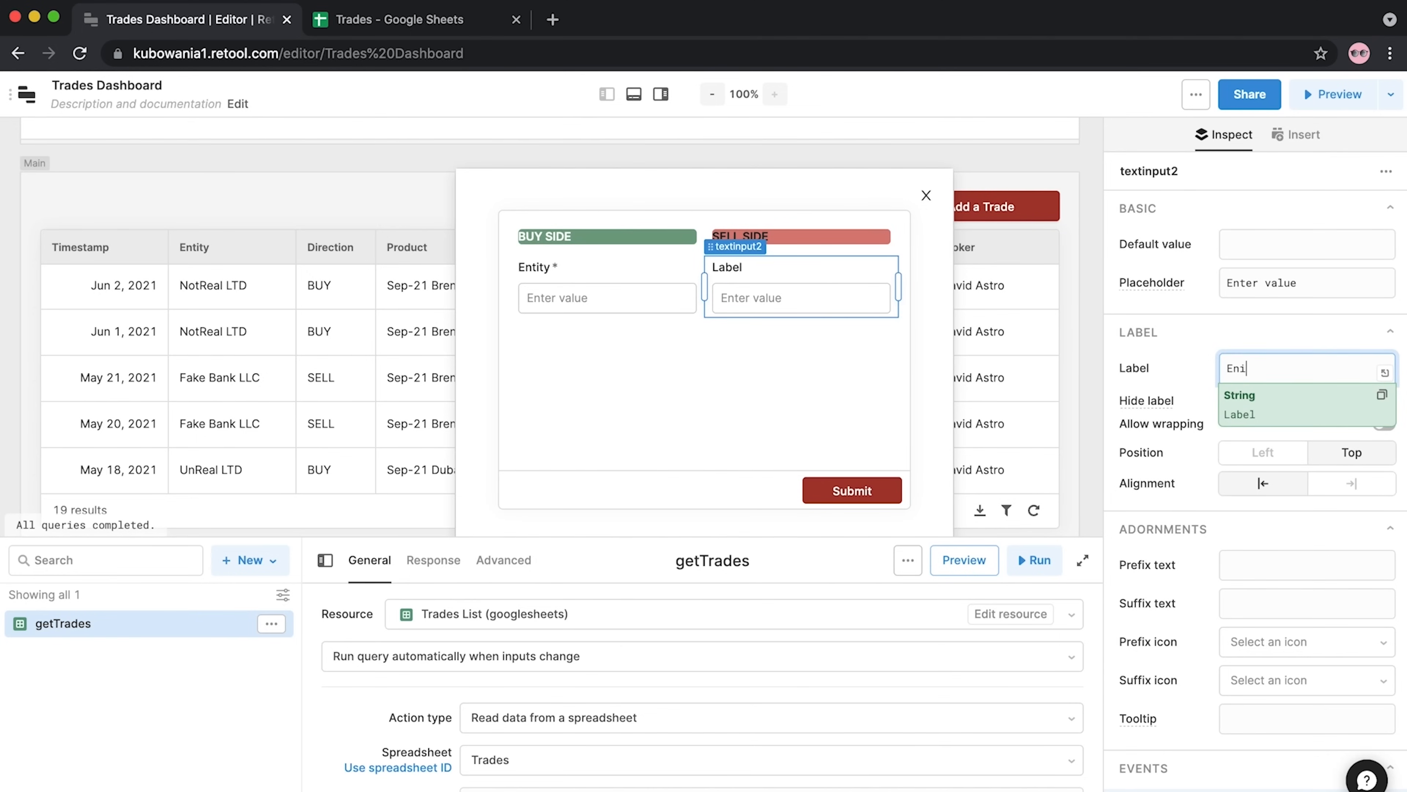
text(y)
click(1097, 348)
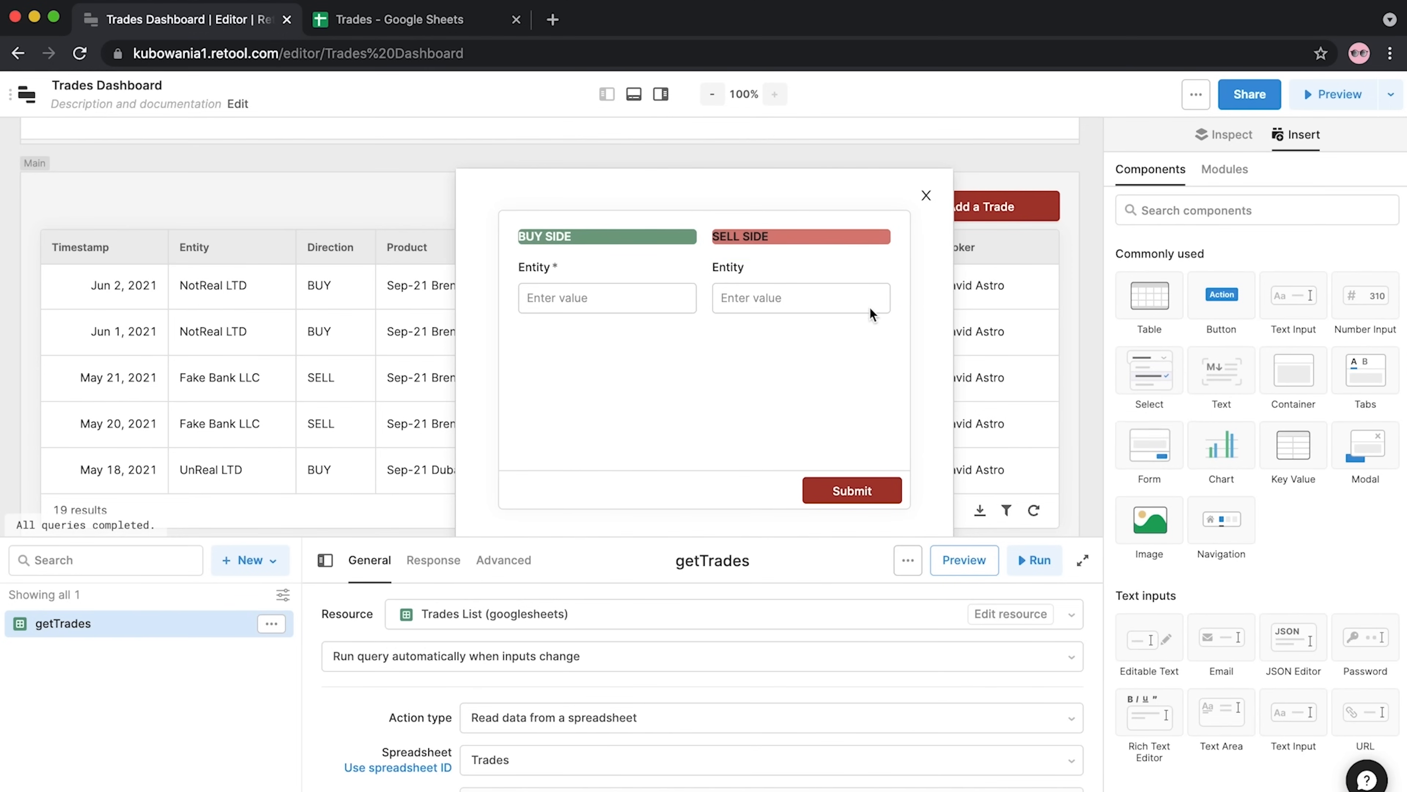
Turn on Required field for the SELL SIDE Entity input
click(789, 294)
scroll(1275, 550, down, 10)
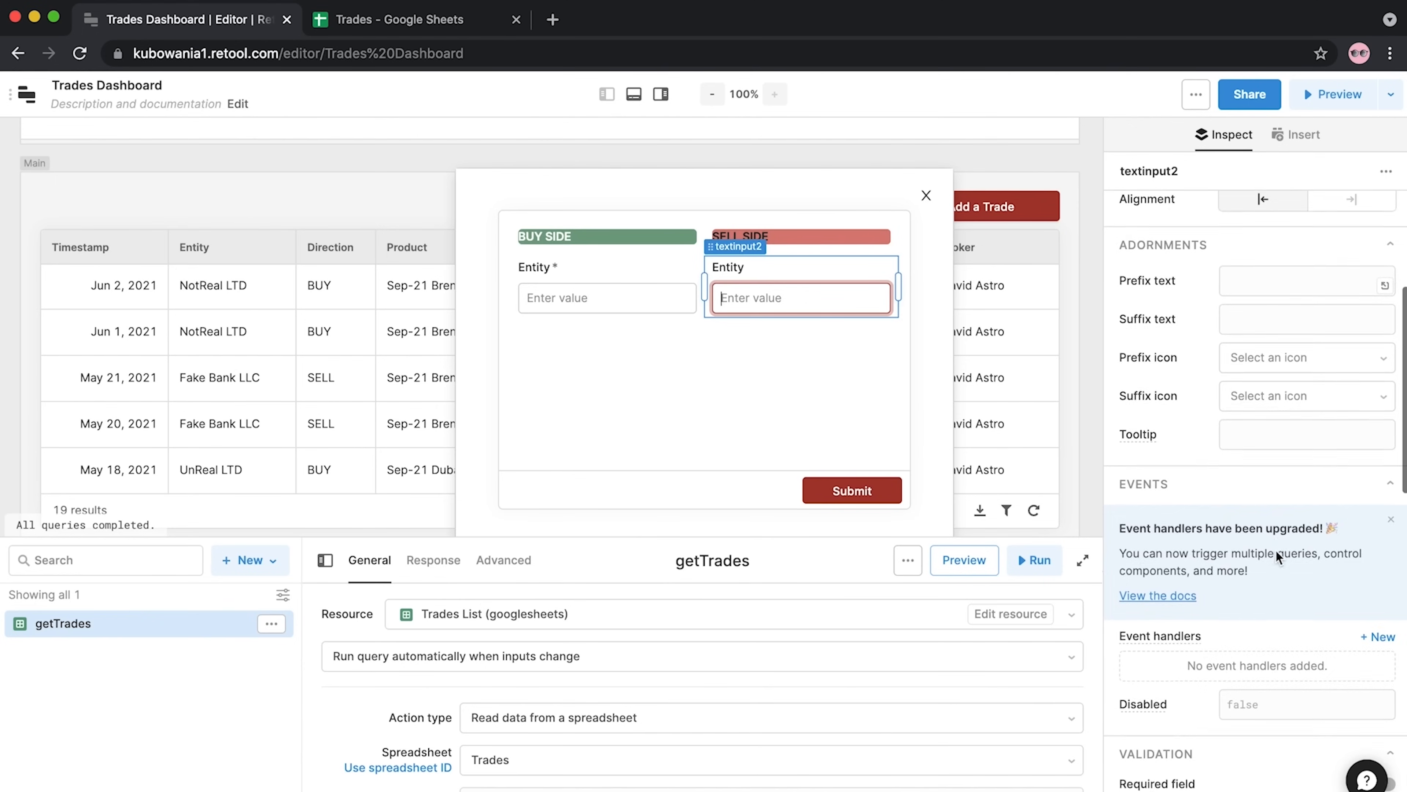
click(1380, 520)
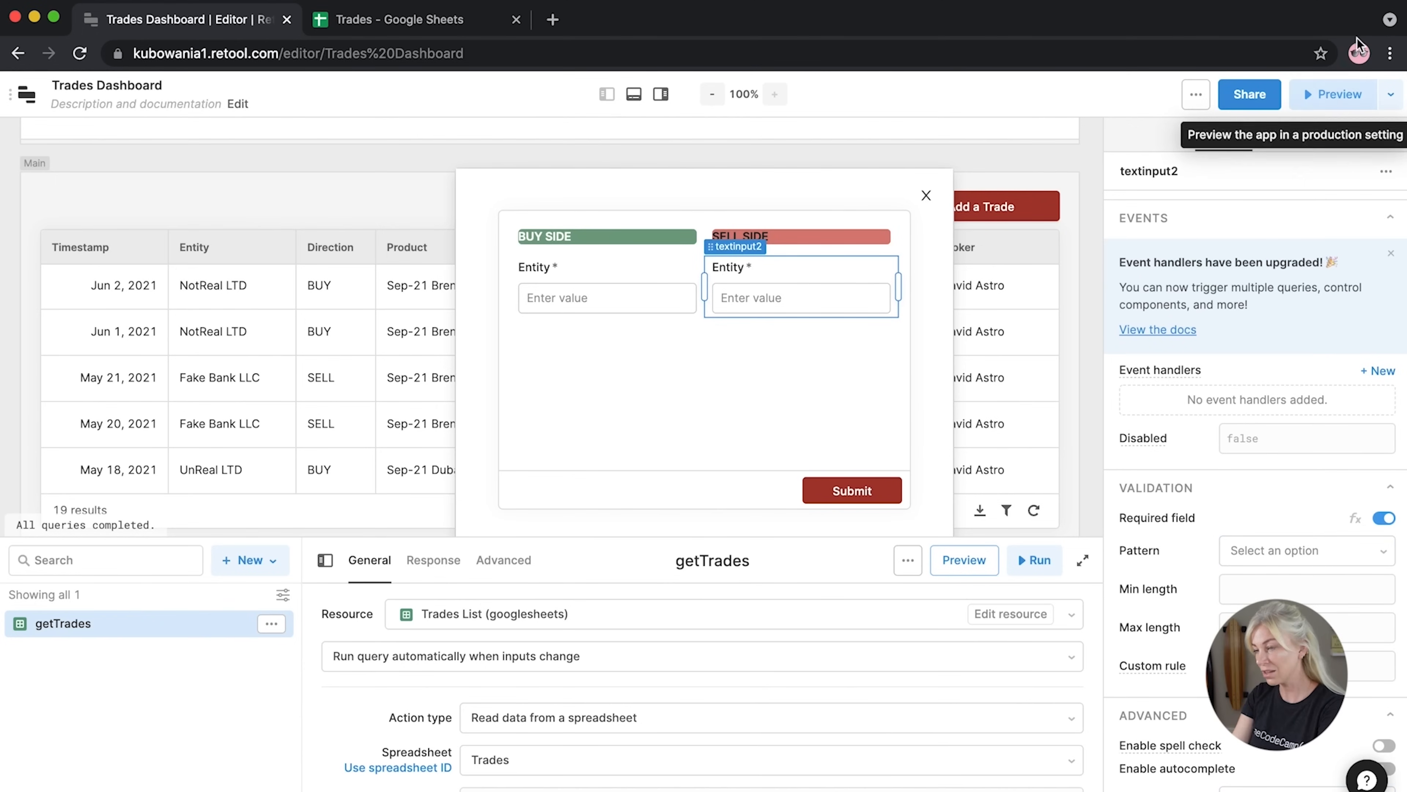
click(1086, 383)
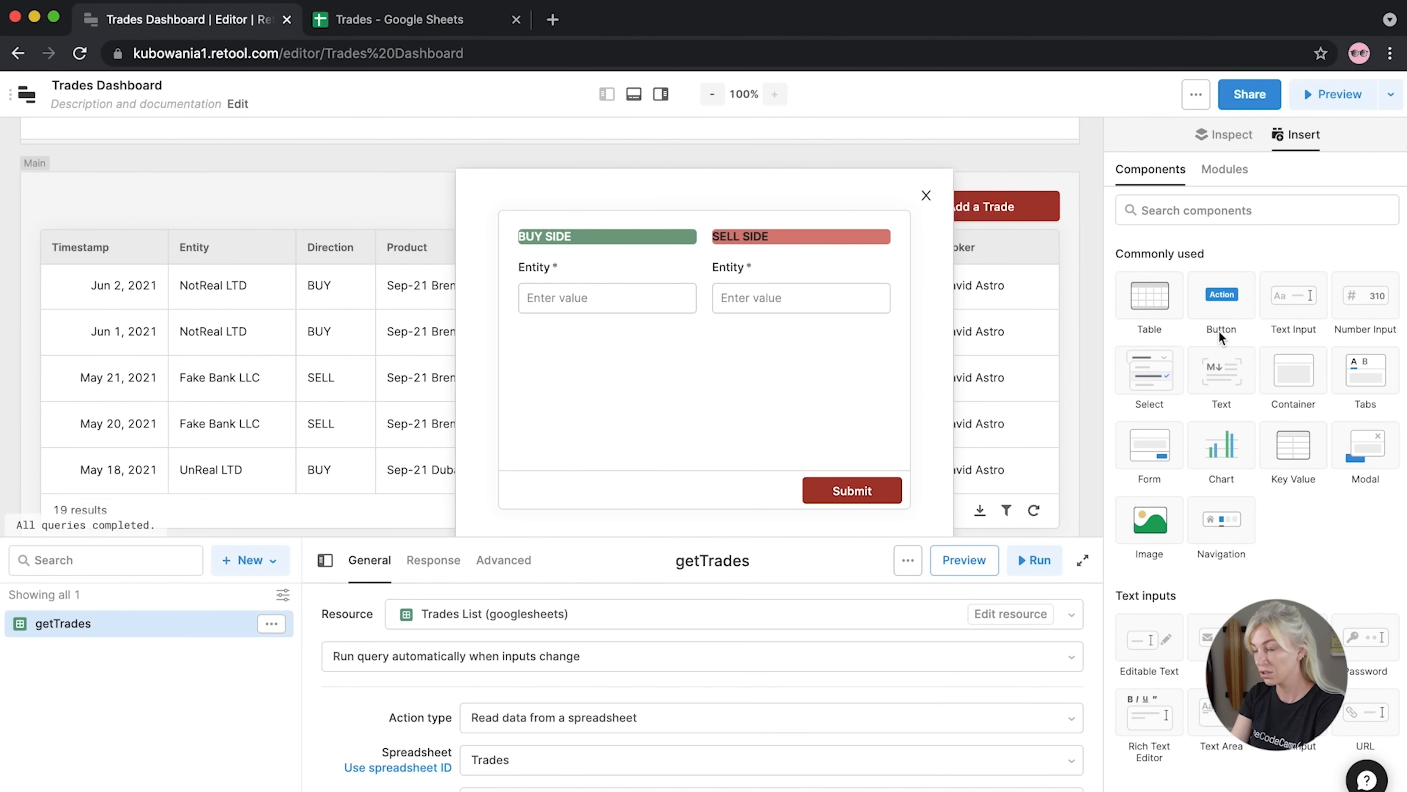
Place a widened Select dropdown below the BUY SIDE Entity field
click(1240, 211)
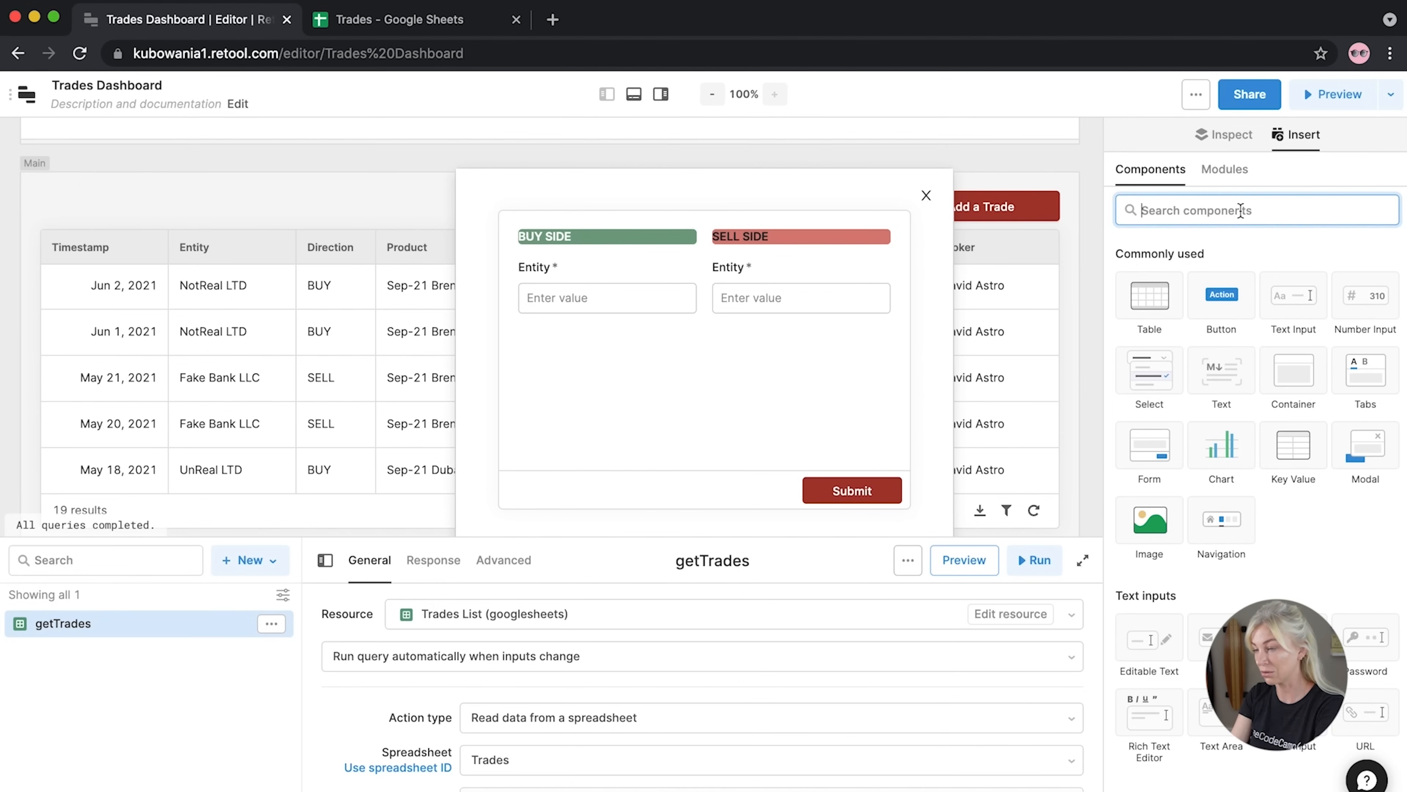
text(drop)
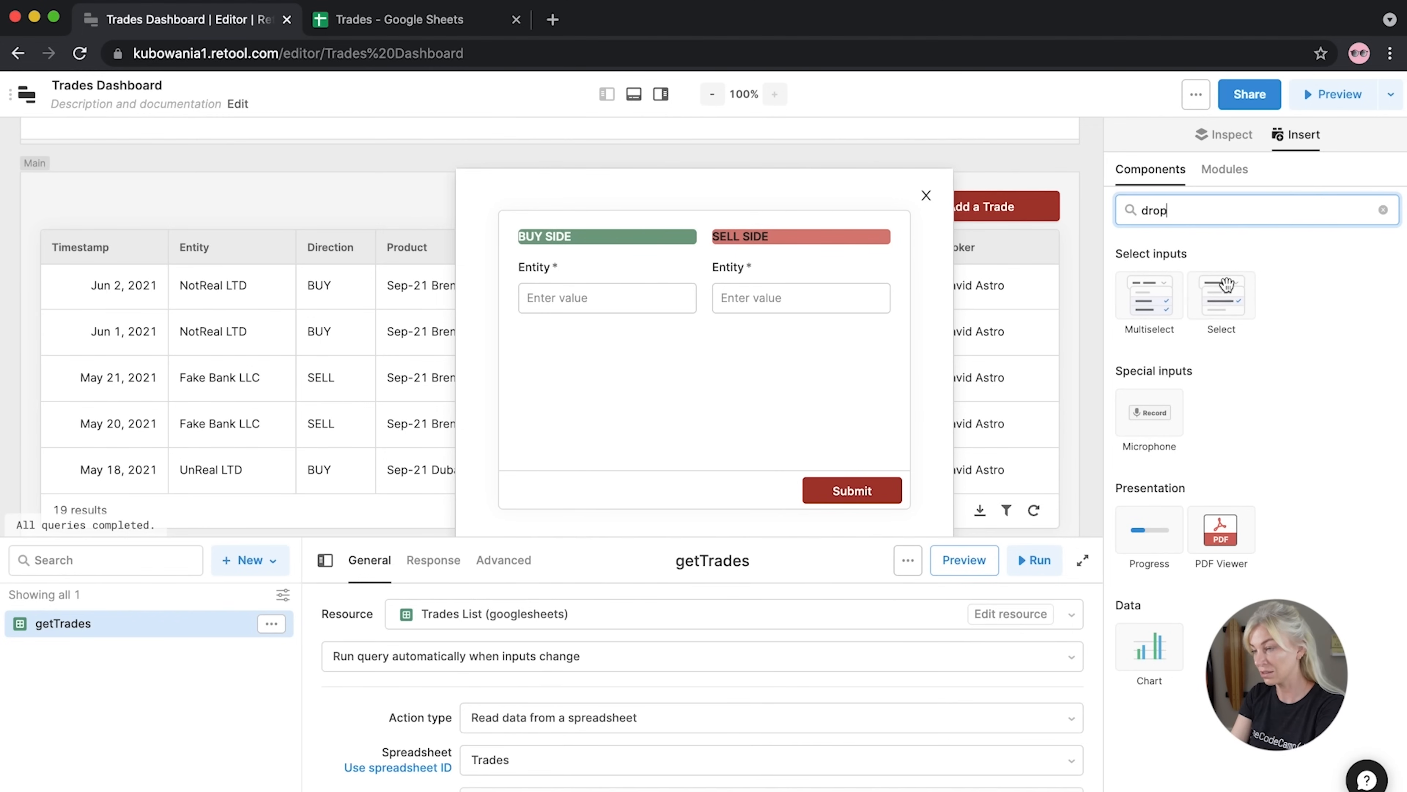
drag(1222, 295, 553, 347)
drag(640, 363, 704, 363)
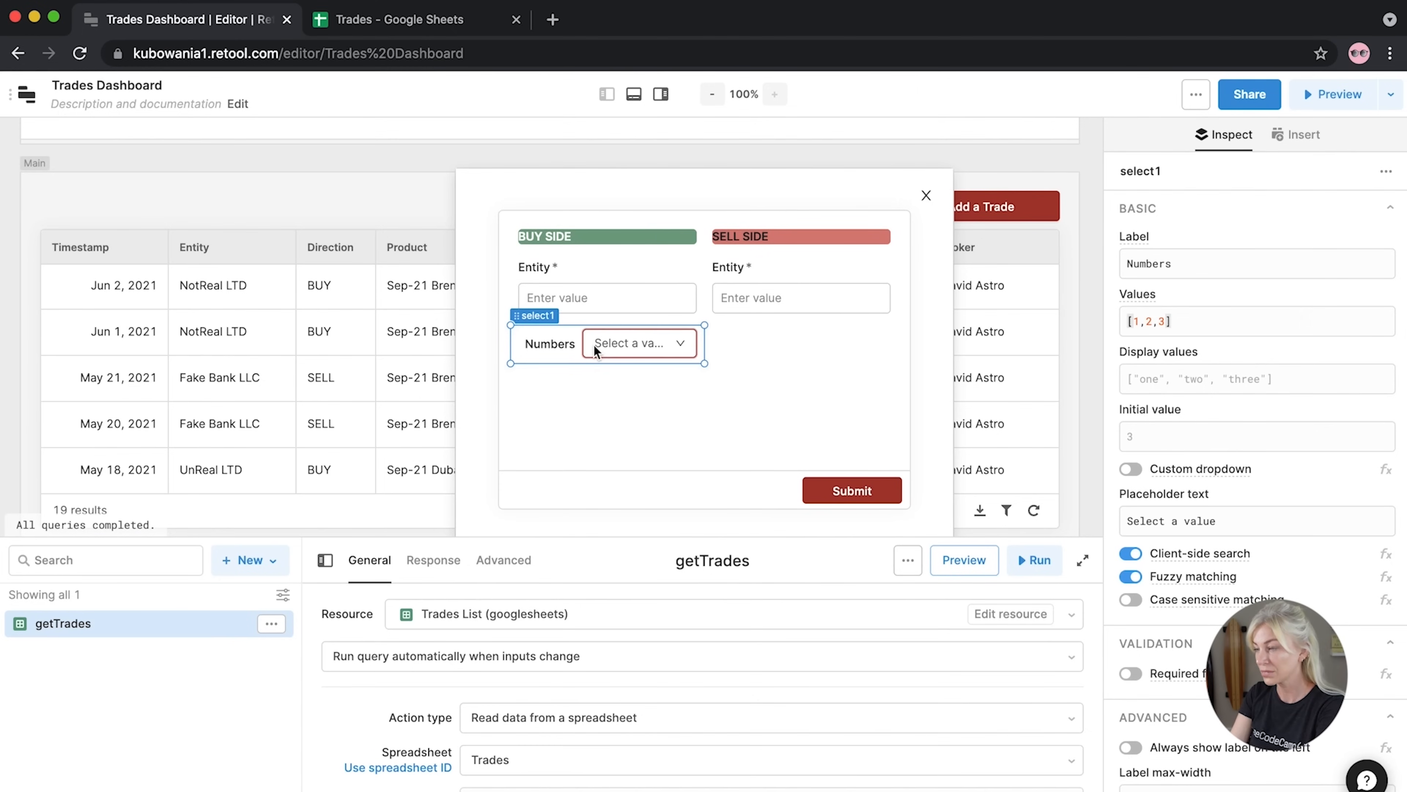
Replace the dropdown's sample values with 'Aug-21 Brent 1st Line Crude'
click(1203, 327)
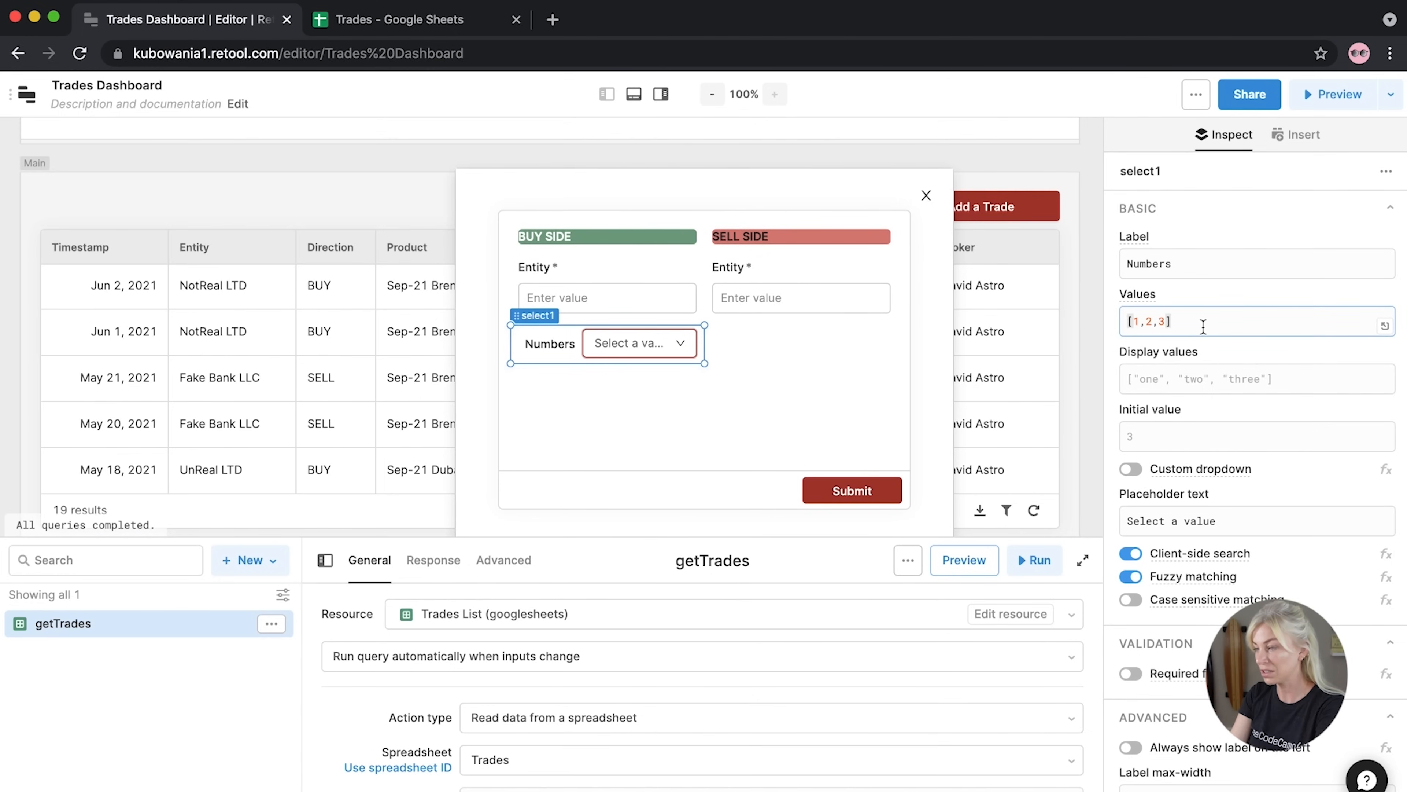
drag(1166, 322, 1133, 322)
text('Aug)
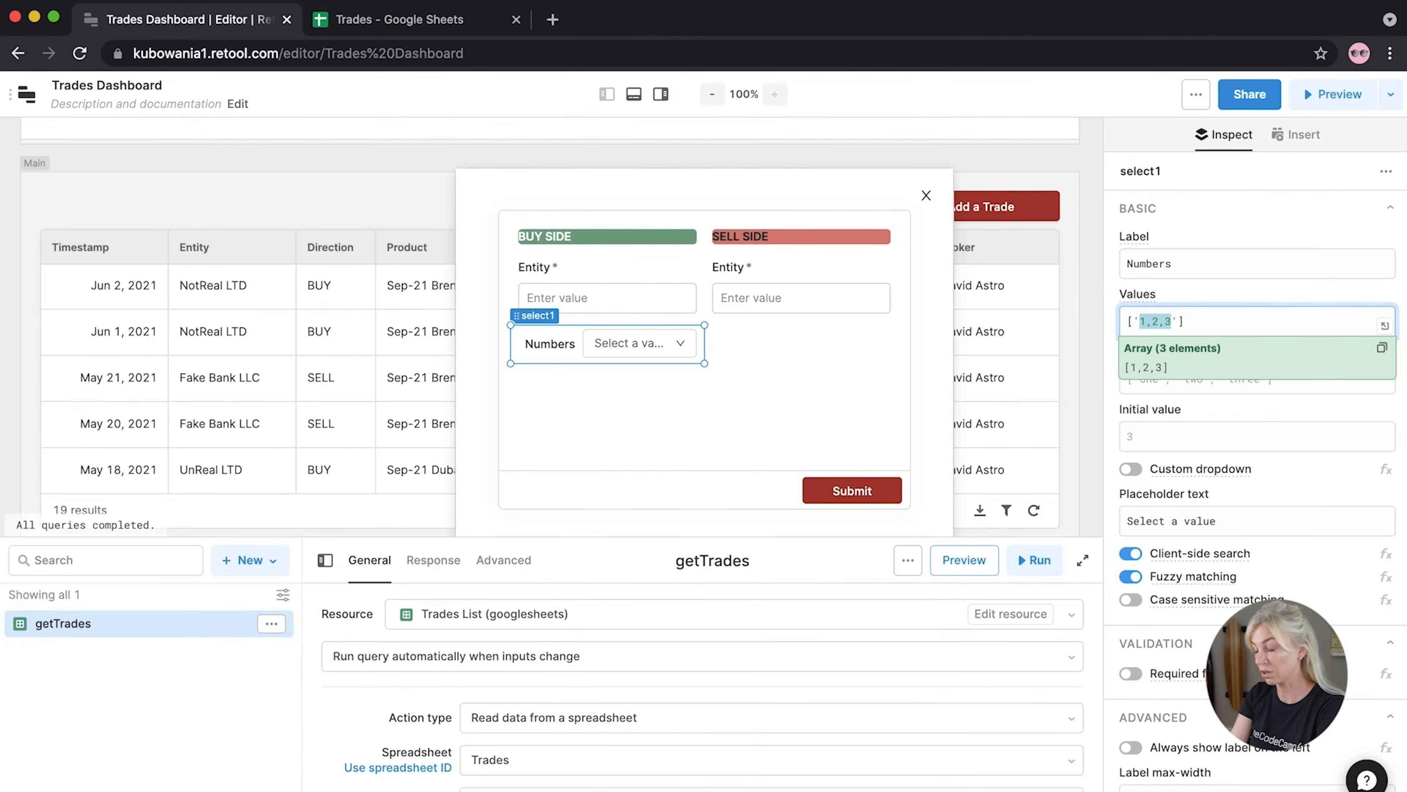
text(-21 Brent 1st Line Crude)
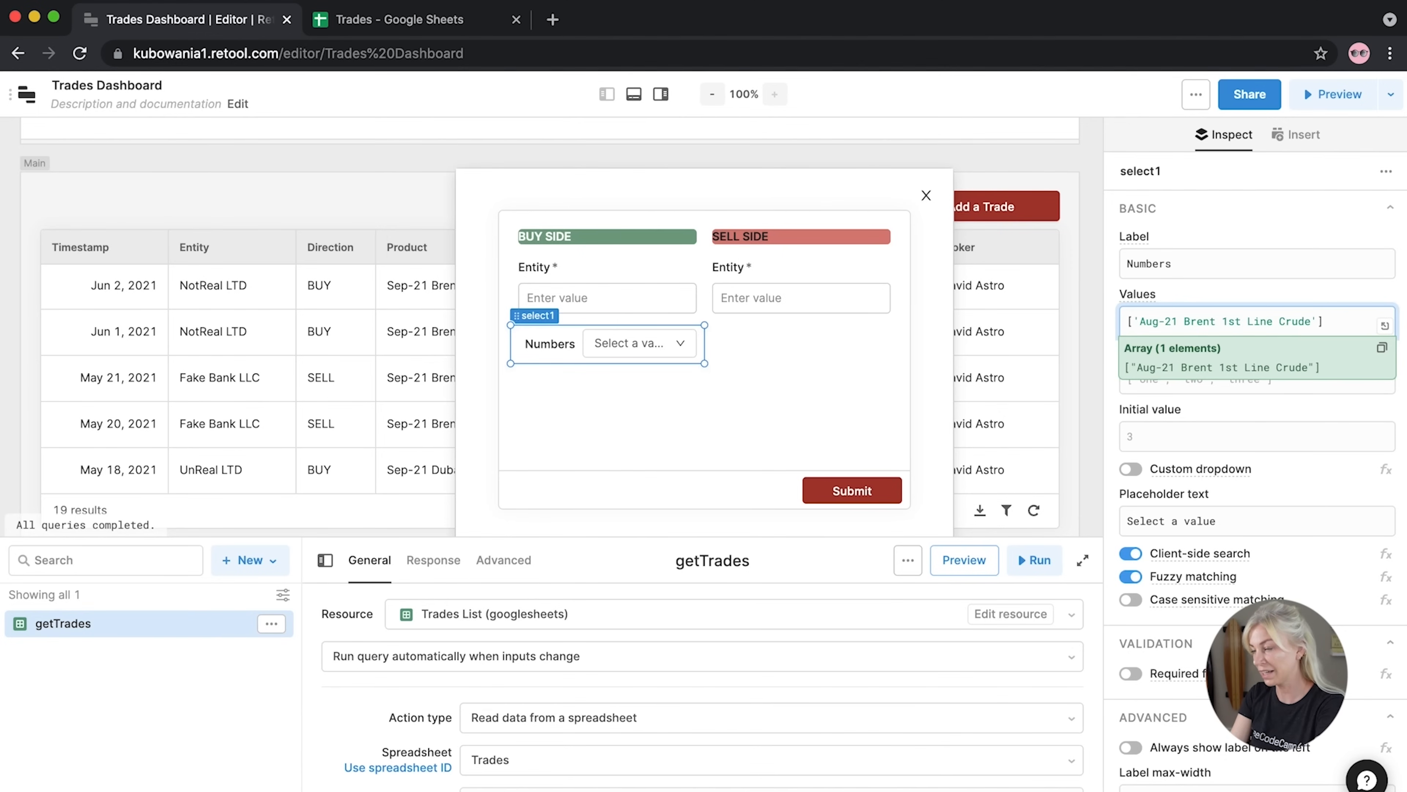
text(',)
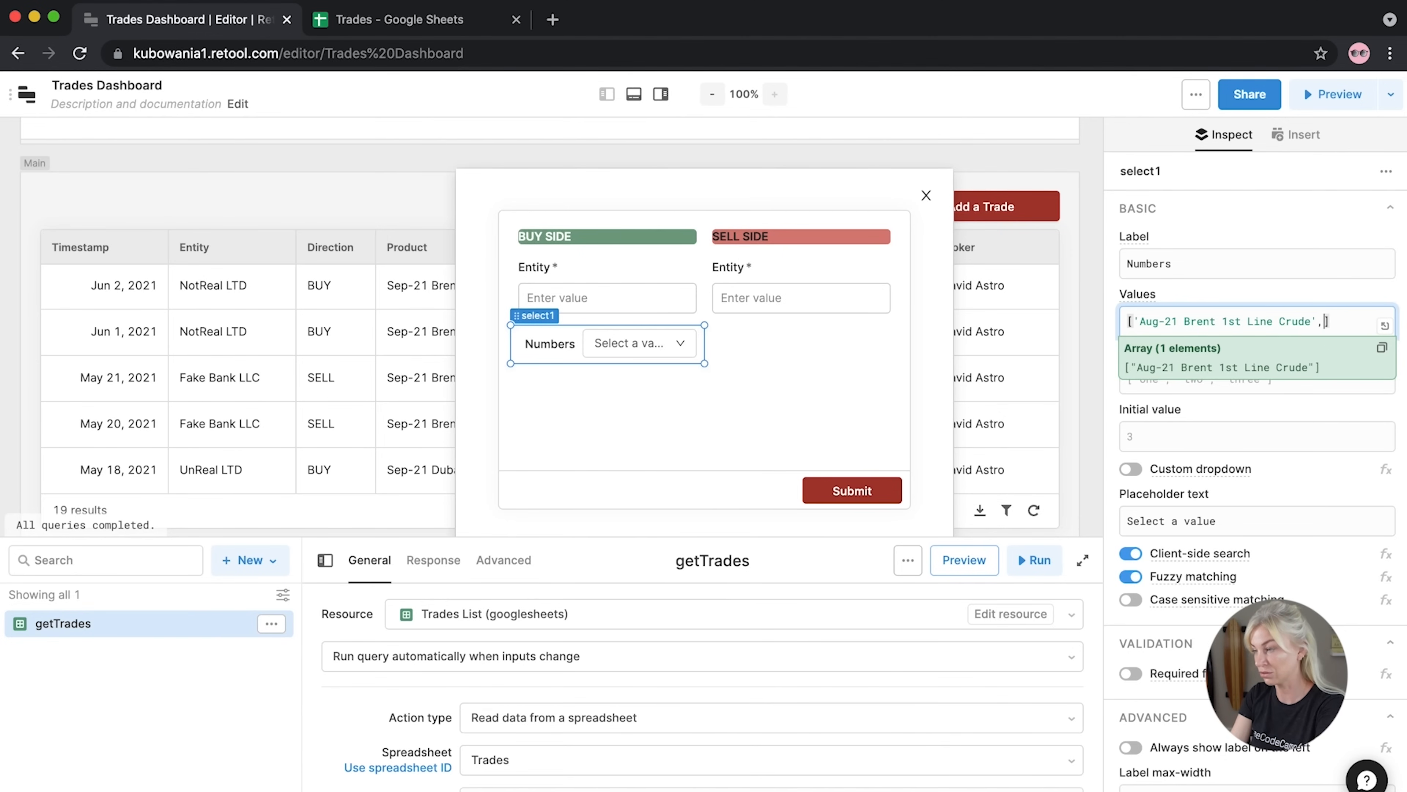
drag(1329, 321, 1134, 321)
Extend the options to Brent 1st Line Crude entries for Aug, Sep, Oct, Nov and Dec
key(ctrl+c)
click(1325, 321)
key(ctrl+v)
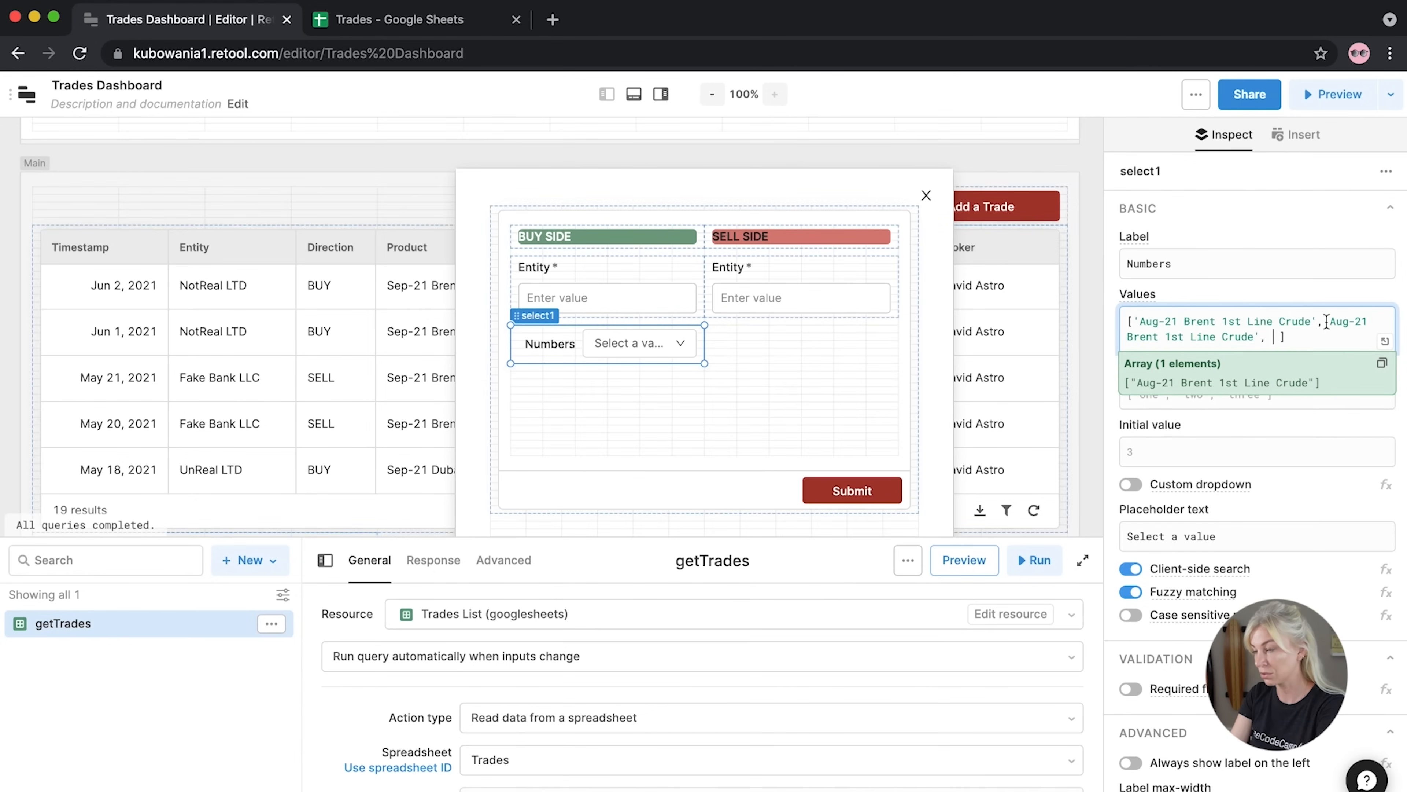
key(BackSpace)
key(BackSpace)
key(BackSpace)
text(Ser)
key(BackSpace)
text(p)
key(ctrl+v)
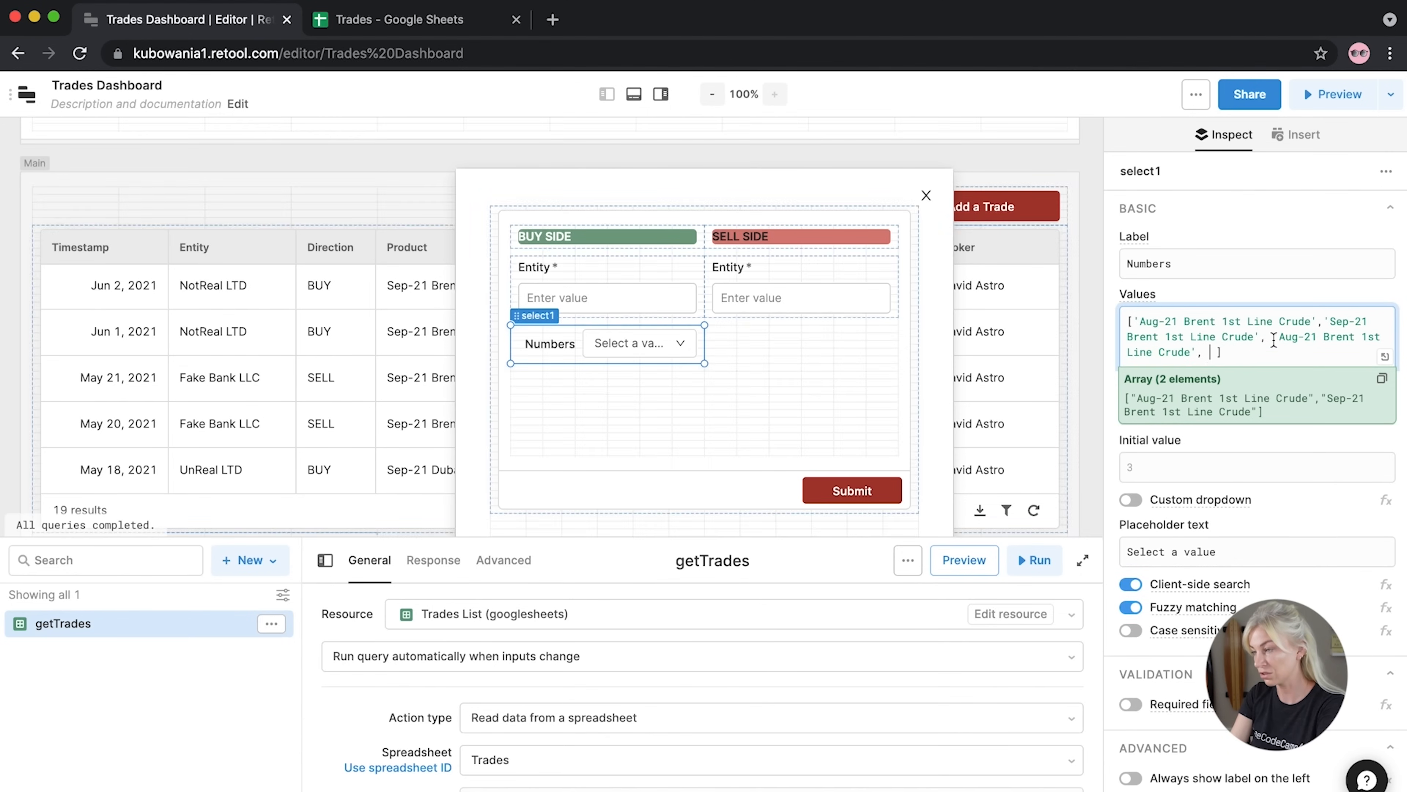
drag(1298, 338, 1277, 339)
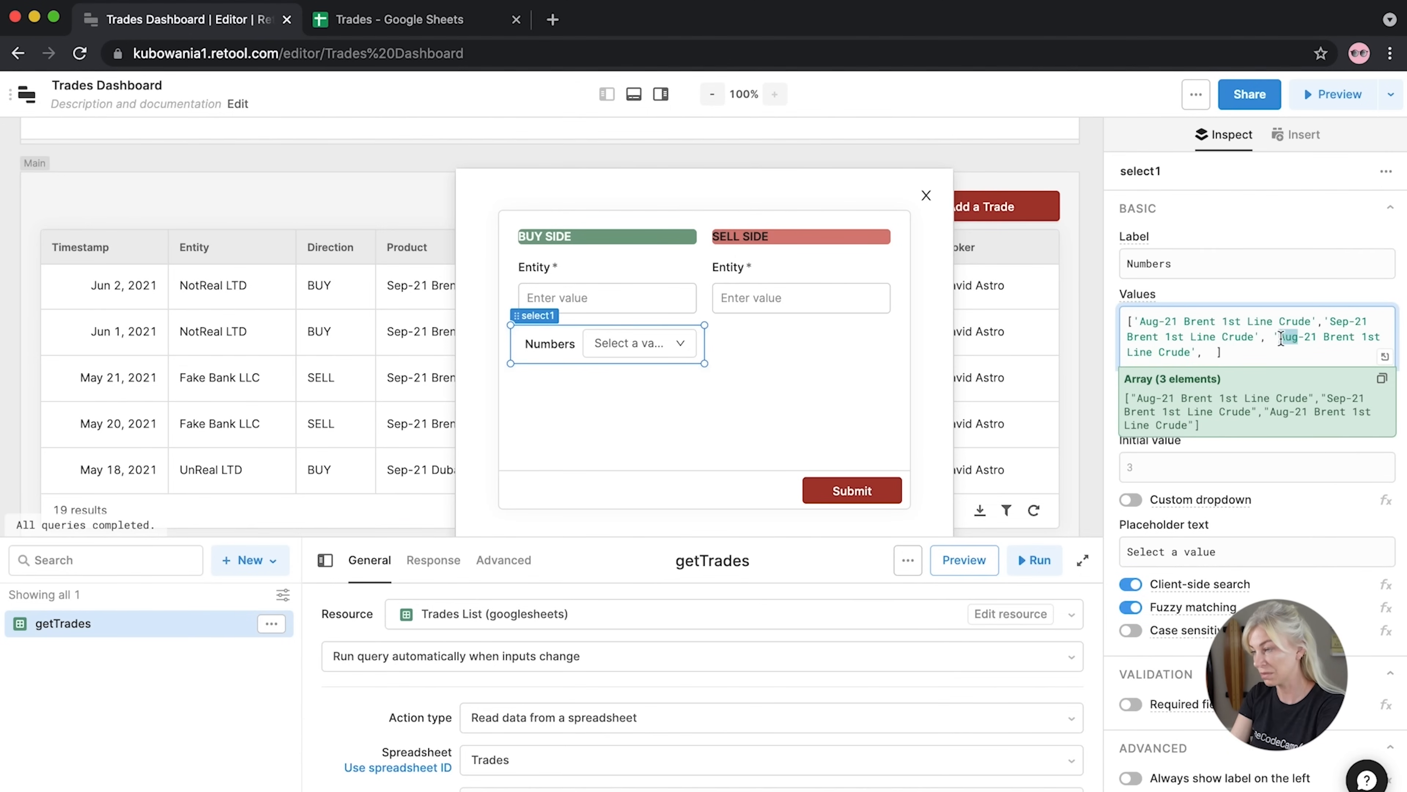
text(Oct)
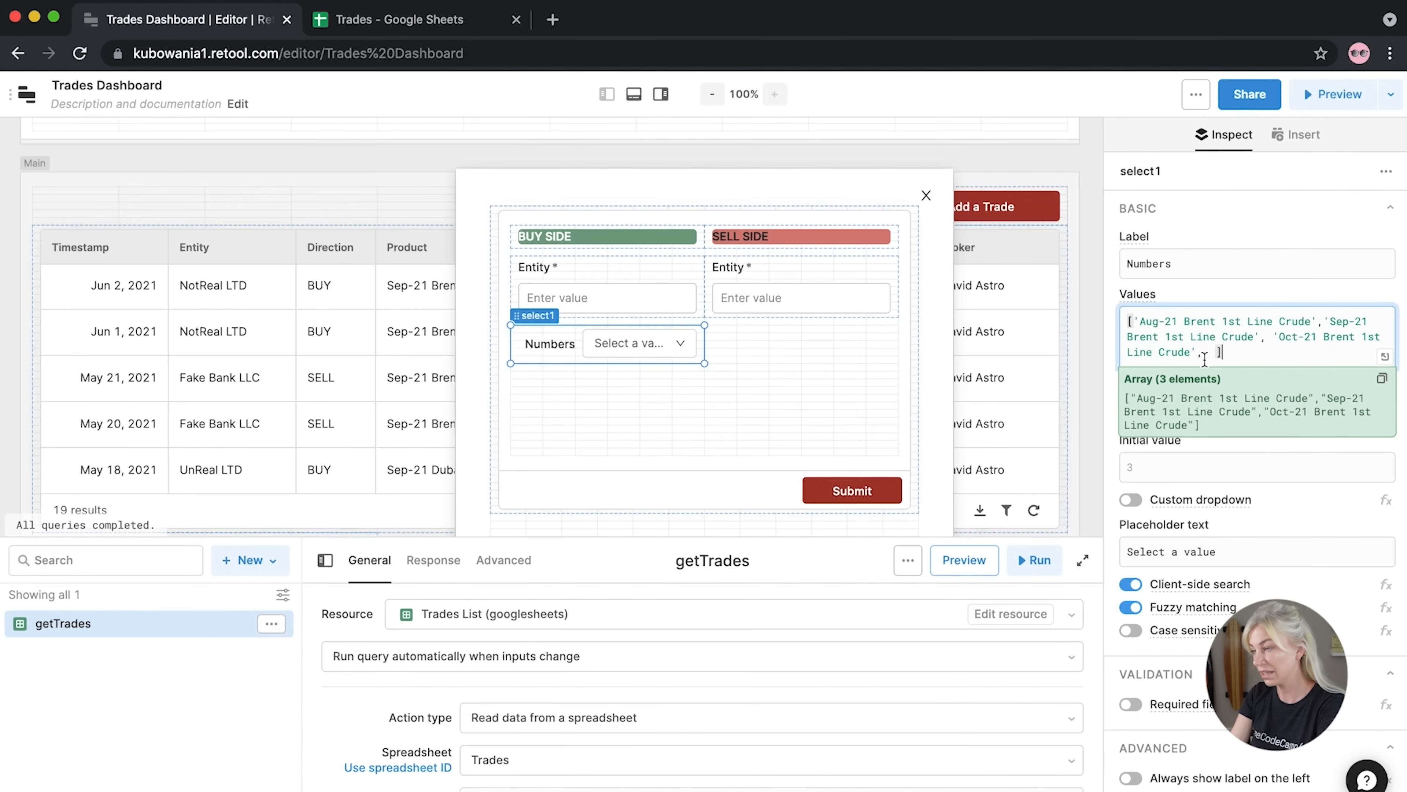
key(ctrl+v)
drag(1229, 352, 1209, 353)
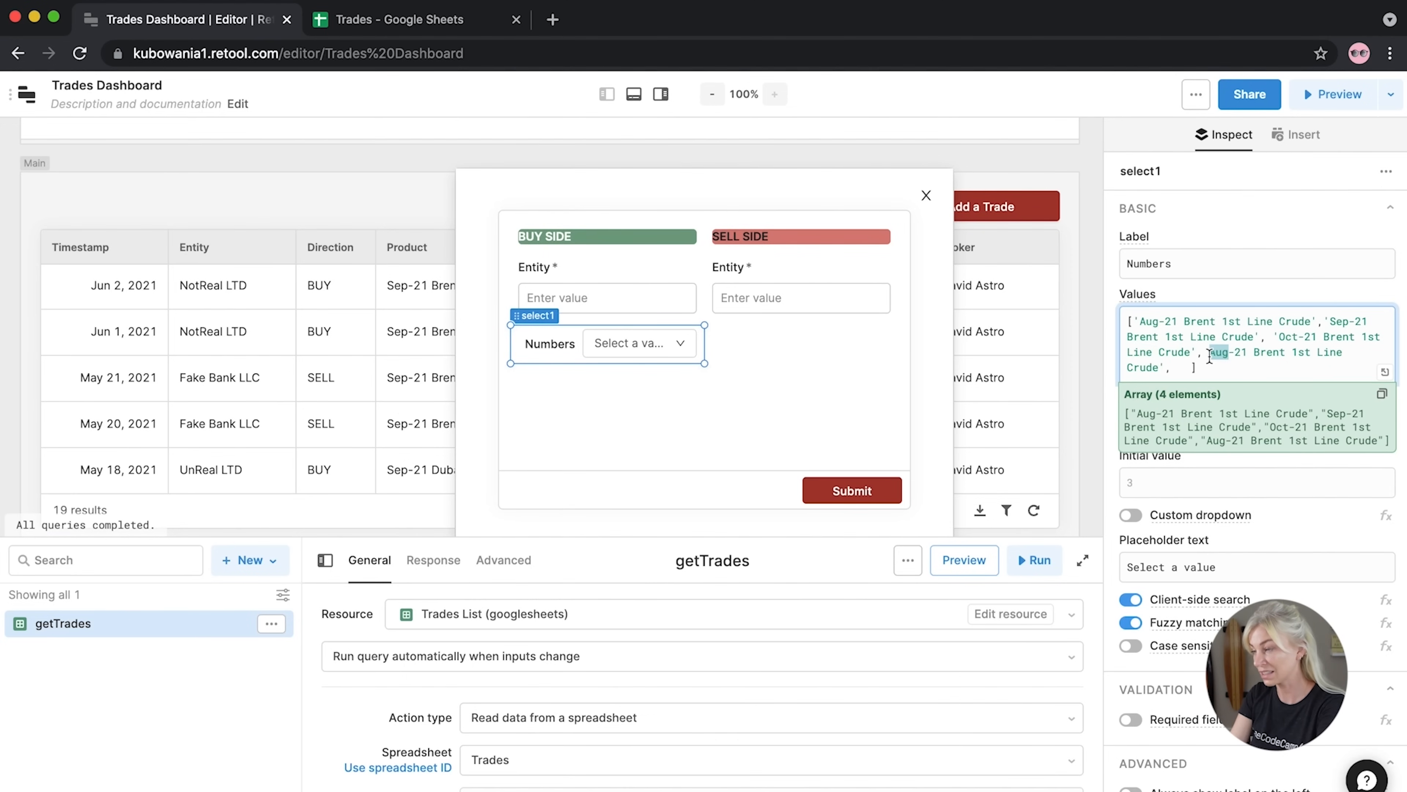
text(Nov)
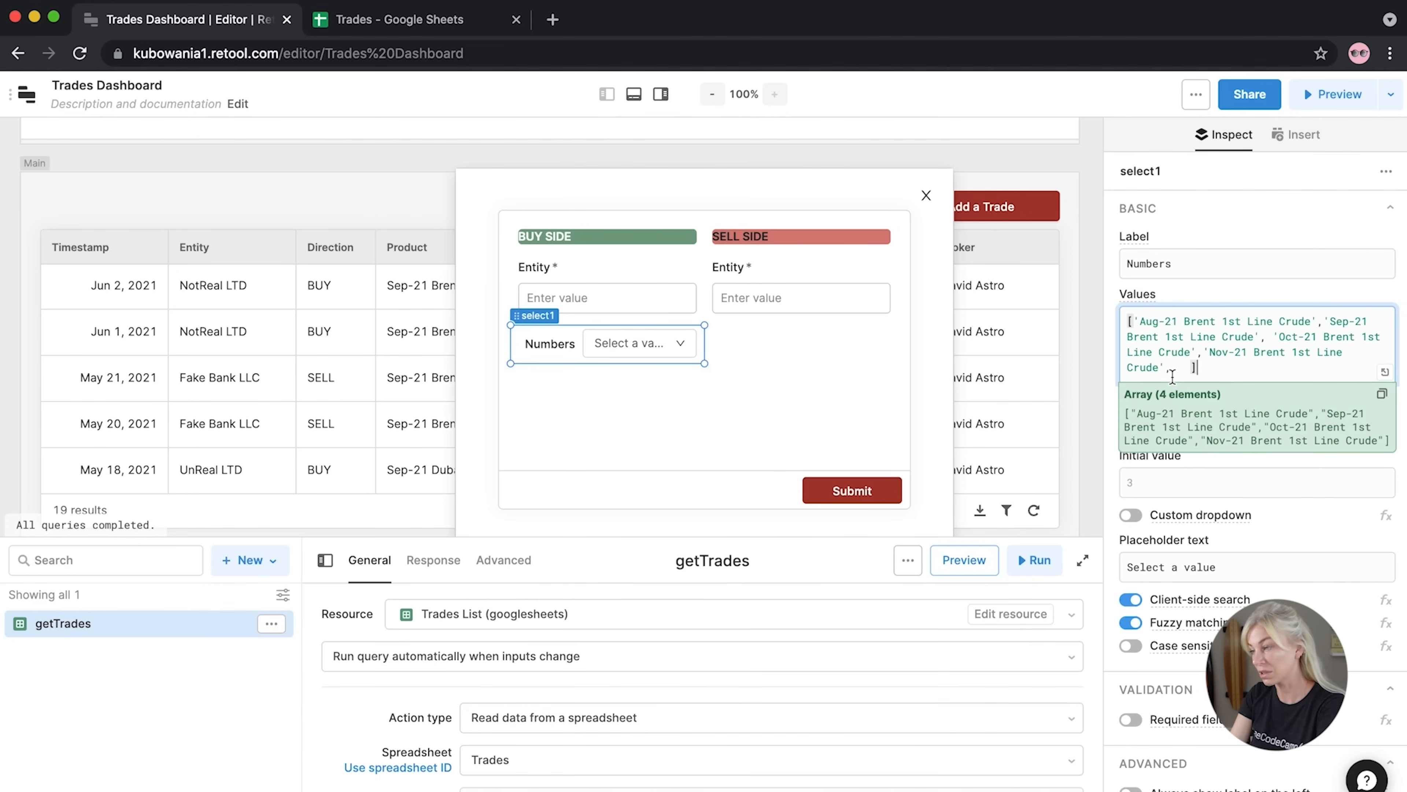
key(ctrl+v)
drag(1205, 367, 1181, 367)
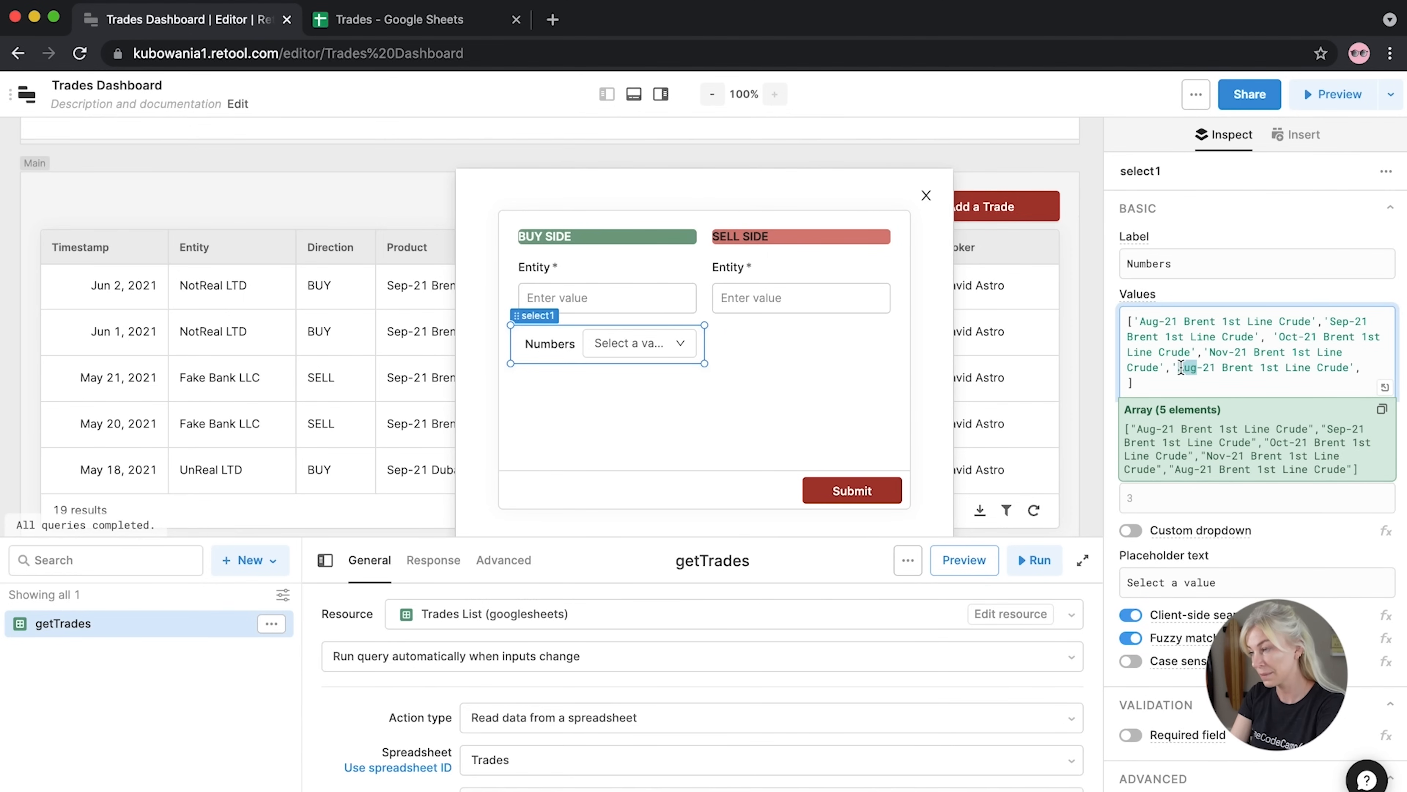
text(Dec)
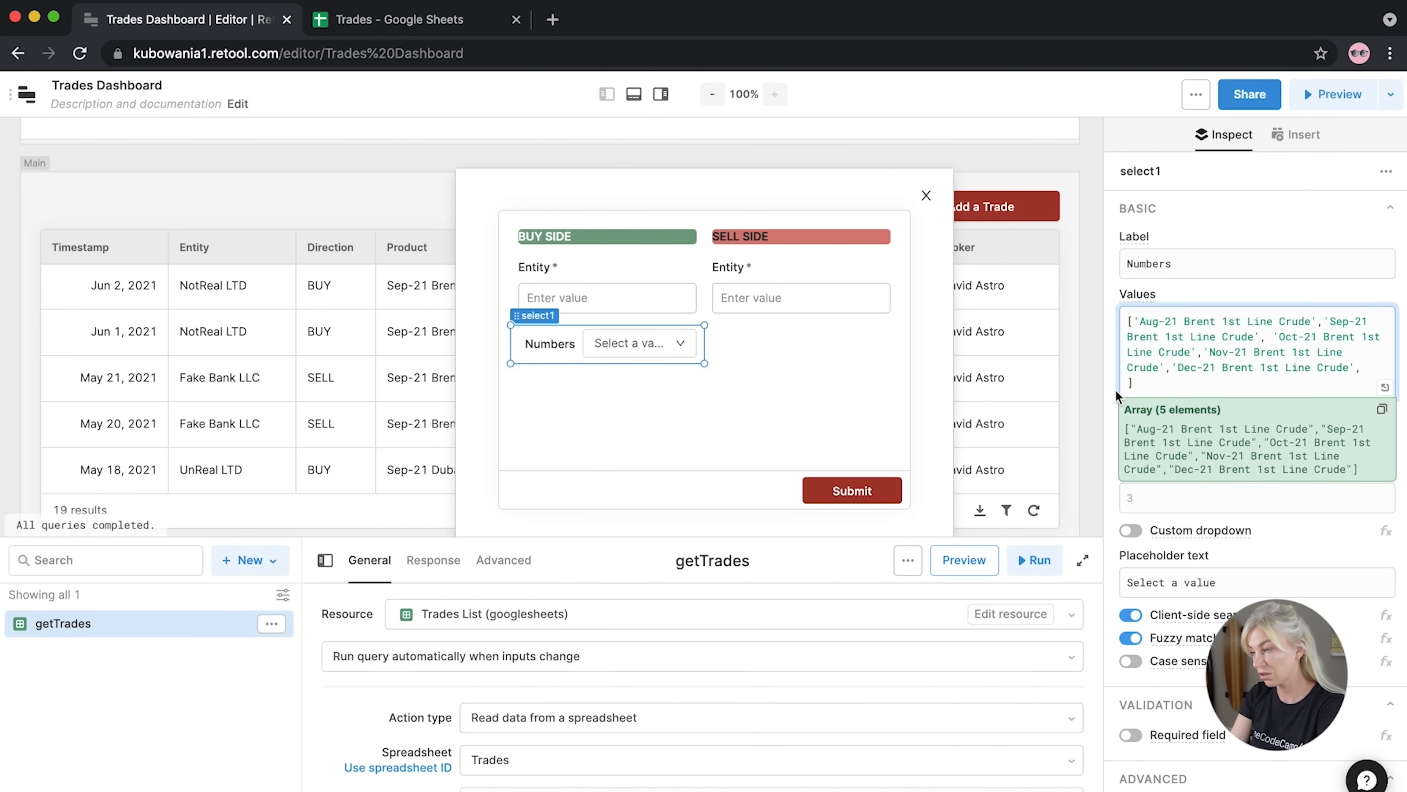
Duplicate the five Brent entries as matching Dubai entries
drag(1363, 370, 1134, 322)
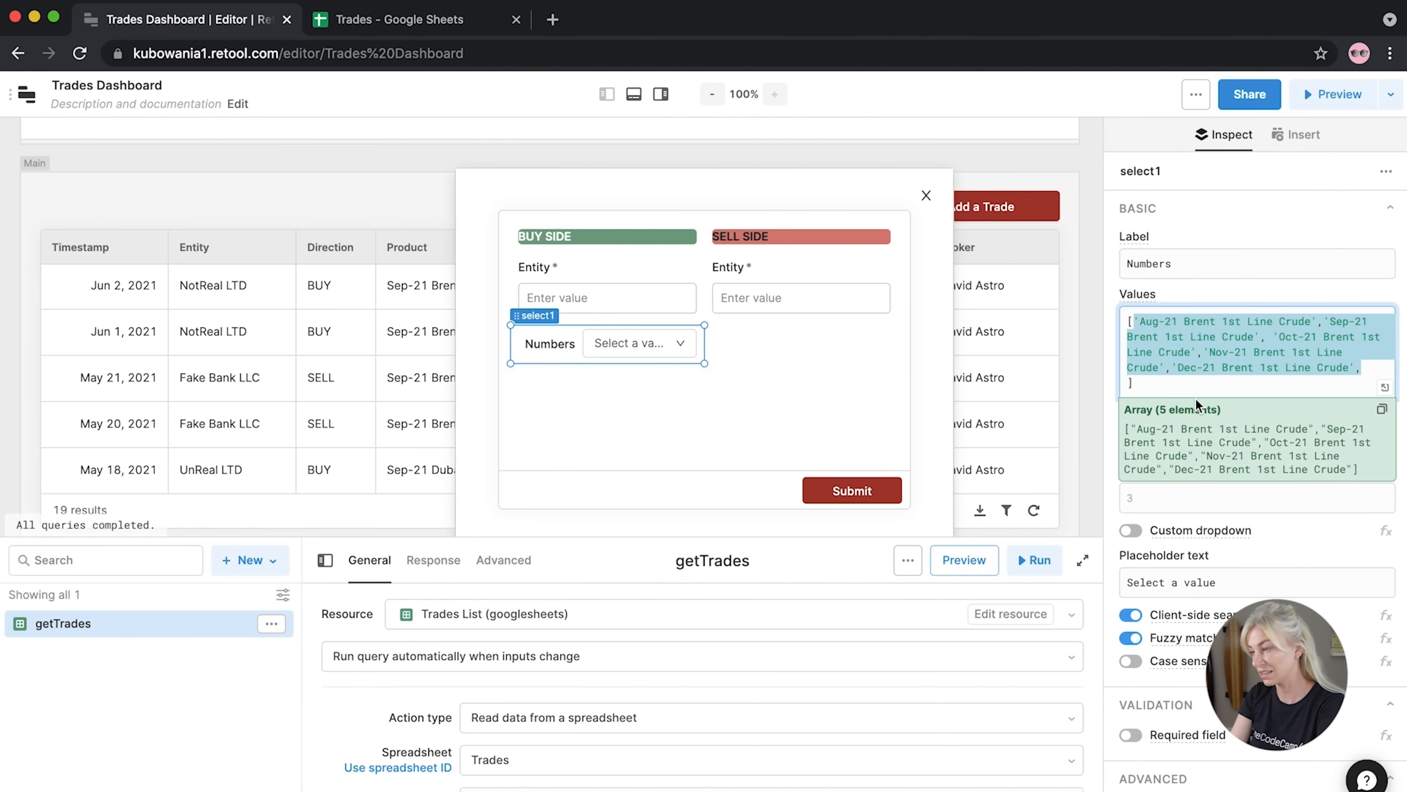
key(ctrl+c)
click(1363, 367)
key(ctrl+v)
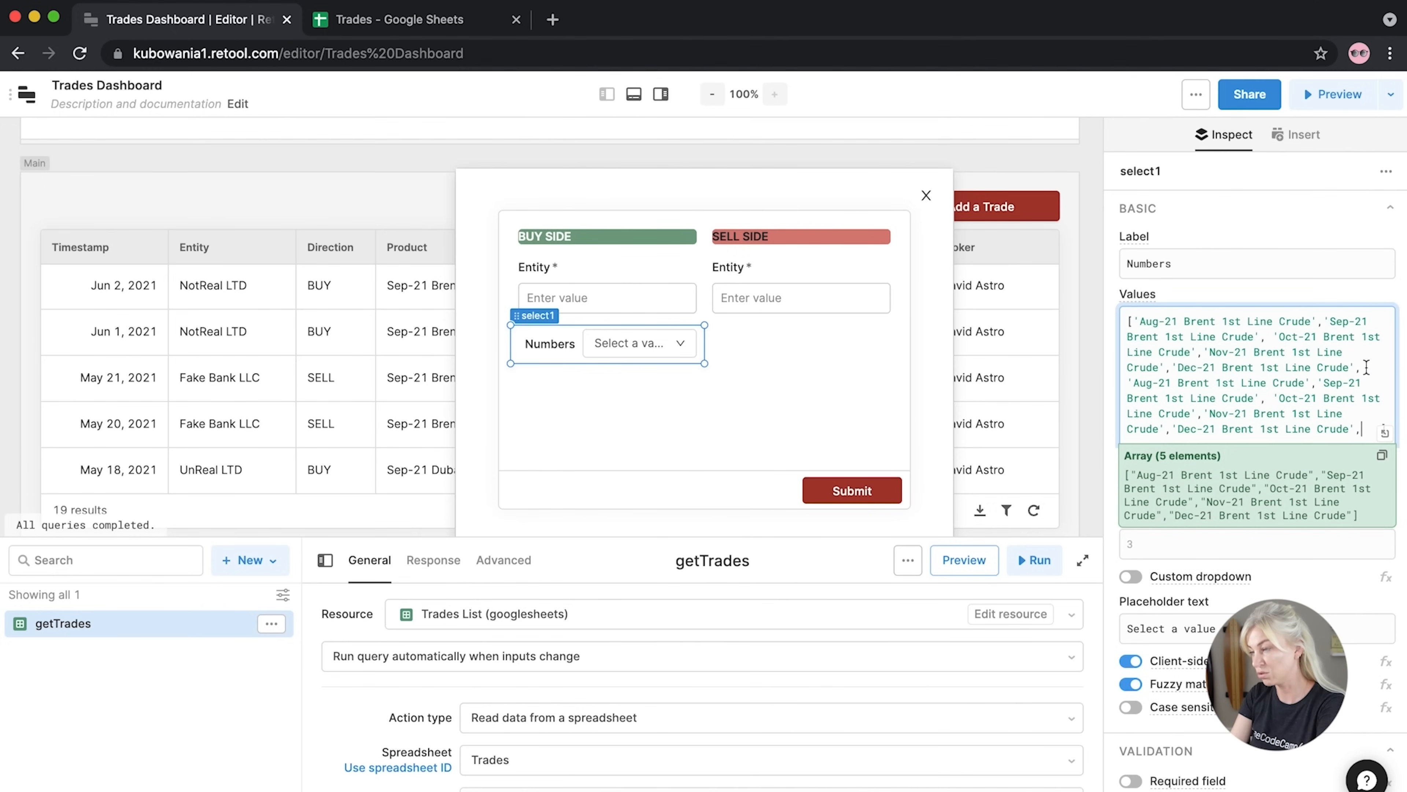
double_click(1185, 382)
key(super+d)
key(super+d)
key(super+d)
key(super+d)
text(Dubai)
click(1364, 426)
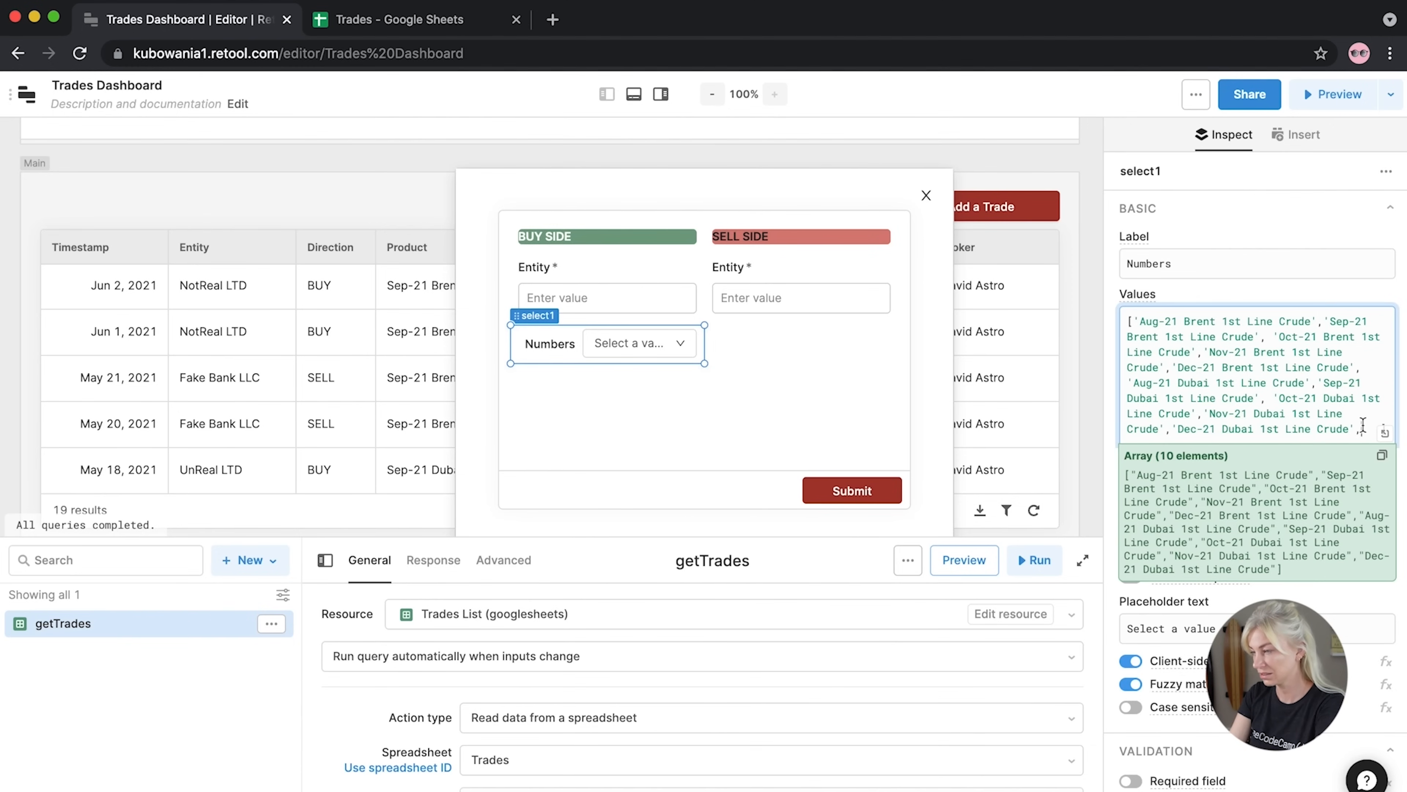
Add five more entries renamed 'Brent Curde Future' and remove the trailing comma
key(super+v)
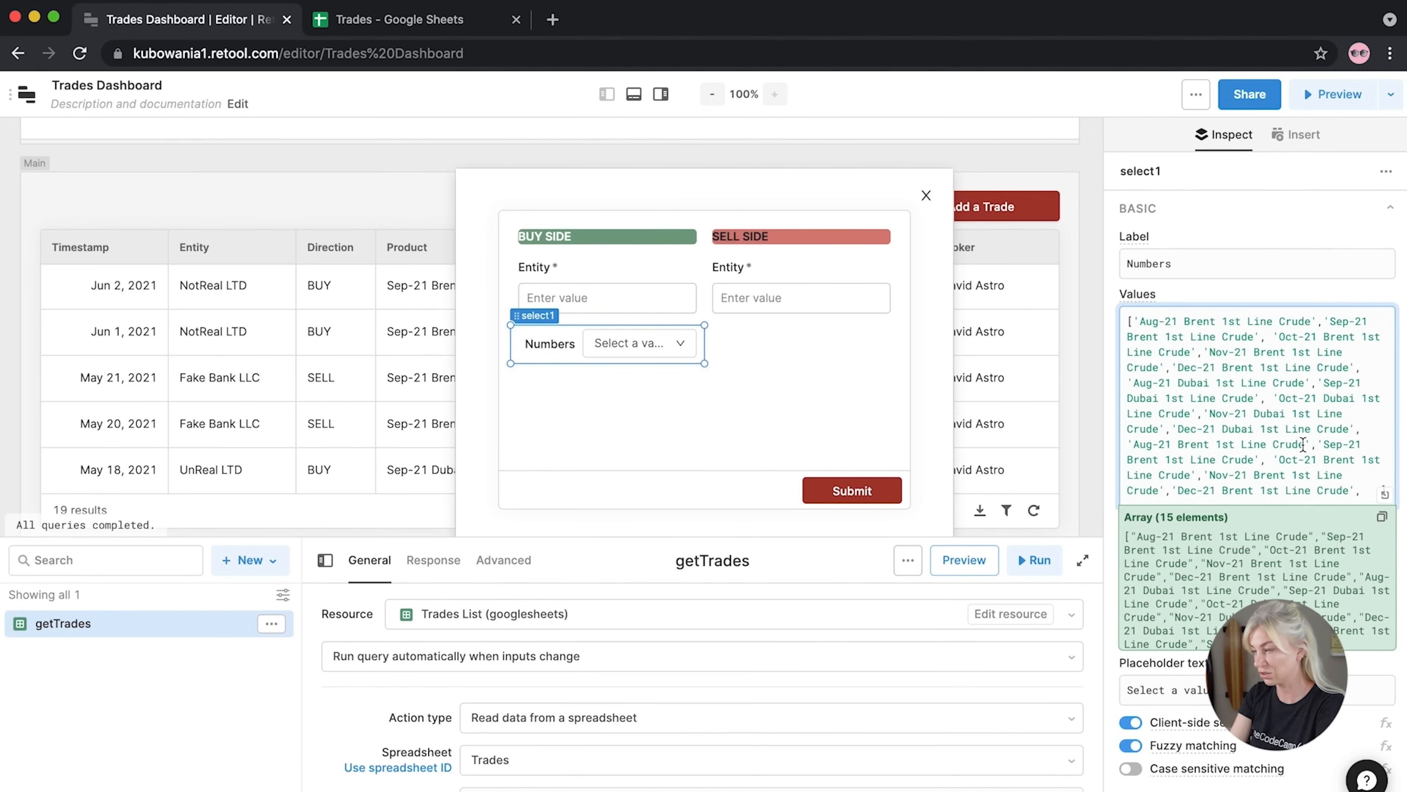
drag(1304, 444, 1180, 443)
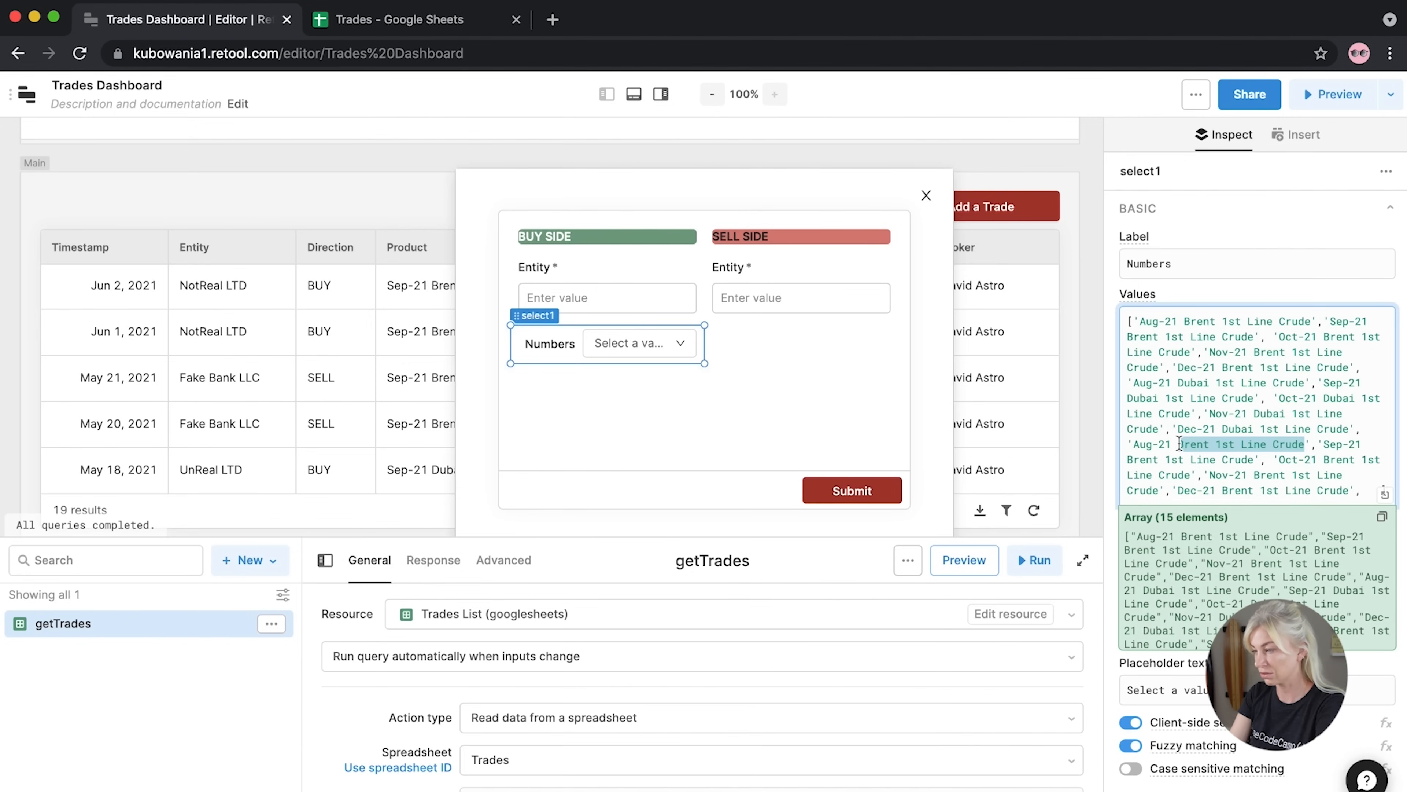
key(super+d)
key(super+d)
key(super+d)
key(super+d)
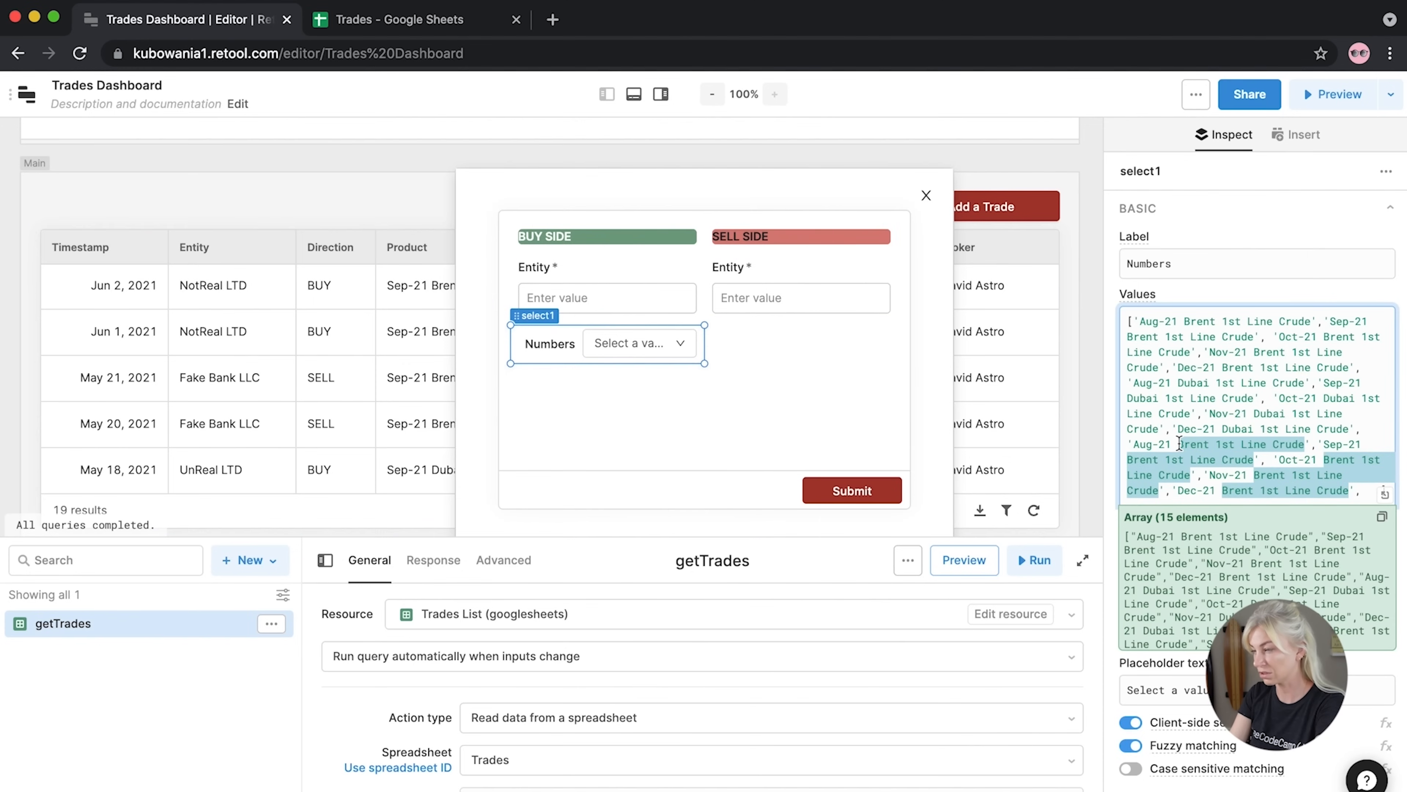
text(Brent Curde Futu)
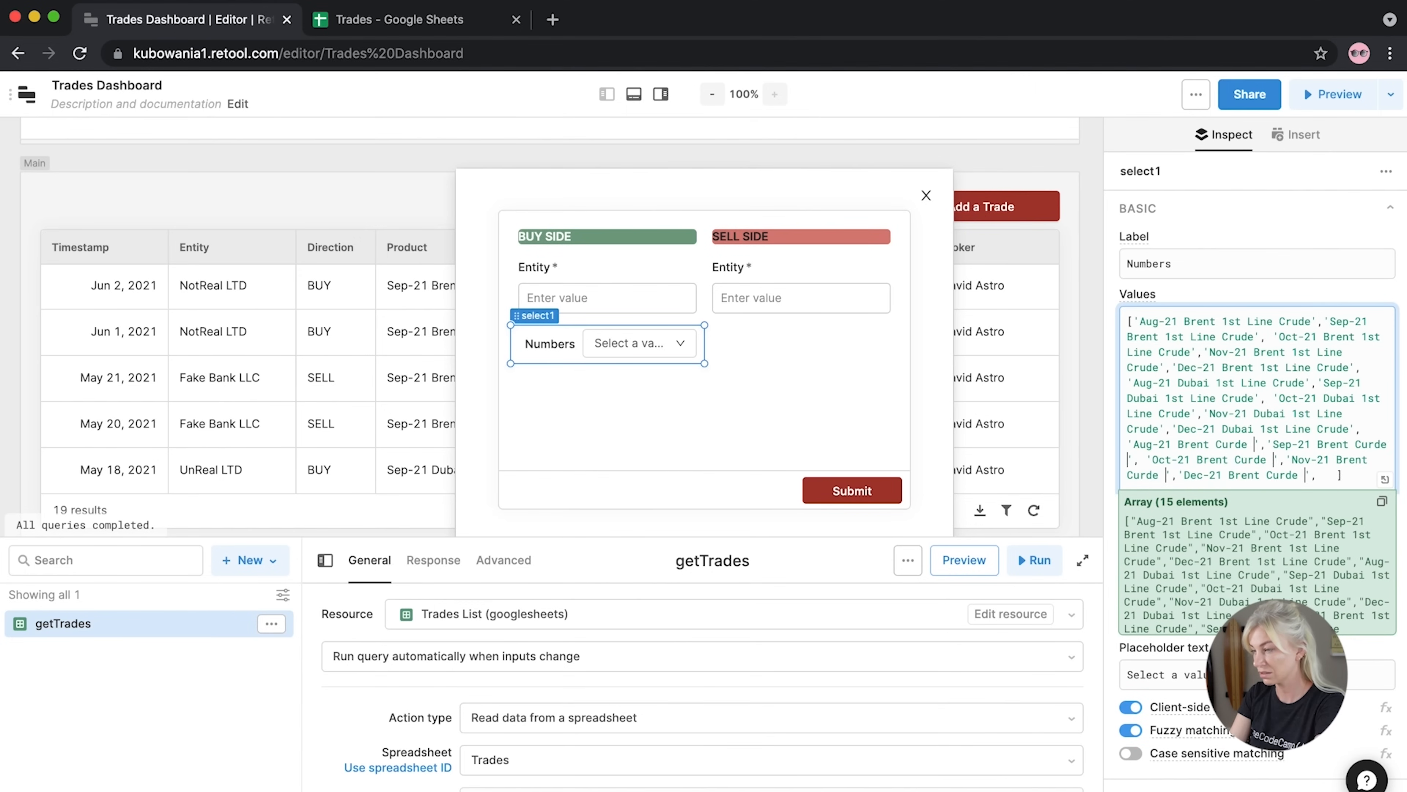
text(re)
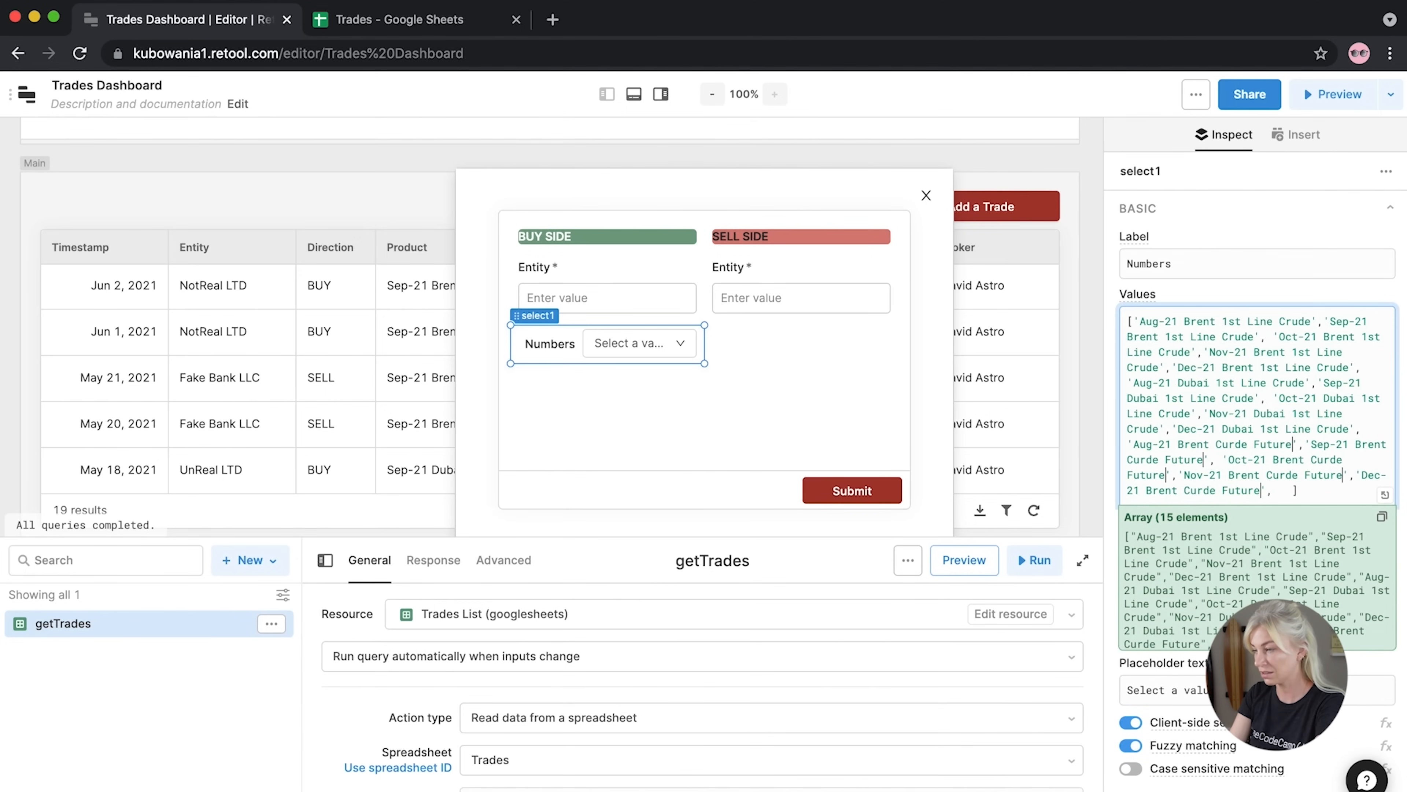
drag(1294, 490, 1269, 490)
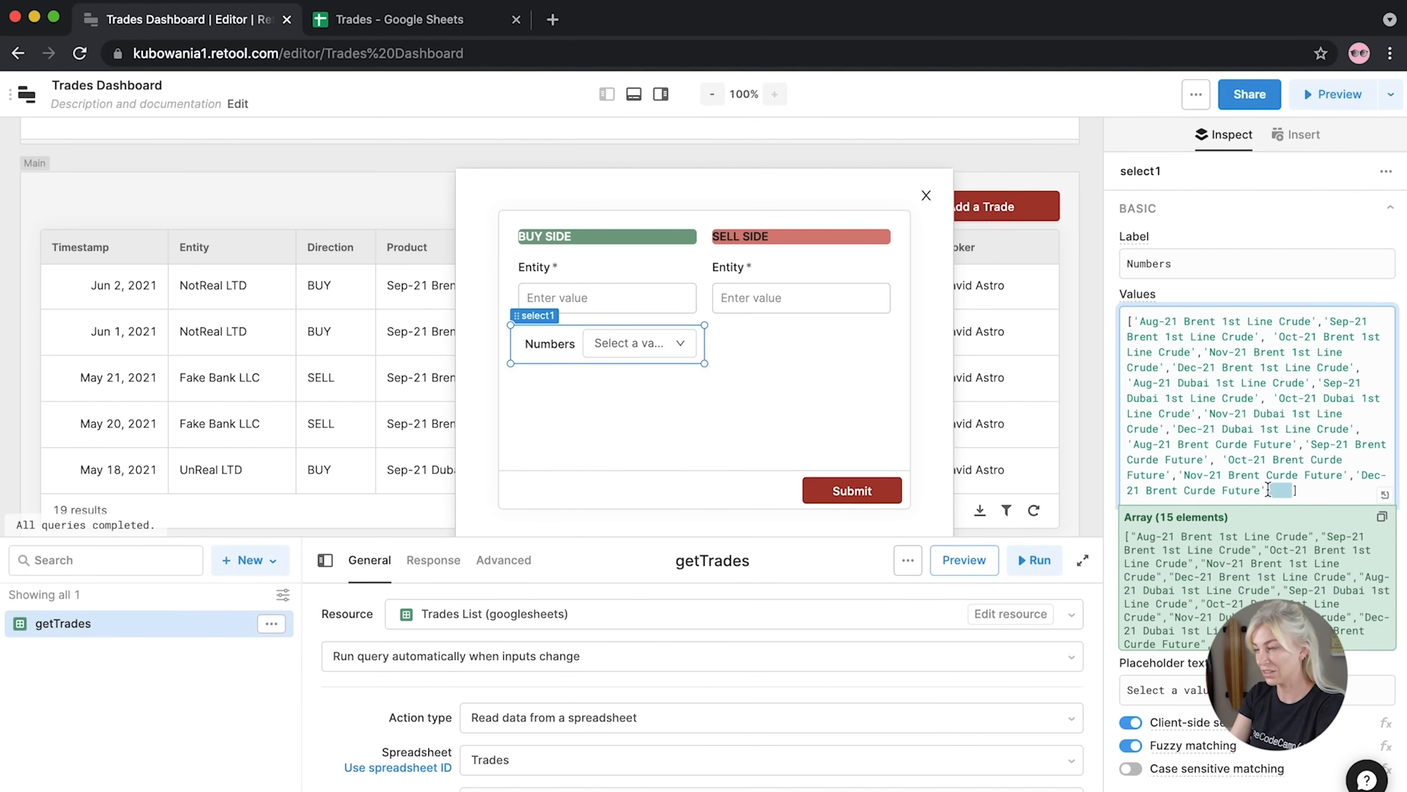
key(BackSpace)
drag(1288, 492, 1120, 315)
key(super+c)
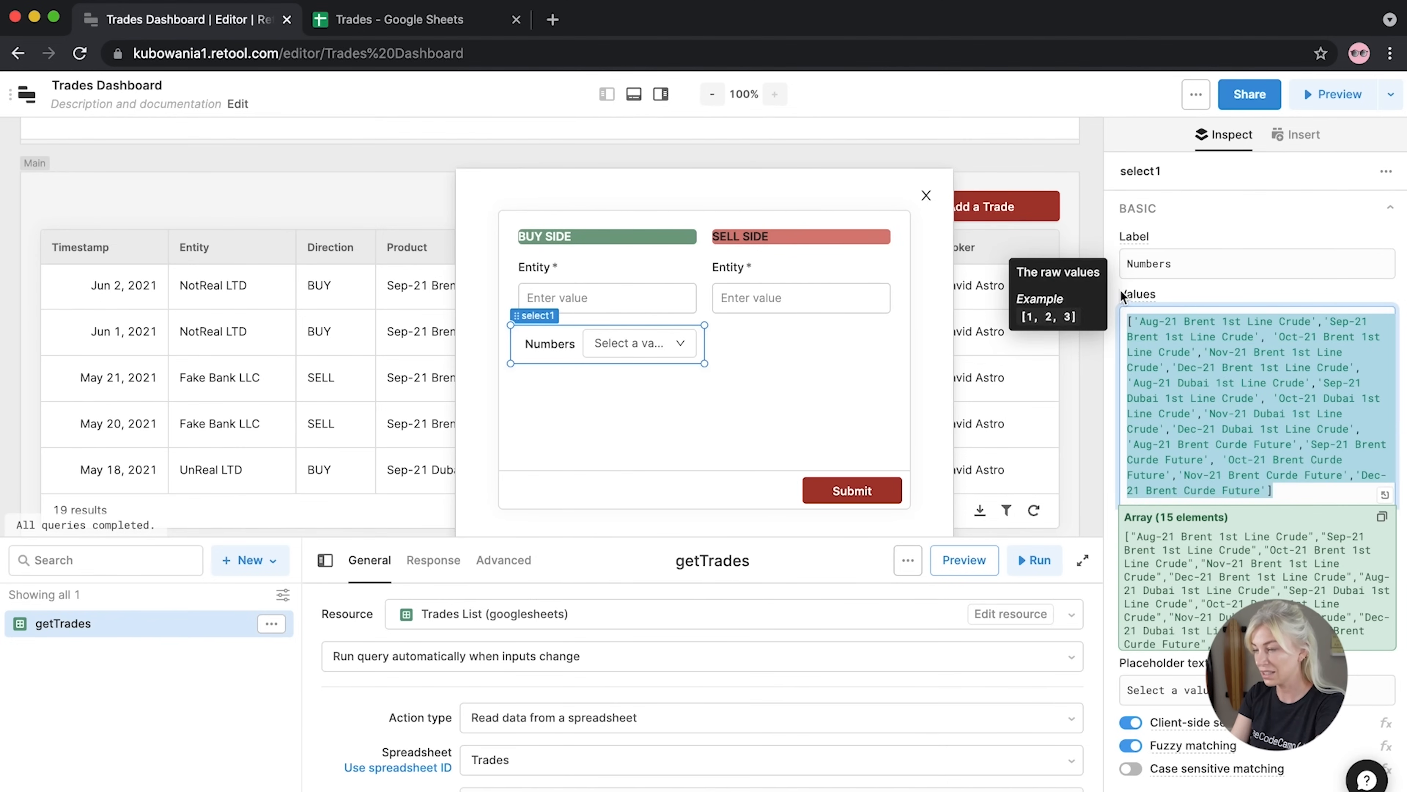
click(686, 345)
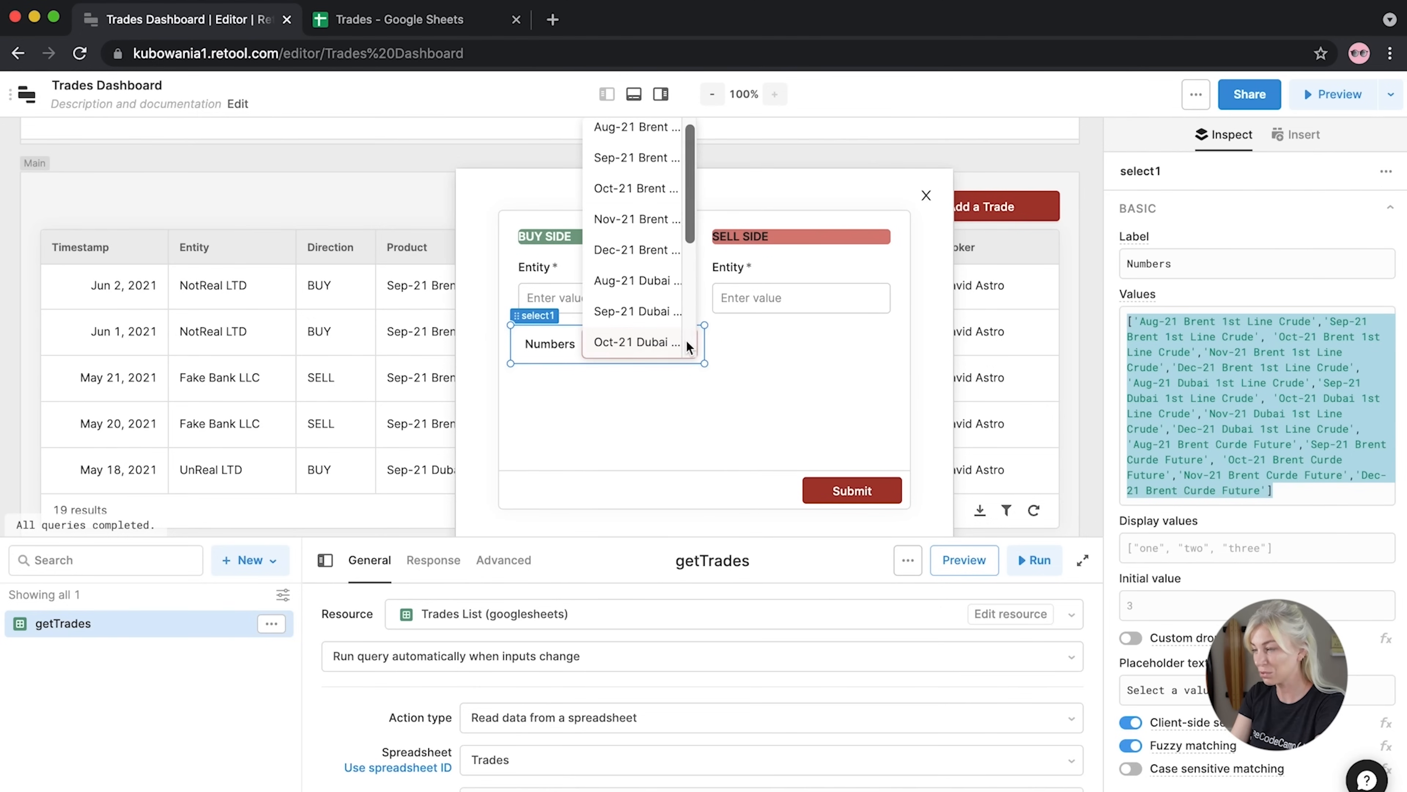
click(833, 335)
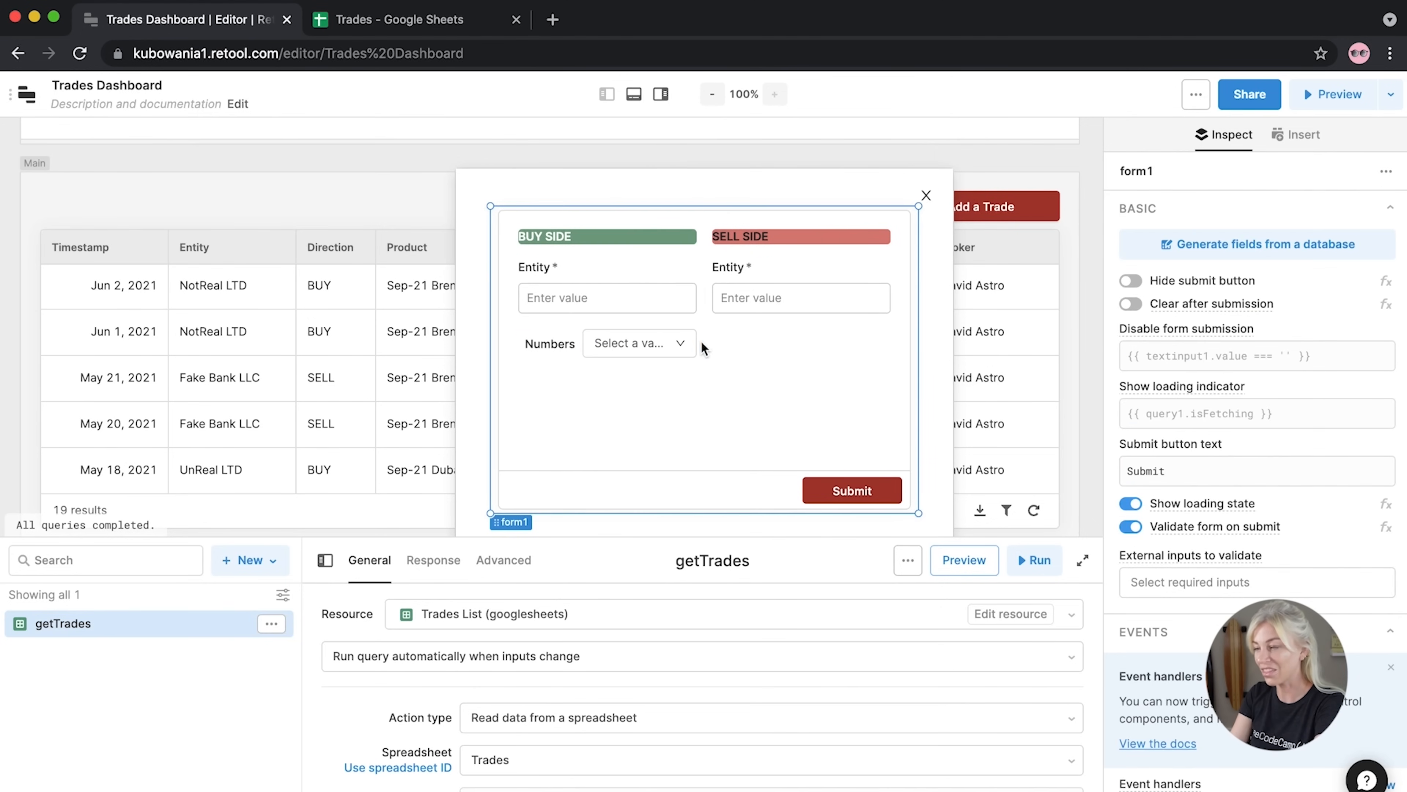
Relabel the dropdown Product and make it a required field
click(549, 349)
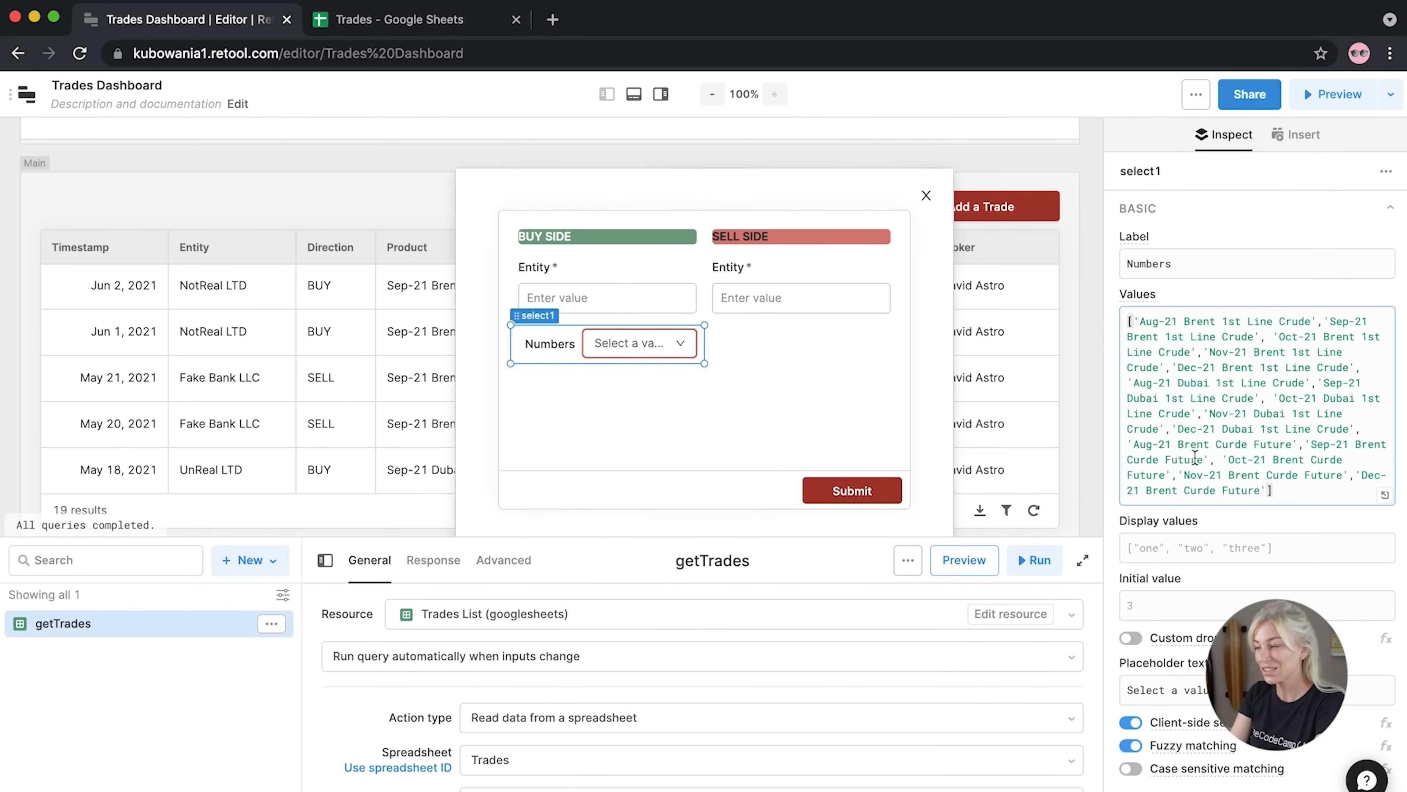
double_click(1163, 265)
text(Product)
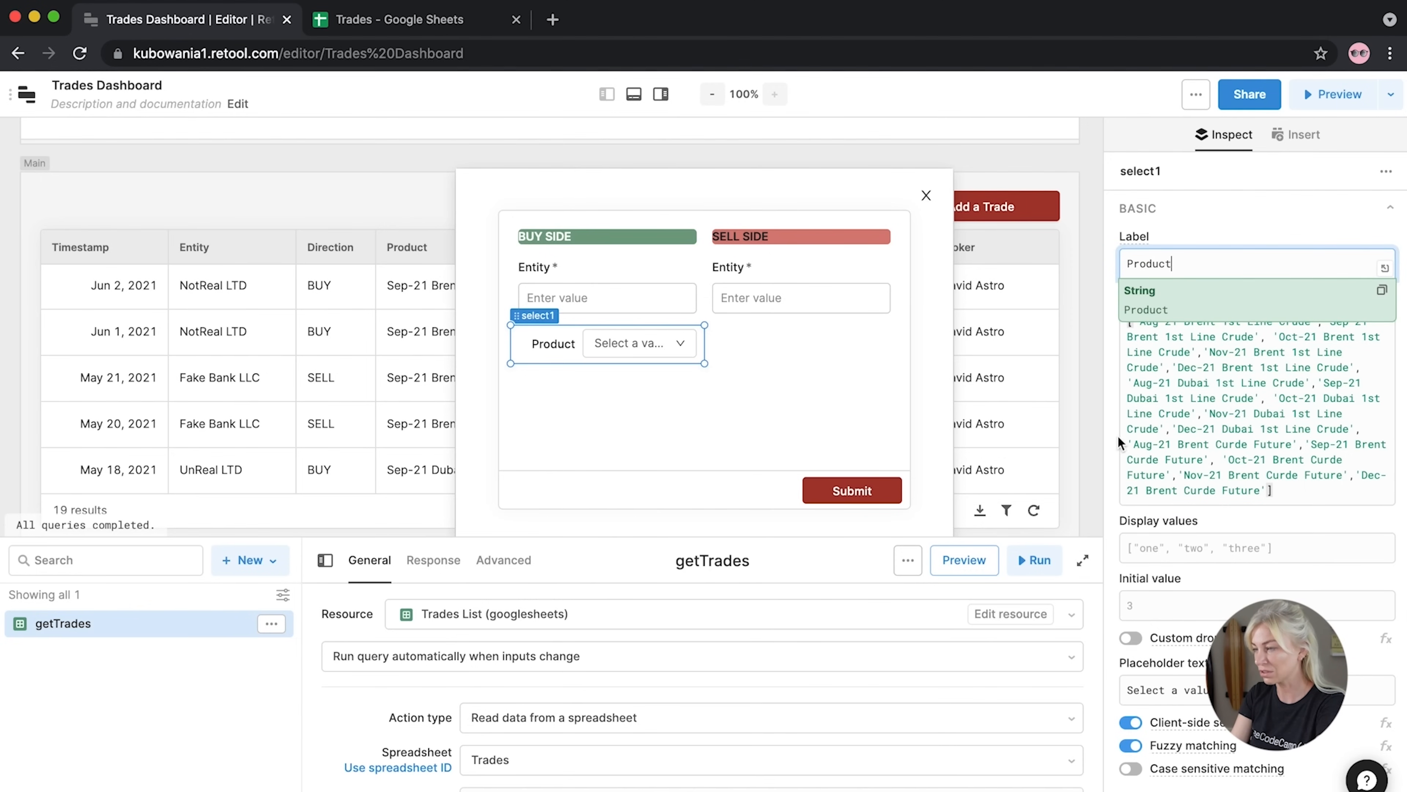
scroll(1145, 533, down, 10)
scroll(1328, 328, up, 5)
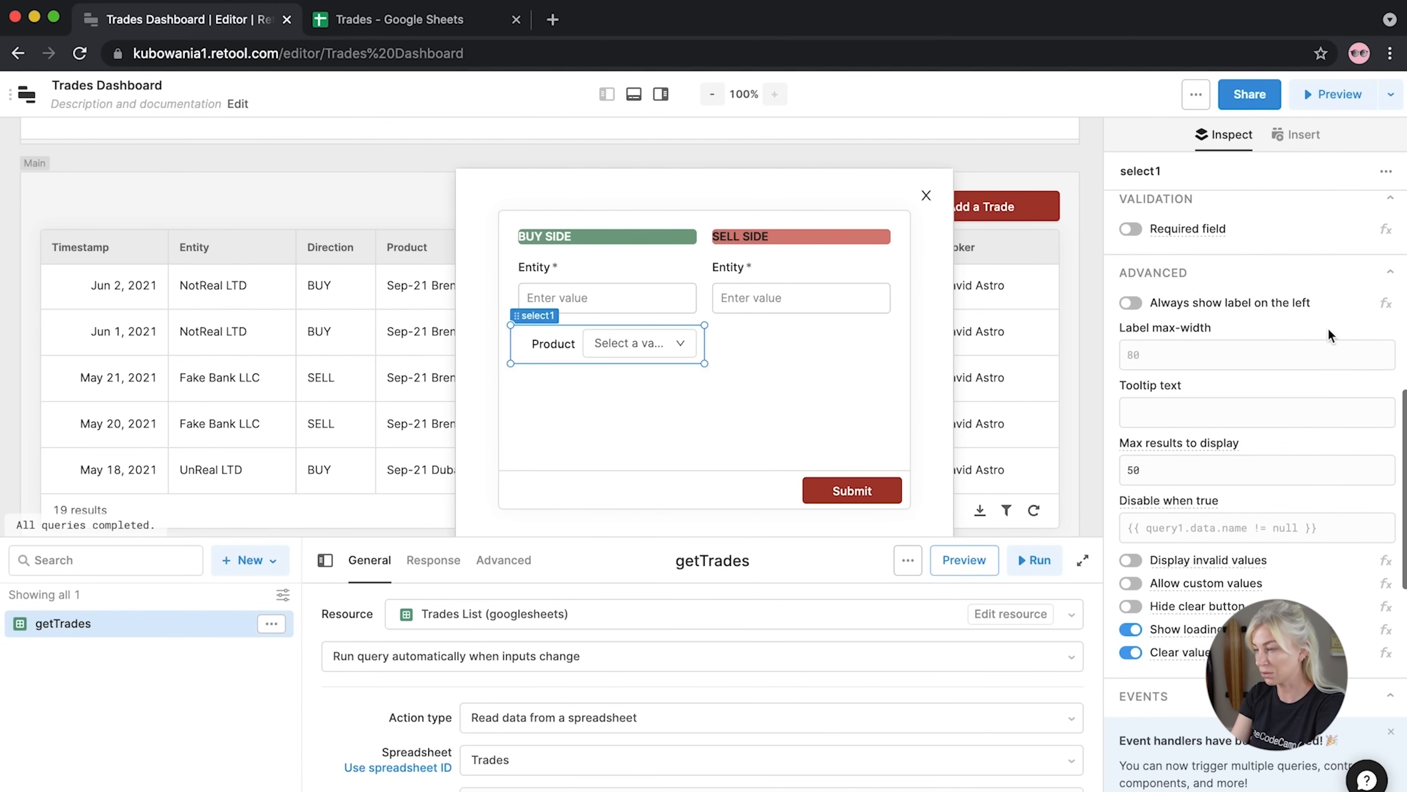
click(1139, 271)
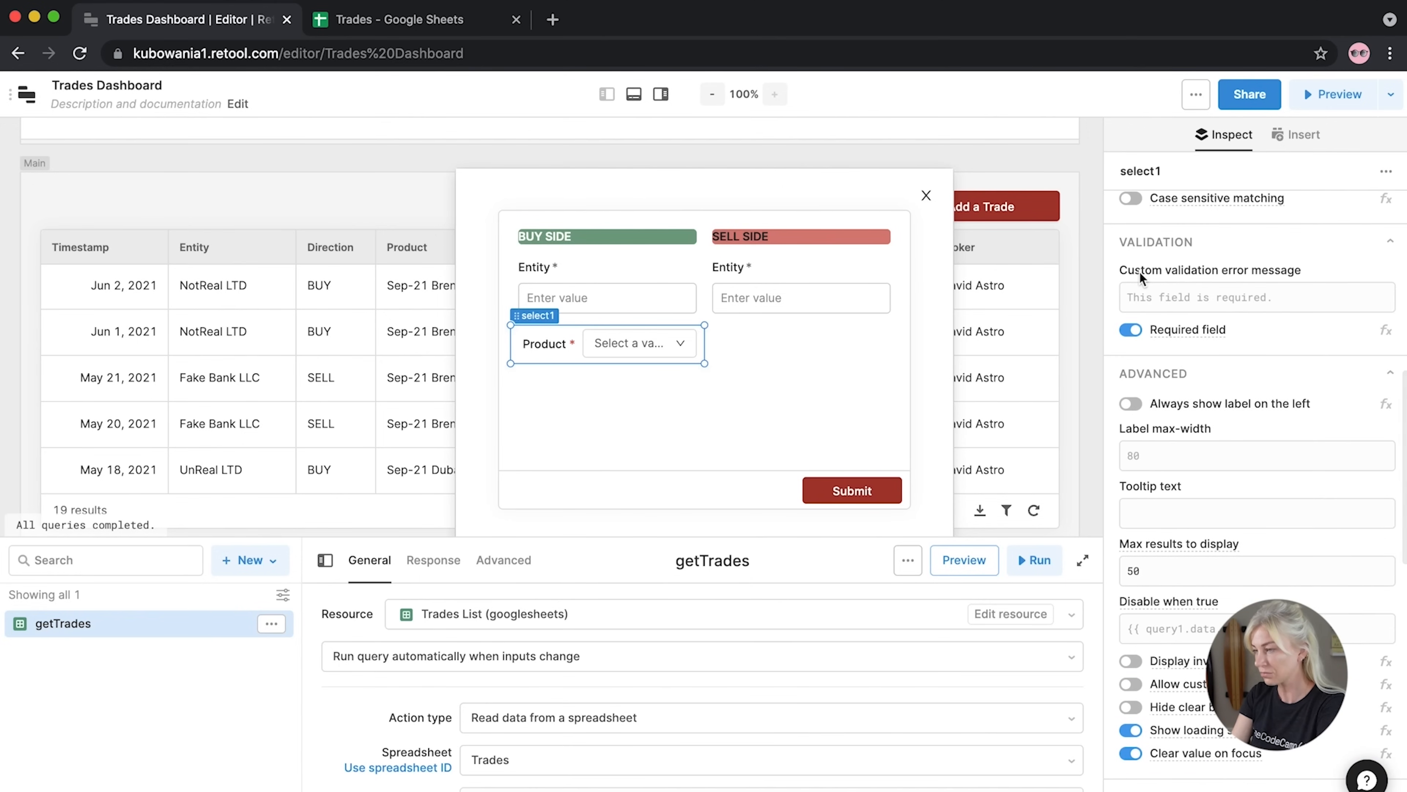
Narrow the Product dropdown and check its list of contract options
scroll(1139, 271, down, 1)
scroll(1138, 270, down, 4)
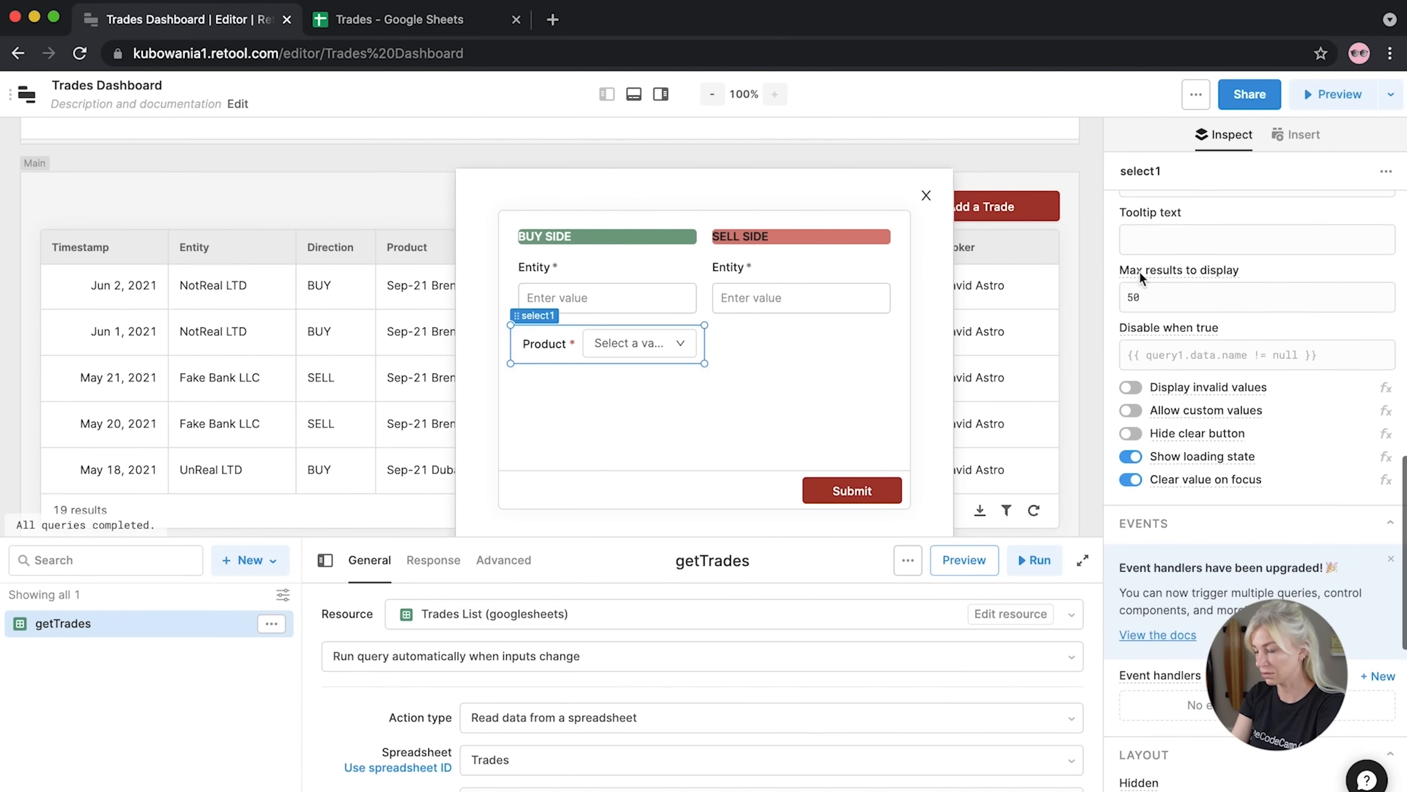
scroll(1139, 271, up, 8)
scroll(1139, 271, up, 6)
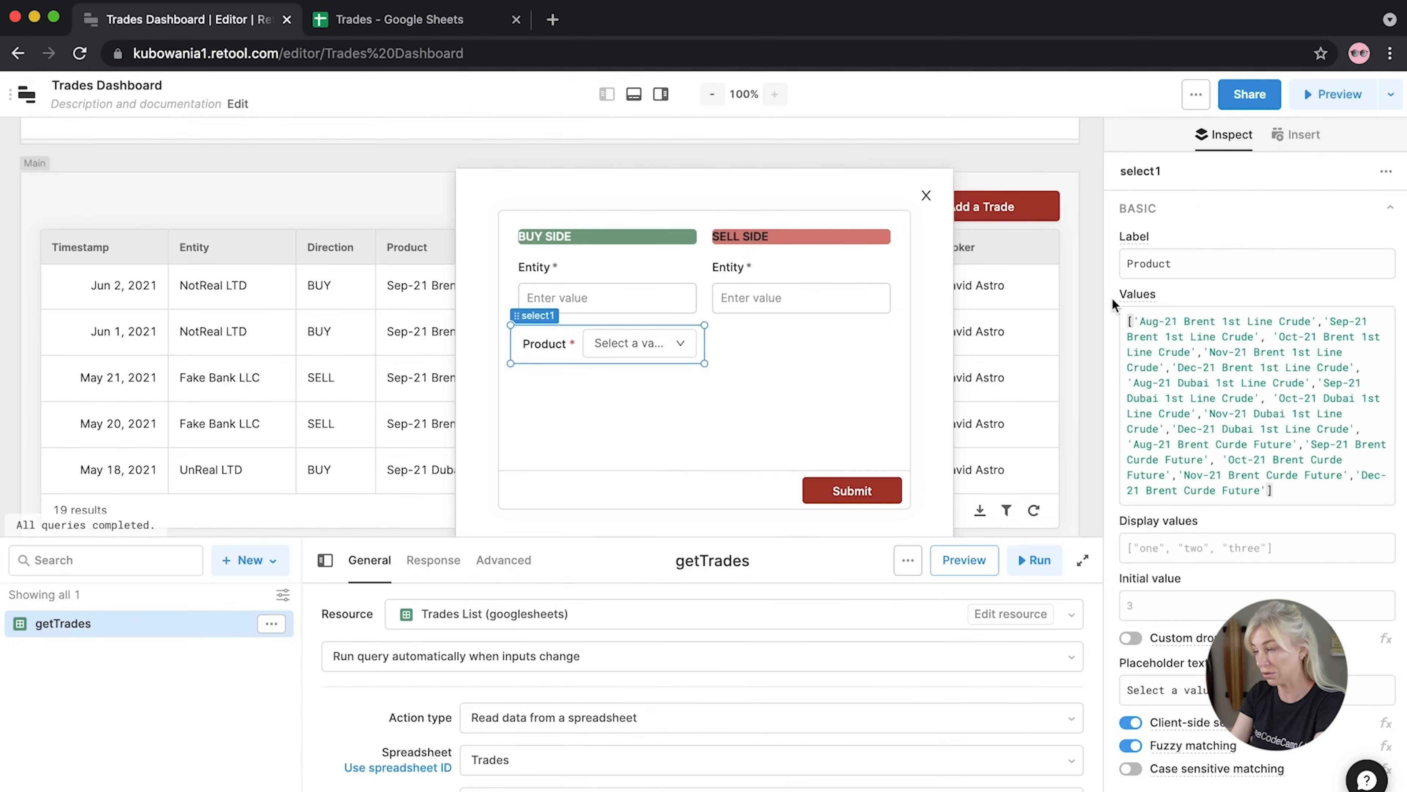
scroll(1137, 432, down, 10)
scroll(1137, 433, down, 4)
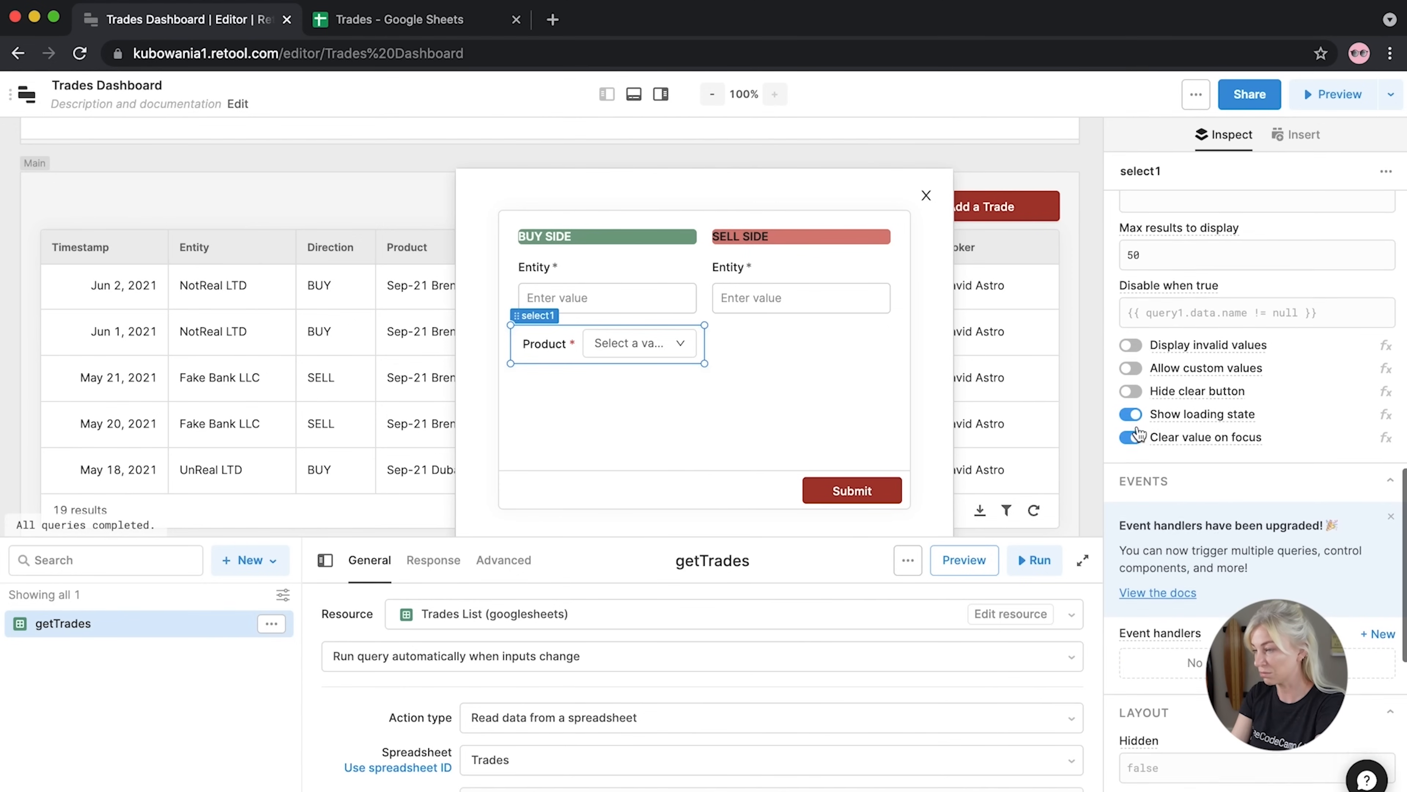
mouse_move(705, 380)
mouse_down()
mouse_move(704, 402)
mouse_move(771, 362)
mouse_move(701, 362)
mouse_up()
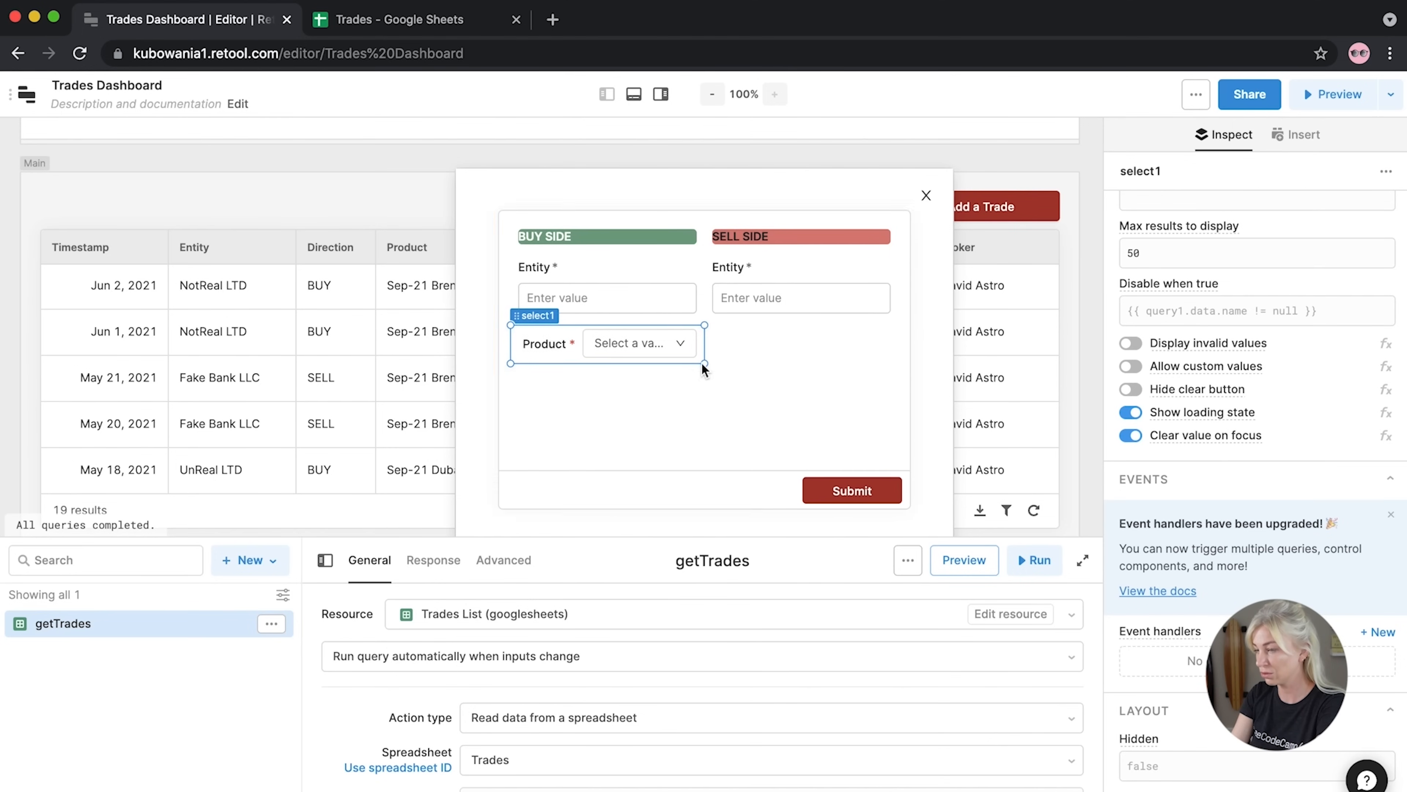
click(640, 420)
click(655, 349)
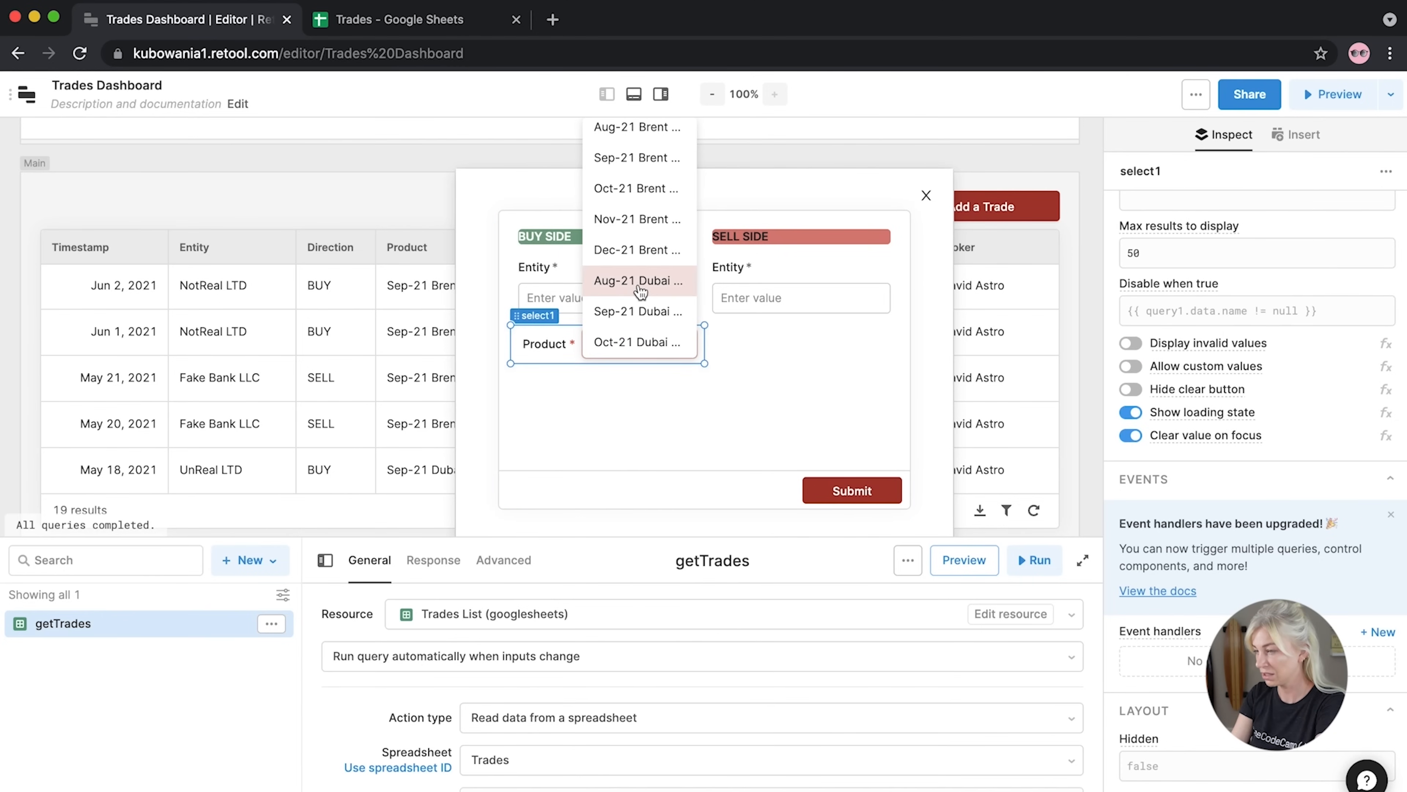
click(619, 408)
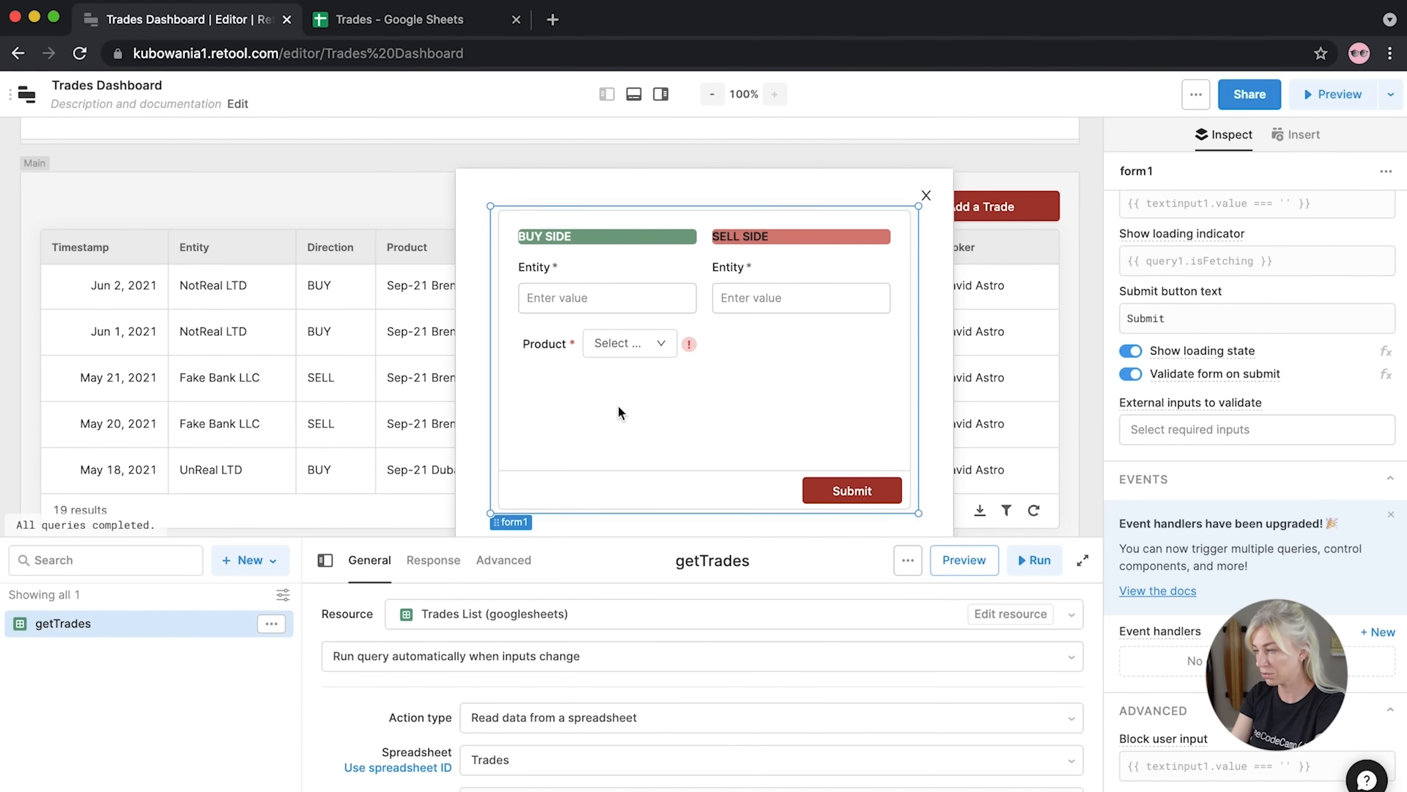
click(552, 343)
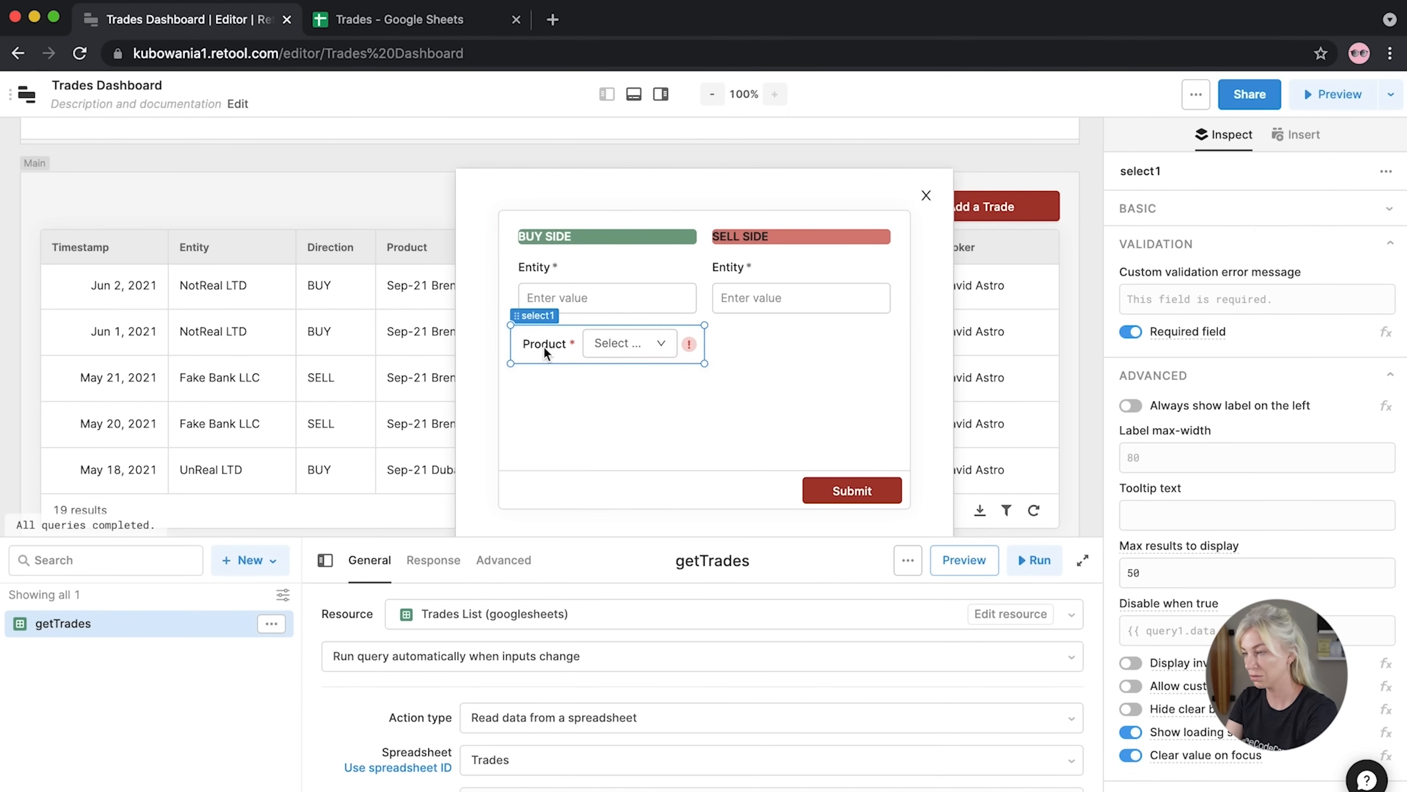
click(544, 346)
Copy the Product dropdown into the Sell Side column
key(super+c)
key(super+v)
drag(544, 380, 735, 346)
click(629, 407)
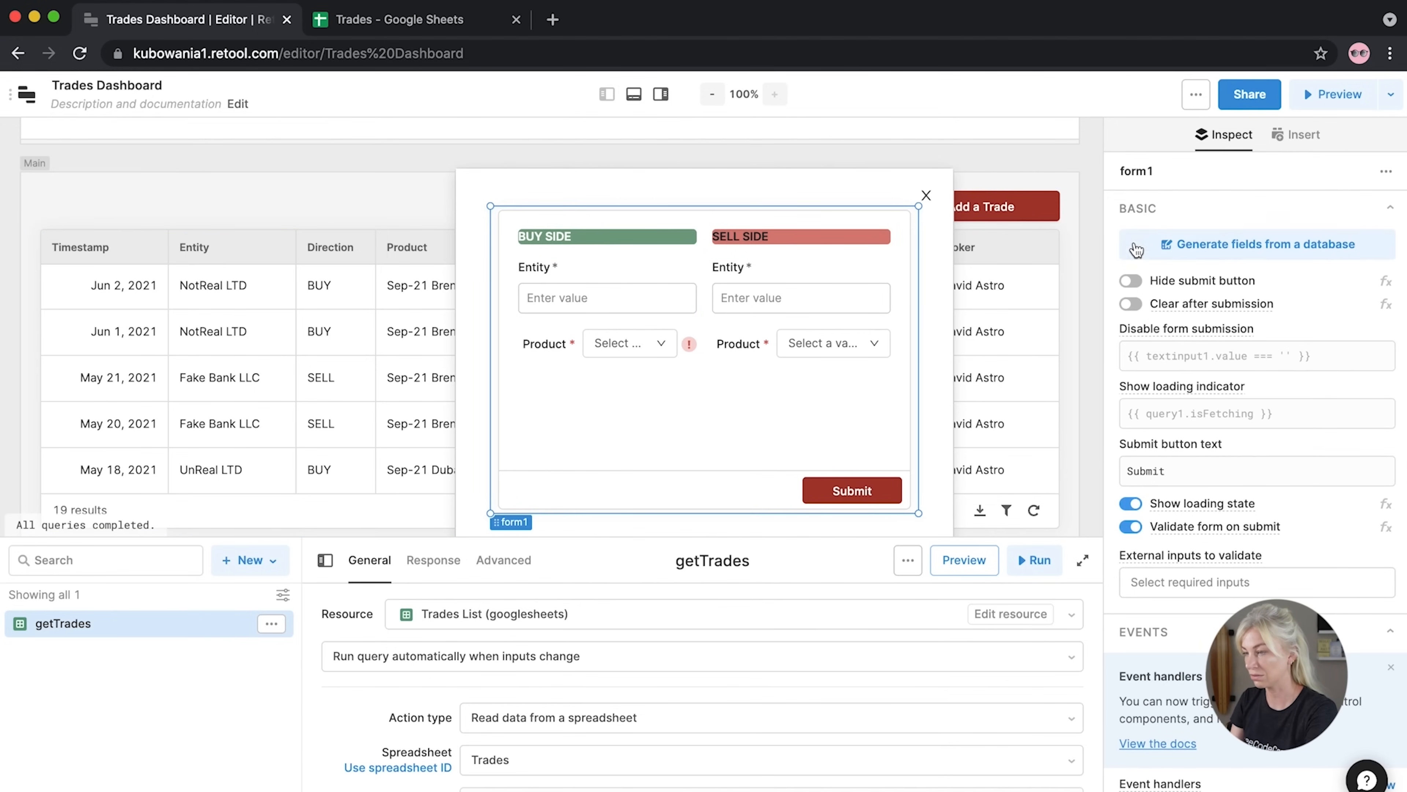
Add a widened number input below the buy-side Product, labelled Price USD
click(1092, 244)
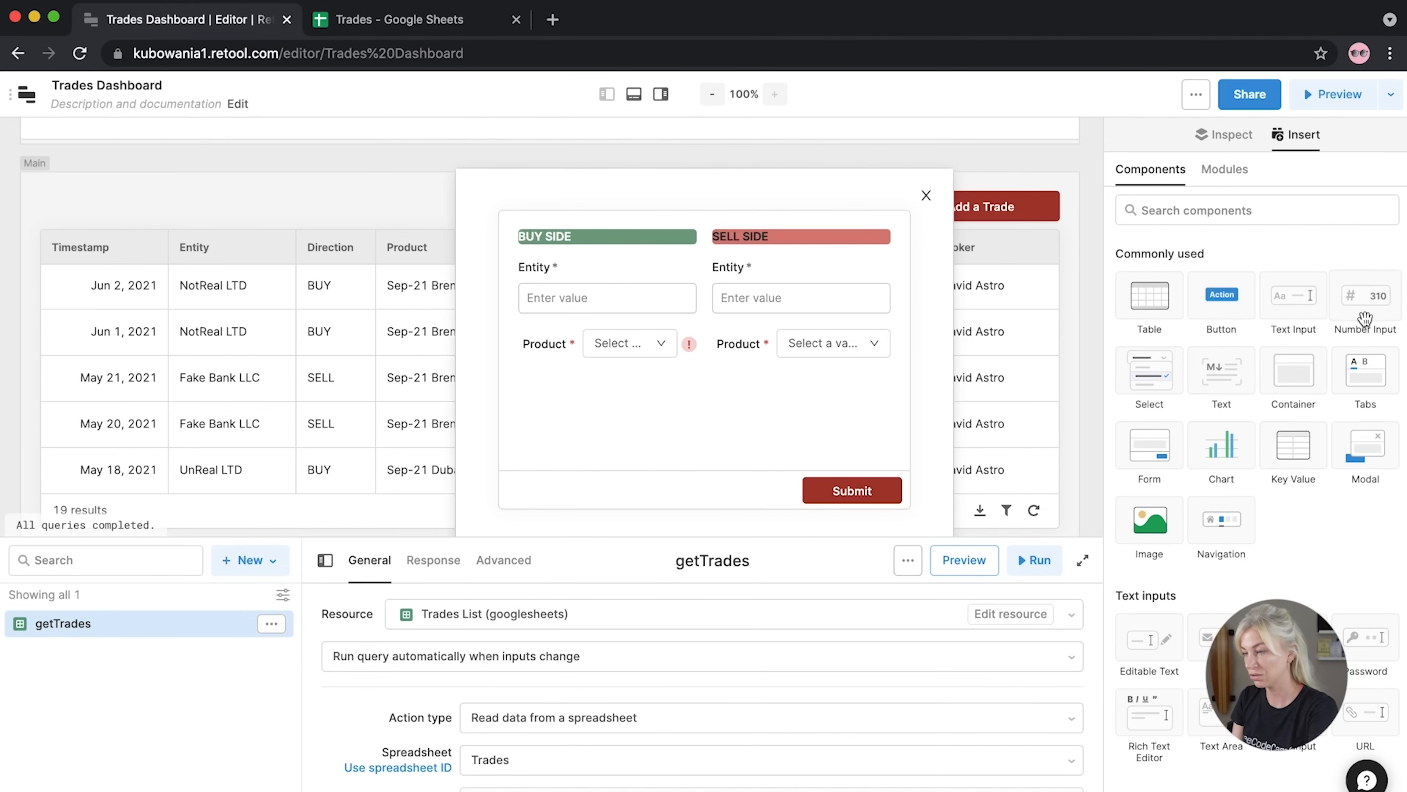
drag(1365, 319, 547, 419)
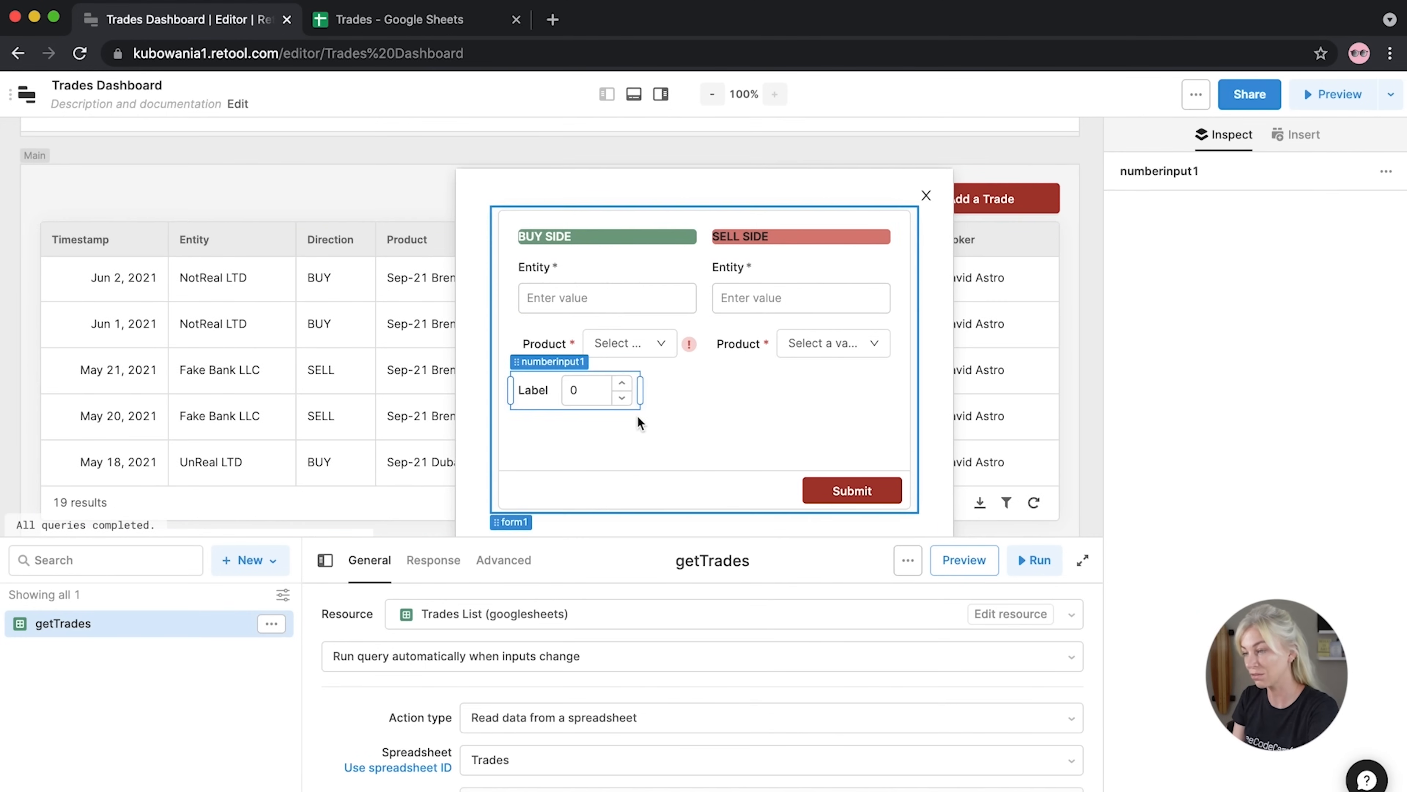
drag(641, 393, 702, 389)
click(552, 397)
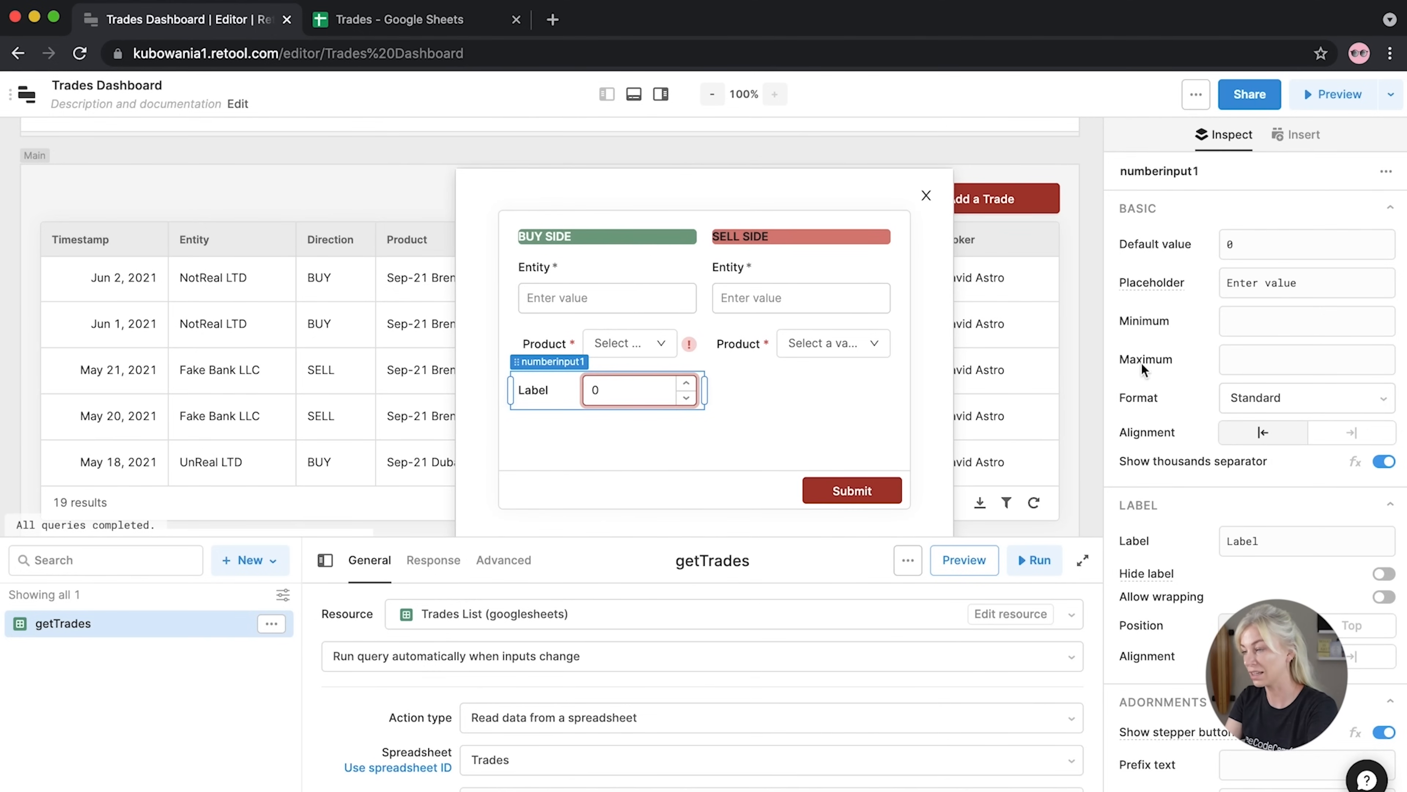
click(1274, 541)
key(super+a)
text(Pr)
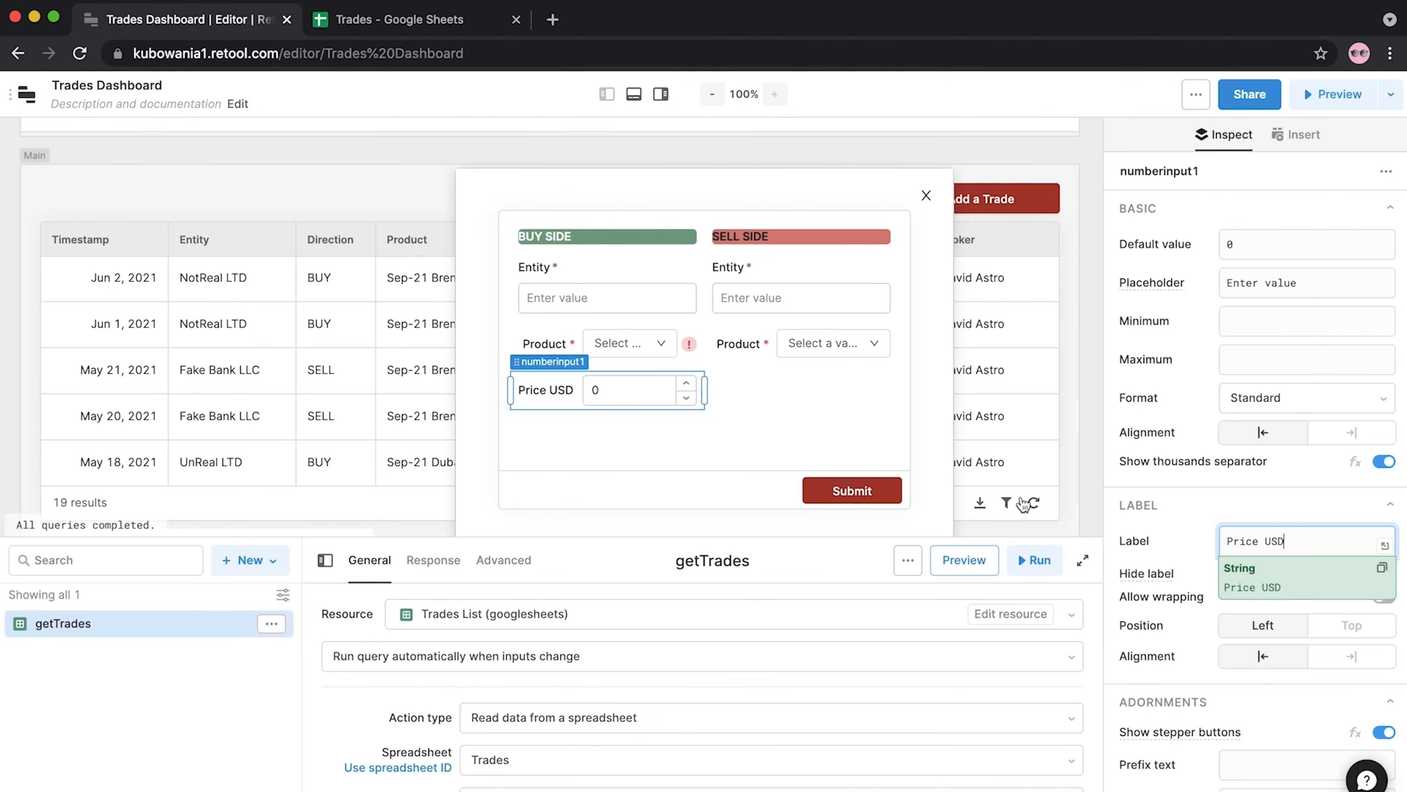
Make the Price USD field required
scroll(1125, 499, down, 10)
scroll(1124, 496, down, 8)
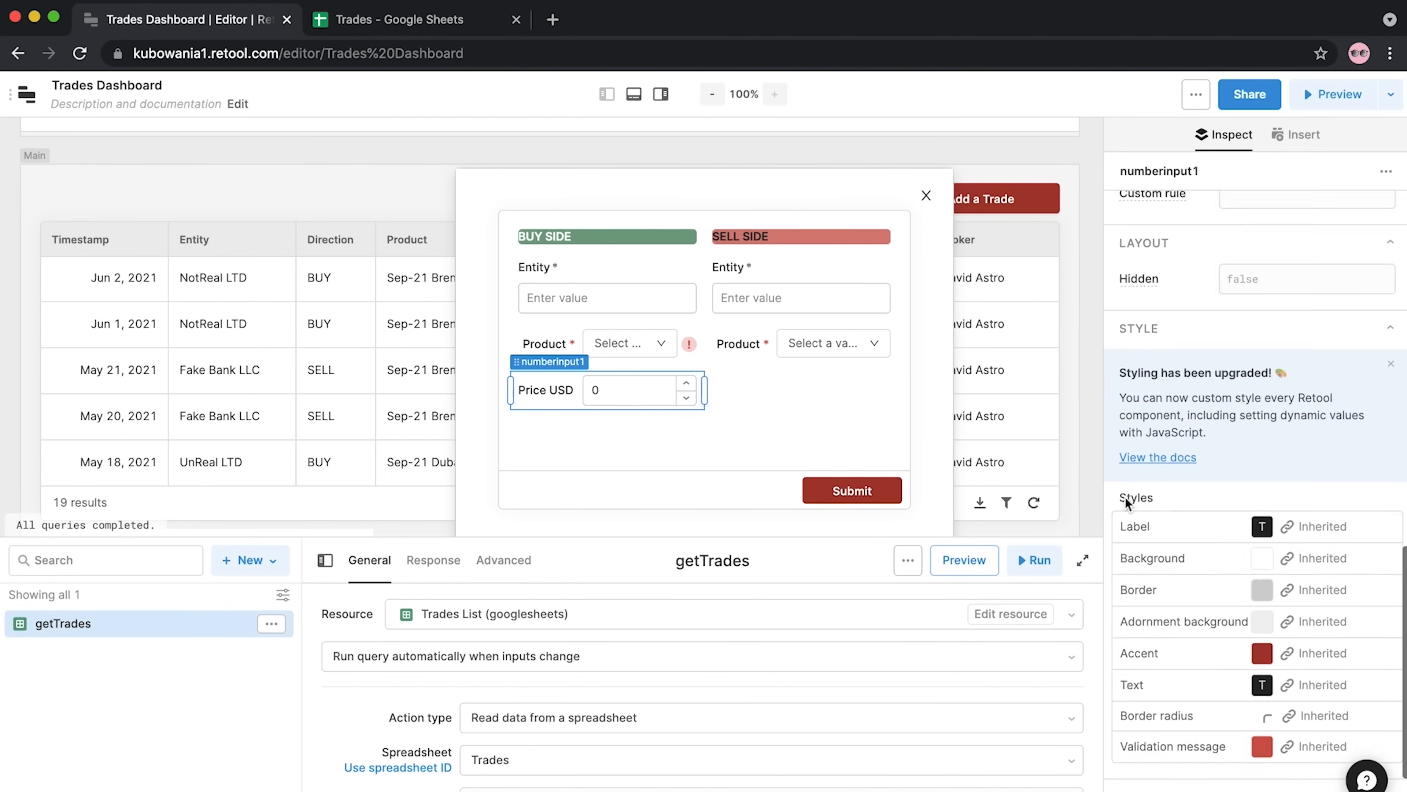
scroll(1124, 496, up, 7)
scroll(1125, 497, up, 10)
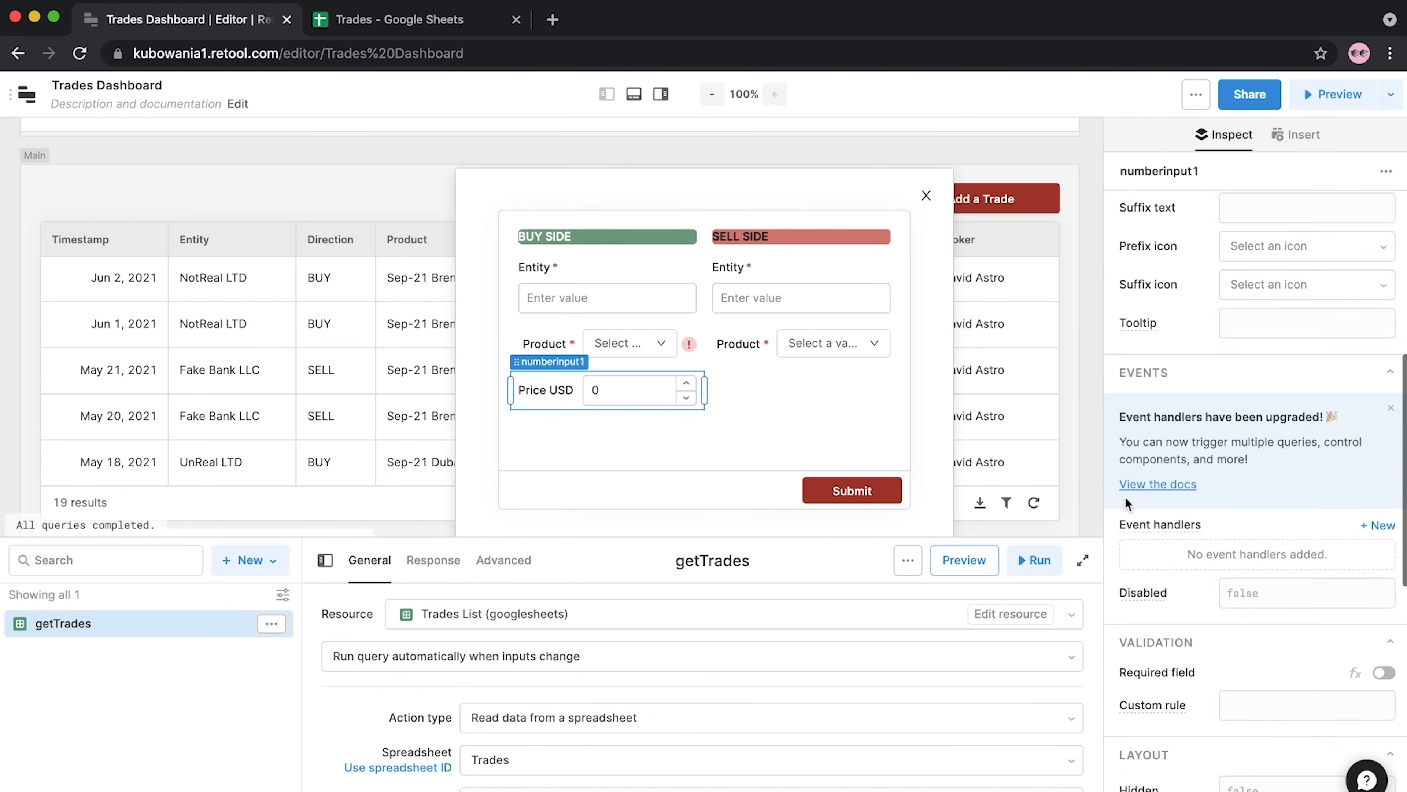
scroll(1349, 632, down, 7)
click(1383, 611)
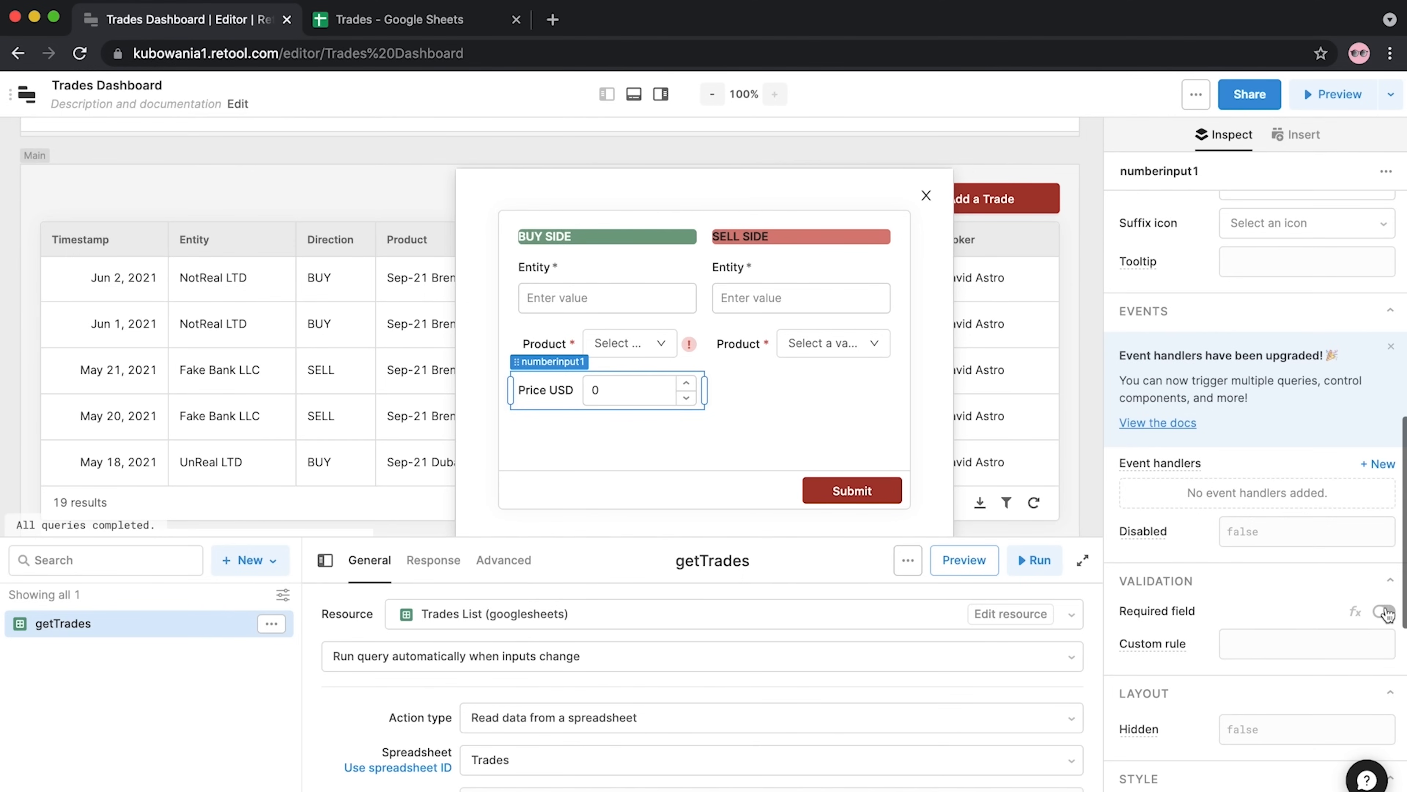
click(552, 394)
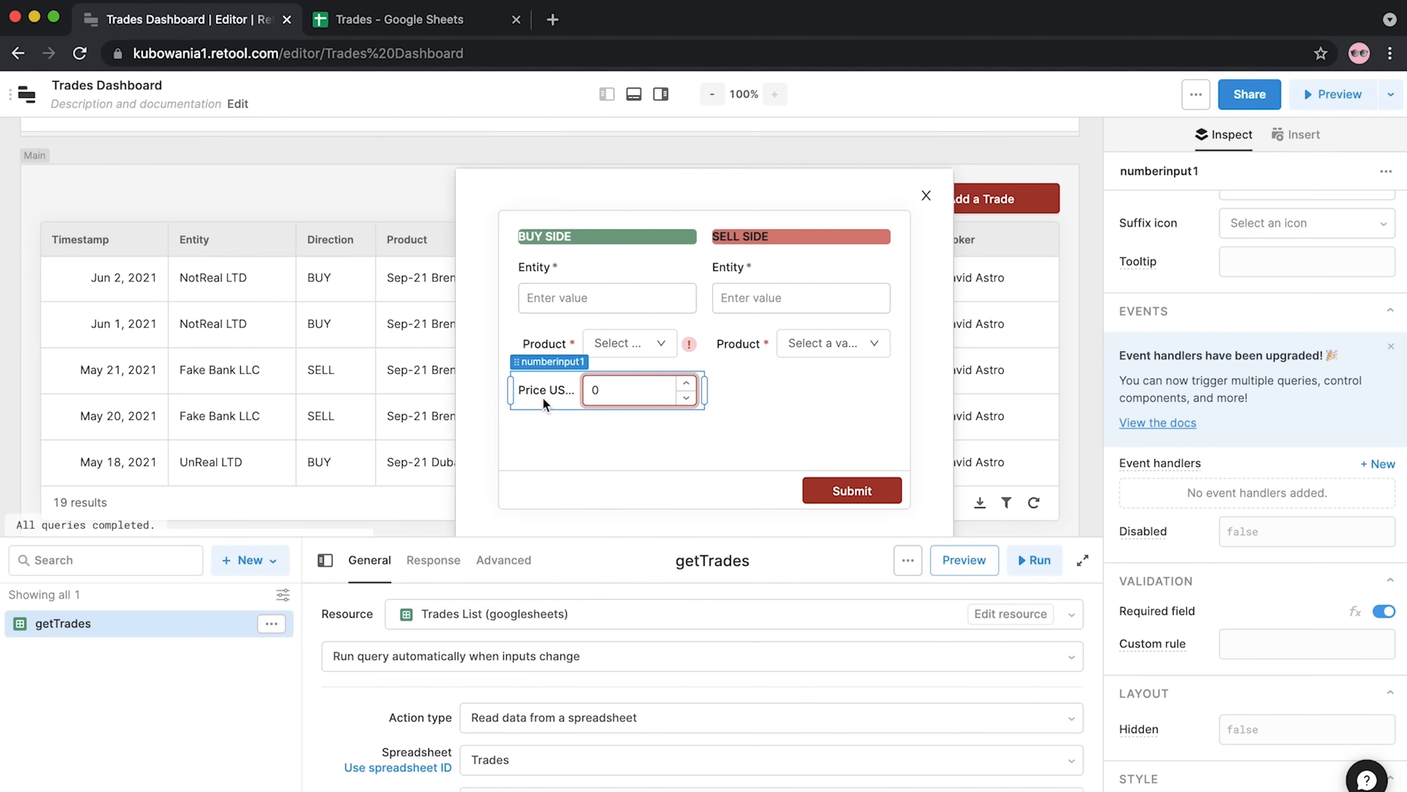
click(546, 393)
Duplicate the Price USD input into the Sell Side column
click(549, 425)
click(549, 385)
key(super+c)
key(super+v)
drag(539, 423, 746, 387)
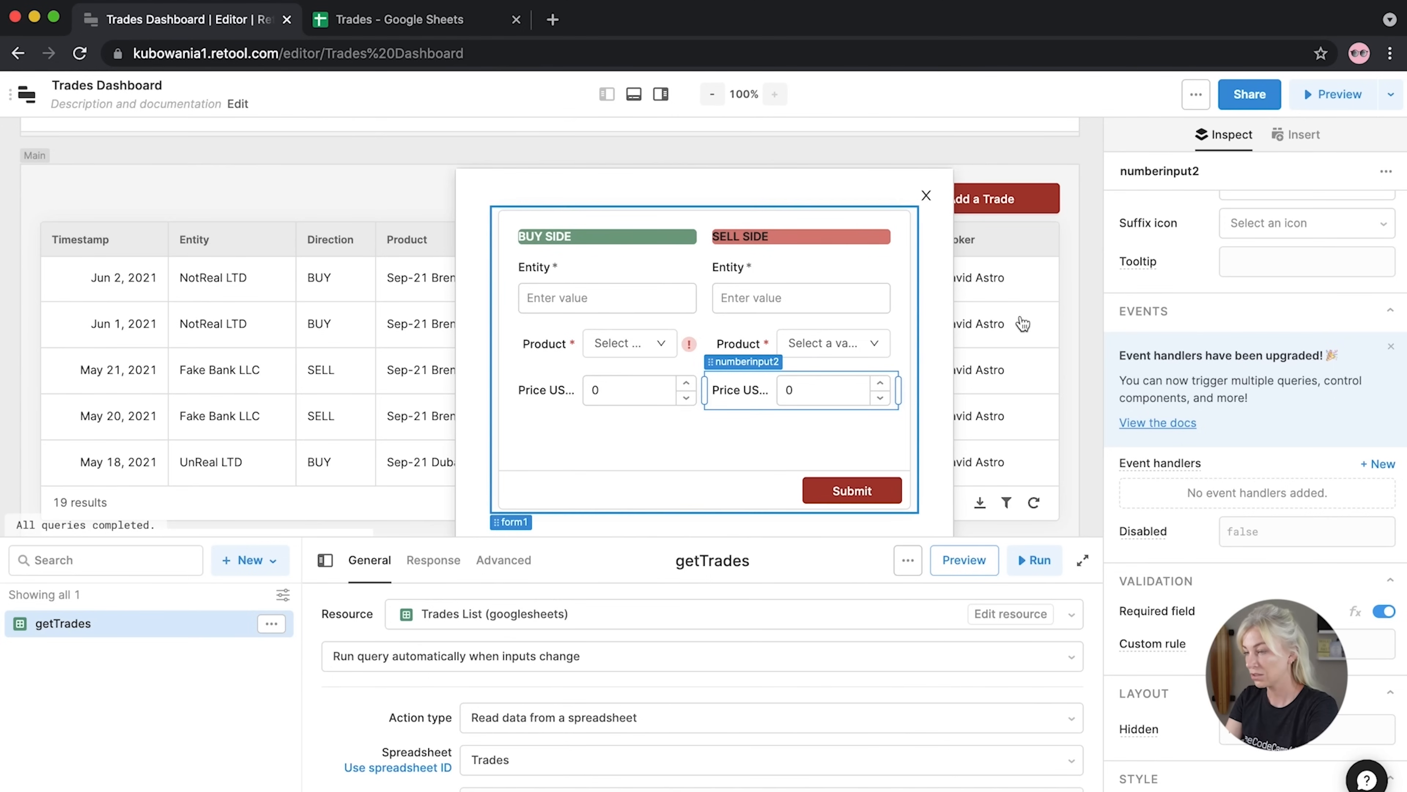
Copy the buy-side Price USD input and relabel the copy Volume KB
click(620, 396)
key(super+c)
key(super+v)
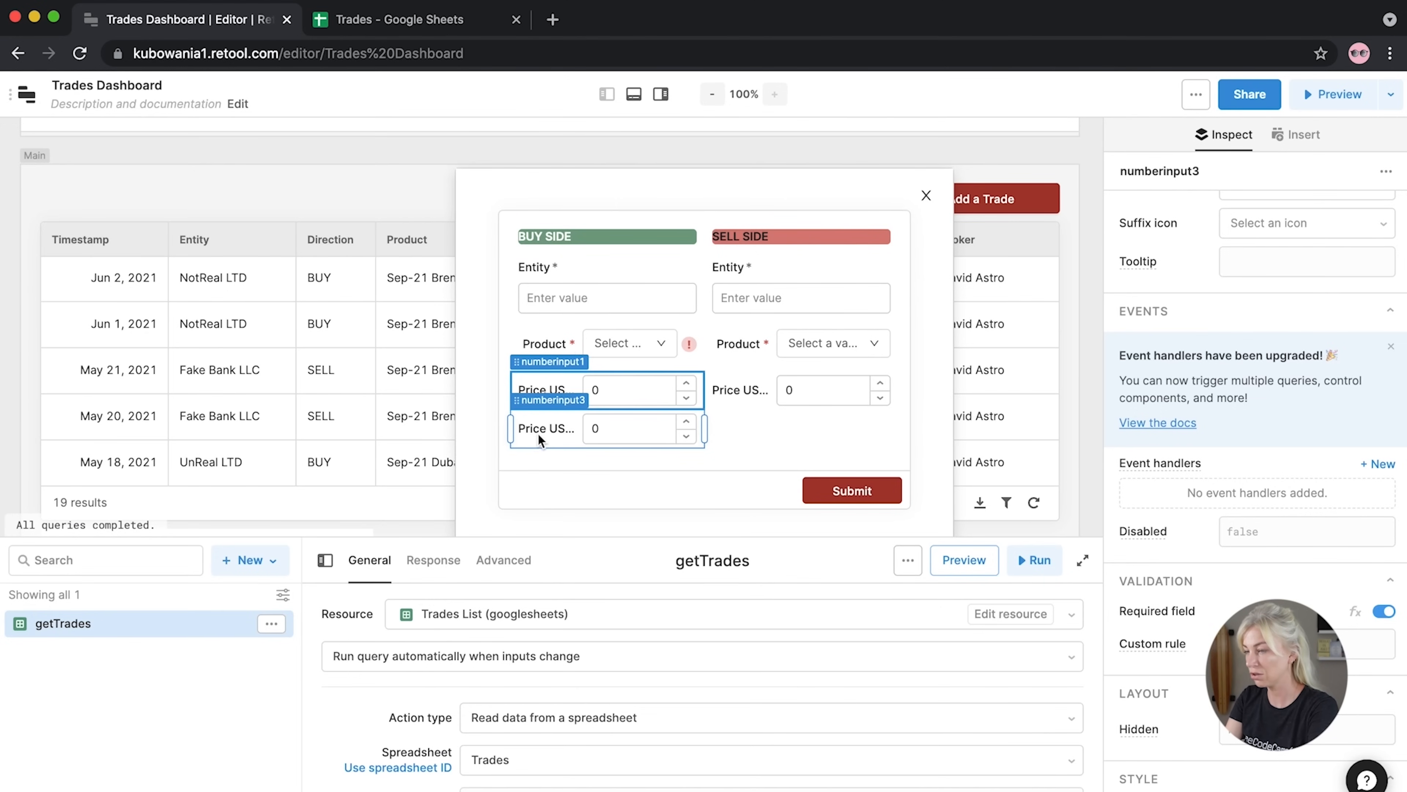
click(1083, 388)
click(557, 431)
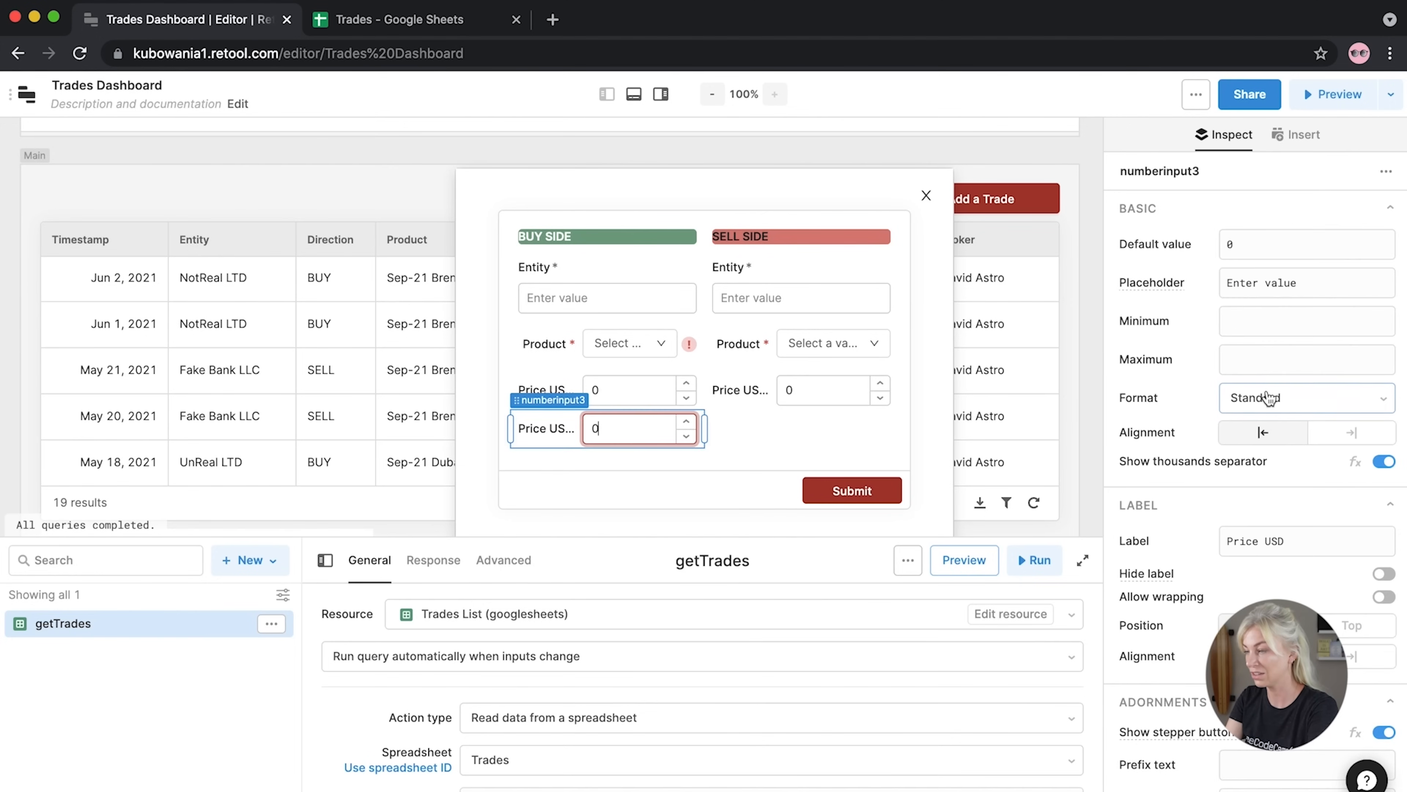
drag(1287, 541, 1207, 547)
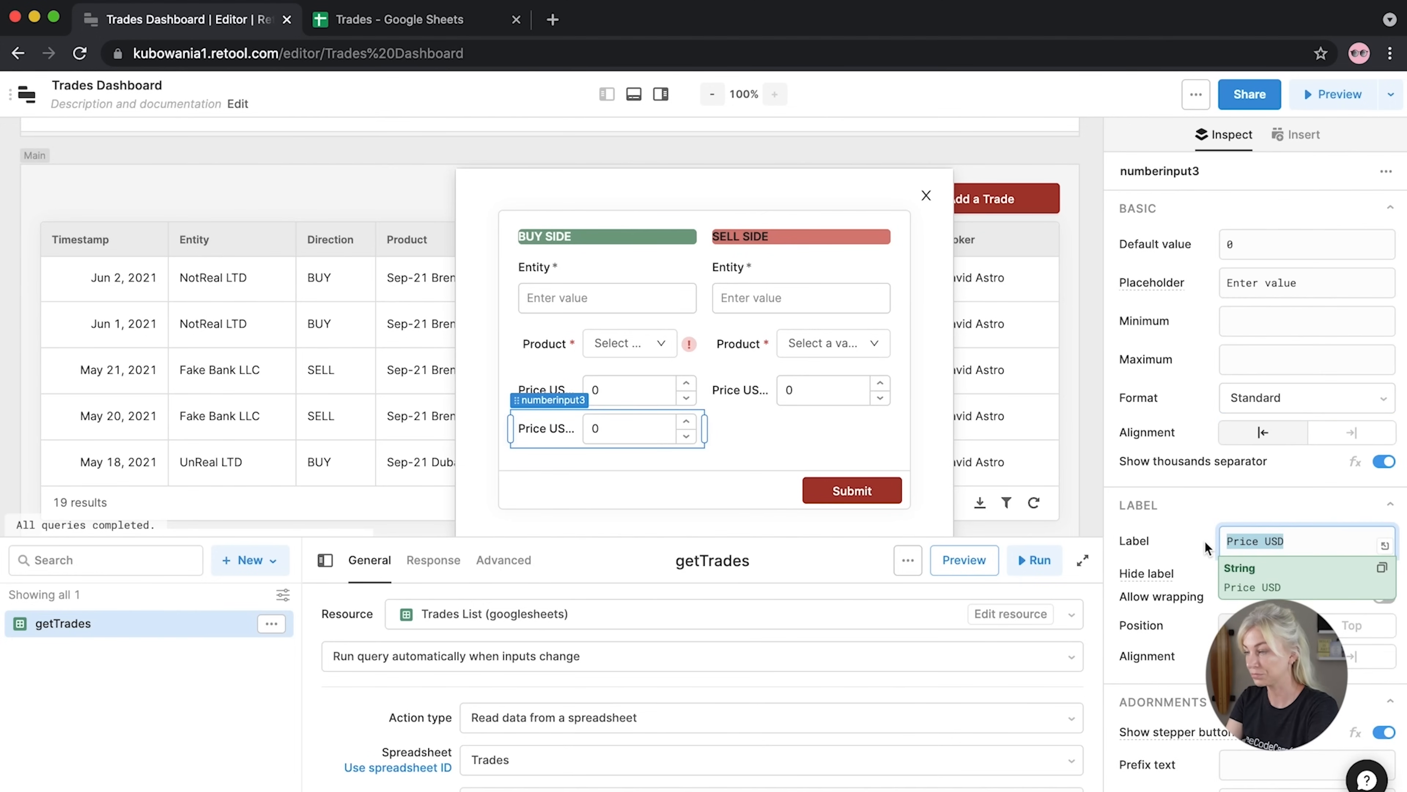
text(Volume KB)
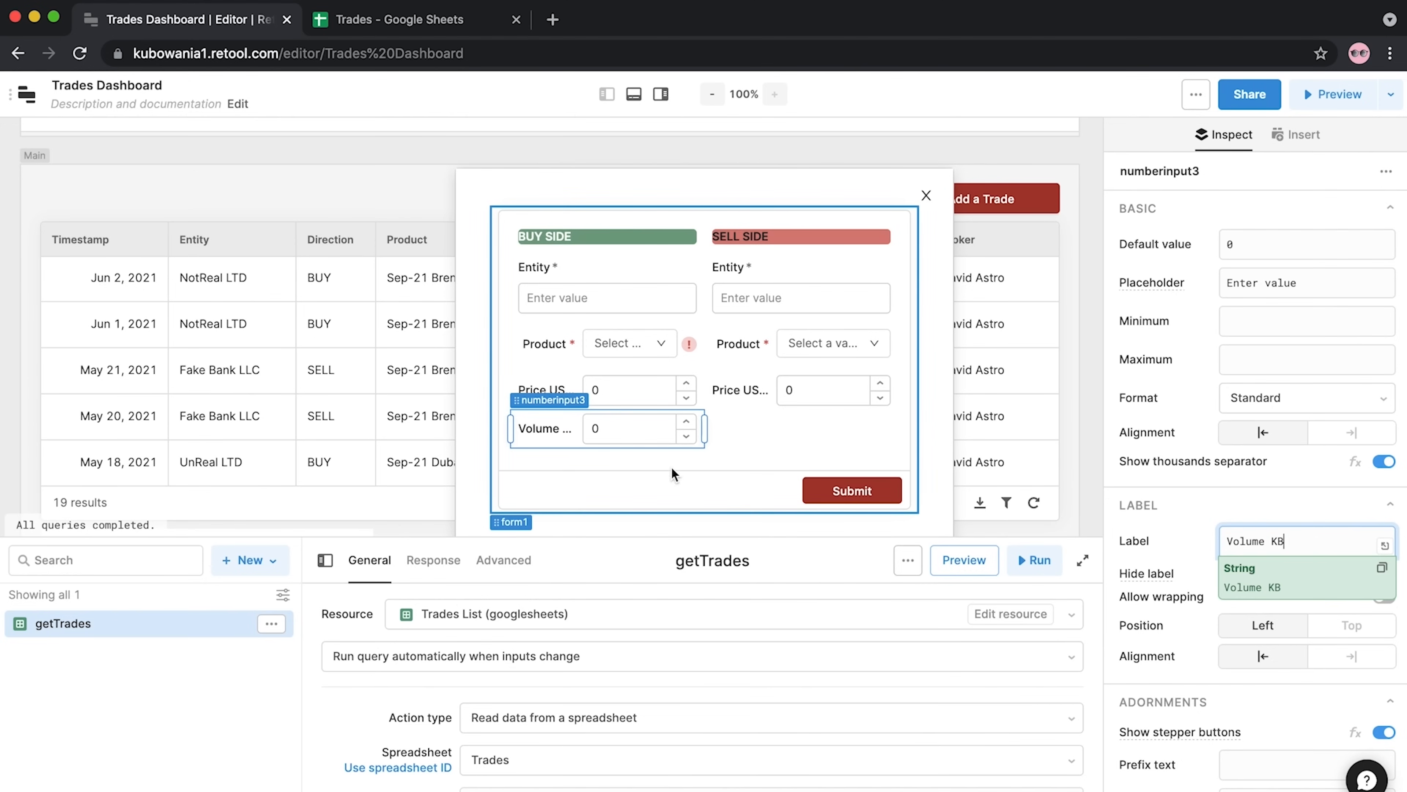
click(672, 468)
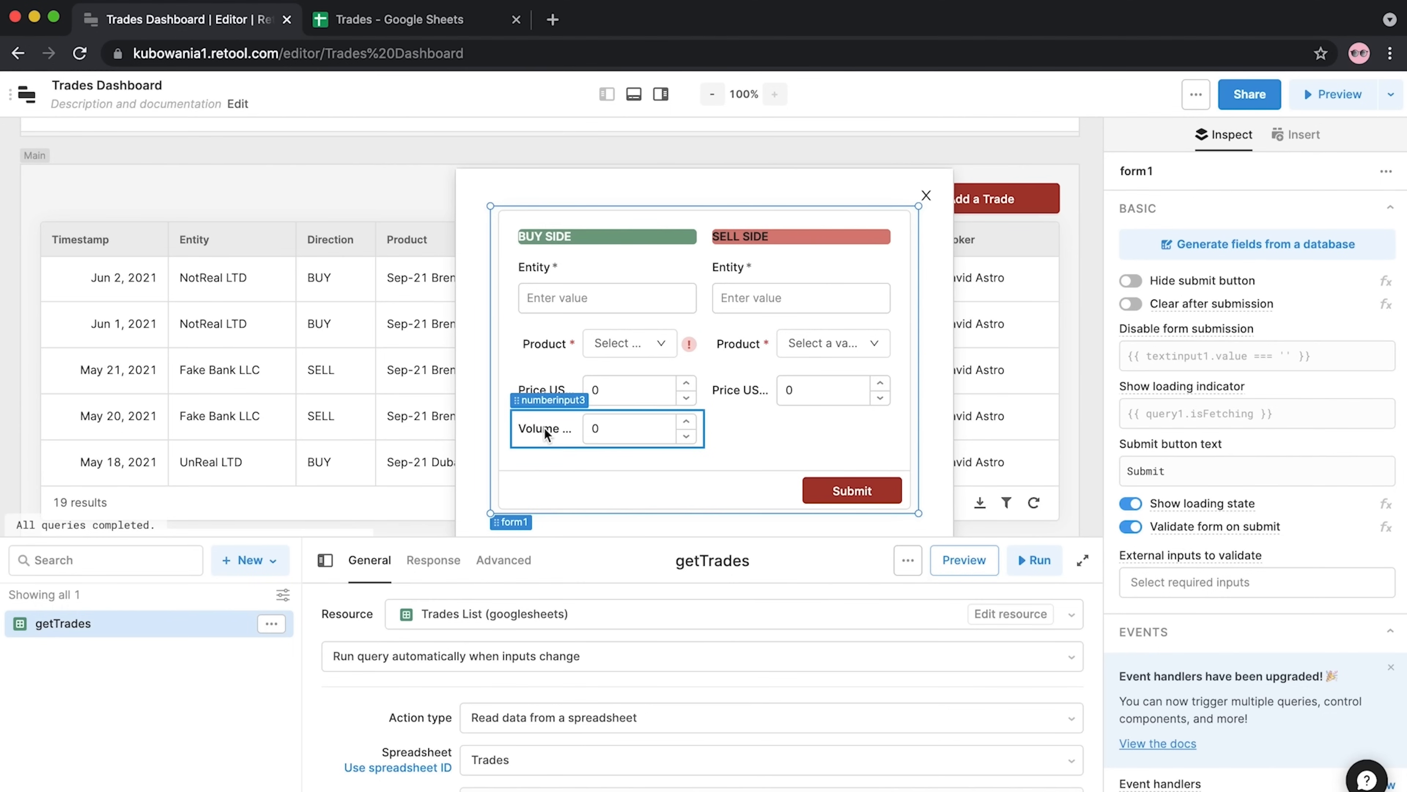
Drag the trade form's bottom edge down to make it taller
click(546, 433)
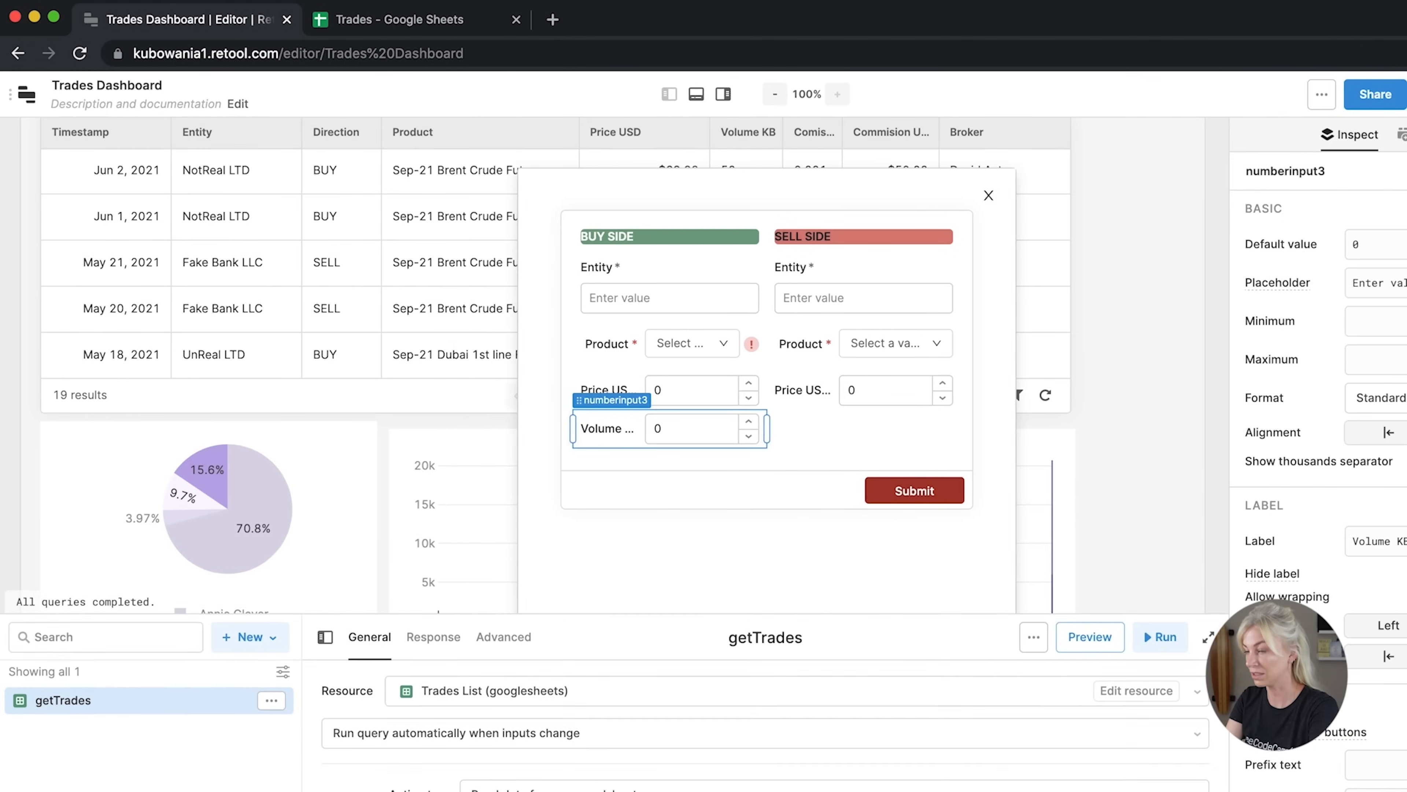
click(851, 493)
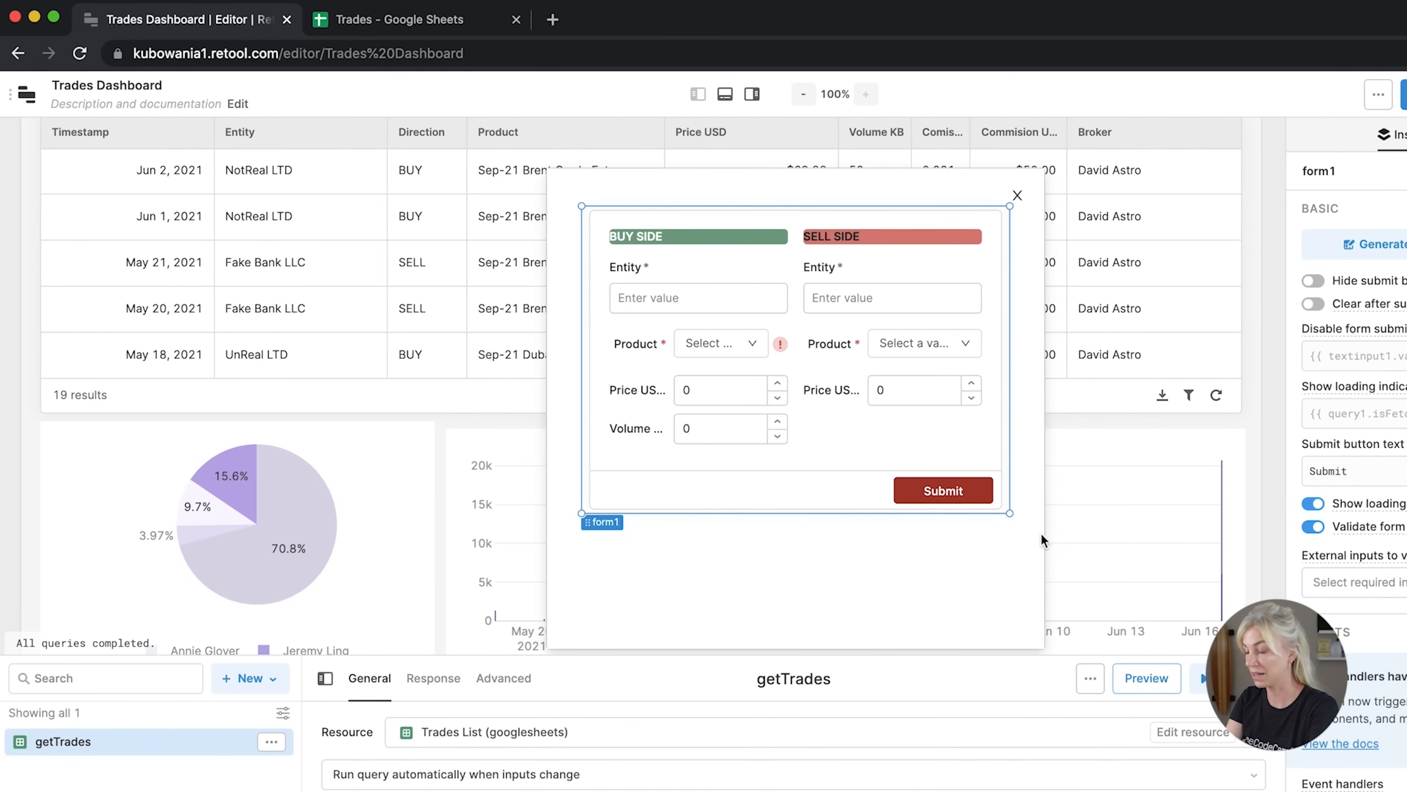
drag(1008, 511, 1011, 610)
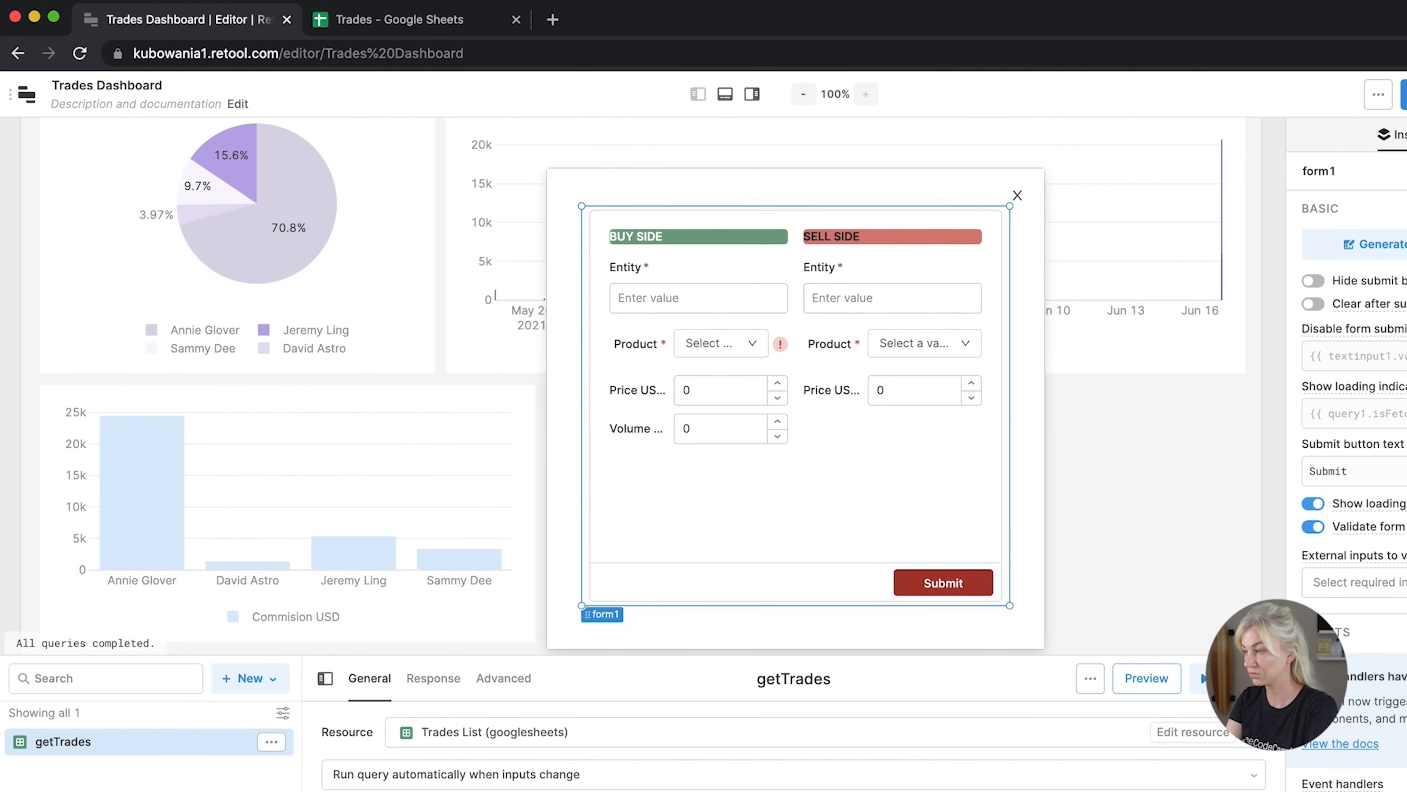
drag(1406, 791, 1404, 791)
Duplicate the Volume KB input into the Sell Side column
click(542, 440)
key(super+c)
key(super+v)
drag(531, 468, 730, 435)
click(519, 389)
click(596, 390)
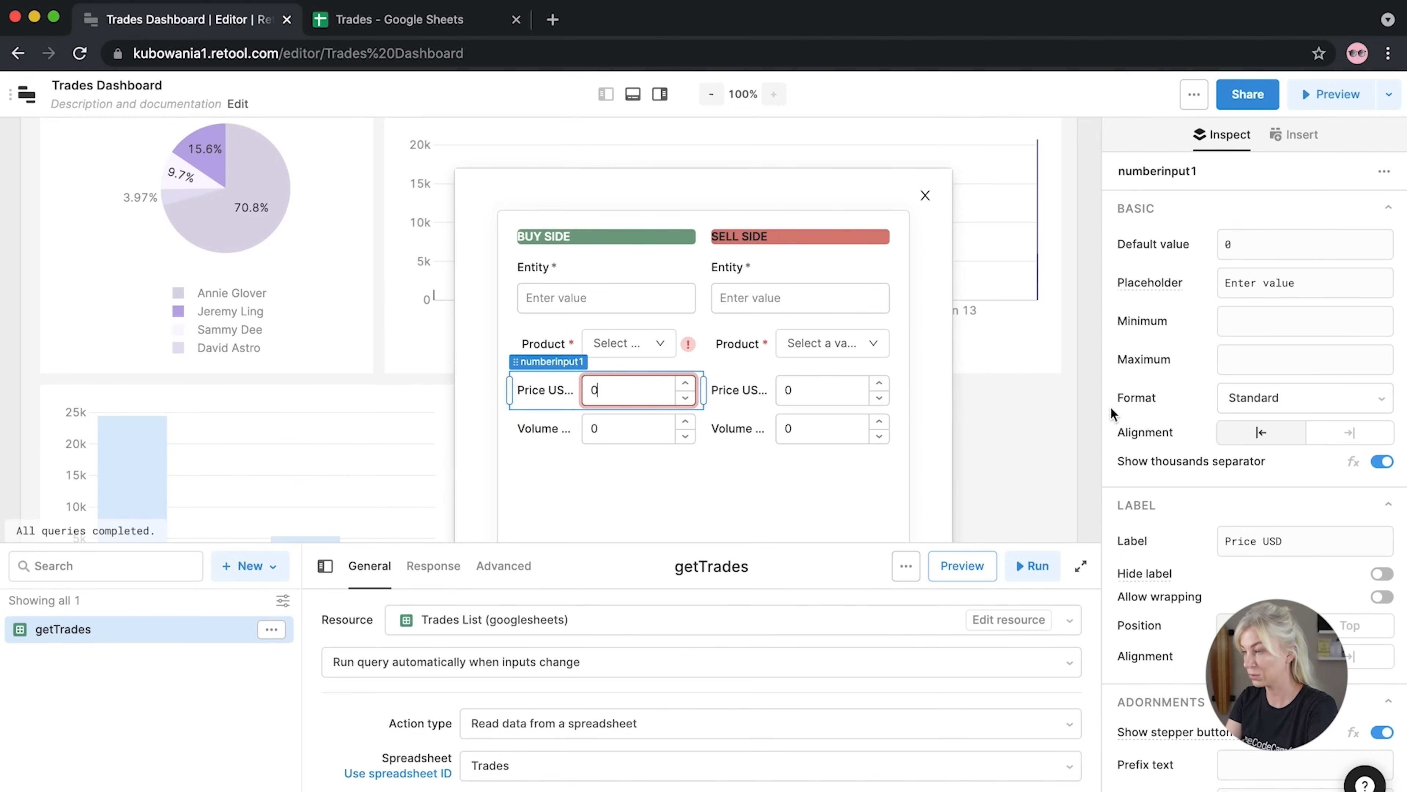
Format the buy-side and sell-side Price USD fields as currency
click(1251, 393)
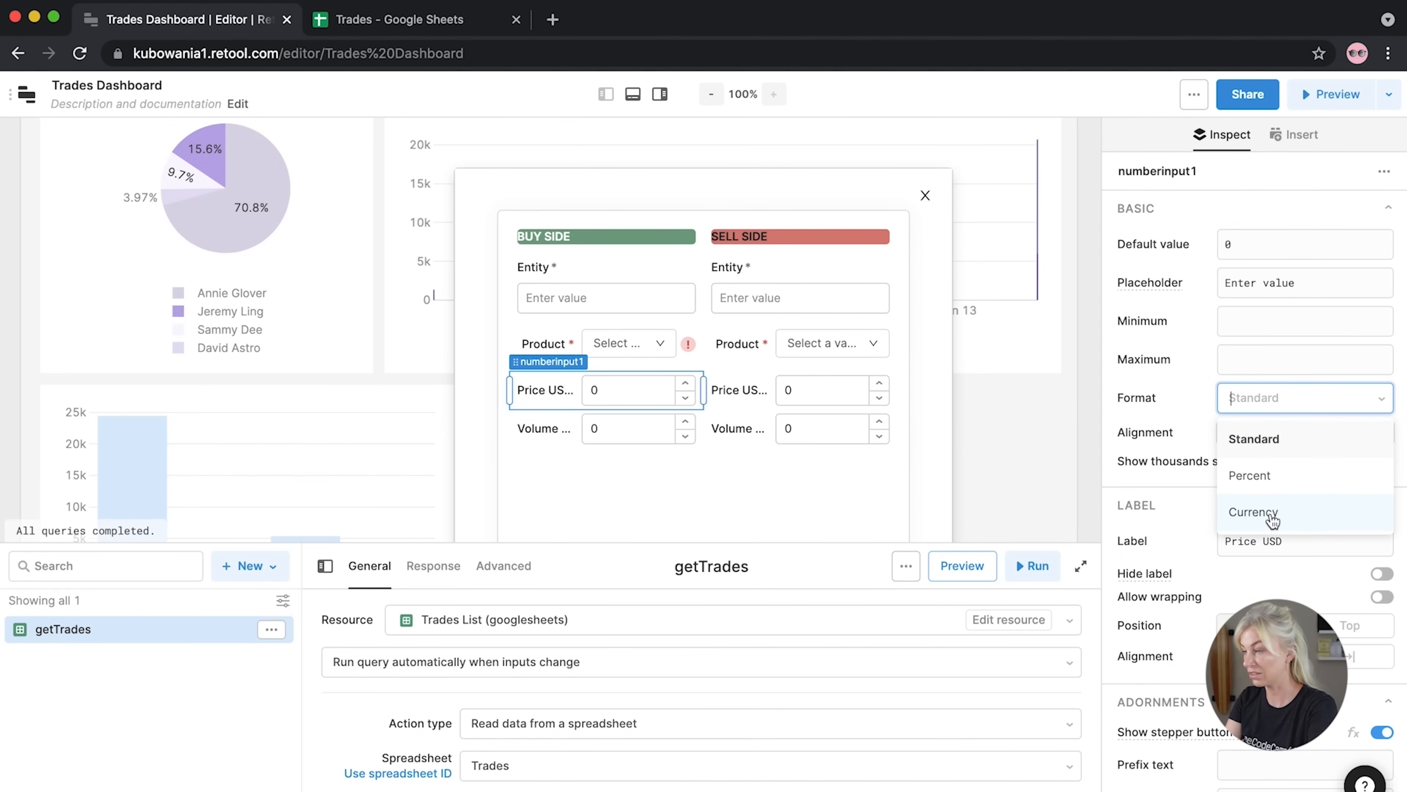
click(1269, 518)
click(768, 403)
click(1260, 398)
click(1261, 515)
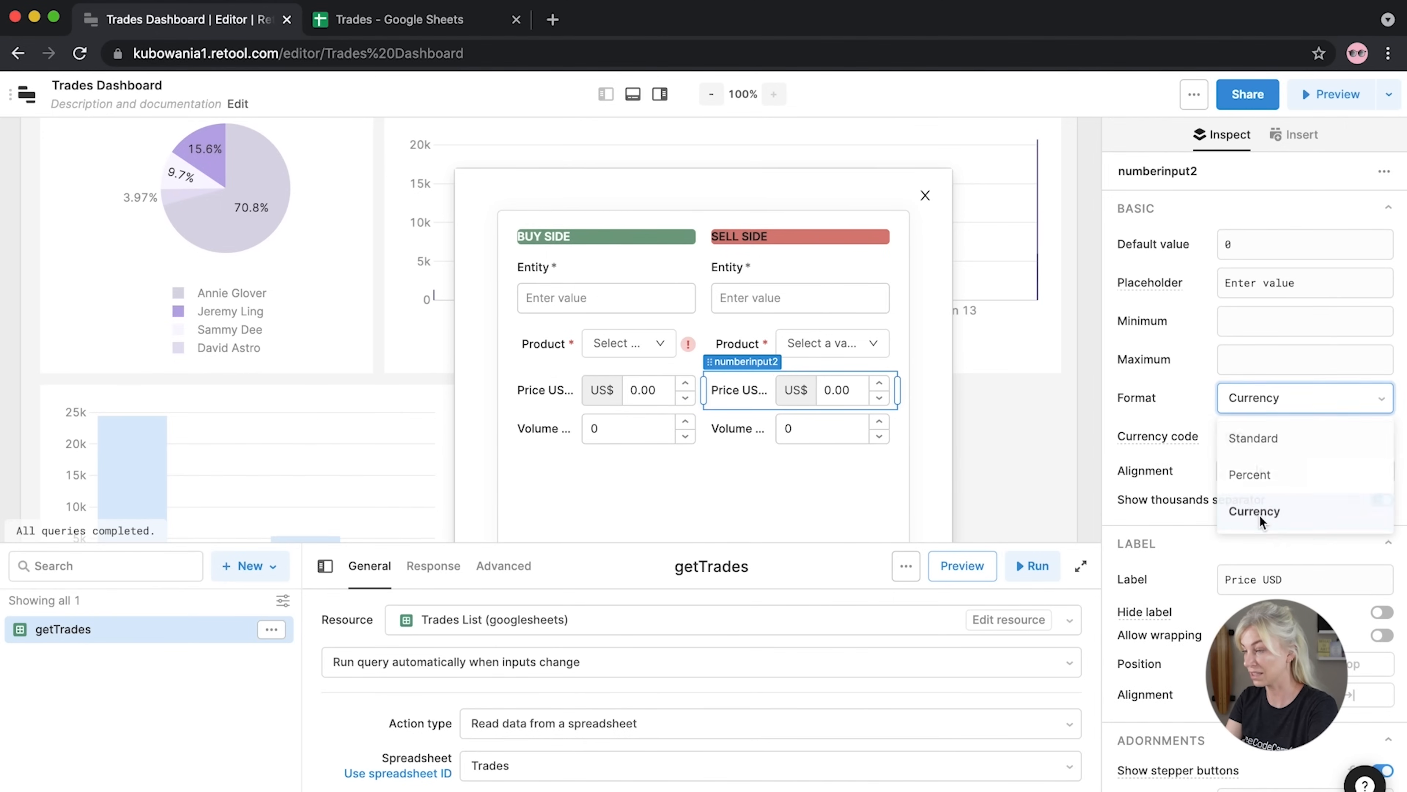
click(595, 479)
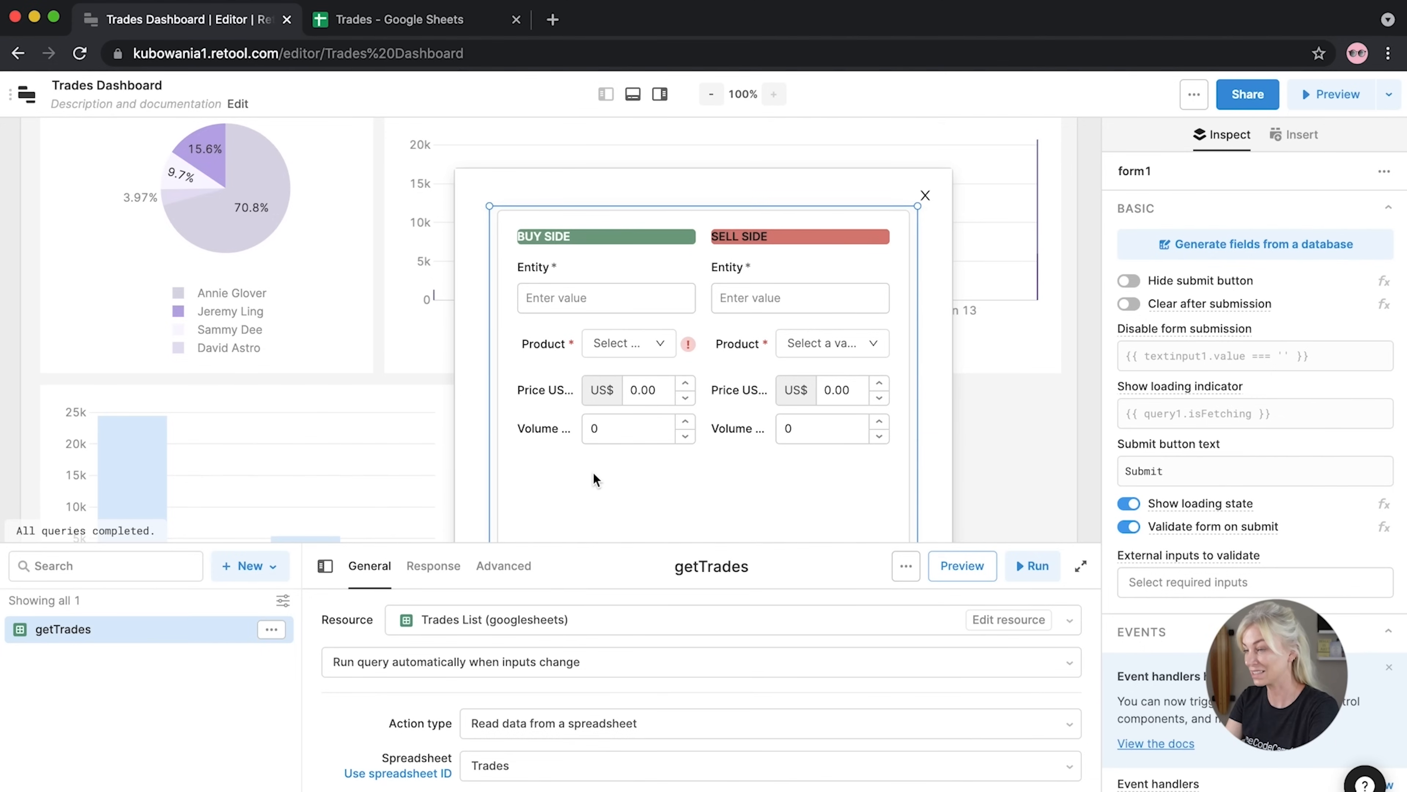
Duplicate the buy-side Volume KB field and relabel the copy 'Commision rate'
click(1088, 399)
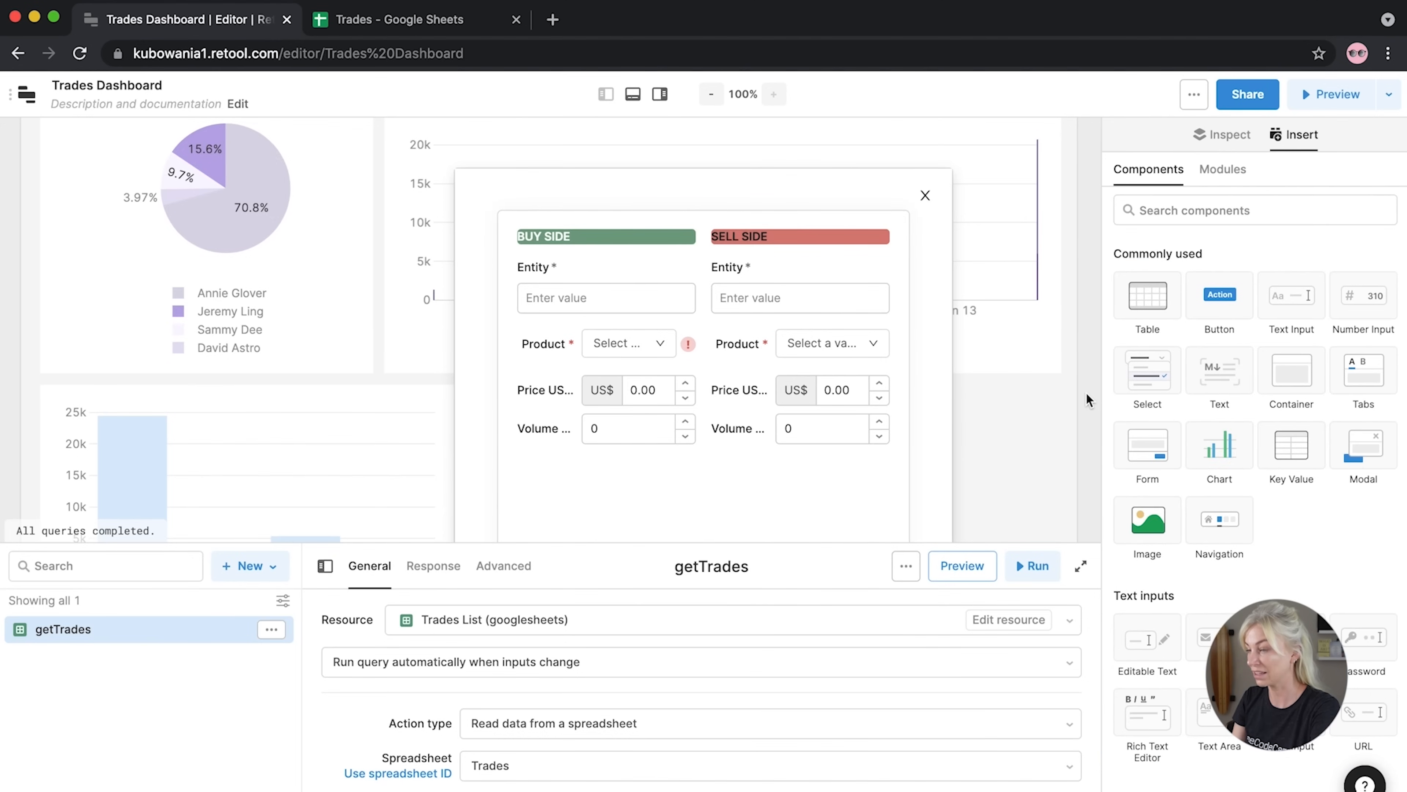
click(553, 438)
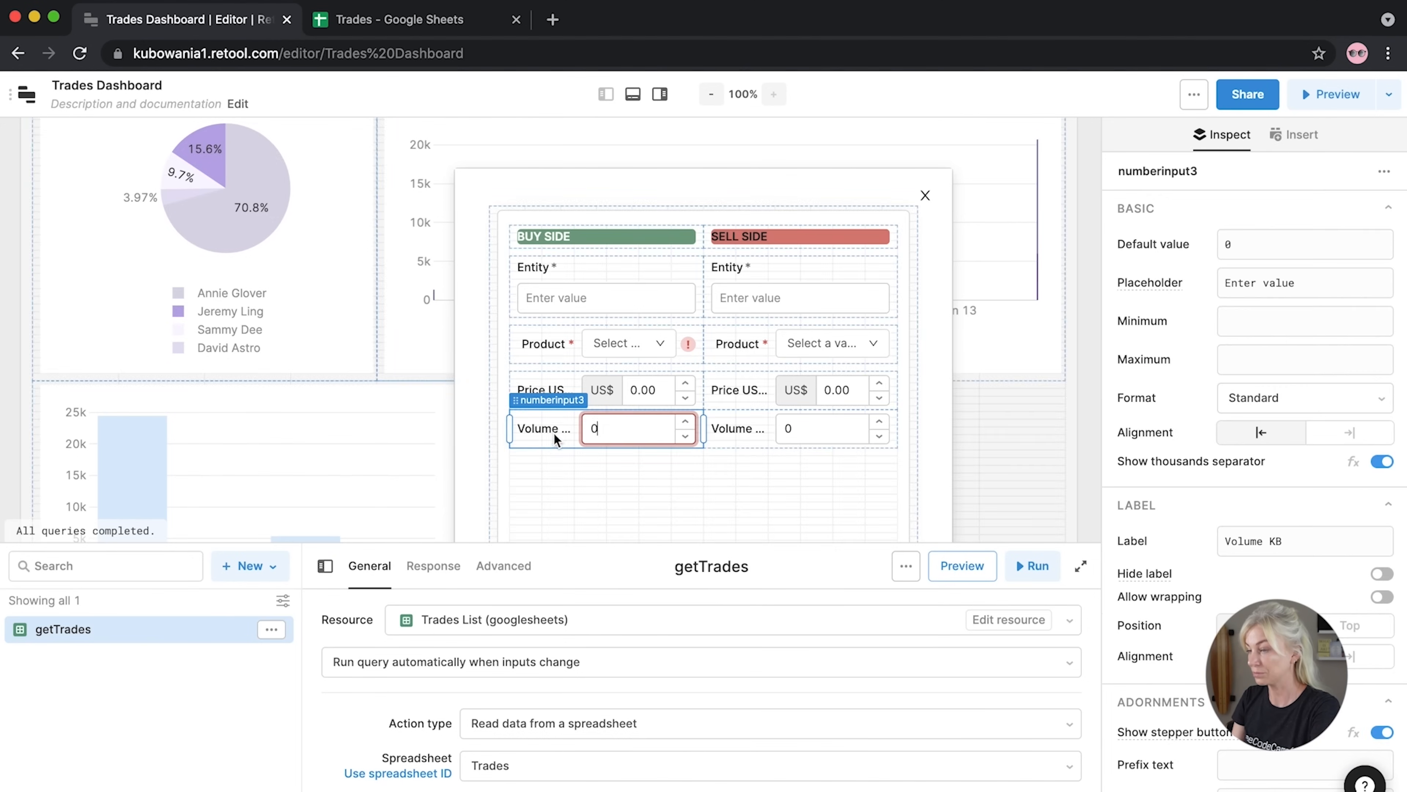
click(539, 483)
click(537, 439)
key(super+v)
click(546, 471)
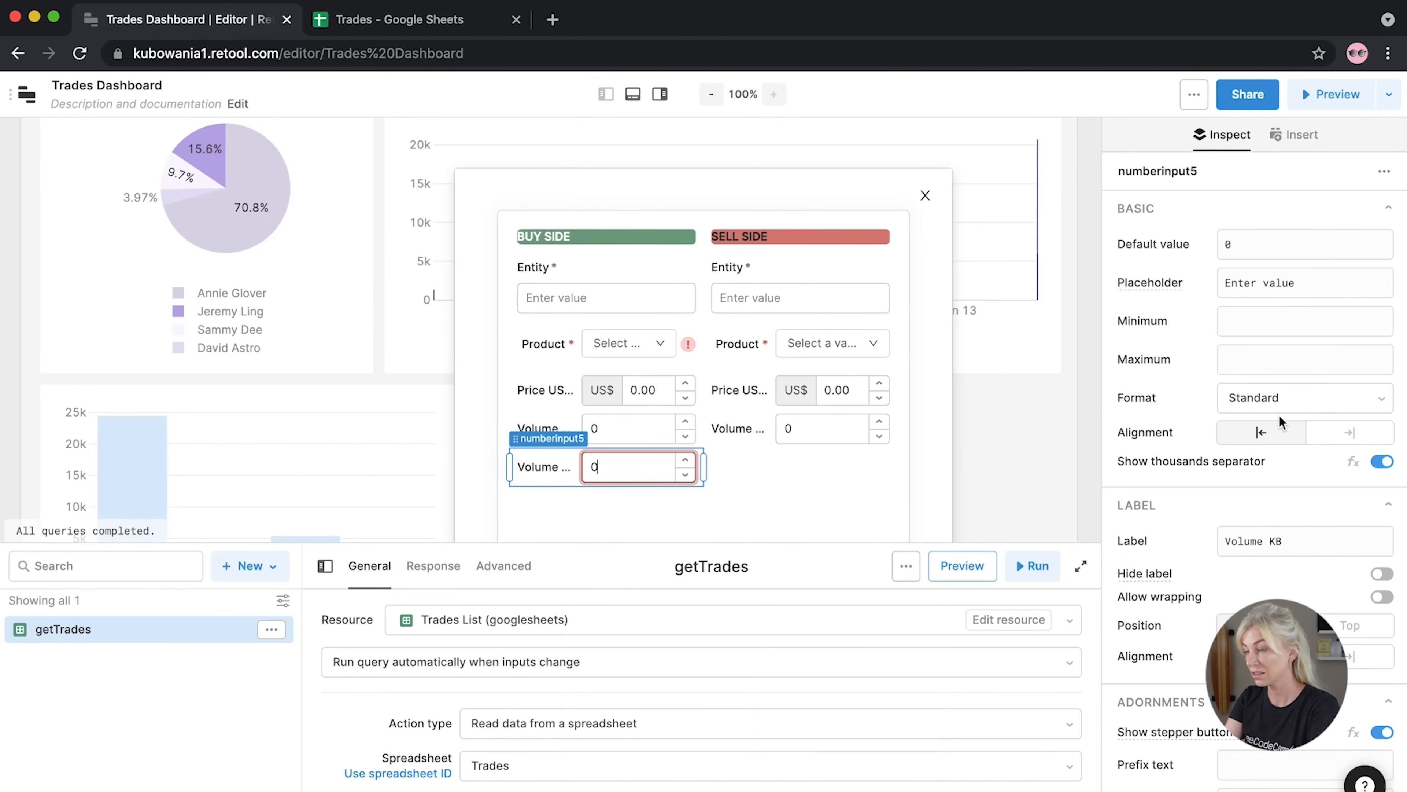
drag(1288, 539, 1193, 542)
text(Com)
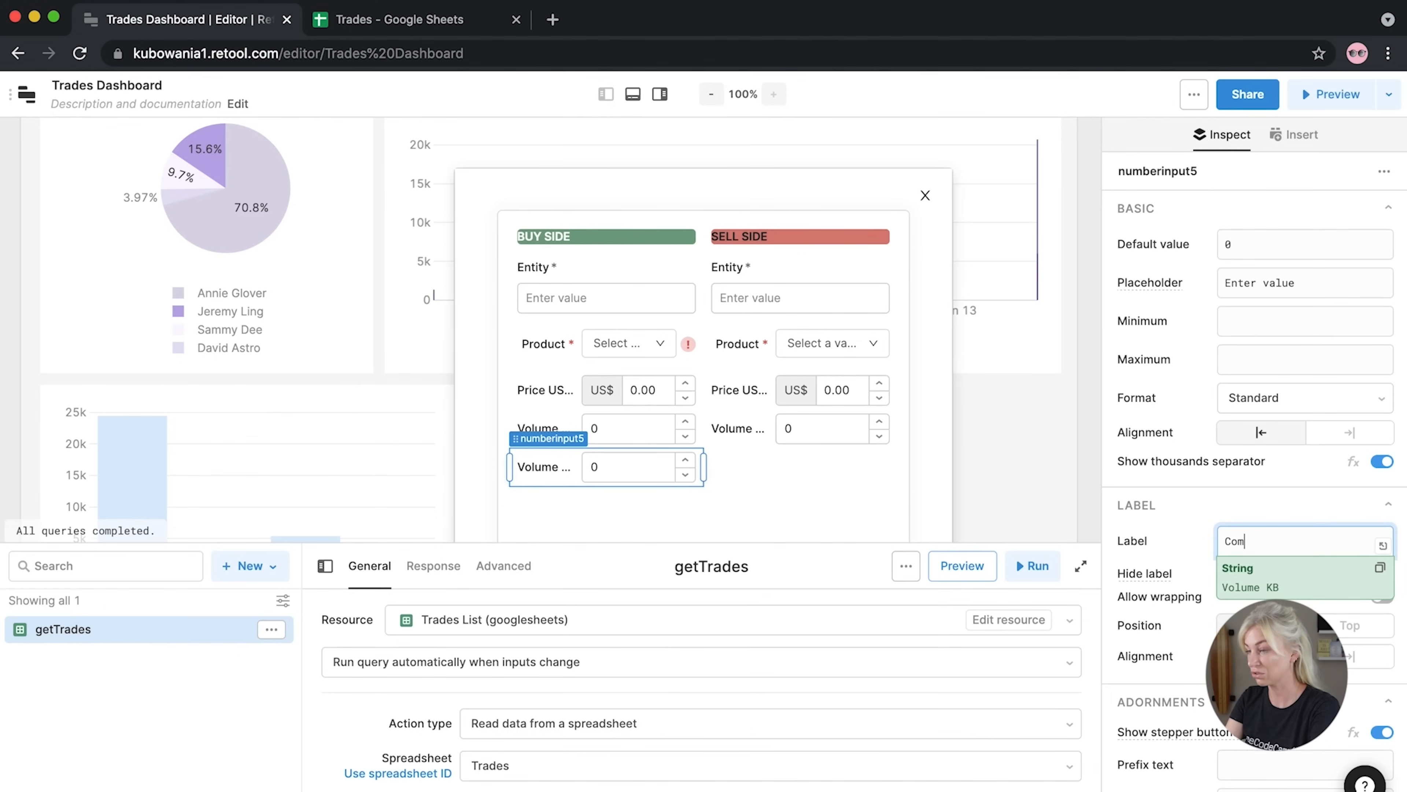
text(mision rate)
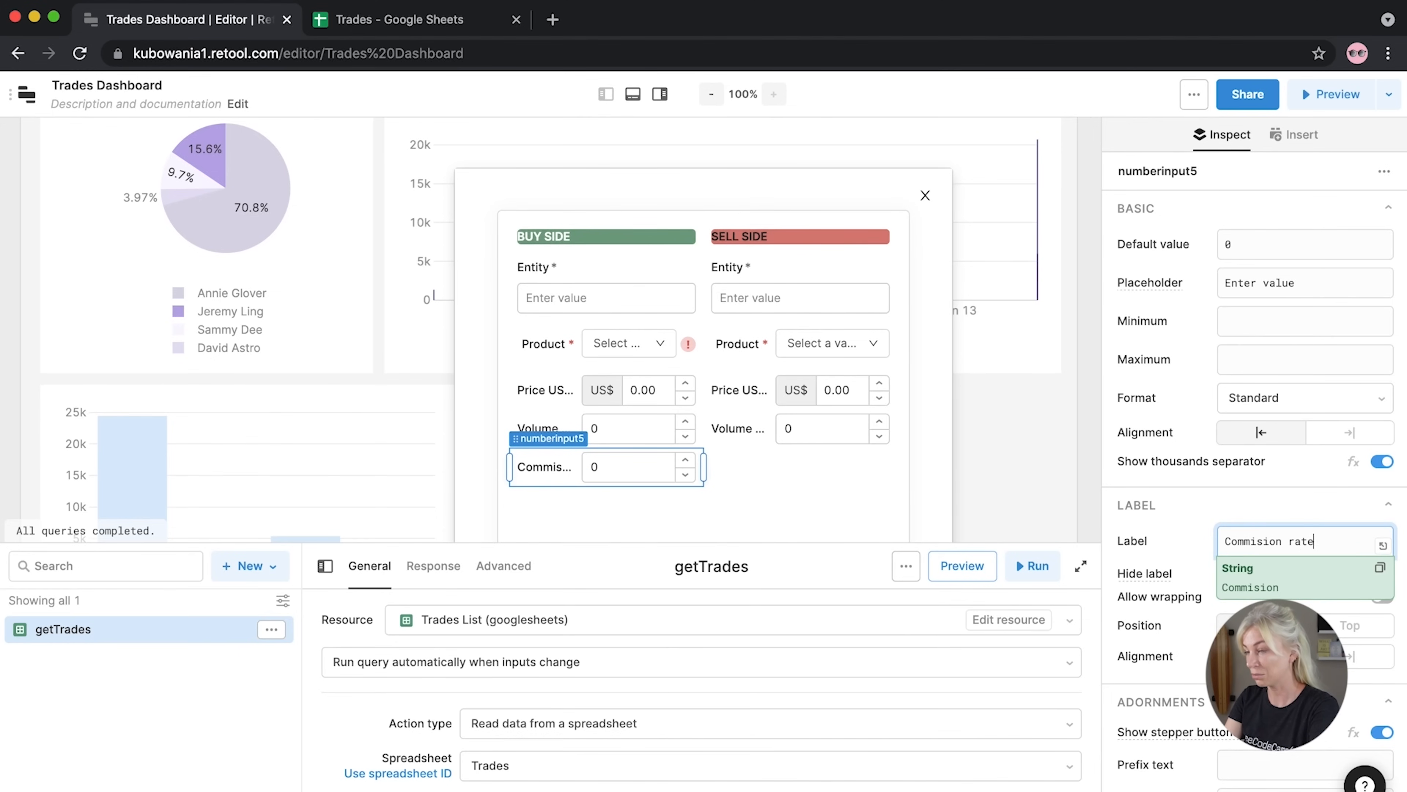
click(812, 496)
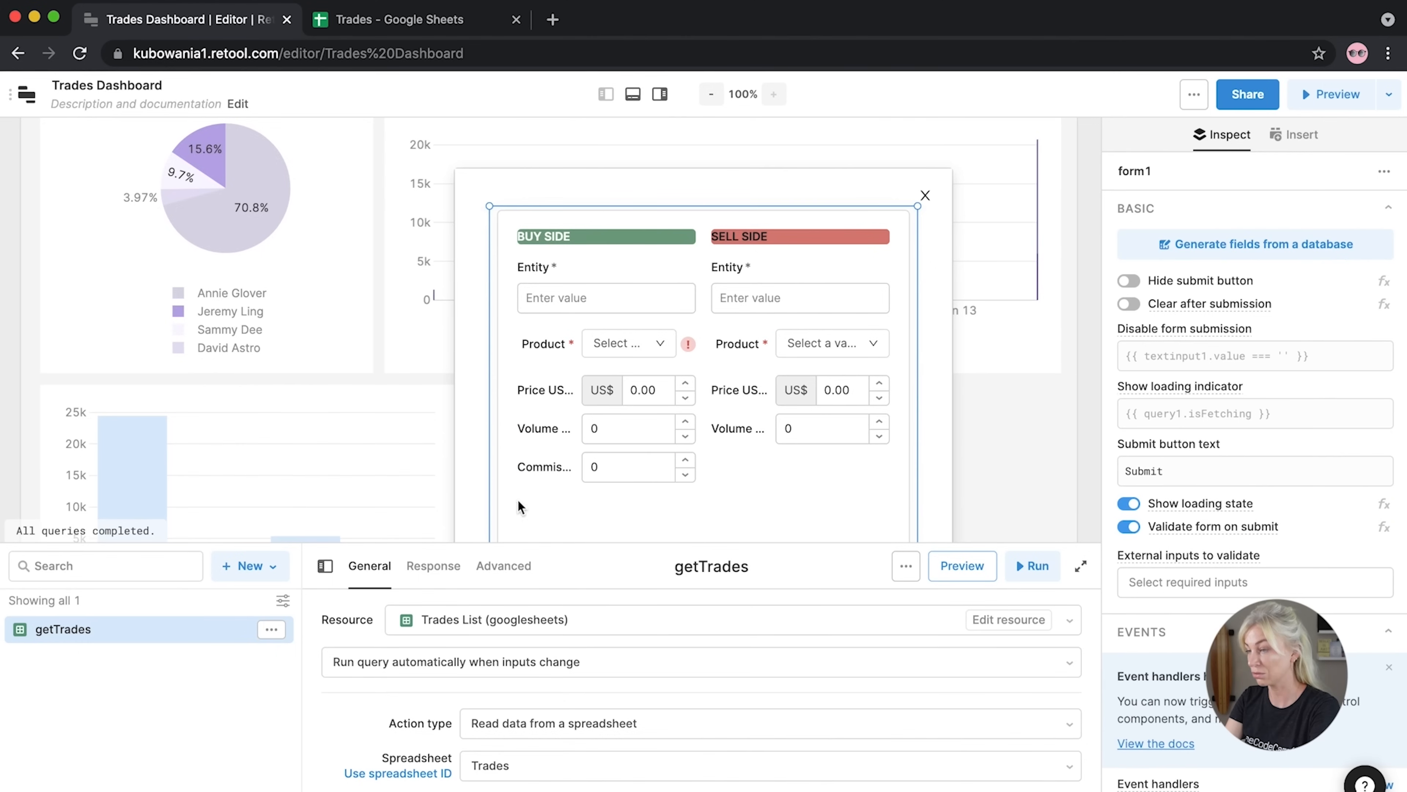
Copy the Commision rate field and move the copy into the SELL SIDE column
click(529, 475)
key(super+c)
key(super+v)
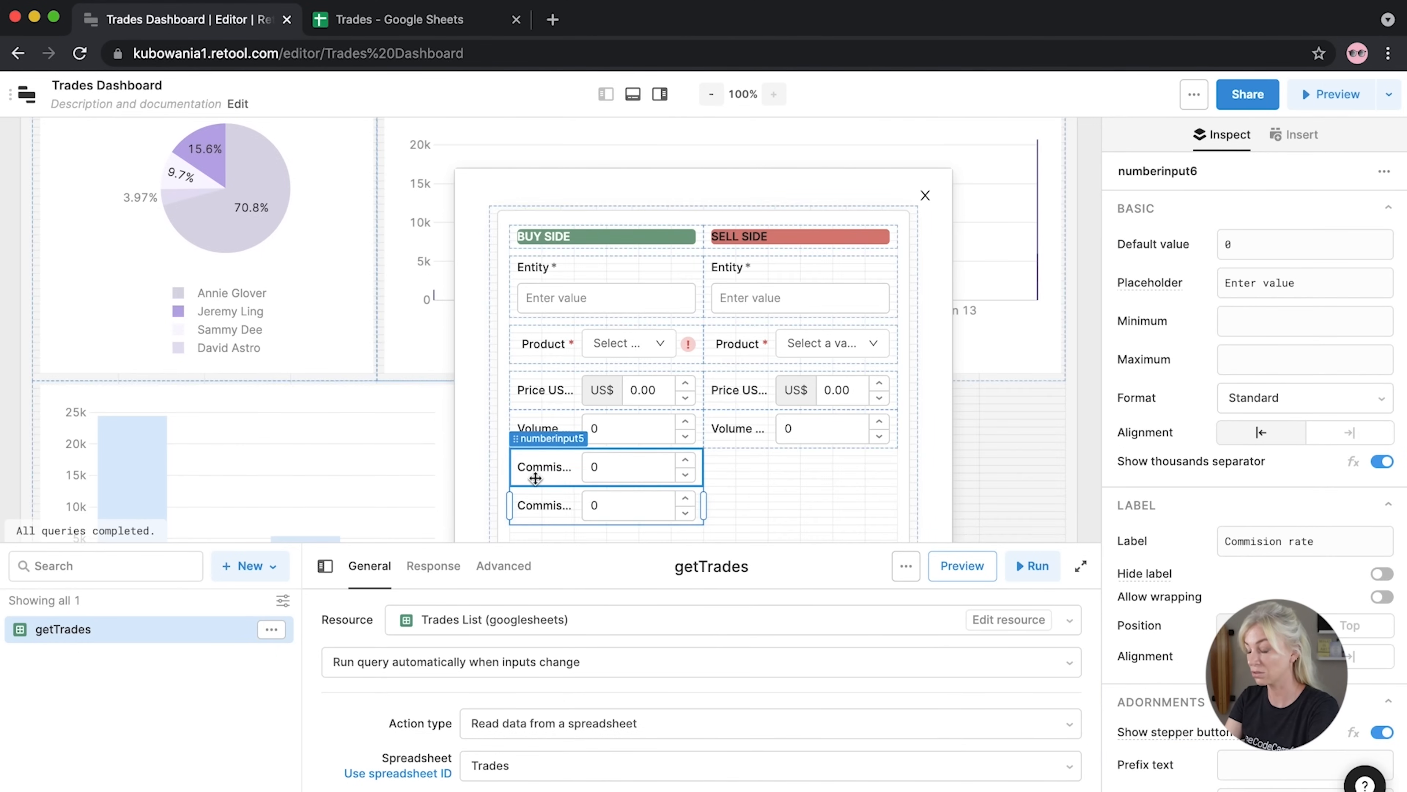
drag(536, 507, 733, 485)
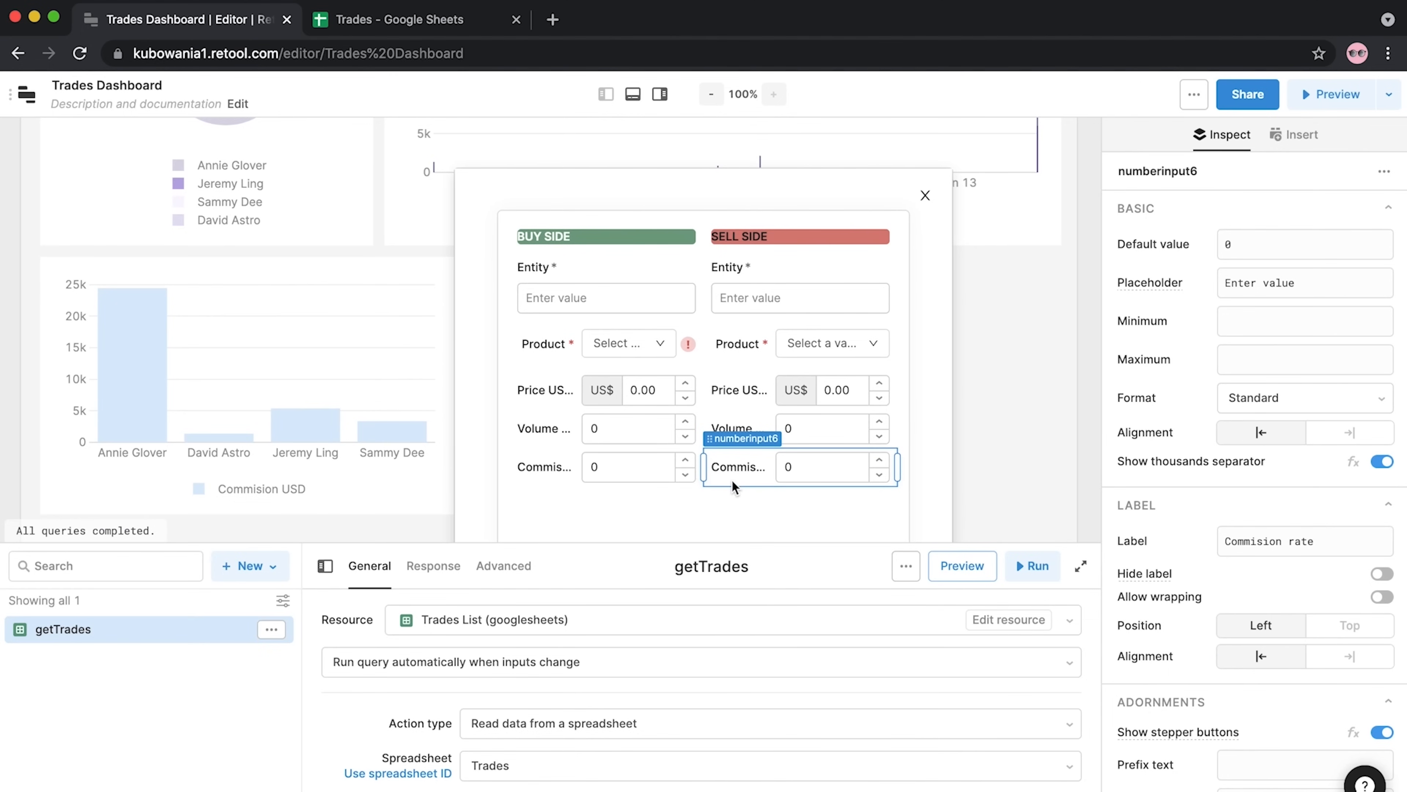
Set the label position to Top for the Commision rate and Volume KB fields on both sides
click(1348, 632)
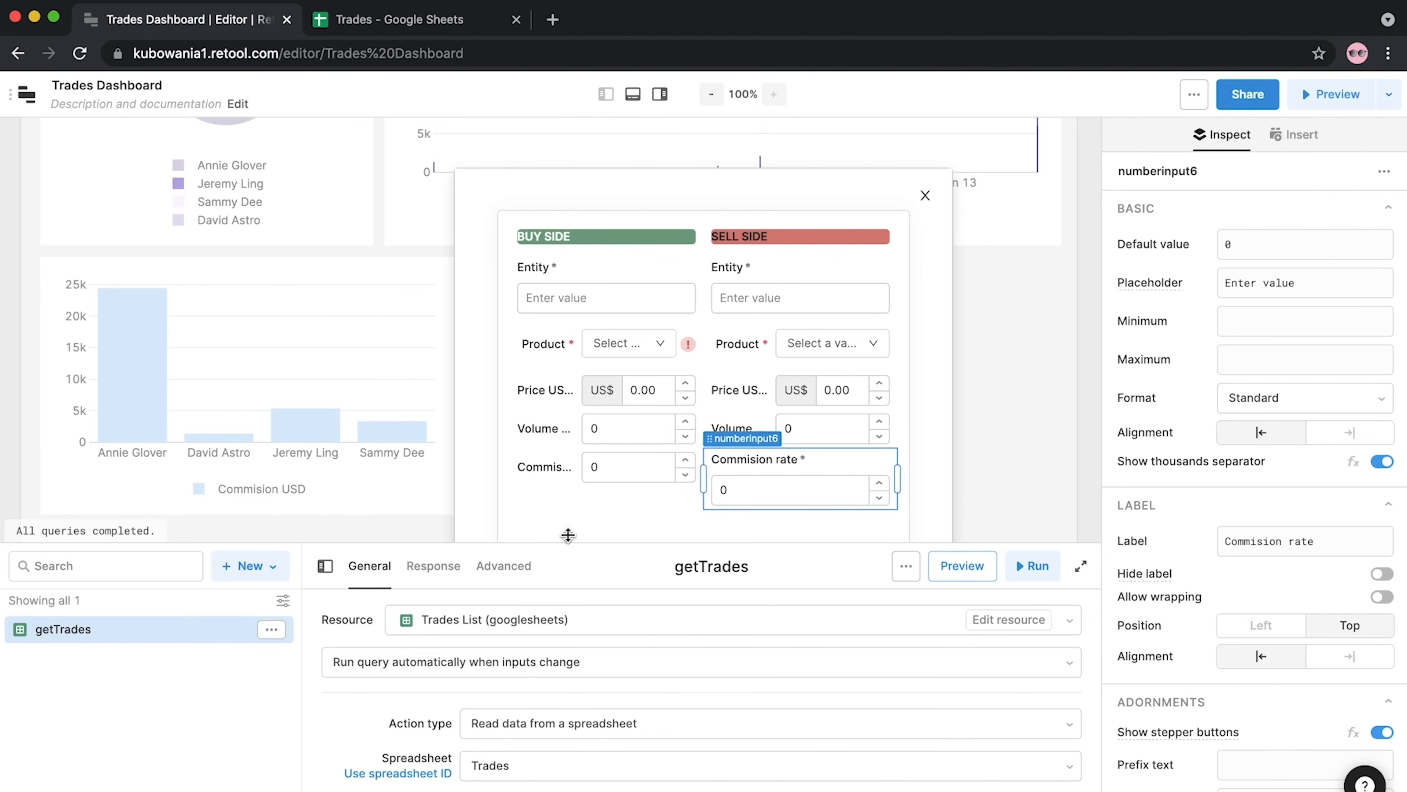
click(547, 467)
click(1349, 625)
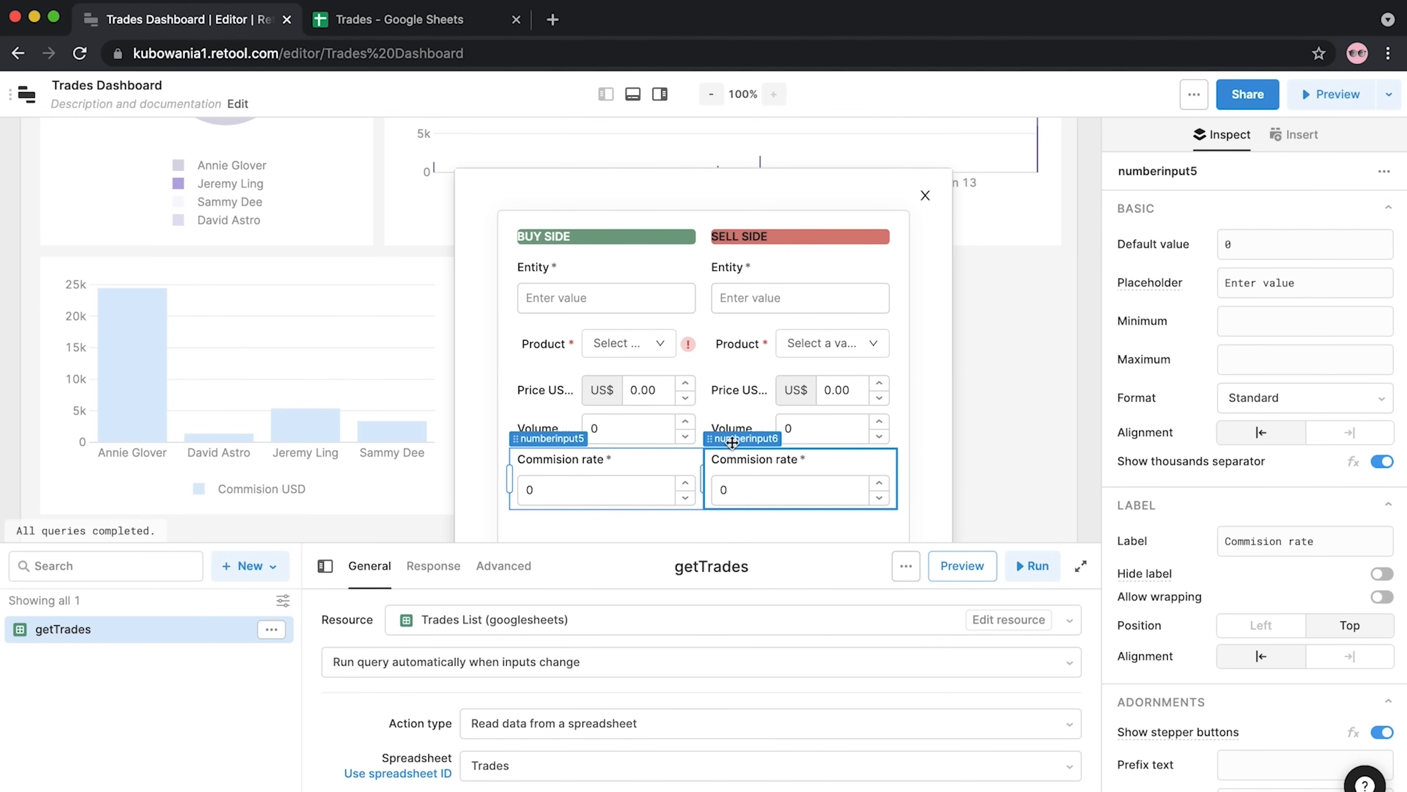
click(792, 428)
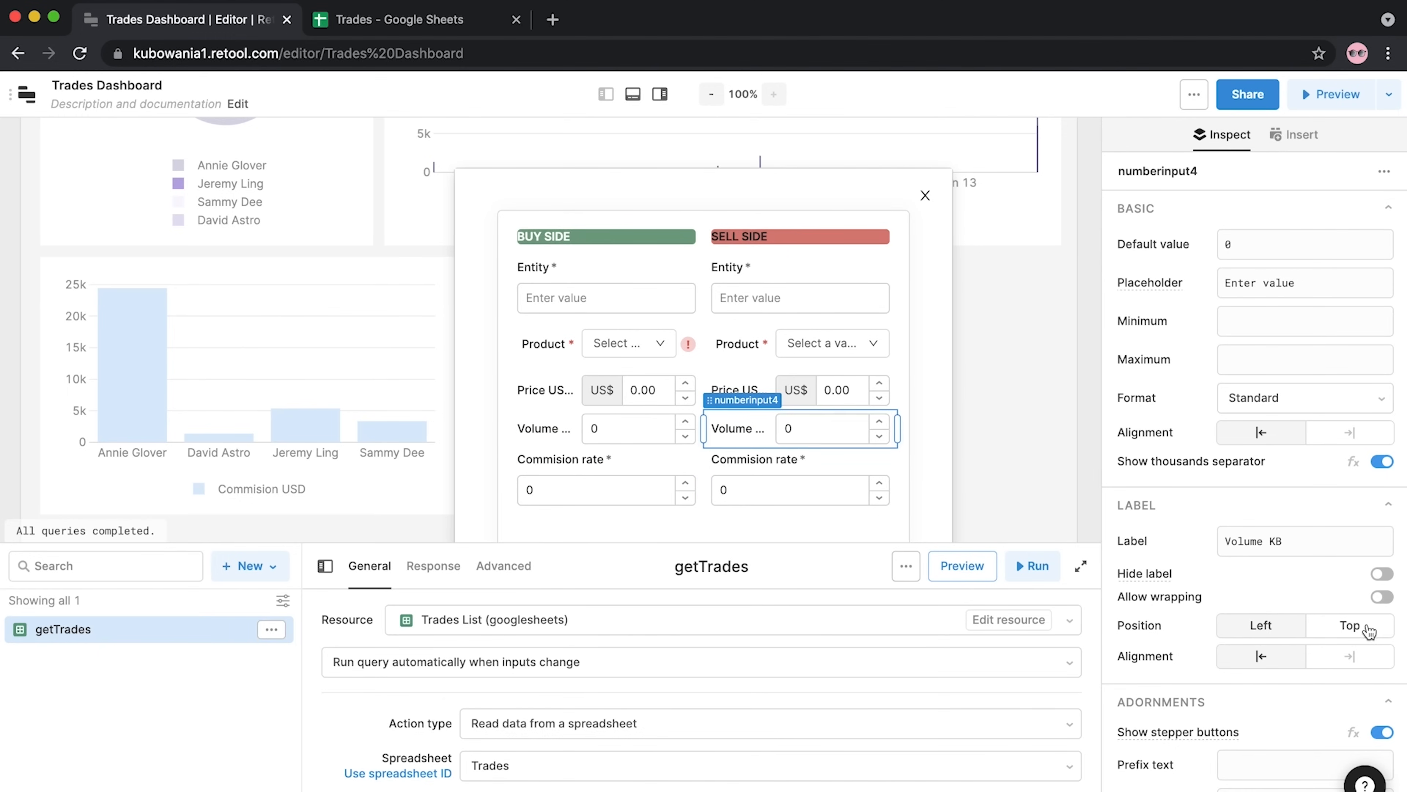
click(1368, 631)
click(615, 444)
click(1358, 629)
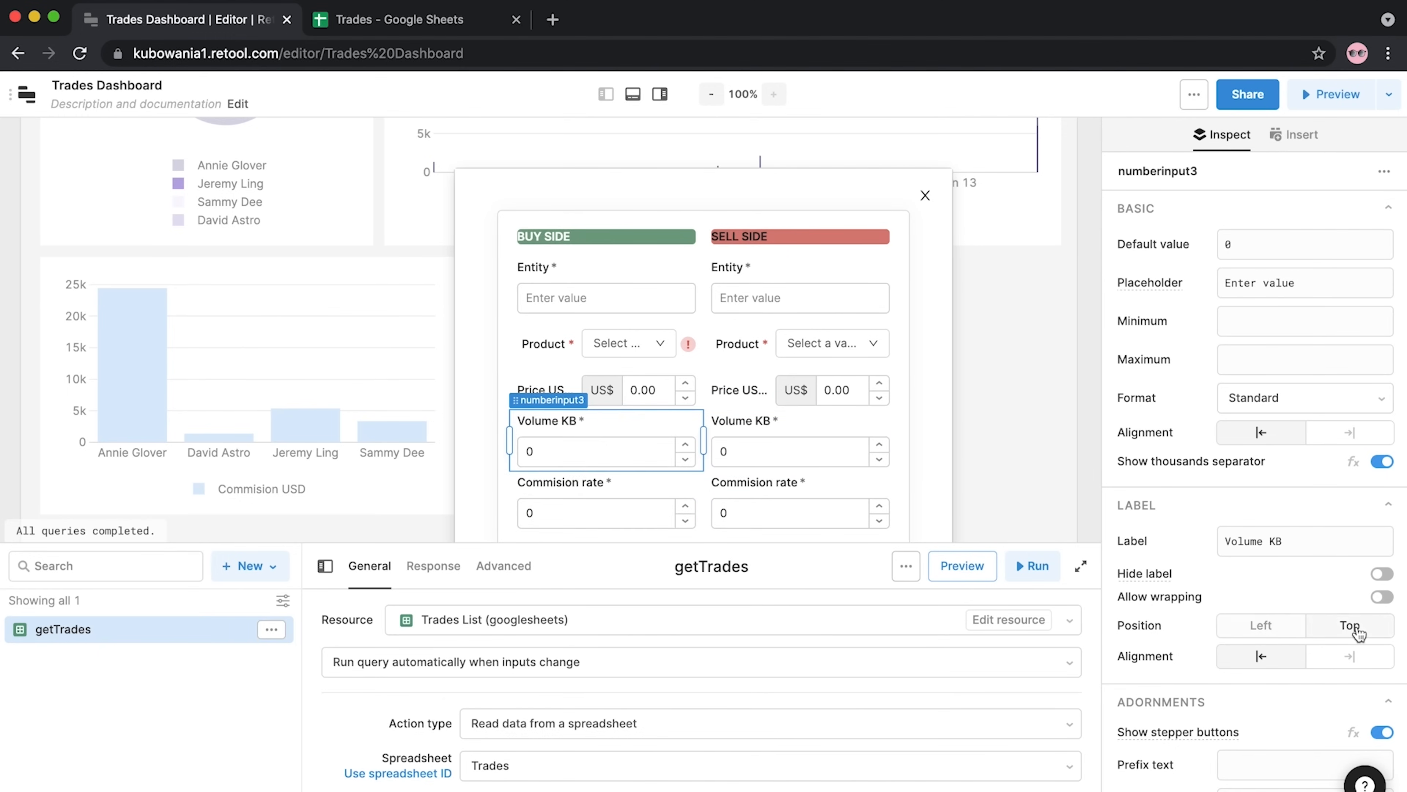
Set the label position to Top for both Price USD fields
click(847, 391)
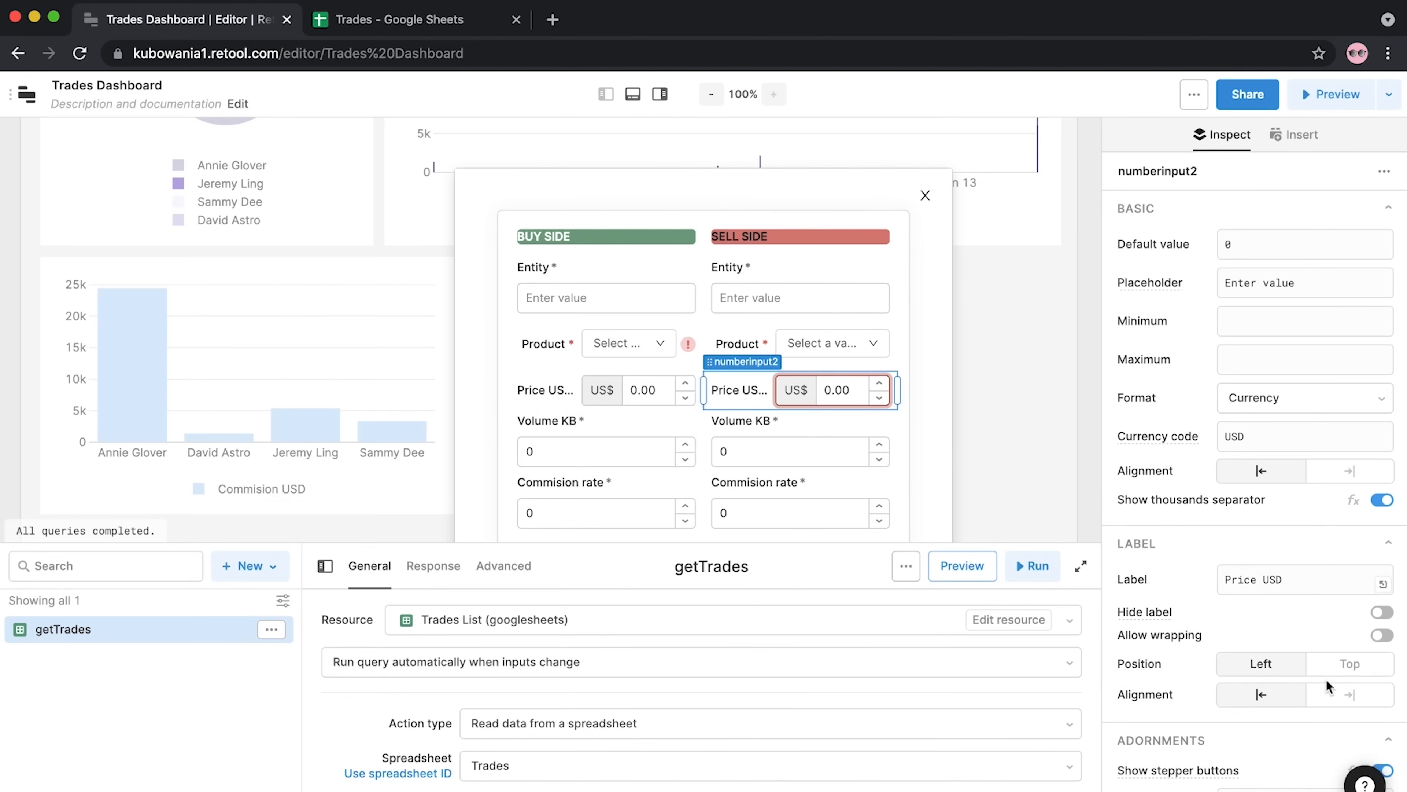
click(1349, 663)
click(574, 397)
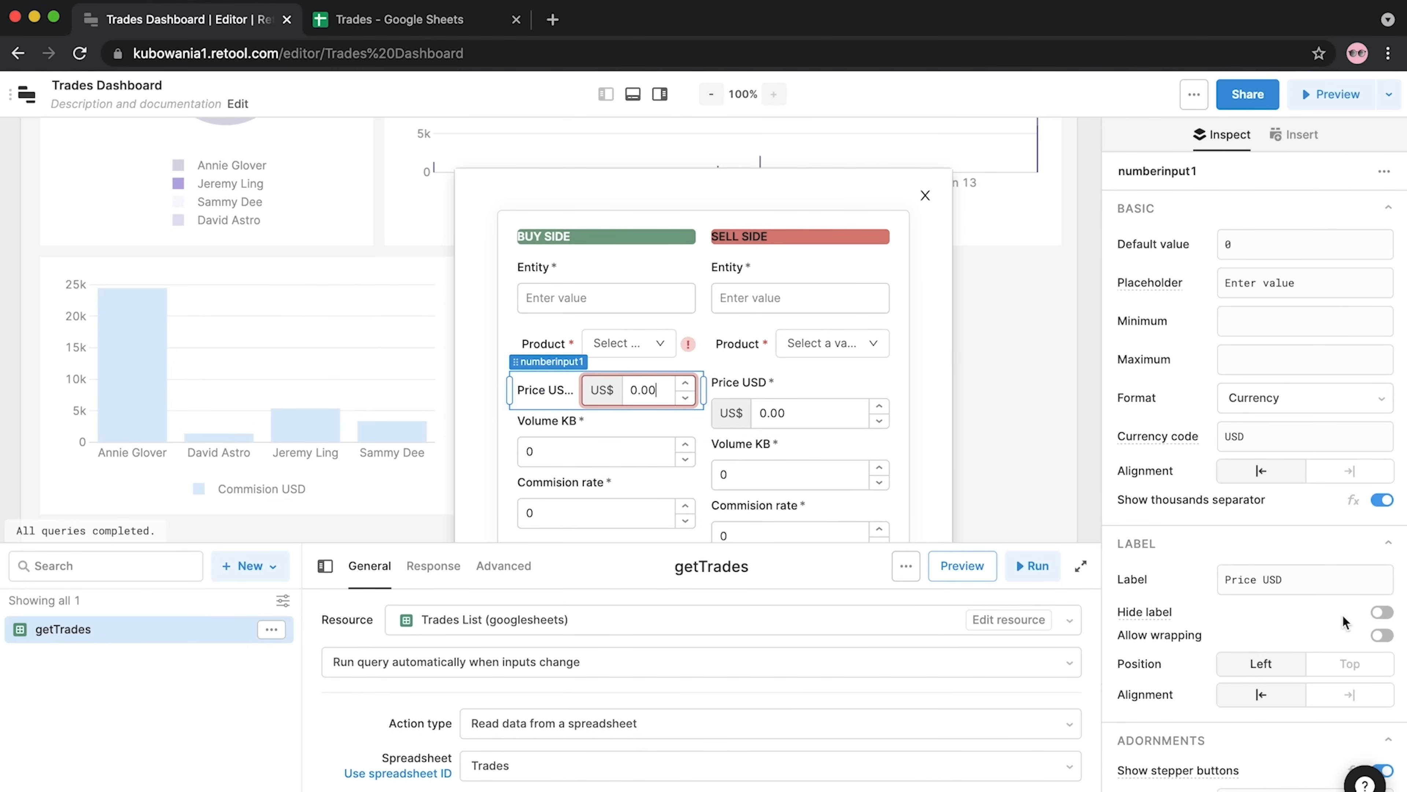
click(1350, 663)
Make the sell-side Product dropdown show a required-field warning like the buy side
click(742, 346)
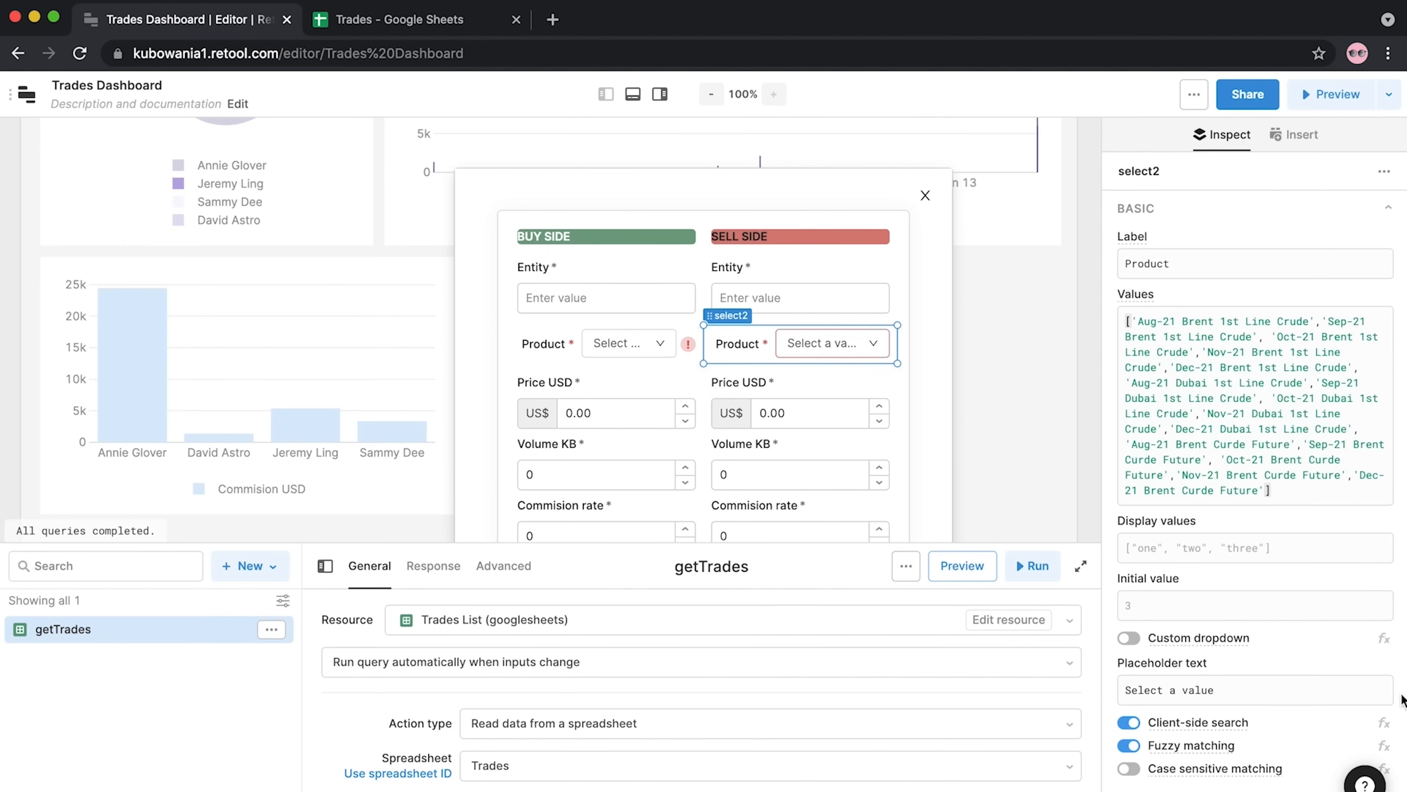
scroll(1302, 632, down, 5)
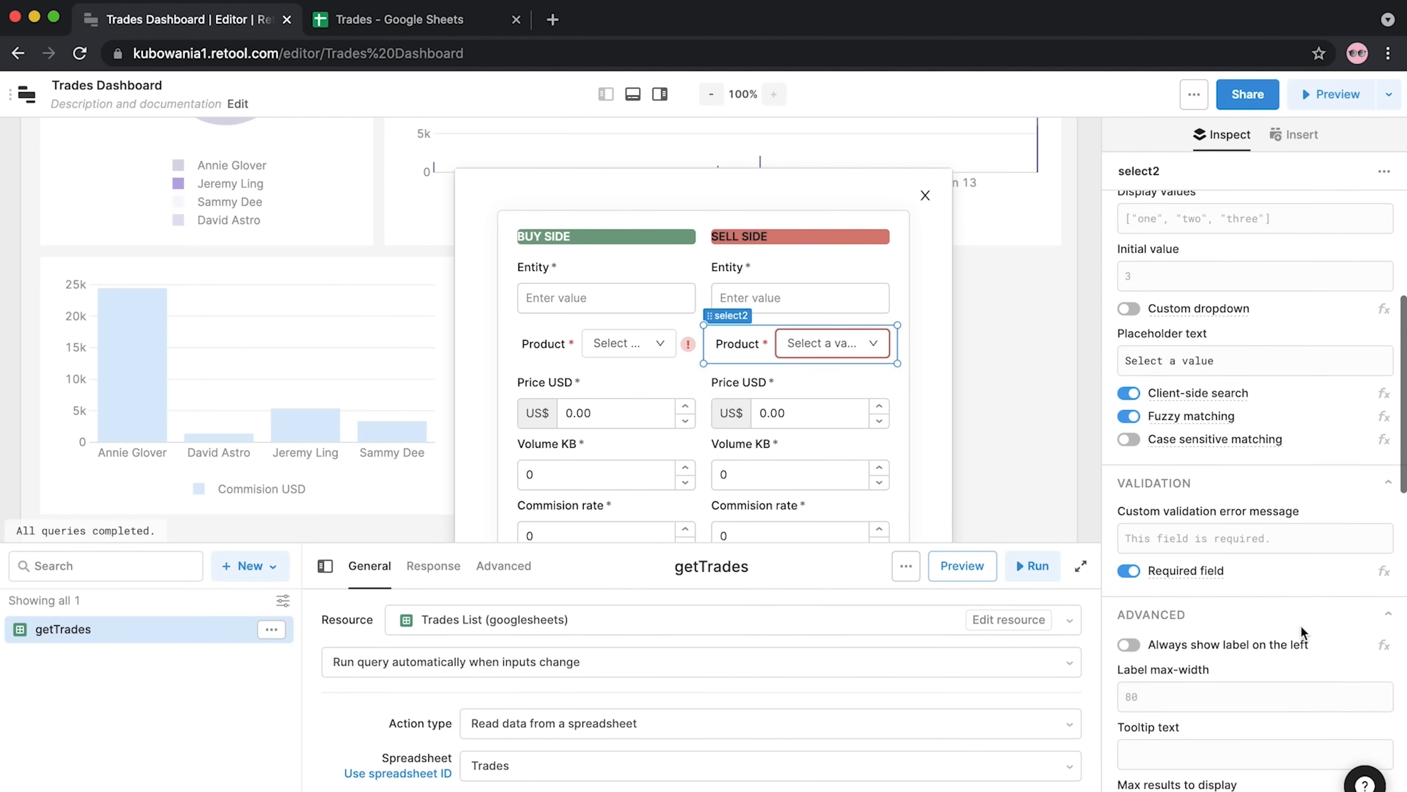
scroll(1302, 632, down, 10)
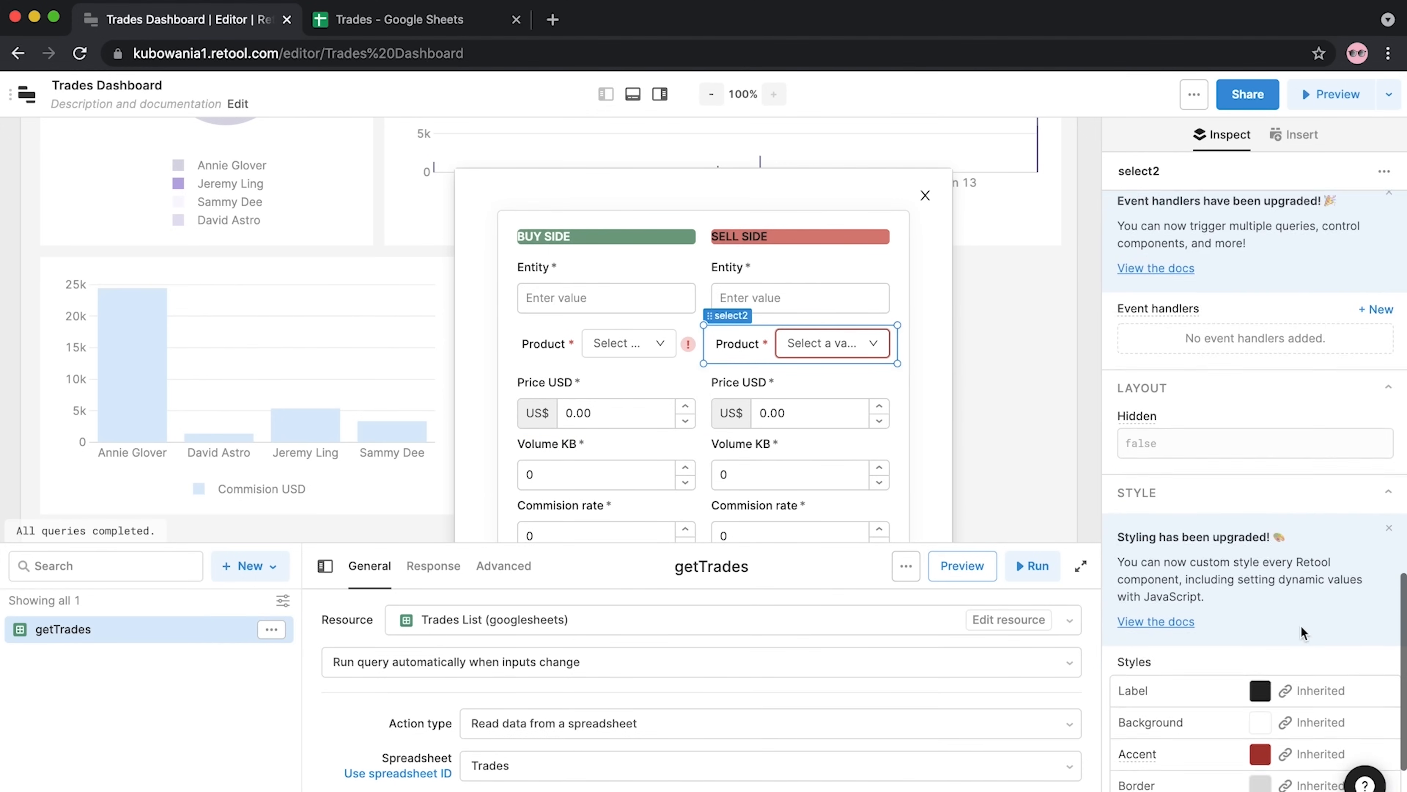
scroll(1302, 632, down, 2)
scroll(1302, 632, up, 8)
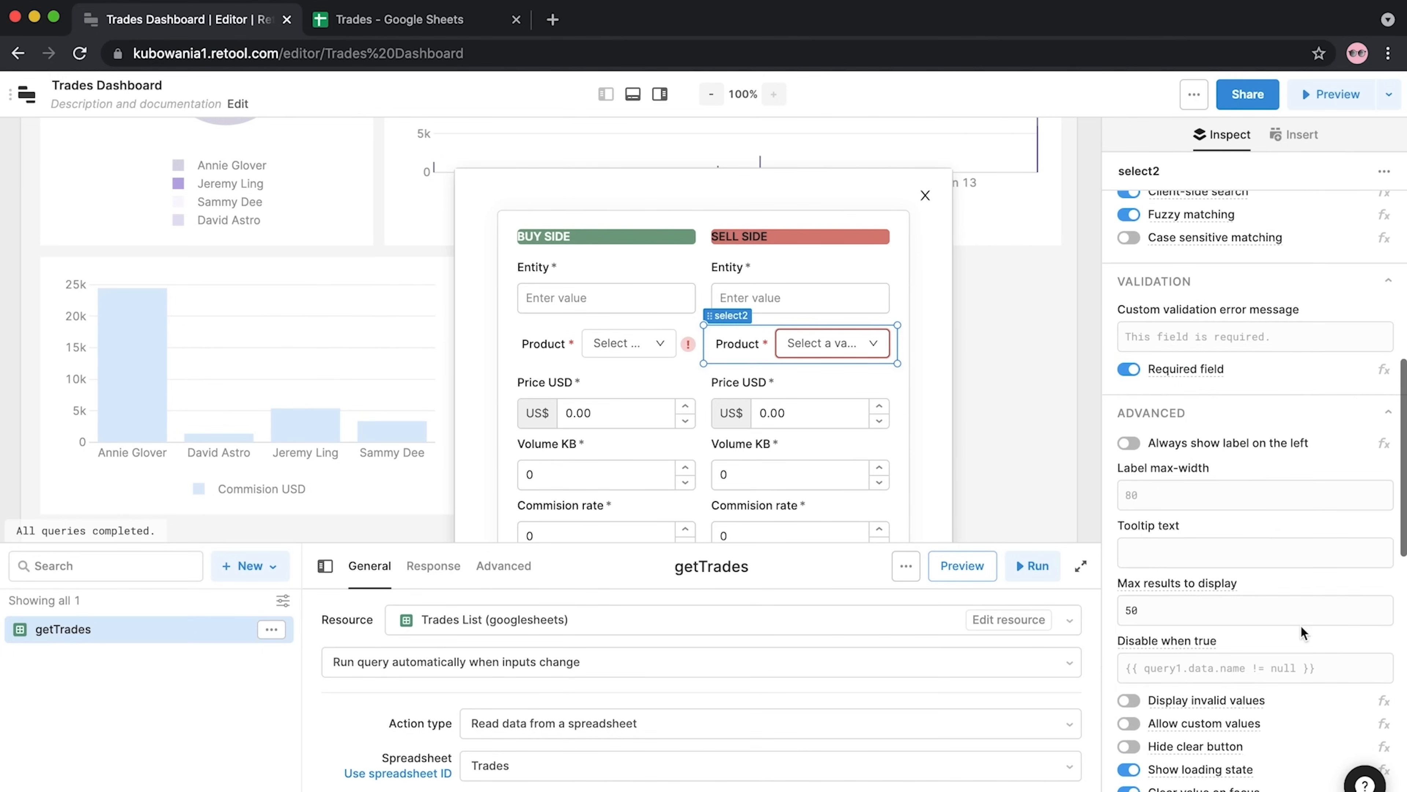
scroll(1302, 631, up, 1)
scroll(1302, 631, up, 5)
scroll(1303, 633, up, 5)
click(530, 395)
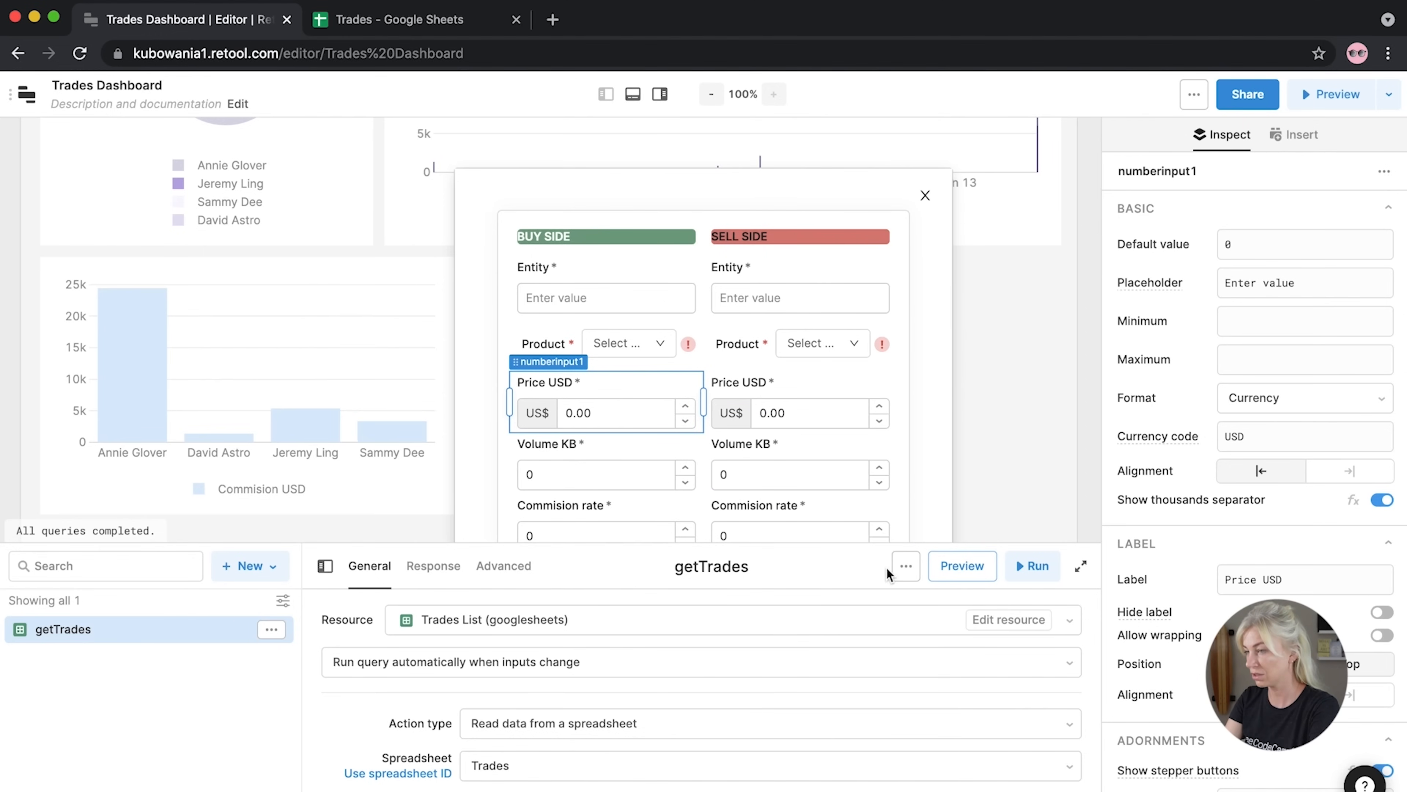
Enlarge the window, then drag form1's resize handle down to leave space above Submit
click(906, 566)
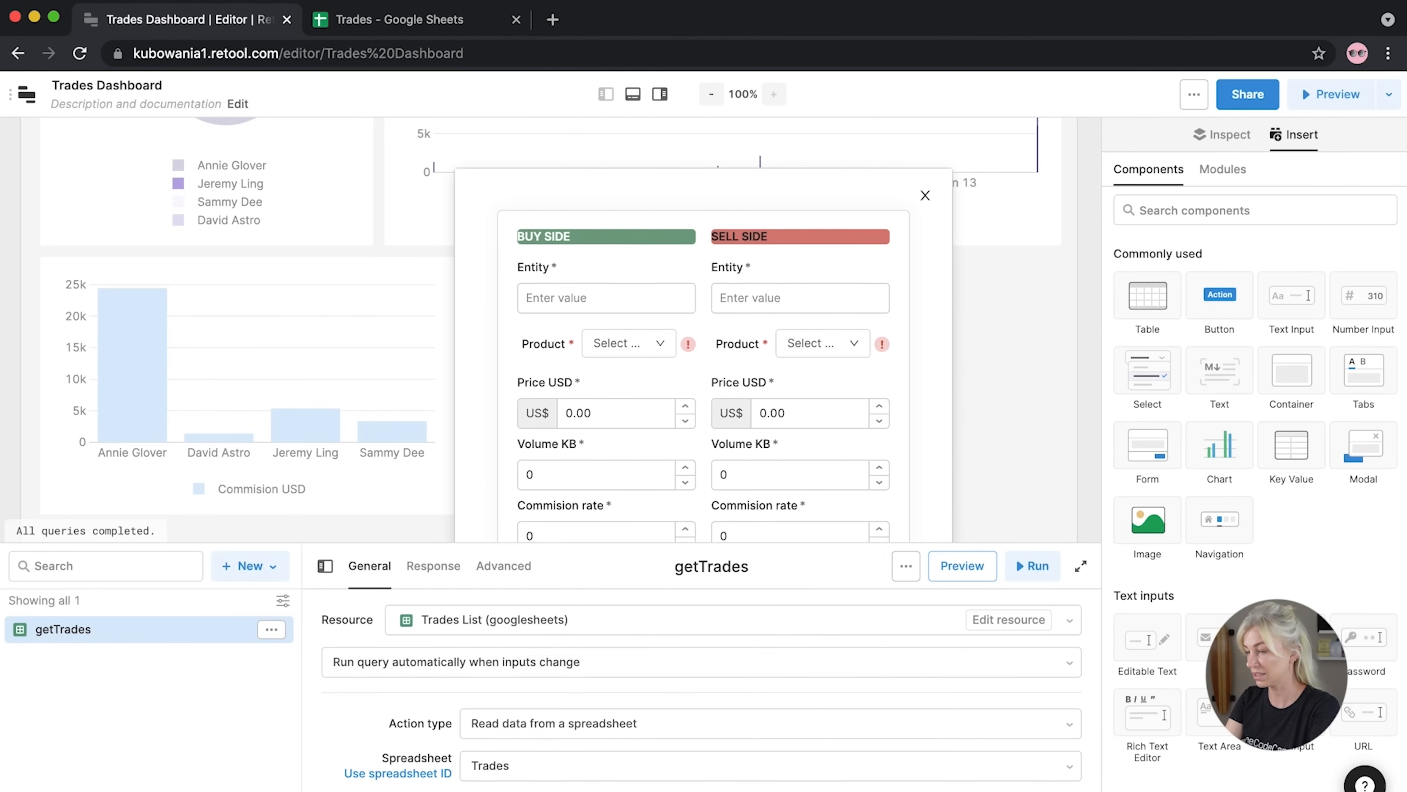
drag(1402, 791, 1405, 791)
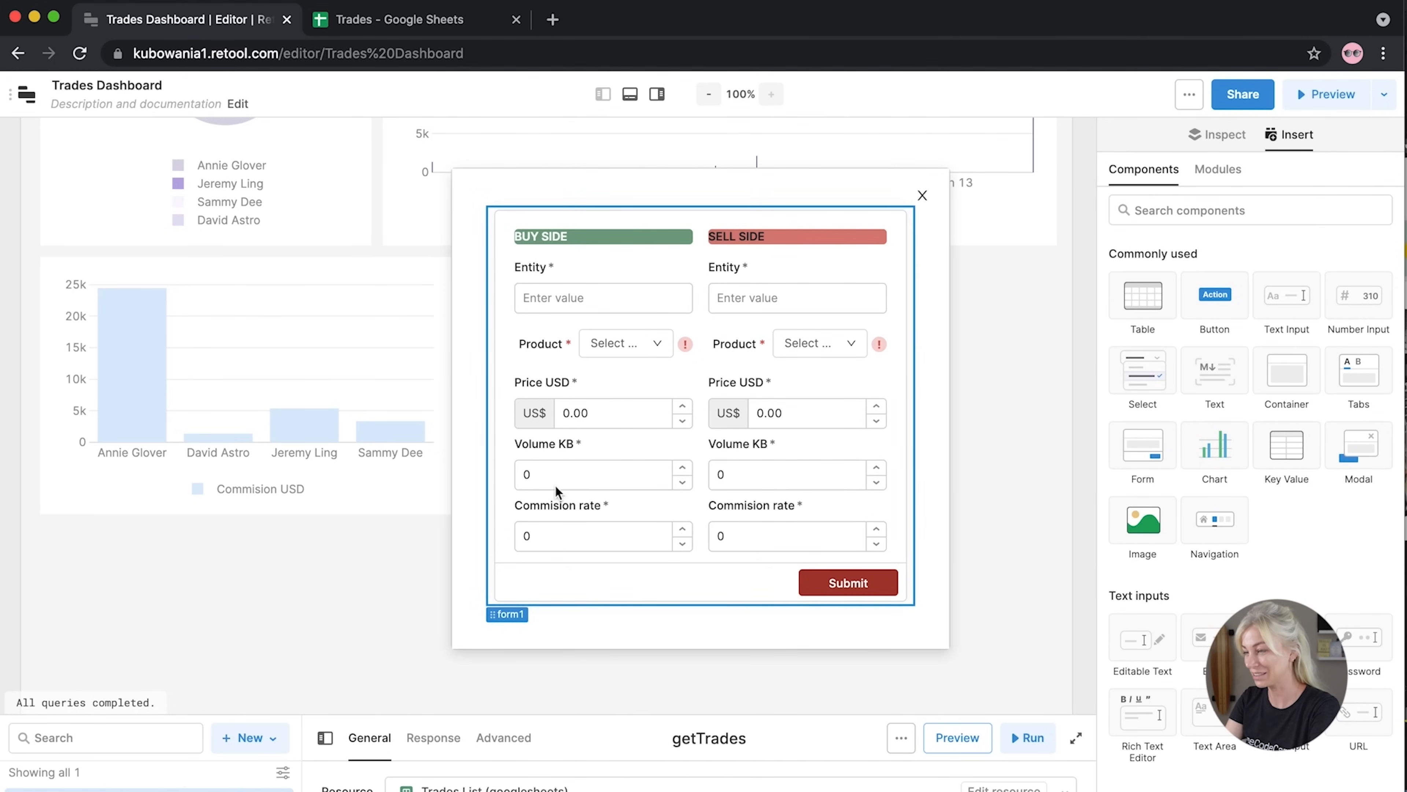
click(522, 633)
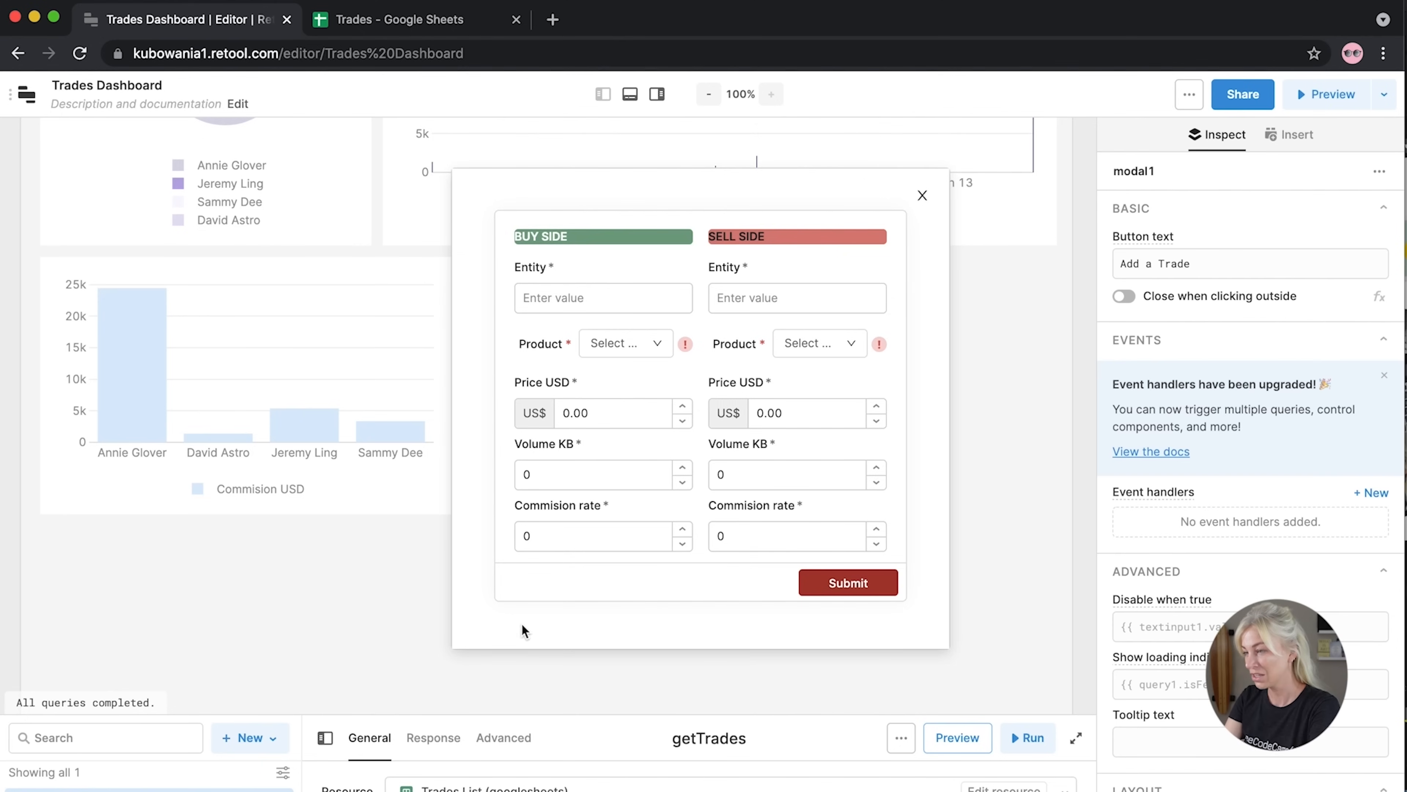
click(523, 594)
drag(917, 628, 916, 637)
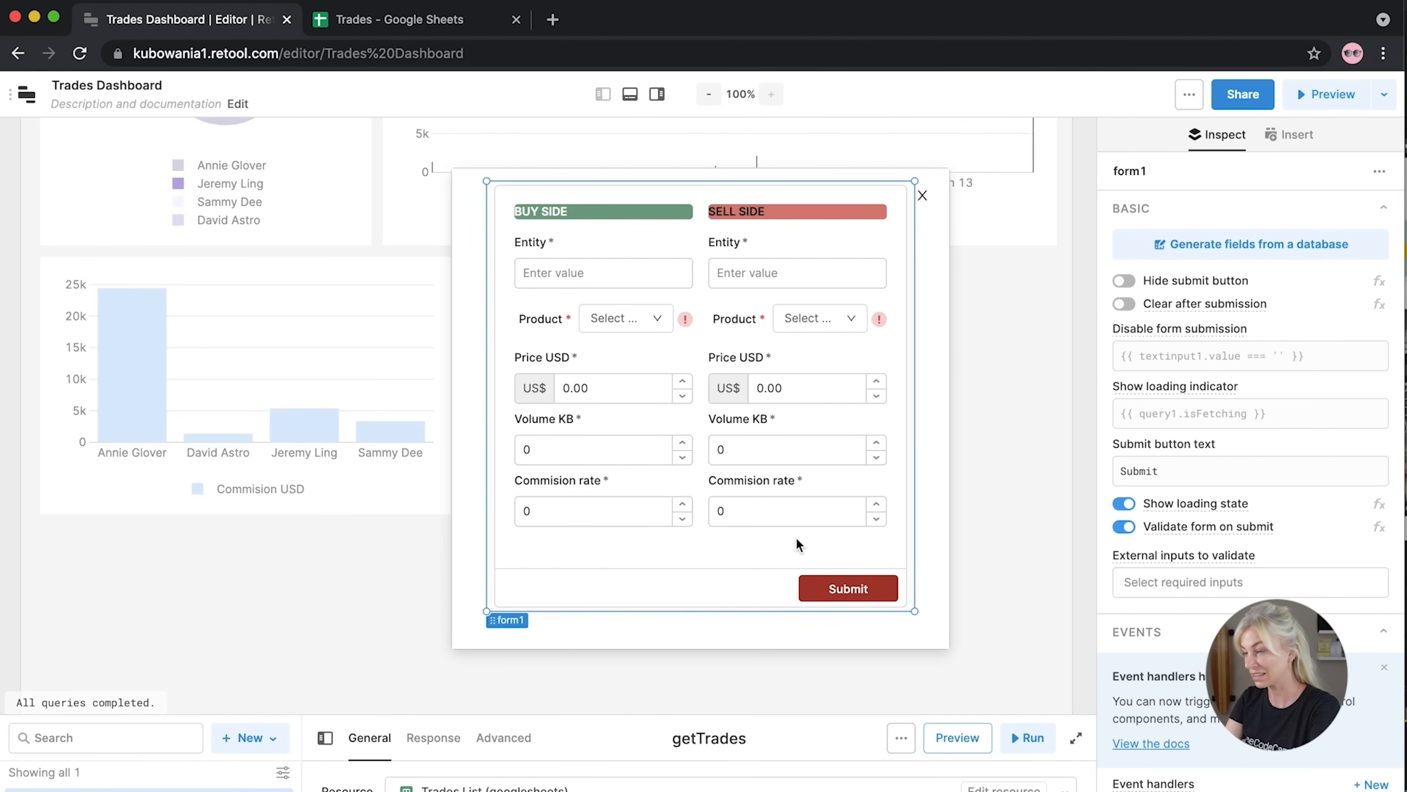
scroll(798, 541, up, 1)
scroll(660, 324, down, 1)
drag(912, 638, 911, 640)
scroll(864, 532, down, 1)
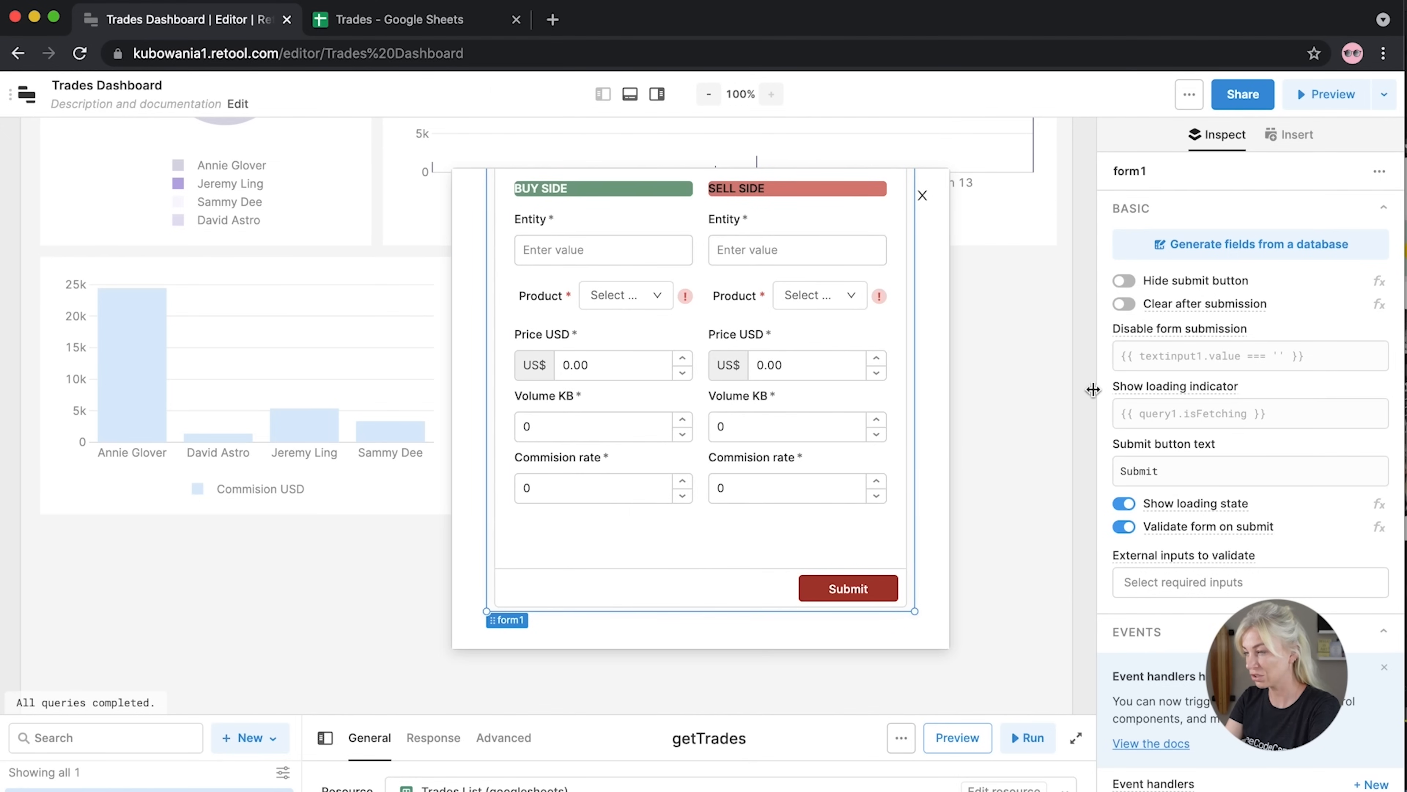
click(1080, 387)
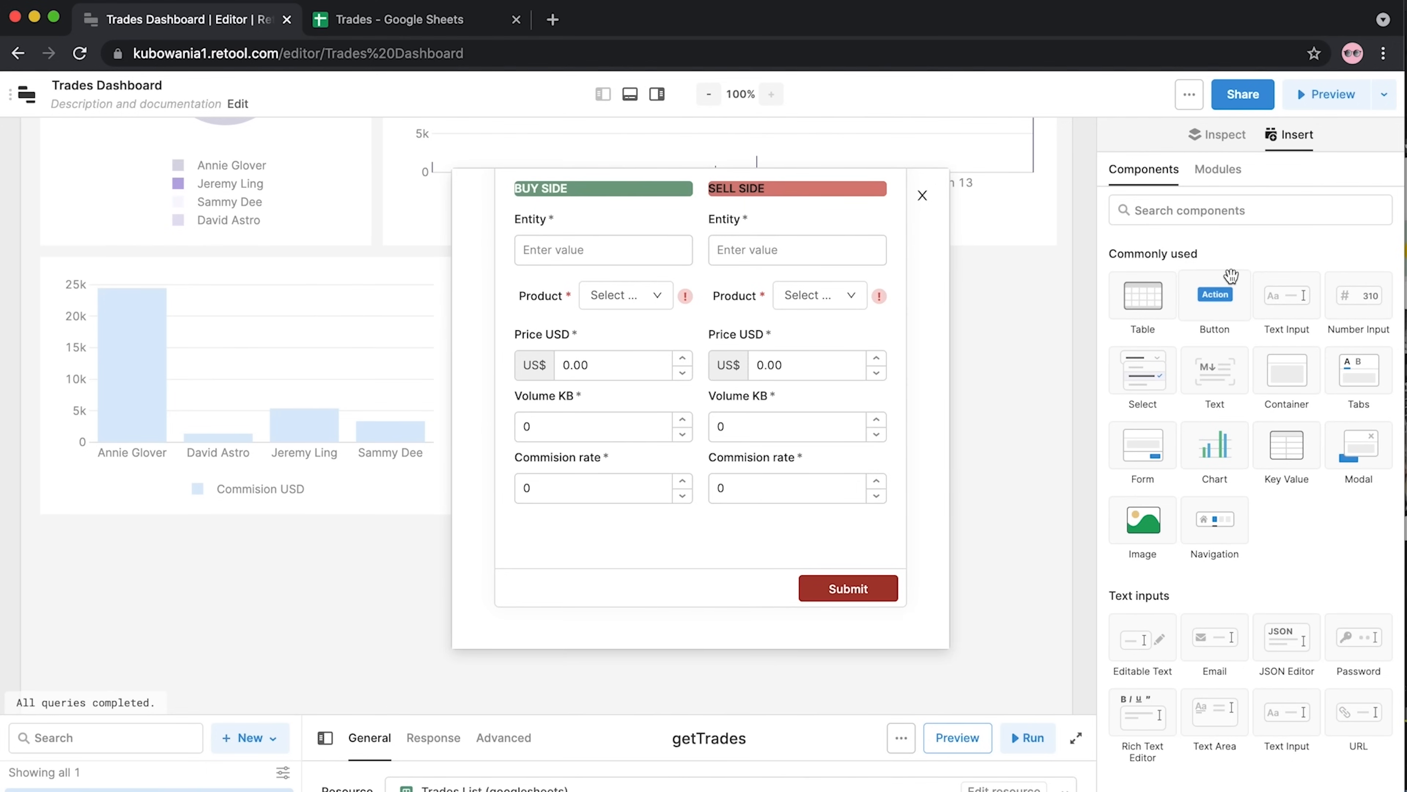
Place a Statistic component below the sell-side Commision rate and widen it
click(1187, 208)
text(stat)
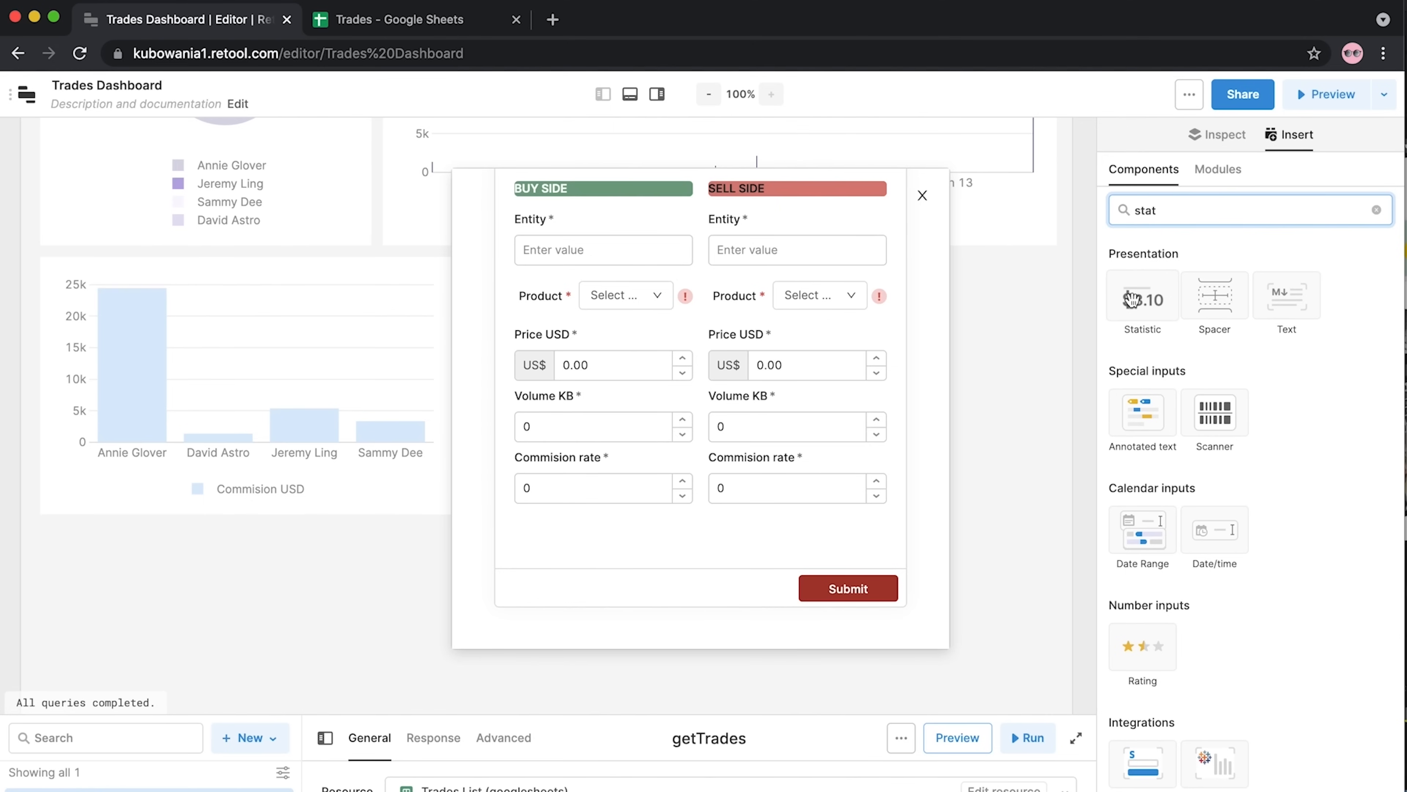
drag(1132, 299, 875, 546)
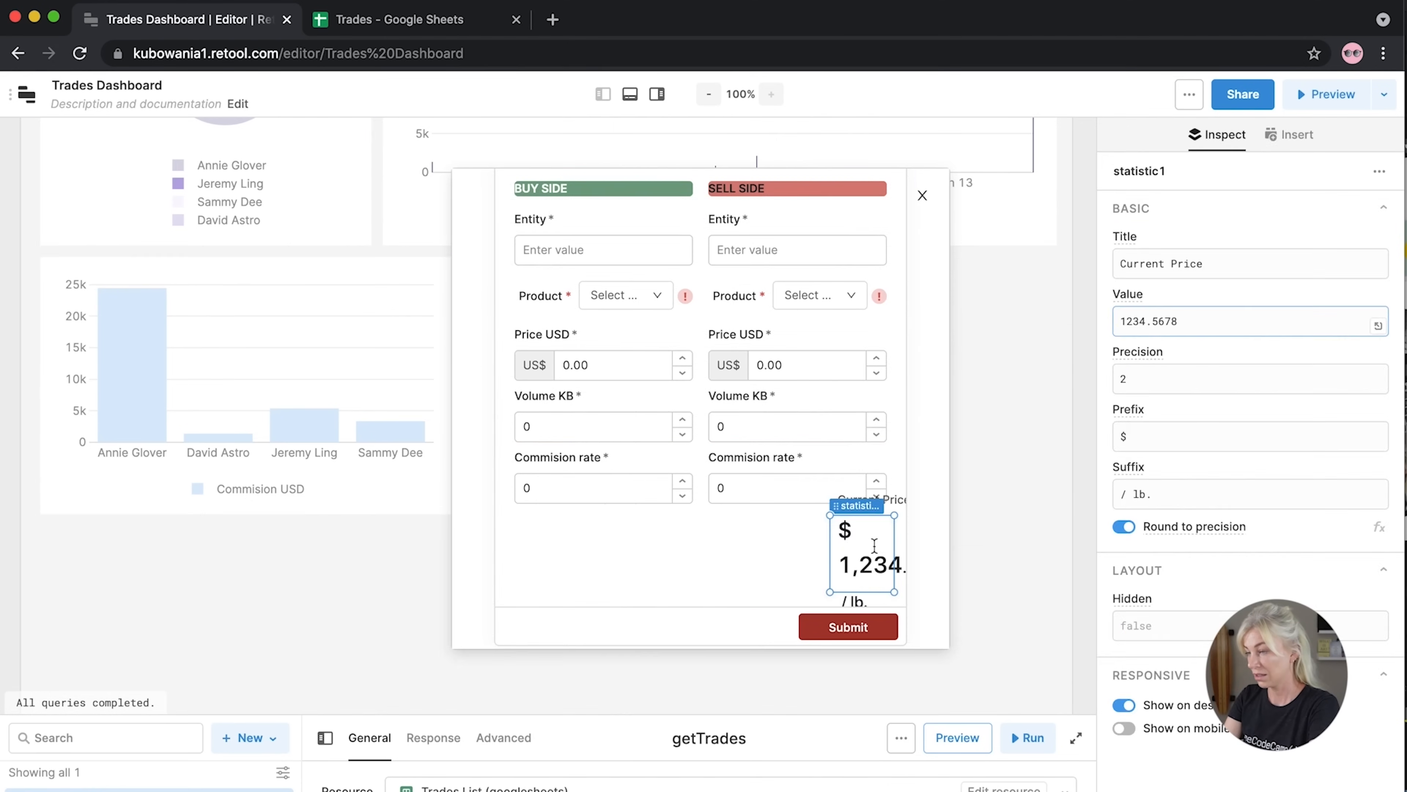
drag(829, 592, 737, 582)
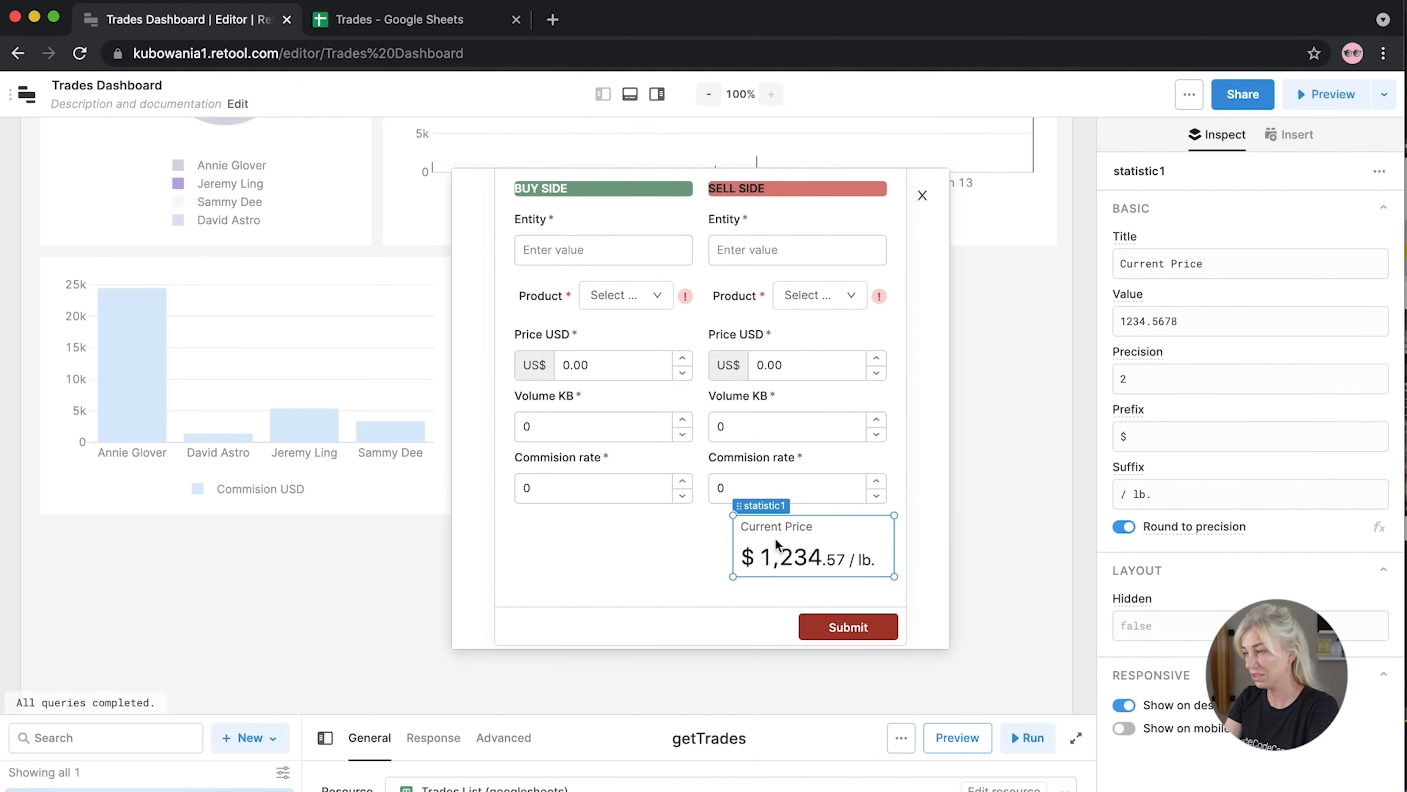
Set the statistic's title to 'Commission'
drag(1202, 263, 1127, 261)
text(o)
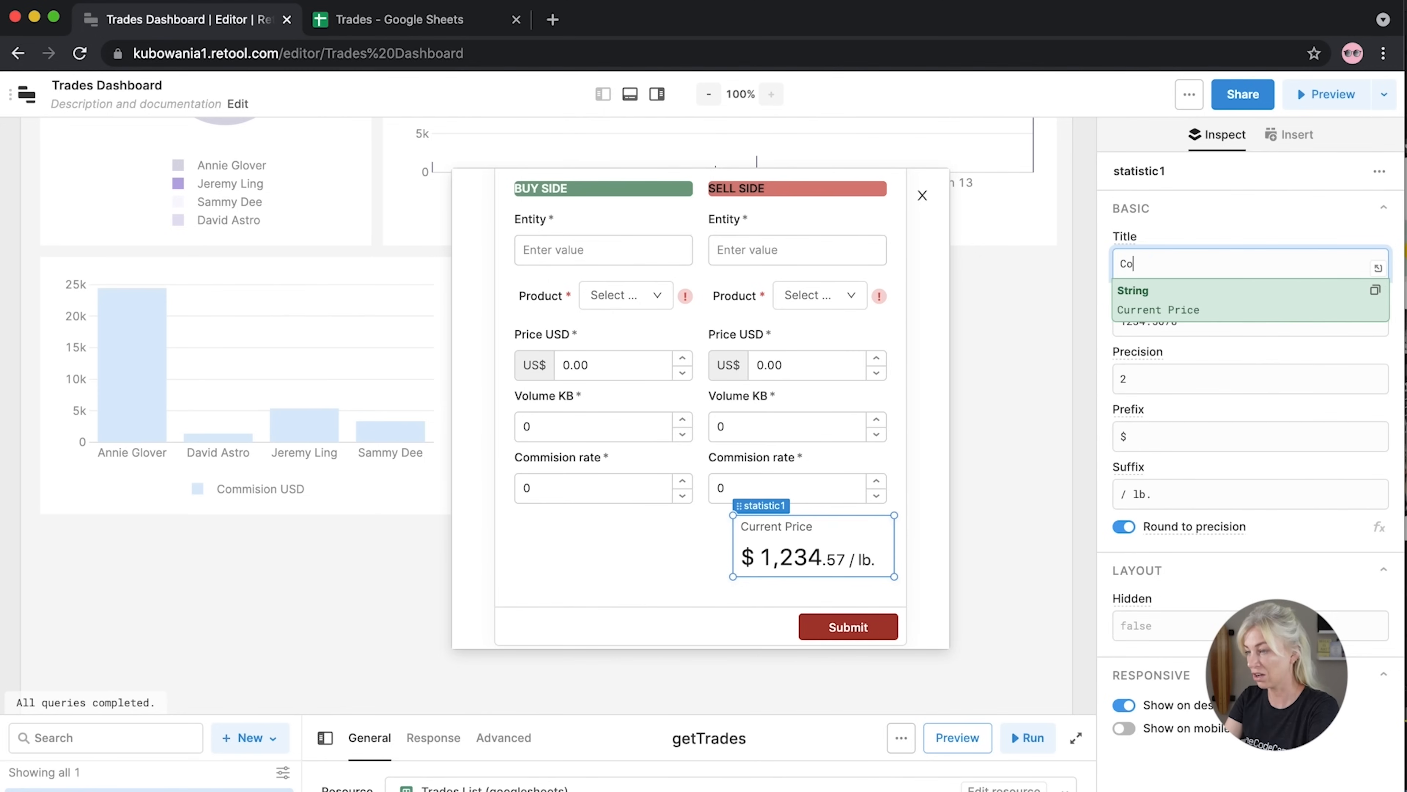
text(mmsi)
key(BackSpace)
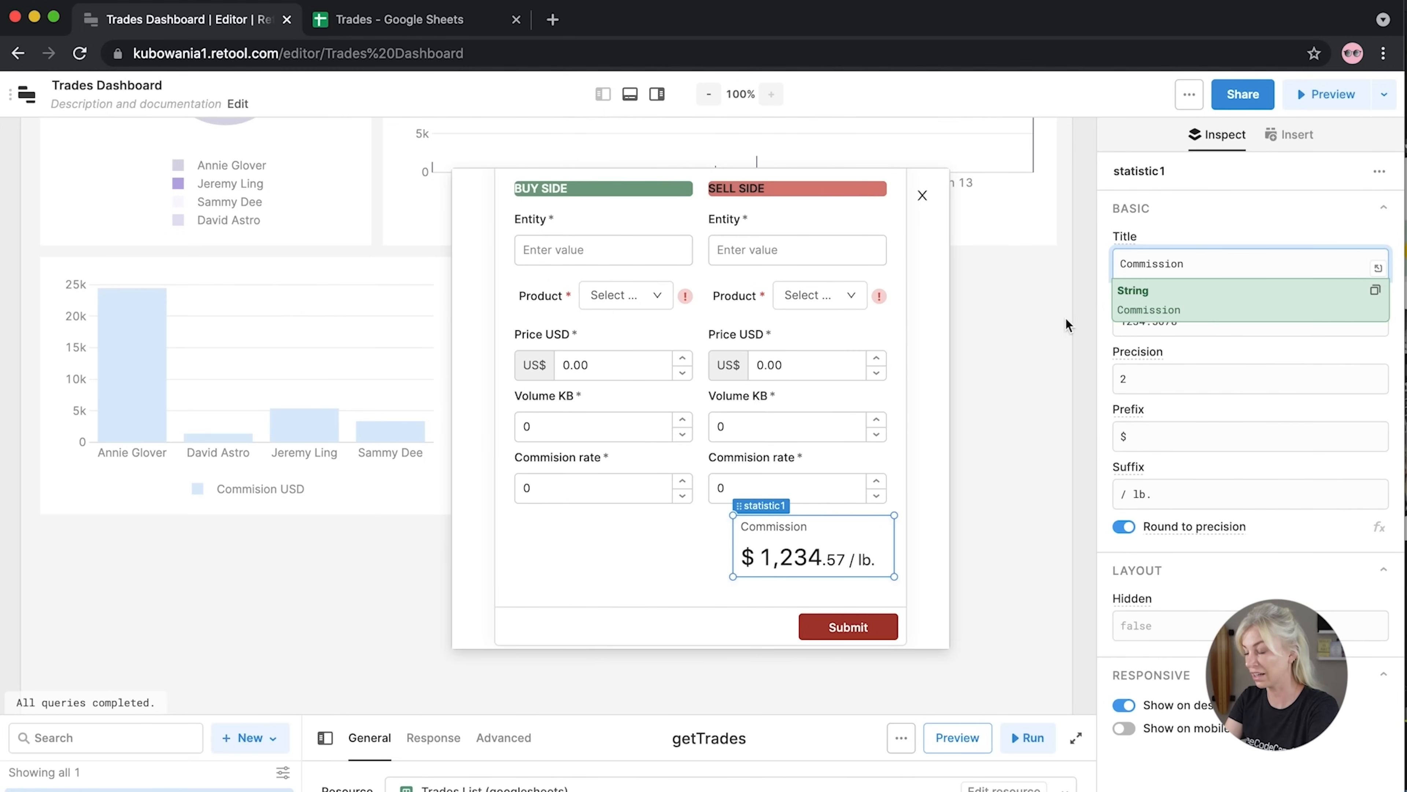
click(1092, 315)
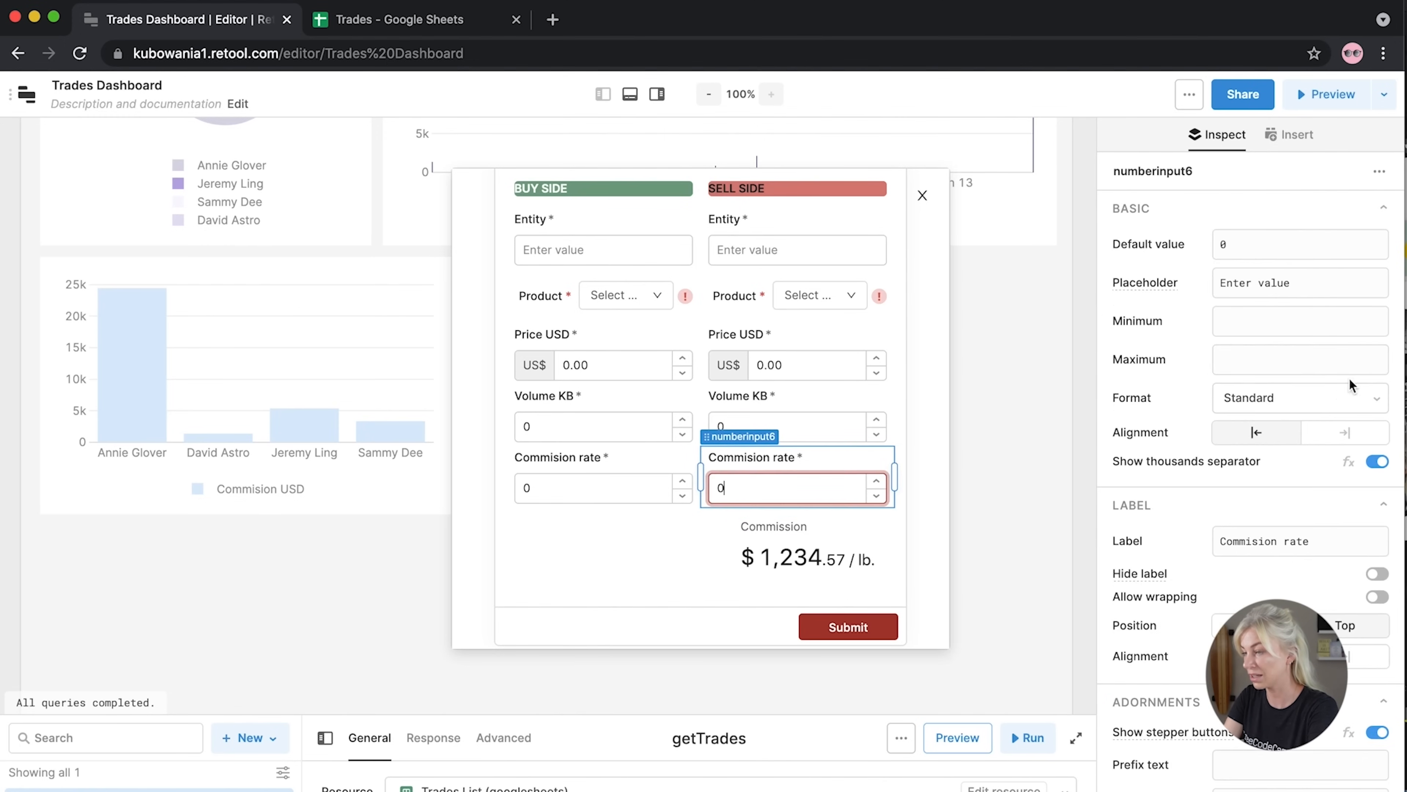
Add an 's' to both the sell-side and buy-side Commision rate labels
click(1257, 540)
text(s)
click(588, 460)
click(1259, 541)
text(s)
click(581, 584)
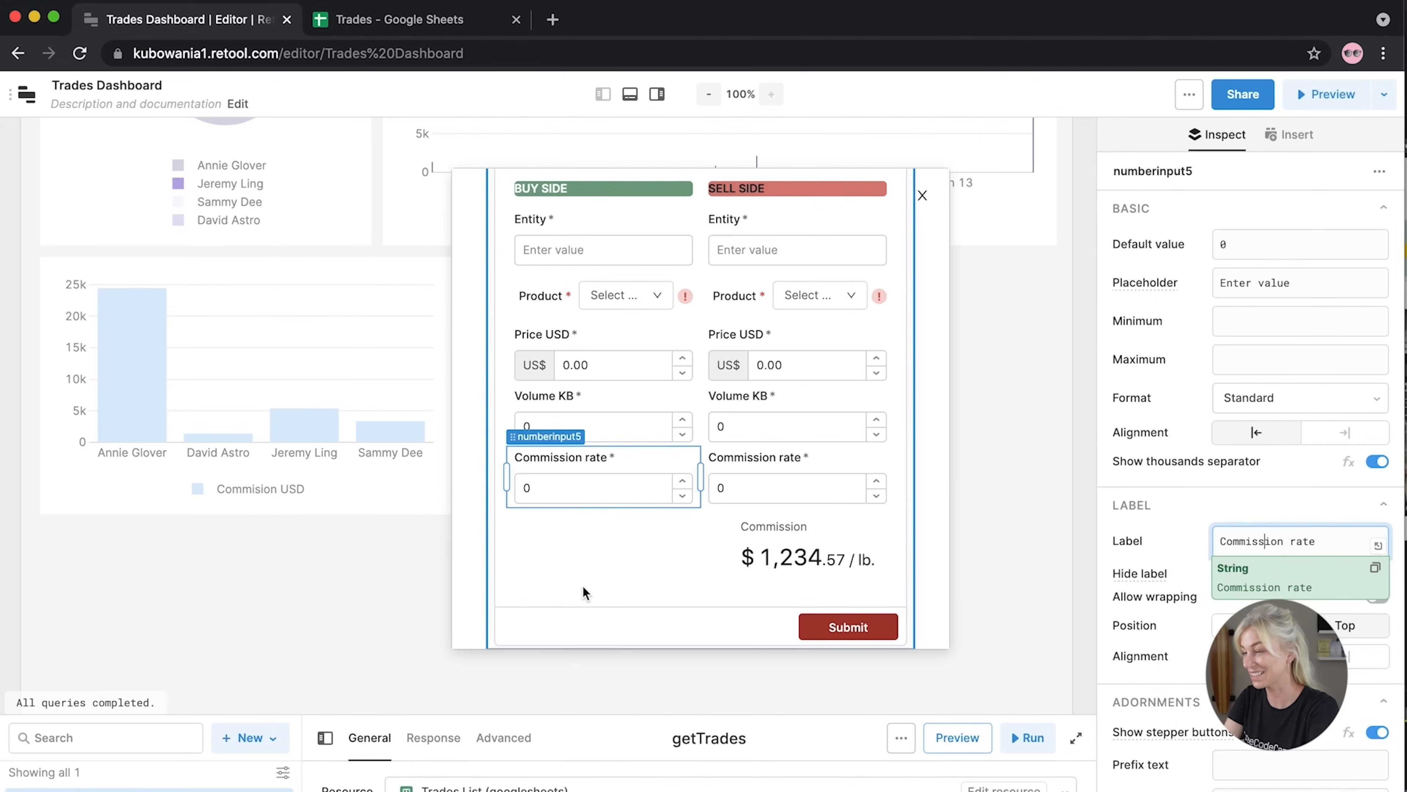
Set the Commission statistic's value to {{ numberinput2.value * 1000 * numberinput6.value }}
click(771, 564)
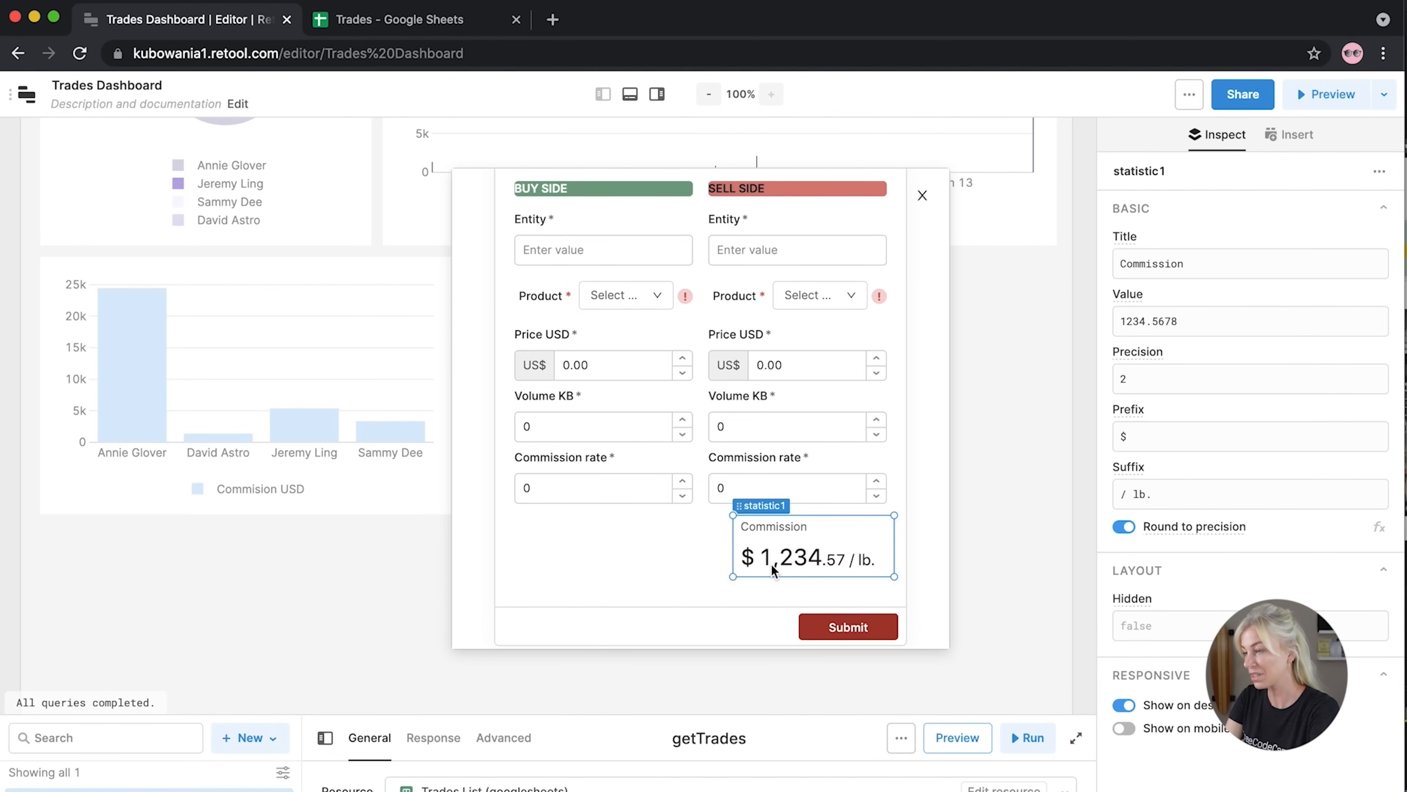
drag(1191, 322, 1115, 315)
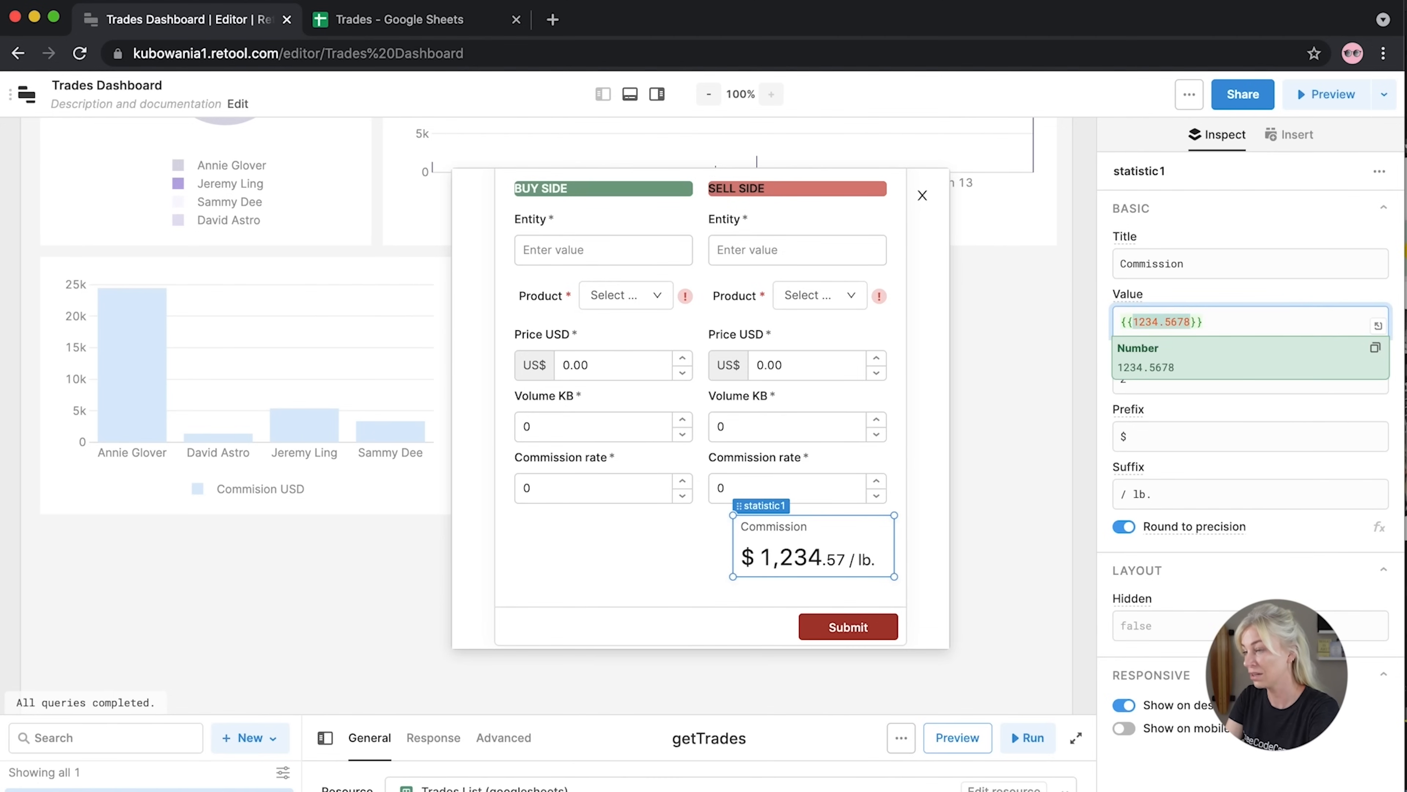
text({{)
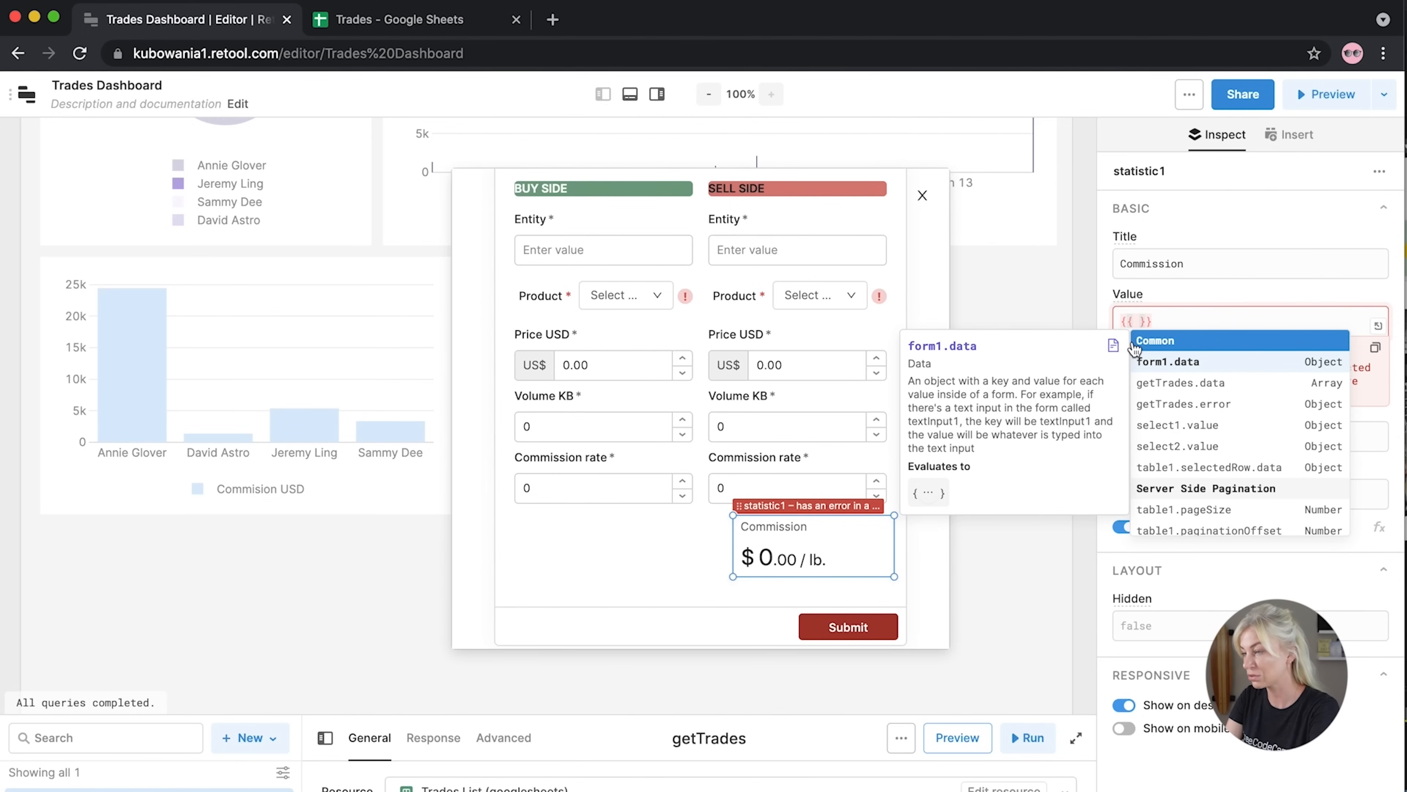
text(number)
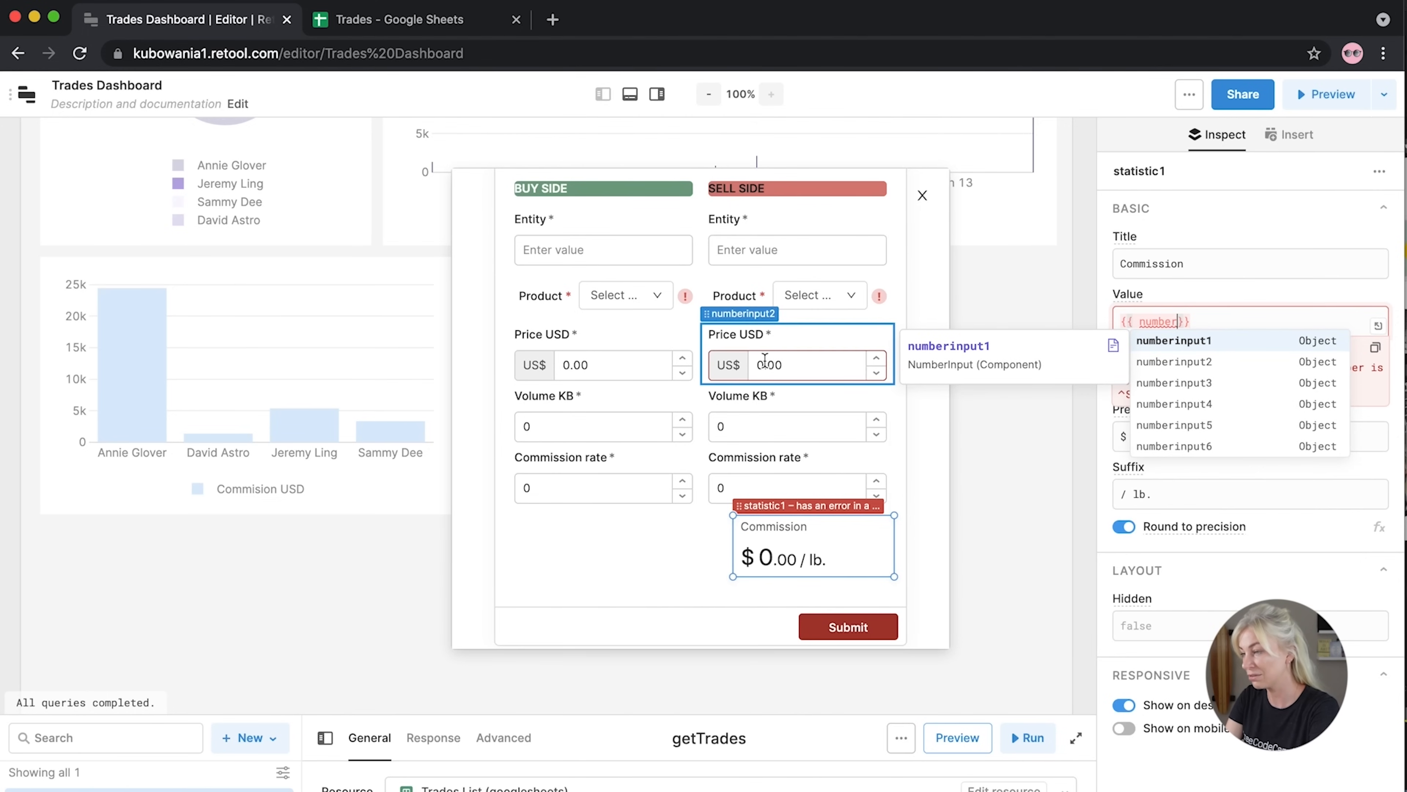
key(Down)
key(Return)
text(.value)
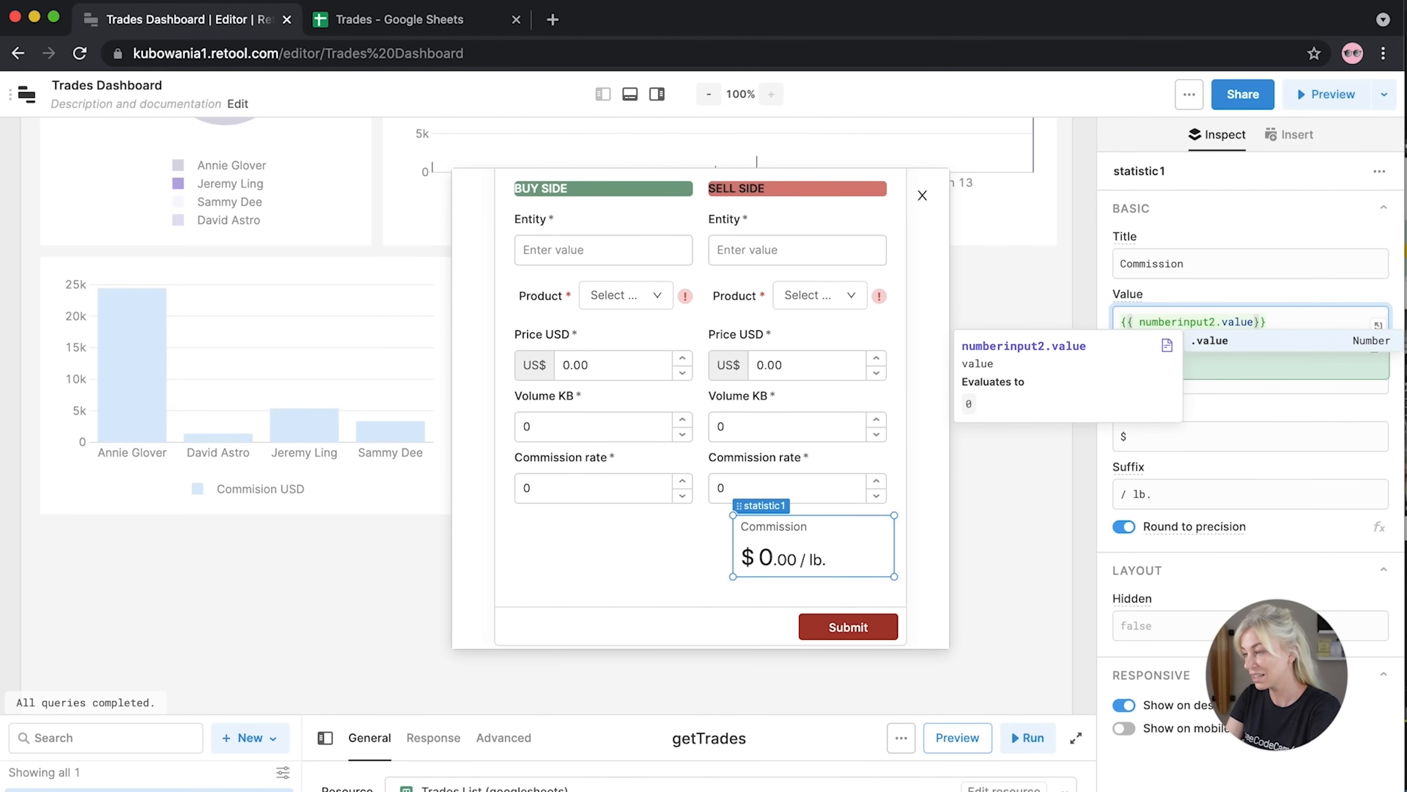
text( * 1000)
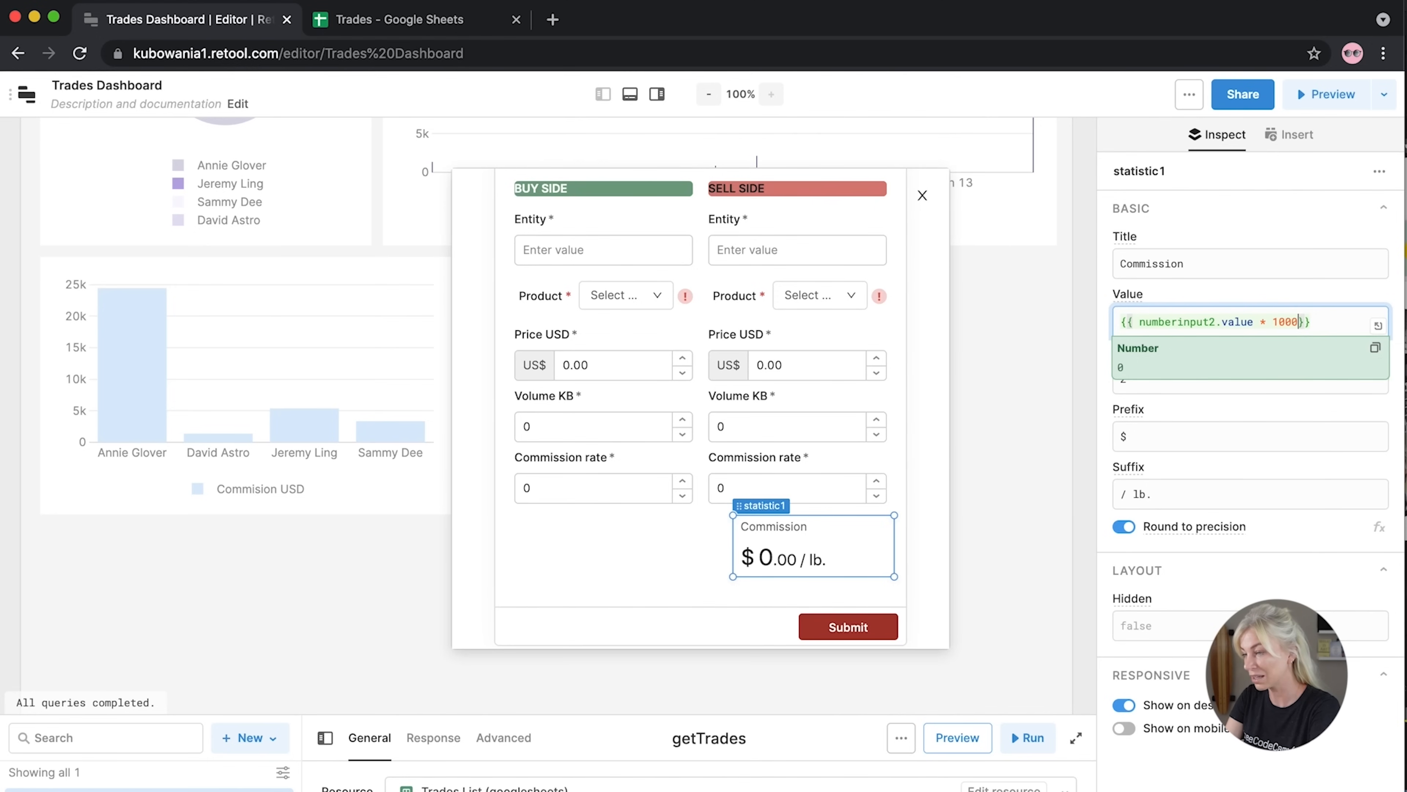
text( * )
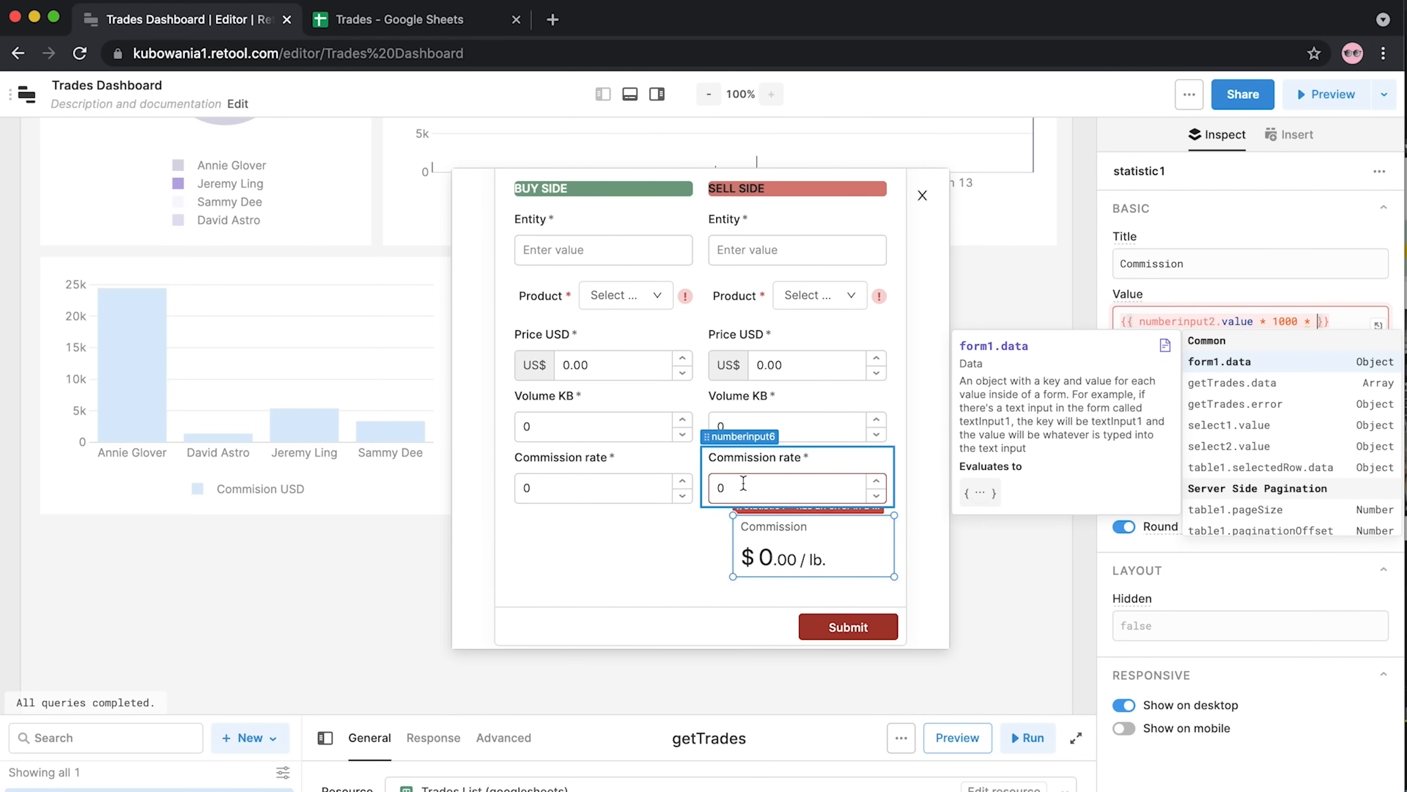
text(number)
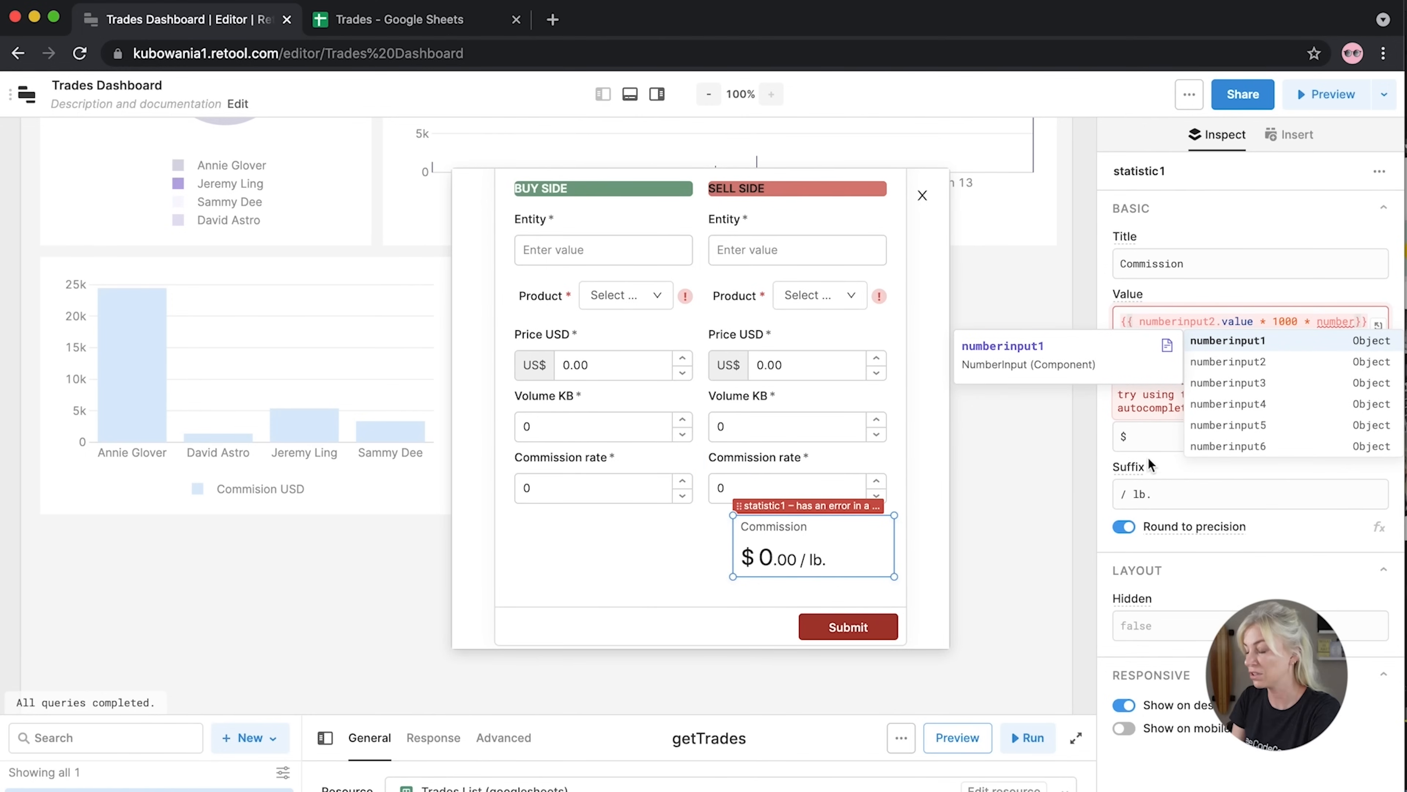
click(1191, 446)
text(.value)
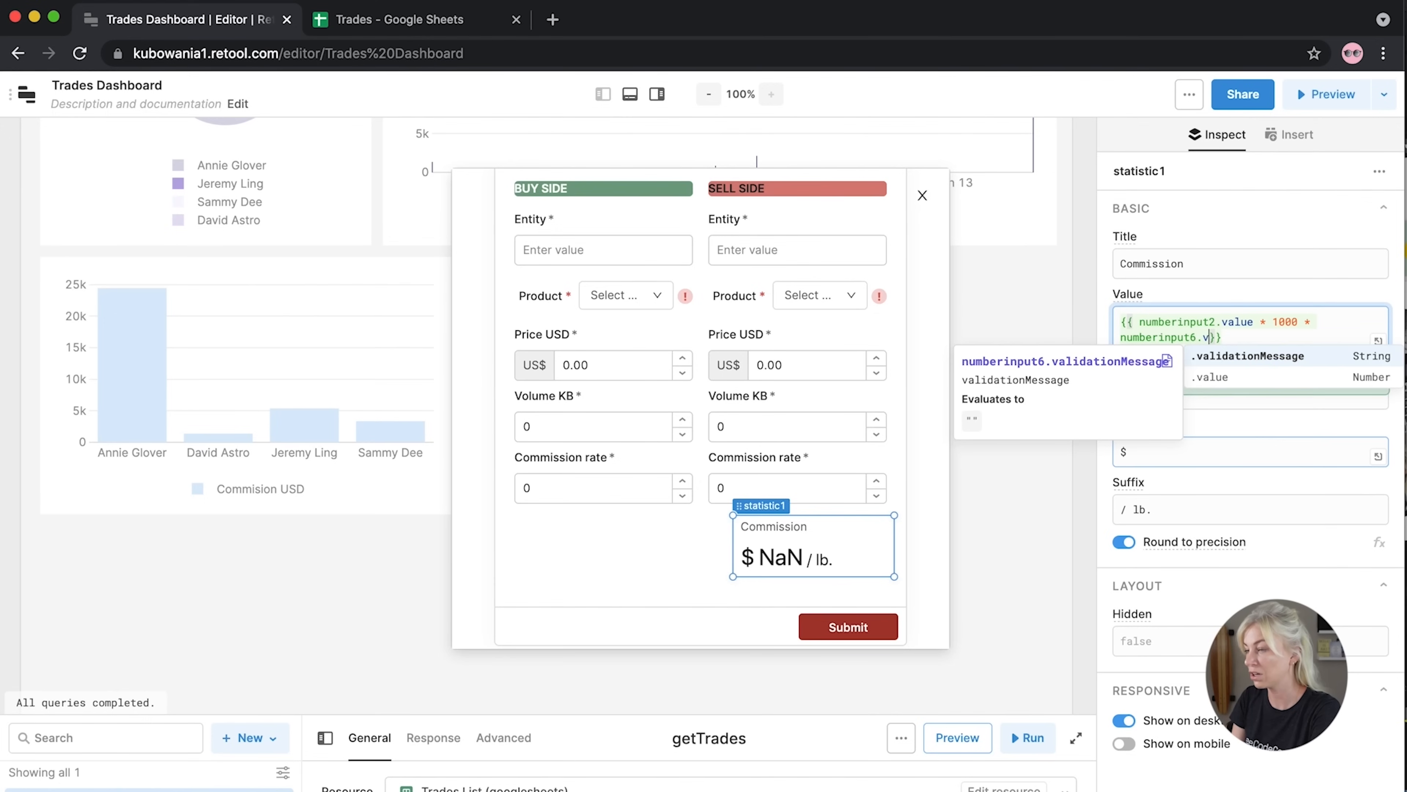
click(1115, 304)
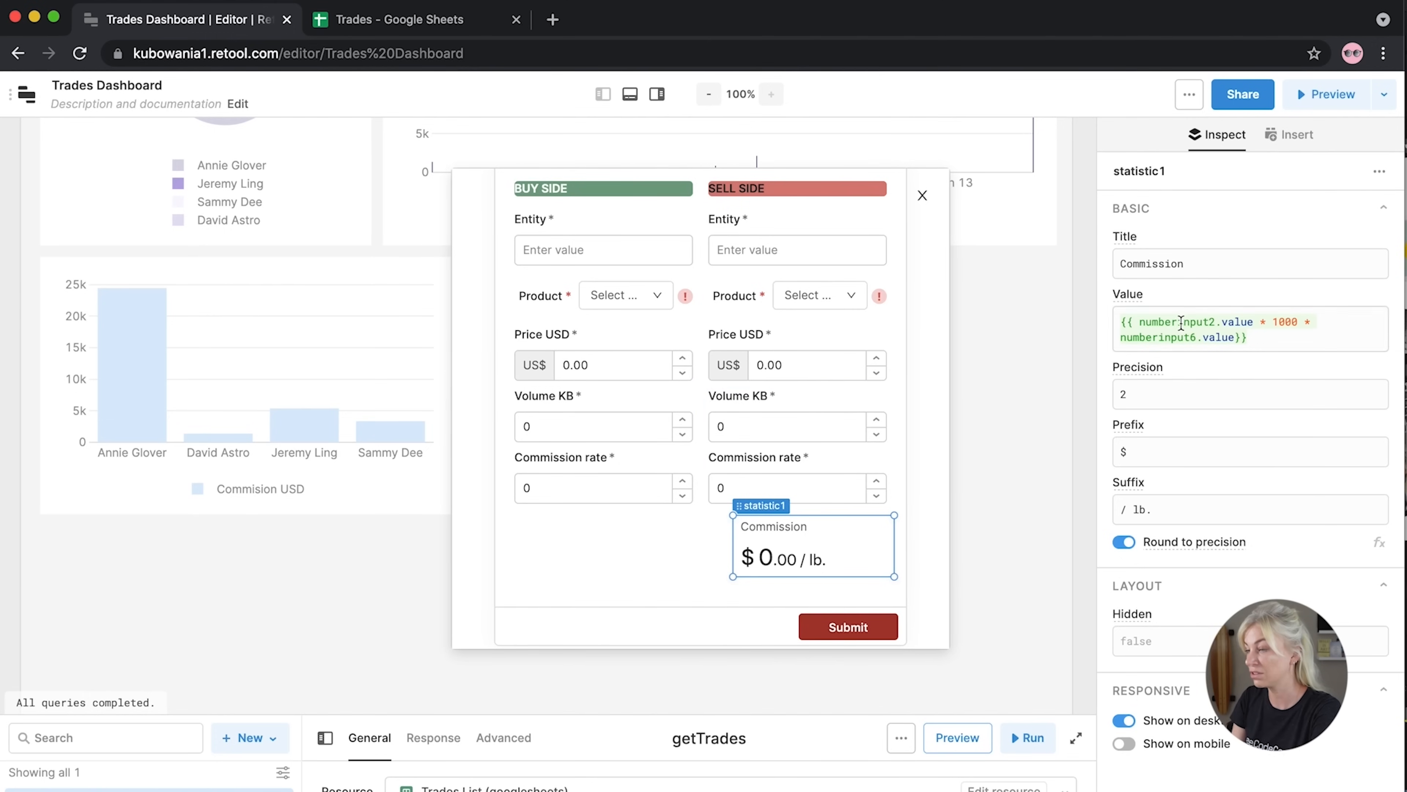
Change numberinput2 to numberinput4 in the Commission value expression
click(1215, 322)
key(BackSpace)
text(4)
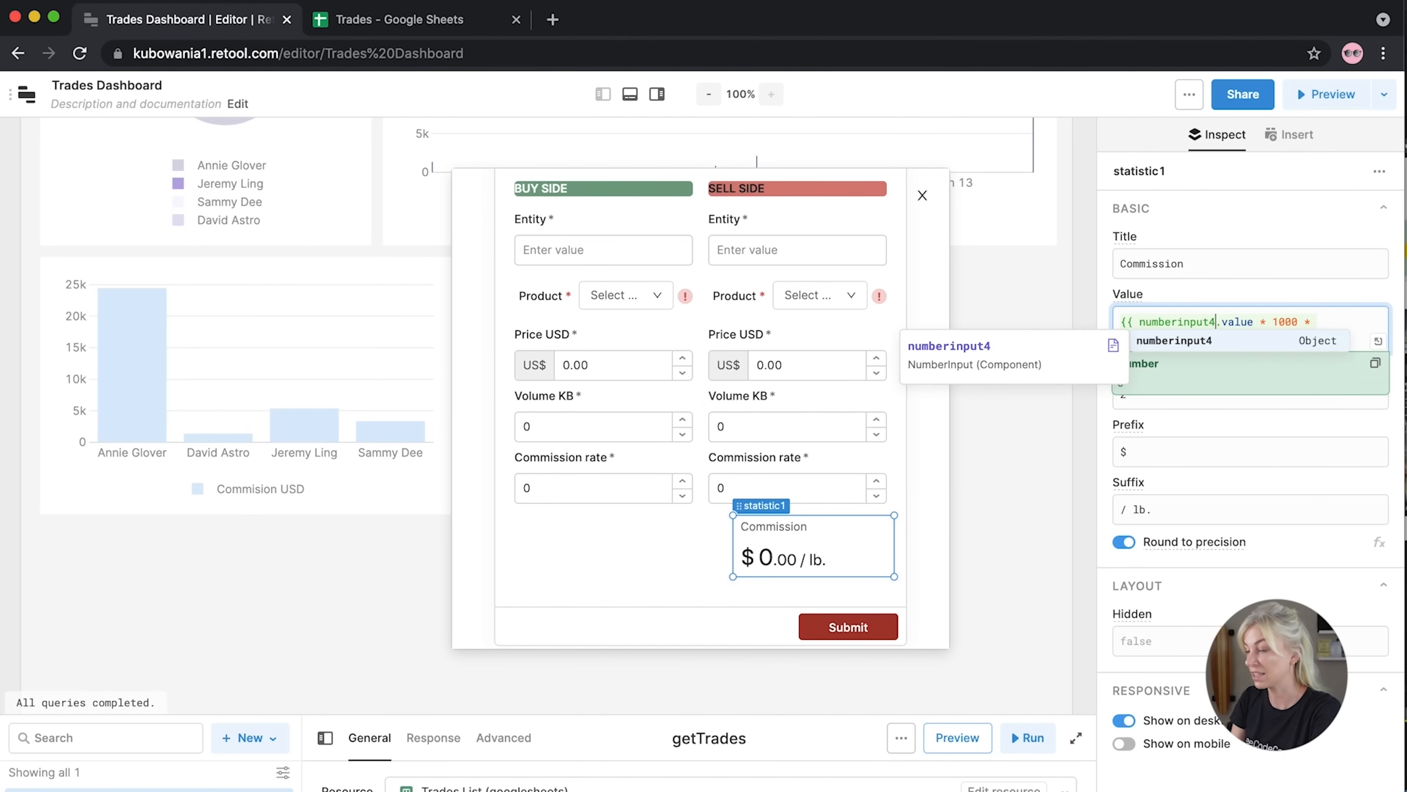
click(1163, 295)
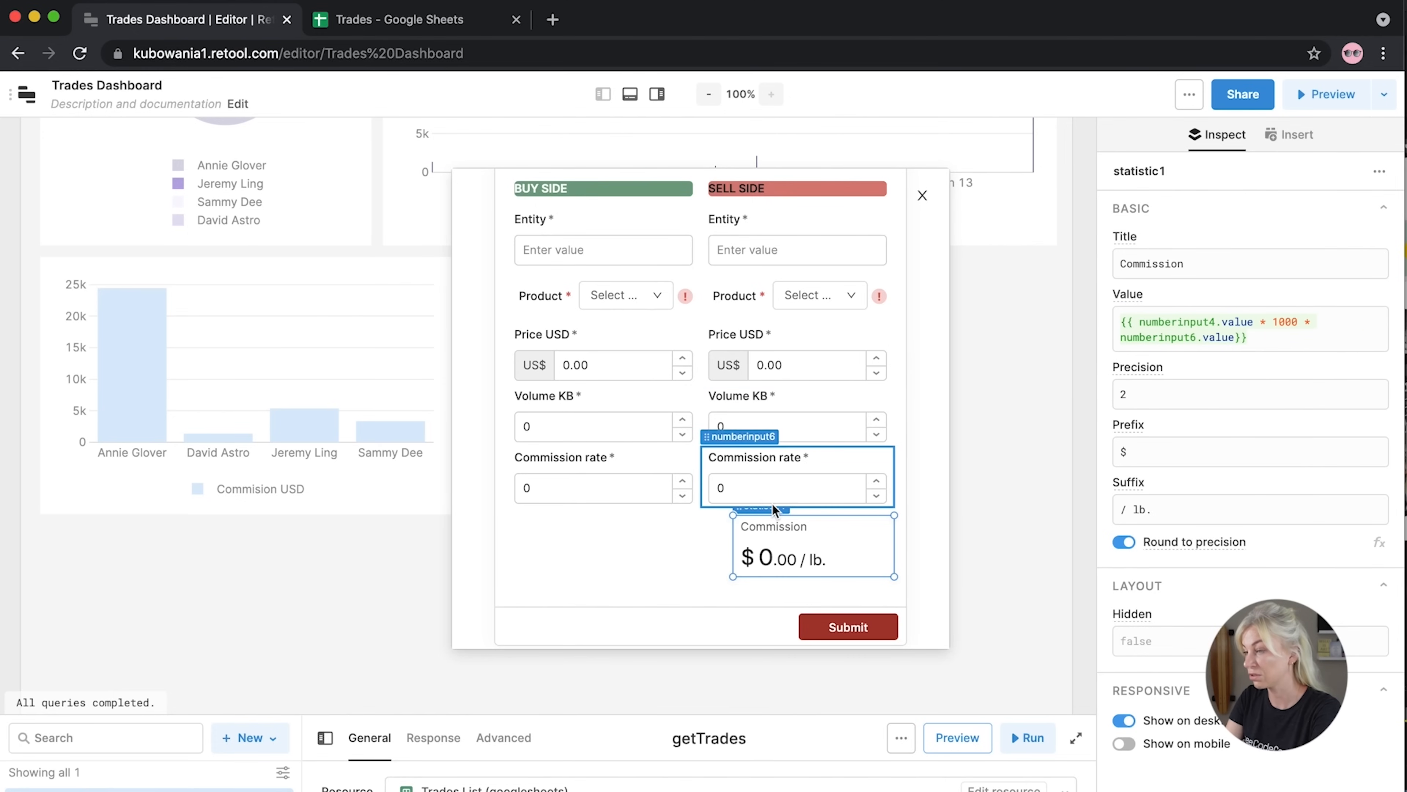
Enter test values 200 in sell-side Volume KB and 0.004 in Commission rate
click(836, 429)
key(BackSpace)
text(200)
click(761, 488)
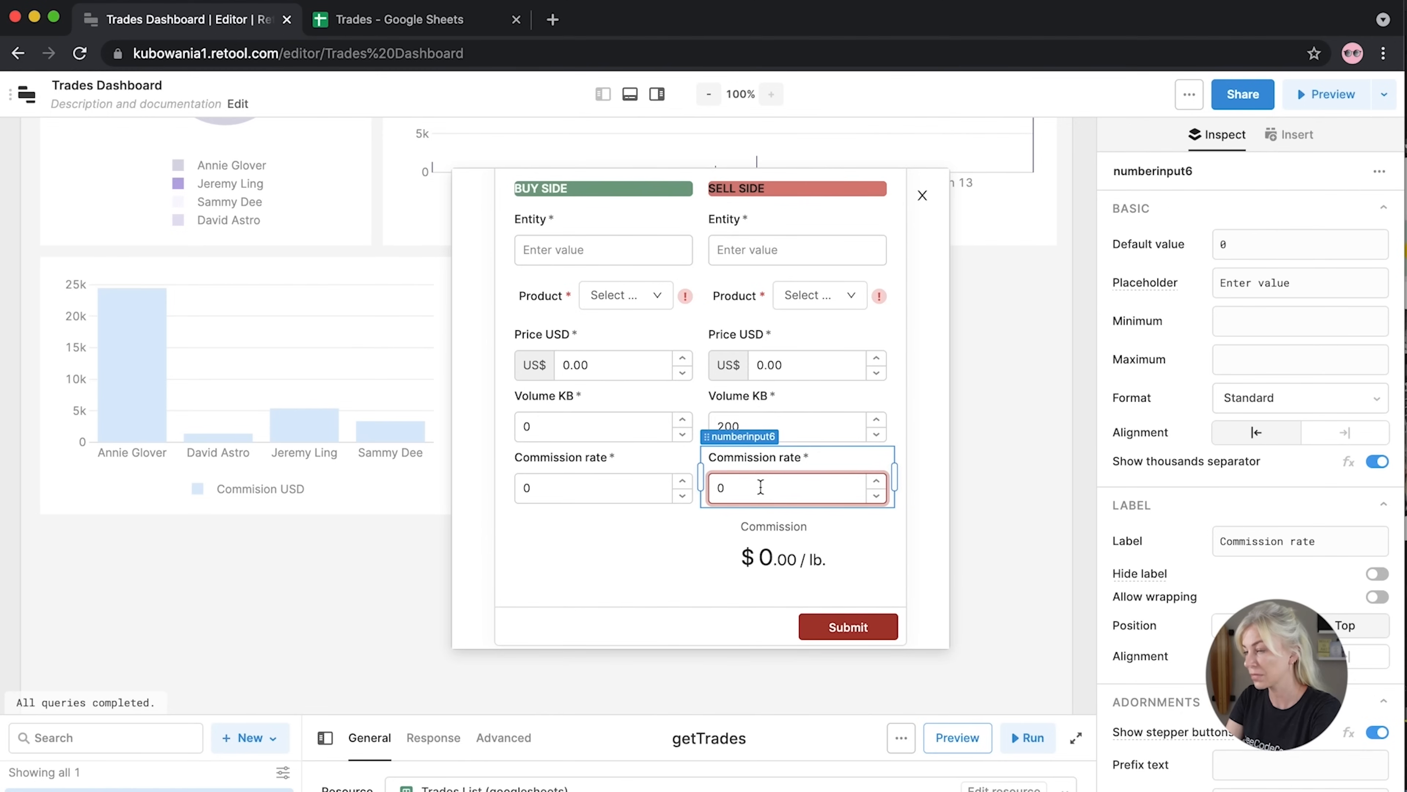
key(BackSpace)
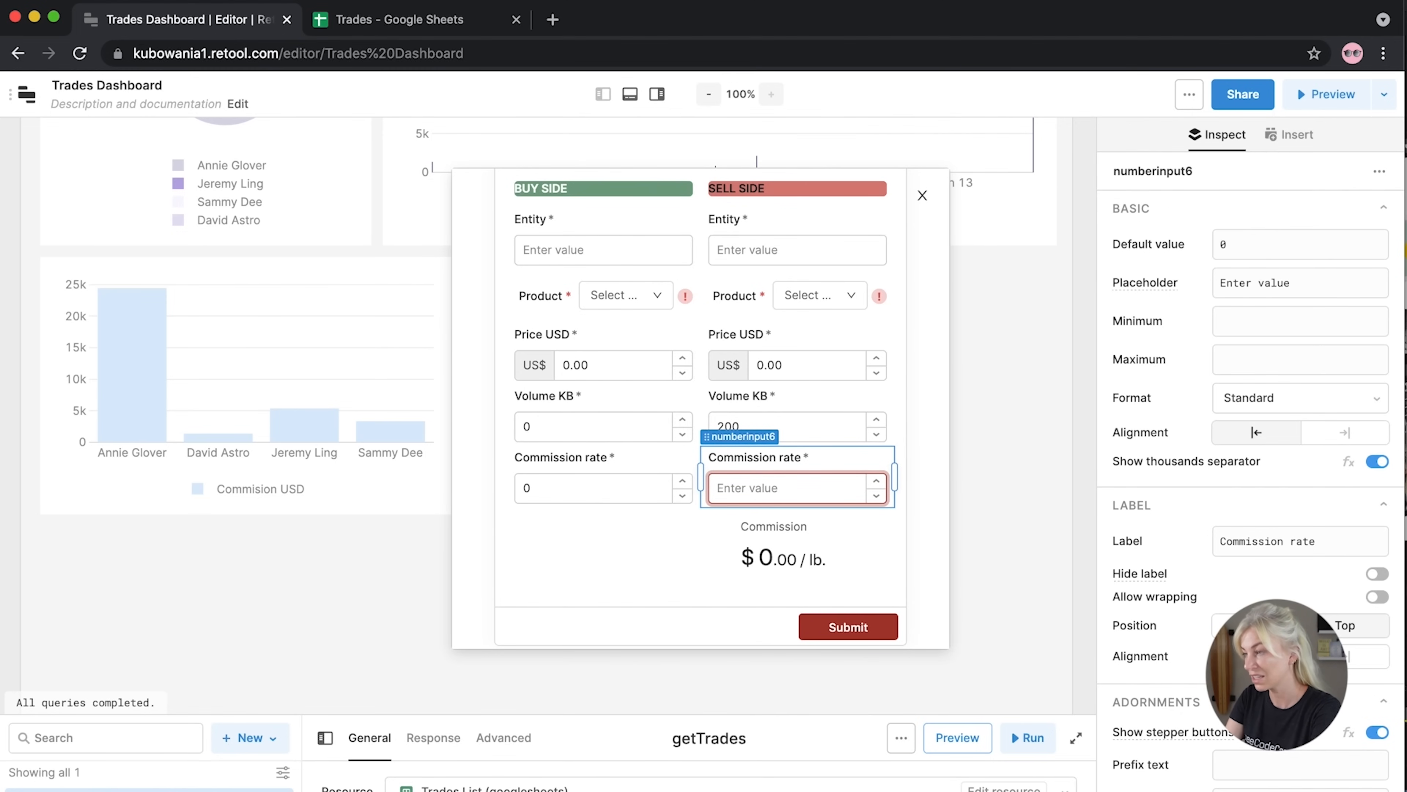
text(0.0035)
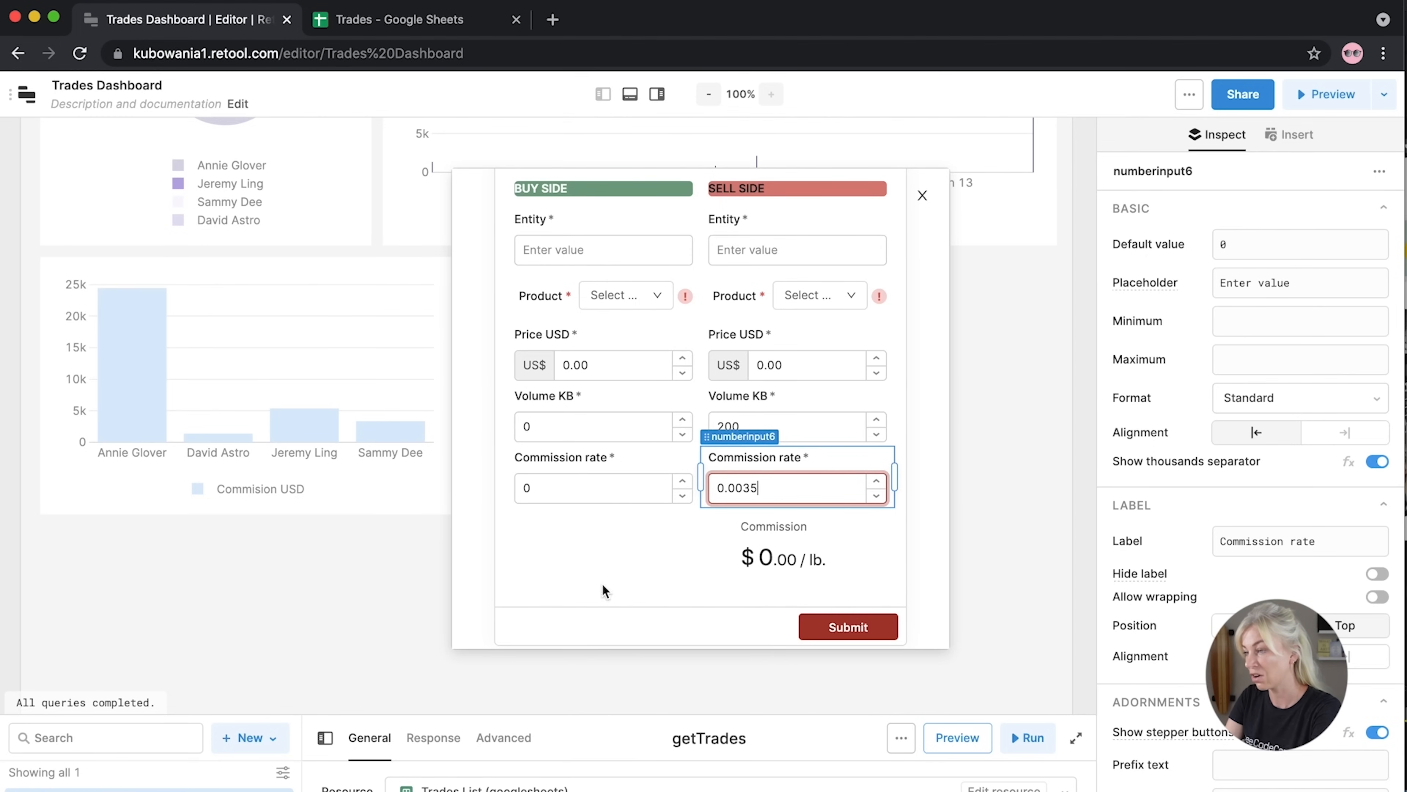
click(642, 564)
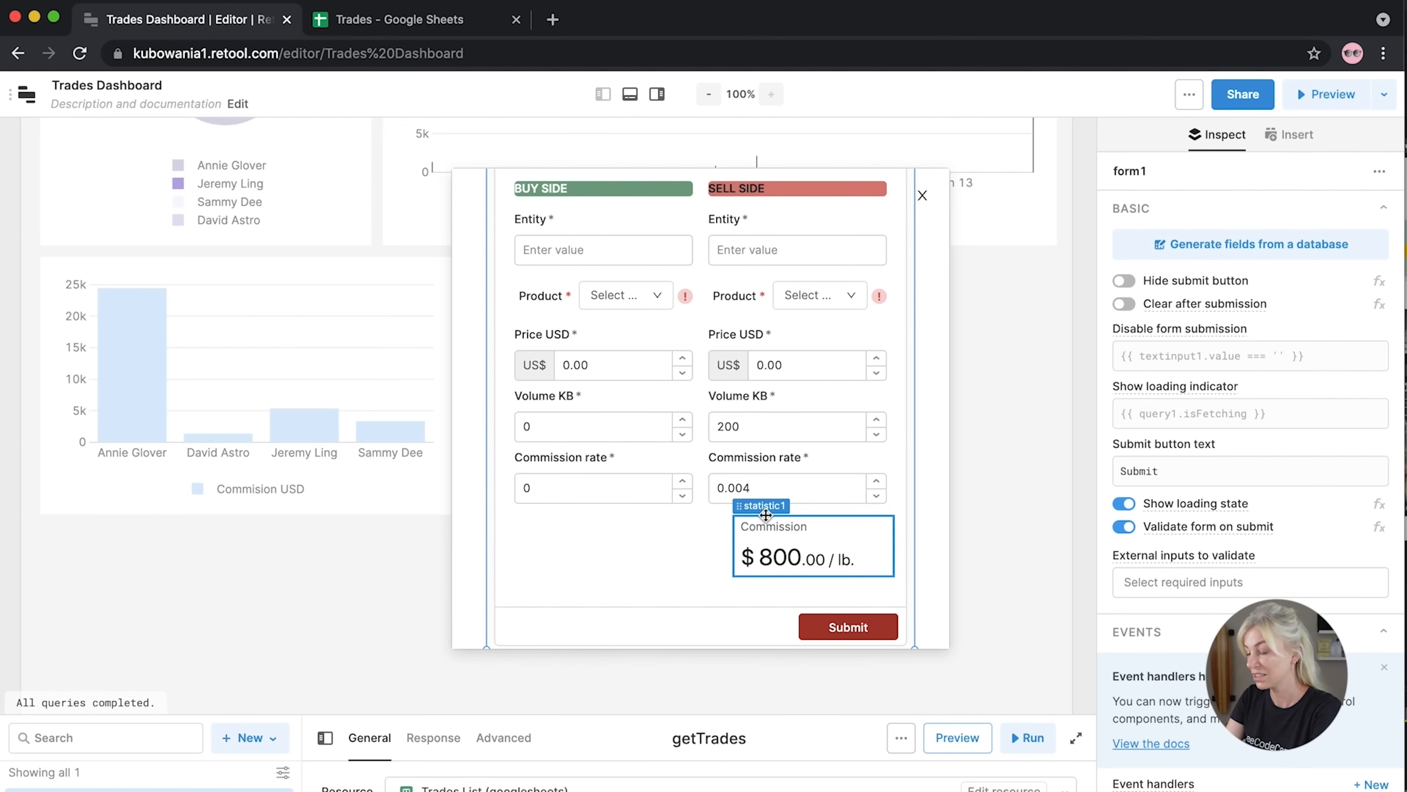
Duplicate the Commission statistic and move the copy under the buy-side commission rate
click(814, 542)
key(super+c)
key(super+v)
drag(772, 588, 564, 537)
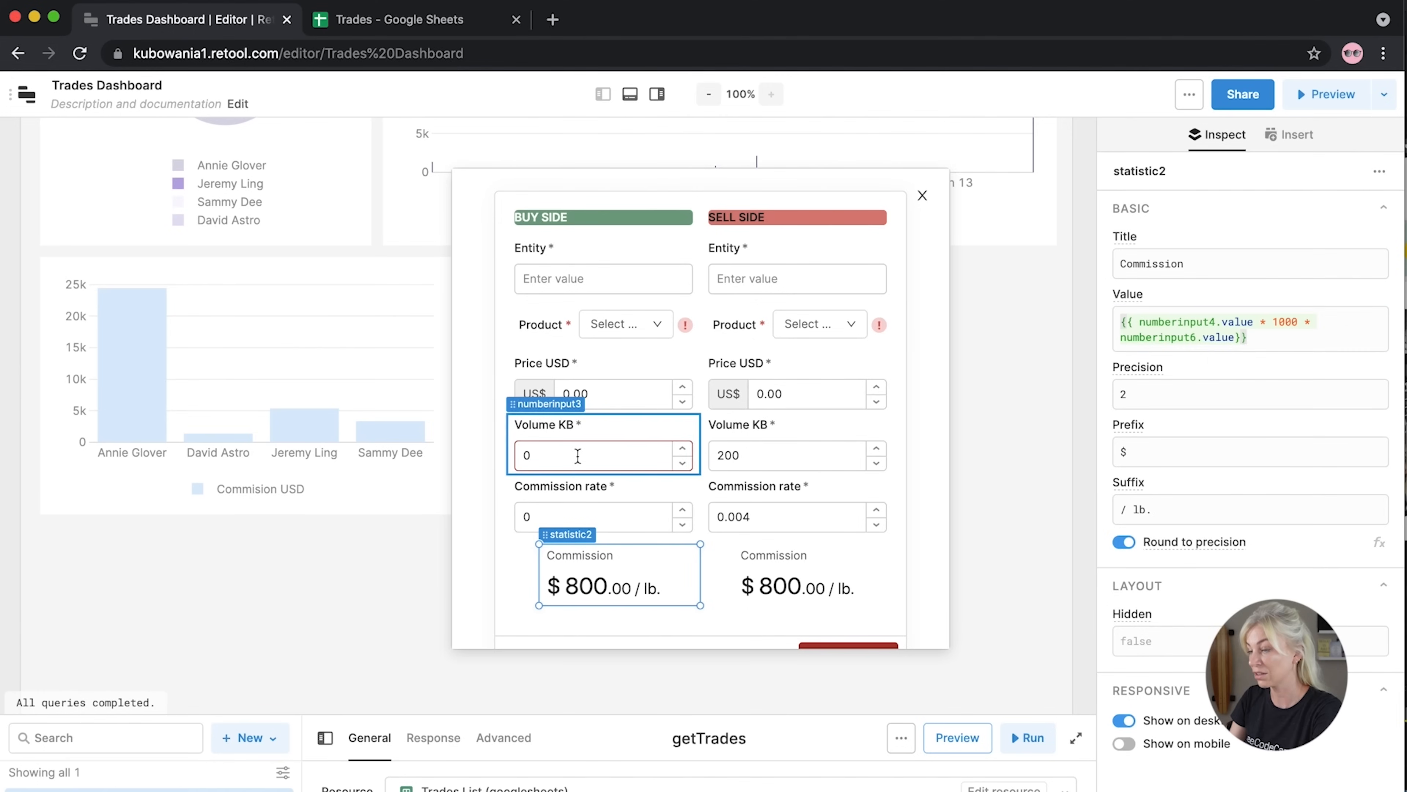
Point the copy's expression at numberinput3 for volume and numberinput5 for rate
click(1211, 322)
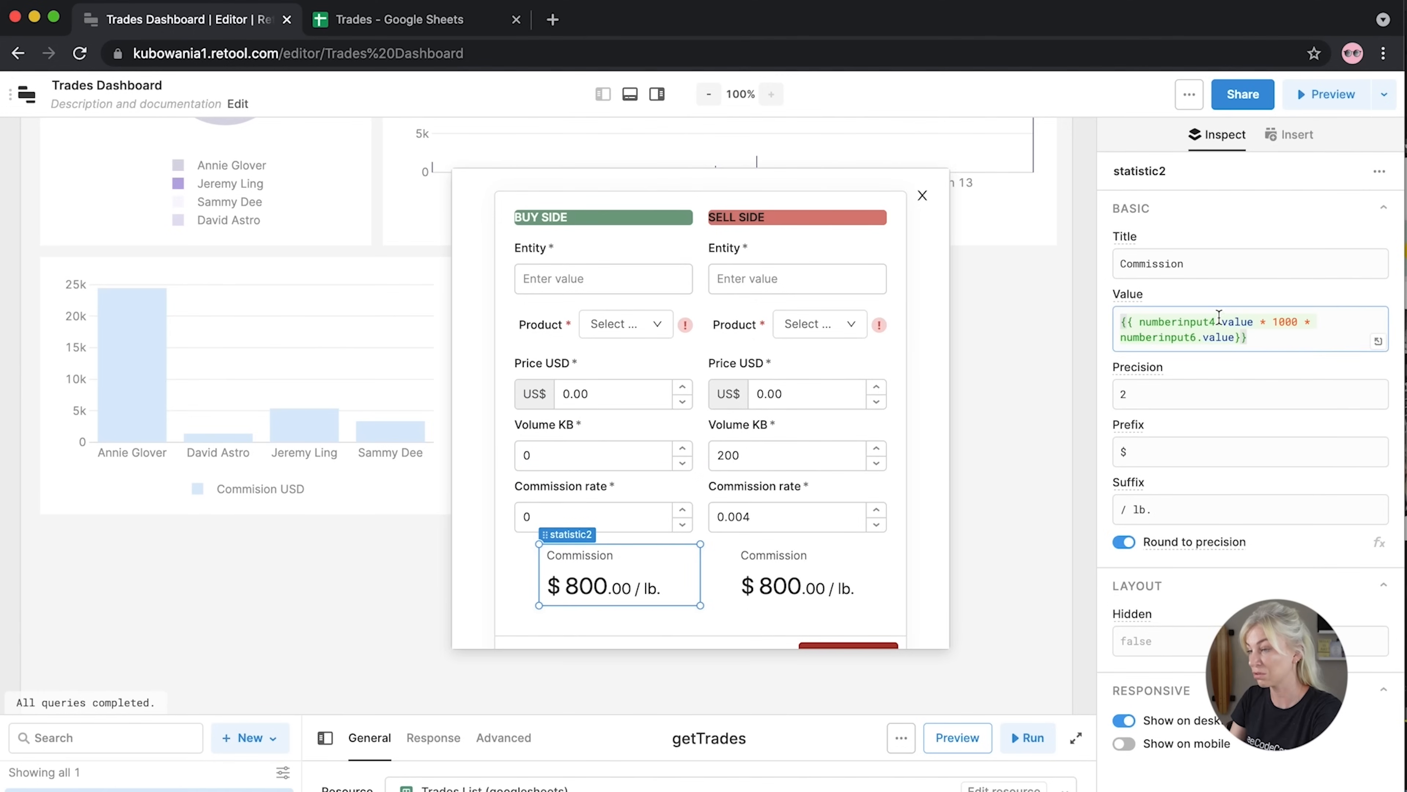
key(BackSpace)
text(4)
key(BackSpace)
text(3)
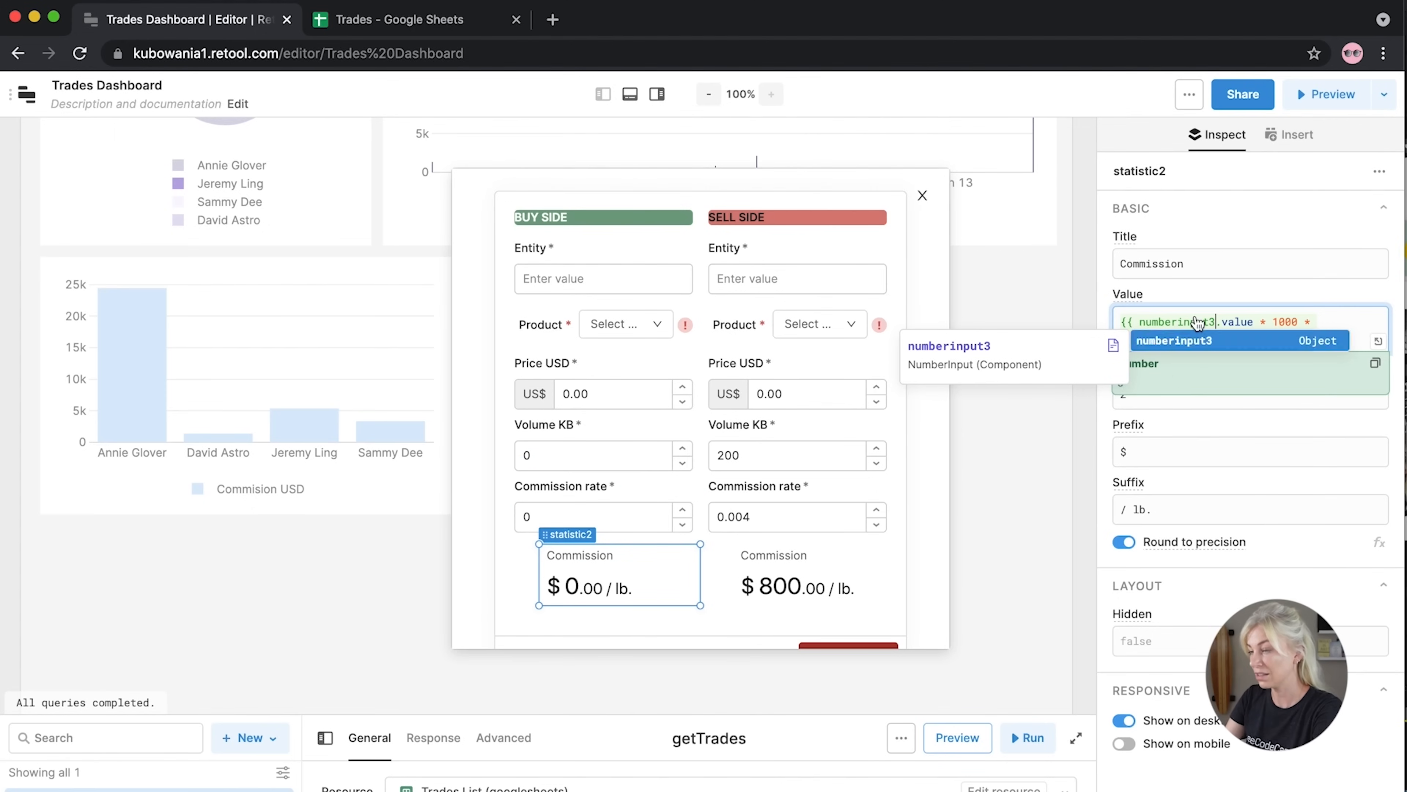
click(1222, 289)
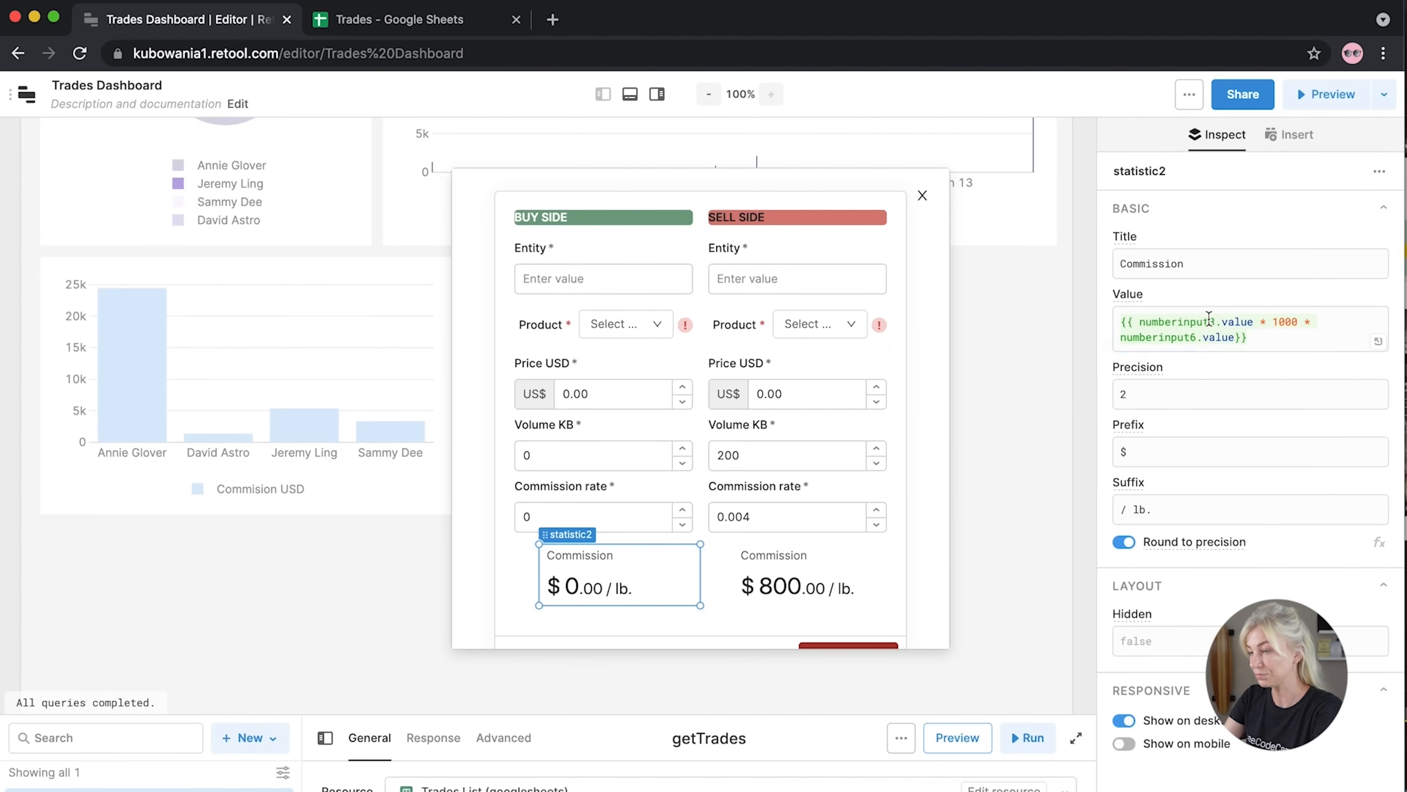
click(1192, 339)
key(BackSpace)
text(5)
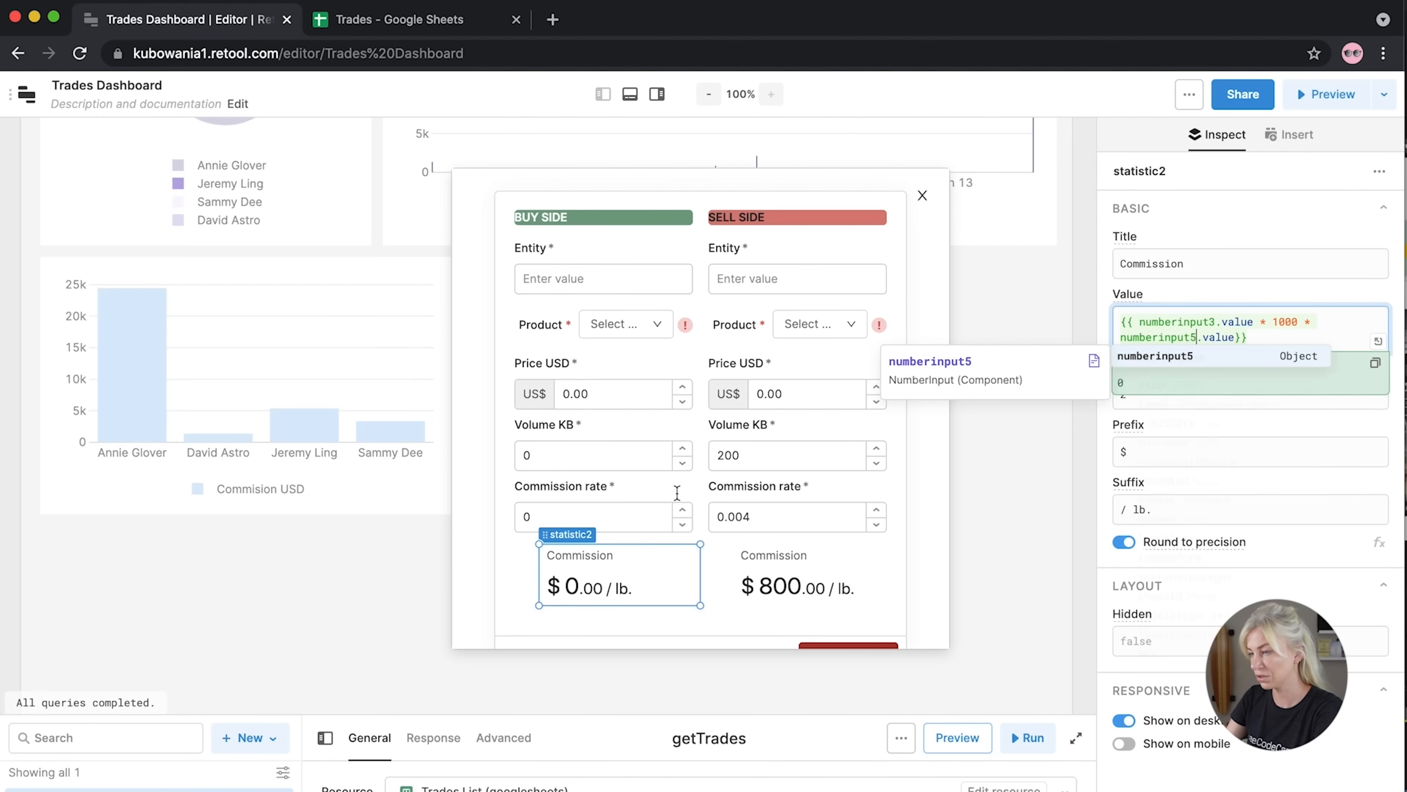
click(518, 561)
Enter test values 100 in buy-side Volume KB and 0.005 in Commission rate
click(548, 455)
text(1)
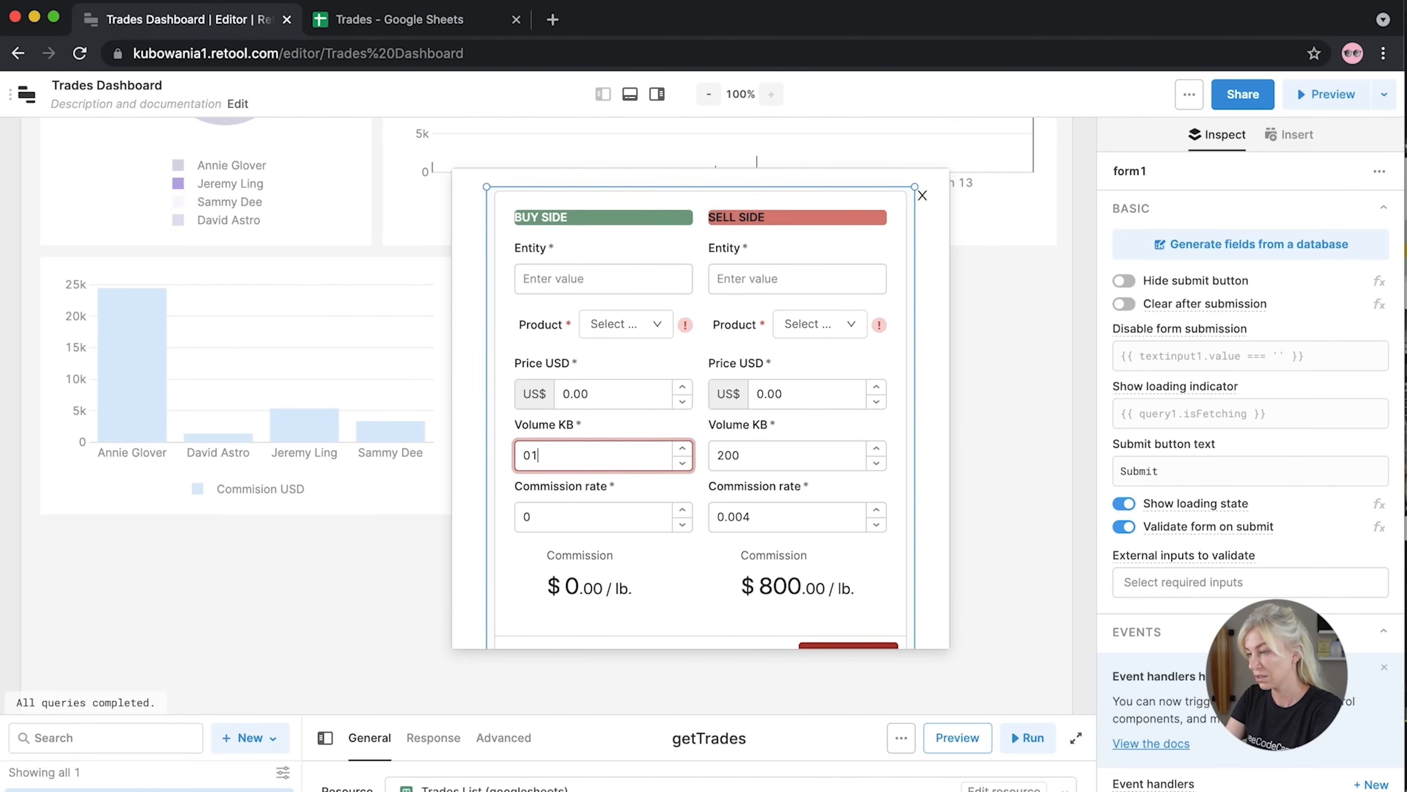
text(00100)
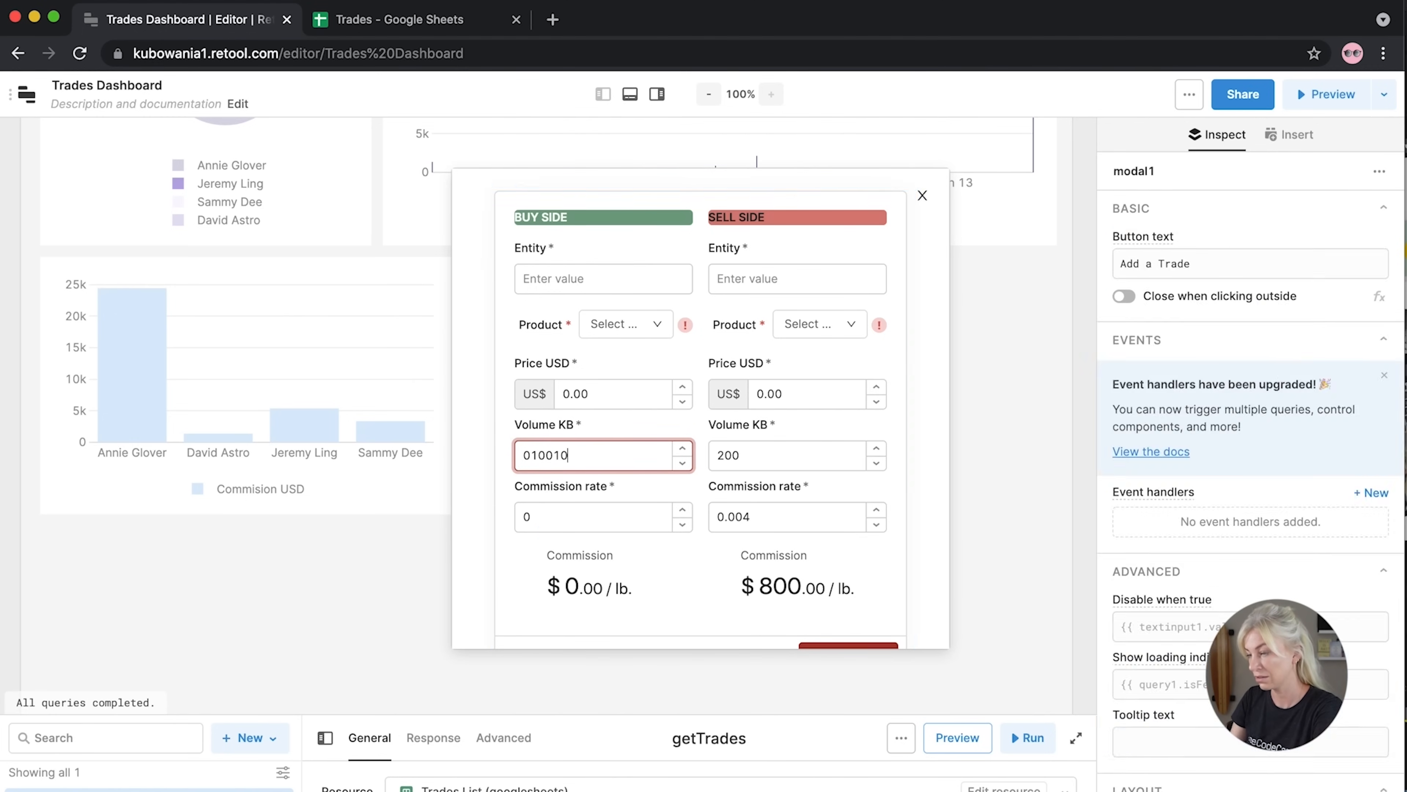
key(BackSpace)
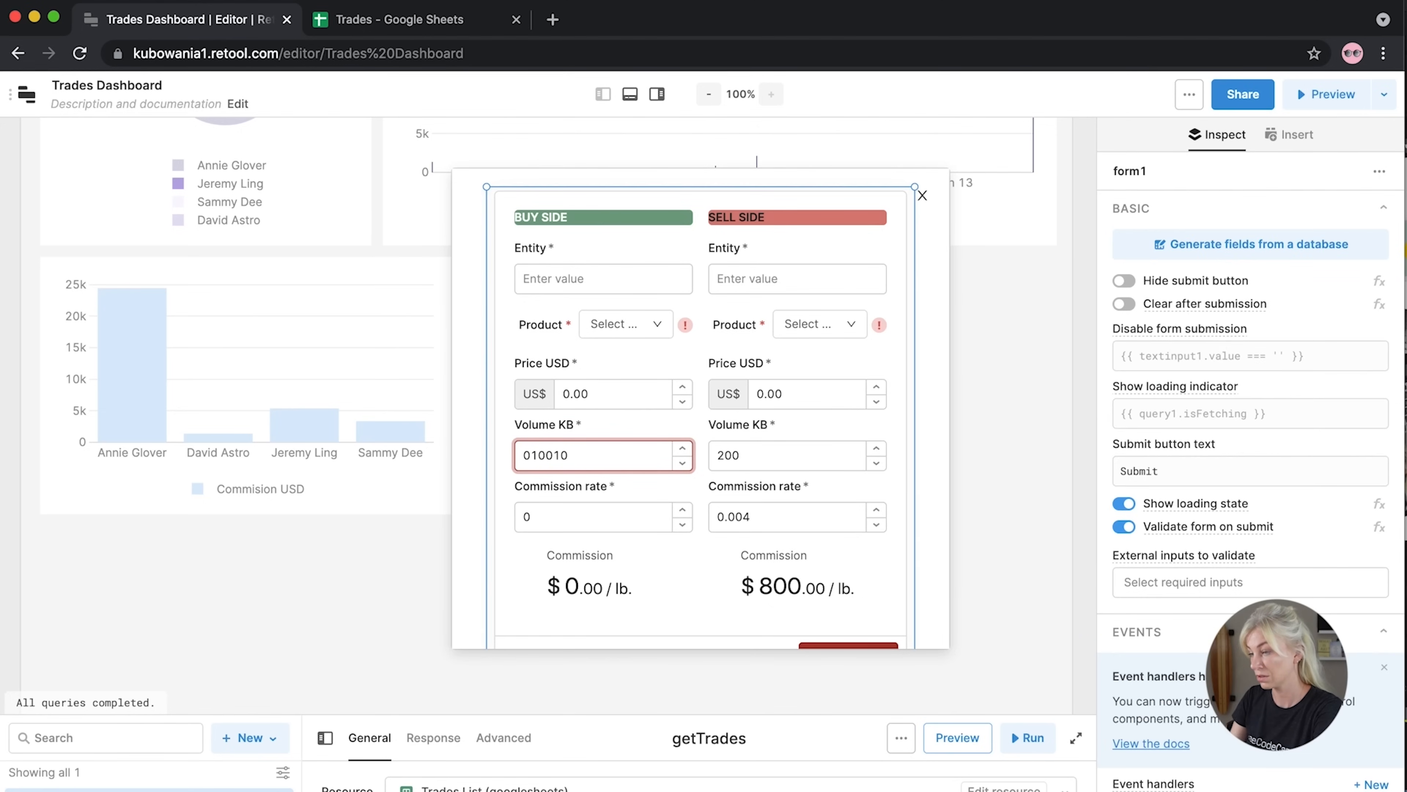
key(BackSpace)
key(BackSpace)
key(BackSpace)
text(100)
click(553, 518)
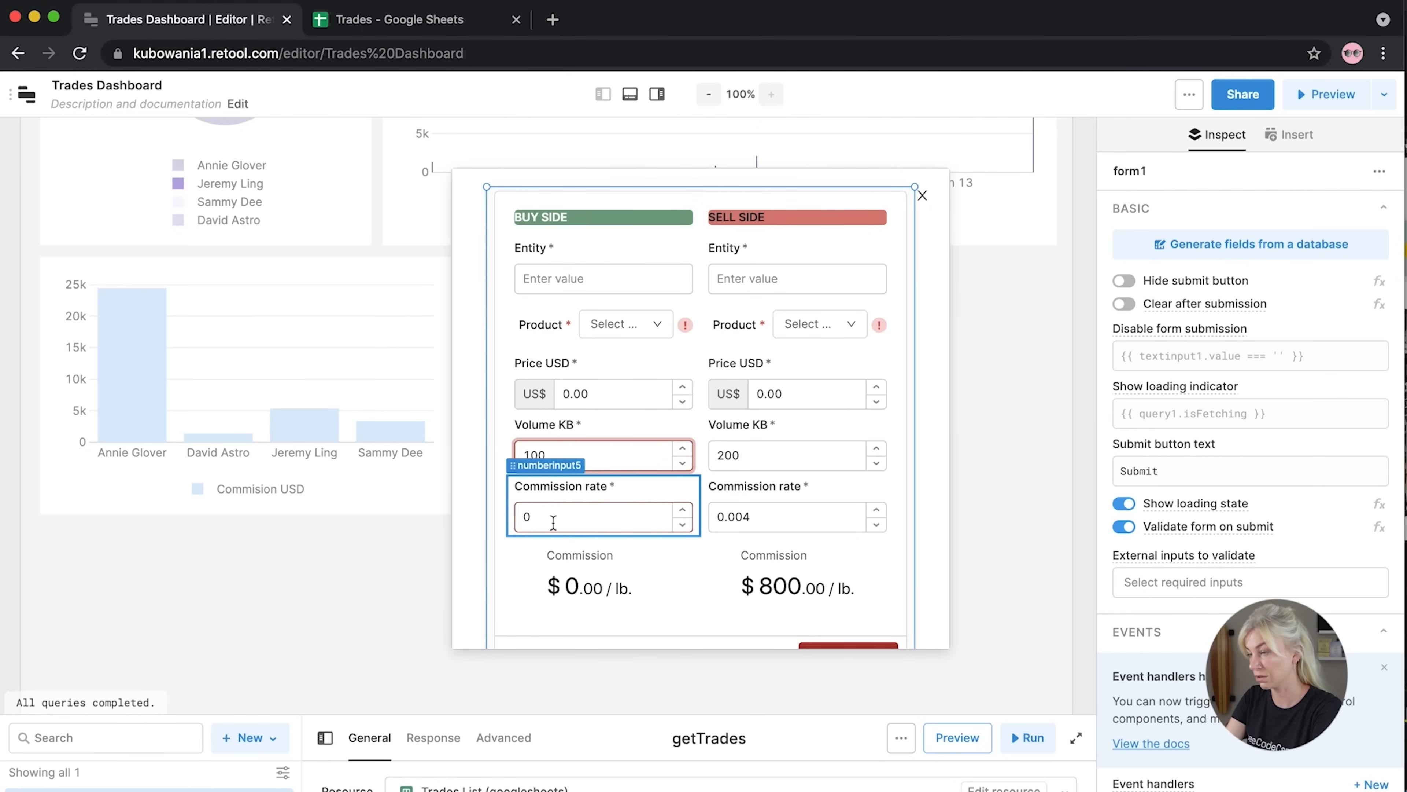
key(BackSpace)
text(0.005)
click(503, 567)
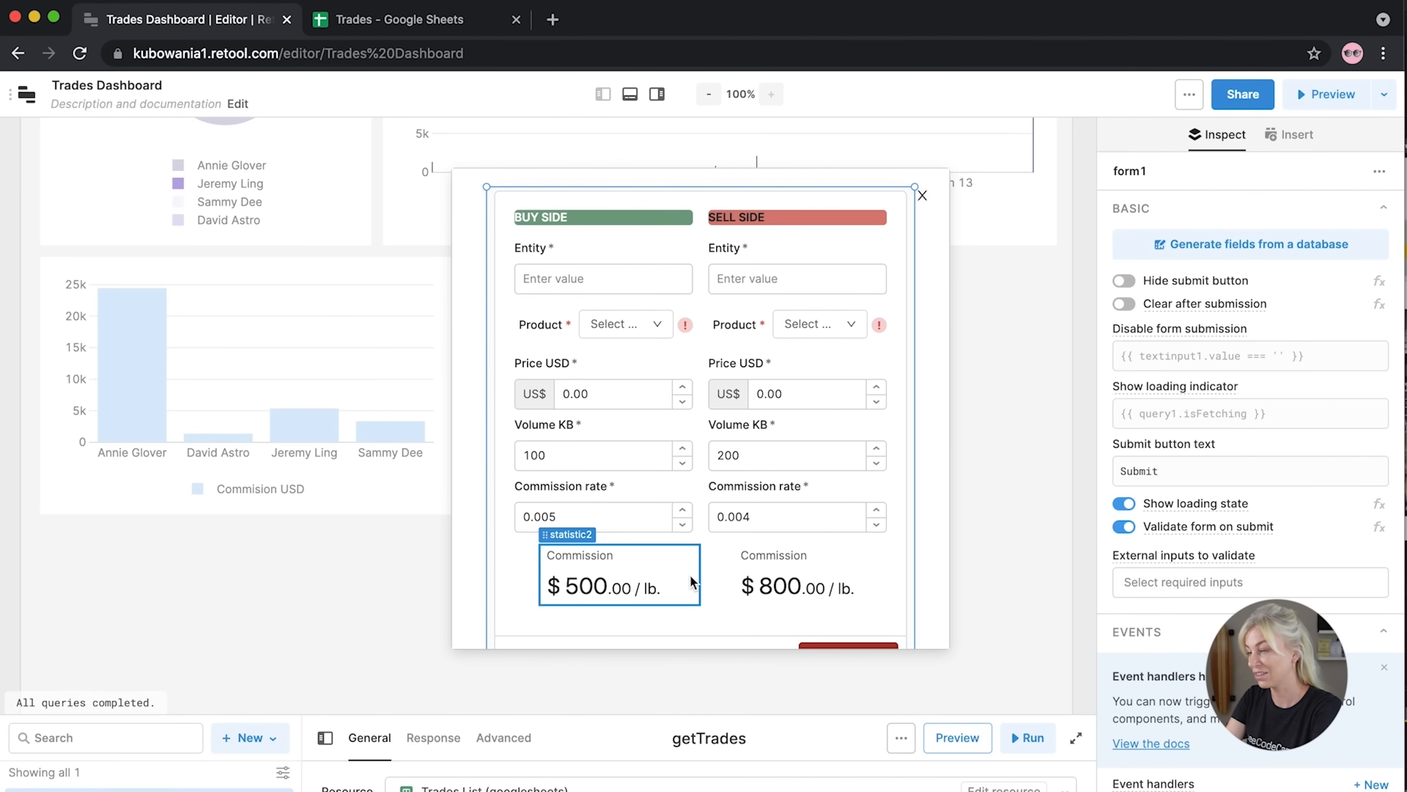
click(834, 586)
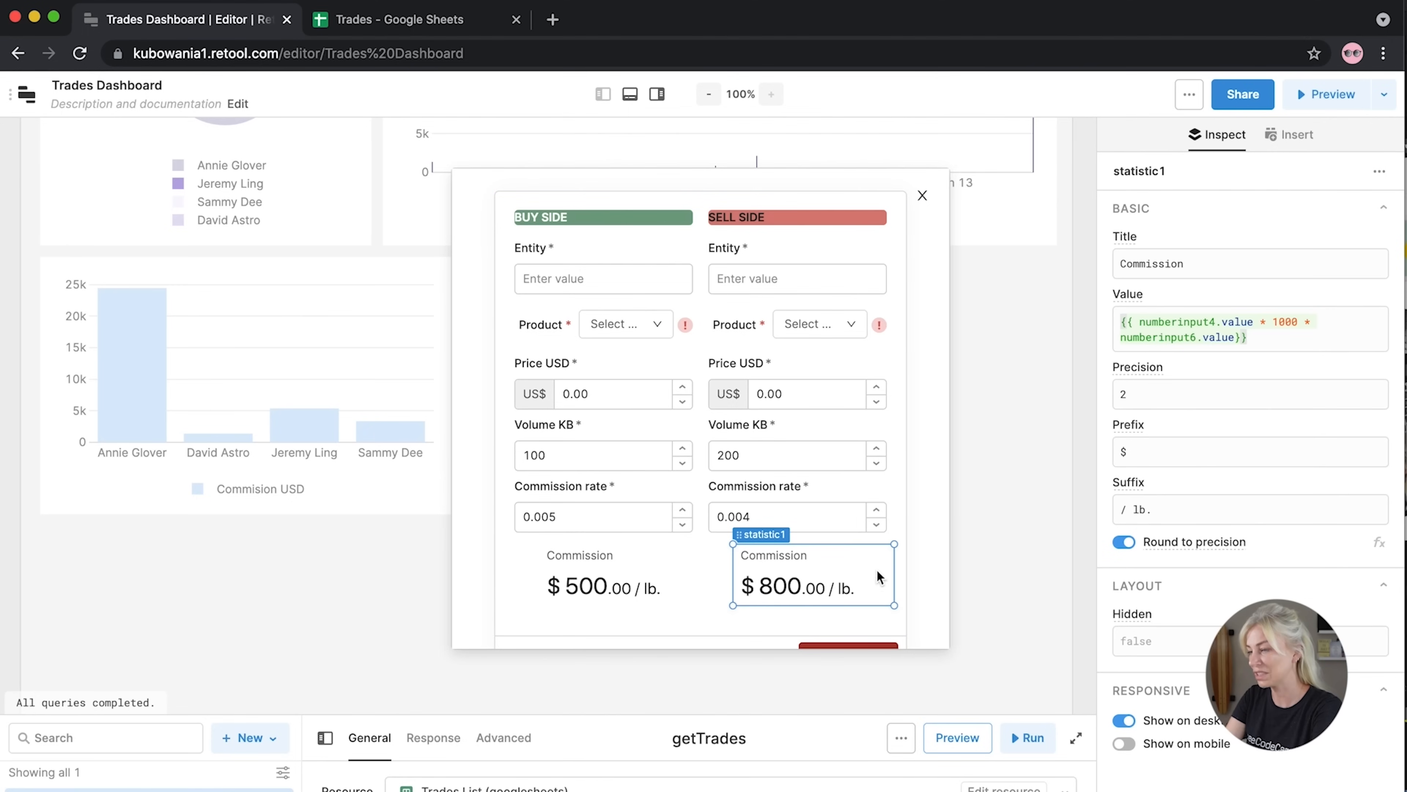
Clear the '/ lb.' Suffix field on the sell-side and buy-side Commission statistics
drag(1158, 511, 1020, 505)
key(BackSpace)
click(661, 592)
key(BackSpace)
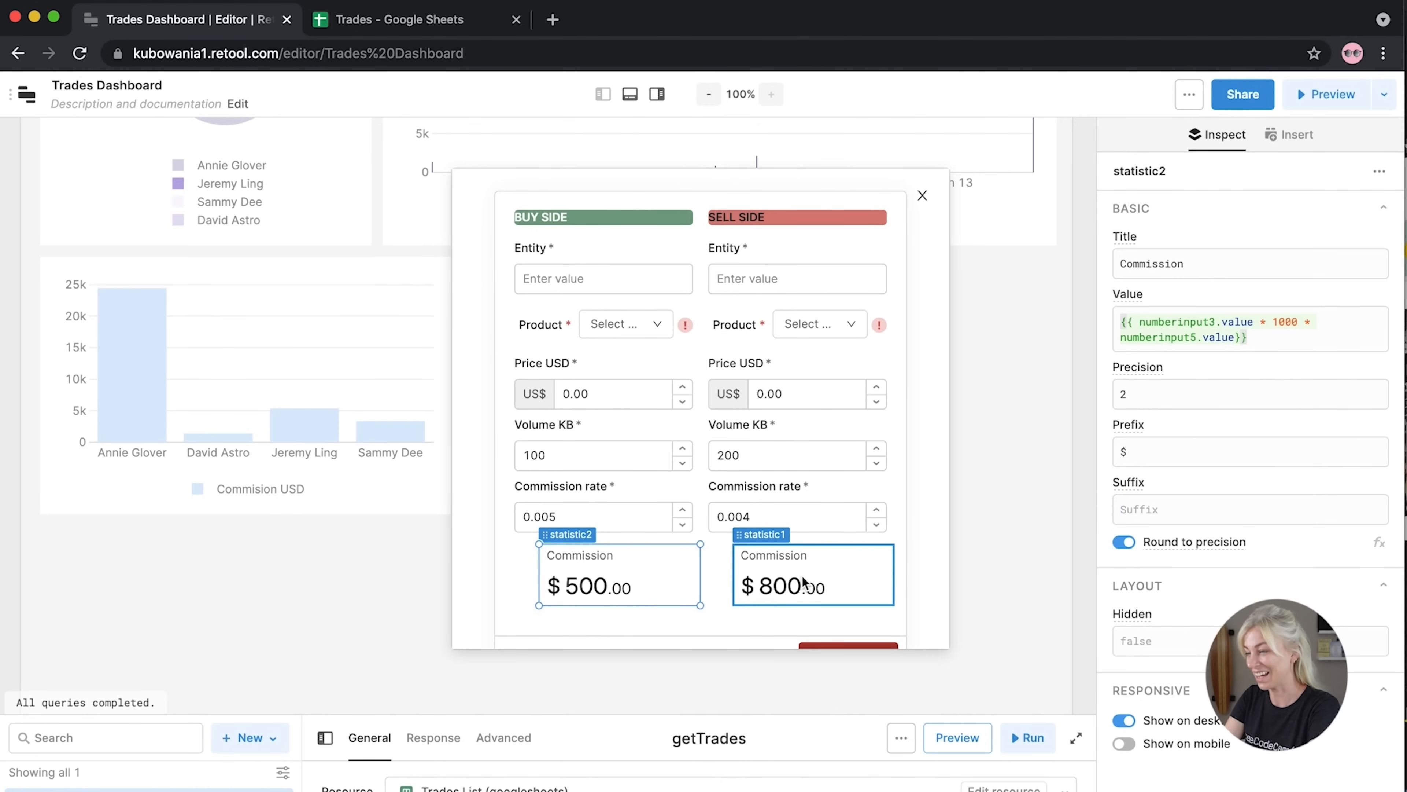
scroll(803, 582, down, 1)
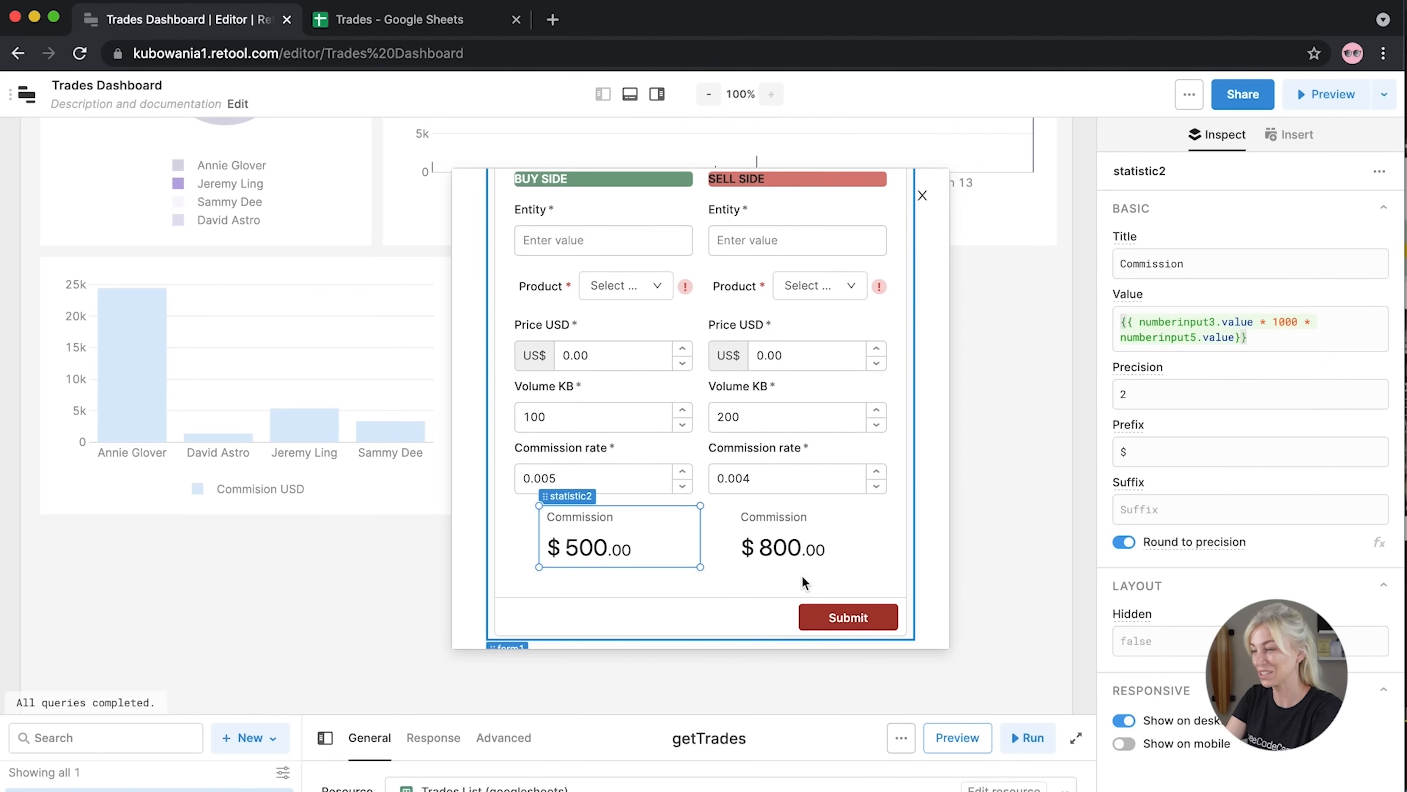
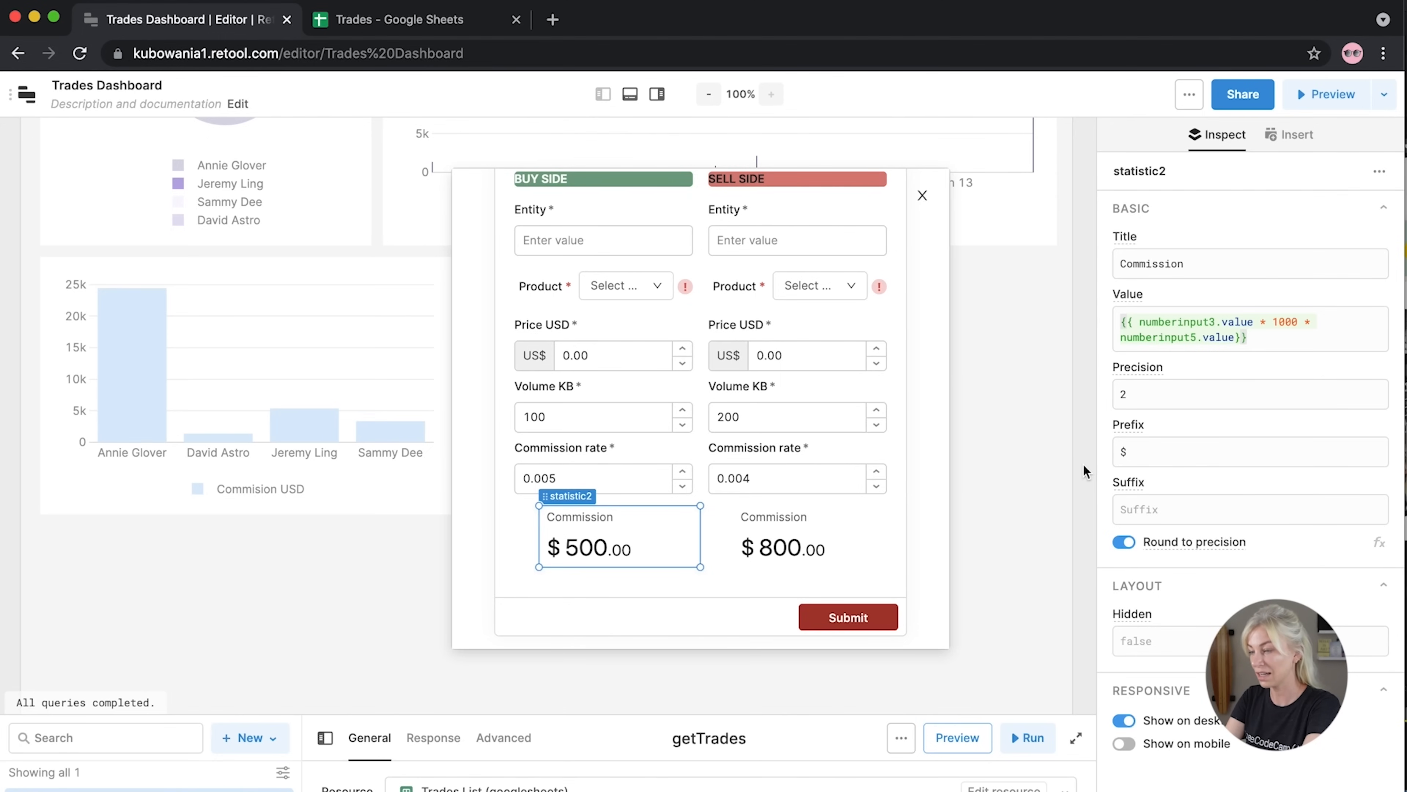
Drop a Select component into the modal form below the sell-side Commission statistic
click(1084, 468)
drag(1147, 374, 714, 596)
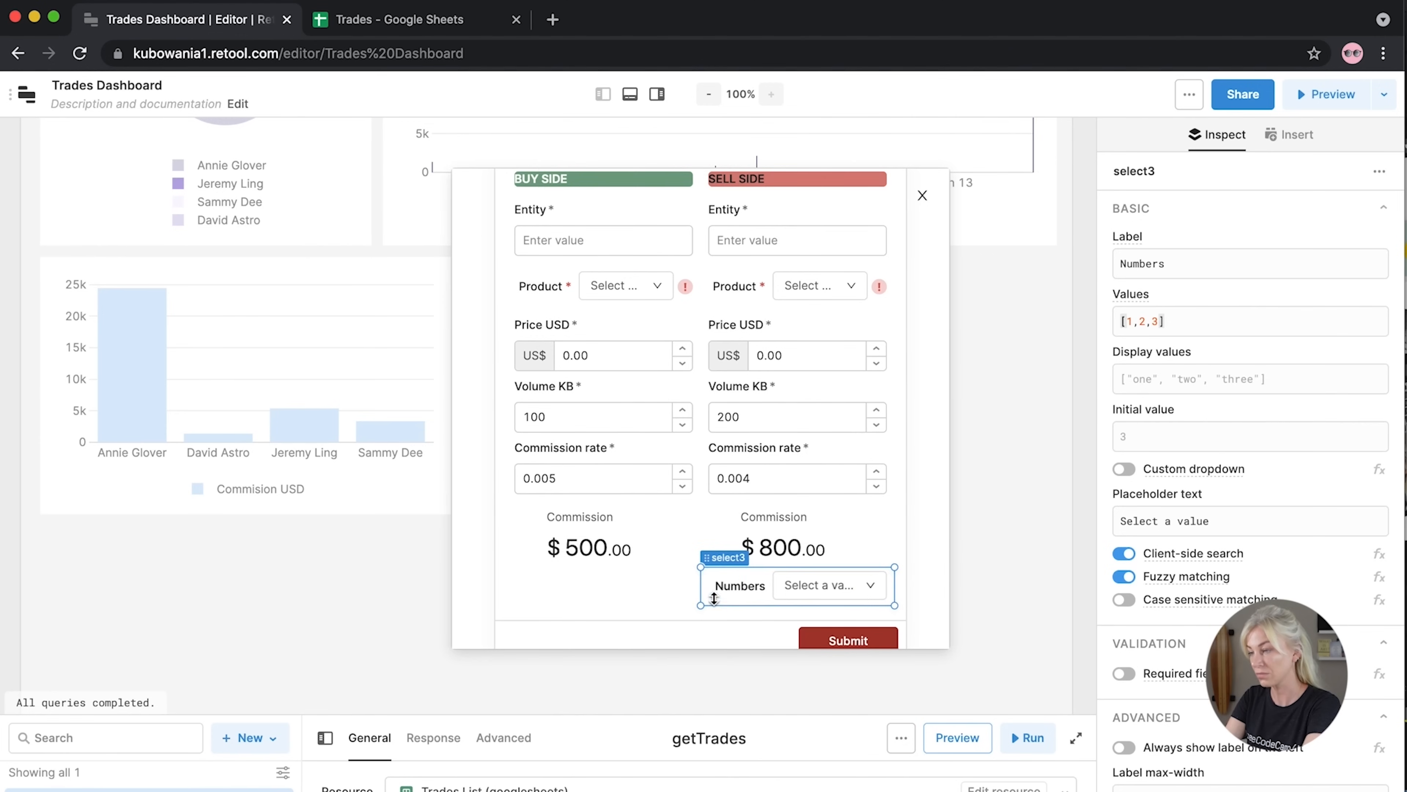
Clear the new dropdown's 'Numbers' label and set its placeholder to 'Select Broker'
click(1136, 263)
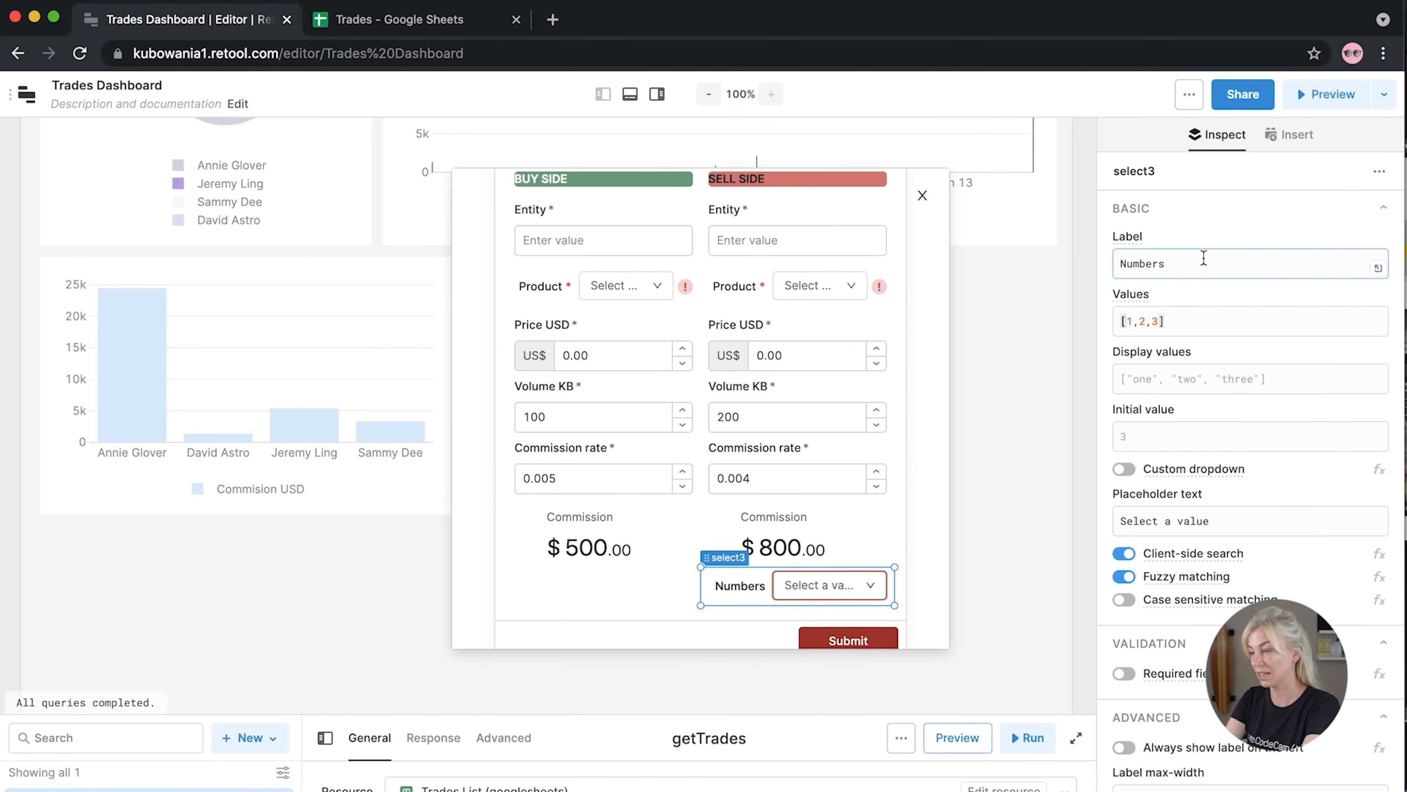
key(ctrl+a)
key(BackSpace)
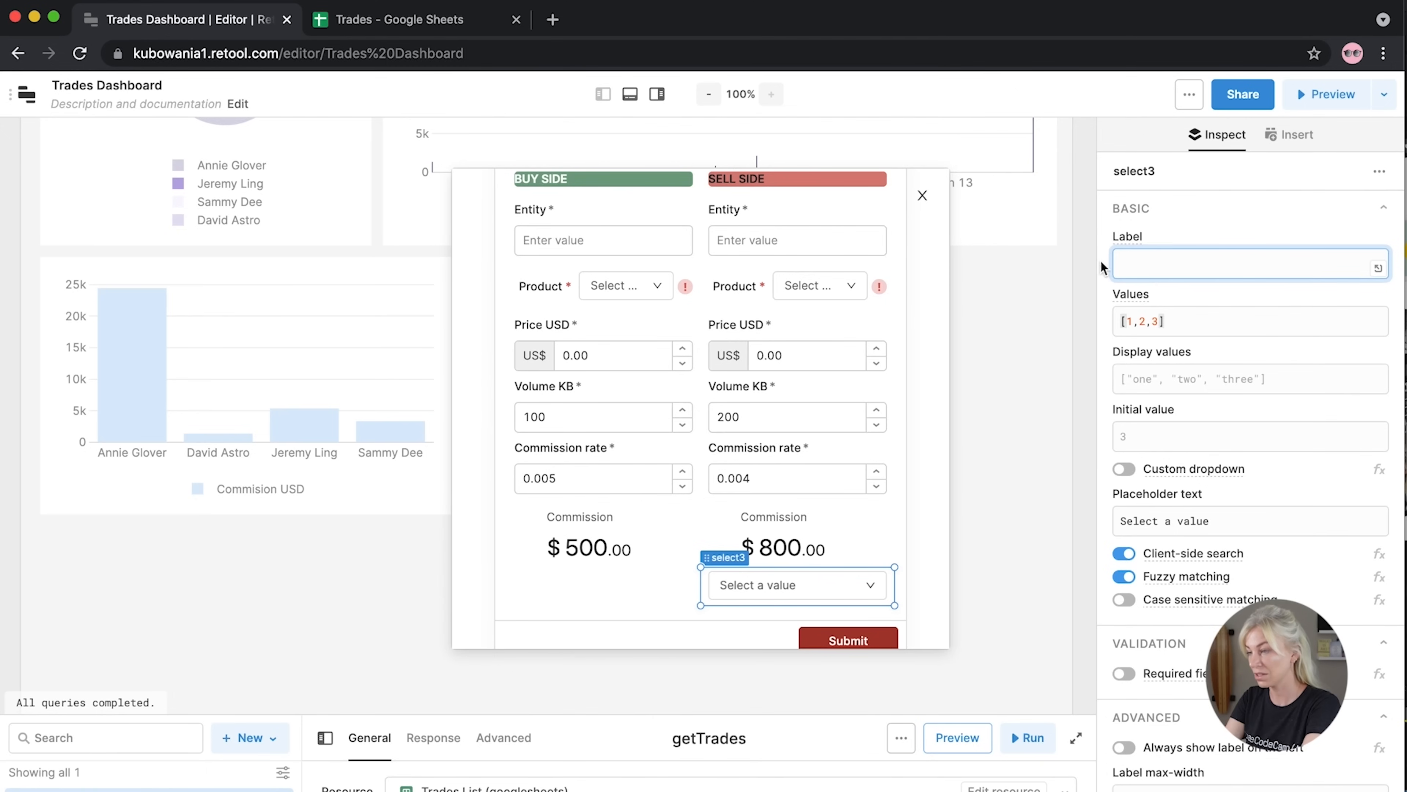
click(1099, 303)
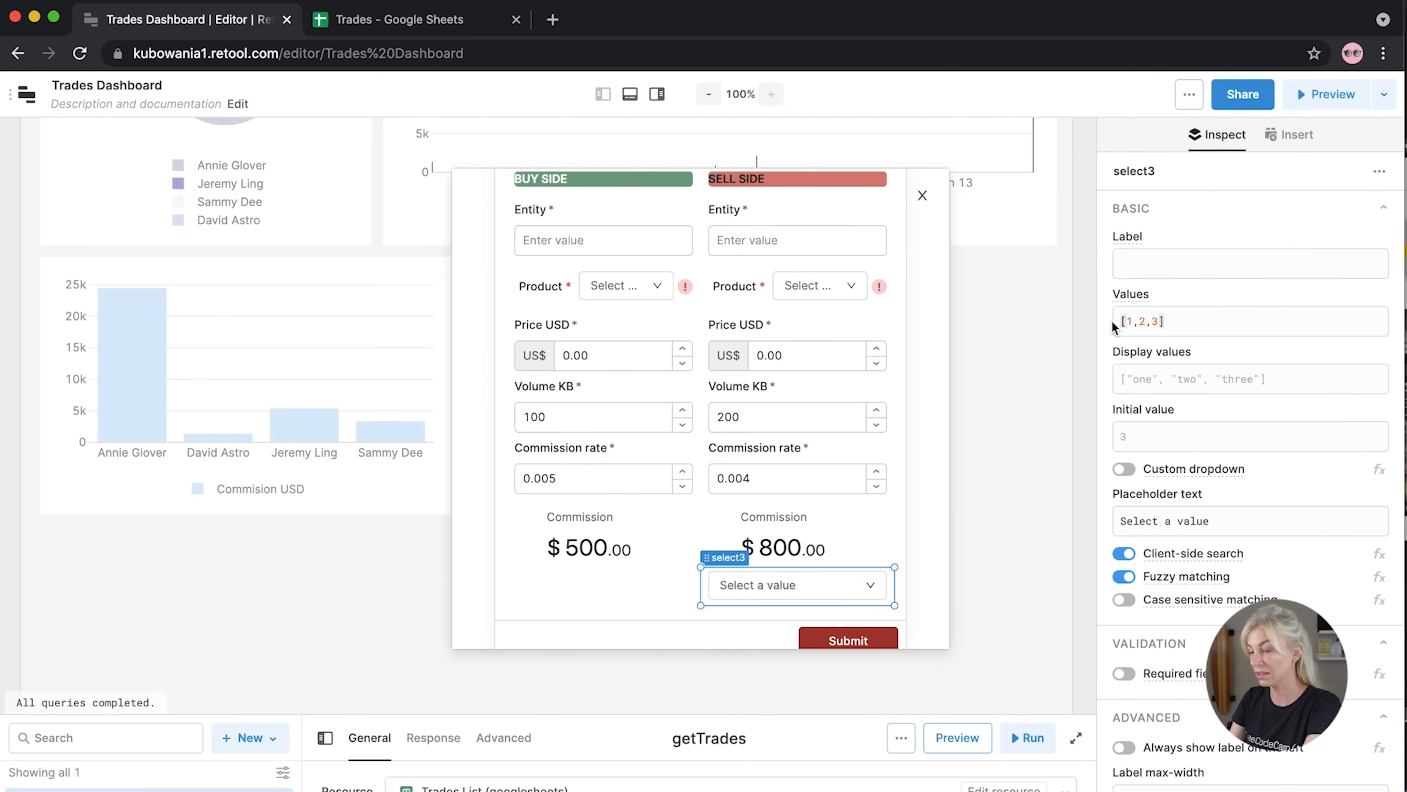
click(1181, 260)
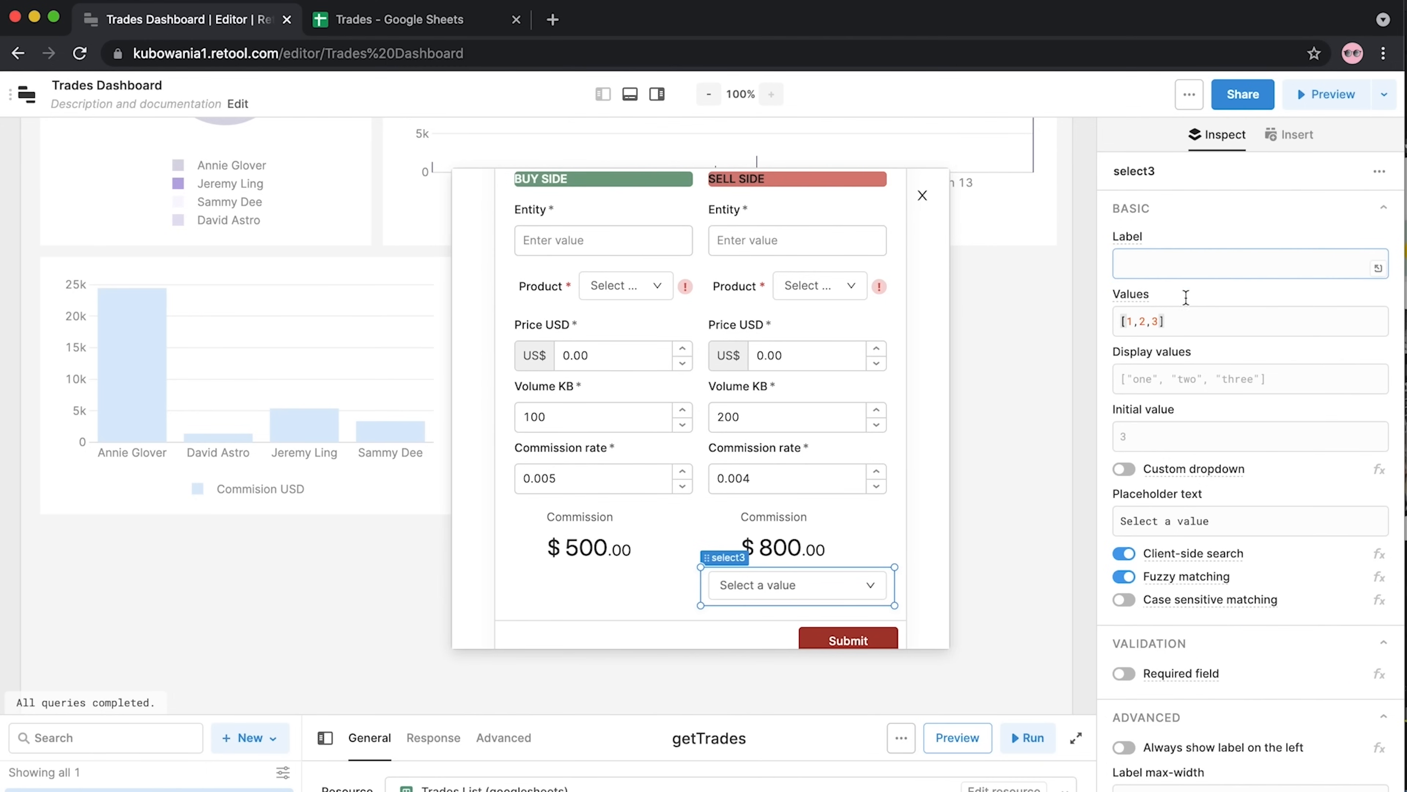
drag(1211, 521, 1164, 521)
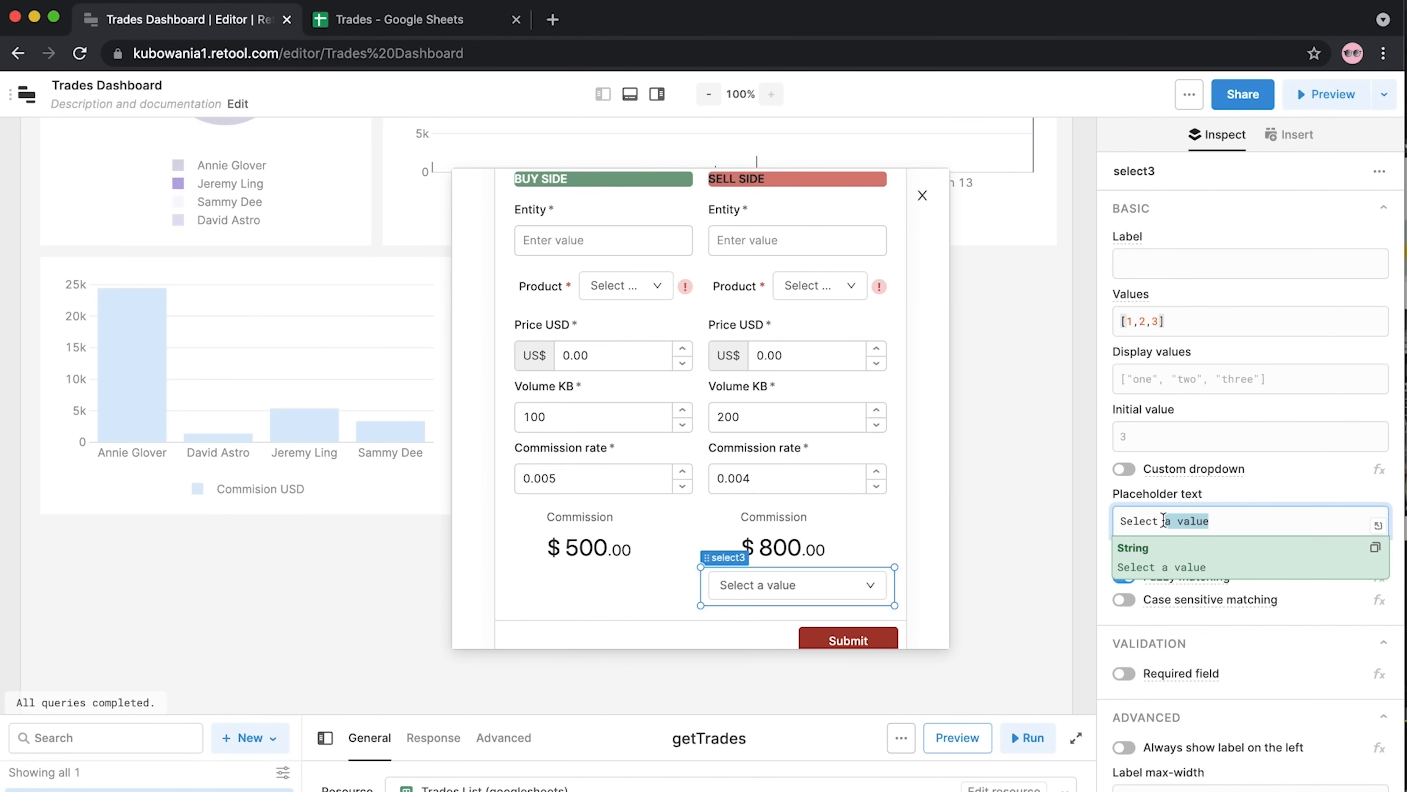
text(Broker)
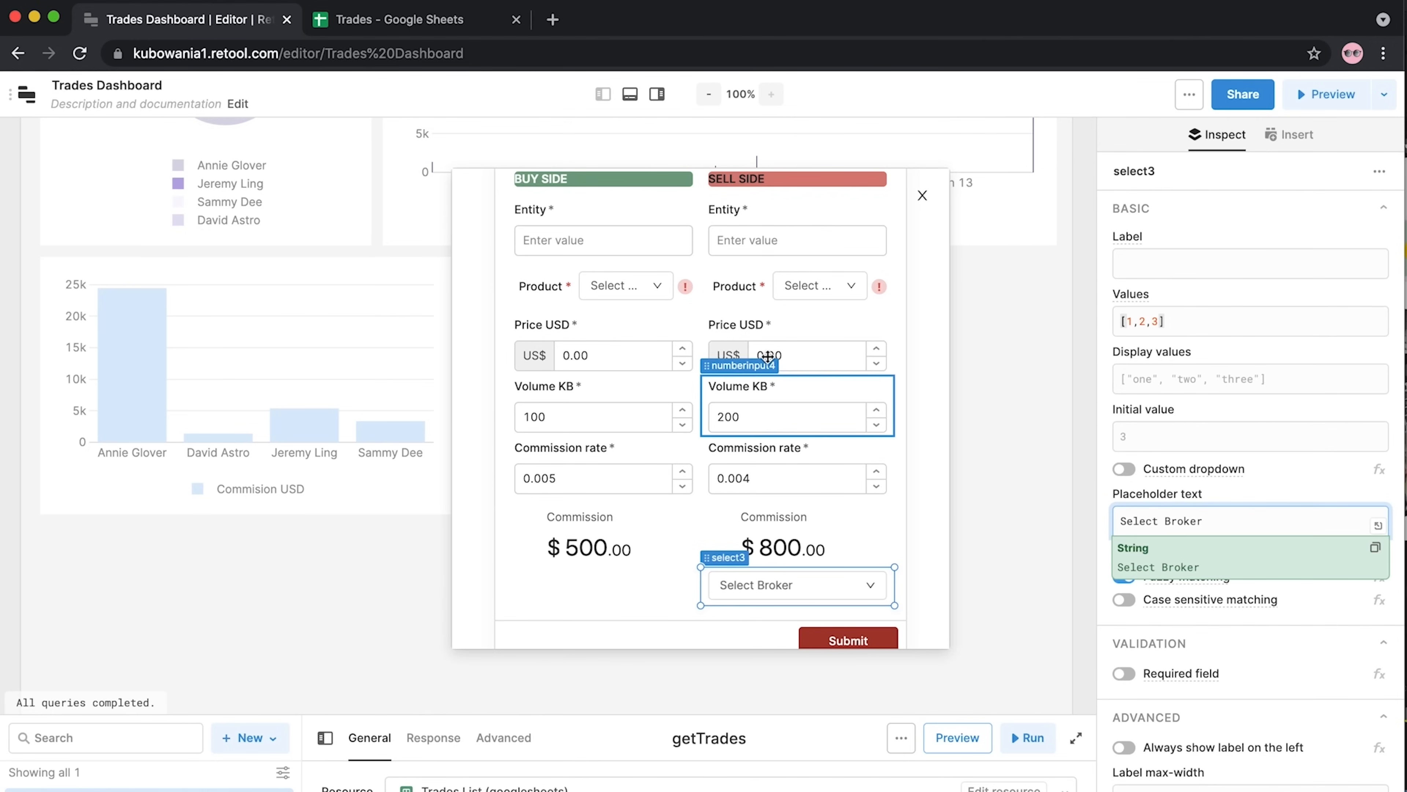
Remove the sell-side Product dropdown's label and set its placeholder to 'Select Product'
click(754, 289)
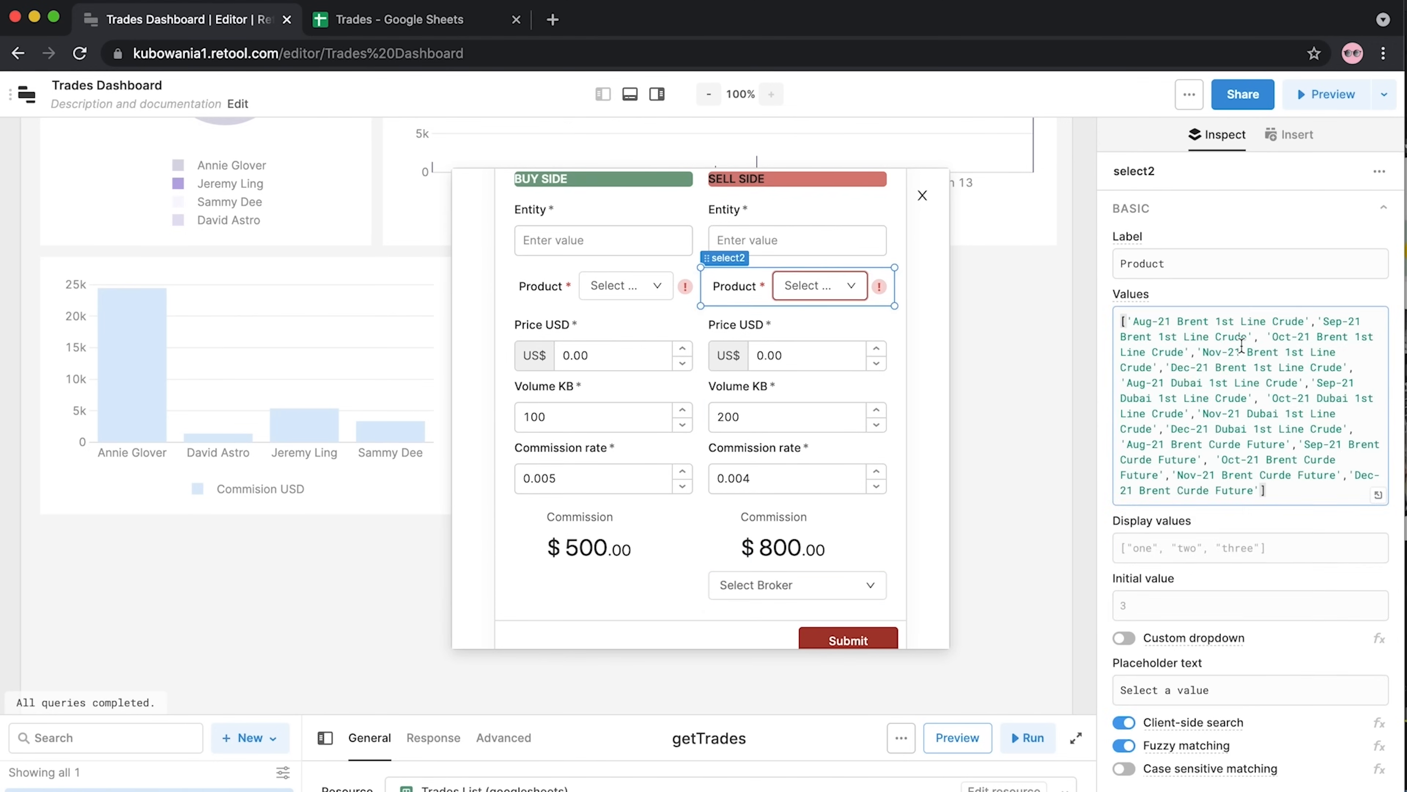
double_click(1173, 264)
key(BackSpace)
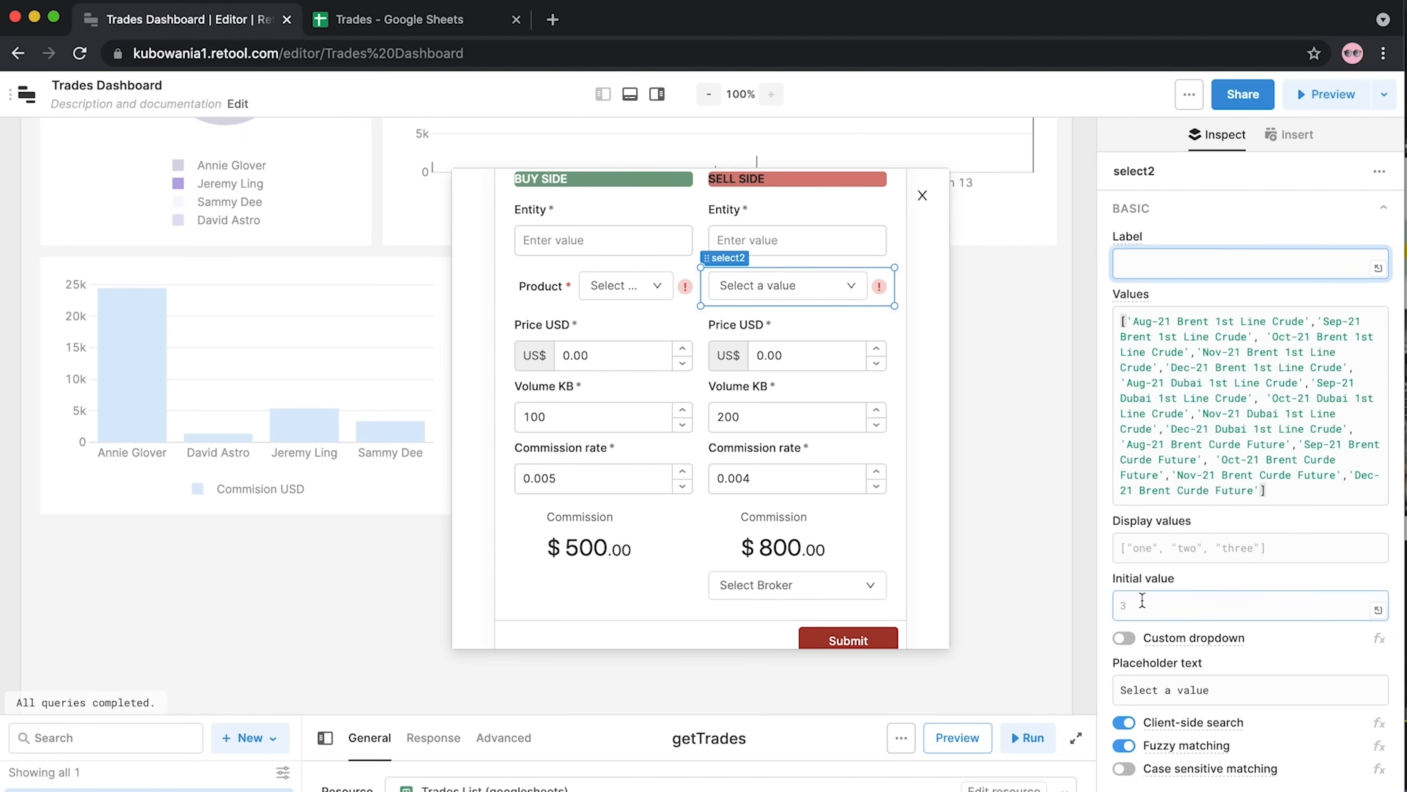
drag(1208, 689, 1165, 690)
key(BackSpace)
text(Product)
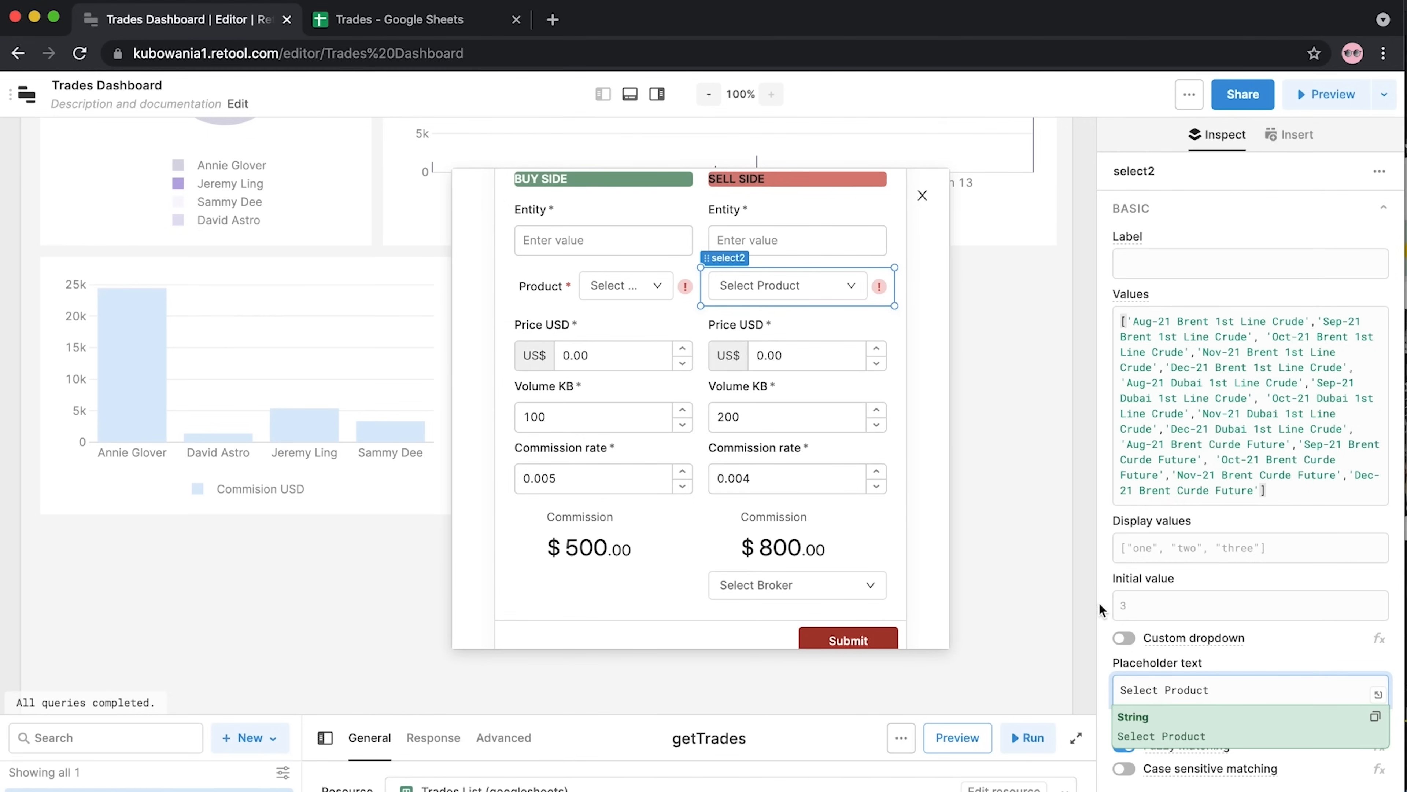
click(1100, 606)
Set the buy-side Product dropdown's placeholder to 'Select Product' and remove its label
click(525, 278)
drag(1209, 689, 1165, 691)
text(Prodcut)
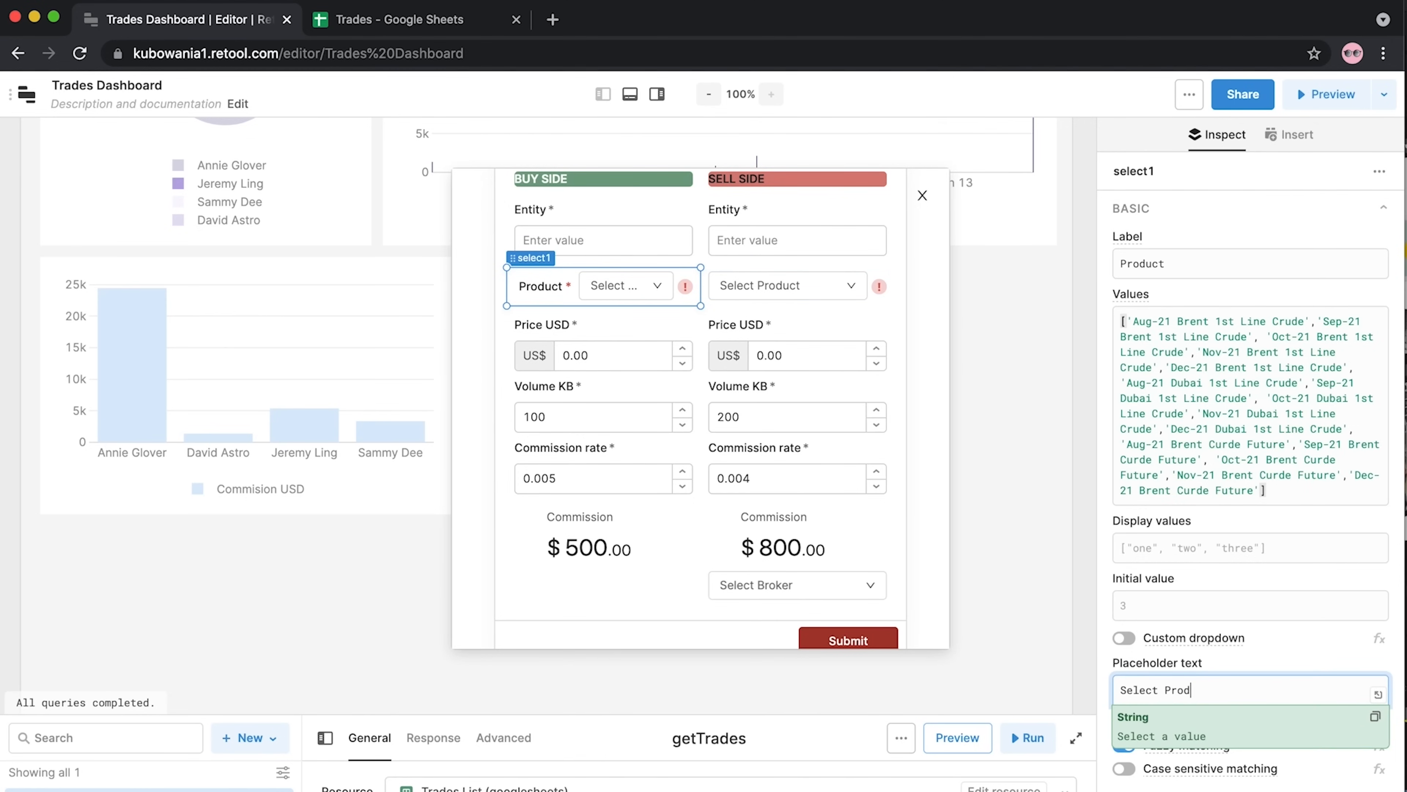
key(BackSpace)
key(BackSpace)
text(uct)
click(1100, 542)
drag(1194, 265, 1103, 266)
key(BackSpace)
click(1090, 278)
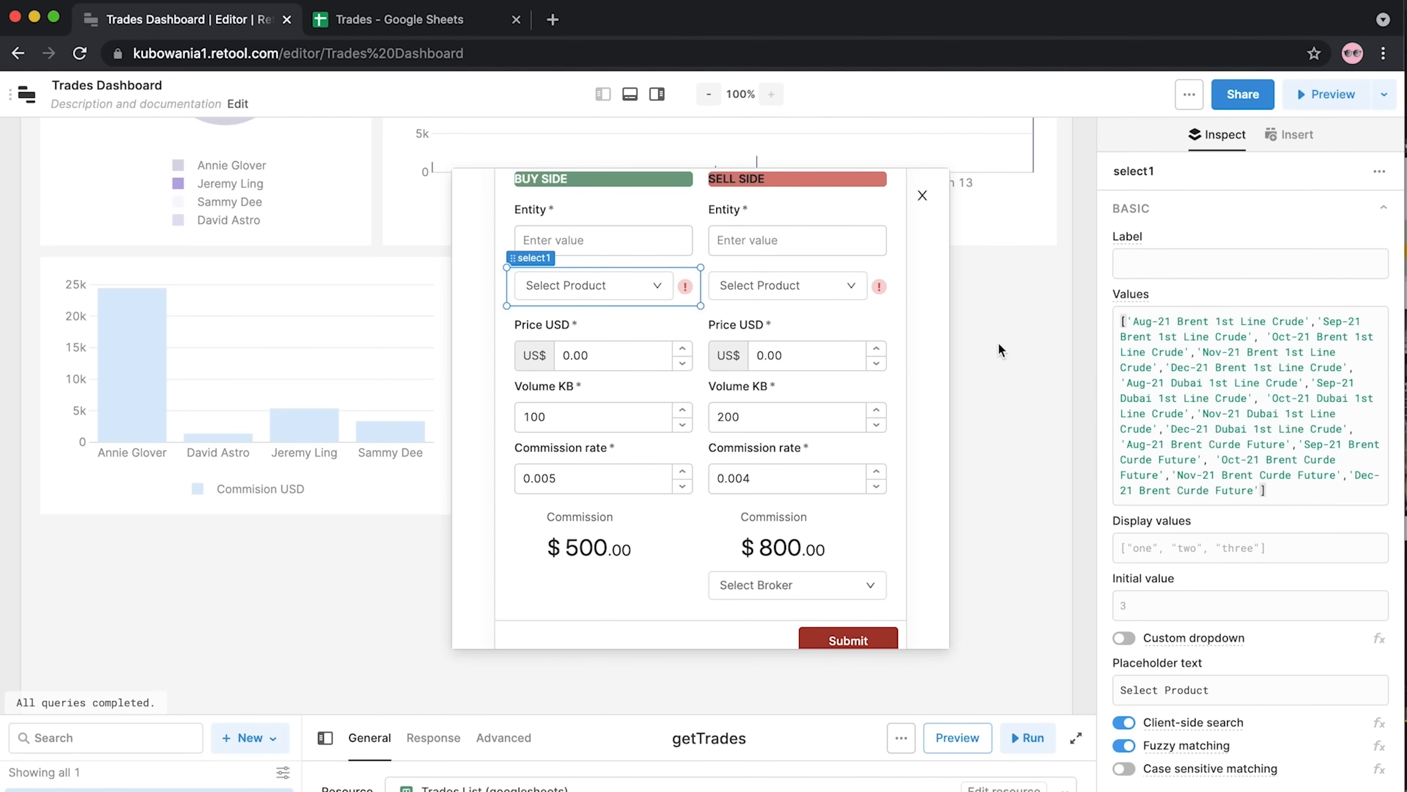
Replace the broker dropdown's values [1,2,3] with the four broker name strings from the commission chart
click(861, 581)
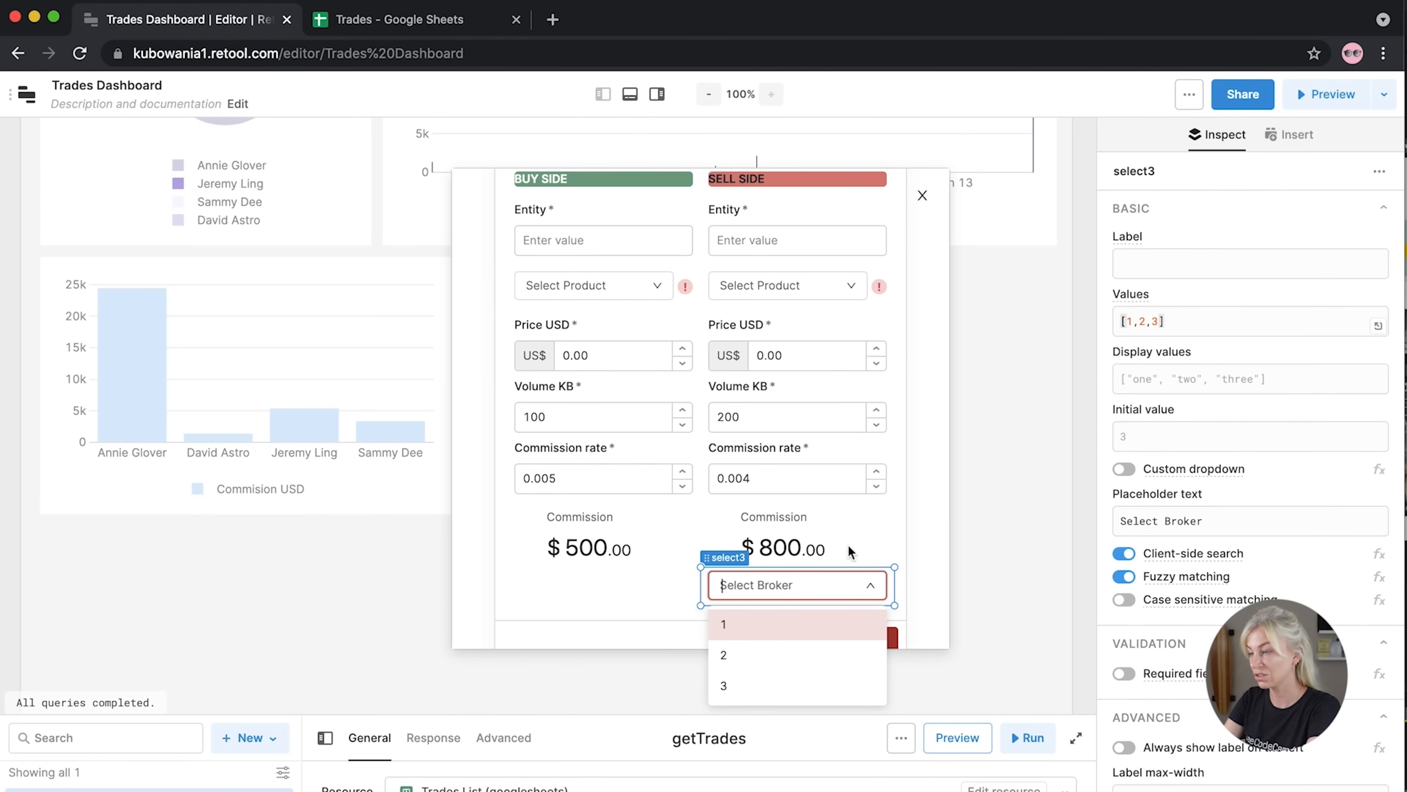
click(792, 284)
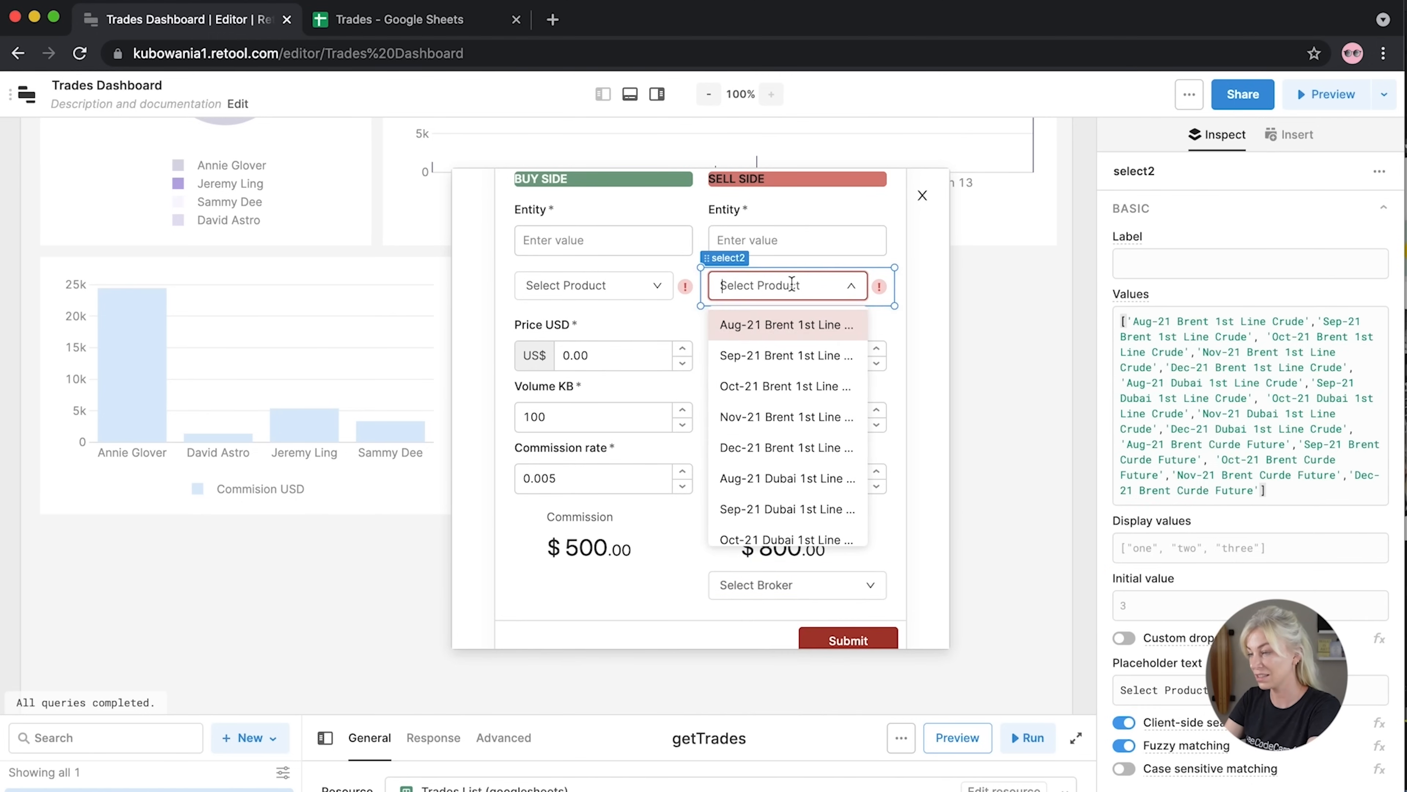
click(794, 593)
drag(1158, 324, 1127, 324)
text(')
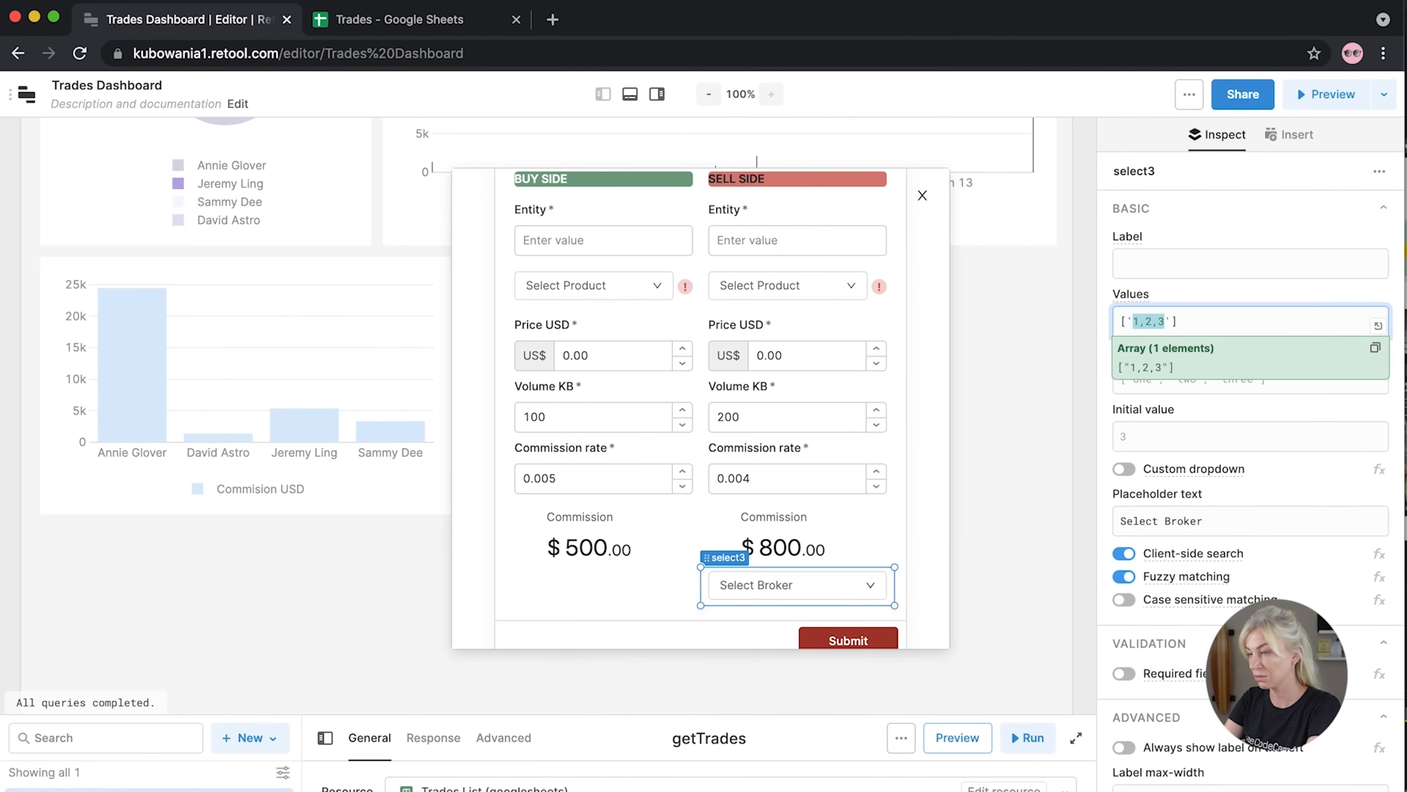
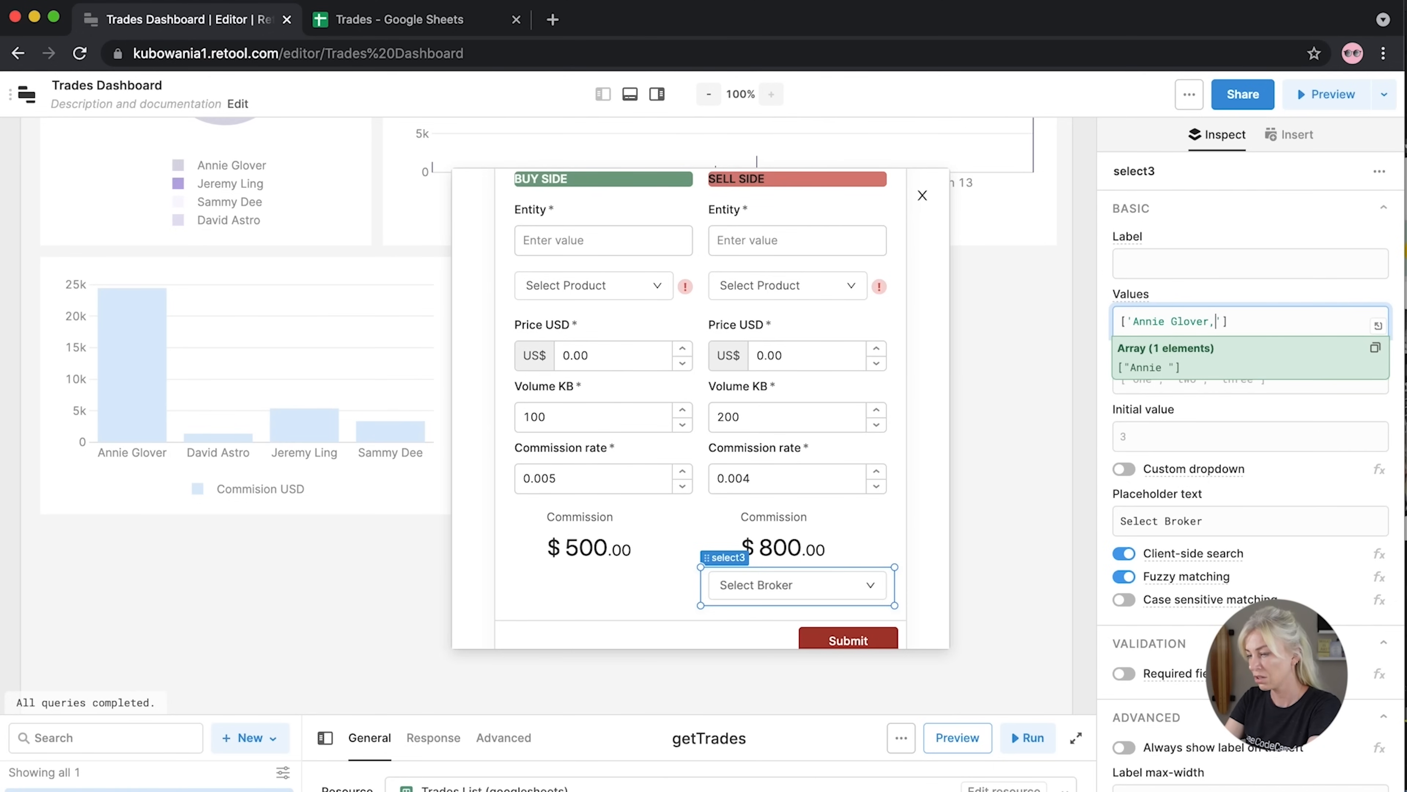
key(Right)
key(Right)
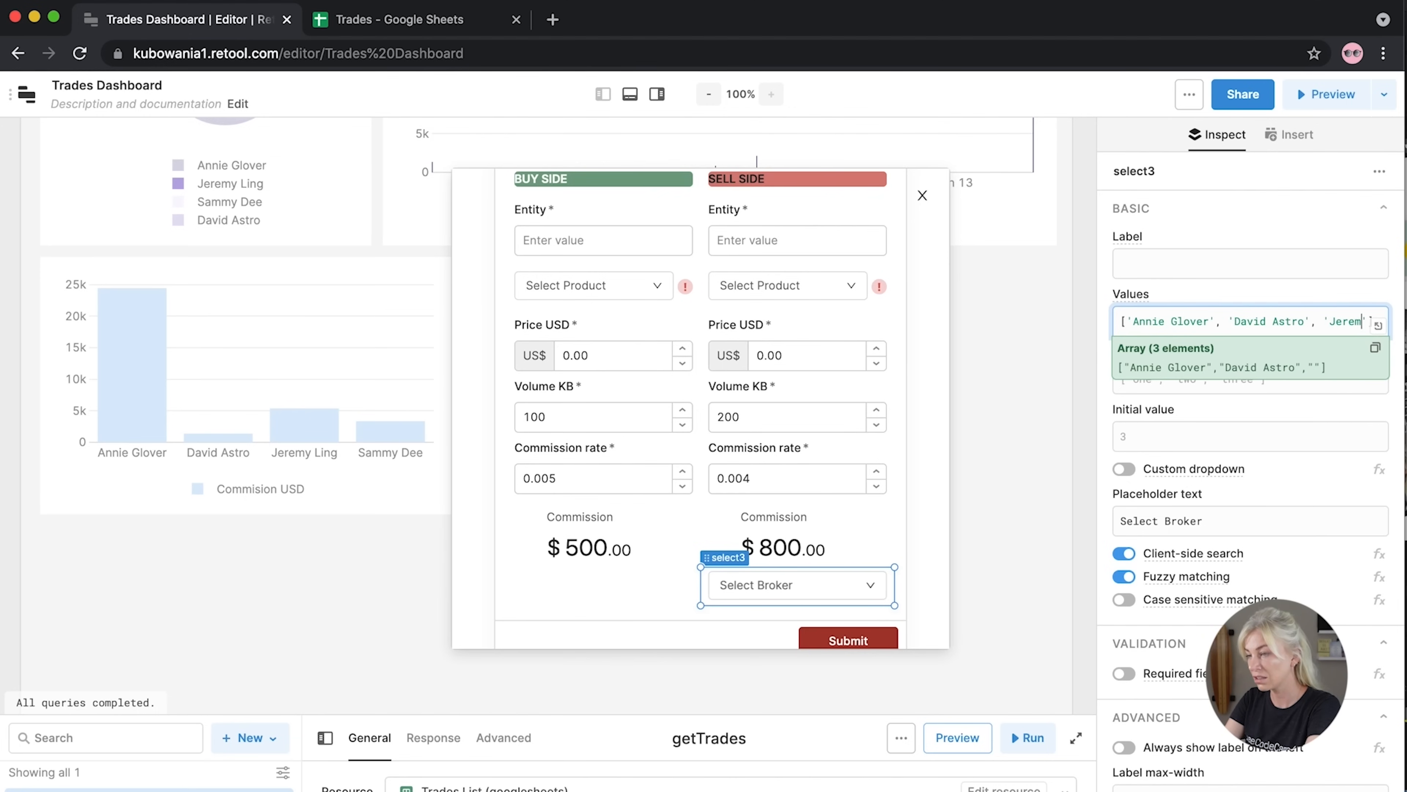
key(Right)
key(Right)
text(, )
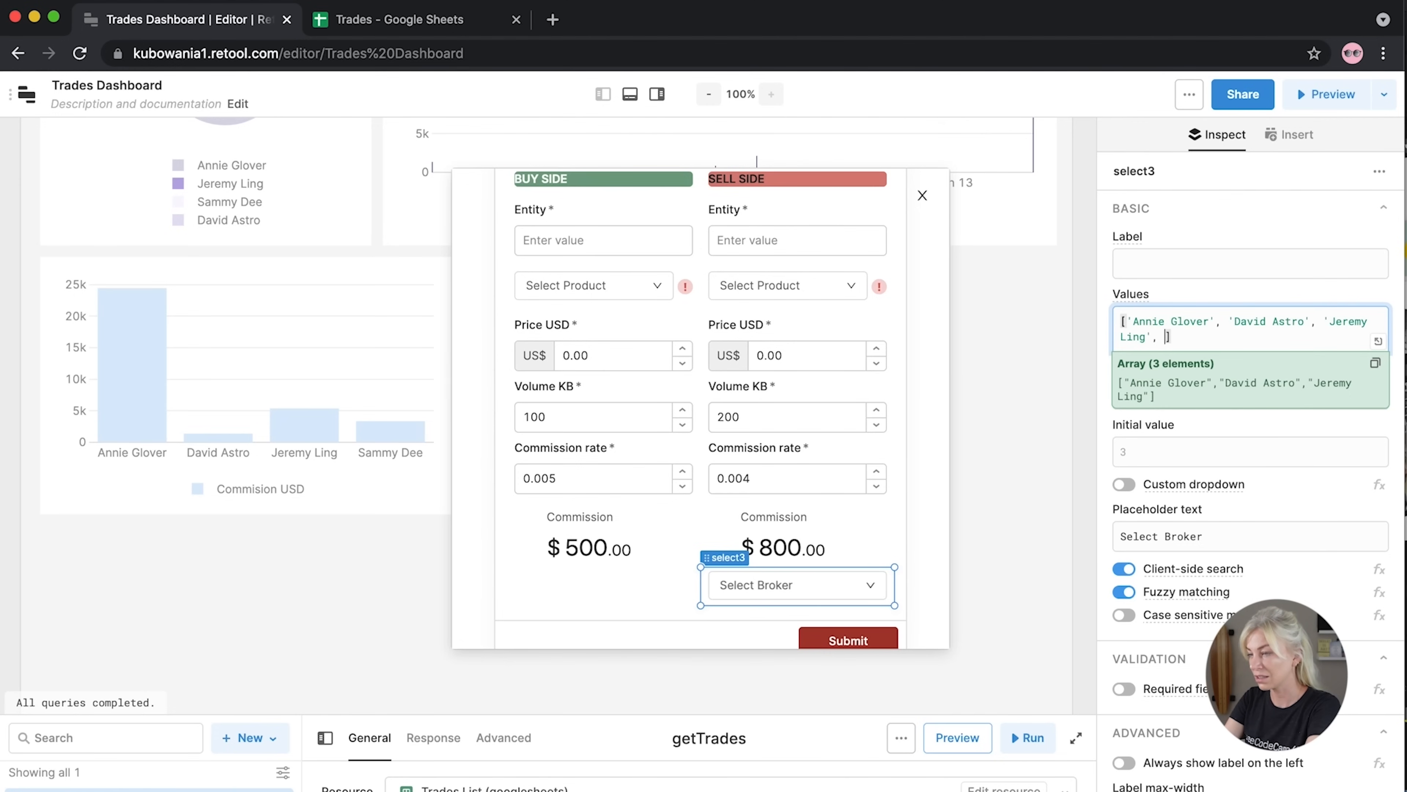
click(1109, 295)
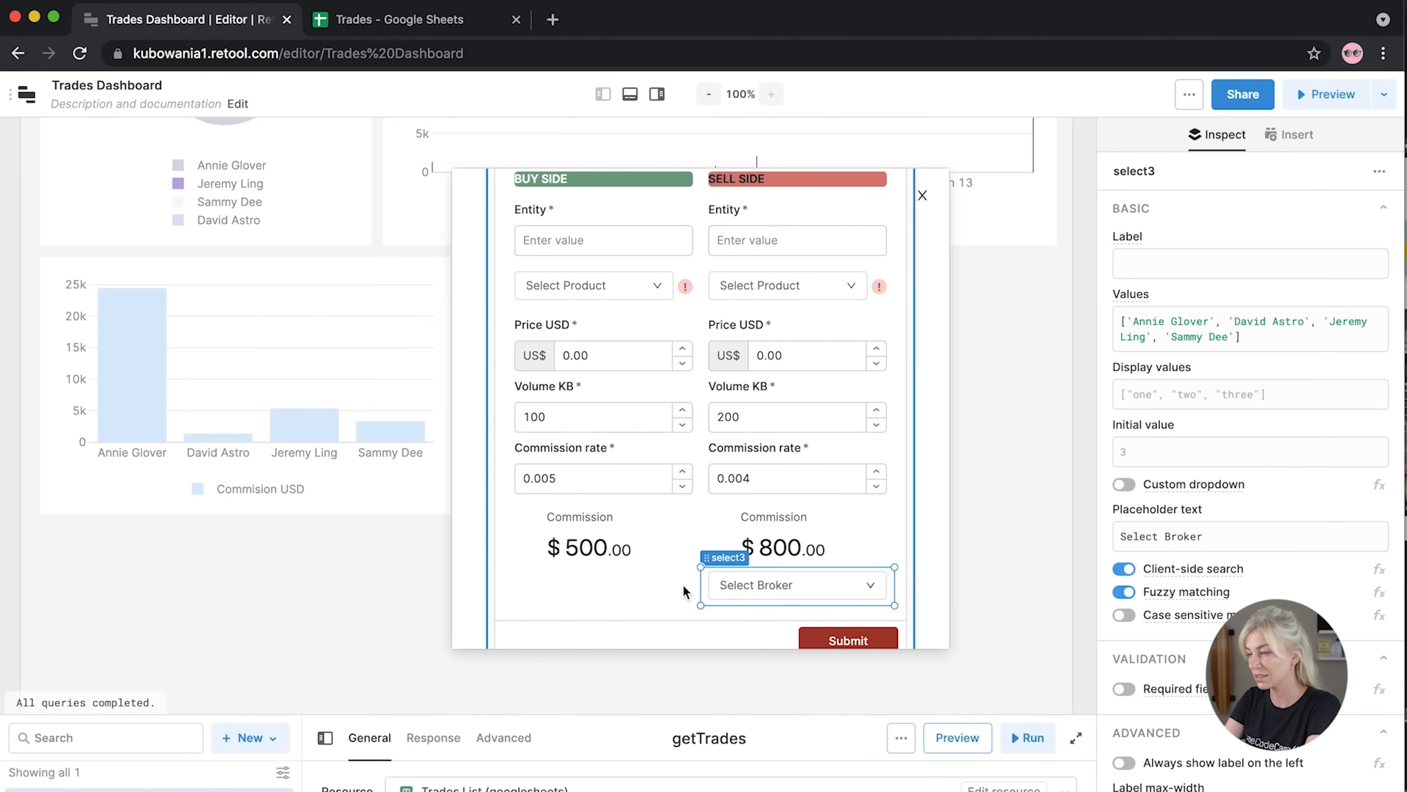
Duplicate the broker dropdown under the buy-side commission and align both broker rows
click(697, 591)
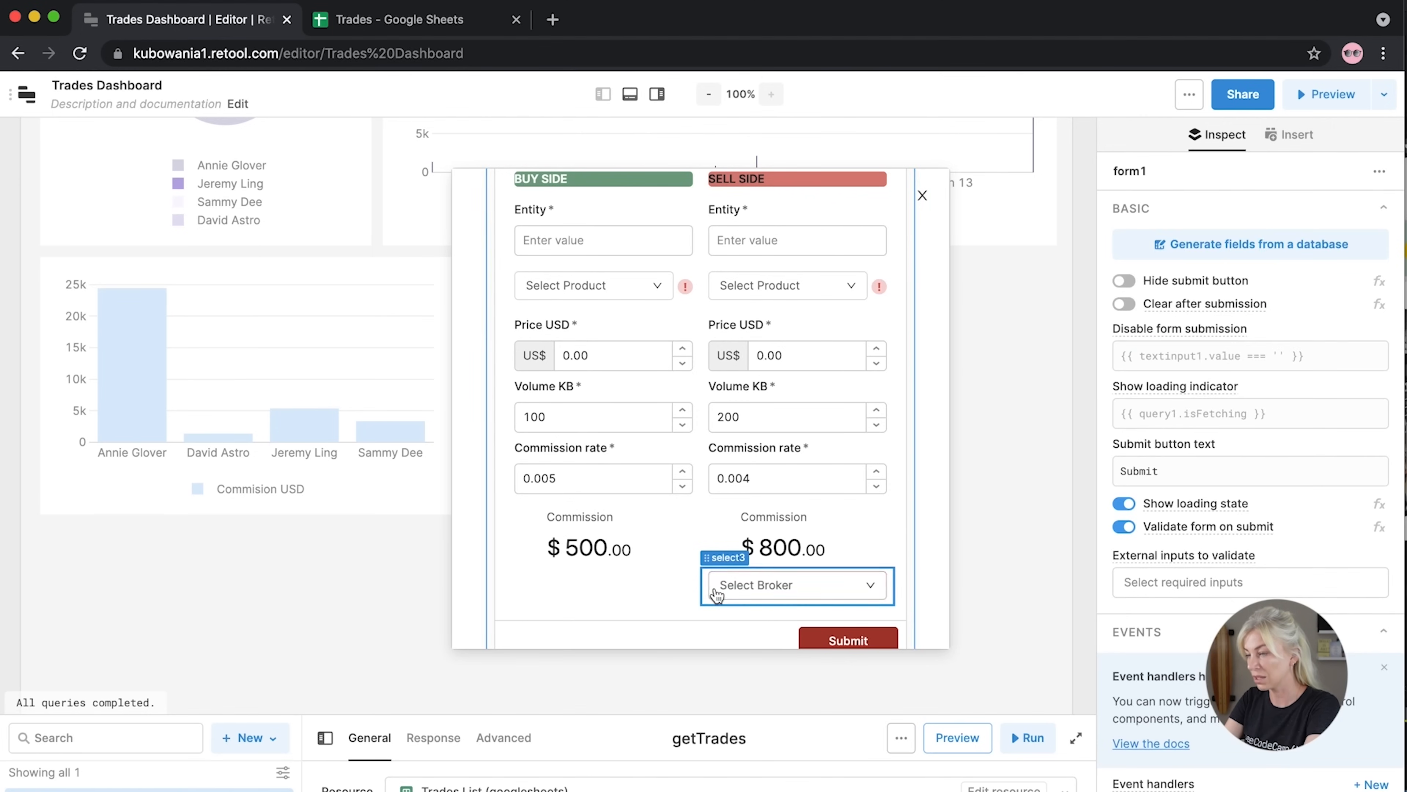
click(705, 590)
key(super+c)
key(super+v)
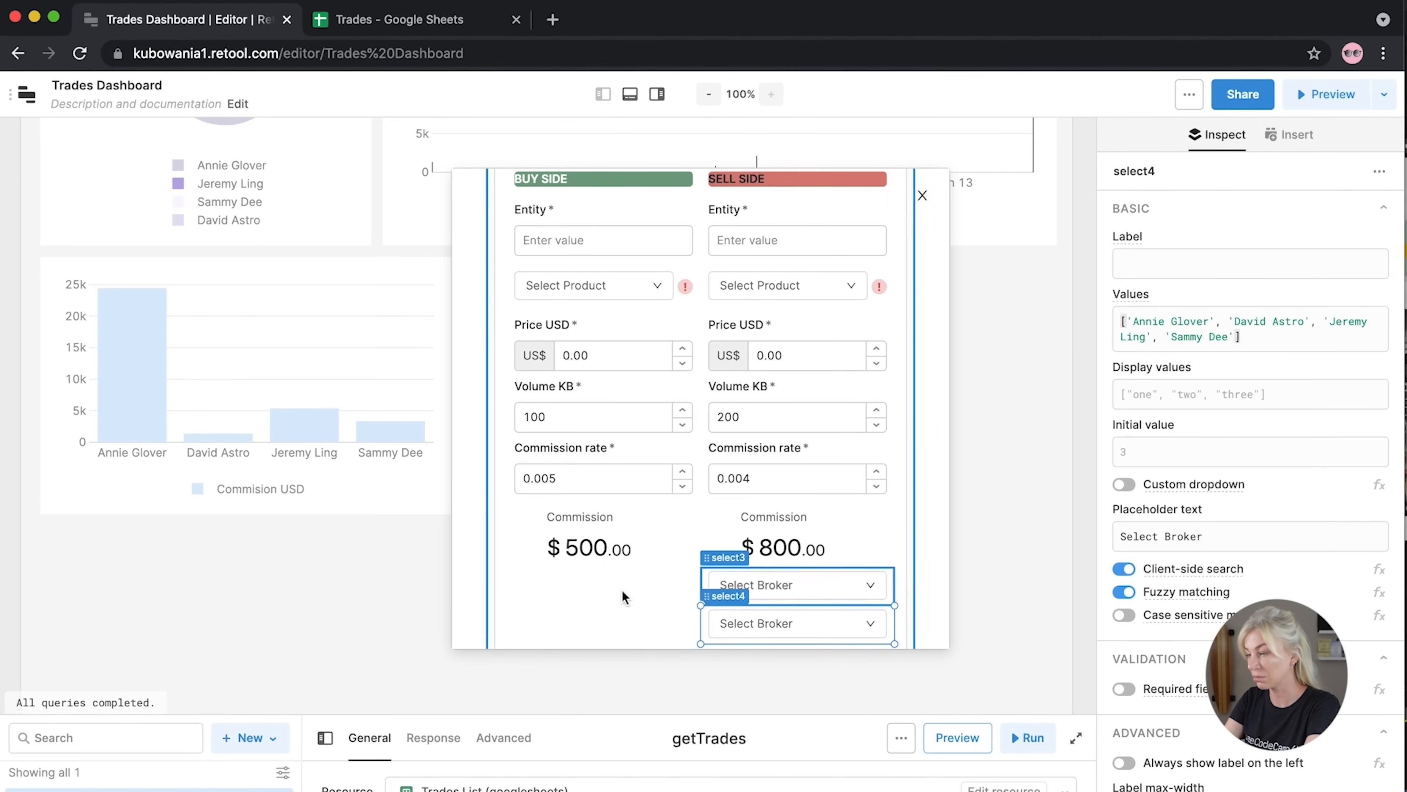
drag(711, 597, 517, 559)
scroll(902, 608, down, 3)
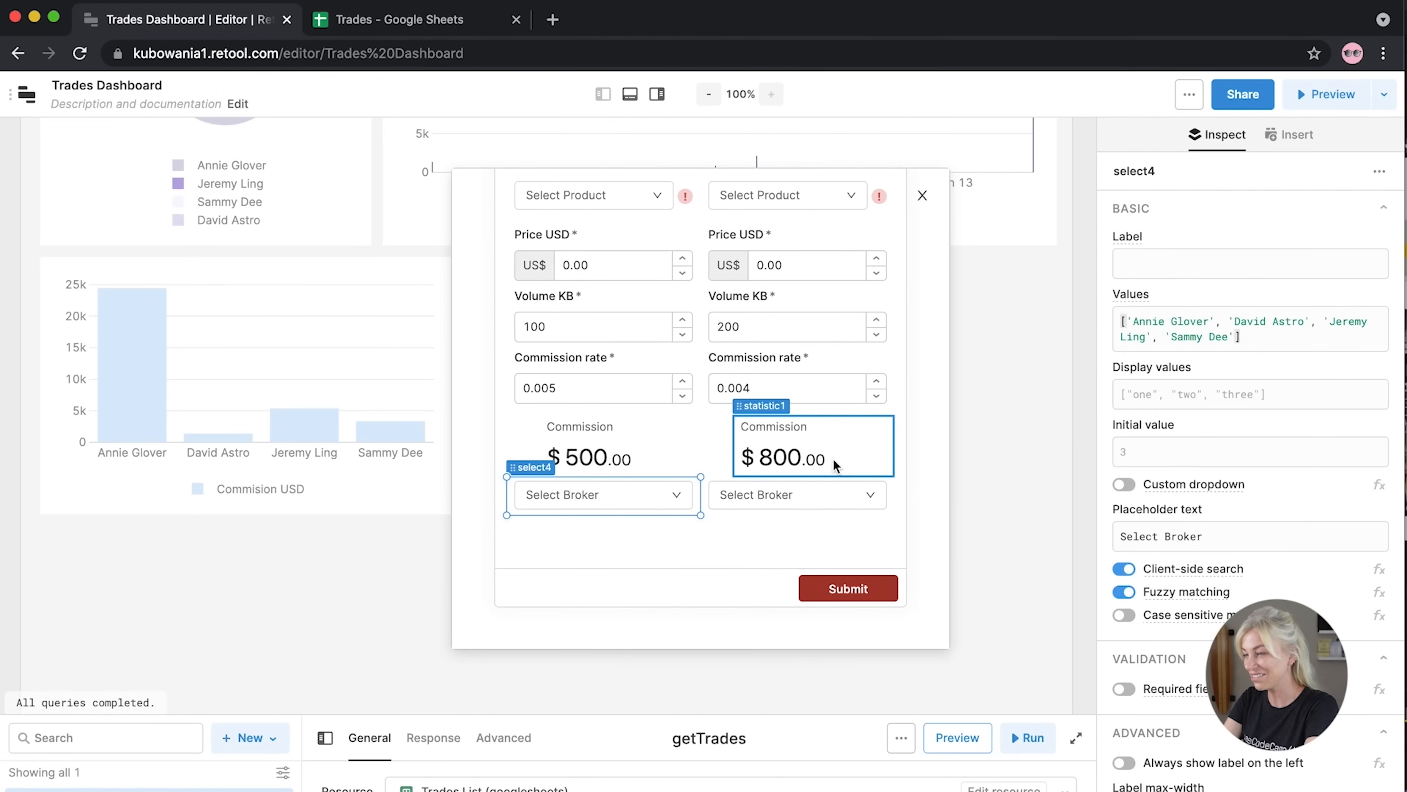
drag(713, 470, 712, 486)
drag(512, 467, 513, 485)
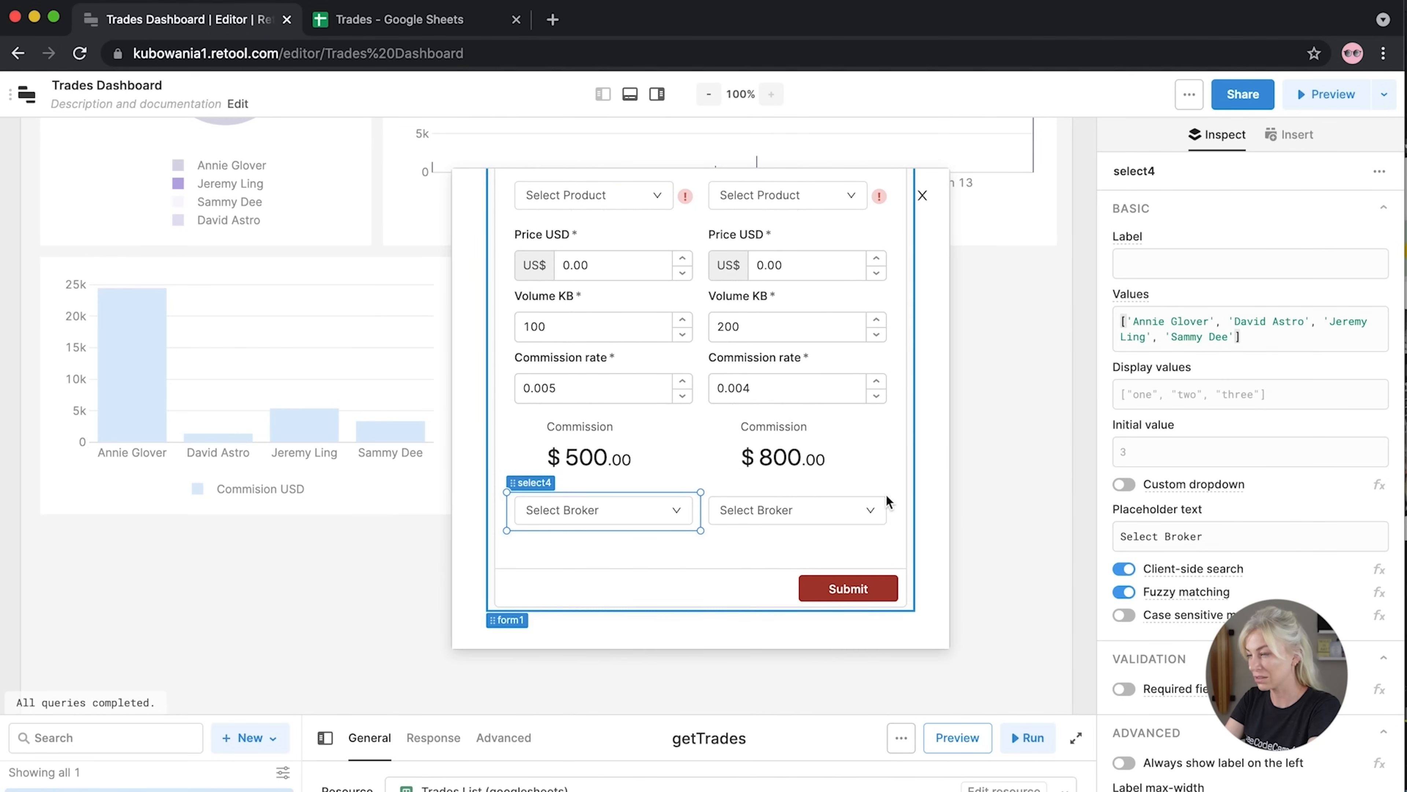
scroll(873, 506, up, 3)
scroll(873, 506, up, 1)
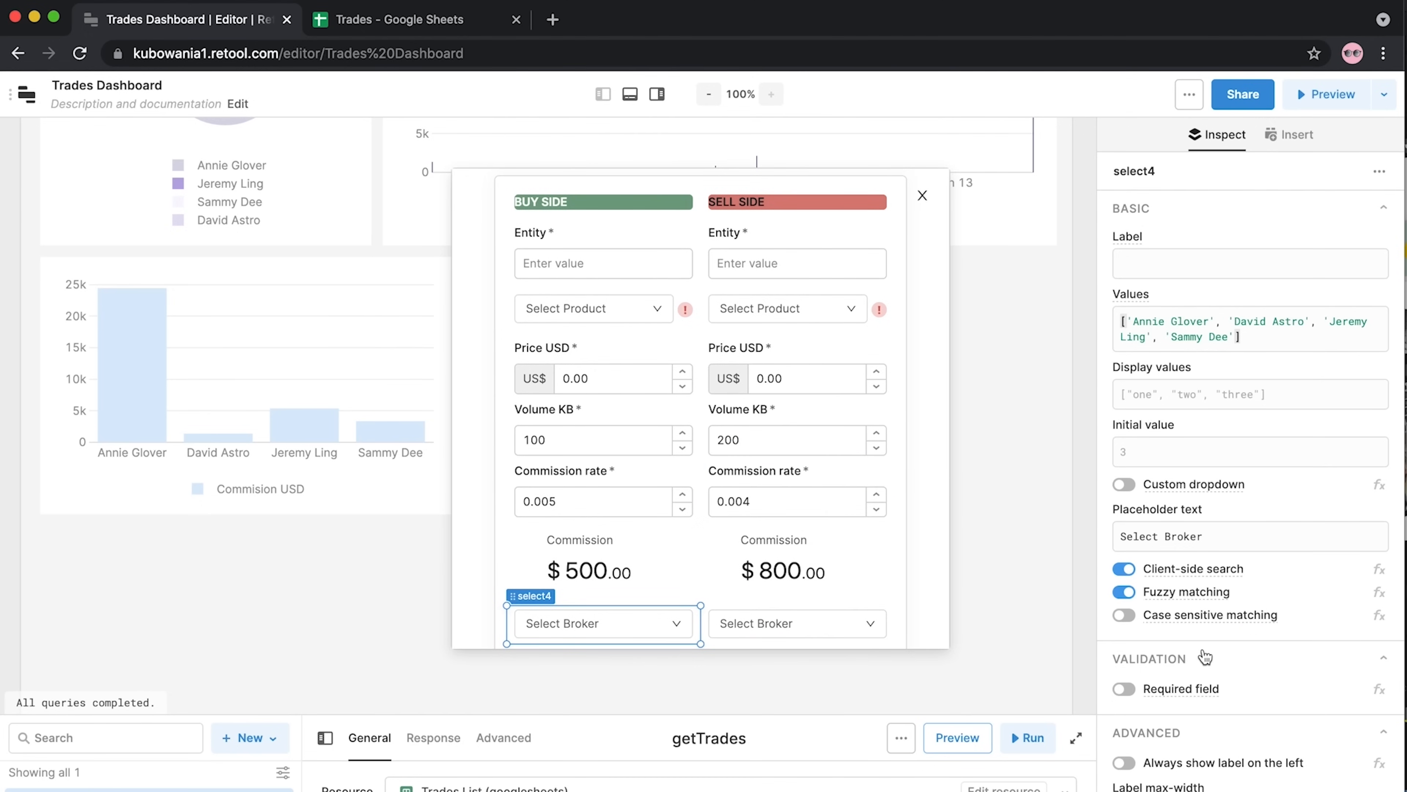
Mark both the buy-side and sell-side broker dropdowns as required fields
click(1124, 688)
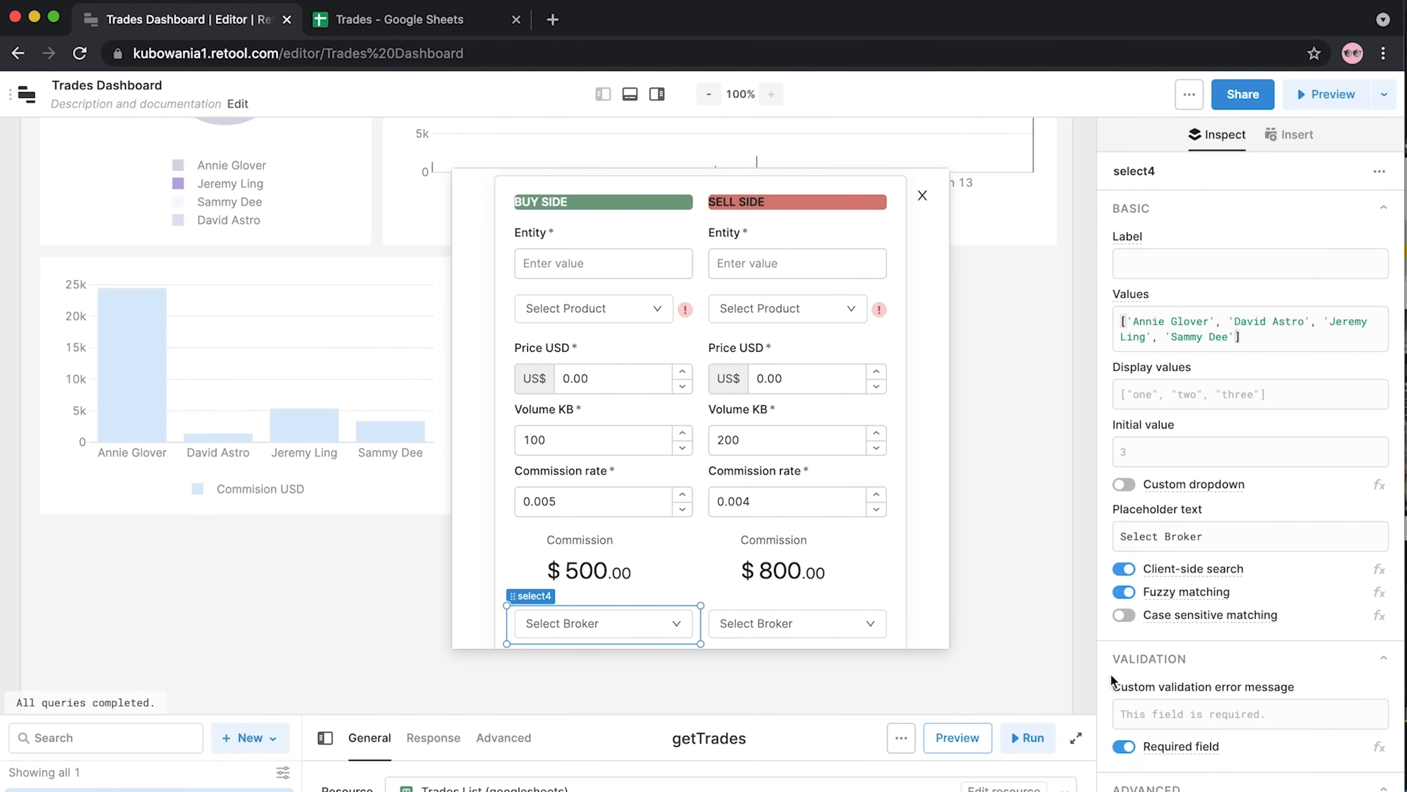
click(777, 622)
click(1128, 689)
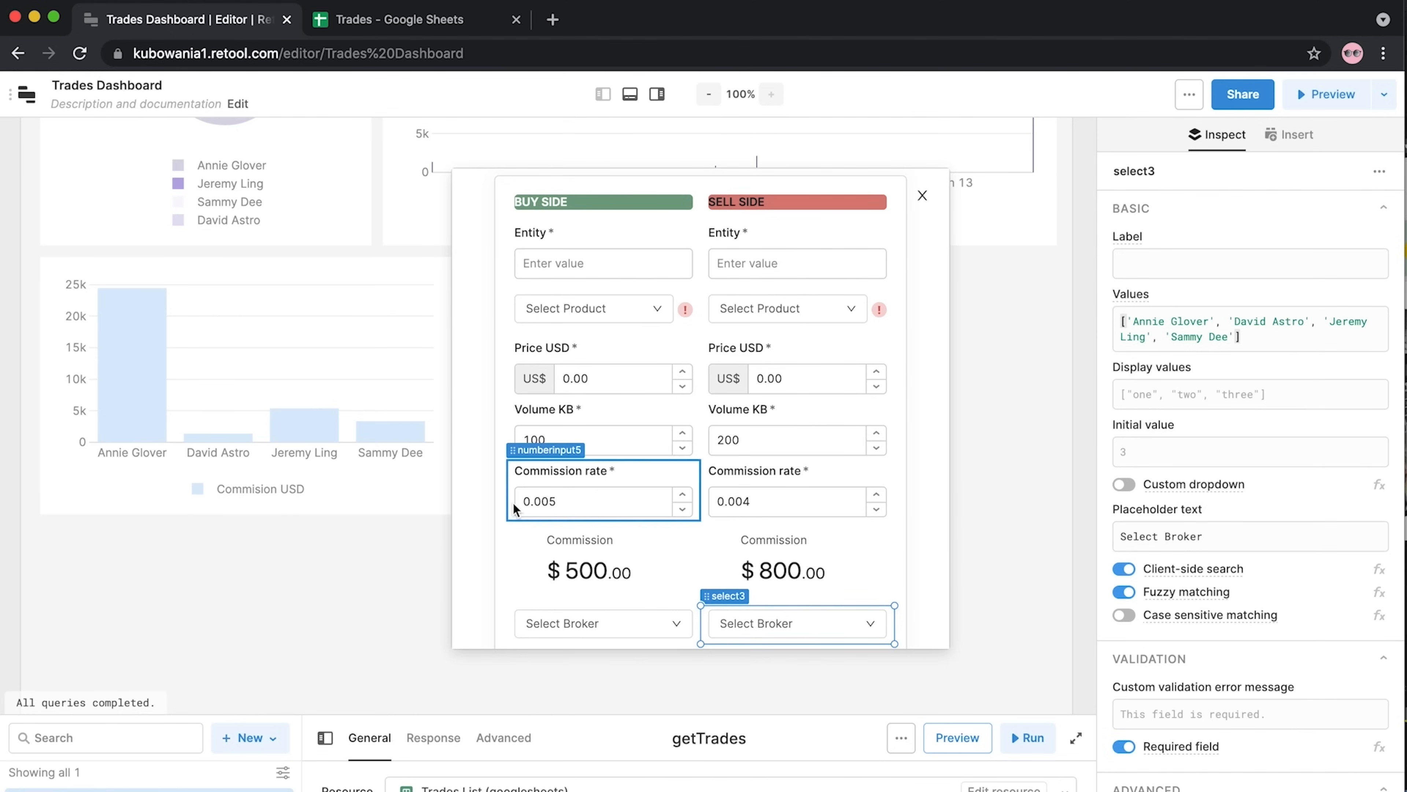
scroll(514, 504, down, 2)
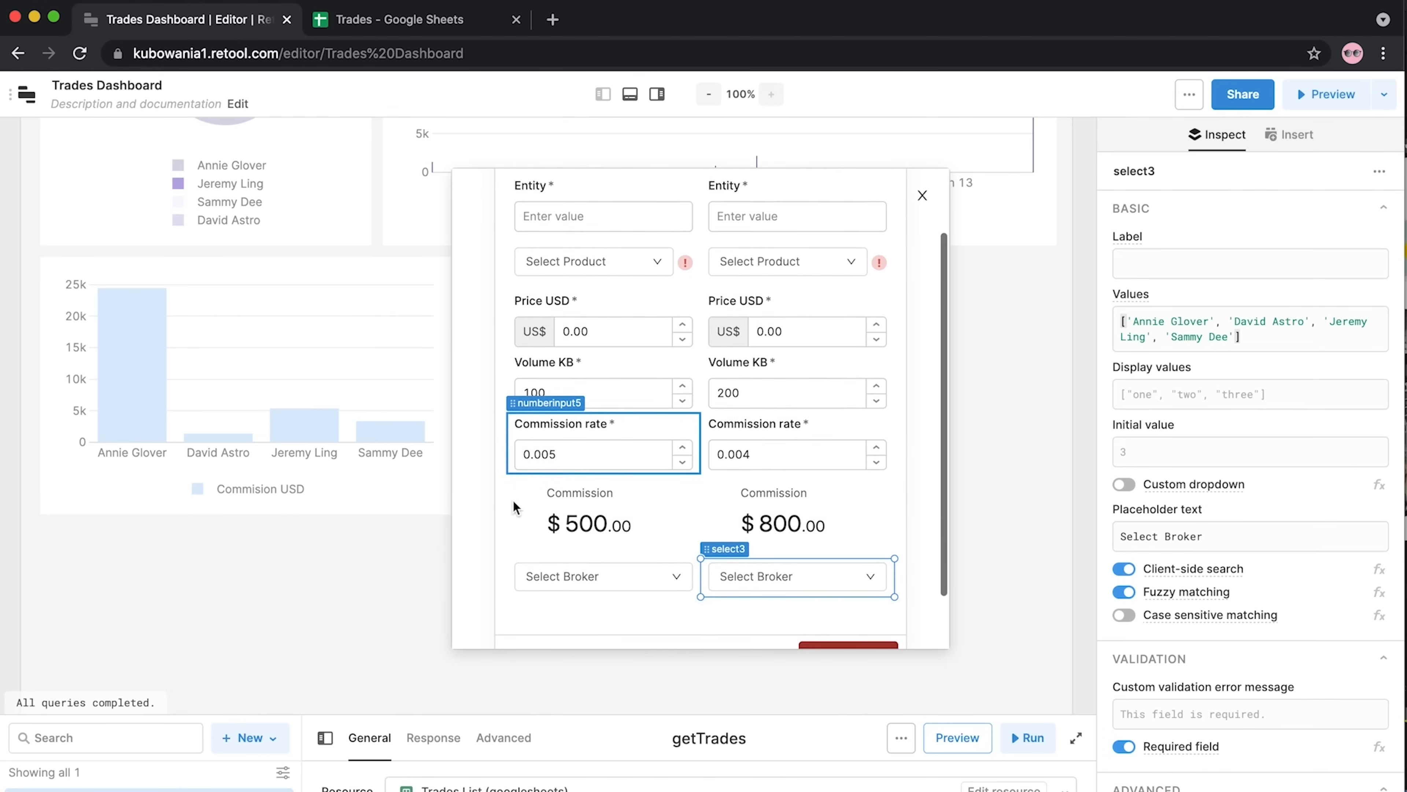
scroll(479, 579, up, 3)
scroll(478, 580, down, 5)
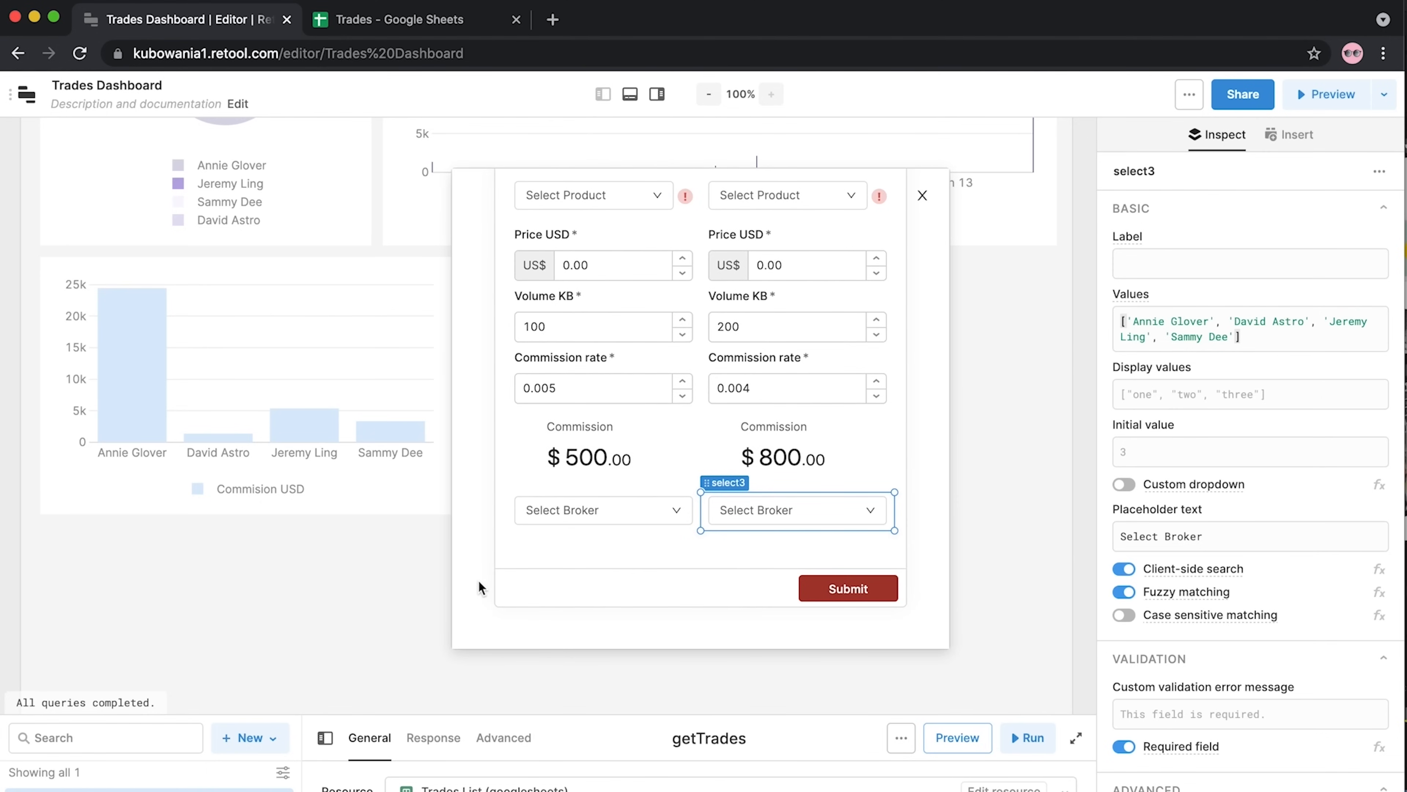
click(478, 580)
click(883, 594)
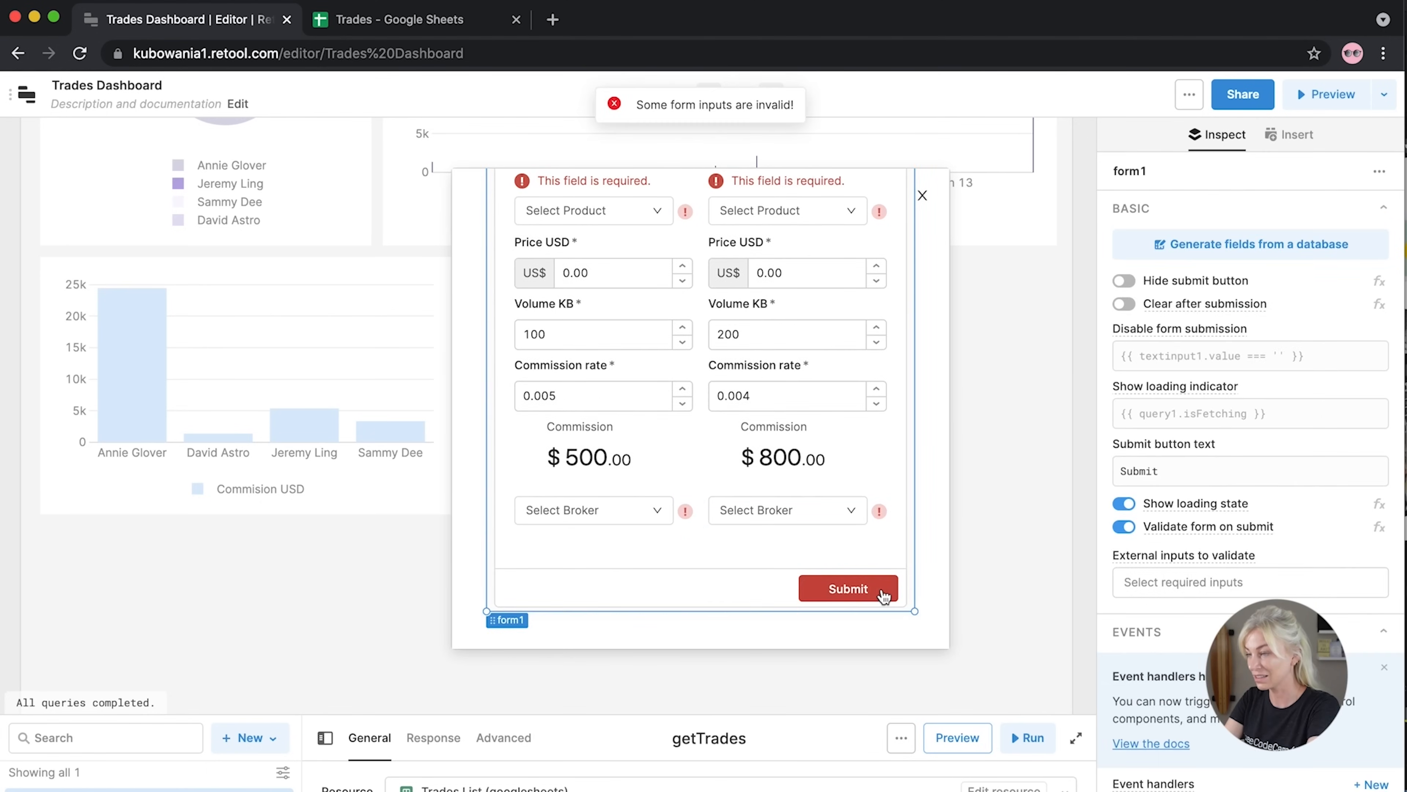
drag(699, 714, 699, 537)
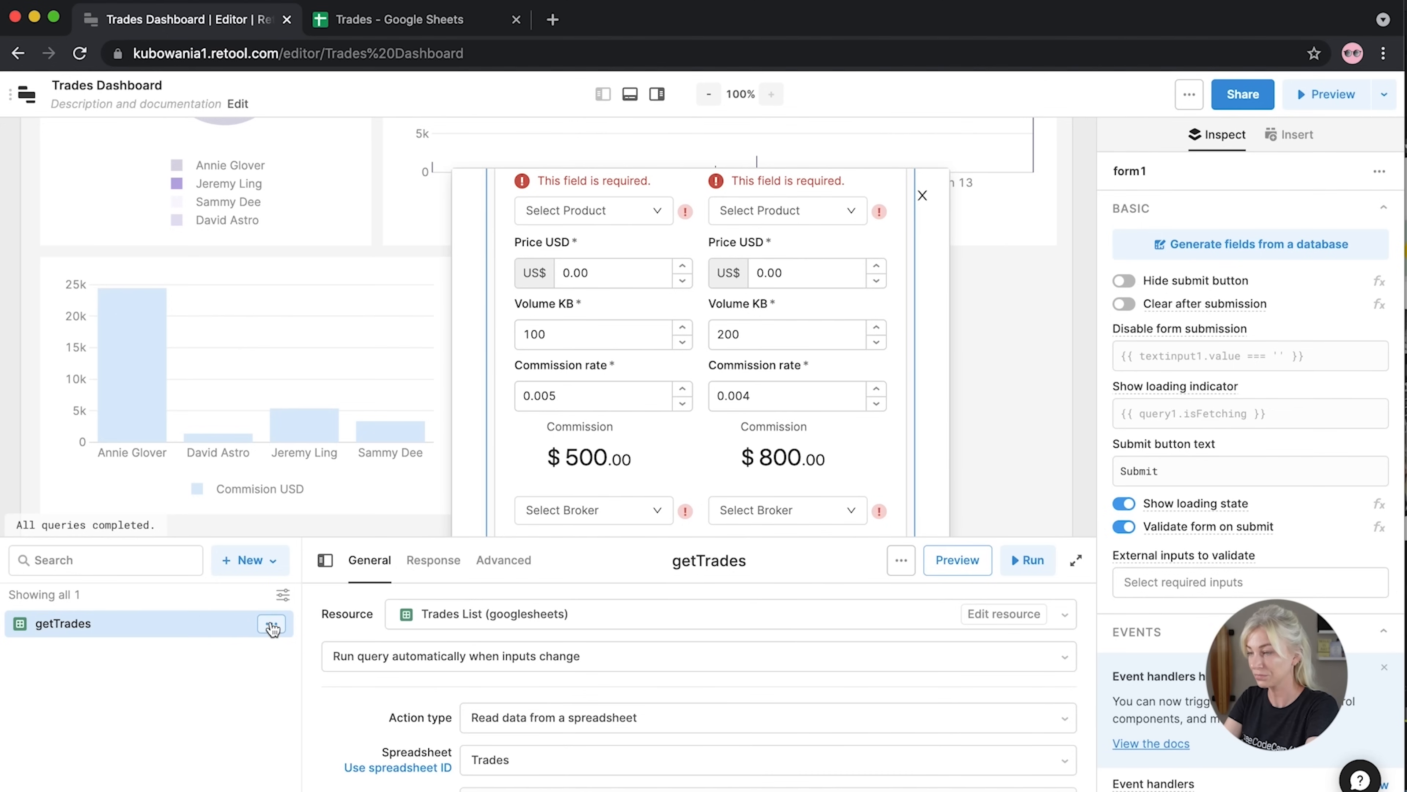
Create a new resource query named addTrade
click(265, 572)
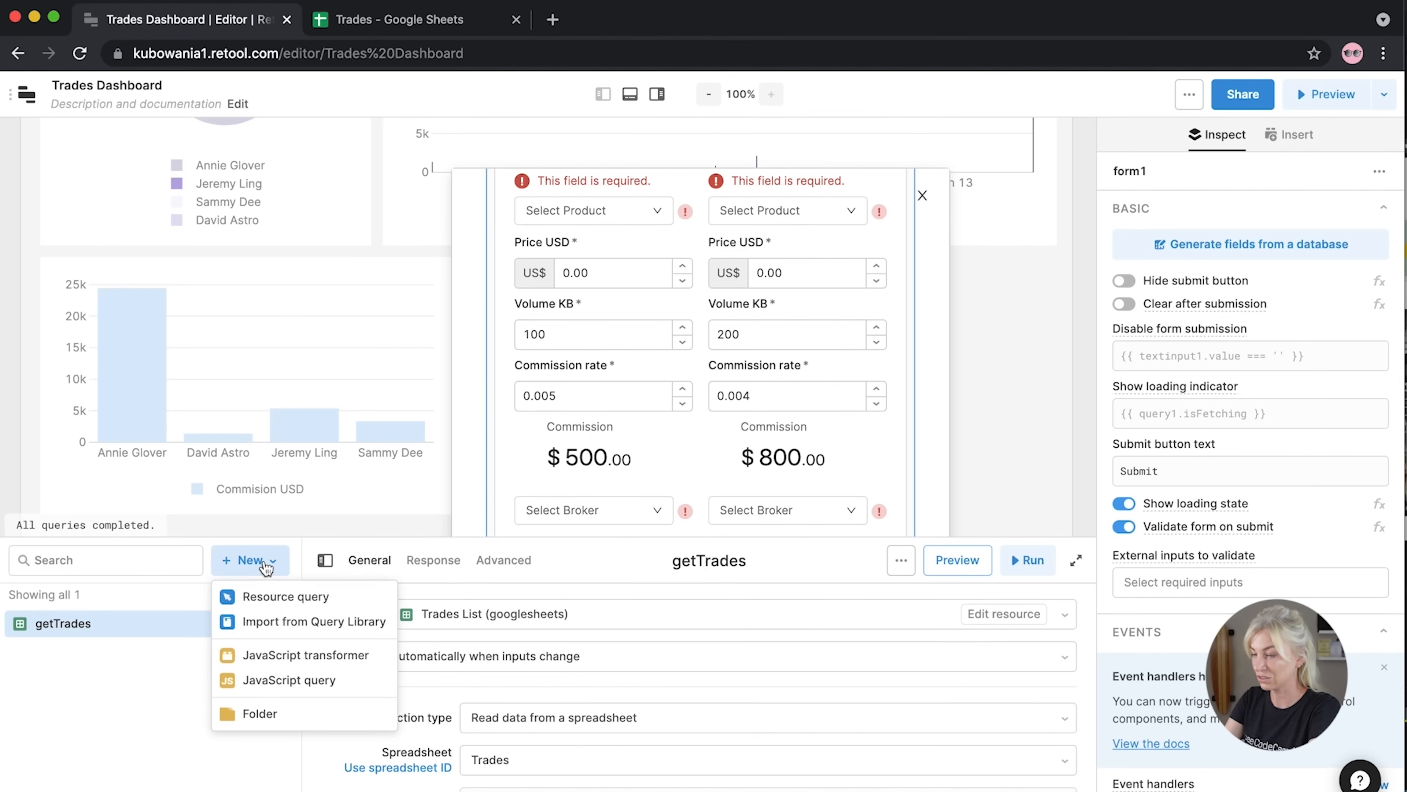
click(278, 598)
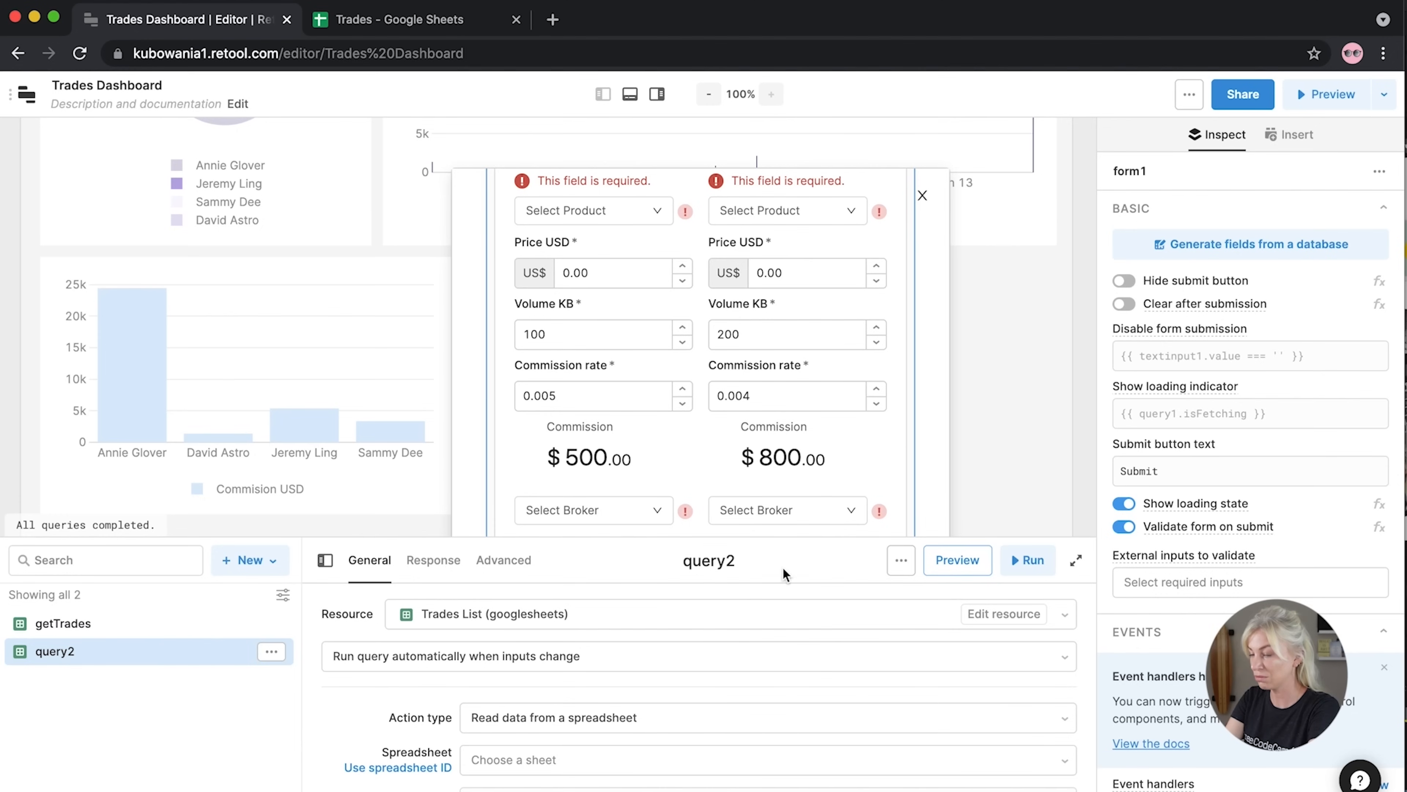
click(738, 561)
text(addtrade)
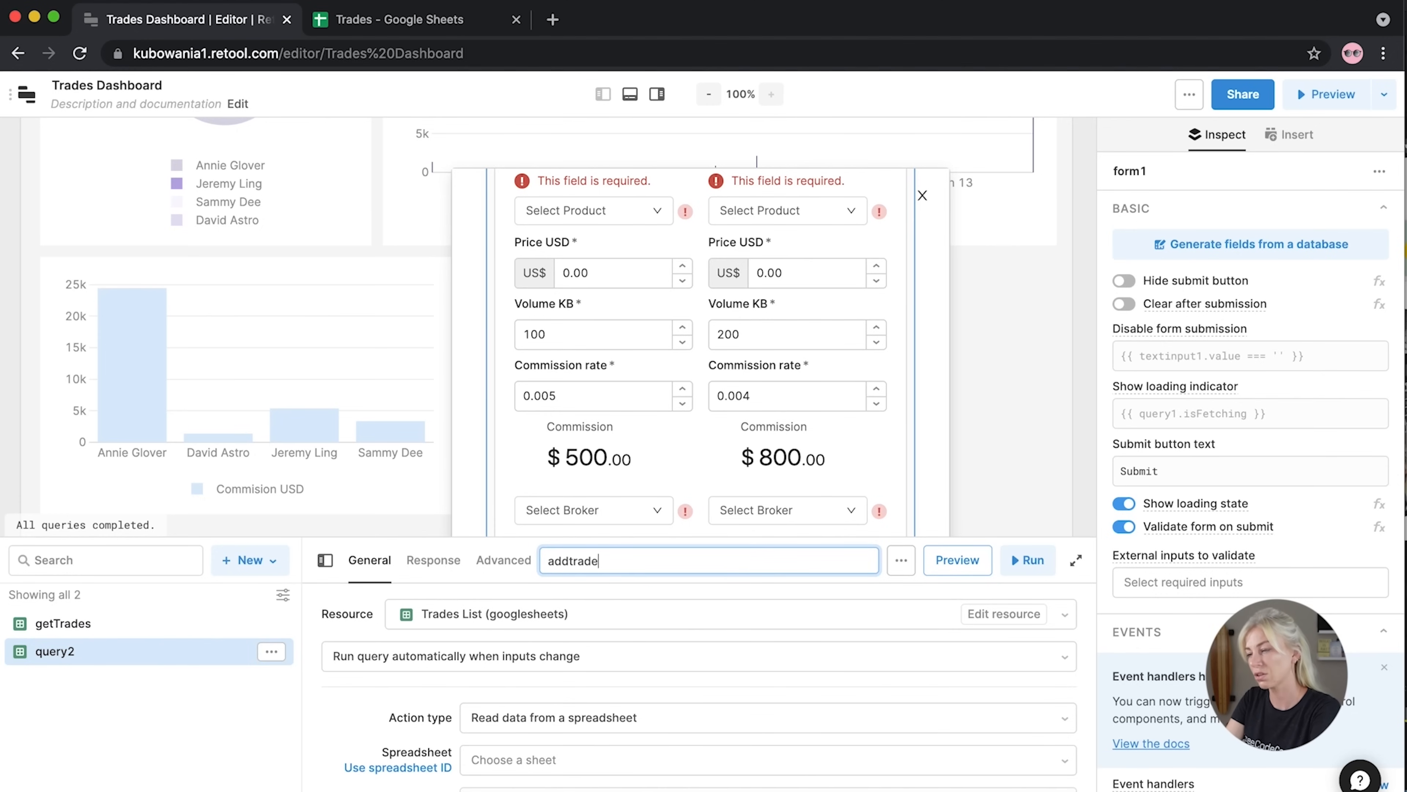
key(BackSpace)
key(BackSpace)
key(BackSpace)
text(Trade)
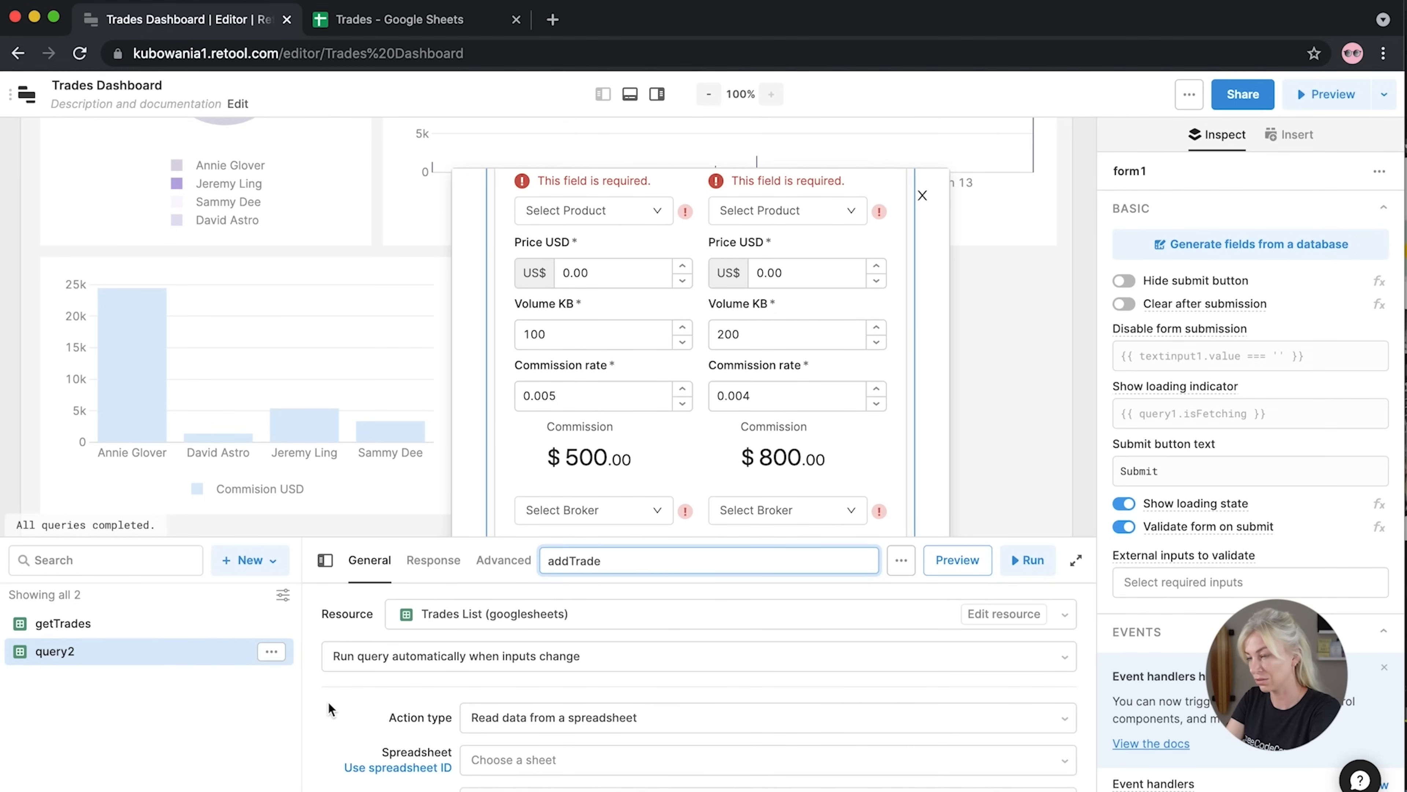
key(Return)
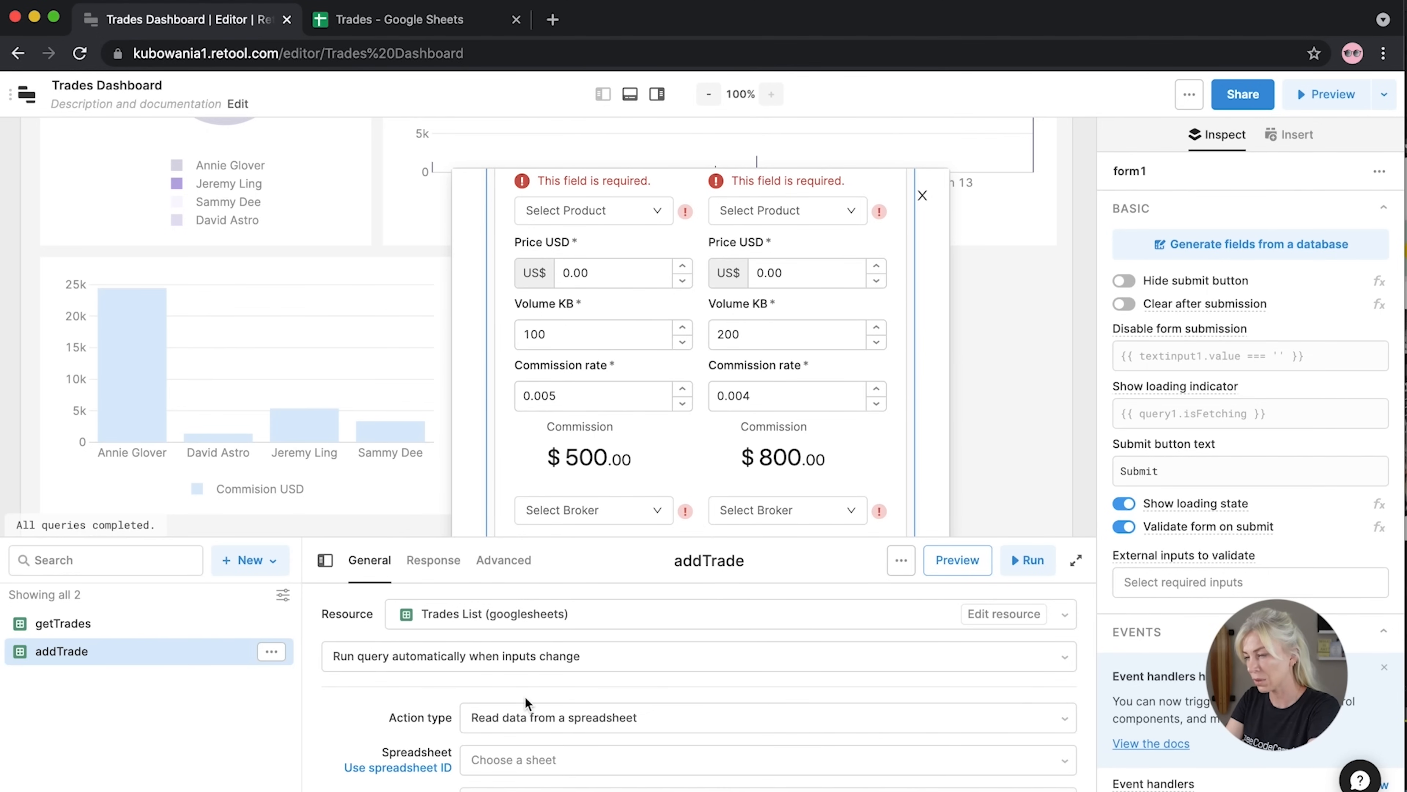
Target the Trades spreadsheet with the 'Append data to a spreadsheet' action type
scroll(525, 696, down, 2)
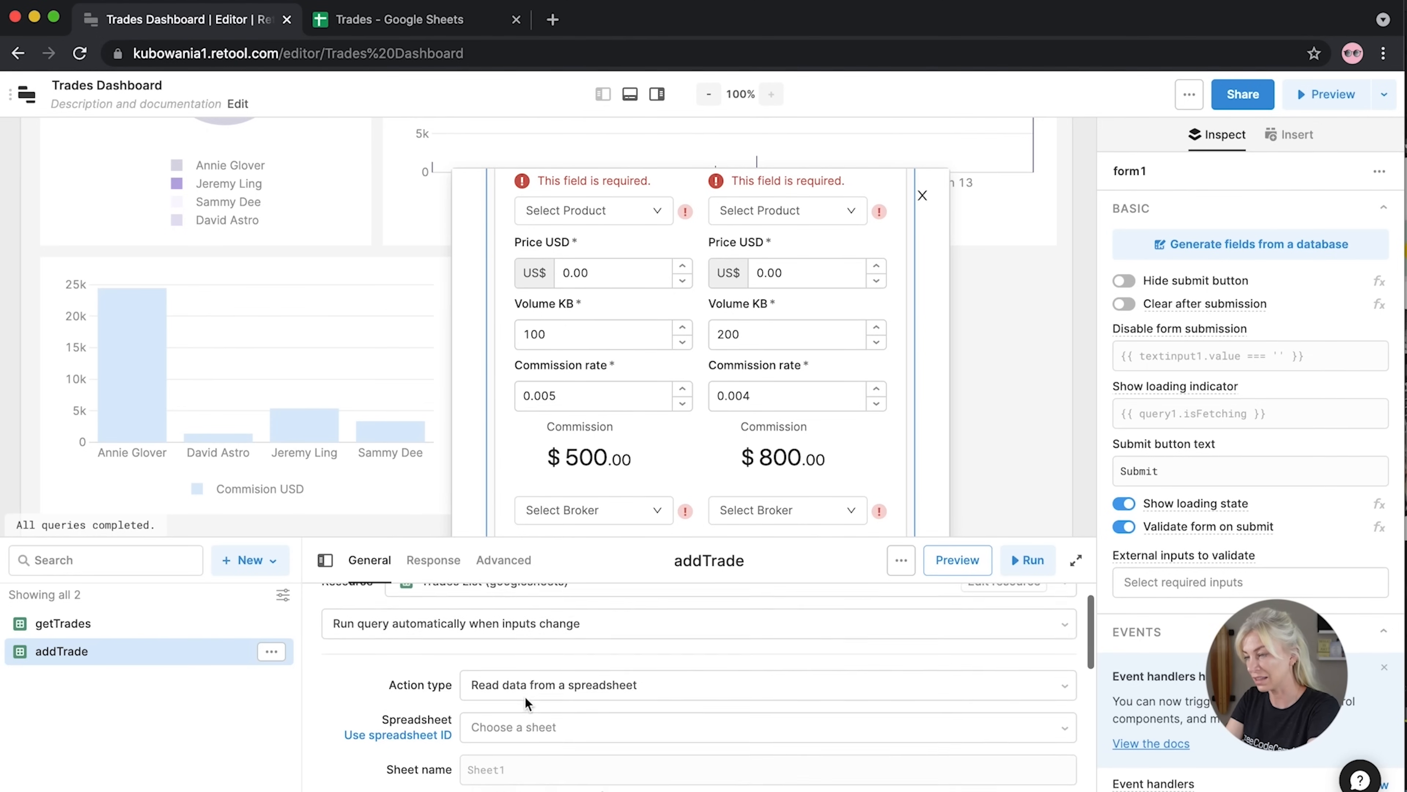
scroll(526, 697, down, 5)
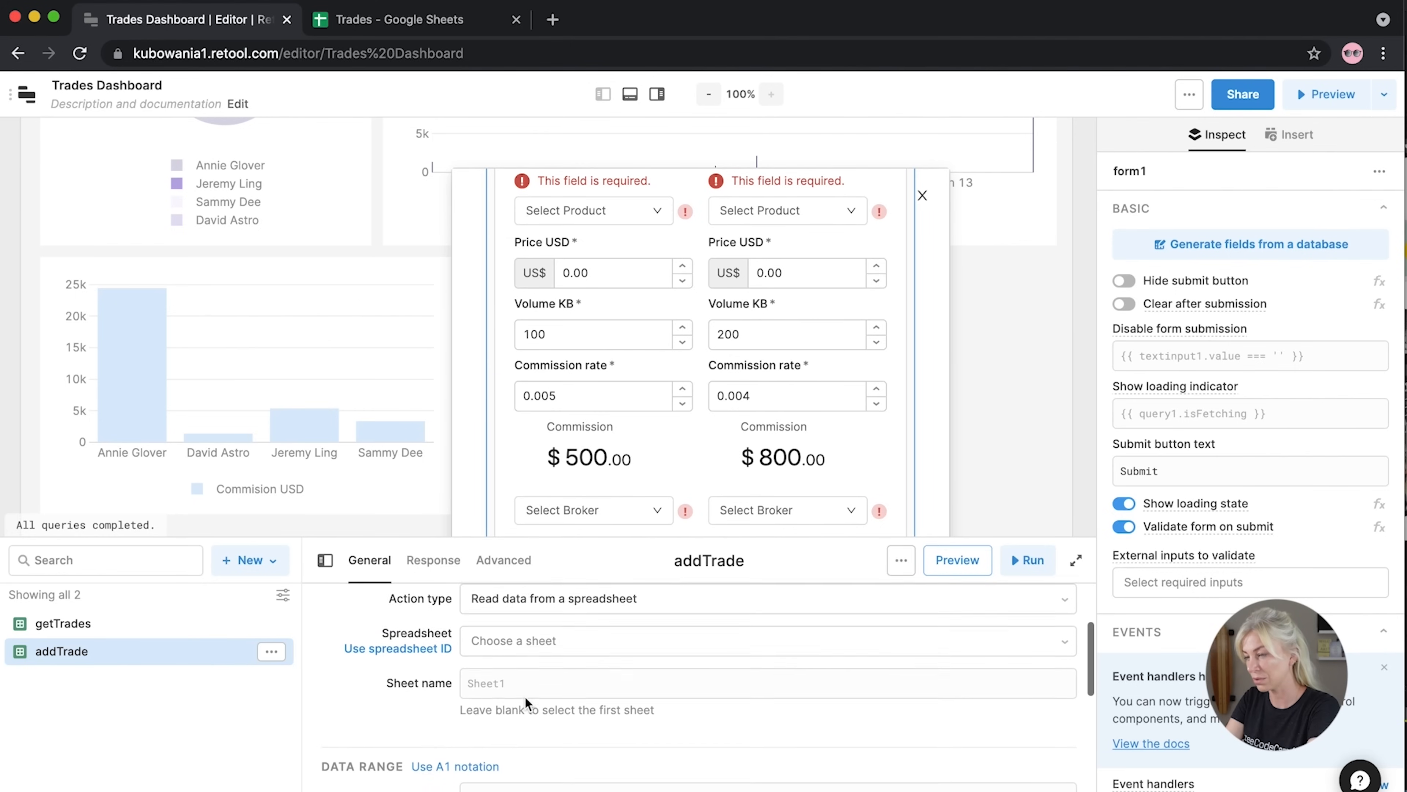
scroll(525, 698, up, 4)
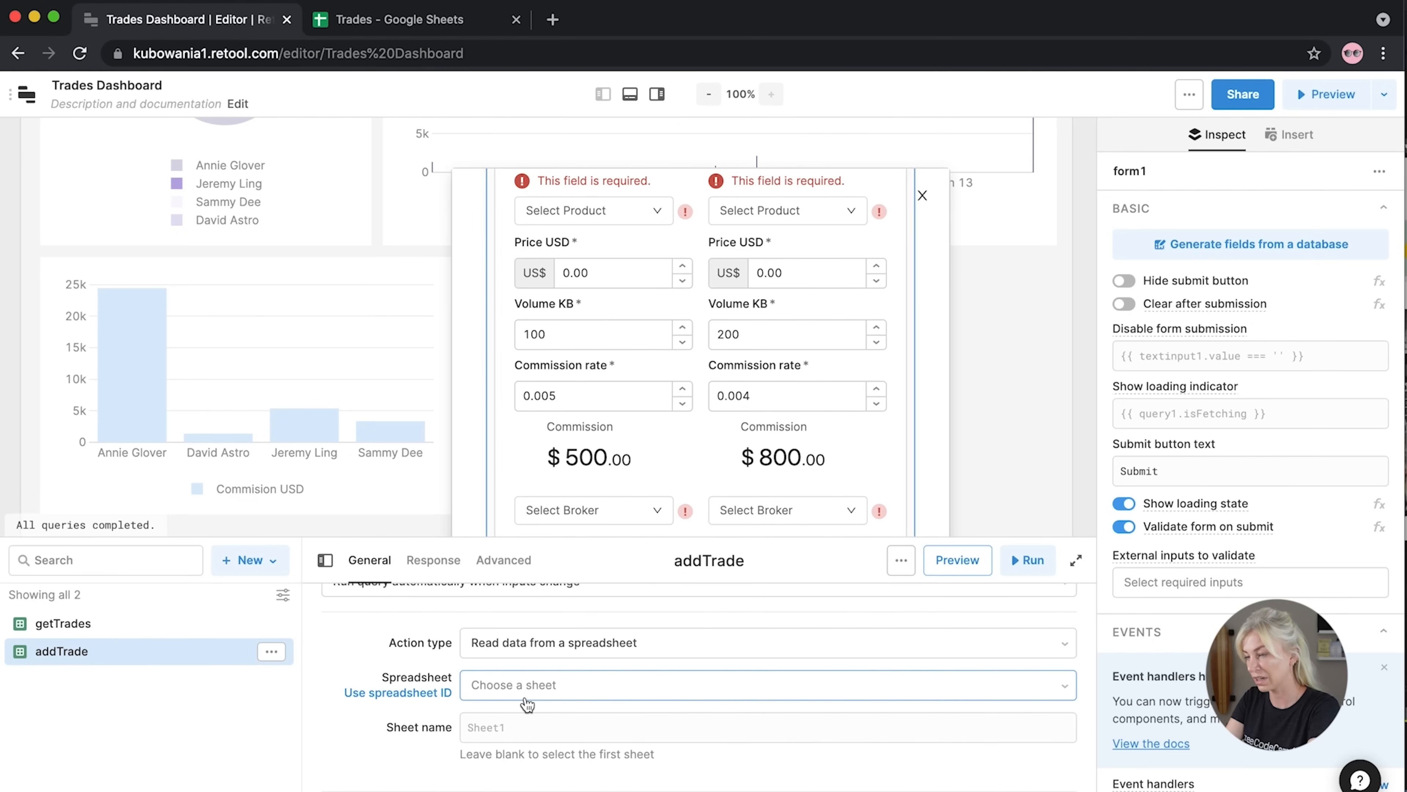
click(496, 694)
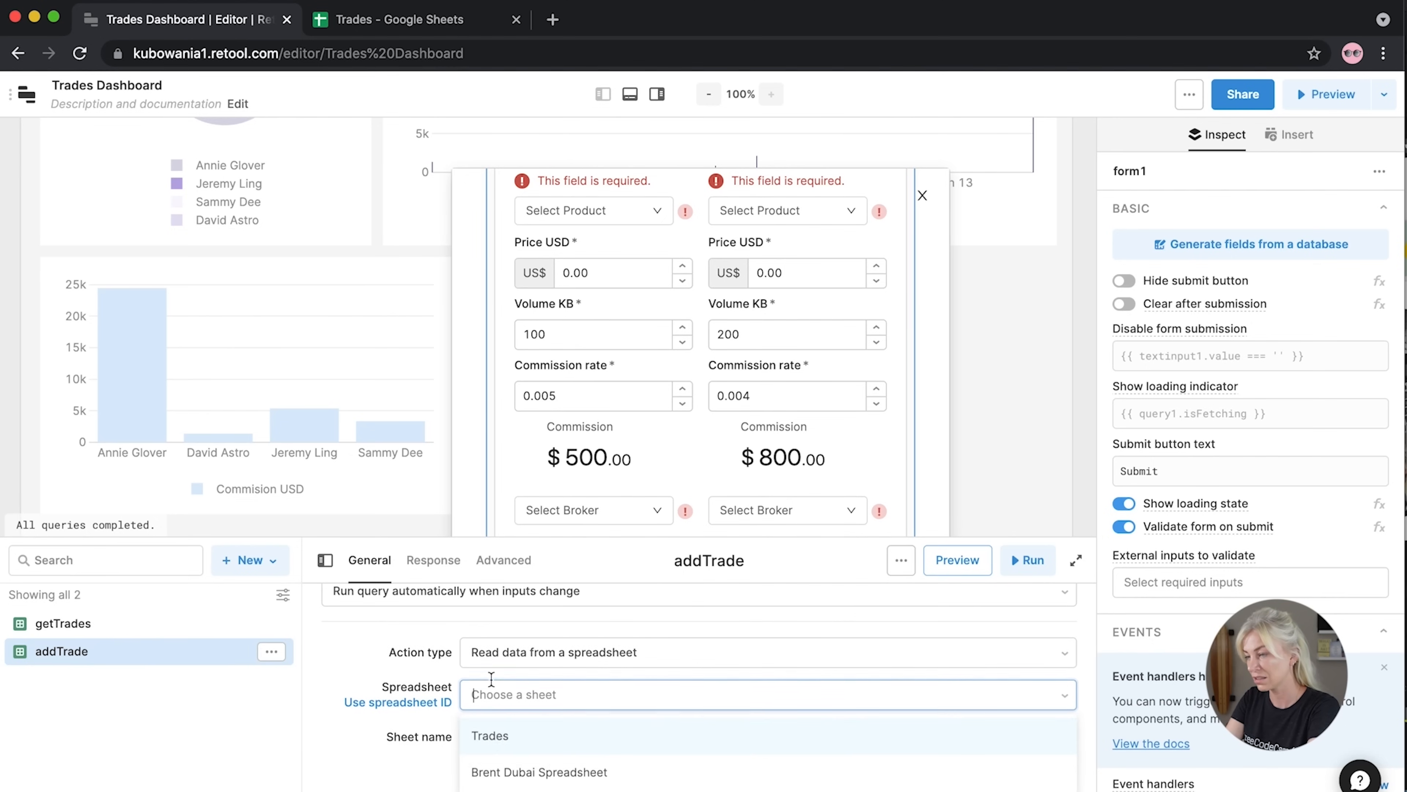
click(493, 732)
scroll(376, 750, down, 4)
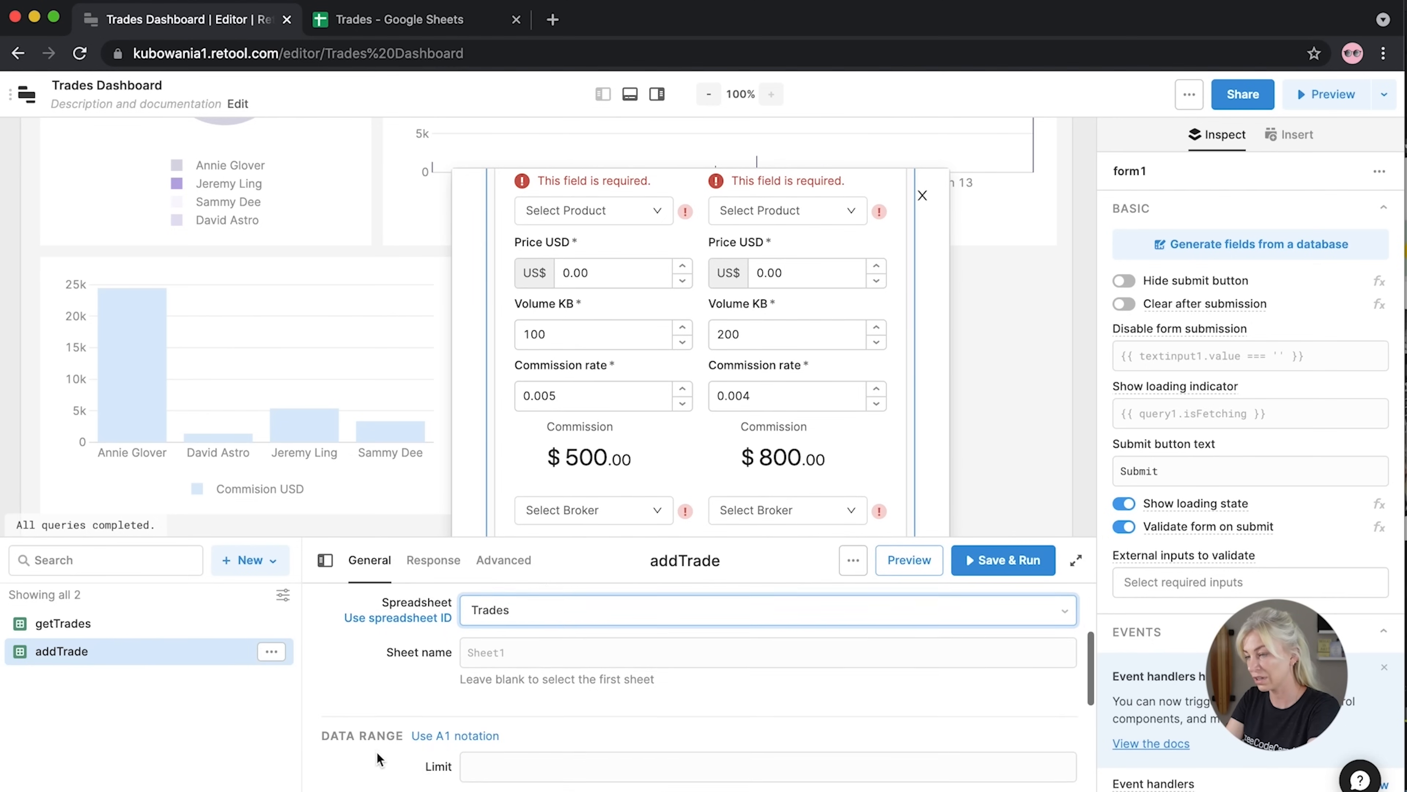
scroll(377, 752, down, 2)
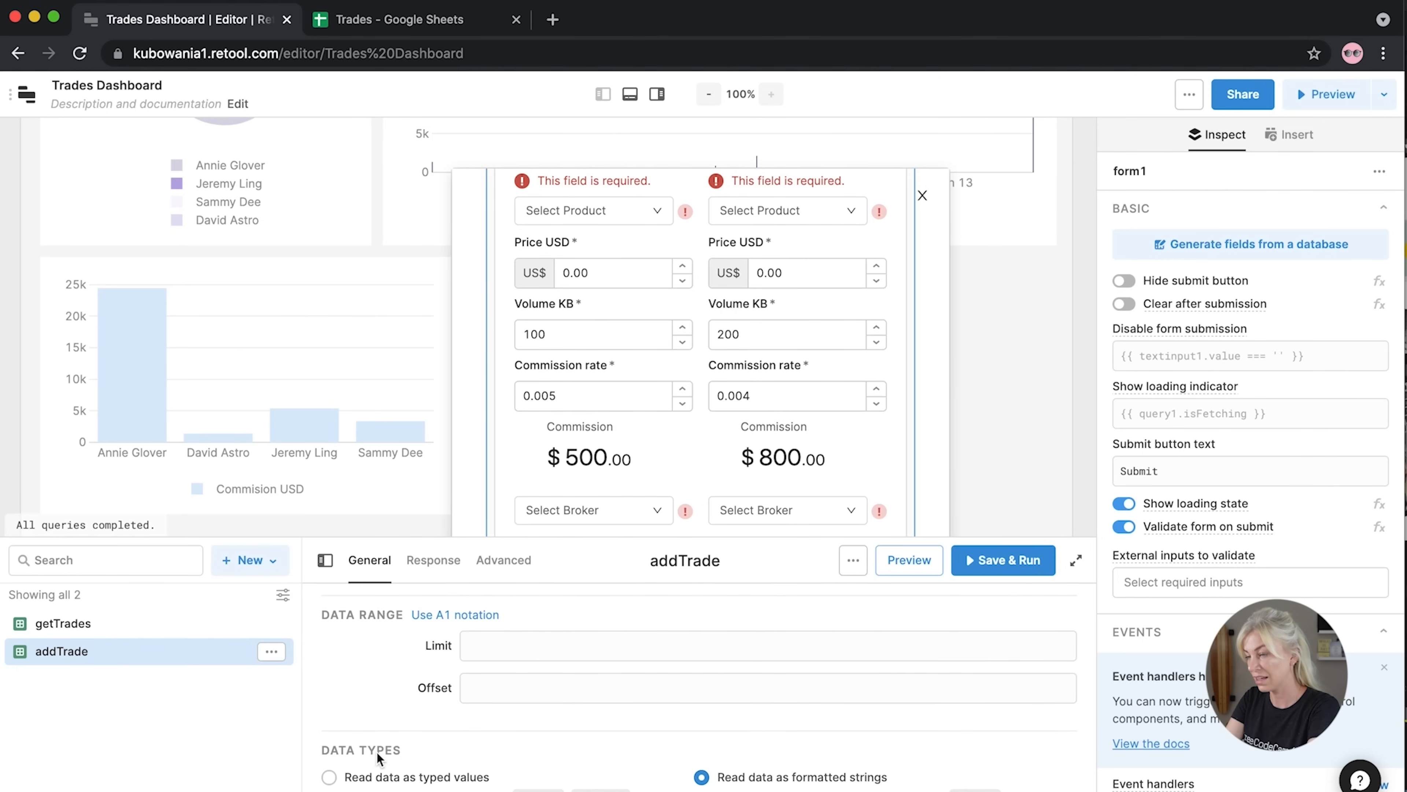
scroll(377, 751, up, 4)
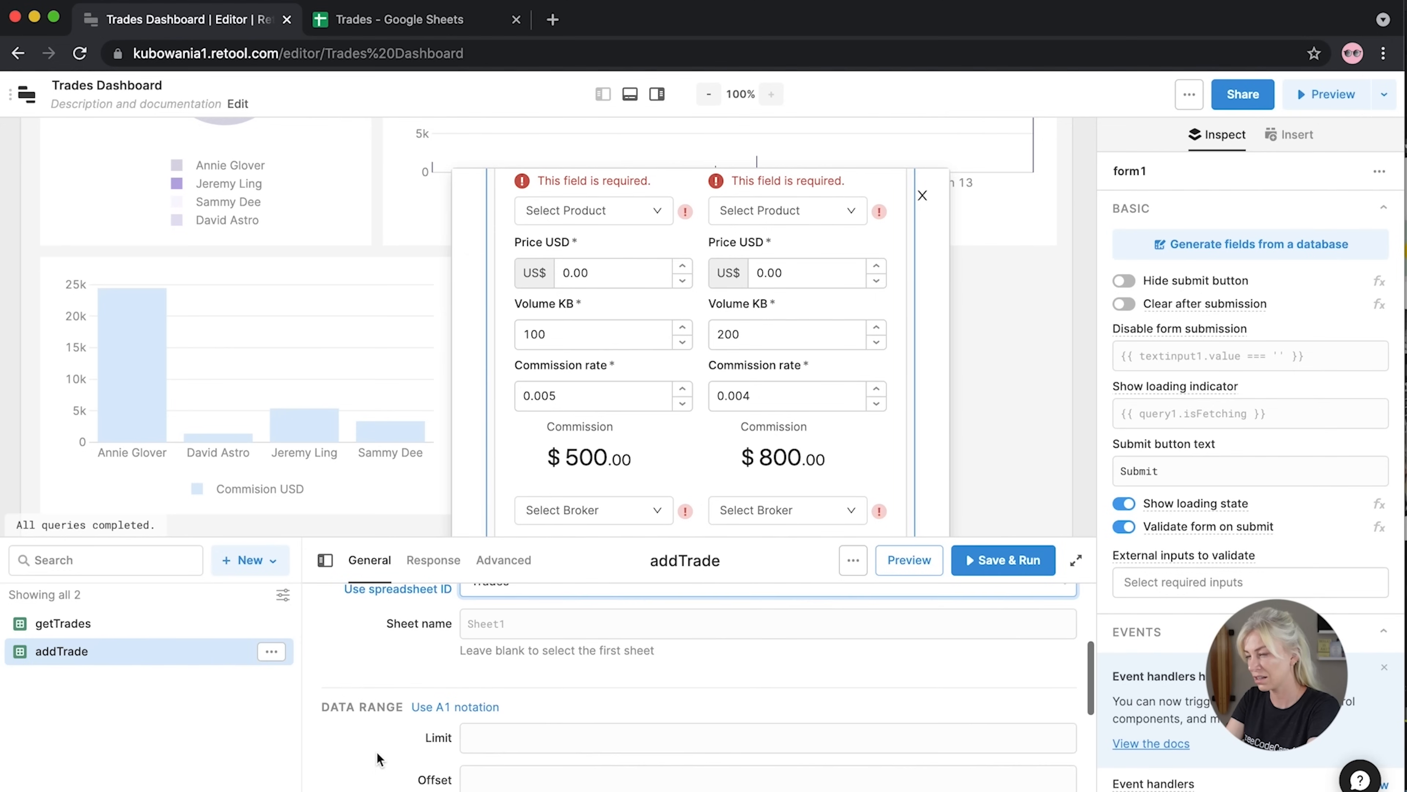
scroll(376, 750, up, 3)
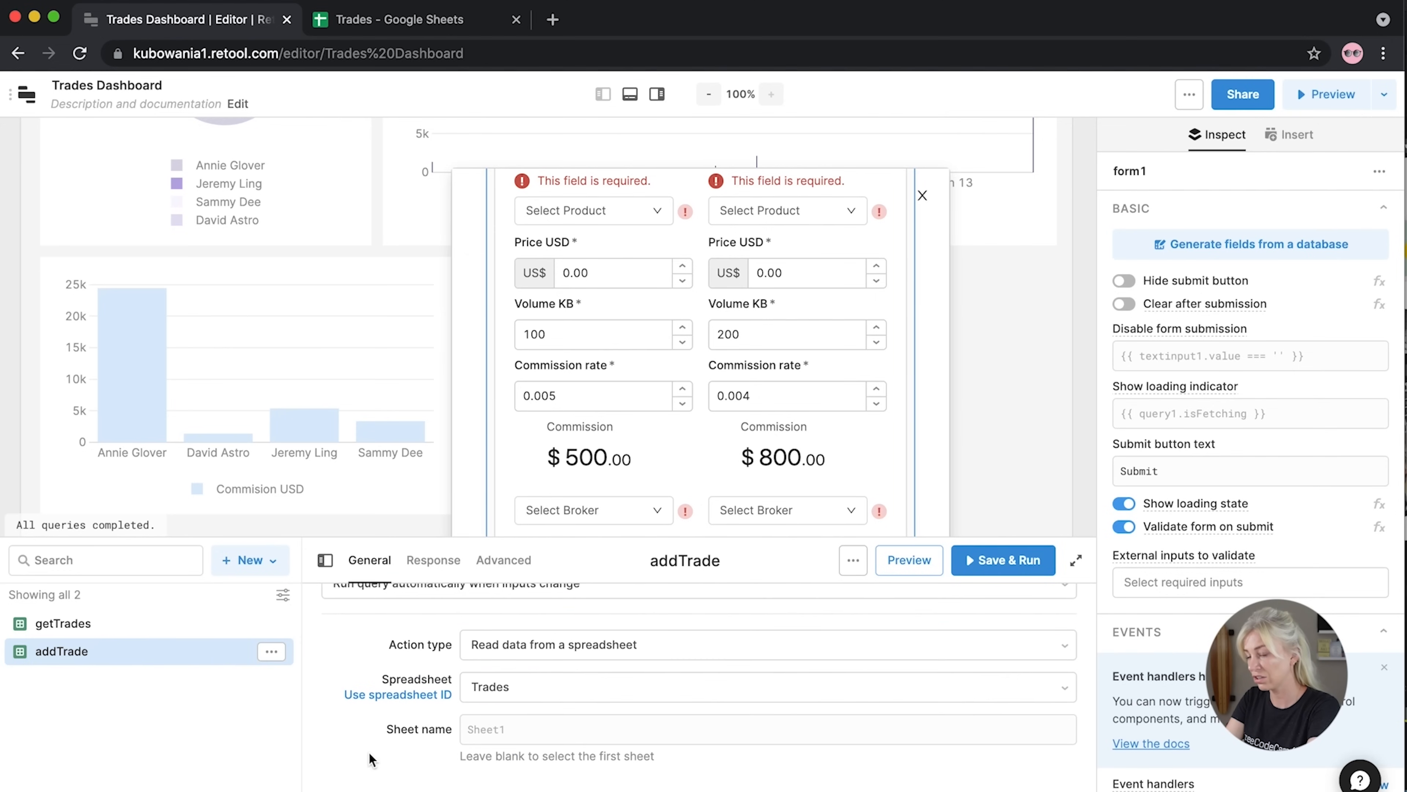
scroll(370, 755, up, 3)
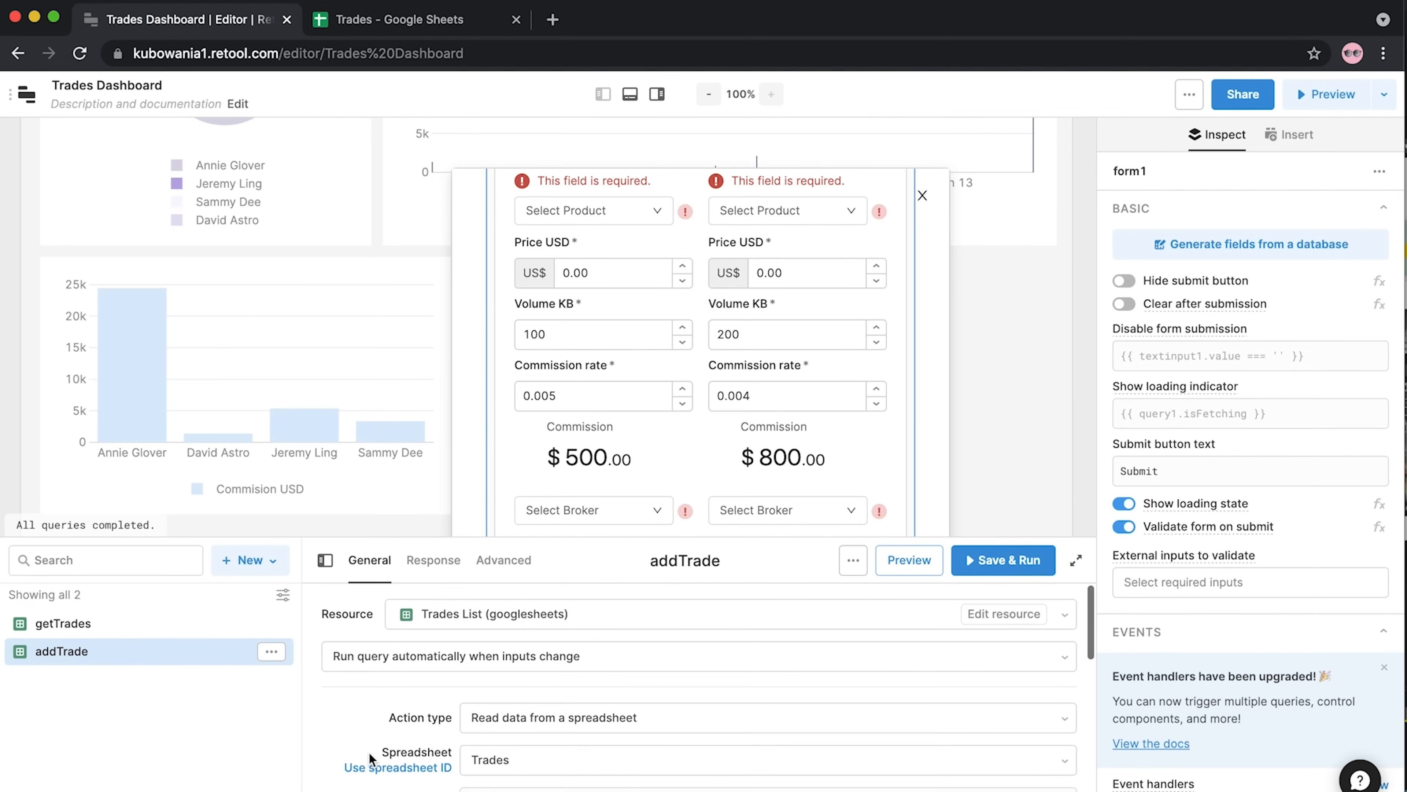
scroll(368, 751, down, 2)
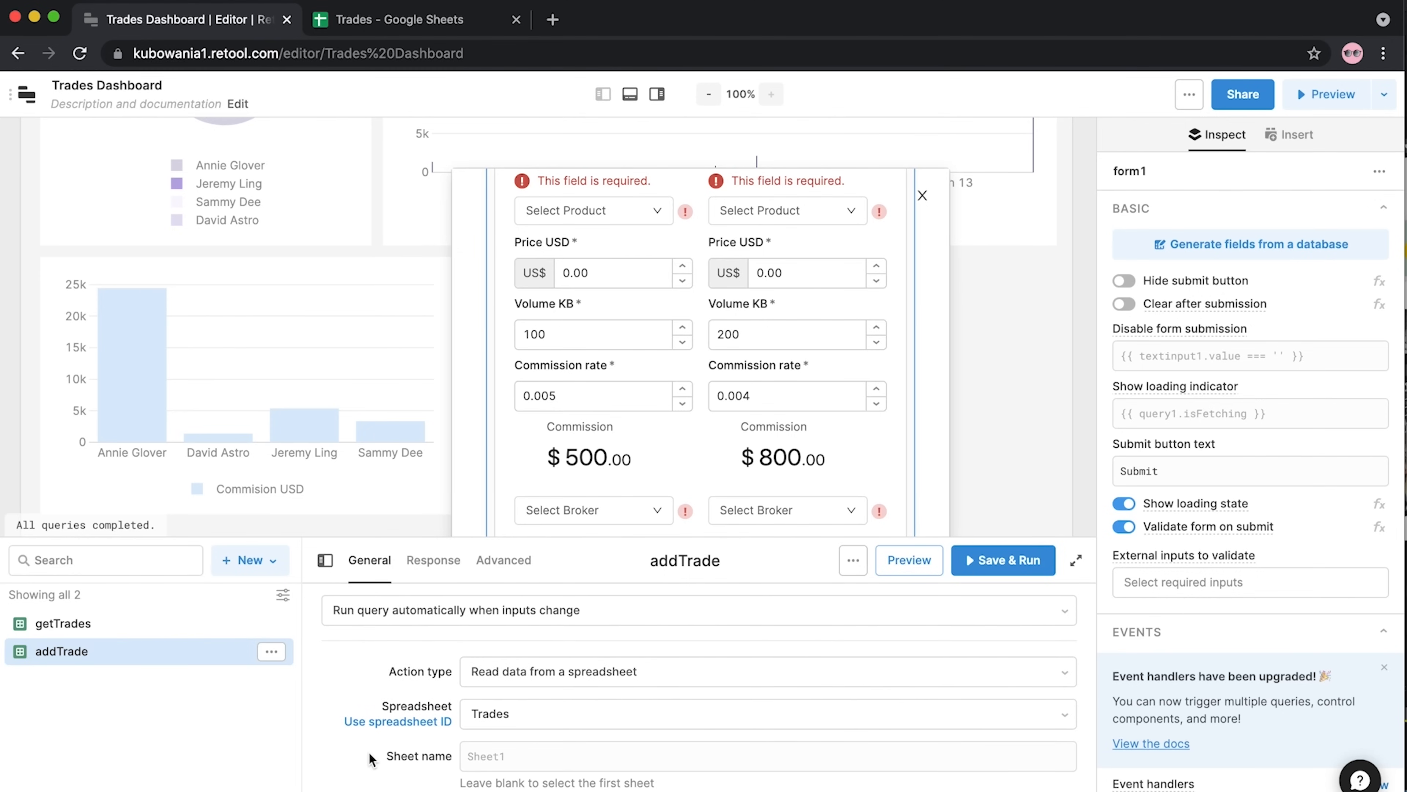
click(590, 673)
click(559, 457)
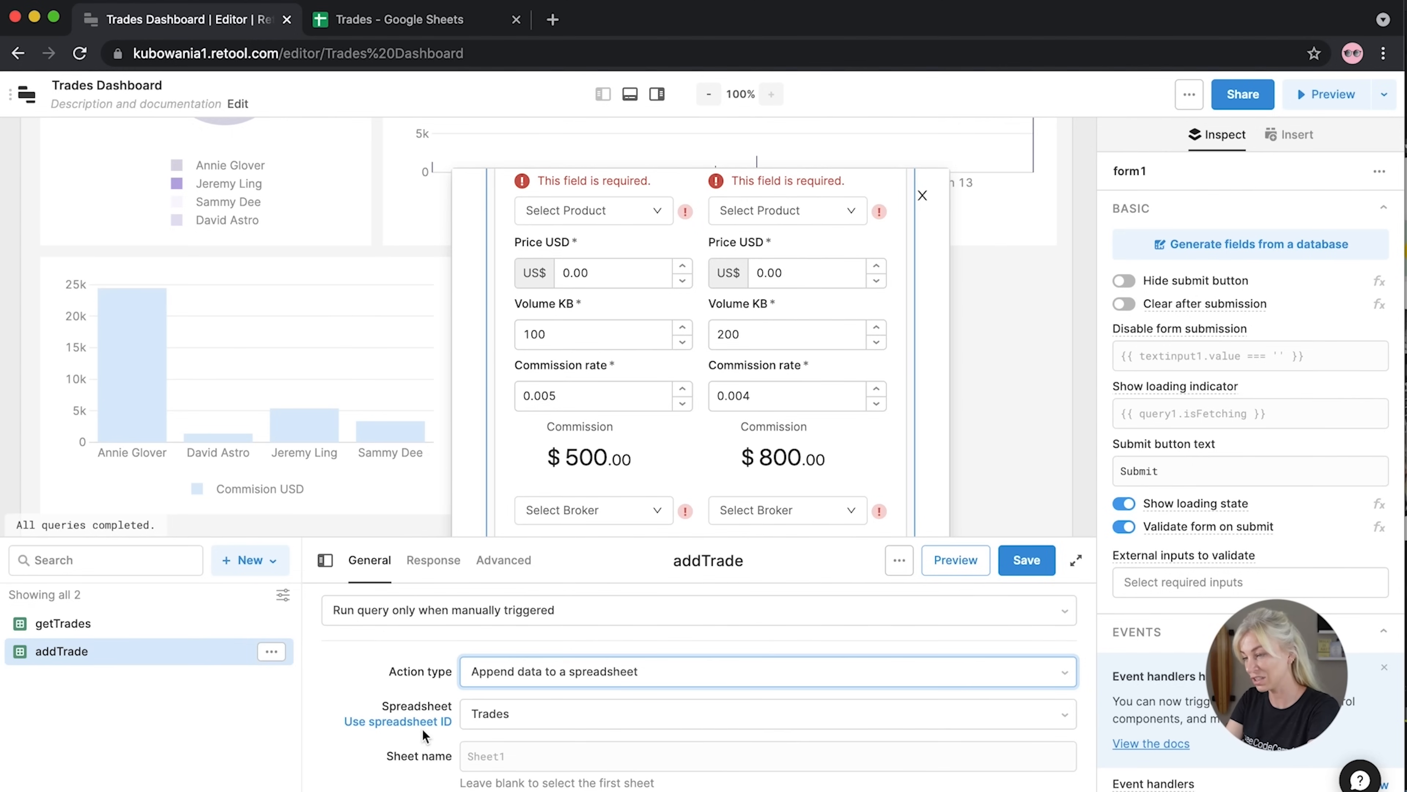
scroll(423, 728, down, 3)
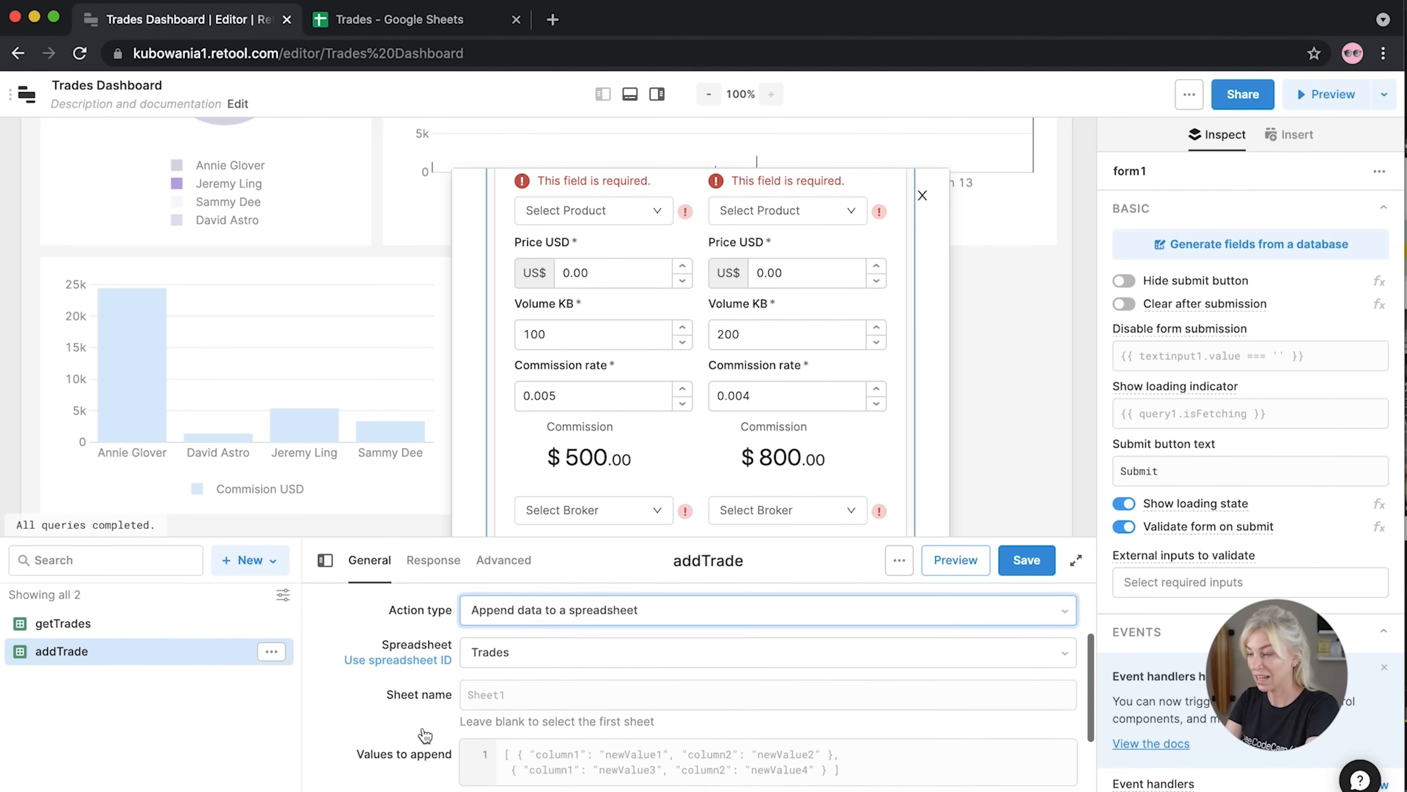
Enter [ {'Timestamp' : {{ new Date() }}}, ] in Values to append
click(765, 703)
text([])
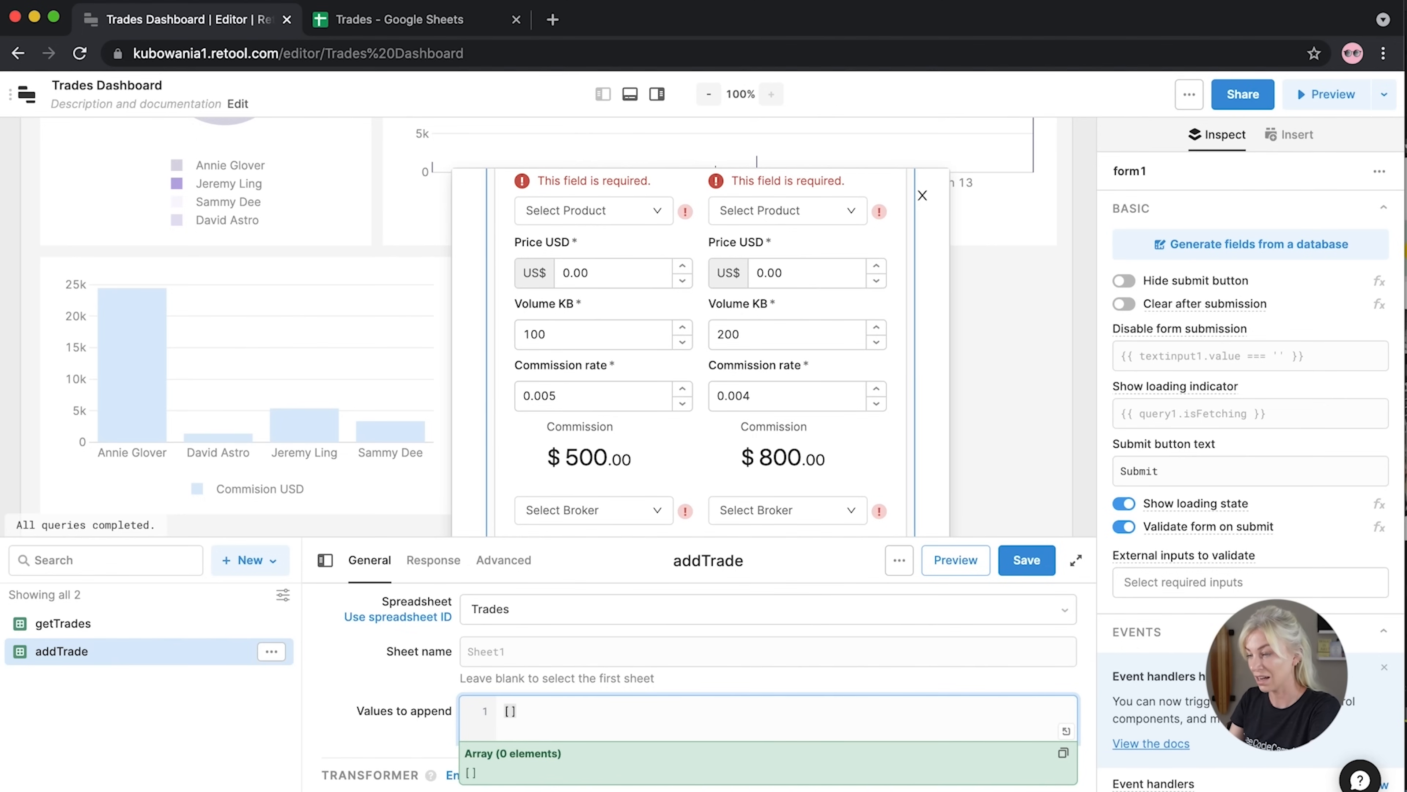
text({'T)
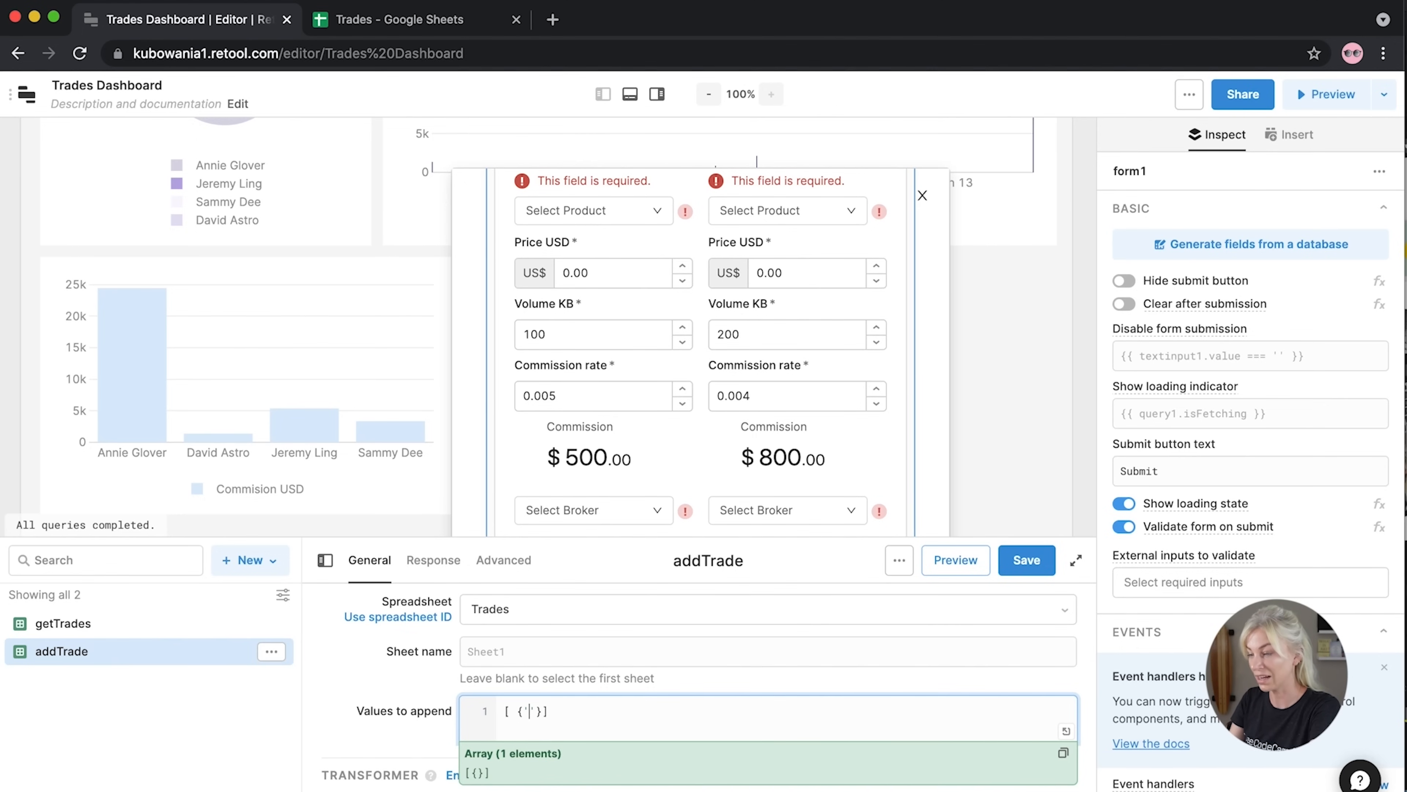
text(imestamp)
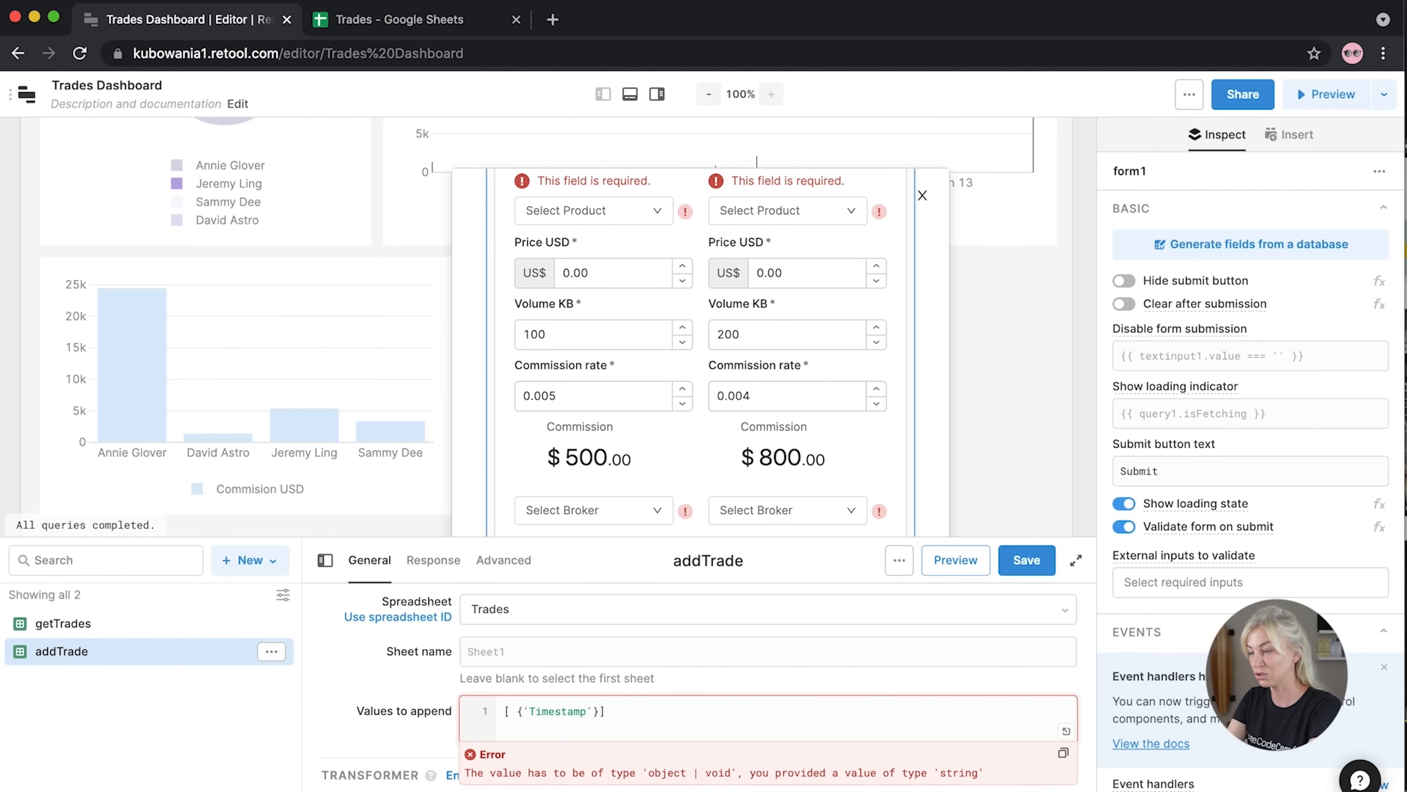
text(' : )
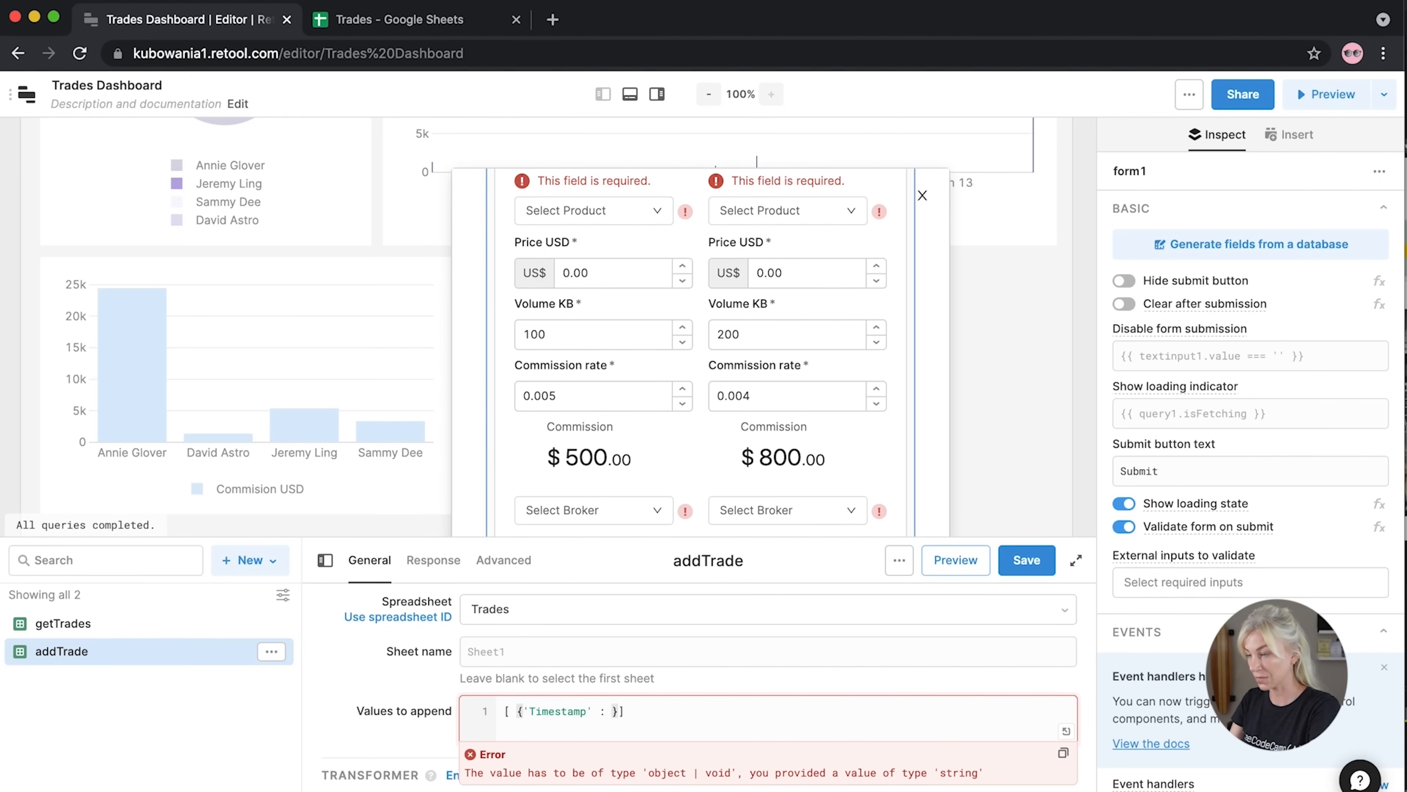
text({{)
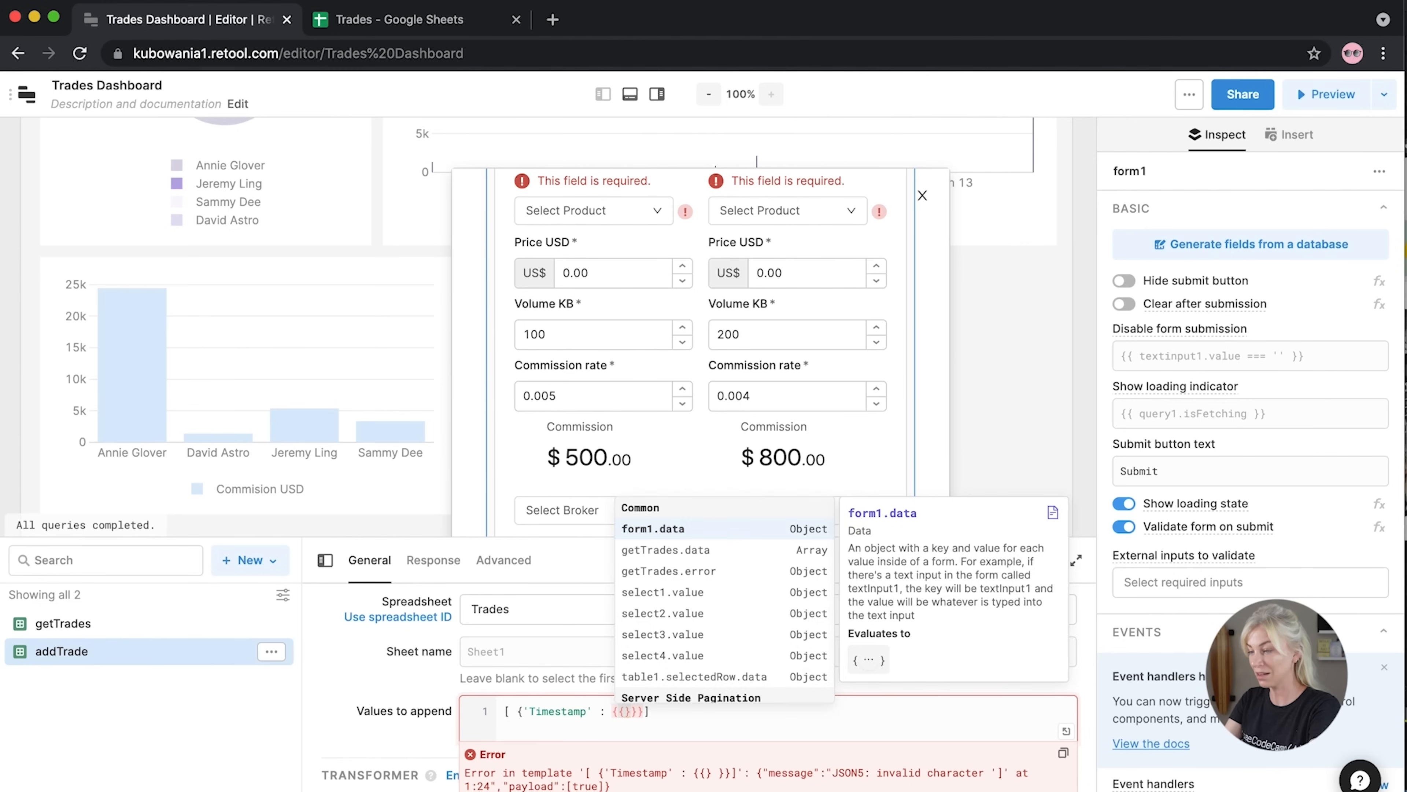
text( new Date())
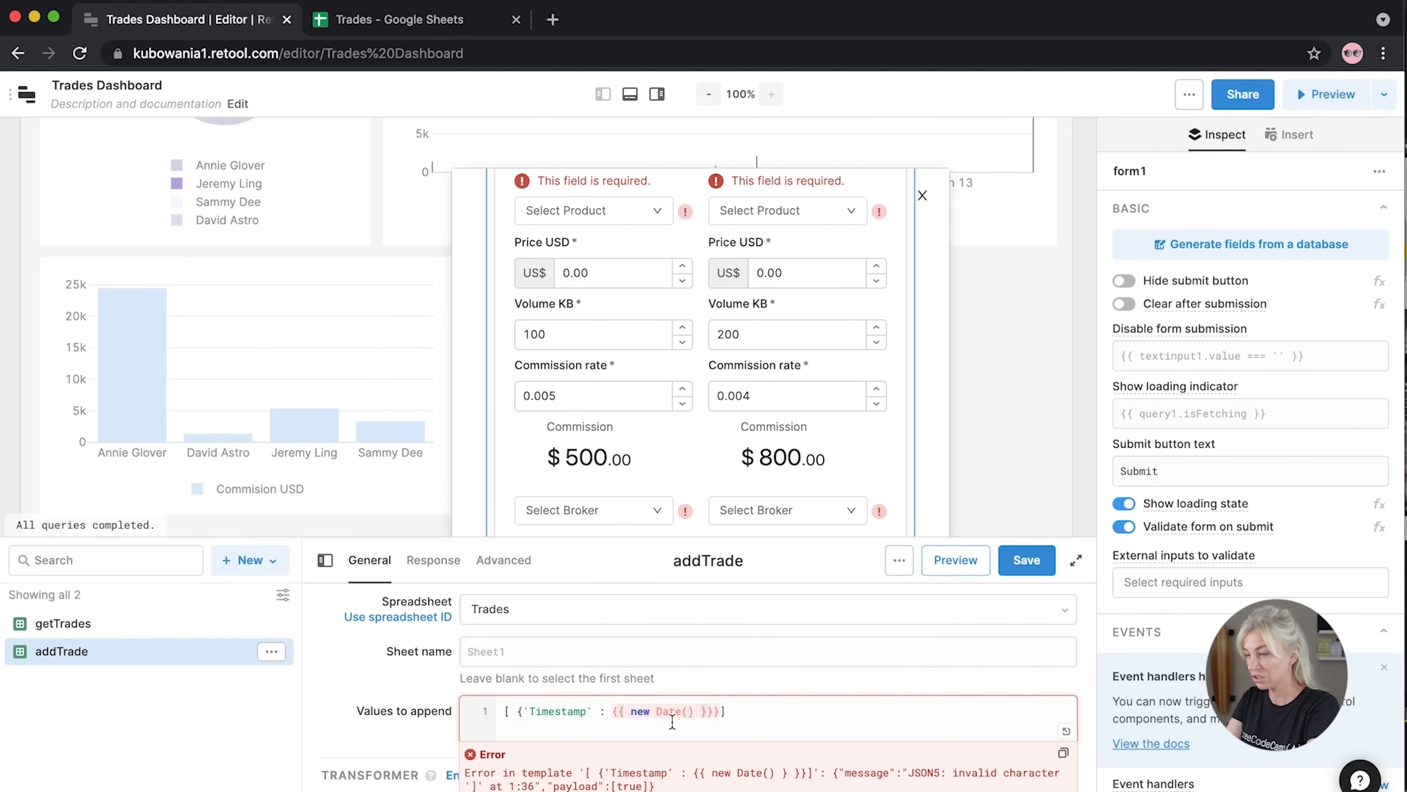
mouse_move(693, 717)
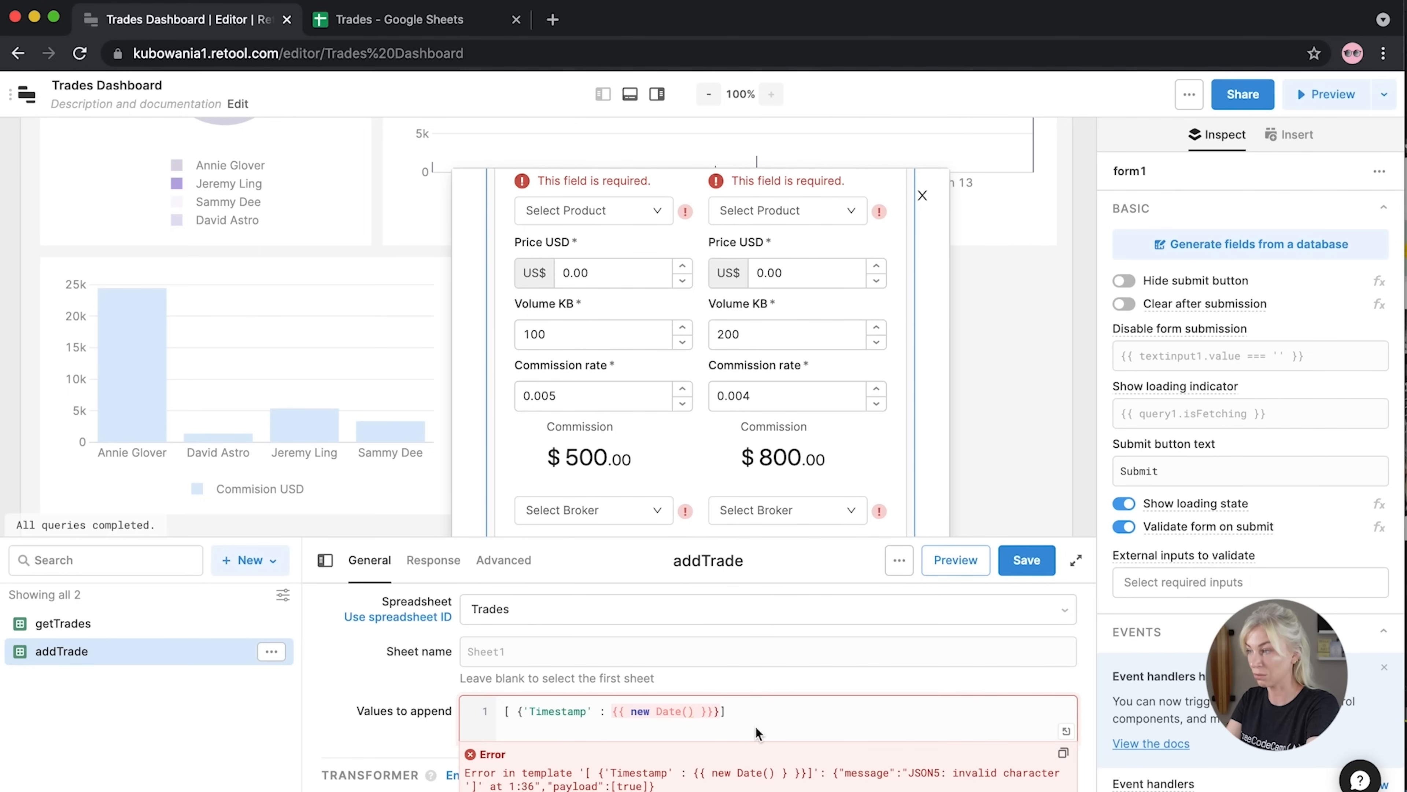
key(BackSpace)
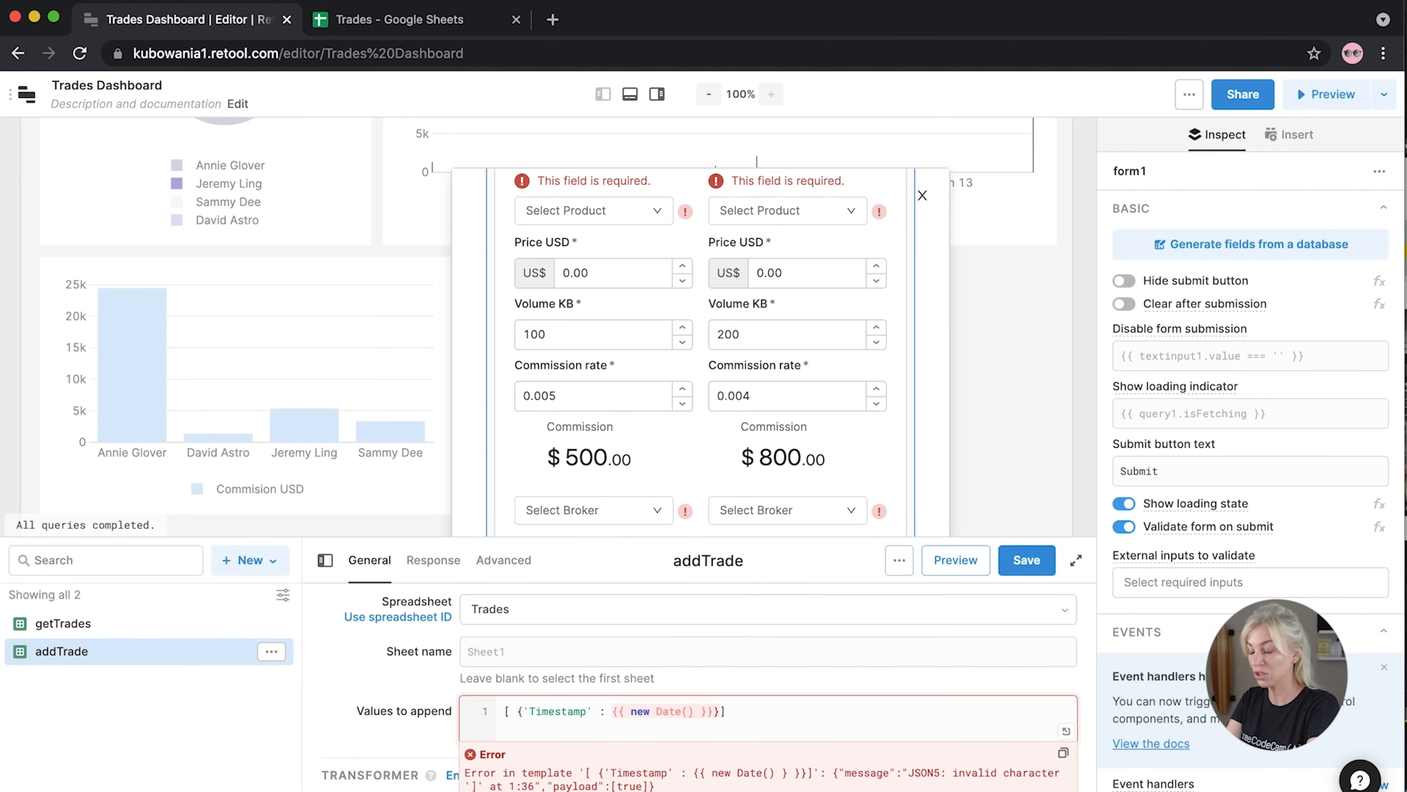
text(,)
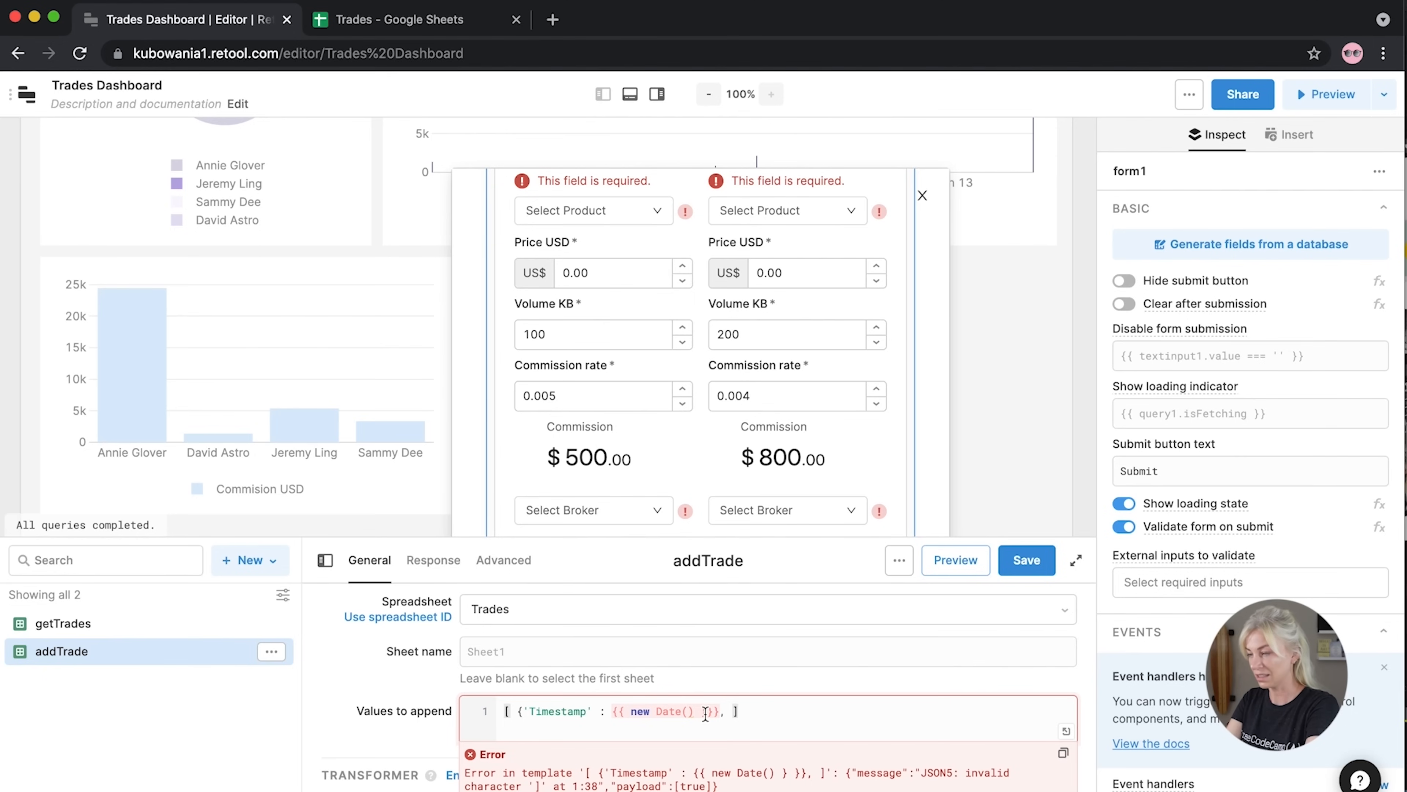
Remove the stray brace after new Date() and add an 'Entity' key with an empty {{ }} template
text(')
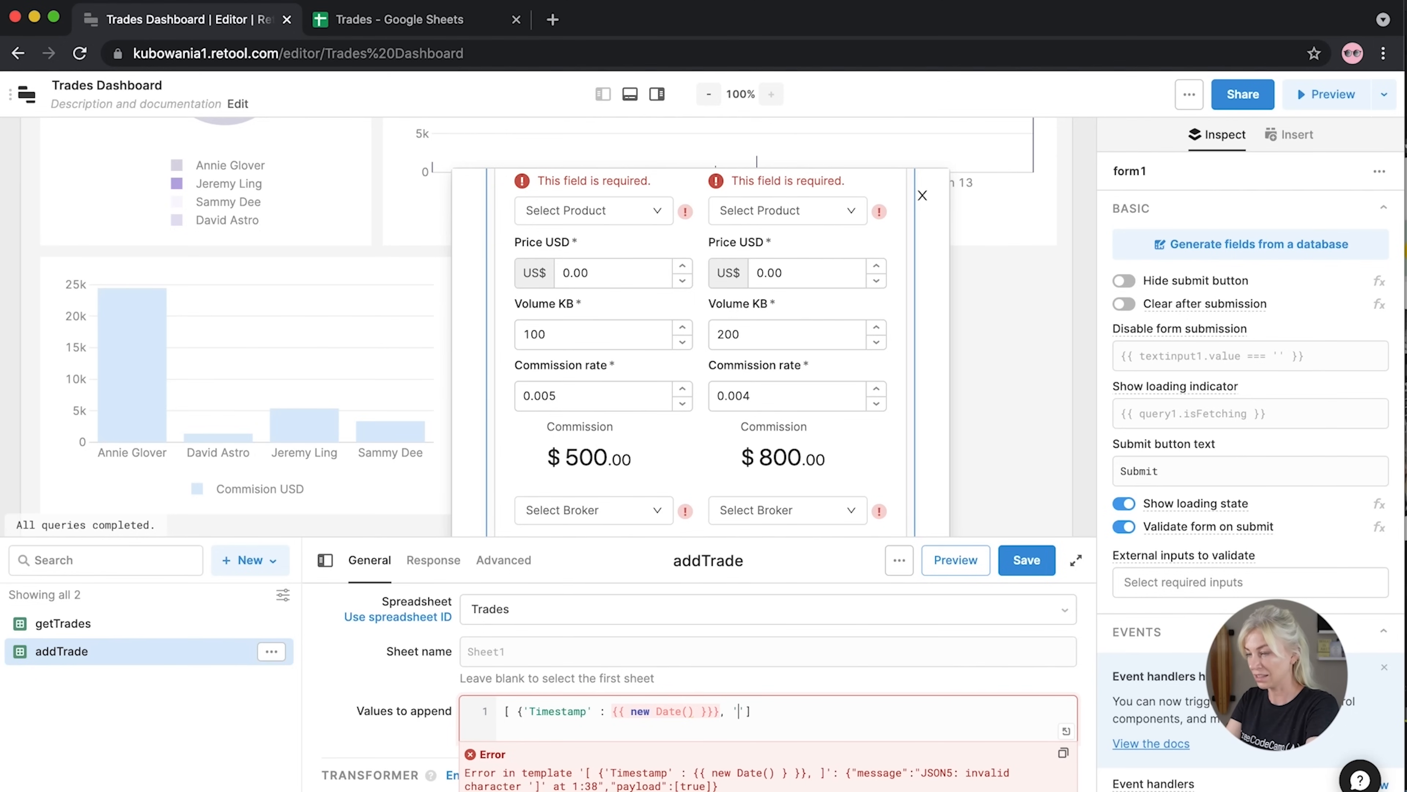
text(Entity)
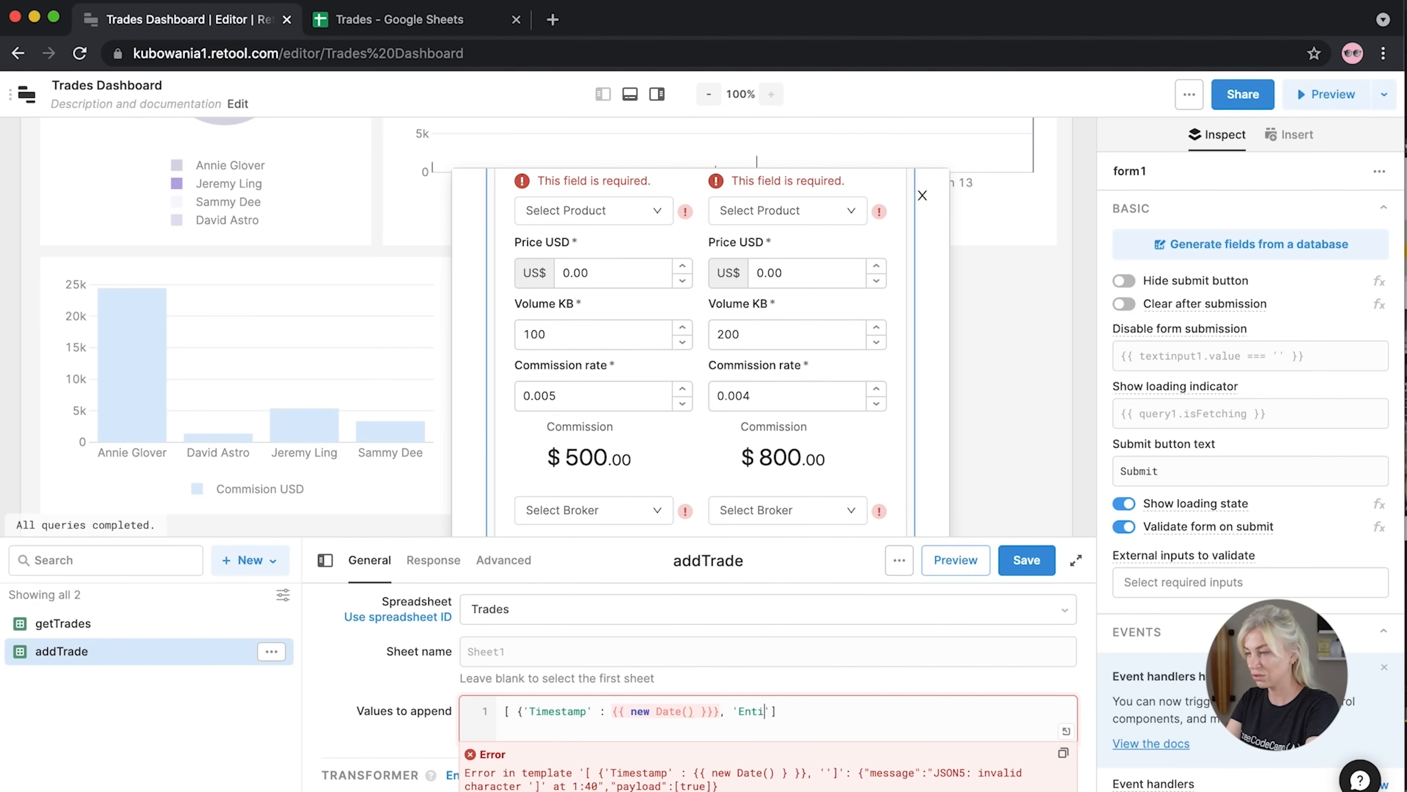
text(' : {)
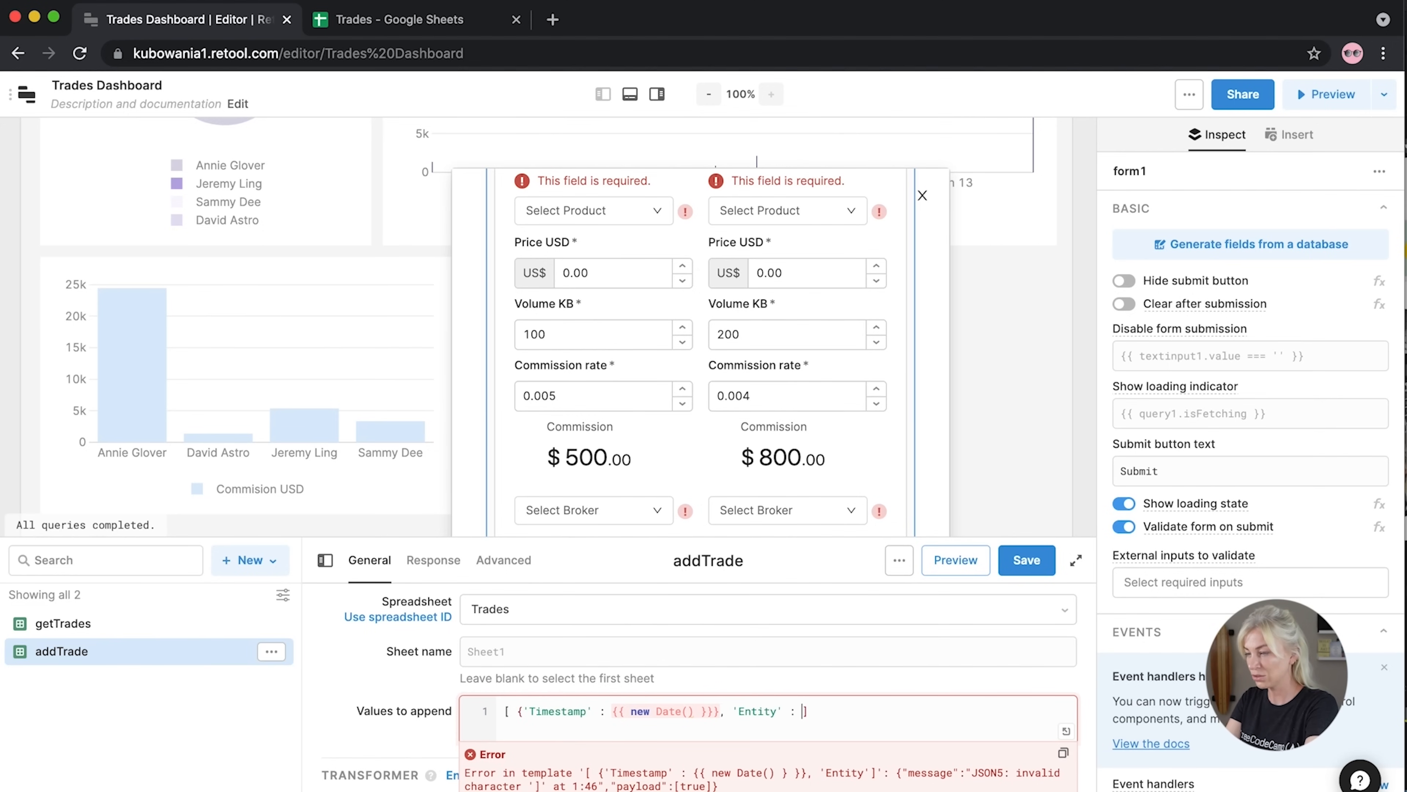
text({)
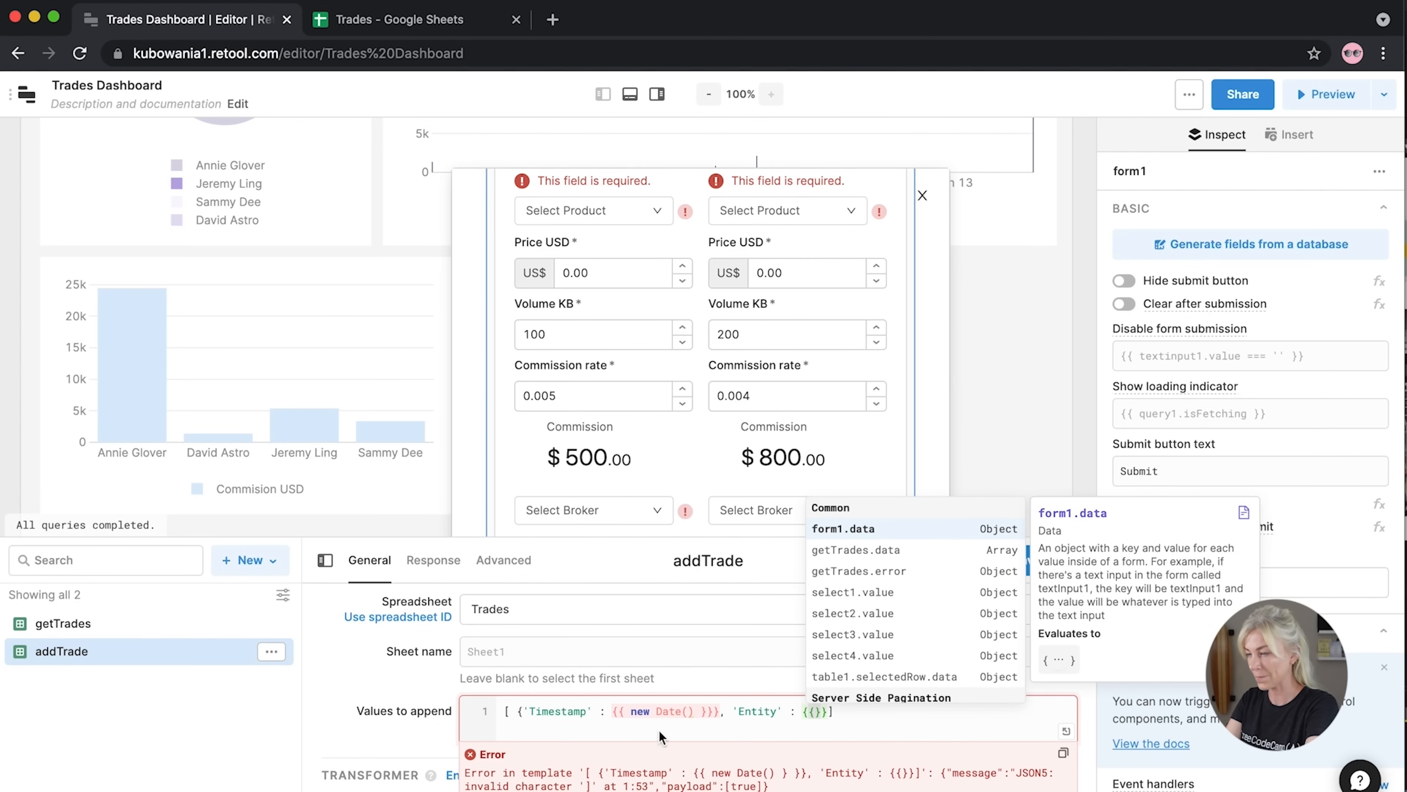
click(708, 711)
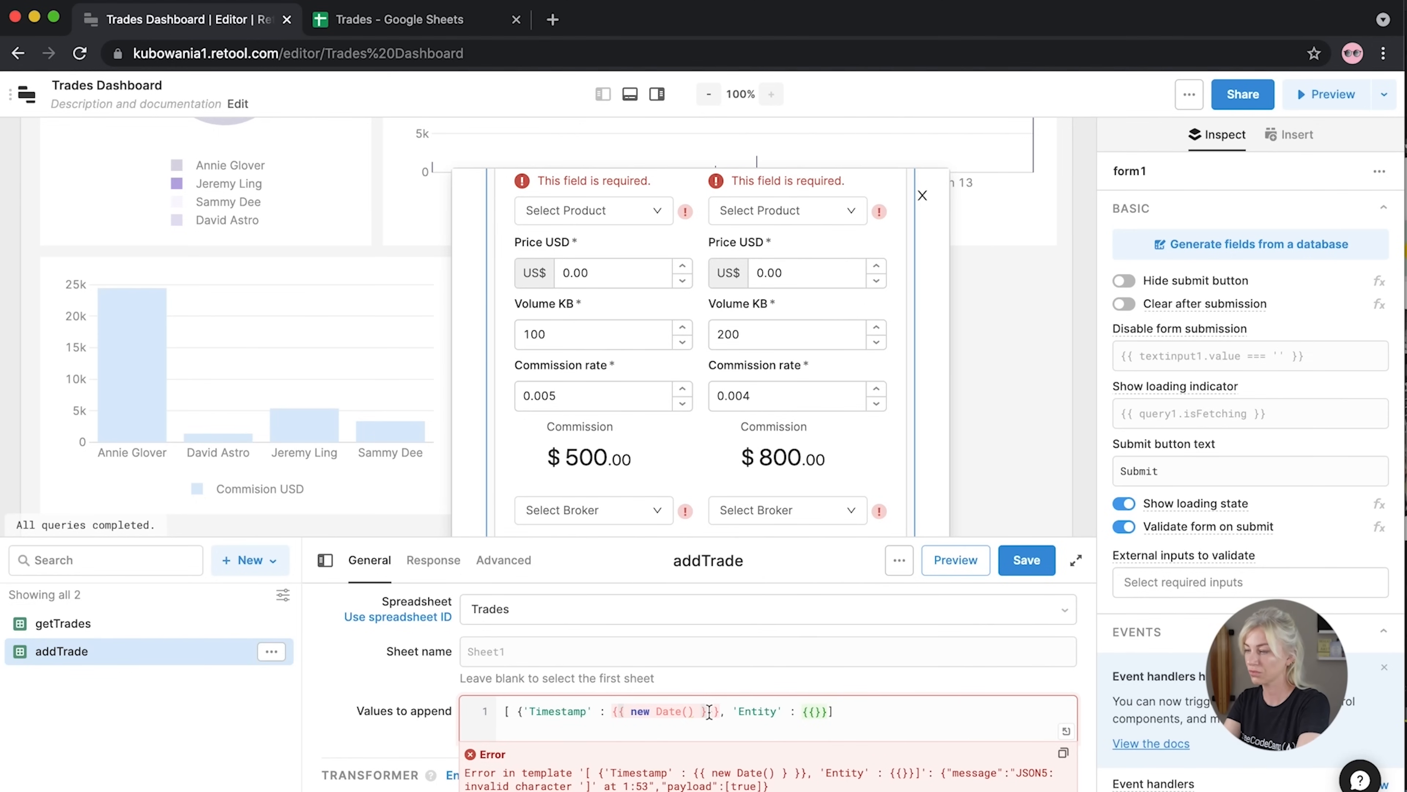
key(BackSpace)
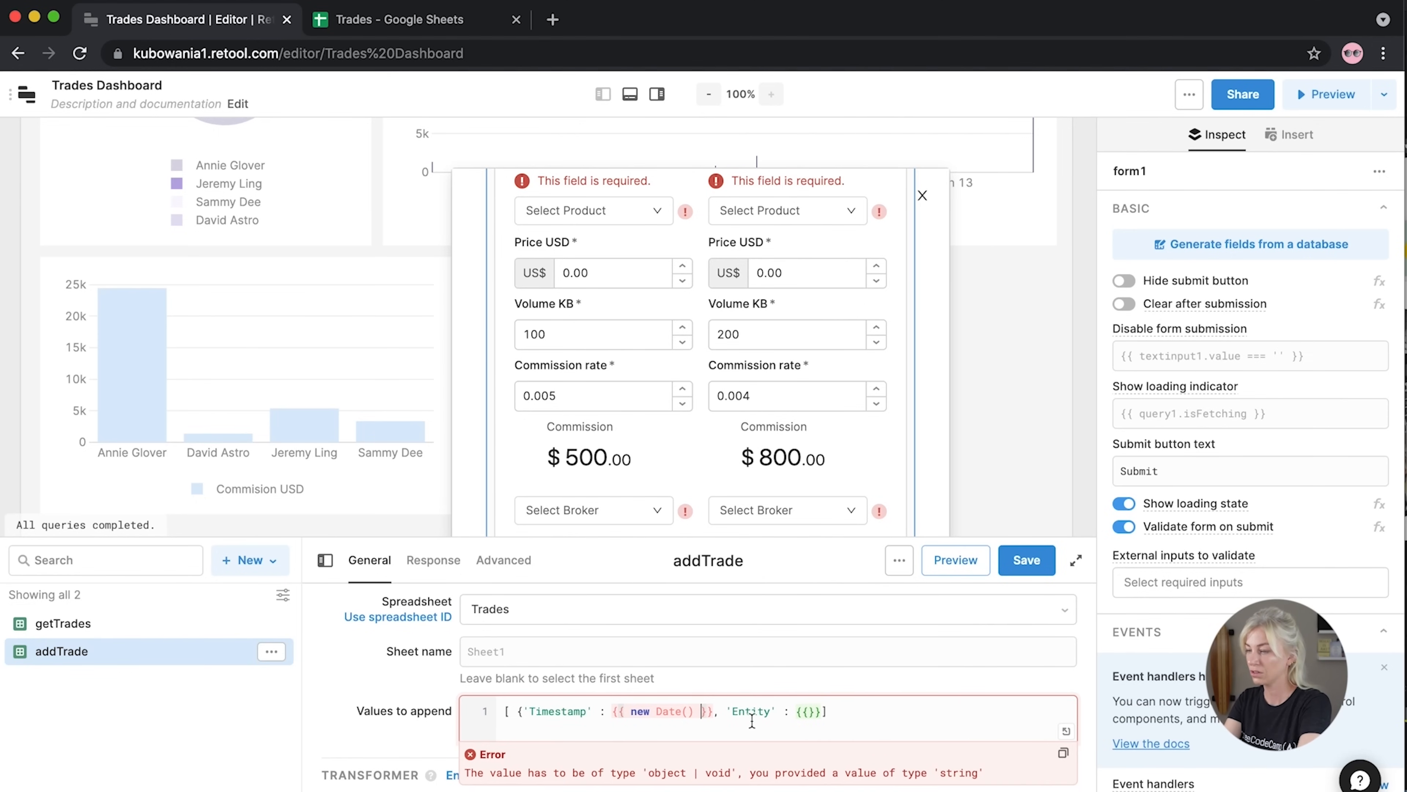
click(820, 717)
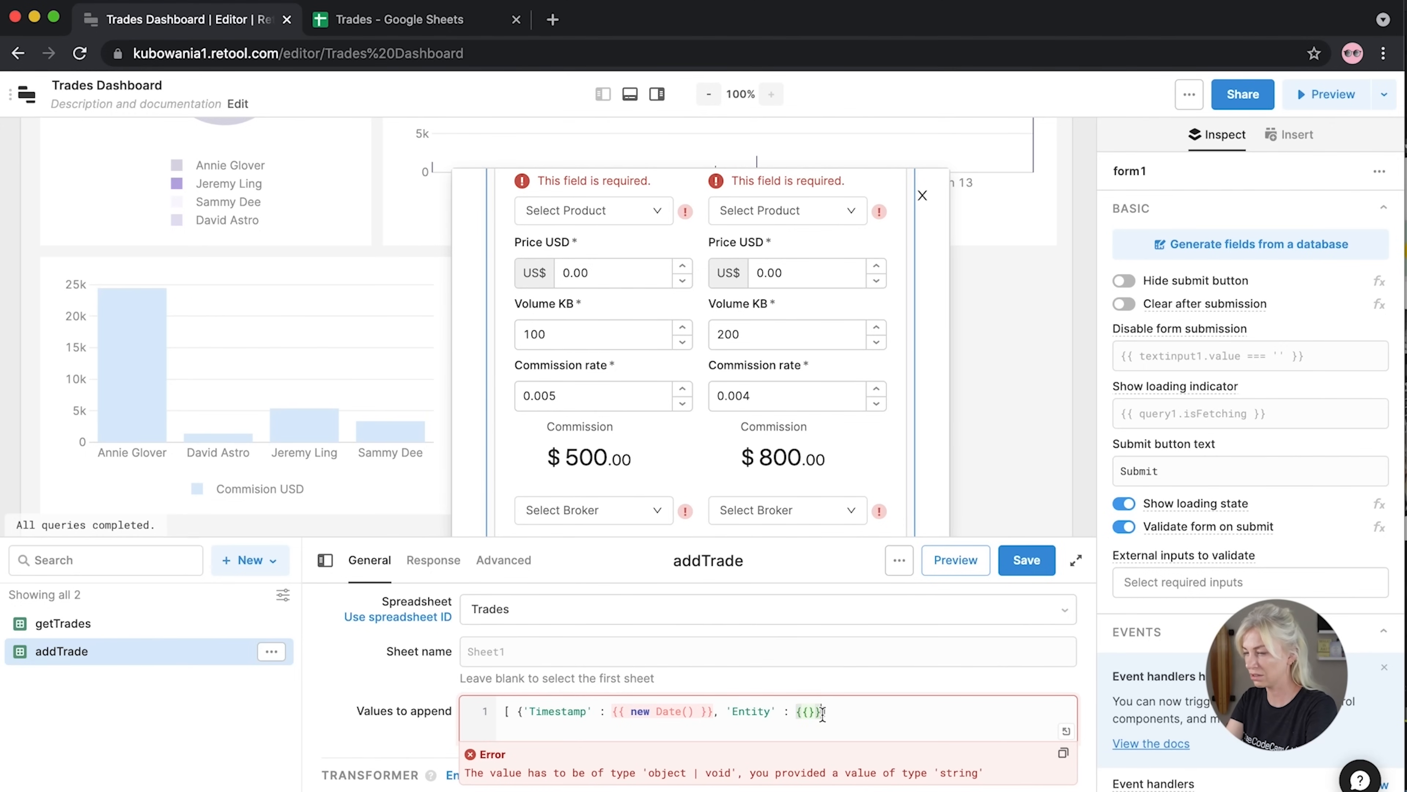
text(})
click(809, 712)
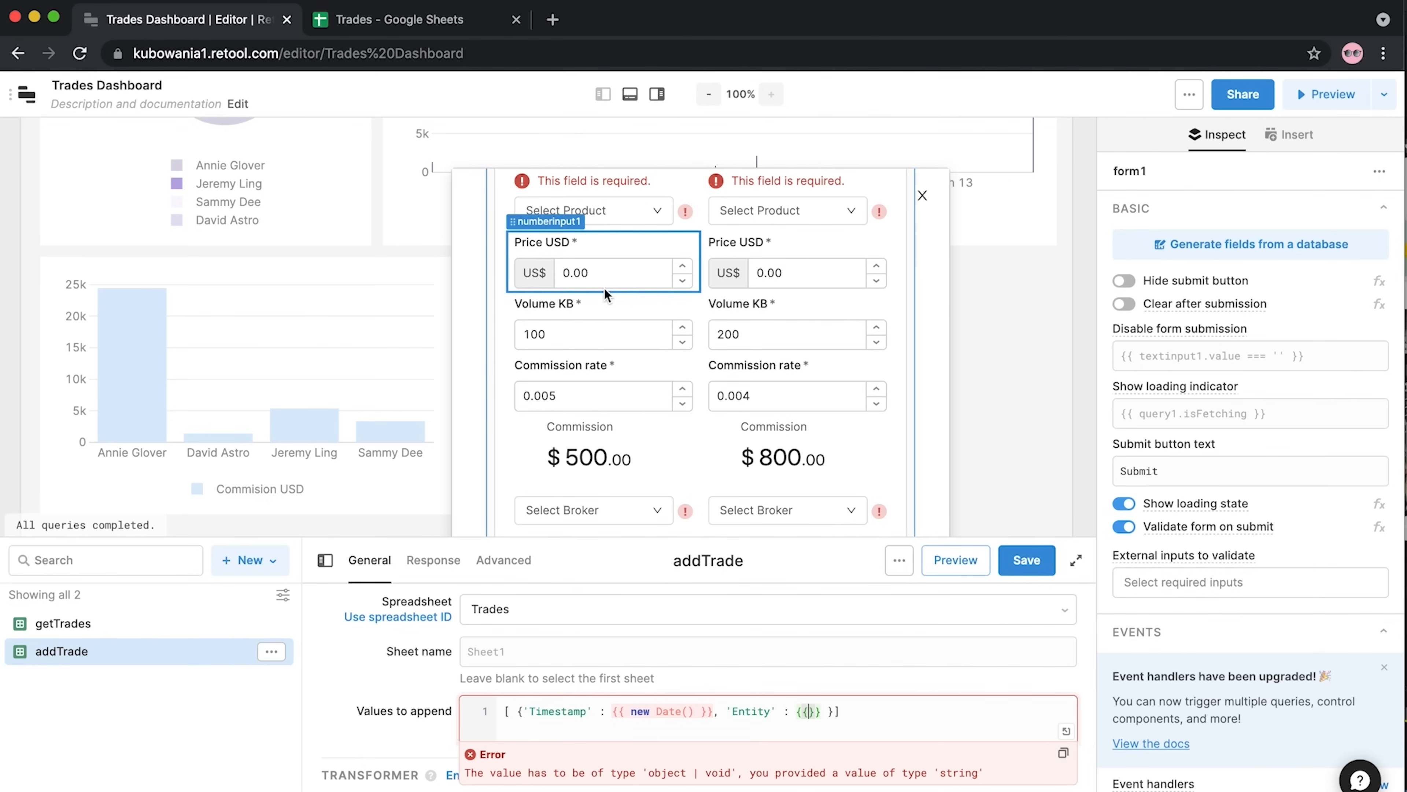
Set Entity to {{ textinput1.value }} and start a 'Direction' key after it
scroll(605, 289, up, 1)
scroll(603, 288, up, 3)
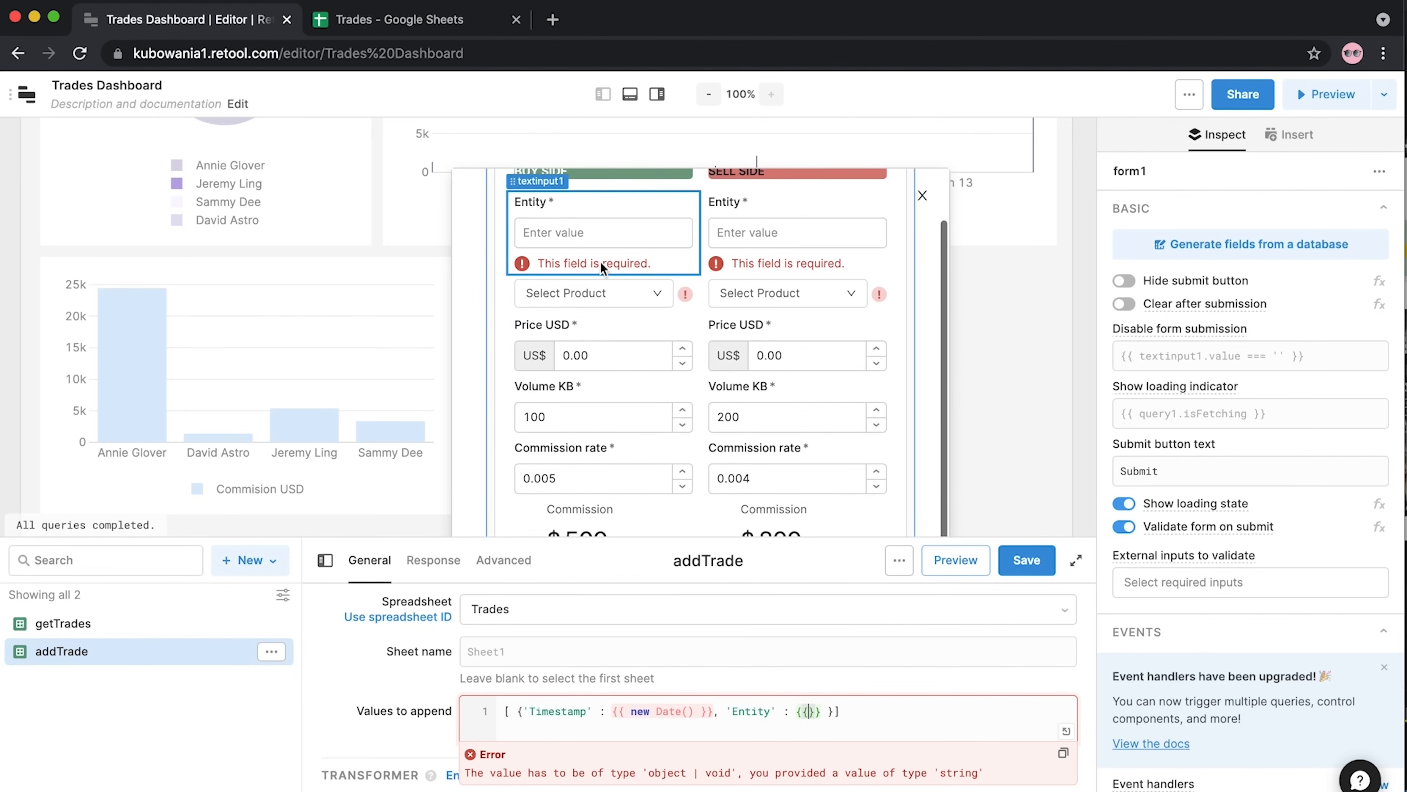
text(textinput)
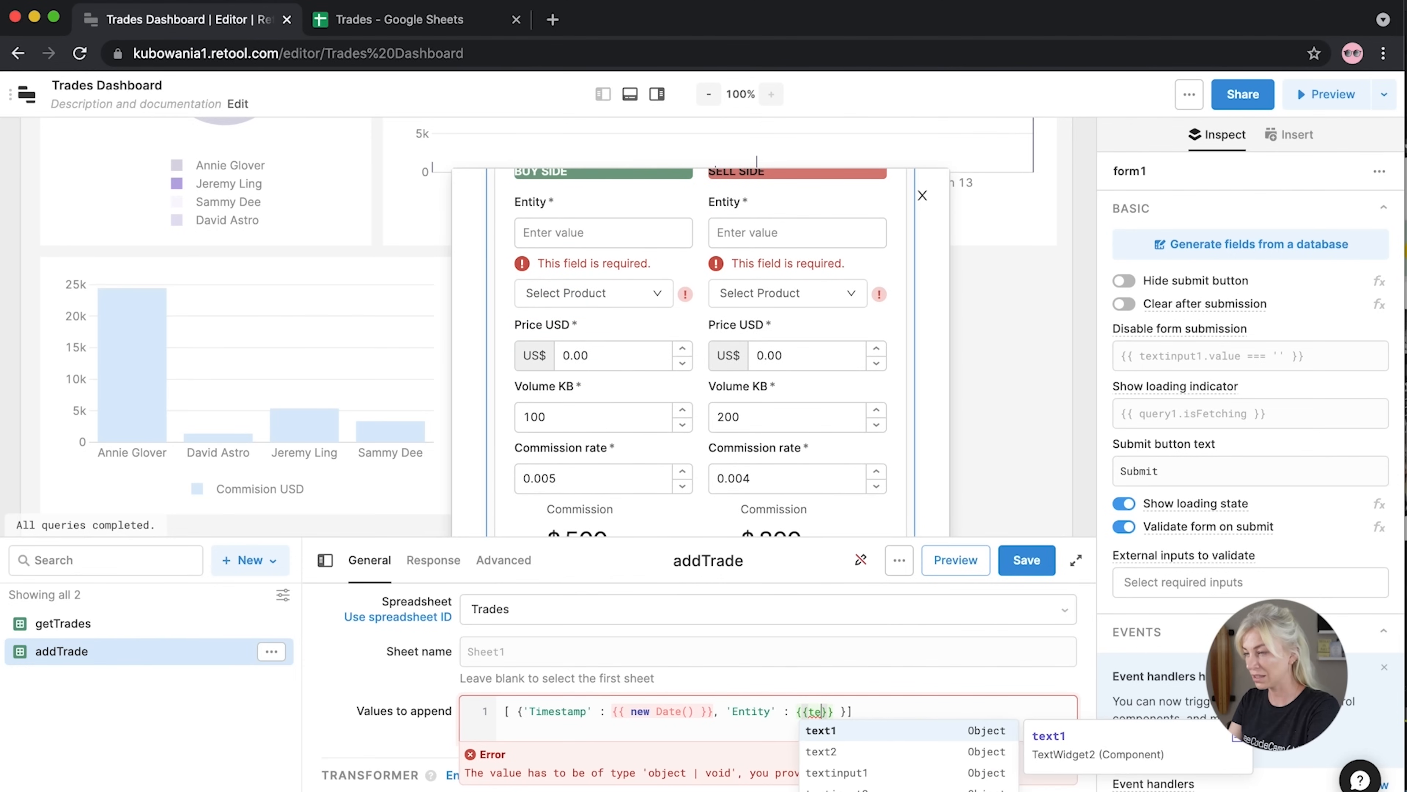
key(BackSpace)
key(BackSpace)
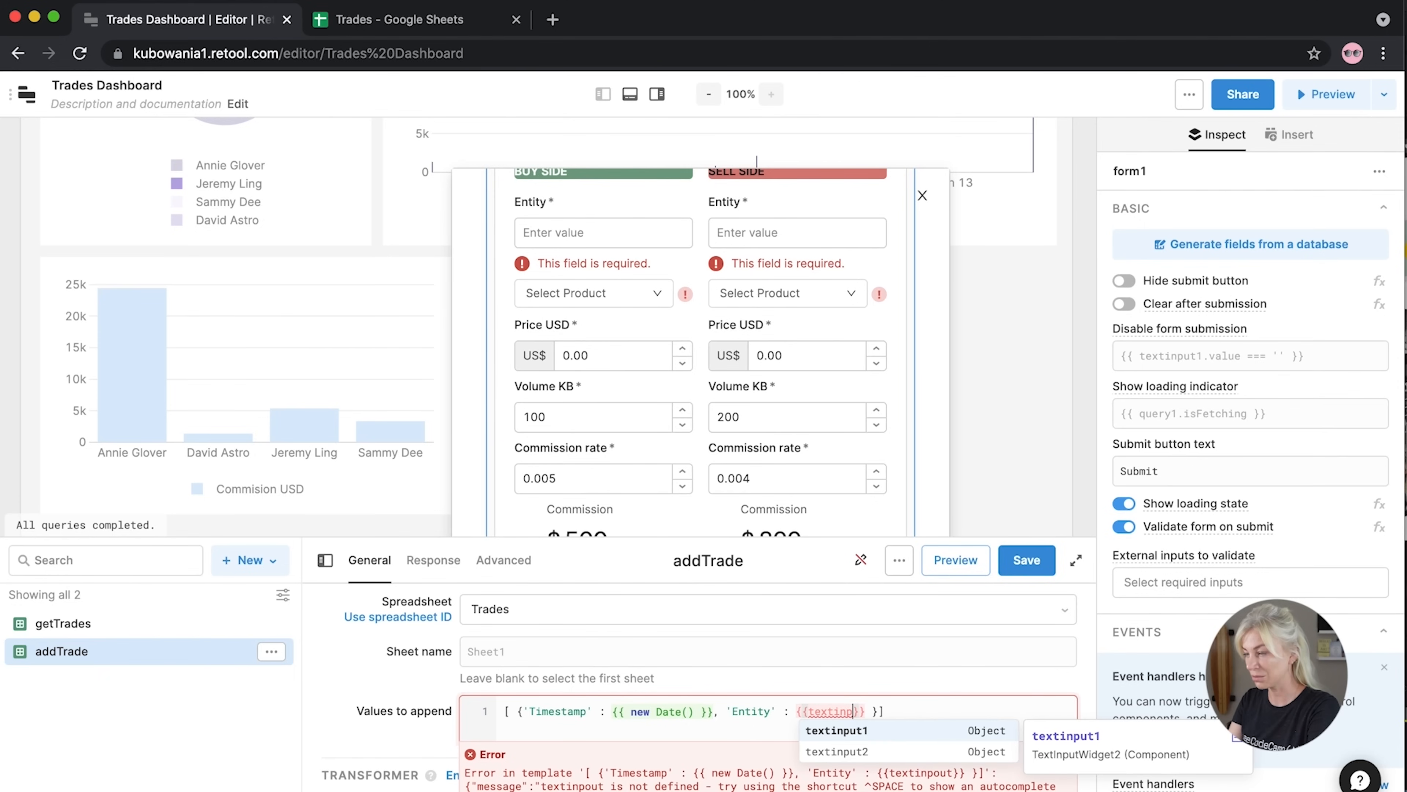
click(836, 732)
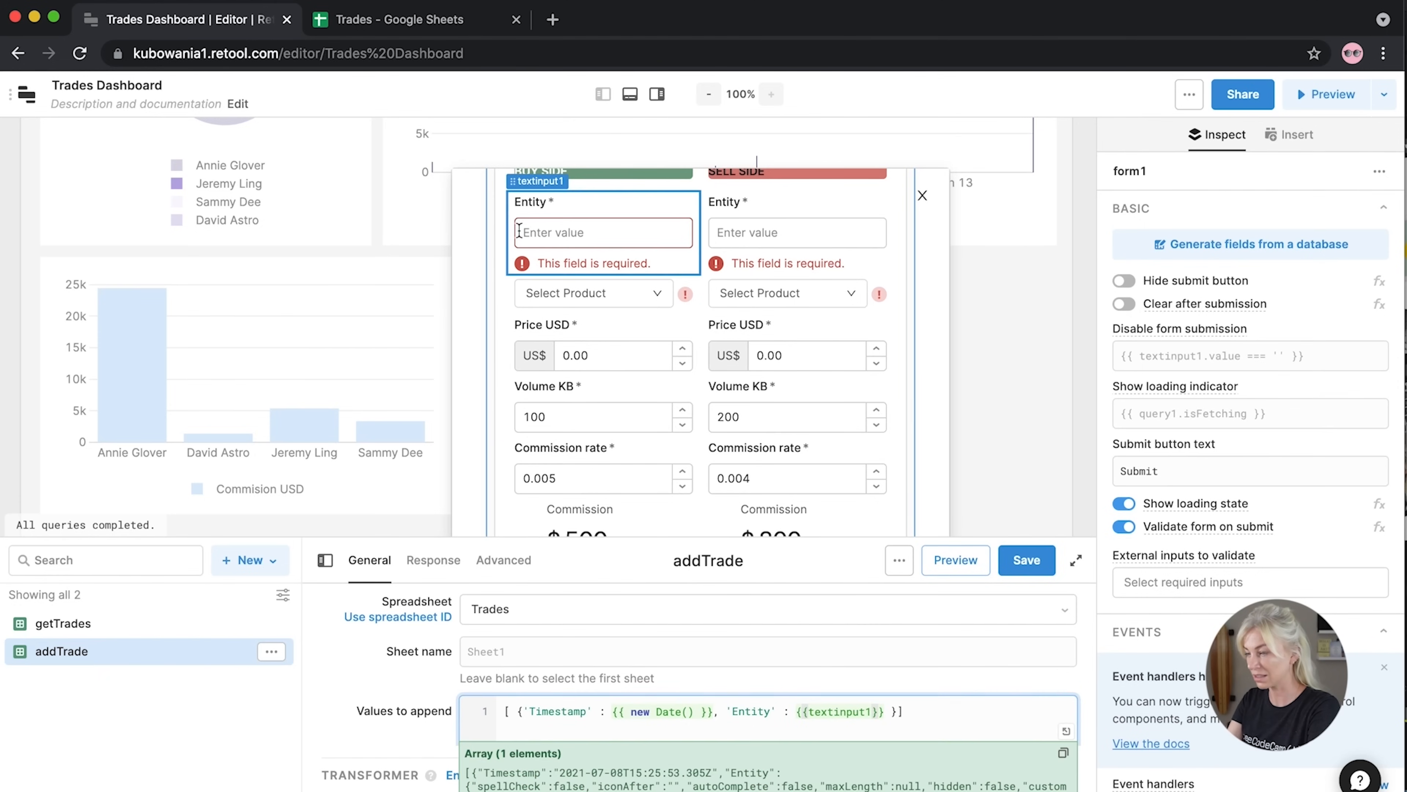
text(.b)
key(BackSpace)
text(value)
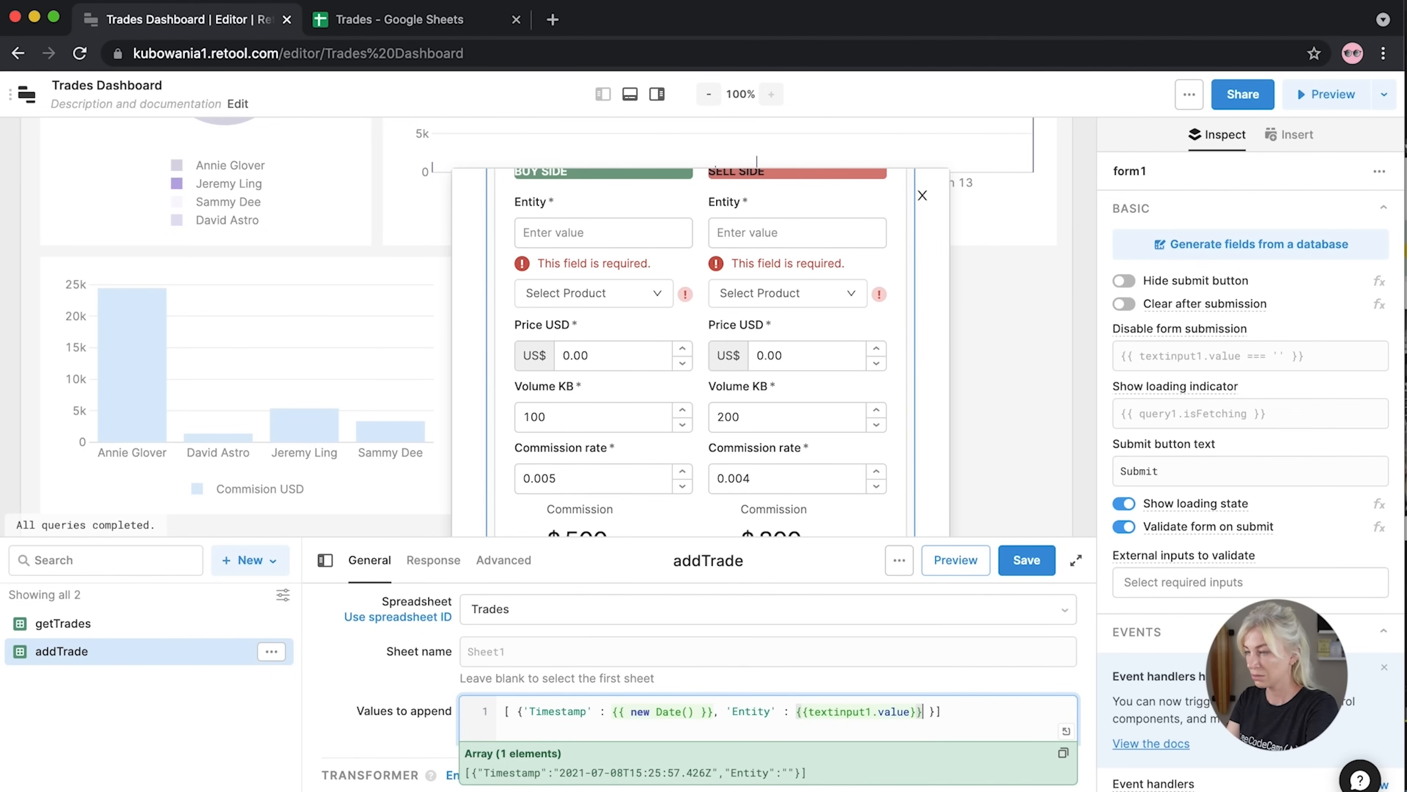
text(, ')
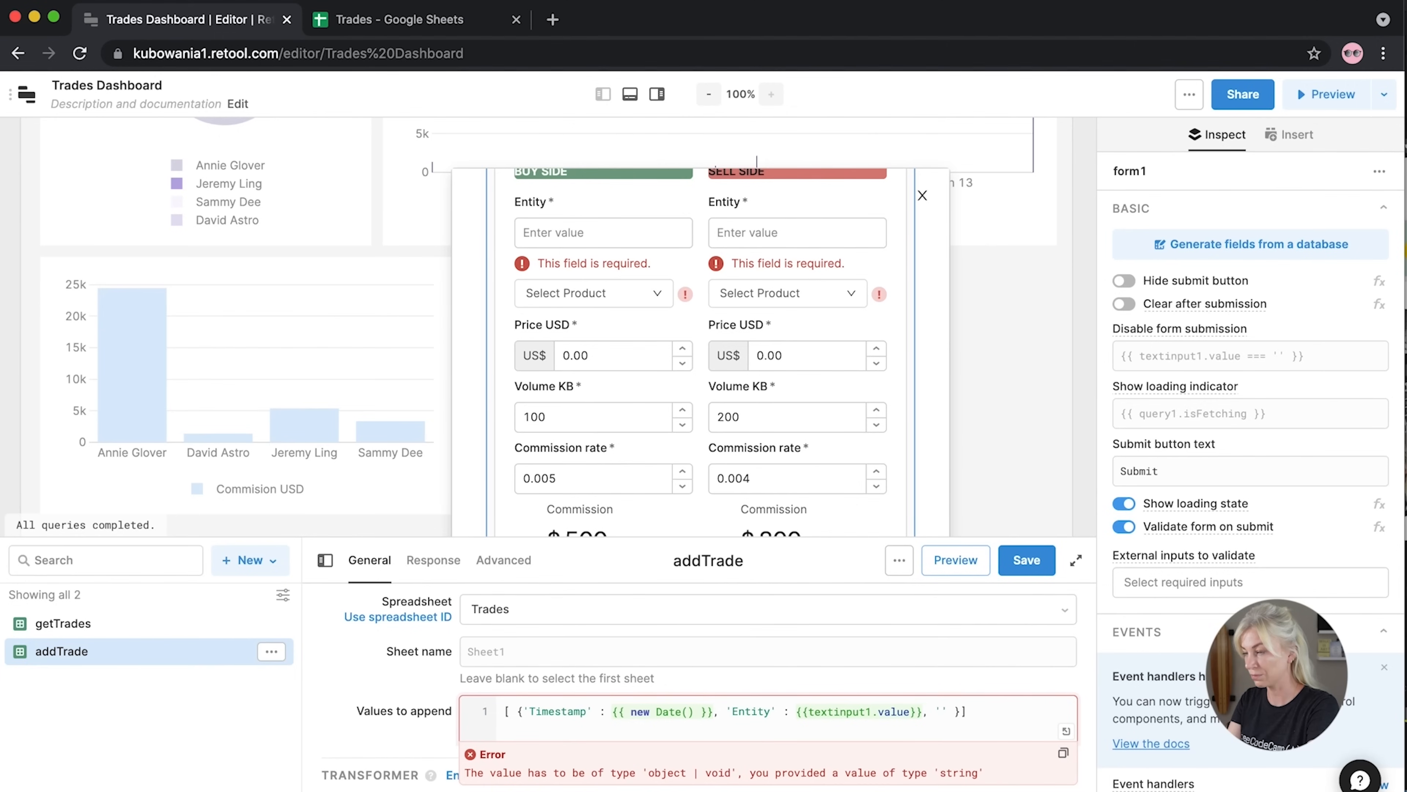
text(Direction')
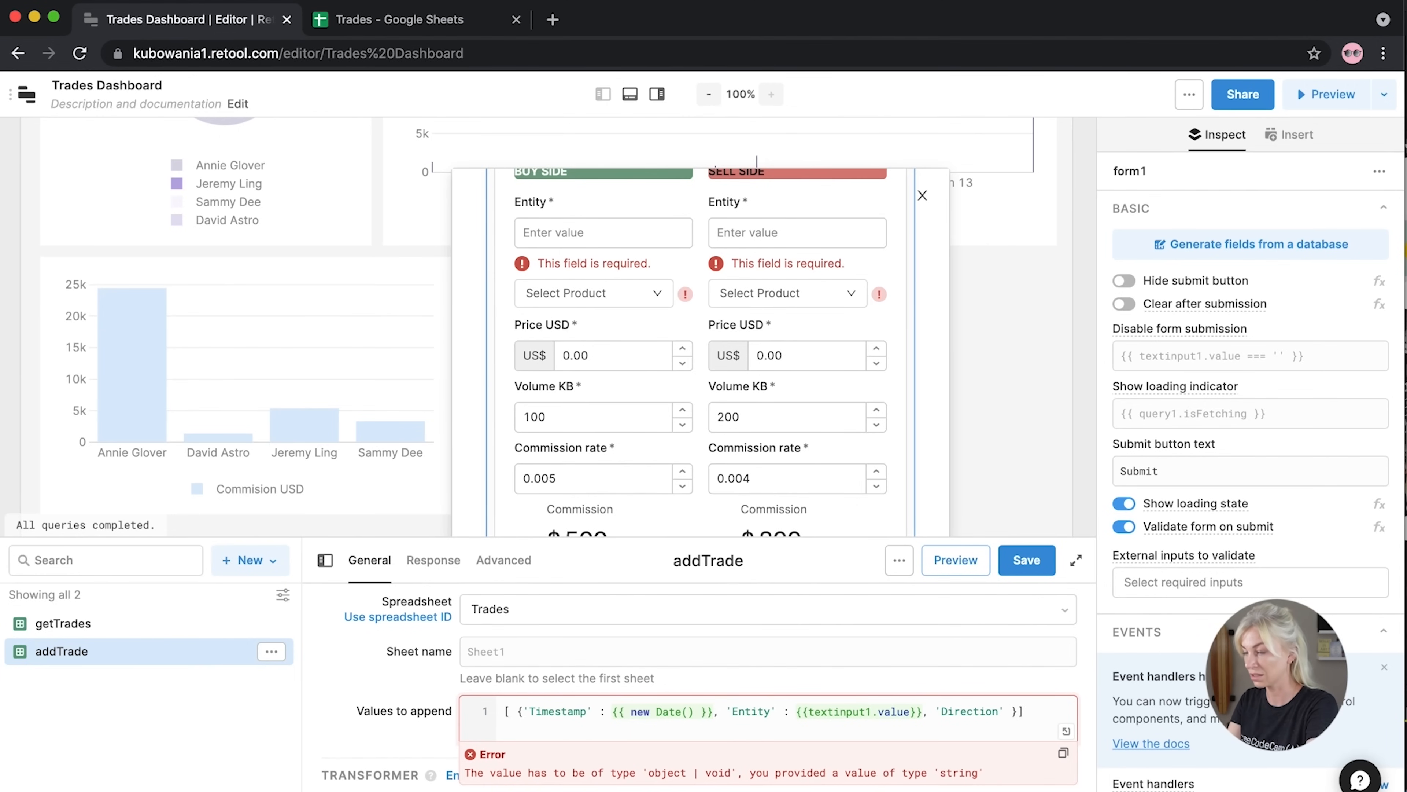
text(:)
Set Direction to 'BUY' and Product to {{ select1.value }}, fixing the Timestamp key spacing
click(605, 712)
key(BackSpace)
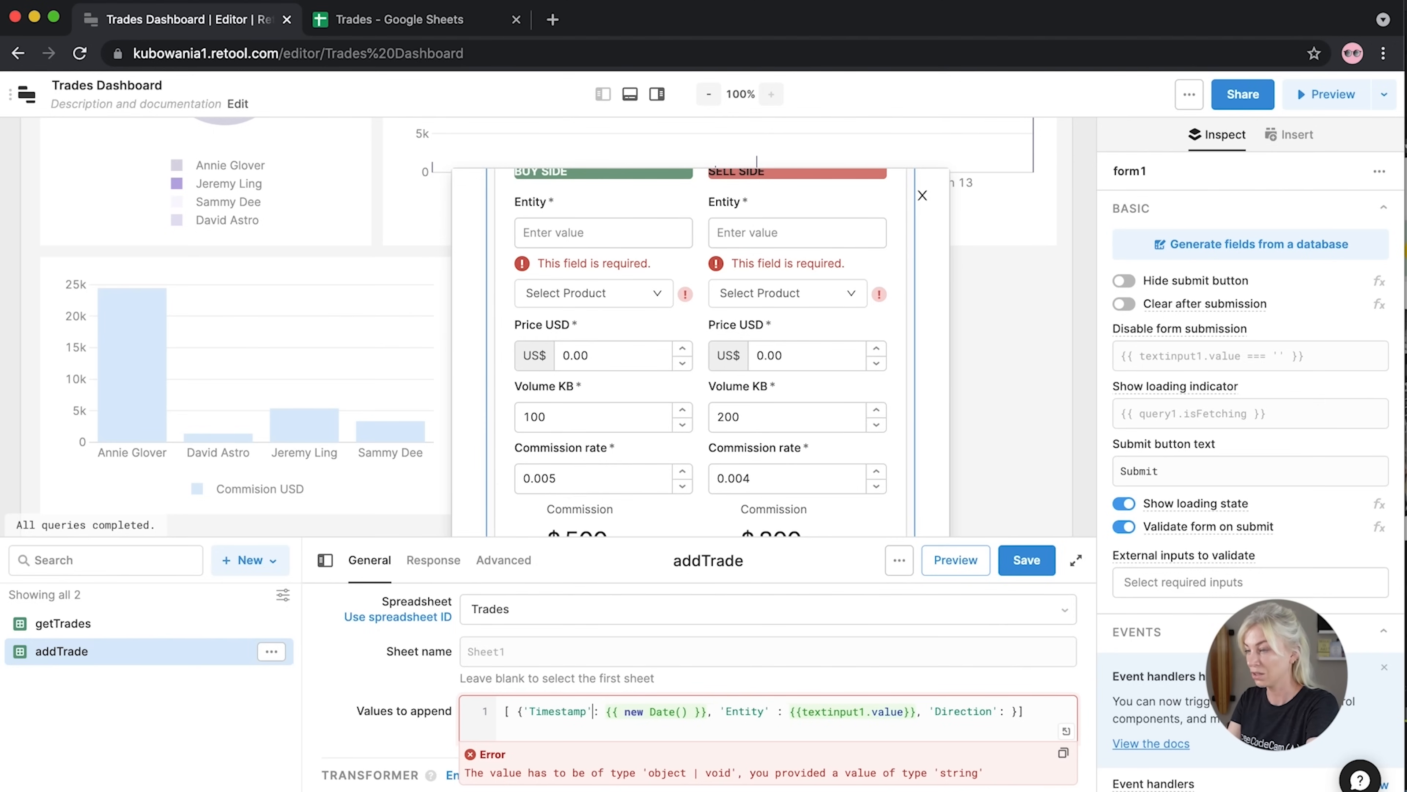
click(1007, 720)
text('' )
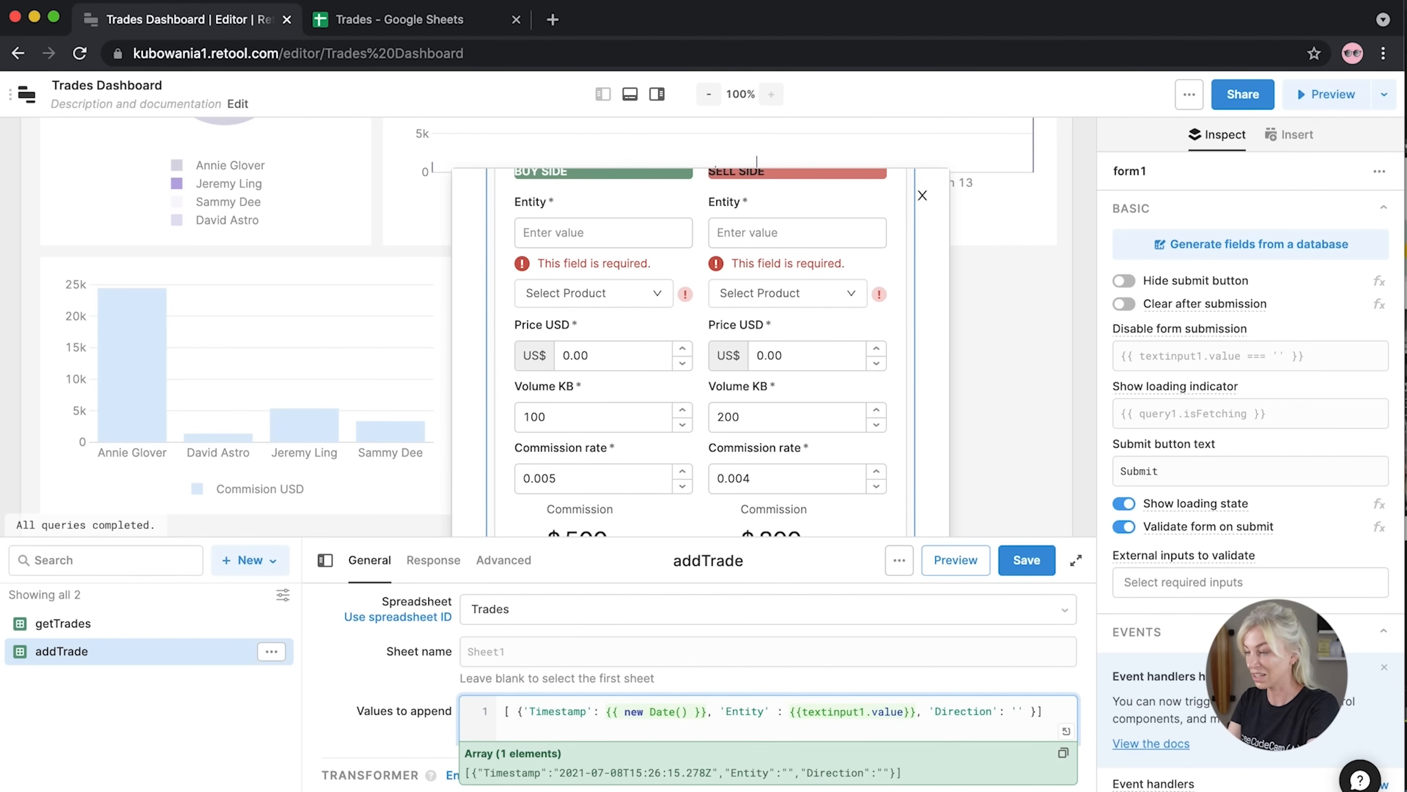
text(BUY)
text(,)
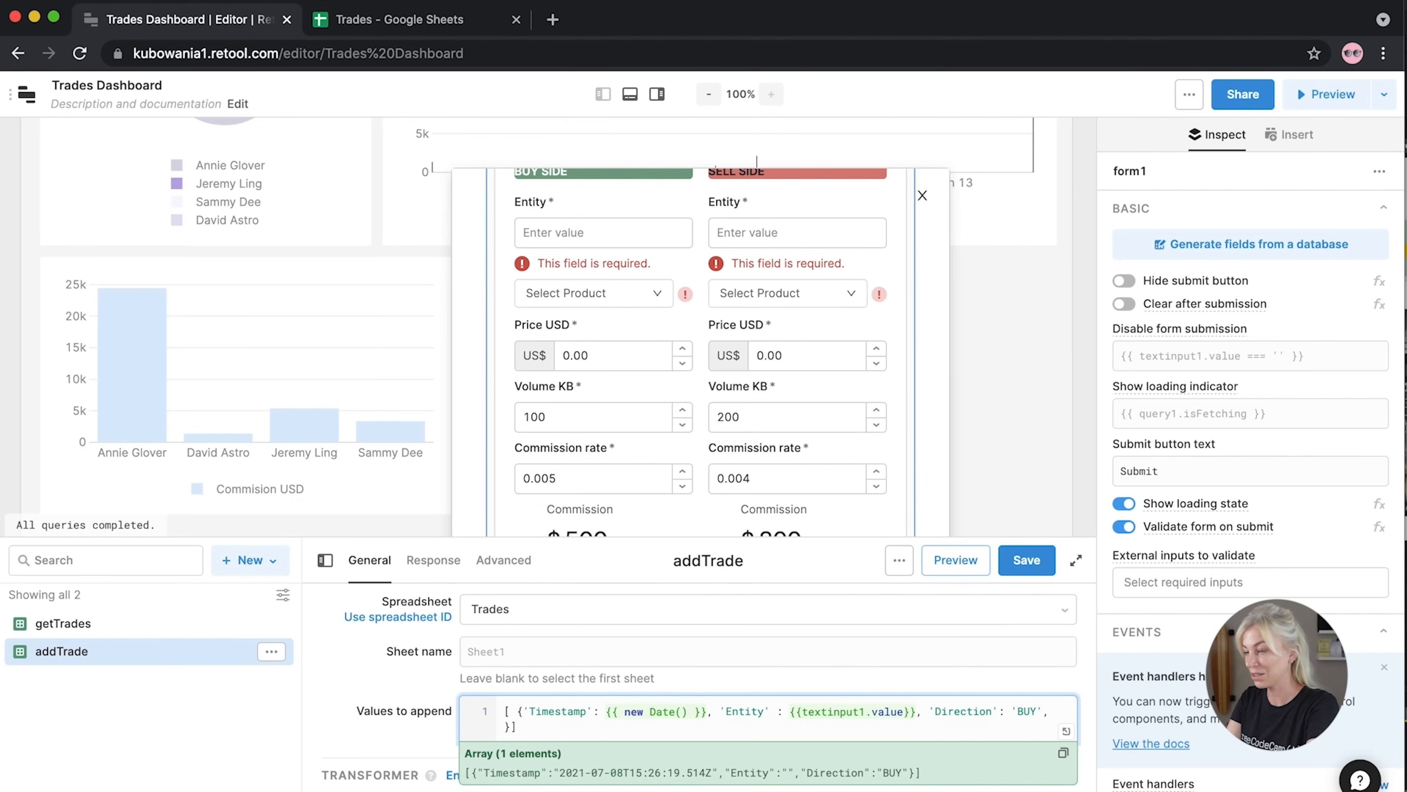
text( 'Prodcut)
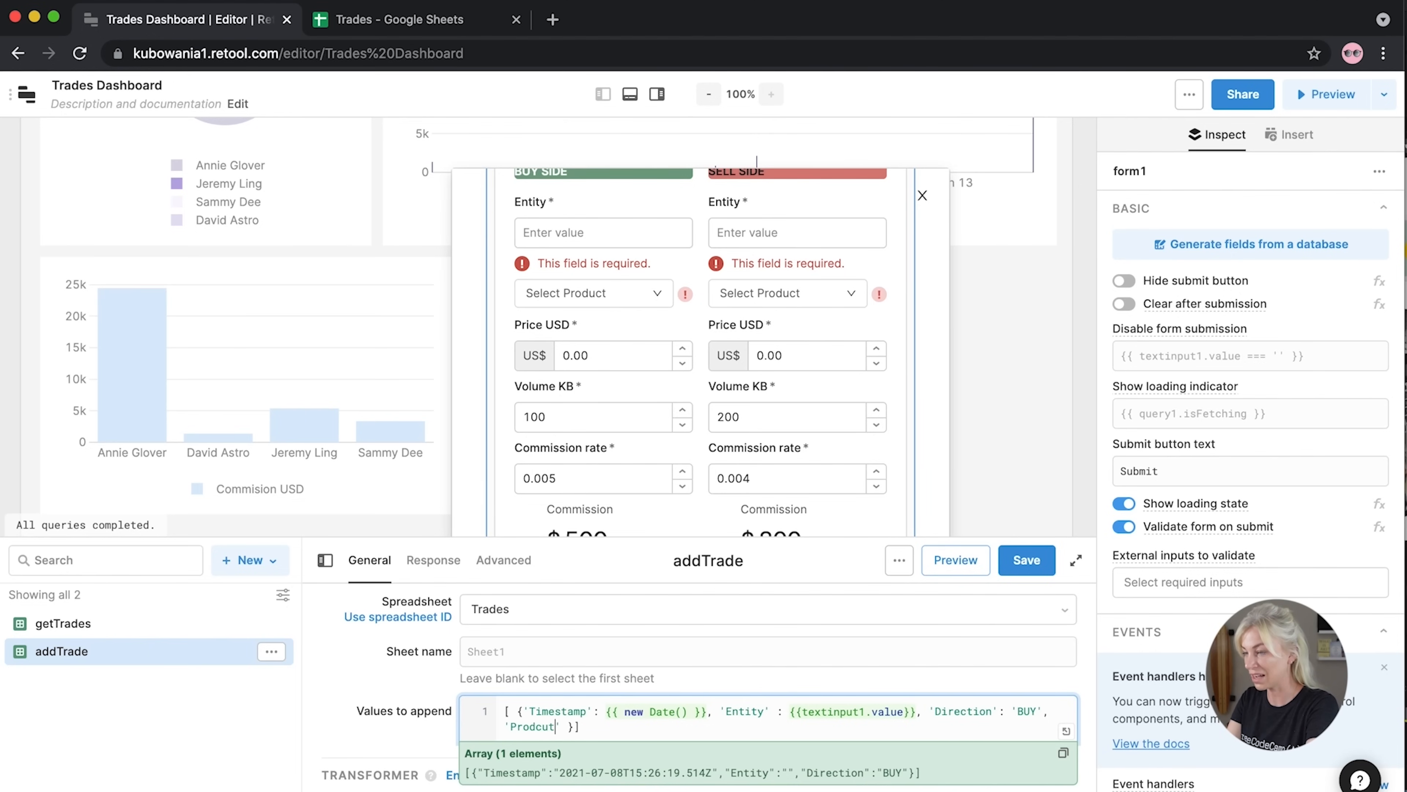
key(BackSpace)
key(BackSpace)
key(BackSpace)
text(uct': {{)
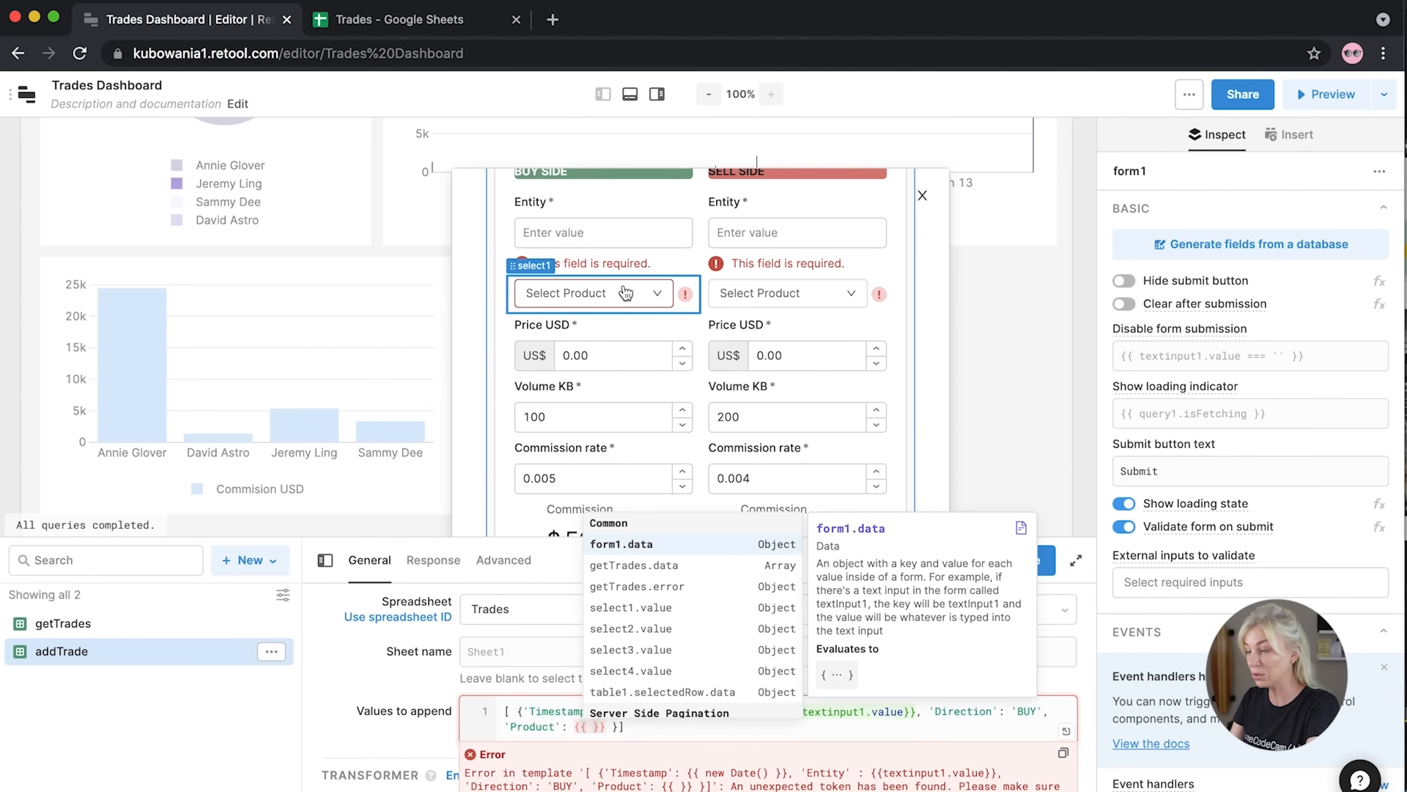
text( select1.v)
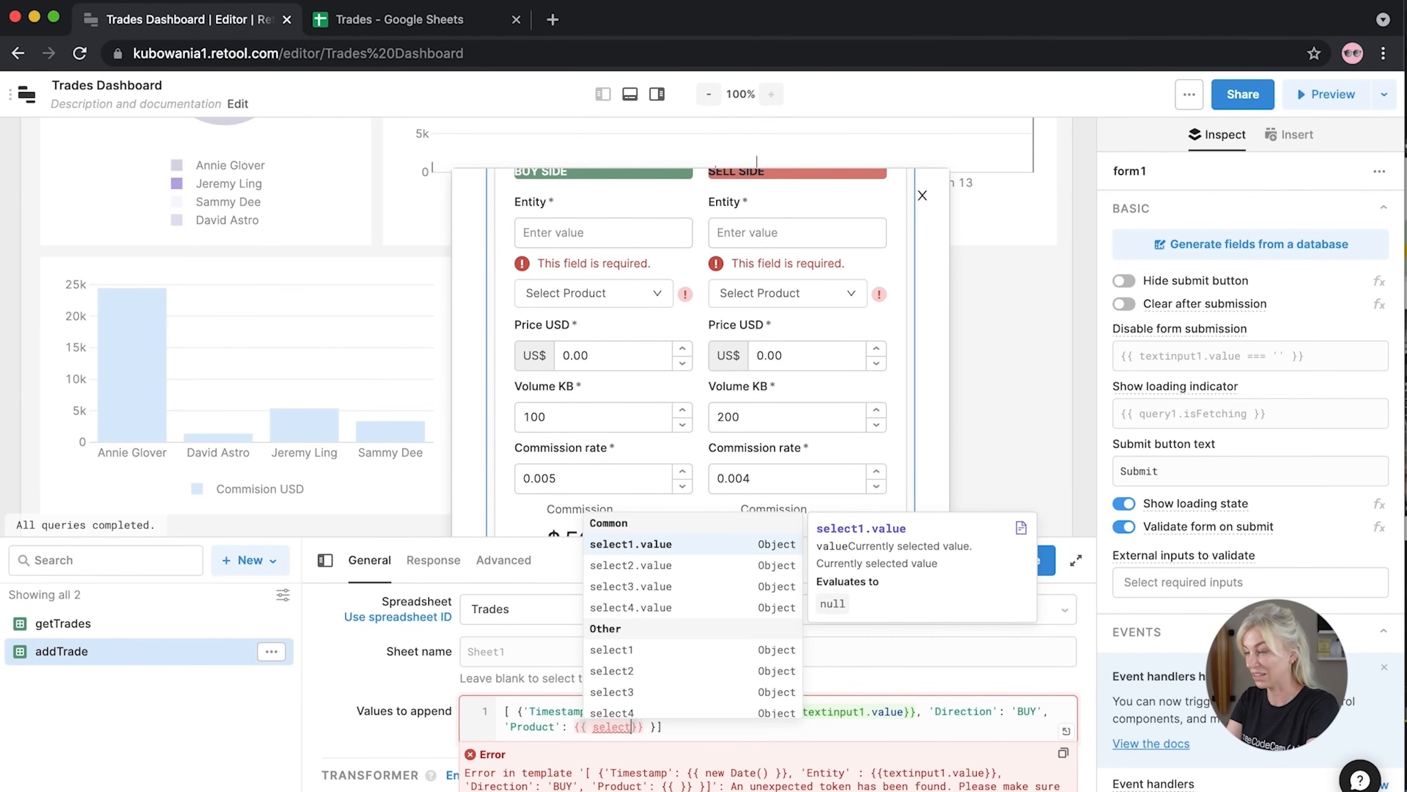
text(alue)
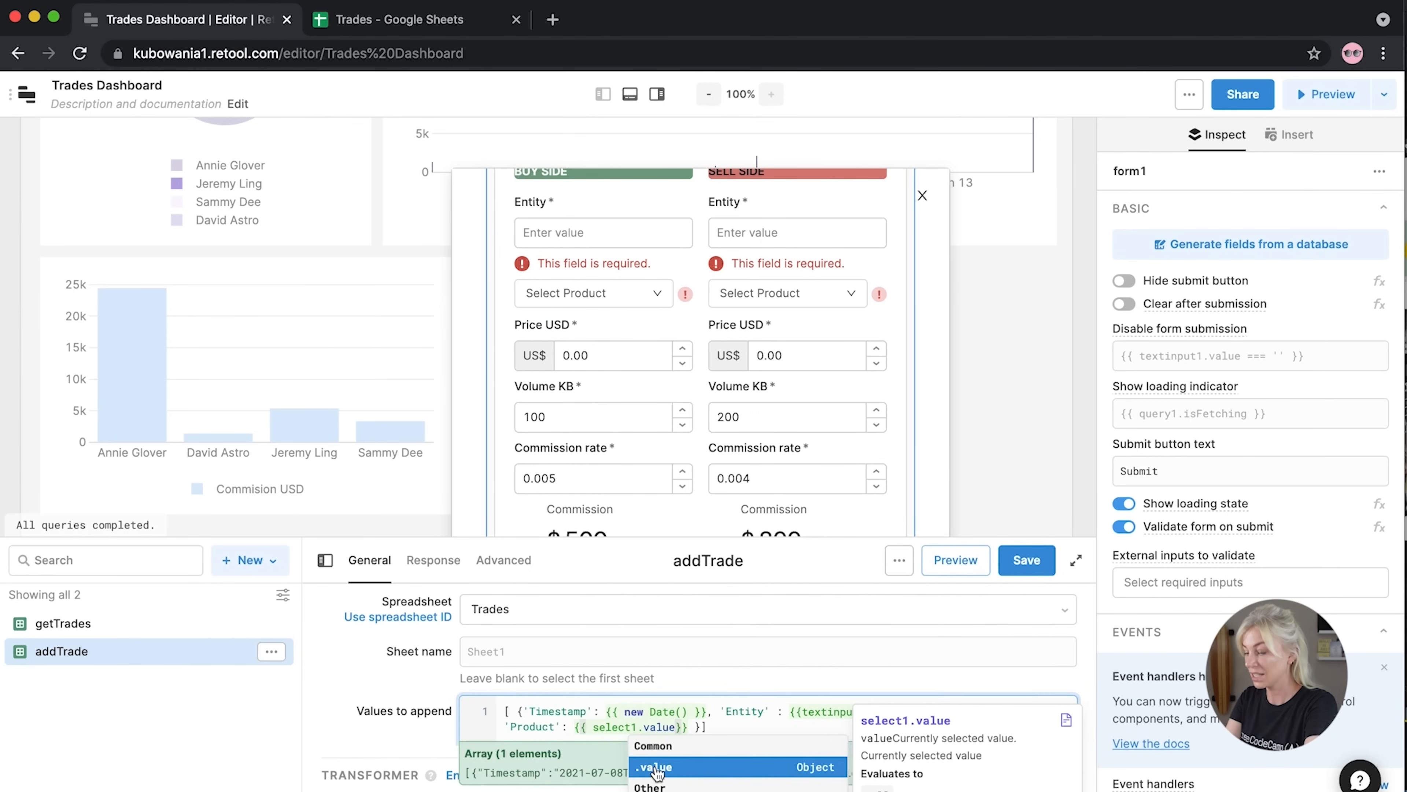
click(689, 725)
Add a 'Price USD' entry set to {{ numberinput1.value }}
text(, '')
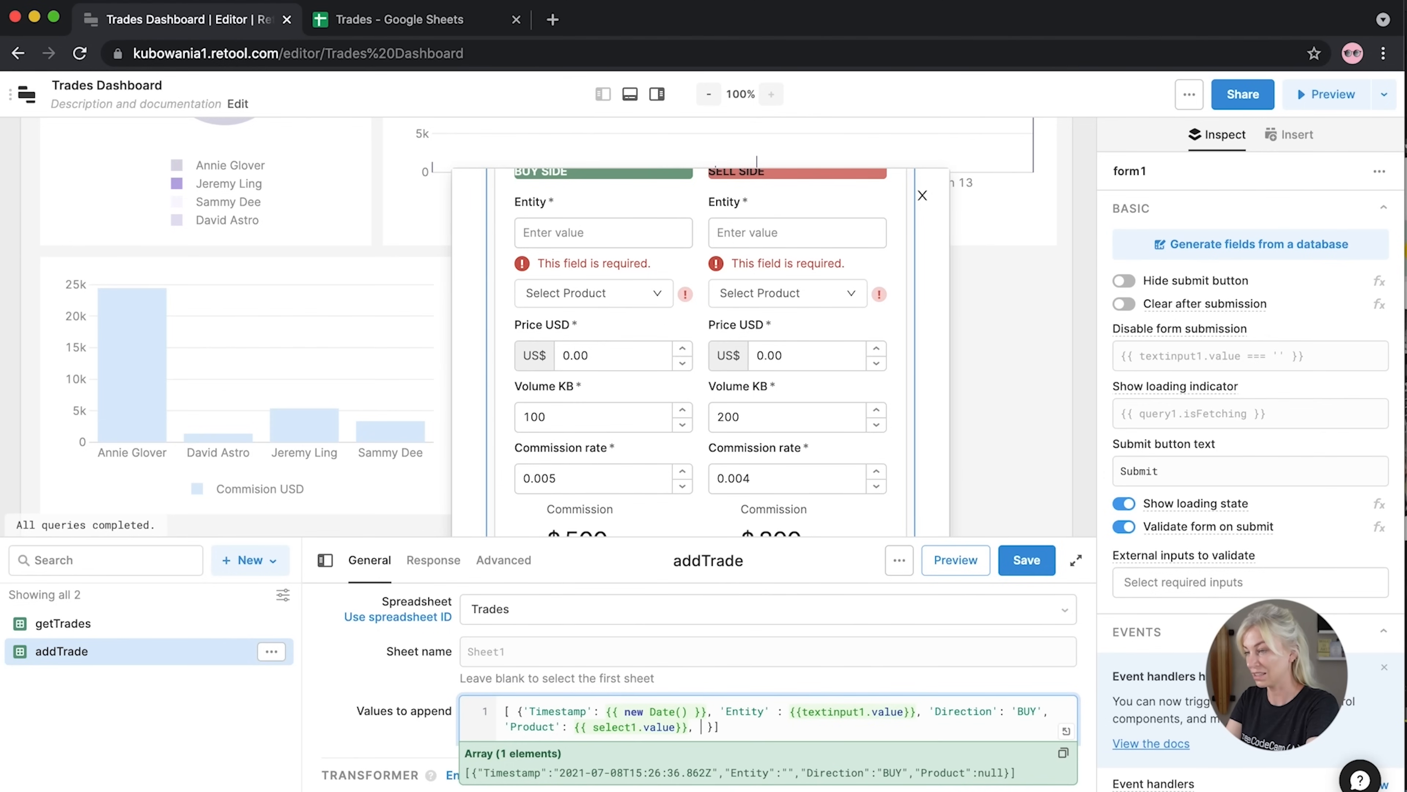
text(Price USD)
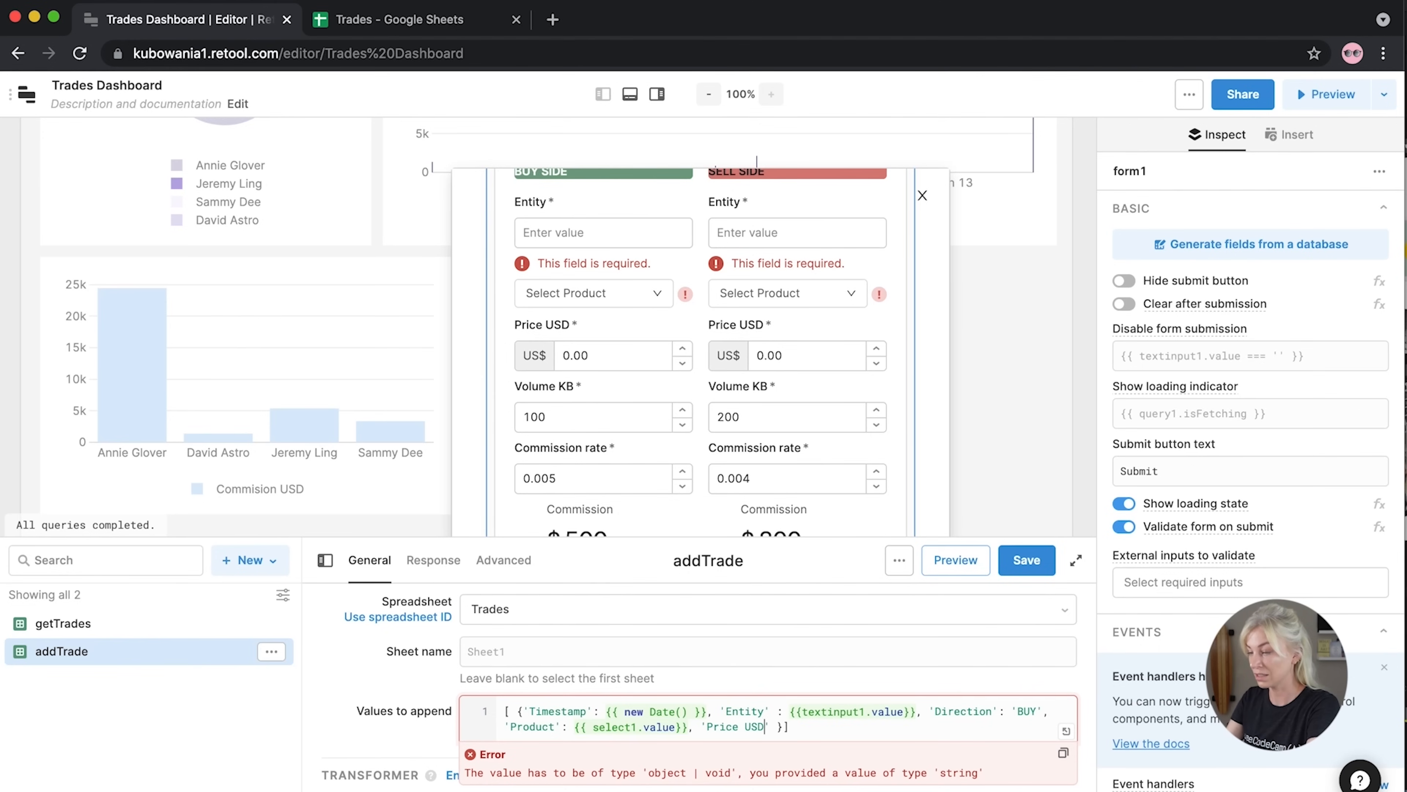
text(:)
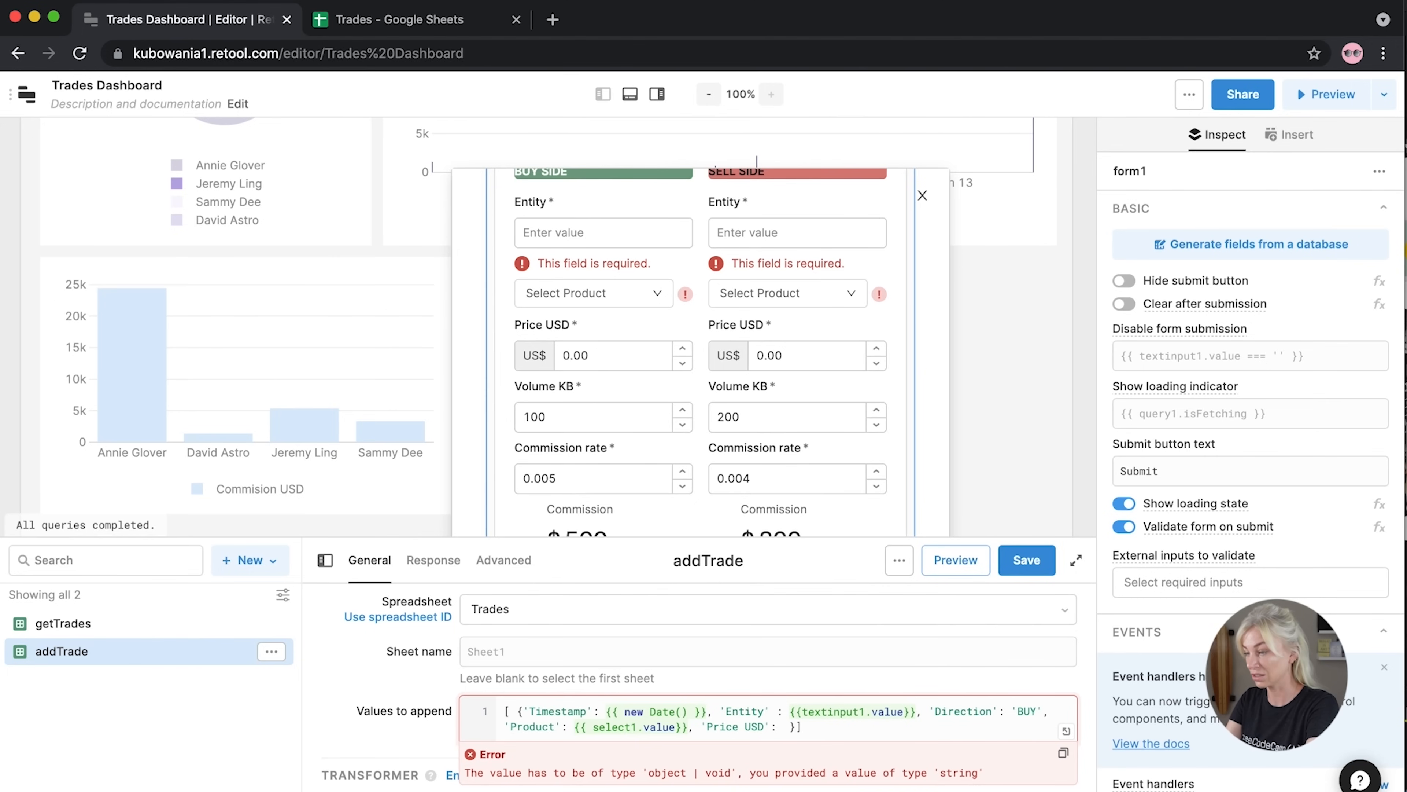
text({{ tex)
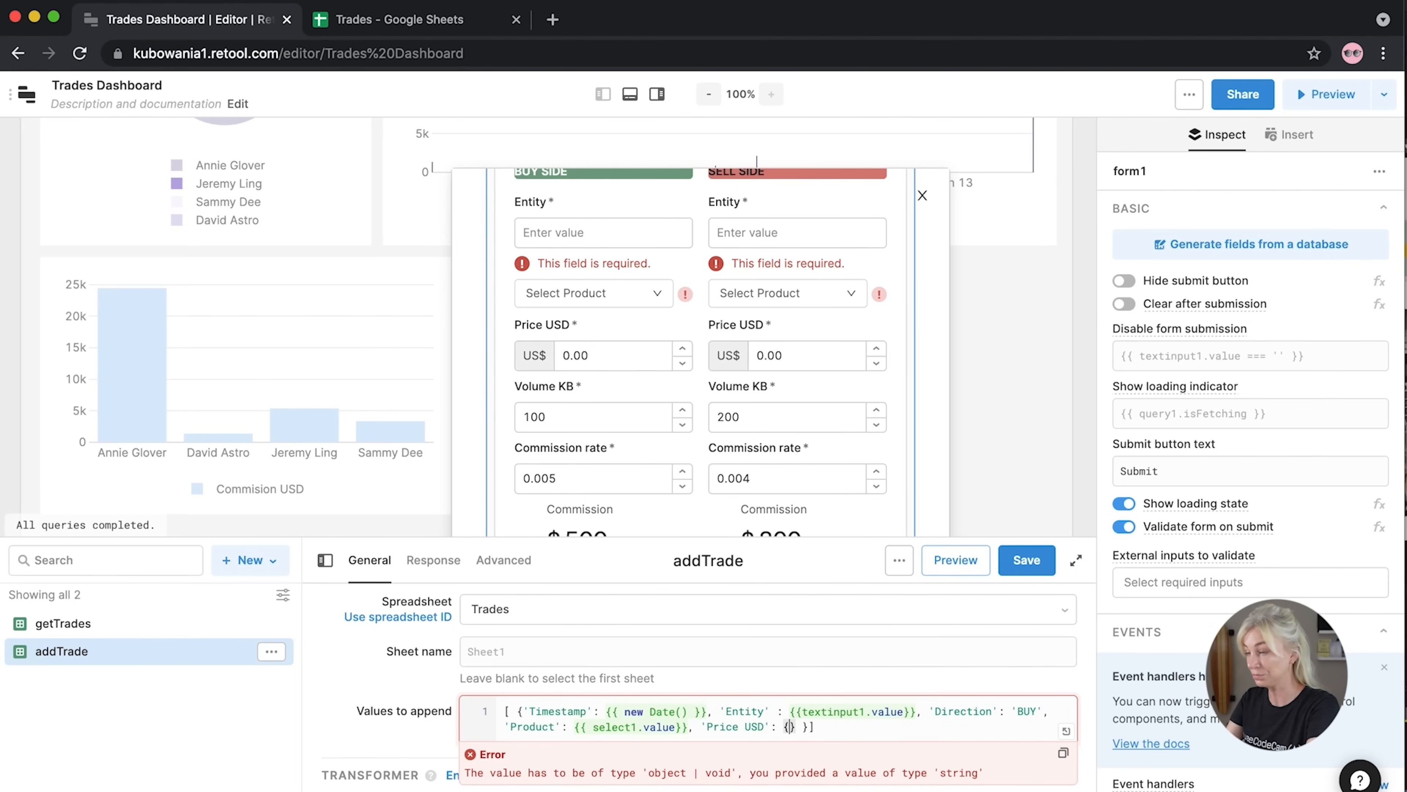
key(BackSpace)
key(BackSpace)
key(BackSpace)
text(numb)
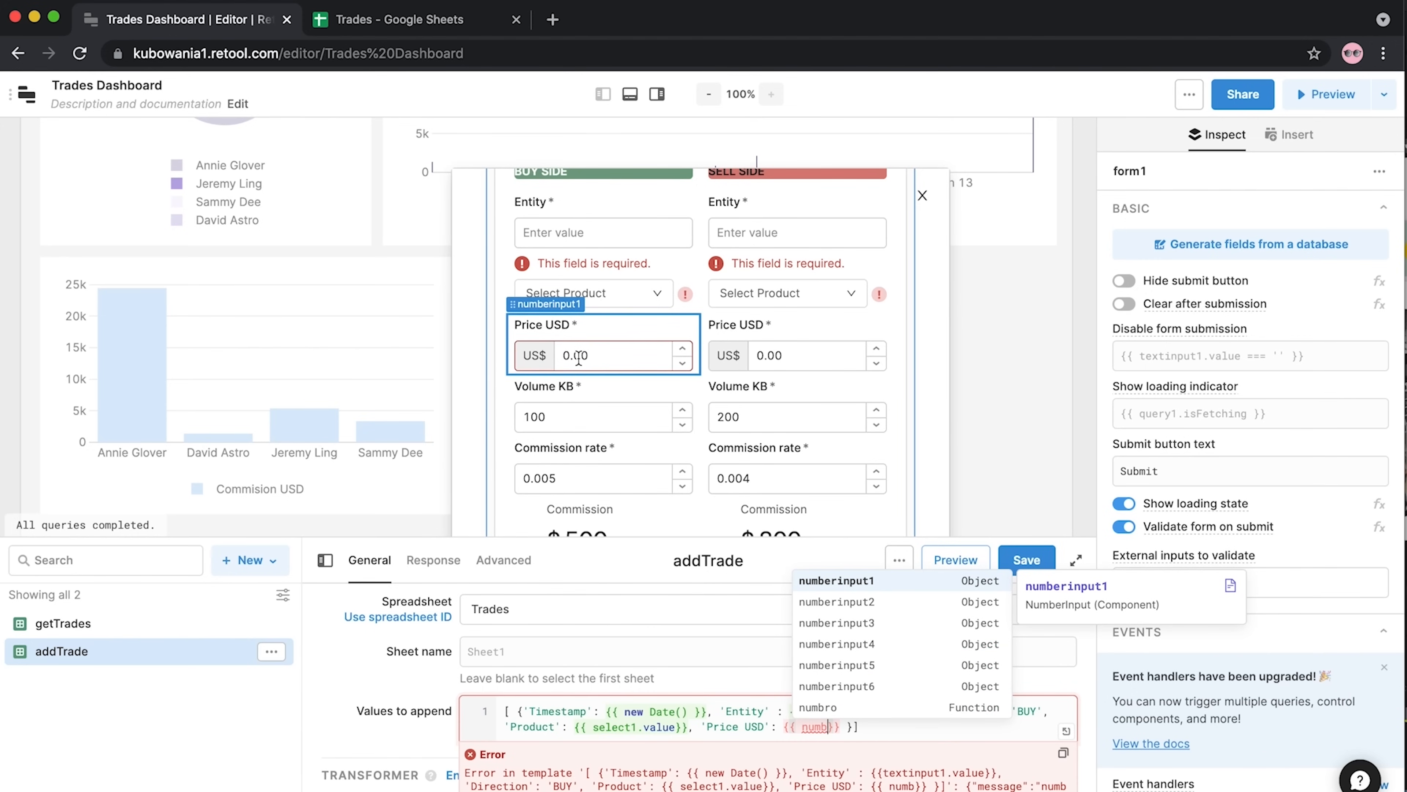
click(819, 580)
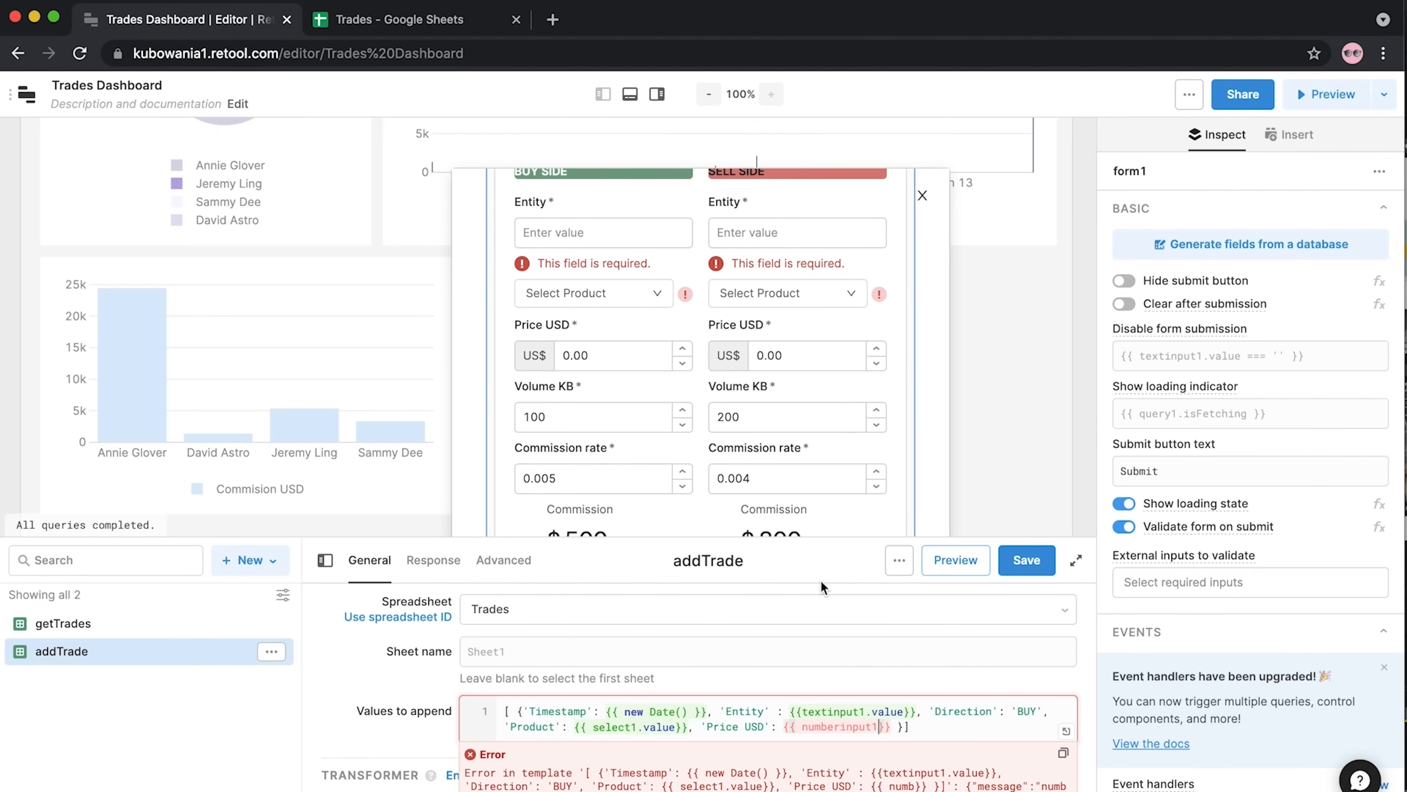
text(.valku)
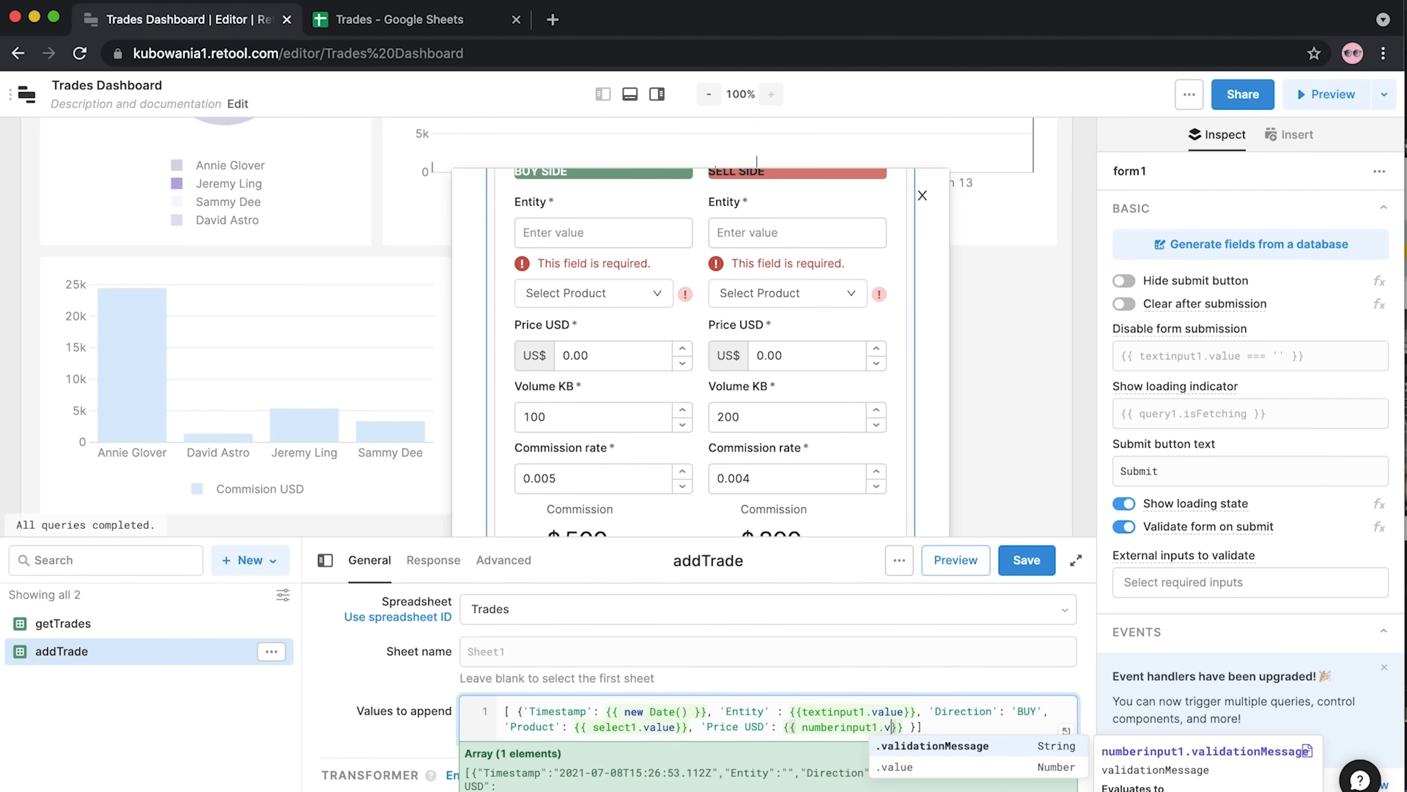
key(BackSpace)
key(BackSpace)
text(ue}})
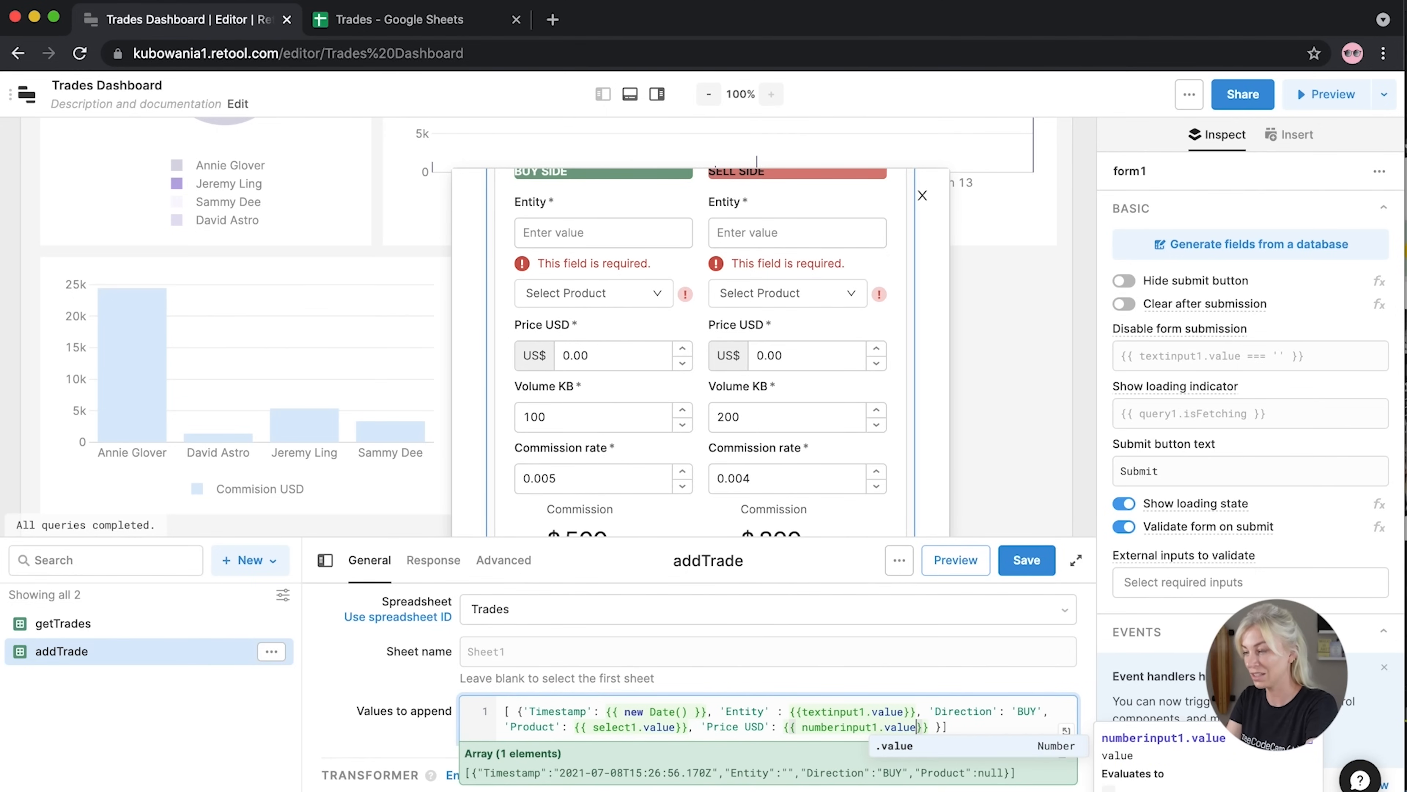
text(, '')
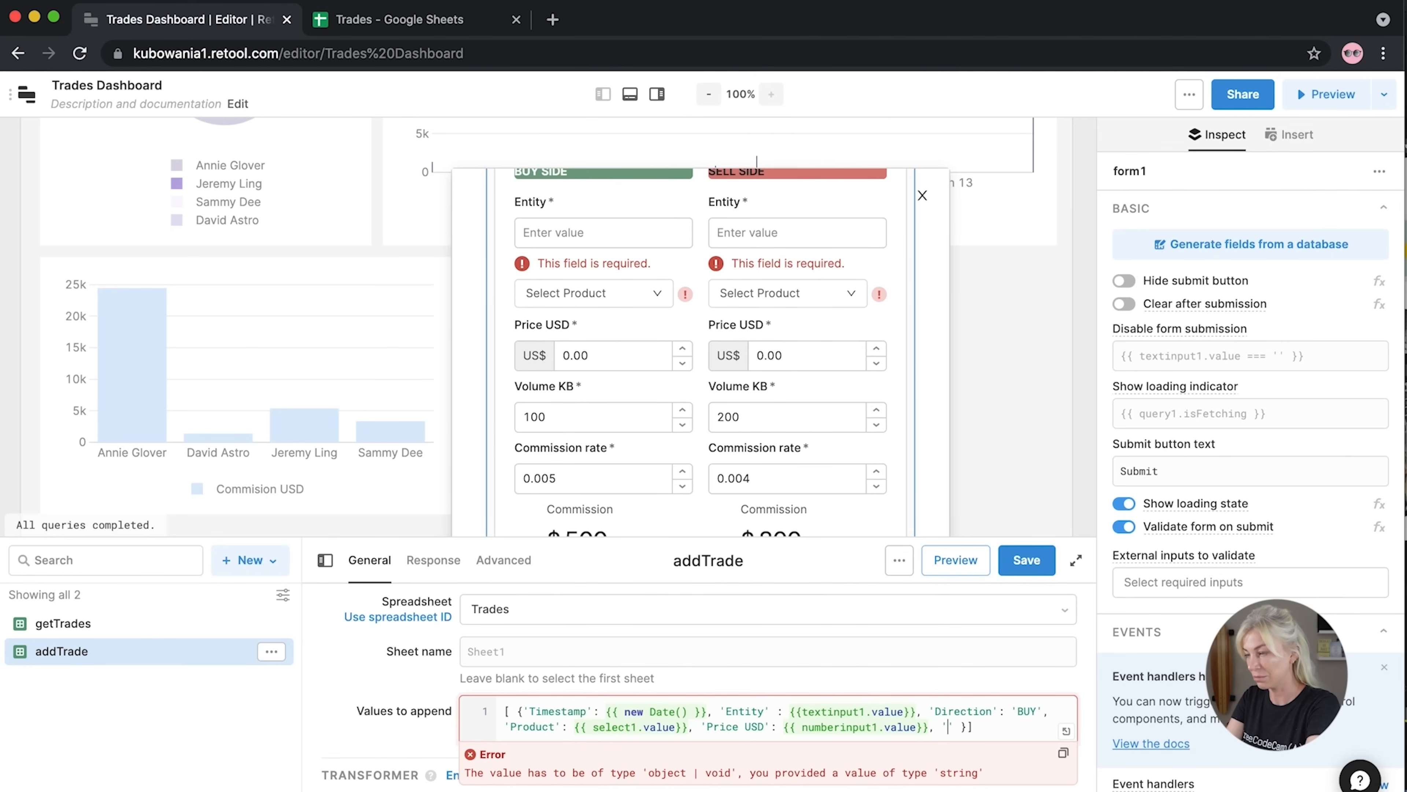
Add 'Volume KB': {{ numberinput3.value }} to the appended row's values
text(Volume KB')
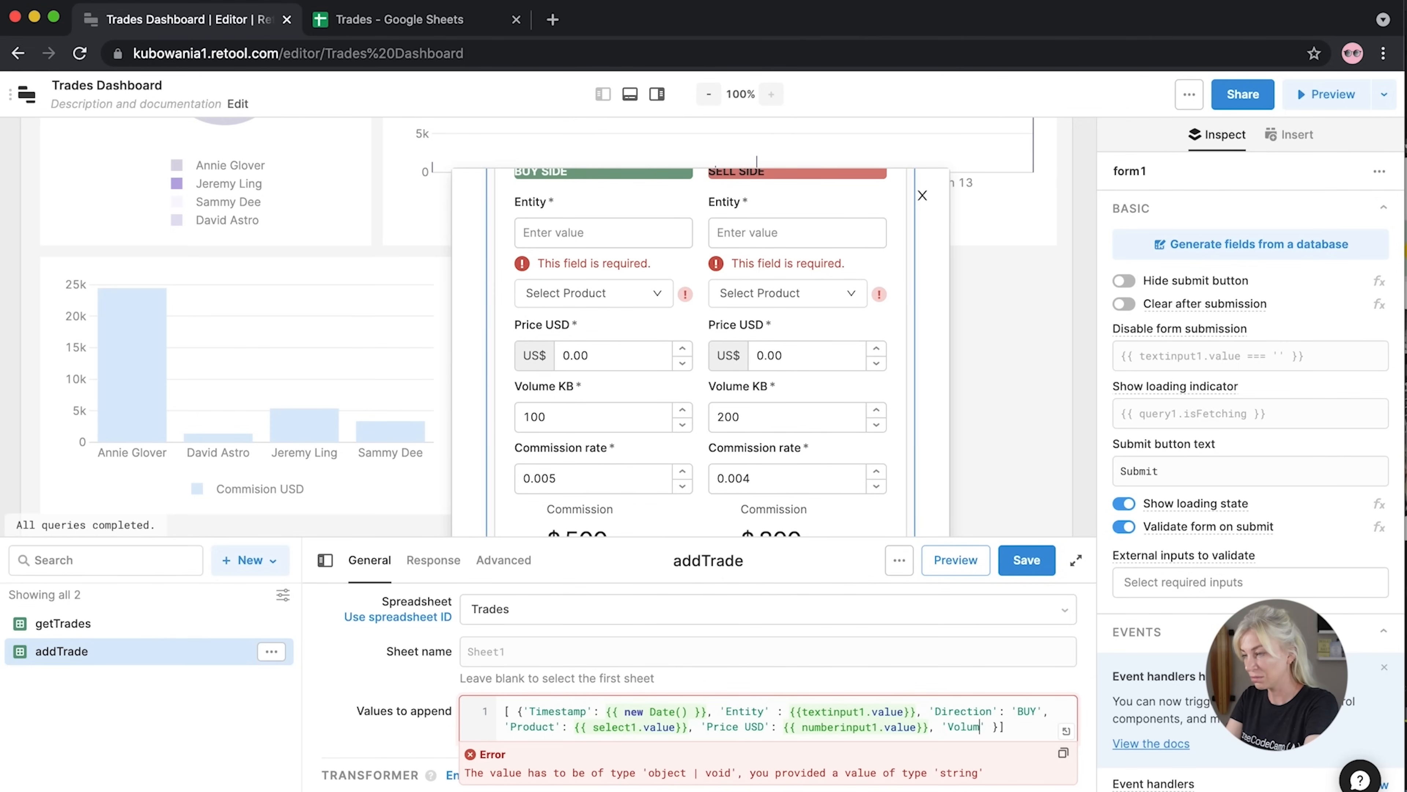
text(: )
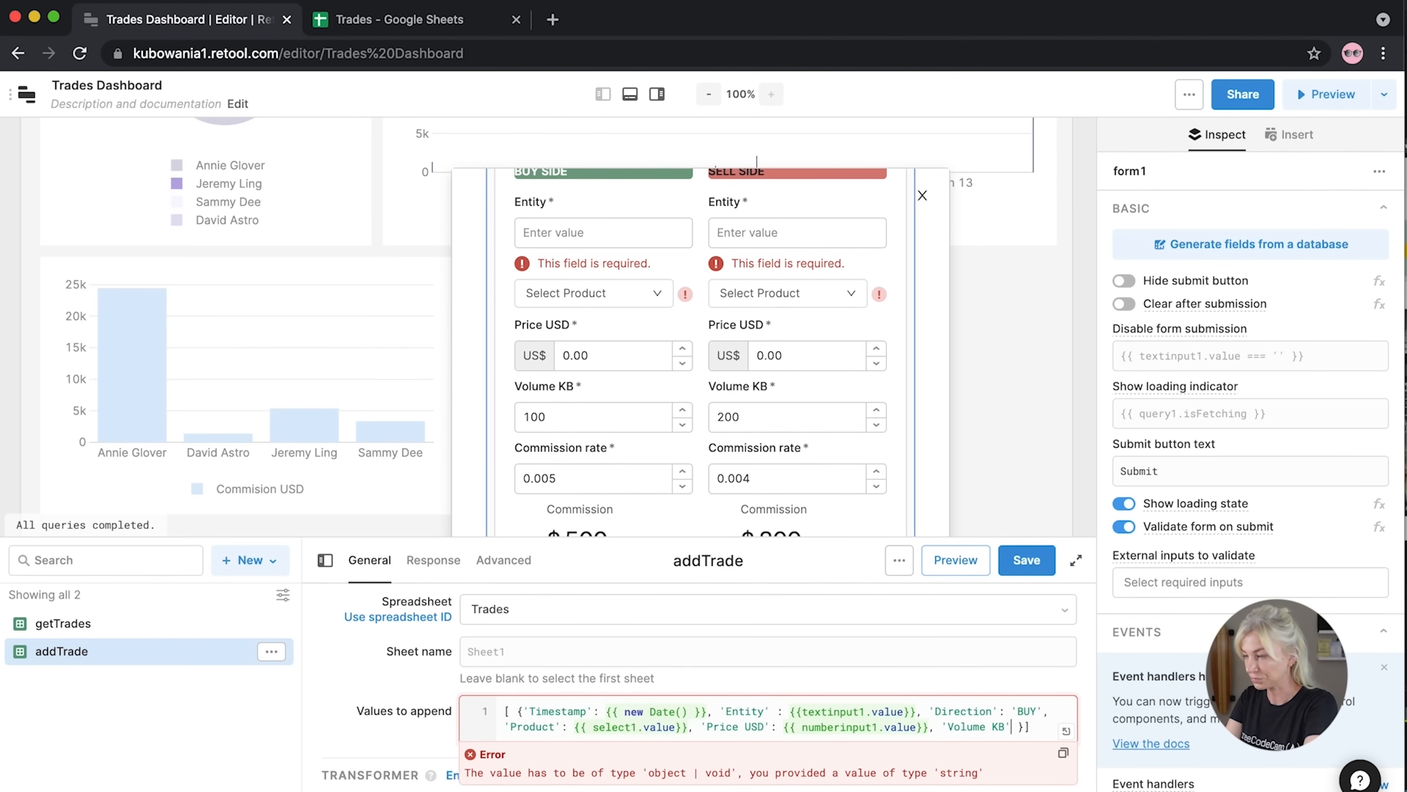
text({{)
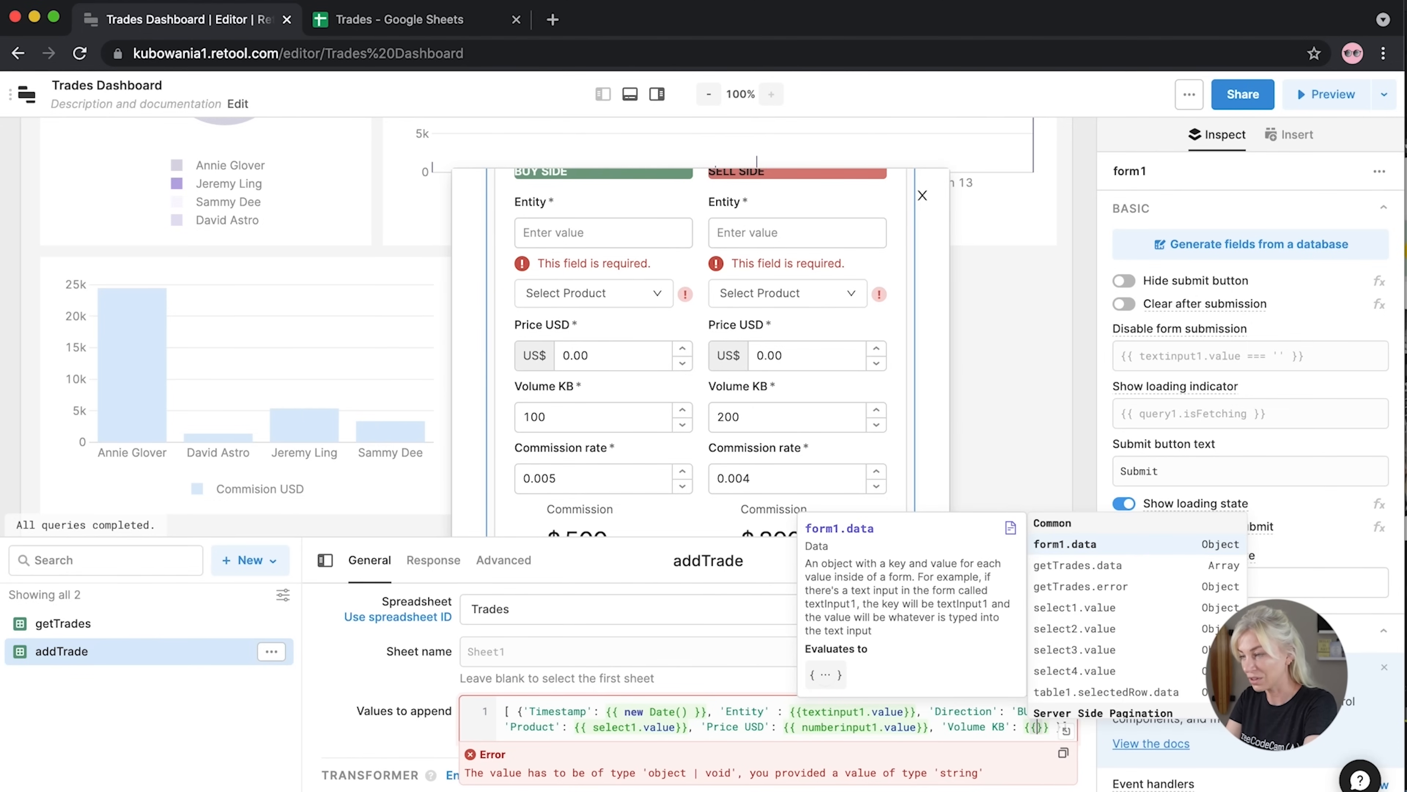
text(textin)
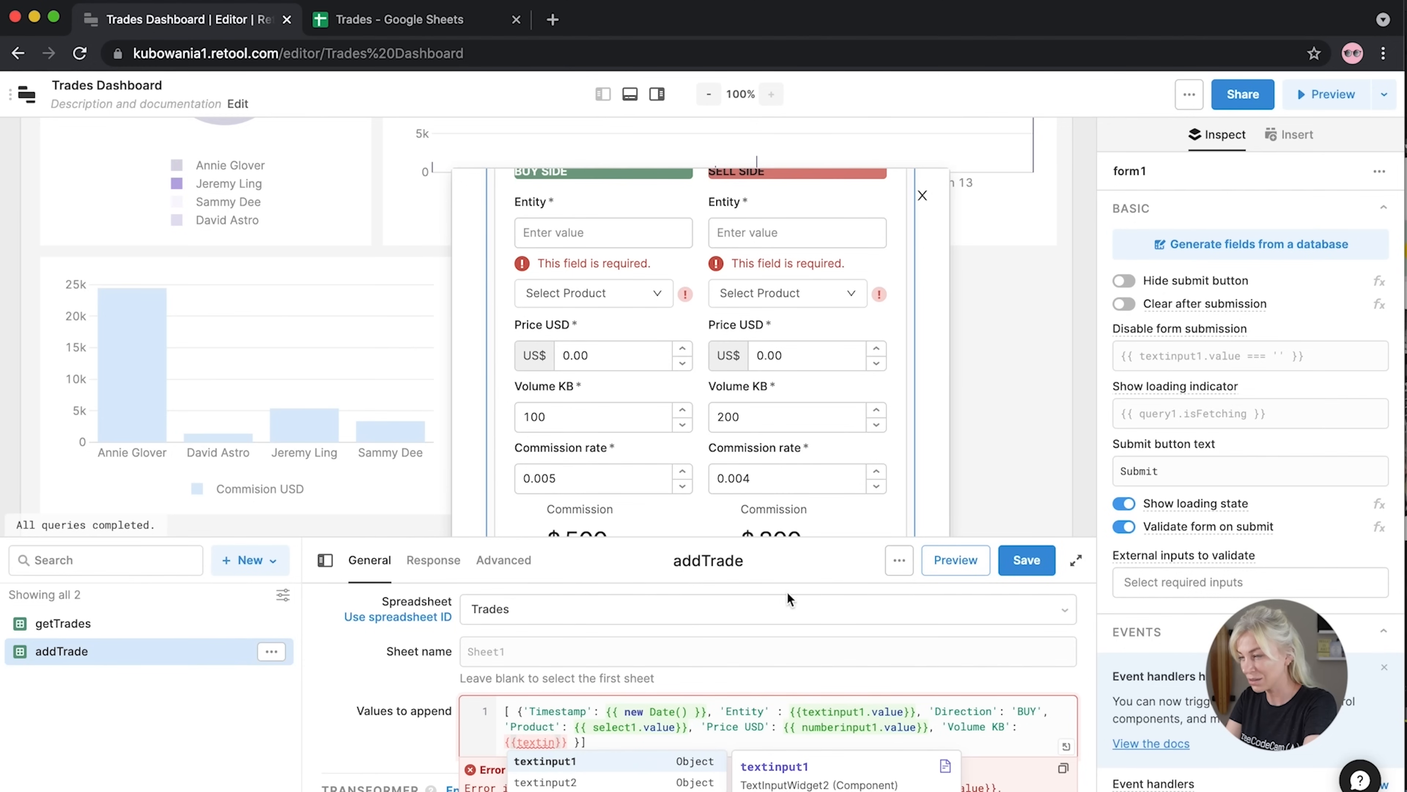
key(BackSpace)
key(BackSpace)
key(BackSpace)
key(BackSpace)
key(BackSpace)
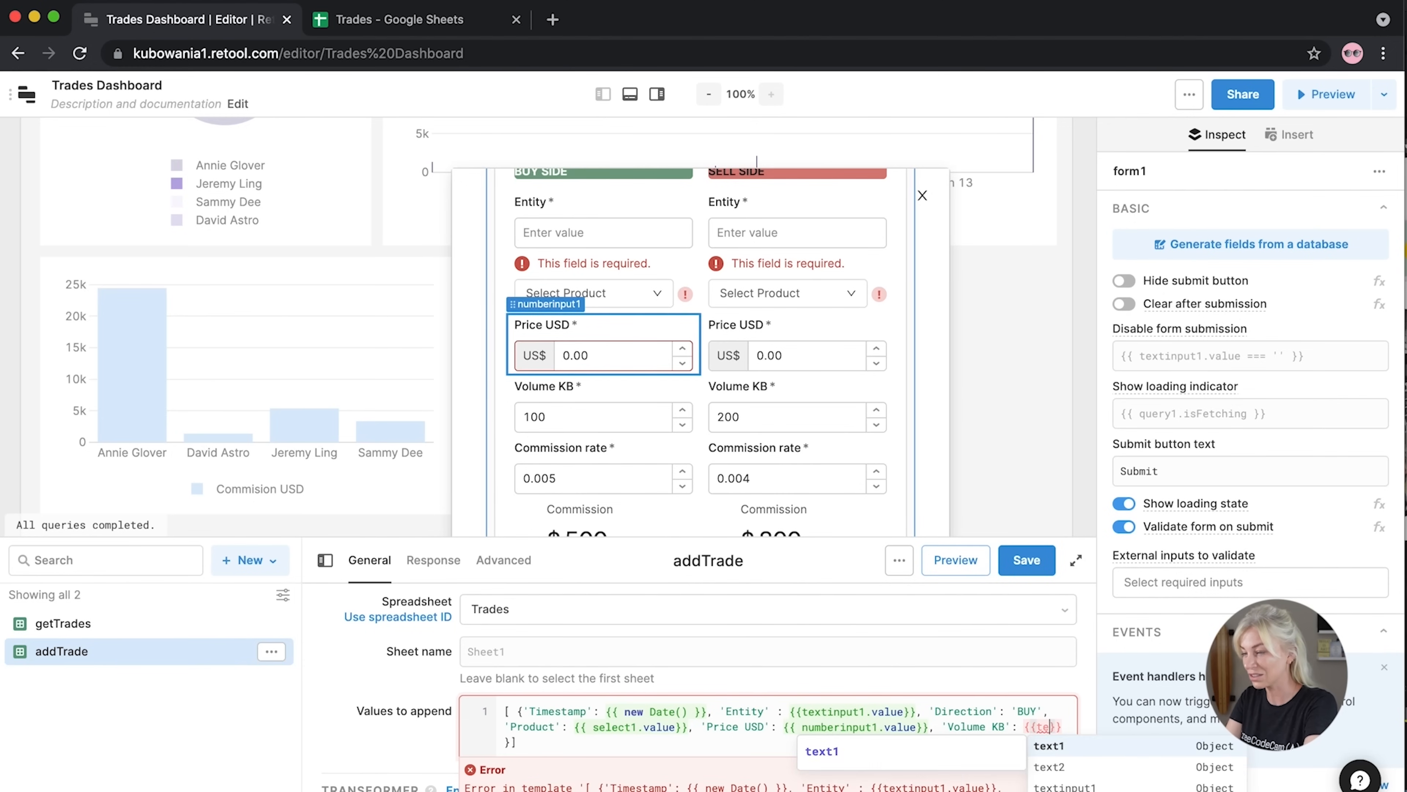
key(BackSpace)
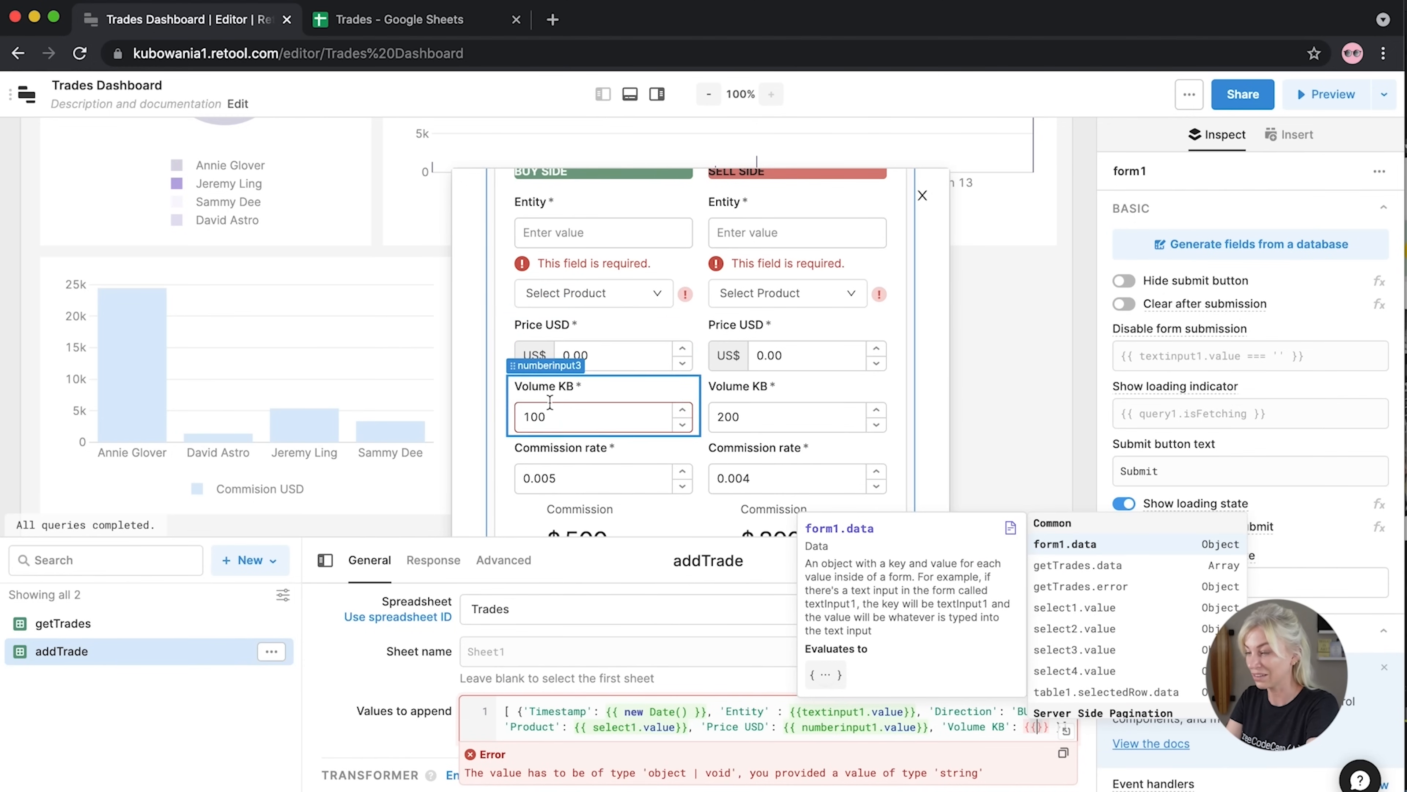
text(number)
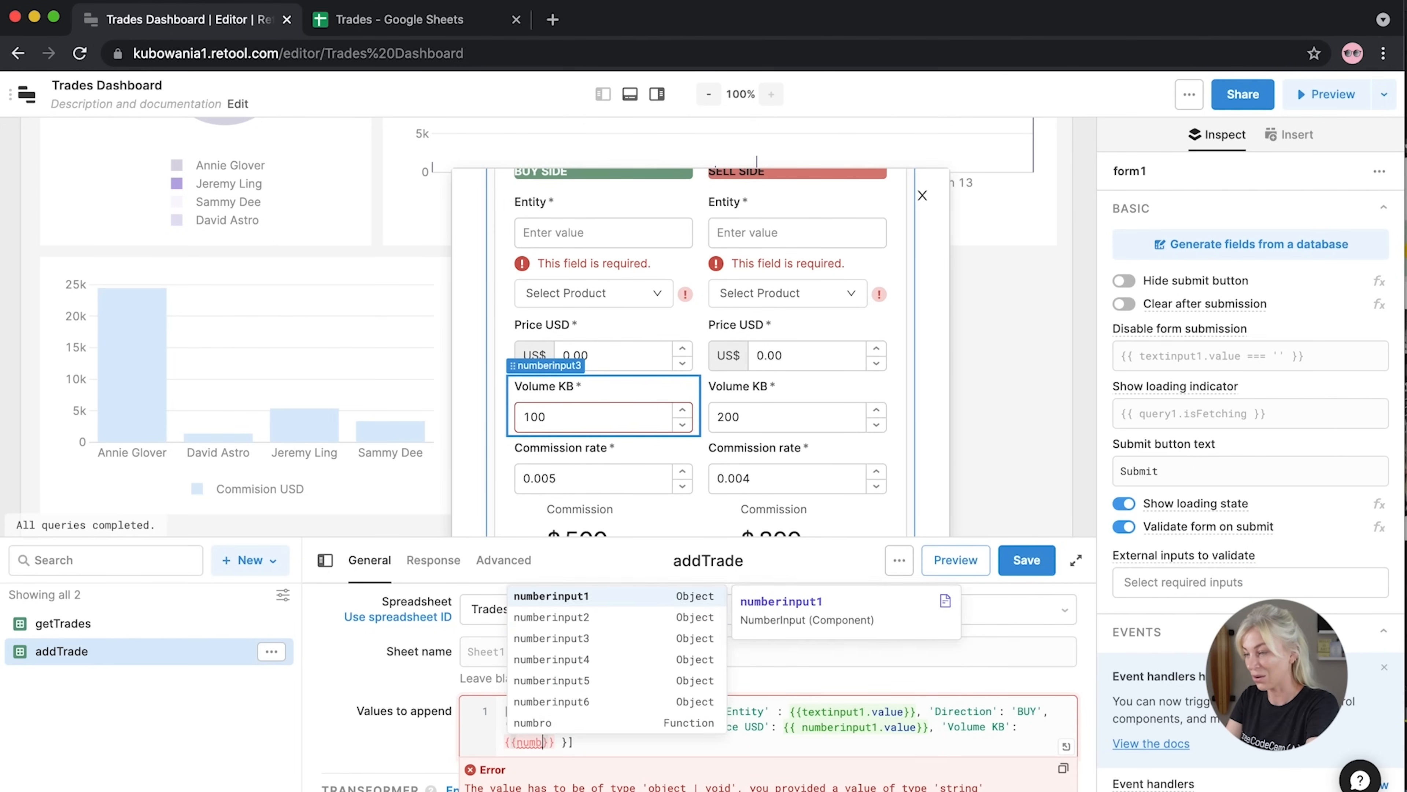
click(544, 658)
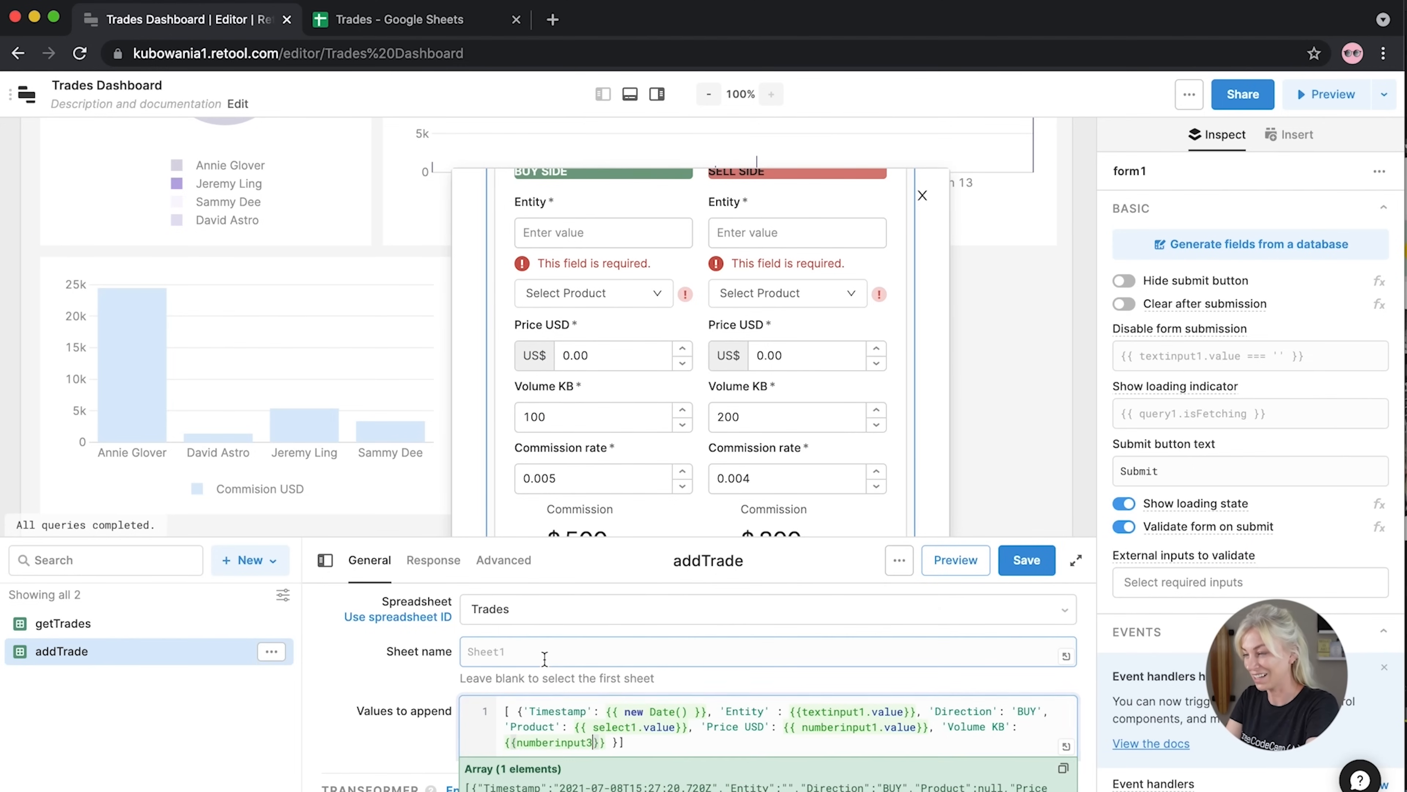
text(.value}})
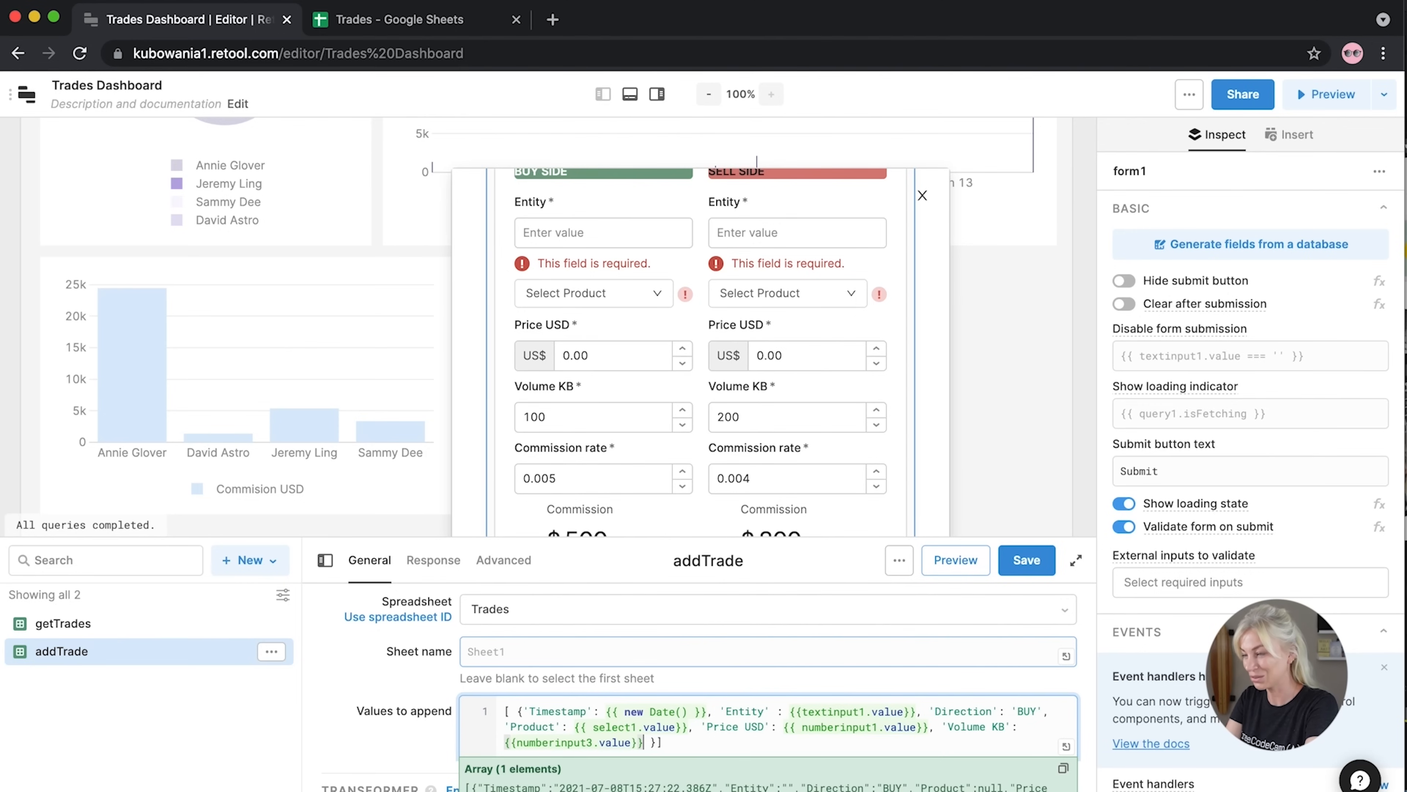
text(, ')
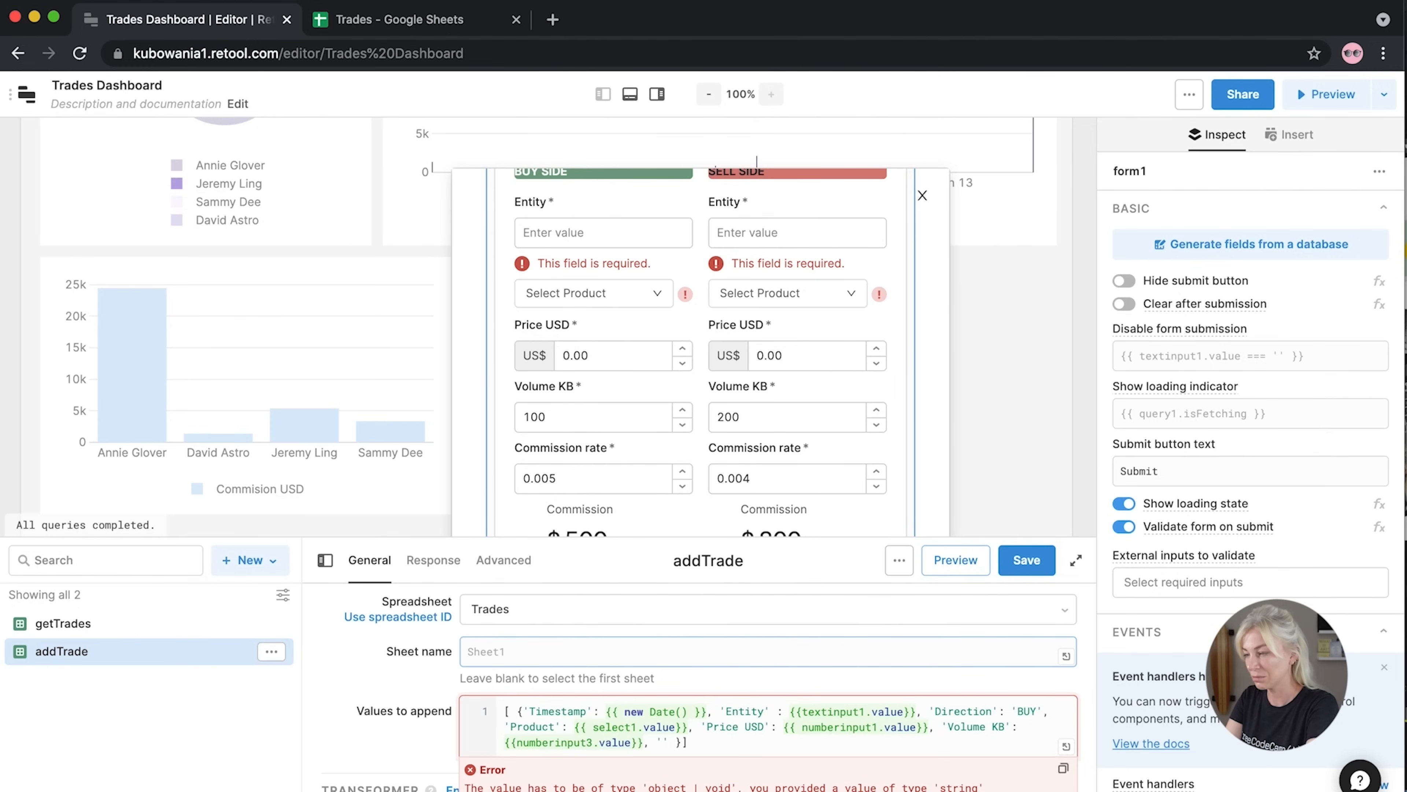
Add 'Comission Rate': {{numberinput5.value}} to addTrade's values, matching the Trades sheet header spelling
text(Com)
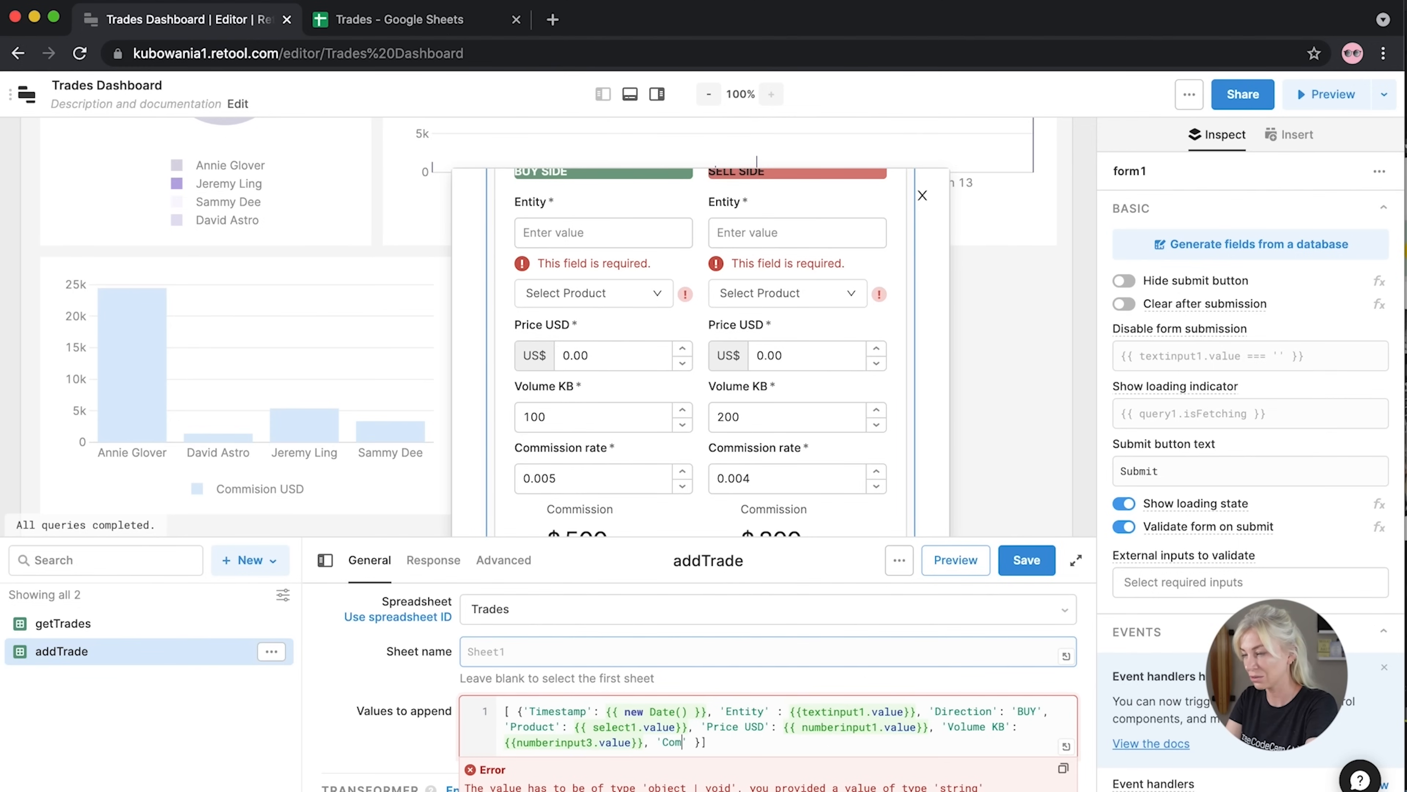
click(401, 23)
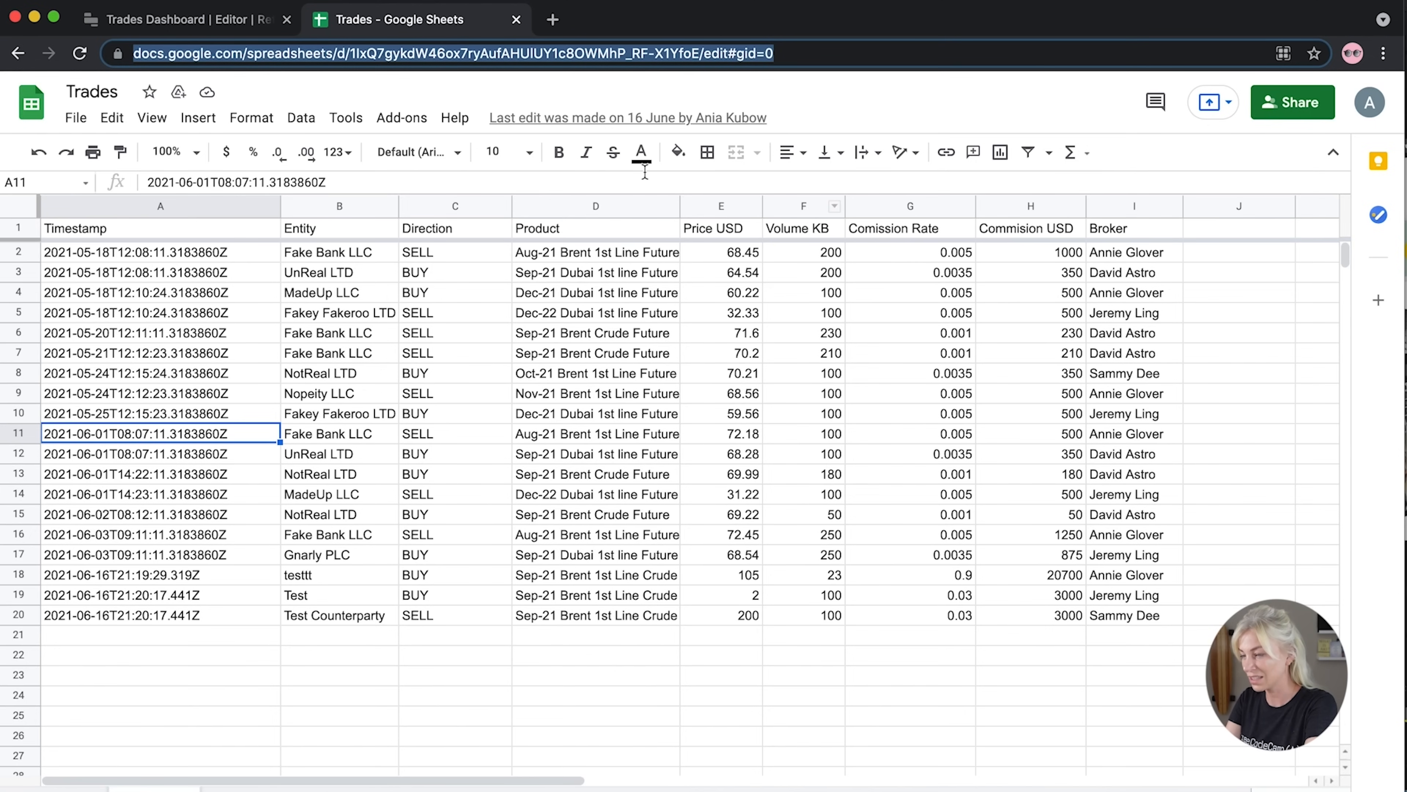
click(188, 19)
text(ission)
text( Rate)
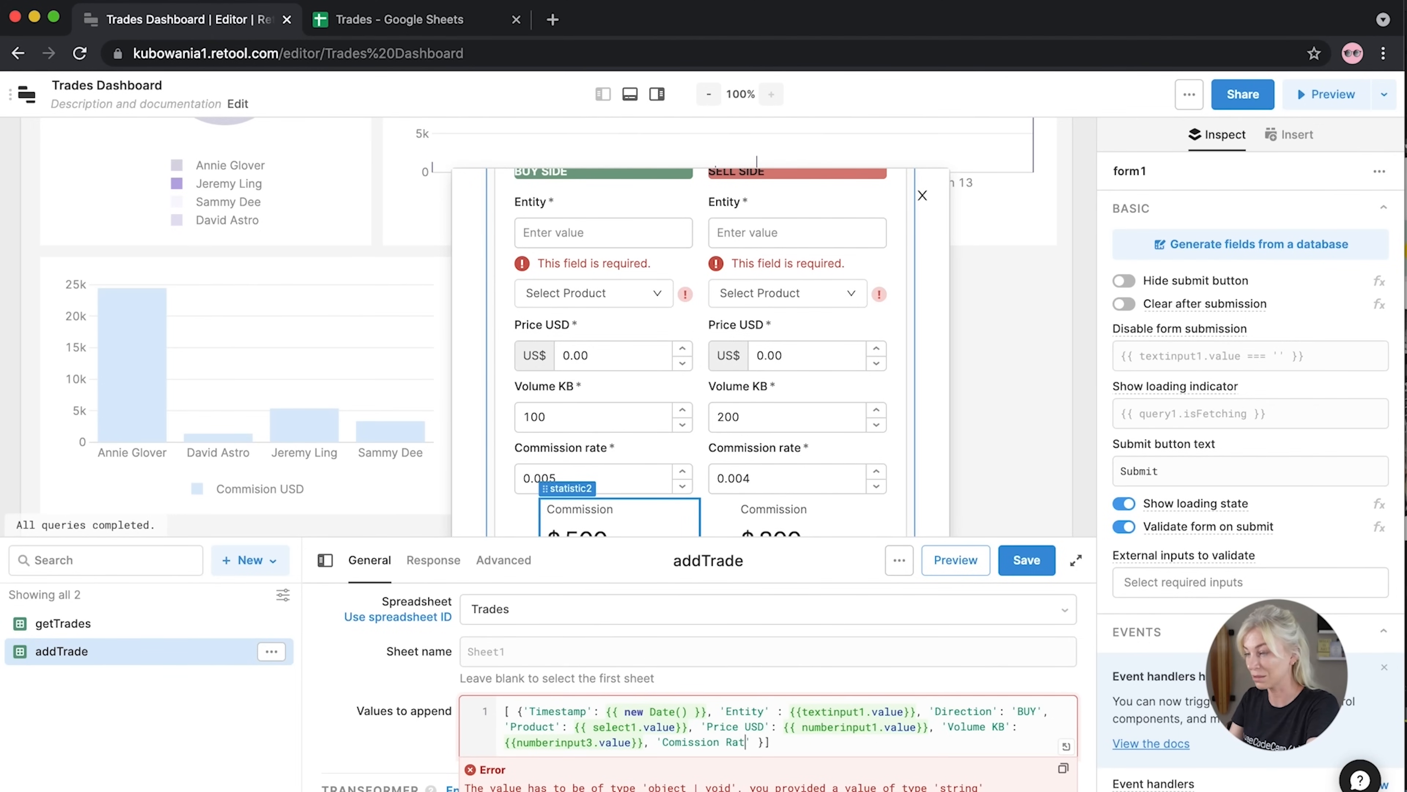
text(' :)
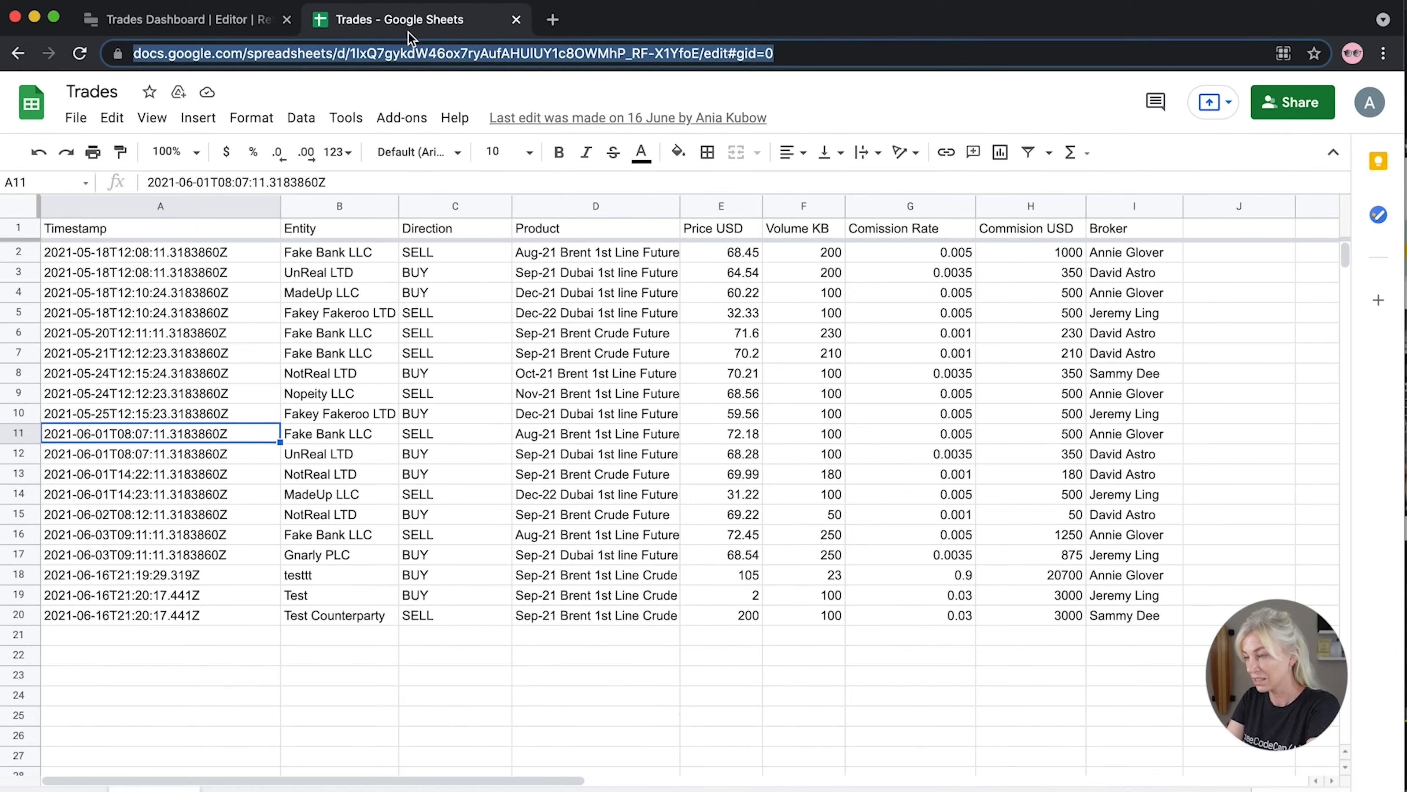
click(409, 28)
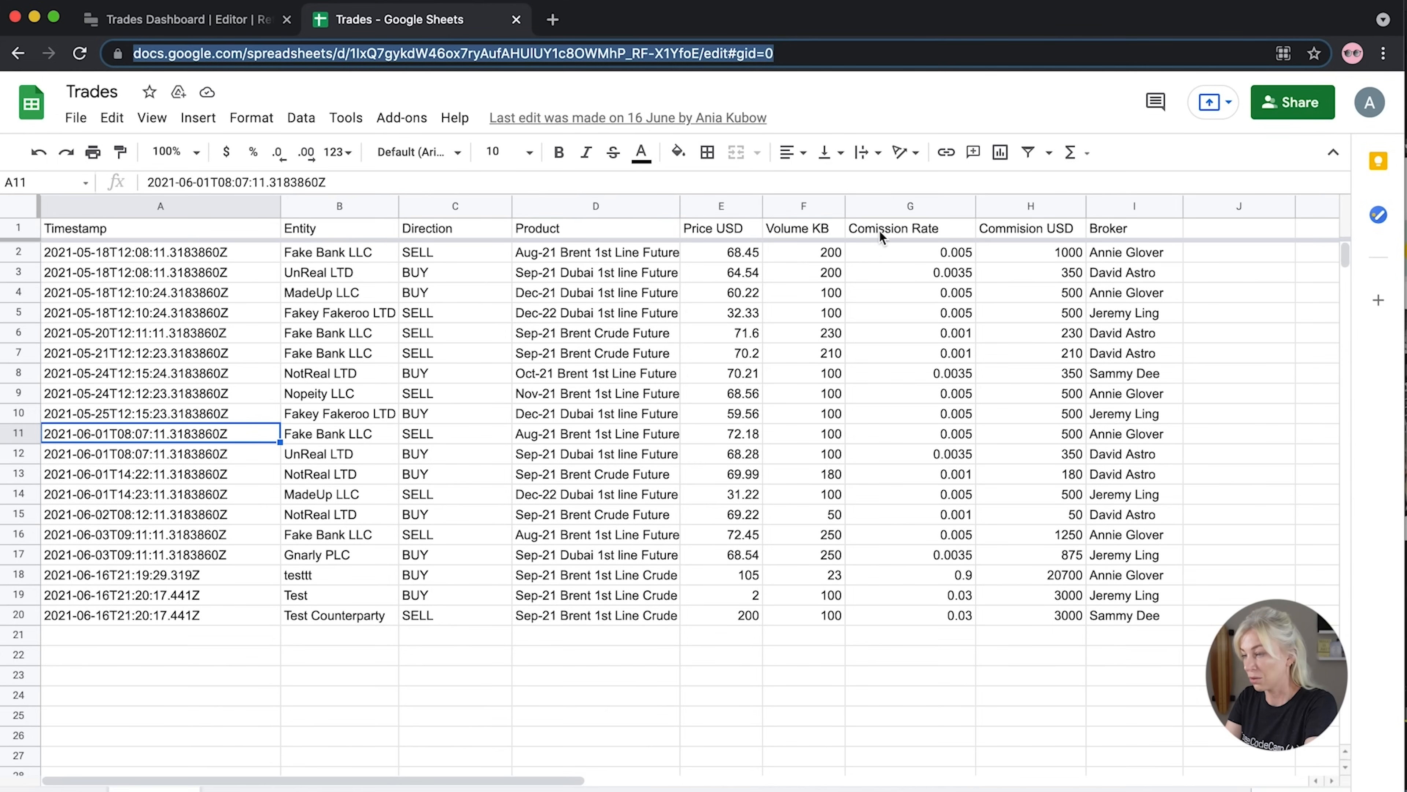
click(222, 22)
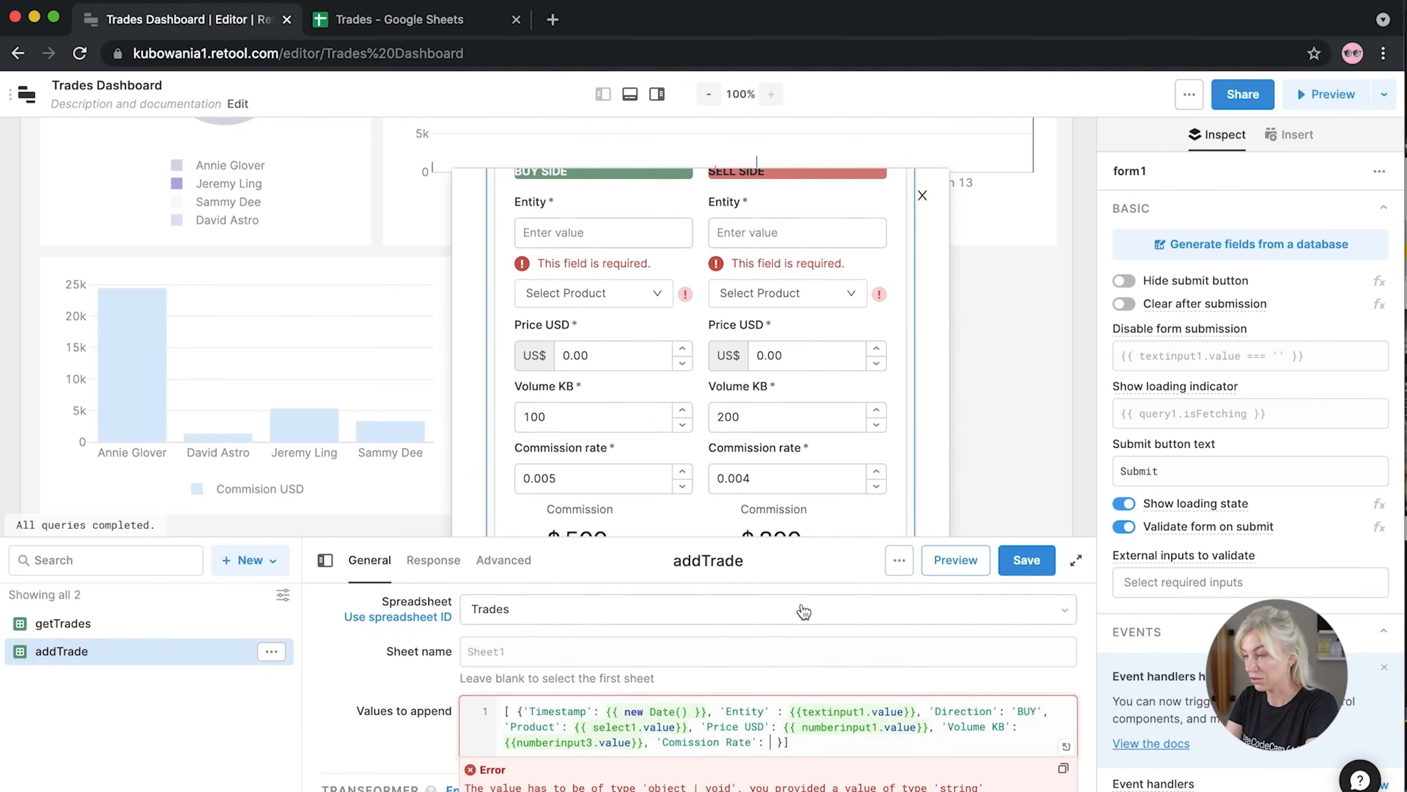
text({{)
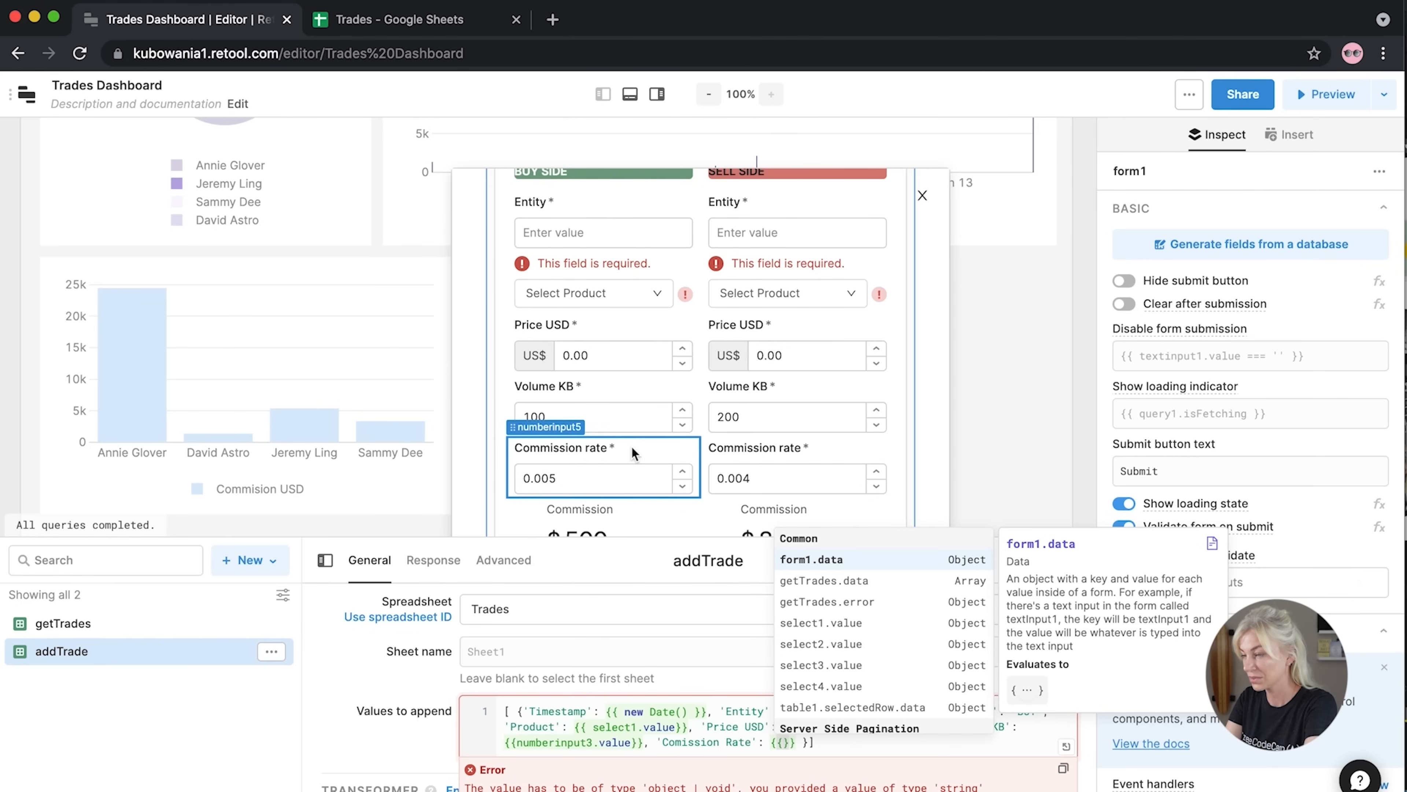
text(nu)
click(841, 675)
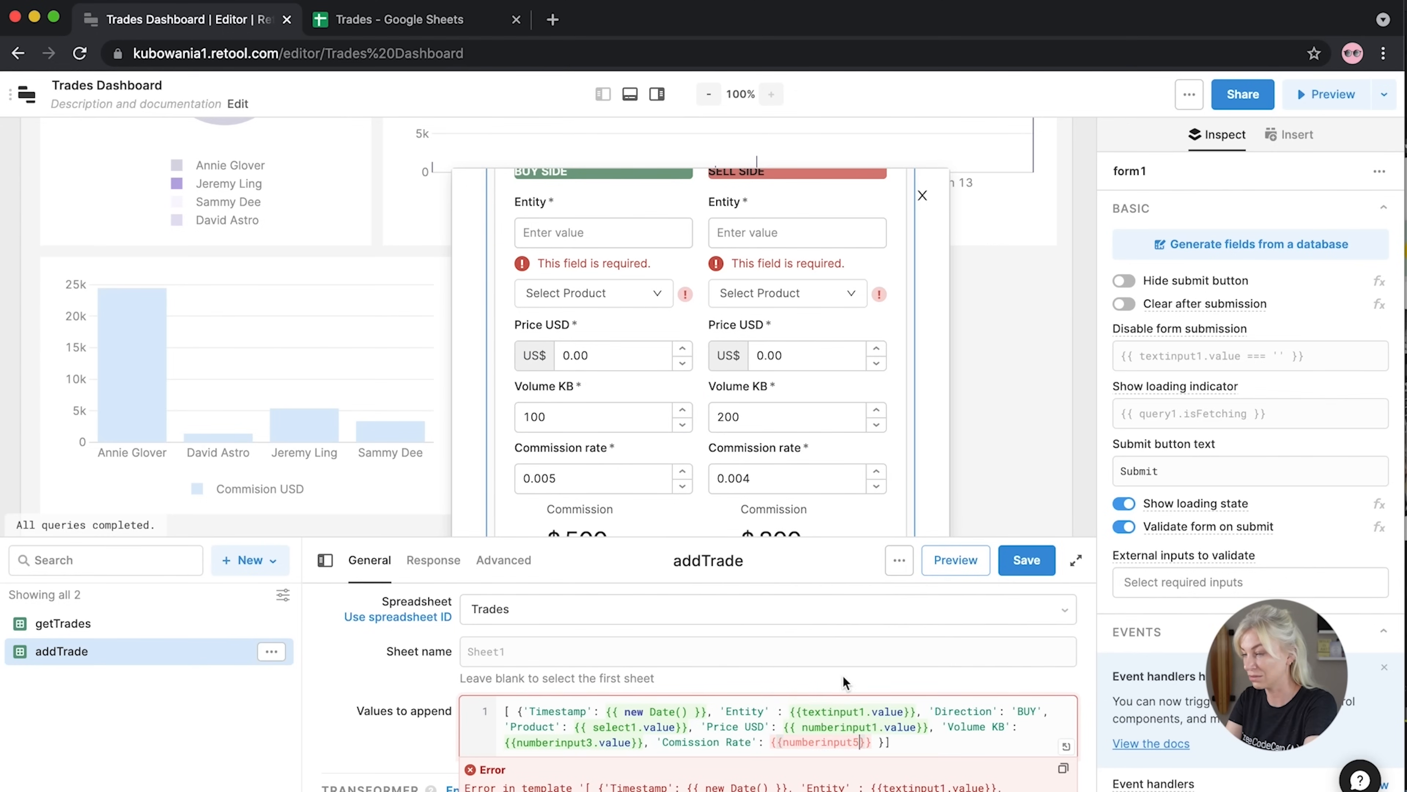
text(.value}})
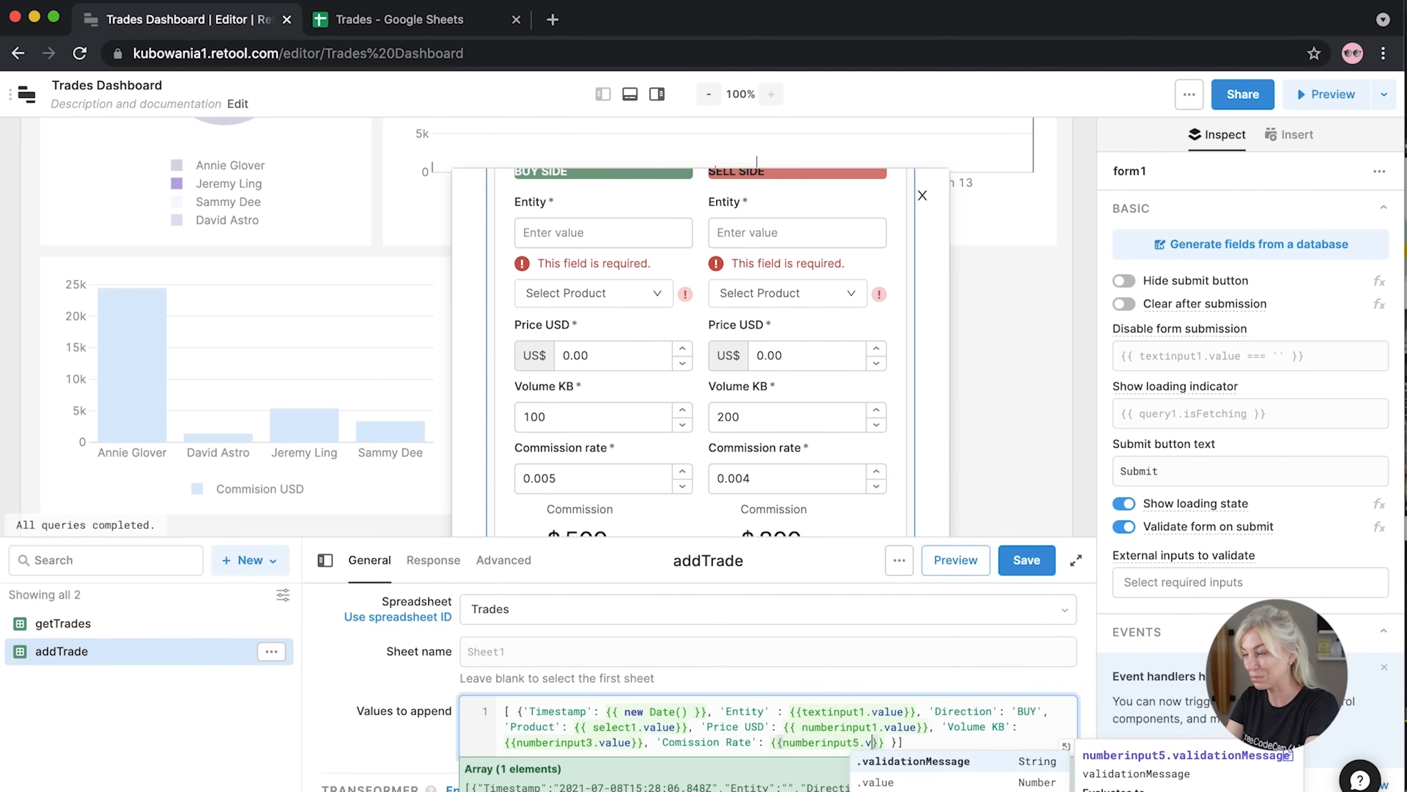
text(,)
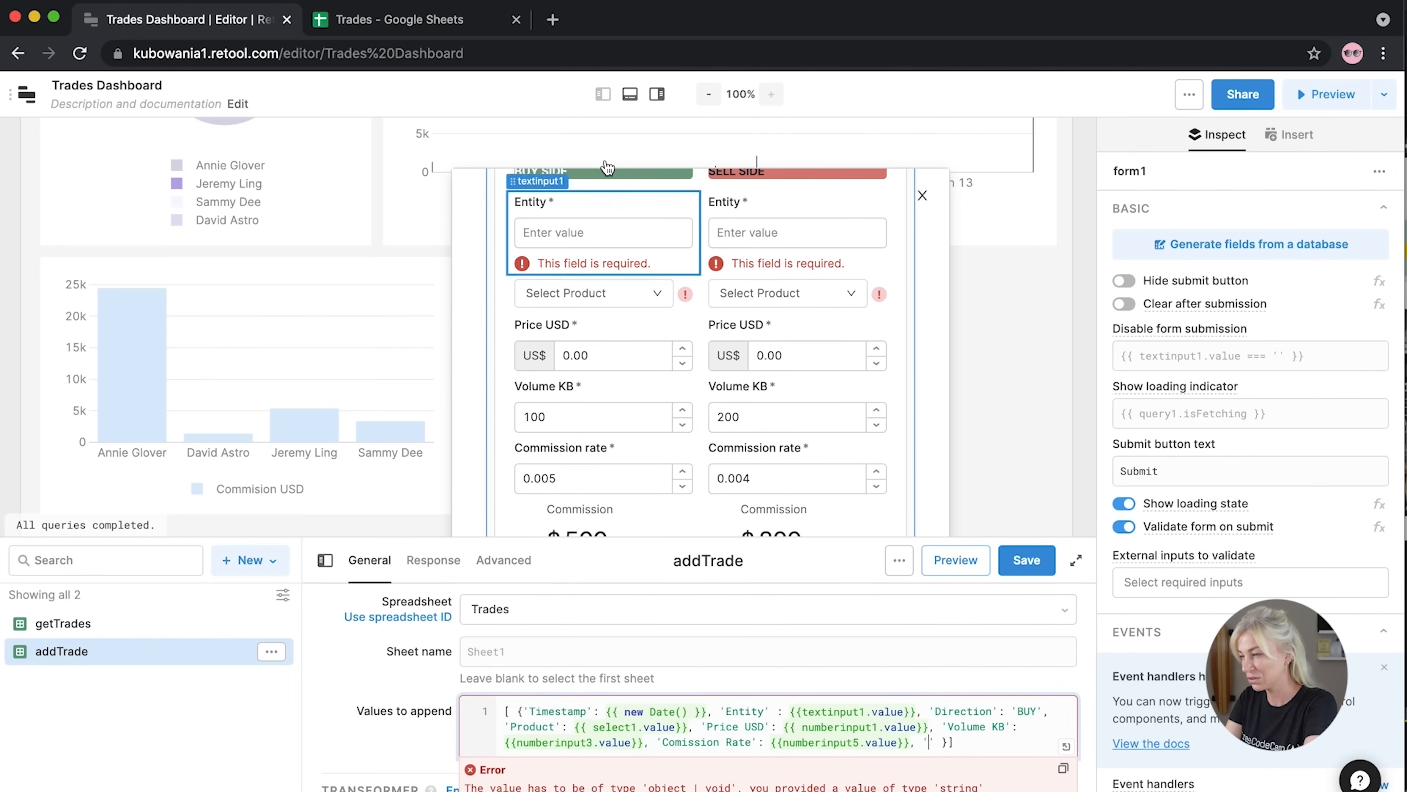
Type a 'Commision US' key matching the sheet's Commision USD column header
click(470, 21)
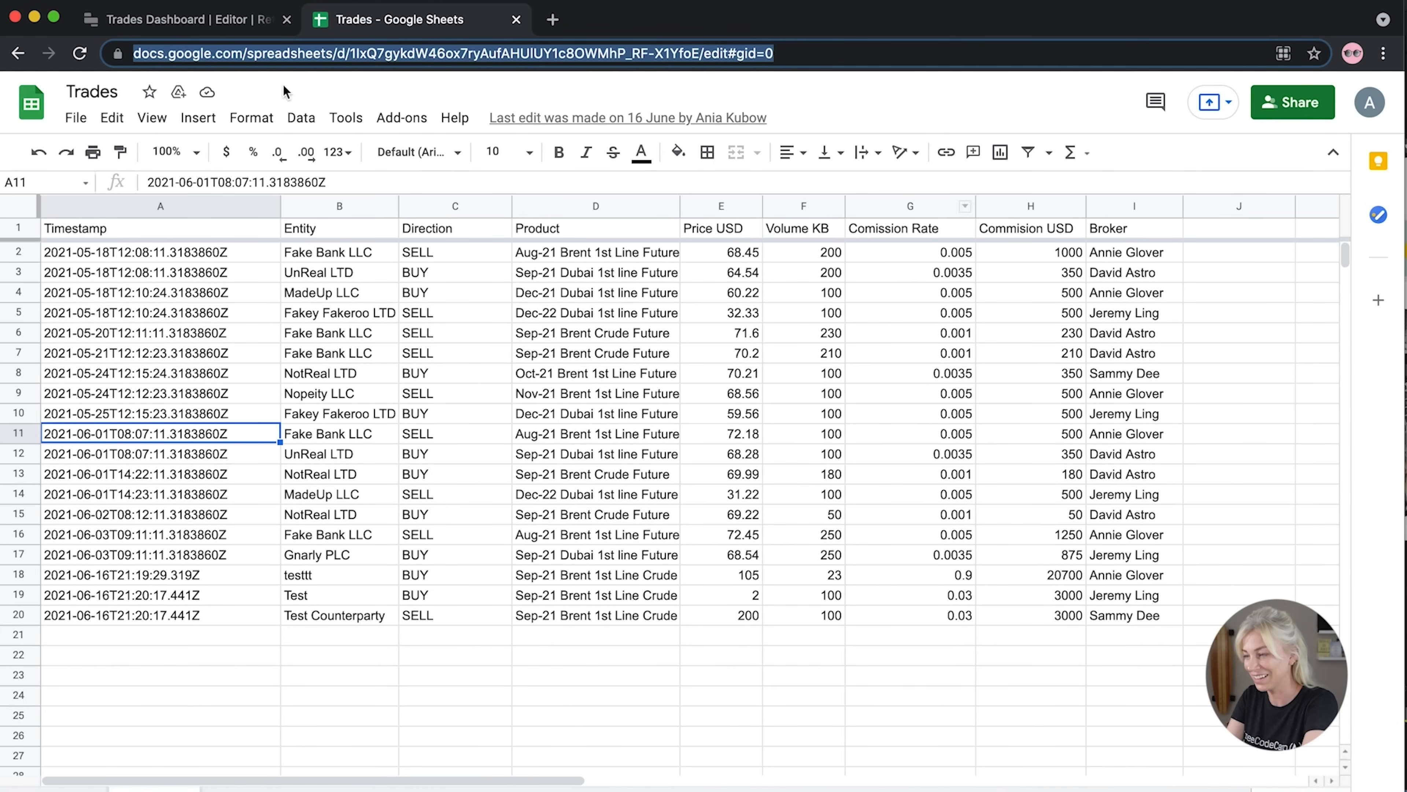
click(188, 19)
click(788, 645)
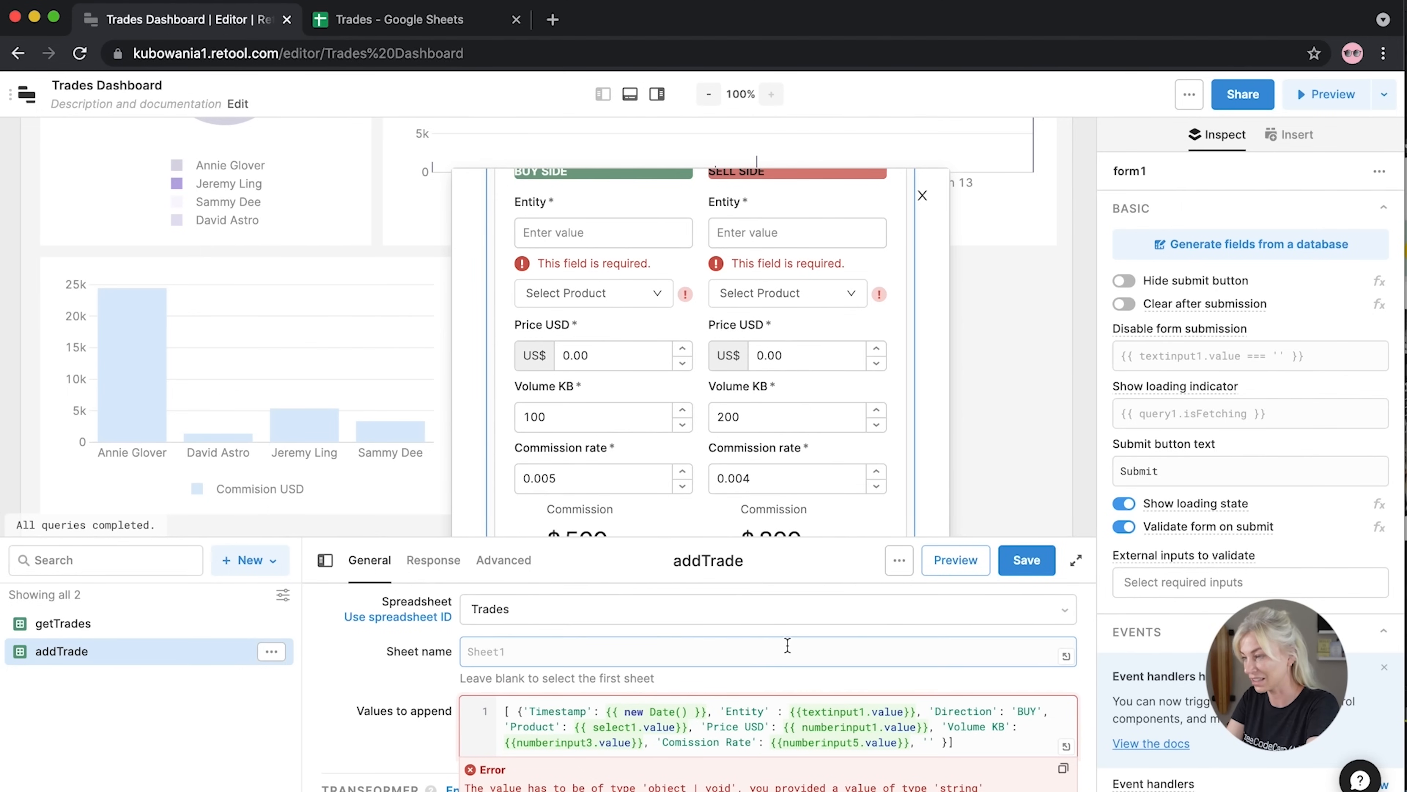
text(Commisiob)
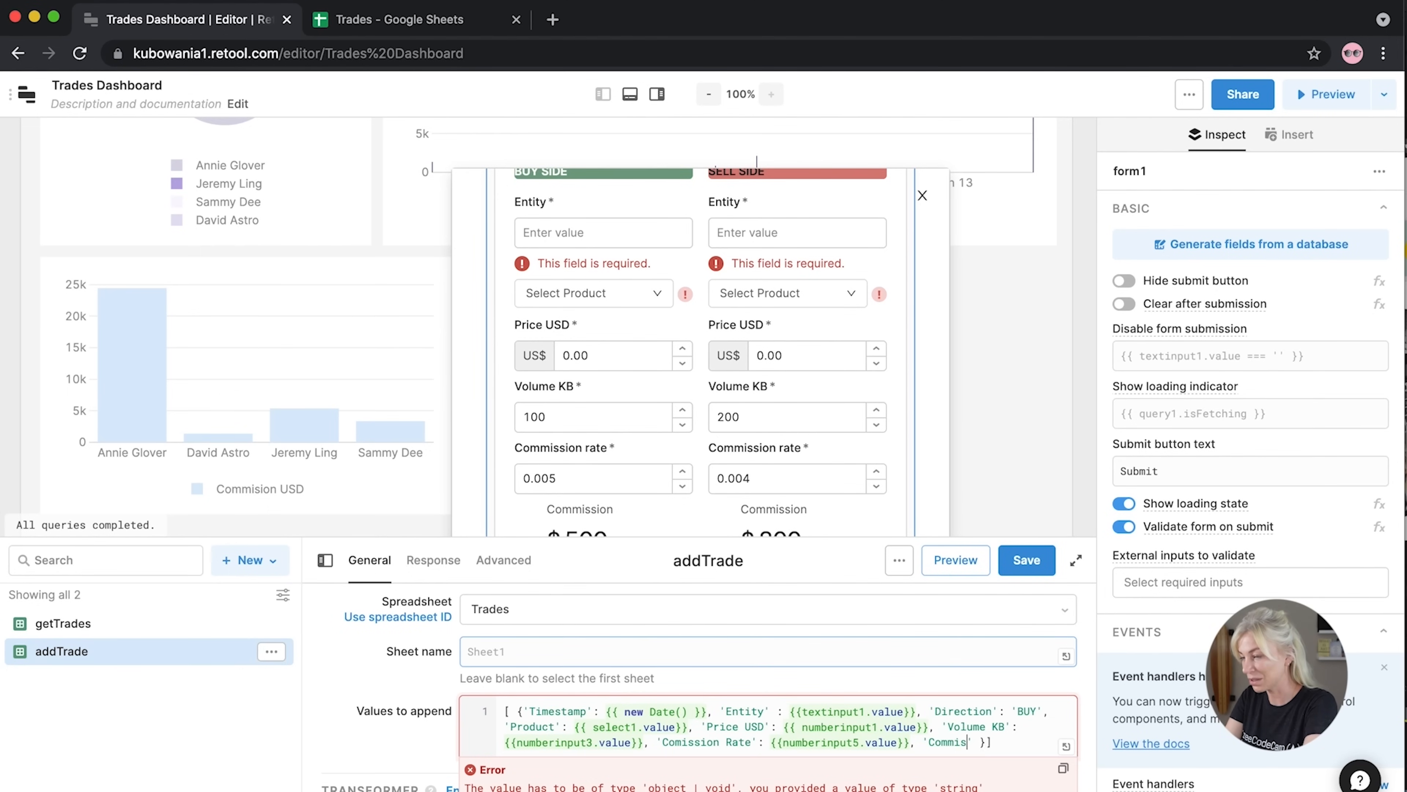
key(BackSpace)
text(n USD)
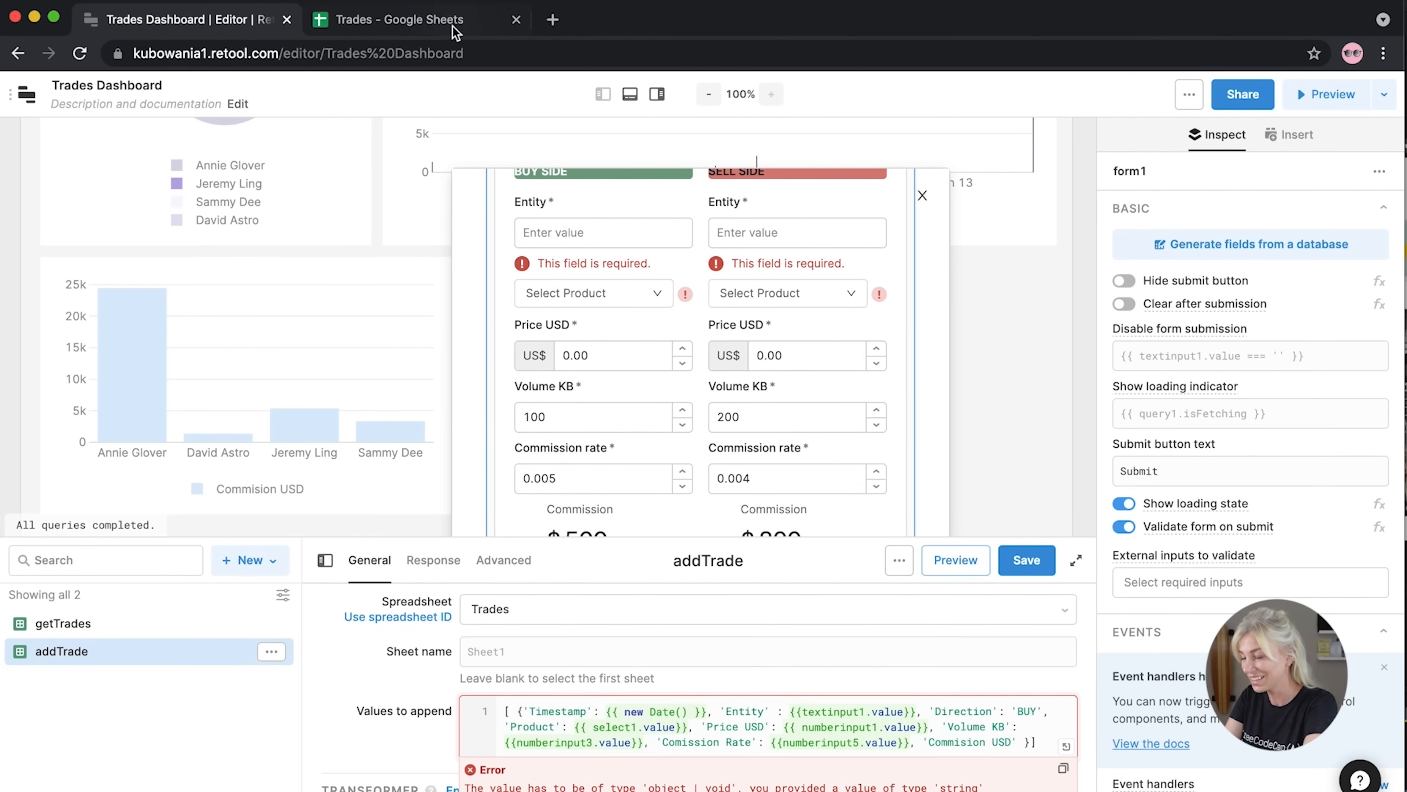
click(399, 19)
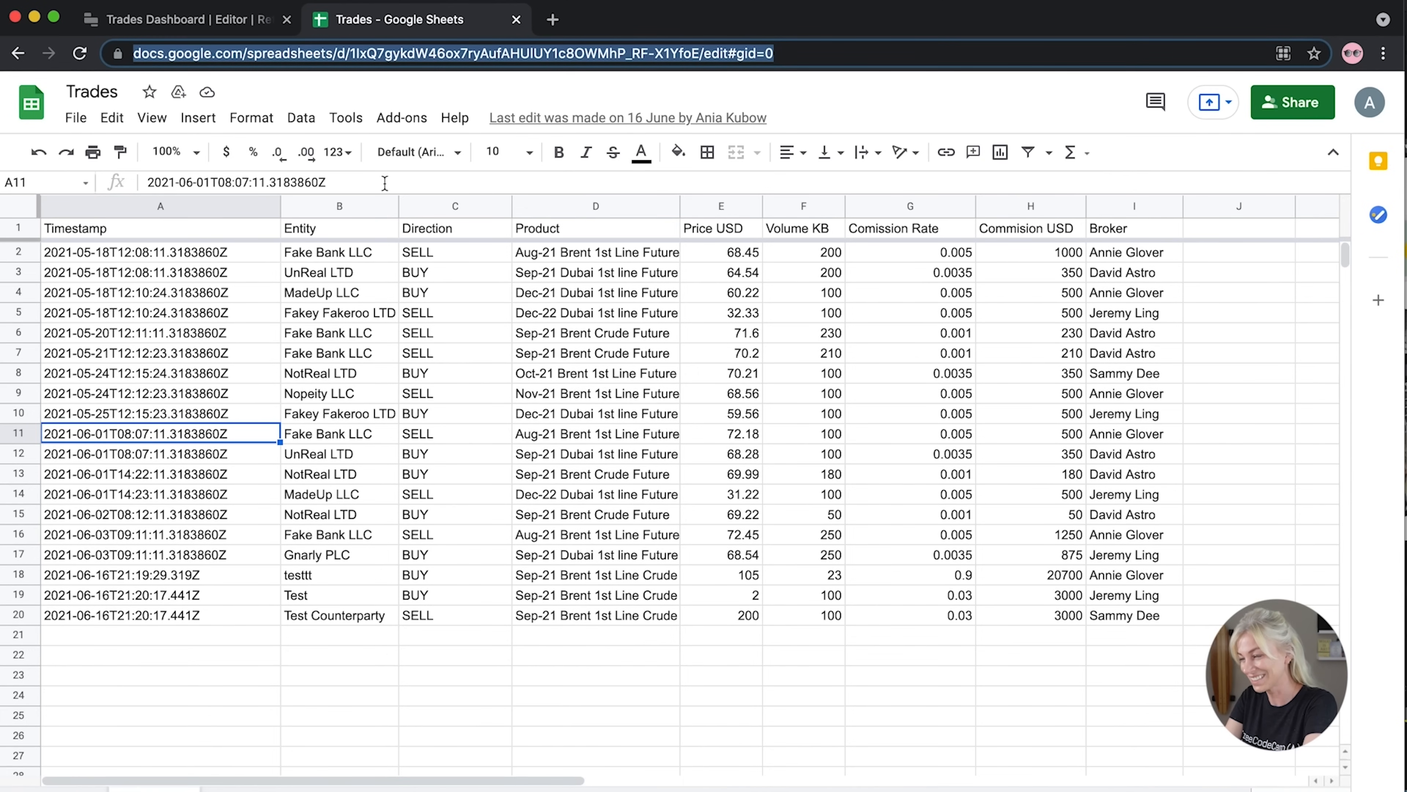
click(189, 19)
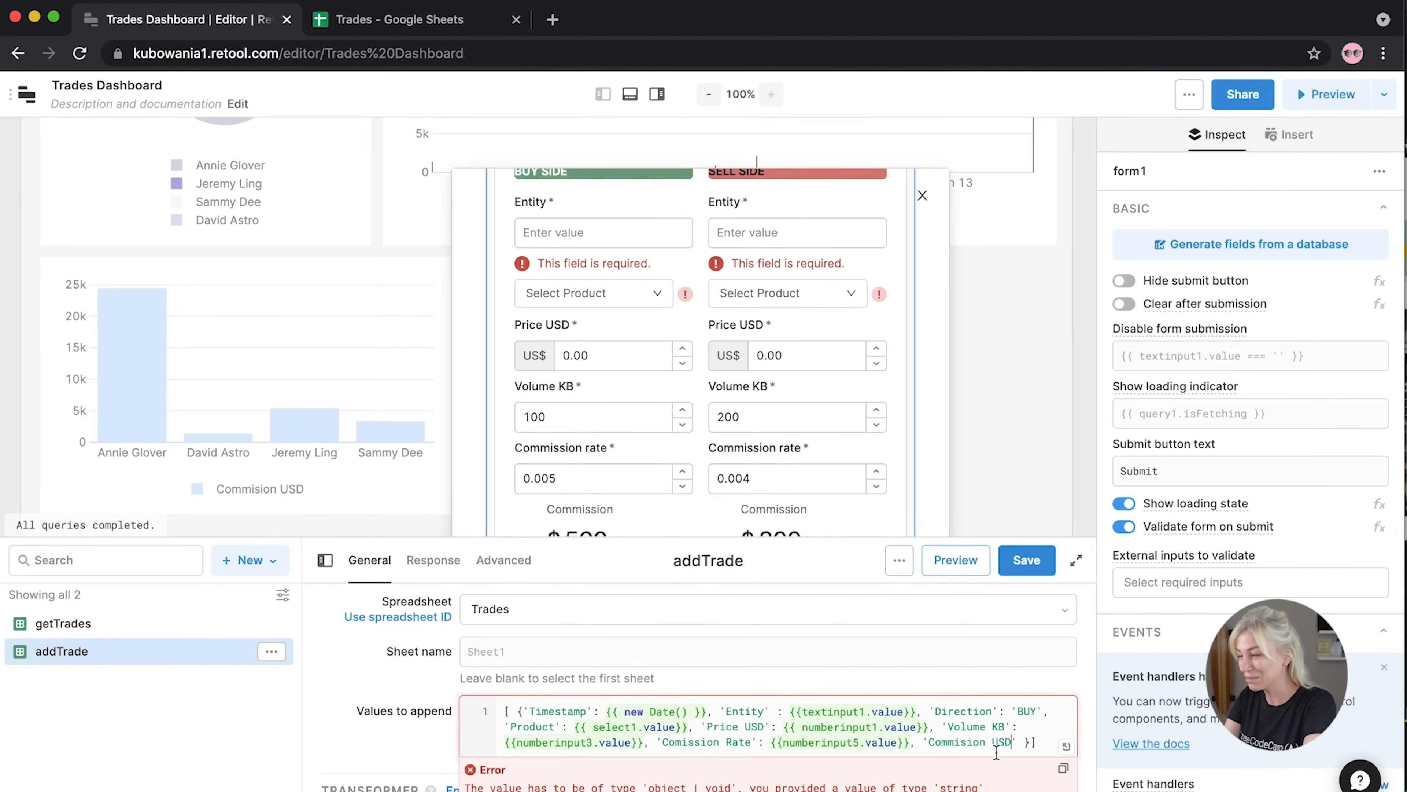
Set the commission USD value to {{statistic2.value}} and begin a 'Broker' entry from dropdown3
text(: {{)
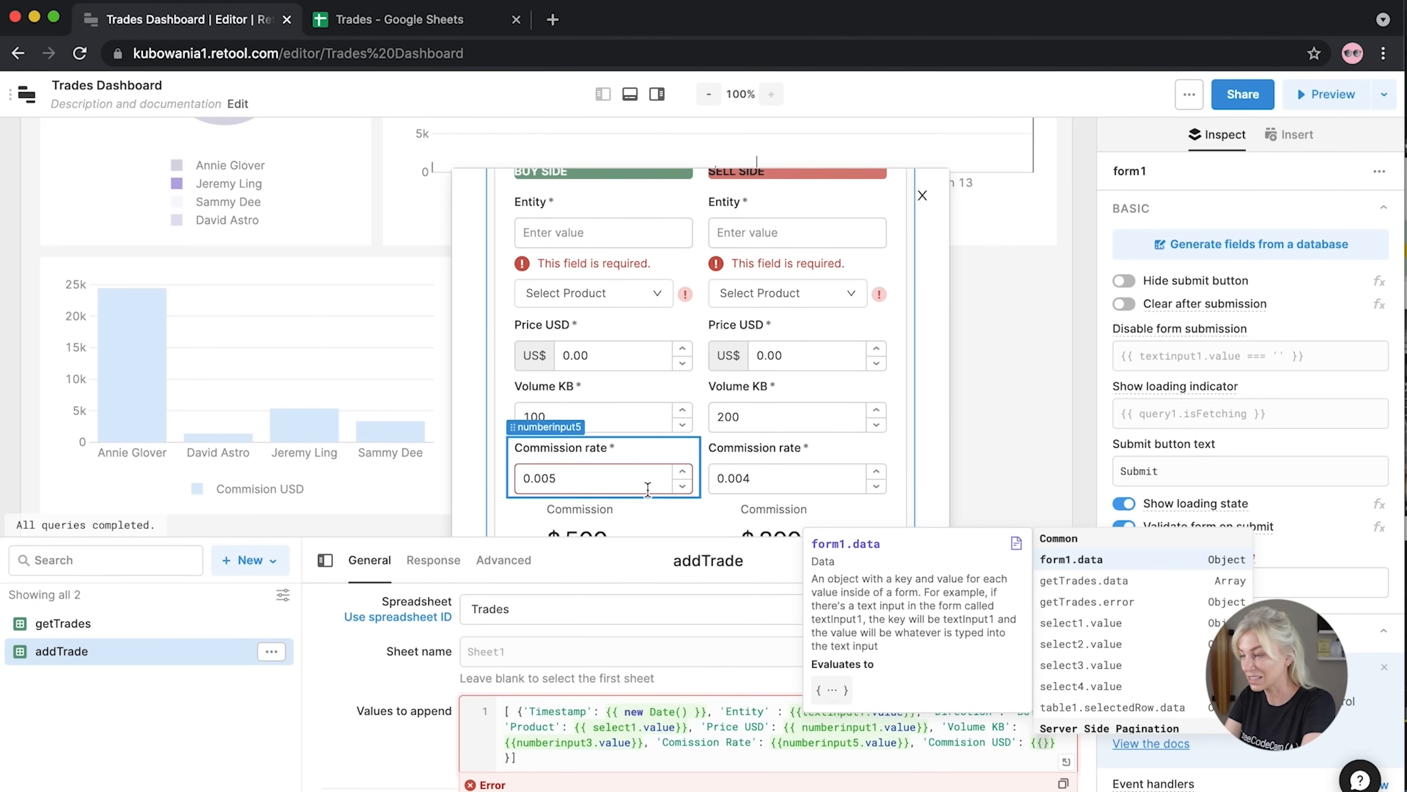
scroll(648, 493, down, 1)
text(st)
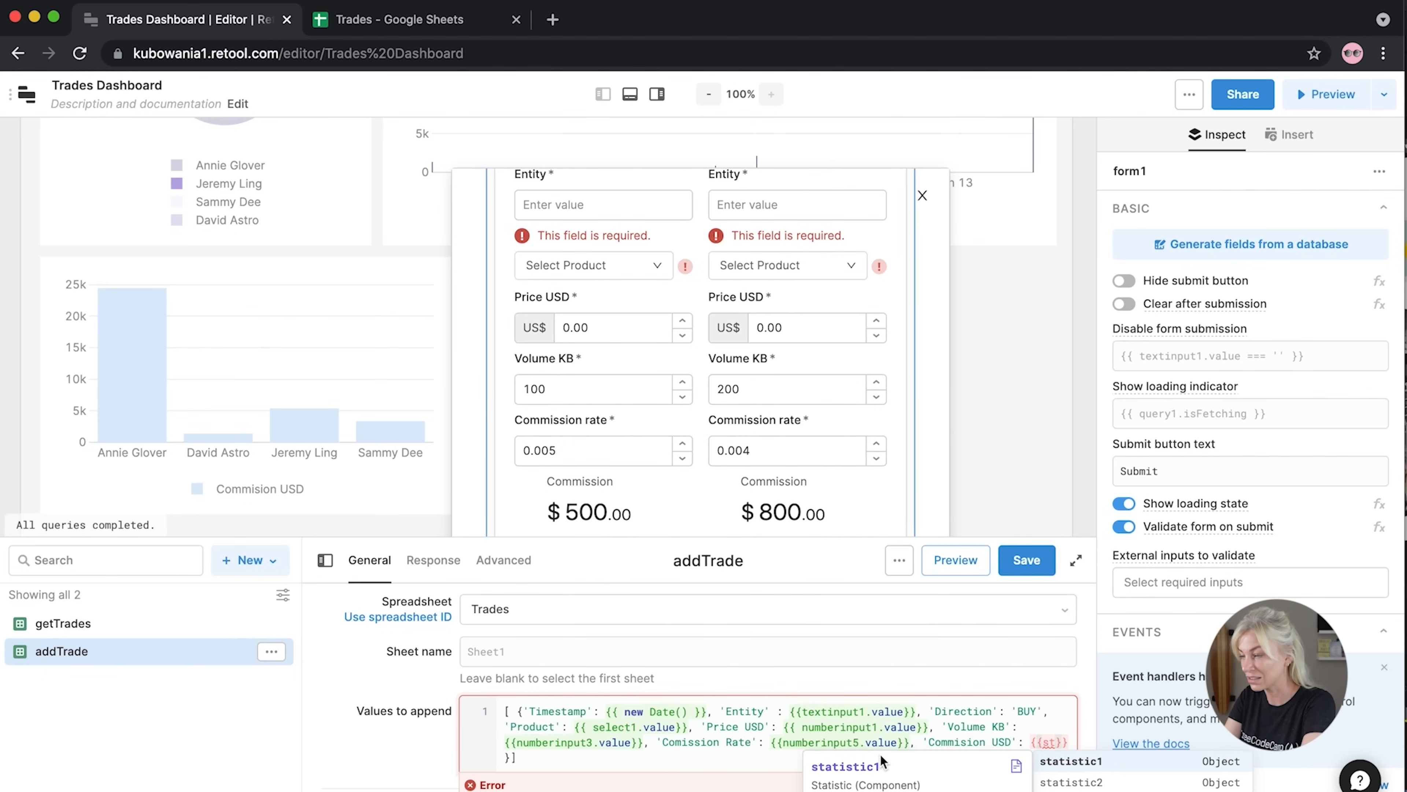
key(Down)
key(Return)
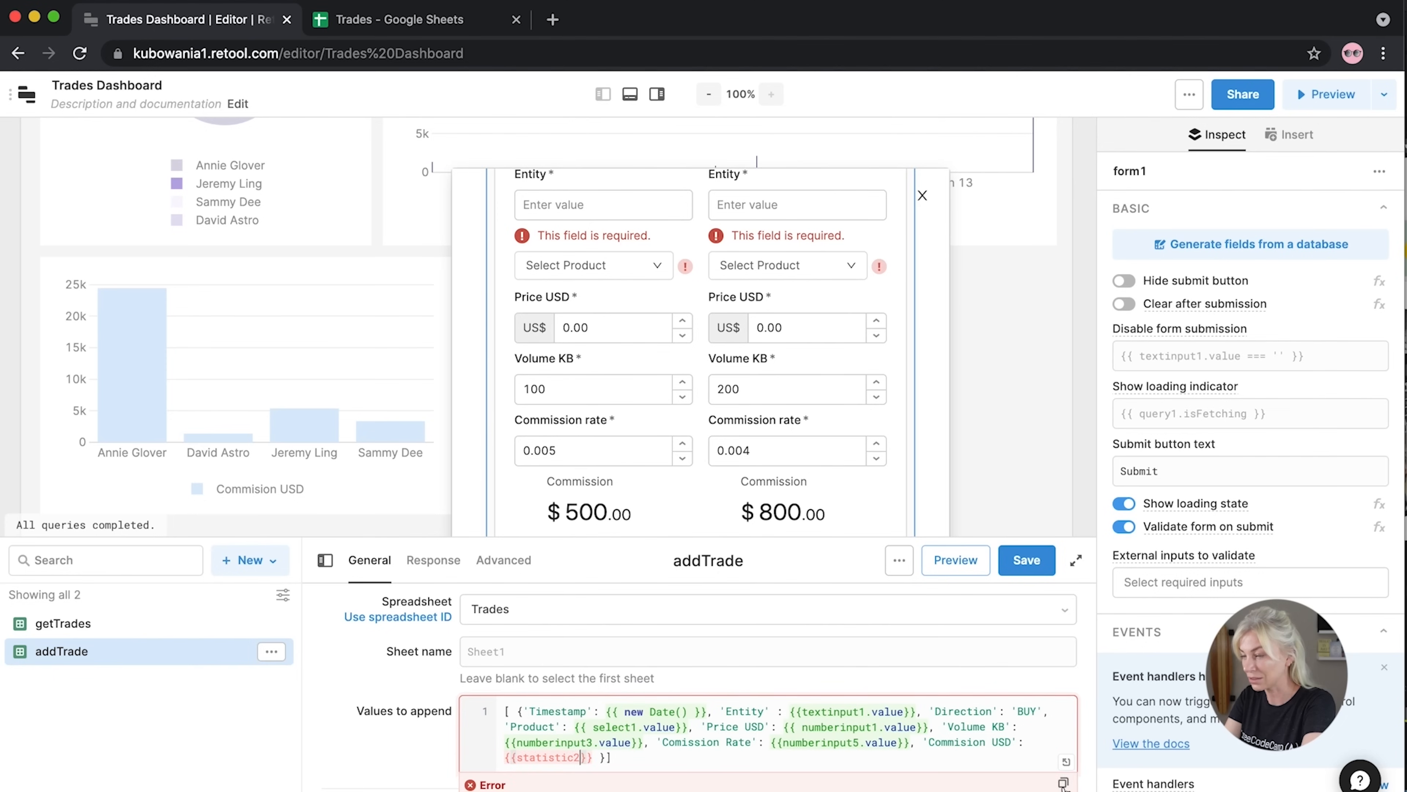
text(.value)
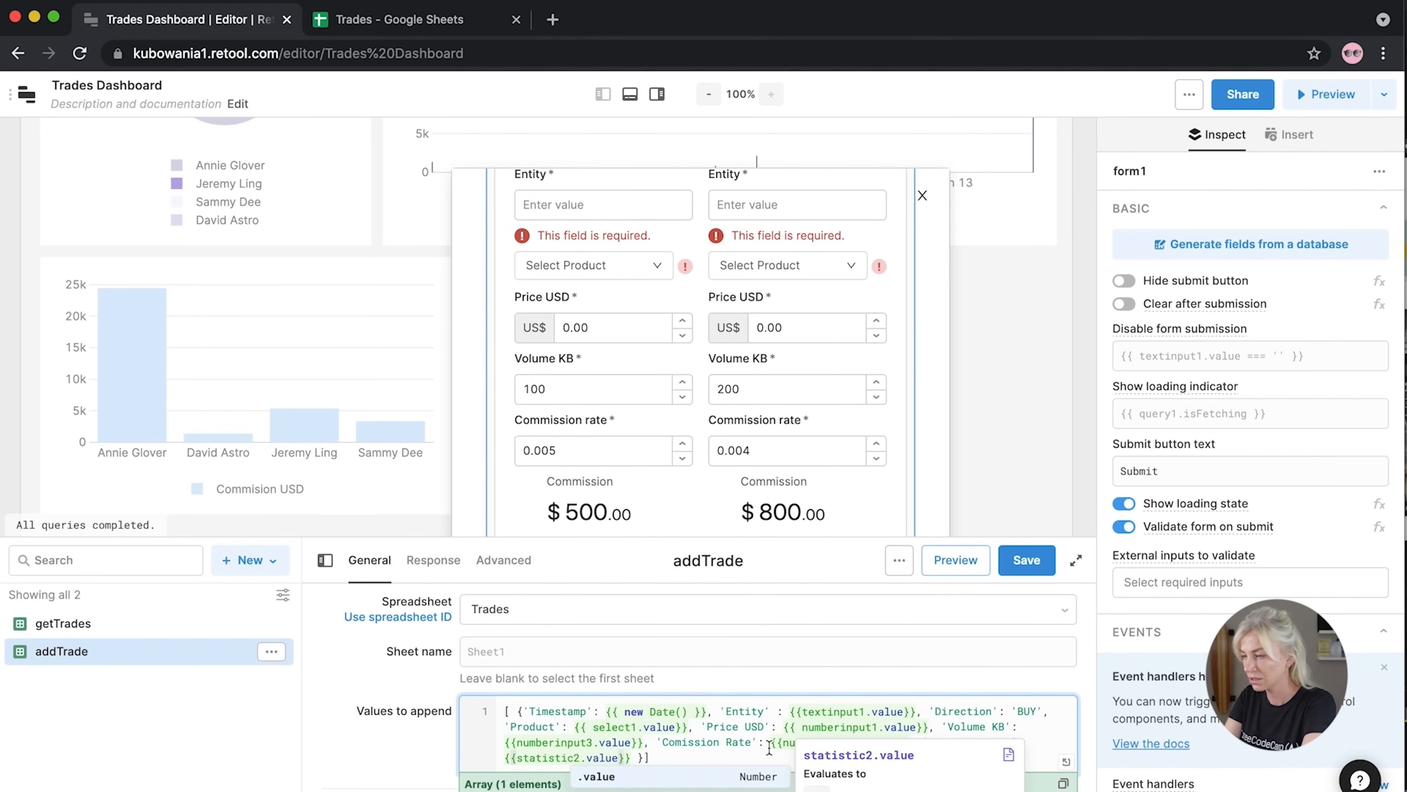
click(632, 757)
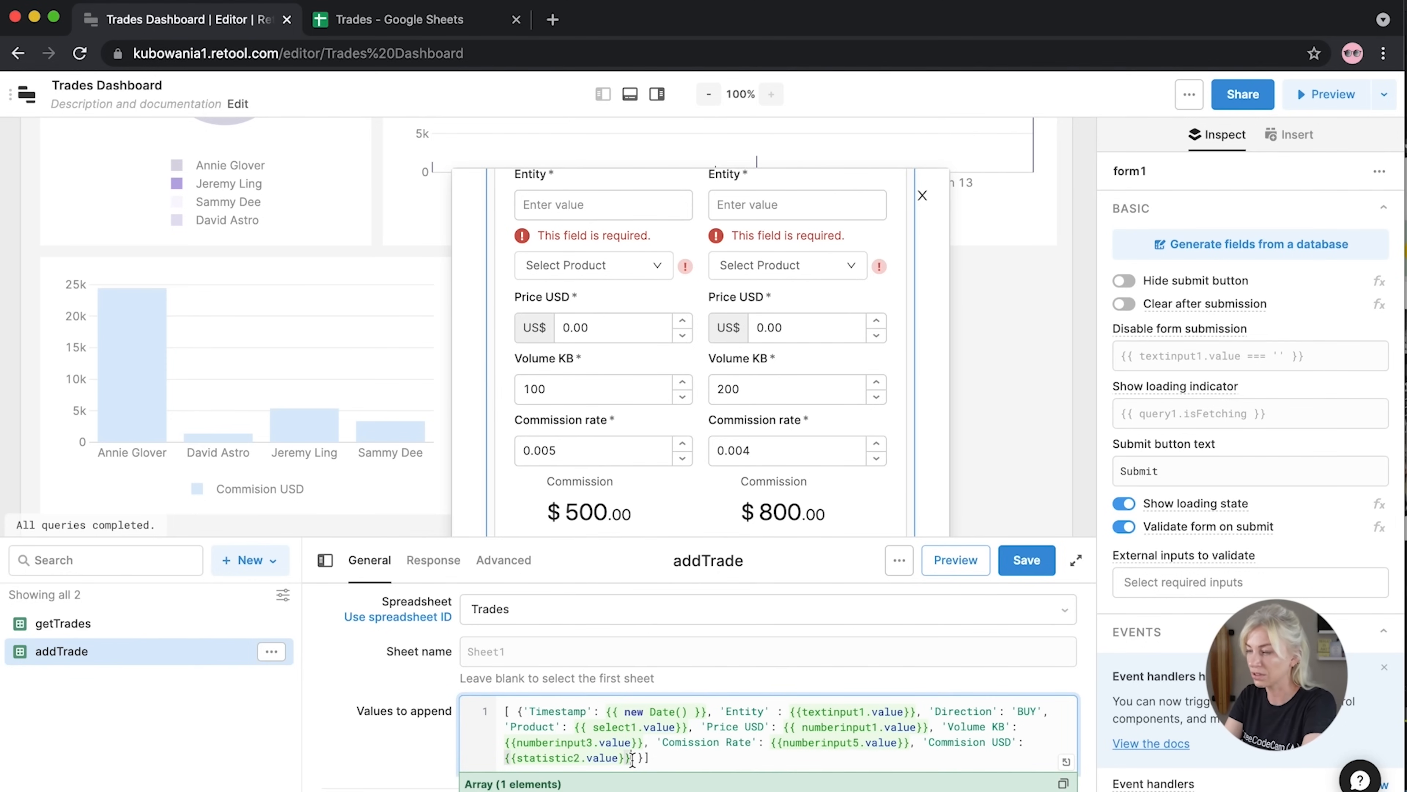
text(,)
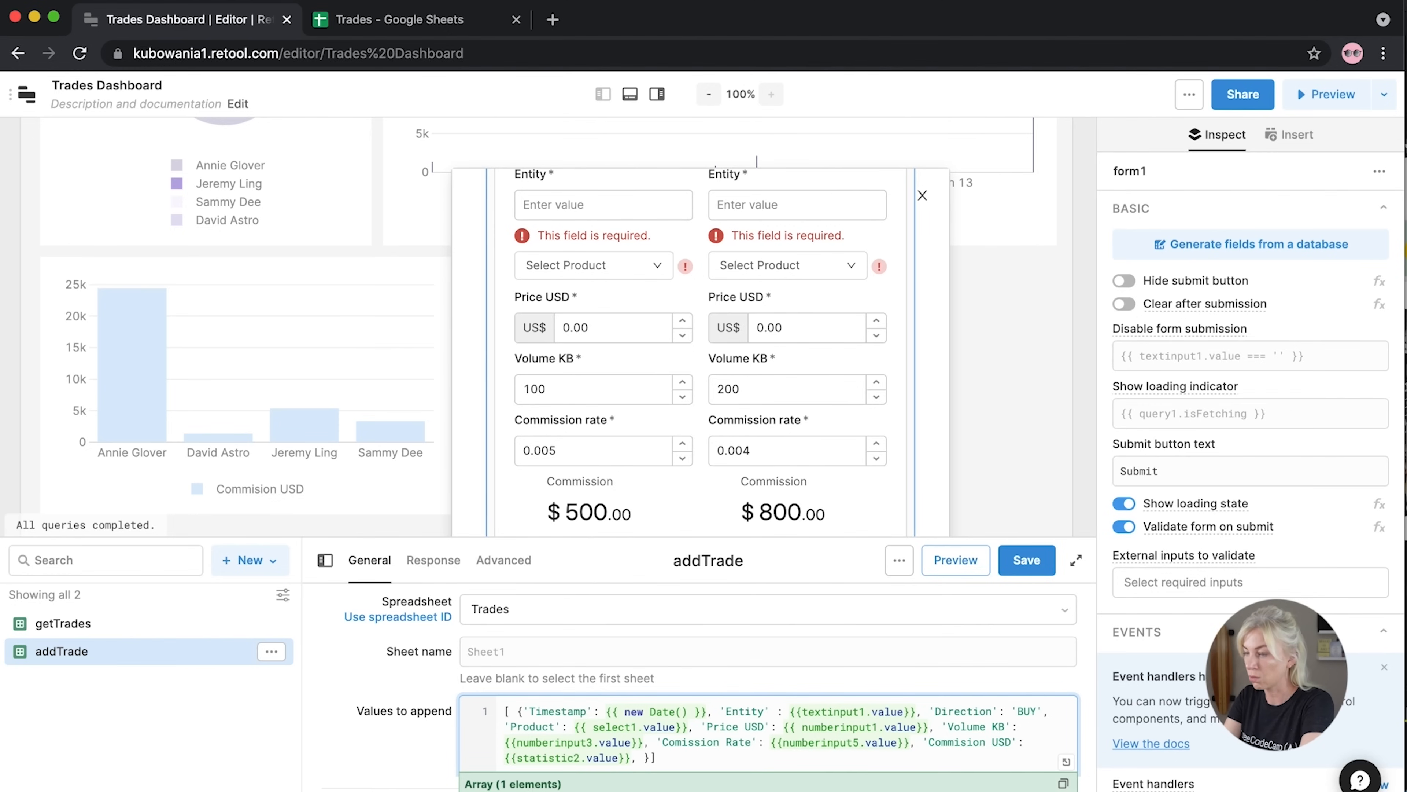
text( 'Broker)
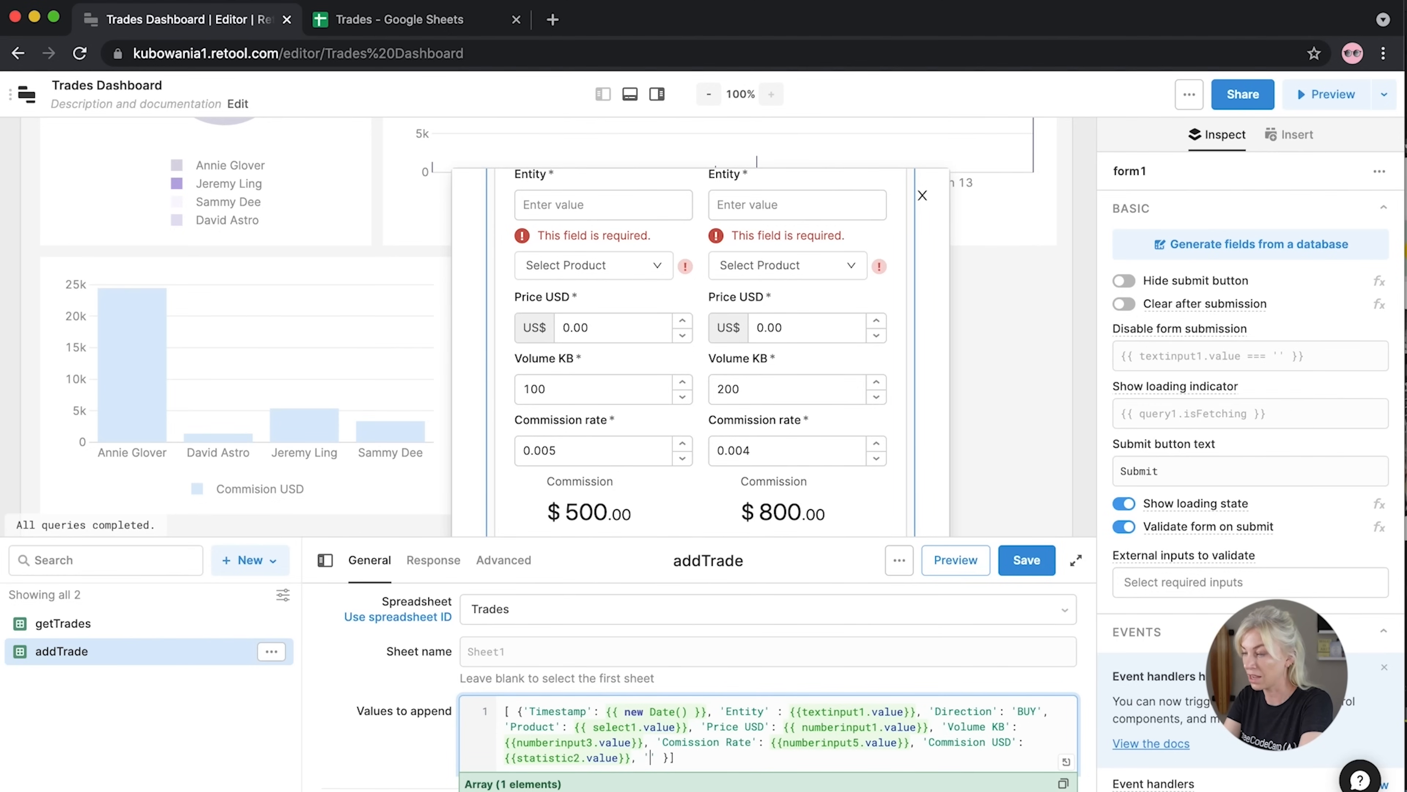
text(': )
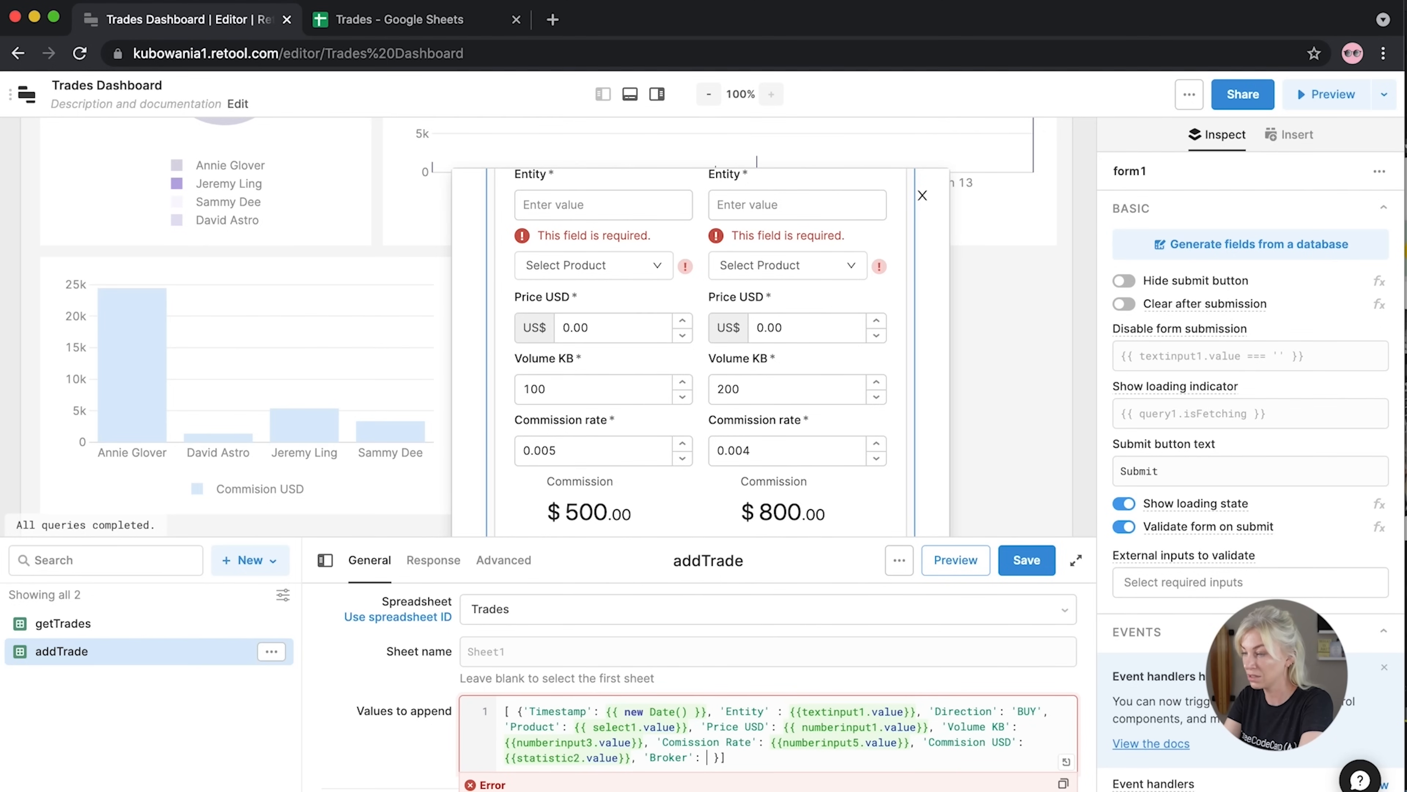
text({{dropdown)
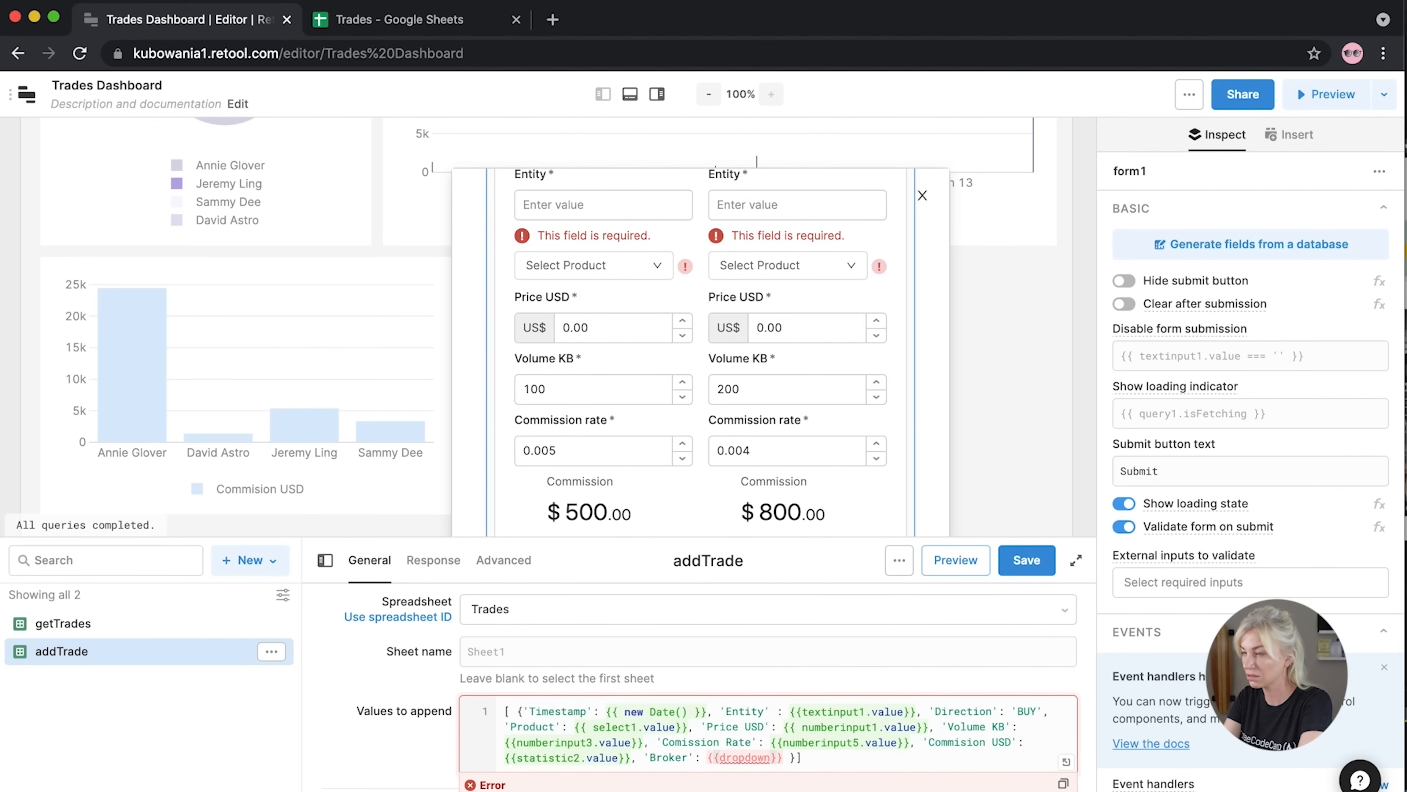
text(3.value)
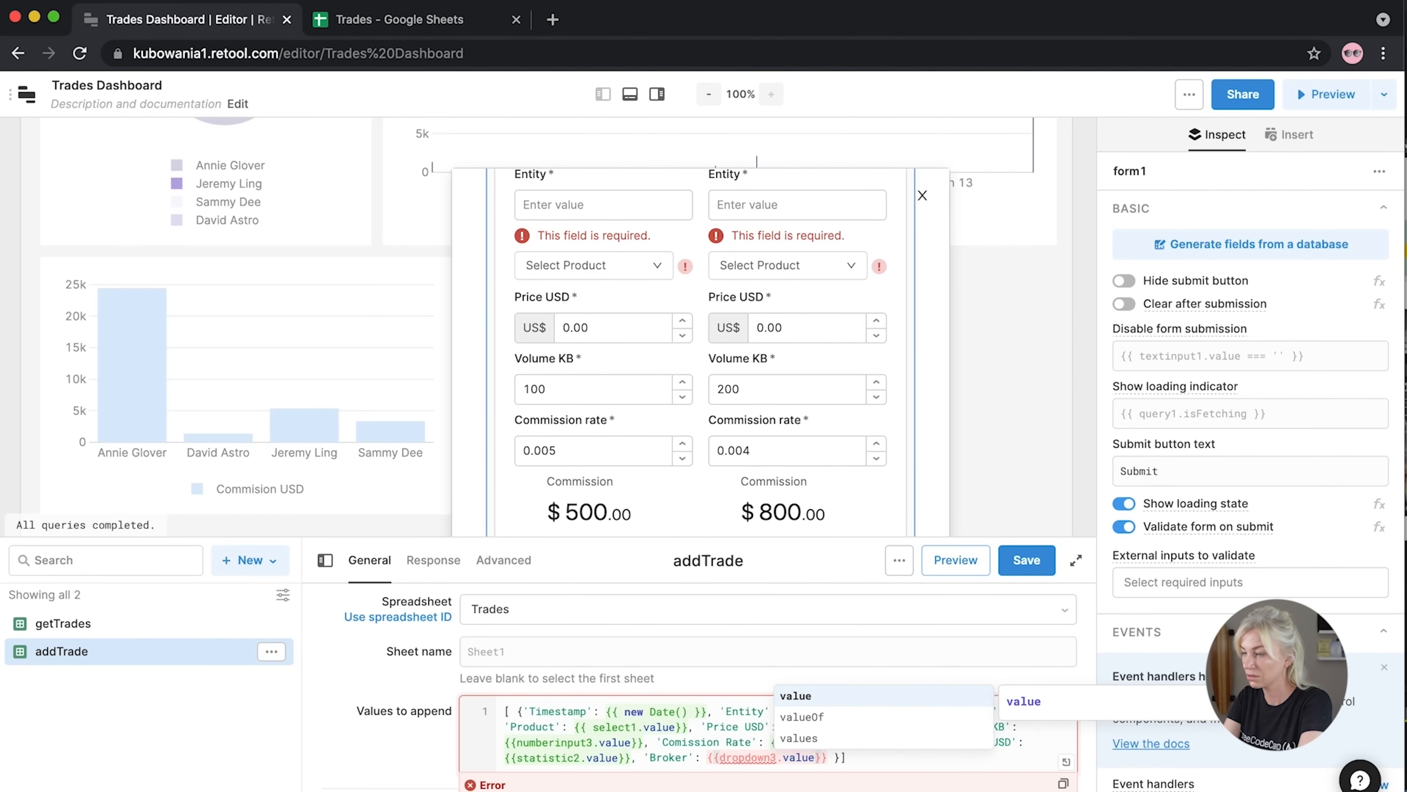
Replace the undefined dropdown3 with select4.value for 'Broker' and add a comma after the trade object
mouse_move(750, 762)
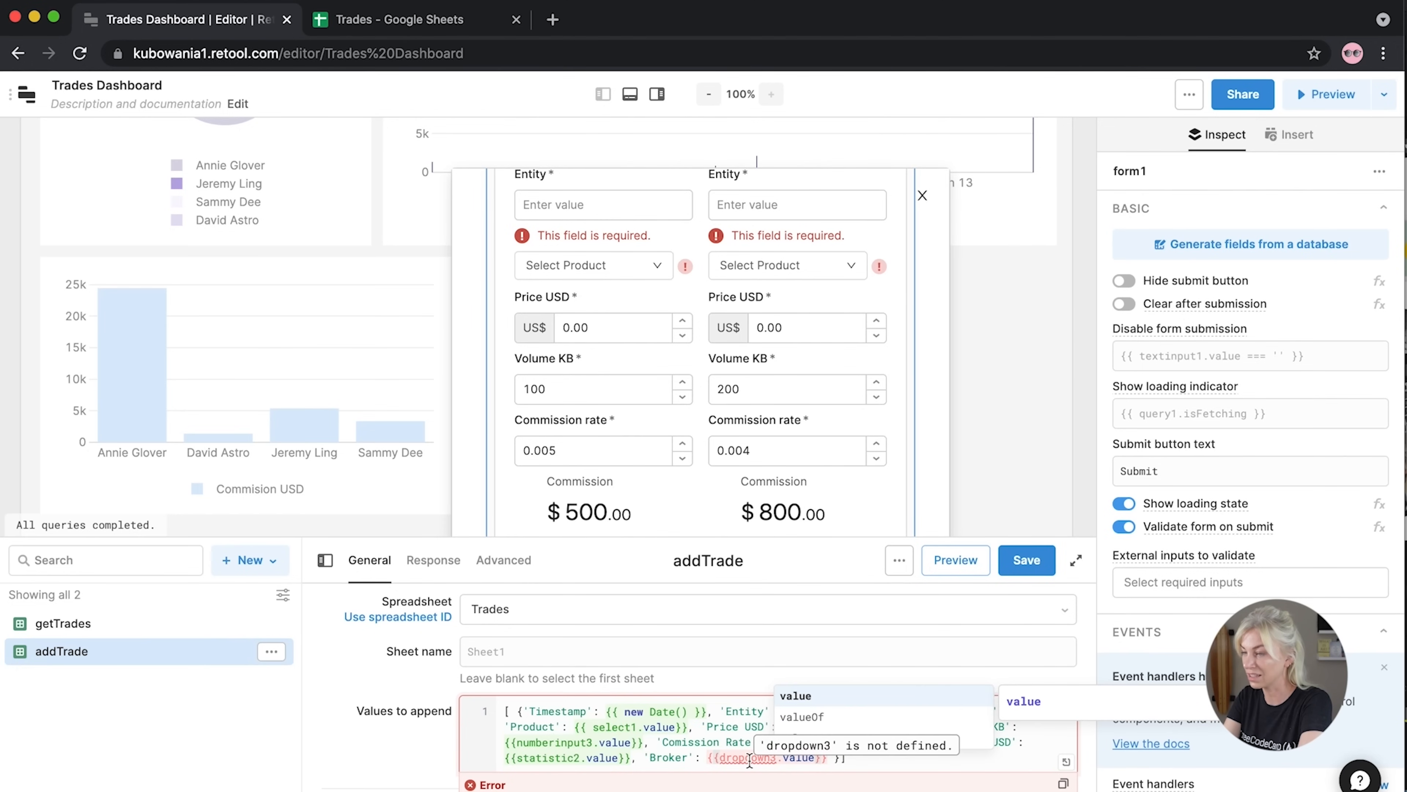
key(BackSpace)
key(BackSpace)
key(BackSpace)
key(BackSpace)
key(BackSpace)
key(BackSpace)
key(BackSpace)
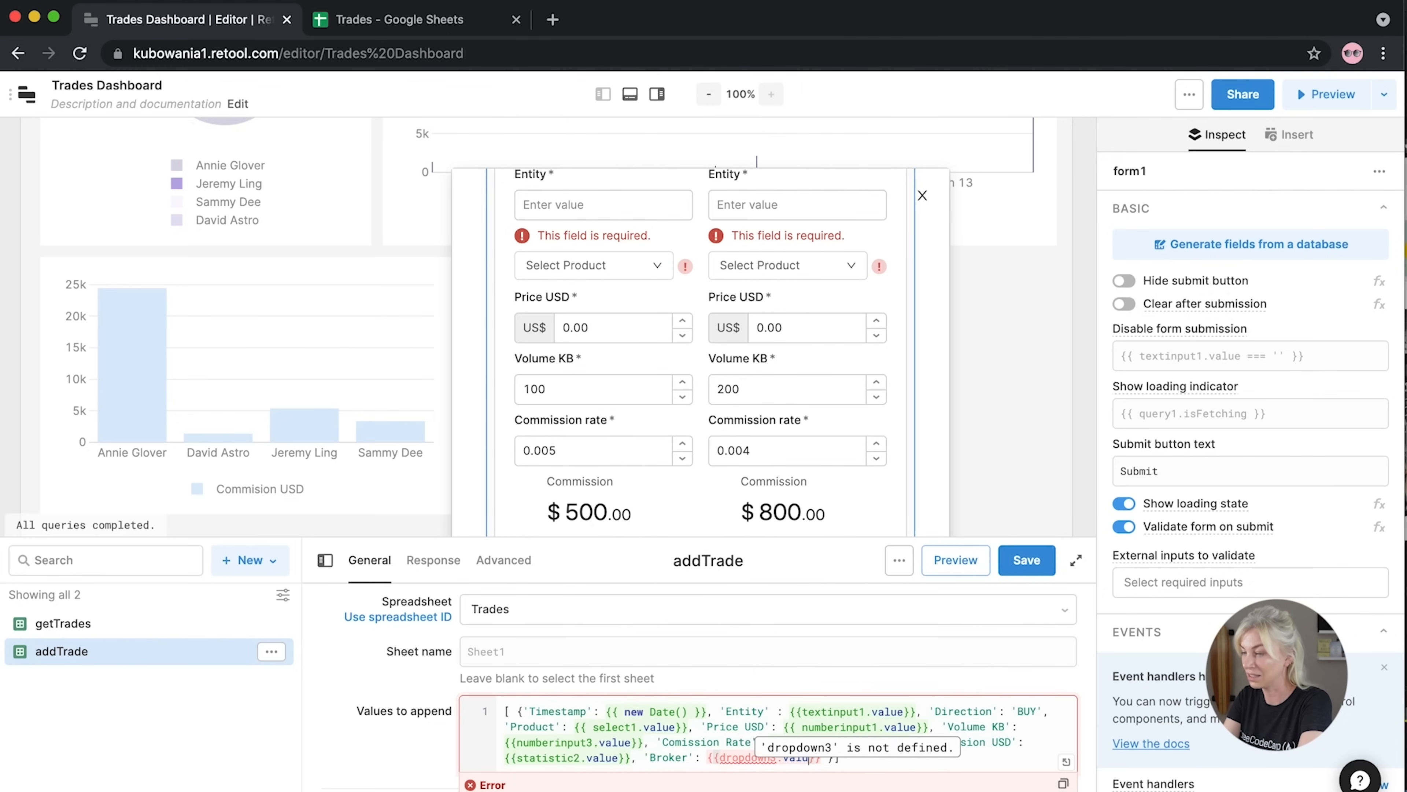
key(BackSpace)
key(BackSpace)
key(BackSpace)
key(BackSpace)
key(BackSpace)
key(BackSpace)
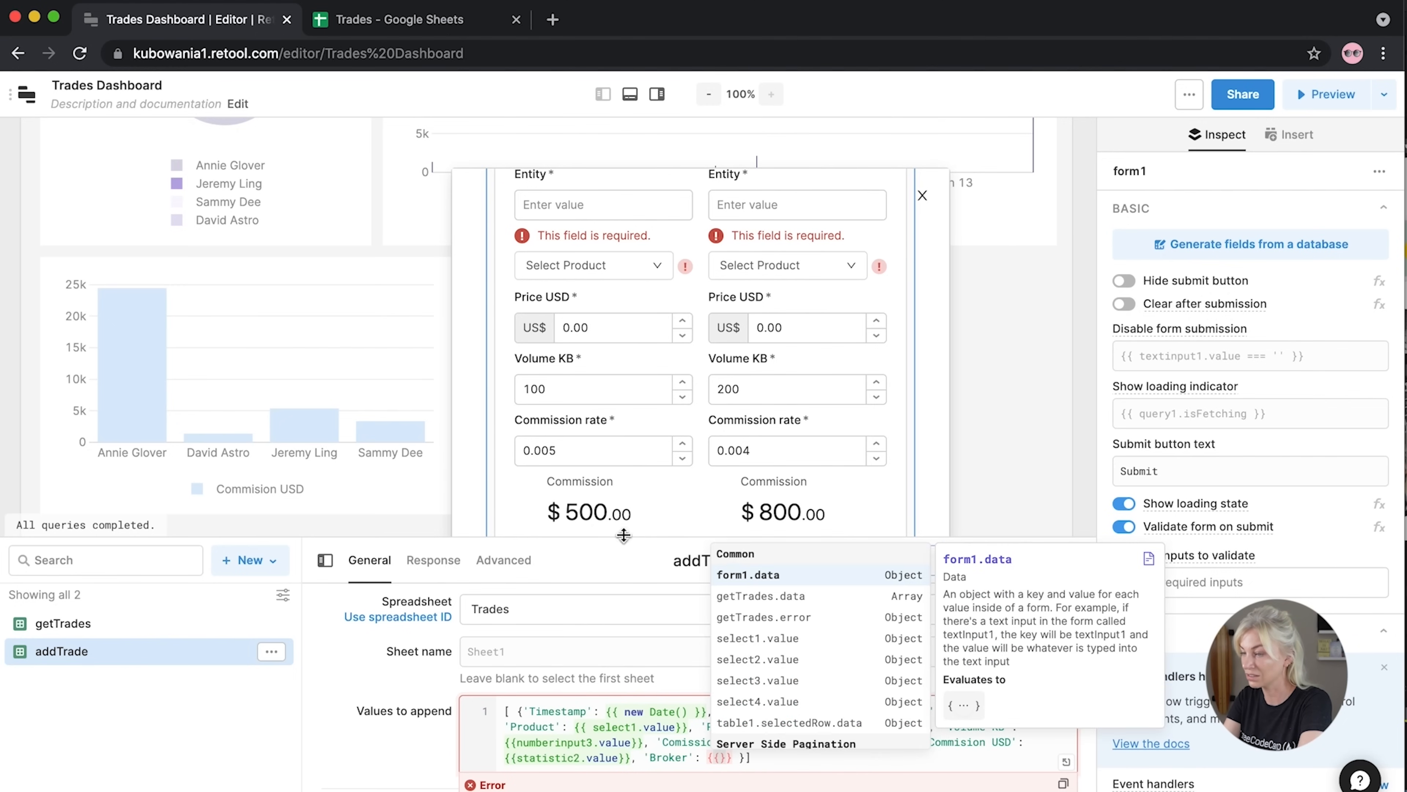
scroll(623, 513, down, 2)
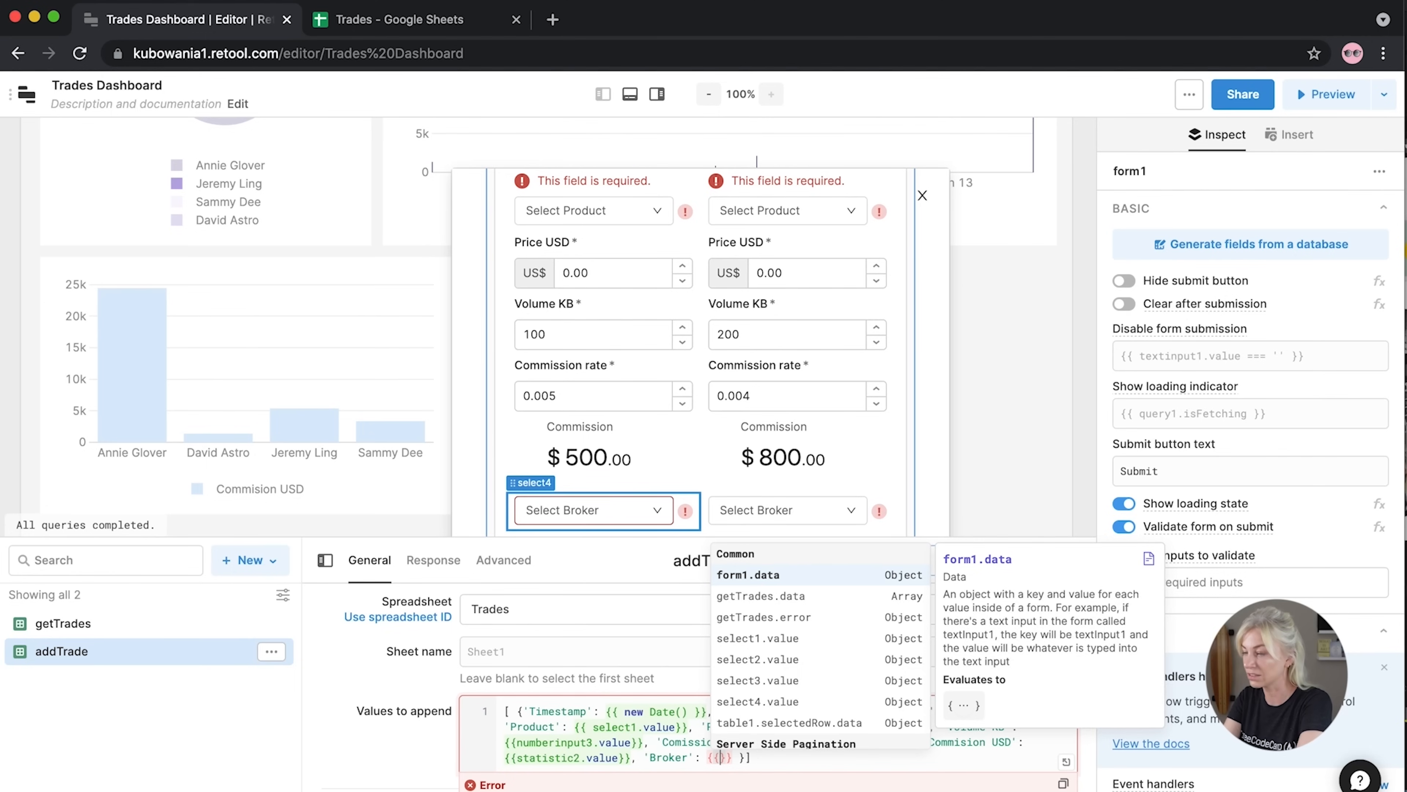
text(sele)
key(Down)
key(Down)
key(Down)
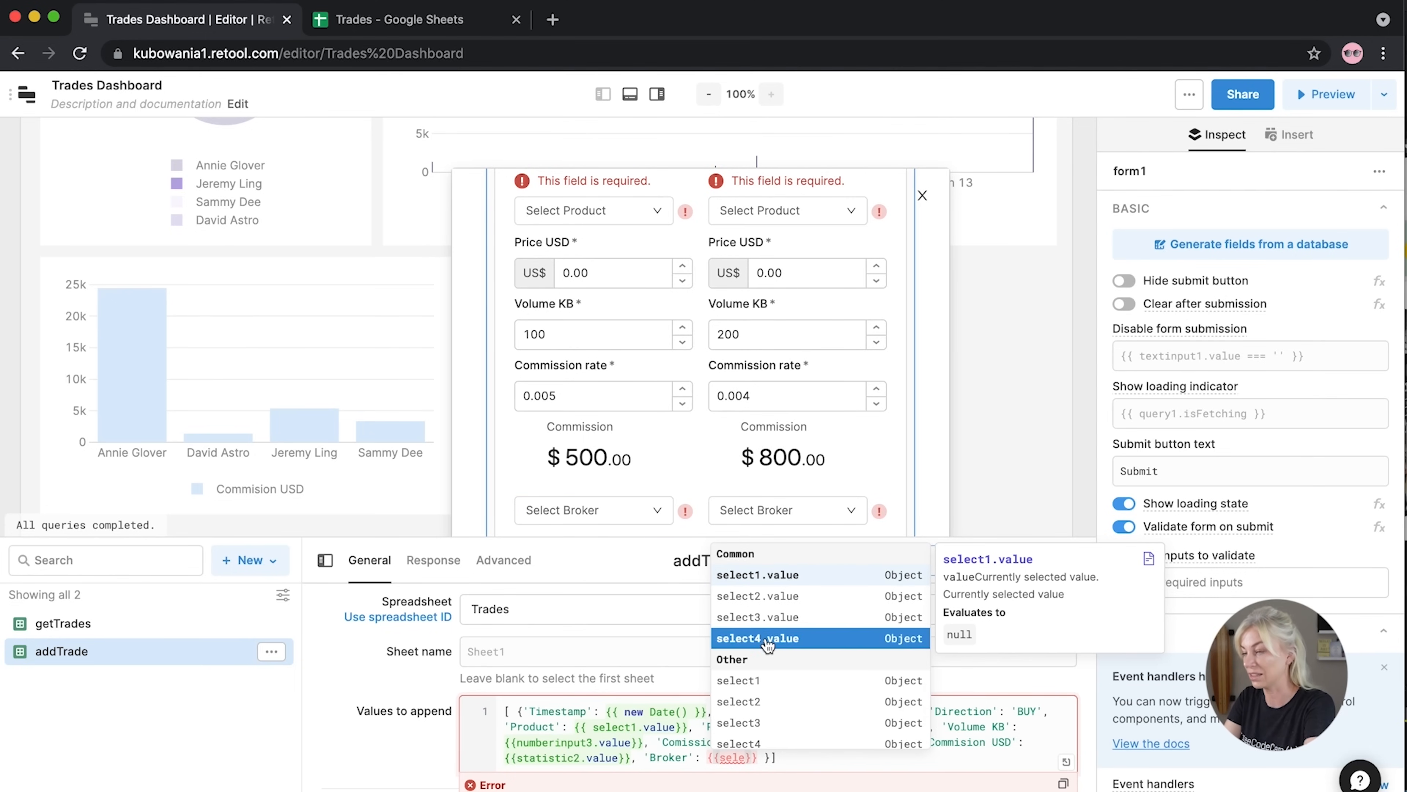
key(Return)
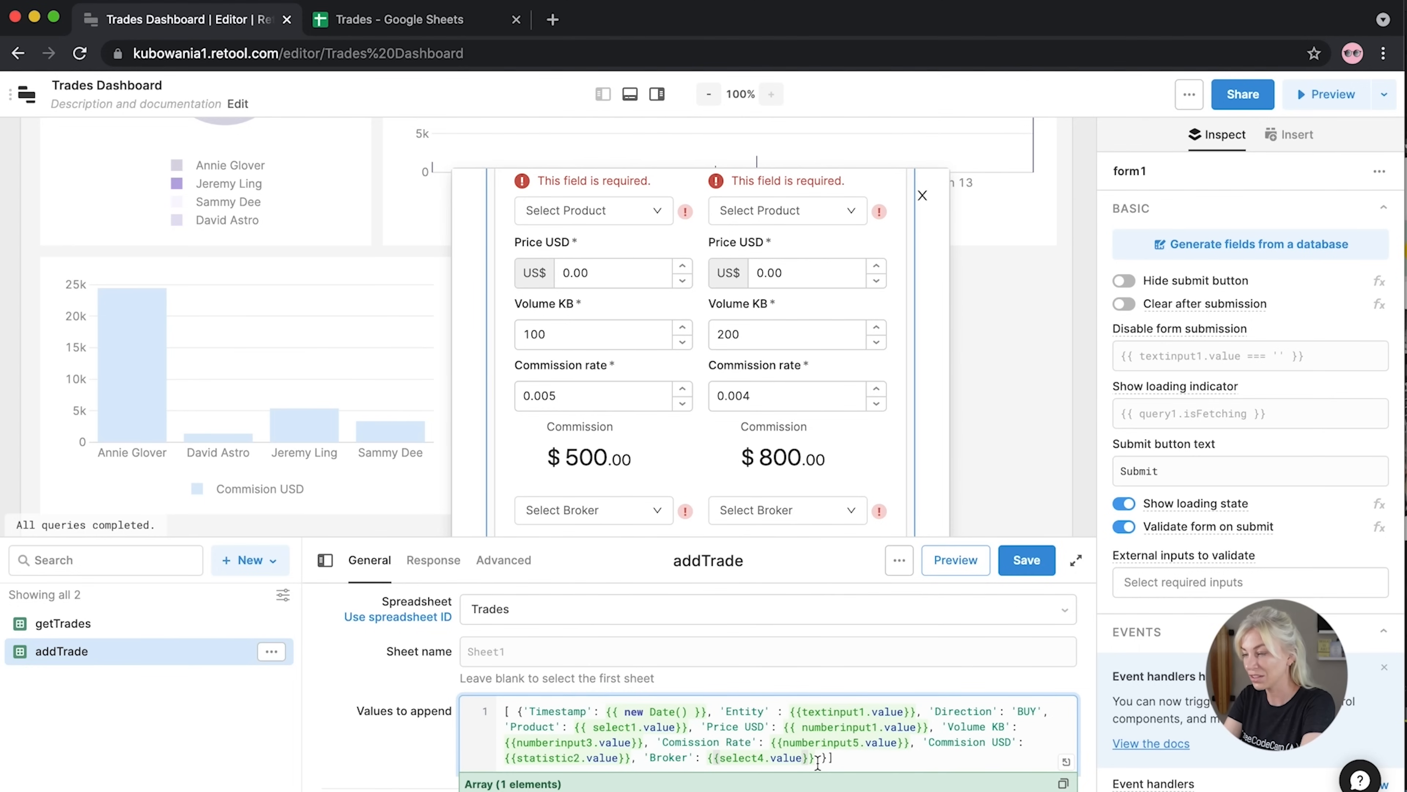
click(826, 758)
text(,)
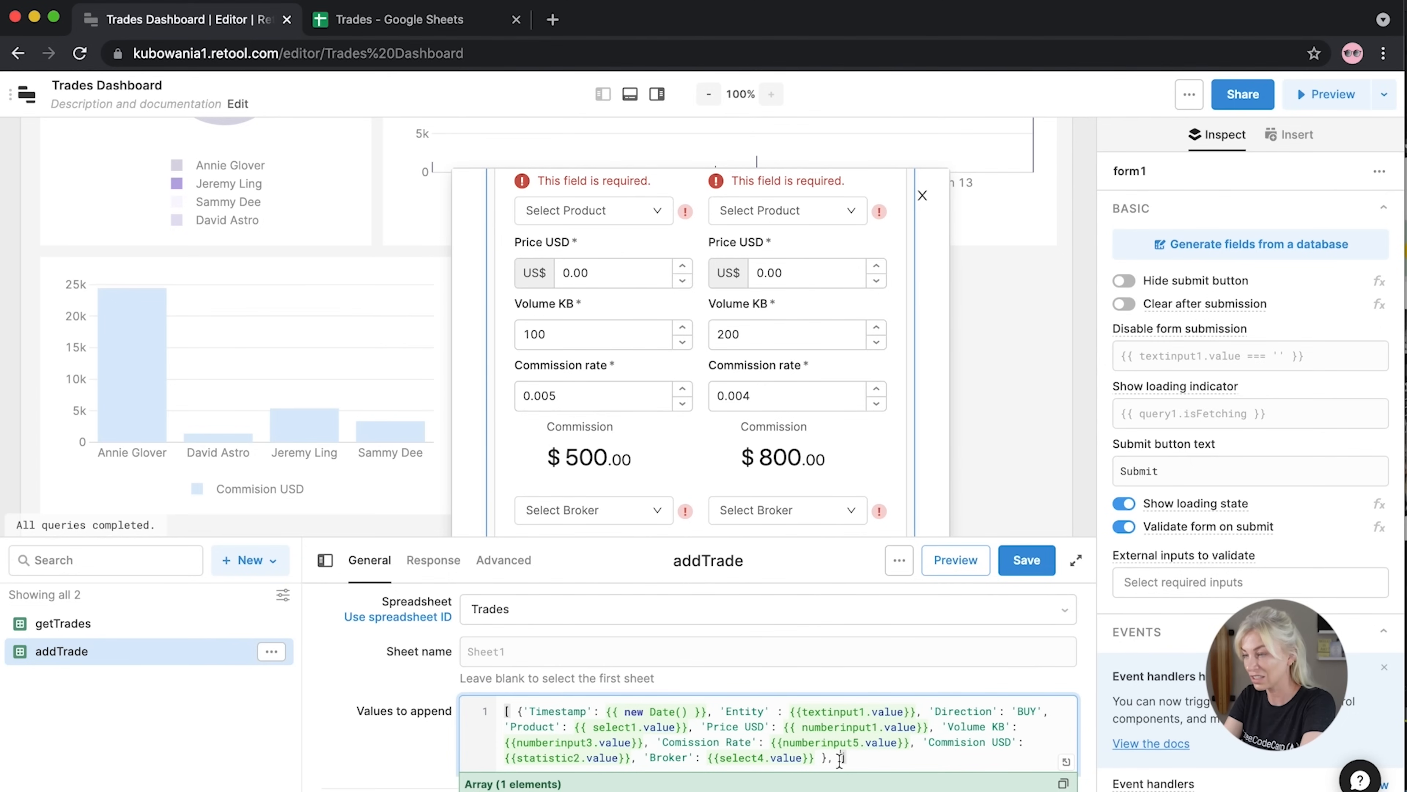
shift+click(532, 700)
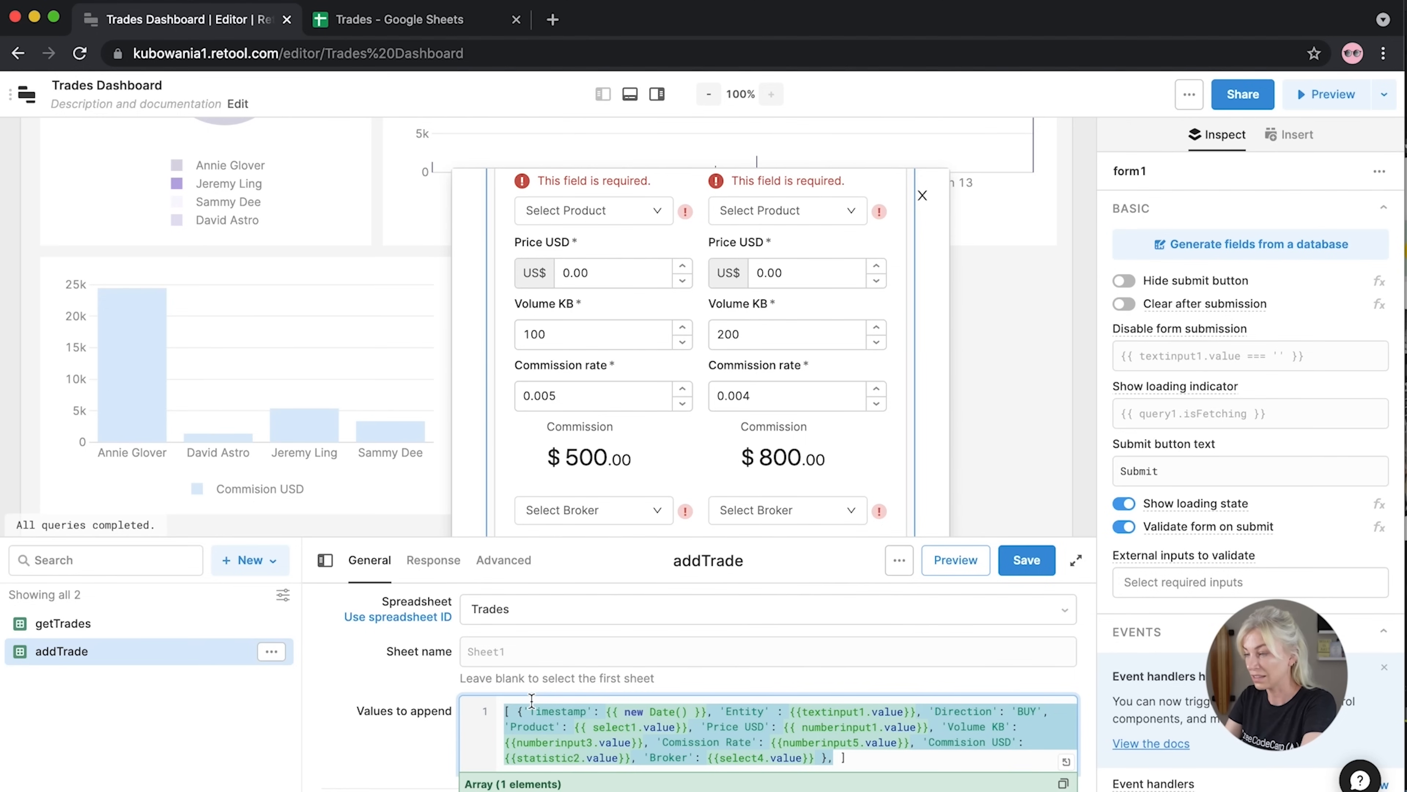
Duplicate the trade object and set the copy's Entity to textinput2, direction SELL, Product select2
drag(531, 700, 516, 711)
key(ctrl+c)
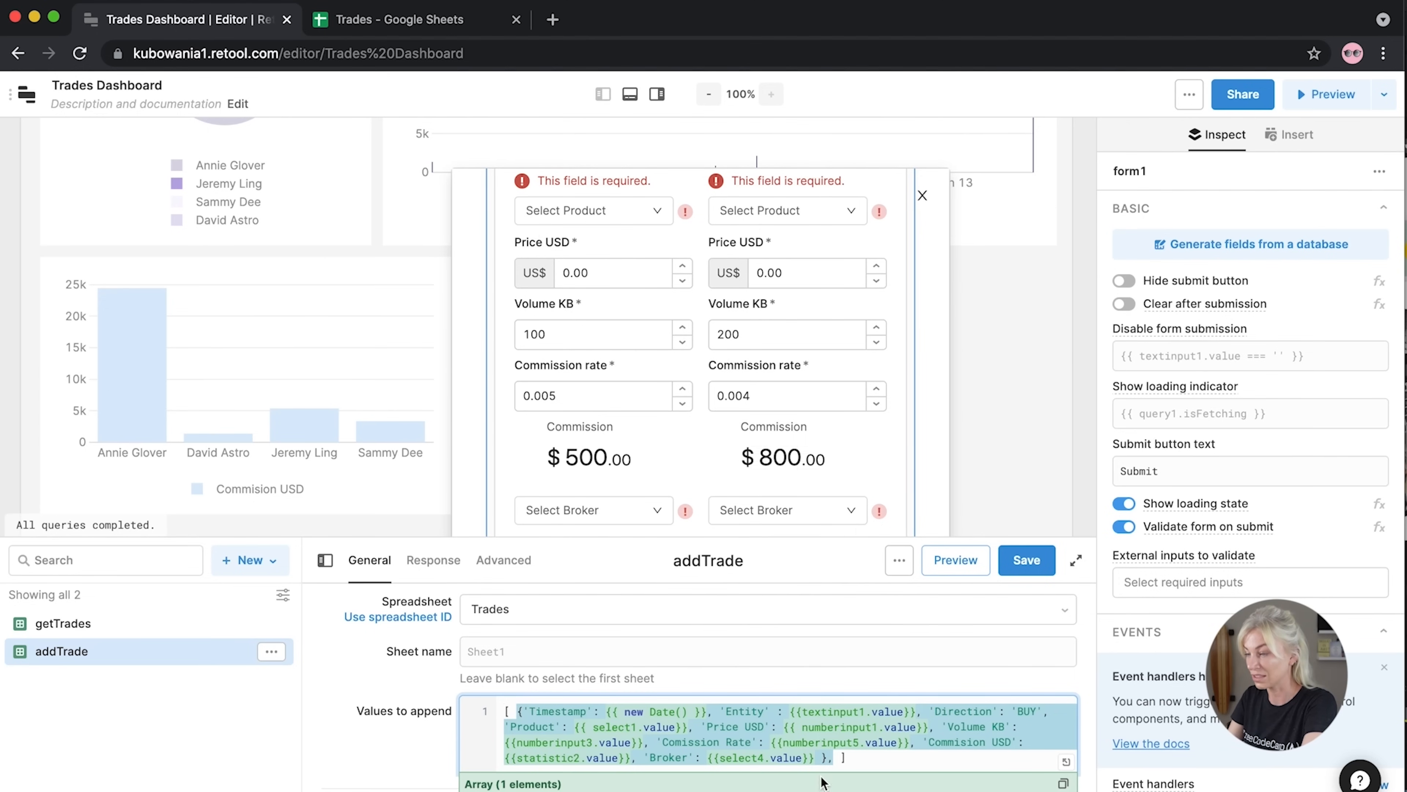
click(841, 757)
key(ctrl+v)
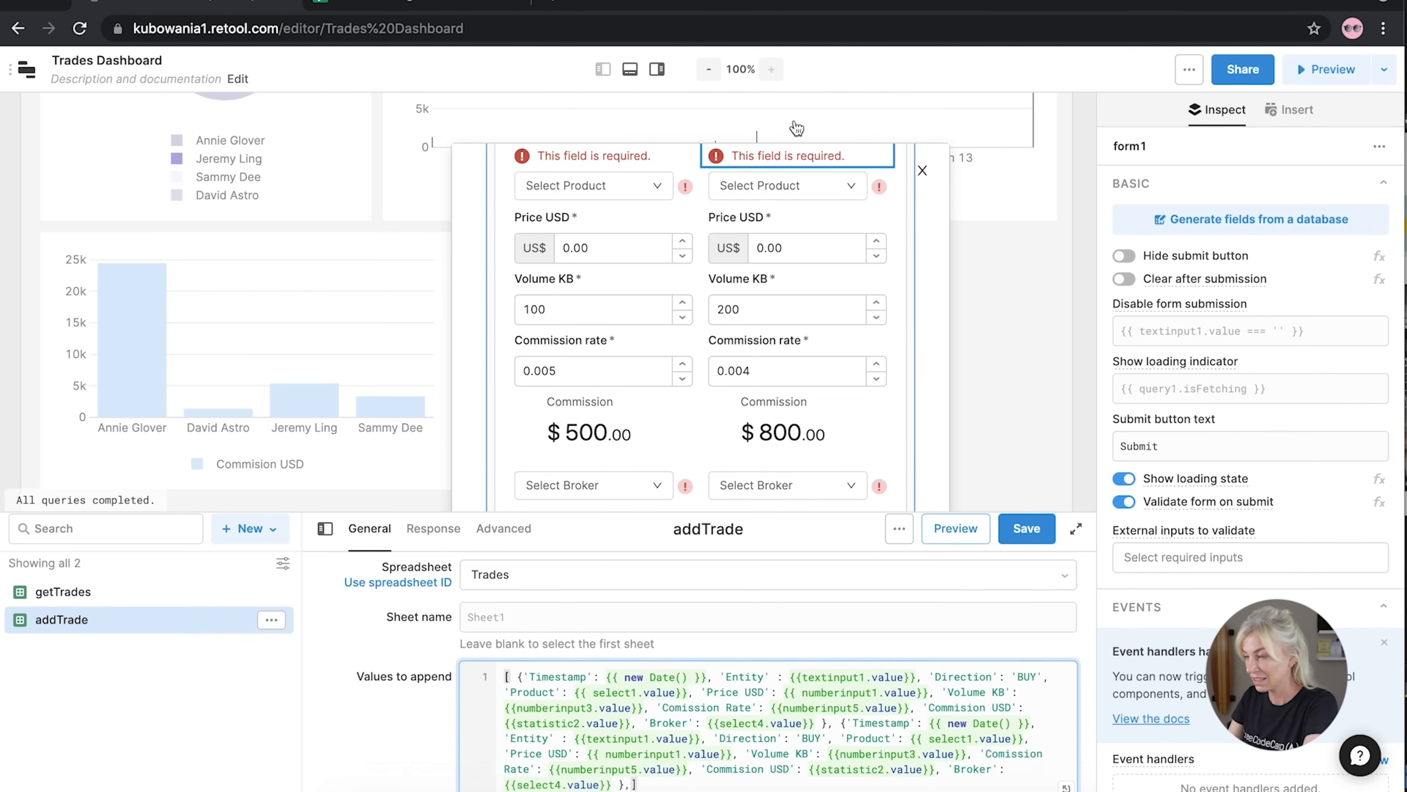
scroll(754, 289, up, 3)
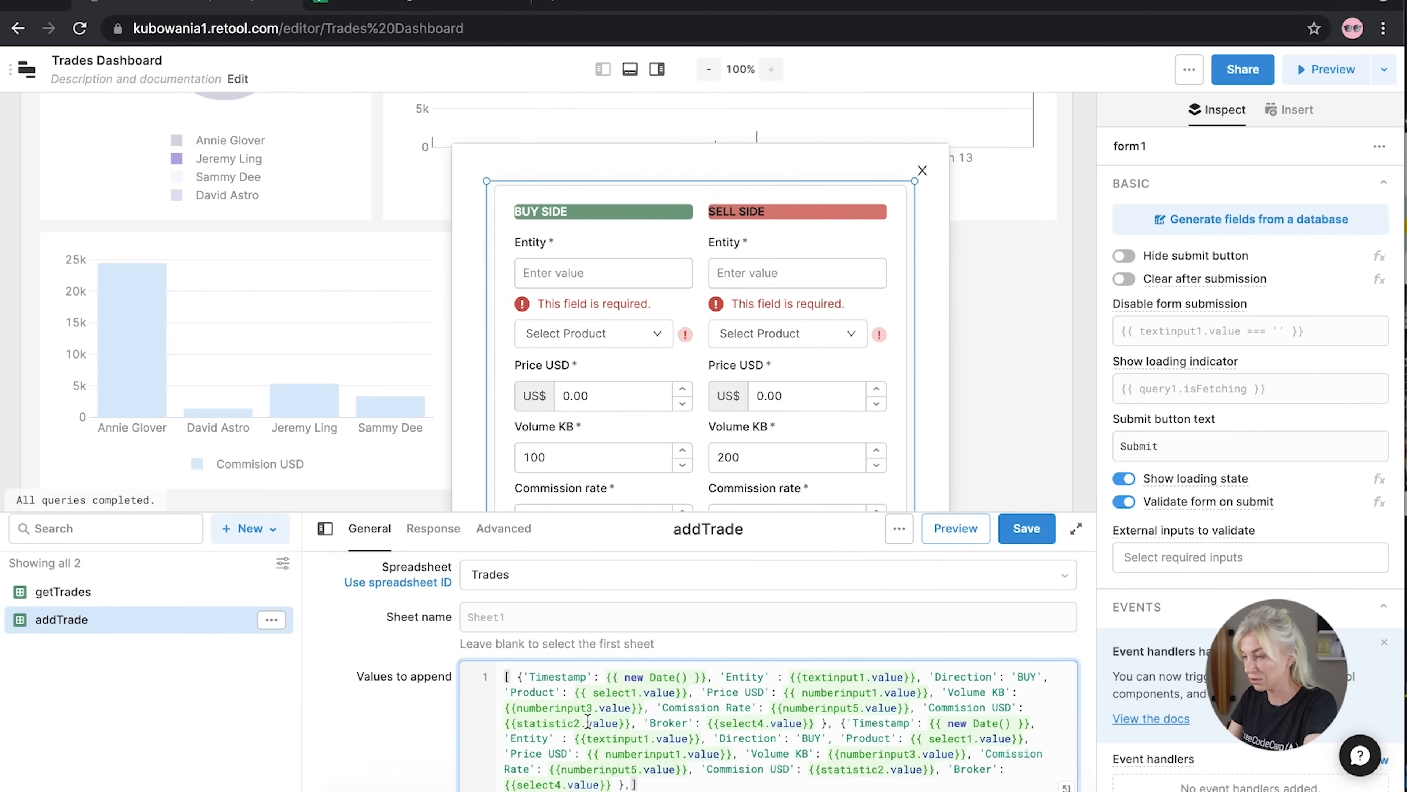
click(646, 739)
key(Delete)
text(2)
double_click(812, 738)
text(SELL)
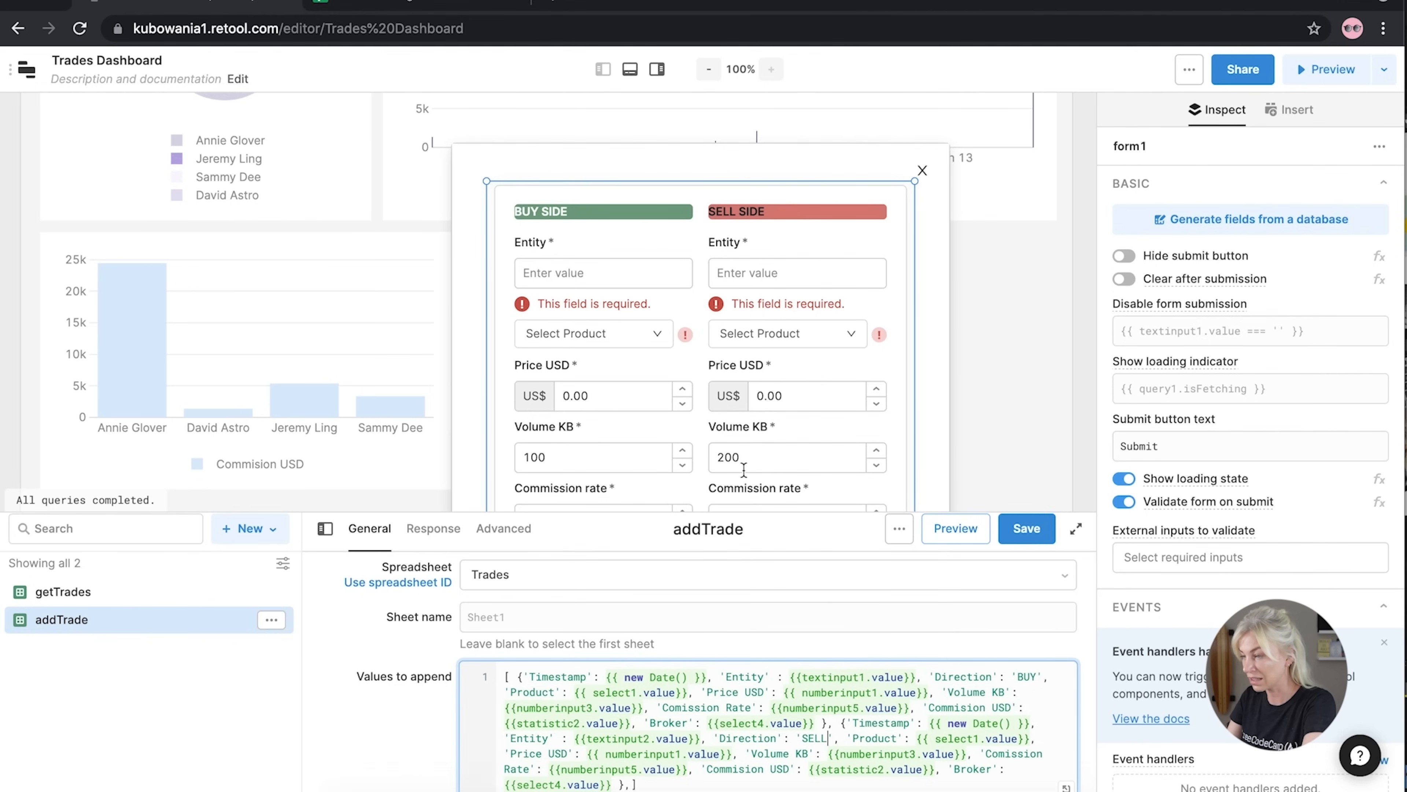
click(979, 738)
key(BackSpace)
text(2)
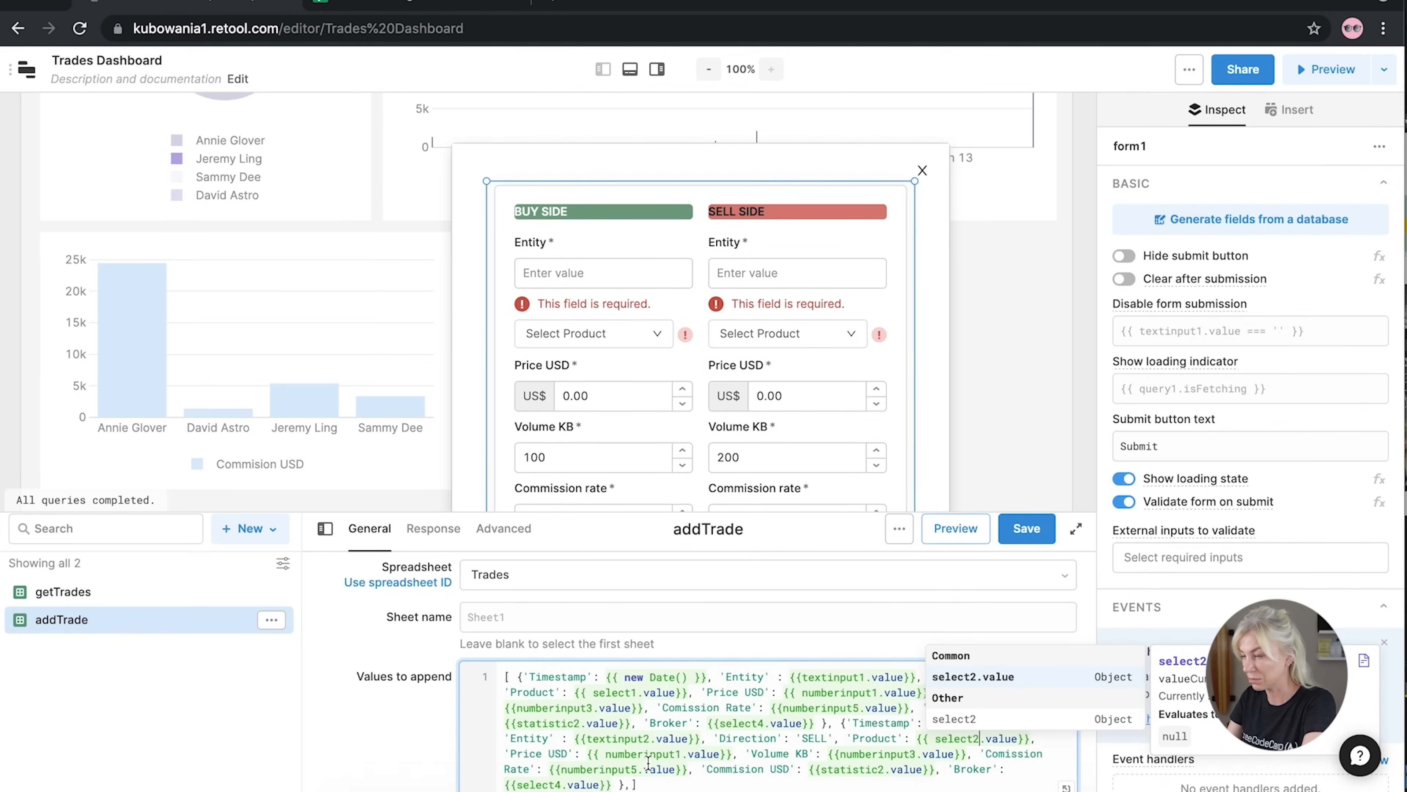
Point the SELL row's Price USD, Volume KB and Commission Rate at numberinput2, numberinput4, numberinput6
click(682, 755)
key(BackSpace)
text(2)
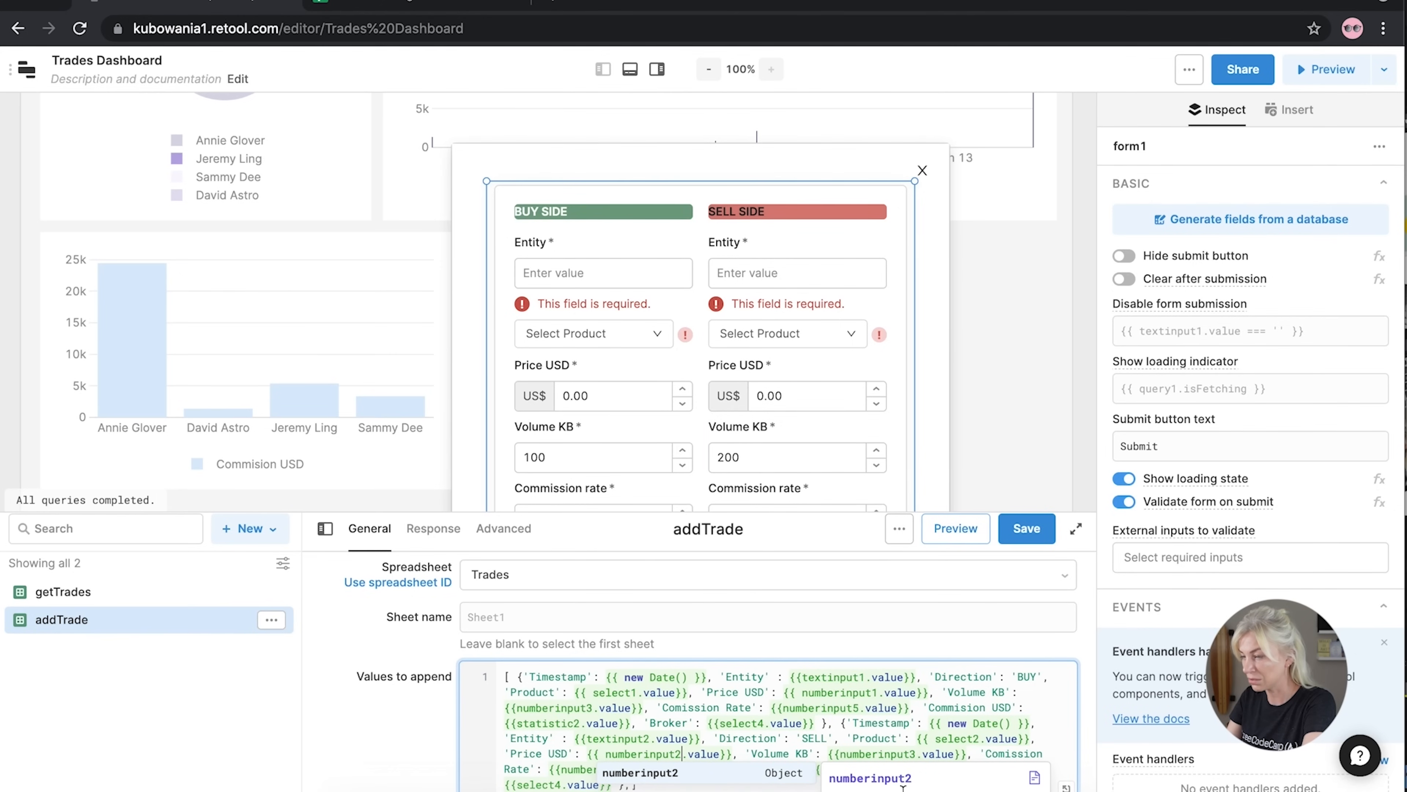
click(915, 754)
key(BackSpace)
text(4)
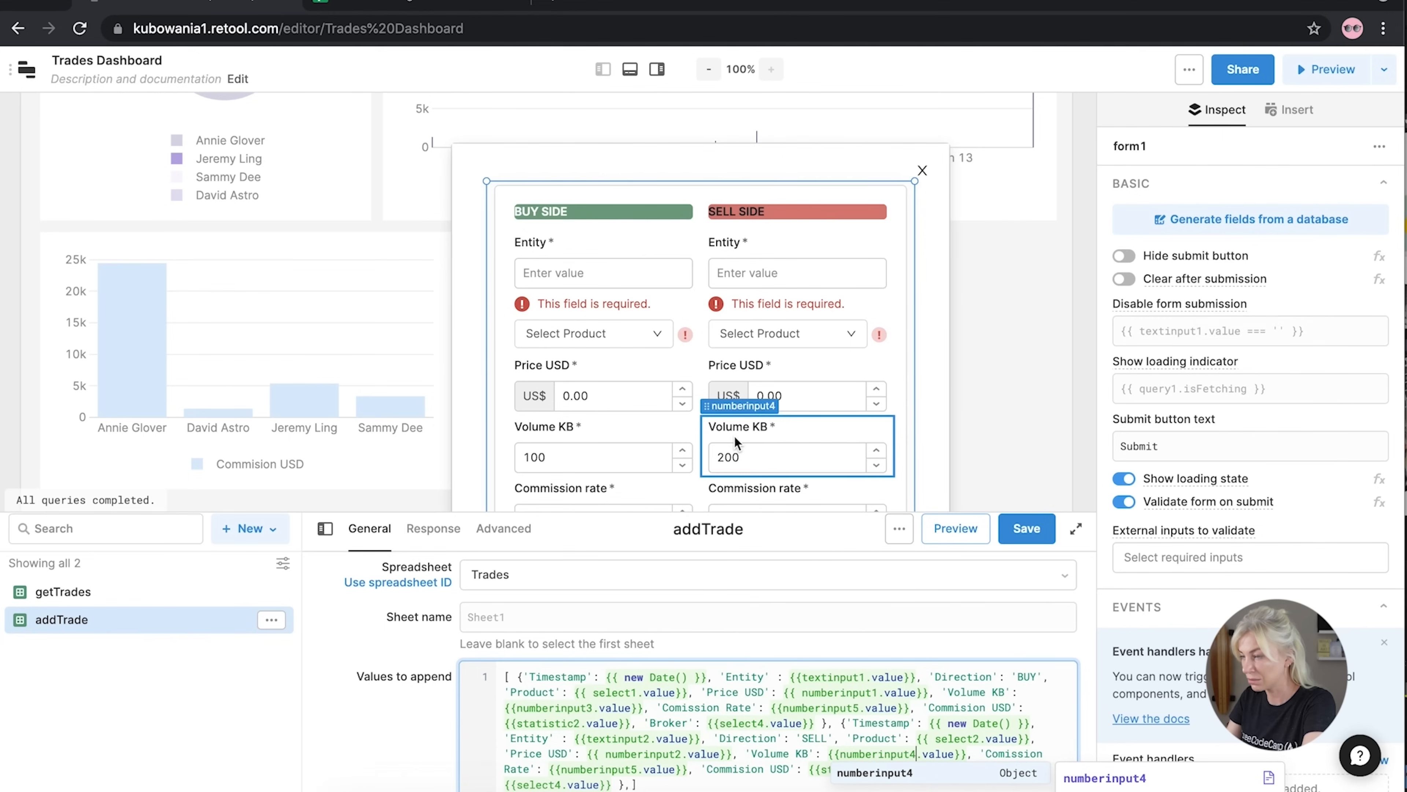
click(636, 771)
key(BackSpace)
text(4)
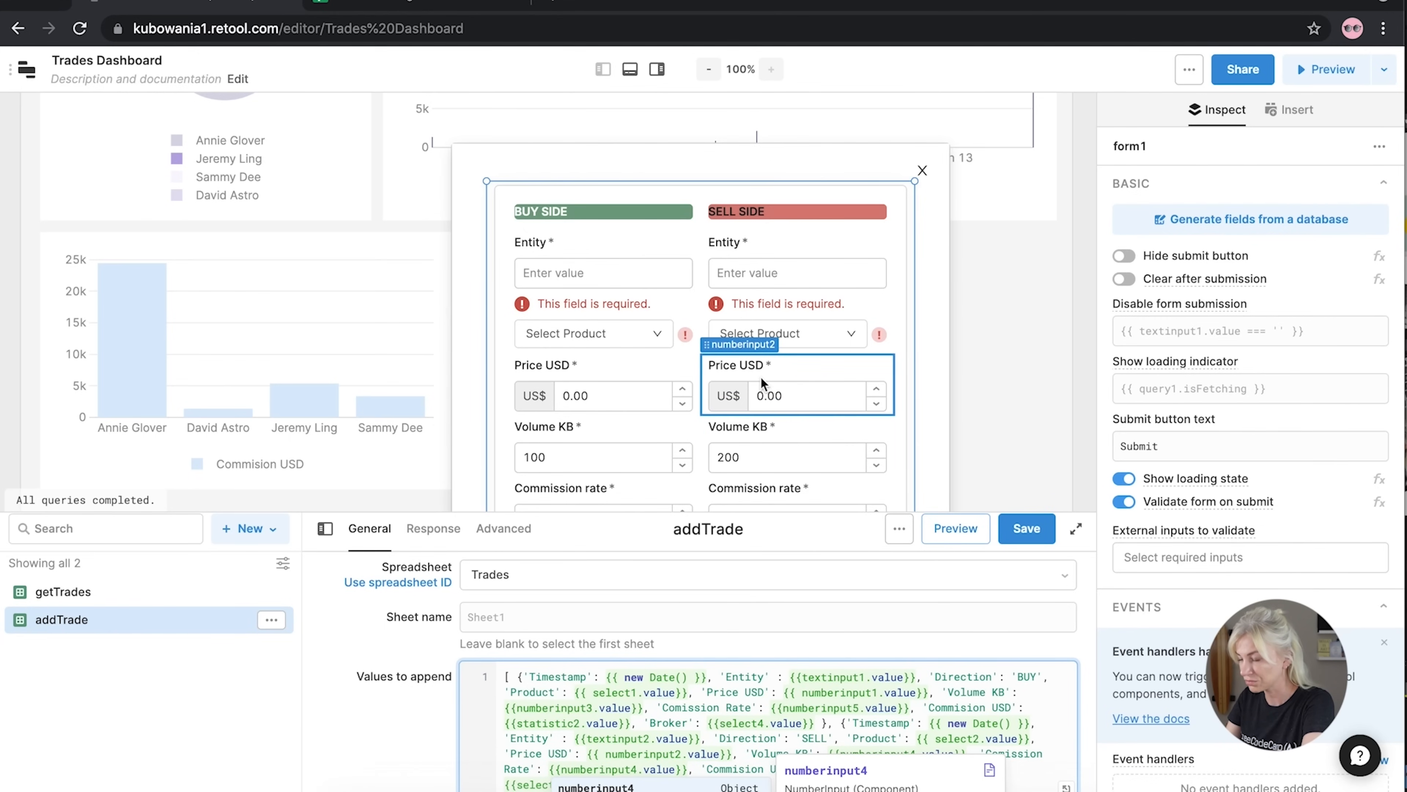
scroll(768, 491, down, 1)
key(BackSpace)
text(6)
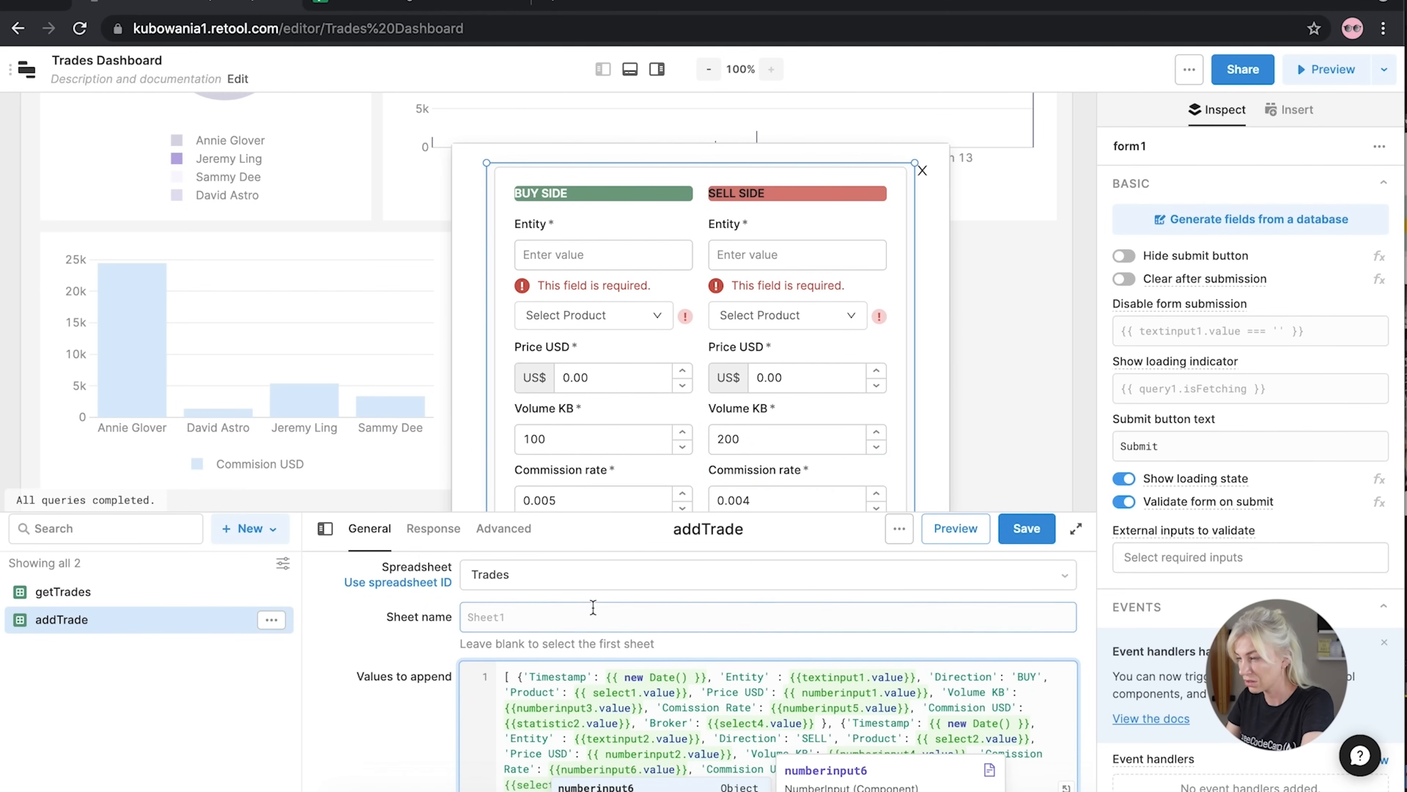
scroll(759, 465, down, 3)
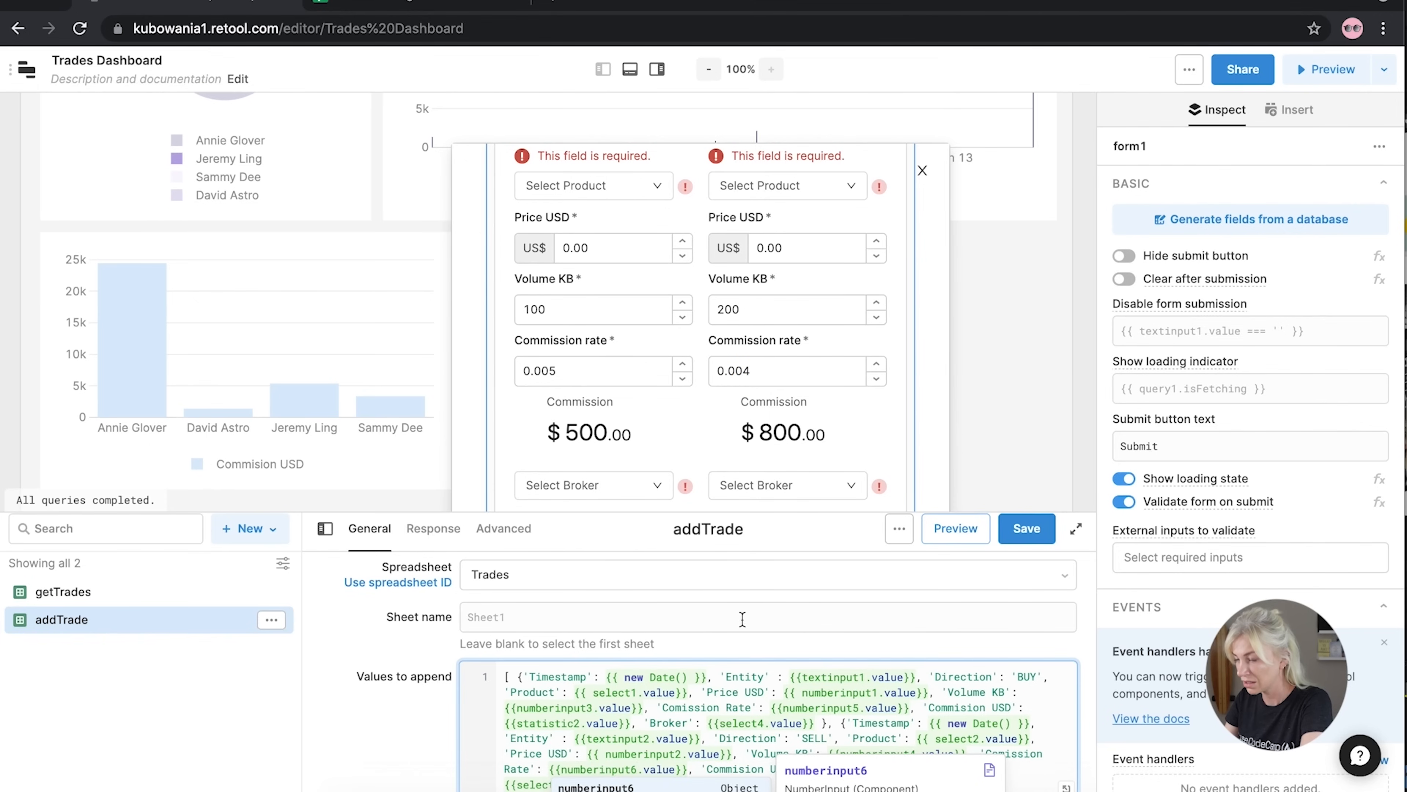
click(737, 769)
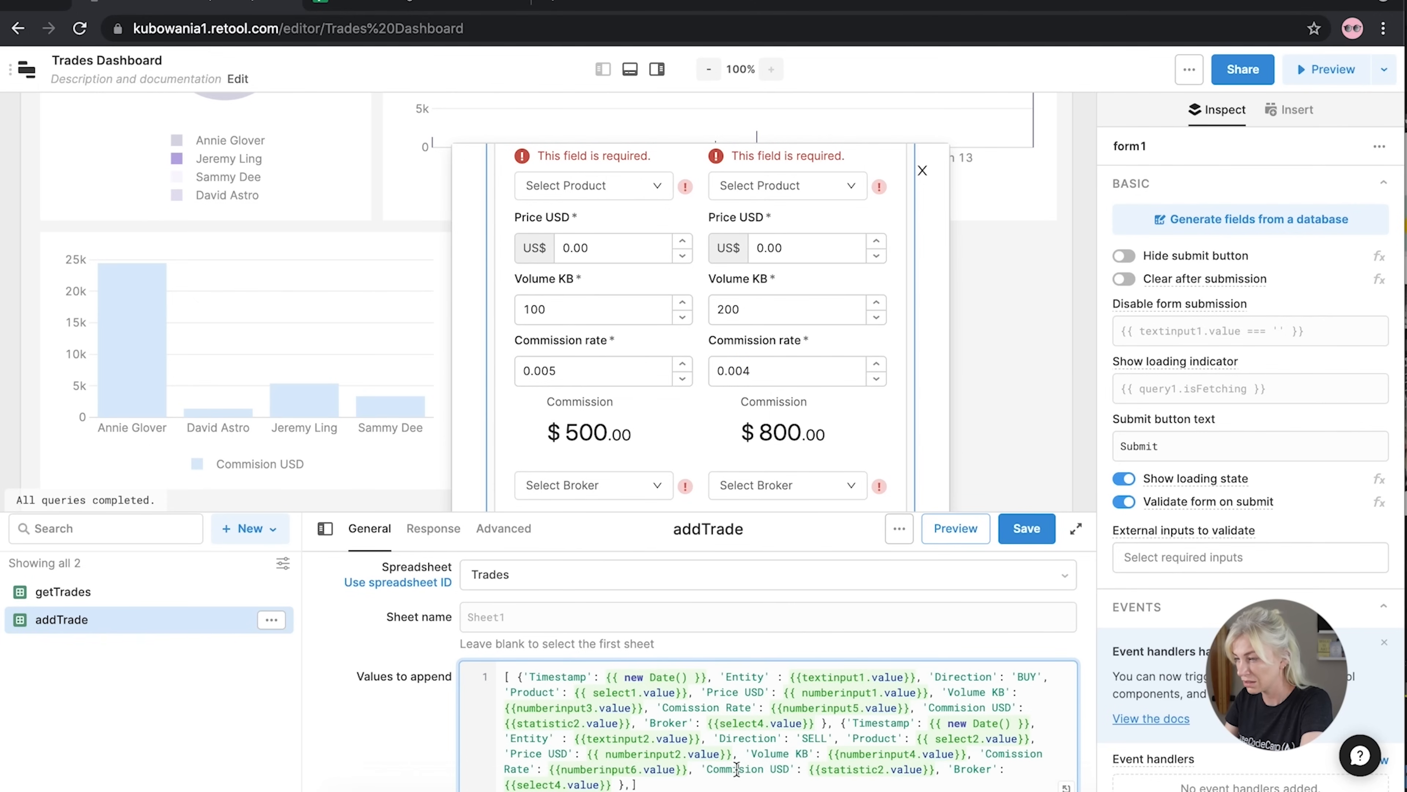
Use statistic1 and select3 for SELL commission USD and Broker, remove the trailing comma, and save
click(884, 768)
key(BackSpace)
text(1)
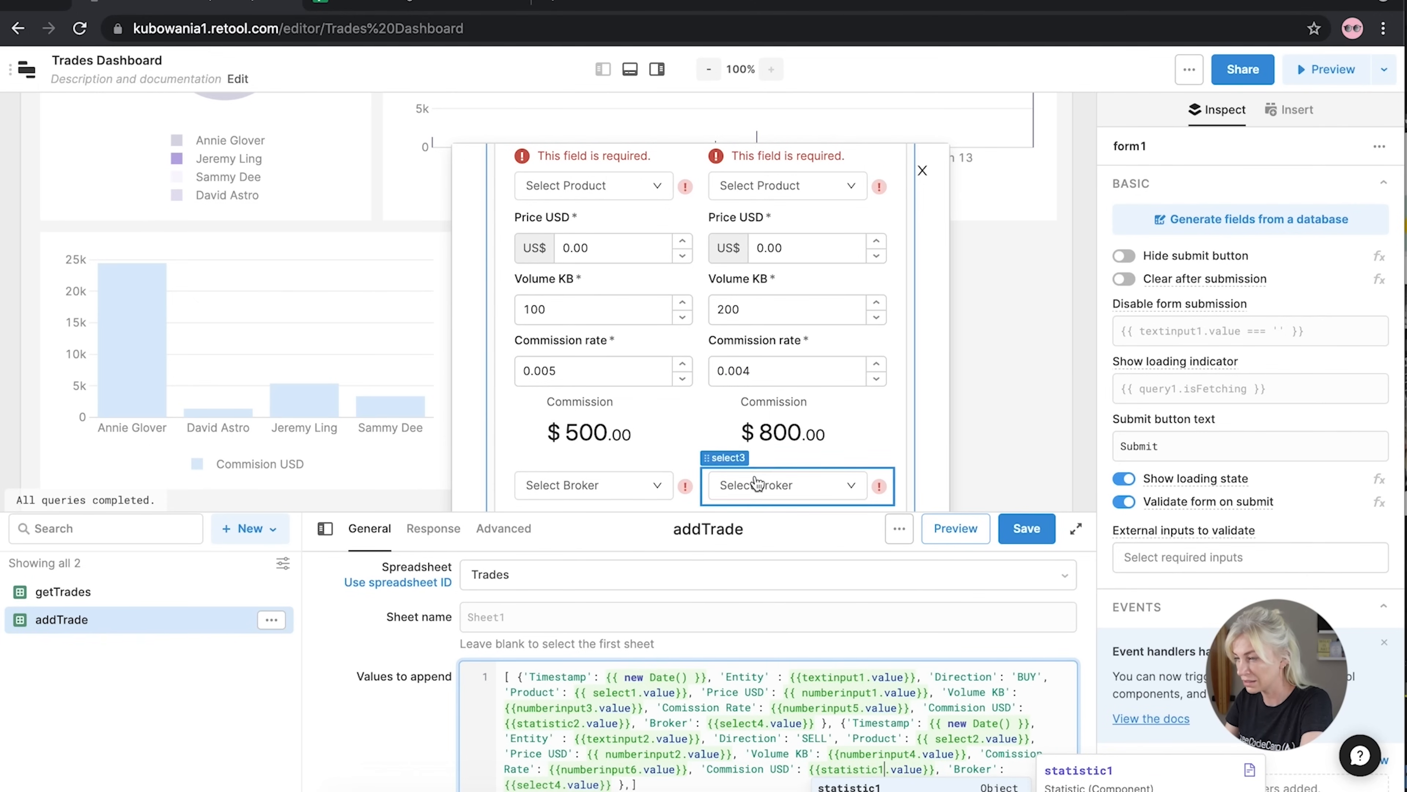
click(561, 785)
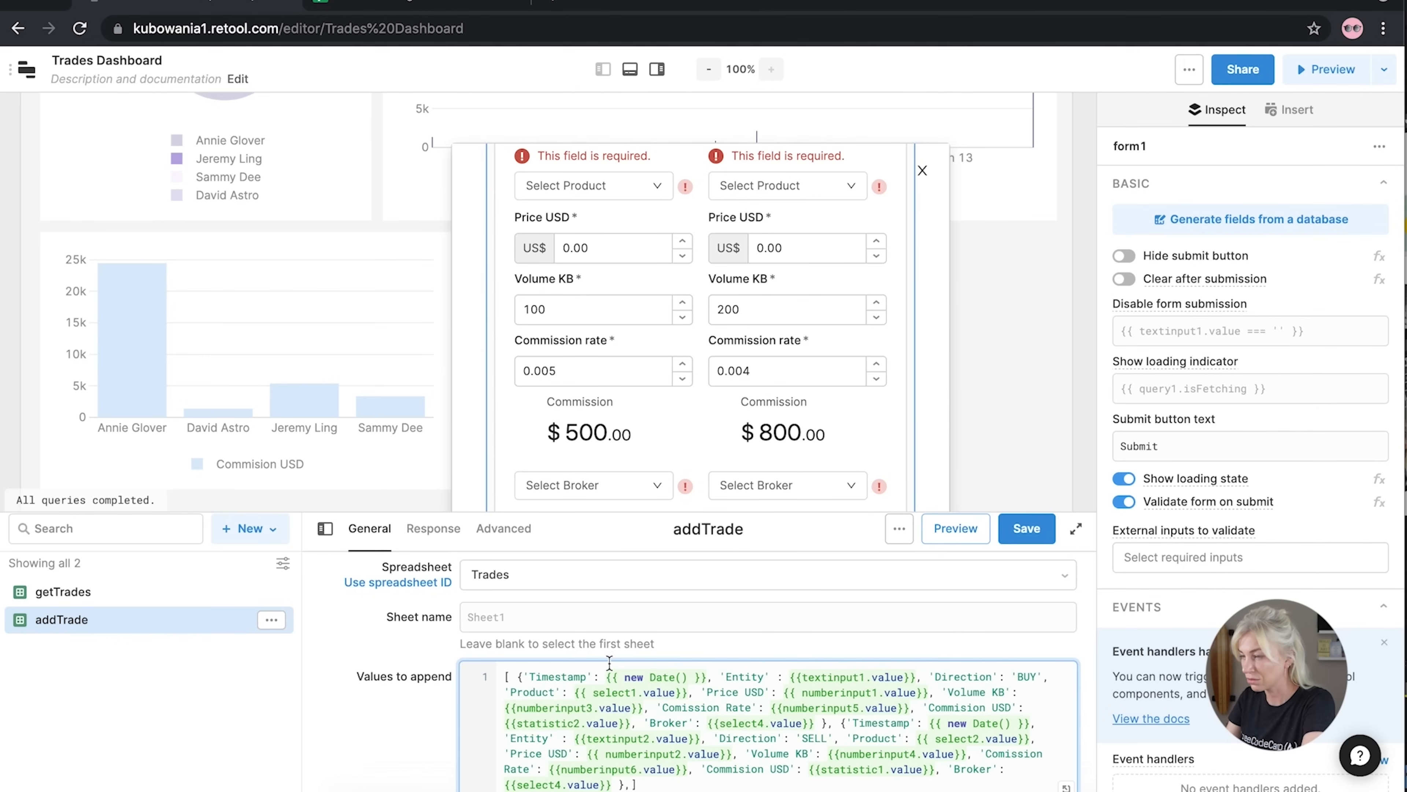
key(BackSpace)
text(3)
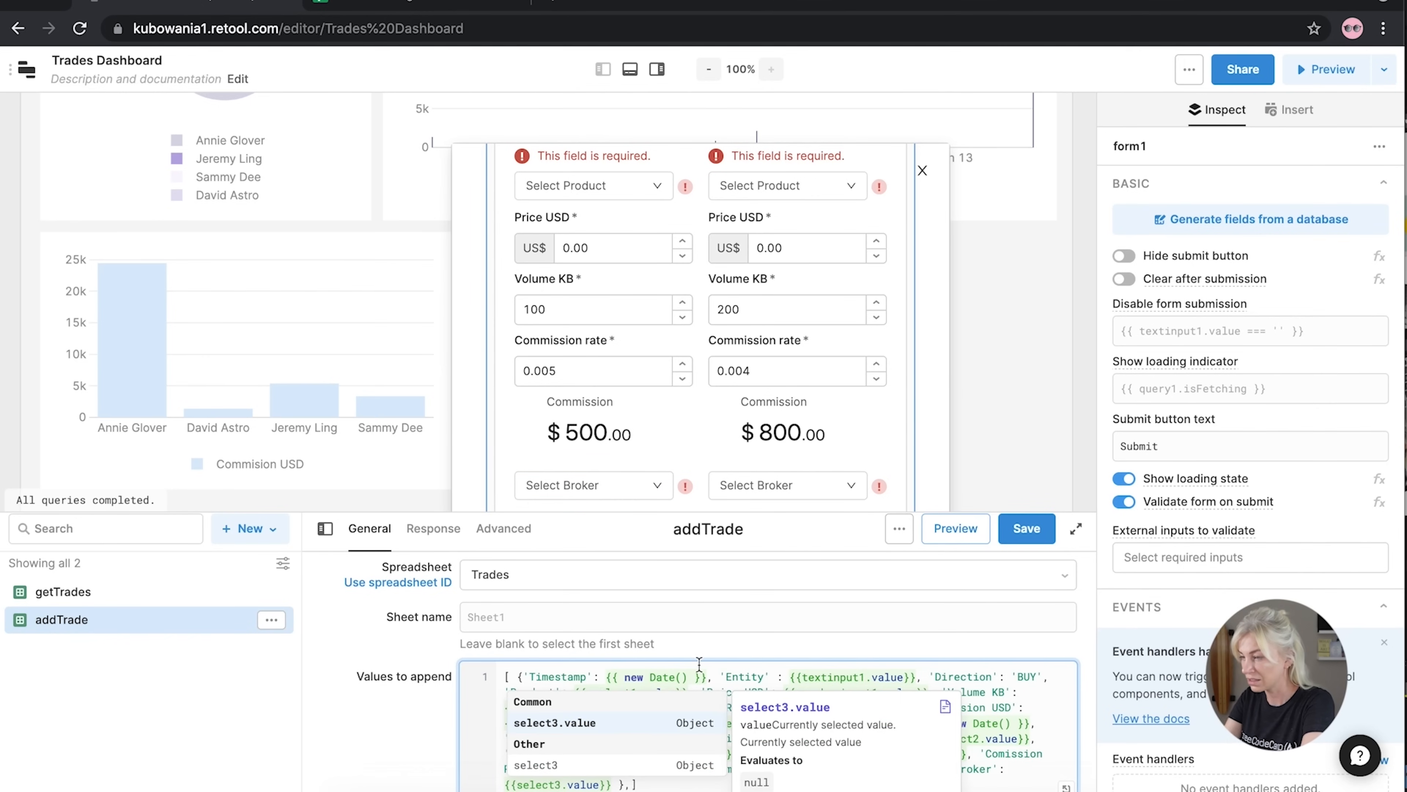
click(712, 673)
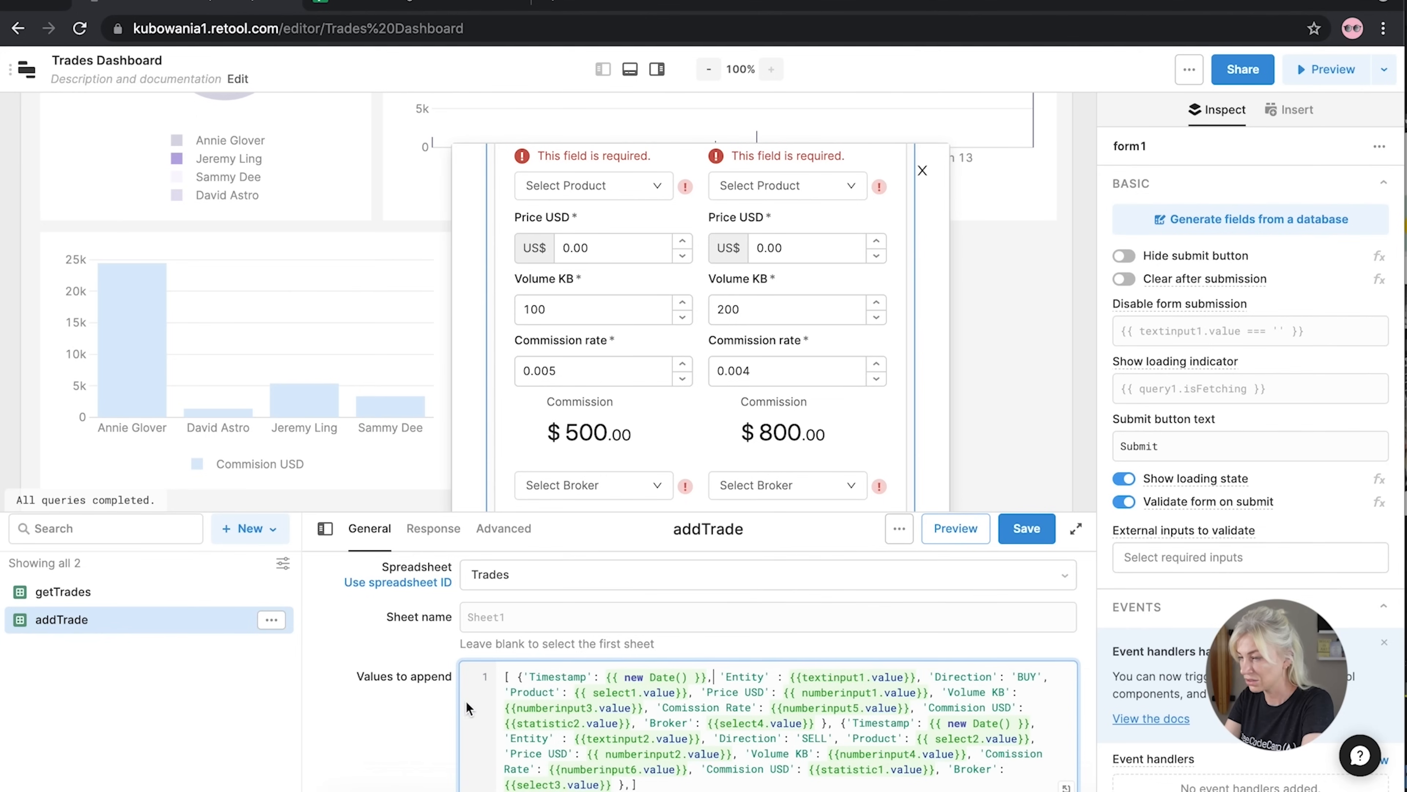
scroll(401, 720, down, 1)
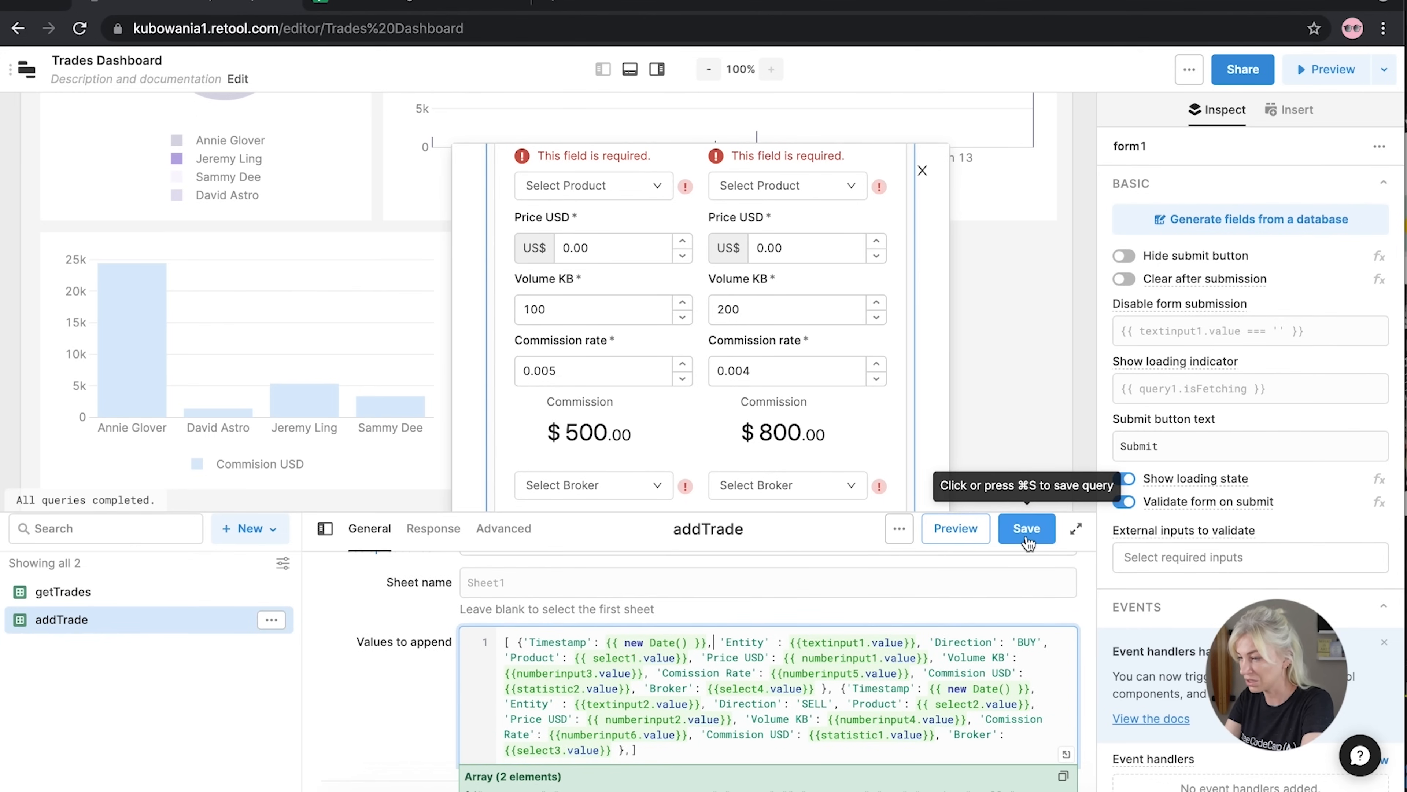
click(631, 749)
key(BackSpace)
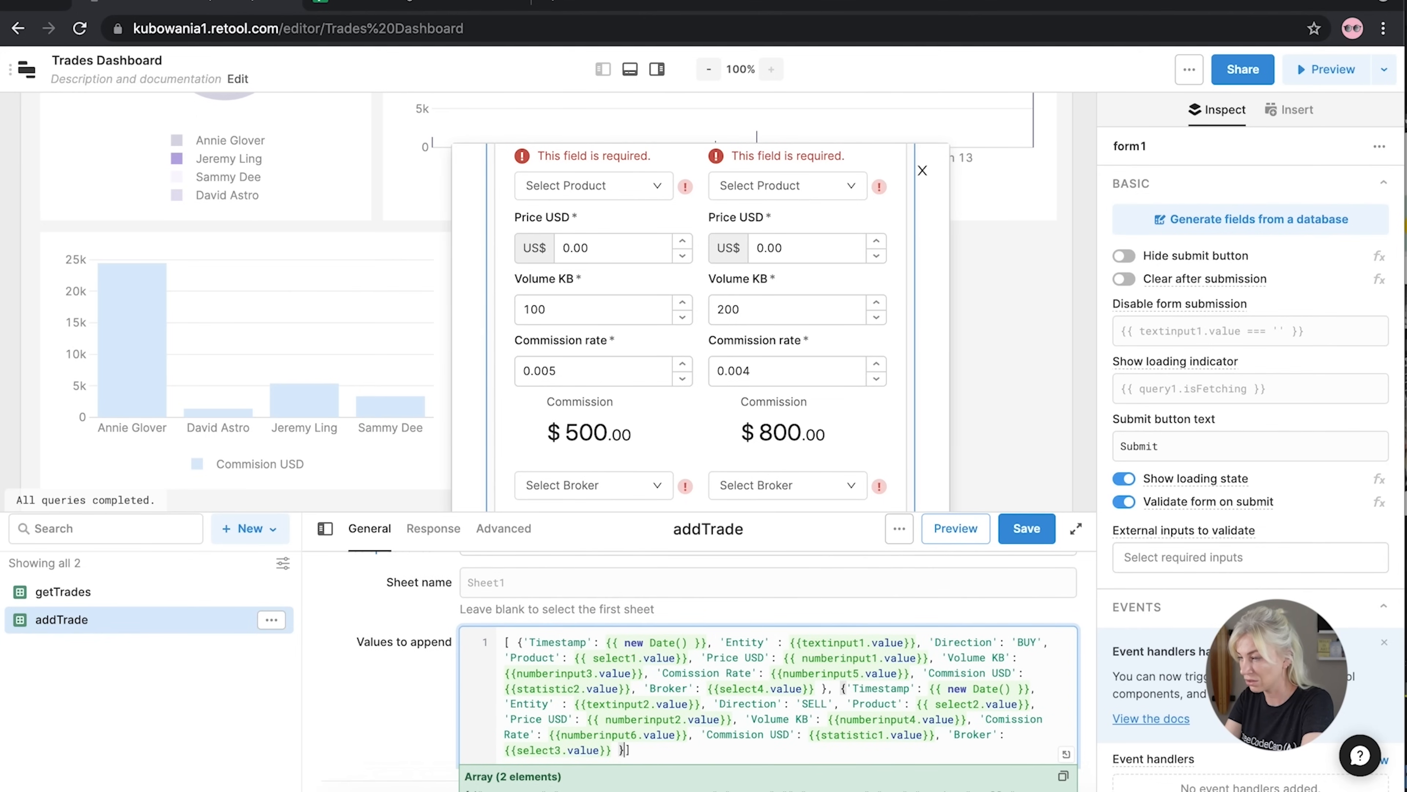
click(1027, 528)
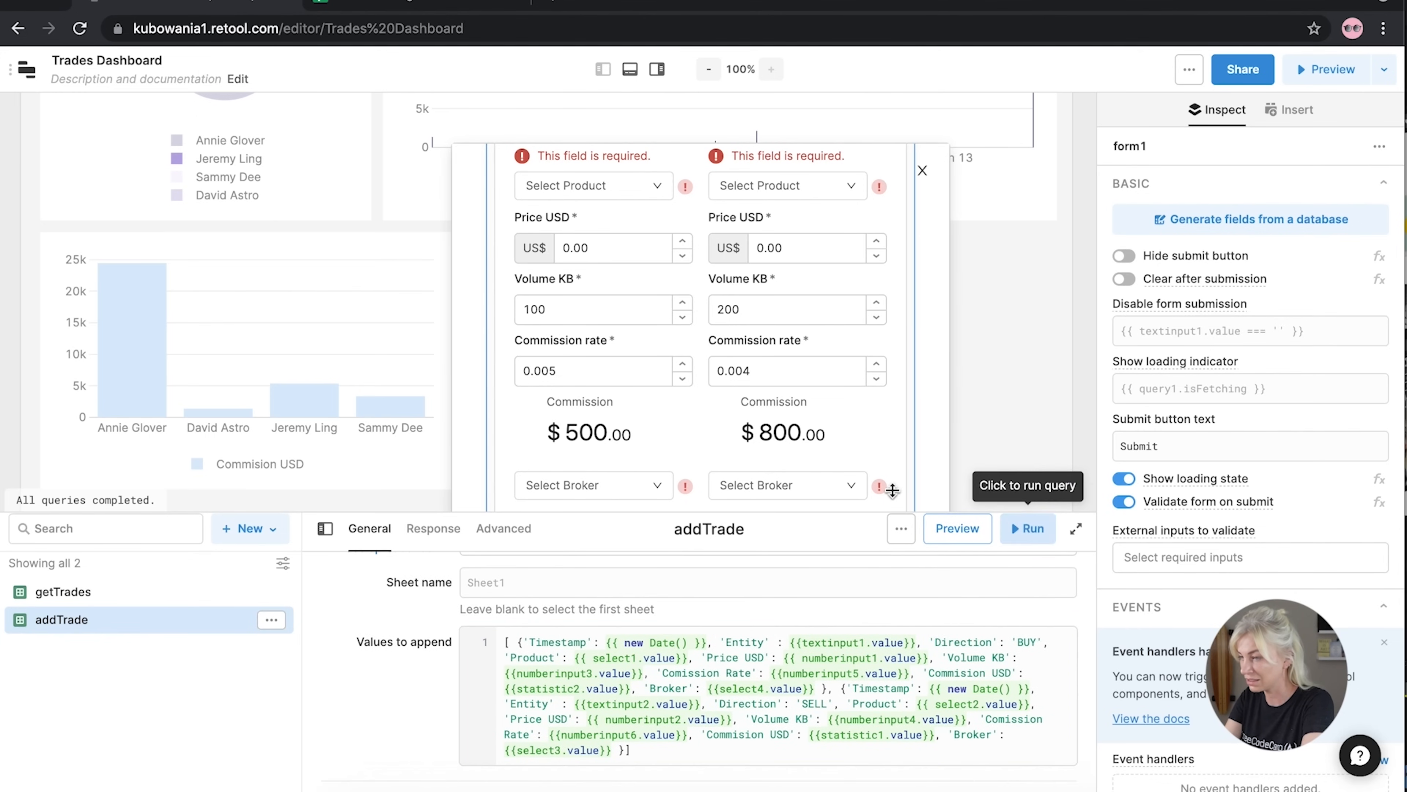
click(391, 6)
Fix the G1 and H1 headers to 'Commission Rate' and 'Commission USD', then reopen Retool's getTrades
click(886, 207)
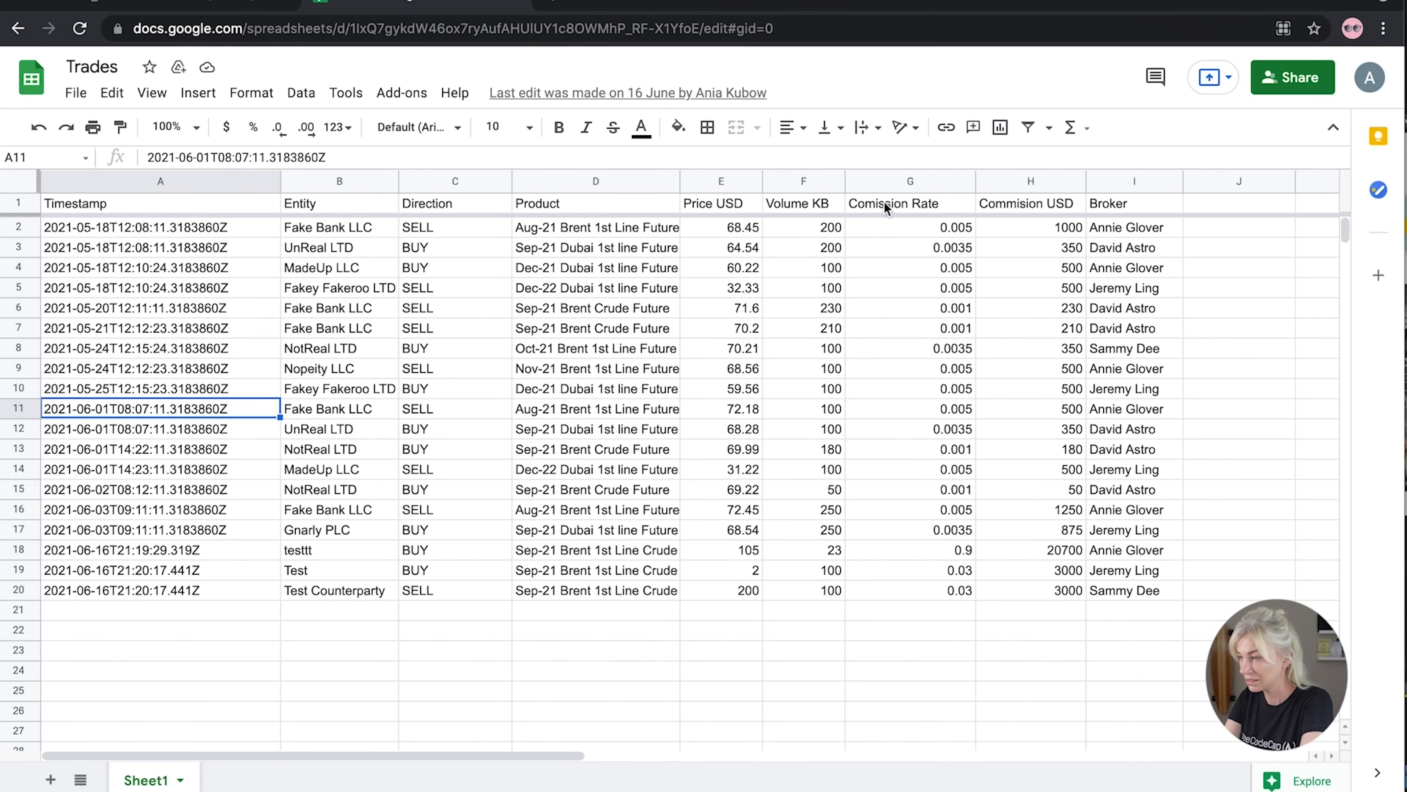
click(168, 158)
text(m)
click(1002, 214)
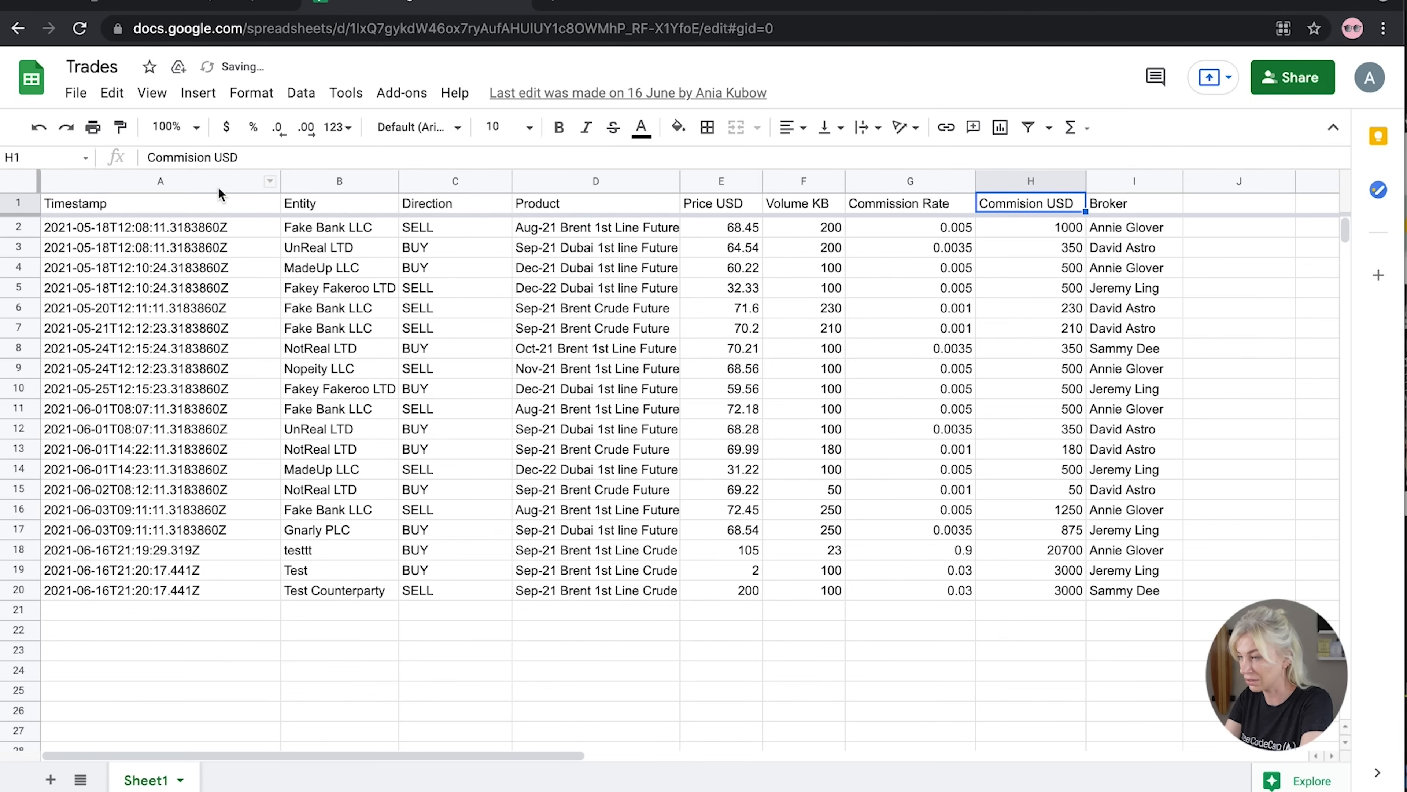
click(191, 158)
text(s)
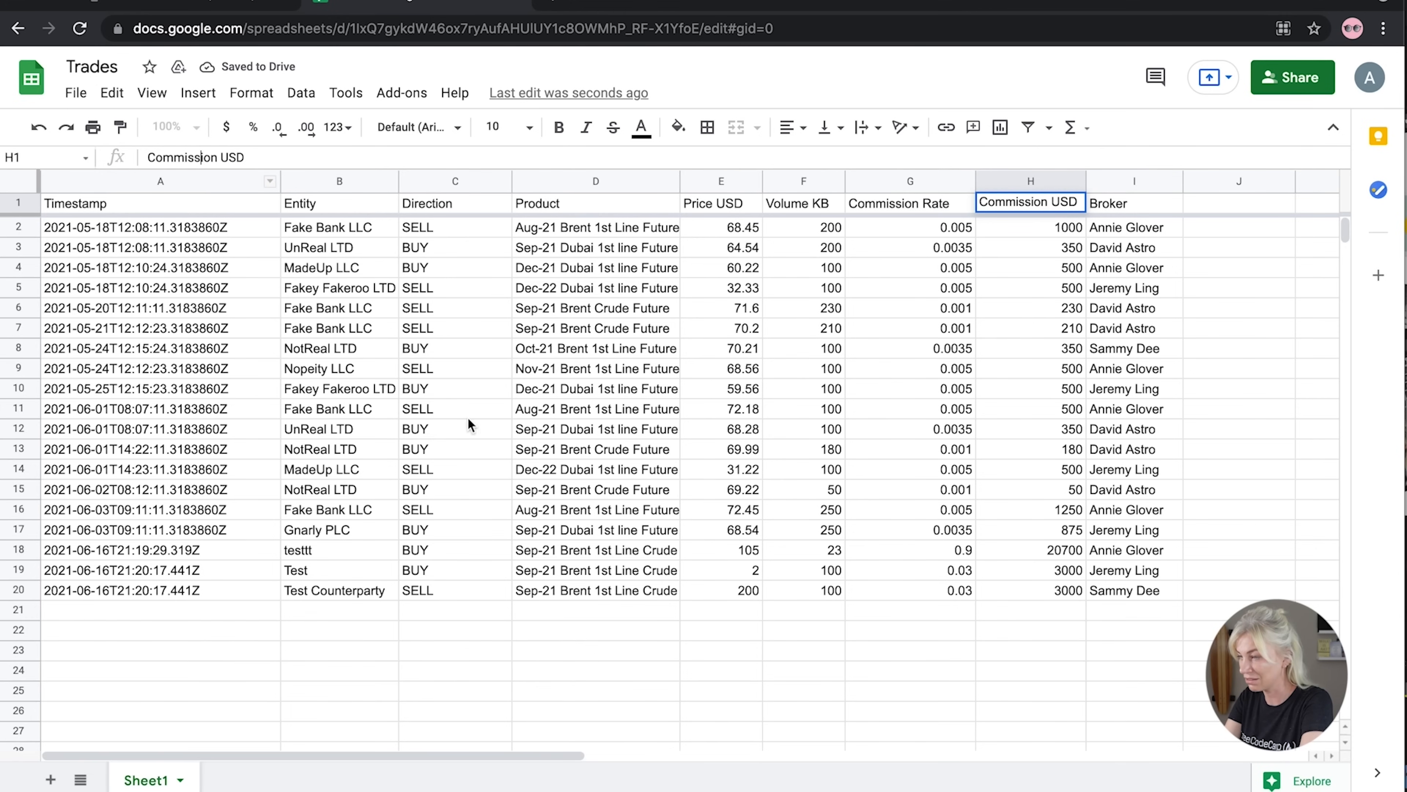
click(515, 475)
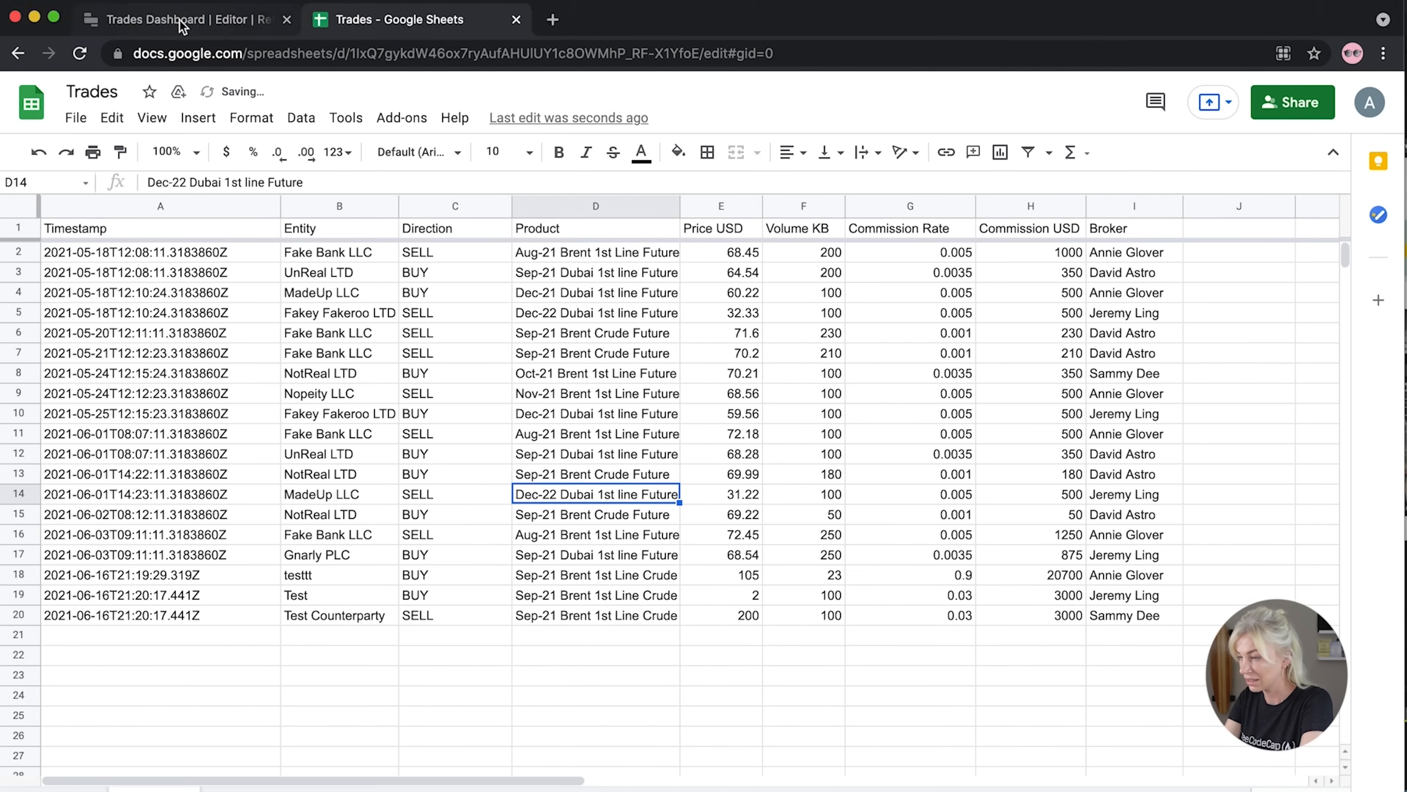
click(183, 20)
click(154, 621)
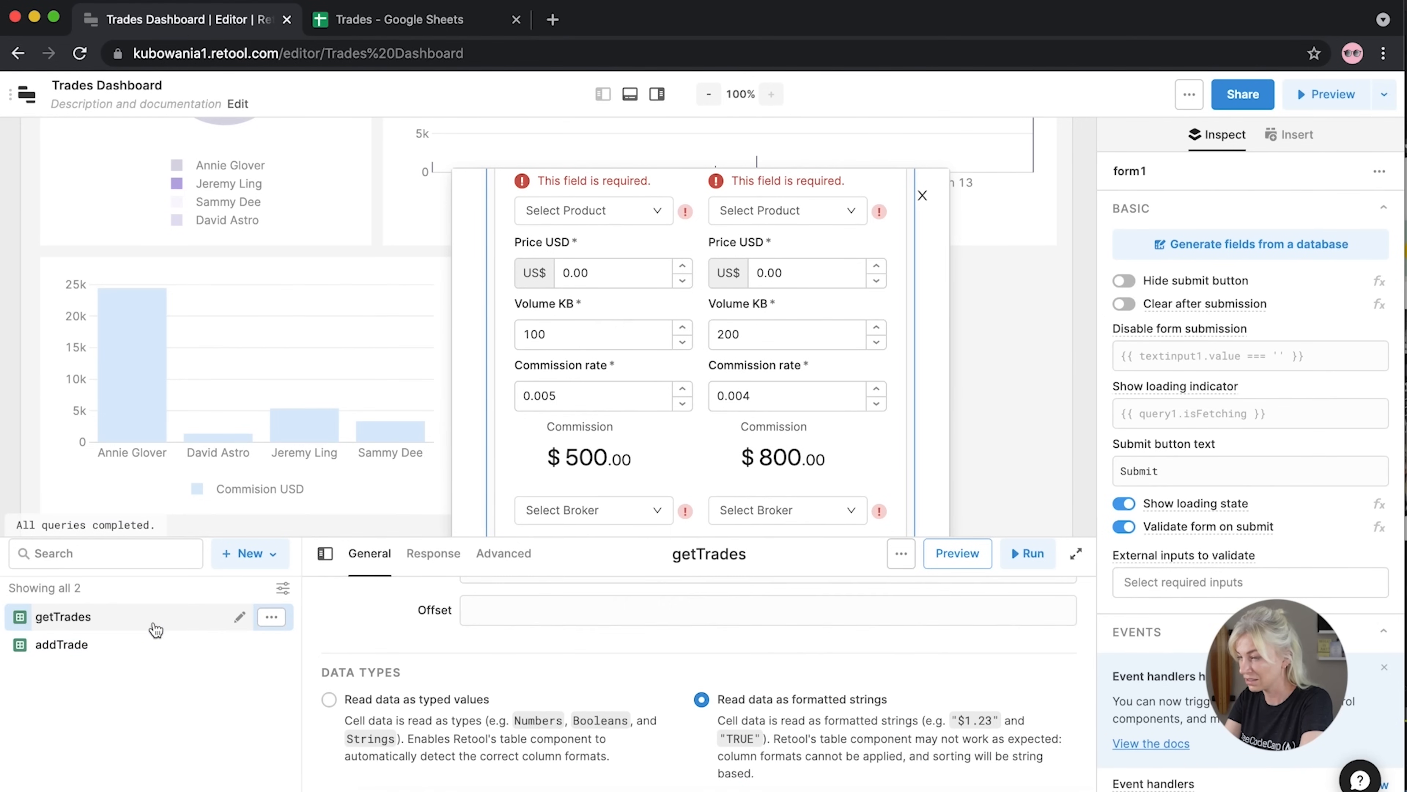
Rerun getTrades to reload the sheet data, then close and reopen the Add a Trade modal
click(1028, 552)
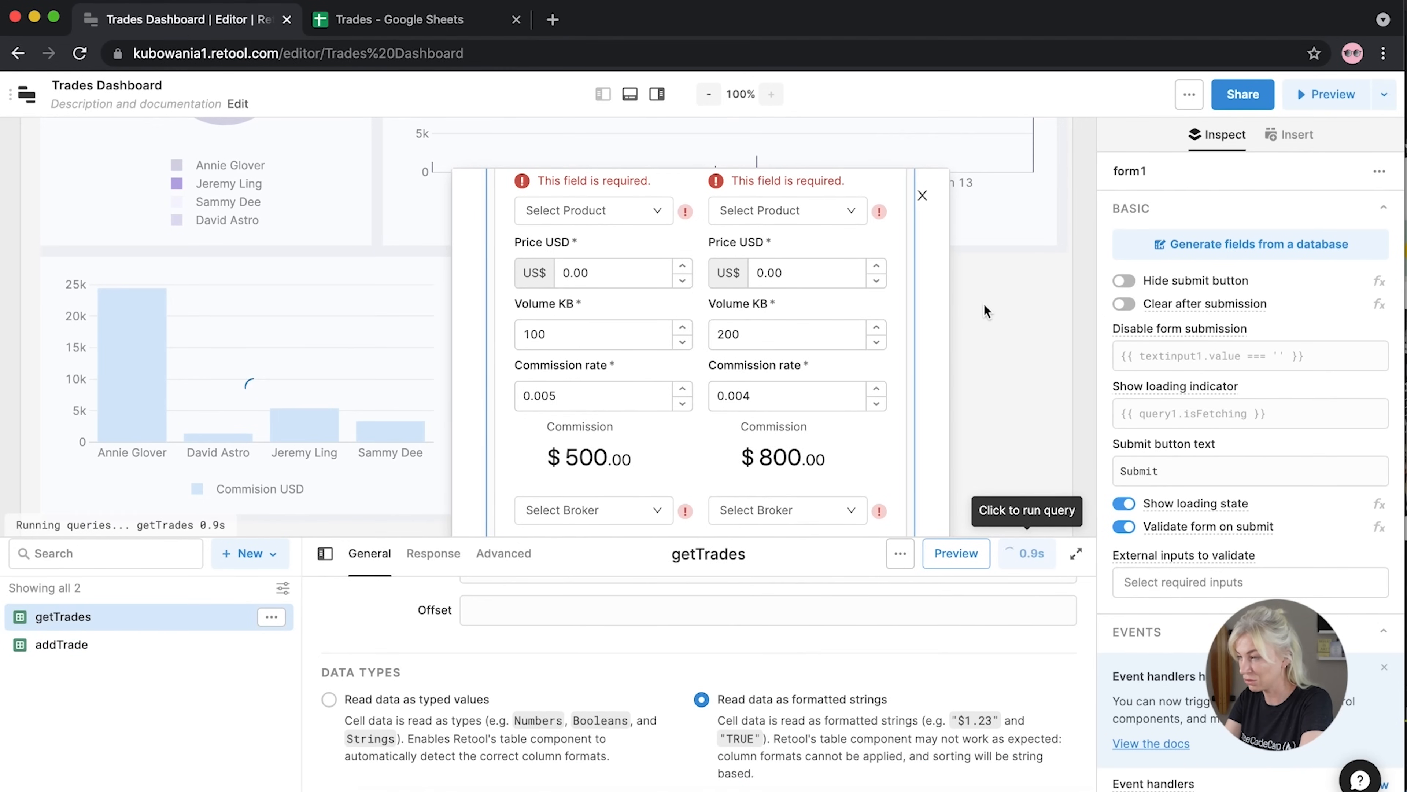
click(922, 195)
scroll(726, 311, up, 4)
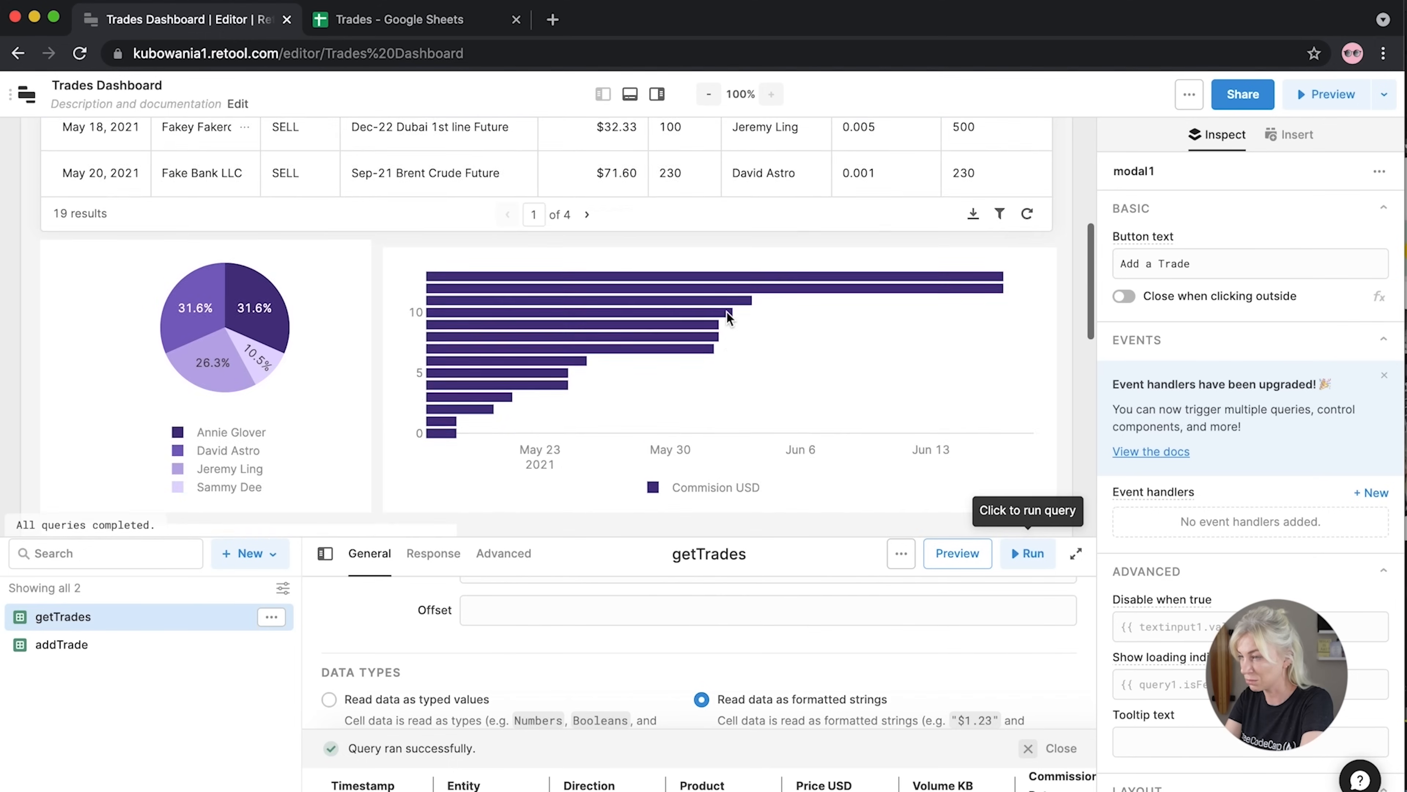
scroll(726, 310, up, 5)
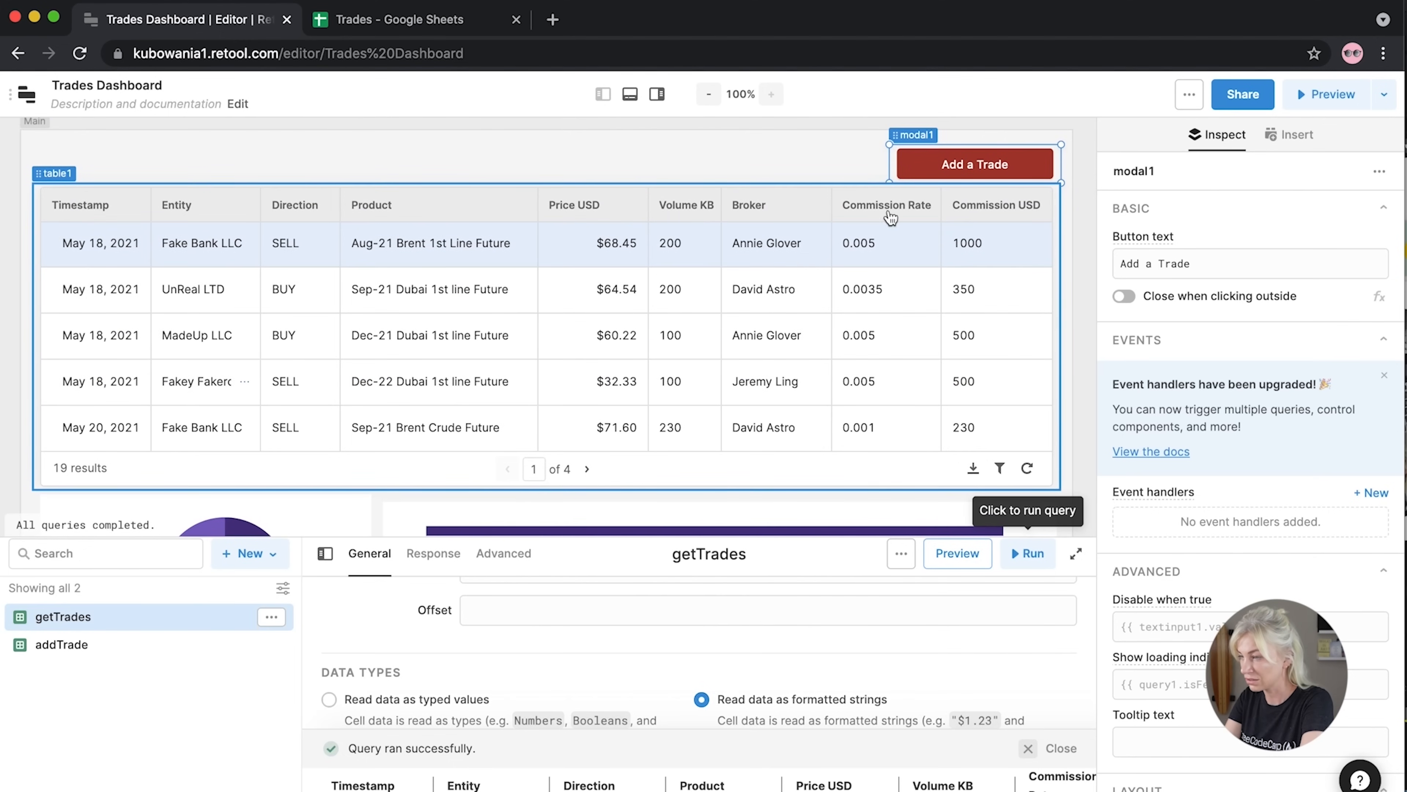
scroll(741, 381, down, 3)
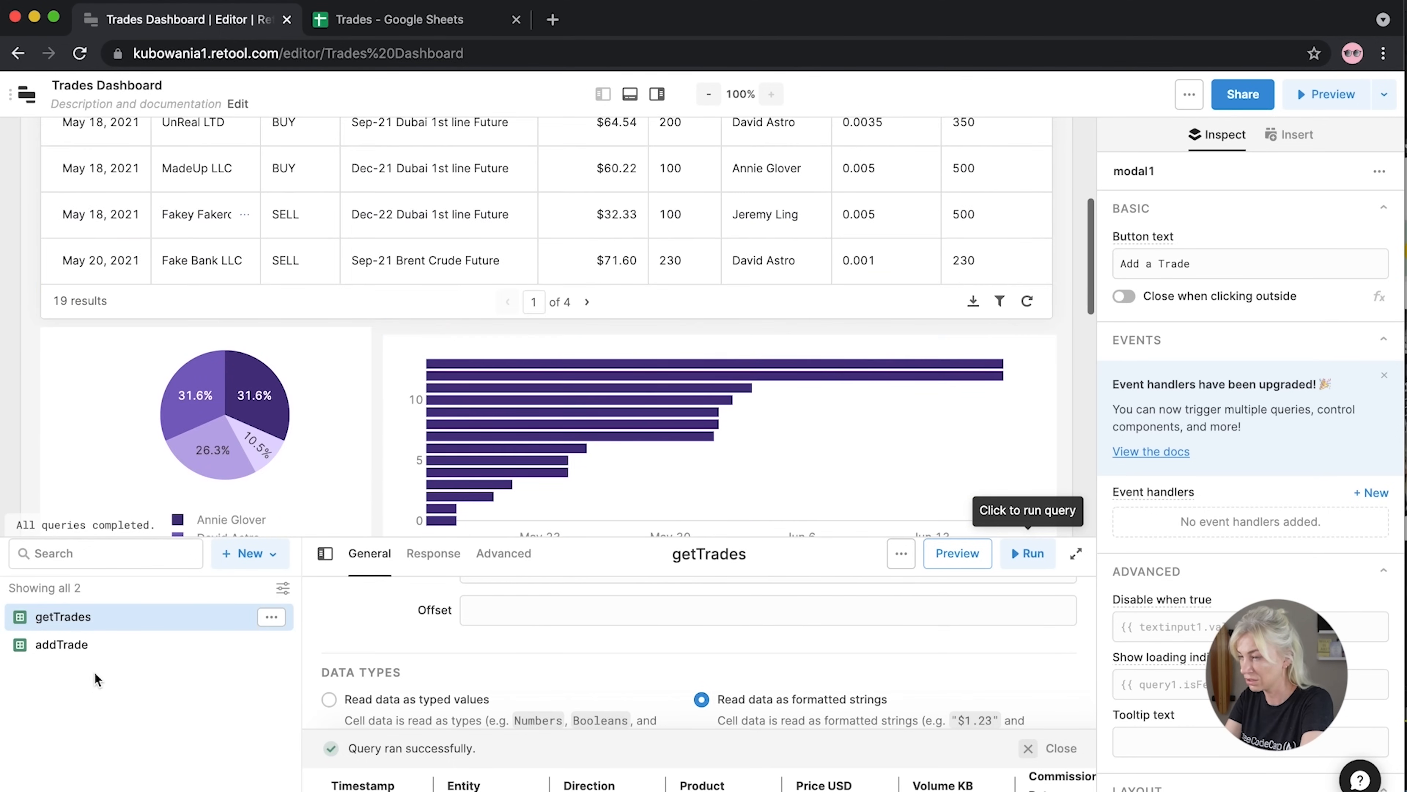
scroll(484, 380, down, 7)
scroll(942, 156, up, 10)
click(957, 277)
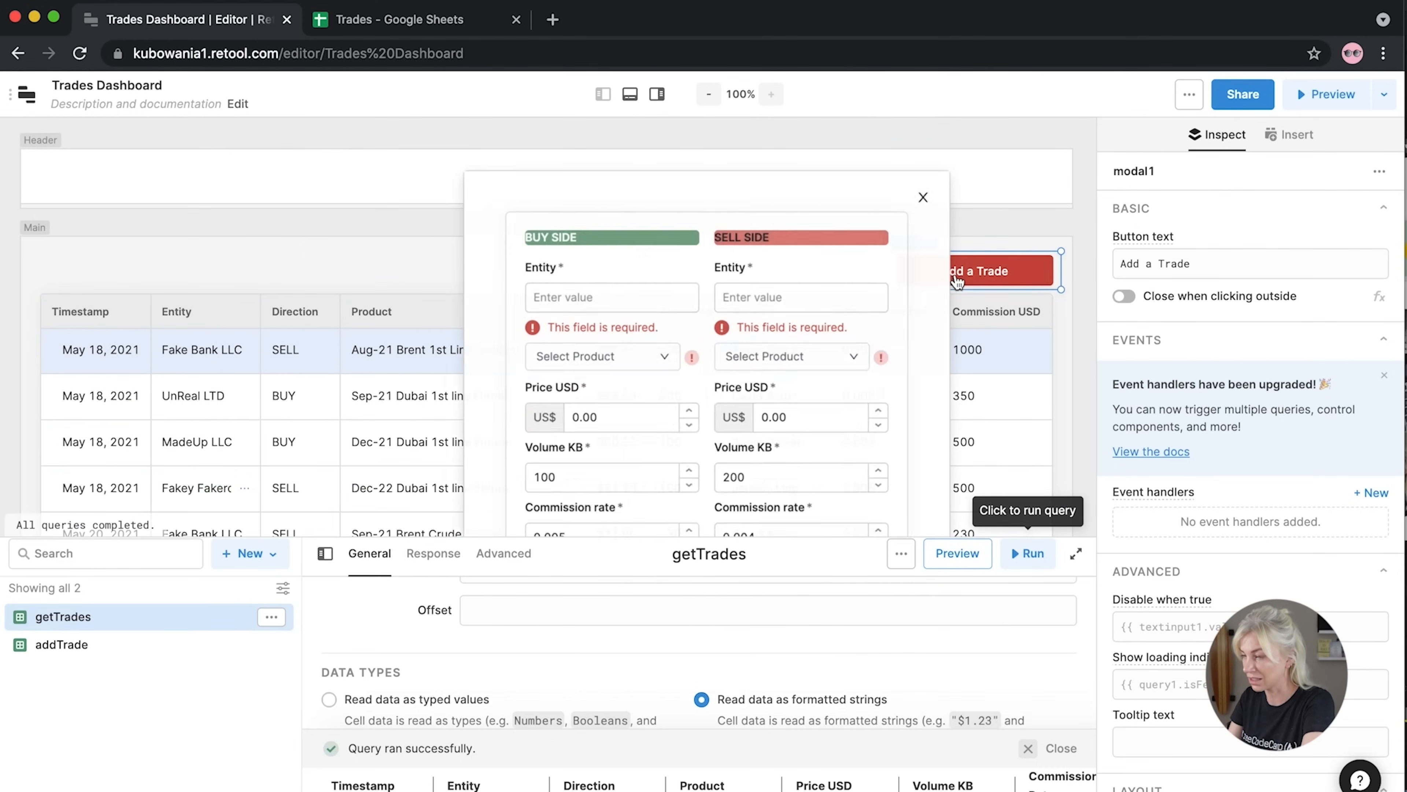
scroll(626, 418, down, 3)
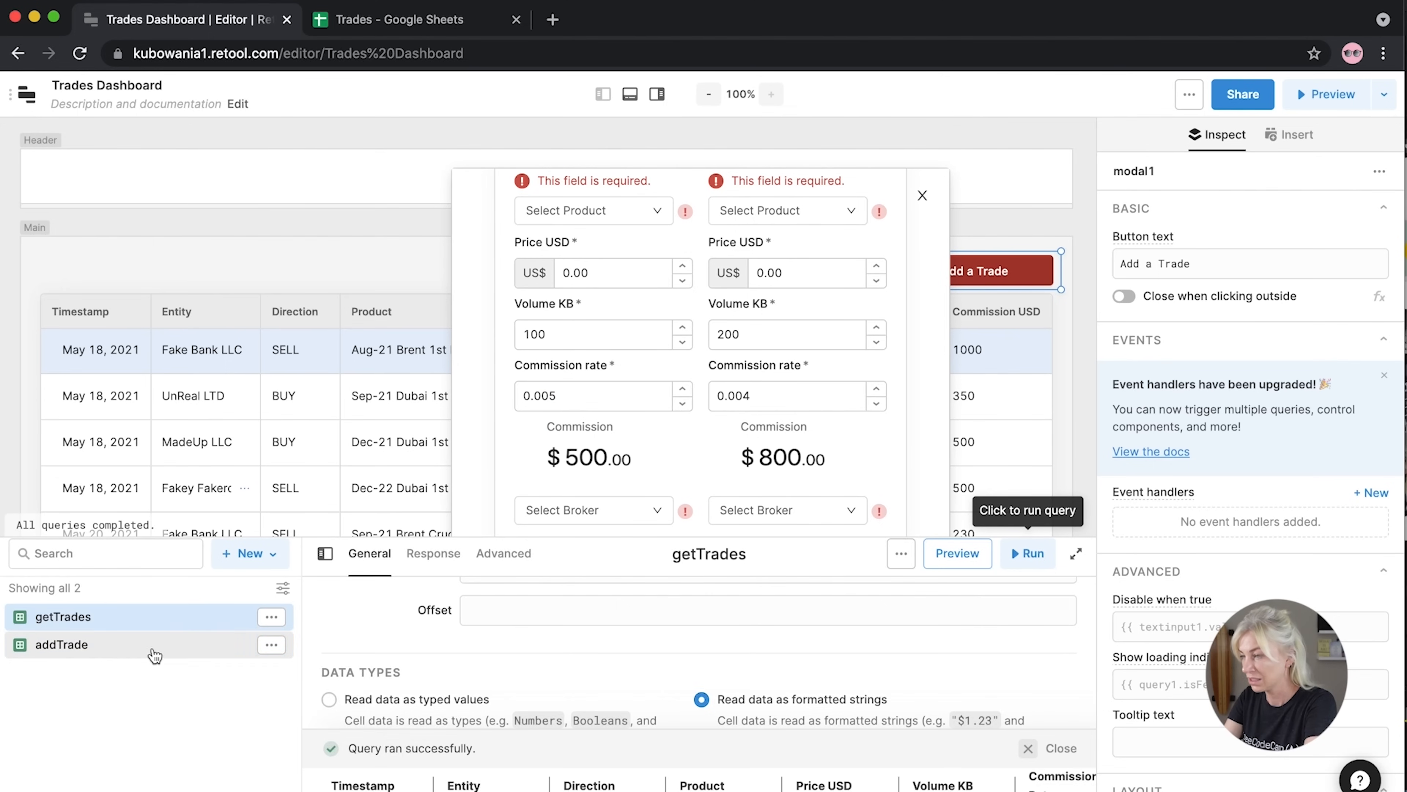
Bring up the addTrade query and resize the query panel and window to fit the form
click(154, 654)
drag(370, 537, 390, 503)
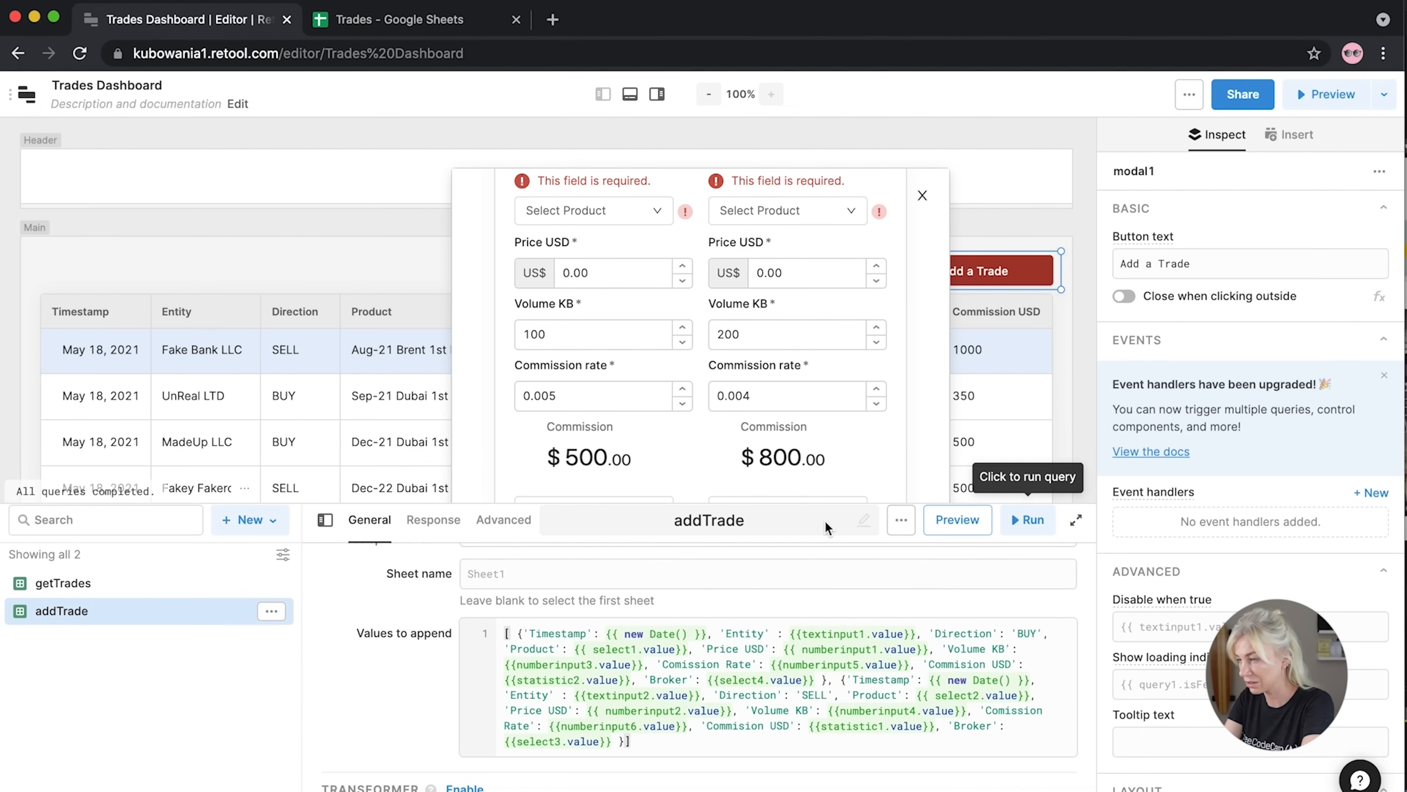
drag(826, 504, 824, 537)
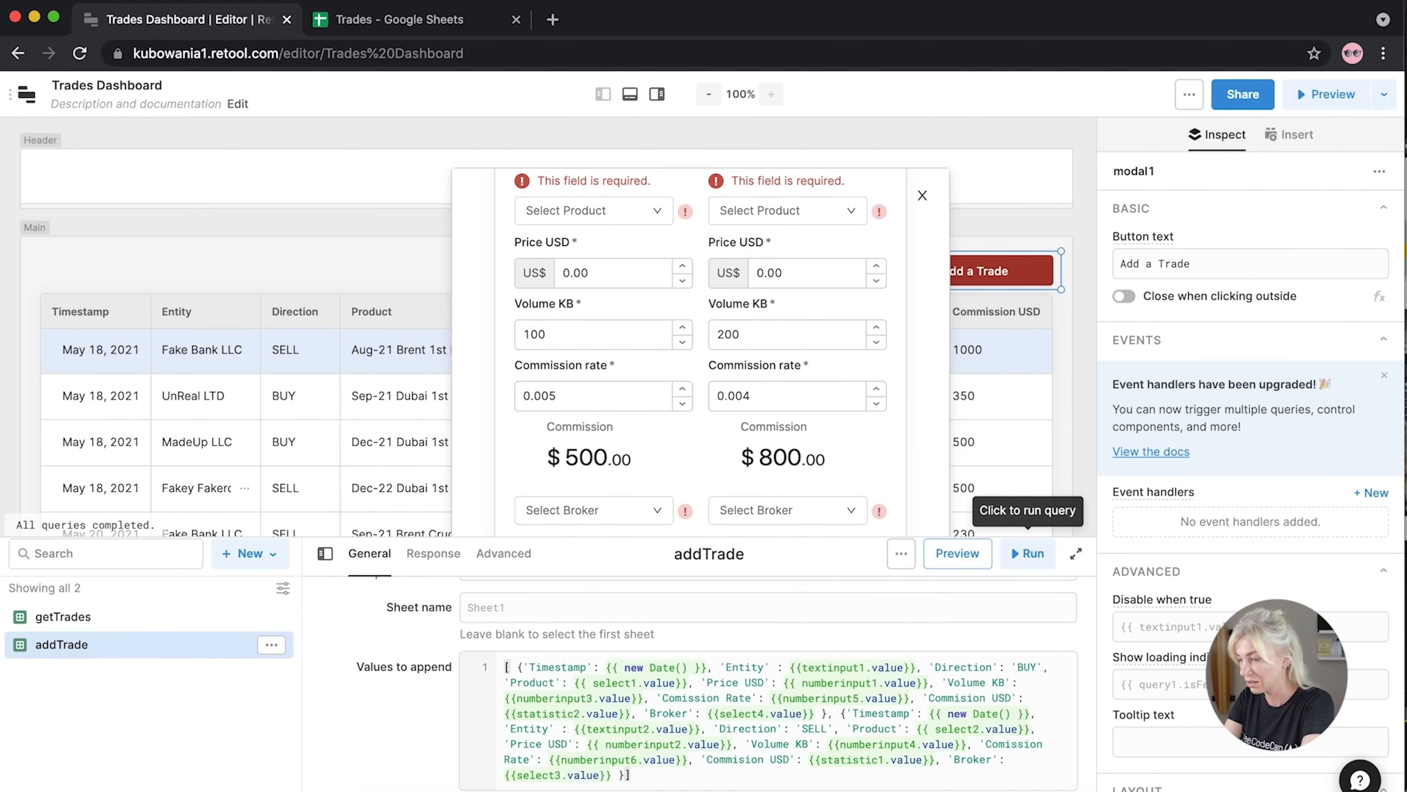
drag(1404, 790, 1406, 791)
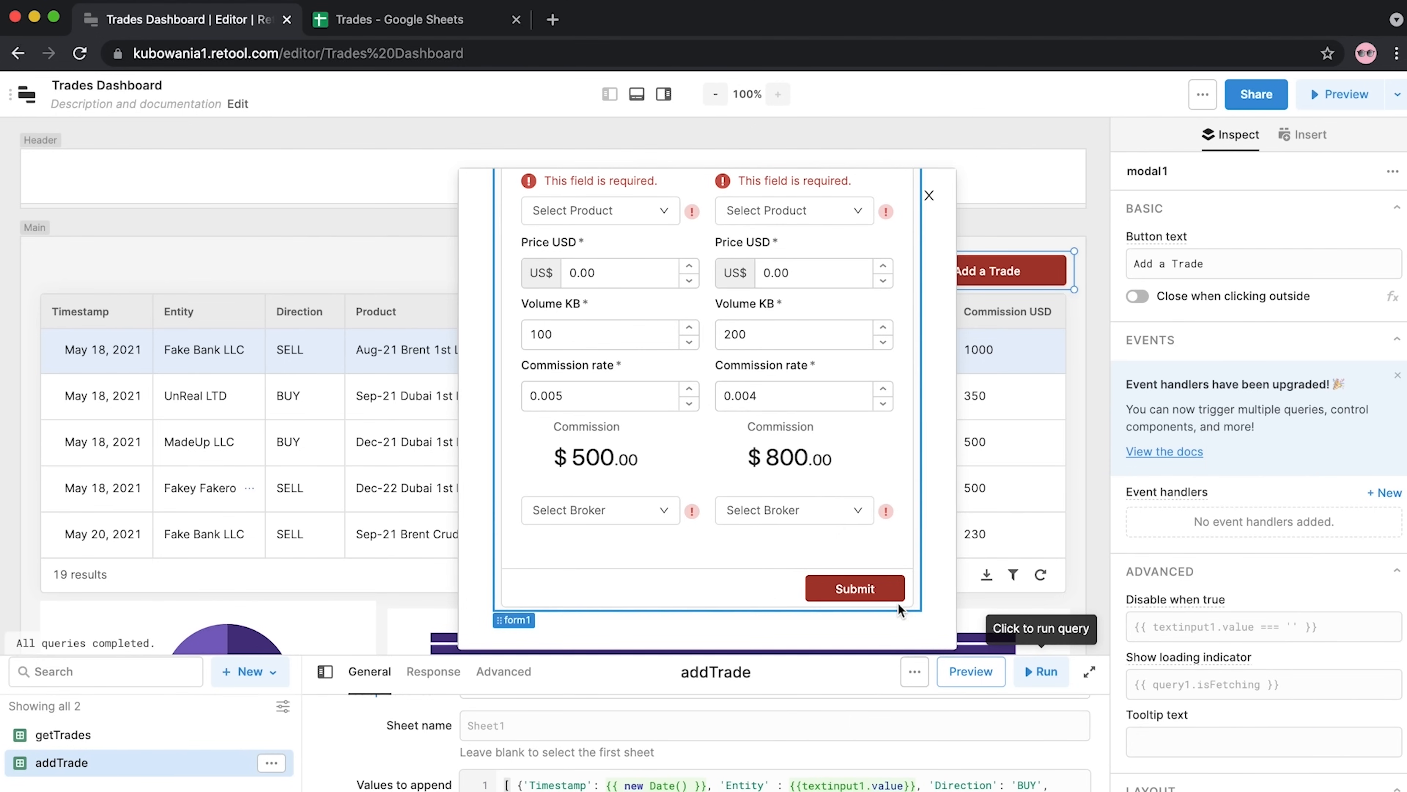
Give form1 a Submit handler that triggers the addTrade query
click(870, 596)
scroll(1329, 498, down, 5)
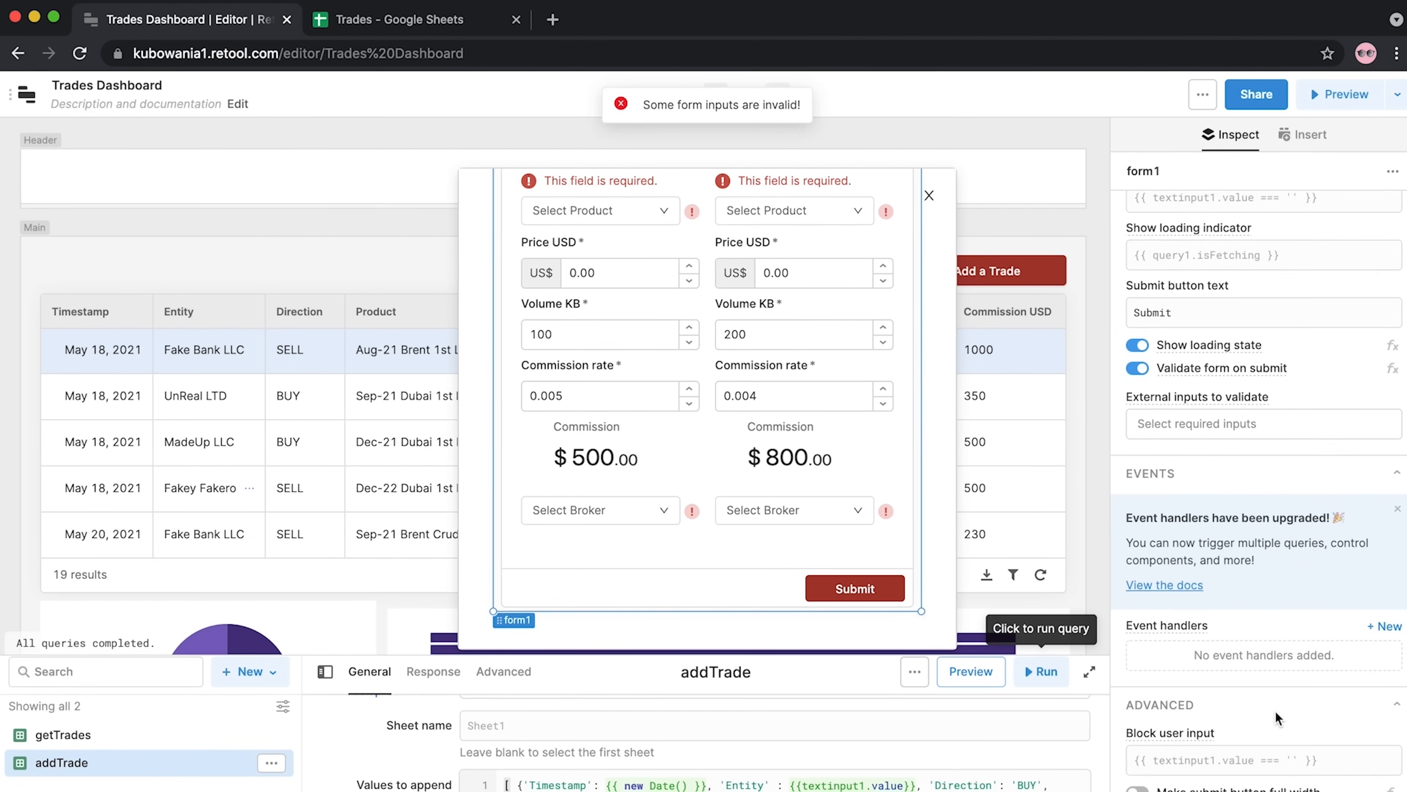
click(1388, 491)
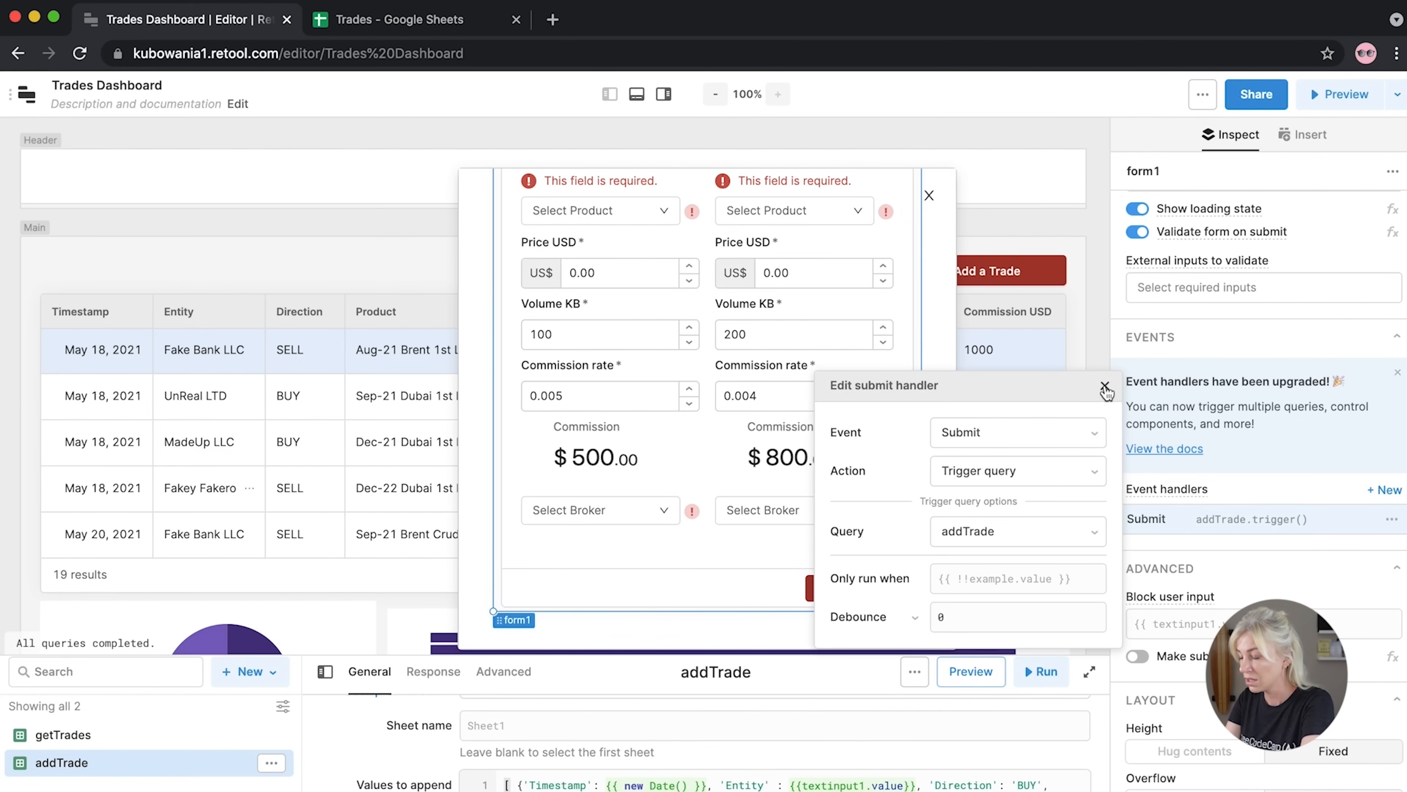
click(1104, 387)
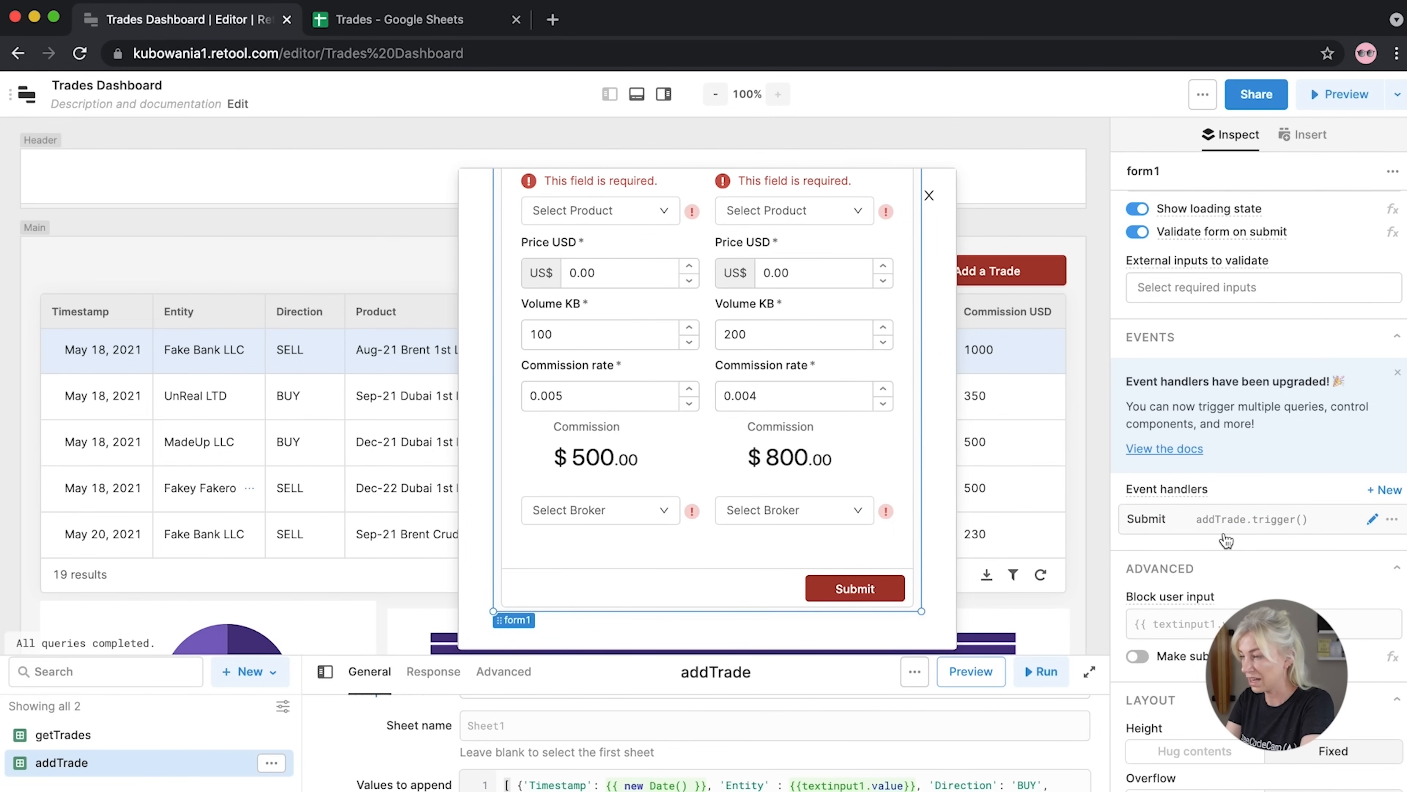
Add a second Submit handler on form1 that shows confetti
click(1382, 489)
click(991, 466)
click(964, 500)
click(975, 499)
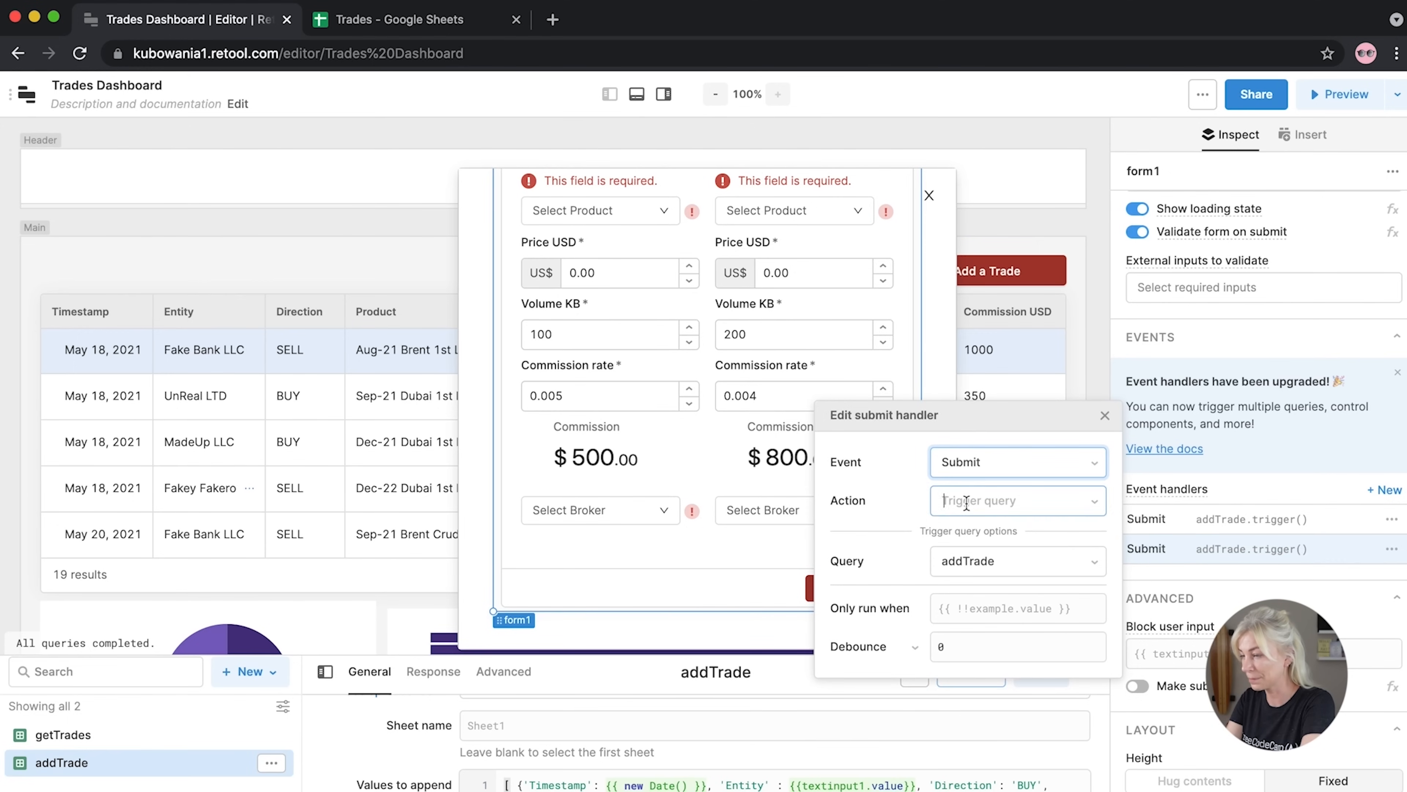
click(957, 785)
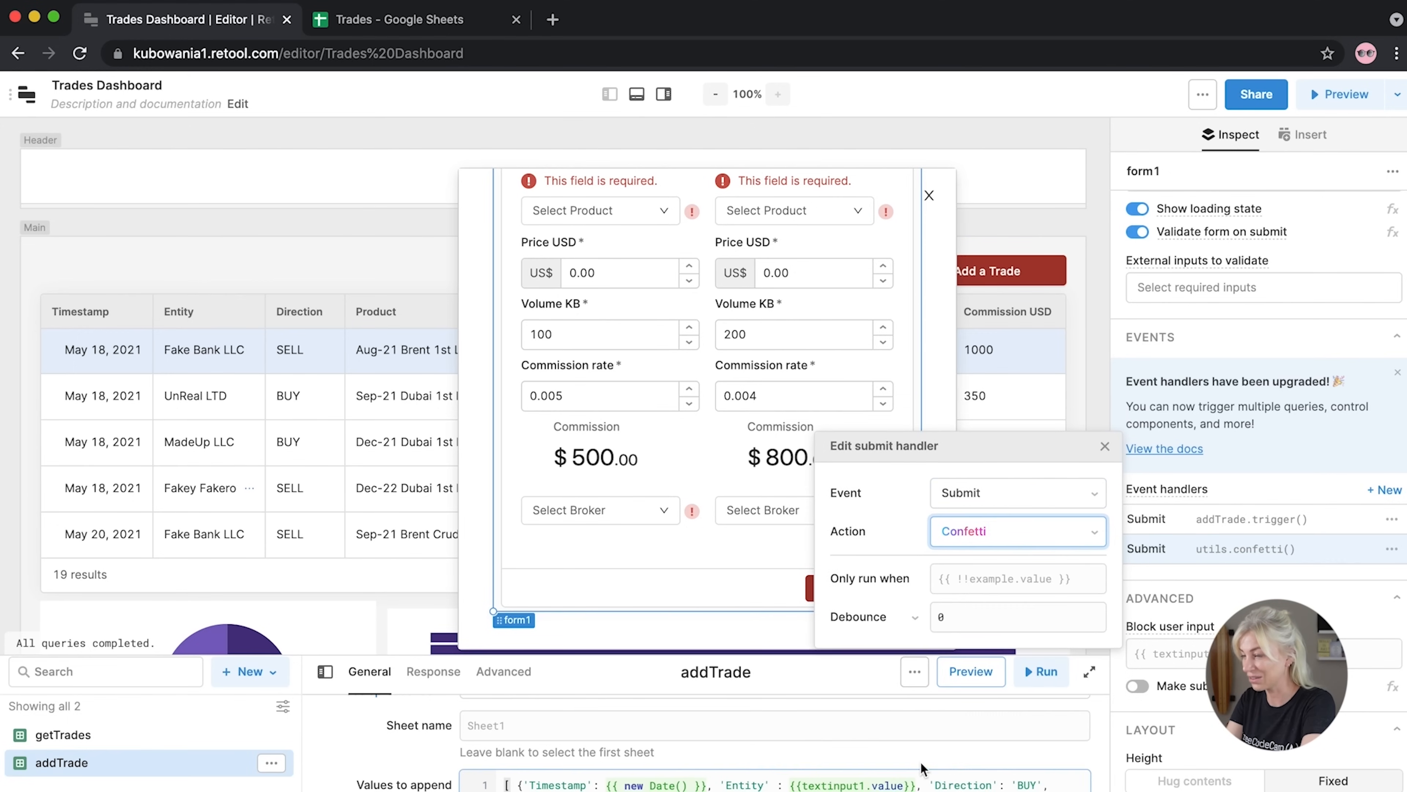
click(1103, 448)
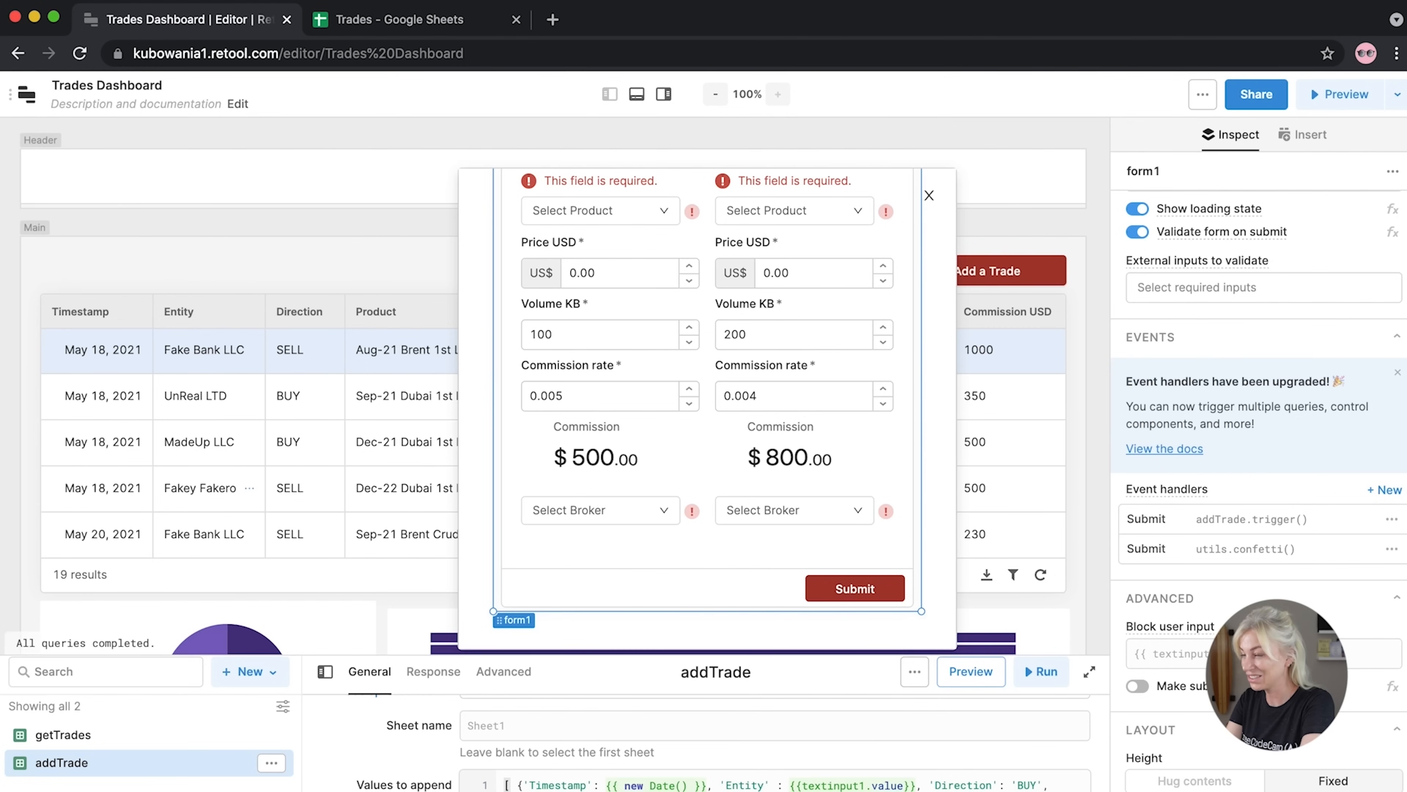
Add a third Submit handler that triggers getTrades to refresh the table
click(1385, 489)
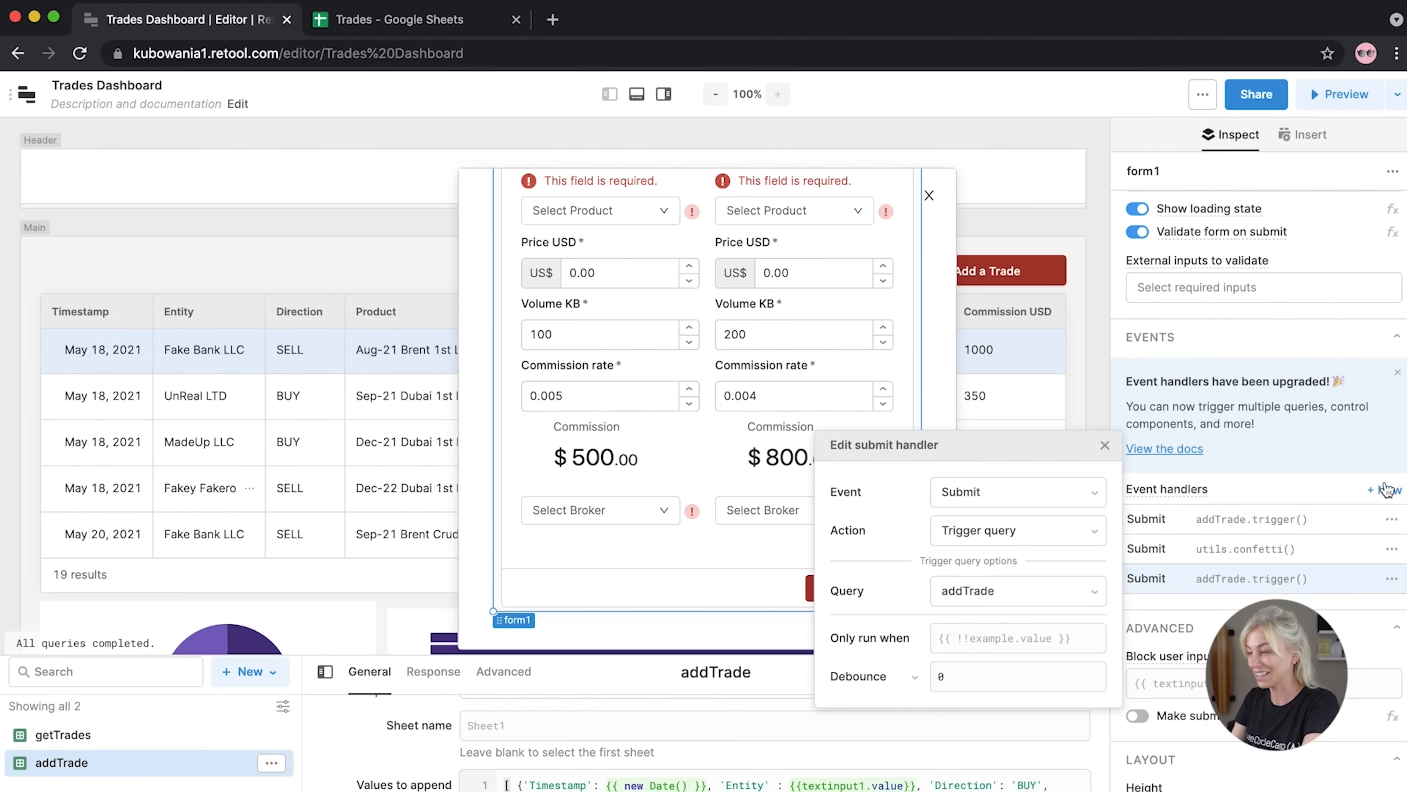
click(967, 590)
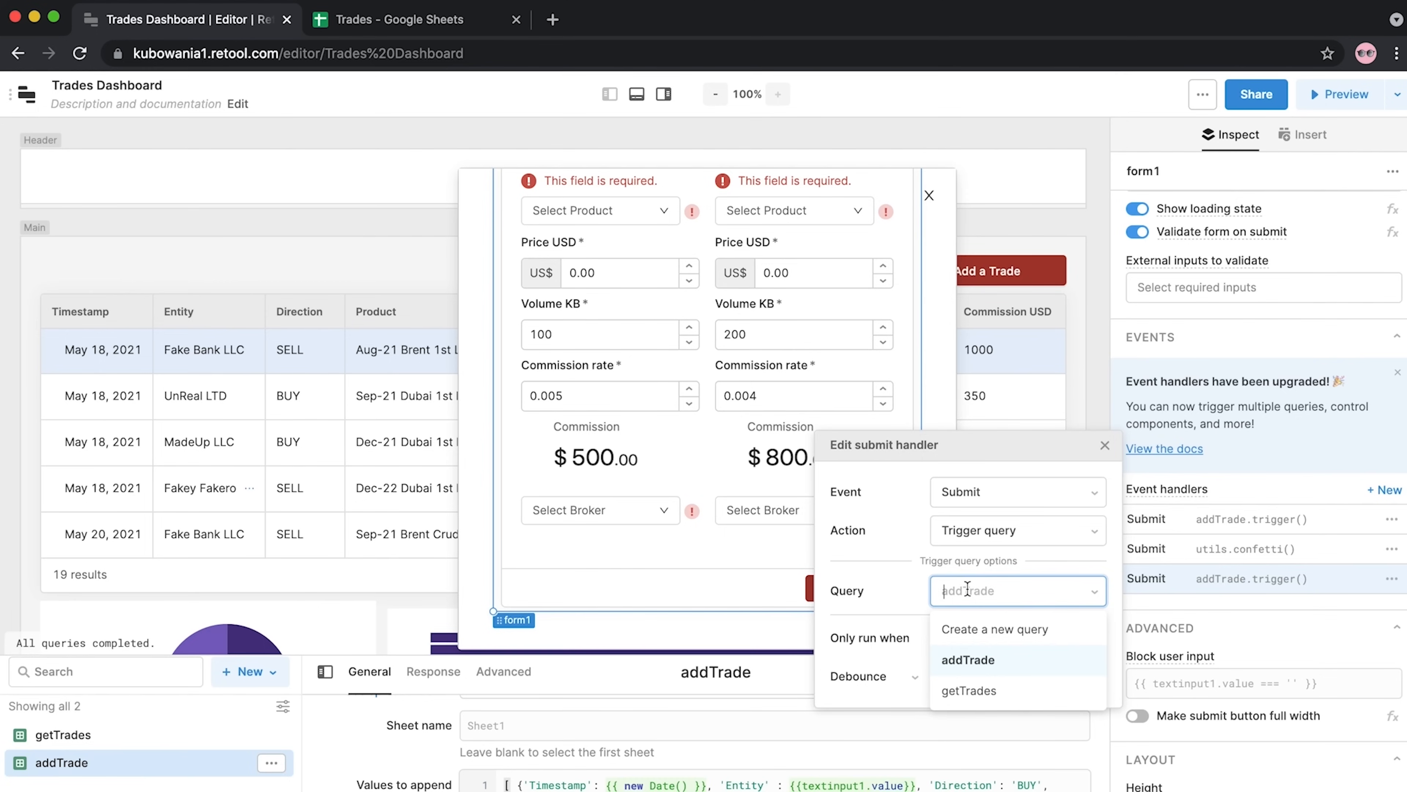
click(968, 690)
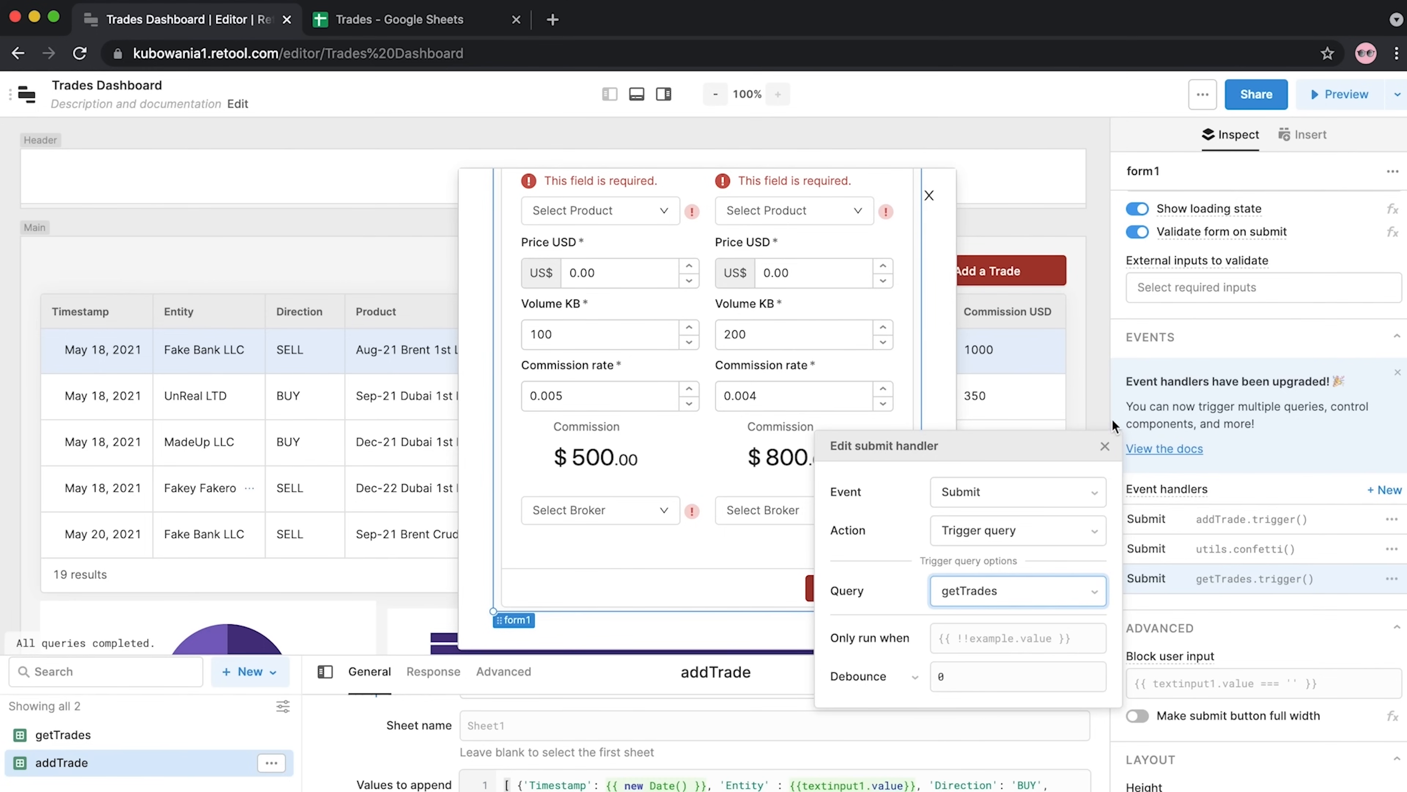
click(1097, 449)
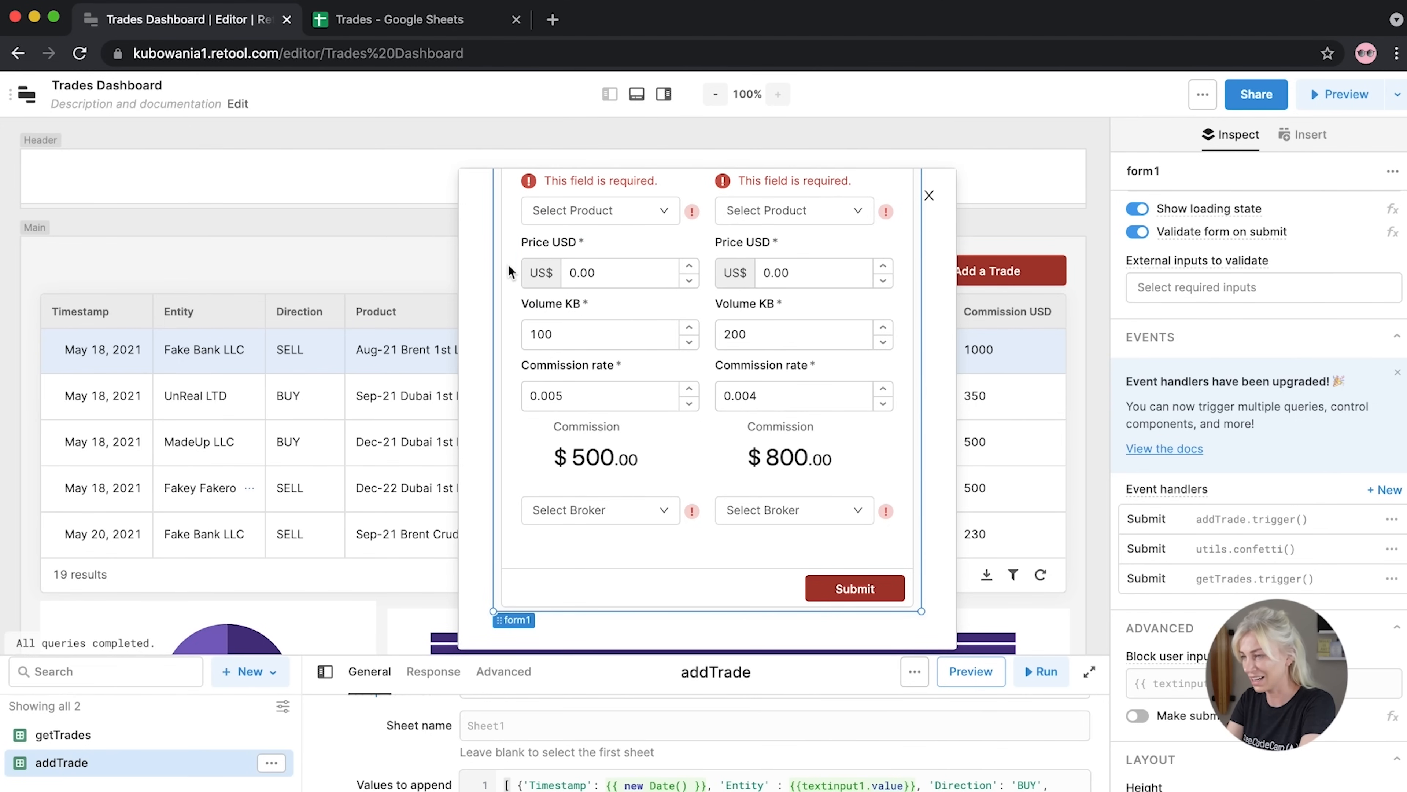
scroll(576, 277, up, 5)
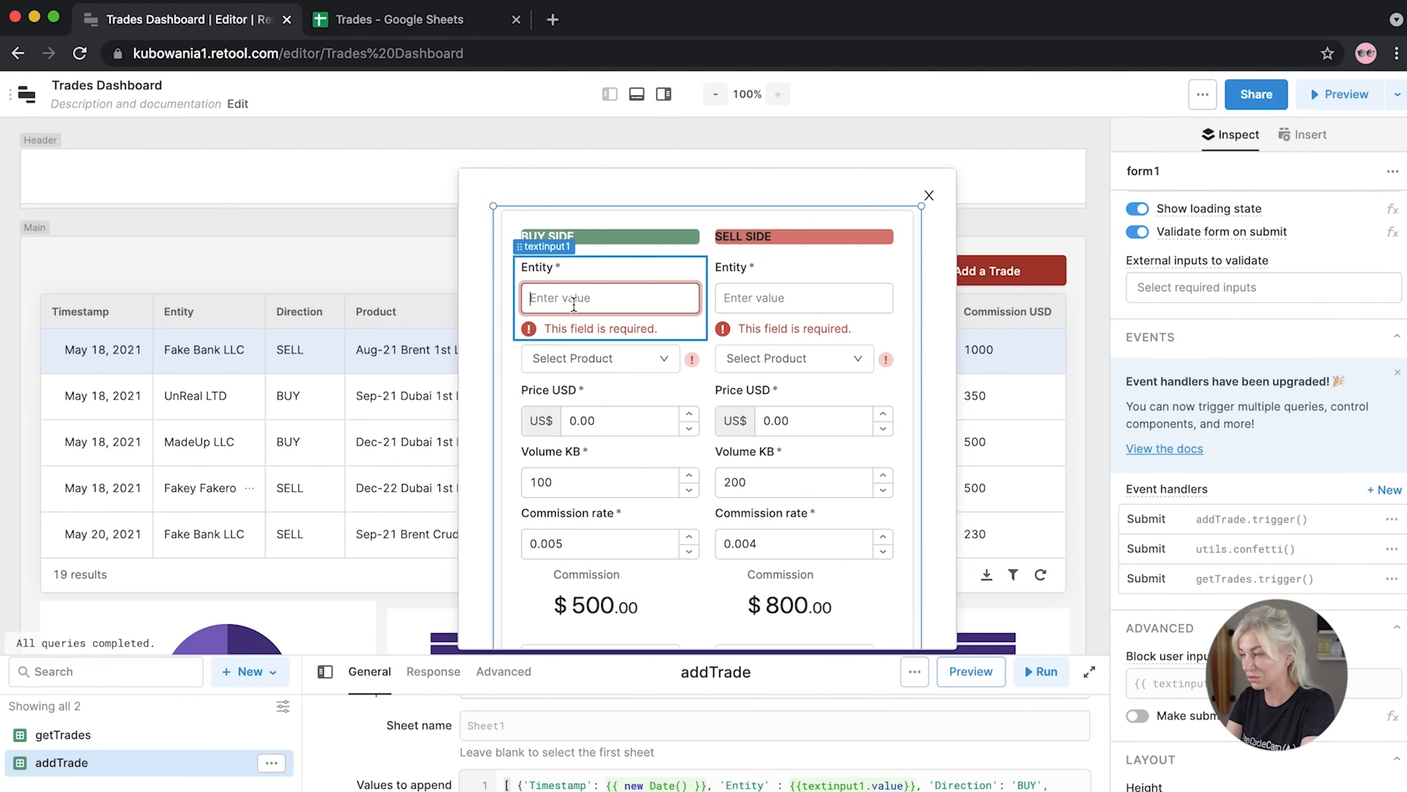
Enter TE as the buy and sell entities and choose the Sep-21 Brent product for both sides
click(574, 304)
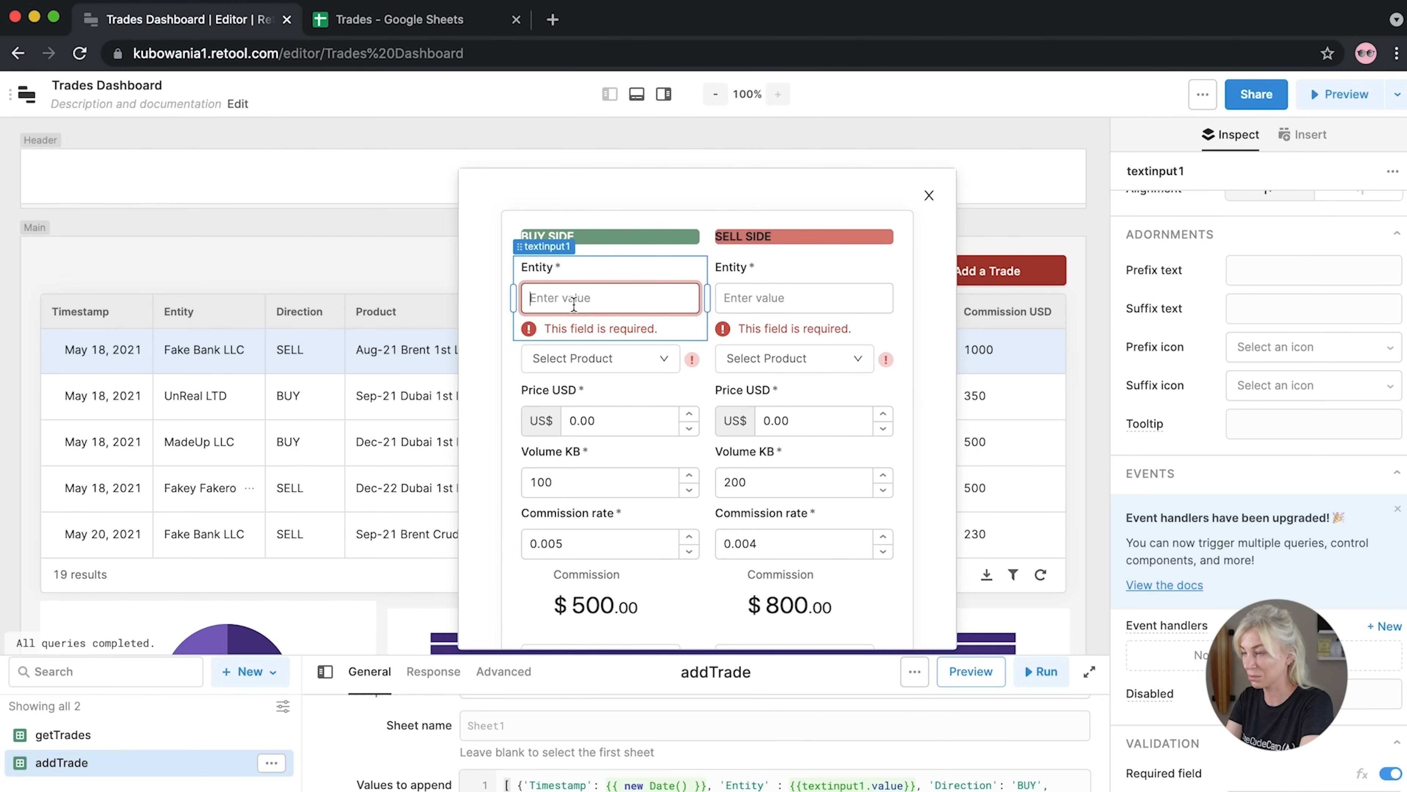
text(TEST)
click(770, 299)
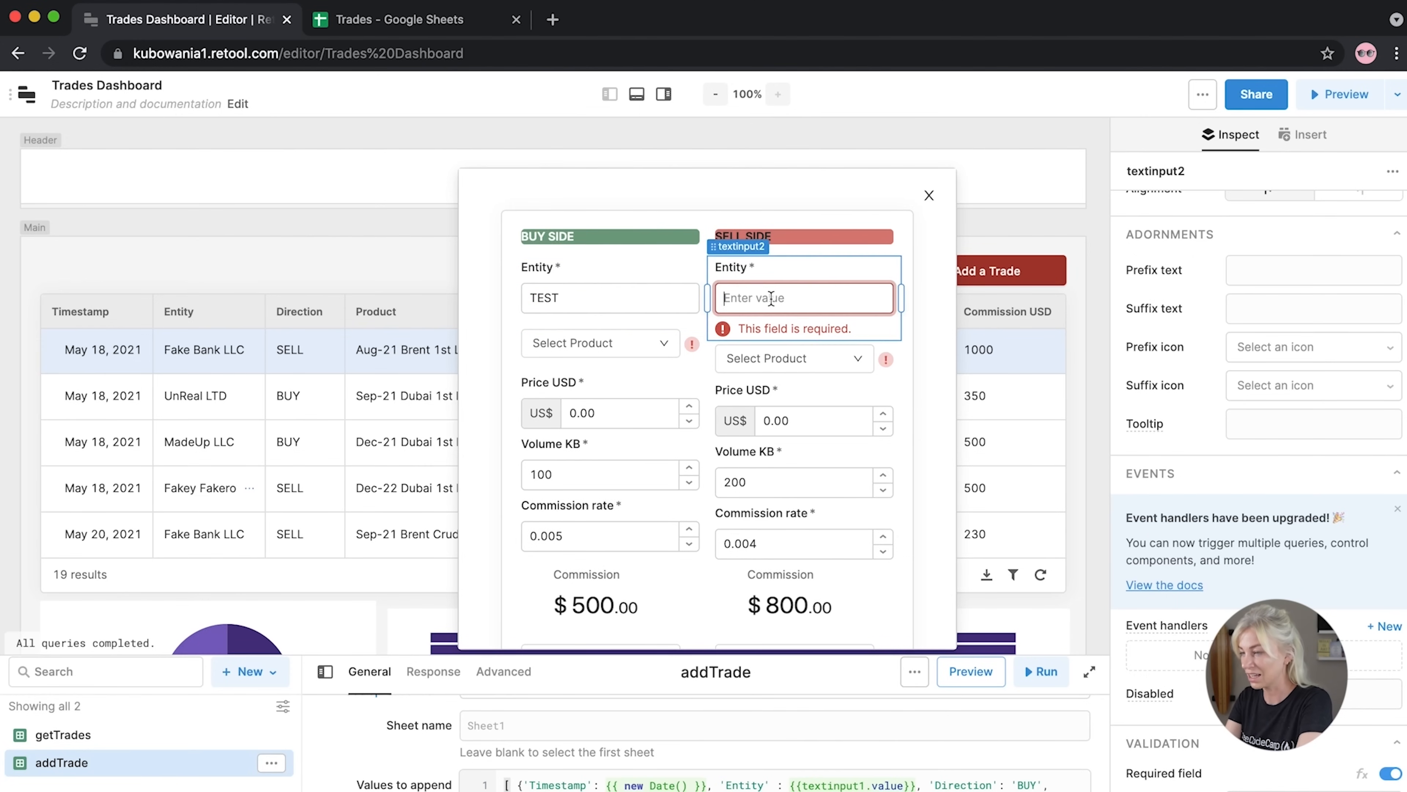
text(TEST)
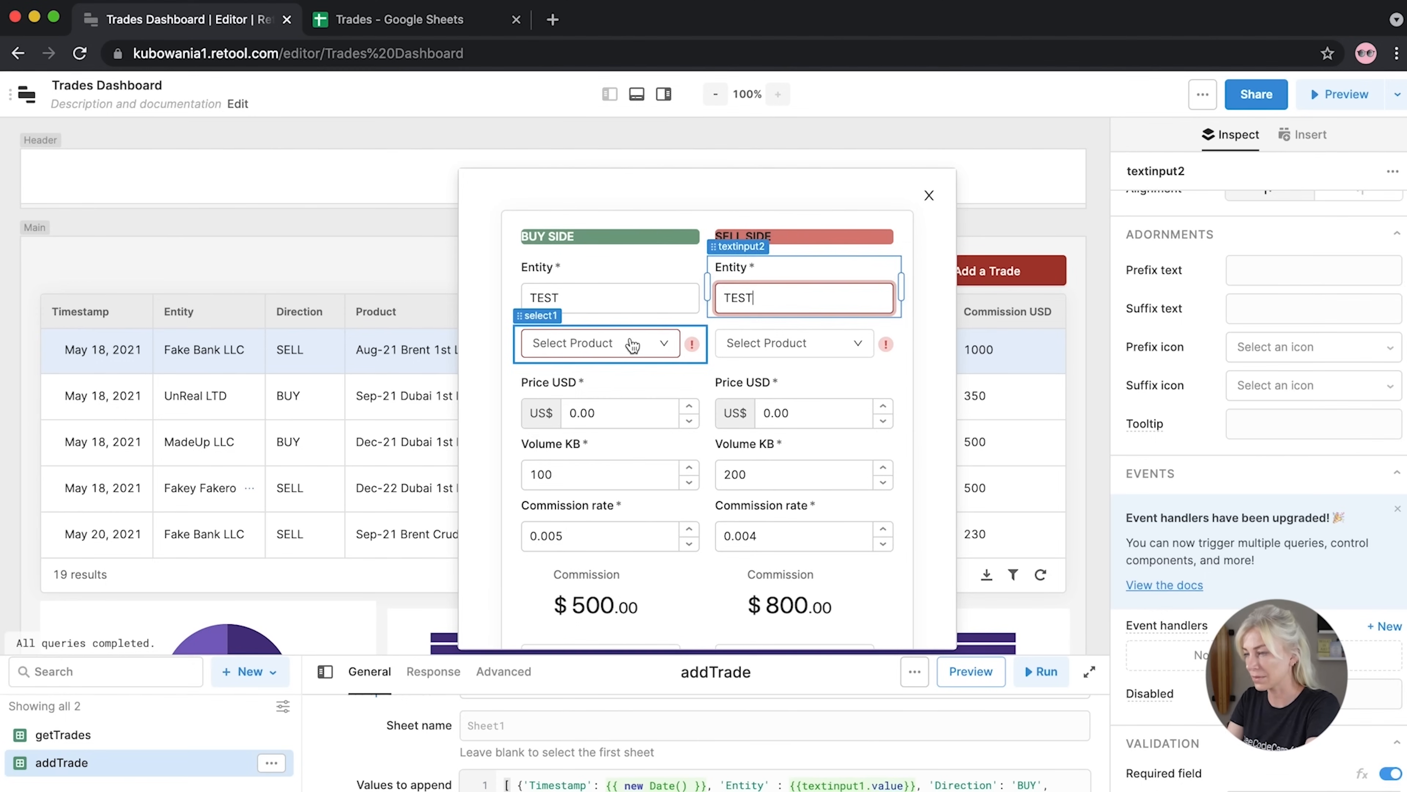
click(628, 344)
click(581, 411)
click(768, 344)
click(785, 405)
Replace the buy price, set the sell price to 80.44 and the sell volume to 10
click(618, 412)
click(545, 421)
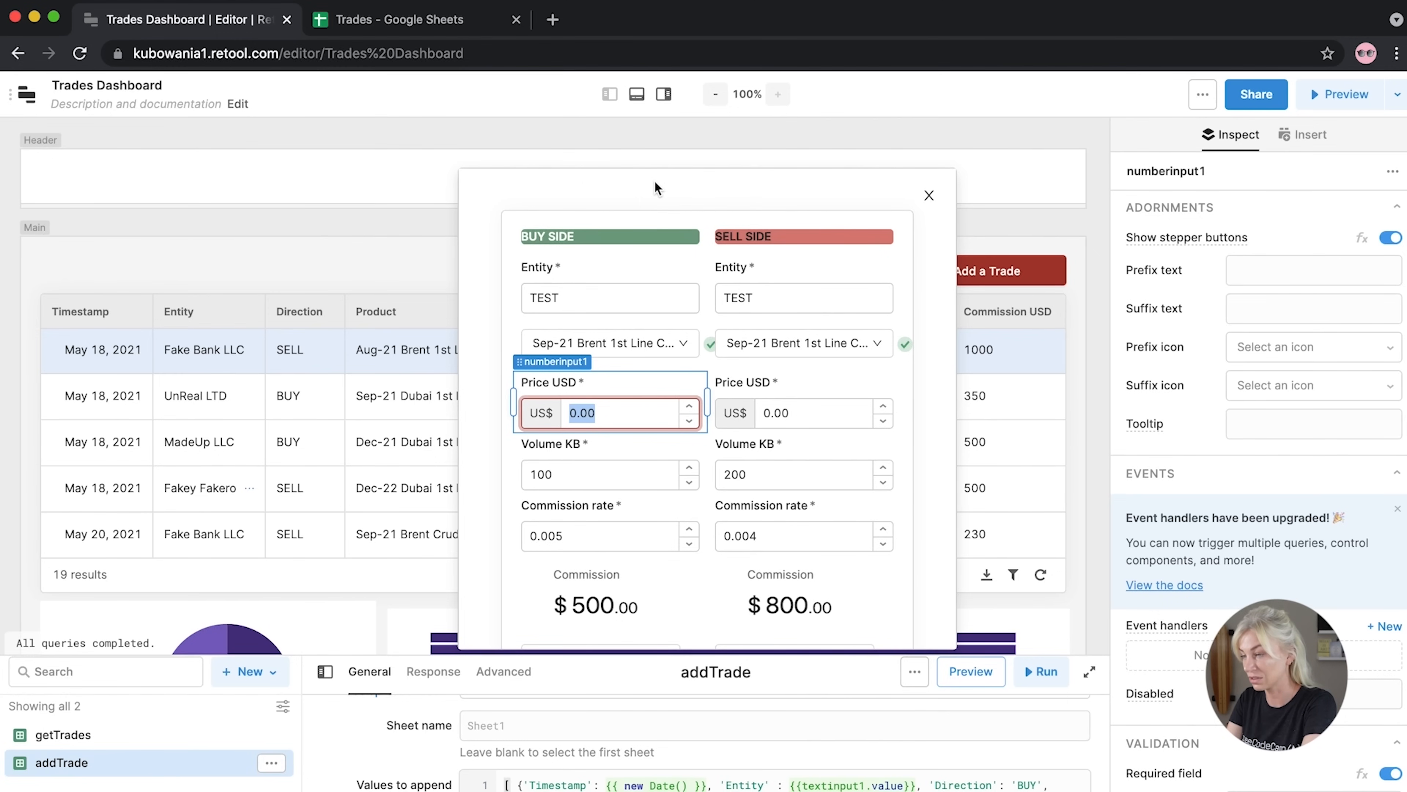
text(65.55)
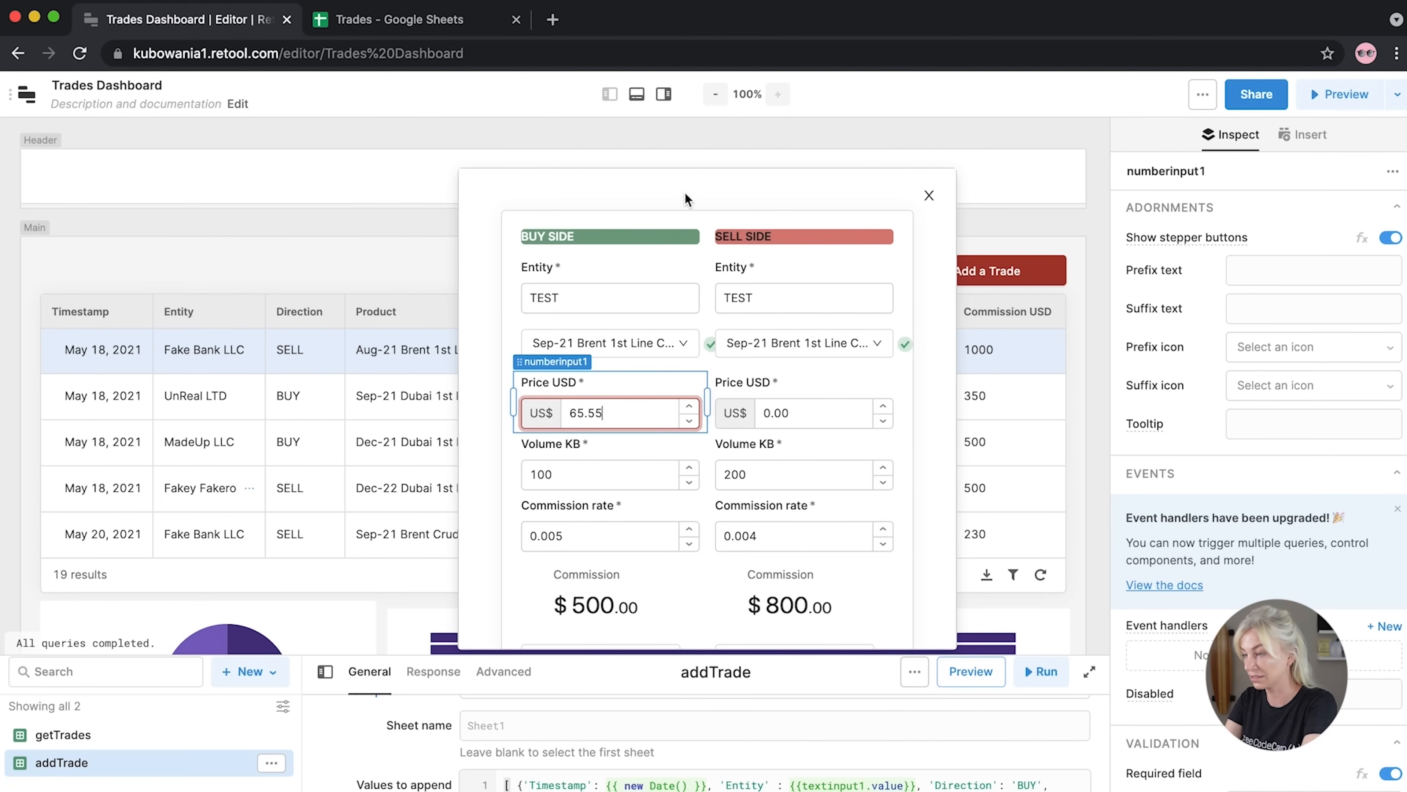
drag(807, 410, 719, 411)
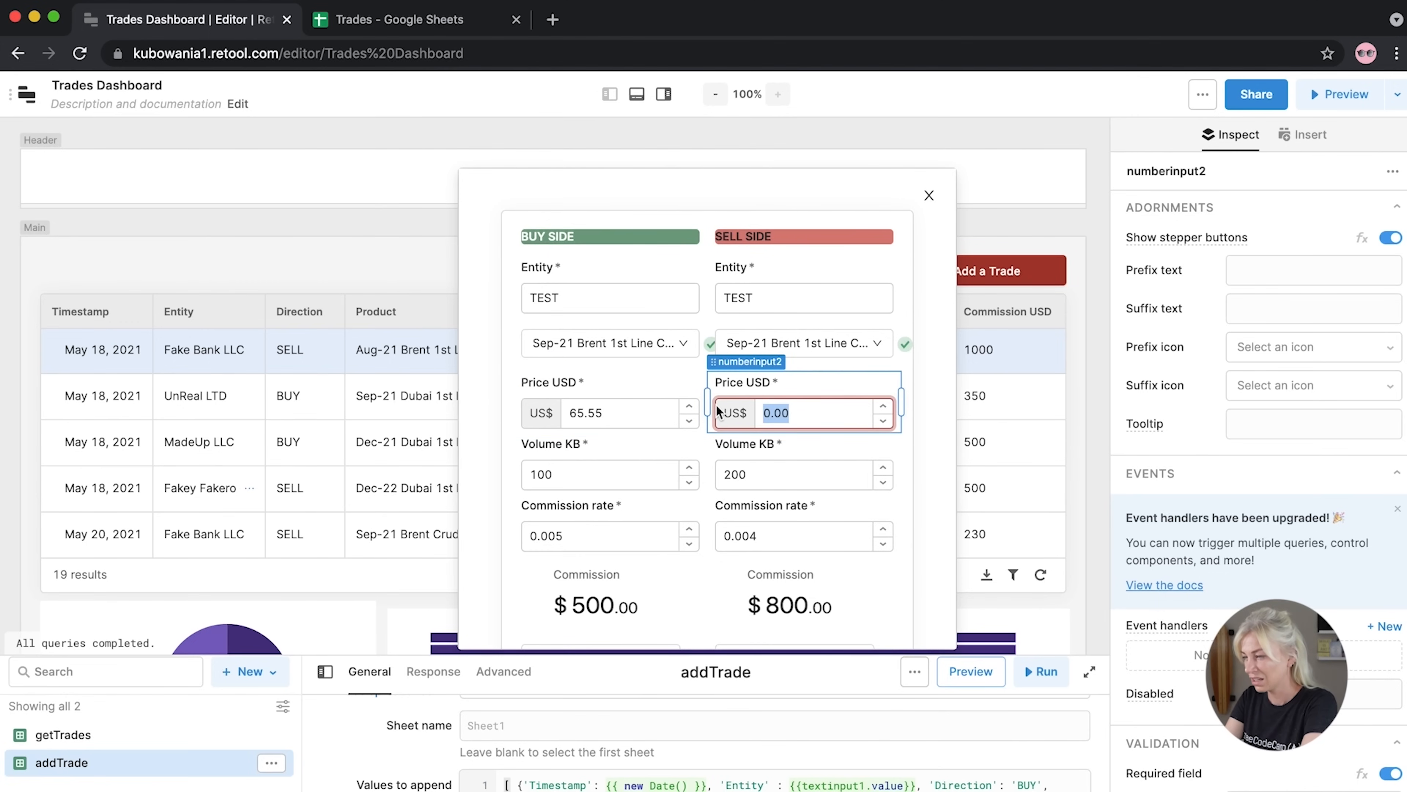
text(80.44)
key(Tab)
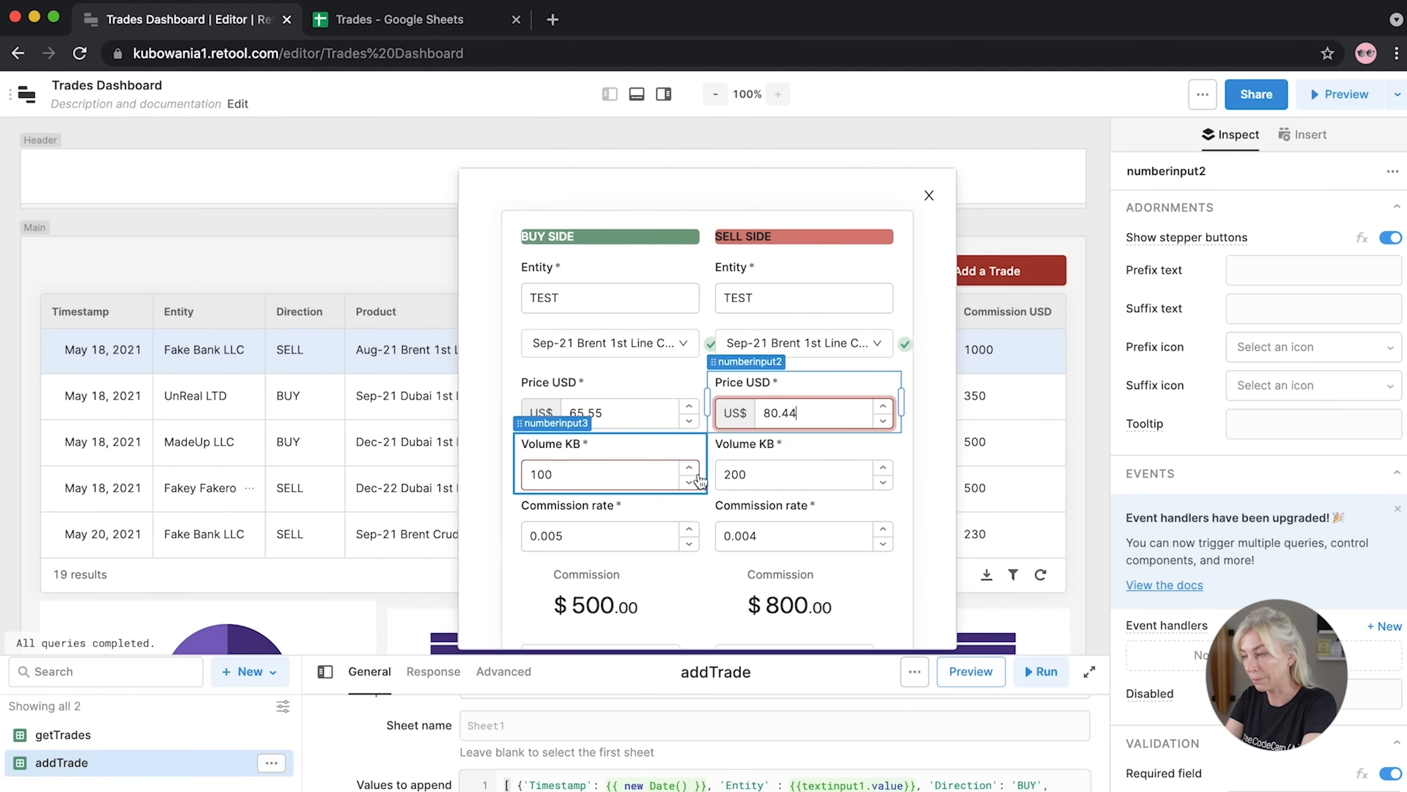
key(Tab)
text(10)
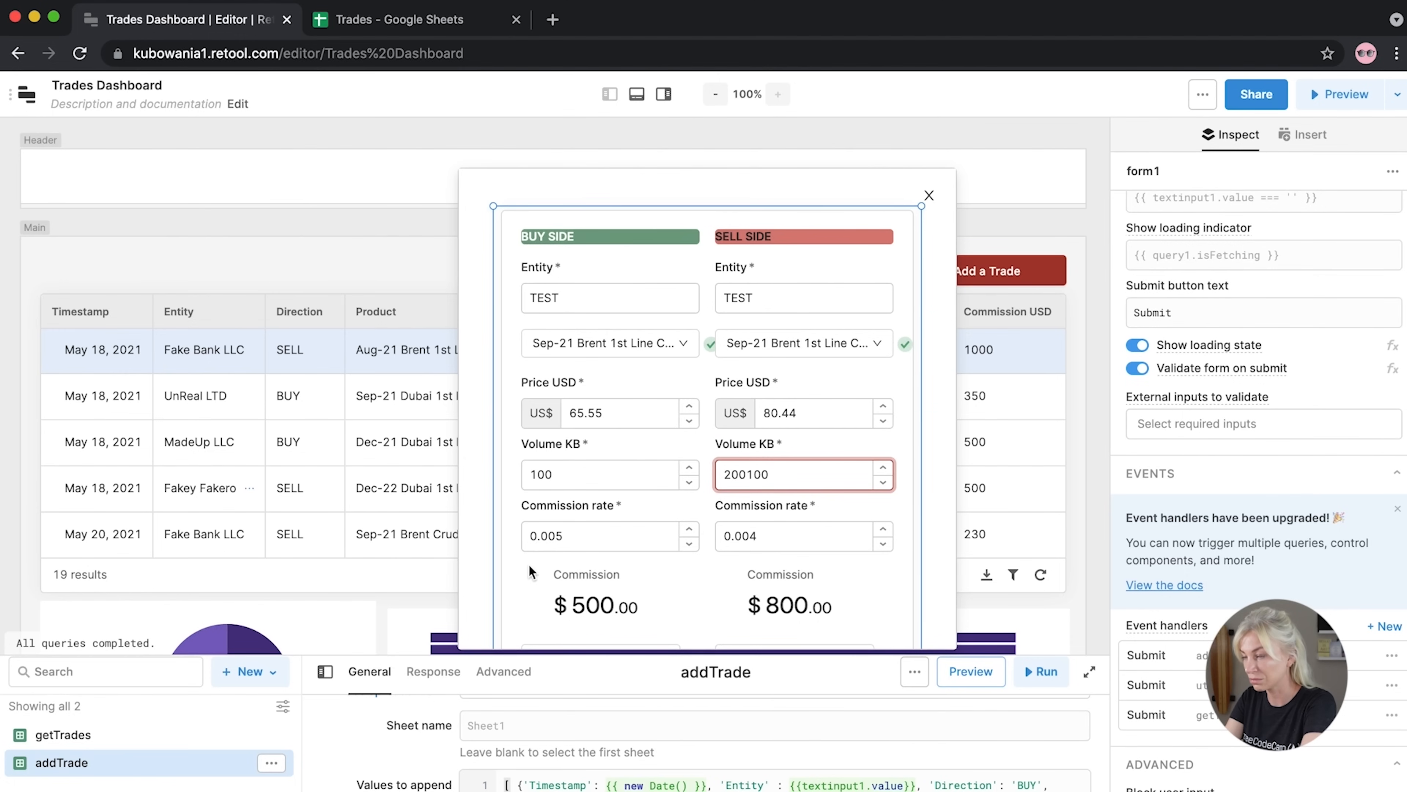
Pick the same broker for buy and sell sides and submit the test trade
scroll(549, 574, down, 3)
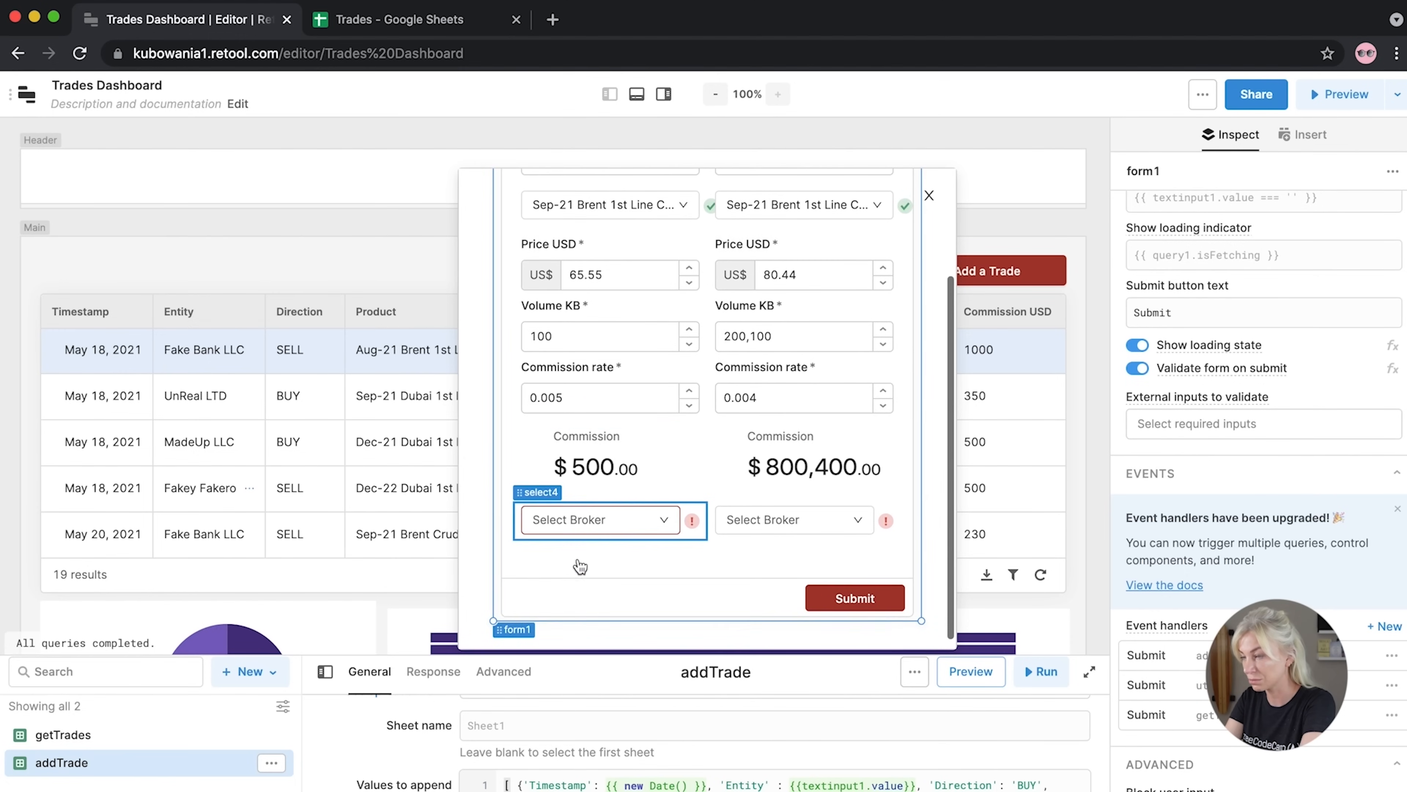
click(591, 521)
click(565, 450)
click(786, 519)
click(754, 452)
click(642, 582)
click(843, 601)
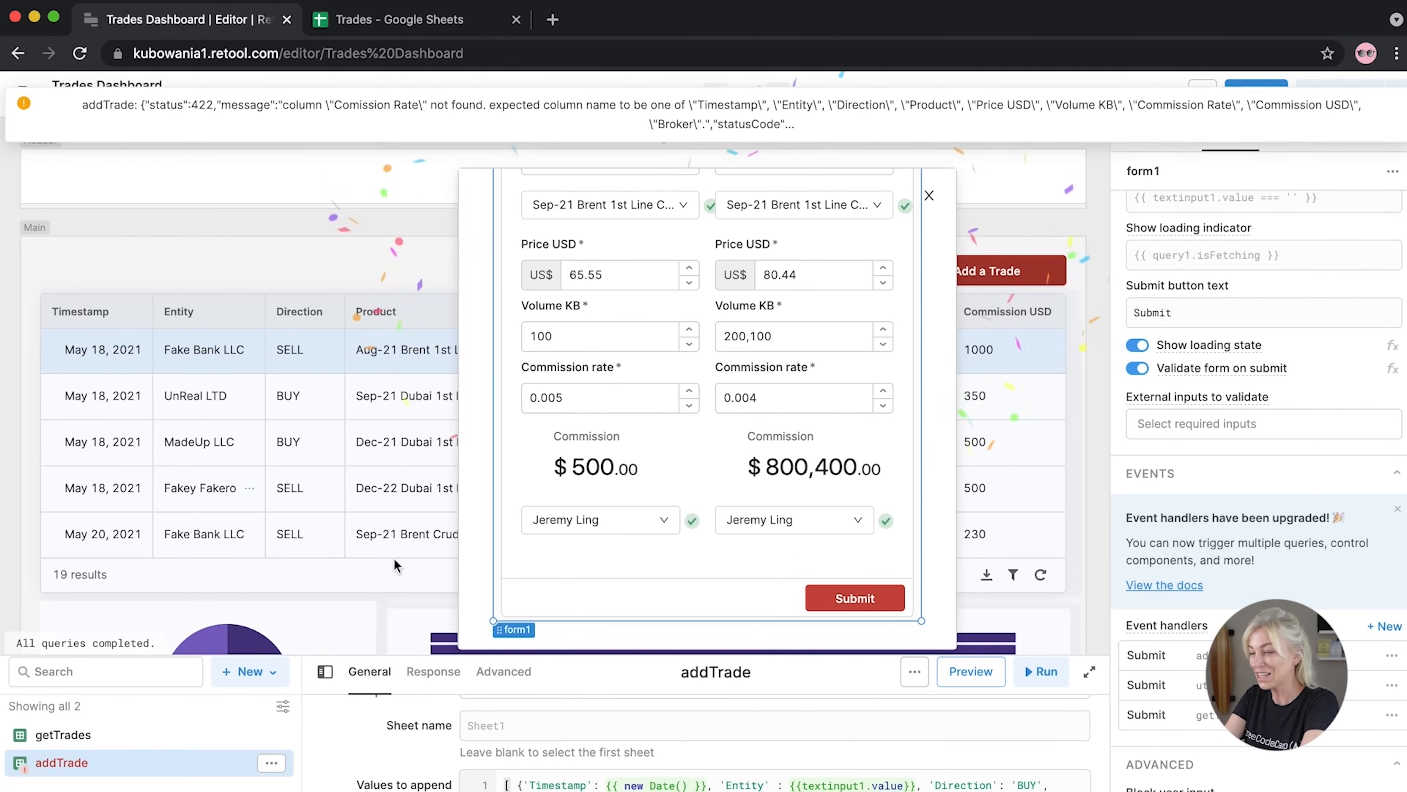
Close the trade form, page the trades table to its last page, and go to the Trades spreadsheet
click(29, 571)
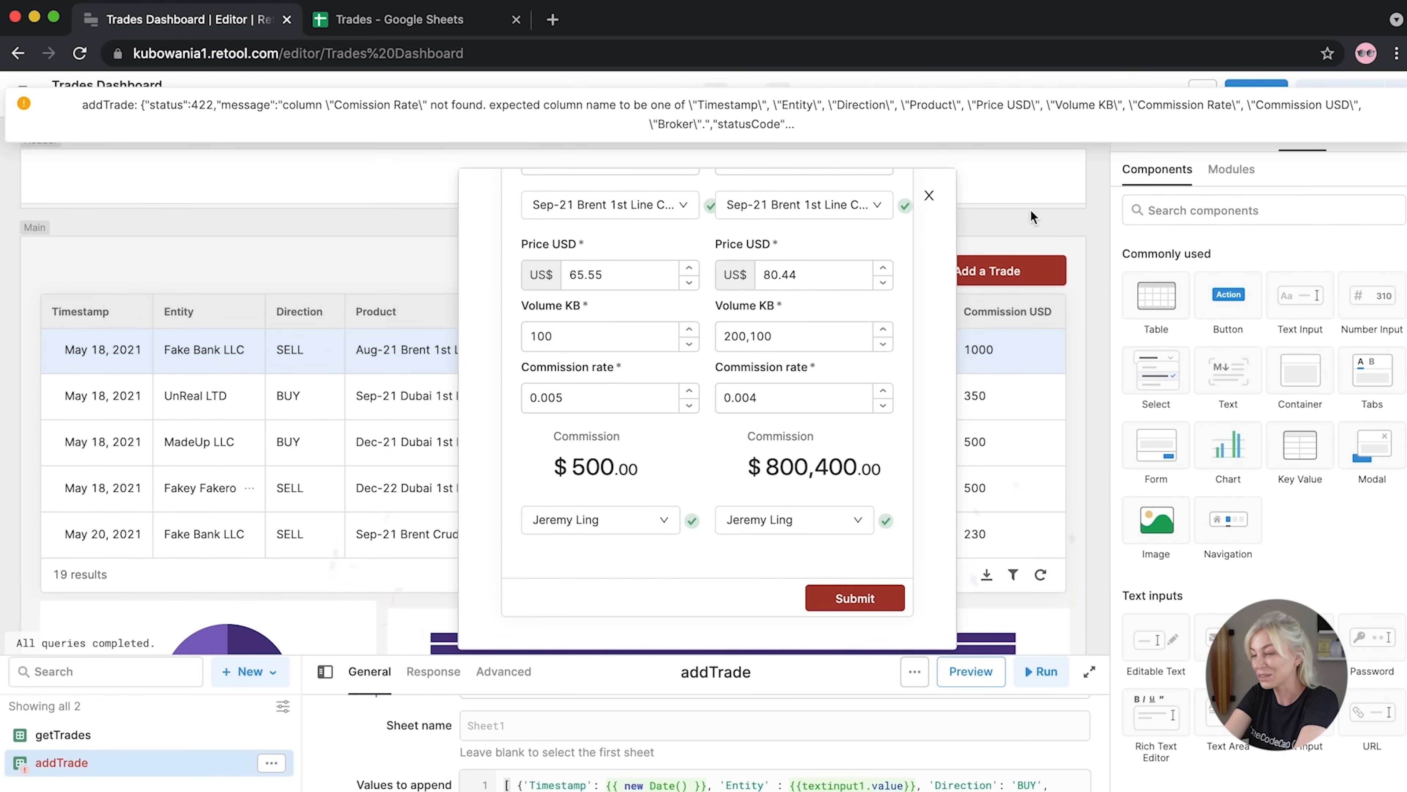
click(940, 204)
click(937, 201)
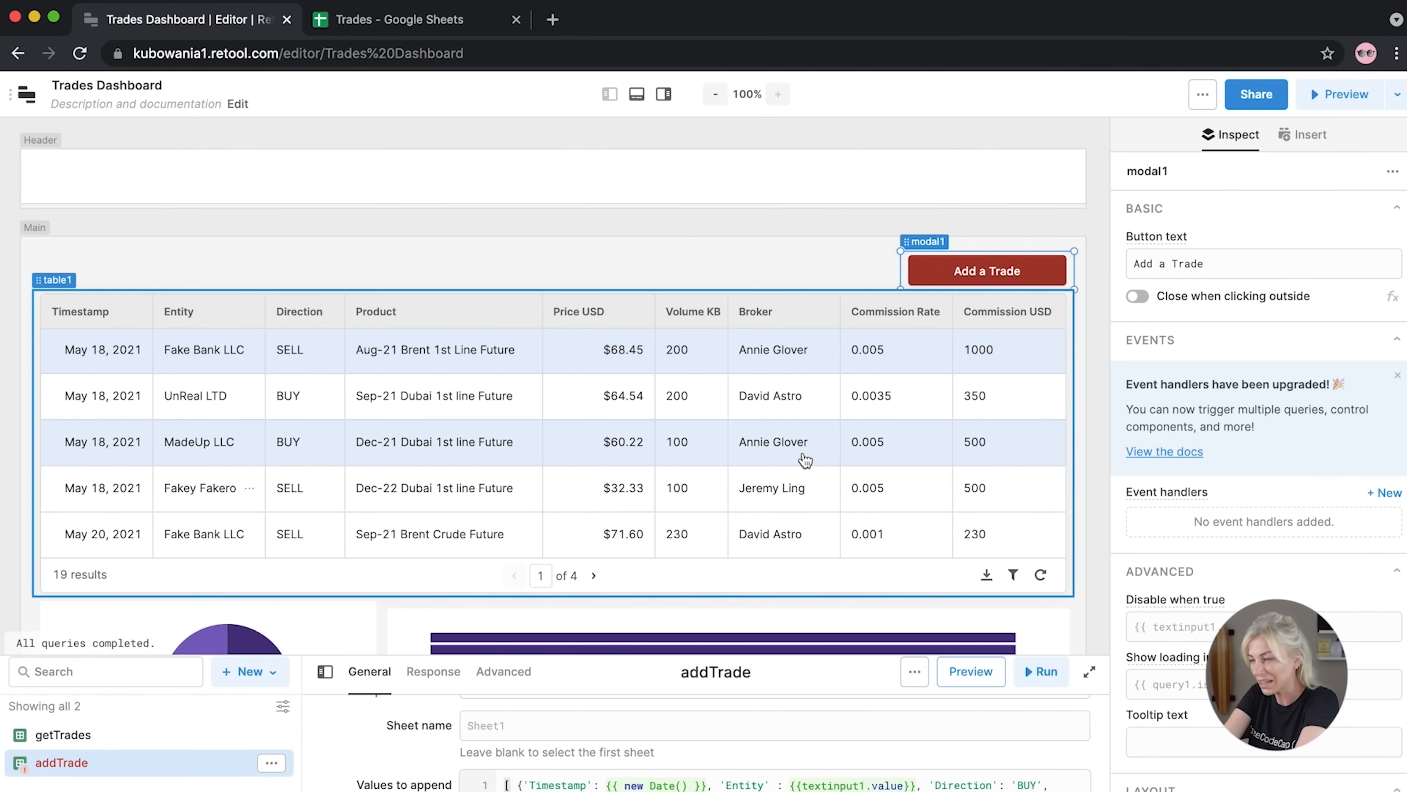
click(595, 578)
click(594, 577)
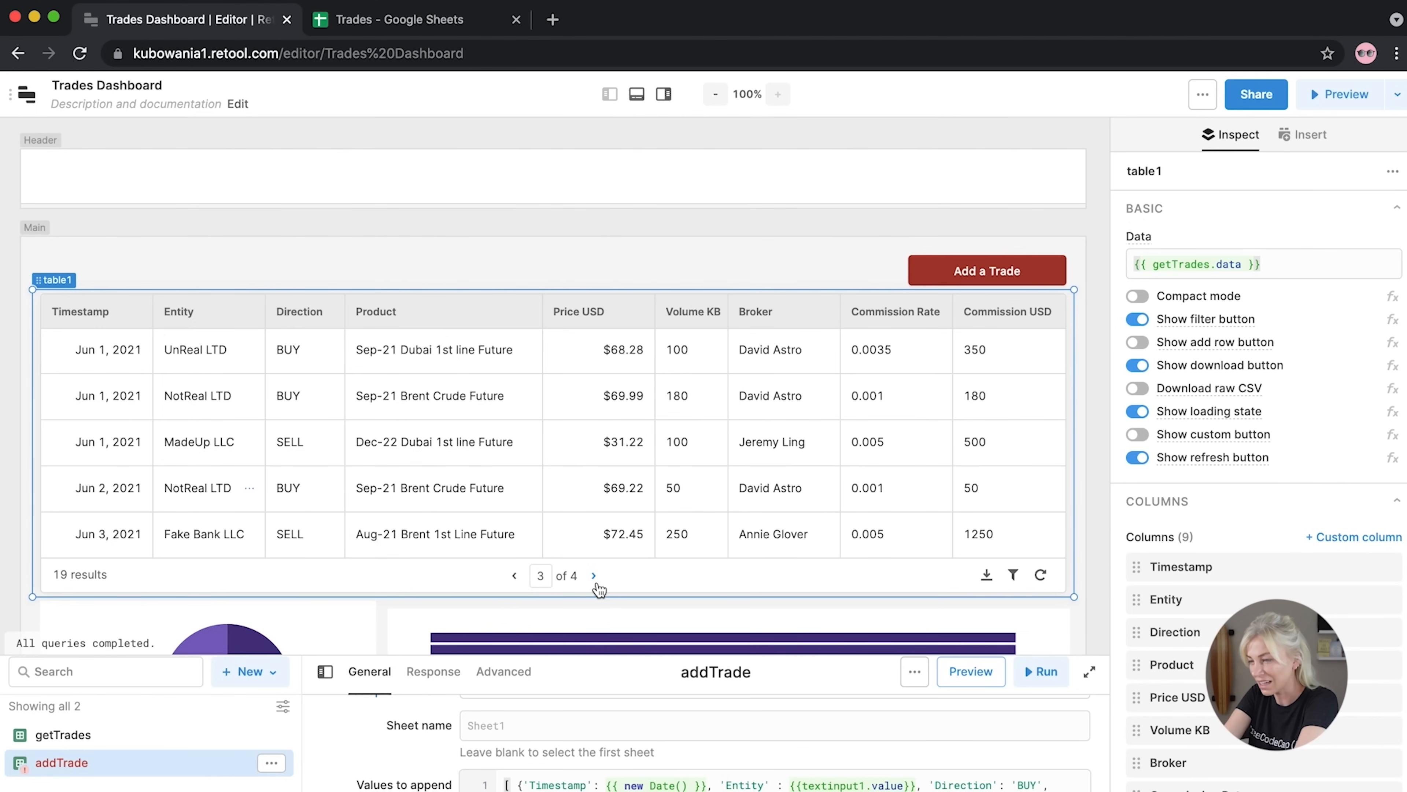
click(594, 578)
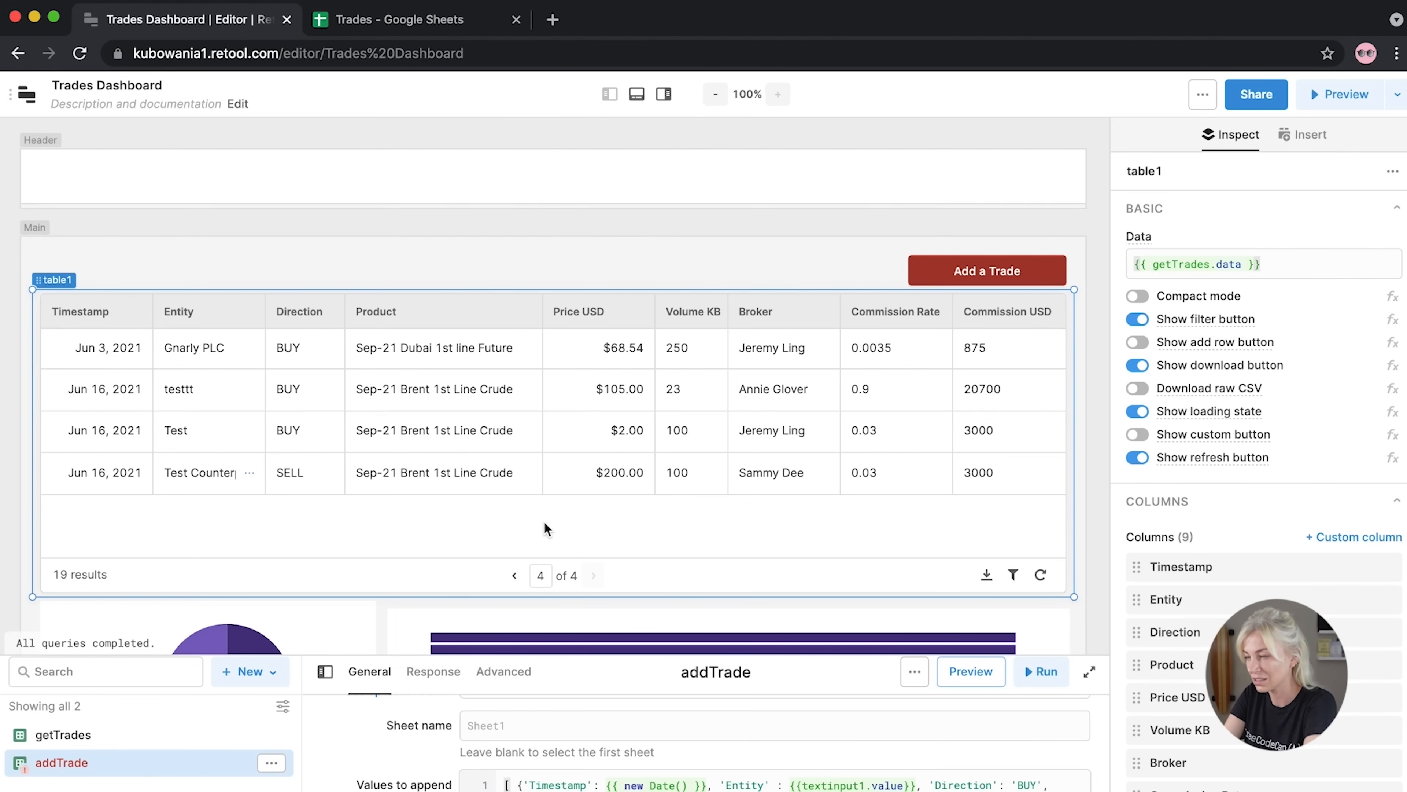
click(438, 20)
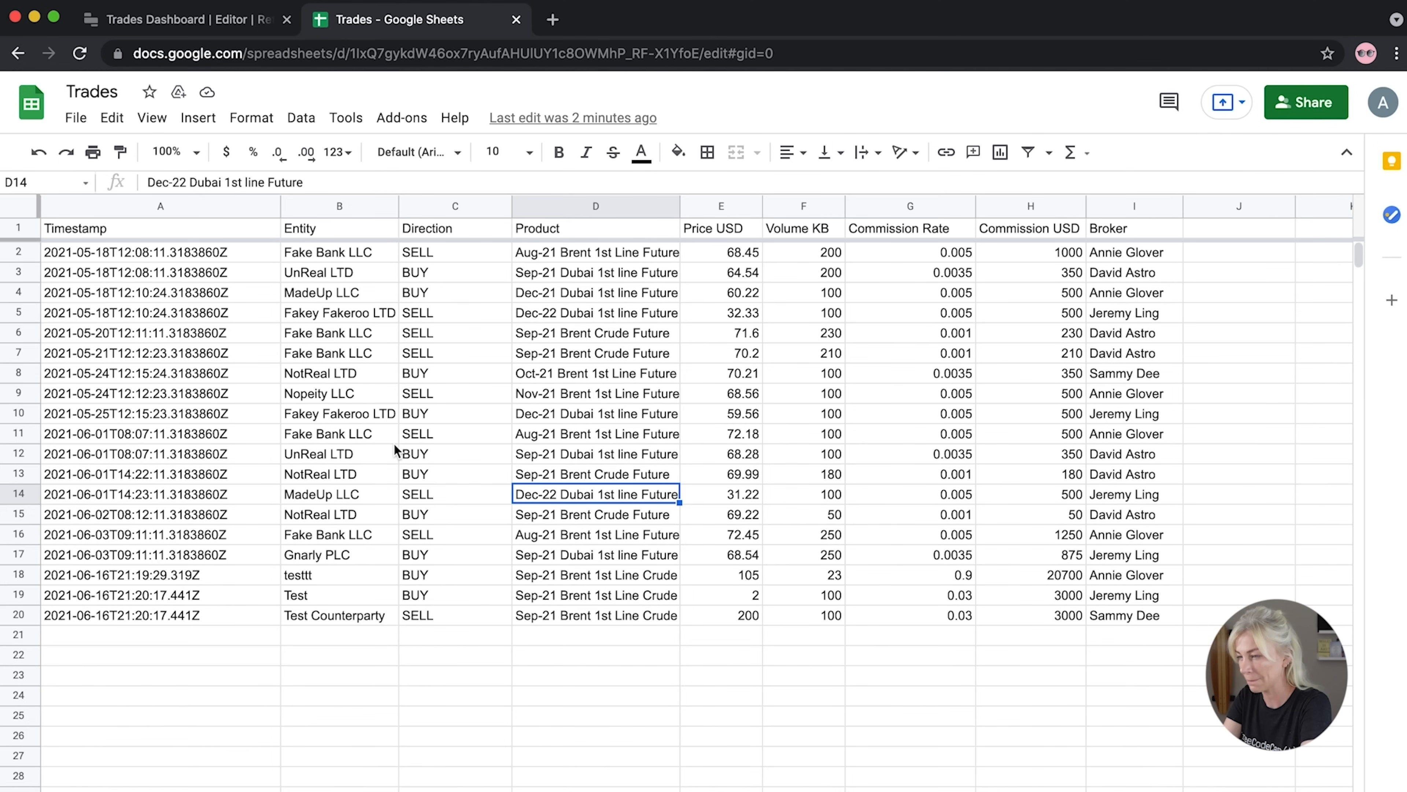
Reload the Trades sheet to look for new rows, dismiss the meeting promo, and return to Retool
scroll(394, 442, down, 5)
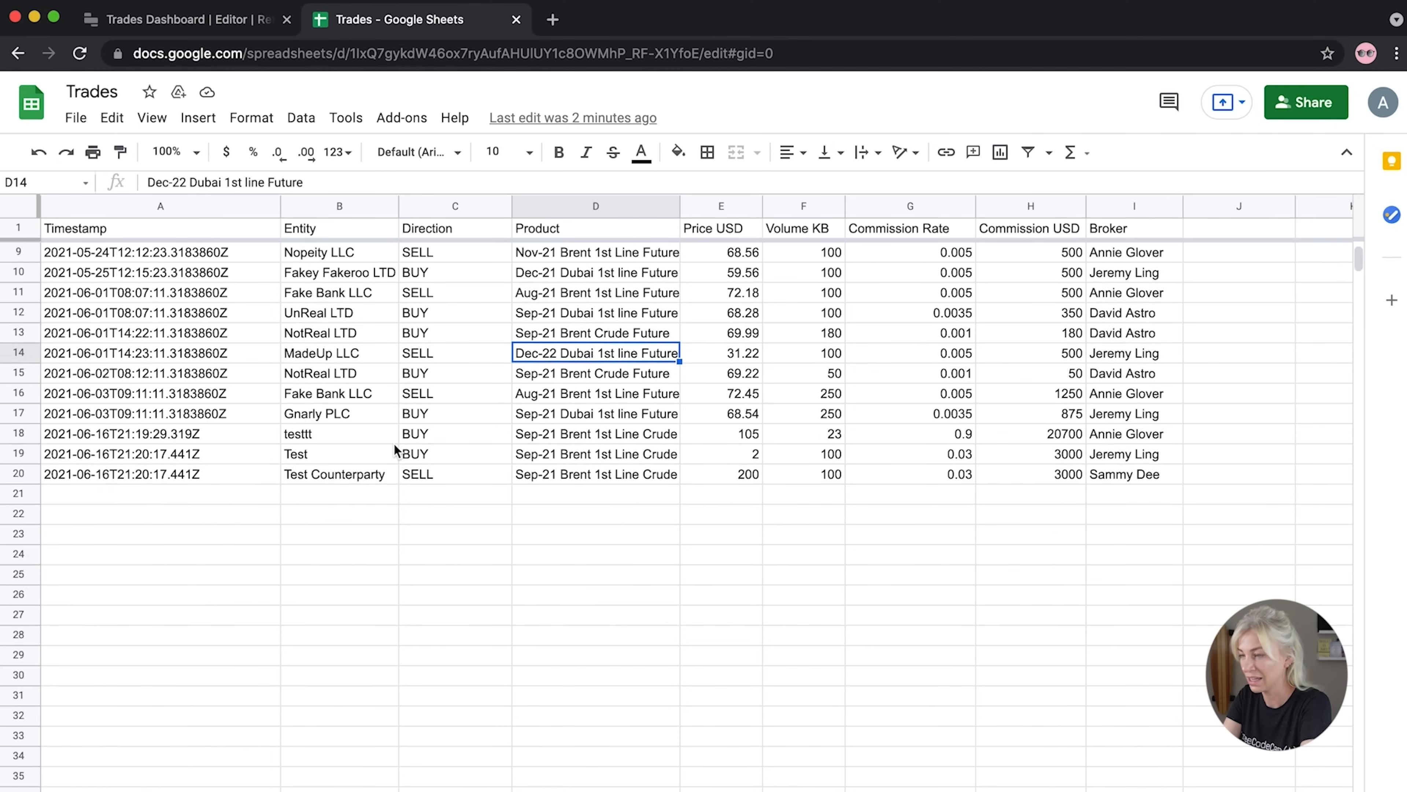
scroll(393, 442, up, 4)
scroll(393, 450, up, 1)
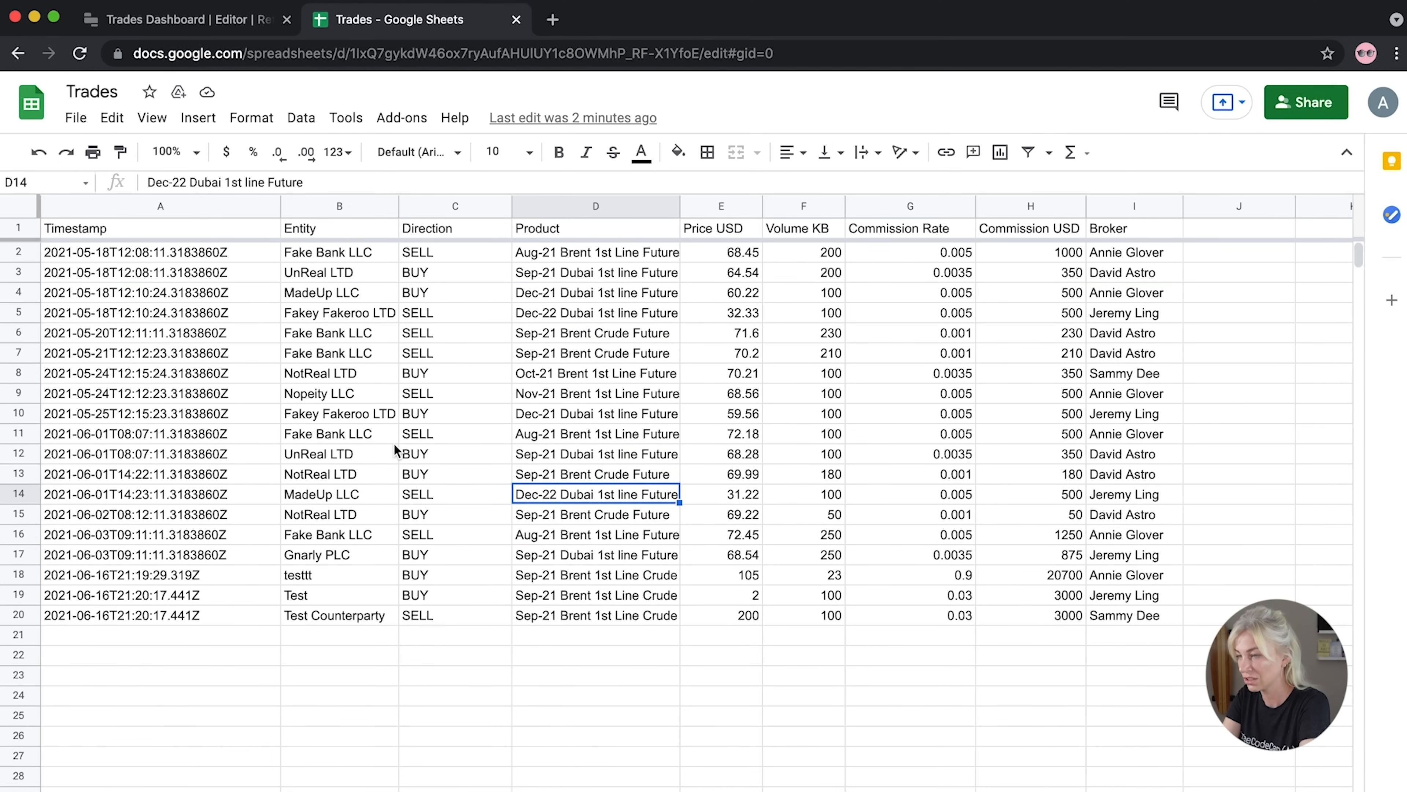
click(70, 56)
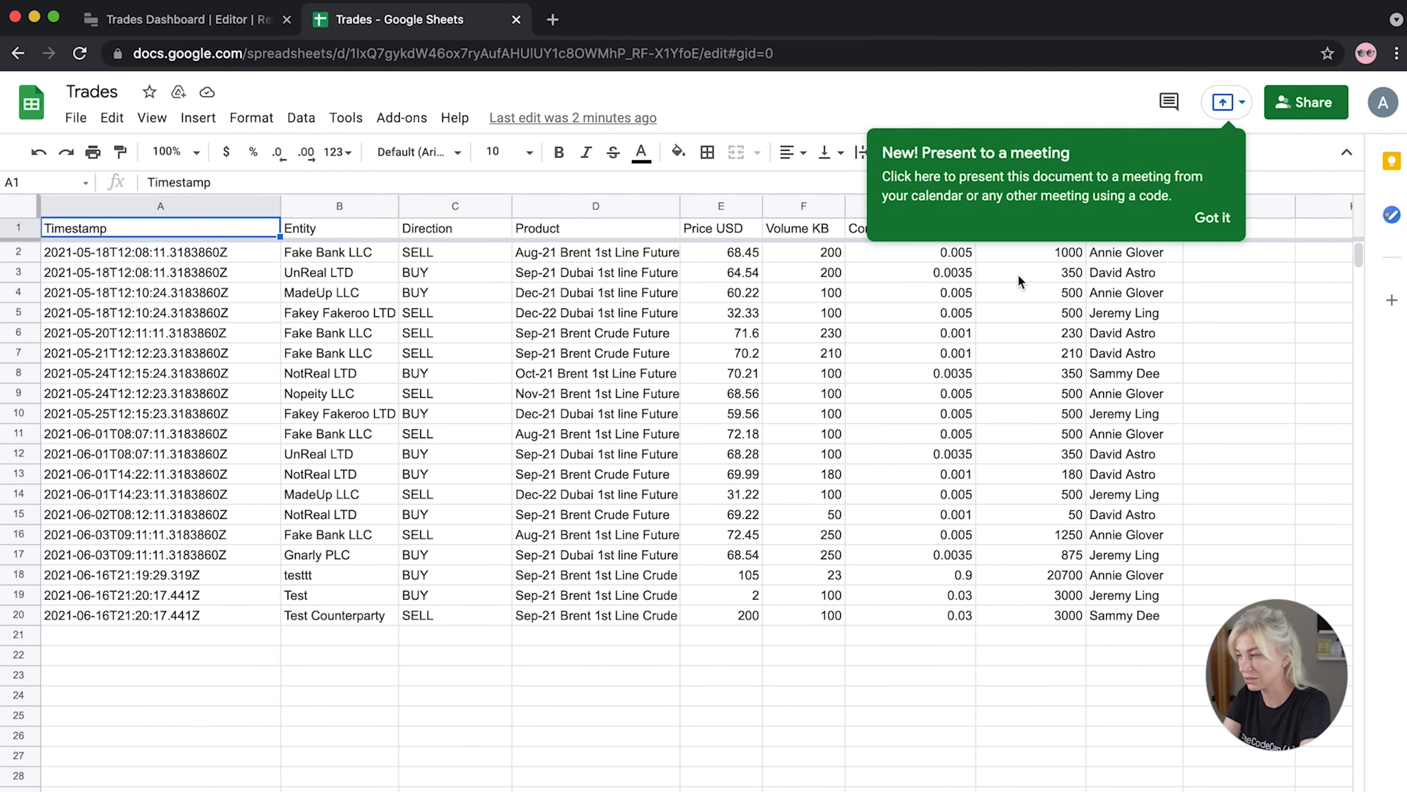
click(1208, 217)
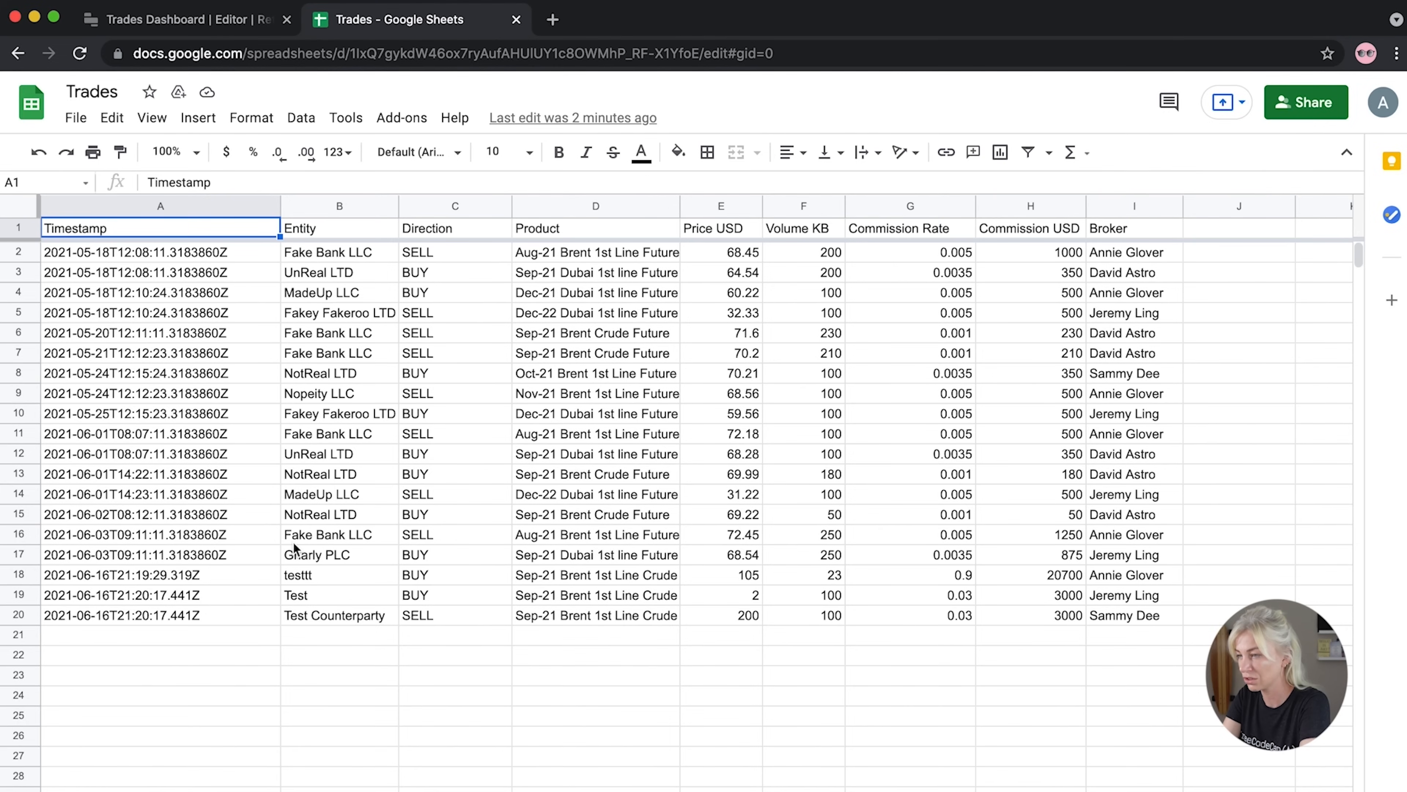
click(216, 21)
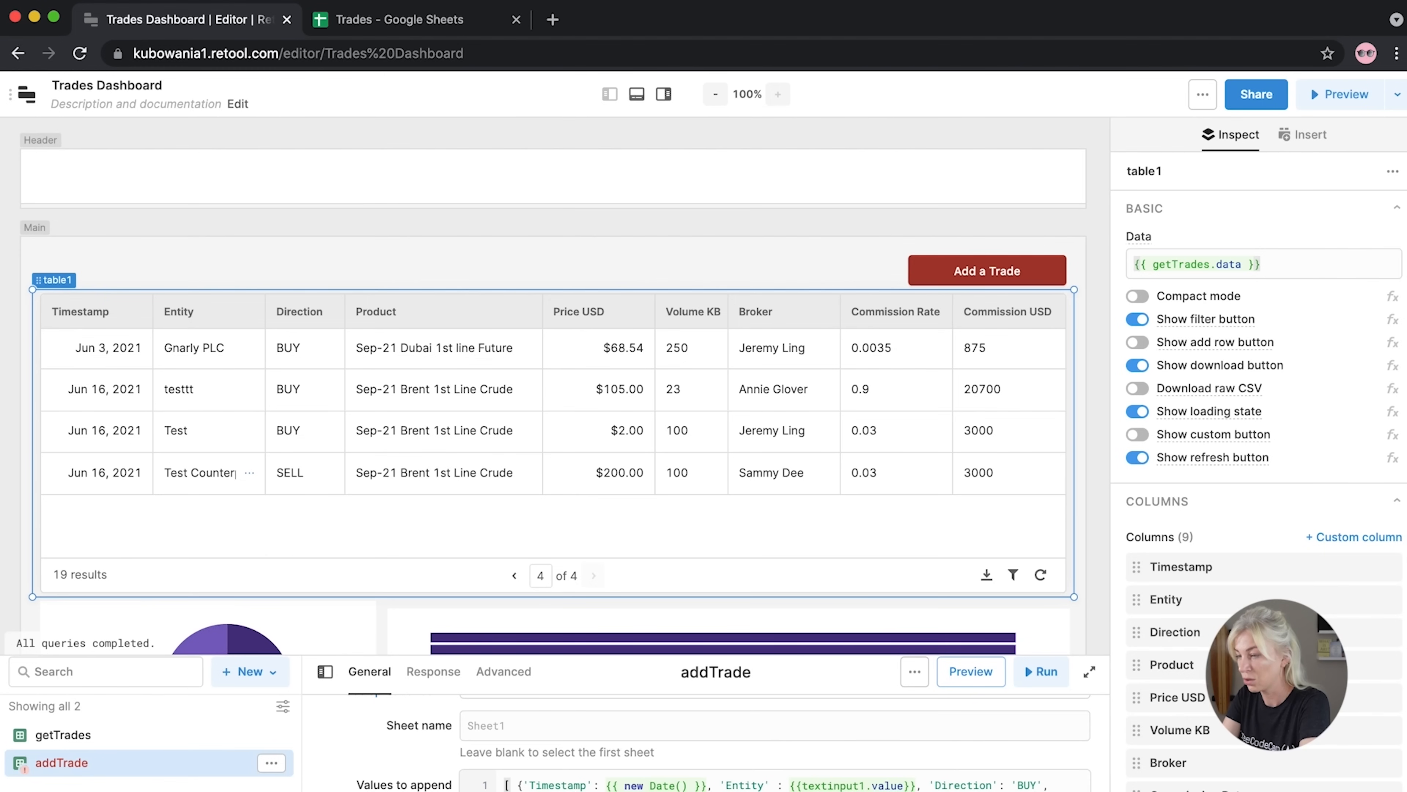
Respell 'Comission Rate' as 'Commission Rate' in addTrade's values to append and save the query
drag(1406, 791, 1398, 658)
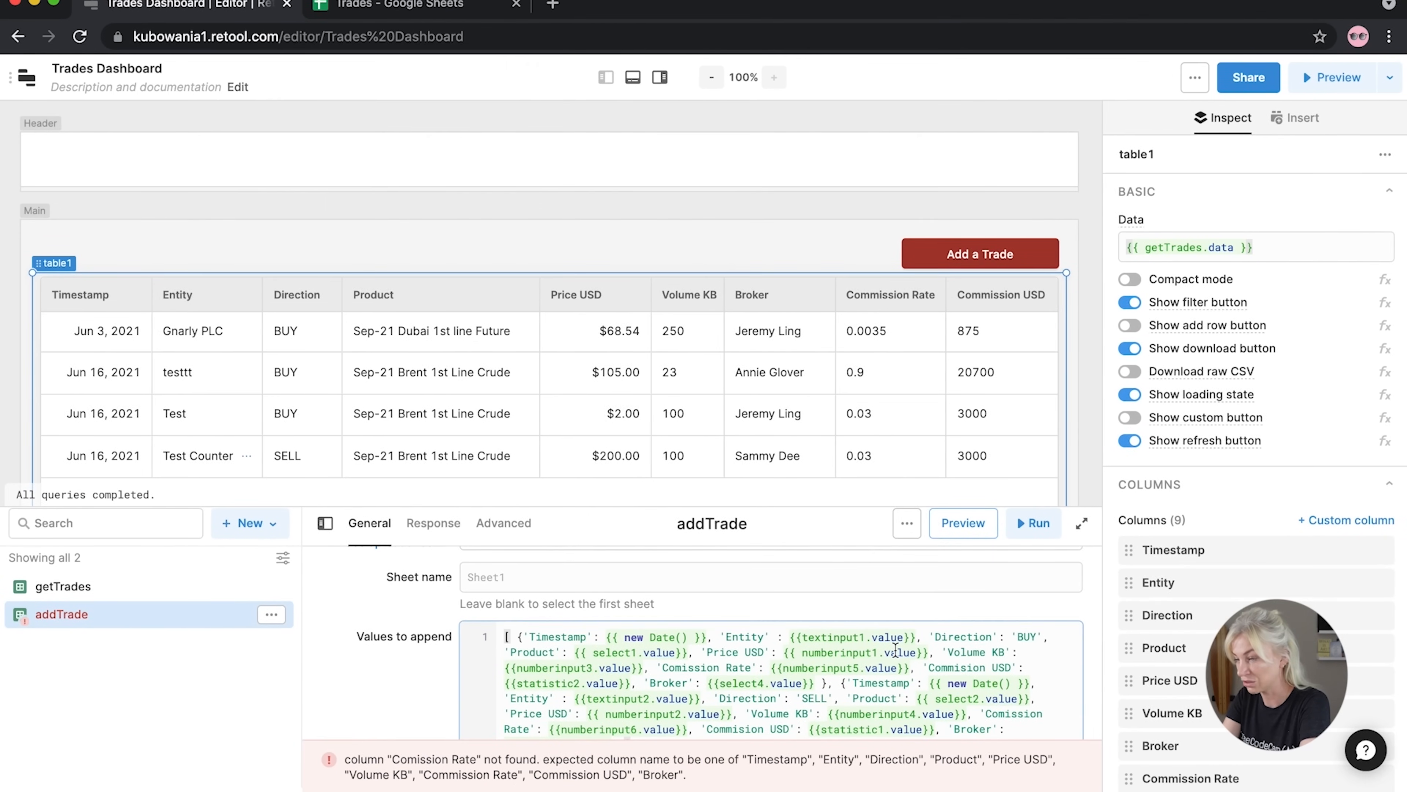
click(962, 669)
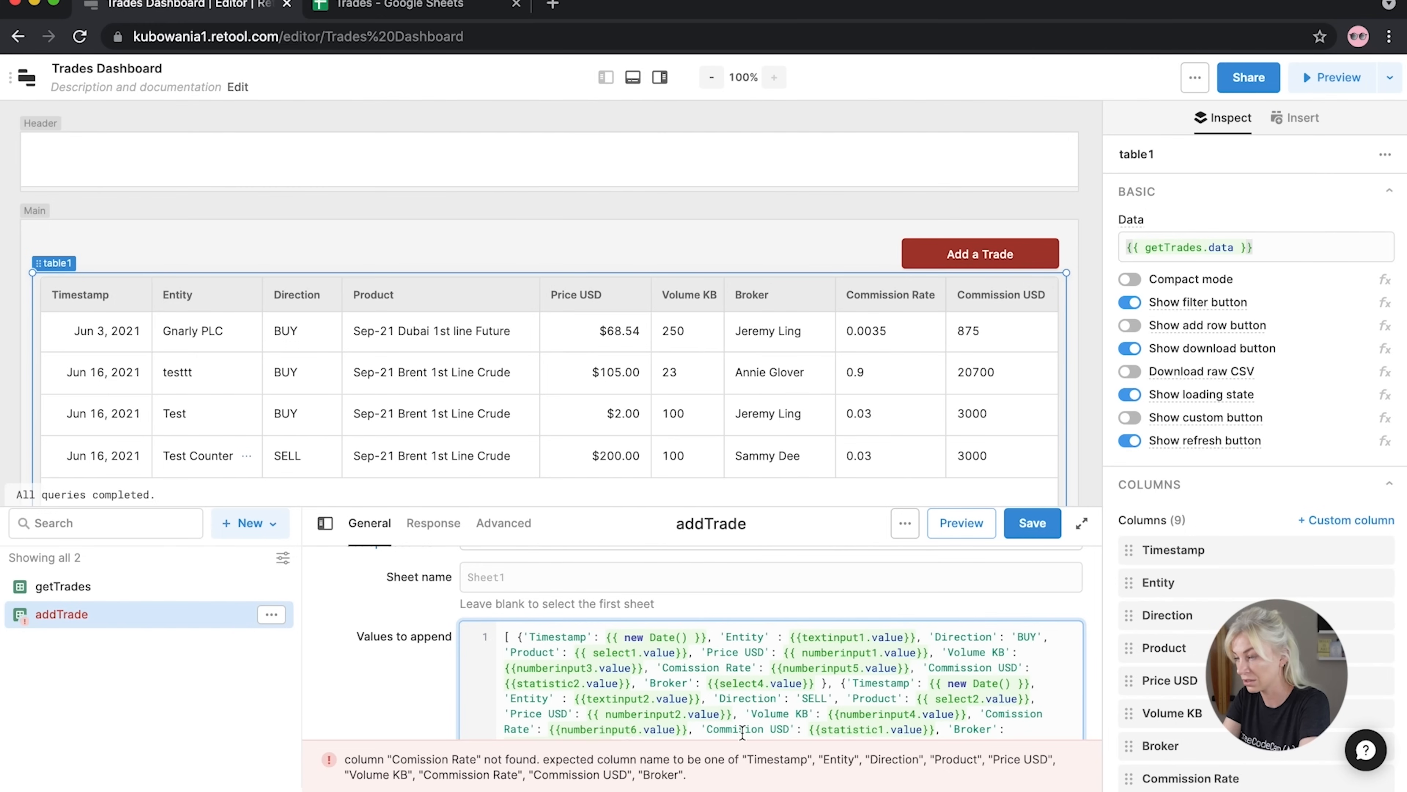
click(683, 669)
text(m)
scroll(758, 704, down, 2)
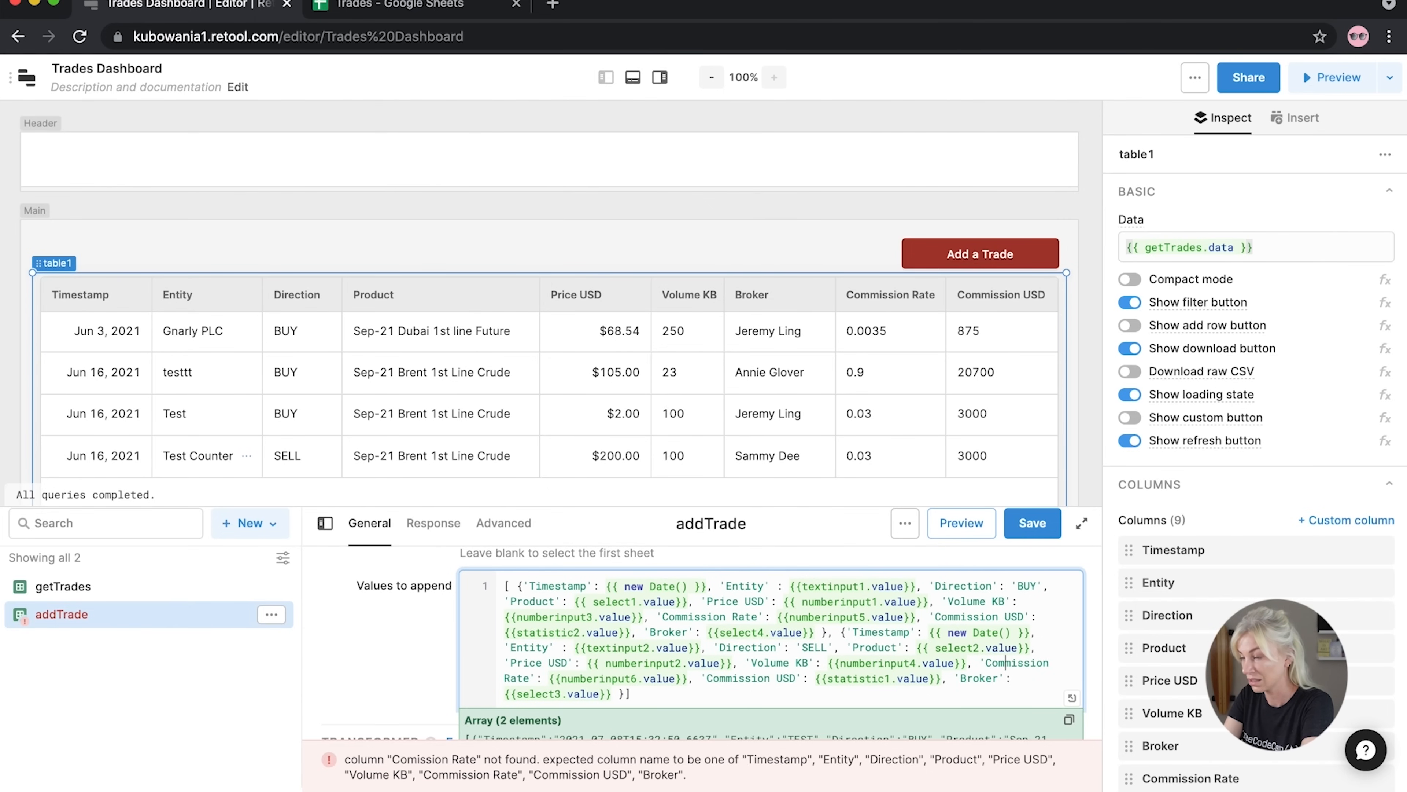
click(1033, 525)
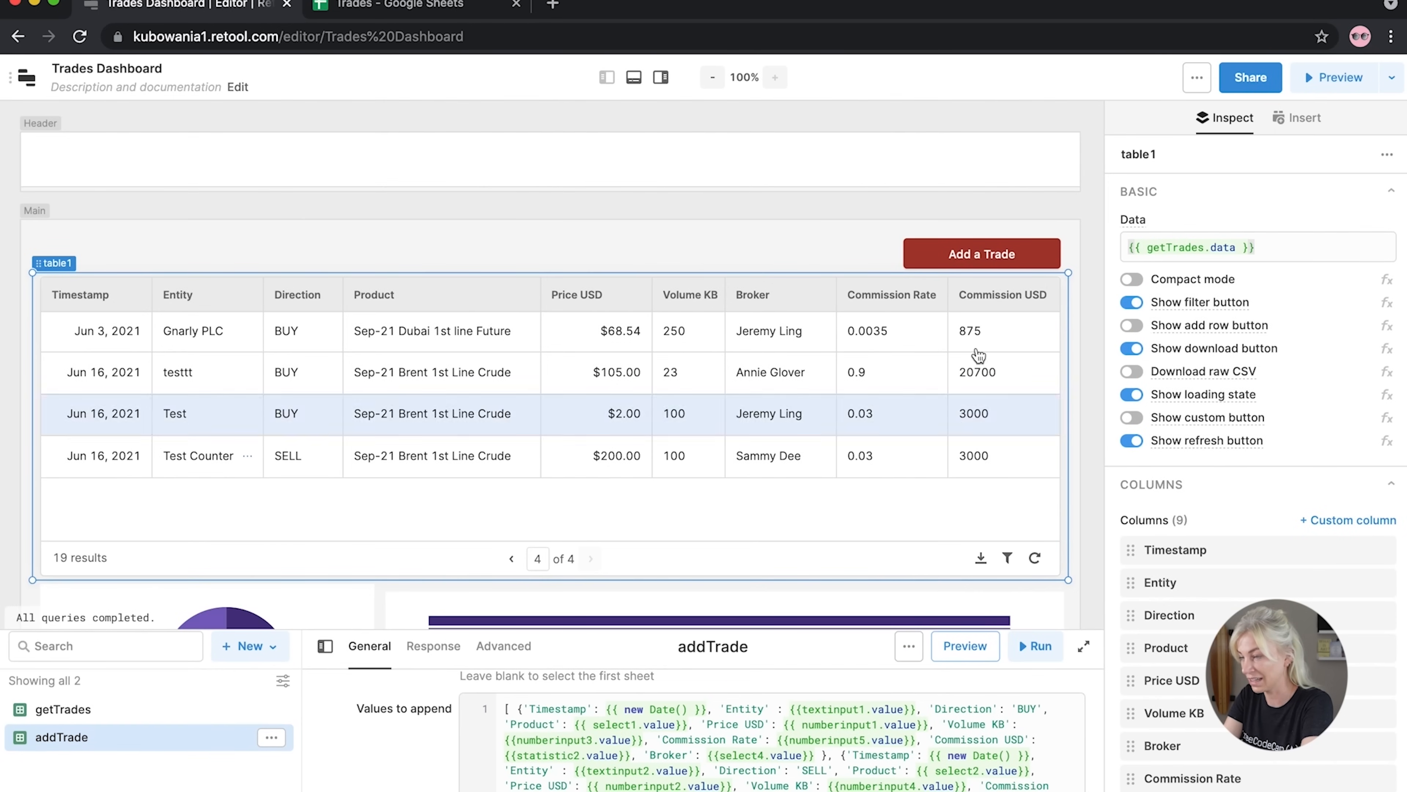
Reopen the Add a Trade form, resubmit the test trade, and close the form
click(975, 260)
click(975, 261)
scroll(771, 494, down, 3)
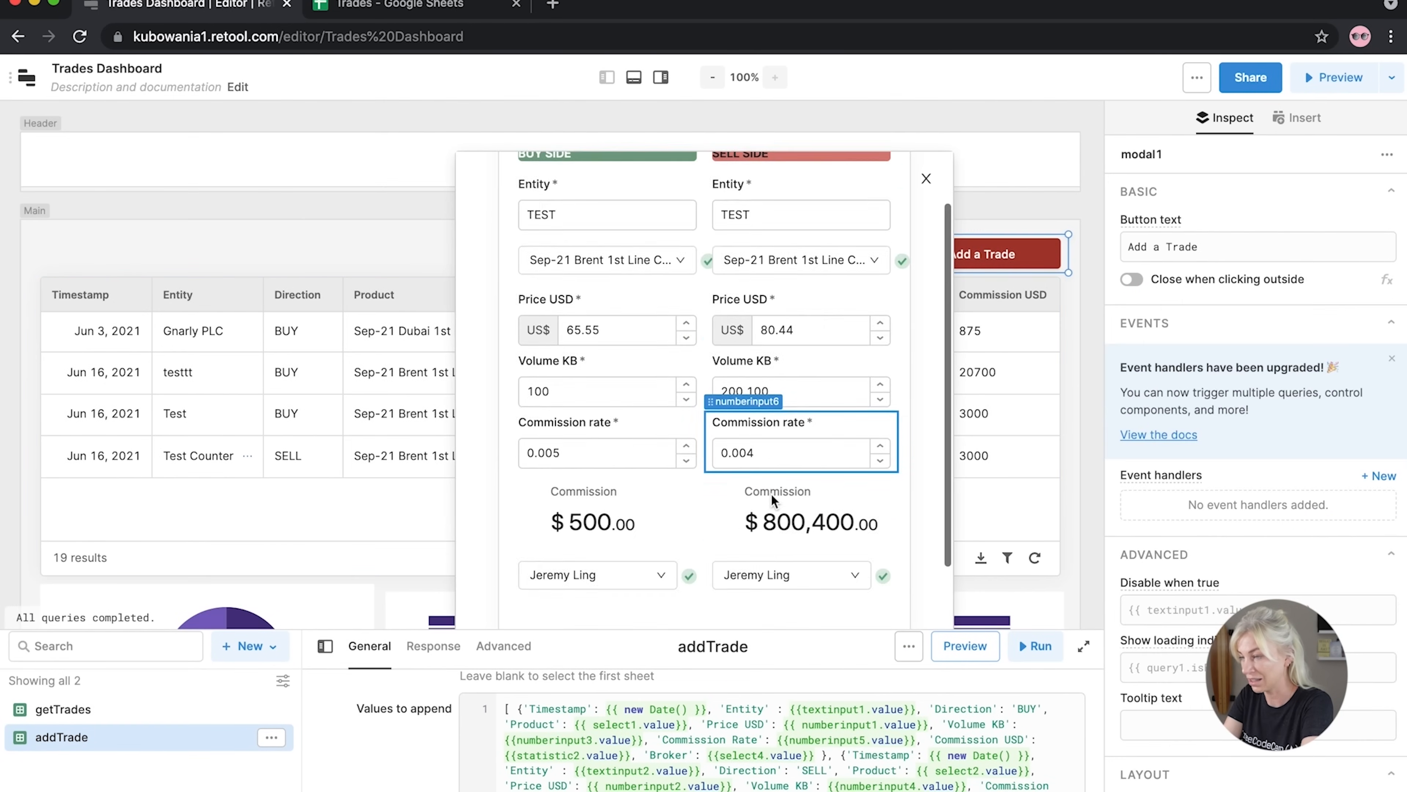
click(832, 580)
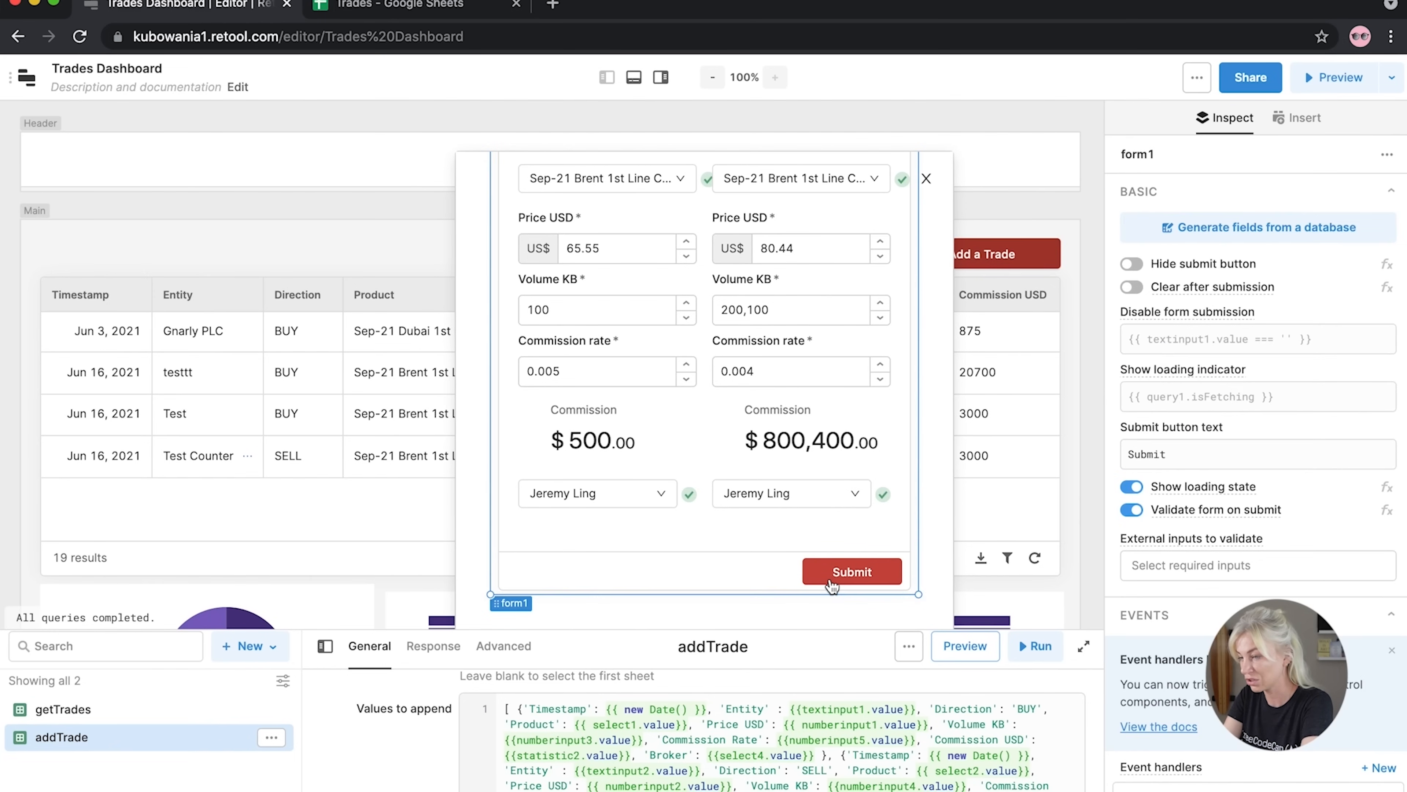
click(30, 446)
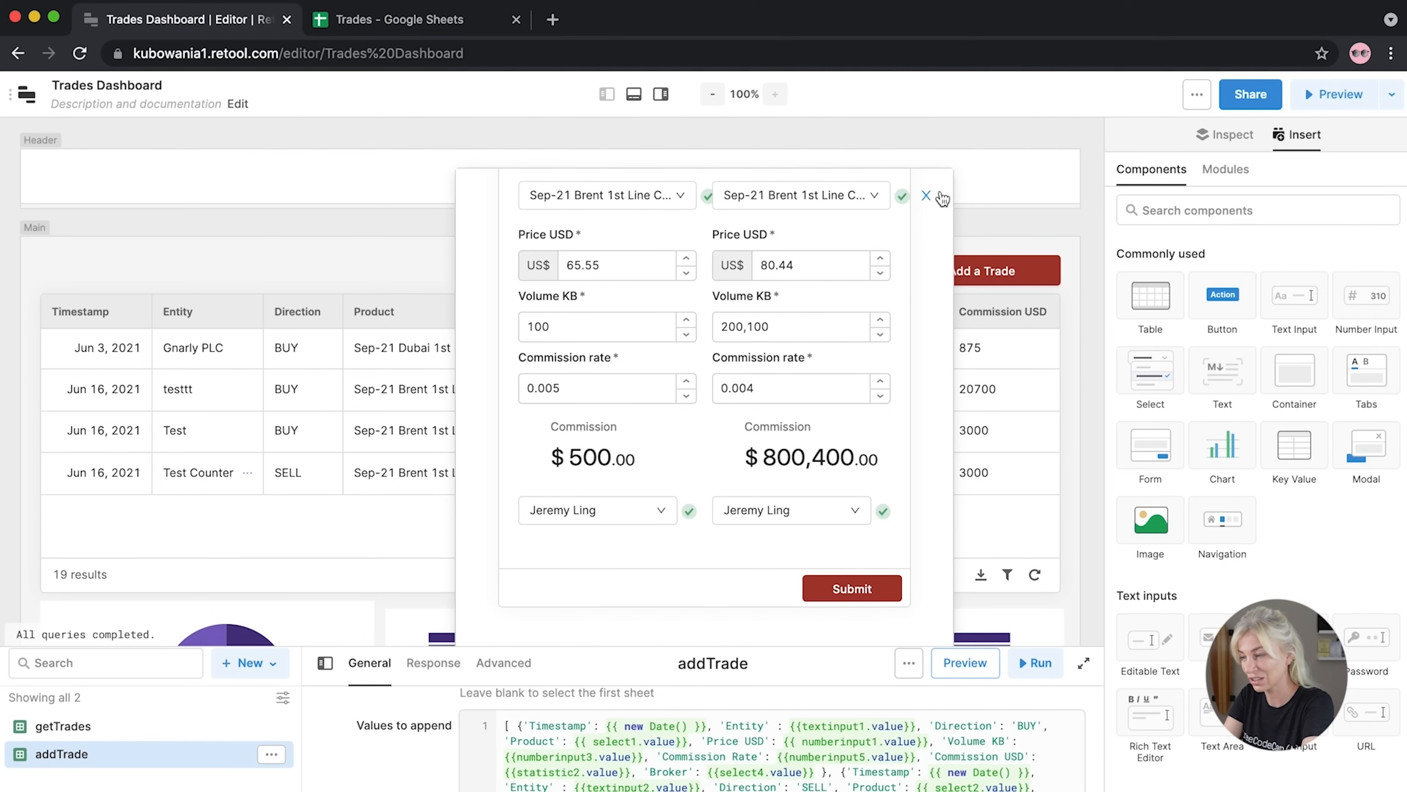
click(926, 178)
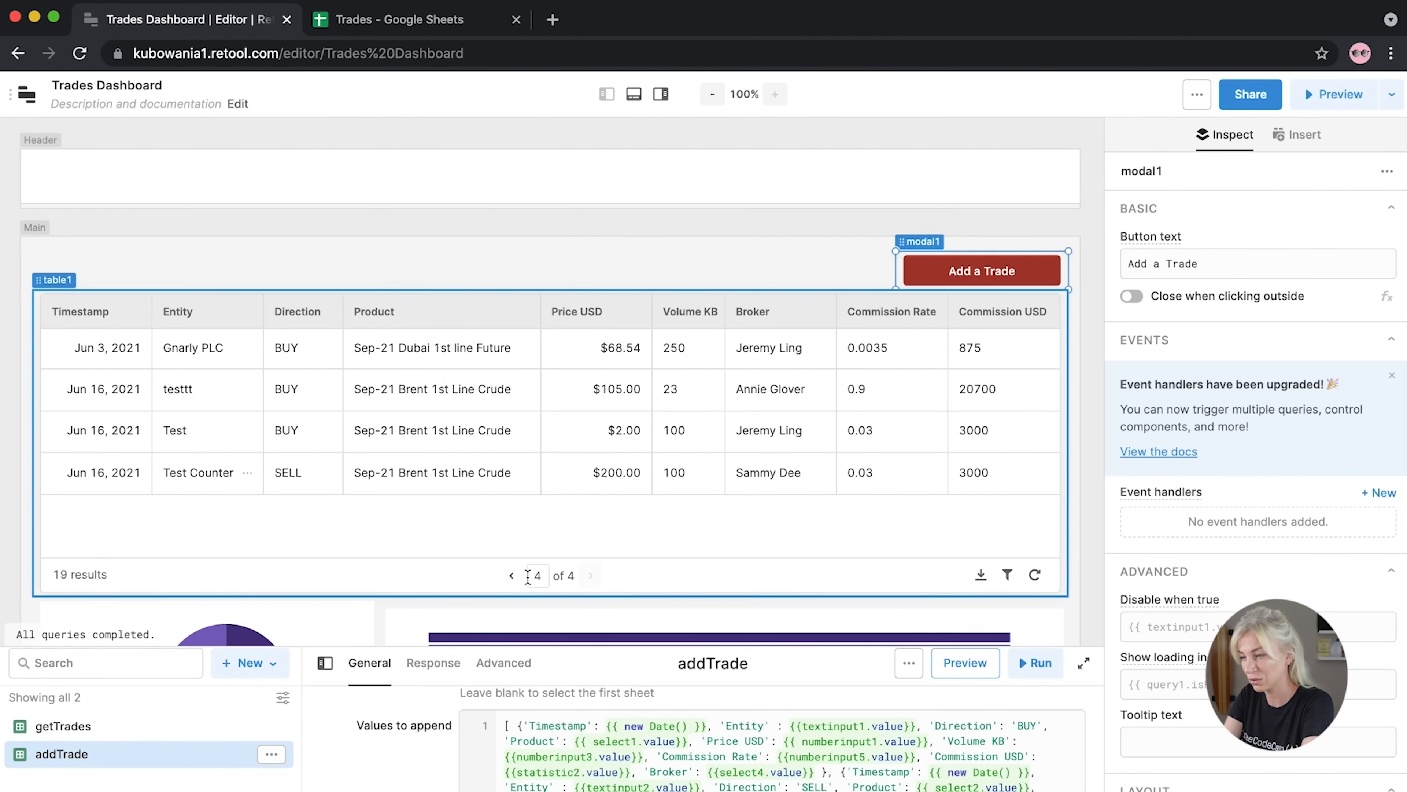
Page the trades table back to the first page and forward to the last
click(512, 576)
click(512, 576)
click(512, 576)
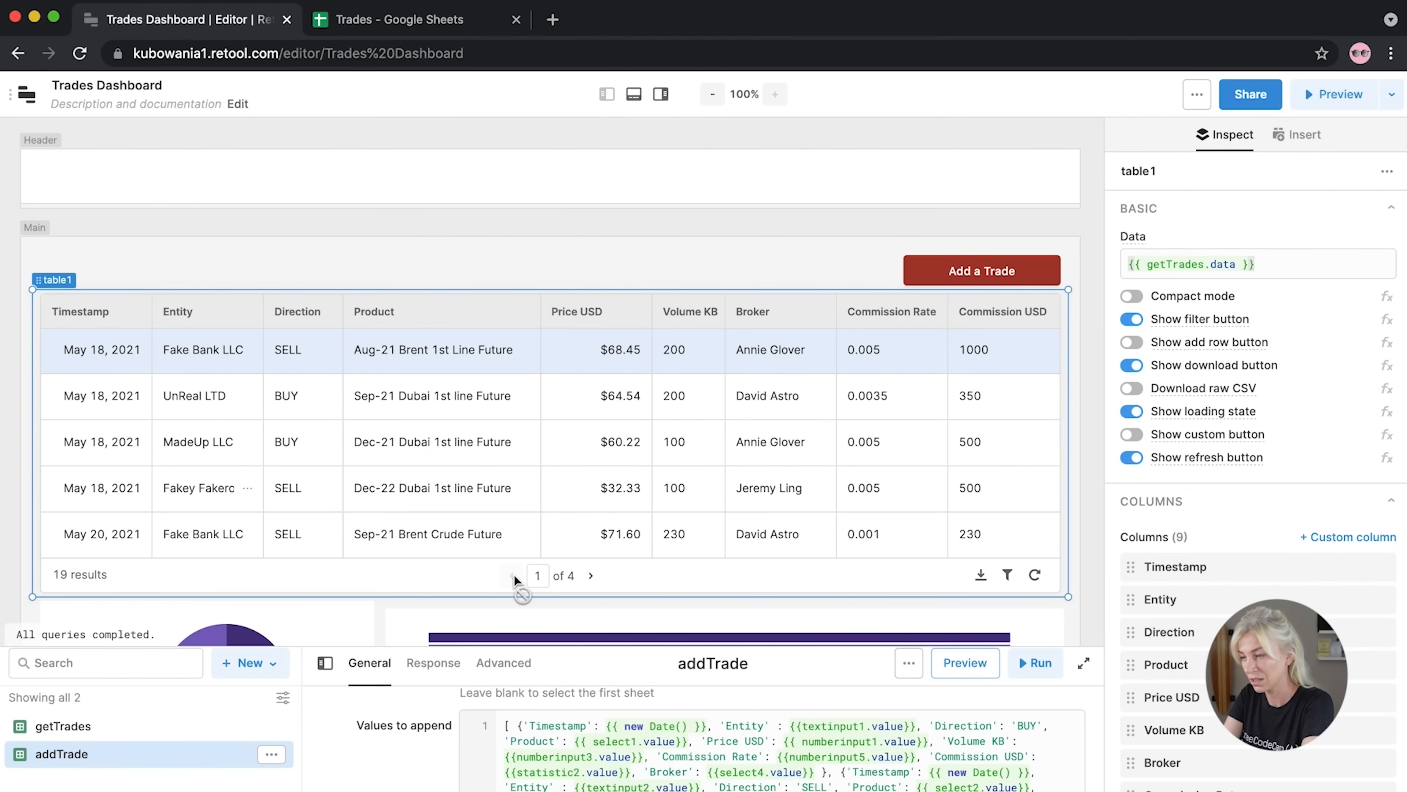
click(588, 576)
click(589, 577)
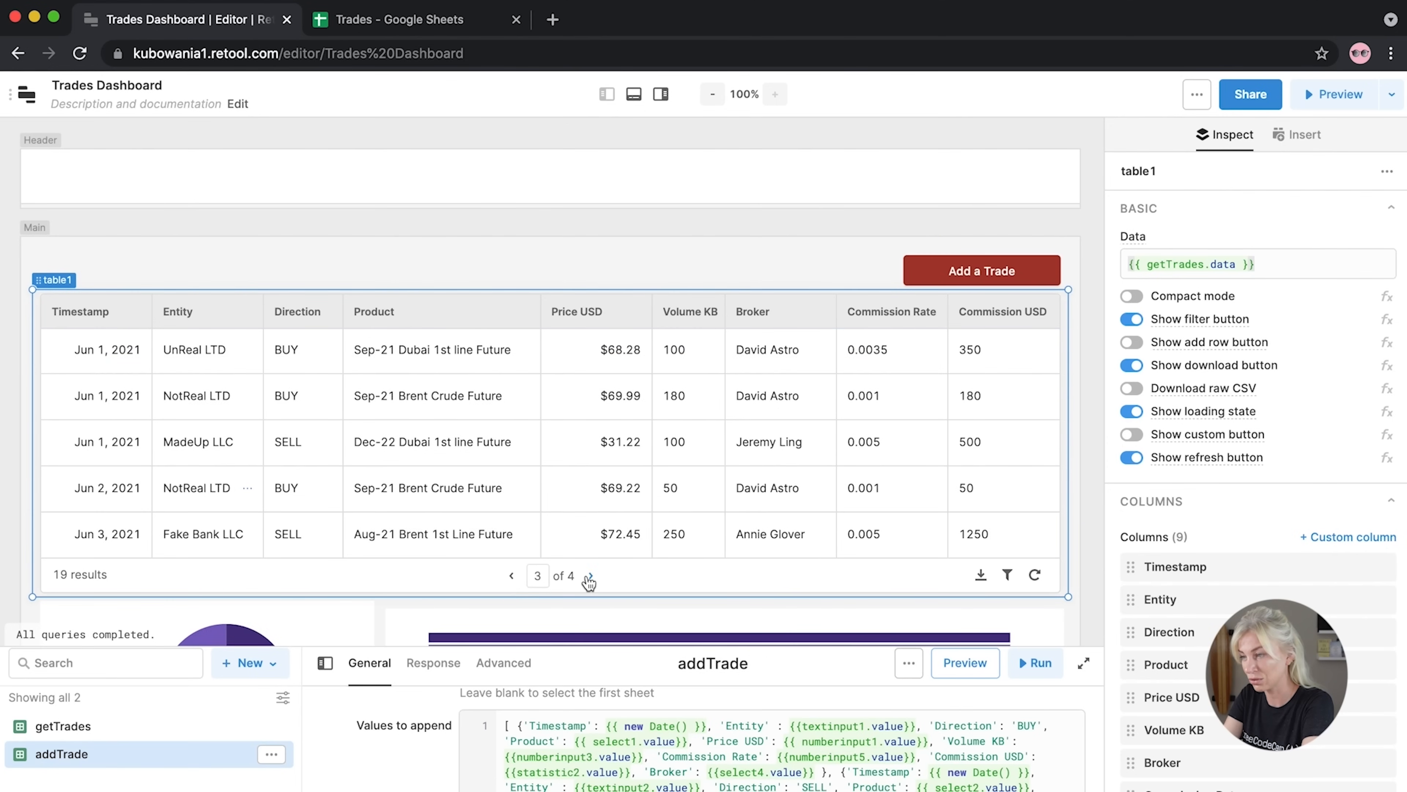
click(588, 576)
Check the two new TEST BUY and SELL rows in the Trades sheet, then return to Retool
click(416, 22)
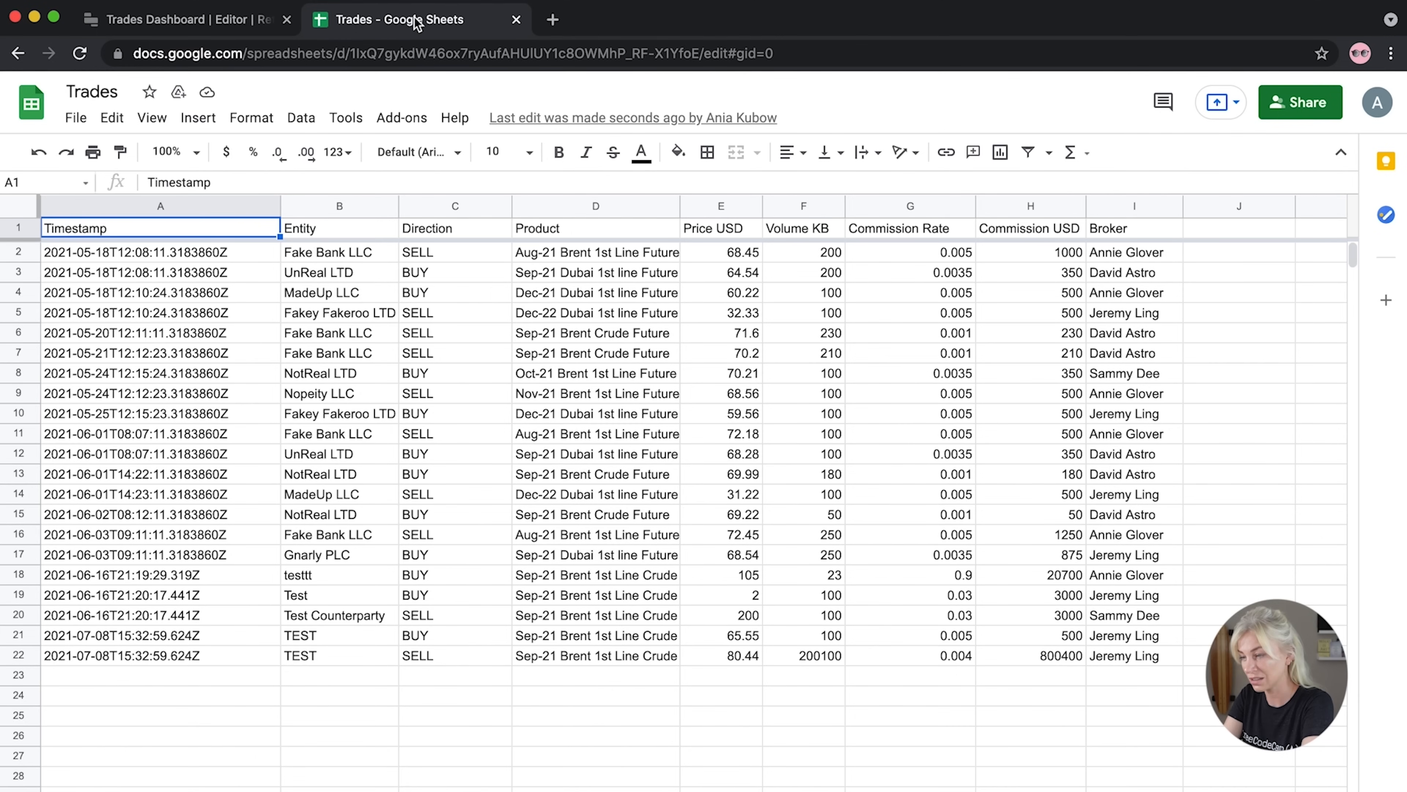
click(344, 638)
click(910, 719)
drag(1164, 676, 103, 637)
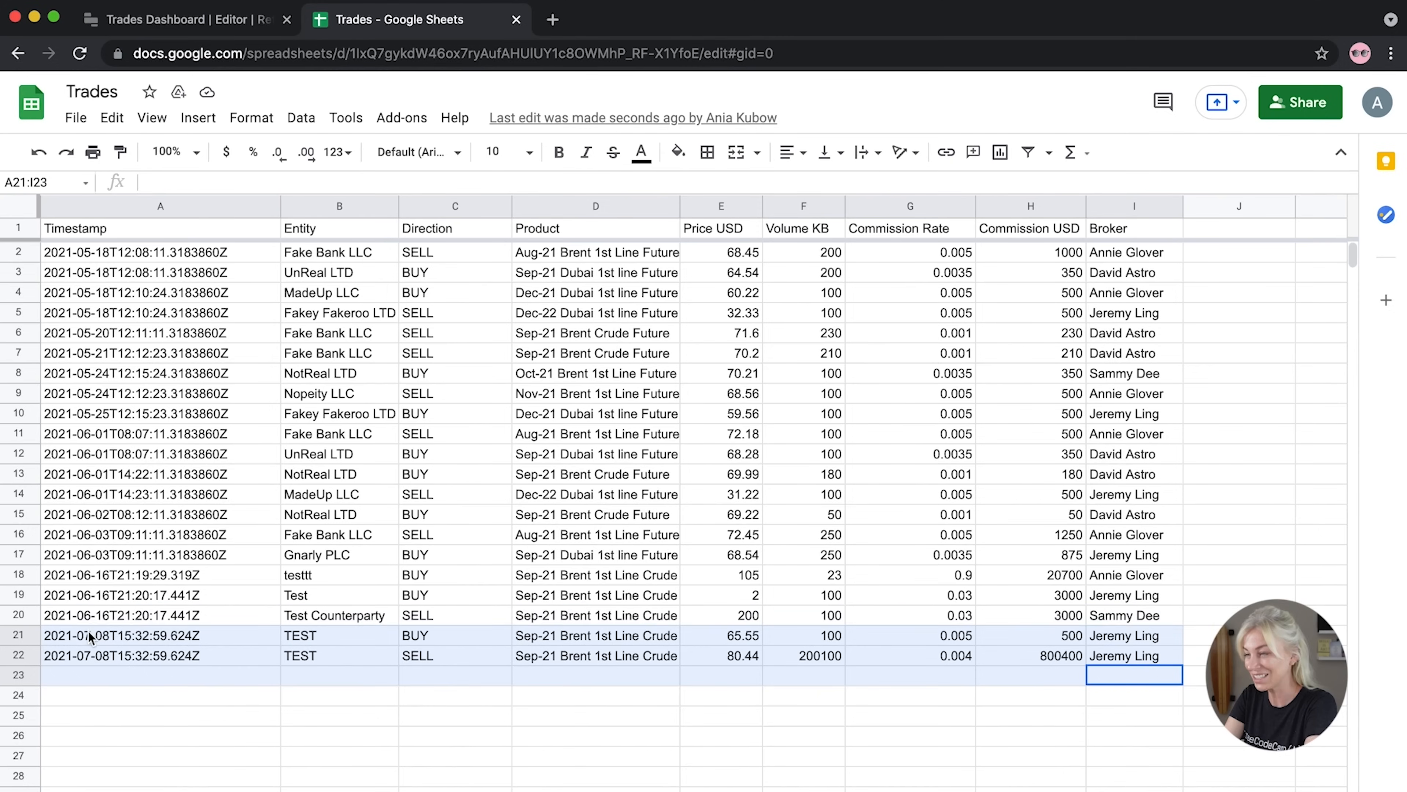
click(202, 22)
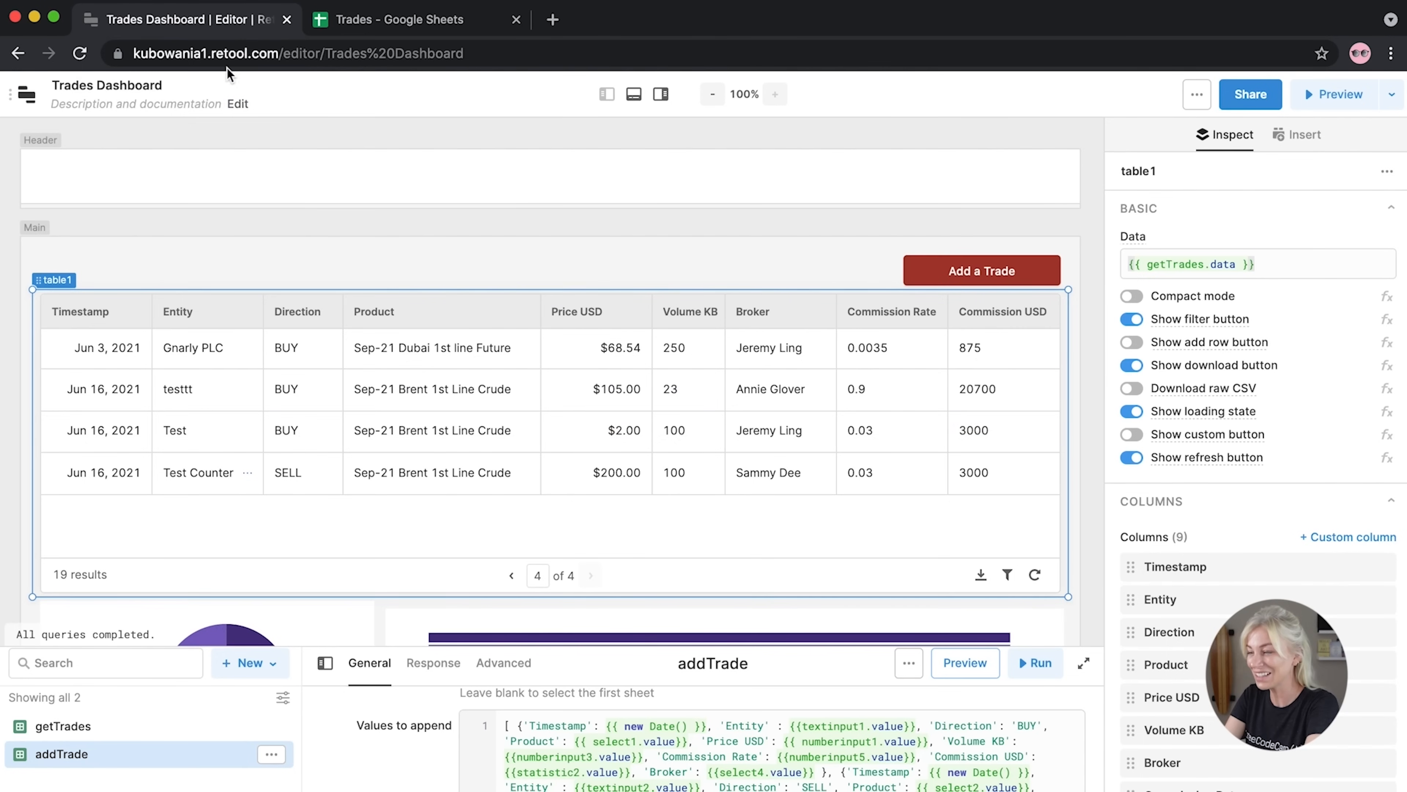
Rerun getTrades so the table lists 21 results, and show its last page with the TEST trades
scroll(371, 415, down, 2)
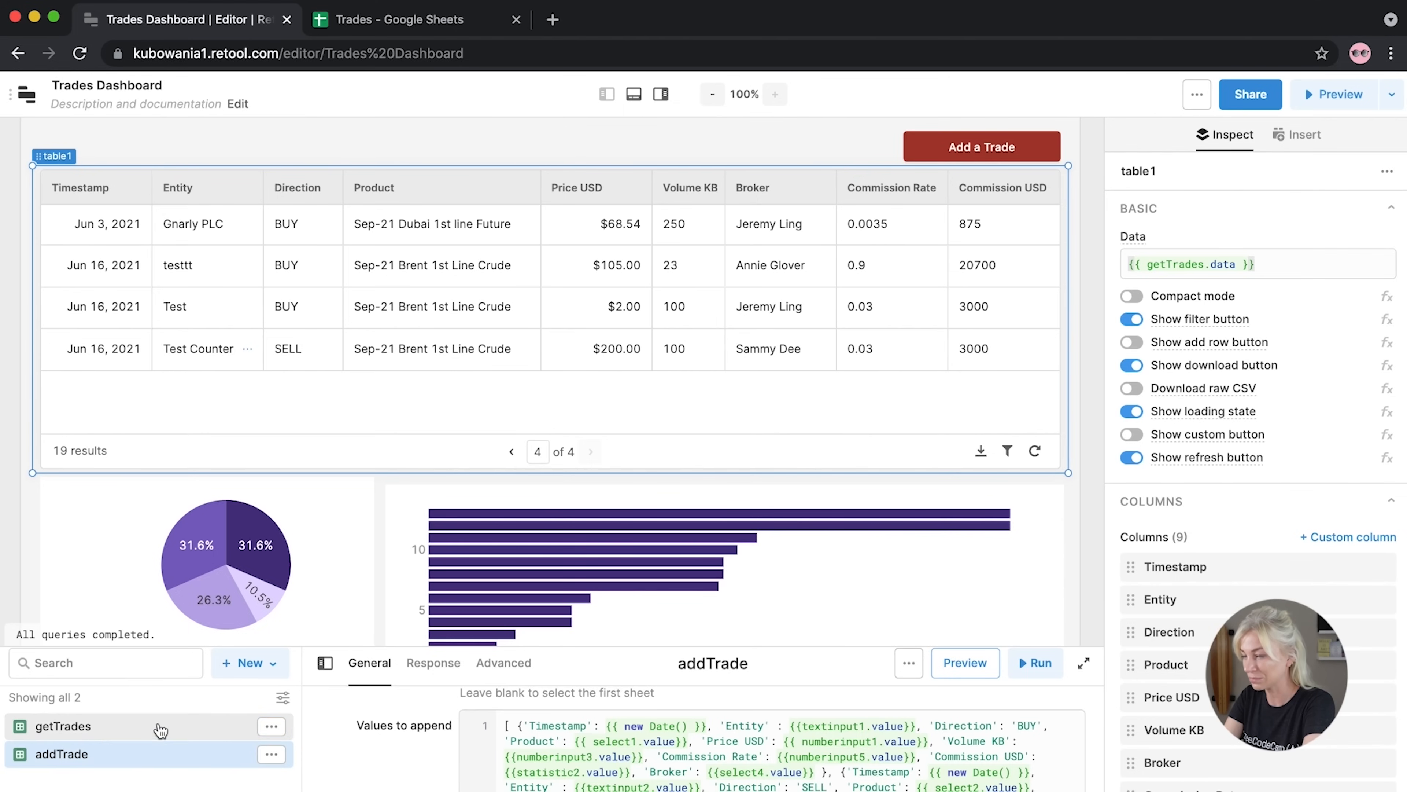
click(63, 725)
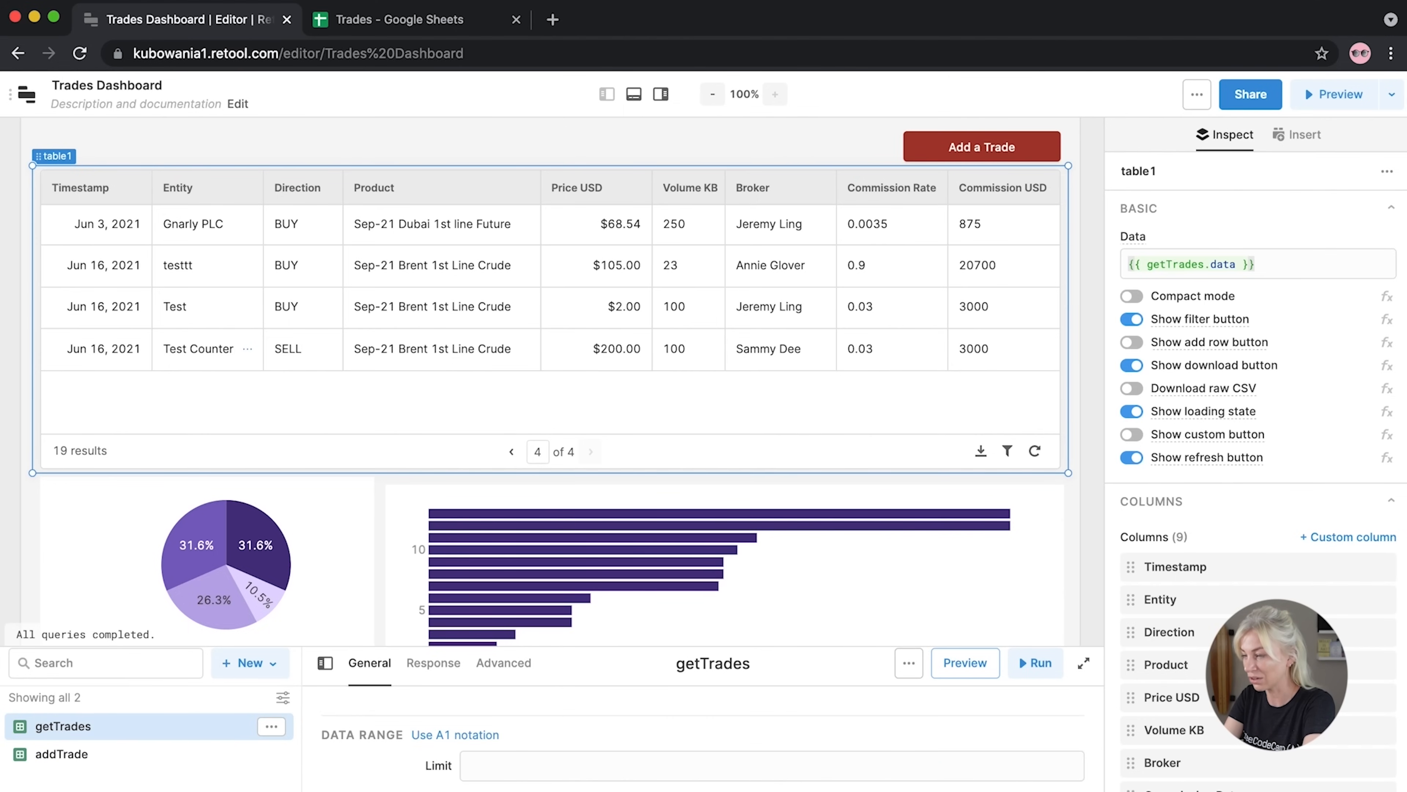
drag(1406, 790, 1404, 791)
click(1035, 542)
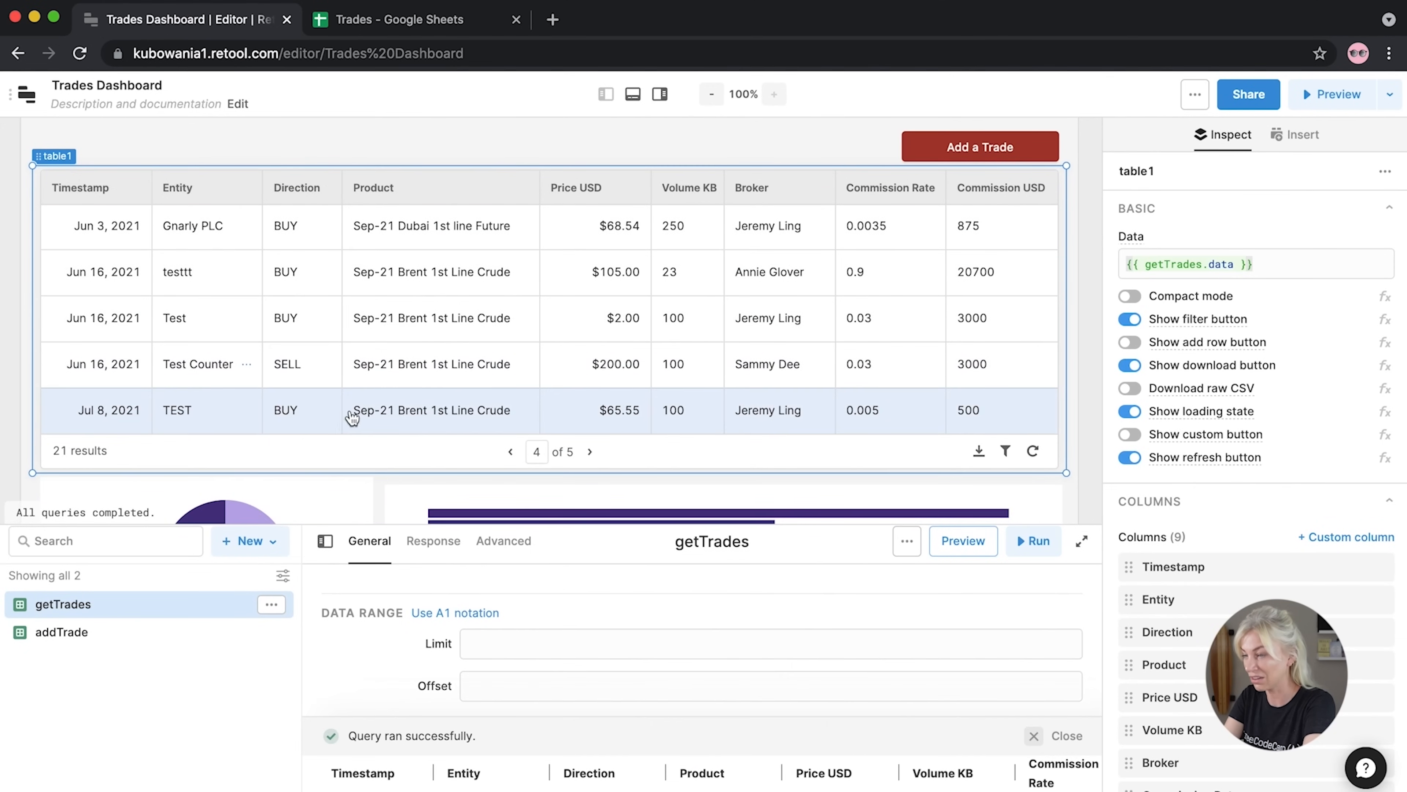
click(589, 452)
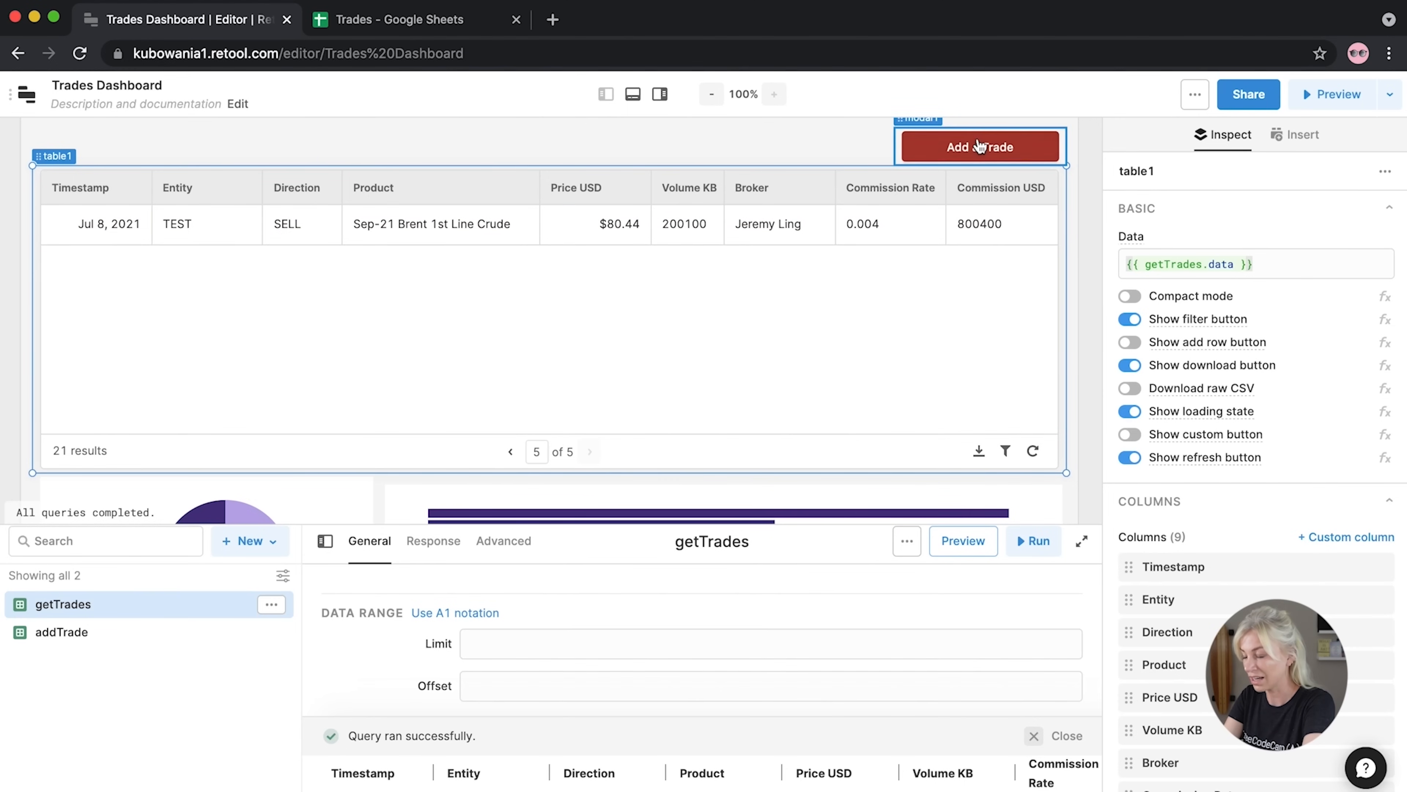
Confirm the Submit button's event handler triggers the getTrades query
scroll(908, 346, down, 5)
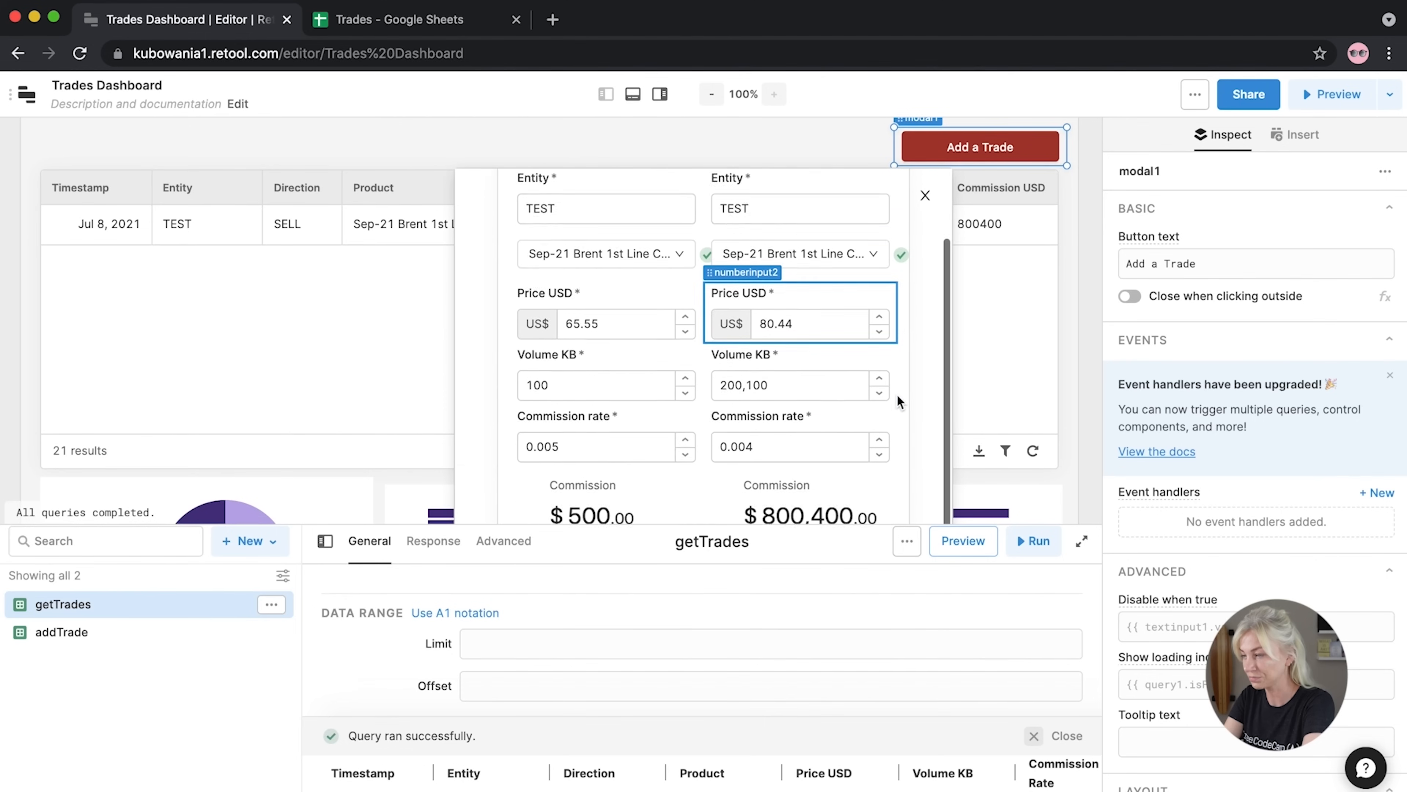
drag(1398, 790, 1400, 791)
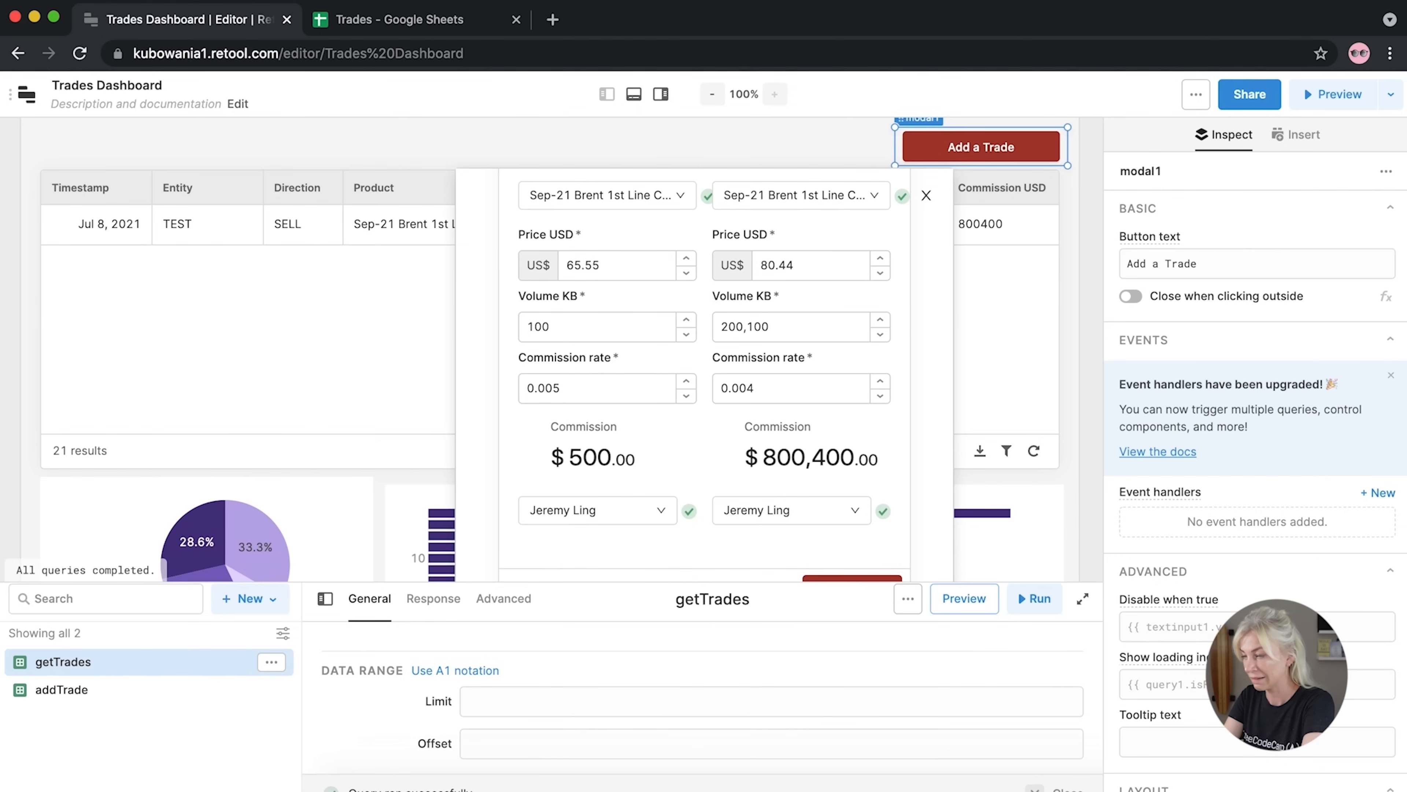
click(845, 589)
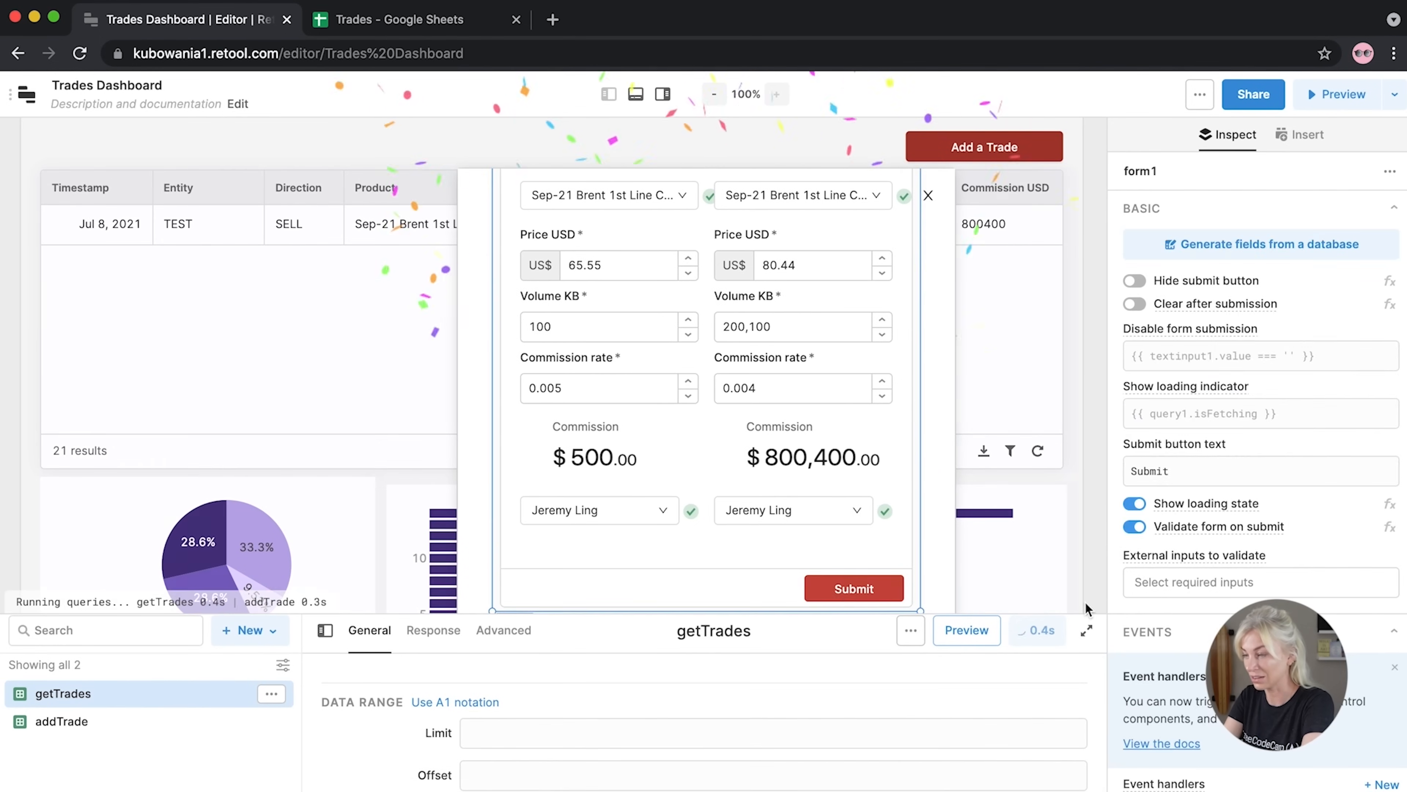
scroll(1268, 610, down, 8)
click(1221, 312)
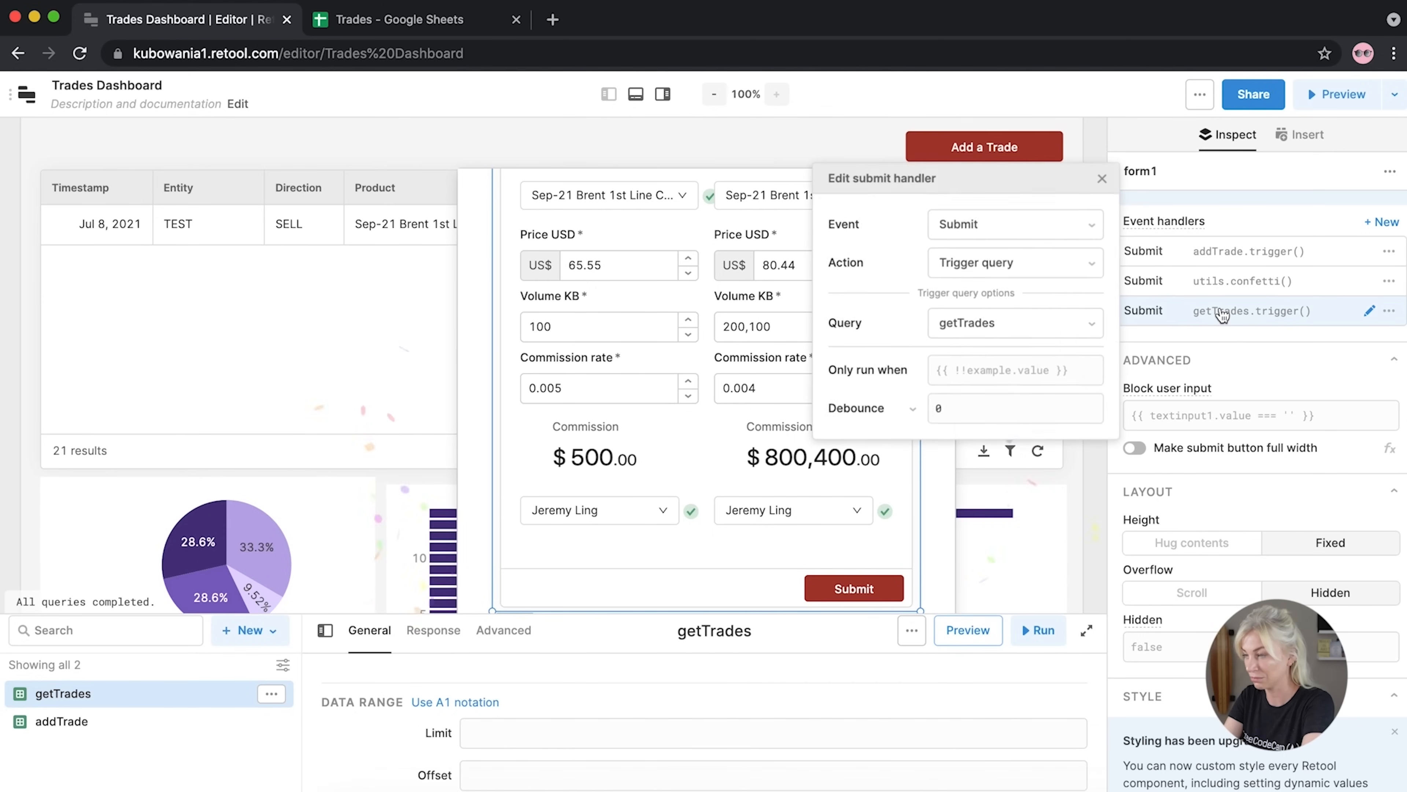
click(1010, 323)
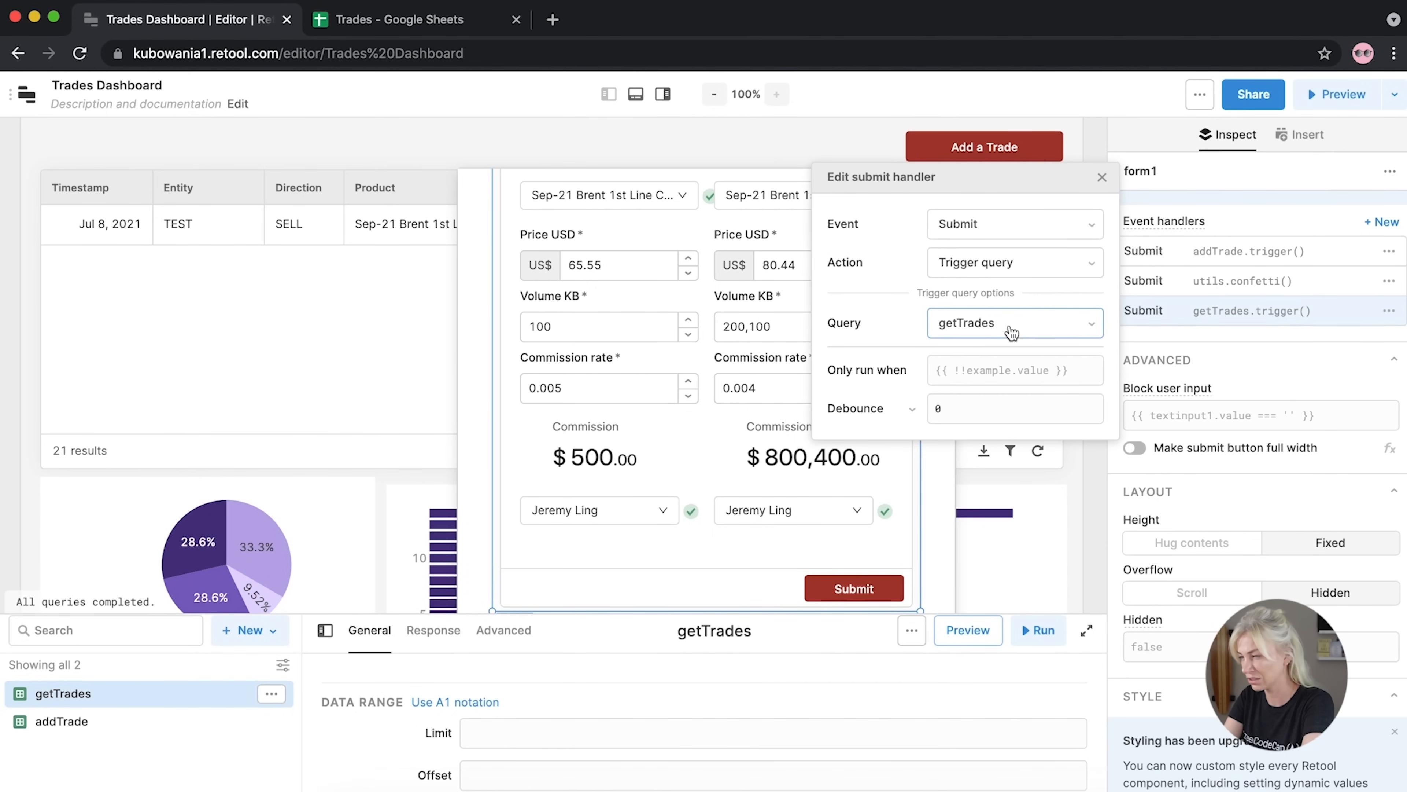
click(979, 423)
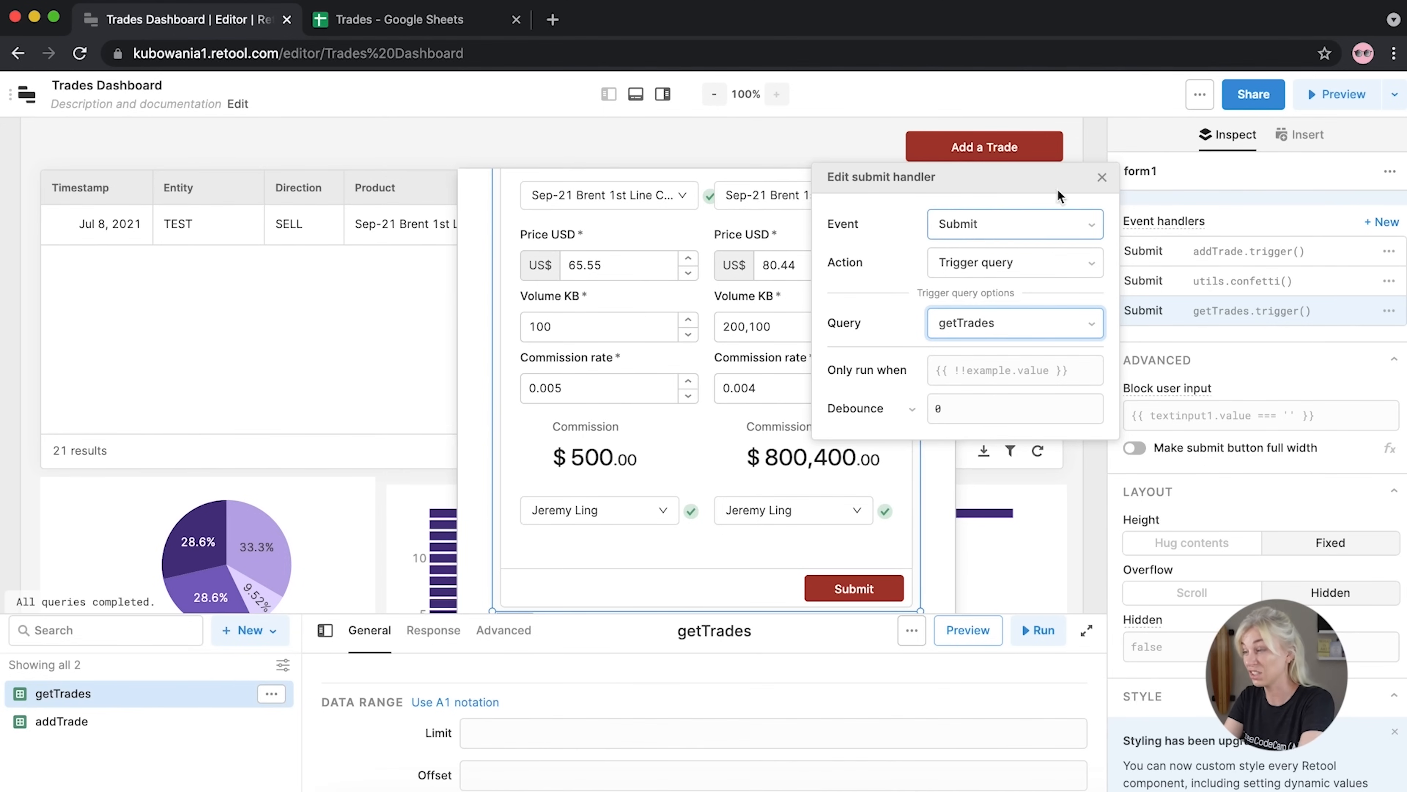
click(1100, 177)
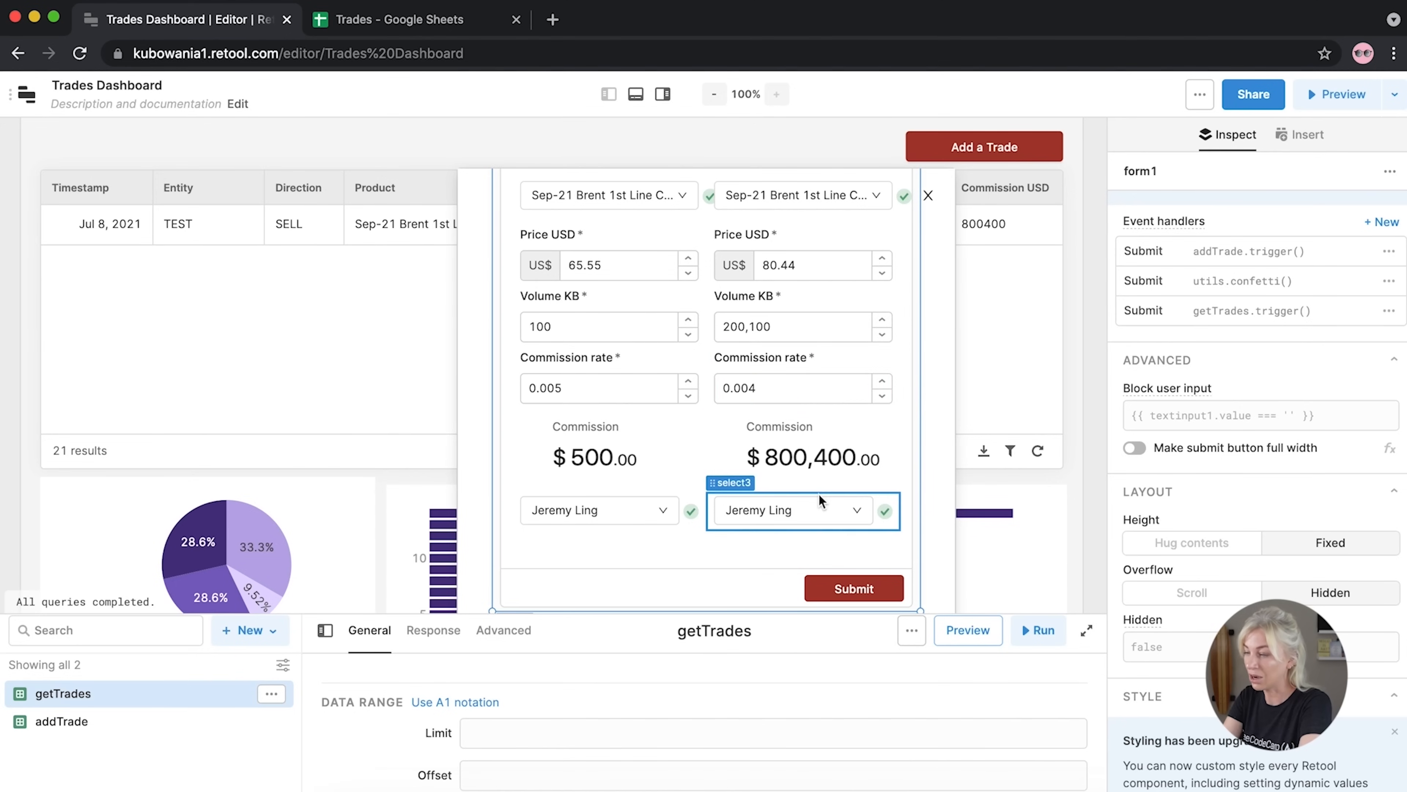
drag(815, 326, 744, 332)
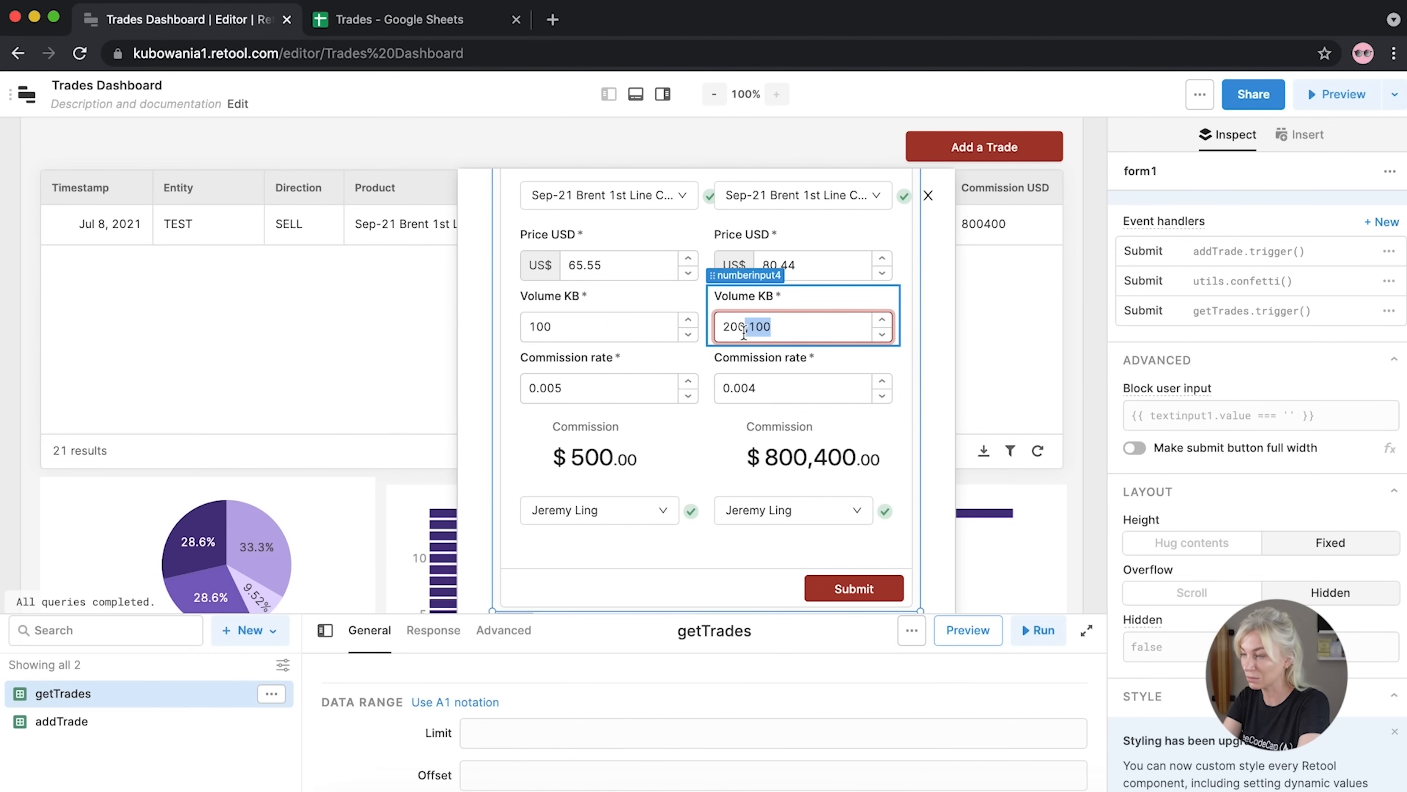
key(BackSpace)
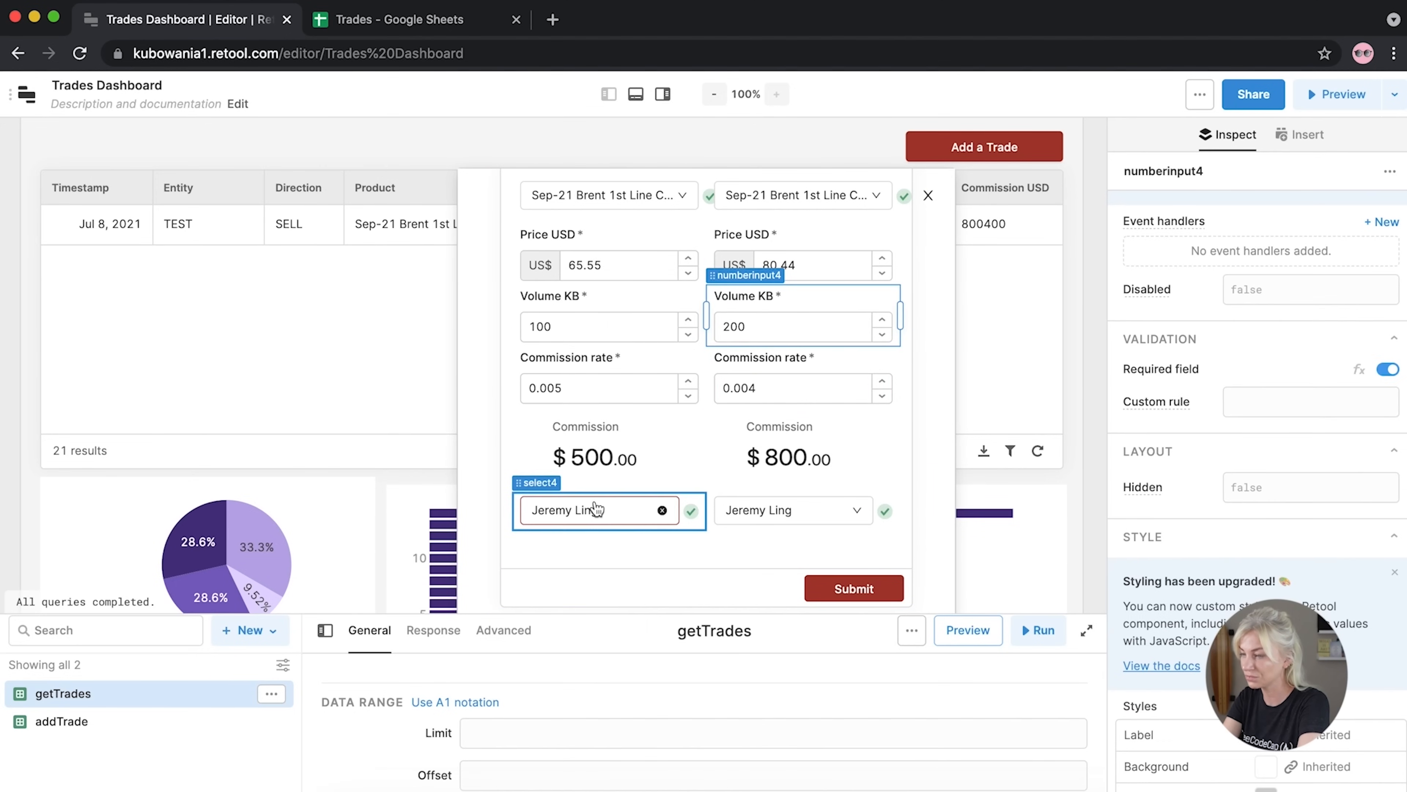
click(589, 513)
click(565, 381)
click(776, 510)
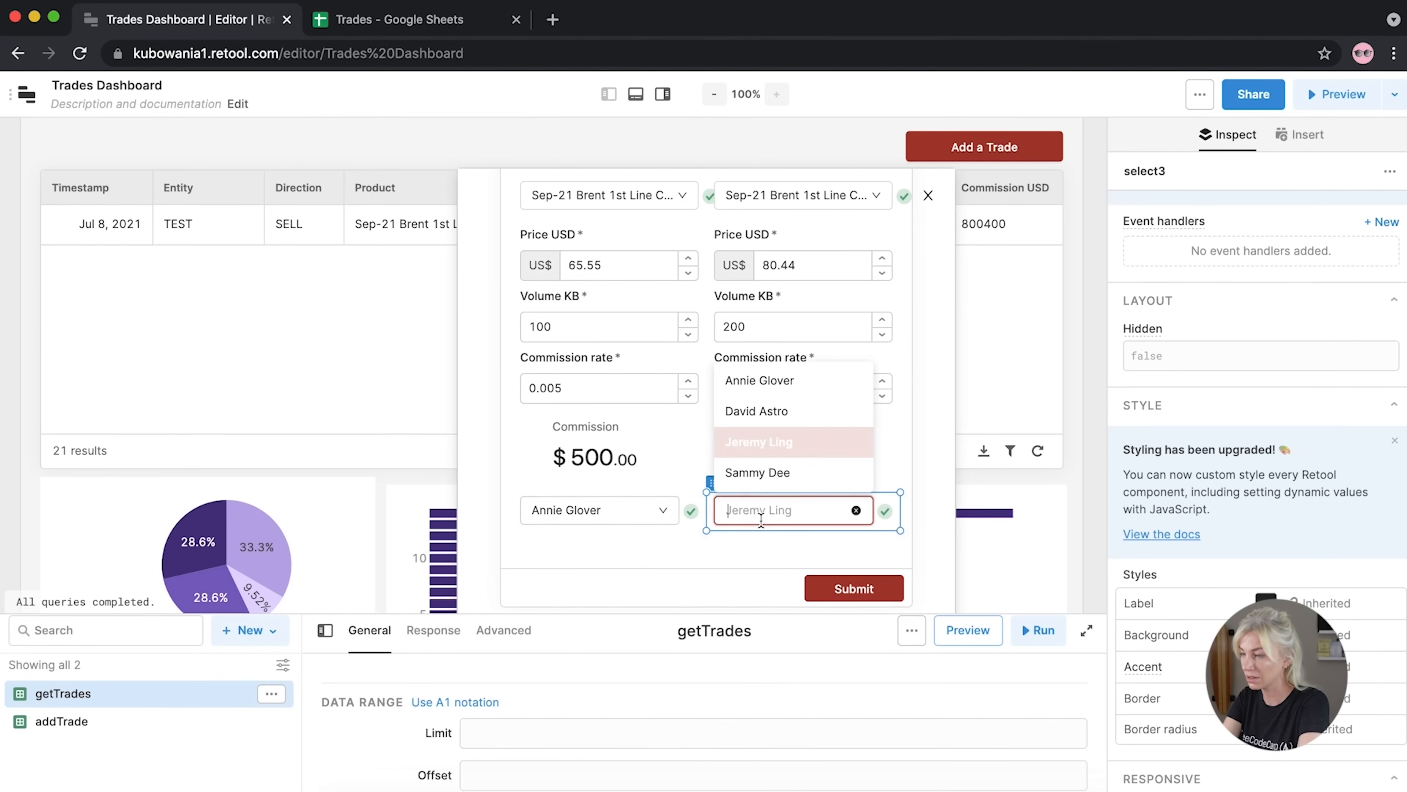
click(748, 468)
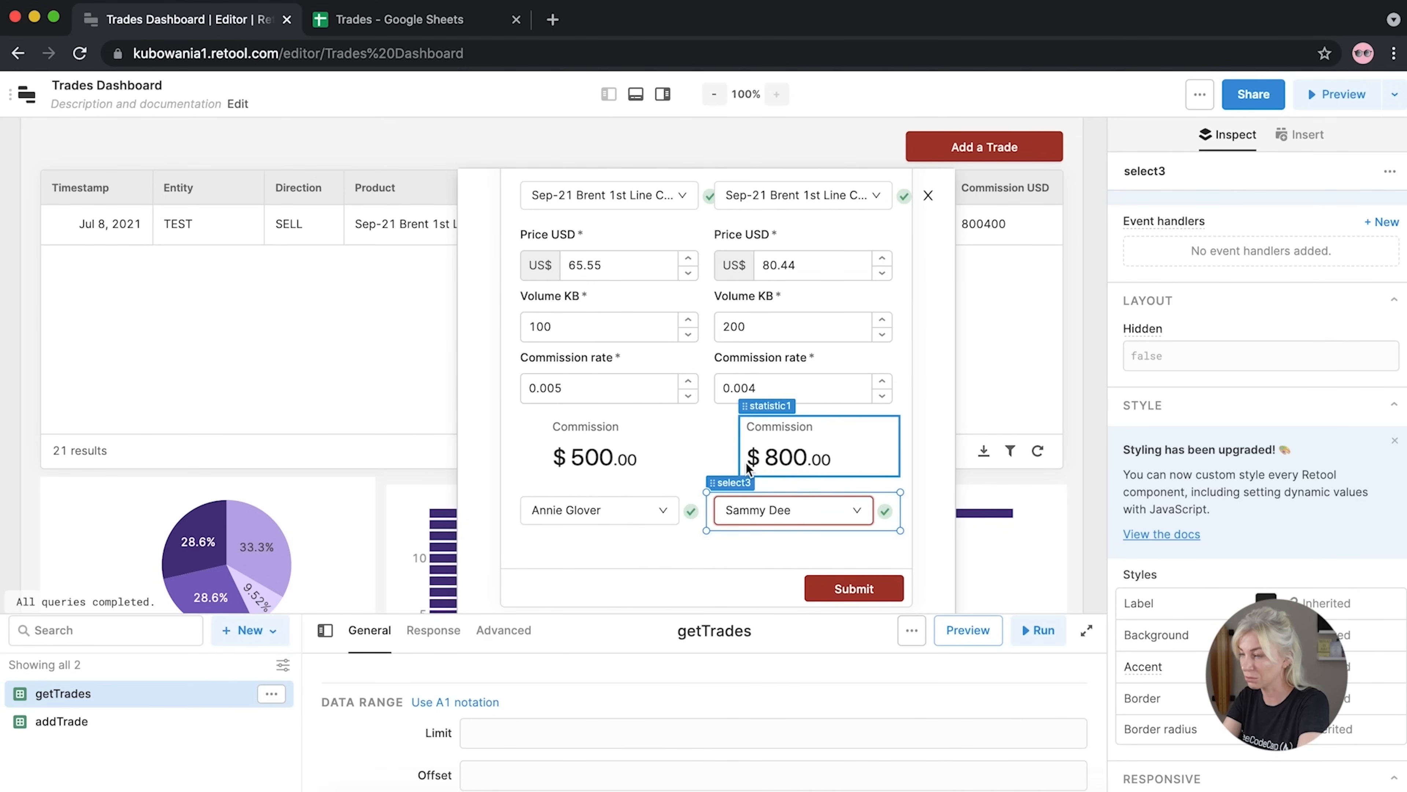
click(826, 588)
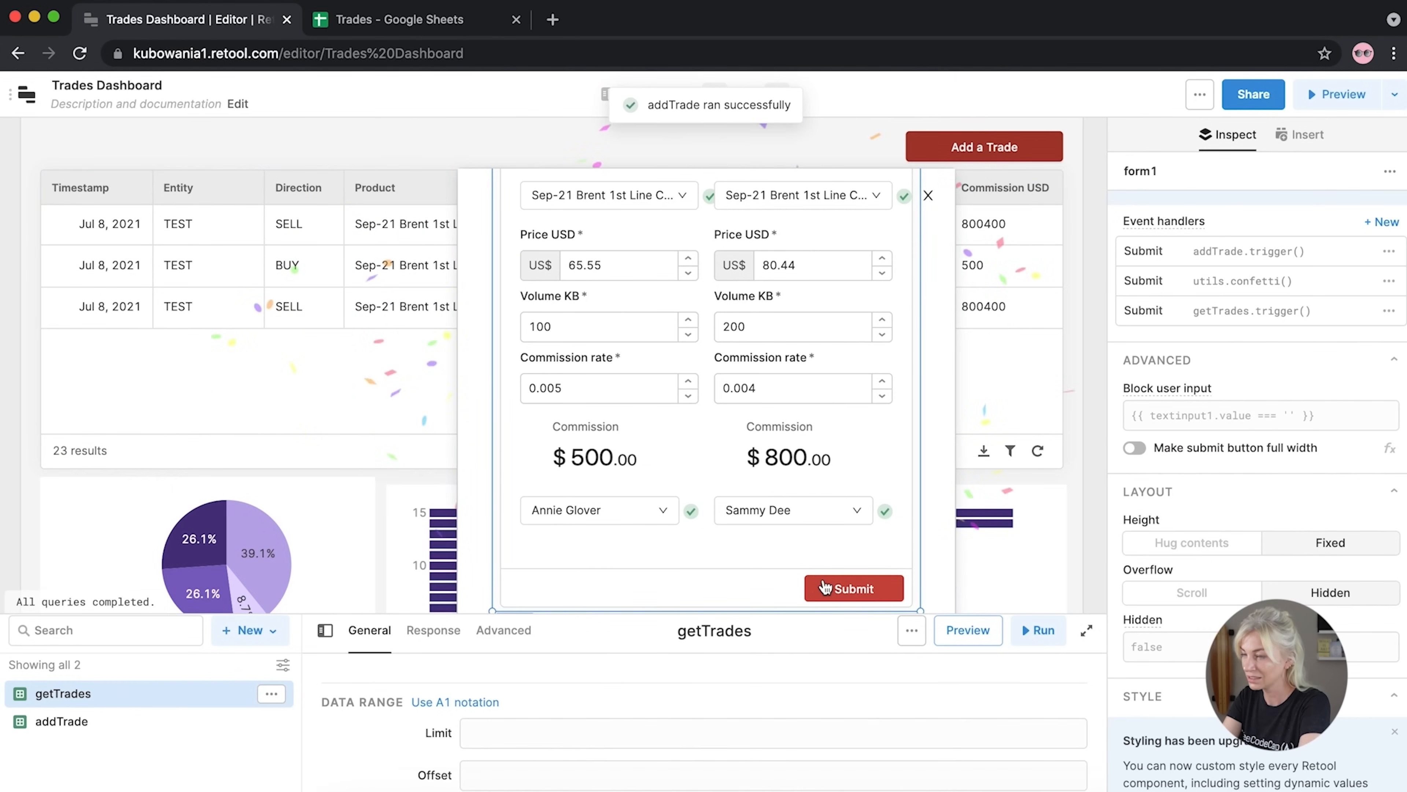
click(926, 195)
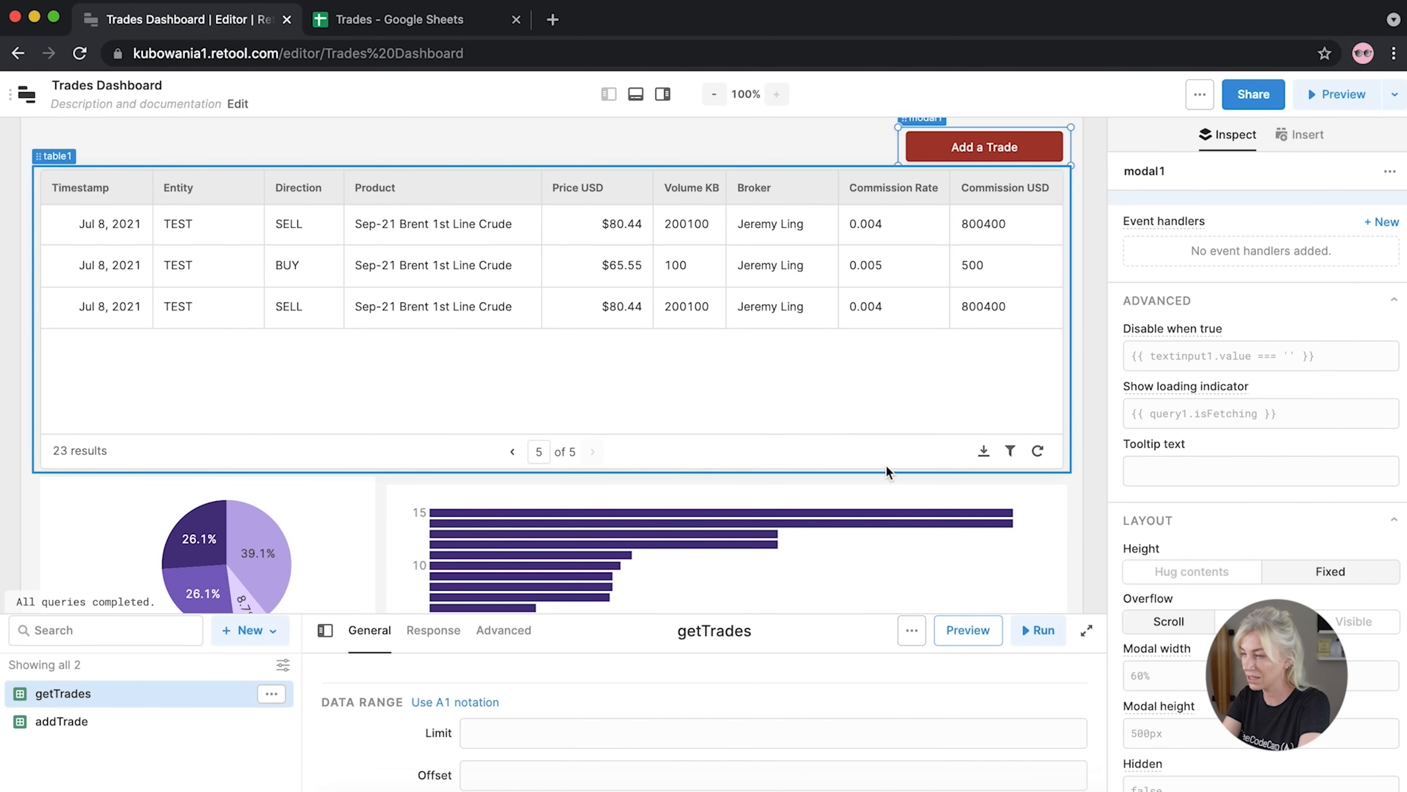
click(513, 452)
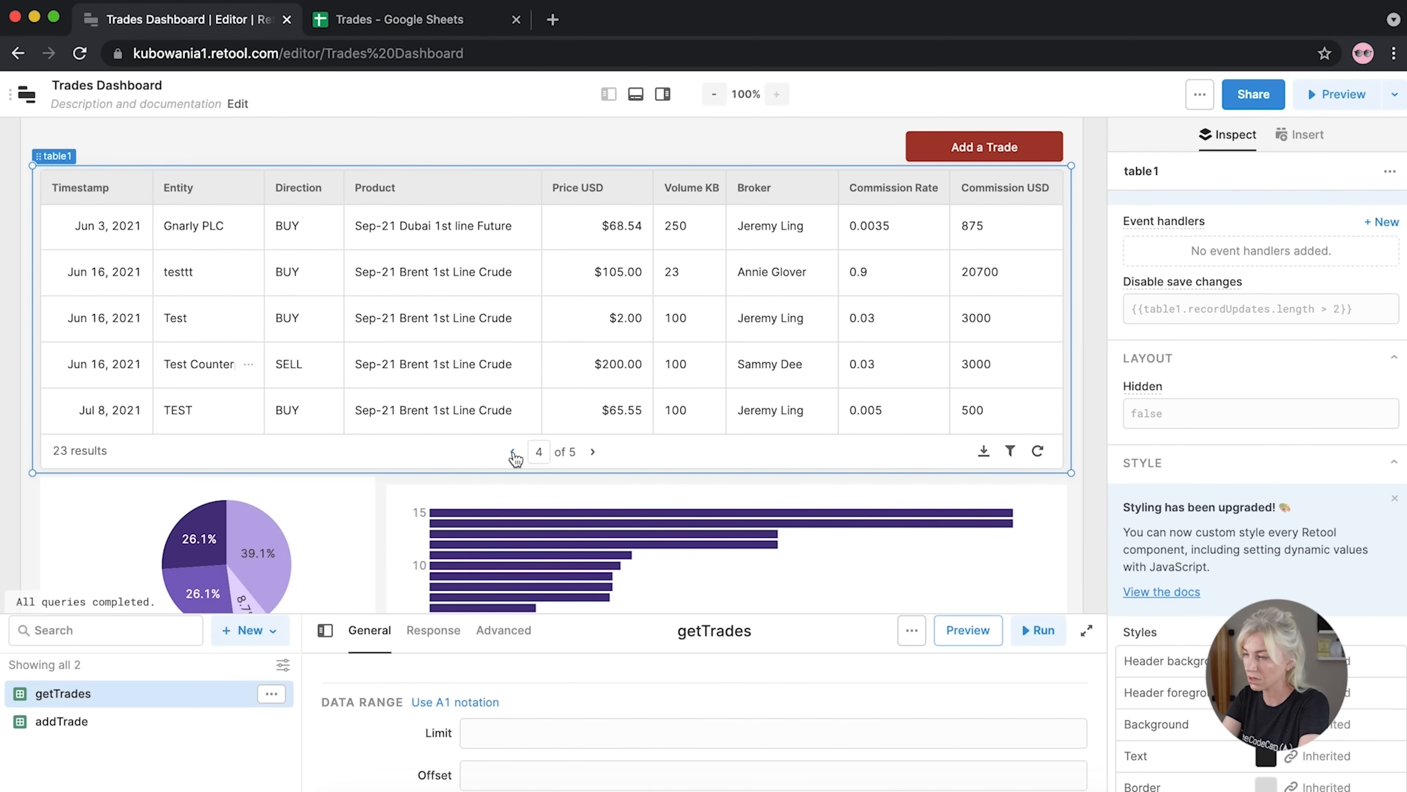
click(589, 453)
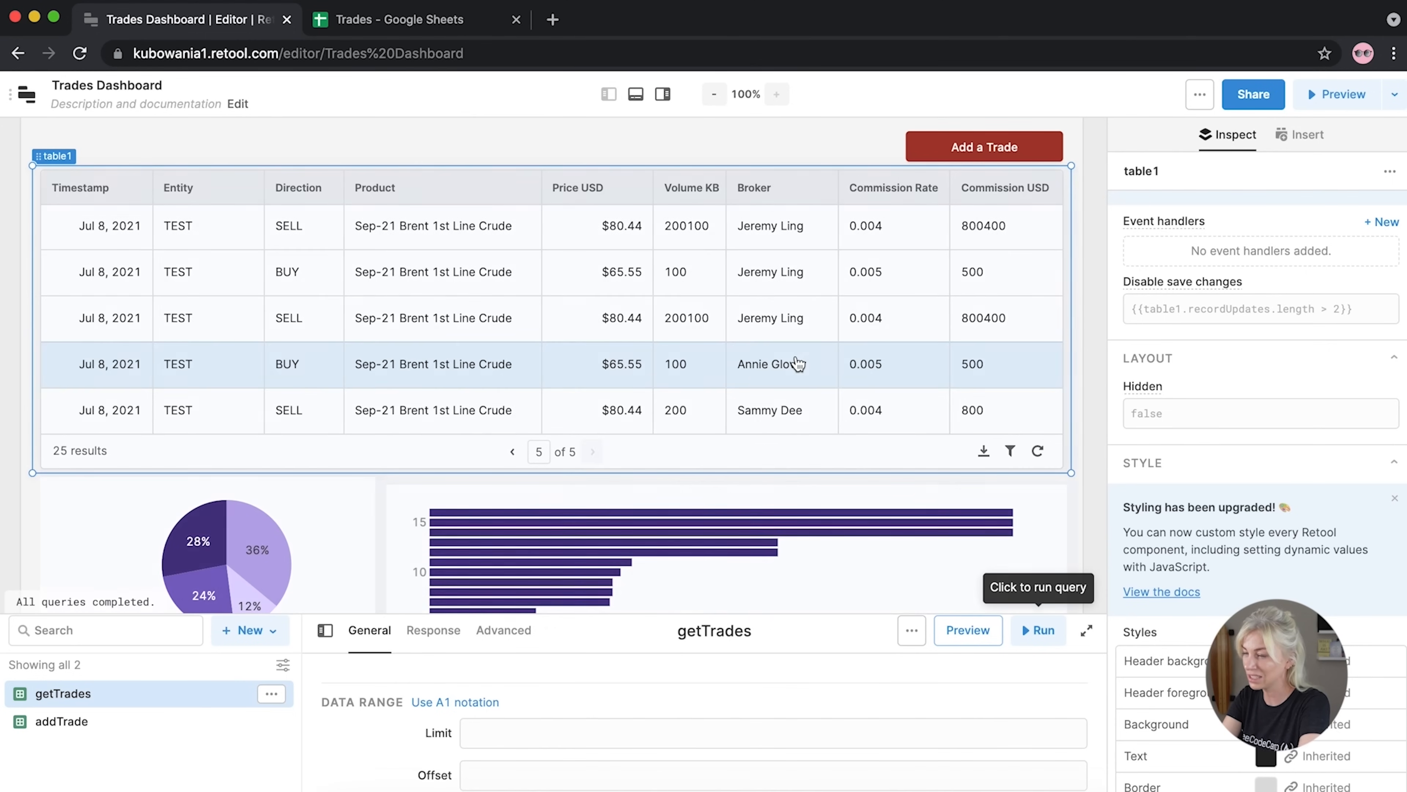
scroll(798, 363, down, 5)
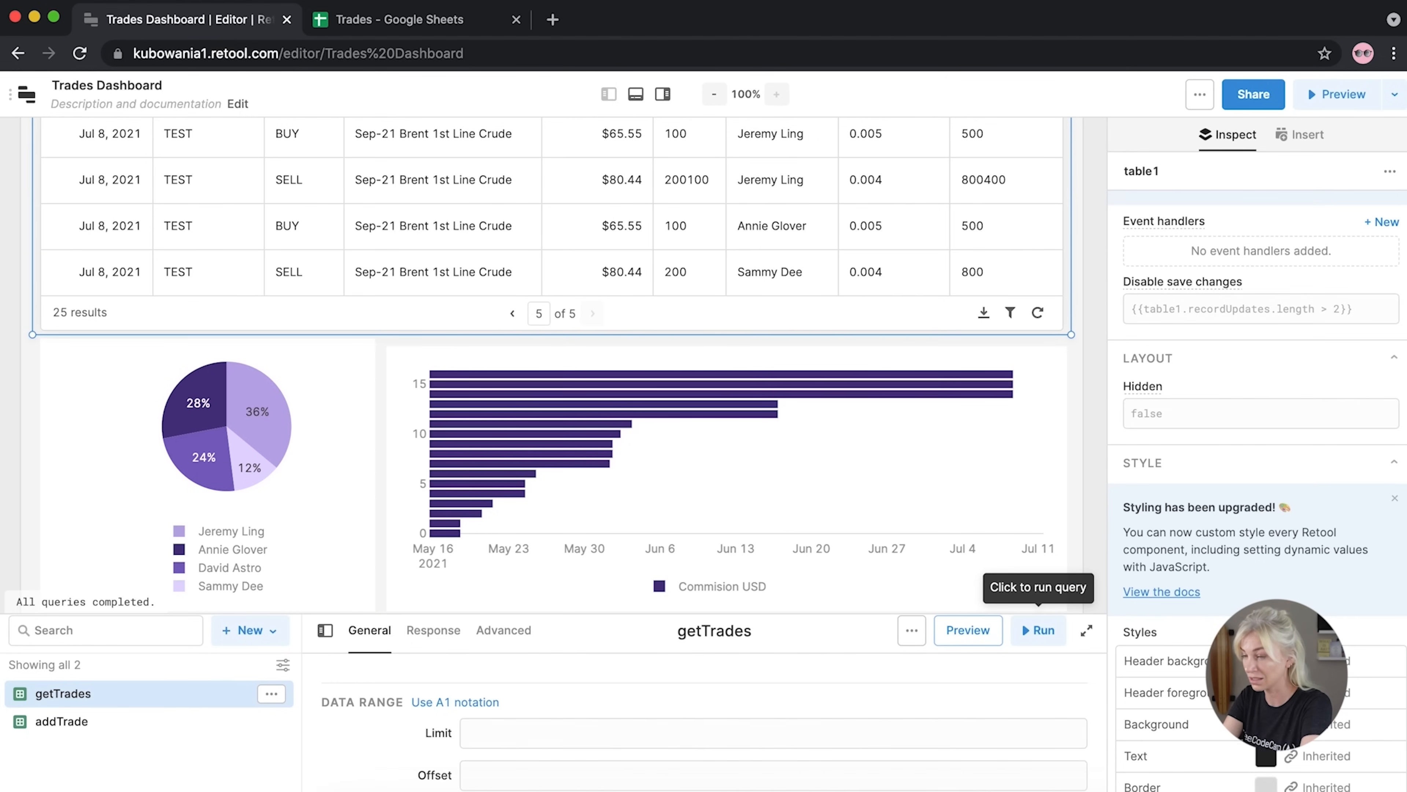
click(1038, 630)
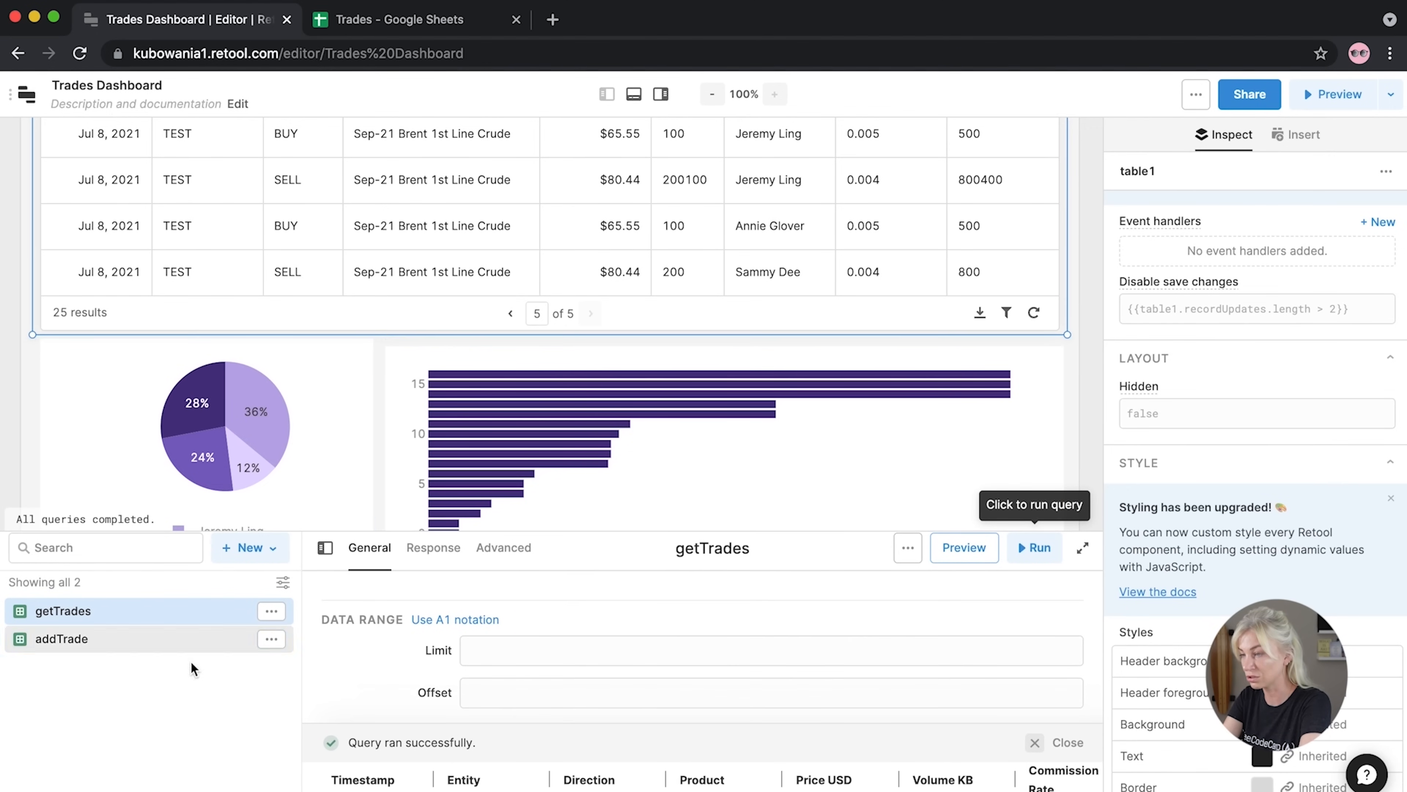
Set addTrade's on-success trigger to getTrades and save the query
click(166, 649)
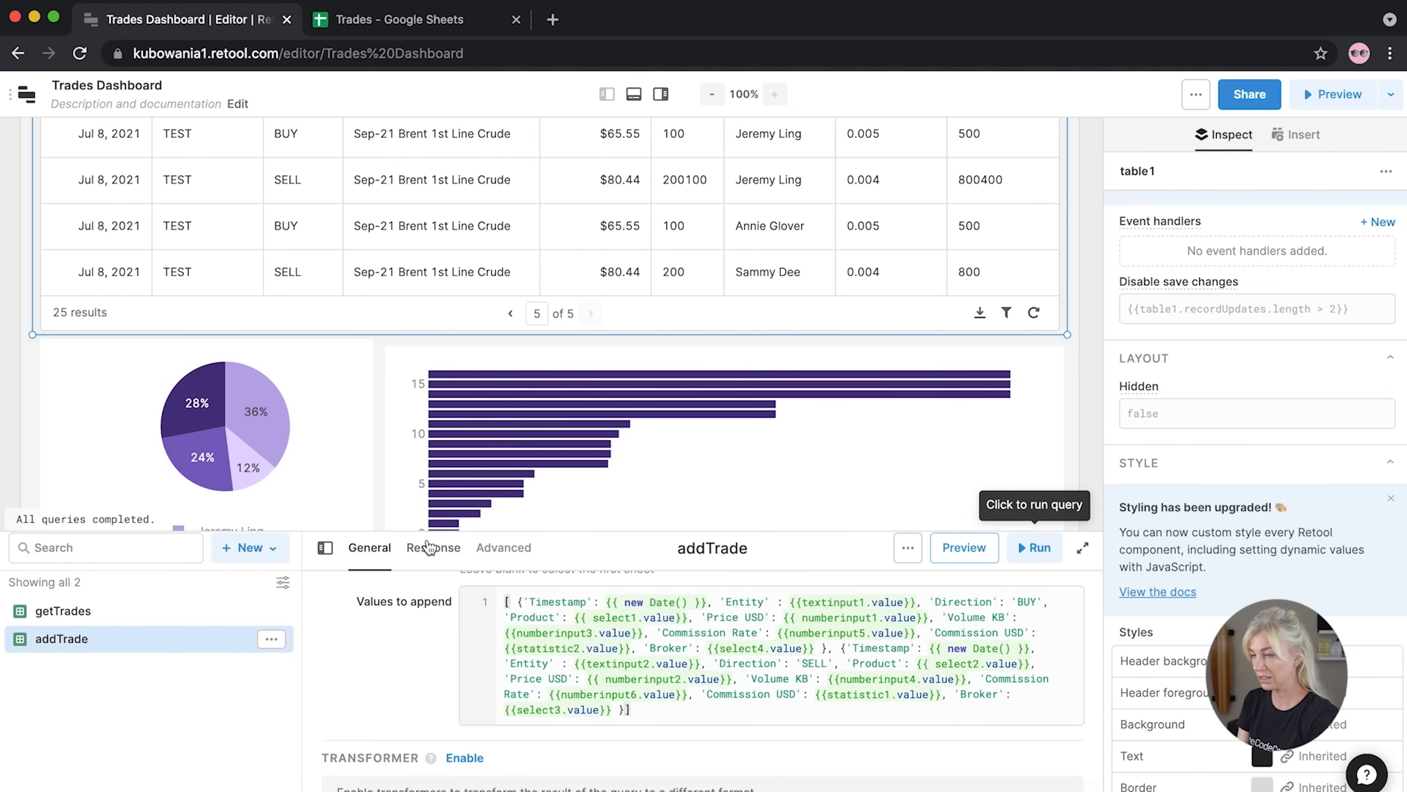
drag(447, 531, 448, 302)
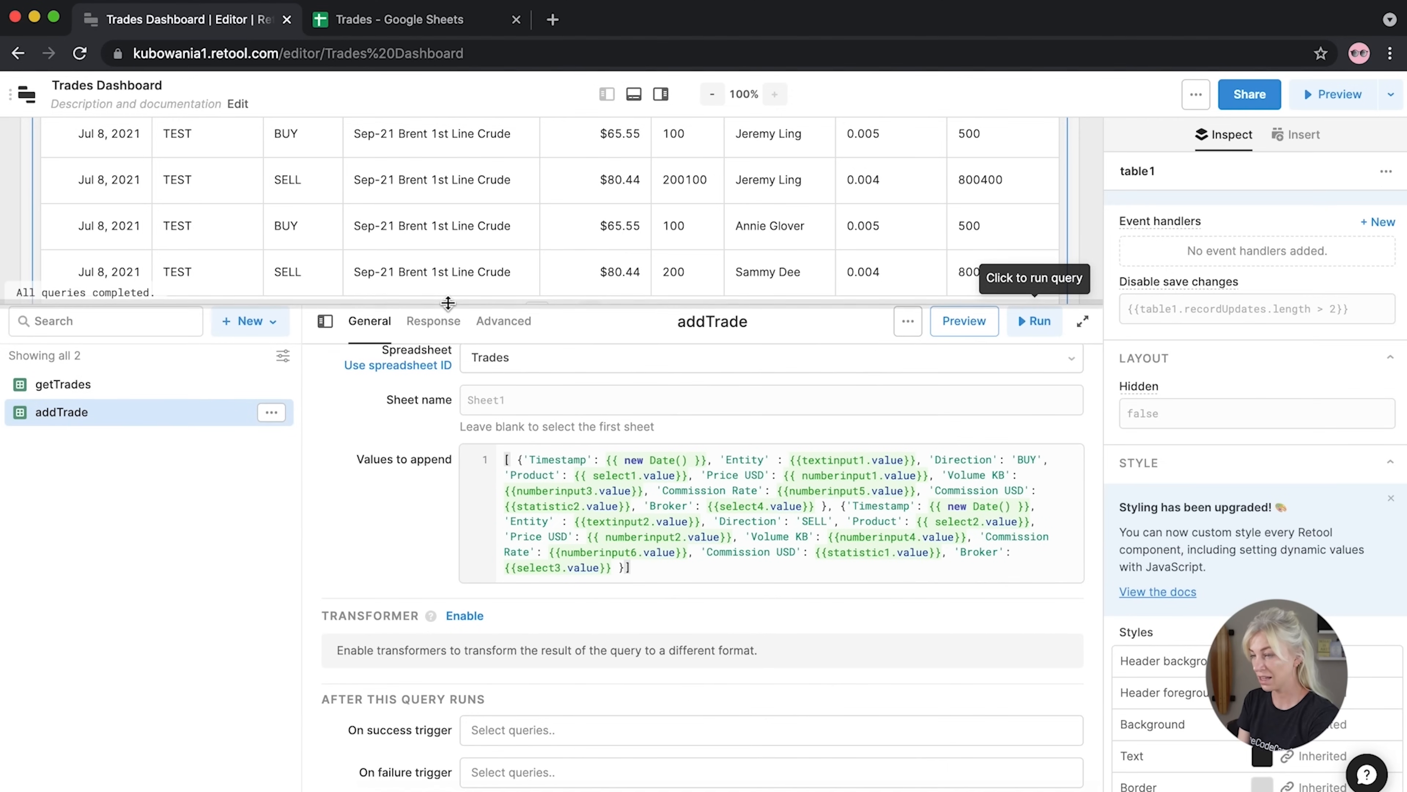
click(521, 740)
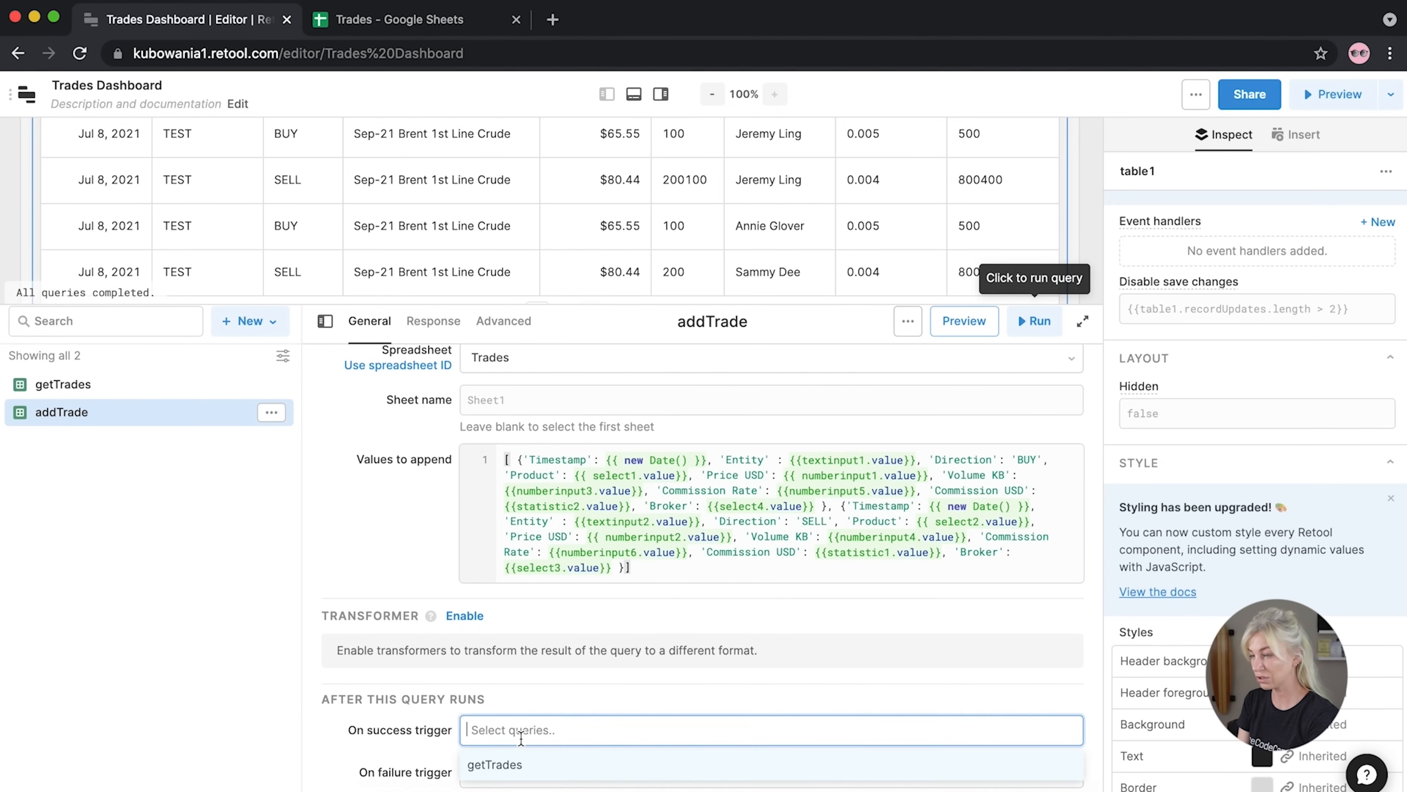
click(505, 767)
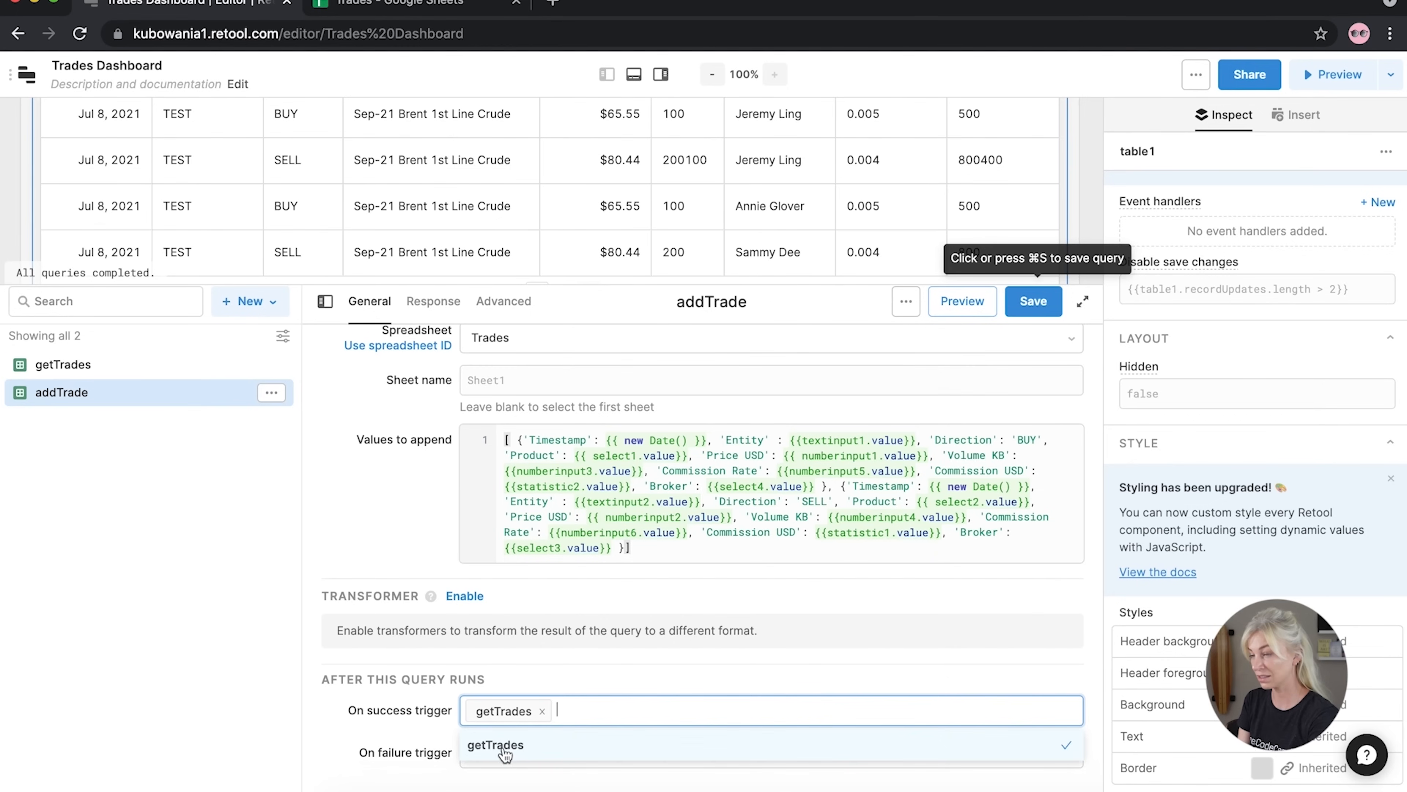
click(1033, 301)
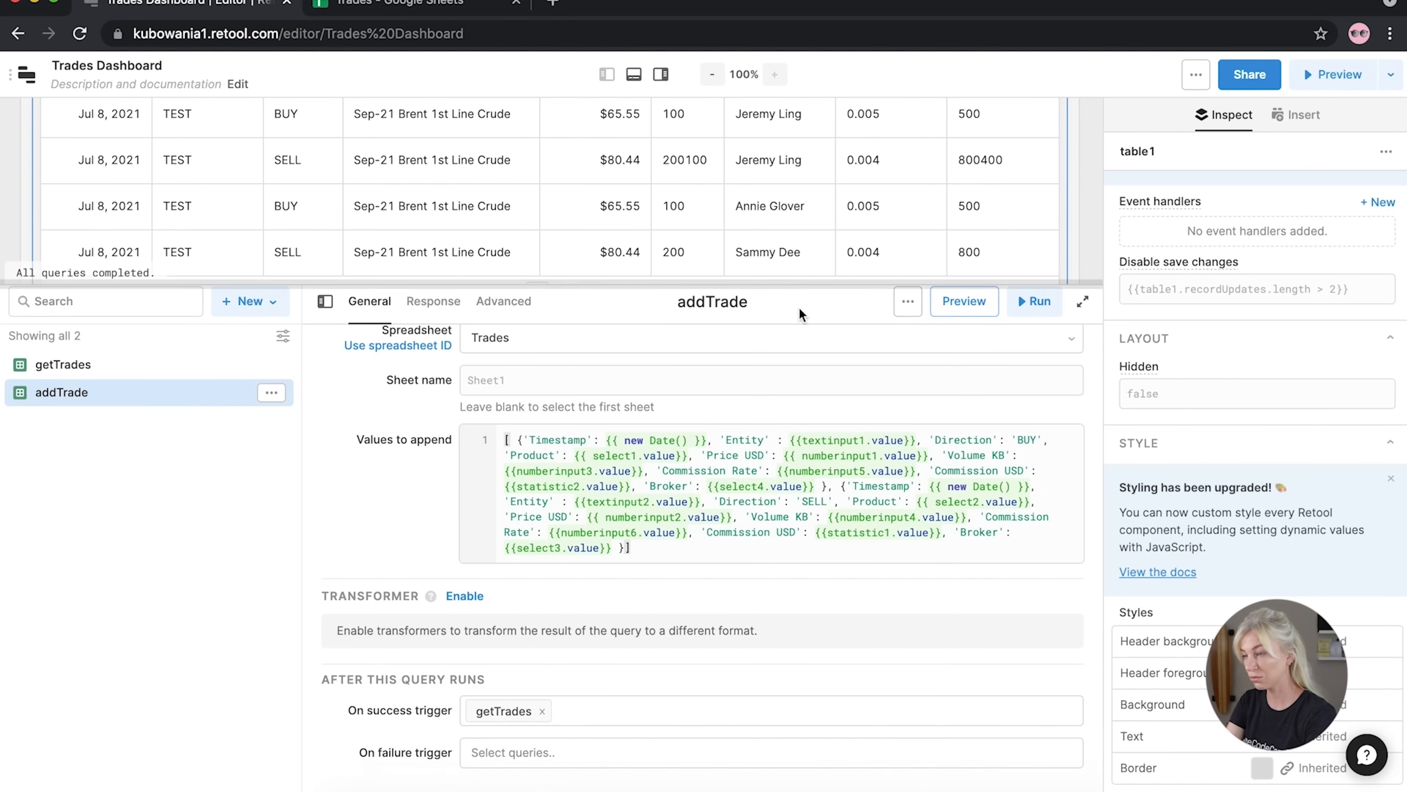
drag(800, 286, 753, 511)
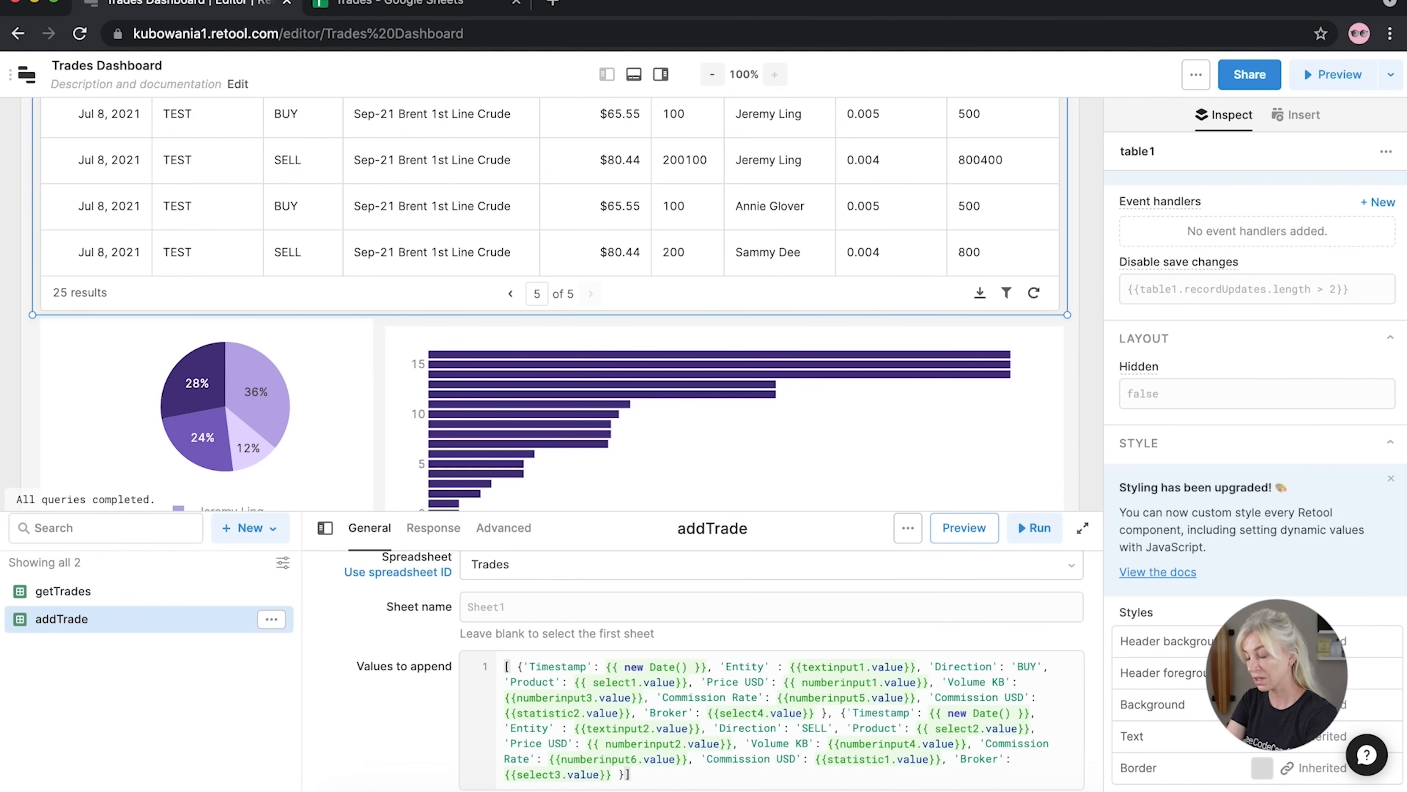
drag(787, 512, 792, 618)
scroll(828, 267, up, 5)
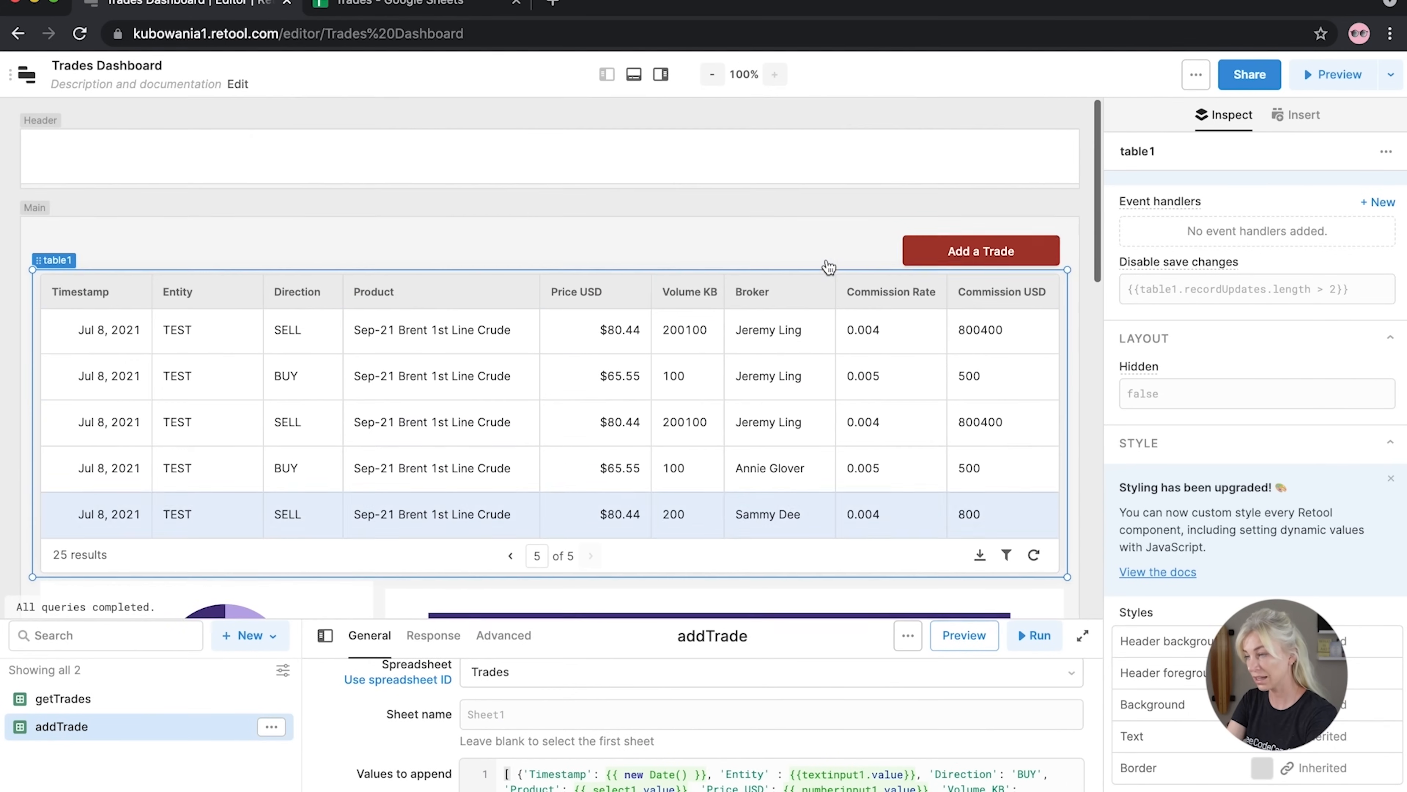
click(964, 263)
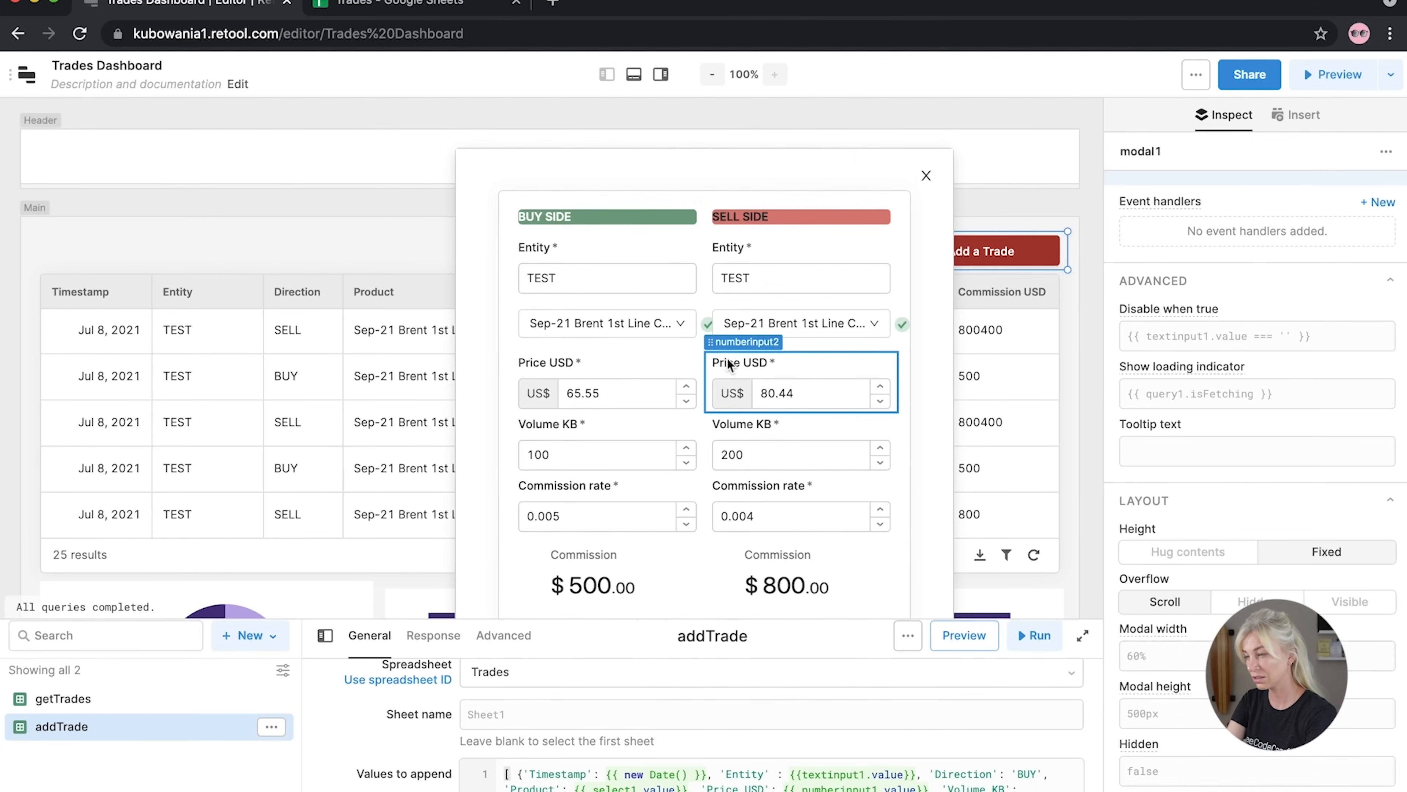
scroll(727, 359, down, 1)
scroll(727, 359, down, 2)
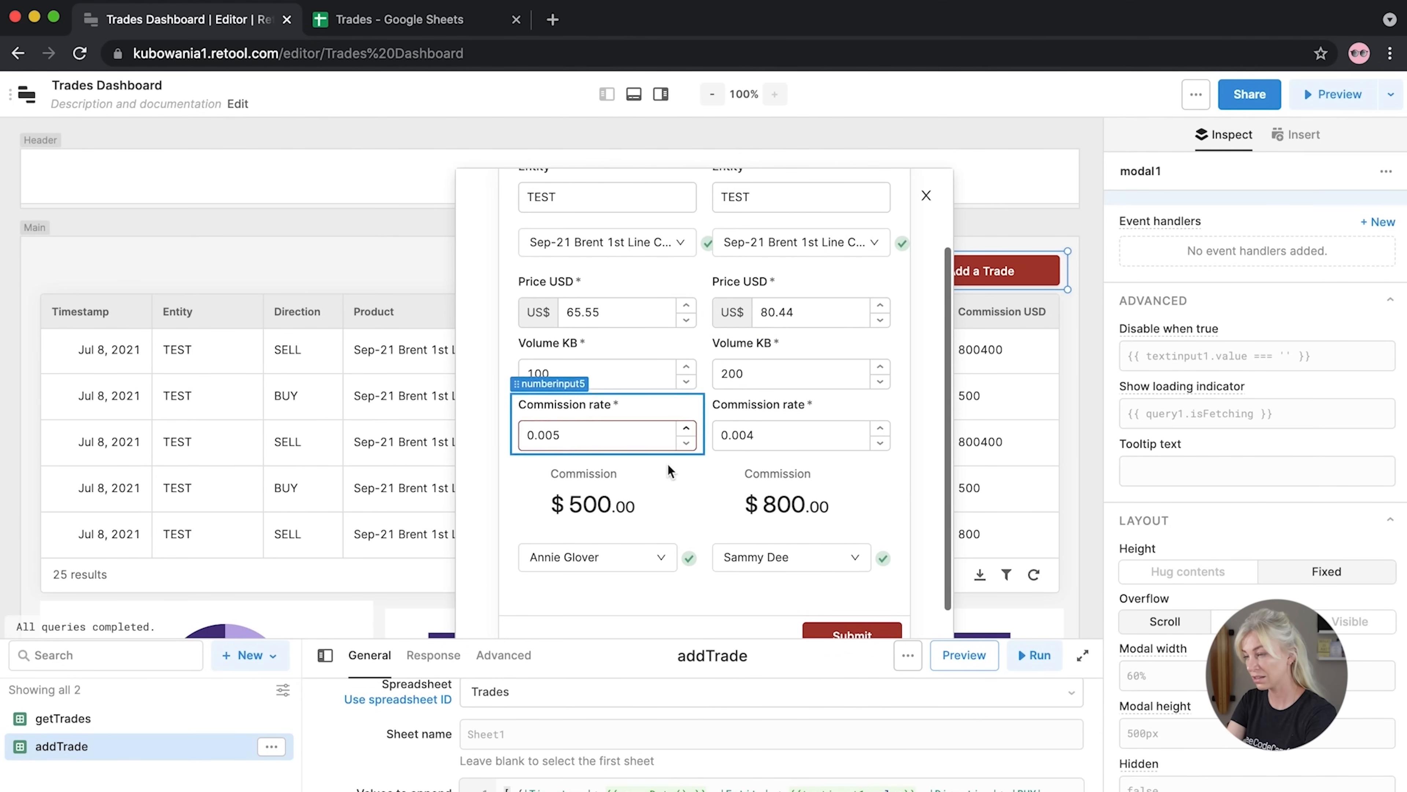
click(650, 565)
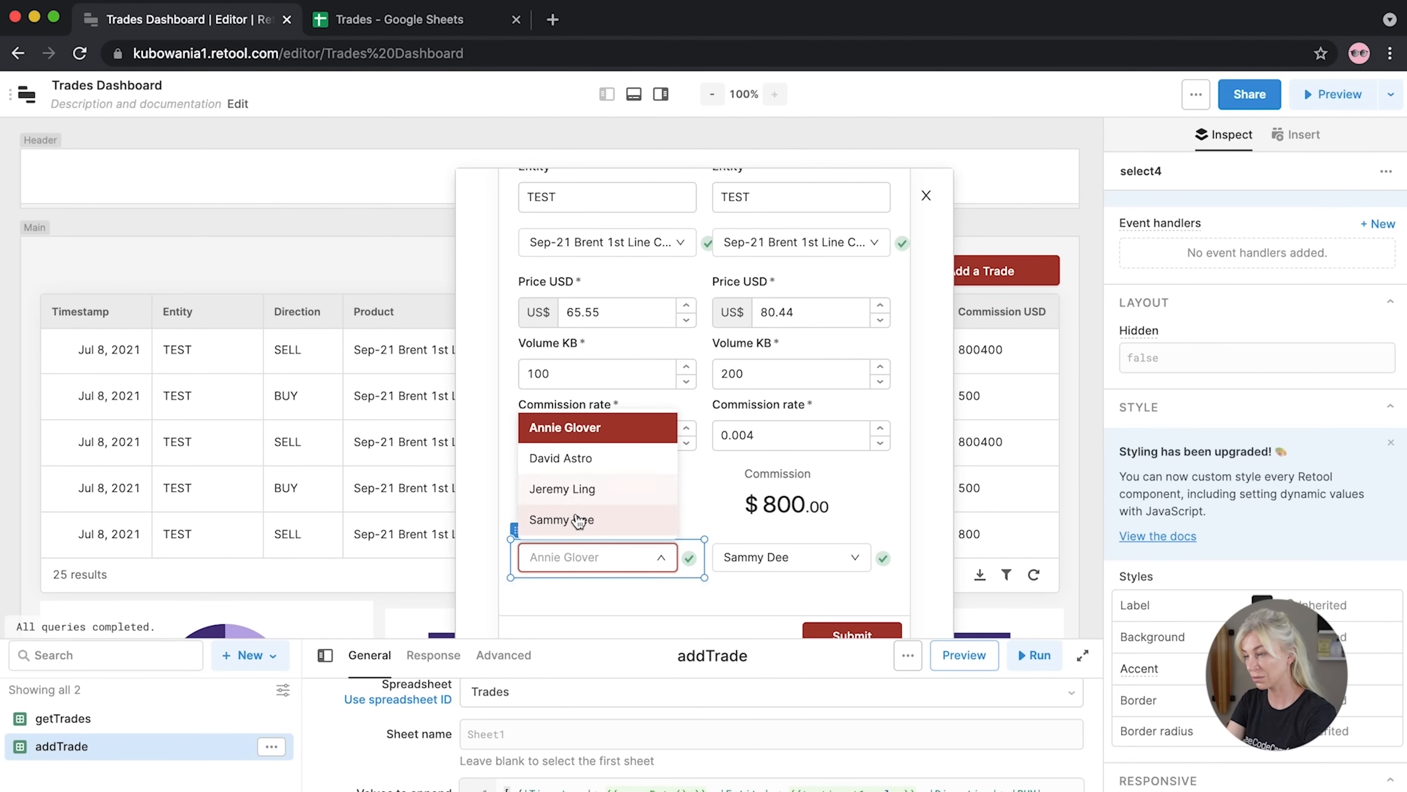
click(565, 517)
scroll(609, 333, up, 1)
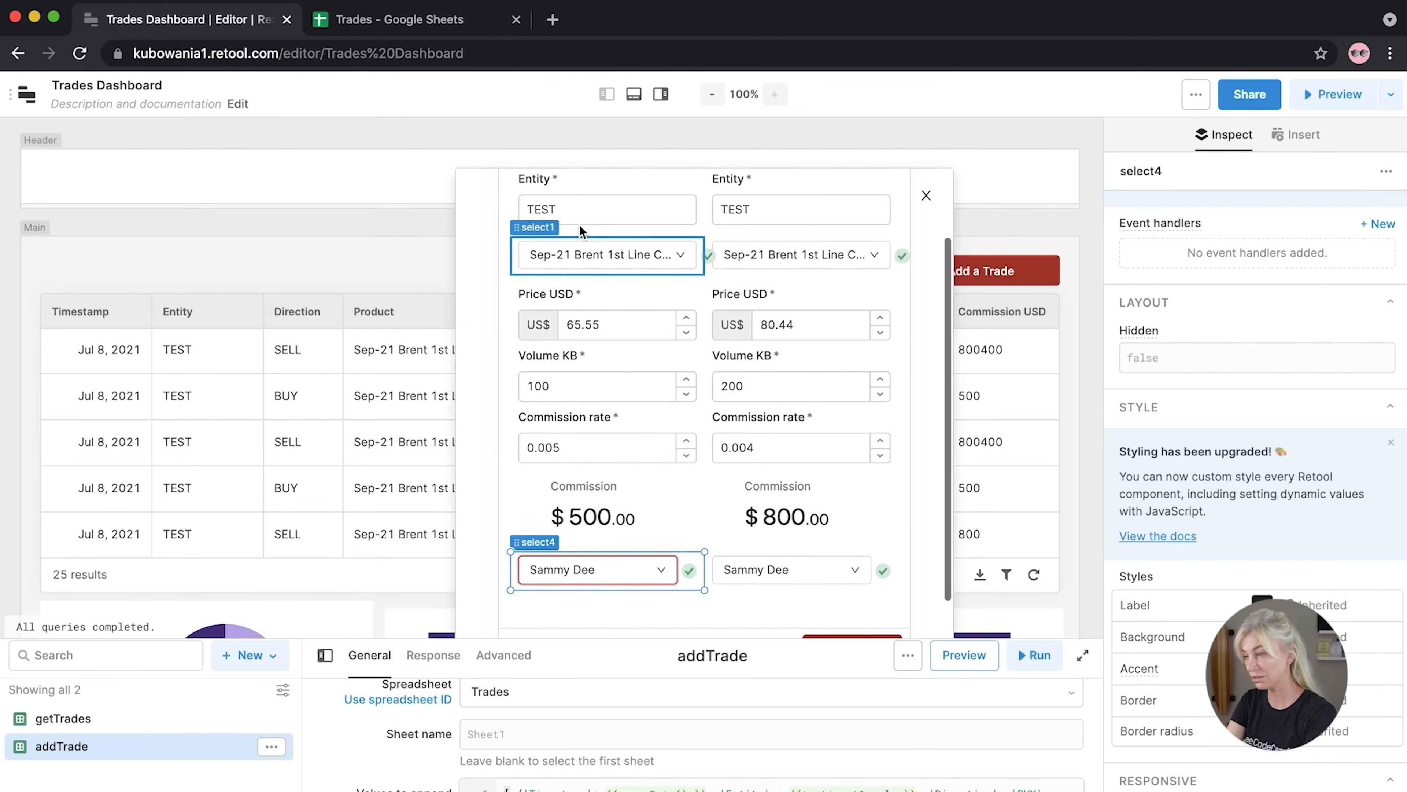
click(571, 206)
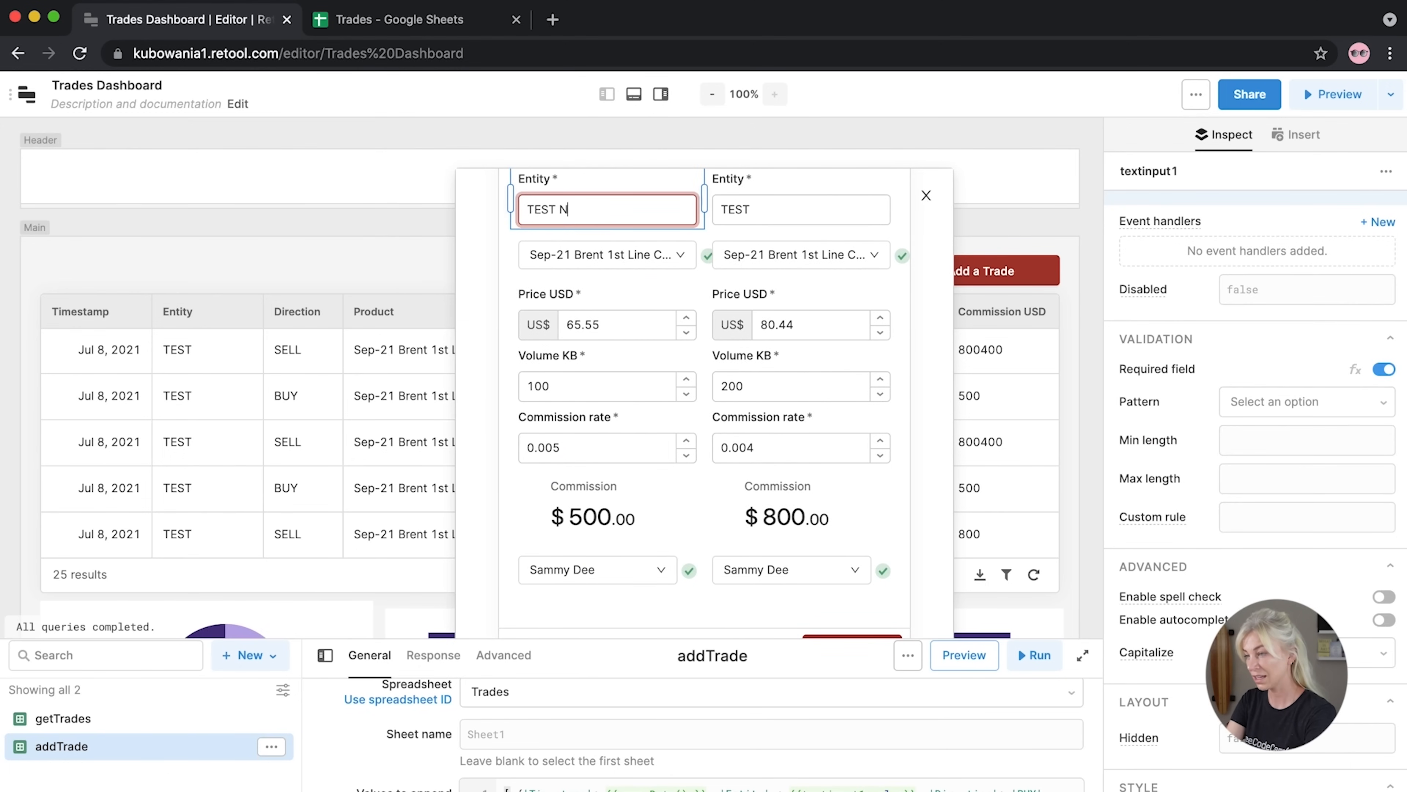
Change the sell entity to 'TEST NEW', submit, close the form, and view the table's last page
click(798, 209)
text(NEW)
scroll(901, 562, down, 3)
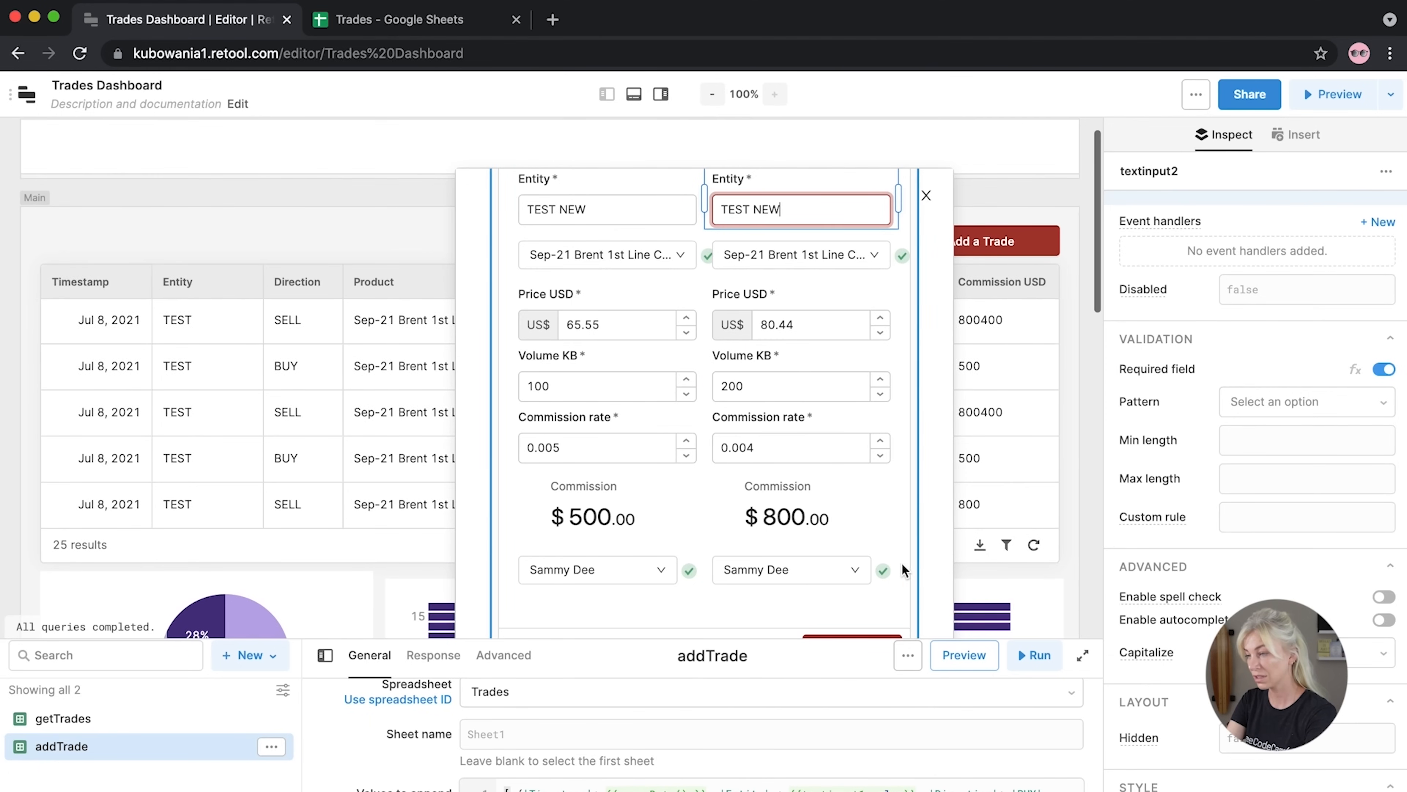
click(859, 588)
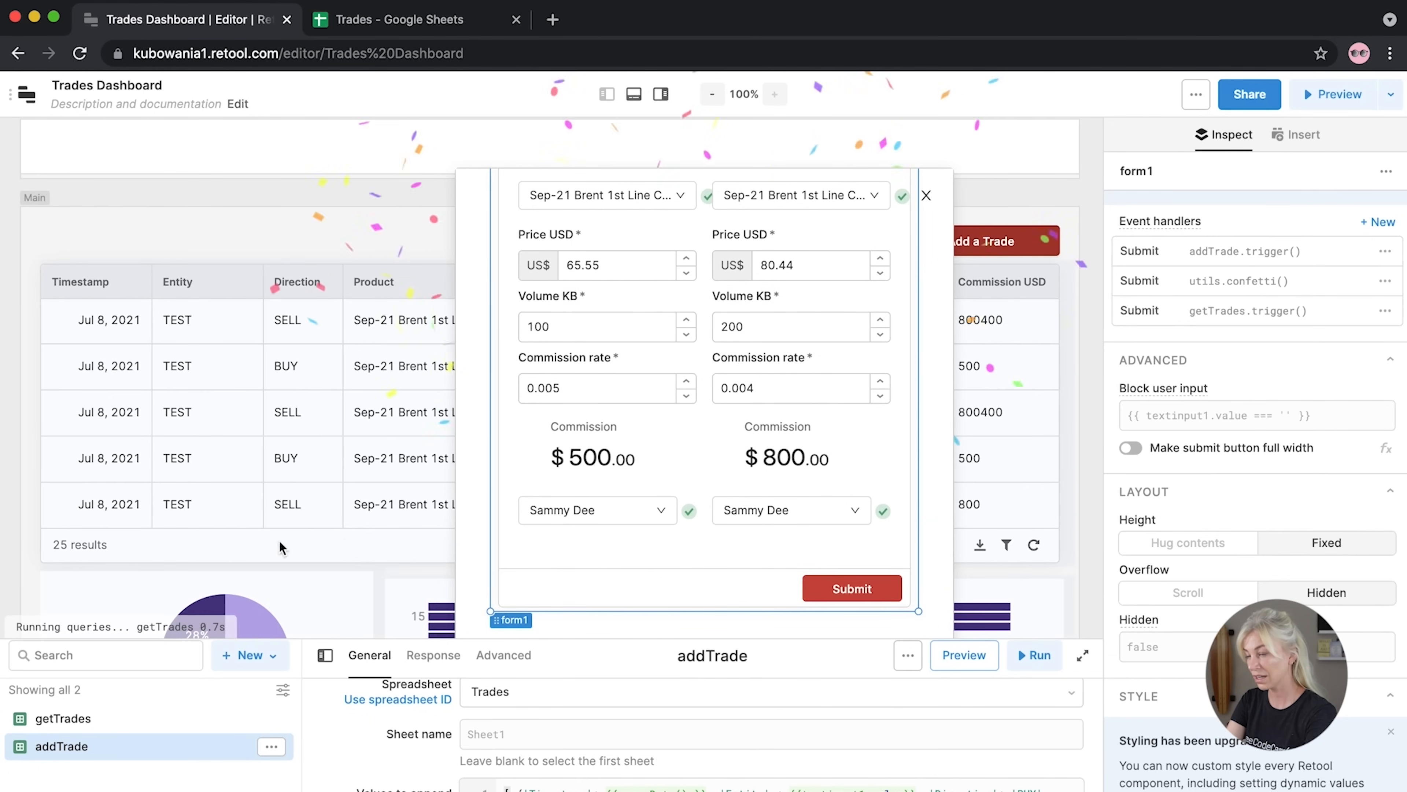
click(35, 564)
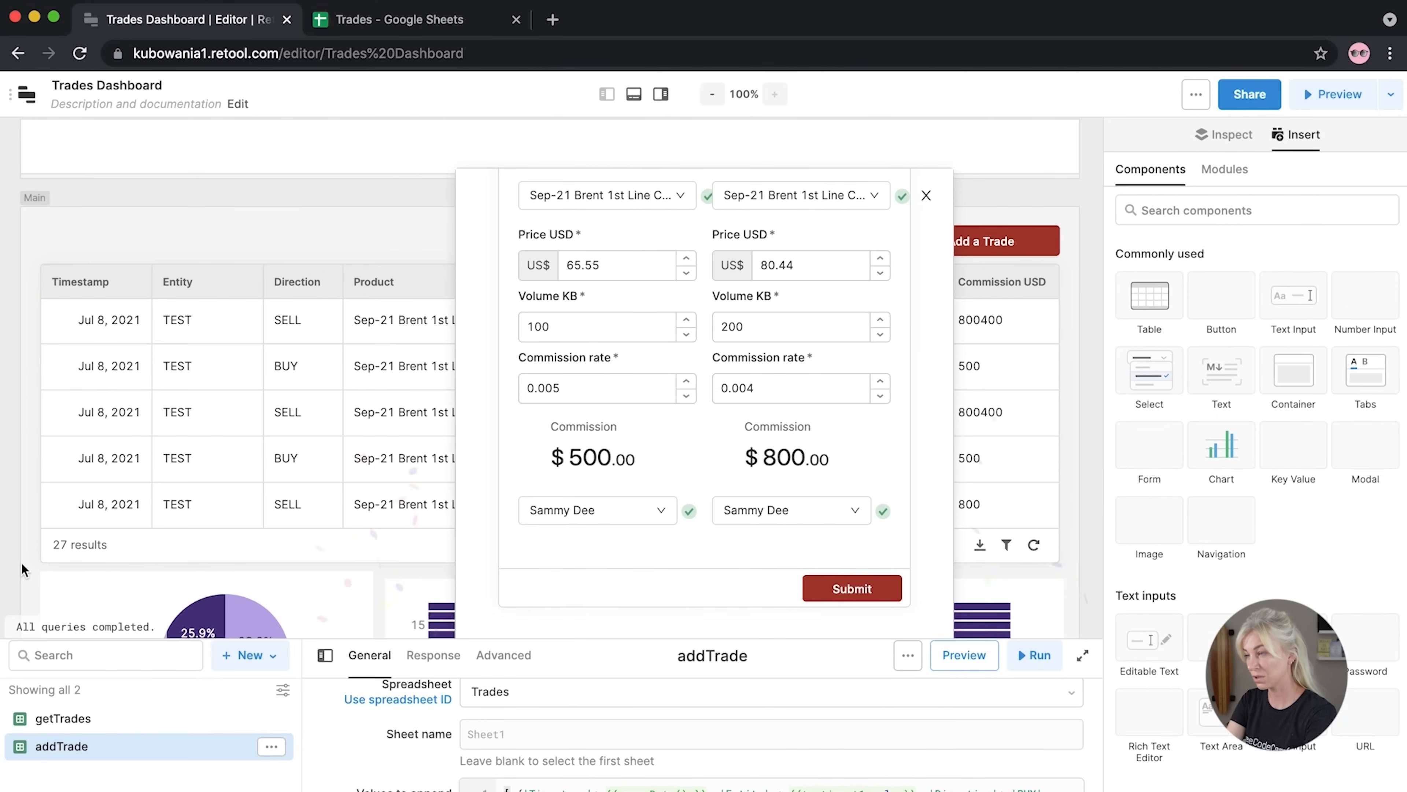
click(926, 195)
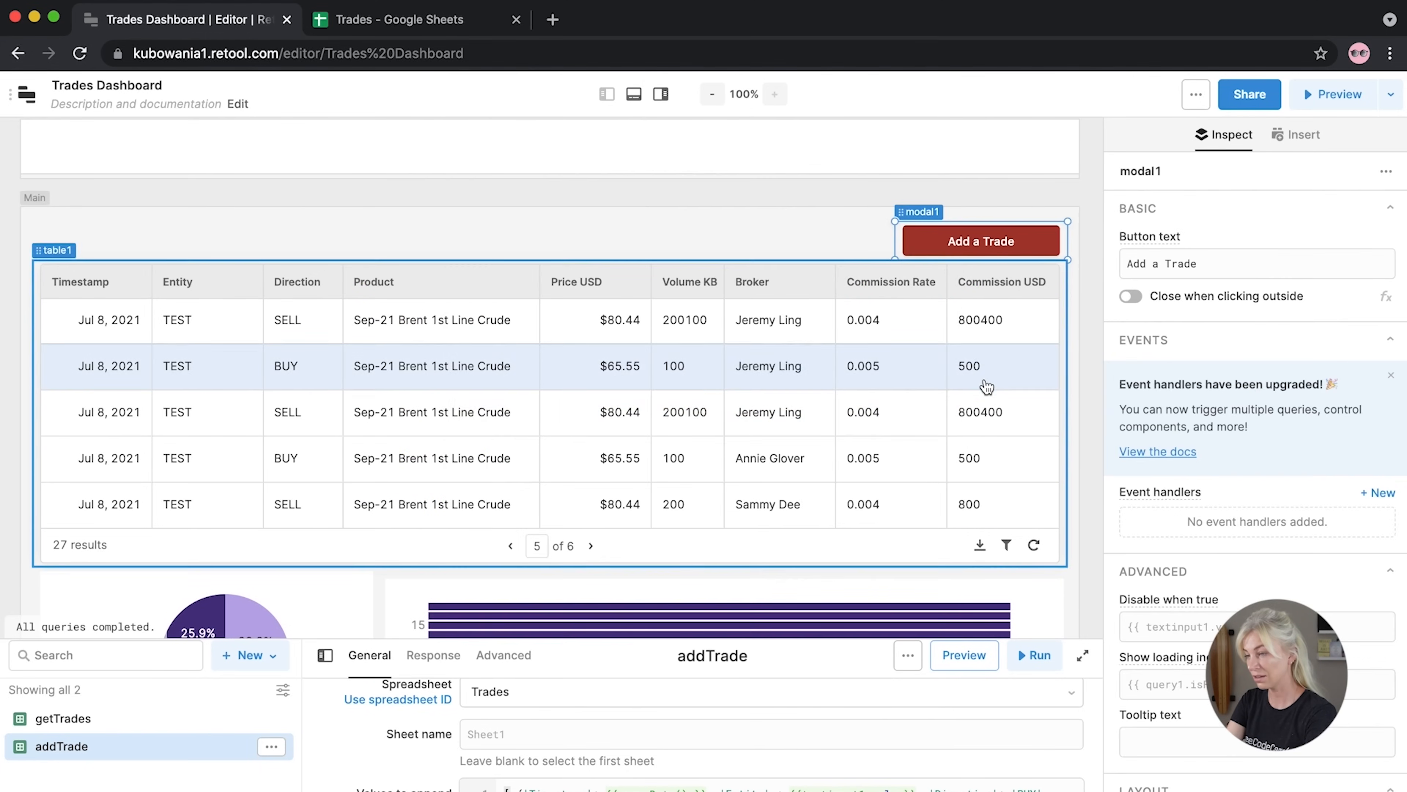
click(595, 547)
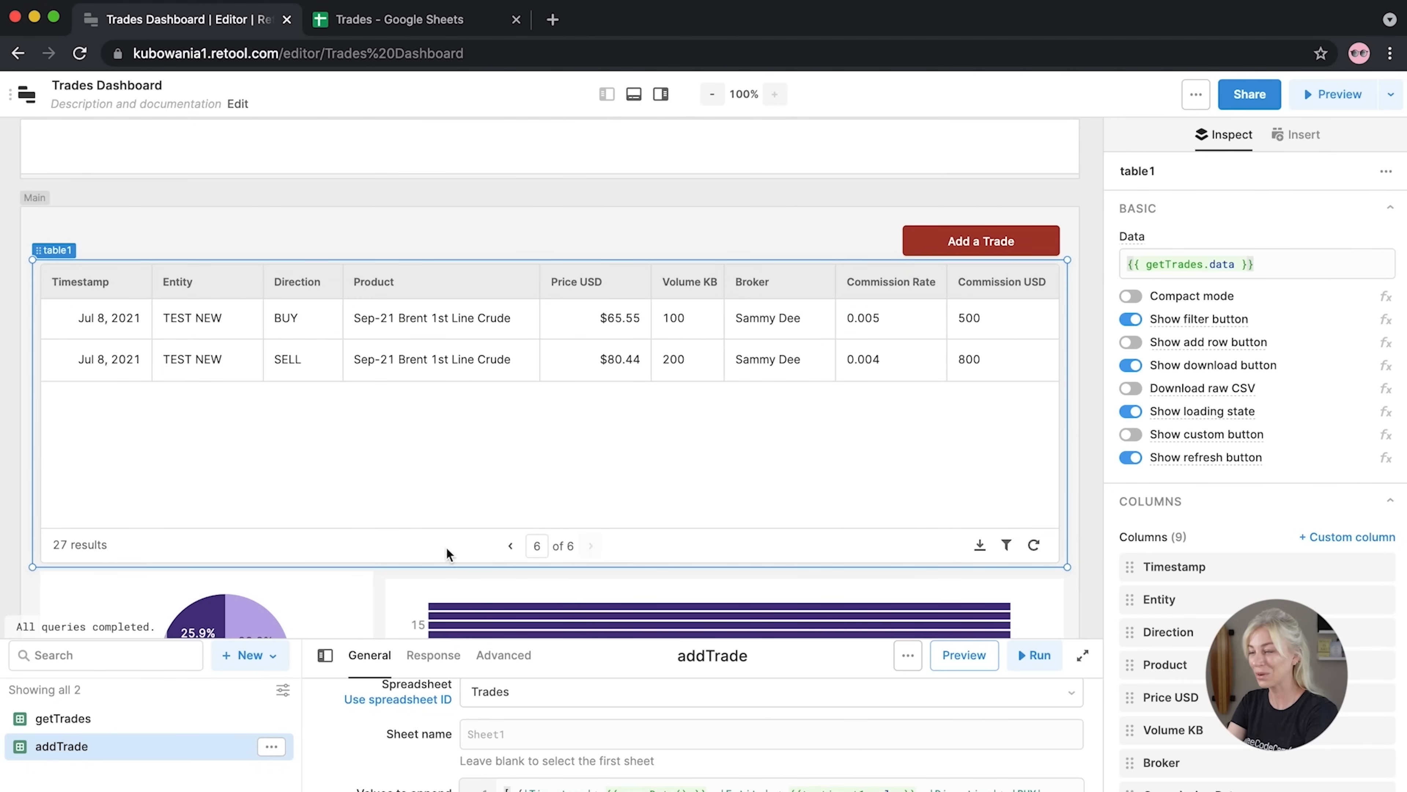
drag(910, 638, 910, 523)
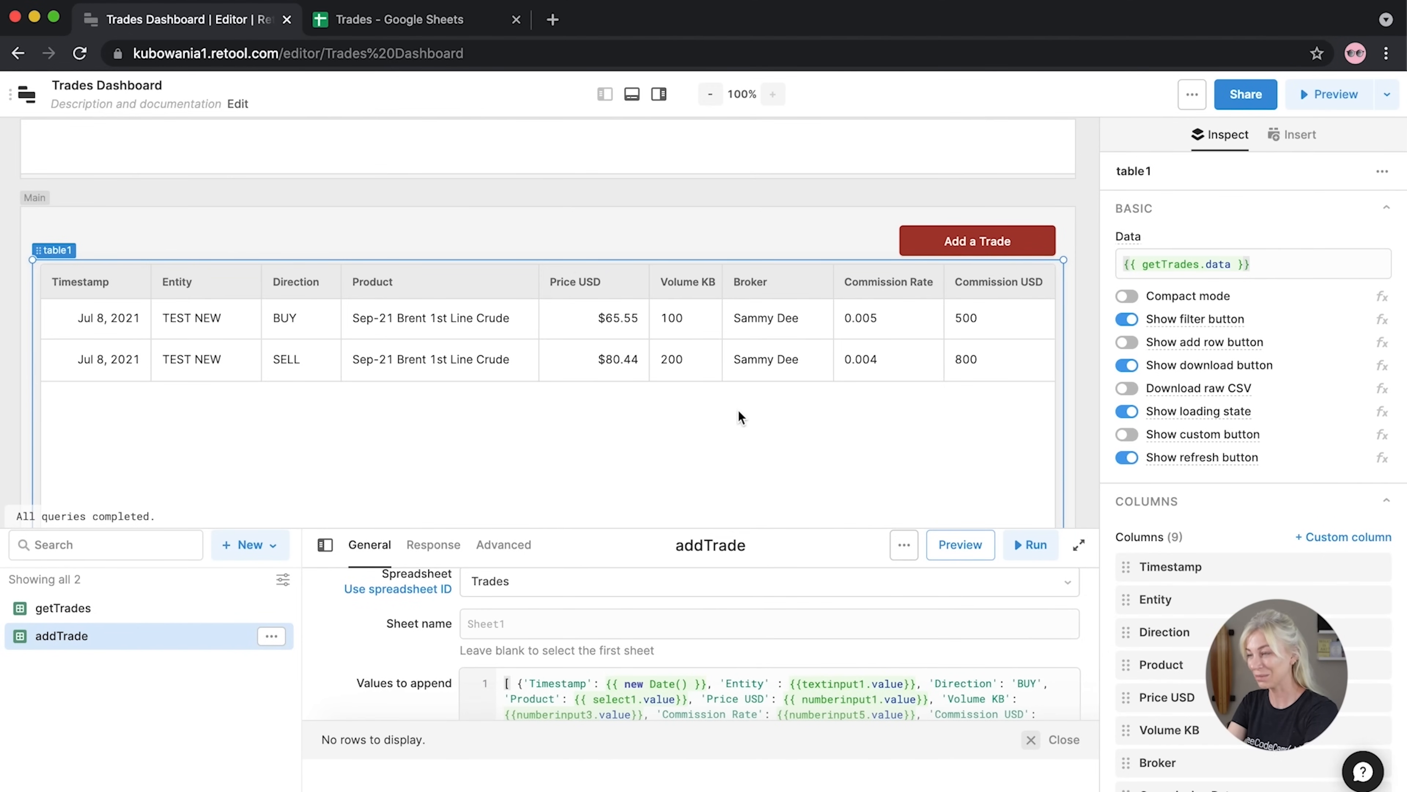
Relabel the trade form's opening button to 'Add a New Trade'
click(905, 250)
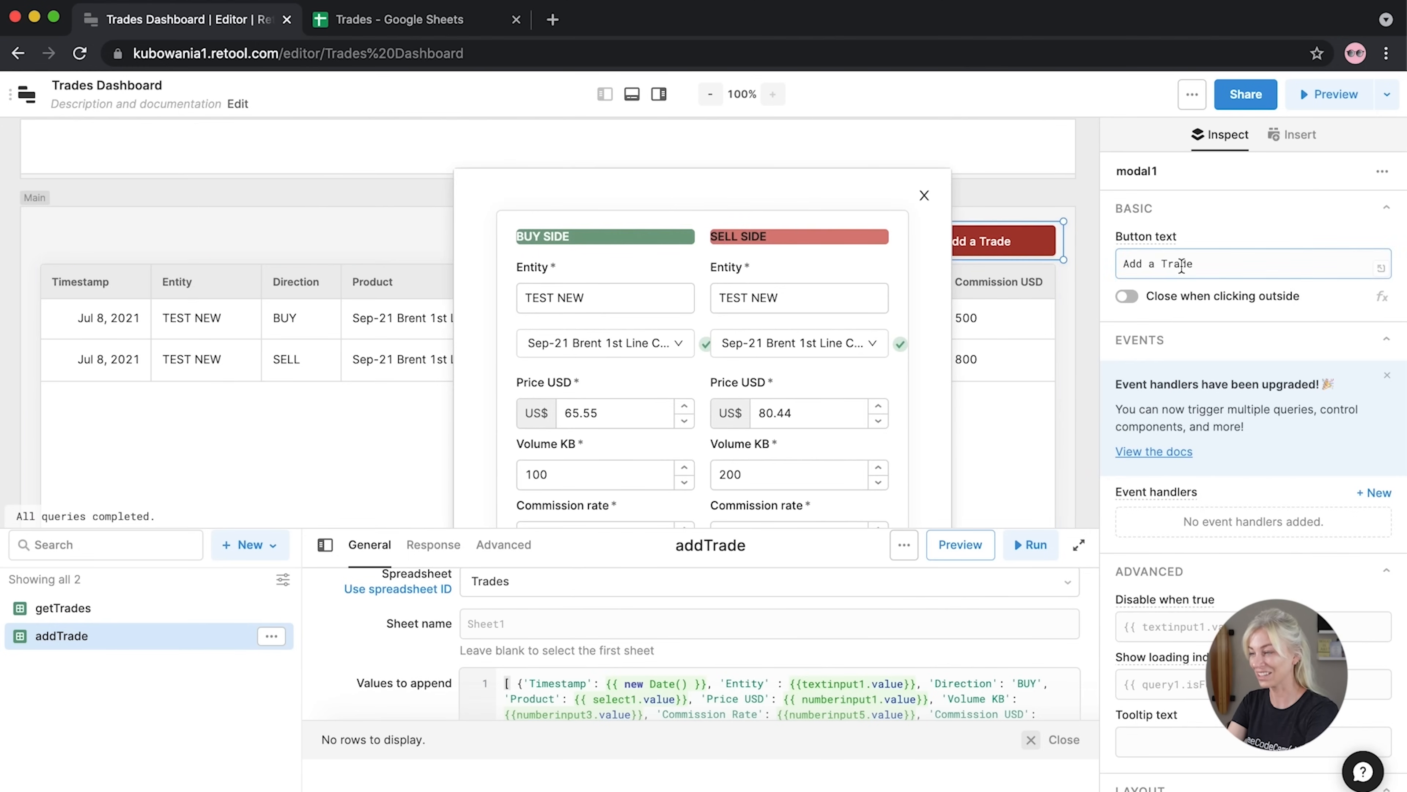
click(925, 195)
click(1161, 265)
text(New)
click(891, 251)
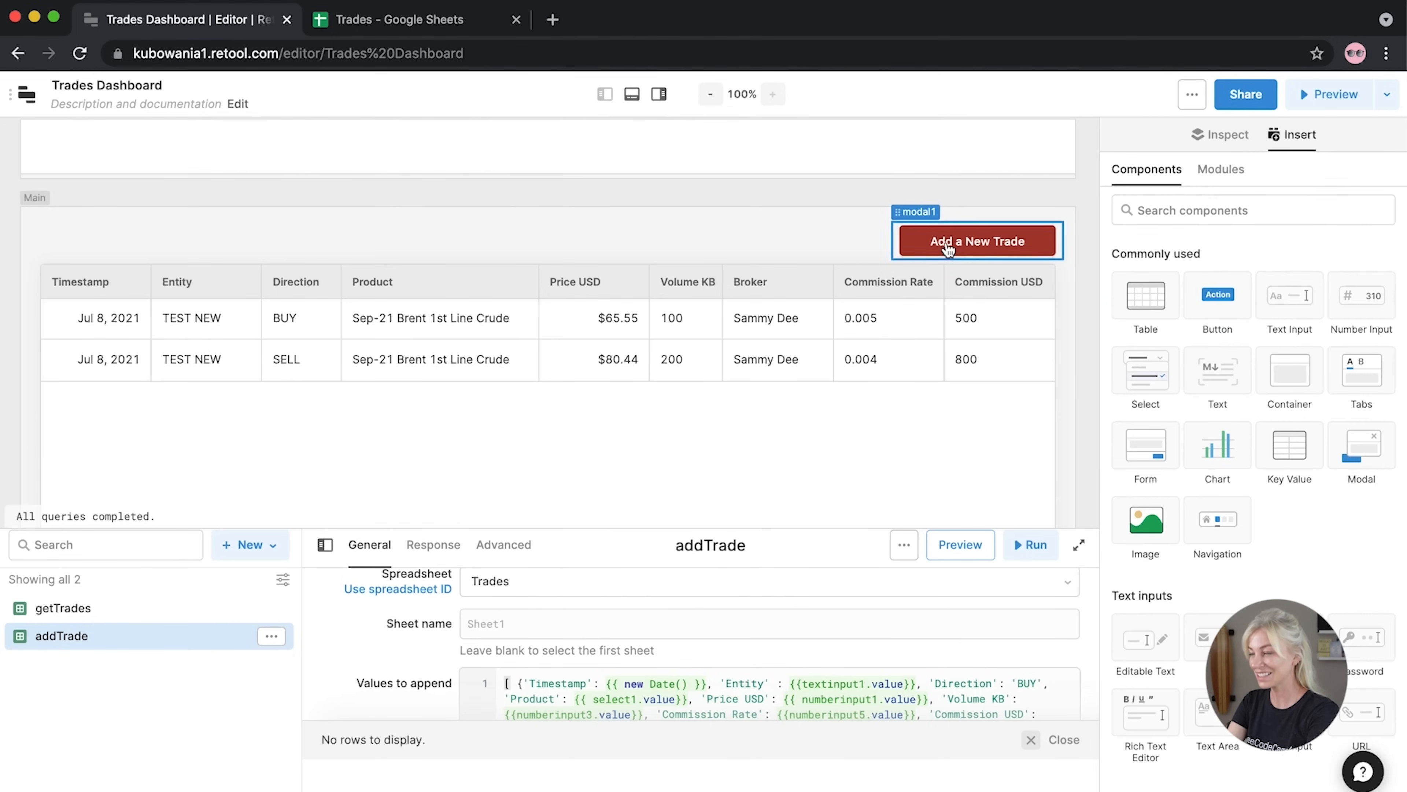
Widen the Add a New Trade button leftward and move it toward the middle above the table
click(892, 254)
drag(893, 254, 829, 255)
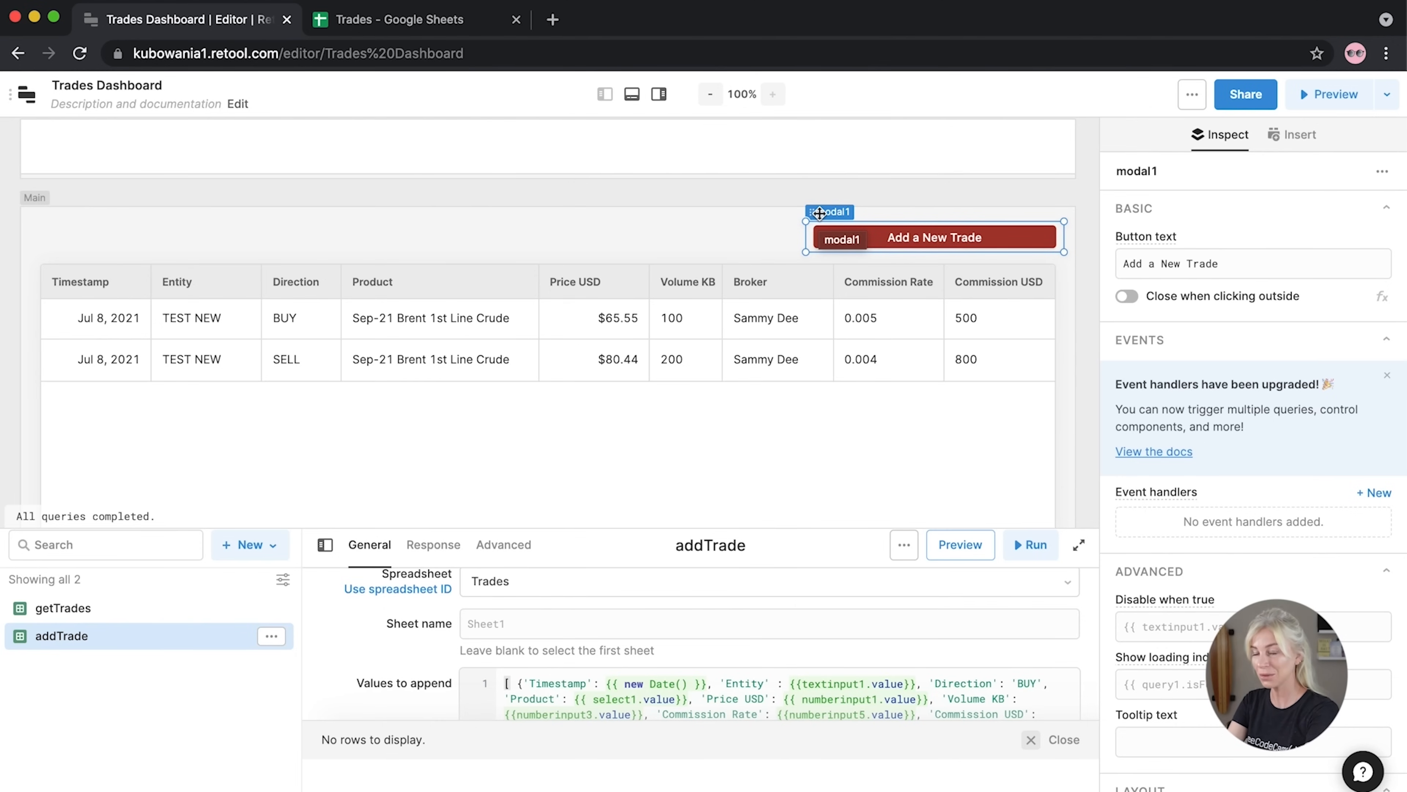
mouse_move(819, 213)
mouse_down()
mouse_move(603, 210)
mouse_move(793, 213)
mouse_up()
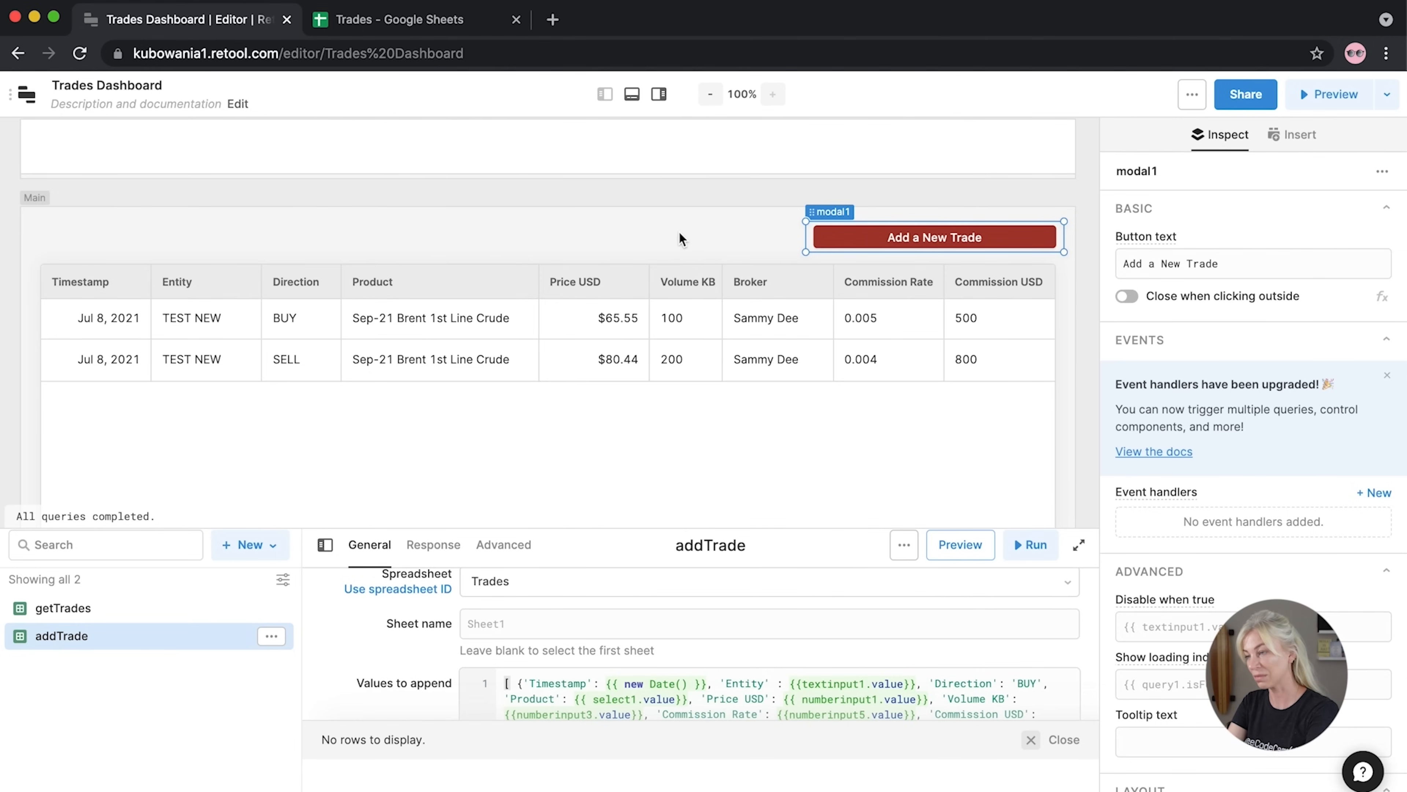
click(681, 233)
drag(809, 211, 602, 213)
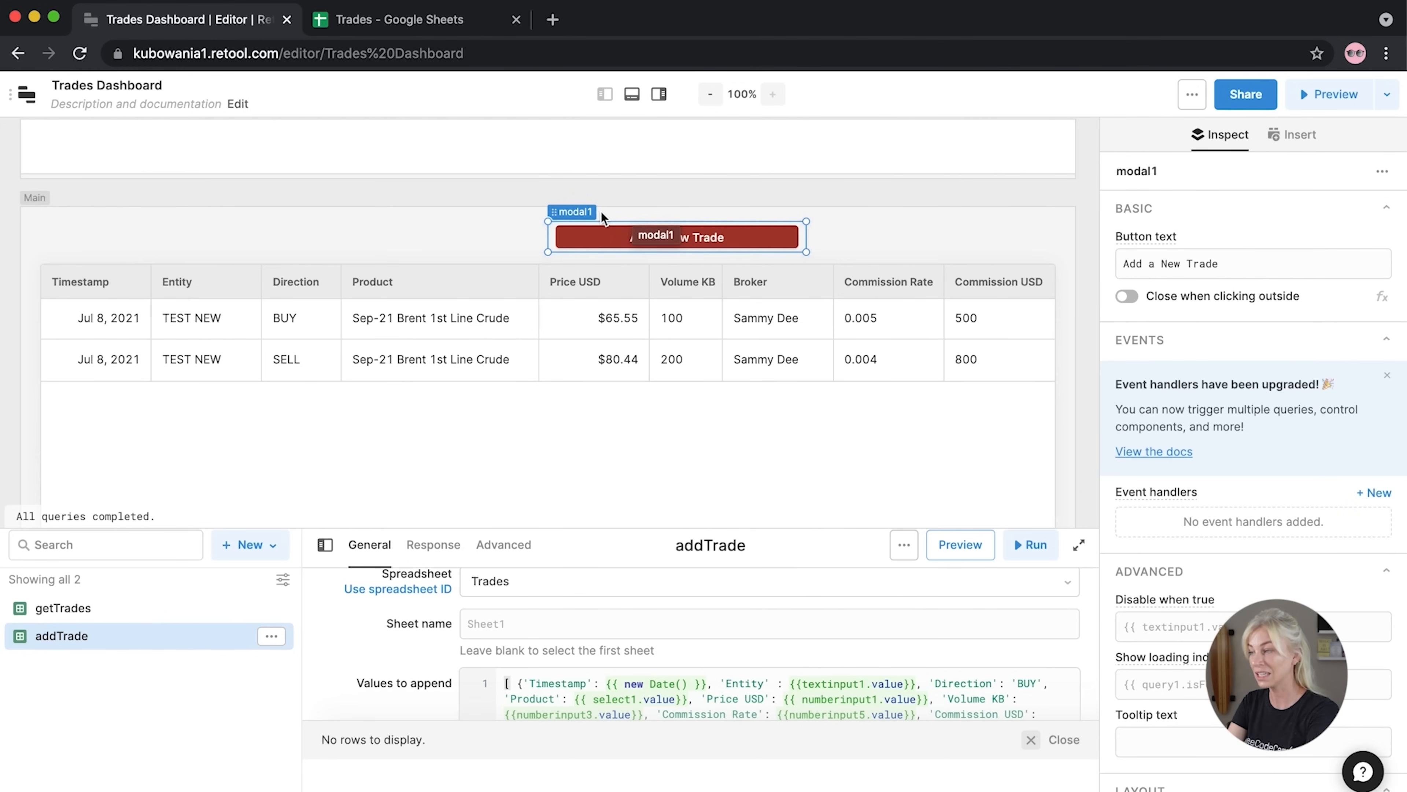
click(996, 211)
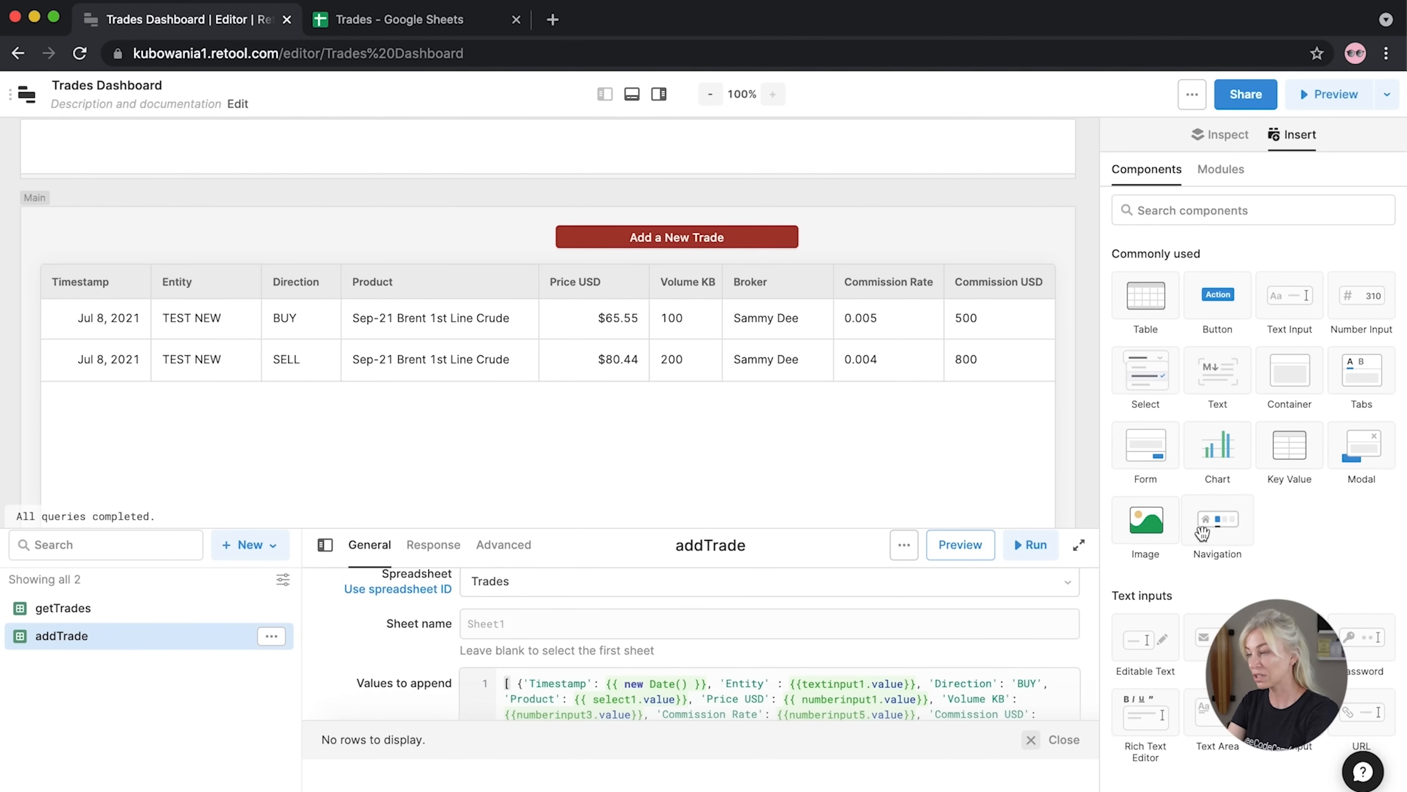
Place a second Modal (modal2) beside Add a New Trade, make its Open Modal button taller, and preview its empty dialog
drag(1347, 452, 813, 253)
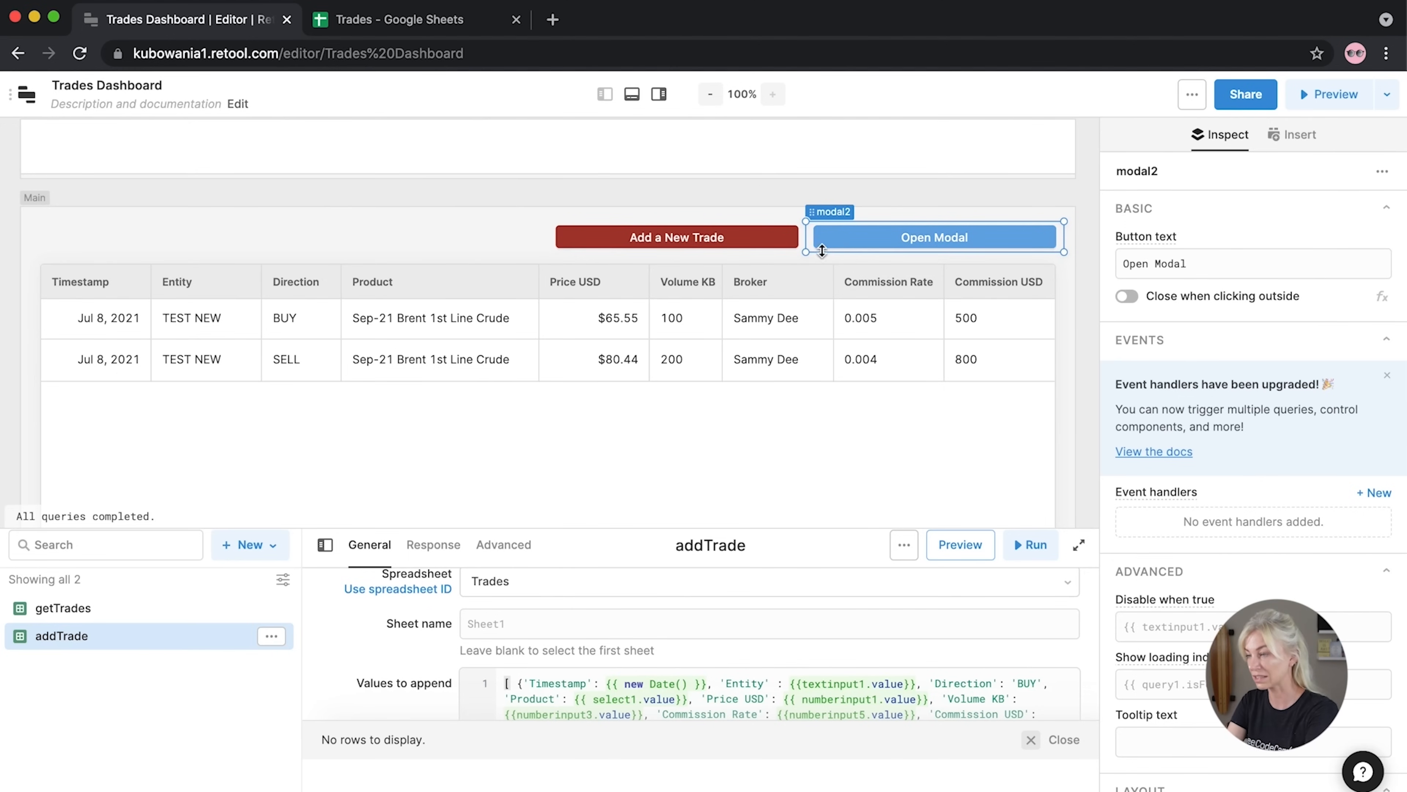
drag(803, 253, 802, 260)
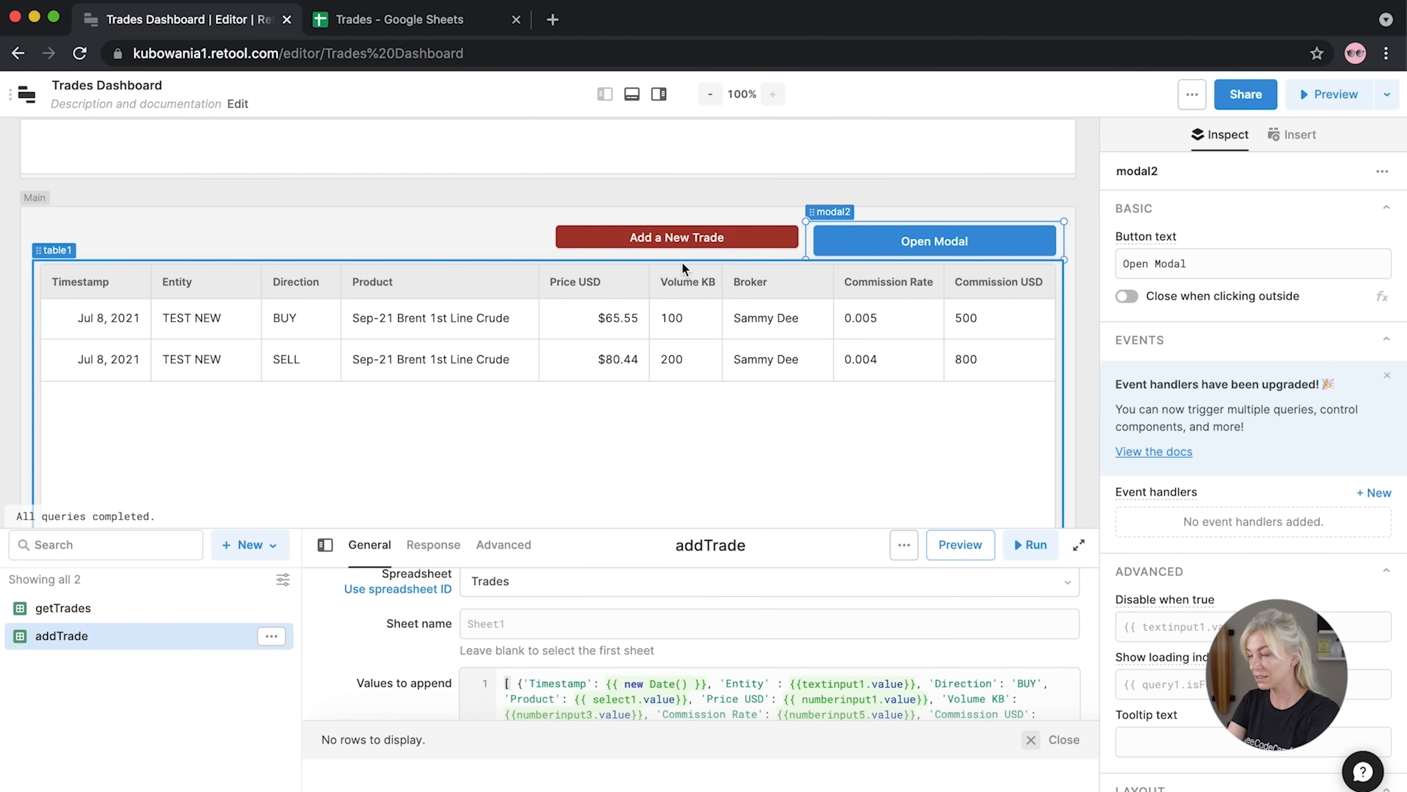
click(615, 244)
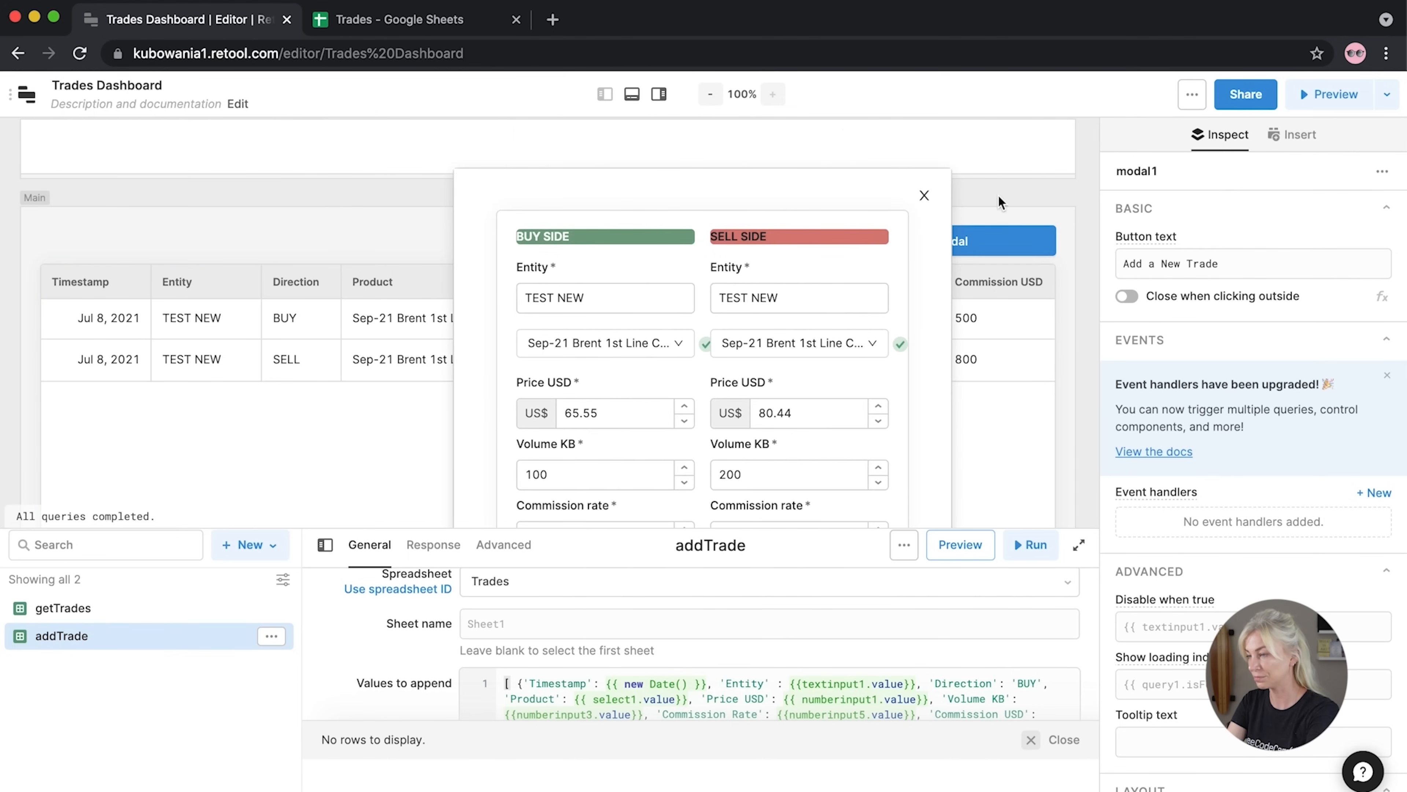
click(972, 207)
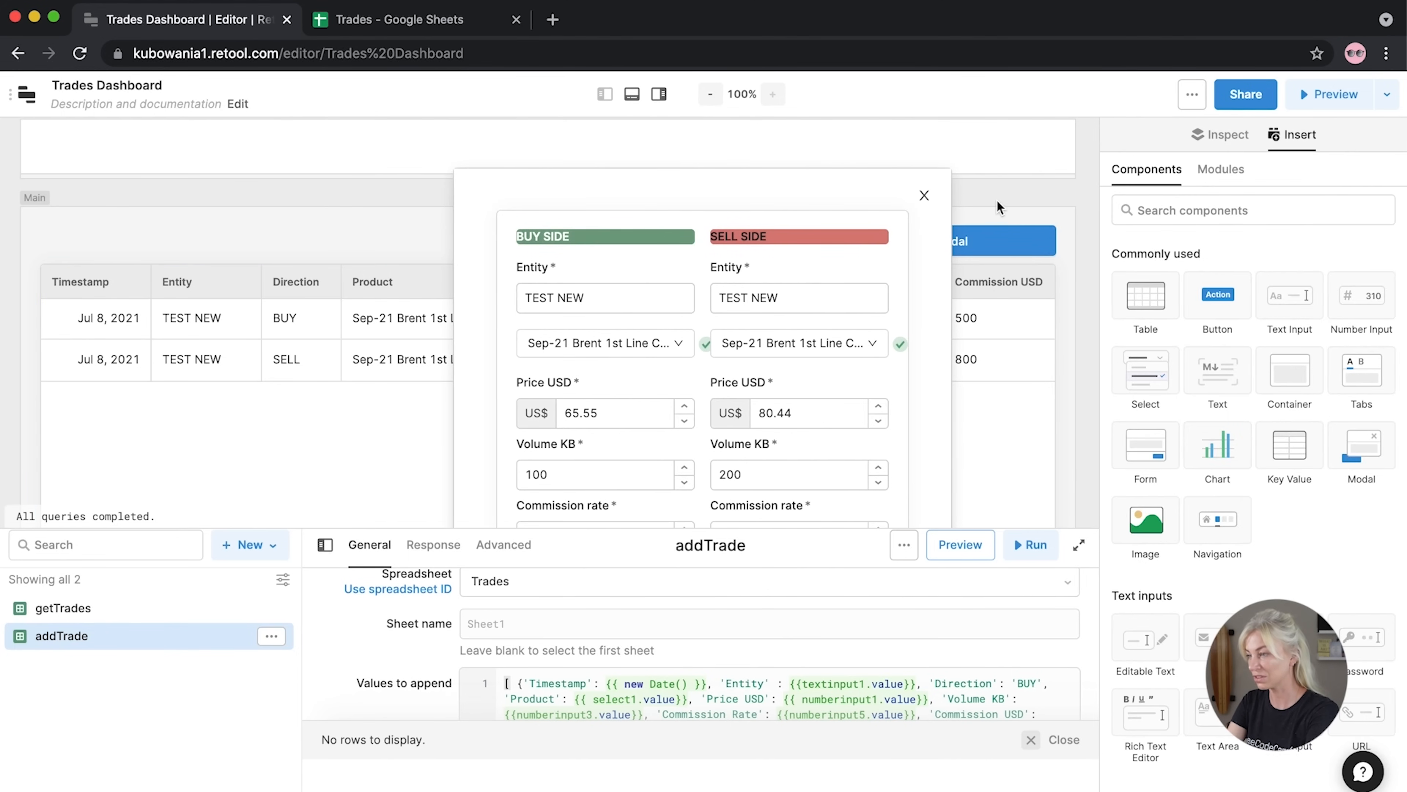
click(921, 197)
click(834, 254)
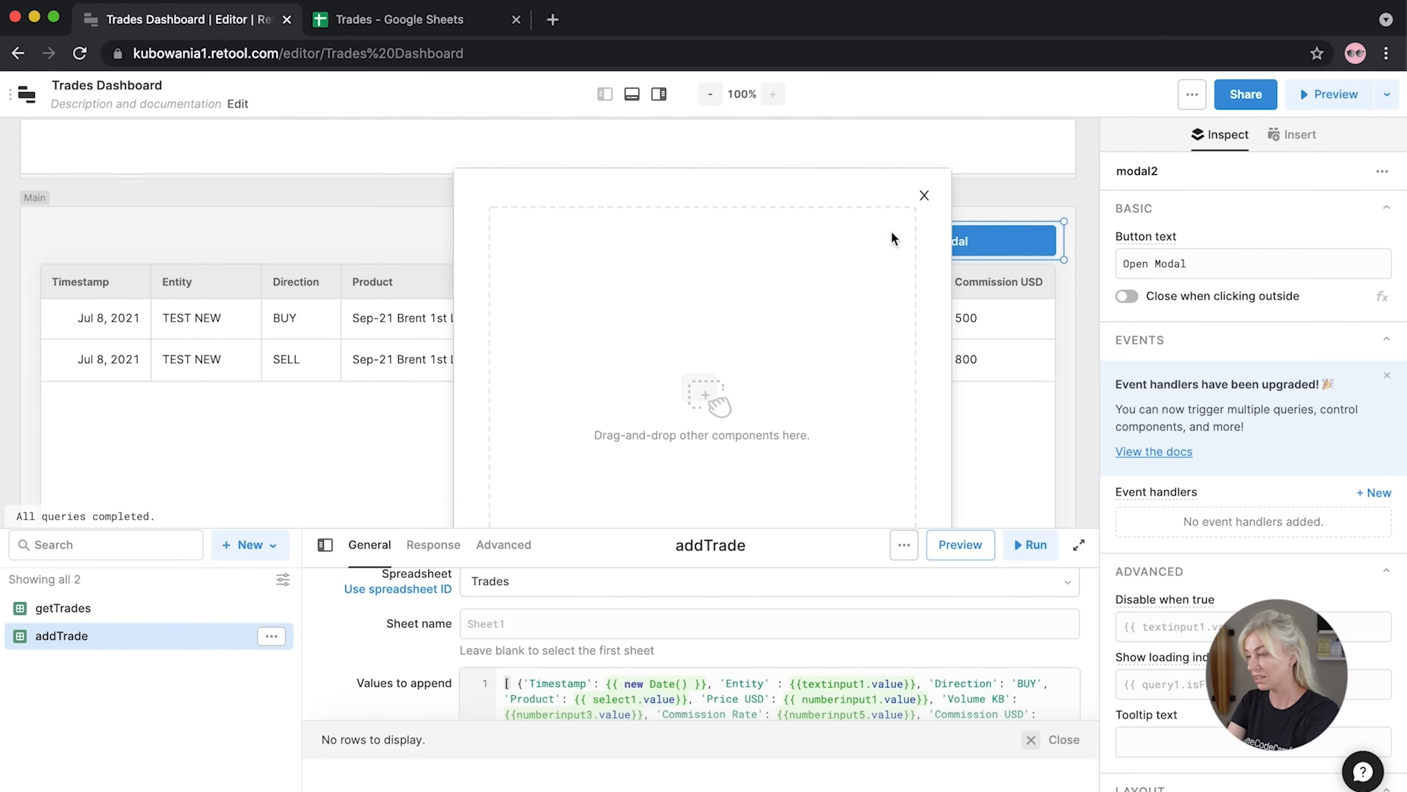
click(924, 195)
drag(806, 250, 805, 249)
Rename modal2's button text to 'Add Custom Trade'
triple_click(1238, 264)
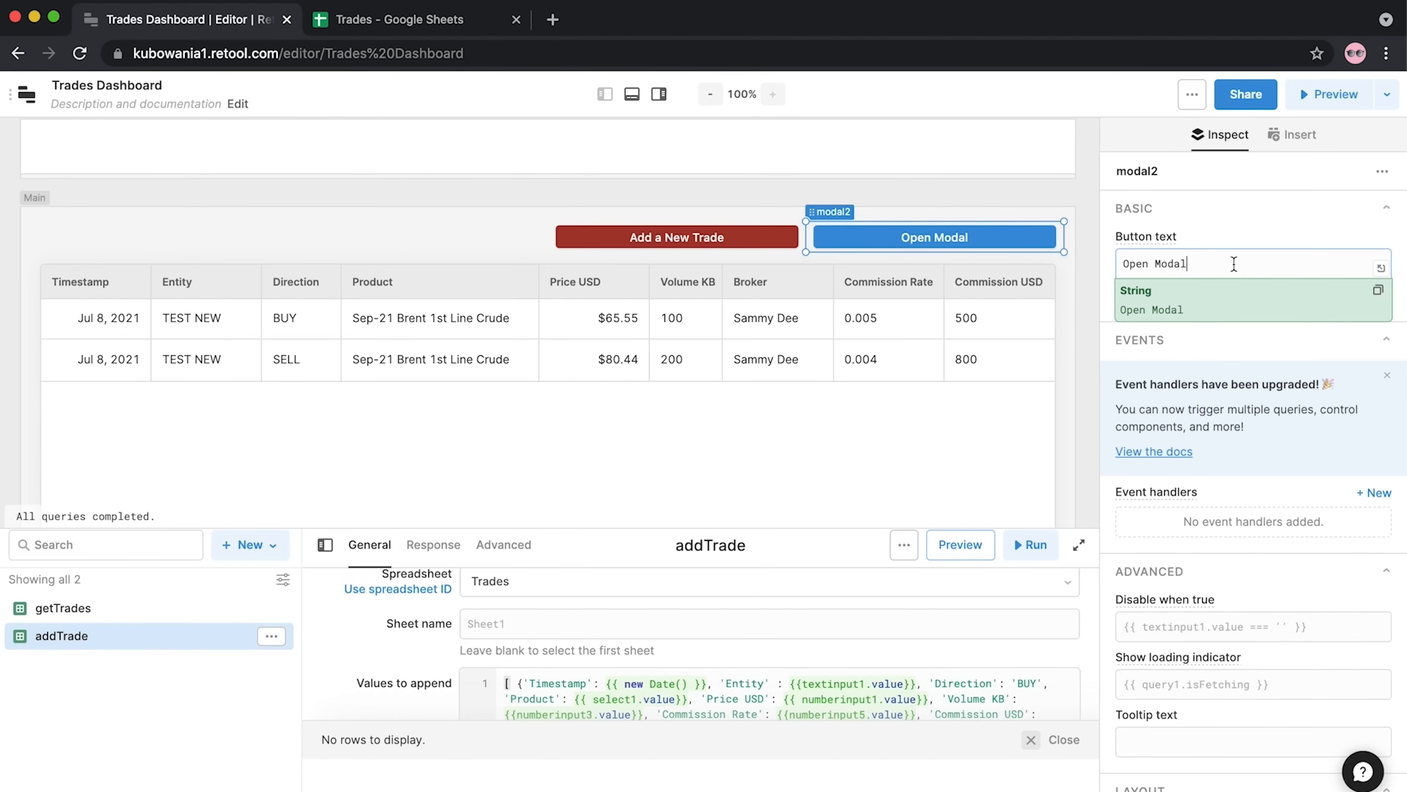
text(Add Custom Trade)
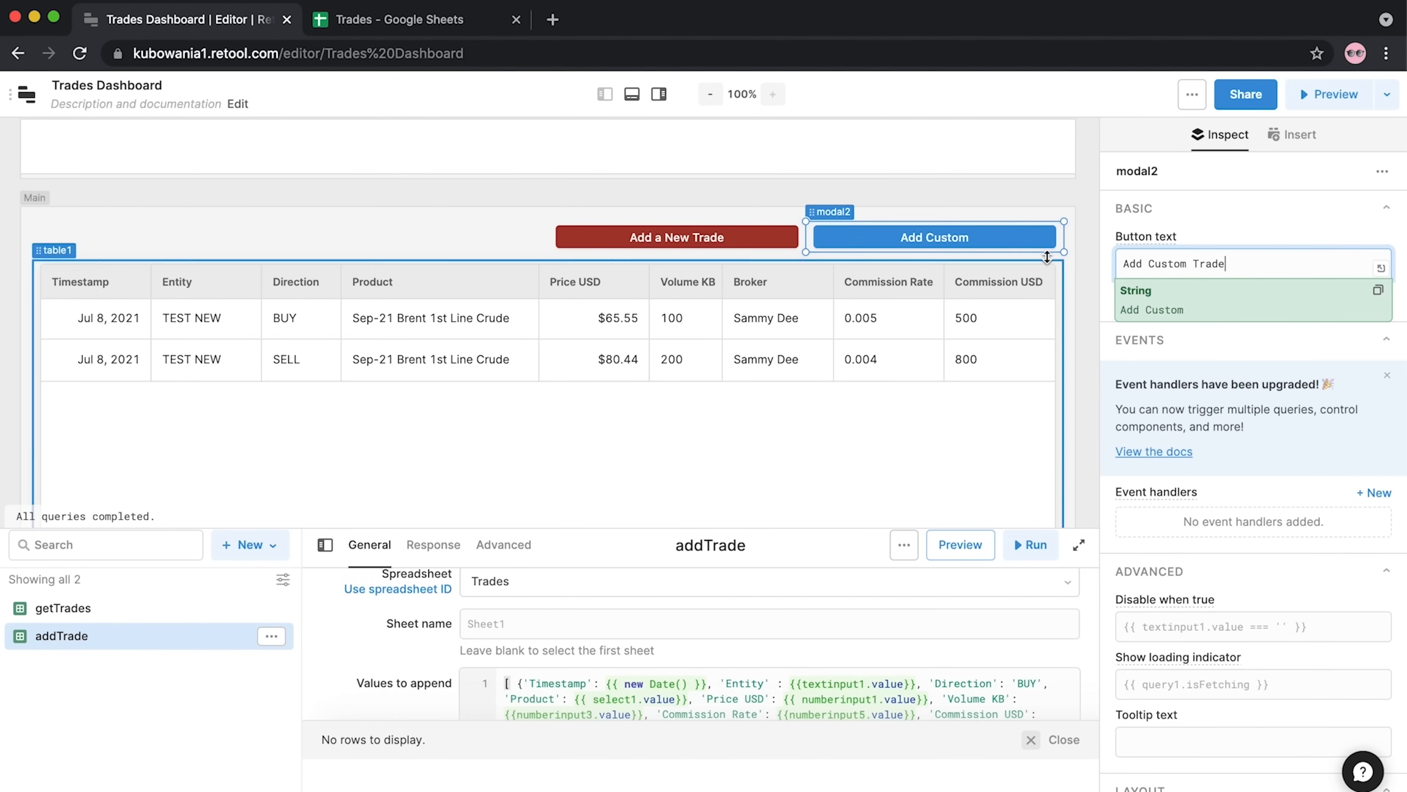
scroll(1219, 527, down, 8)
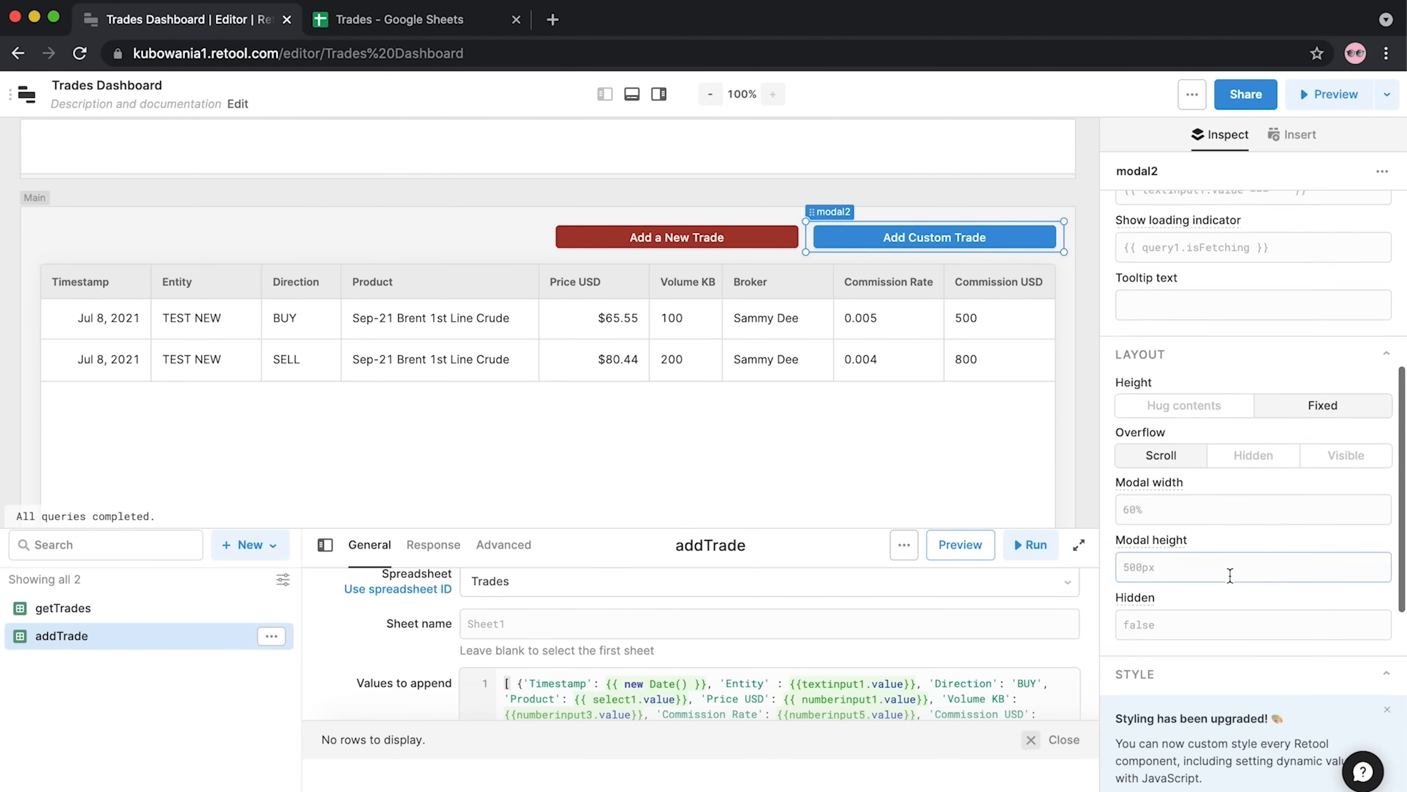
scroll(1230, 575, down, 8)
Give the button a green #75A385 accent background and open its dialog
click(1259, 589)
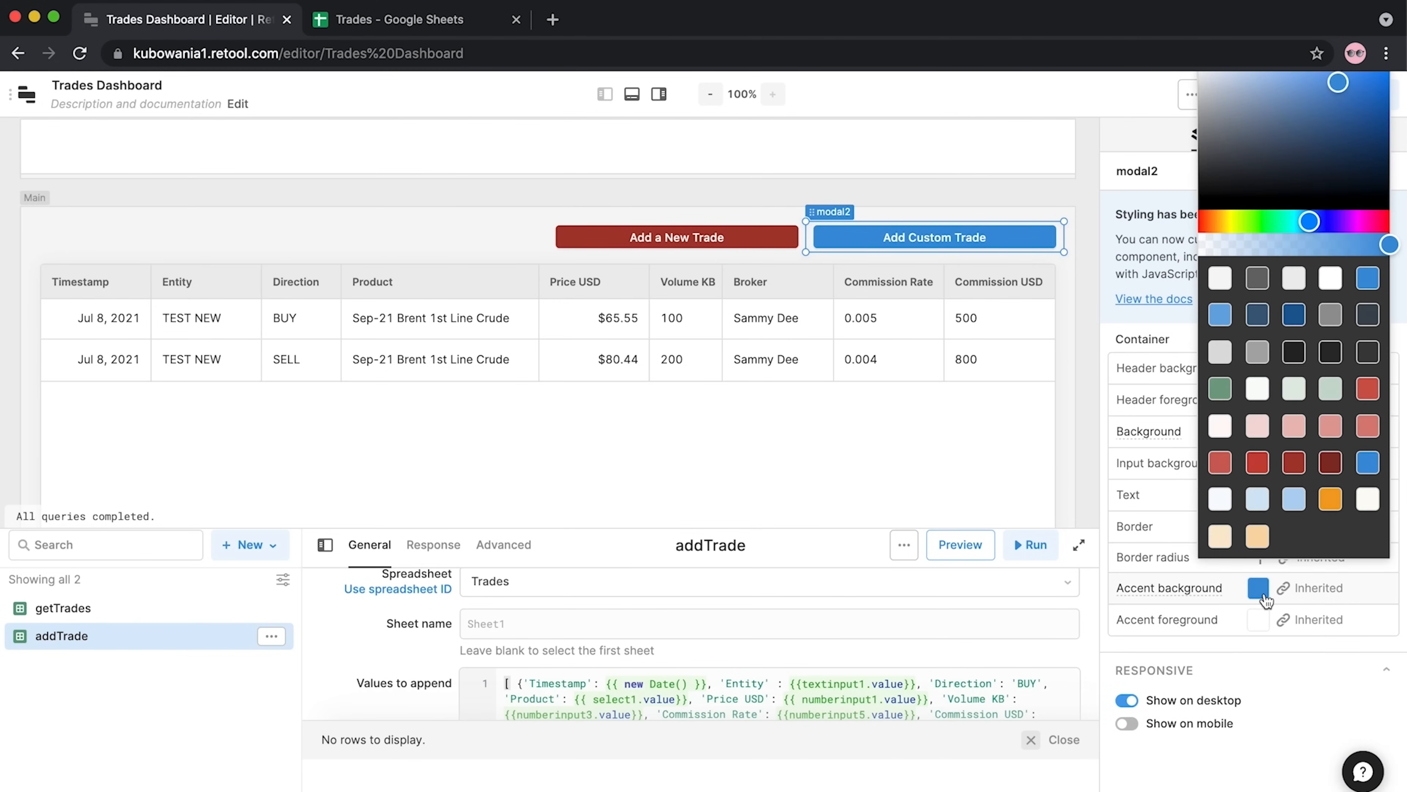
click(1220, 384)
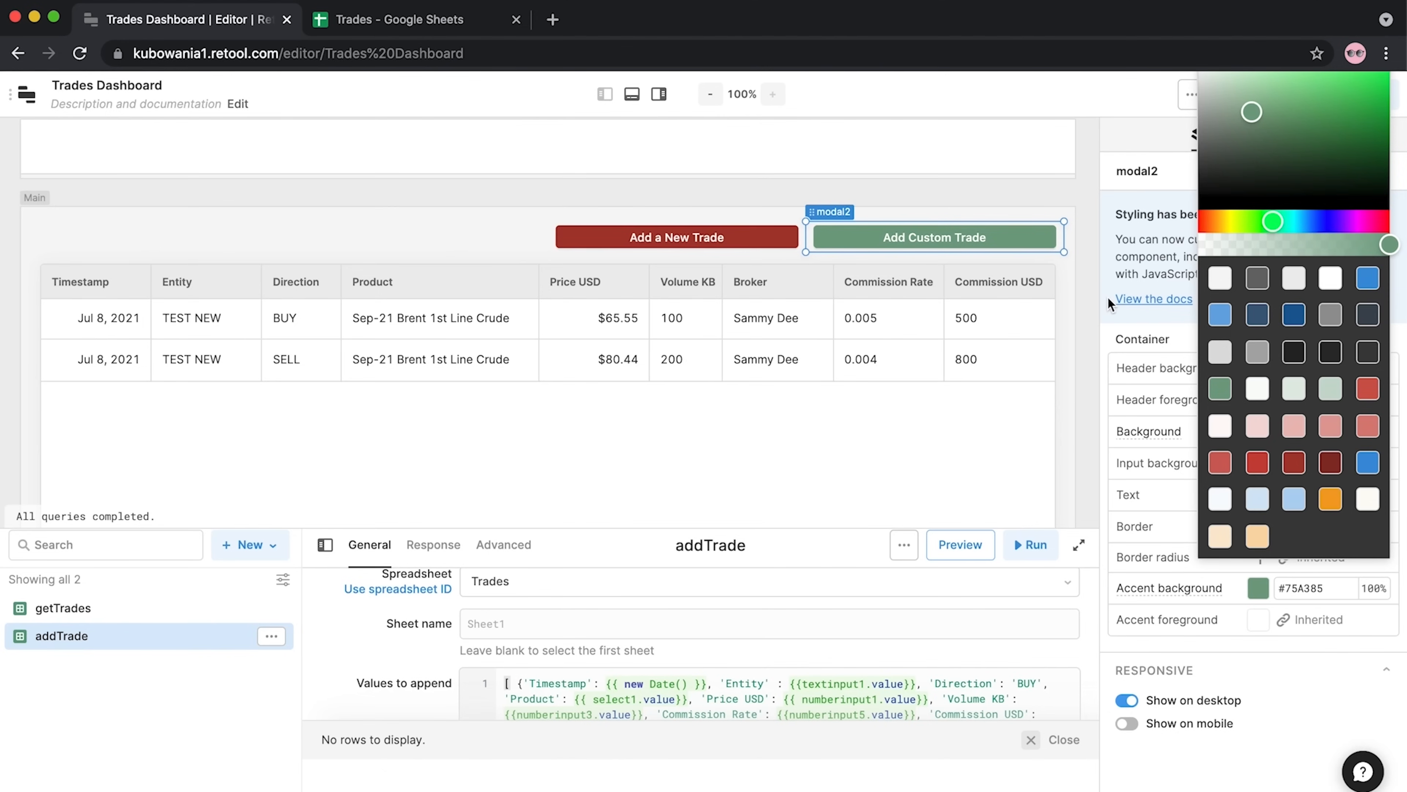
click(1104, 346)
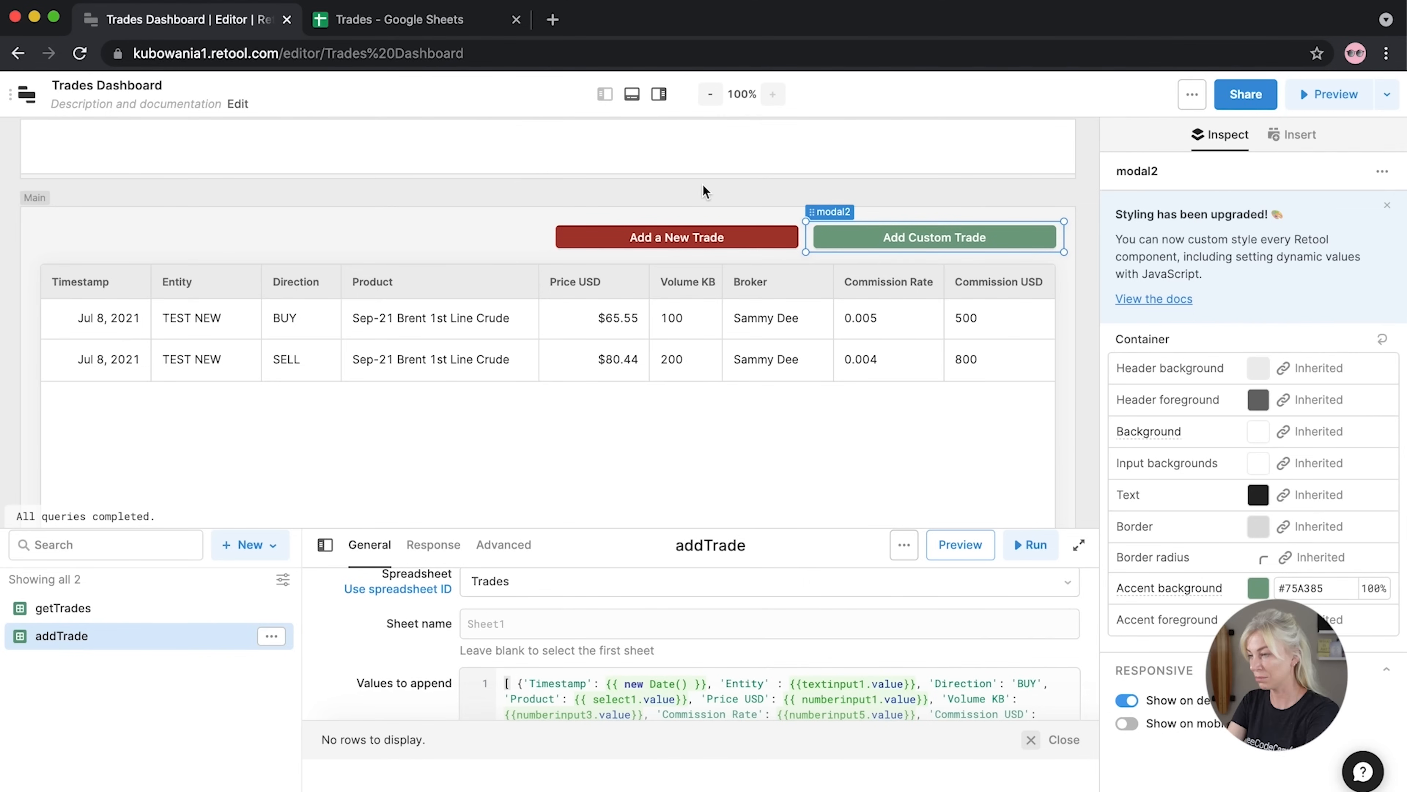
click(902, 243)
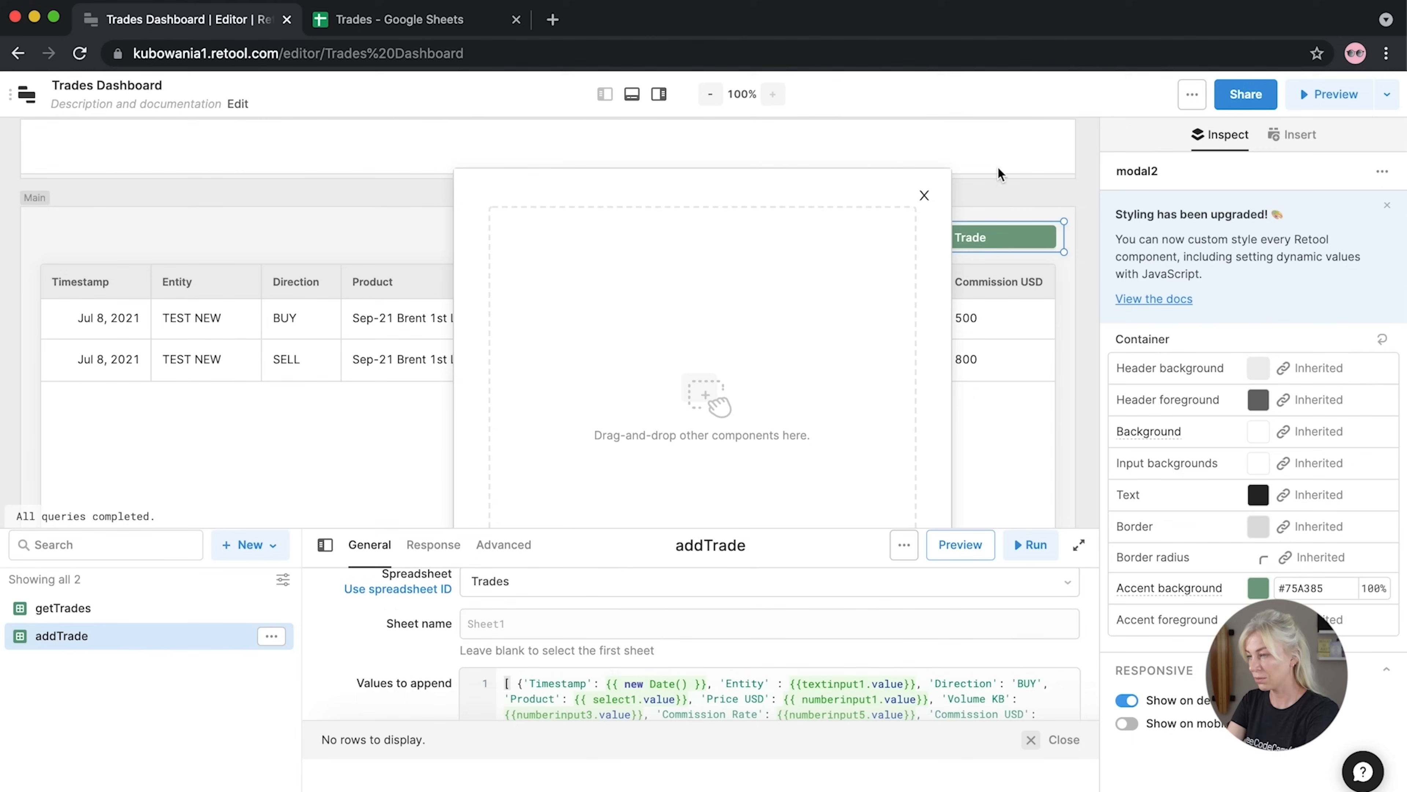
Add a Text element to the dialog reading 'Create a Custom Trade', without the wave emoji
click(1092, 178)
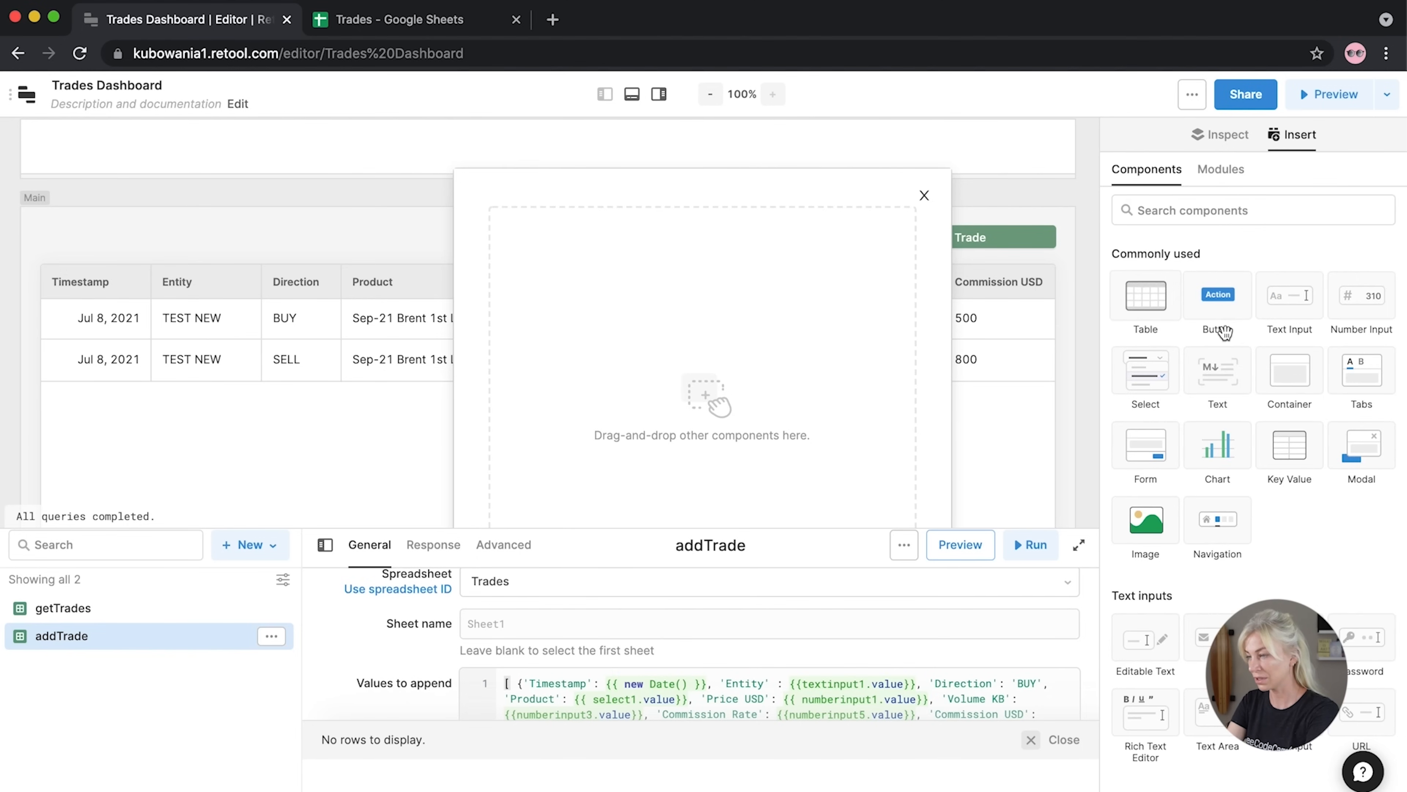
drag(1231, 378, 917, 222)
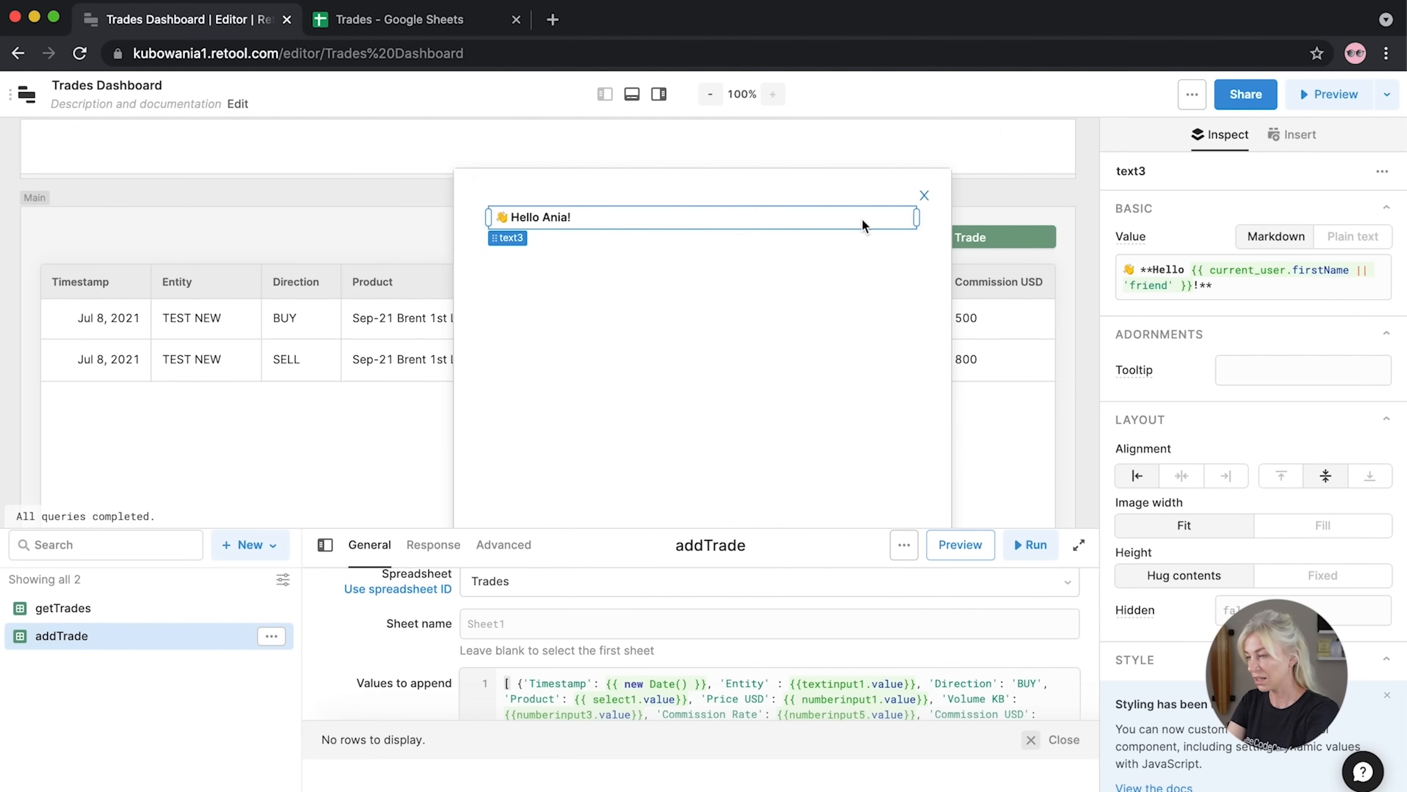
drag(1198, 285, 1153, 276)
text(Cr)
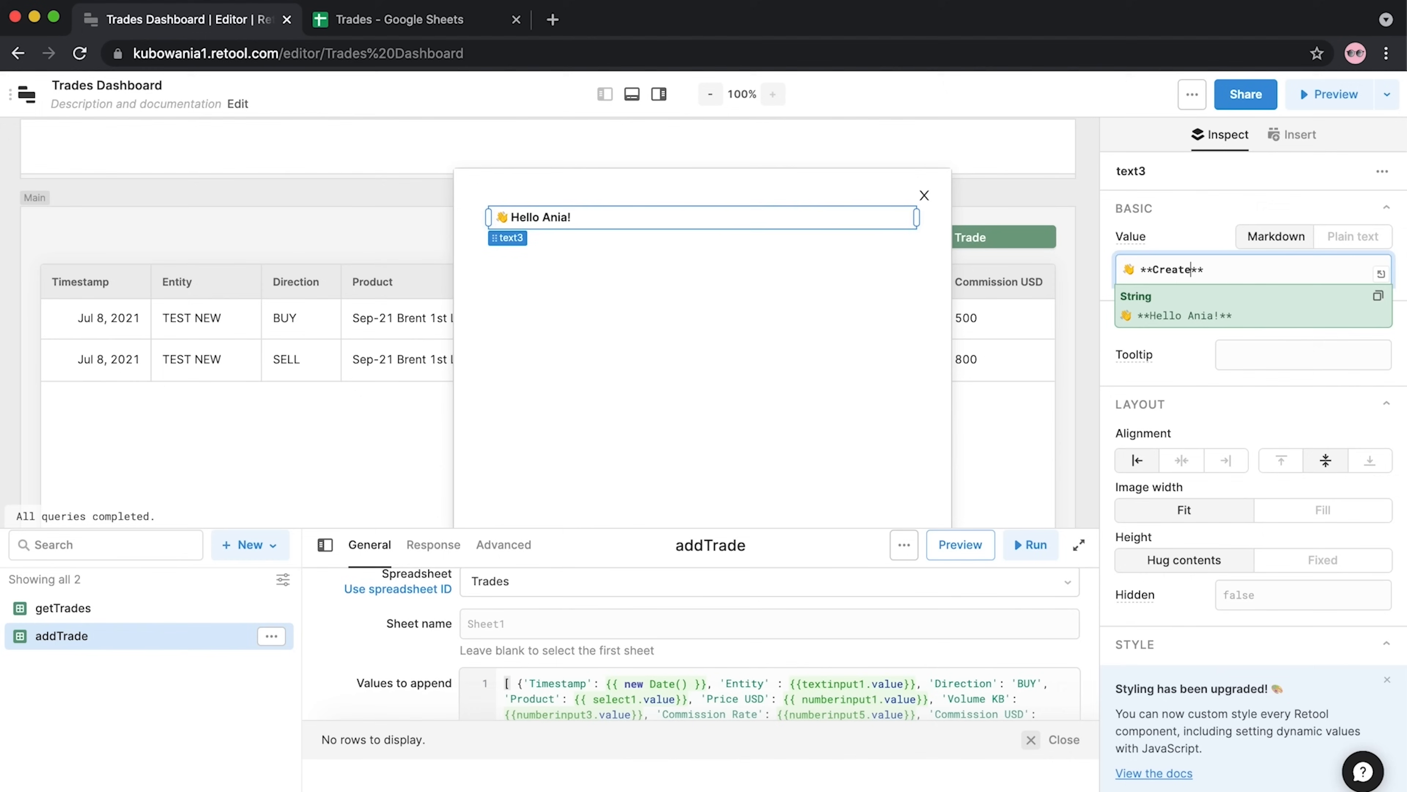
text(eate a Custom Trade)
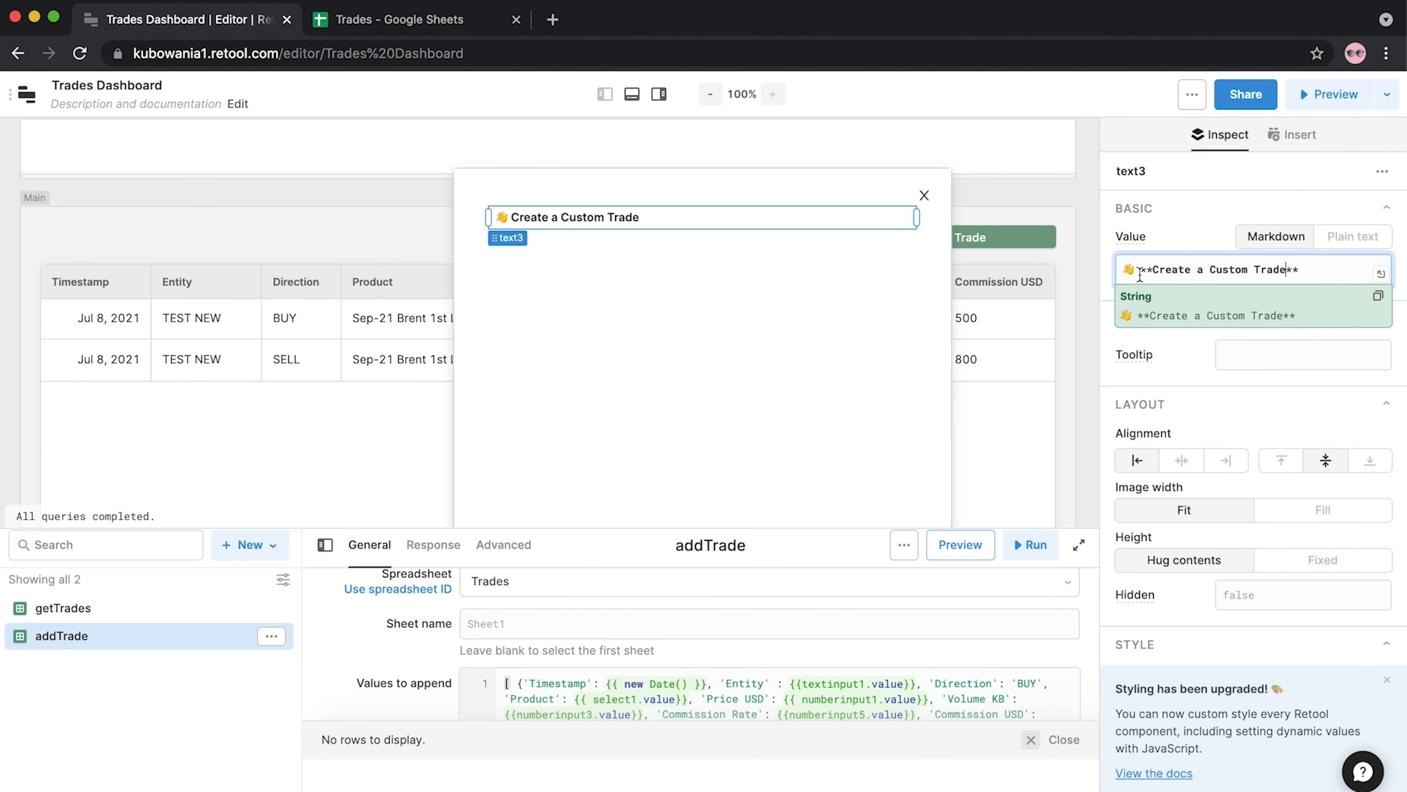
drag(1139, 274, 1110, 263)
key(BackSpace)
click(1112, 265)
Set the title text's background to the peach #FAD9A8 swatch
scroll(1179, 510, down, 5)
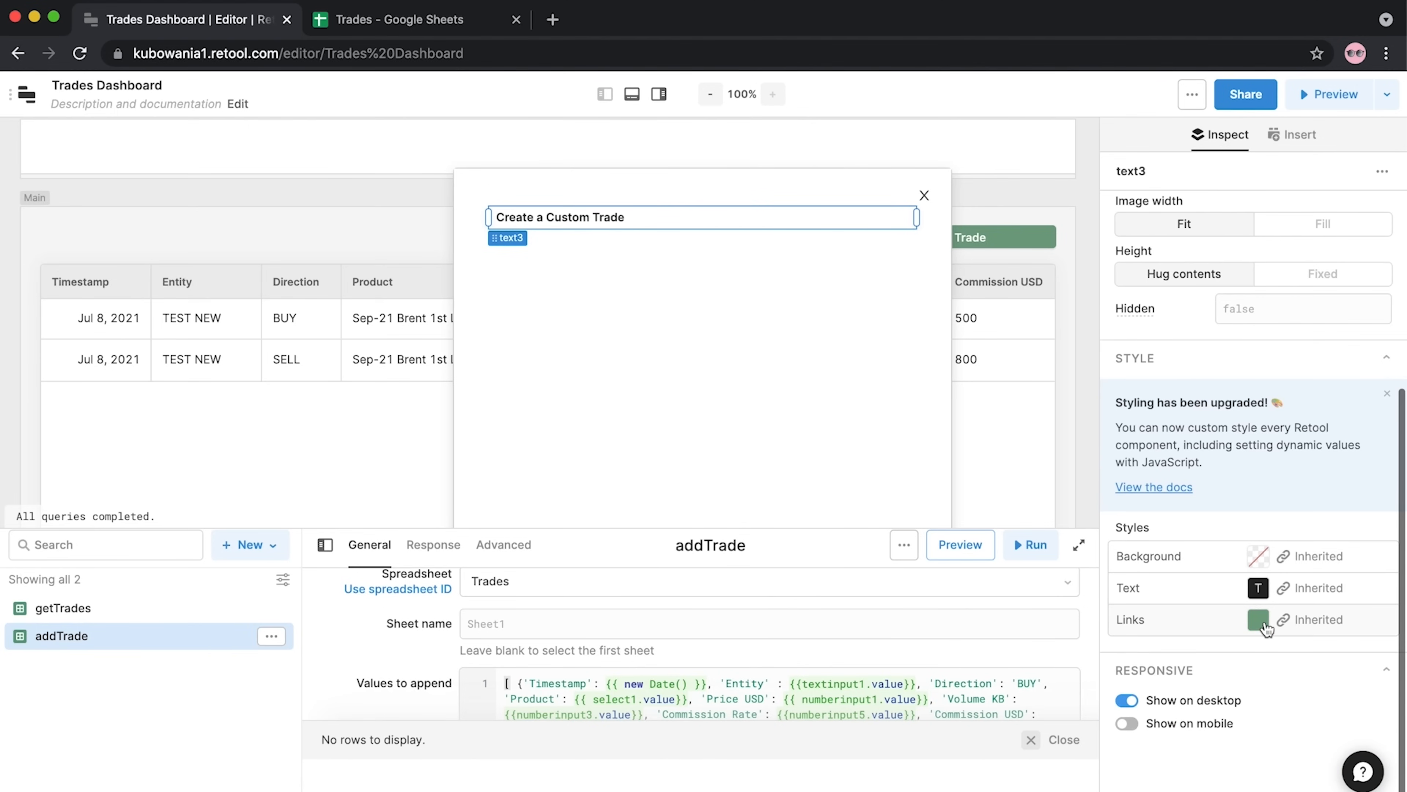
click(1260, 561)
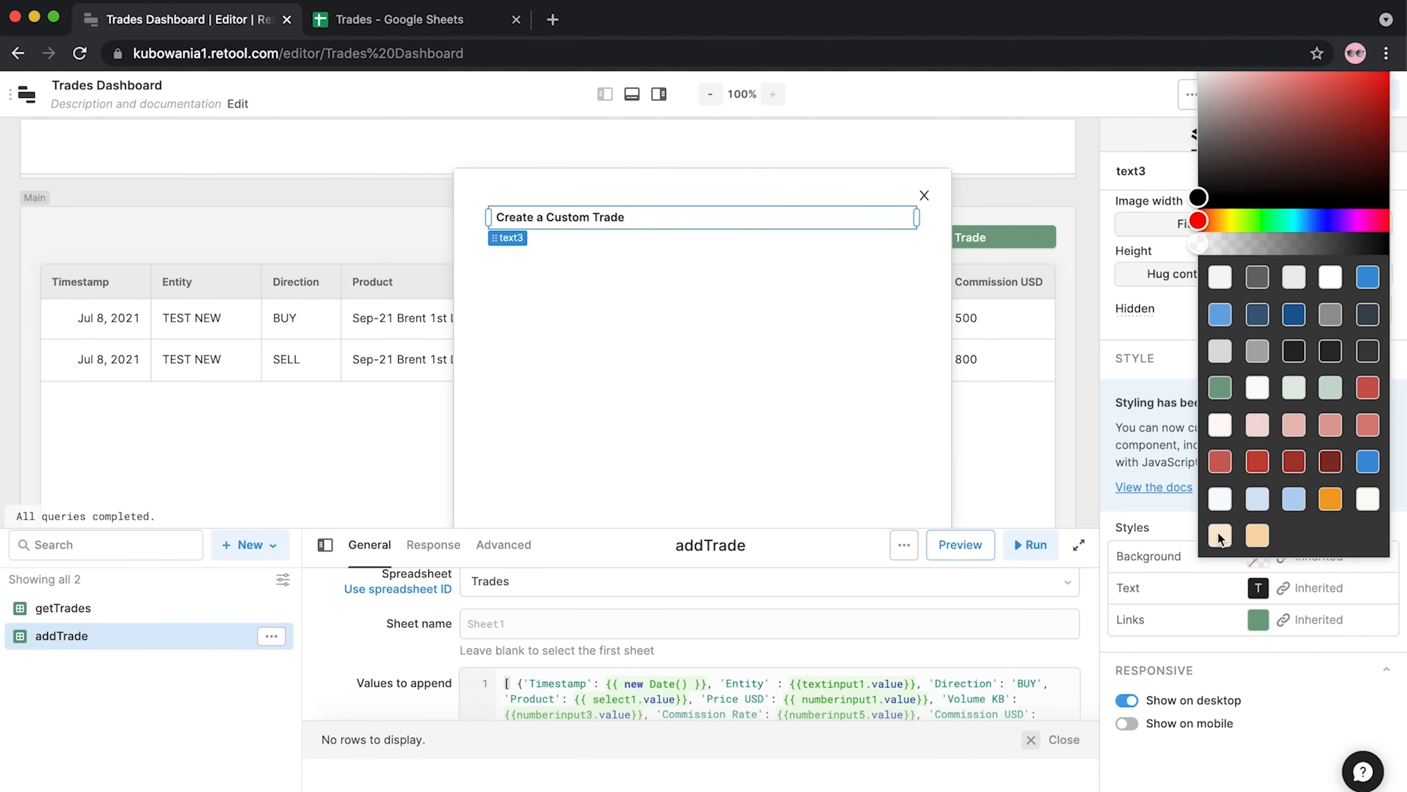
click(1260, 536)
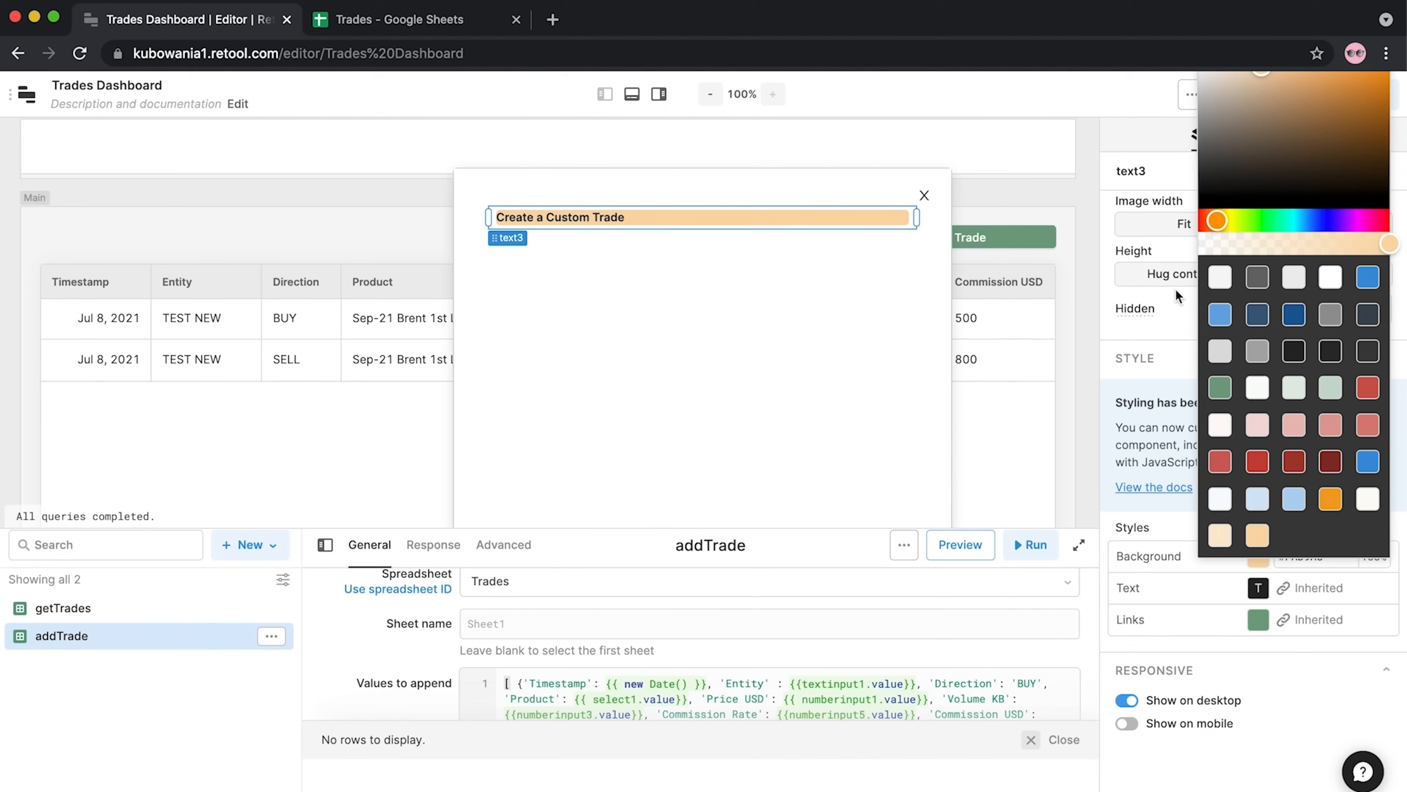
click(1110, 289)
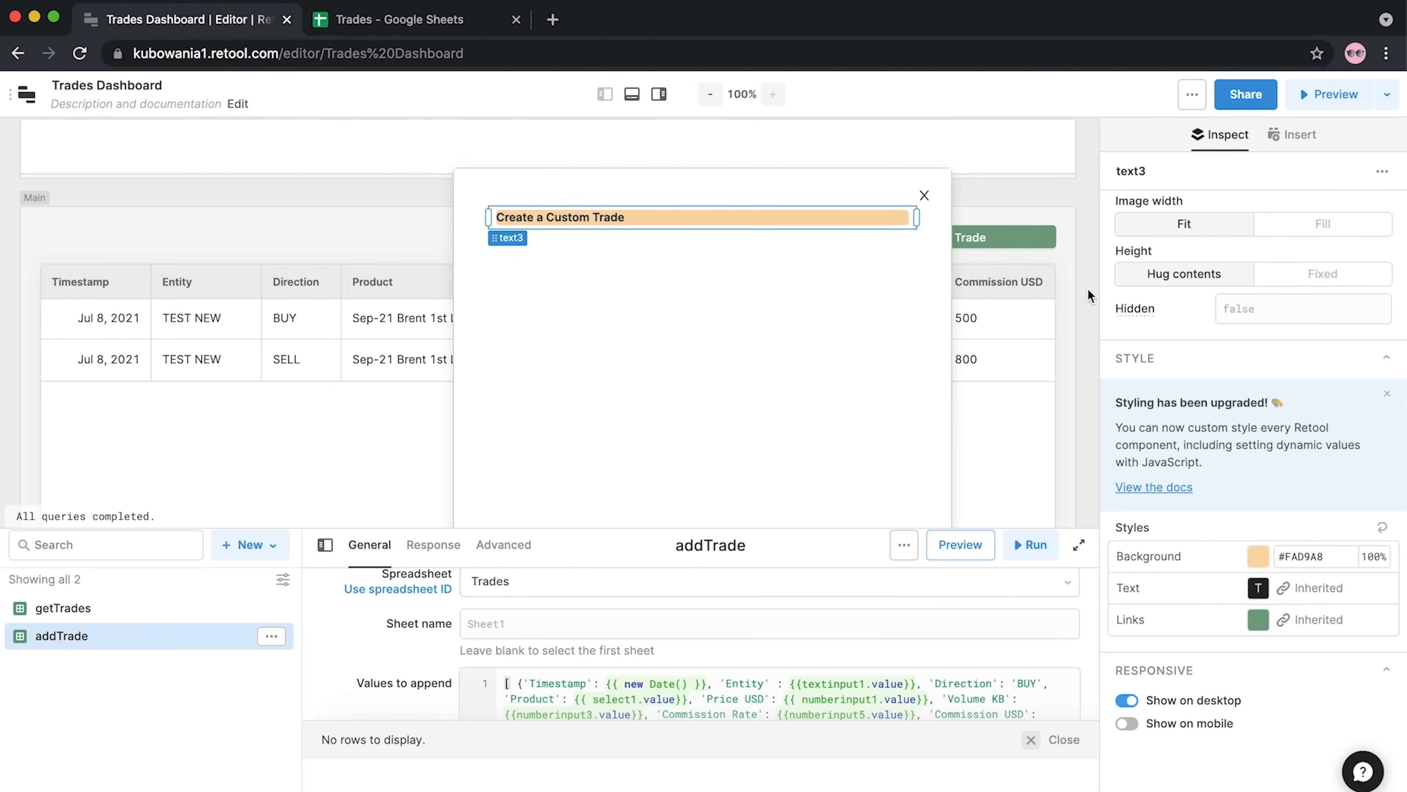
click(1093, 289)
Add a Text Input below the modal title labelled 'Trade Direction'
drag(1260, 334, 488, 244)
drag(1263, 365, 1141, 357)
text(Tr)
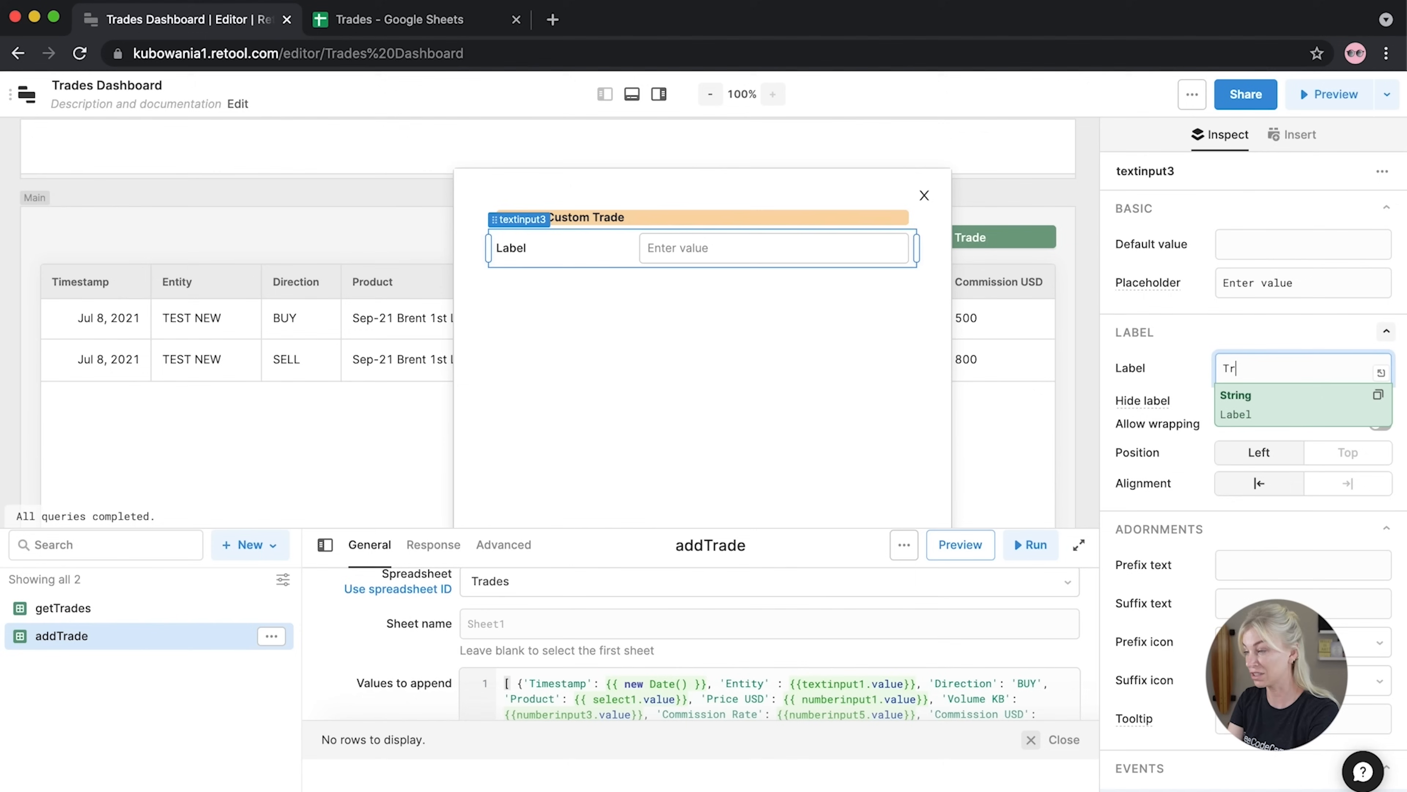
text(ade Direction)
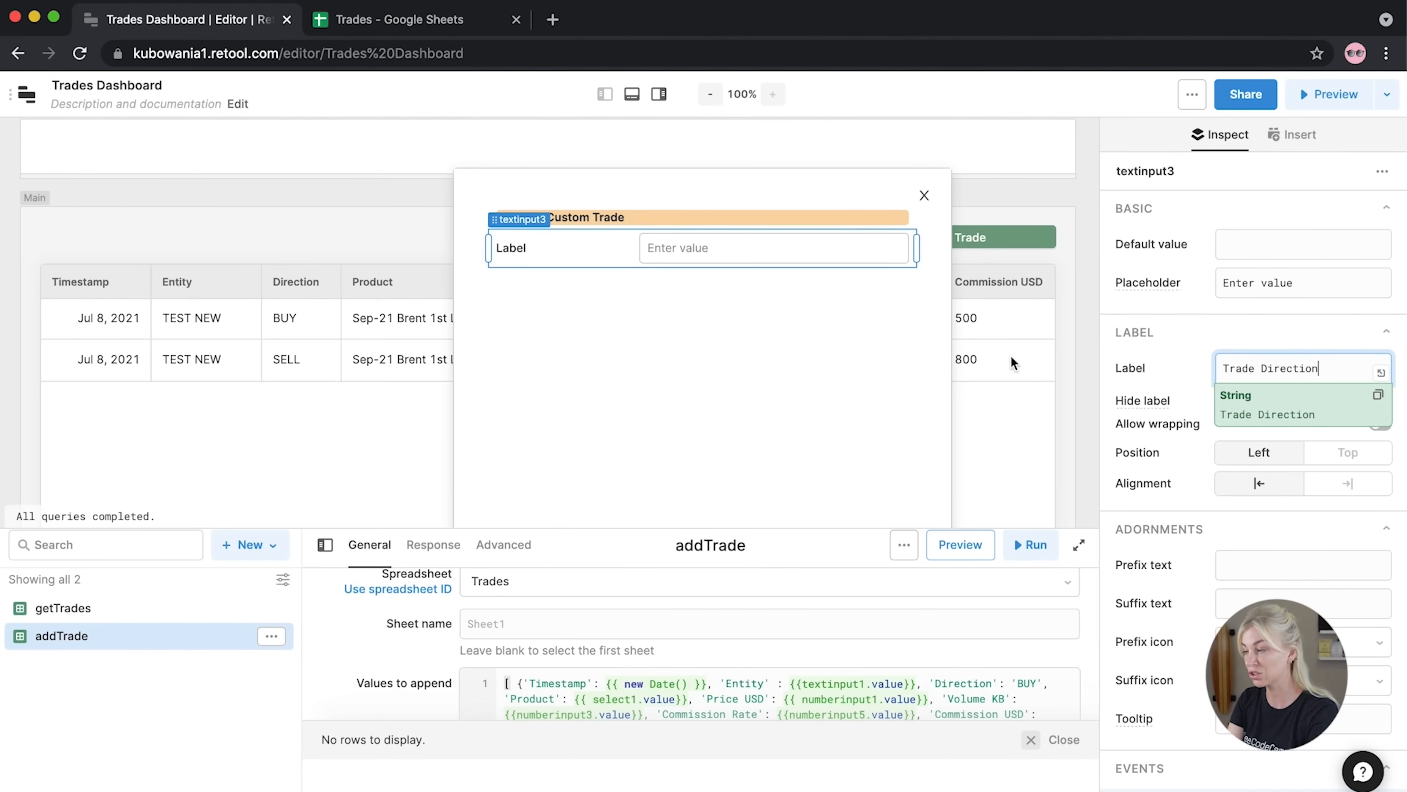
click(1166, 332)
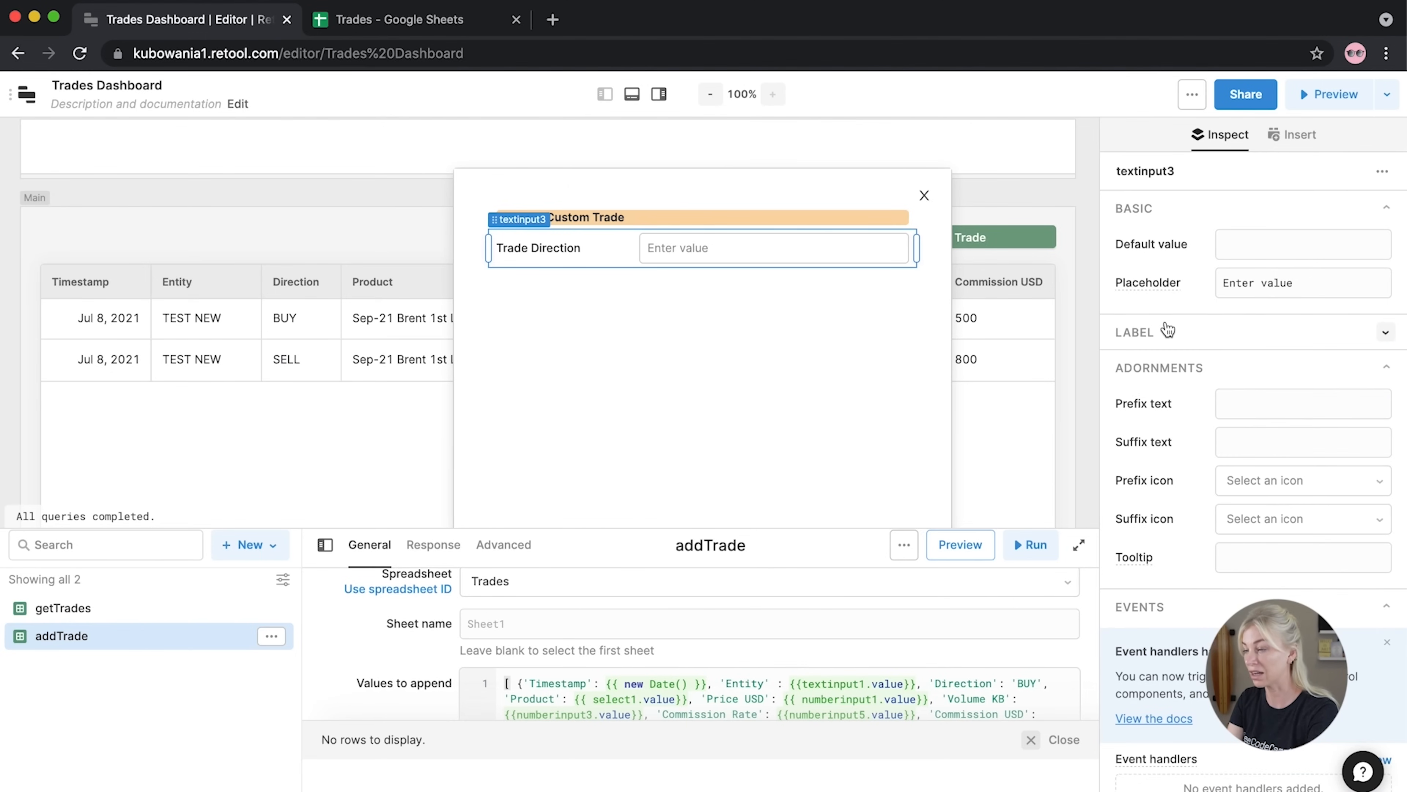
click(1089, 286)
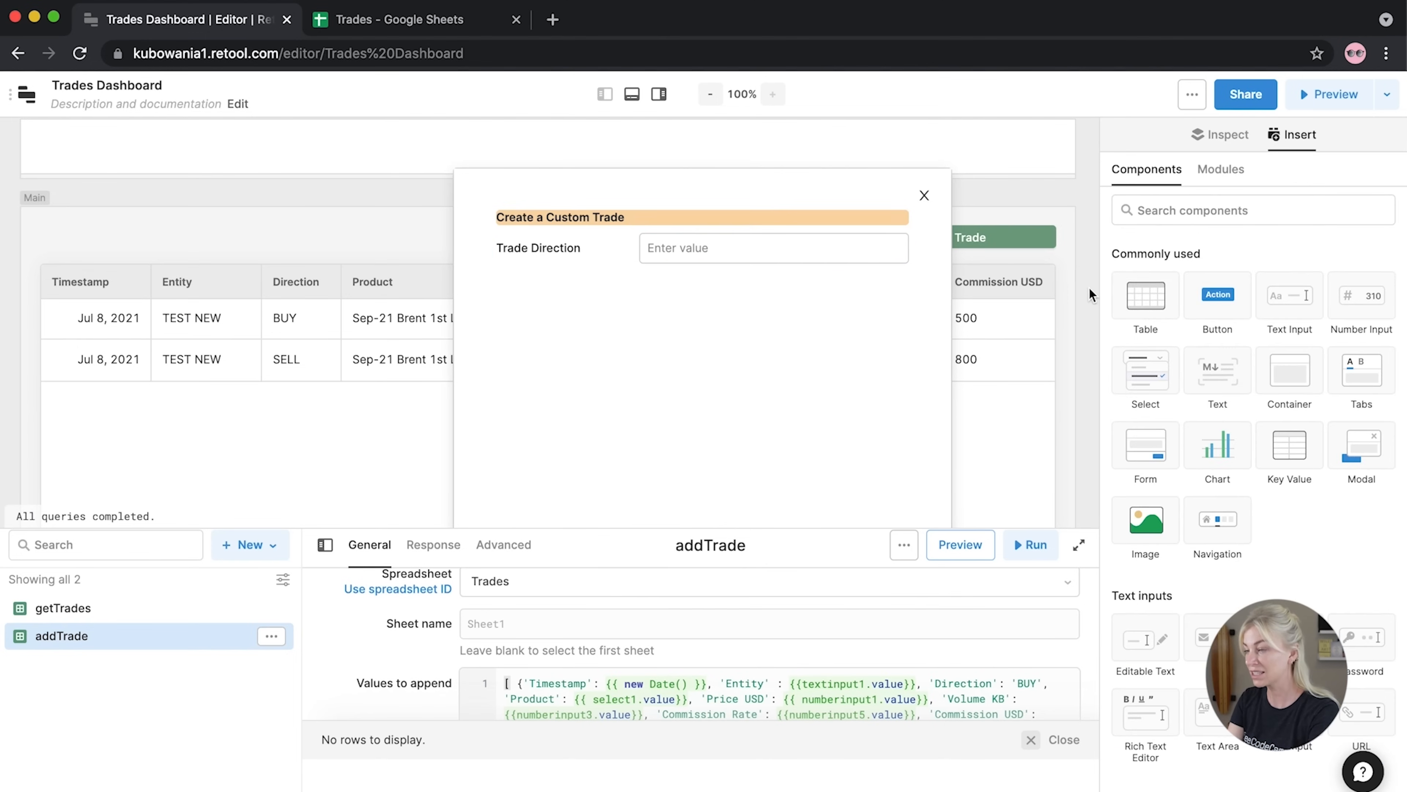
Add a second Text Input labelled 'Entity' with placeholder 'Enter Company Name'
drag(1289, 295, 618, 312)
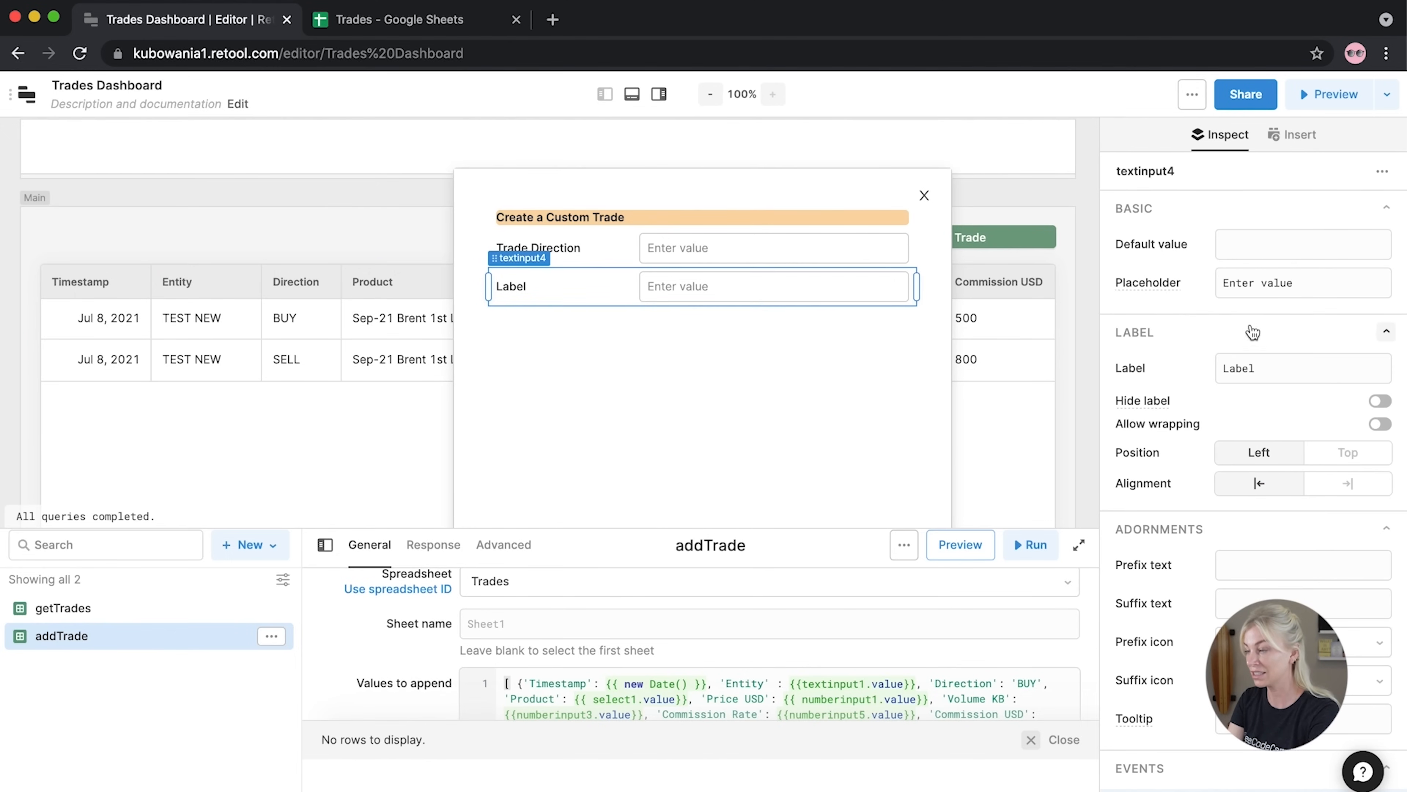
double_click(1274, 367)
text(Entity)
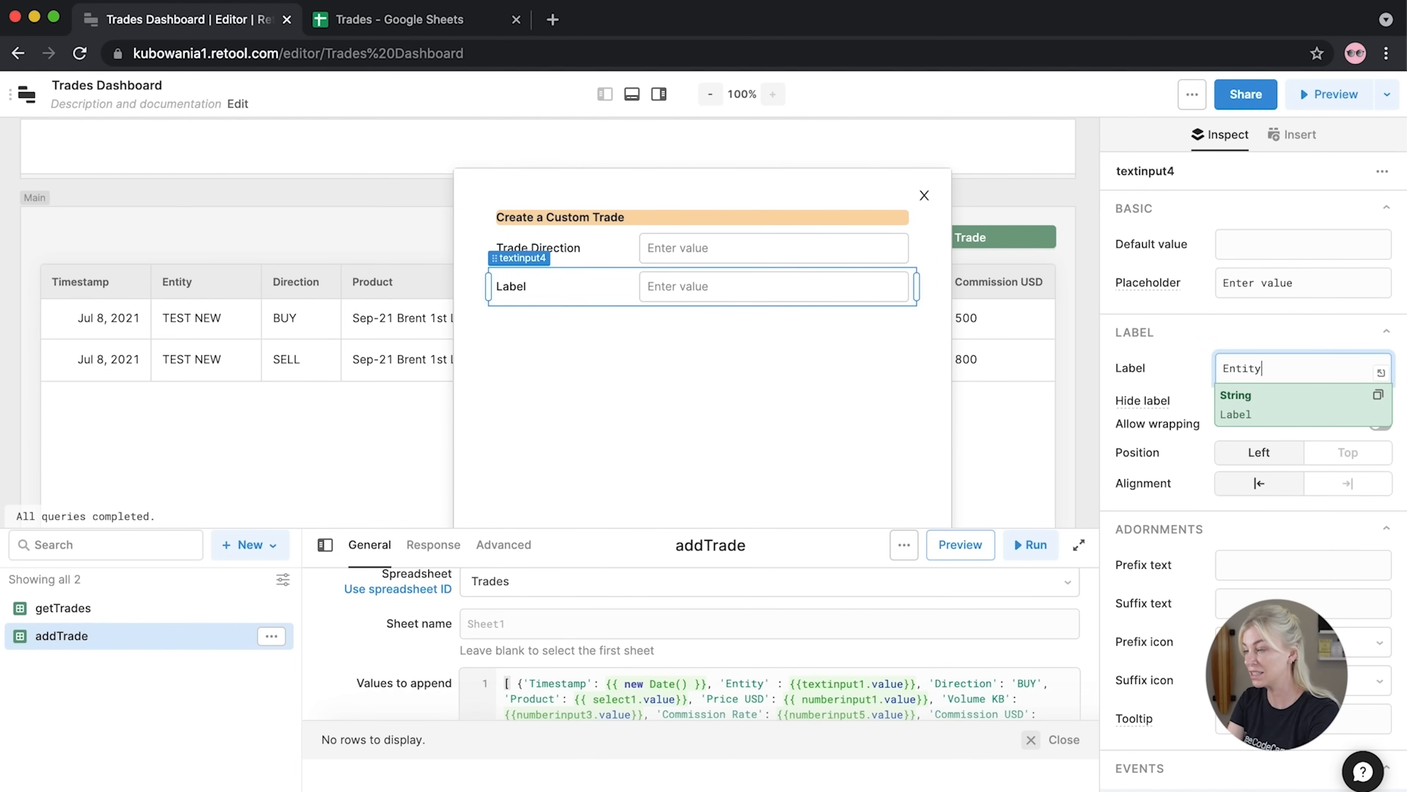
click(1290, 283)
double_click(1290, 282)
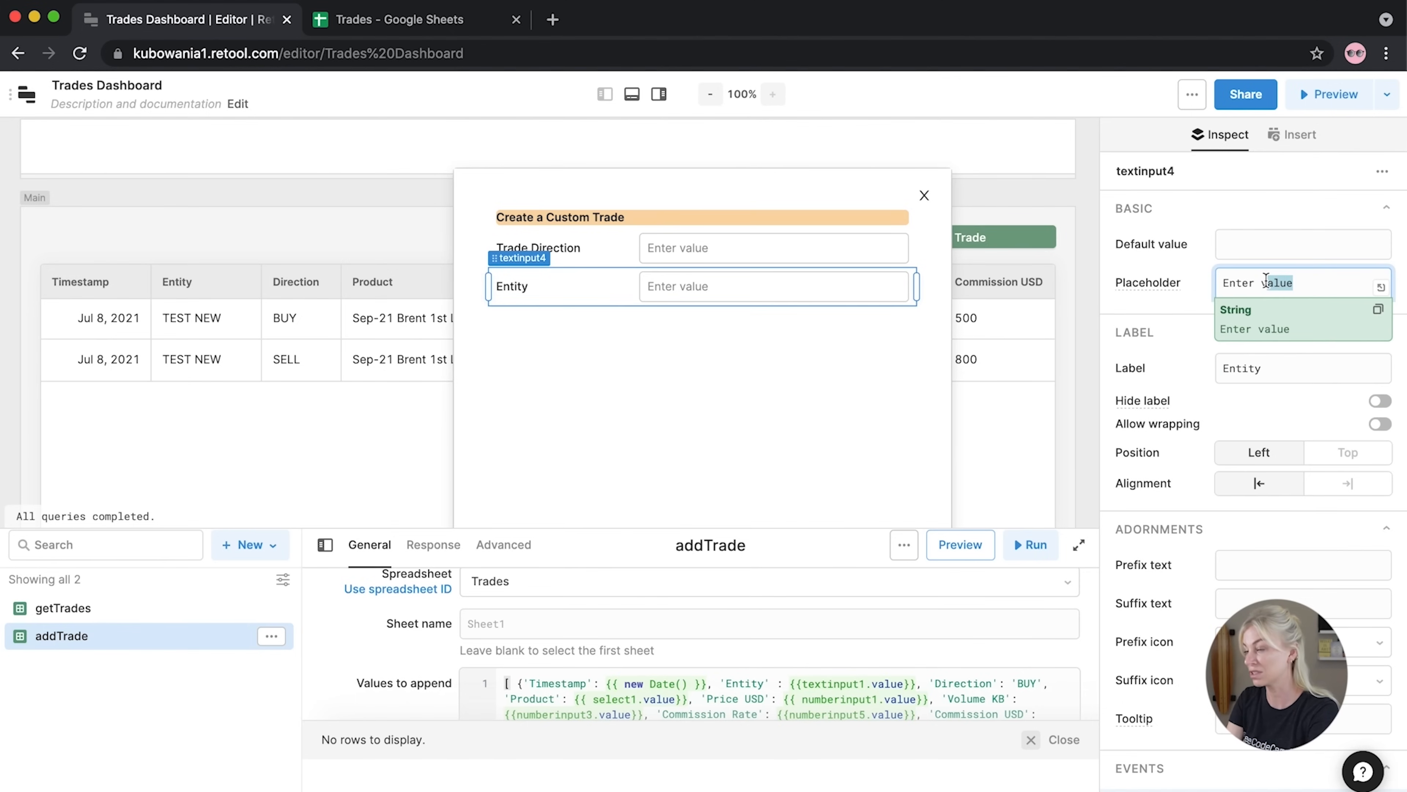
text(Company)
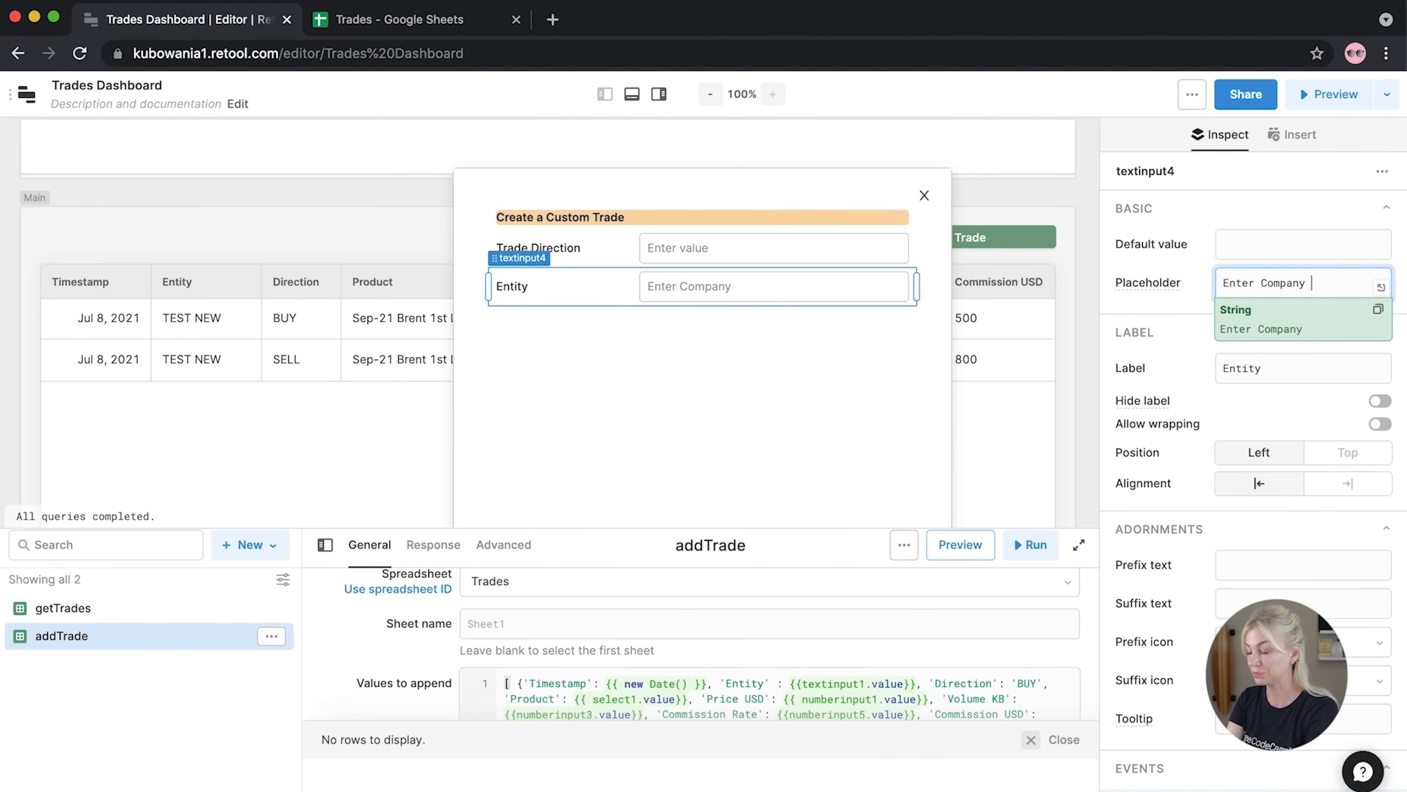
drag(1338, 290, 1319, 291)
key(BackSpace)
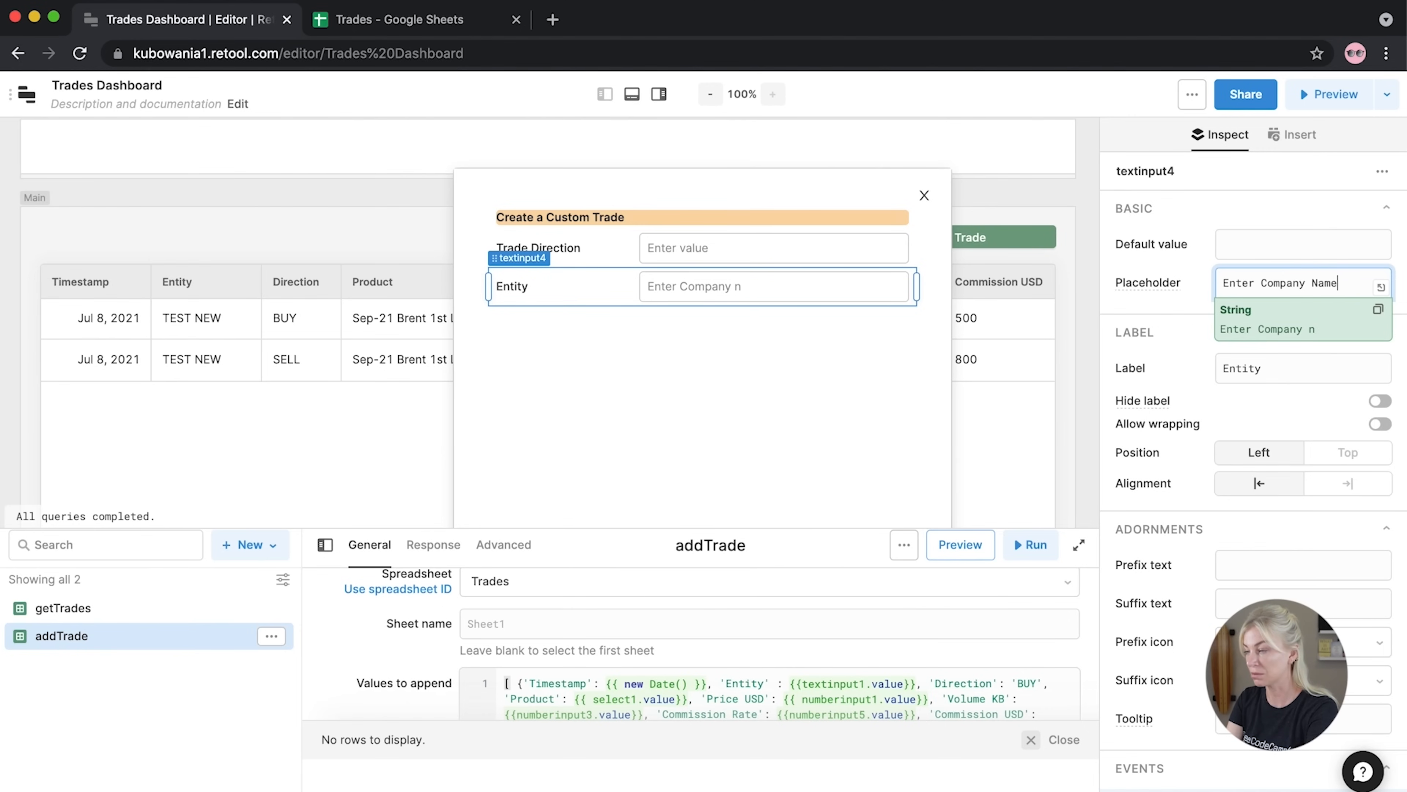
click(1095, 298)
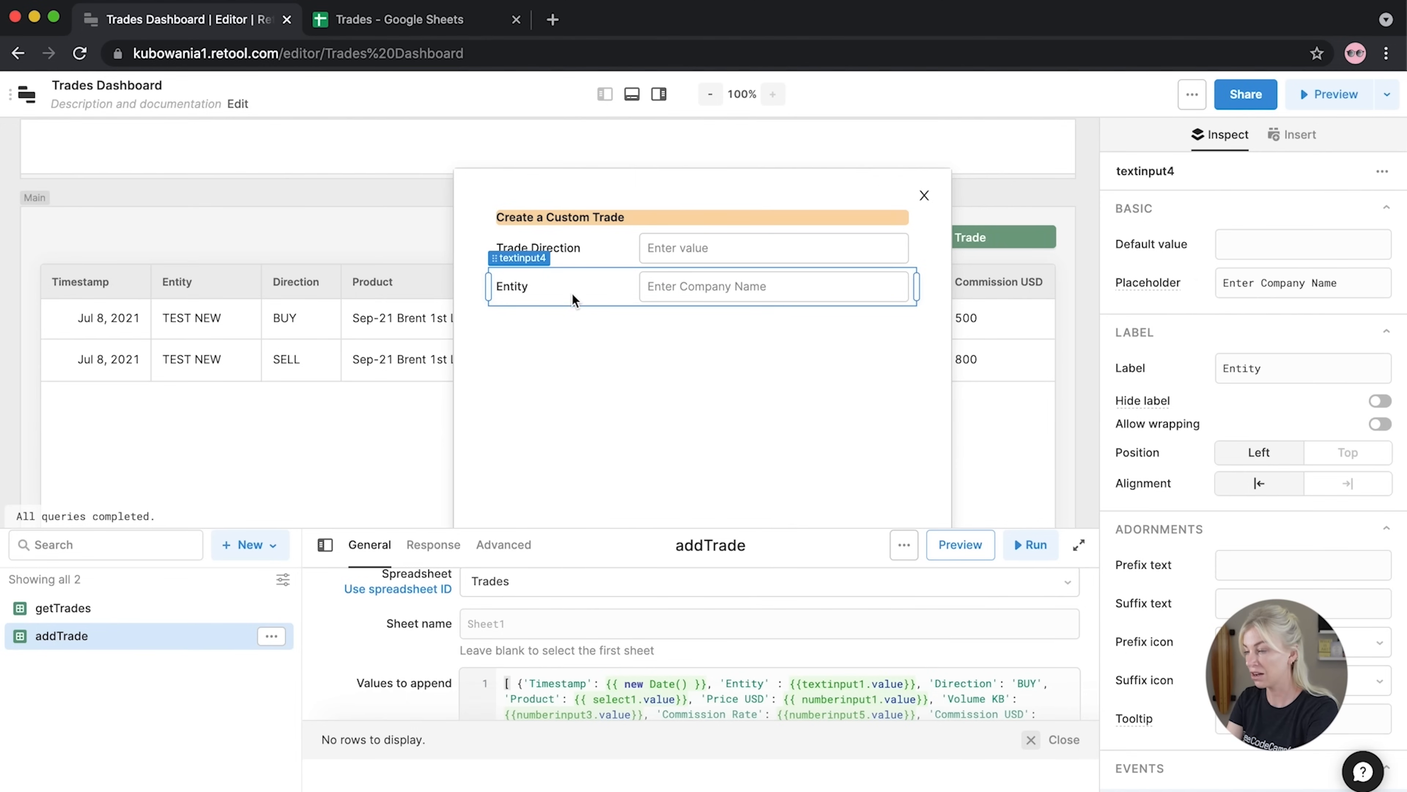
click(1087, 322)
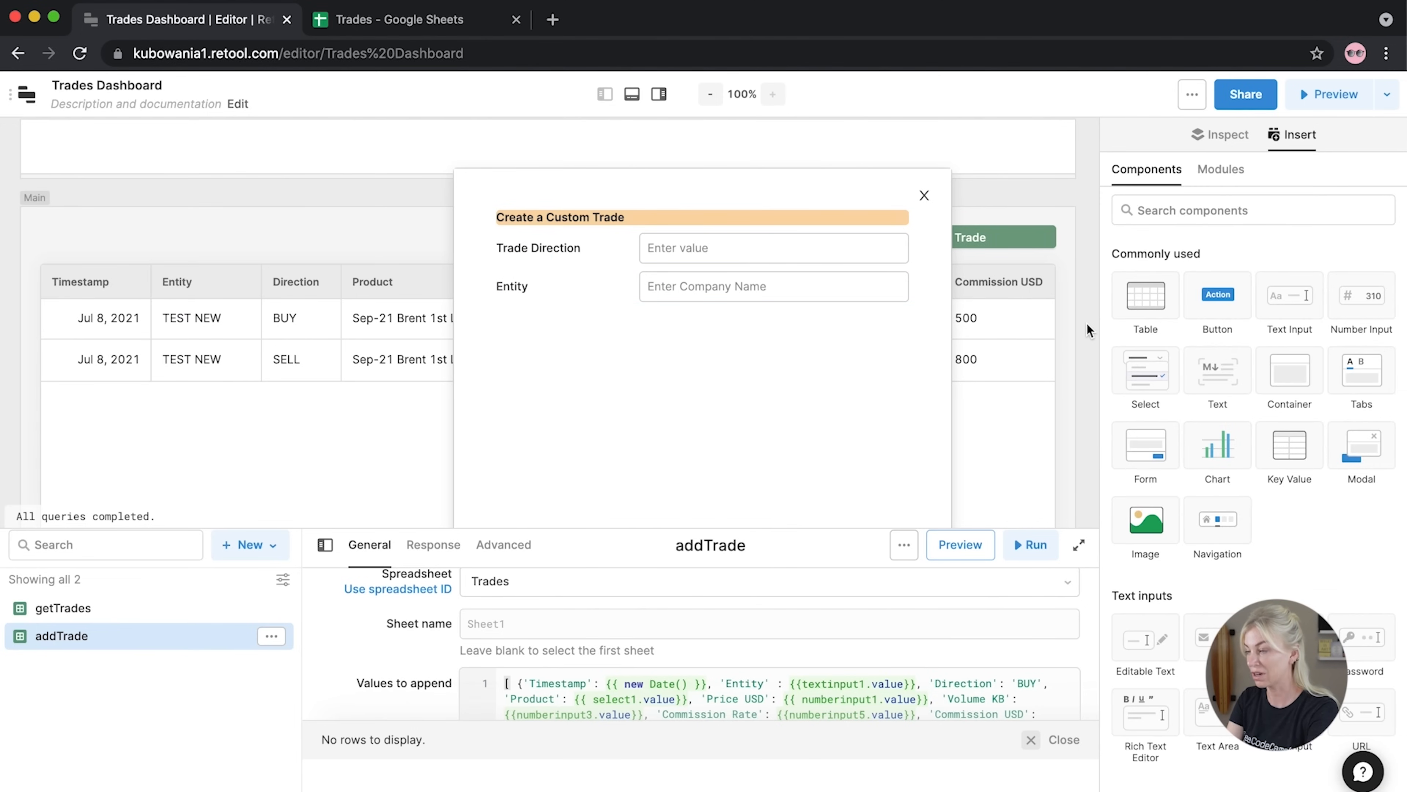
Add a Select under Entity and label it 'Product'
drag(1145, 370, 806, 335)
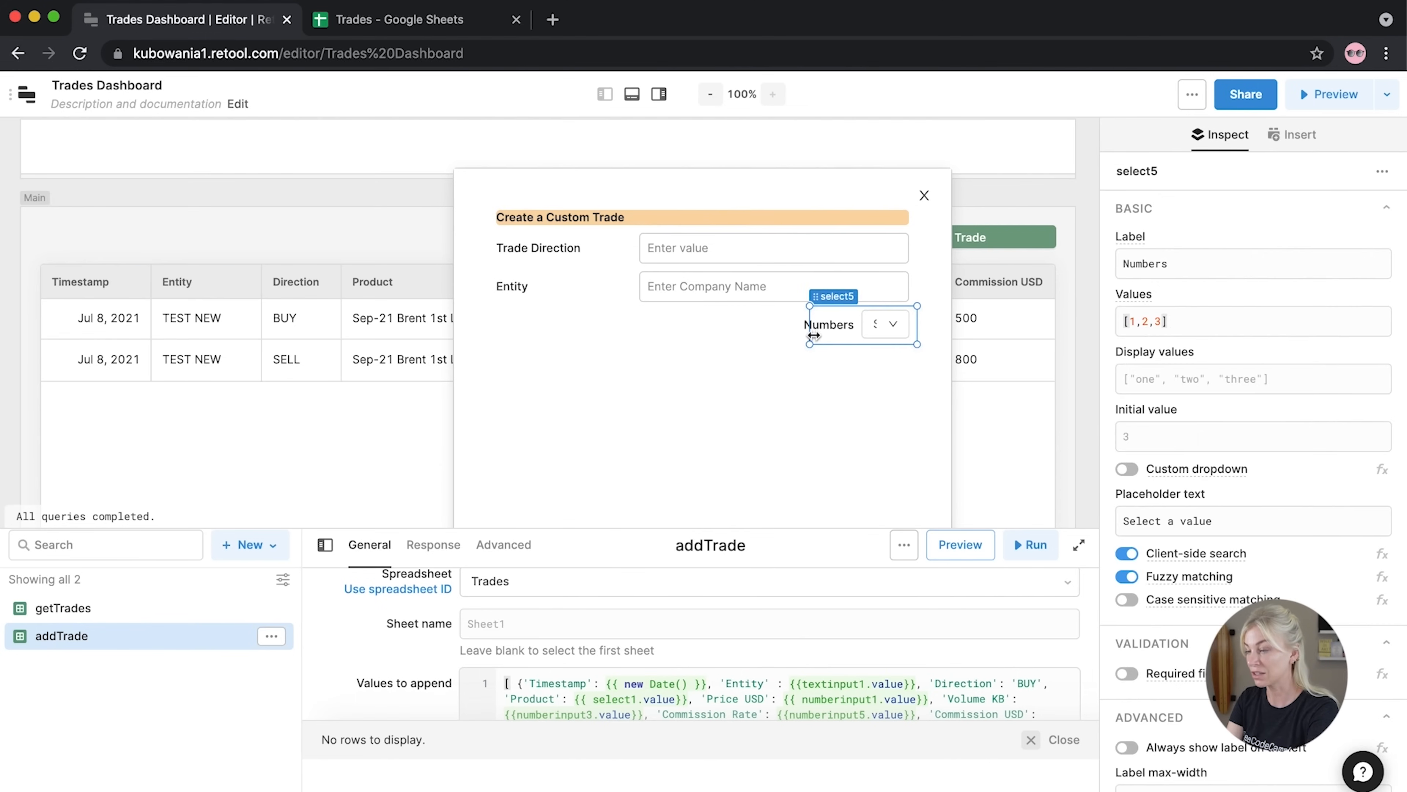
double_click(1145, 263)
text(Prodcut)
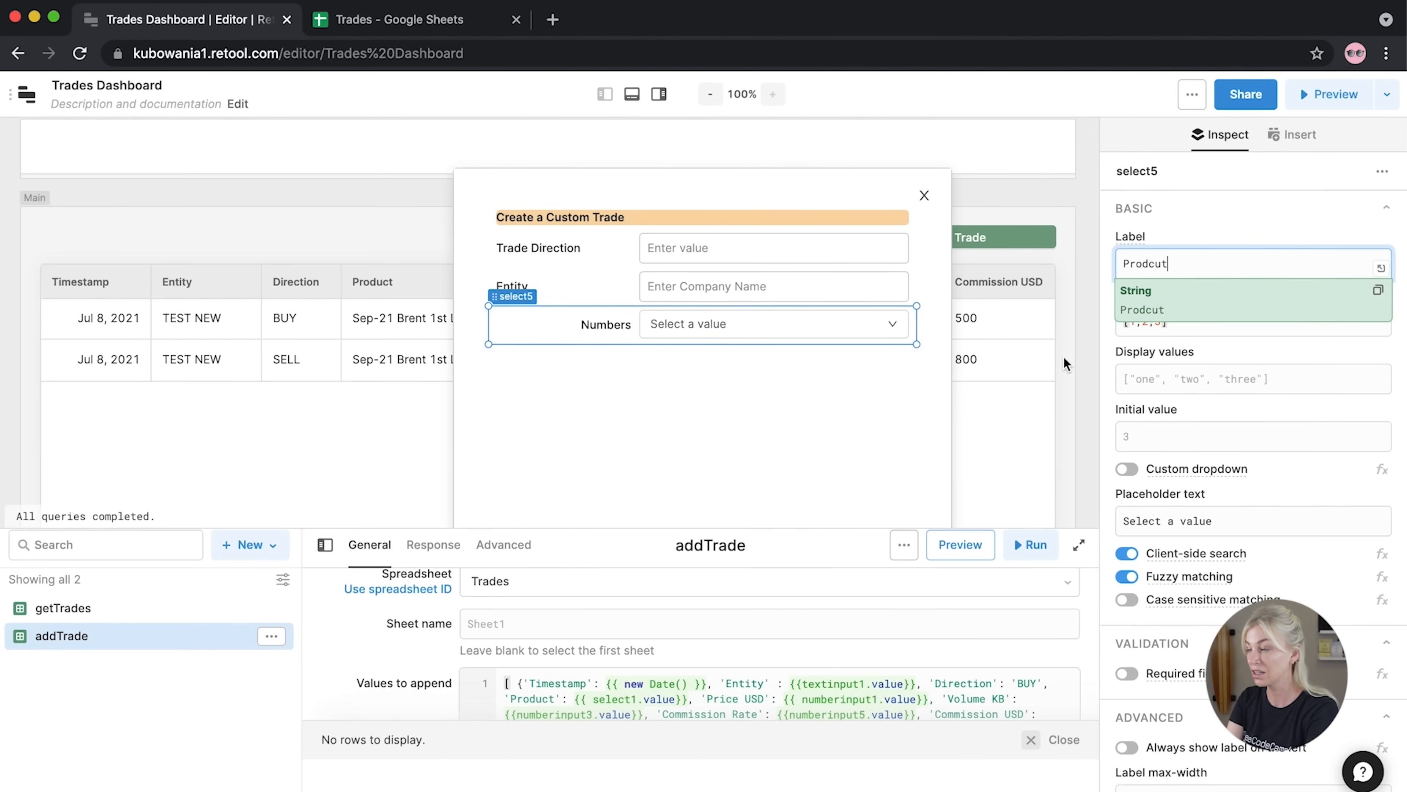
key(BackSpace)
key(BackSpace)
key(BackSpace)
text(uct)
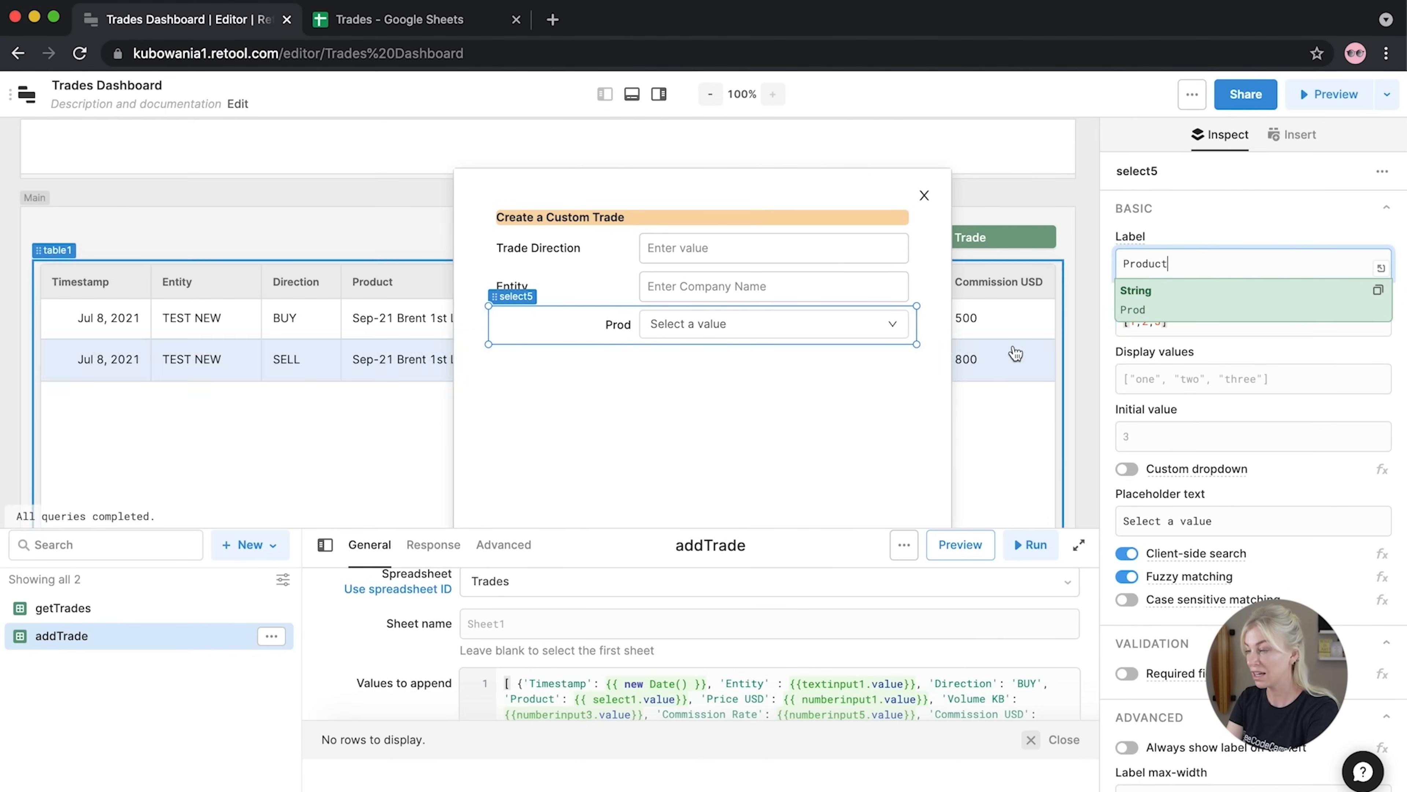
click(1083, 355)
Copy the 15-product Values list from select1 in the Add a New Trade modal
click(925, 195)
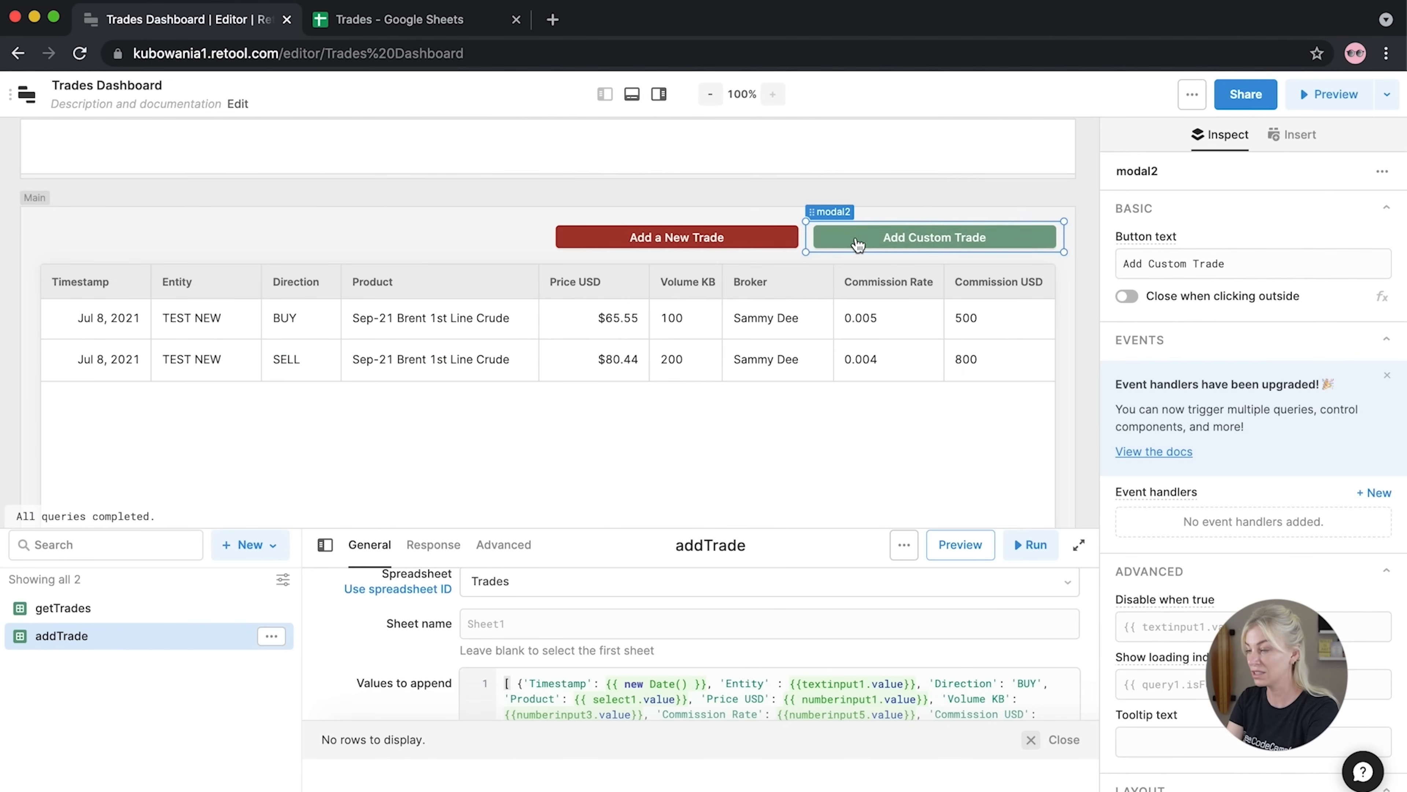
click(773, 238)
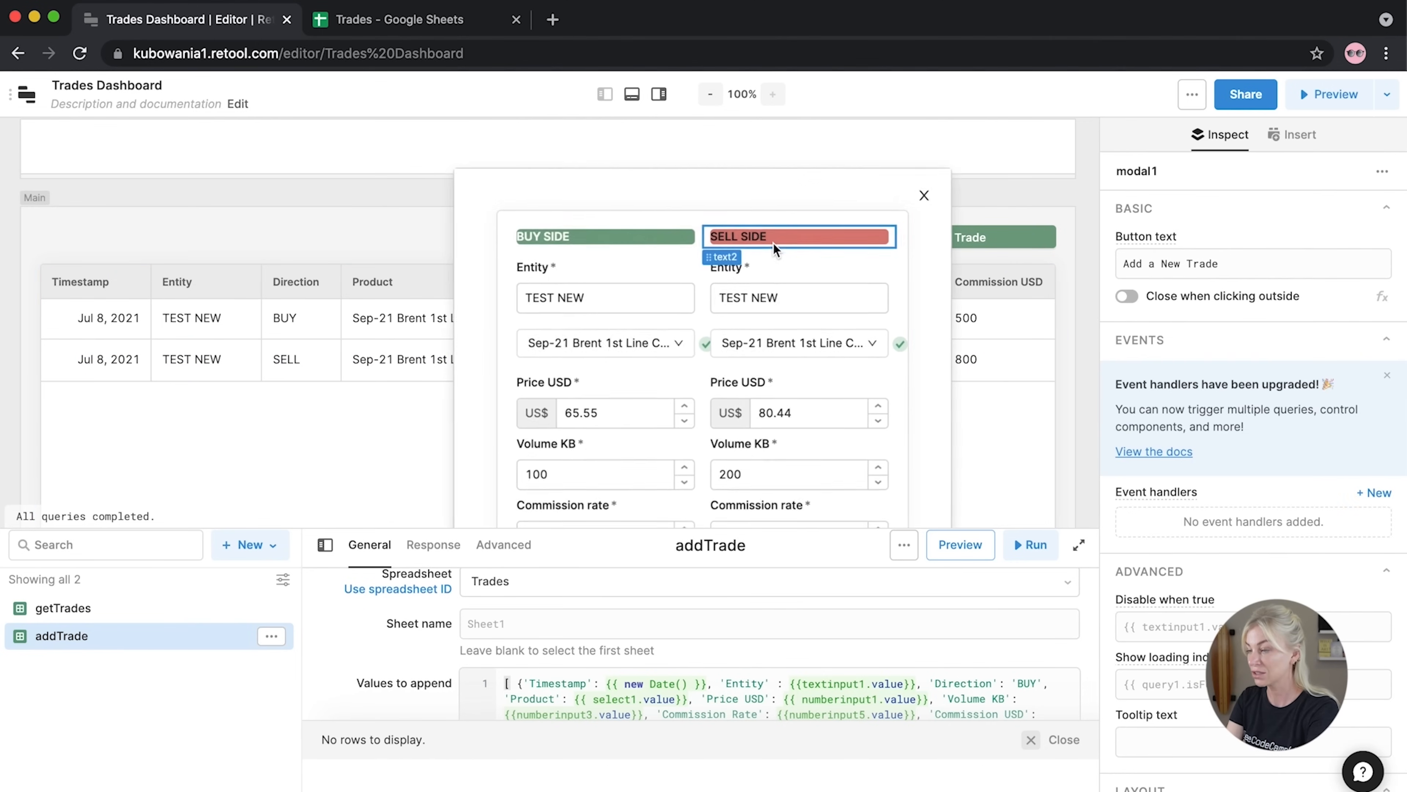
click(645, 348)
drag(1294, 495, 1097, 319)
key(cmd+c)
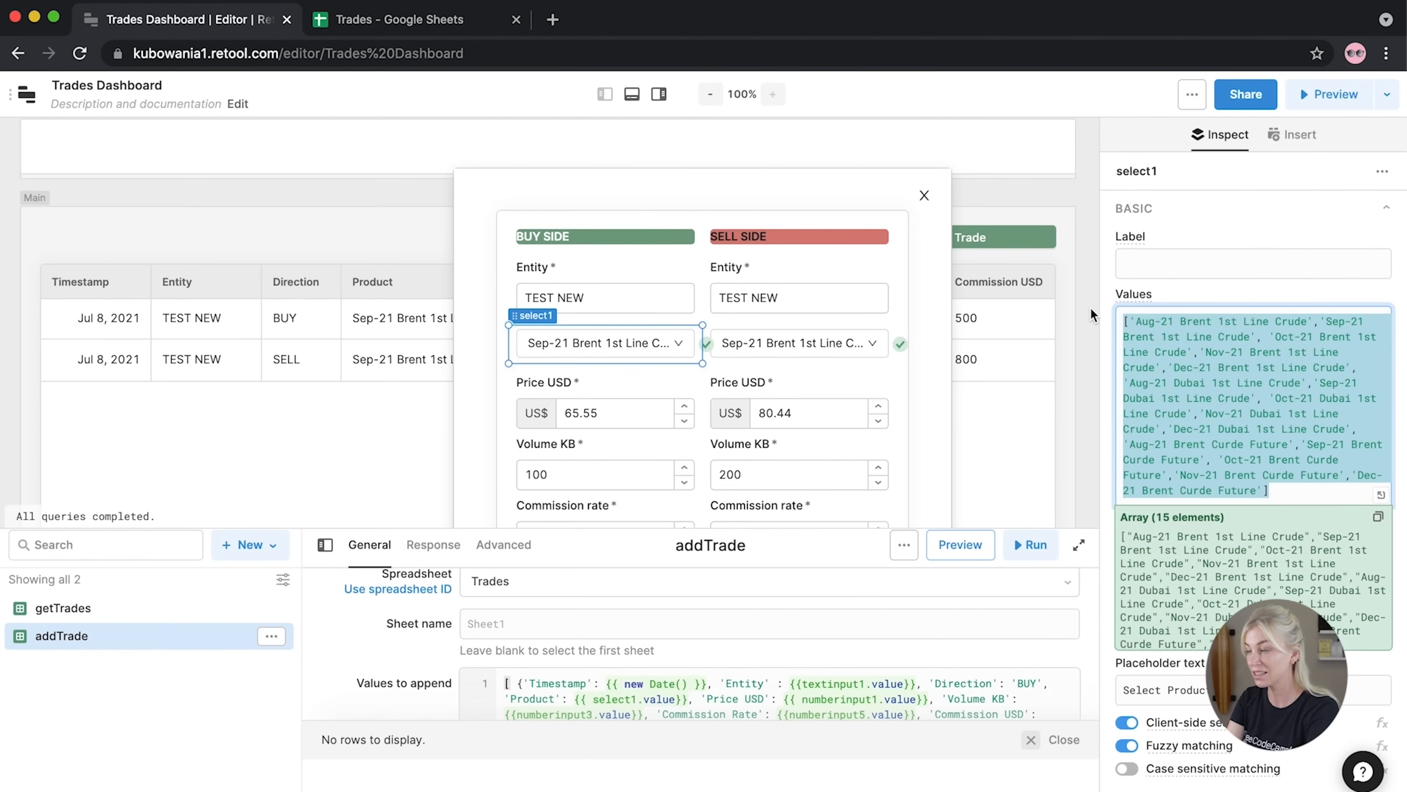
Paste the 15 products over the [1,2,3] Values of the new Product select
click(924, 194)
click(978, 244)
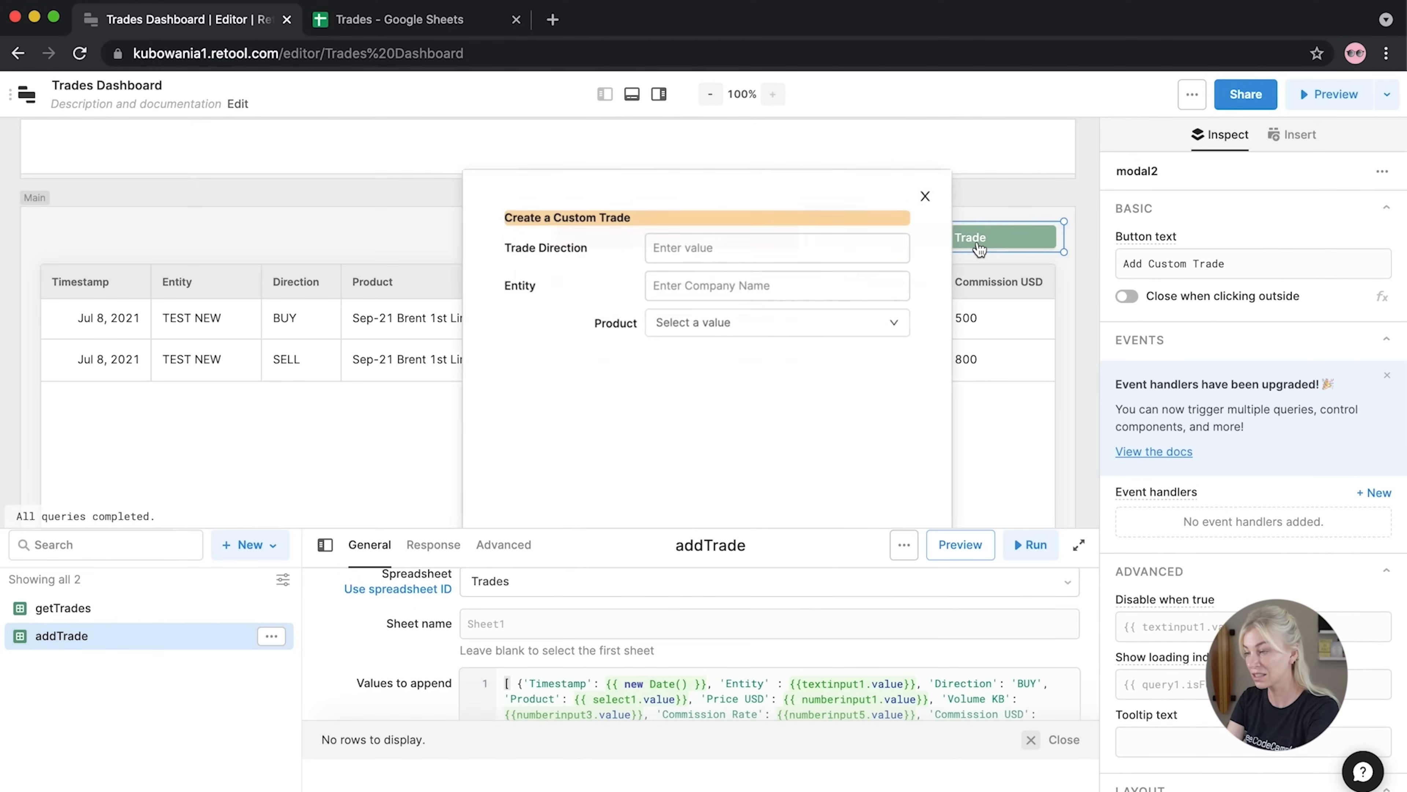
click(565, 325)
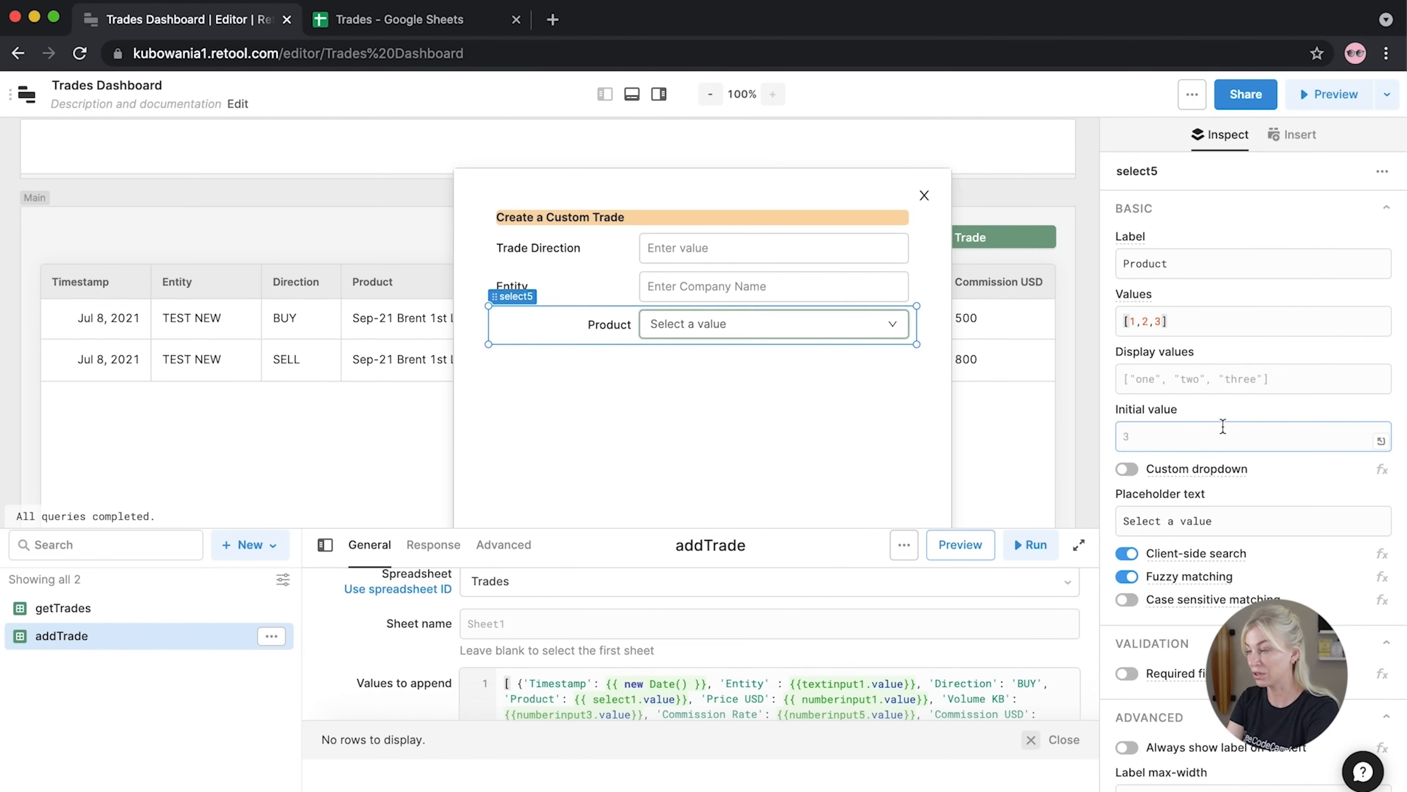
drag(1241, 321, 1101, 321)
key(cmd+v)
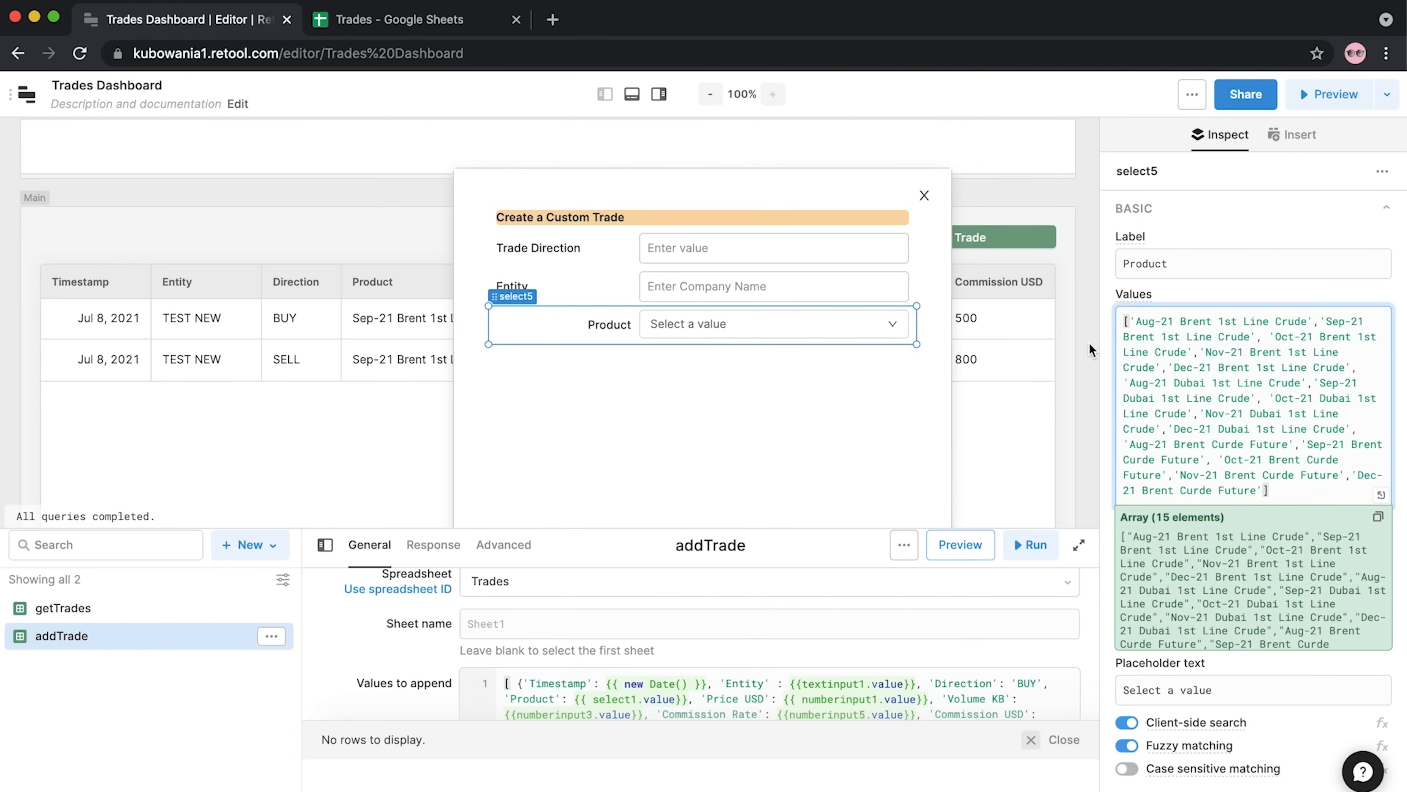
Deselect the Product dropdown and bring up the Insert component list
click(1091, 343)
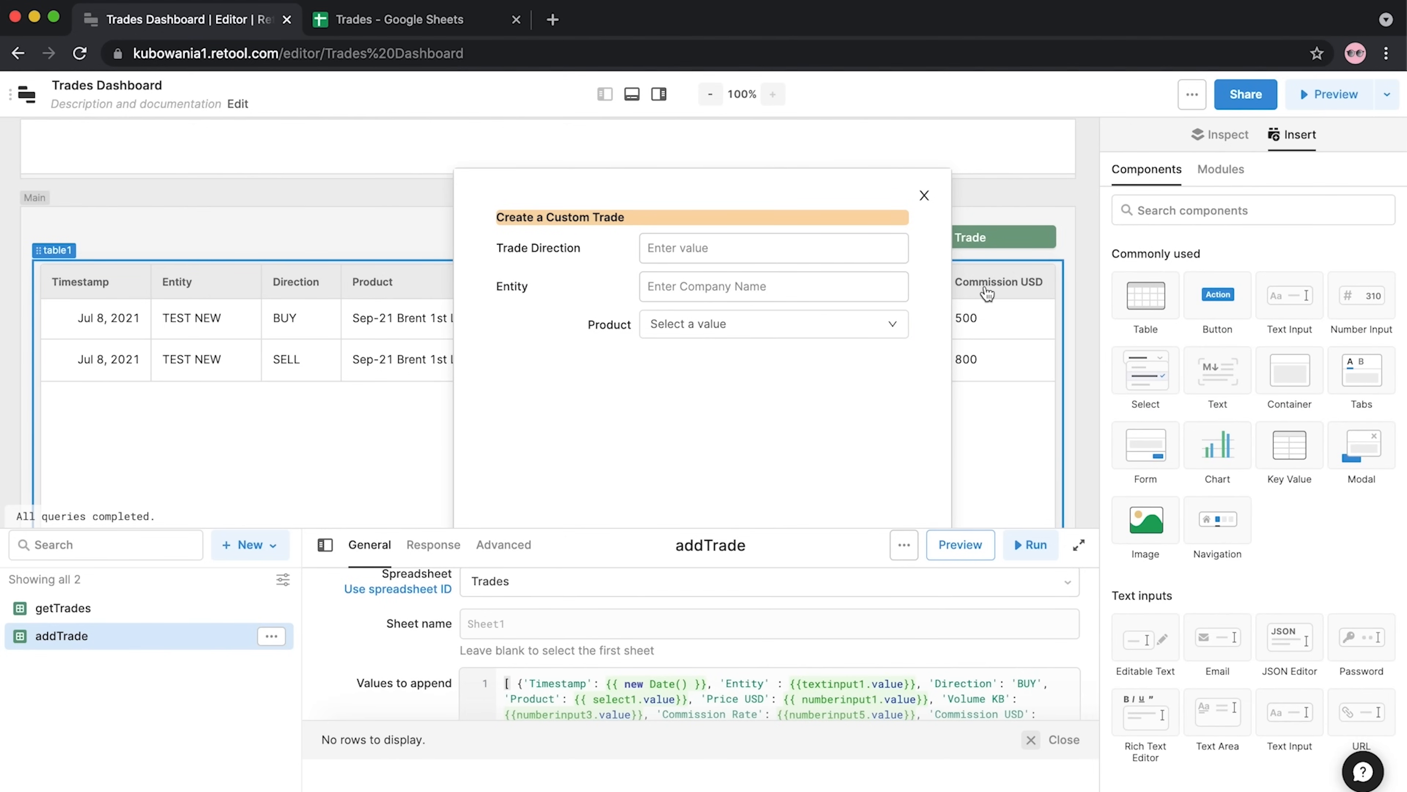
Add a Number Input below Product labelled 'Price USD' with Currency format
drag(1360, 311, 457, 365)
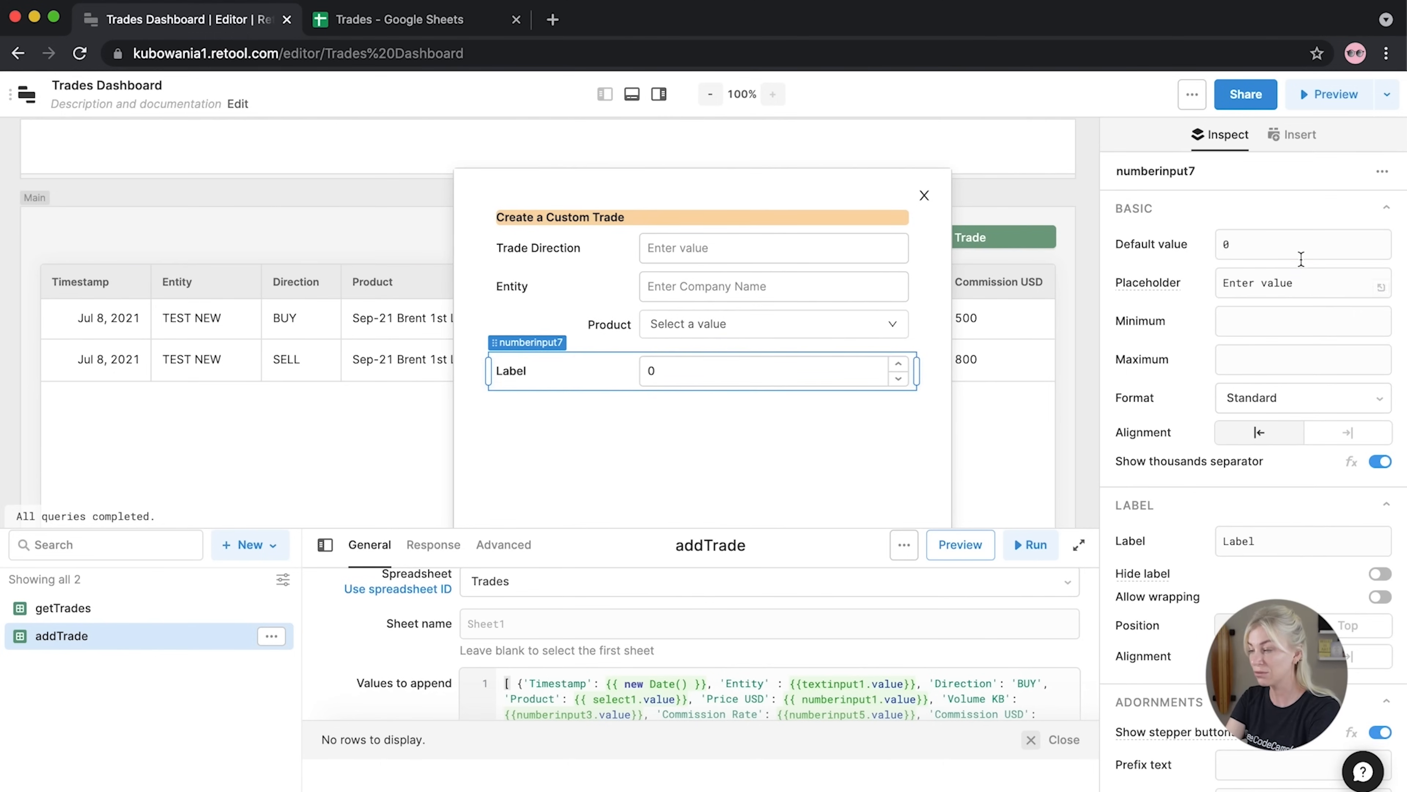
drag(1266, 541, 1205, 543)
text(Price USD)
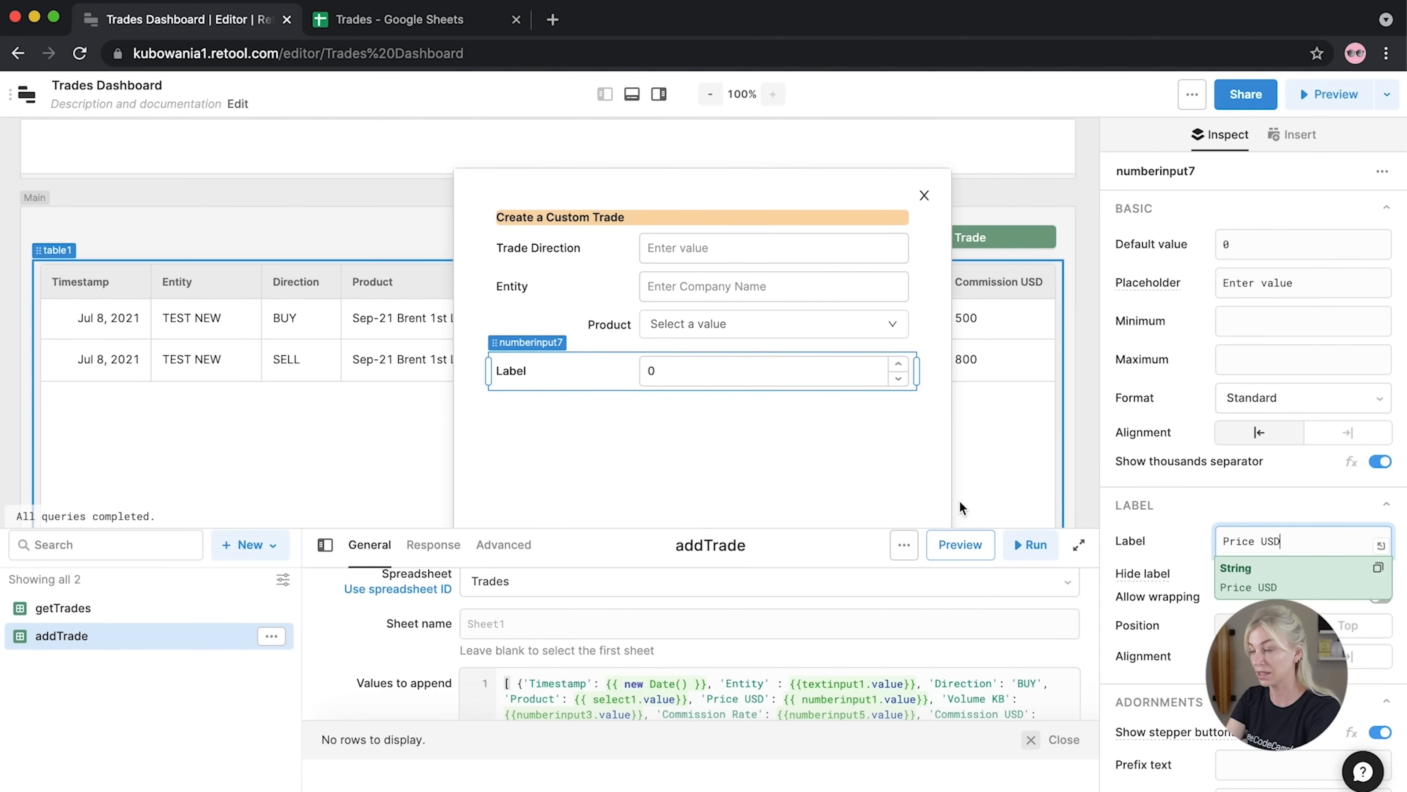
click(1250, 398)
click(1264, 506)
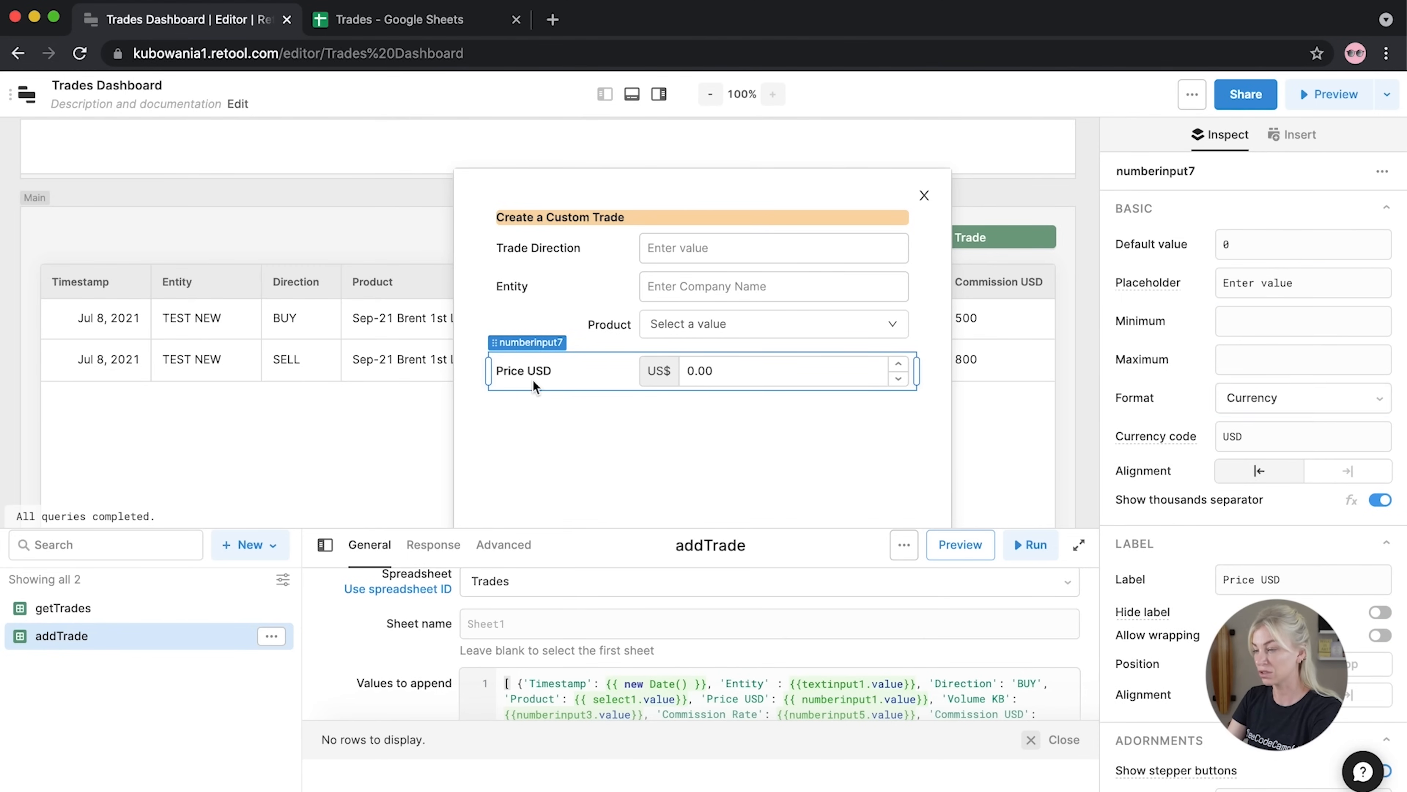
Duplicate Price USD as a Standard-format field labelled 'Volume KB'
key(super+c)
key(super+v)
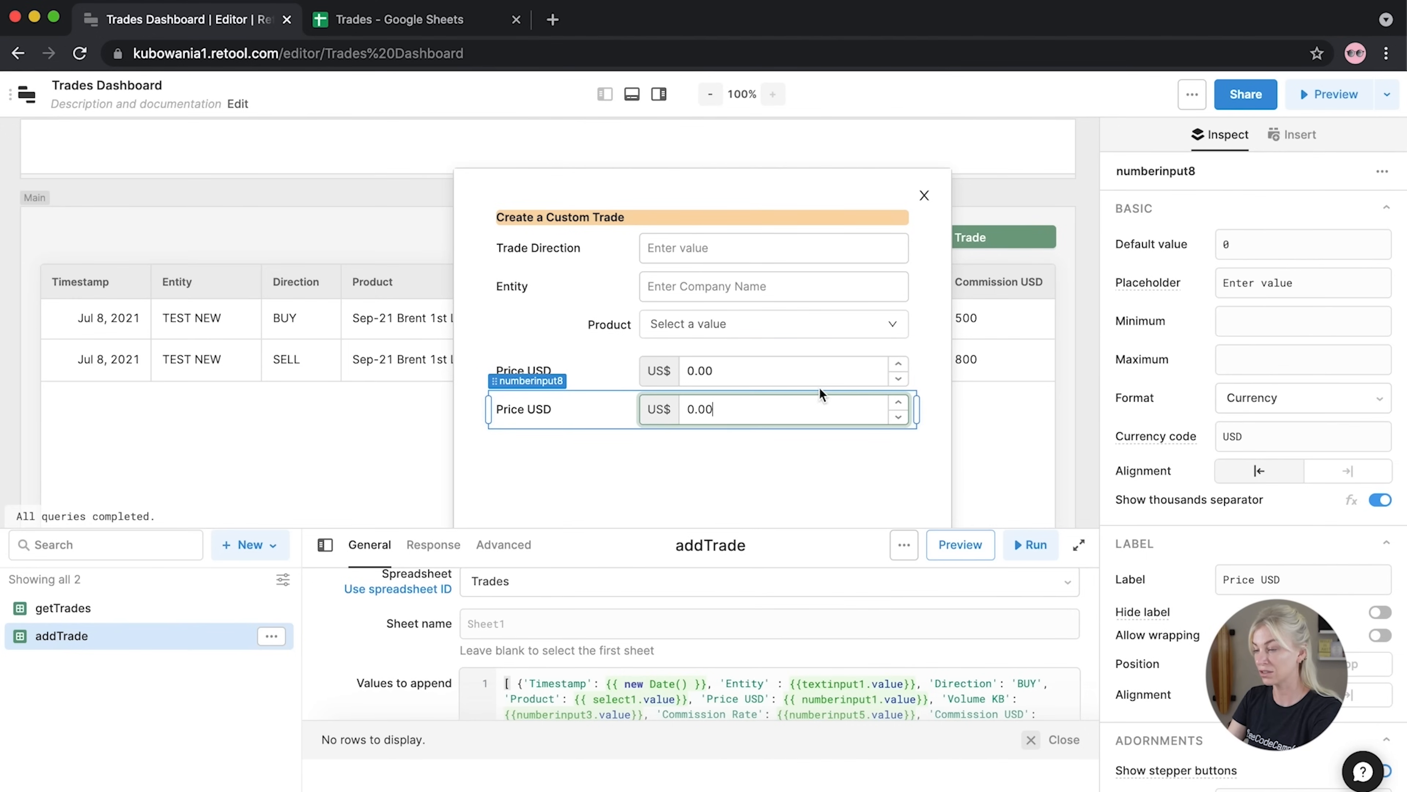
click(1257, 405)
click(1253, 438)
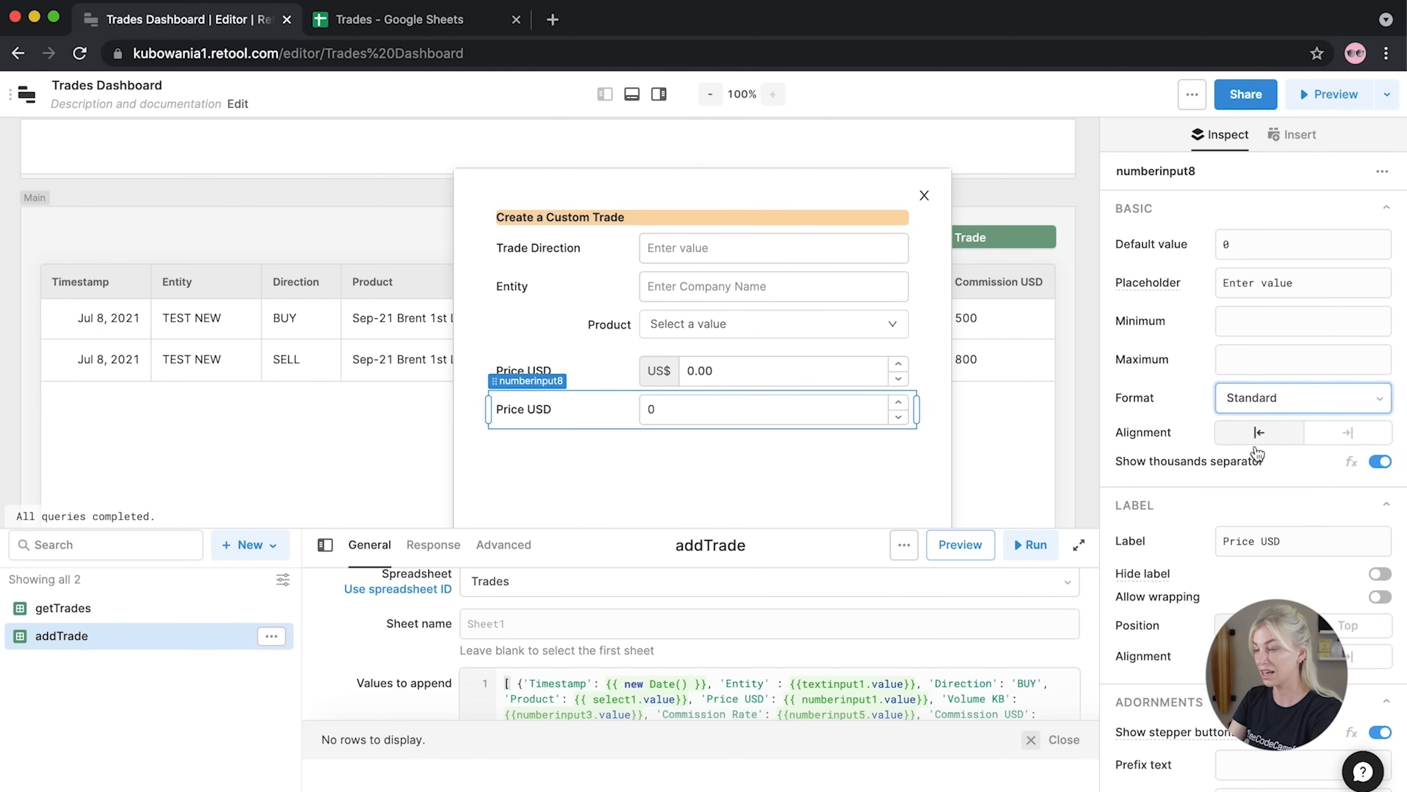
click(1261, 549)
key(super+a)
text(C)
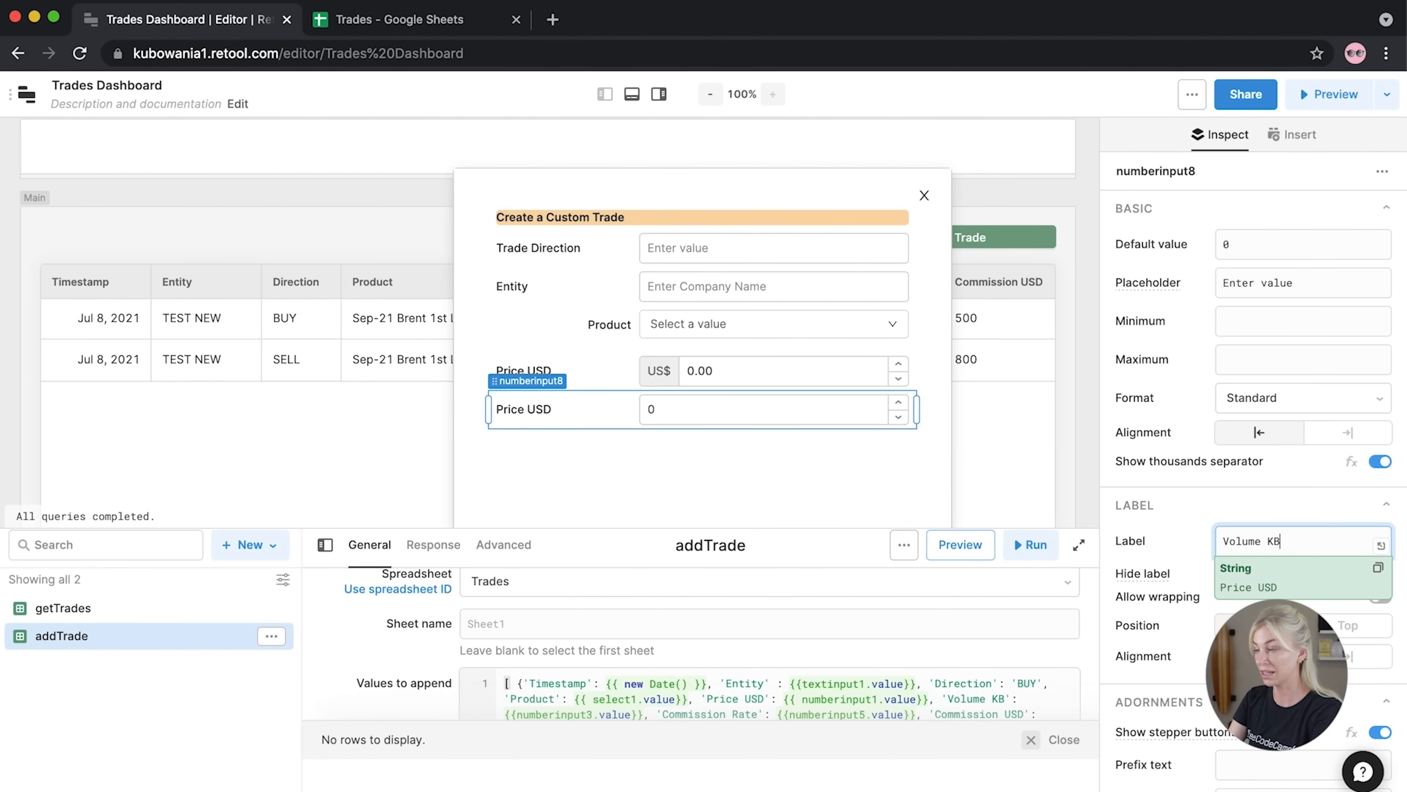
click(707, 464)
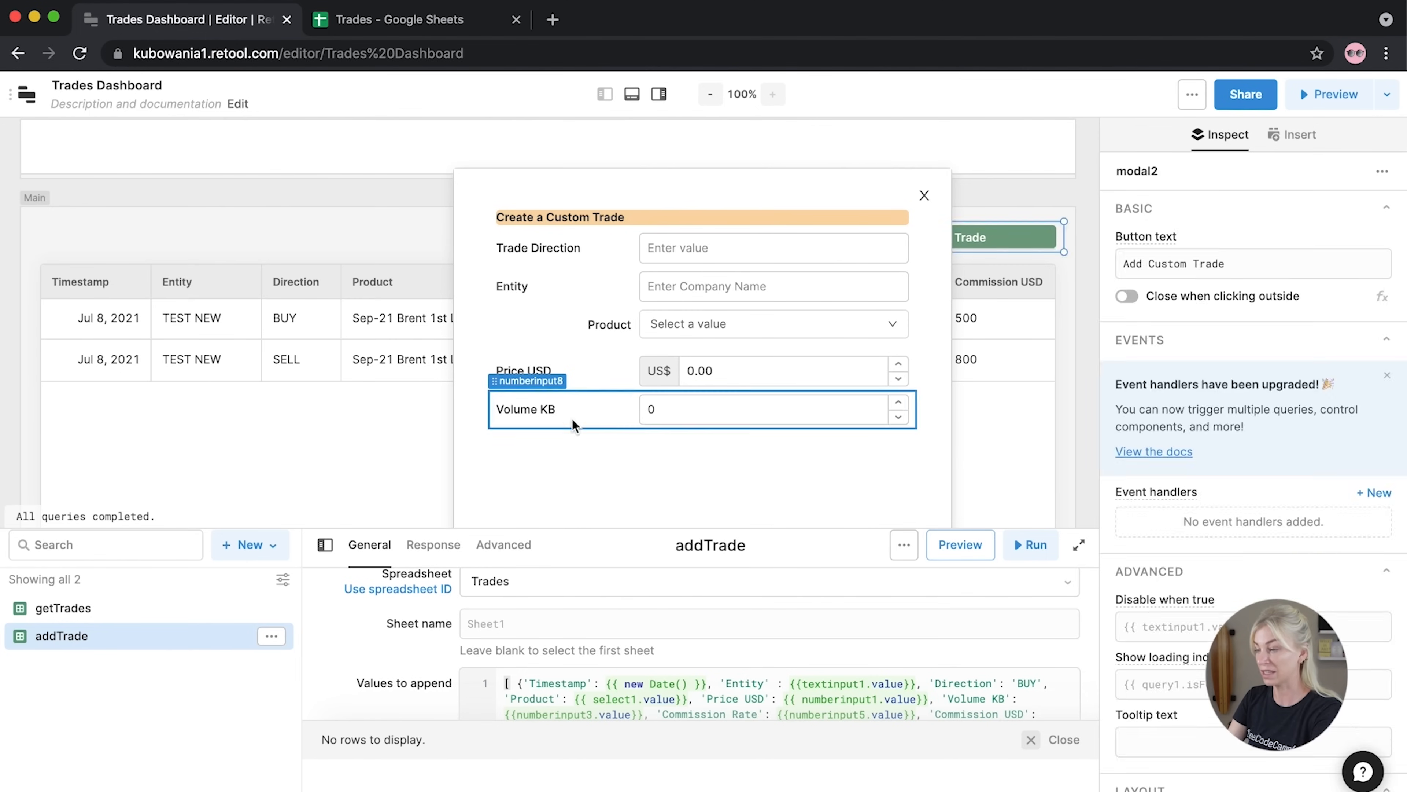
Duplicate Volume KB and relabel the copy 'Commission Rate'
click(555, 407)
click(545, 451)
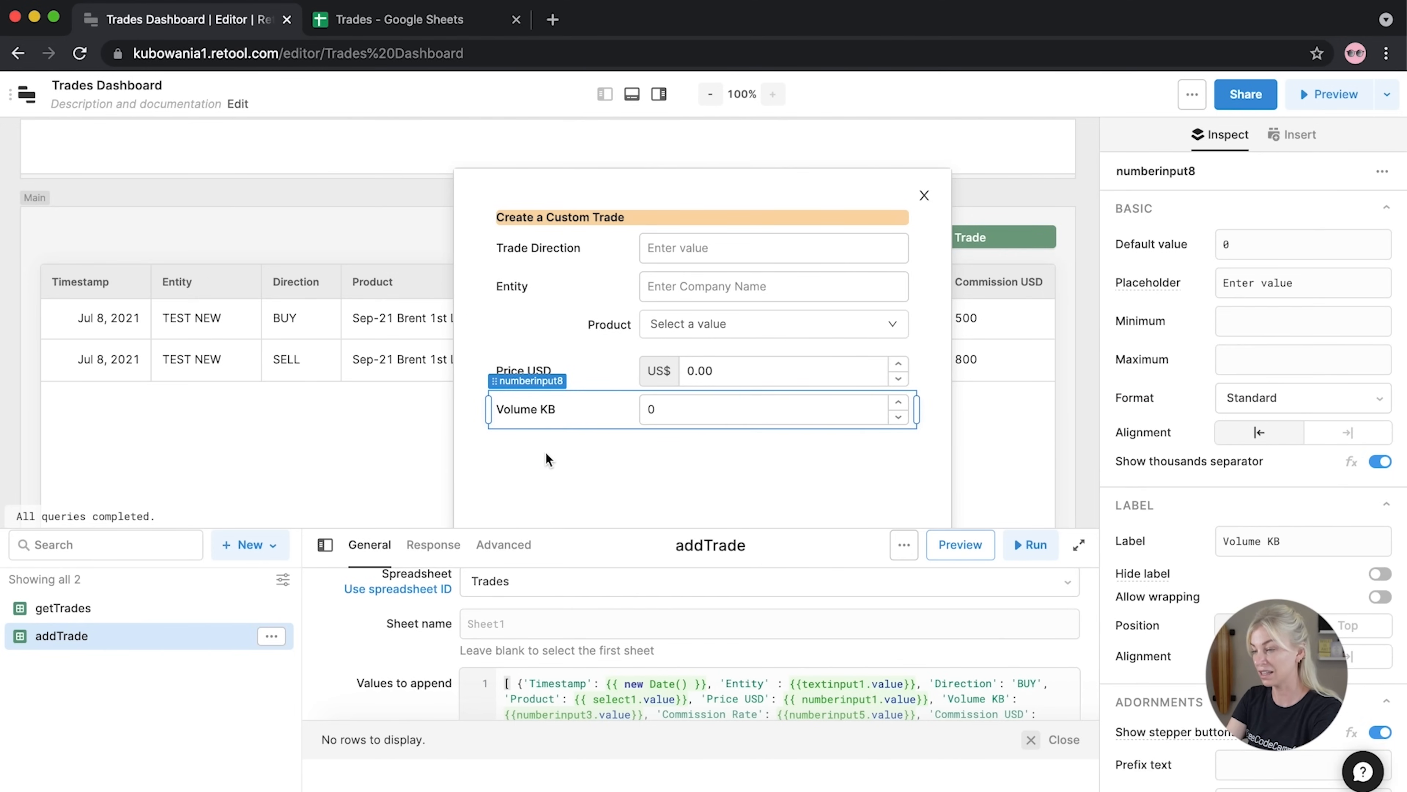
click(524, 419)
key(super+v)
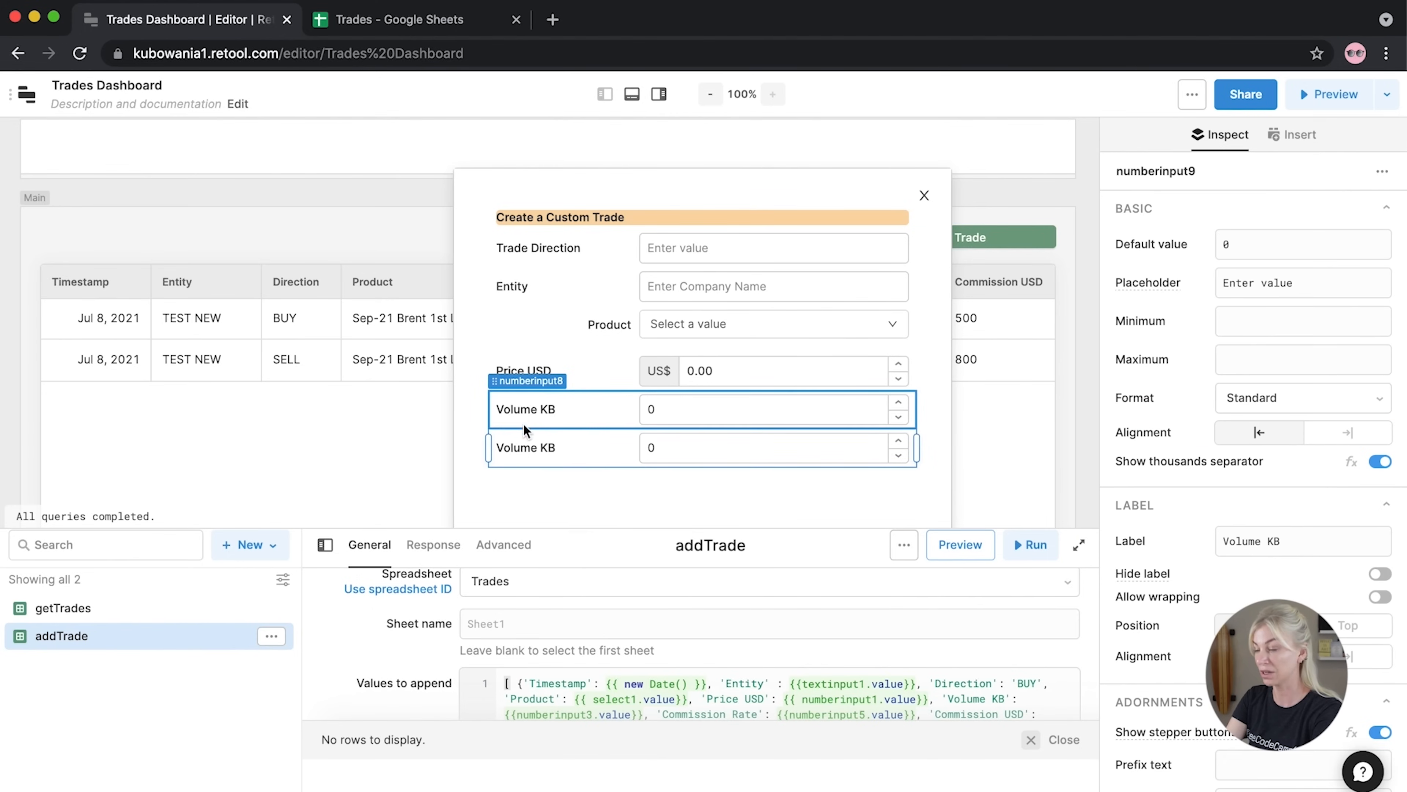
click(522, 452)
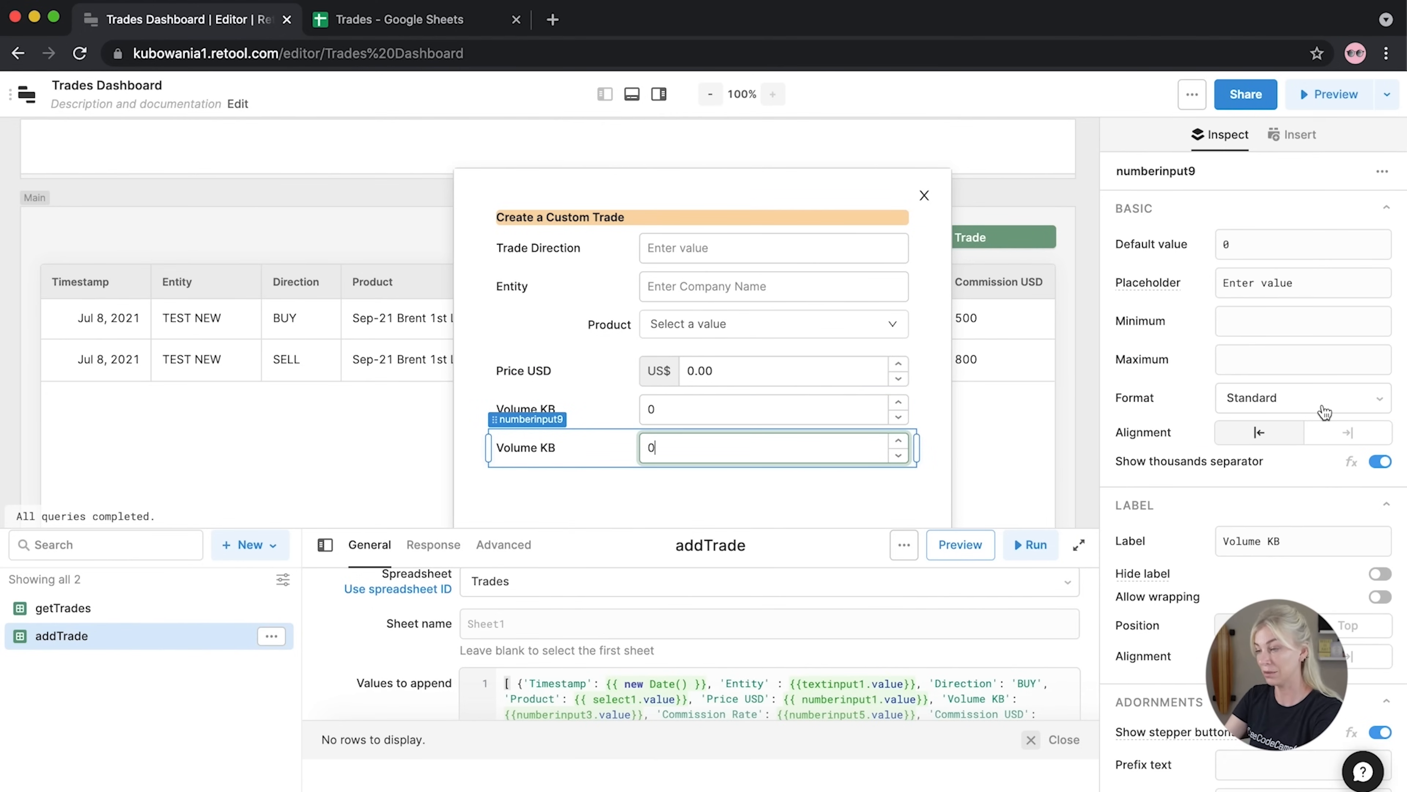
drag(1284, 541, 1183, 551)
text(Commission Rate)
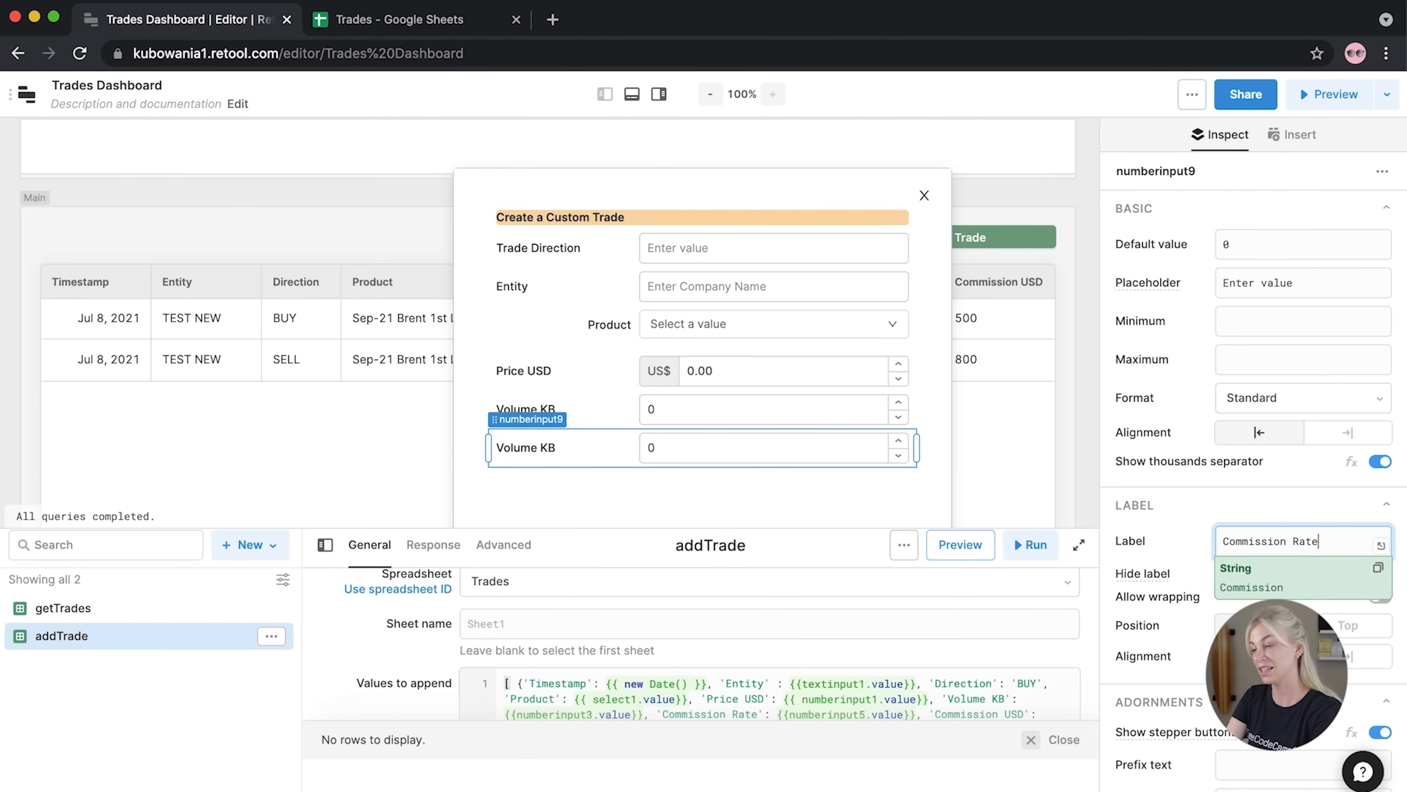
click(690, 503)
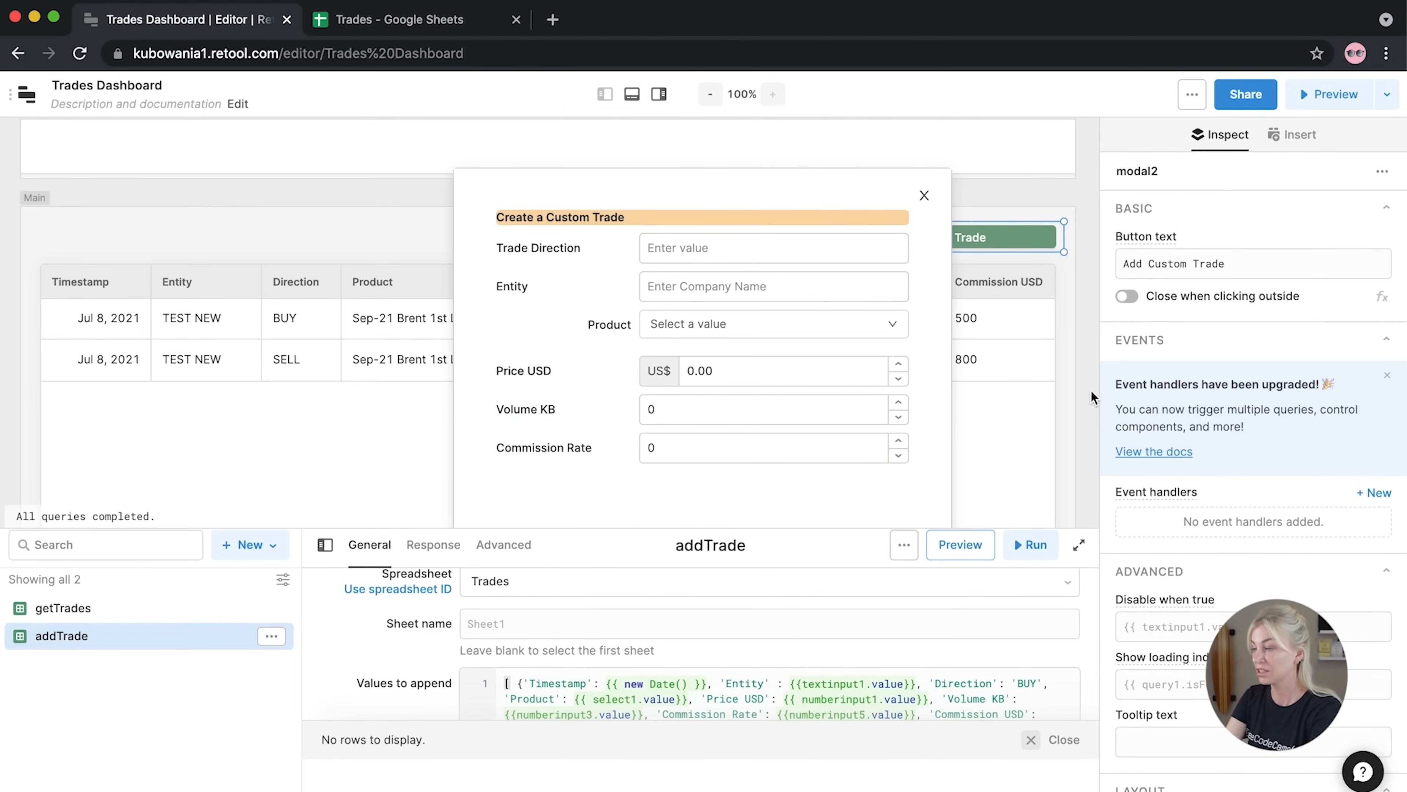
click(1095, 399)
Add a Statistic component to the trade form titled 'Commission'
text(sta)
drag(1144, 299, 875, 501)
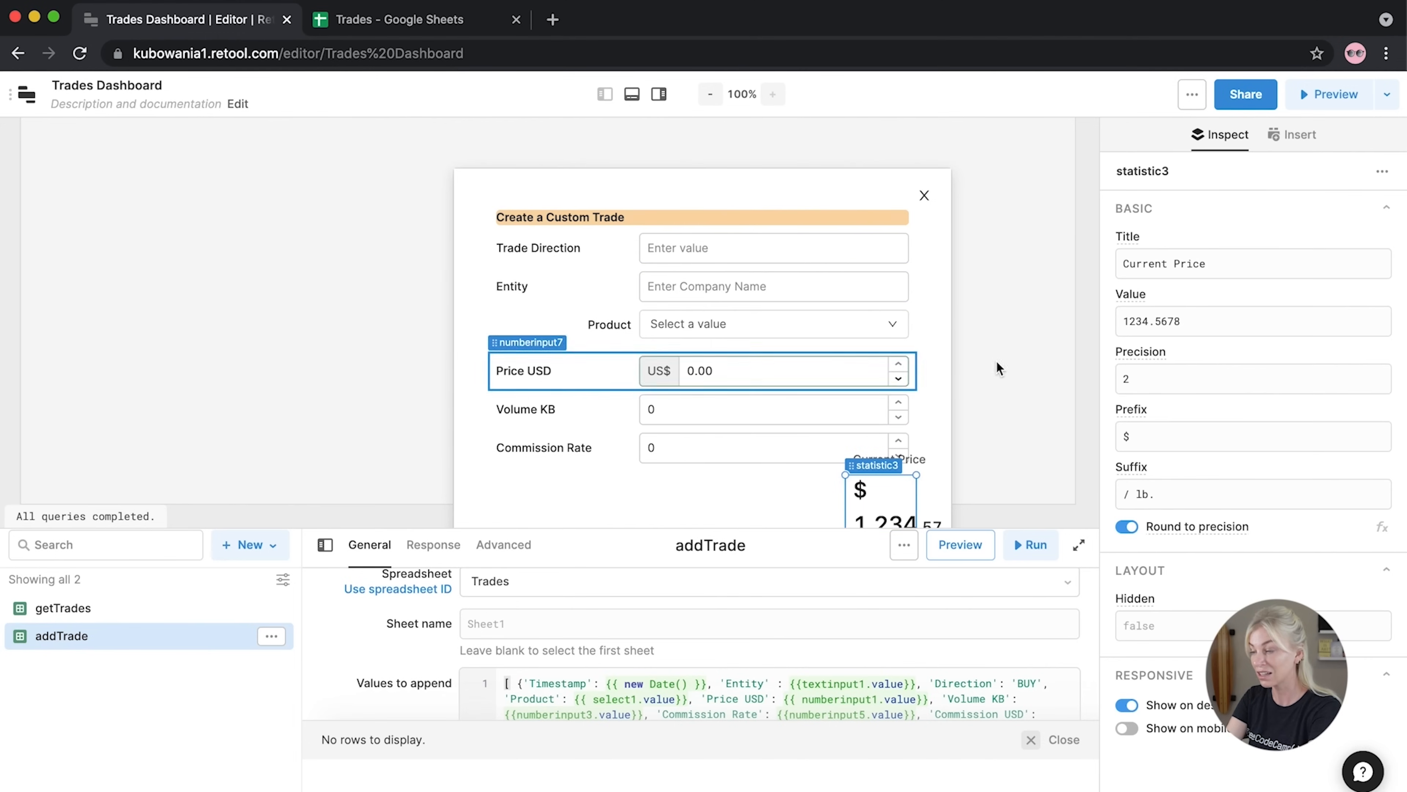
scroll(974, 345, up, 1)
drag(845, 475, 775, 473)
scroll(988, 423, up, 5)
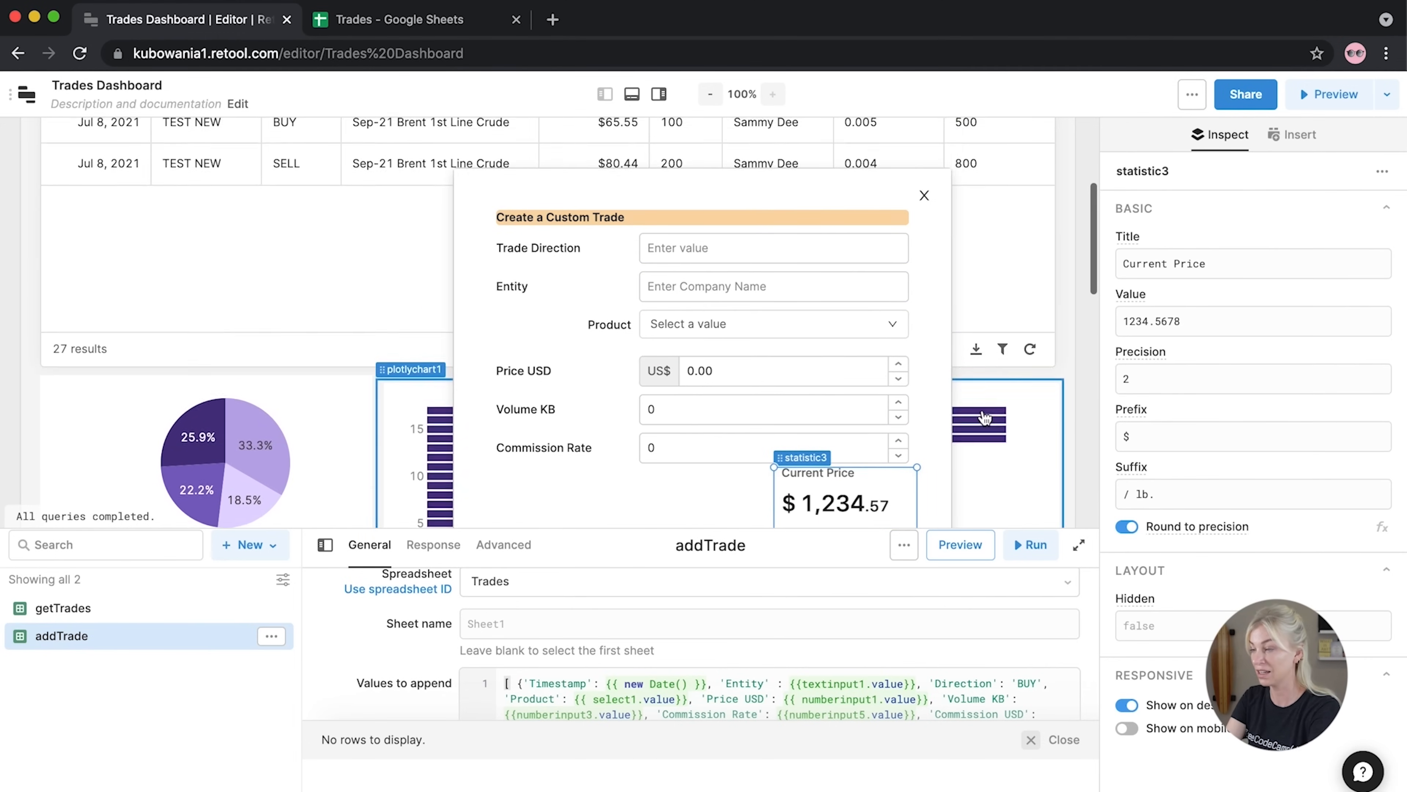
drag(1206, 264, 1119, 265)
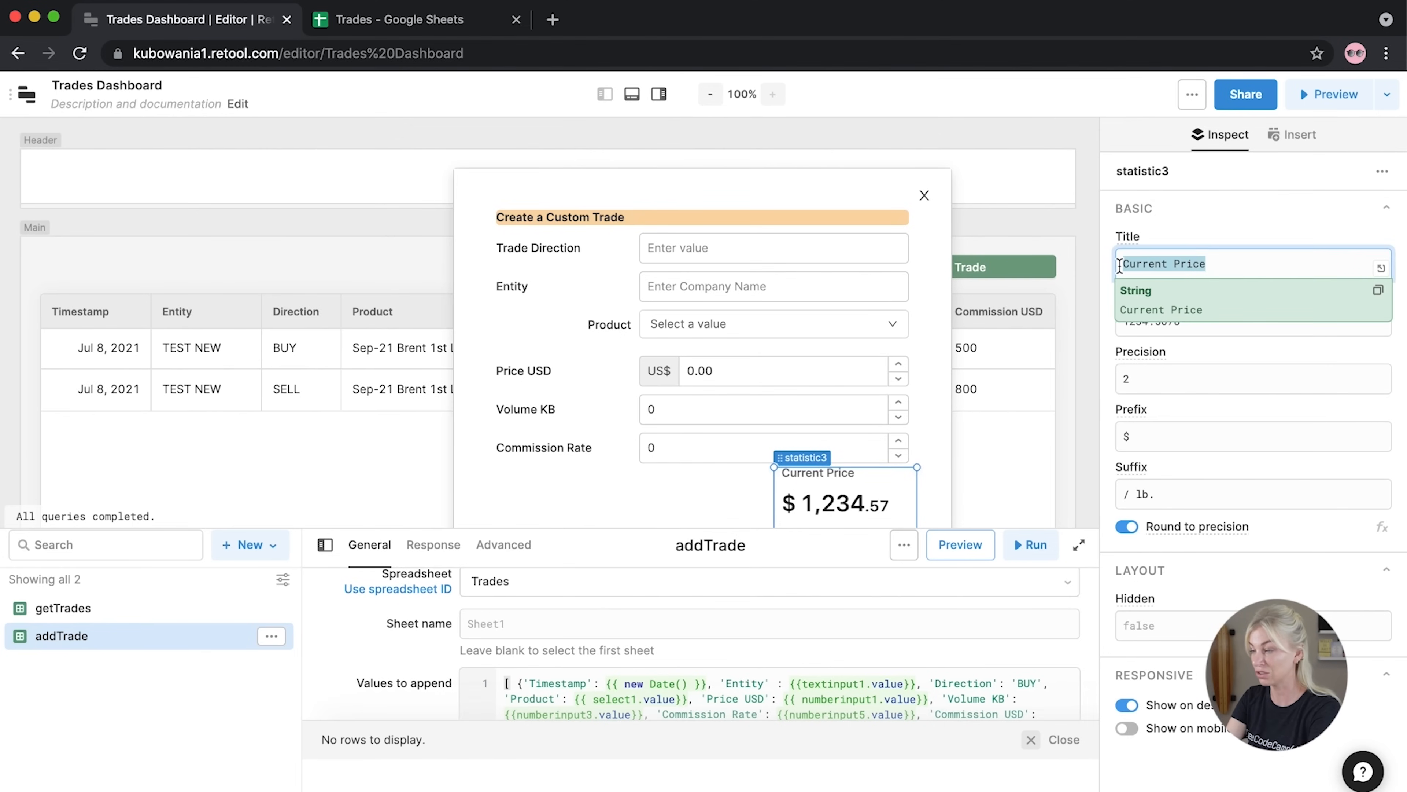
text(Commission)
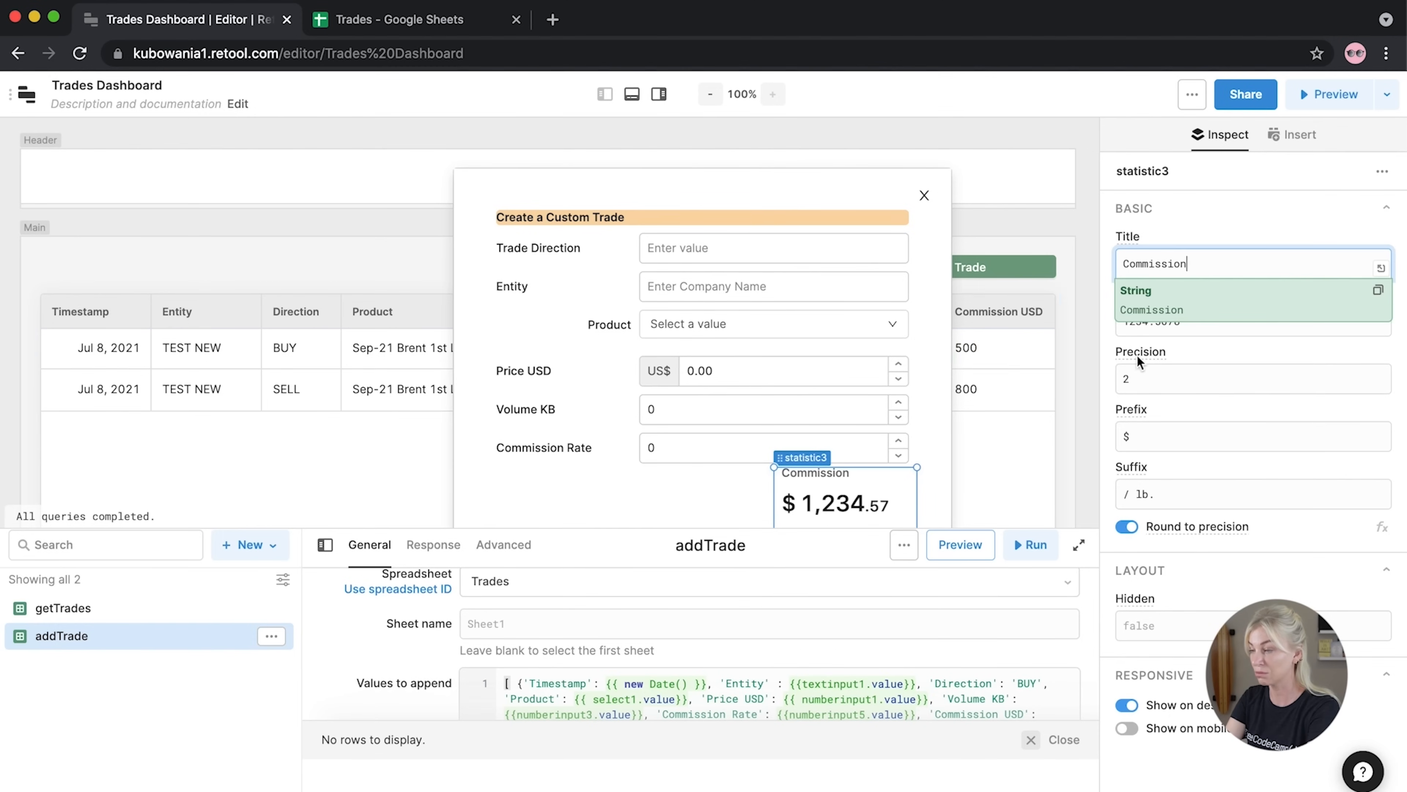
click(1110, 351)
Set Commission's value to numberinput8.value * 1000 * numberinput9.value and remove the '/ lb.' suffix
click(1164, 319)
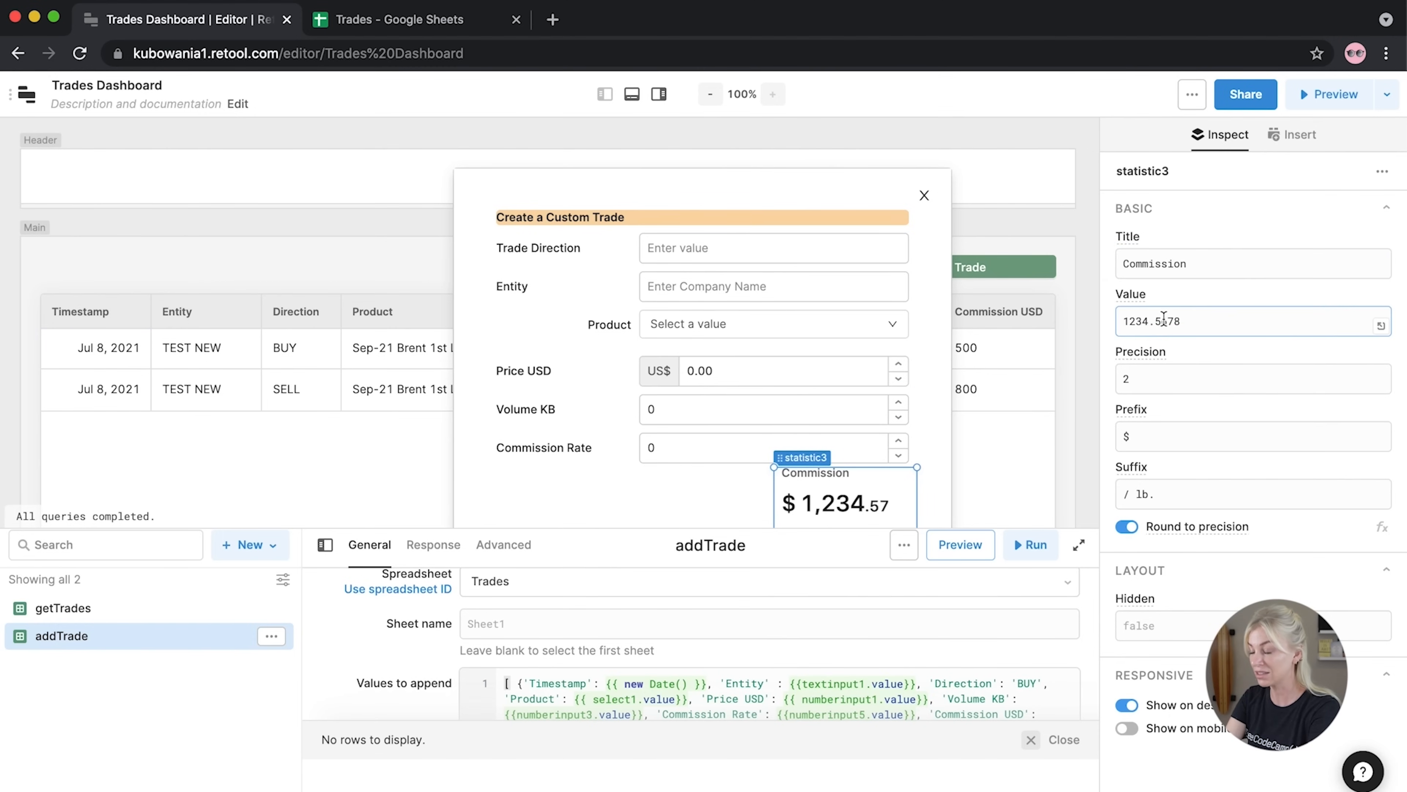
drag(1181, 321, 1110, 326)
text({{ )
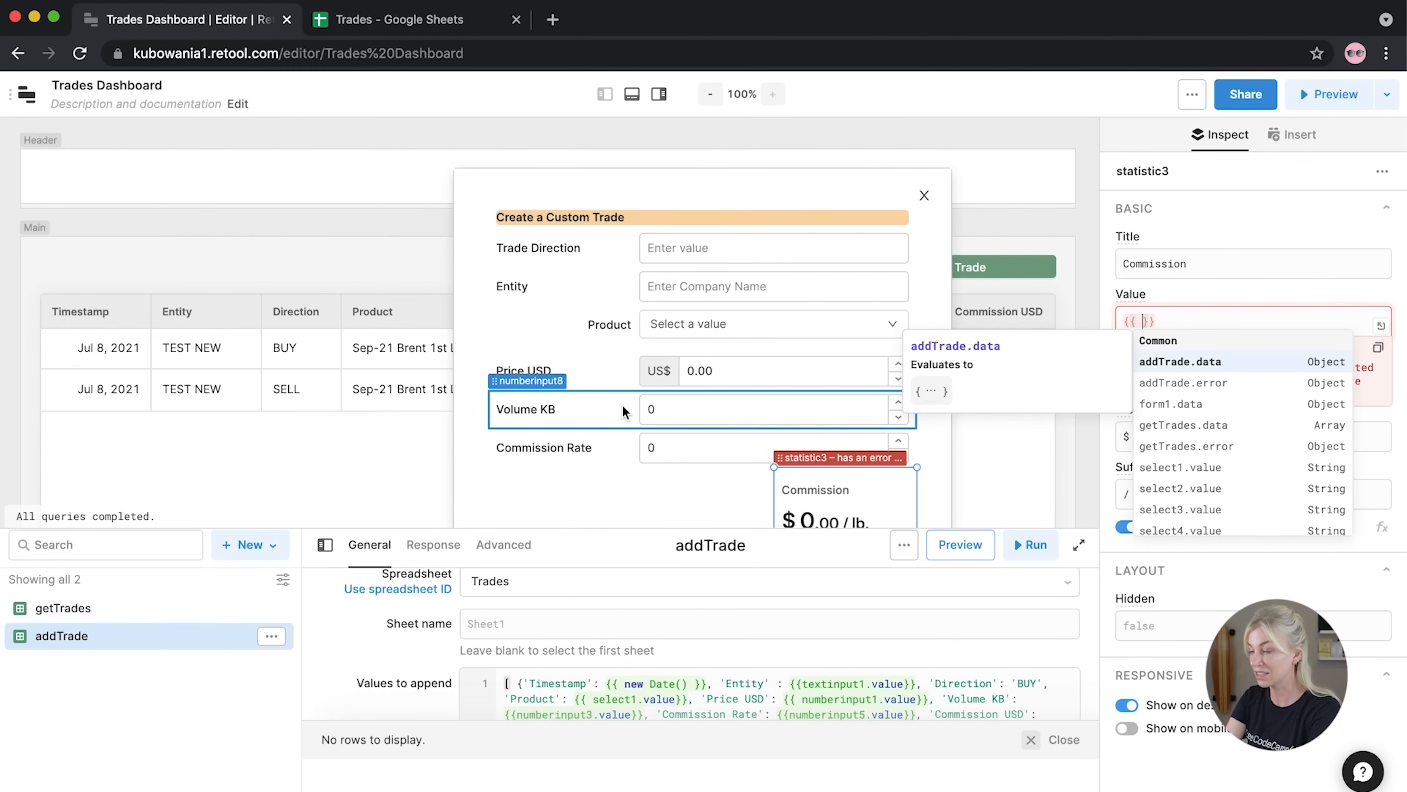
text(num)
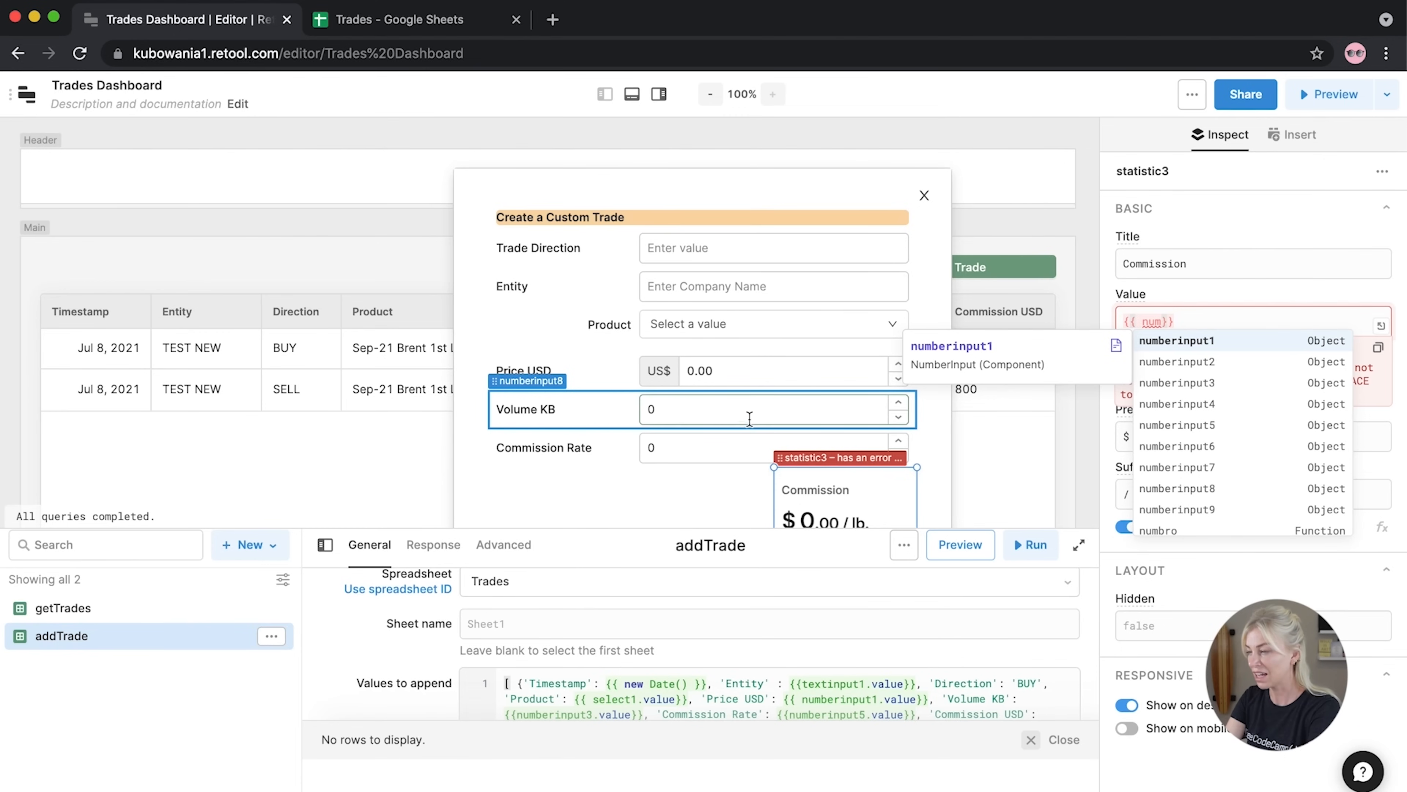
click(1175, 487)
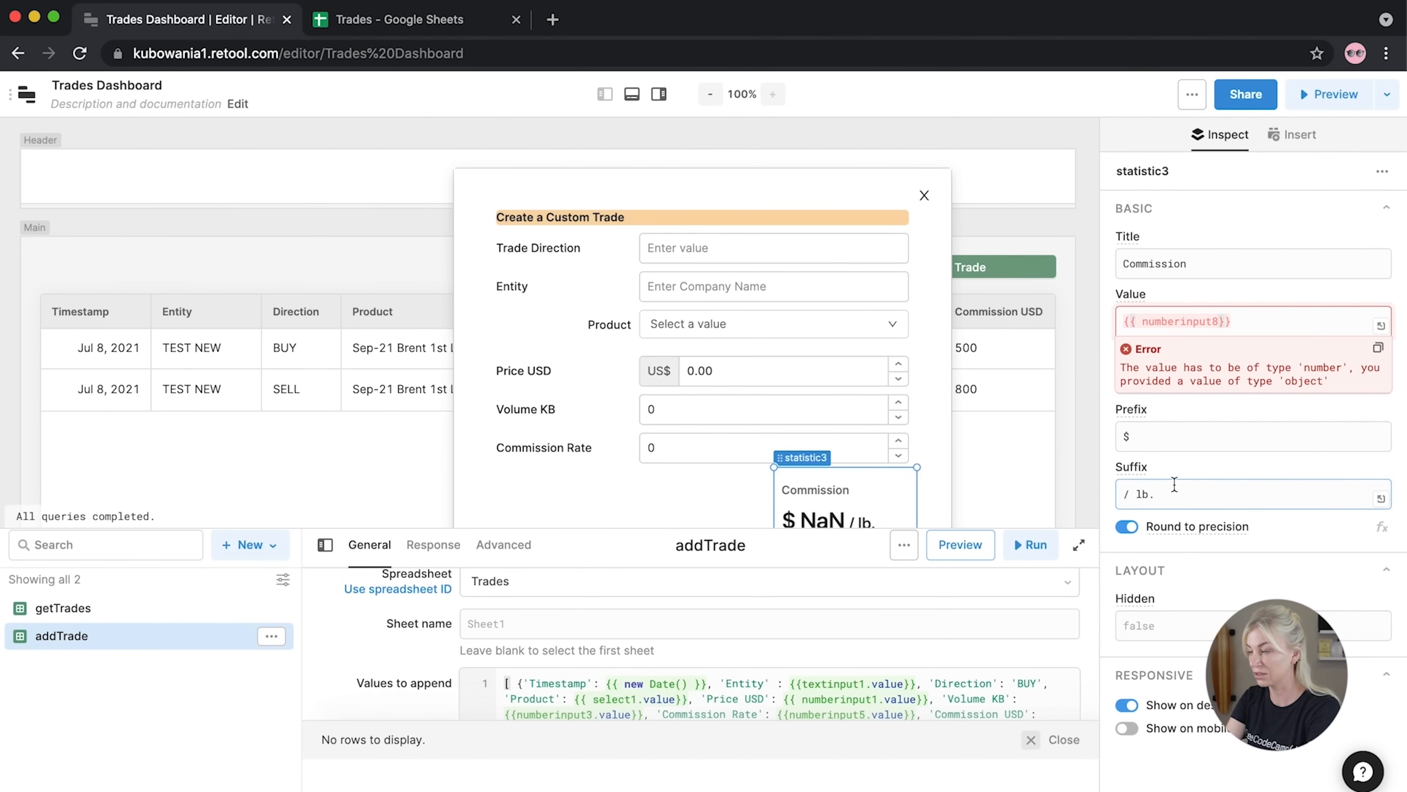
text(.value)
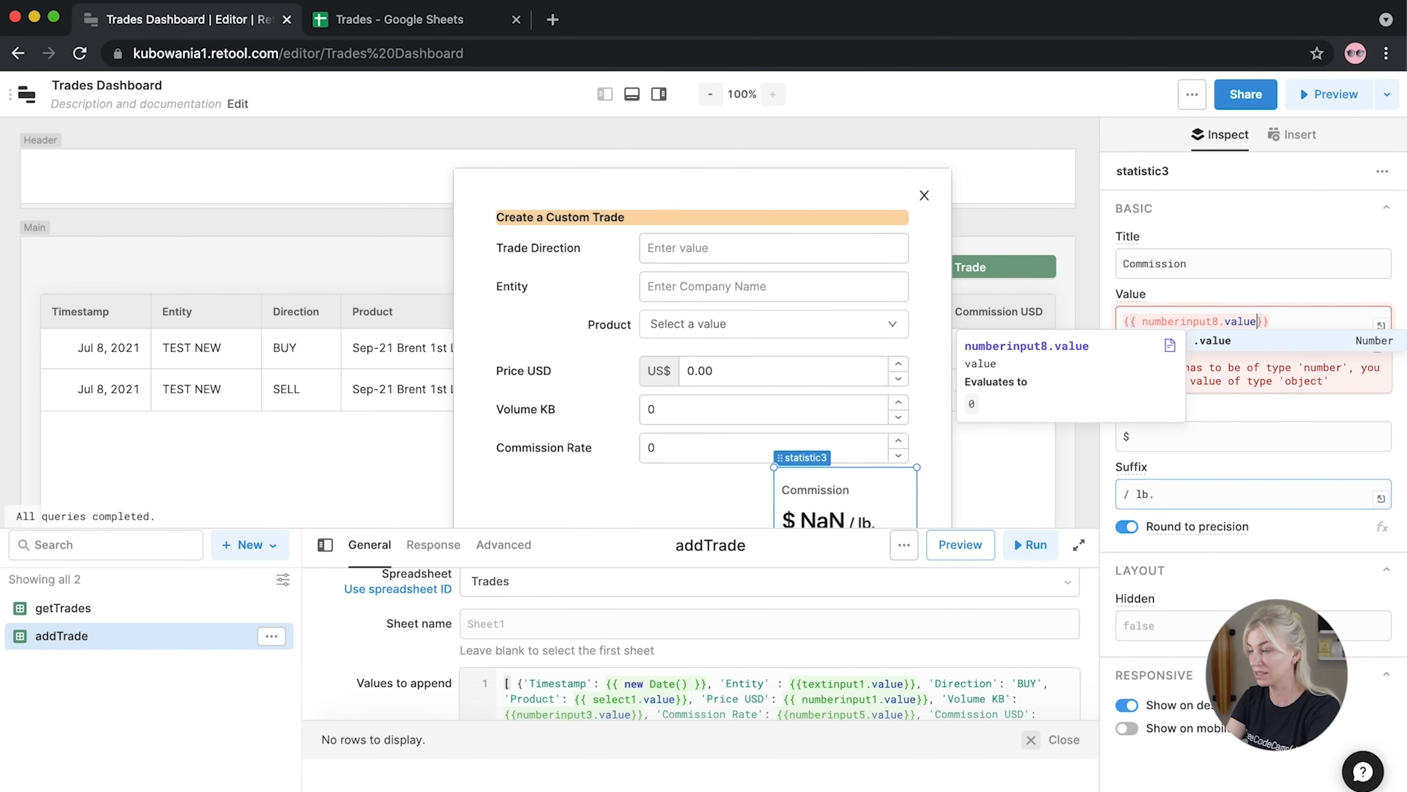
text( * 100)
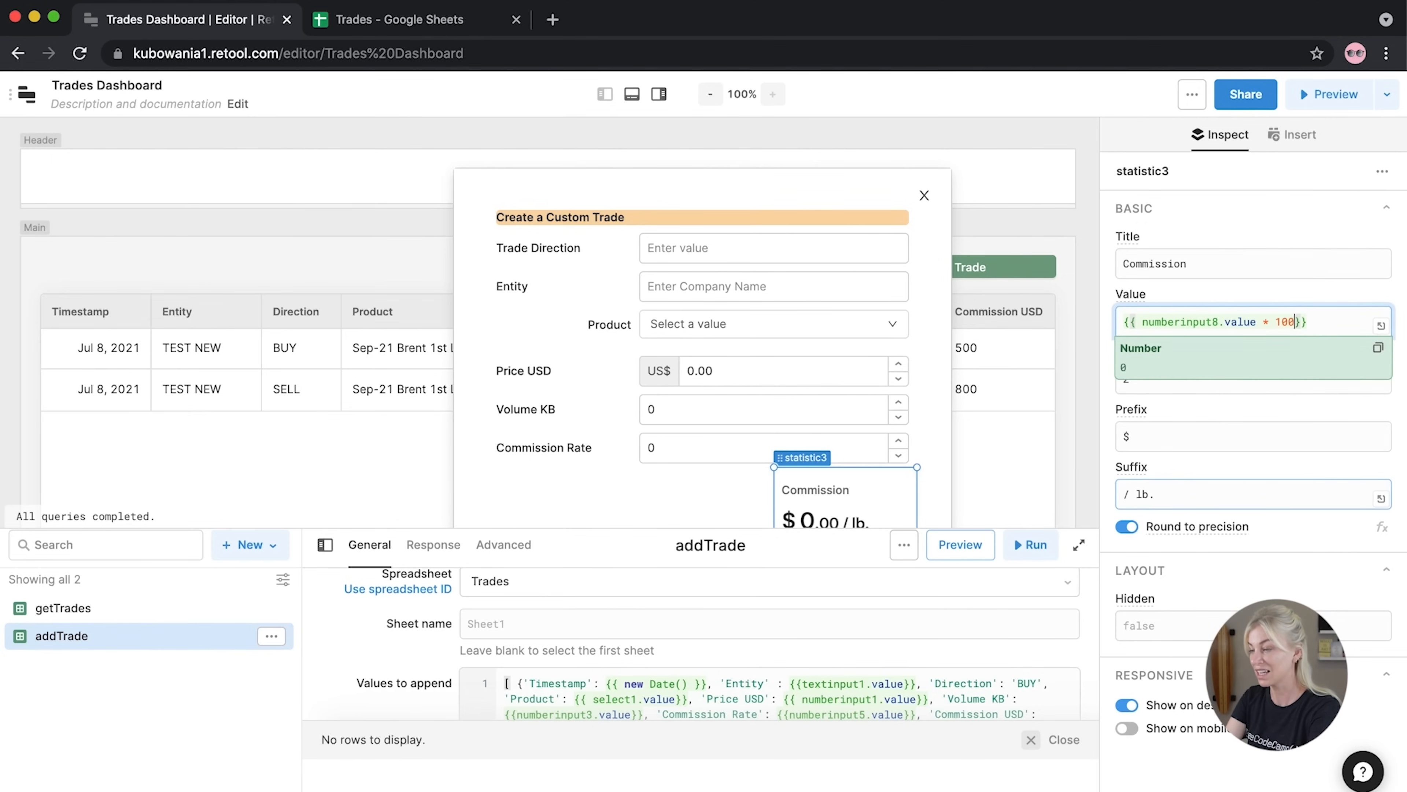
text(0 * )
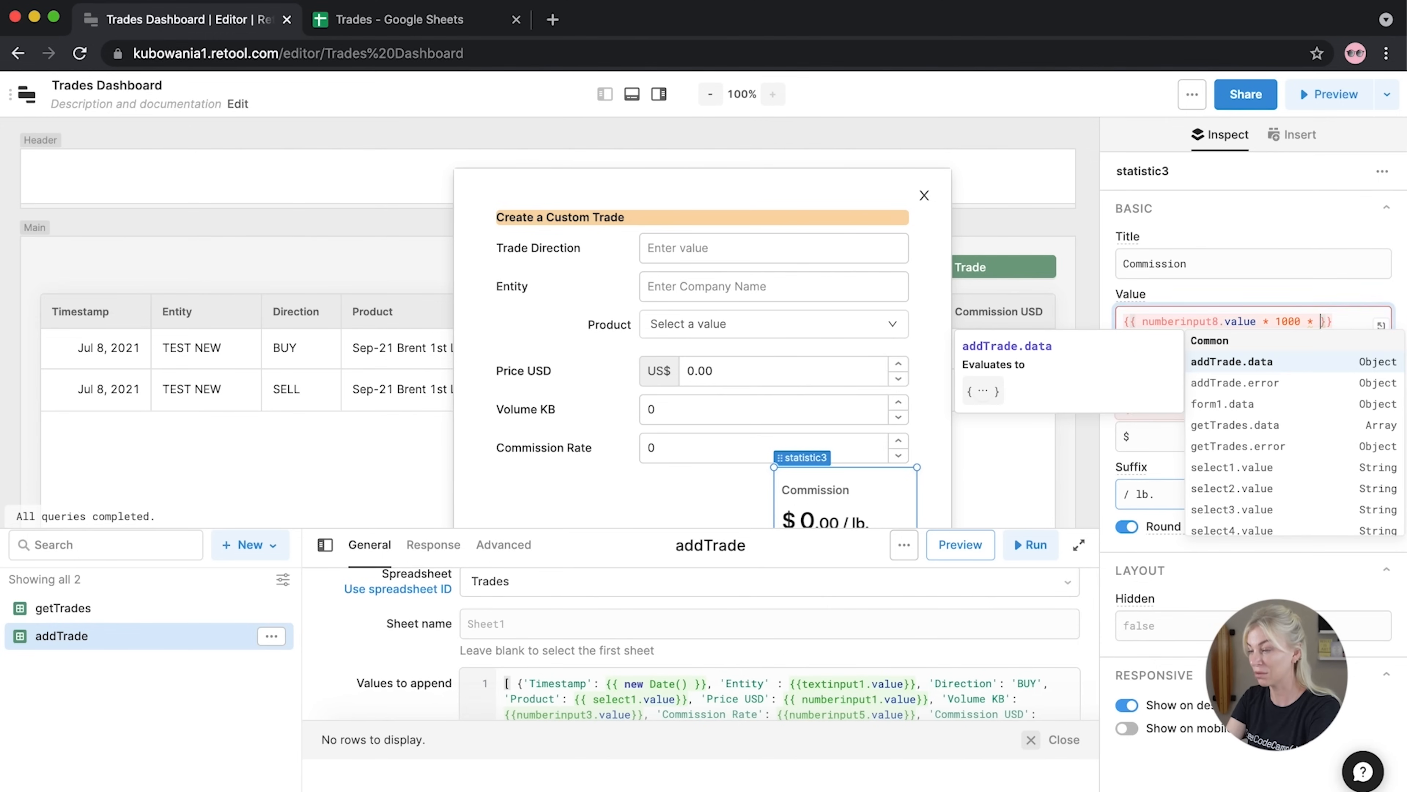
text(num)
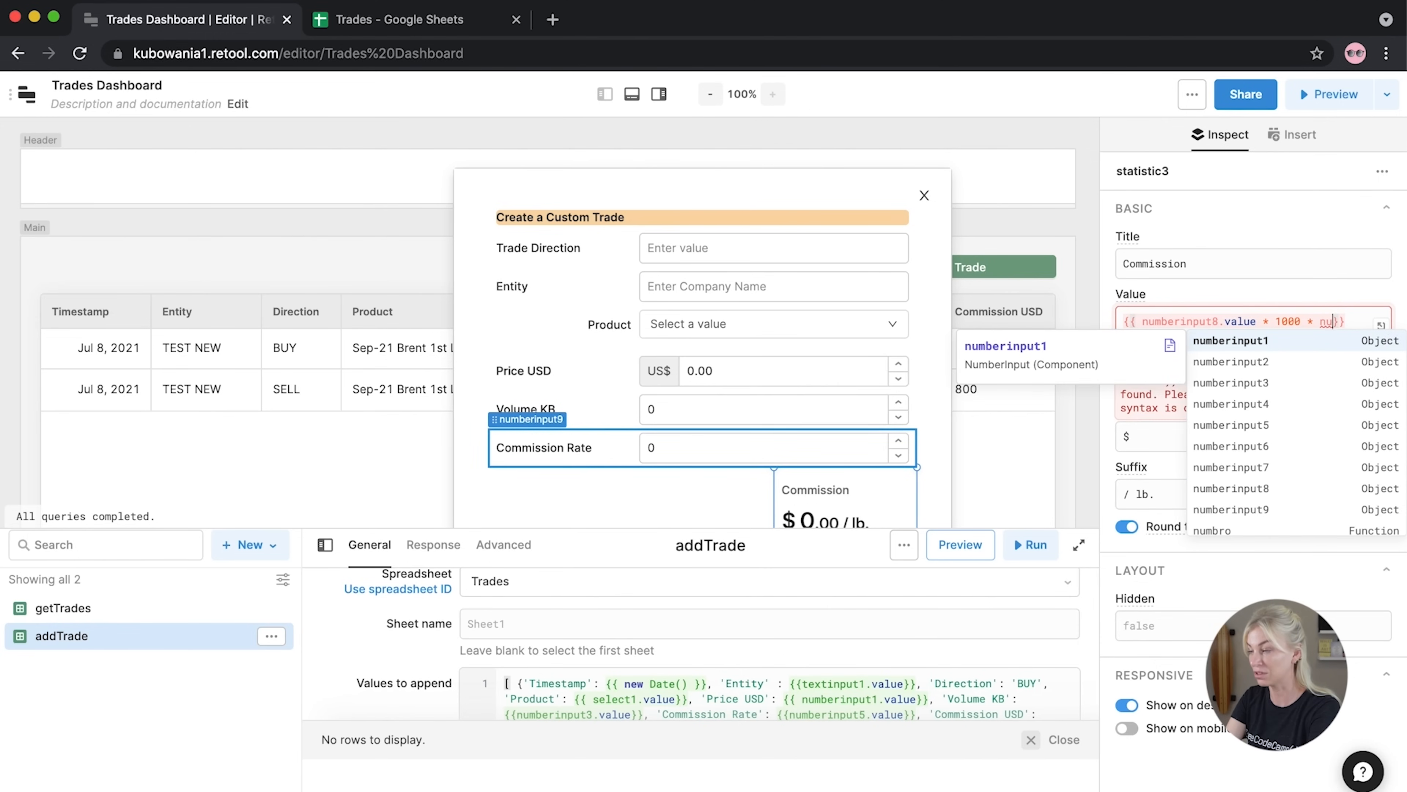
click(1208, 510)
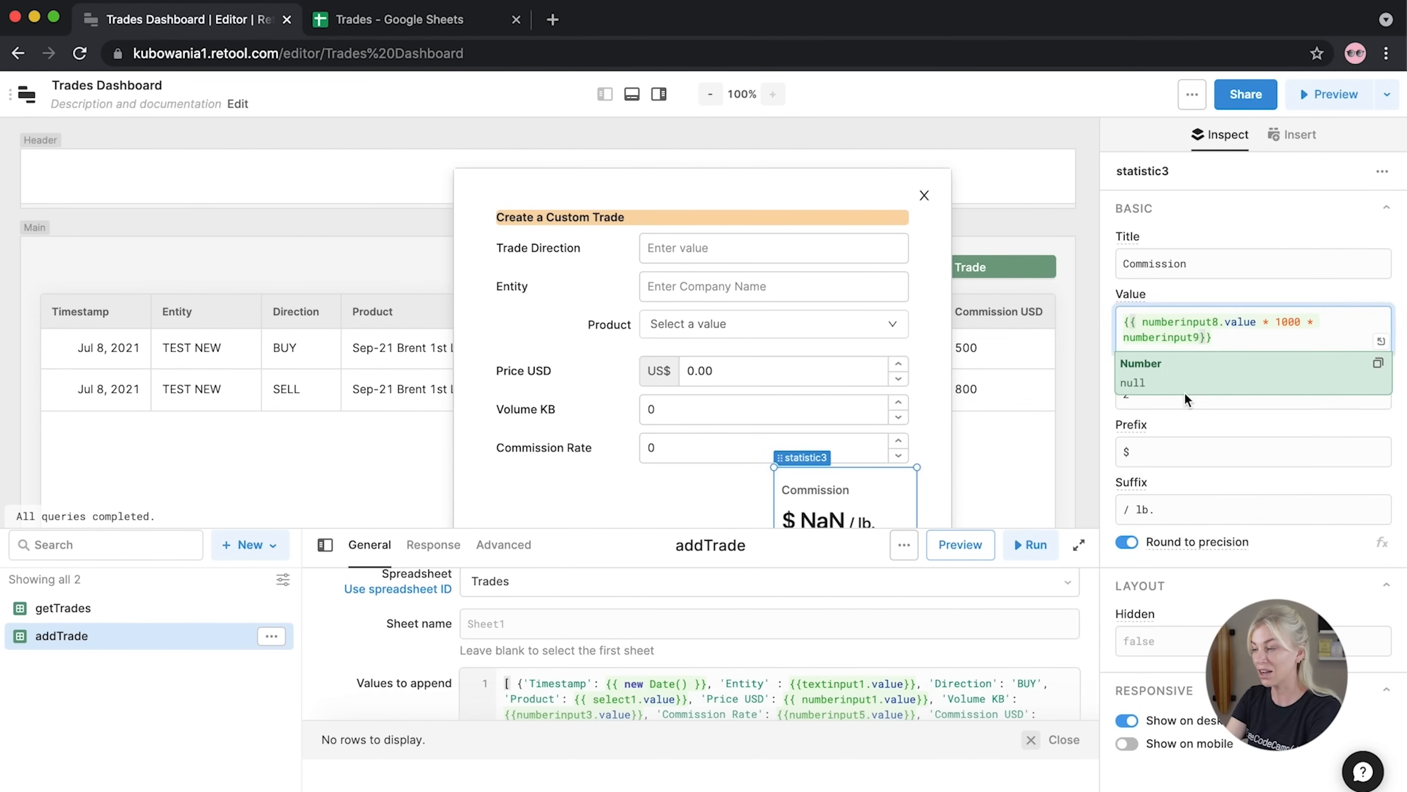
text(.value)
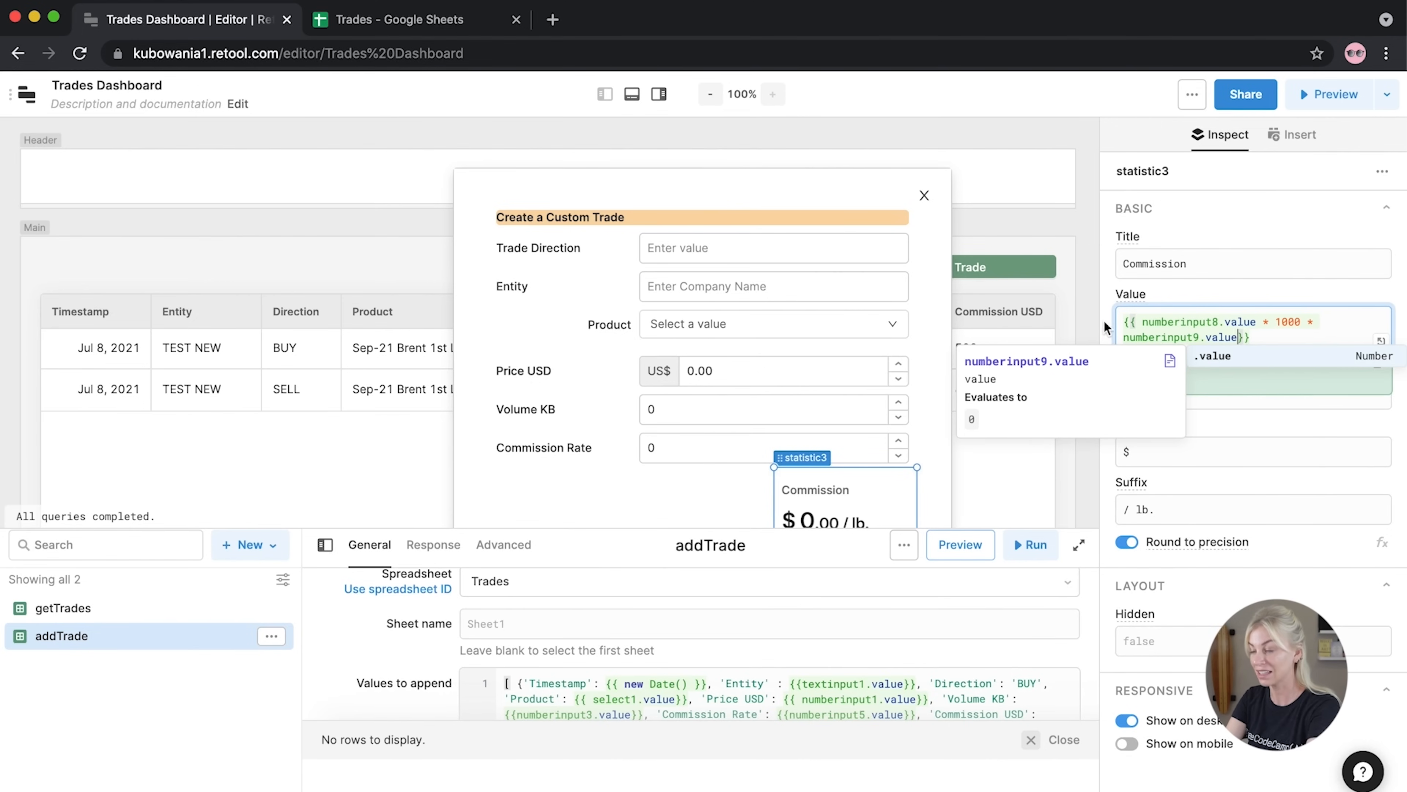
click(1104, 319)
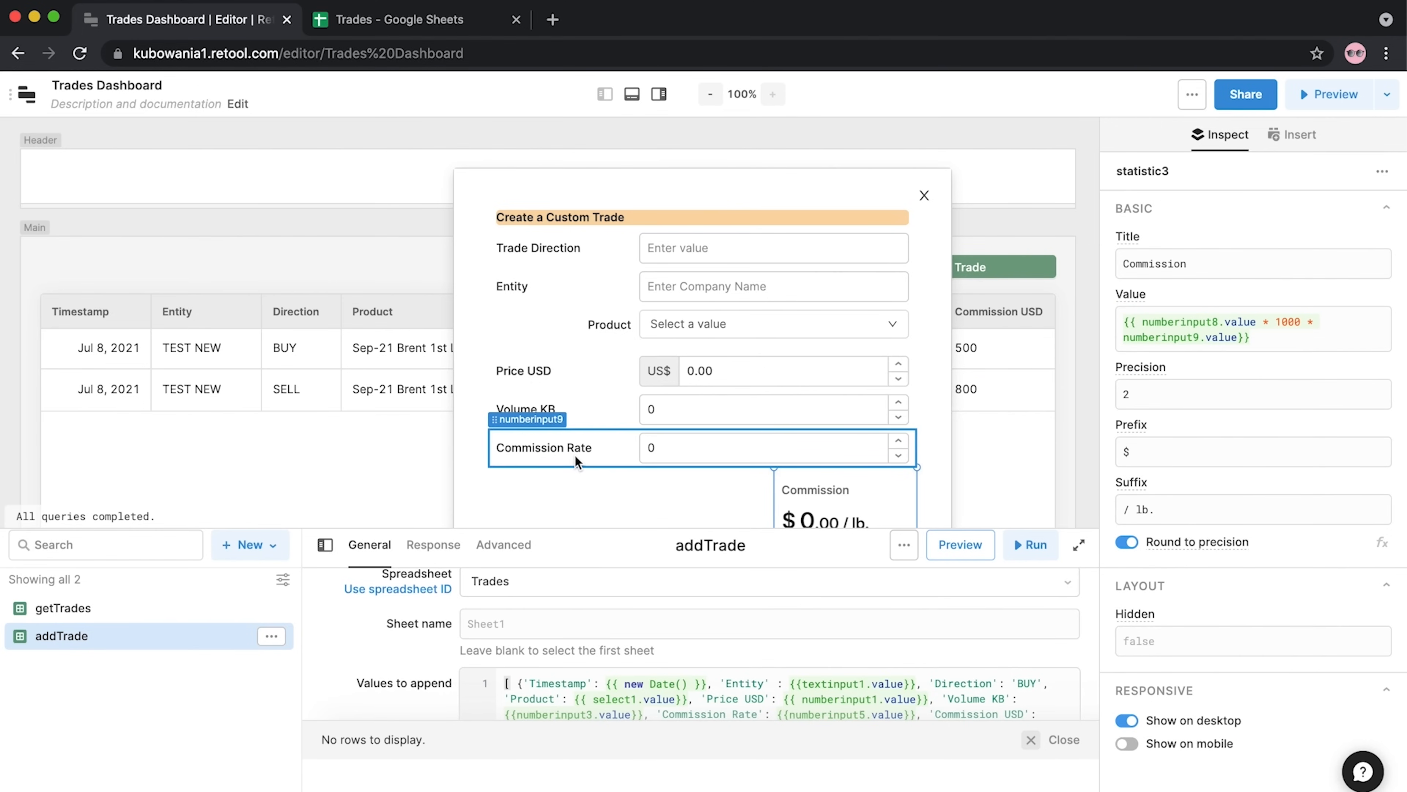
triple_click(1159, 506)
key(BackSpace)
click(1101, 437)
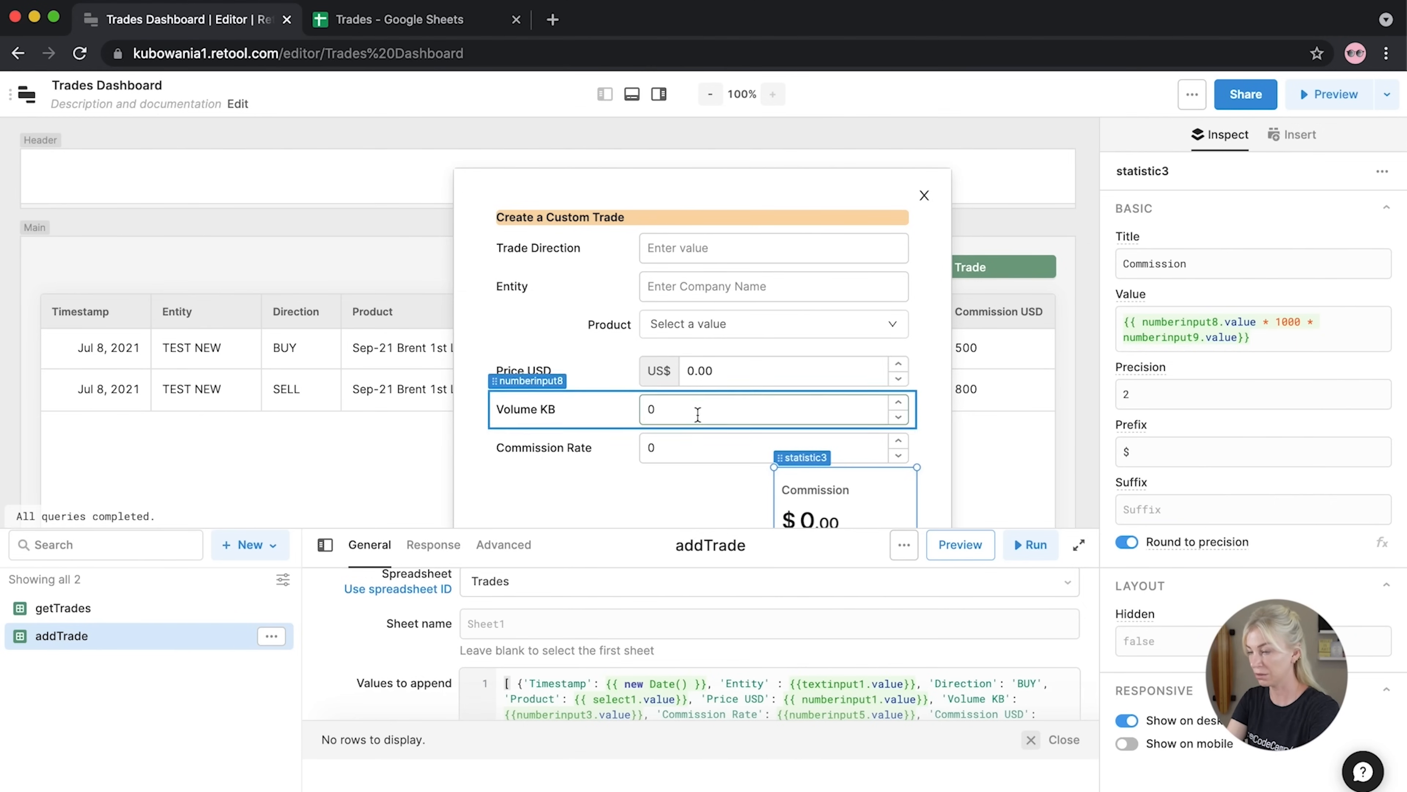
Enter Volume KB 100 and Commission Rate 0.005 to check Commission shows $500.00
click(685, 419)
key(BackSpace)
text(100)
drag(765, 457, 602, 445)
text(005)
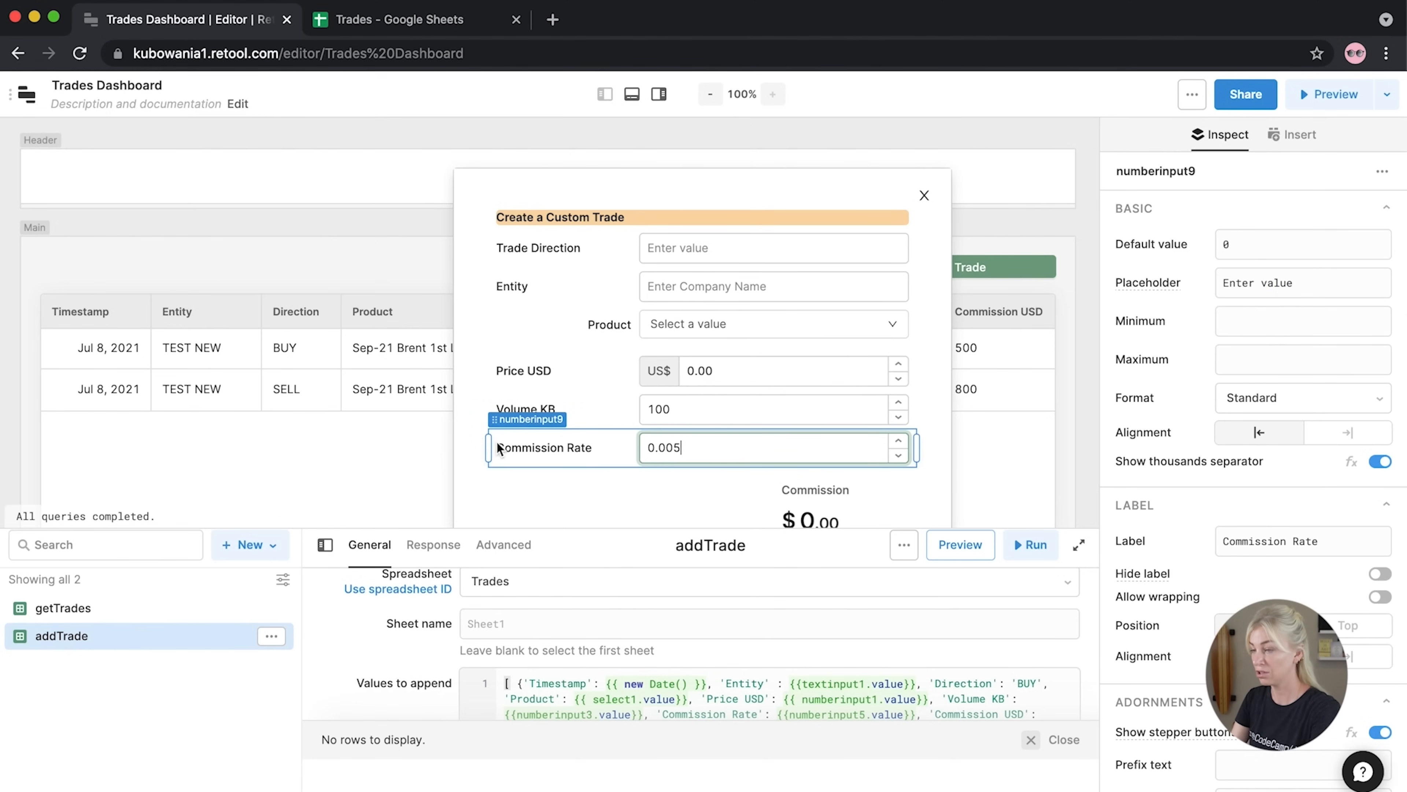
click(536, 501)
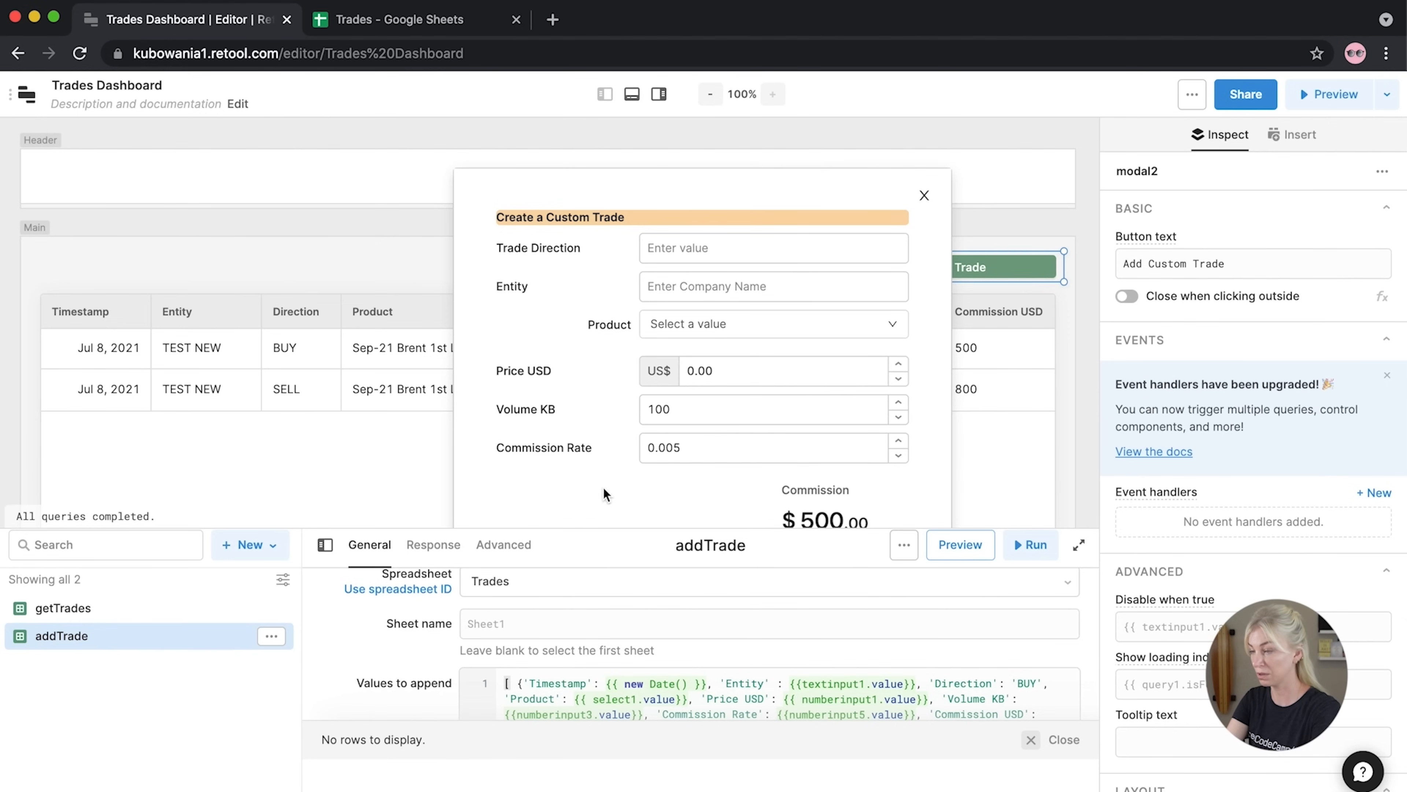
drag(1406, 790, 1406, 791)
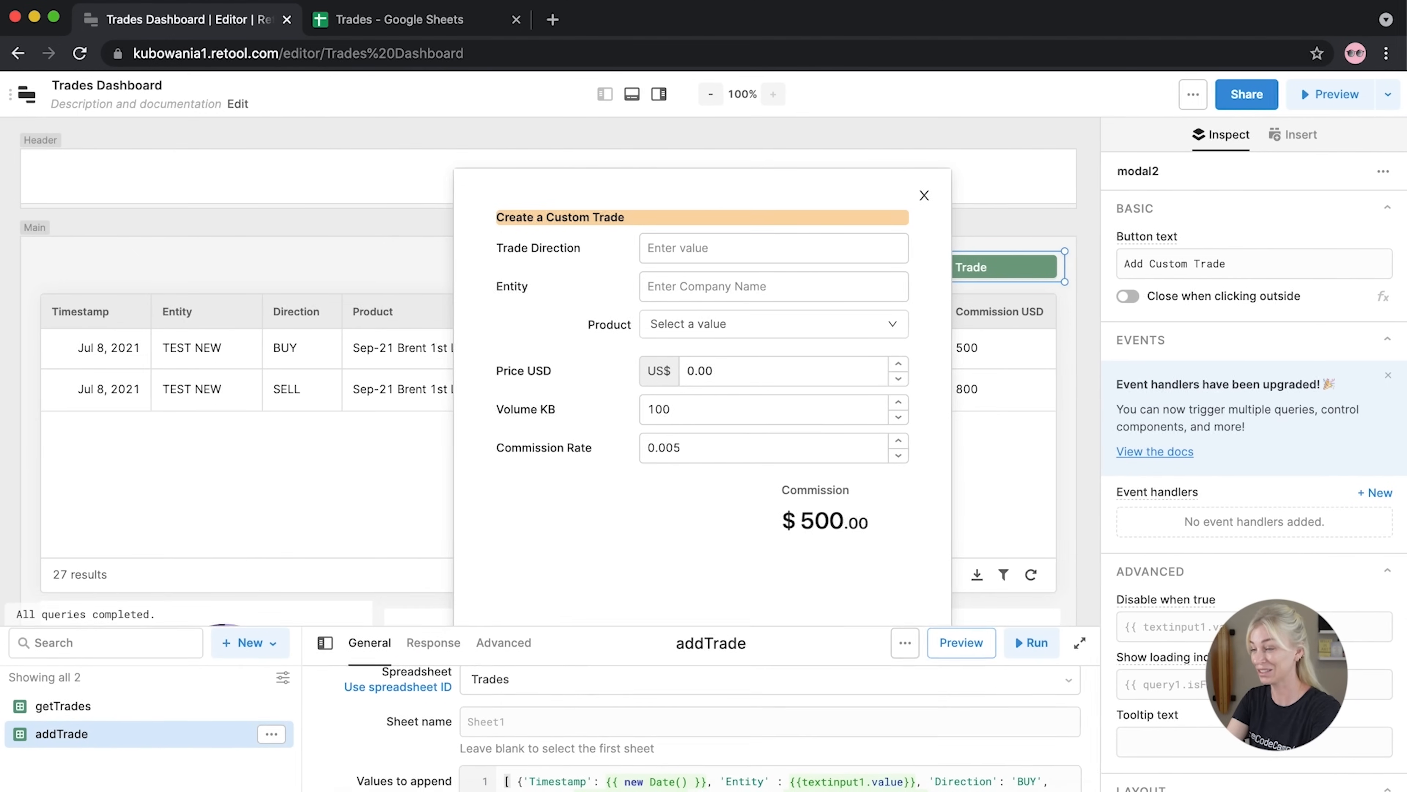
Add a Select below the Commission statistic labelled 'Broker'
click(1090, 468)
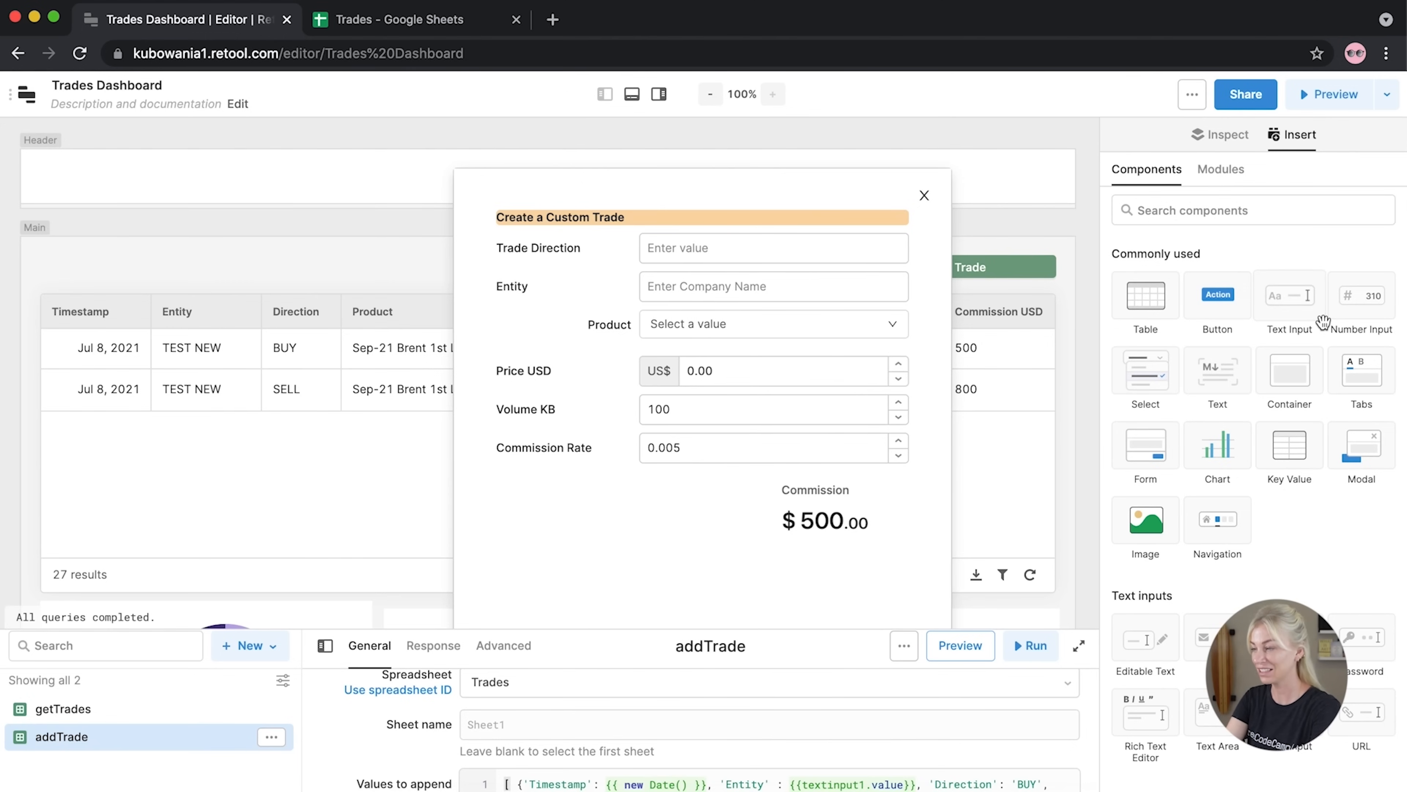
drag(1145, 371, 488, 577)
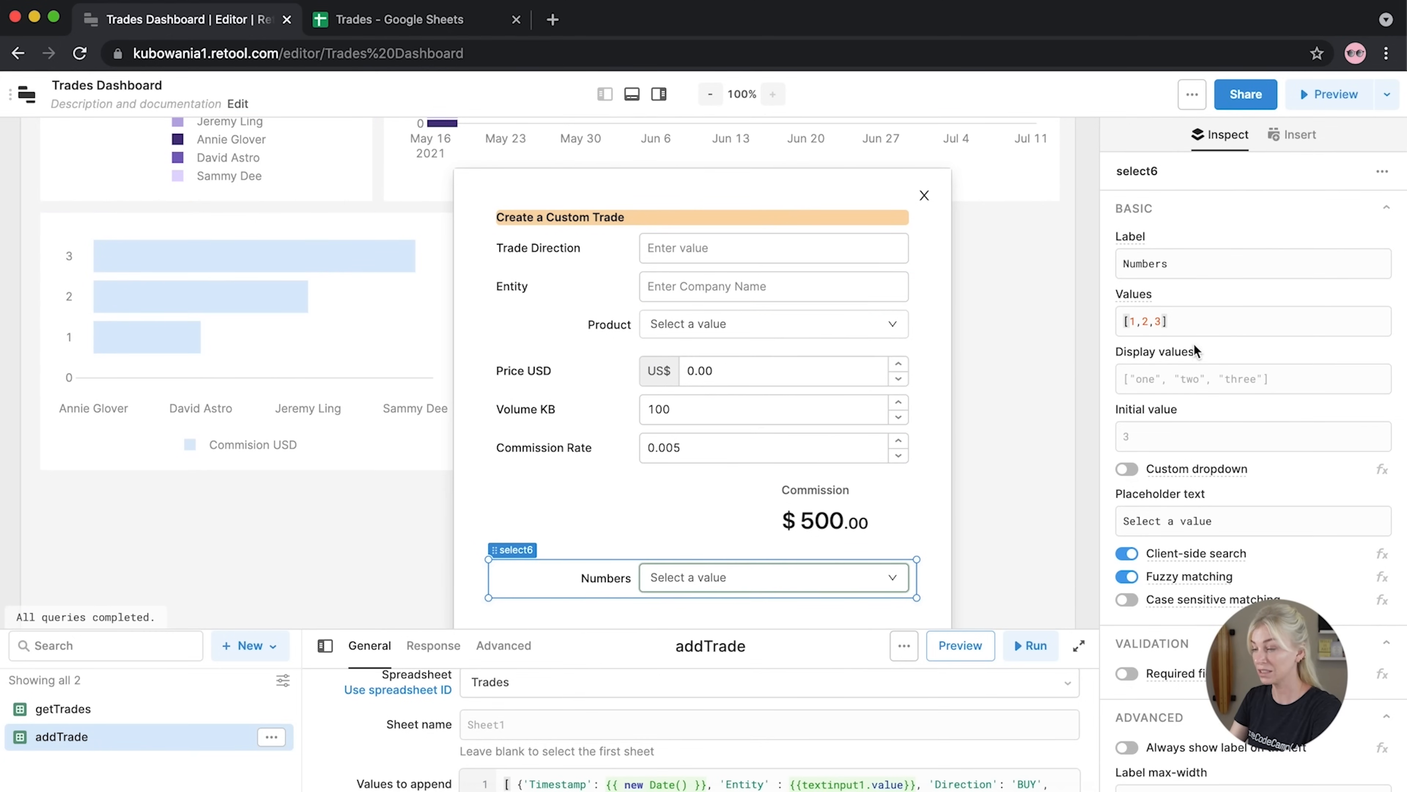
drag(1197, 264, 1089, 269)
text(Broker)
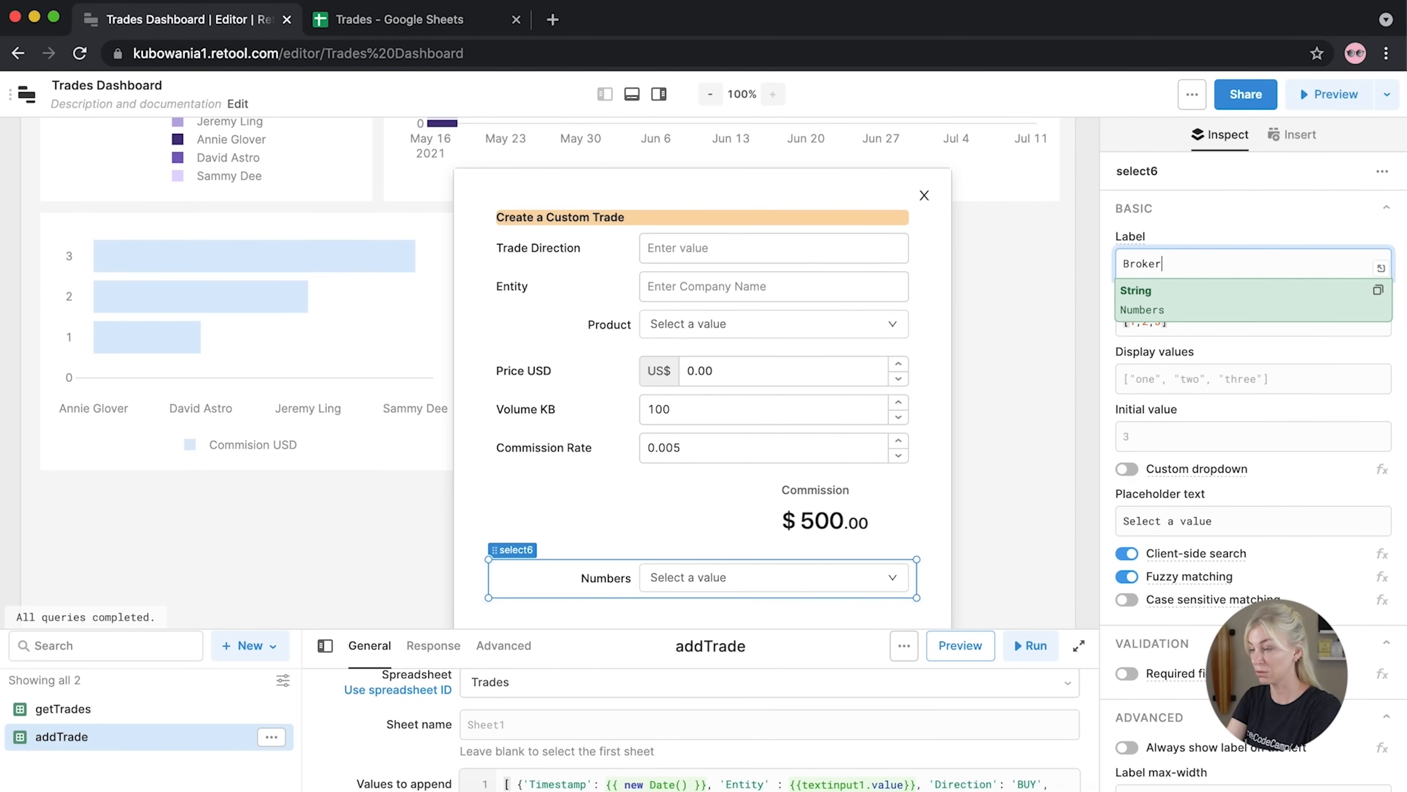
click(1087, 338)
Copy the four broker names from select4's Values in the existing new-trade form
click(926, 195)
scroll(985, 305, up, 10)
click(720, 269)
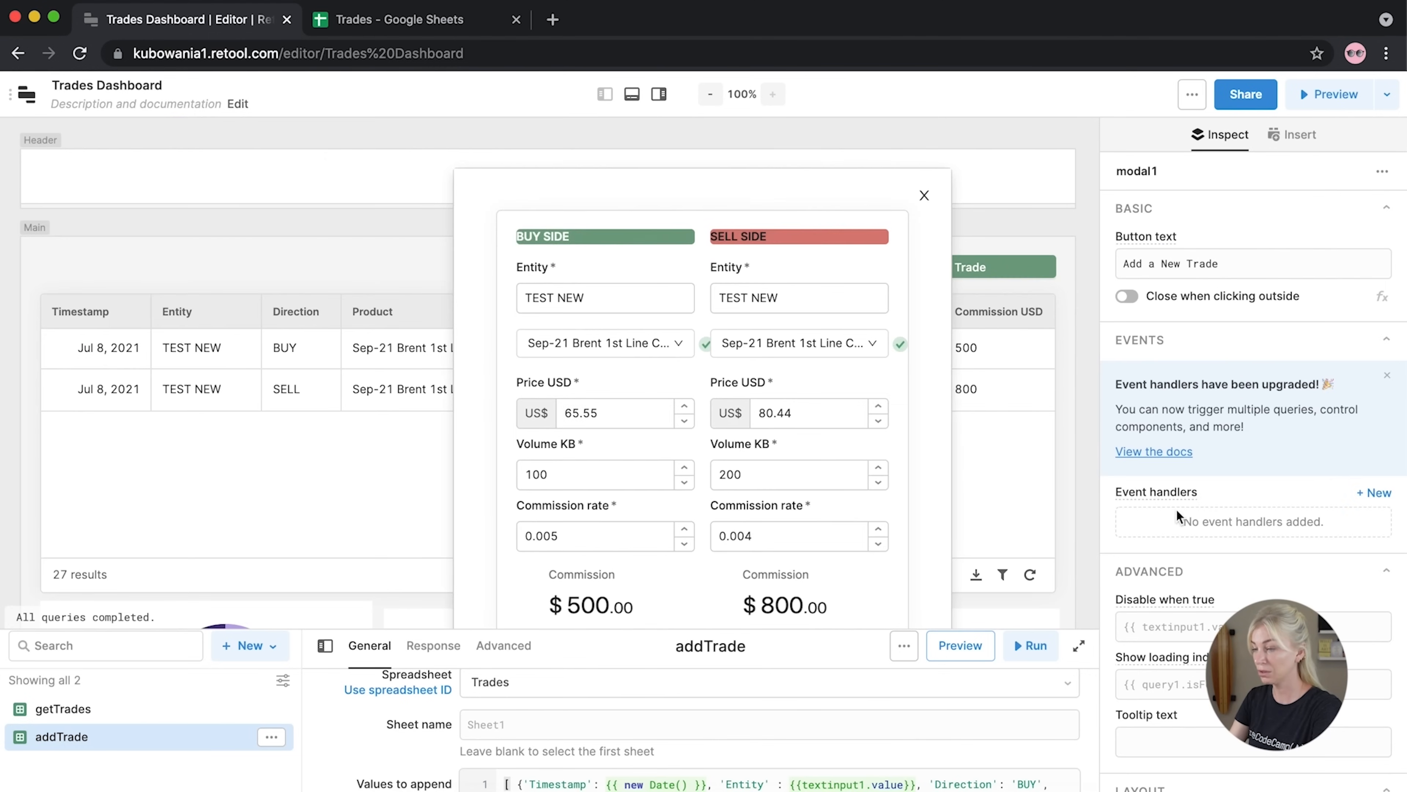
scroll(576, 577, down, 3)
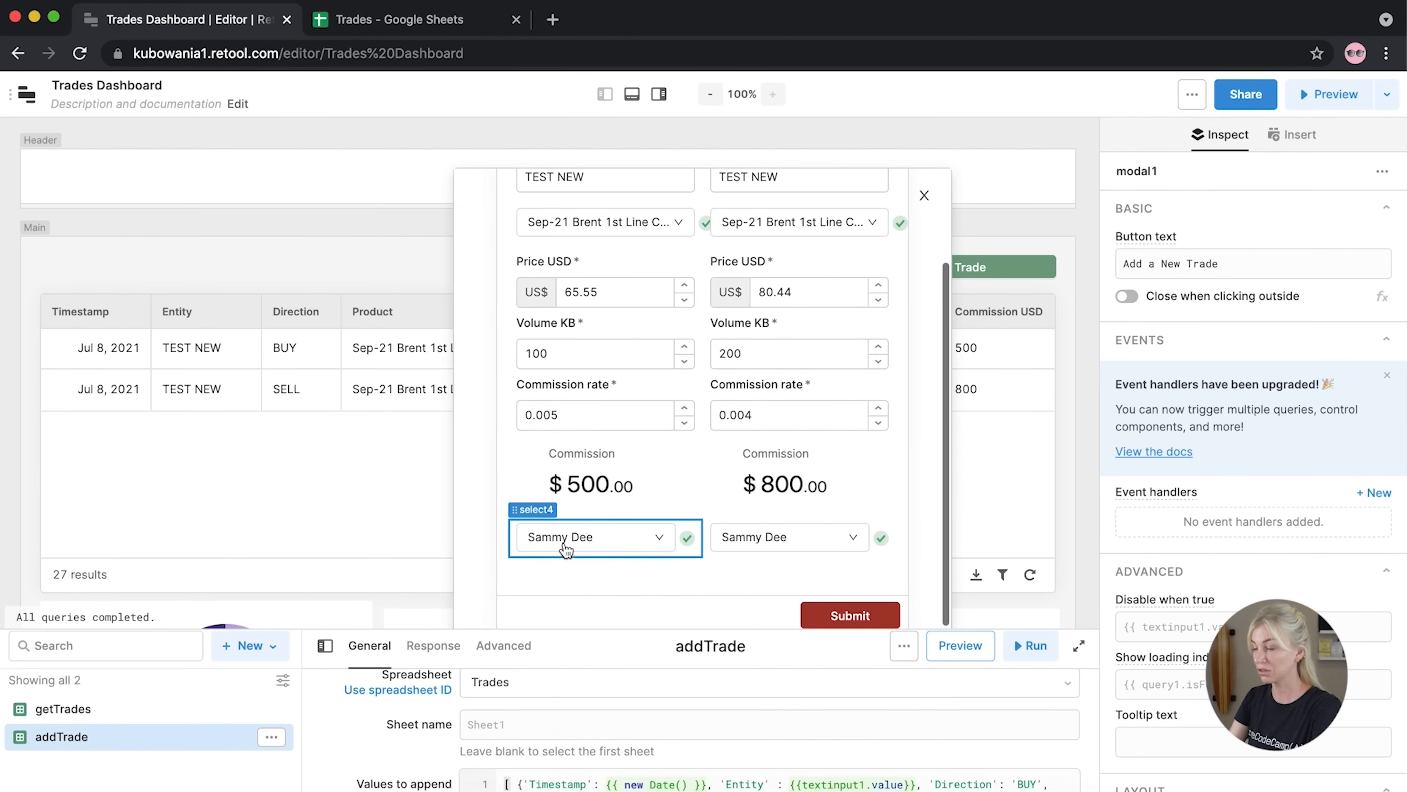
click(557, 553)
drag(1243, 336, 1108, 321)
key(ctrl+c)
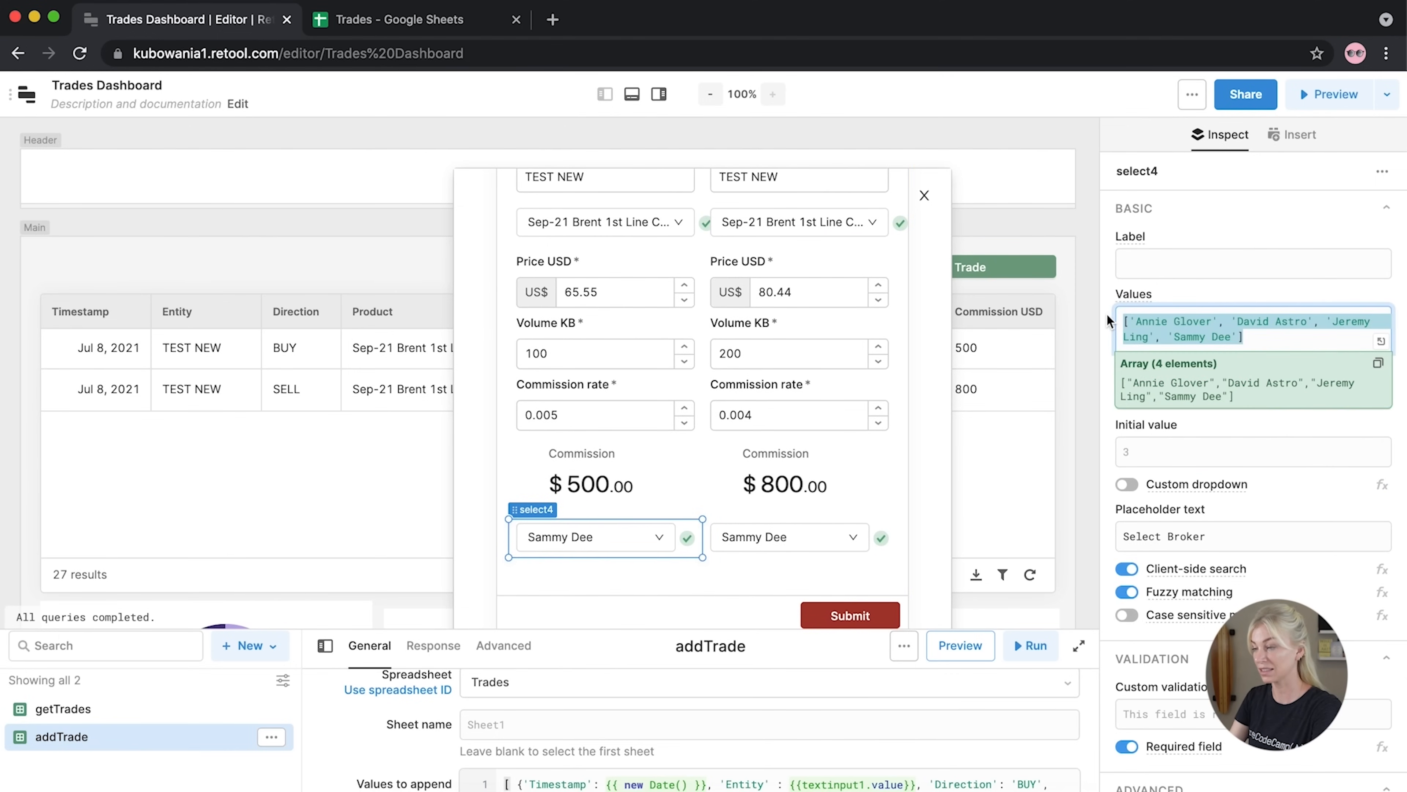
click(924, 195)
Paste the four broker names over the Broker dropdown's placeholder Values
click(907, 296)
click(901, 276)
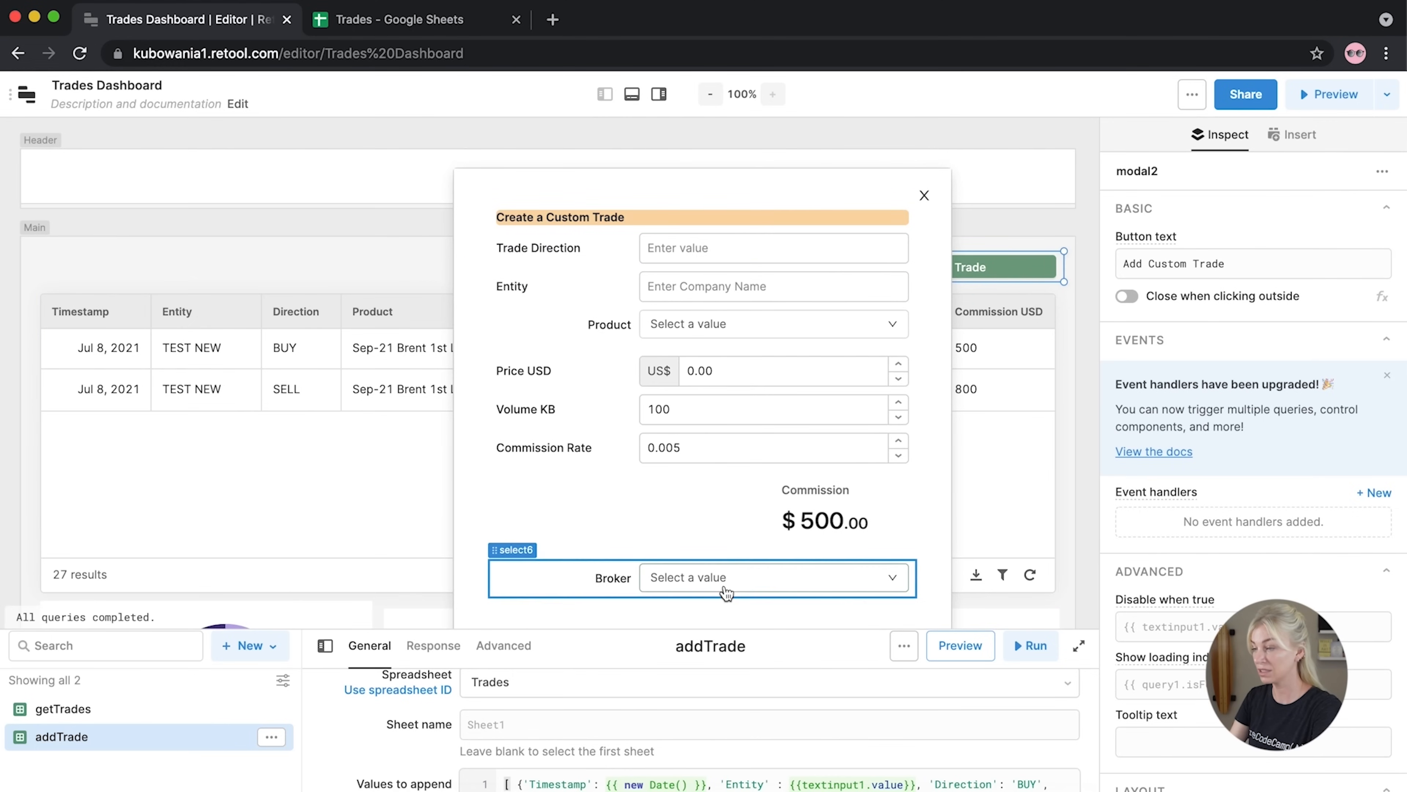
click(704, 576)
drag(1304, 332, 1080, 317)
key(ctrl+v)
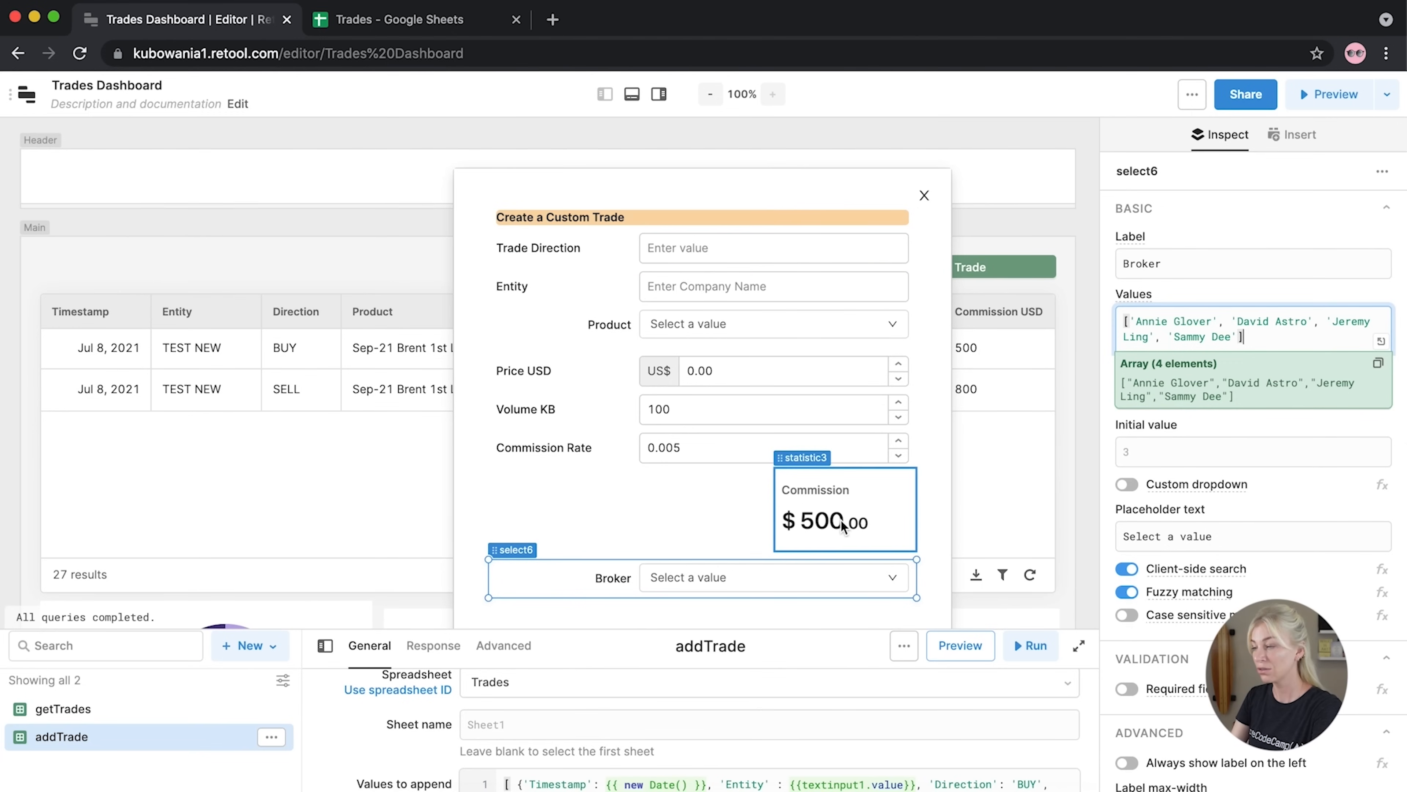
click(1076, 452)
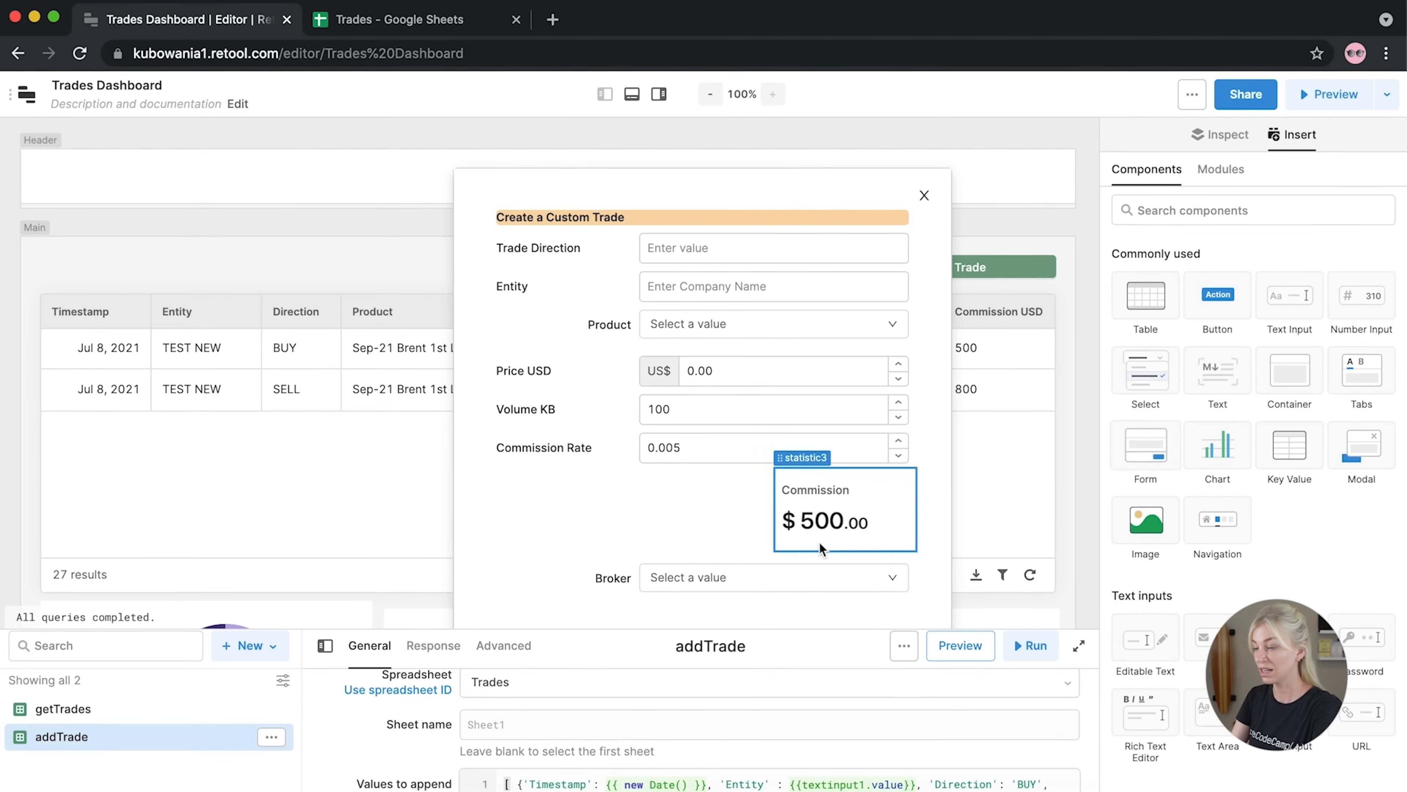
scroll(957, 542, down, 1)
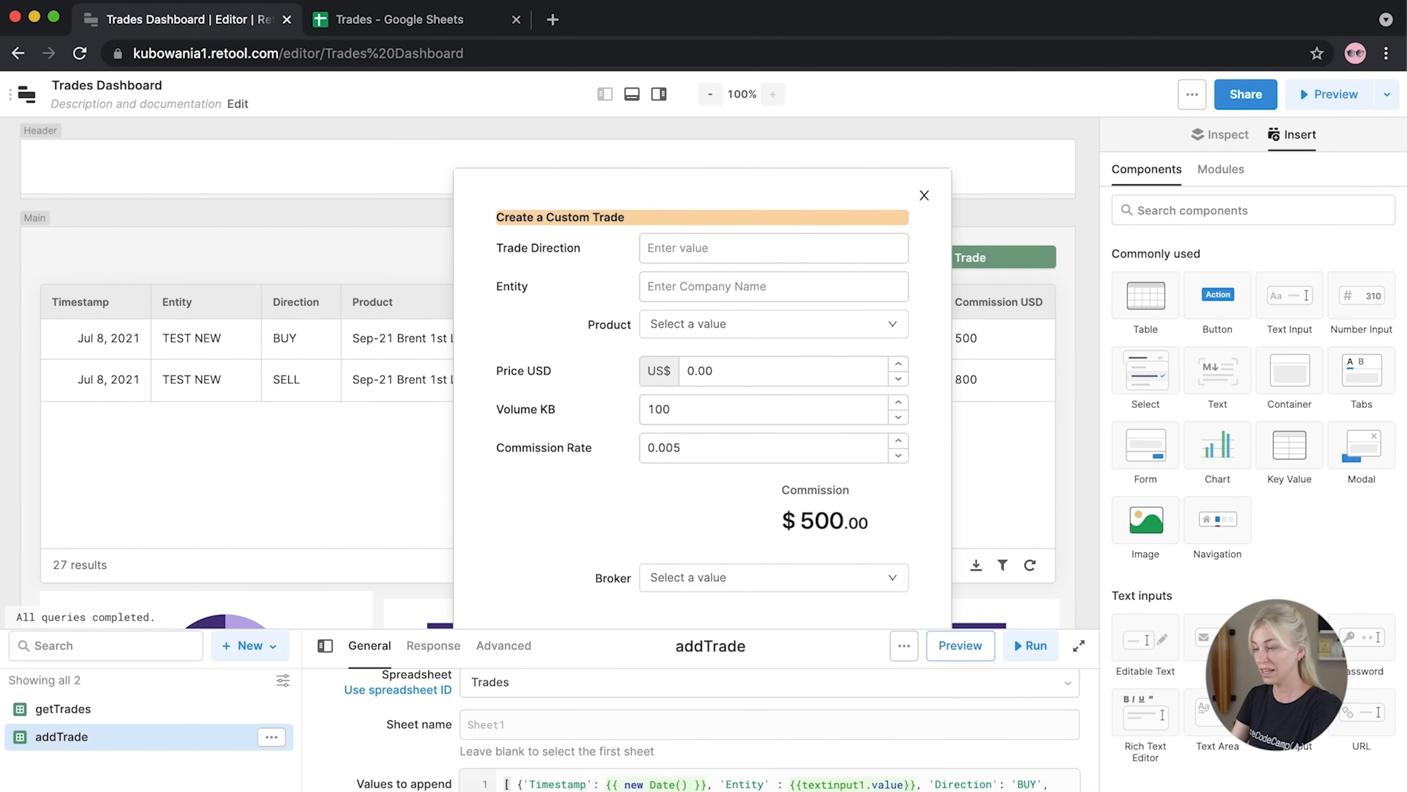
drag(1404, 790, 1406, 791)
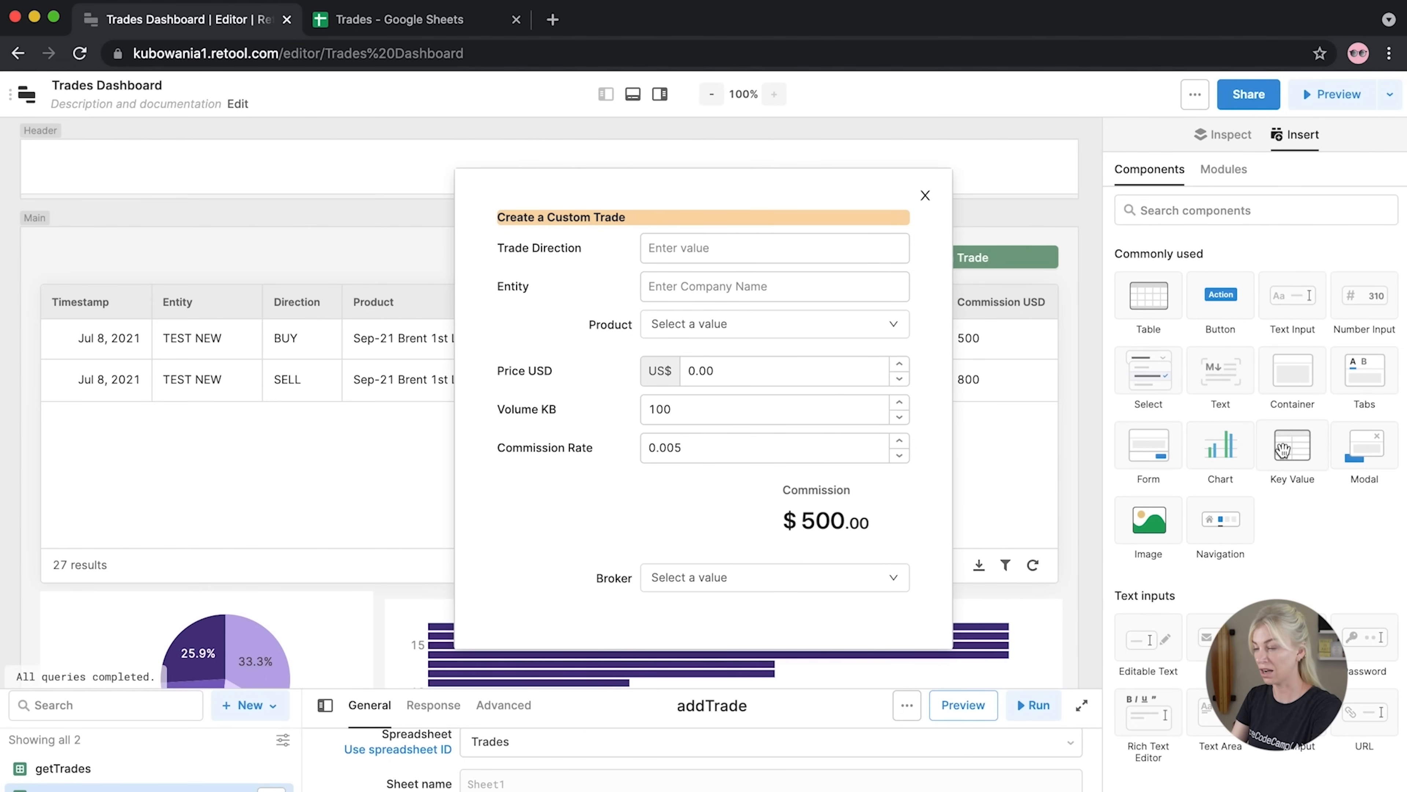
Add a Form to the modal and move the title, Trade Direction, Entity and Product into it
drag(1148, 443, 495, 279)
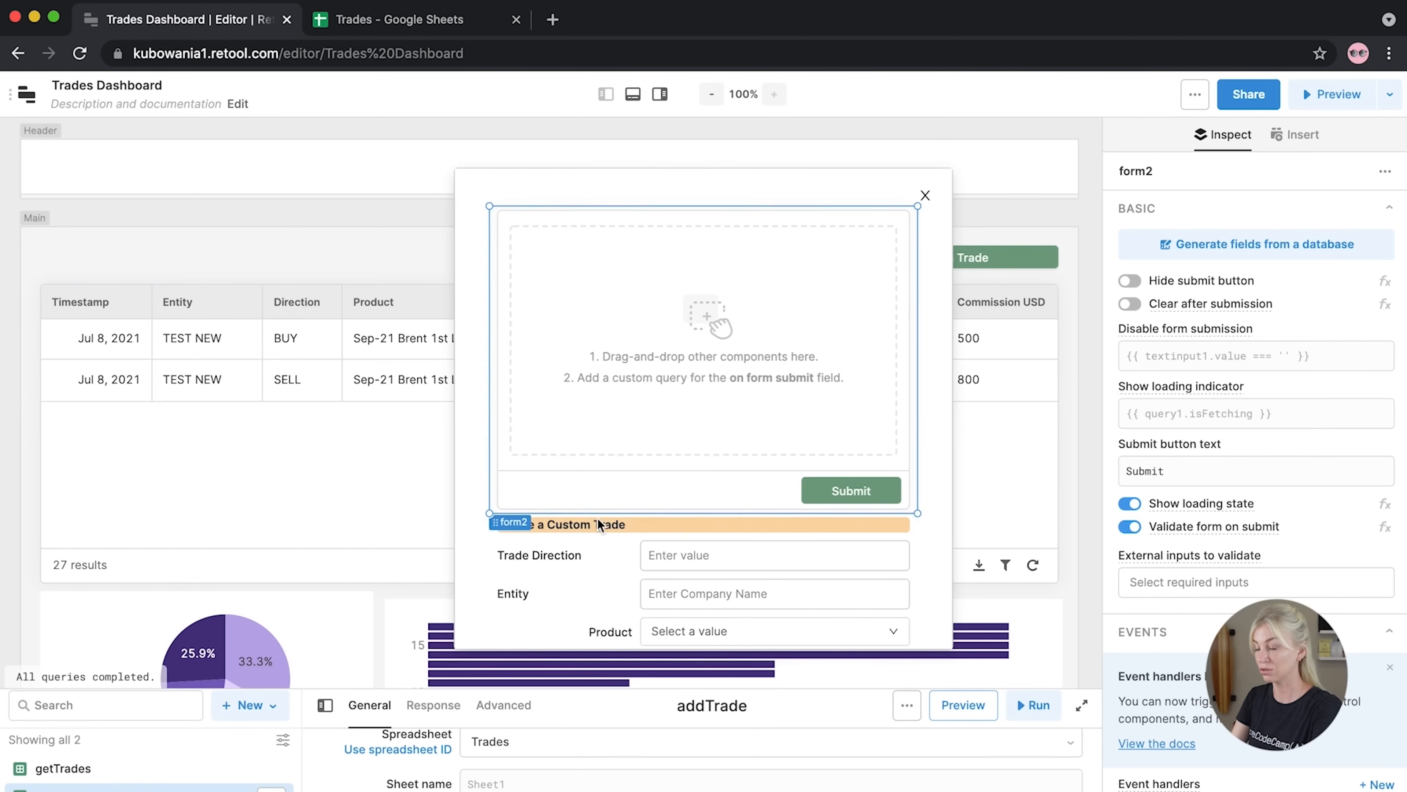
drag(590, 526, 576, 248)
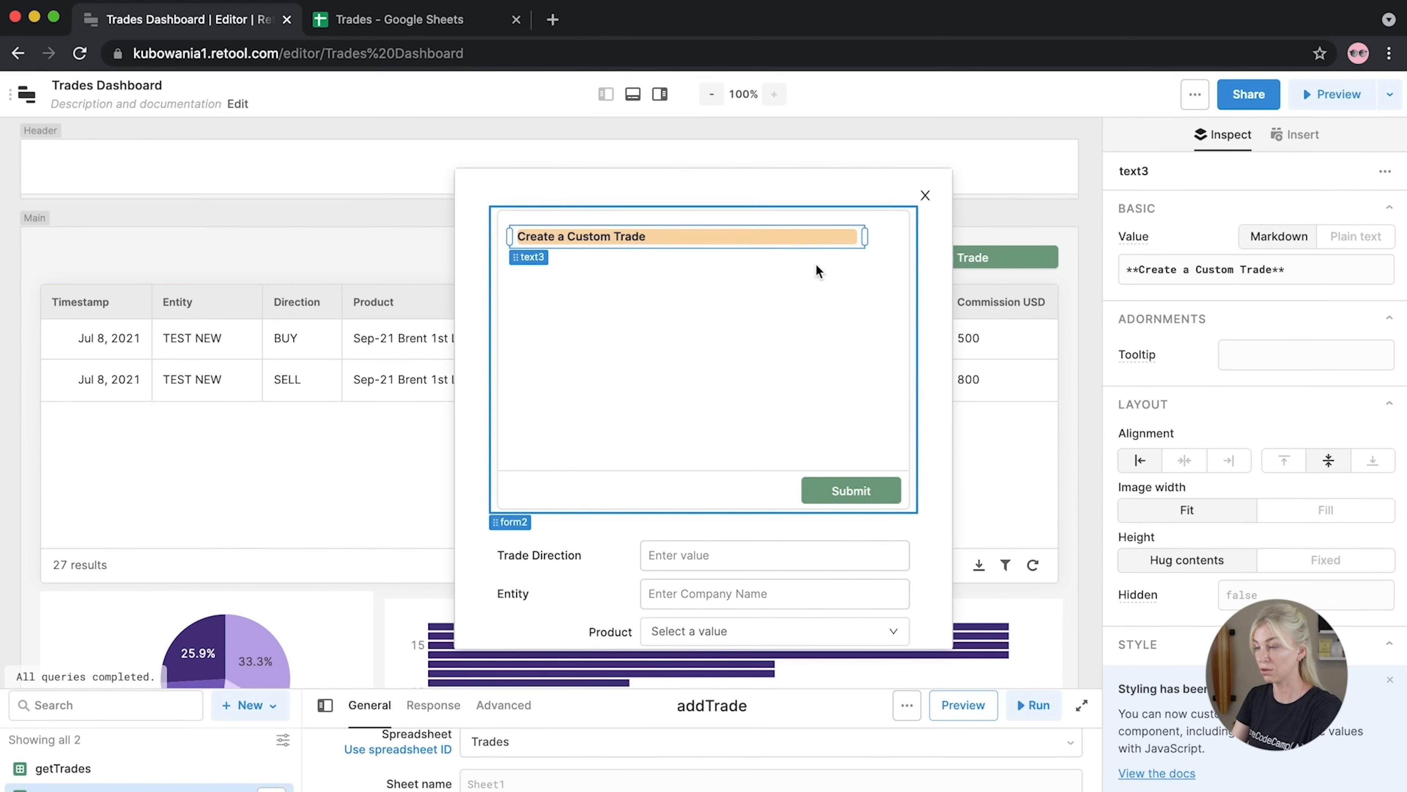
drag(863, 237, 897, 236)
drag(543, 561, 538, 277)
drag(865, 269, 898, 269)
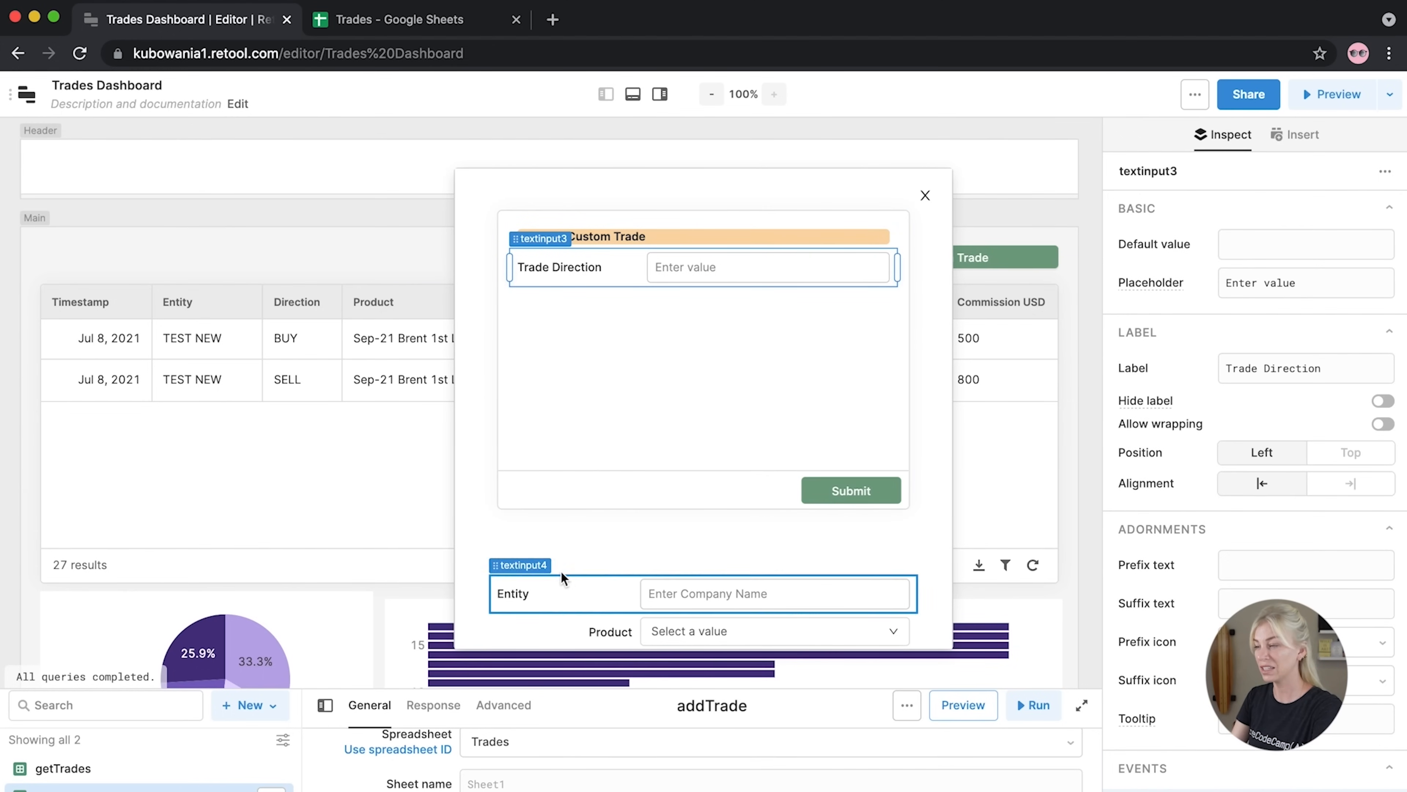
drag(524, 566, 610, 318)
drag(525, 605, 544, 348)
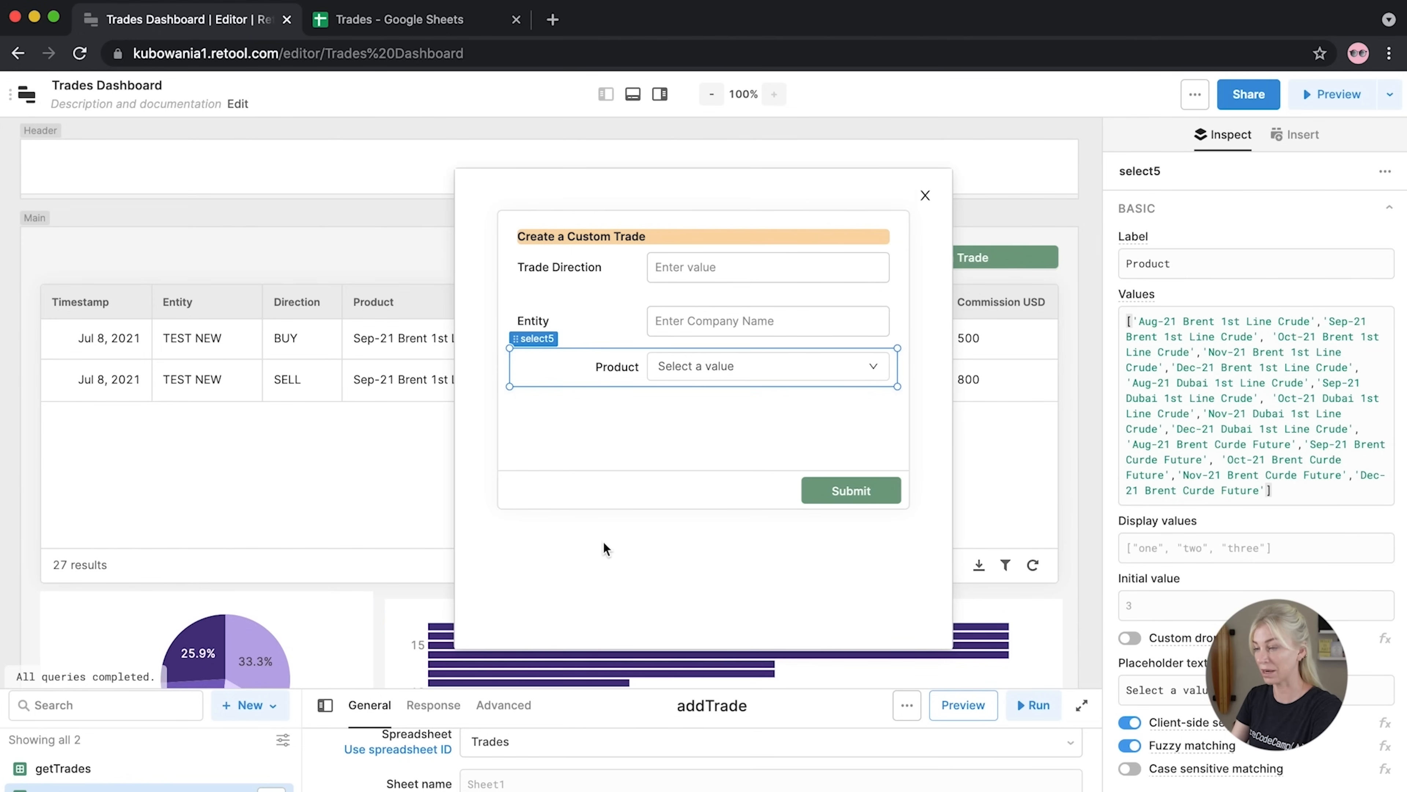
Move Price USD, Volume KB, Commission Rate, the Commission statistic and Broker into the form
scroll(604, 537, down, 3)
drag(521, 501, 546, 244)
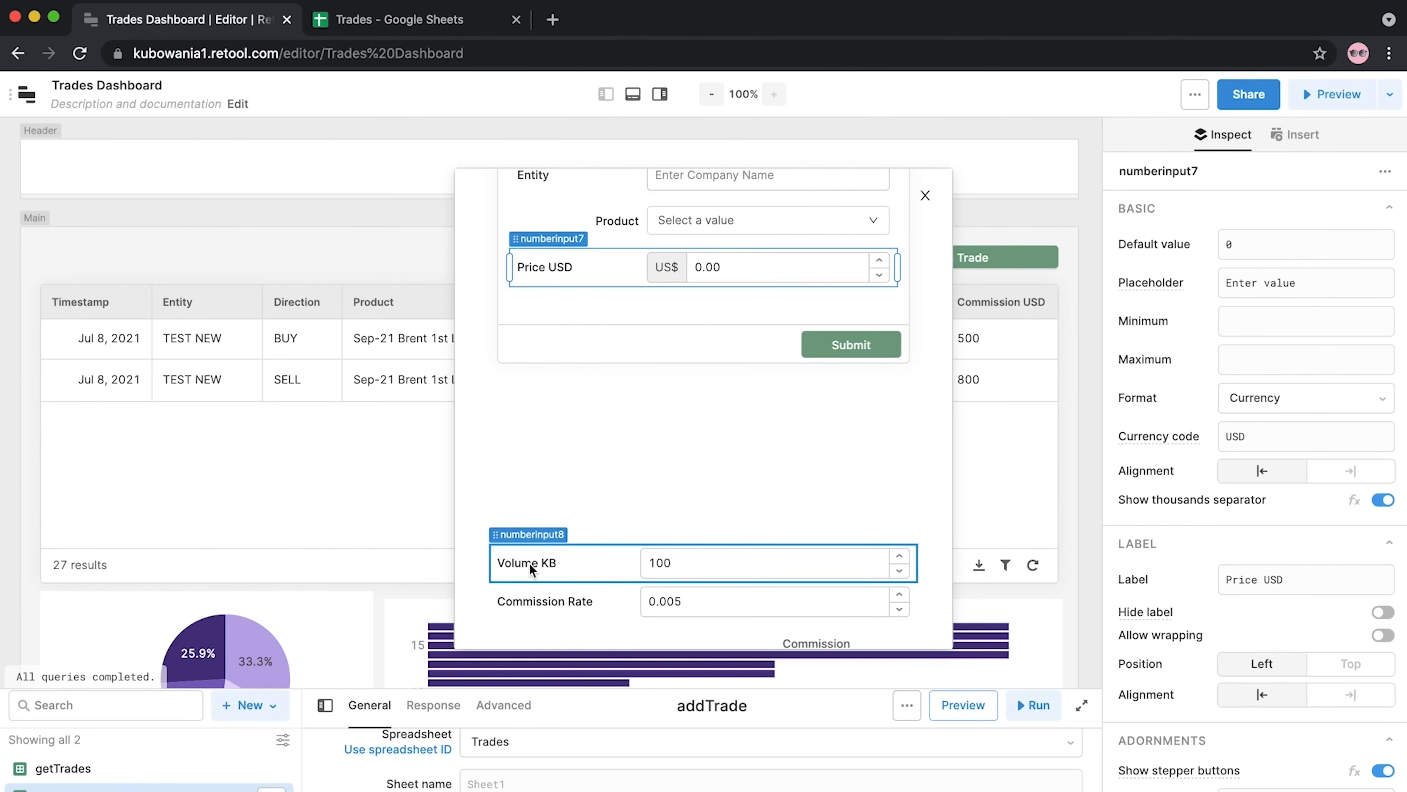
drag(516, 537, 527, 294)
drag(523, 575, 533, 312)
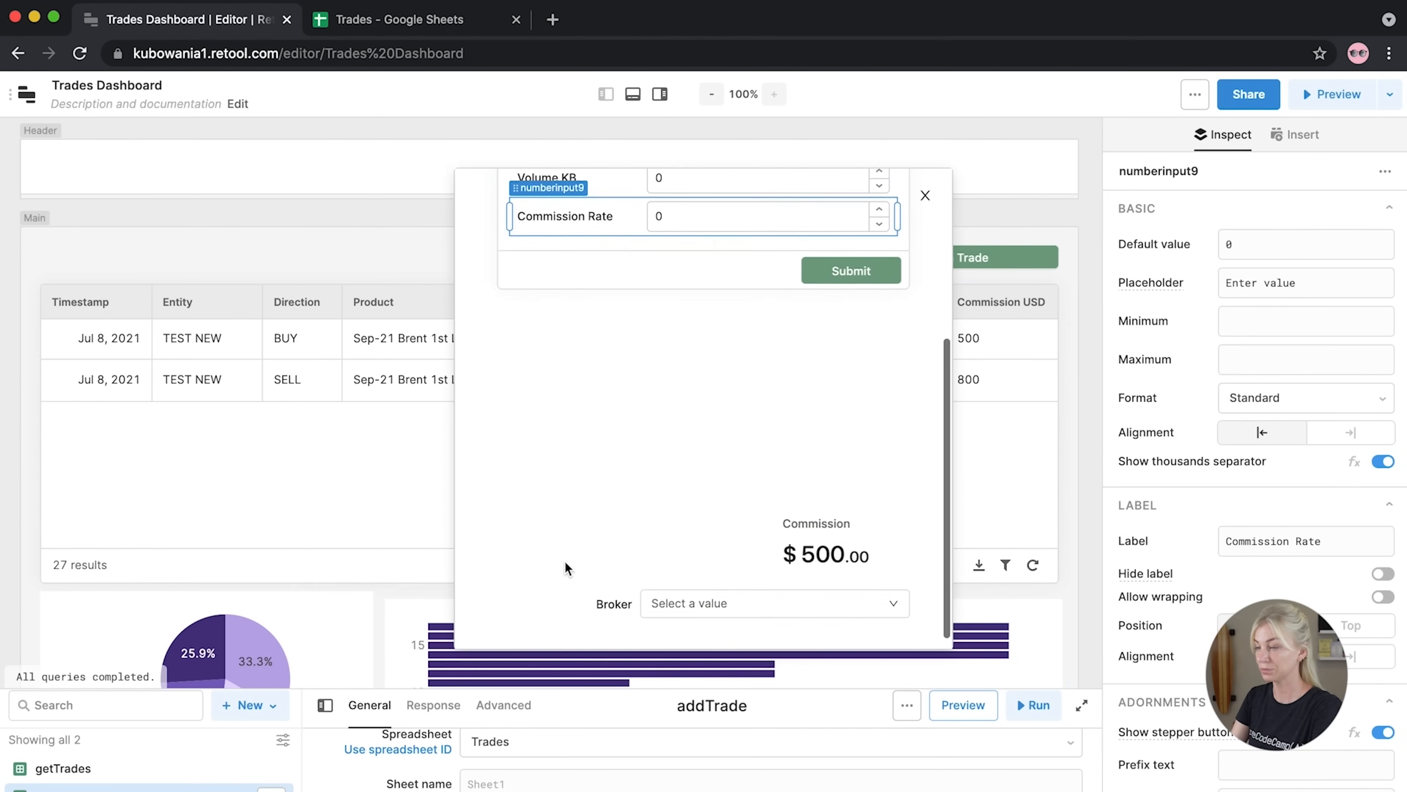
drag(803, 476, 807, 216)
drag(517, 566, 524, 315)
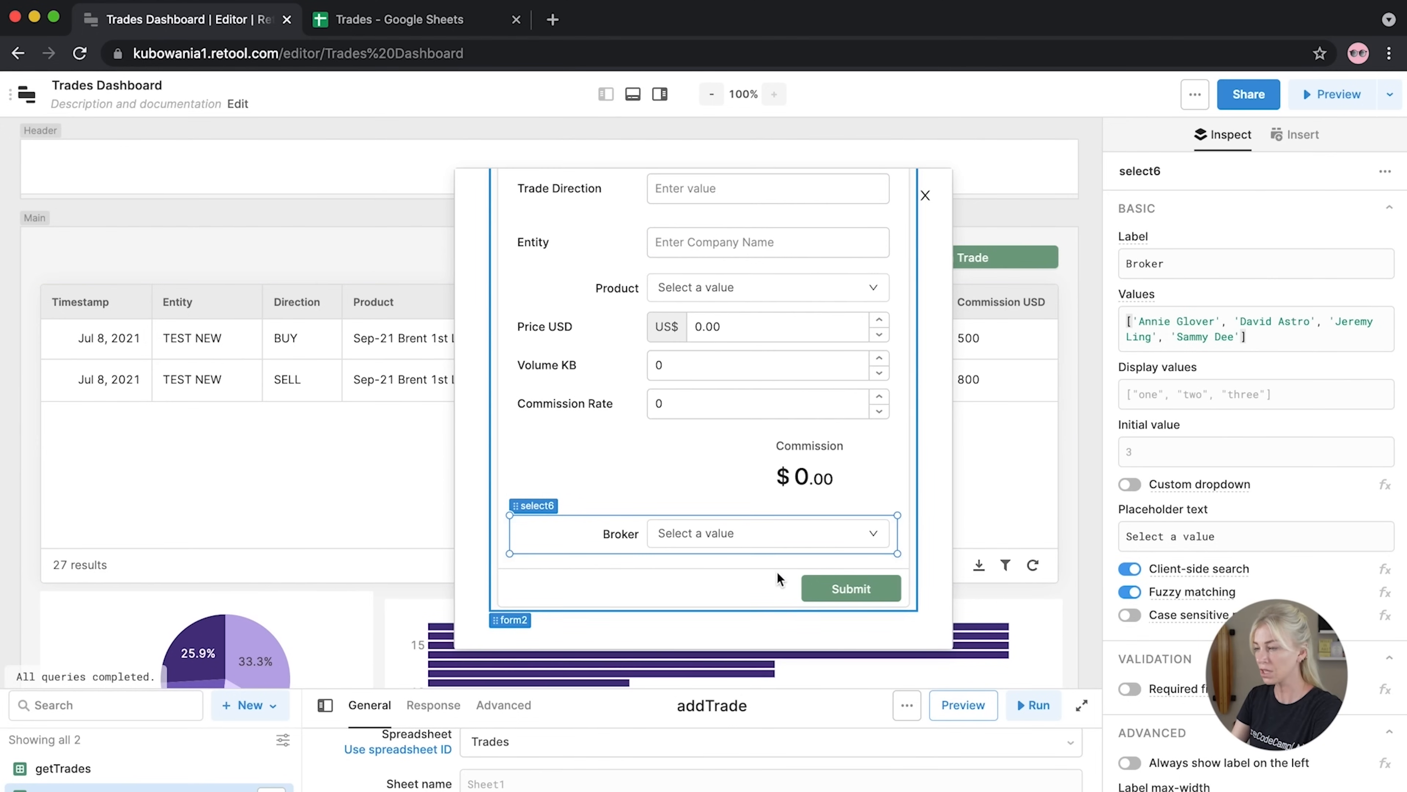
scroll(779, 577, up, 2)
scroll(833, 504, down, 2)
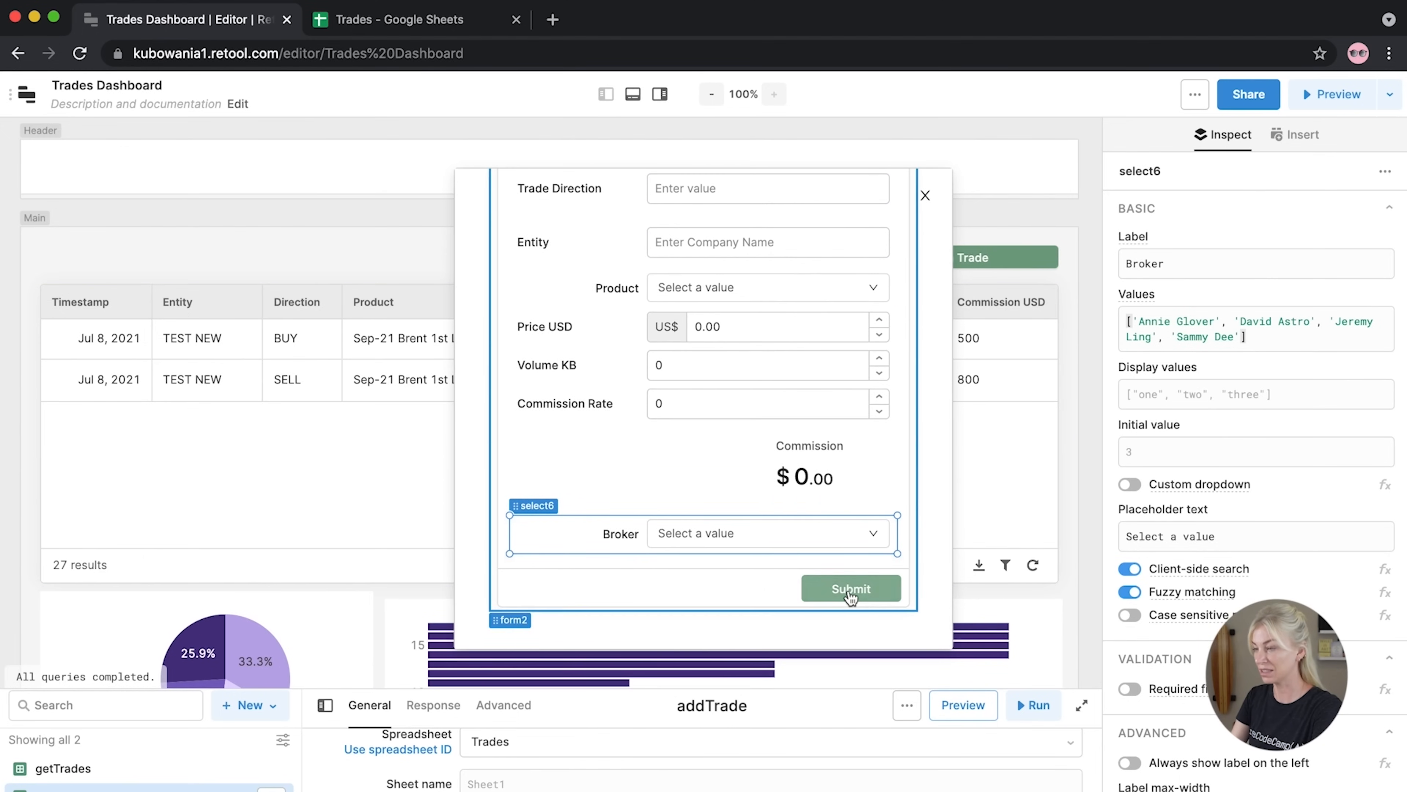
click(851, 596)
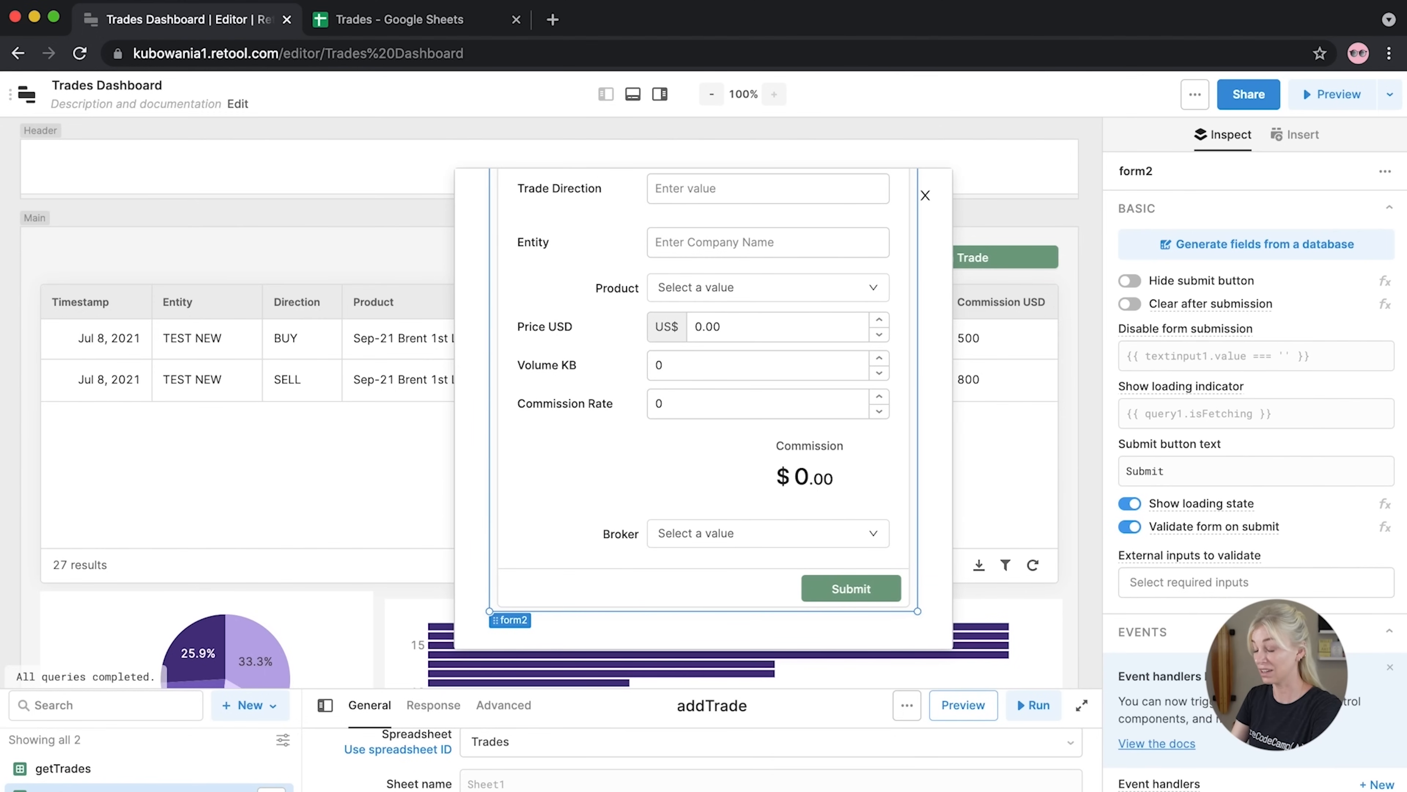
Add a Submit event handler on form2 that triggers the addTrade query
scroll(1274, 443, down, 5)
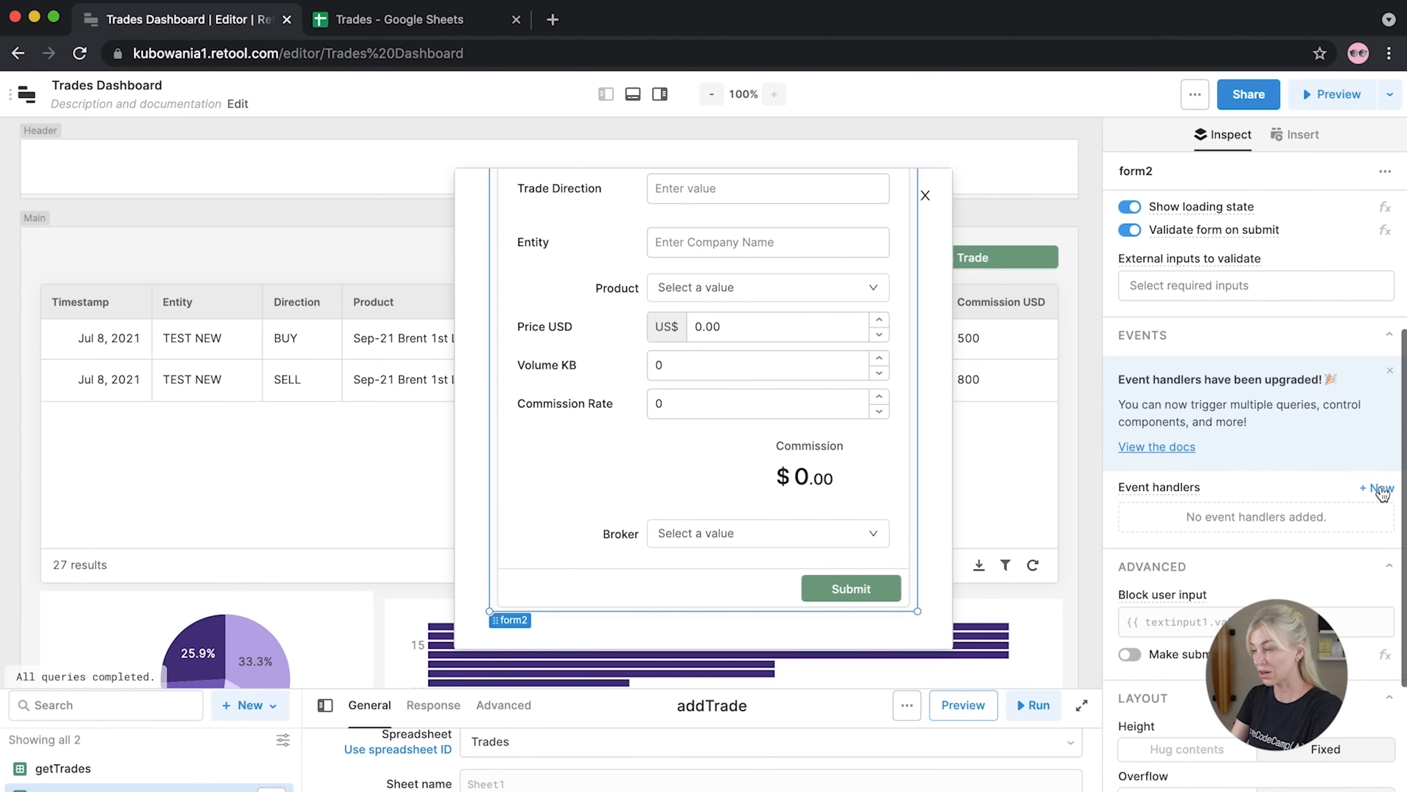
click(1379, 488)
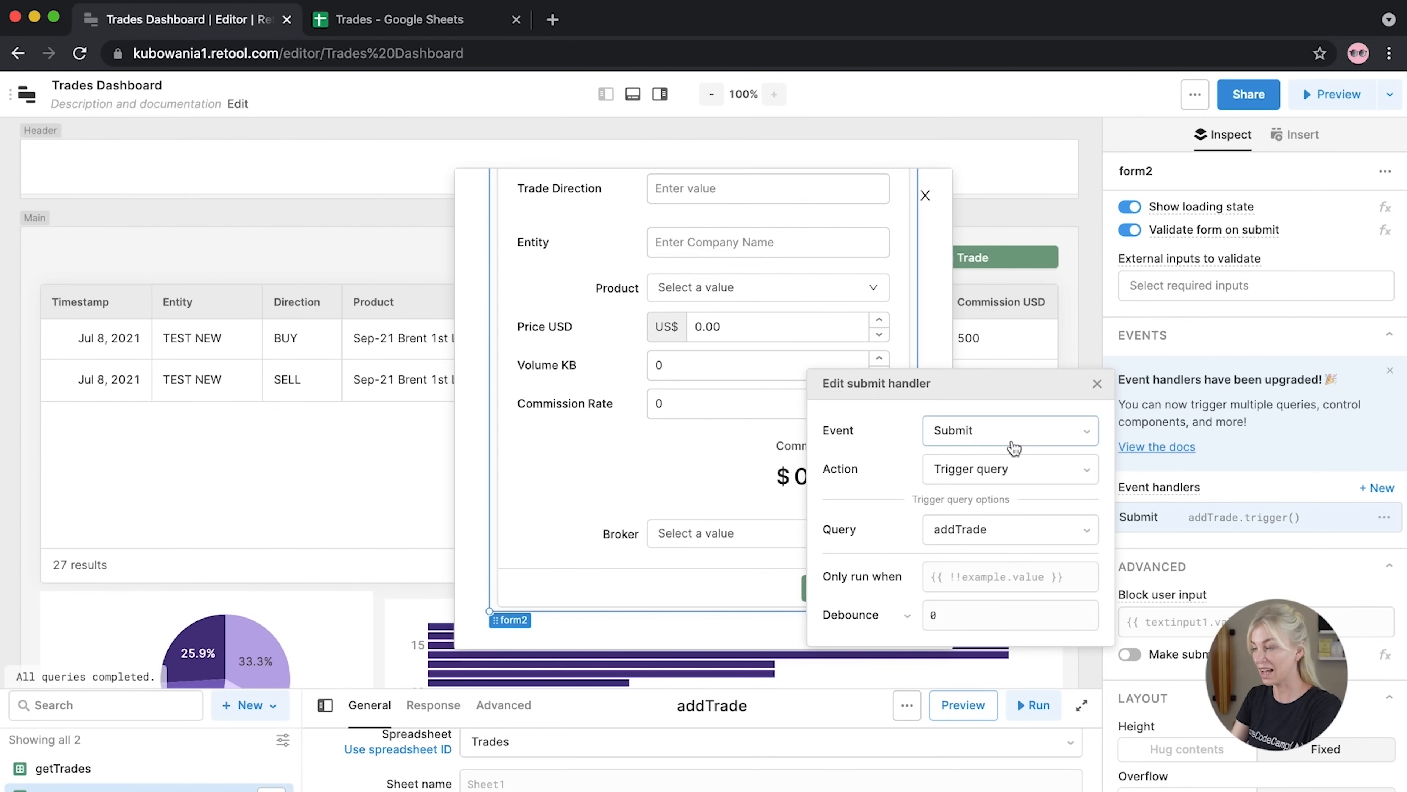
click(1097, 383)
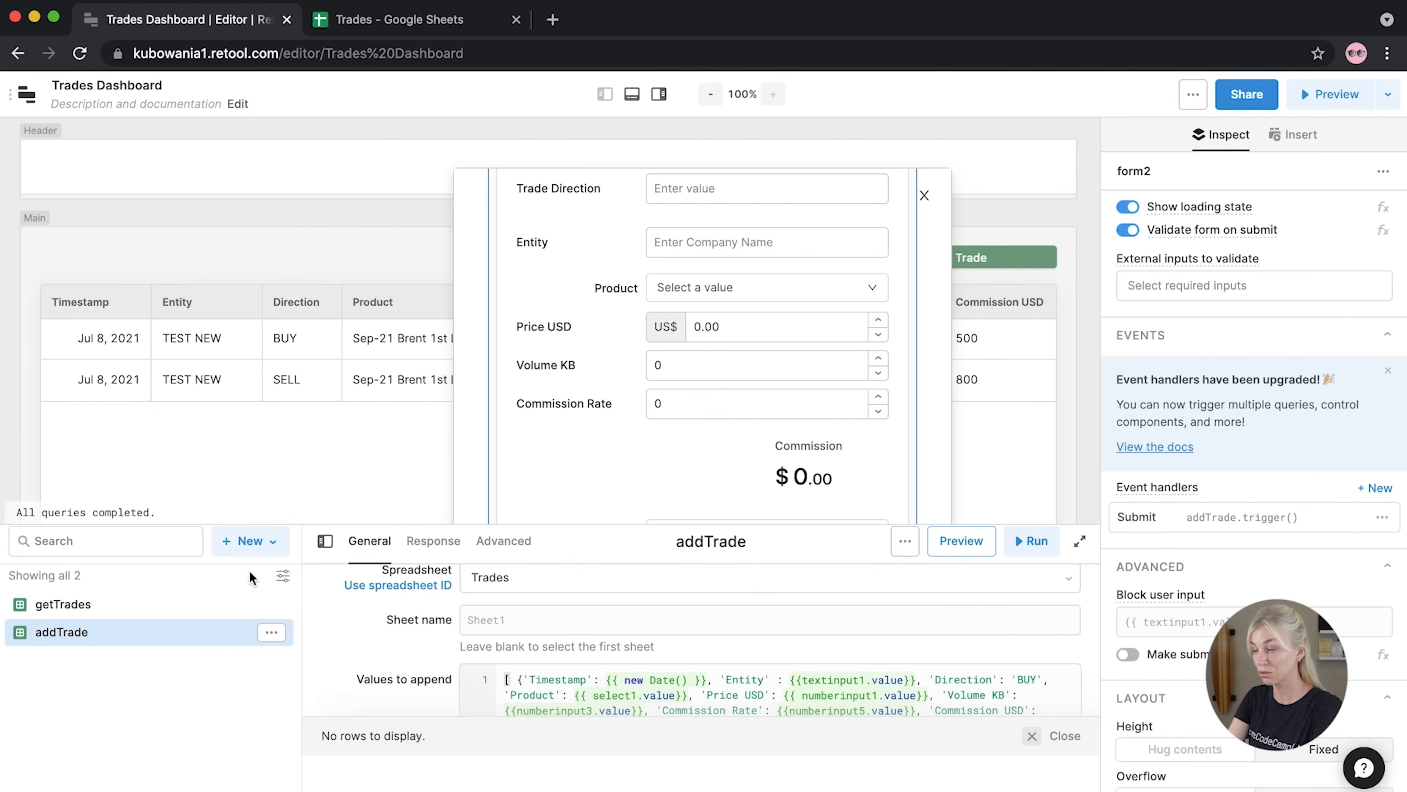
click(250, 542)
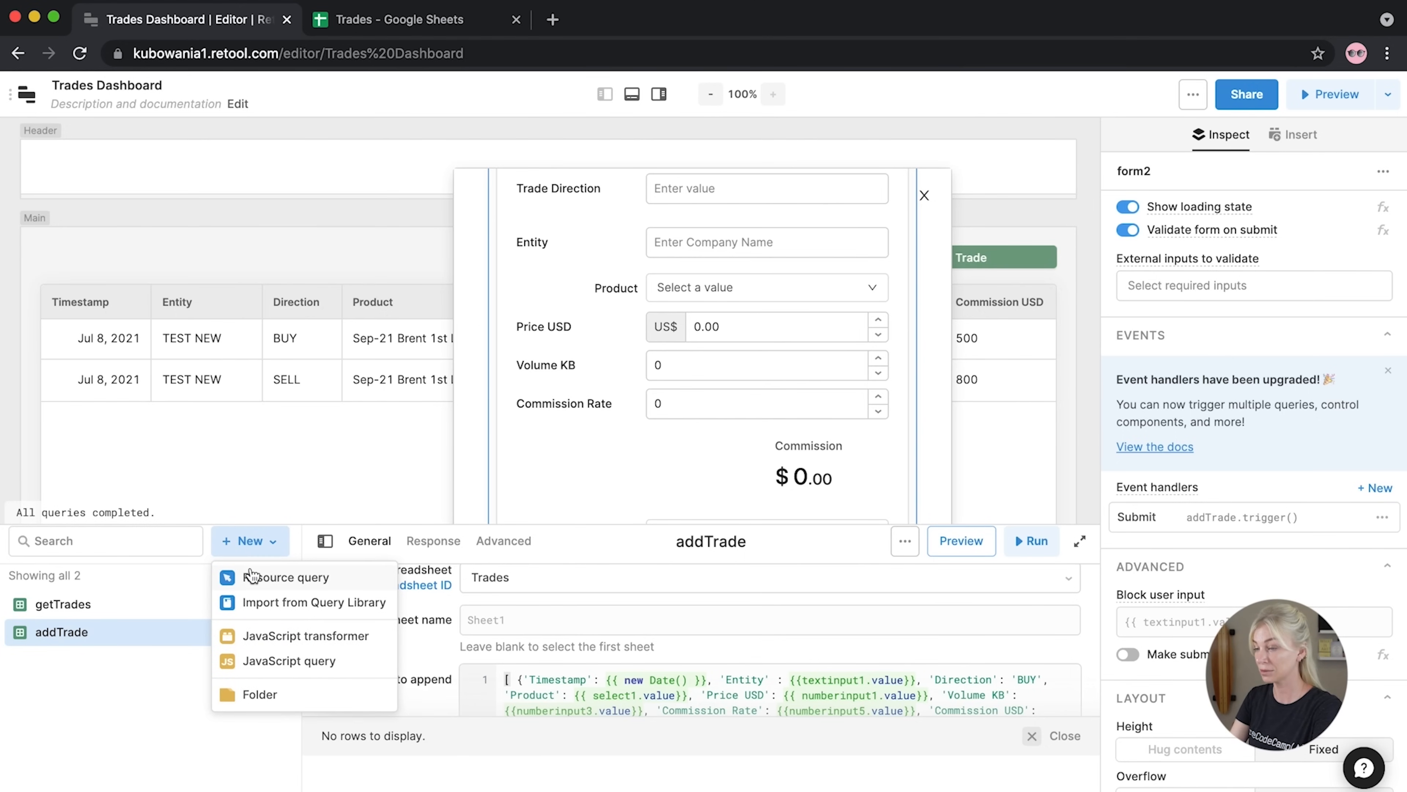
Create a query named addCustomTrade that appends data to the Trades spreadsheet
click(252, 577)
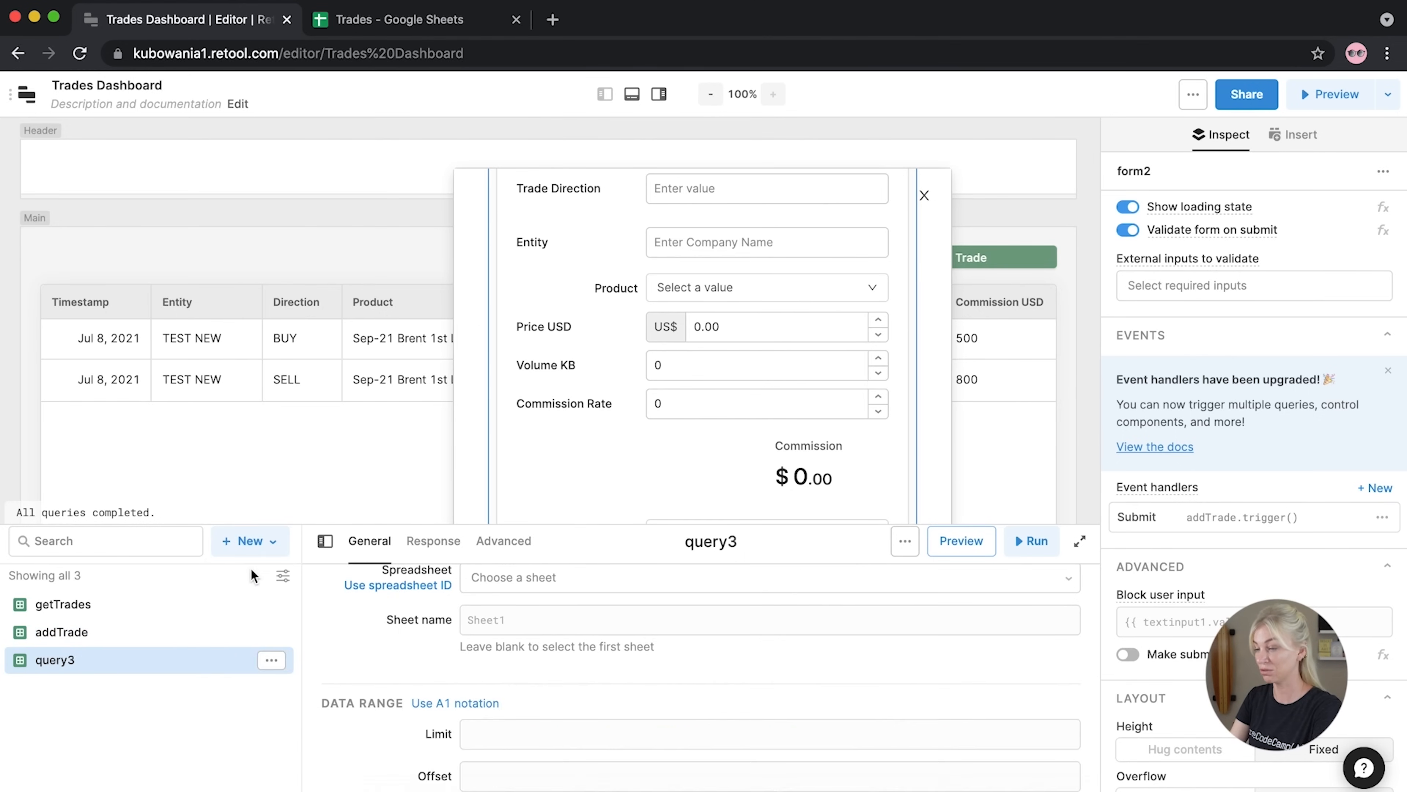
click(725, 548)
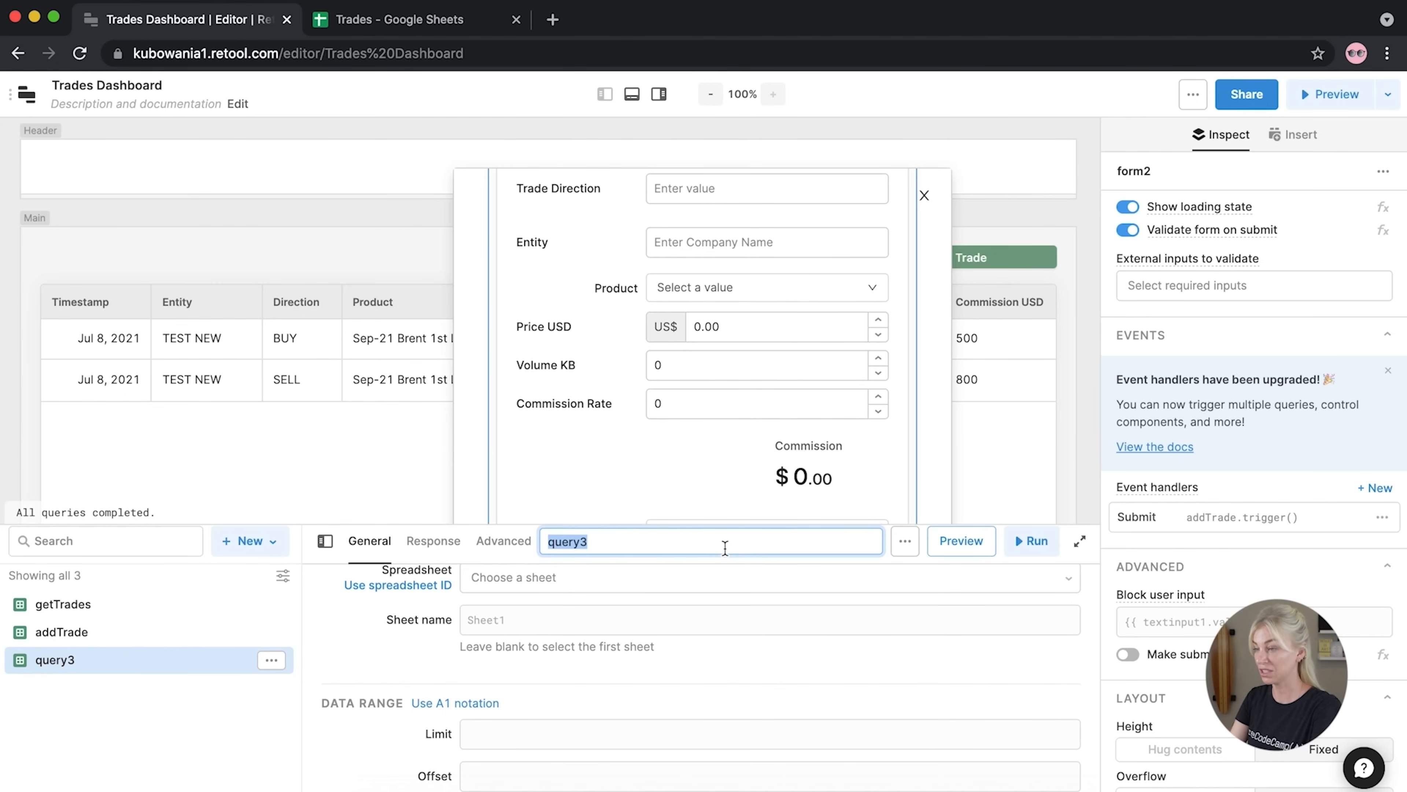
text(addCustom)
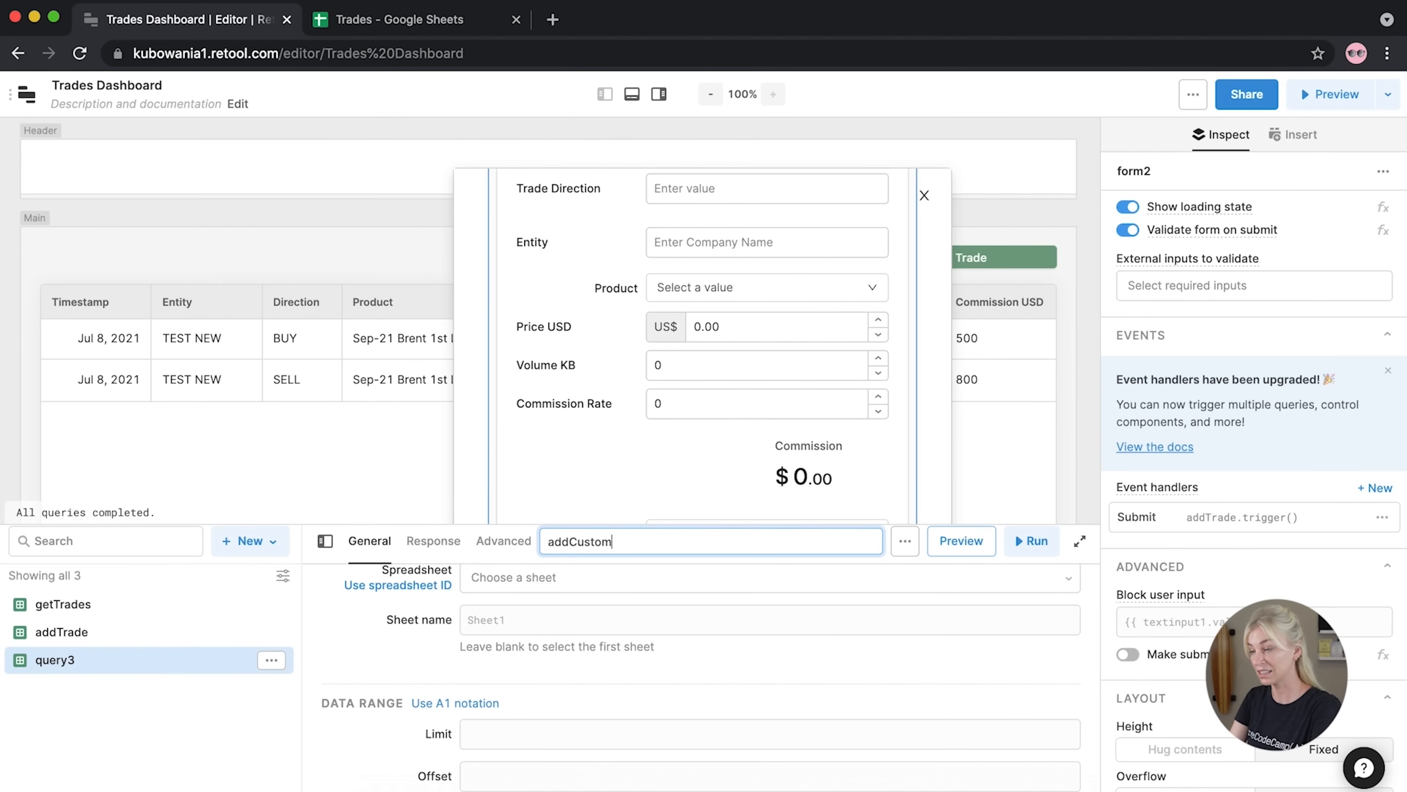
text(Trade)
key(Return)
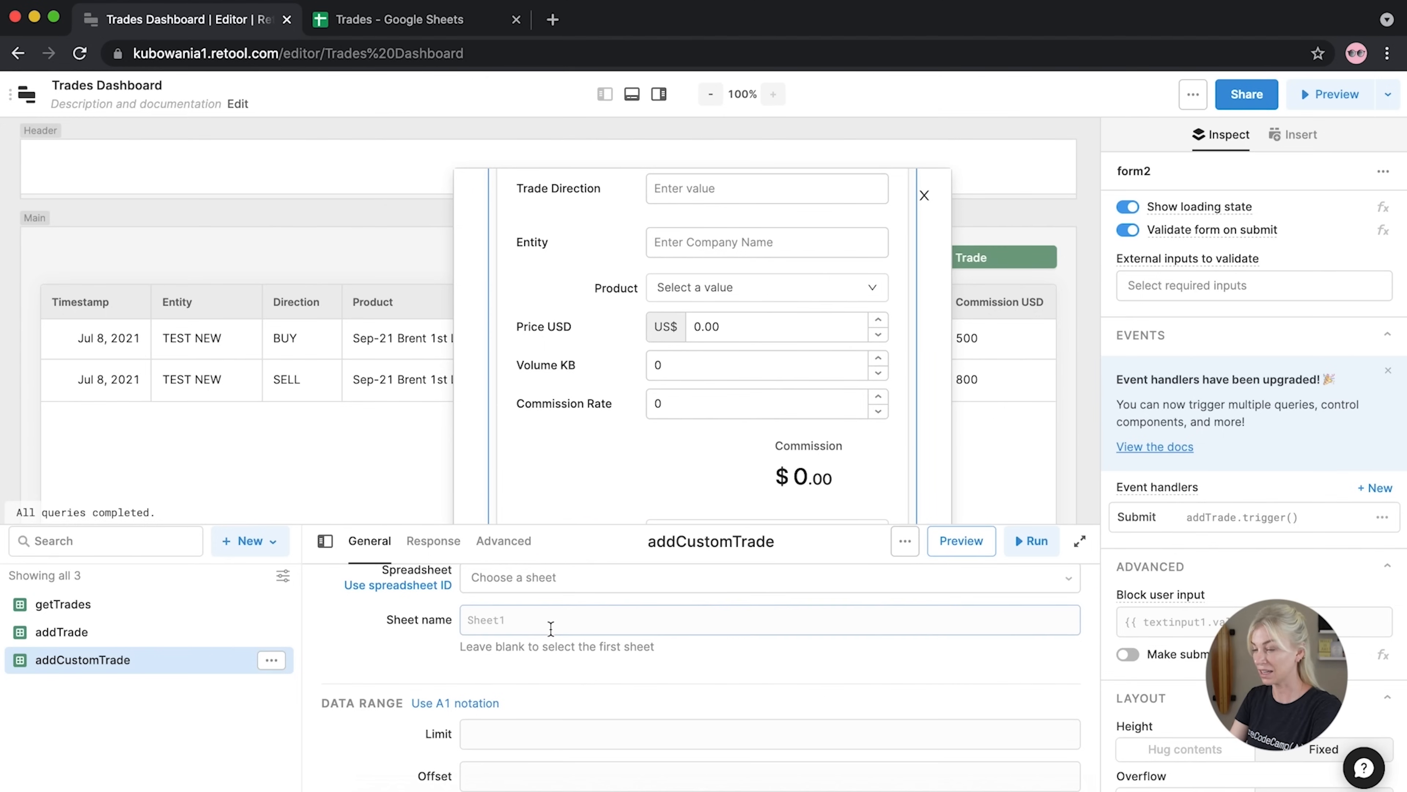
click(513, 612)
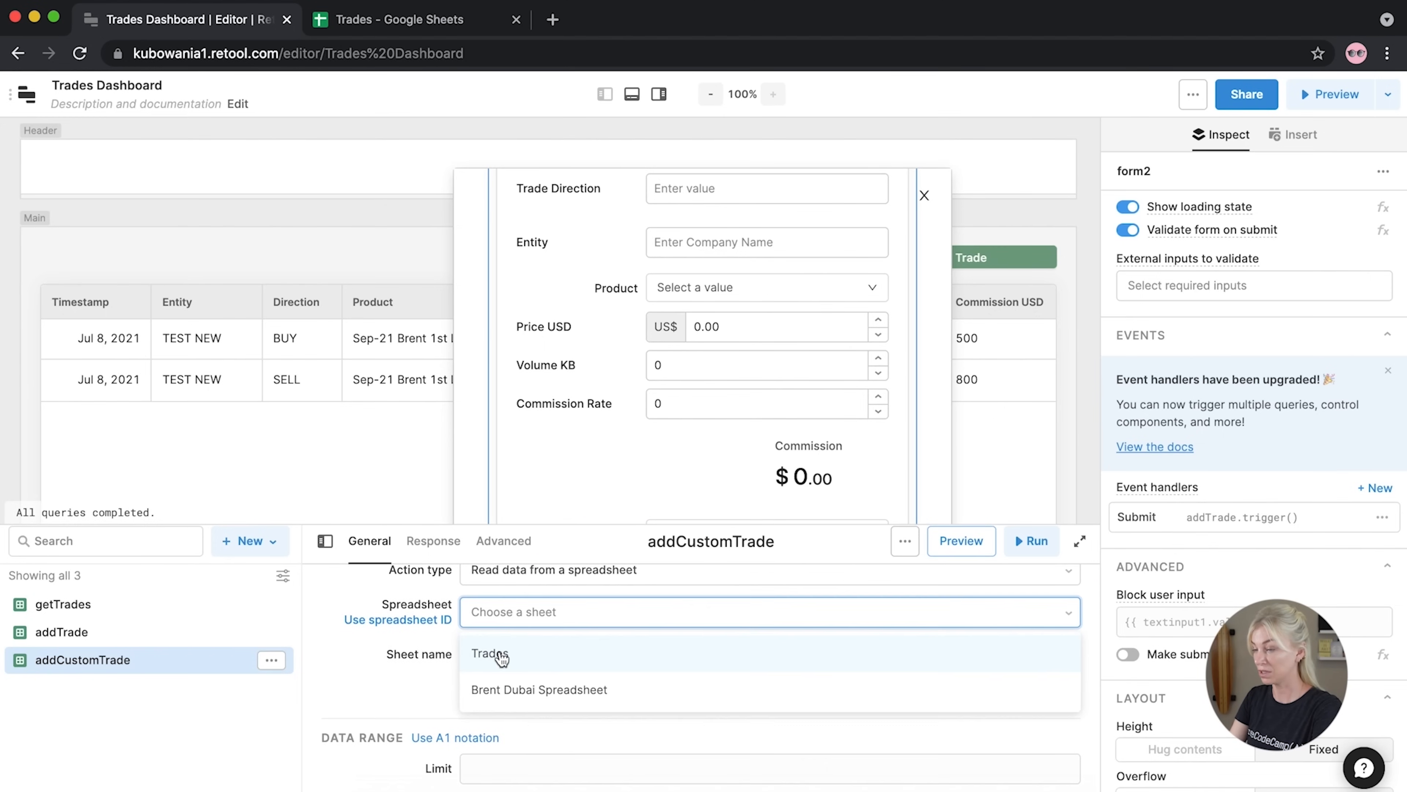
click(492, 650)
scroll(405, 684, down, 1)
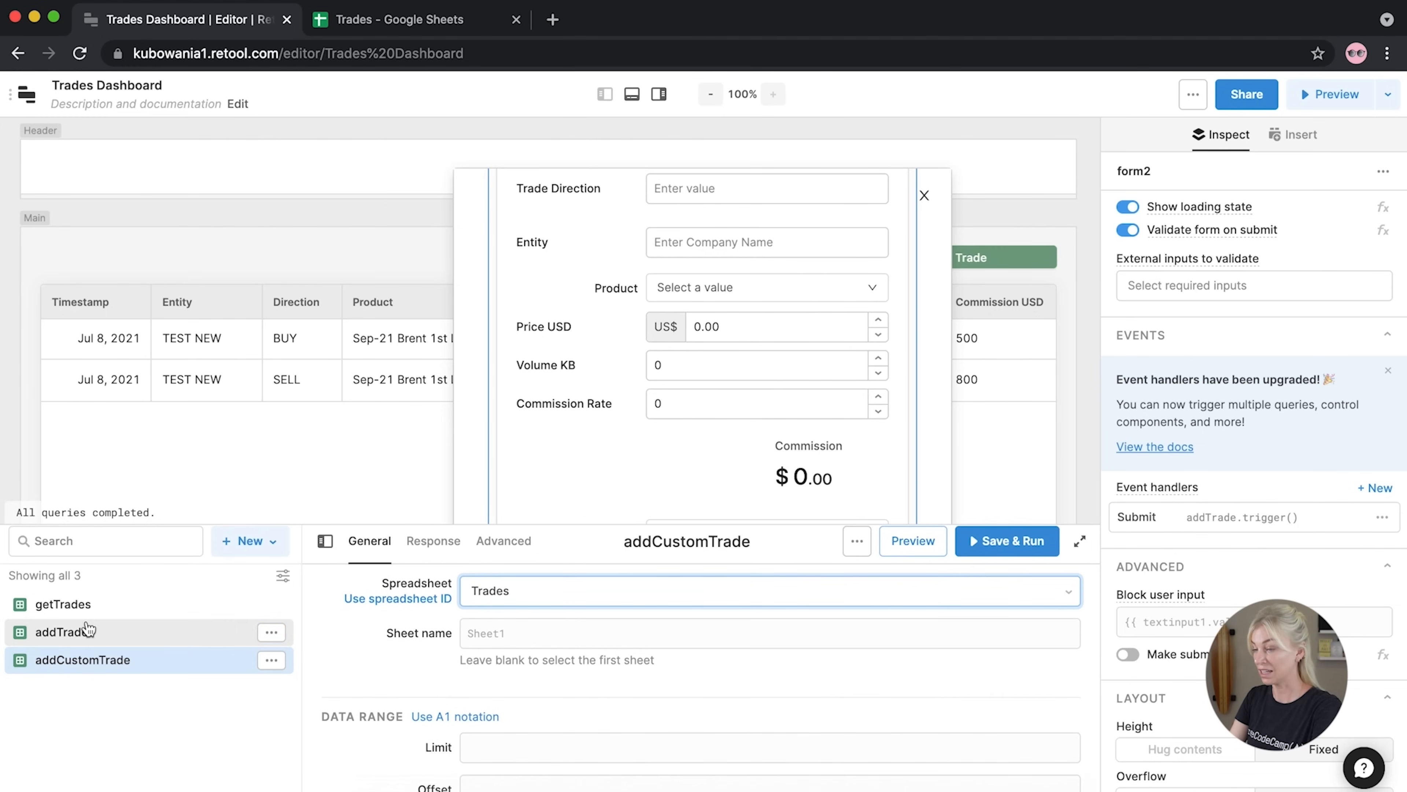
scroll(499, 674, up, 3)
click(531, 695)
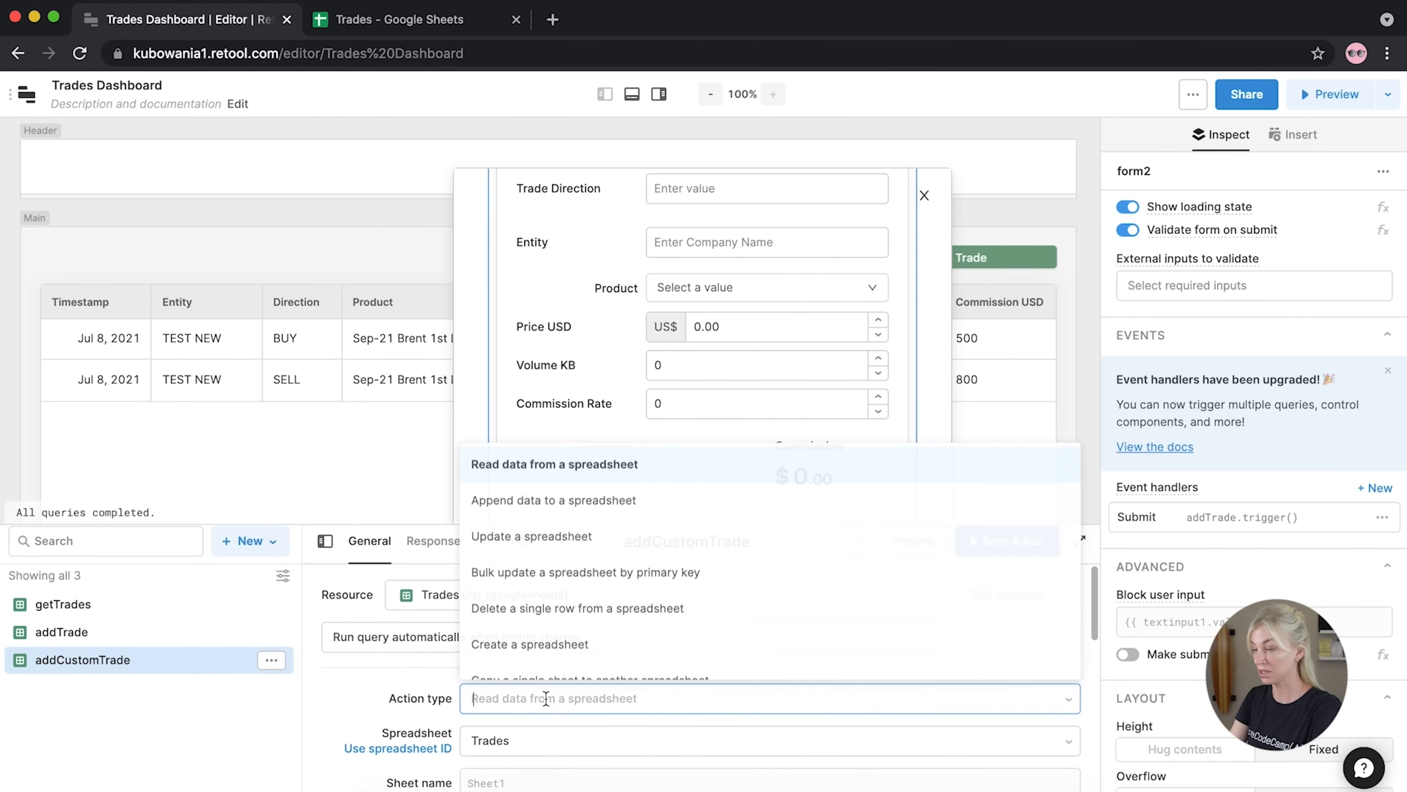
click(499, 498)
scroll(396, 755, down, 3)
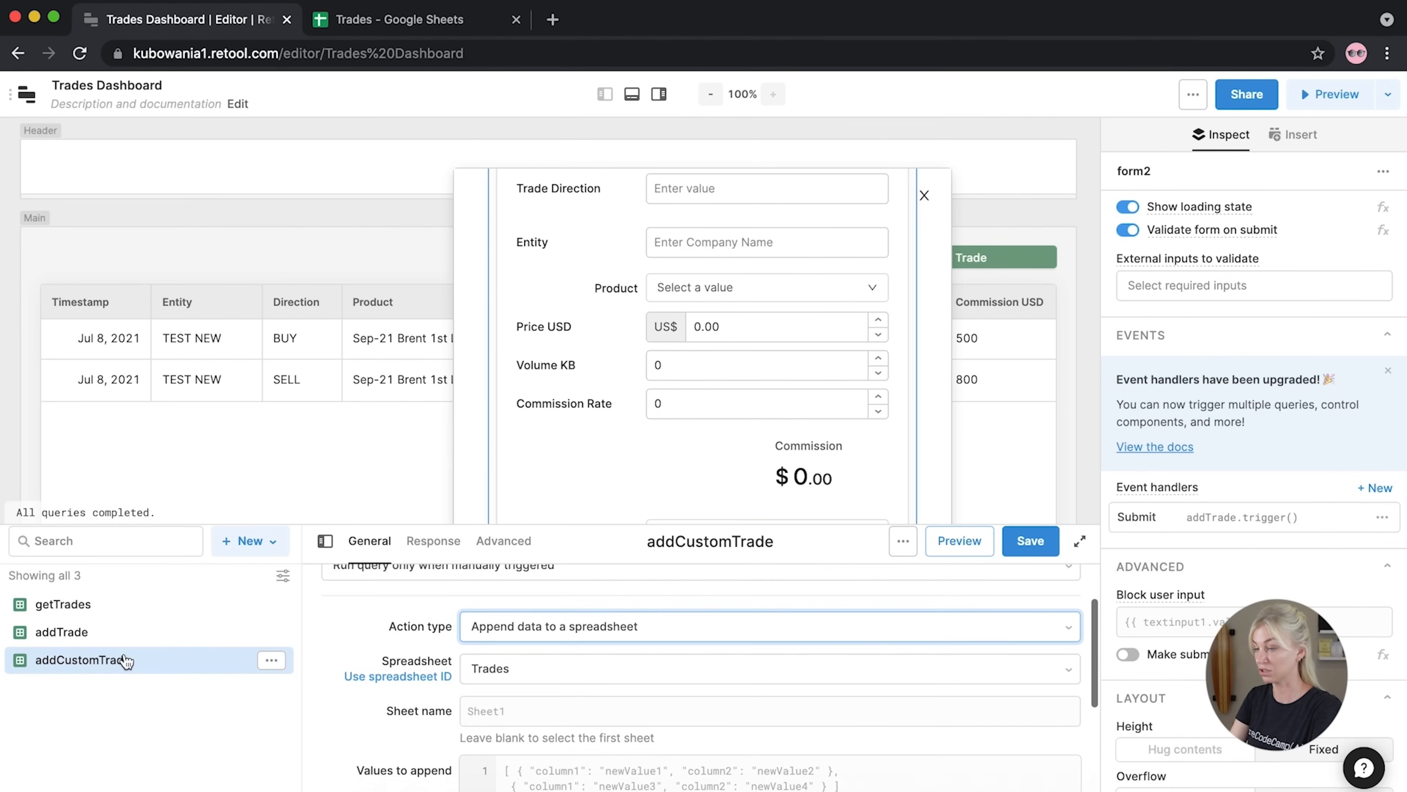
Copy addTrade's values-to-append array into addCustomTrade, replacing the default code
click(45, 632)
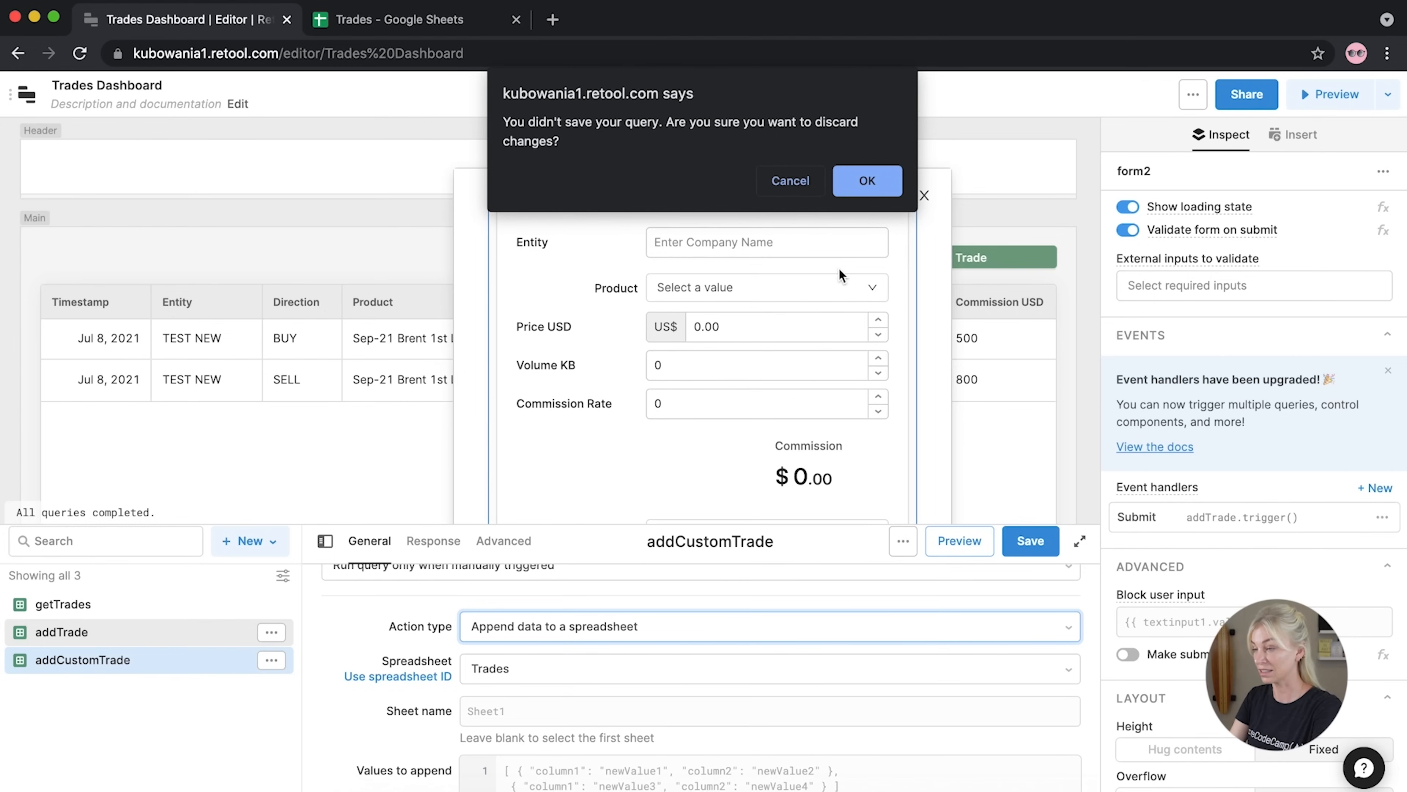
click(791, 181)
click(1031, 542)
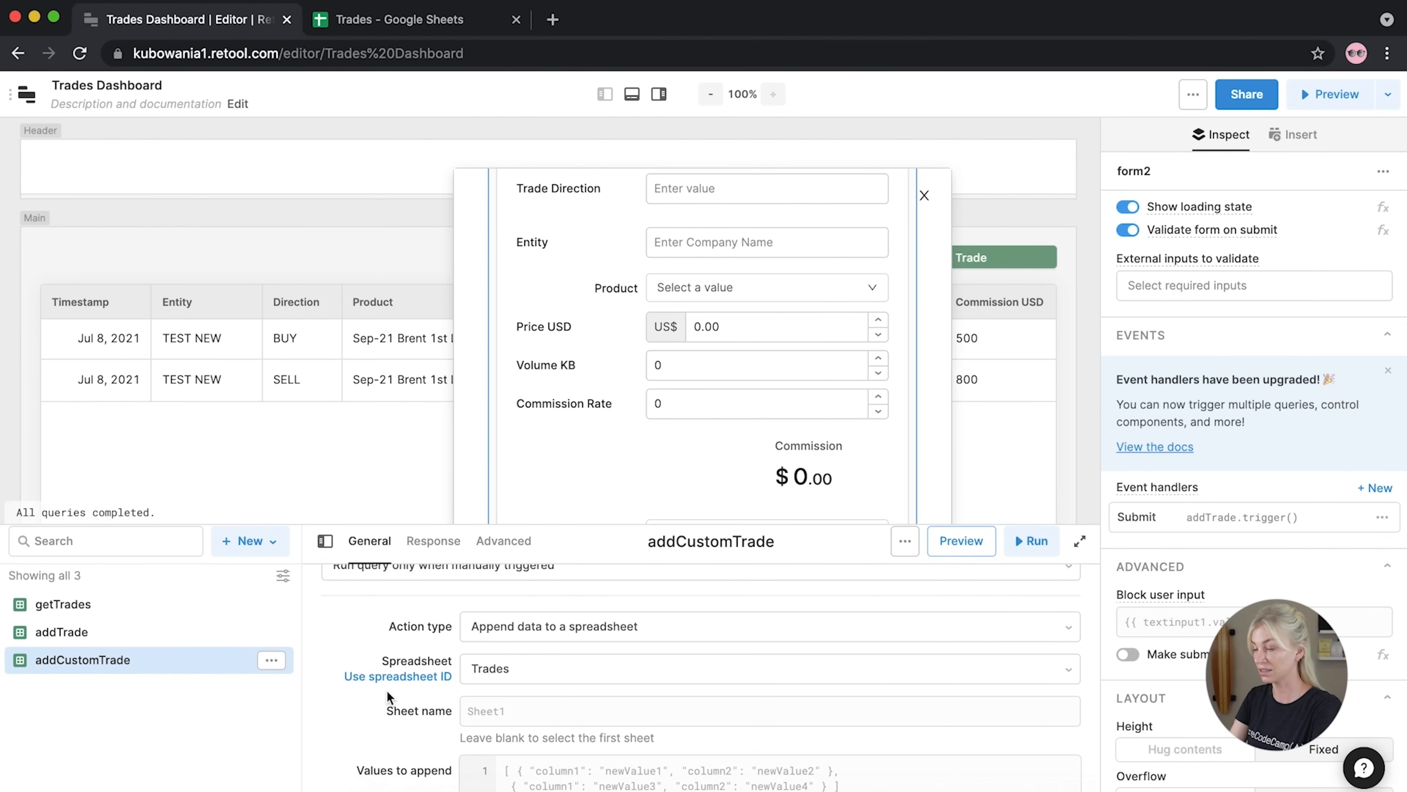
click(62, 632)
scroll(426, 701, down, 2)
scroll(425, 696, down, 1)
click(466, 664)
key(ctrl+a)
key(ctrl+c)
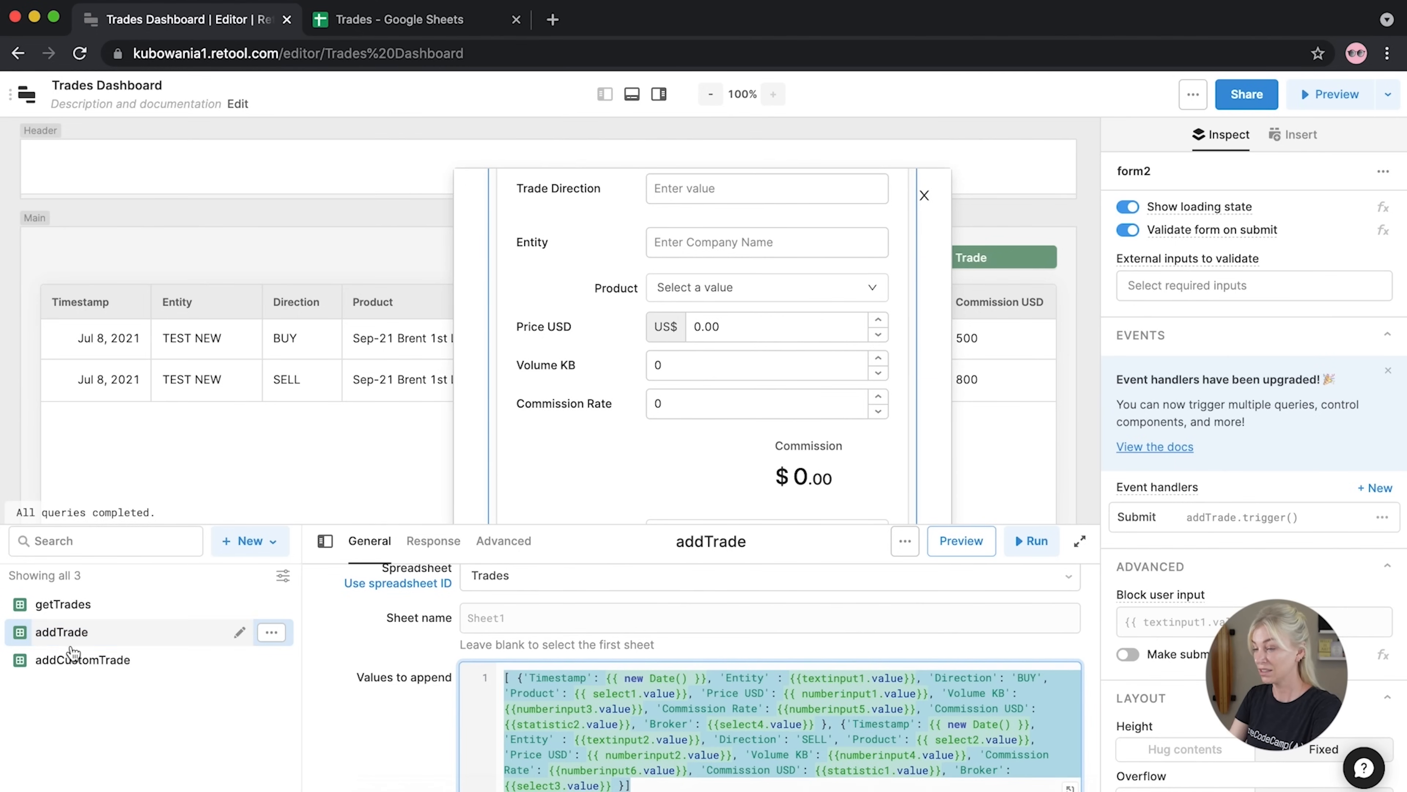
click(224, 659)
click(900, 690)
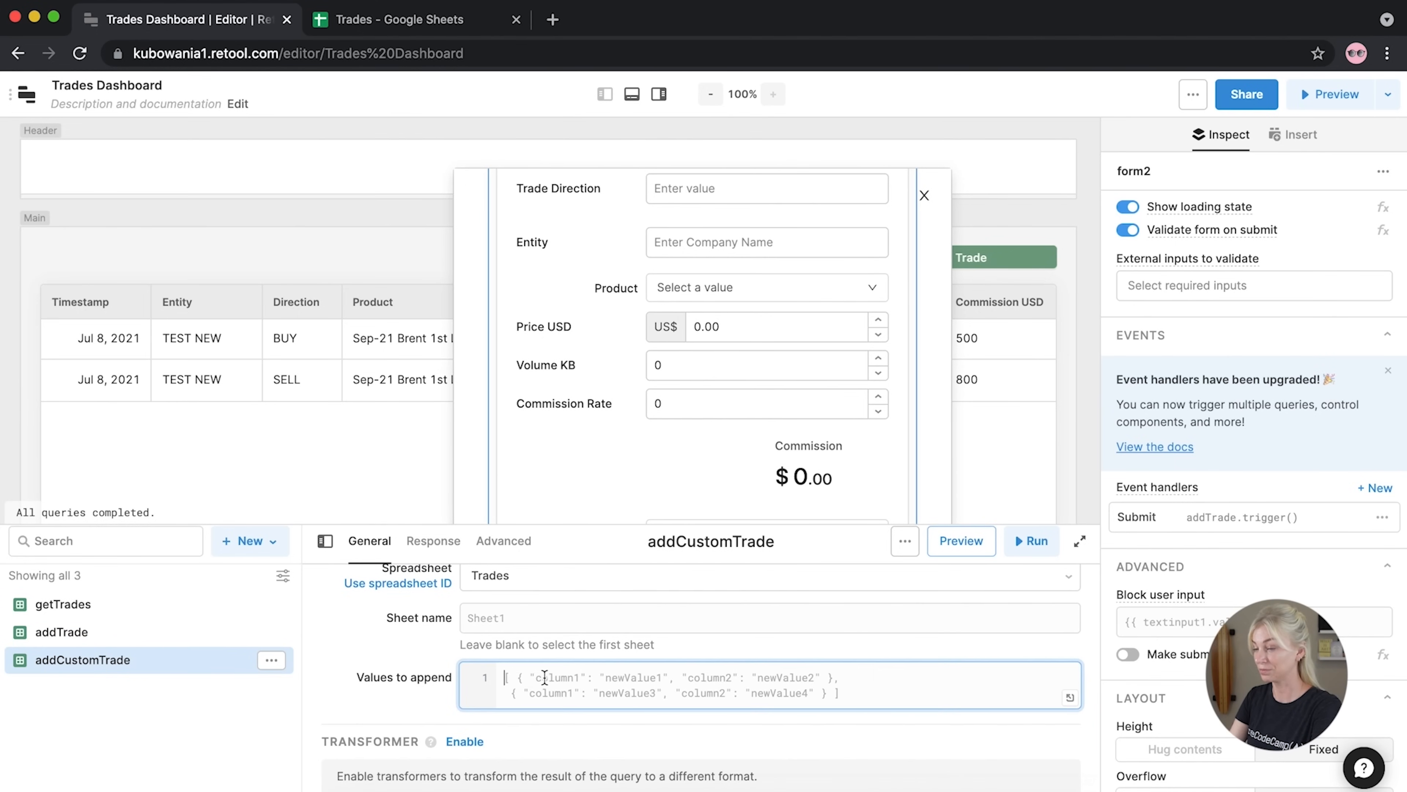
key(ctrl+a)
key(ctrl+v)
drag(471, 522, 472, 417)
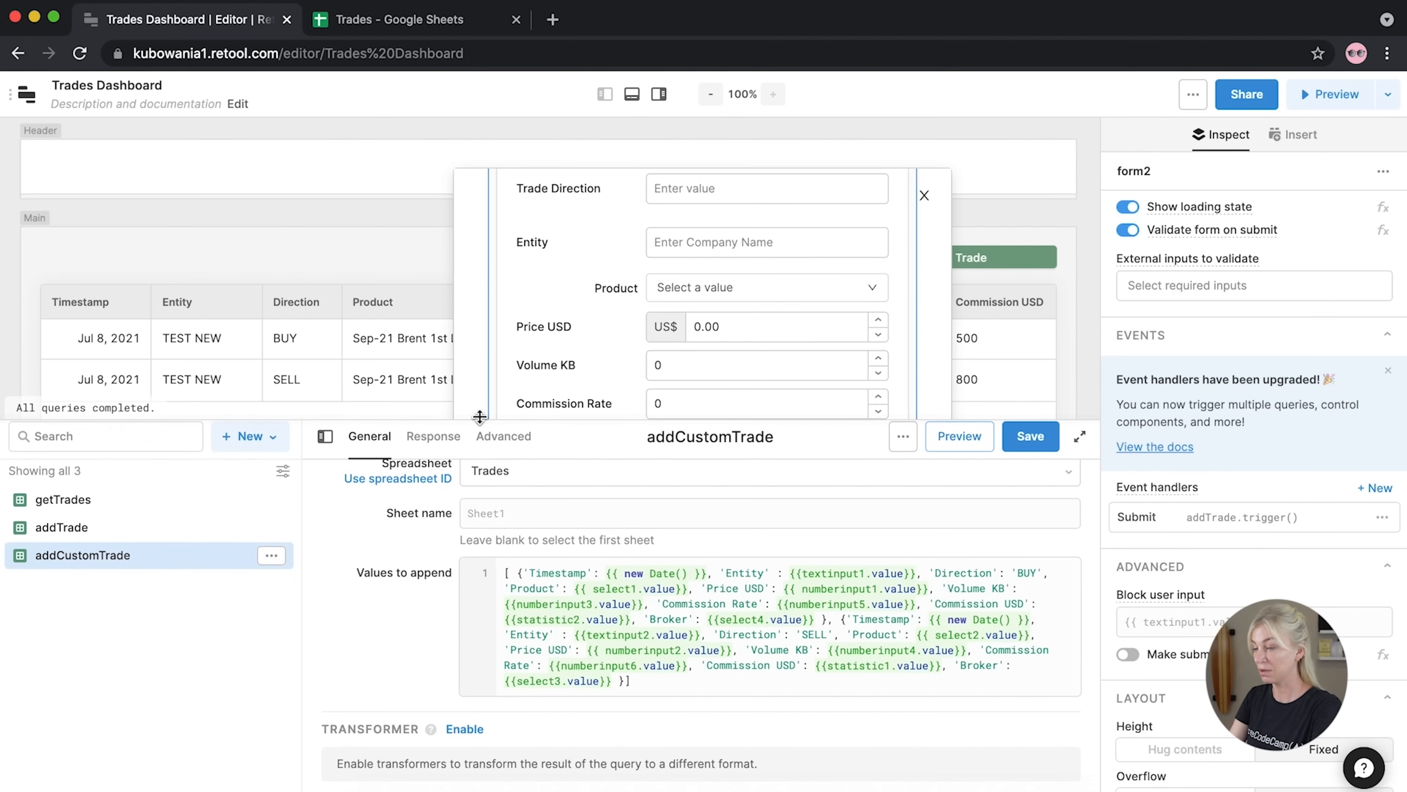
click(693, 682)
Delete the SELL object from the append array and bind Entity to textinput4
drag(624, 682, 827, 622)
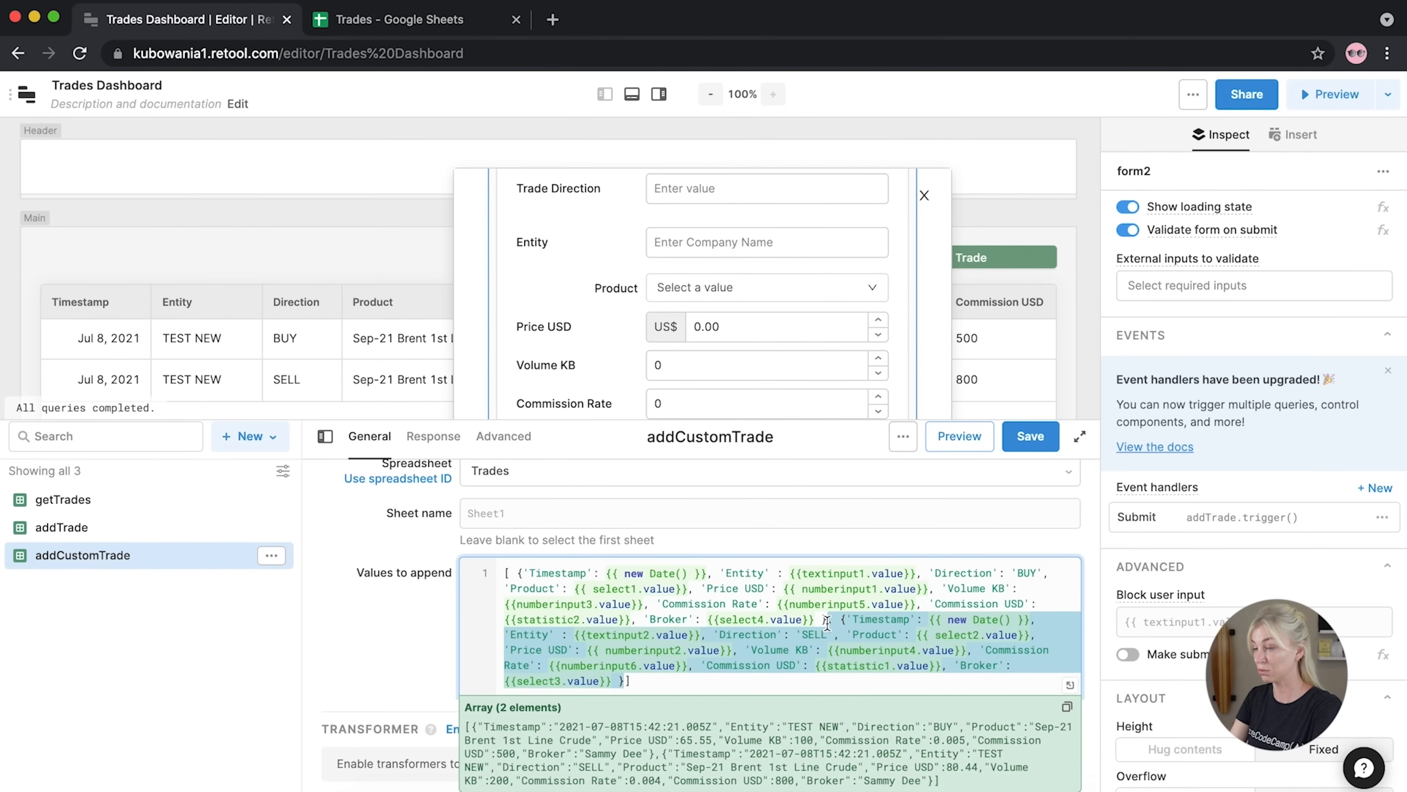
key(BackSpace)
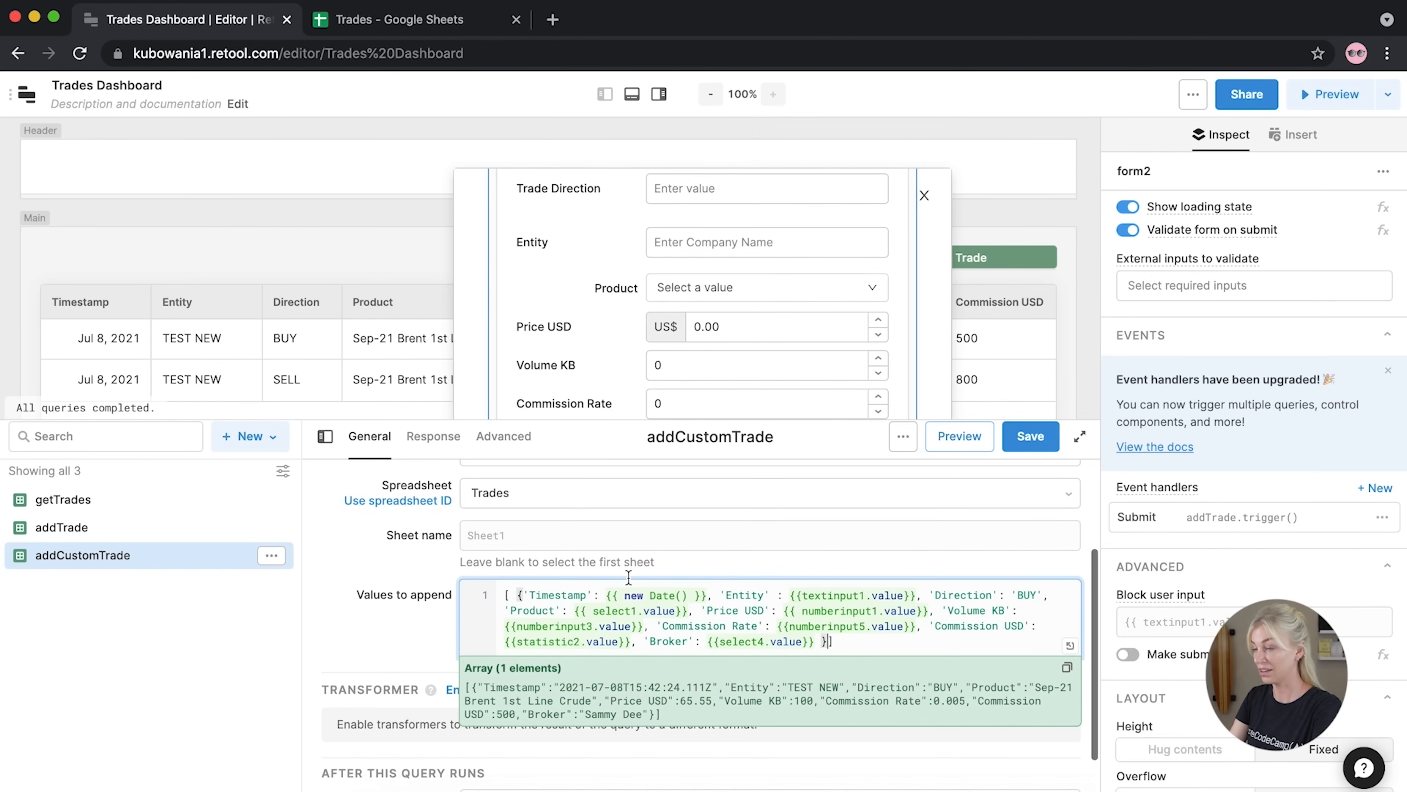
scroll(628, 576, up, 1)
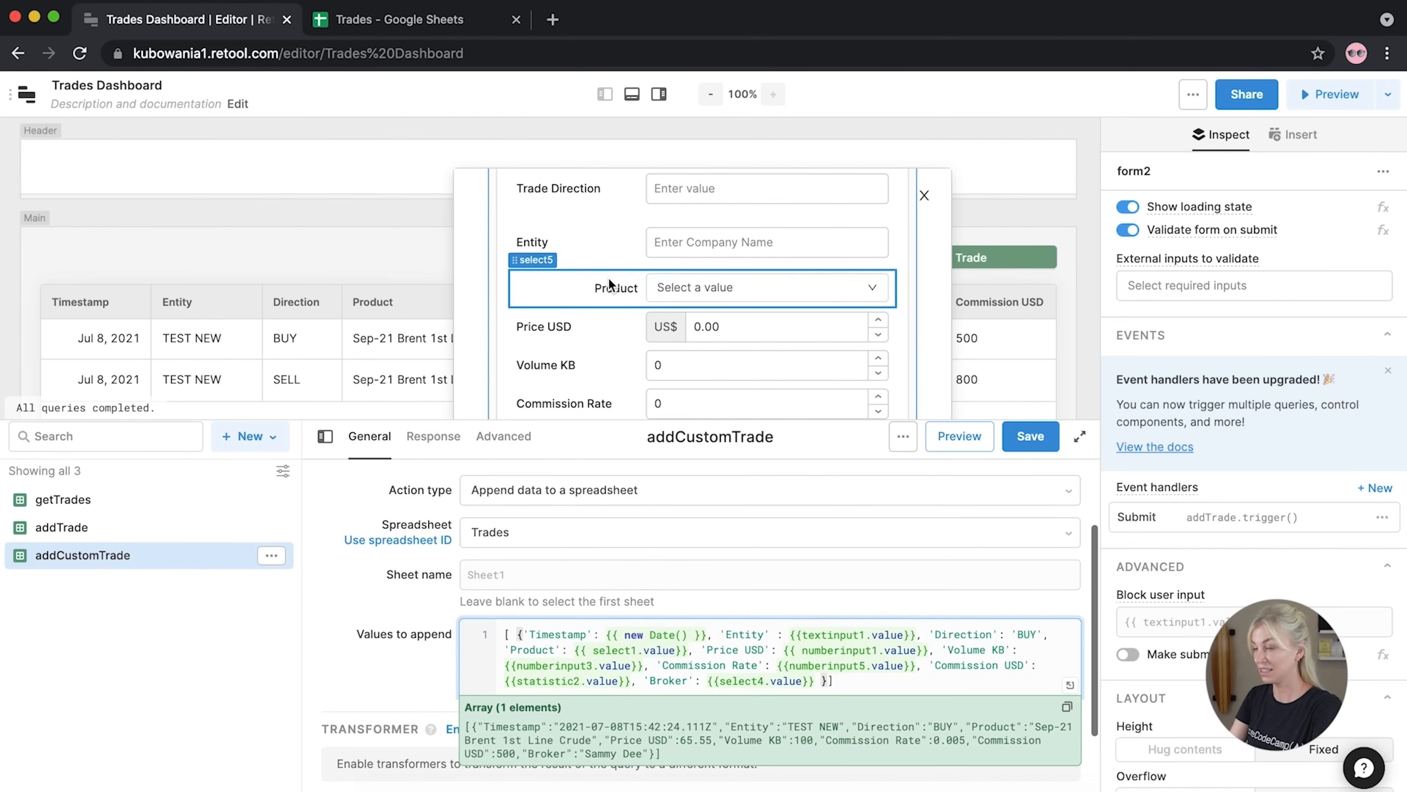
scroll(609, 278, up, 2)
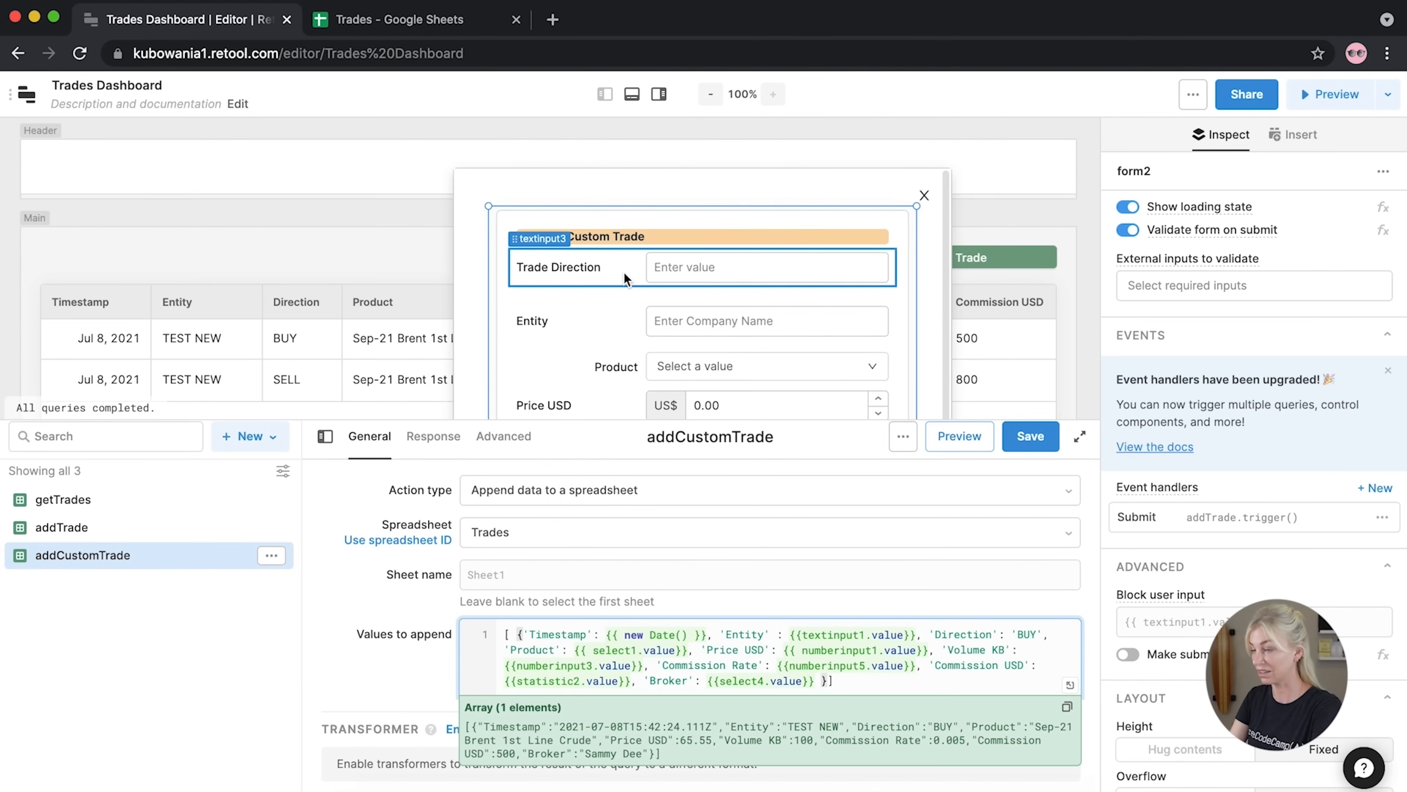
click(865, 634)
key(BackSpace)
text(3)
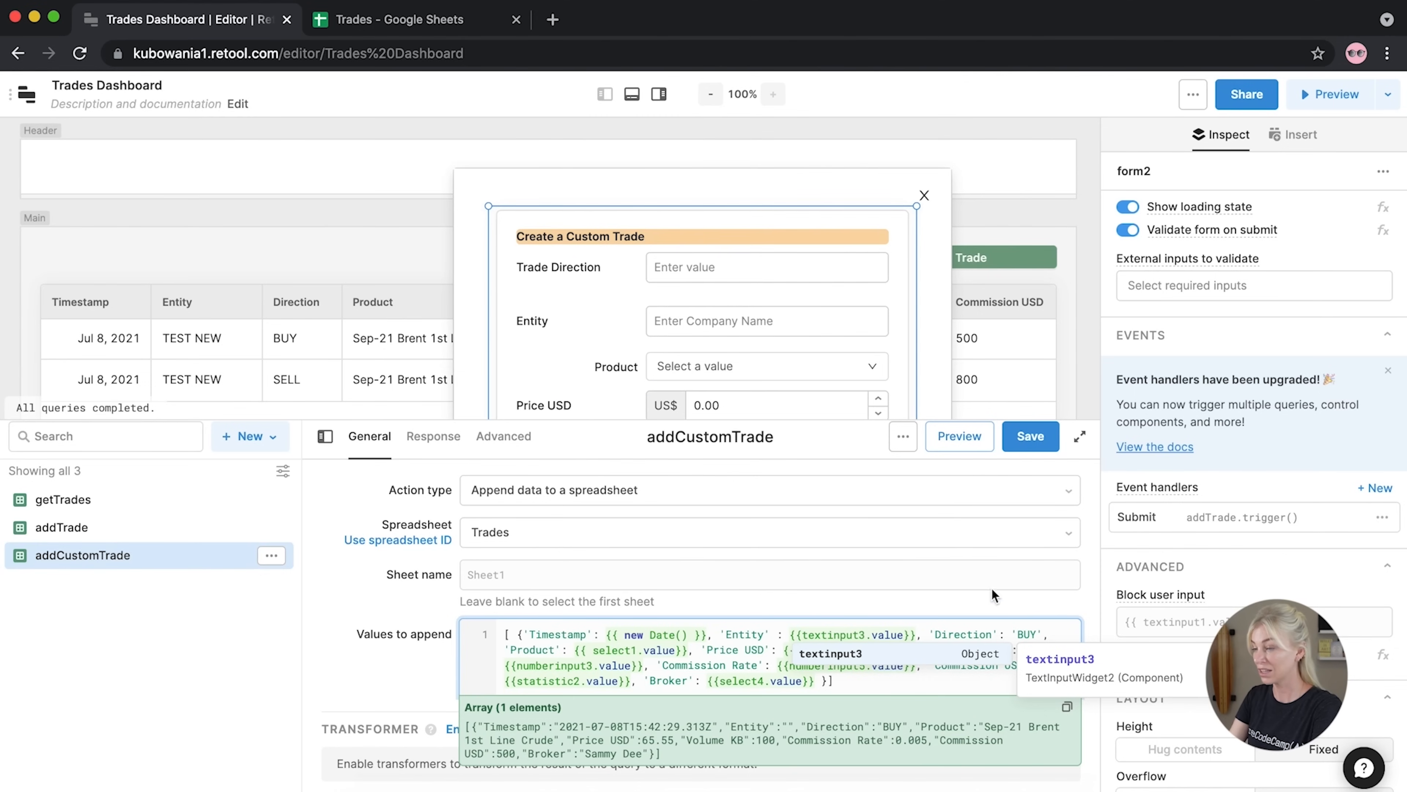
scroll(573, 350, down, 1)
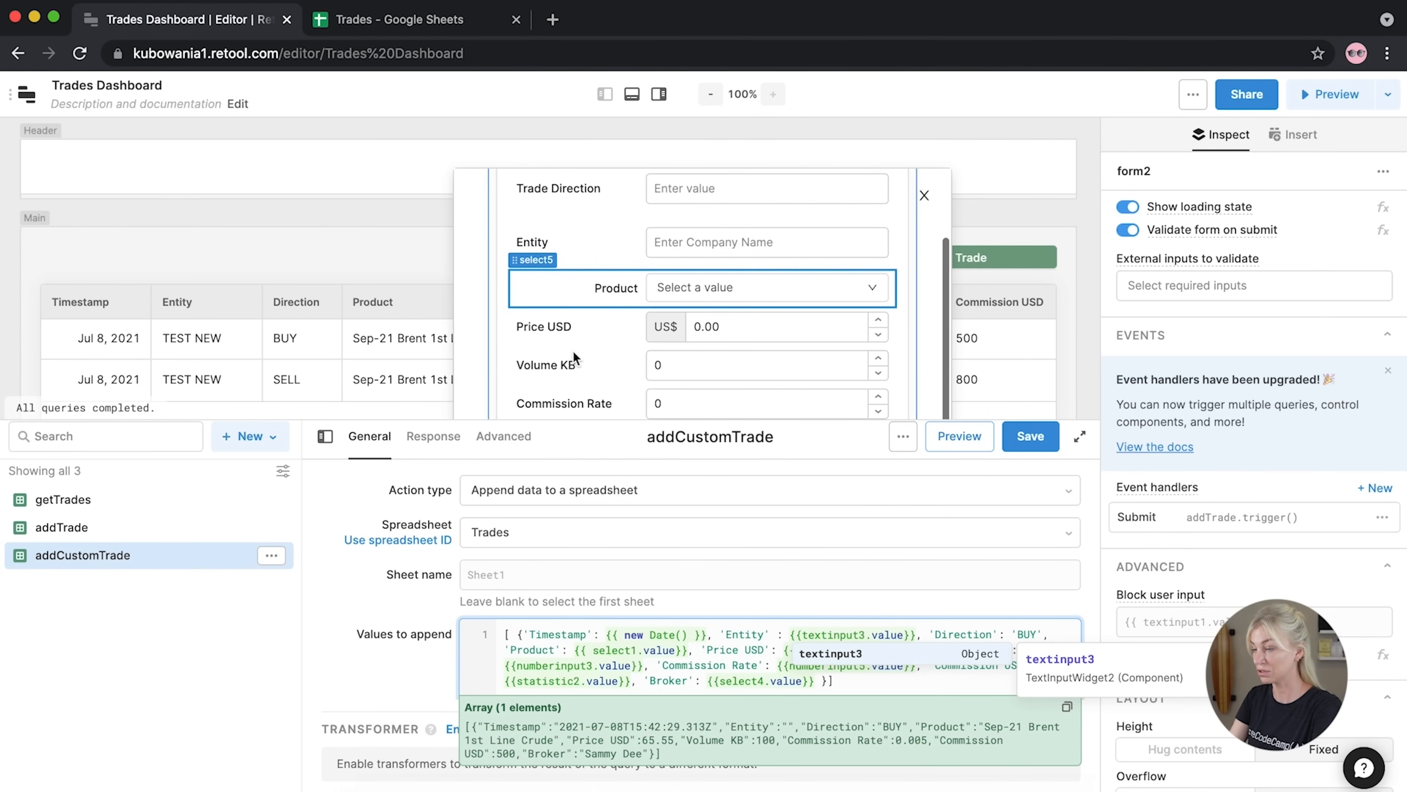
scroll(572, 332, up, 1)
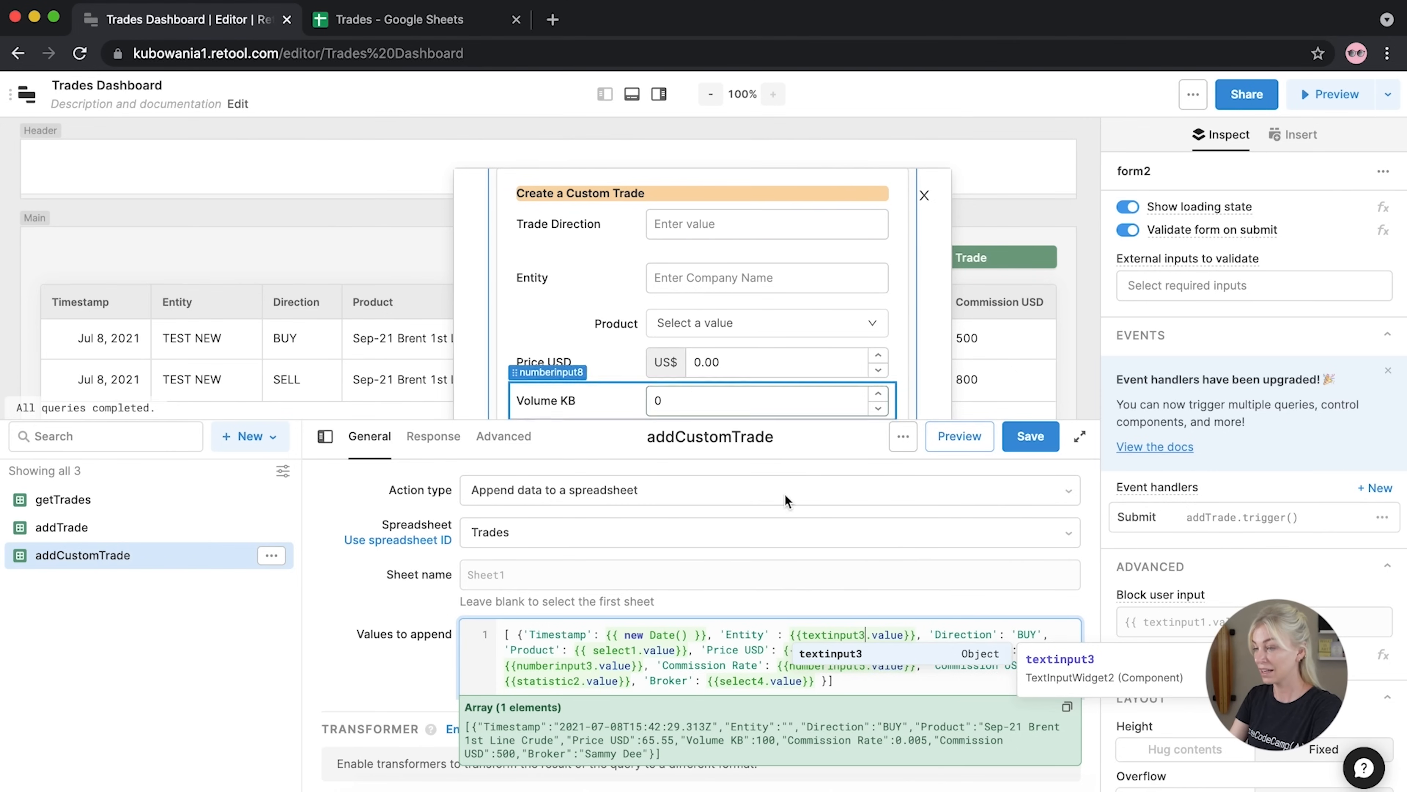
key(BackSpace)
text(4)
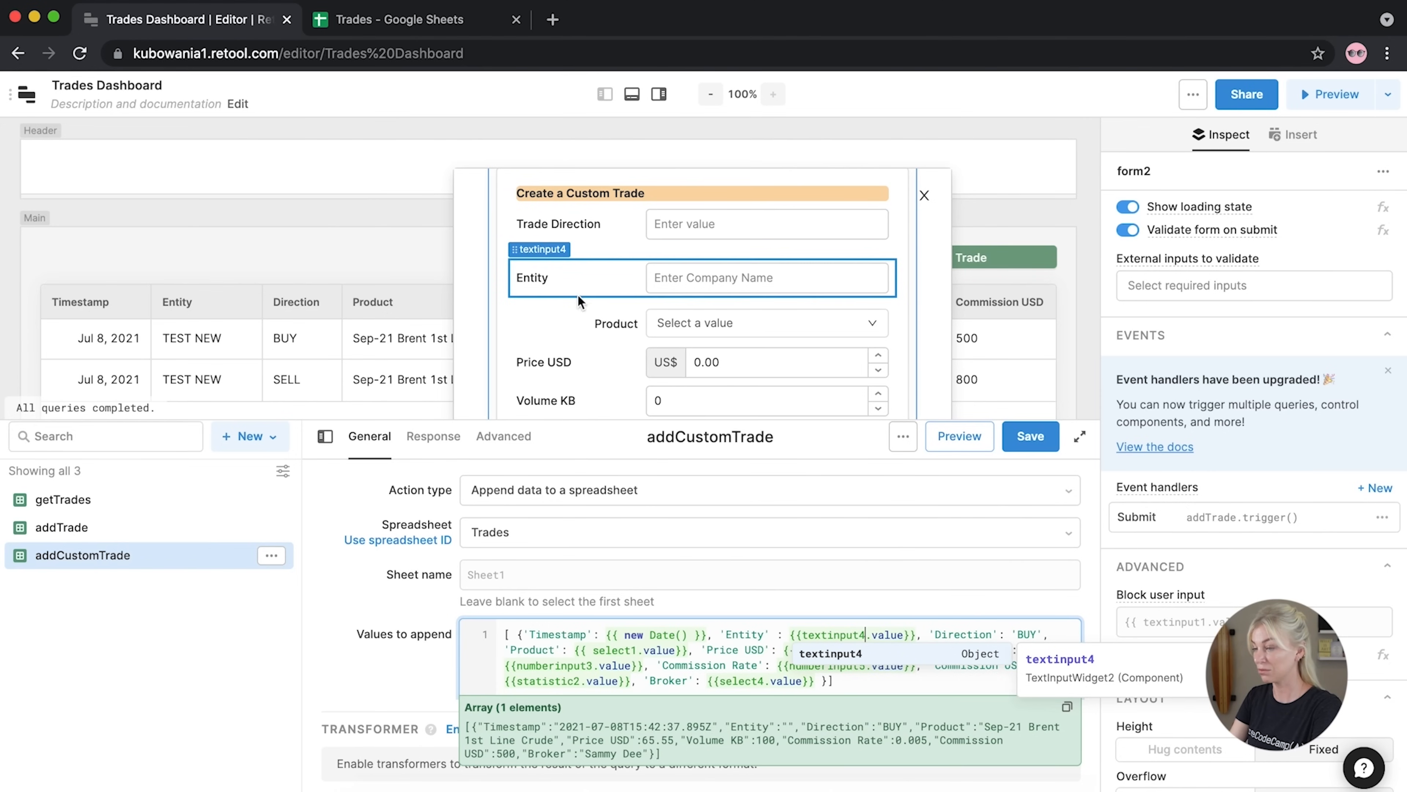
Move Entity to the top of the form and wrap the 'BUY' value in {{ }}
drag(535, 250, 533, 209)
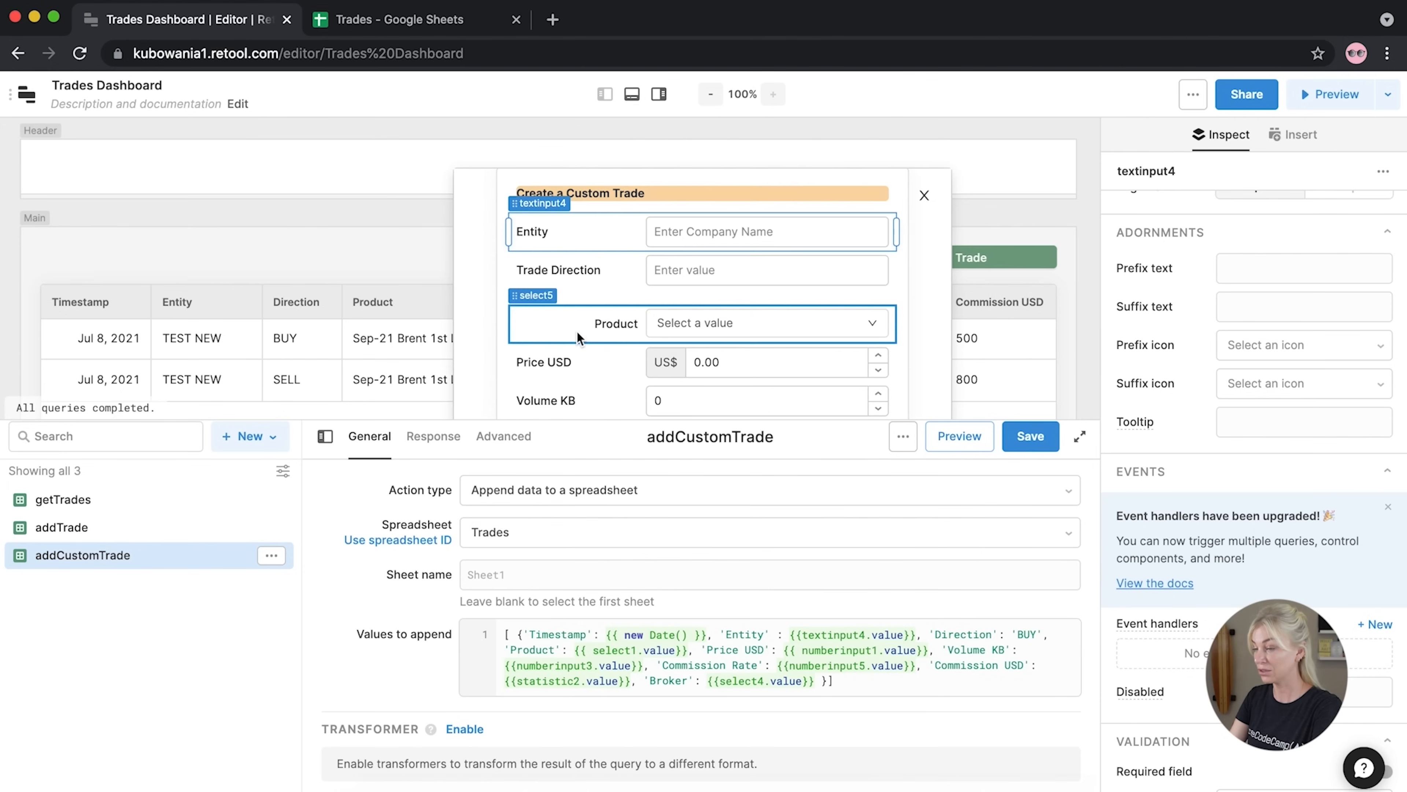
drag(525, 300, 526, 294)
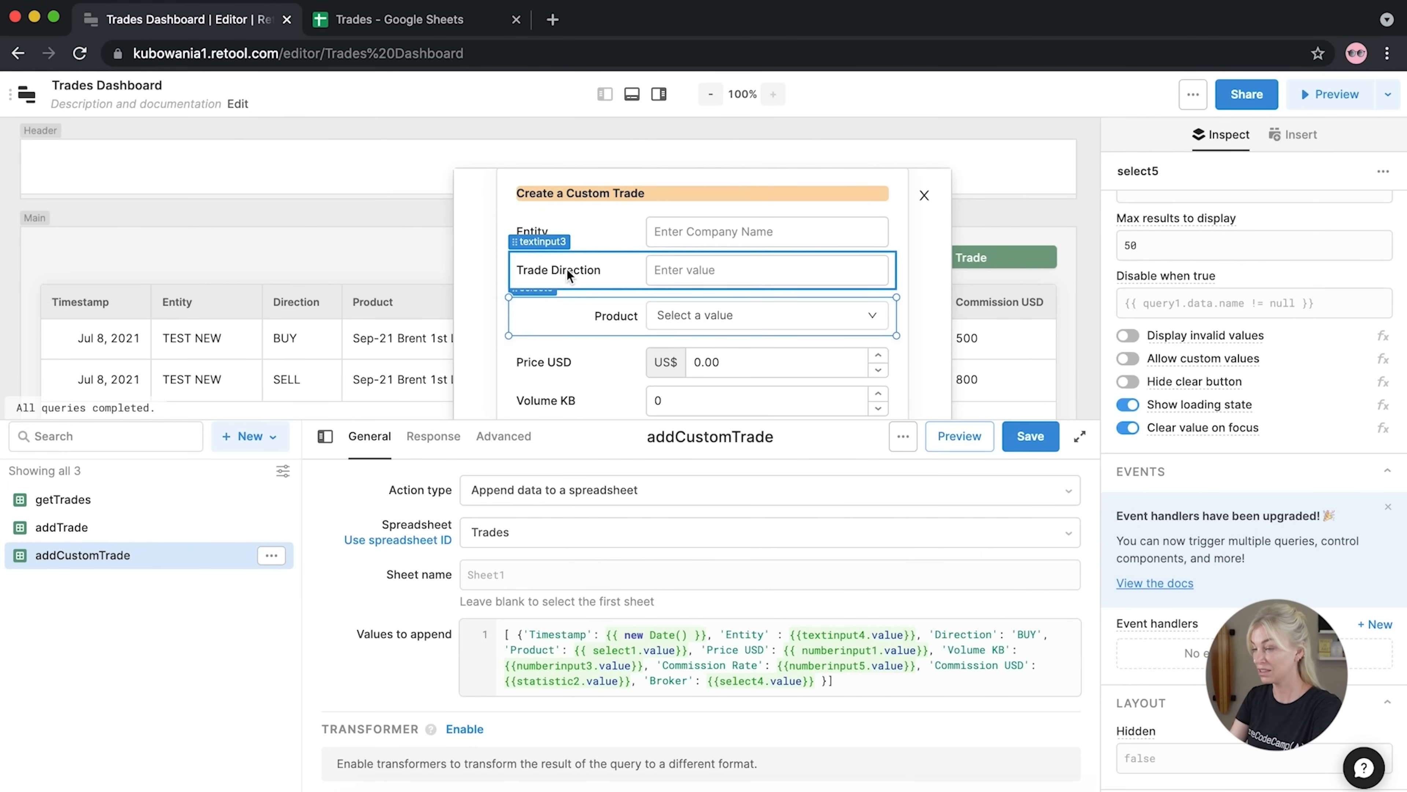
click(864, 638)
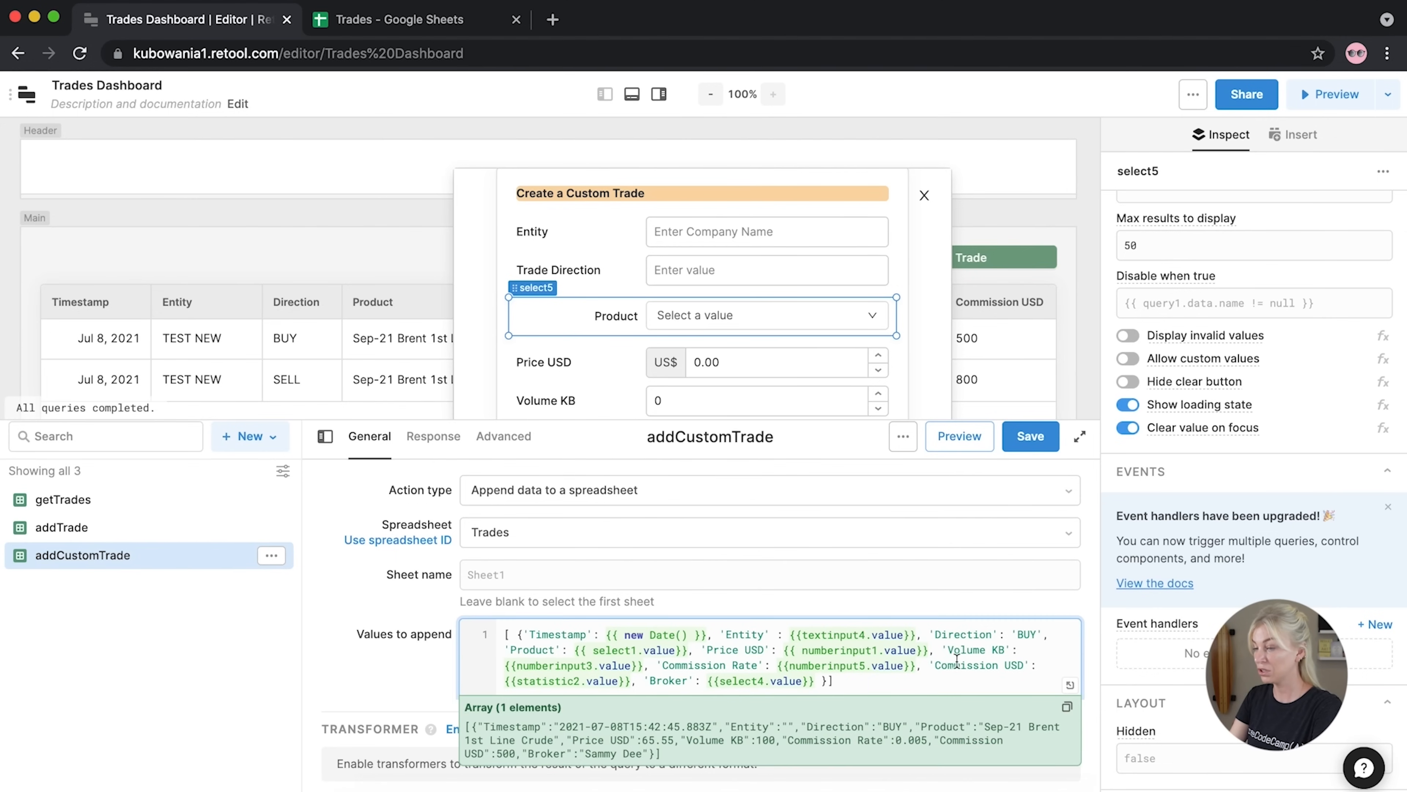
drag(1044, 634, 1014, 637)
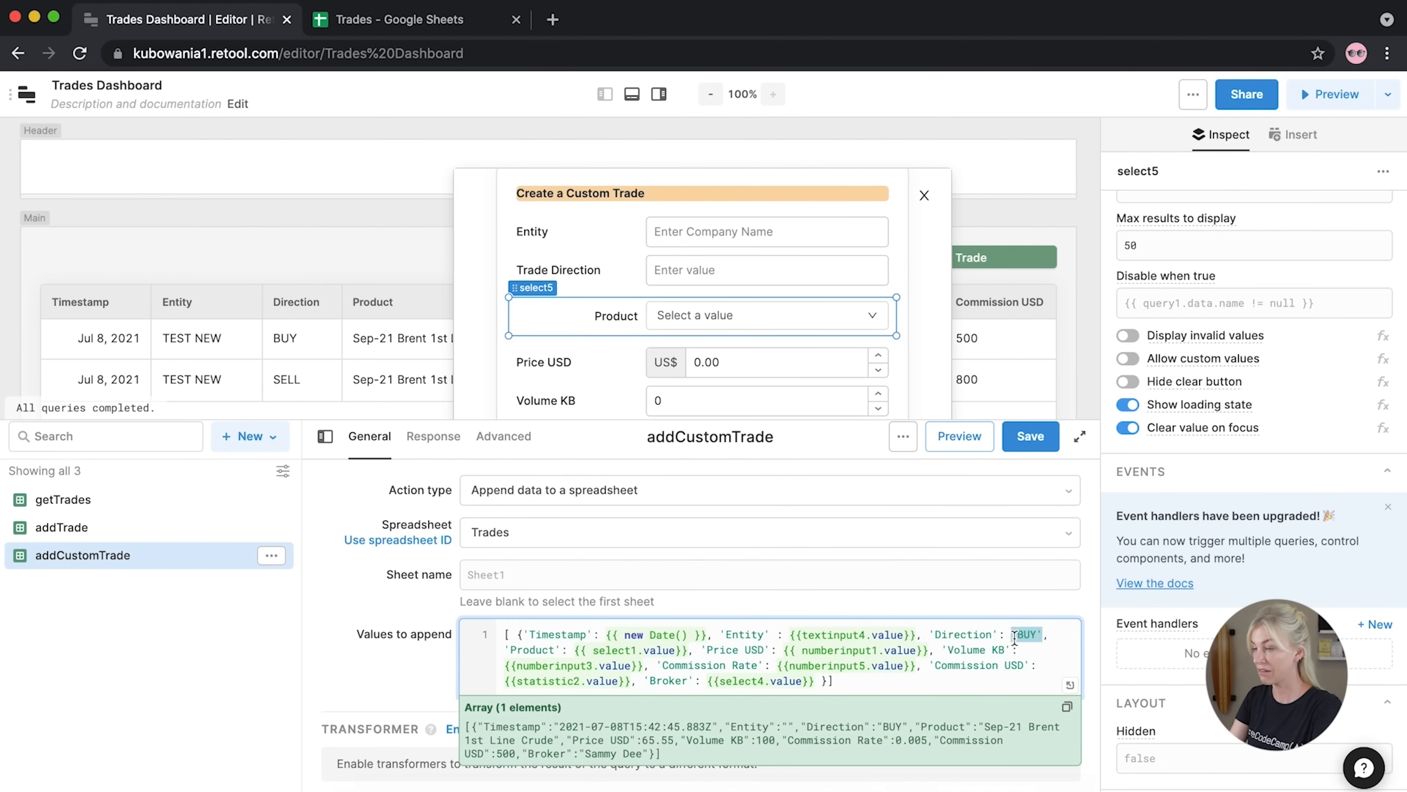
text({{)
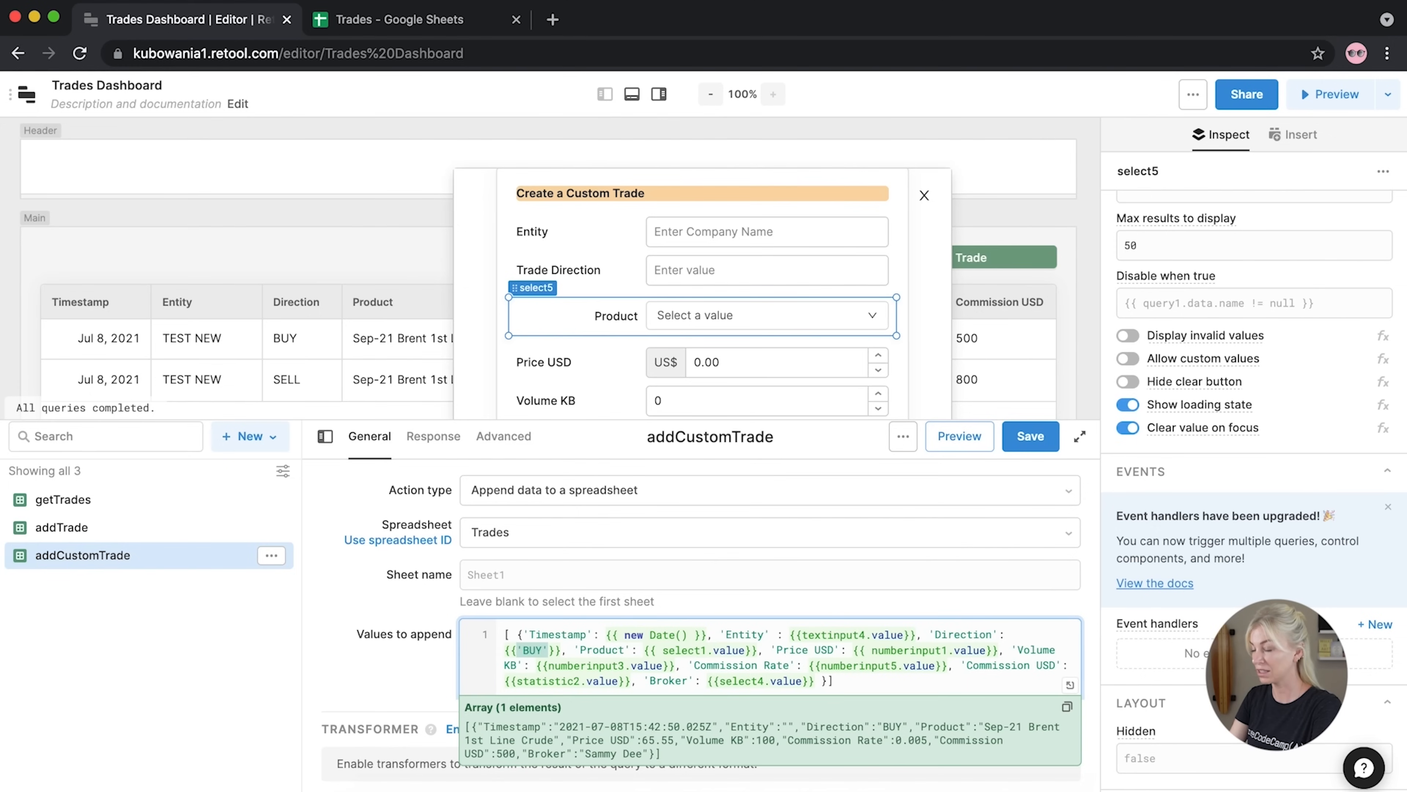
Add a Segmented Control between Entity and Trade Direction
click(558, 266)
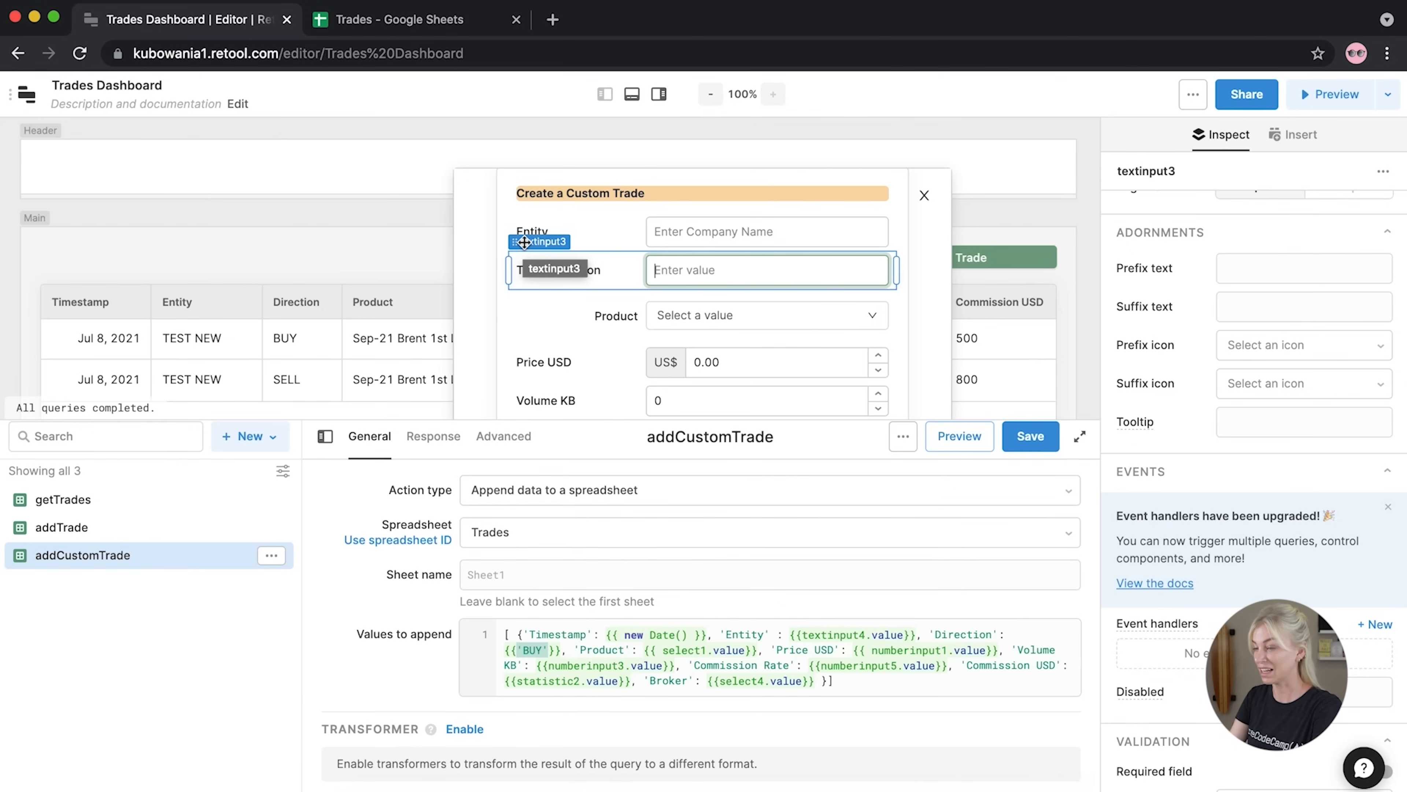
click(1087, 268)
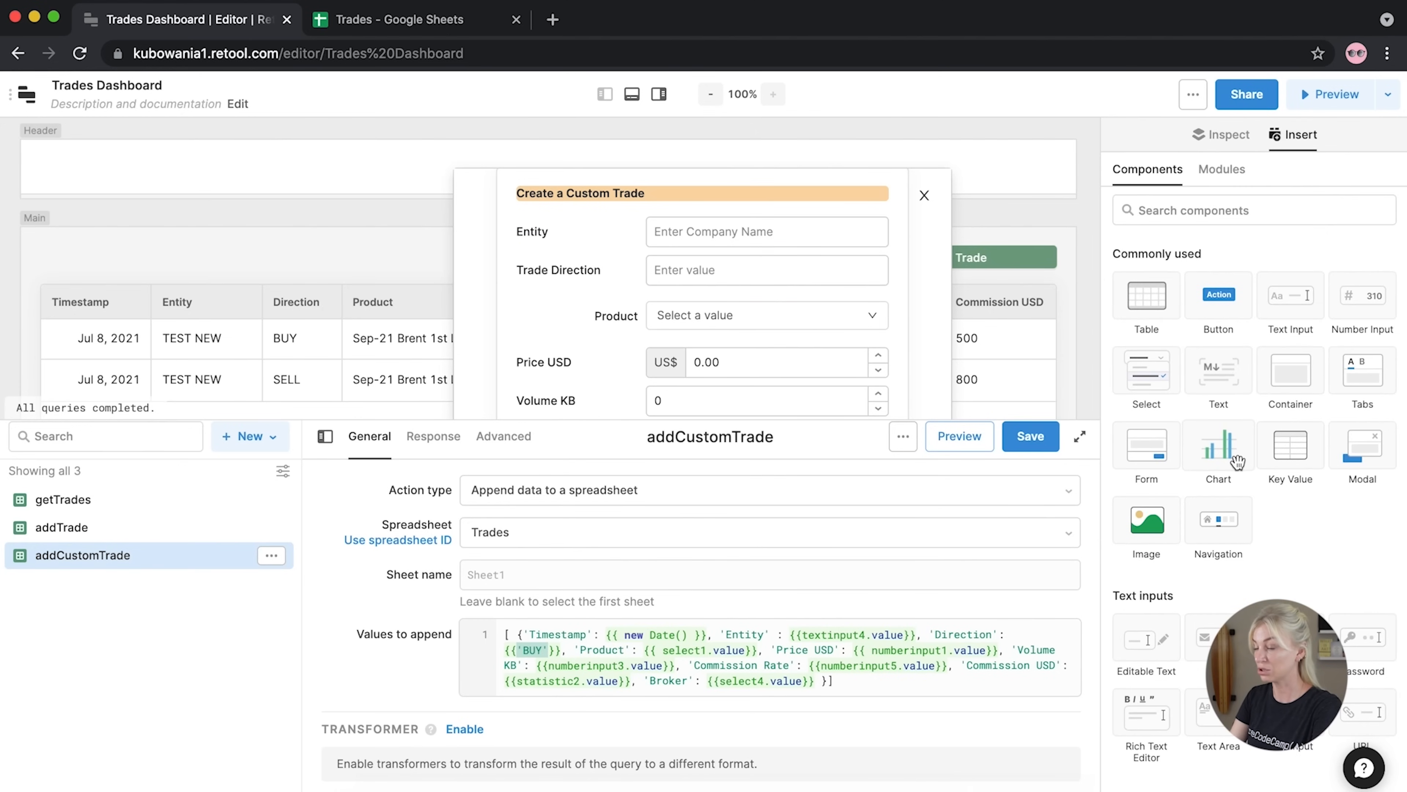
scroll(1237, 460, down, 15)
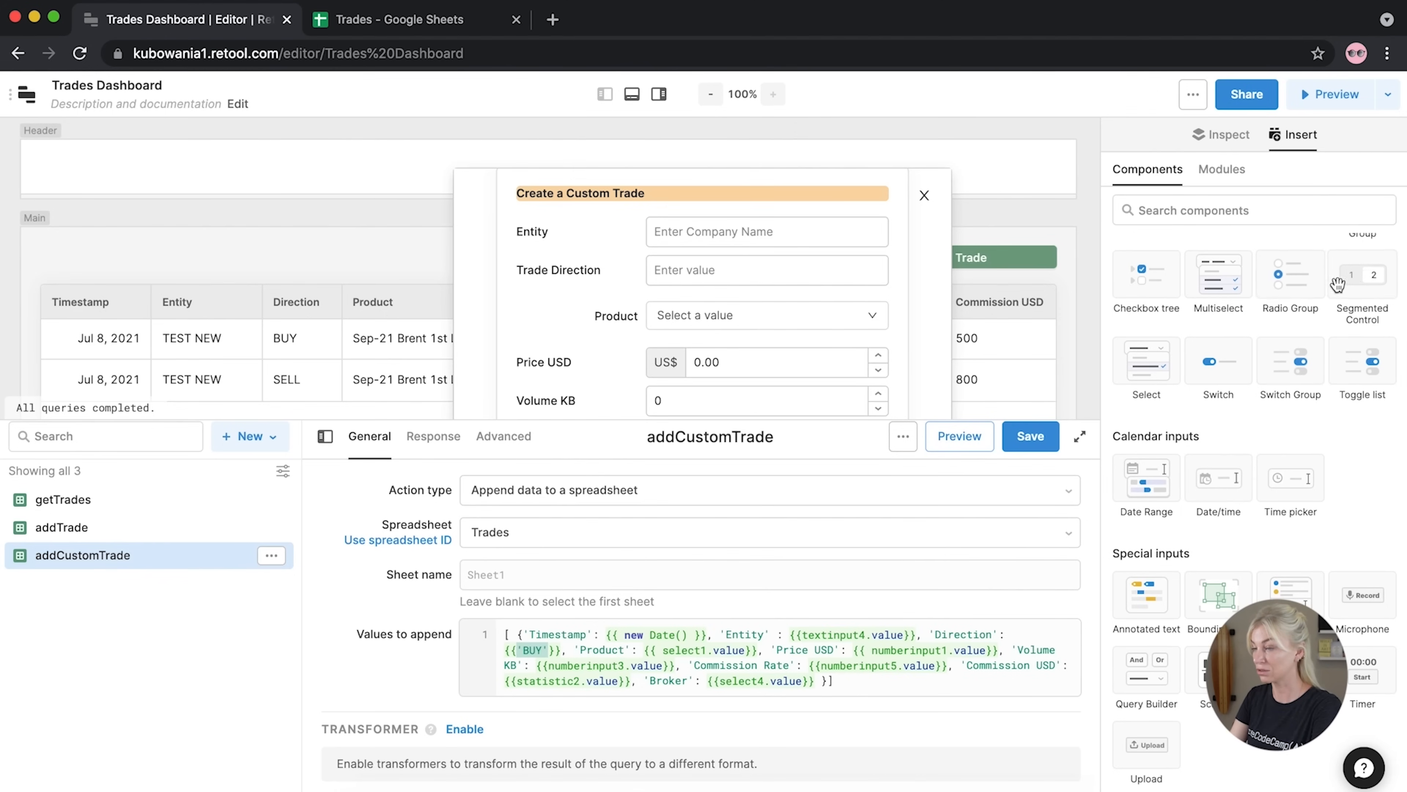
drag(1364, 288, 794, 292)
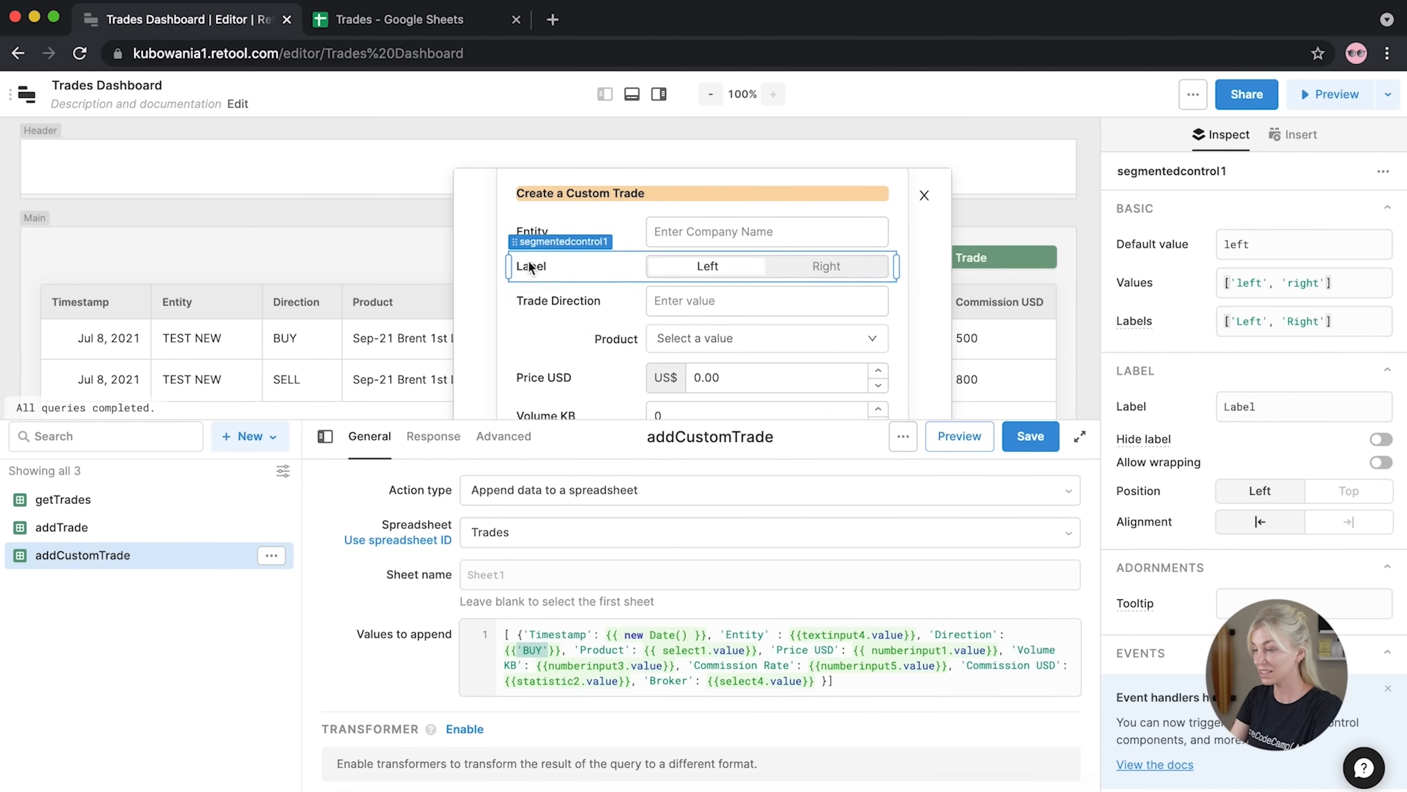
Delete the Trade Direction text input from the Create a Custom Trade form
click(578, 305)
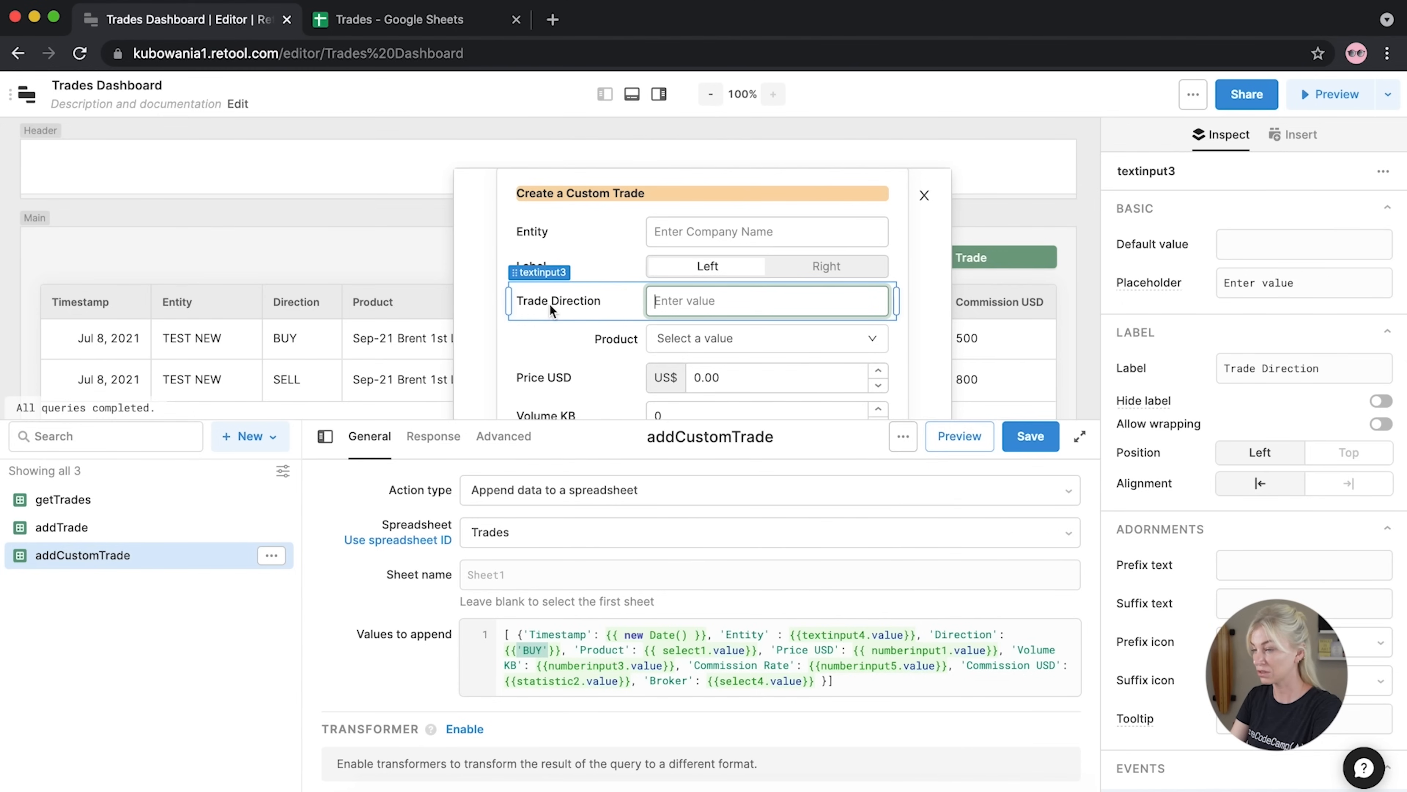
key(Delete)
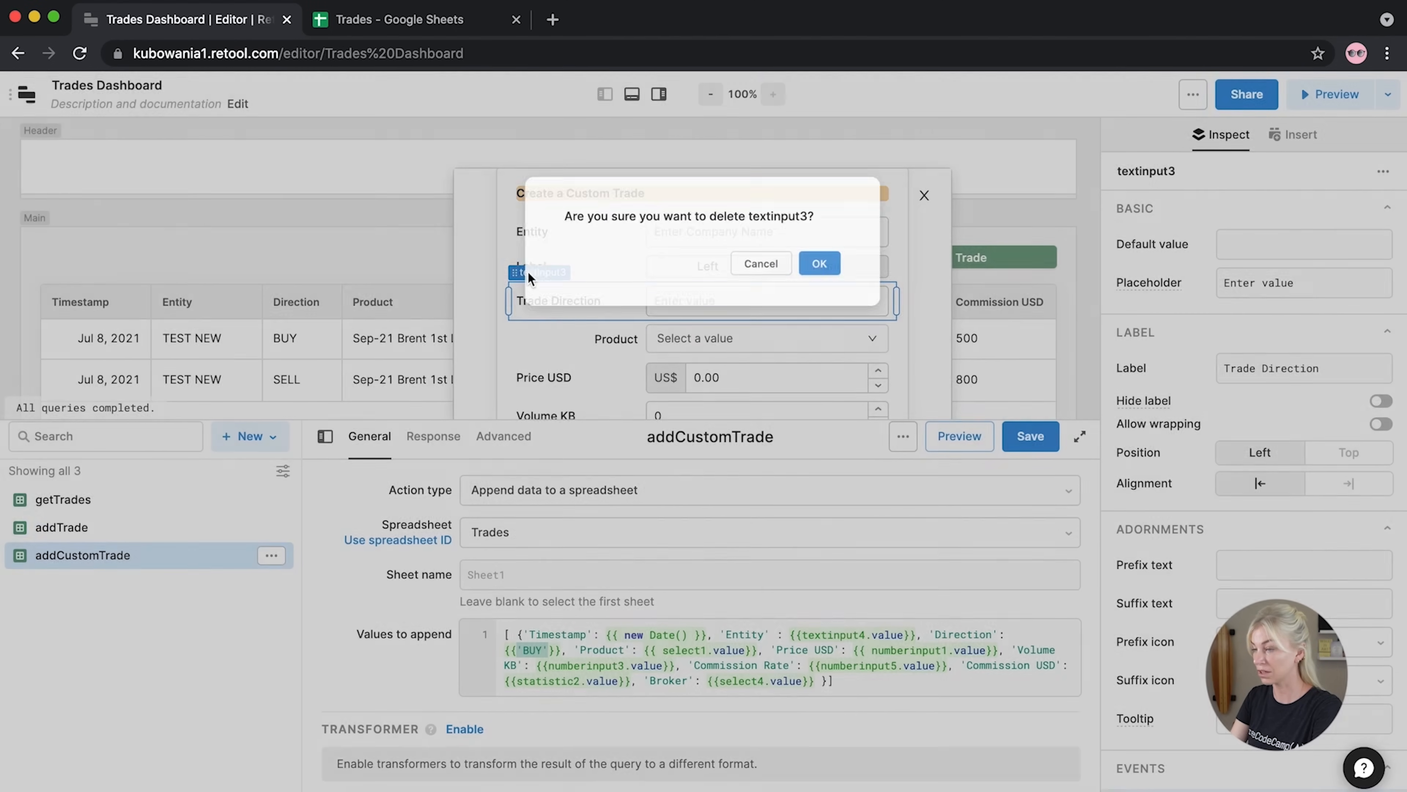
click(833, 267)
Move the Product, Price USD and Volume KB fields up to close the gap
drag(556, 339, 540, 286)
drag(519, 356, 532, 328)
drag(538, 392, 537, 371)
click(718, 277)
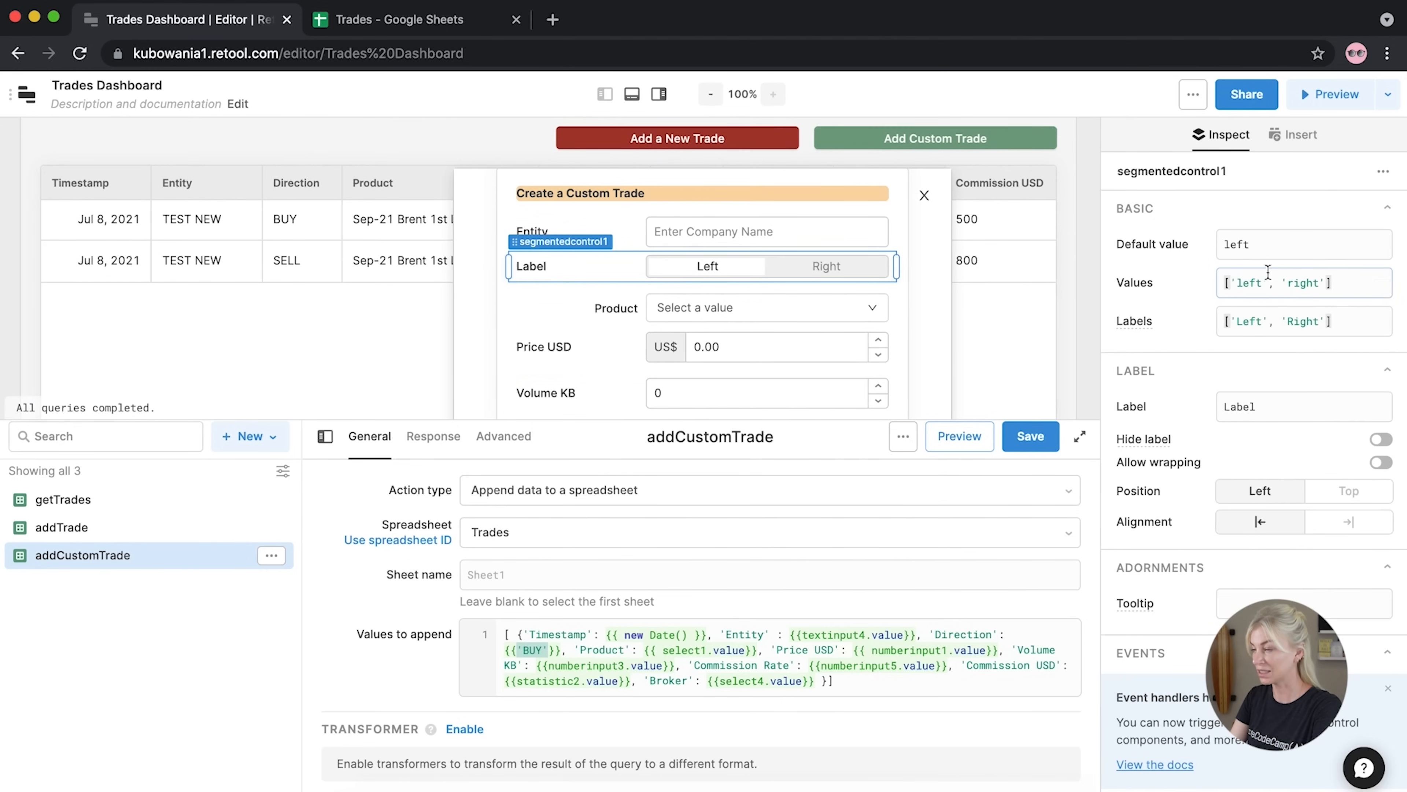
Set the toggle's option values to BUY and SELL
double_click(1241, 284)
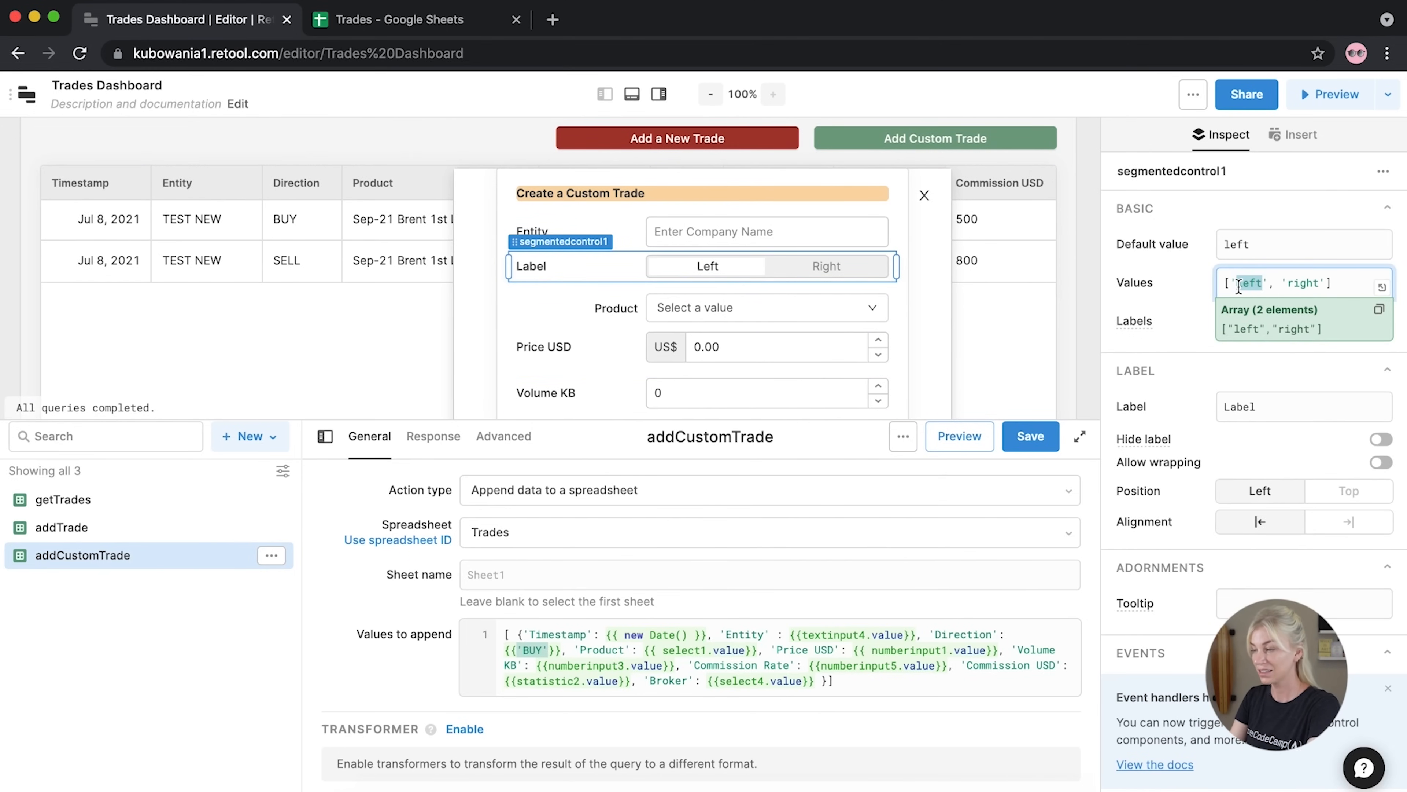
text(BUY)
drag(1312, 284, 1283, 289)
text(SELL)
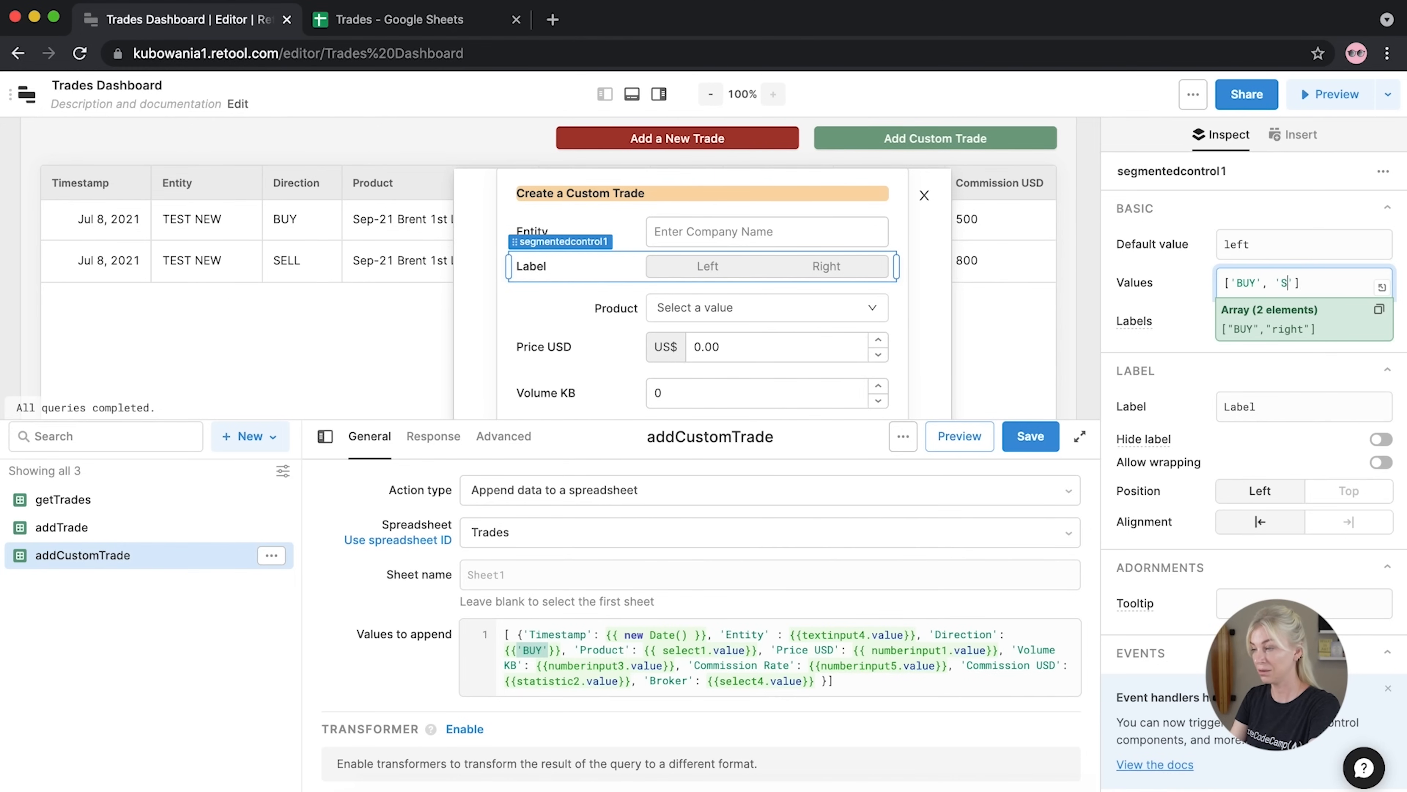
click(1277, 346)
Label the toggle options BUY and SELL and make BUY the default value
drag(1264, 322, 1239, 324)
text(BUY)
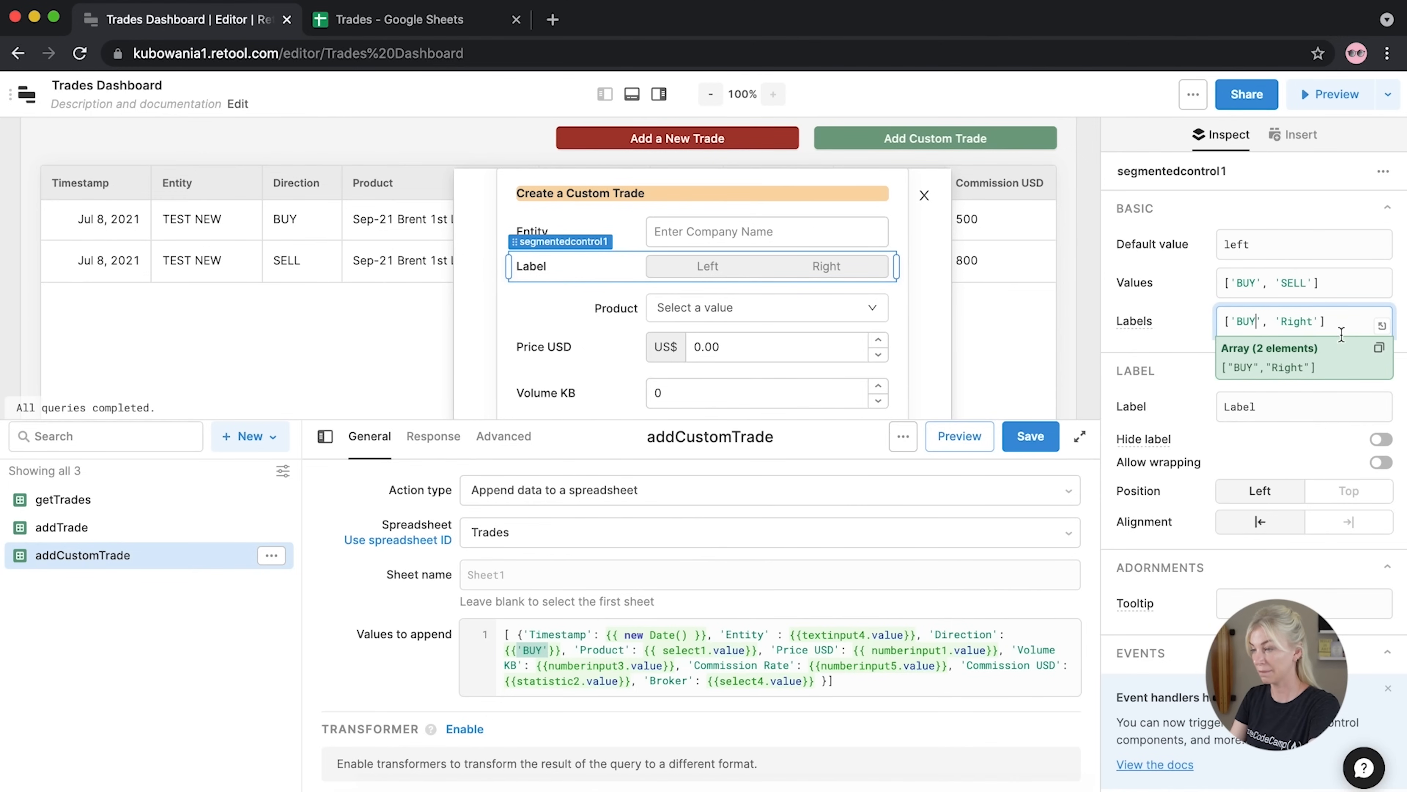
drag(1313, 323, 1279, 325)
text(SELL)
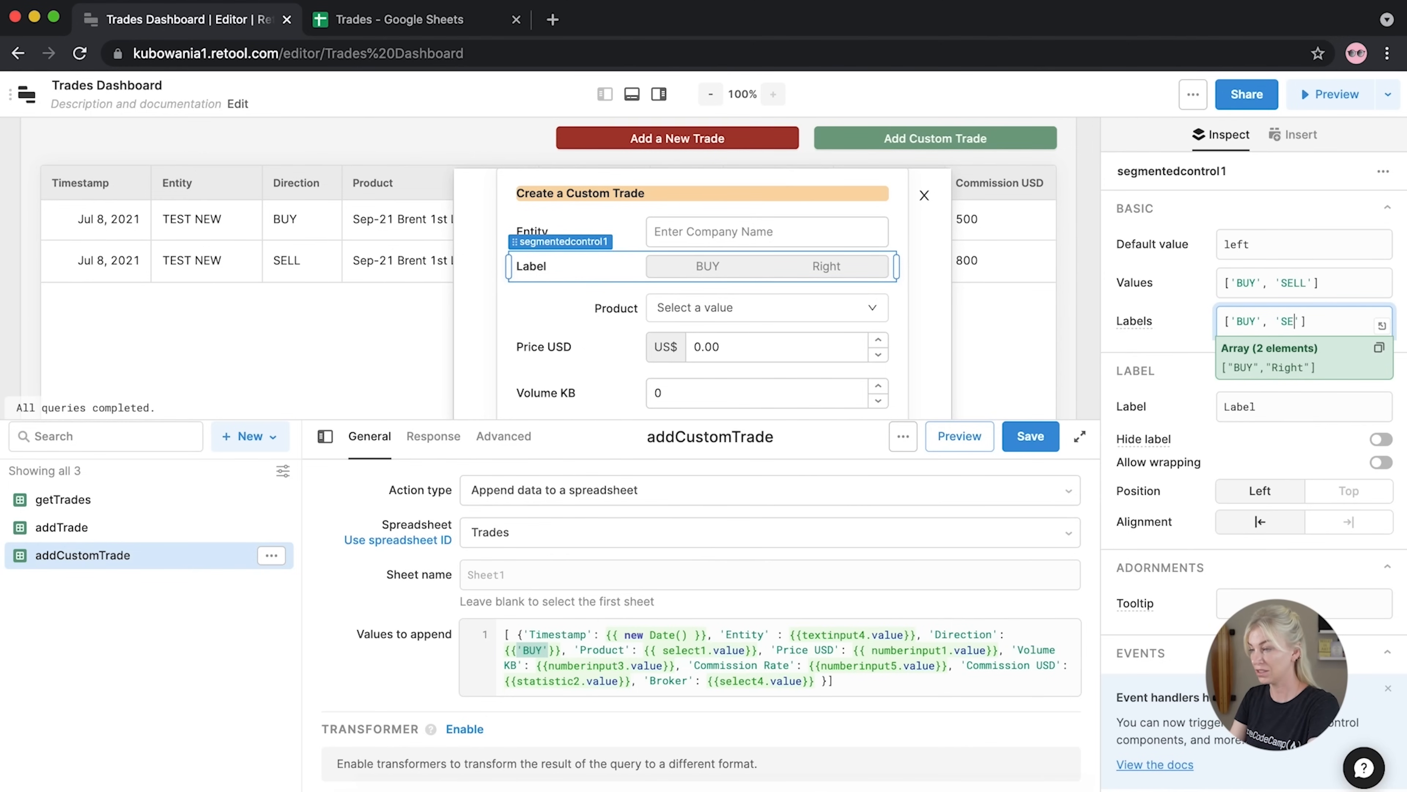
double_click(1235, 244)
text(B)
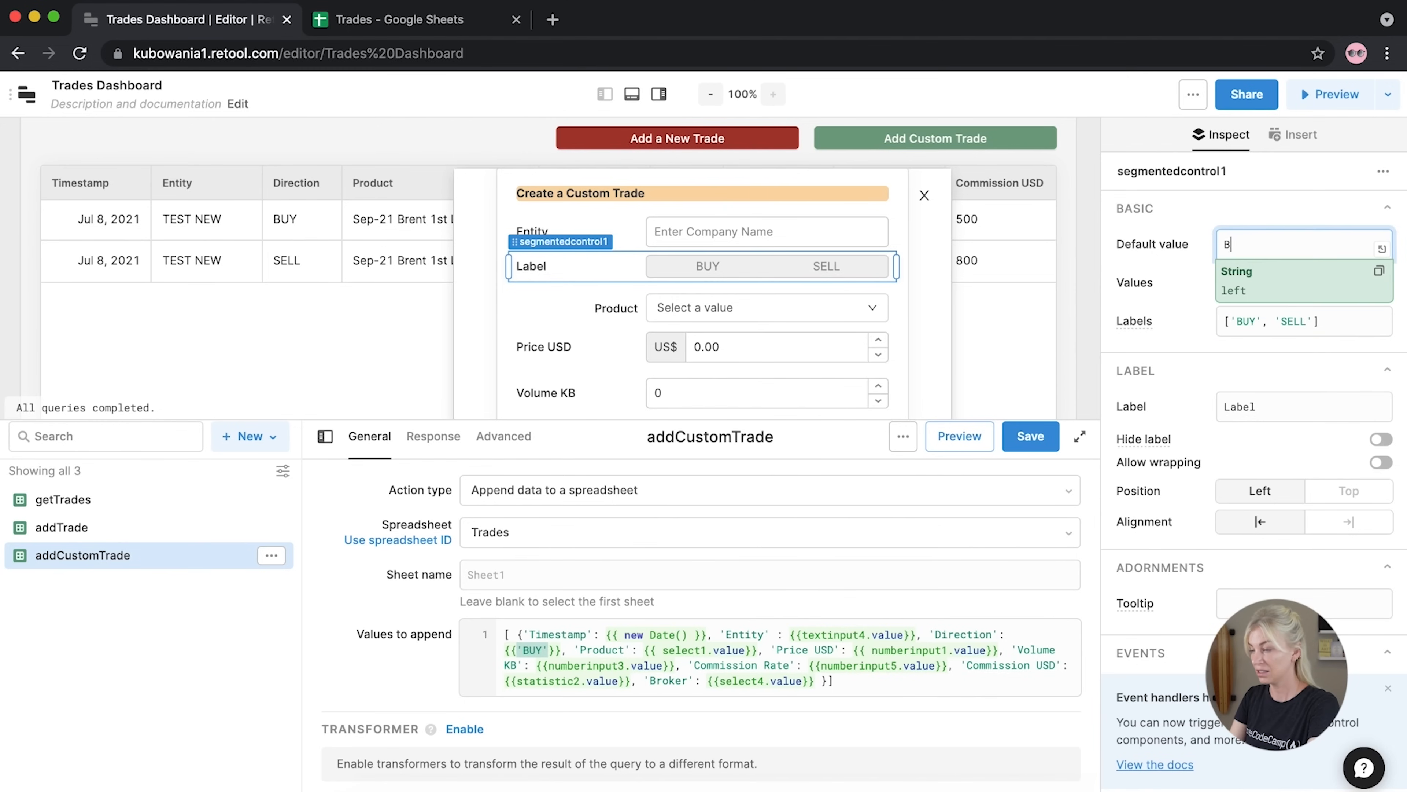
text(UY)
click(1114, 269)
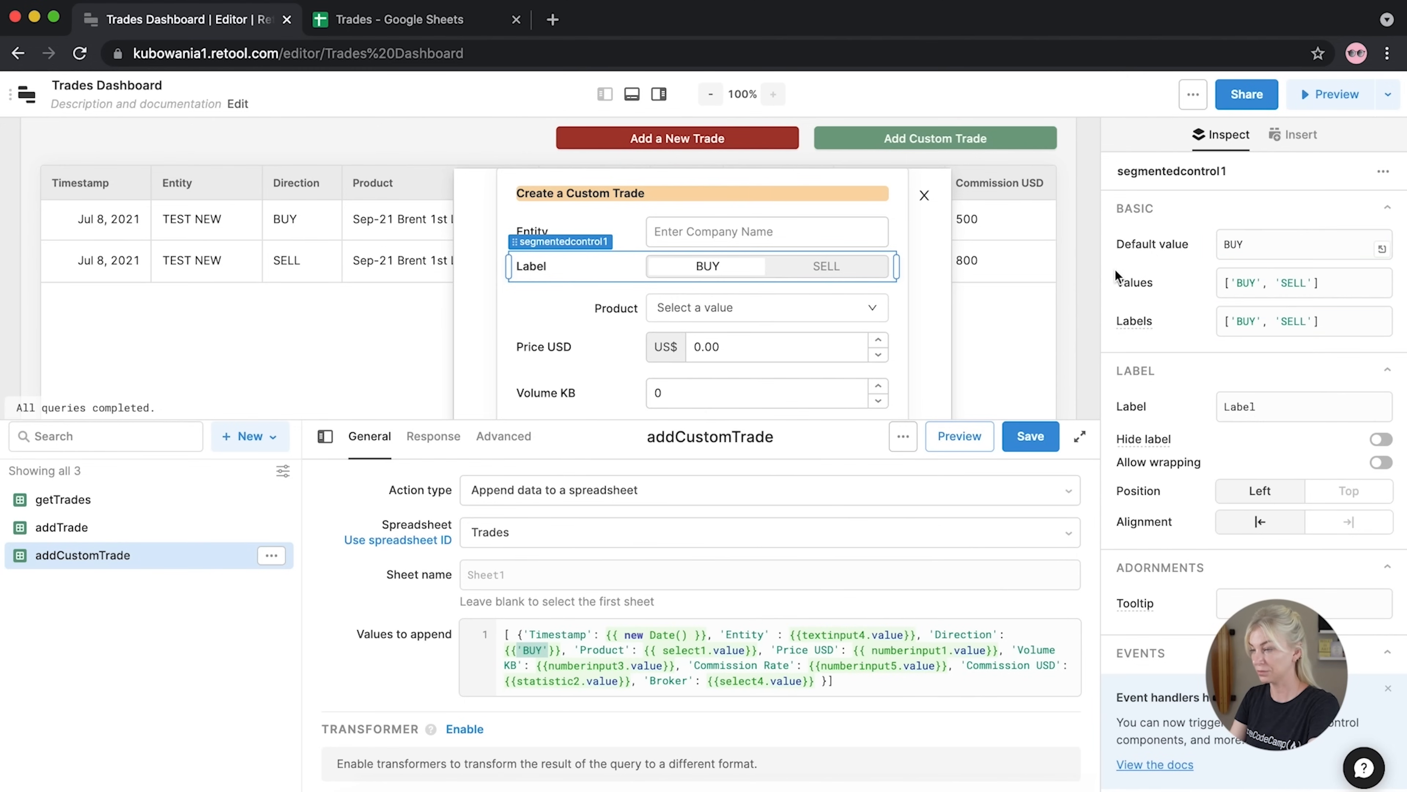
scroll(1170, 350, down, 1)
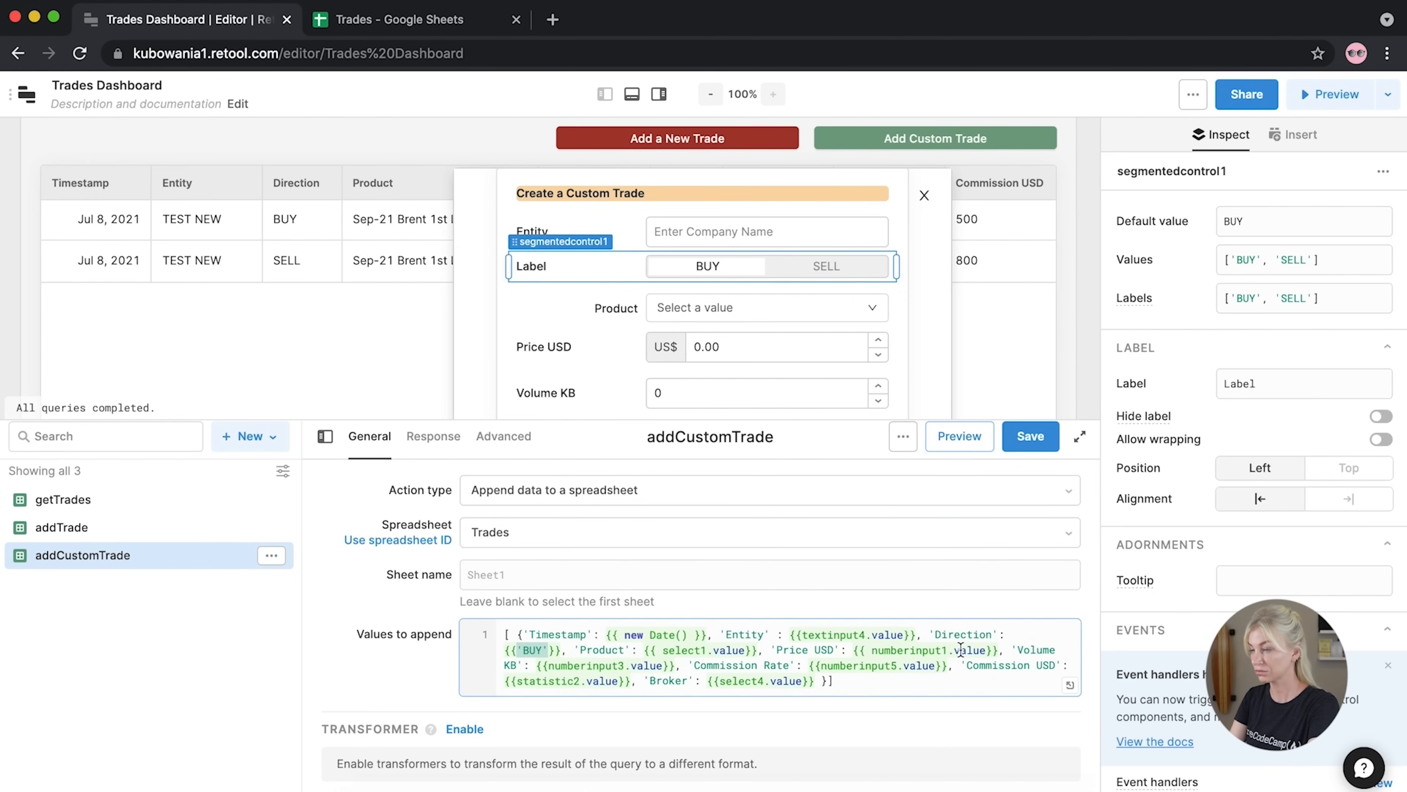
Replace the hard-coded 'BUY' direction with segmentedcontrol1.value in Values to append
click(531, 652)
drag(549, 652, 518, 652)
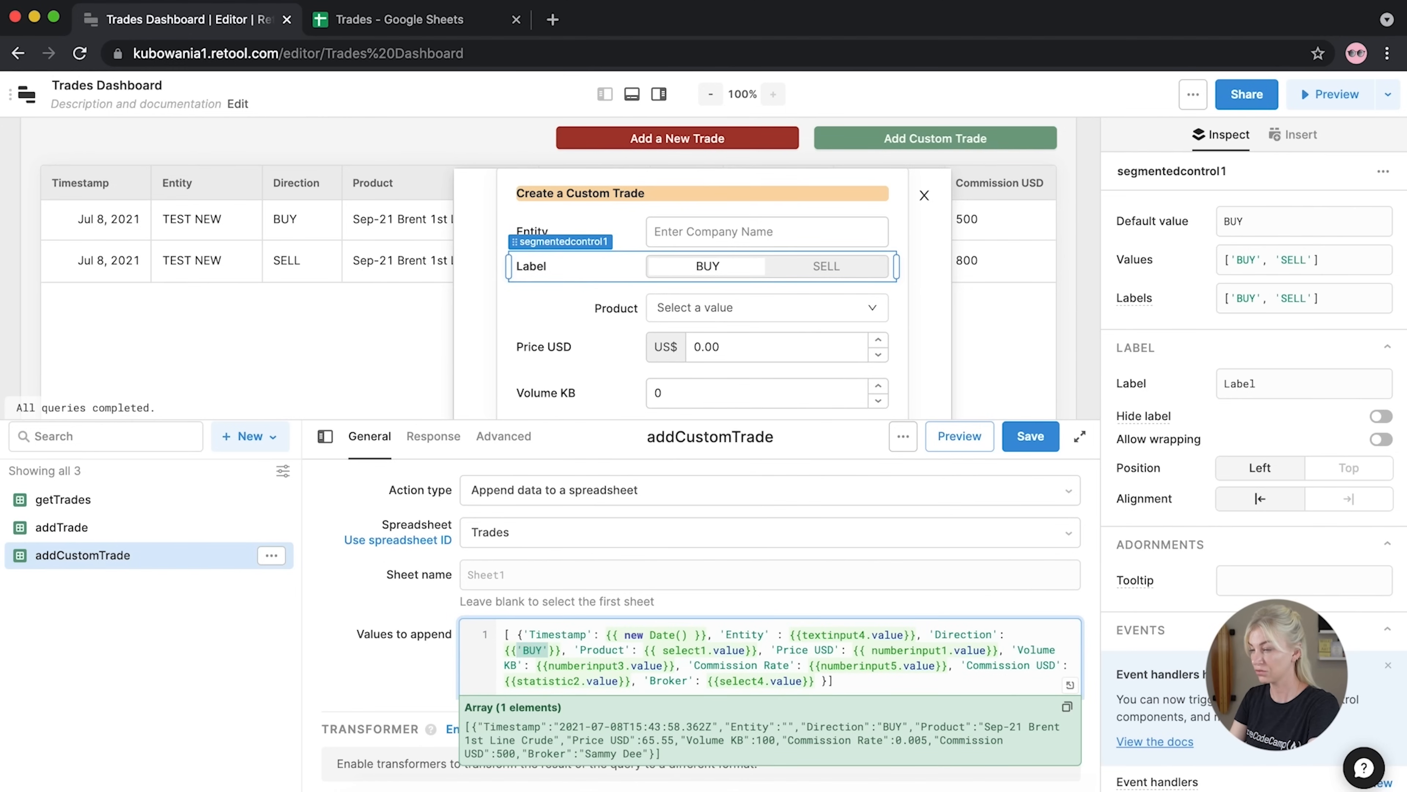
text(seg)
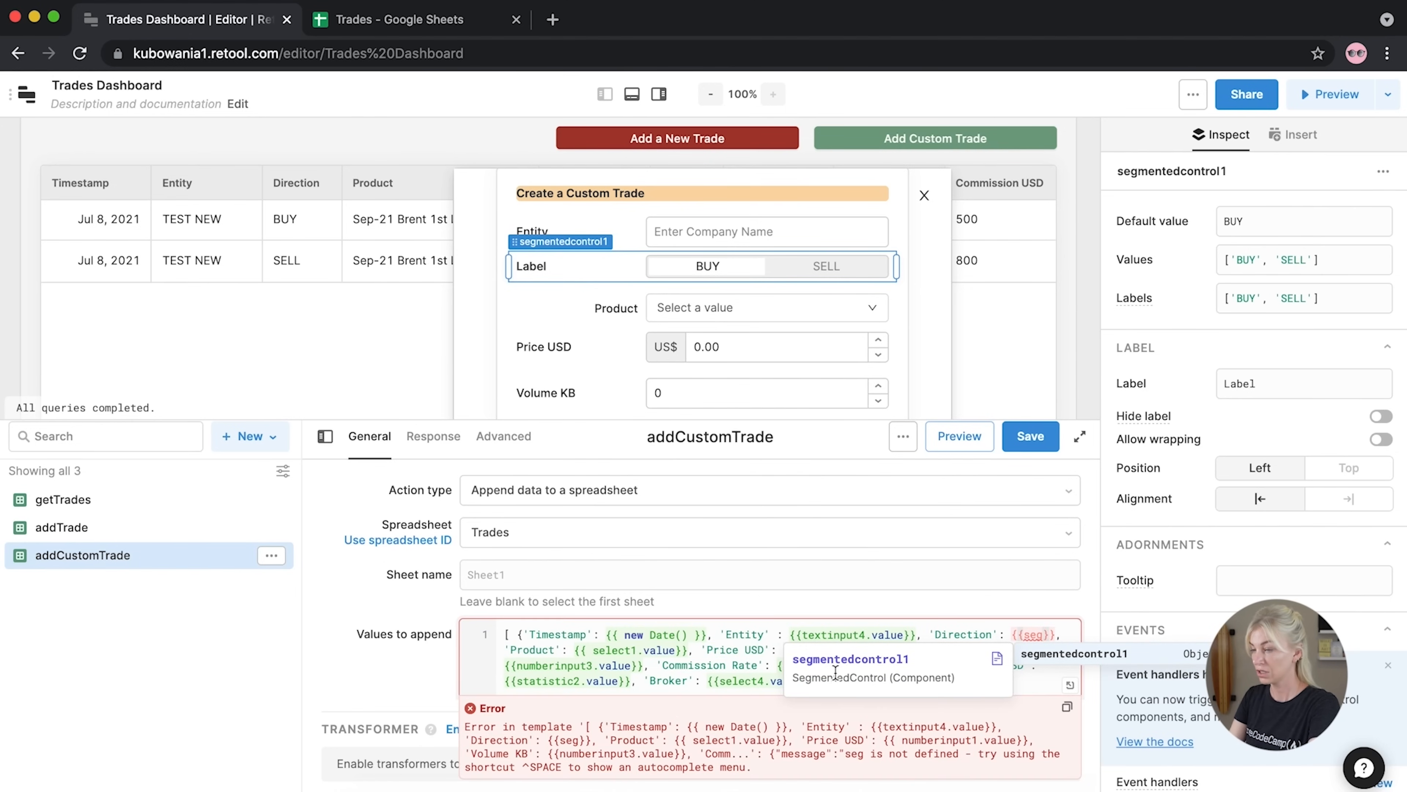
key(Return)
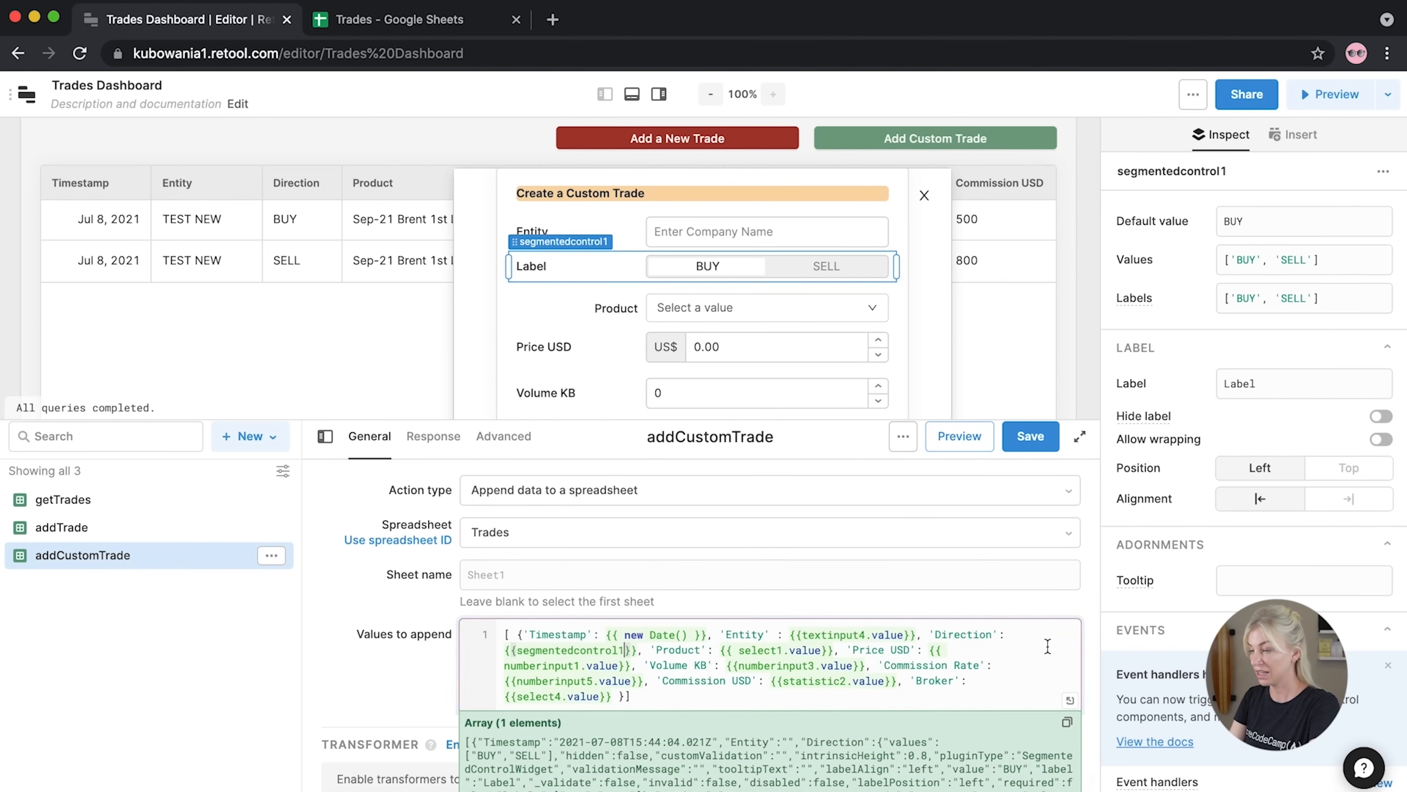
text(.)
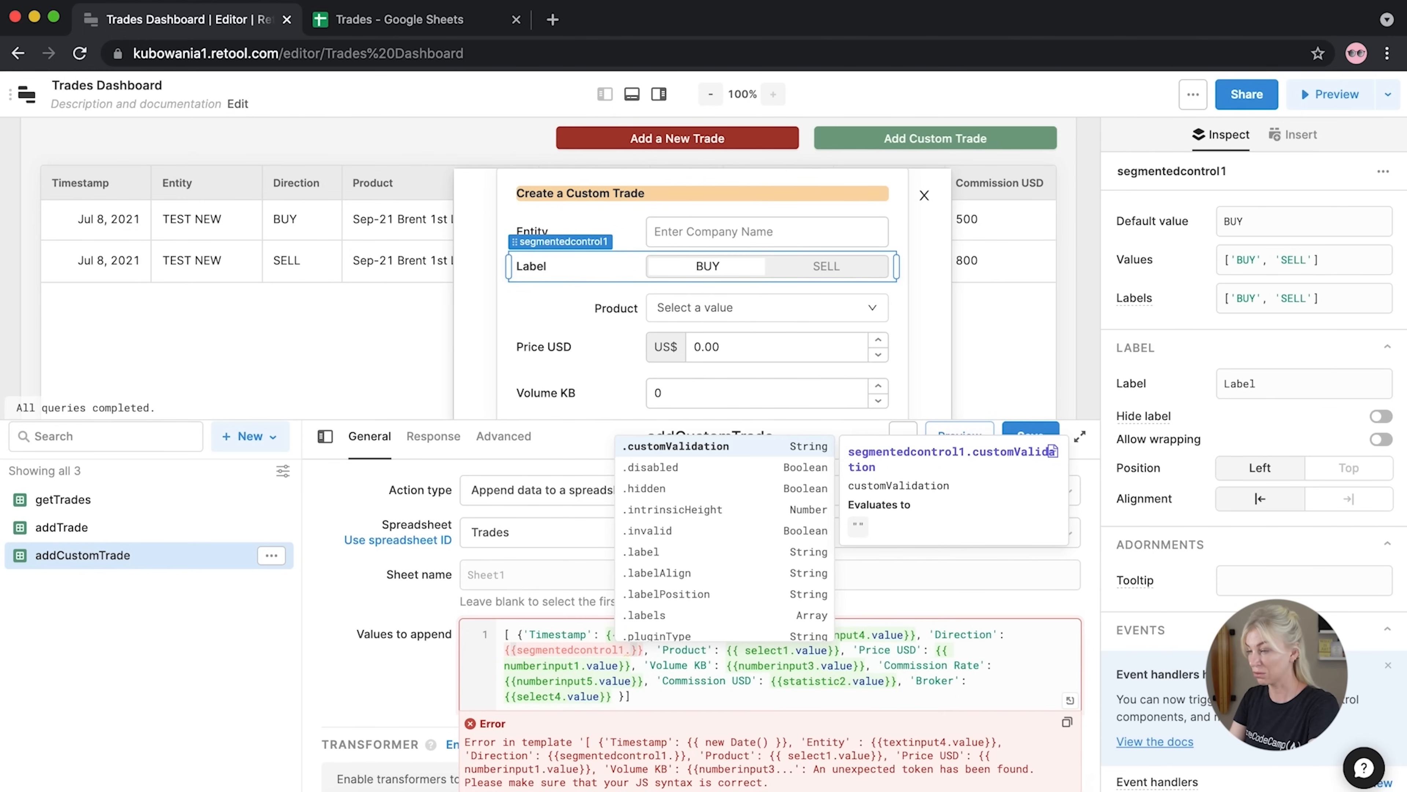
text(v)
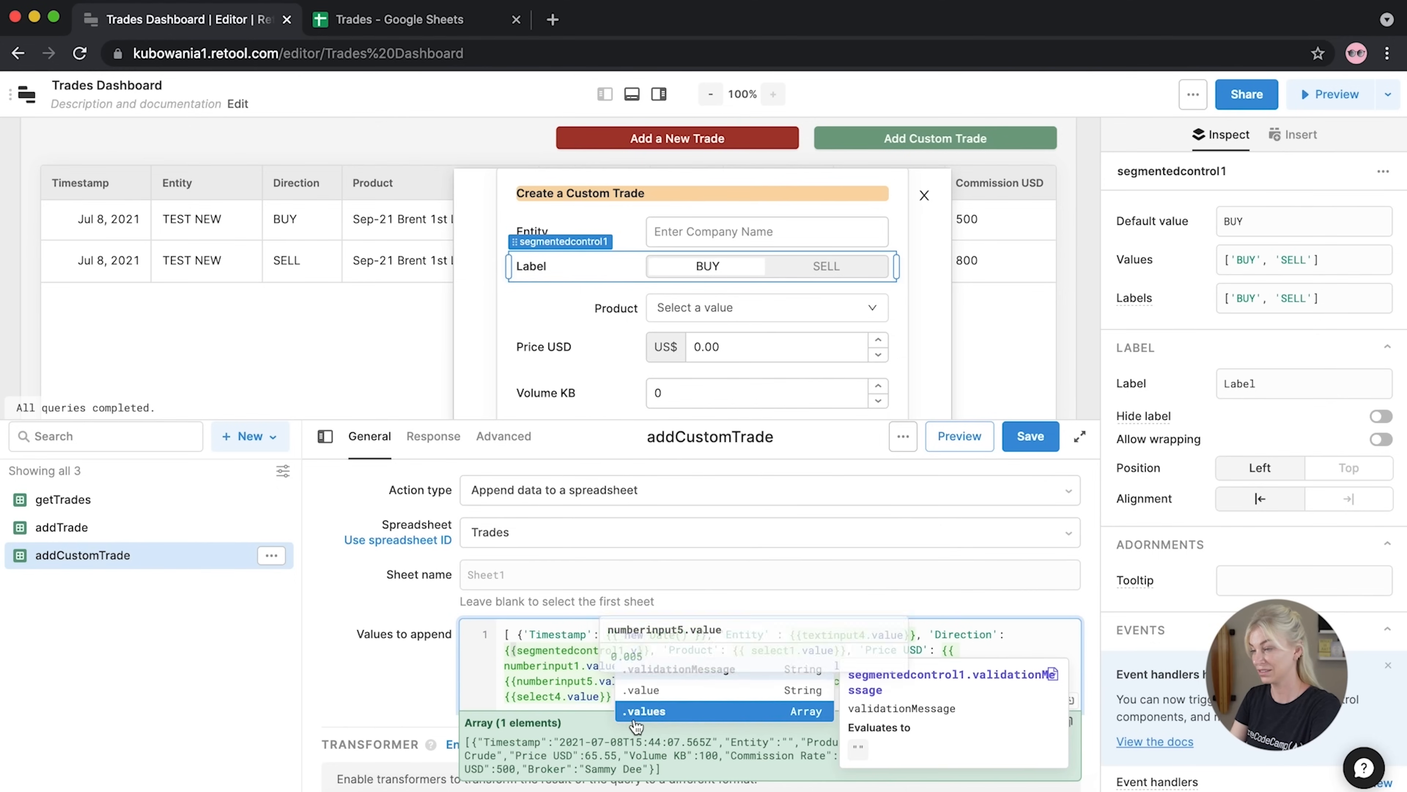
click(646, 691)
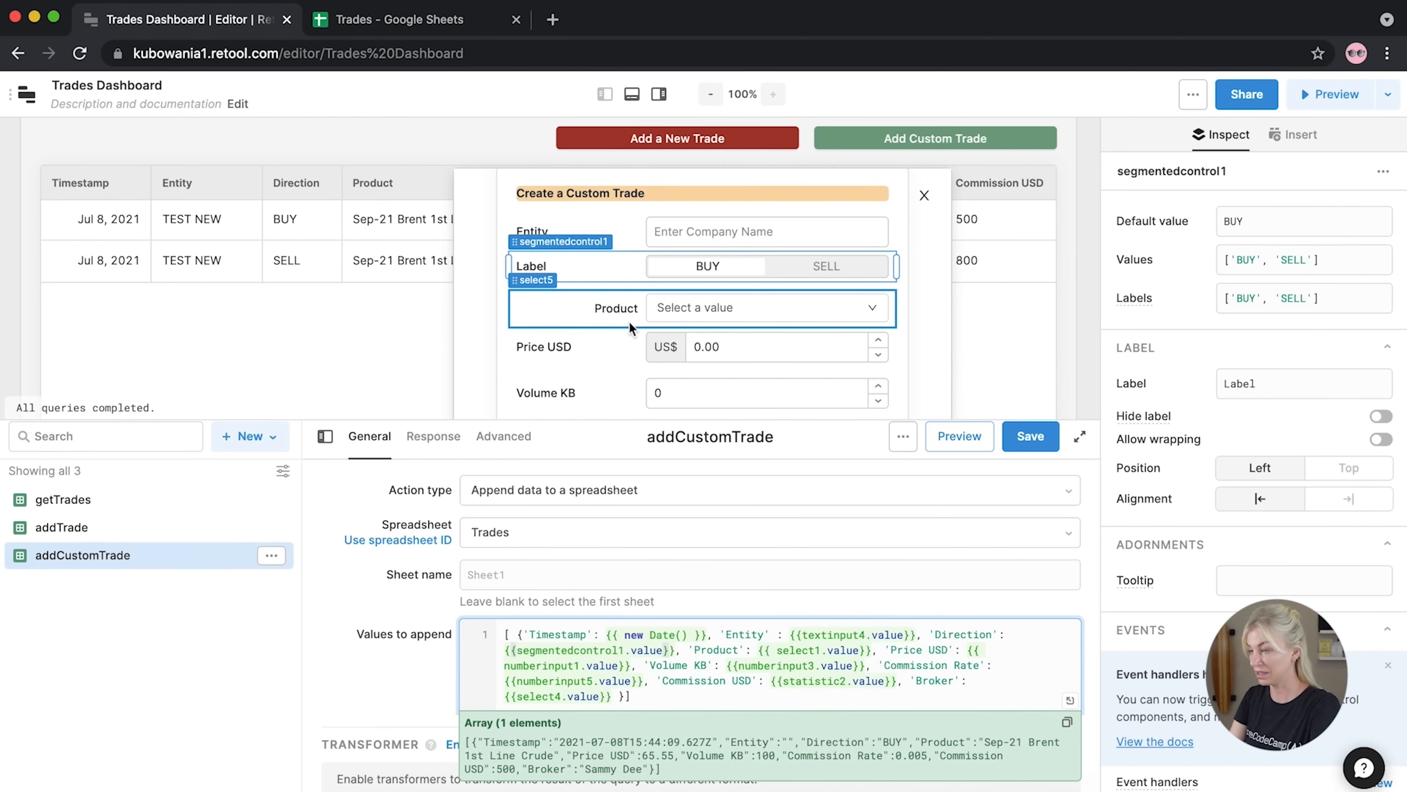
Point Product at select5 and Price USD at numberinput7
click(823, 650)
key(BackSpace)
text(5)
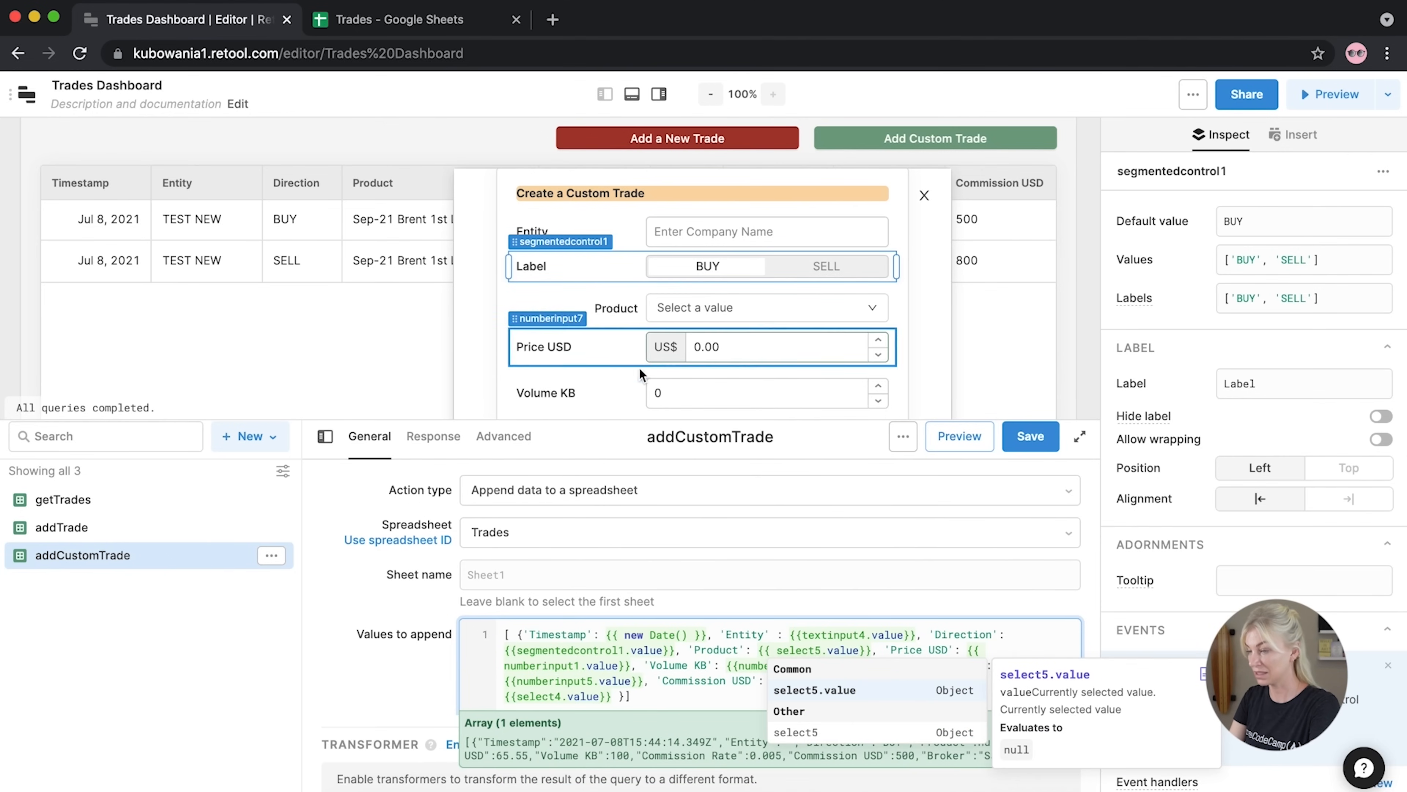
click(581, 664)
key(BackSpace)
text(7)
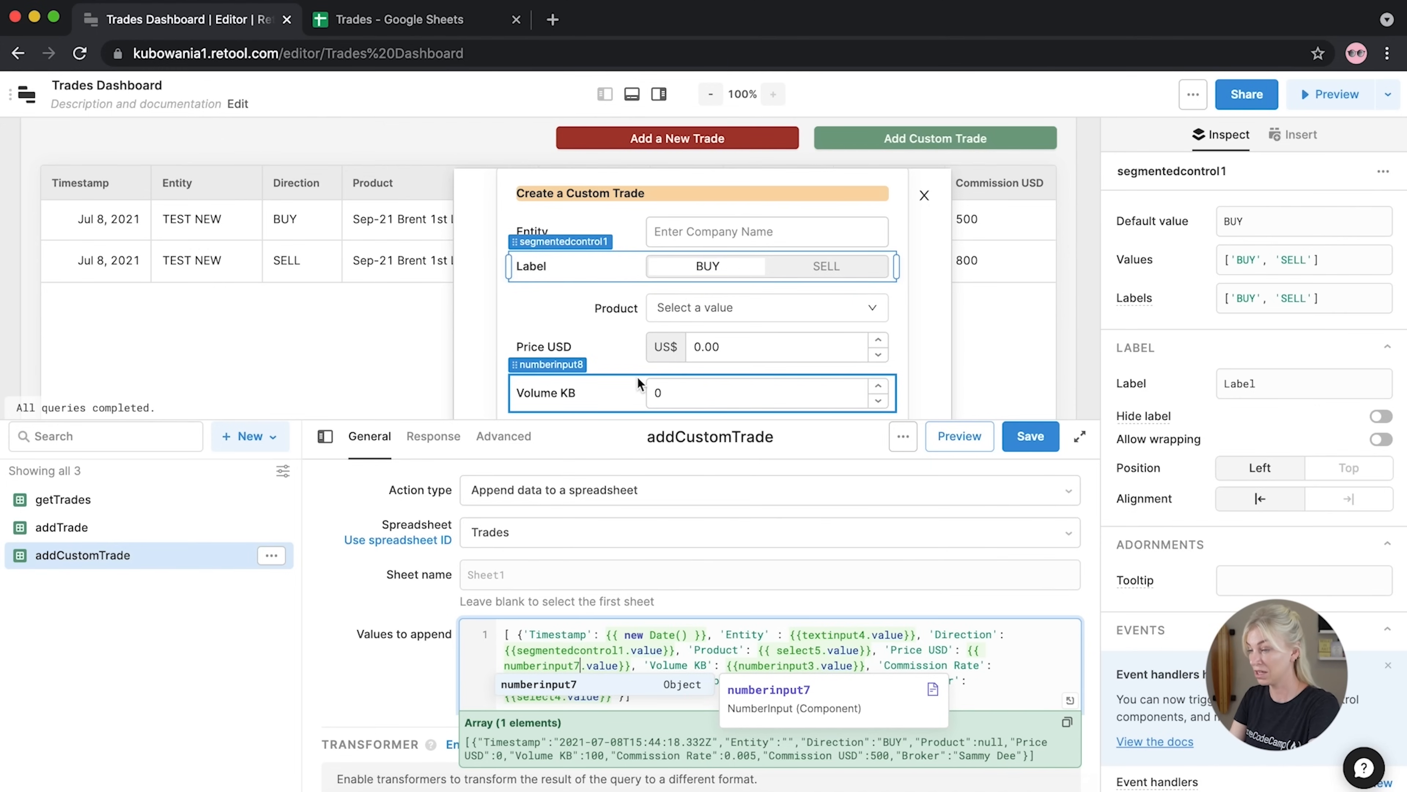
Point Volume KB at numberinput8 and Commission Rate at numberinput9
click(814, 666)
key(BackSpace)
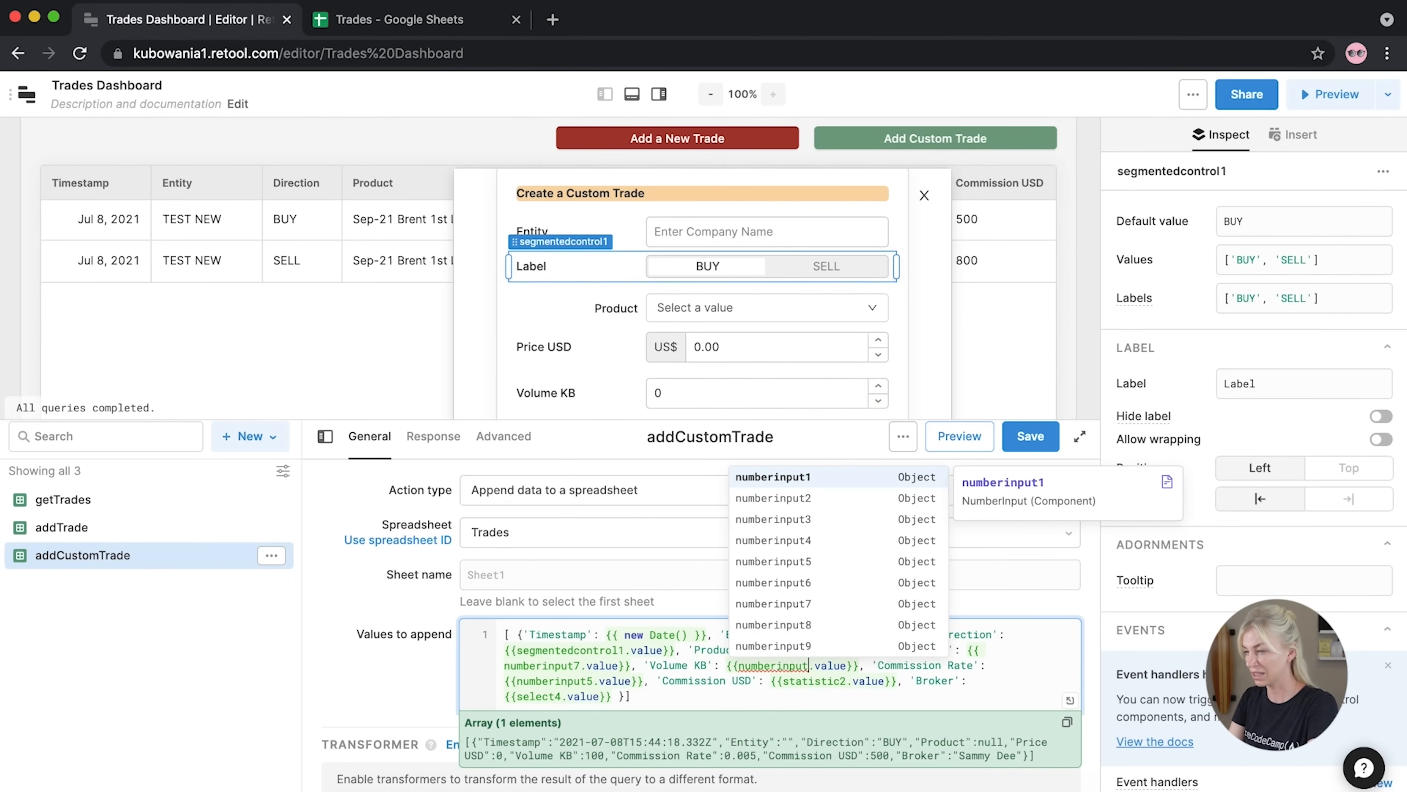
text(8)
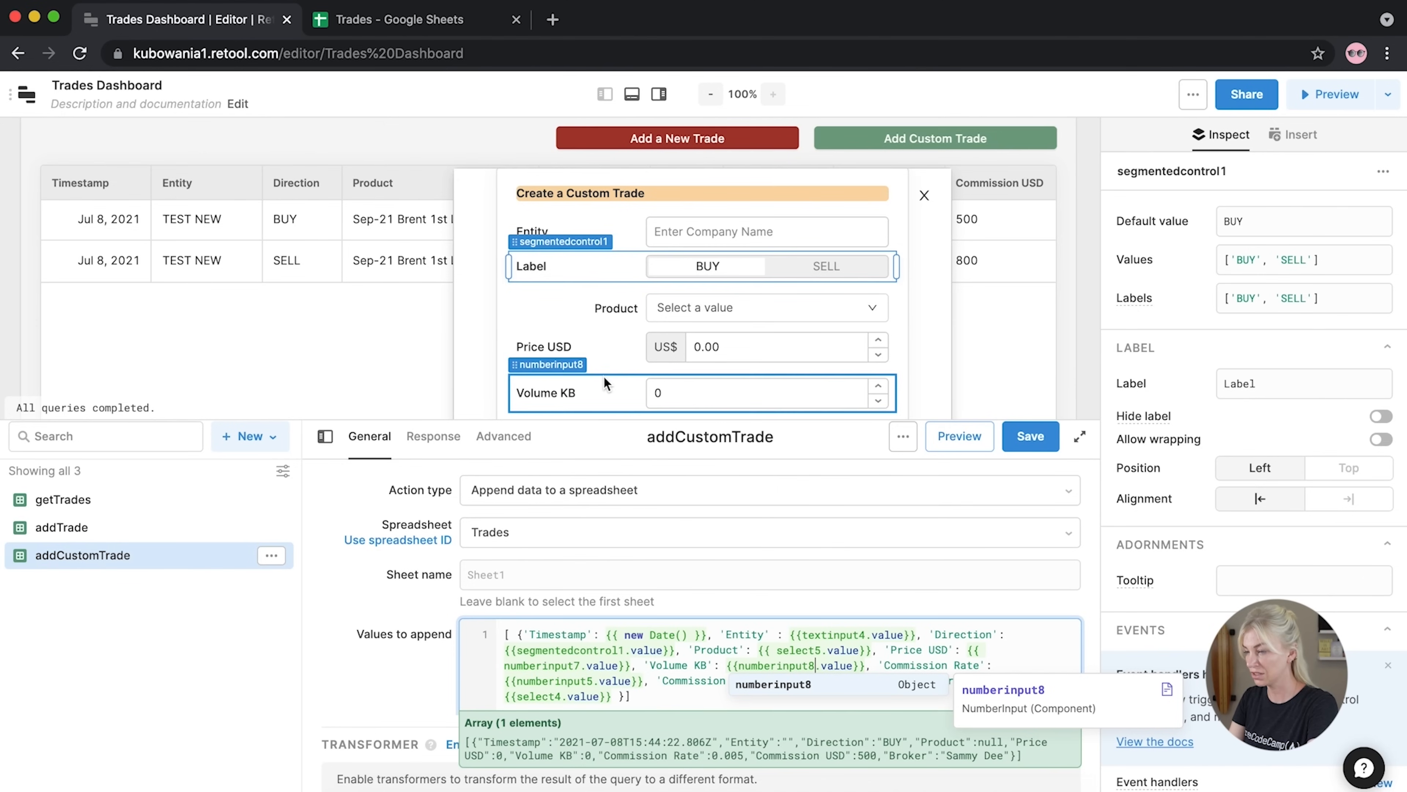
scroll(604, 383, down, 1)
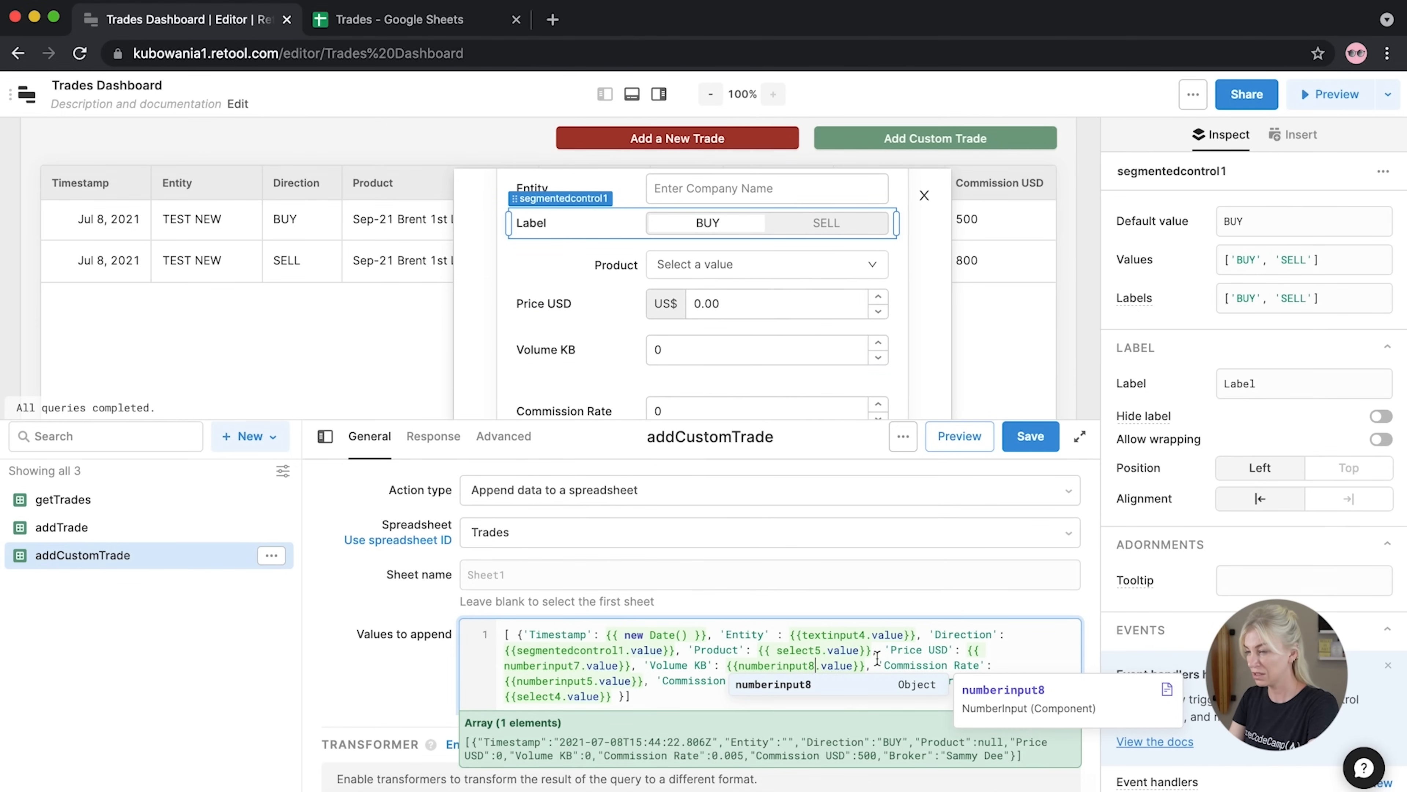
click(592, 681)
key(BackSpace)
text(9)
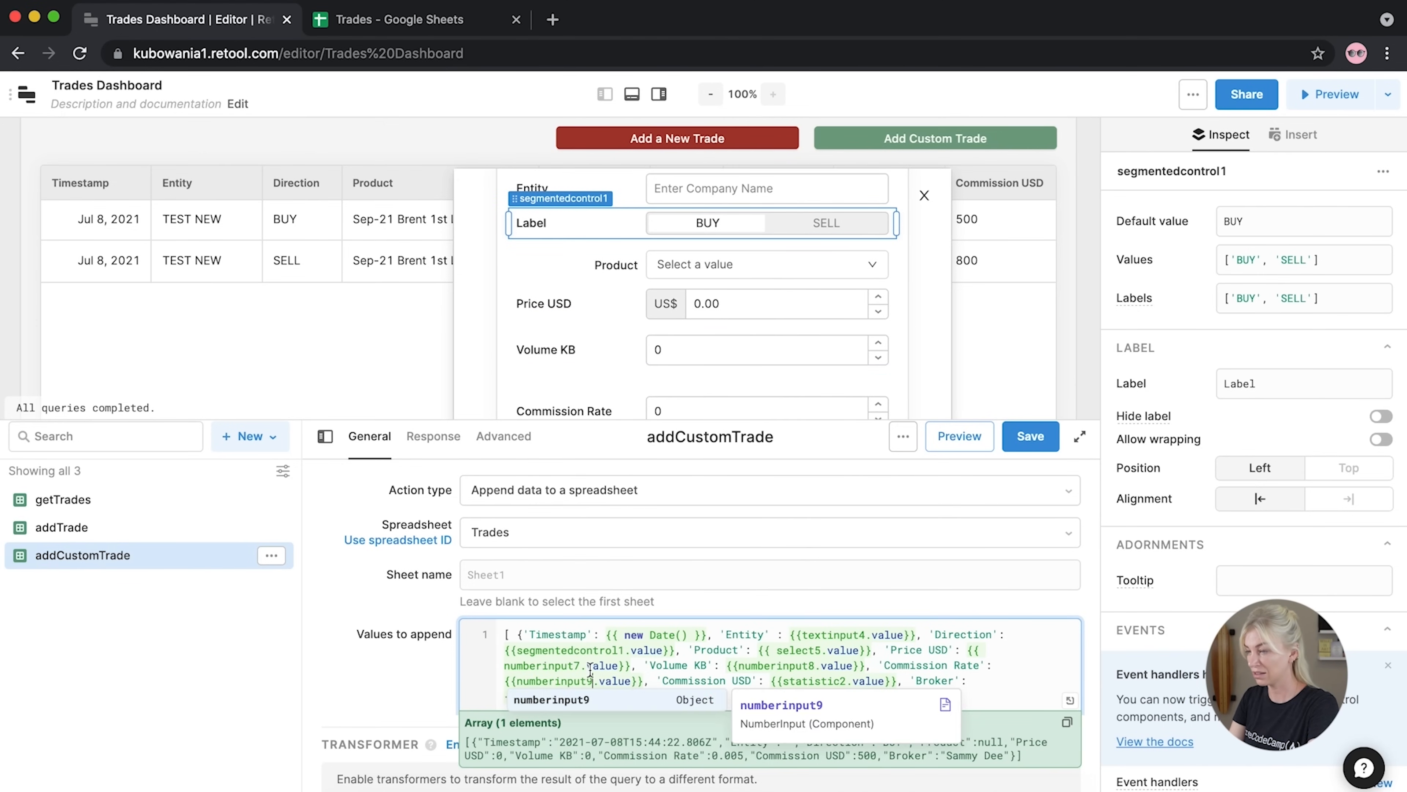
click(581, 400)
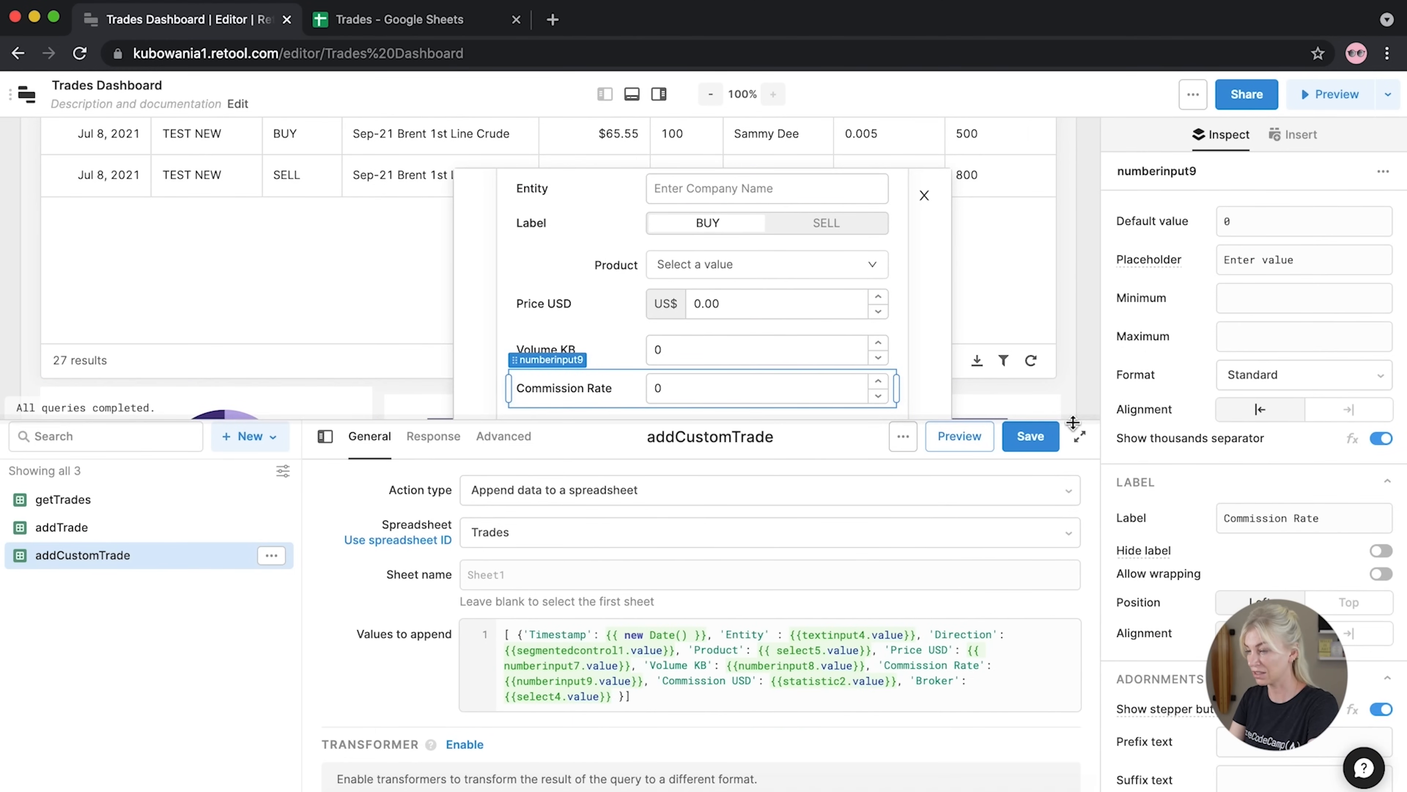
Change the Commission USD reference from statistic2 to statistic3
drag(1074, 419, 1073, 525)
drag(794, 431, 793, 413)
click(819, 787)
click(848, 783)
key(BackSpace)
text(3)
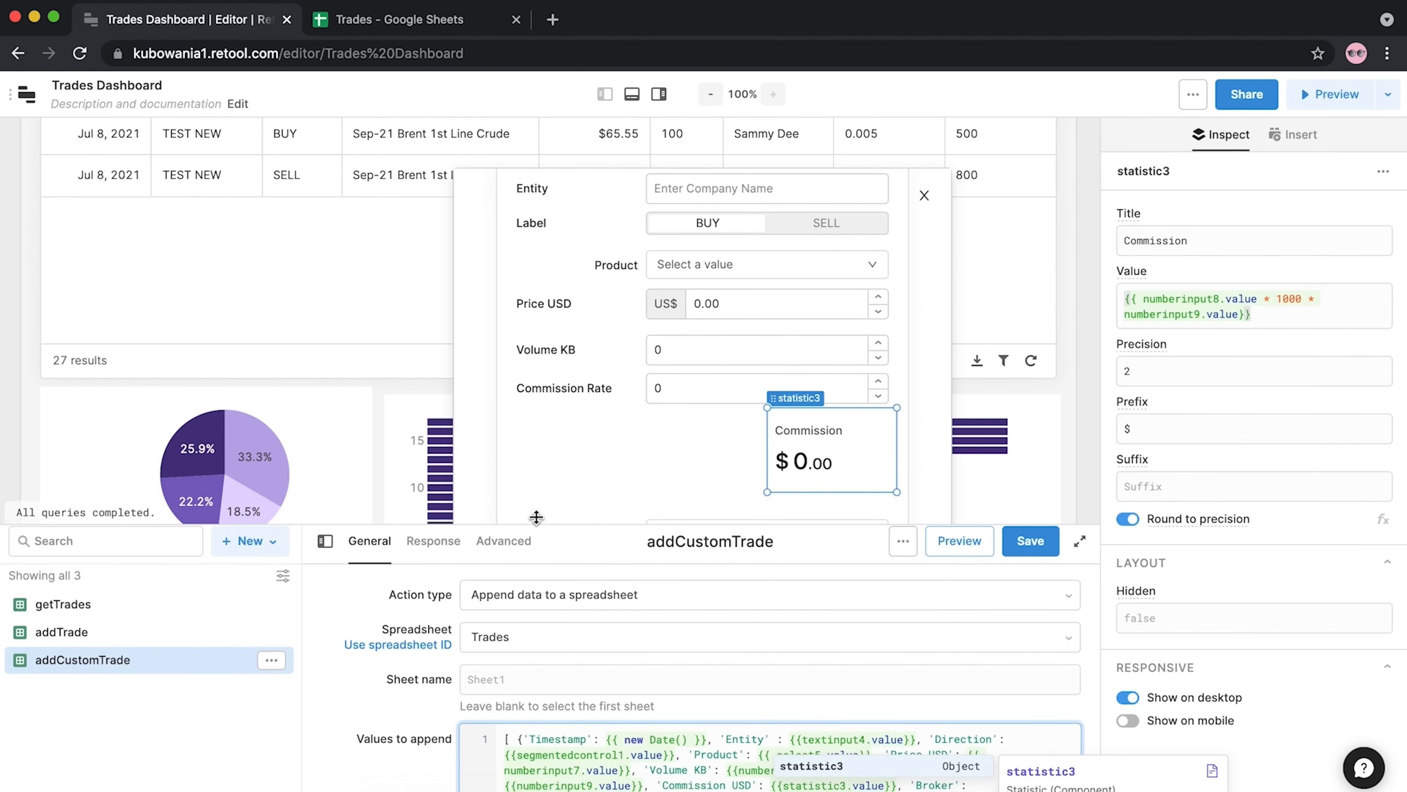
Change the Broker reference from select4 to select6
click(536, 499)
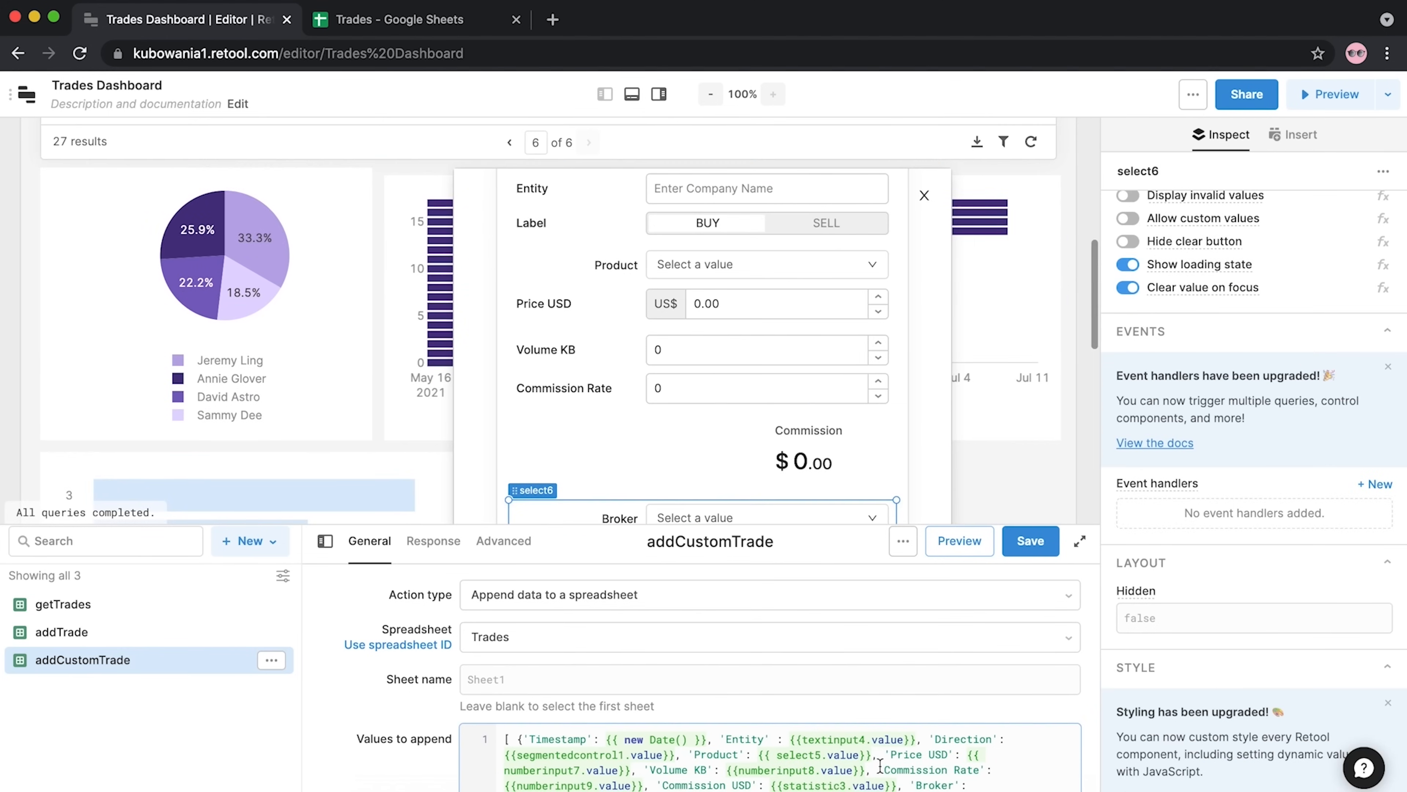
scroll(571, 770, down, 2)
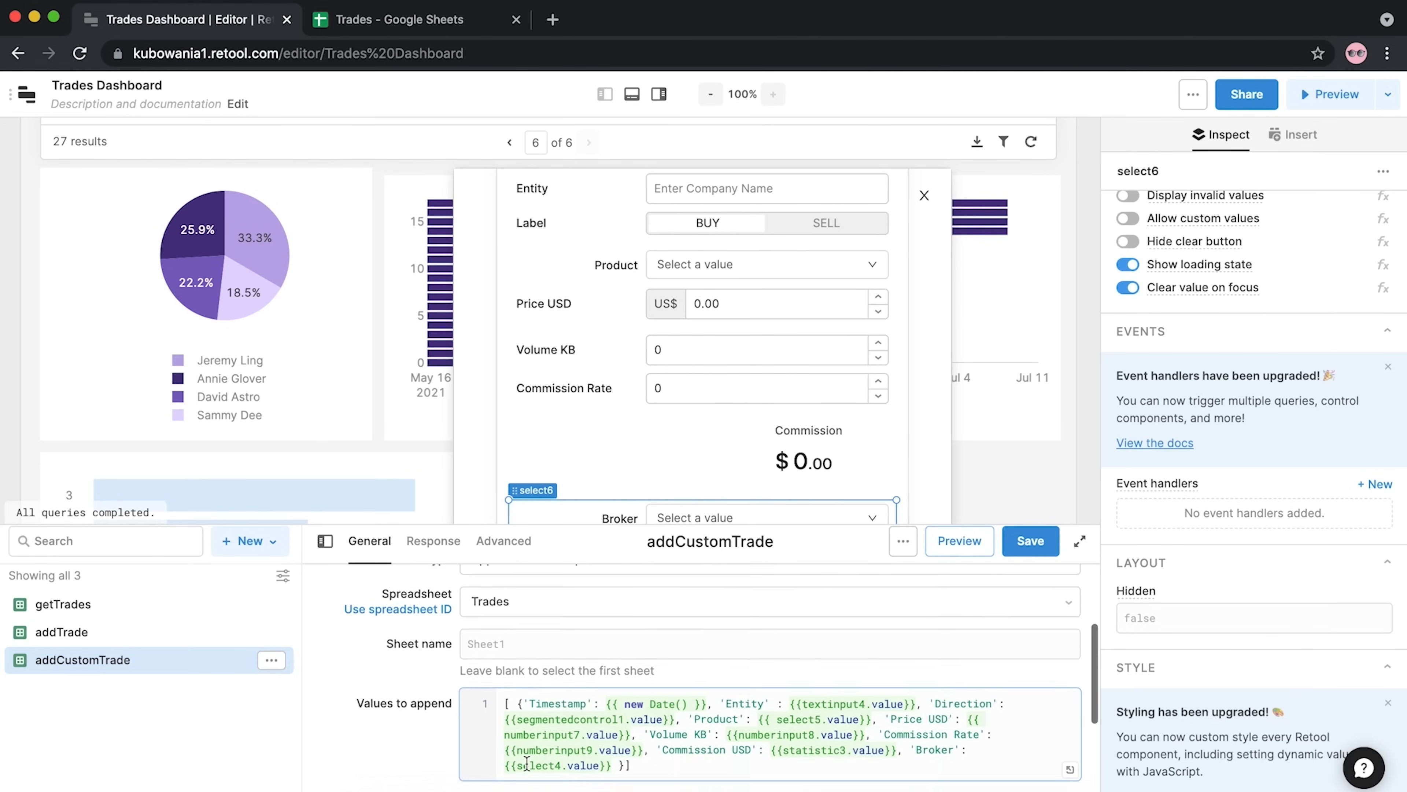
click(561, 758)
key(BackSpace)
text(6)
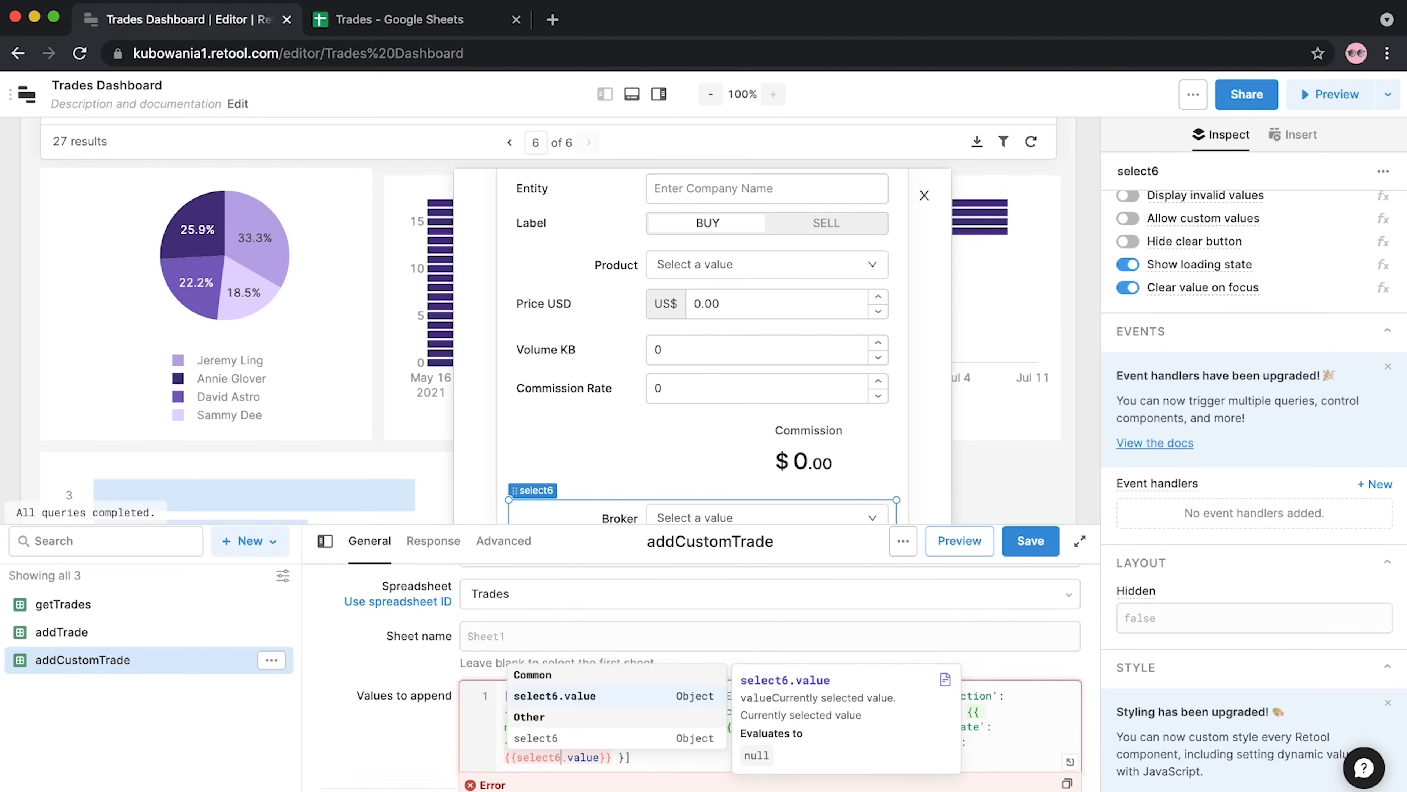
Undo the accidental form layout change and save the addCustomTrade query
key(ctrl+z)
key(ctrl+z)
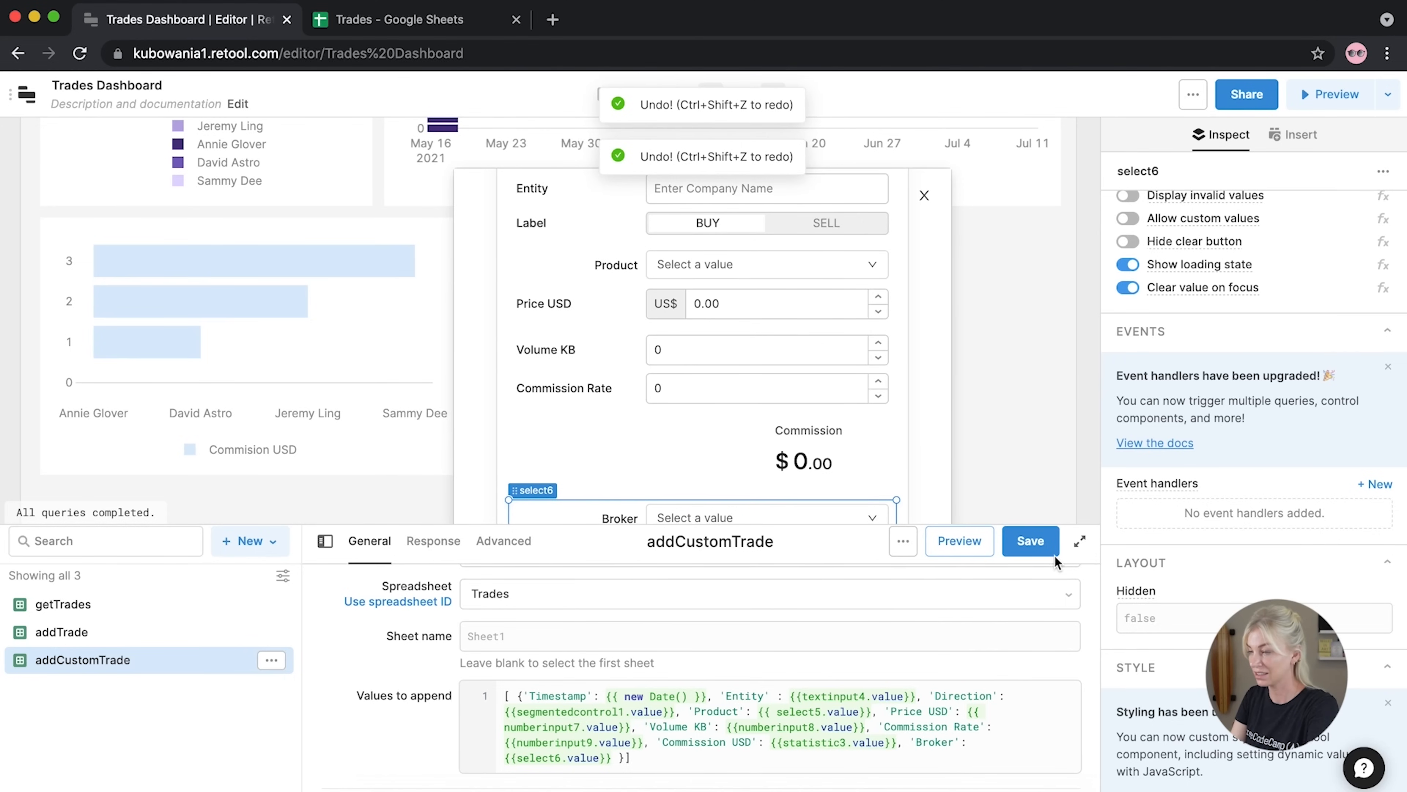
click(1046, 548)
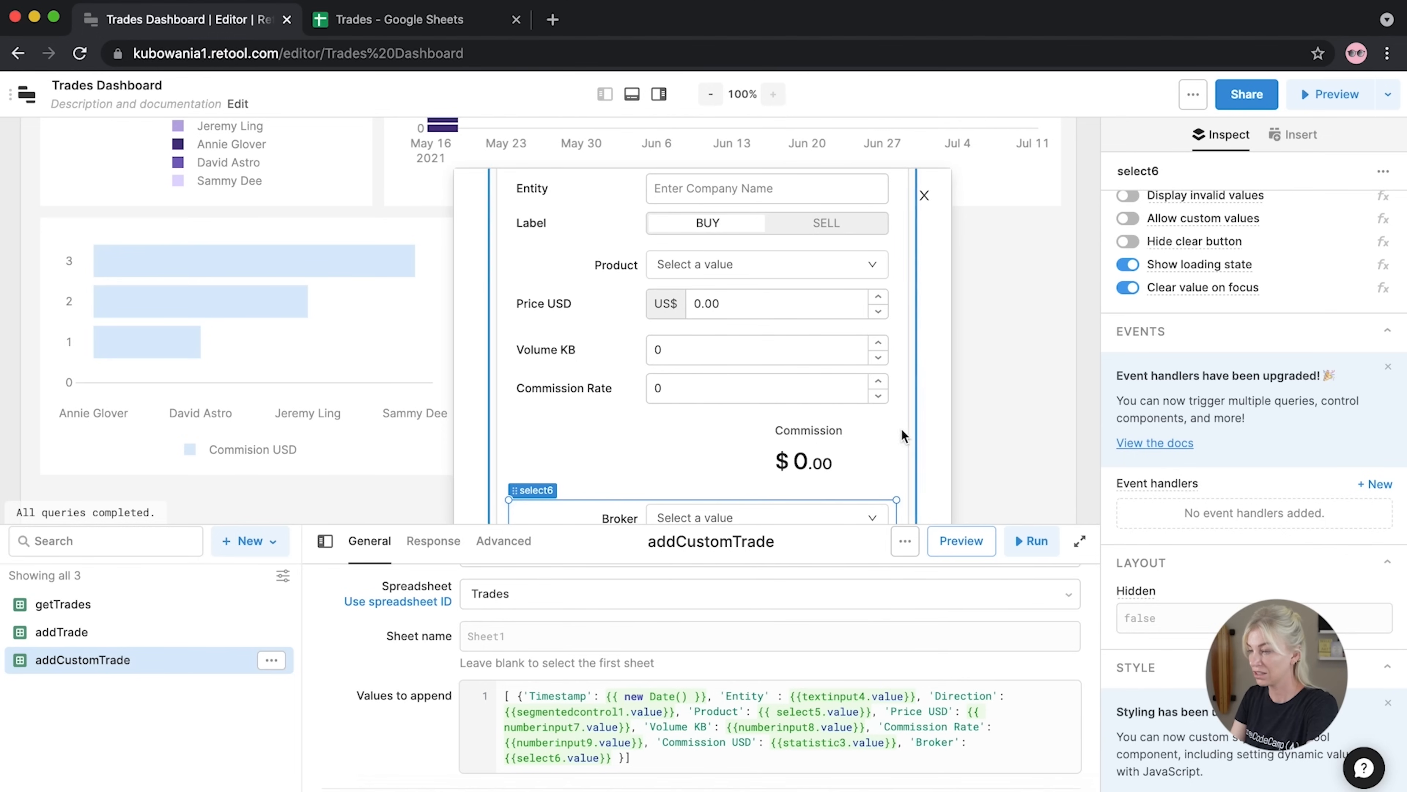
drag(1402, 788, 1406, 791)
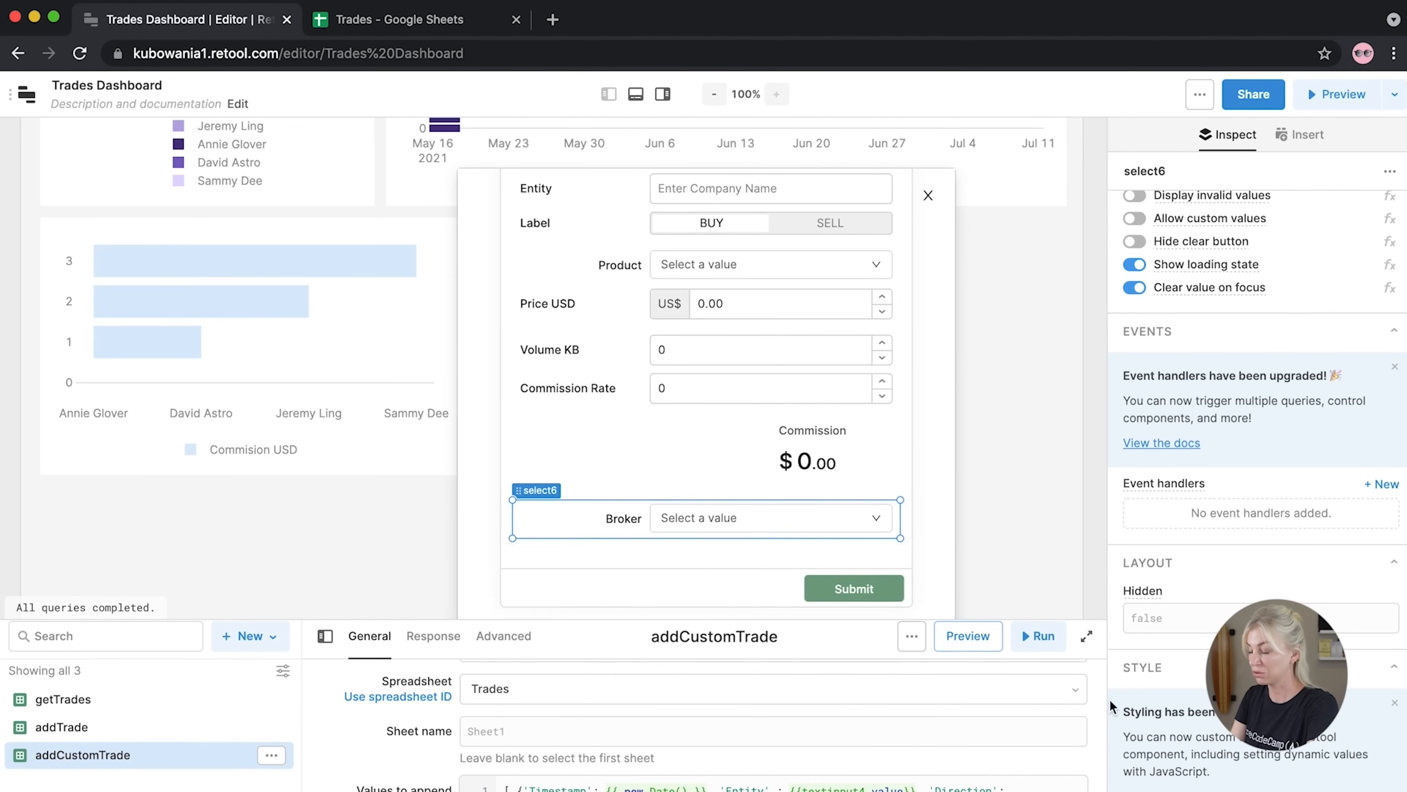
Make the form's existing Submit handler run addCustomTrade
click(852, 603)
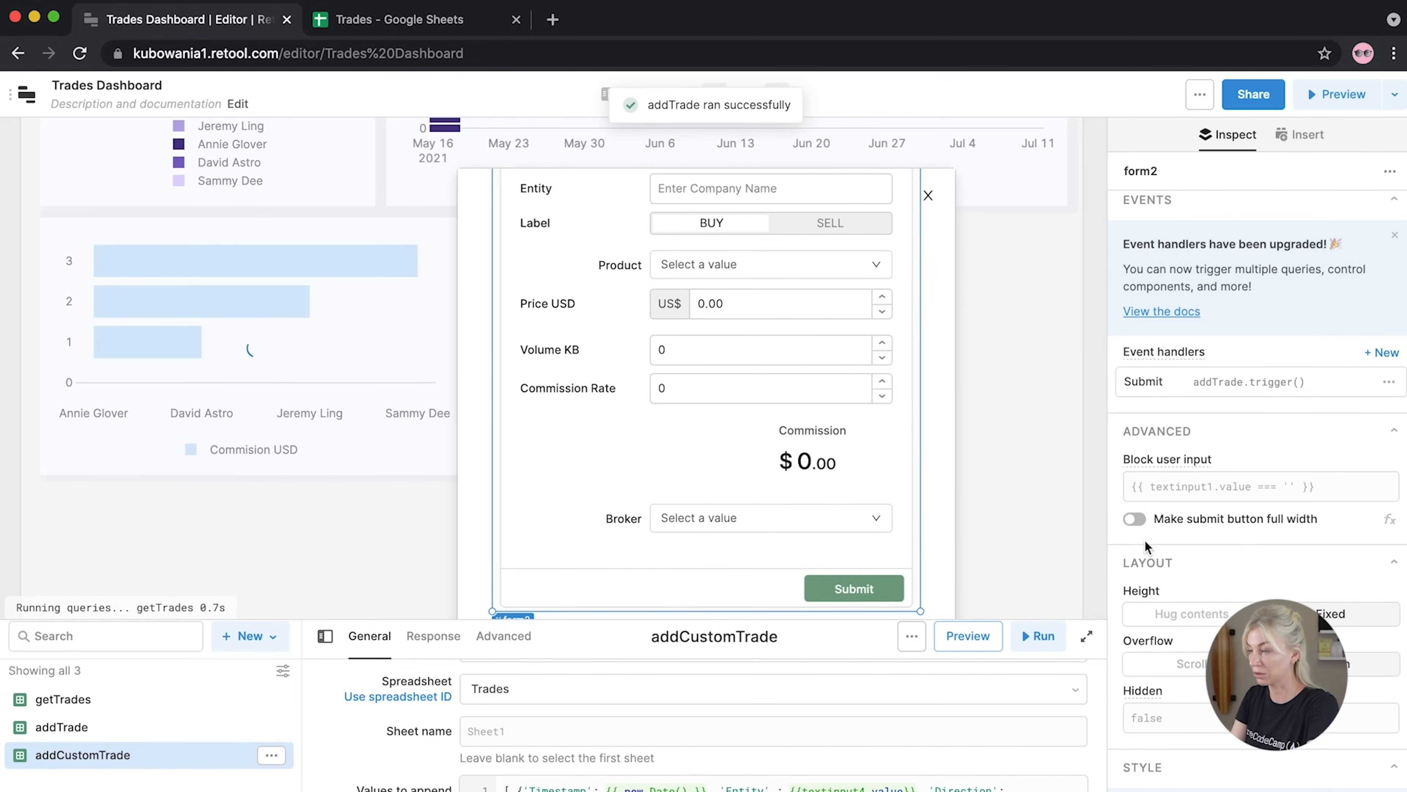
click(1276, 394)
click(976, 394)
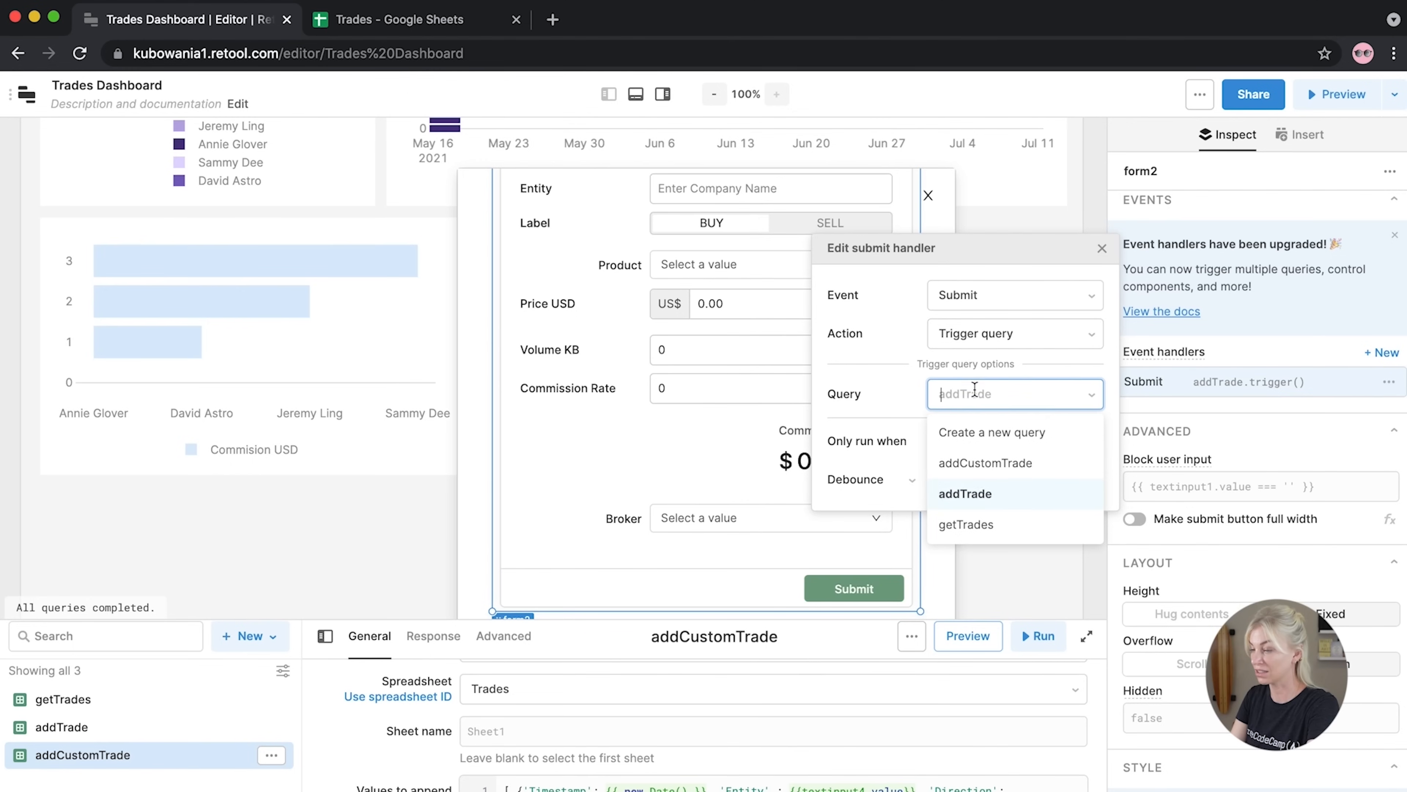
click(982, 466)
click(1102, 249)
Add a second Submit handler with the Confetti action
click(1379, 355)
click(964, 365)
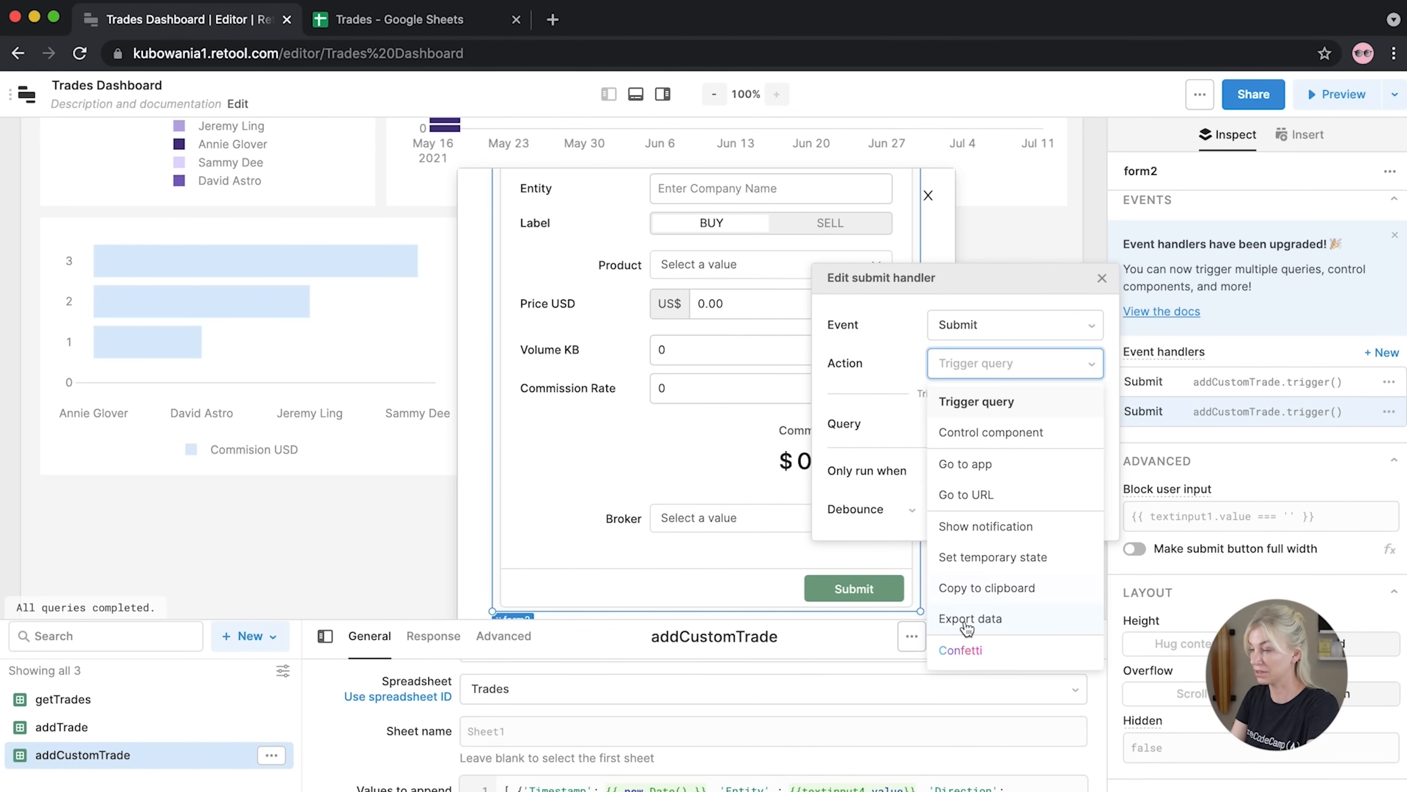
click(960, 650)
click(1102, 278)
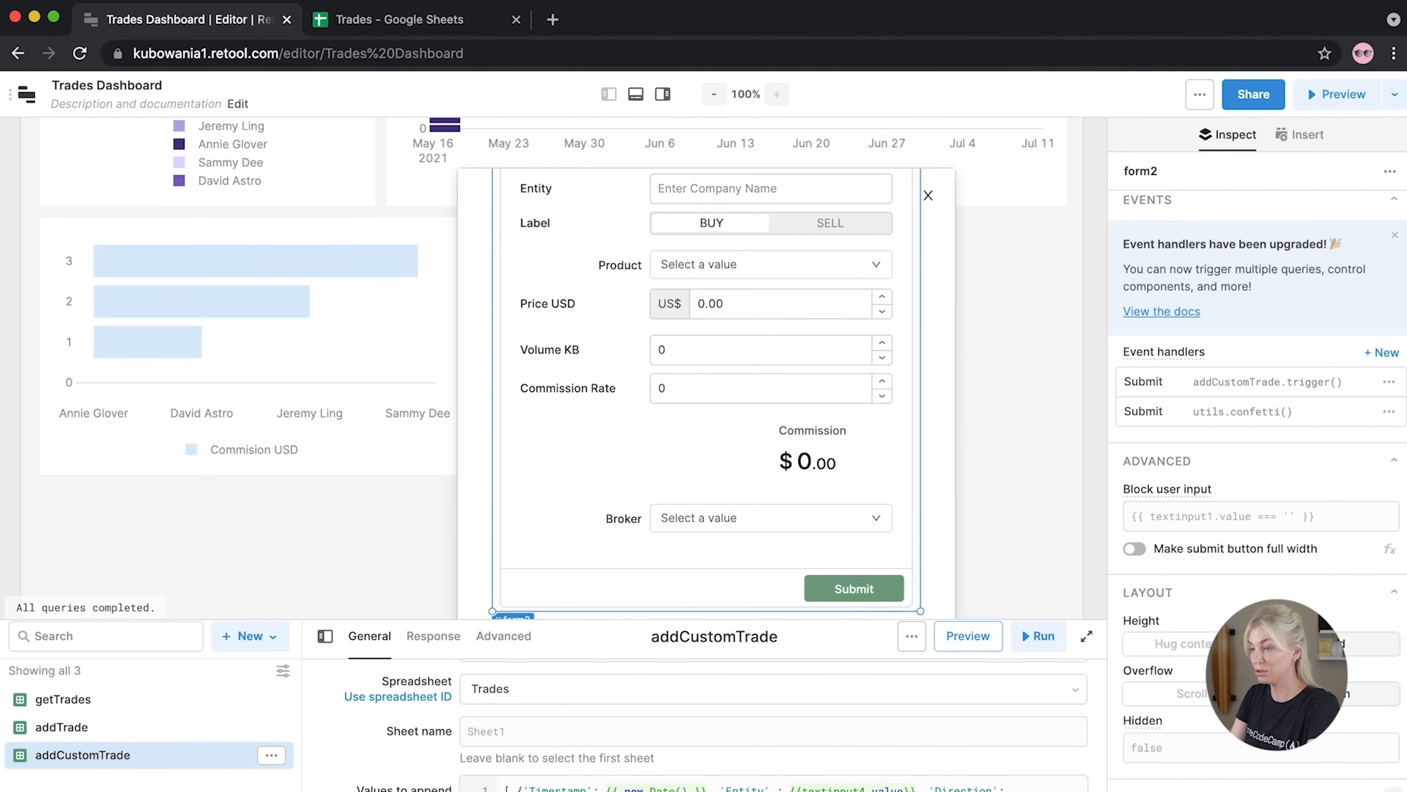
drag(1406, 790, 1404, 700)
Add getTrades to addCustomTrade's On success triggers and save the query
scroll(694, 652, down, 4)
click(485, 721)
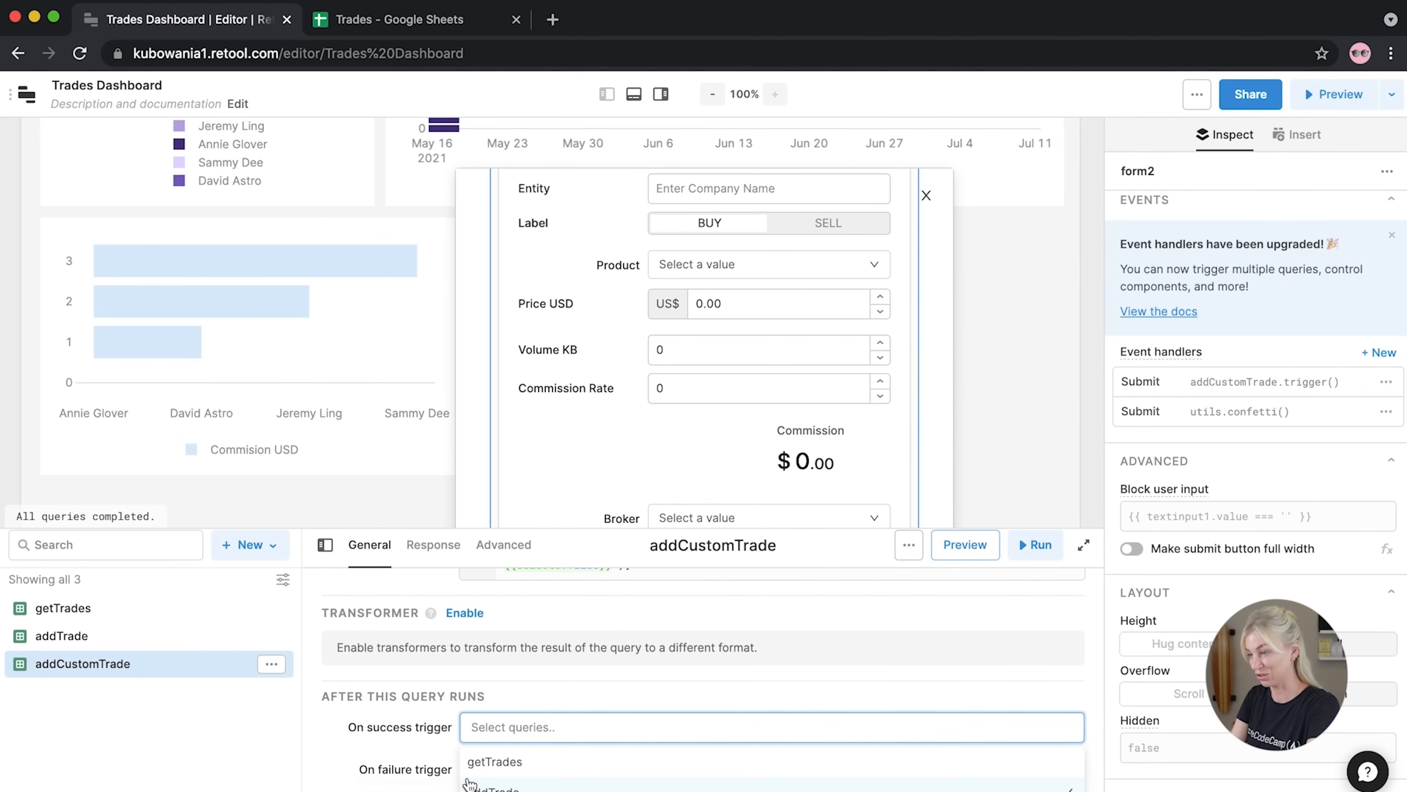
click(472, 764)
click(1044, 548)
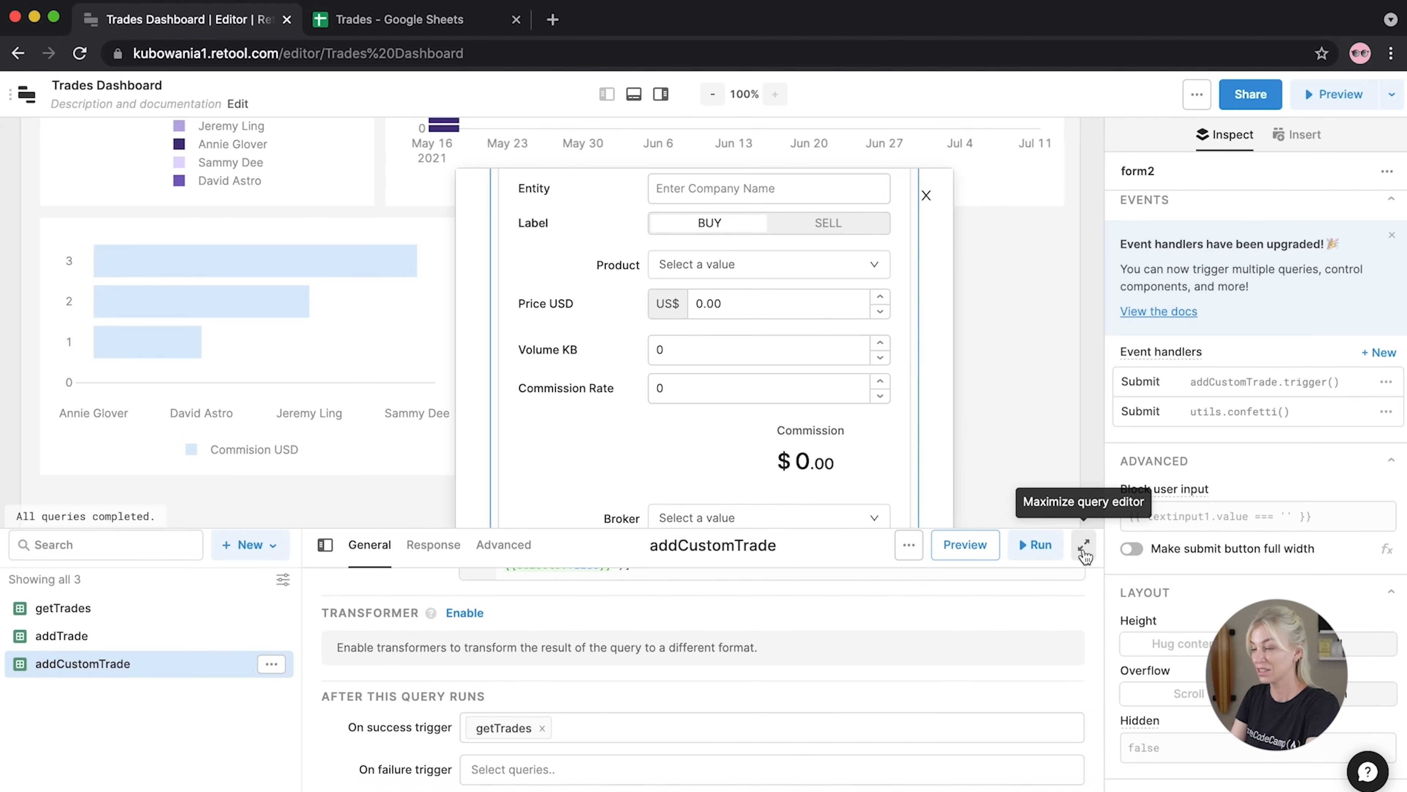
Expand and restore the query editor, then close the custom trade form
click(1084, 547)
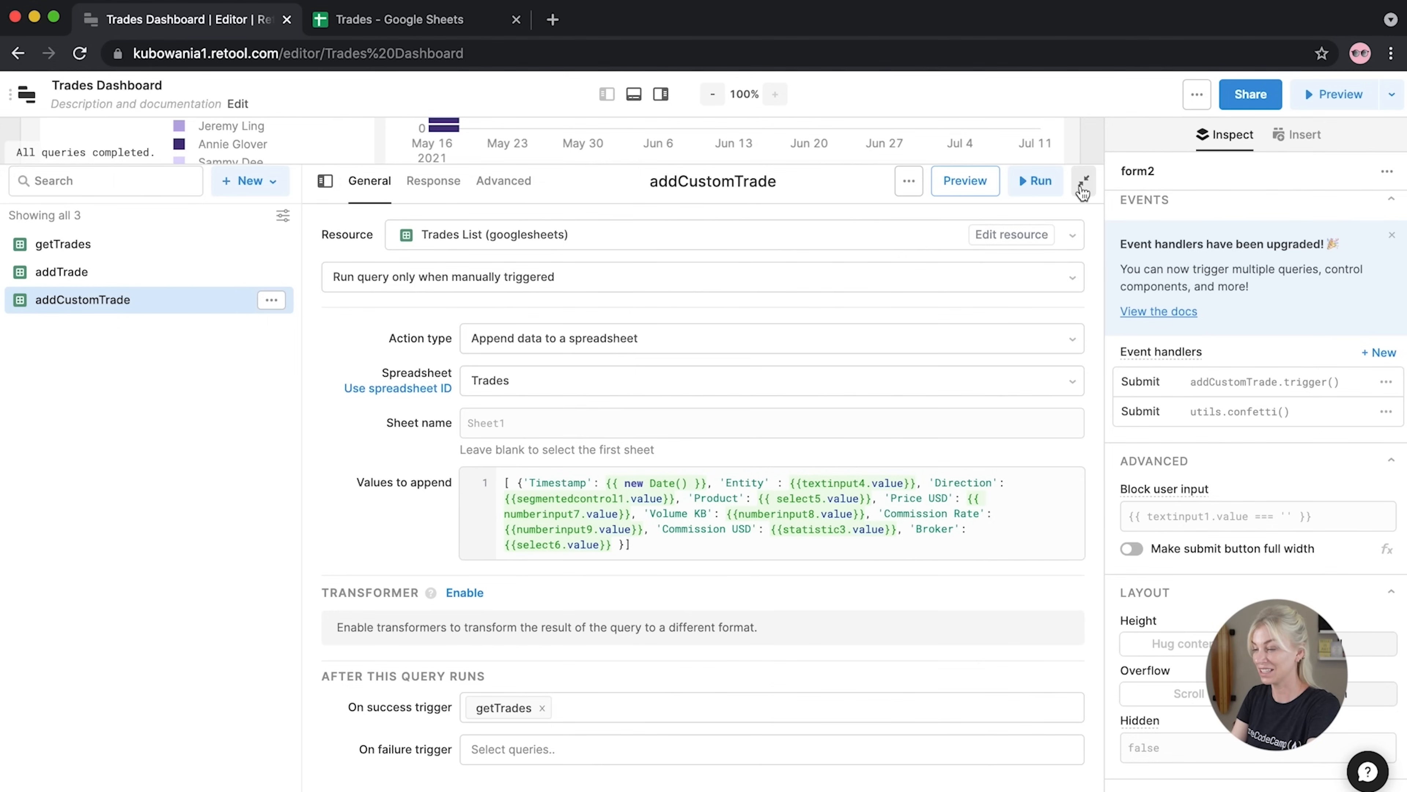
click(1085, 181)
scroll(872, 400, up, 1)
scroll(873, 400, up, 1)
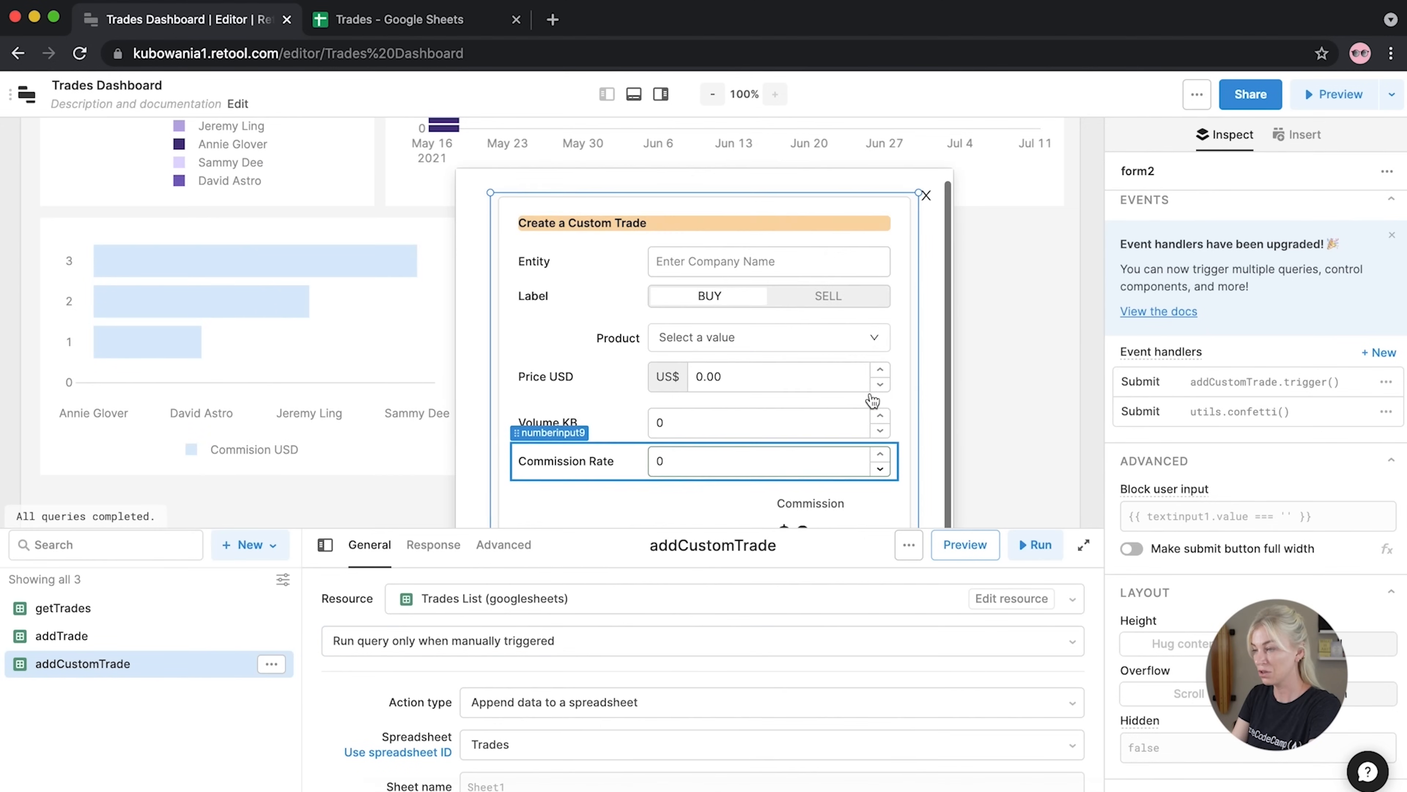
click(977, 319)
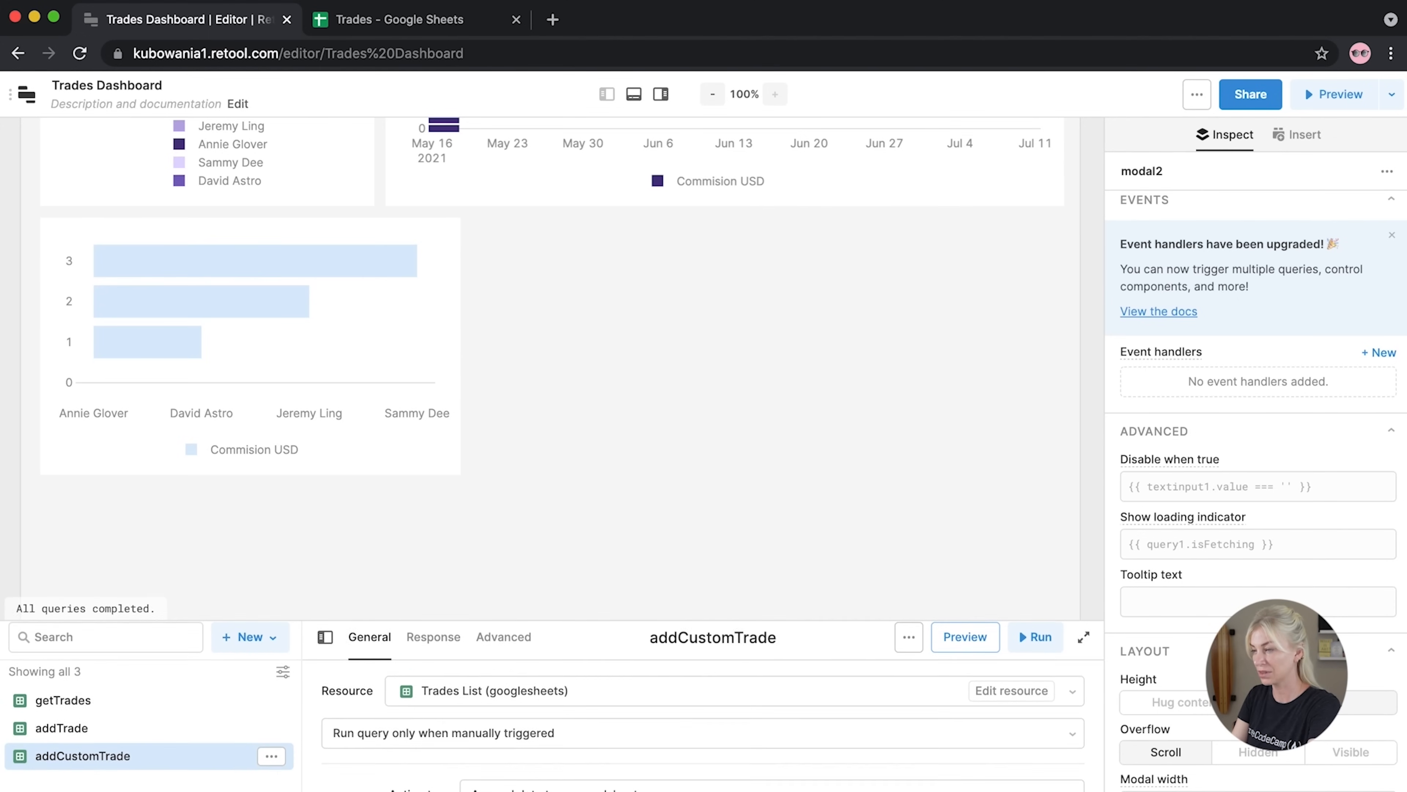
Open the custom trade form with Entity 'TEST CUSTOM TRADE', SELL, product Nov-21 Brent 1st Line Crude
scroll(798, 471, up, 7)
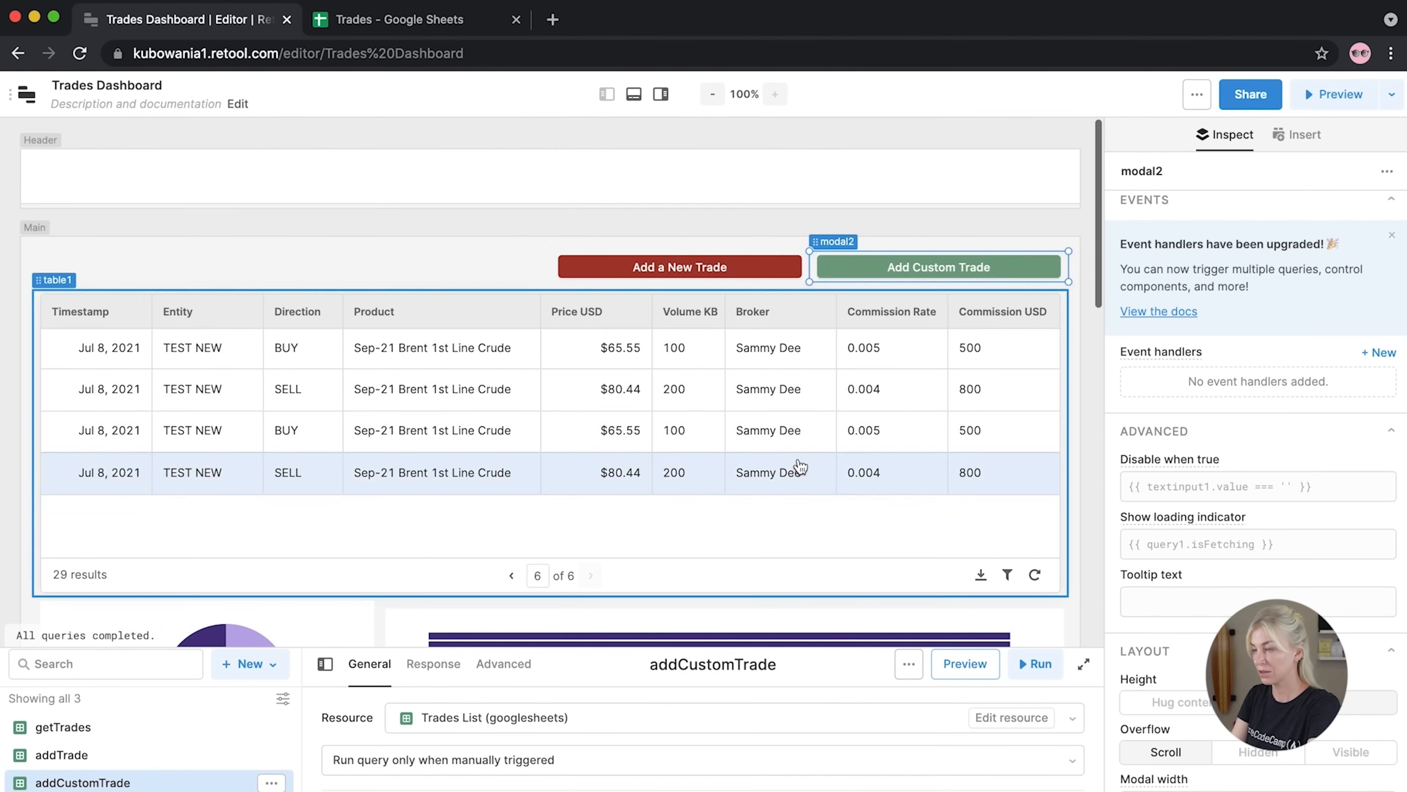
click(883, 265)
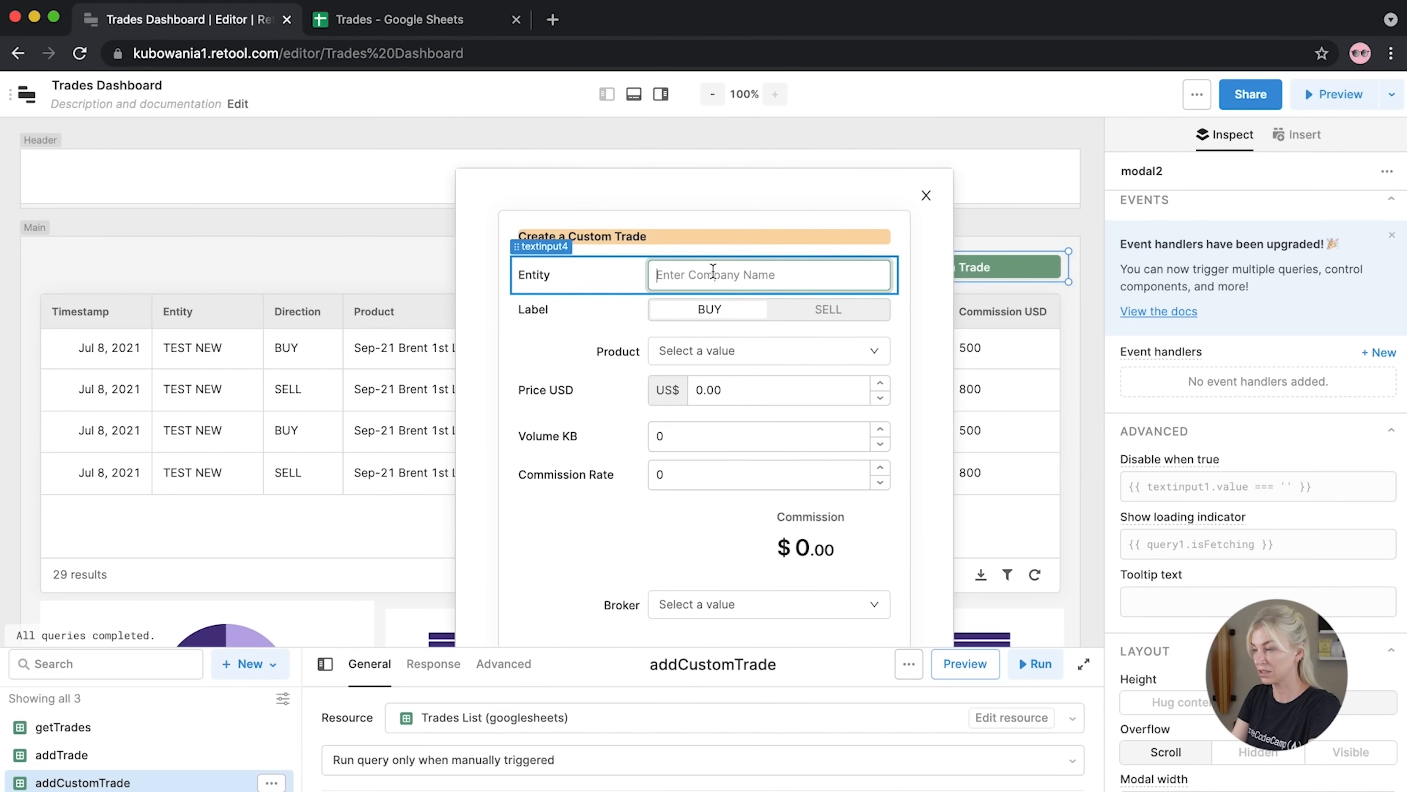
click(713, 271)
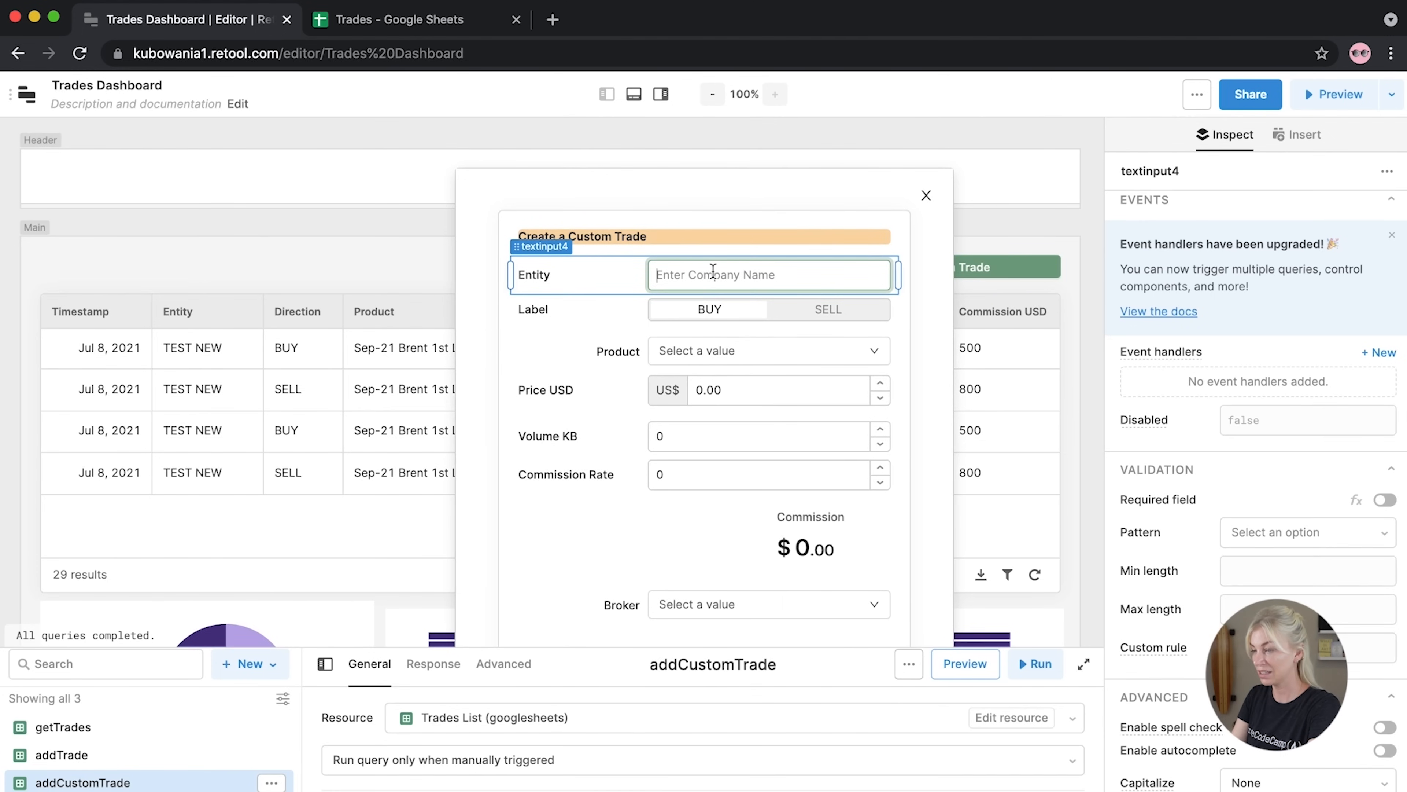
text(TEST CUSTOM)
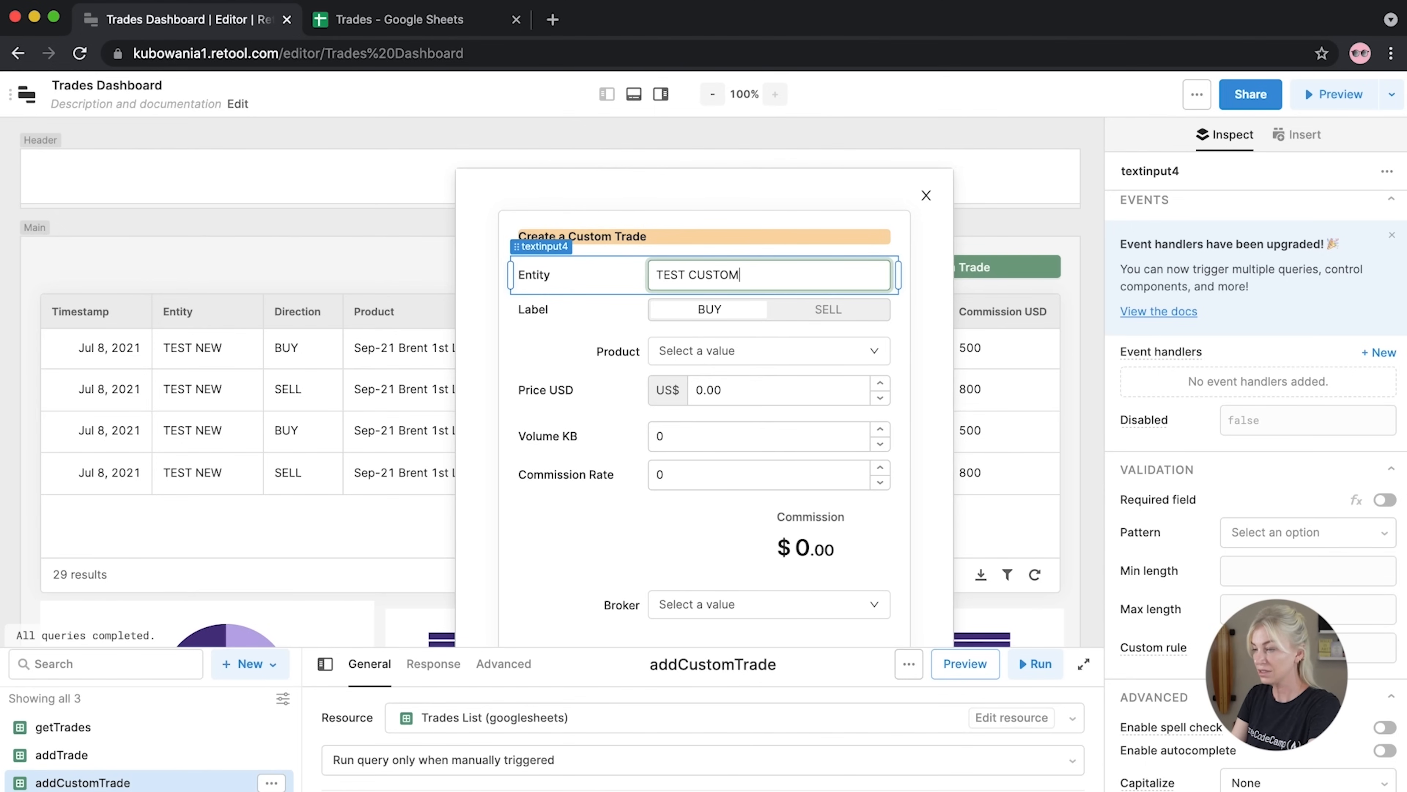
text( TRADE)
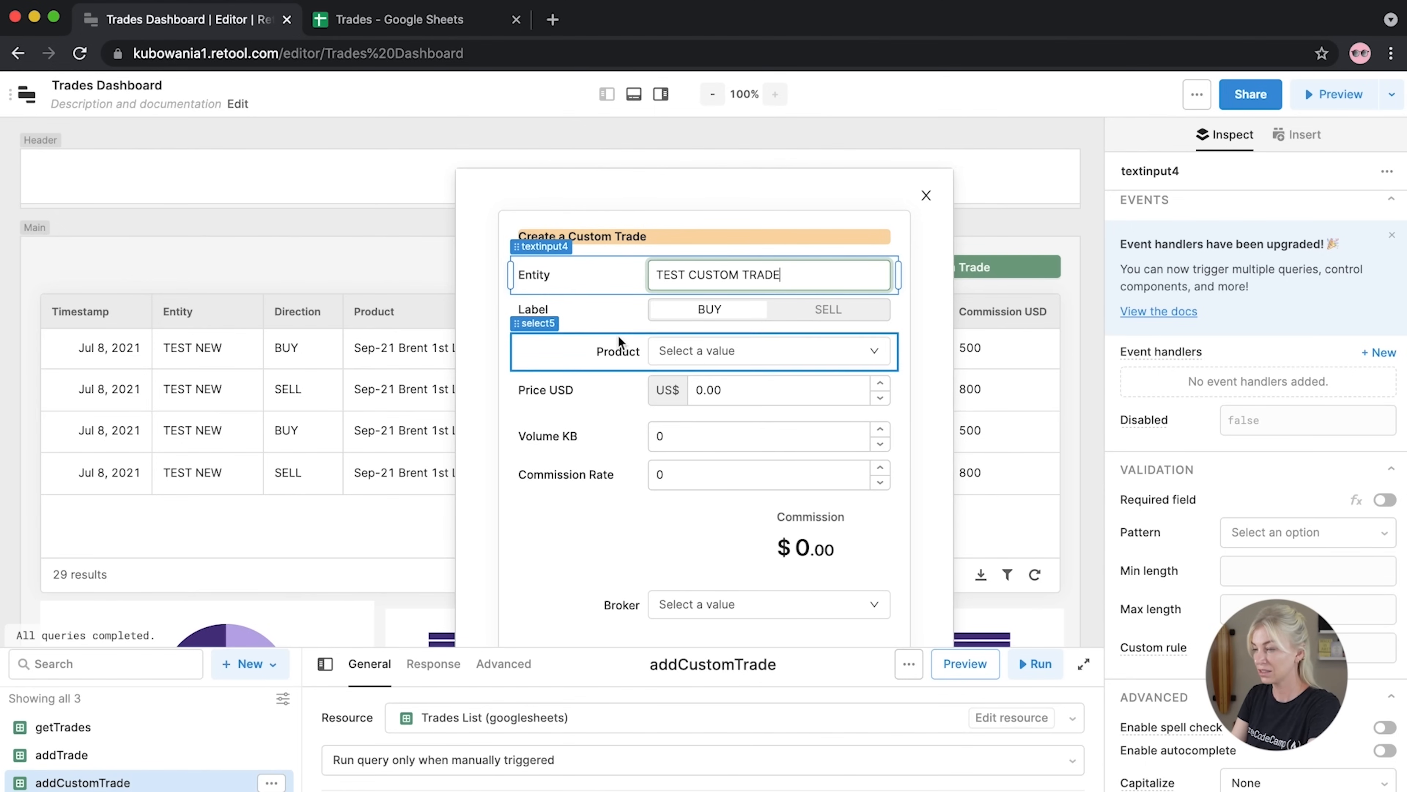
click(817, 311)
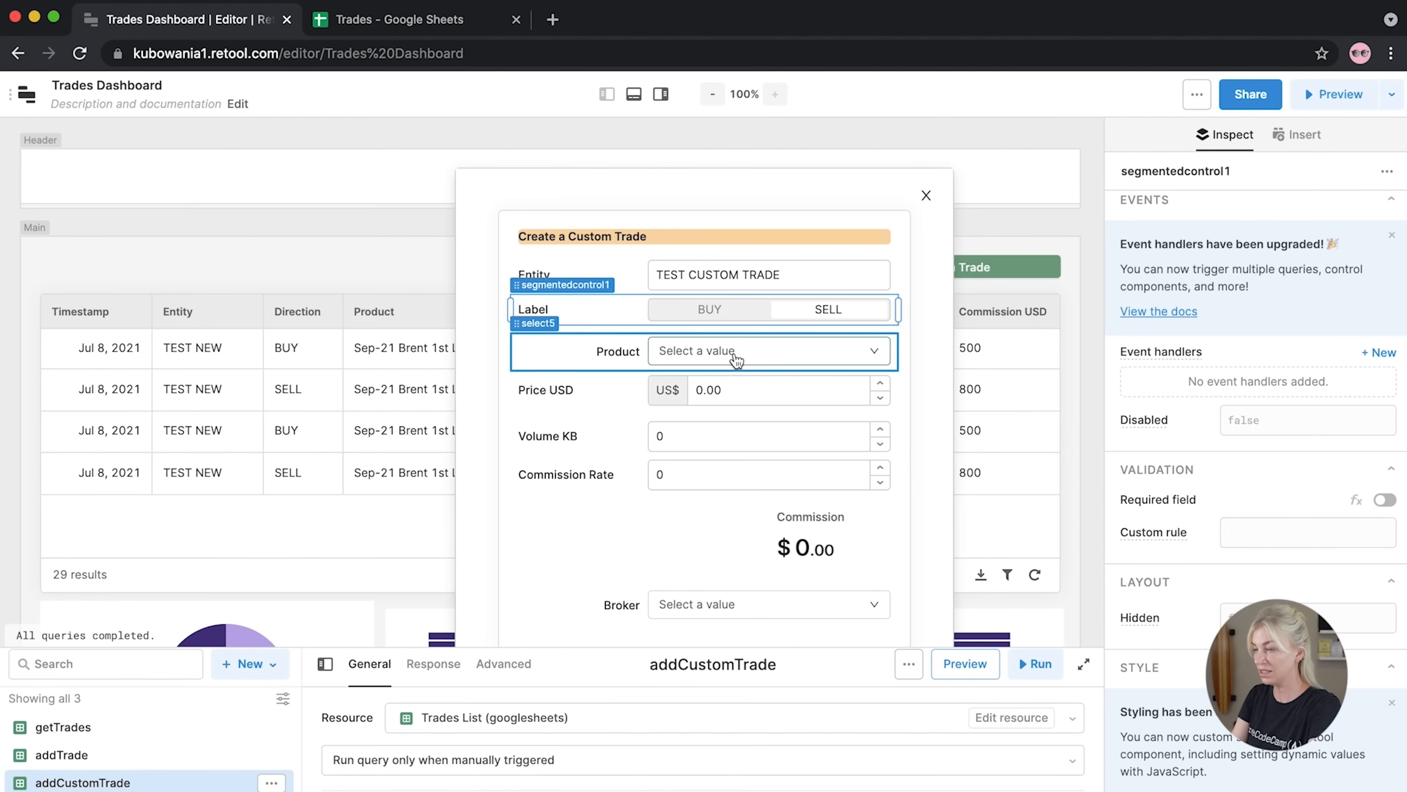
click(734, 352)
click(745, 484)
Enter price 80.80, volume 200 and commission rate 0.005
click(712, 391)
drag(731, 389, 687, 395)
text(80.)
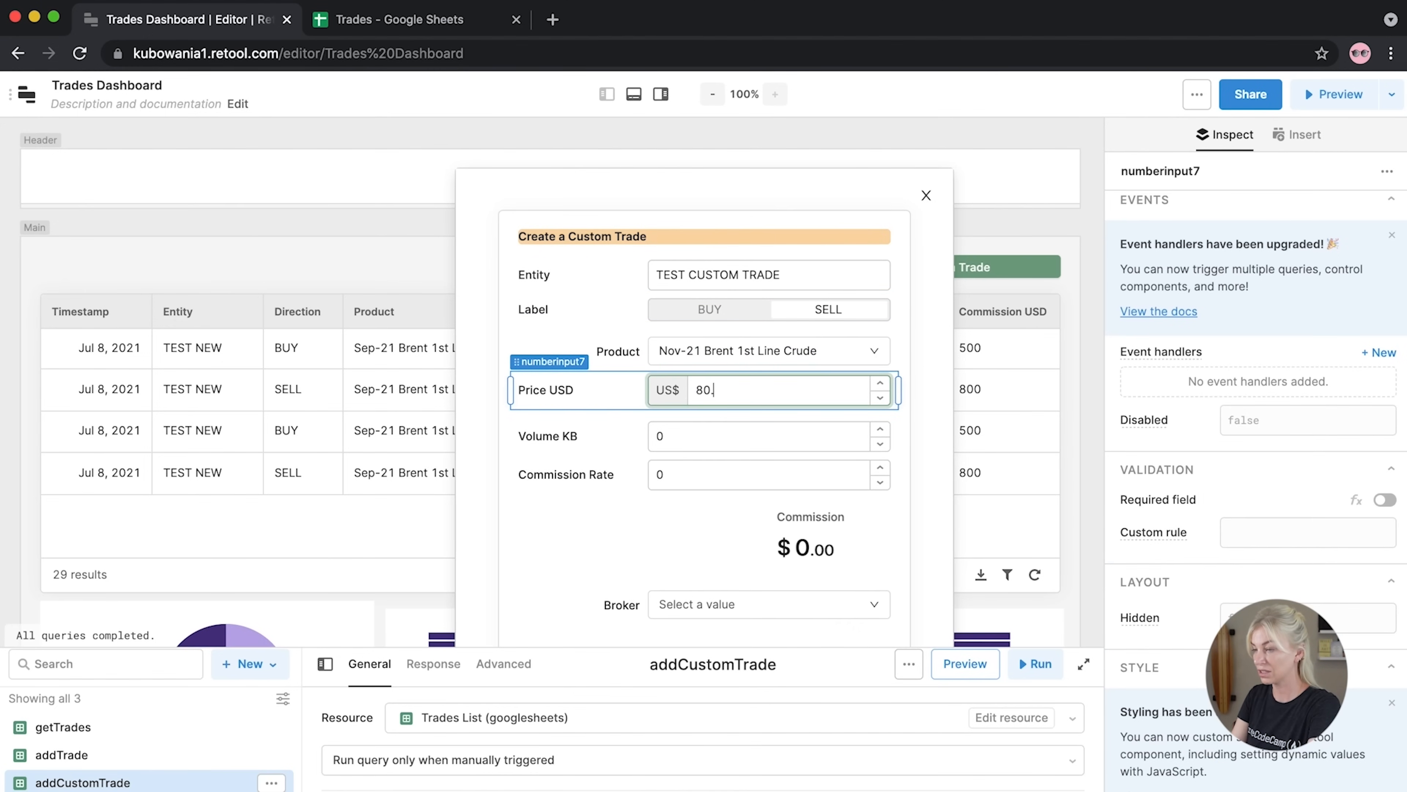
key(Tab)
text(20)
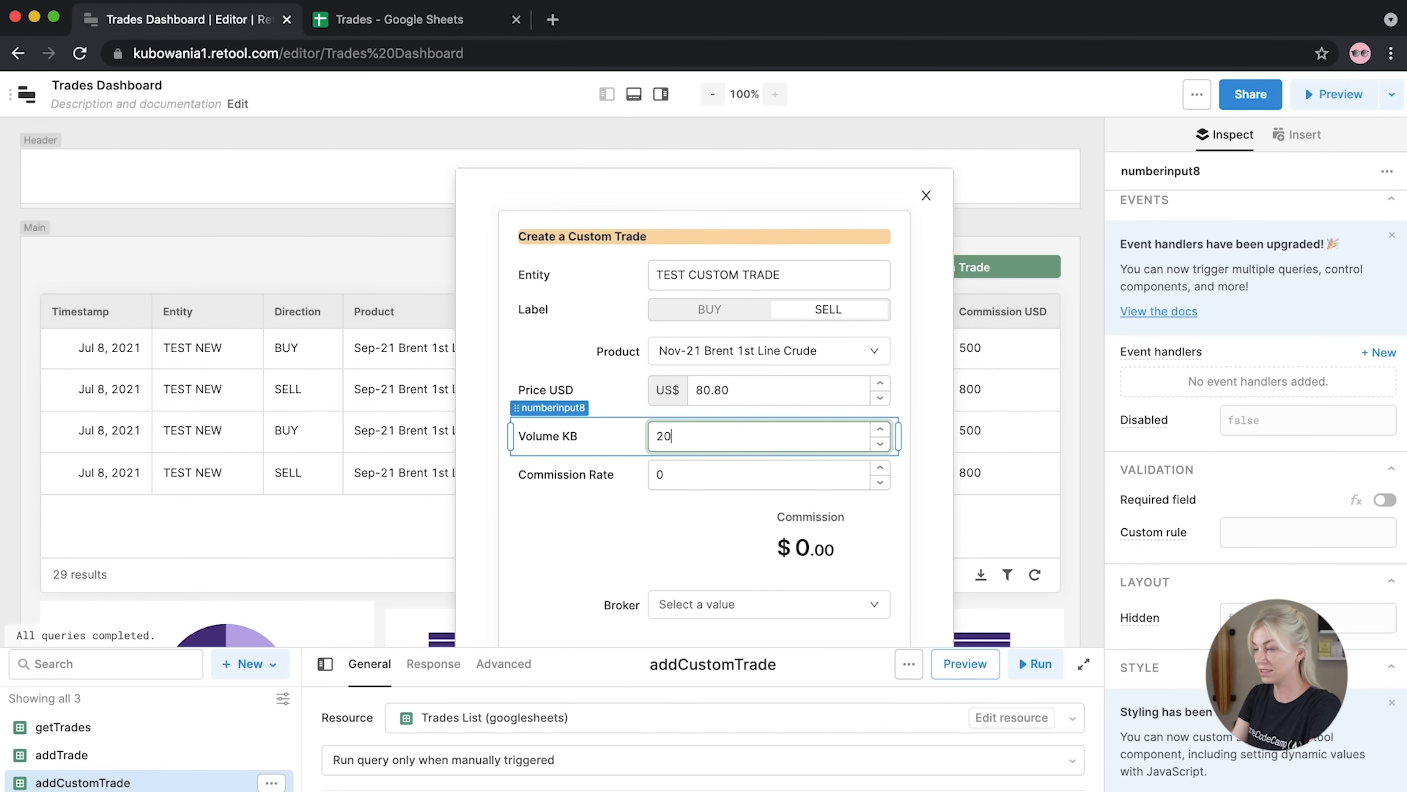
key(Tab)
text(0.005)
click(594, 534)
Choose a broker and submit the test trade
scroll(593, 534, down, 2)
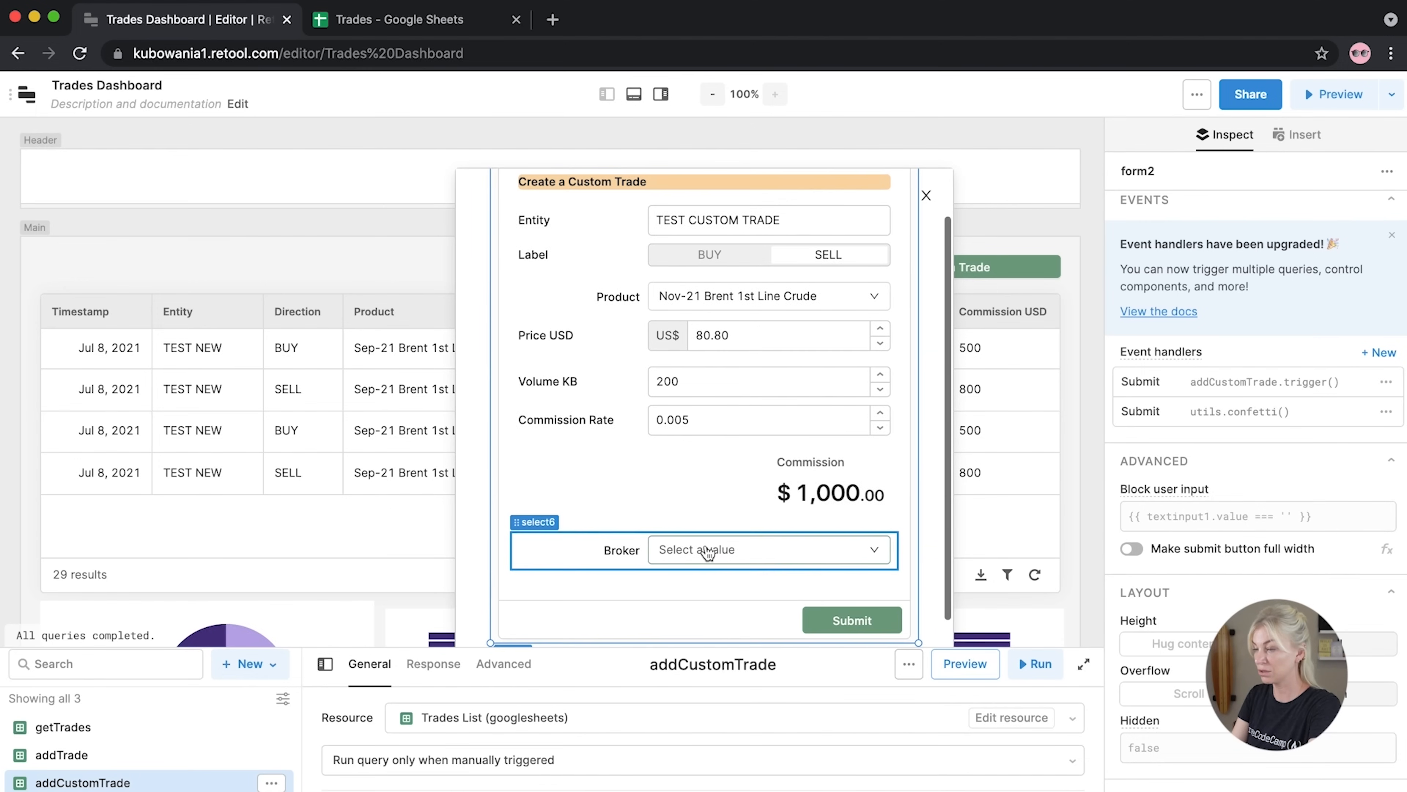
click(708, 552)
click(690, 416)
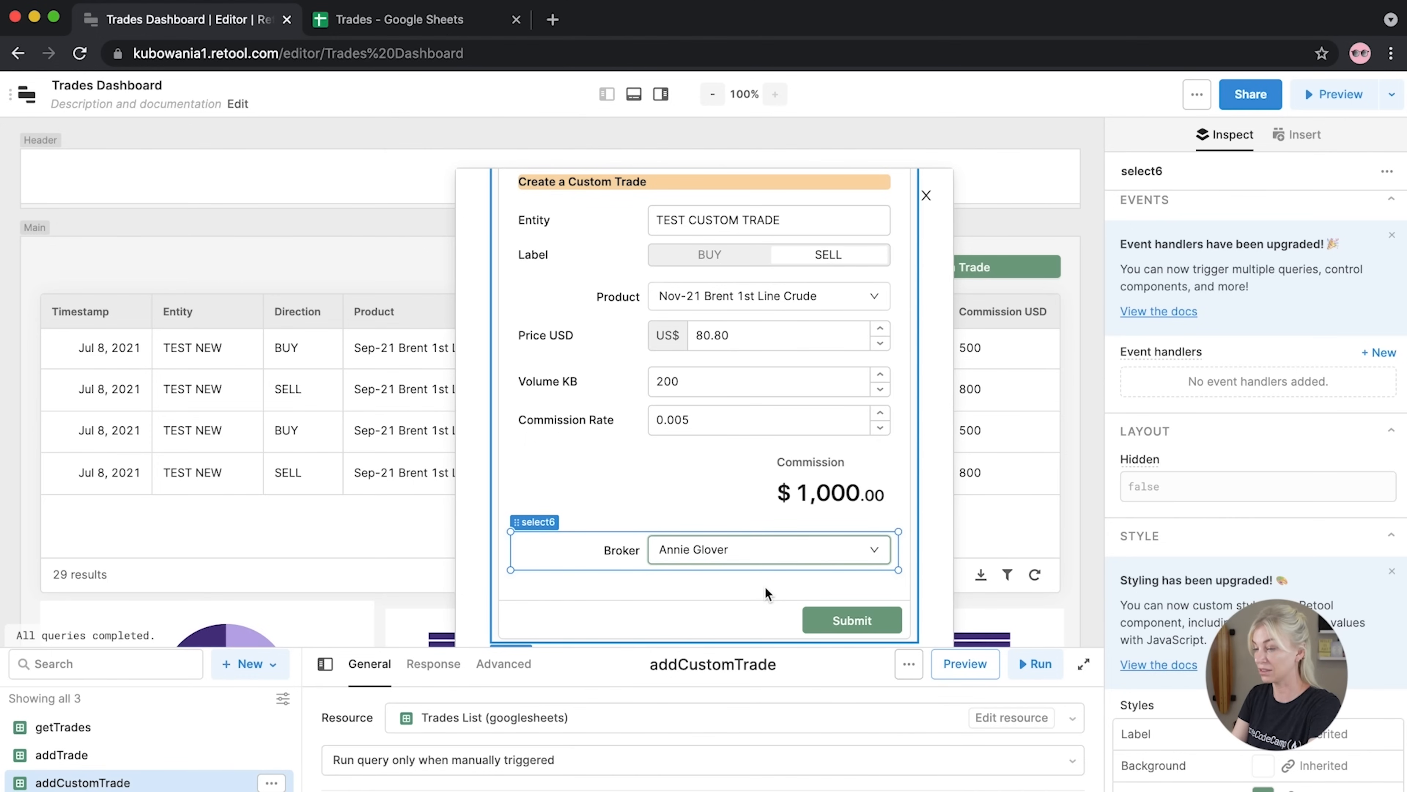
click(835, 623)
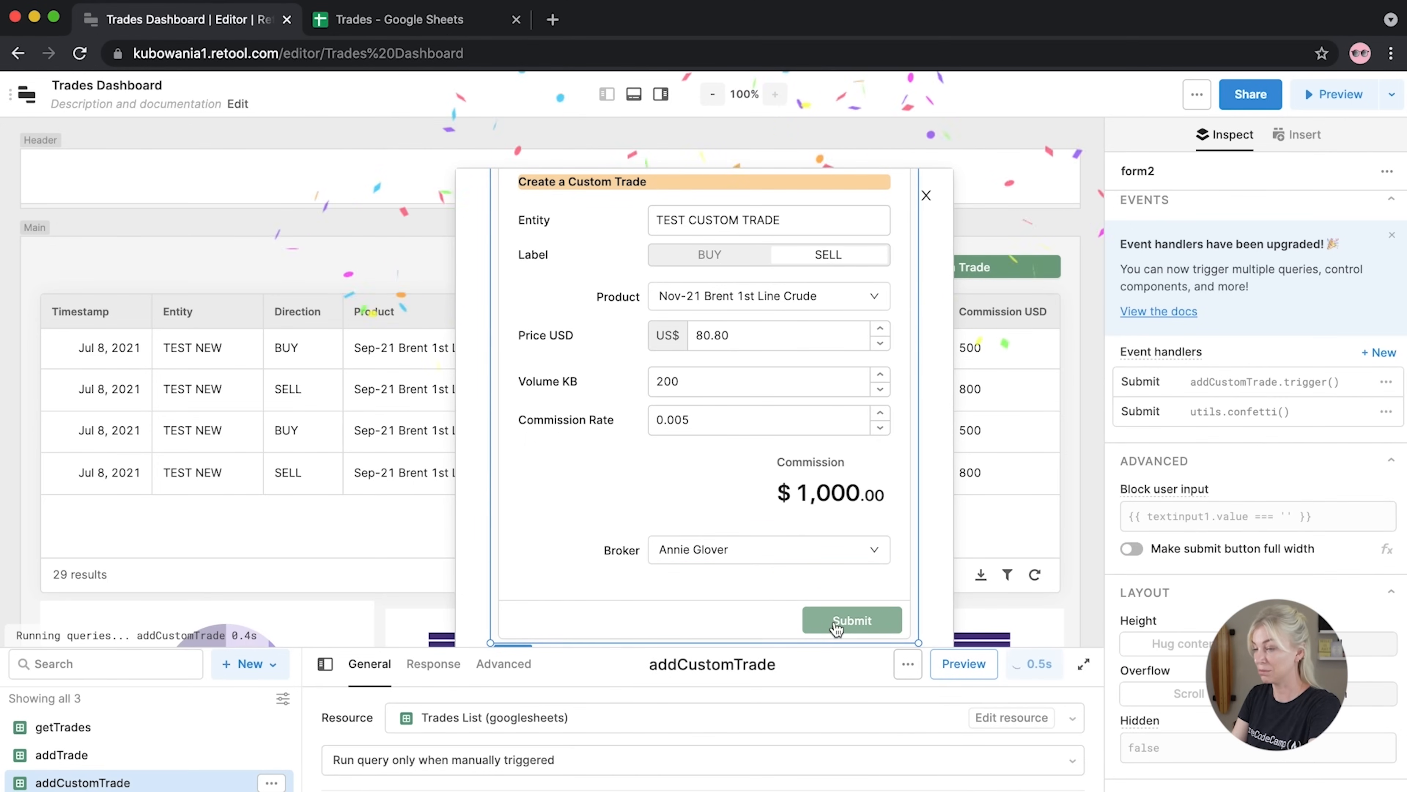
Check the new SELL Nov-21 Brent row in the trades table and close the custom trade form
click(240, 527)
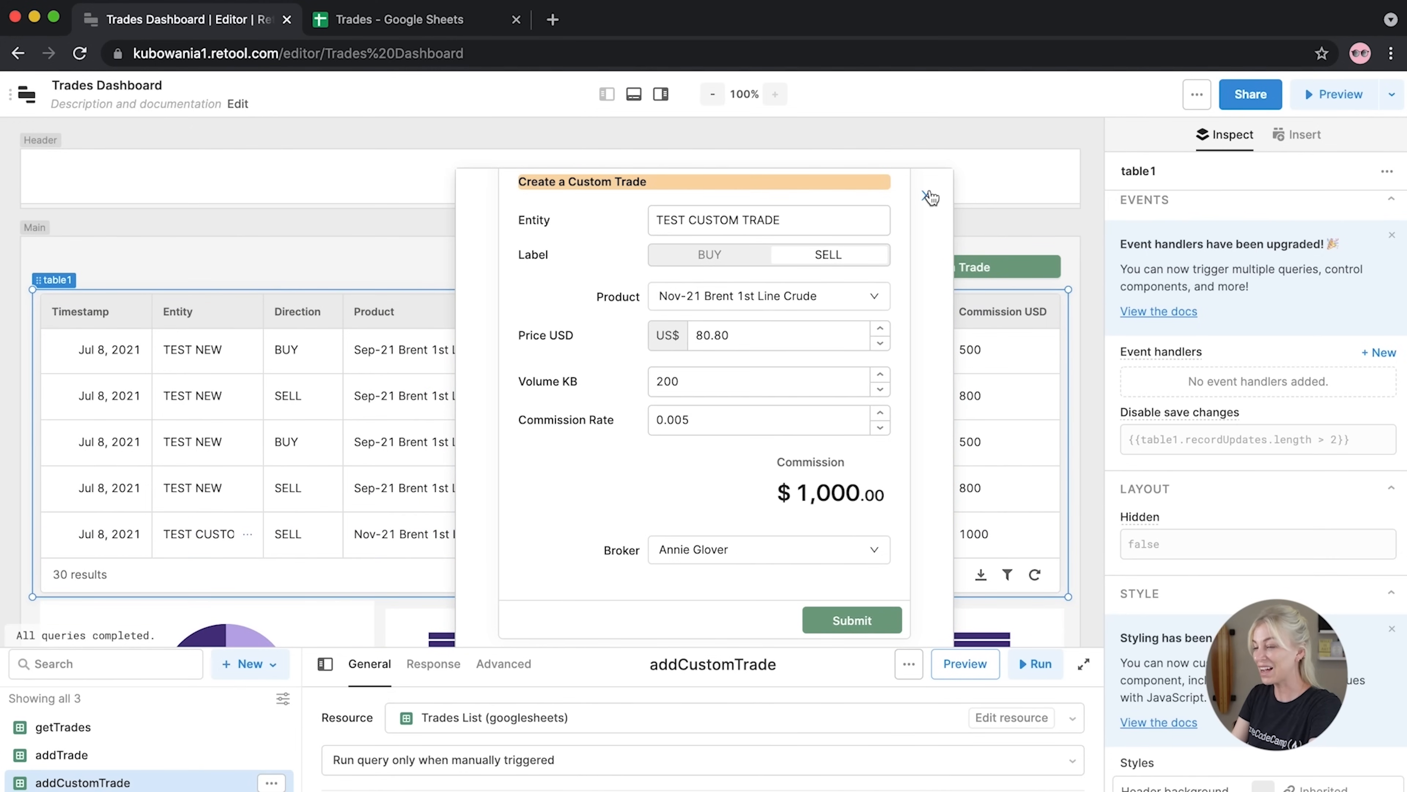
click(928, 197)
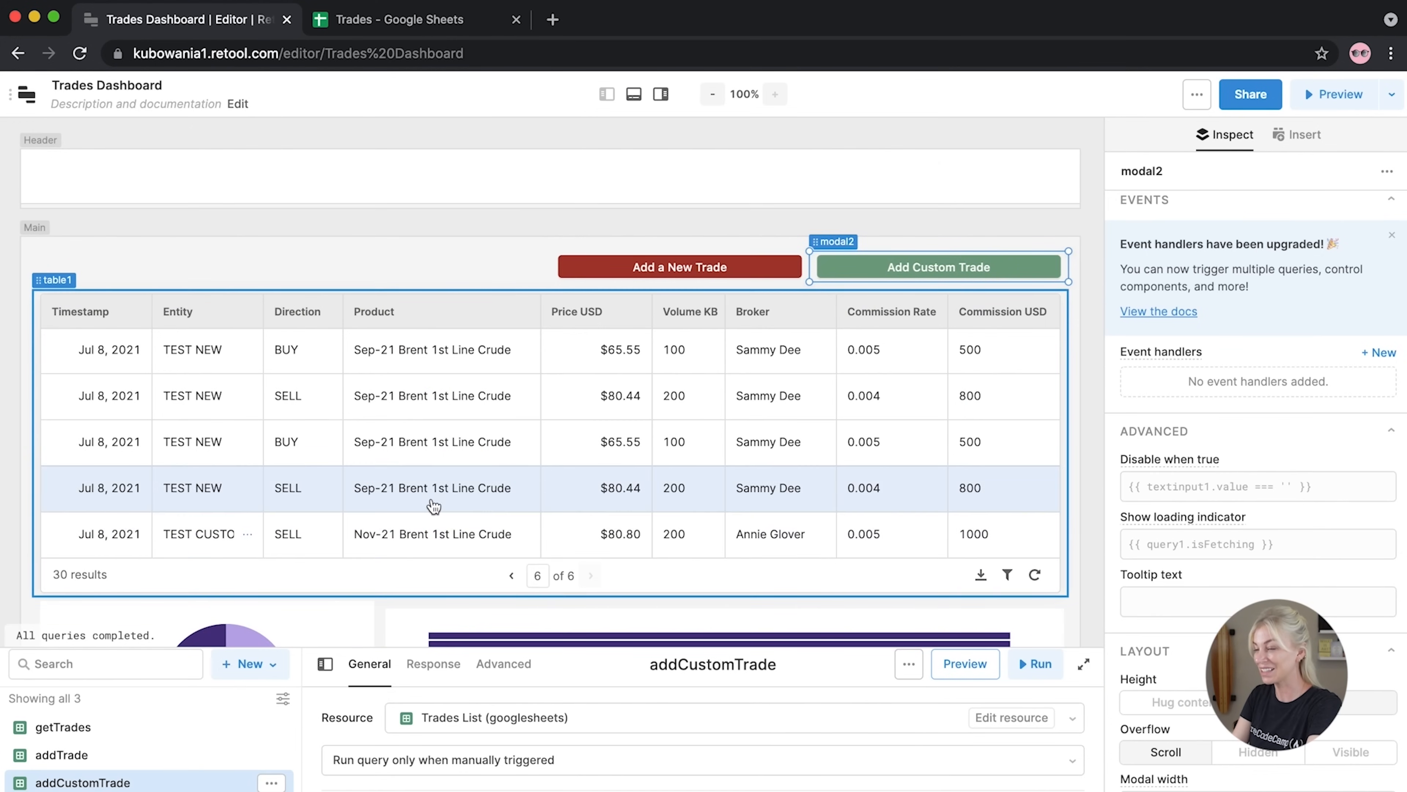
drag(1406, 790, 1403, 675)
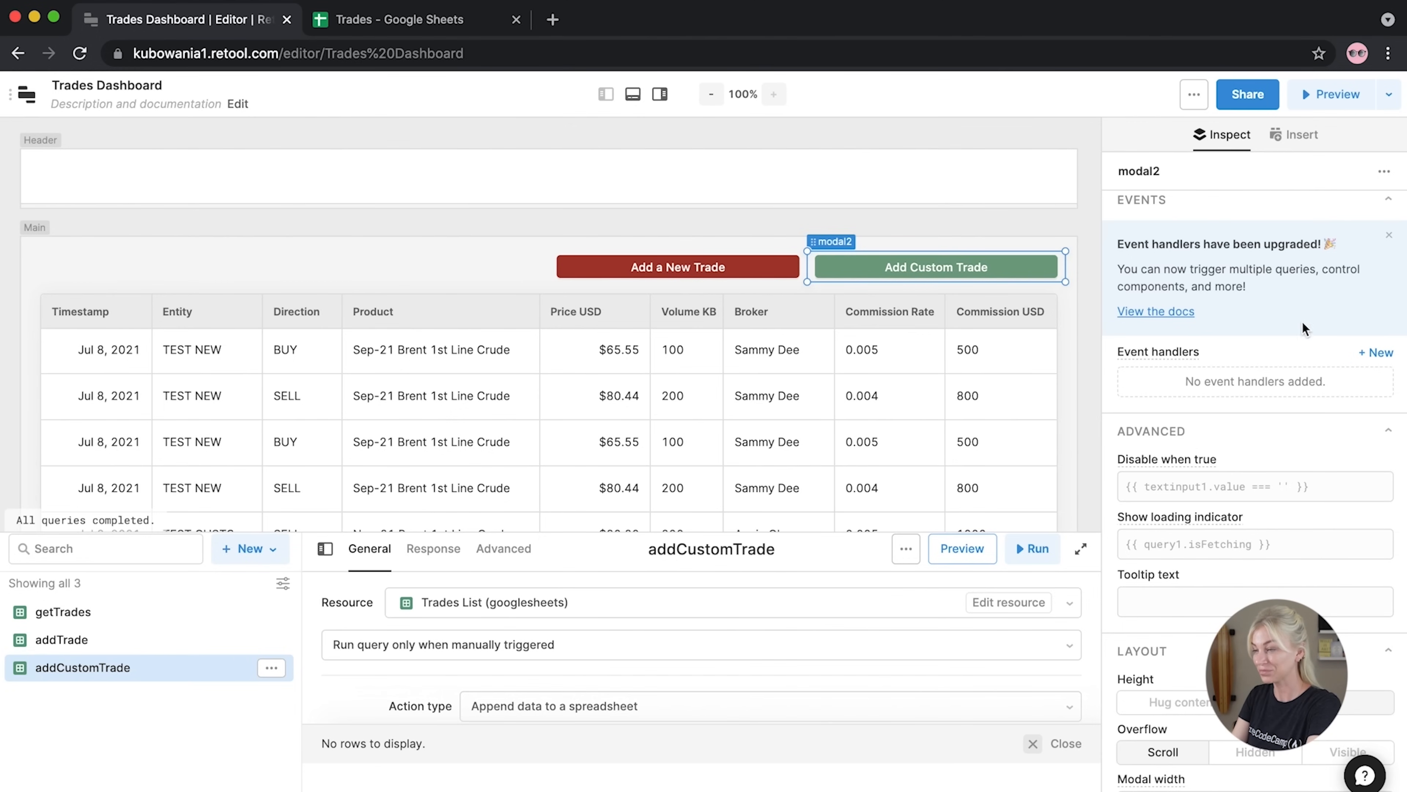
click(446, 231)
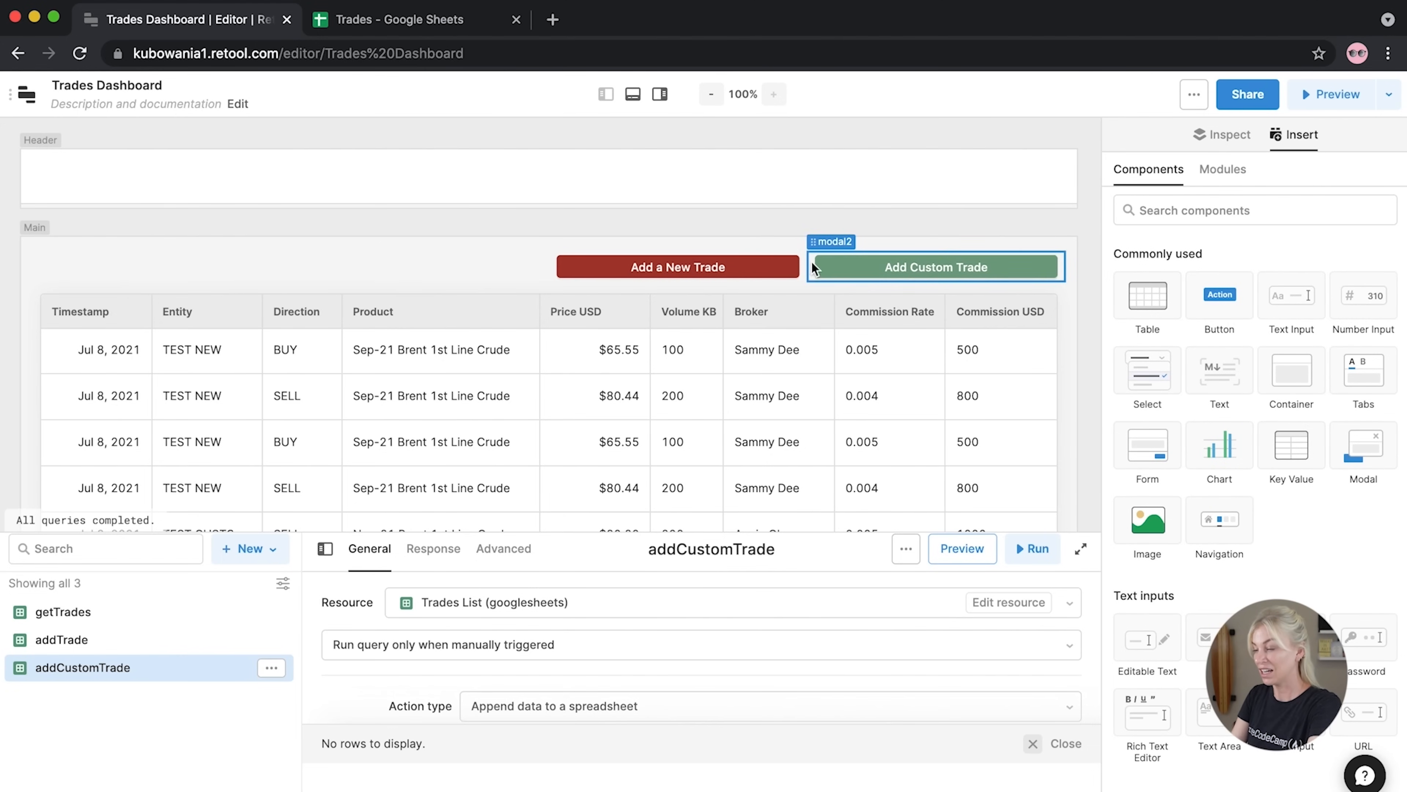
click(810, 274)
click(936, 198)
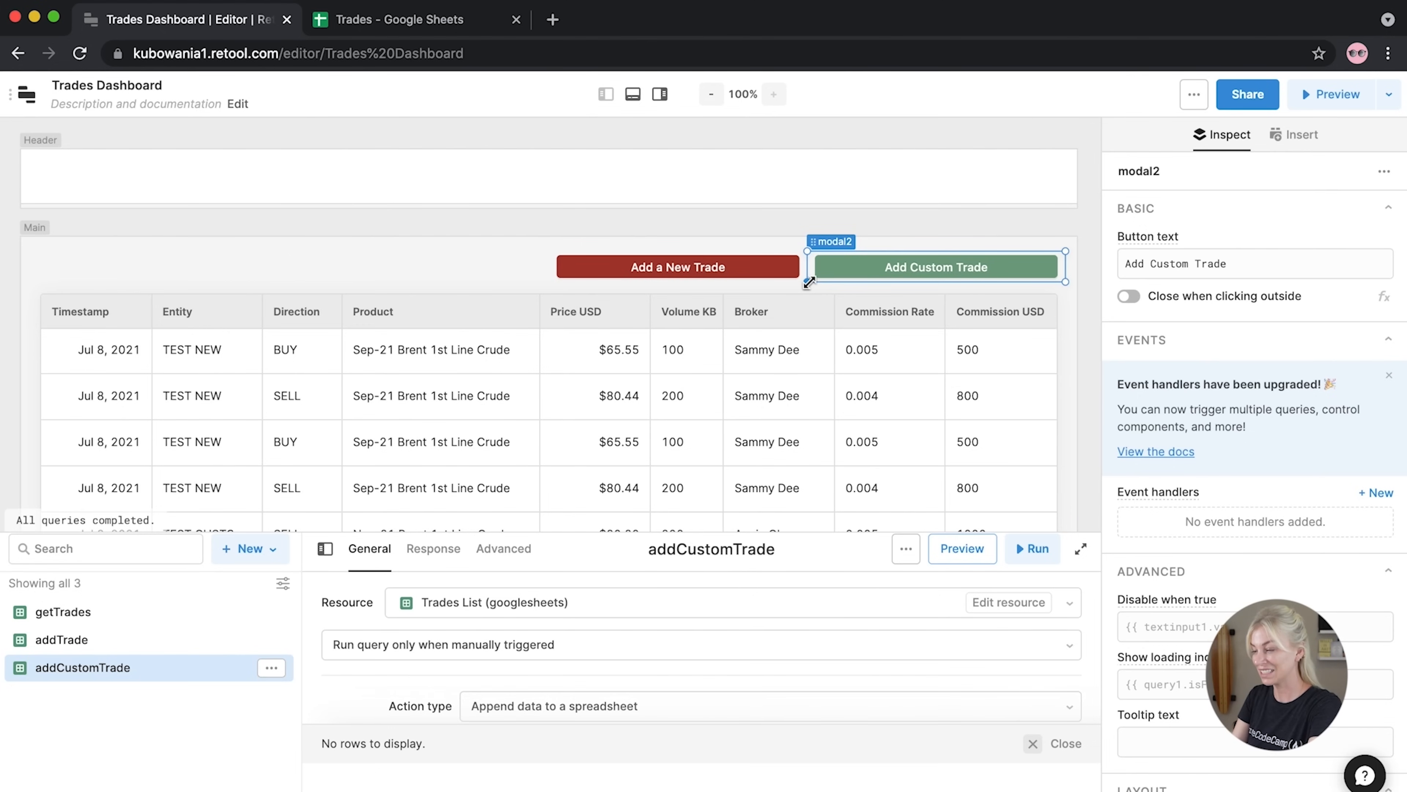
mouse_move(809, 282)
mouse_down()
mouse_move(889, 280)
mouse_move(831, 278)
mouse_up()
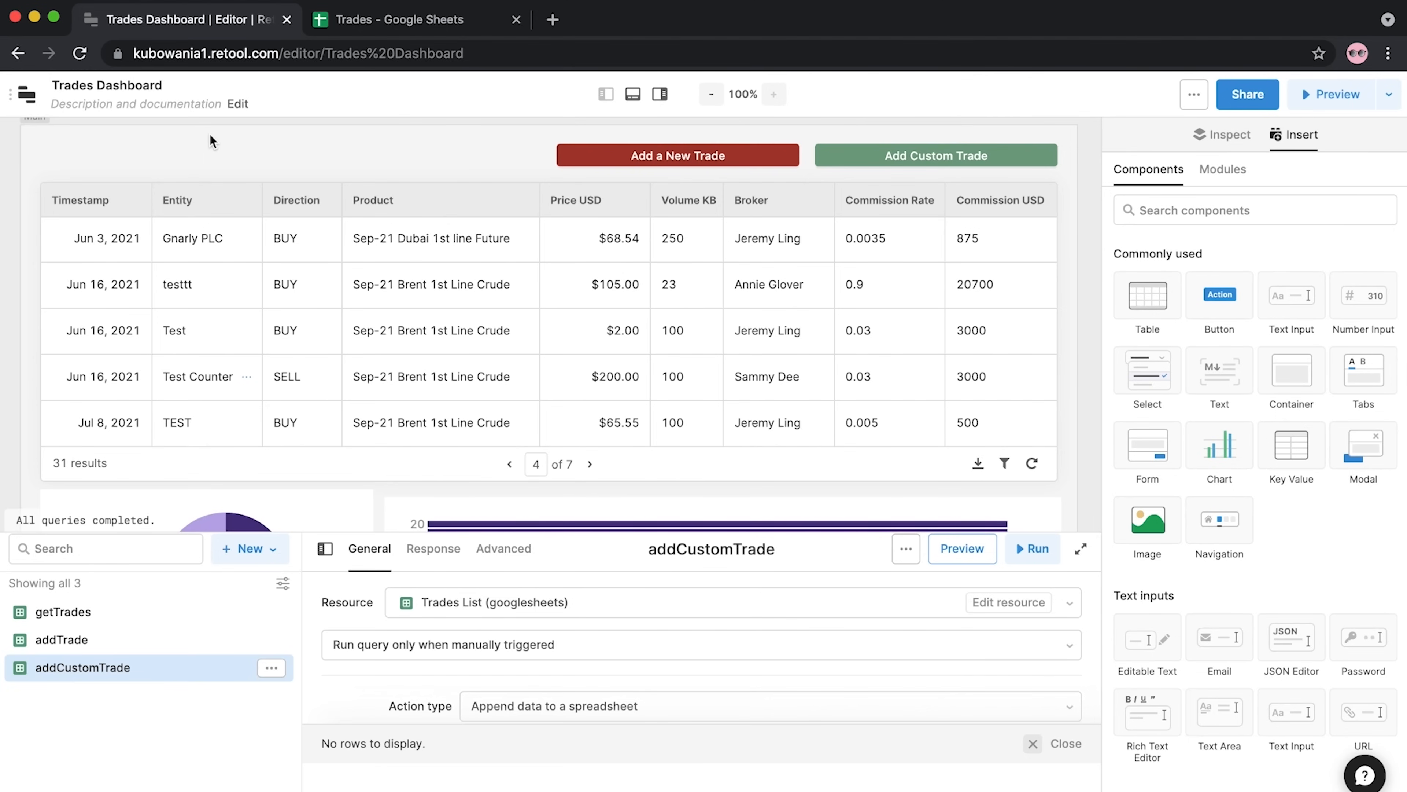
scroll(383, 327, down, 5)
click(388, 330)
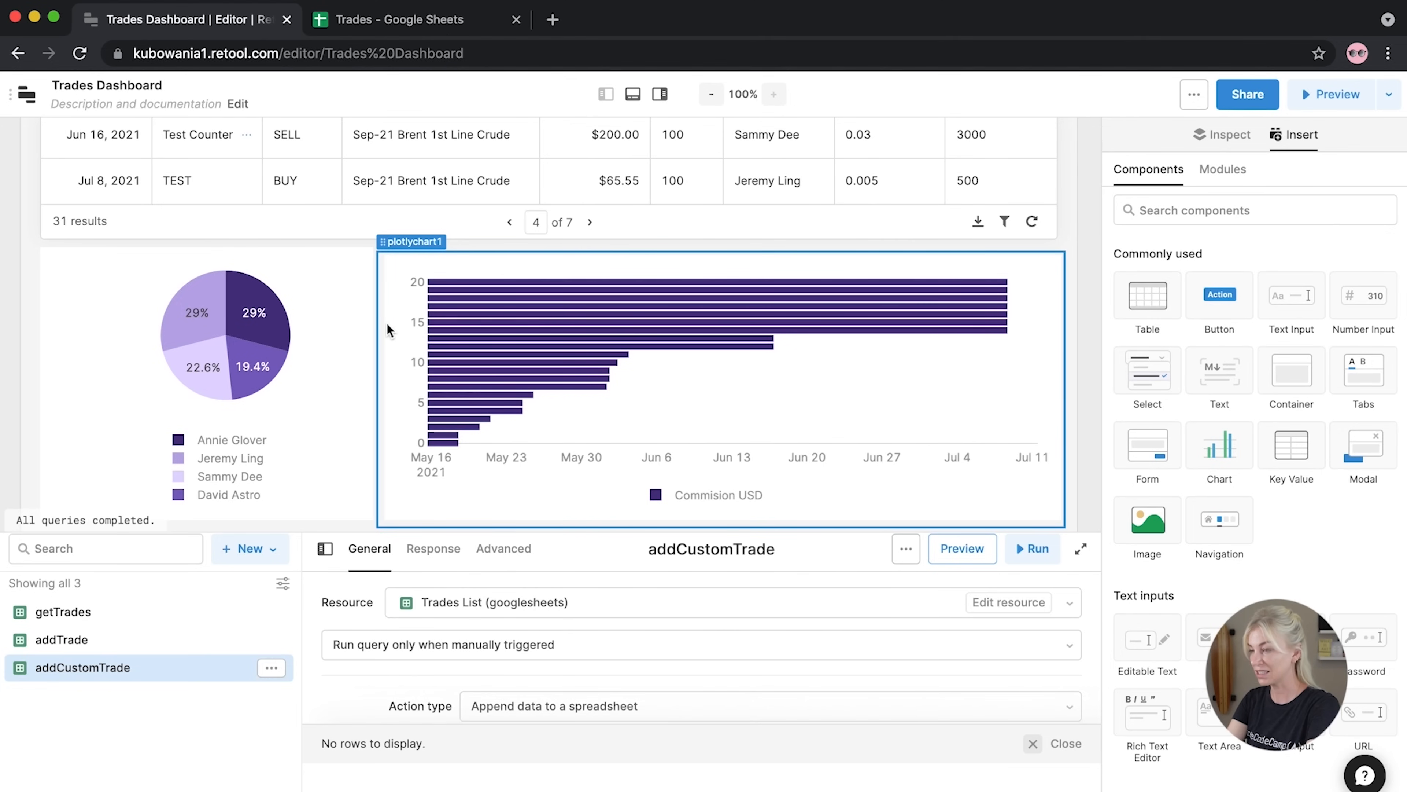
Title the broker pie chart 'Commission by Percentage'
click(272, 331)
click(157, 321)
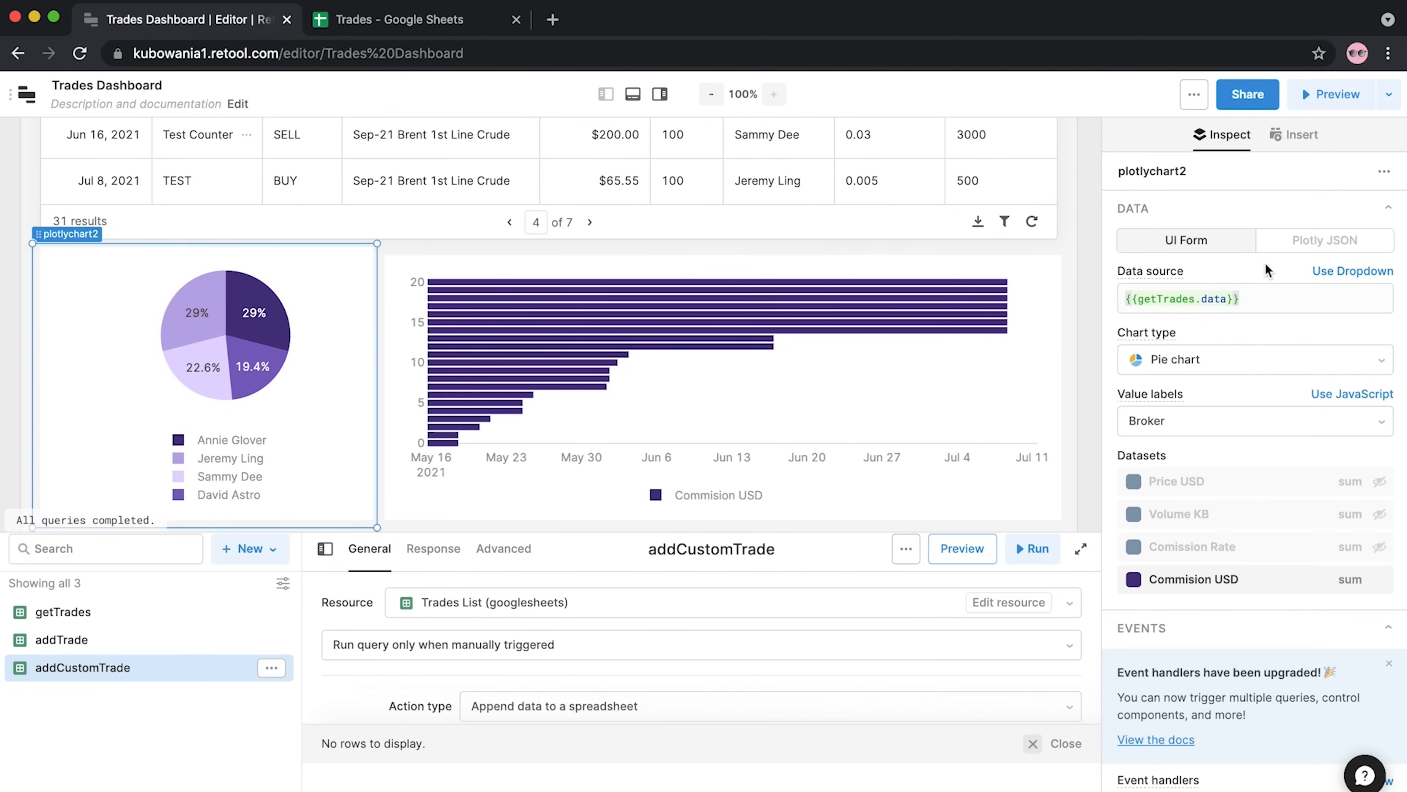
scroll(1198, 423, down, 5)
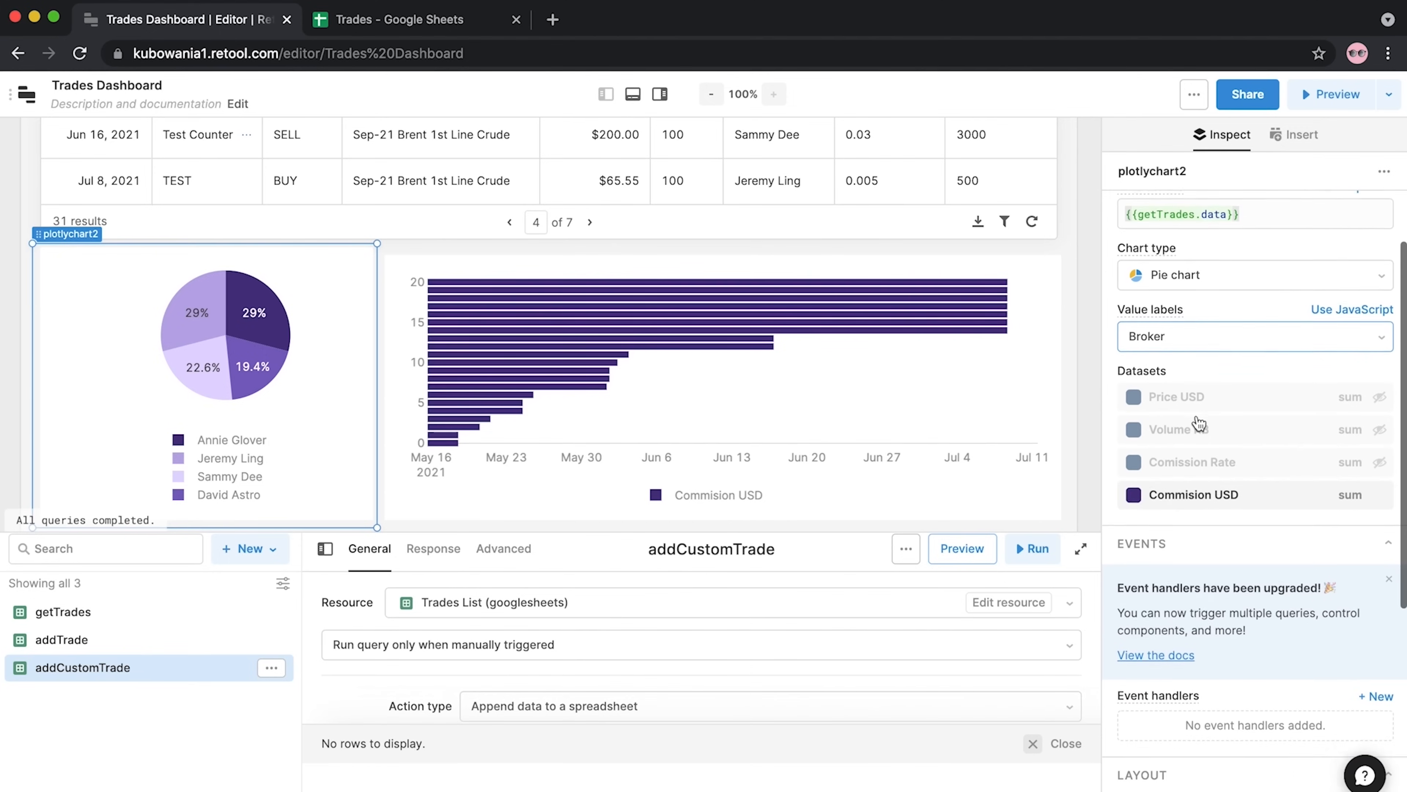
click(1190, 716)
text(Commission by Percentage)
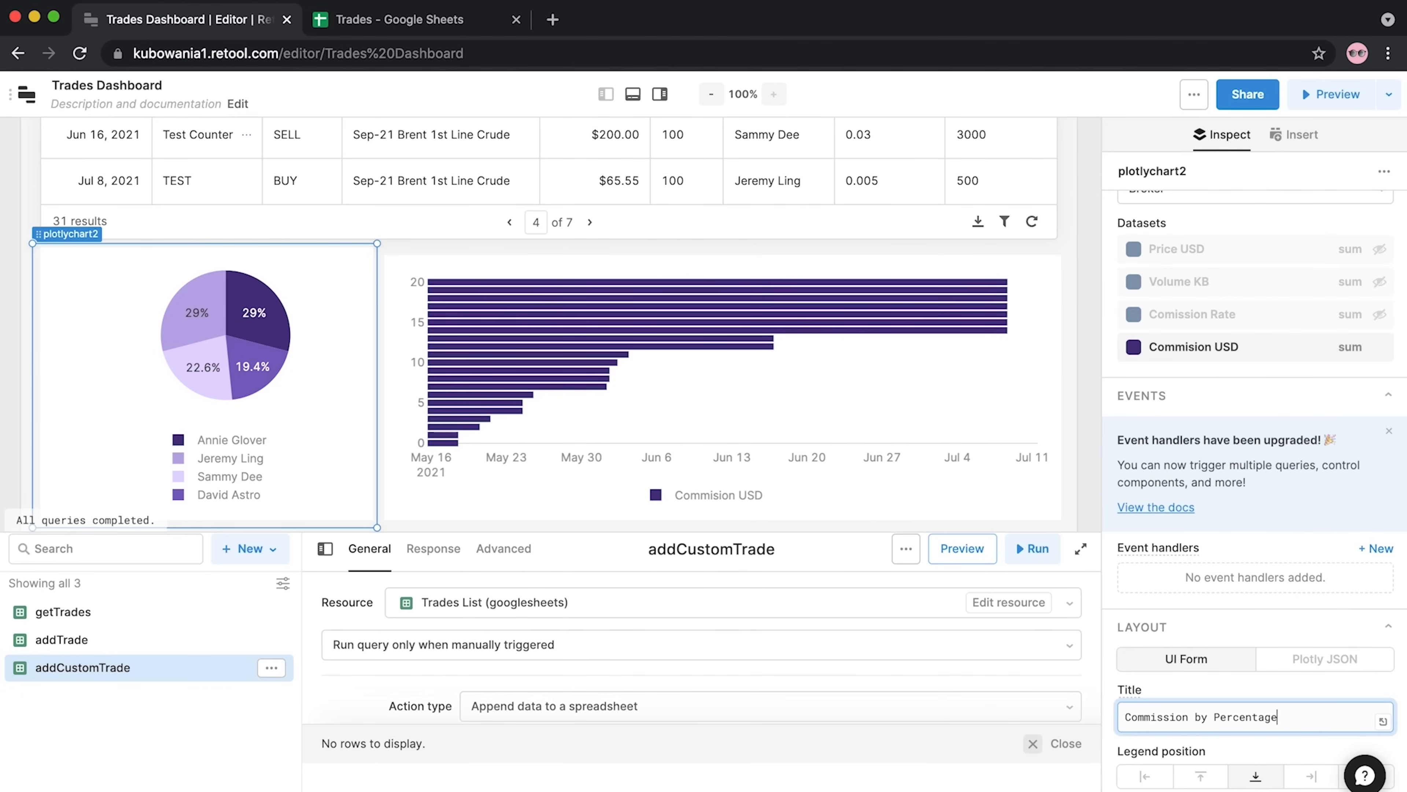
Title the date-based bar chart 'Daily Desk Commission'
click(870, 408)
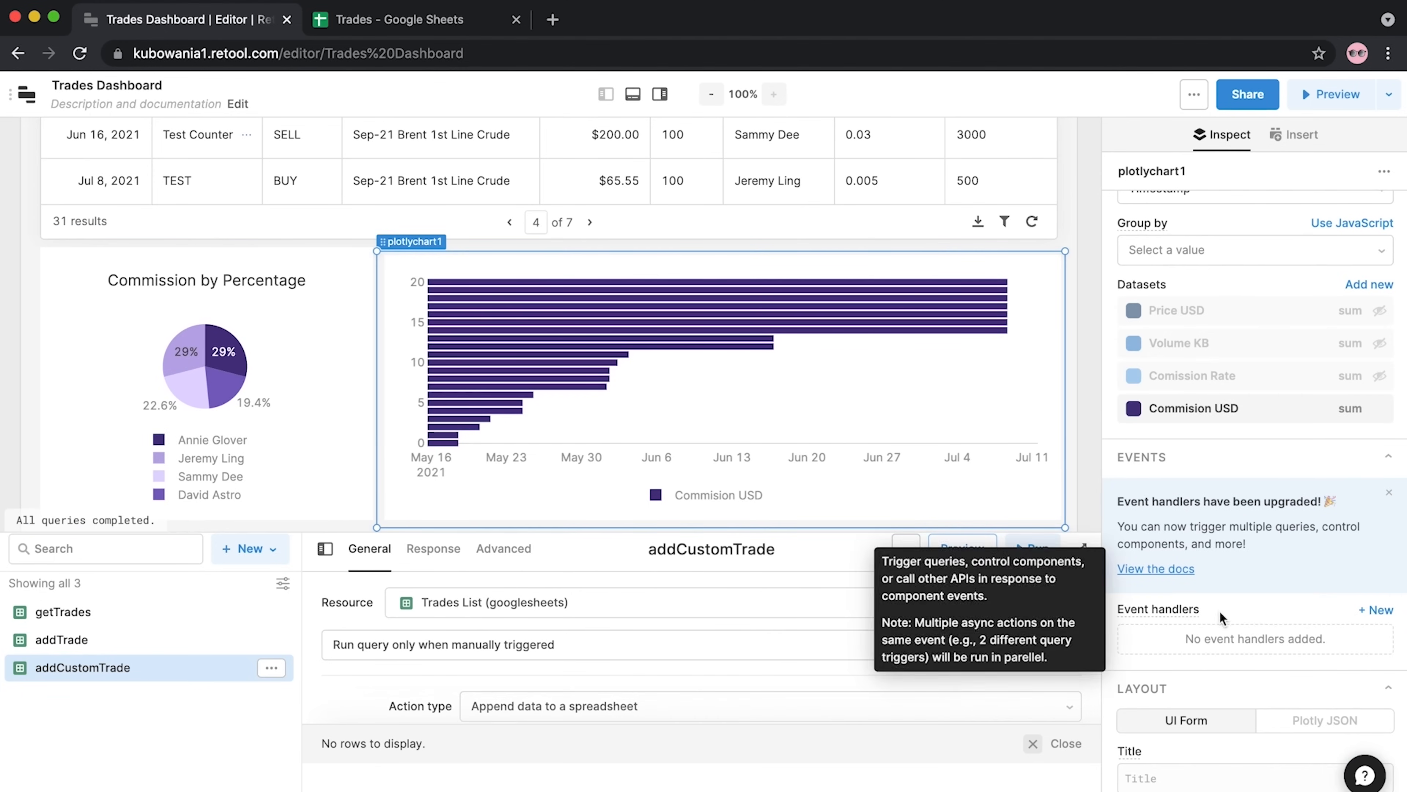
scroll(1268, 643, down, 3)
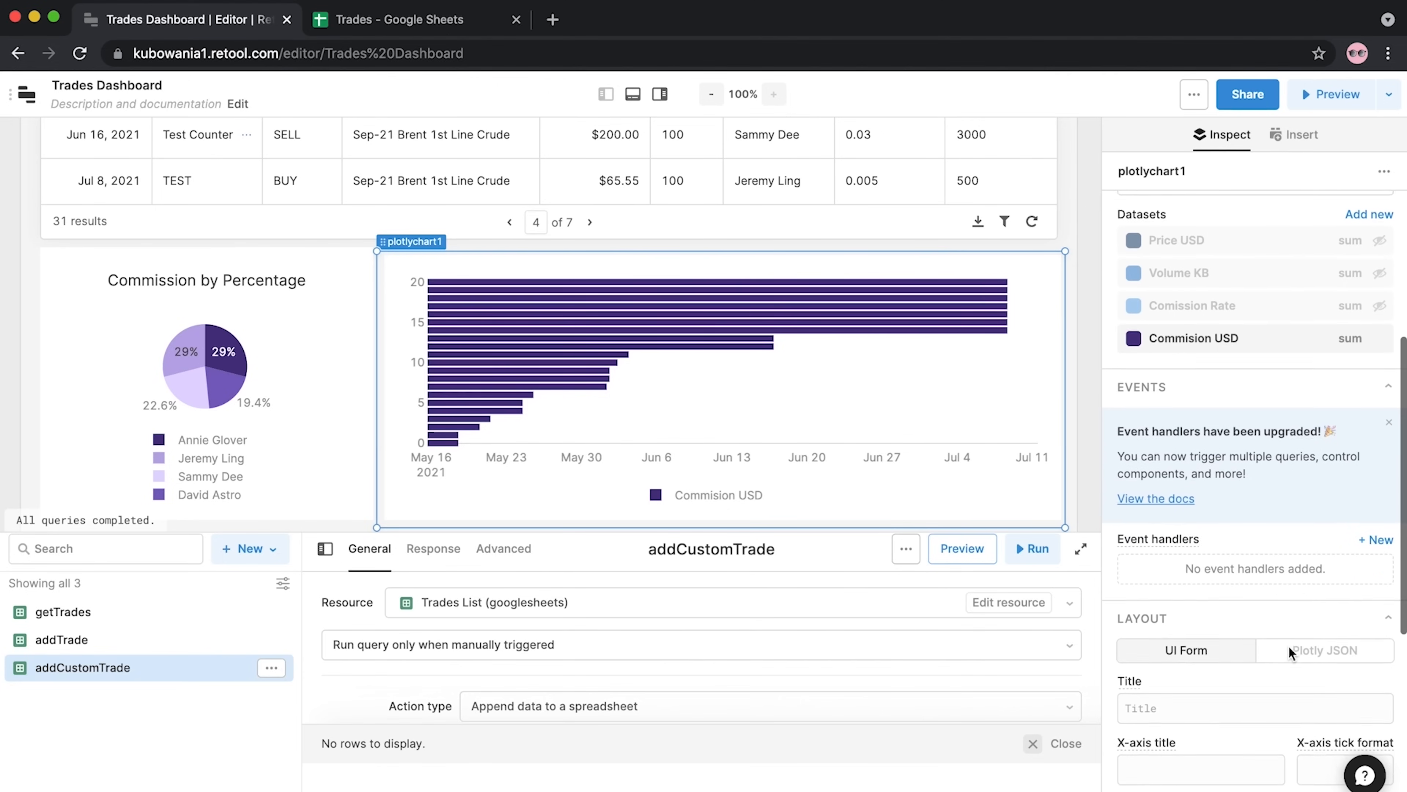
click(1238, 628)
text(Daily Desk Commission)
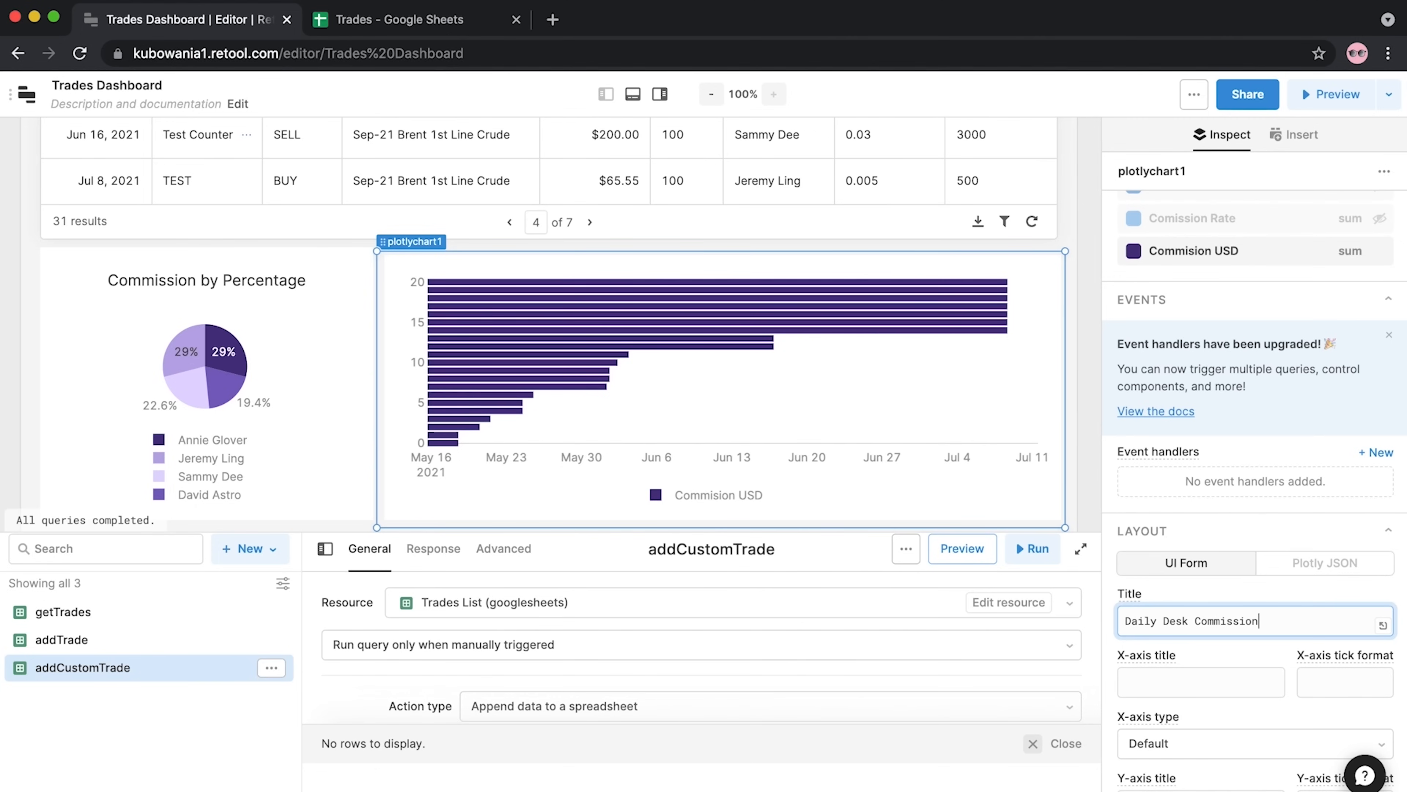
click(1294, 134)
Insert a new chart below the pie chart
drag(1213, 515, 249, 366)
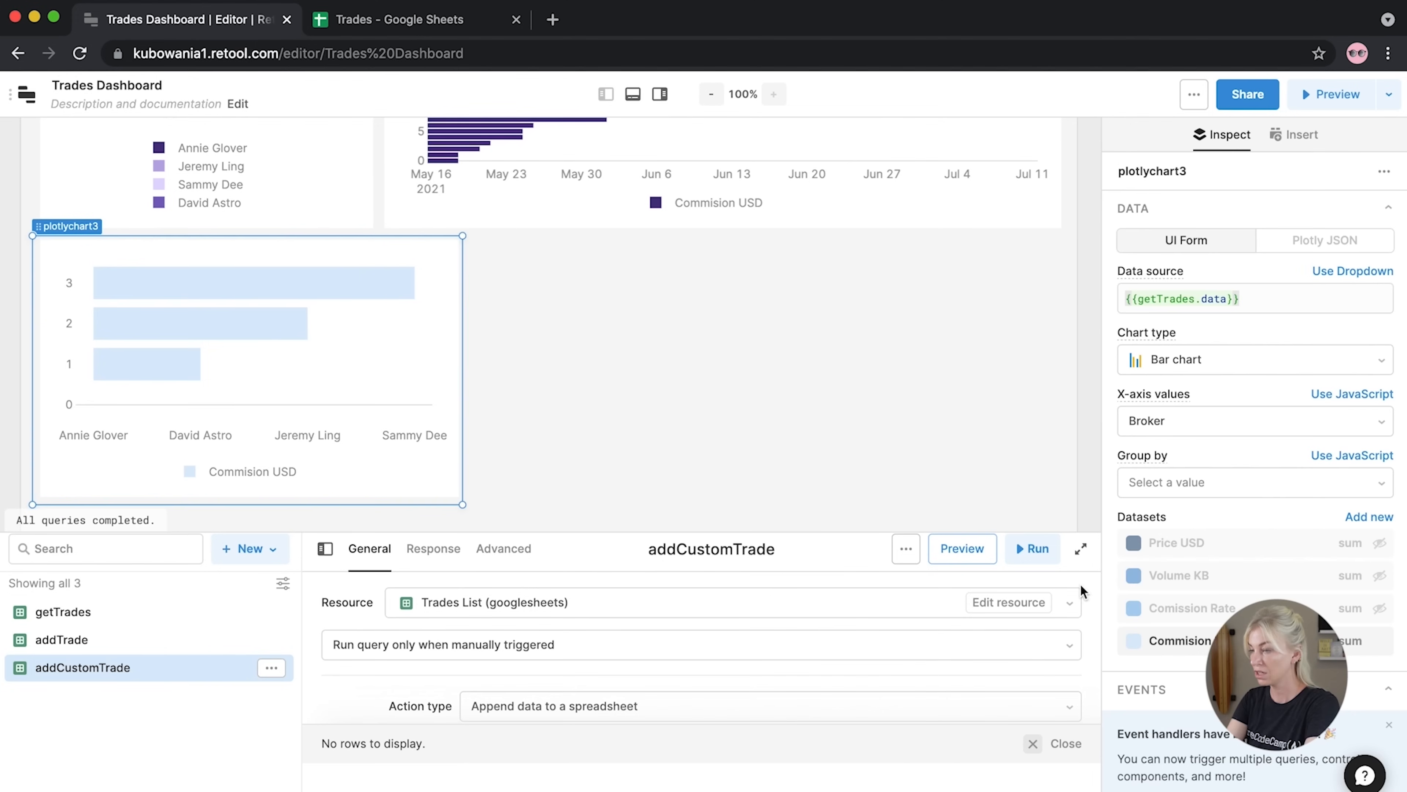
scroll(1197, 516, down, 2)
scroll(1197, 516, down, 5)
Title the new chart 'Commission in USD', then start deleting it
click(1158, 546)
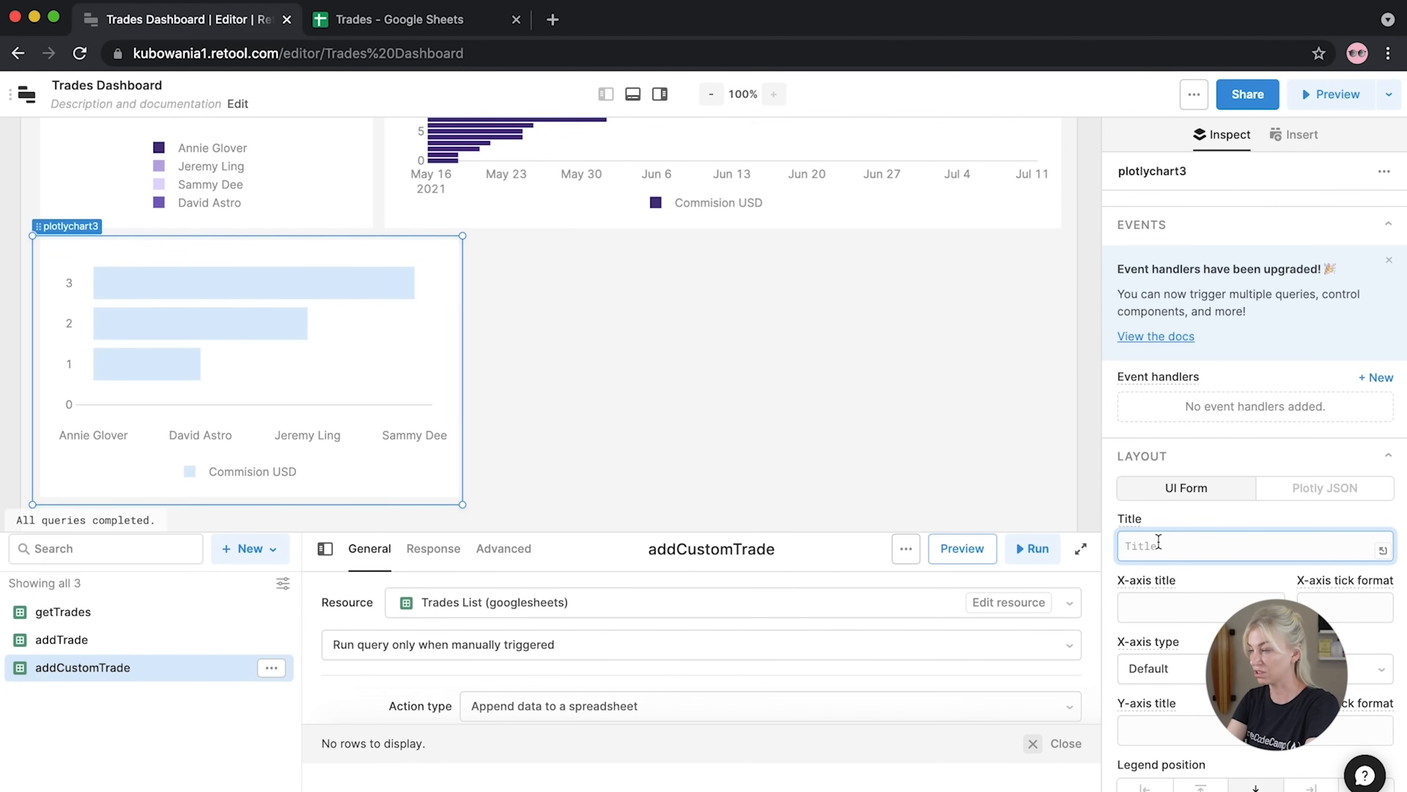
text(c)
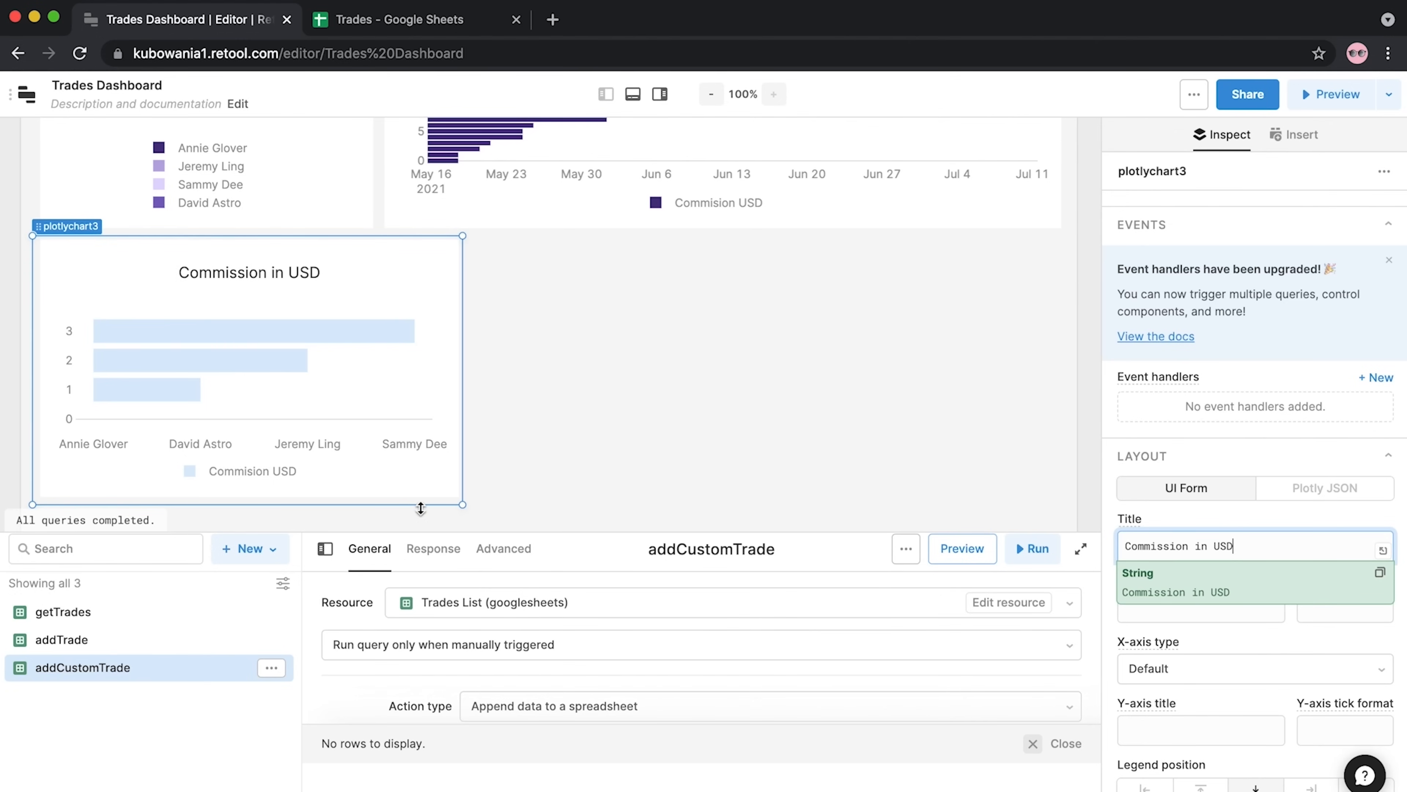
scroll(699, 409, up, 3)
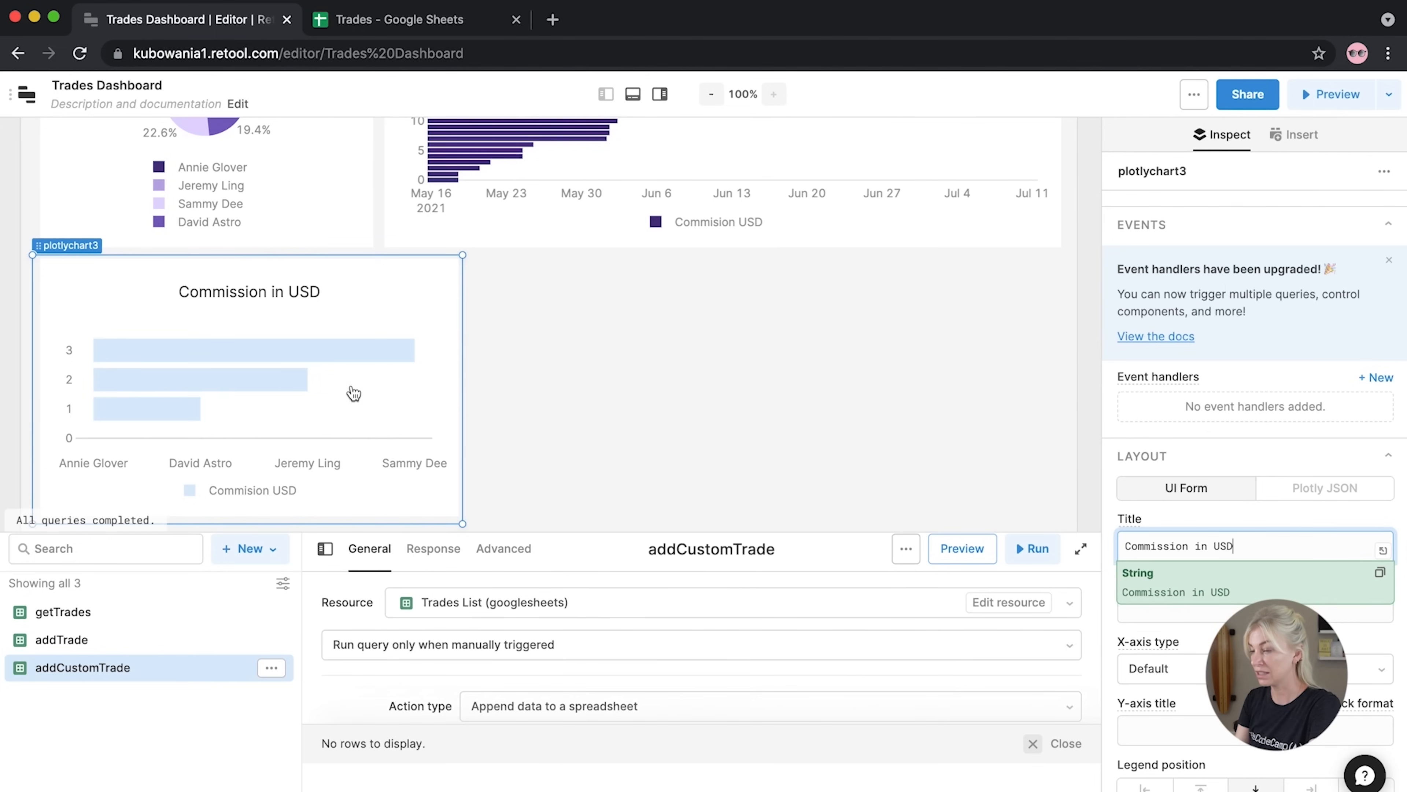
click(1114, 424)
key(BackSpace)
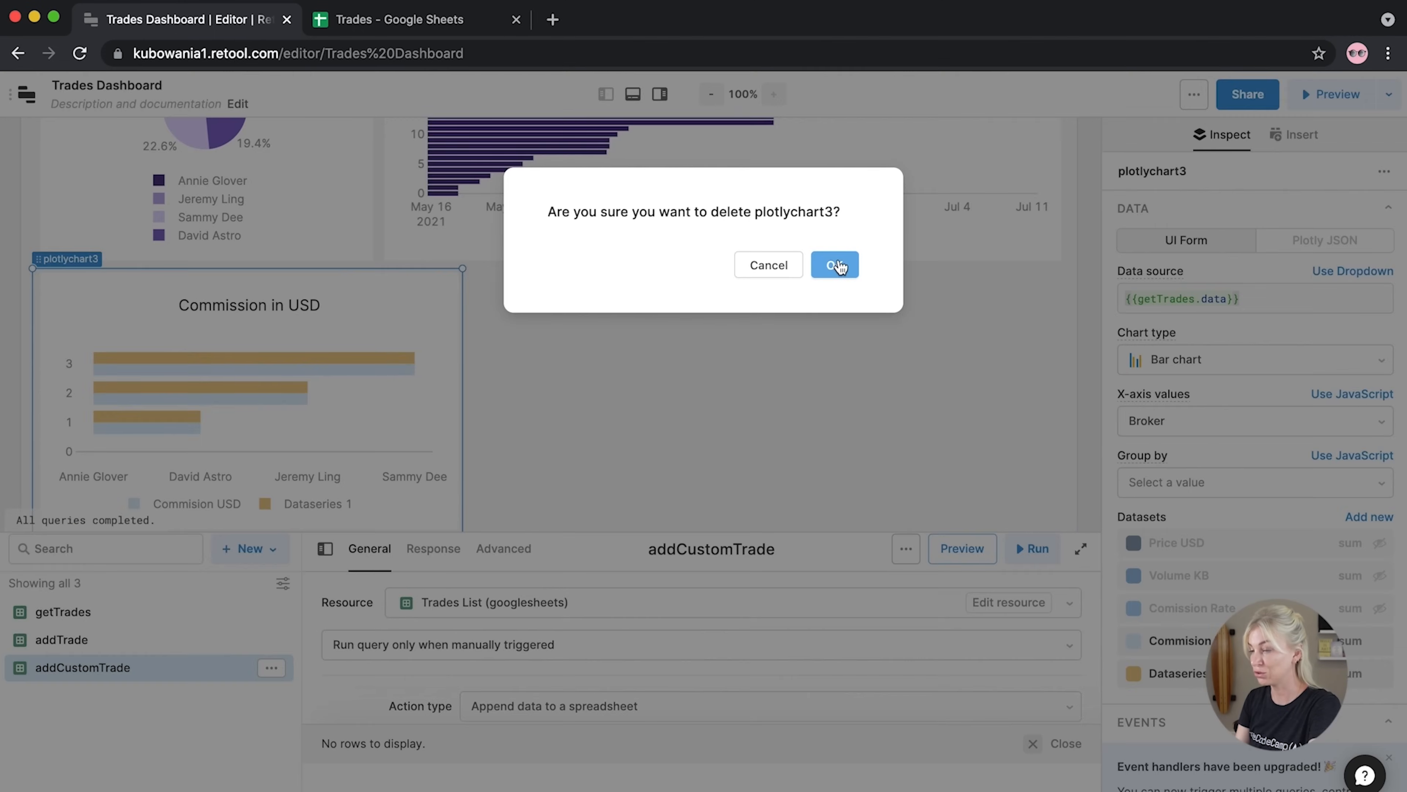
Confirm deleting the old chart and drop a new Chart below the pie chart
click(839, 266)
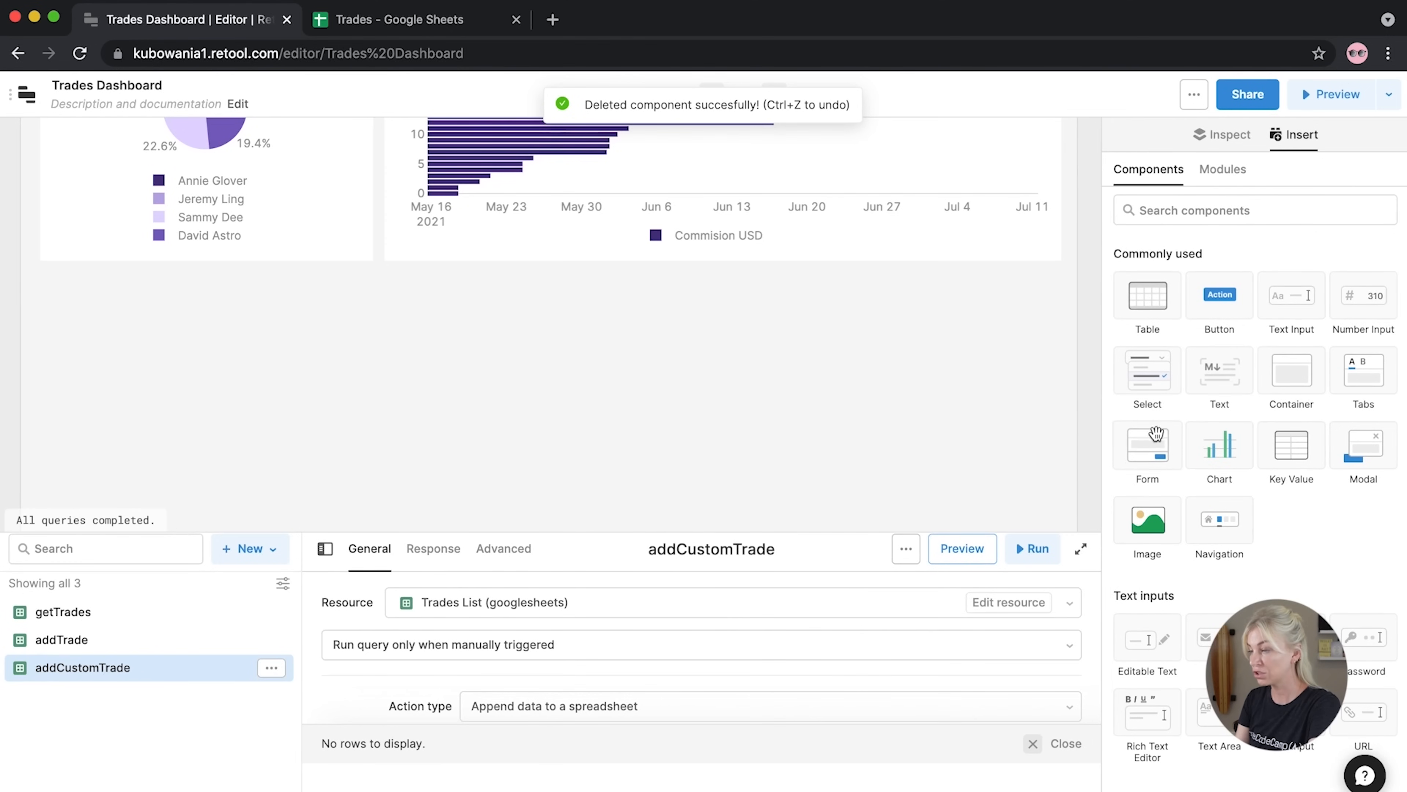
drag(1219, 443, 84, 306)
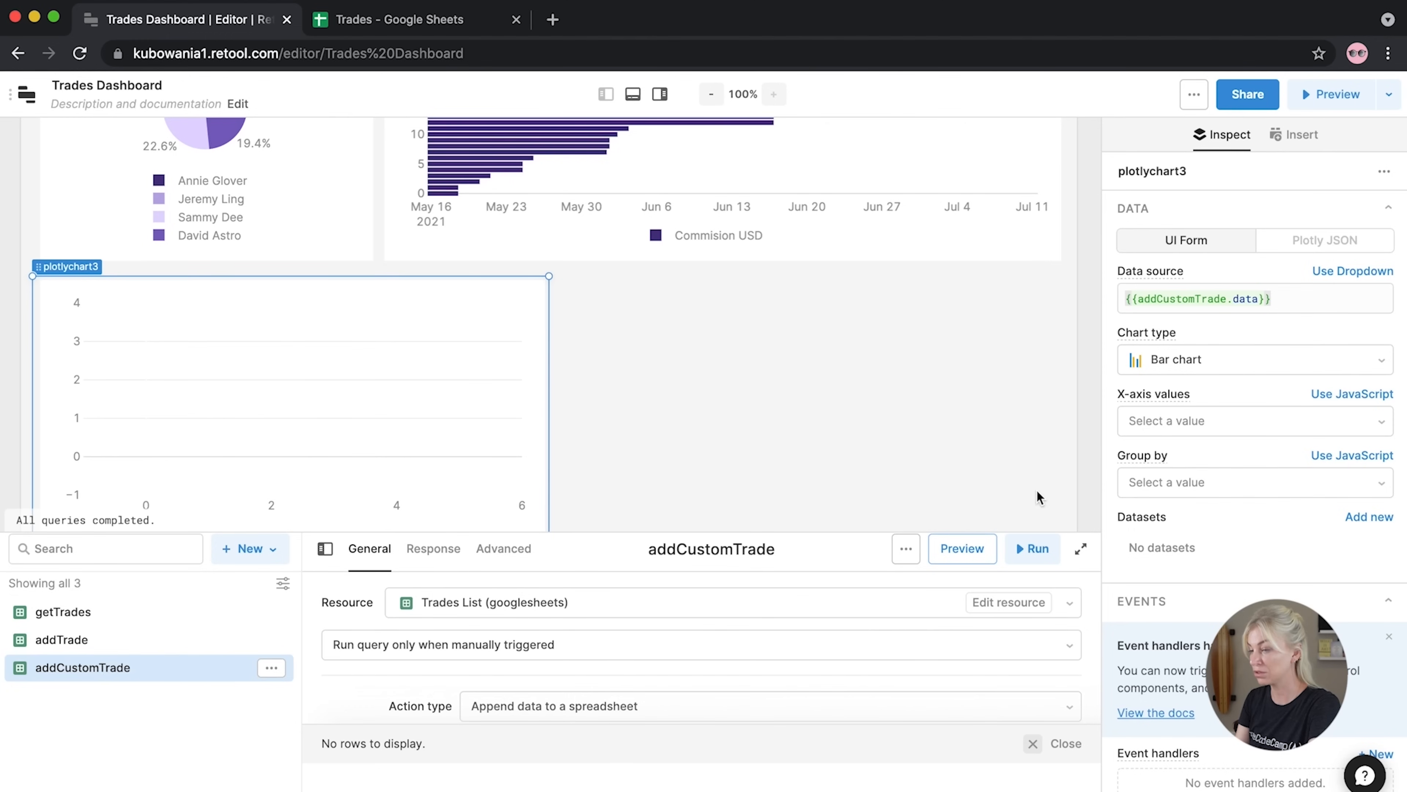
scroll(1247, 482, down, 4)
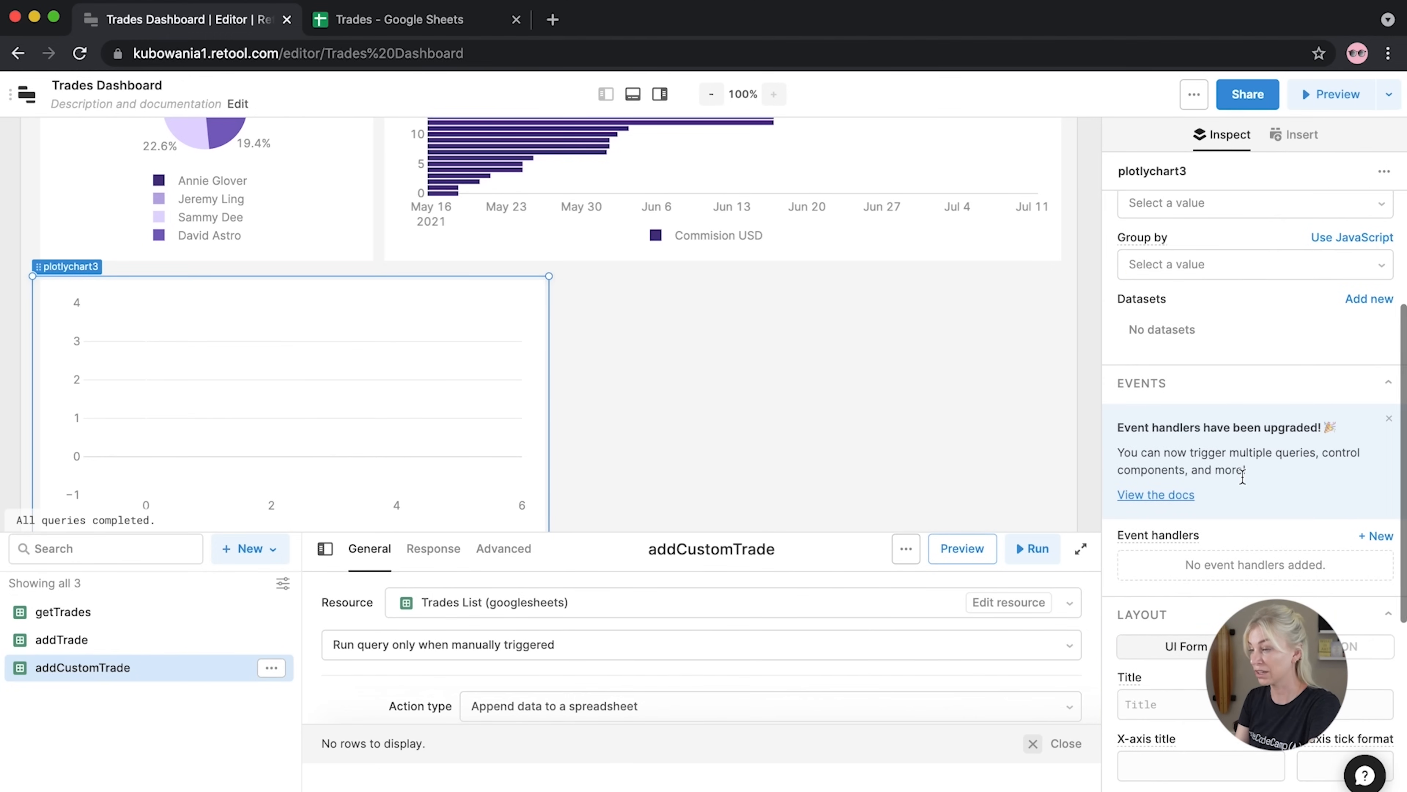
scroll(1242, 476, up, 4)
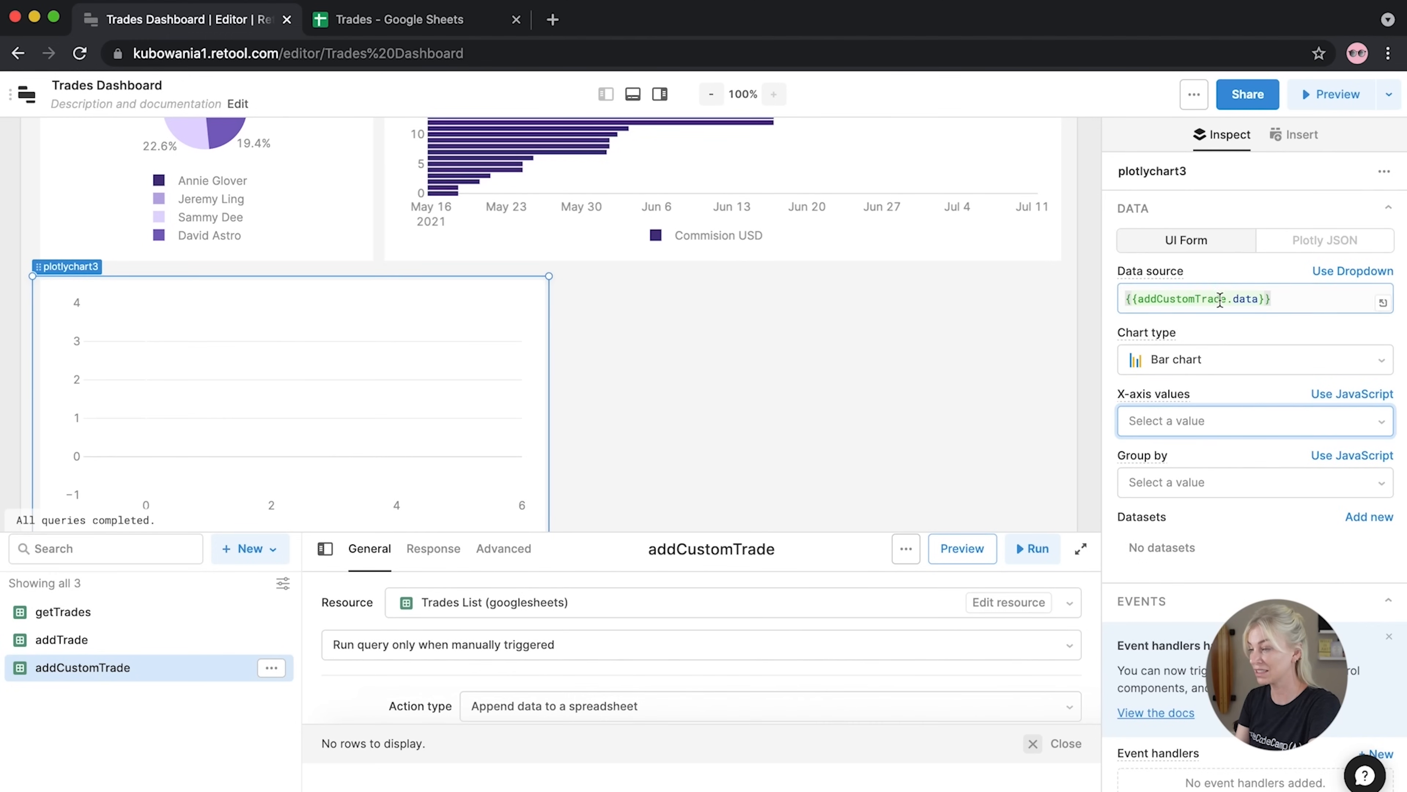
Set the new chart's data source to {{getTrades.data}}
click(109, 626)
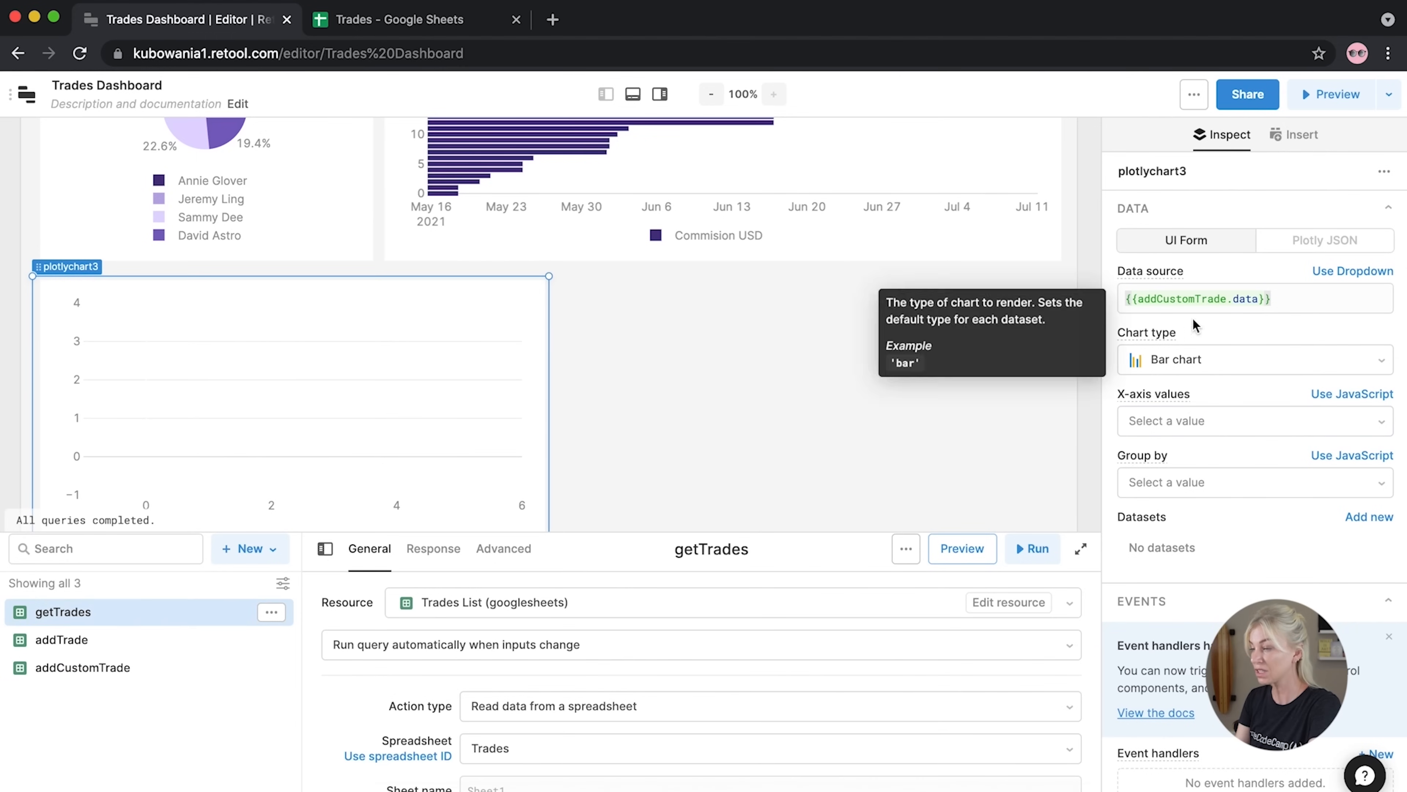
drag(1226, 298, 1140, 297)
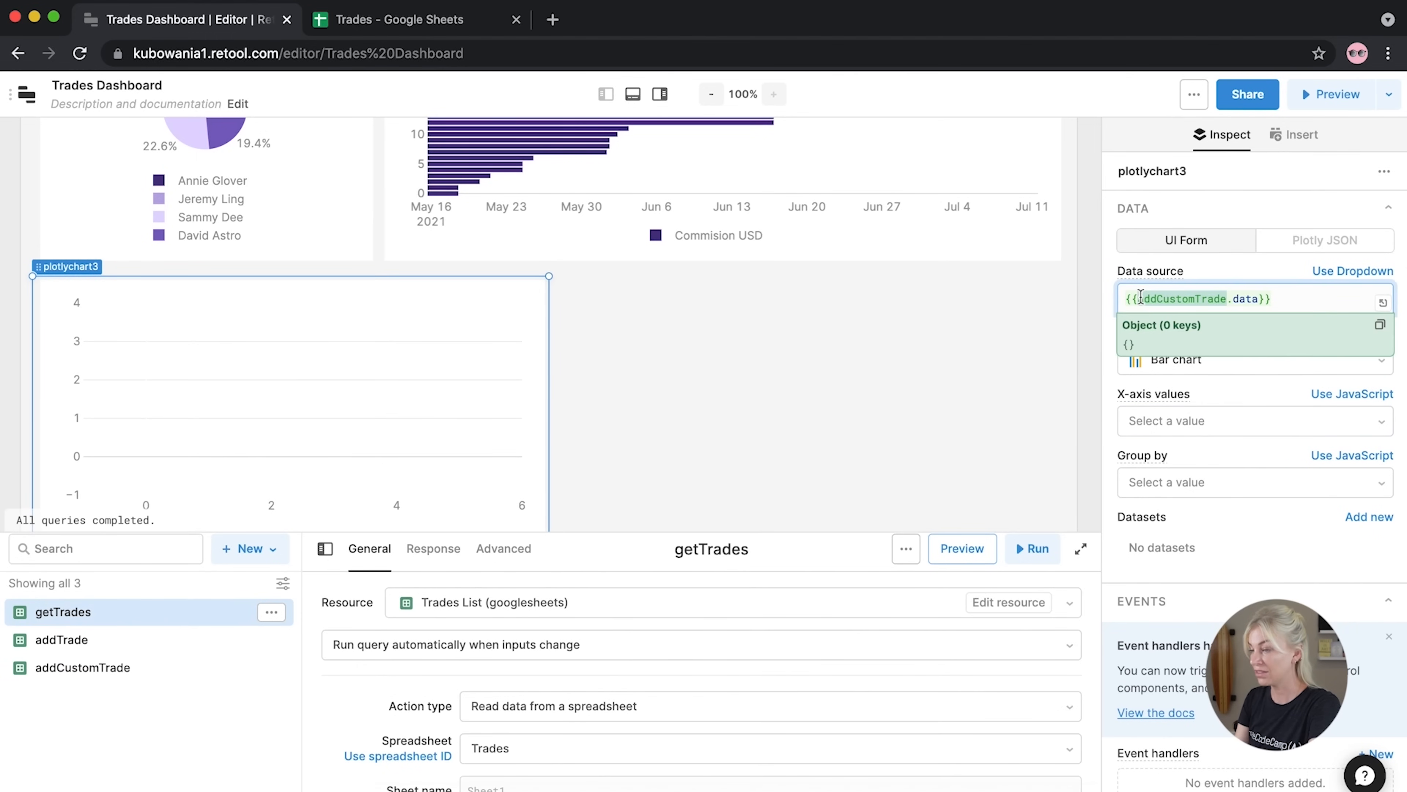
text(get)
click(1174, 337)
click(1228, 296)
key(BackSpace)
key(BackSpace)
key(BackSpace)
key(BackSpace)
key(BackSpace)
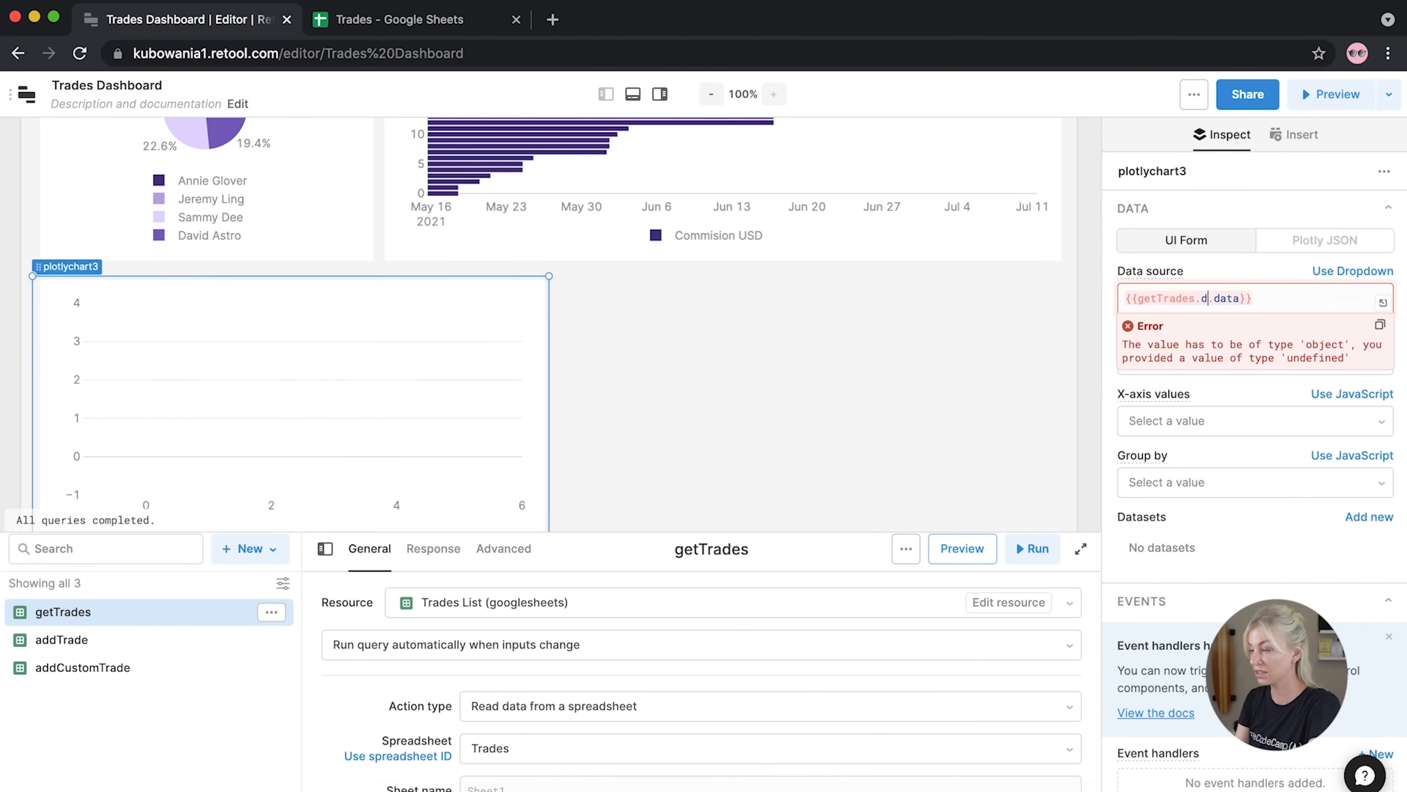
click(1019, 294)
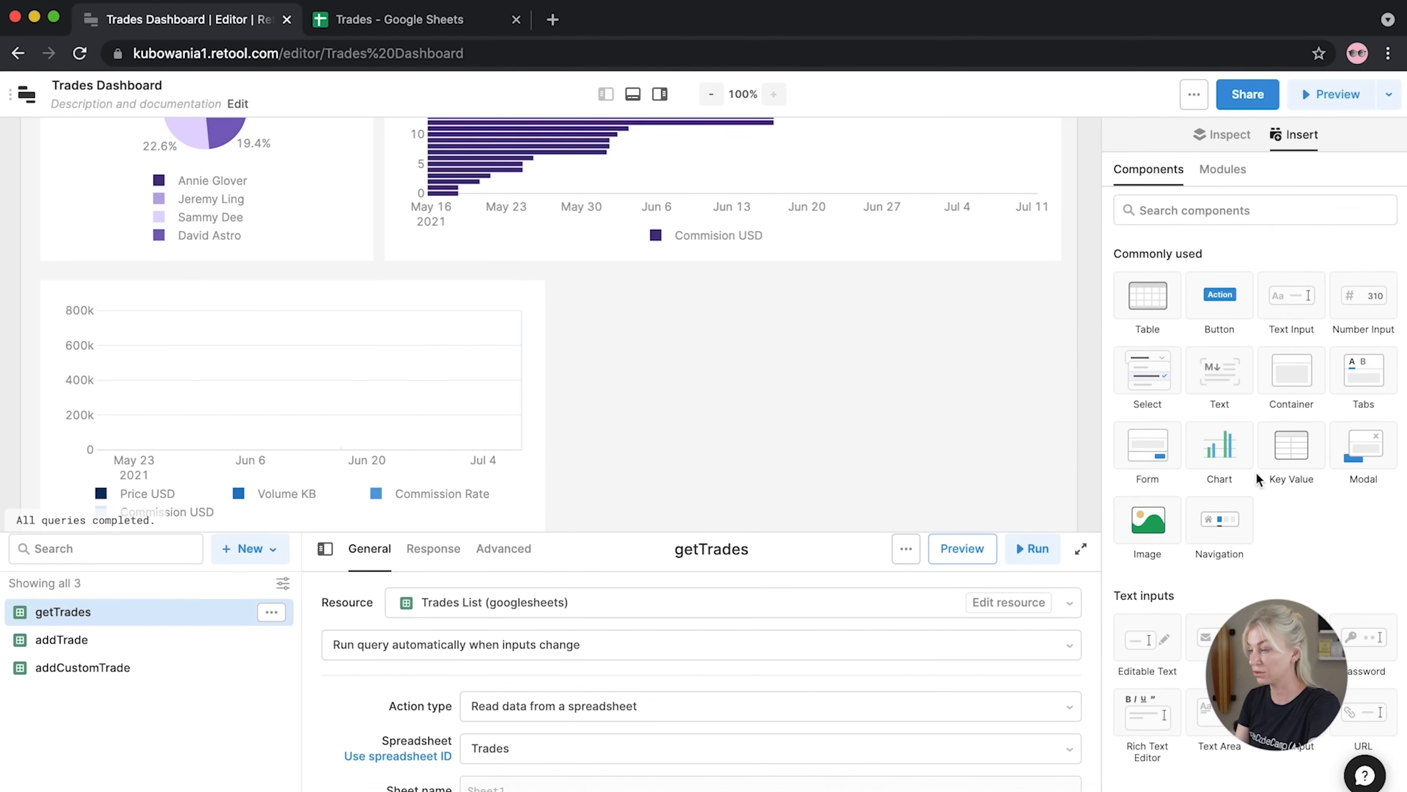
Set the new bar chart's X-axis values to Broker
click(516, 410)
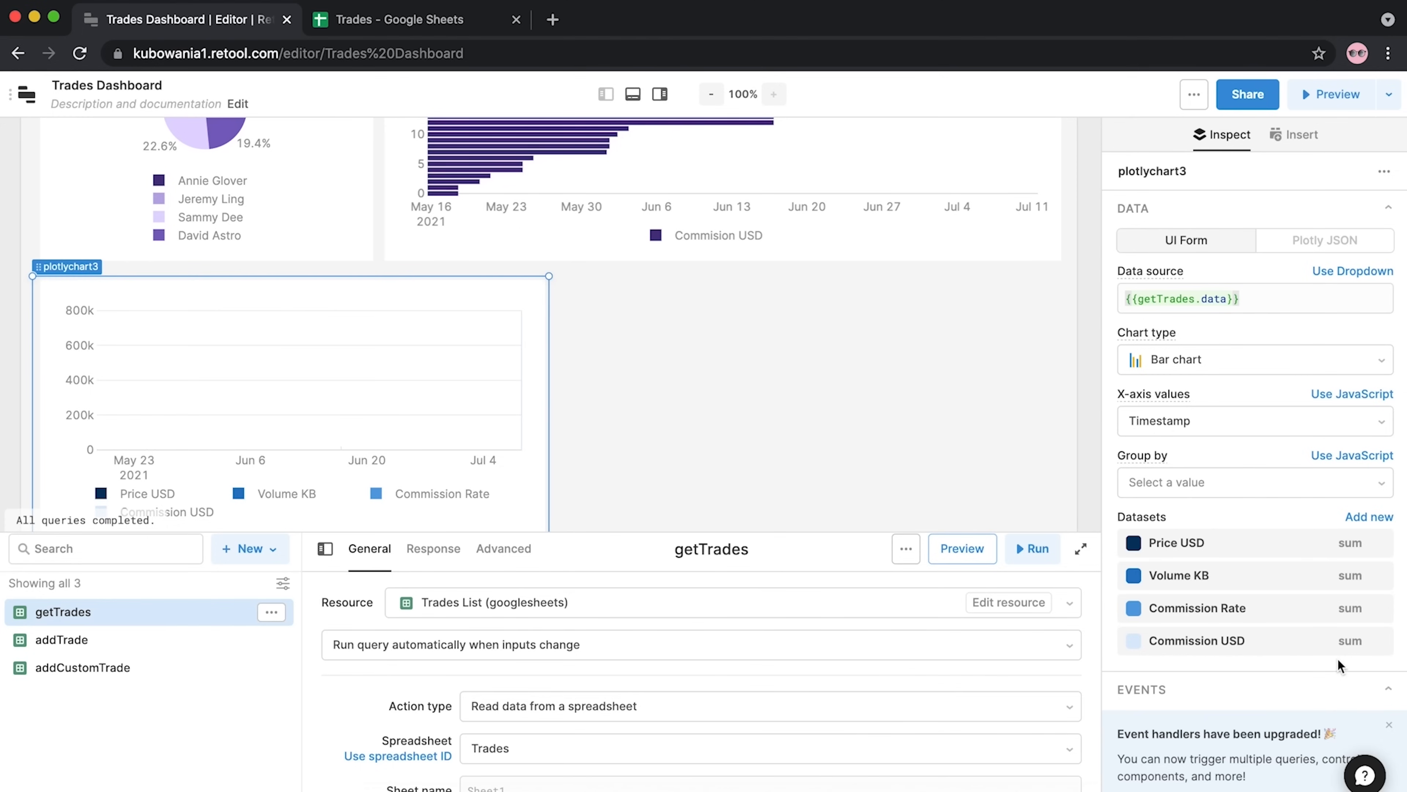
click(1306, 436)
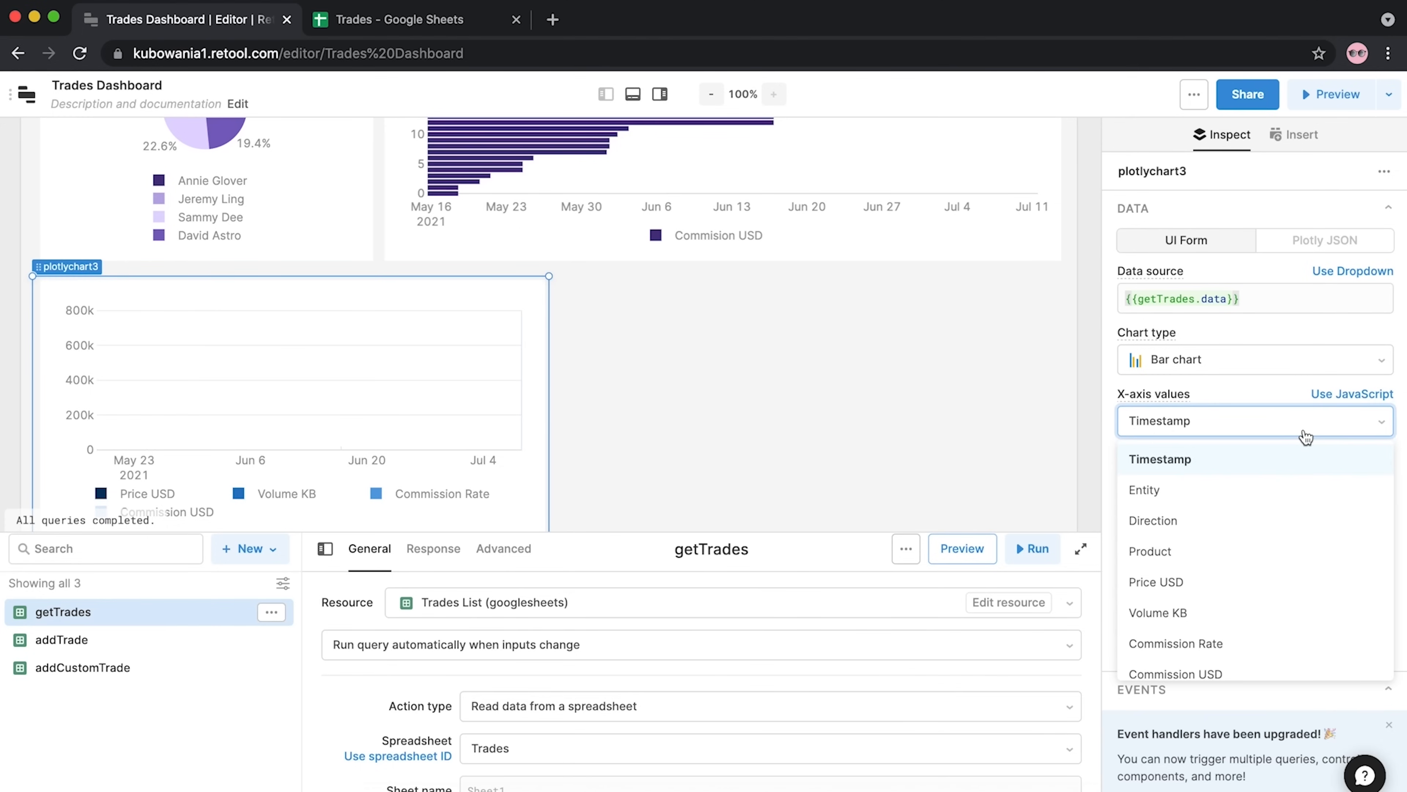
scroll(1235, 570, down, 2)
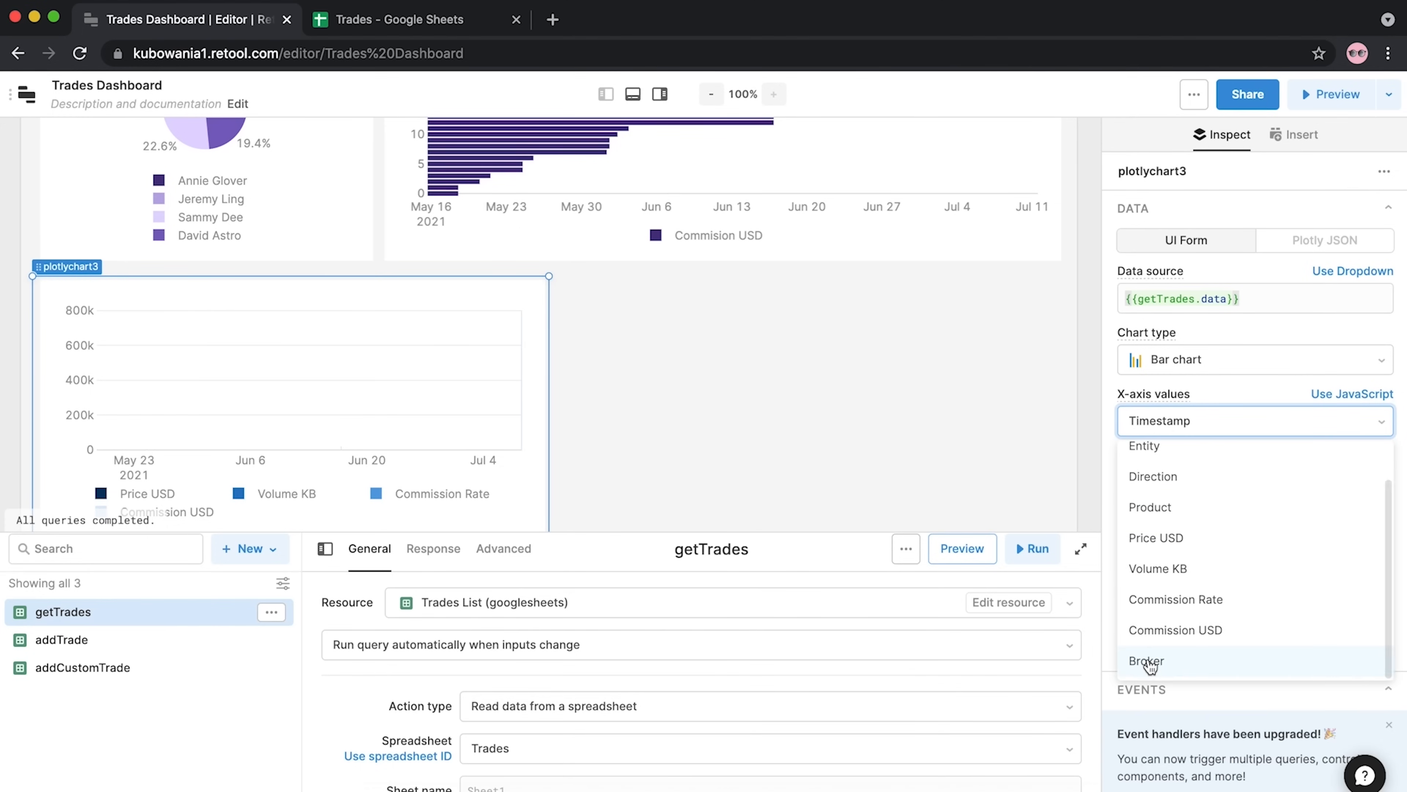
click(1147, 660)
Hide the Commission Rate, Volume KB and Price USD datasets, leaving only Commission USD
click(1379, 608)
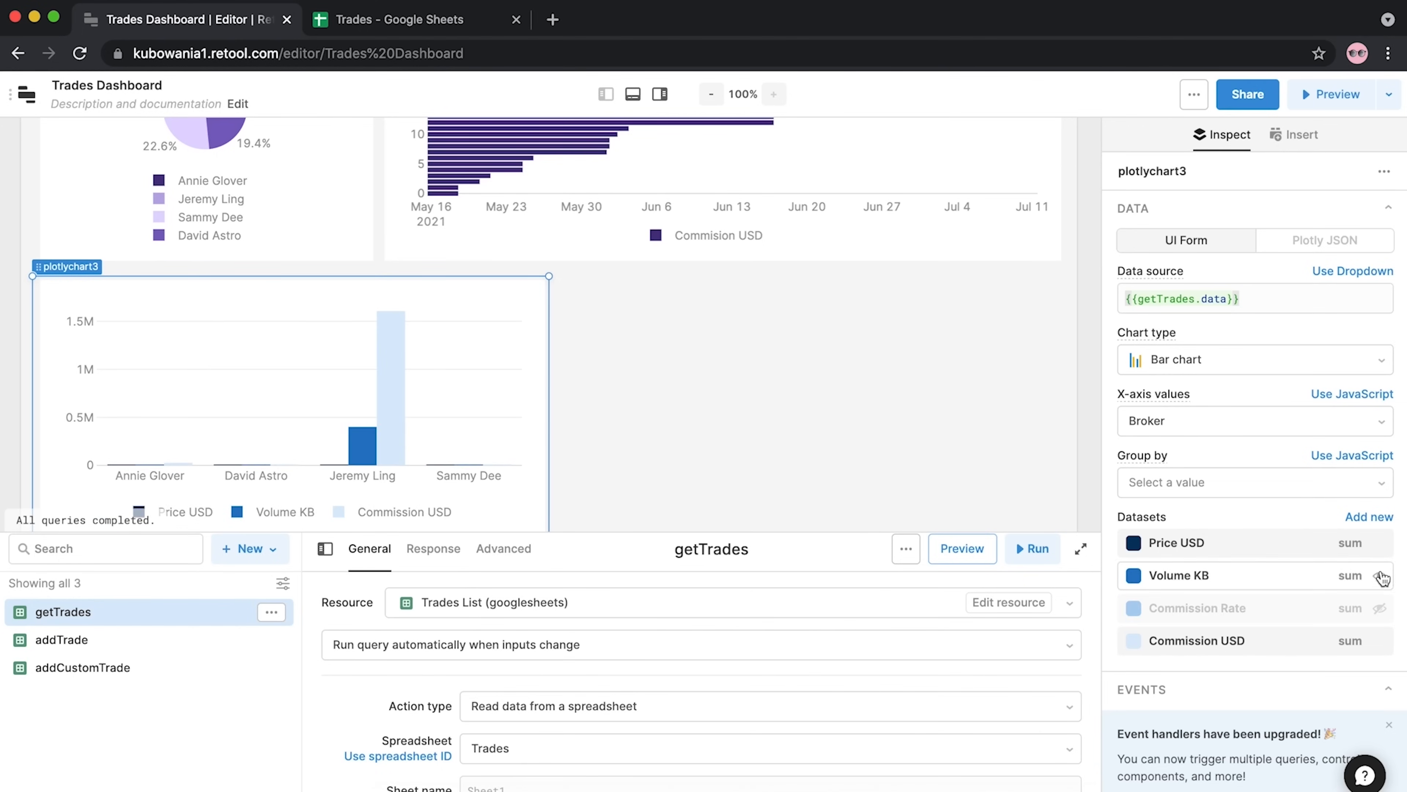
click(1379, 576)
click(1379, 543)
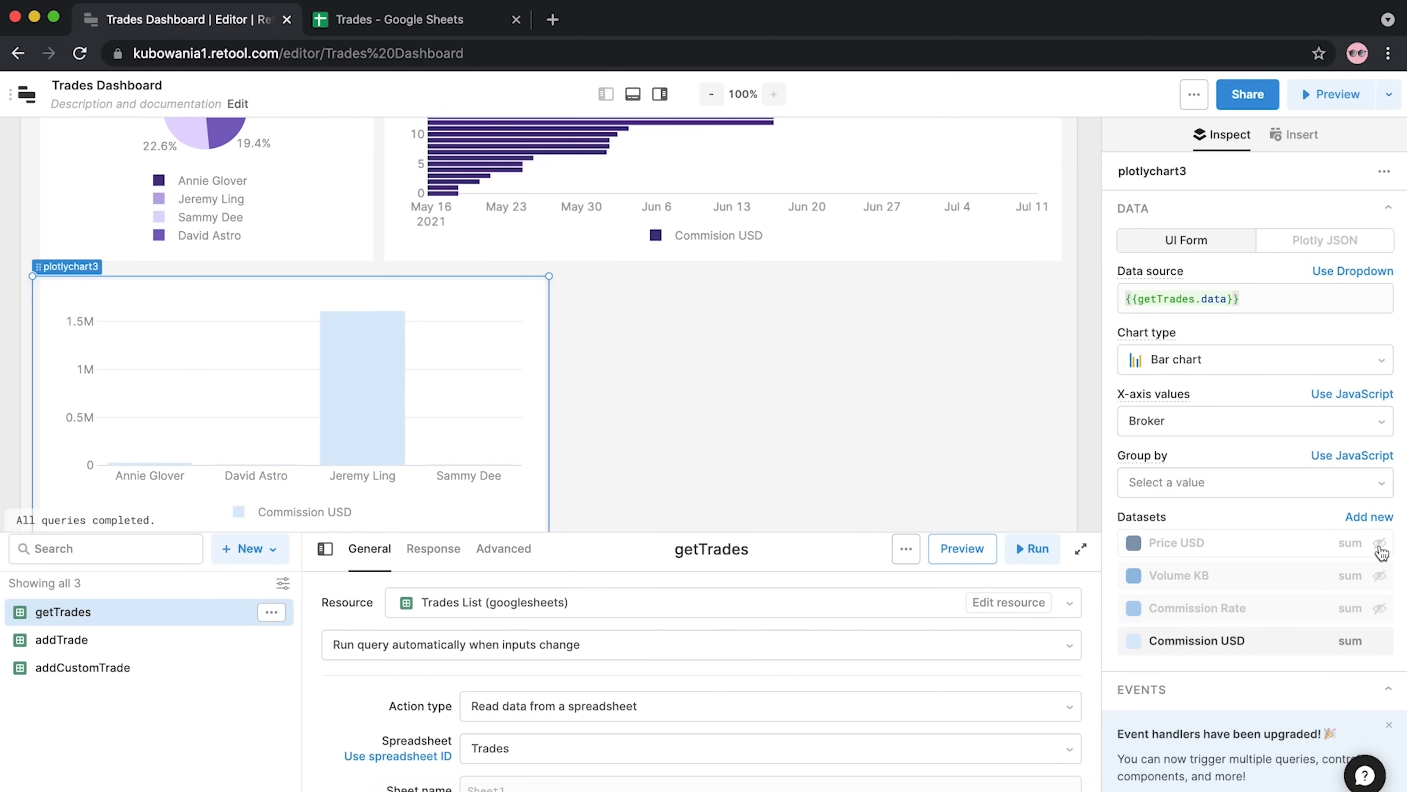
click(828, 431)
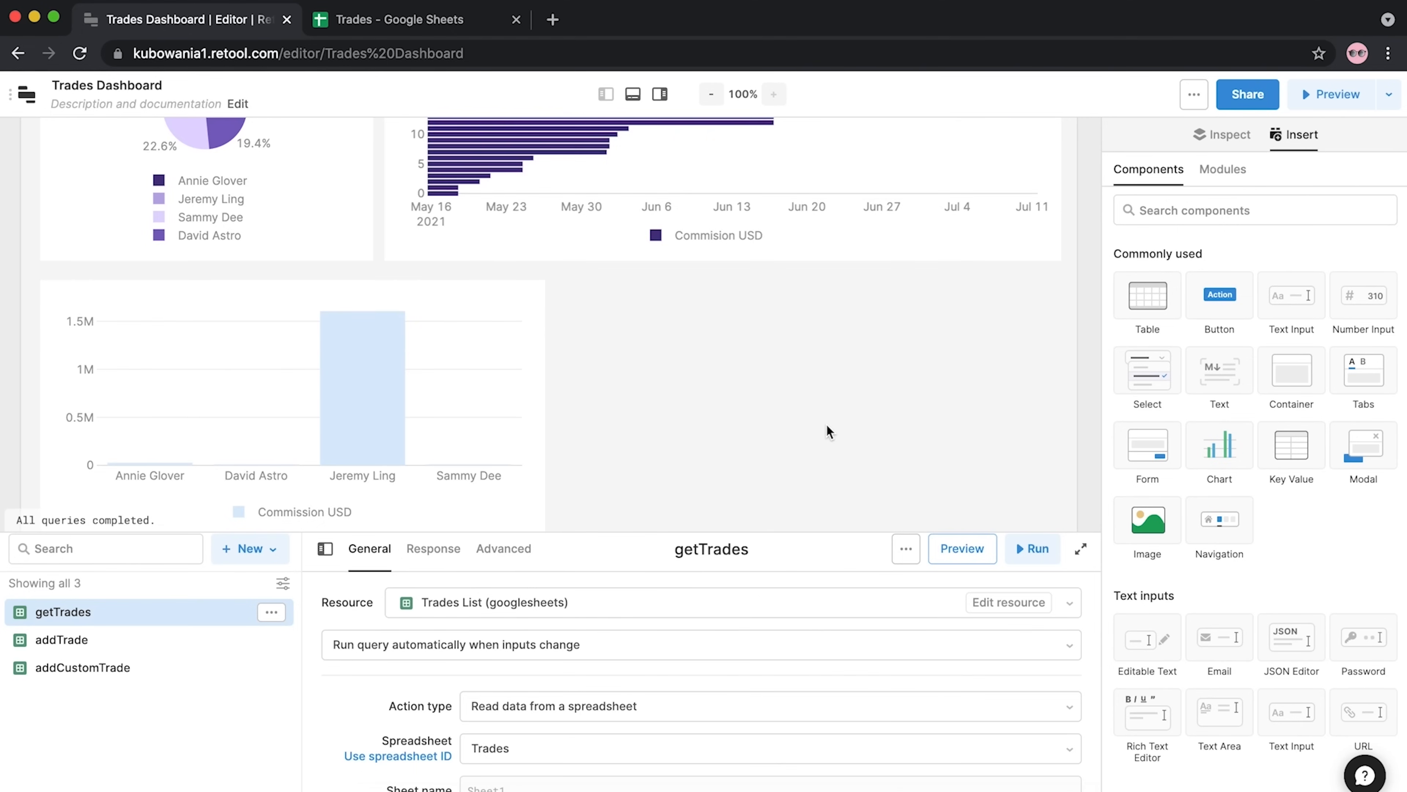
scroll(825, 431, up, 3)
scroll(832, 431, down, 6)
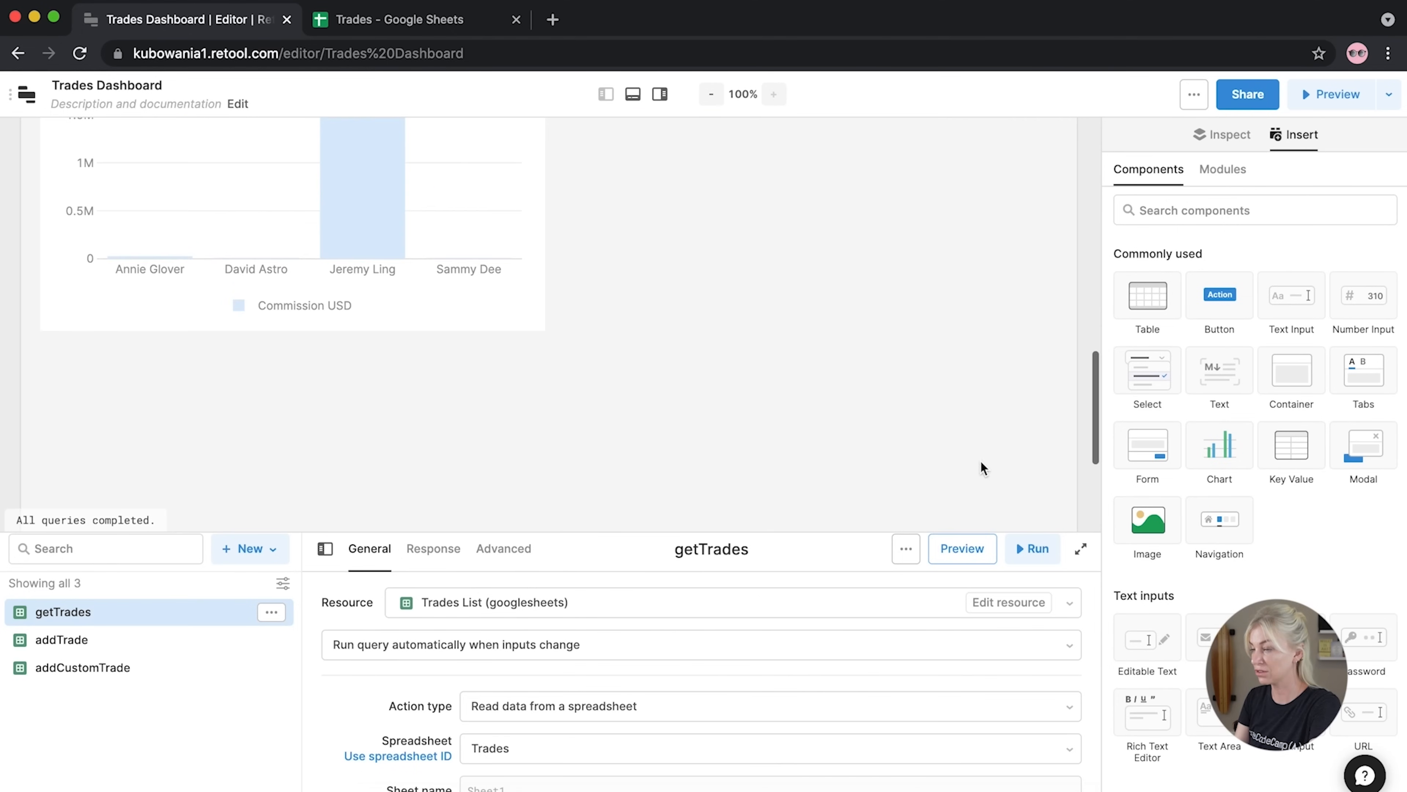
scroll(981, 468, up, 10)
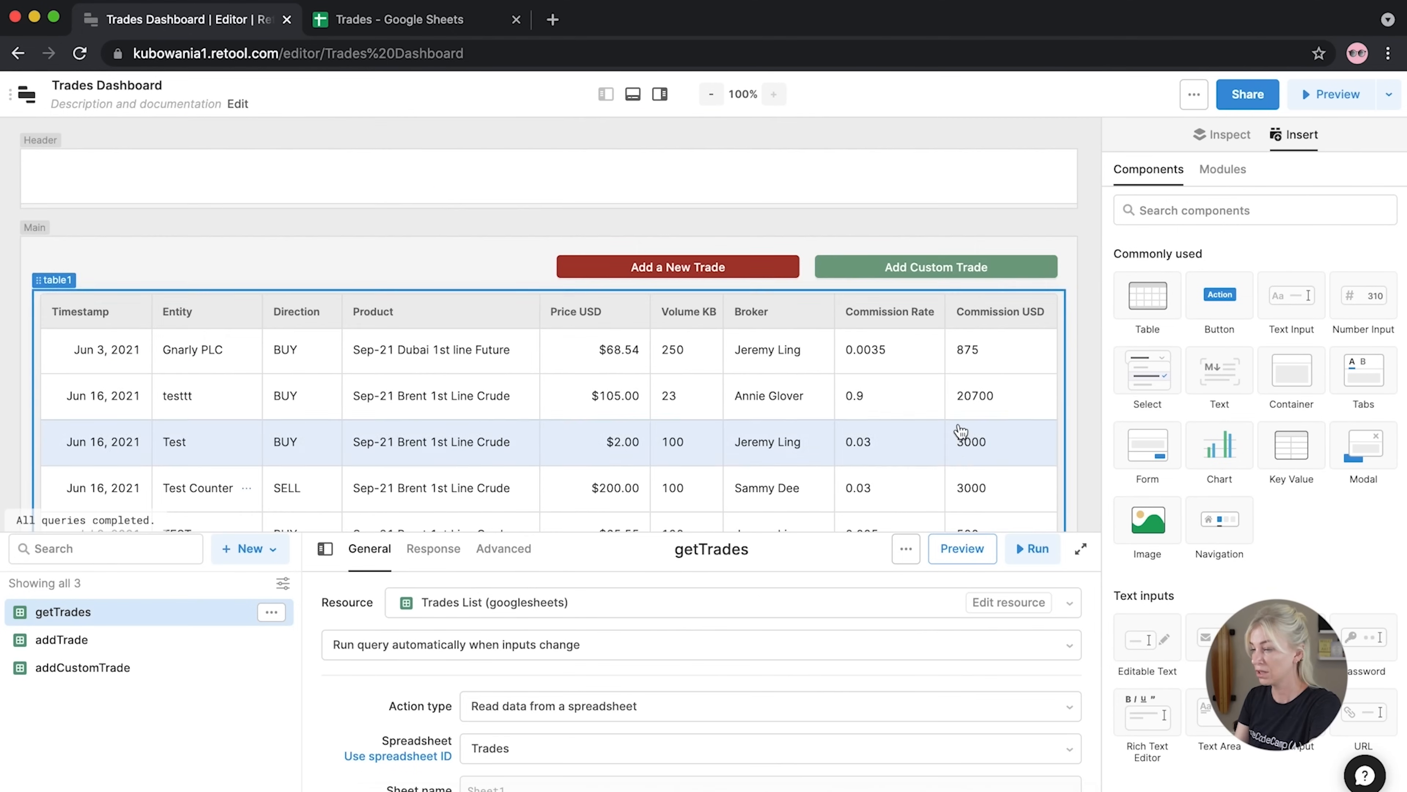
scroll(961, 431, down, 10)
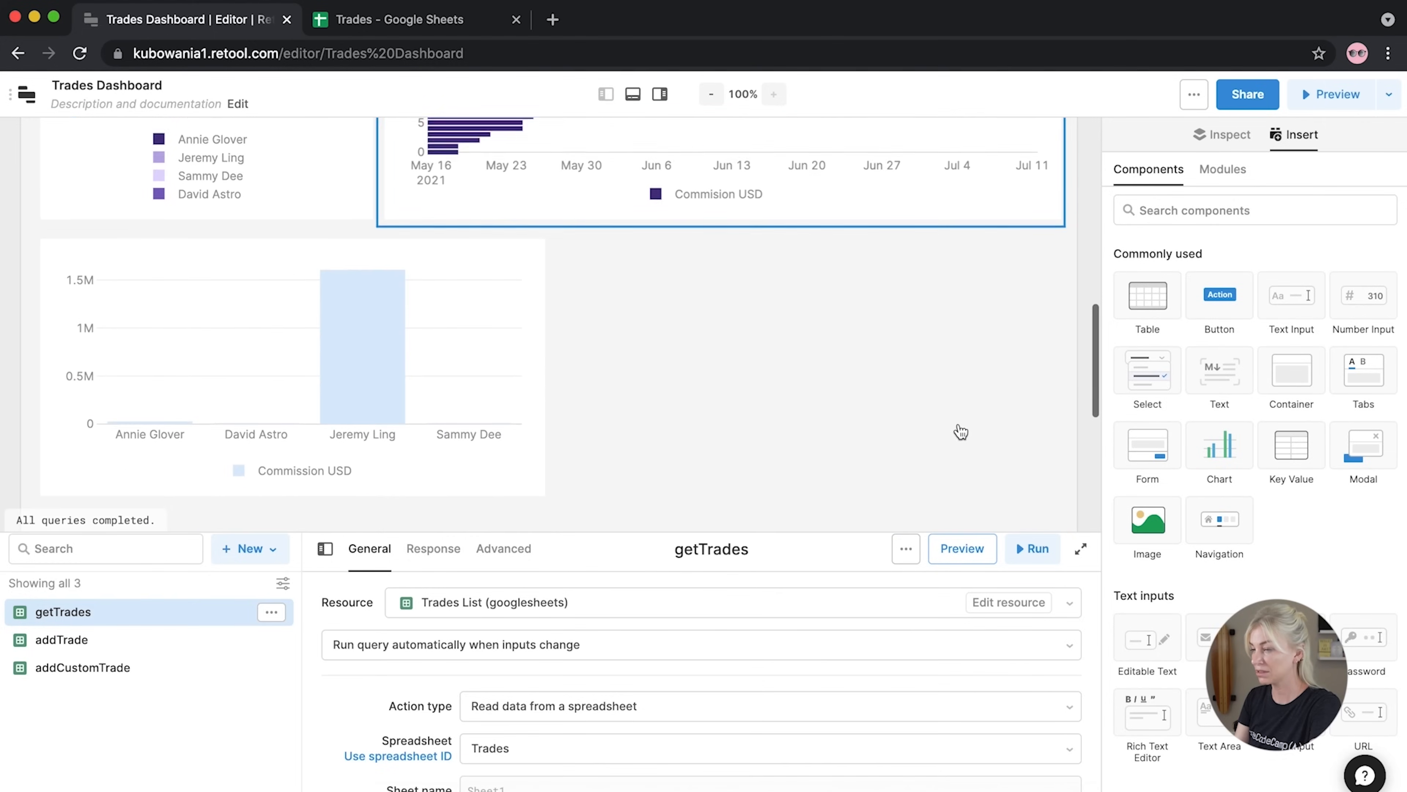
scroll(961, 431, down, 1)
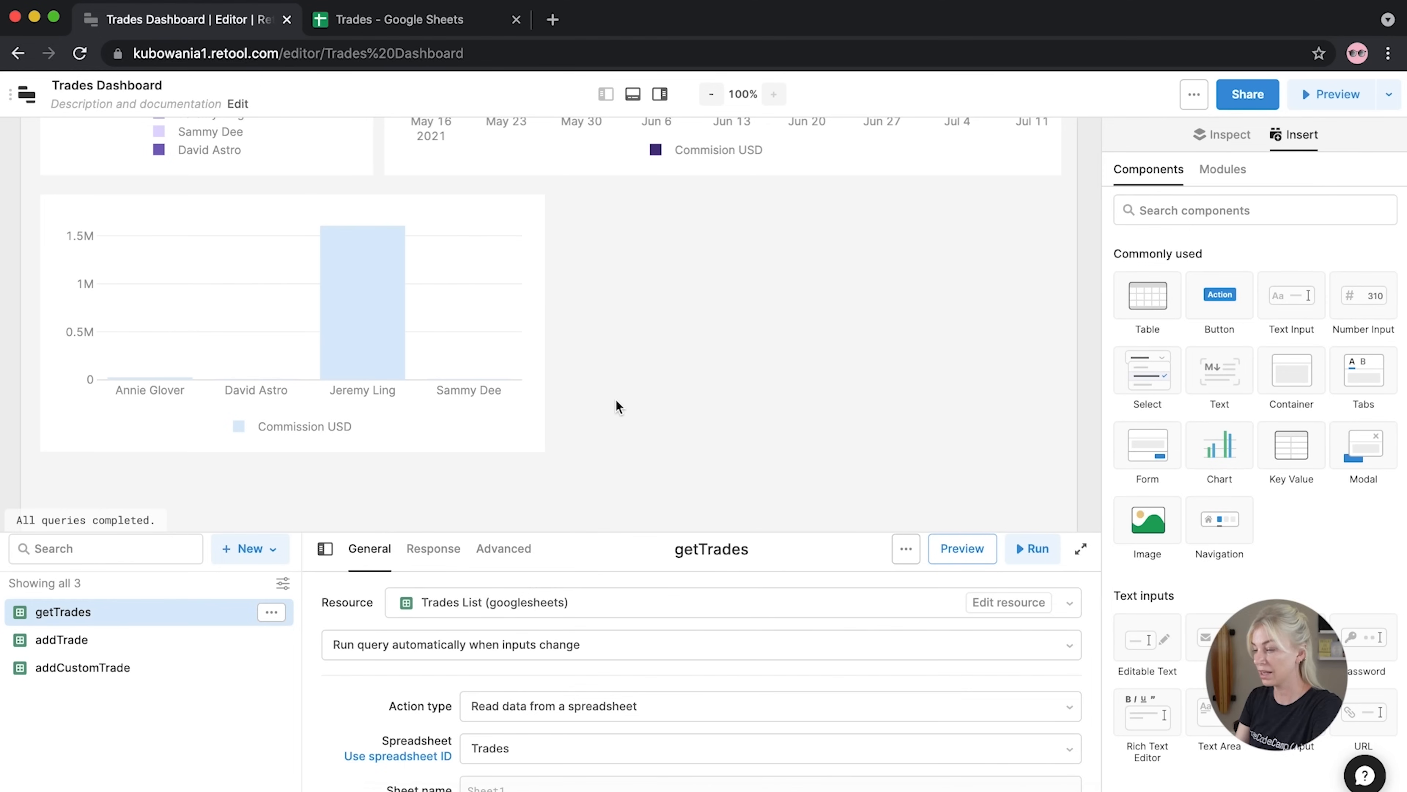
Add a form beside the Commission USD chart and widen it toward the chart
drag(1153, 450, 382, 447)
click(514, 423)
click(569, 456)
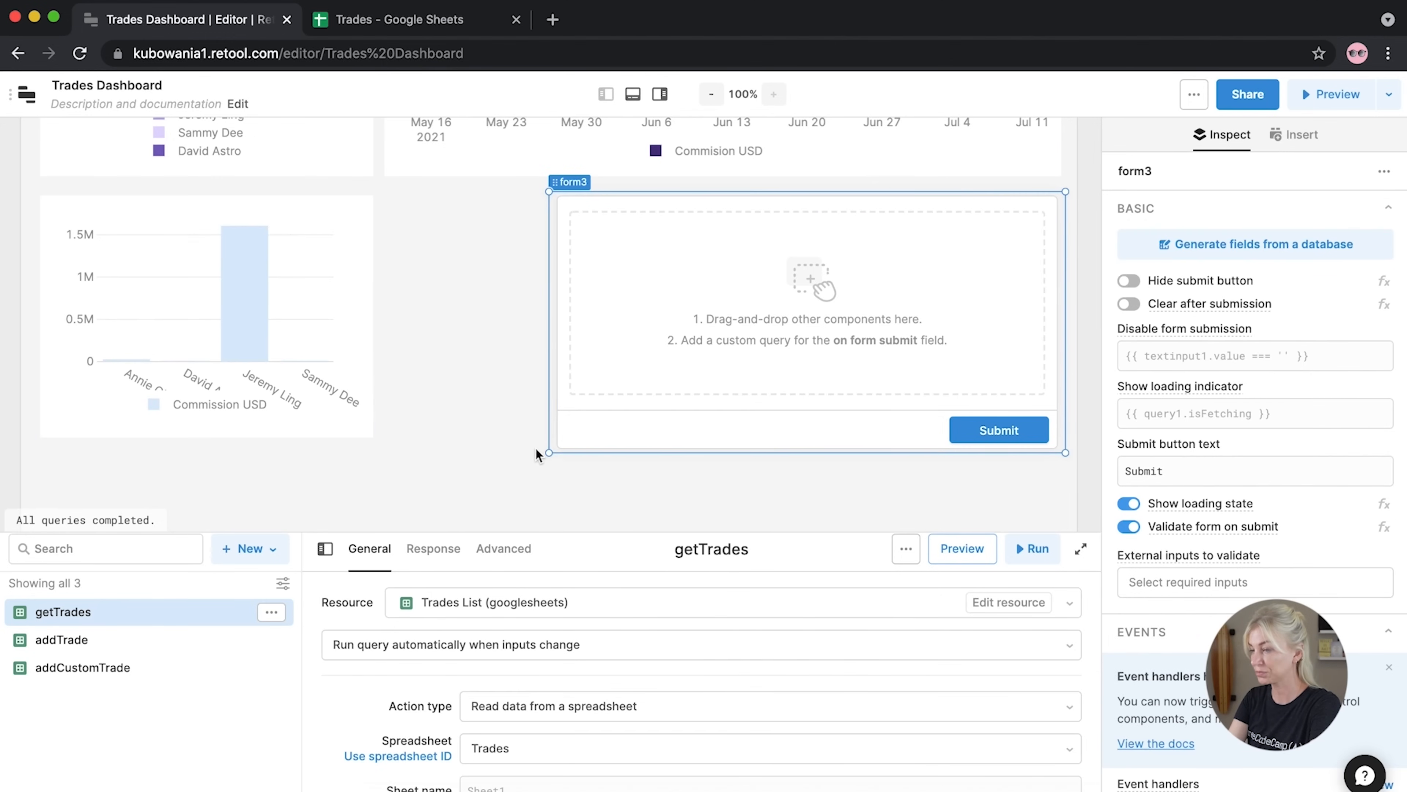
drag(548, 451, 379, 457)
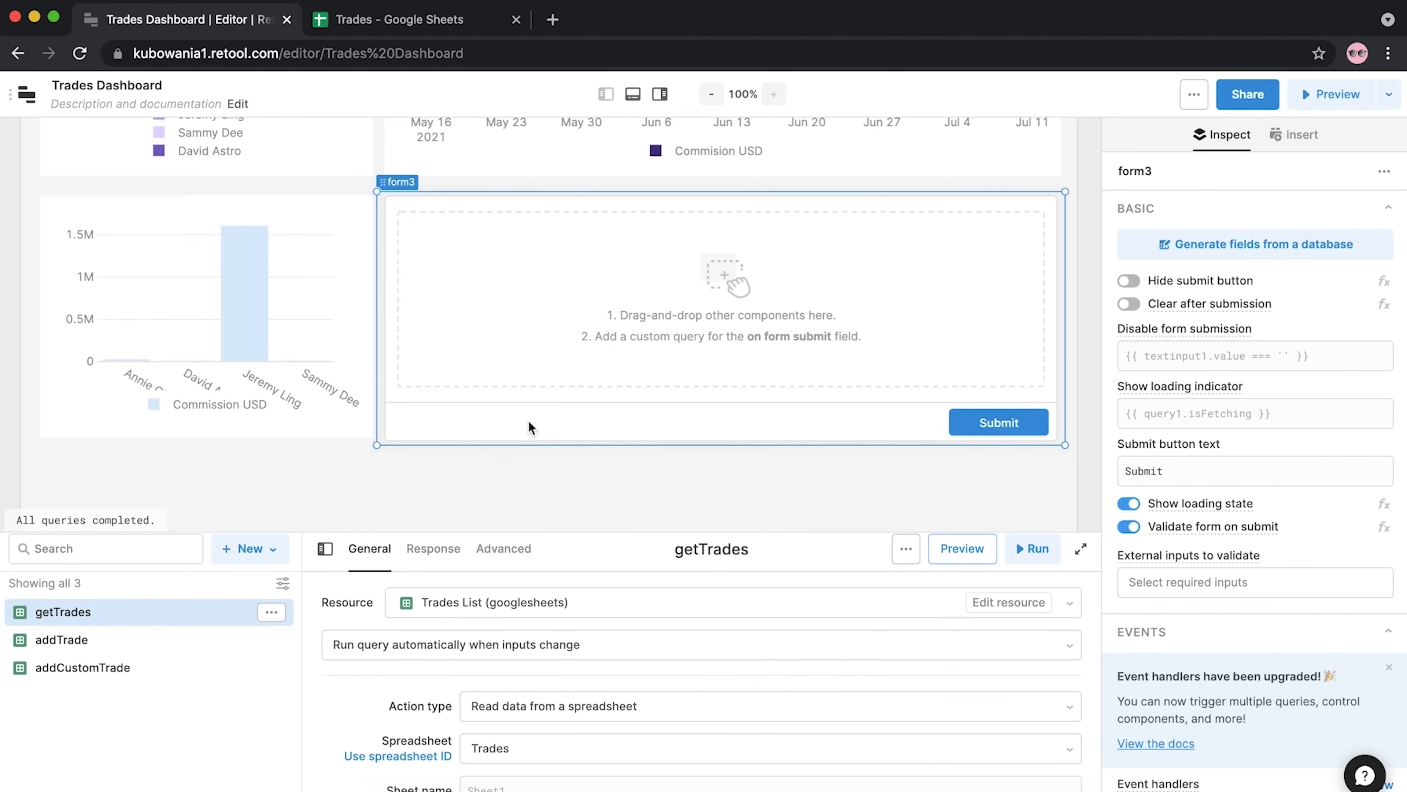
scroll(529, 427, up, 3)
scroll(530, 427, down, 1)
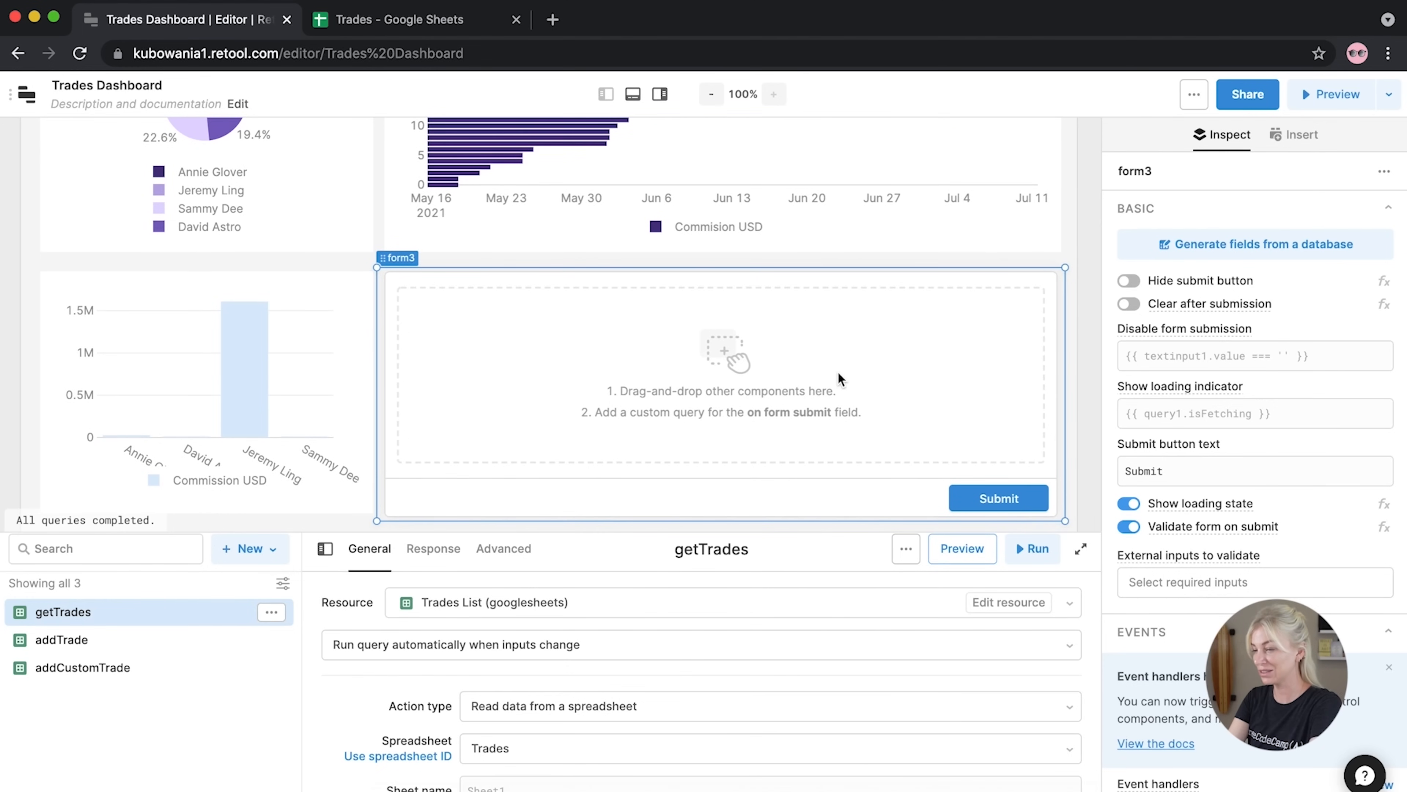
Deselect the form and open the app's main menu from the top-left icon
click(1095, 300)
scroll(213, 418, up, 10)
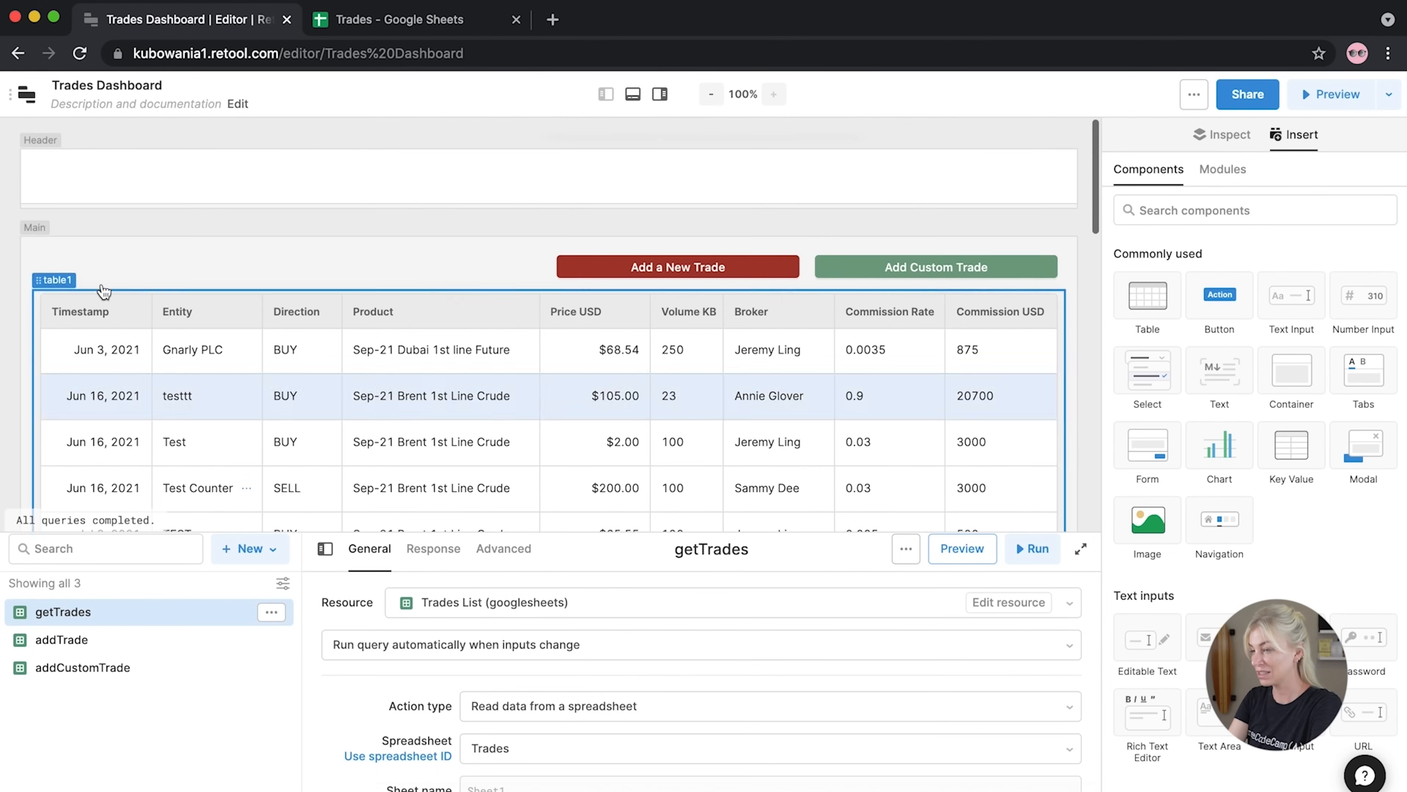
click(26, 95)
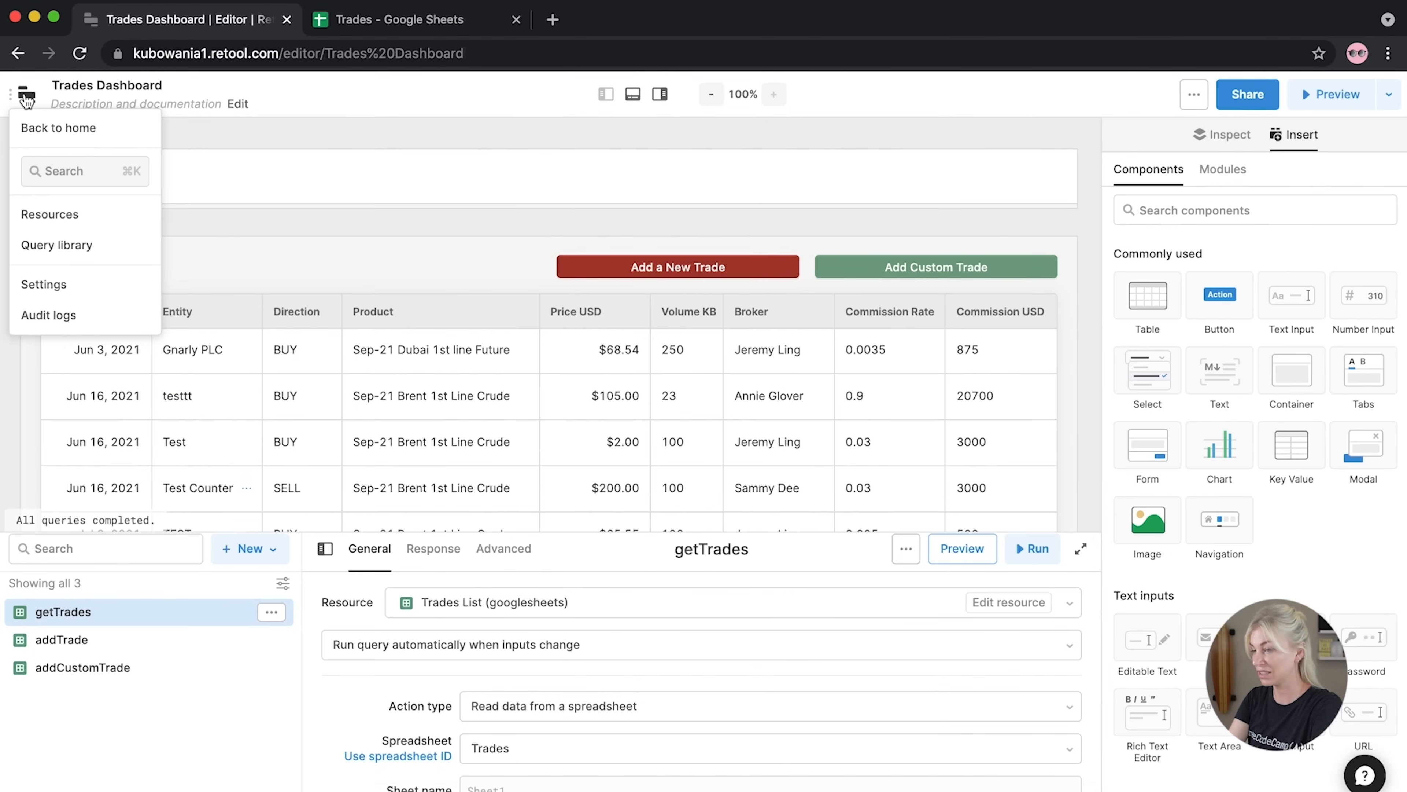
Start creating a new resource in Resources and choose Slack as its type
click(60, 216)
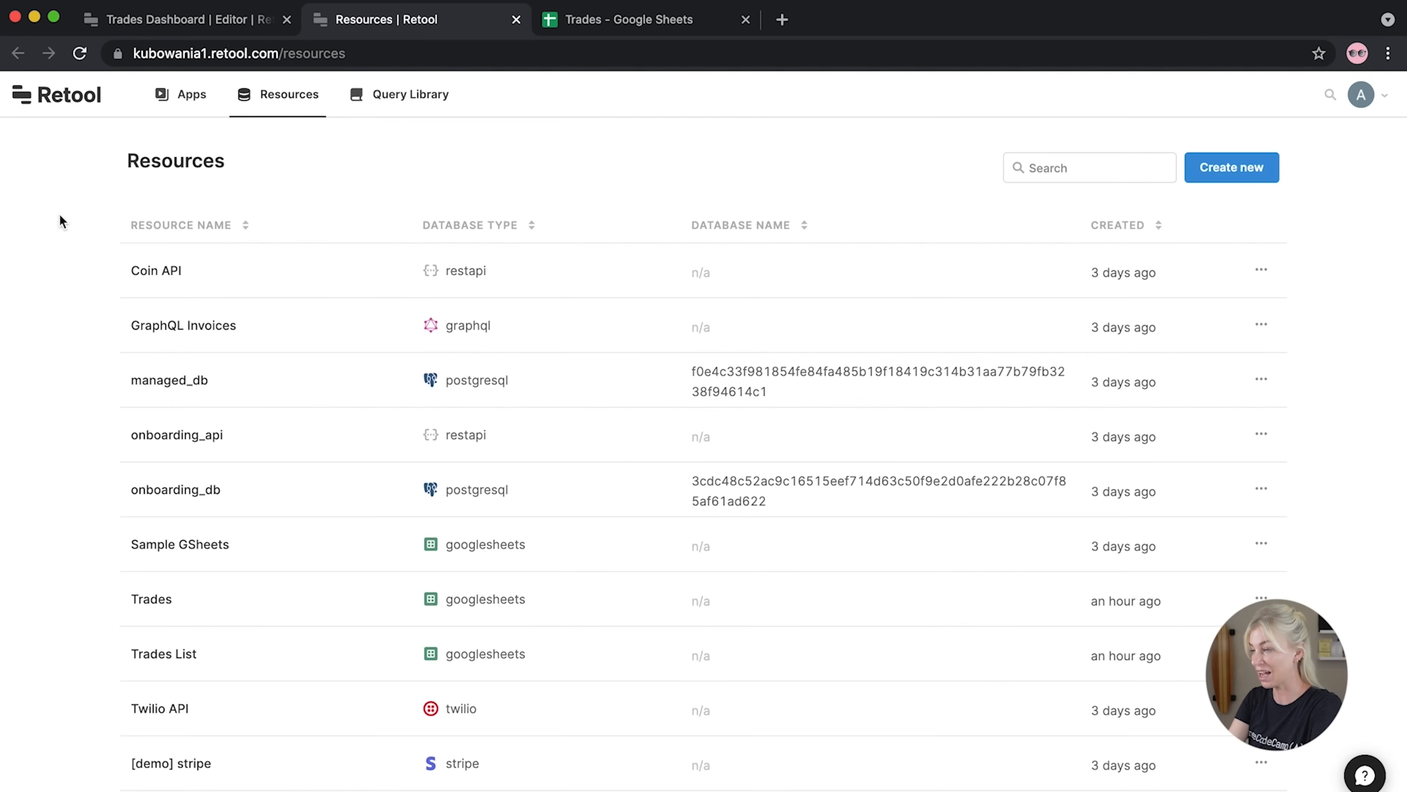
click(1219, 172)
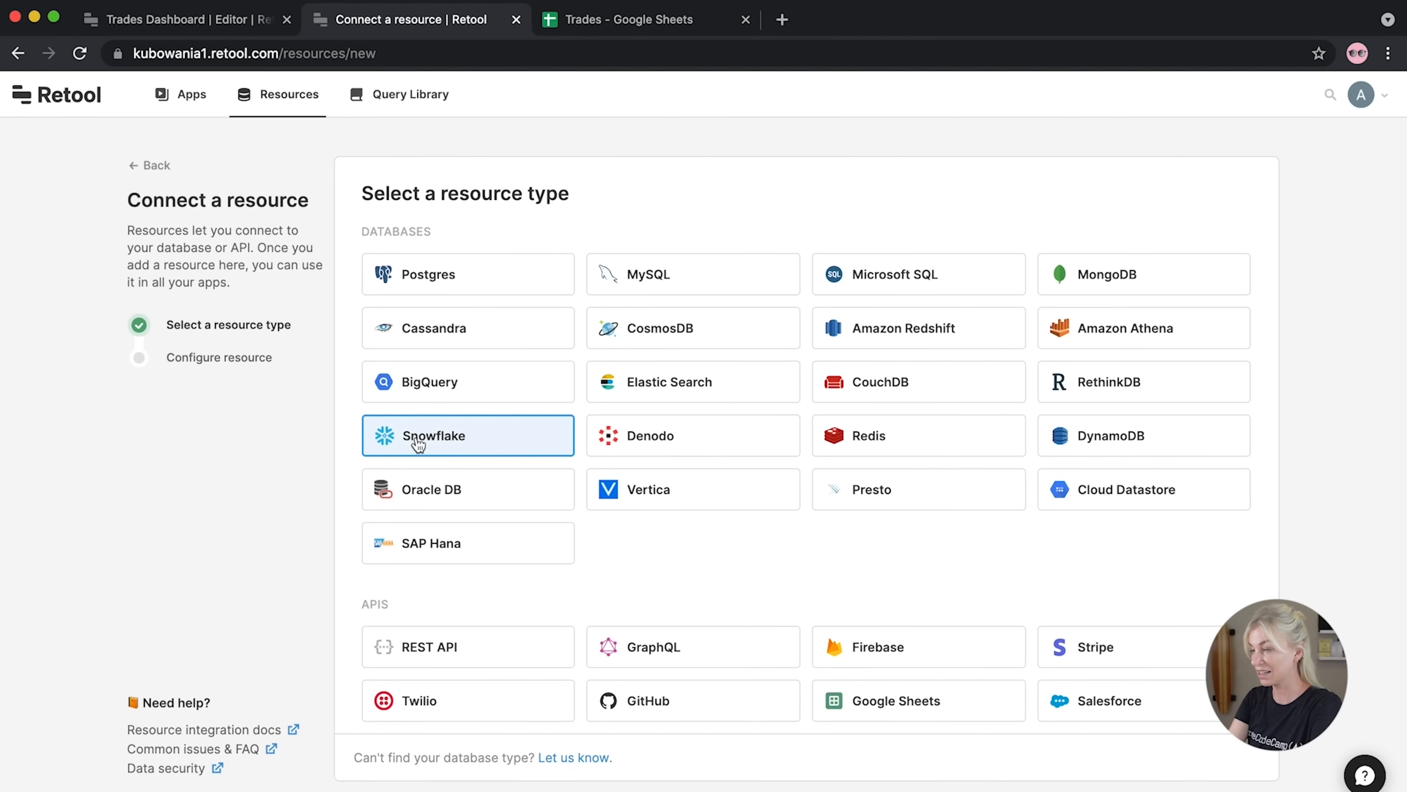
scroll(735, 581, down, 3)
scroll(734, 589, down, 2)
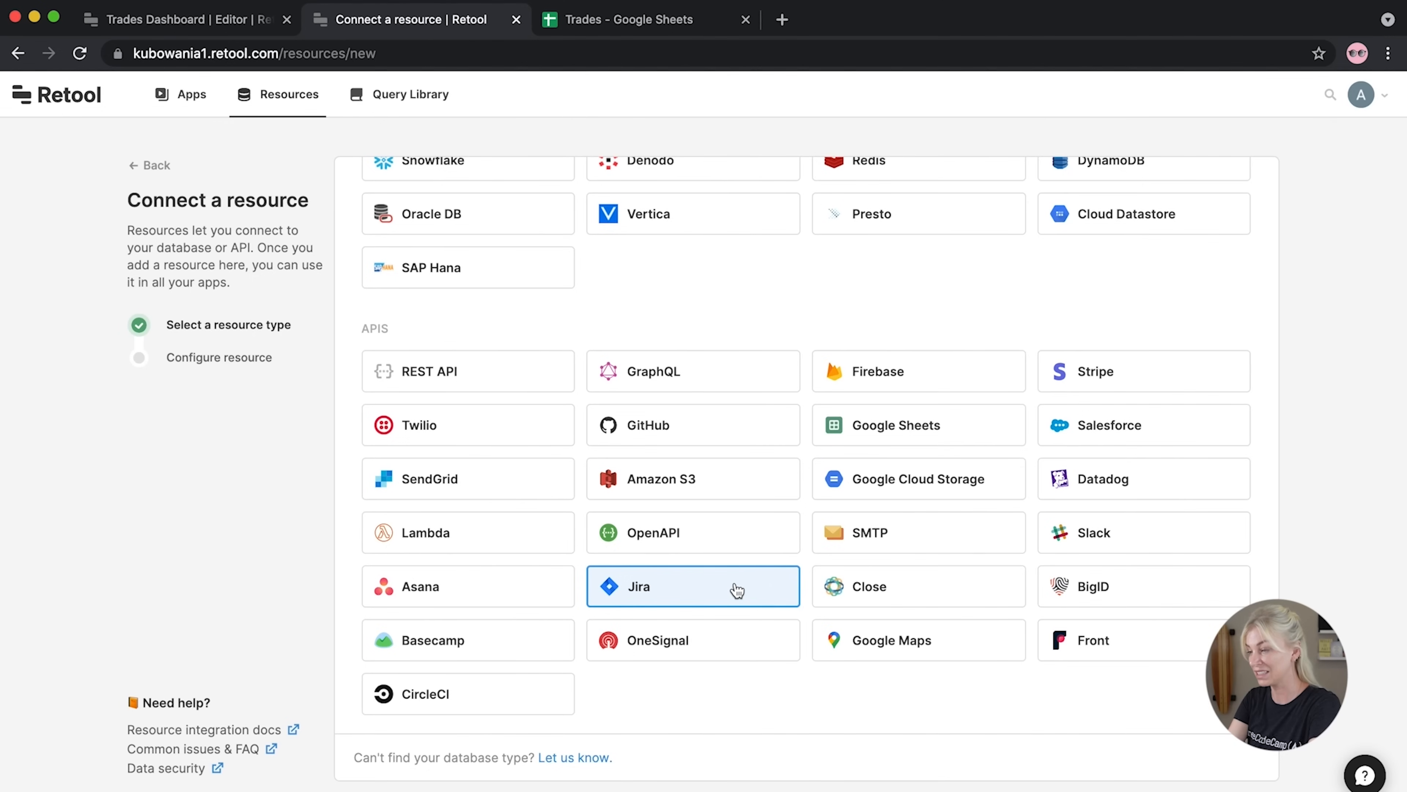
scroll(737, 588, up, 5)
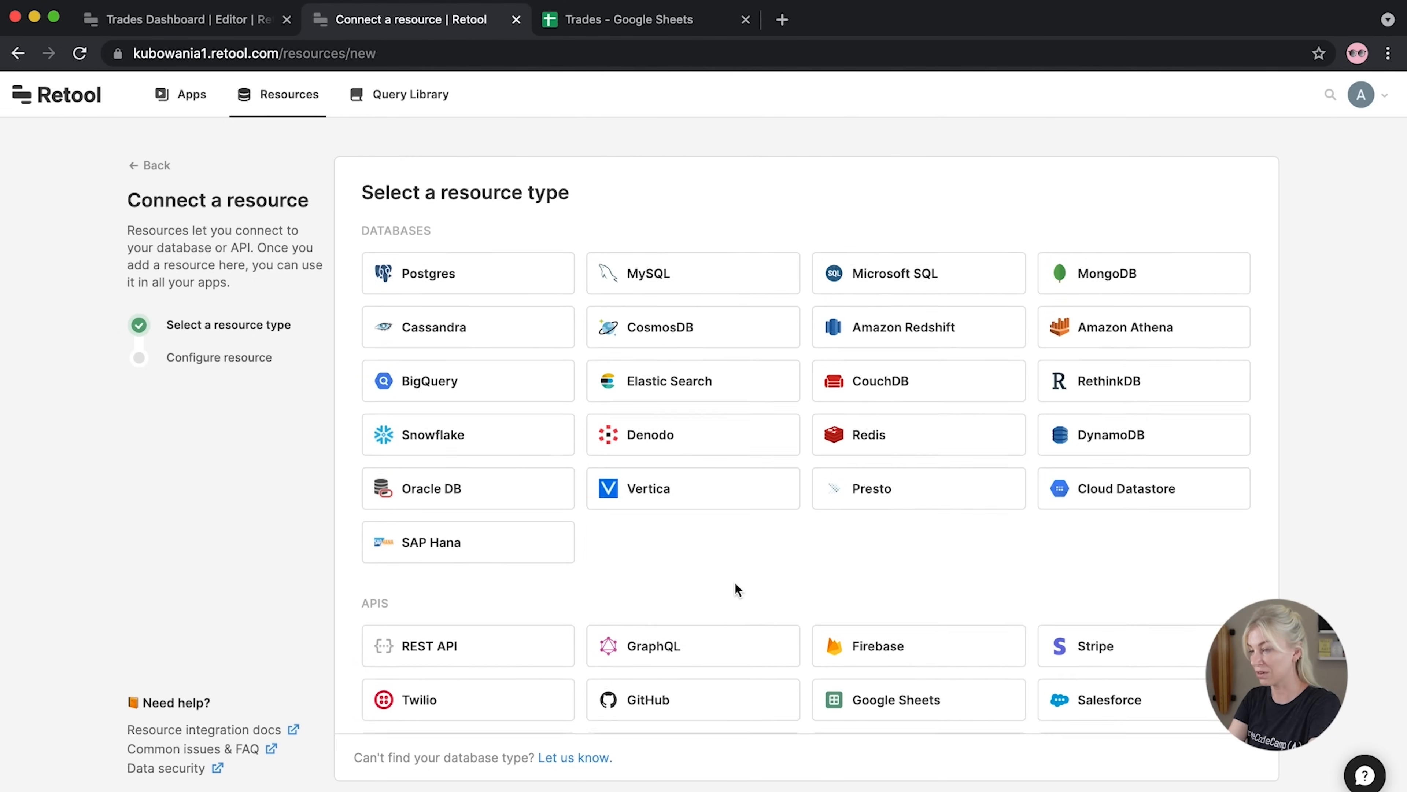
scroll(734, 587, down, 4)
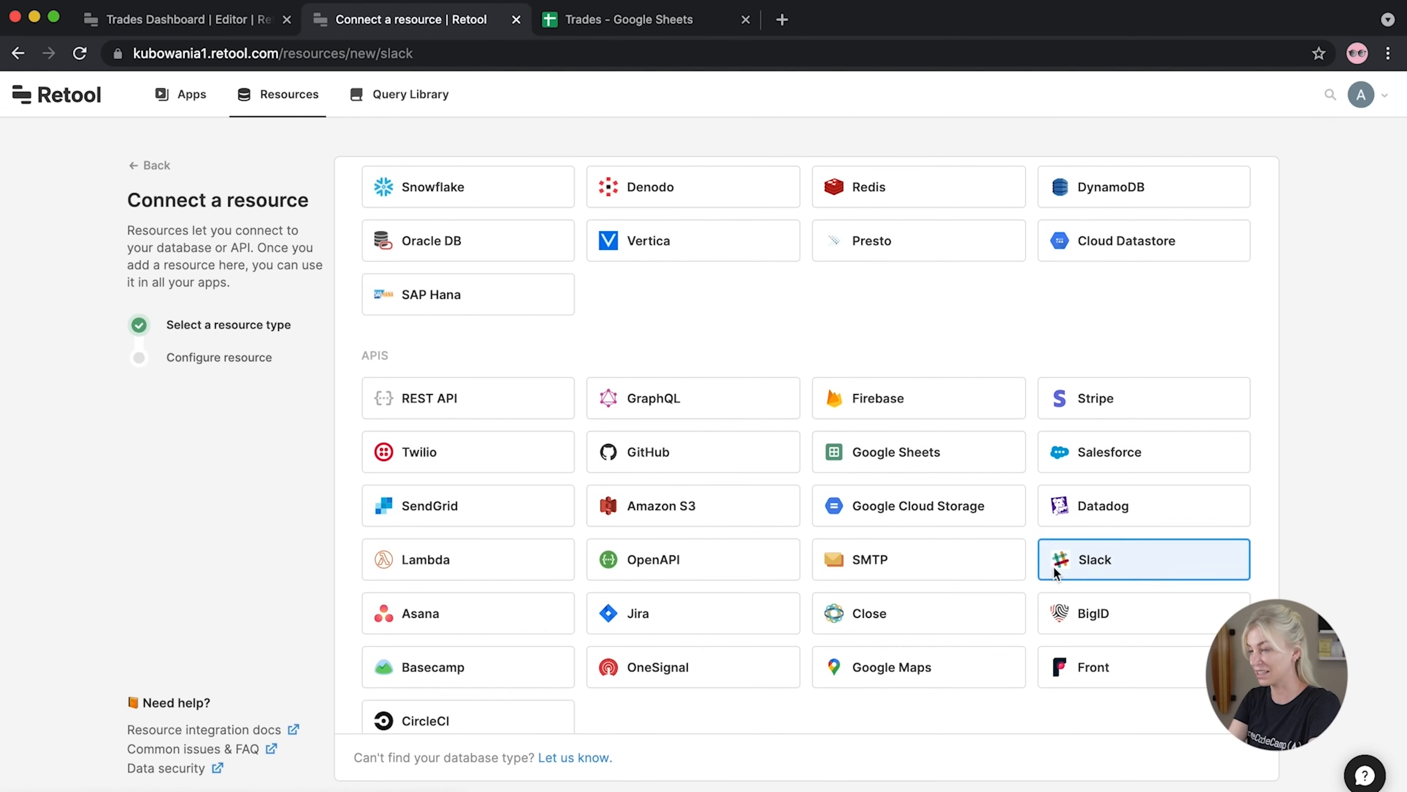
click(1054, 566)
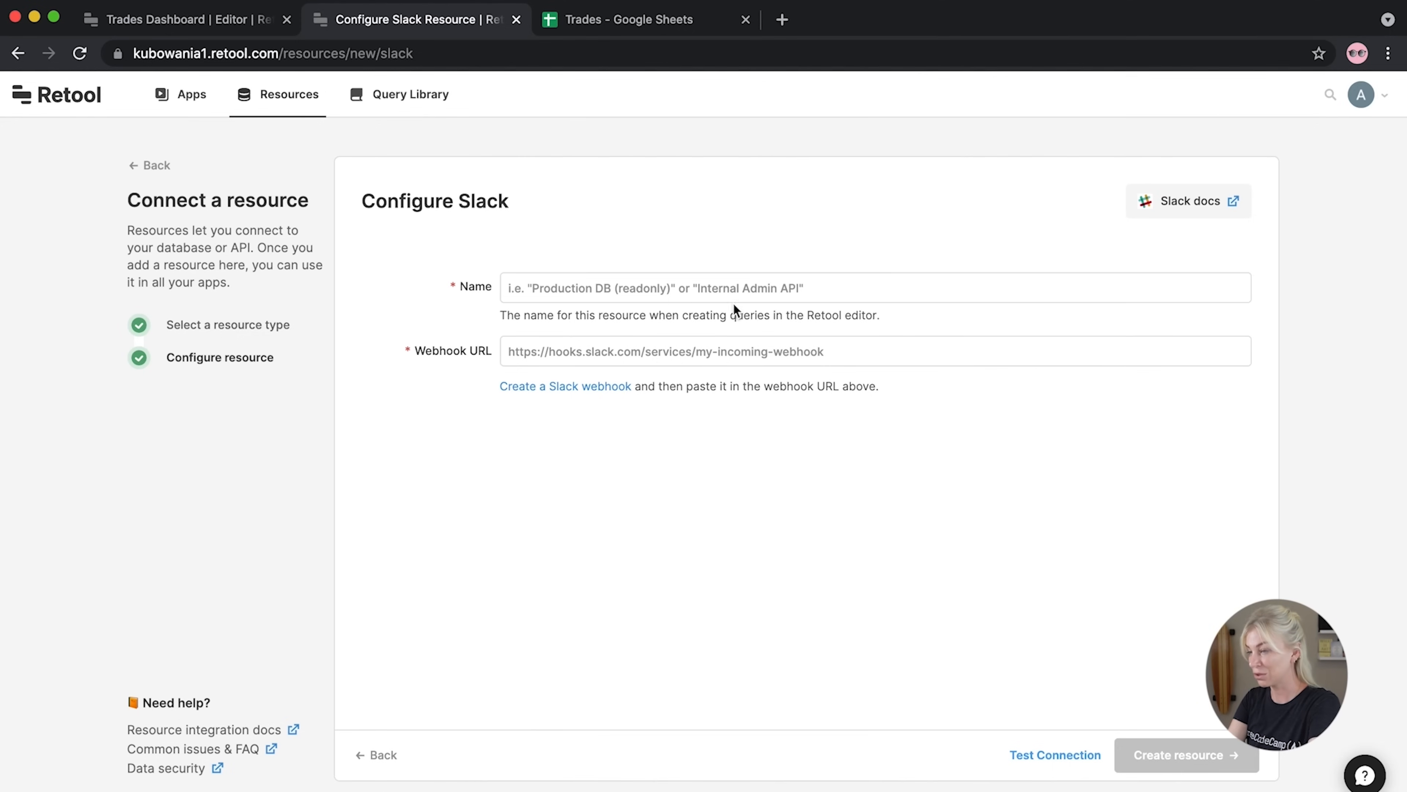
Name the Slack resource 'Slack API' and follow the link to create a Slack webhook
click(740, 286)
text(Slack API)
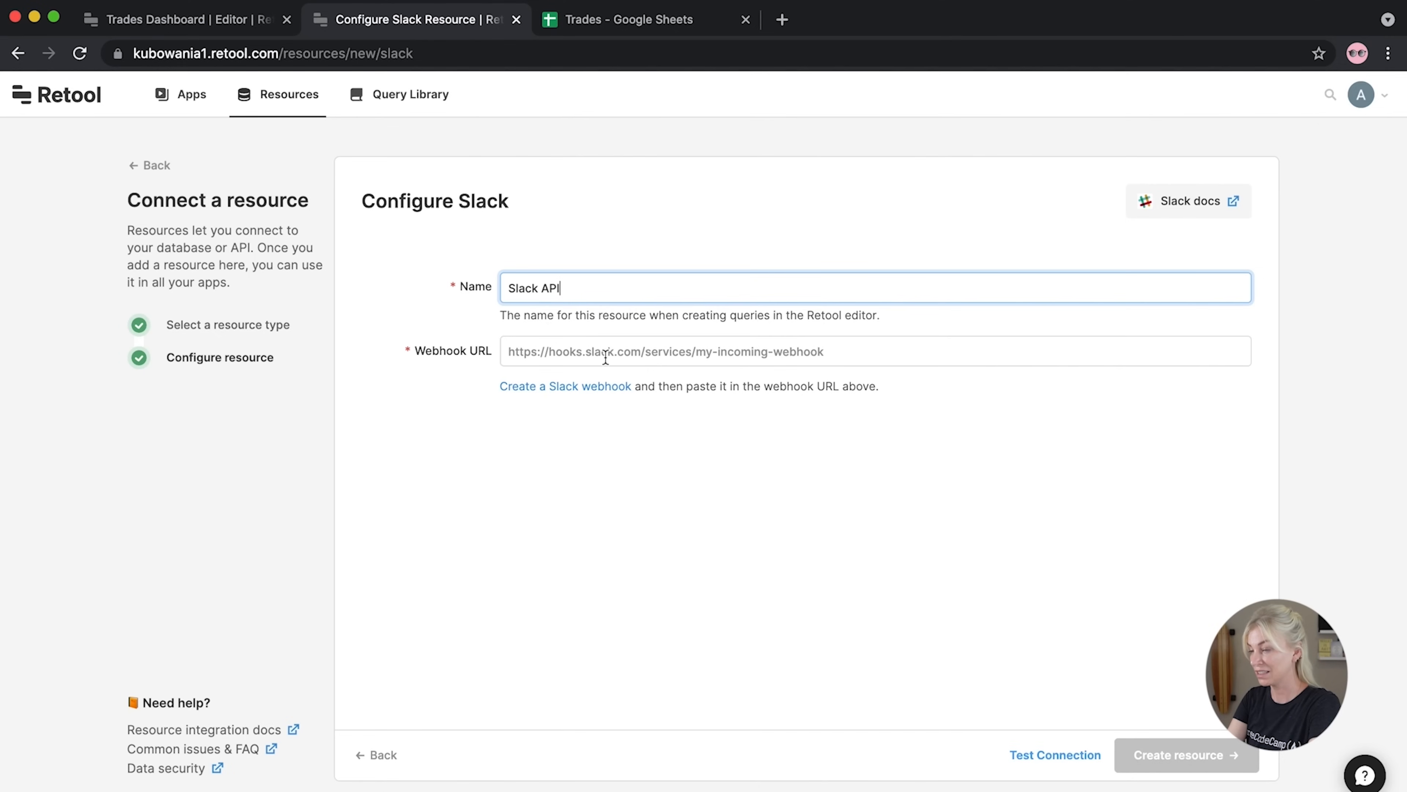
click(574, 395)
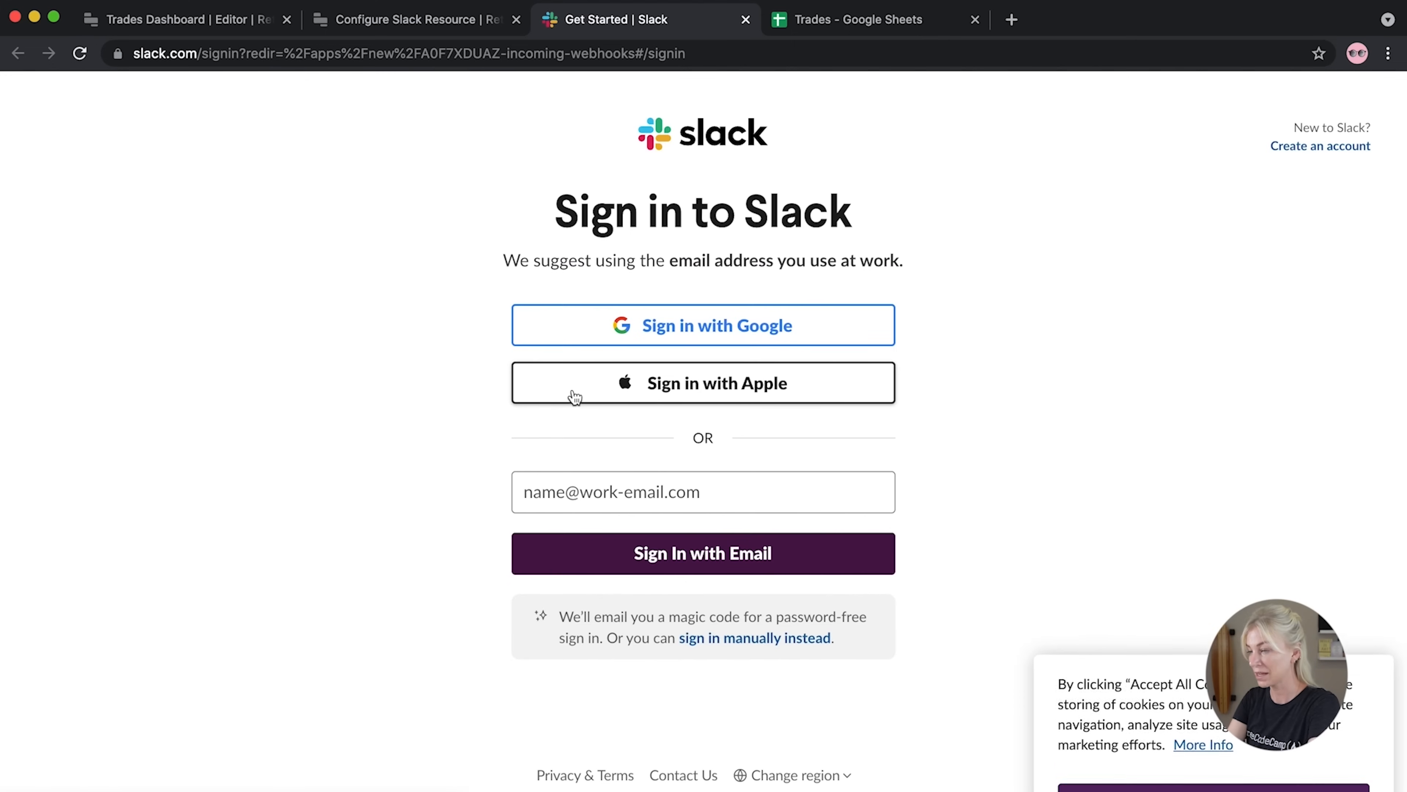
Sign in to Slack with Google and start creating a new workspace
click(595, 339)
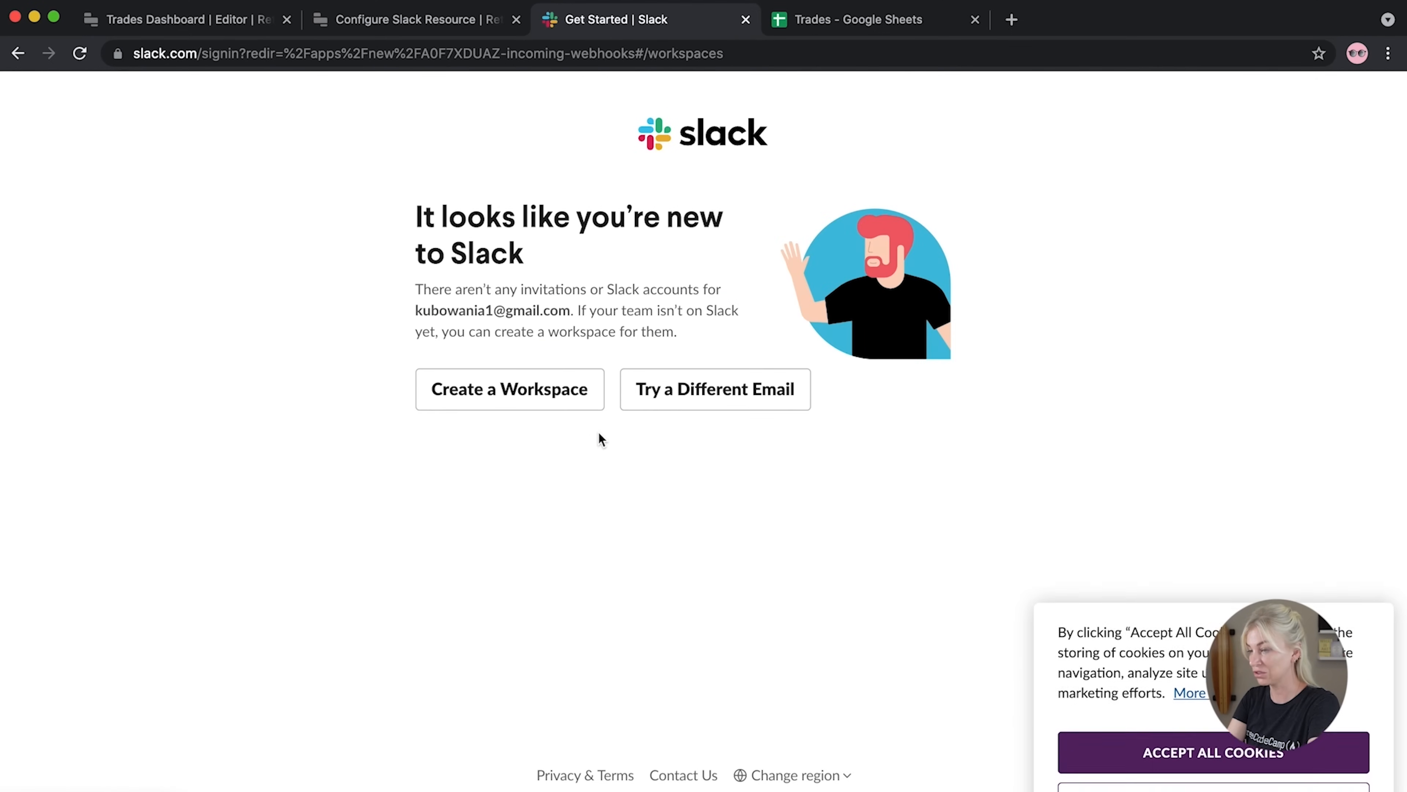
click(529, 397)
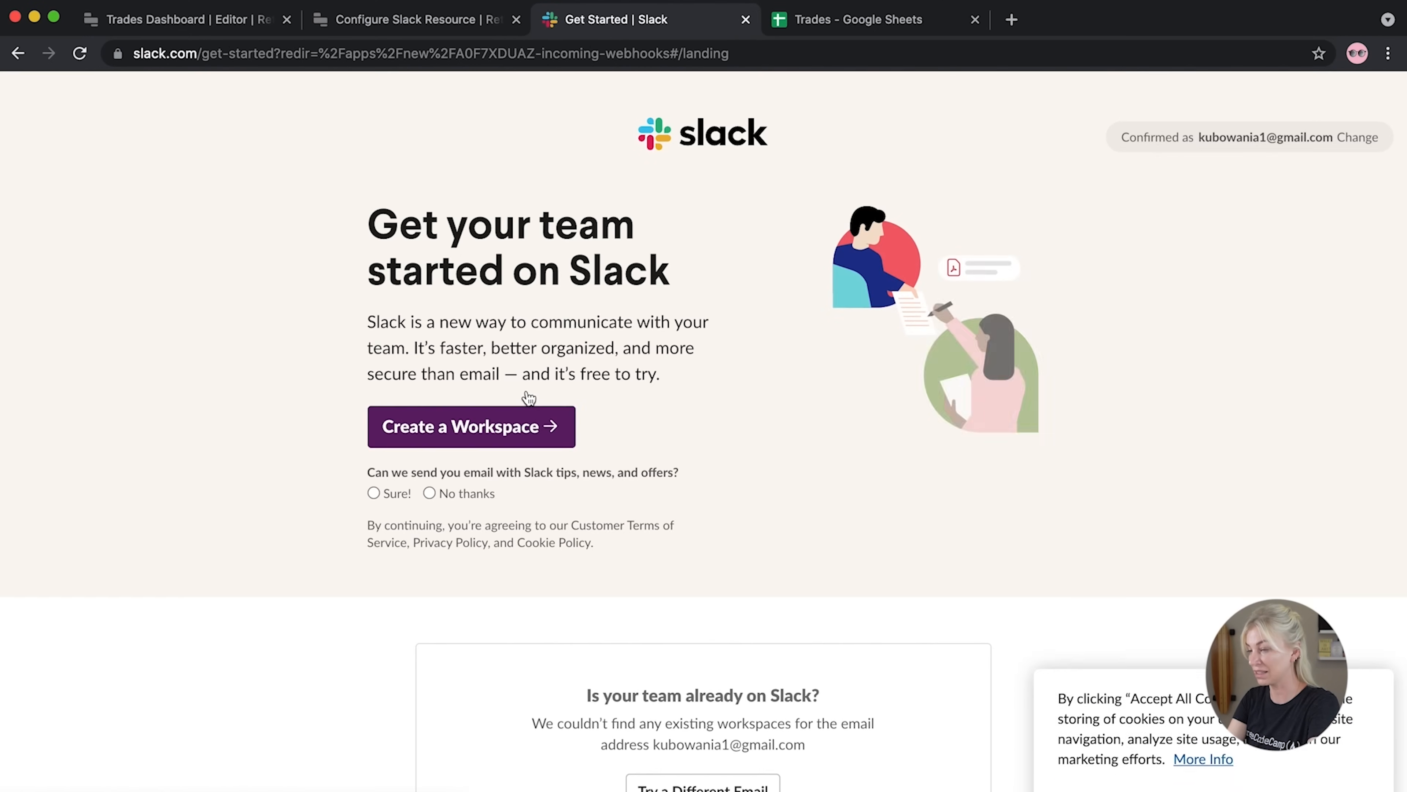
click(485, 427)
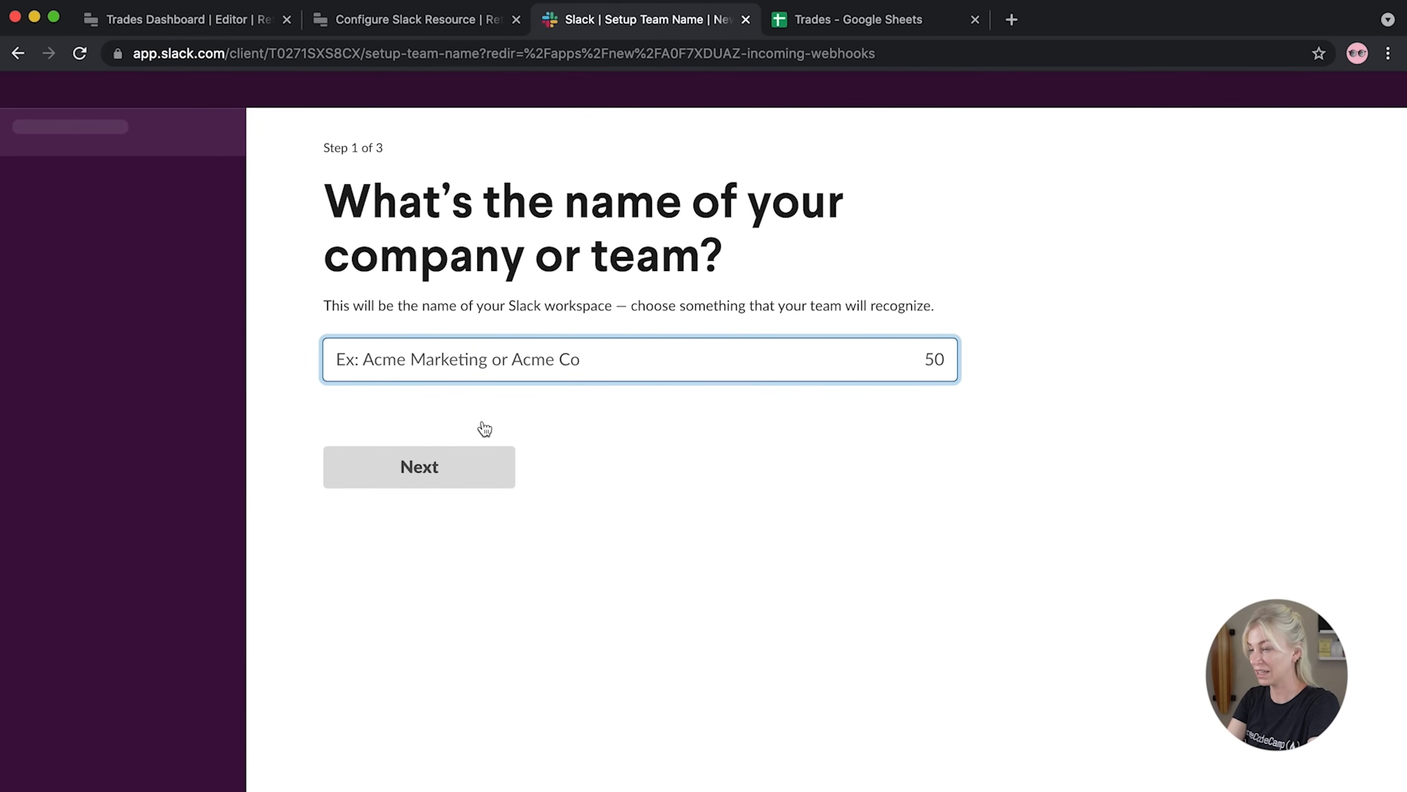
Enter the team name for the new demo workspace and continue
text(ANias)
key(BackSpace)
key(BackSpace)
key(BackSpace)
key(BackSpace)
text(nias Deom)
key(BackSpace)
key(BackSpace)
text(mo)
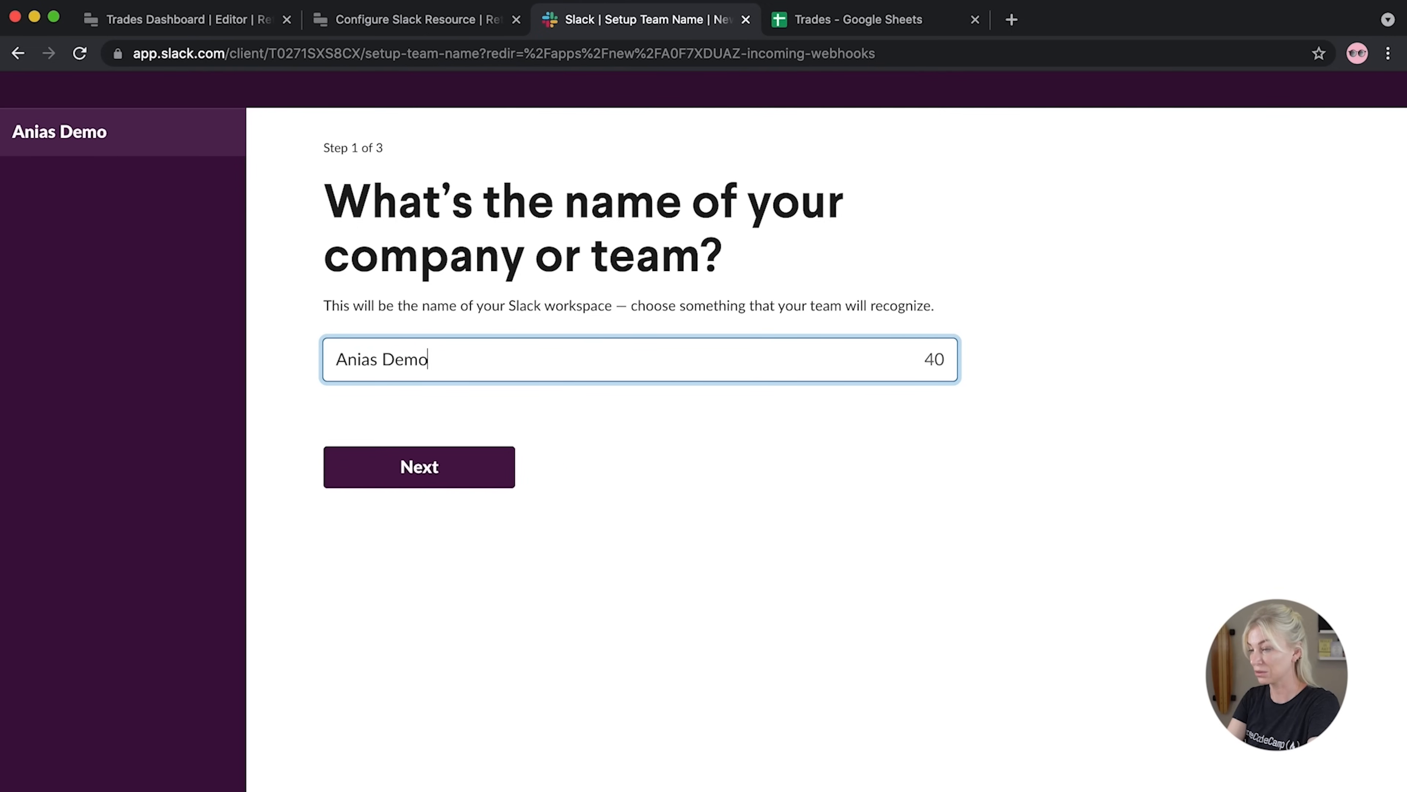
click(454, 466)
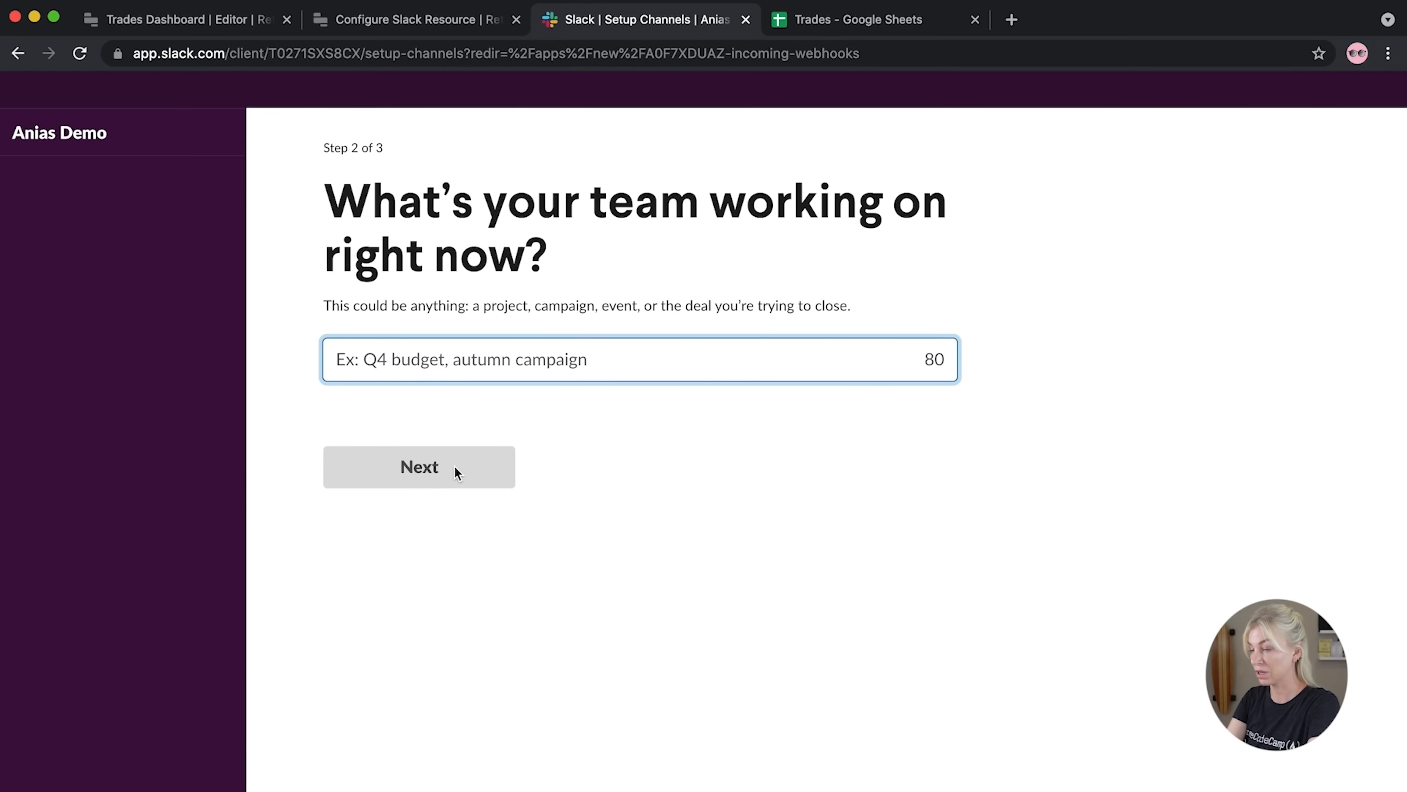
Set the project name to 'LowCode Course' and continue
text(Retool)
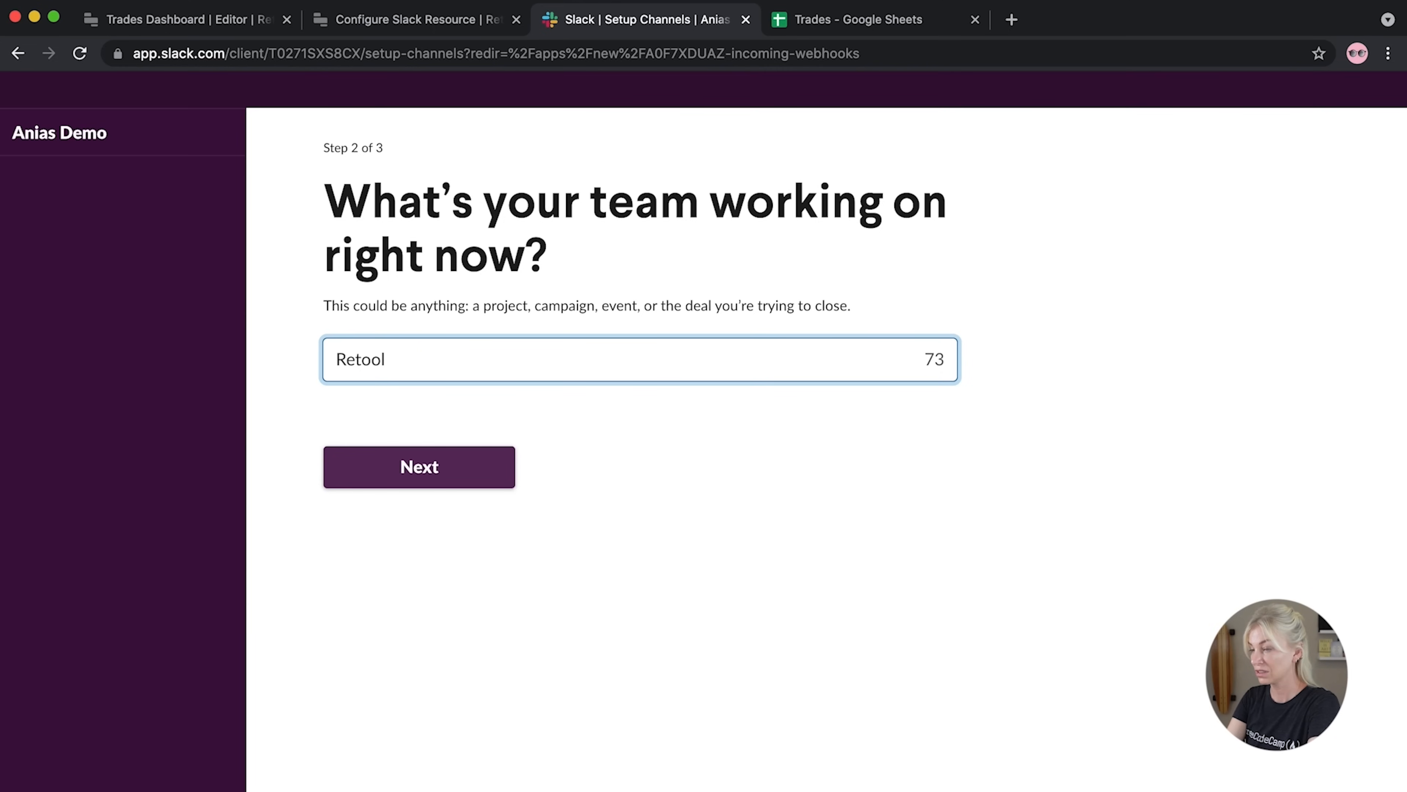
key(BackSpace)
key(BackSpace)
key(BackSpace)
key(BackSpace)
key(BackSpace)
text(LowCode Course)
click(437, 483)
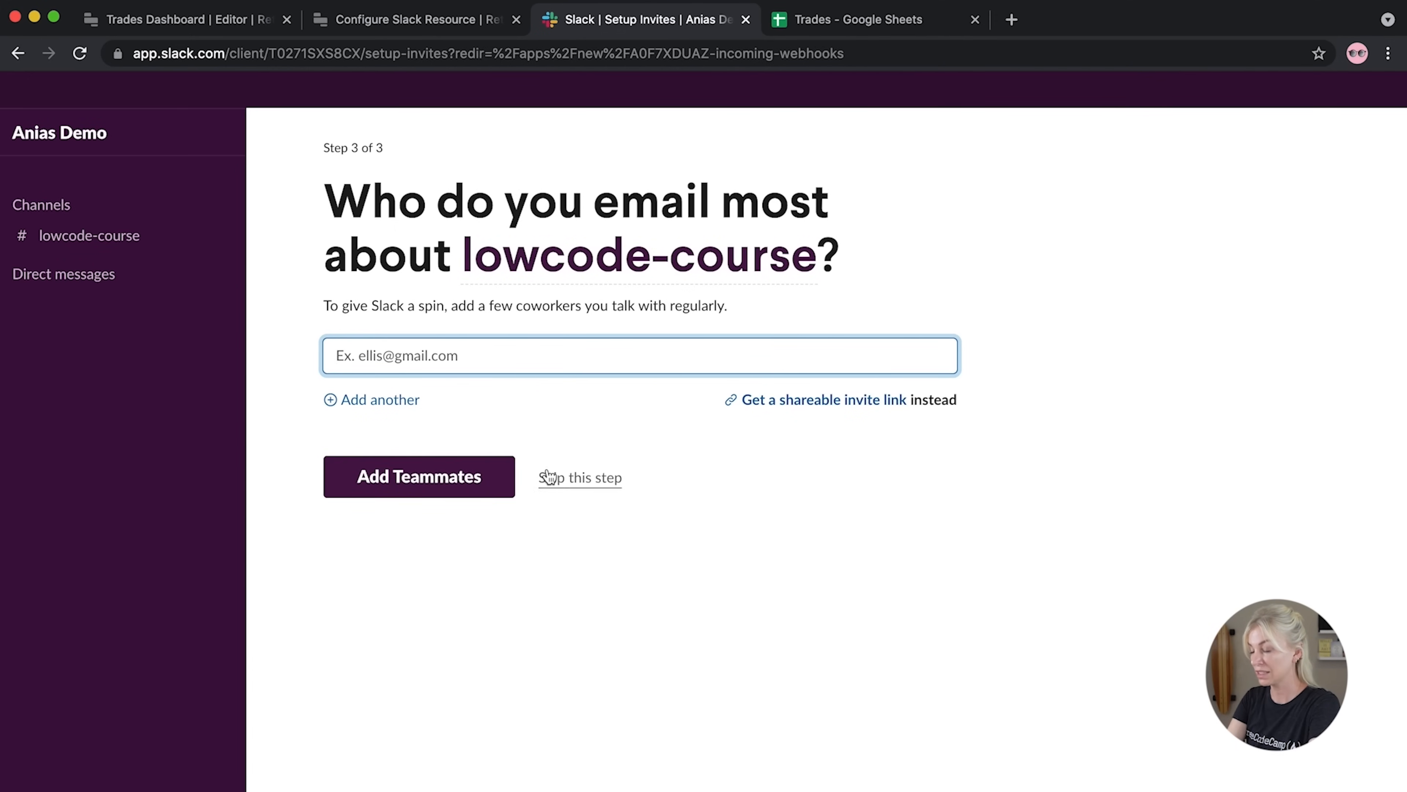
Skip inviting teammates and open the new workspace in Slack
click(540, 474)
click(898, 515)
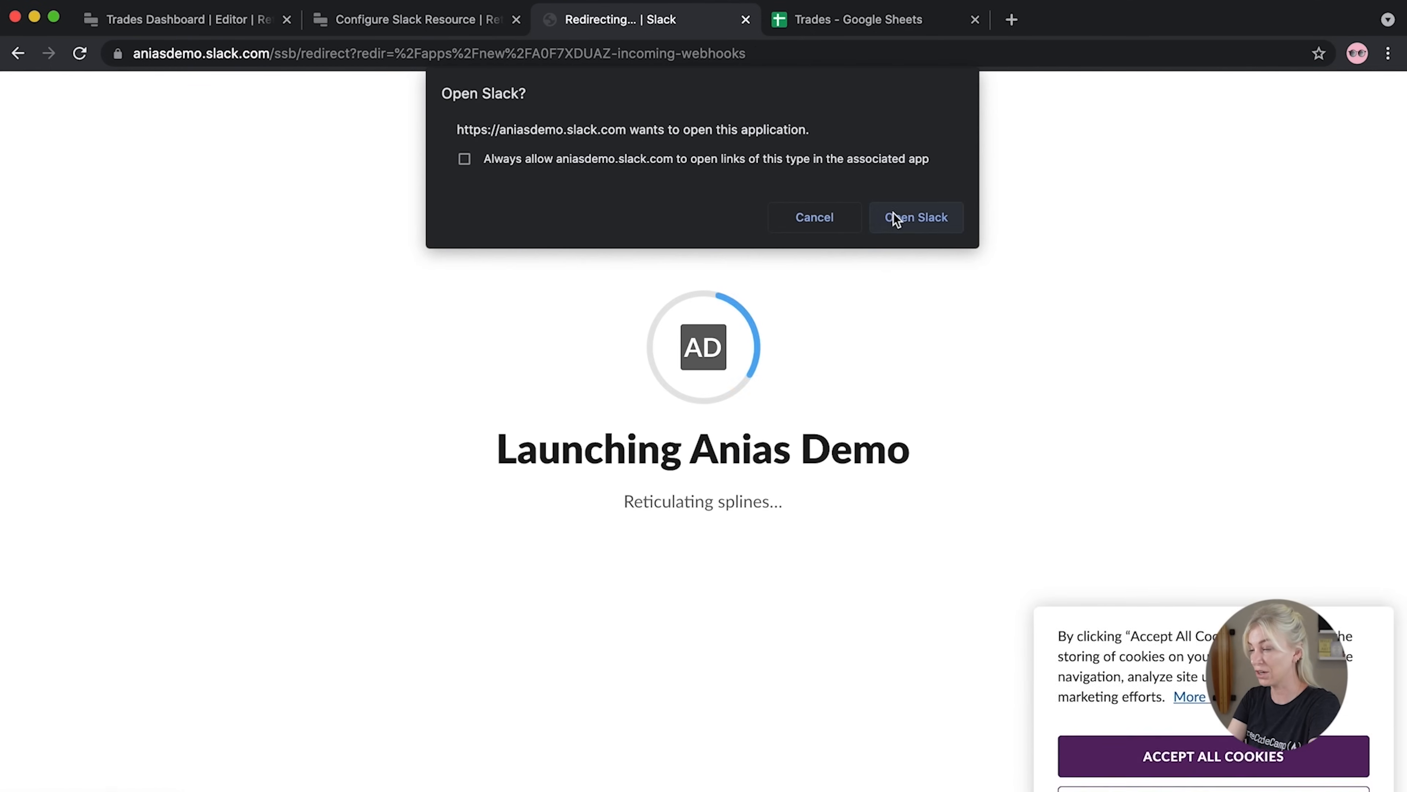
click(898, 221)
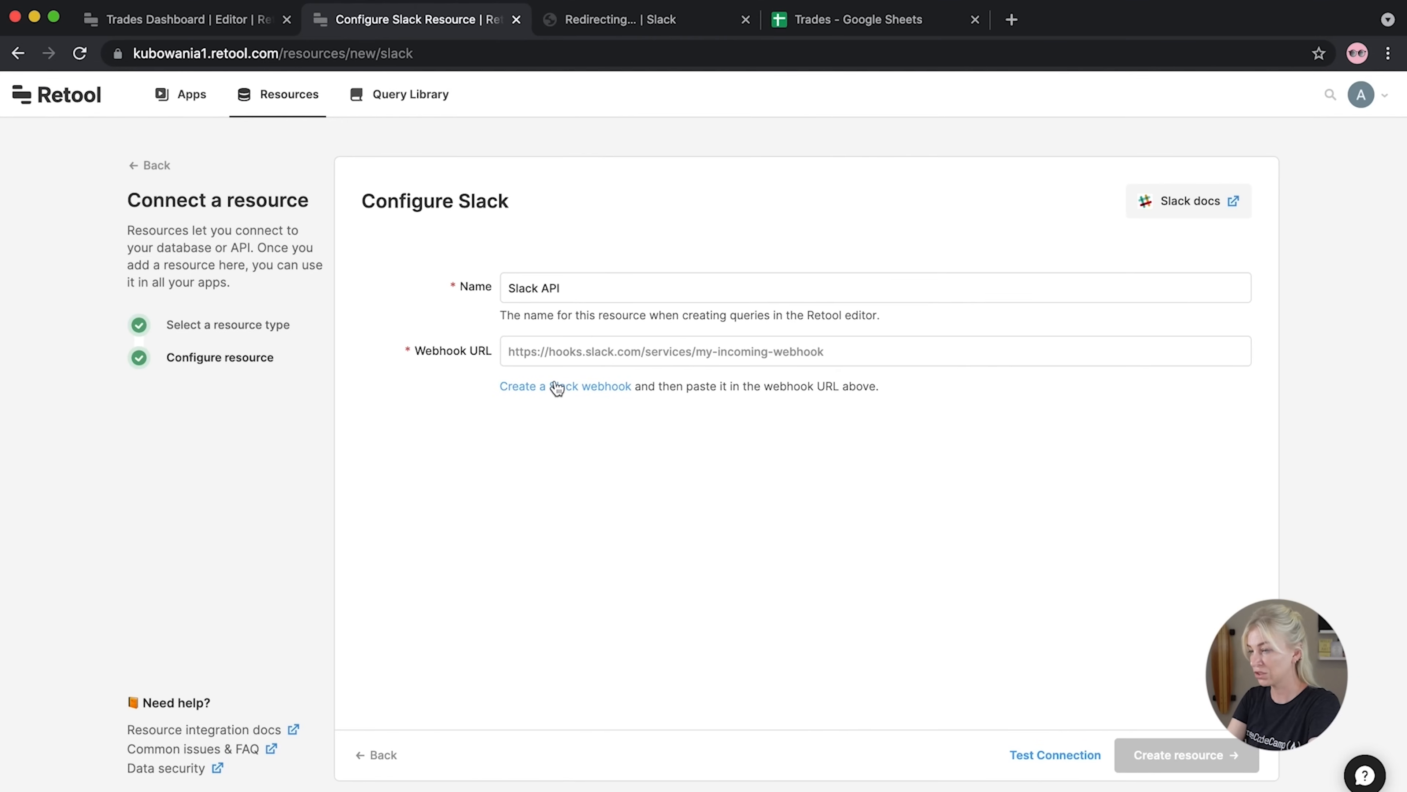
Add an Incoming WebHooks integration that posts to #lowcode-course
click(556, 385)
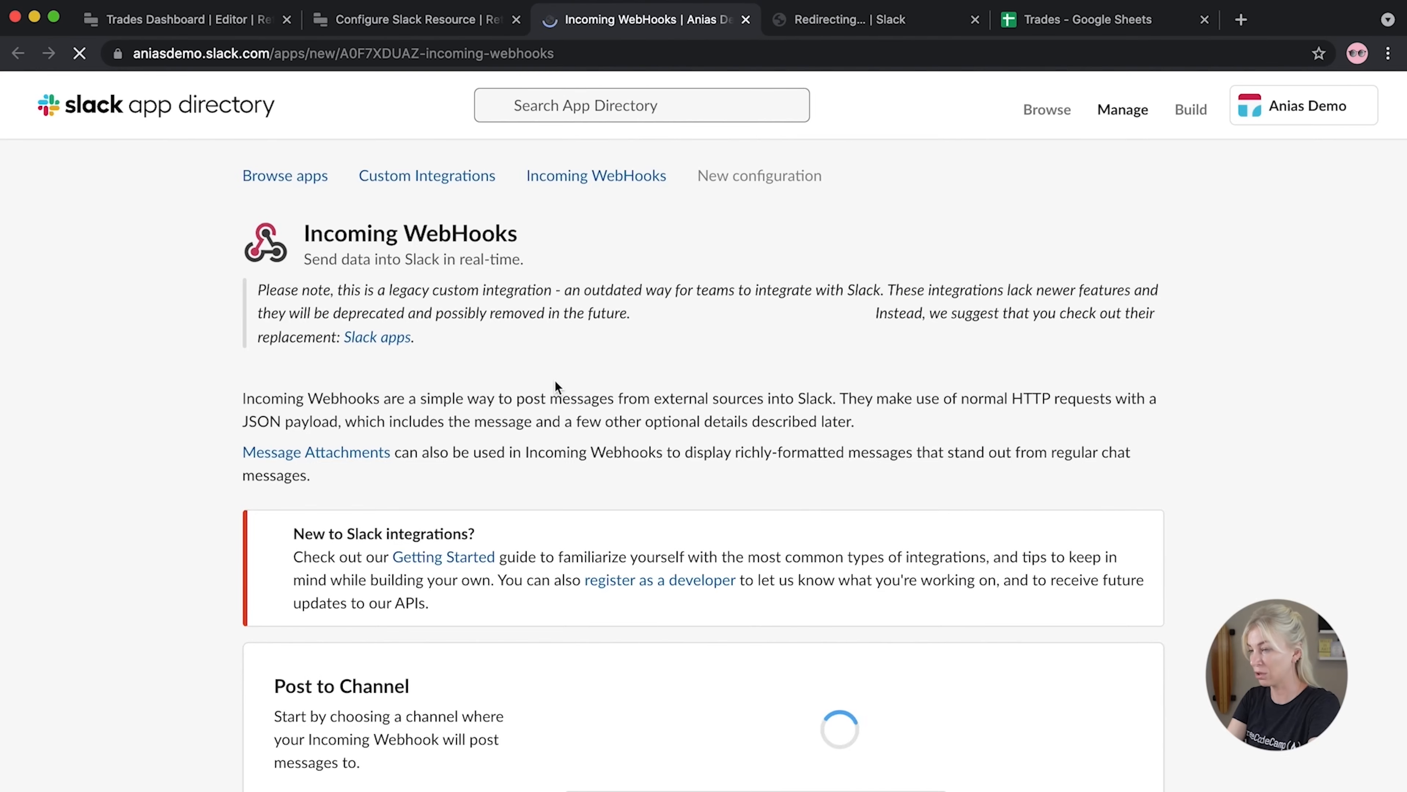
scroll(556, 381, down, 5)
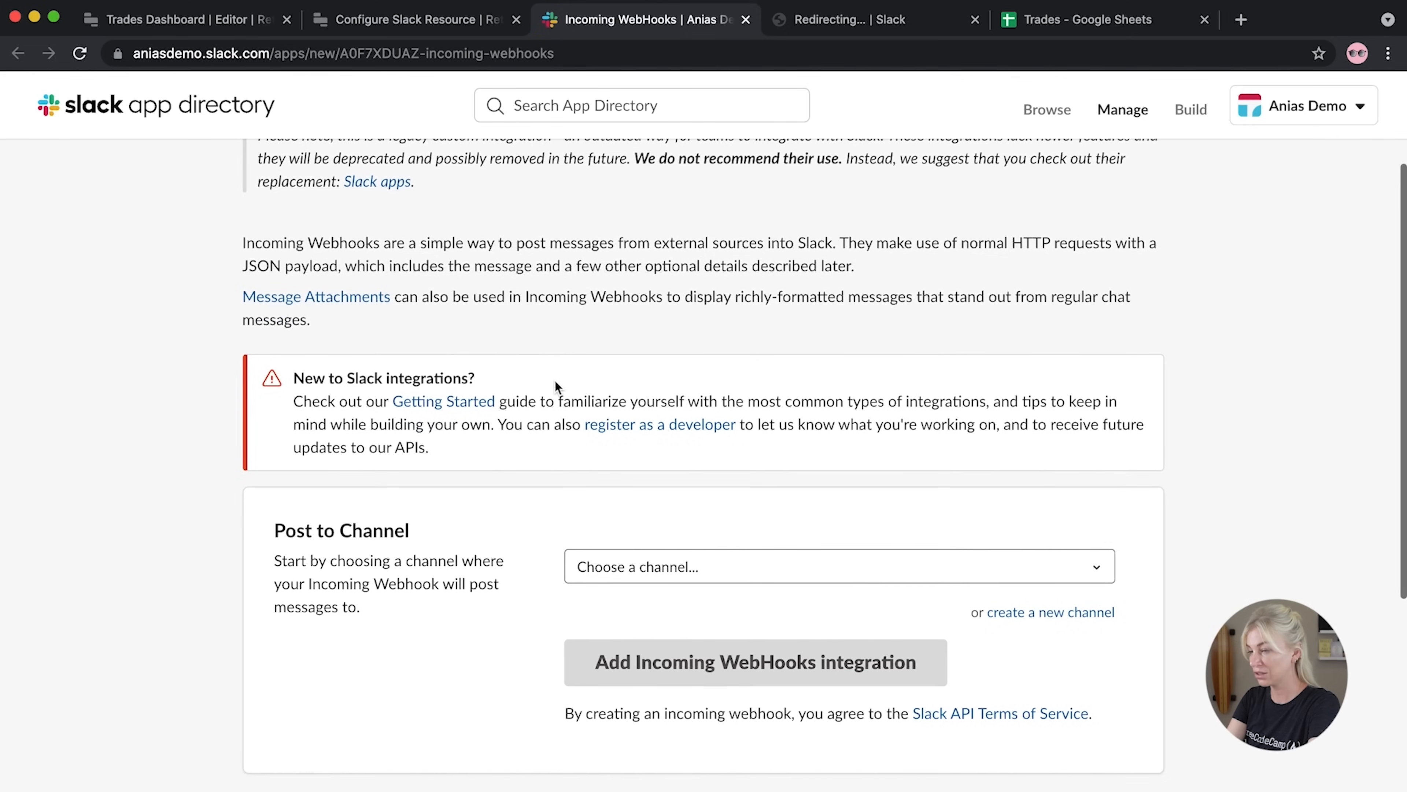
click(659, 571)
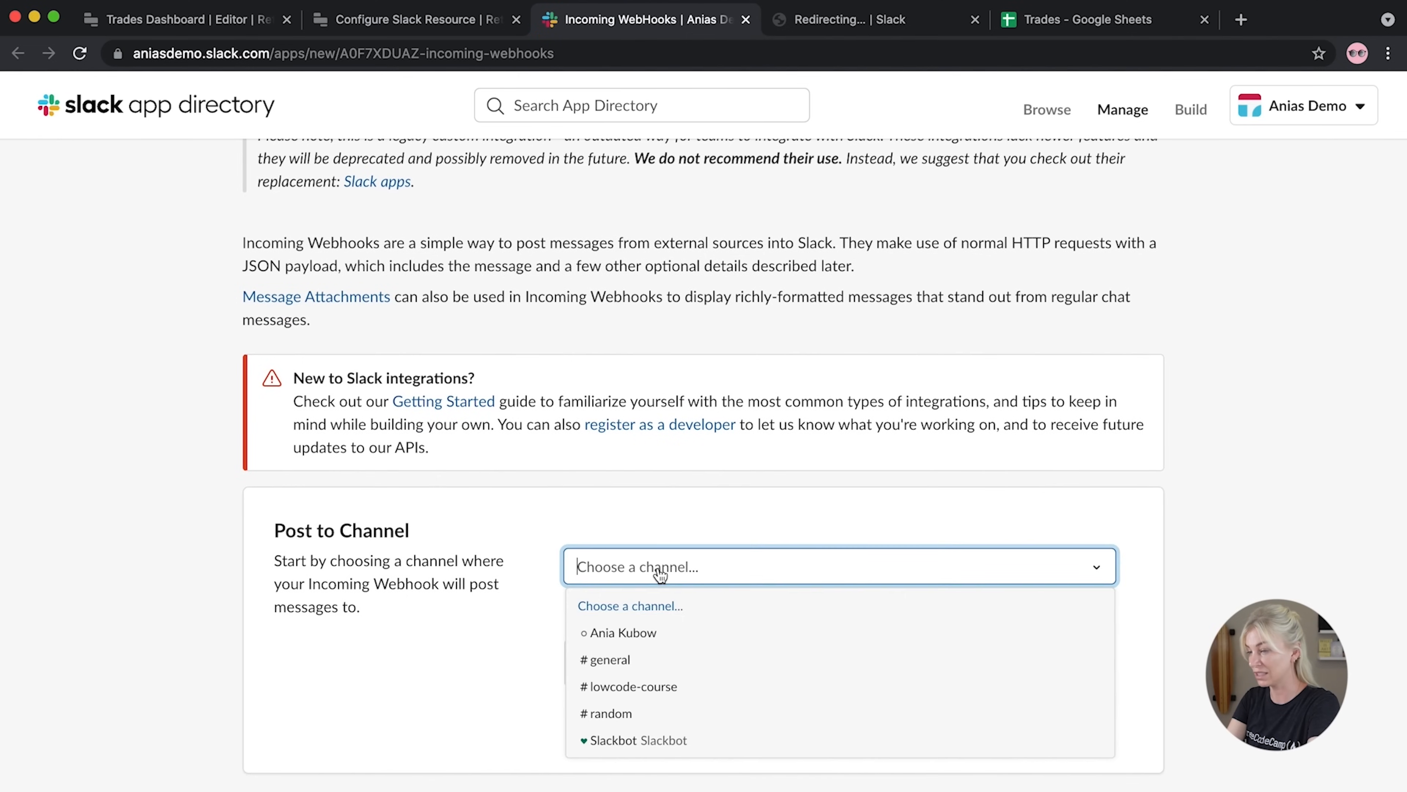
click(619, 687)
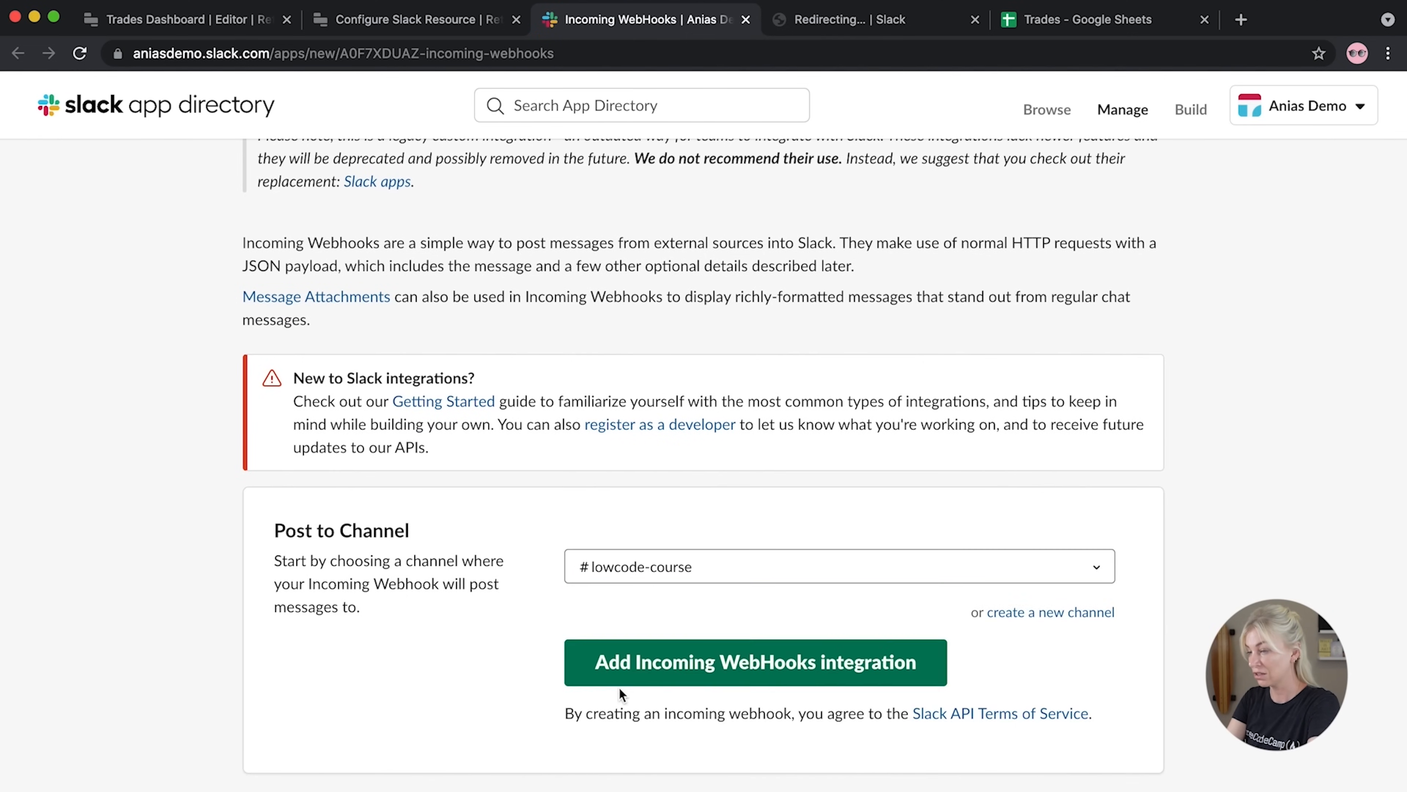
click(675, 673)
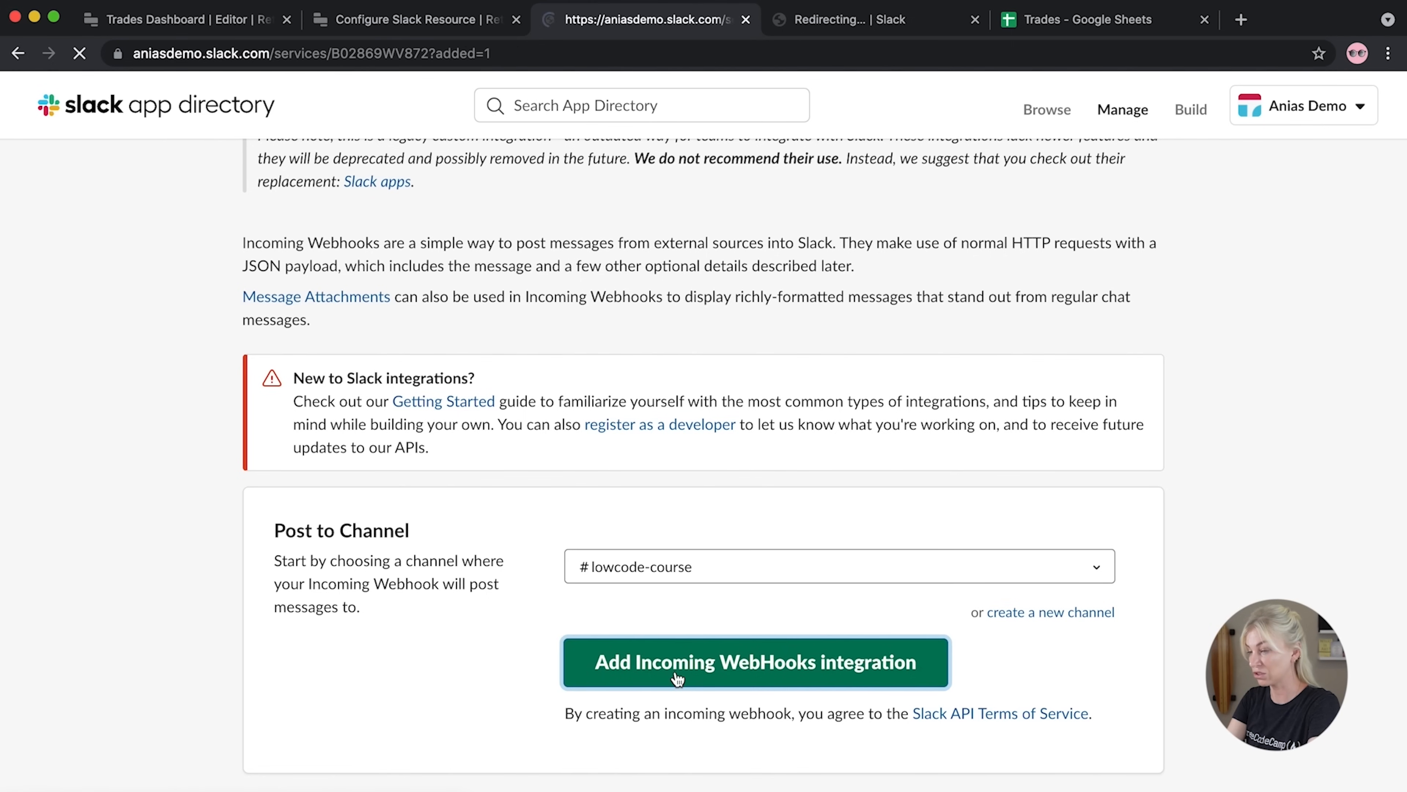
Copy the Slack webhook URL and paste it into the Retool Slack resource form
scroll(673, 673, down, 6)
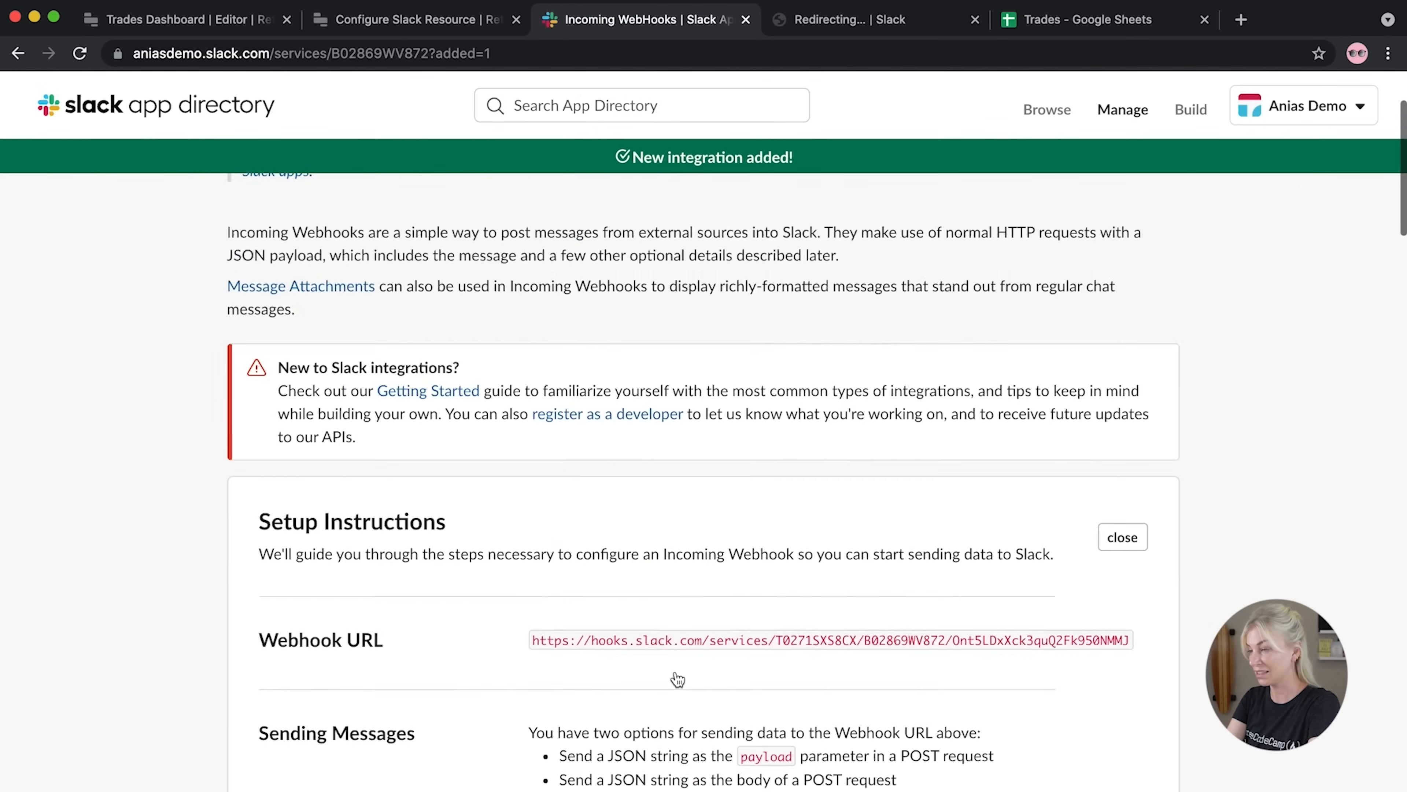
triple_click(678, 518)
key(super+c)
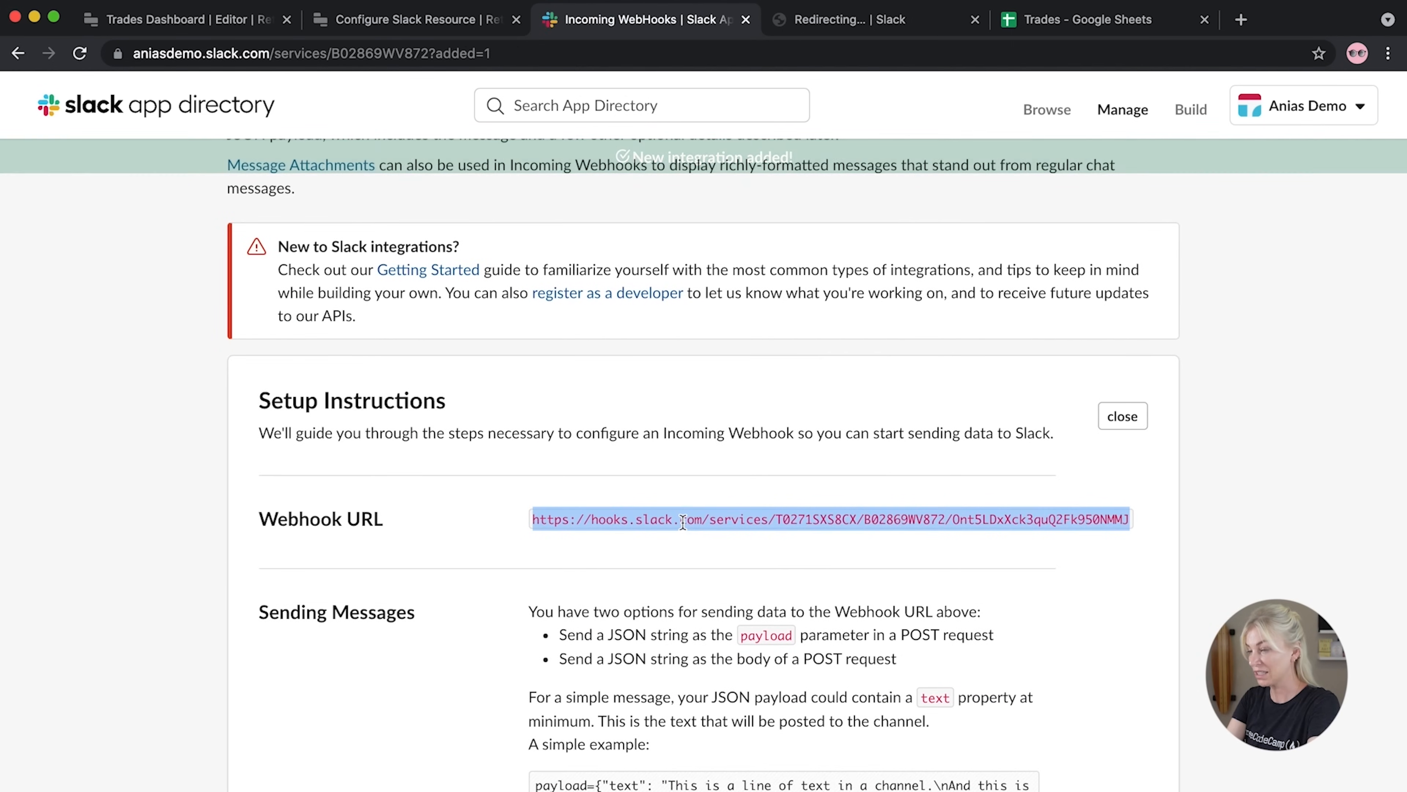
click(412, 24)
click(541, 352)
key(super+v)
Save the Slack API resource, close the Resources tab and return to the Trades Dashboard editor
click(1161, 754)
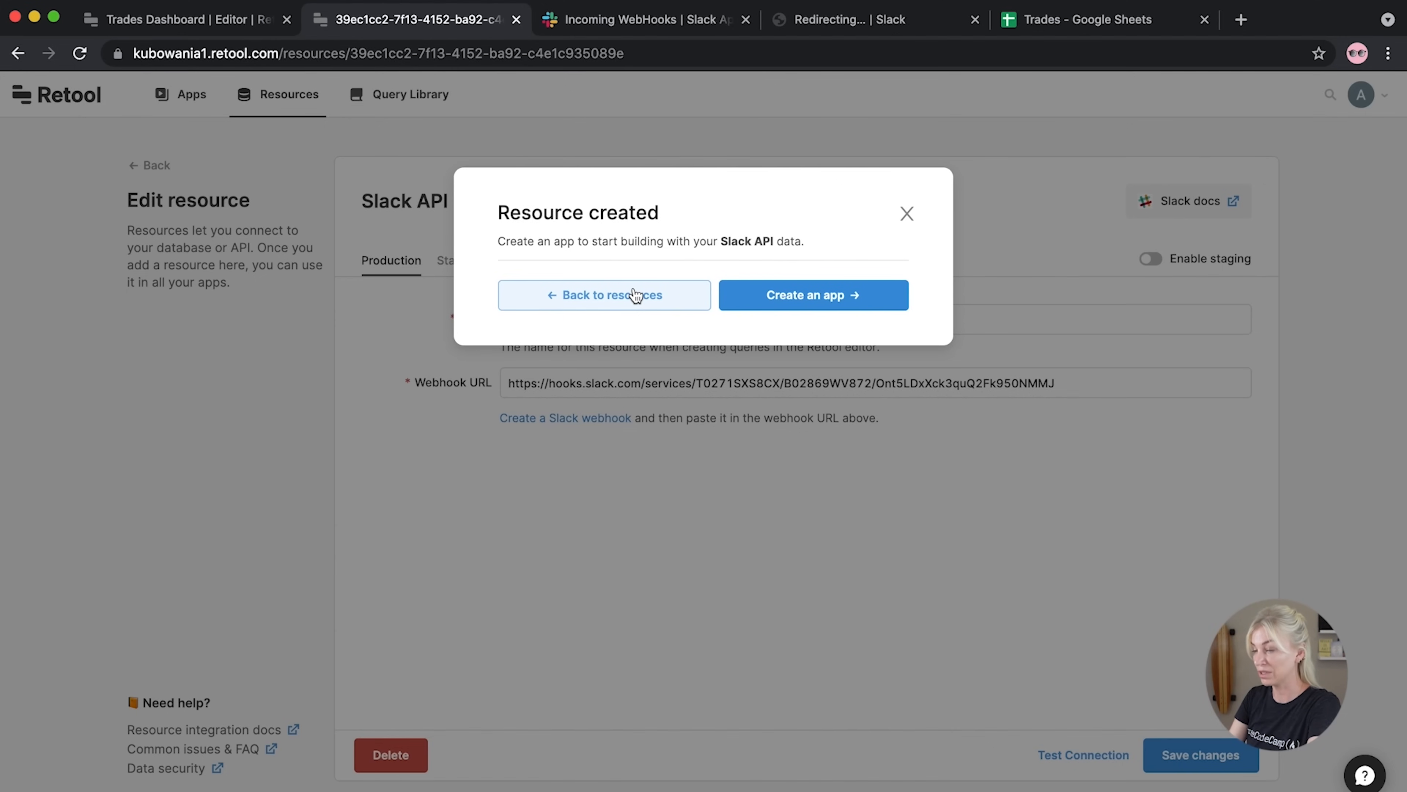
click(690, 294)
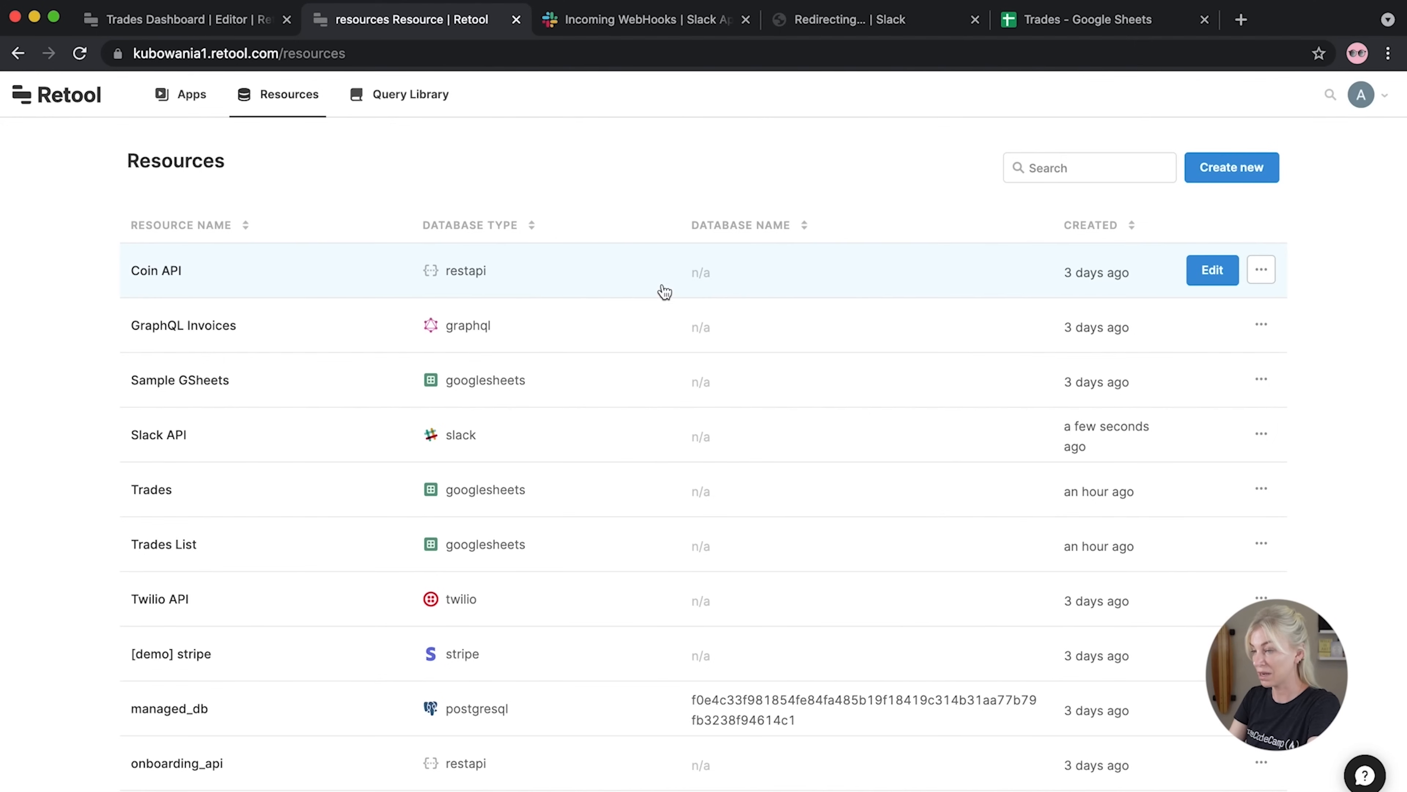
key(super+w)
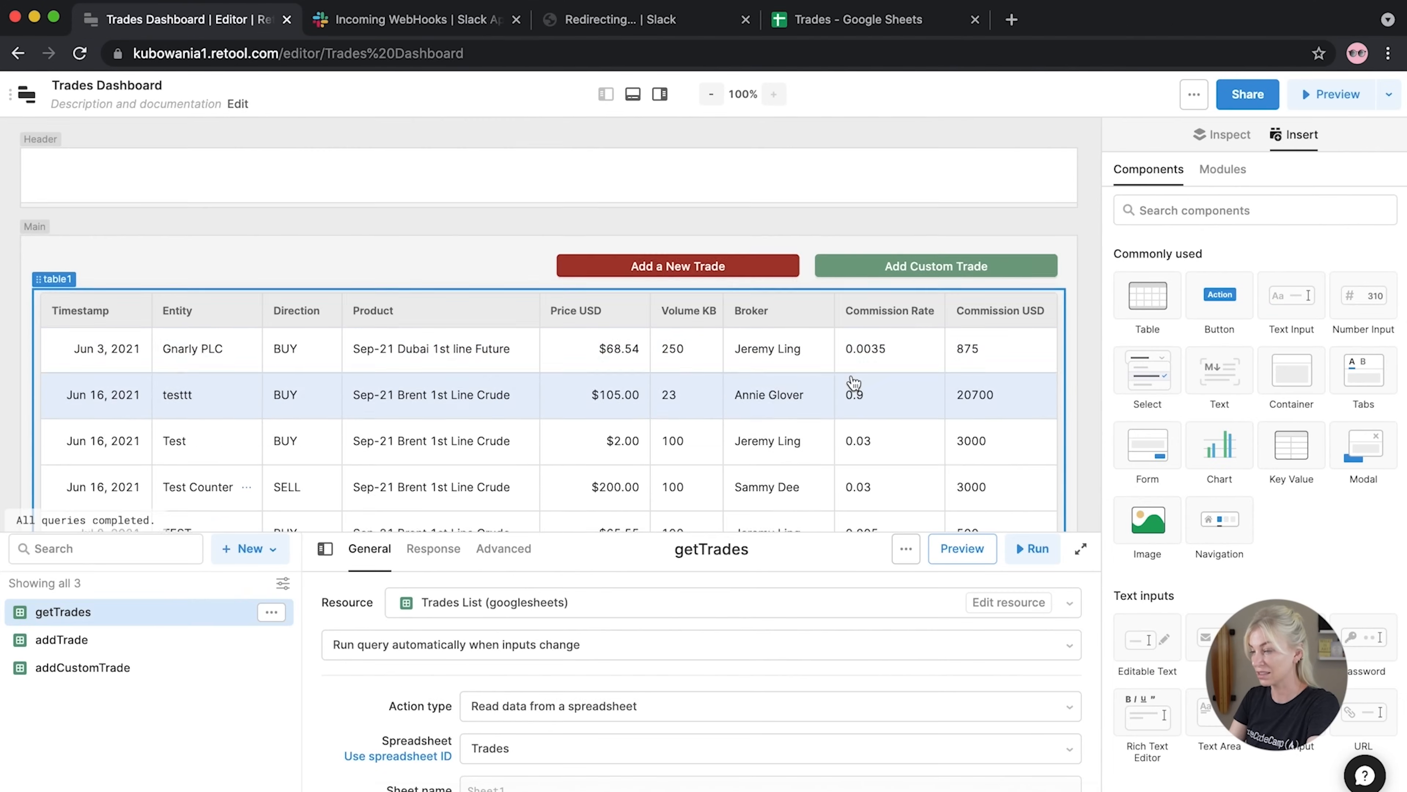
scroll(850, 382, down, 5)
scroll(854, 383, down, 5)
Insert a Text Area component into form3 and widen it across the form
click(807, 331)
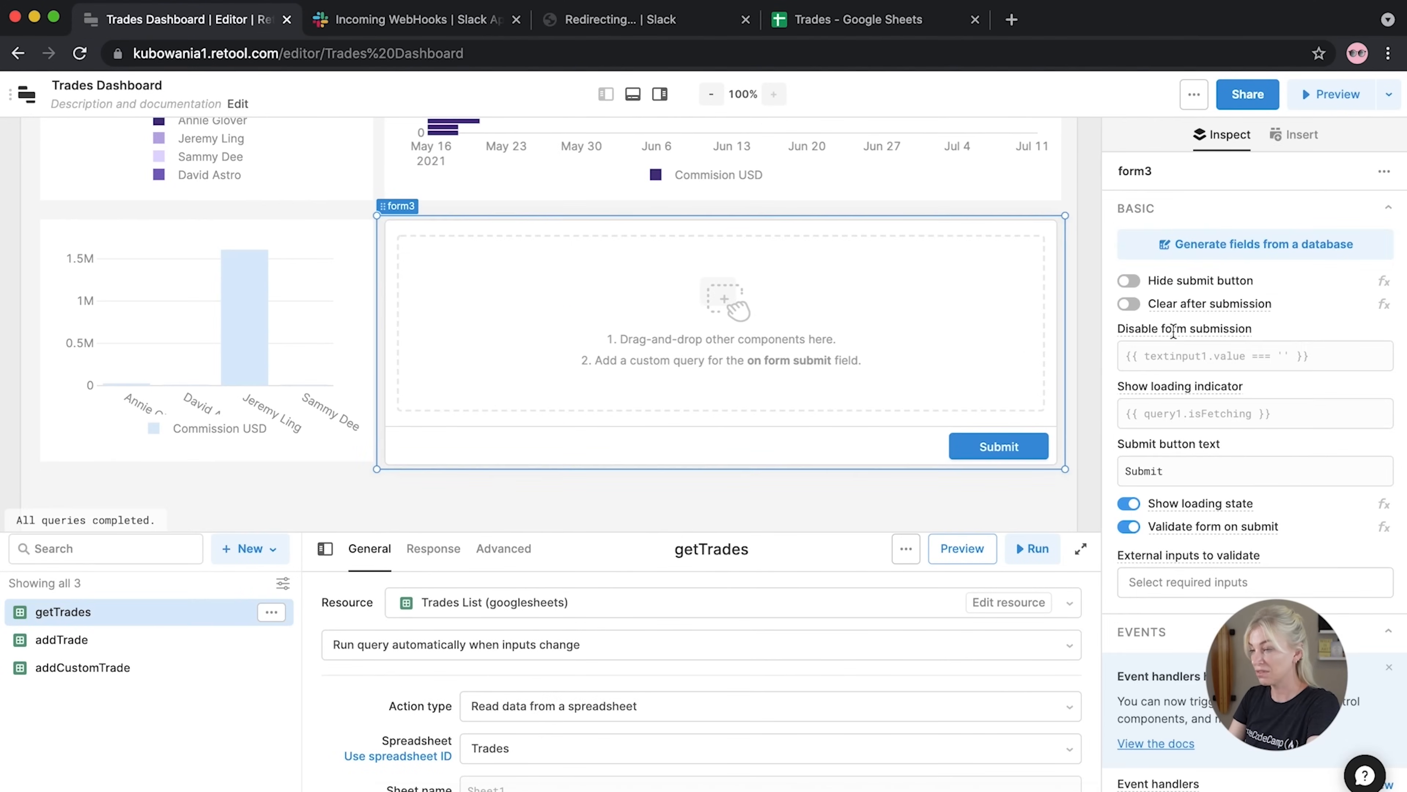
click(874, 500)
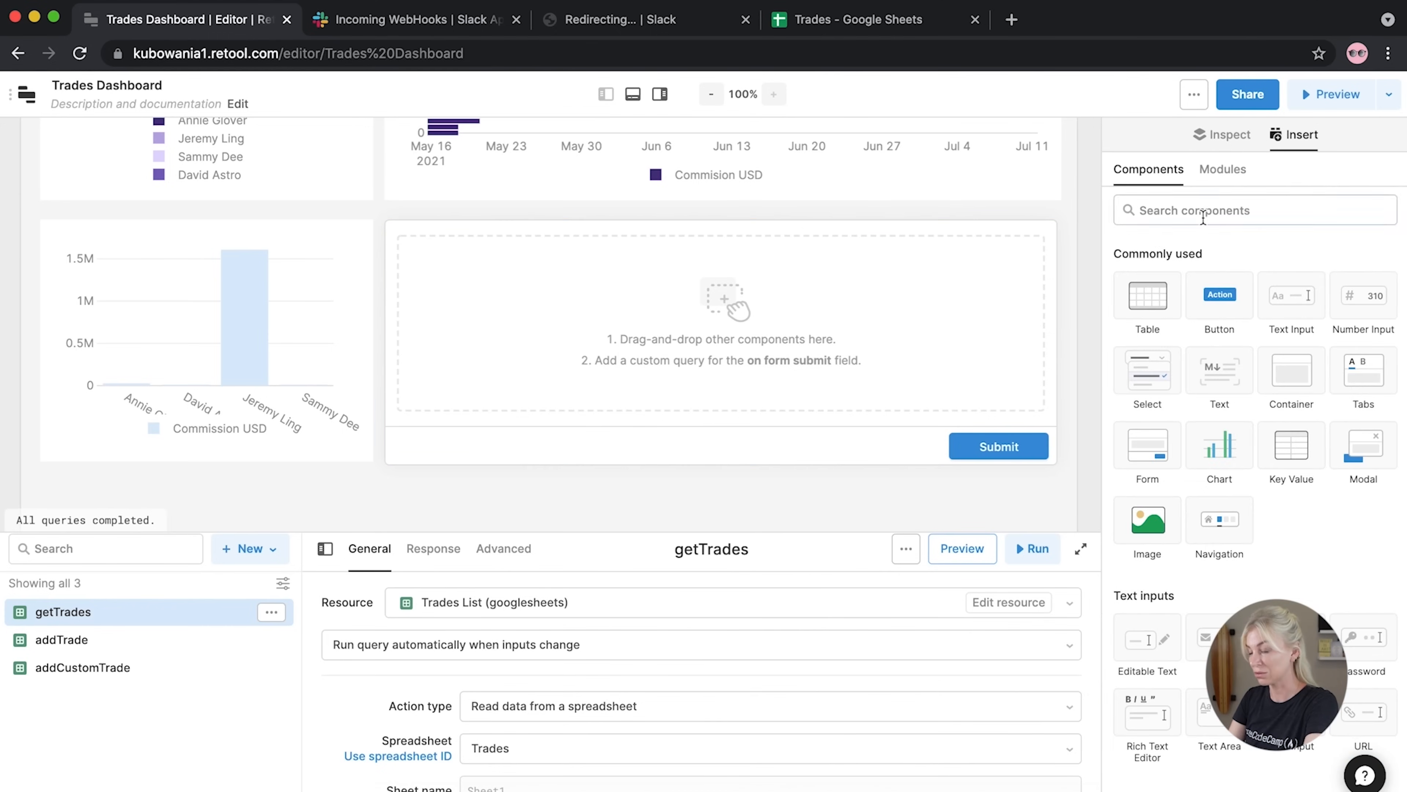
click(1159, 216)
text(text)
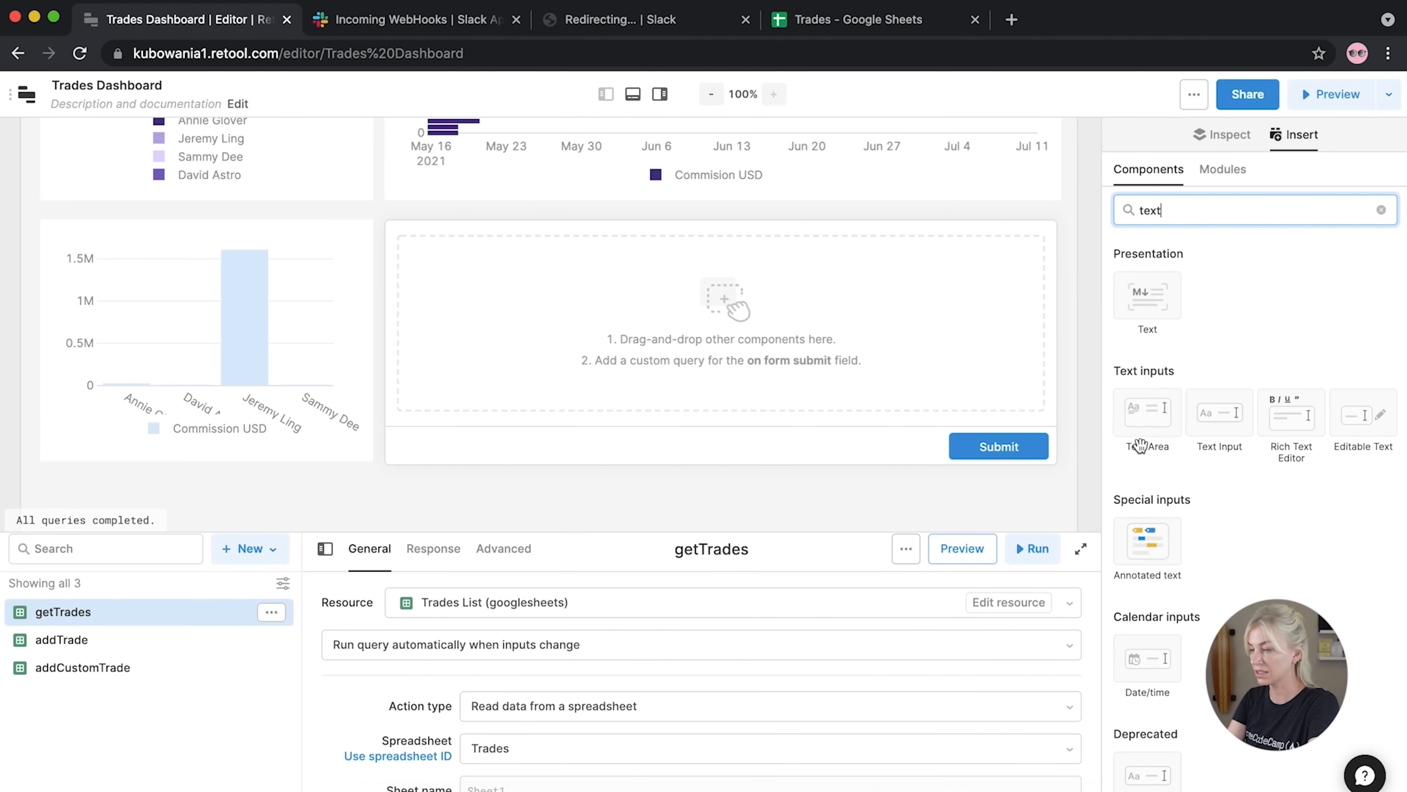
drag(1147, 413, 405, 269)
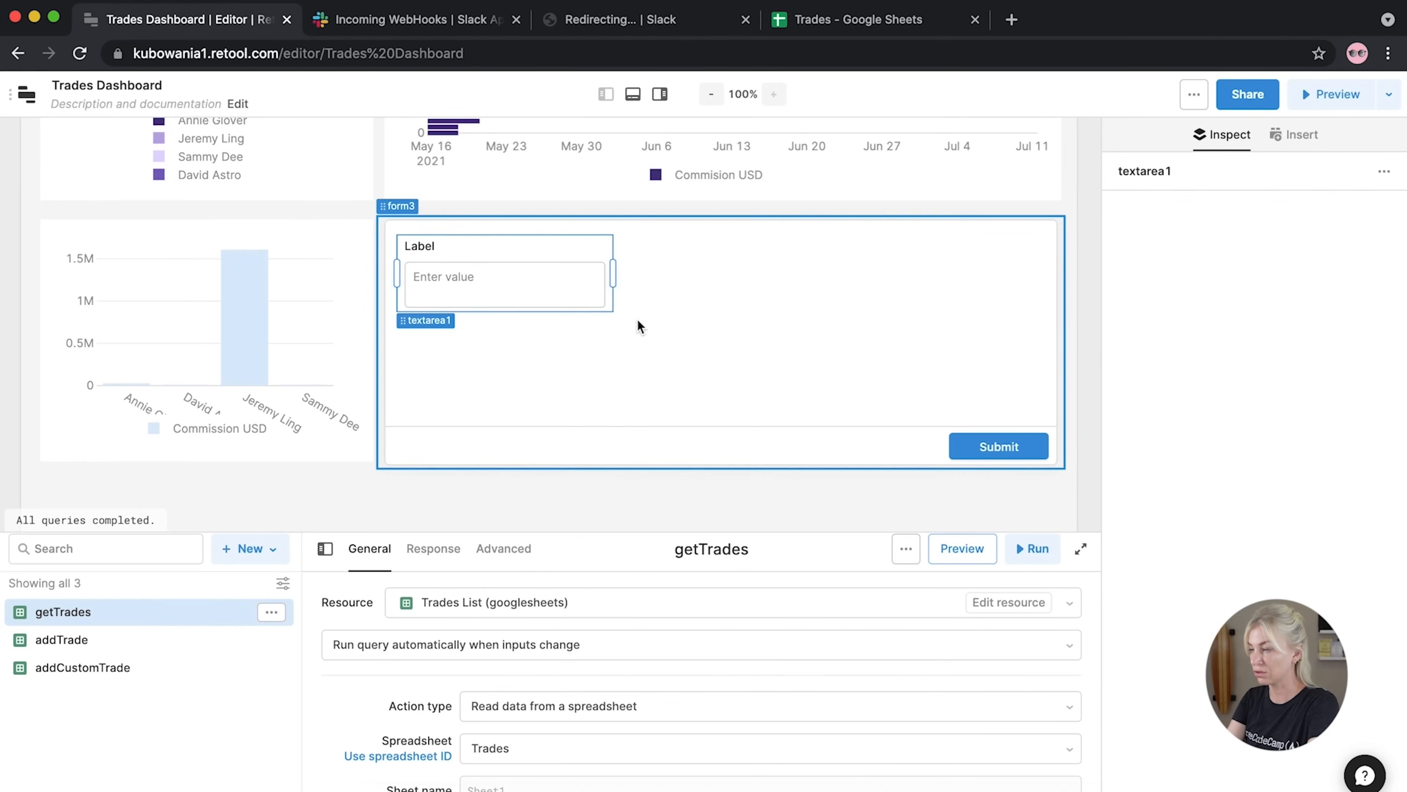
drag(612, 277, 1044, 280)
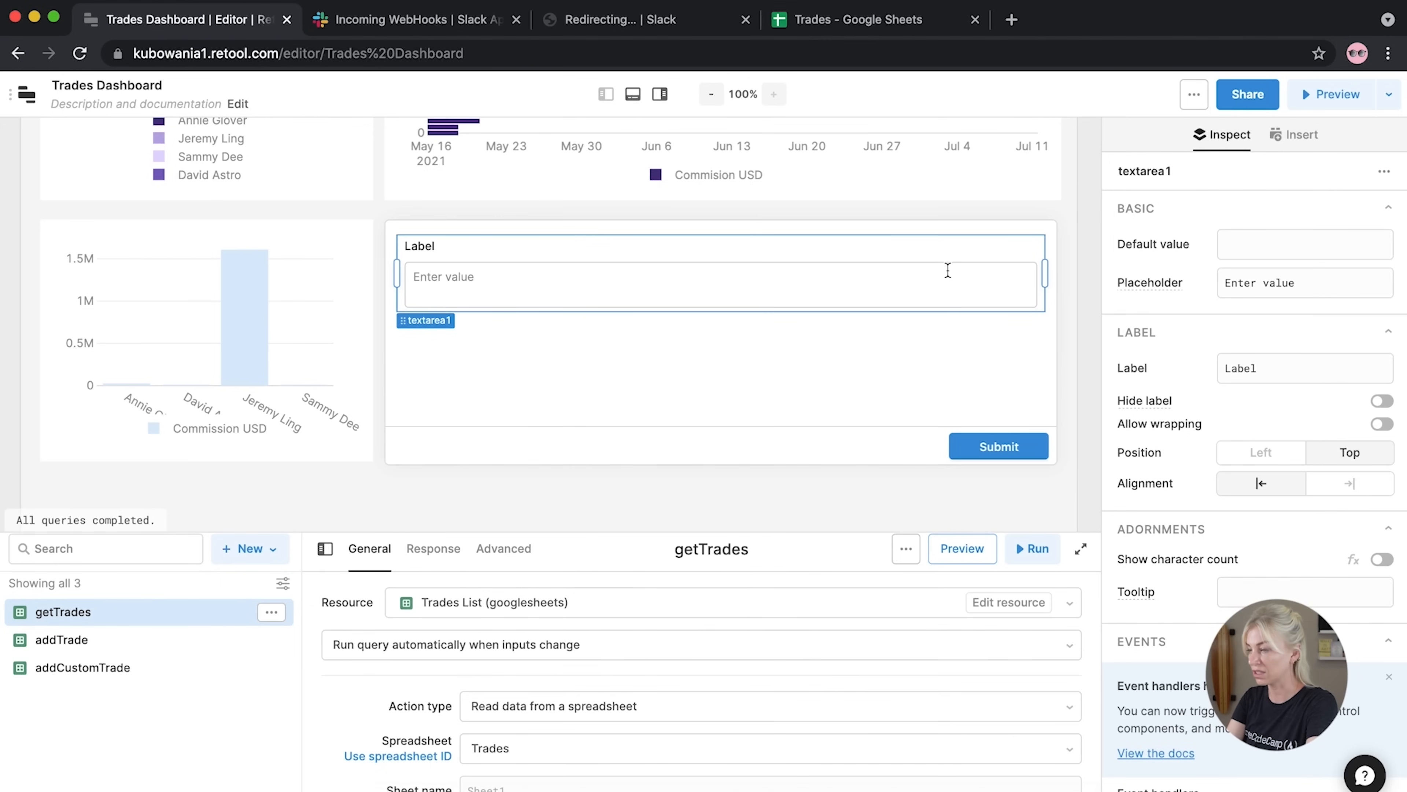
Label the text area 'Create Message' and narrow it to leave room on the right
click(1288, 374)
key(super+a)
text(Create Message)
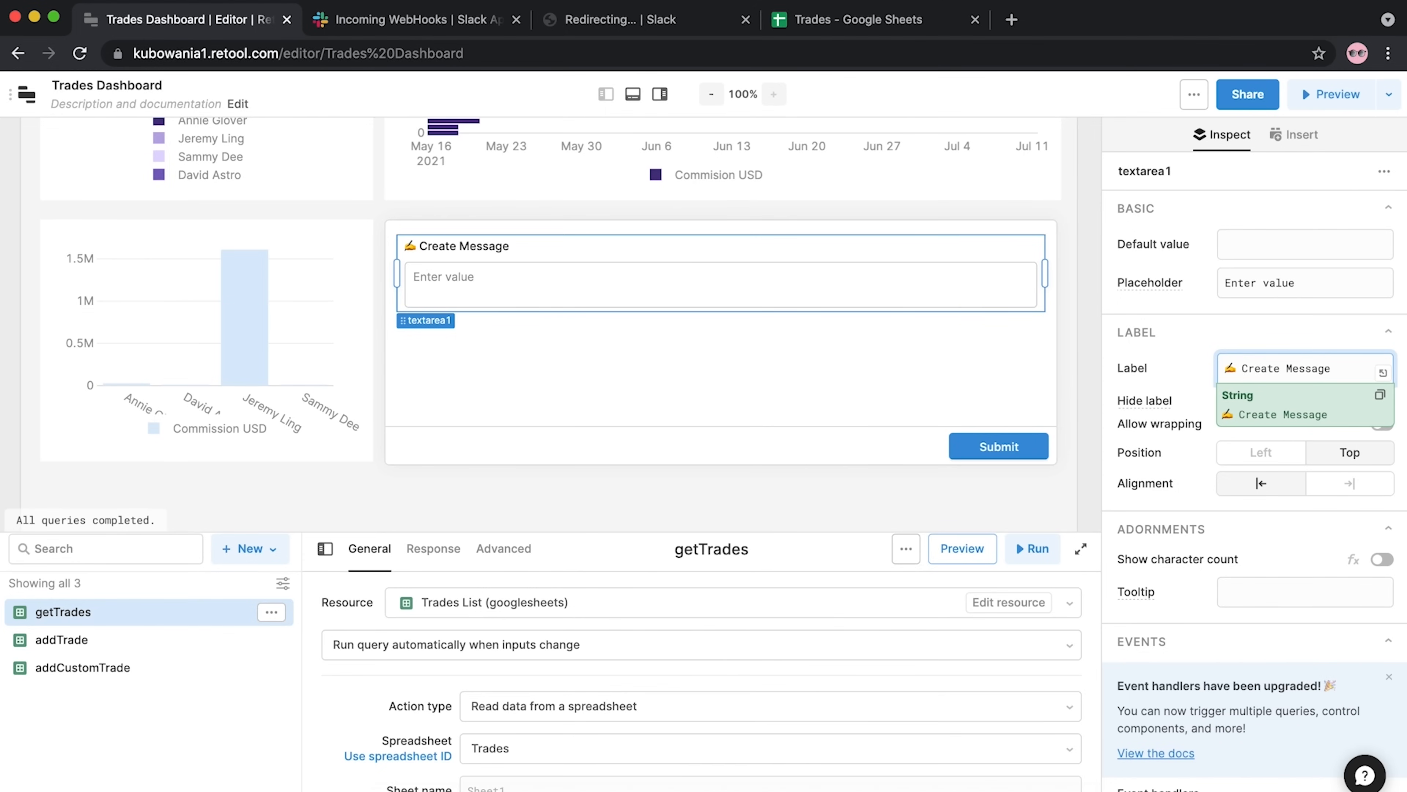
click(877, 275)
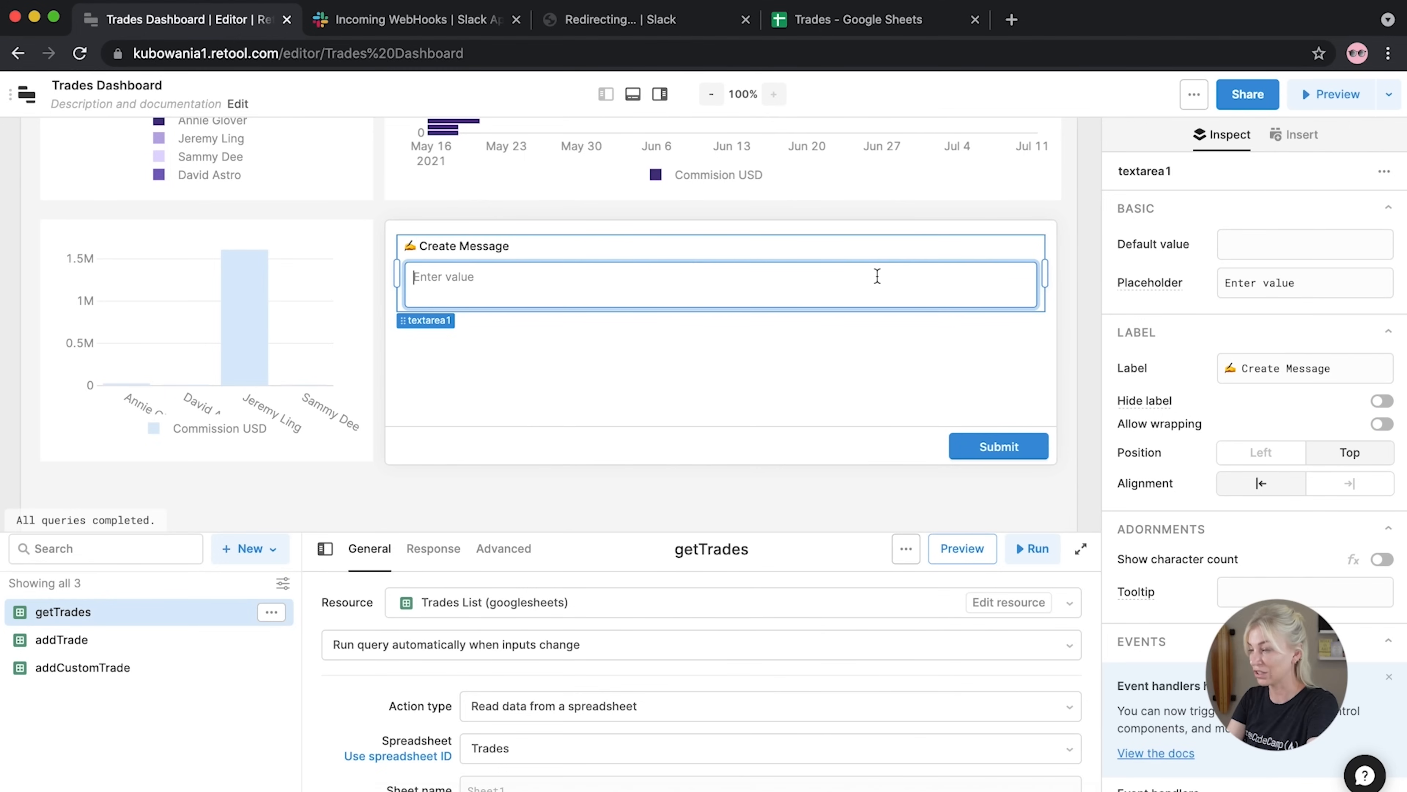
drag(1041, 277, 898, 273)
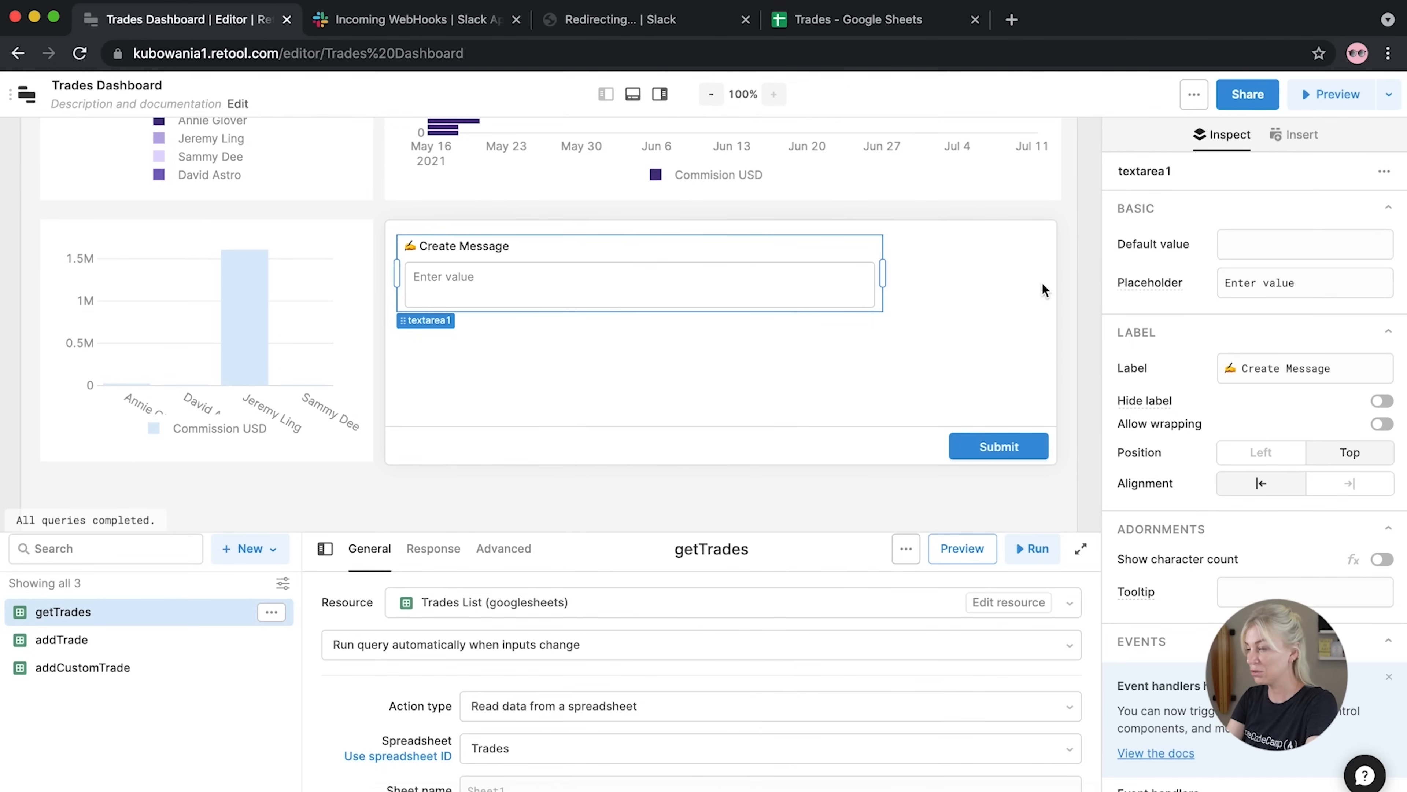
Place an Image component in form3 to the right of the text area
click(1094, 293)
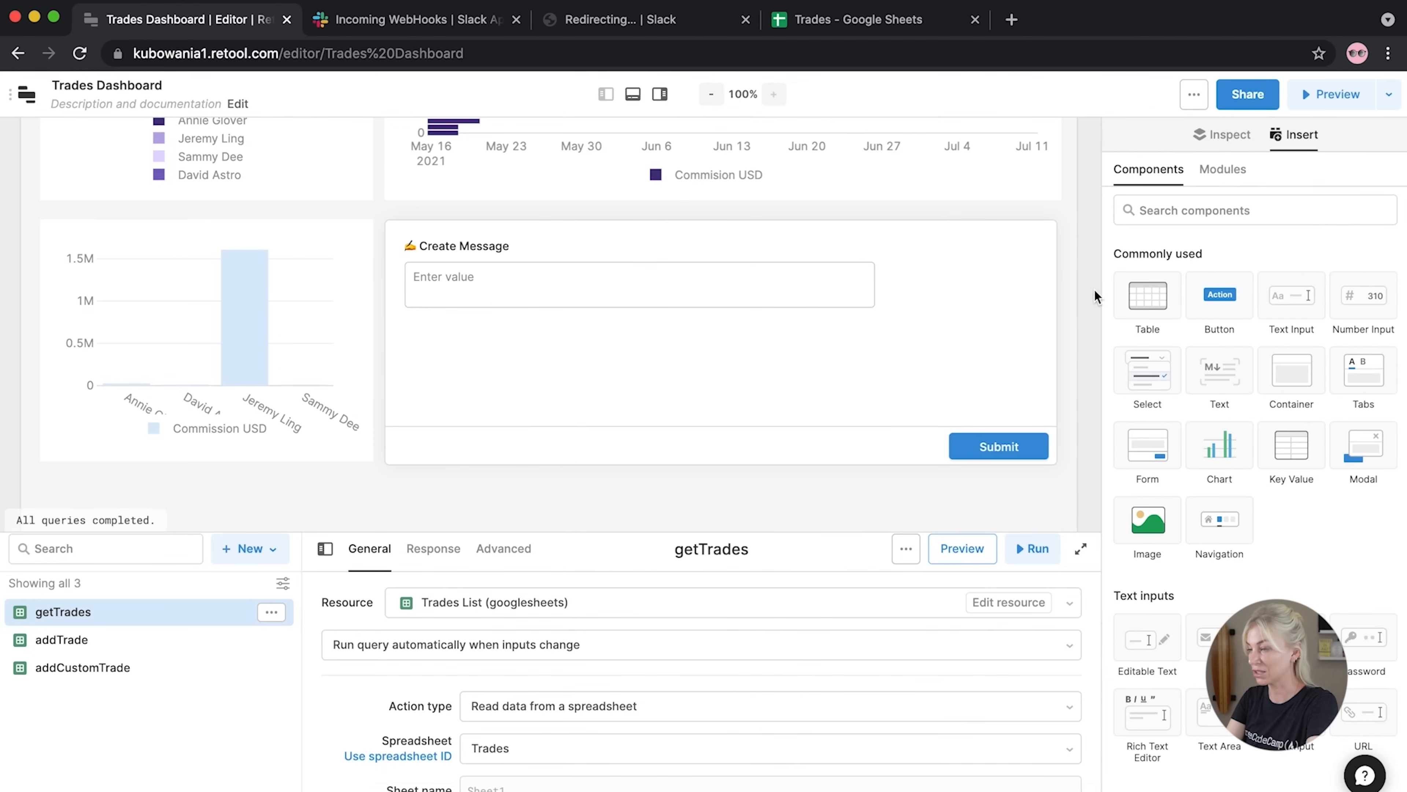
drag(1148, 518, 1011, 271)
drag(986, 370, 954, 316)
Search Google Images for 'slack logo' and copy the Flaticon Slack icon's image address
click(1012, 20)
text(slack logo)
key(Return)
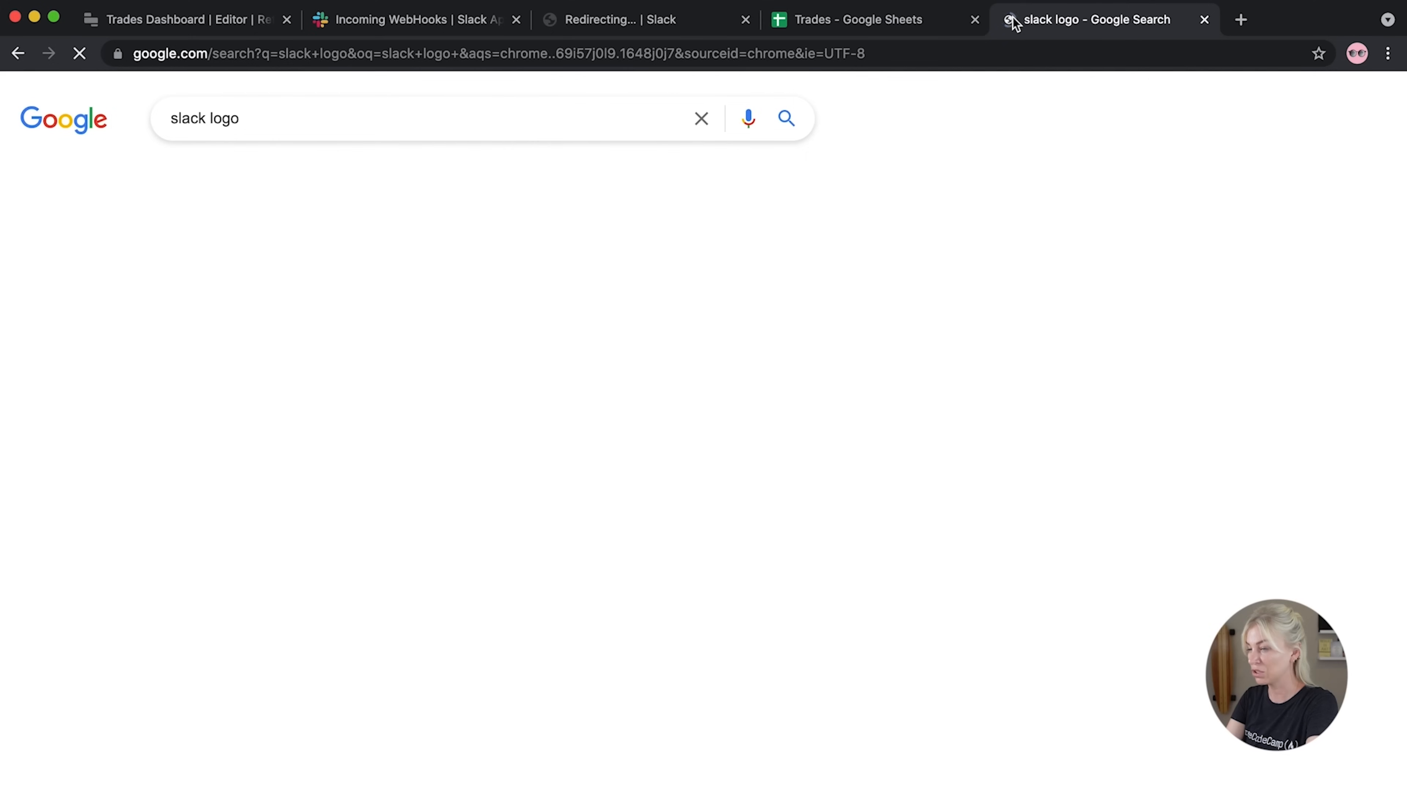
click(401, 395)
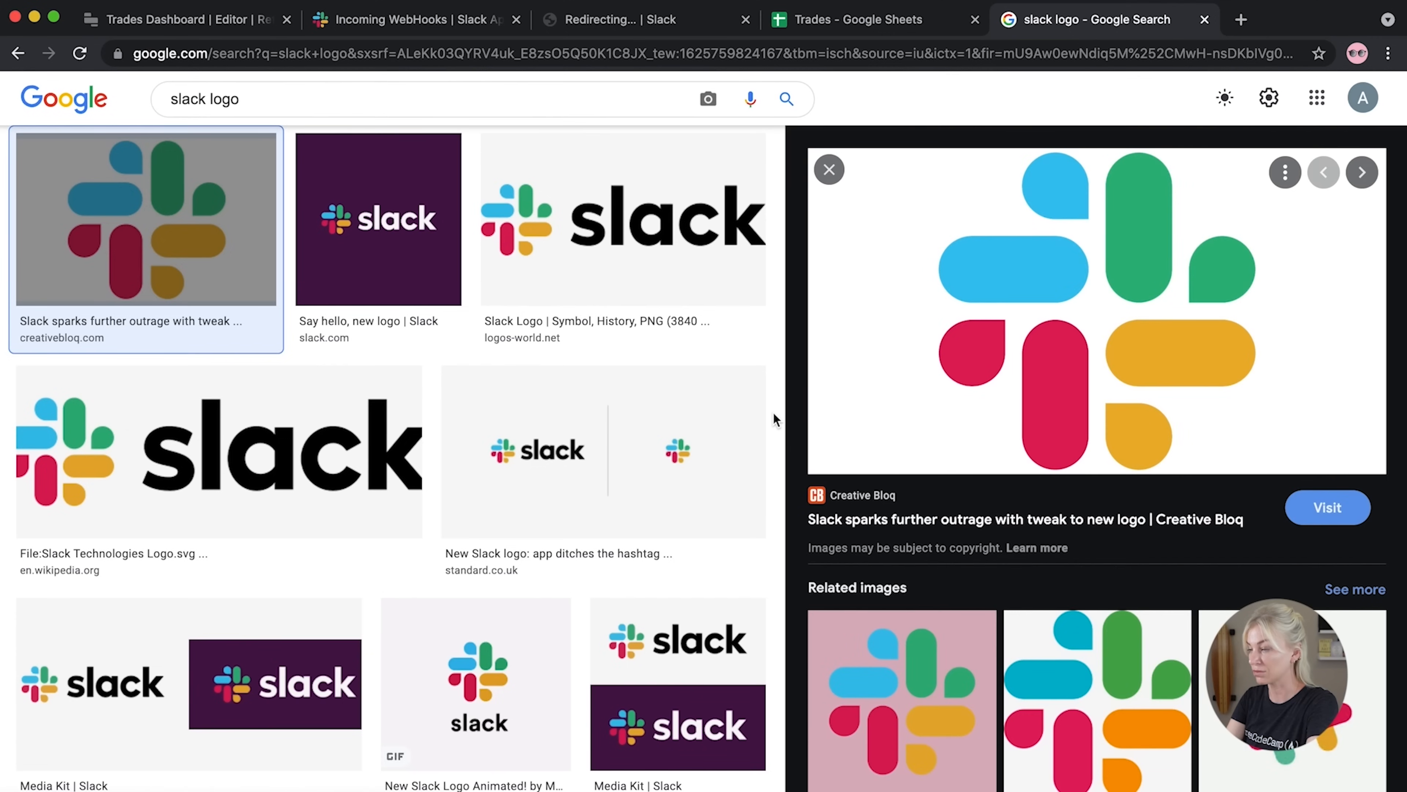
click(1040, 664)
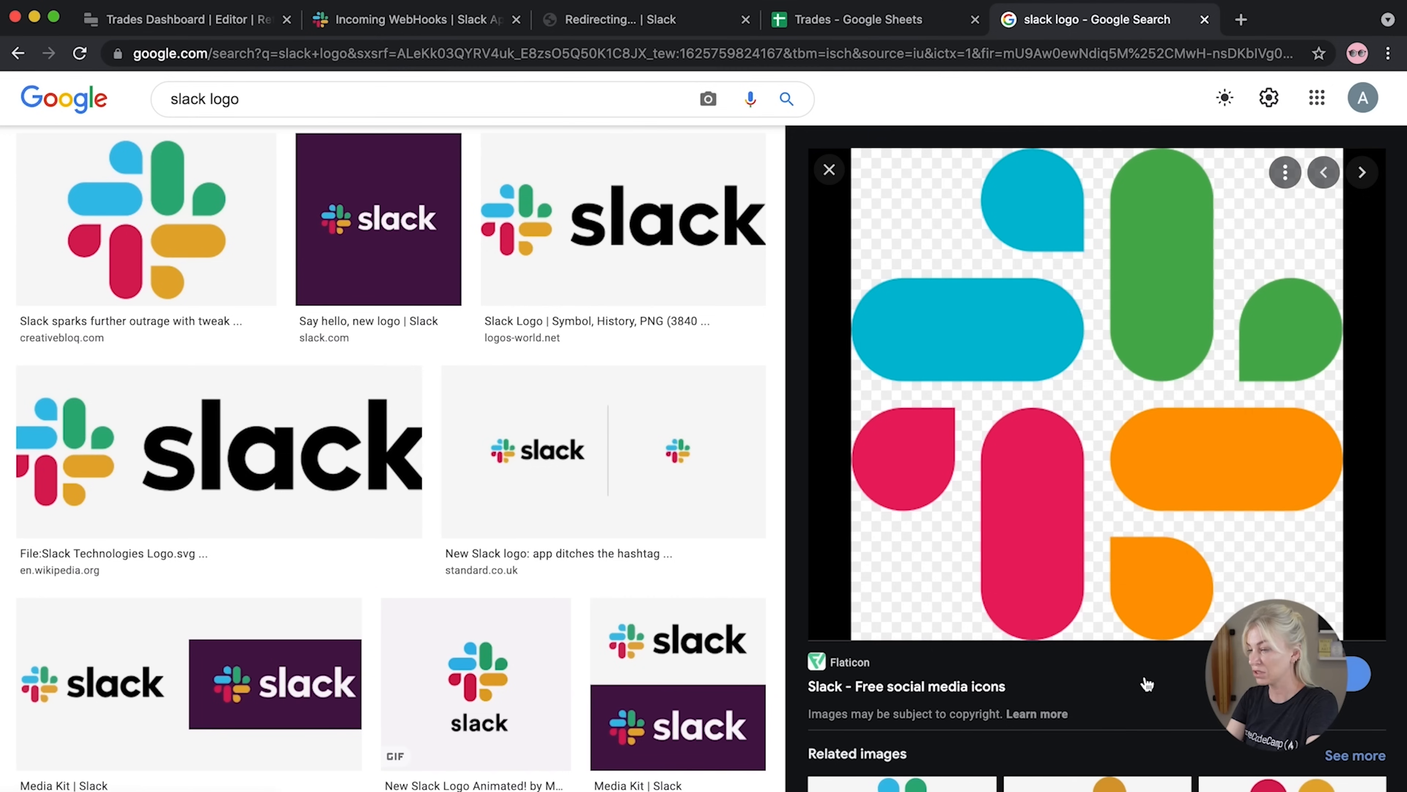
right_click(1004, 469)
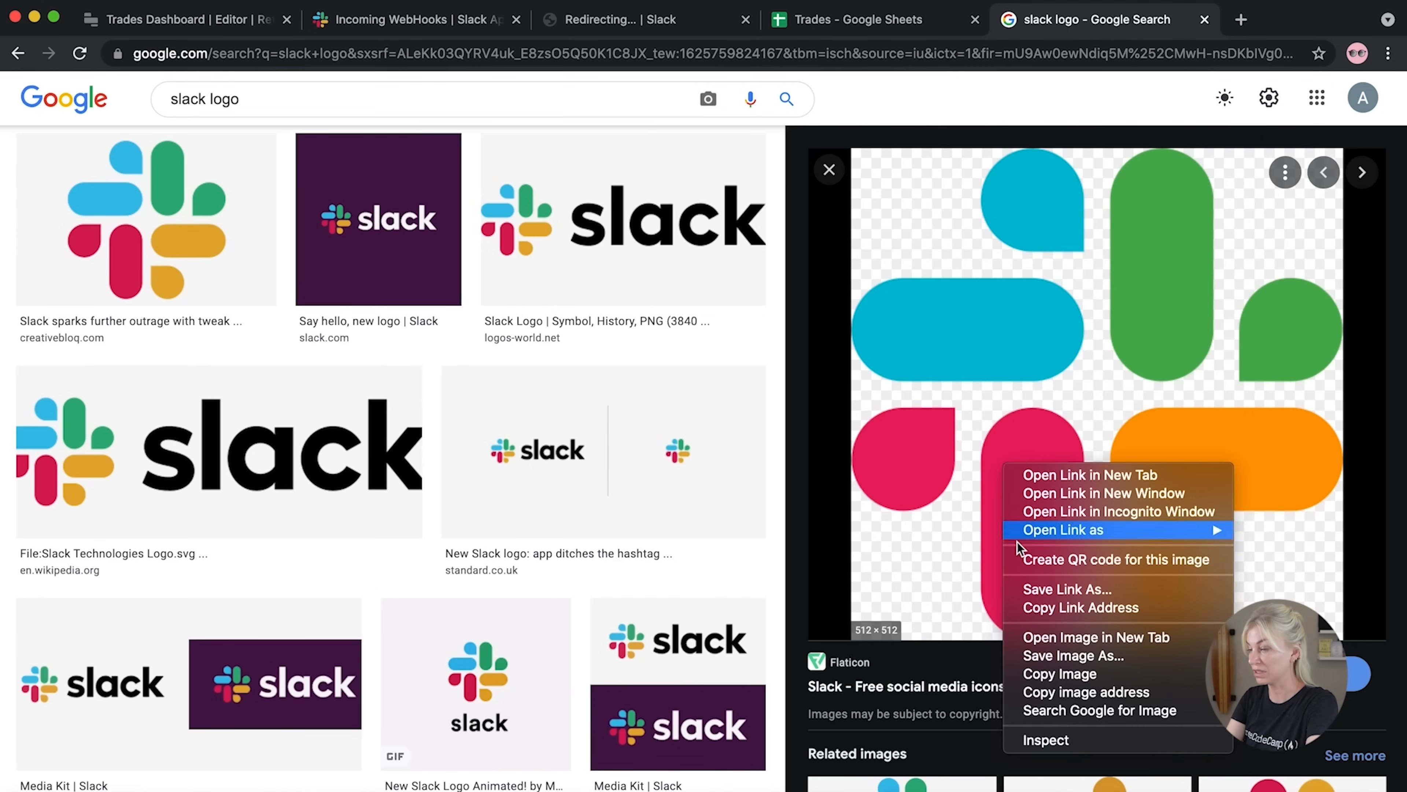
click(1044, 698)
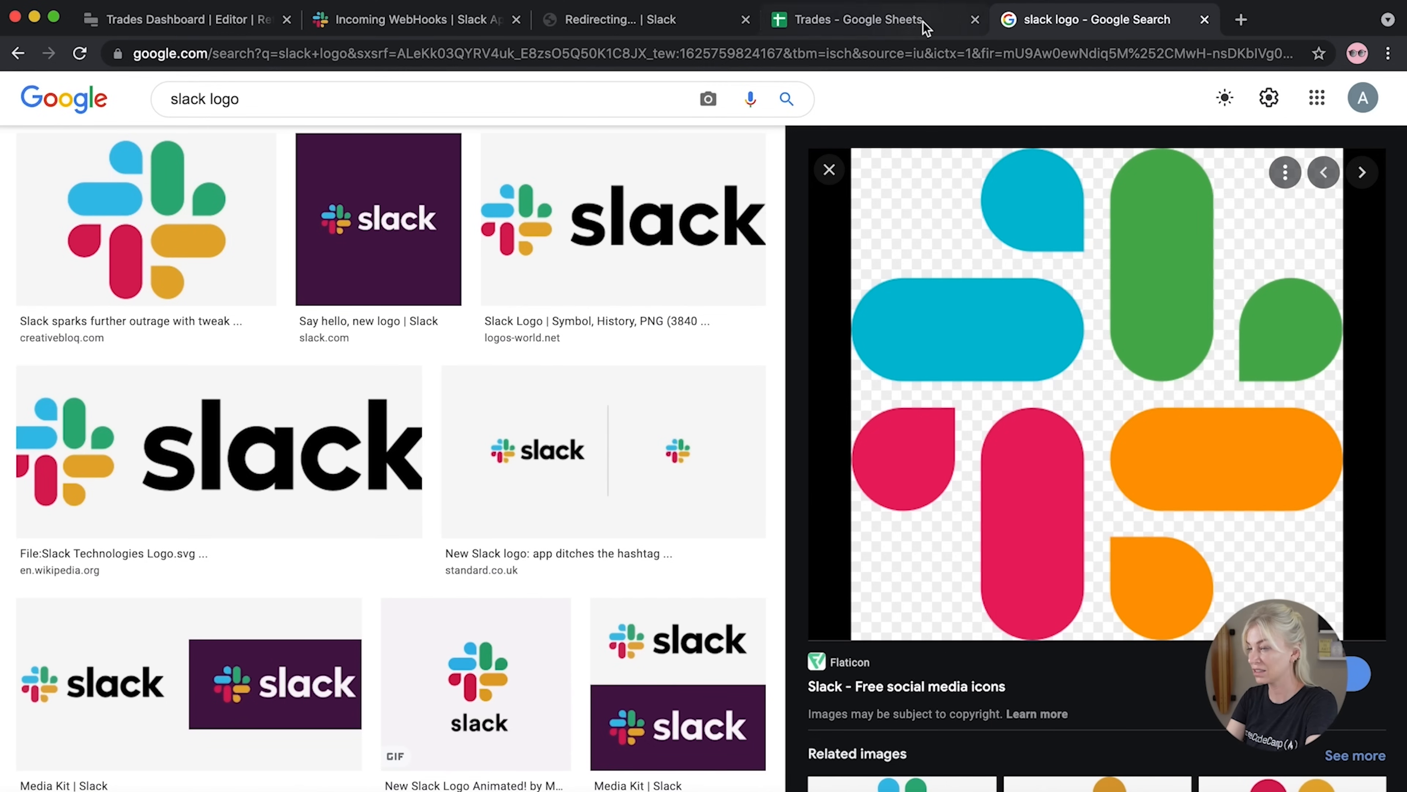
Check the copied image address in a new tab, close it, and return to the Trades Dashboard editor
click(1178, 53)
key(ctrl+v)
key(Return)
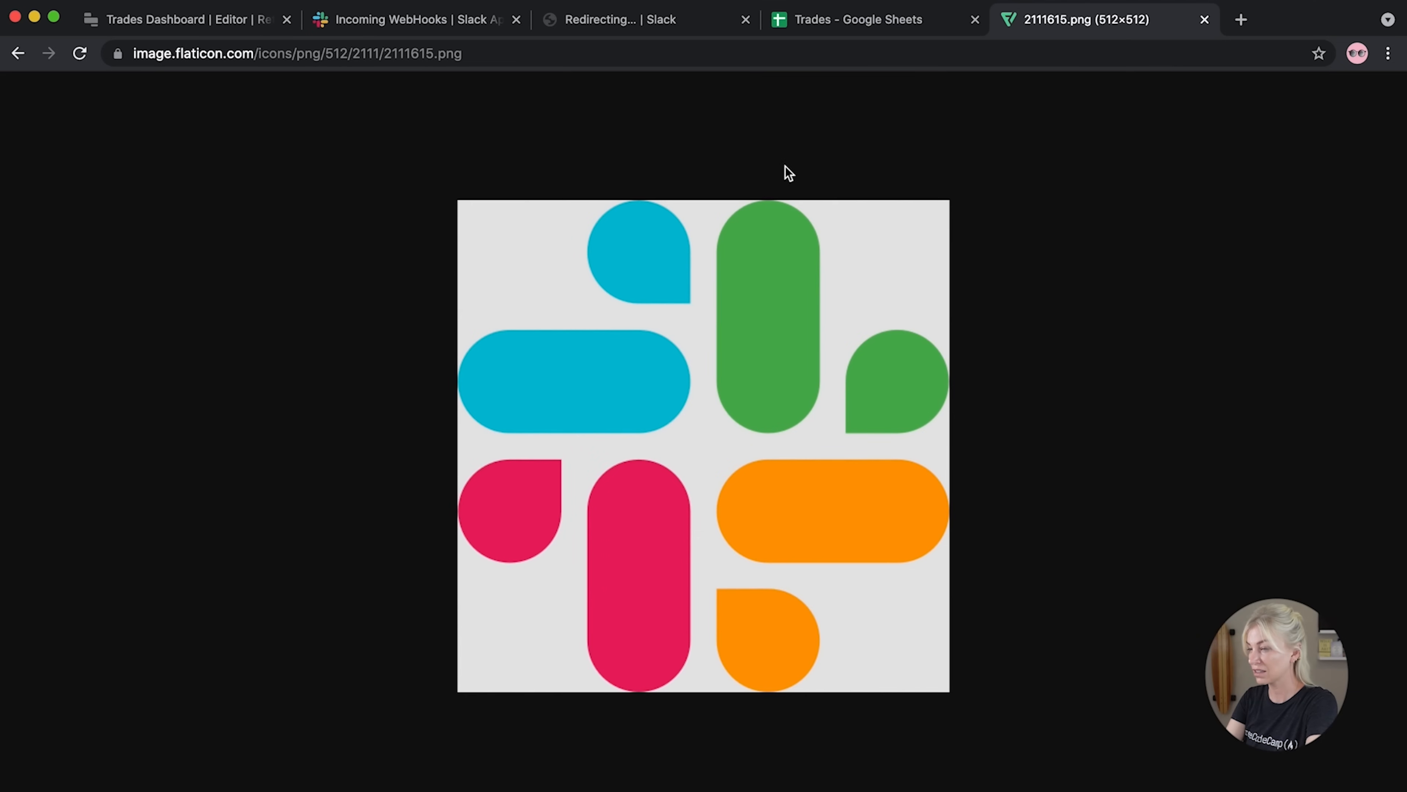
key(super+w)
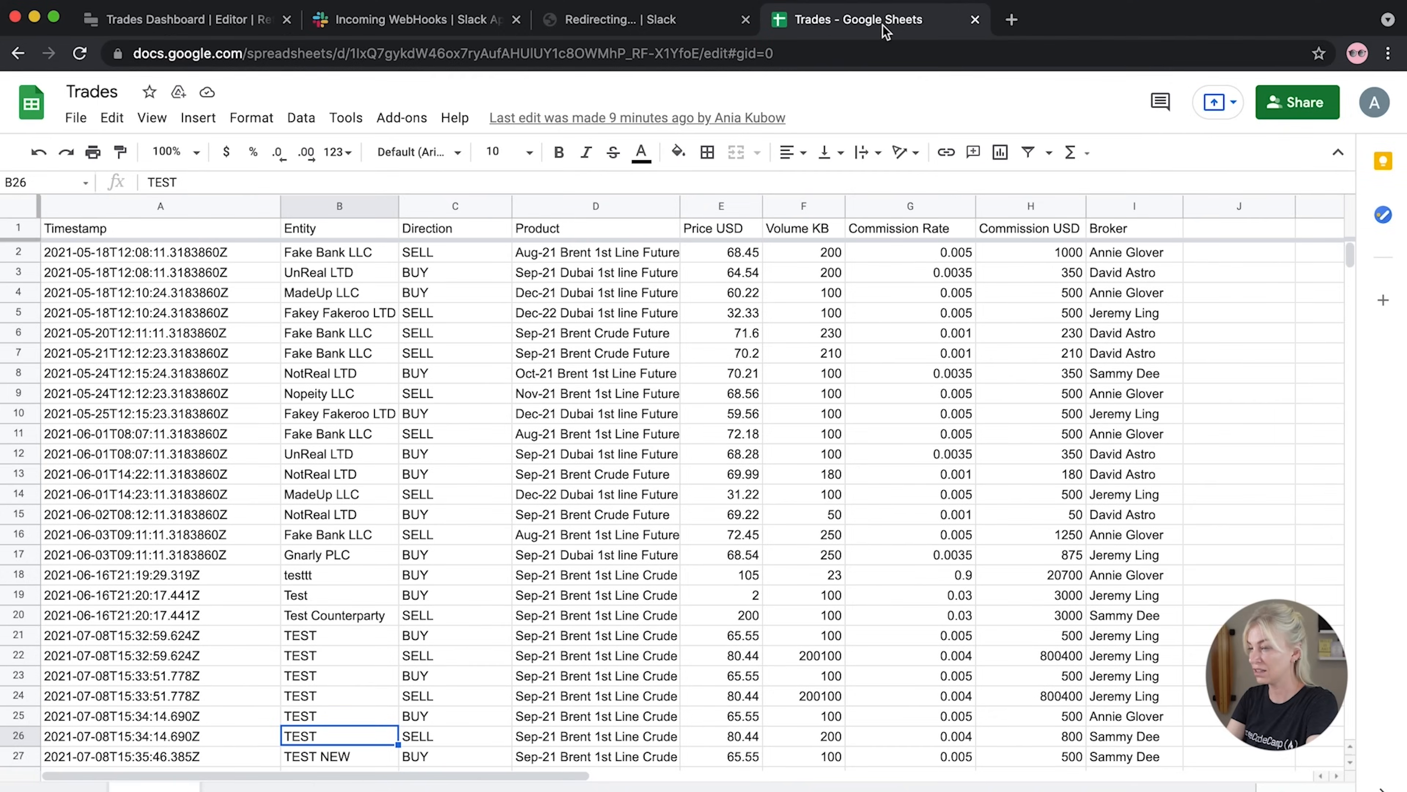
click(610, 21)
click(370, 34)
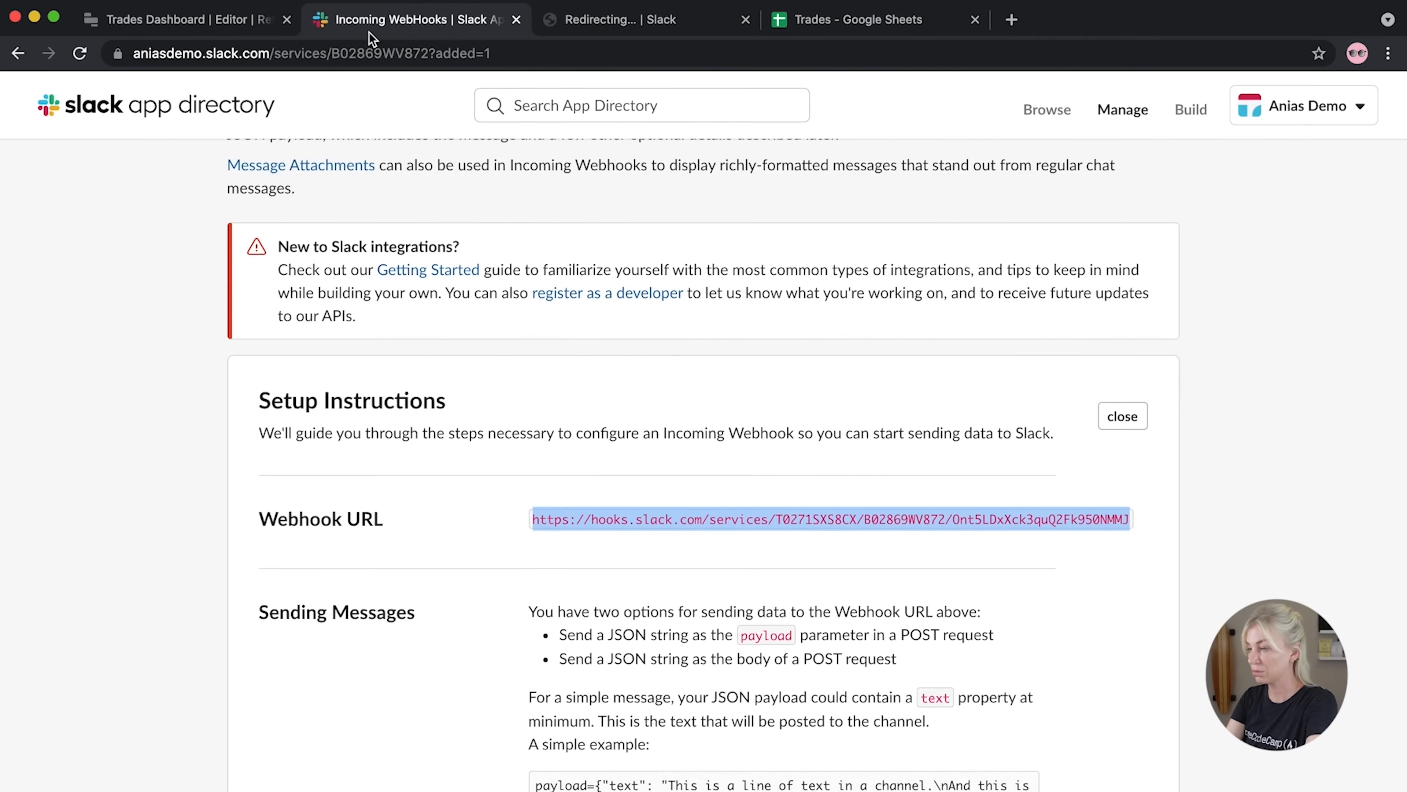
click(199, 19)
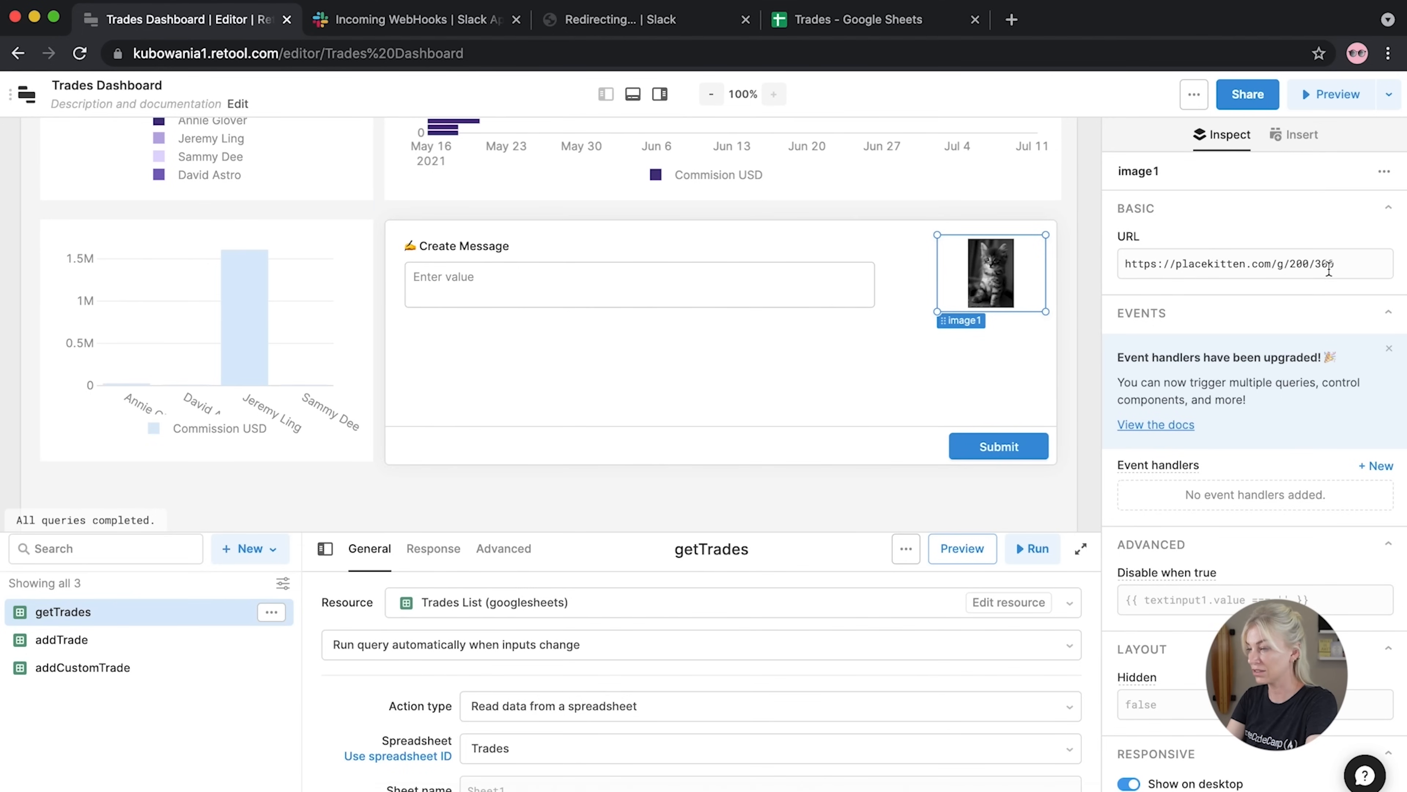
Replace image1's placeholder kitten URL with the Flaticon Slack logo address
click(1306, 277)
key(super+a)
key(super+v)
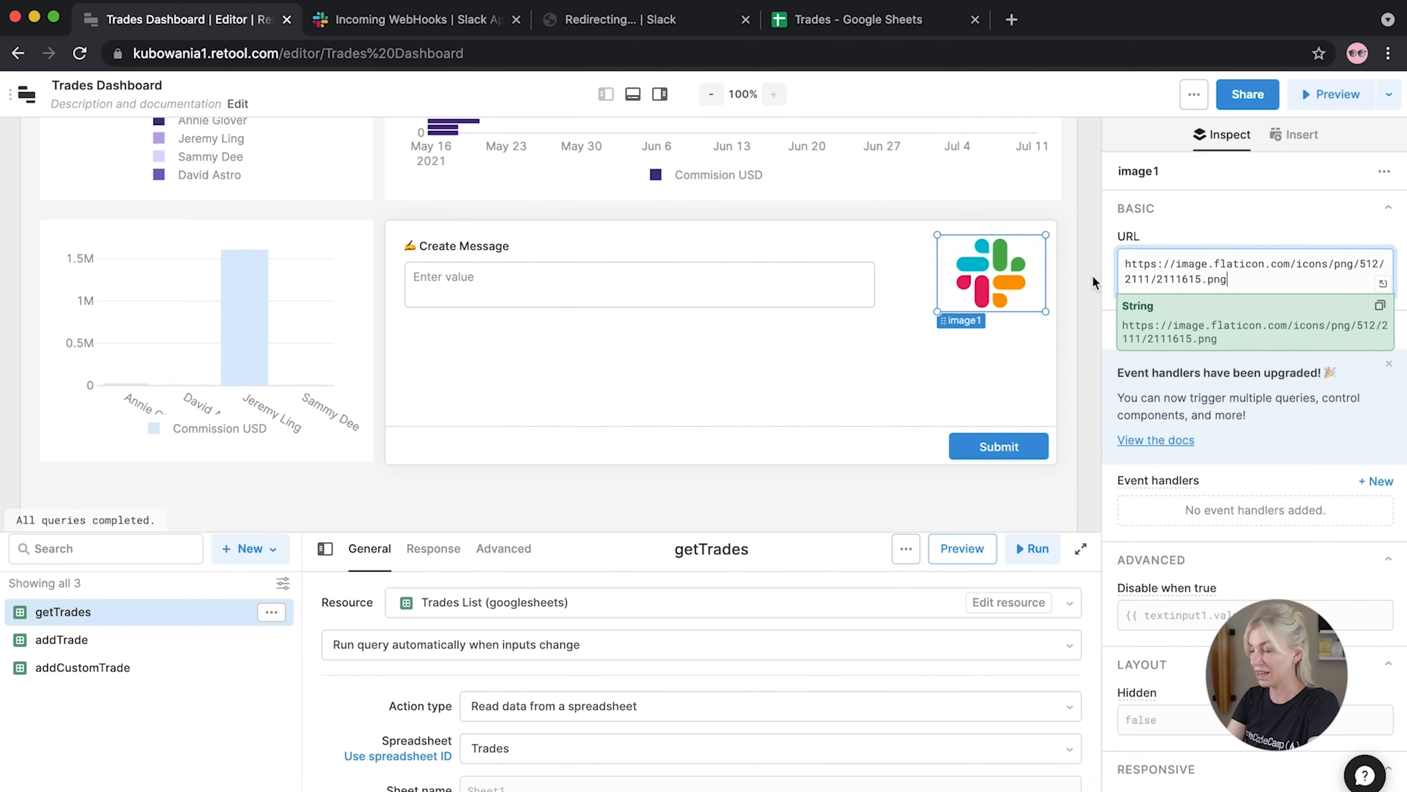
click(1091, 274)
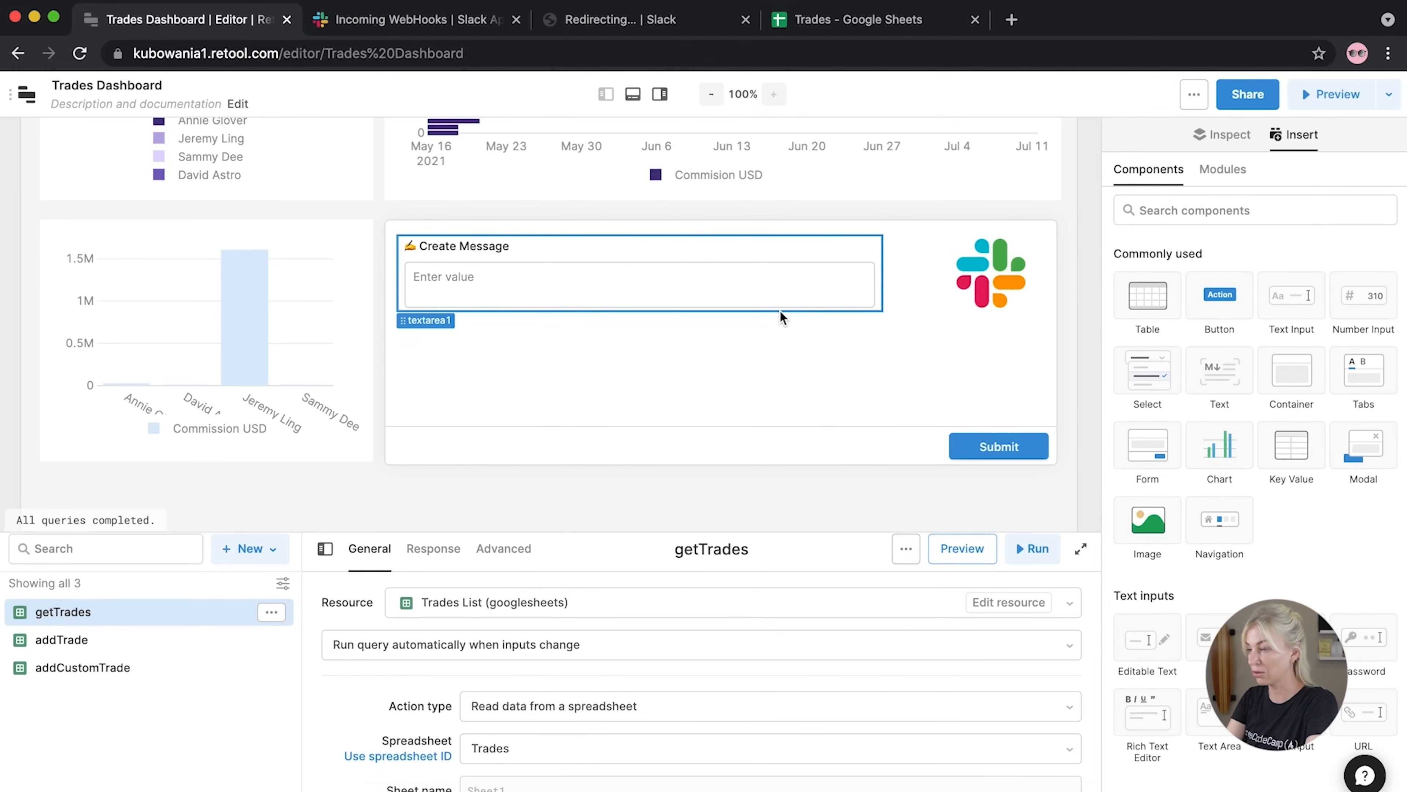
Widen the Create Message text area up to the Slack logo
click(822, 286)
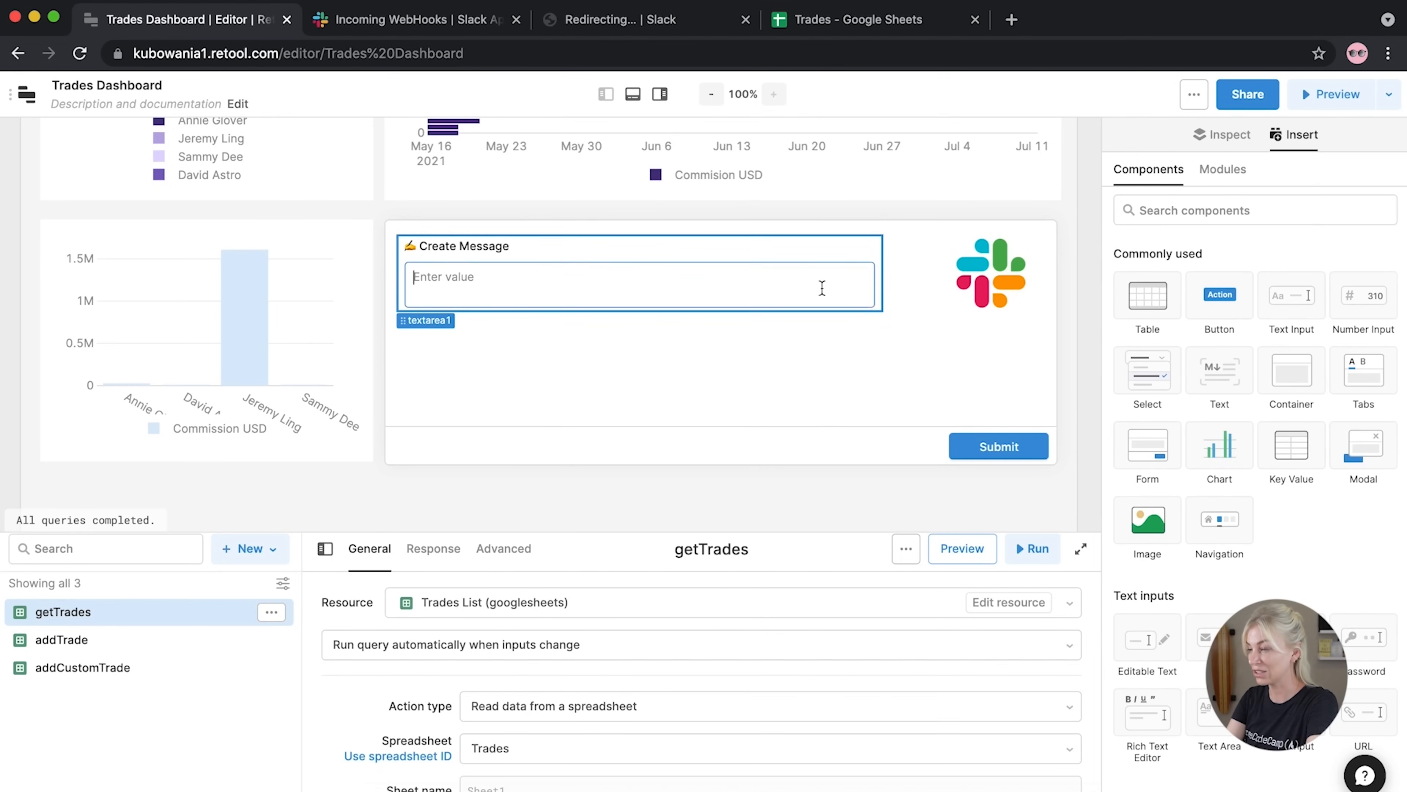
drag(882, 319, 936, 307)
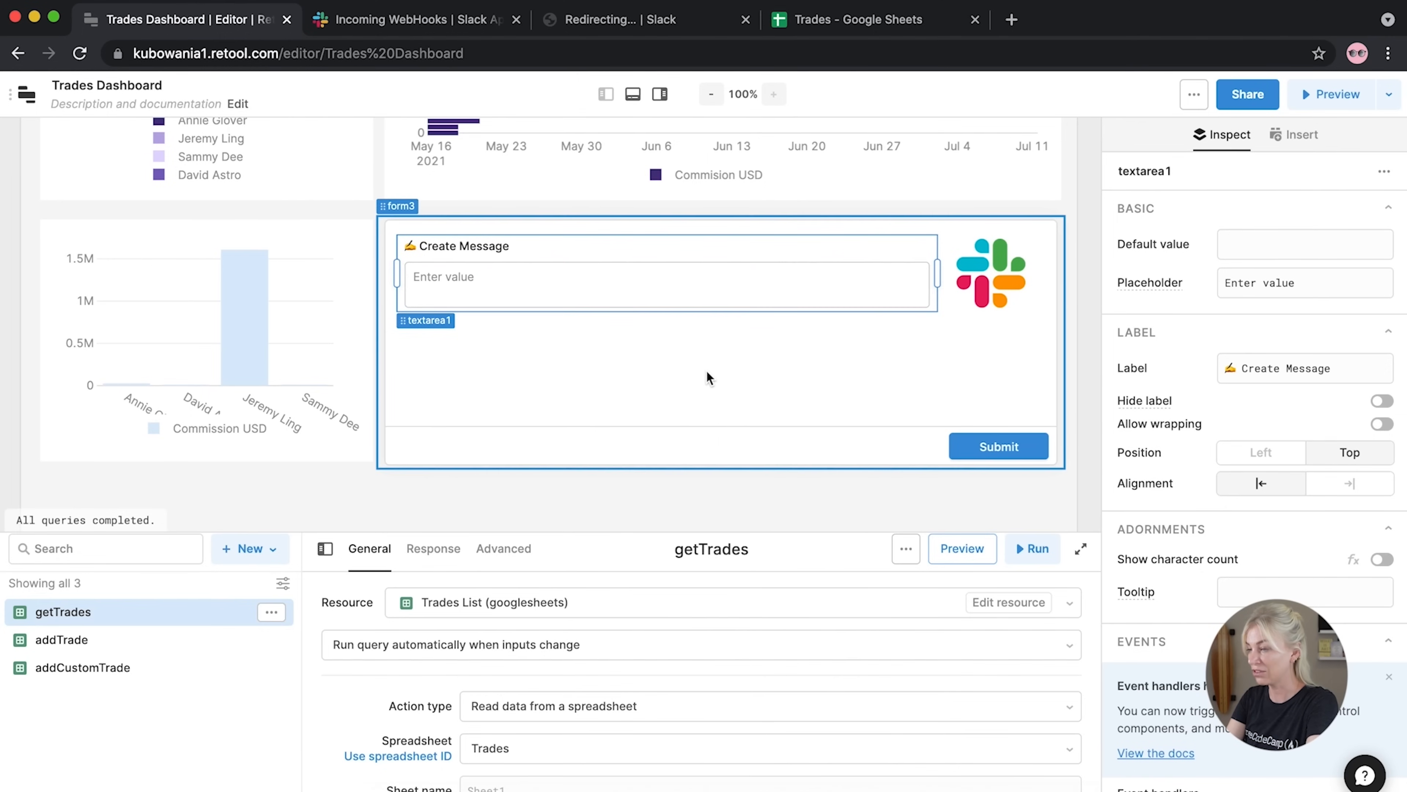
click(707, 378)
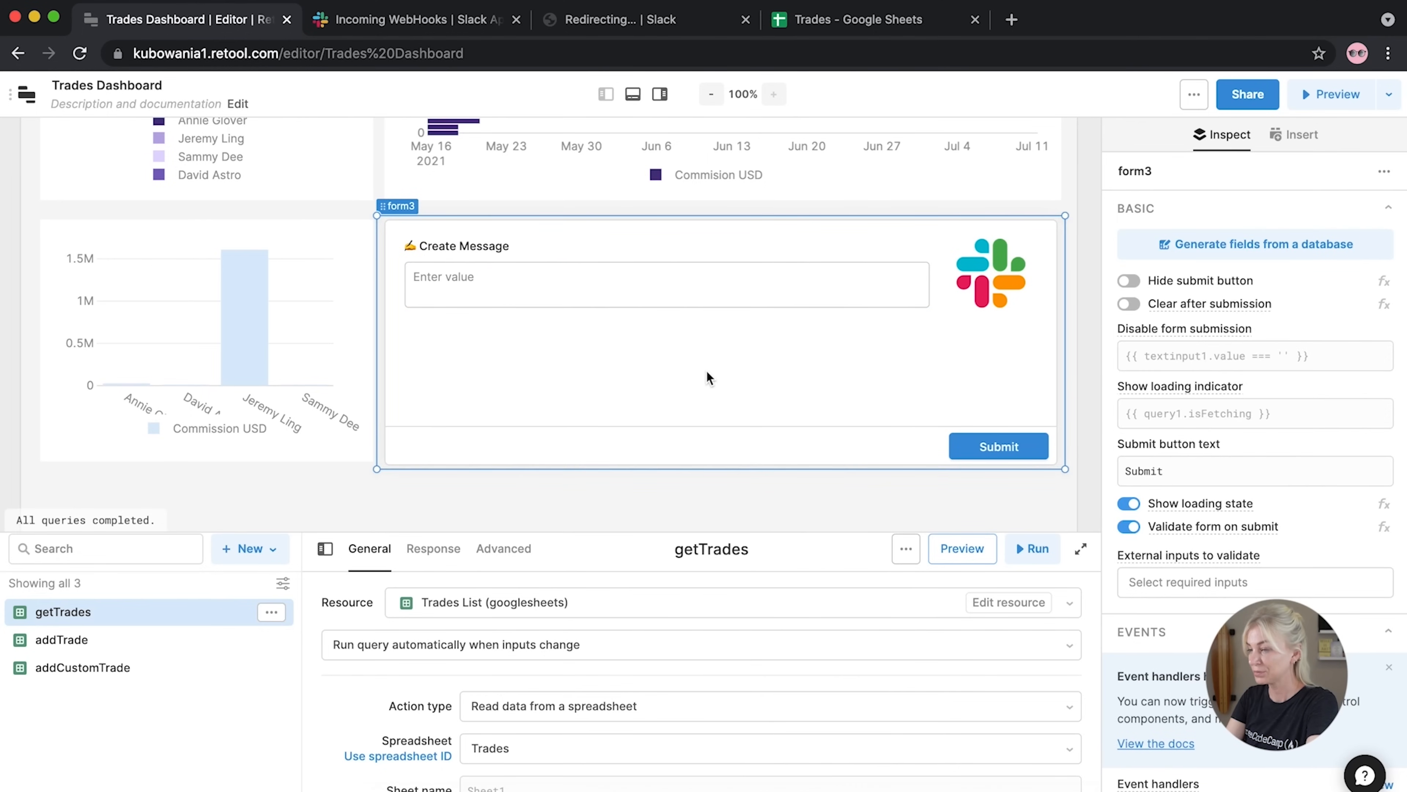
Add a text component under the Create Message text area and set its value to 'Slack Preview'
click(1091, 342)
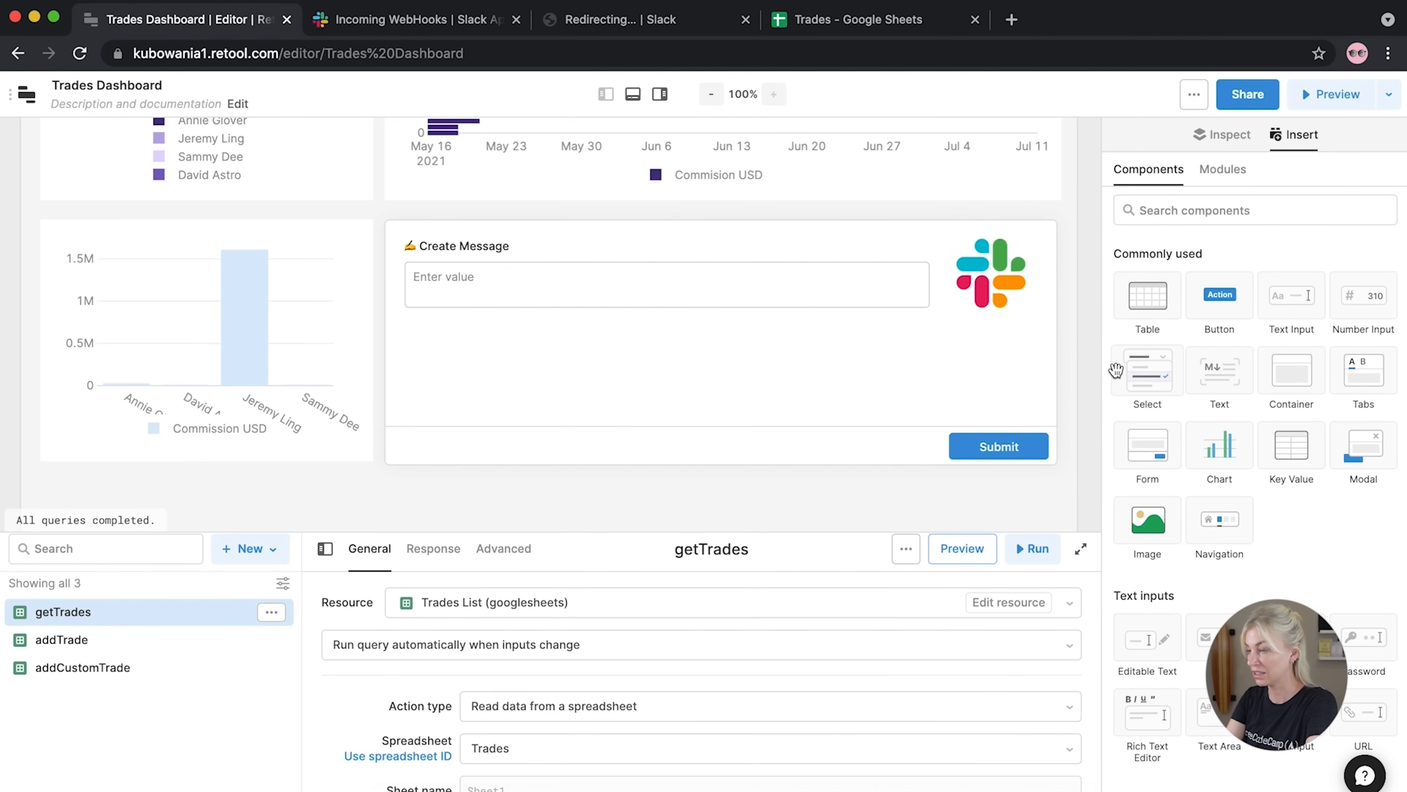
drag(1210, 384, 426, 363)
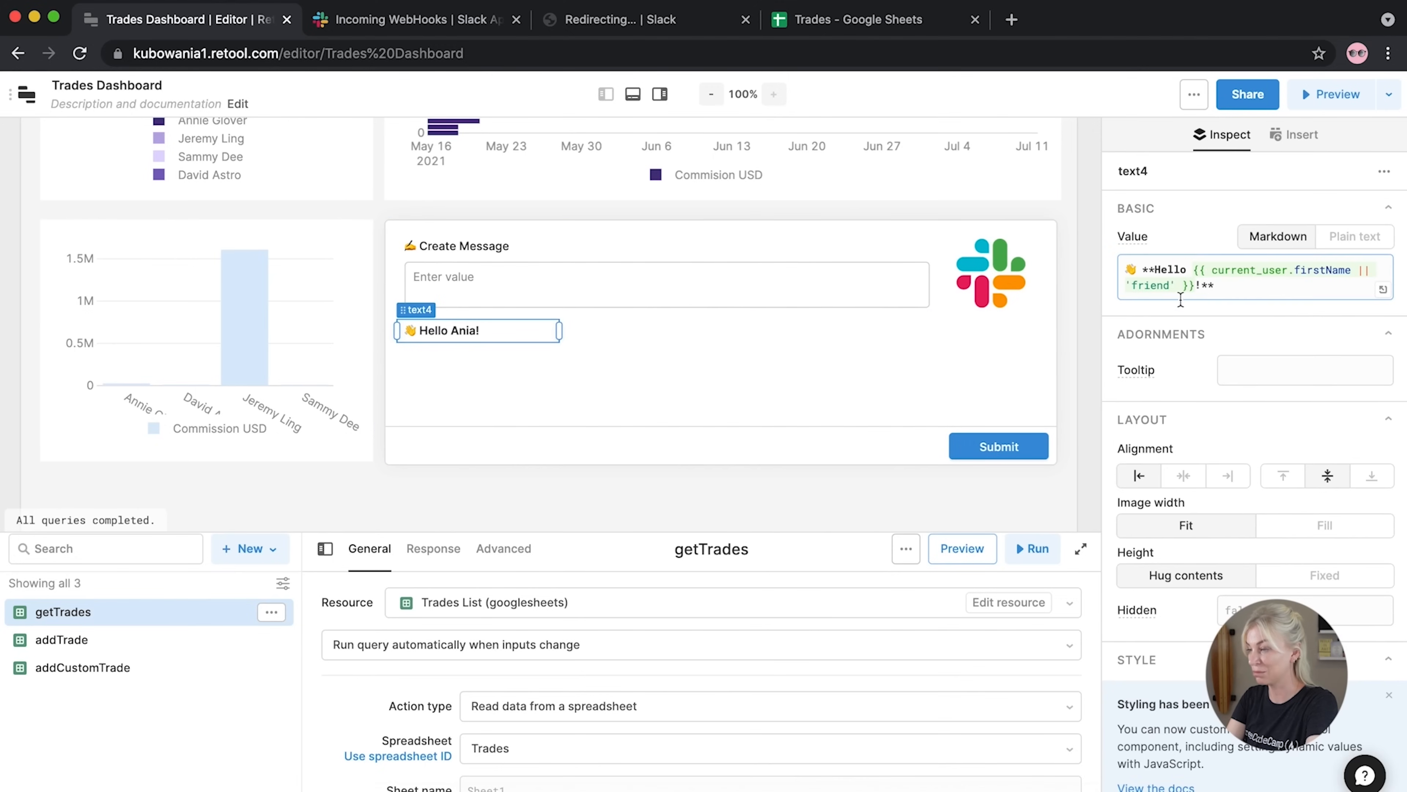
drag(1199, 286, 1158, 271)
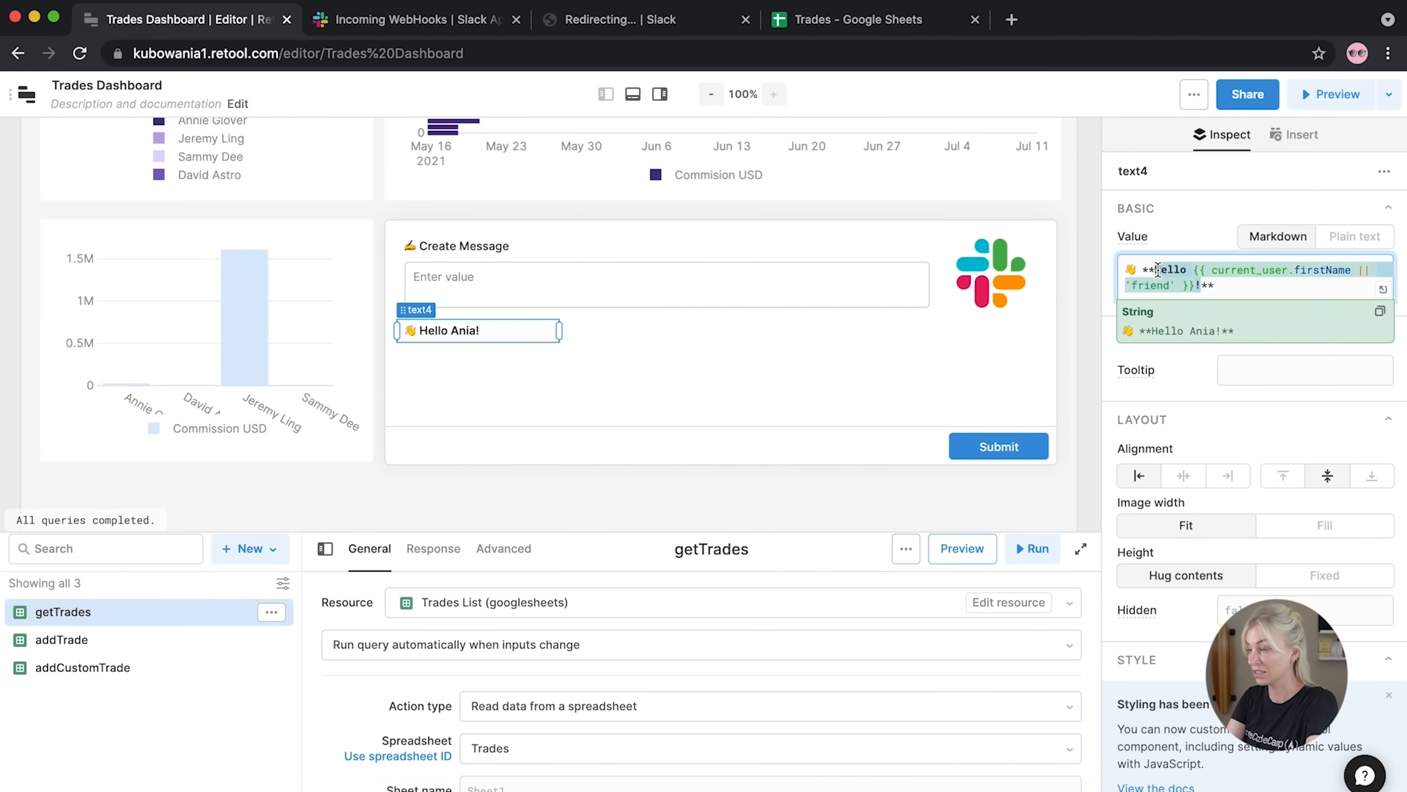
text(Slack Pre)
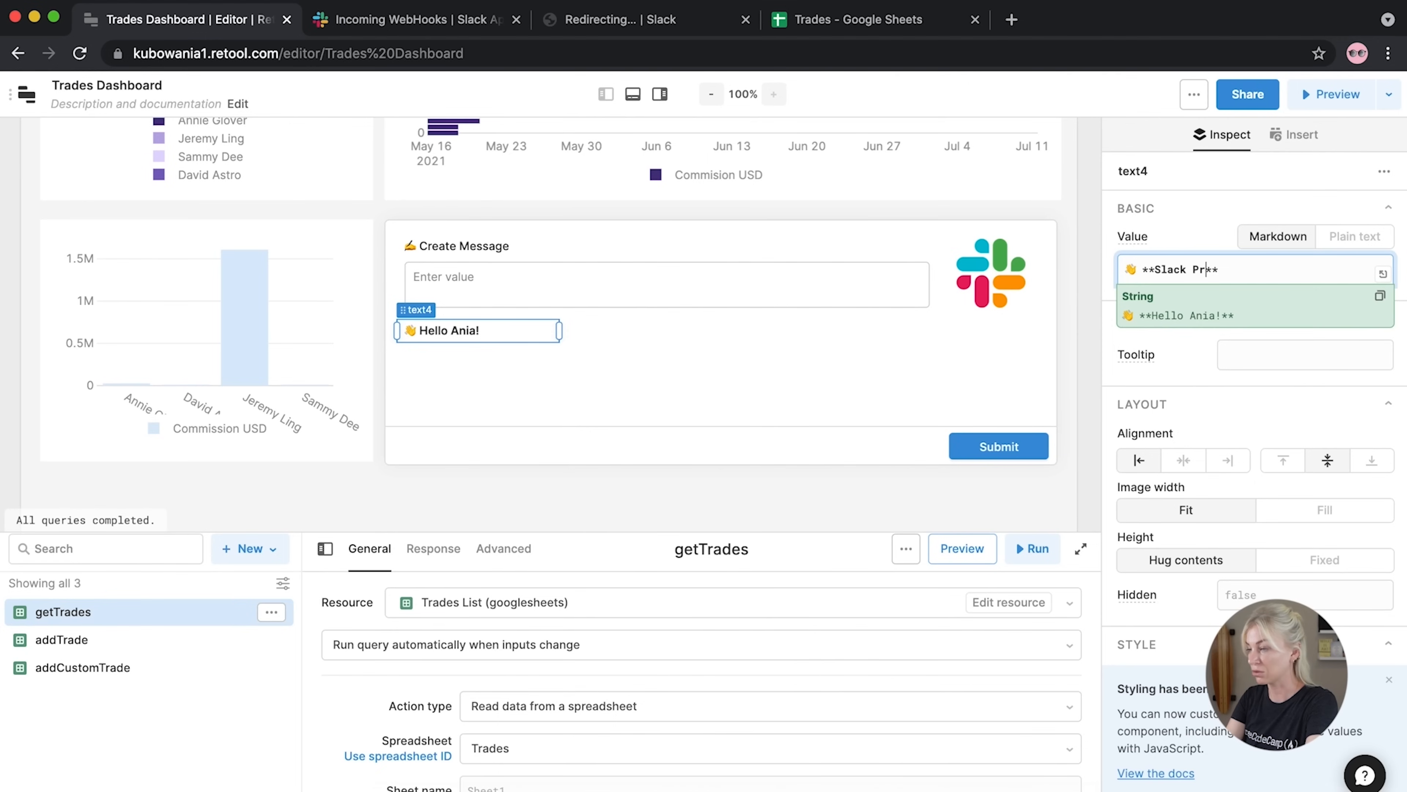
text(view)
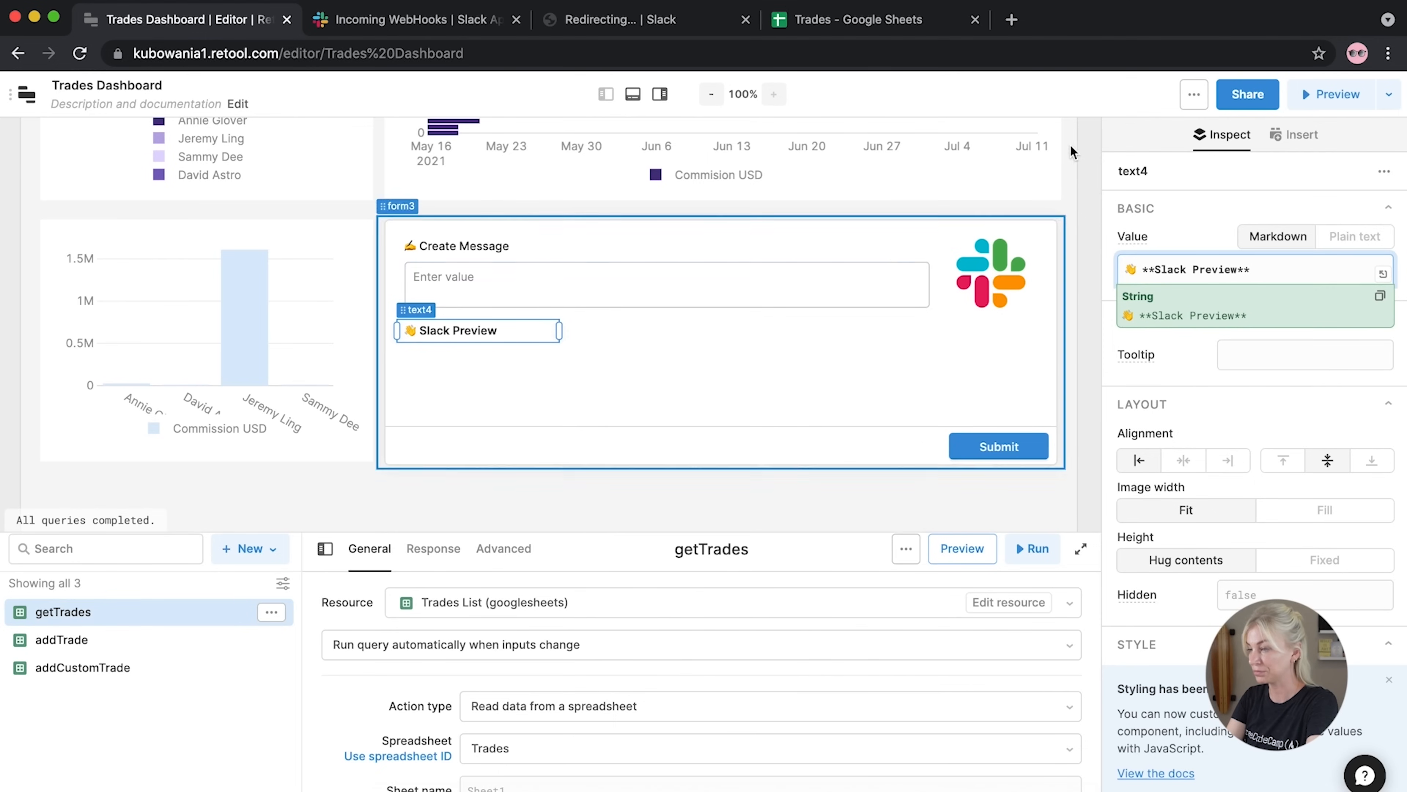
Replace the 👋 emoji with 💬 and remove the ** bold markers around Slack Preview
drag(1142, 272, 1119, 273)
key(super+v)
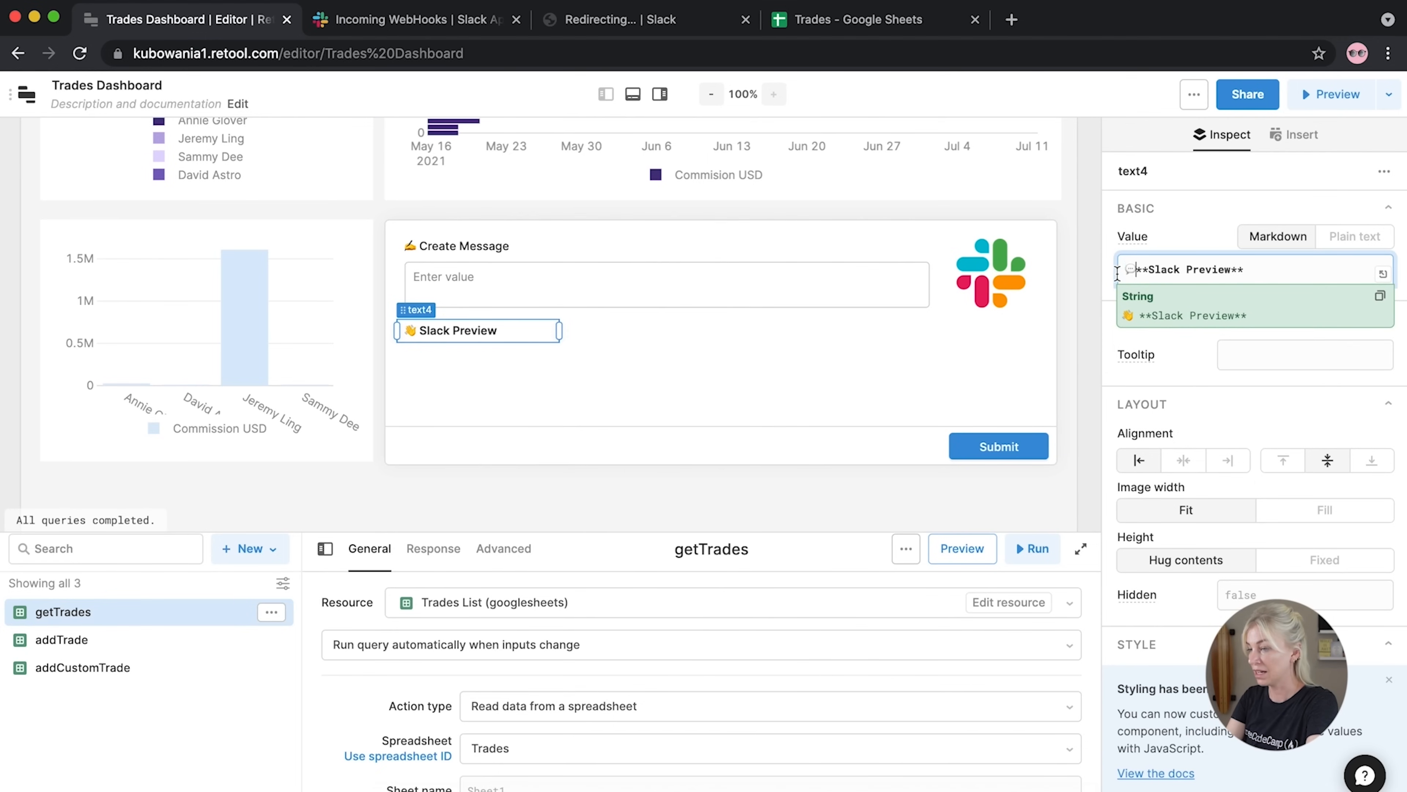
click(1084, 315)
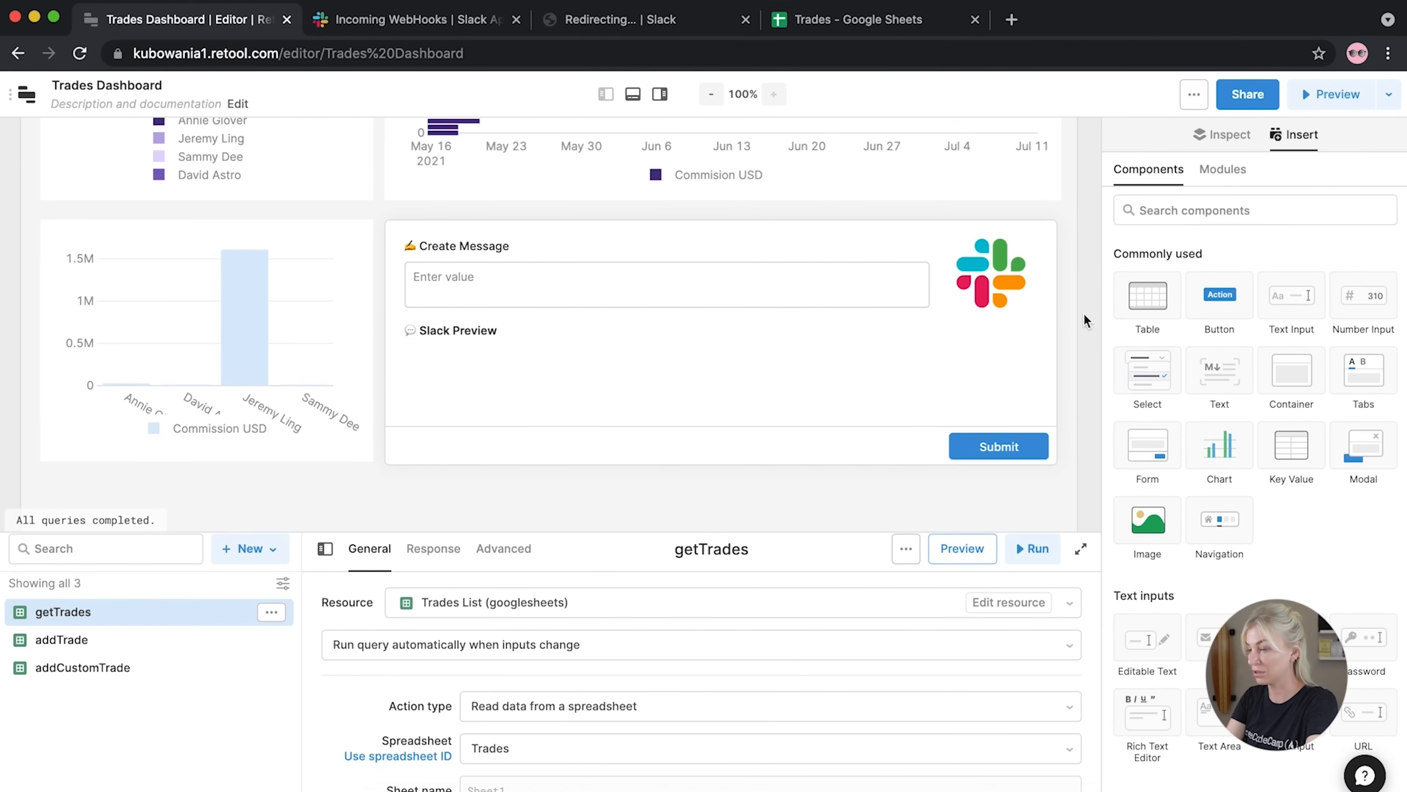
click(462, 331)
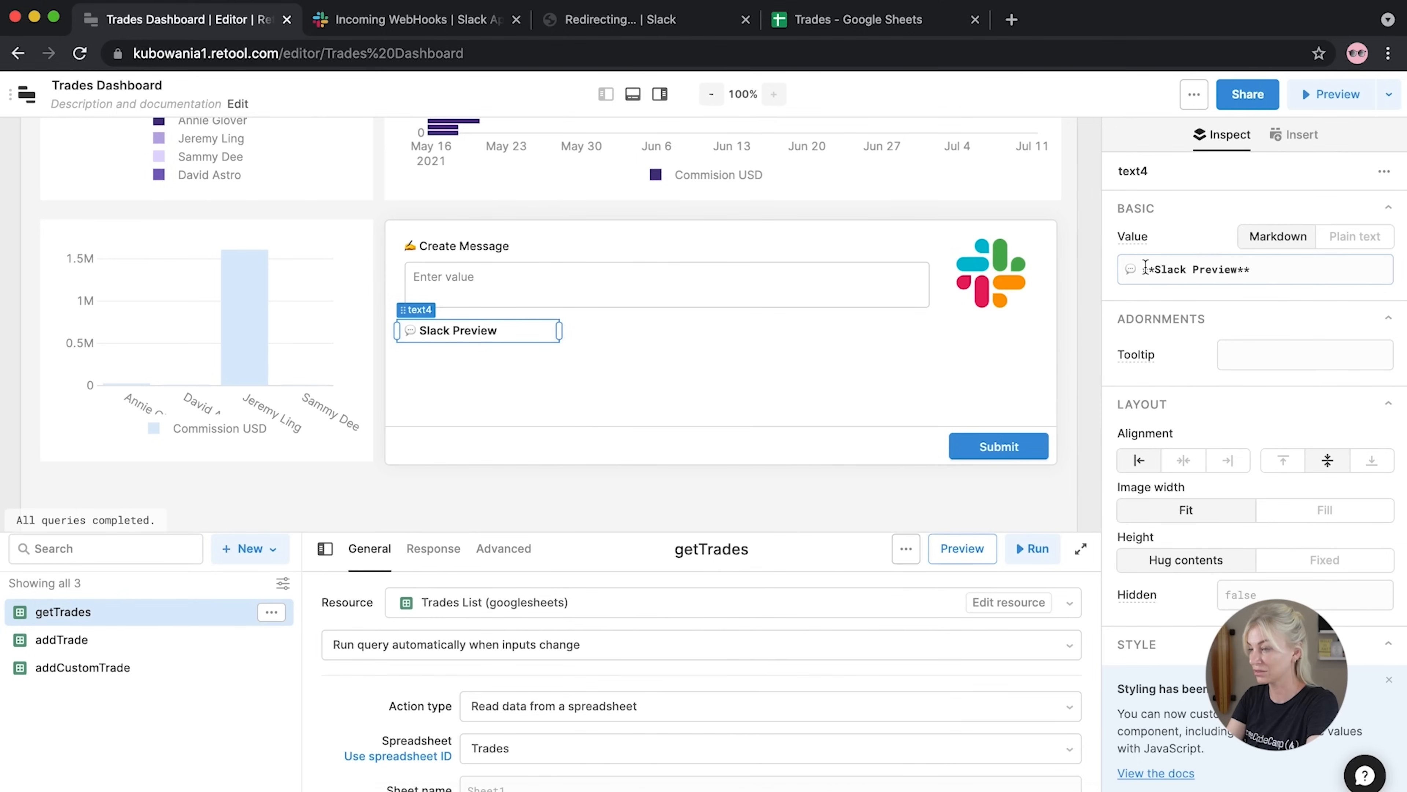
click(1156, 270)
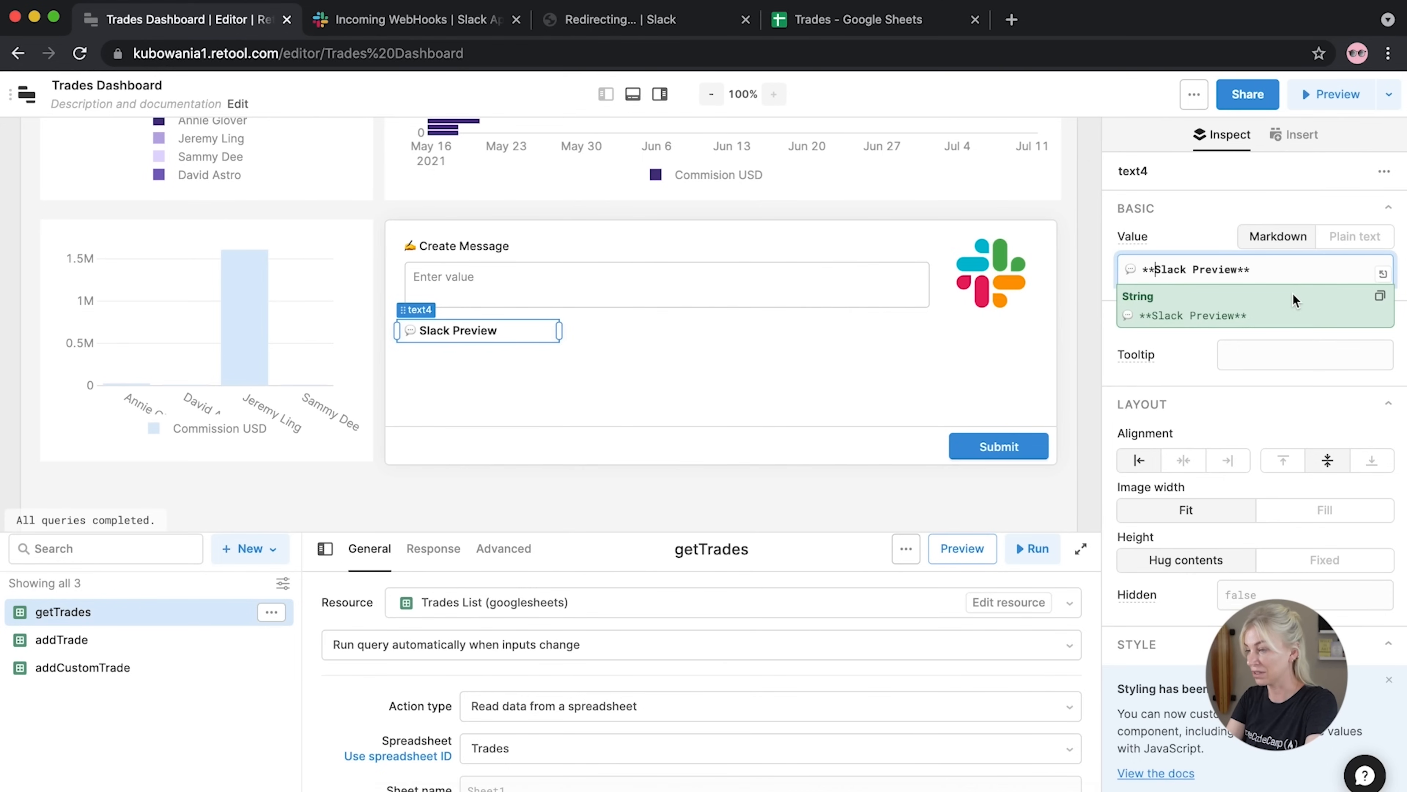
key(BackSpace)
key(BackSpace)
click(1266, 269)
key(BackSpace)
key(BackSpace)
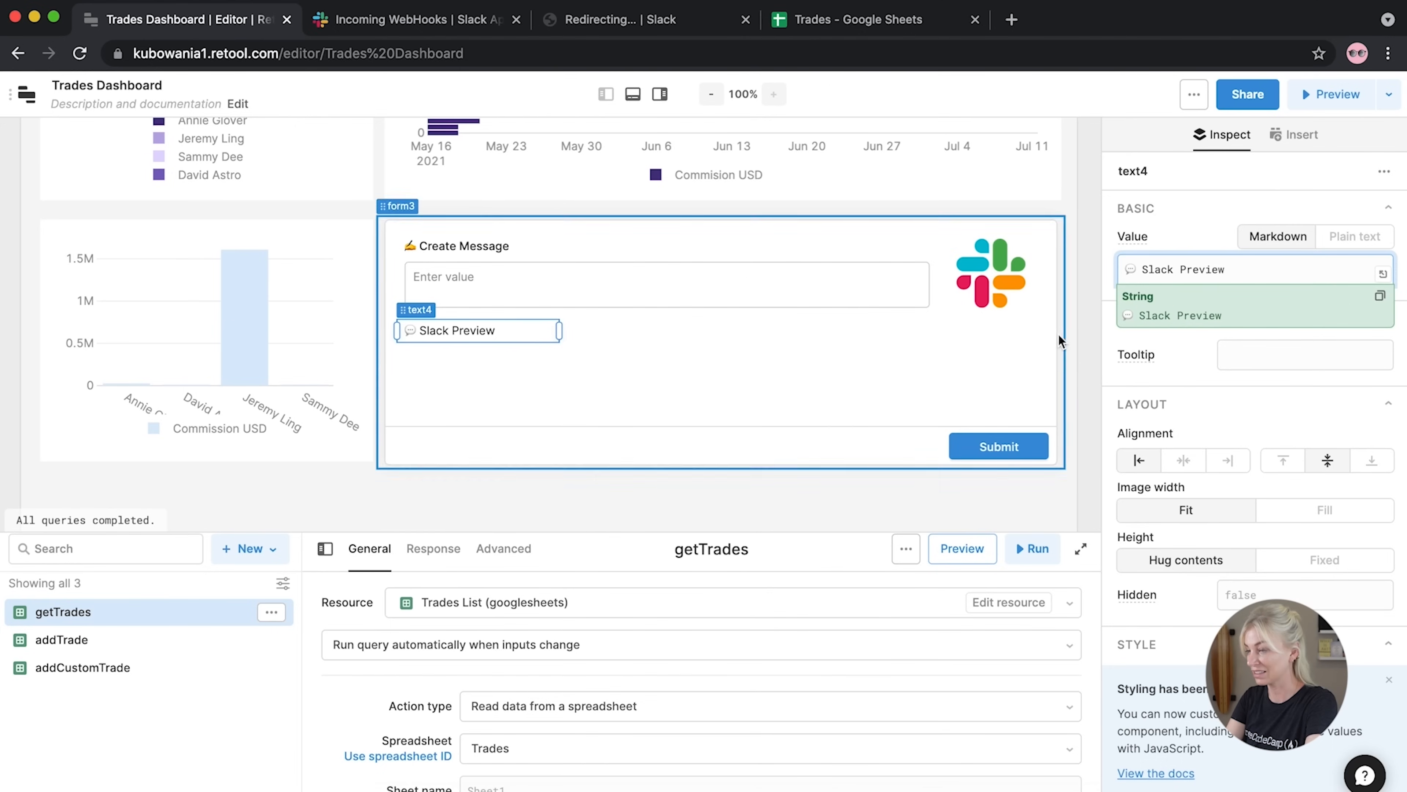
click(1090, 344)
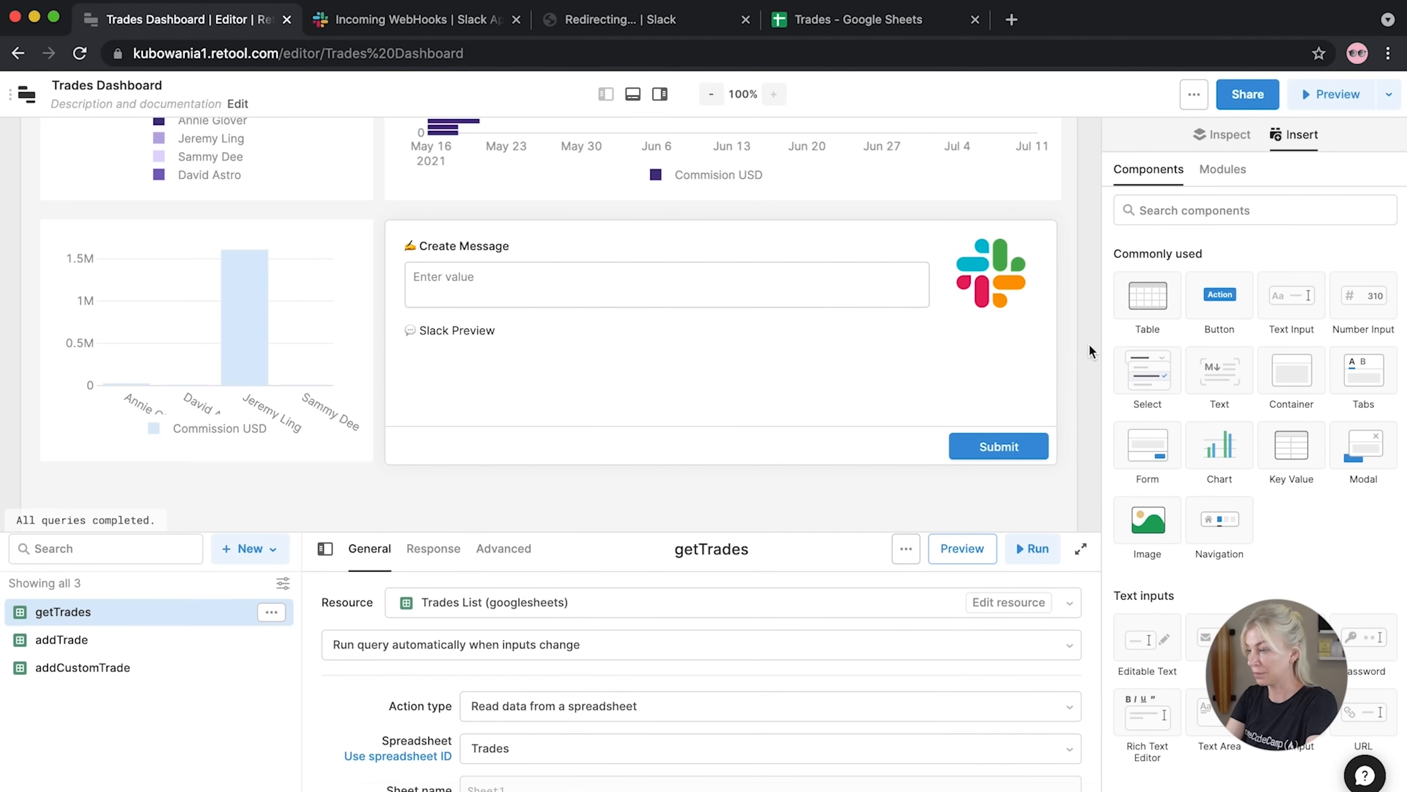
click(1191, 210)
Place a full-width container under Slack Preview and enlarge form3 to fit it
text(cont)
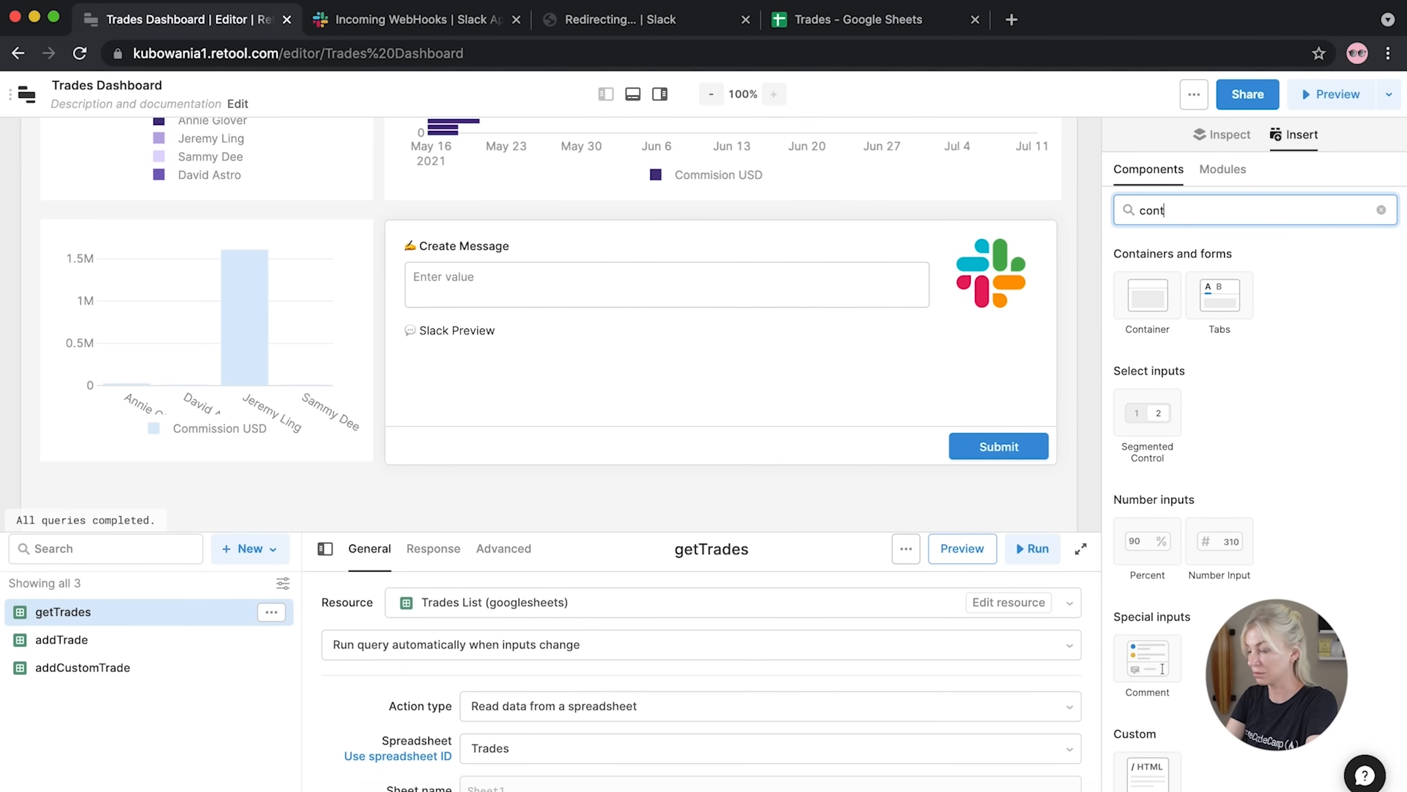
drag(1147, 297, 448, 391)
drag(718, 416, 1044, 228)
scroll(1028, 405, down, 2)
scroll(1029, 410, down, 3)
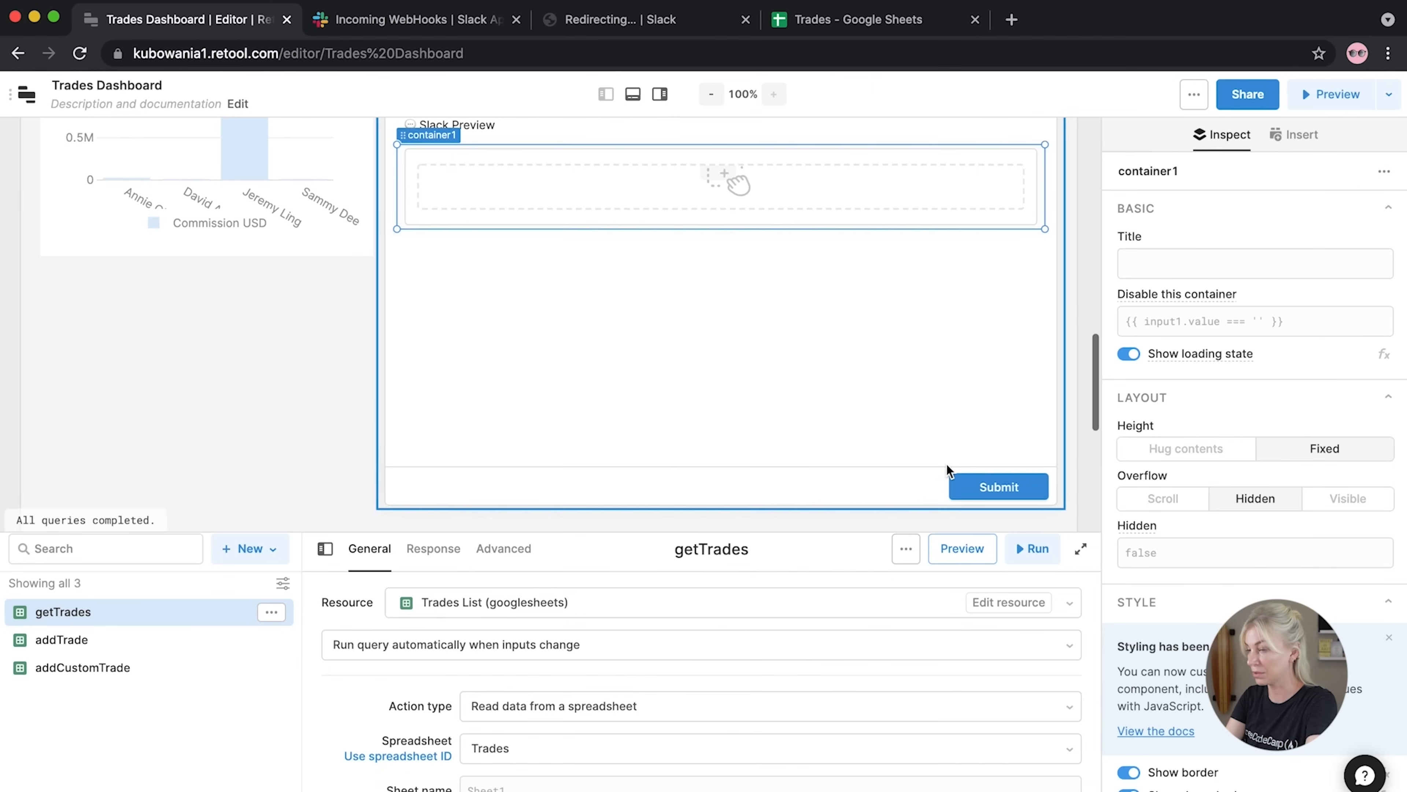
click(1063, 507)
drag(1063, 507, 1066, 272)
Set the container's background colour to a very light grey, almost white
scroll(773, 467, up, 5)
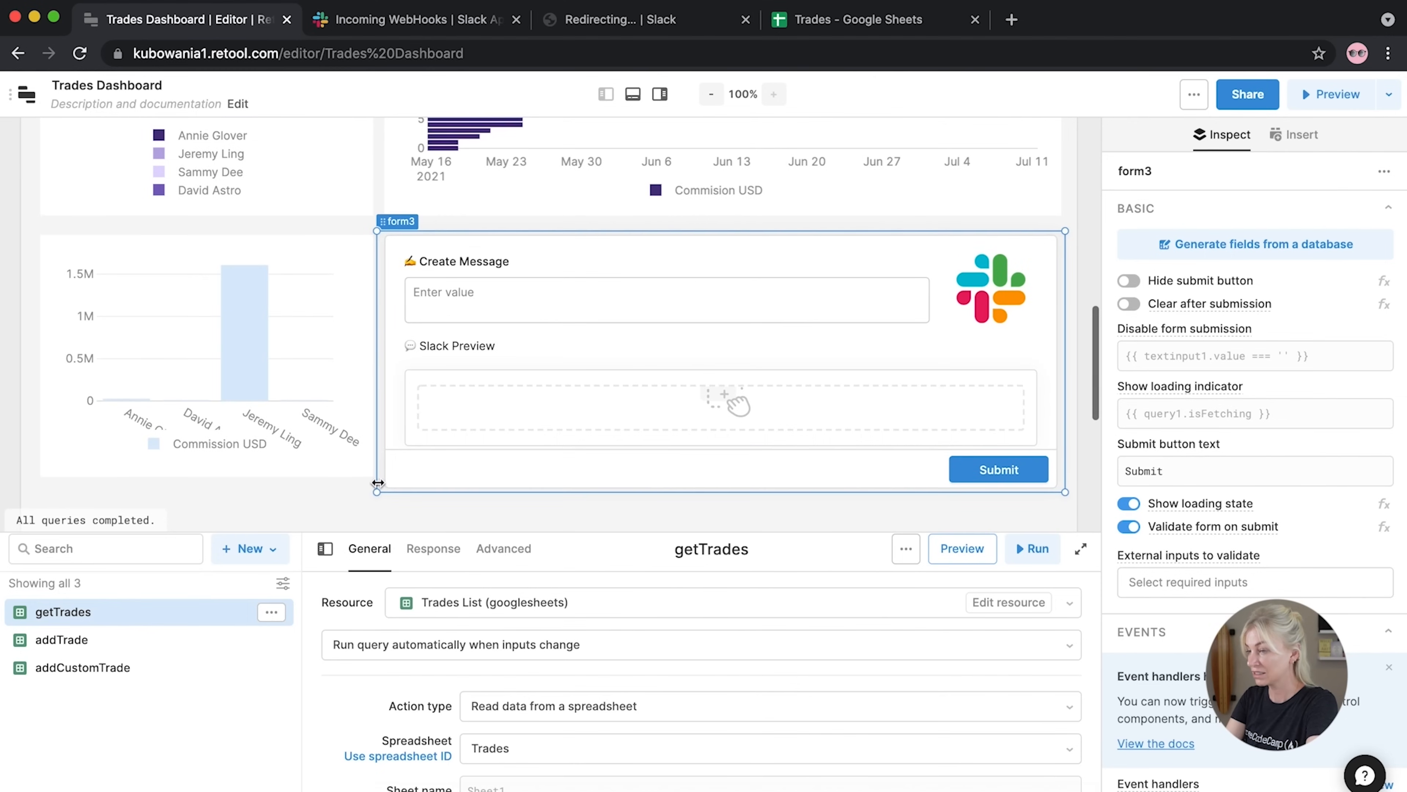
click(358, 481)
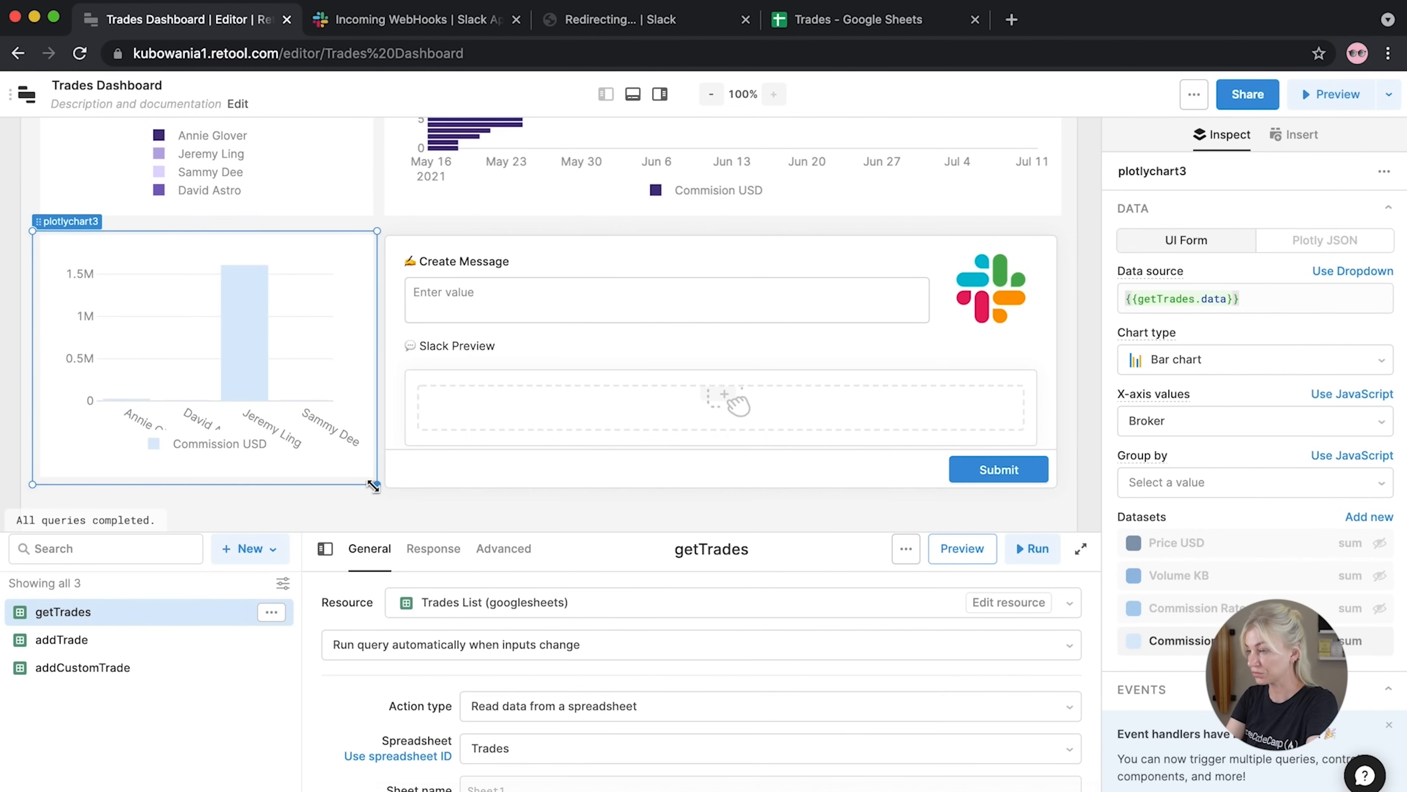
scroll(372, 487, down, 3)
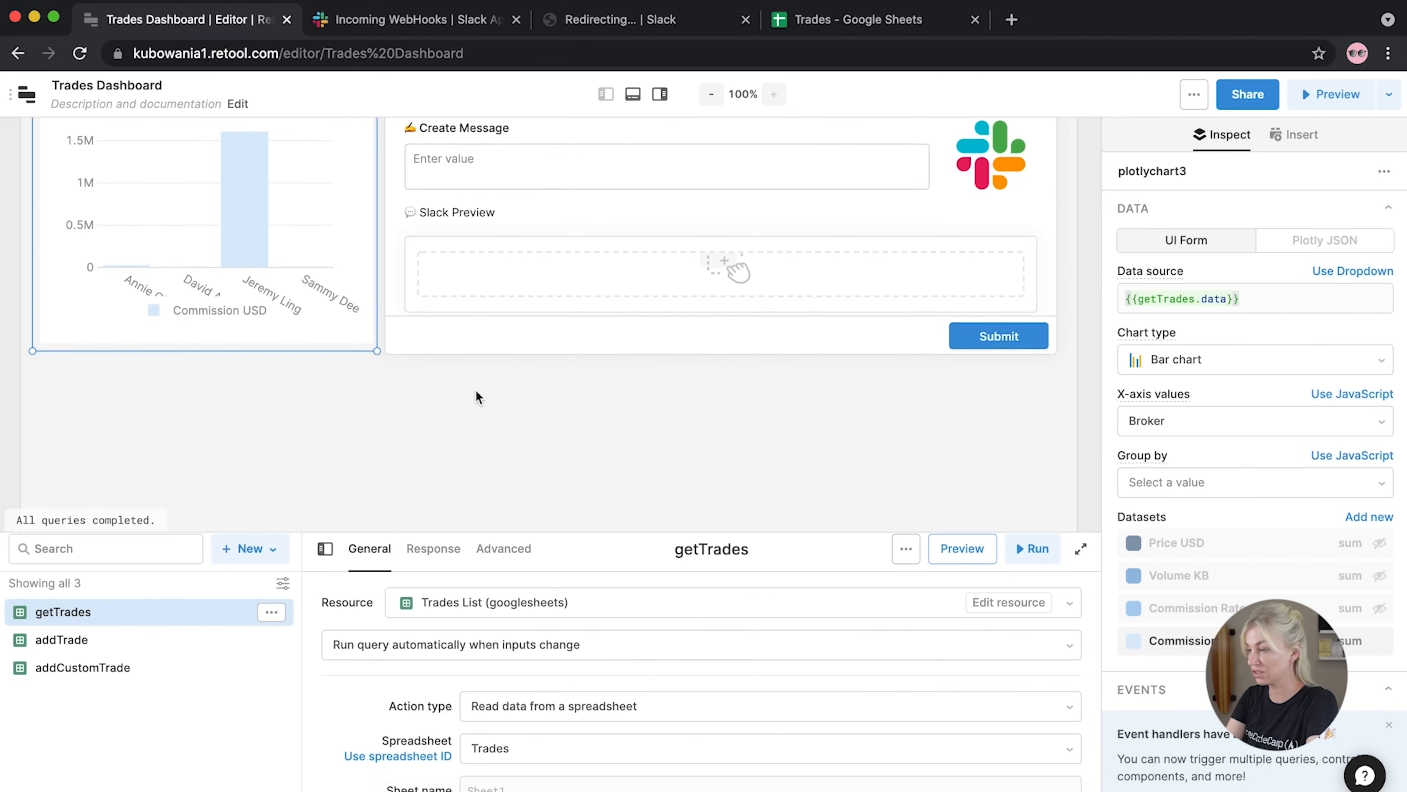
scroll(475, 388, up, 3)
click(465, 377)
scroll(1345, 514, down, 8)
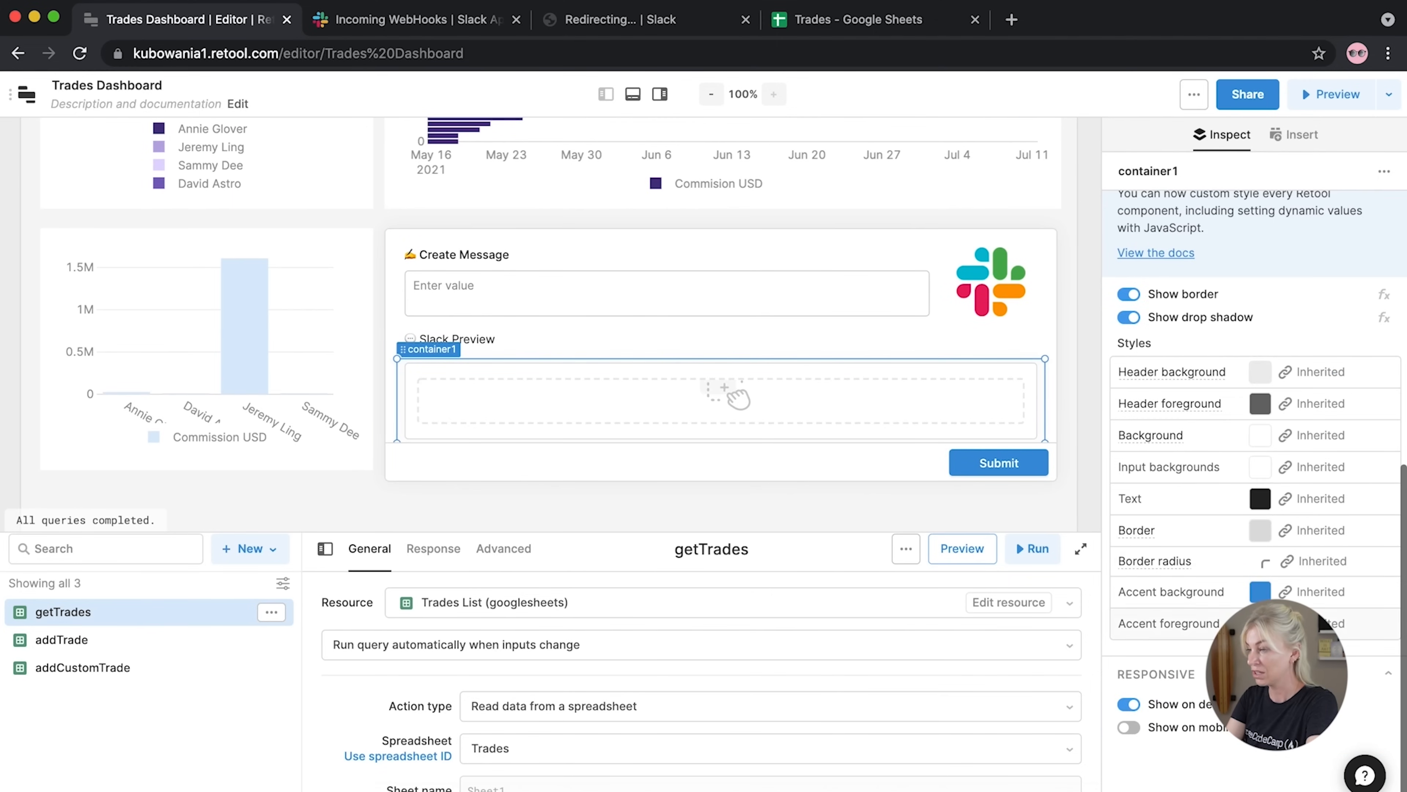
click(1268, 531)
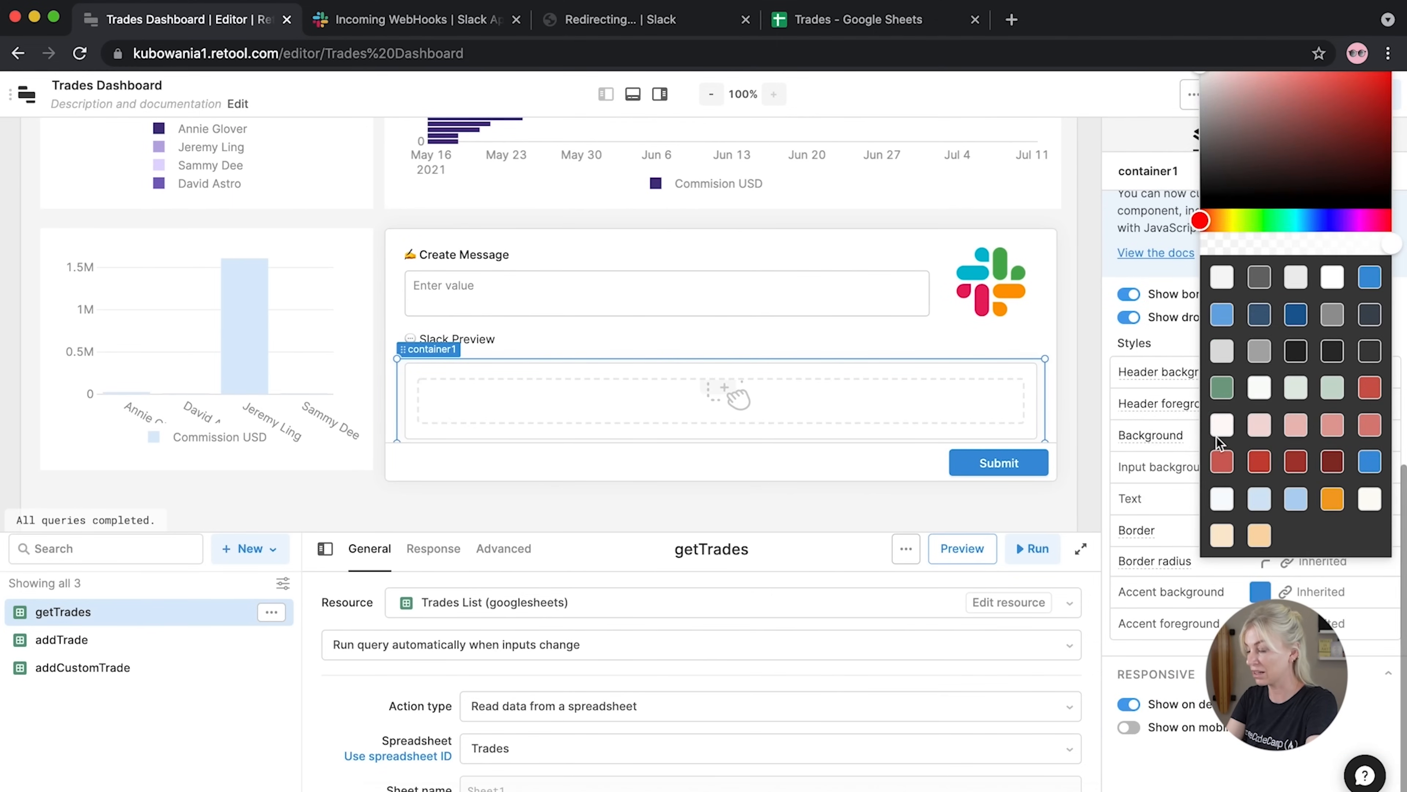
click(1223, 353)
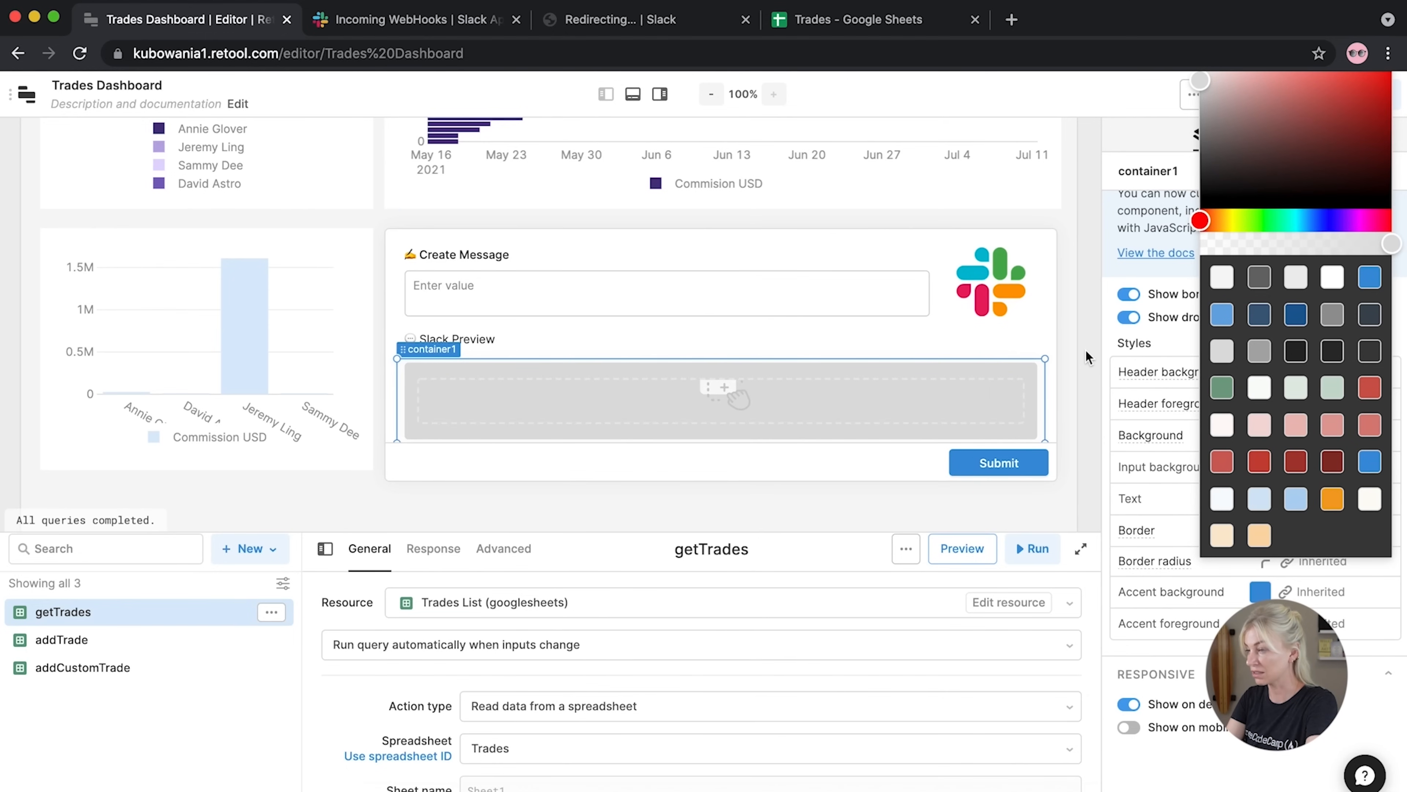
scroll(1271, 364, up, 2)
scroll(1208, 112, up, 2)
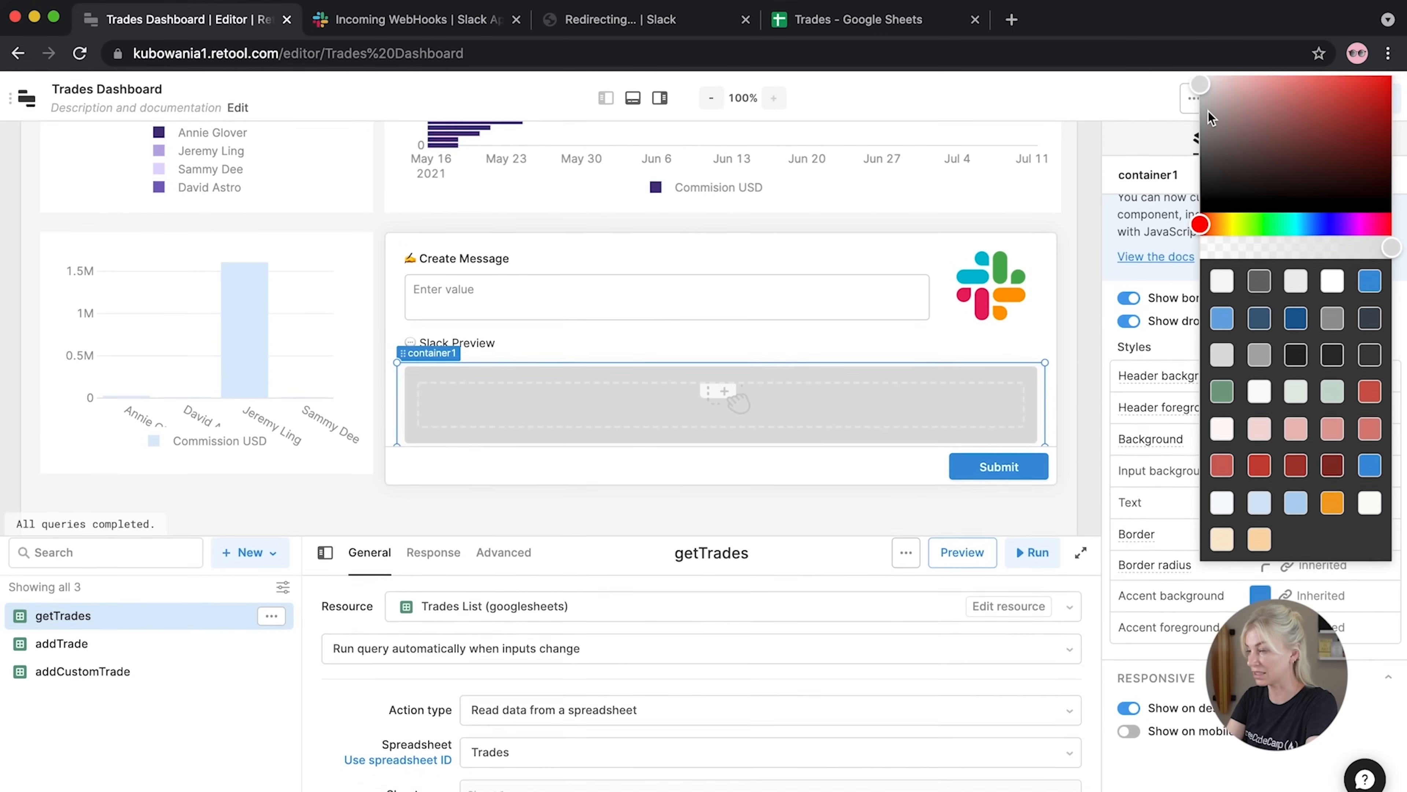
click(1202, 72)
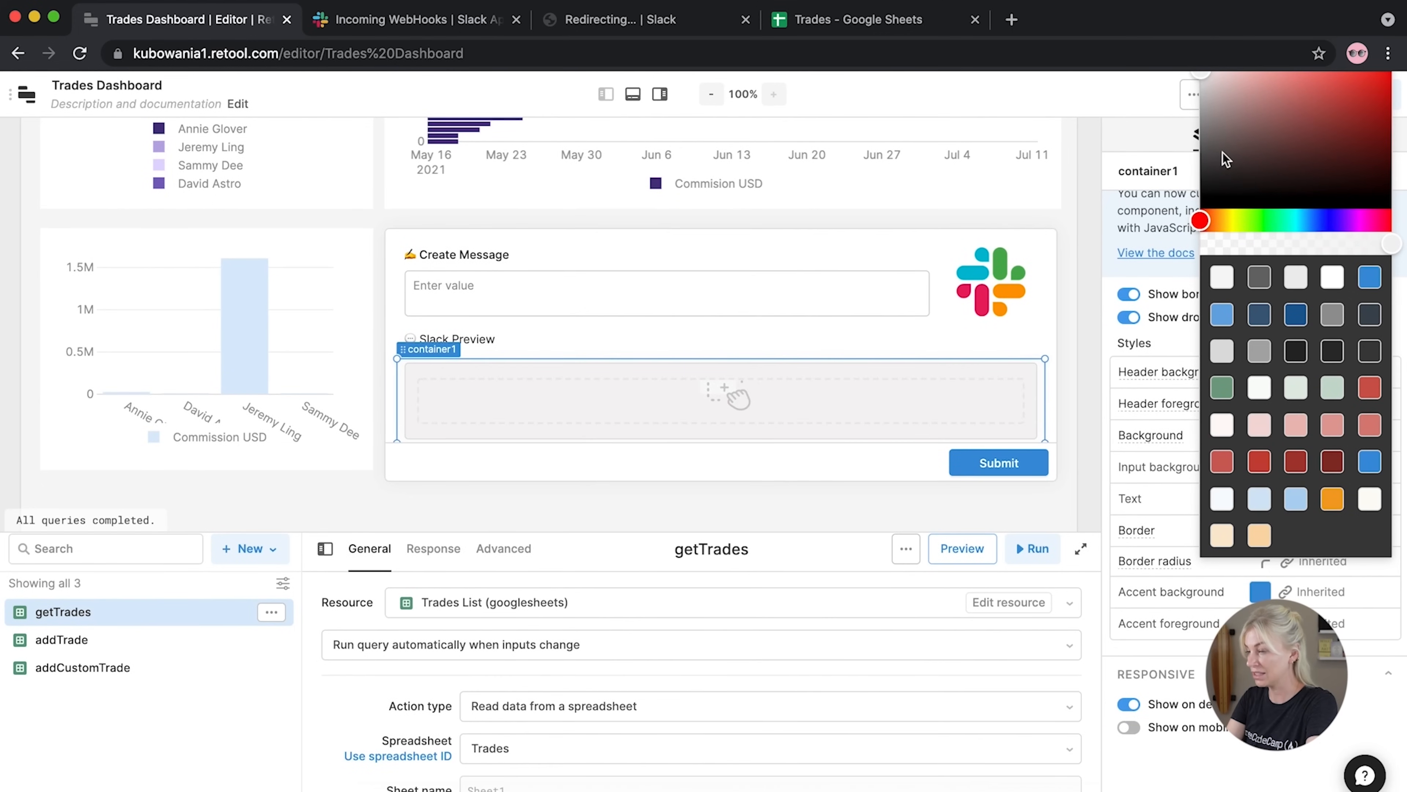
click(1084, 304)
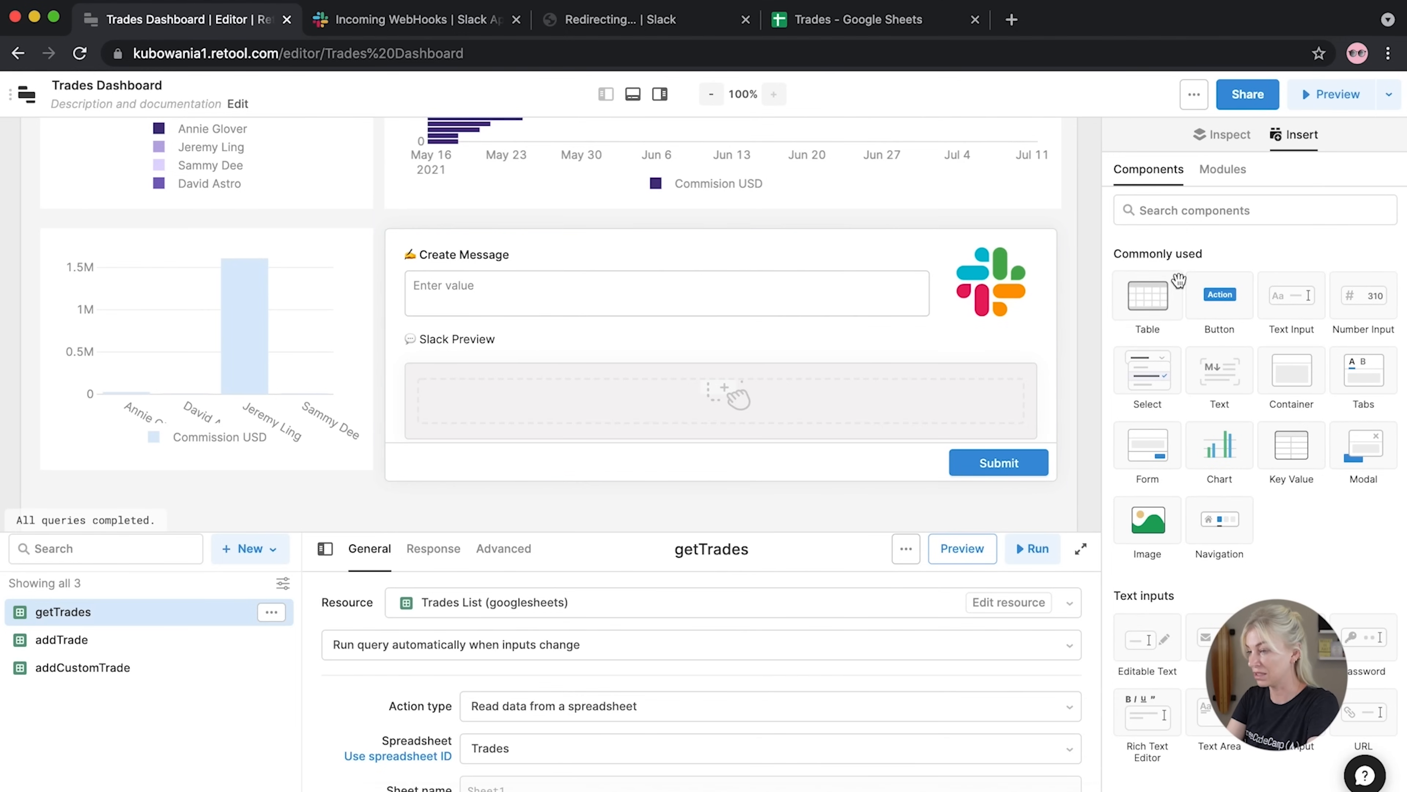
Insert a full-width text5 in container1 and replace its value with Slack-message HTML: profile image, Retool Bot, APP tag
drag(1200, 369, 480, 395)
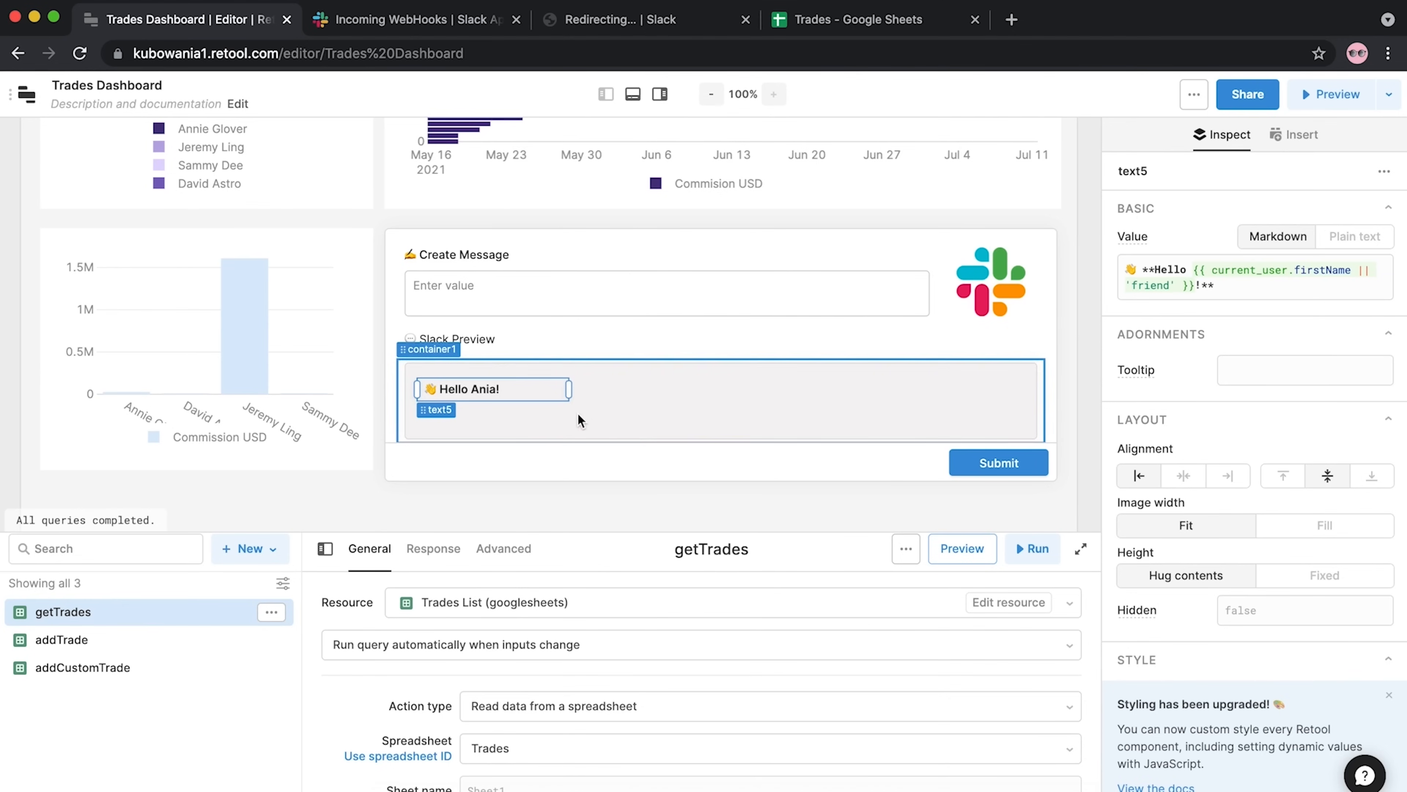
drag(576, 390, 1023, 371)
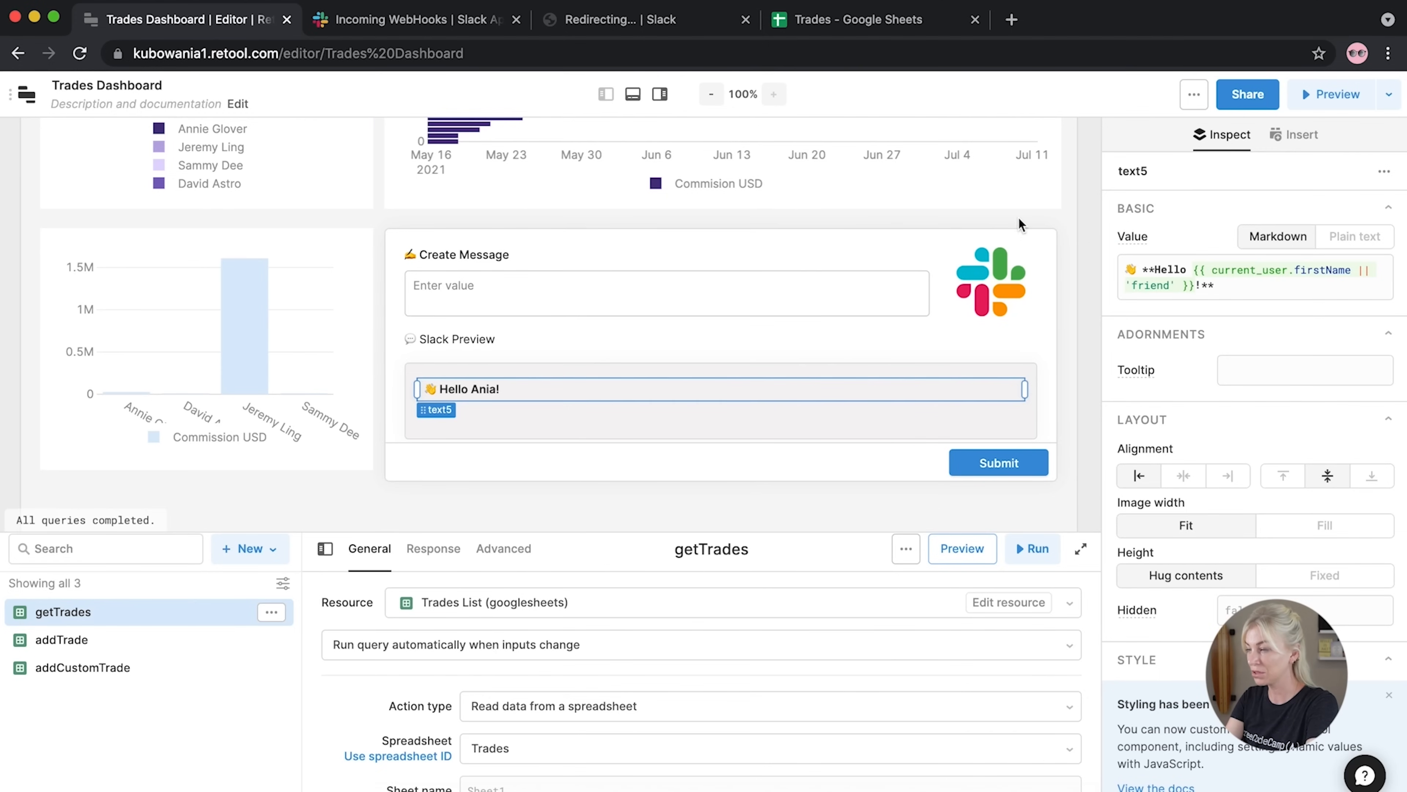
drag(1219, 292, 1082, 246)
key(BackSpace)
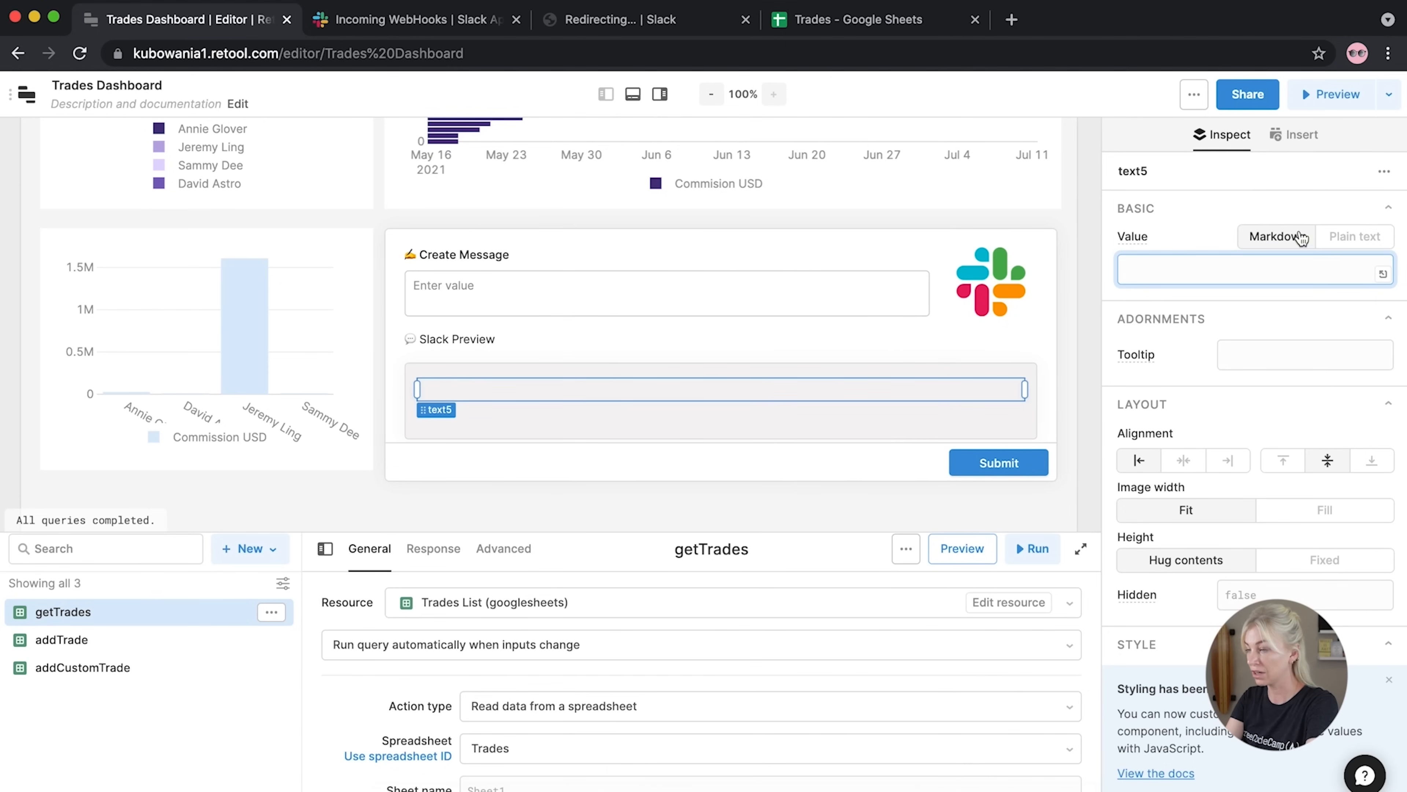
text(<div class="message-wrapper">   <img class="profile-image" src="https://static.appvn.com/a/uploads/thumbnails/112015/mr-square_icon.png"/> <div class="message-preview"> <div class="bot-name">Retool Bot</div> <div class="app-tag">APP</div> <div class="message"> </div>   </div> </div>)
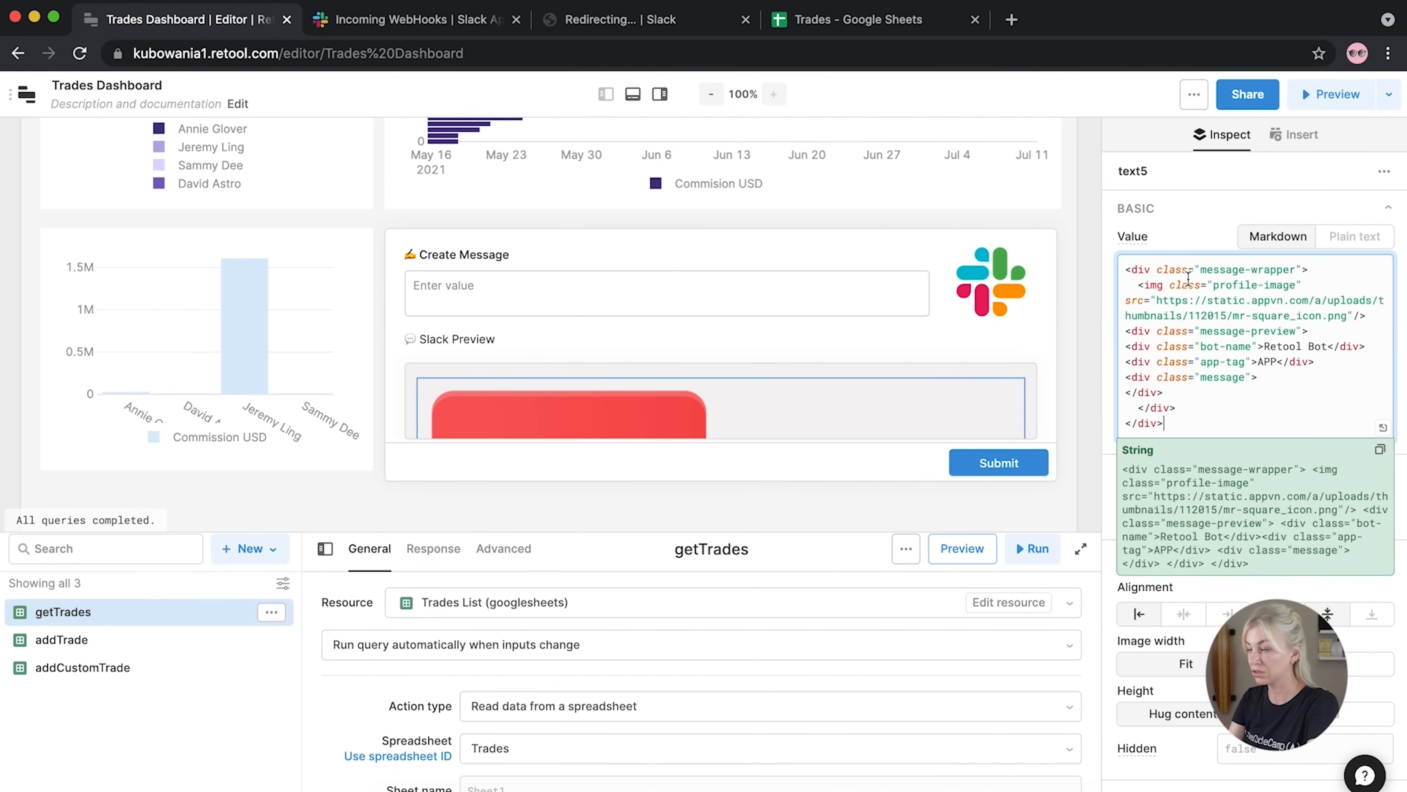
scroll(887, 382, down, 3)
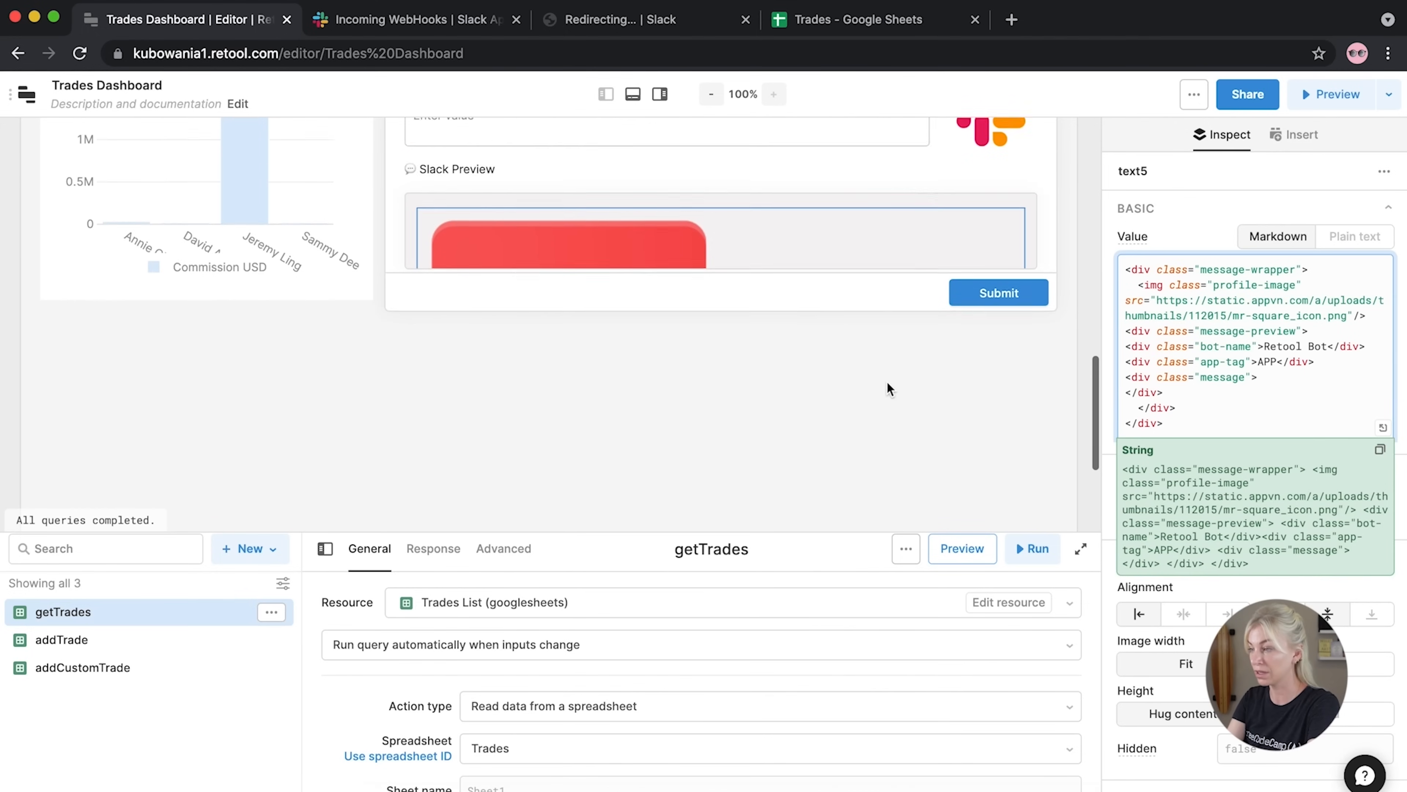
scroll(887, 382, up, 2)
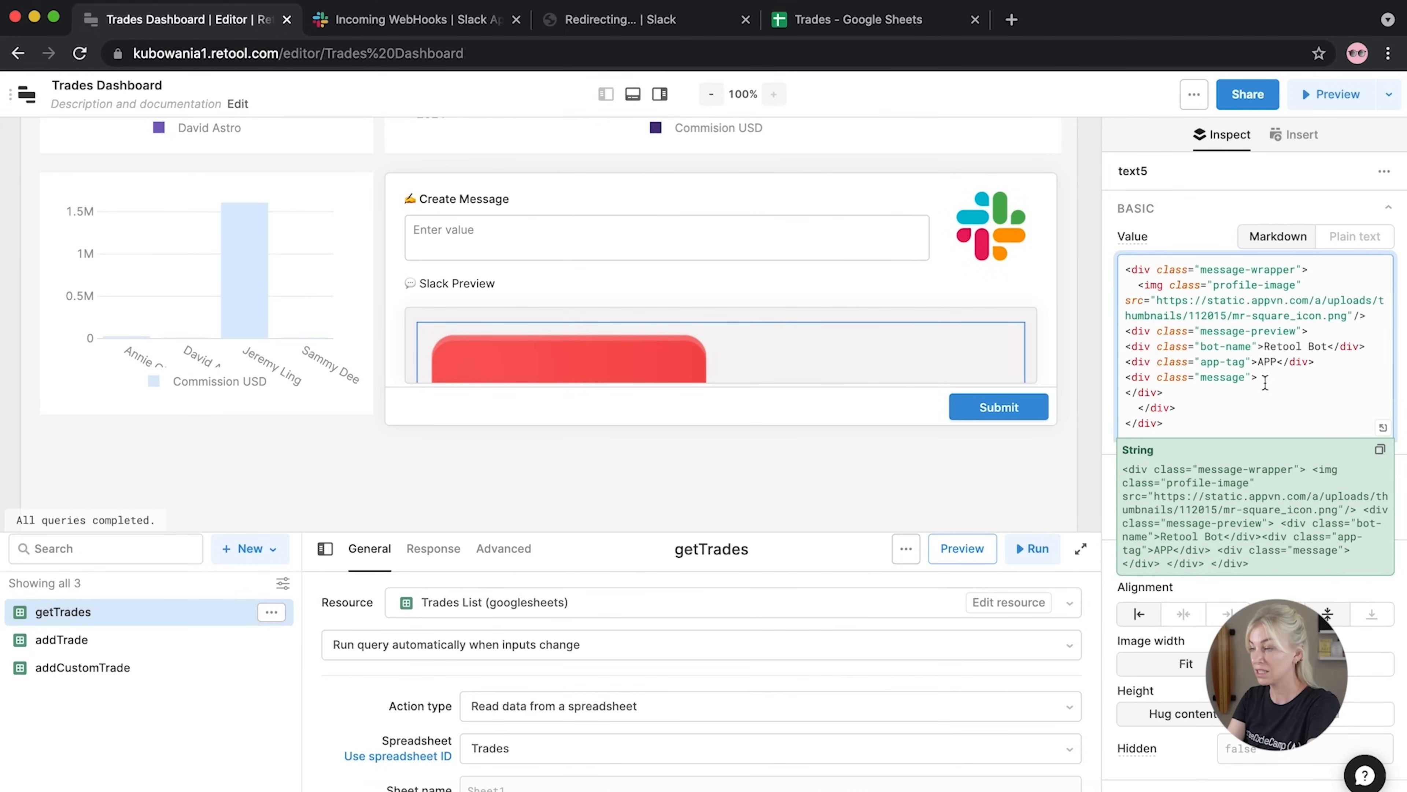
key(Return)
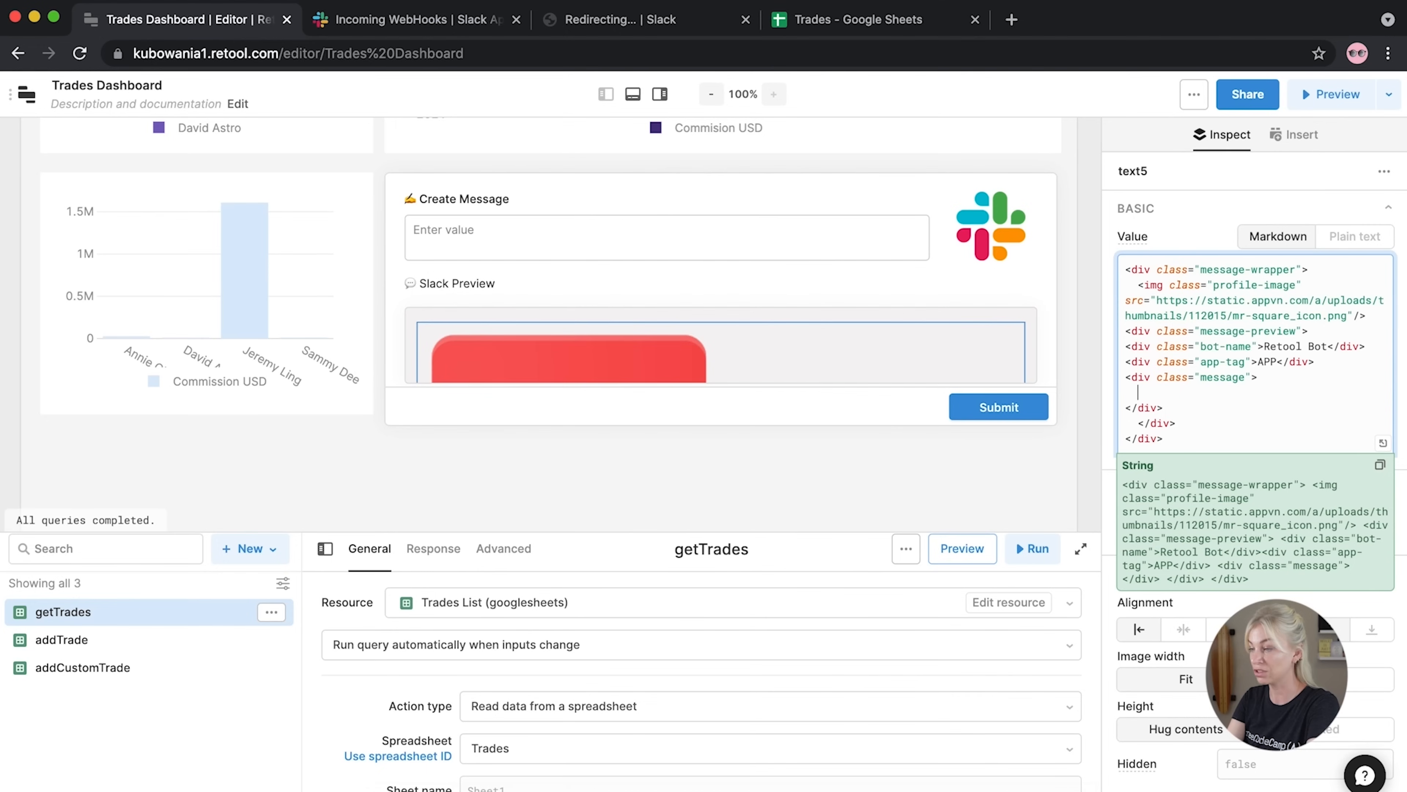
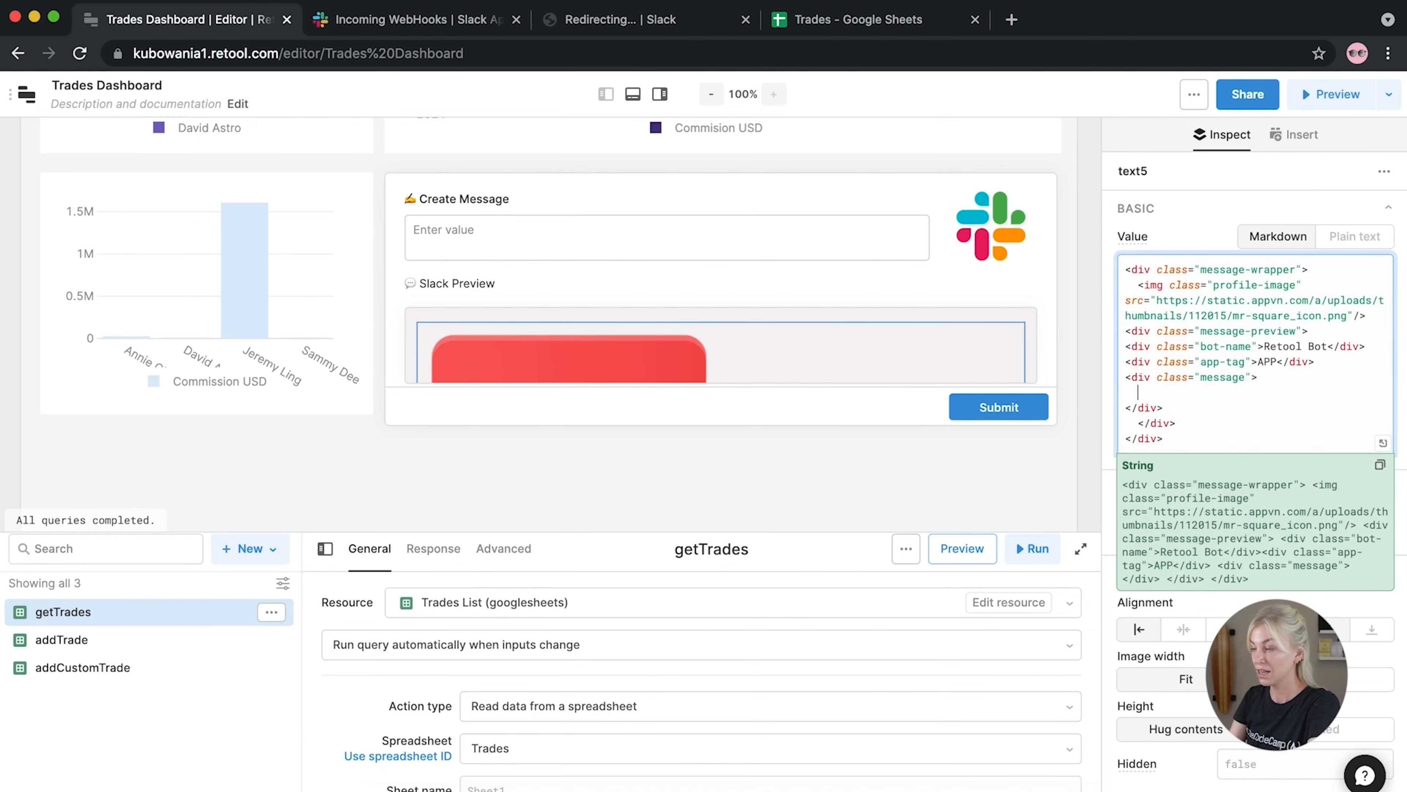
Bind the message line in text5's HTML to {{textarea1.value}}
text({{)
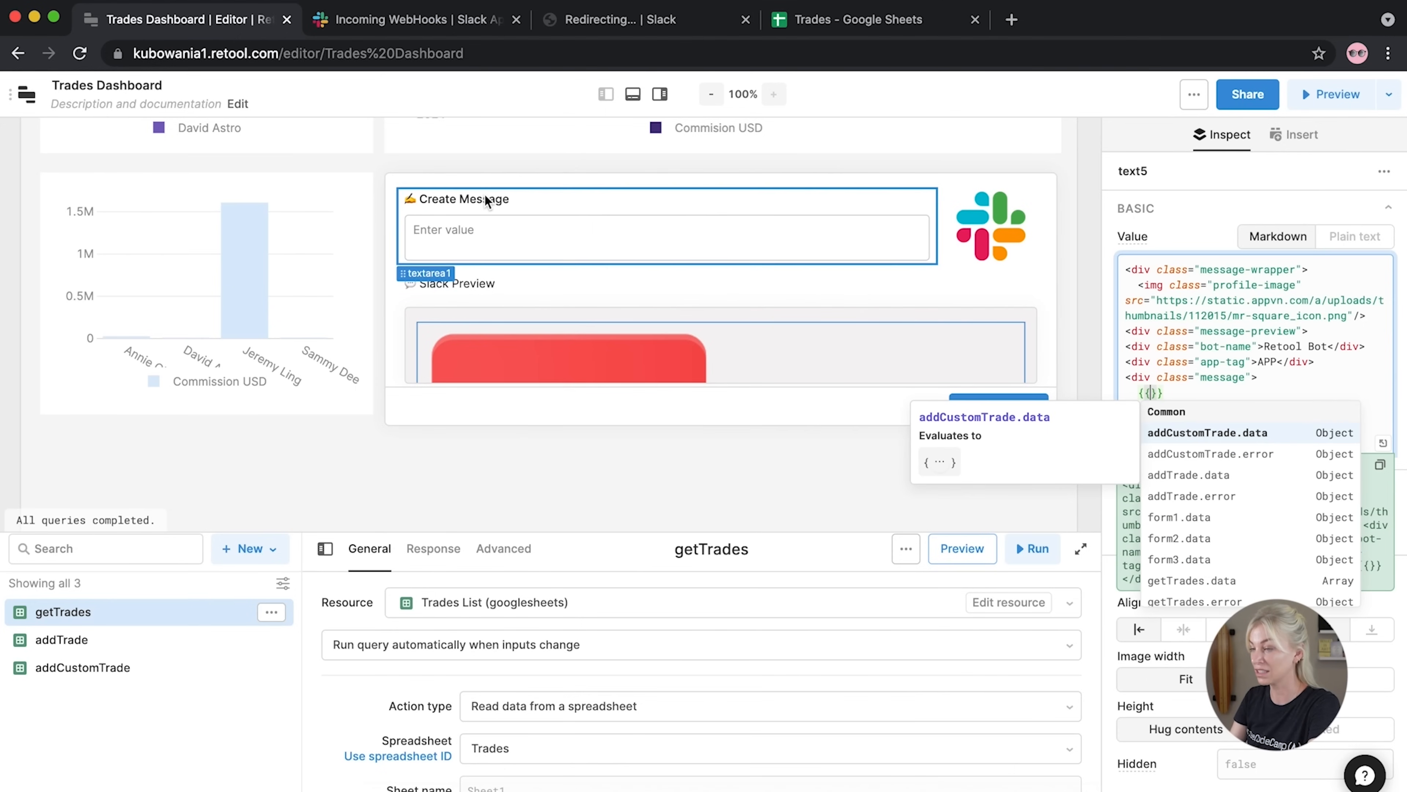
text(texta)
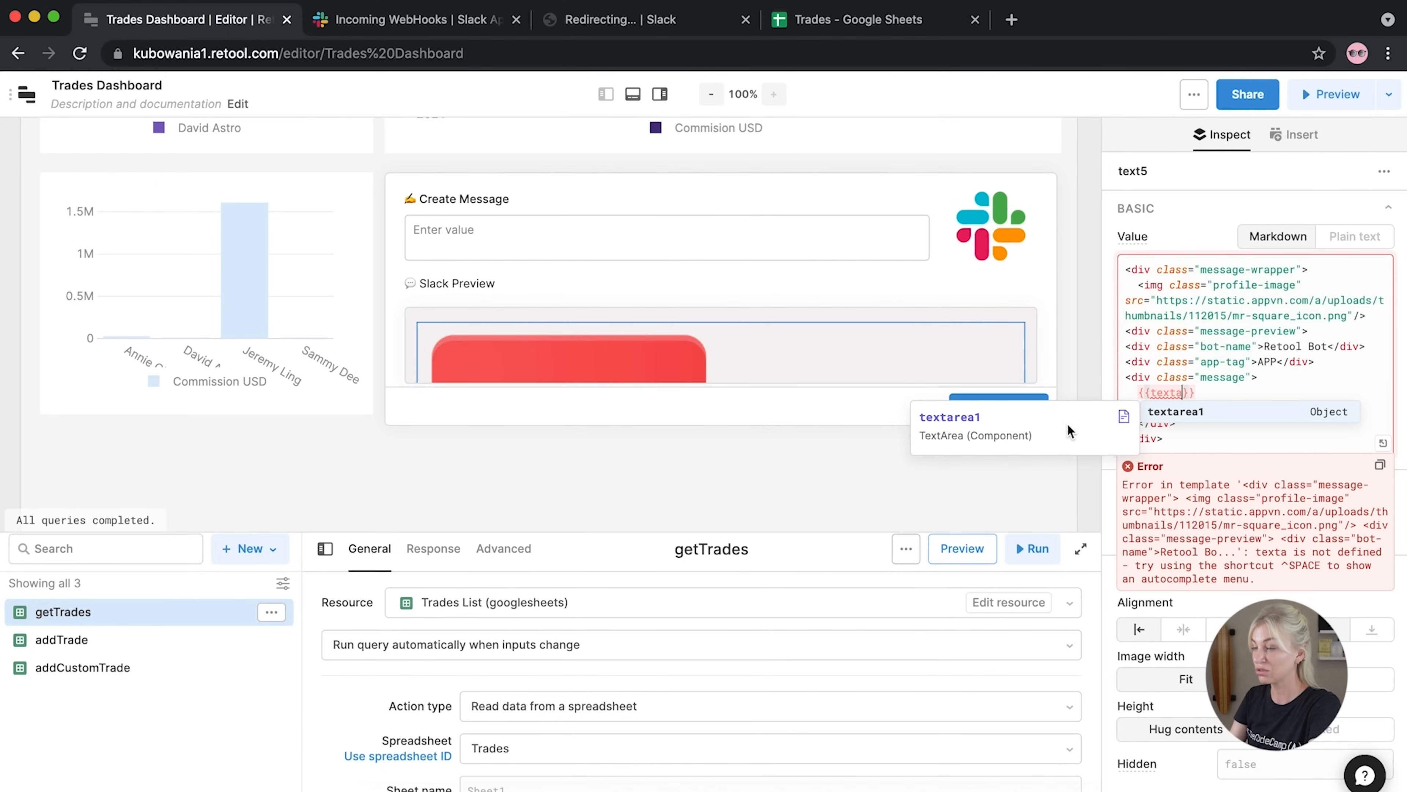
click(1141, 415)
text(.value)
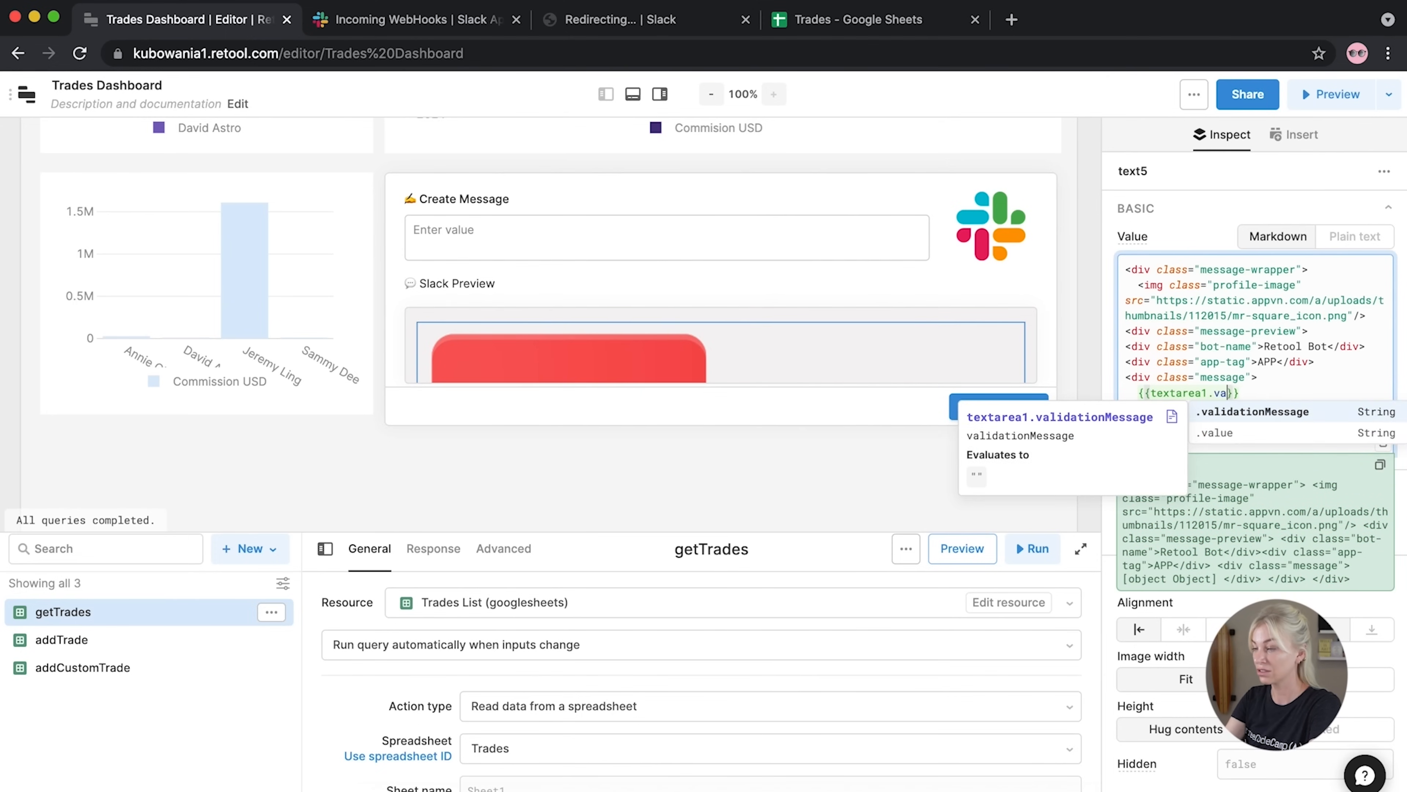
click(849, 470)
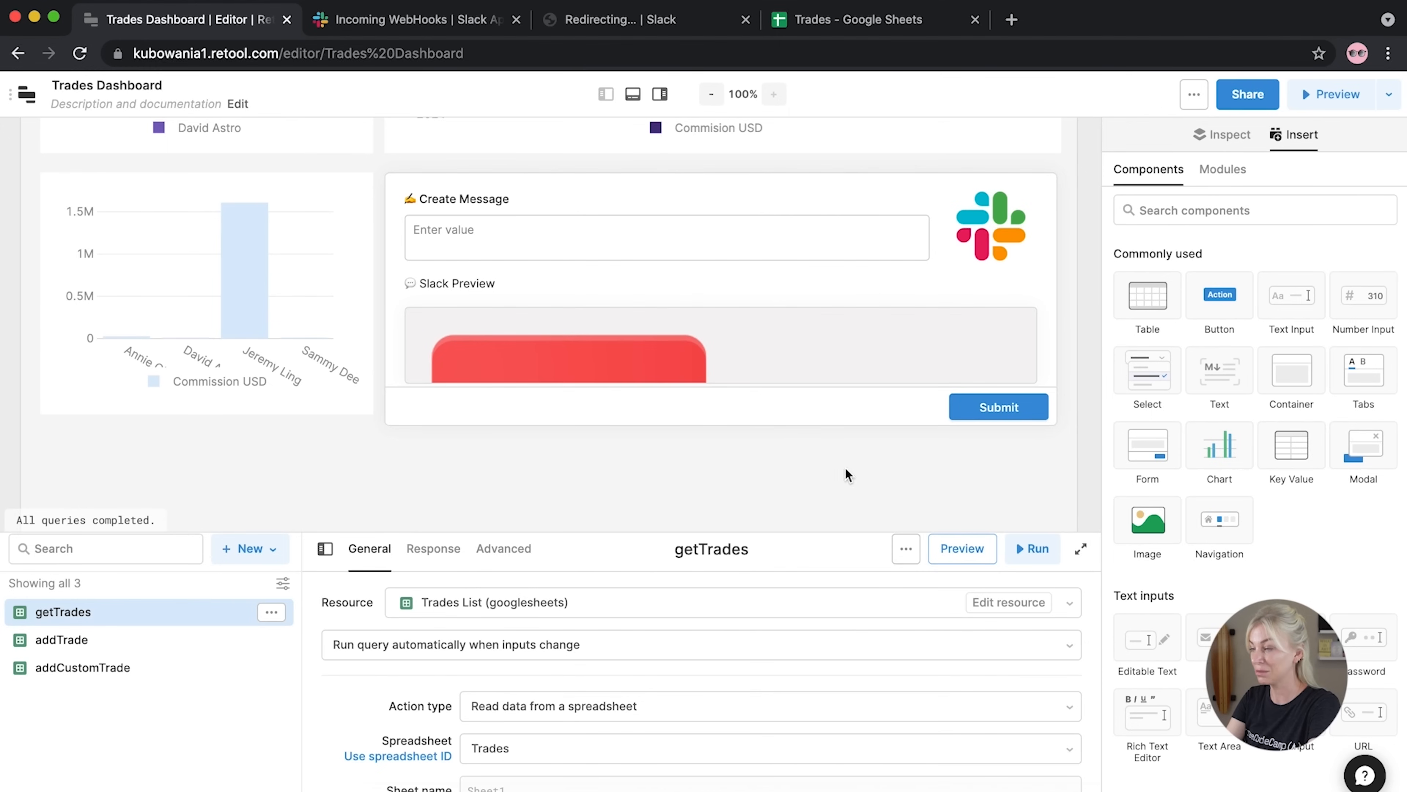
click(794, 333)
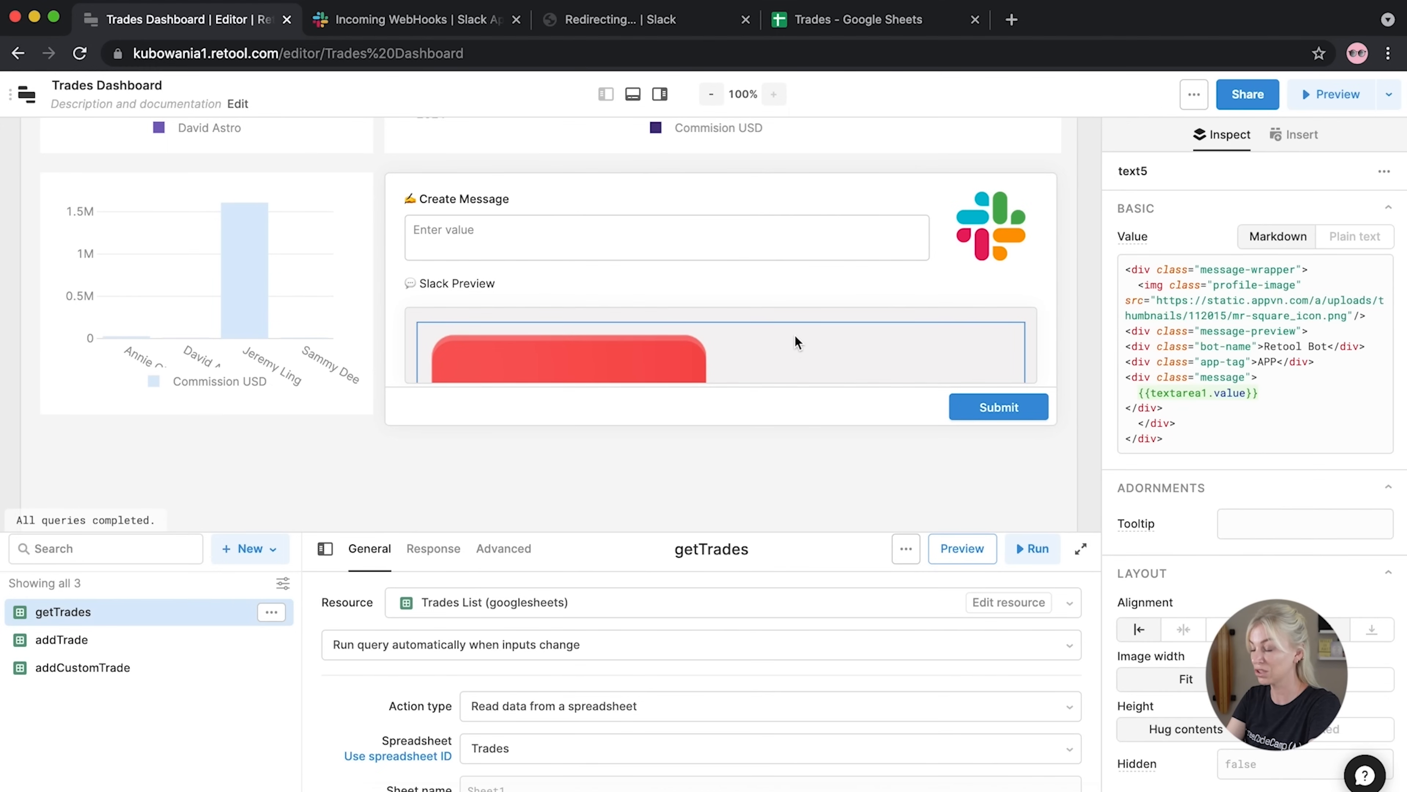
scroll(795, 335, up, 7)
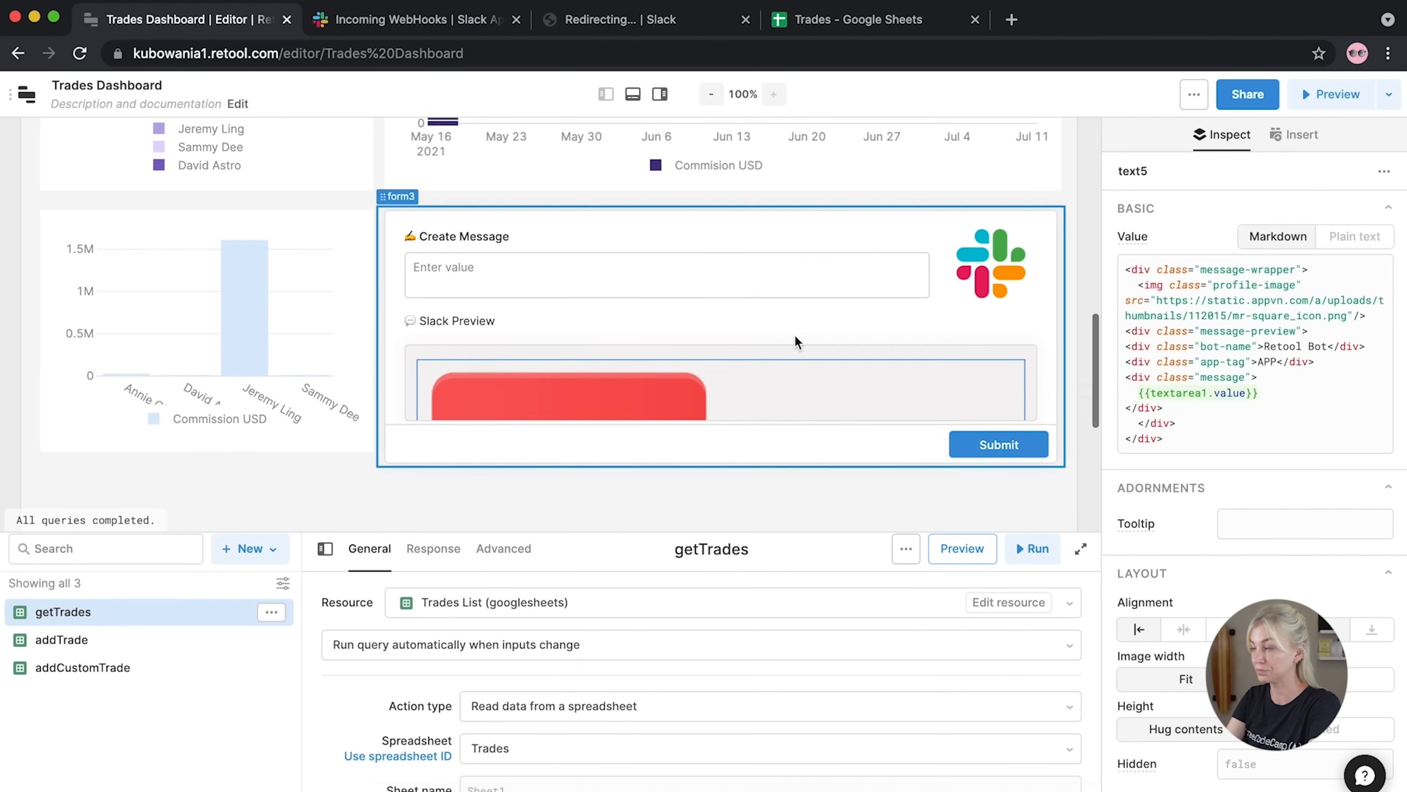
scroll(794, 333, up, 6)
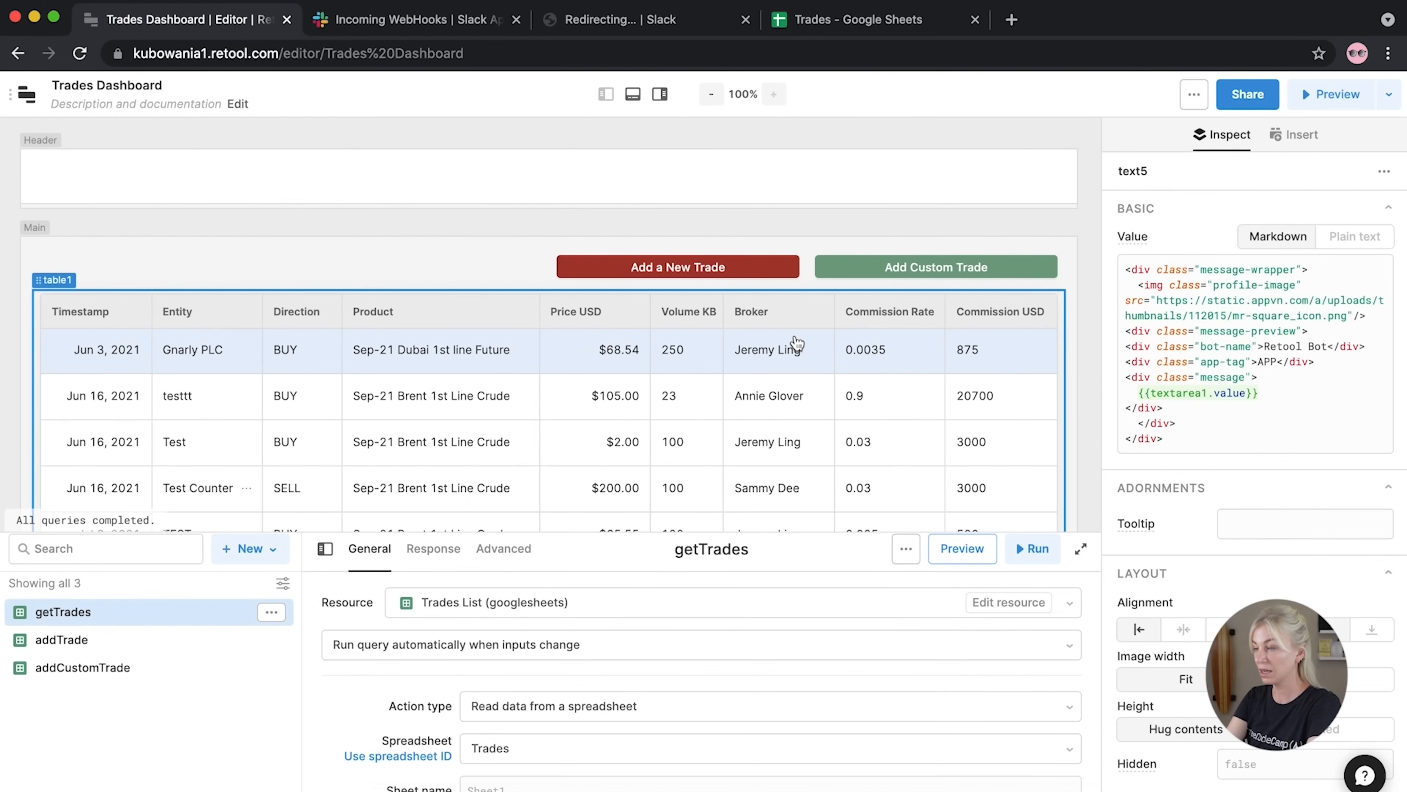
click(1194, 95)
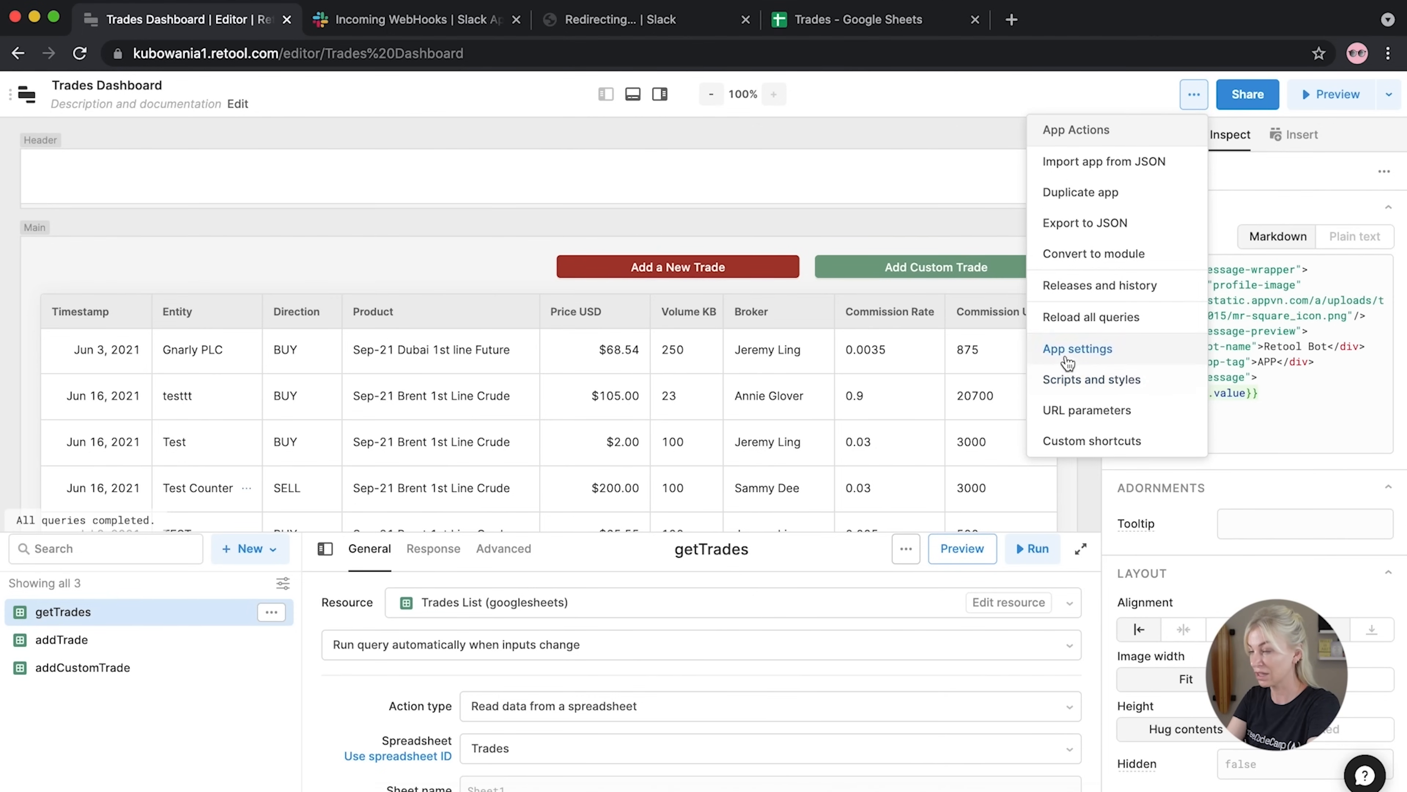
Paste the custom CSS block styling .message-wrapper as a grid into the app's CSS and save it
click(1069, 380)
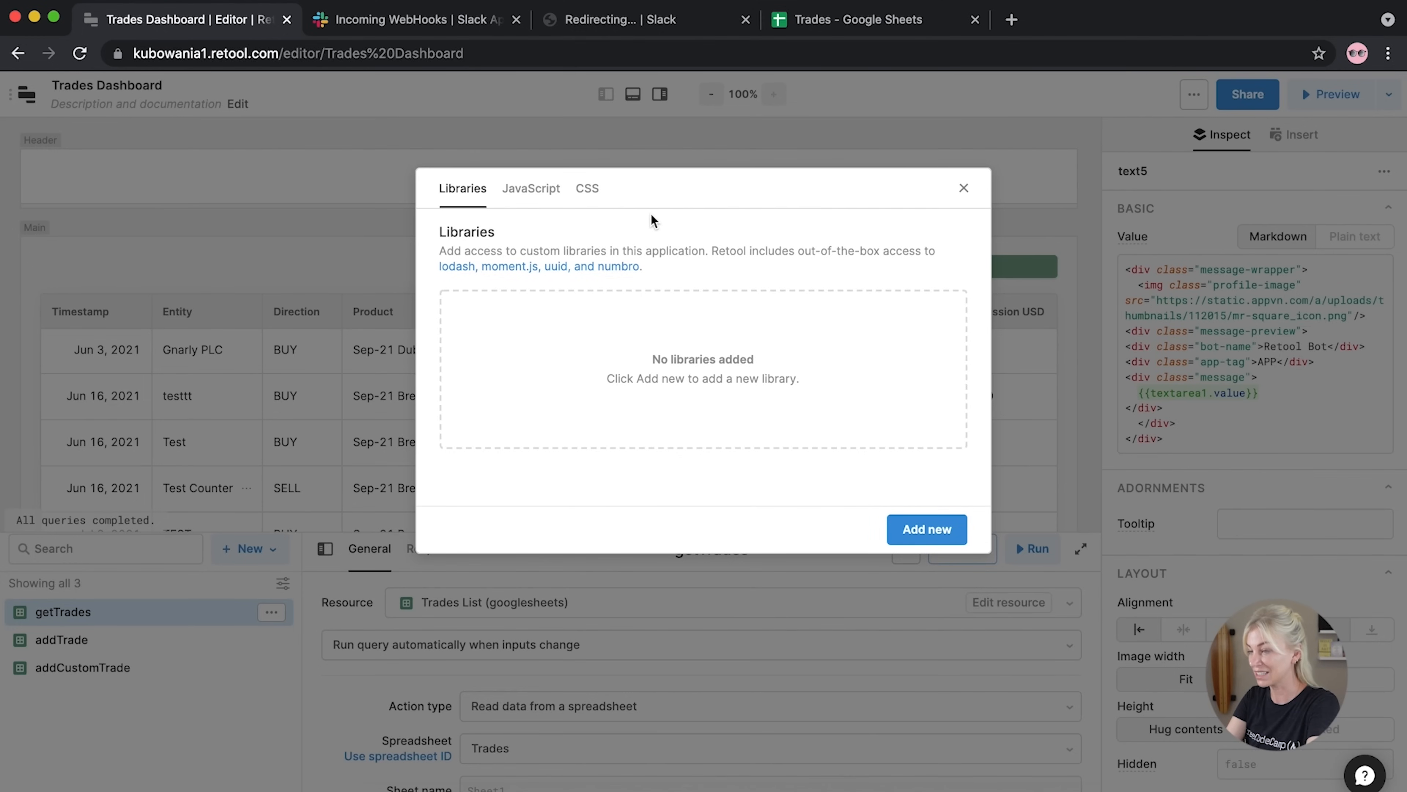
click(587, 188)
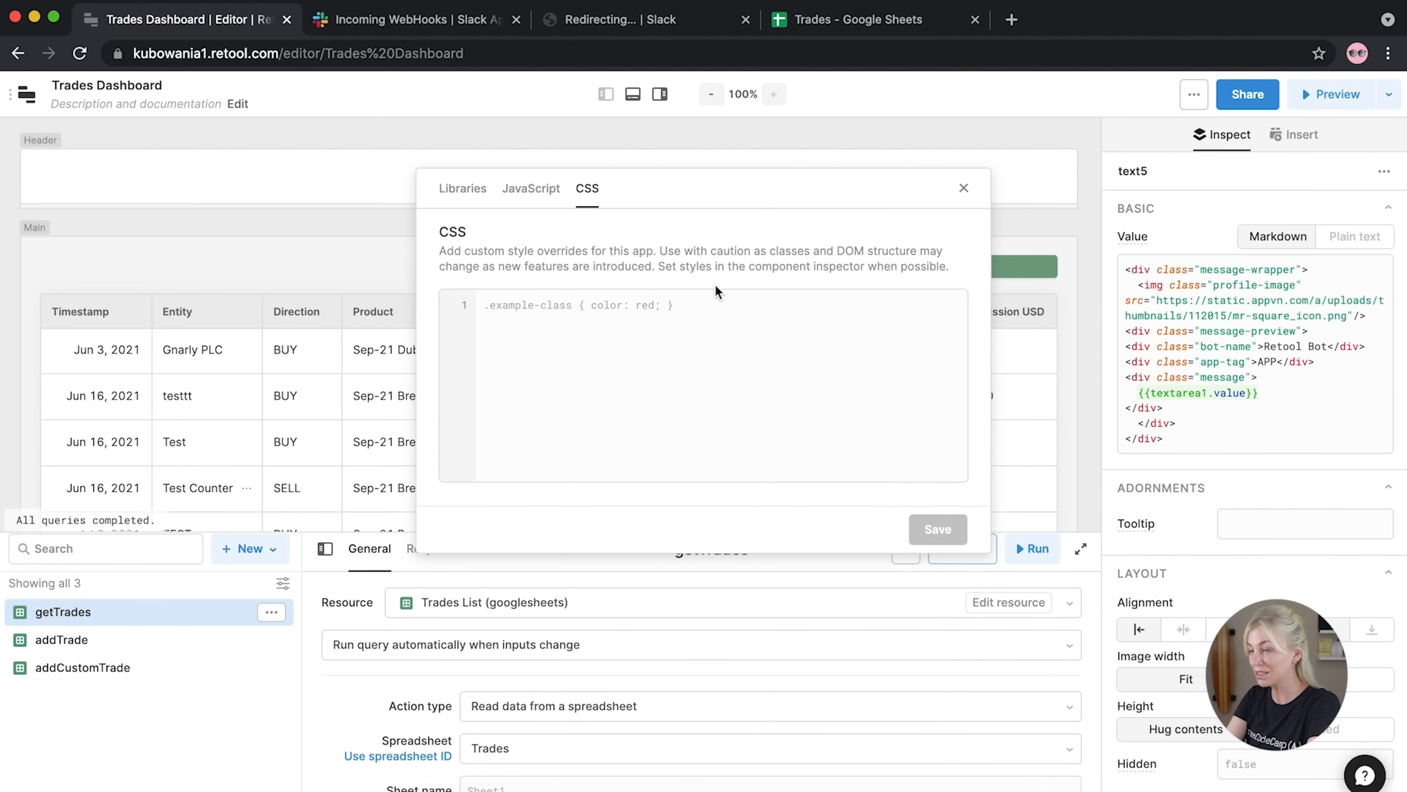
click(573, 356)
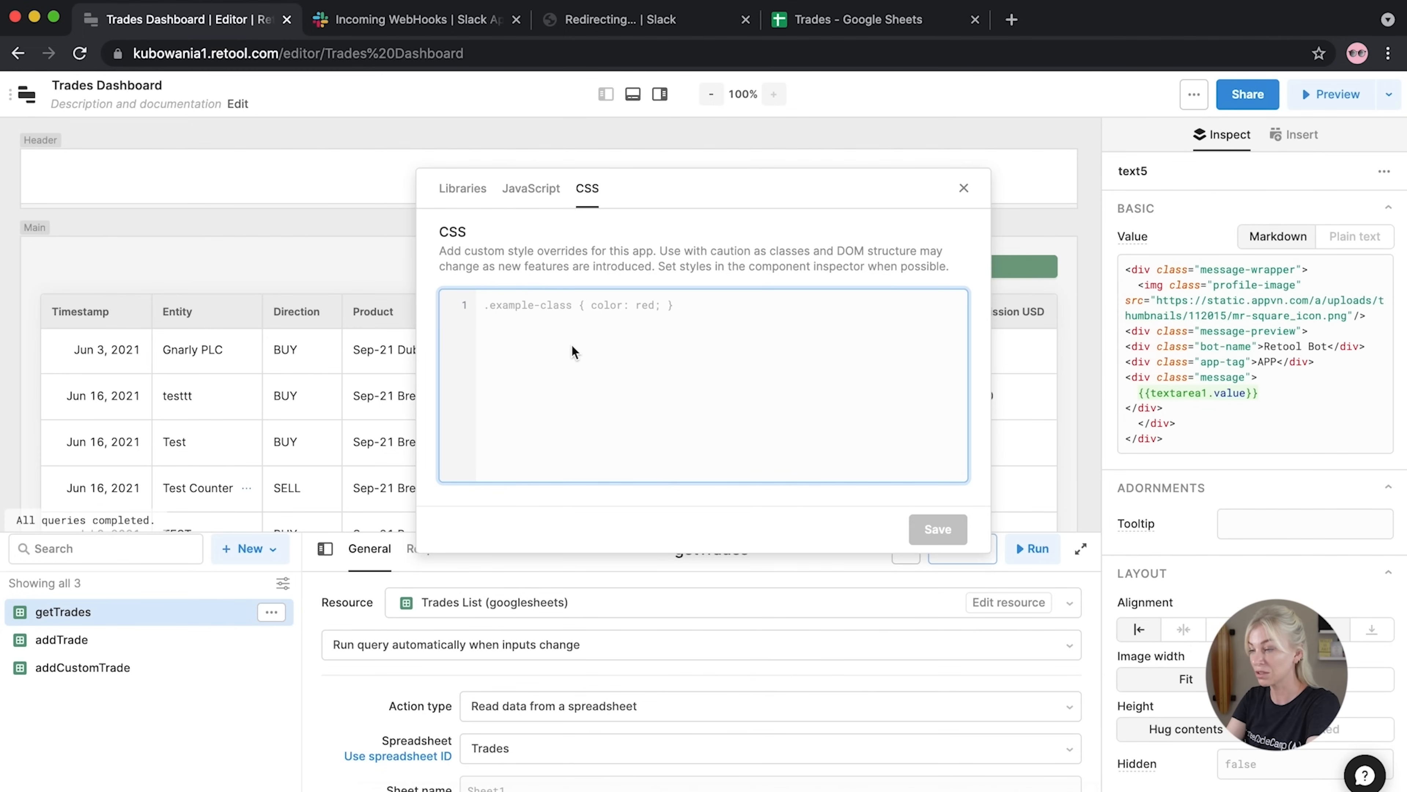
key(super+v)
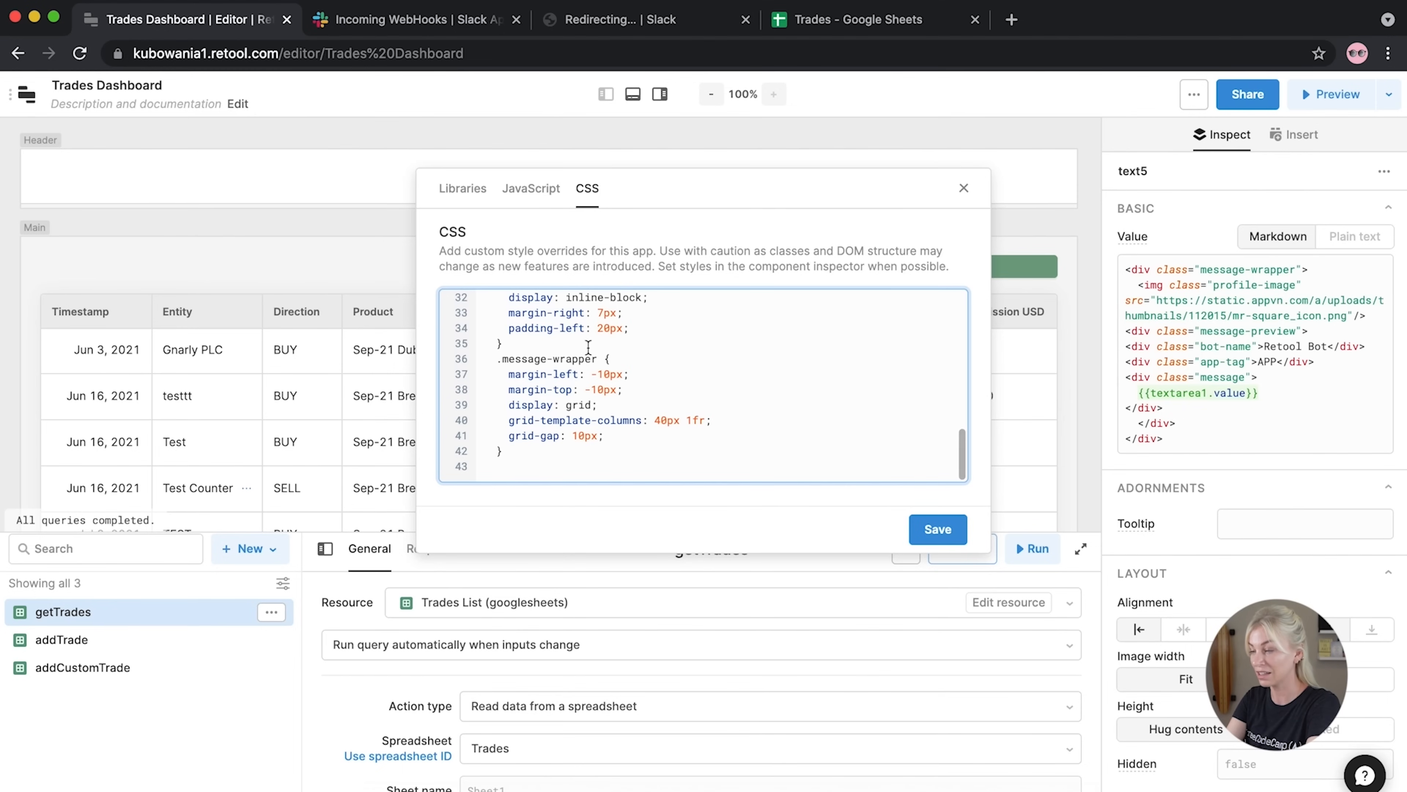
click(932, 528)
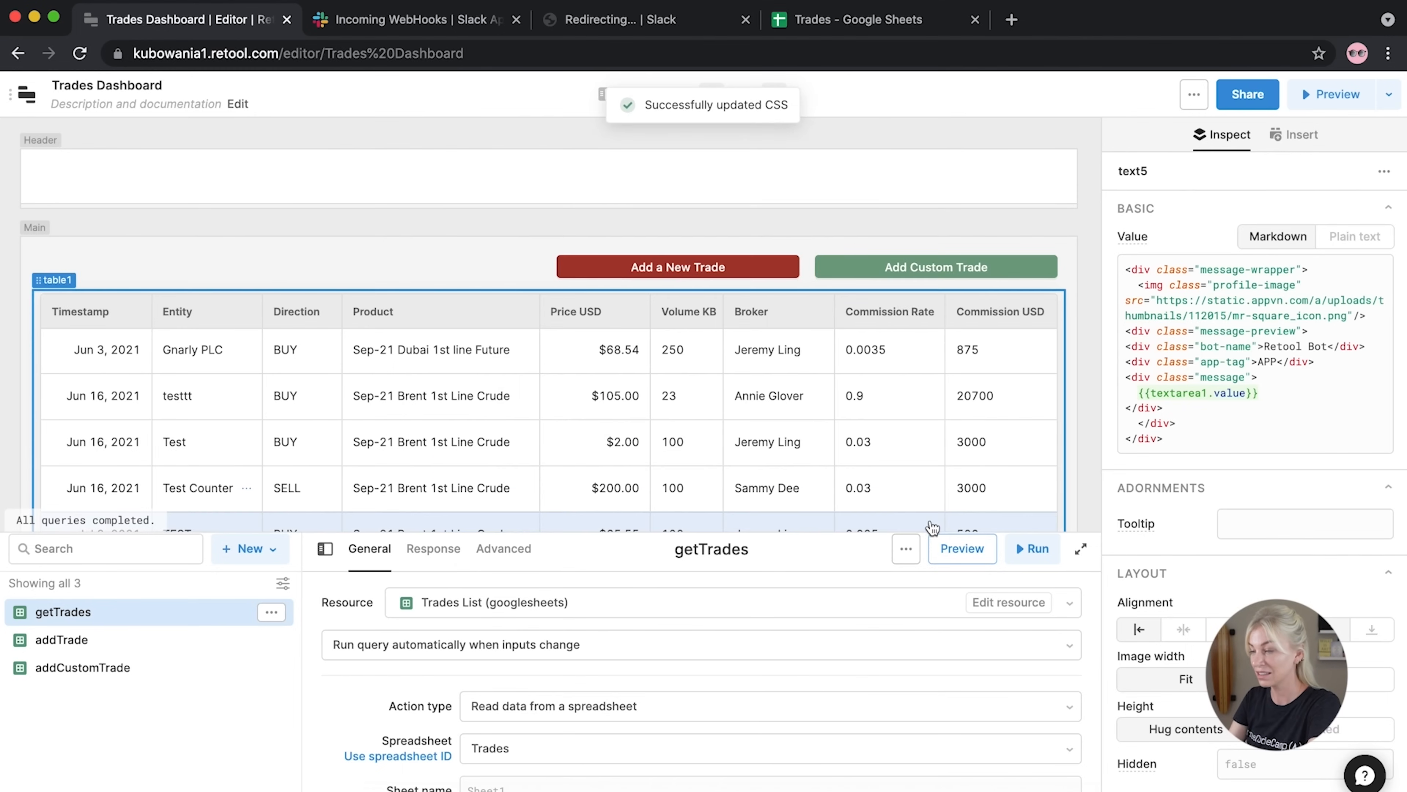
scroll(809, 401, down, 10)
scroll(808, 399, down, 1)
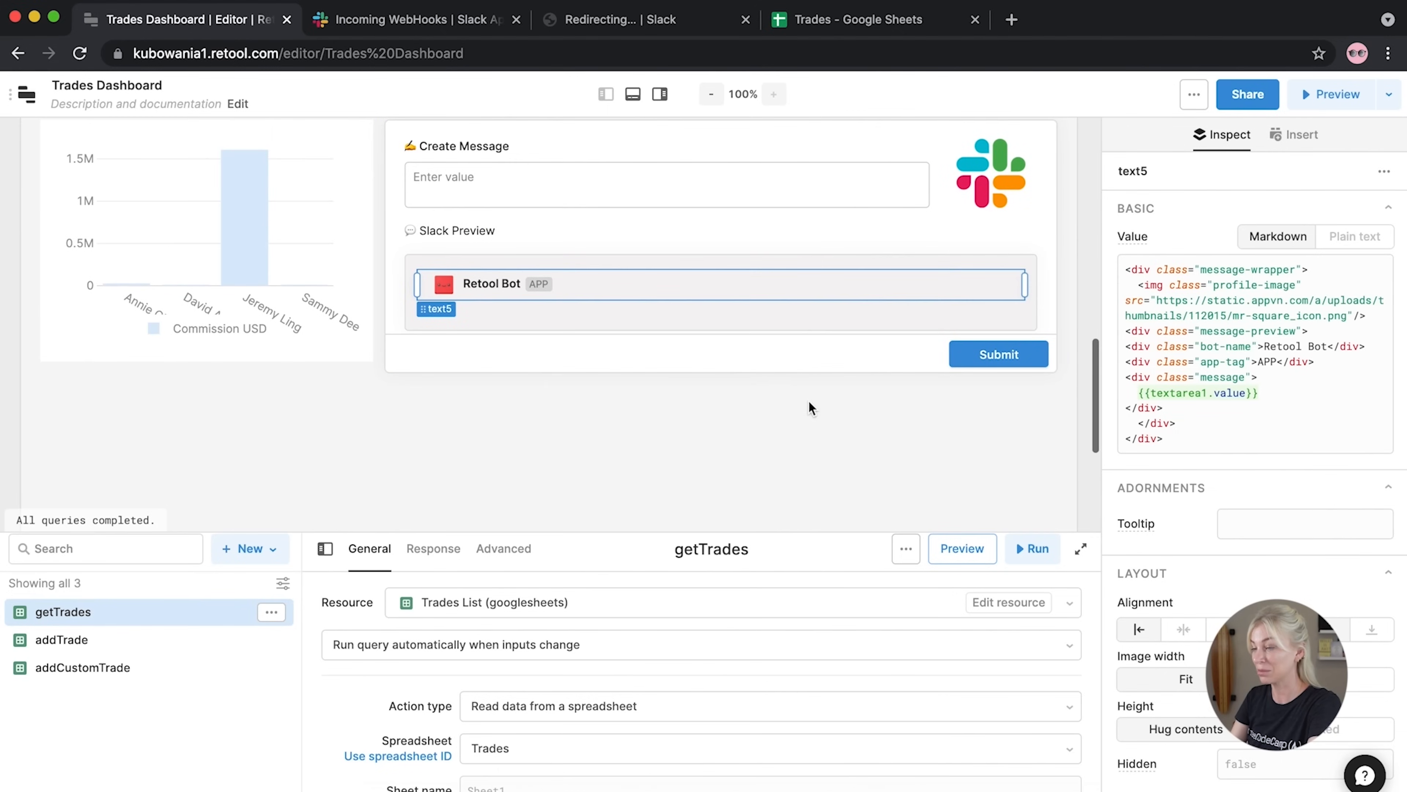
Type test text 'sdjlefehwohdqwohdowh' into the Create Message text area to check the preview
click(552, 410)
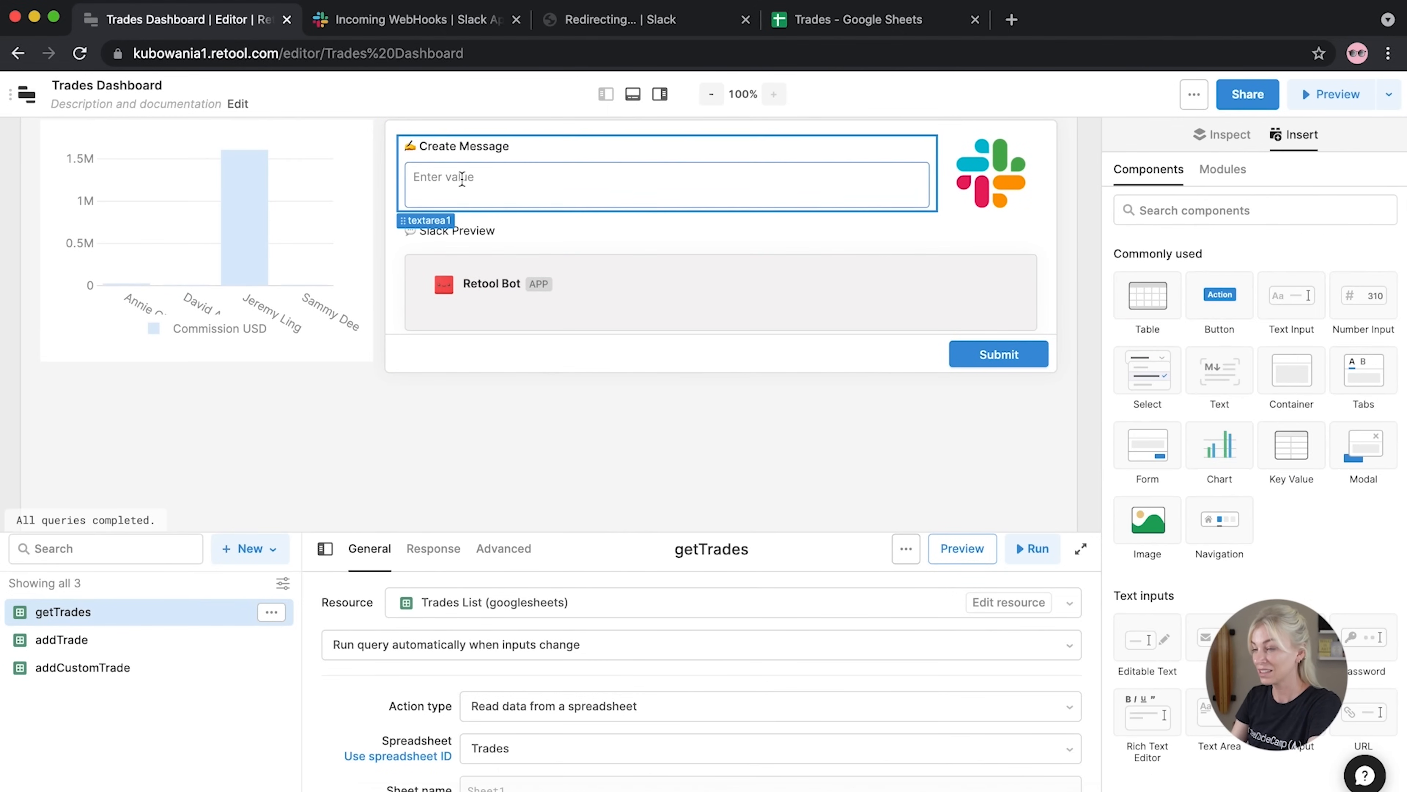
click(461, 181)
scroll(462, 183, up, 1)
text(sdjlefehwohdqwohdowh)
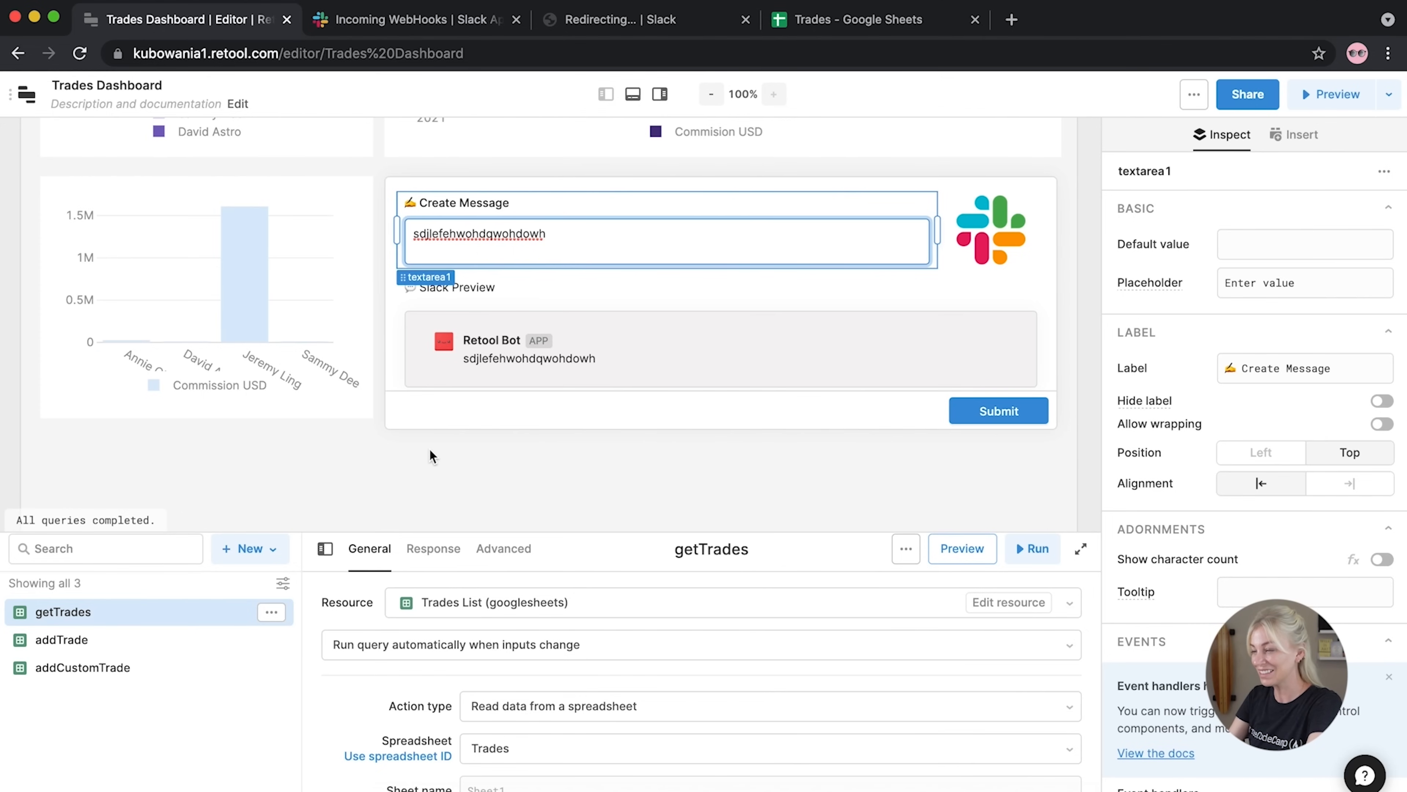
click(430, 450)
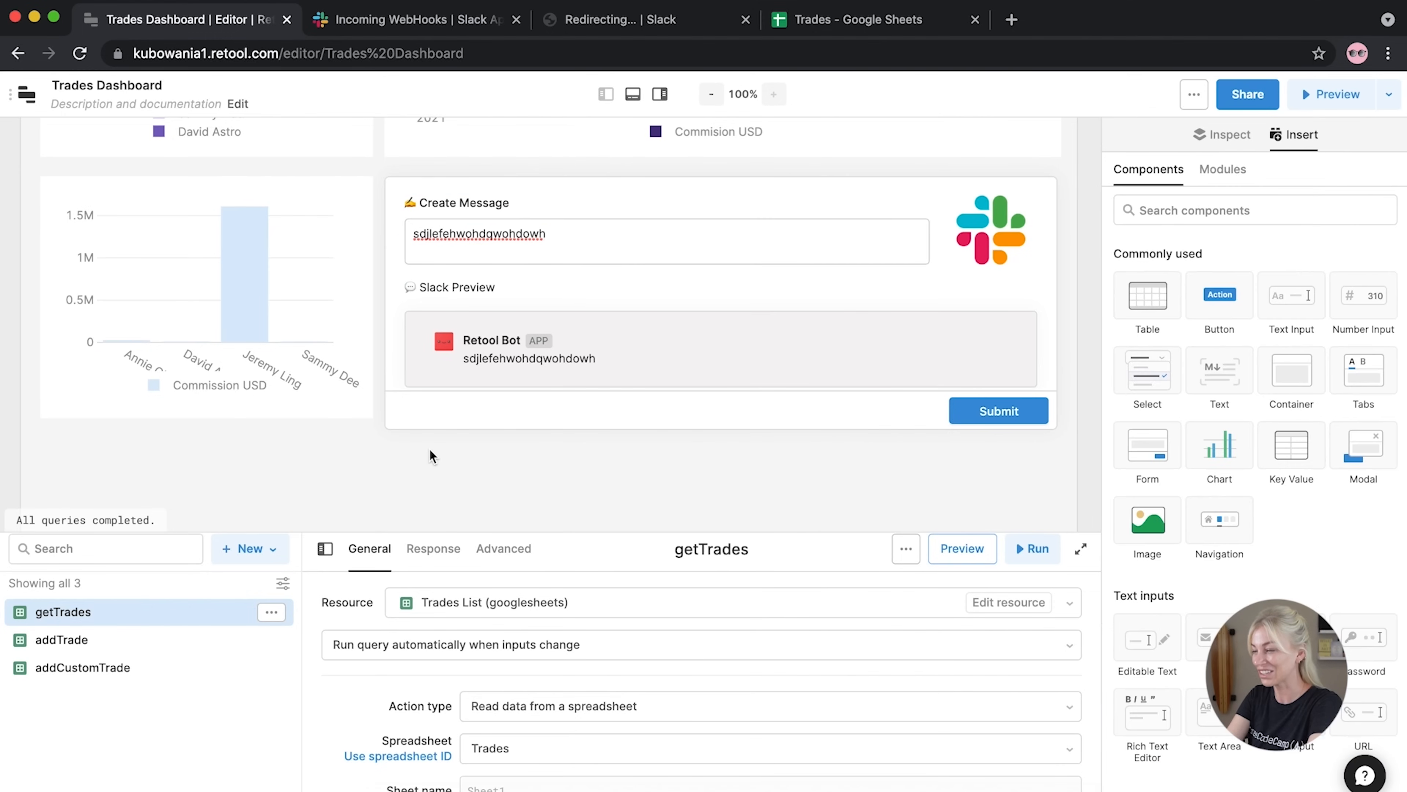
Set form3's accent background colour to deep purple #542DA7
click(977, 416)
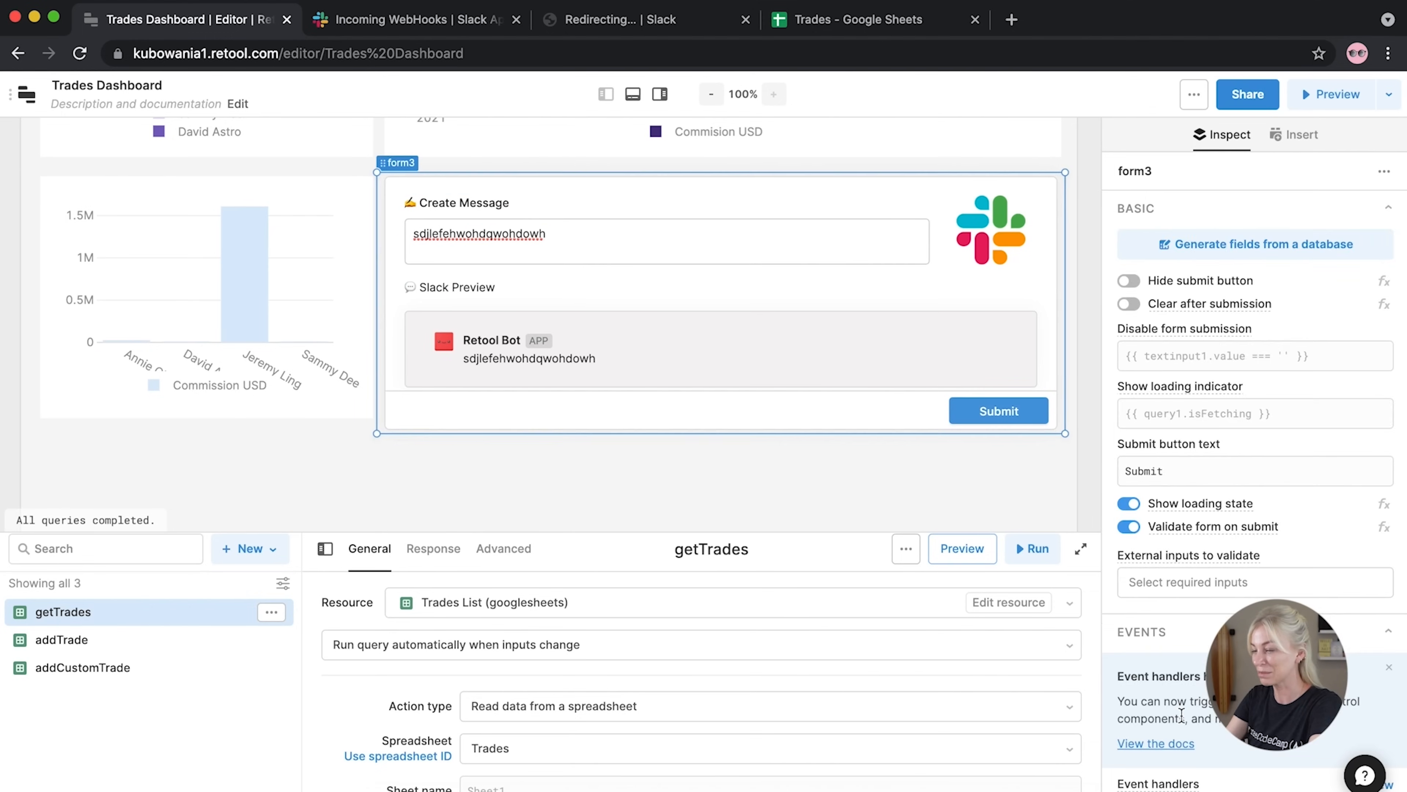
scroll(1182, 715, down, 5)
click(1258, 592)
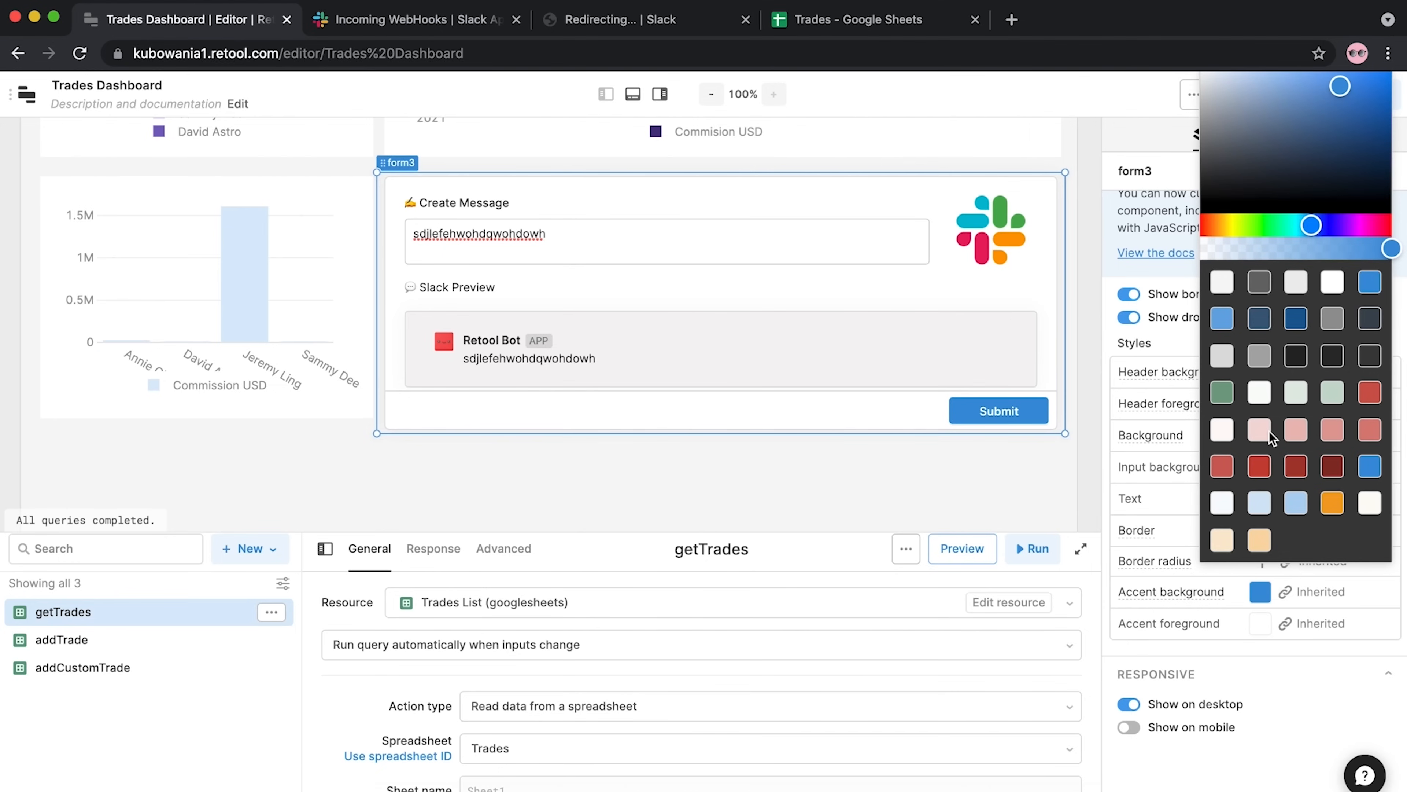
mouse_move(1335, 228)
mouse_down()
mouse_move(1357, 227)
mouse_move(1338, 227)
mouse_up()
drag(1340, 89, 1340, 114)
click(682, 498)
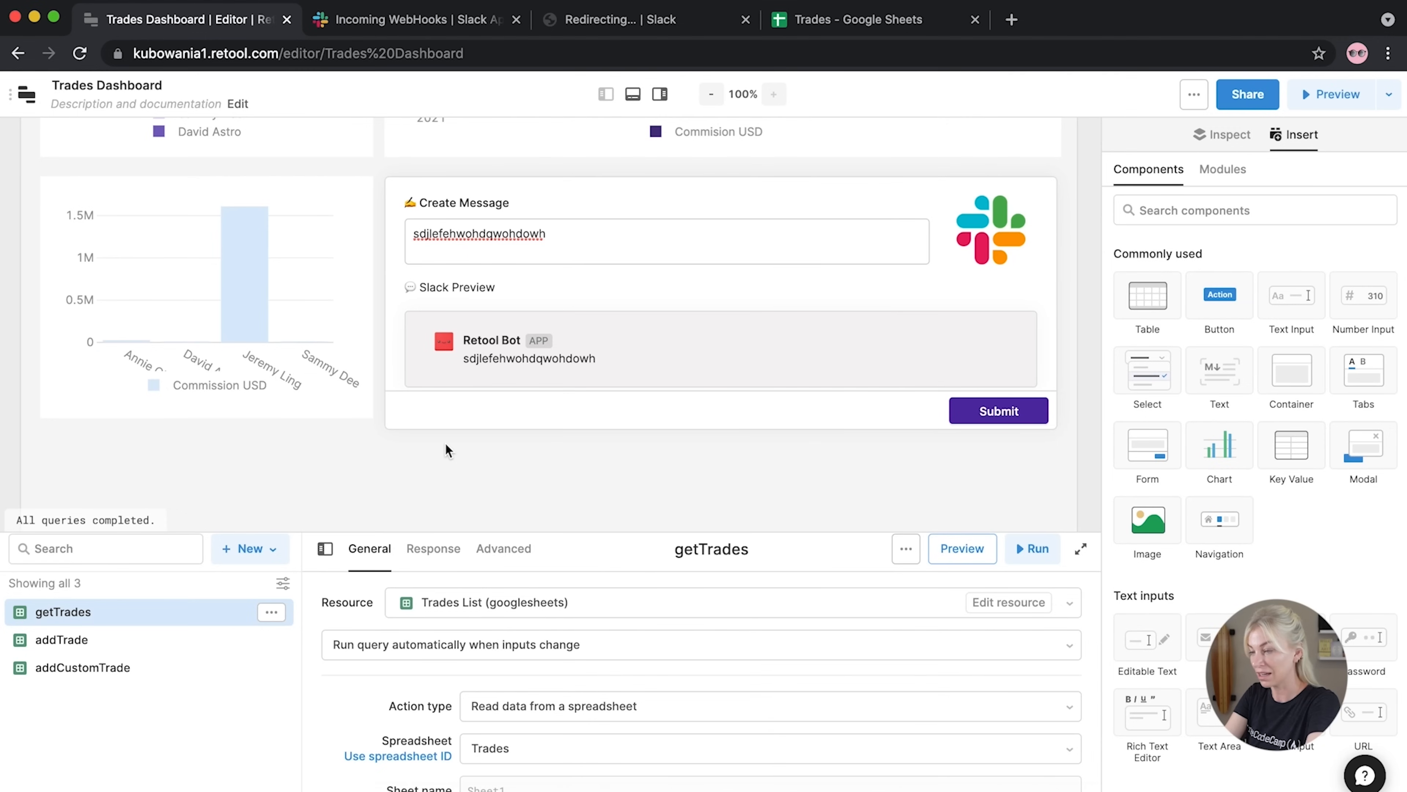
click(239, 554)
Create a new query, query4, using the Slack API resource
click(260, 609)
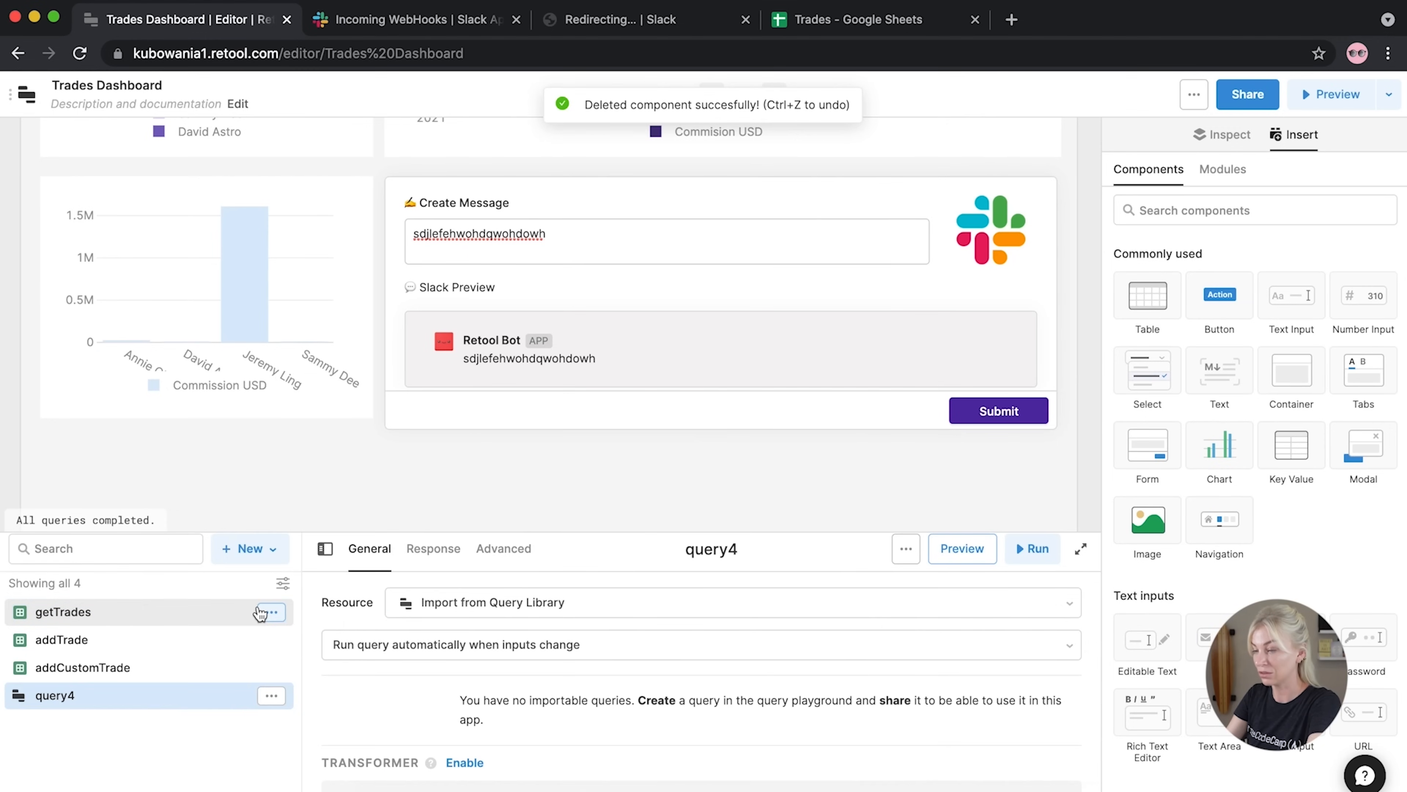
click(519, 611)
scroll(520, 501, up, 5)
scroll(521, 502, down, 5)
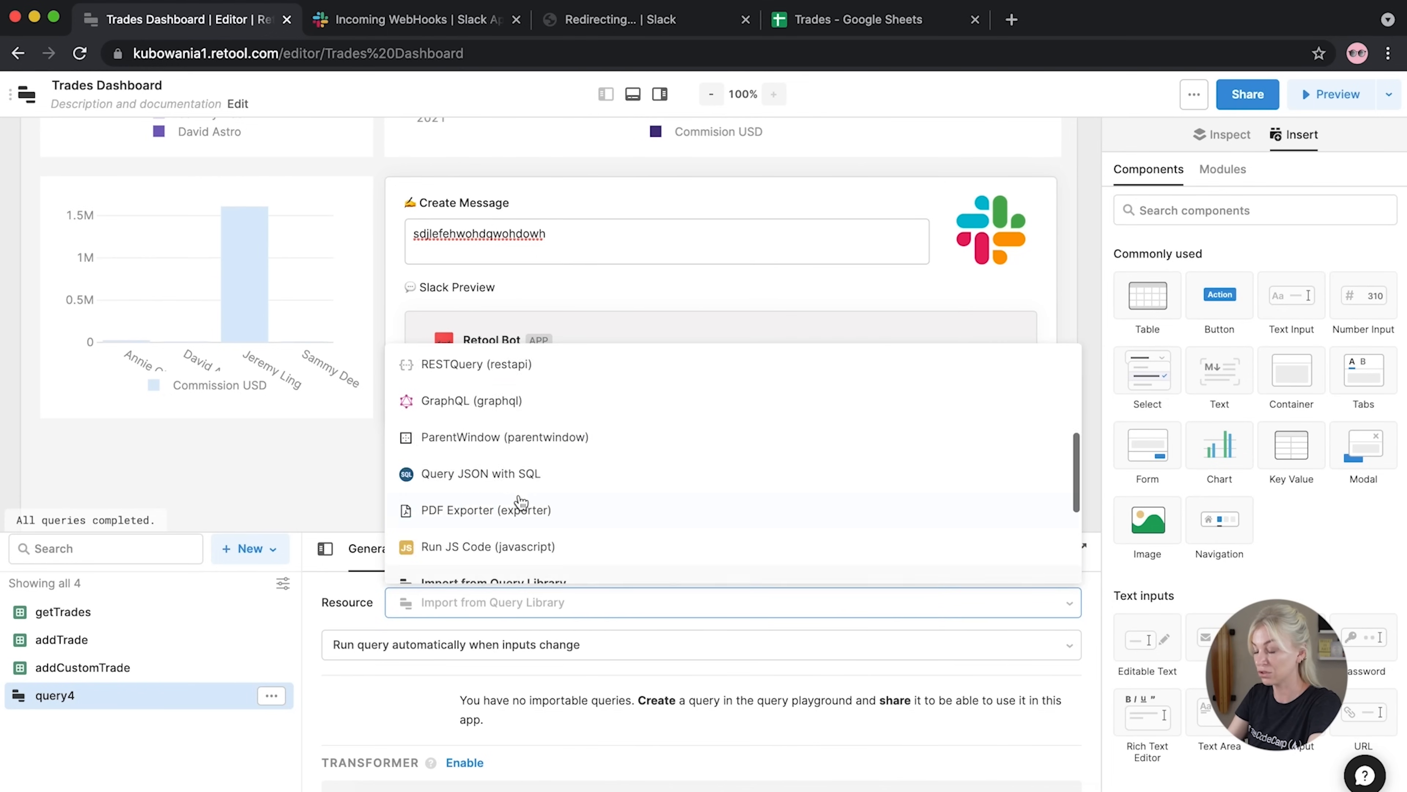
scroll(521, 502, down, 3)
scroll(521, 501, up, 3)
scroll(521, 502, up, 5)
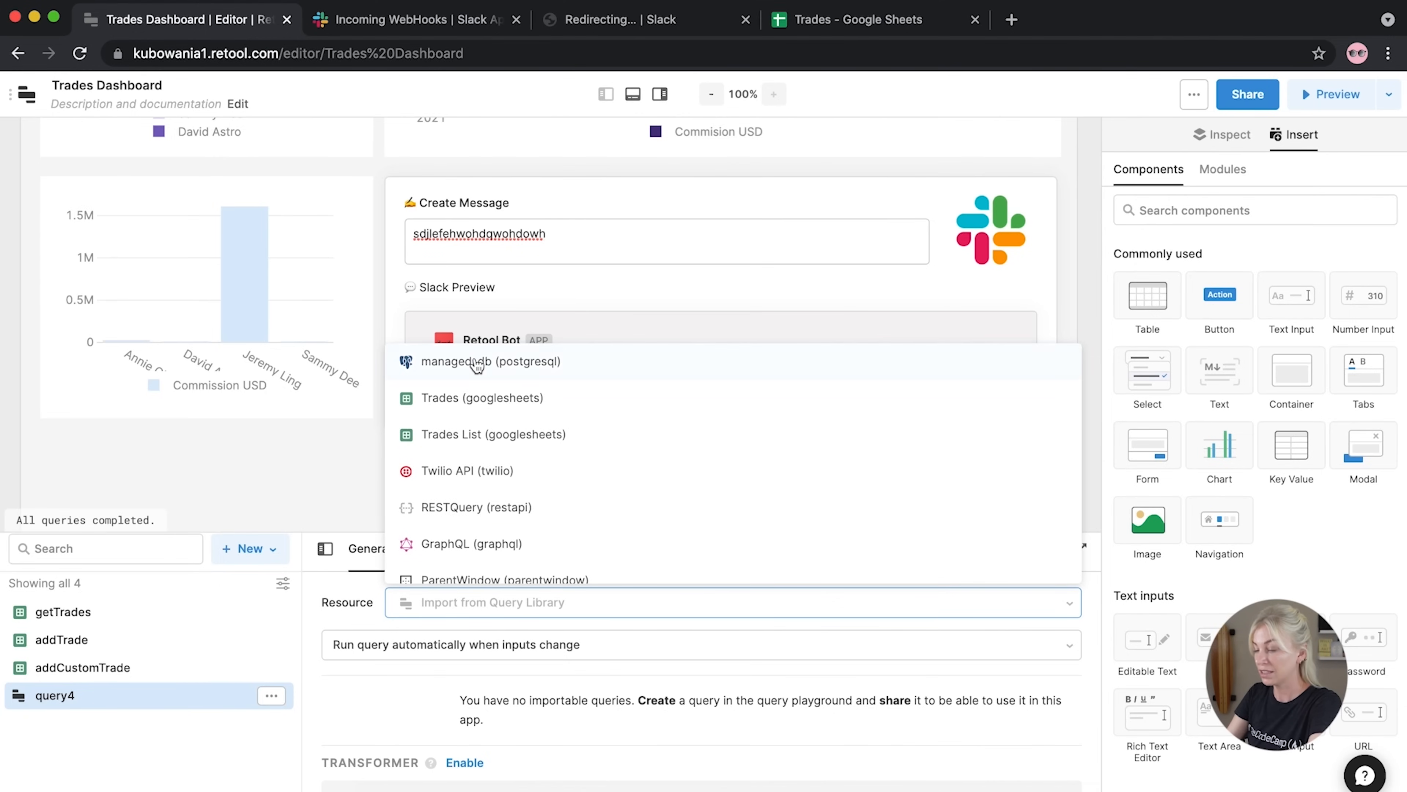
click(80, 53)
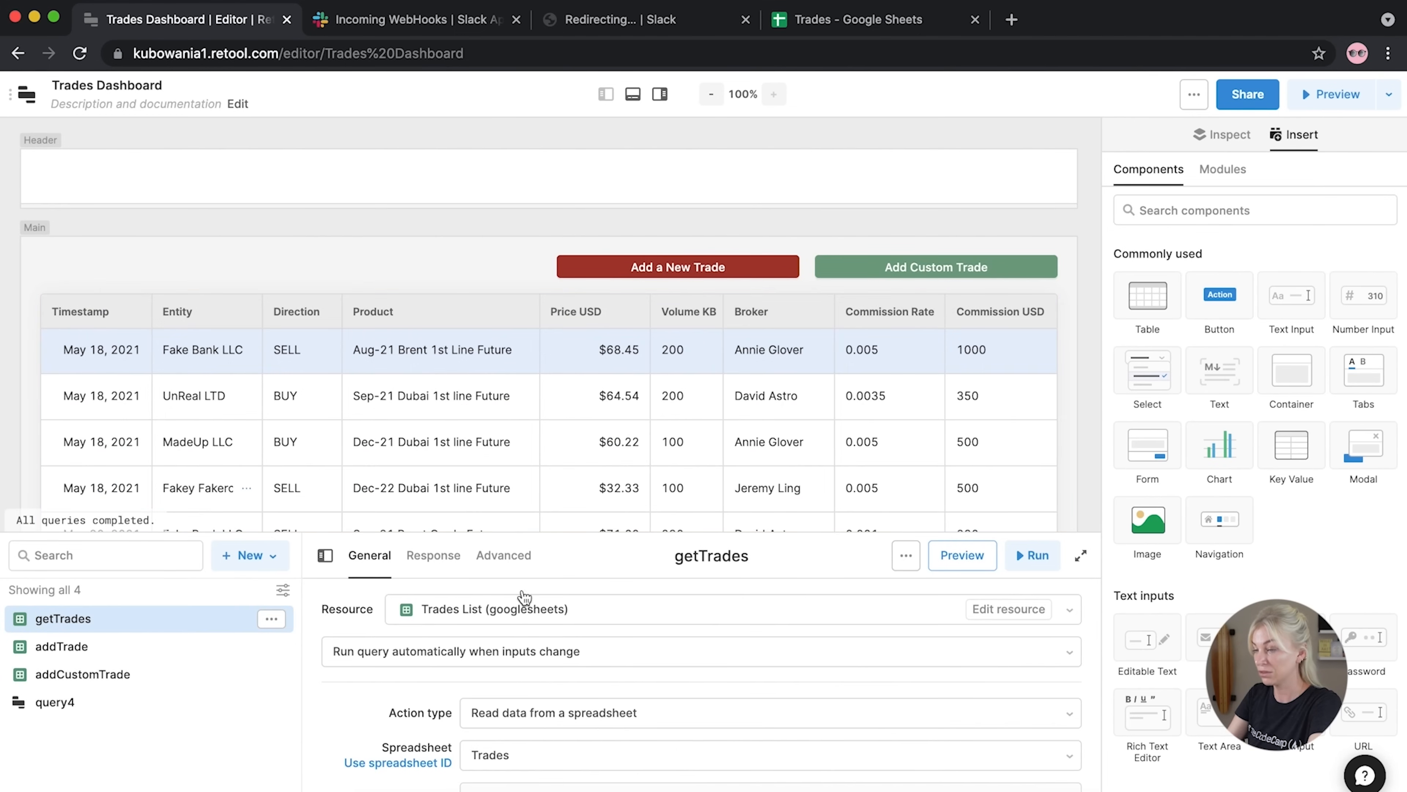
click(192, 702)
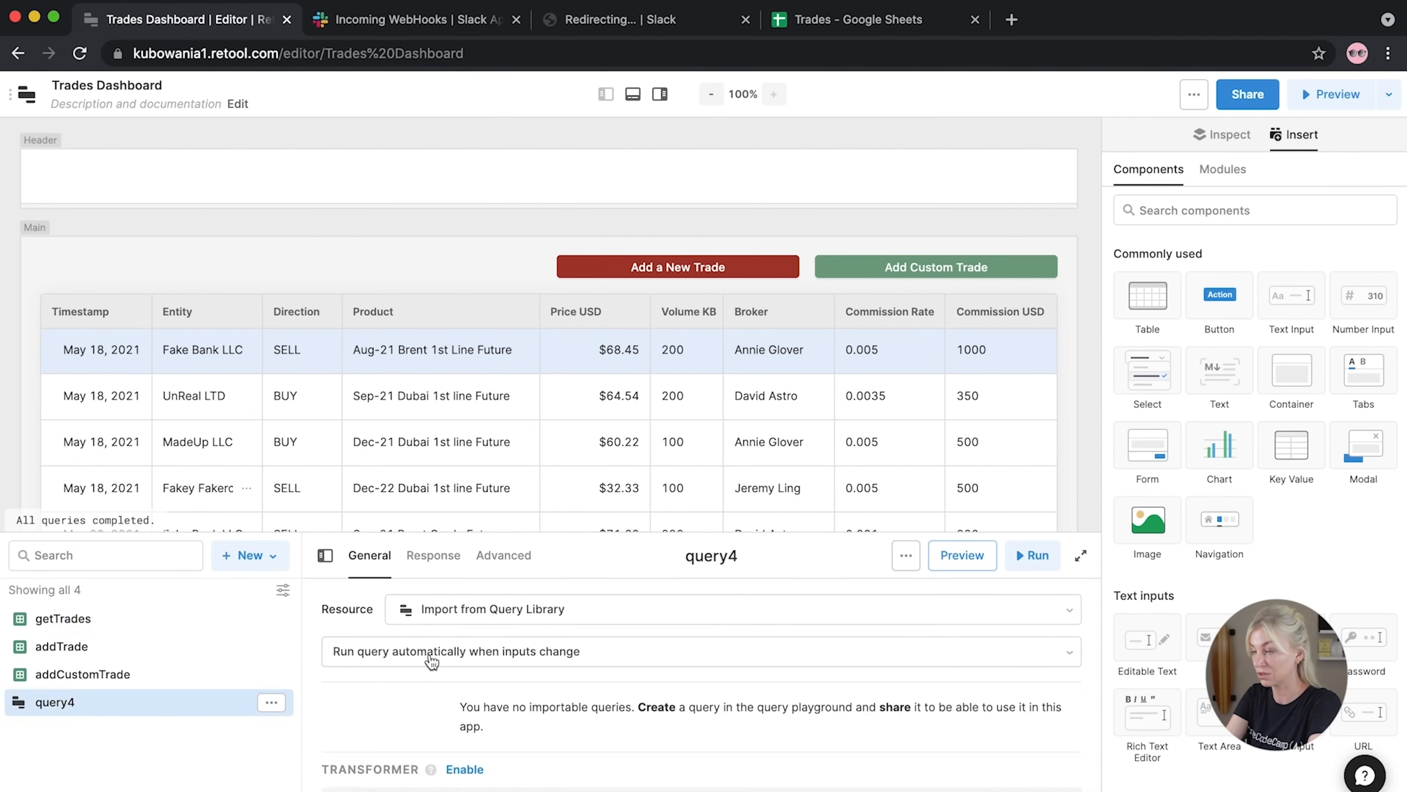
click(442, 620)
scroll(494, 460, up, 5)
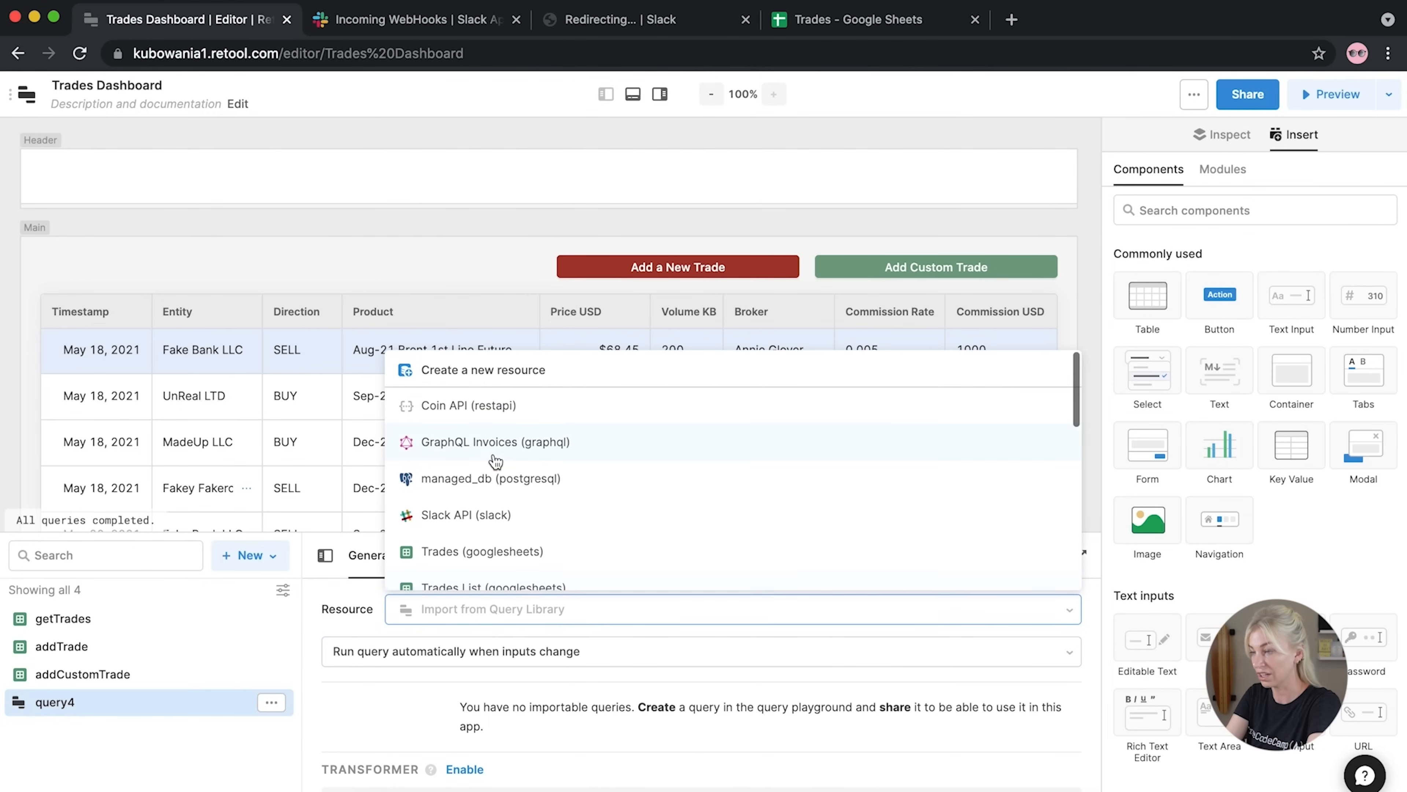
click(452, 515)
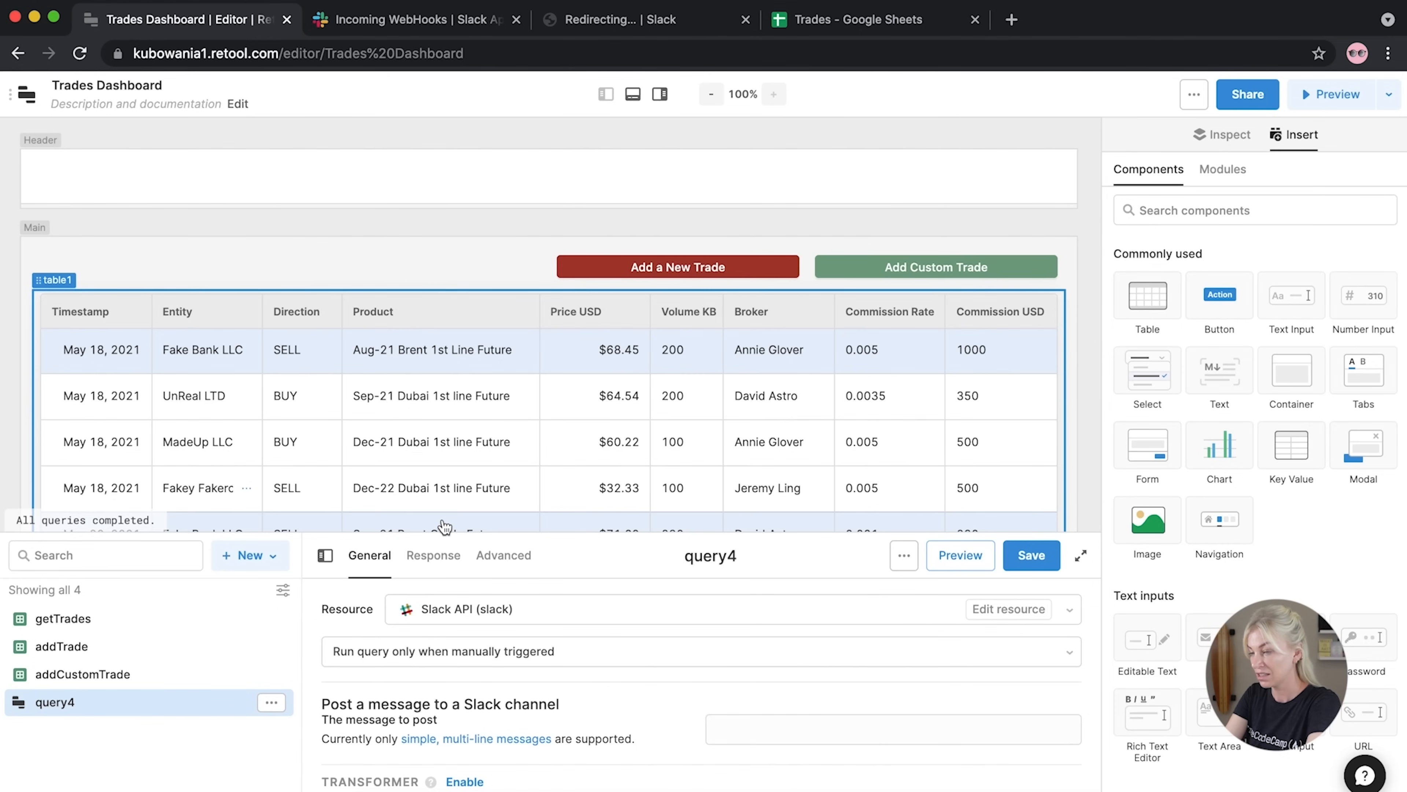
drag(480, 531, 508, 359)
Set the message to 'User: {{ current_user.firstName }}' with {{ textarea1.value }} on a second line
click(770, 554)
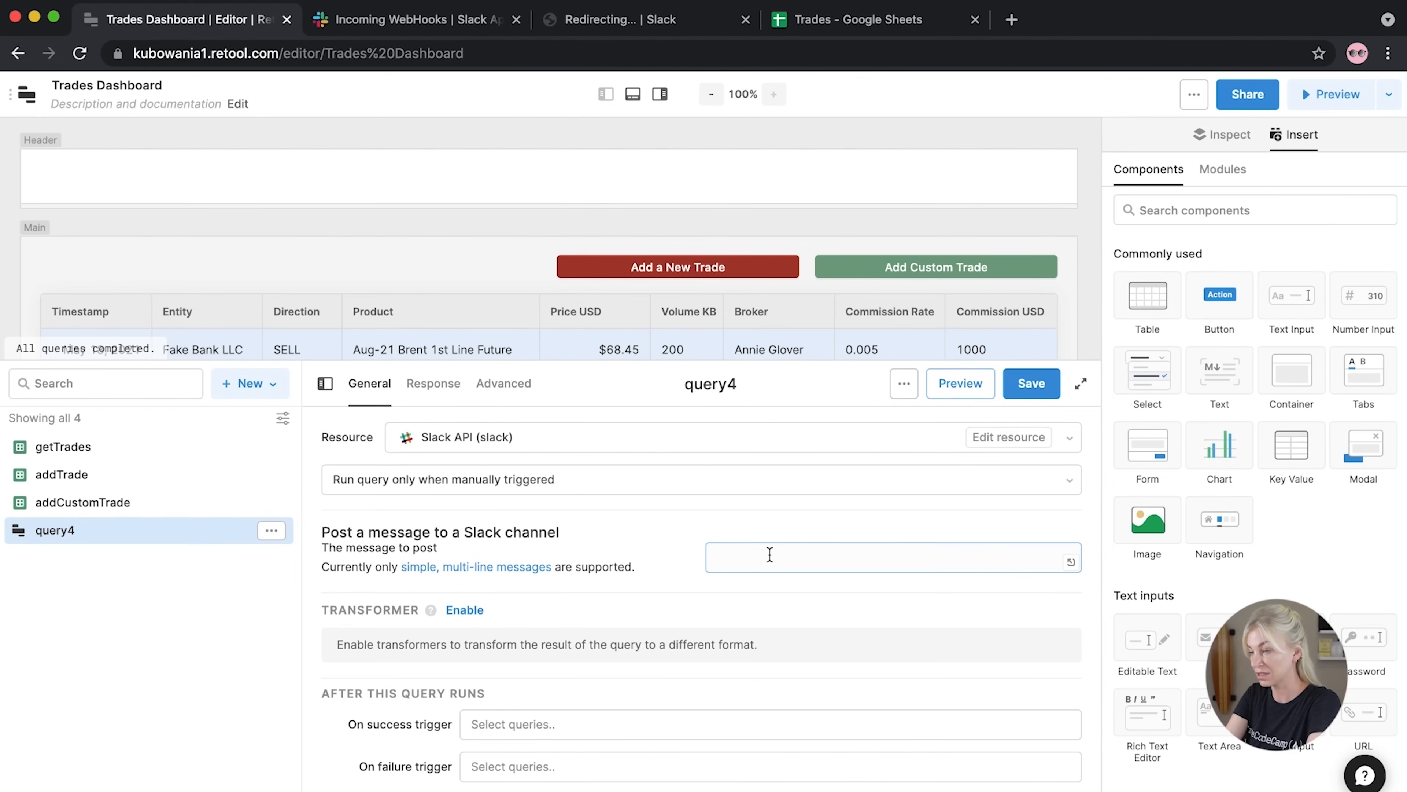
click(769, 555)
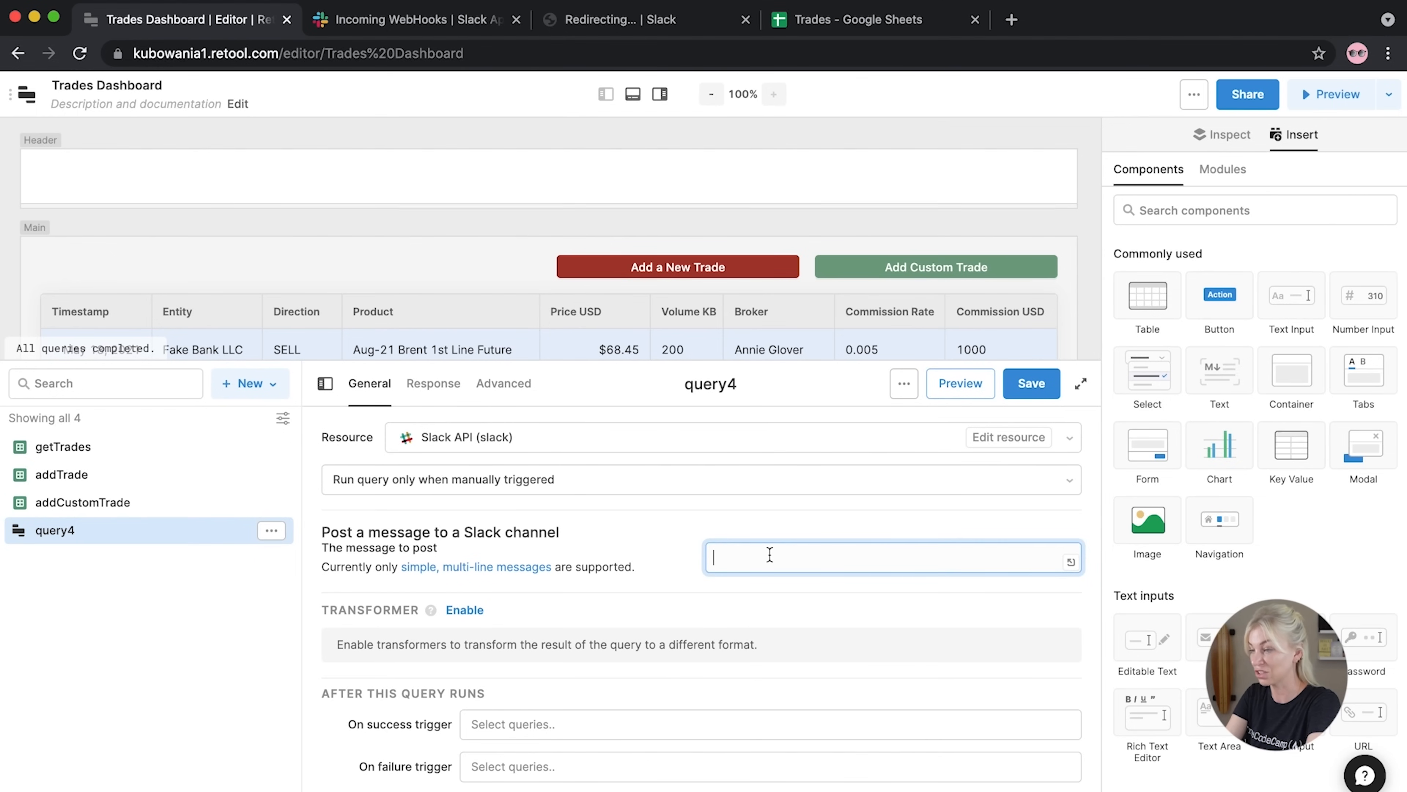
text(User)
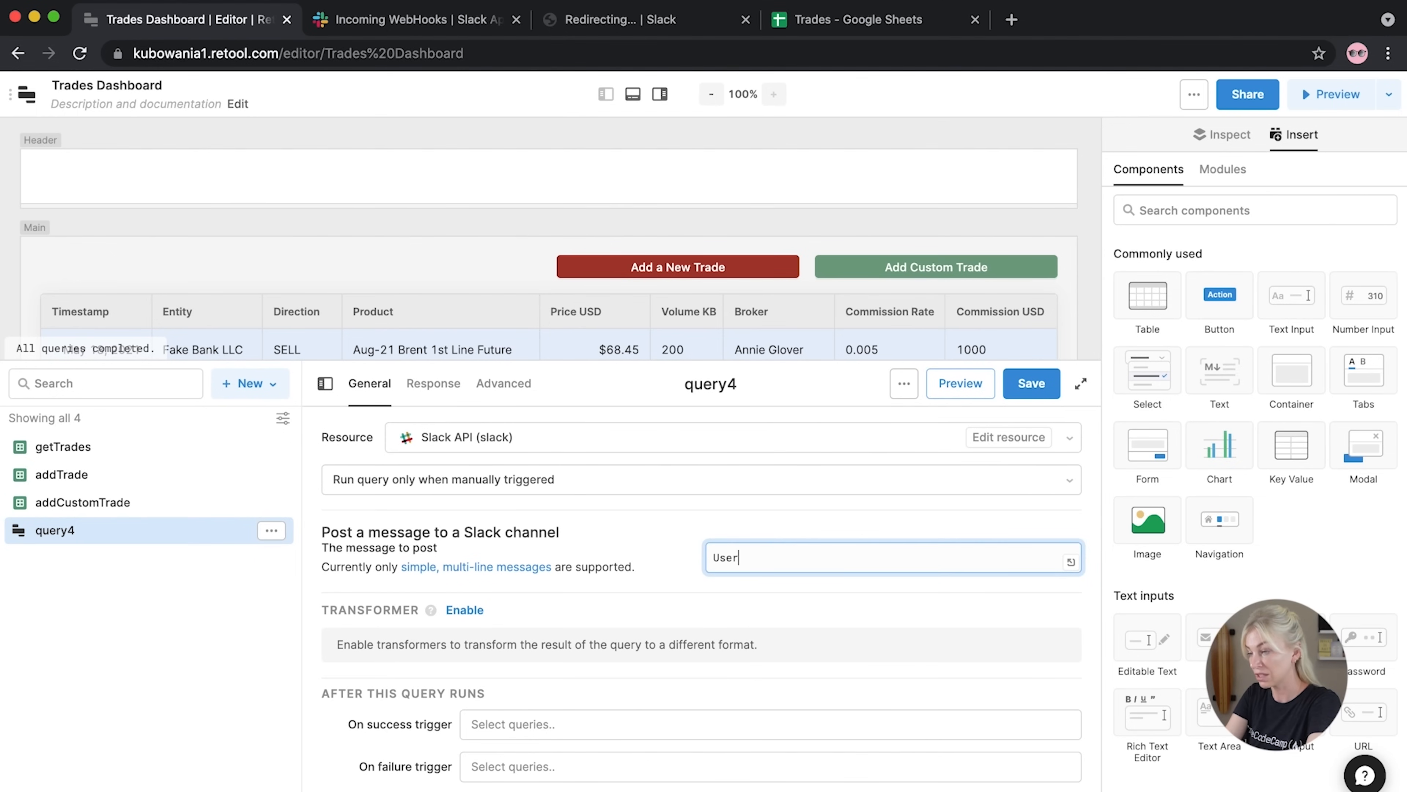
text( : {{ curre)
key(Return)
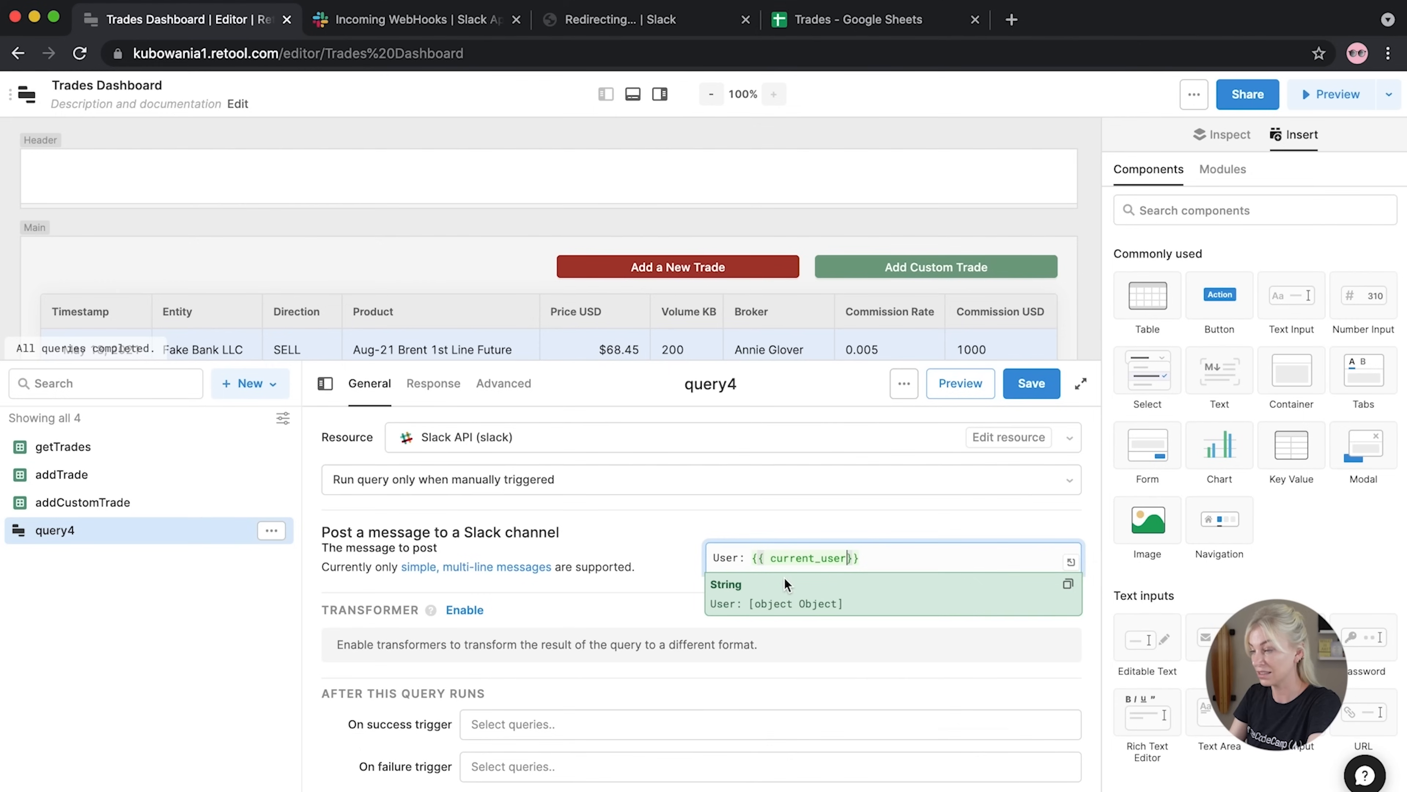
text(.fir)
key(Return)
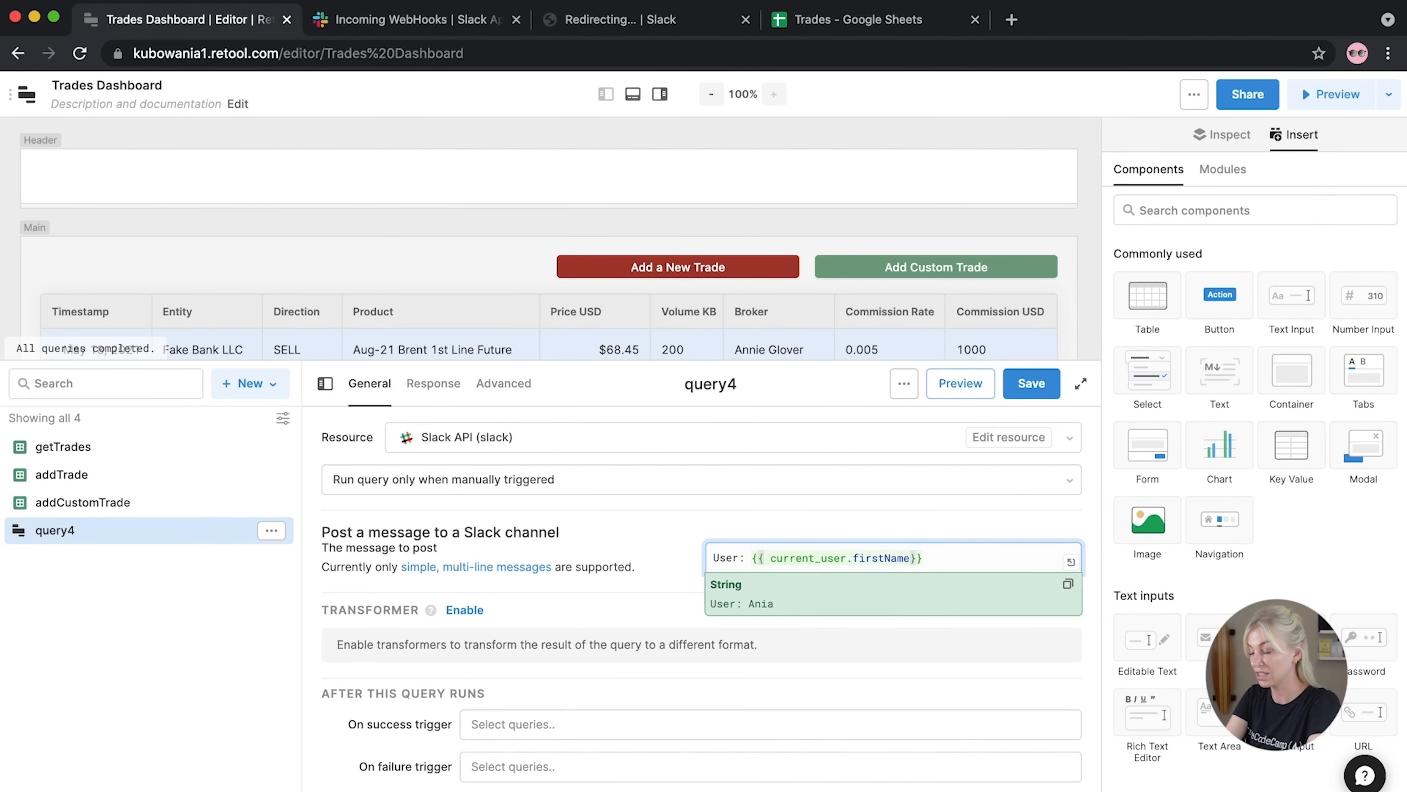
key(Right)
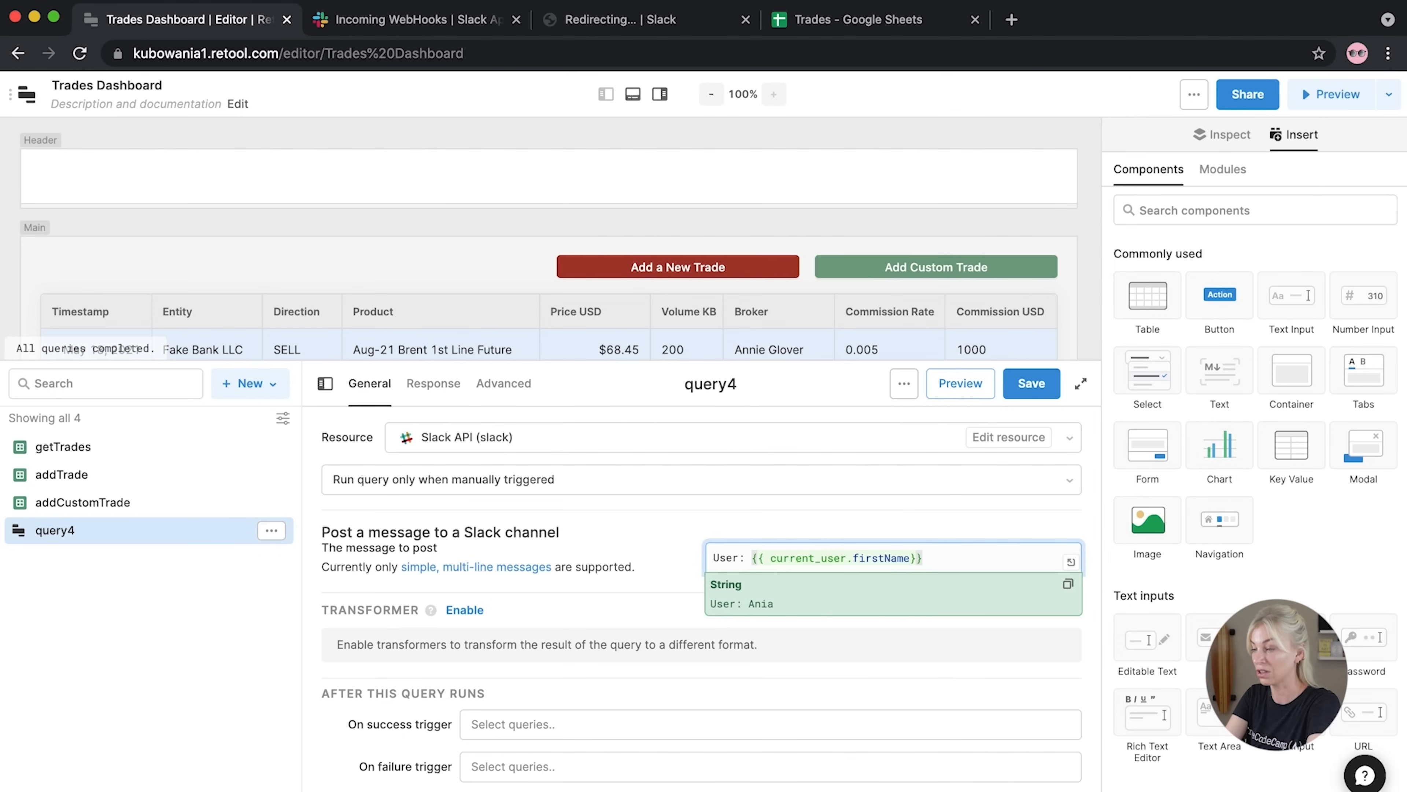
key(Return)
text({{ )
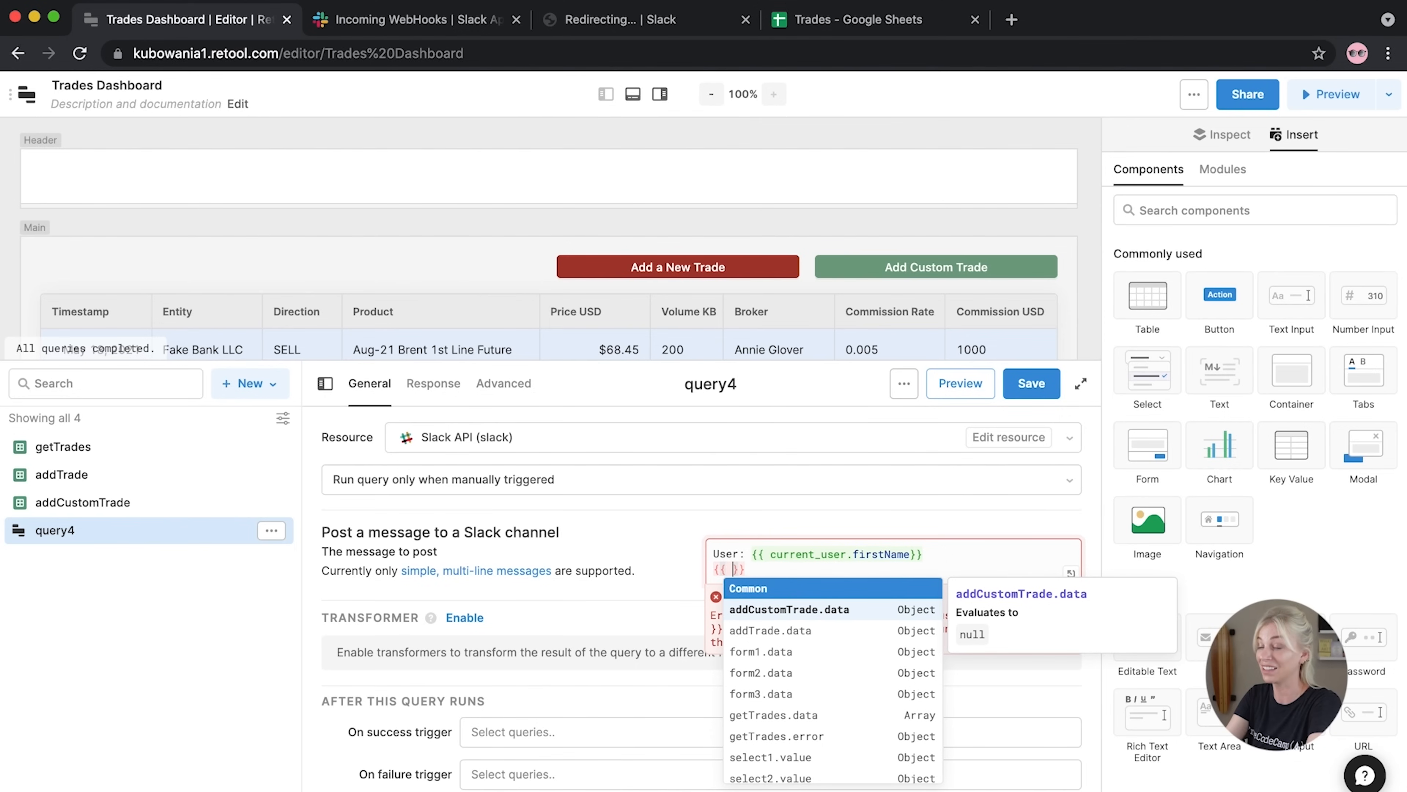
text(t)
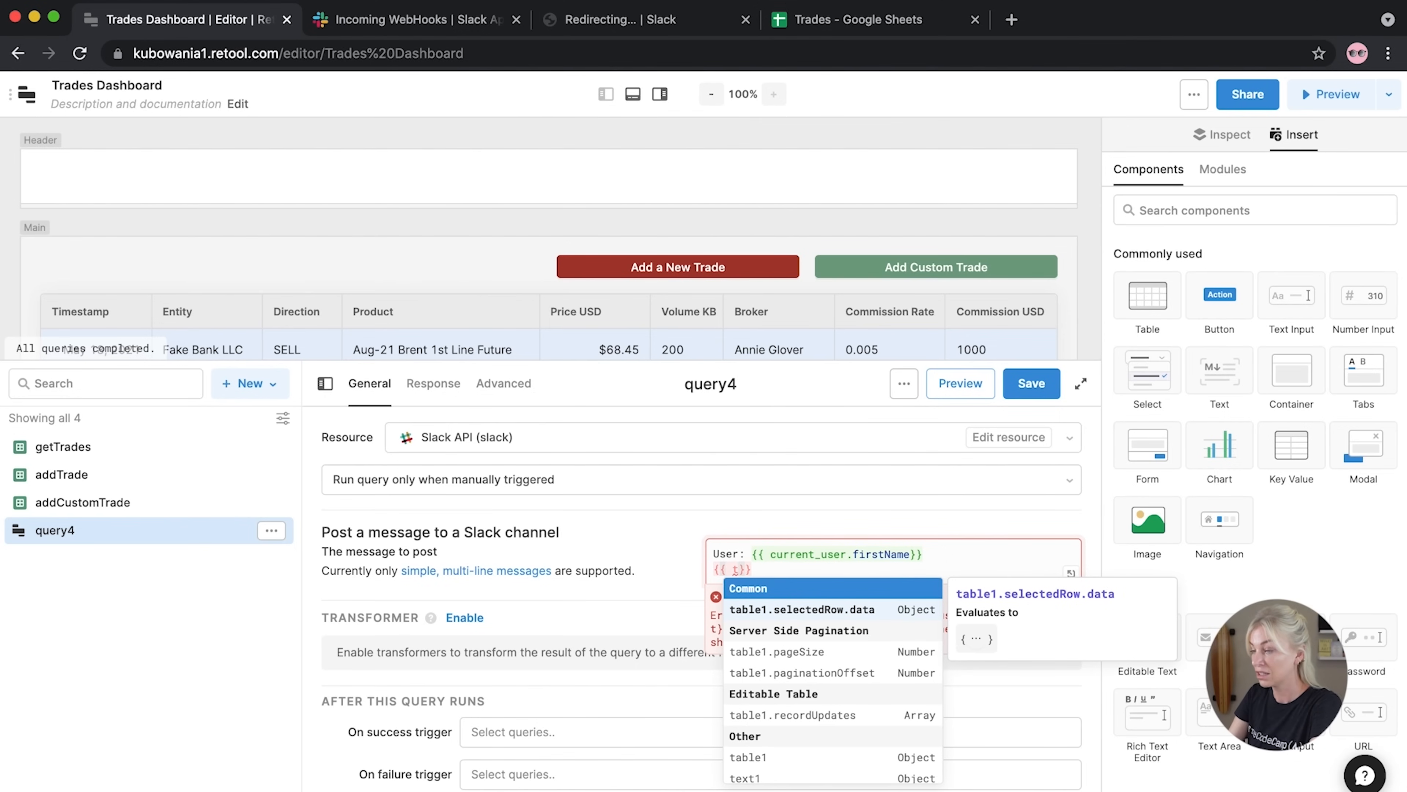
text(ext)
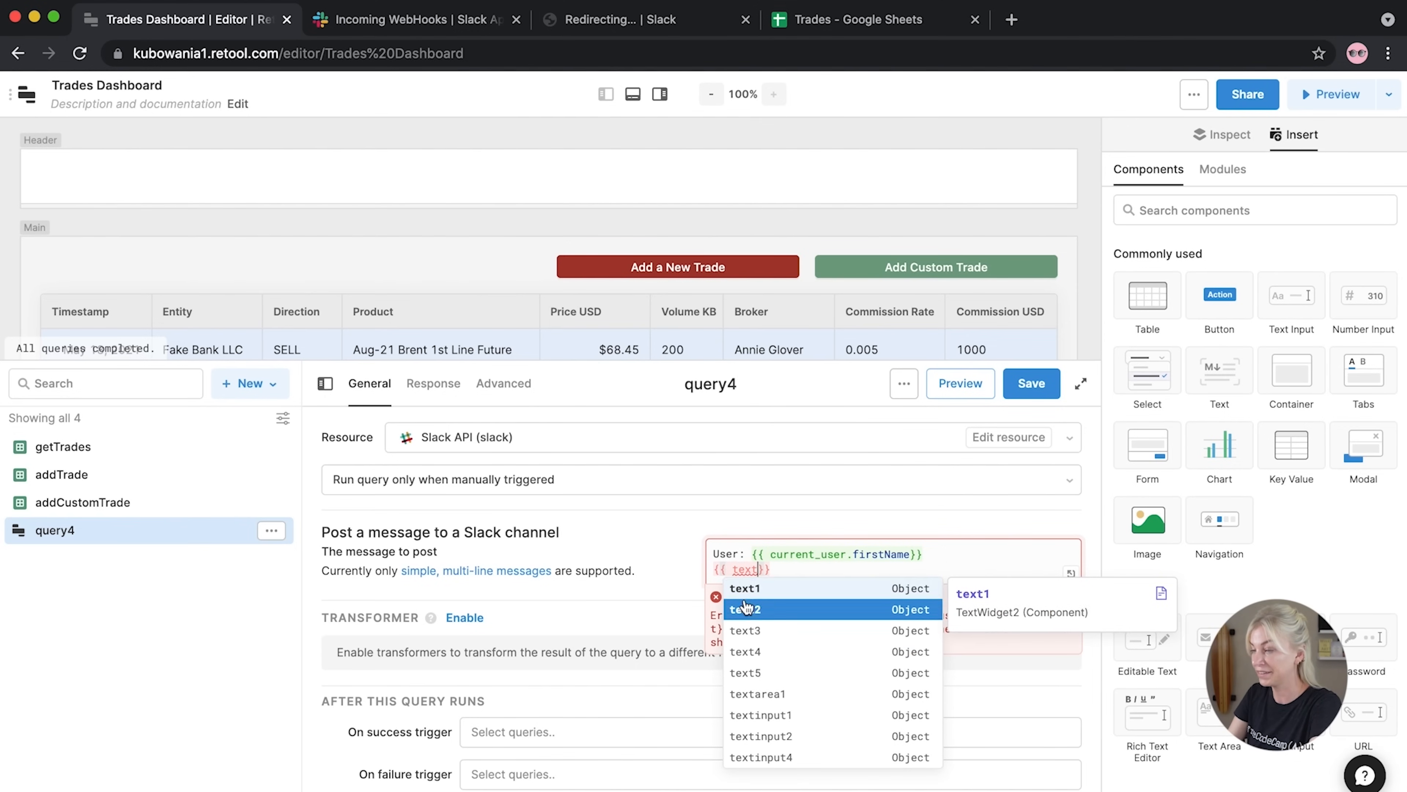
text(a)
click(749, 586)
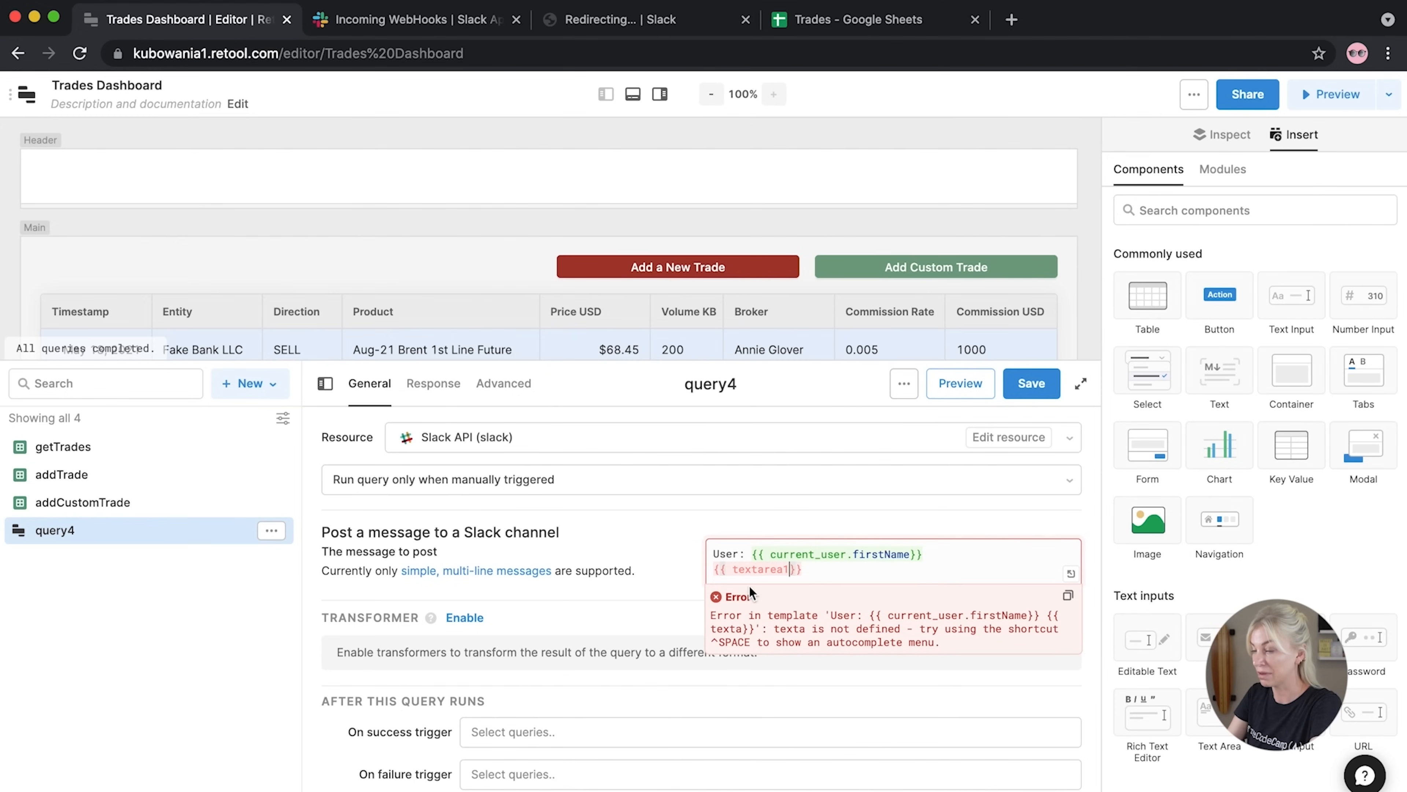
text(.)
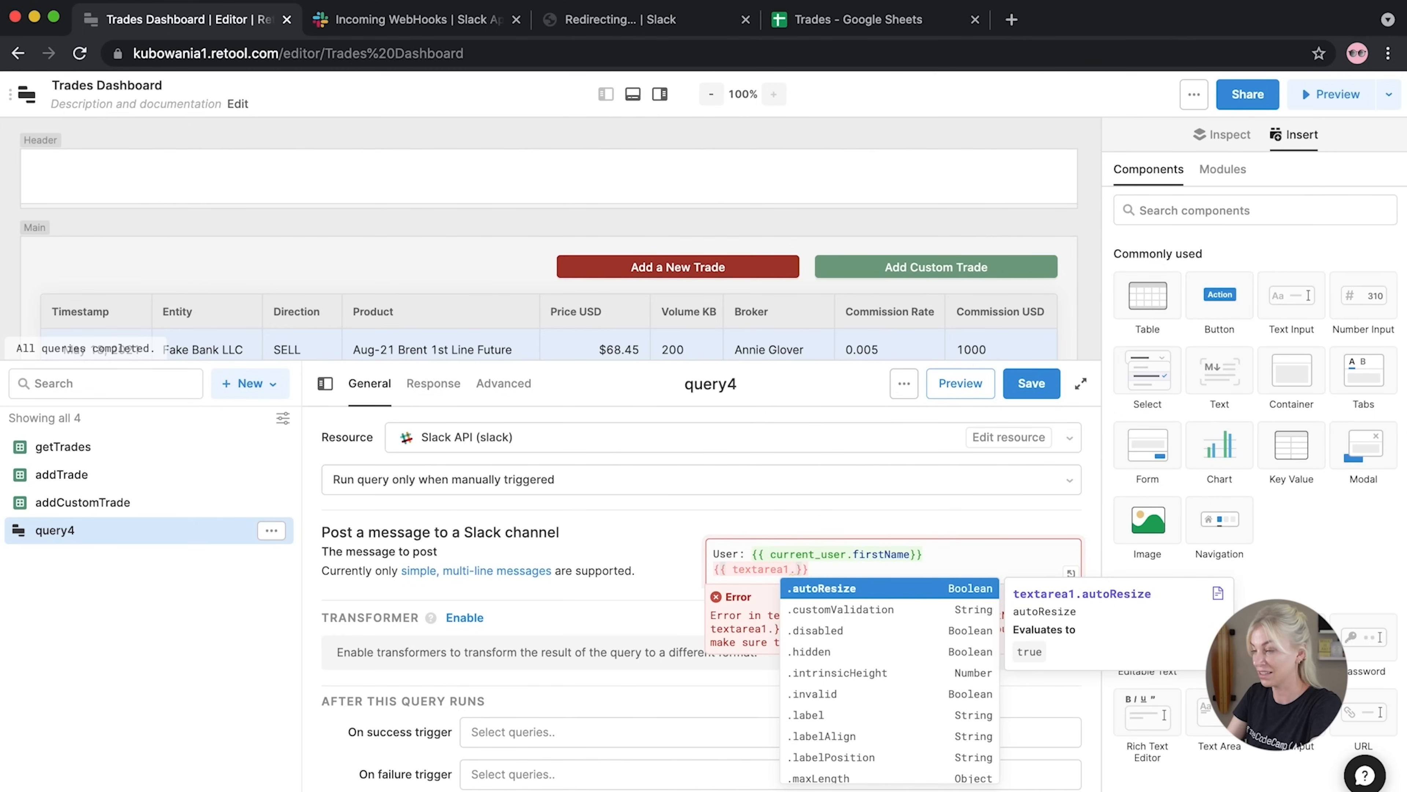
text(value)
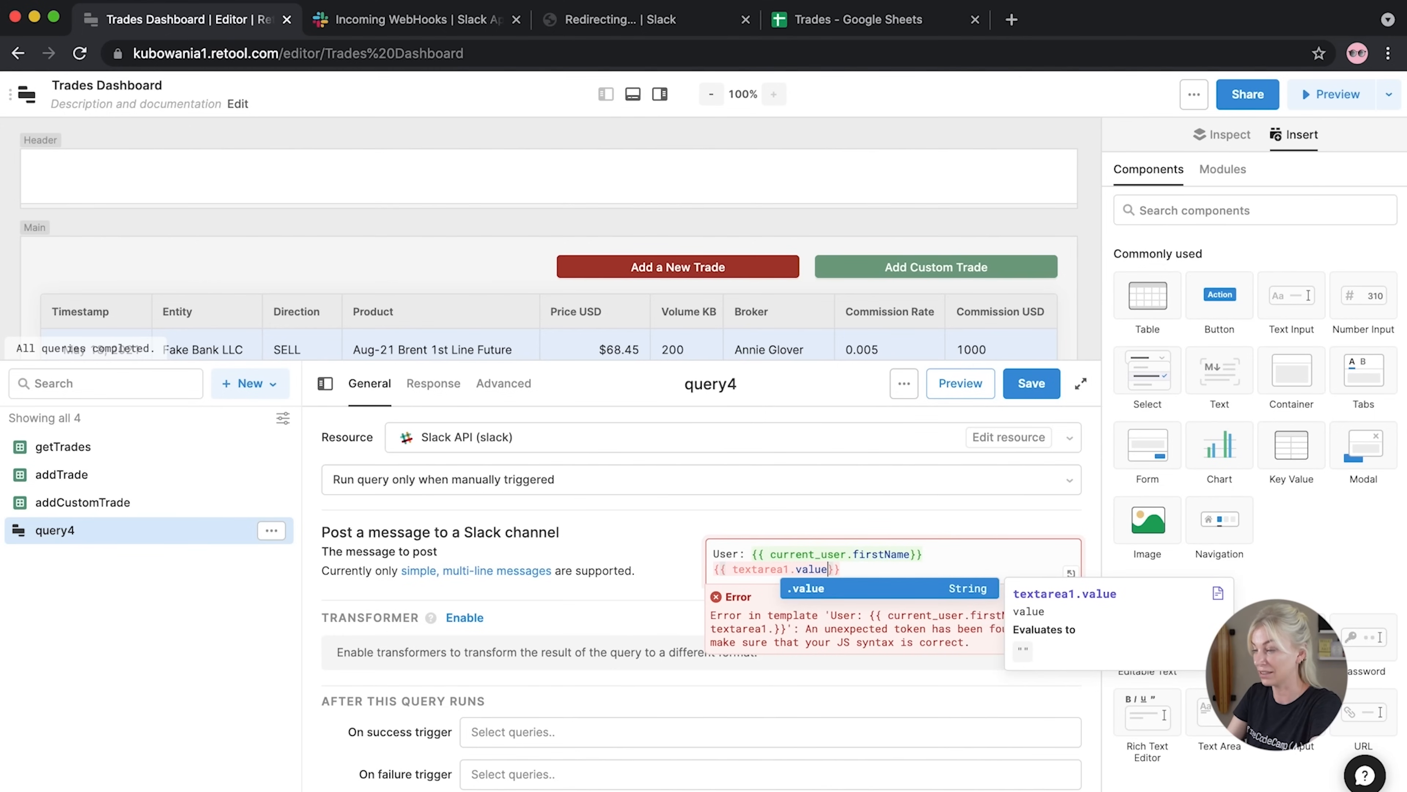
click(645, 529)
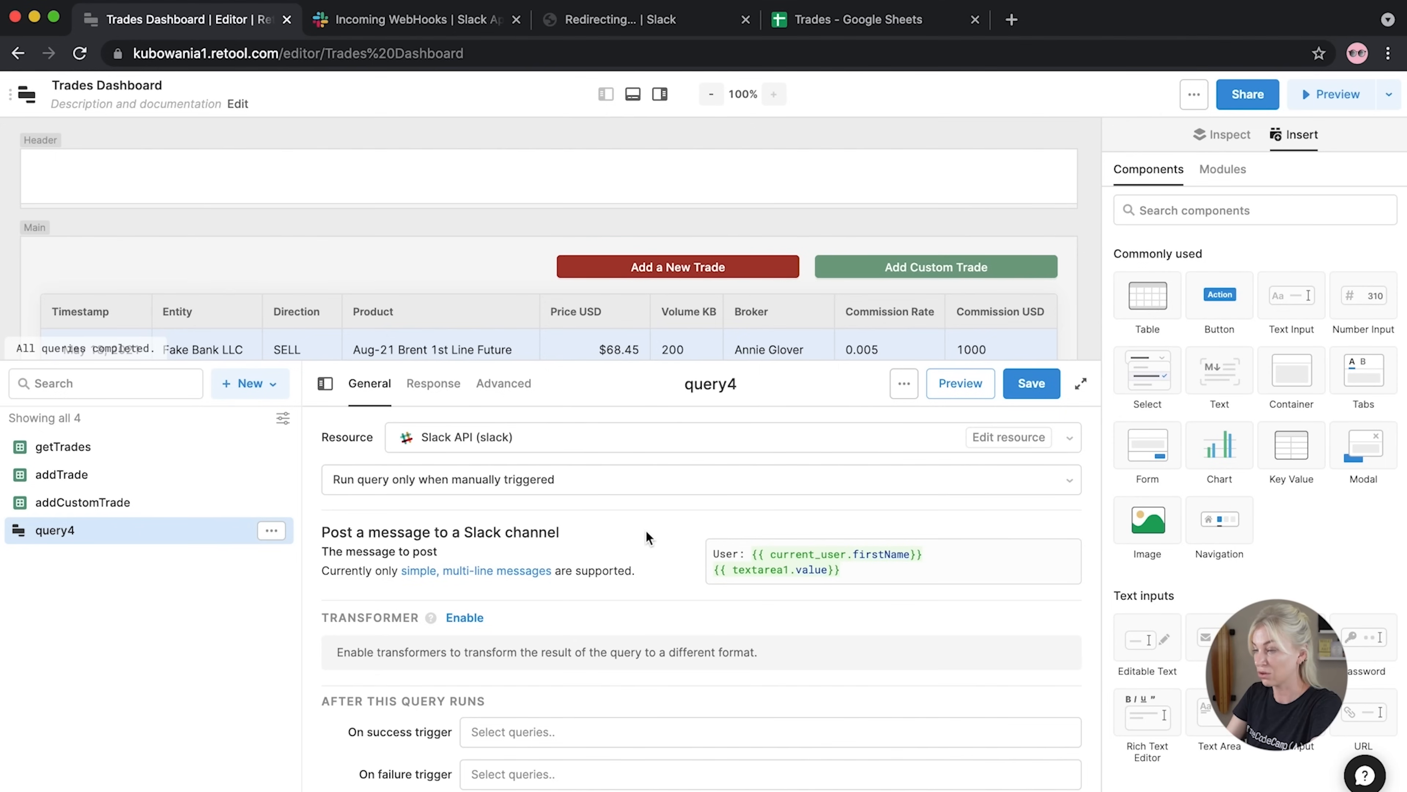
Save the Slack query and enter a short test greeting in the Create Message text area
click(1031, 383)
drag(709, 364, 699, 532)
scroll(735, 385, down, 3)
scroll(736, 385, down, 5)
click(613, 209)
text(hi Ania)
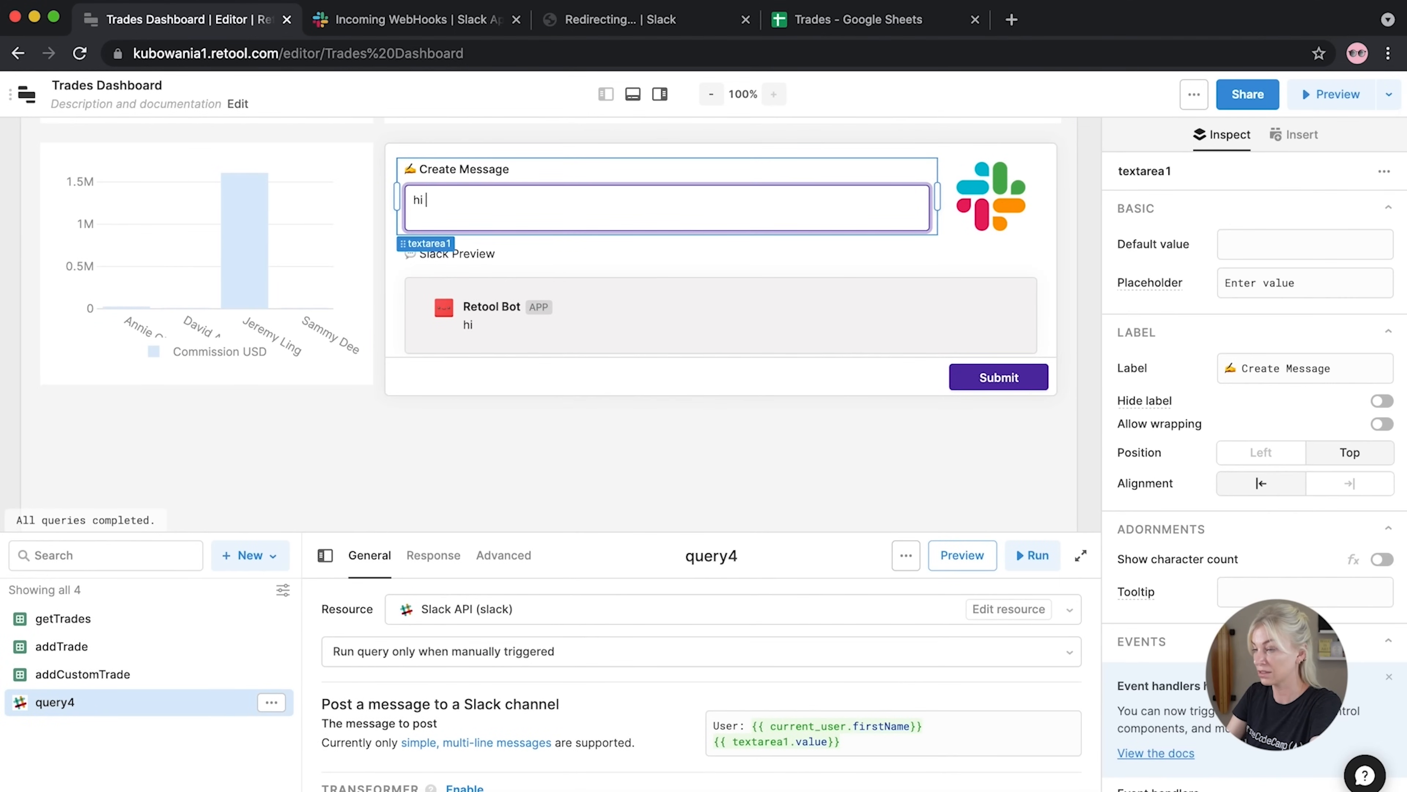
Add a Submit event handler to form3 that runs query4
click(1004, 378)
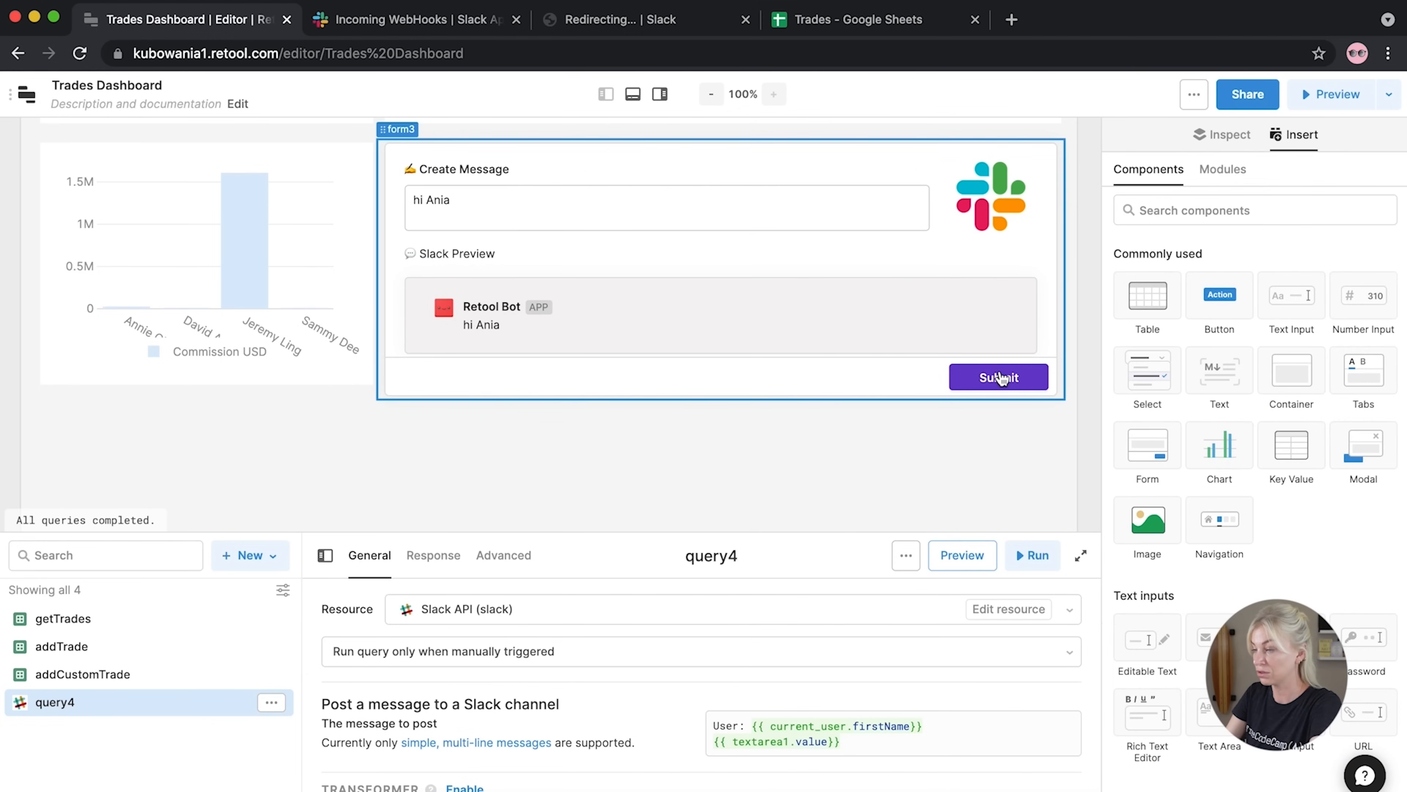
click(1003, 378)
scroll(1206, 551, down, 2)
scroll(1206, 550, down, 5)
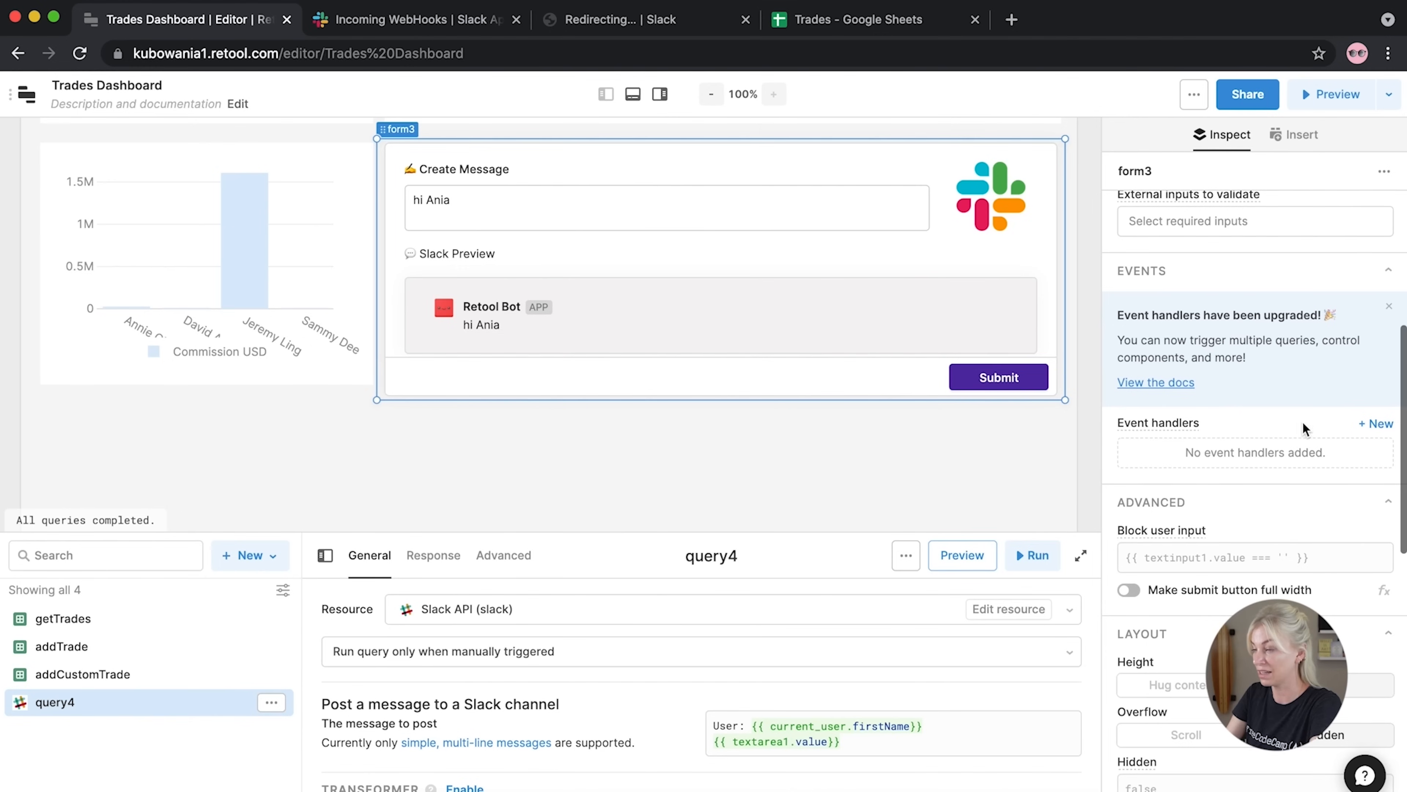
click(1375, 423)
click(993, 382)
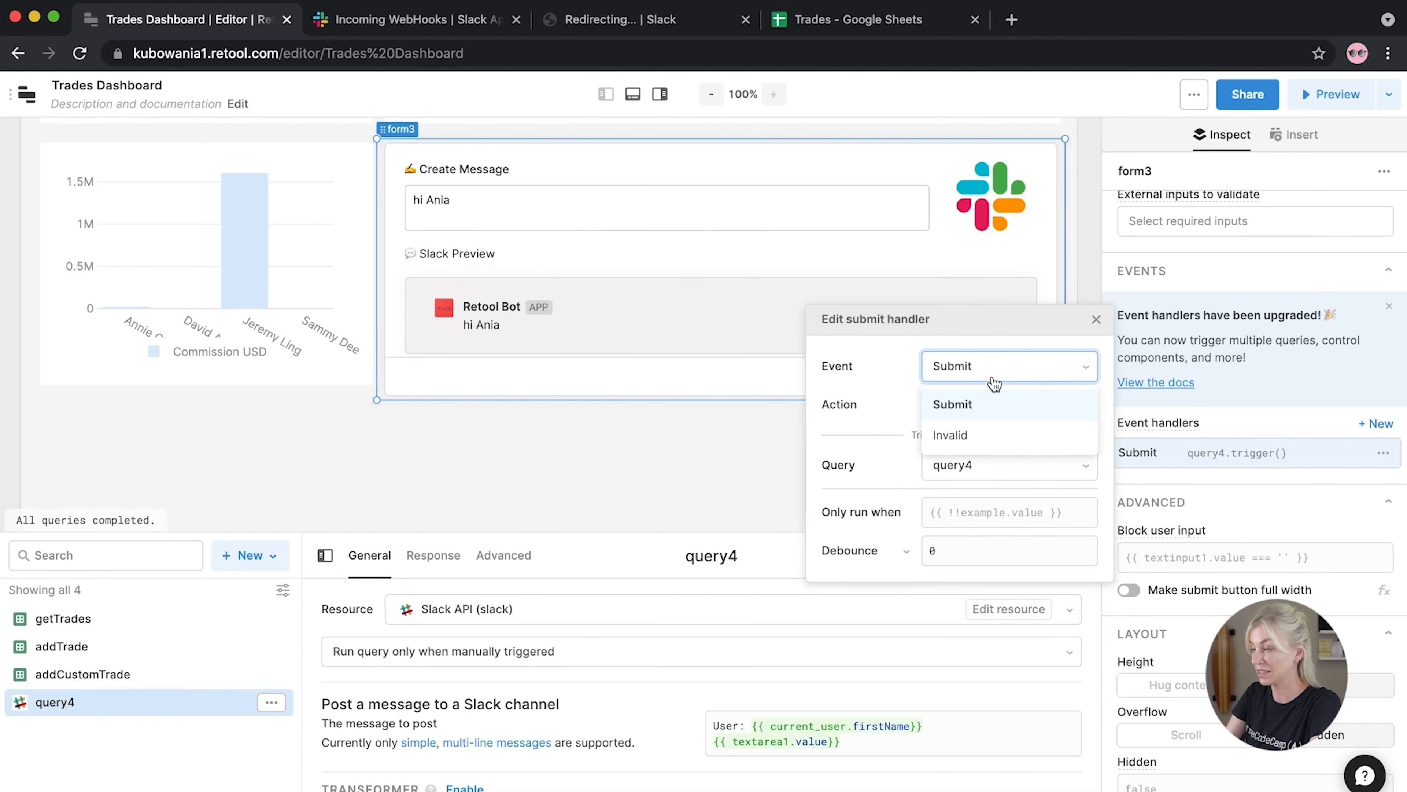
click(992, 404)
click(986, 466)
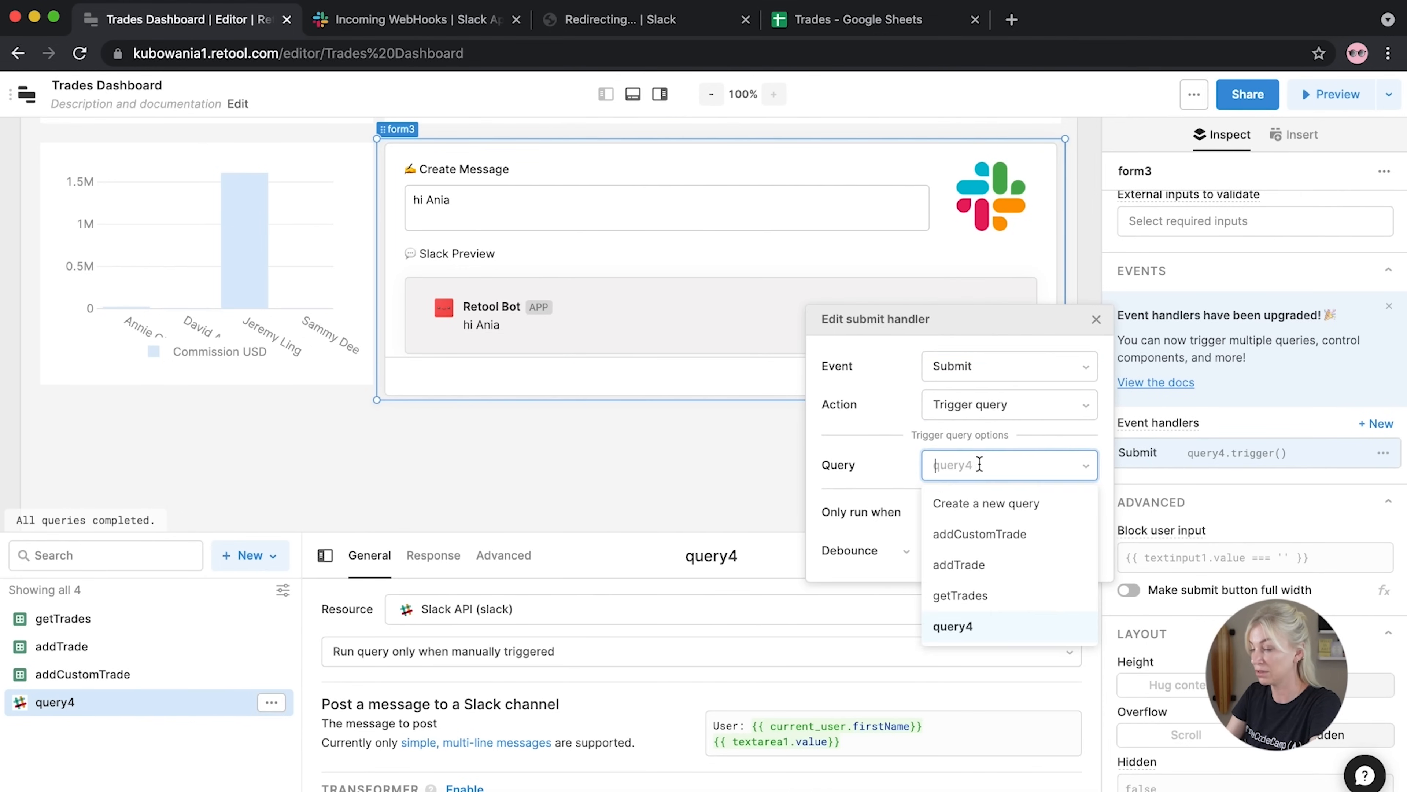
click(621, 517)
Rename query4 to sendMessage and submit the form to post the greeting
click(615, 554)
text(se)
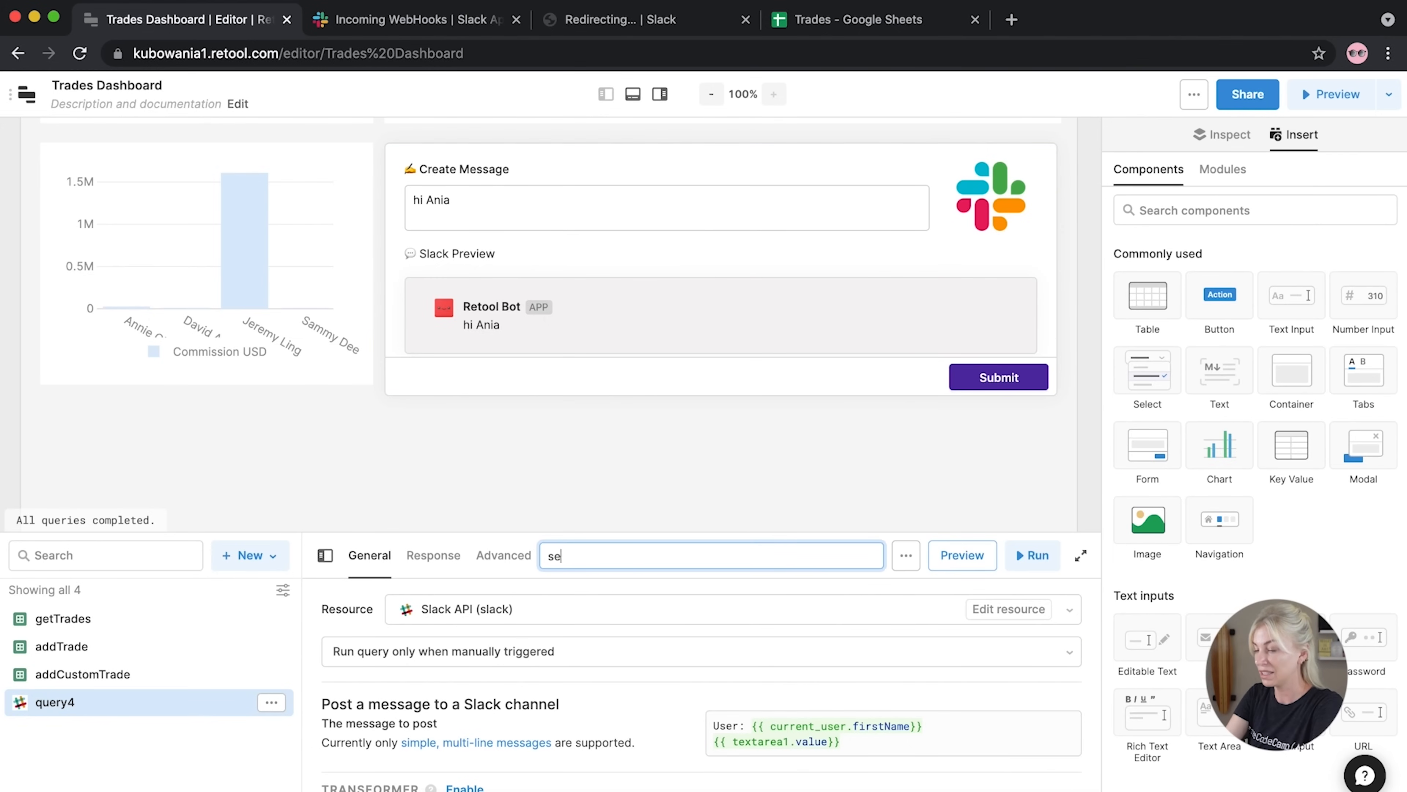
text(ndMessage)
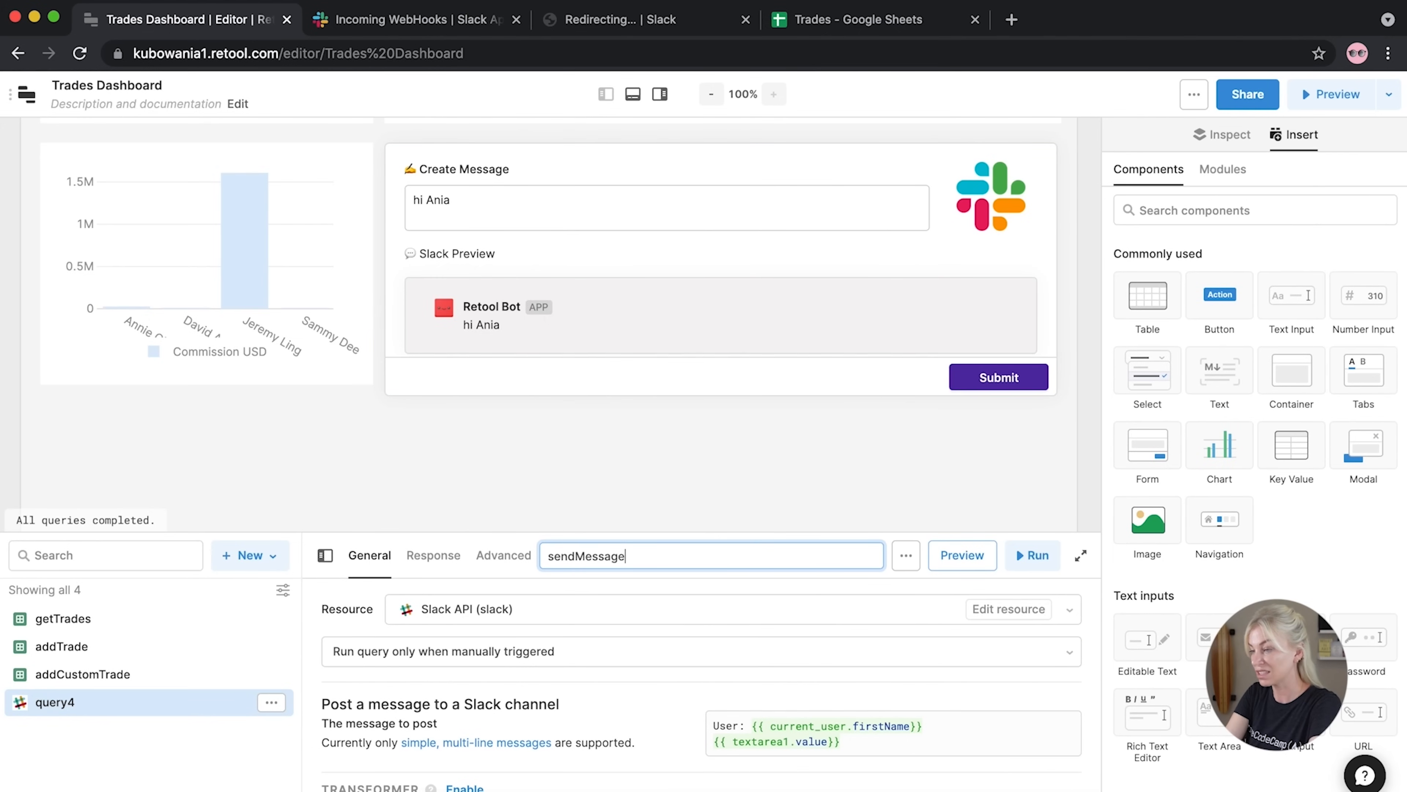
key(Return)
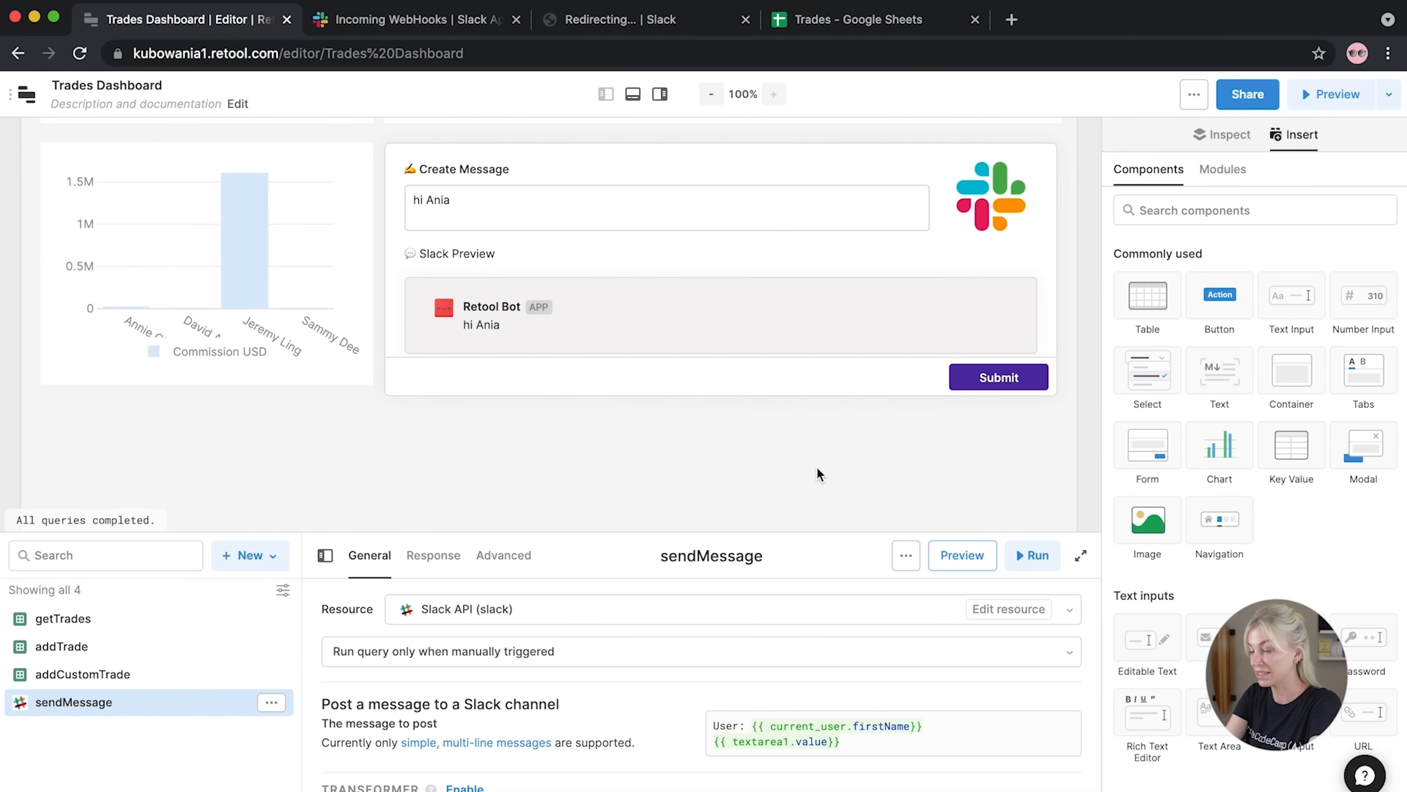
click(997, 382)
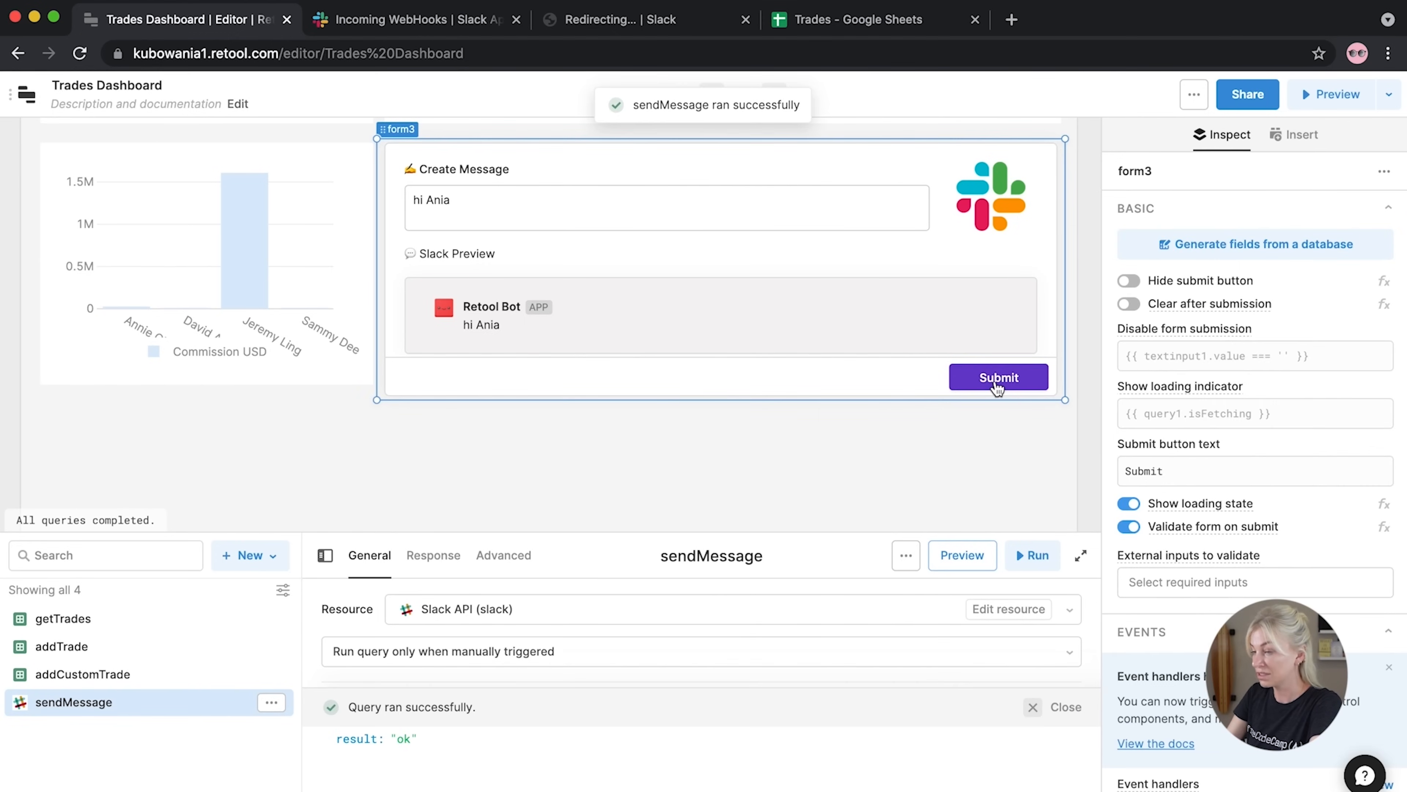
key(super+Tab)
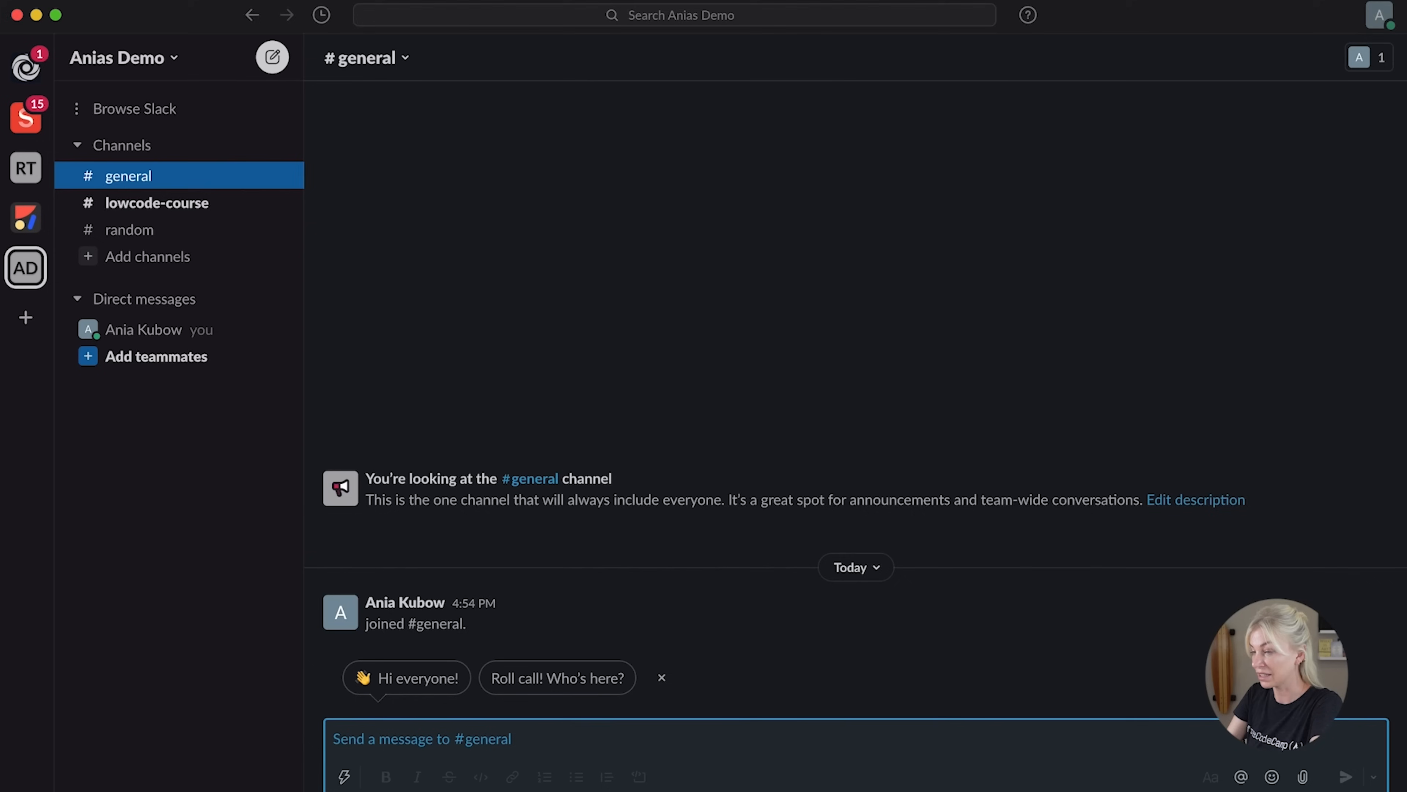
Check the incoming-webhook message with the user line and greeting in Slack's #lowcode-course channel
click(127, 203)
drag(450, 634, 367, 598)
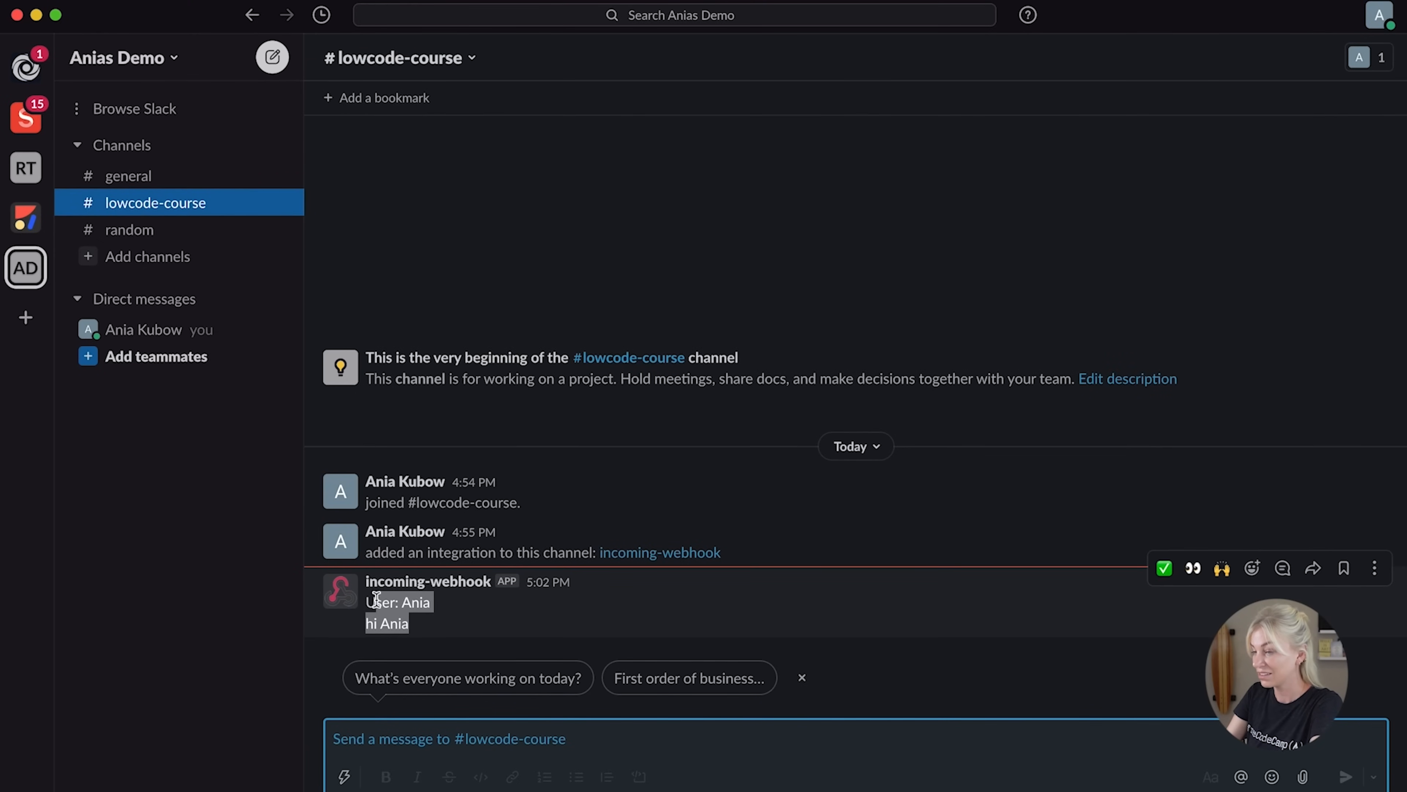
click(563, 629)
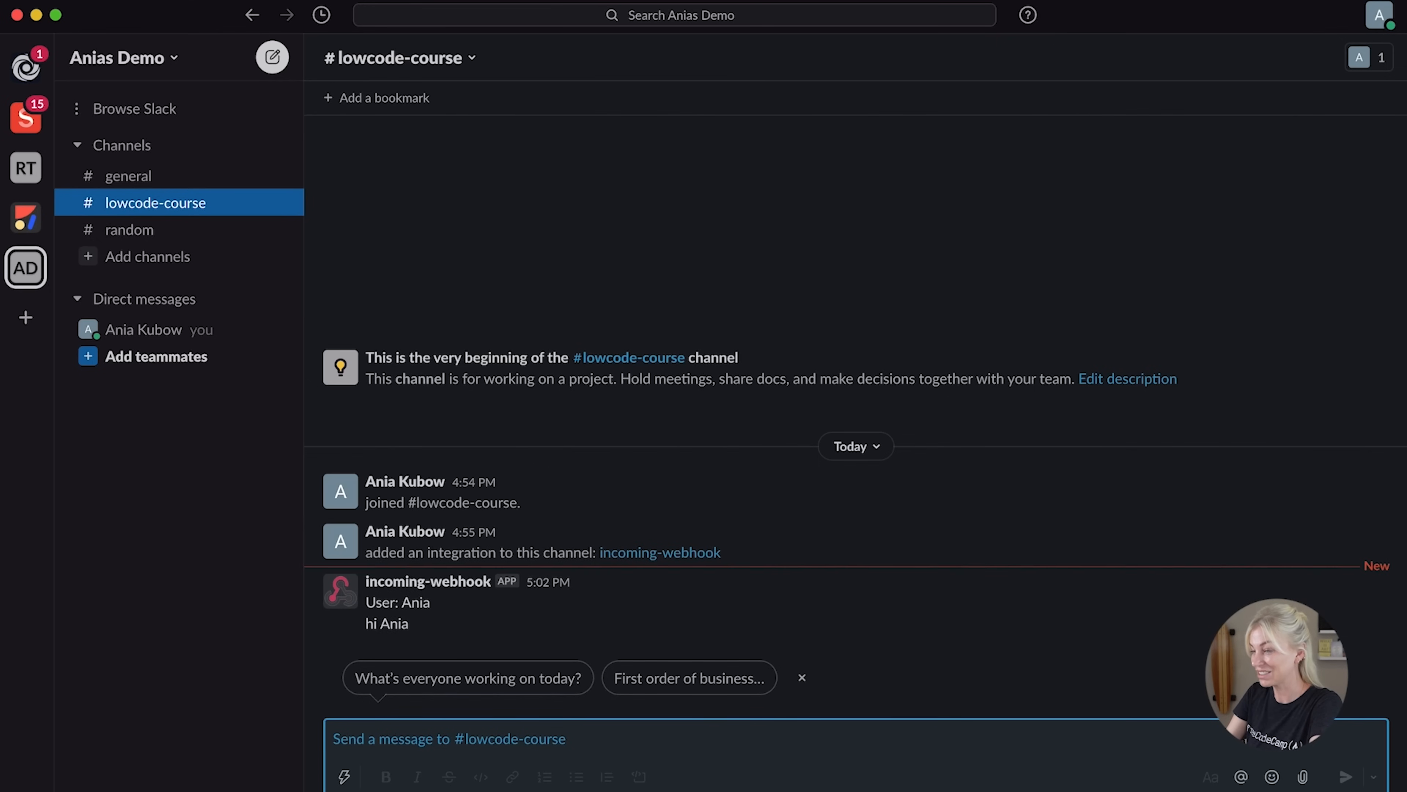
key(super+Tab)
Replace the message with 'Lets learn more low-code!!!', submit it, and confirm it arrived in Slack
click(512, 202)
drag(512, 201, 409, 195)
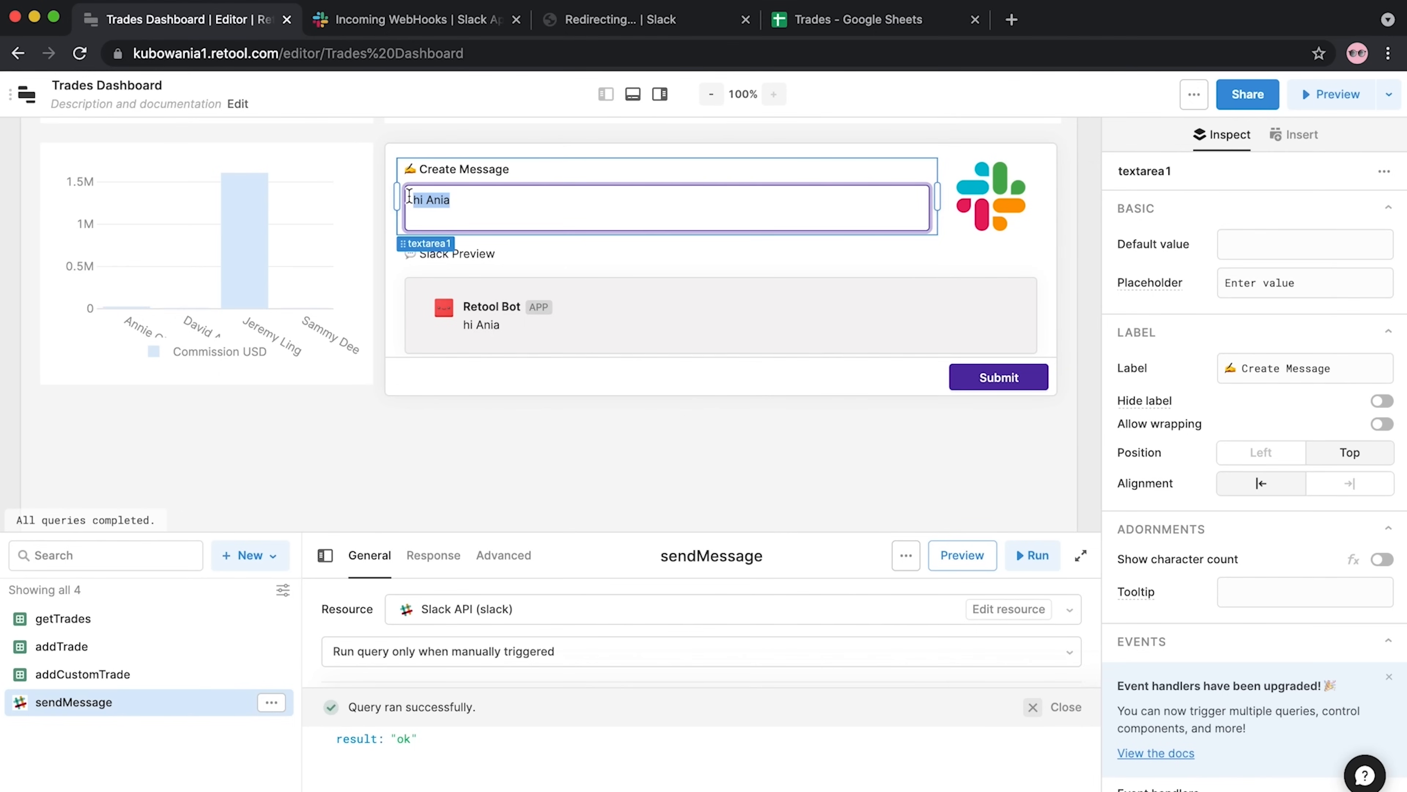
text(Lets learn more low-code!!!)
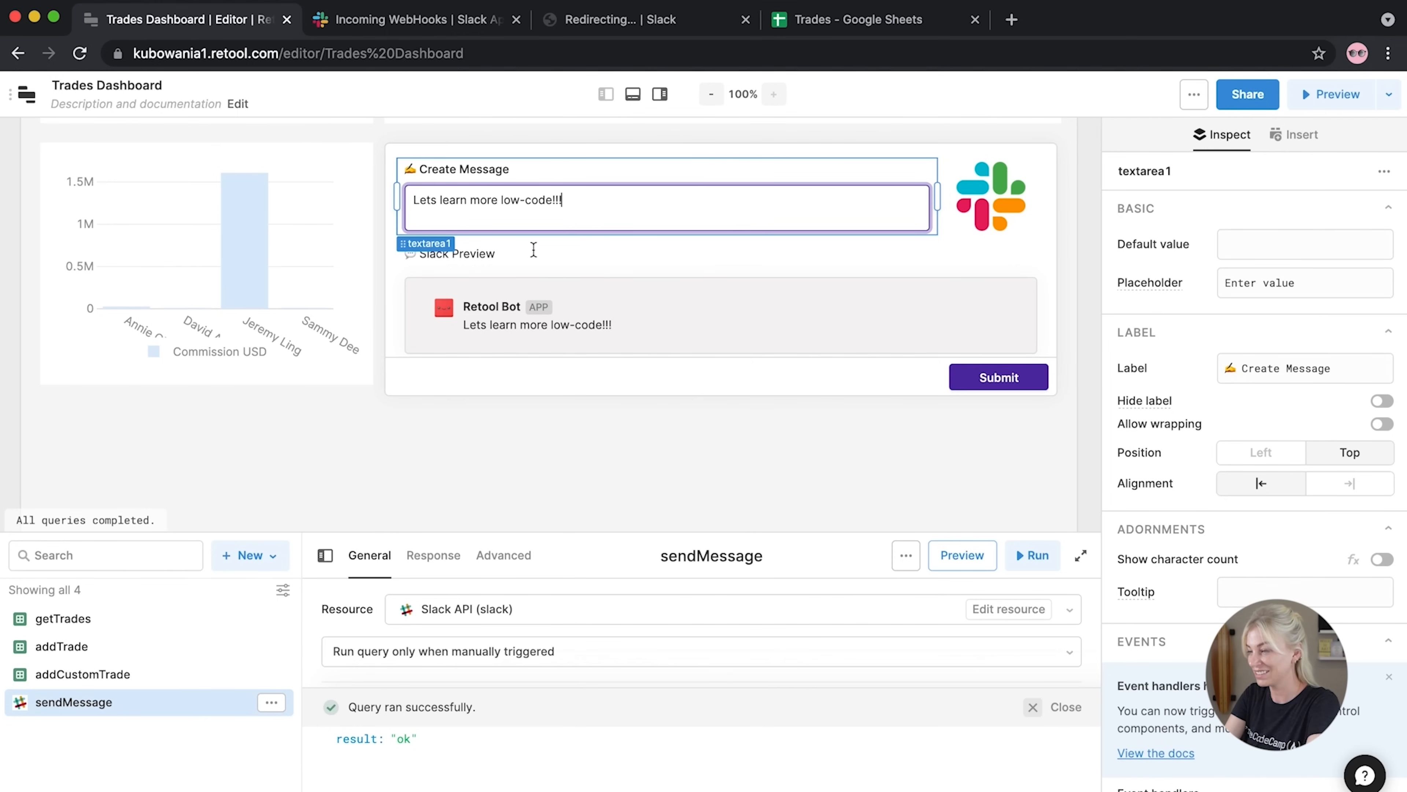
click(943, 389)
click(988, 385)
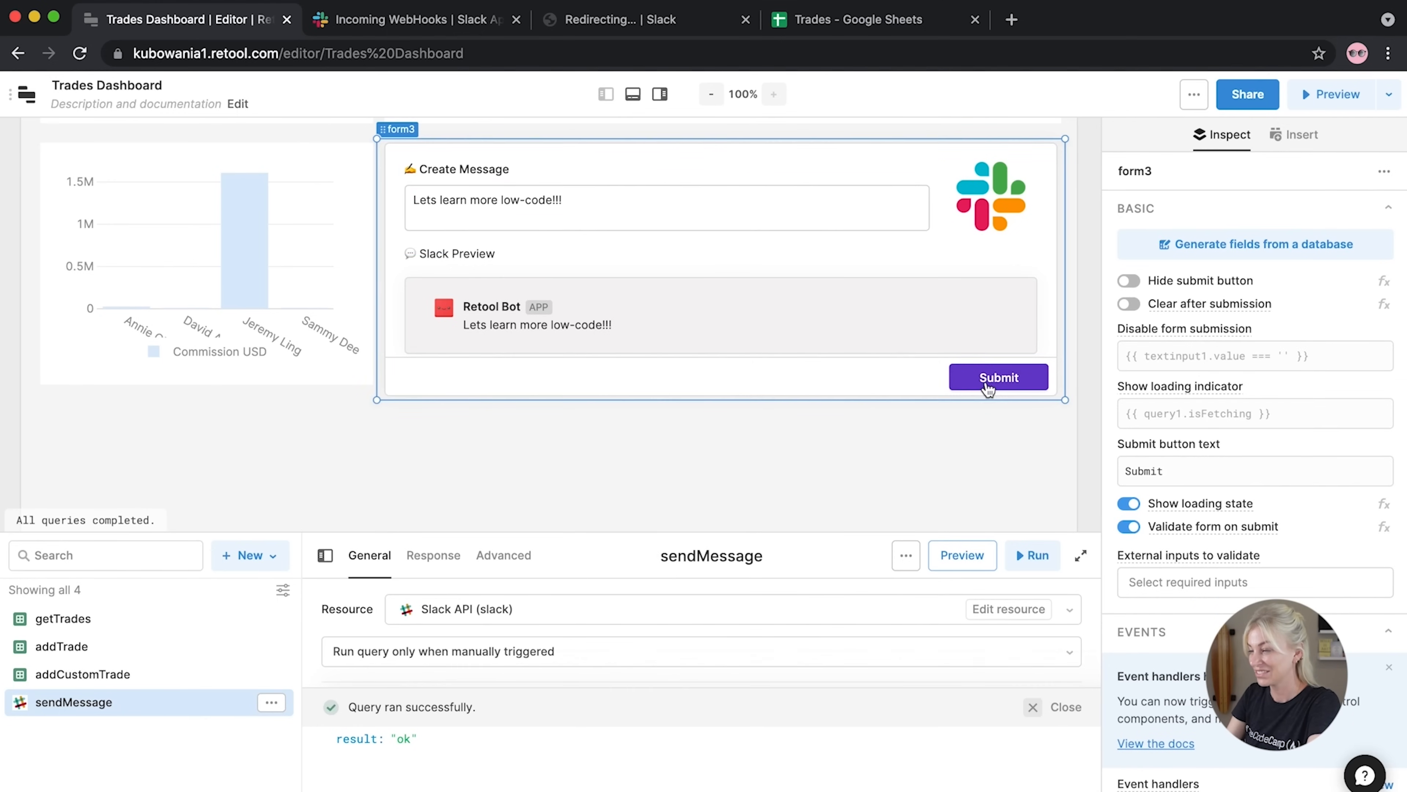
key(super+Tab)
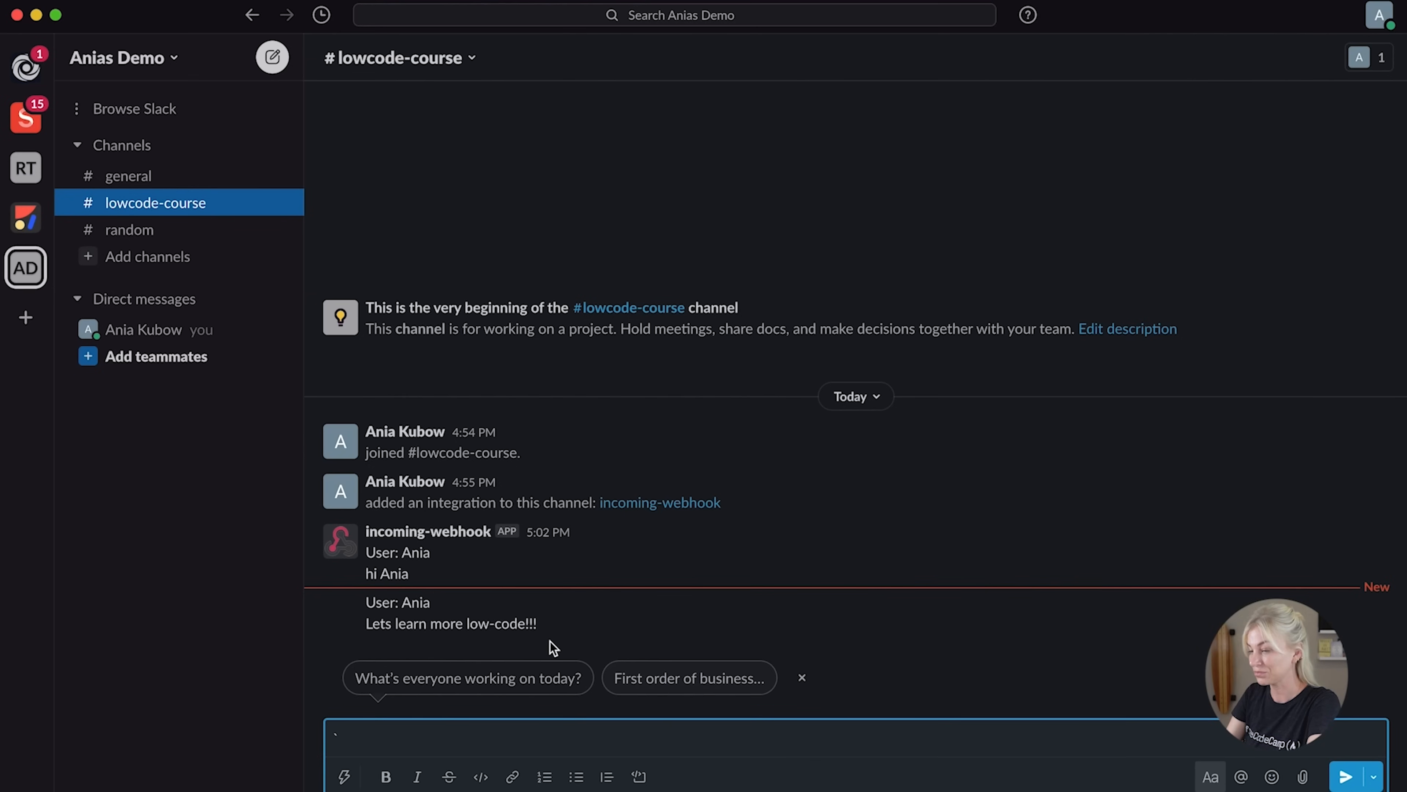
drag(556, 619, 357, 599)
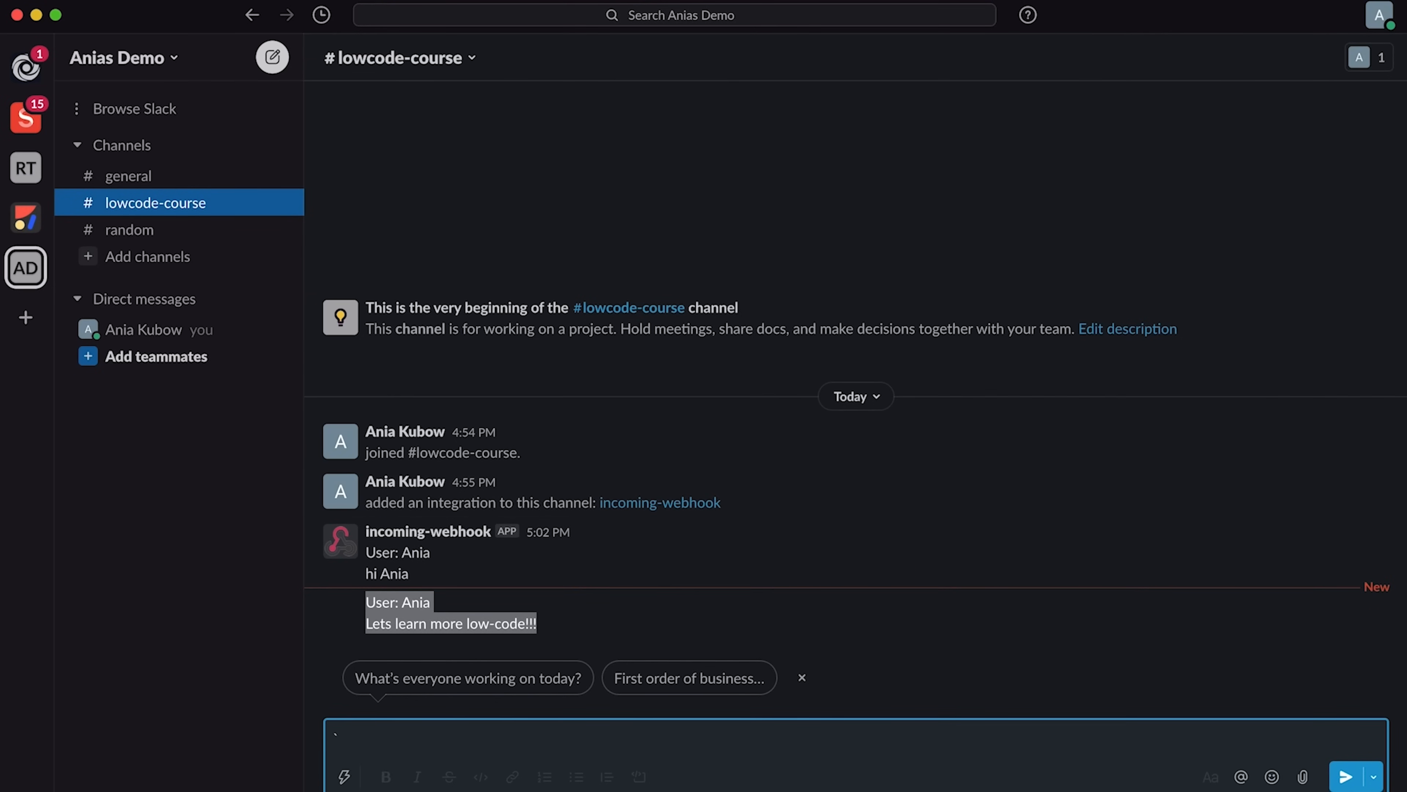
key(super+Tab)
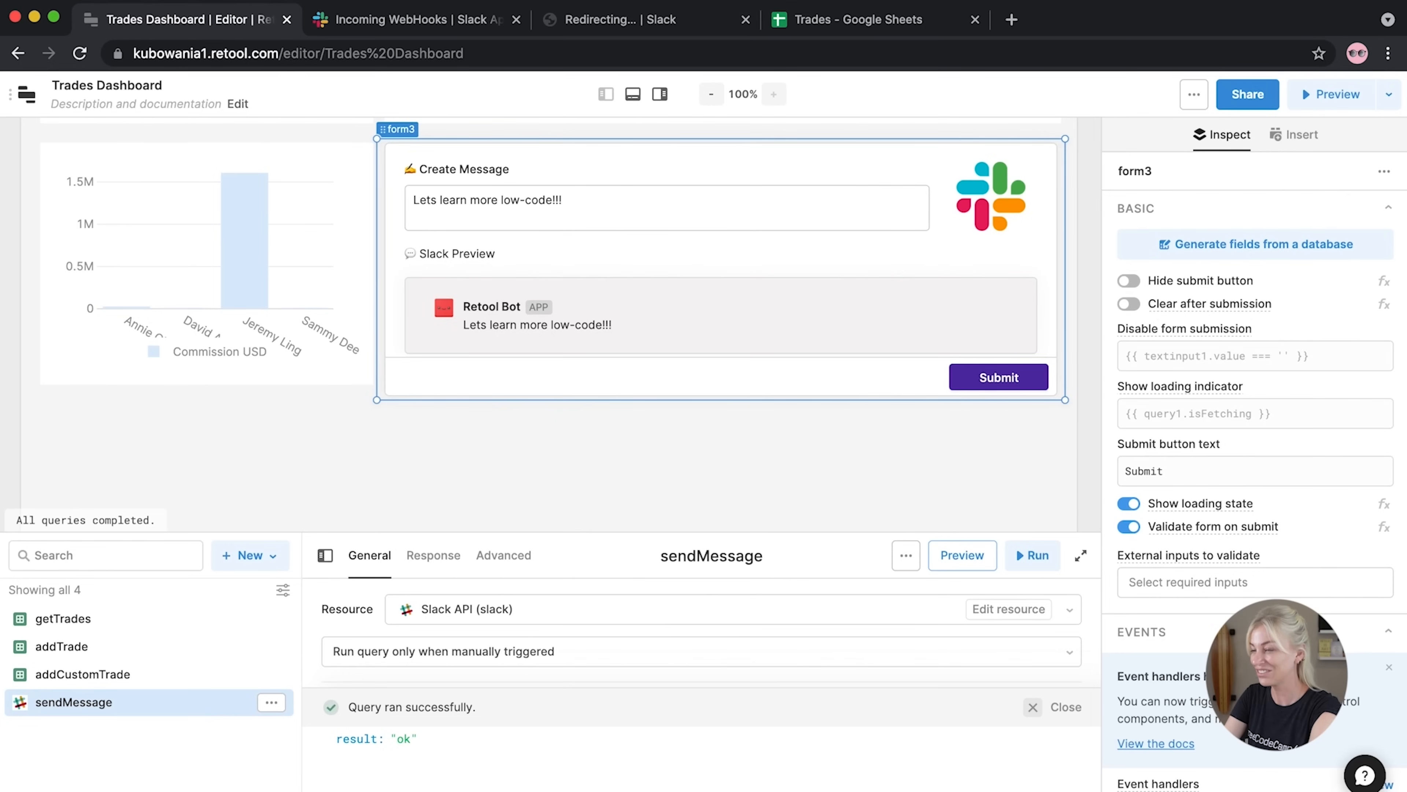
Preview the app and page through the trades table to page 4 of 7
click(499, 502)
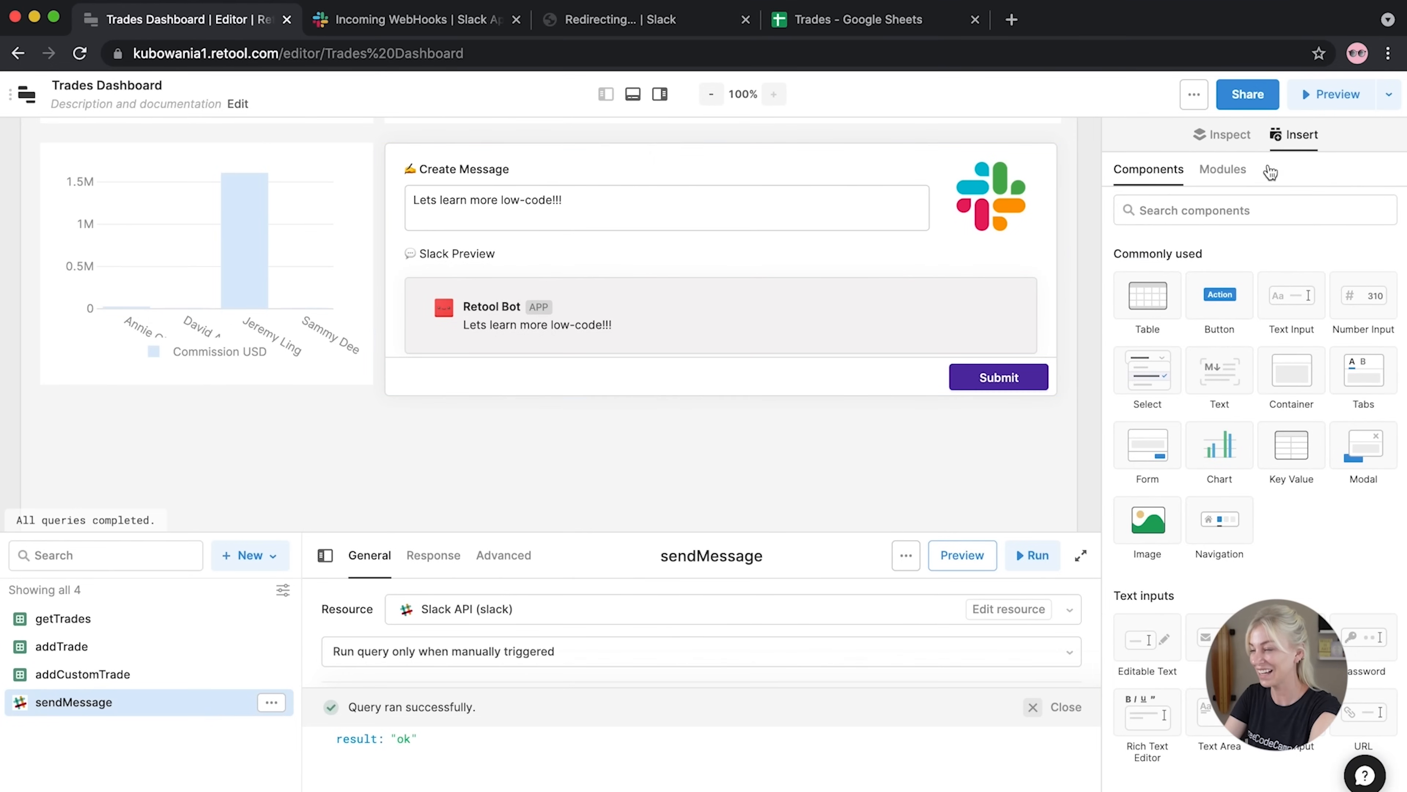
click(1324, 100)
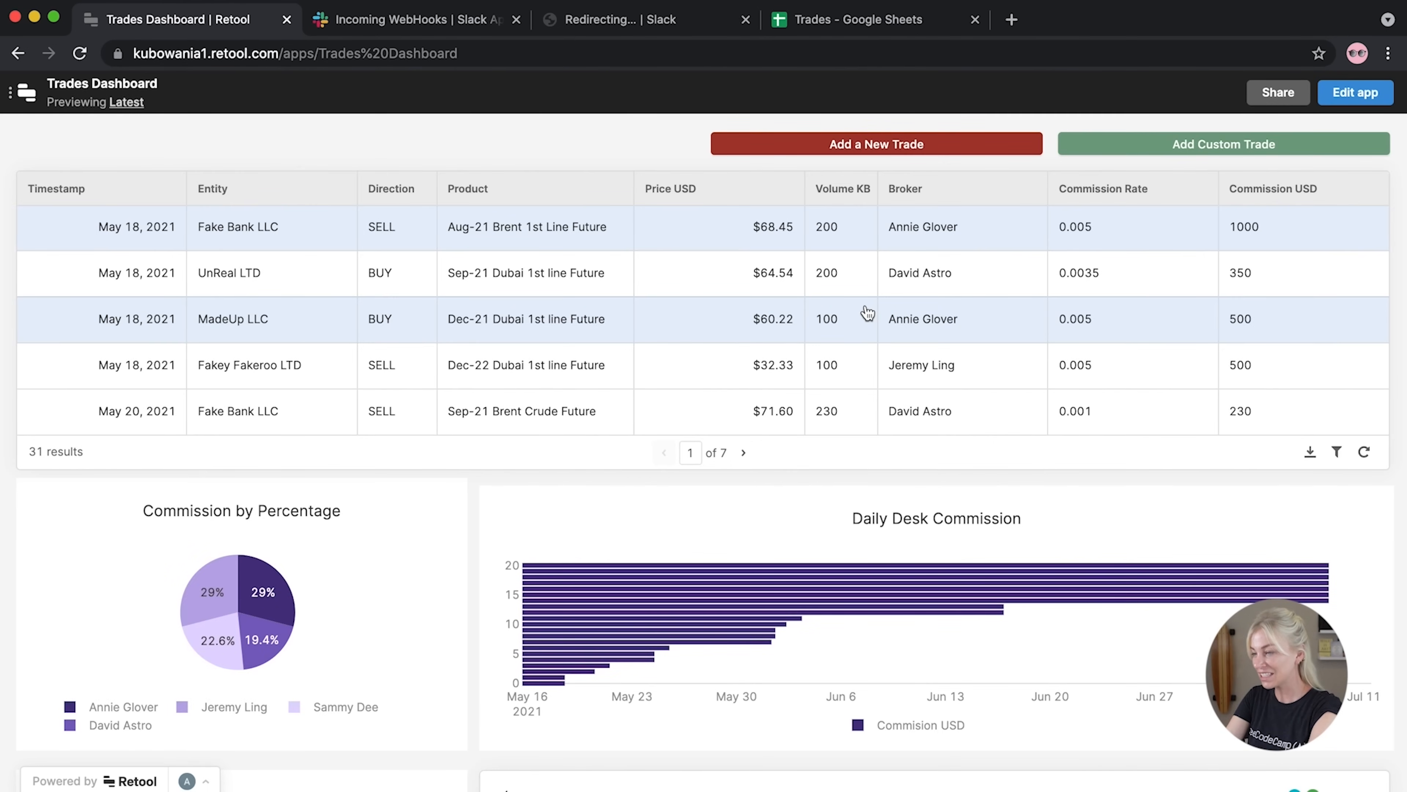
scroll(867, 312, down, 1)
scroll(868, 311, up, 1)
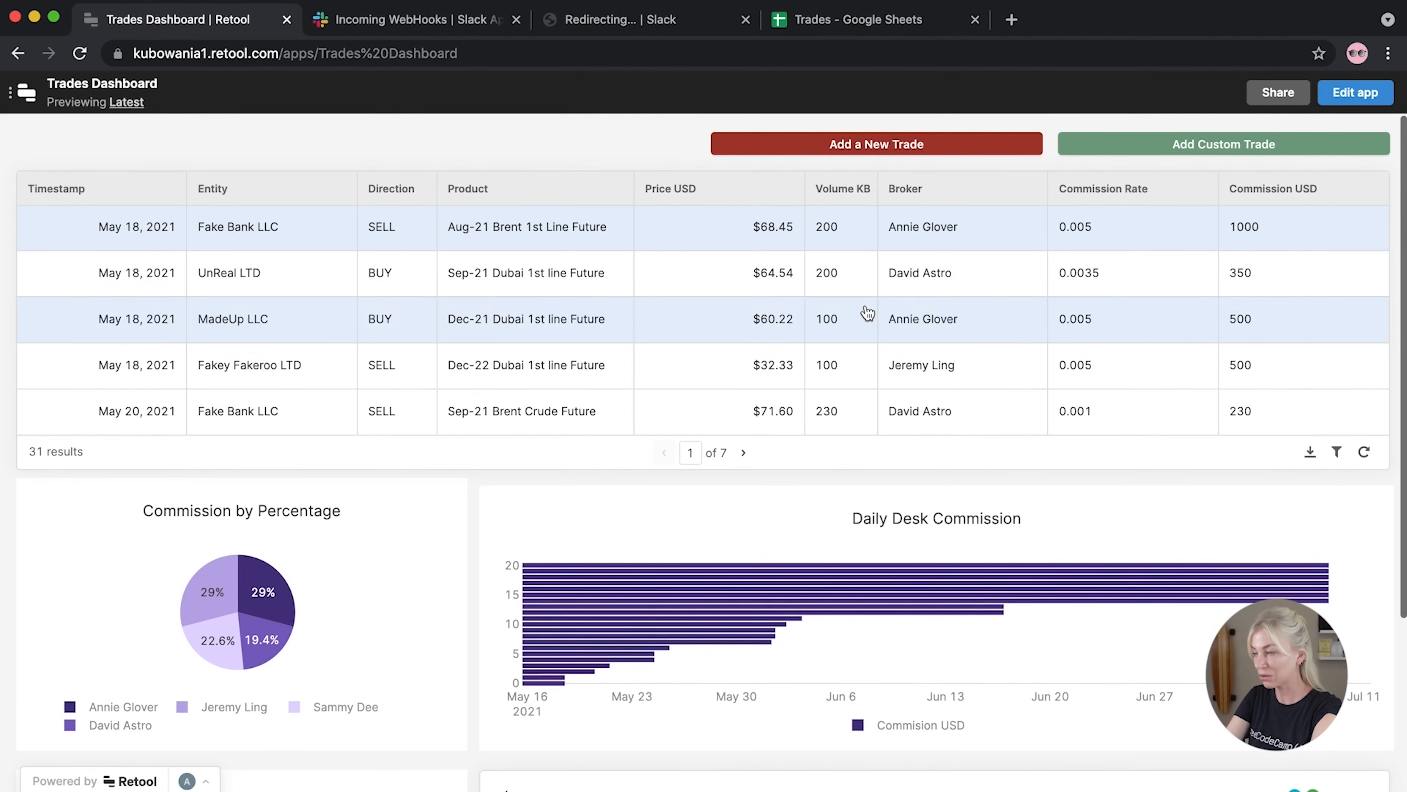
click(752, 452)
click(751, 453)
click(750, 455)
scroll(751, 457, down, 5)
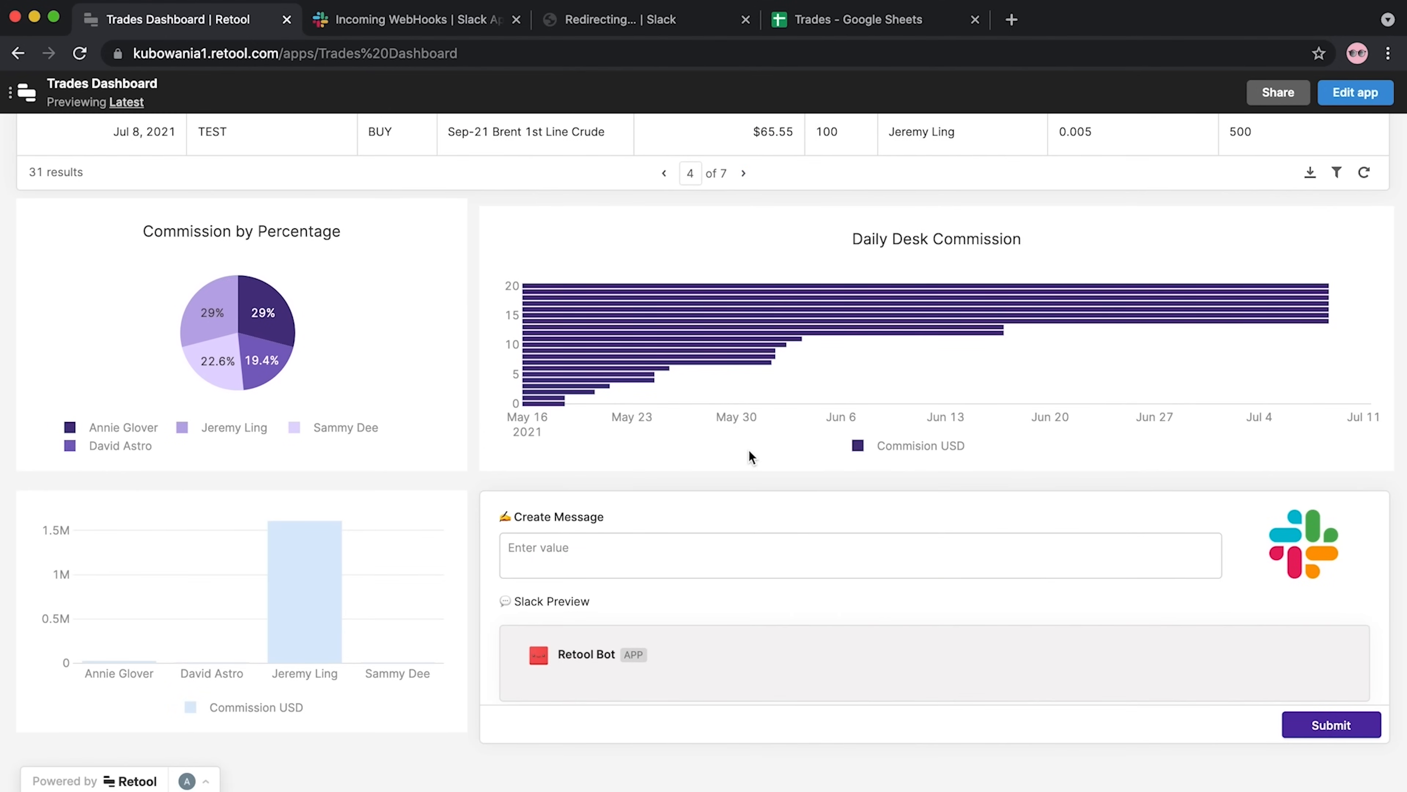
scroll(749, 449, up, 5)
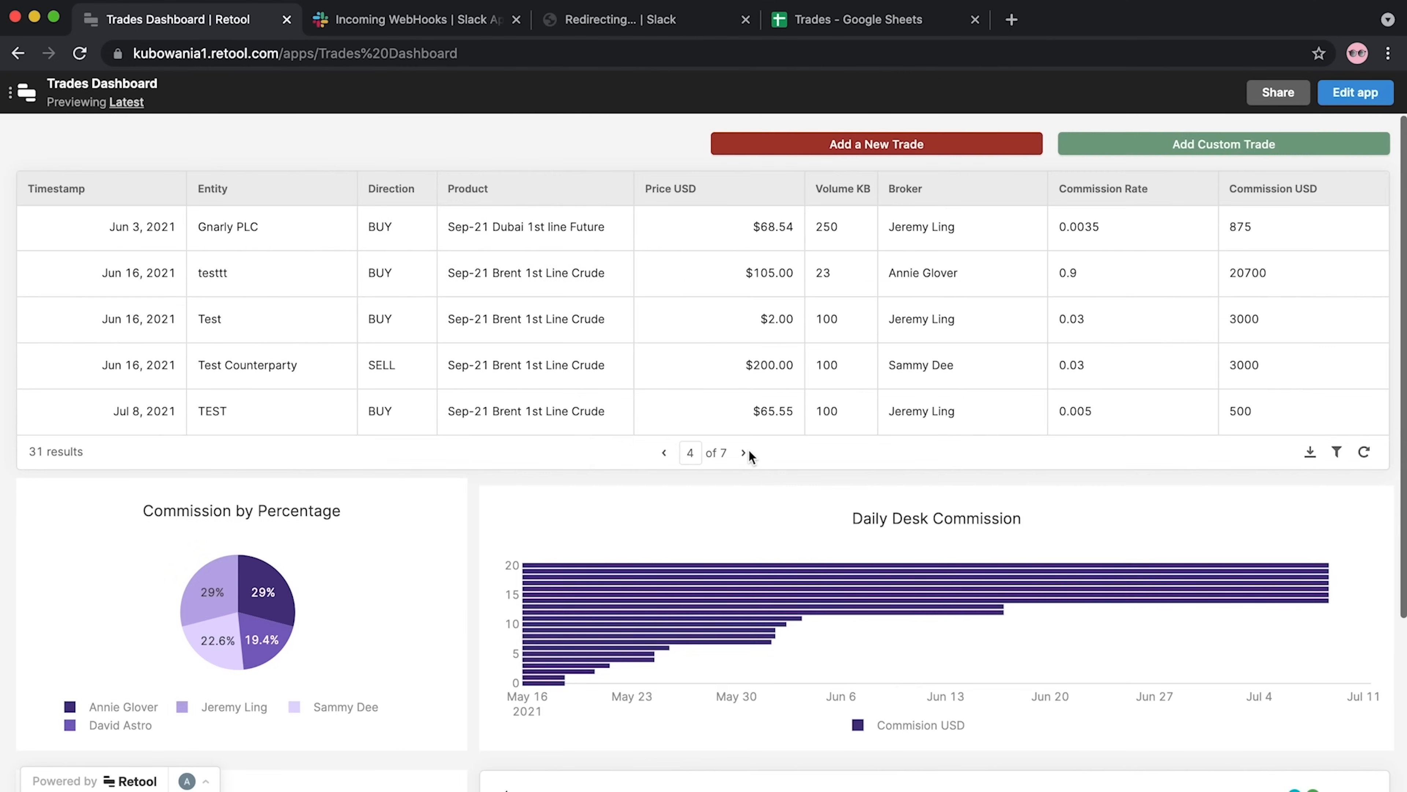
Open the Add a New Trade and Add Custom Trade forms, then close both
click(920, 149)
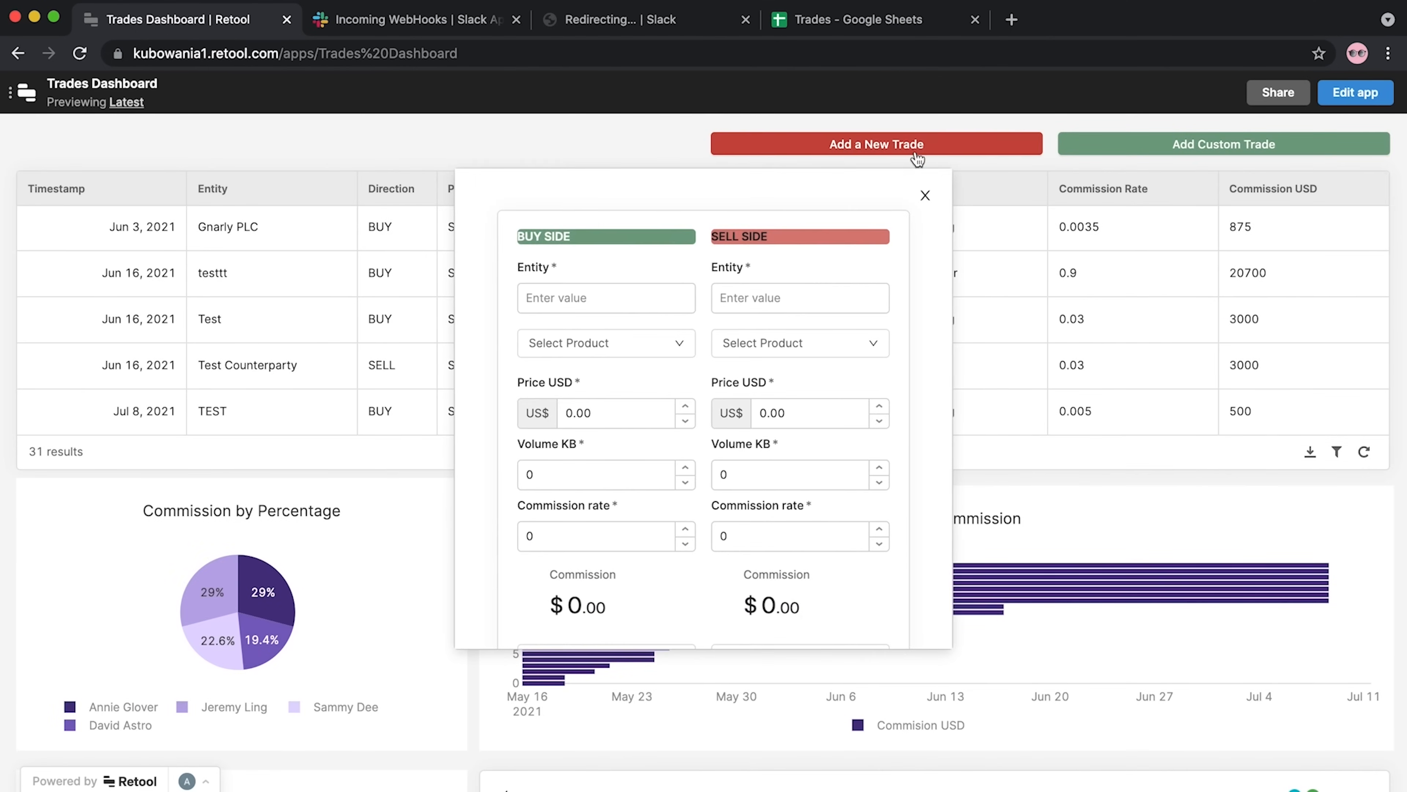
scroll(713, 574, down, 3)
scroll(710, 564, up, 3)
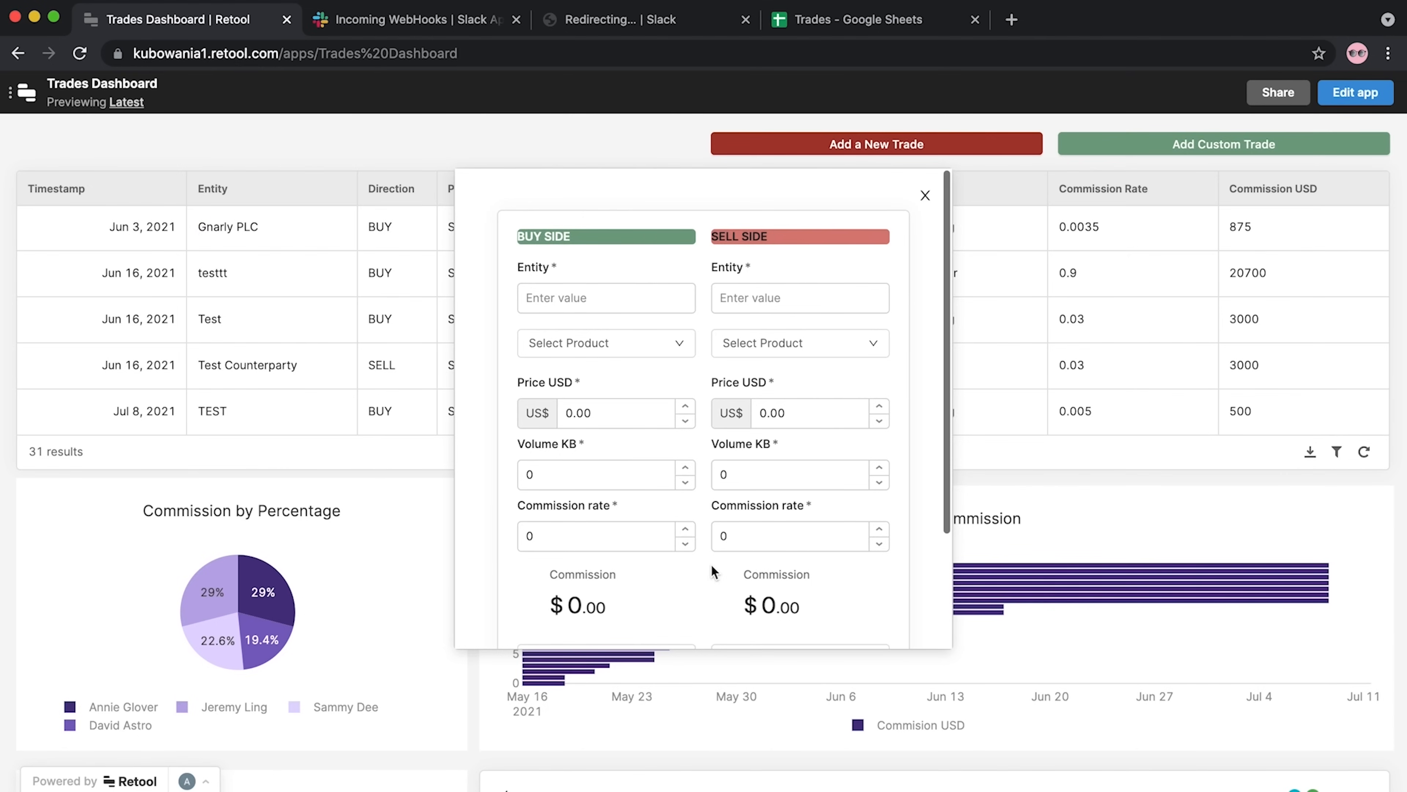
click(1122, 154)
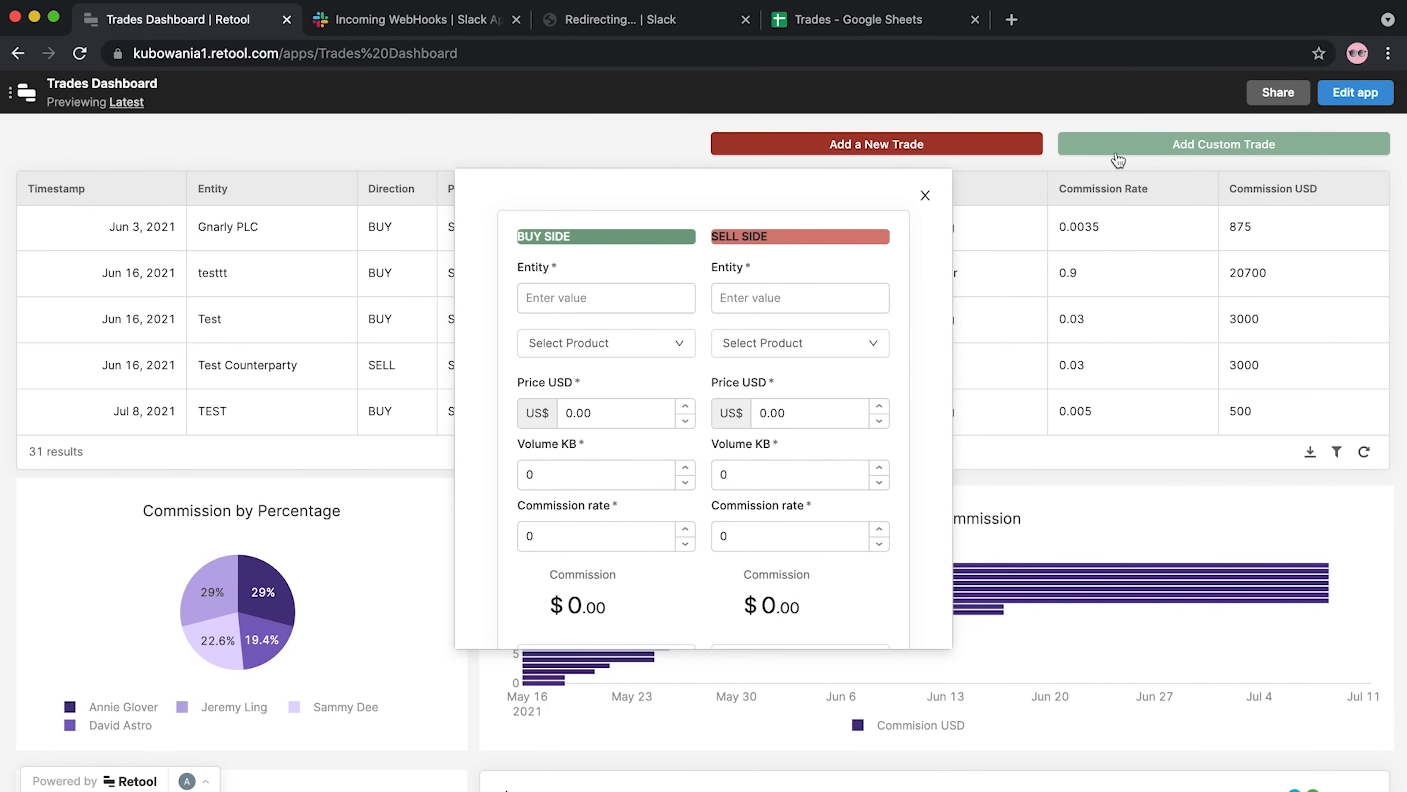
scroll(670, 585, down, 3)
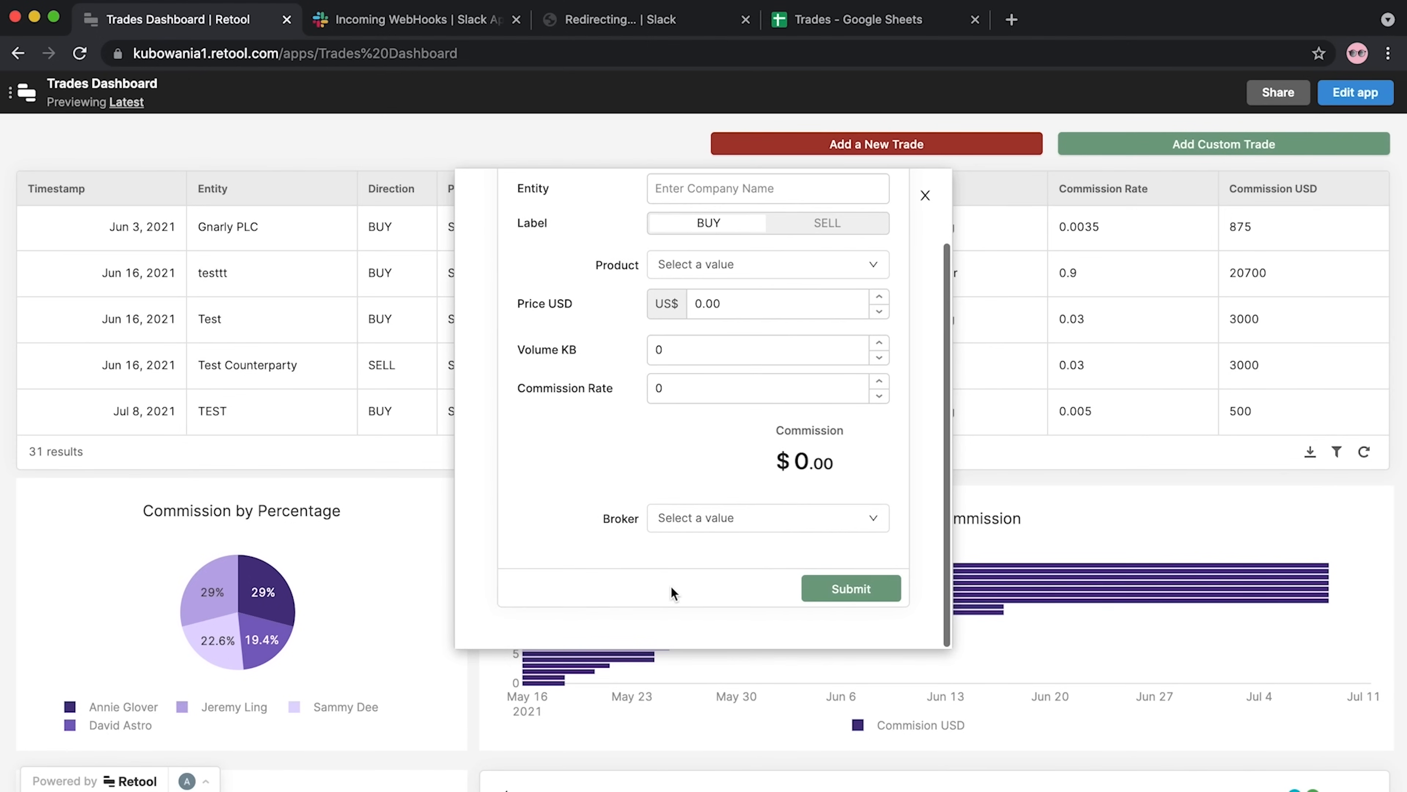
scroll(671, 585, up, 3)
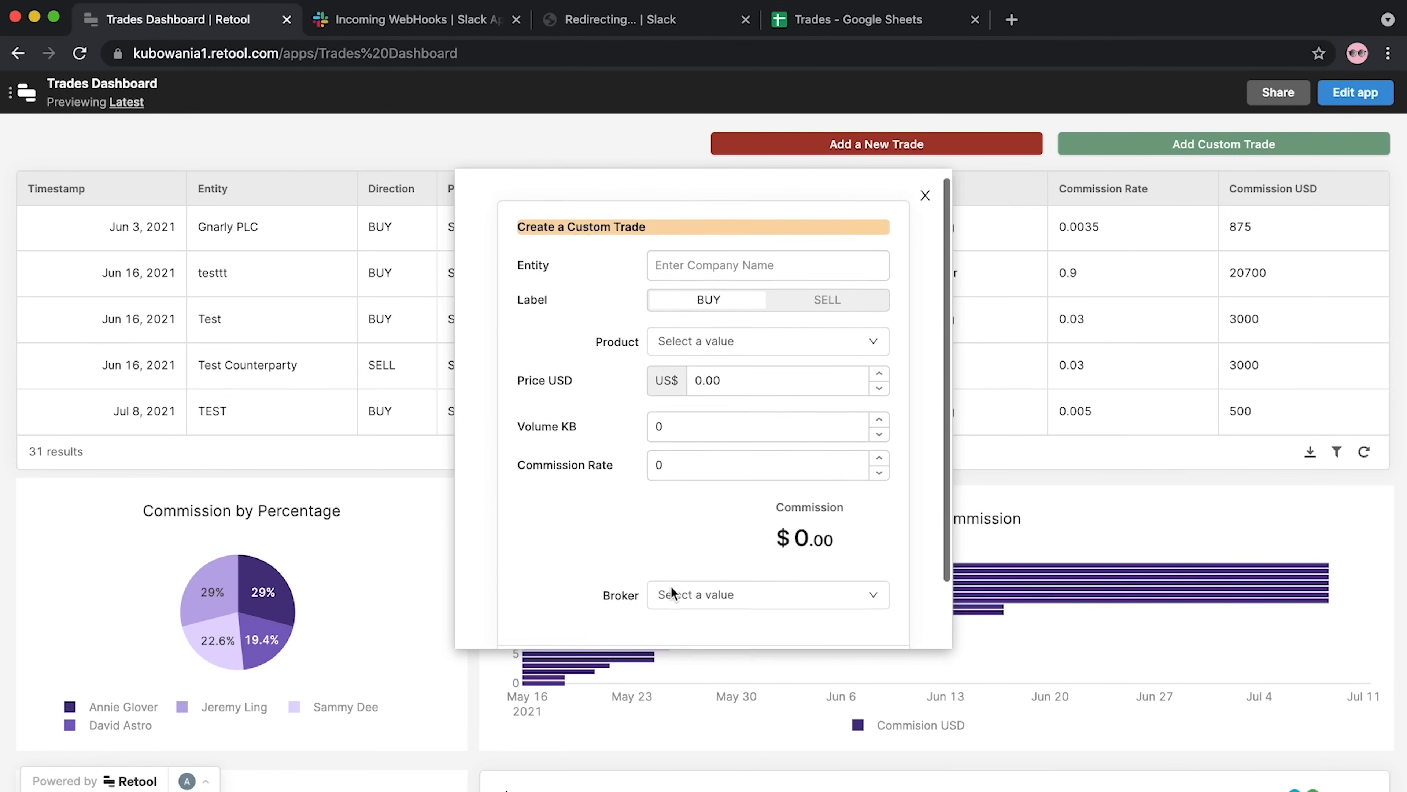
click(925, 196)
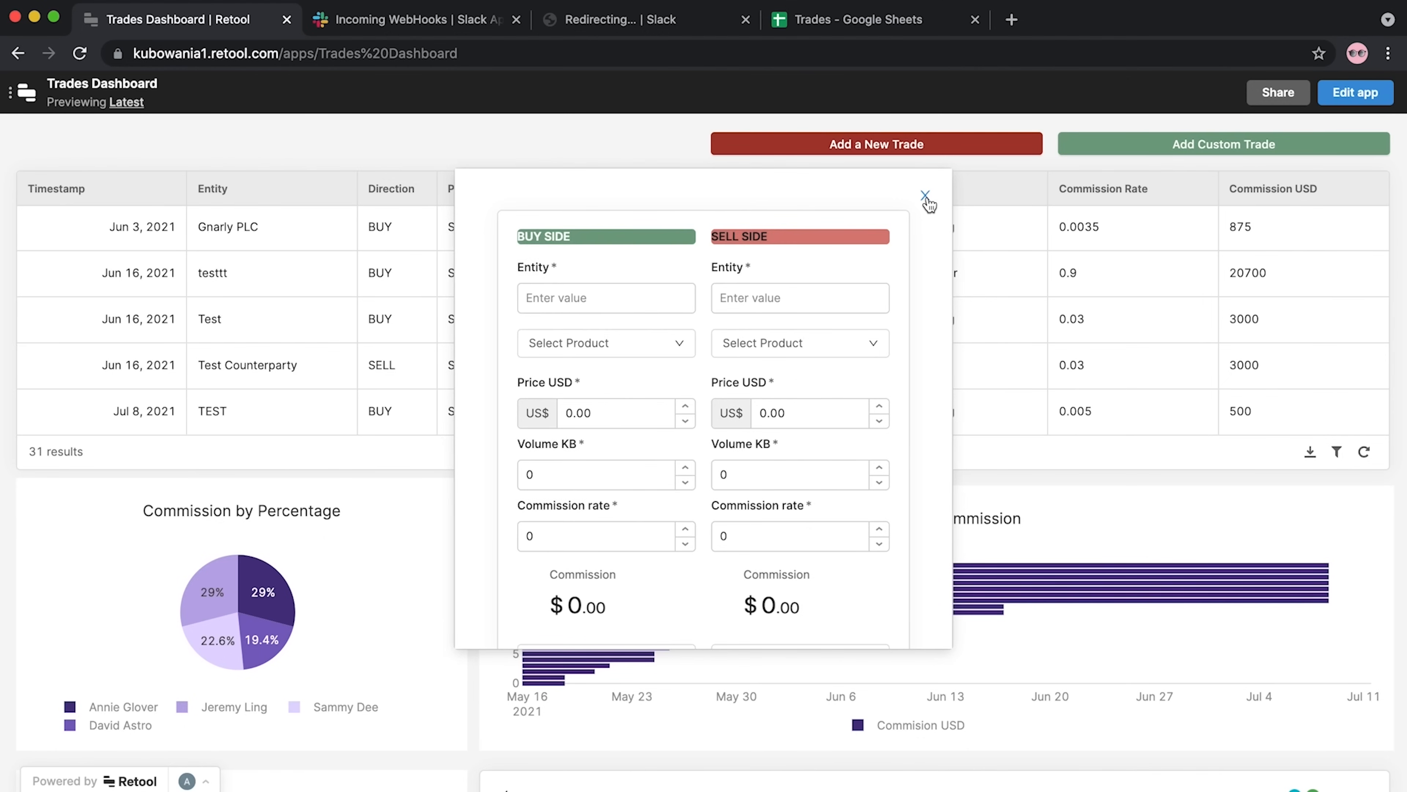
click(927, 199)
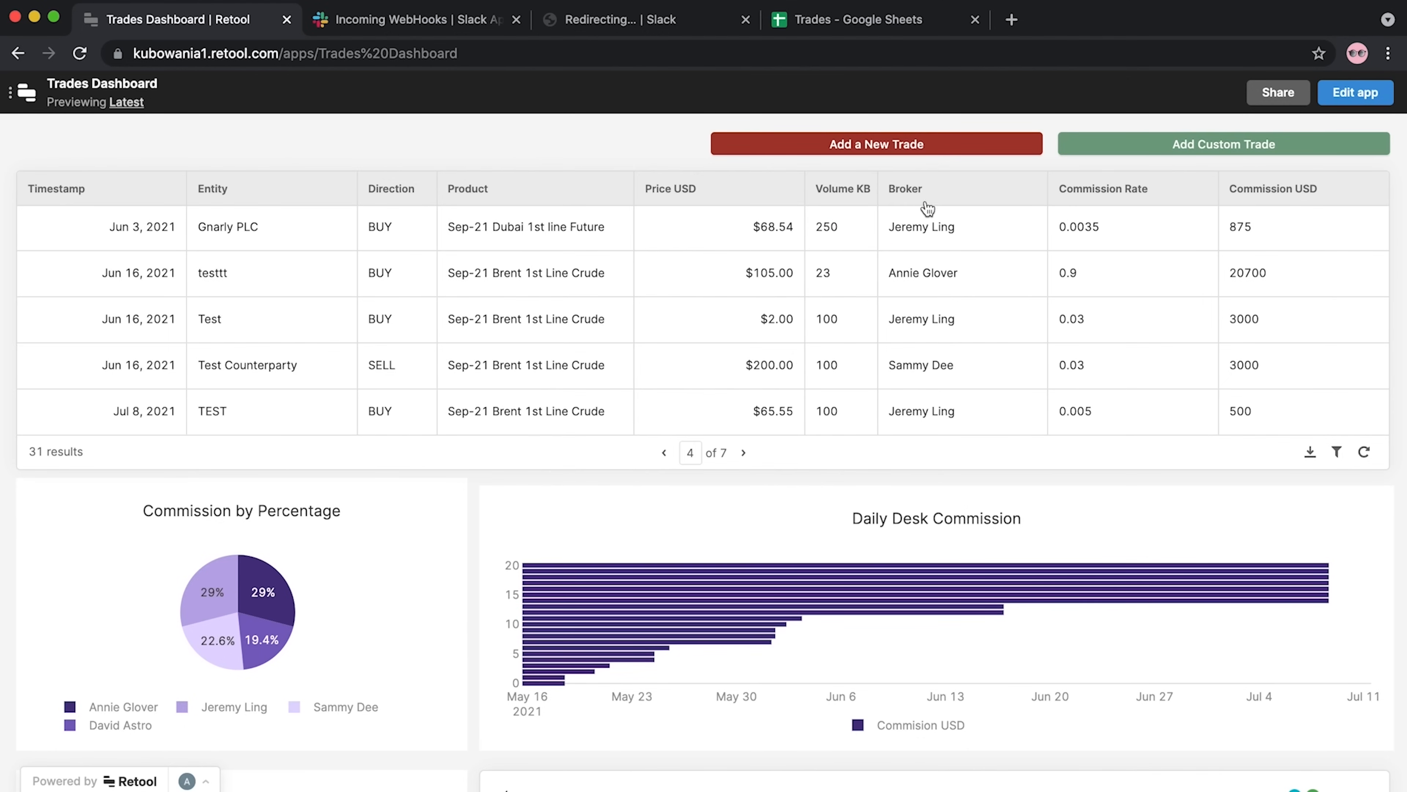
Sort the trades by Price USD highest first, then return to the editor
click(732, 190)
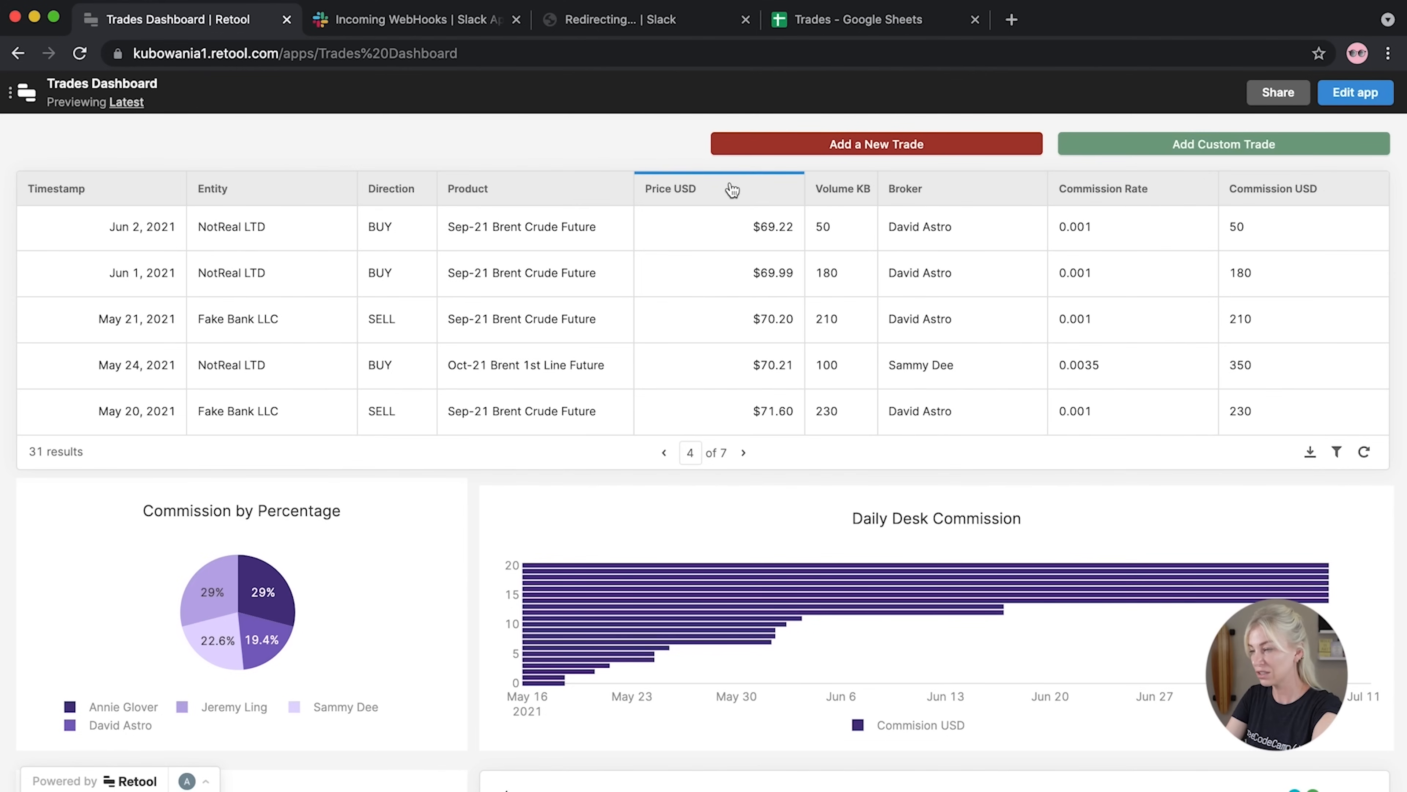
click(732, 190)
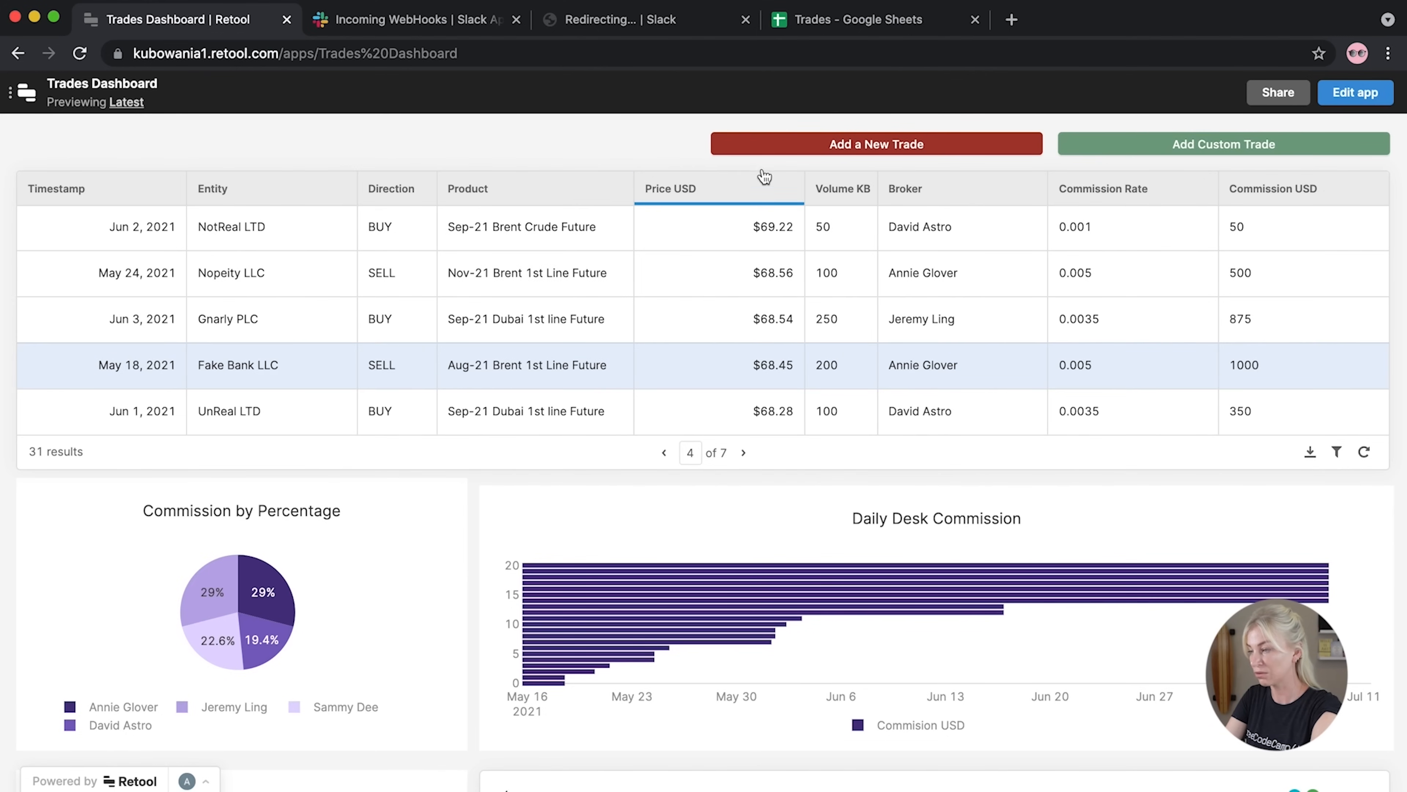
click(1354, 93)
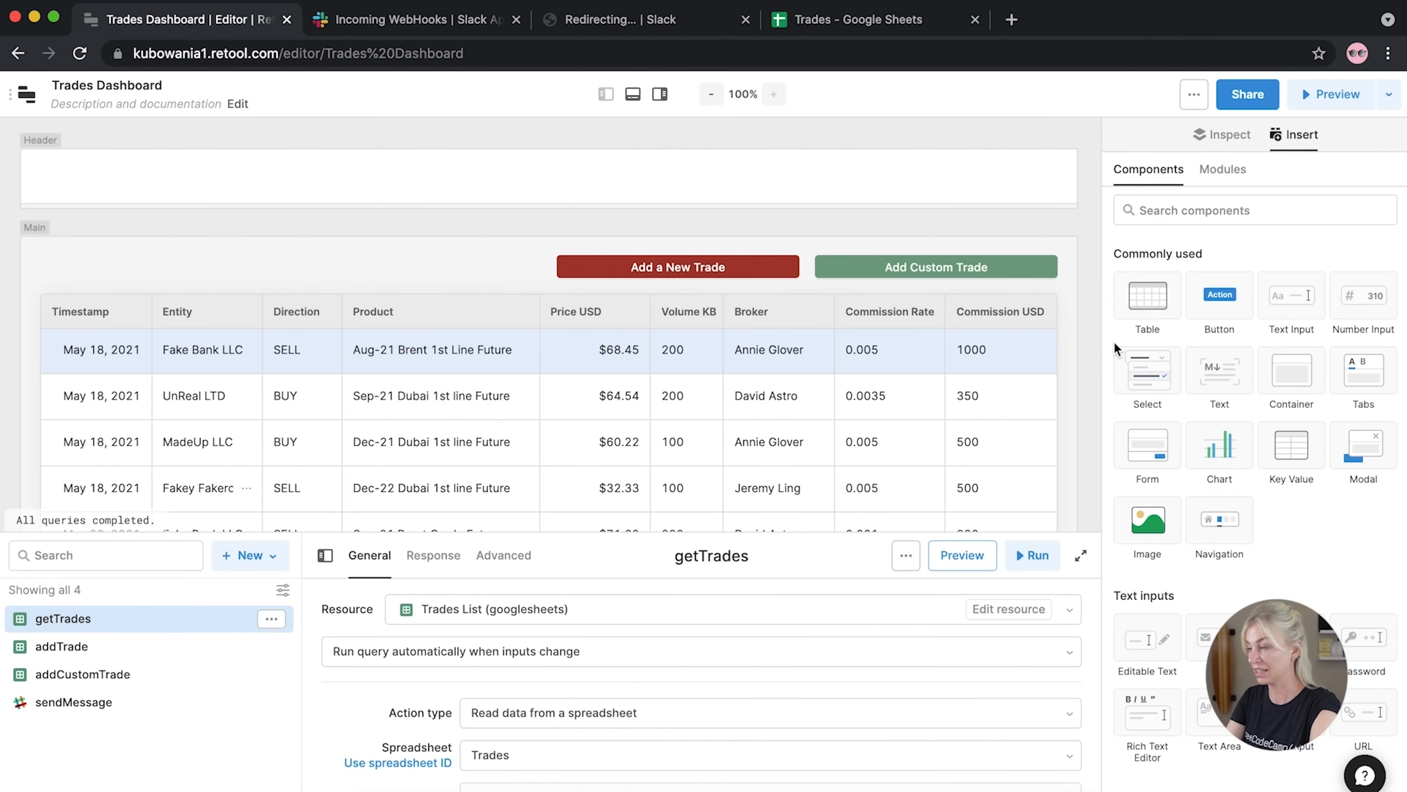
Add a text component above the table reading 'This is {{ current_user.firstName }} Dashboard'
drag(1213, 382, 89, 264)
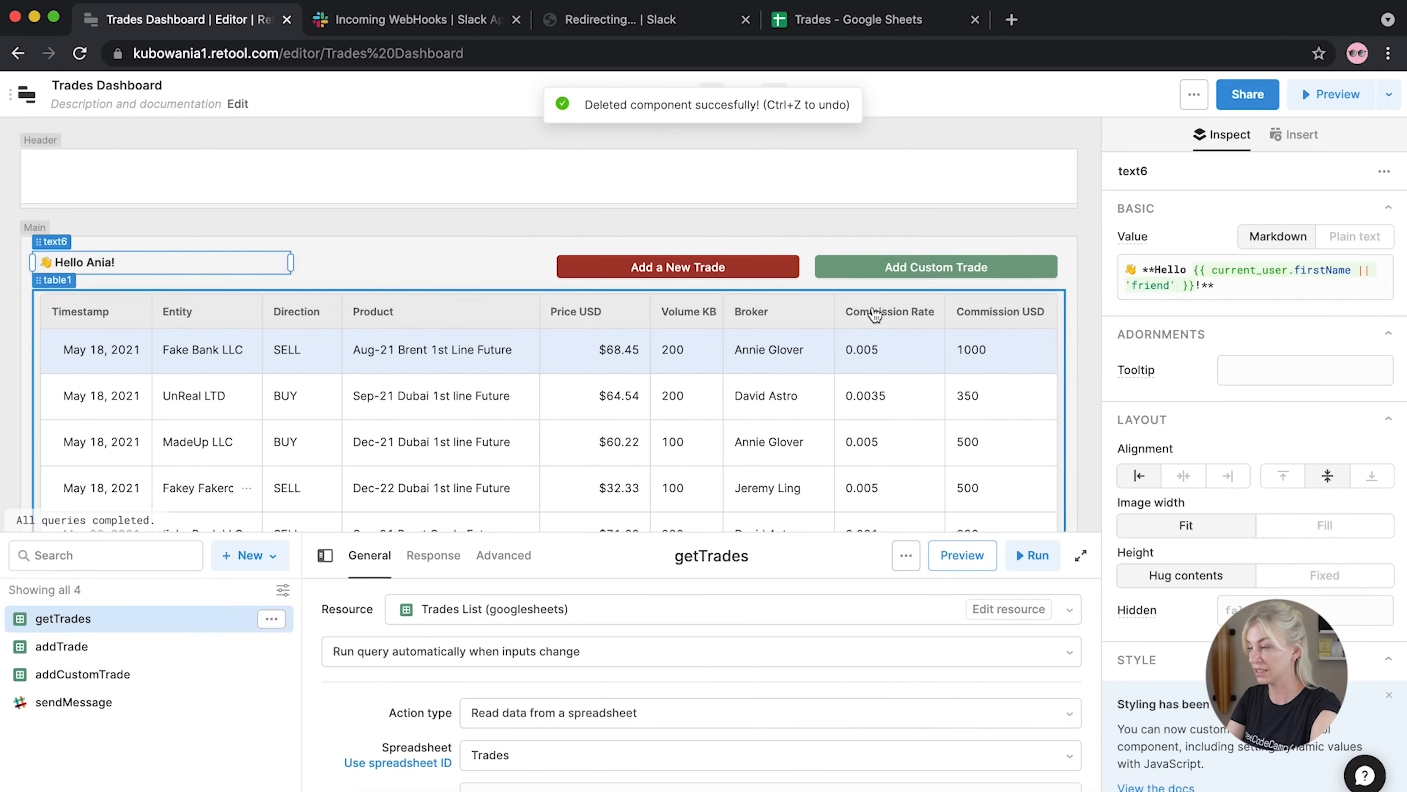
double_click(1163, 270)
text(This is)
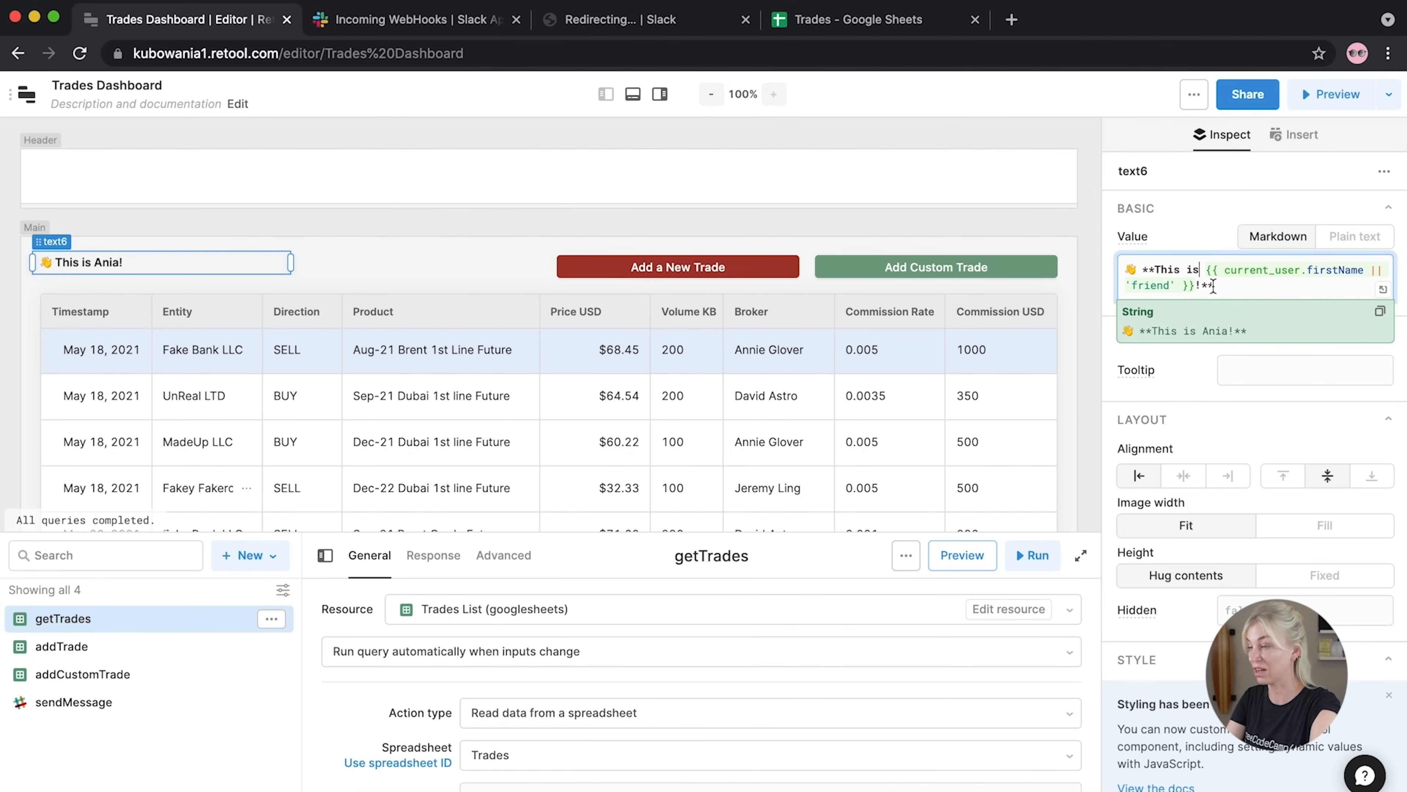
drag(1367, 270, 1179, 286)
key(BackSpace)
key(BackSpace)
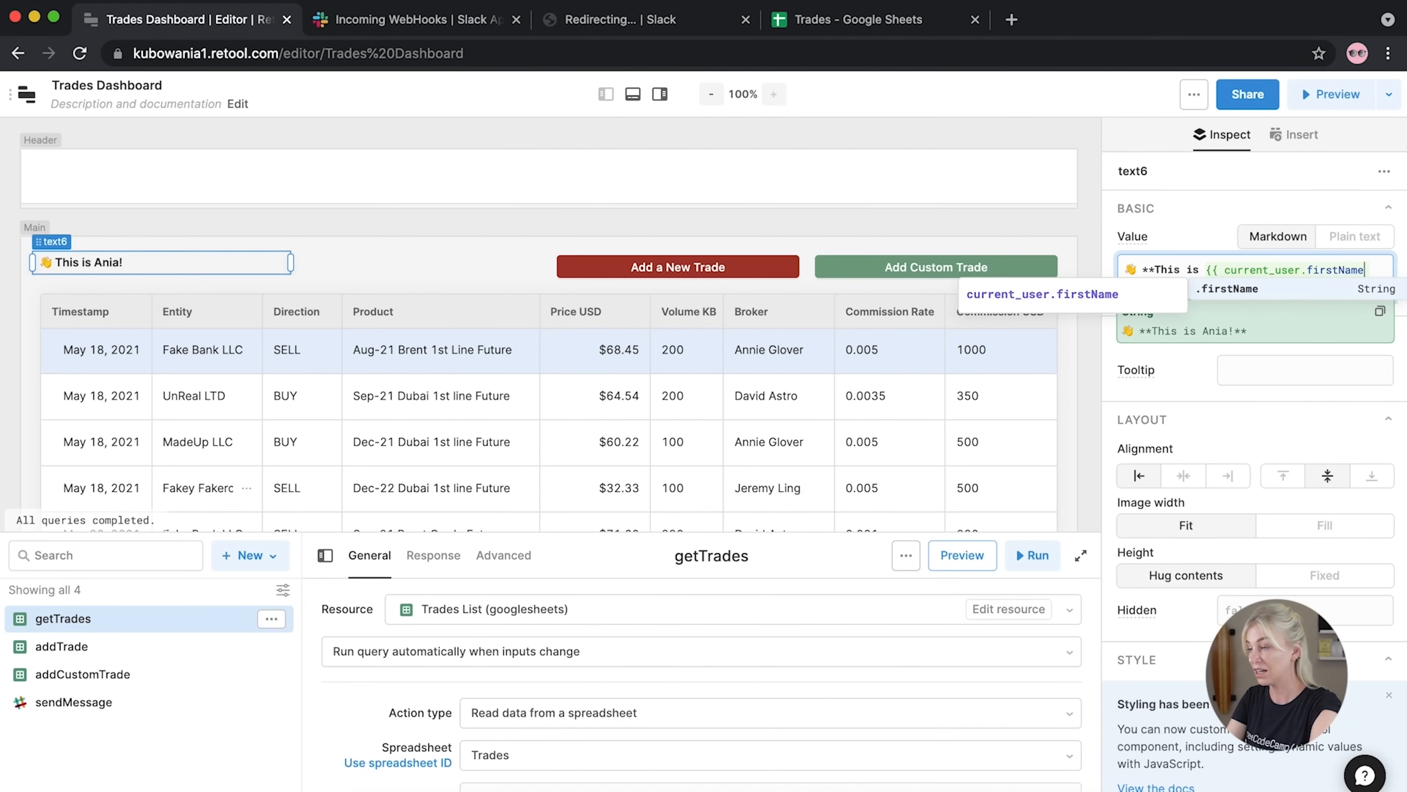
click(1221, 272)
click(1143, 288)
key(BackSpace)
text(Dashboard**)
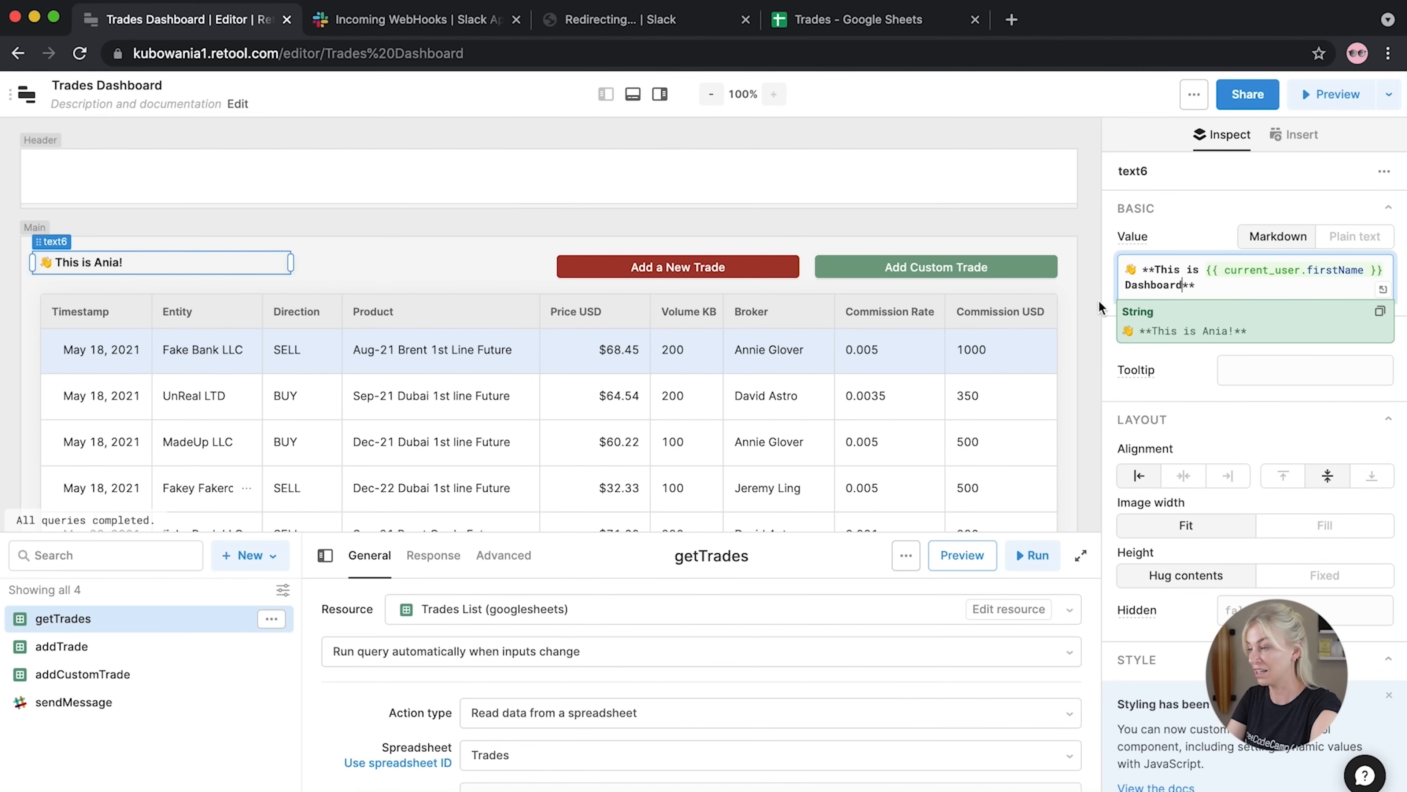
drag(1144, 272, 1115, 279)
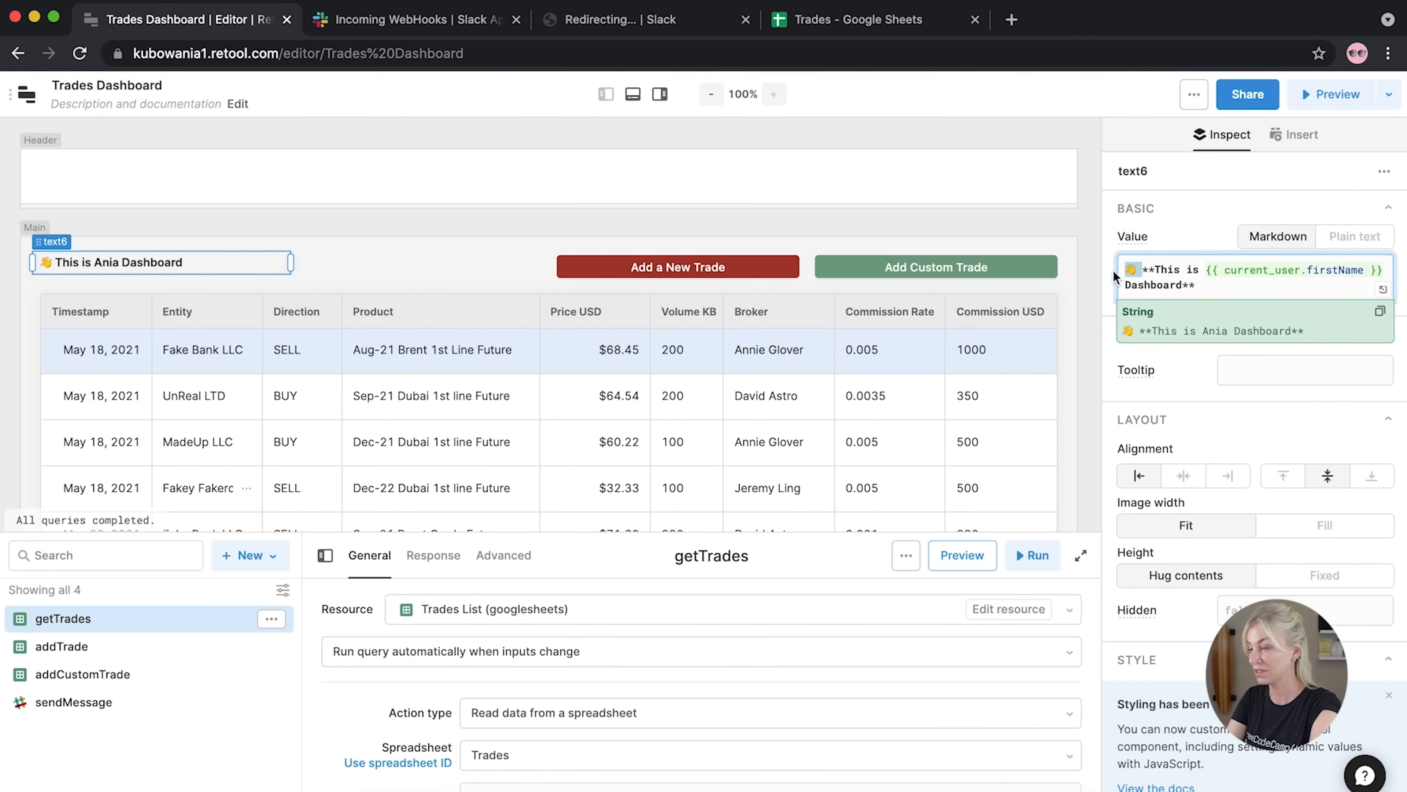
key(BackSpace)
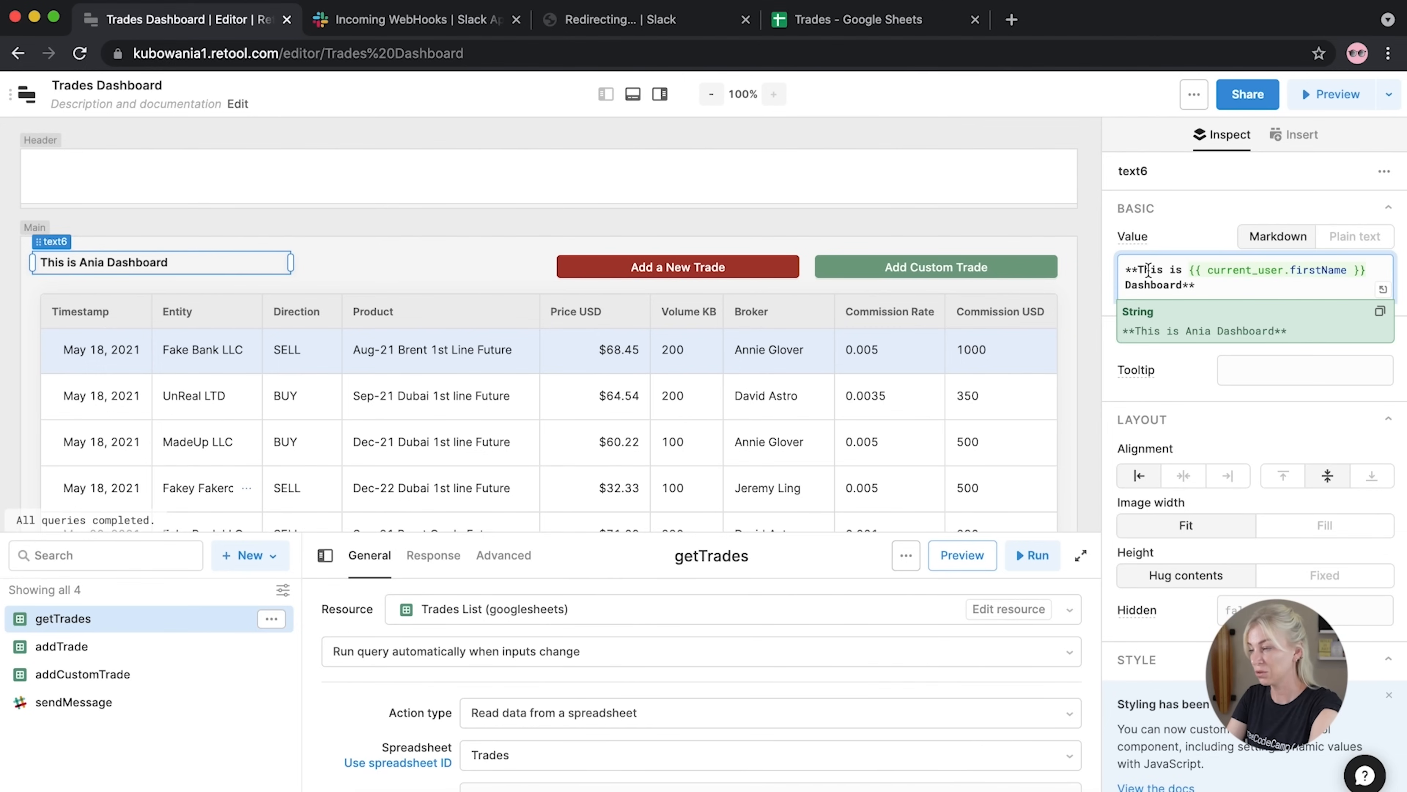
Wrap the heading text in <h2></h2> tags and widen it to fit one line
drag(1138, 270, 1118, 269)
text(<h1>)
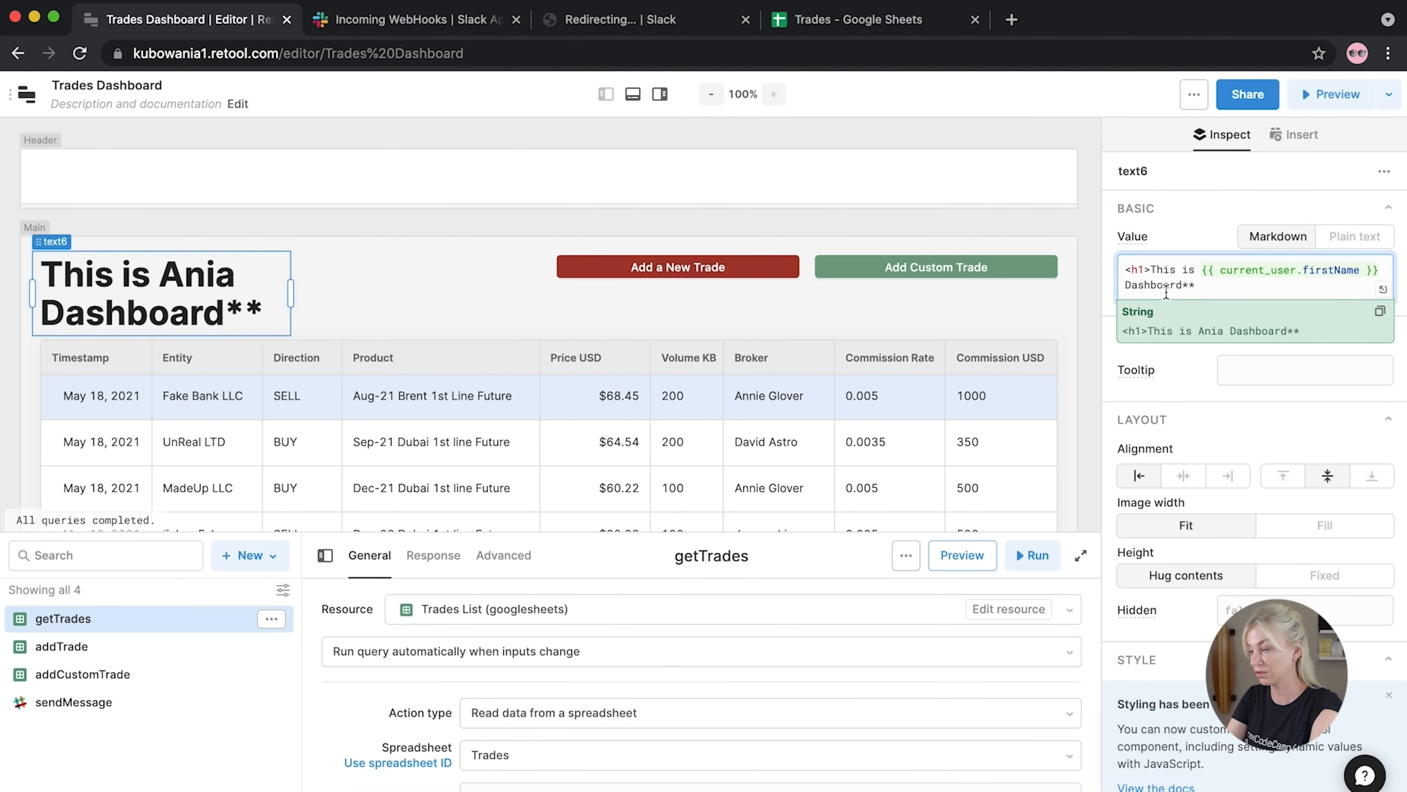
key(BackSpace)
key(BackSpace)
text(2>)
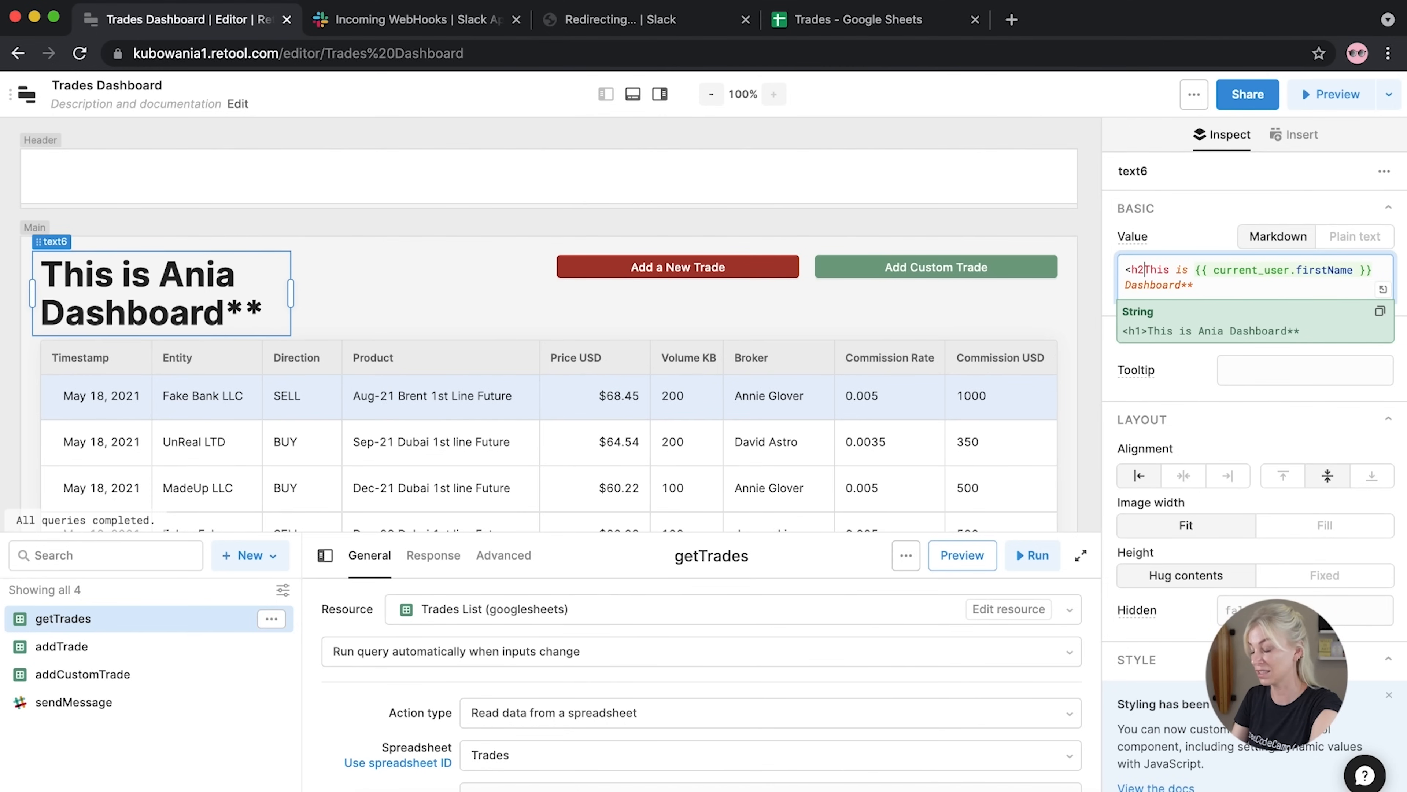
click(1221, 293)
text(<h2>)
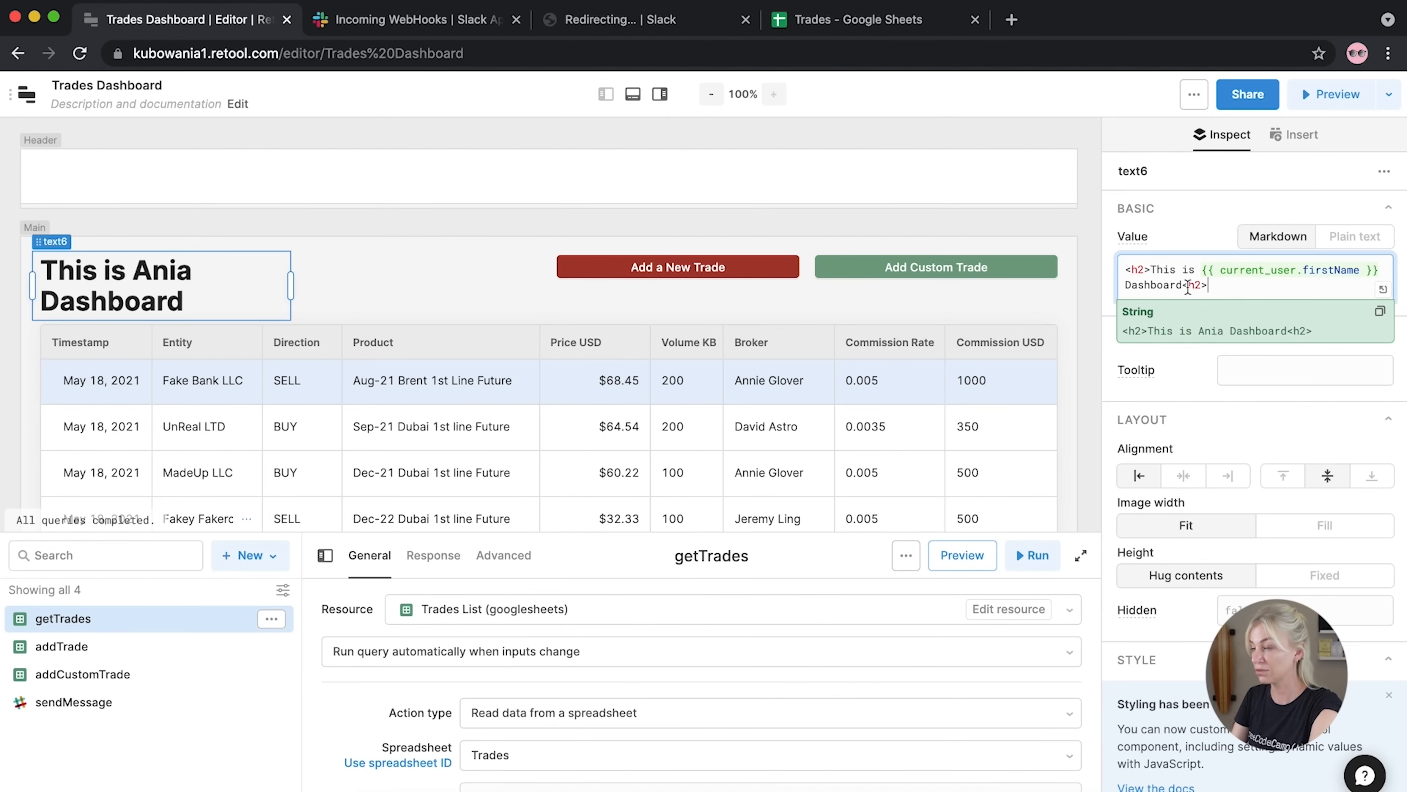
key(Left)
key(Left)
key(Left)
text(/)
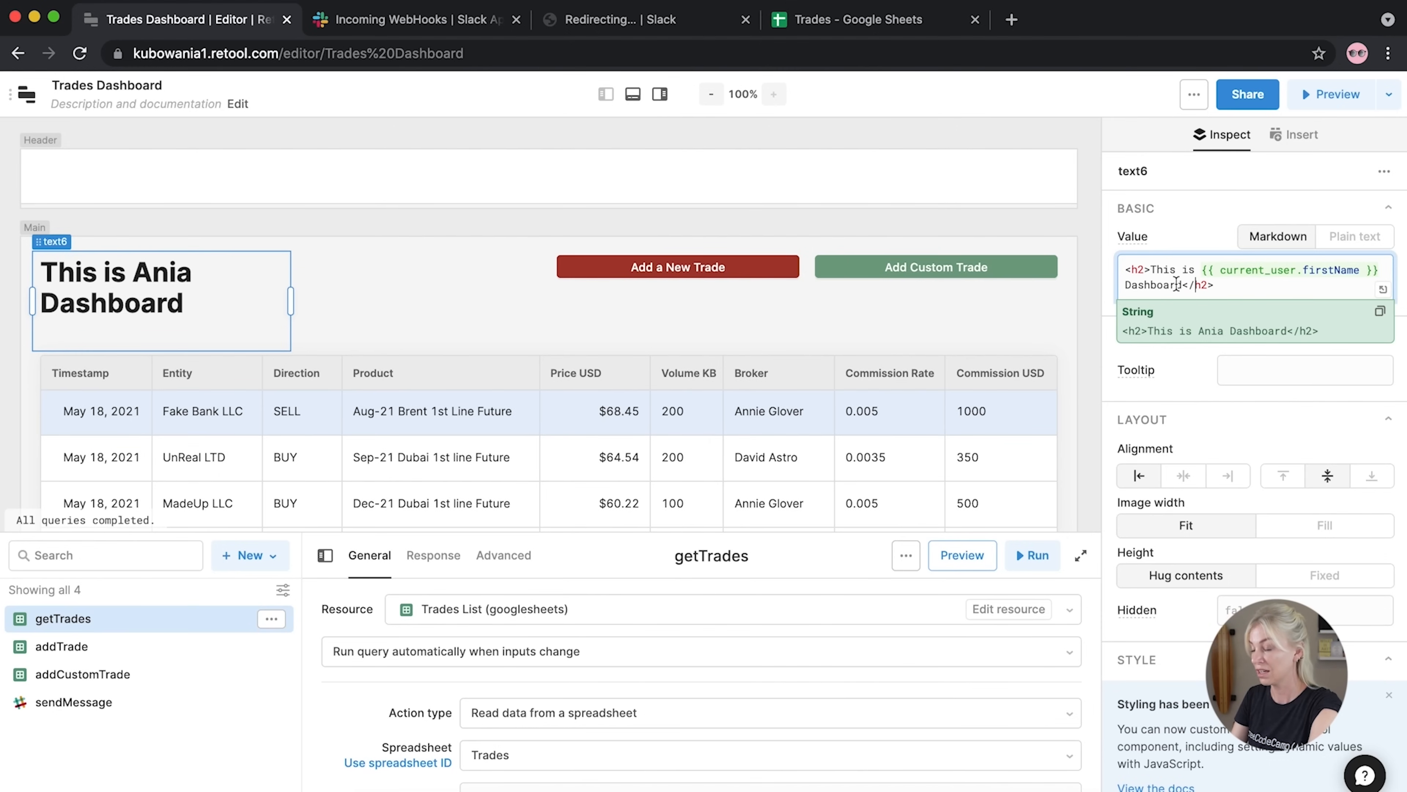
drag(292, 288, 471, 281)
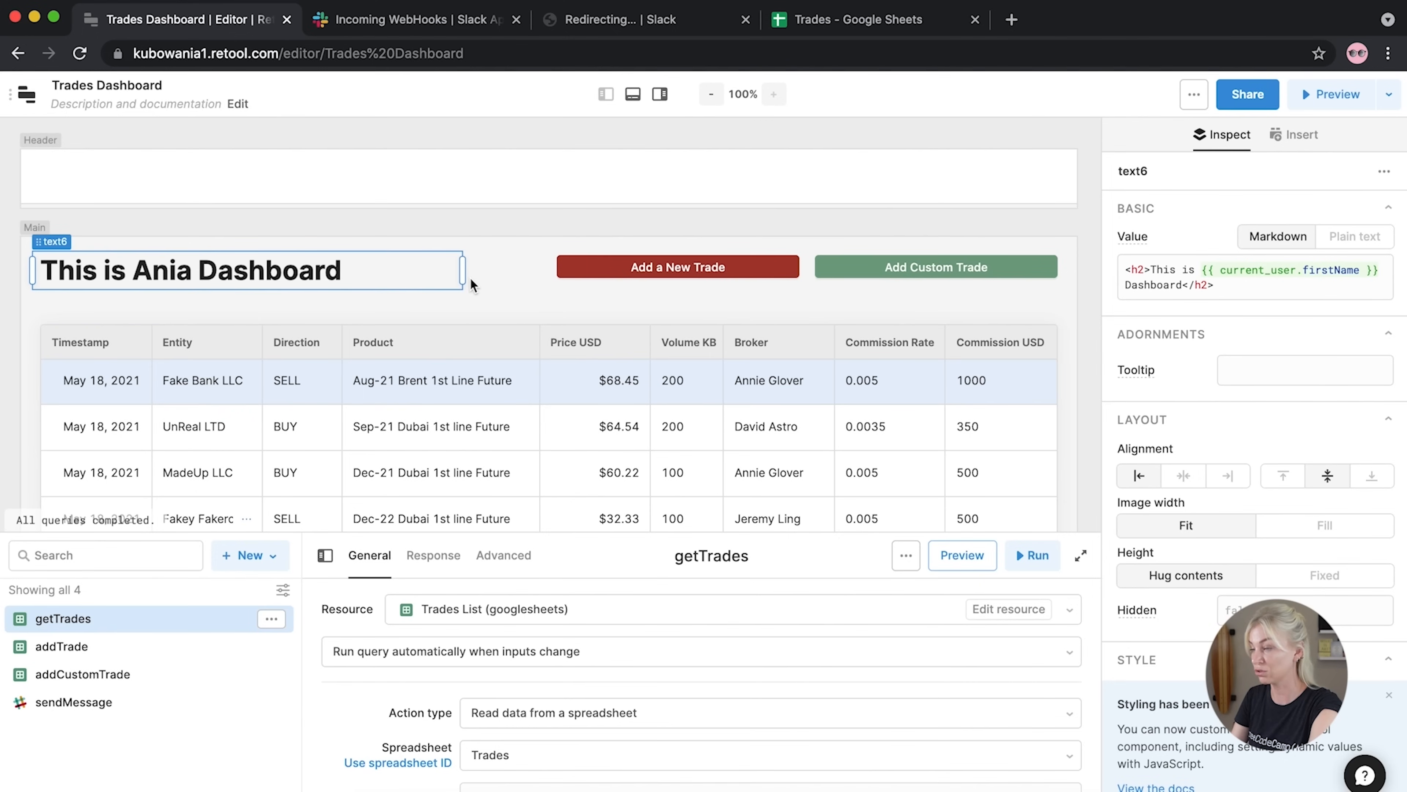
click(1194, 94)
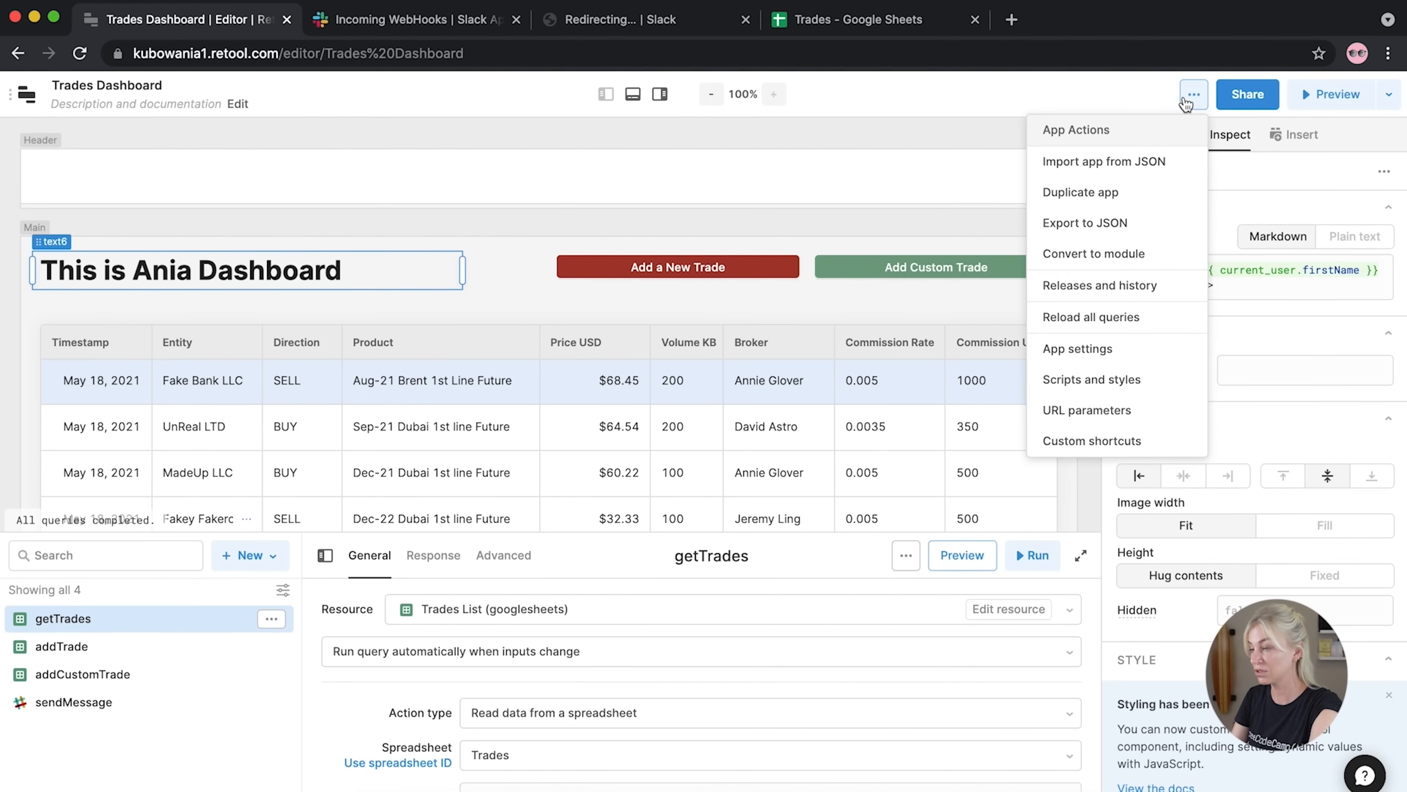
click(1078, 382)
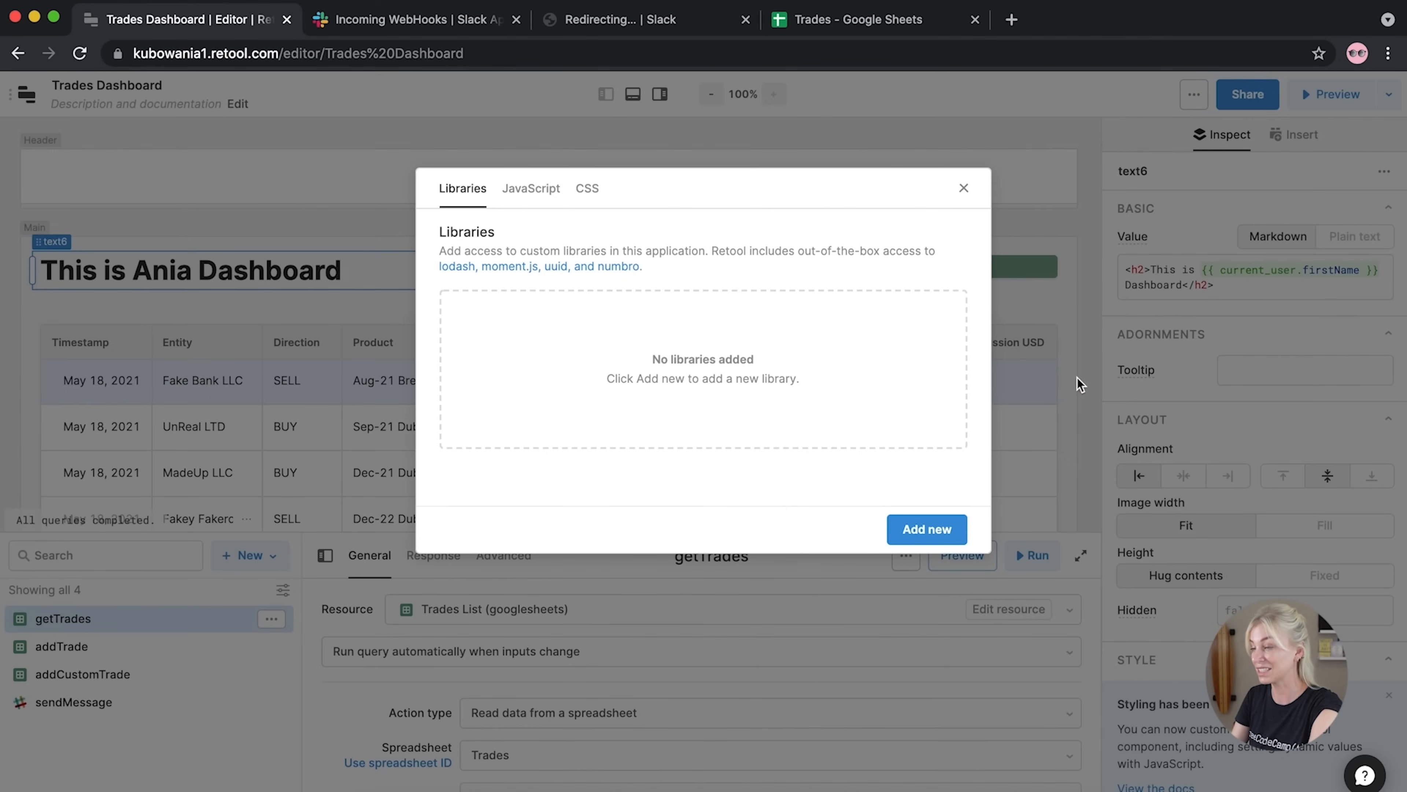
click(586, 191)
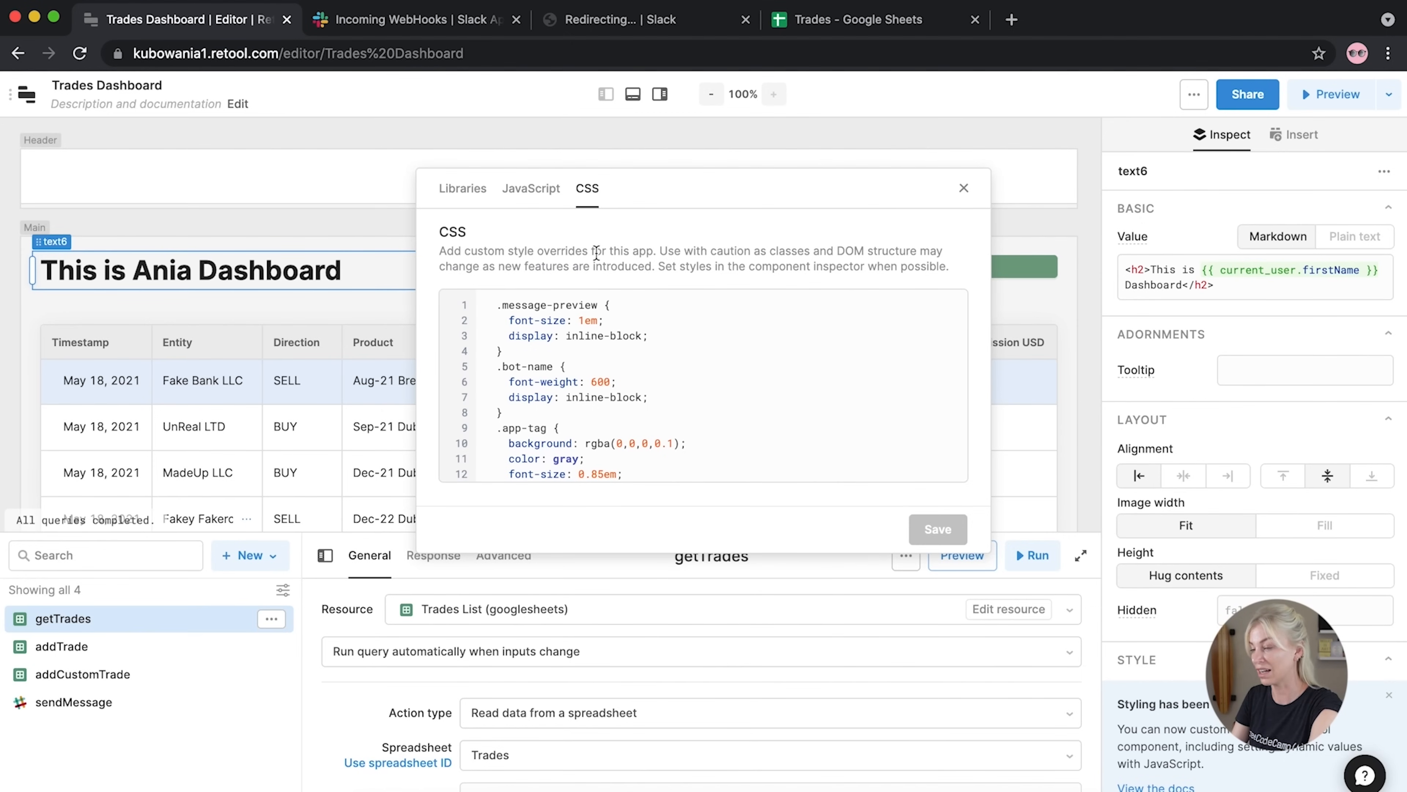
click(965, 188)
click(499, 220)
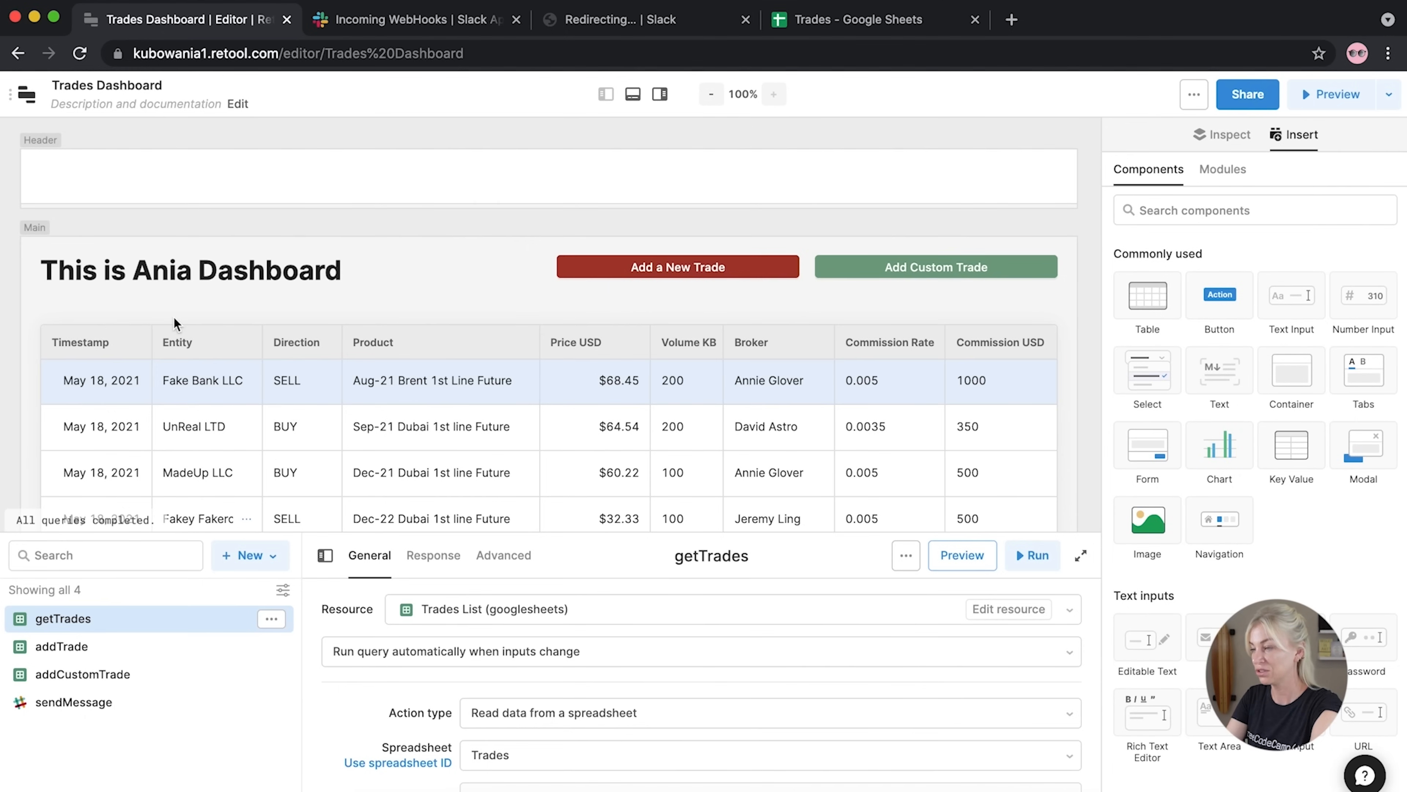
Reposition the trades table and select the Daily Desk Commission chart to inspect its bars
drag(62, 309, 60, 292)
scroll(359, 235, down, 5)
scroll(358, 234, down, 3)
scroll(358, 234, up, 2)
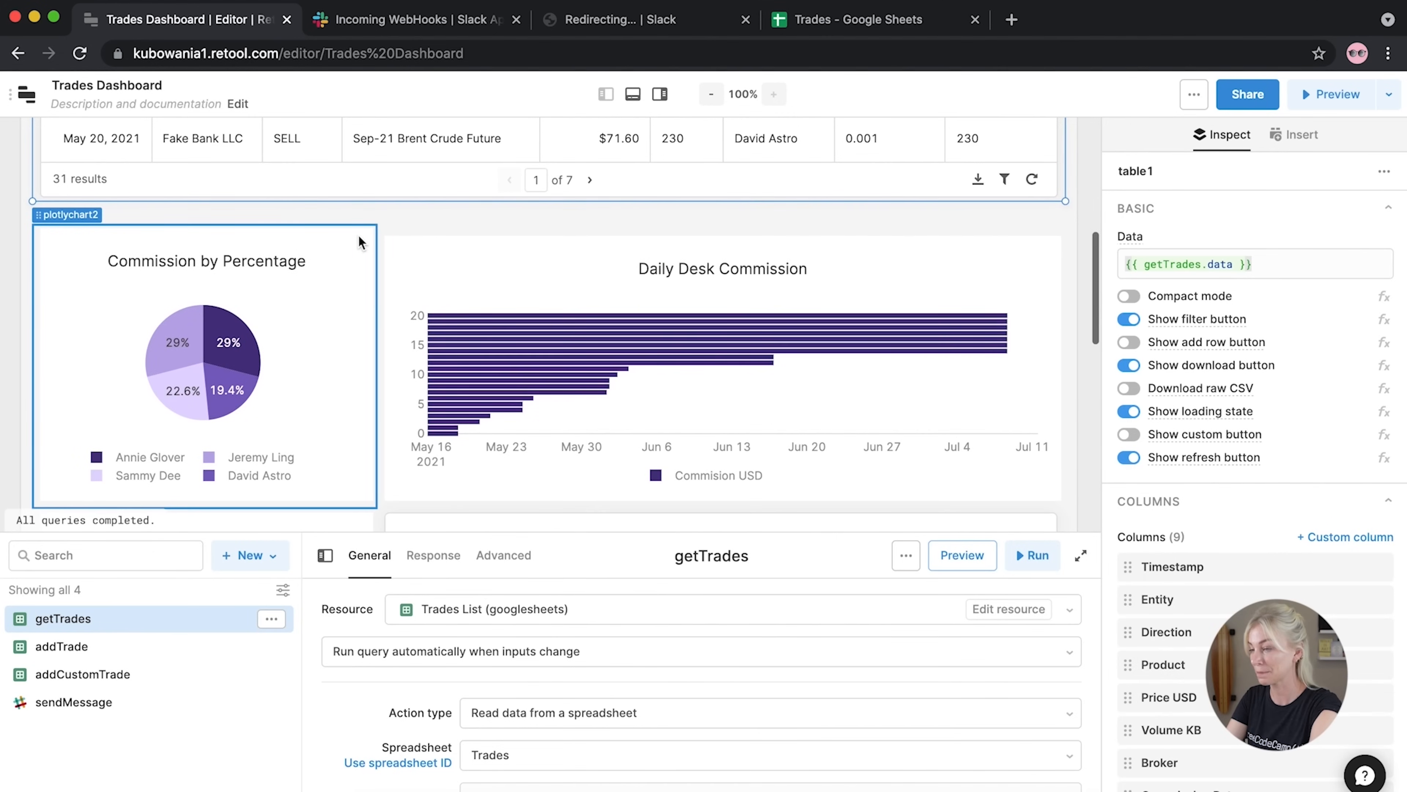
scroll(218, 344, down, 1)
scroll(218, 344, down, 5)
scroll(138, 326, up, 7)
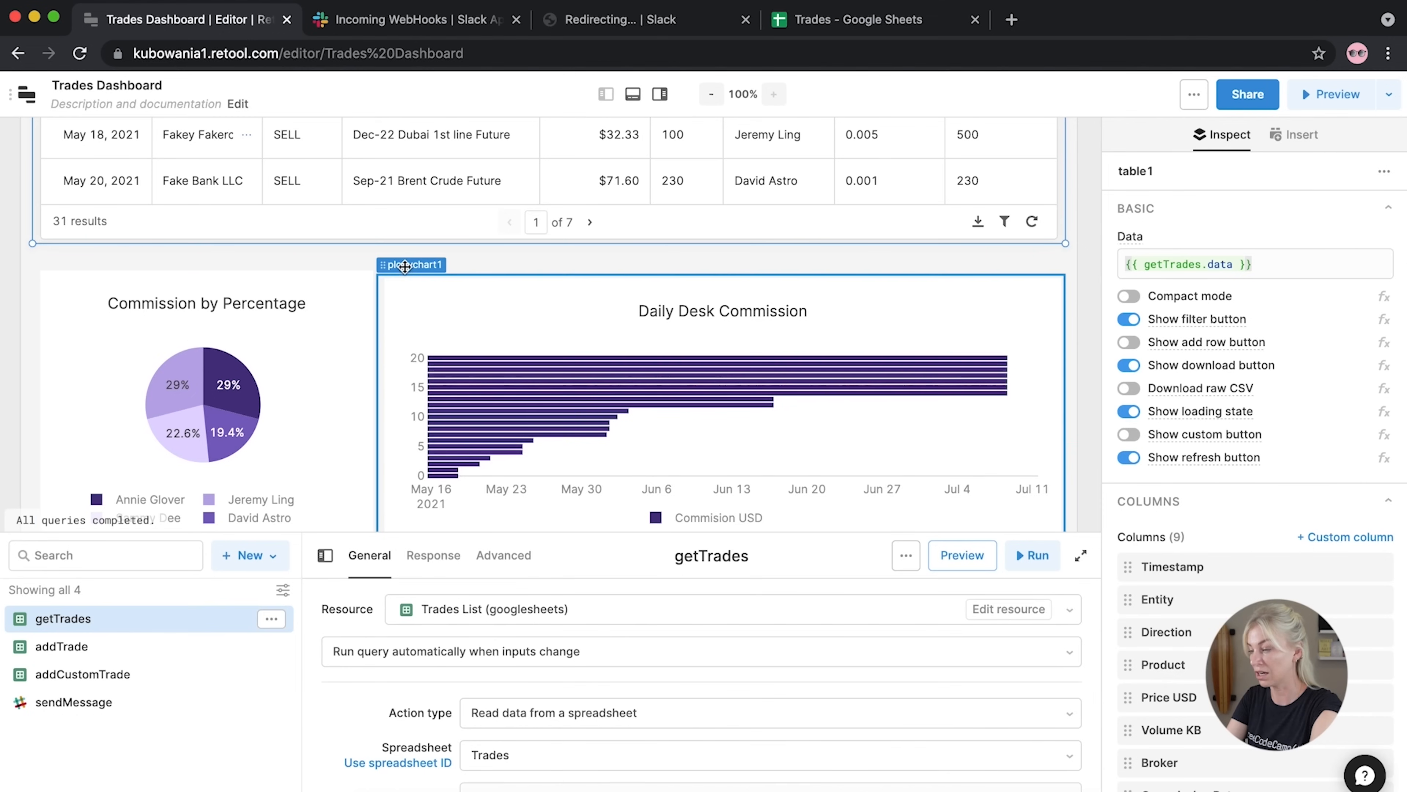
drag(404, 262, 405, 263)
scroll(267, 377, down, 4)
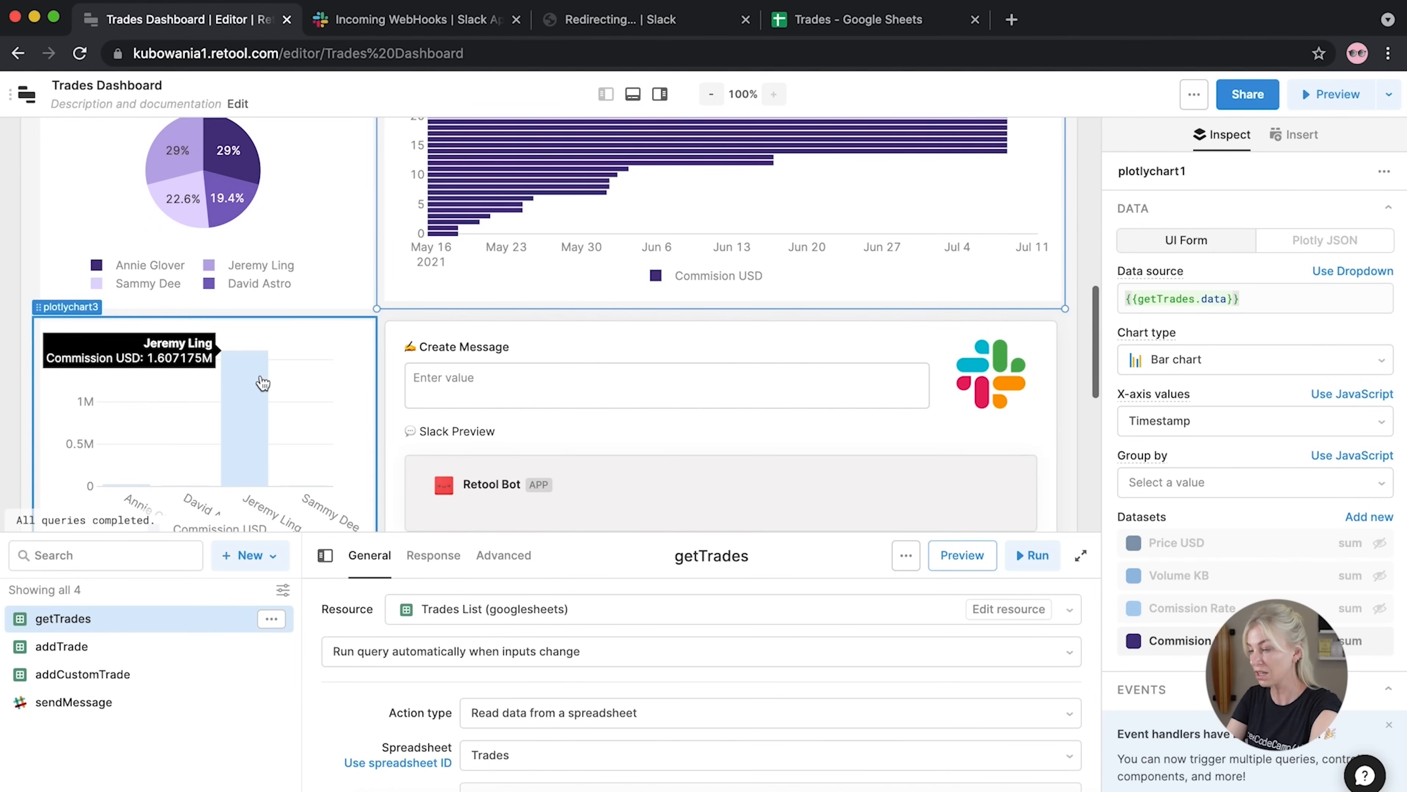
drag(377, 310, 377, 311)
scroll(377, 310, up, 2)
scroll(378, 310, up, 1)
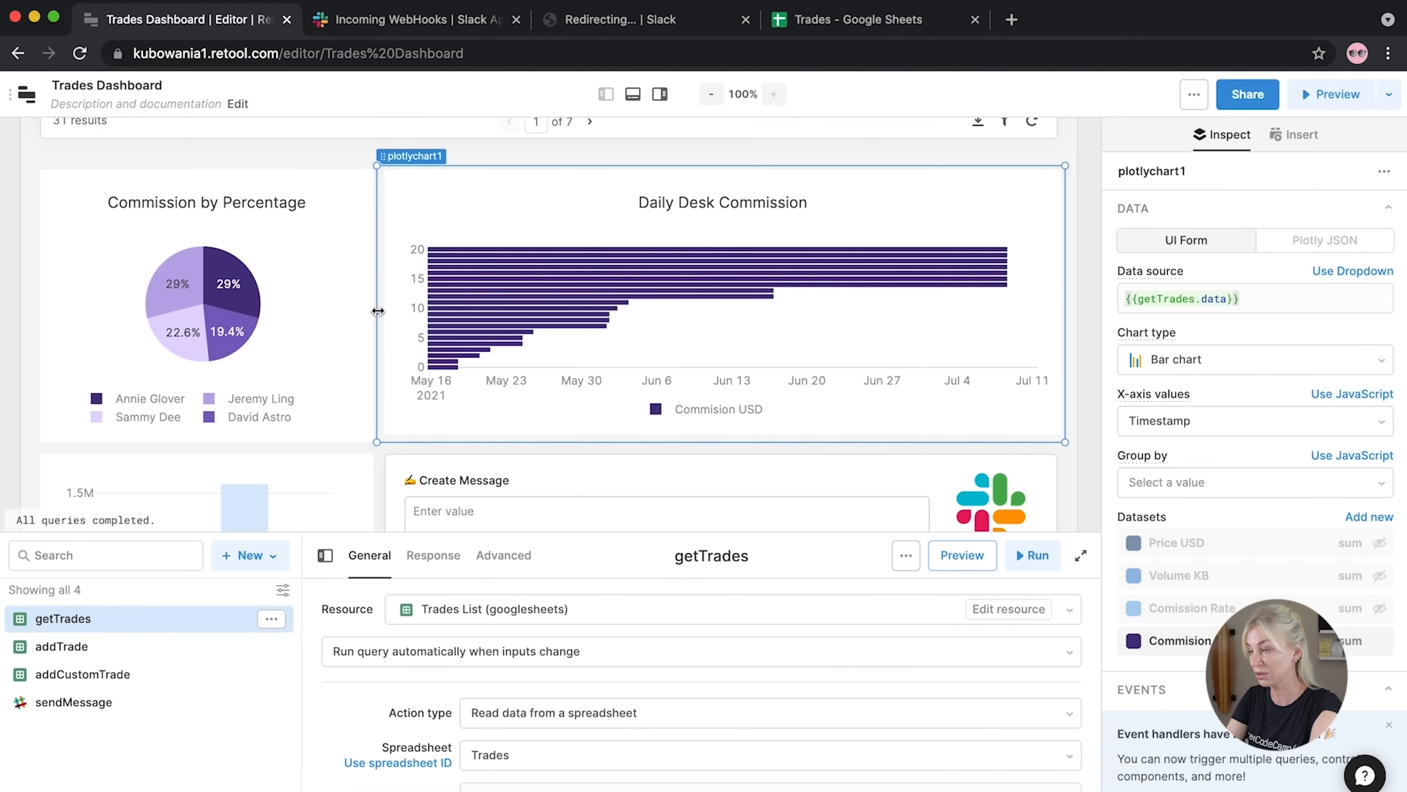
click(451, 315)
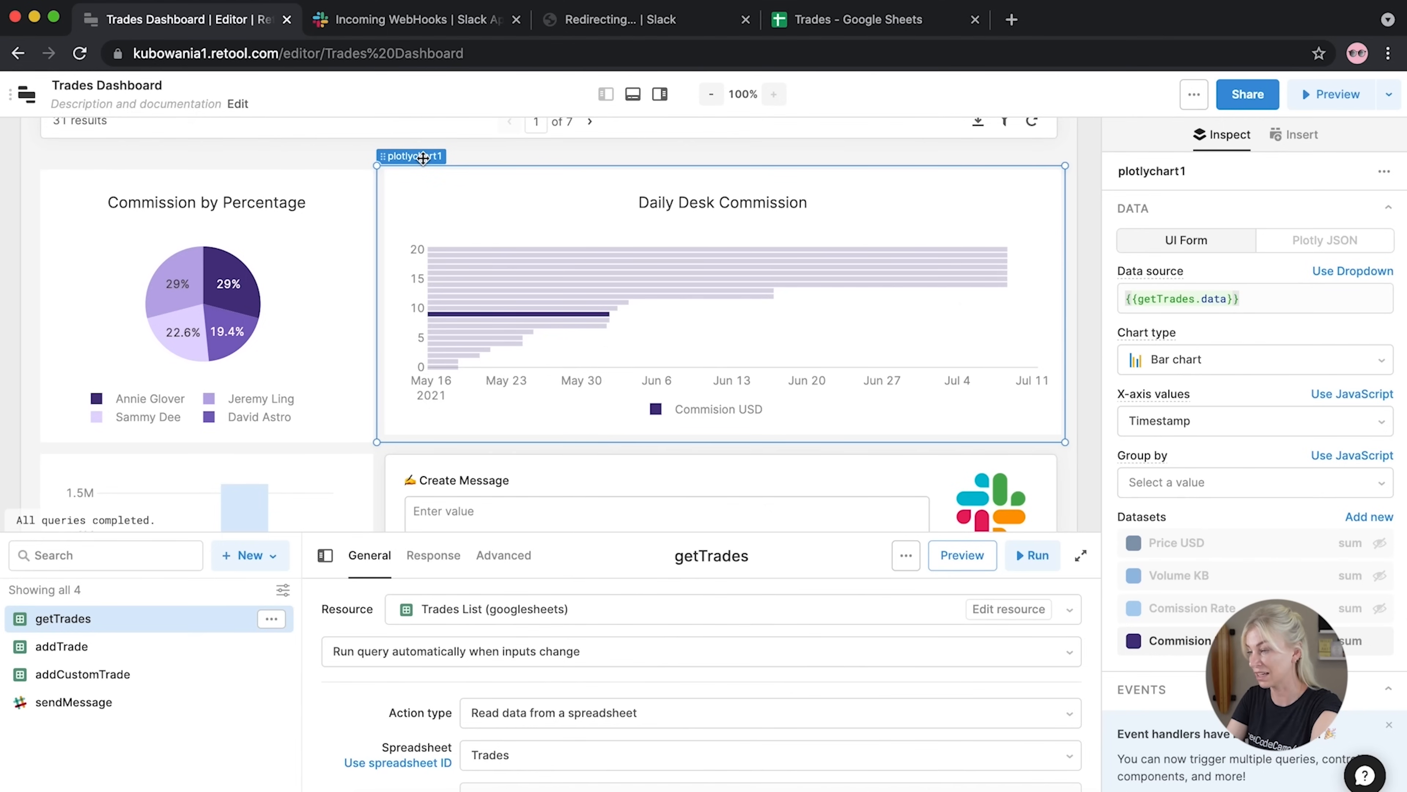
Bind the chart to {{ getTrades.data }} and hide Price USD, Volume KB and Commission Rate
click(1249, 299)
key(ctrl+a)
key(BackSpace)
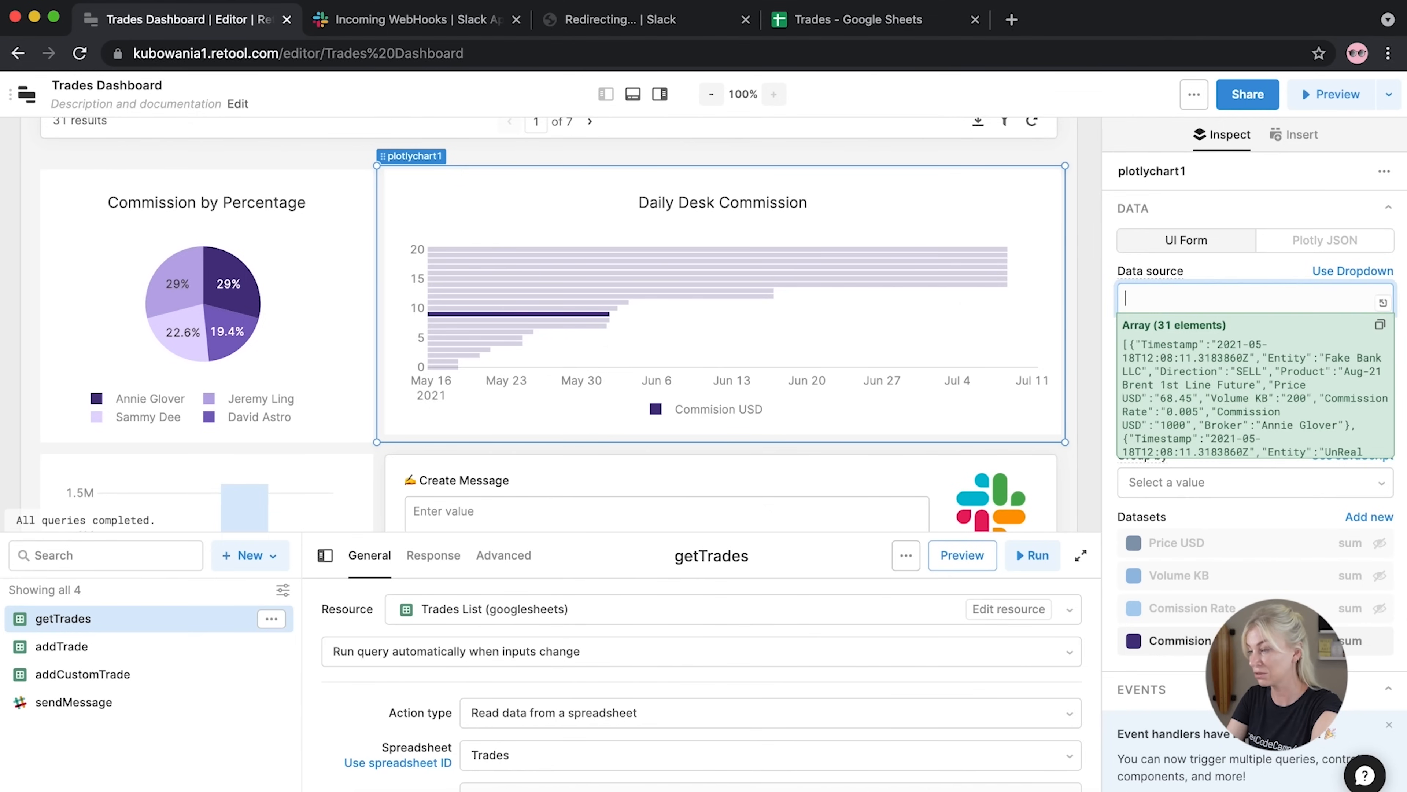
text({{ get)
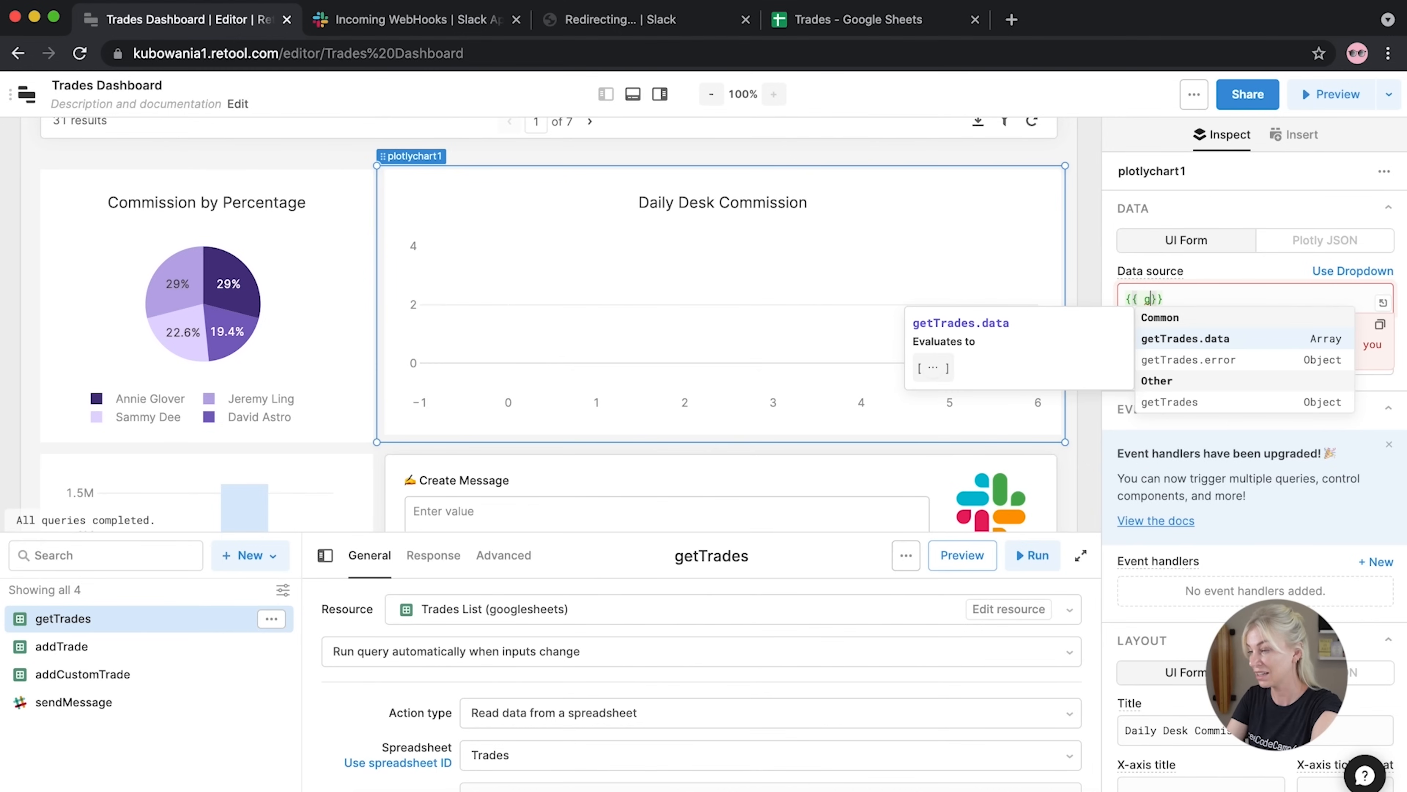
click(1161, 343)
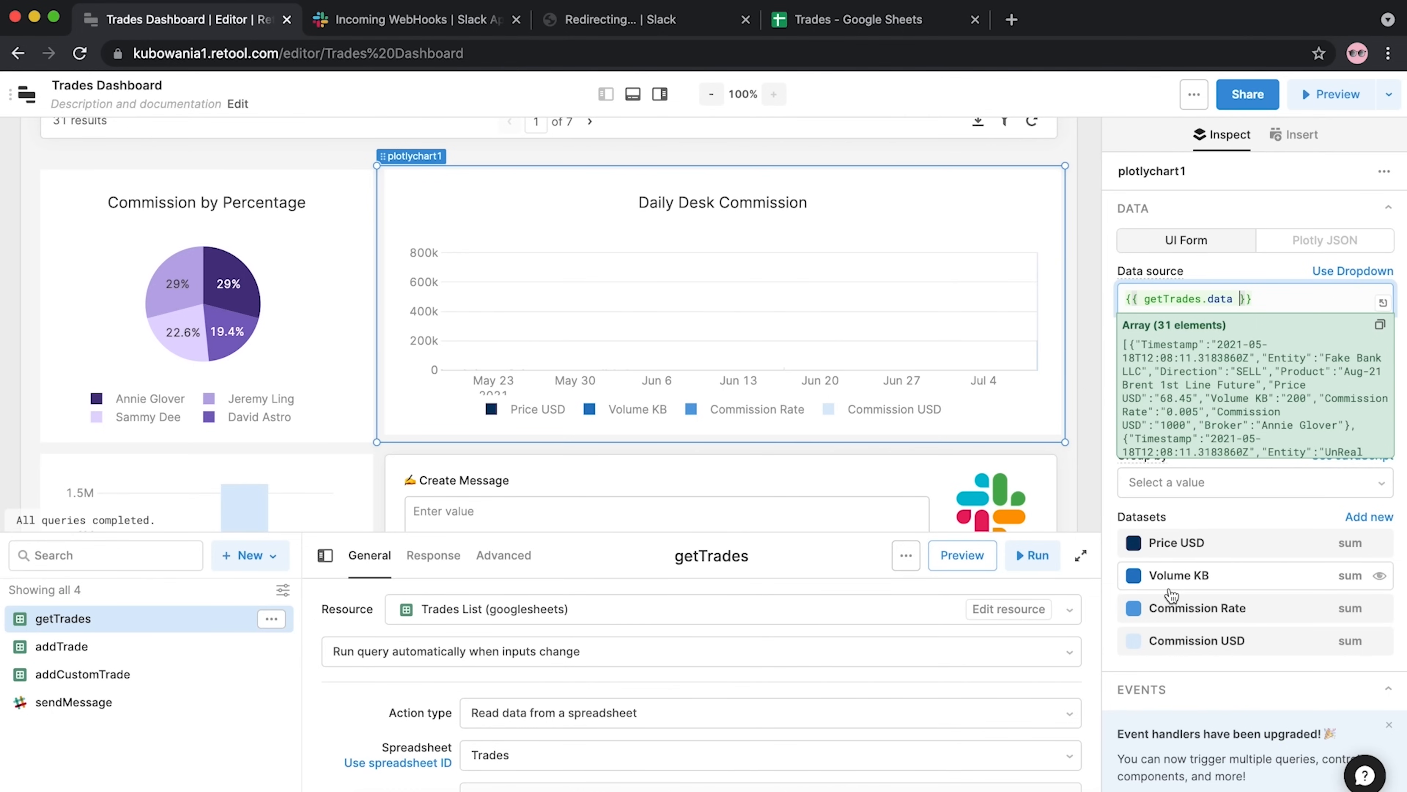
click(1379, 607)
click(1379, 575)
click(1380, 543)
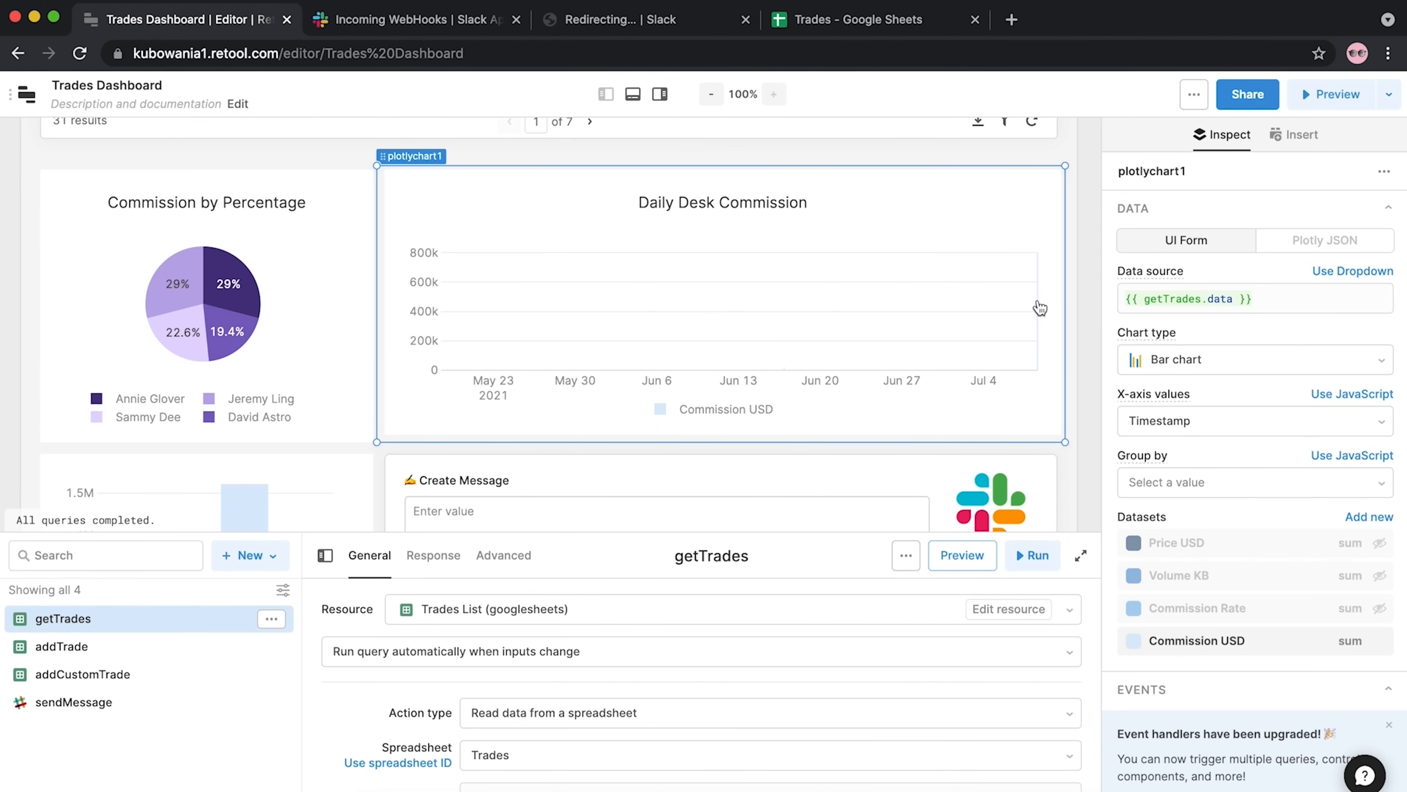
Page forward three times through the trades table
scroll(1023, 338, up, 5)
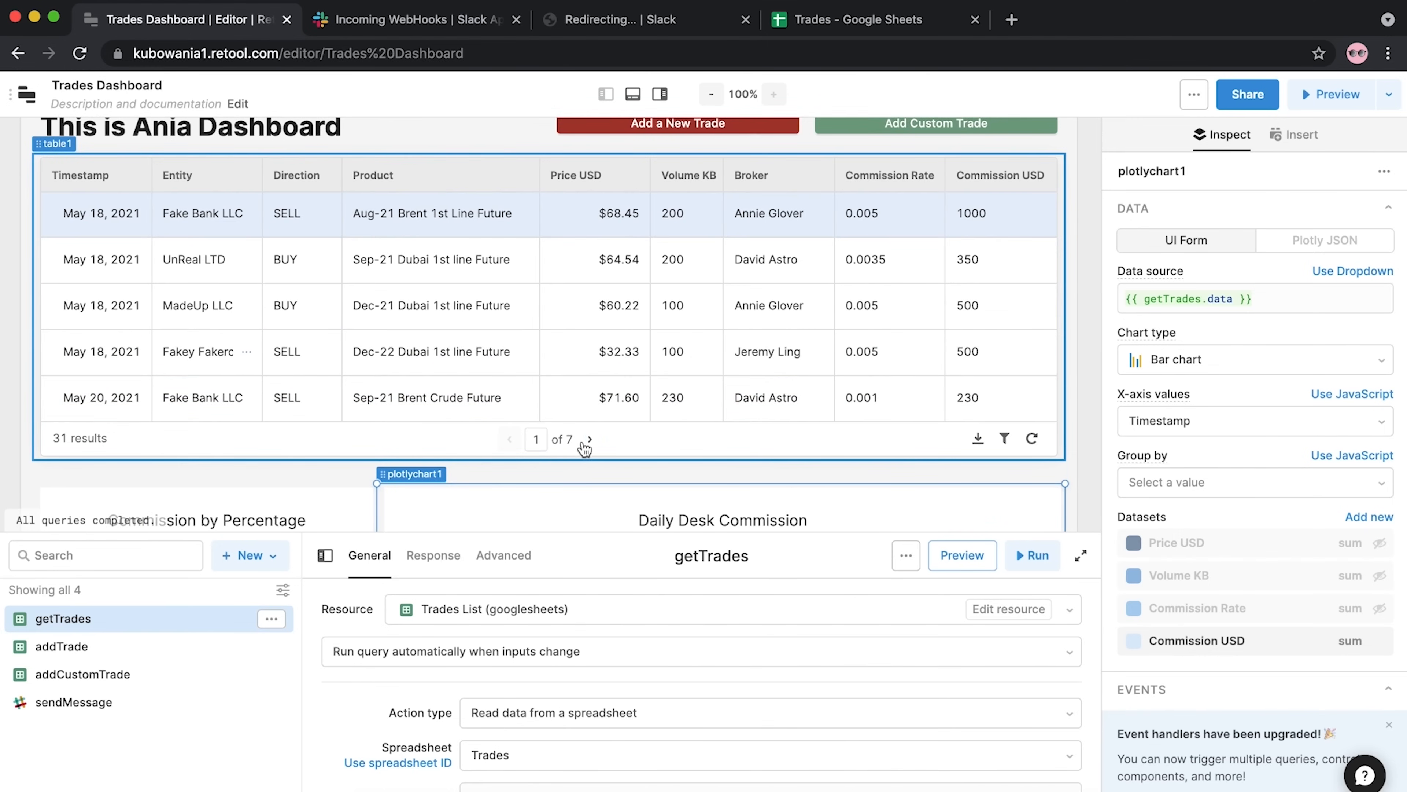
click(588, 439)
click(589, 439)
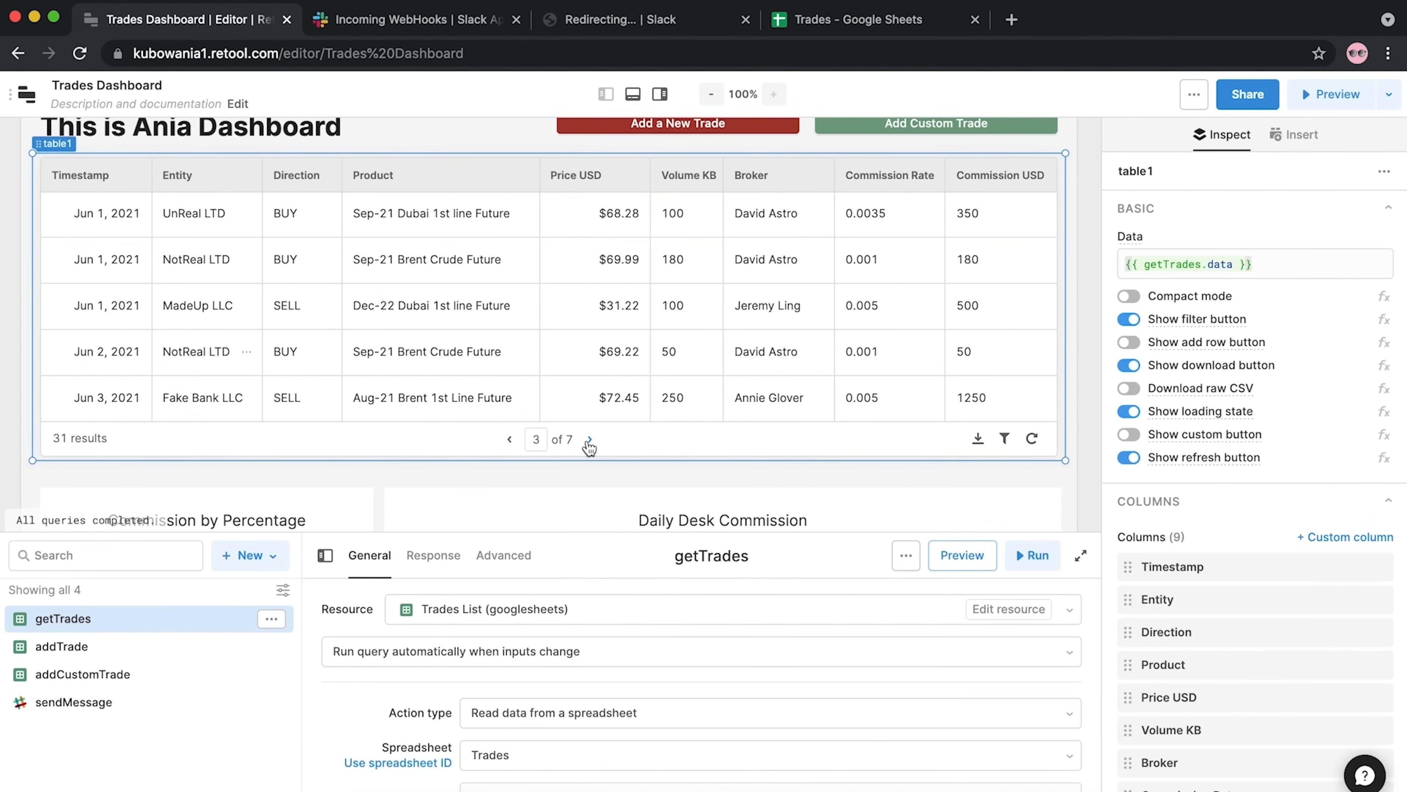
click(588, 439)
click(589, 439)
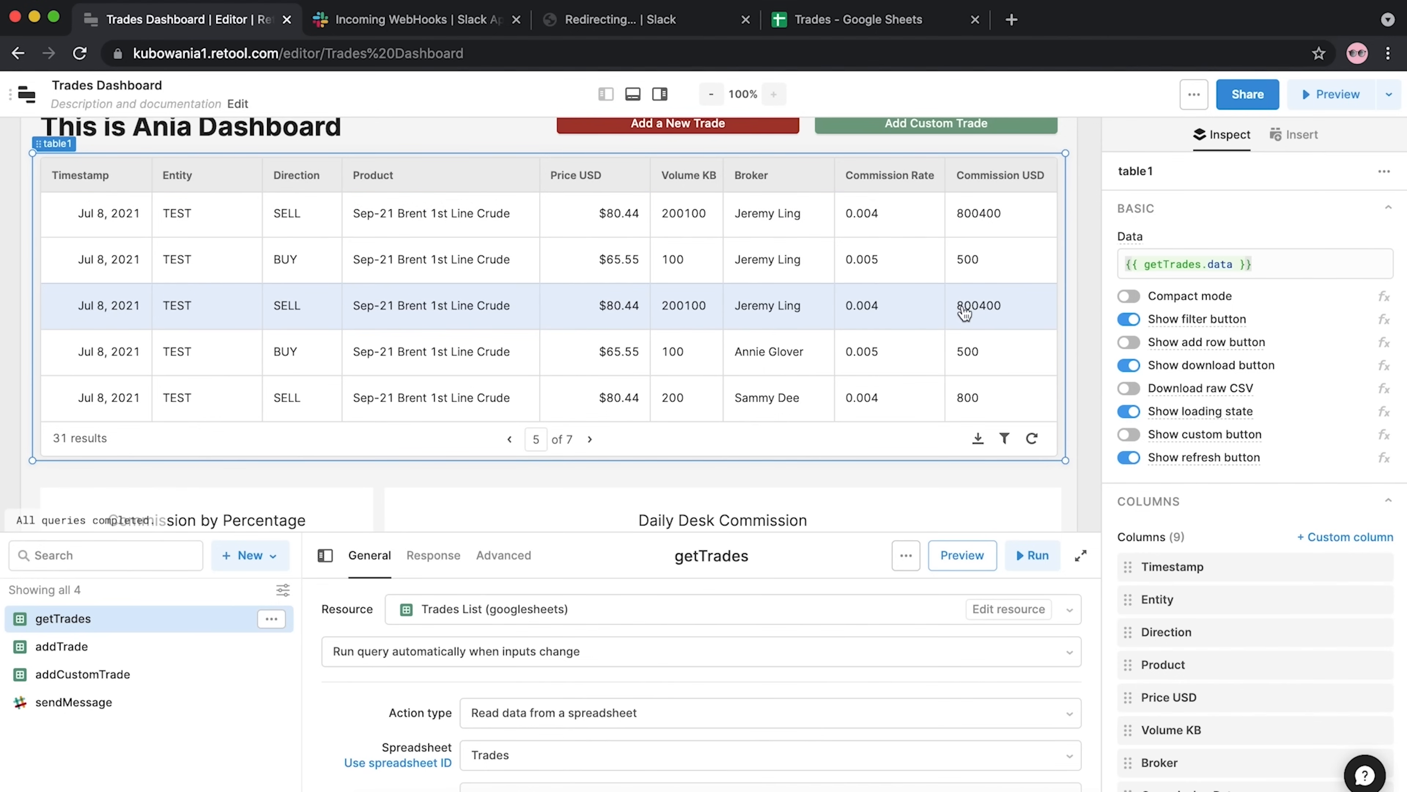
scroll(679, 388, down, 7)
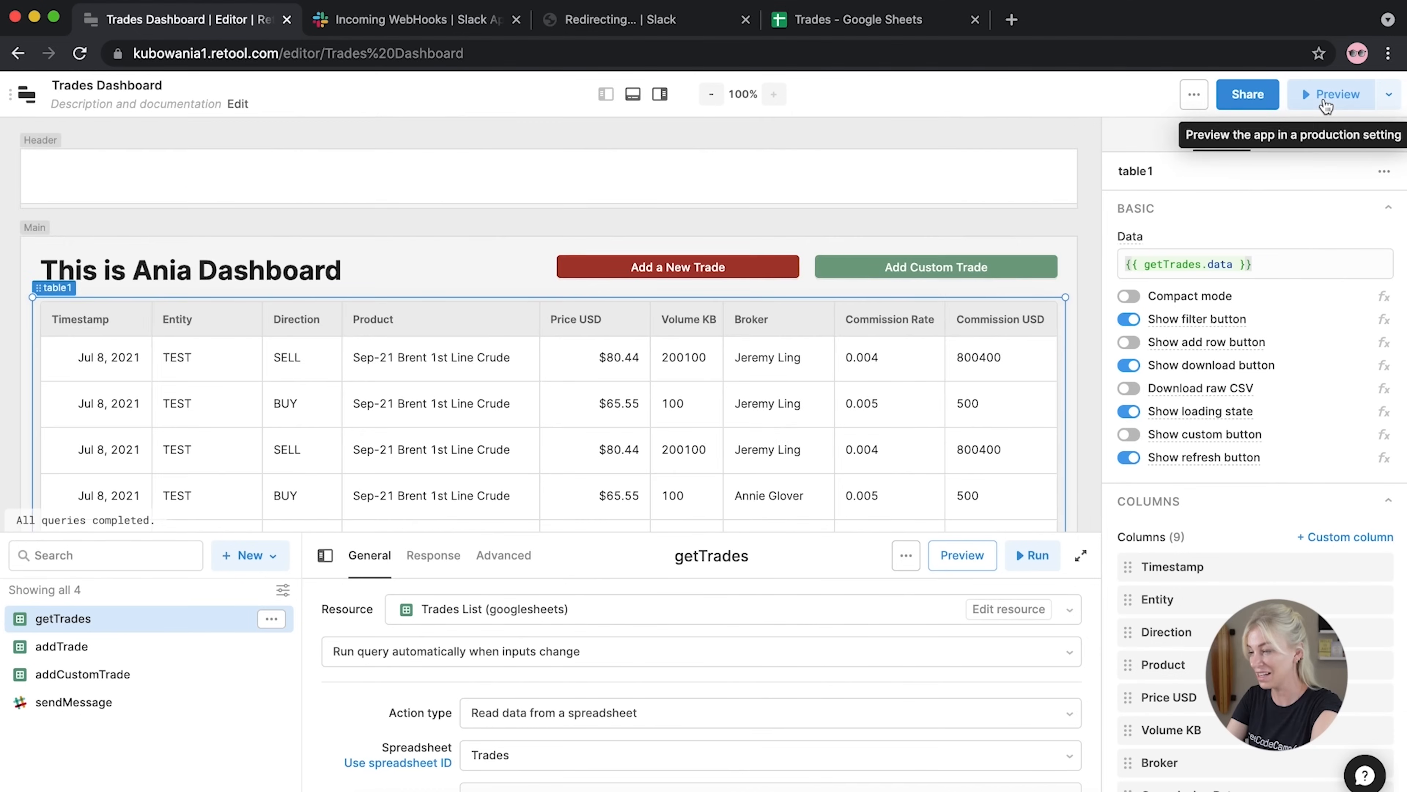
Preview the Trades Dashboard and scroll through its trades table, commission charts and Slack form
click(1329, 95)
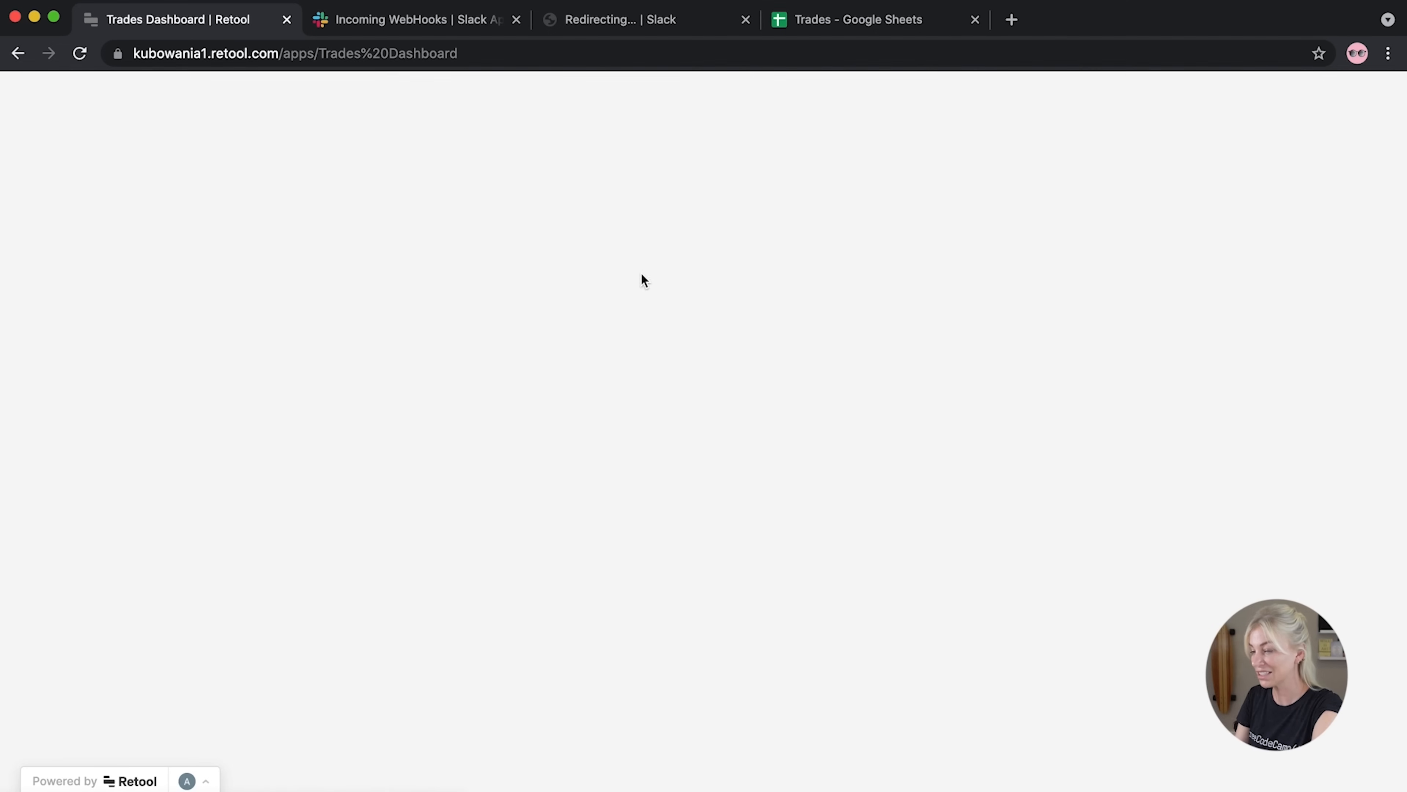
scroll(633, 404, down, 5)
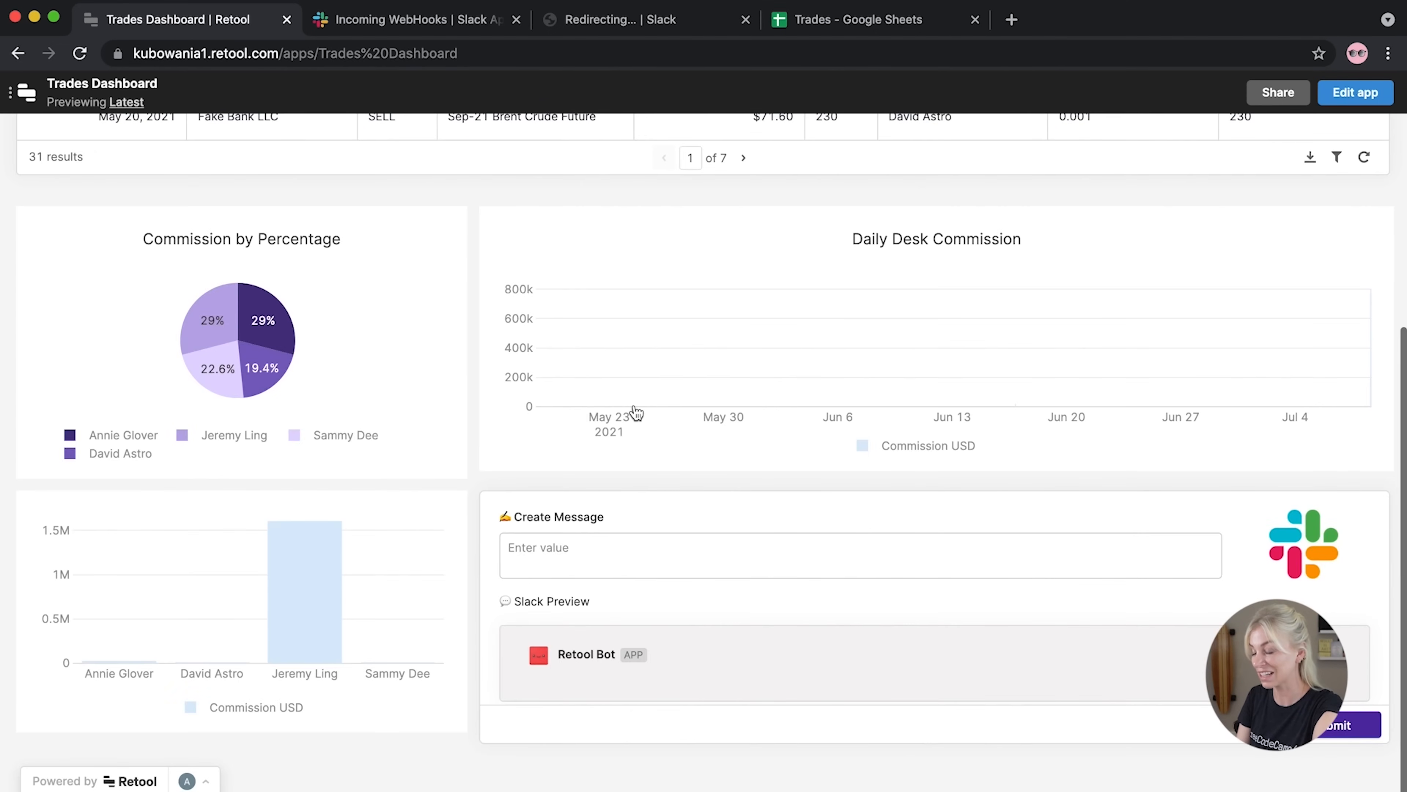
scroll(636, 413, up, 5)
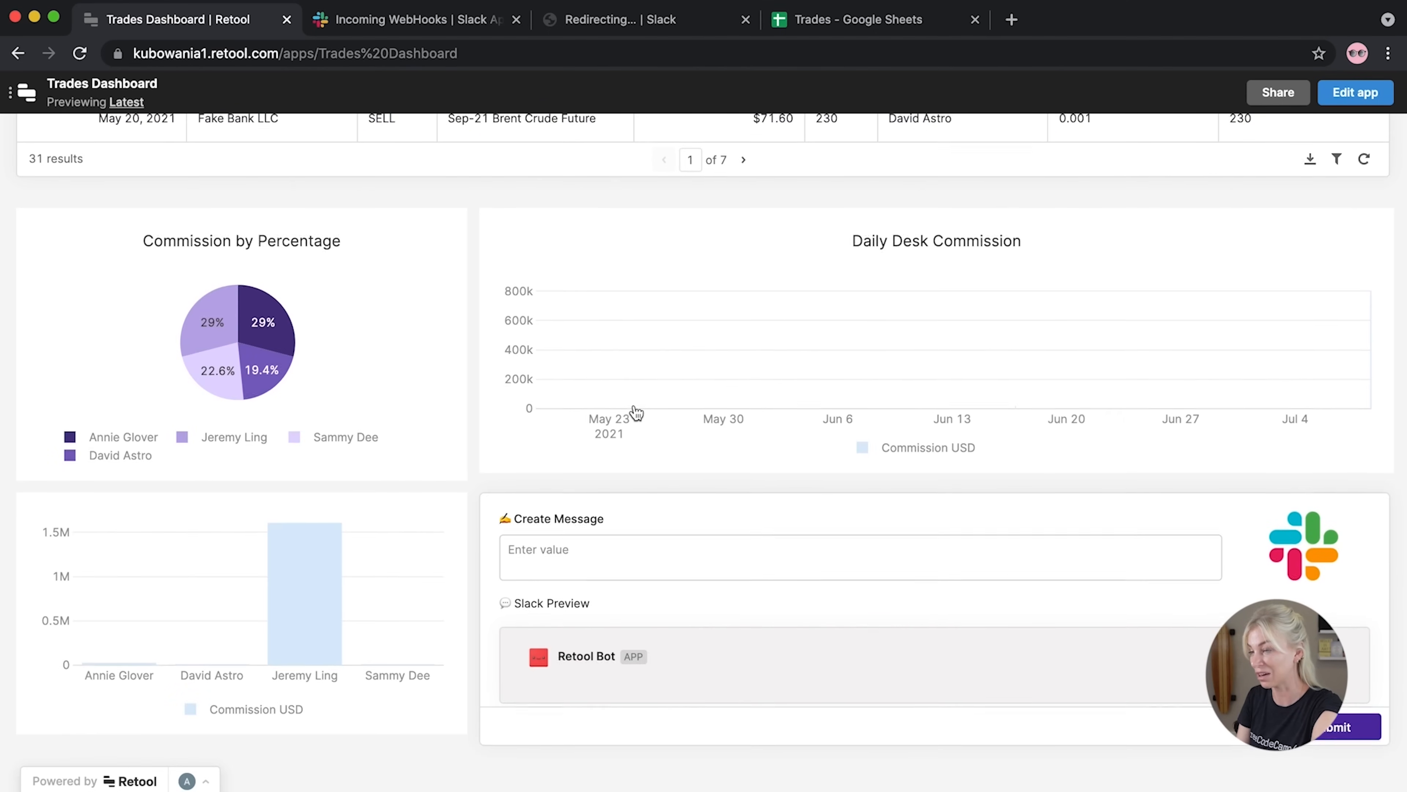
scroll(636, 413, down, 5)
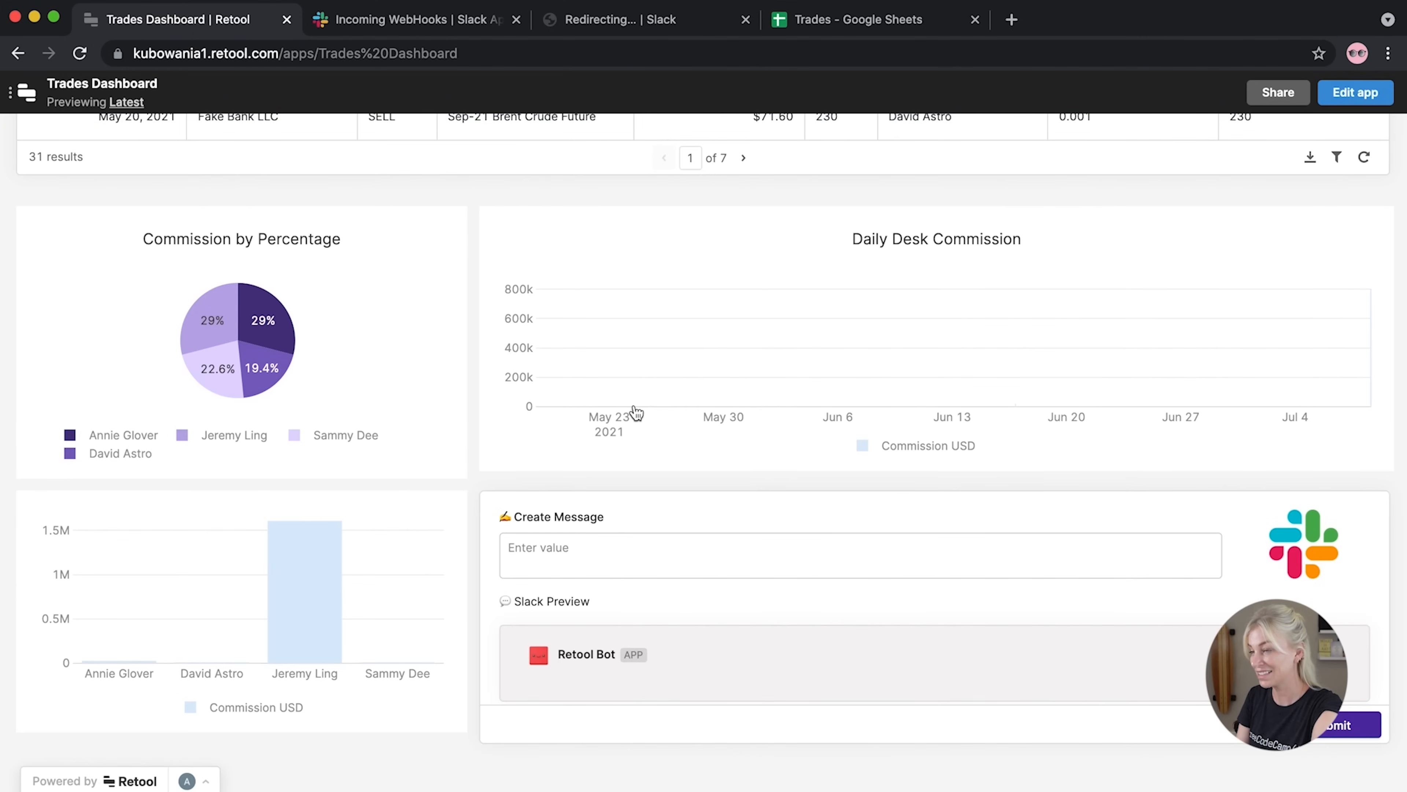
scroll(636, 413, up, 5)
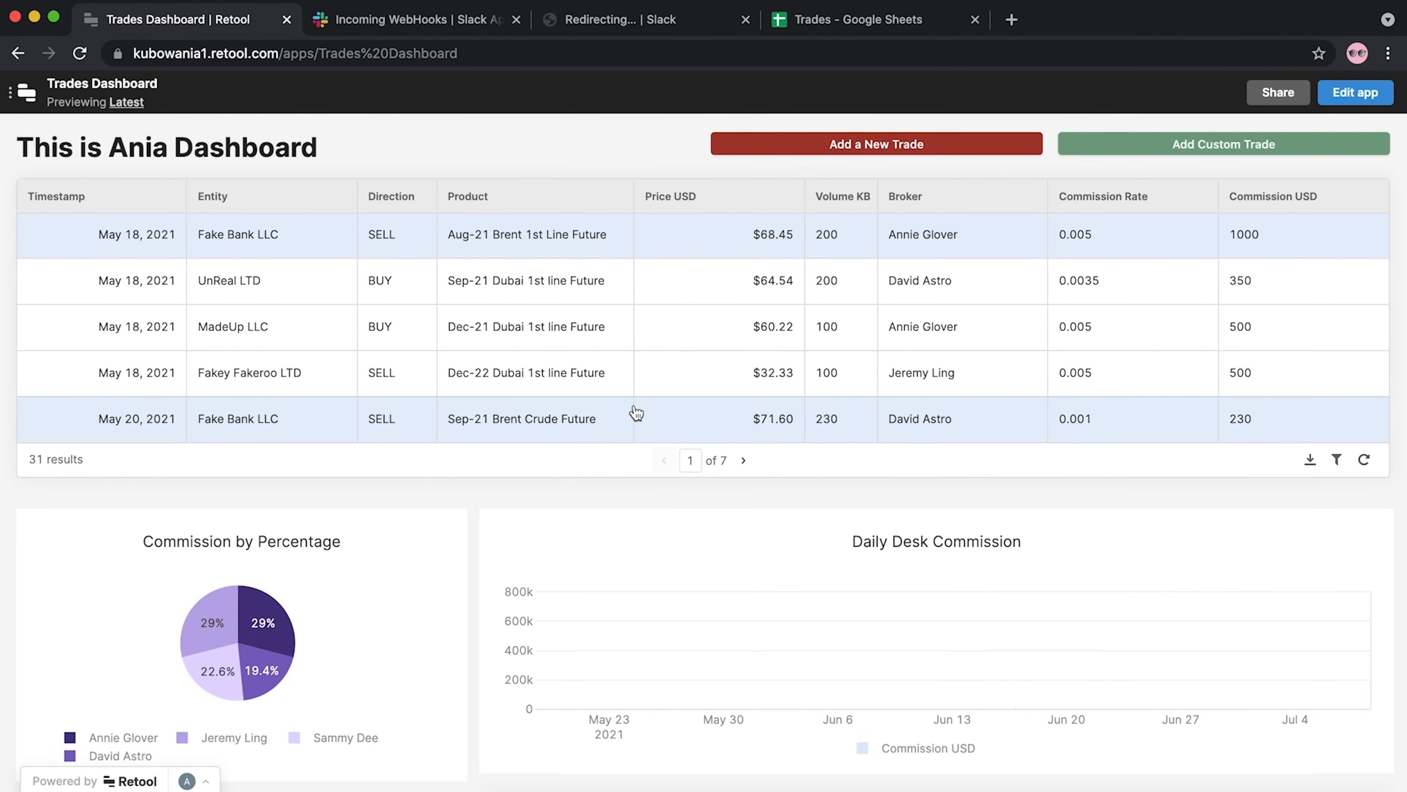
scroll(637, 413, down, 2)
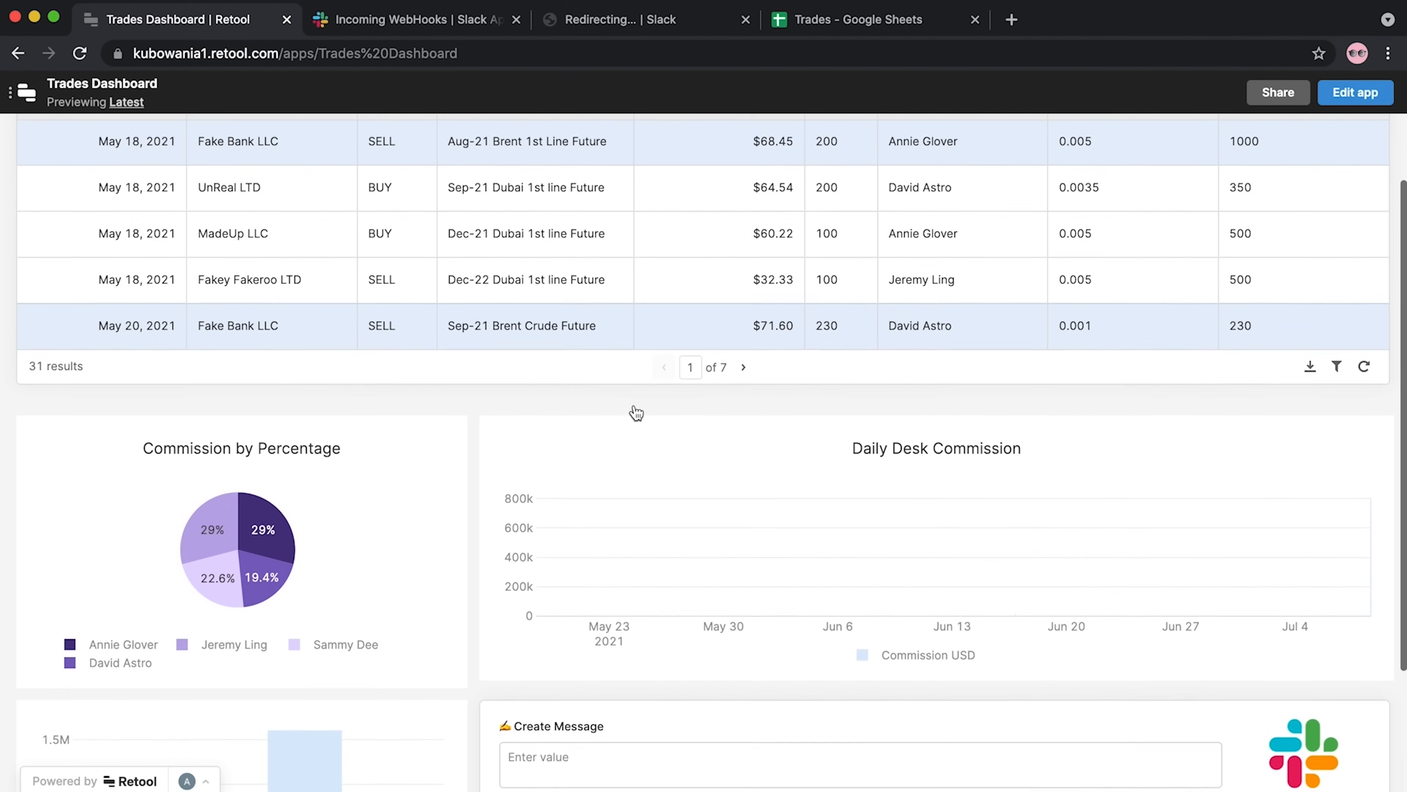
scroll(636, 413, down, 1)
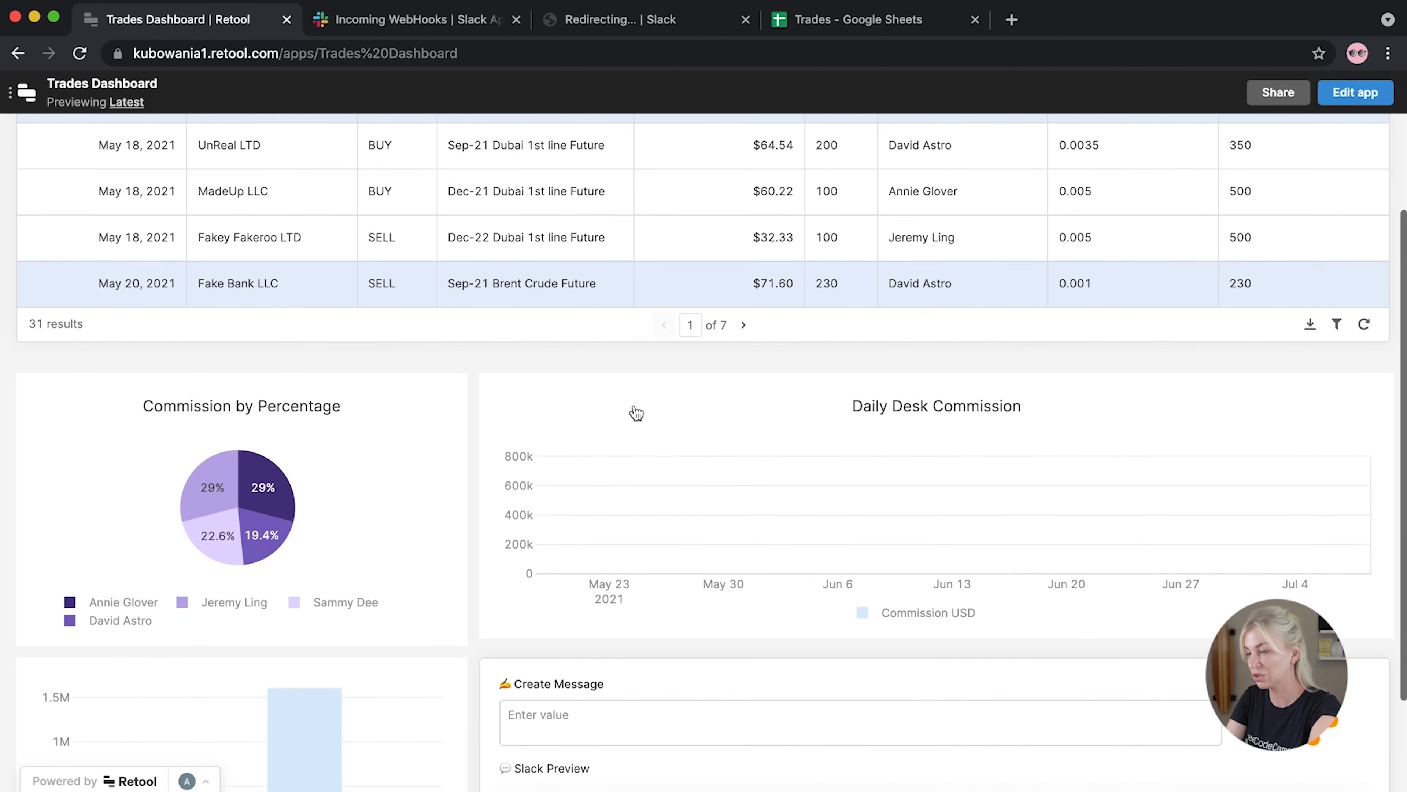
scroll(637, 413, down, 1)
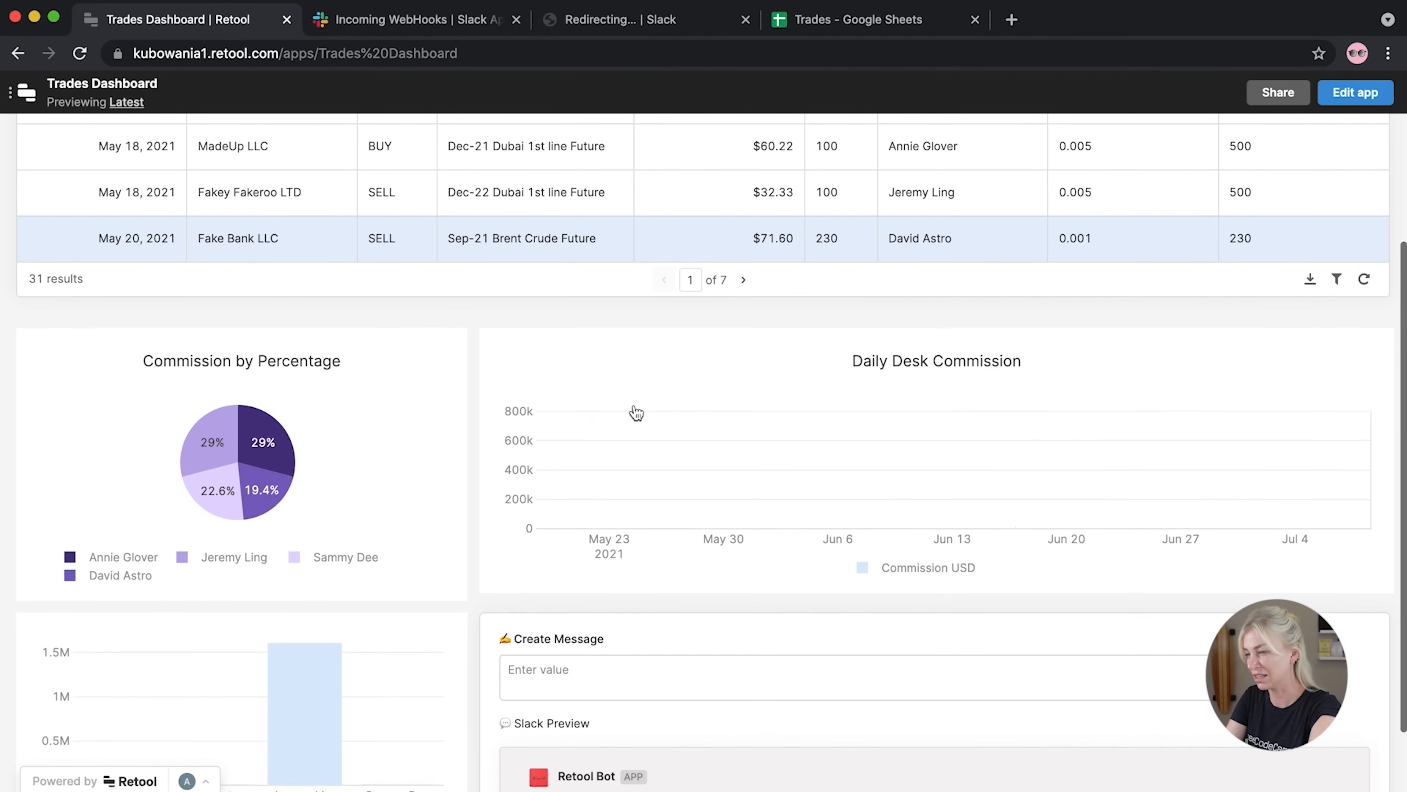
scroll(636, 413, up, 4)
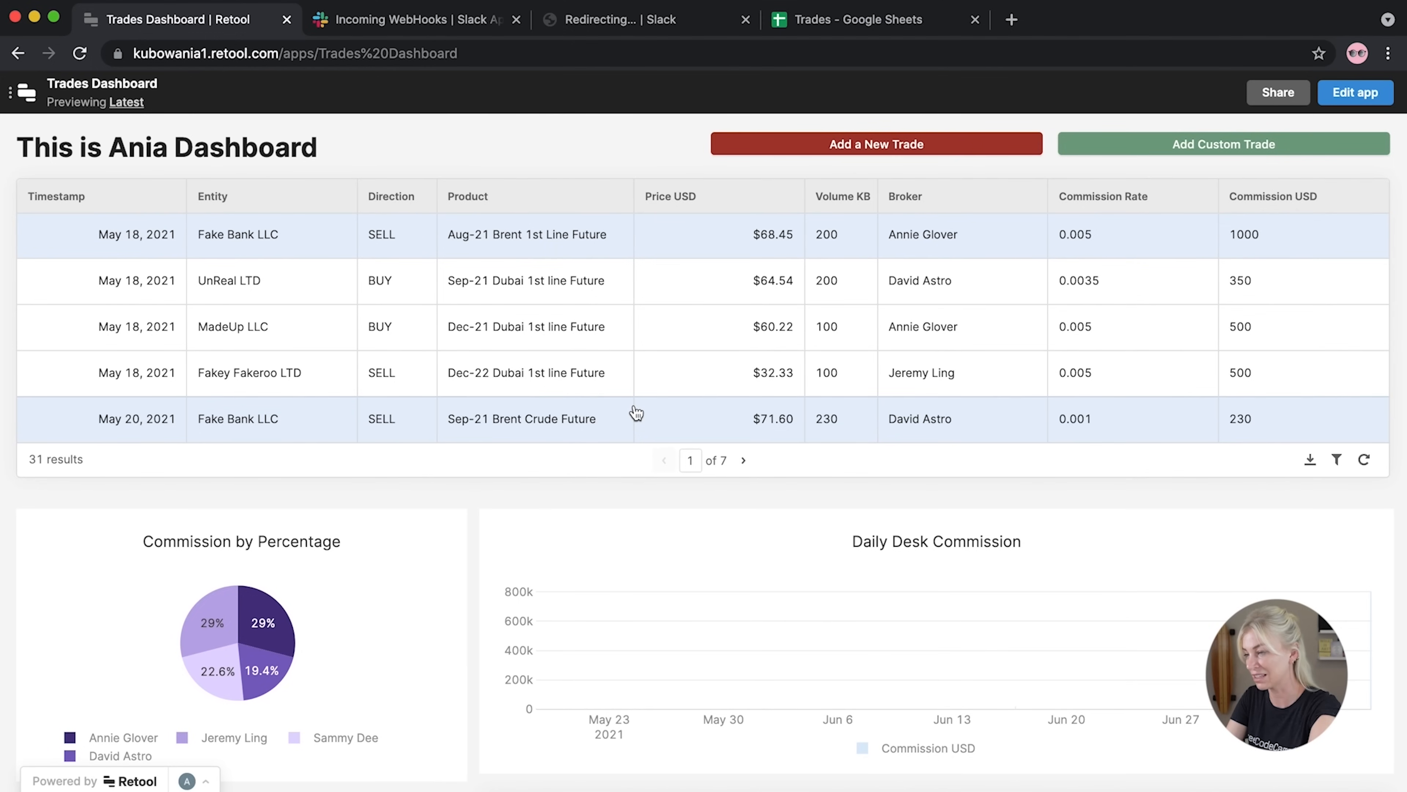
scroll(637, 413, down, 6)
scroll(636, 413, up, 6)
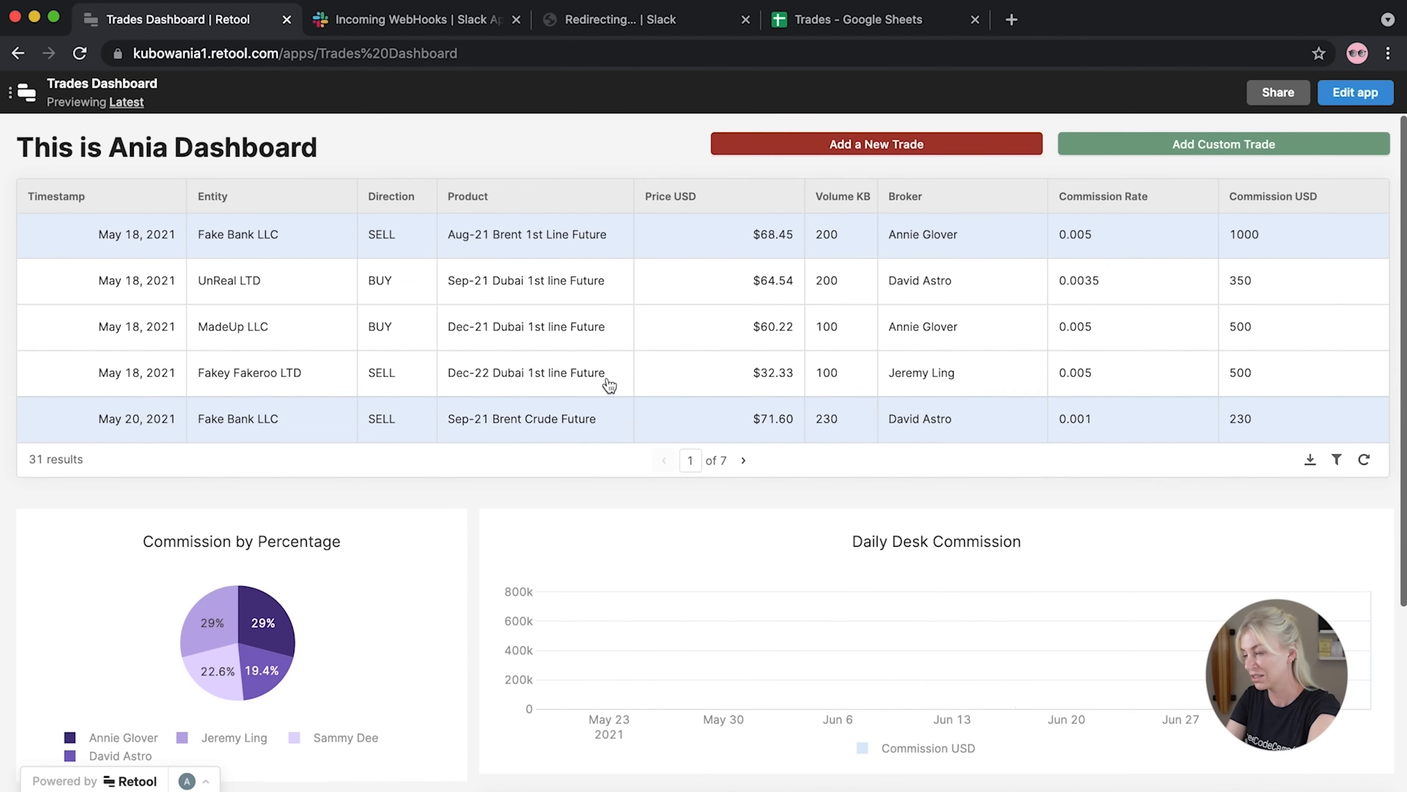
click(1356, 92)
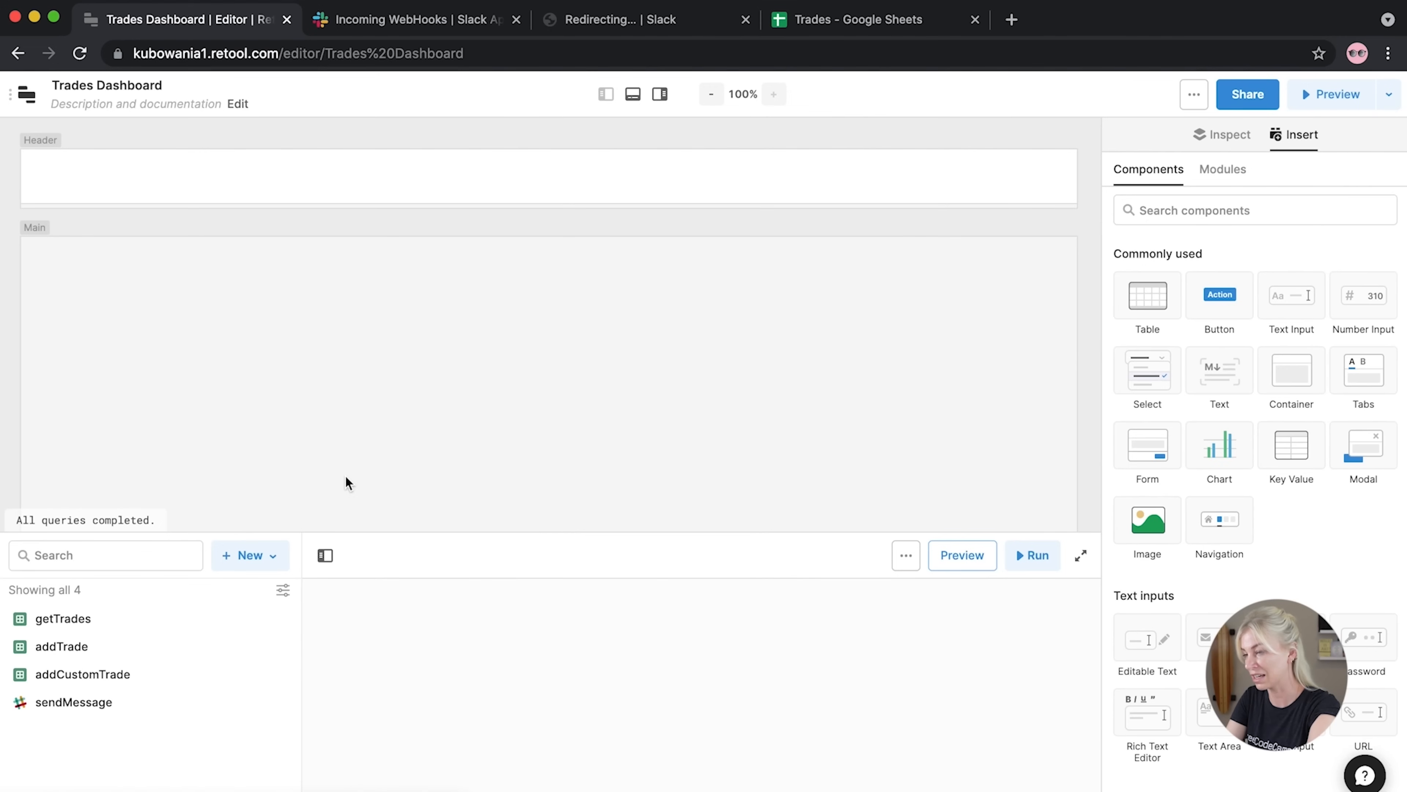
scroll(381, 393, down, 8)
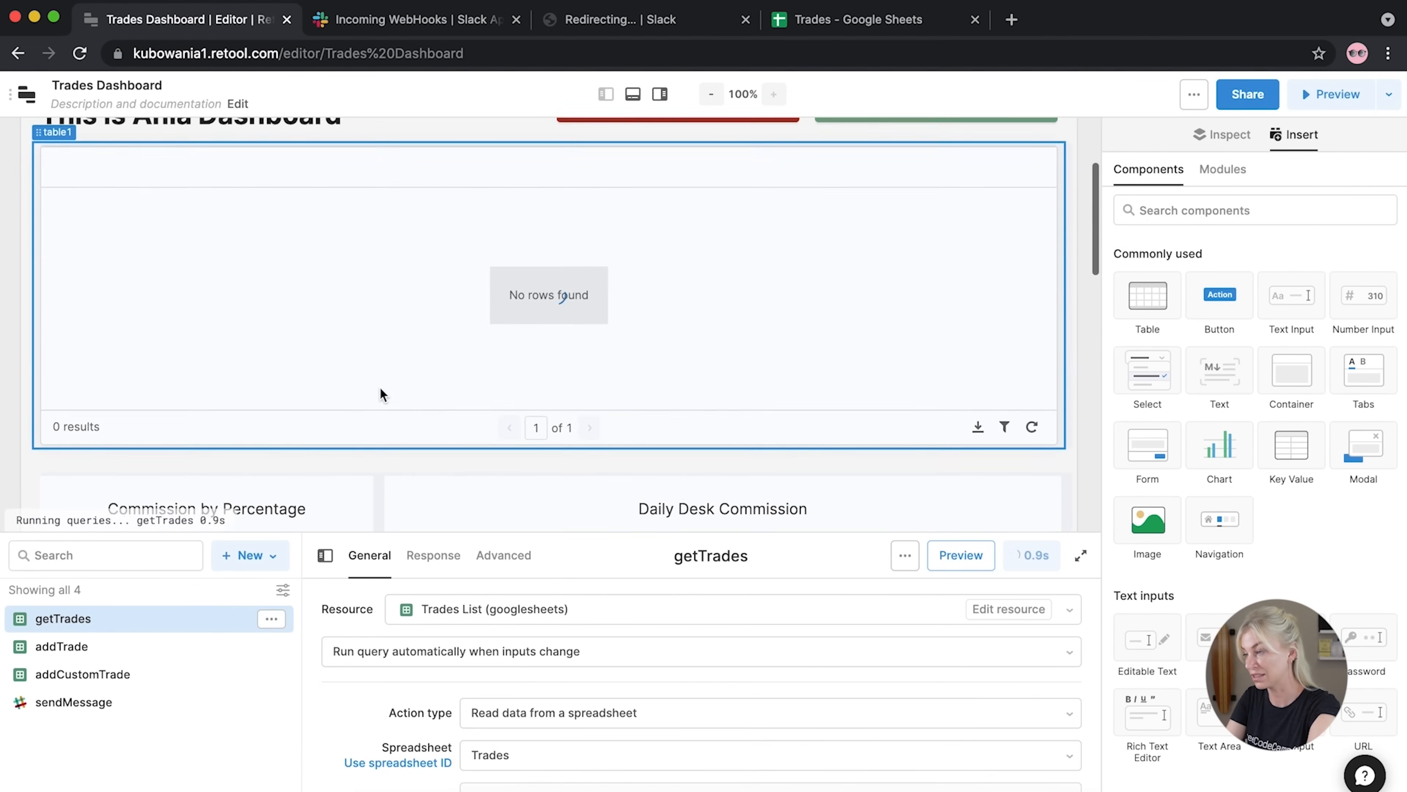
scroll(382, 395, down, 2)
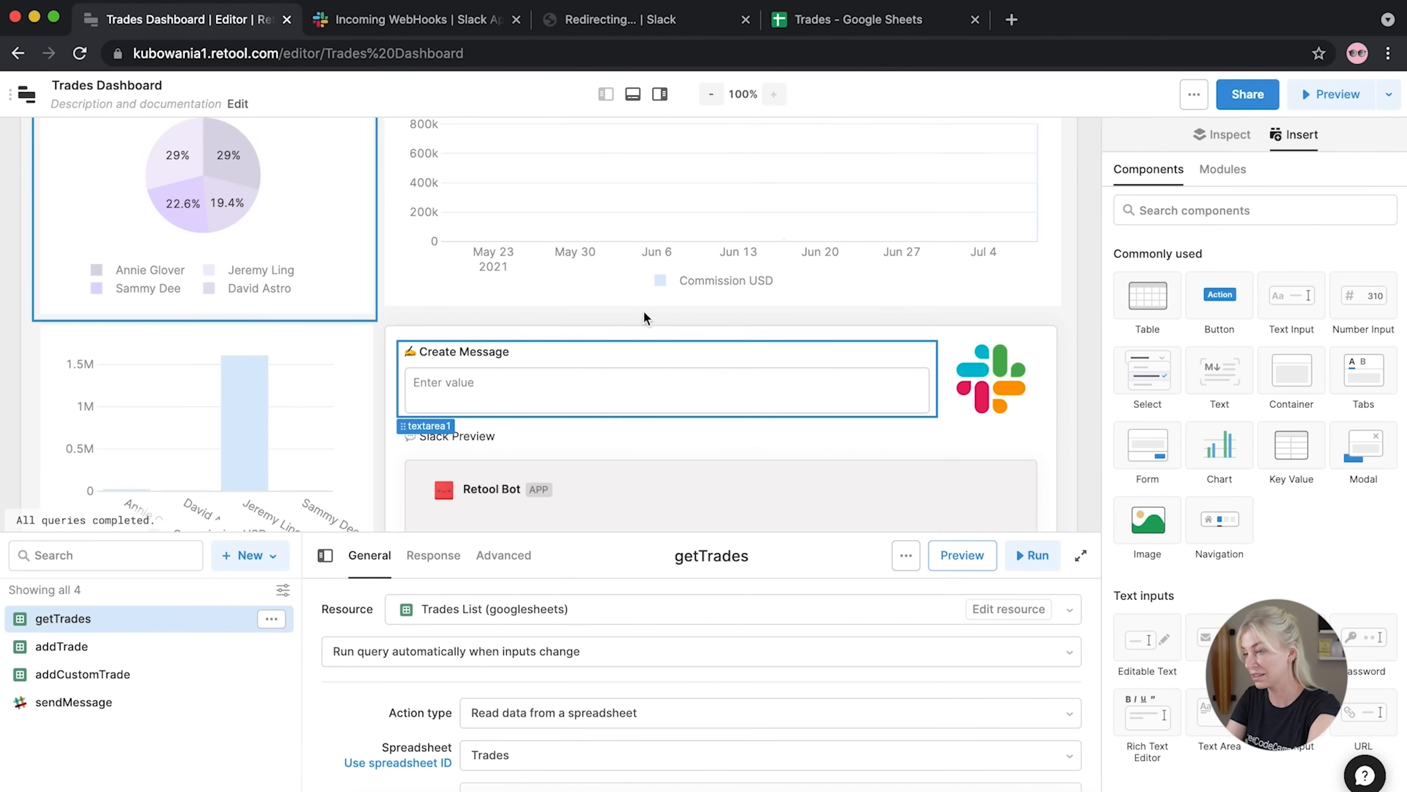
click(329, 205)
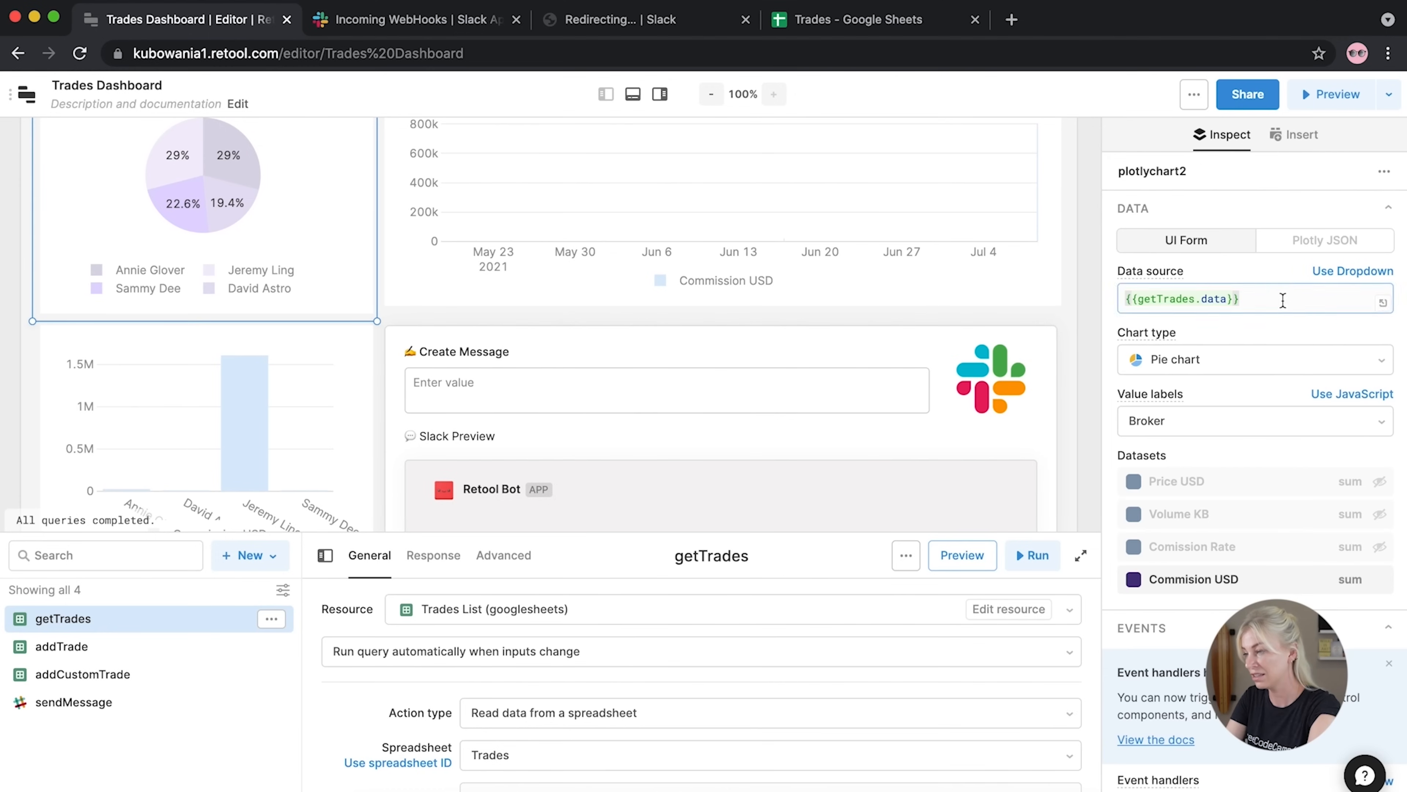
click(1303, 300)
text({{ get)
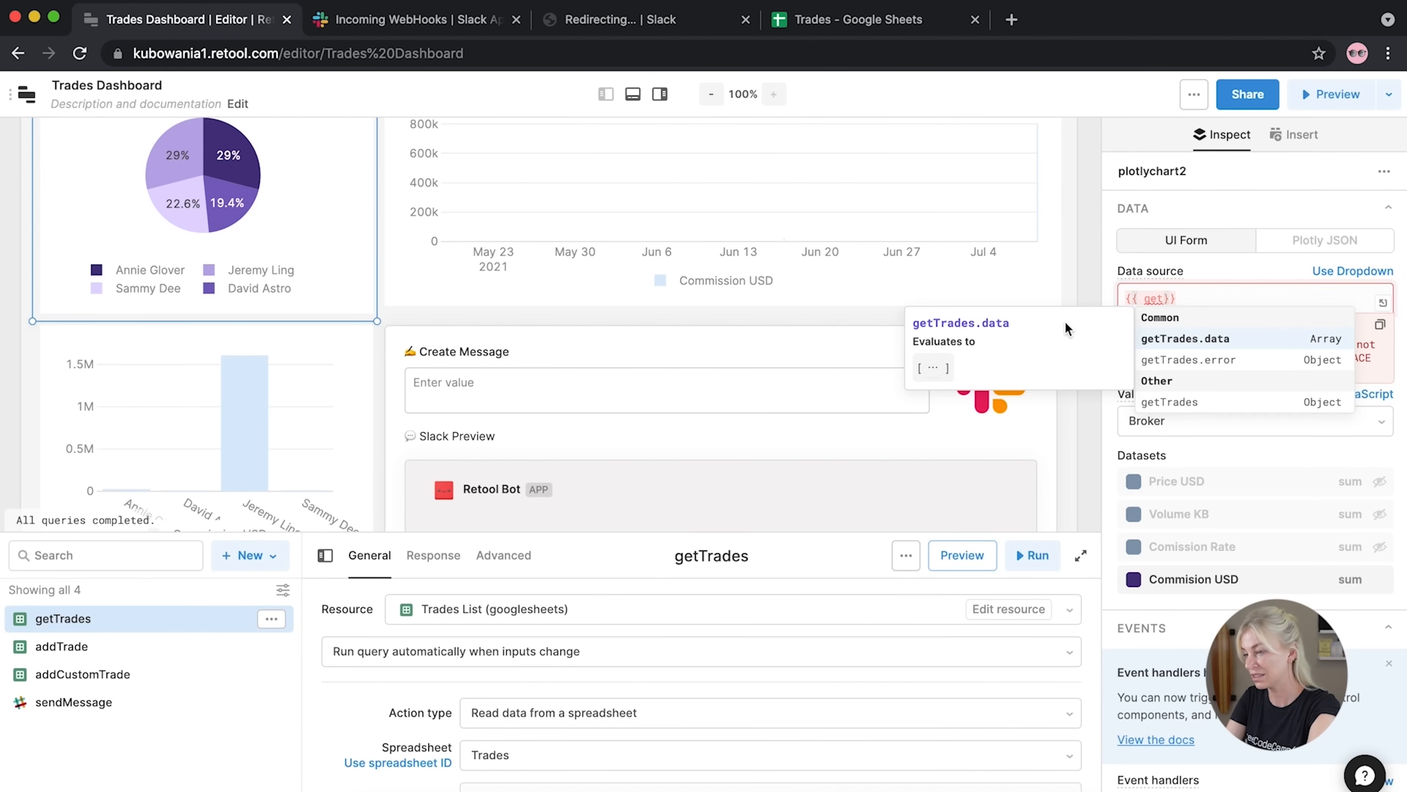
click(1184, 339)
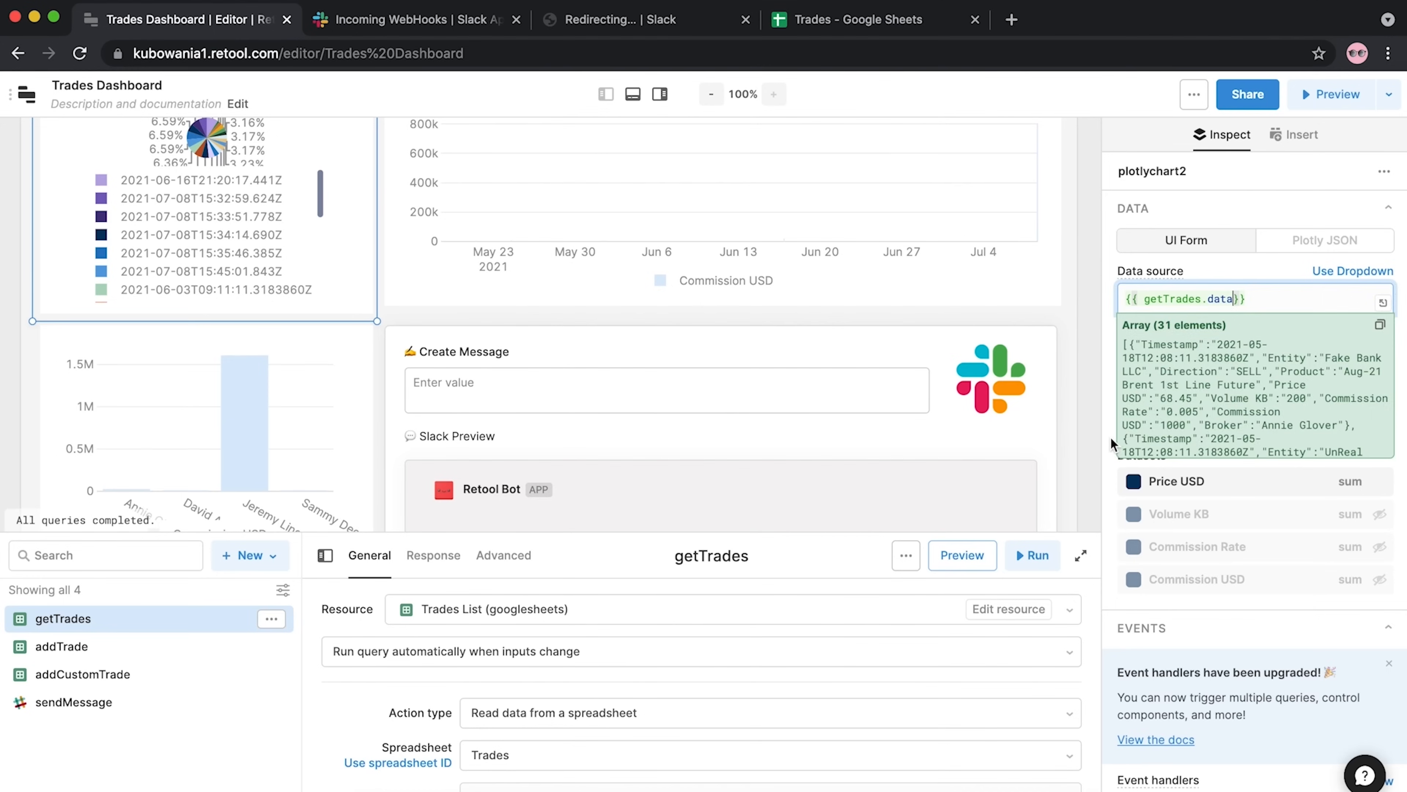
click(1248, 427)
scroll(1163, 582, down, 1)
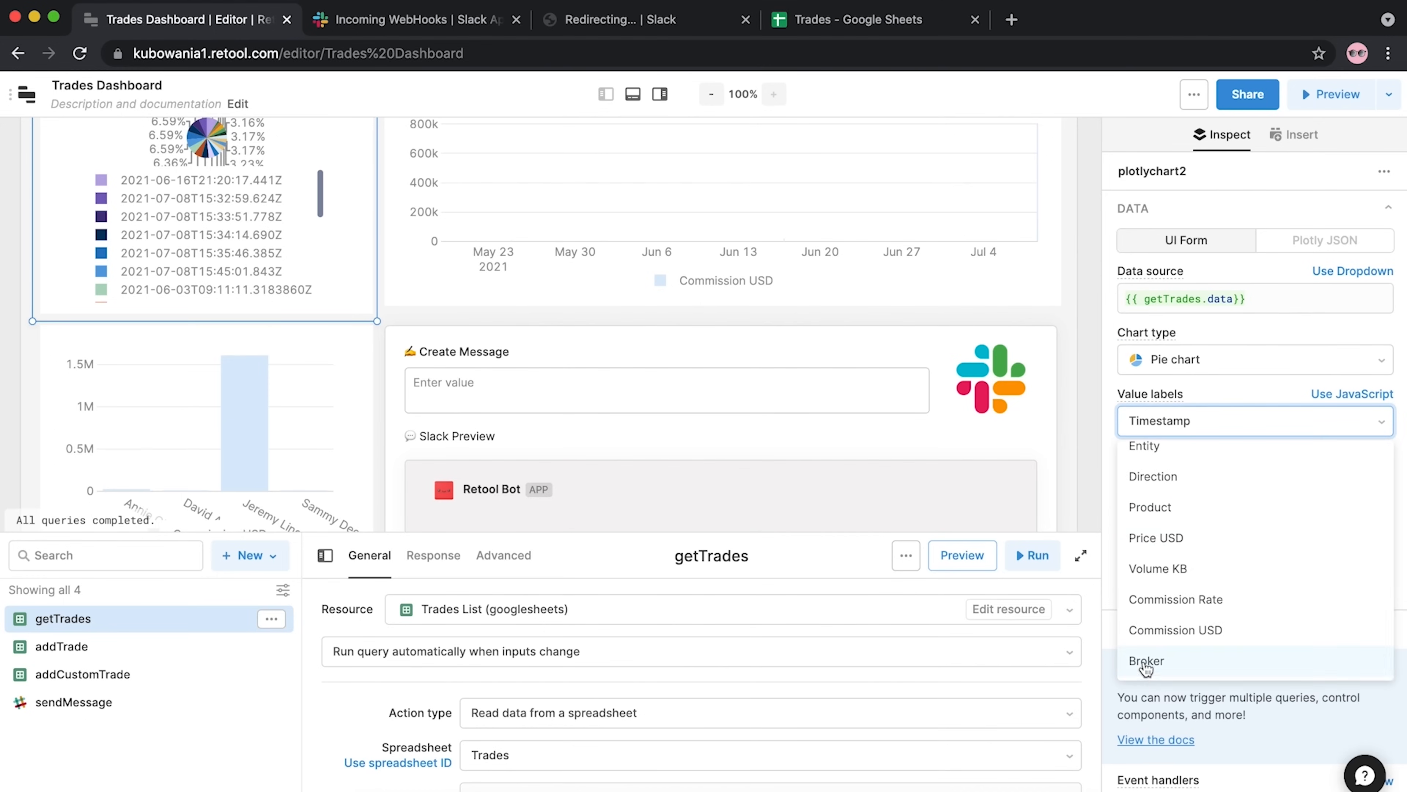
click(1147, 665)
click(1379, 481)
click(1379, 580)
scroll(271, 310, up, 3)
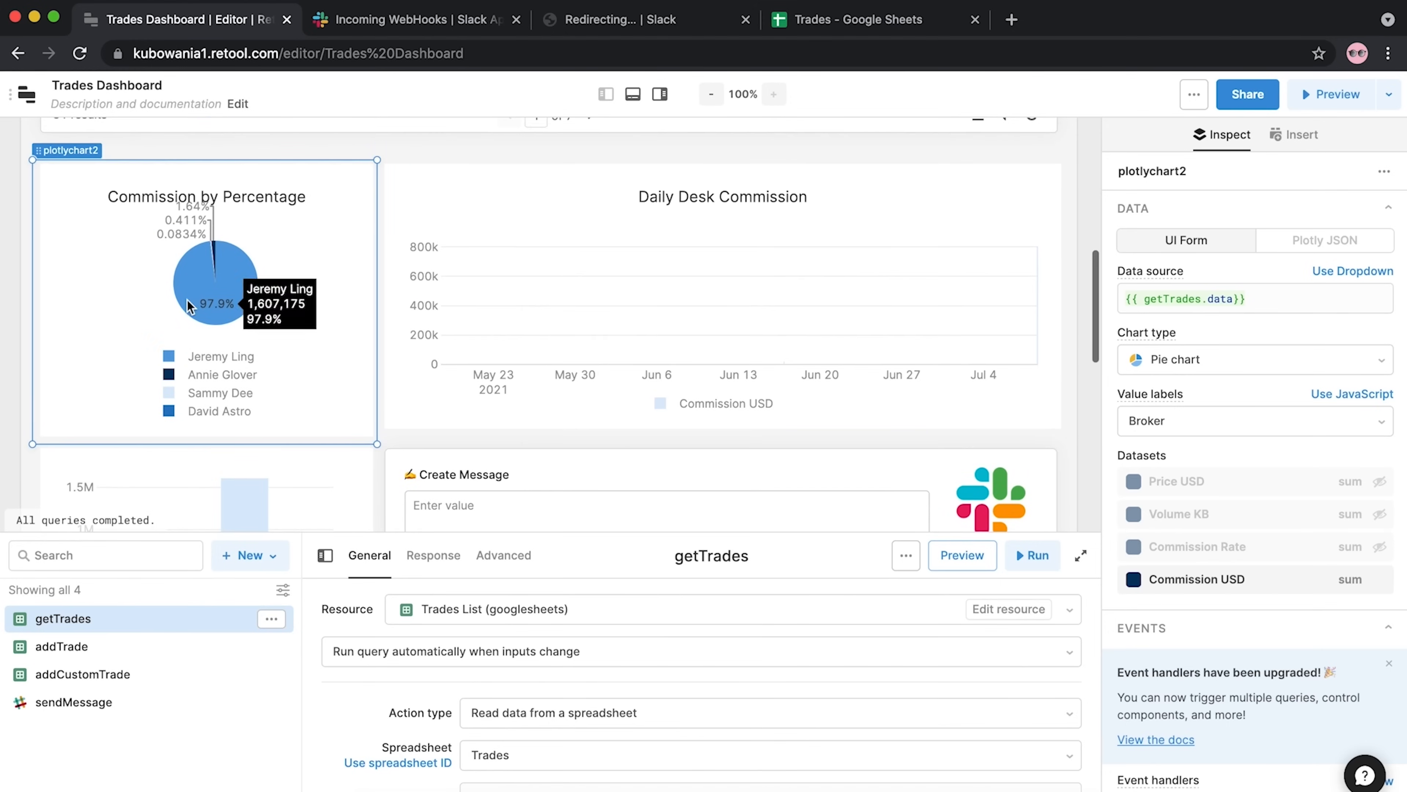
scroll(272, 311, down, 8)
scroll(276, 305, up, 7)
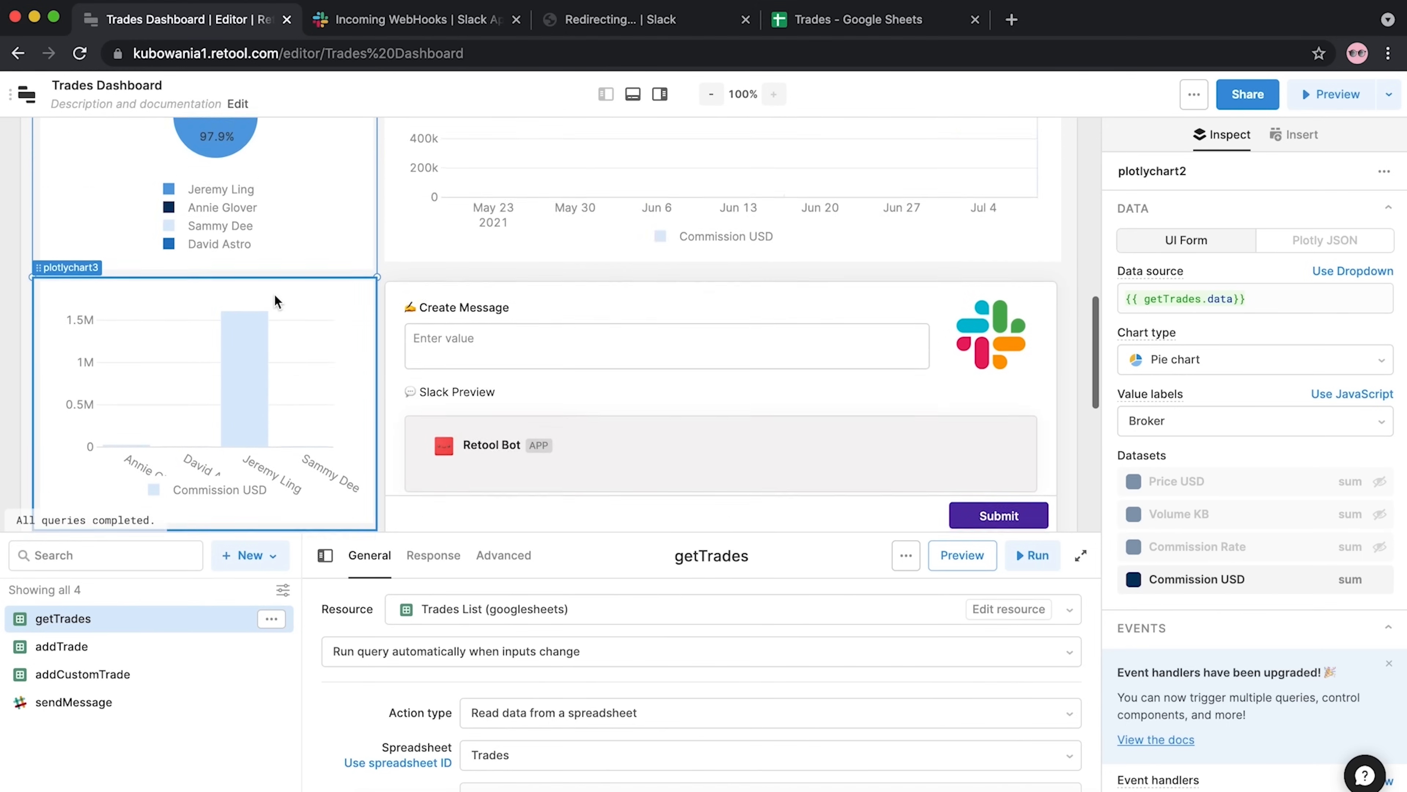
scroll(260, 258, up, 7)
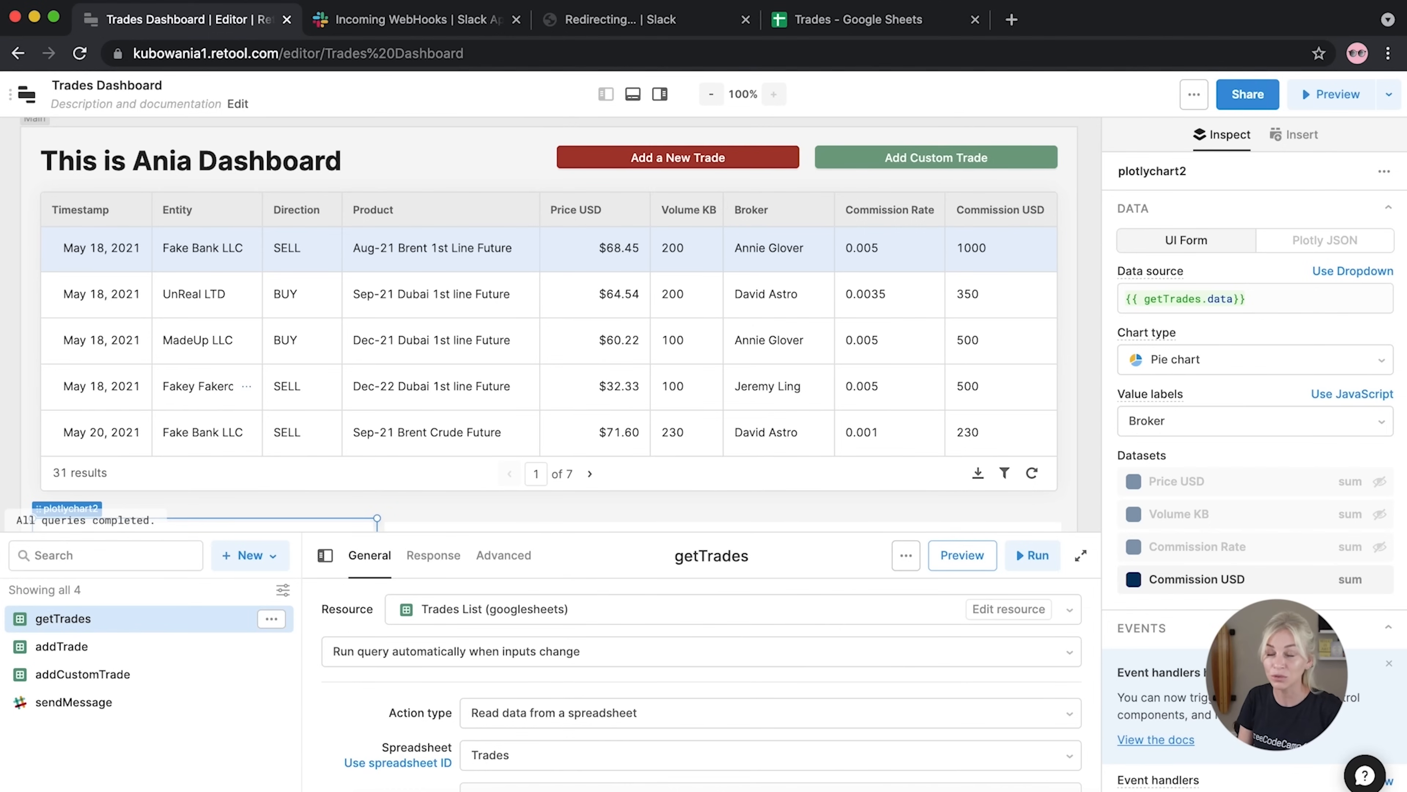
Append 's after the firstName expression in the title's Value, removing the extra apostrophe
click(387, 161)
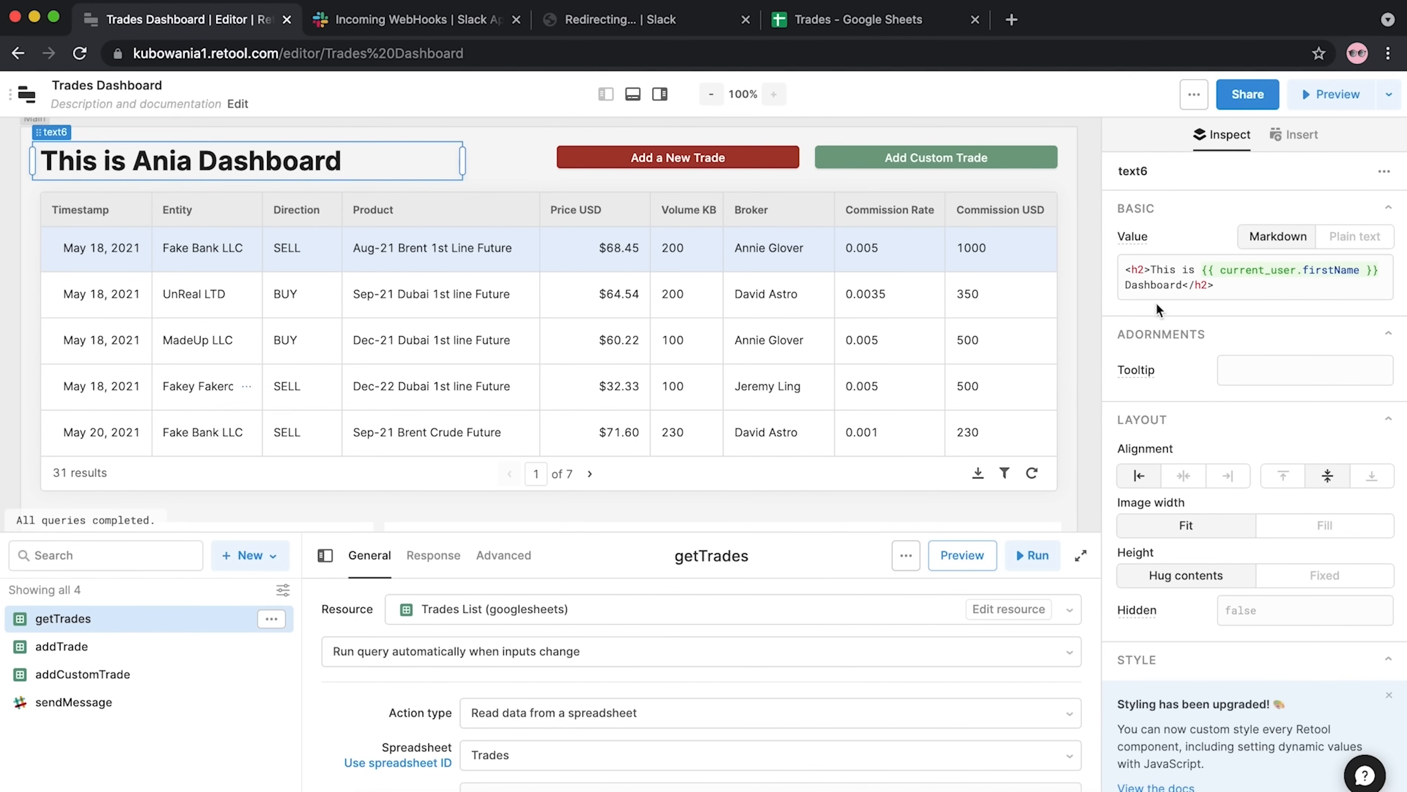
click(1379, 269)
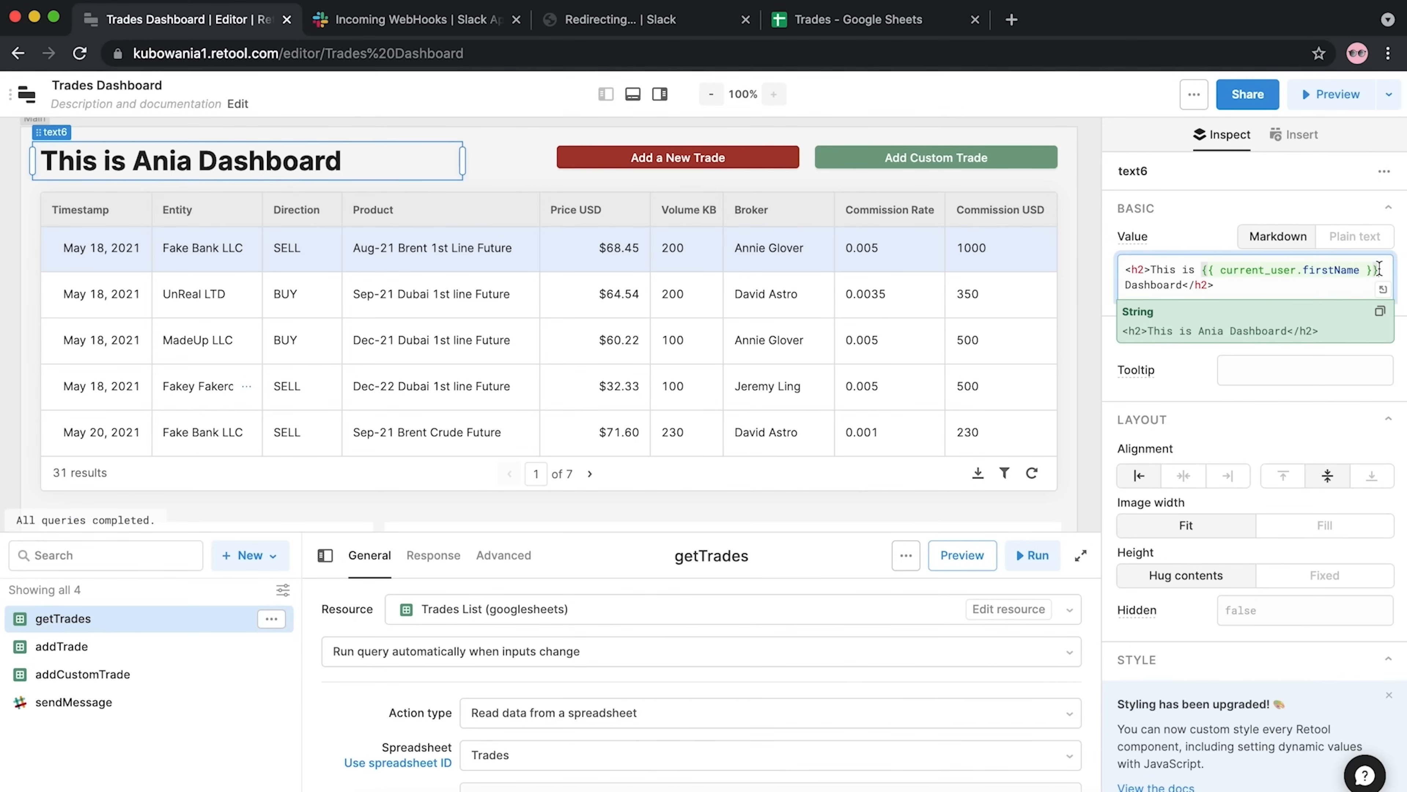
text('s')
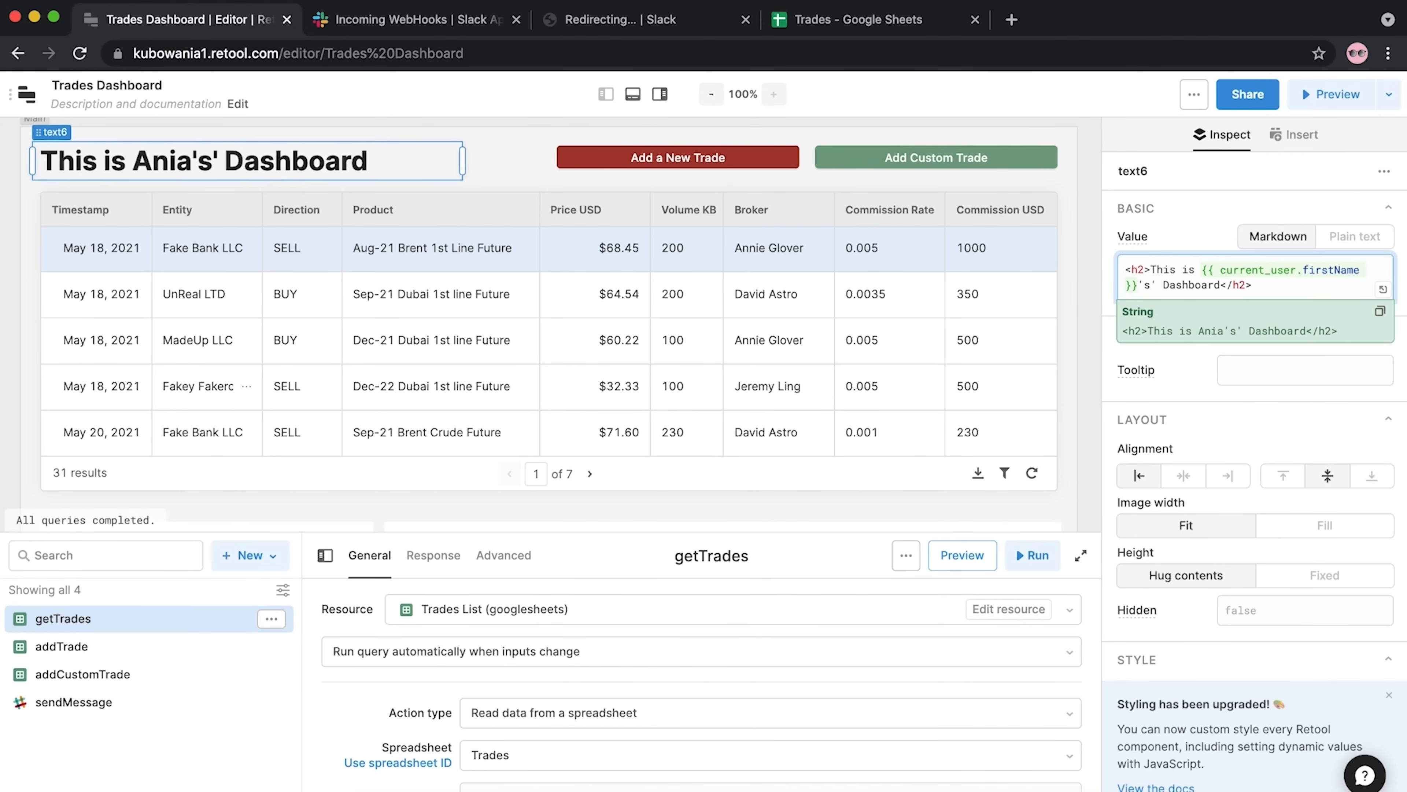
key(BackSpace)
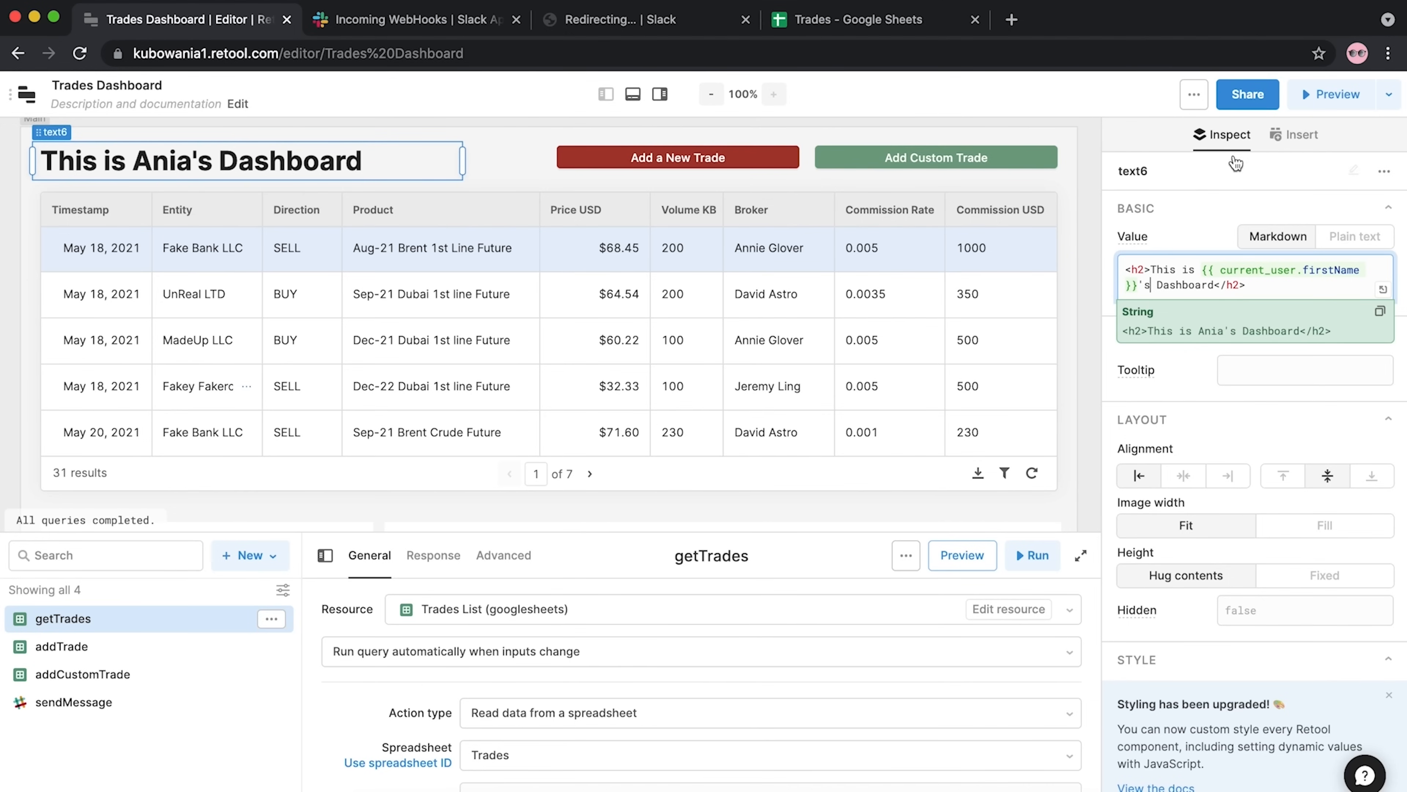
click(1093, 157)
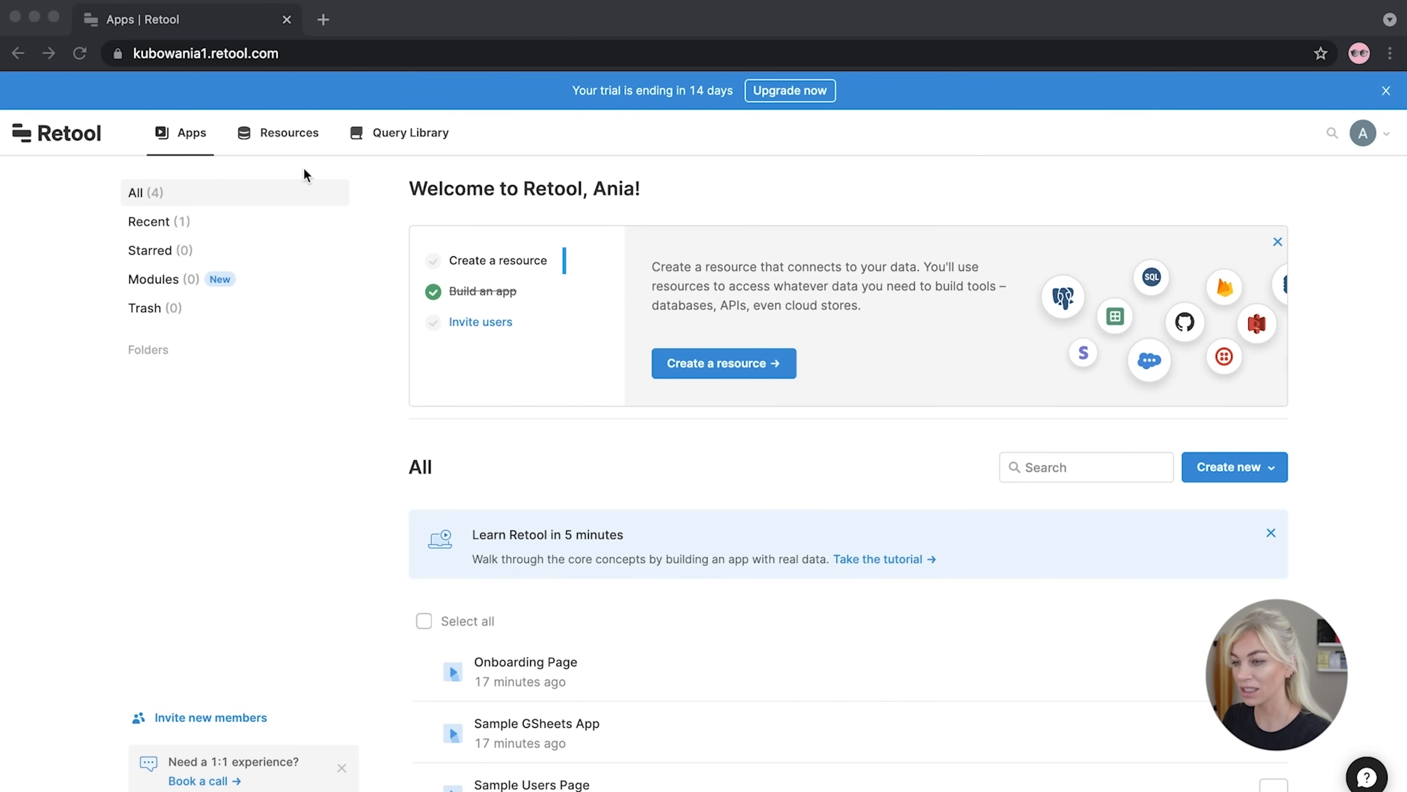
Create a new REST API resource named 'Coin Api'
click(302, 146)
click(272, 138)
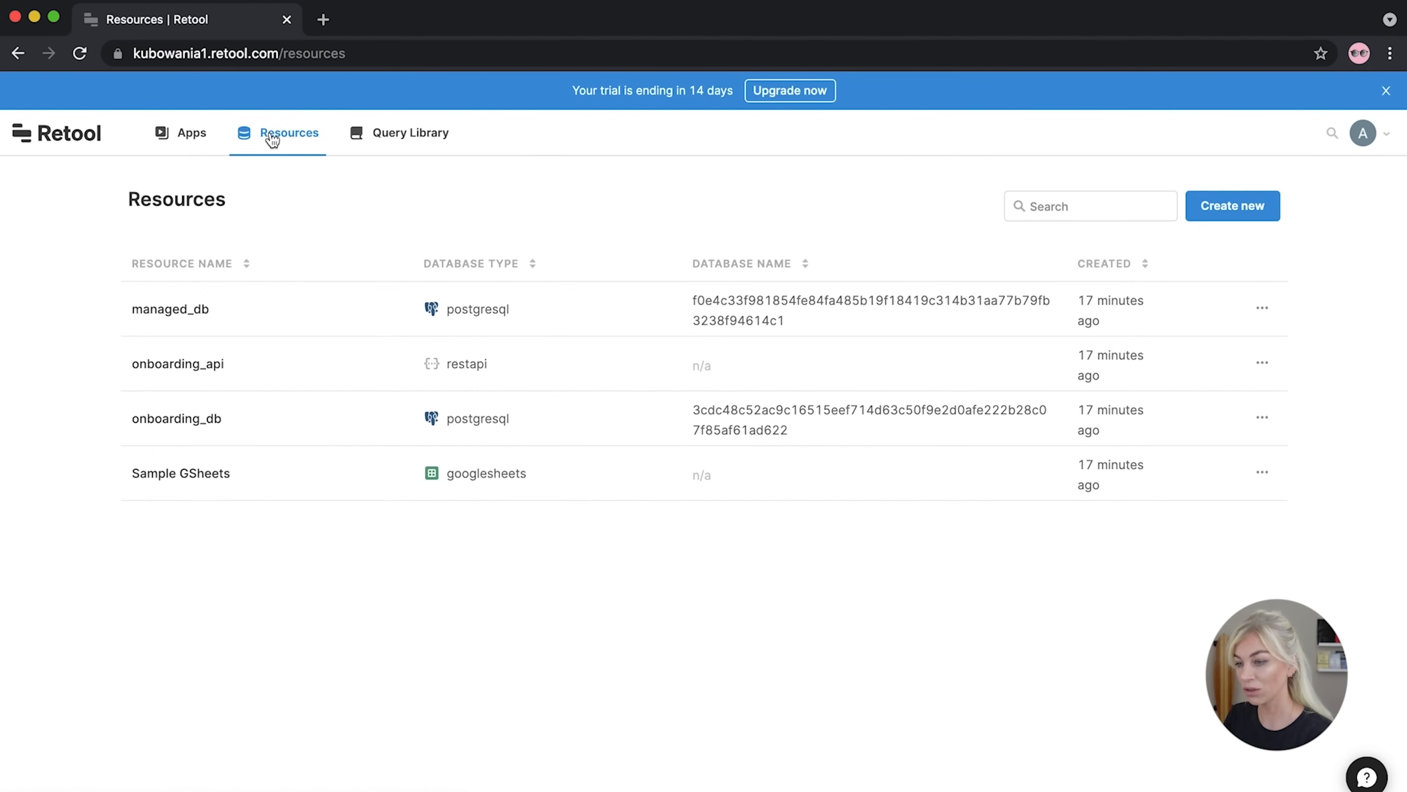
click(1238, 209)
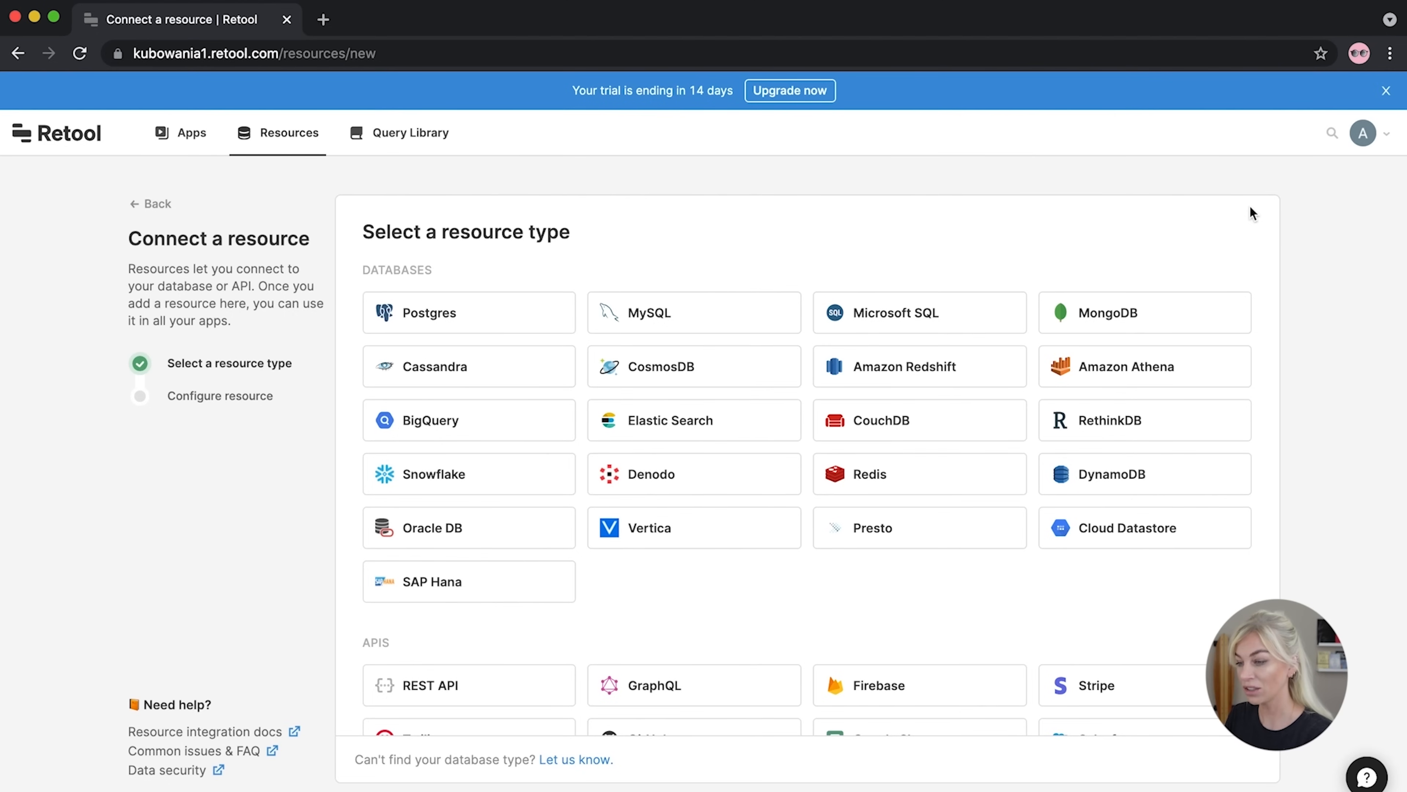
scroll(964, 450, down, 2)
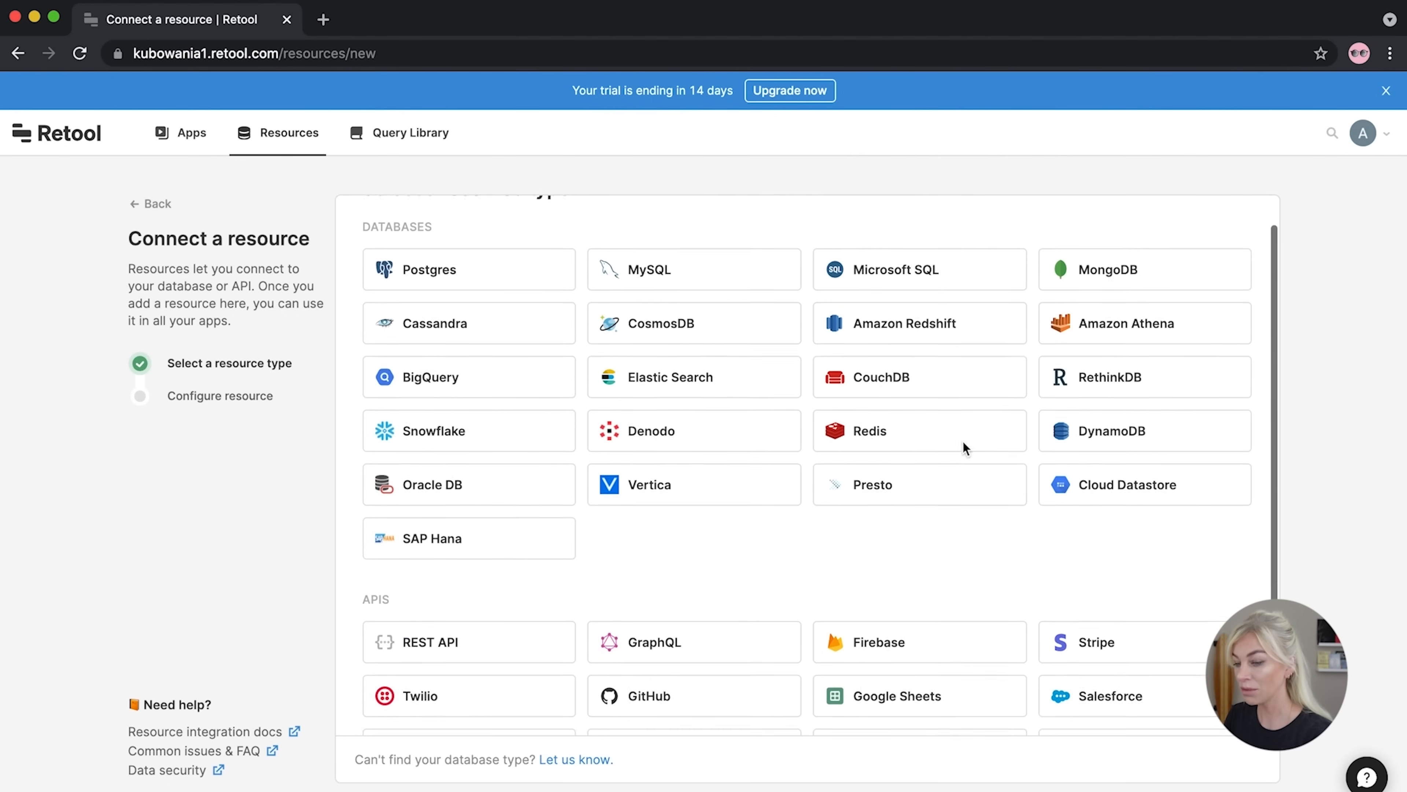
click(495, 610)
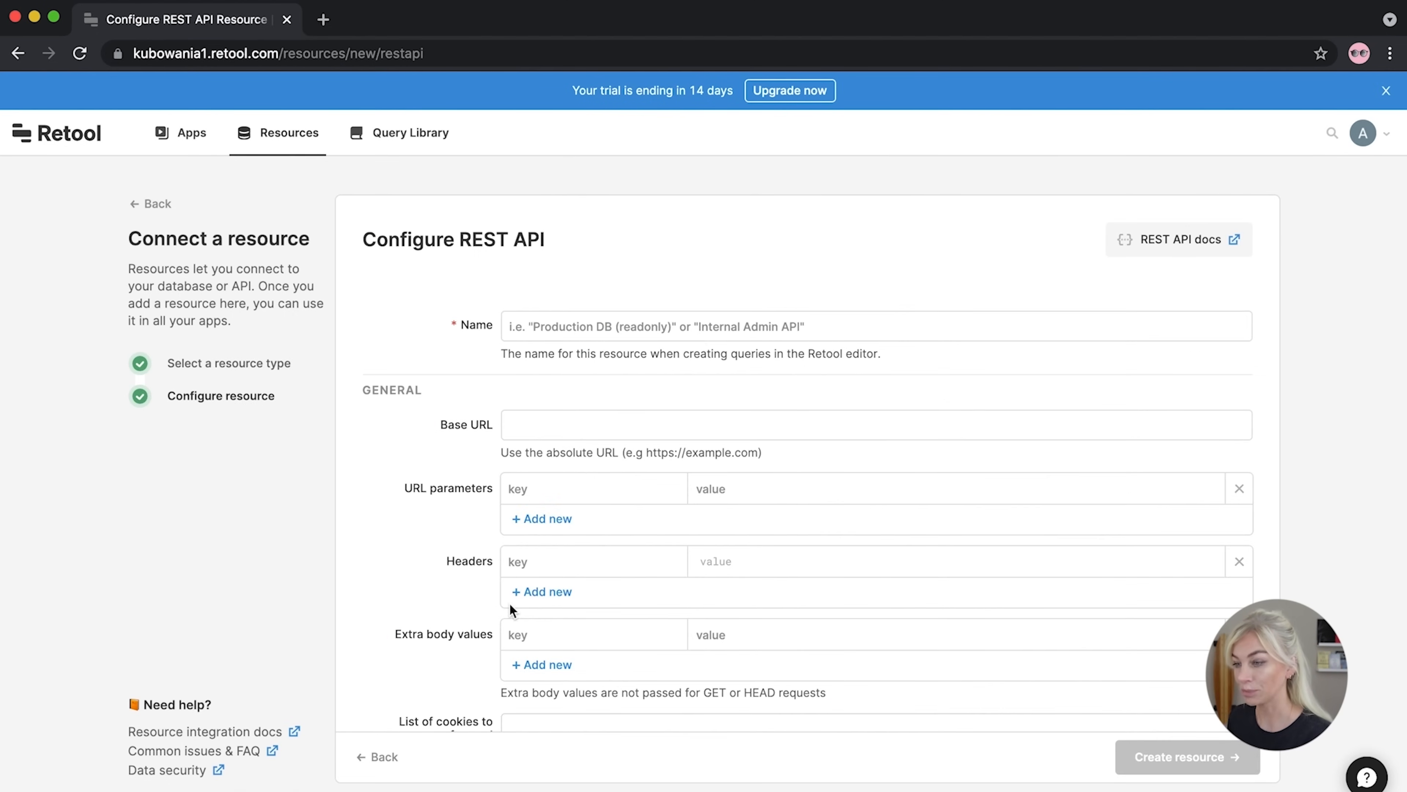
click(521, 316)
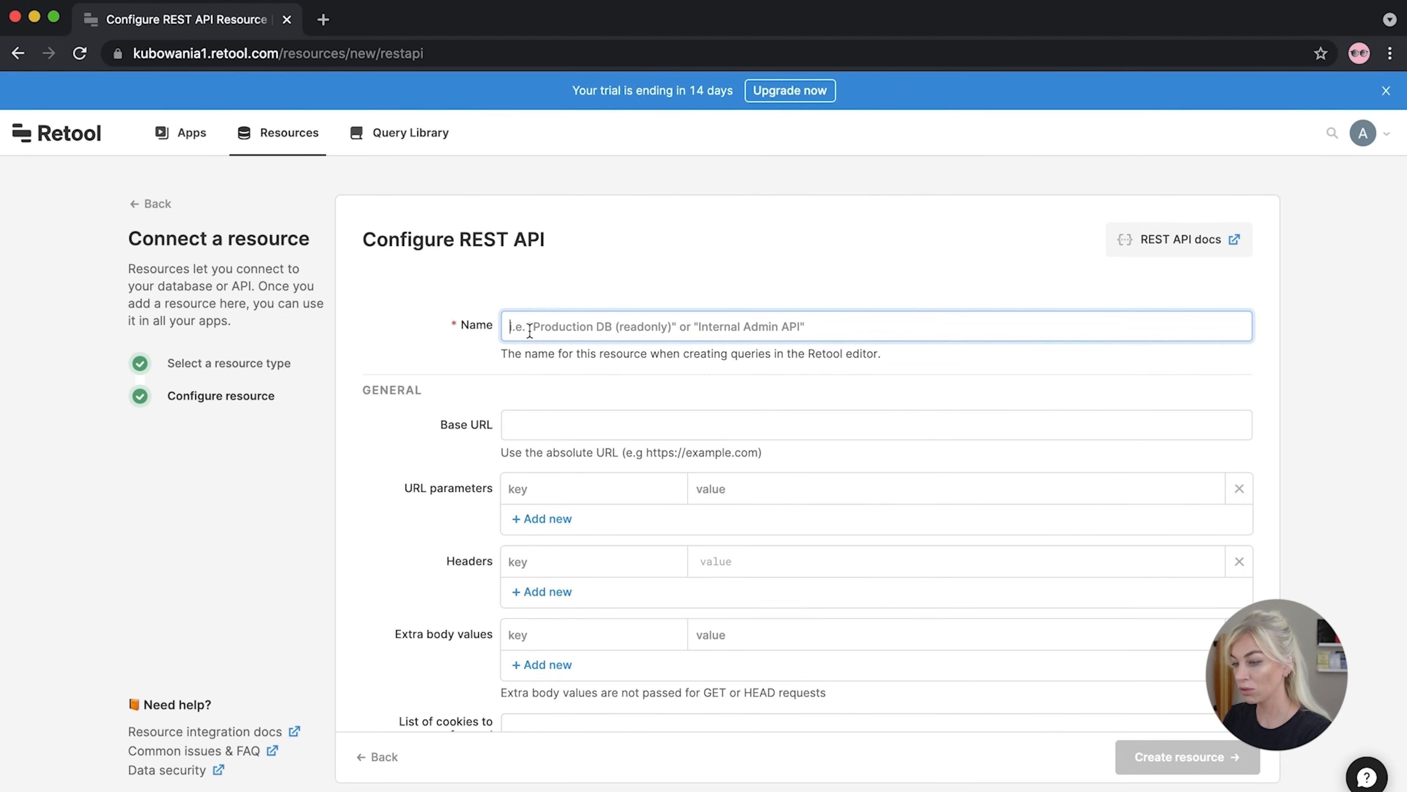
text(Coin Api)
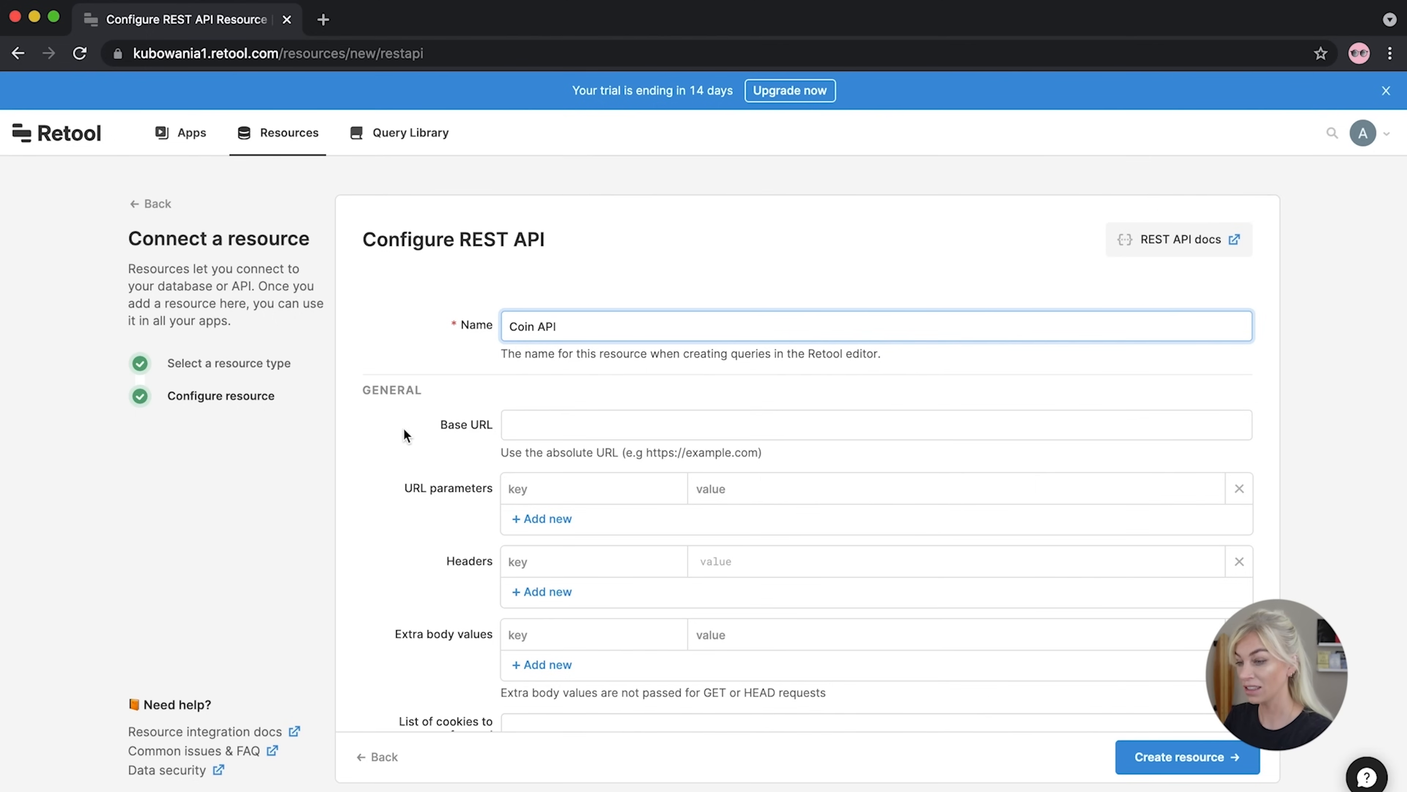
click(323, 20)
Search for 'coin api' and open CoinAPI.io's free API key request form
text(coin api)
key(Return)
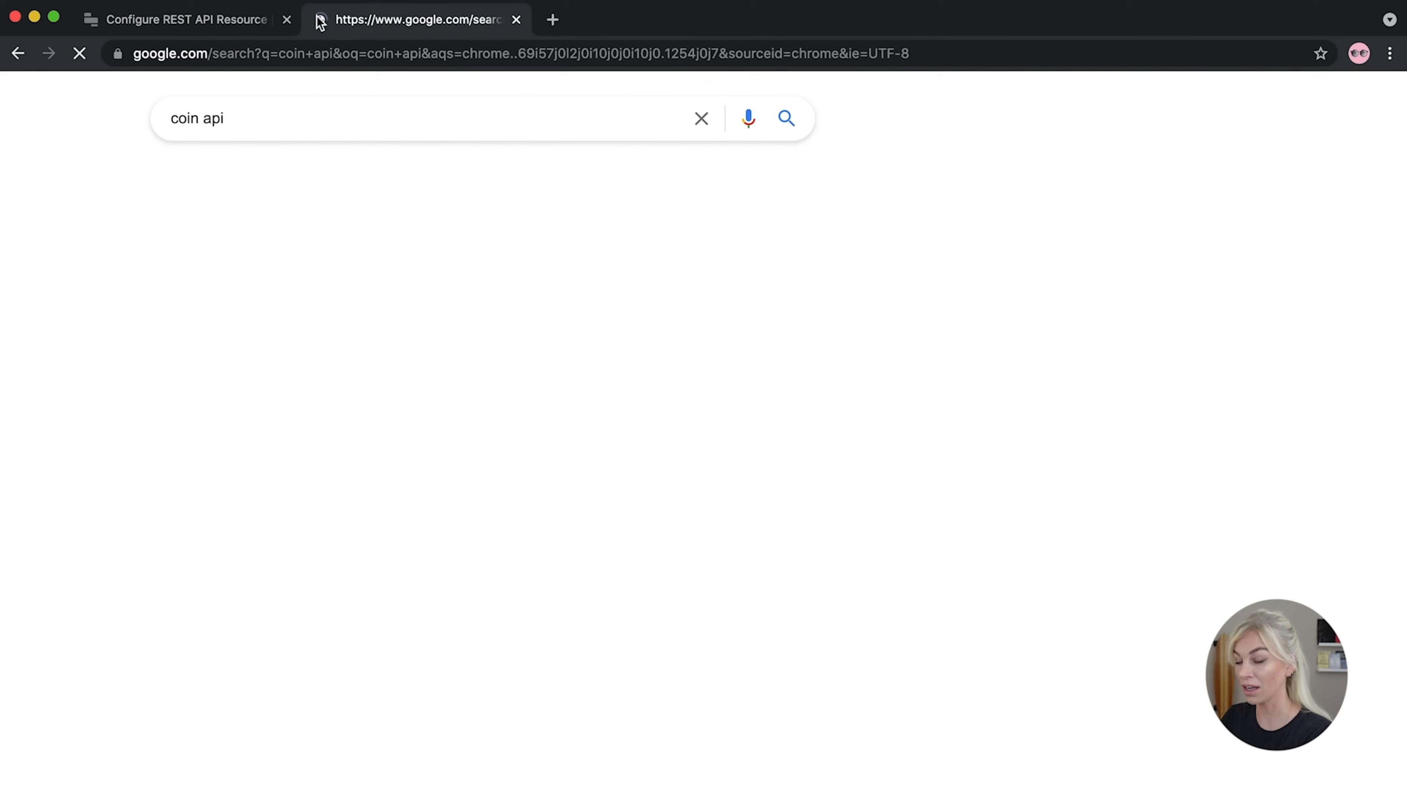
click(262, 280)
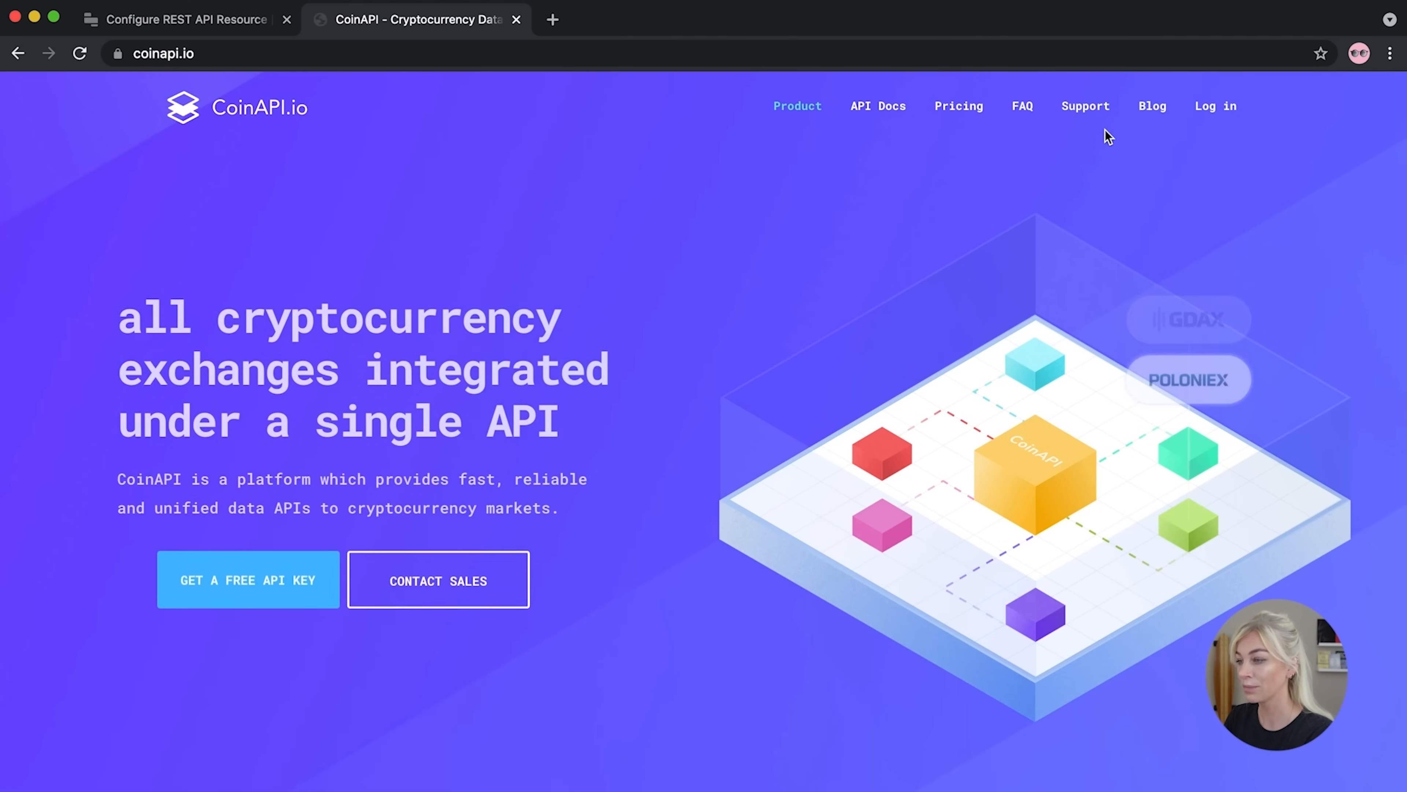
click(243, 600)
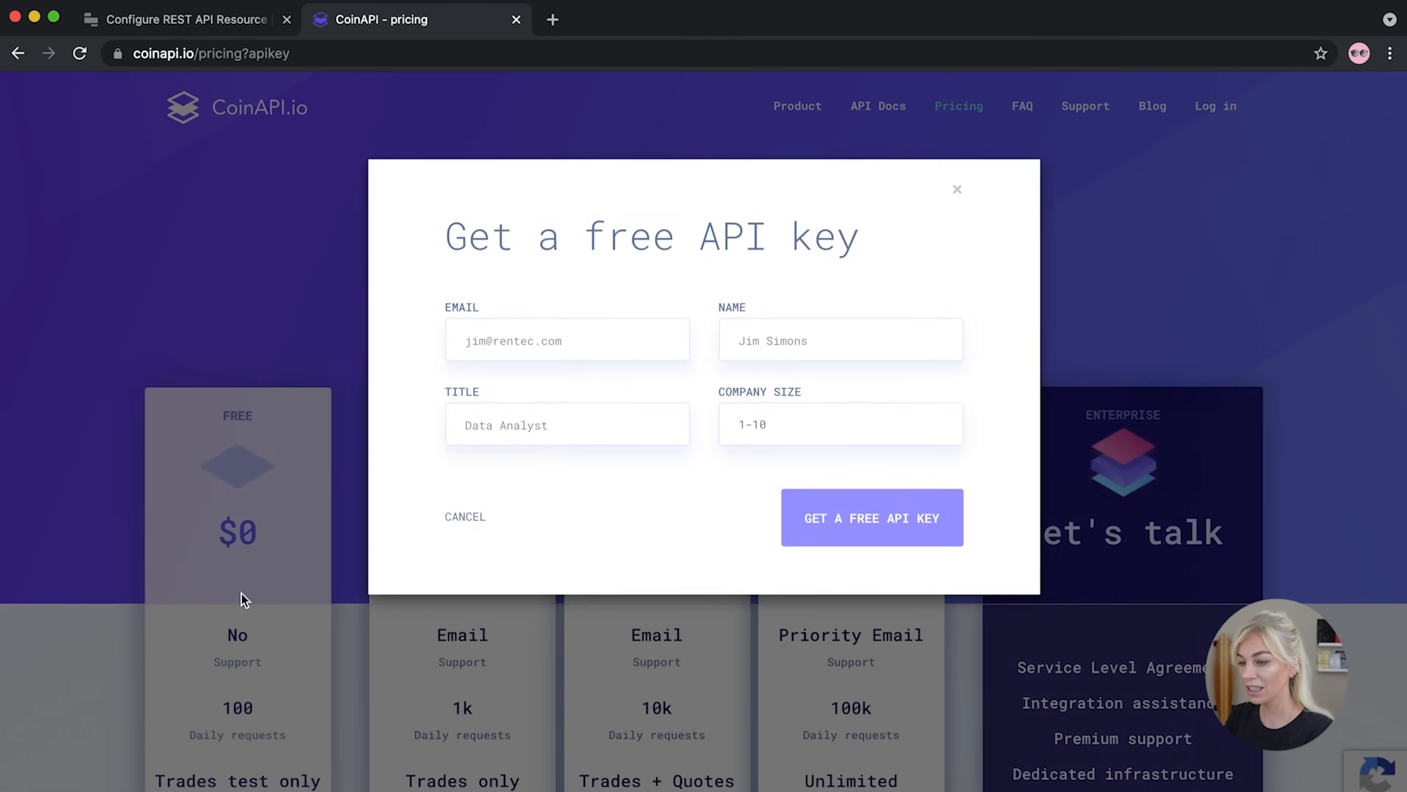
Fill in the account e-mail, full name and job title 'Developer', then submit the request
click(509, 355)
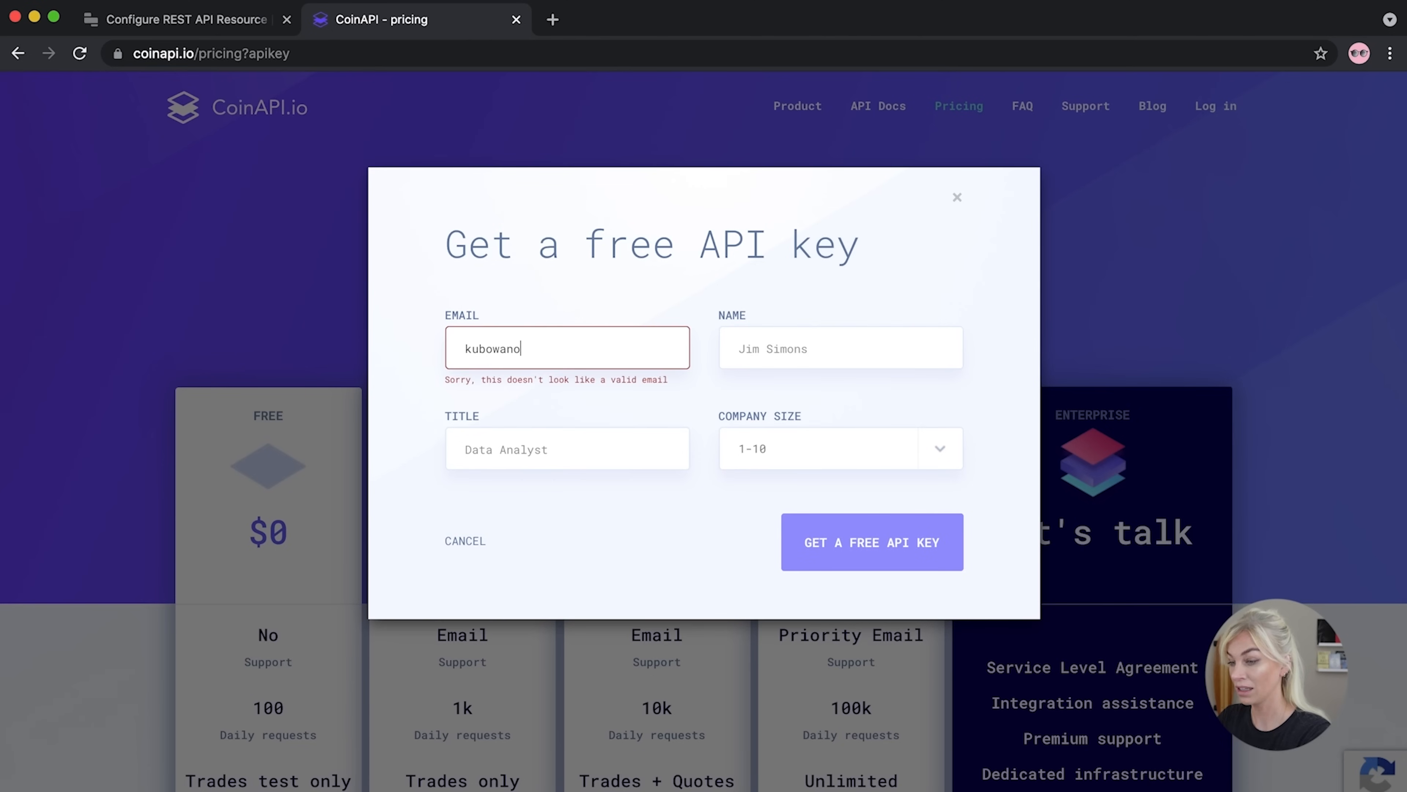
click(788, 350)
text(Ania kubow)
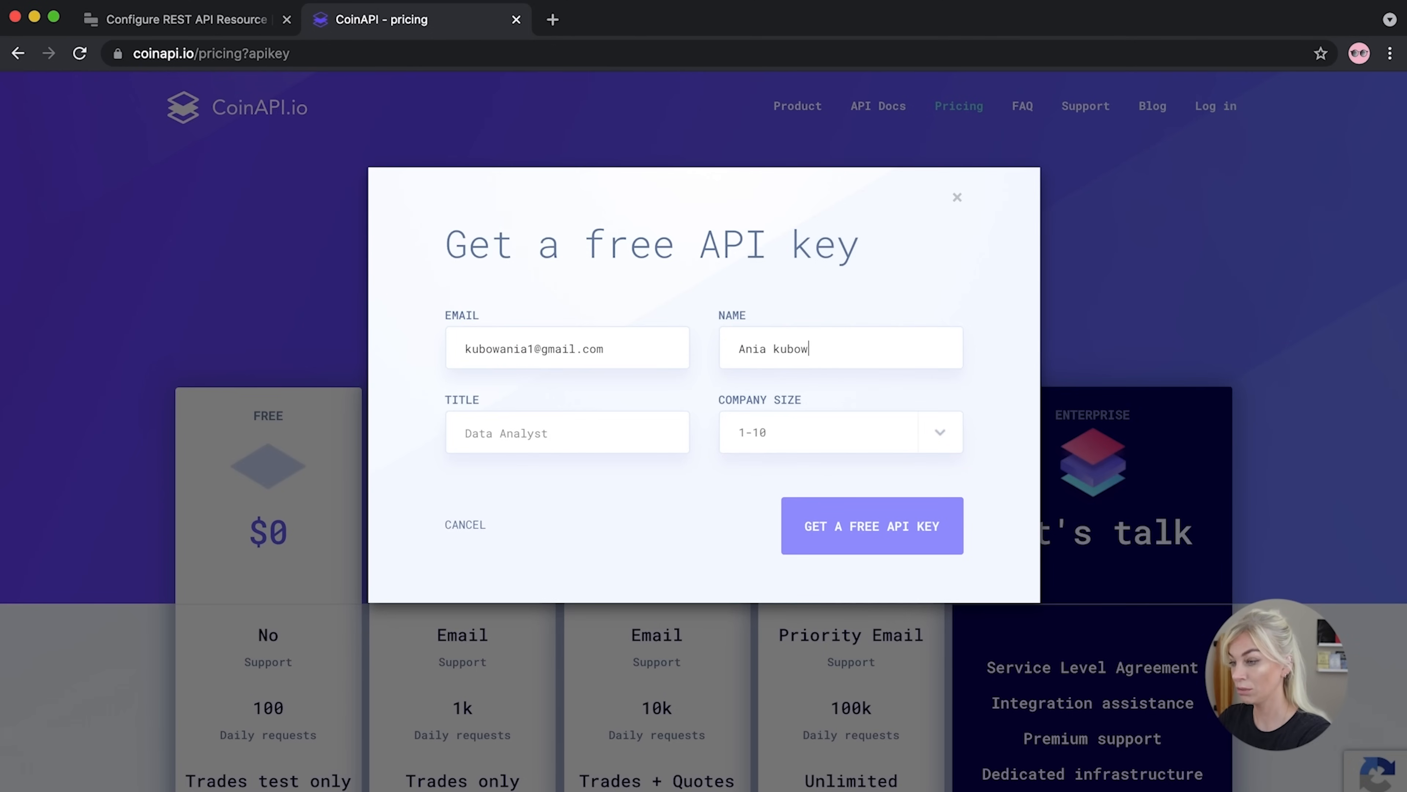
click(572, 423)
text(Develop)
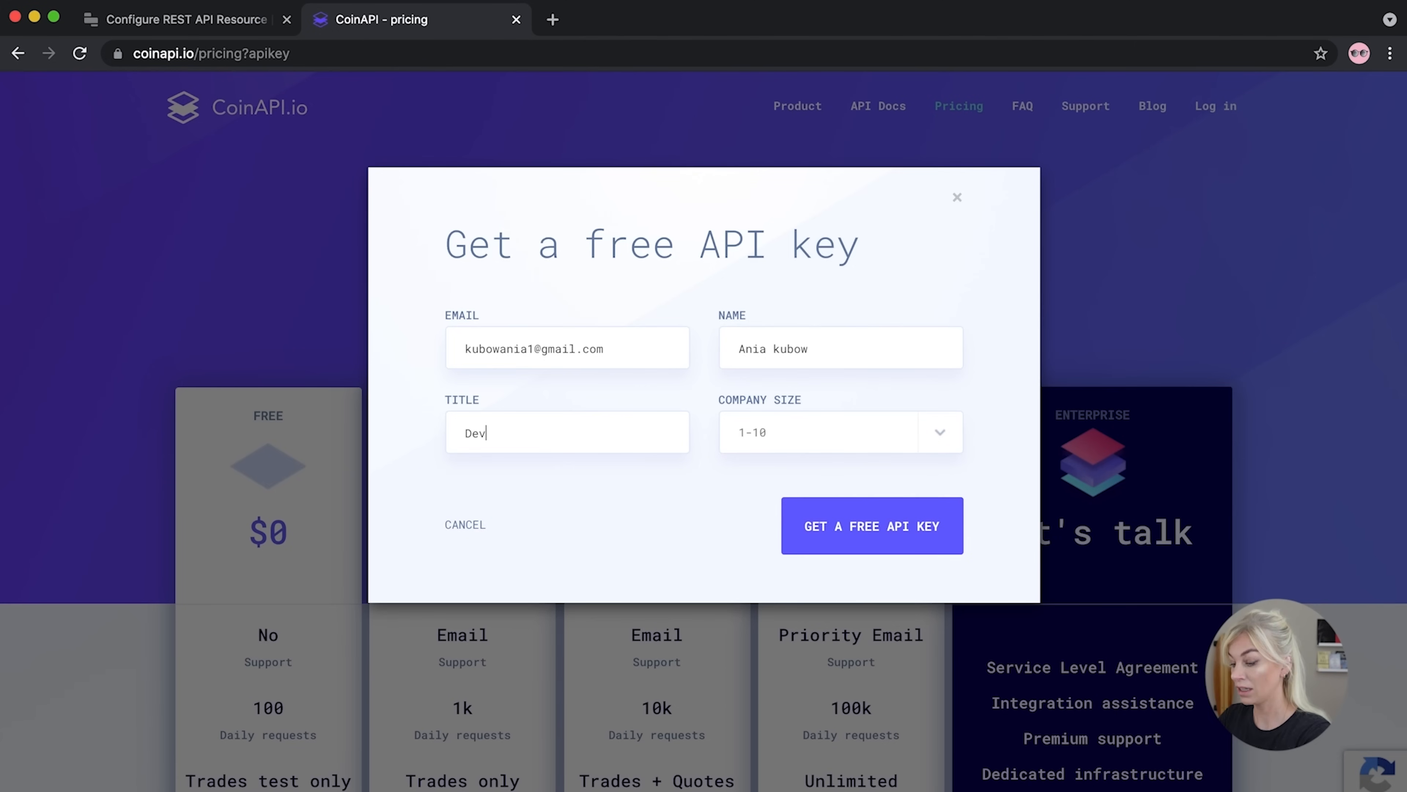
text(er)
click(863, 546)
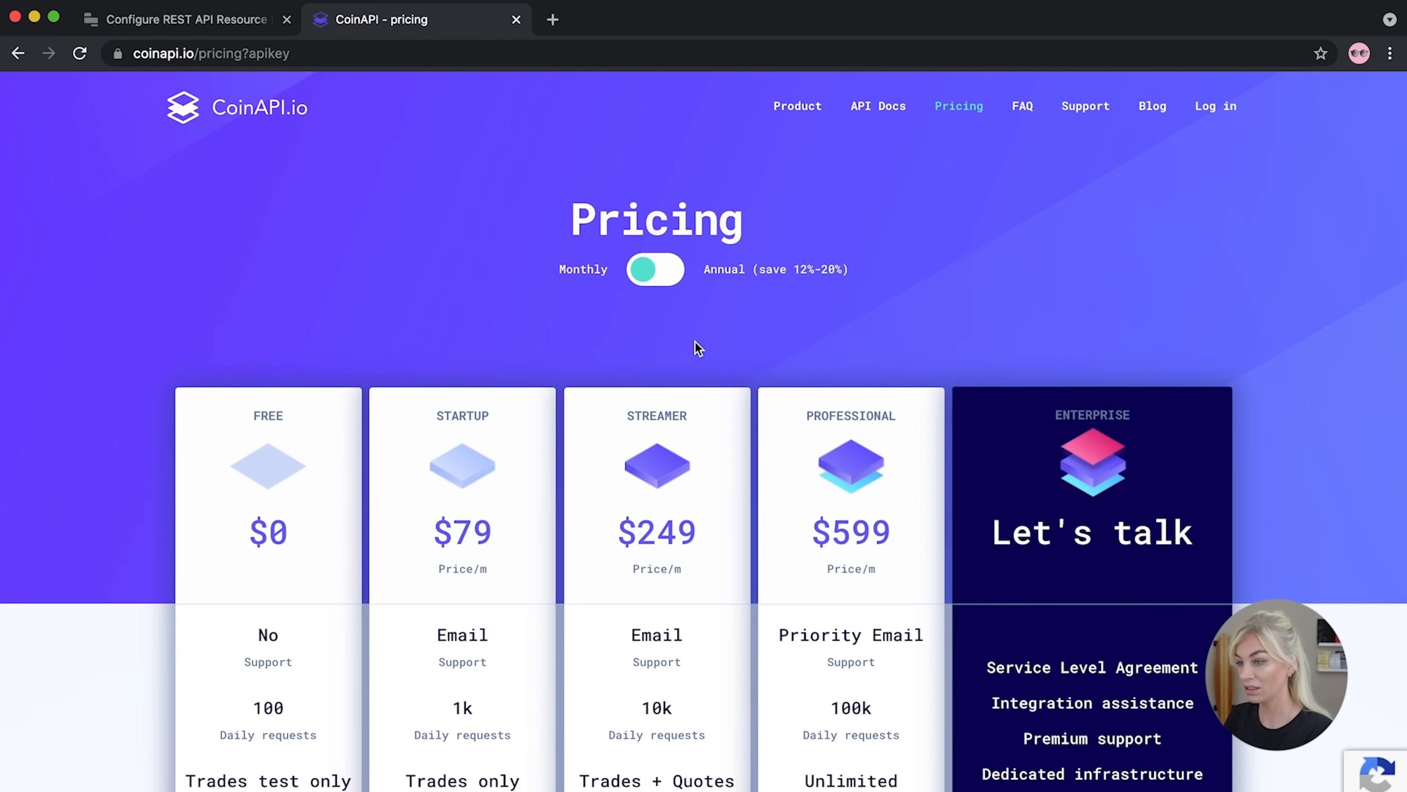
click(552, 20)
Open Gmail and copy the API key from CoinAPI's 'Your API Key is here!' e-mail
text(gmail)
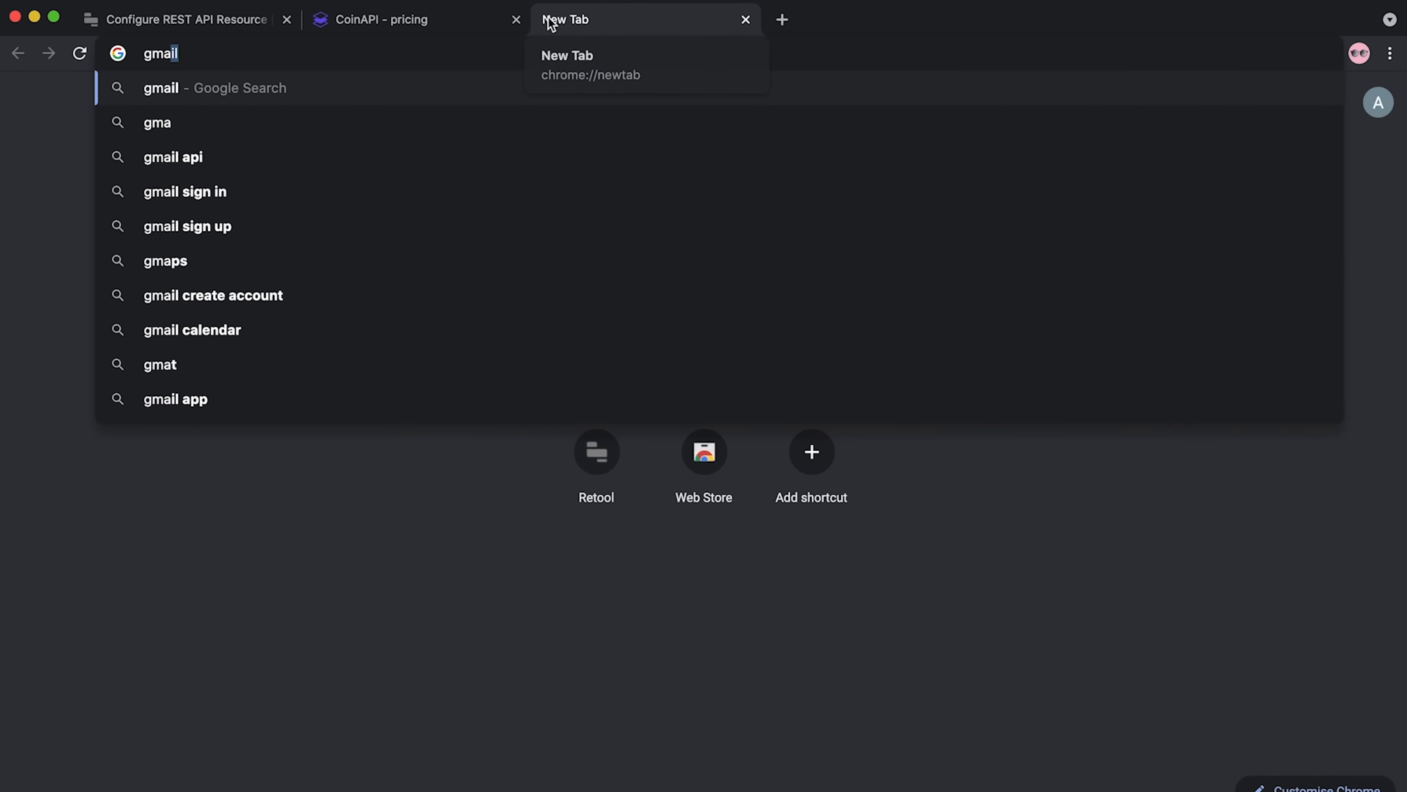
key(Return)
click(447, 773)
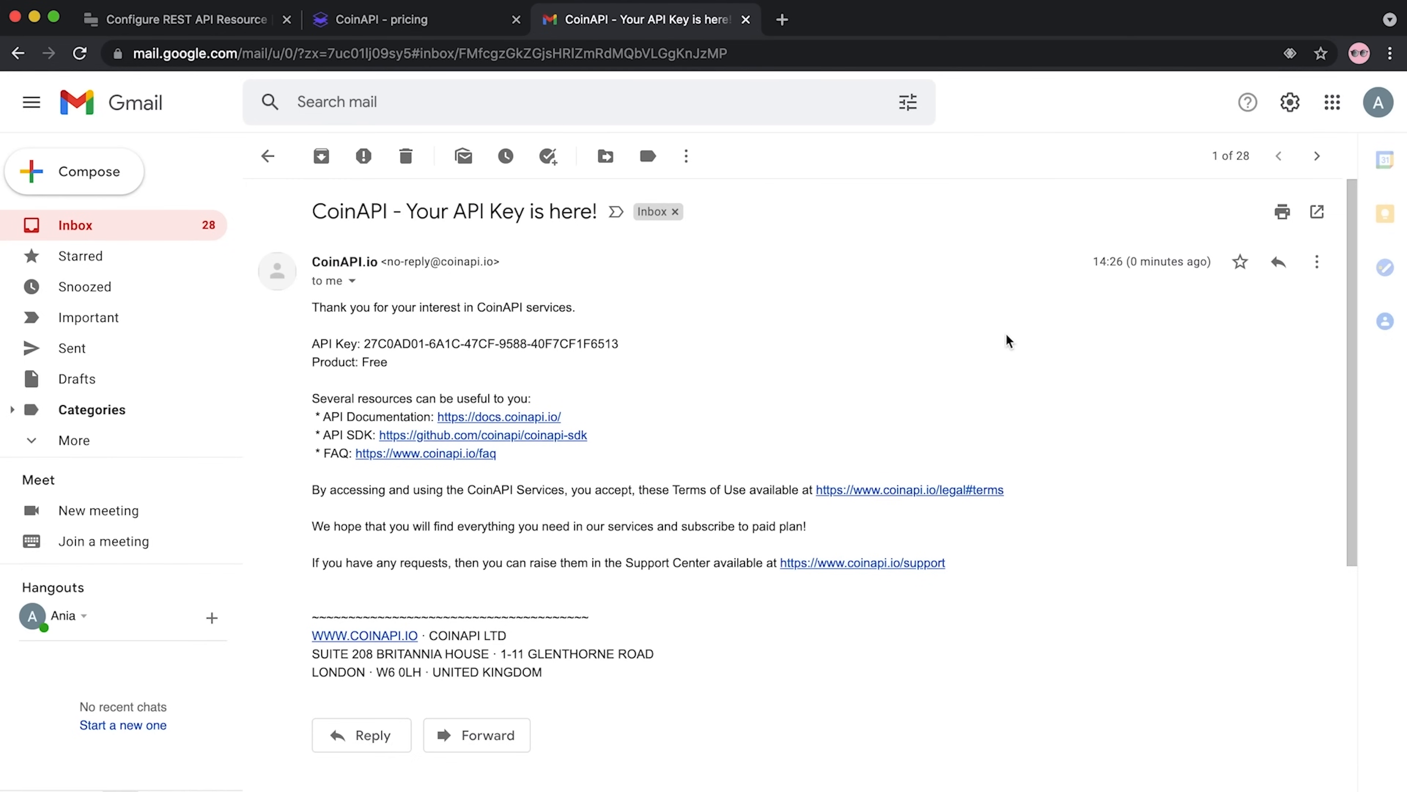
shift+click(366, 344)
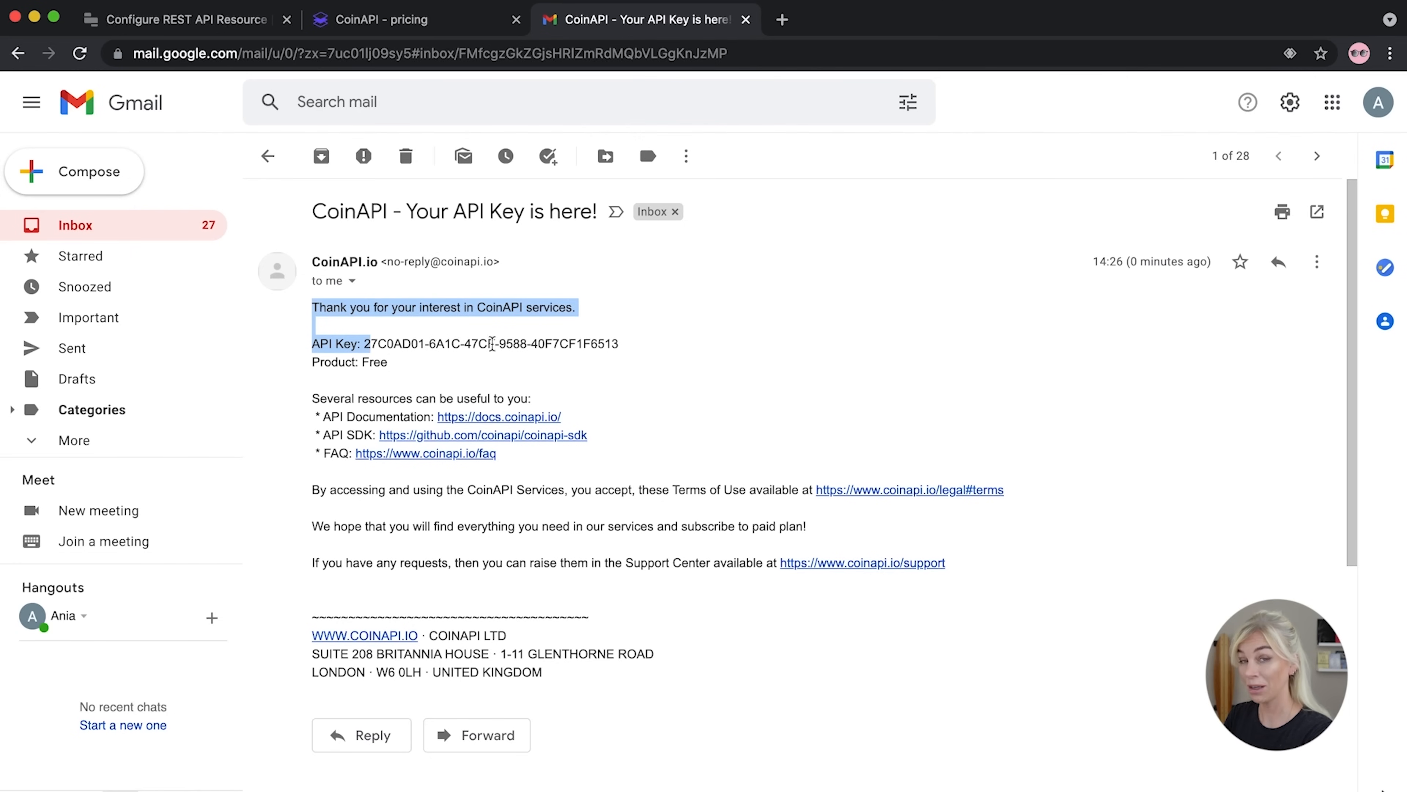
click(705, 353)
drag(624, 345, 365, 349)
click(649, 347)
drag(619, 344, 366, 343)
key(super+c)
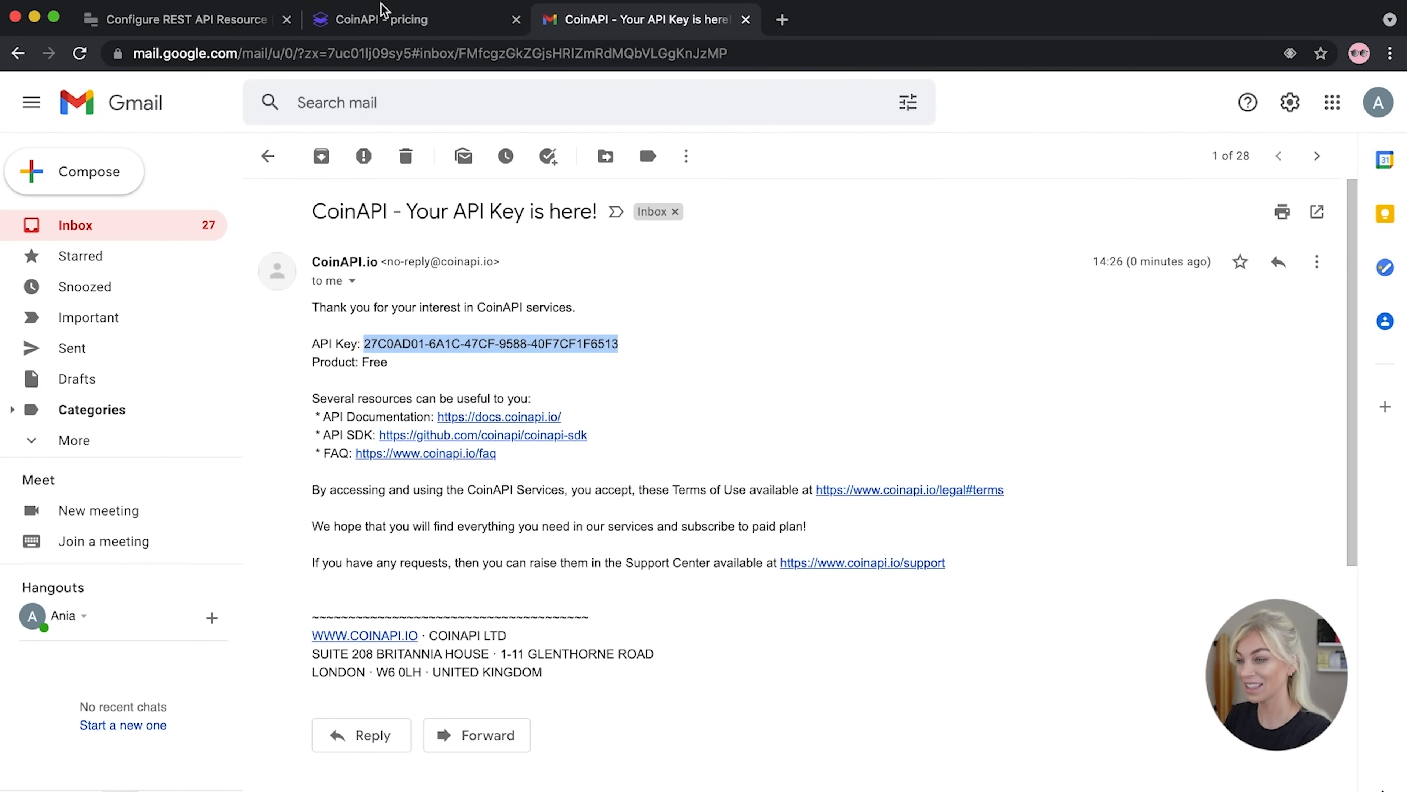
click(379, 20)
click(232, 27)
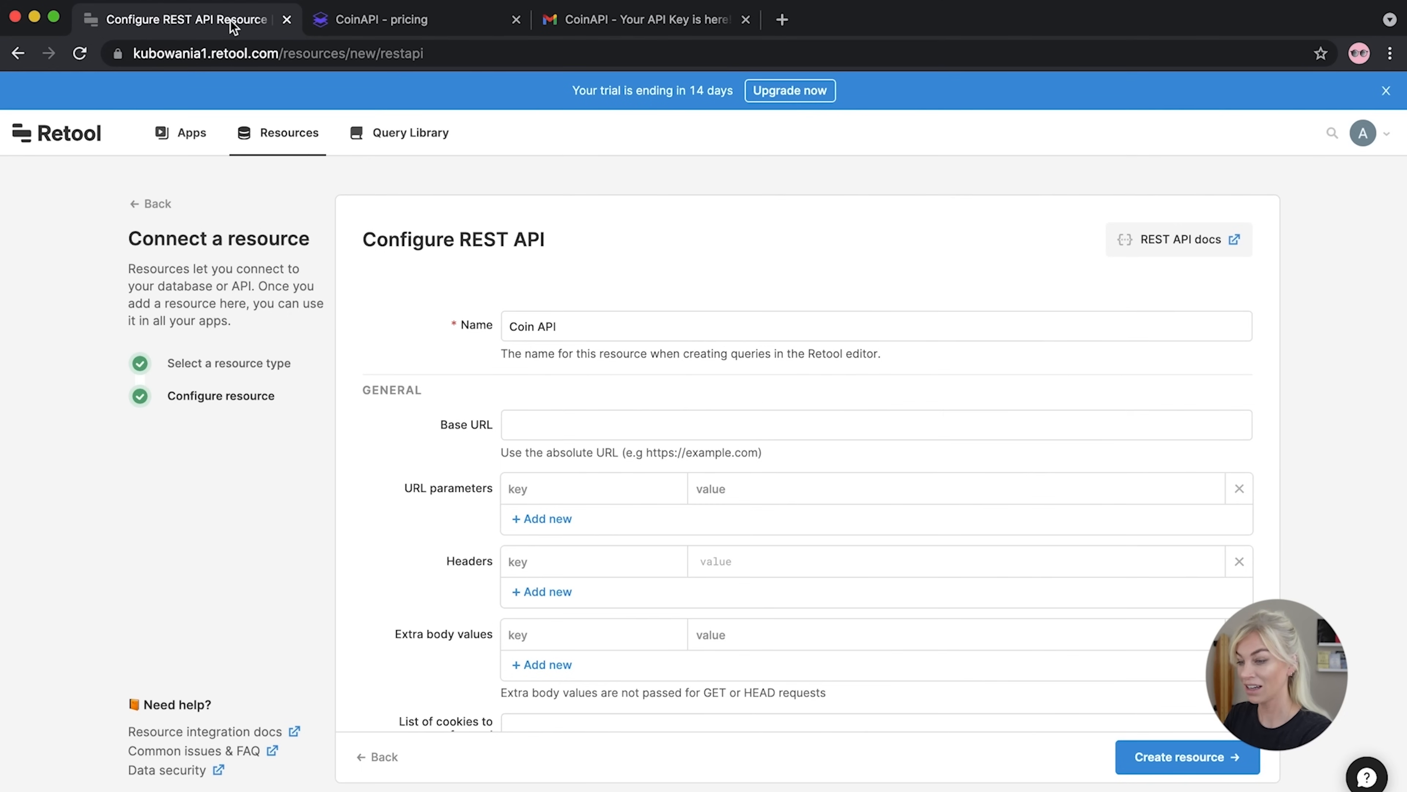
Paste the CoinAPI key into the Headers value field and wrap it in single quotes
scroll(460, 377, down, 3)
scroll(461, 377, up, 2)
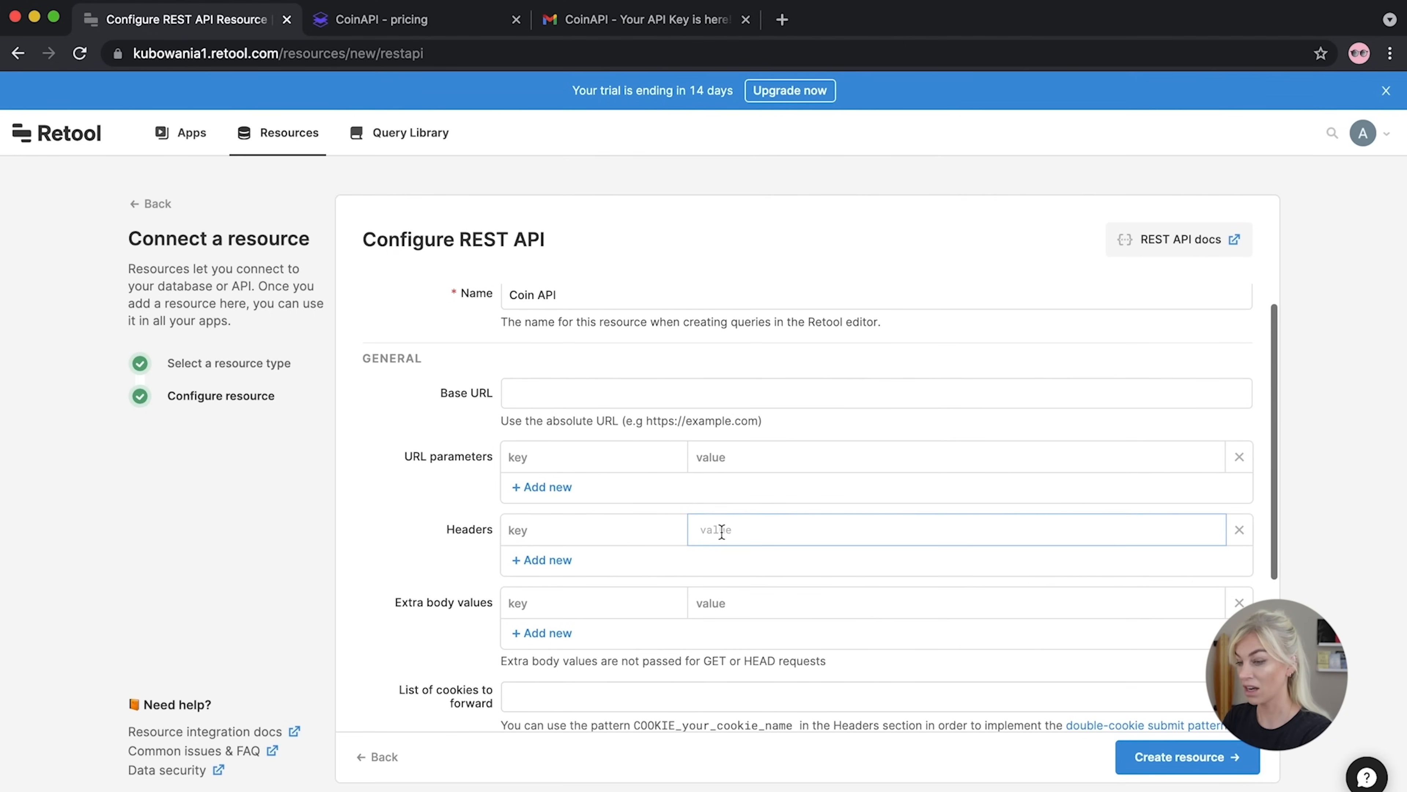
click(747, 532)
key(super+v)
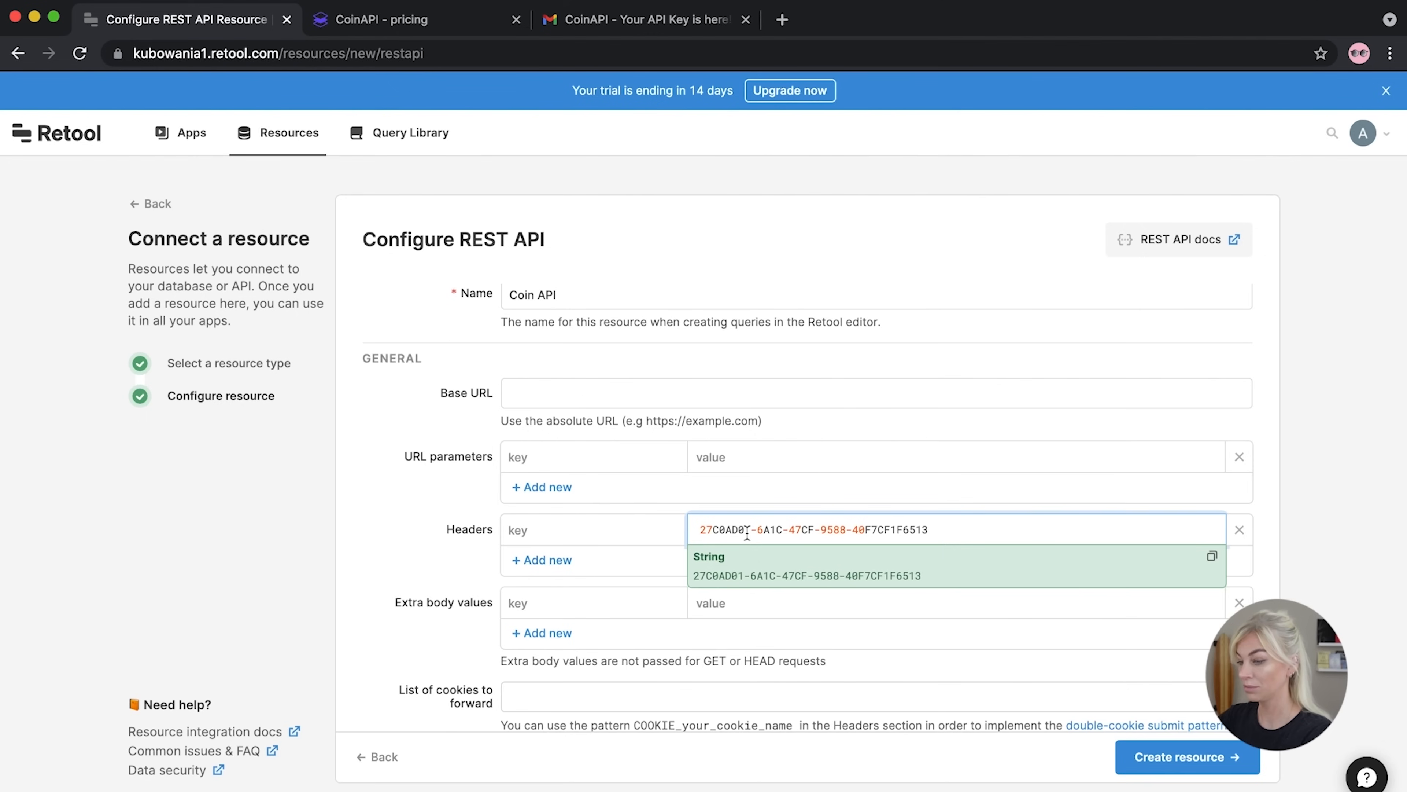
click(739, 561)
click(697, 524)
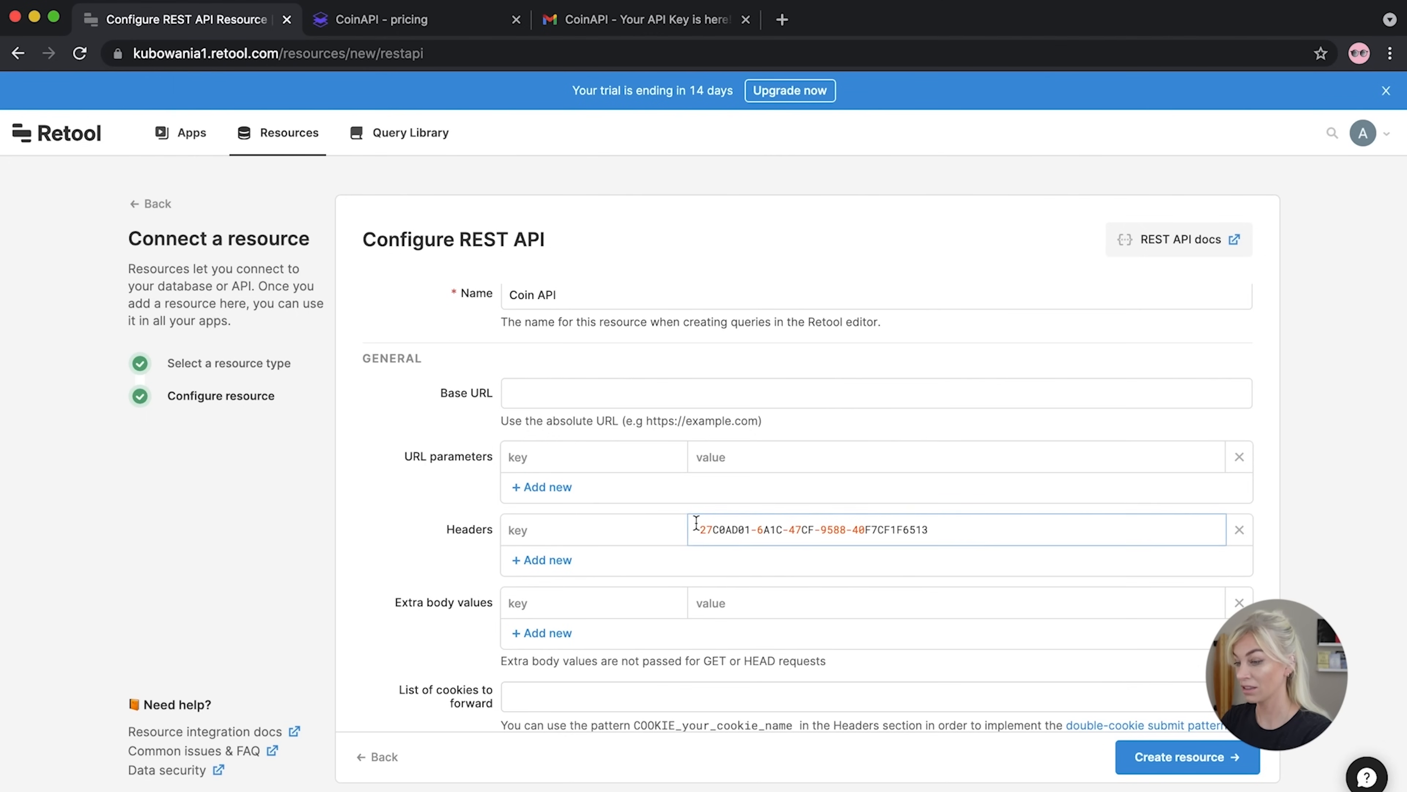
text(')
click(944, 529)
text(')
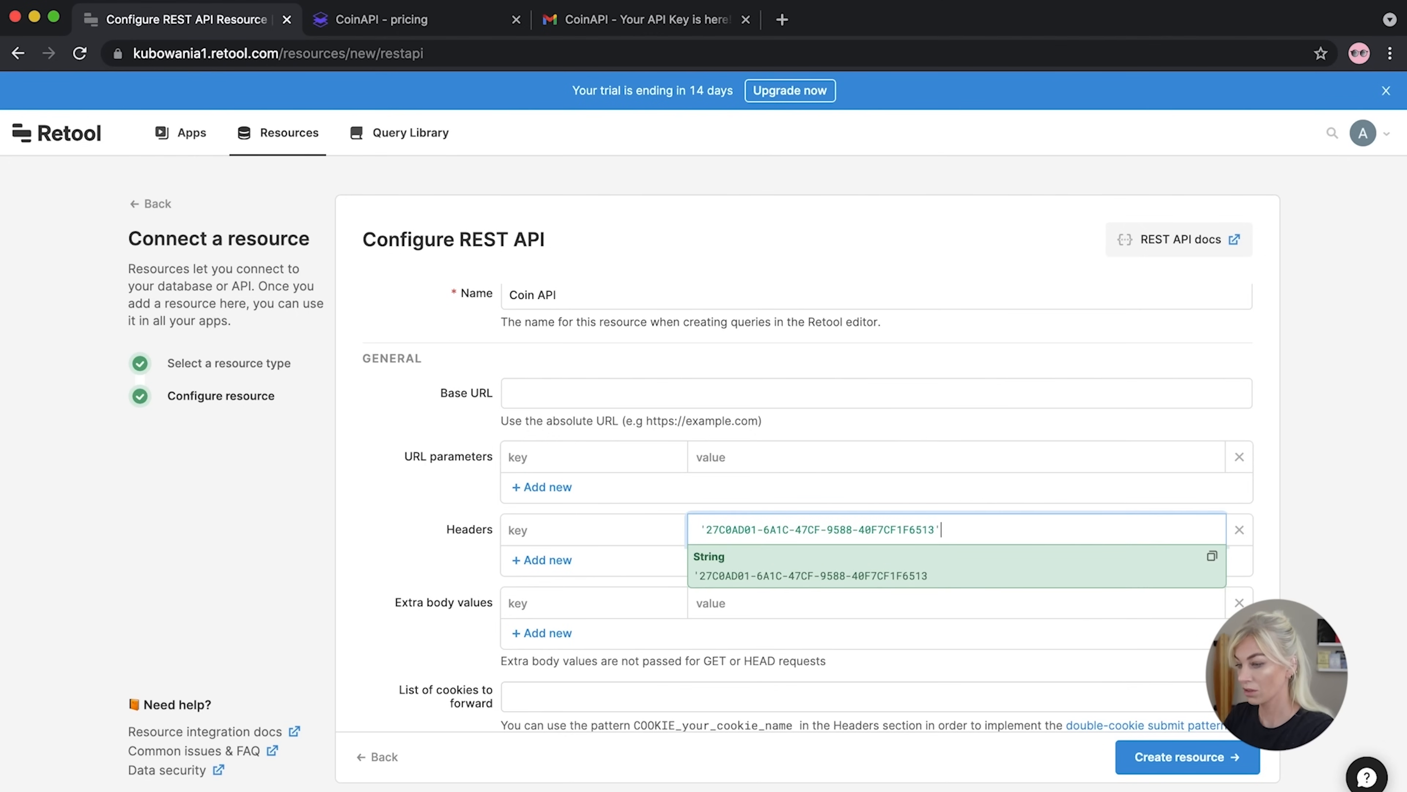
click(663, 534)
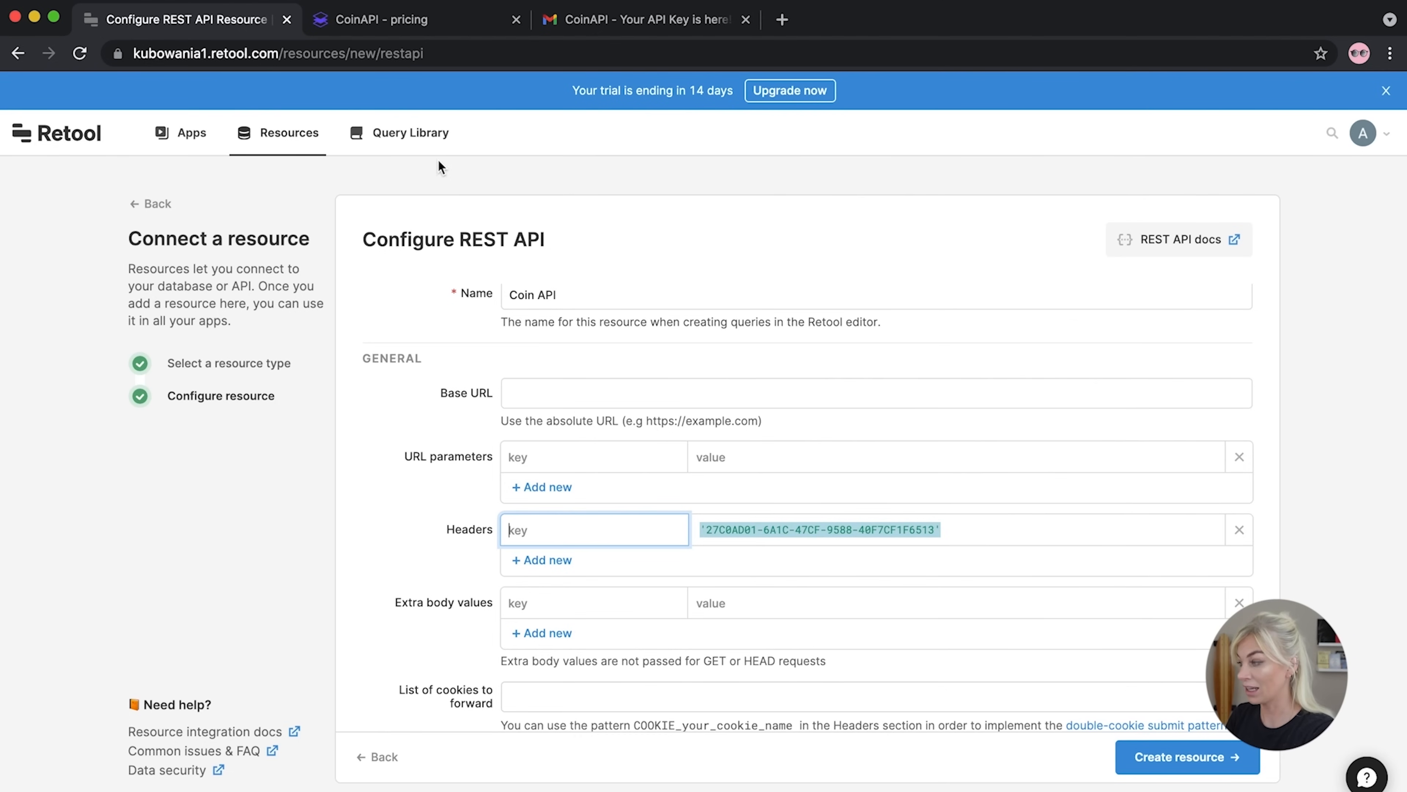
Close Gmail and copy the Sandbox HTTPS endpoint from CoinAPI's Market Data REST API docs
click(343, 21)
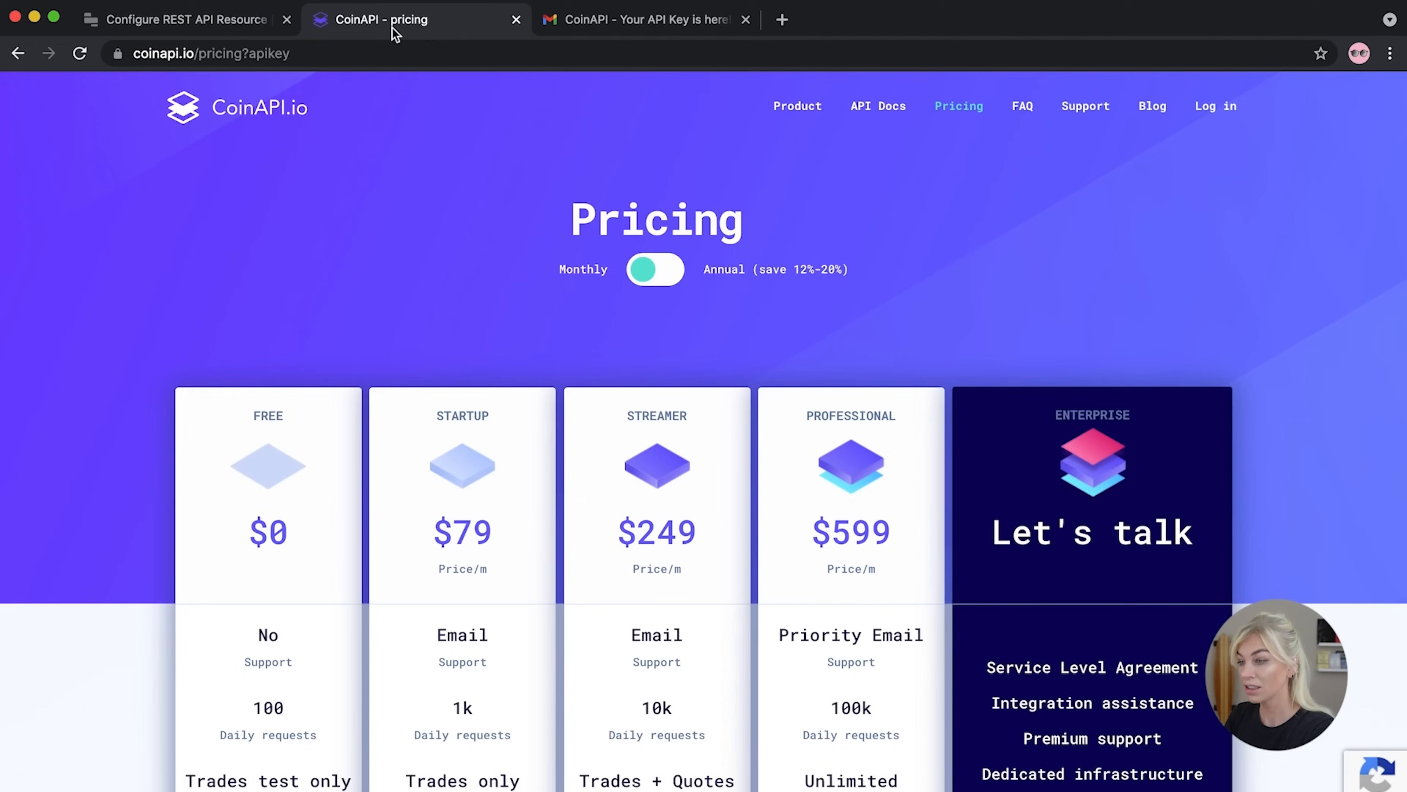
click(746, 20)
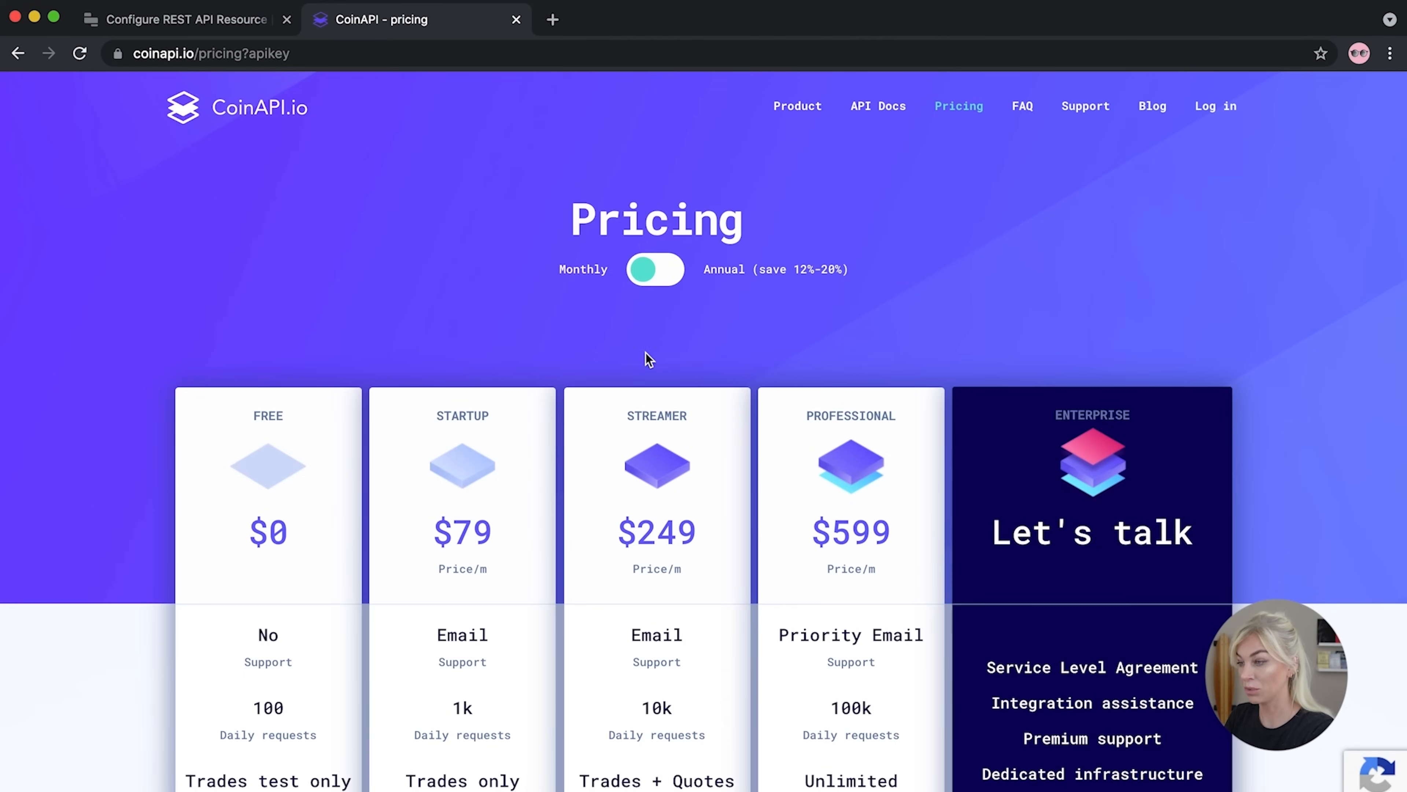
click(892, 108)
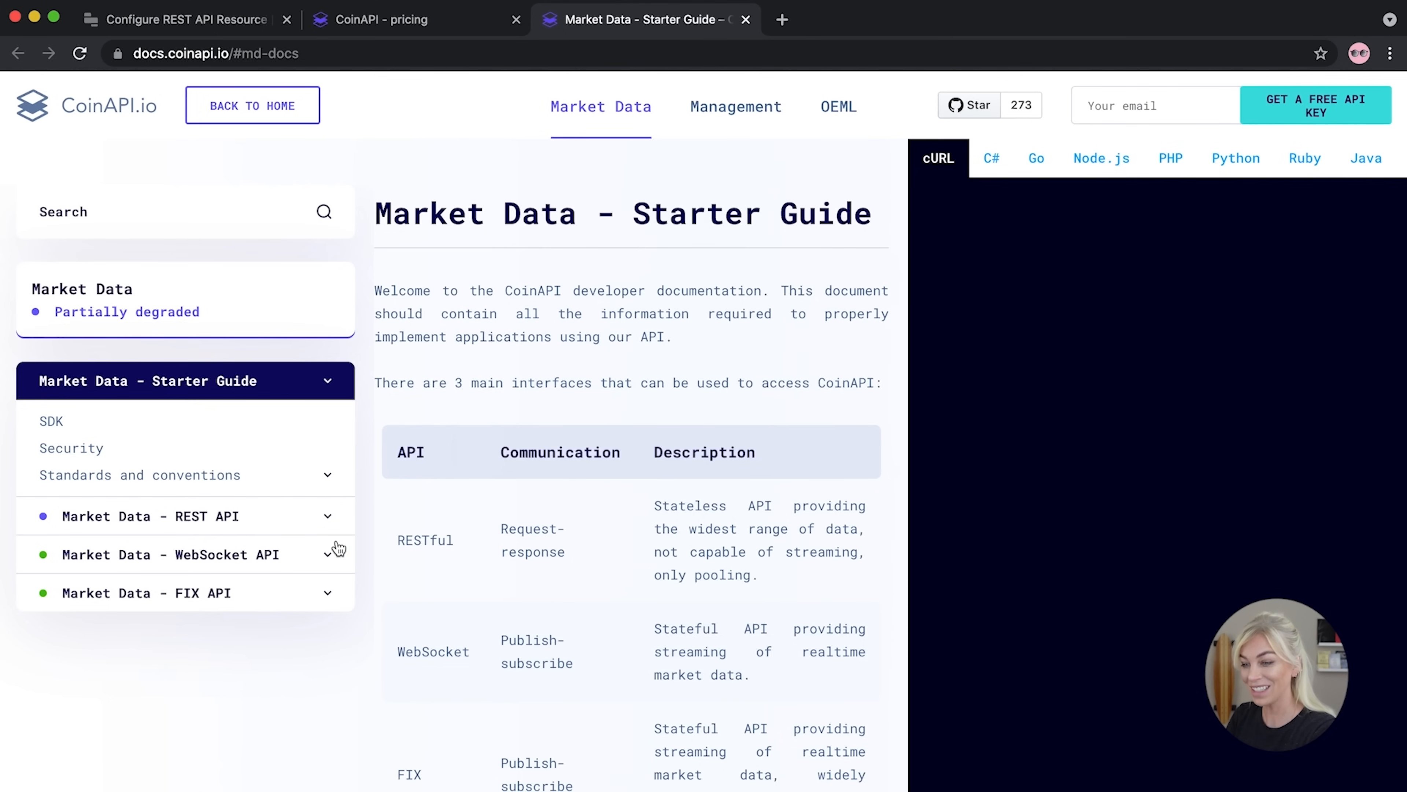
click(340, 513)
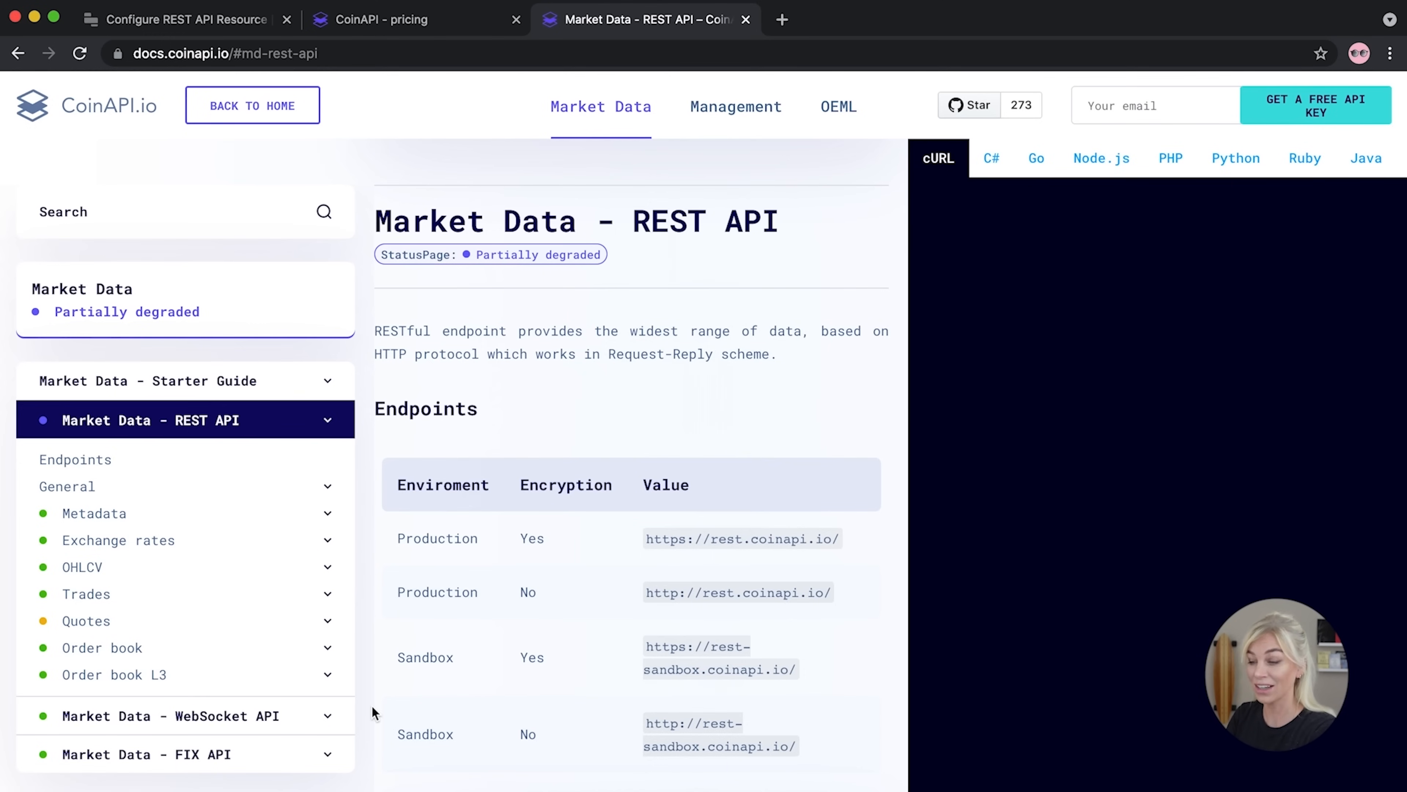
triple_click(790, 535)
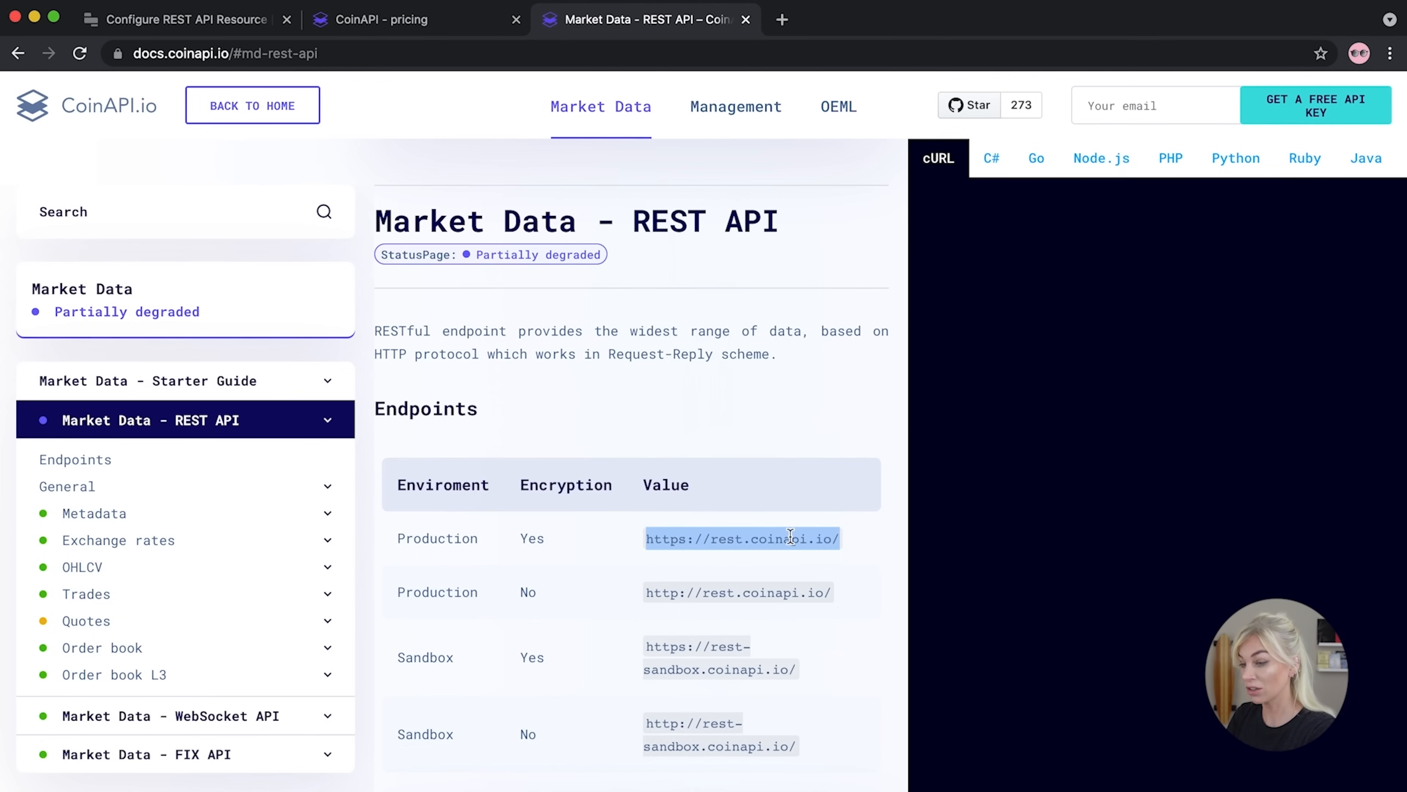
triple_click(728, 671)
key(super+c)
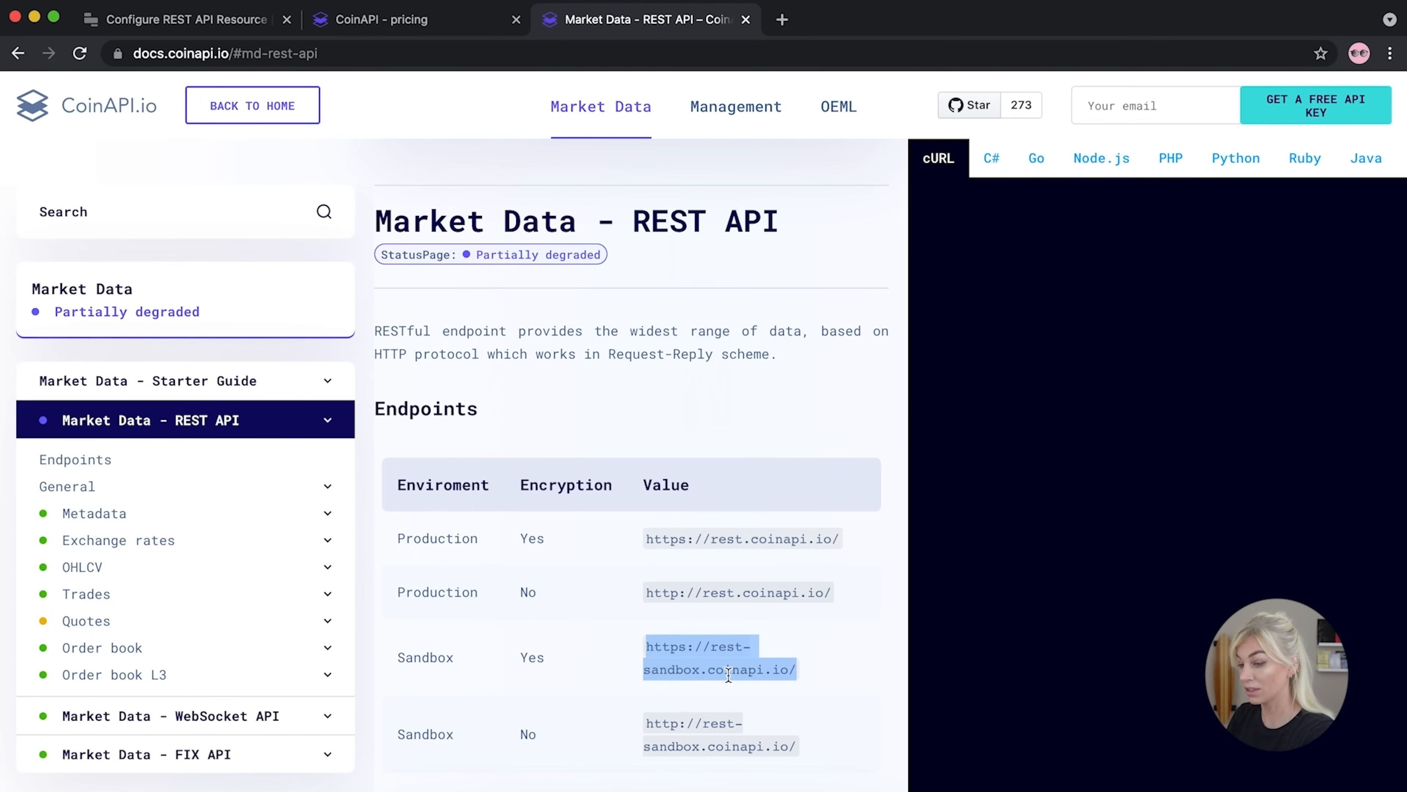
click(388, 19)
click(130, 16)
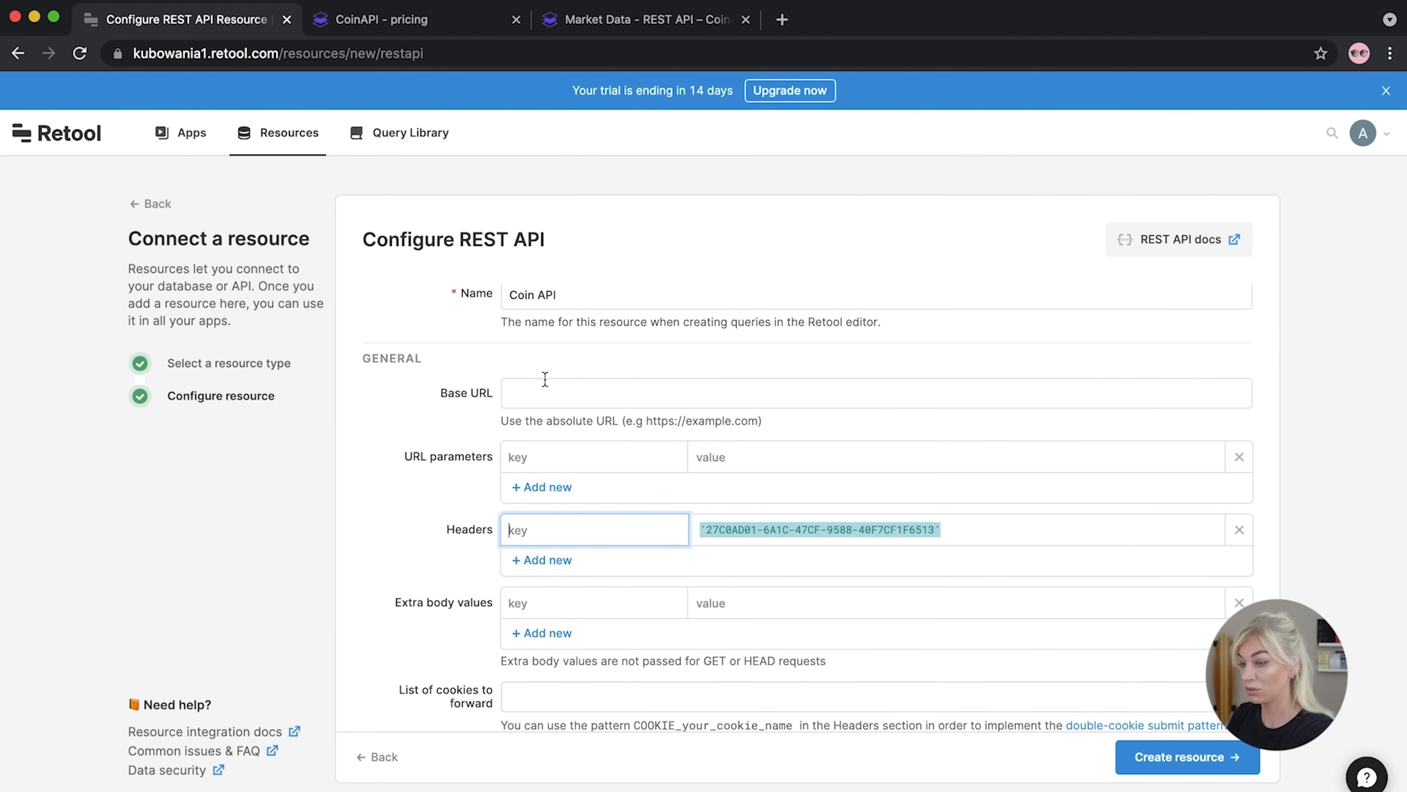
click(549, 400)
key(super+v)
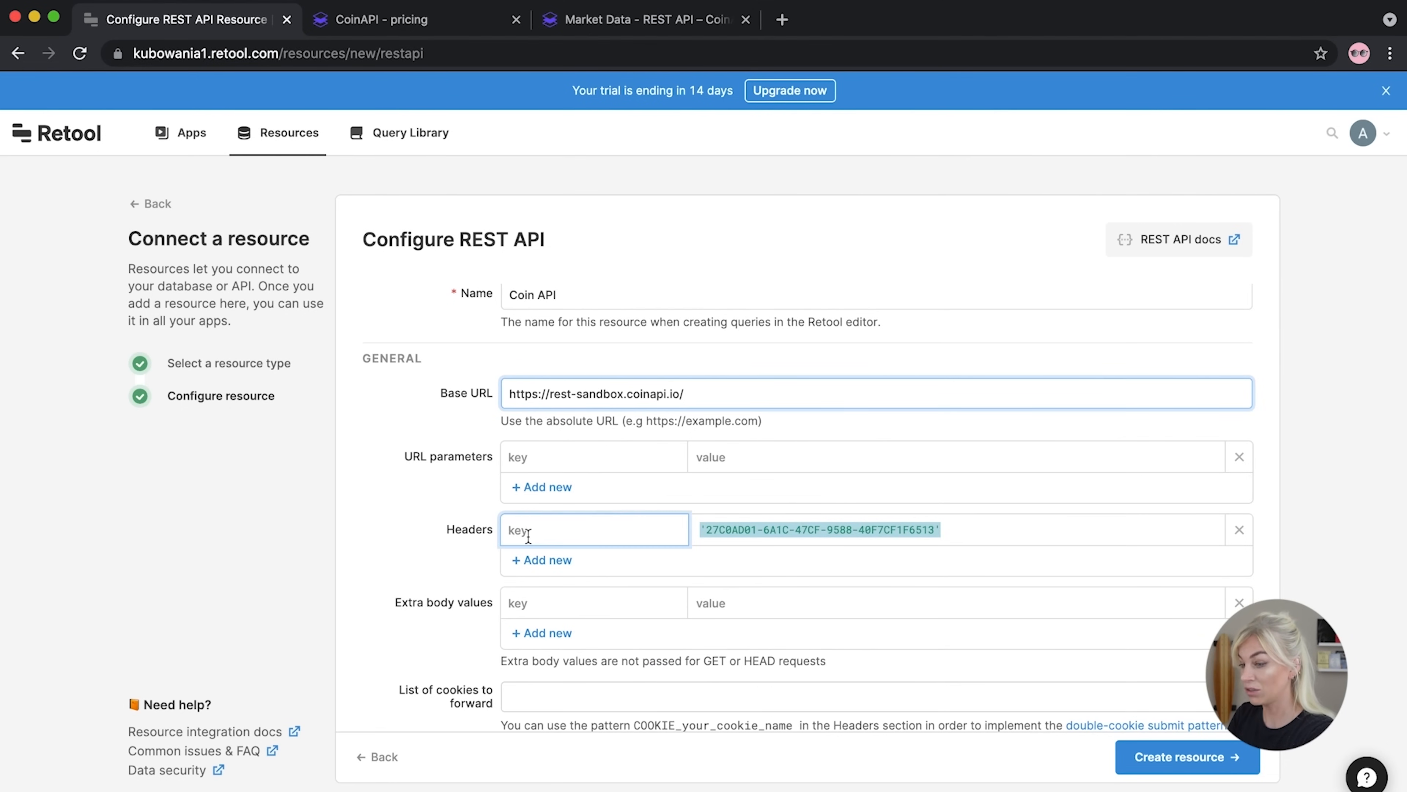
click(648, 20)
scroll(584, 545, down, 8)
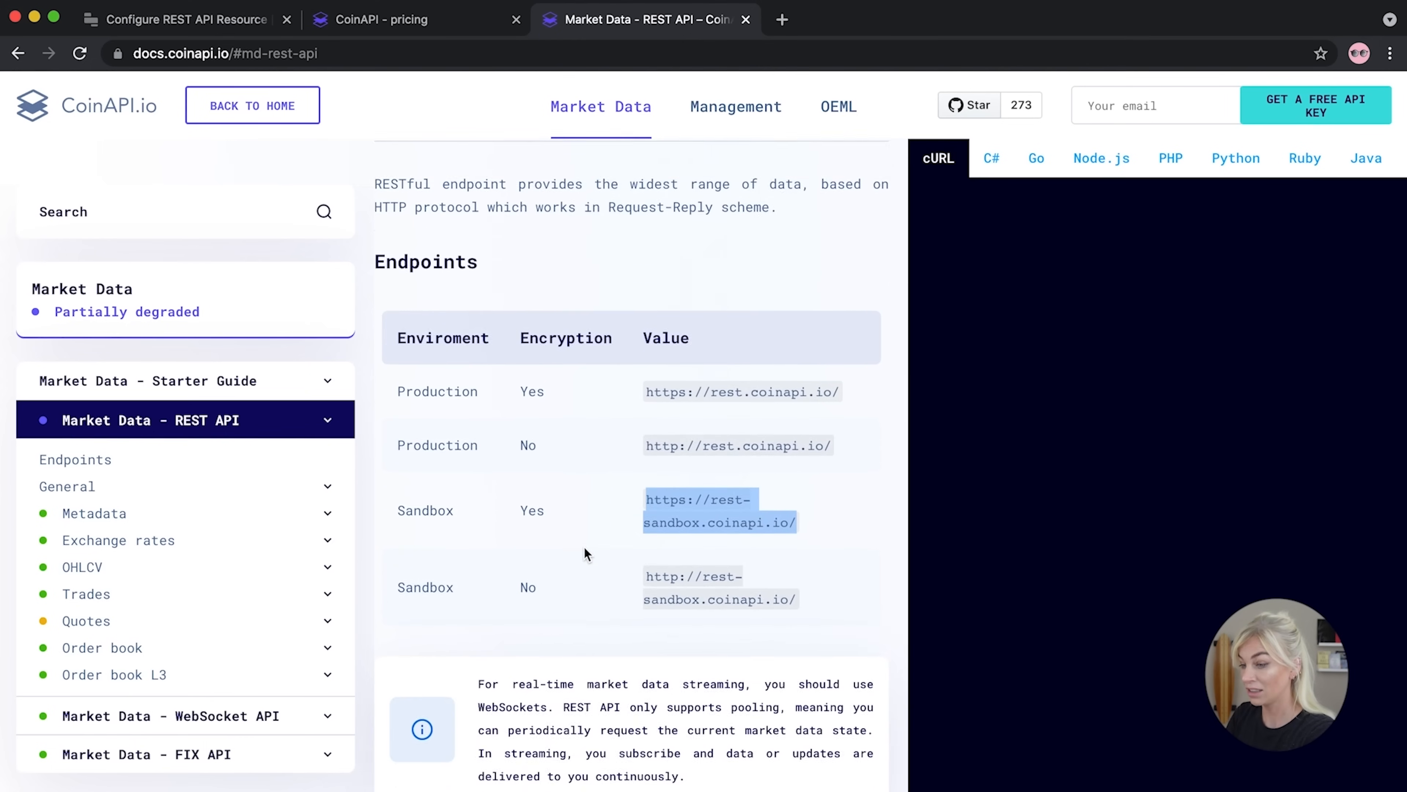
scroll(584, 546, down, 7)
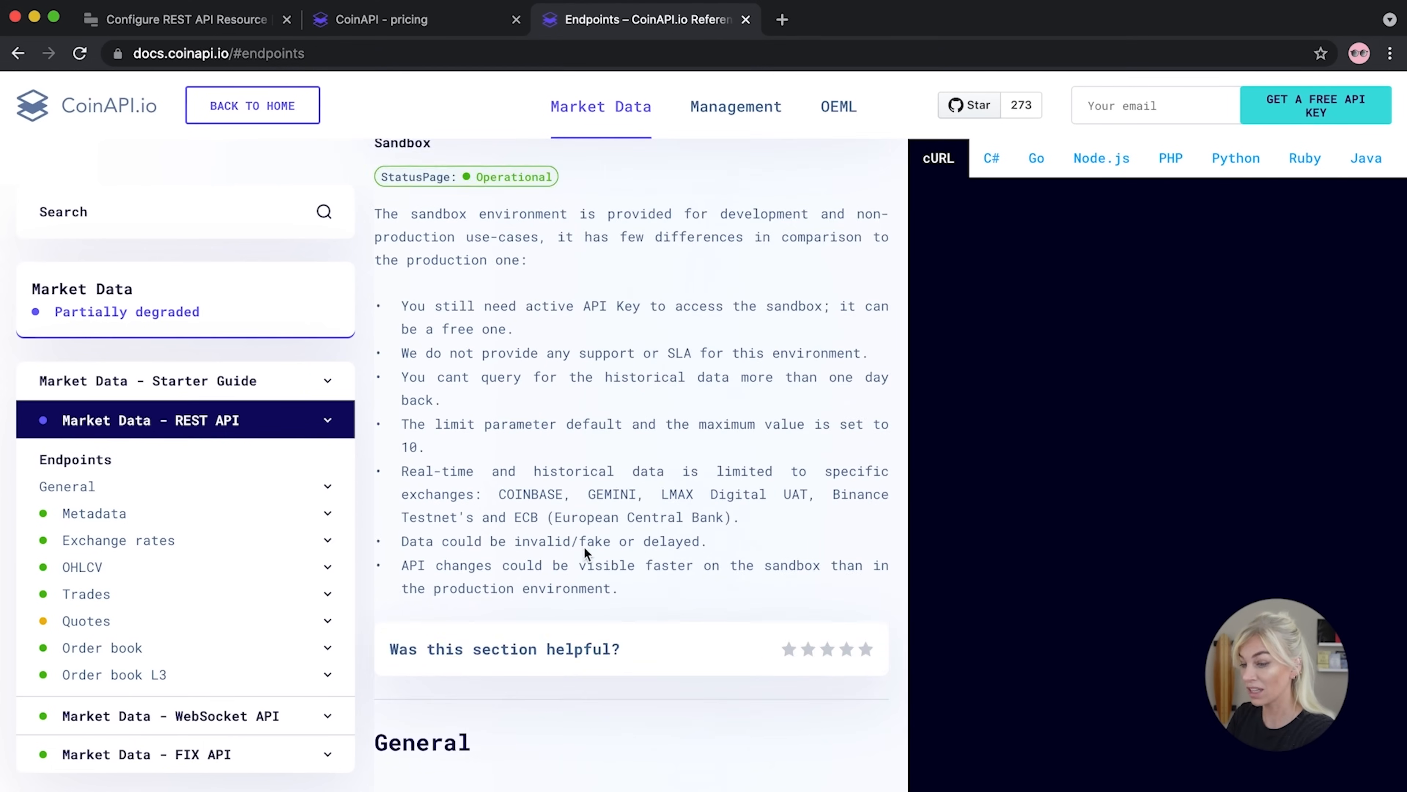
scroll(583, 545, down, 5)
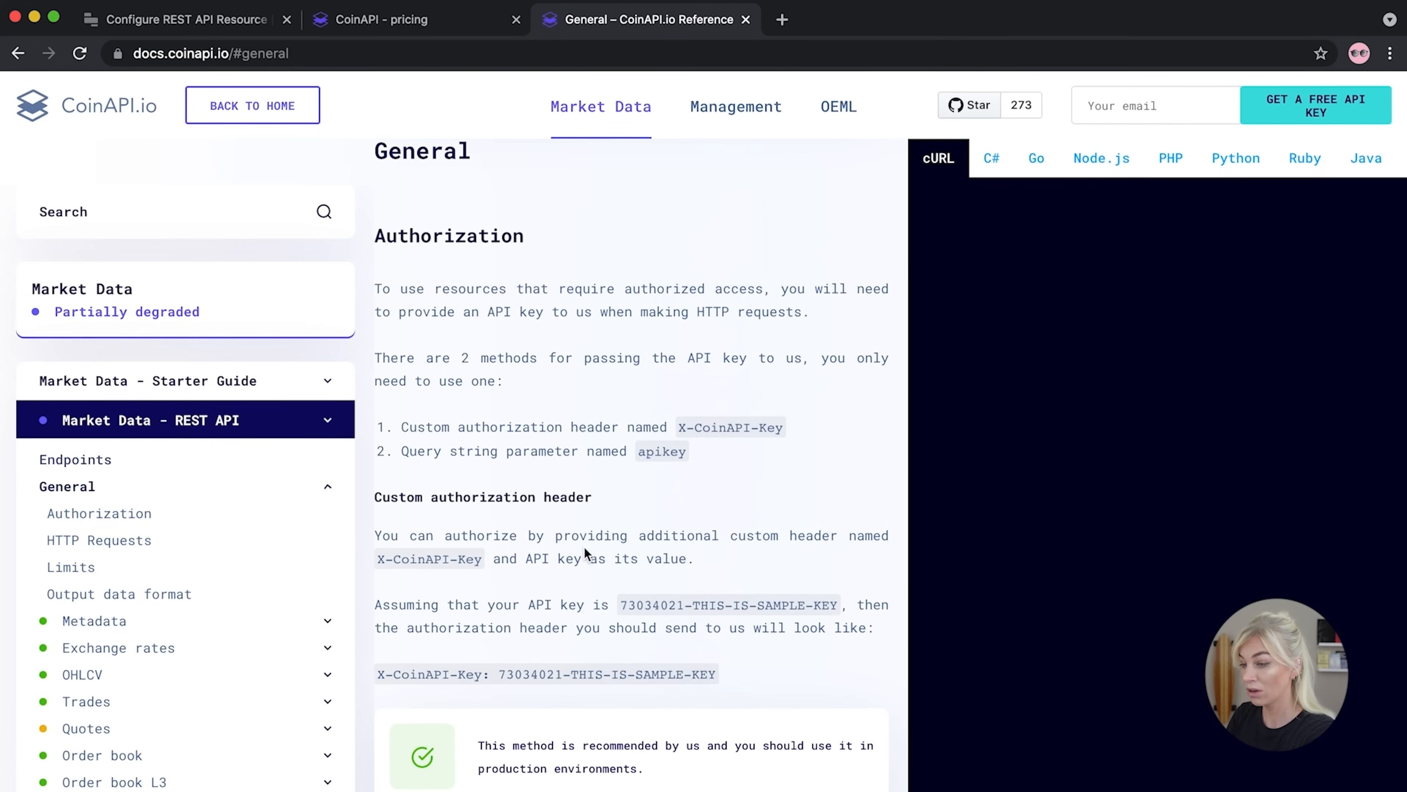
Copy X-CoinAPI-Key from the Authorization docs and paste it as the Headers key
drag(679, 426, 776, 429)
click(687, 425)
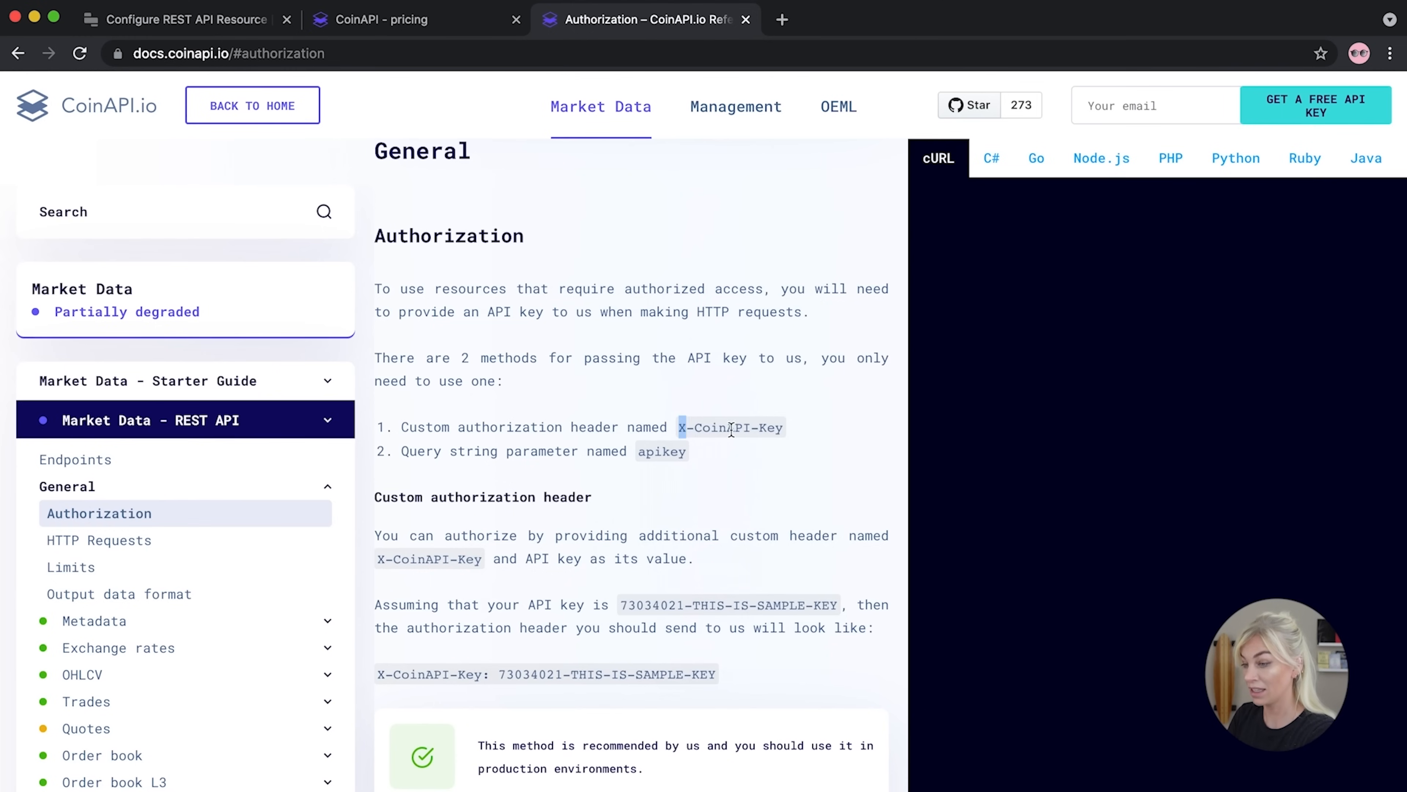
drag(679, 427, 785, 440)
key(super+c)
click(199, 25)
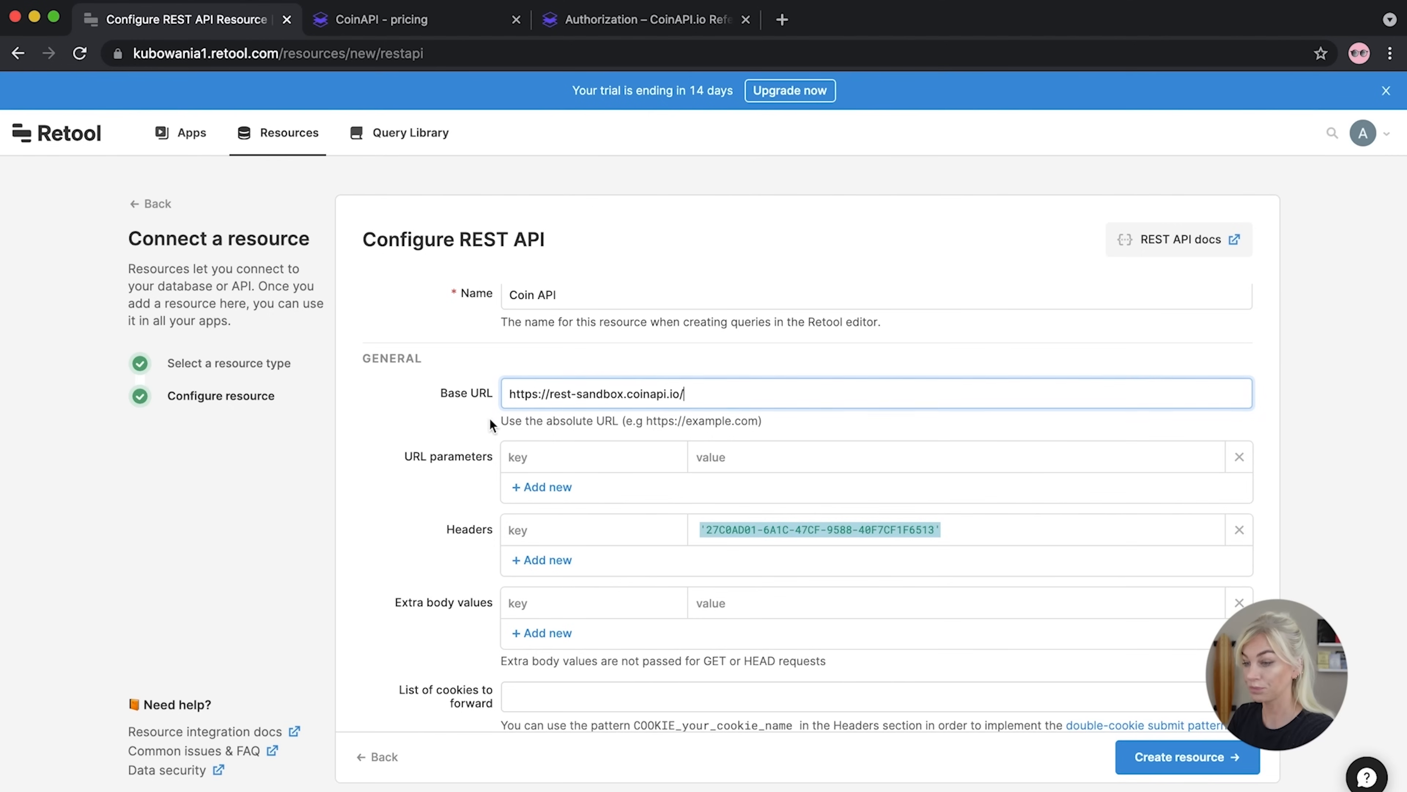
click(549, 523)
text(')
key(super+v)
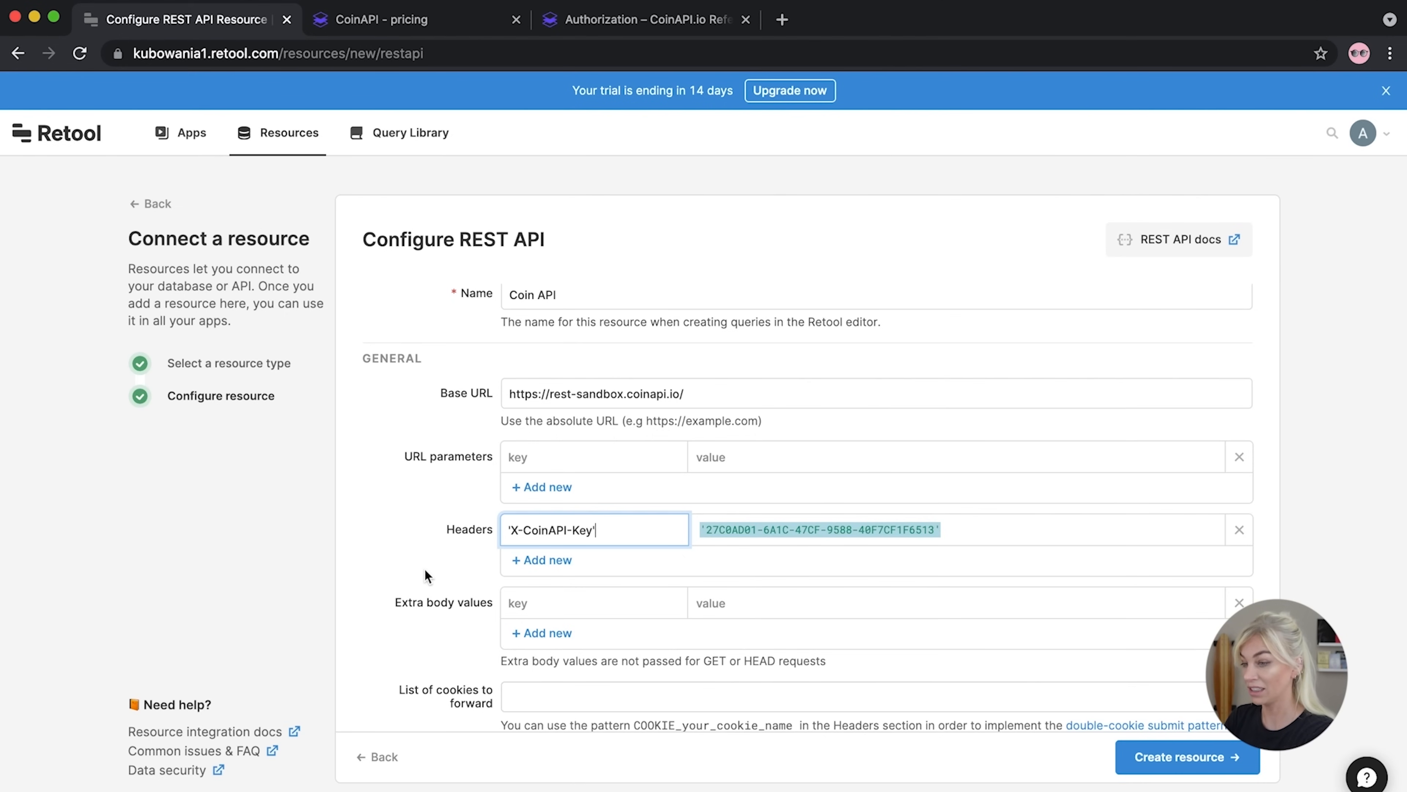
scroll(425, 571, down, 1)
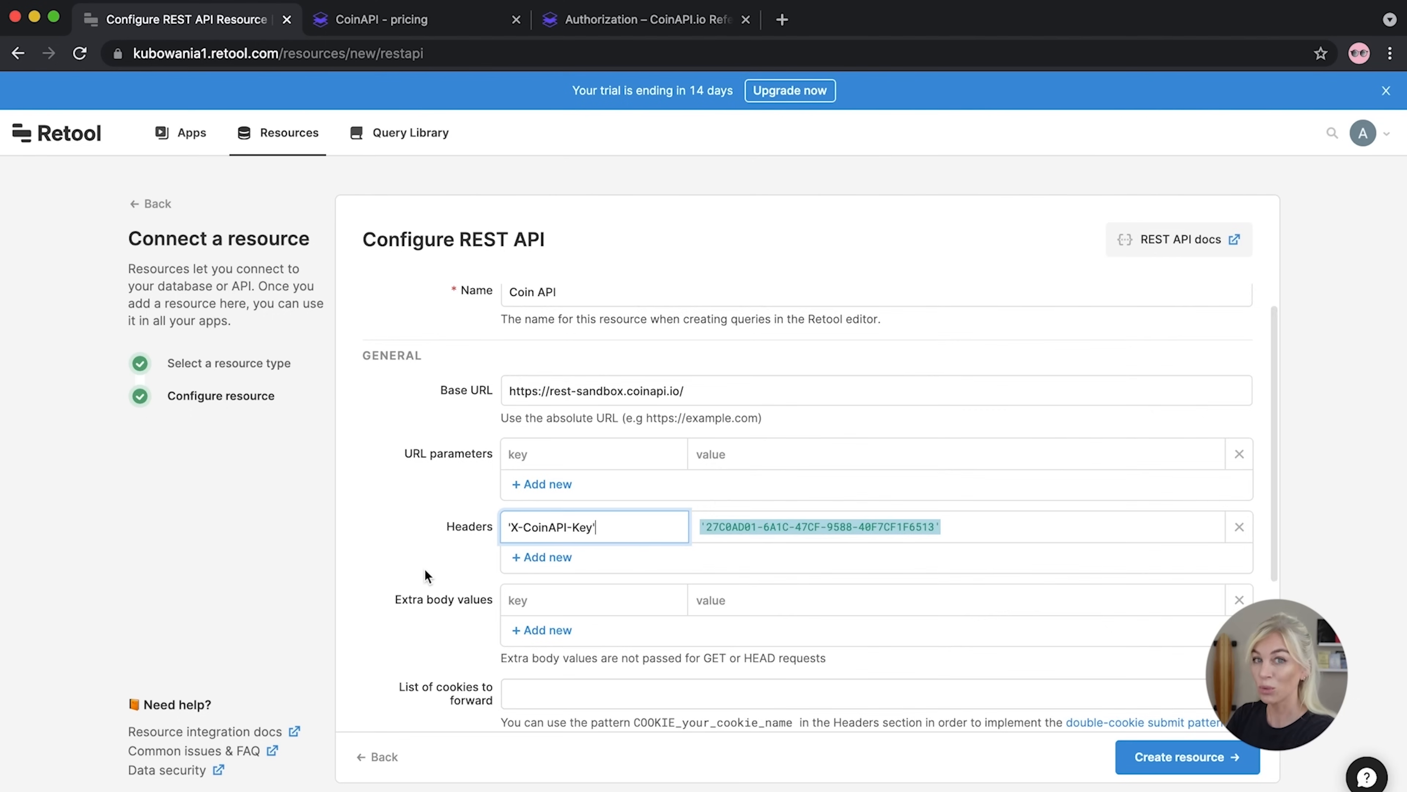
scroll(425, 571, down, 3)
scroll(424, 571, down, 2)
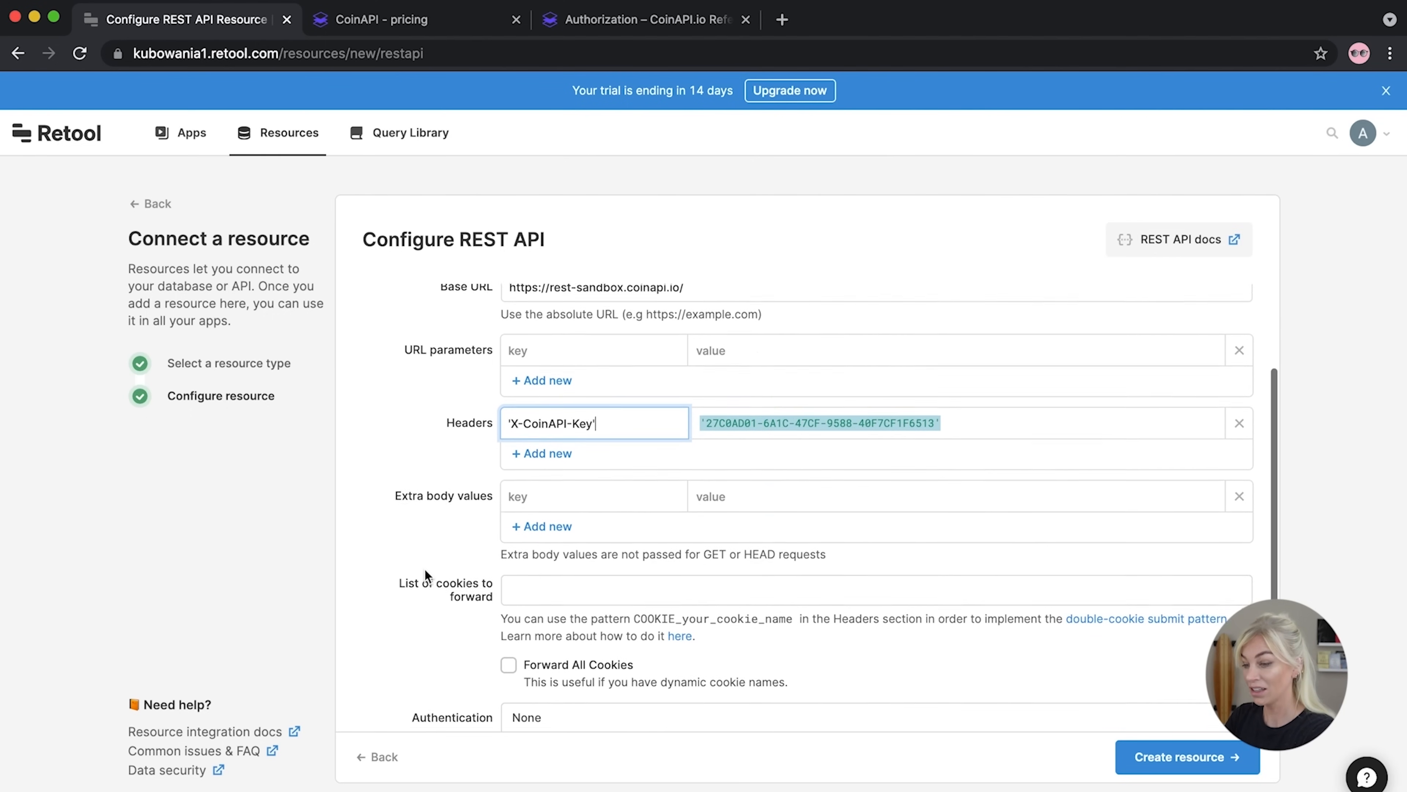
scroll(424, 570, up, 4)
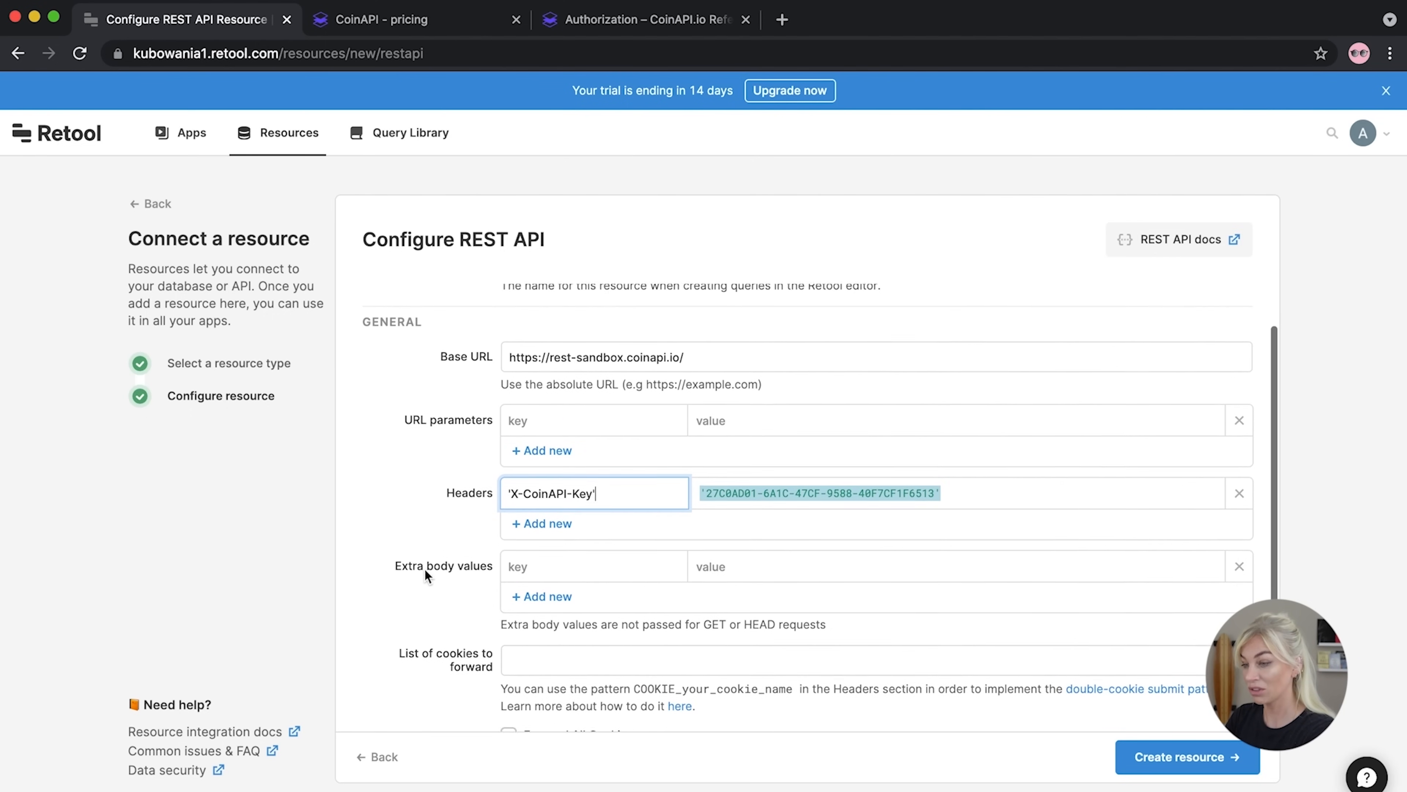
Save the Coin API resource and create a new app named 'Crypto Dashboard' from it
click(1196, 770)
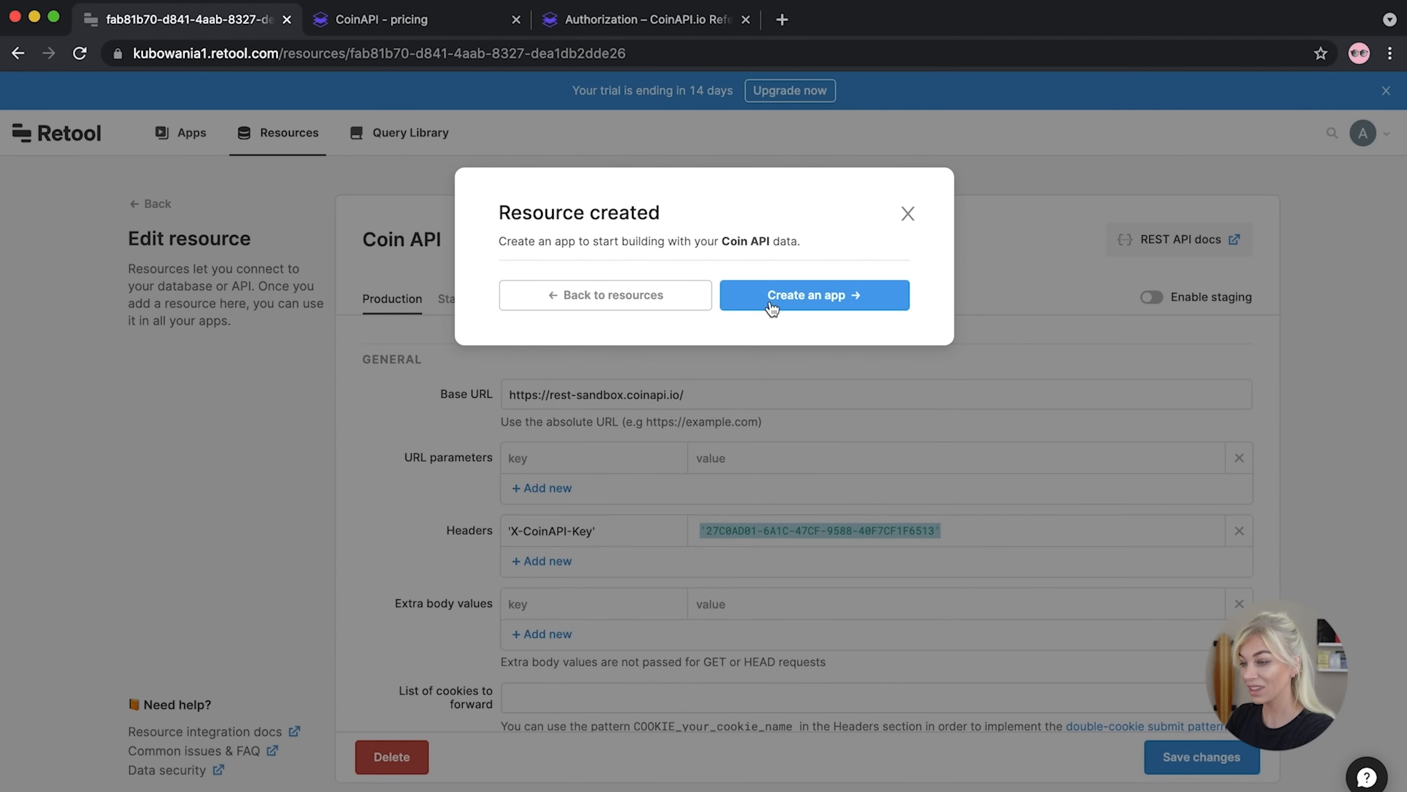
click(772, 306)
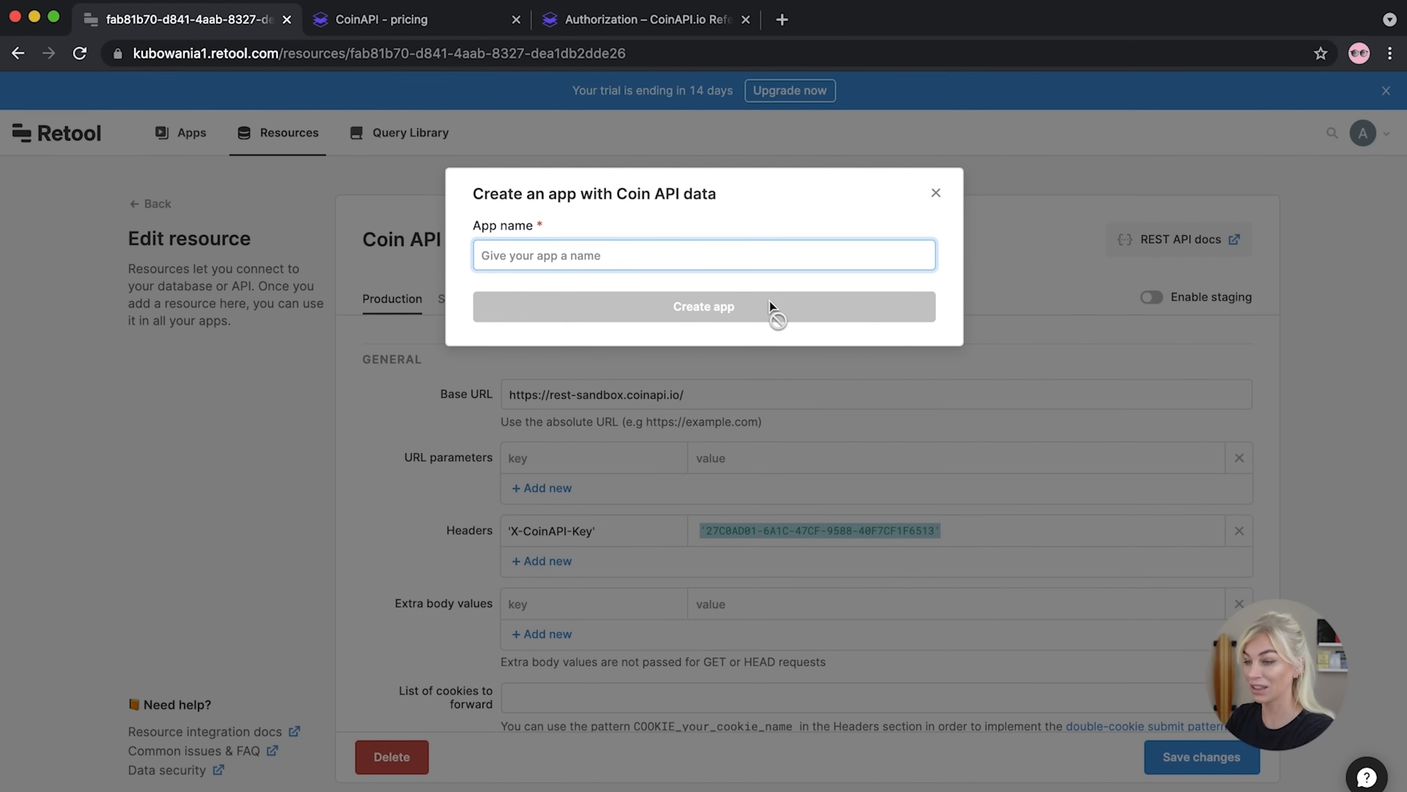
text(Cr)
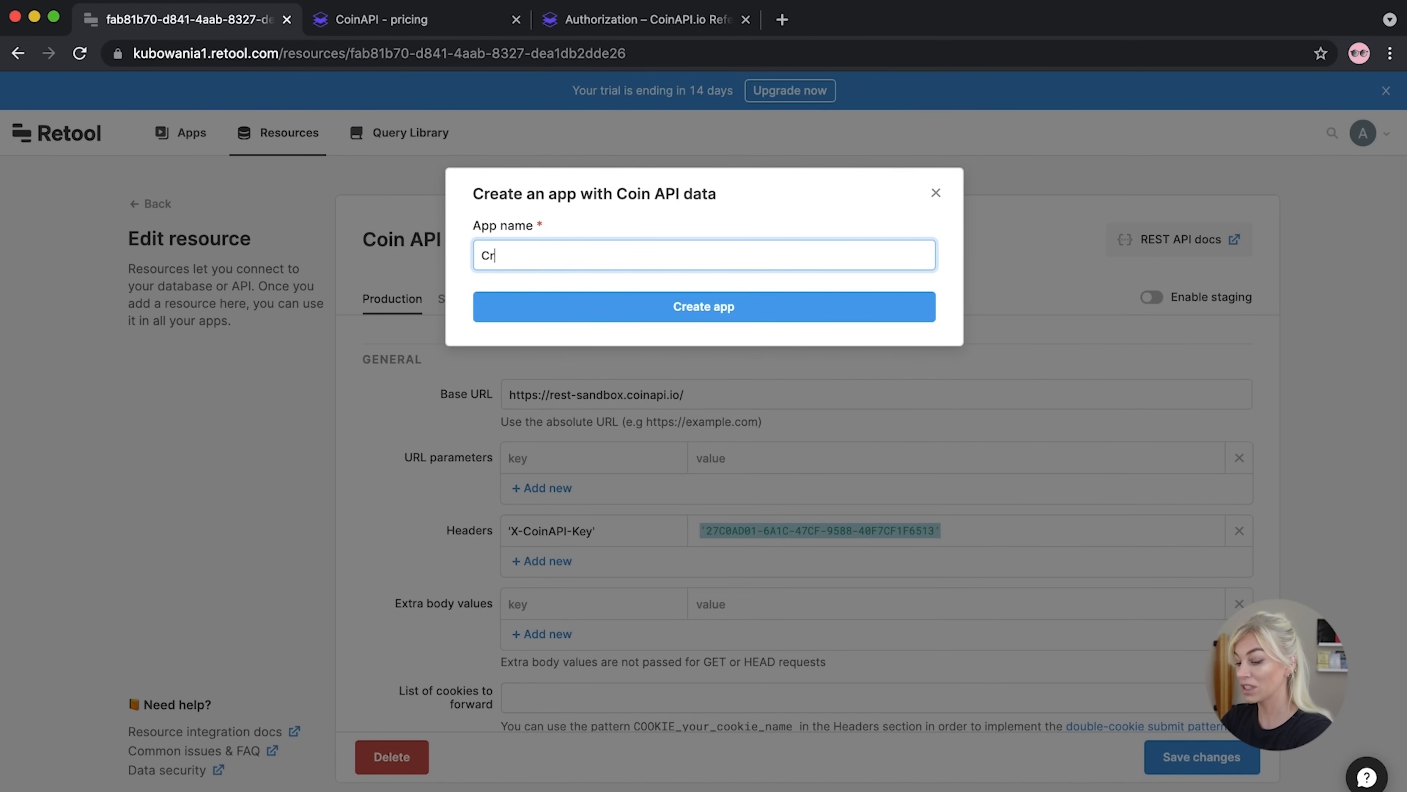
text(ypto Dash)
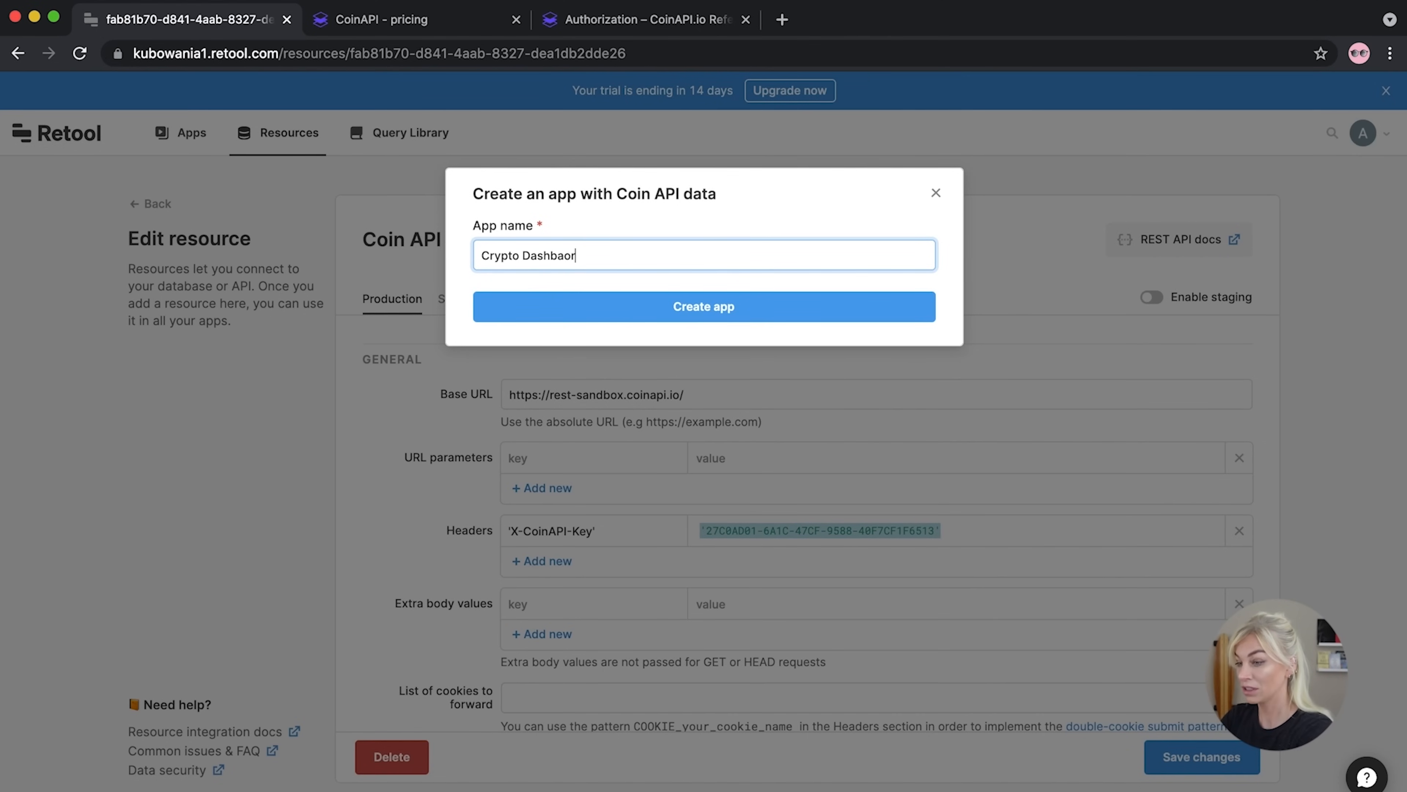
text(board)
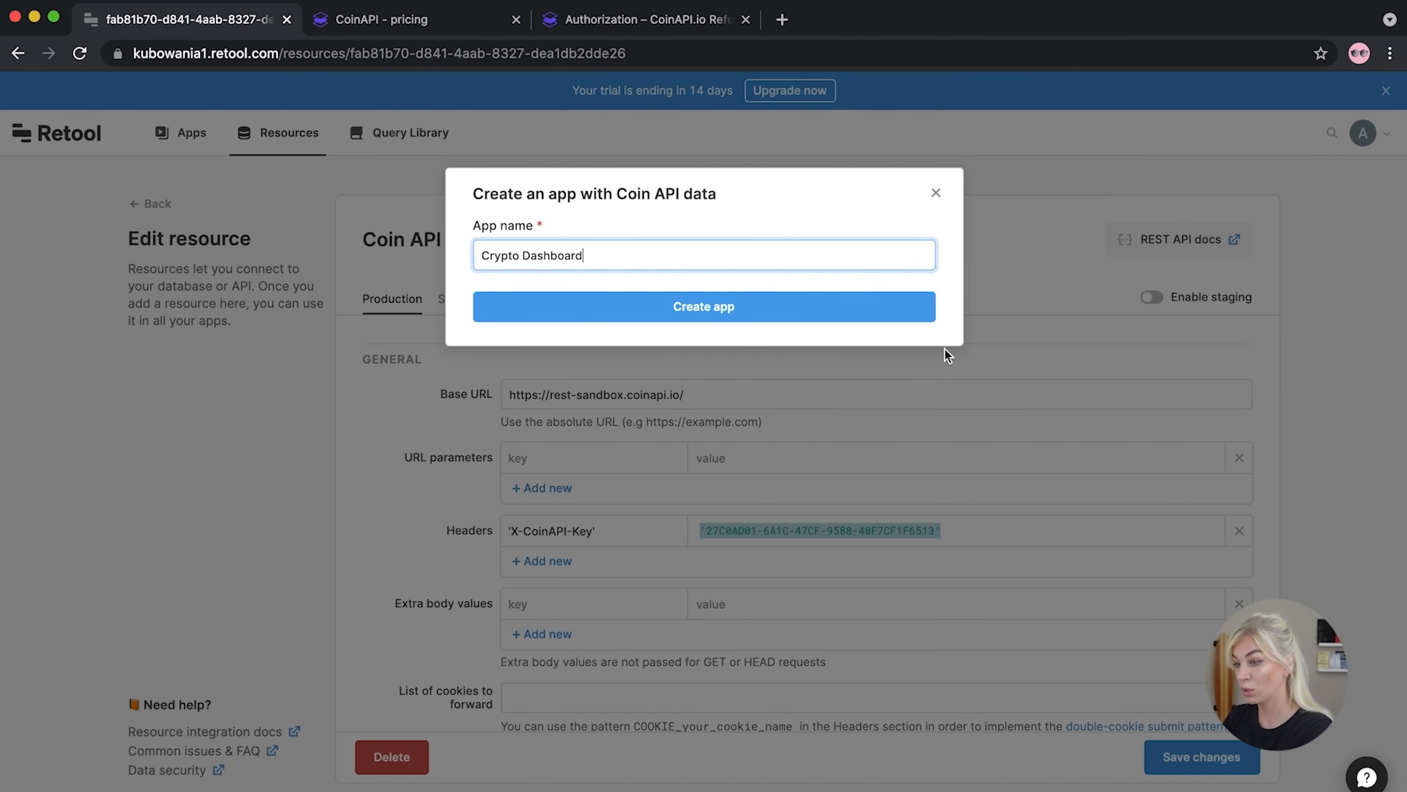
click(749, 313)
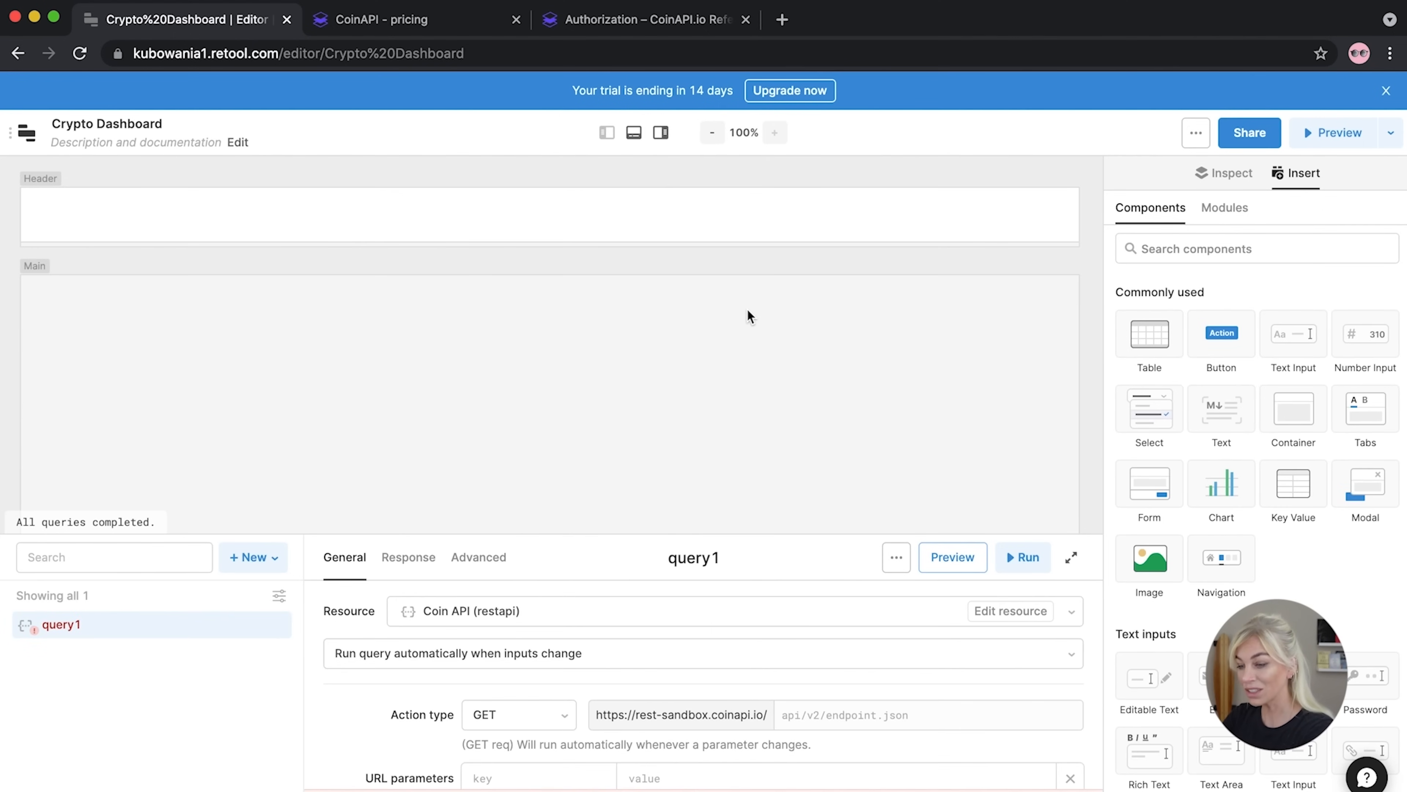
Enlarge query1's editor and select the docs URL shown in its error message
drag(521, 535, 547, 250)
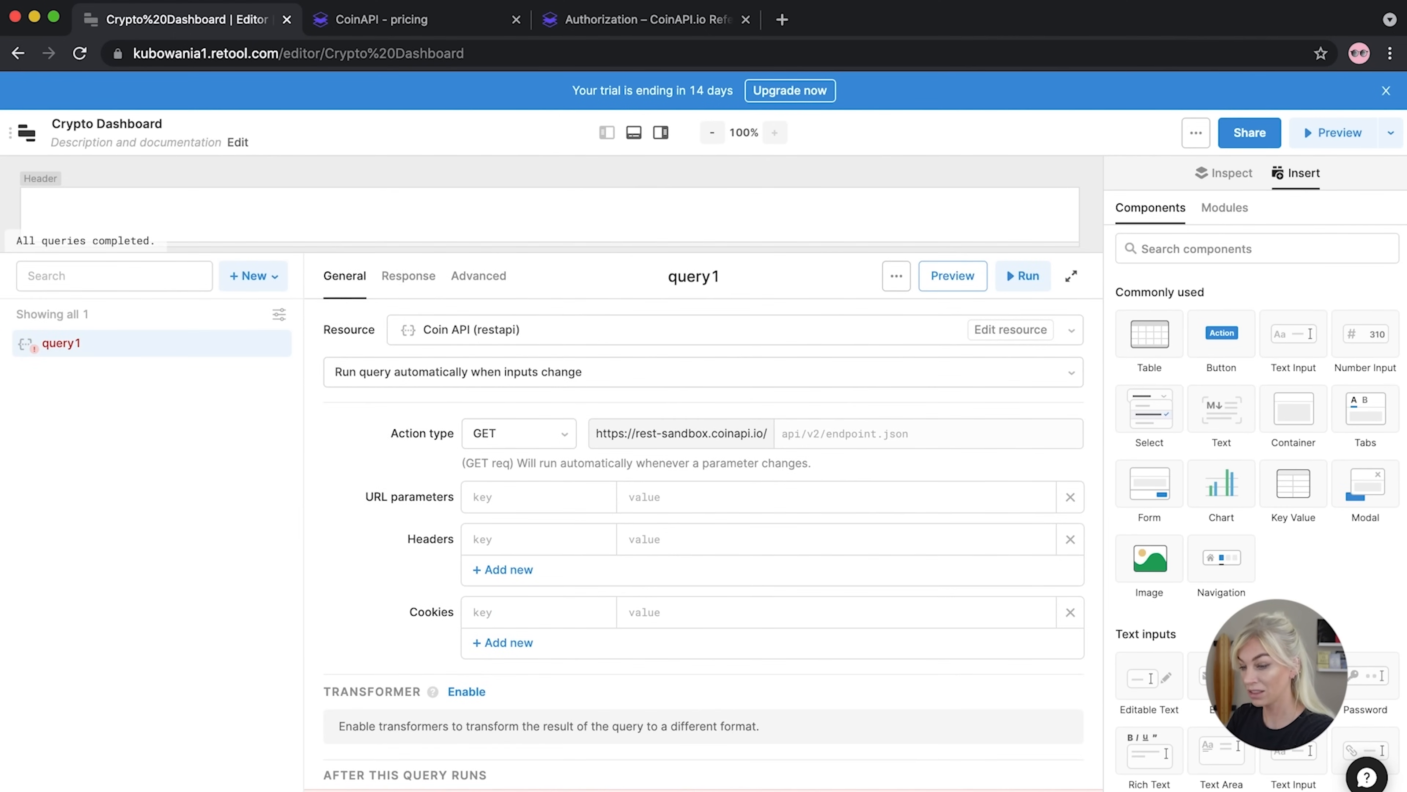
scroll(522, 731, down, 2)
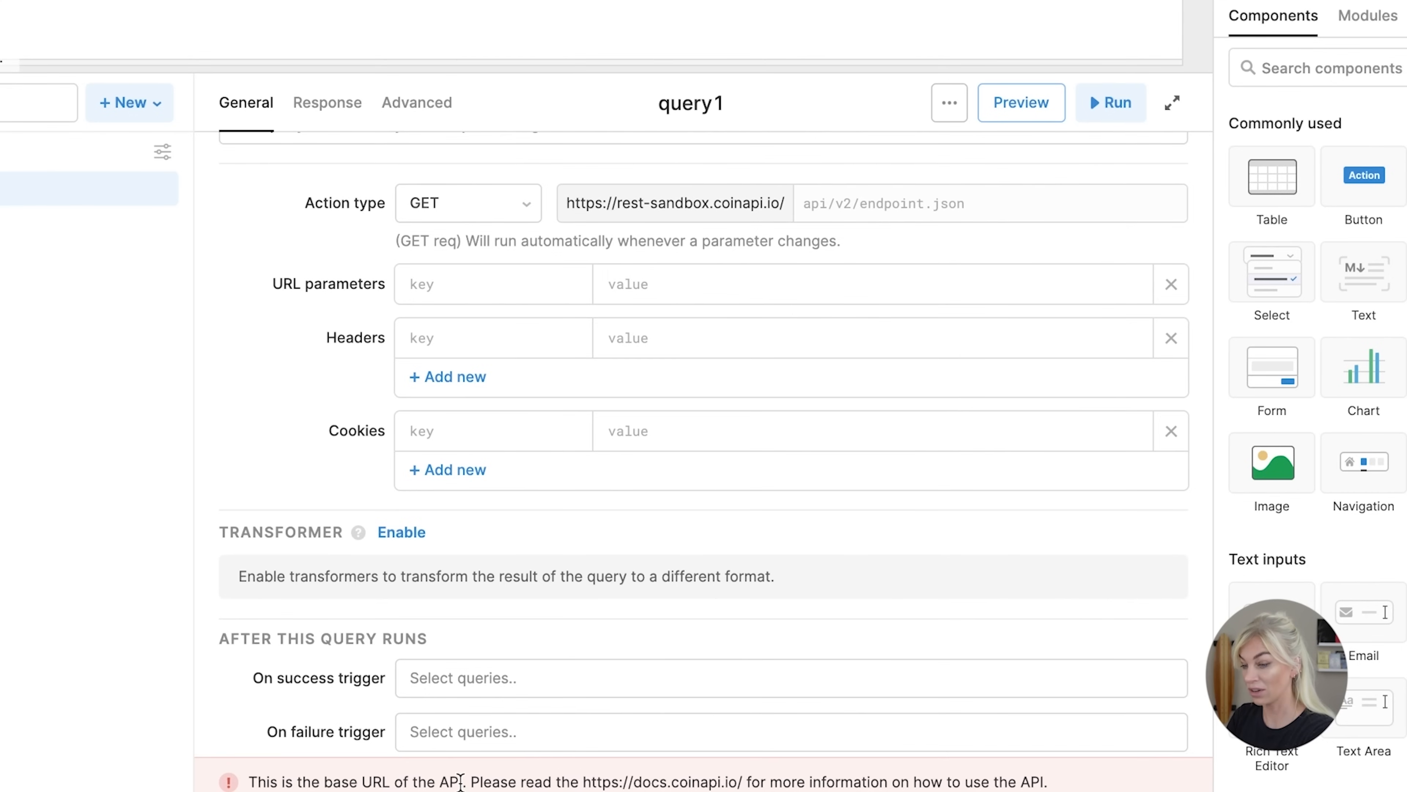
drag(471, 780, 752, 780)
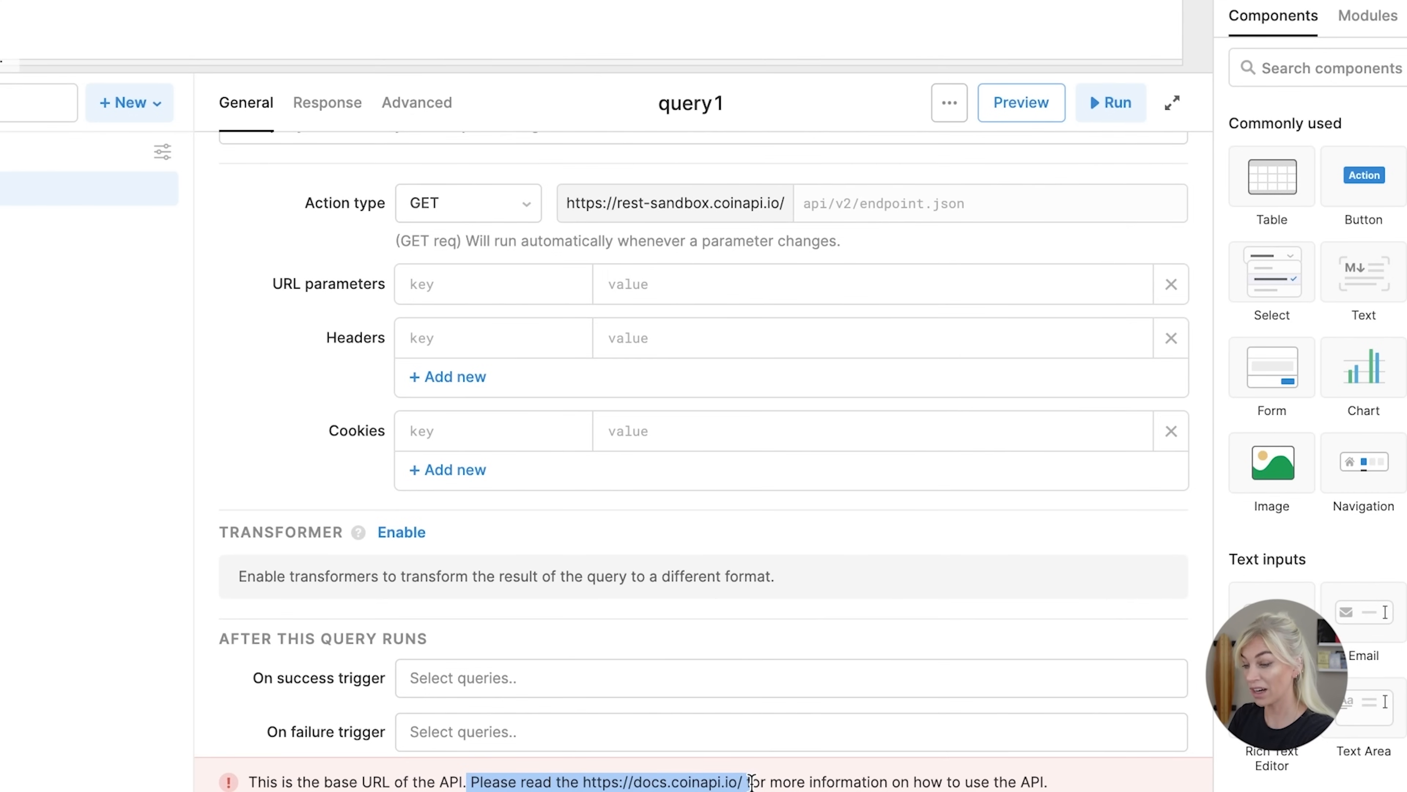
click(788, 779)
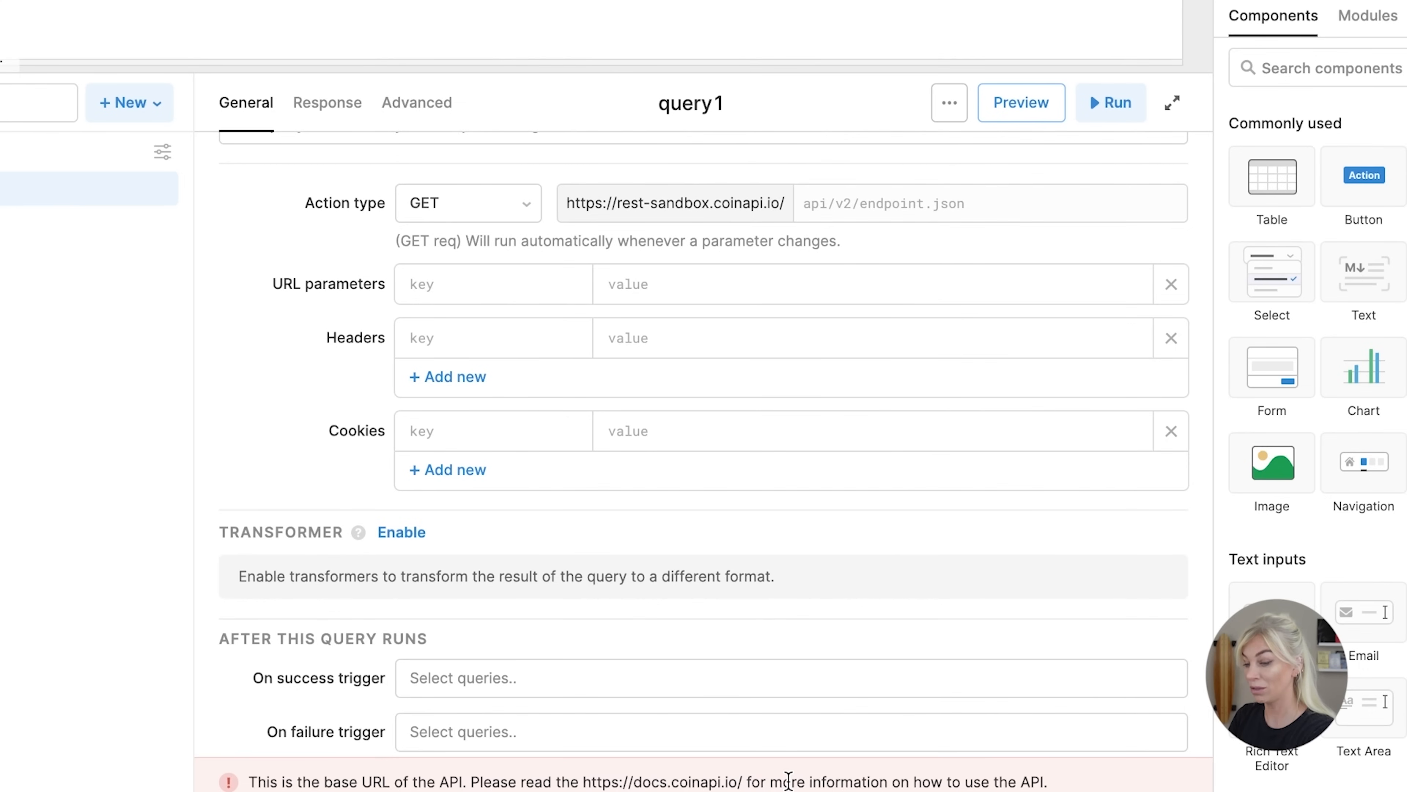
drag(744, 779, 583, 779)
click(111, 489)
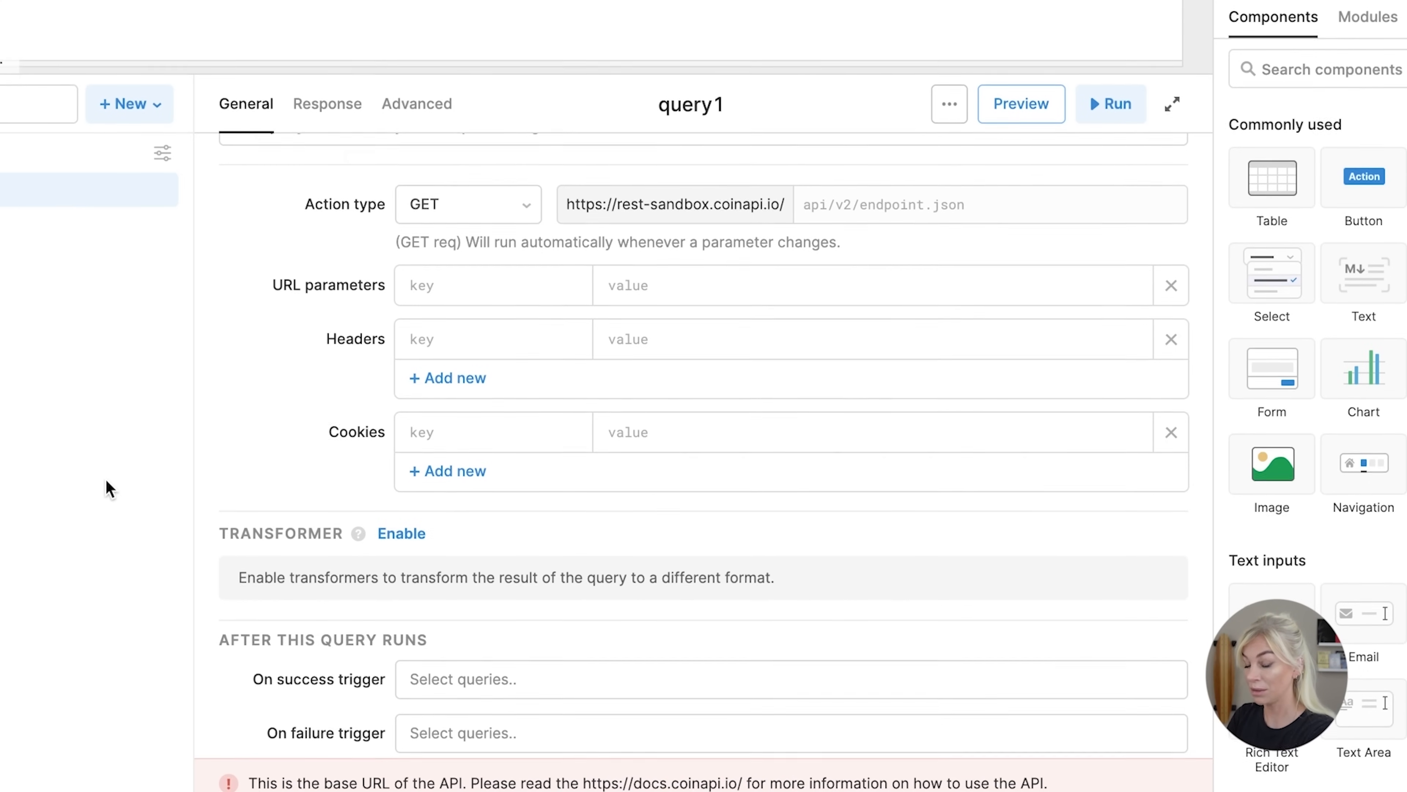
click(525, 339)
scroll(524, 339, up, 2)
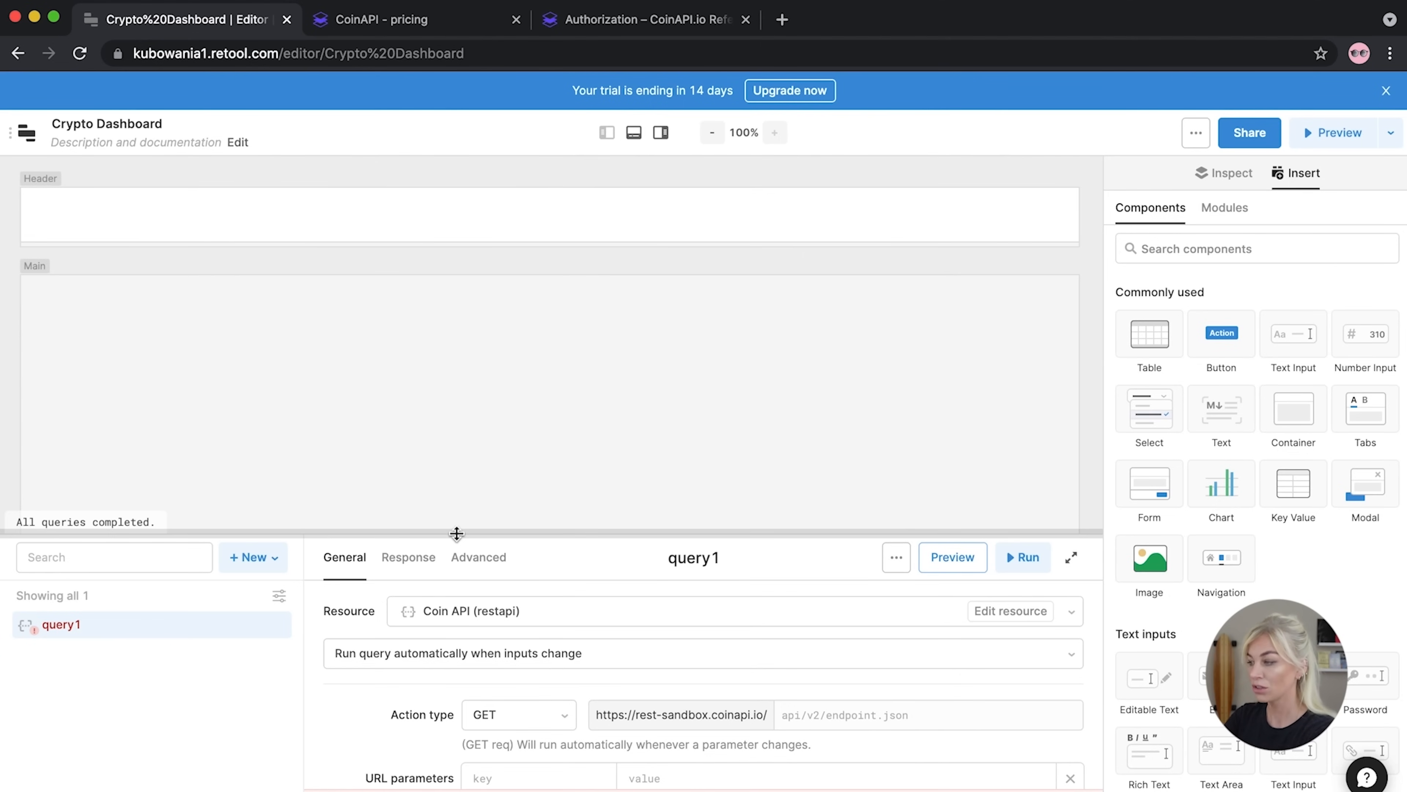
click(543, 20)
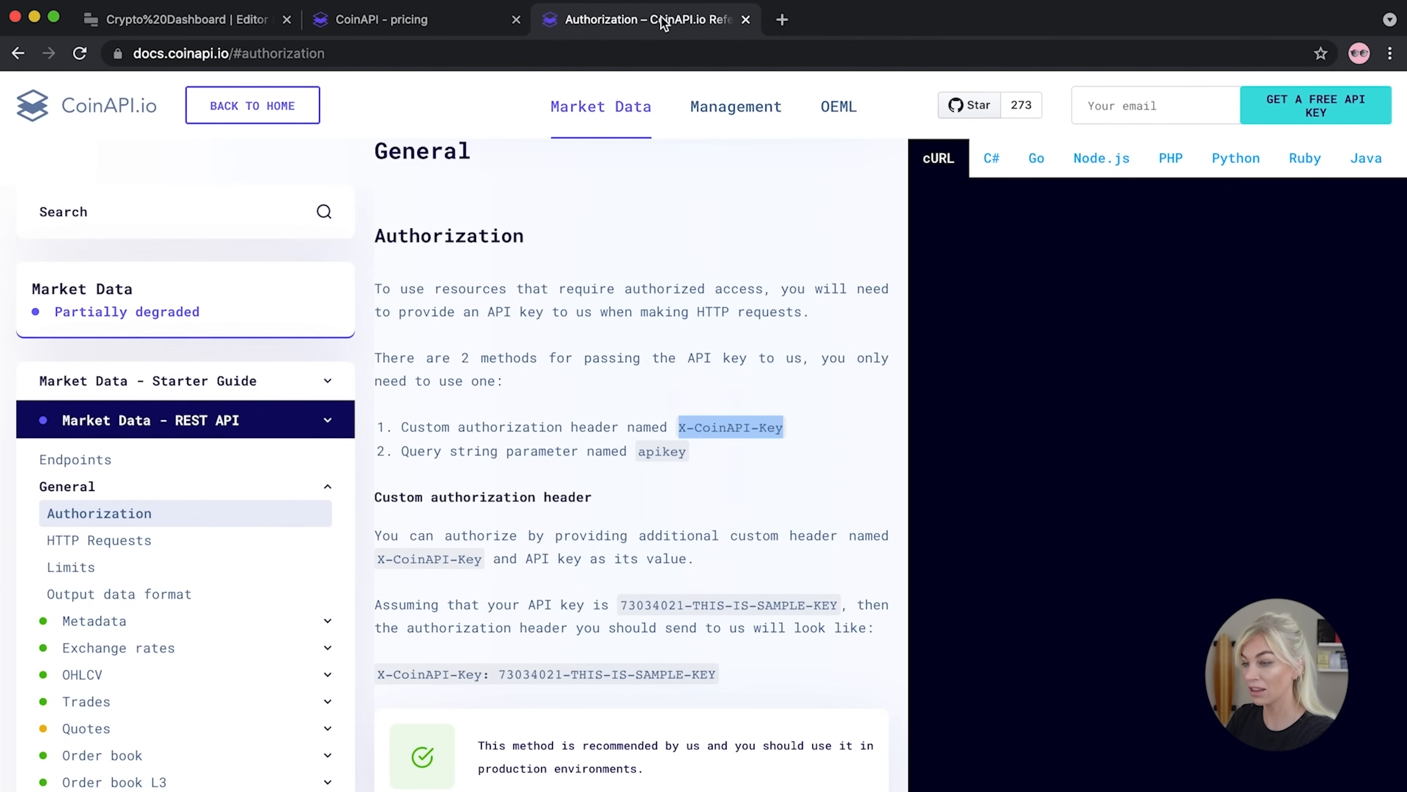
Go to the CoinAPI current quotes documentation page
click(494, 20)
click(517, 20)
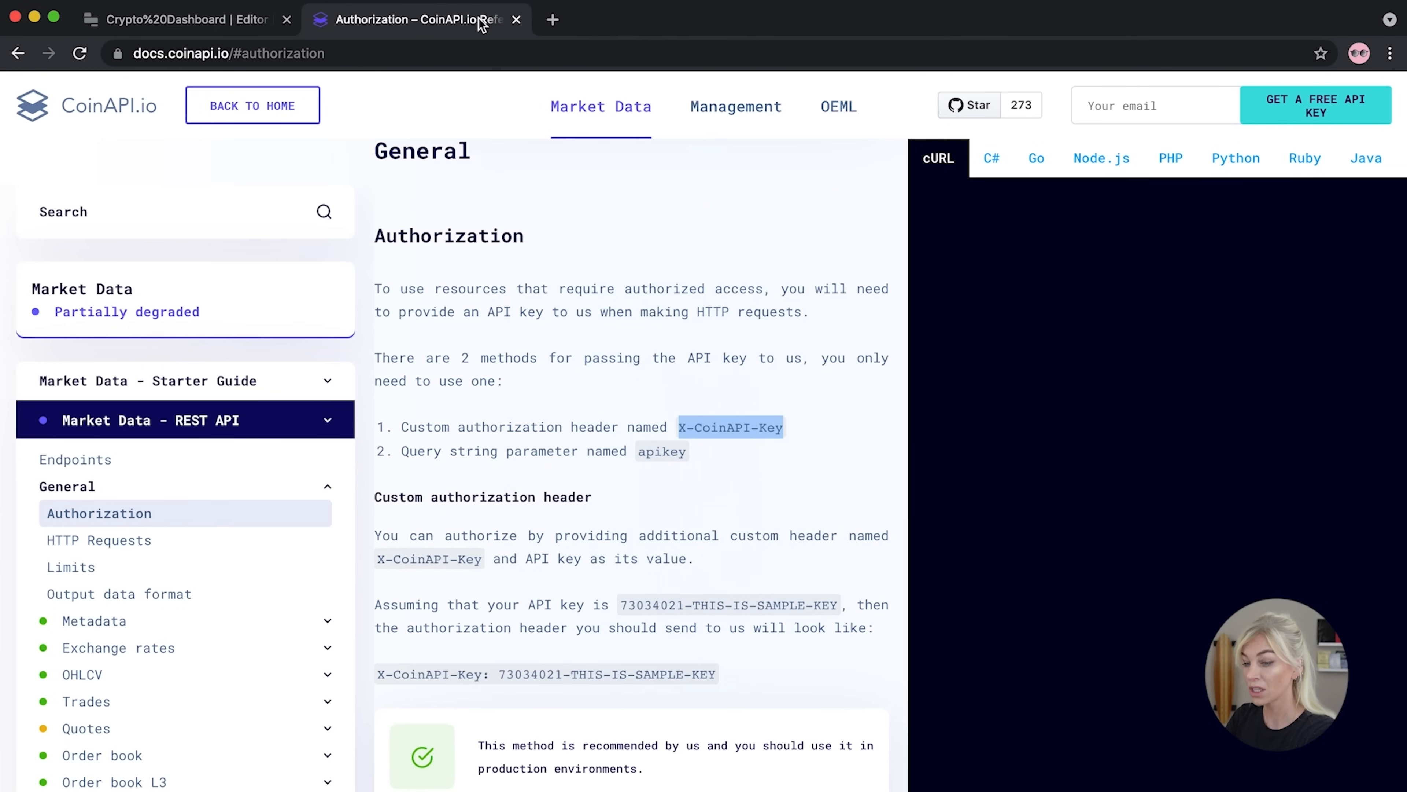
scroll(262, 611, down, 3)
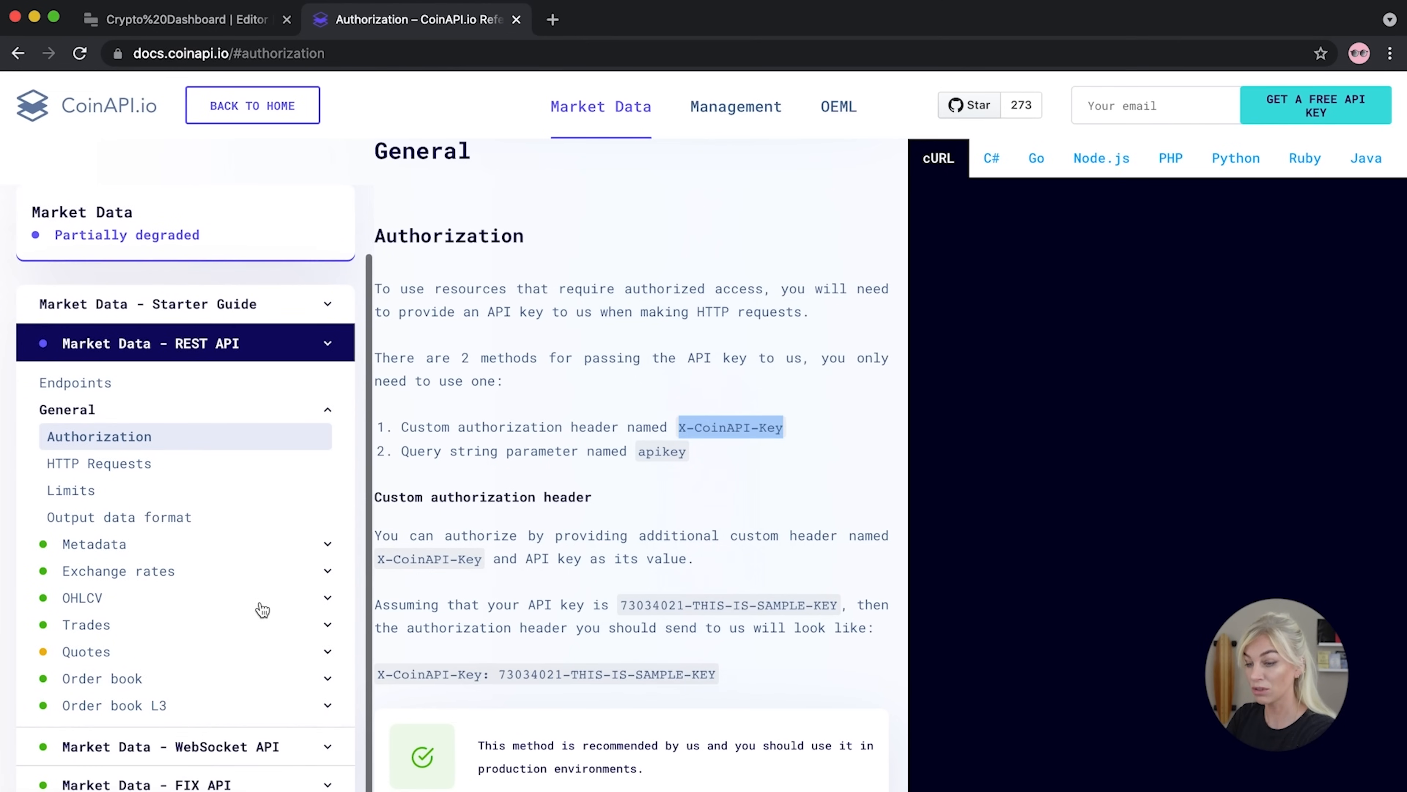
click(325, 650)
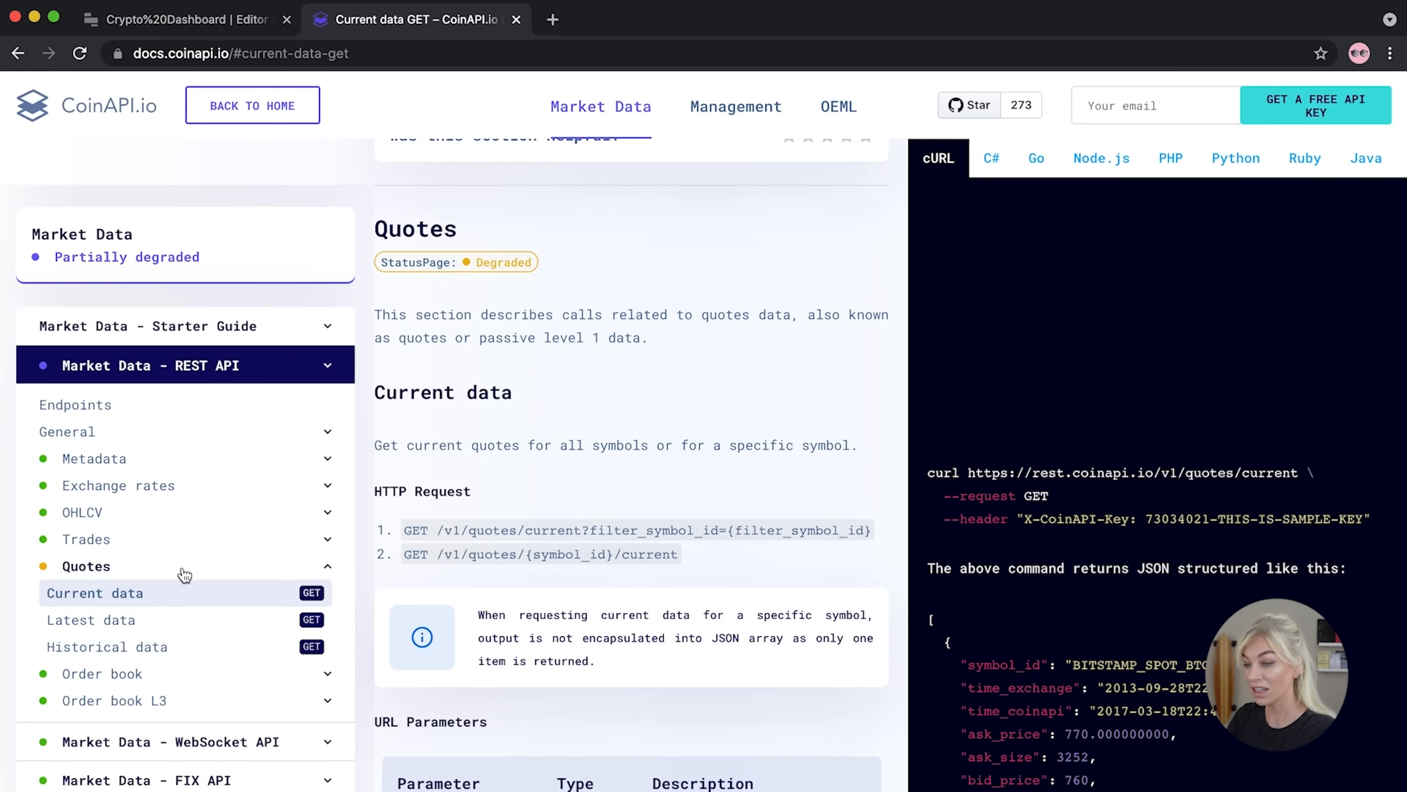
scroll(672, 575, down, 3)
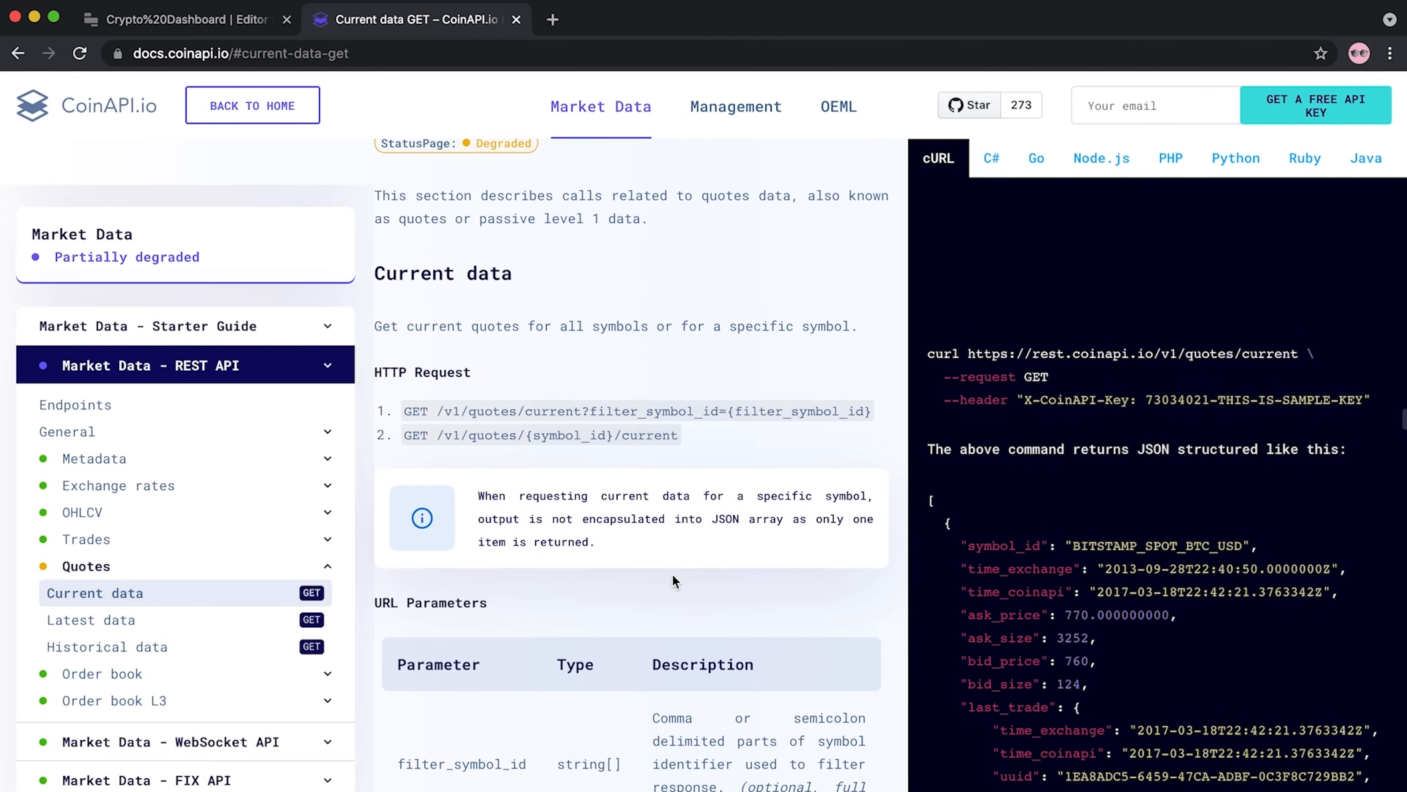
scroll(1151, 493, down, 3)
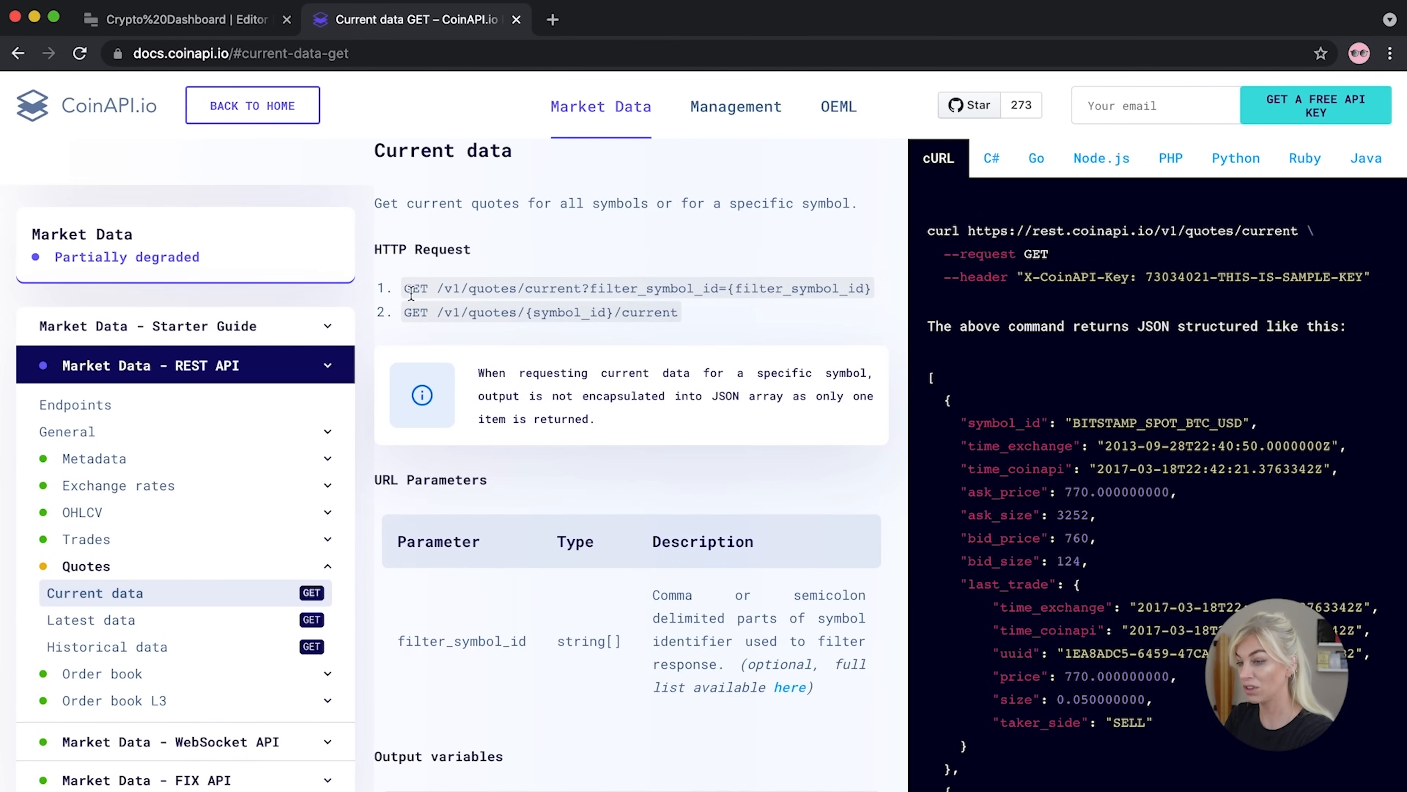
Select the /v1/quotes/current endpoint path in the docs' GET request line
drag(437, 288, 885, 294)
scroll(1320, 483, down, 1)
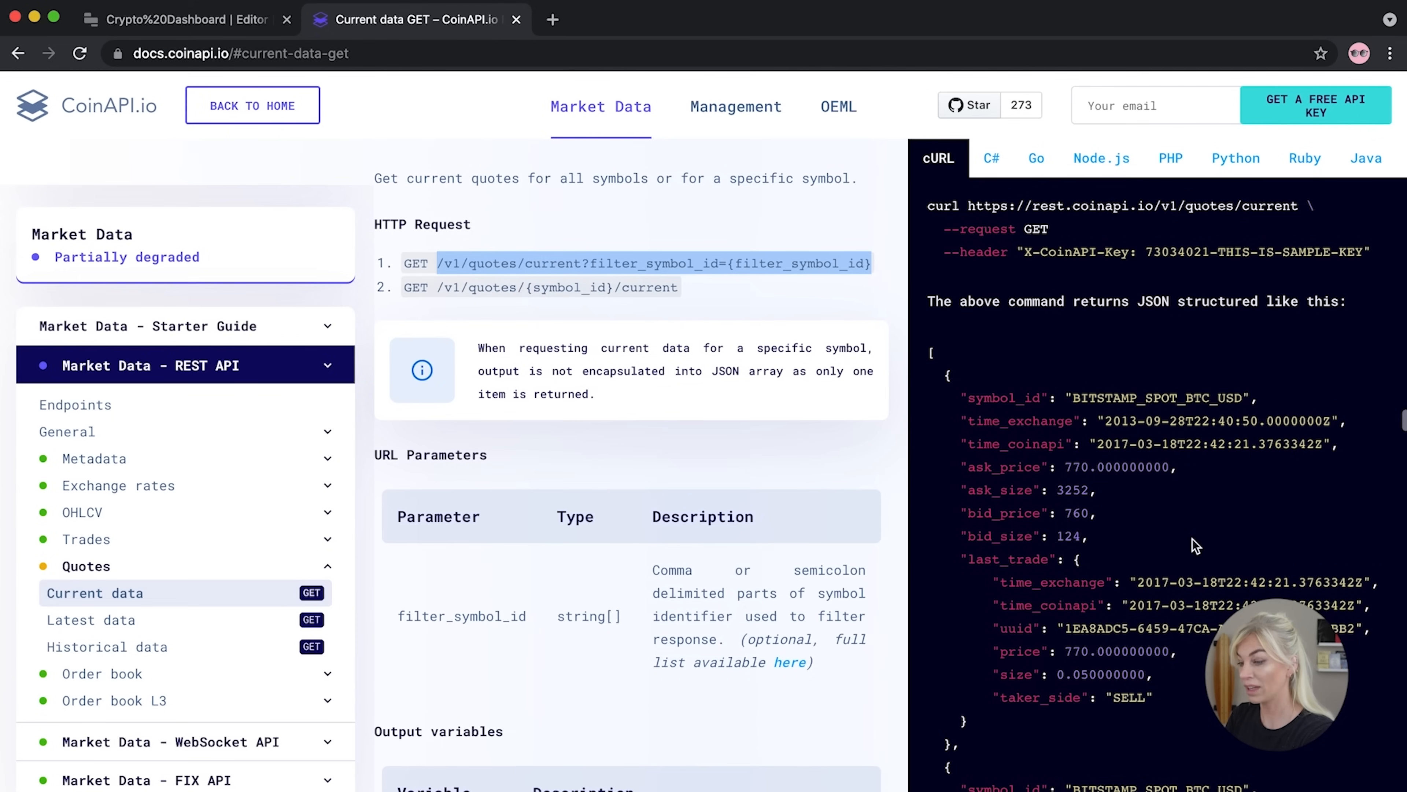
drag(988, 748, 921, 388)
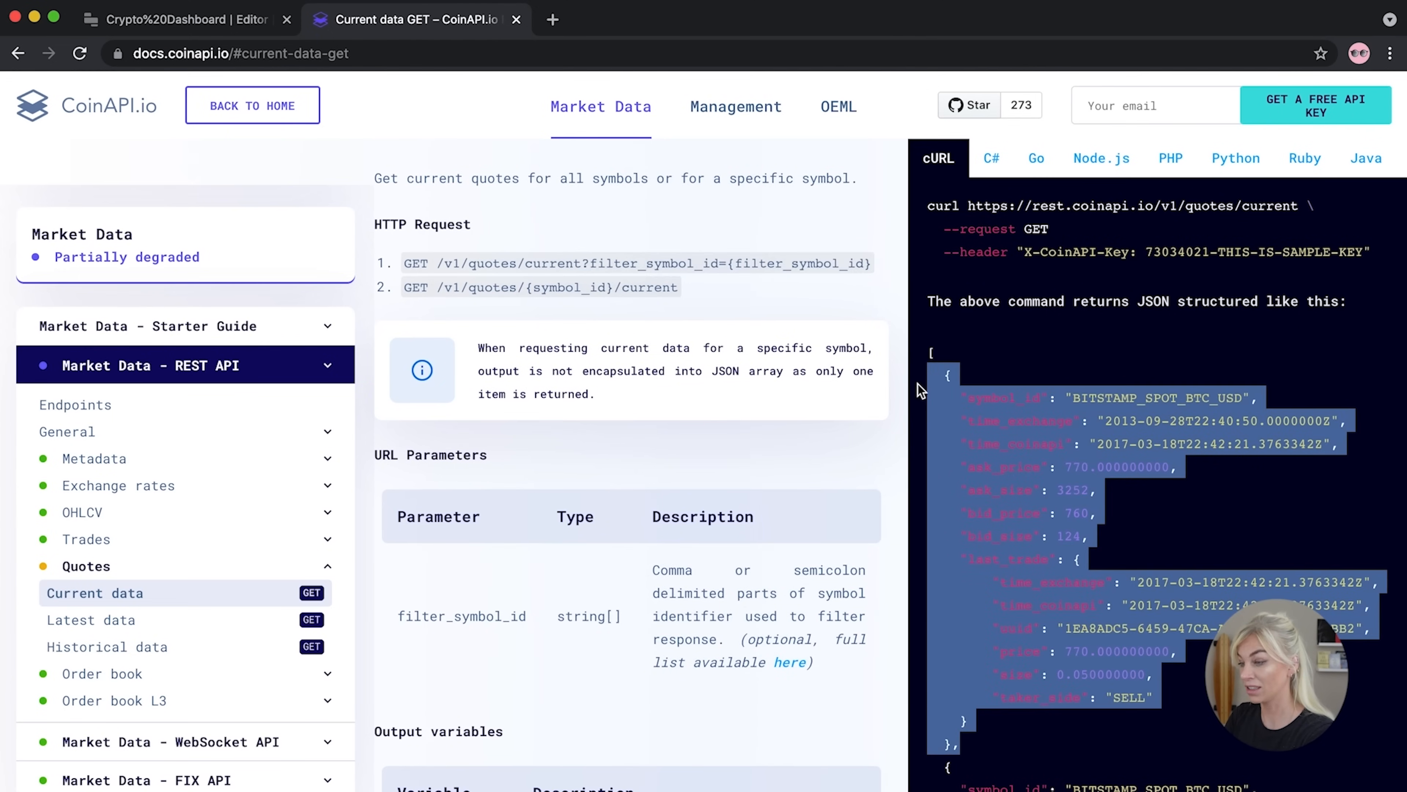
click(1103, 395)
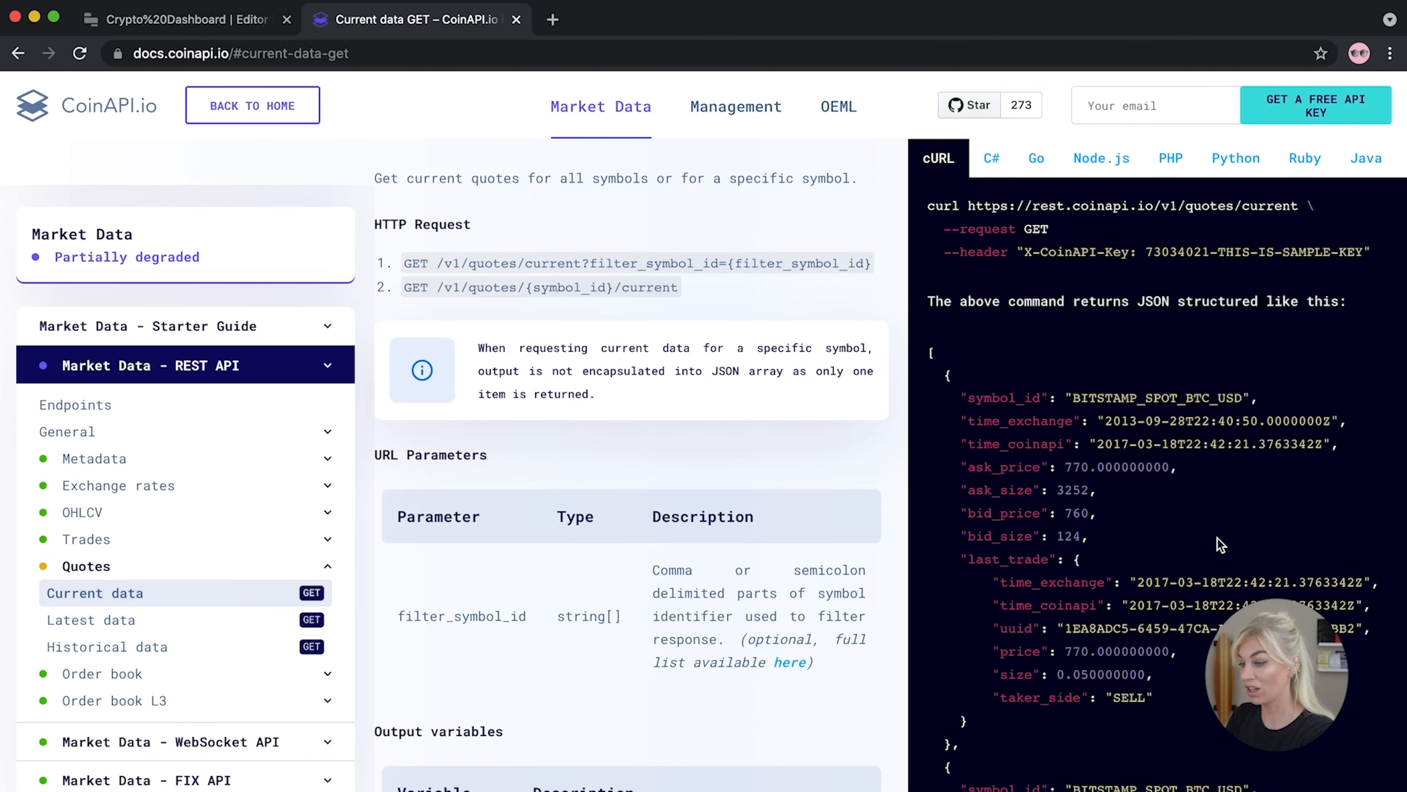
scroll(1217, 537, down, 1)
scroll(1217, 537, down, 1)
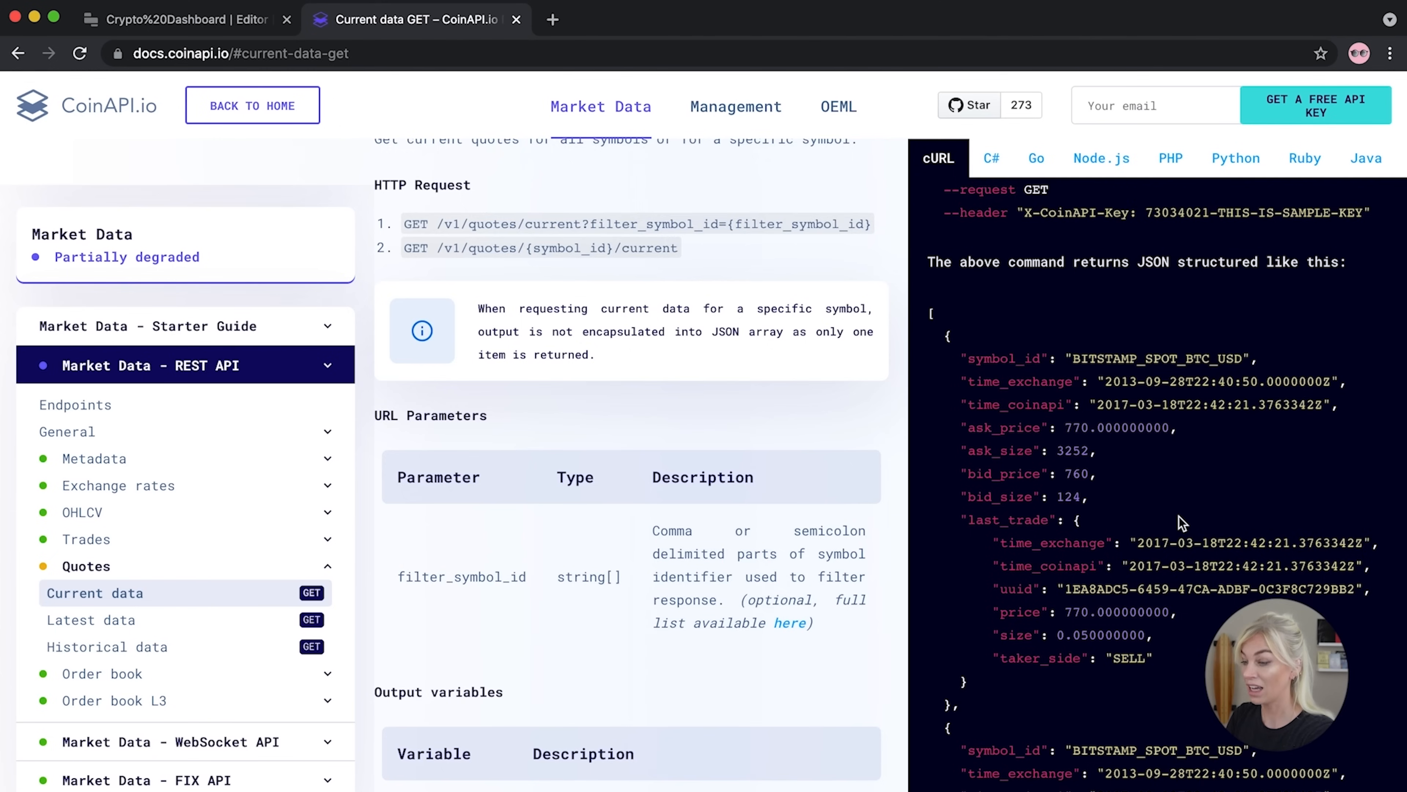
scroll(1178, 516, down, 1)
scroll(1179, 516, up, 5)
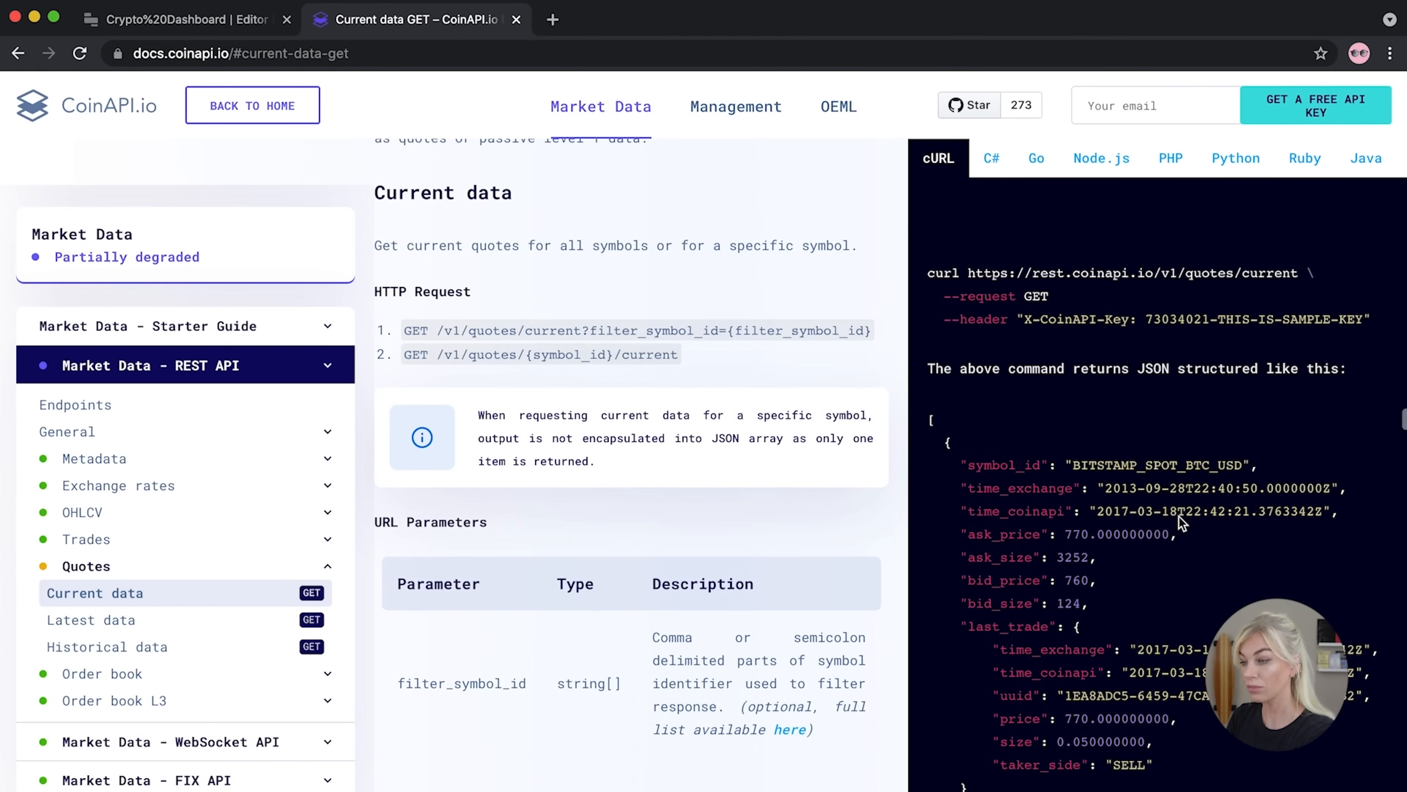
triple_click(505, 331)
click(442, 334)
drag(439, 331, 874, 334)
key(super+c)
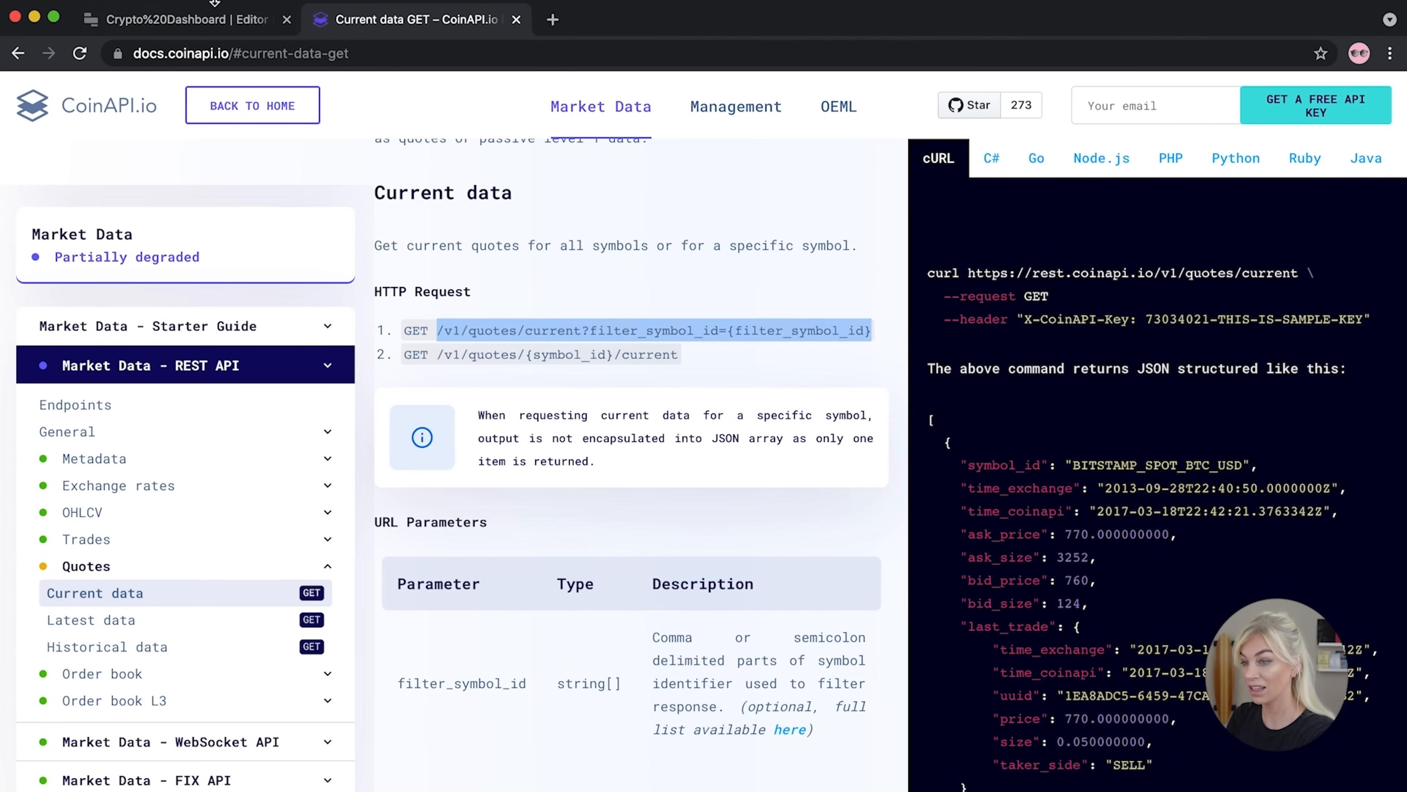
Paste the endpoint path into query1's request URL field in Retool
click(219, 22)
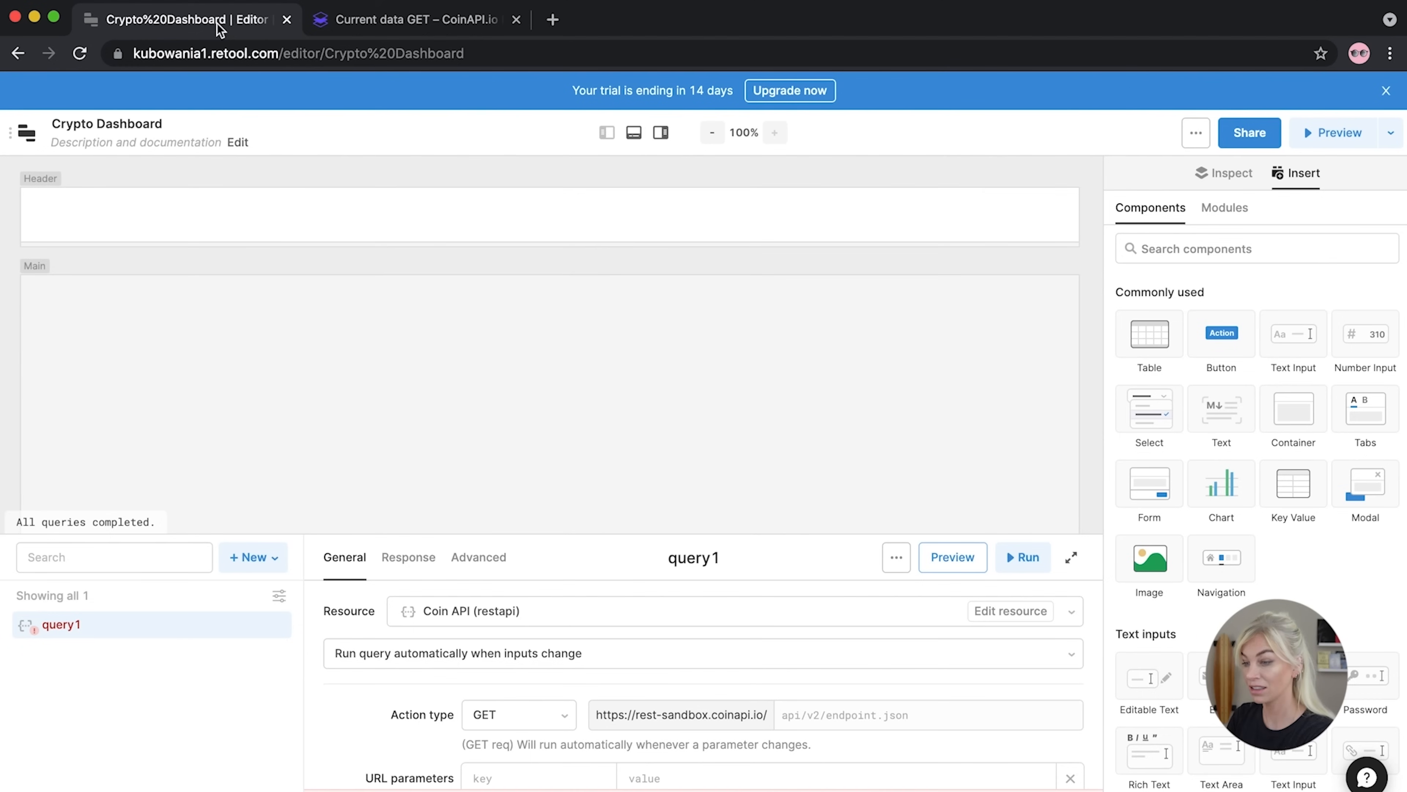
click(831, 715)
key(super+v)
Remove the leading slash from the request path and enlarge the query editor panel
click(785, 715)
key(BackSpace)
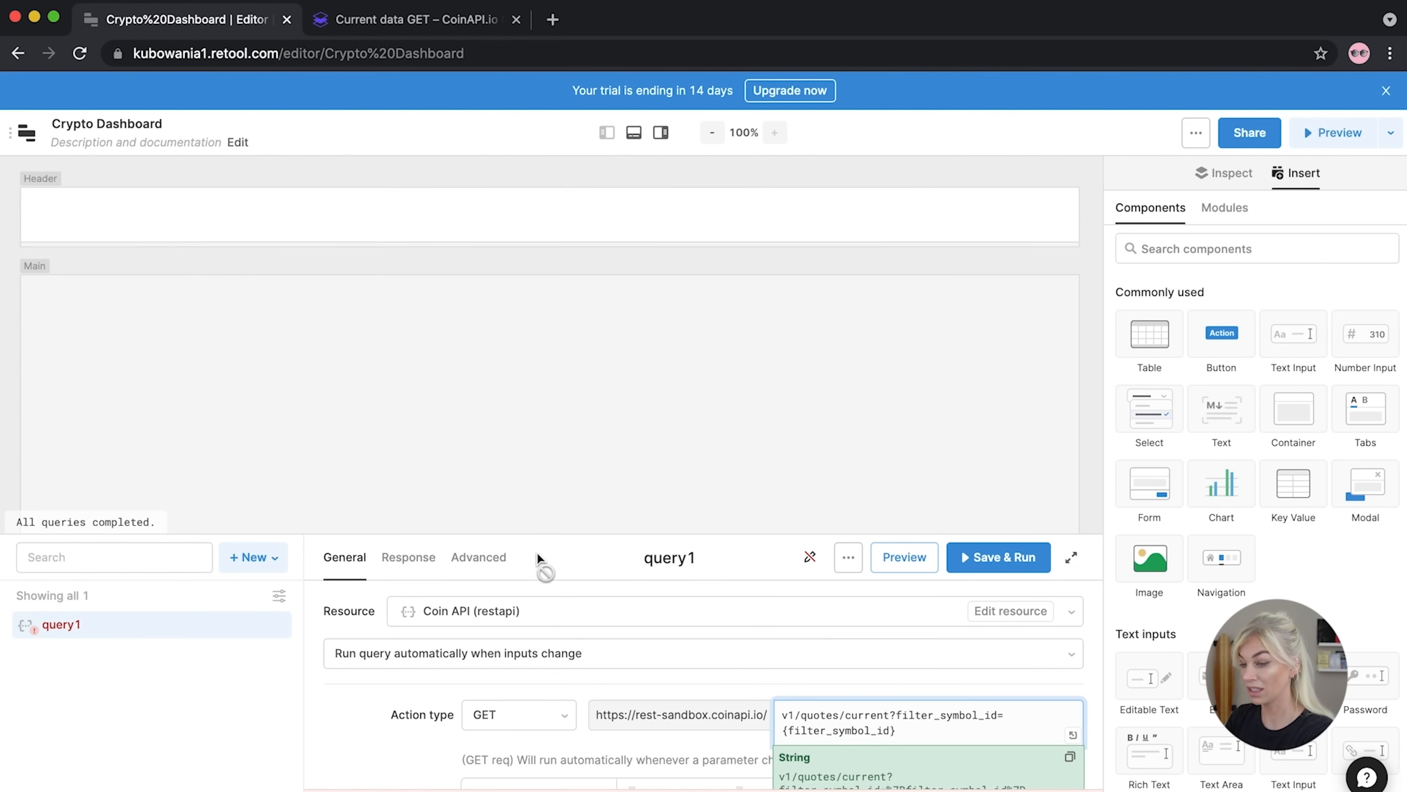
drag(534, 534, 556, 348)
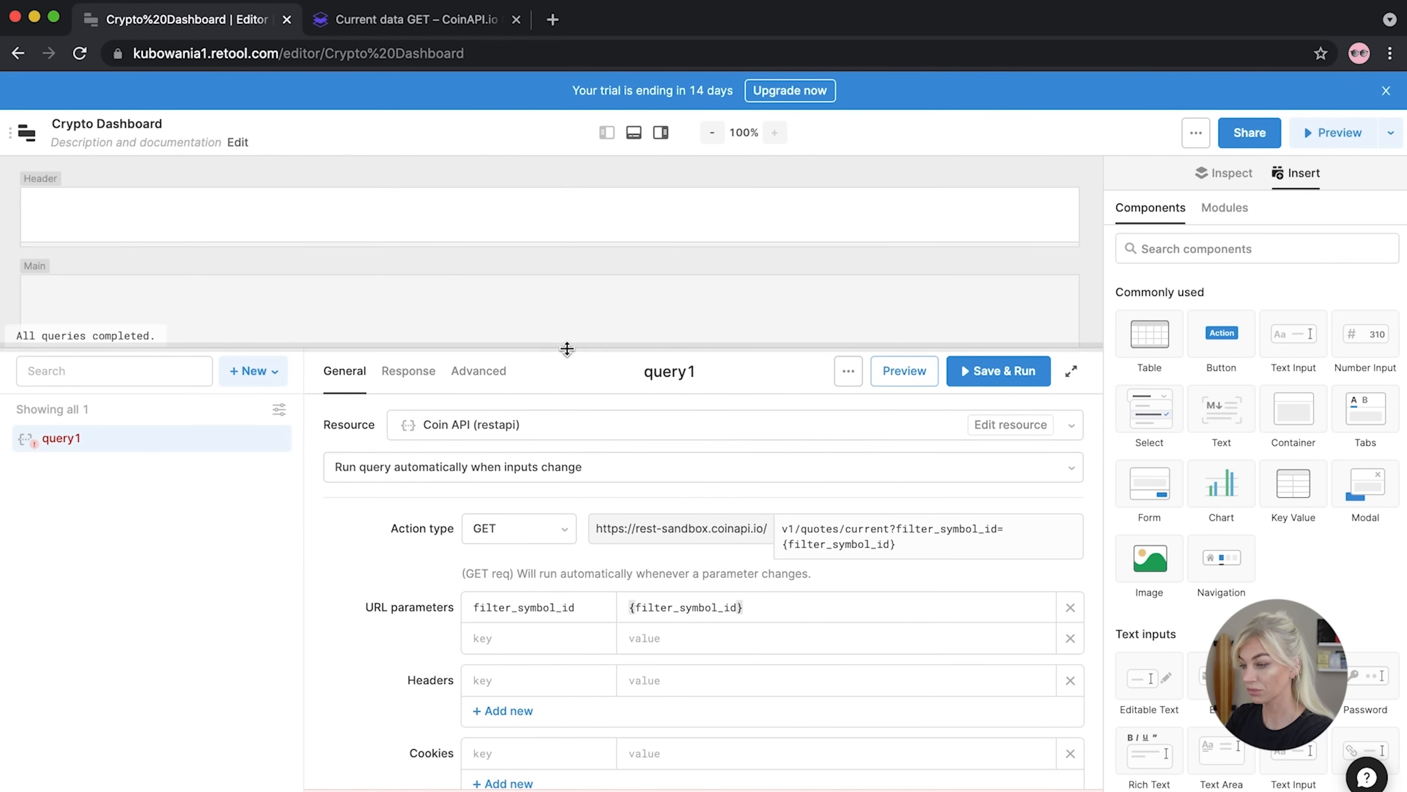
click(973, 552)
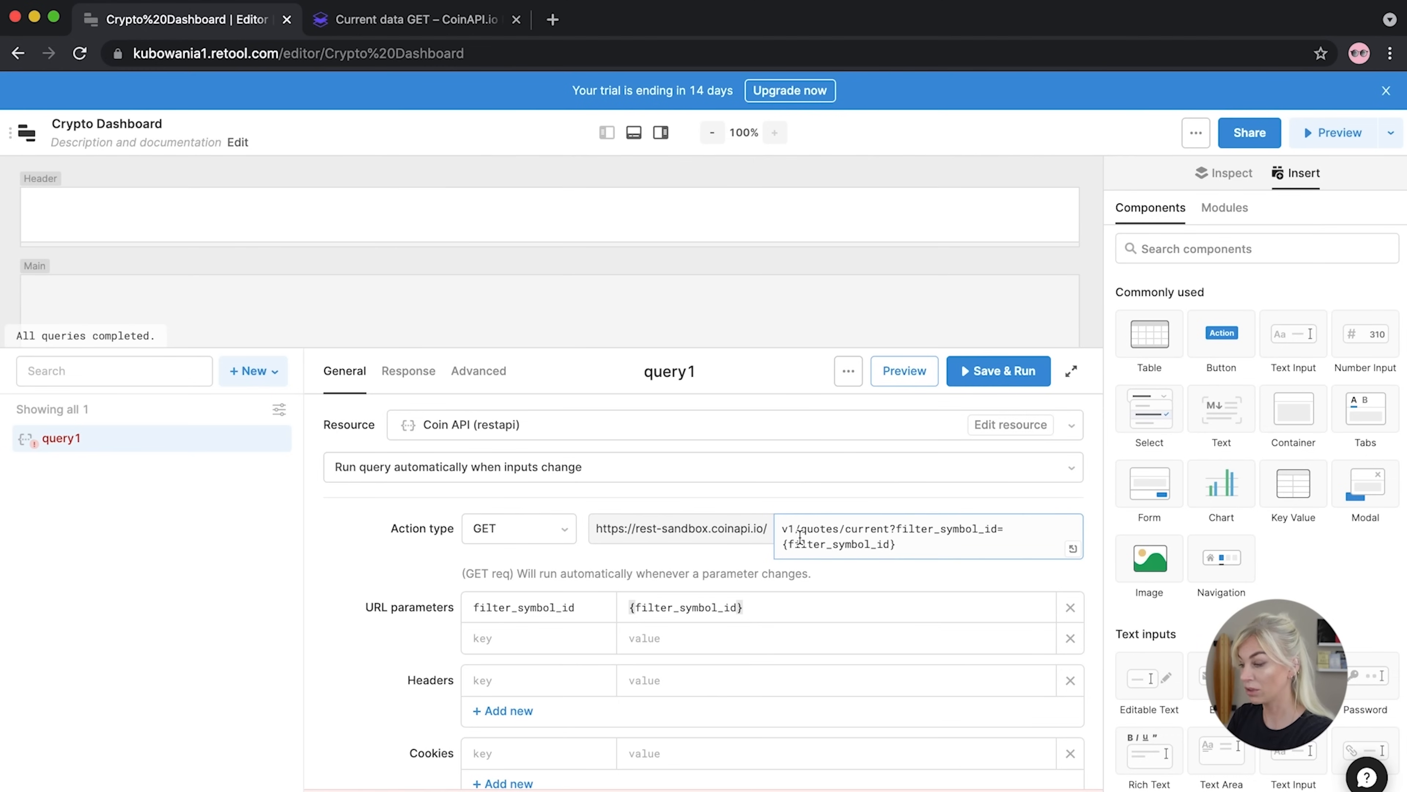
Replace the {filter_symbol_id} placeholder with BITSTAMP_SPOT_BTC_USD from the docs sample response
click(454, 22)
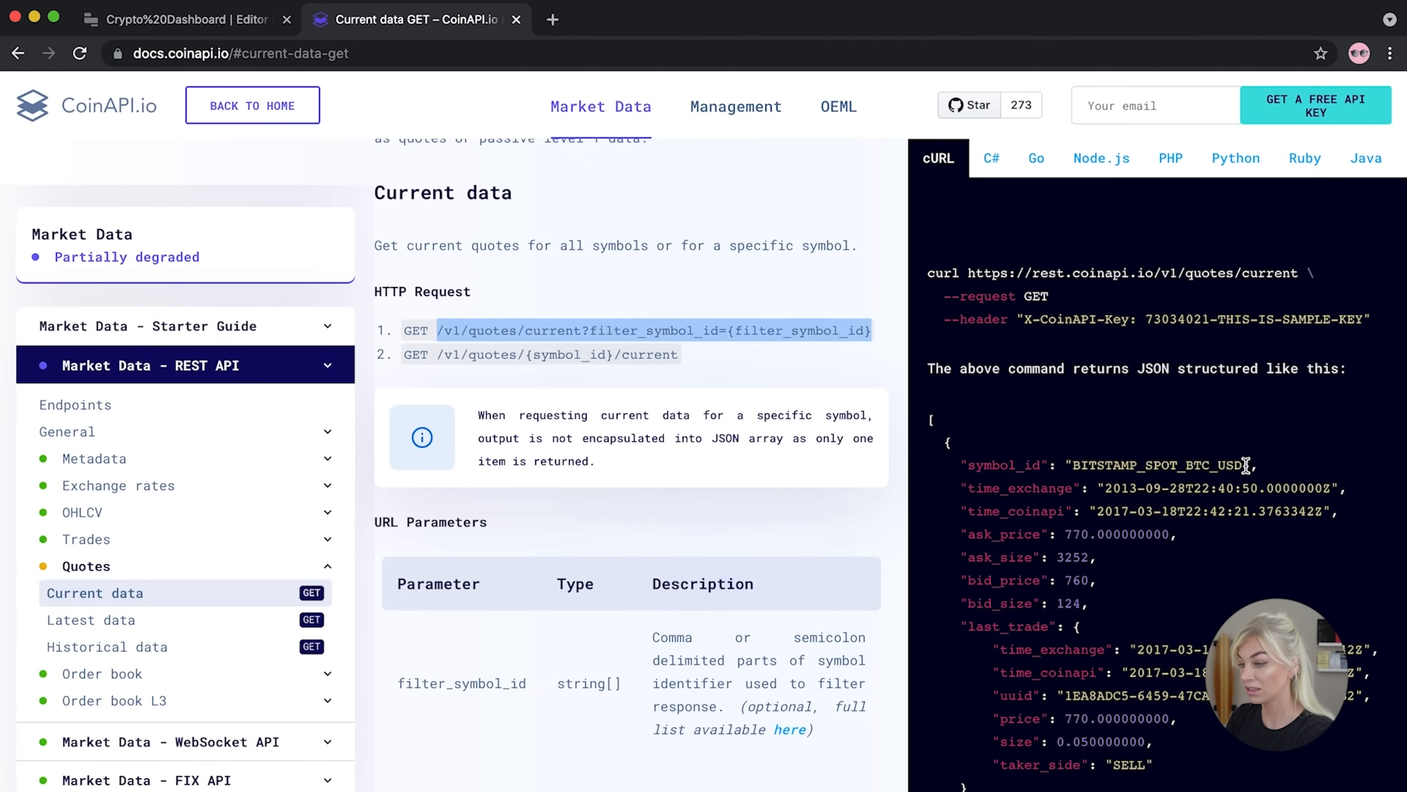
scroll(1246, 465, down, 3)
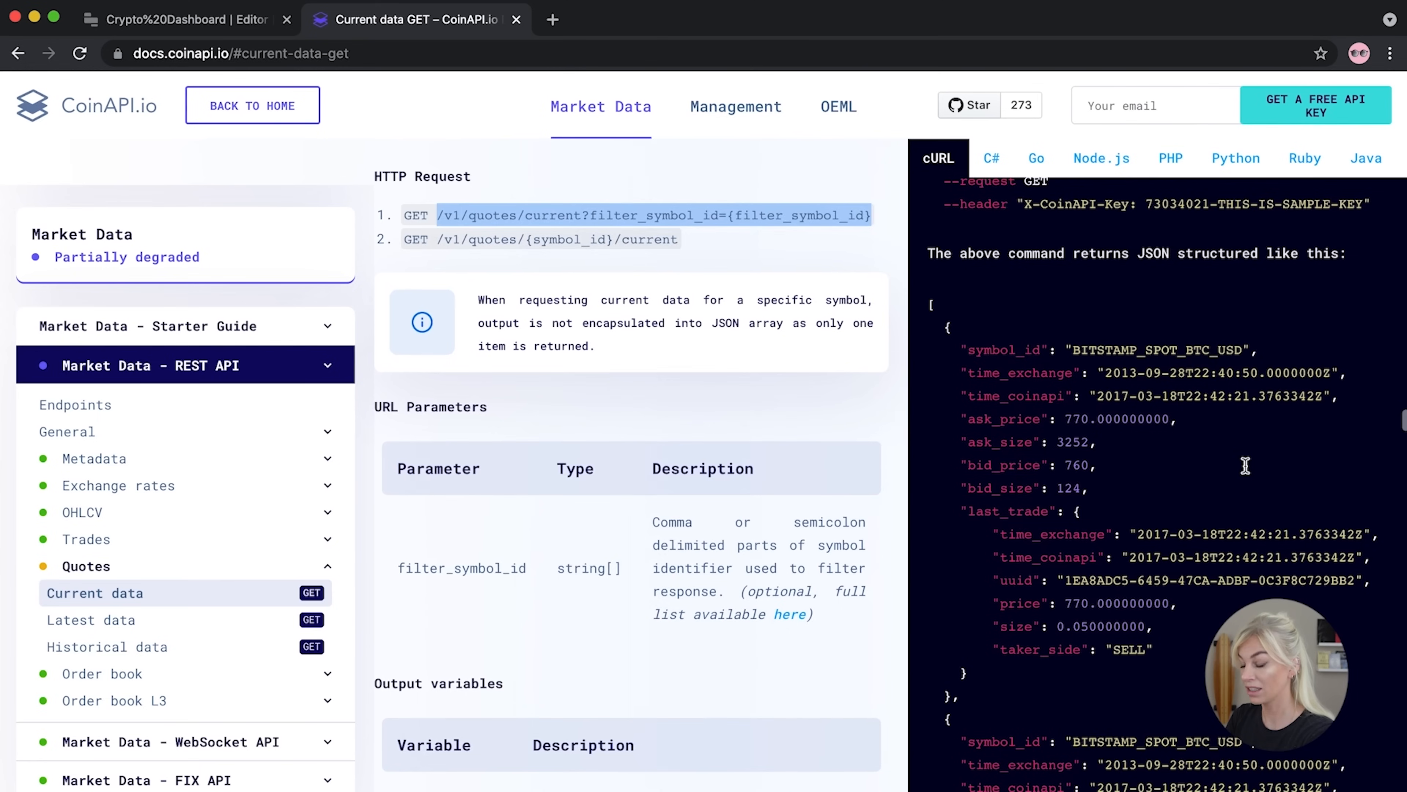
drag(1244, 344, 1075, 344)
key(super+c)
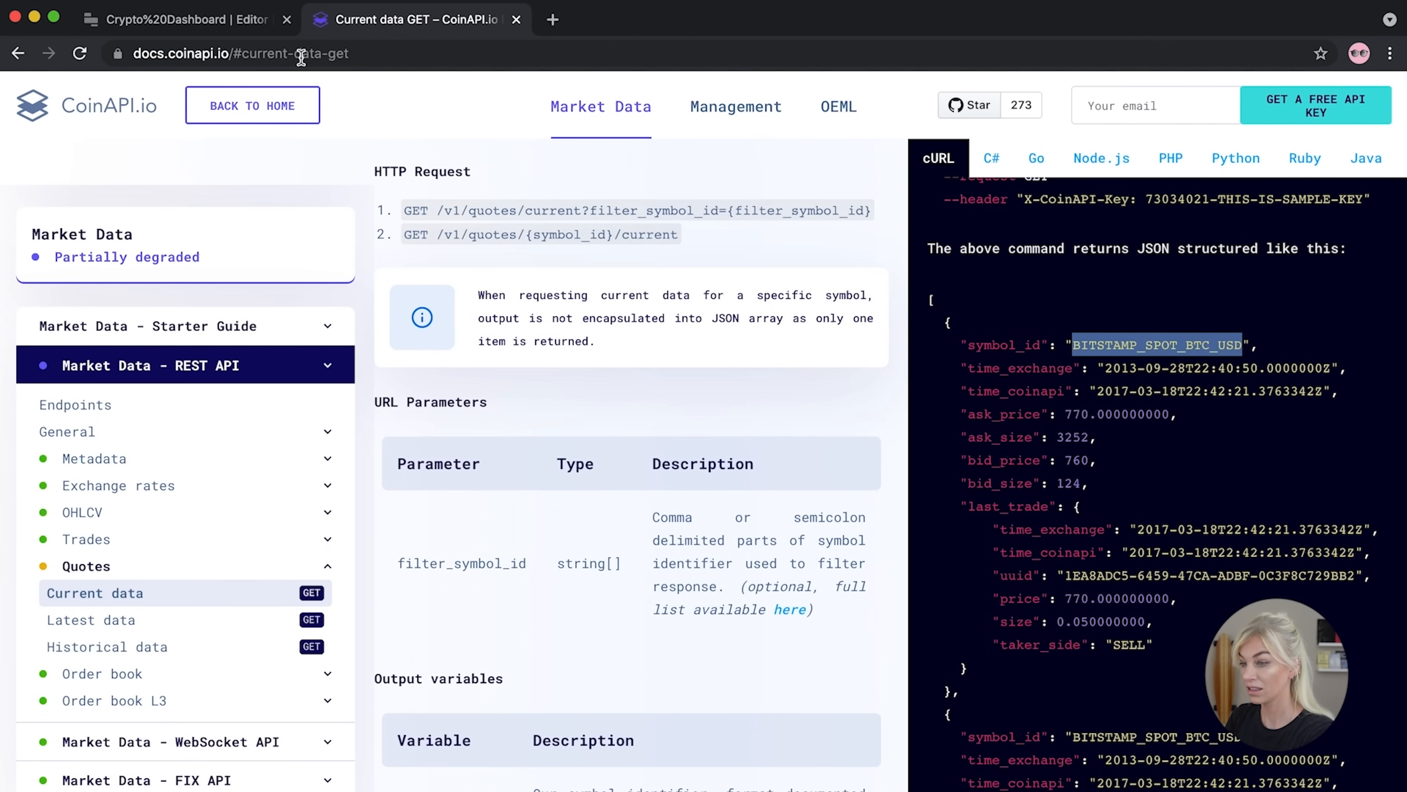
click(202, 23)
drag(896, 544, 786, 546)
key(super+v)
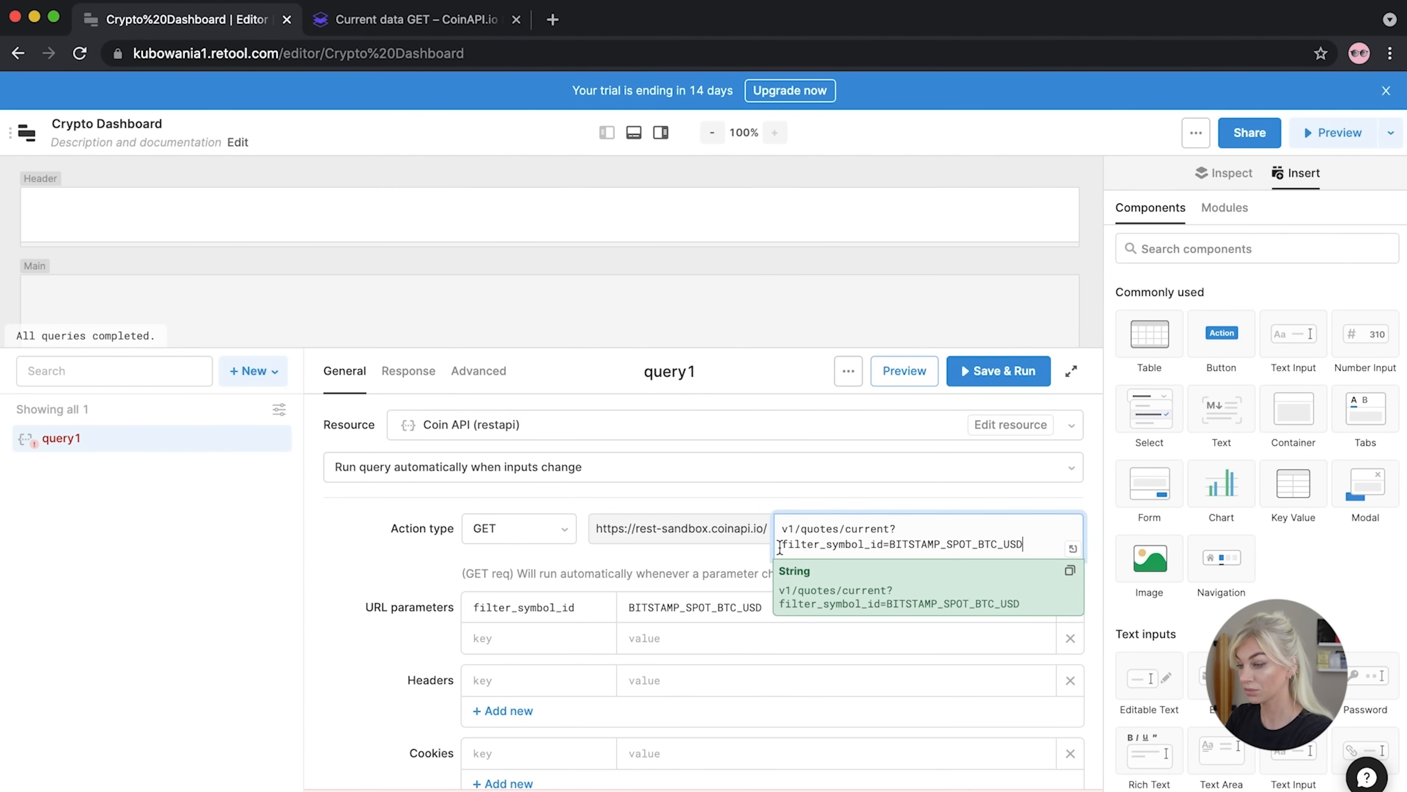
Add an X-CoinAPI-Key header carrying the API key, then run query1, which returns an empty array
click(373, 642)
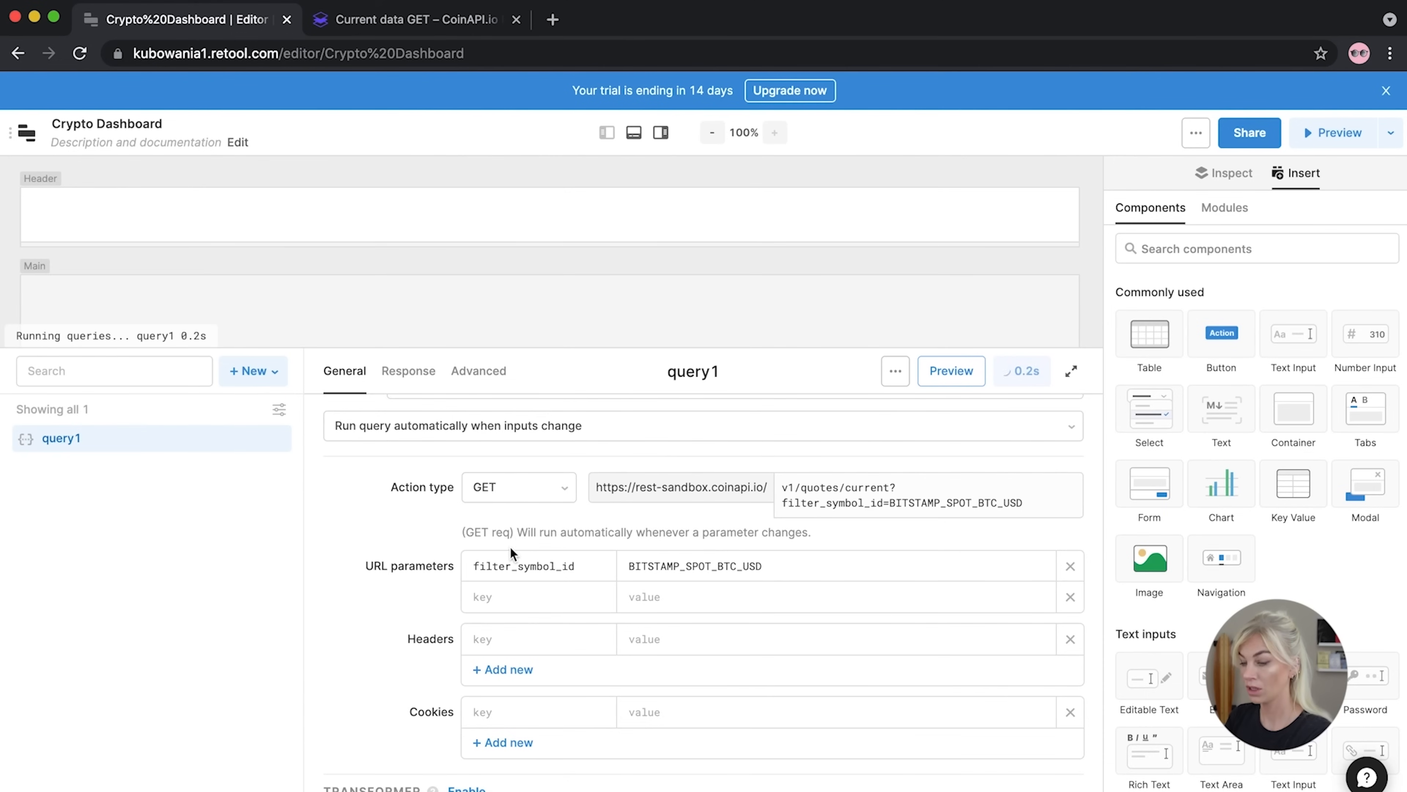
click(358, 700)
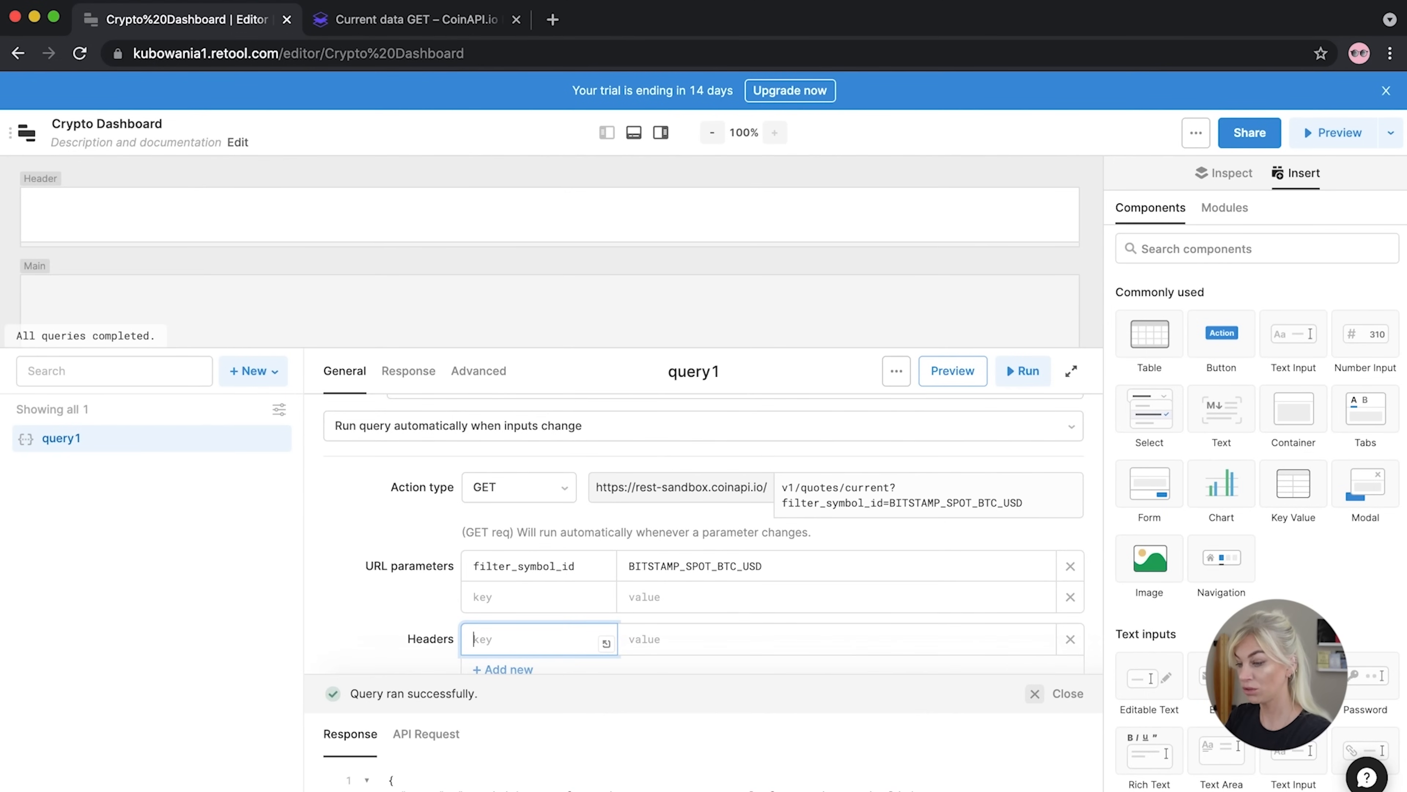
click(655, 643)
key(super+v)
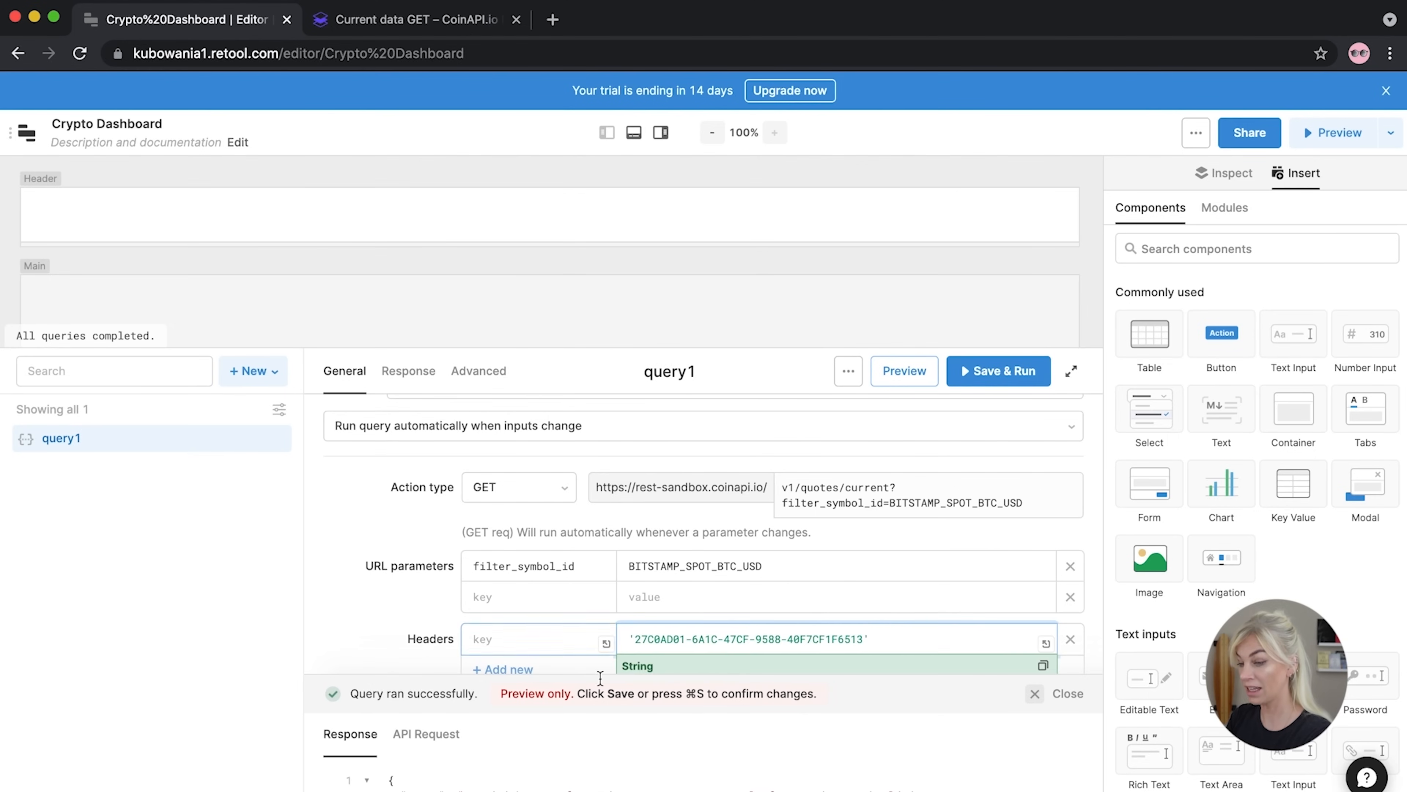
click(522, 638)
key(super+v)
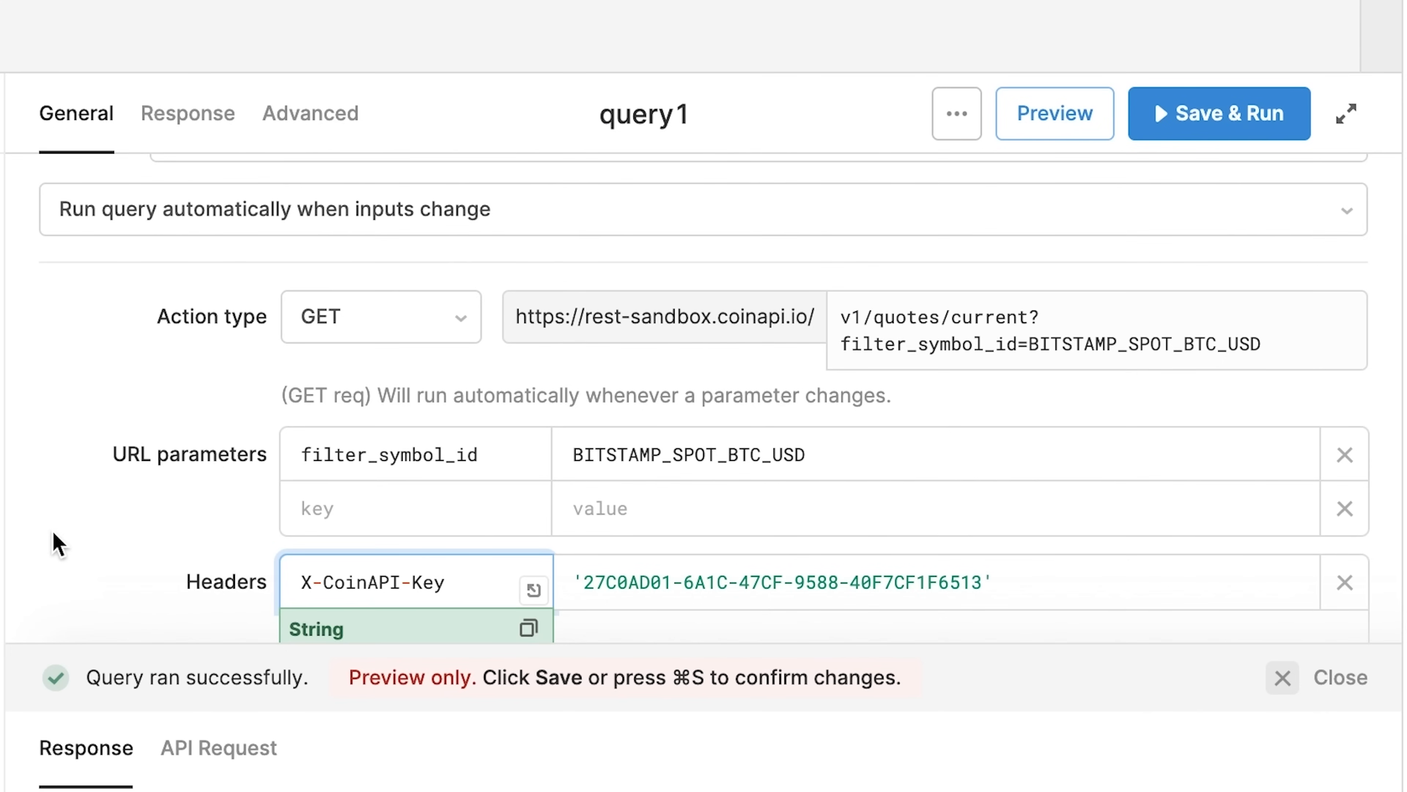
click(1285, 678)
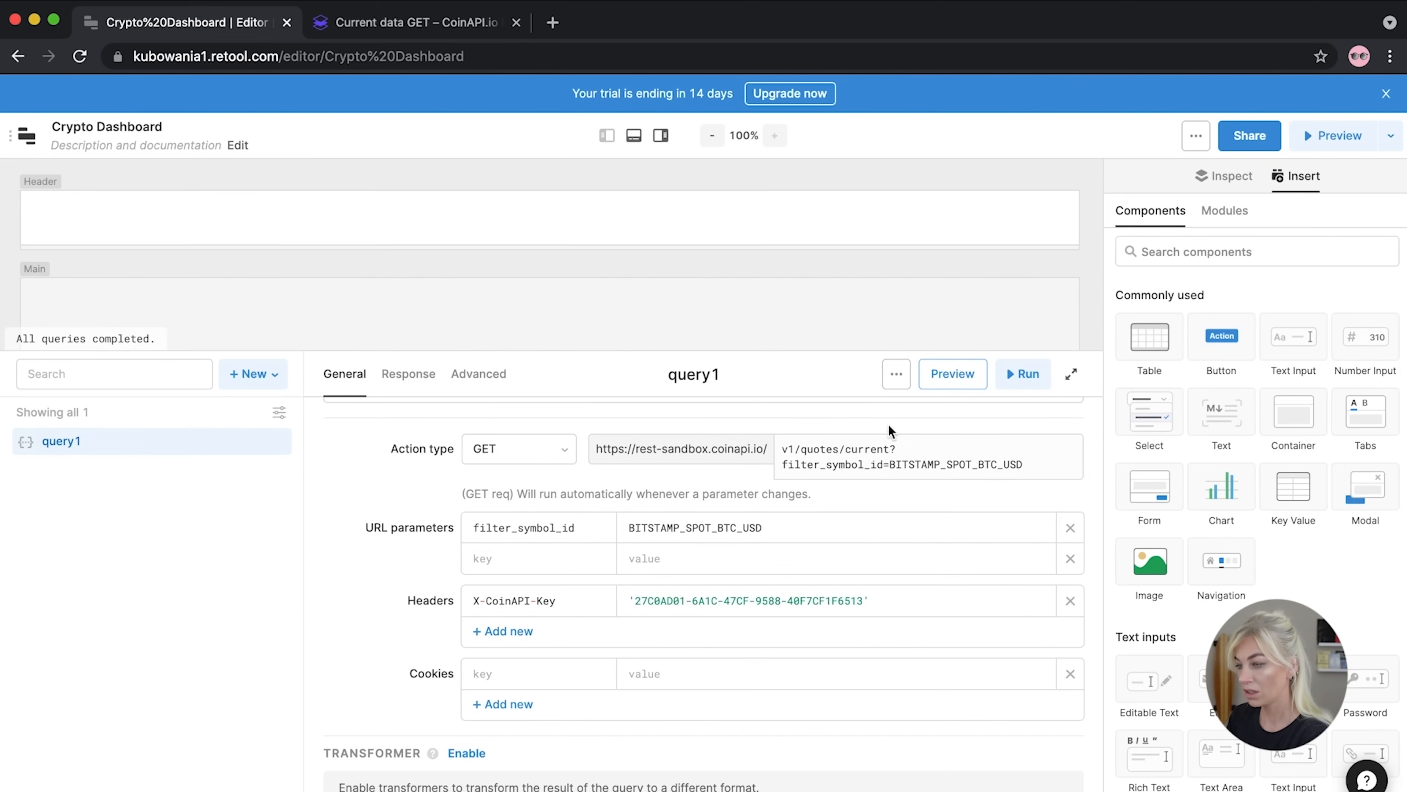
click(1183, 126)
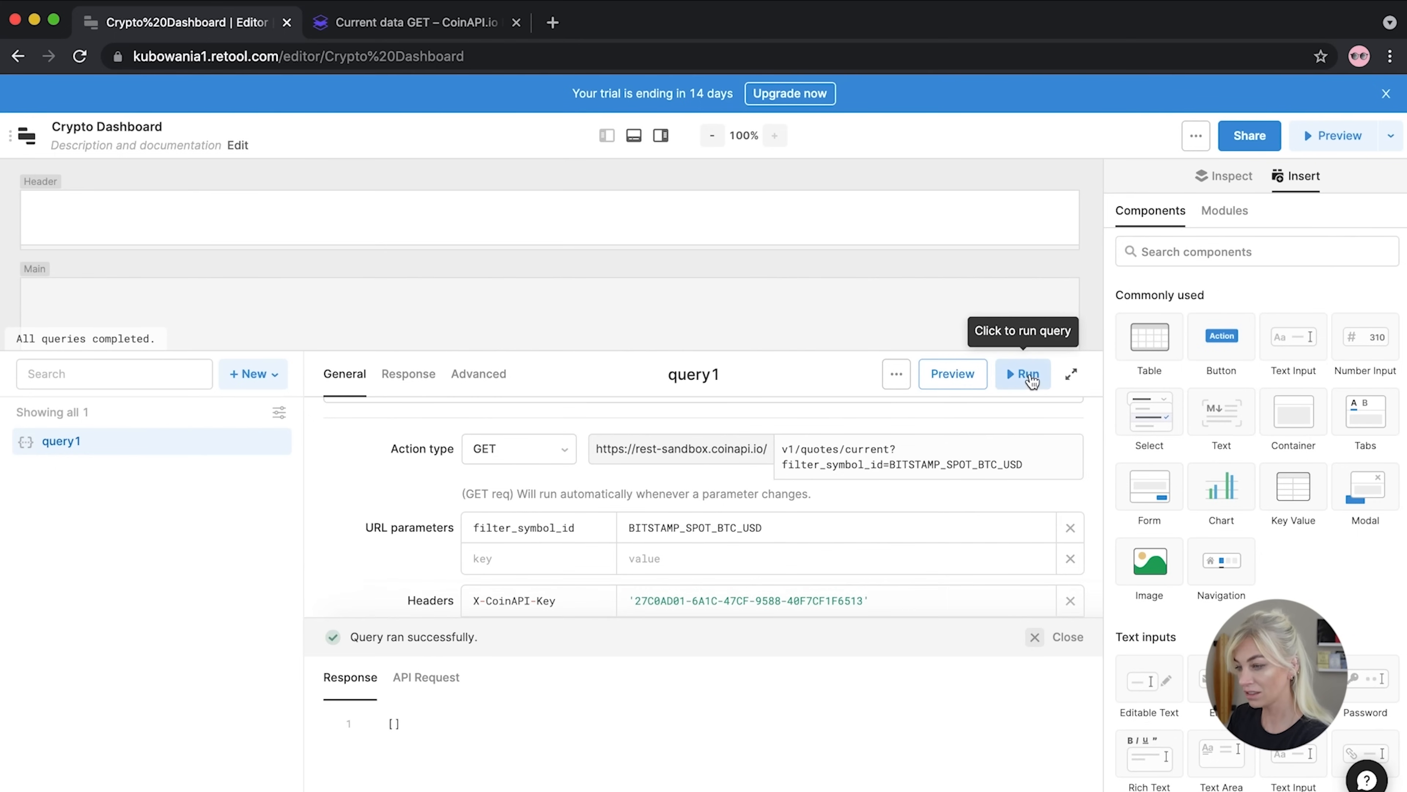
drag(441, 738, 339, 727)
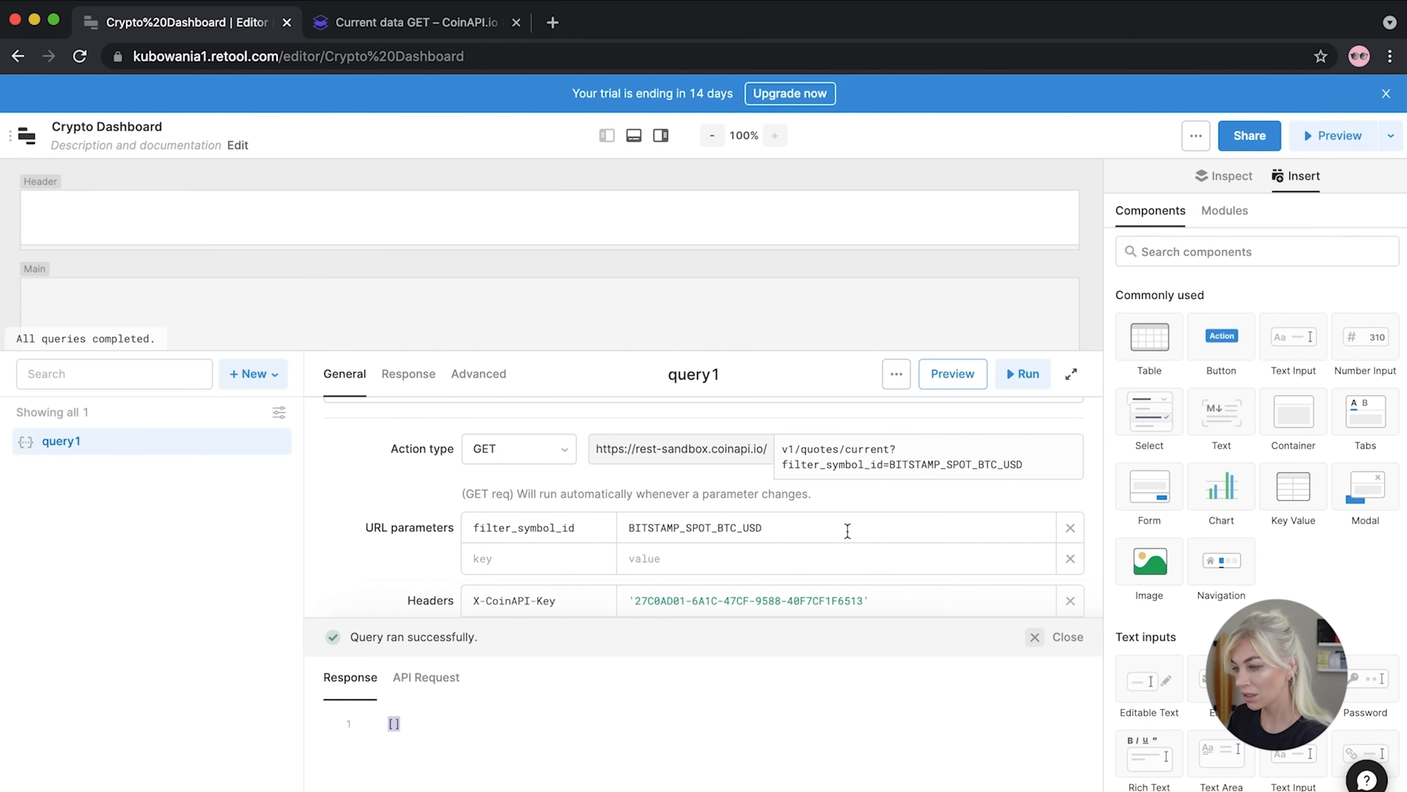
click(891, 465)
text(")
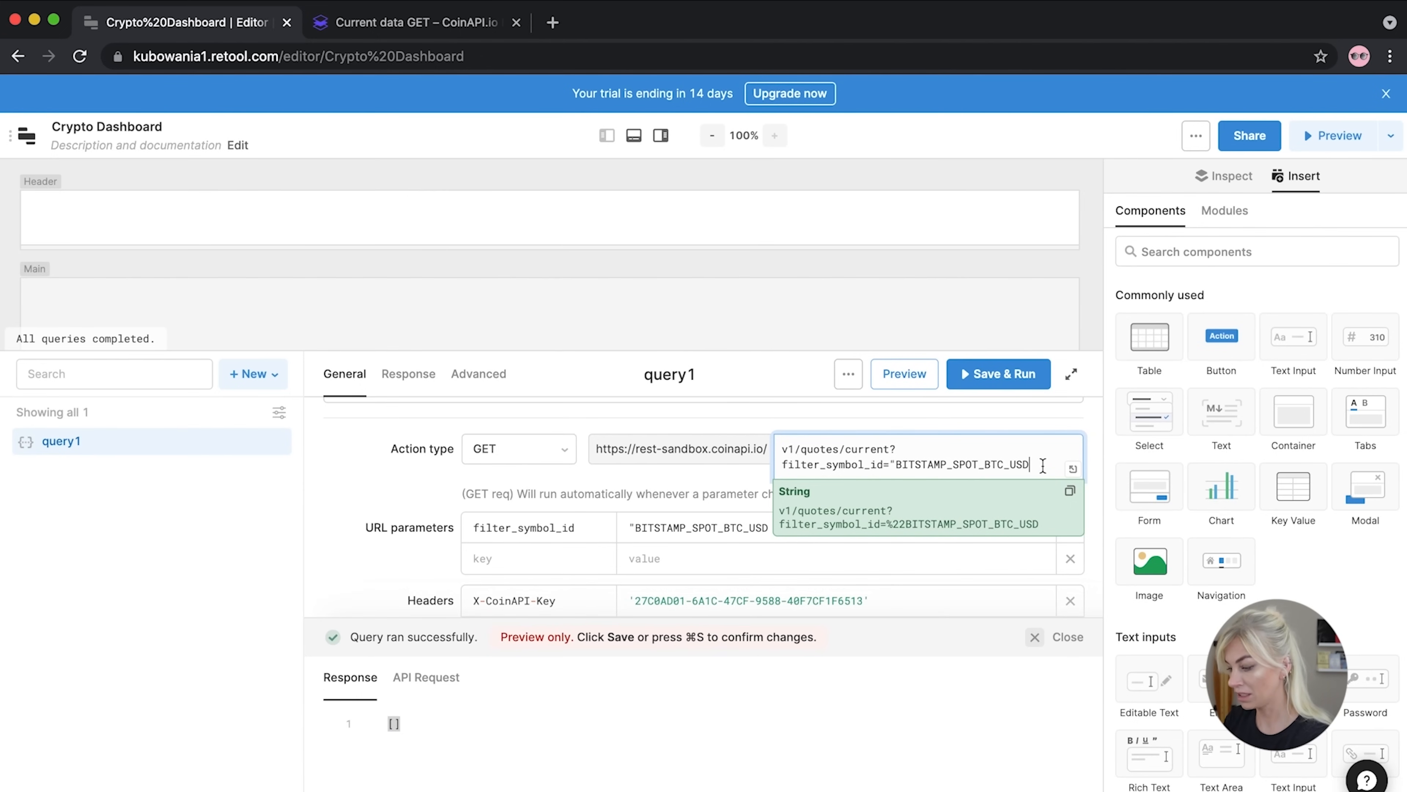
click(1003, 374)
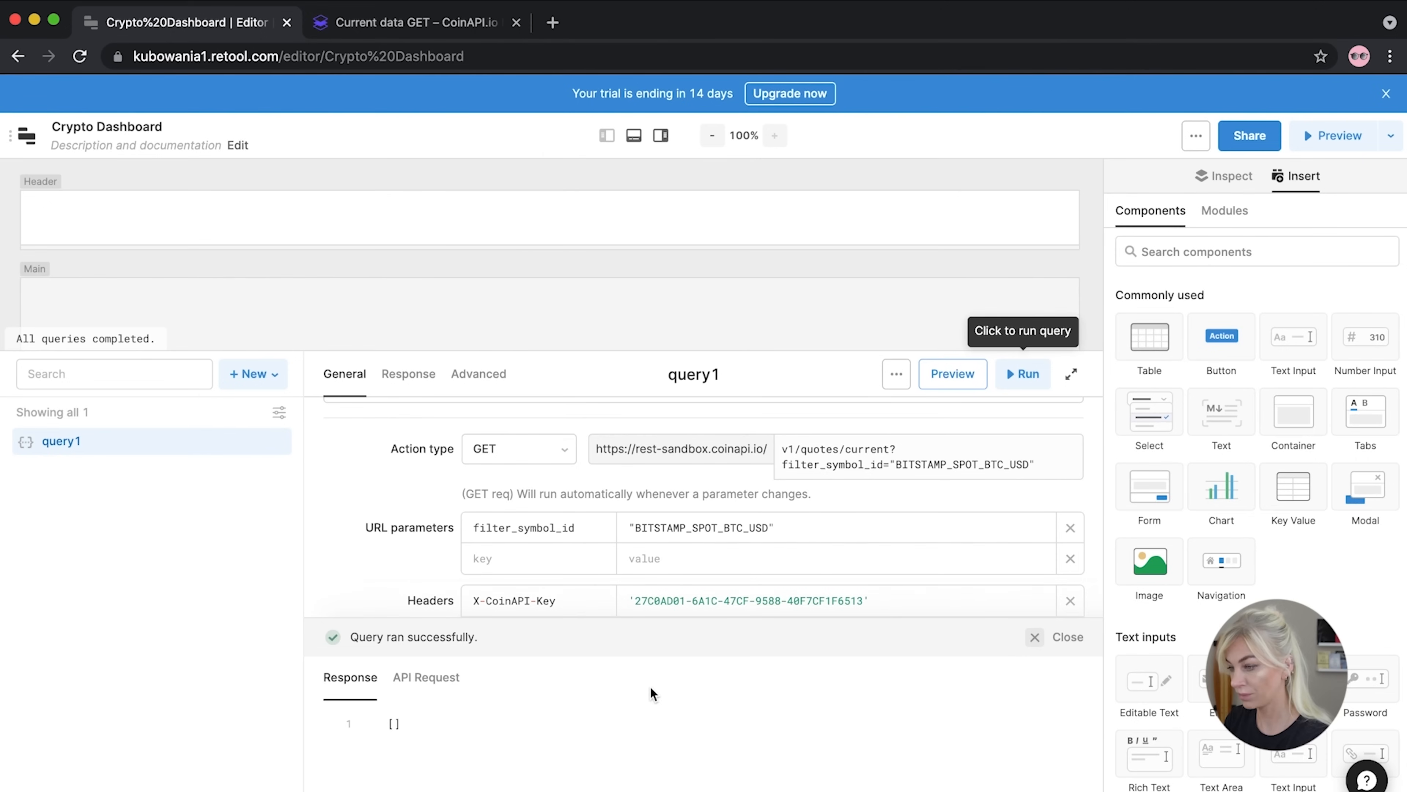
drag(1042, 465, 892, 446)
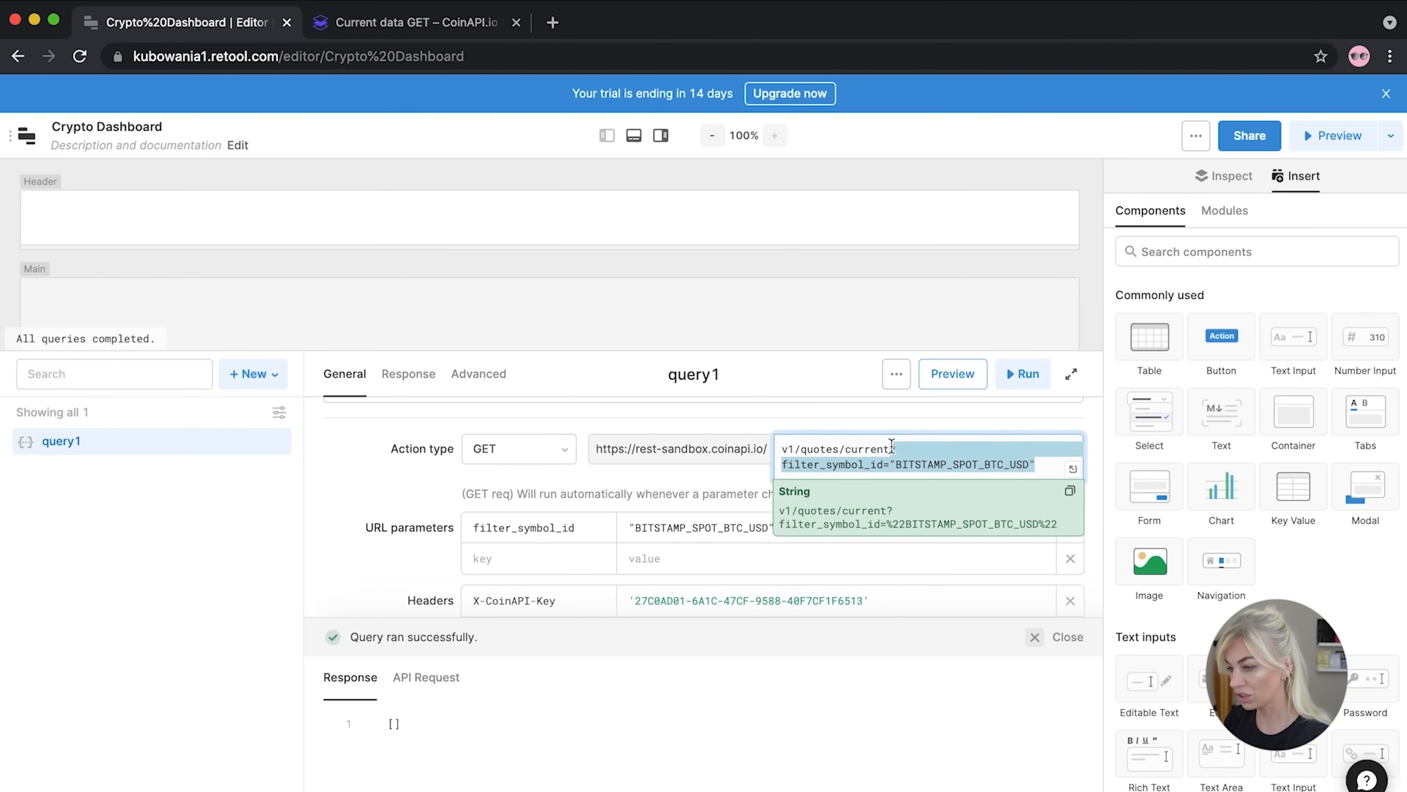
key(BackSpace)
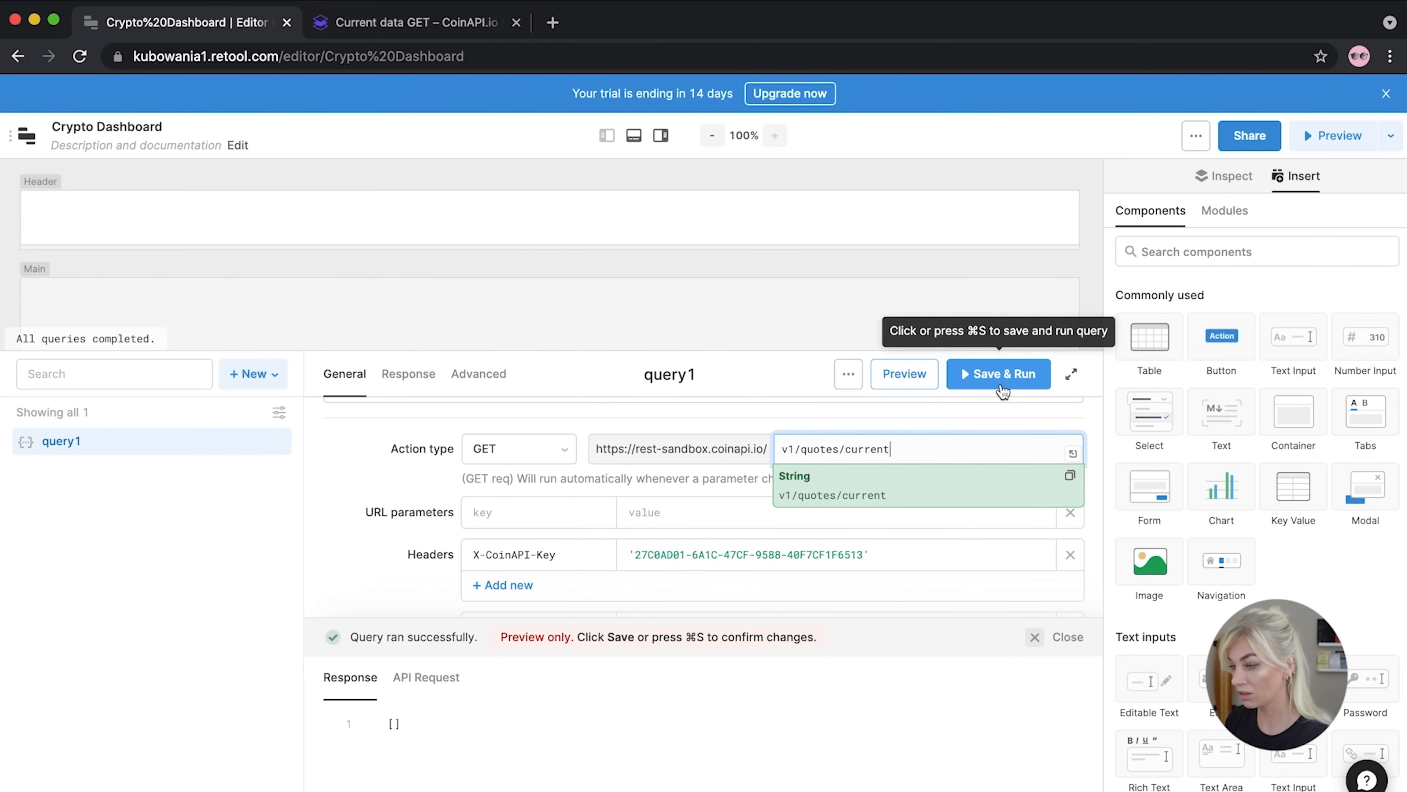
click(1003, 385)
click(1002, 388)
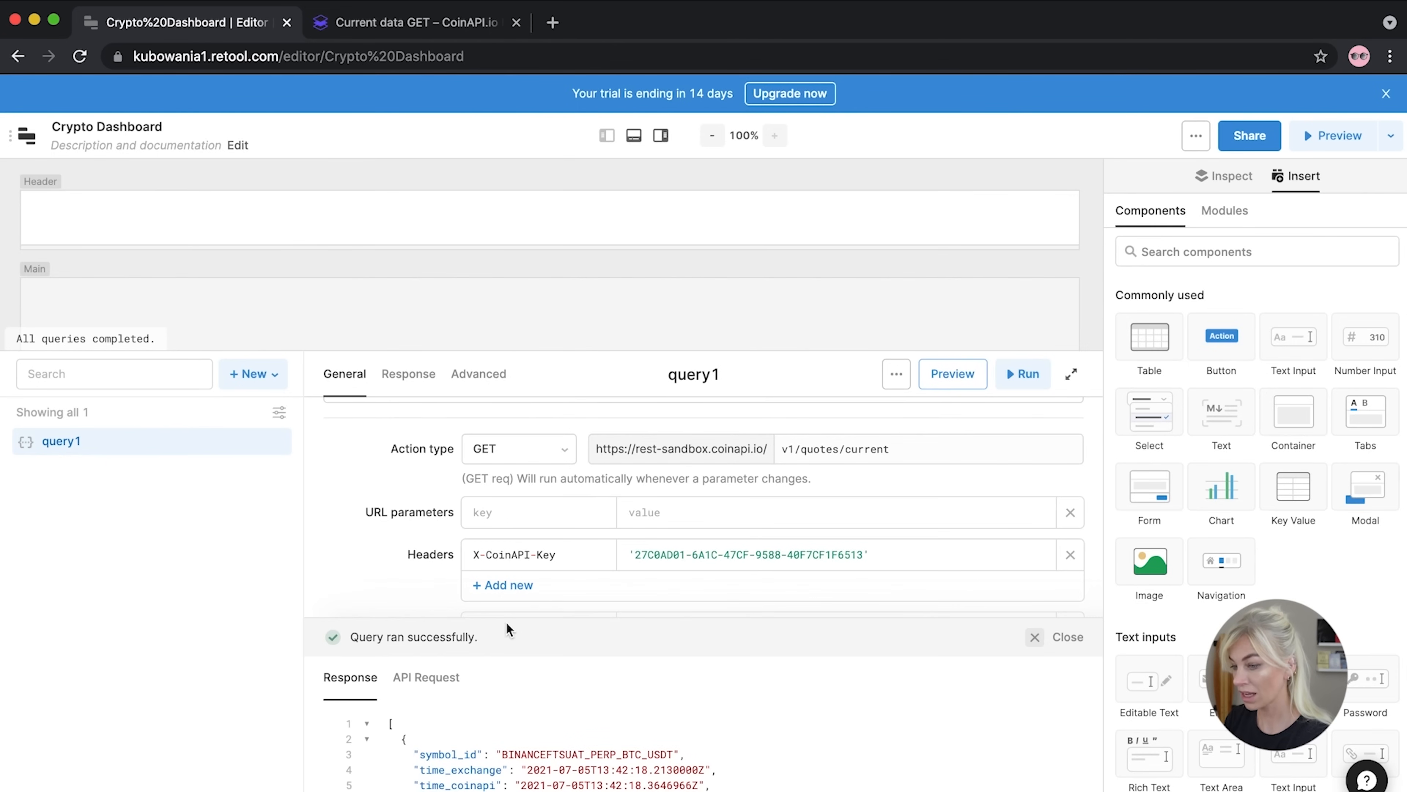
drag(506, 618, 527, 472)
scroll(560, 727, down, 5)
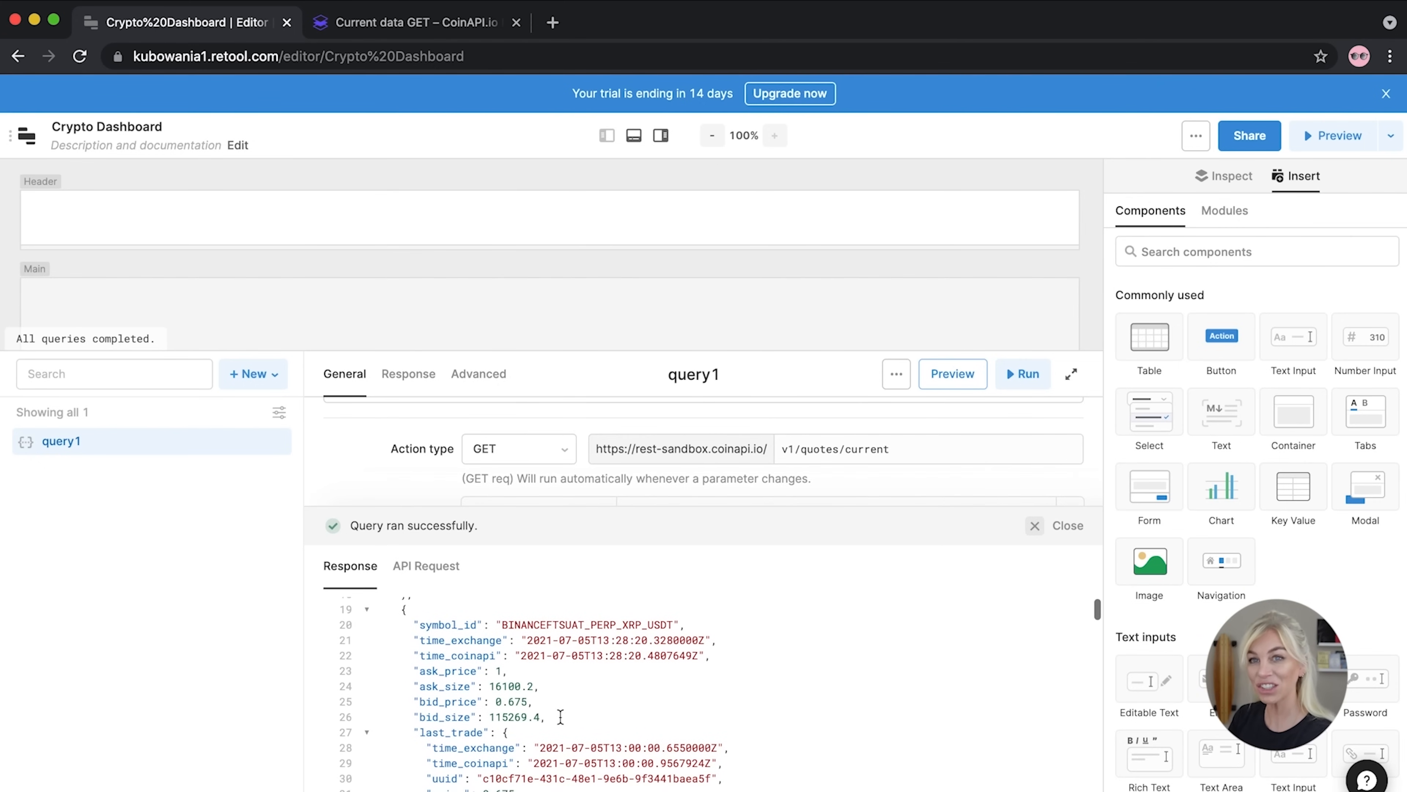
scroll(560, 716, down, 15)
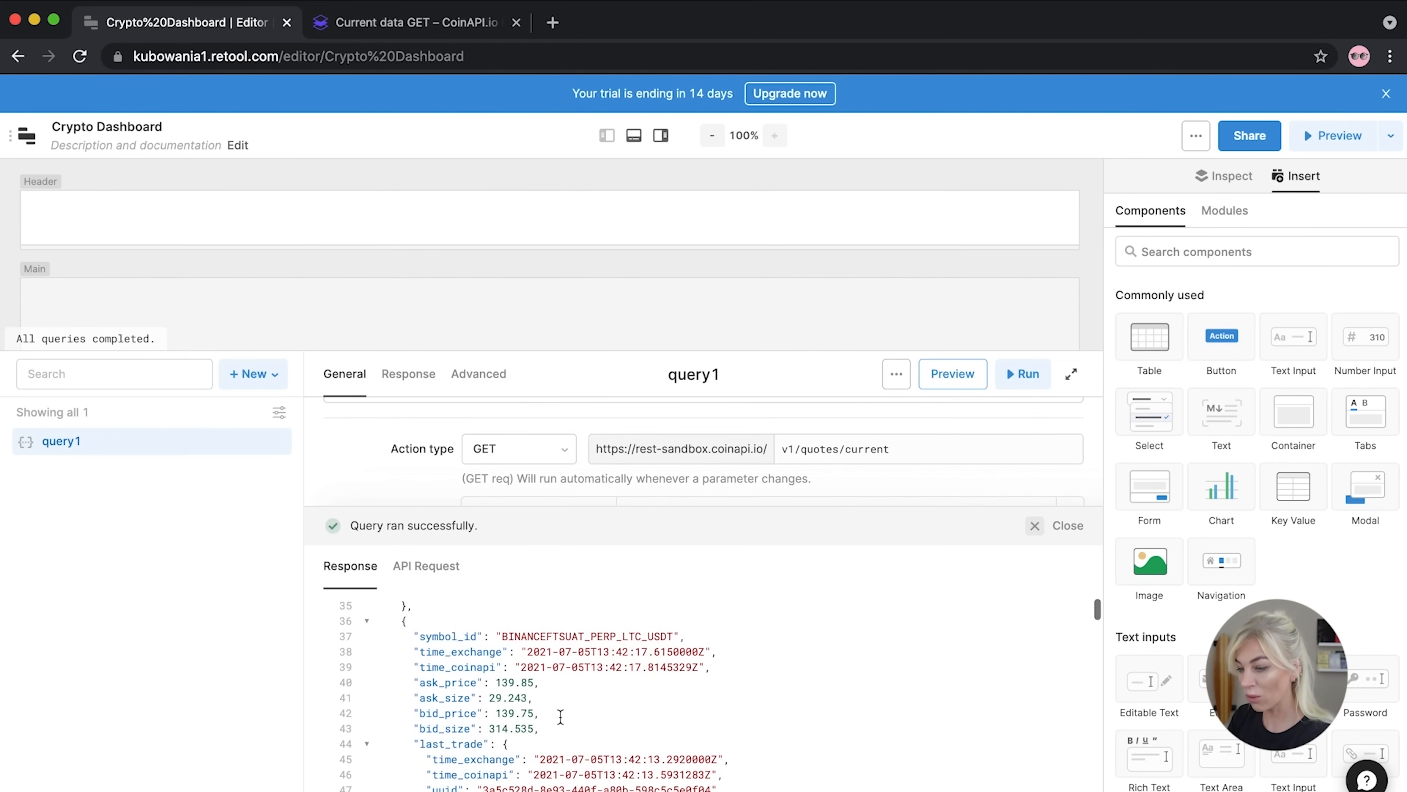
scroll(560, 716, up, 18)
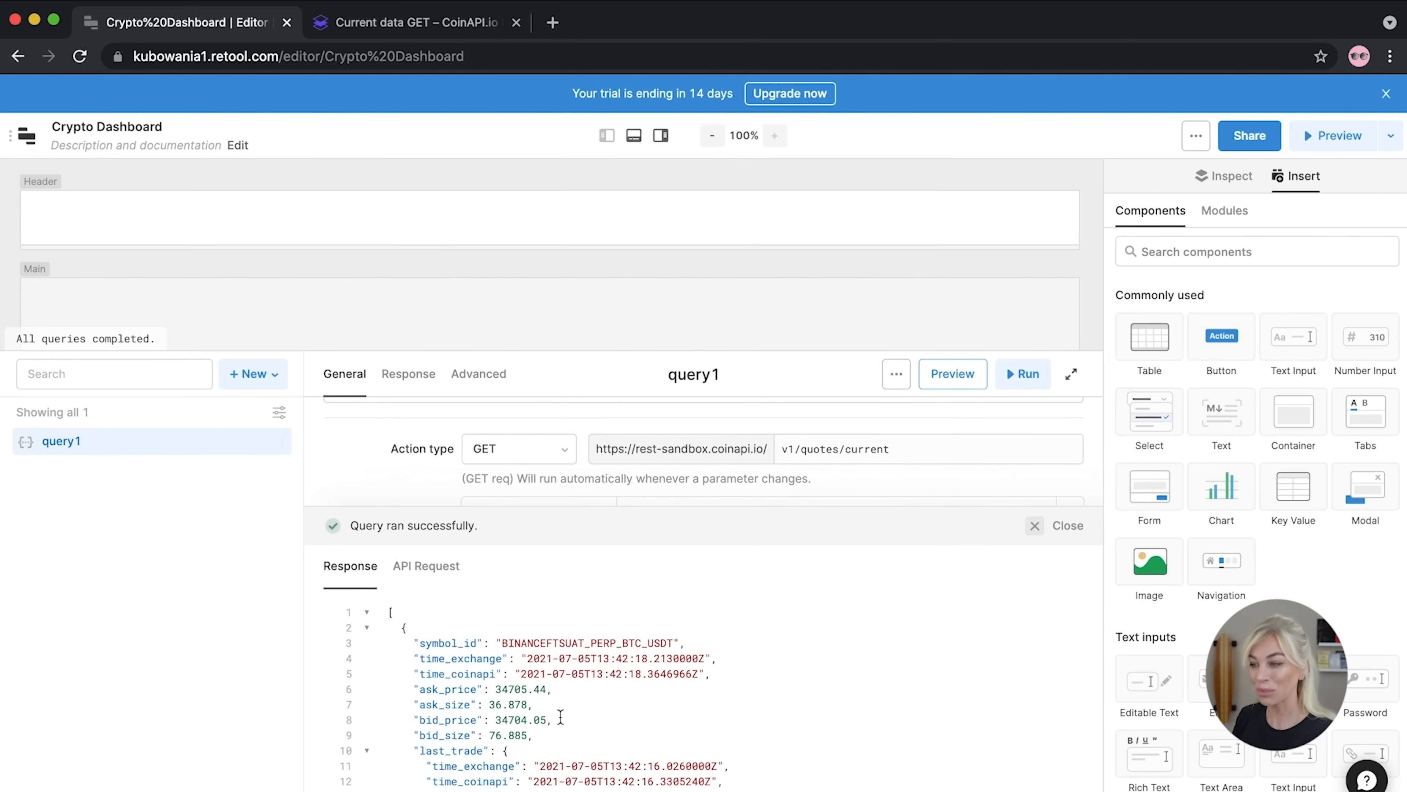
drag(751, 506, 760, 701)
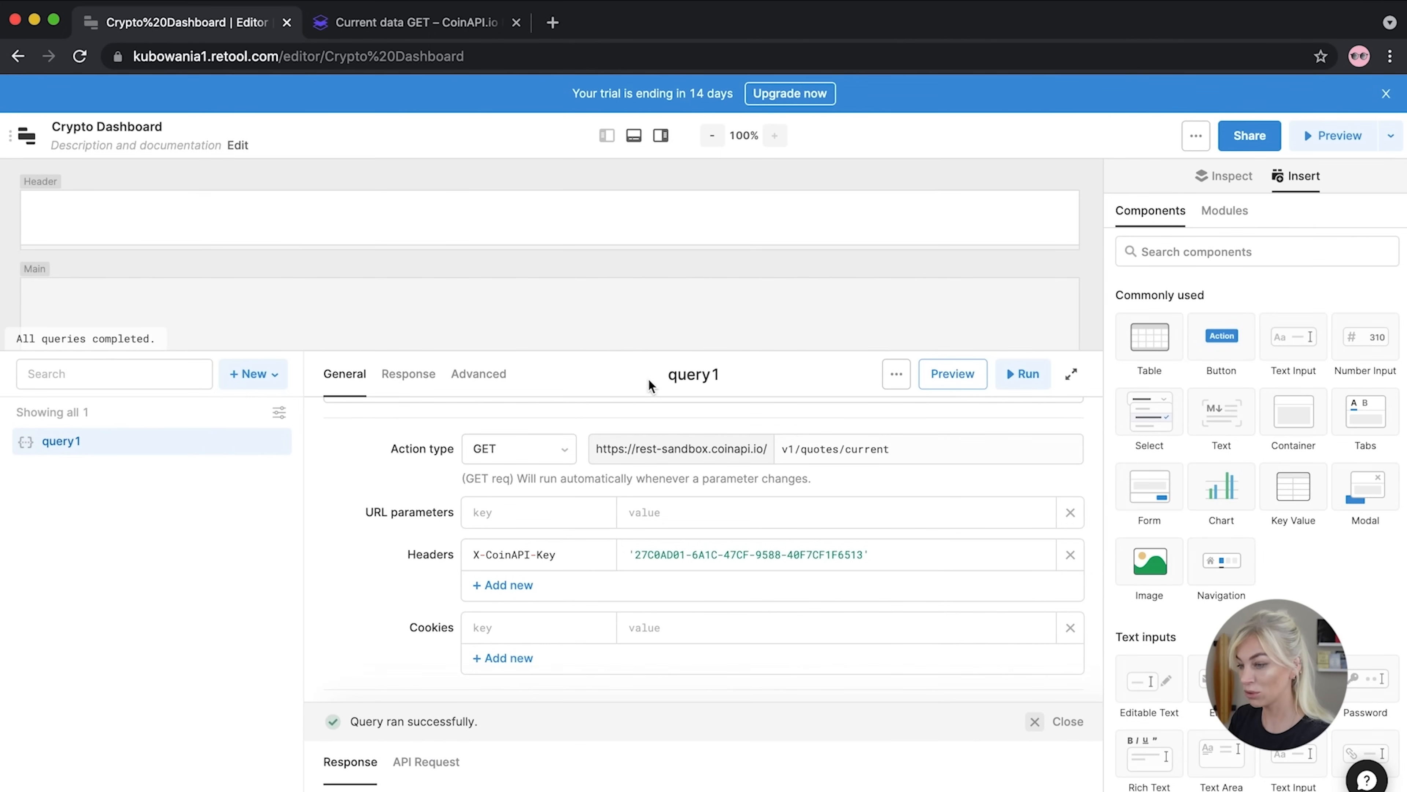
click(696, 385)
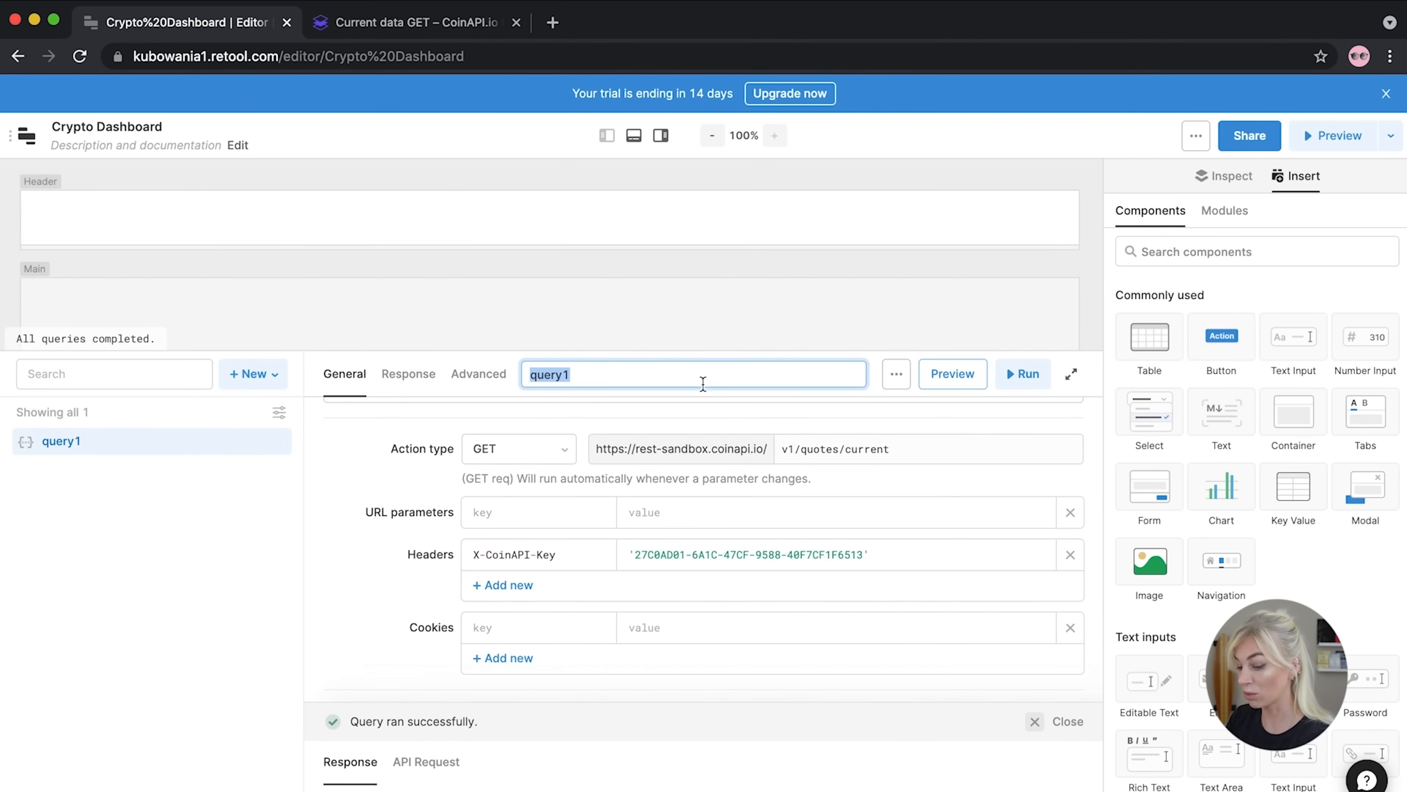
Rename query1 to quotes and lower the query panel divider to enlarge the canvas
text(q)
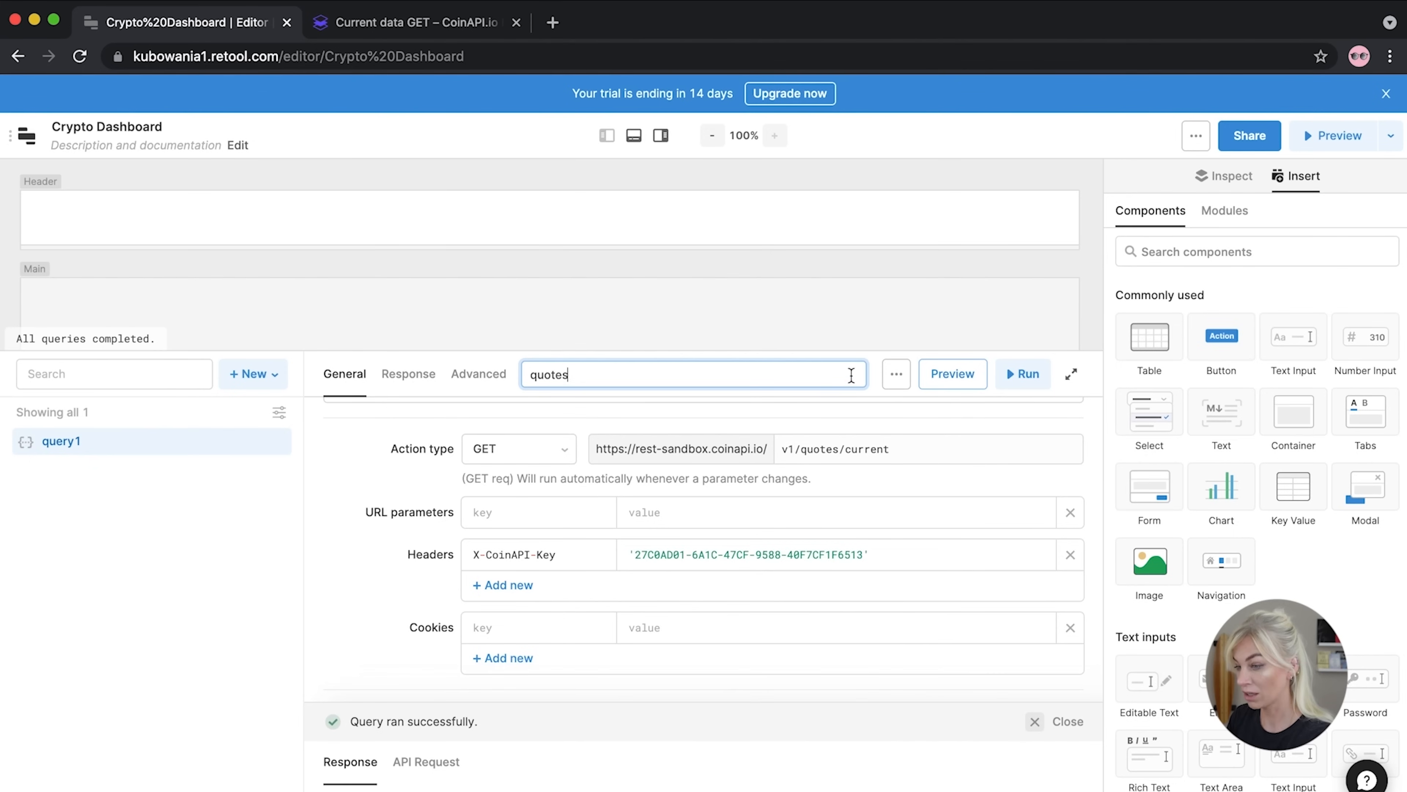
key(Return)
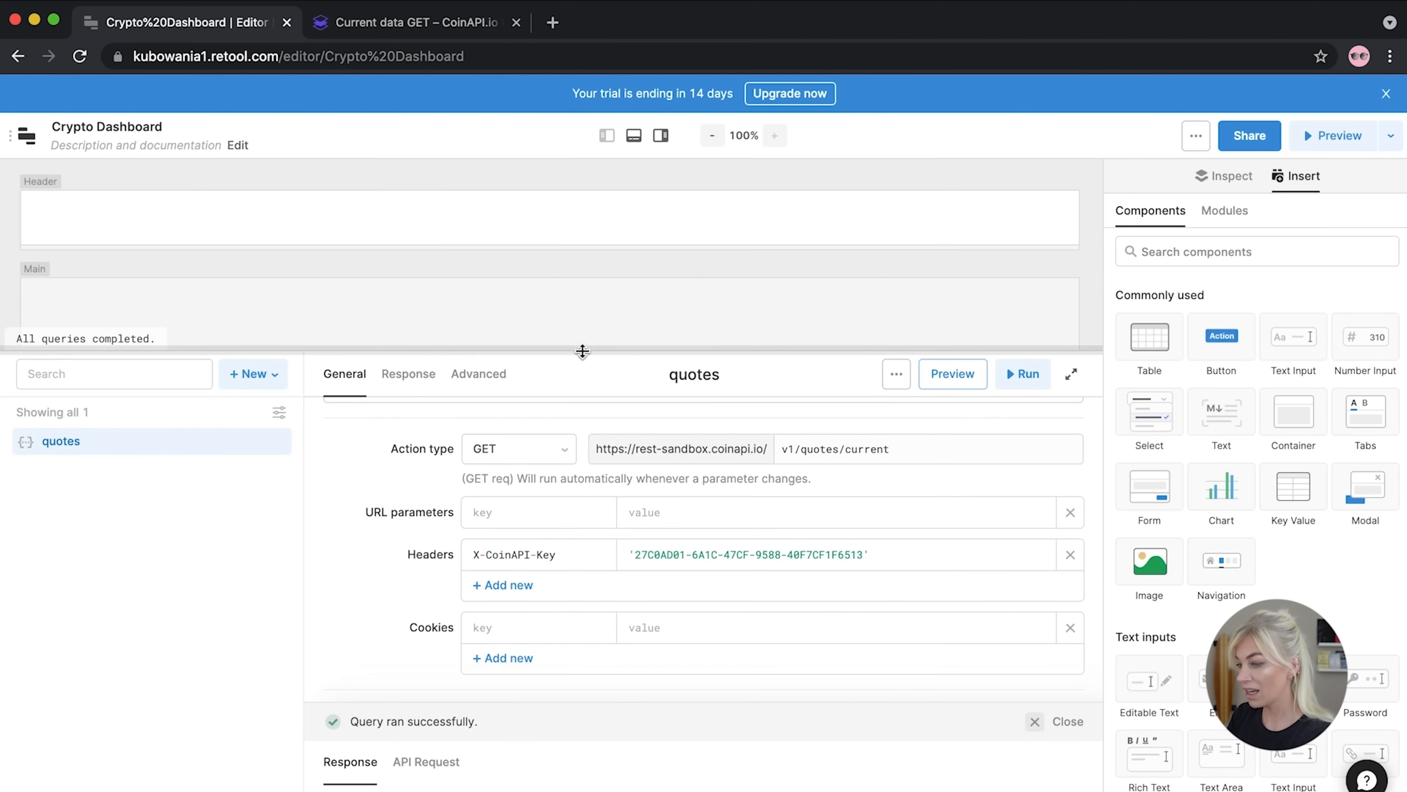
drag(846, 350, 850, 586)
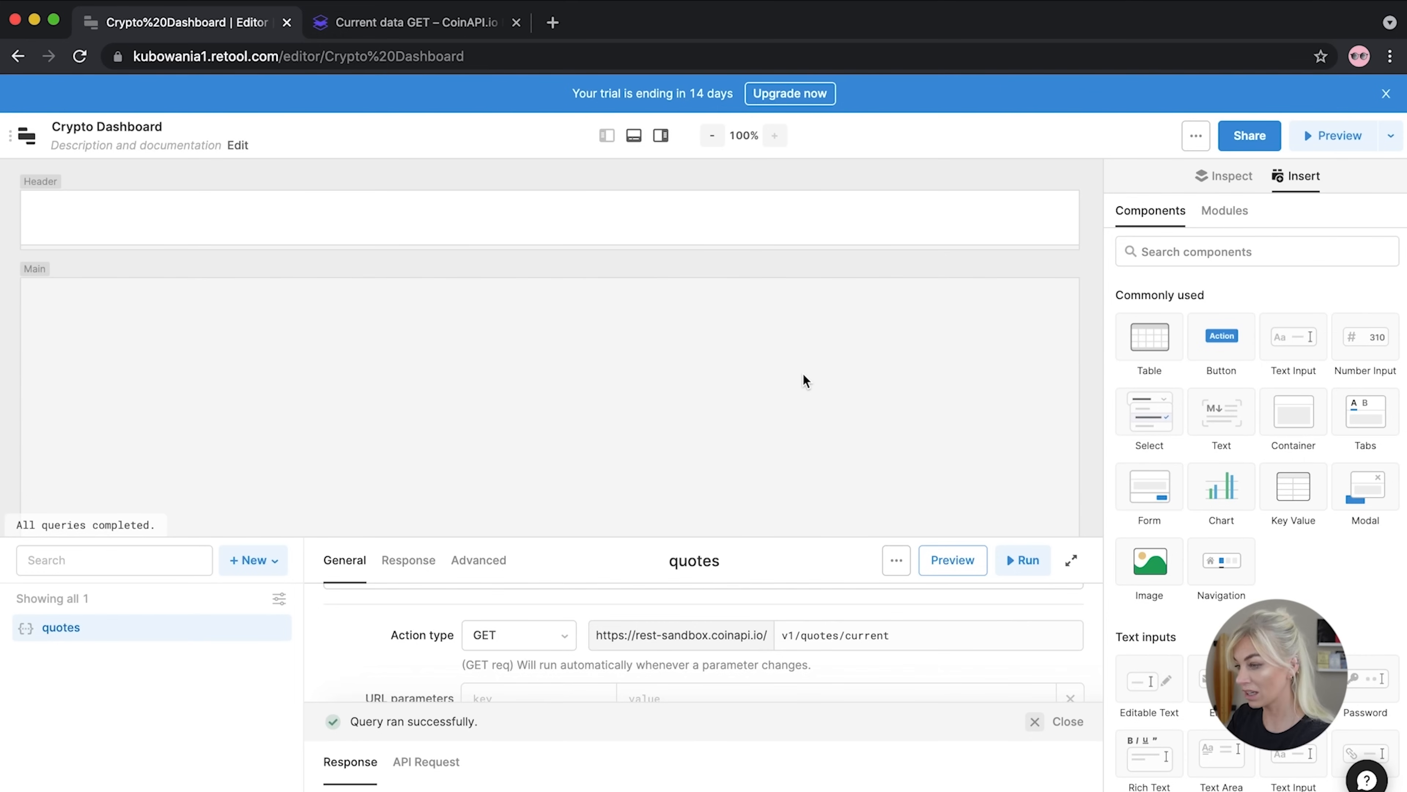
Drop a Table into the main area and confirm its data reads {{ quotes.data }}
drag(1149, 336, 44, 309)
drag(722, 294, 1082, 300)
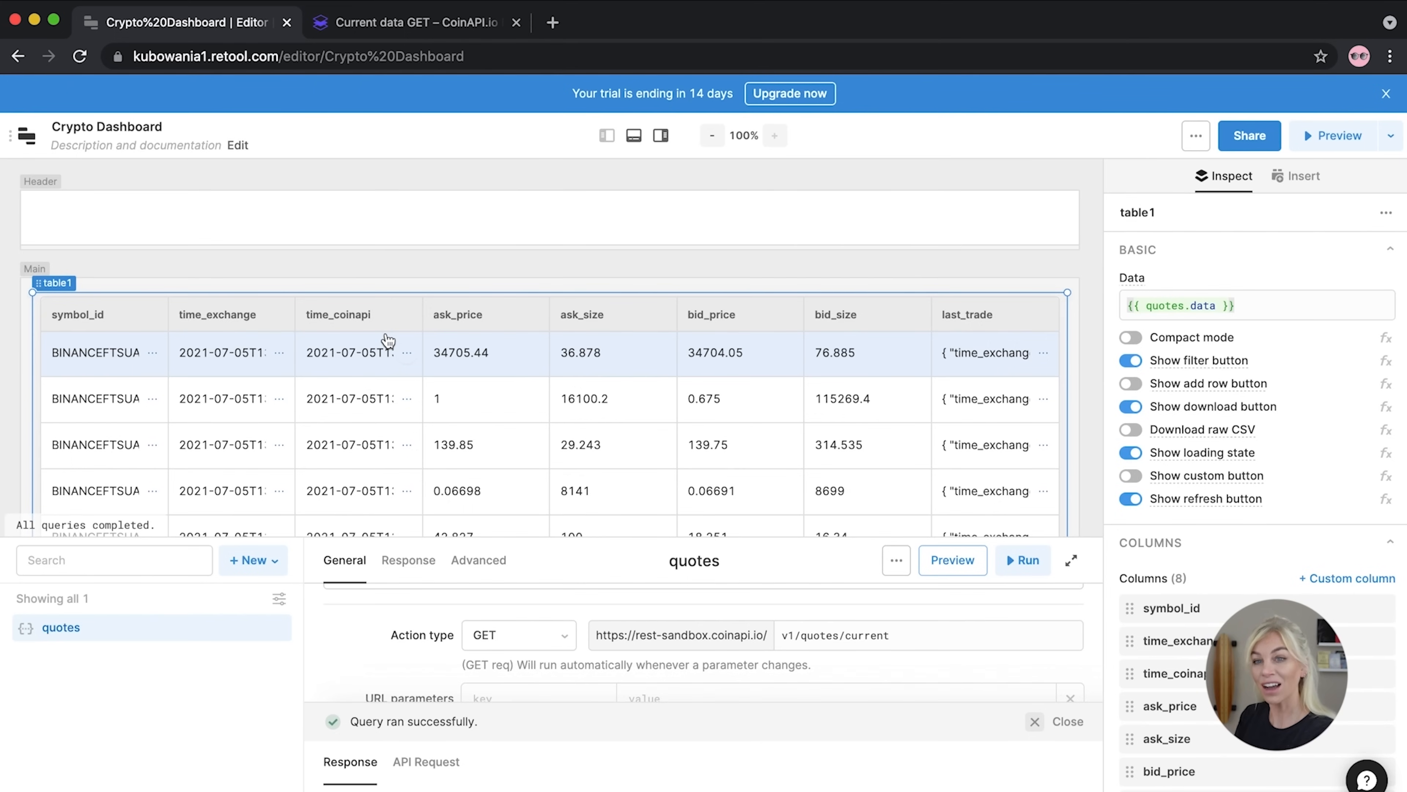
click(1186, 298)
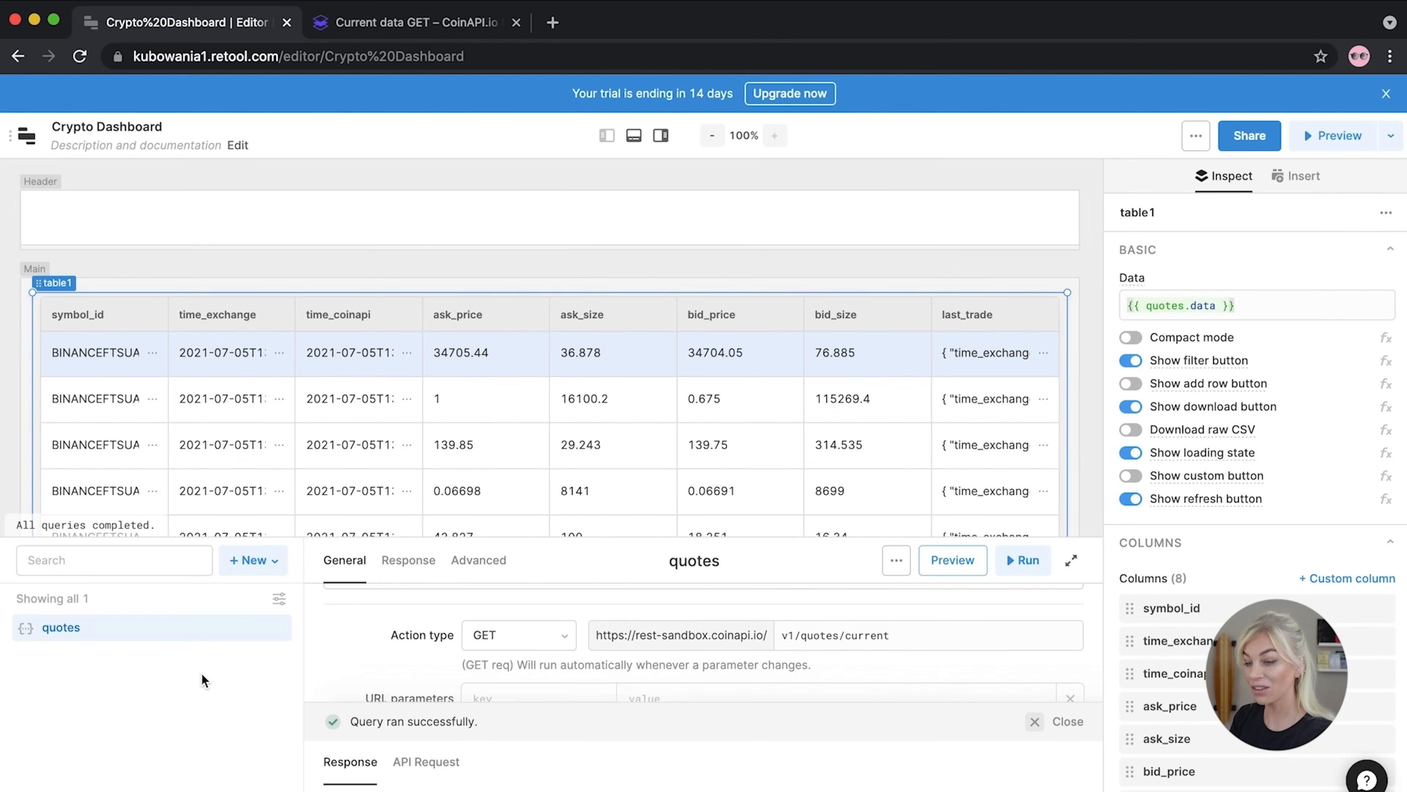
drag(1182, 305, 1145, 304)
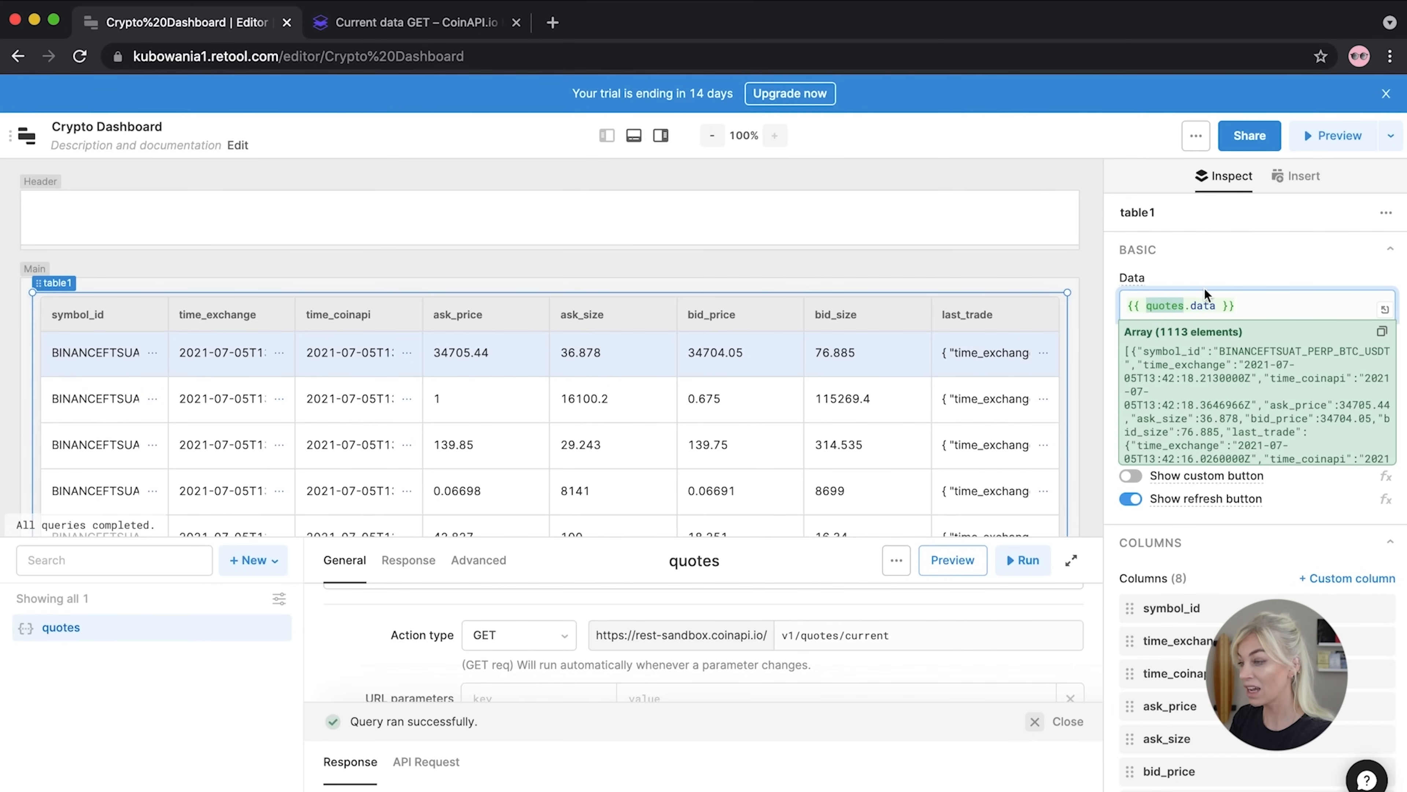
drag(1218, 305, 1203, 305)
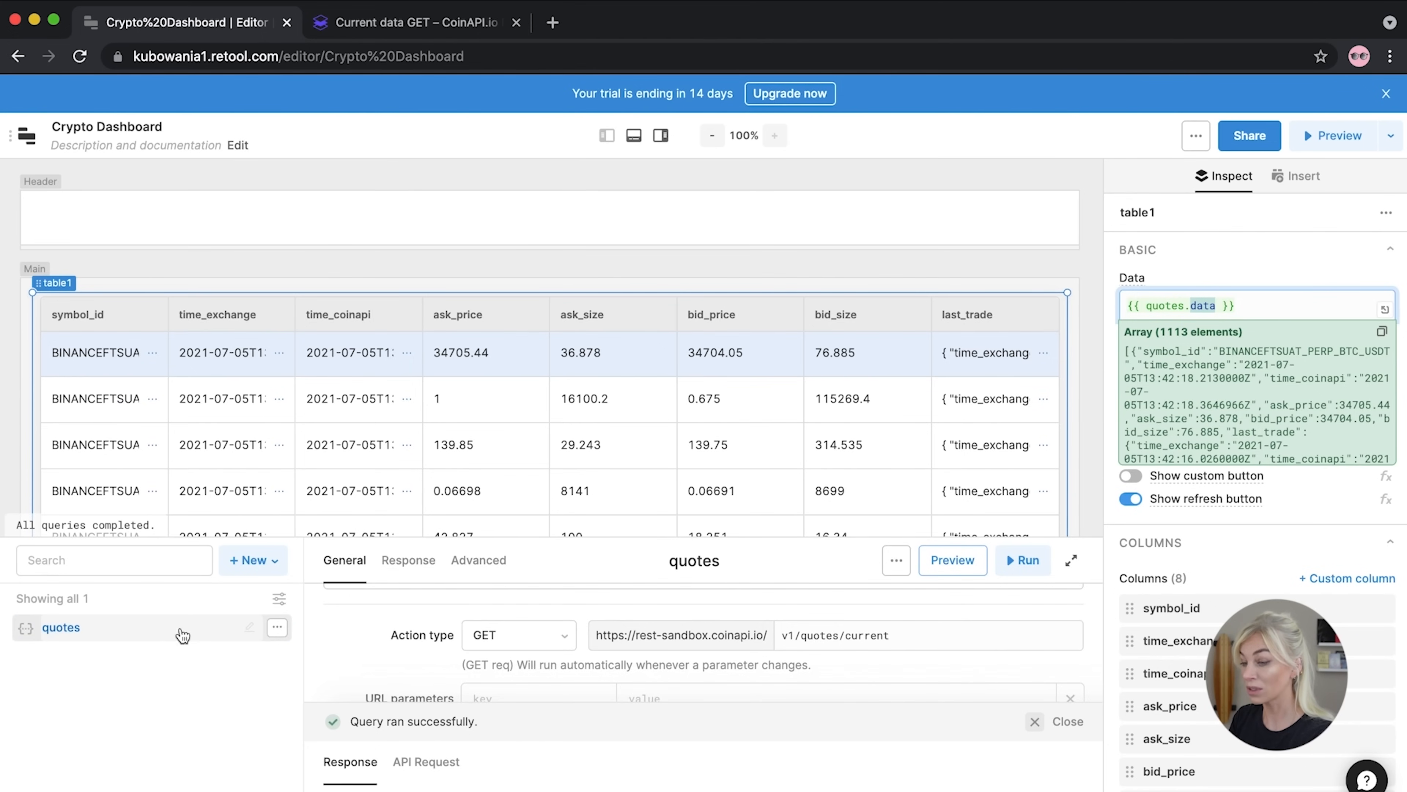
Resize the query editor panel so more rows of the quotes table show
drag(354, 537, 368, 503)
mouse_move(379, 456)
mouse_down()
mouse_move(377, 351)
mouse_move(375, 471)
mouse_up()
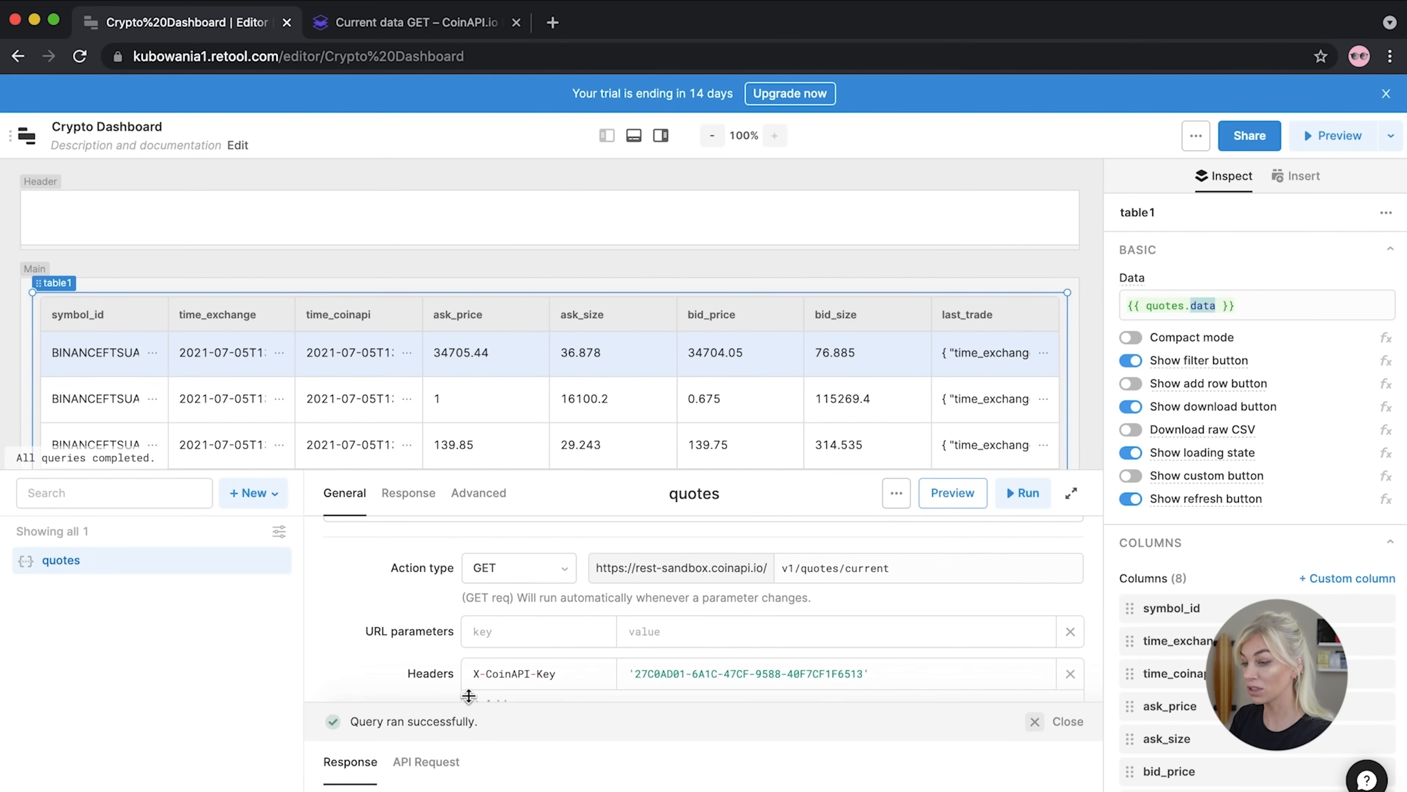
drag(441, 471, 434, 538)
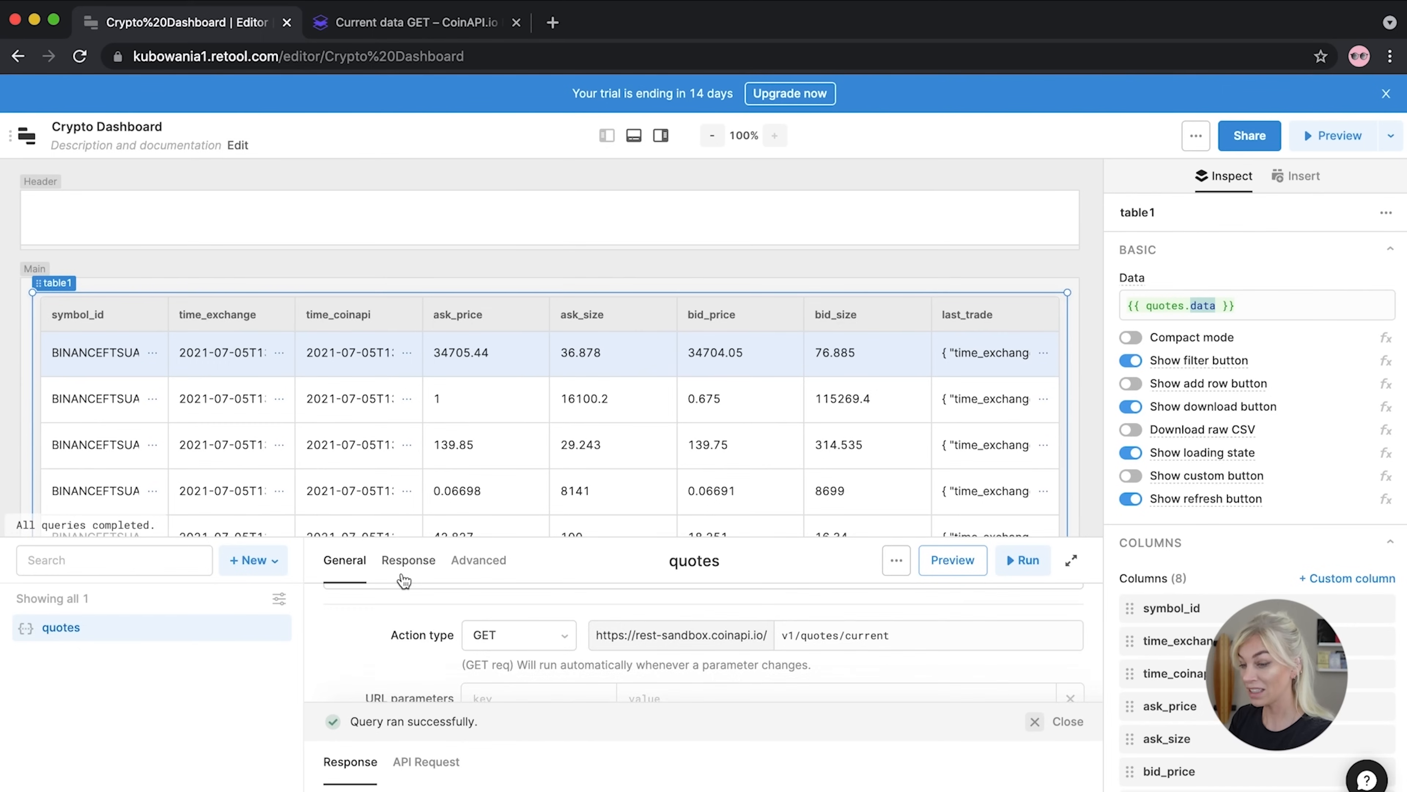
click(408, 560)
drag(387, 539, 387, 466)
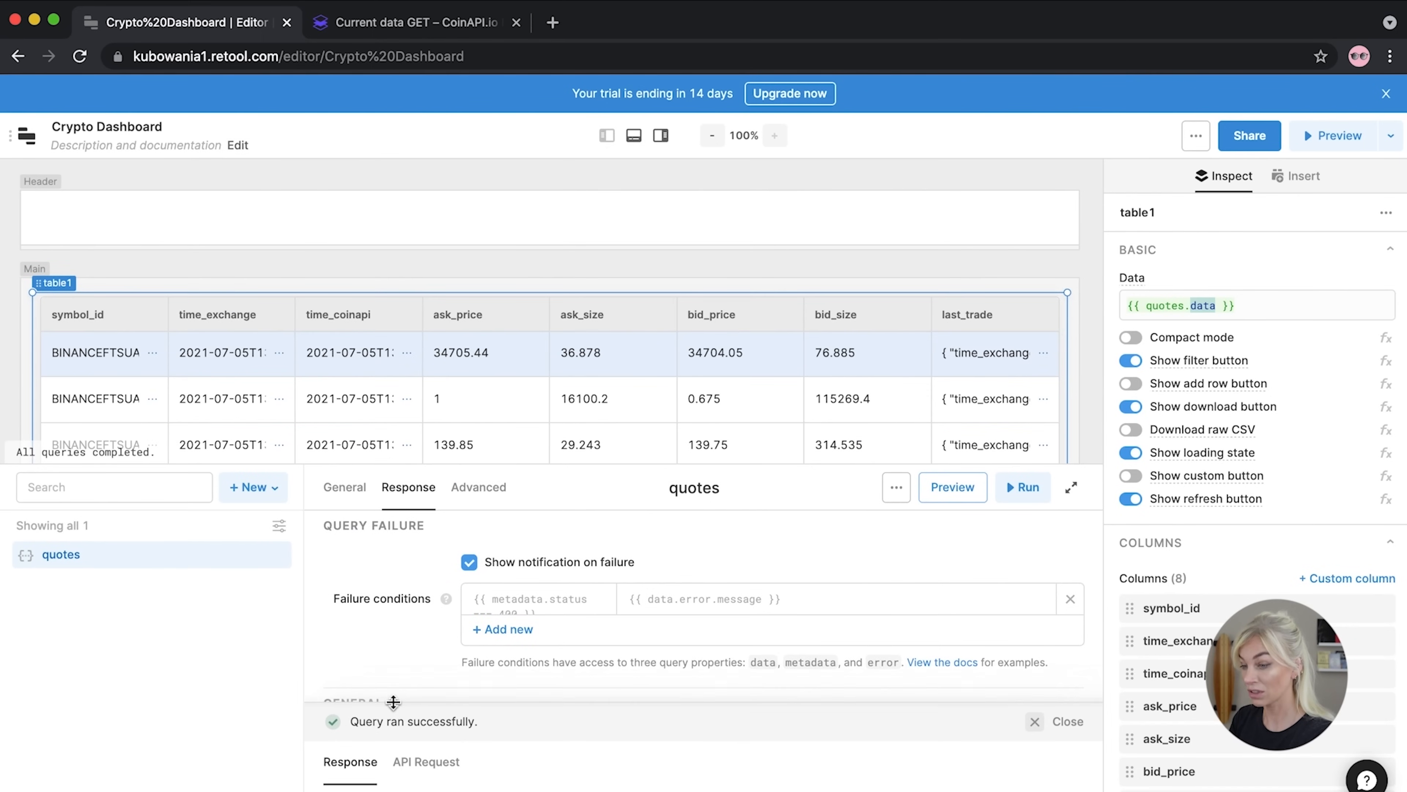
drag(392, 703, 399, 560)
click(345, 487)
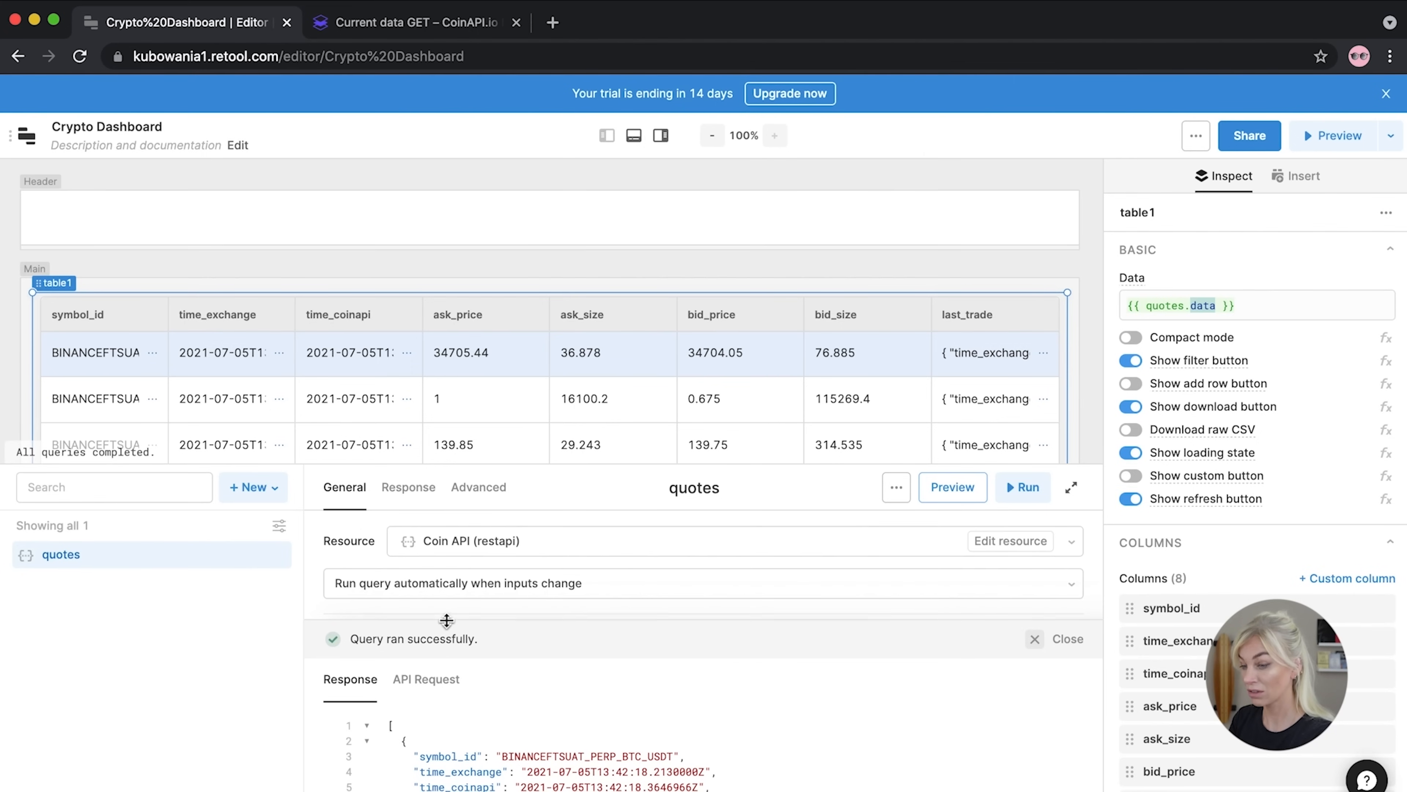
drag(412, 466, 432, 244)
drag(383, 621, 393, 286)
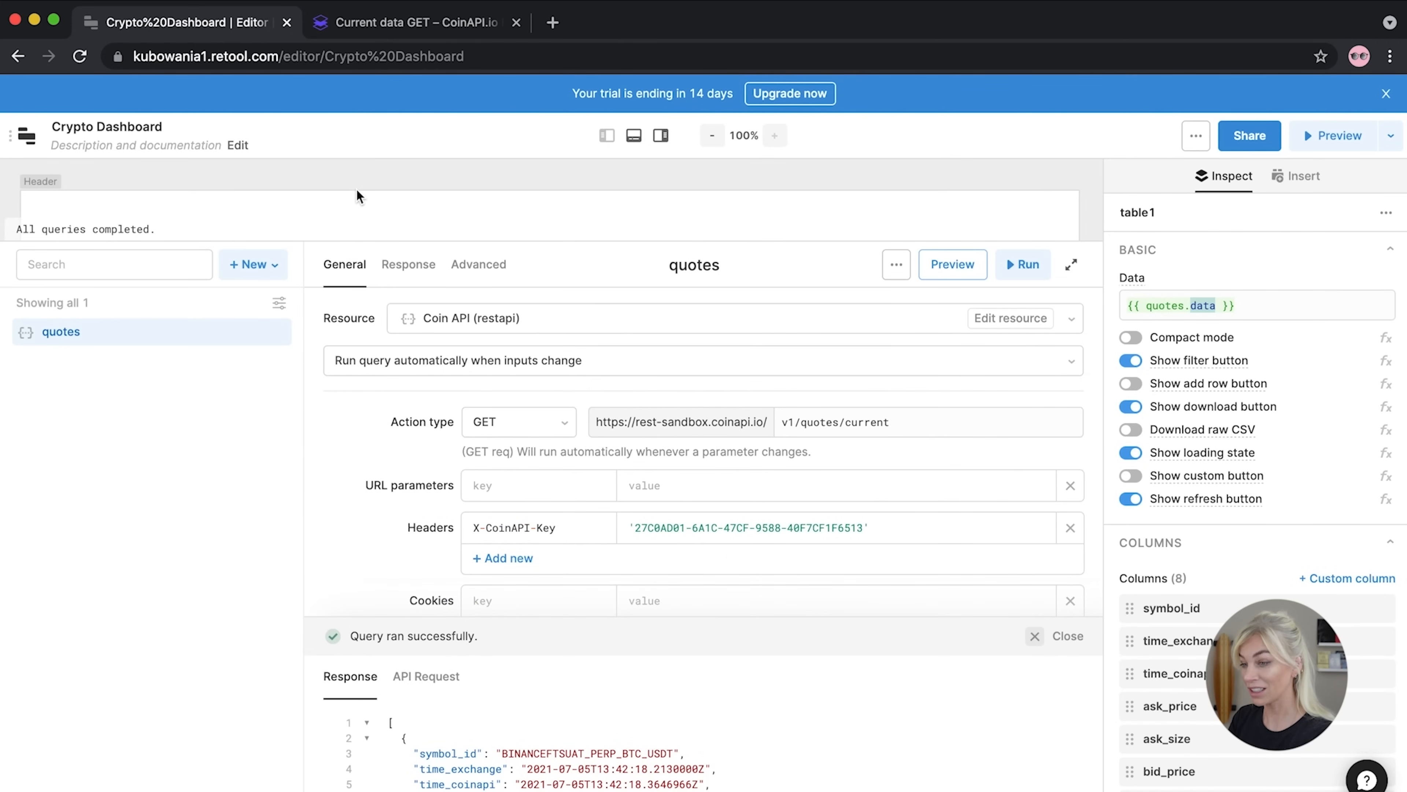
click(332, 185)
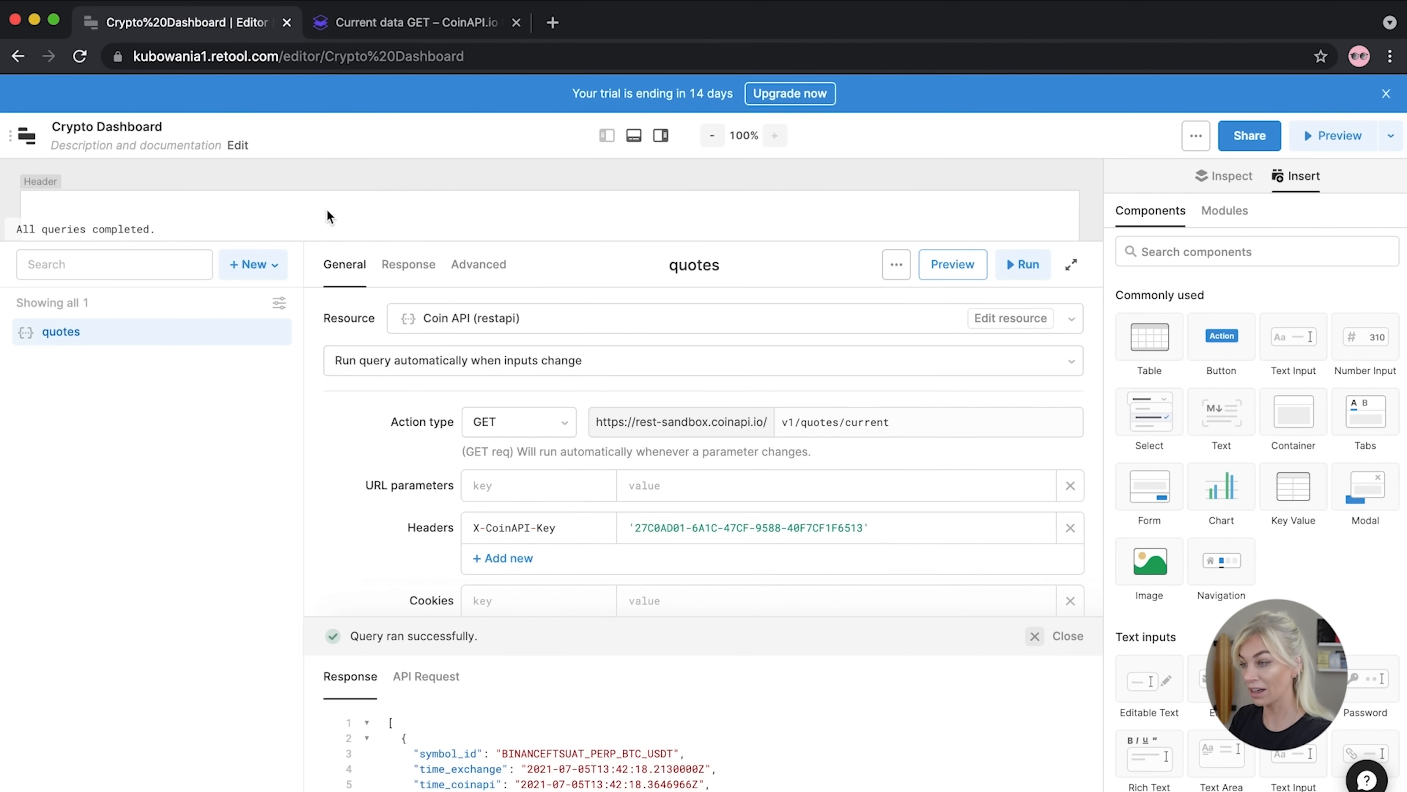
drag(794, 243, 784, 571)
click(487, 399)
scroll(455, 393, down, 1)
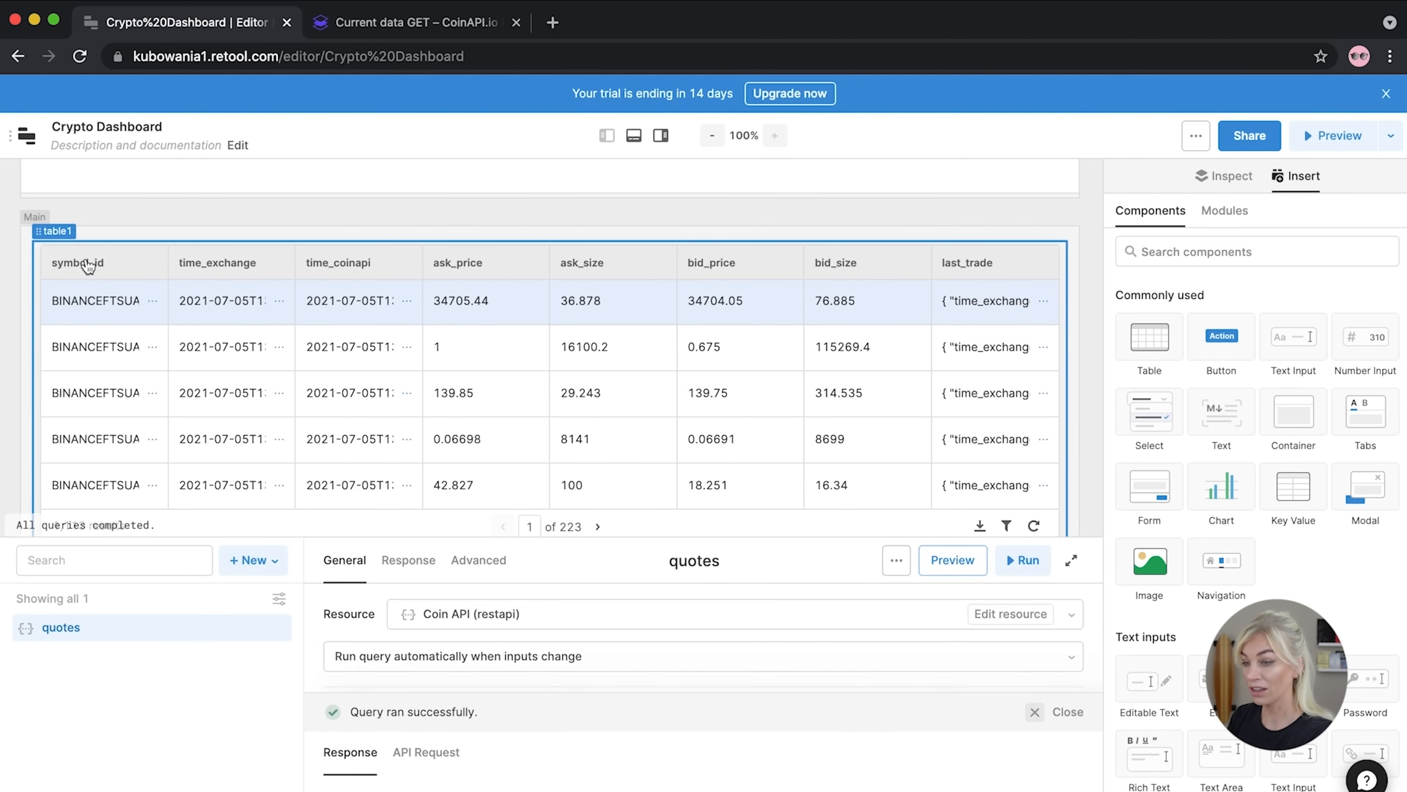
Change table1's symbol_id column title to 'Symbol ID'
click(73, 270)
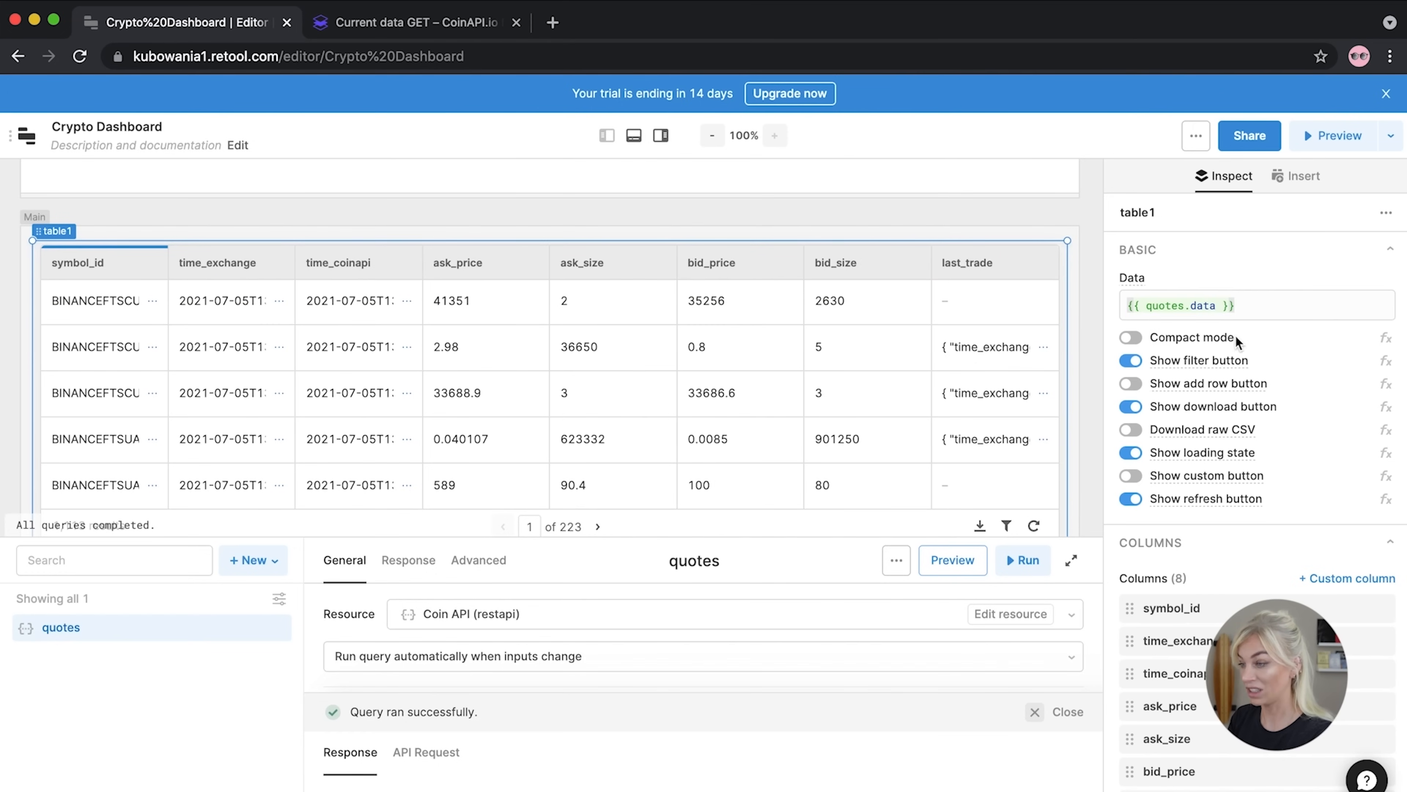
scroll(1275, 269, down, 2)
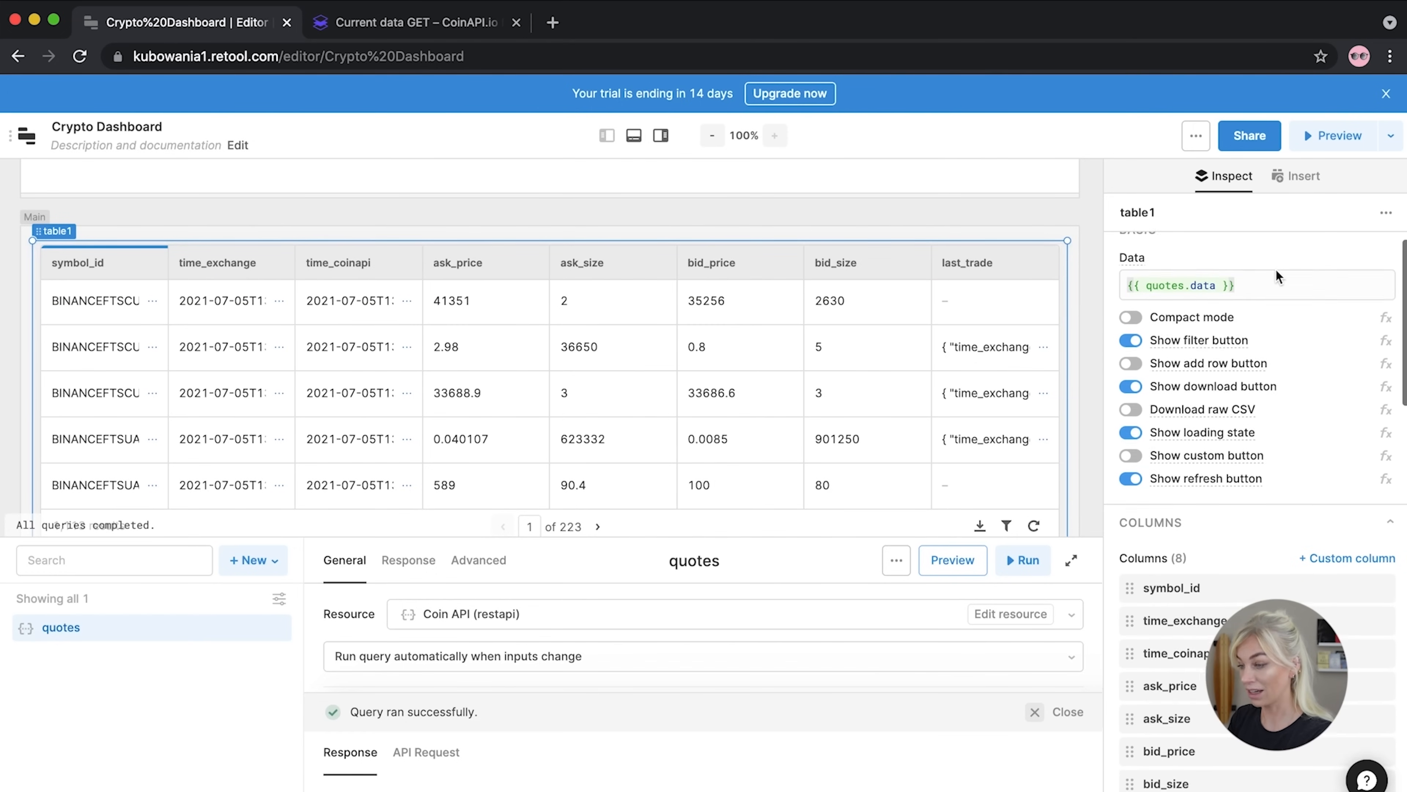
click(1185, 564)
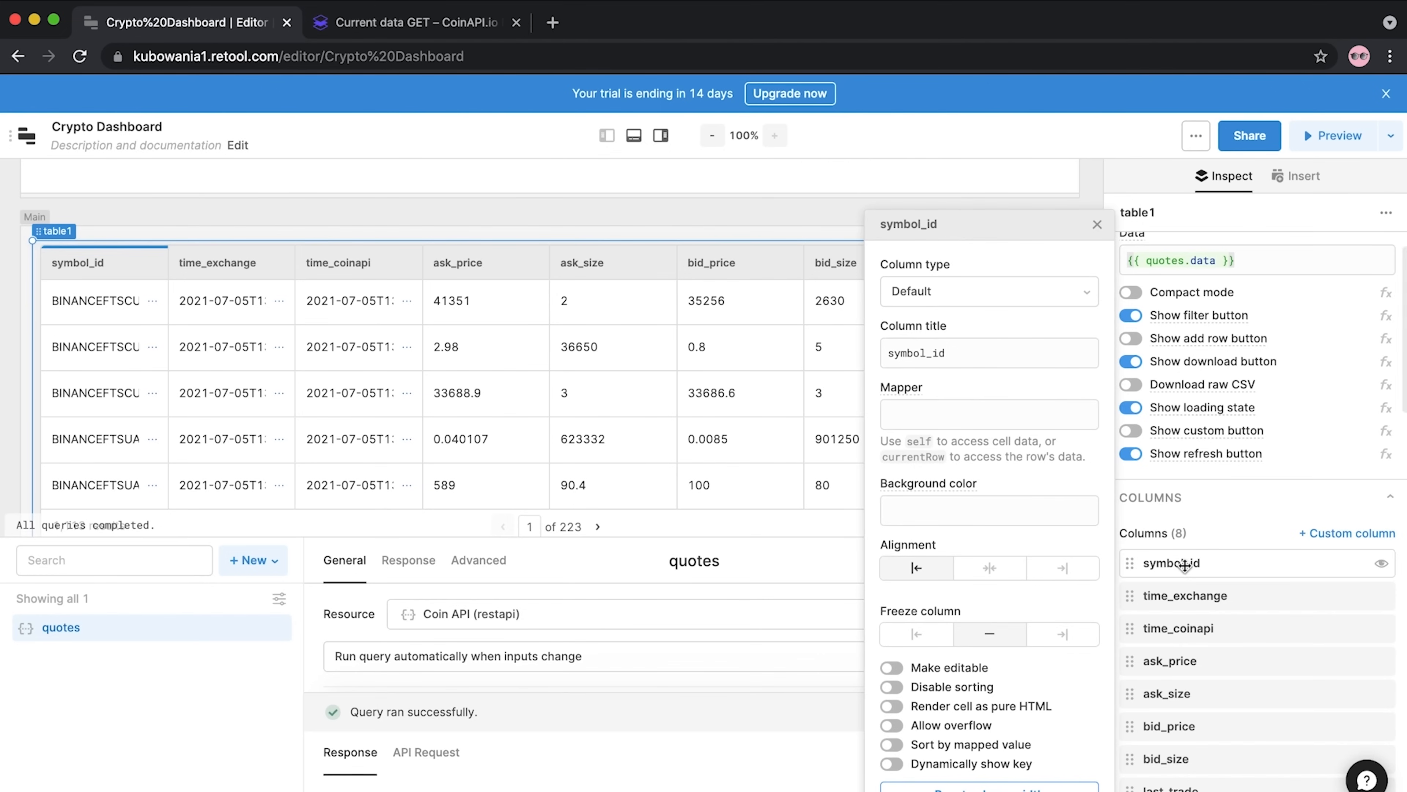
double_click(975, 353)
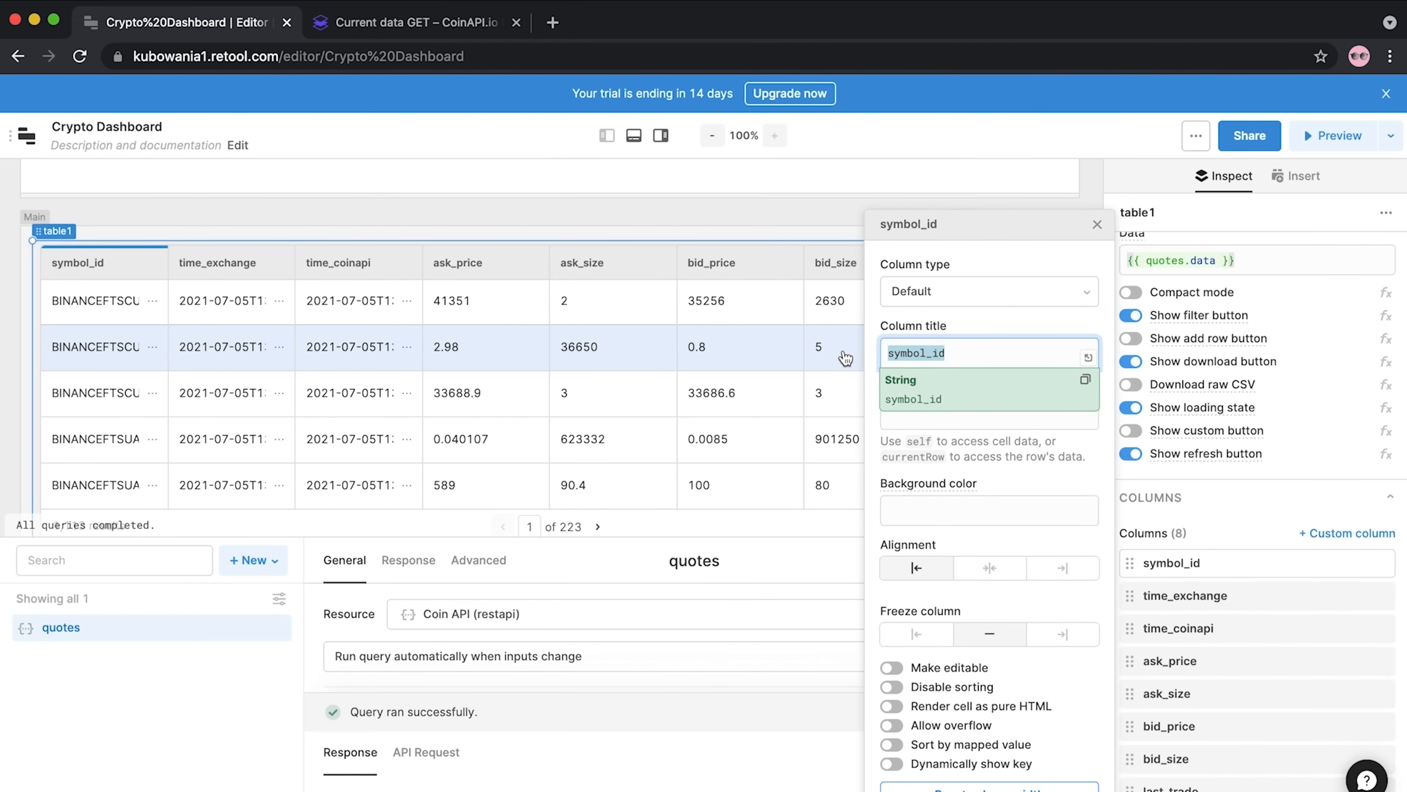
text(S)
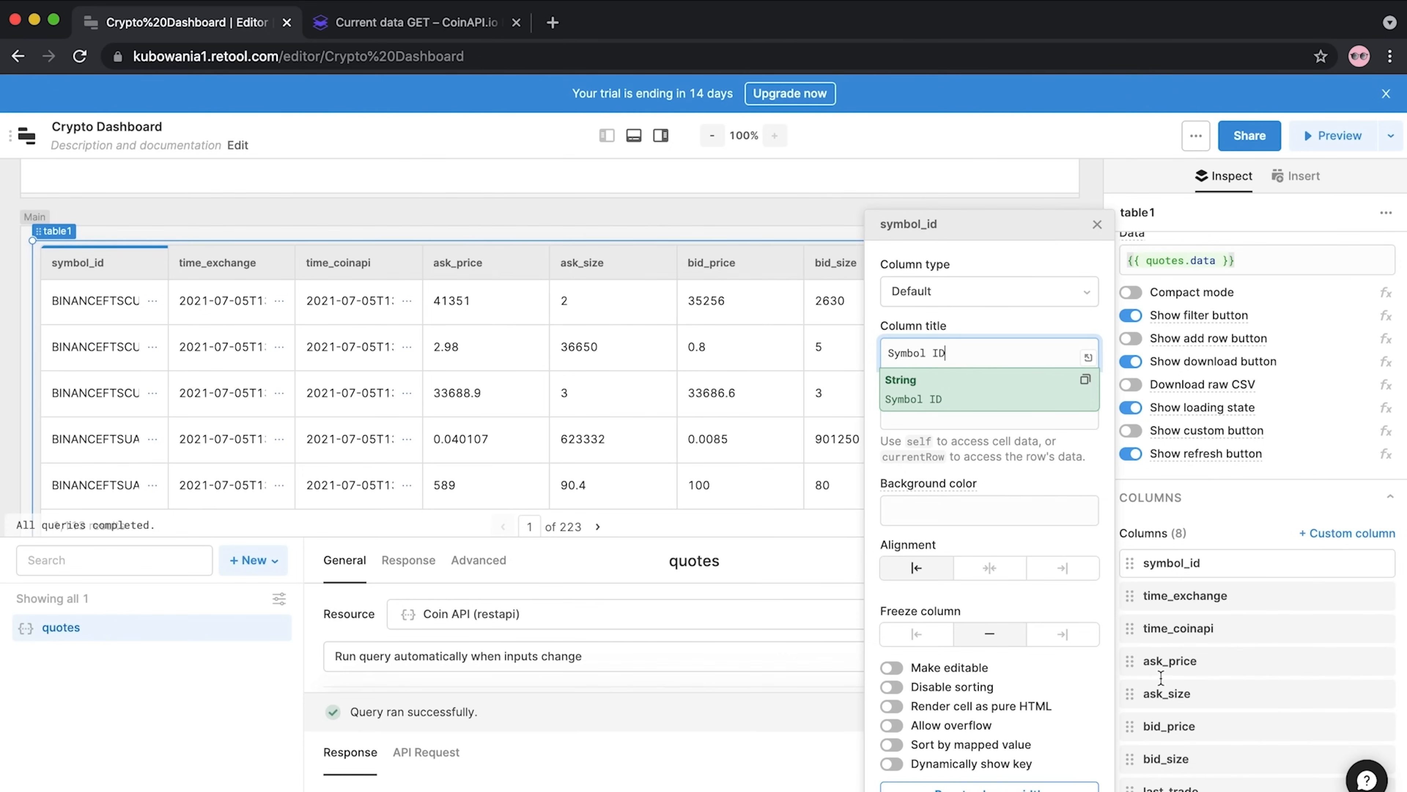
click(1170, 605)
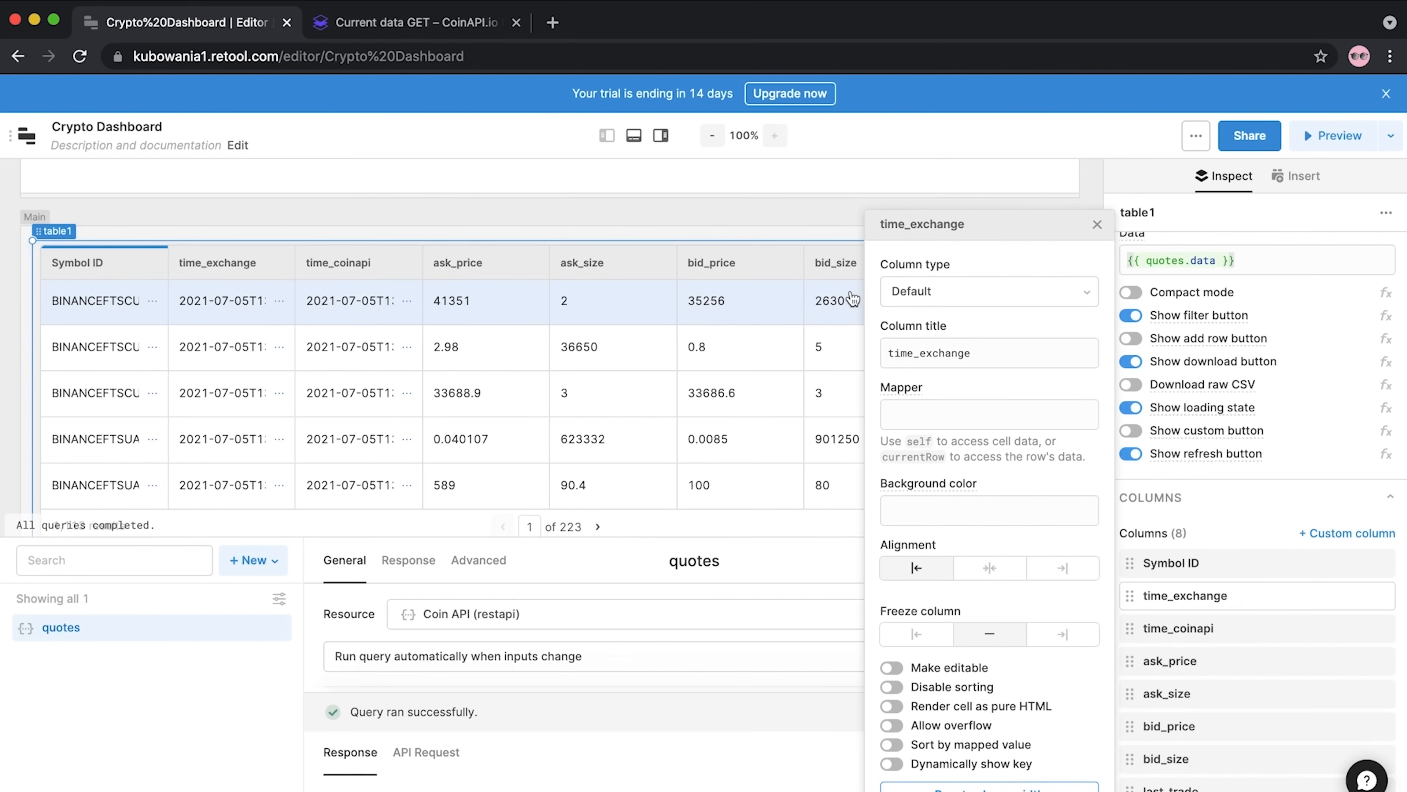
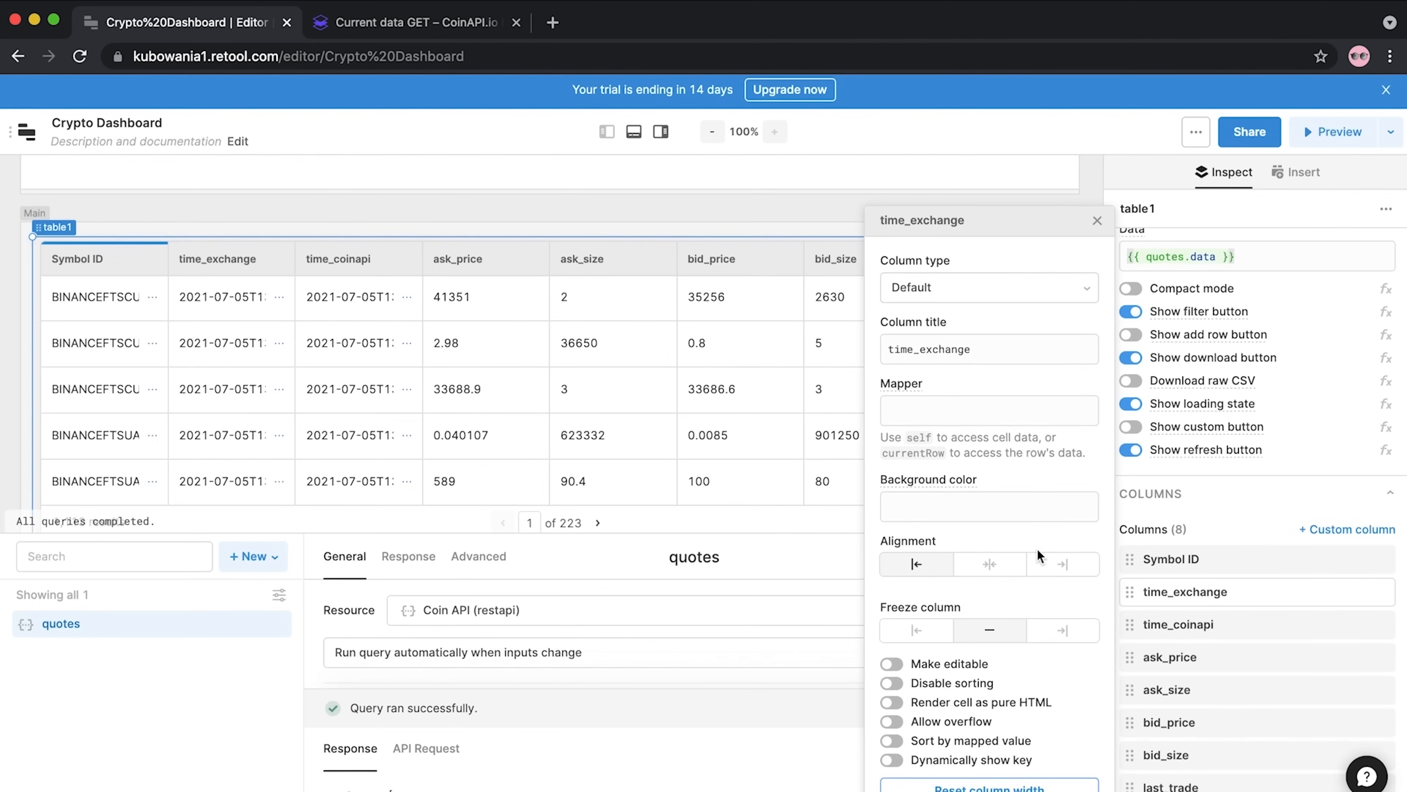
Hide the time_exchange column from the quotes table
scroll(1037, 550, down, 2)
click(1131, 593)
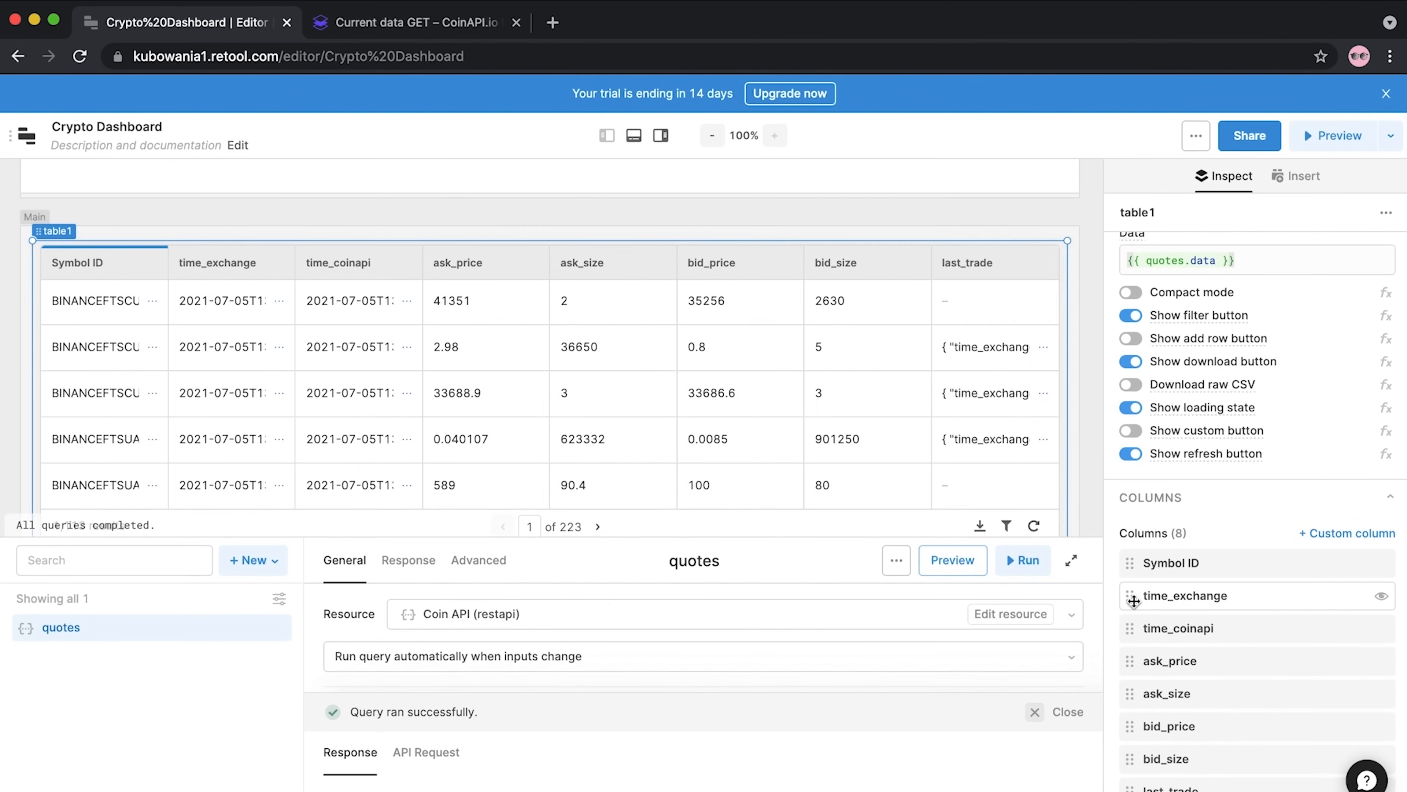
mouse_move(1381, 601)
click(1381, 599)
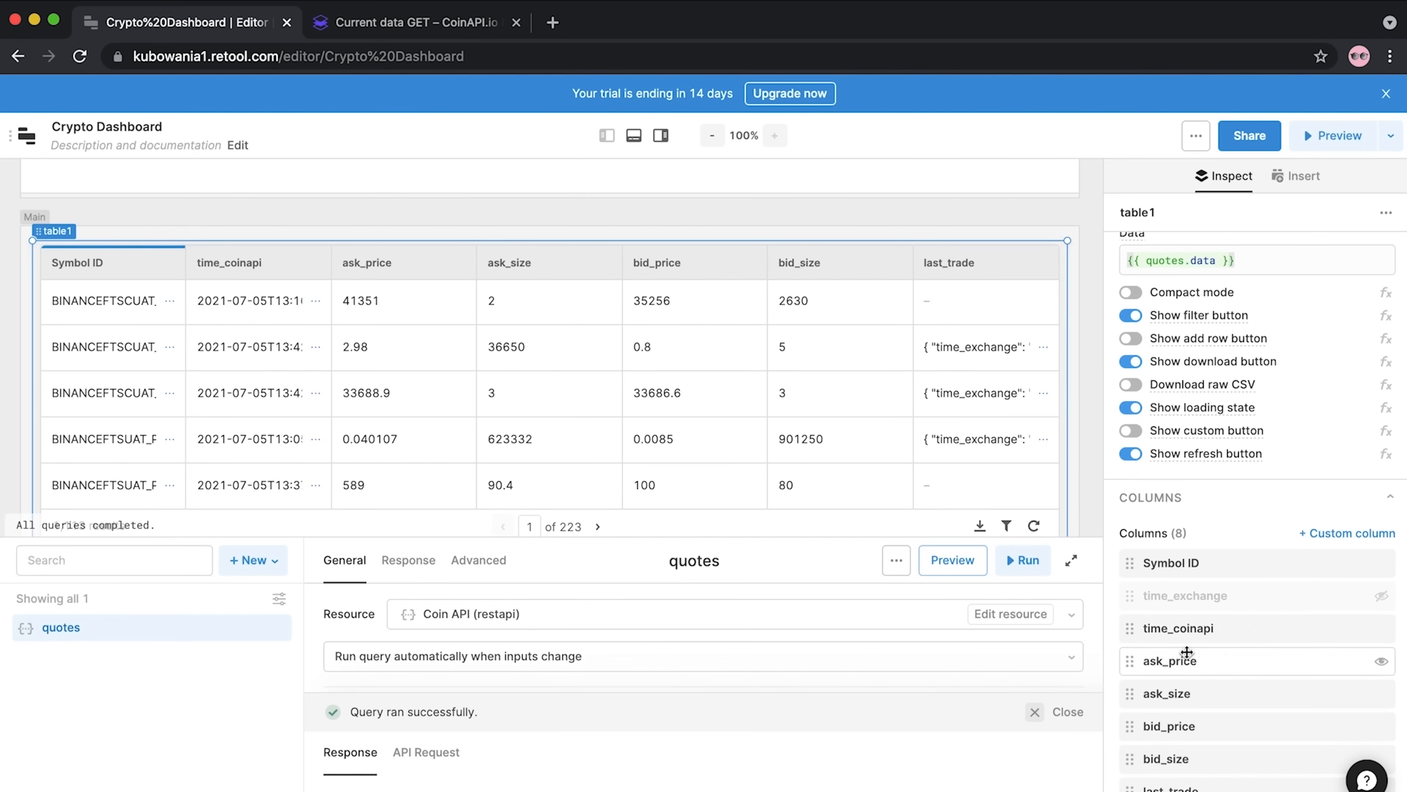
Retitle time_coinapi to 'Time CoinAPI' and make it Date time (original timezone)
click(1187, 631)
drag(966, 353, 851, 364)
text(TIm)
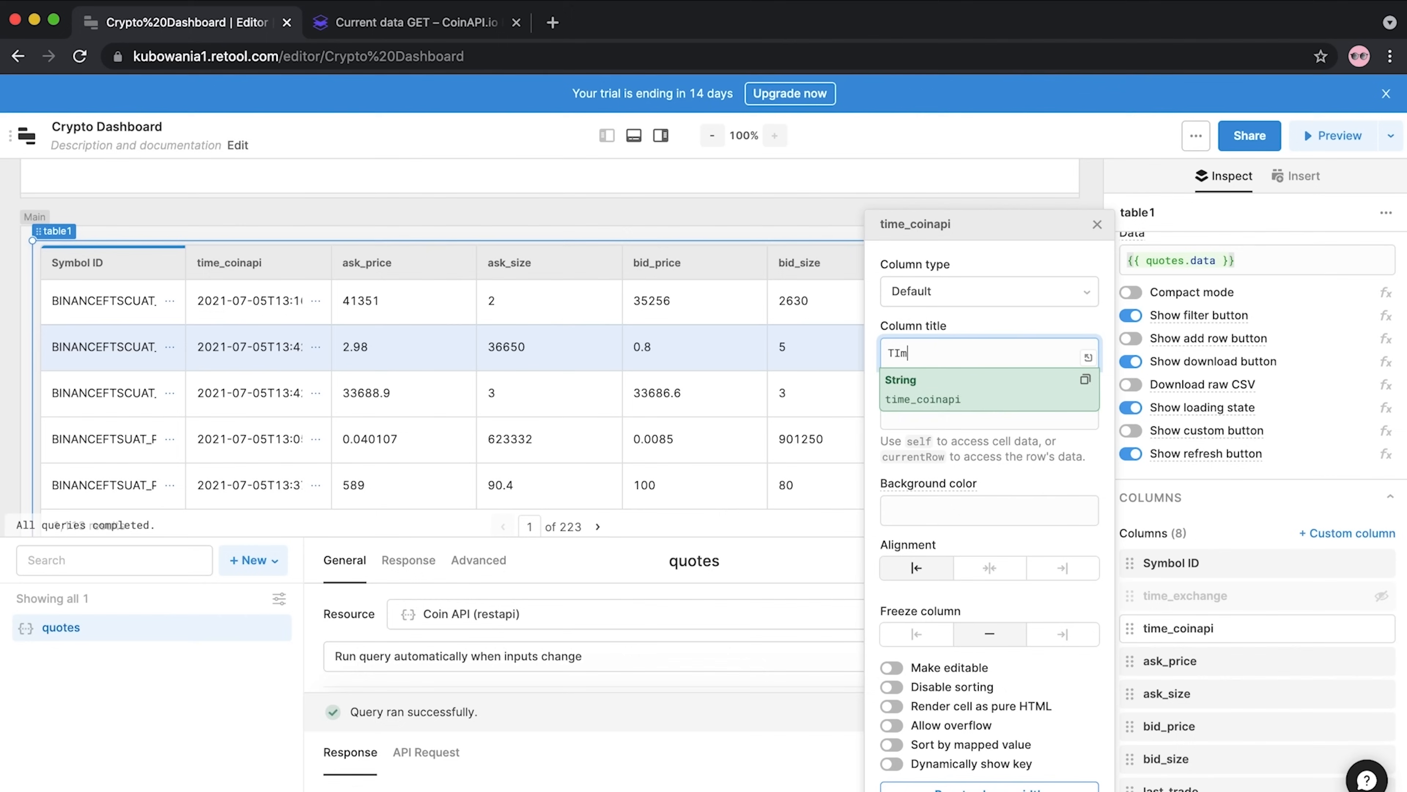
key(BackSpace)
key(BackSpace)
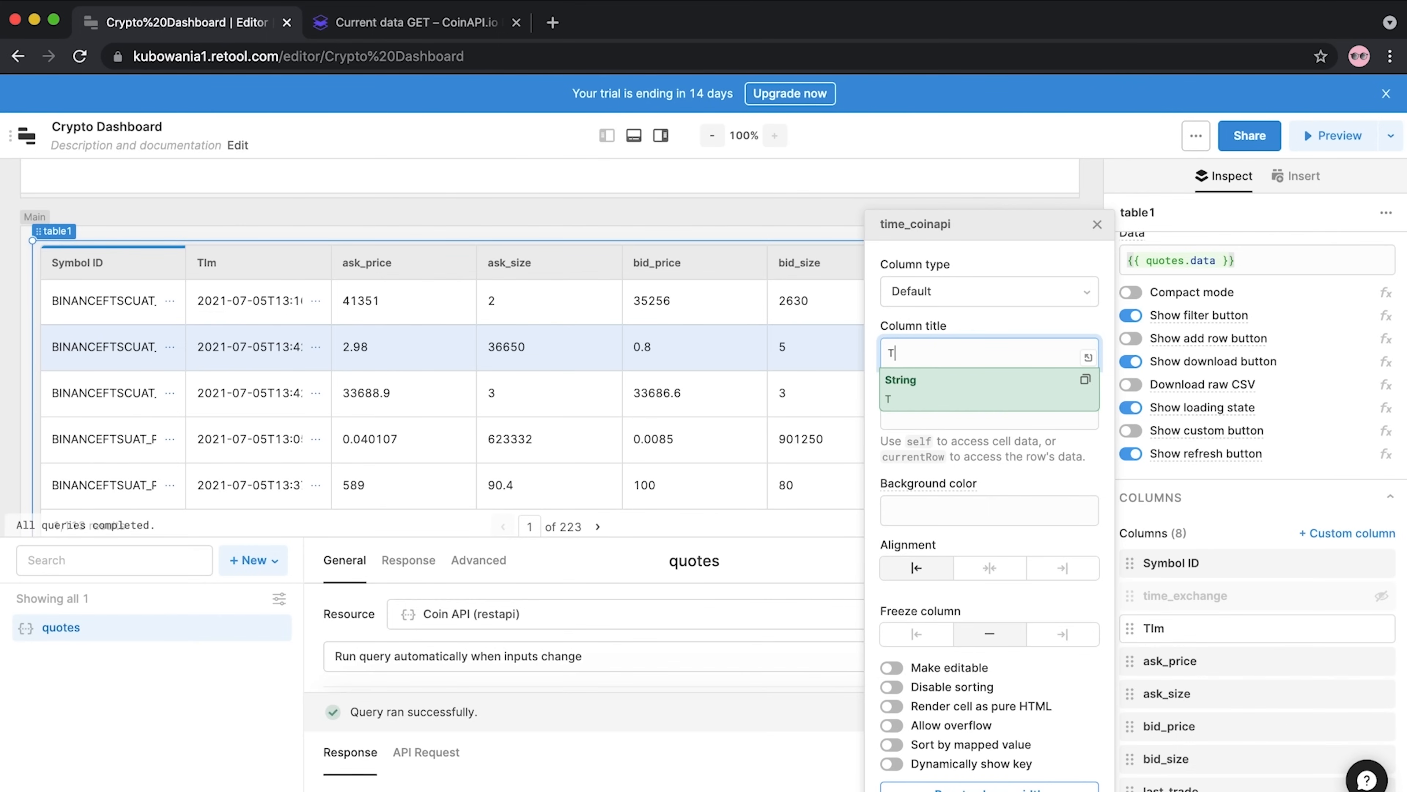
text(ime CoinAPI)
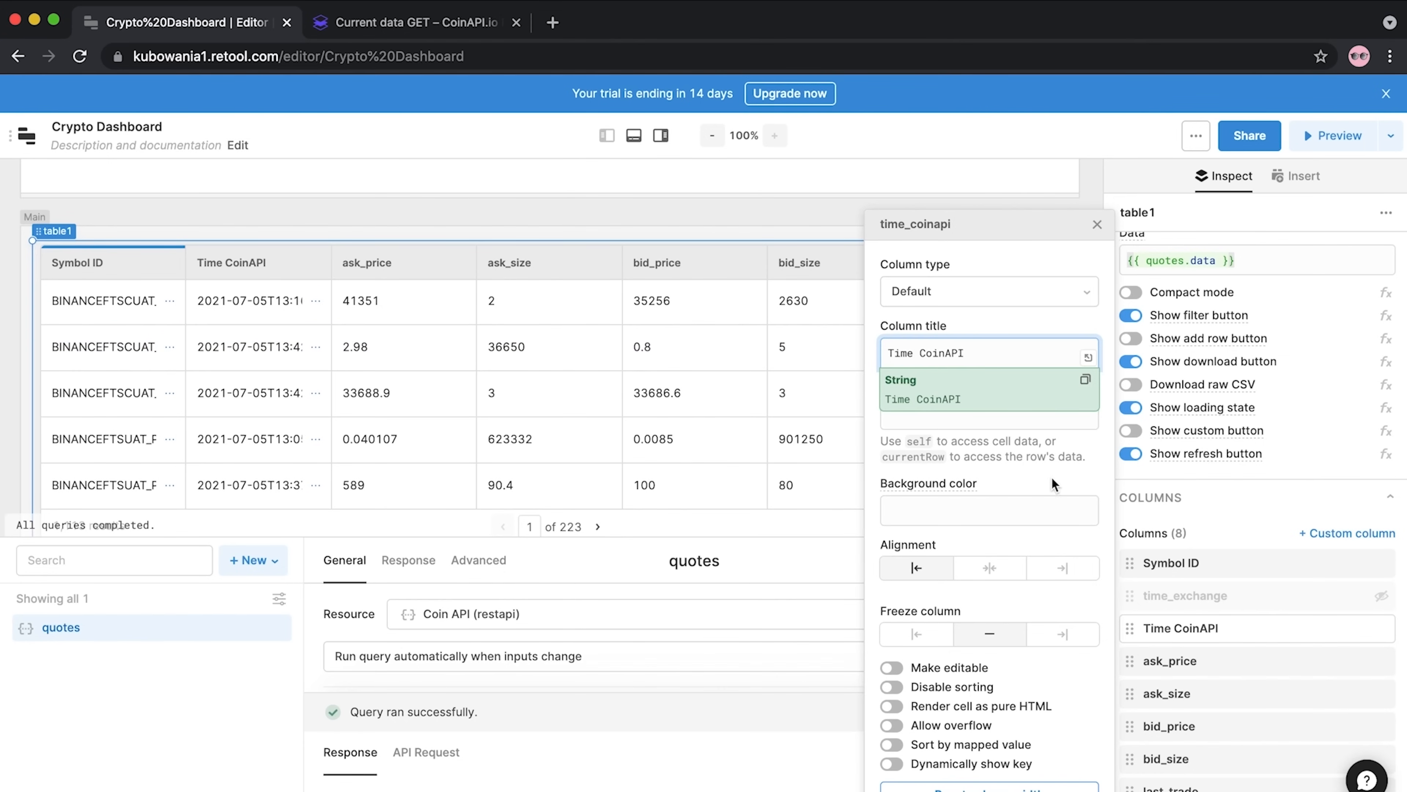
click(1026, 475)
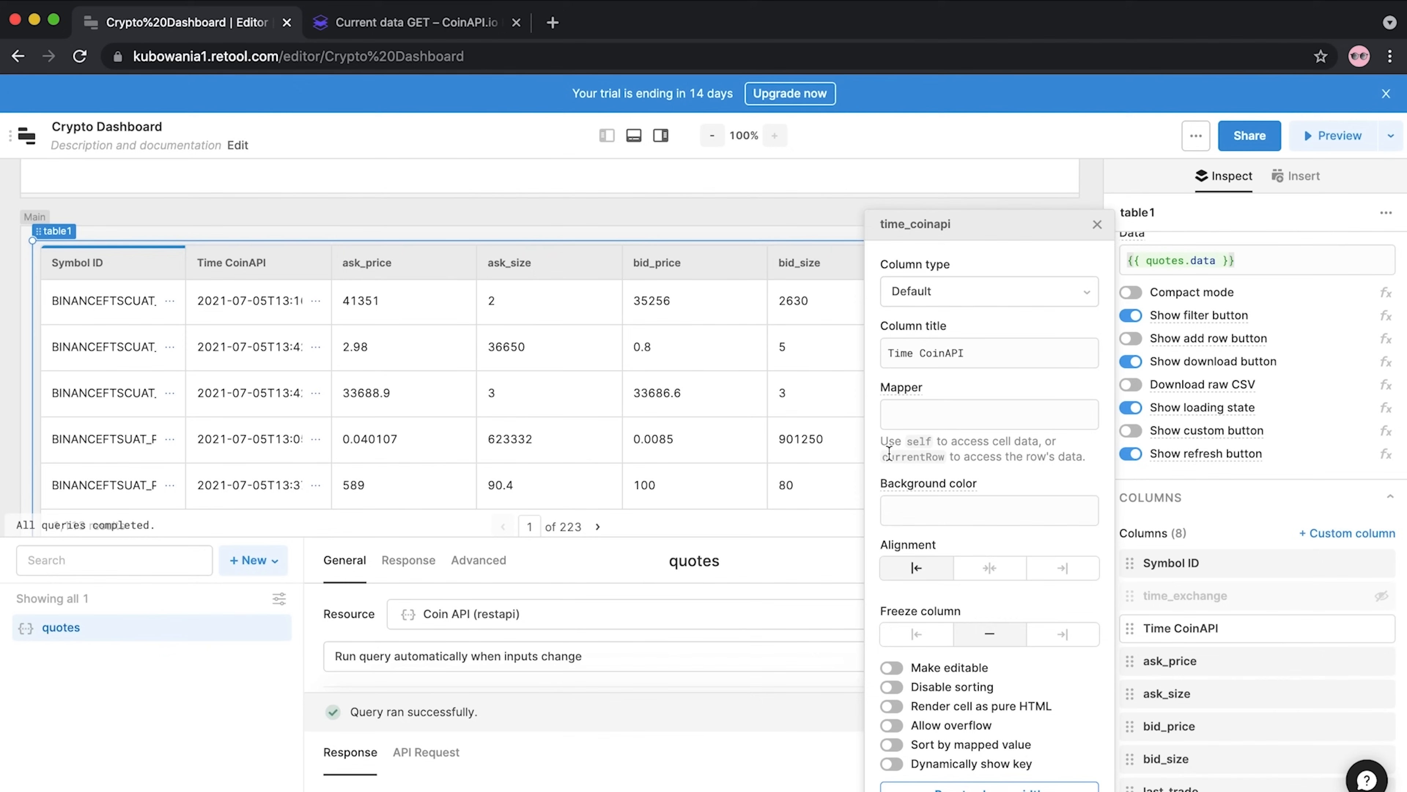
click(1084, 298)
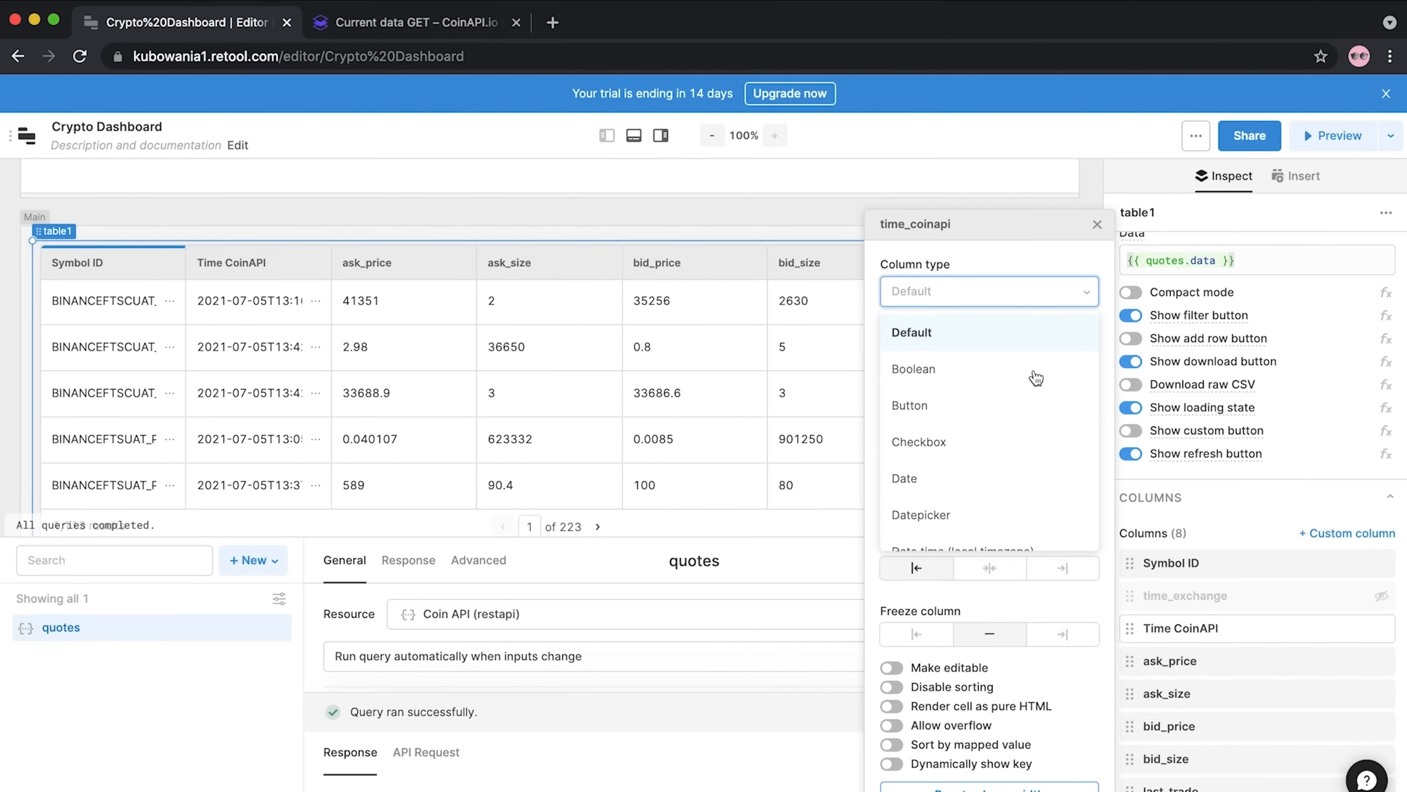
scroll(978, 508, down, 2)
scroll(977, 508, down, 3)
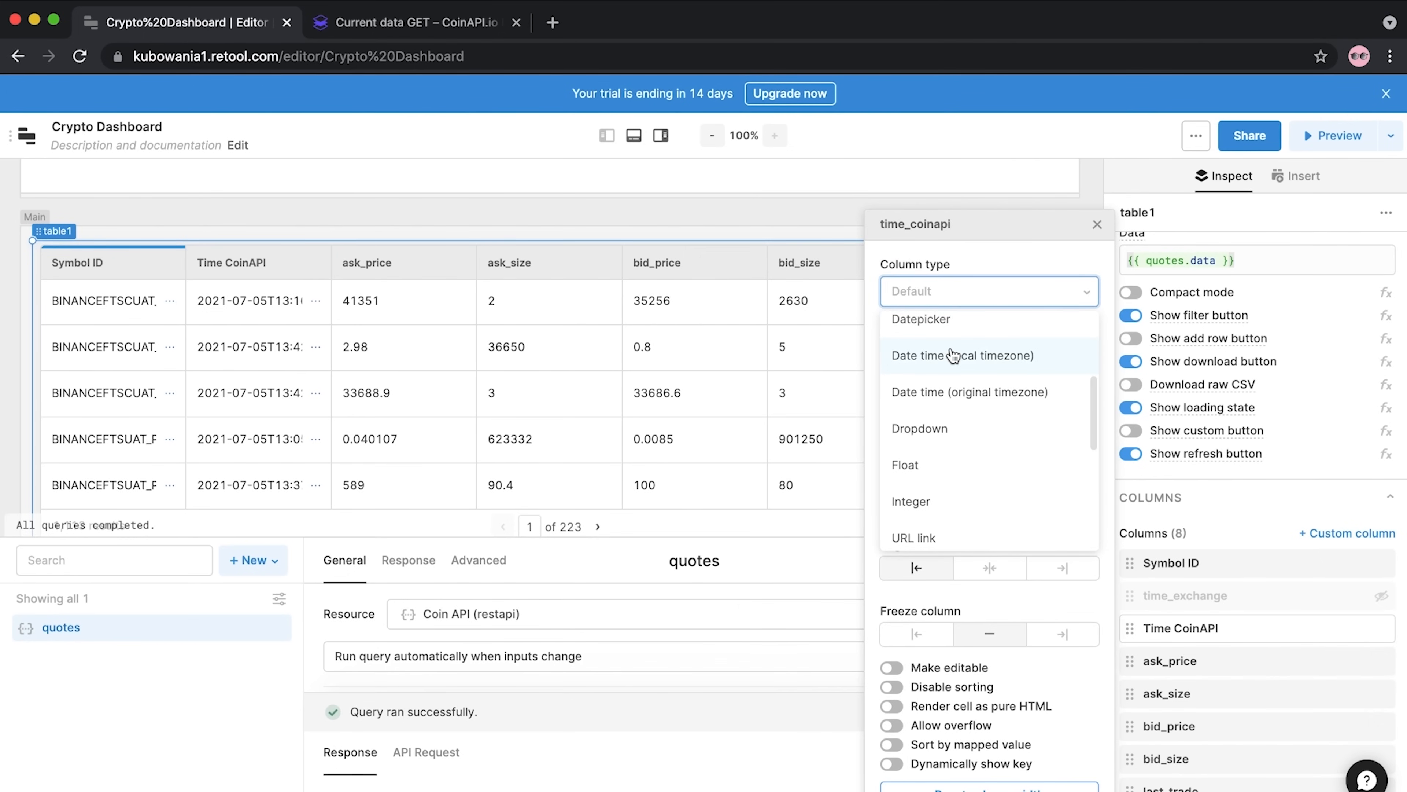
click(923, 394)
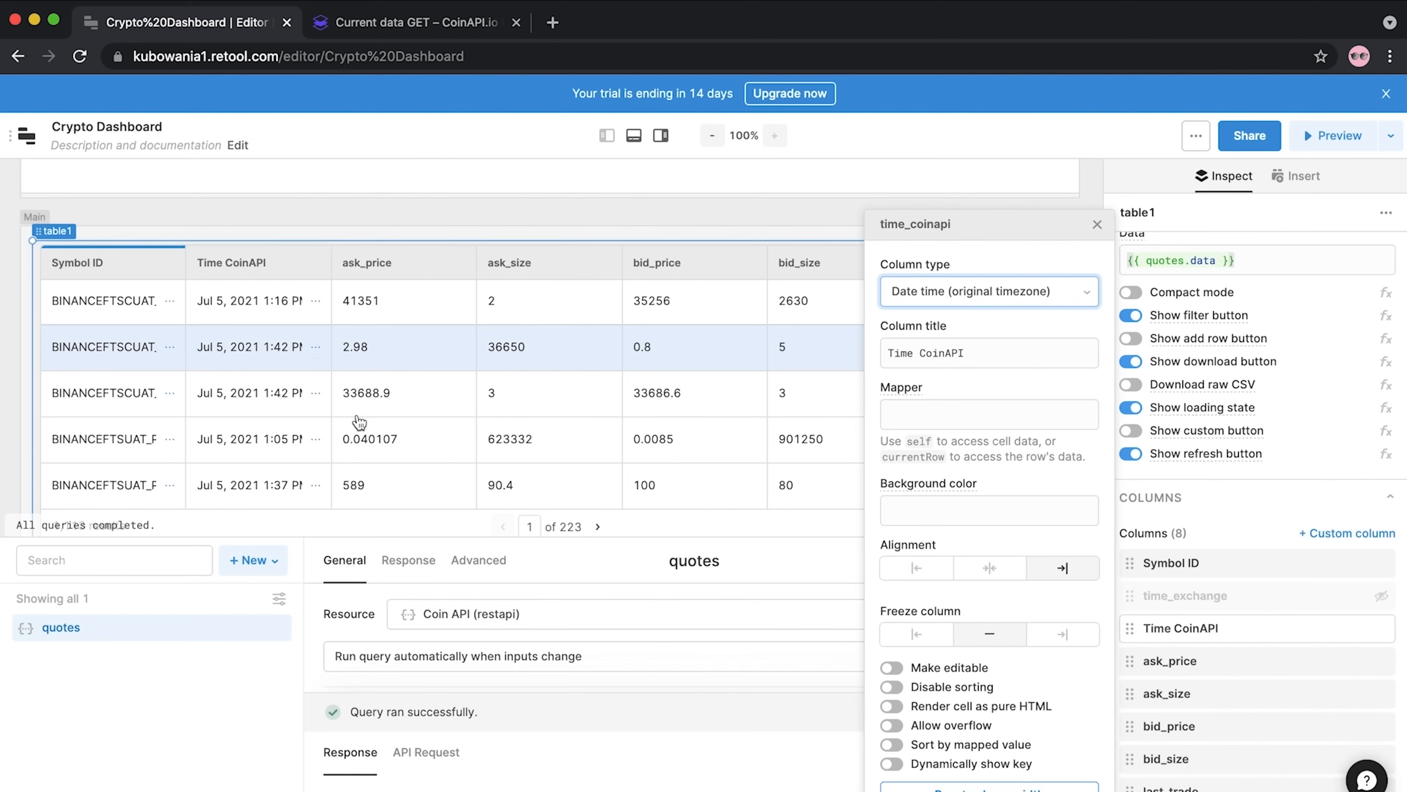
click(1255, 524)
Retitle ask_price to 'ASK PRICE' and format its values as USD (dollars)
click(1160, 664)
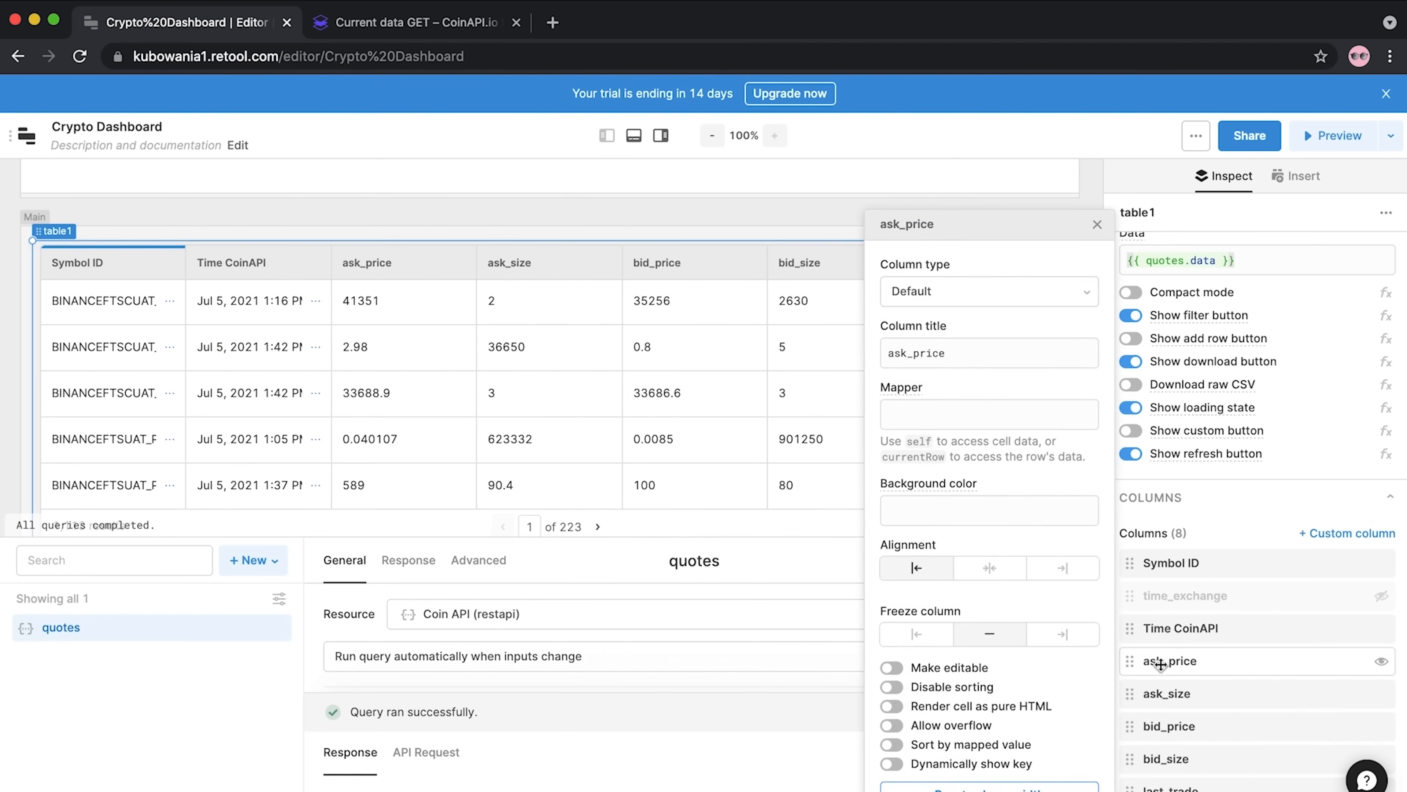
double_click(942, 353)
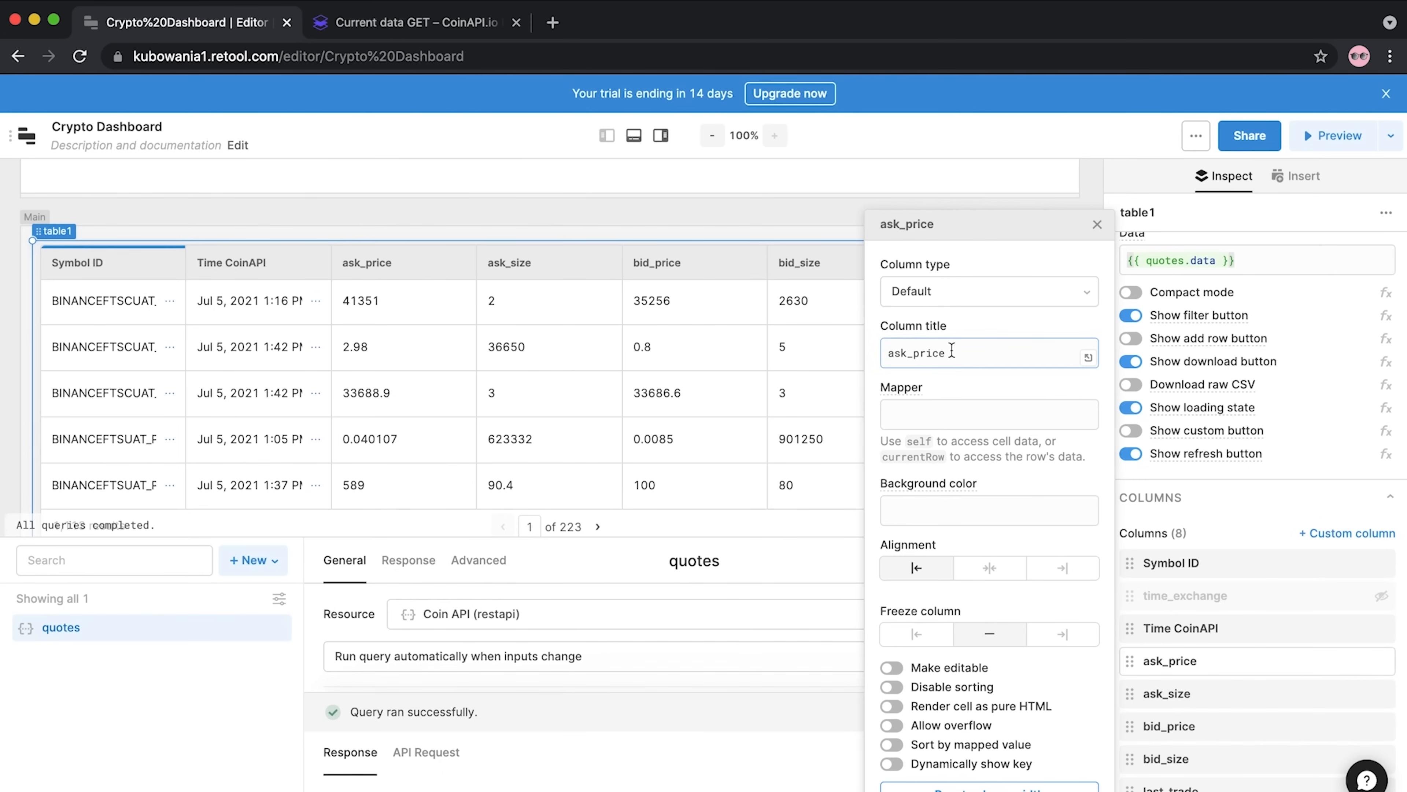
text(ASK PRI)
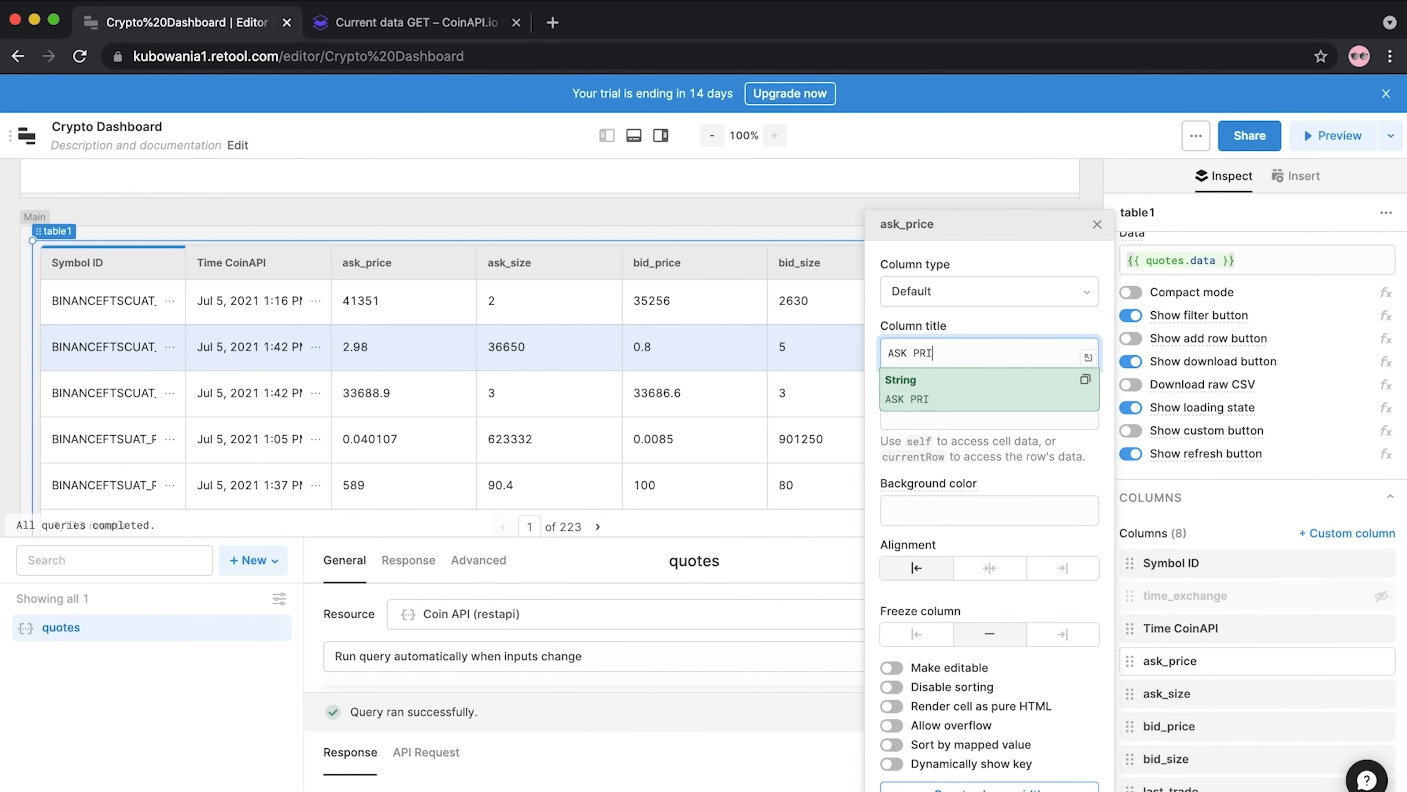
text(CE)
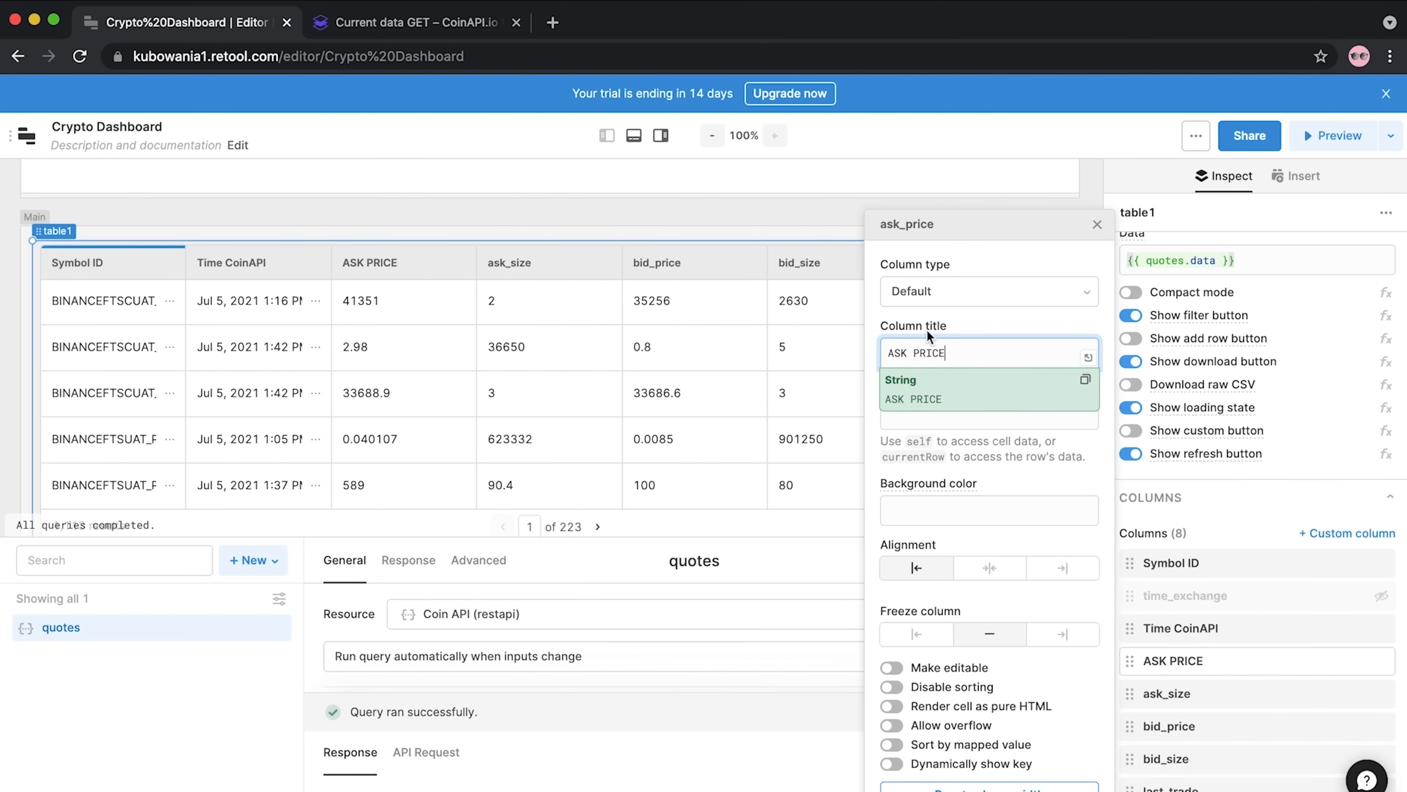
click(966, 293)
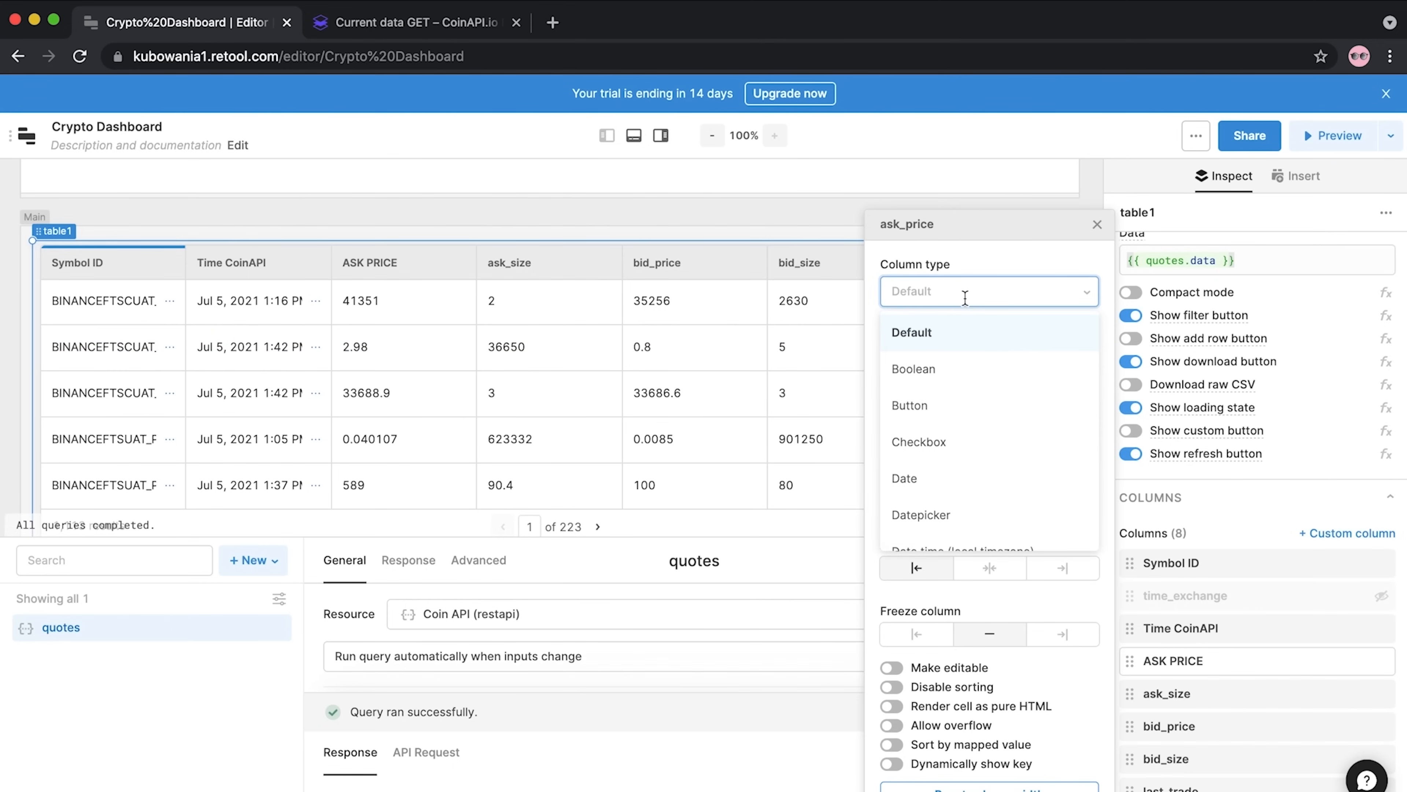
scroll(983, 509, down, 5)
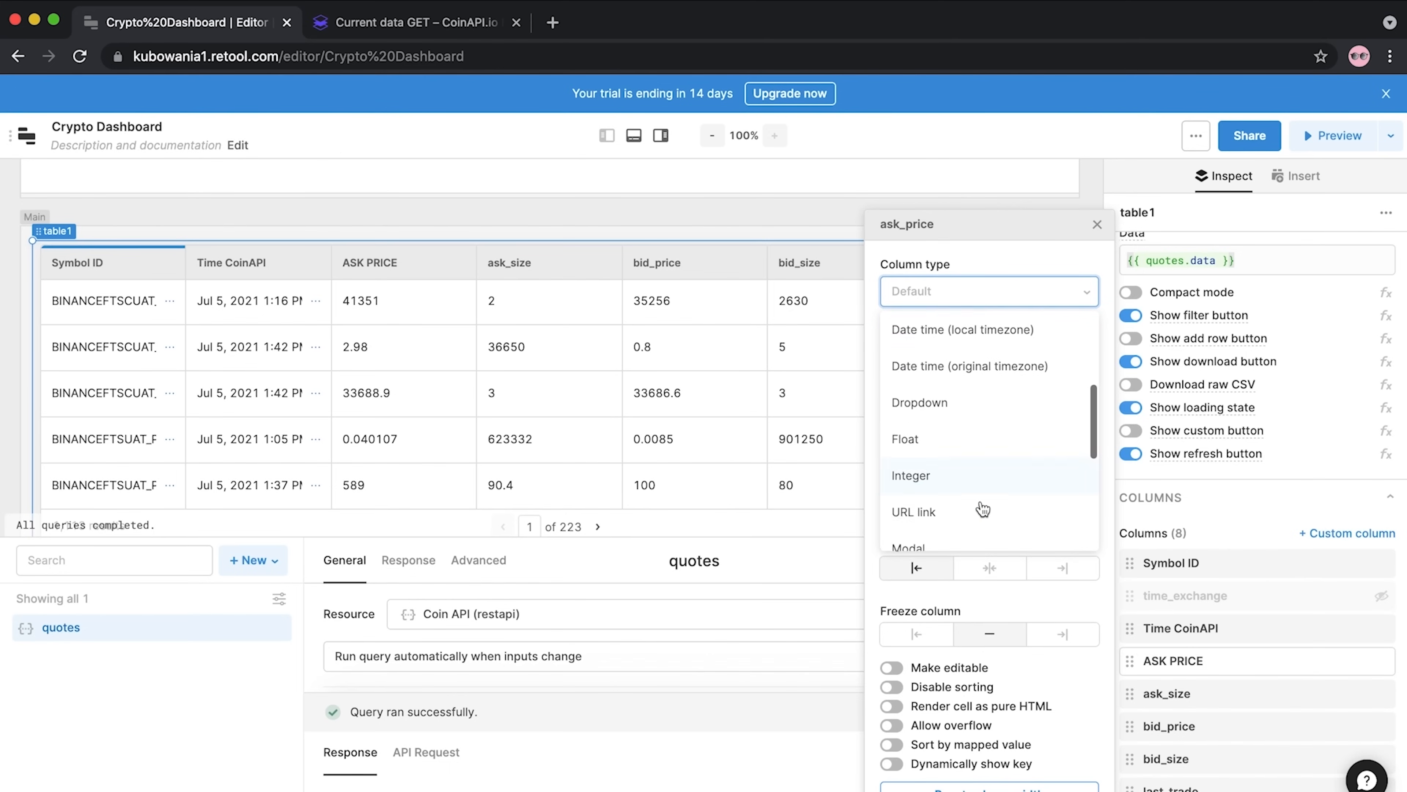
scroll(982, 507, down, 4)
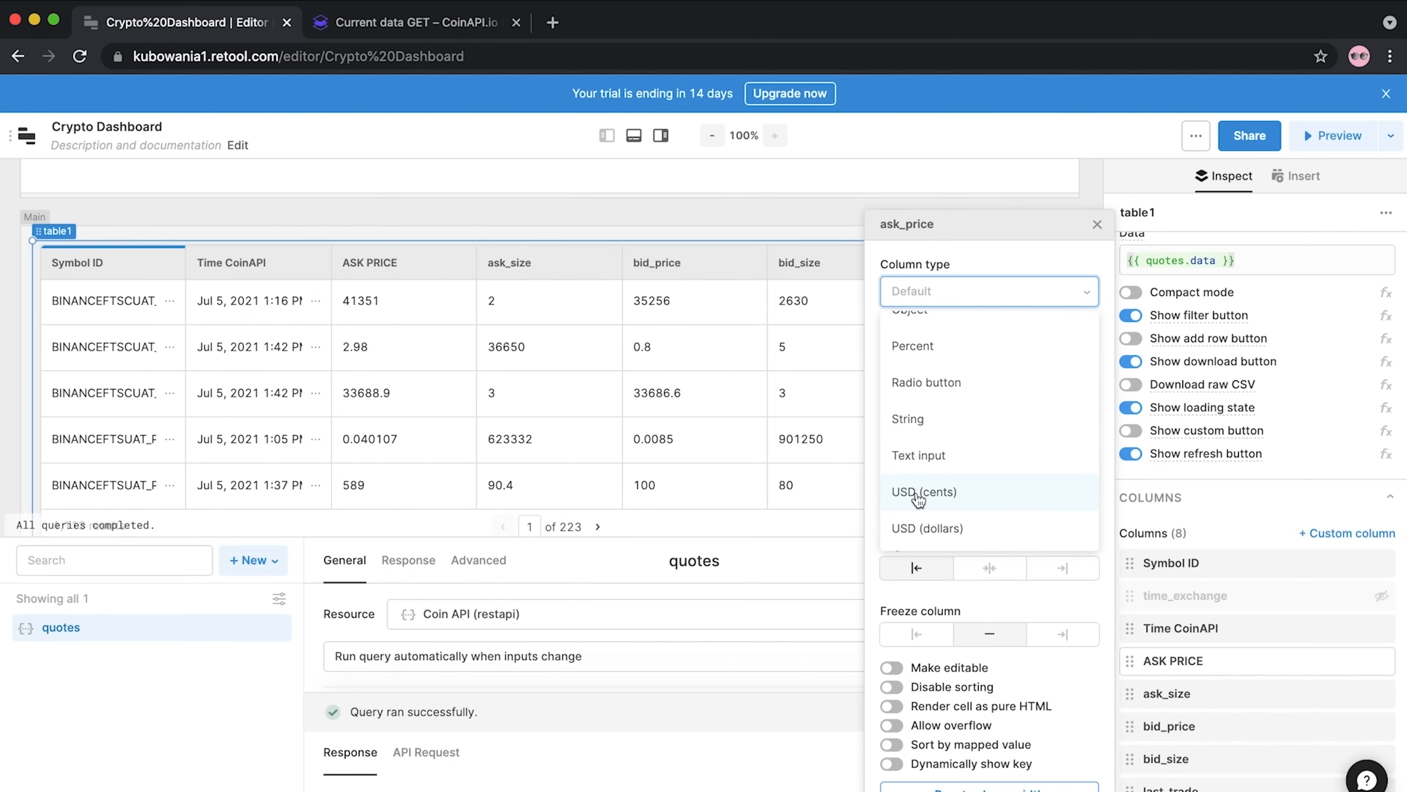
click(925, 541)
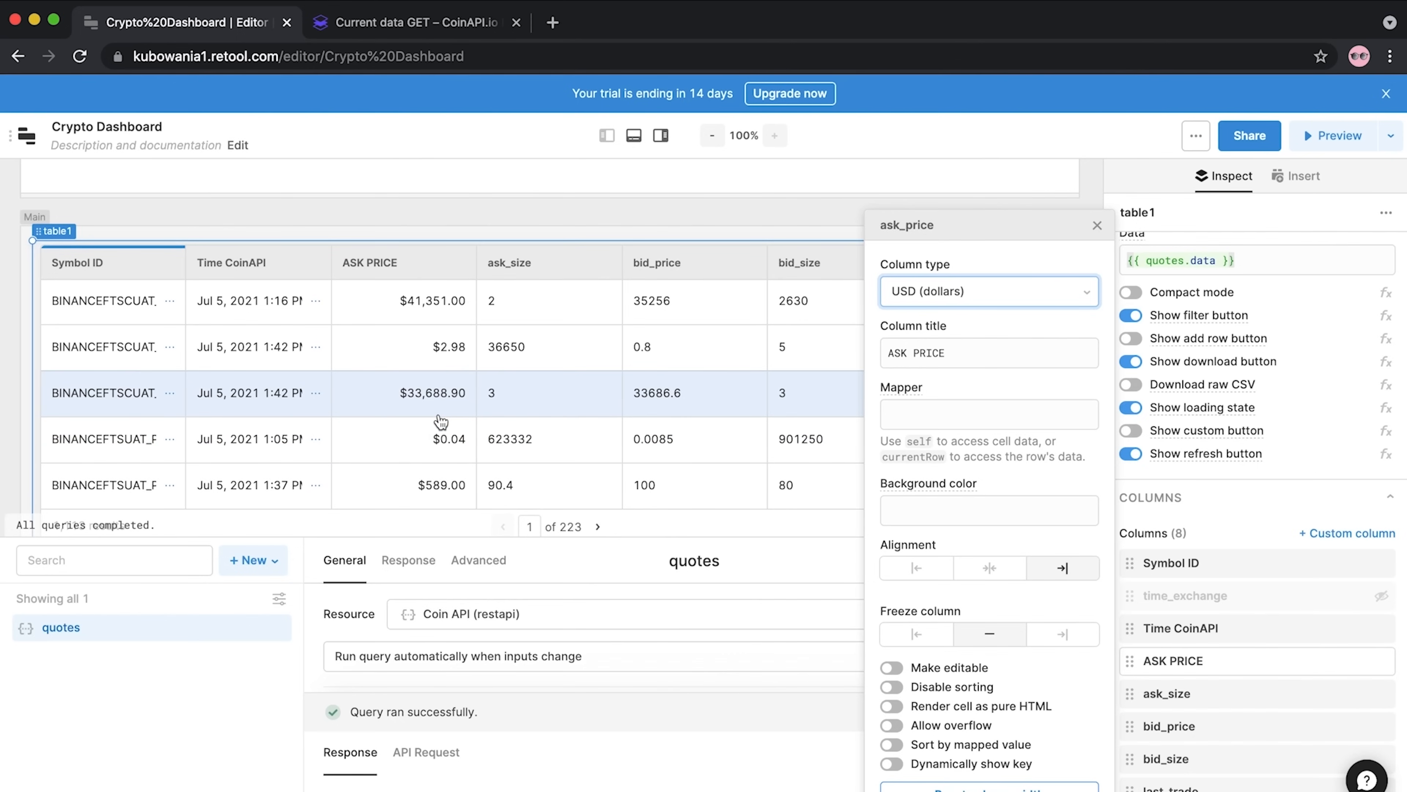
click(1098, 227)
click(557, 270)
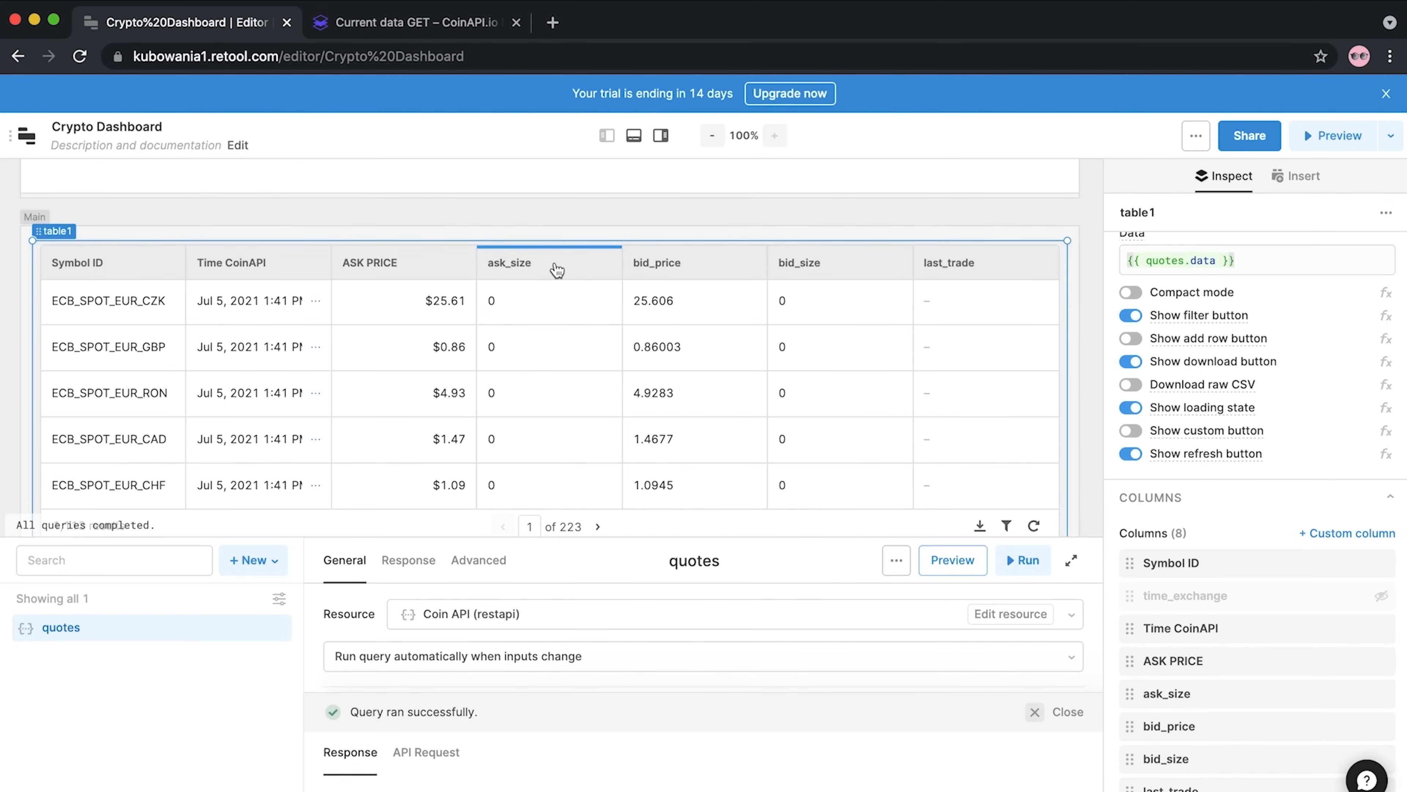
Sort the table by ask_size with the largest values first
click(555, 270)
click(544, 271)
click(544, 271)
click(544, 270)
click(545, 277)
Retitle the ask_size column 'Ask Size' and set its column type to Float
click(1166, 694)
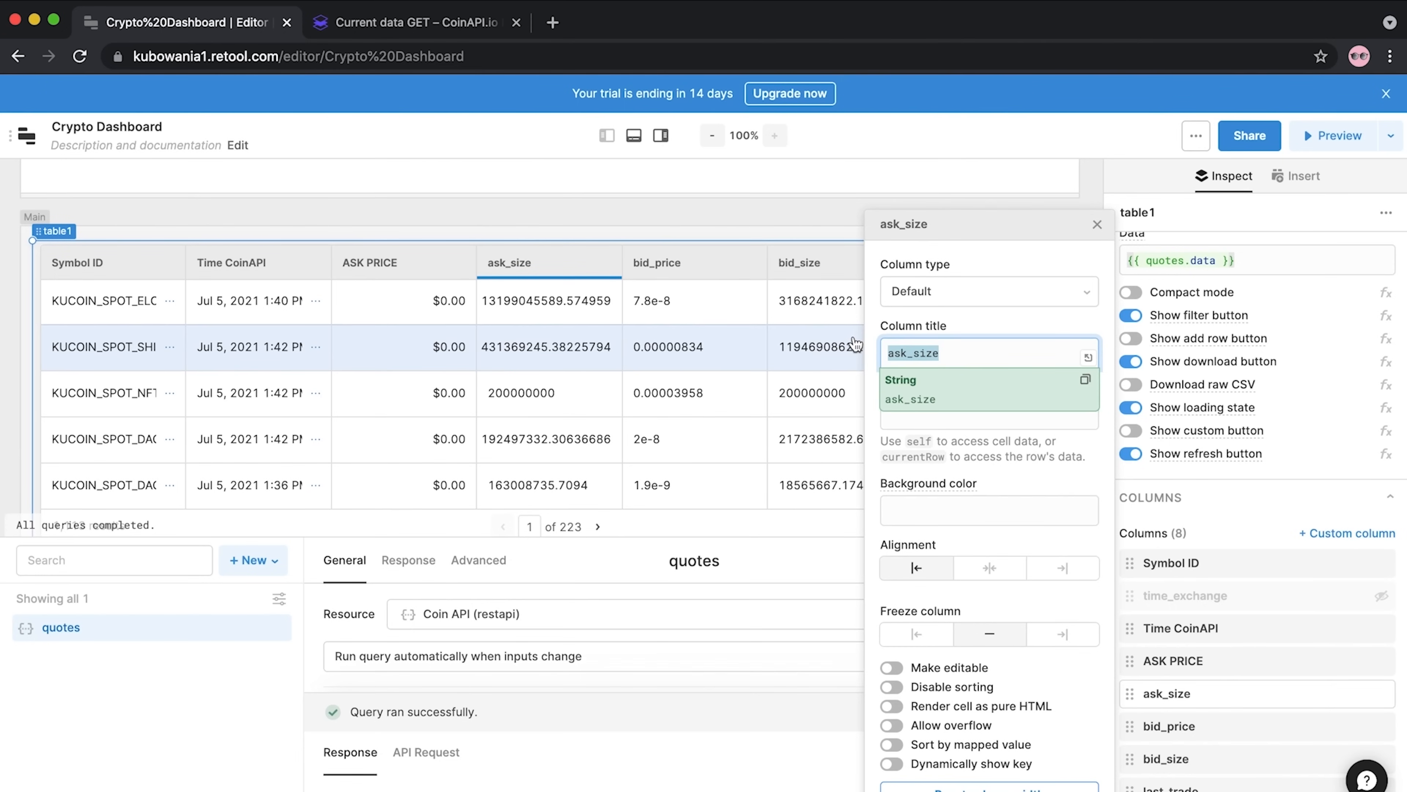
text(Ask S)
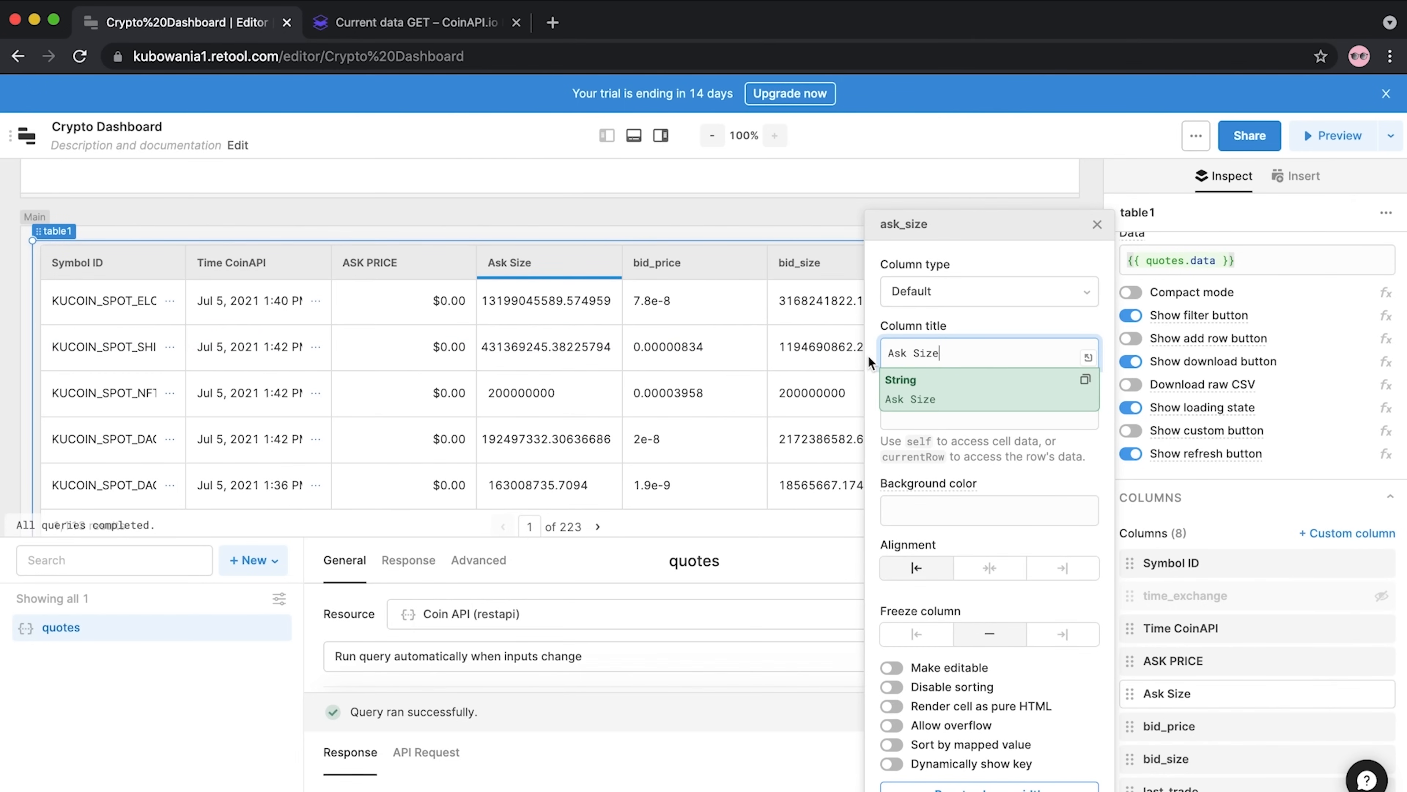
click(975, 293)
scroll(958, 465, down, 3)
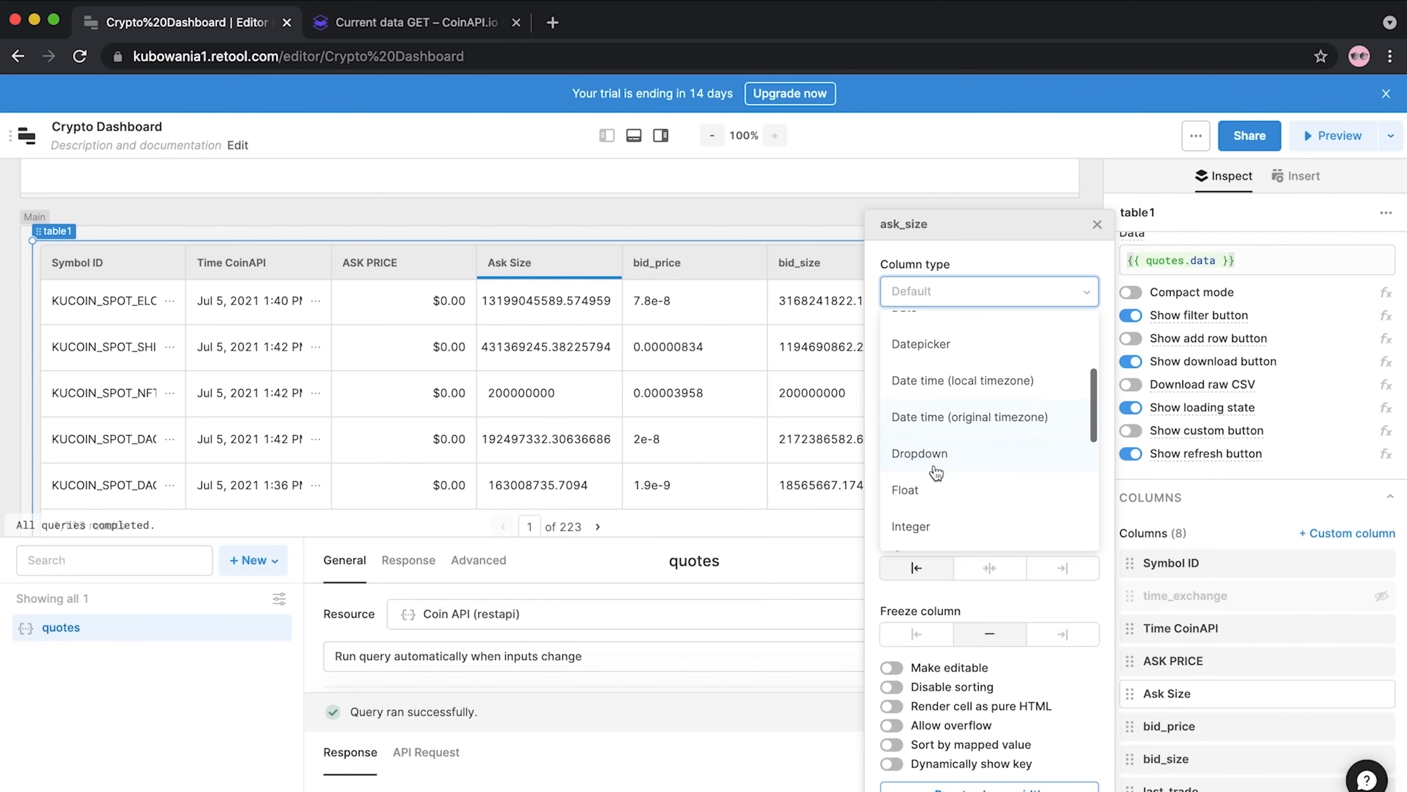
click(930, 491)
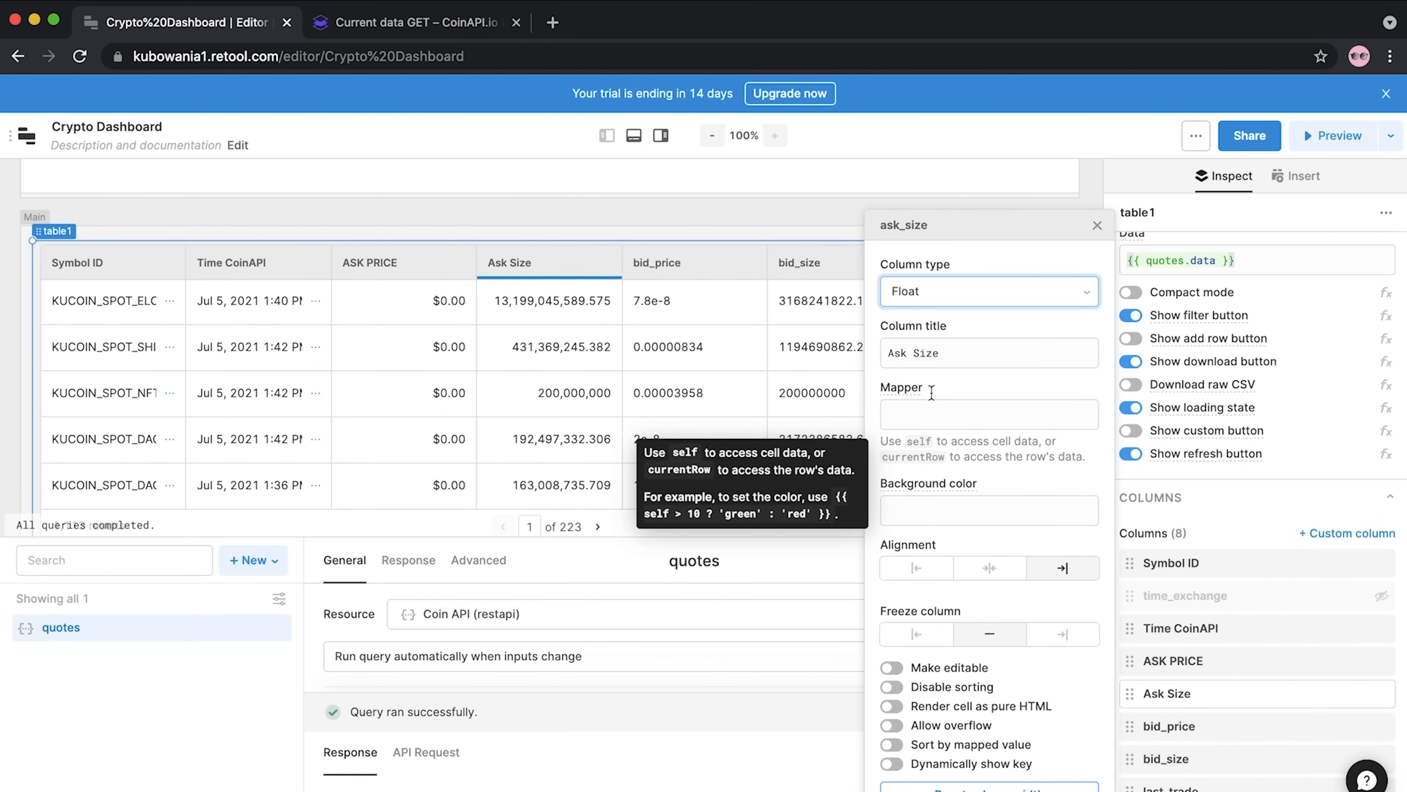
click(953, 294)
scroll(973, 484, down, 3)
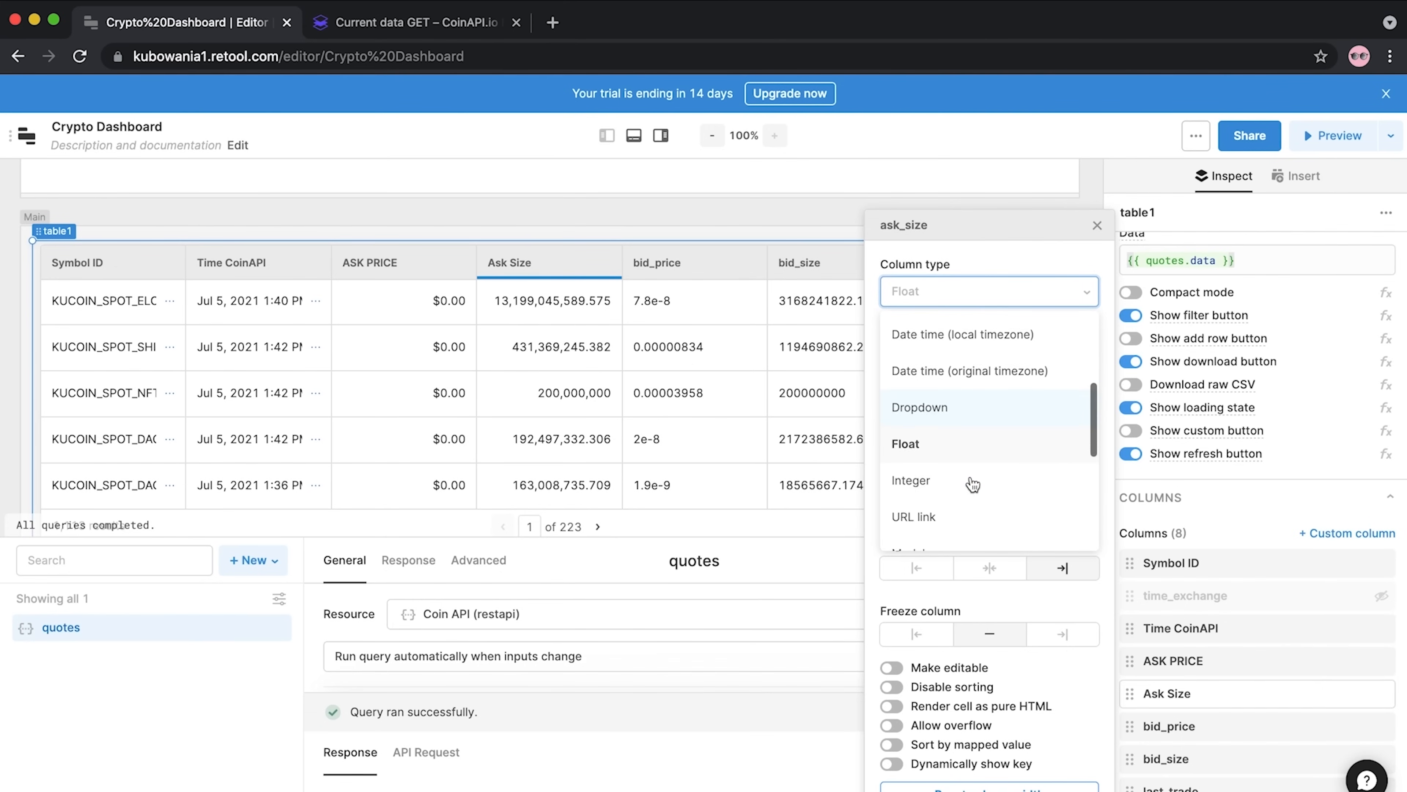
scroll(943, 449, up, 5)
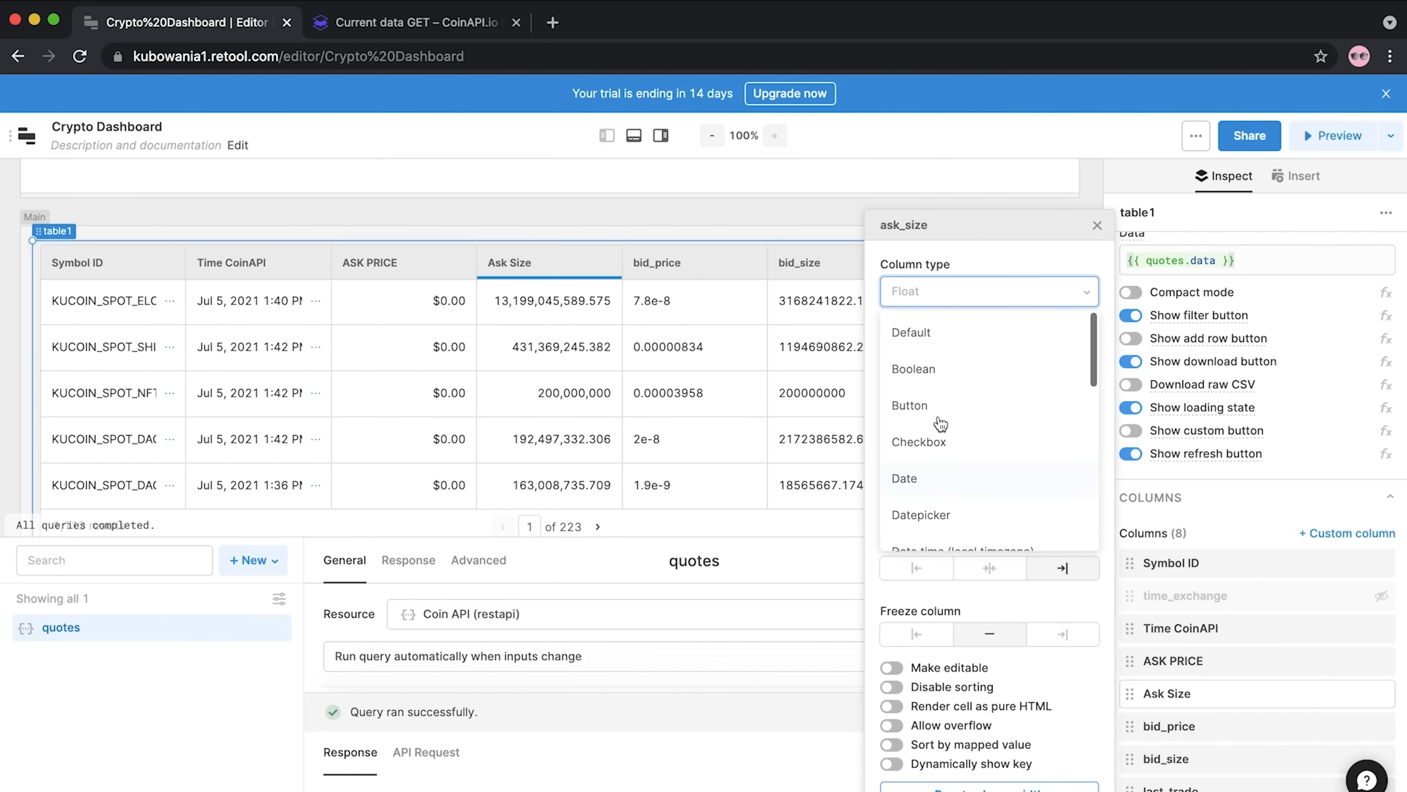
click(965, 248)
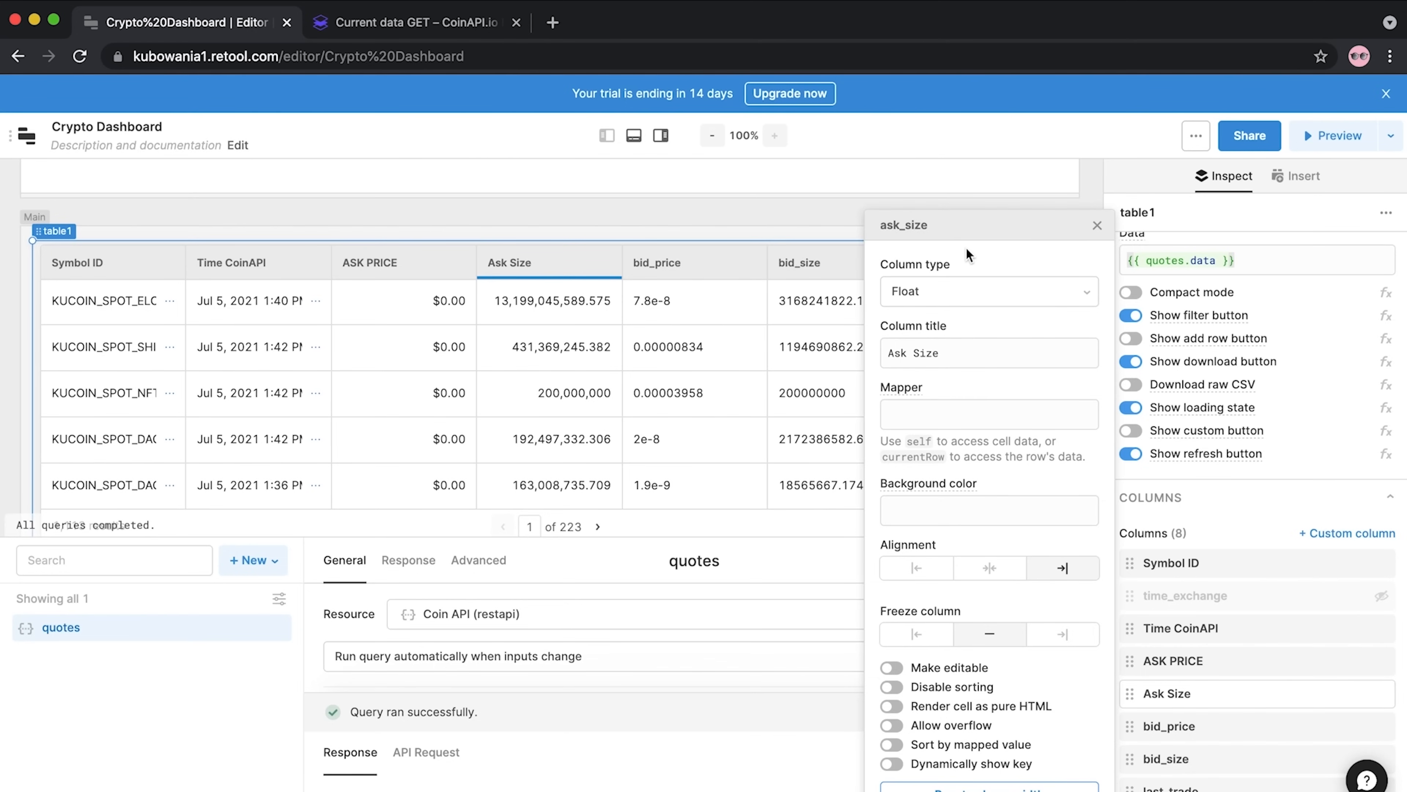
click(1098, 227)
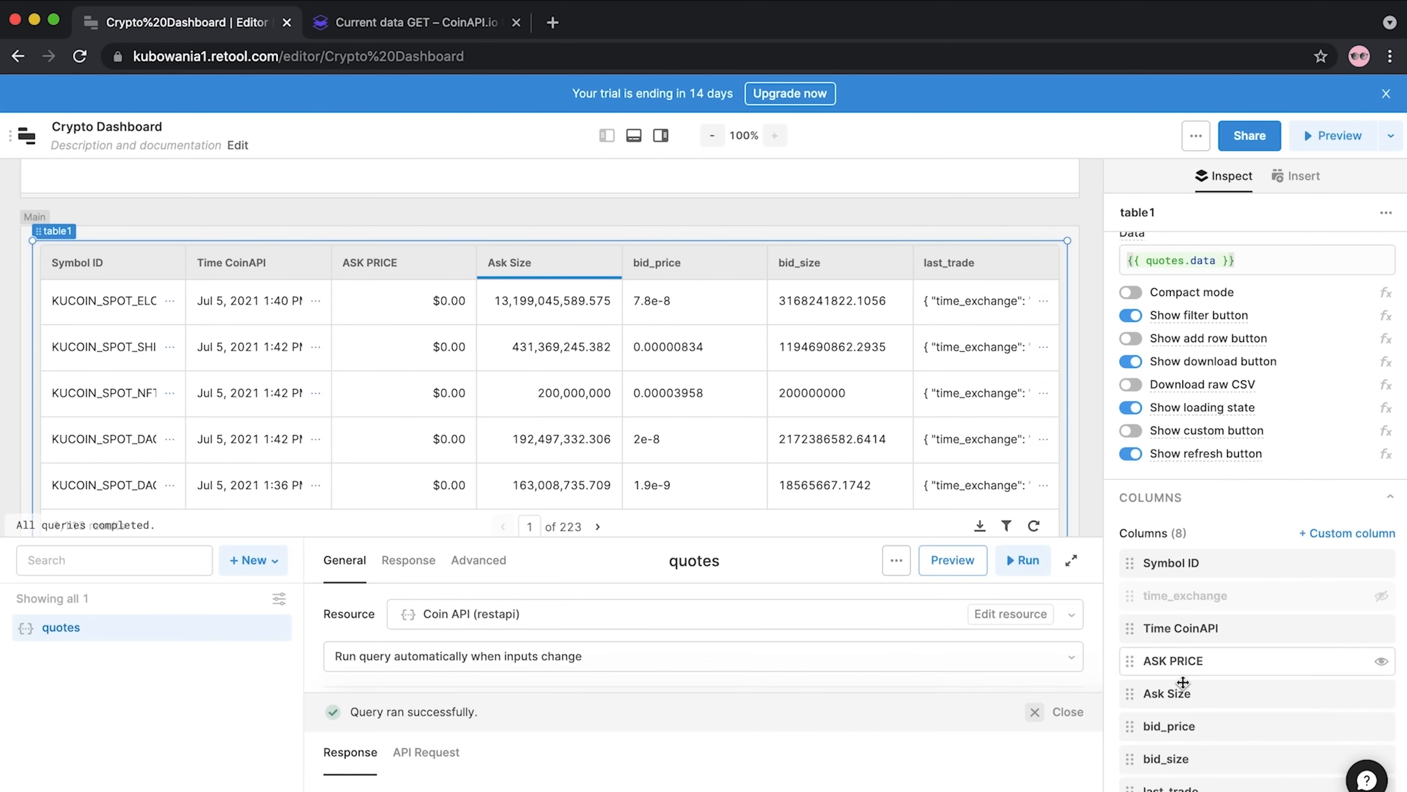
Retitle bid_price to 'BID PRICE' and format its values as USD (dollars)
click(1182, 725)
drag(959, 354, 850, 354)
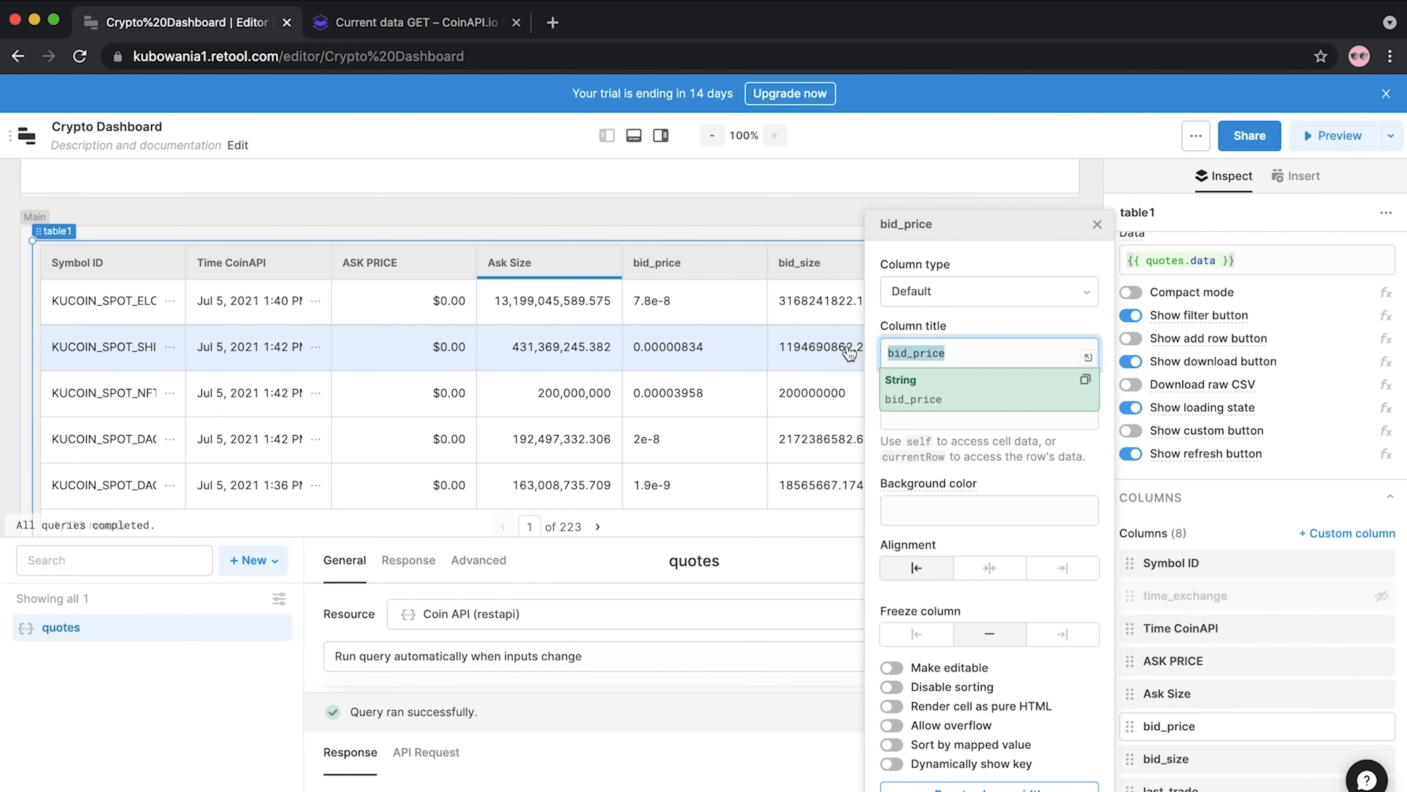
text(BID PRICE)
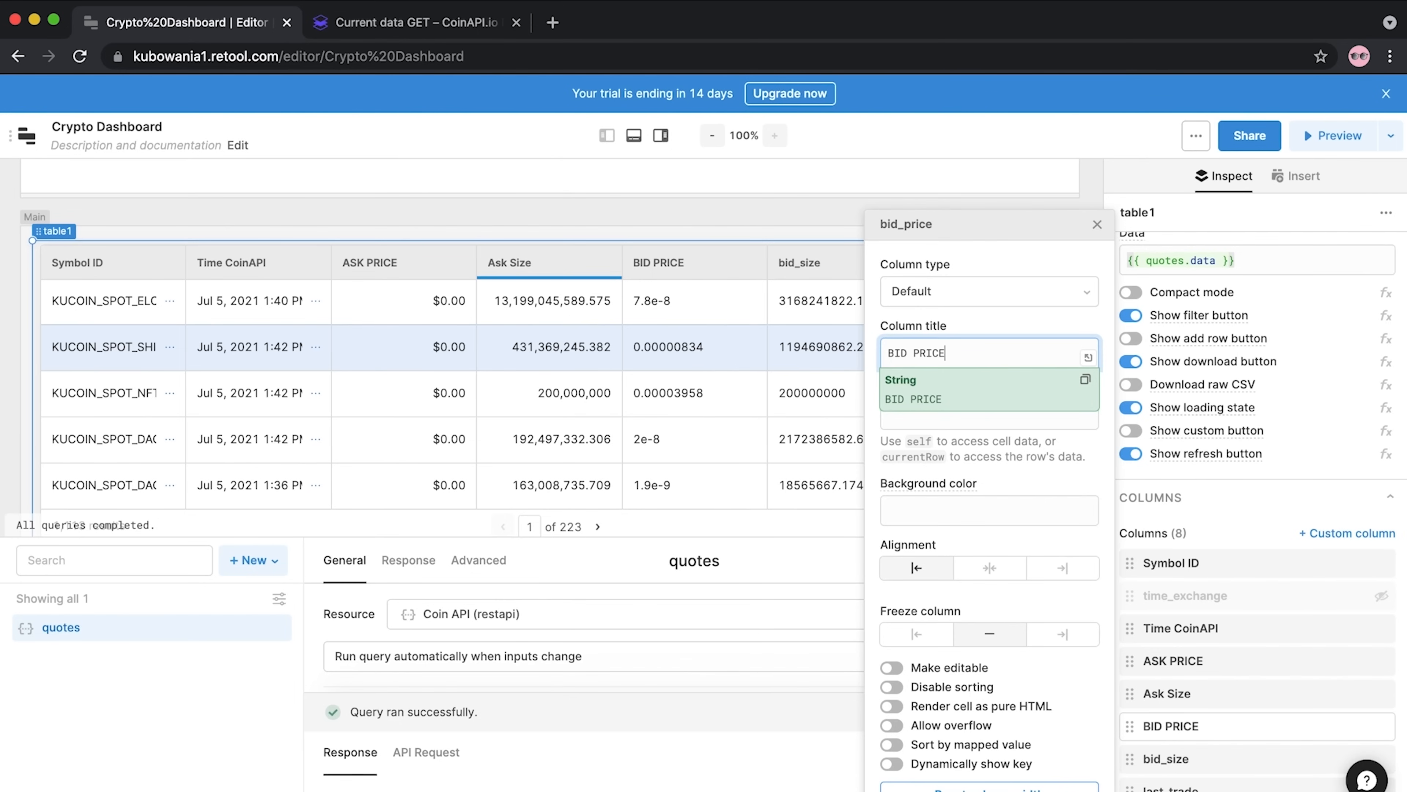
click(872, 395)
click(987, 513)
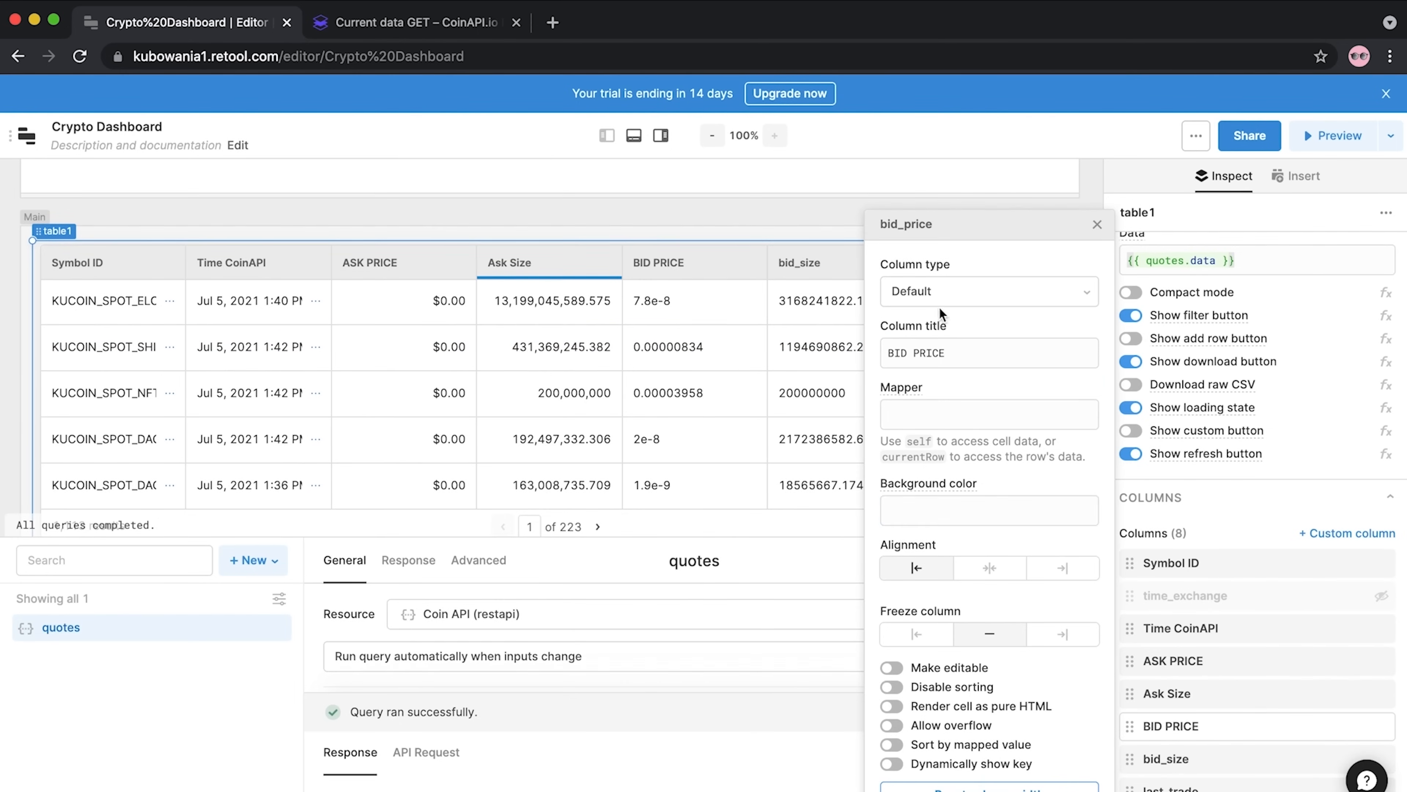
click(942, 292)
text(usd)
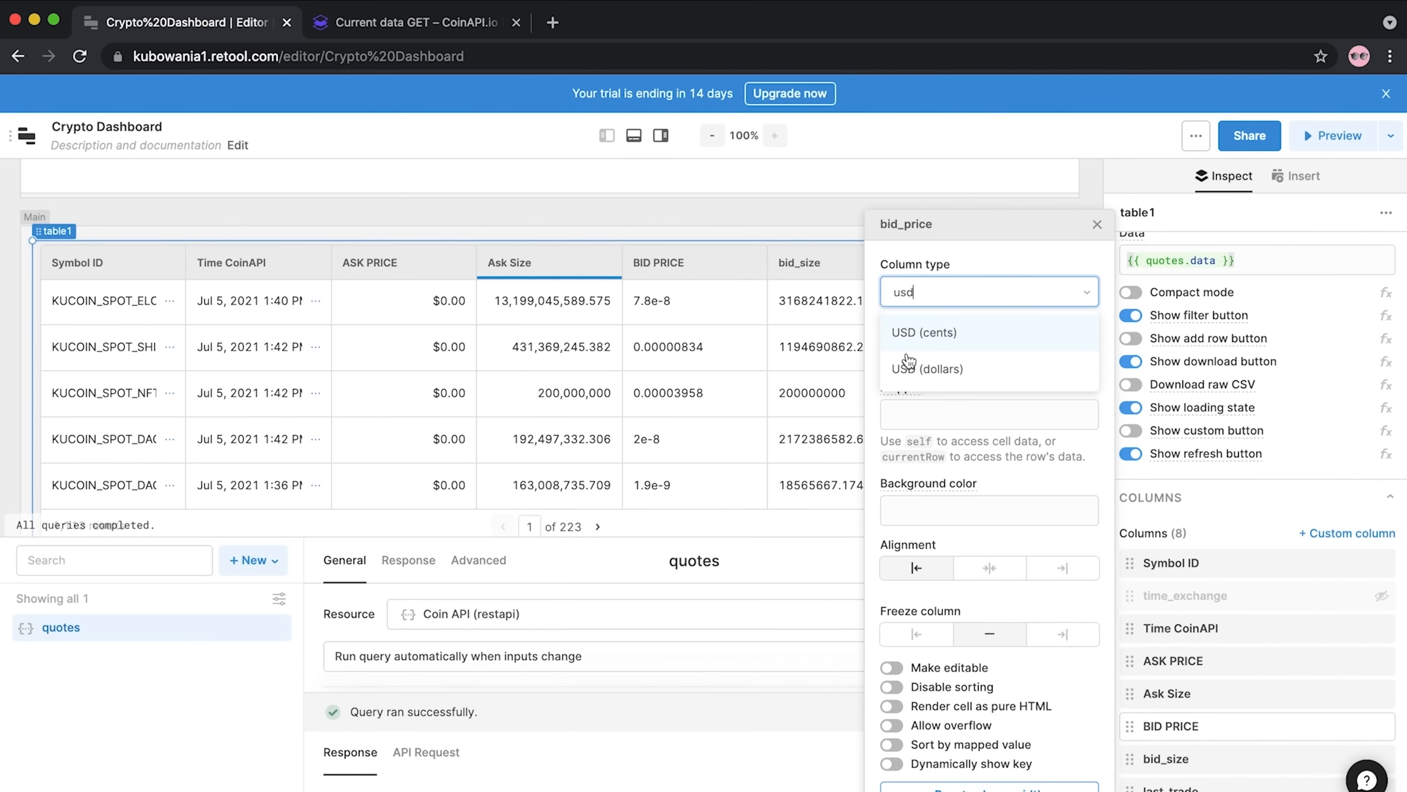
click(920, 369)
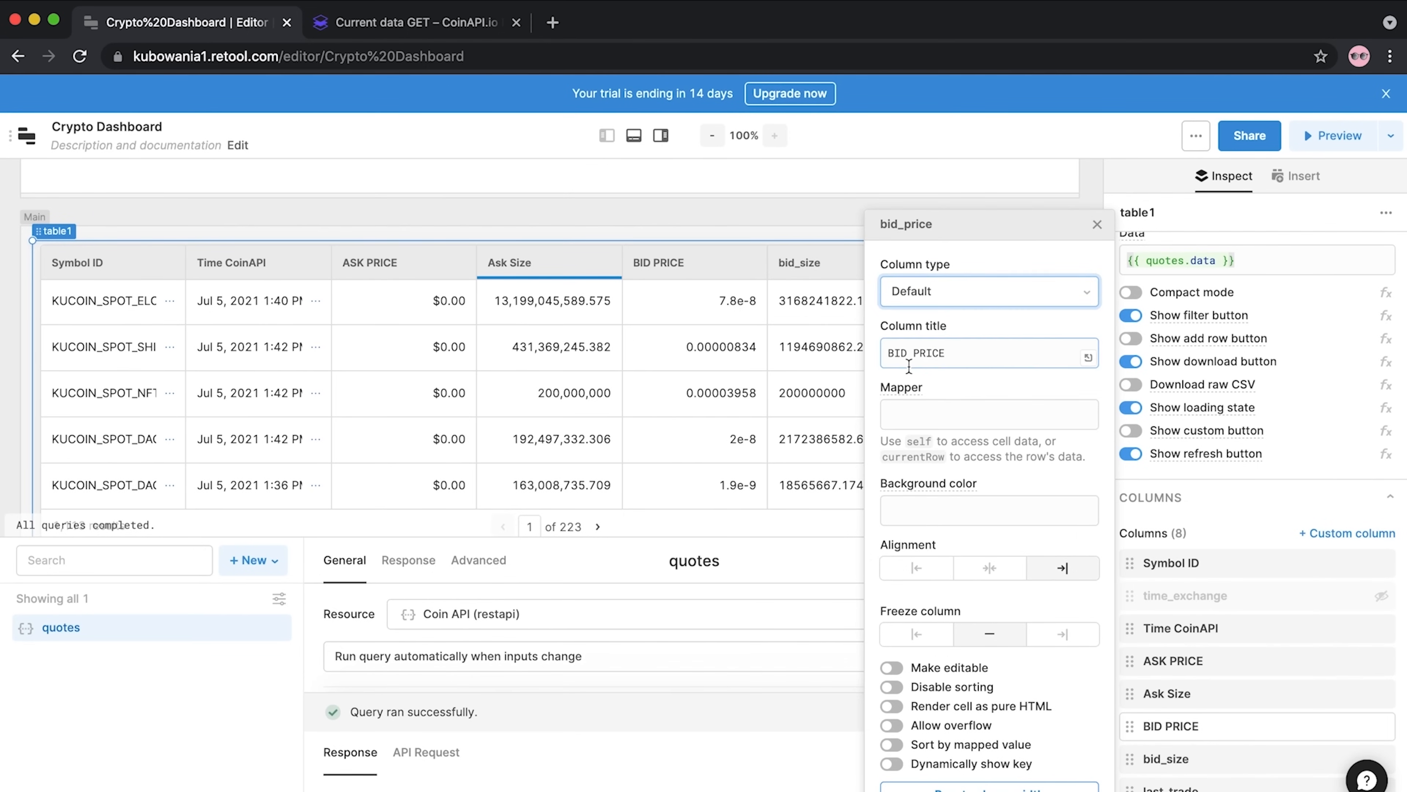
click(1097, 228)
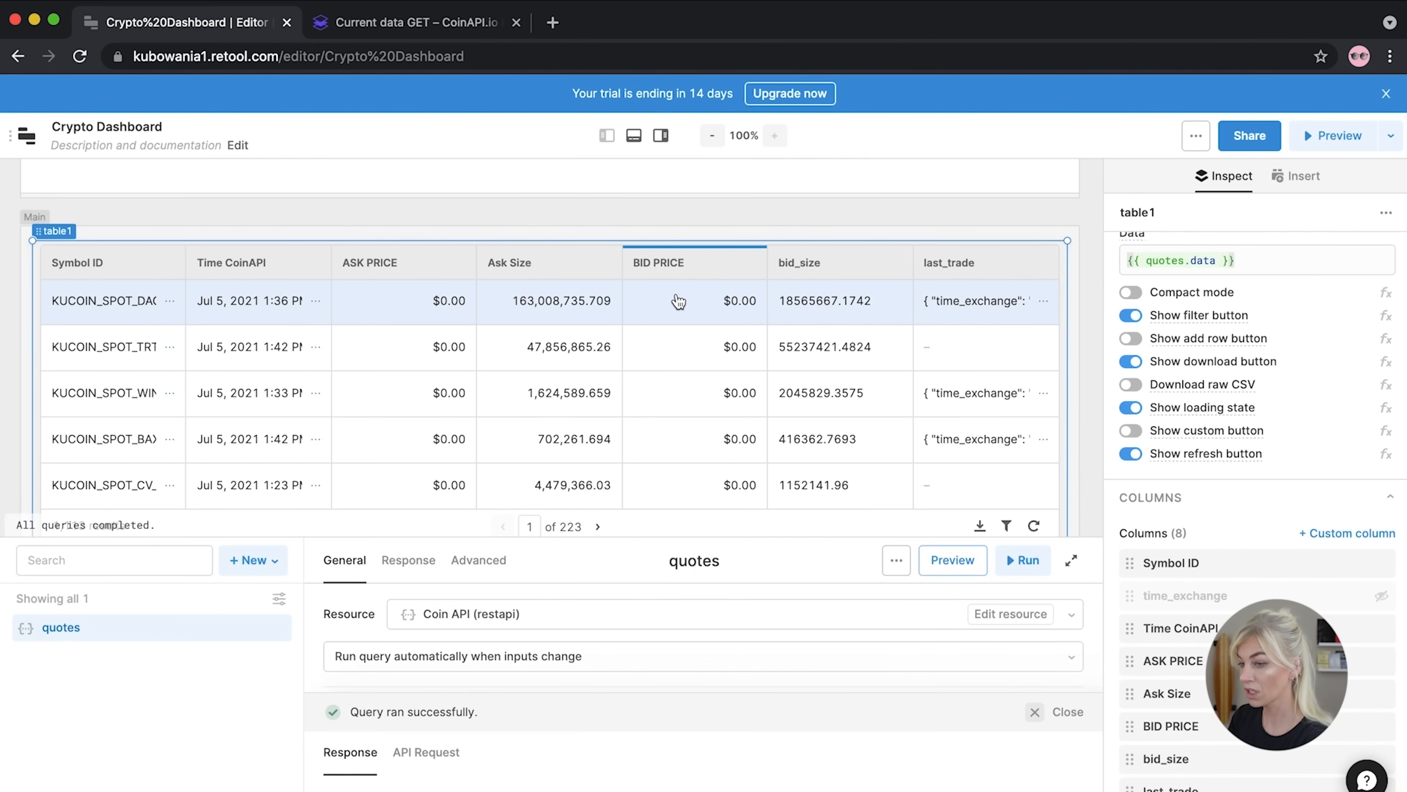
Widen the Symbol ID column and sort the table by BID PRICE, highest first
drag(180, 254, 233, 249)
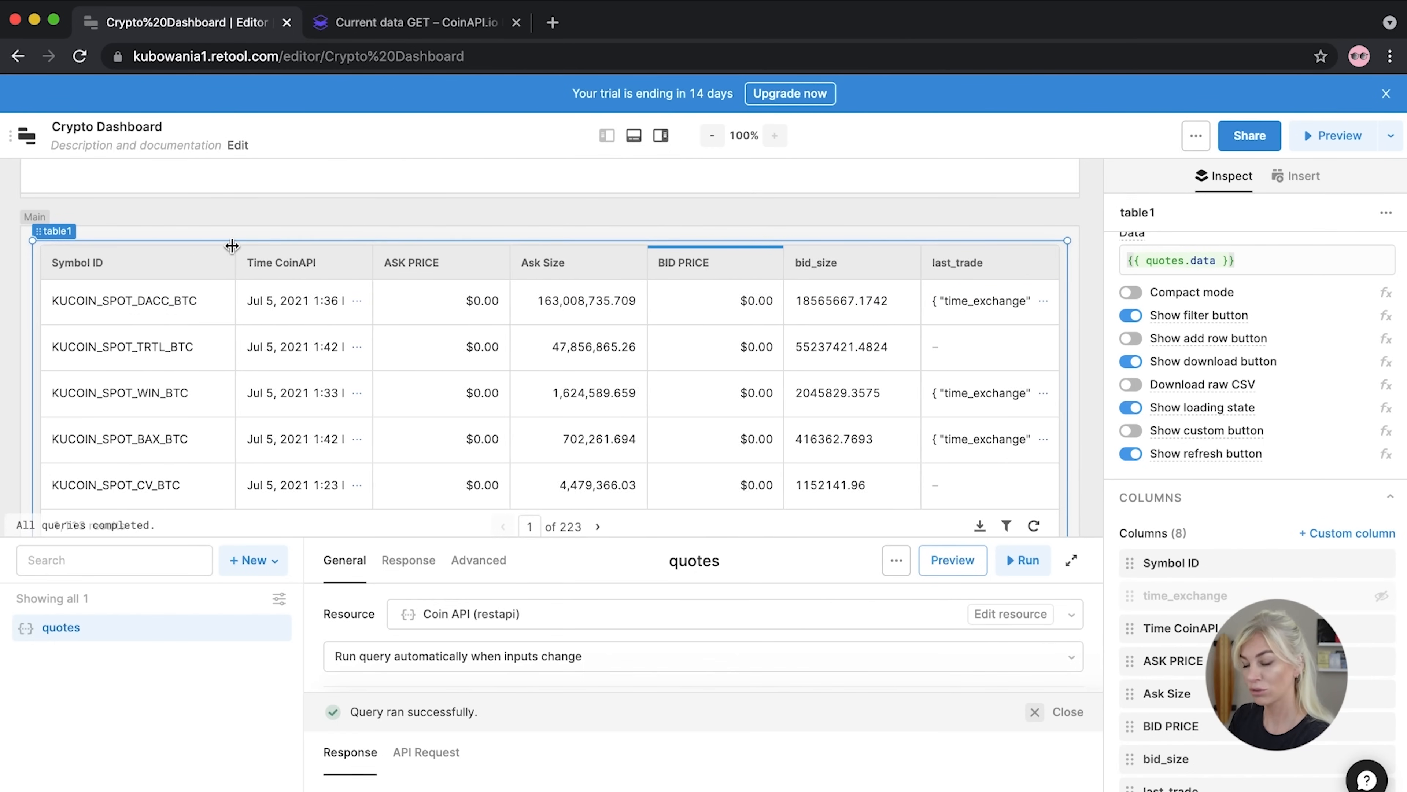
click(70, 310)
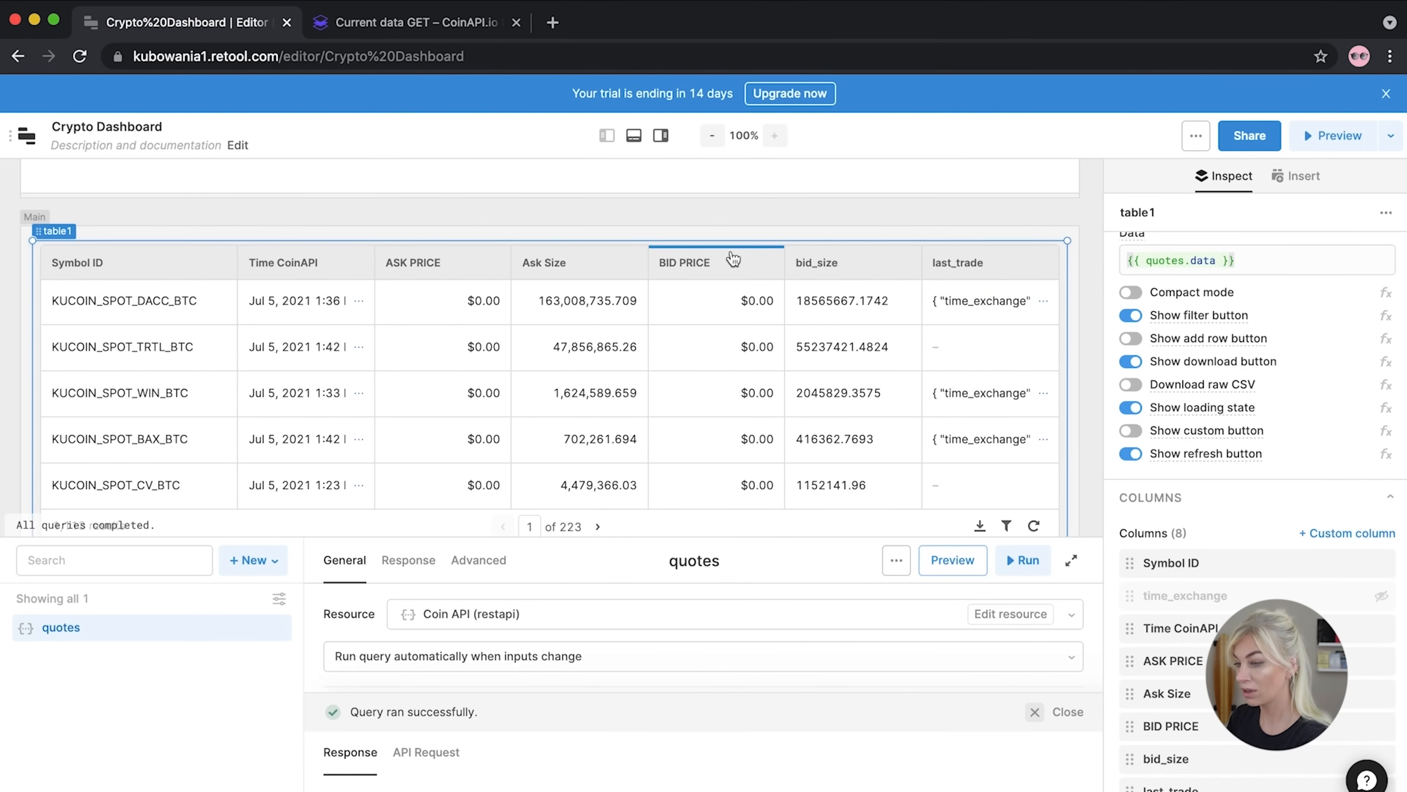
click(745, 265)
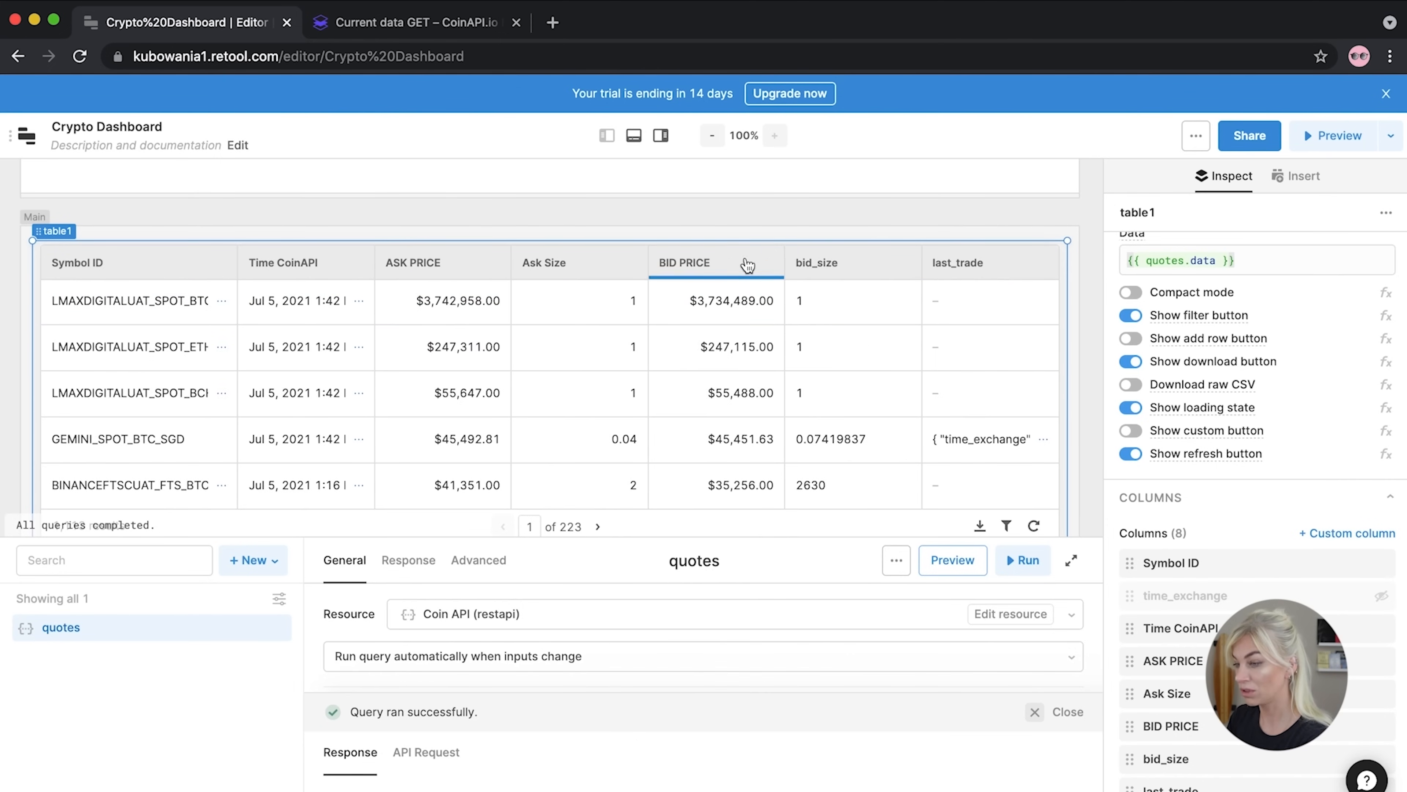
click(873, 264)
click(1162, 726)
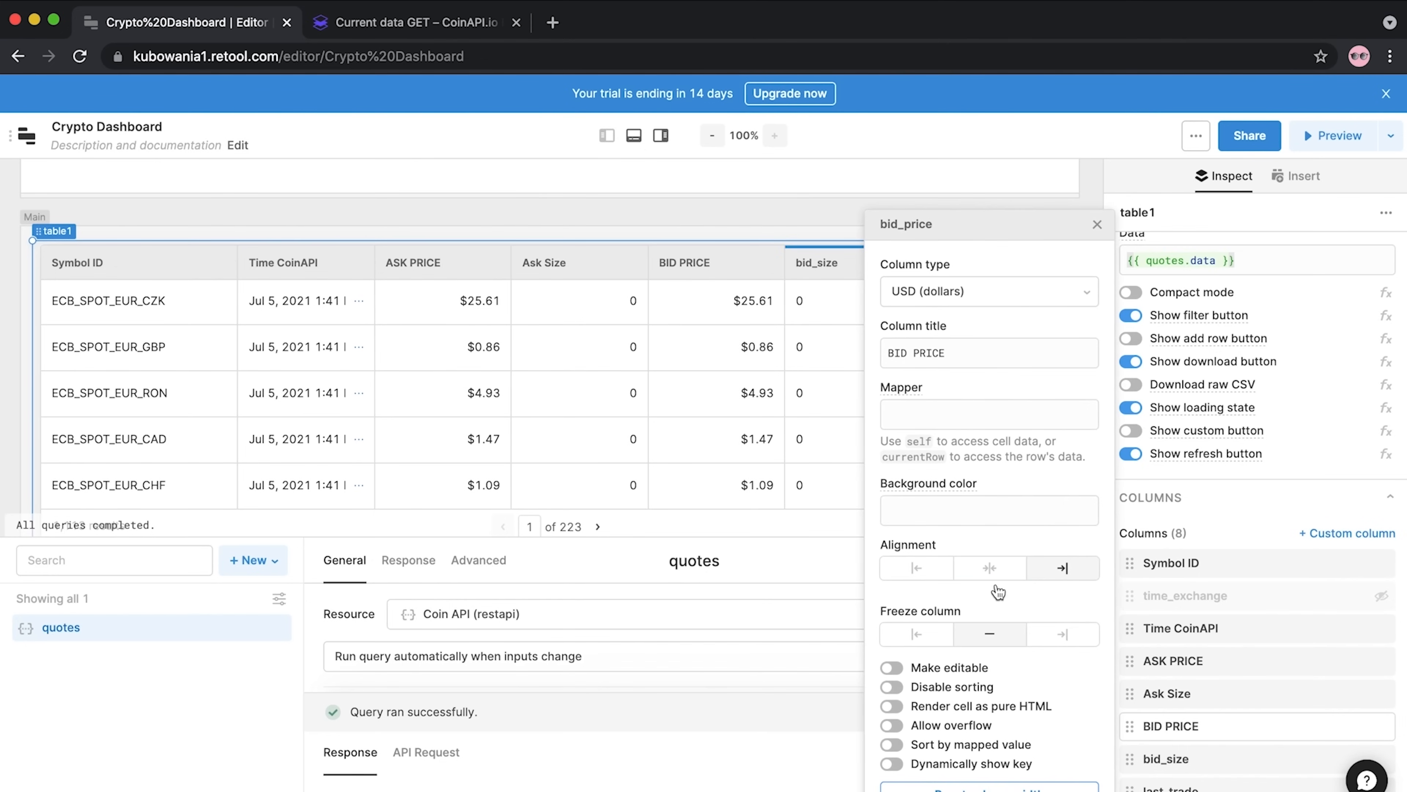
click(965, 345)
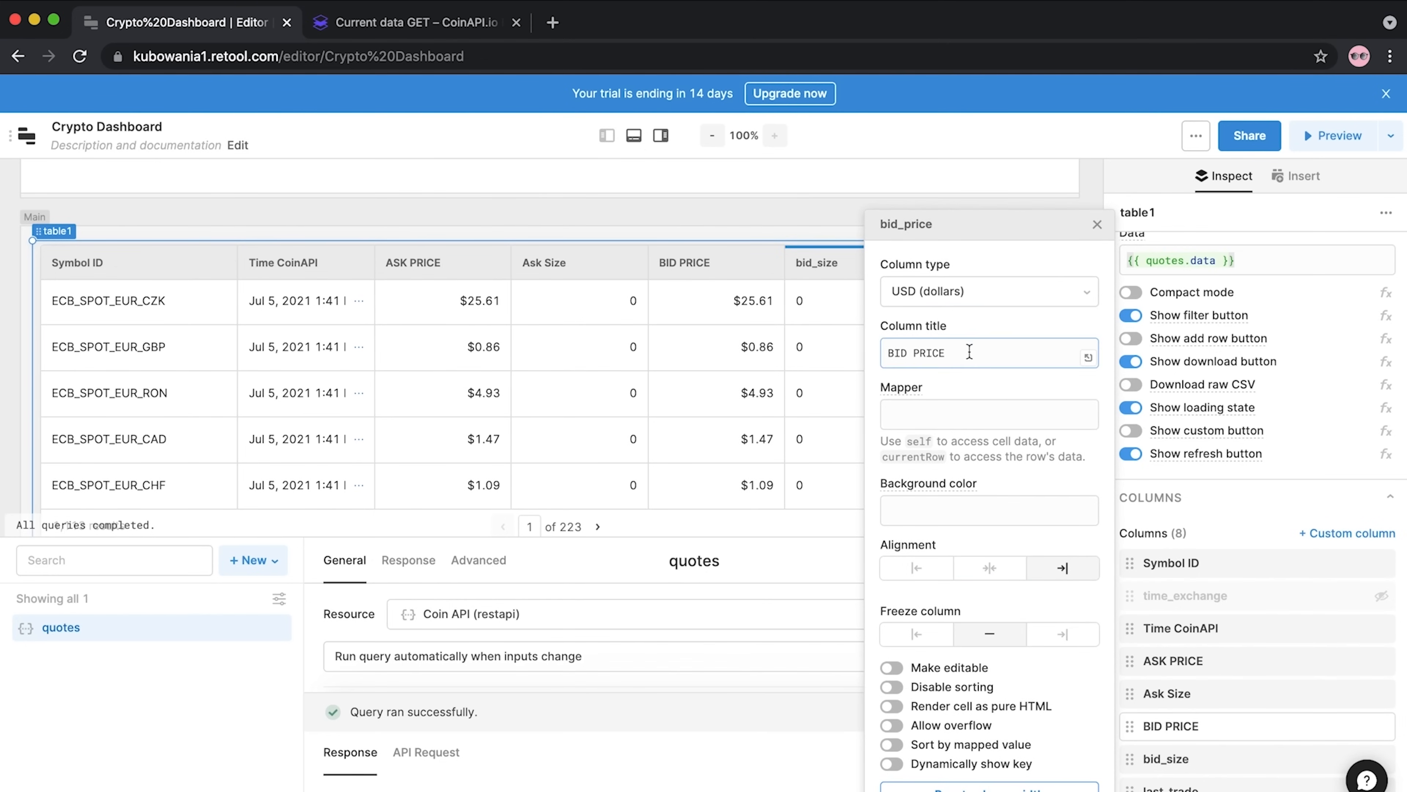
click(1097, 224)
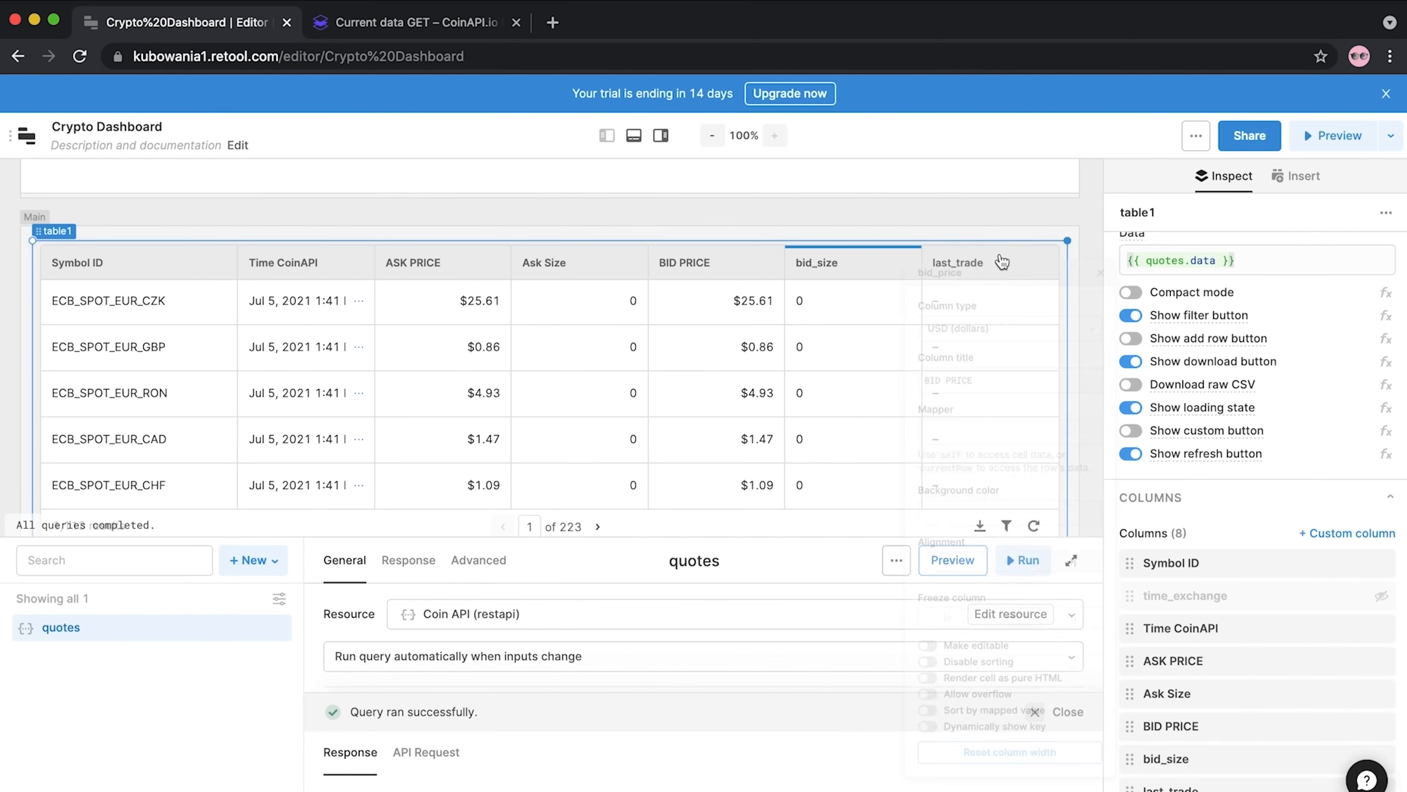
Retitle the bid_size column 'Bid Size' with a Float column type
click(1186, 759)
drag(972, 354, 832, 336)
text(B)
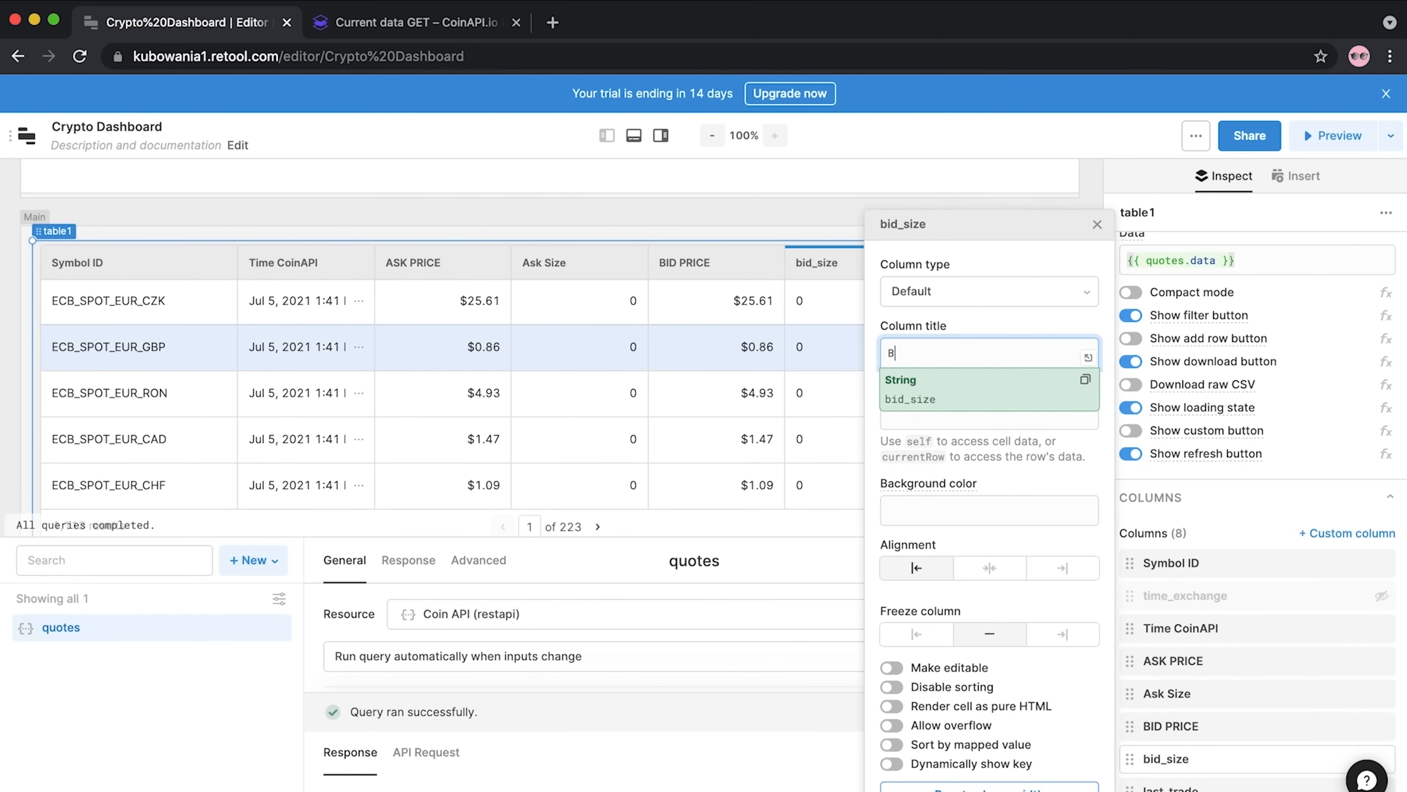
text(id Size)
click(975, 291)
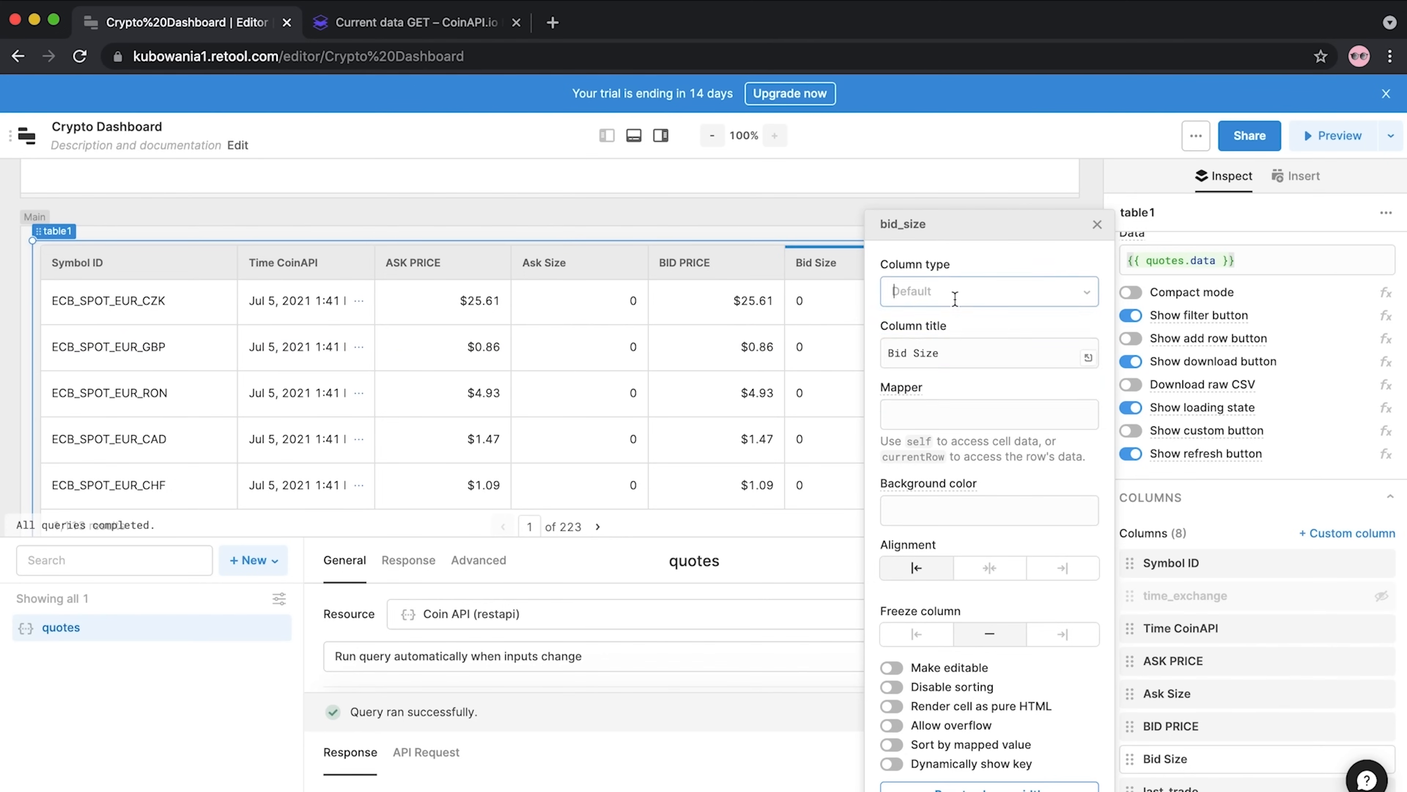
text(fl)
click(920, 347)
click(1097, 225)
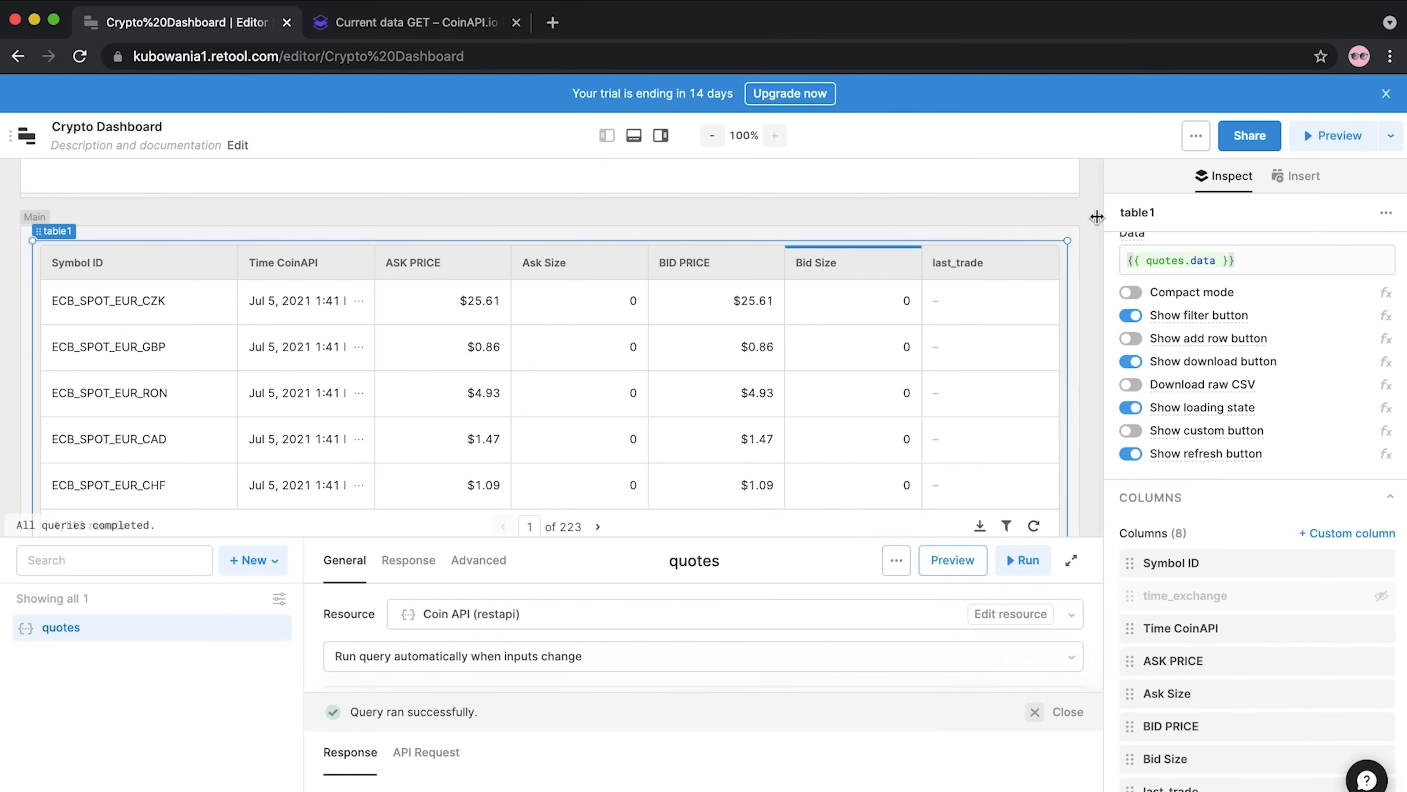
Rename the last_trade column to 'Last Trade'
click(979, 266)
scroll(1218, 676, down, 2)
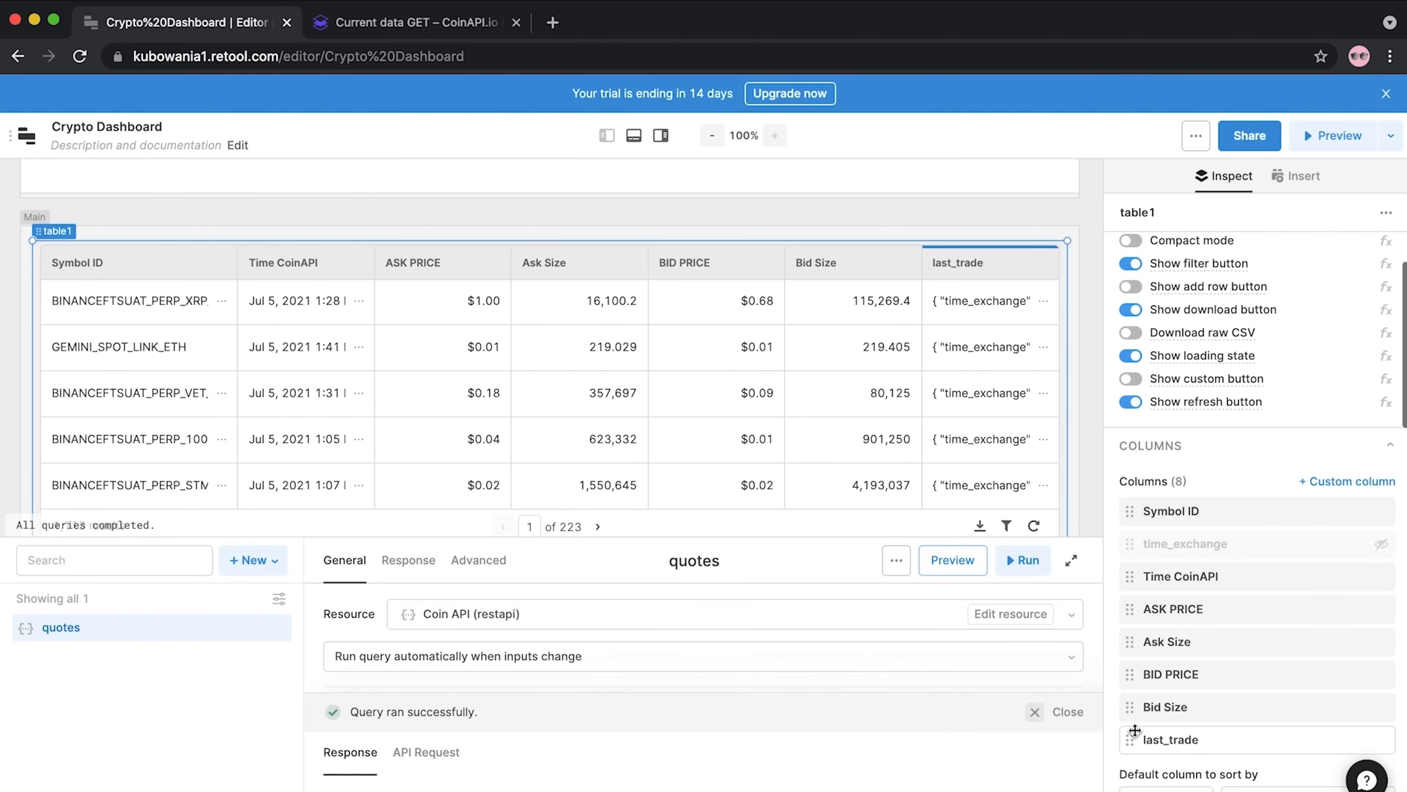
click(1163, 738)
drag(958, 353, 844, 347)
text(Last Trade)
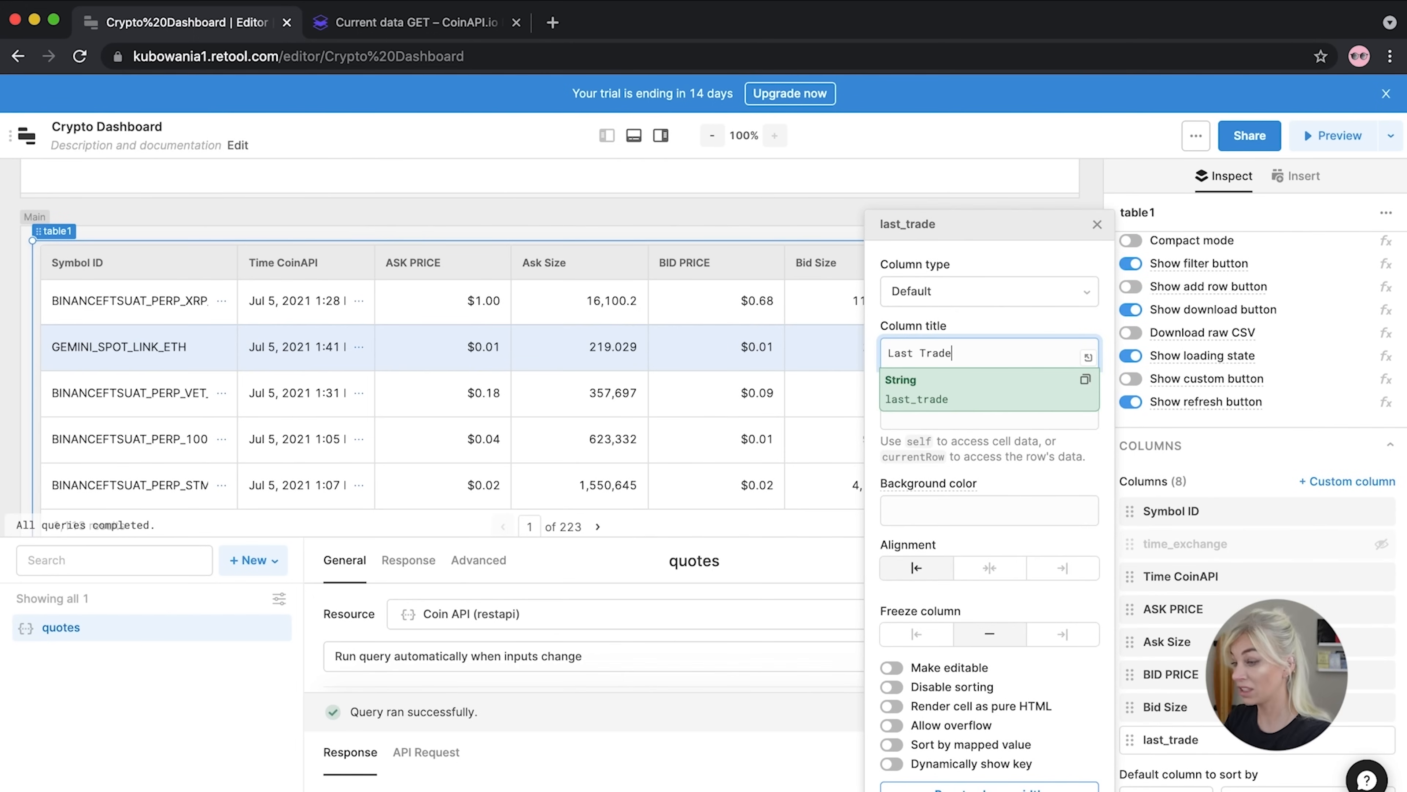
click(1003, 252)
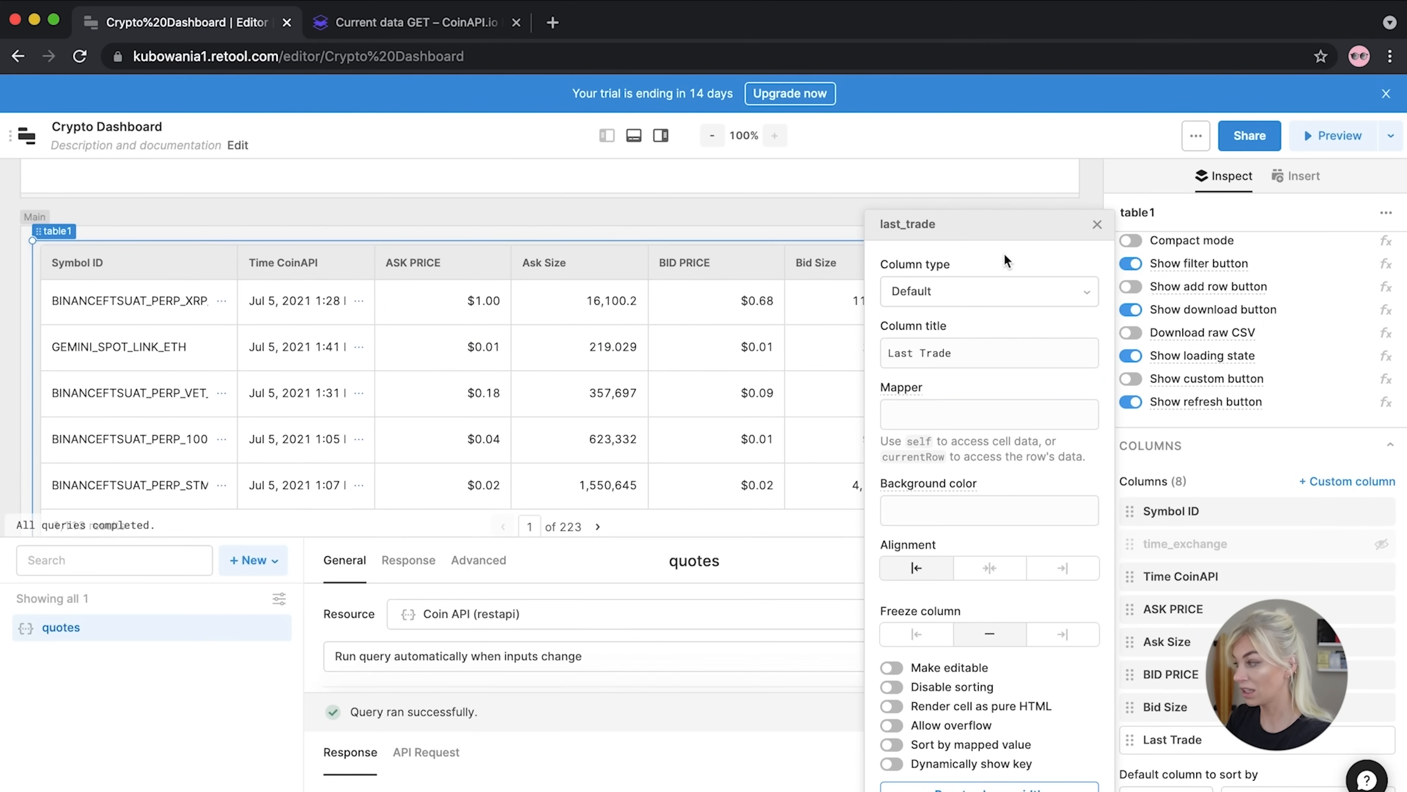
click(1097, 224)
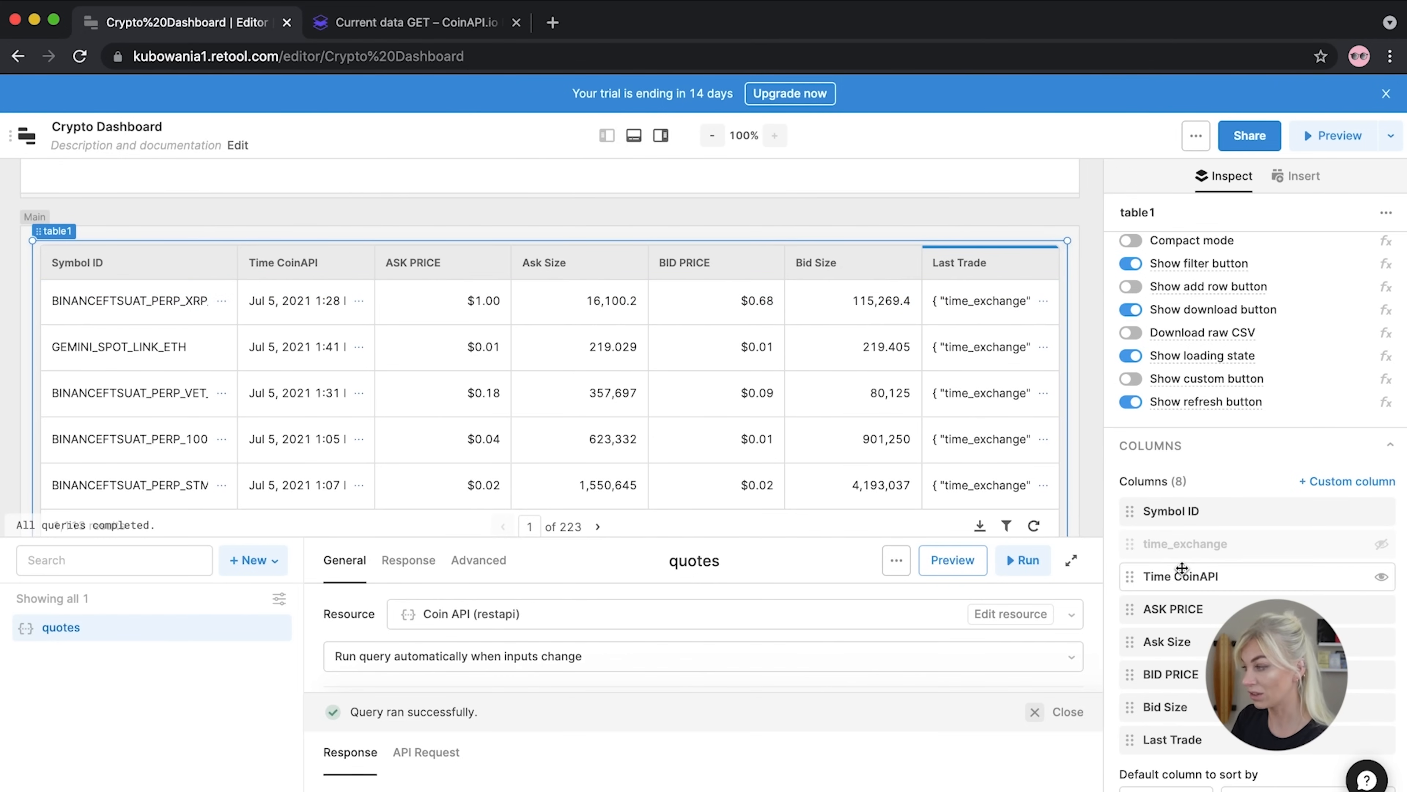
Set the Last Trade column's mapper to {{ self.time_coinapi }}
click(1173, 739)
click(922, 414)
text([{)
key(BackSpace)
key(BackSpace)
text([[)
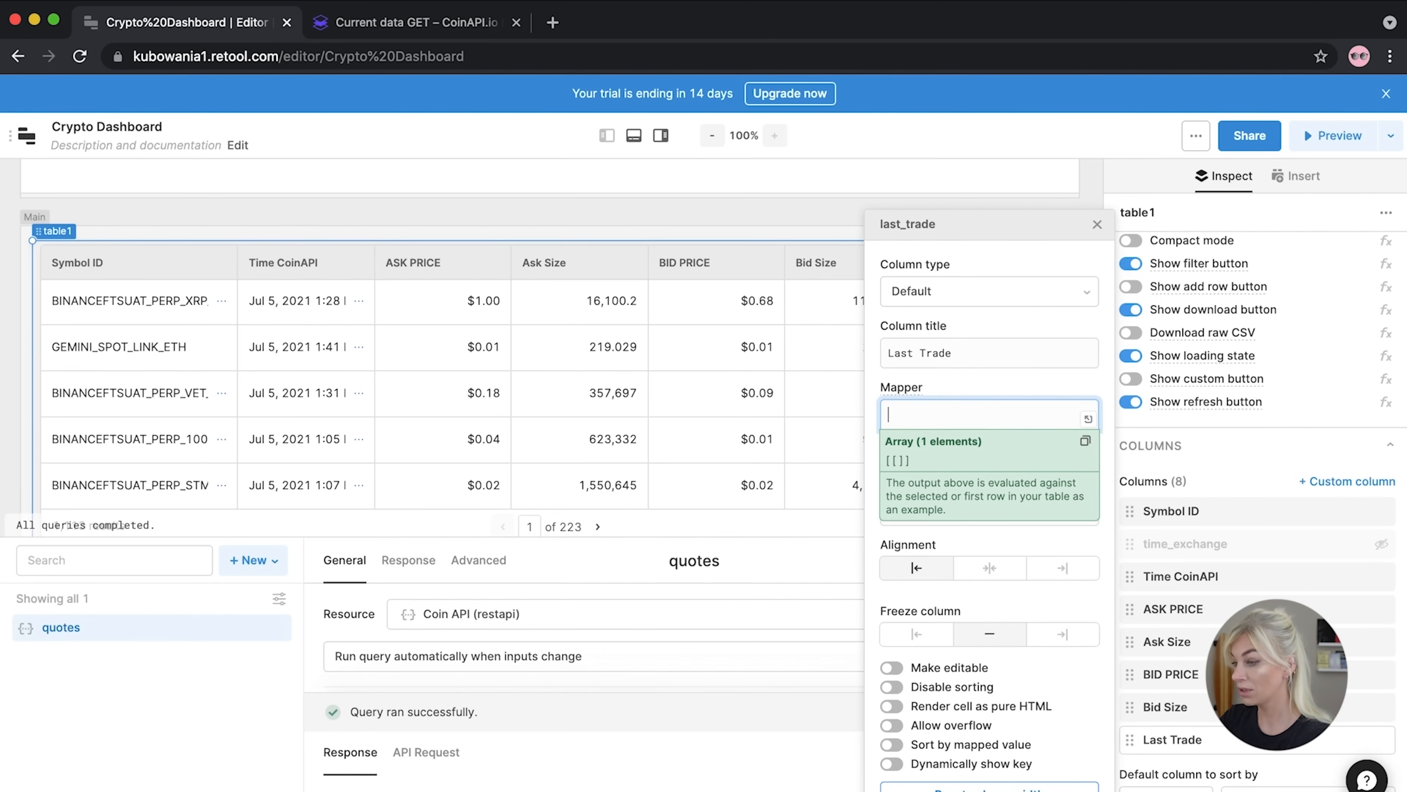
text({{ self)
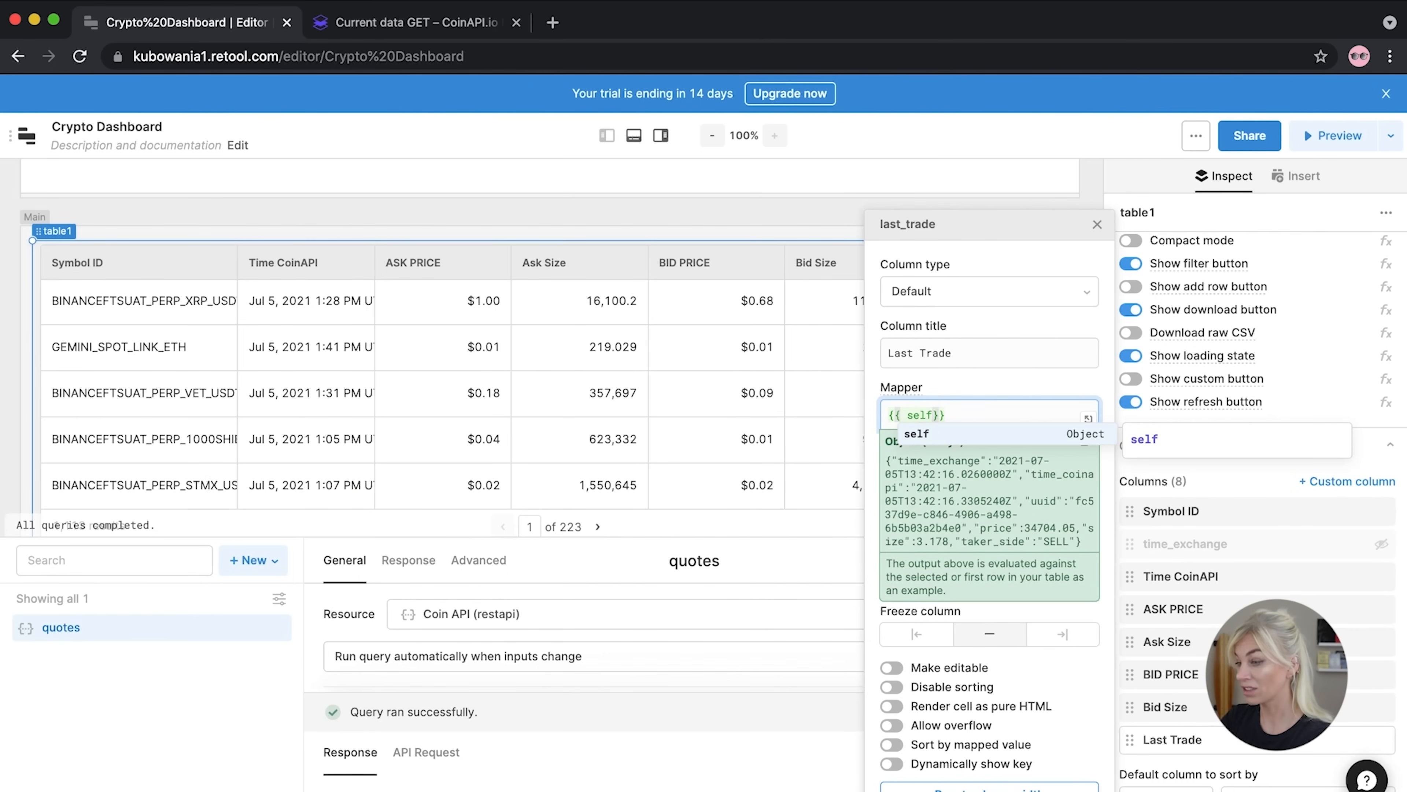
text(.)
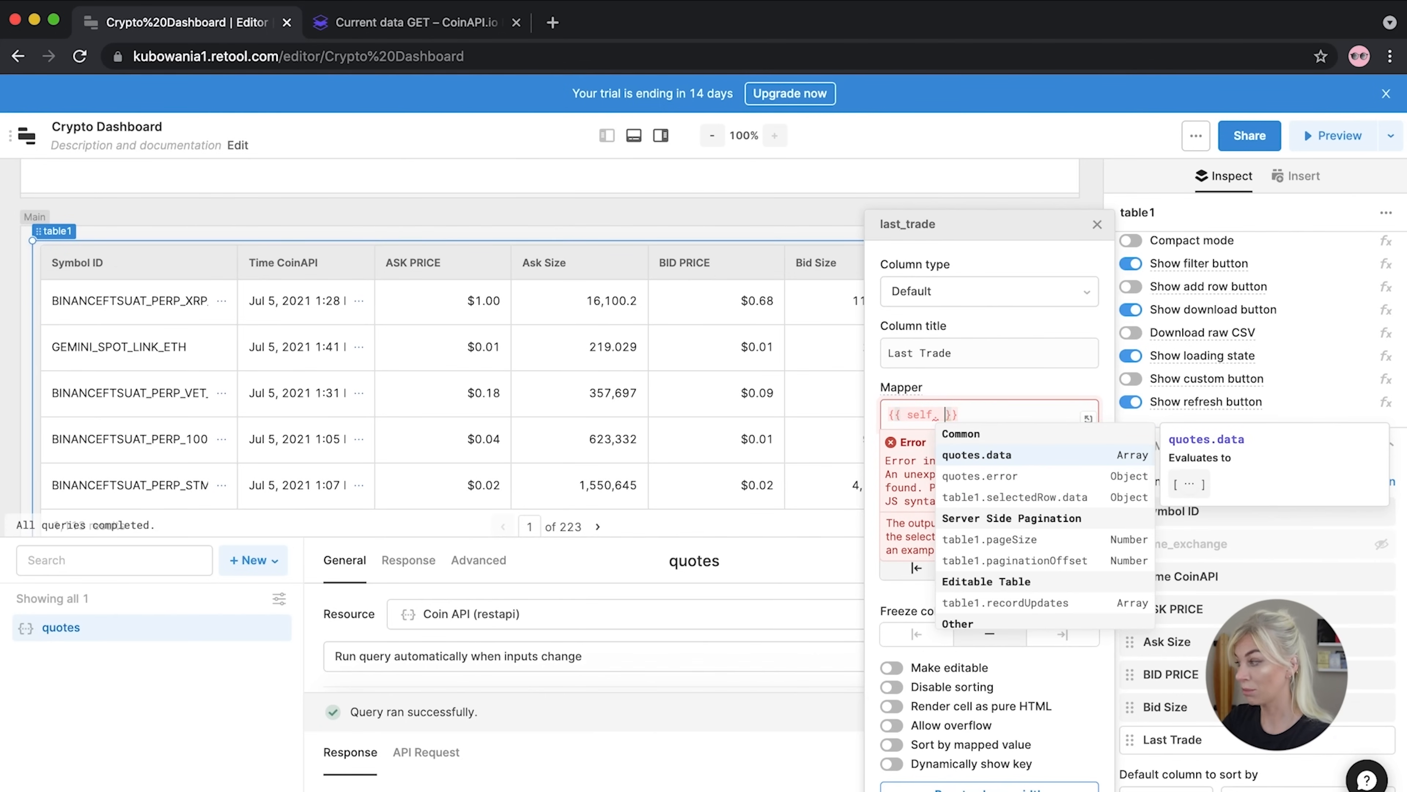
key(Delete)
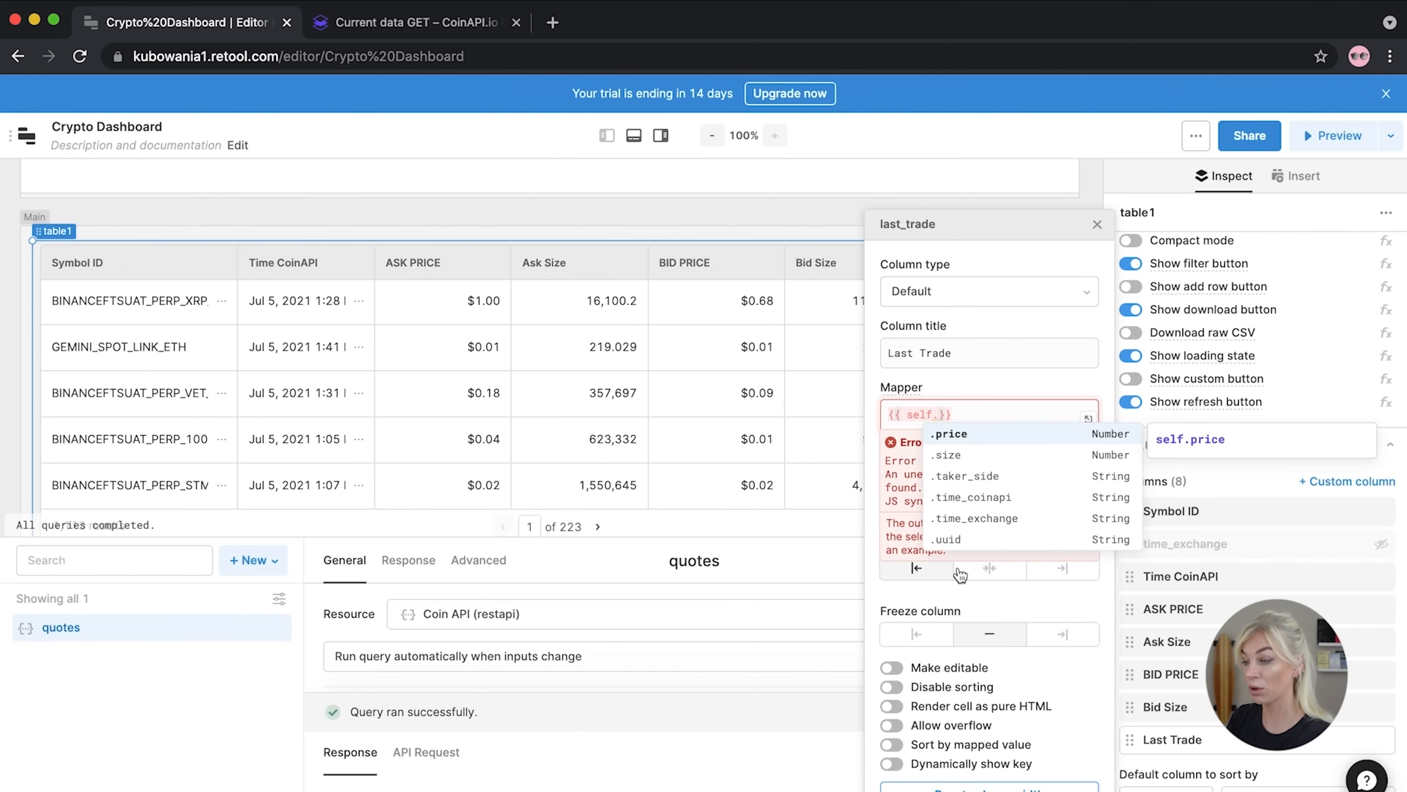
click(973, 496)
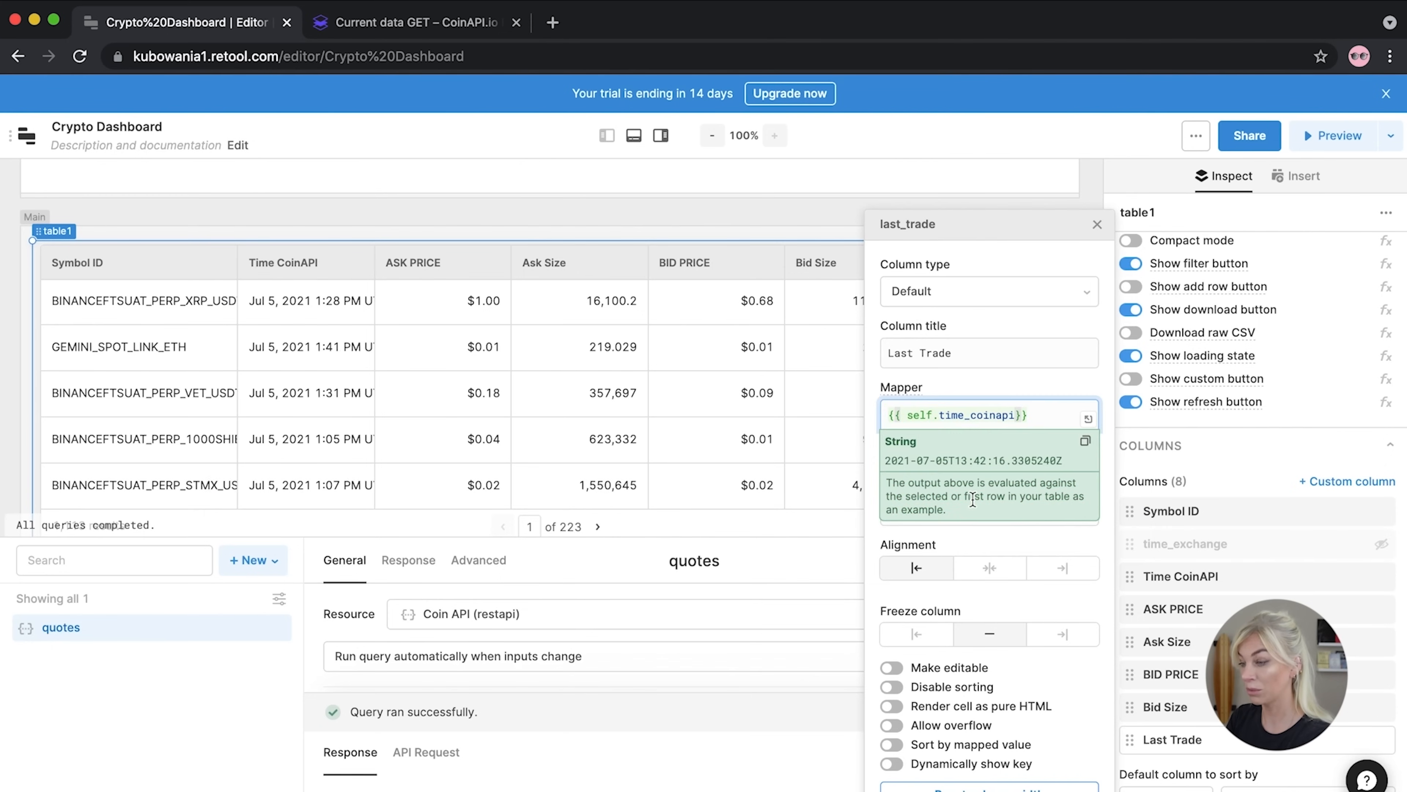
click(1091, 228)
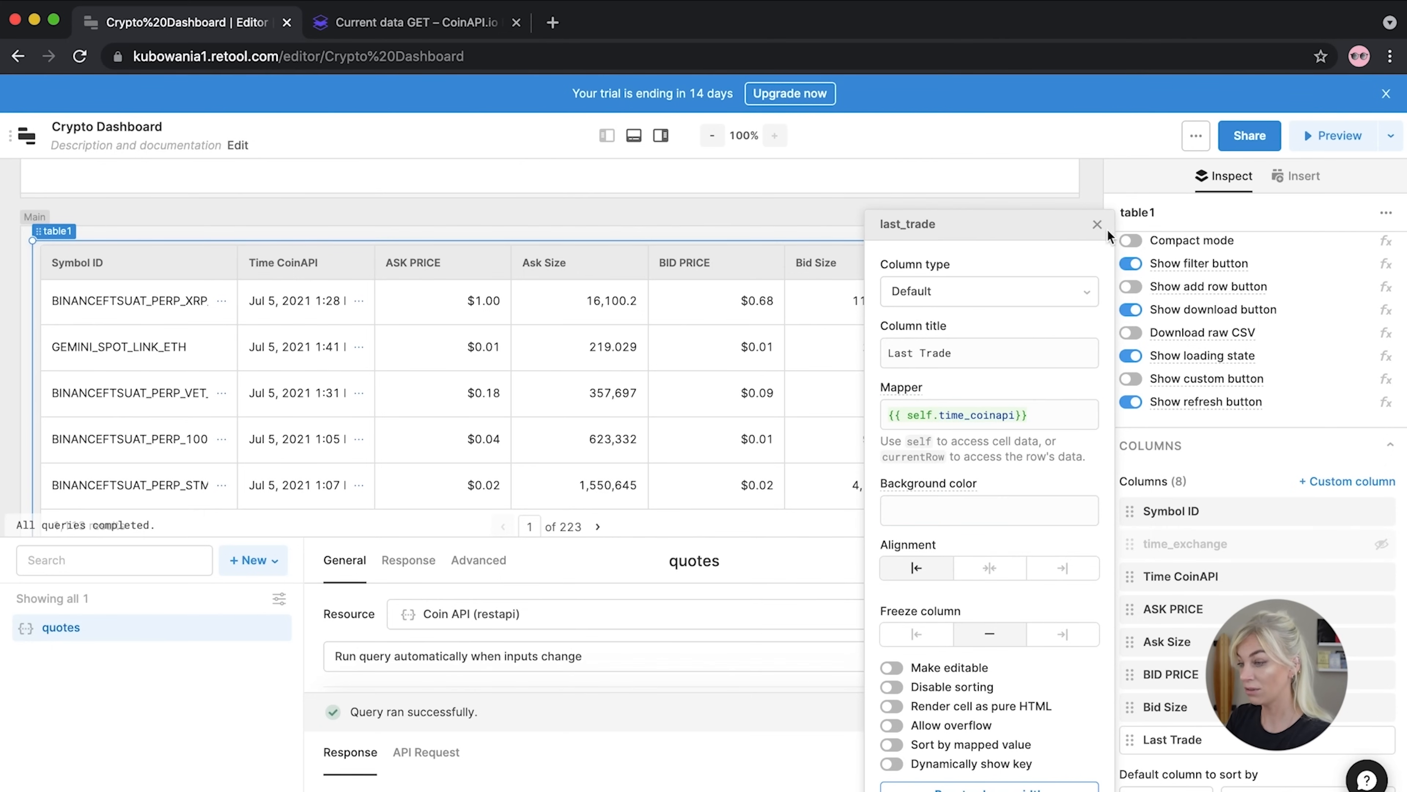
click(1097, 224)
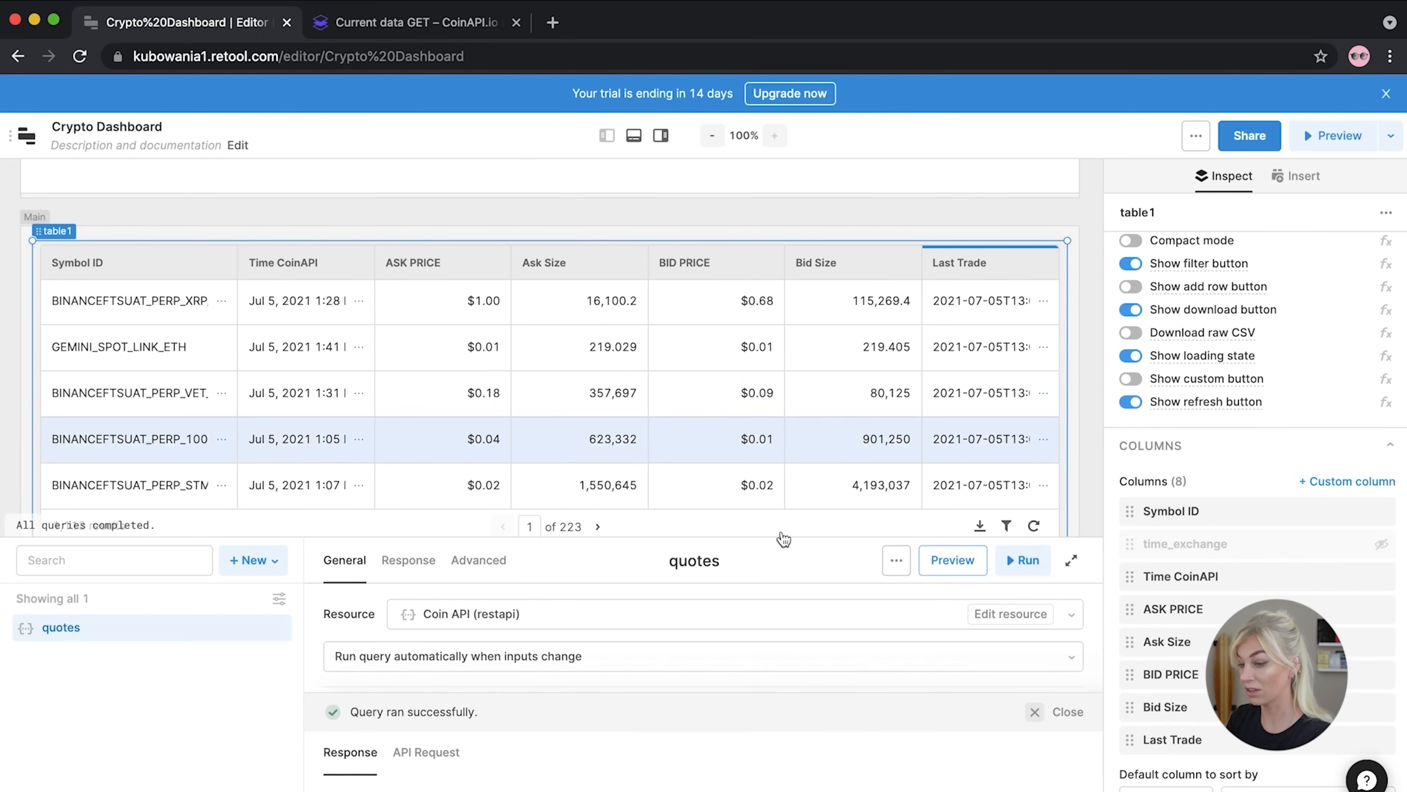
click(408, 560)
click(344, 560)
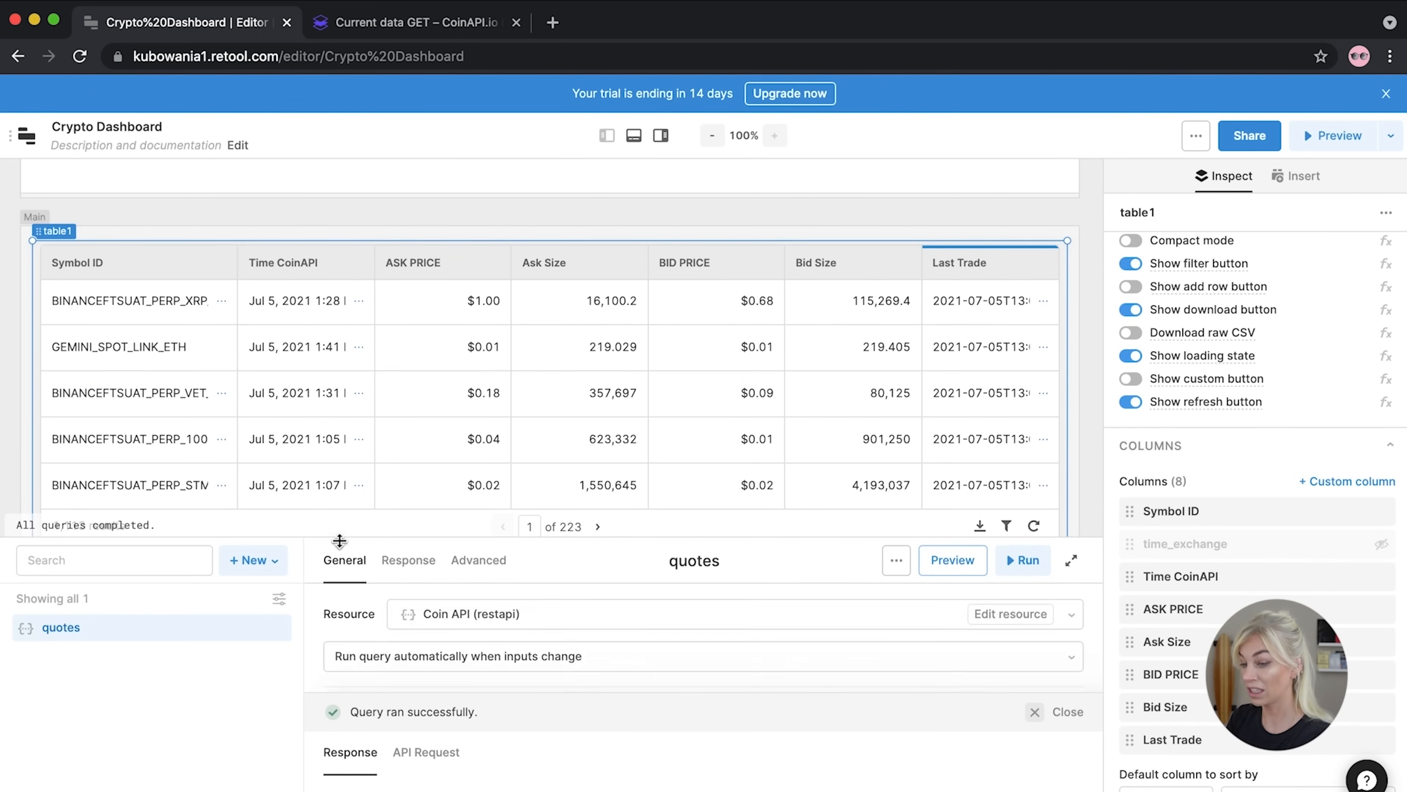
drag(340, 537, 360, 478)
drag(367, 383, 370, 354)
drag(438, 693, 452, 509)
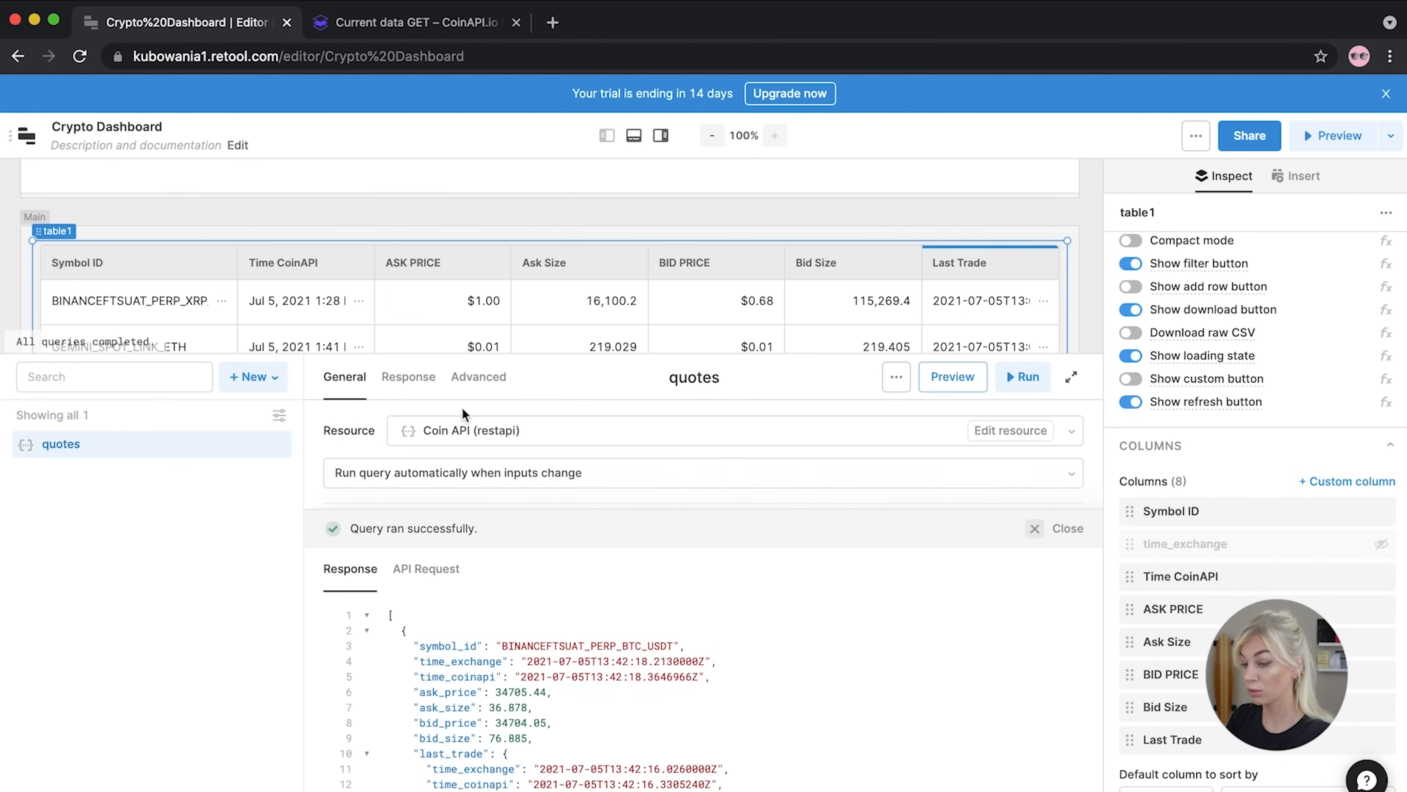
scroll(510, 670, down, 3)
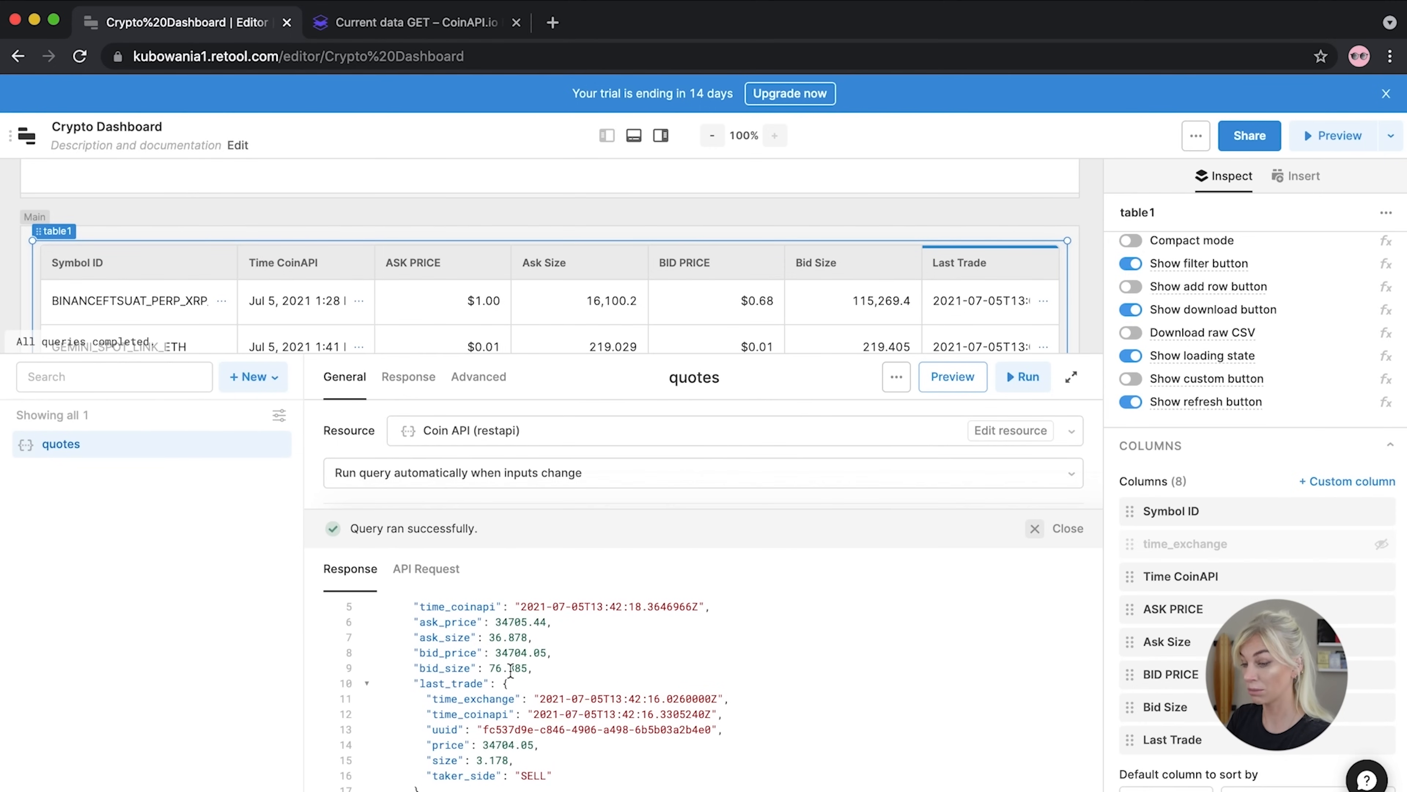
scroll(510, 670, down, 1)
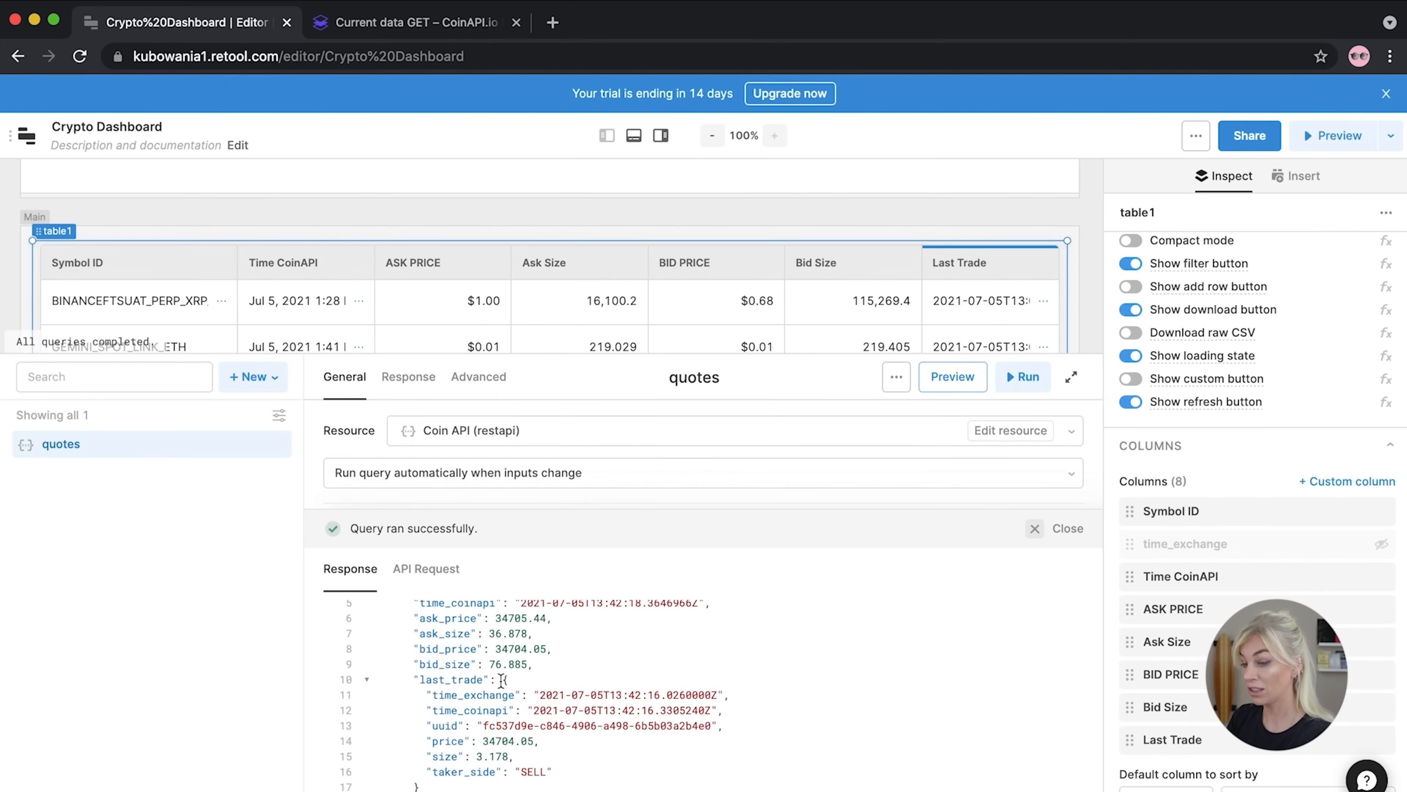
drag(502, 679, 432, 786)
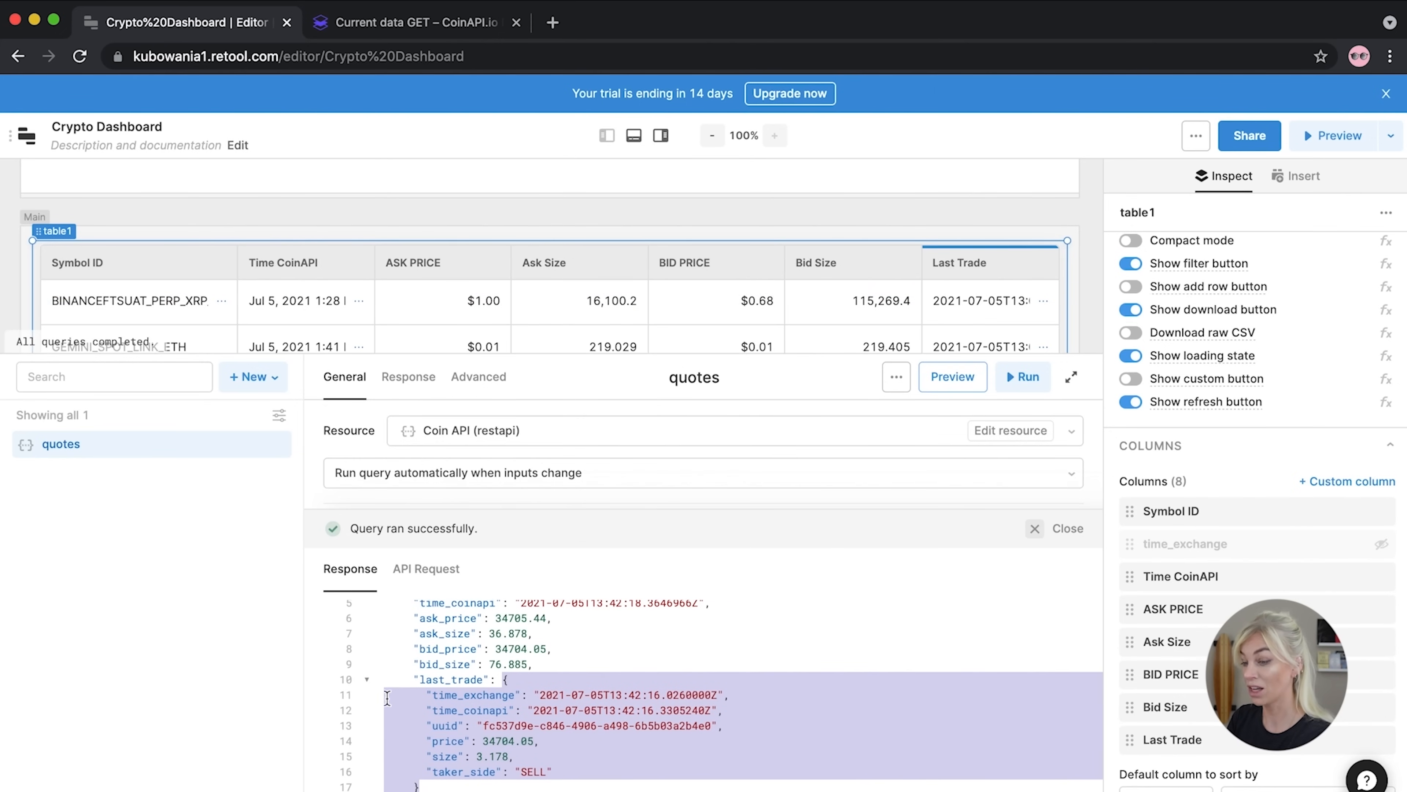
click(535, 708)
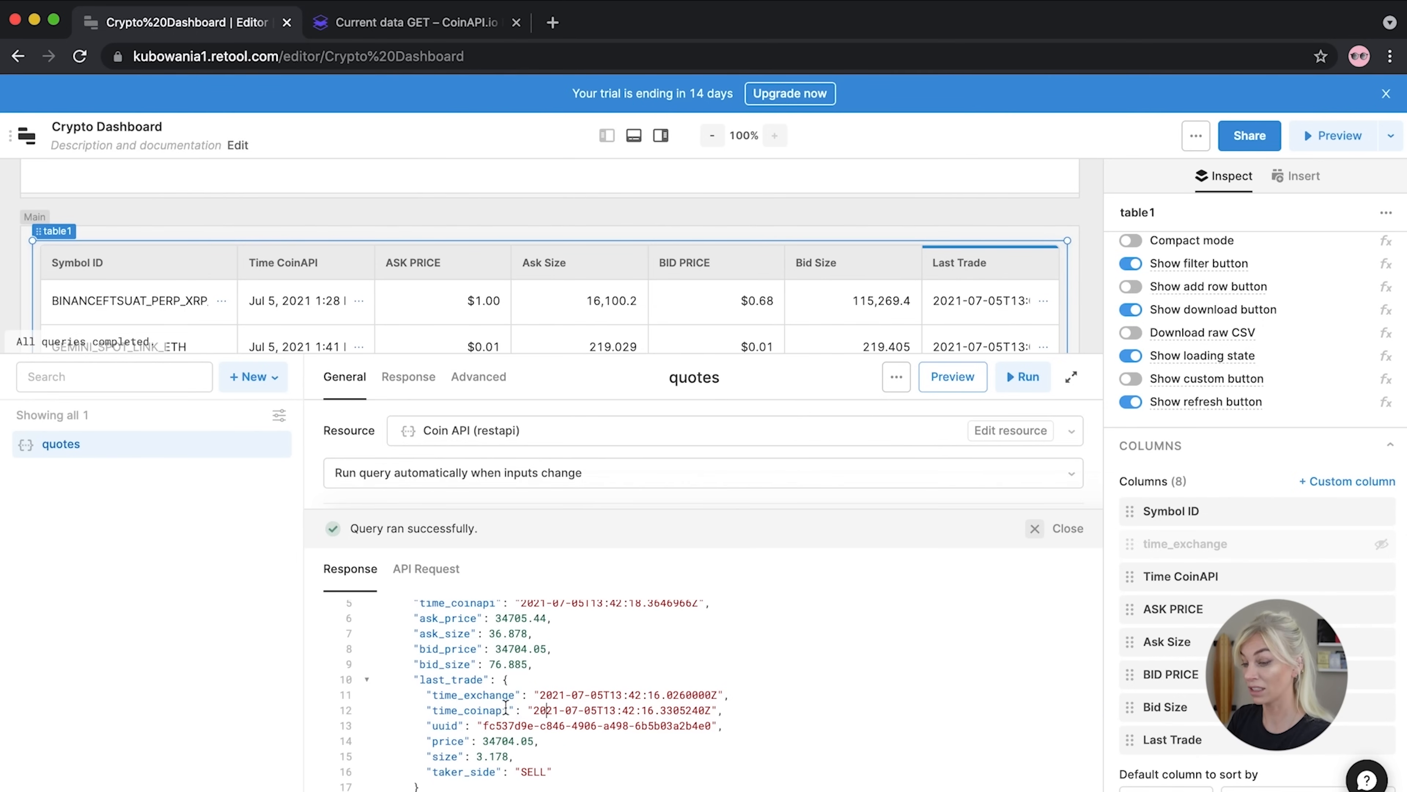
drag(510, 709, 432, 710)
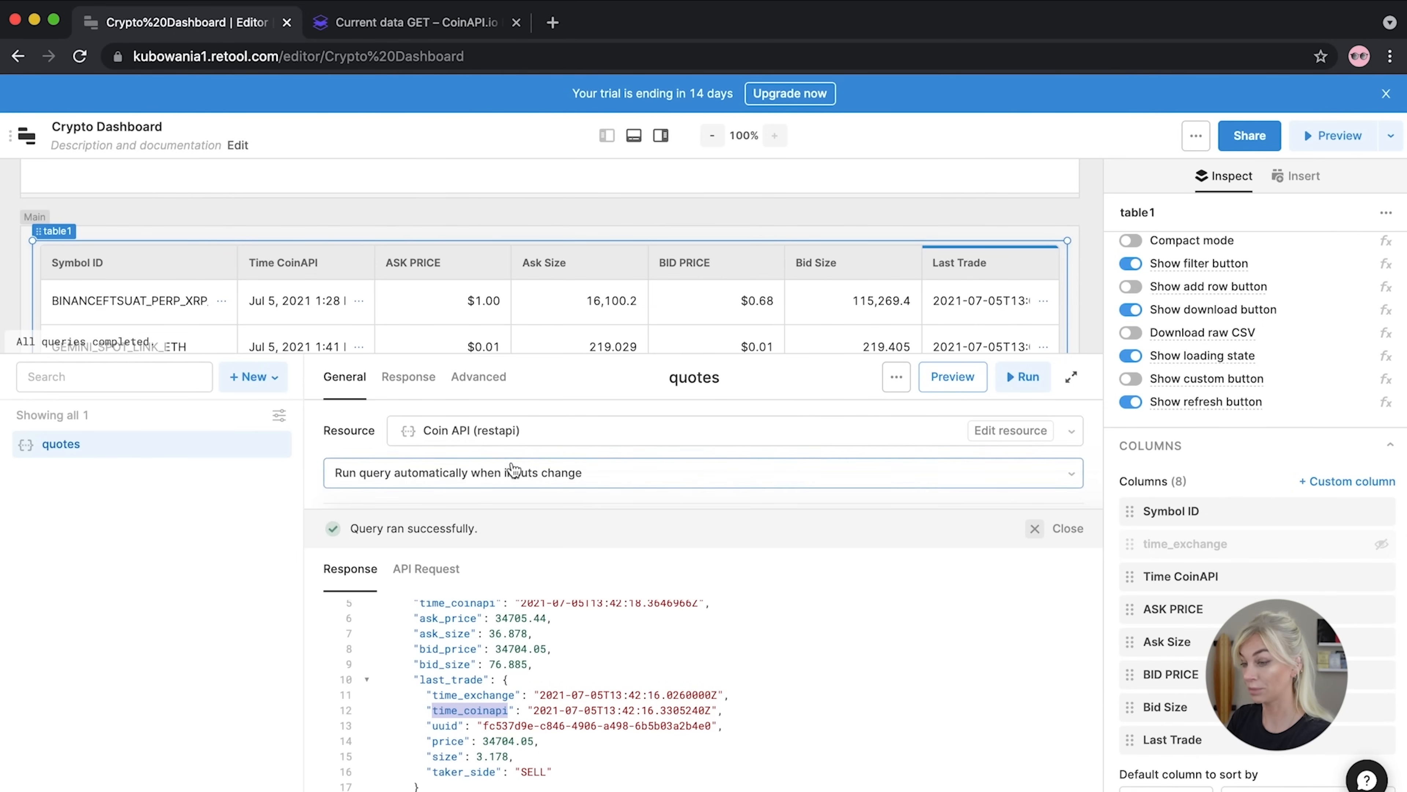
click(1071, 377)
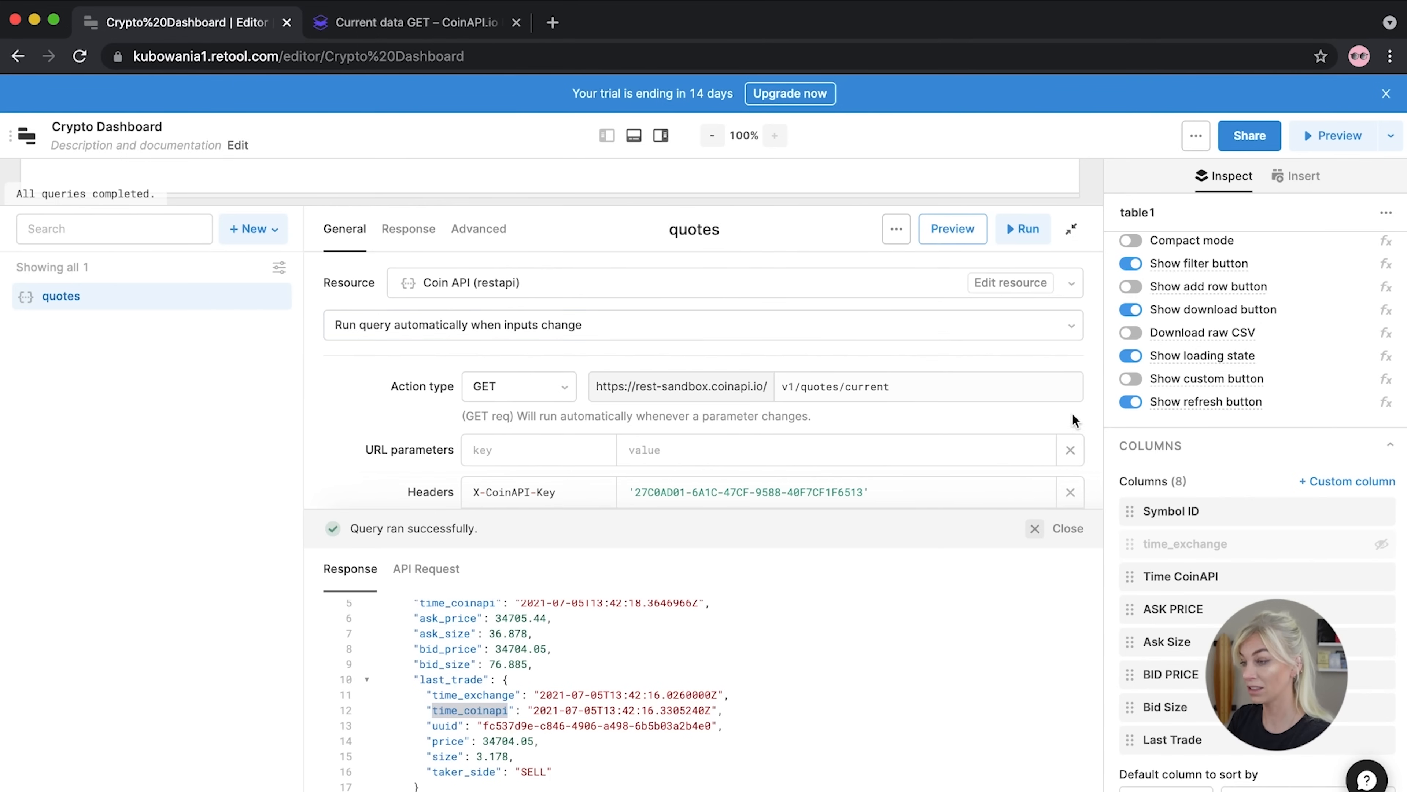
click(1071, 228)
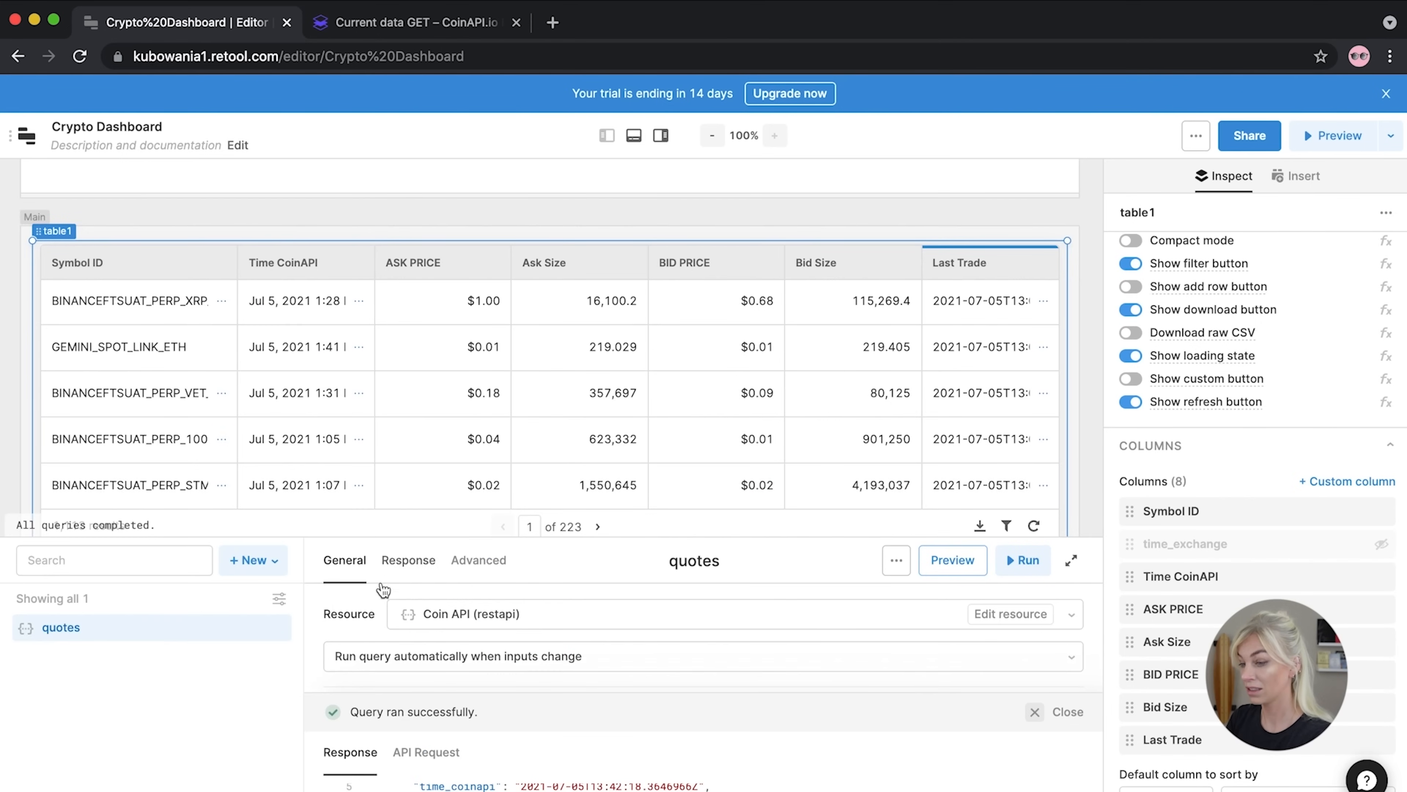
scroll(1039, 344, down, 1)
scroll(841, 381, up, 1)
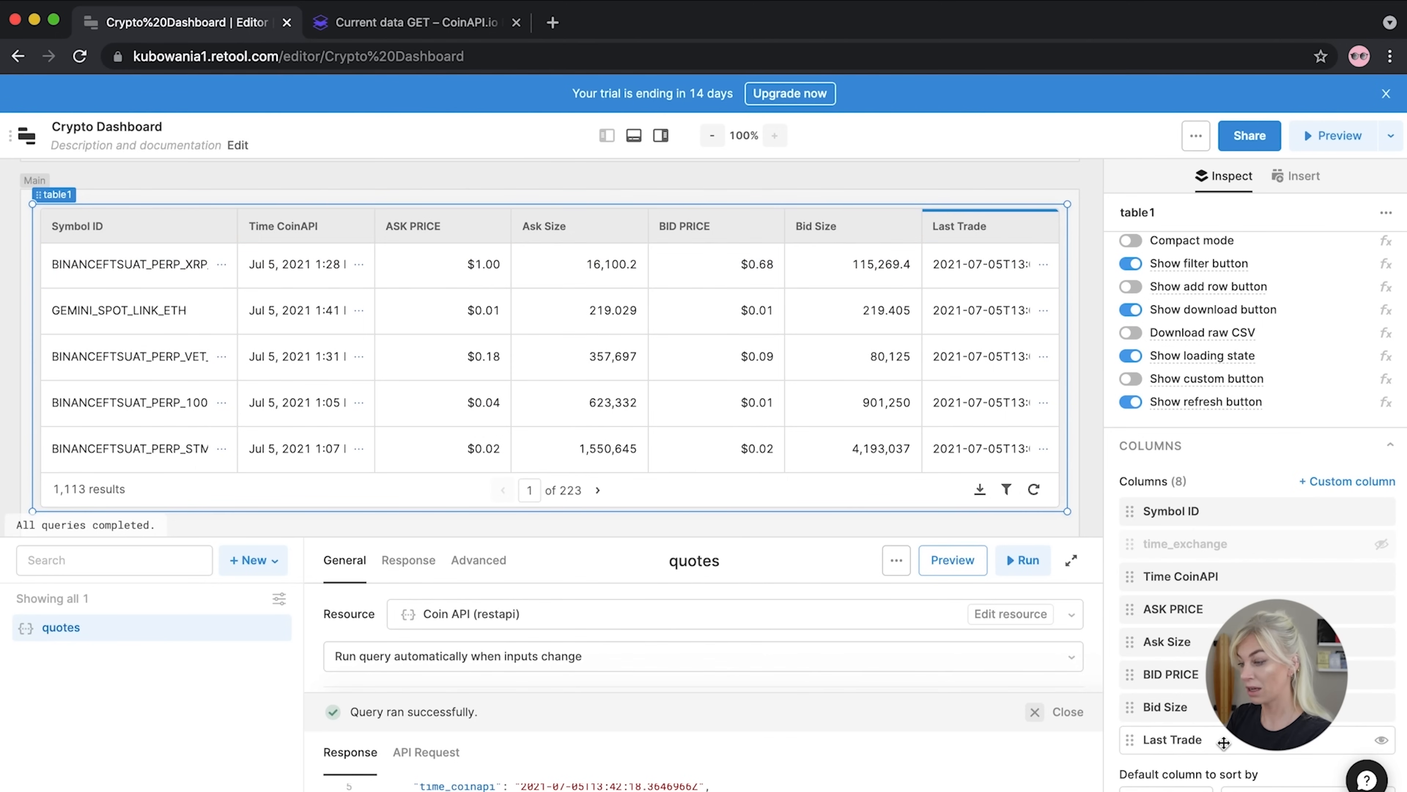
Change the Last Trade column type to 'Date time (original timezone)'
click(1158, 741)
click(960, 292)
scroll(950, 471, down, 5)
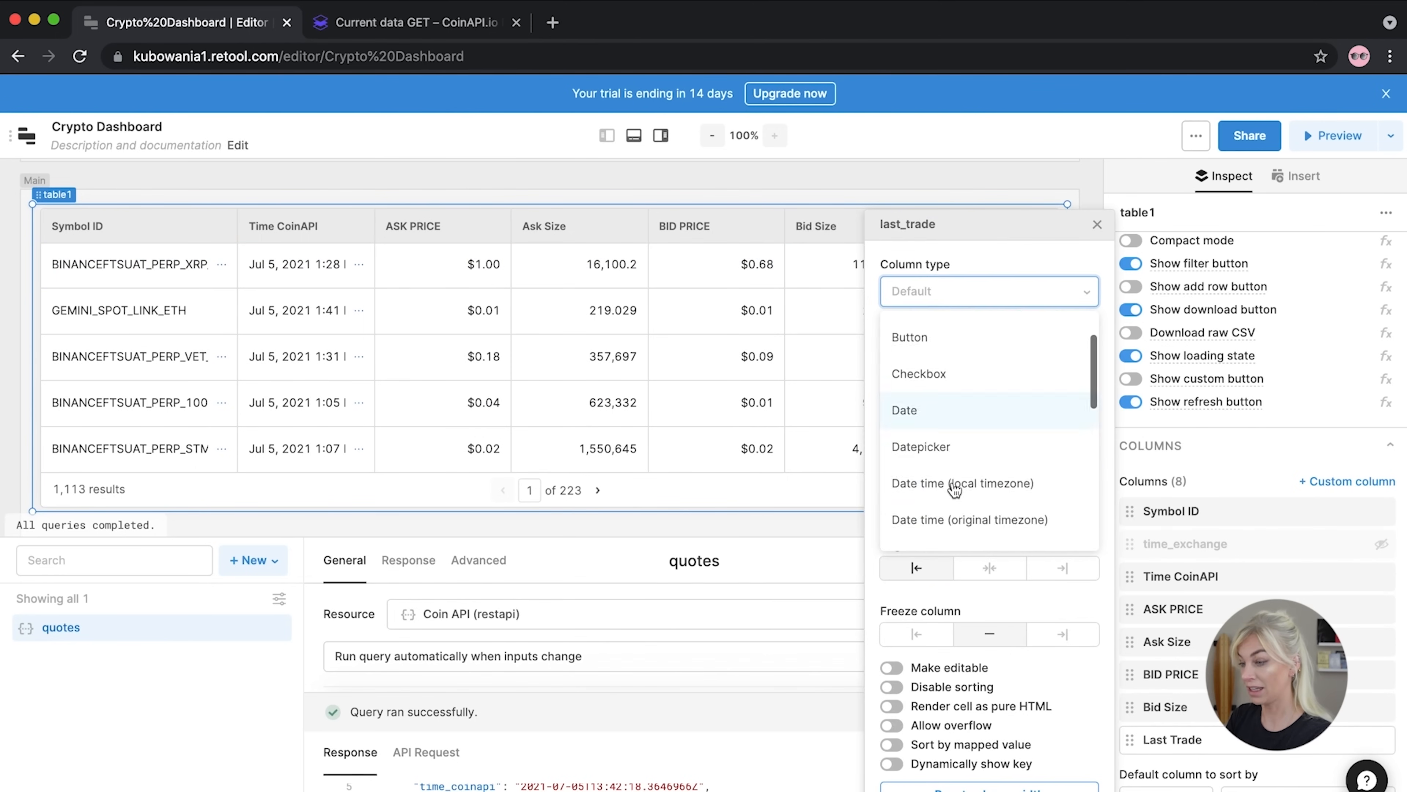
scroll(947, 460, up, 4)
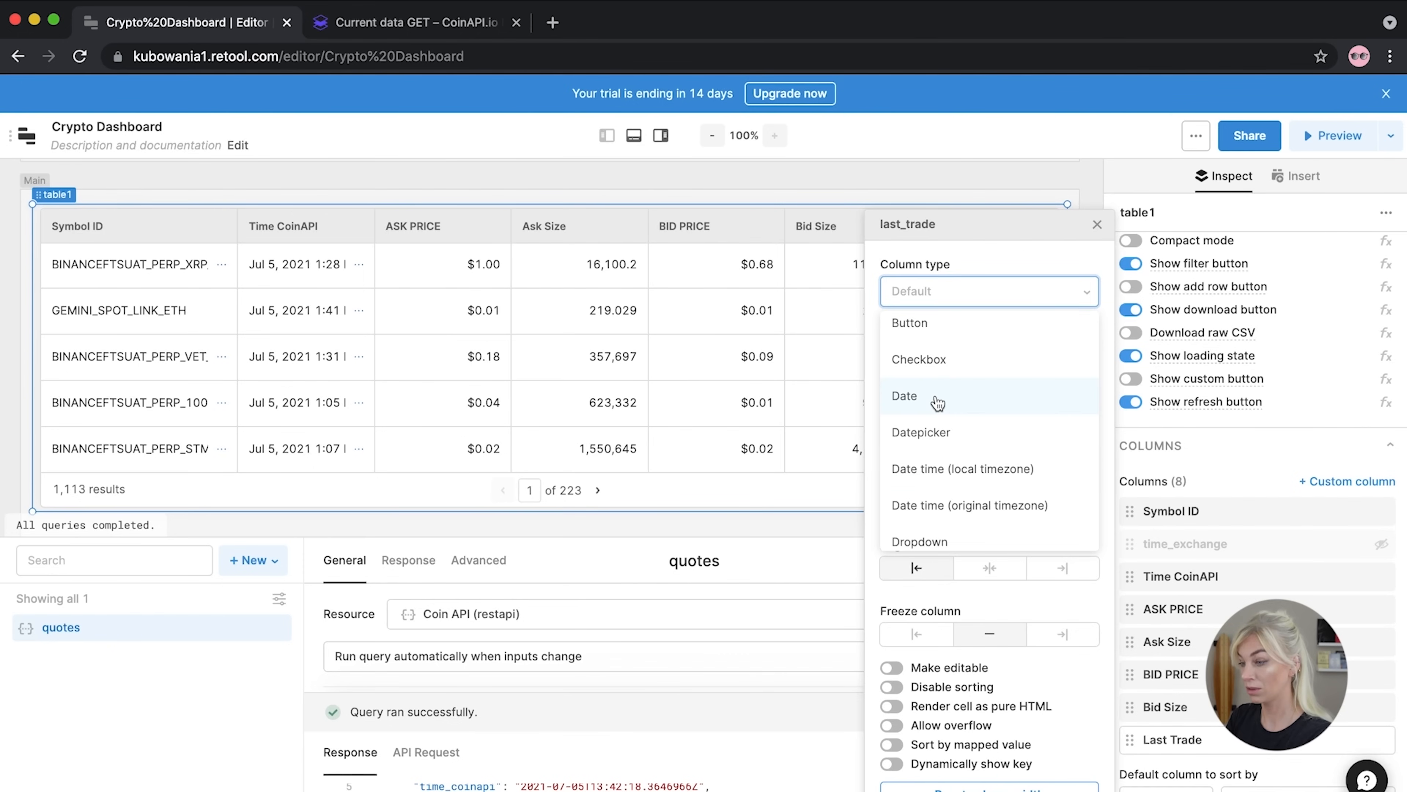
click(947, 514)
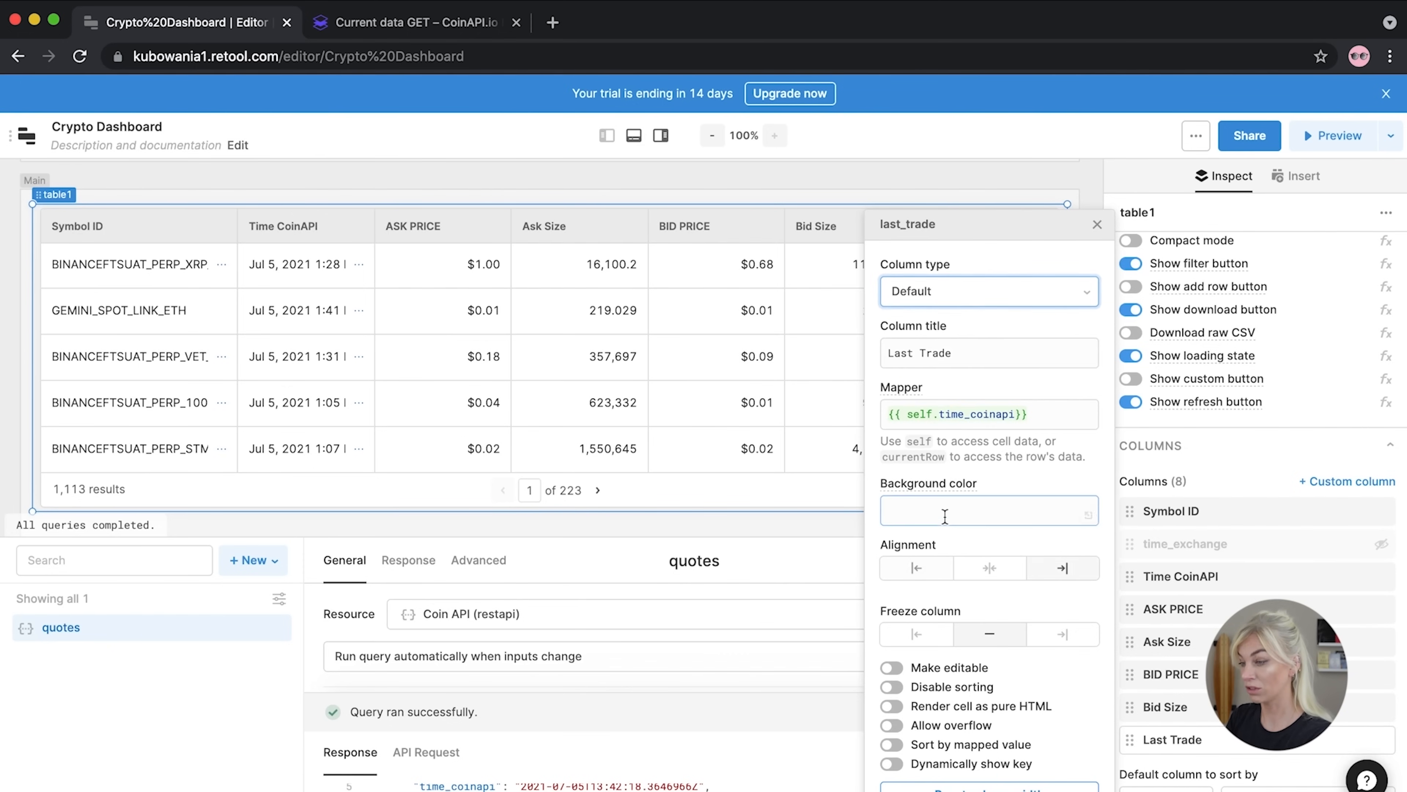
click(1096, 225)
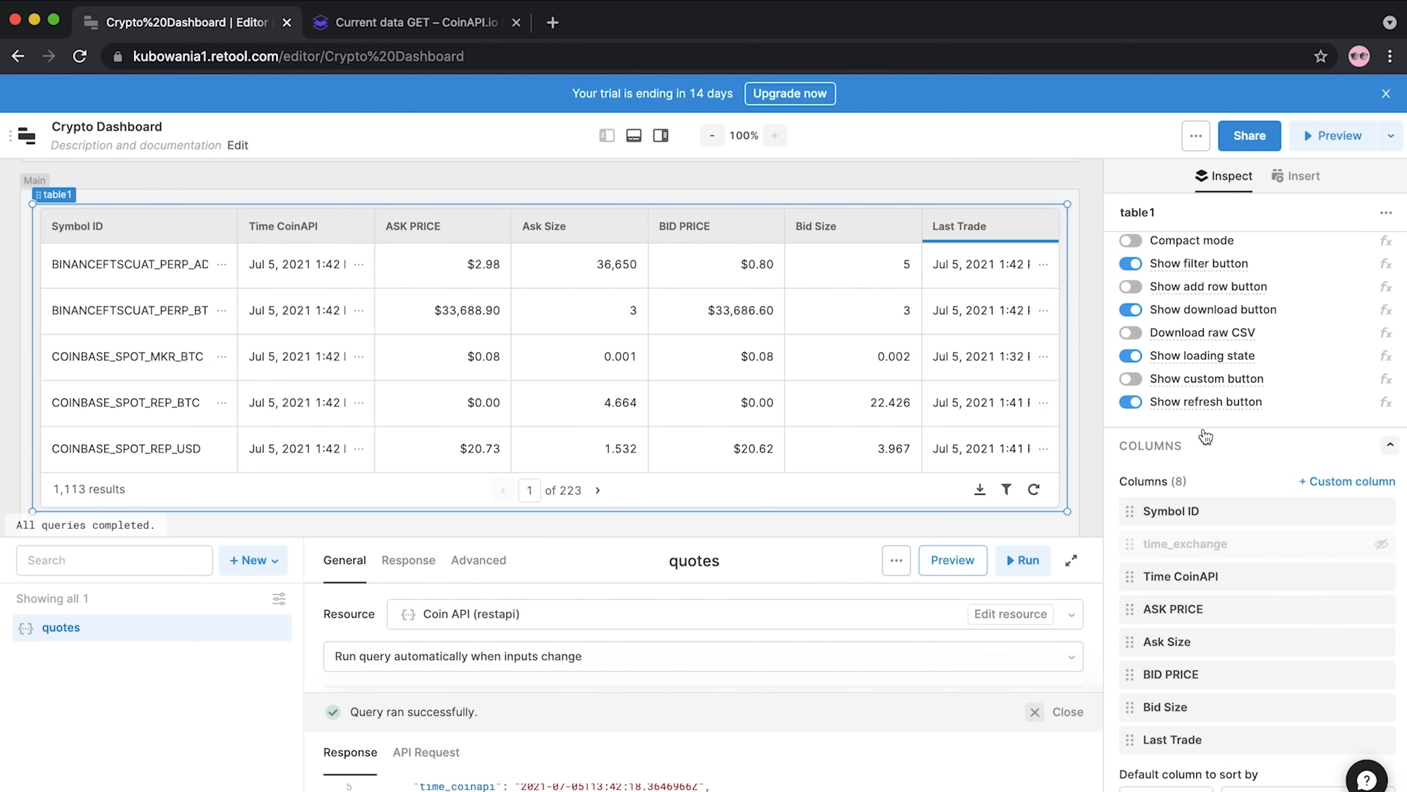
Move Bid Size and BID PRICE above ASK PRICE and sort BID PRICE highest first
drag(1177, 707, 1180, 601)
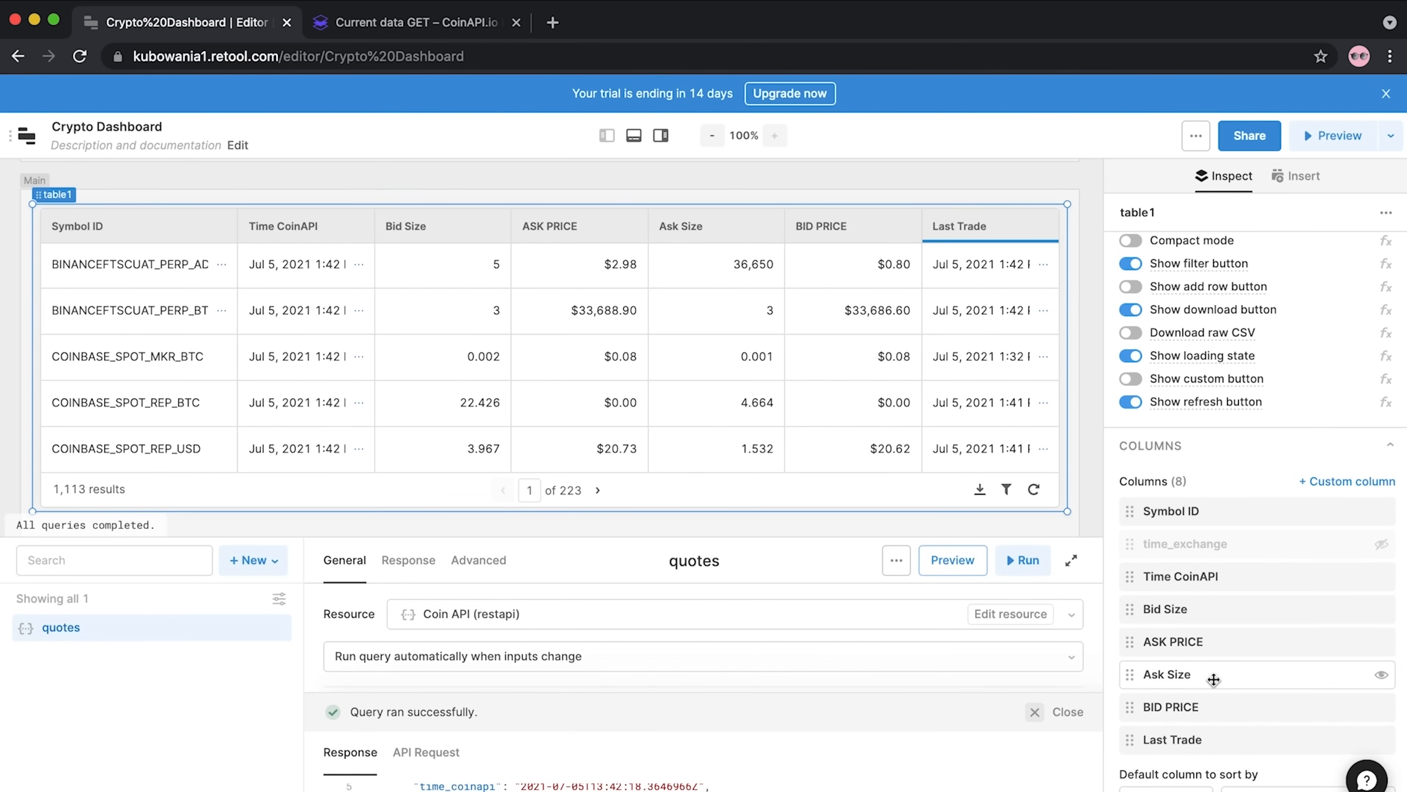
drag(1170, 711, 1171, 640)
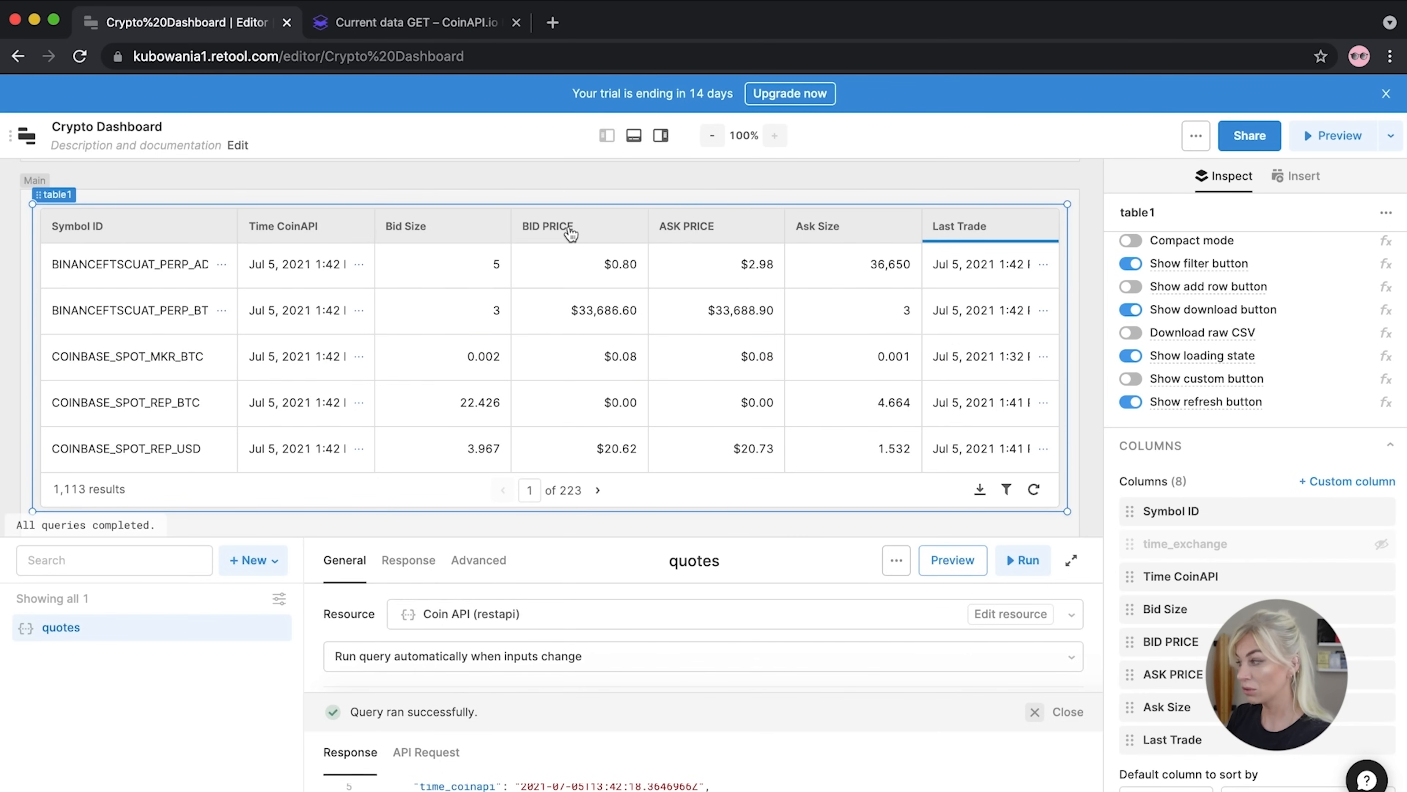
click(578, 237)
click(579, 239)
right_click(570, 224)
click(569, 235)
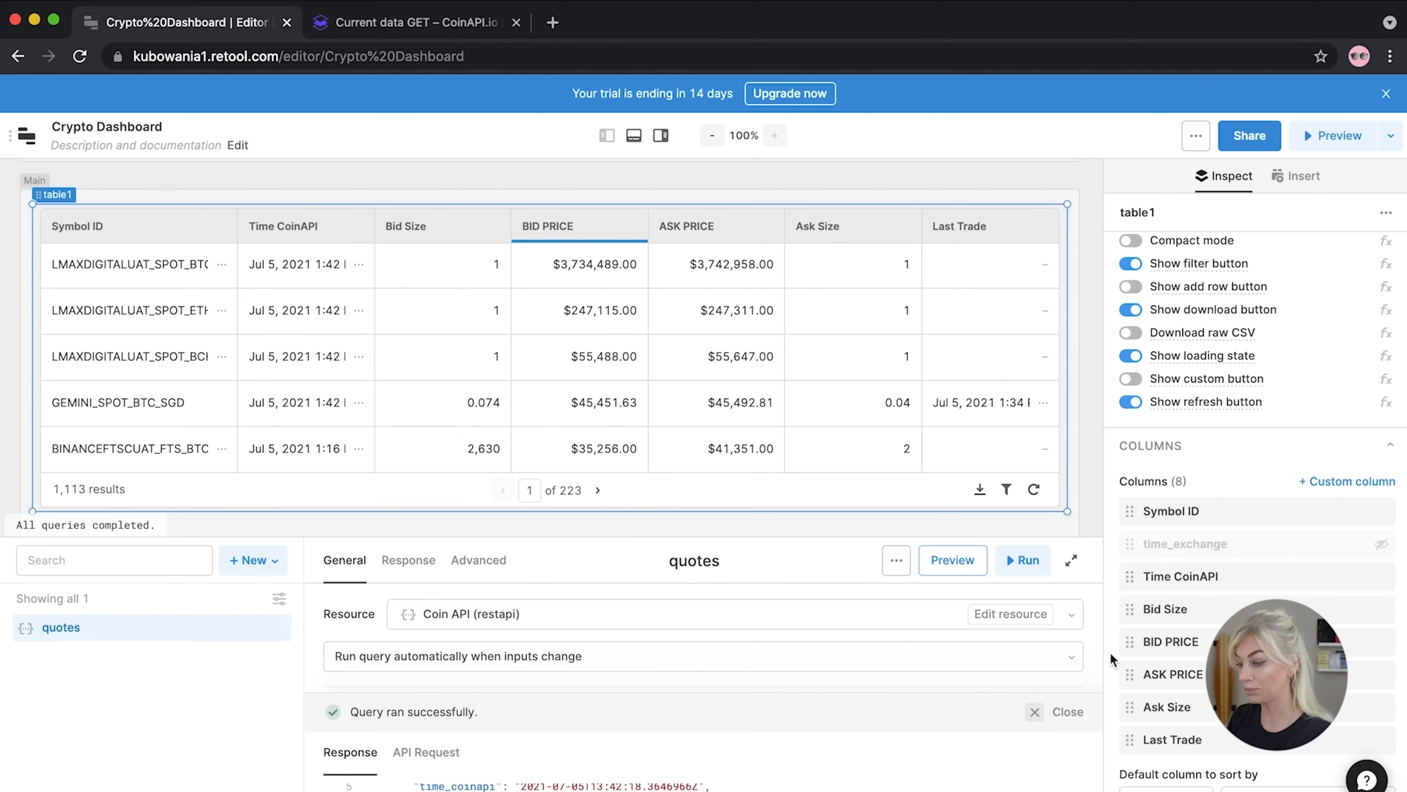
click(1149, 643)
Set the BID PRICE background to green and the ASK PRICE background to red
click(1086, 518)
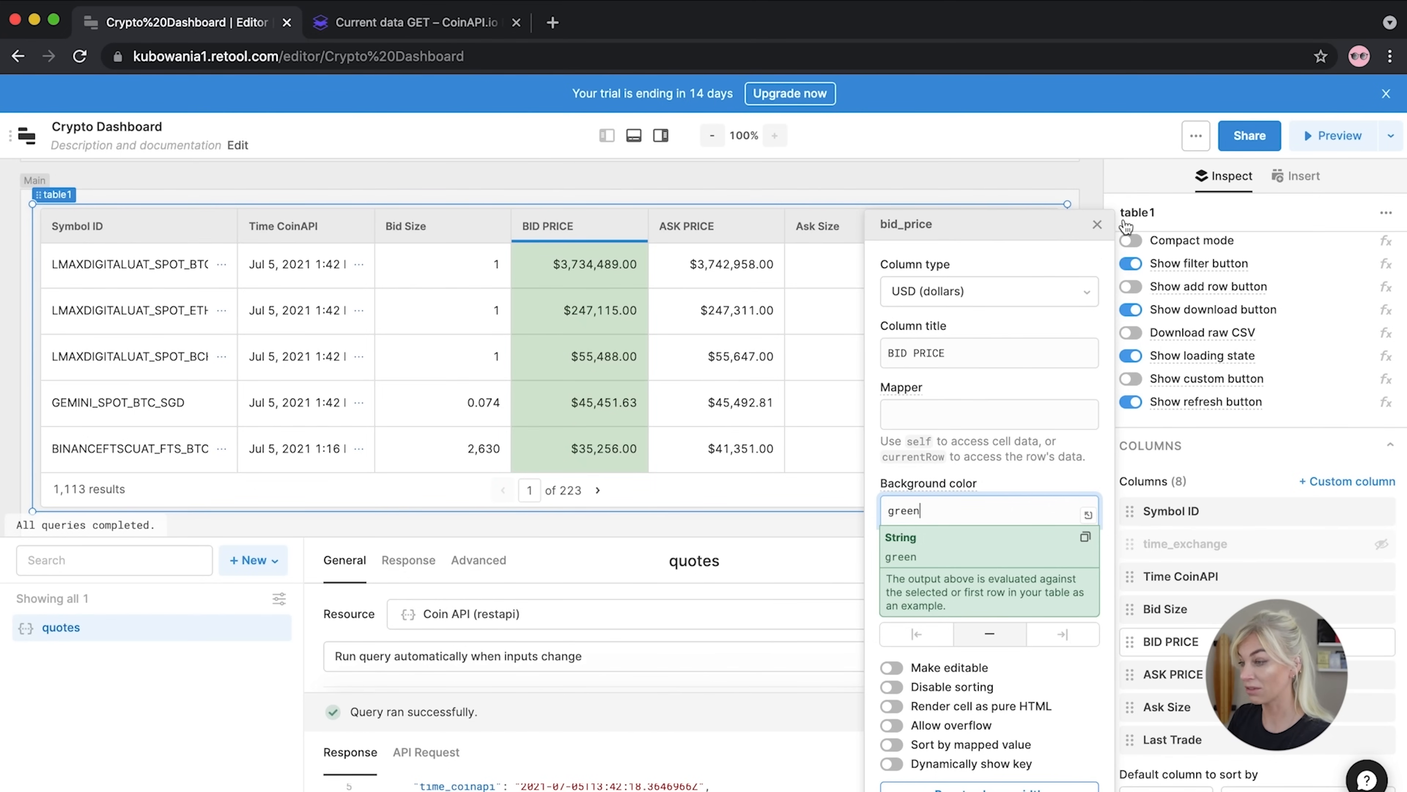
click(1169, 672)
click(986, 510)
text(red)
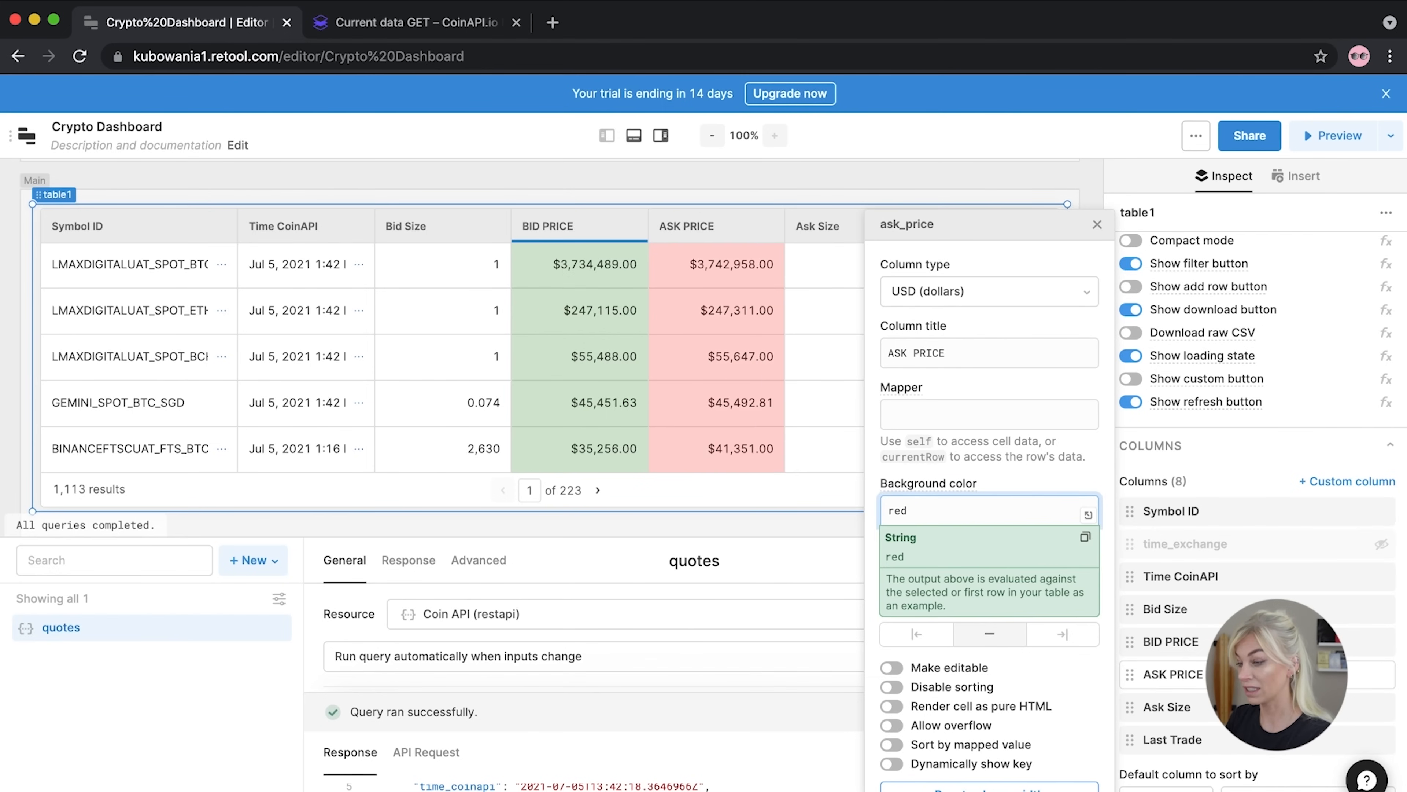
click(1090, 224)
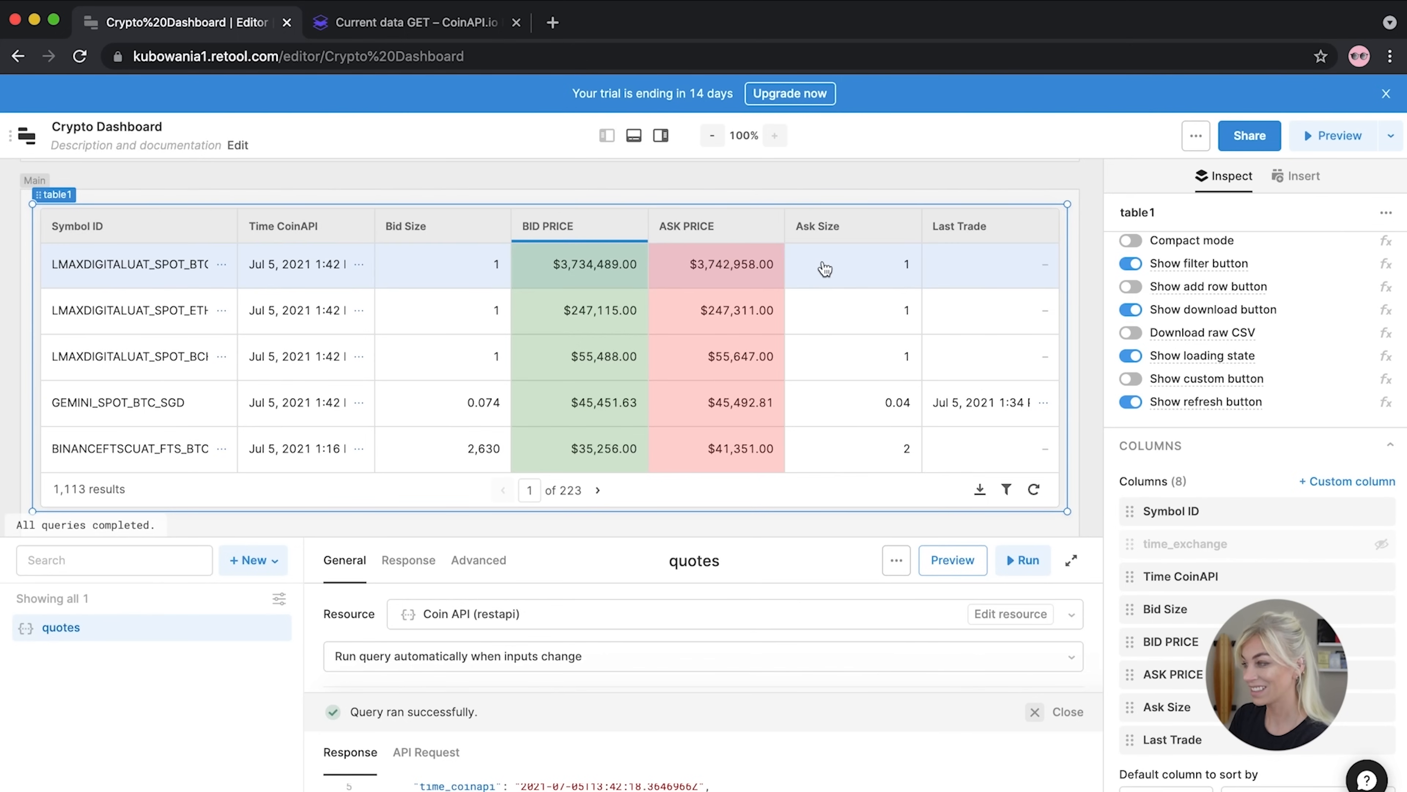
Page forward through the quotes to check the colours, then back to the start
click(597, 490)
click(598, 492)
click(598, 492)
click(598, 492)
click(507, 491)
click(507, 491)
click(507, 491)
click(506, 491)
click(507, 491)
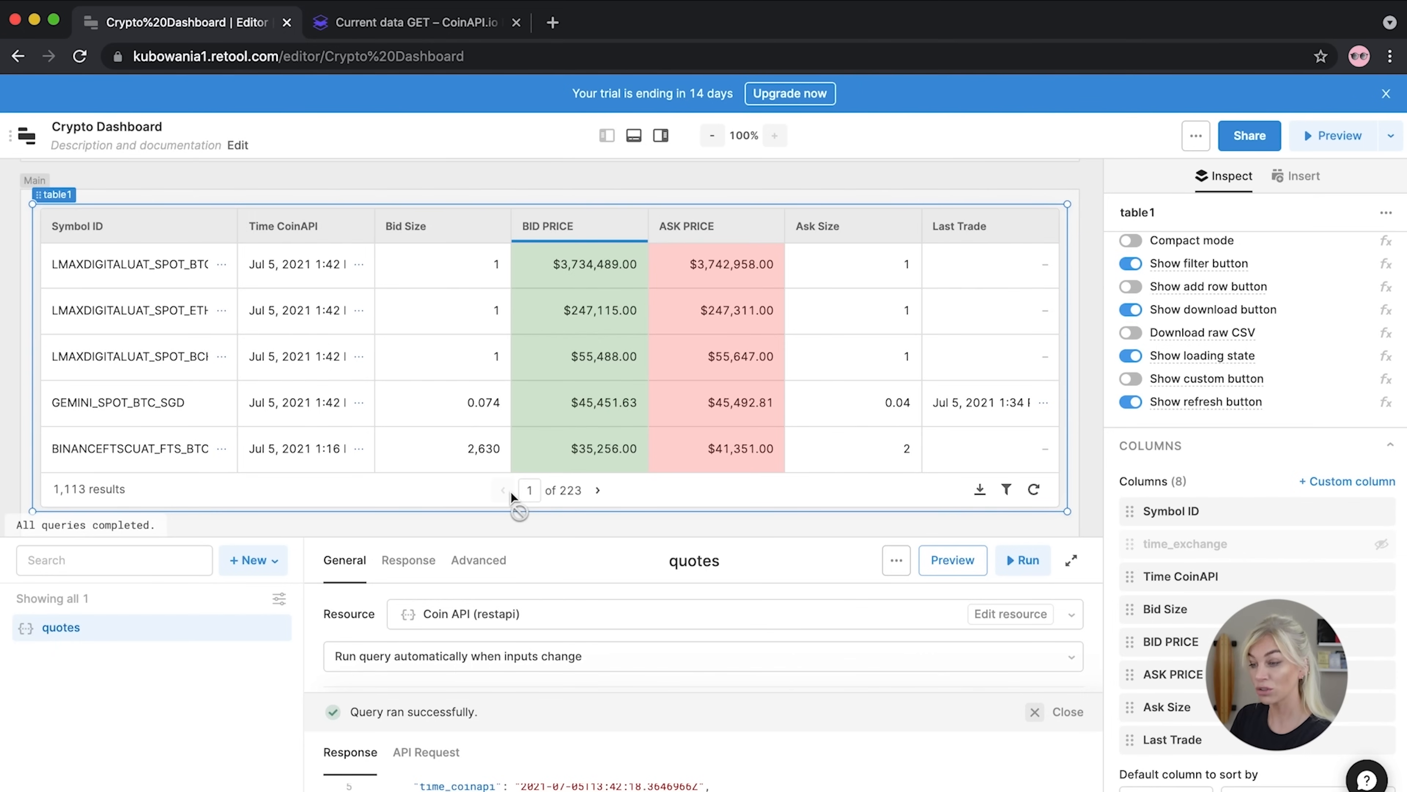
mouse_move(656, 536)
mouse_down()
mouse_move(656, 327)
mouse_move(656, 536)
mouse_up()
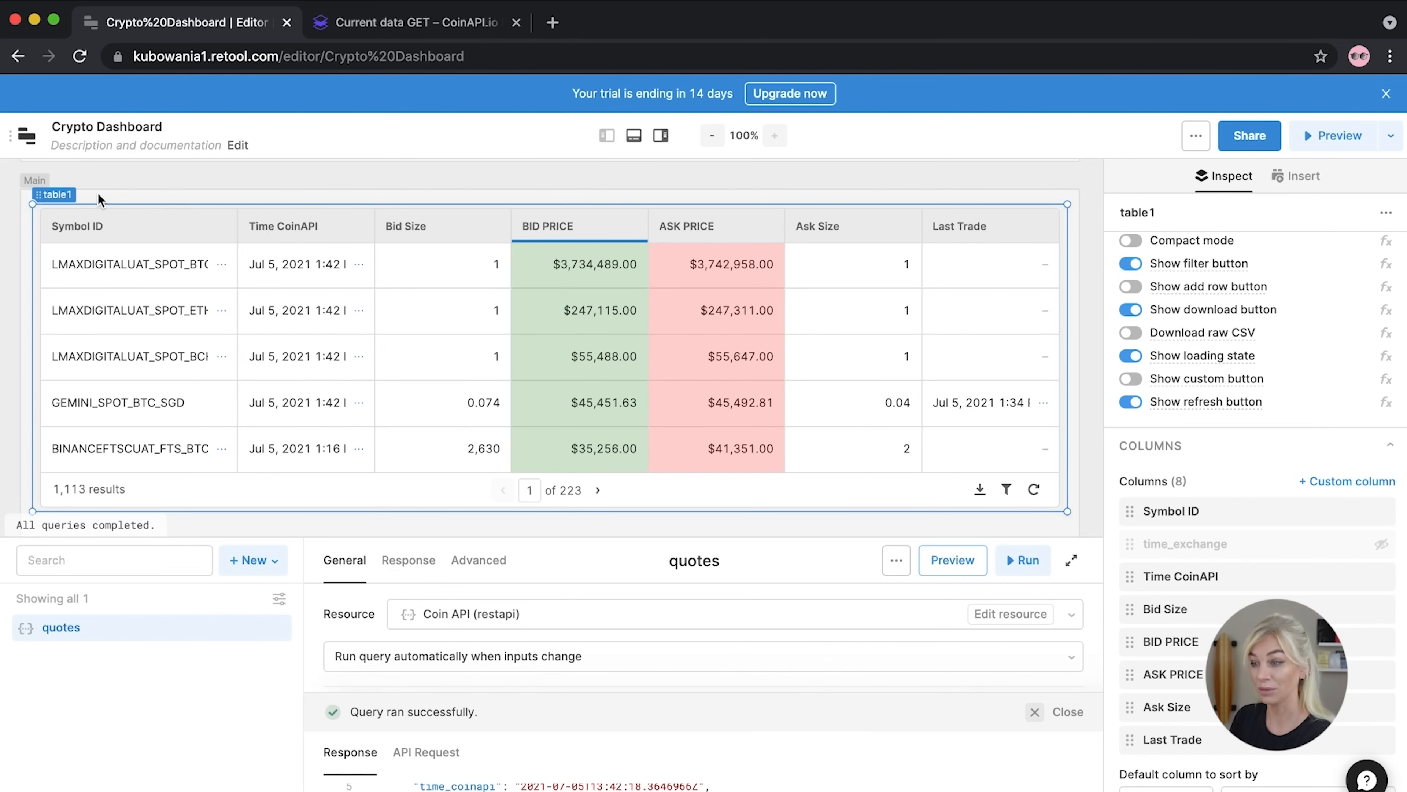
Add a text input above the table labelled 'Search:' with placeholder 'eg: Enter Symbol ID'
scroll(982, 387, up, 3)
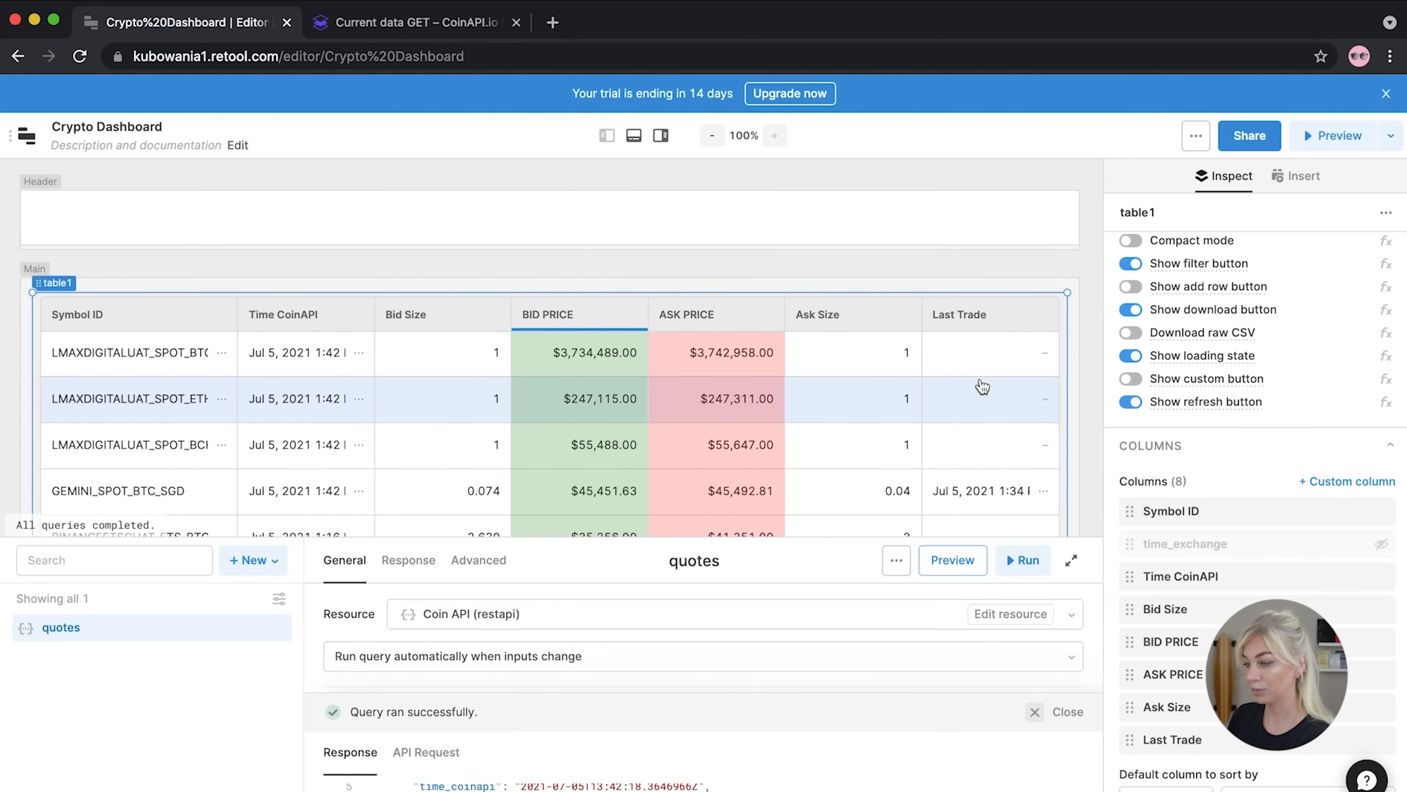
click(1158, 213)
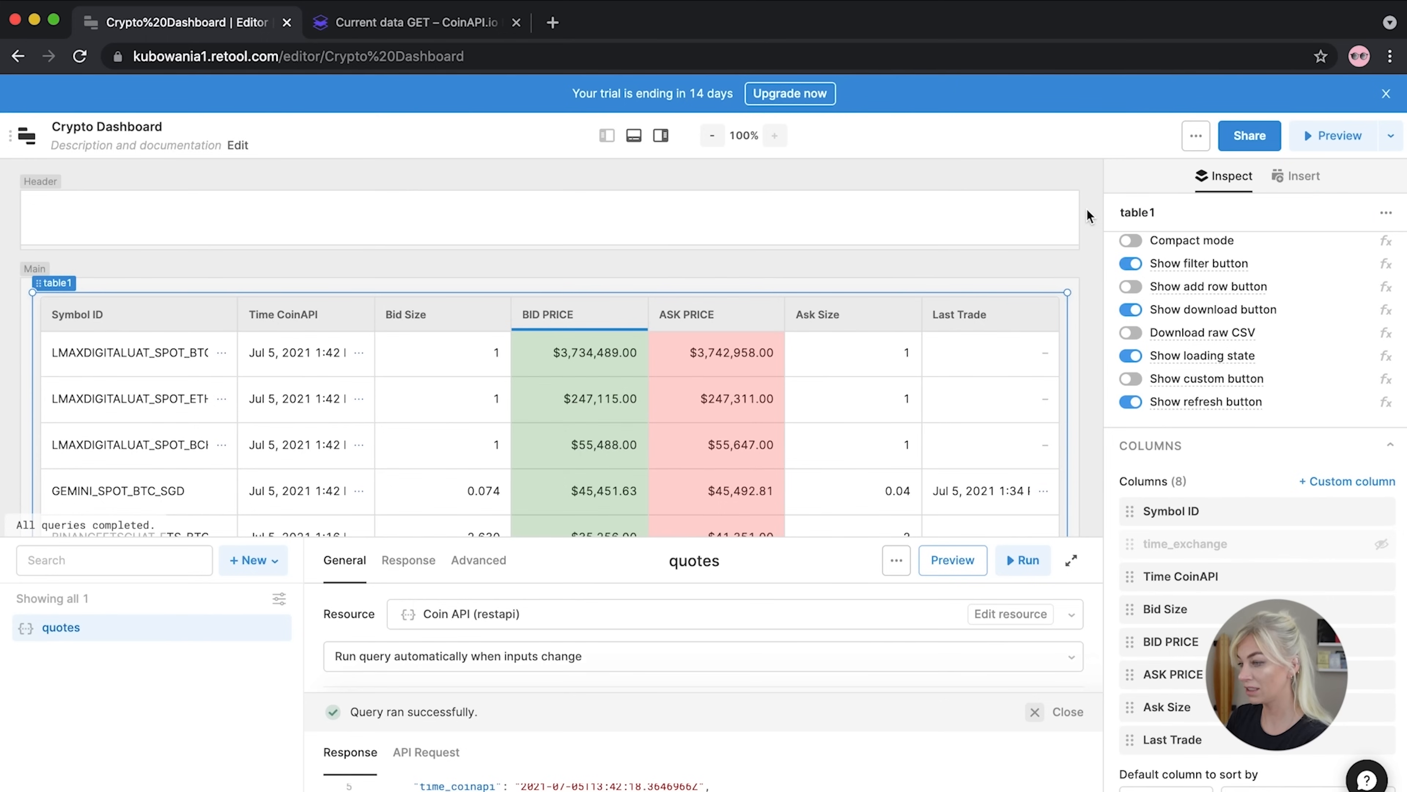
click(1073, 277)
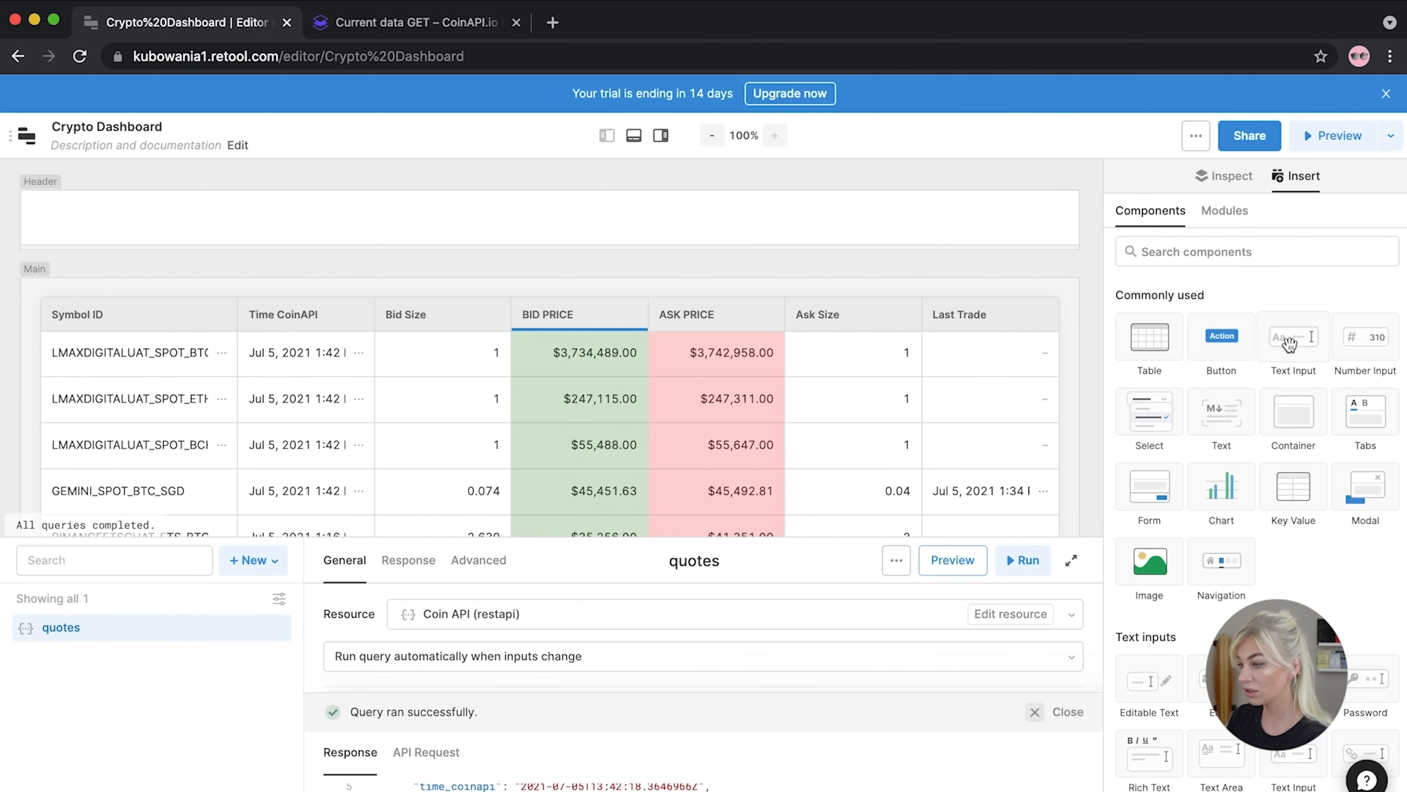
drag(1289, 344, 749, 299)
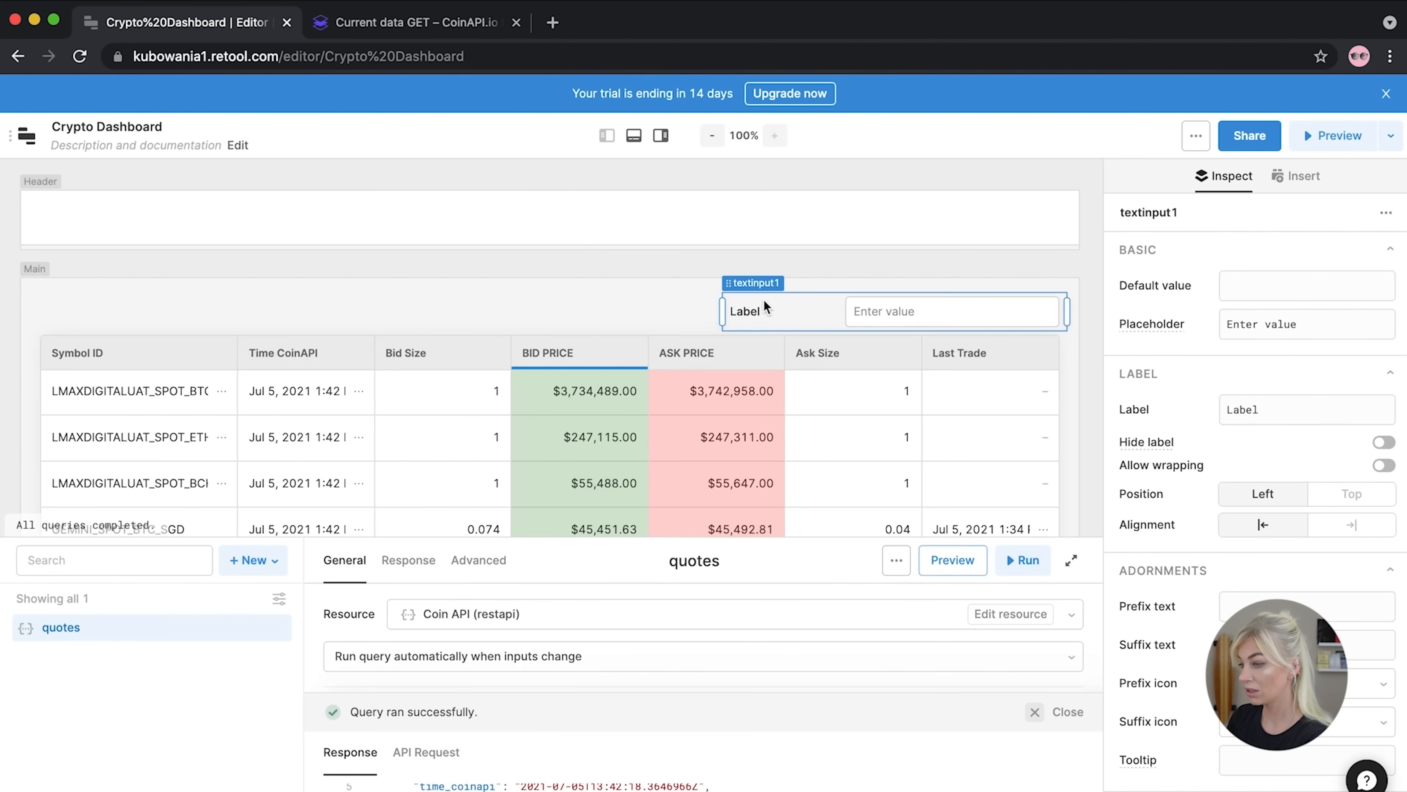
drag(1270, 411, 1191, 409)
text(Search:)
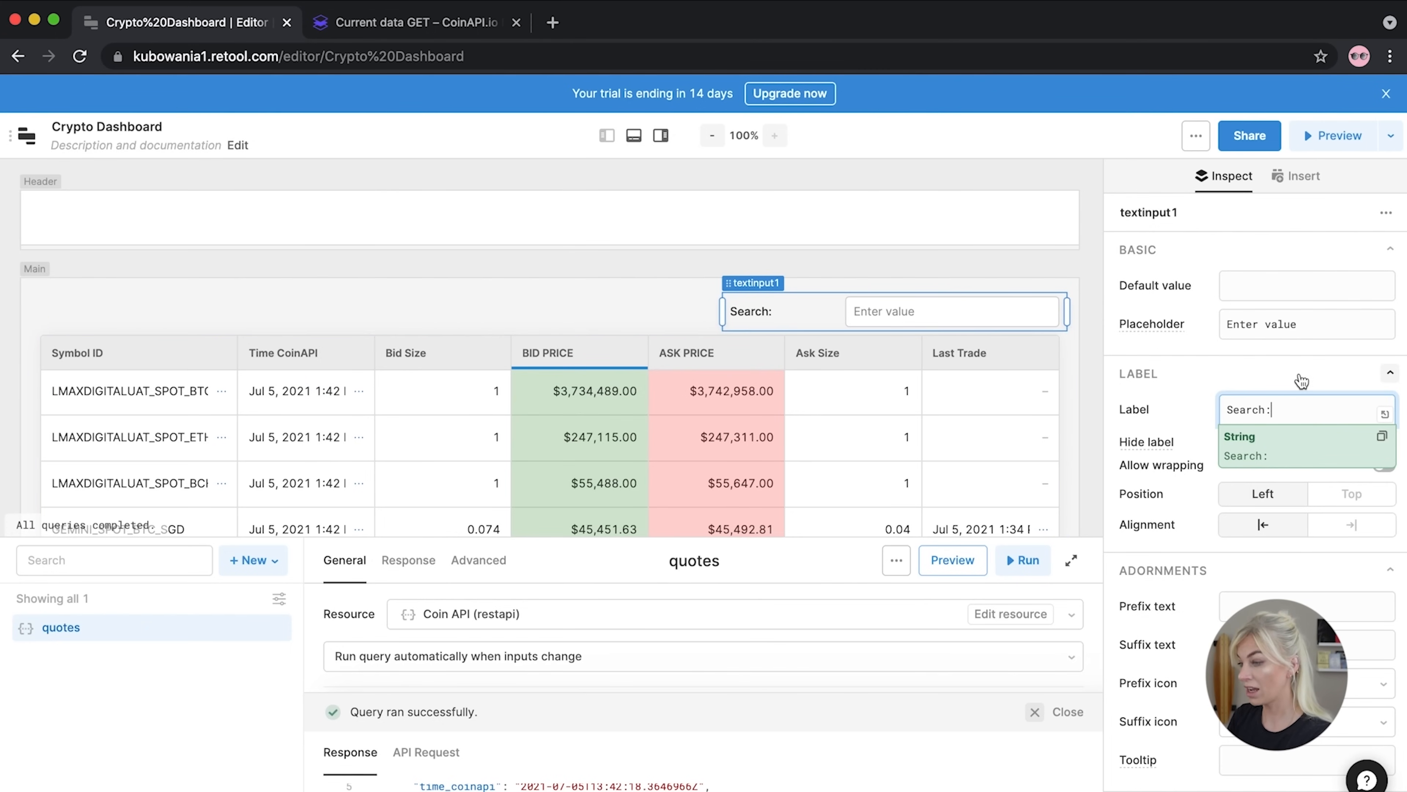
drag(1332, 326, 1171, 325)
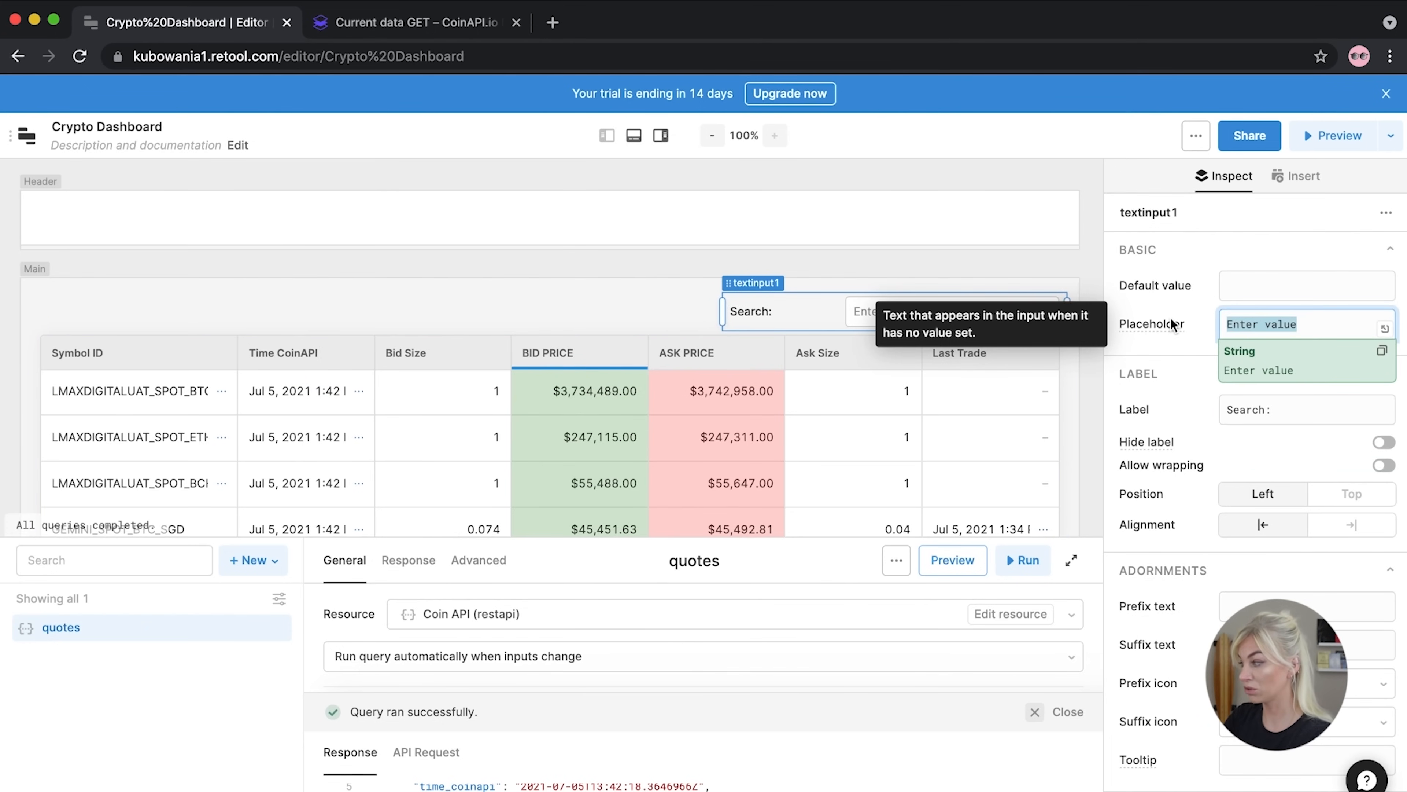
text(eg: E)
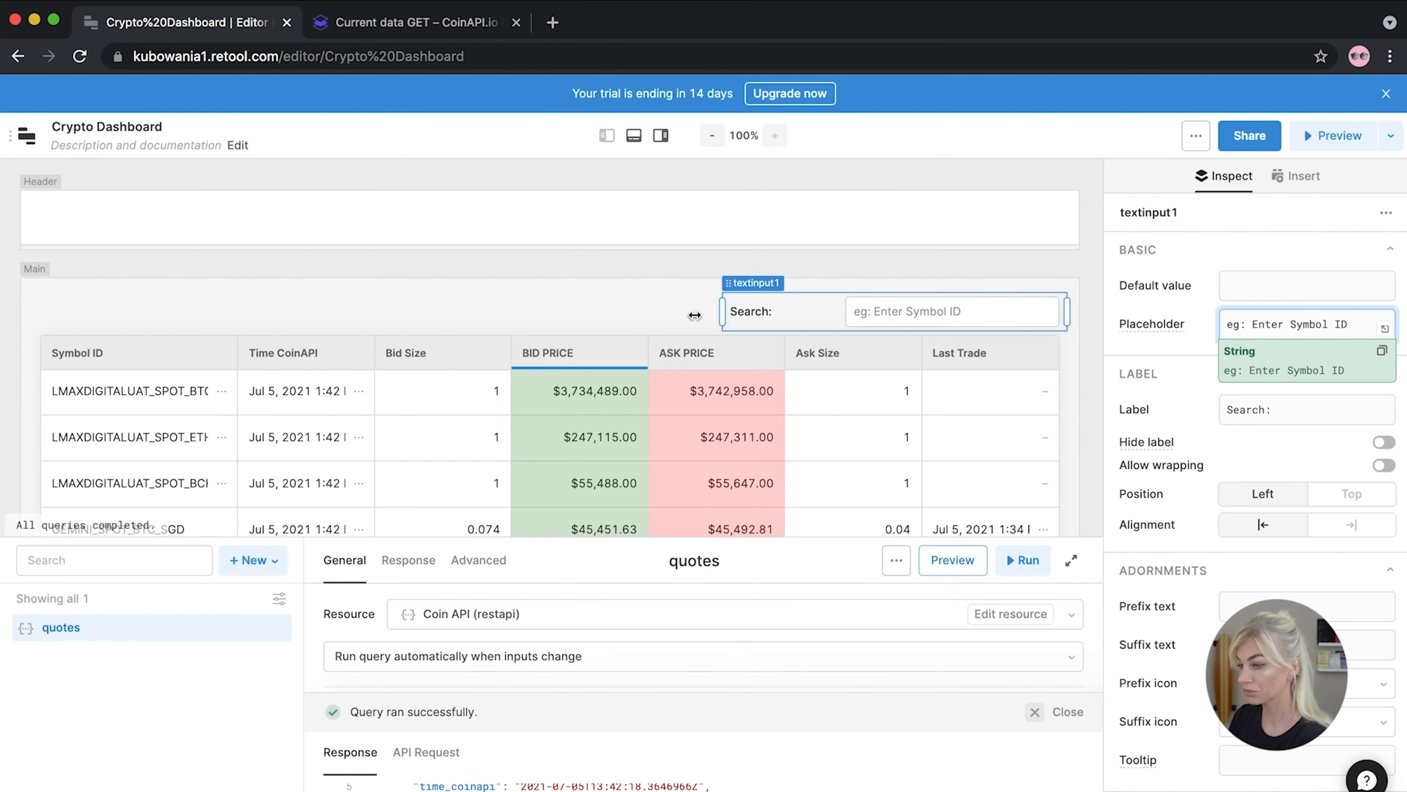
click(629, 306)
Test the Search input by typing BTC, then clear it
click(867, 308)
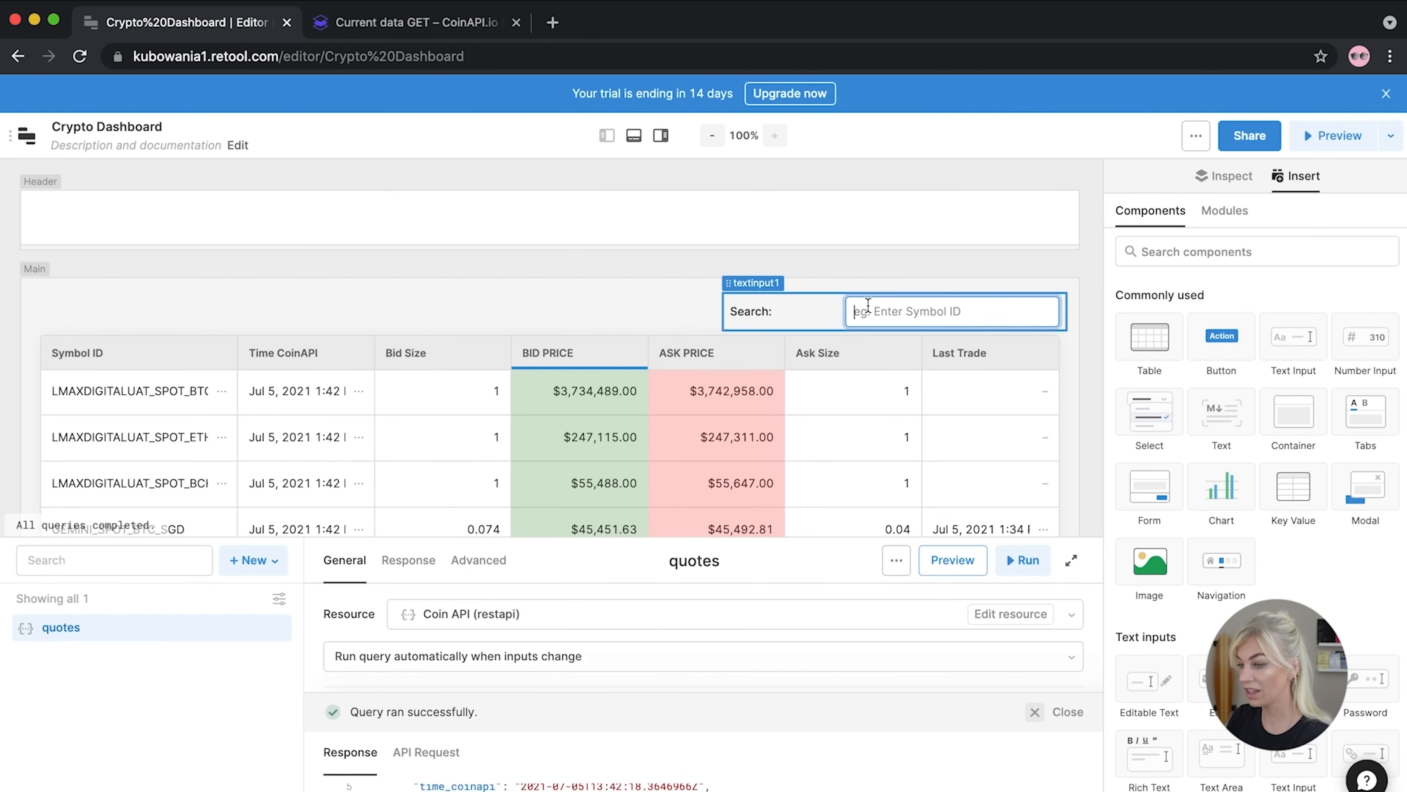
text(B)
key(BackSpace)
text(BTC)
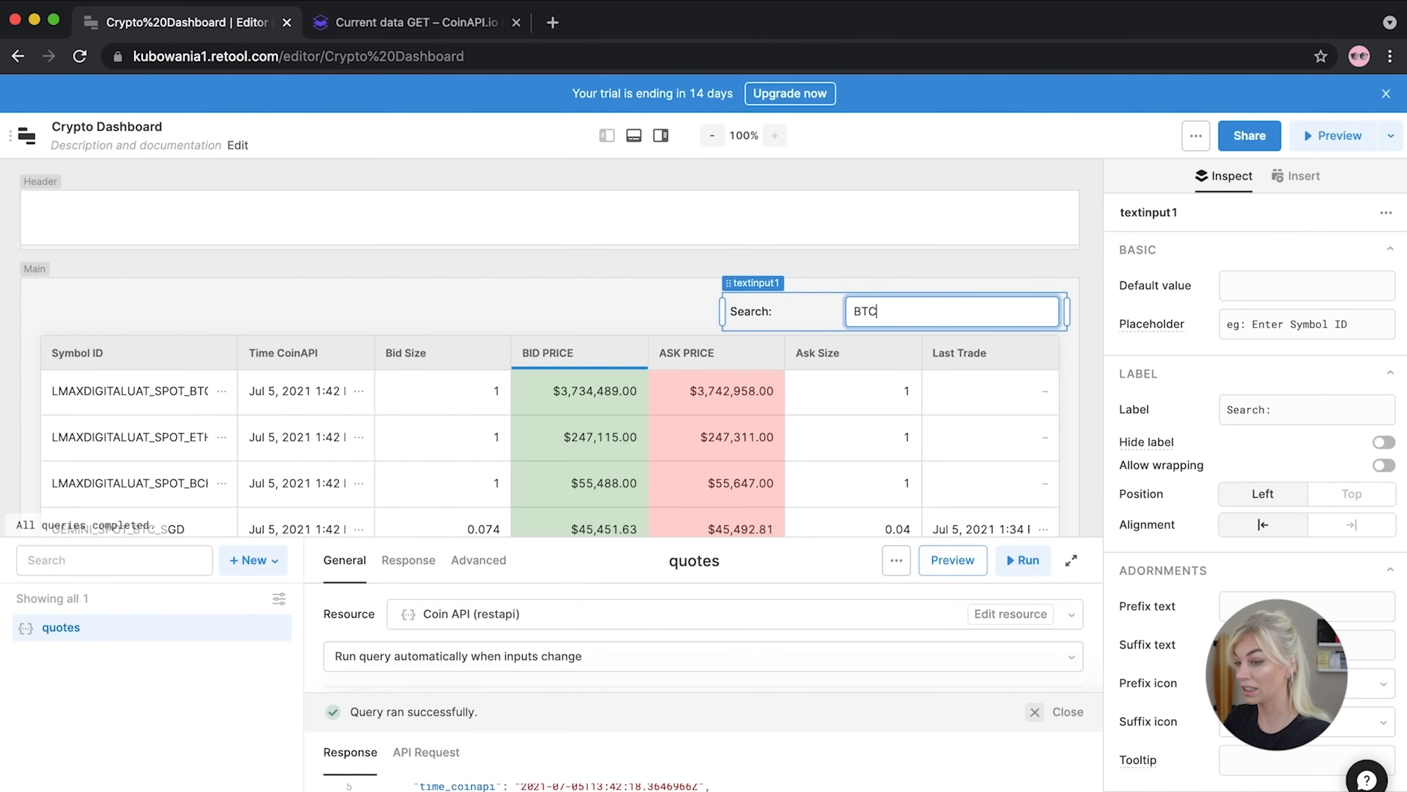
key(BackSpace)
key(BackSpace)
key(BackSpace)
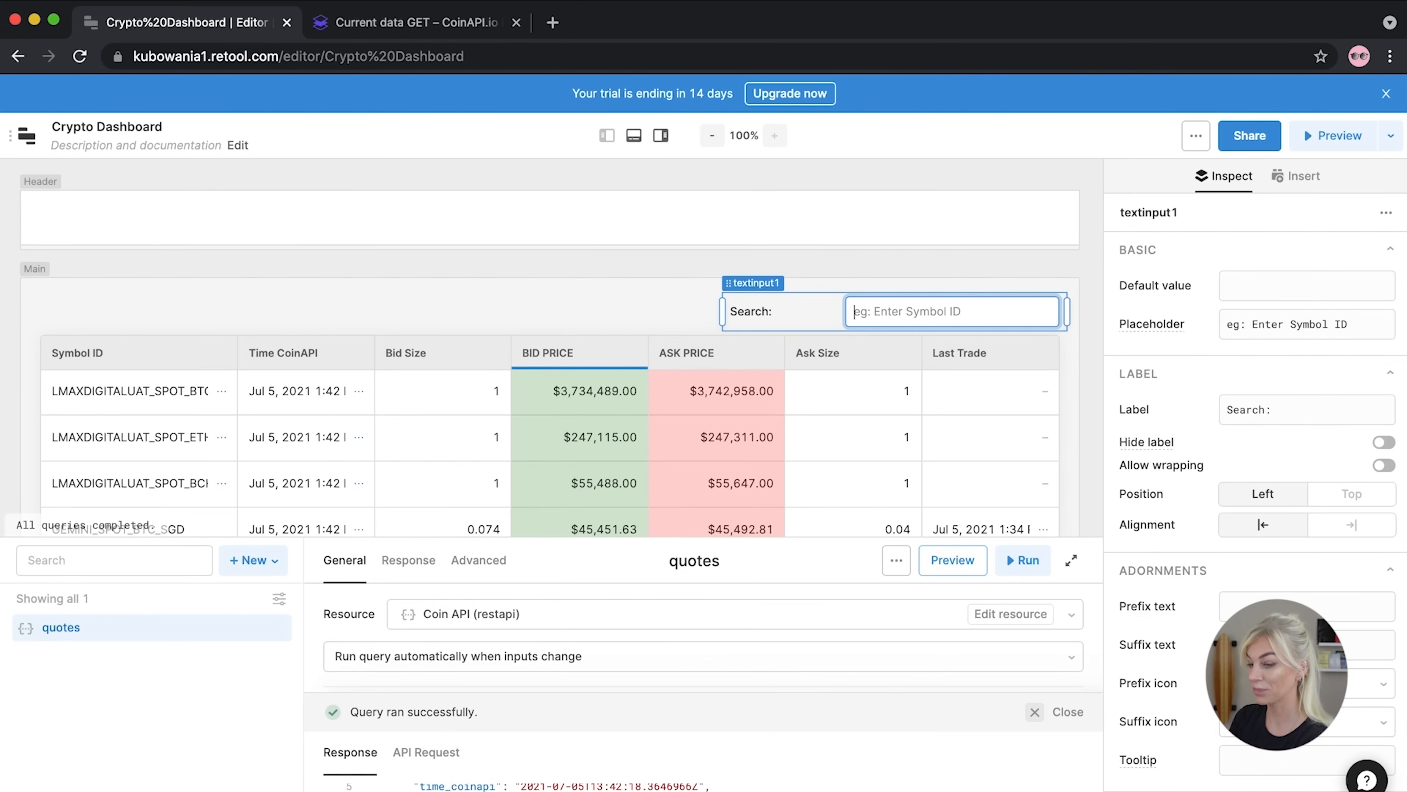
Open the quotes query, enlarge its panel, and copy filter_symbol_id from the CoinAPI docs
double_click(193, 628)
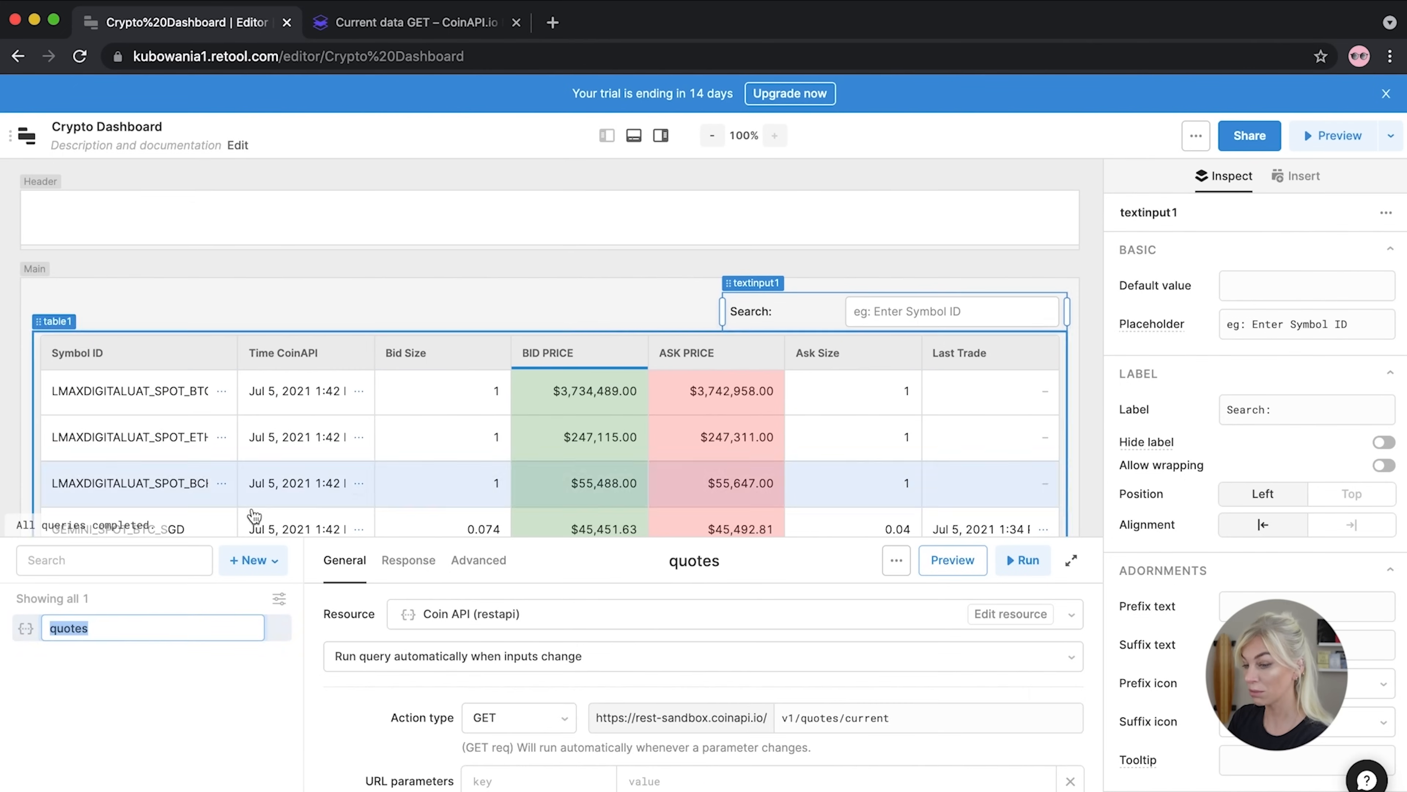
drag(257, 538, 261, 409)
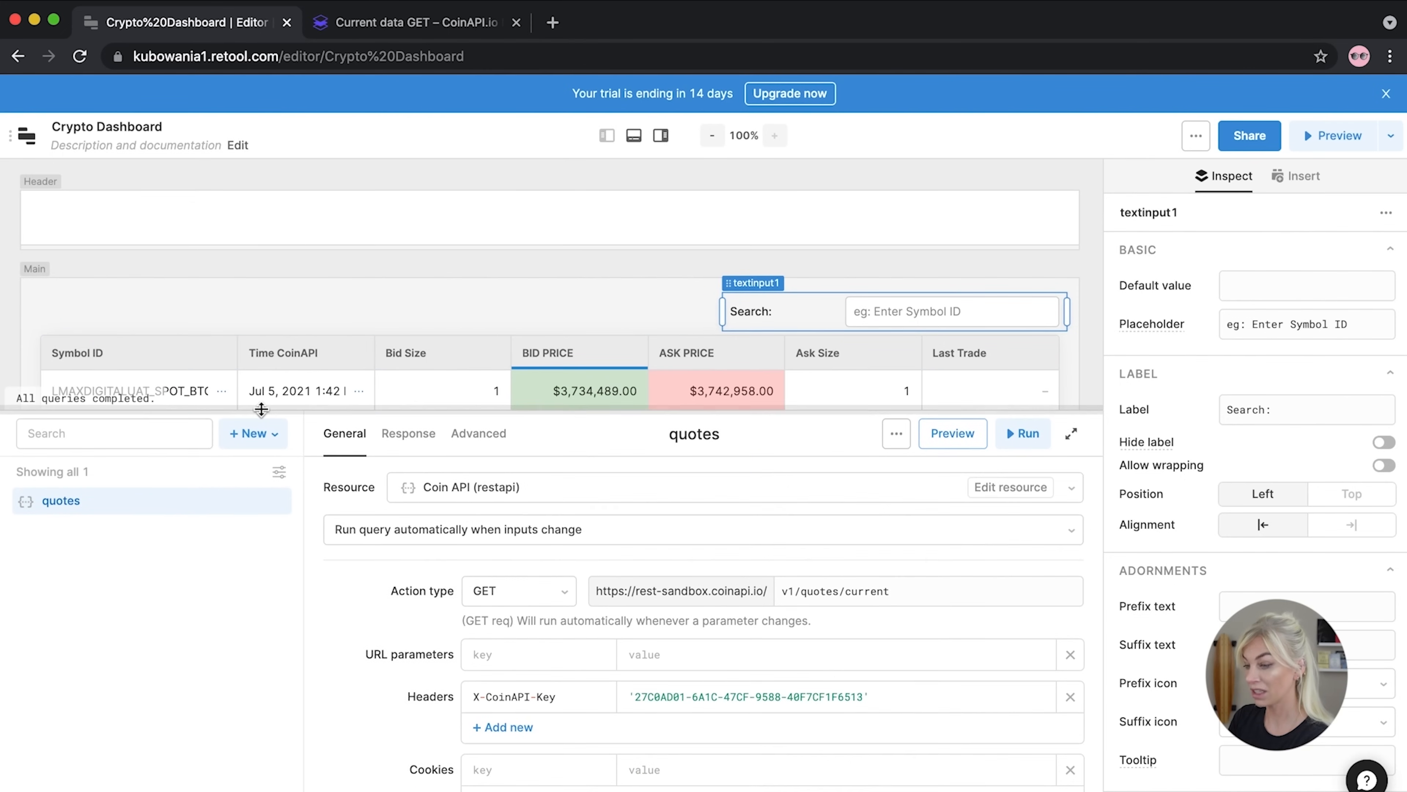
click(853, 592)
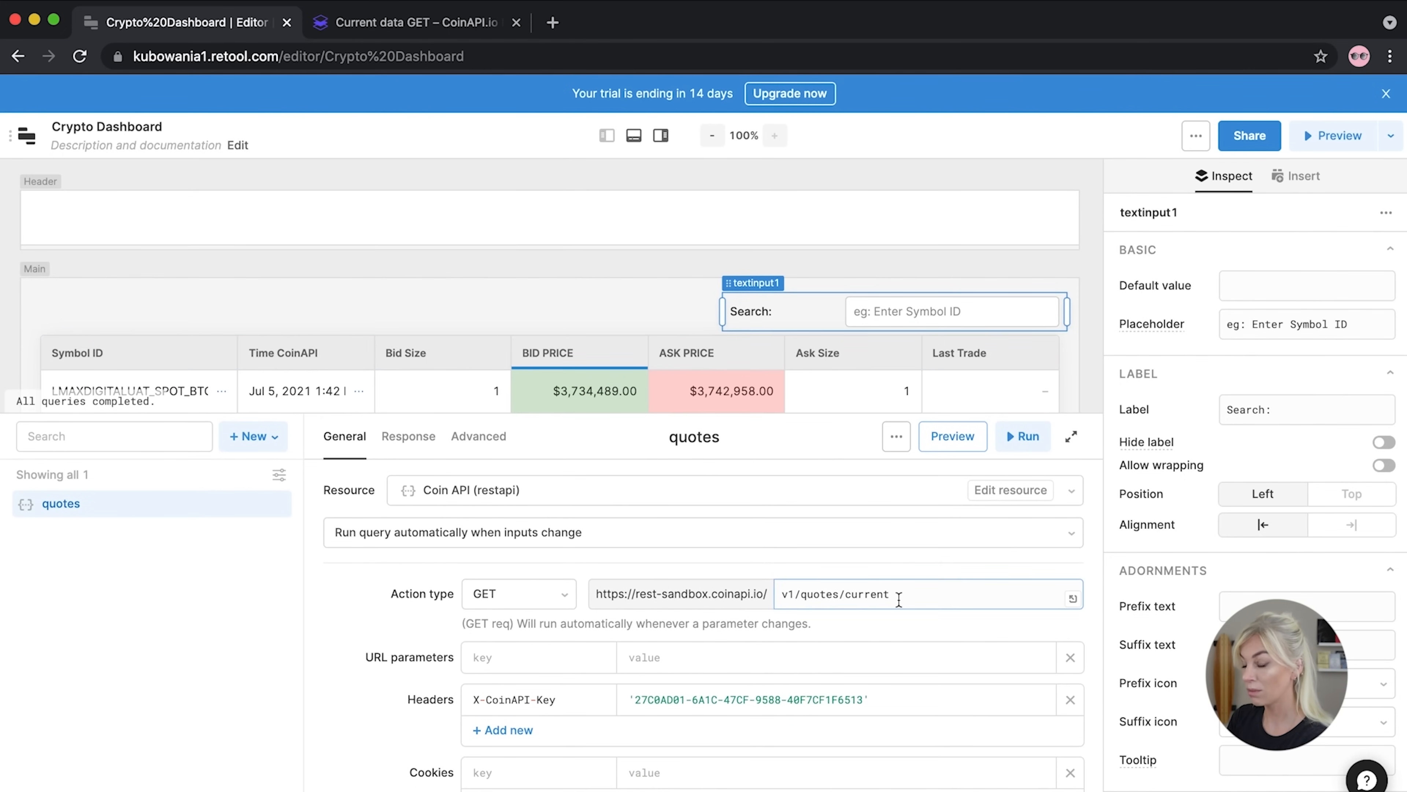
click(380, 23)
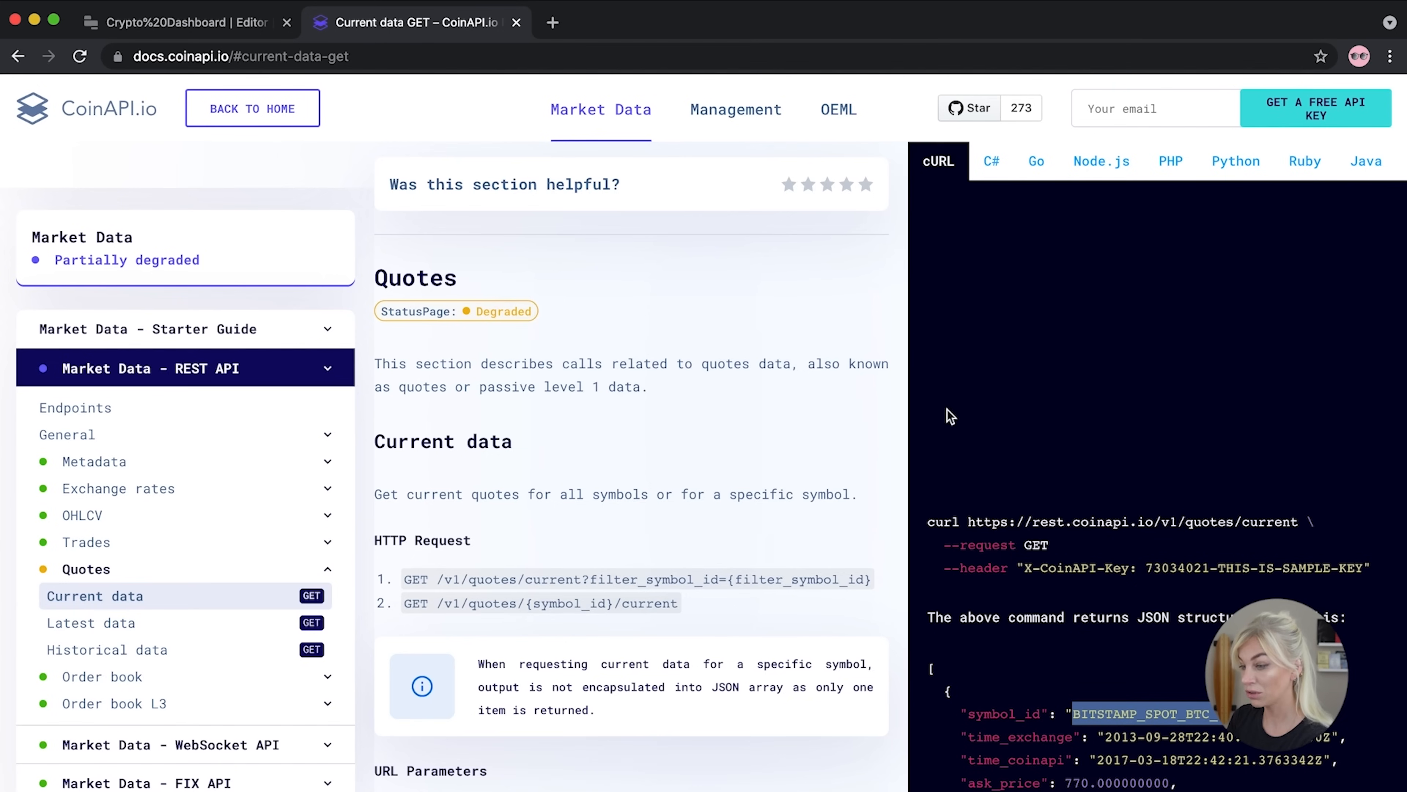
click(728, 629)
drag(582, 576, 876, 580)
key(super+c)
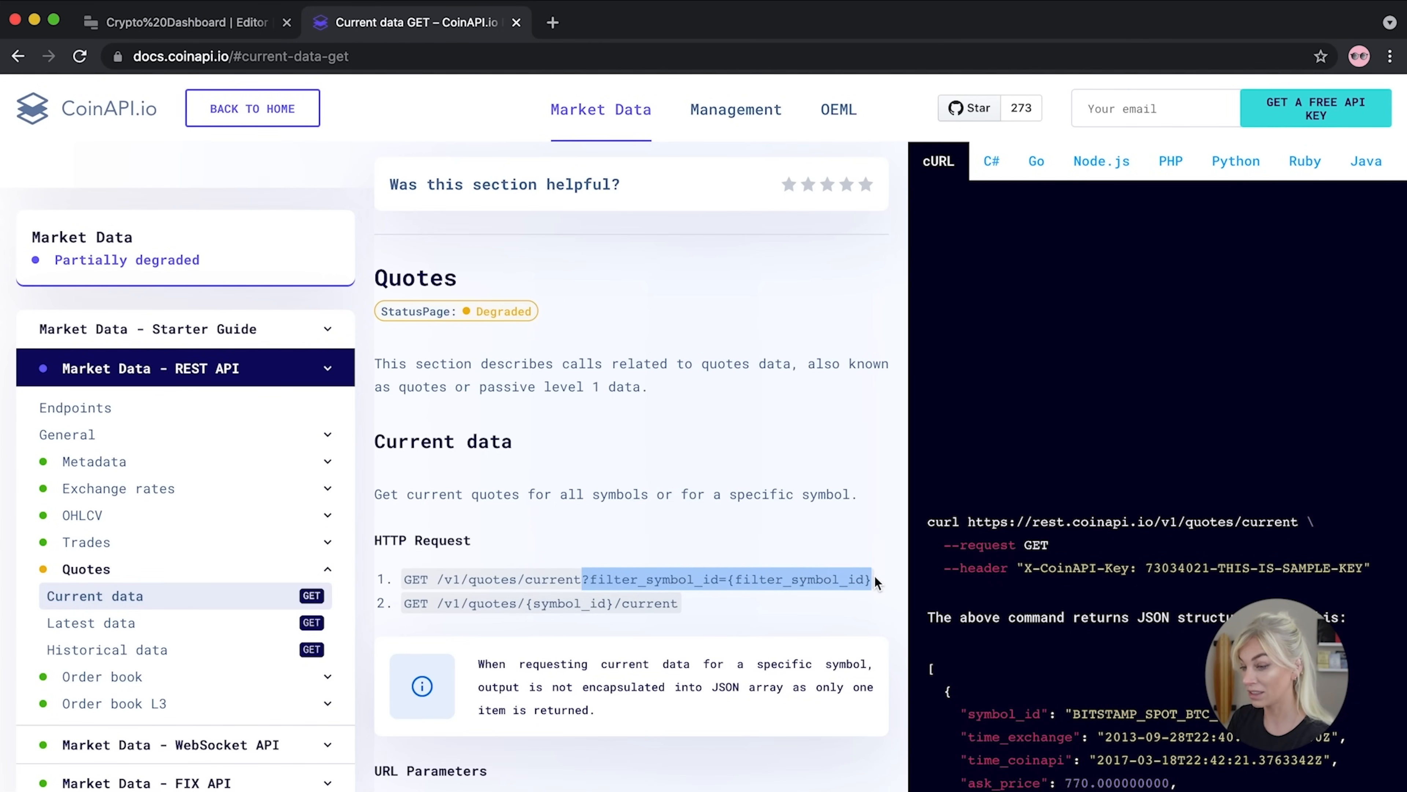
click(271, 22)
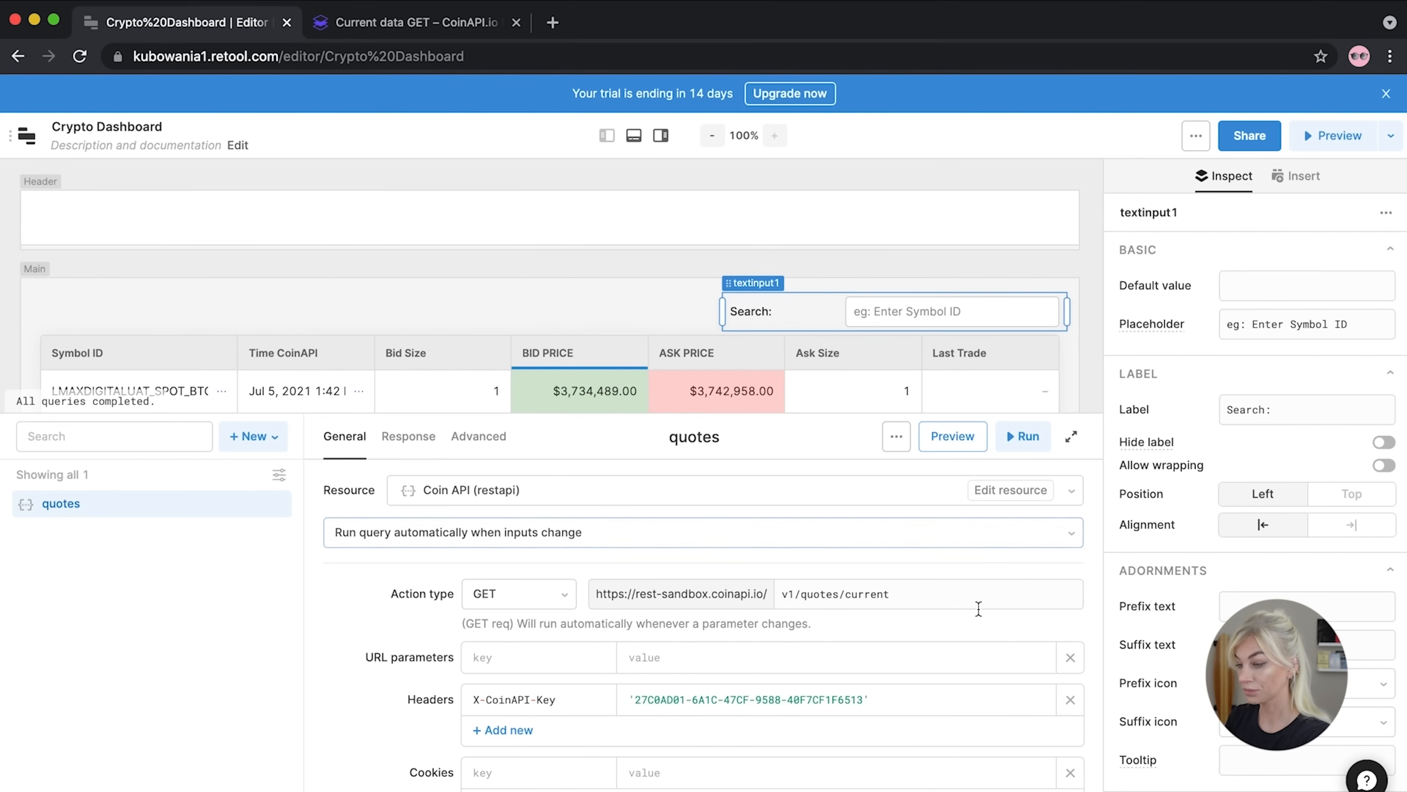
Append filter_symbol_id to the quotes URL with the value {{ textinput1.value }}
click(940, 593)
key(super+v)
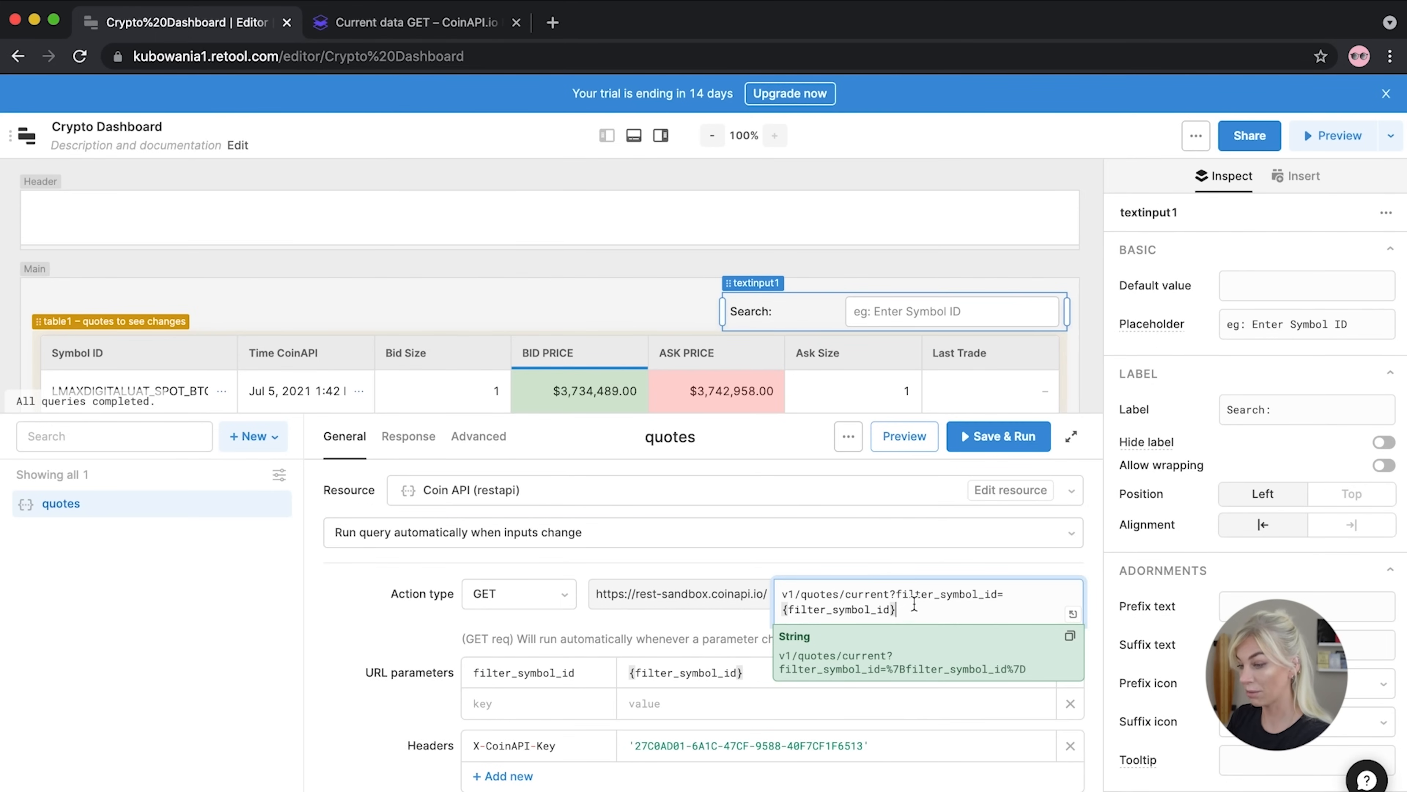
drag(904, 610, 763, 608)
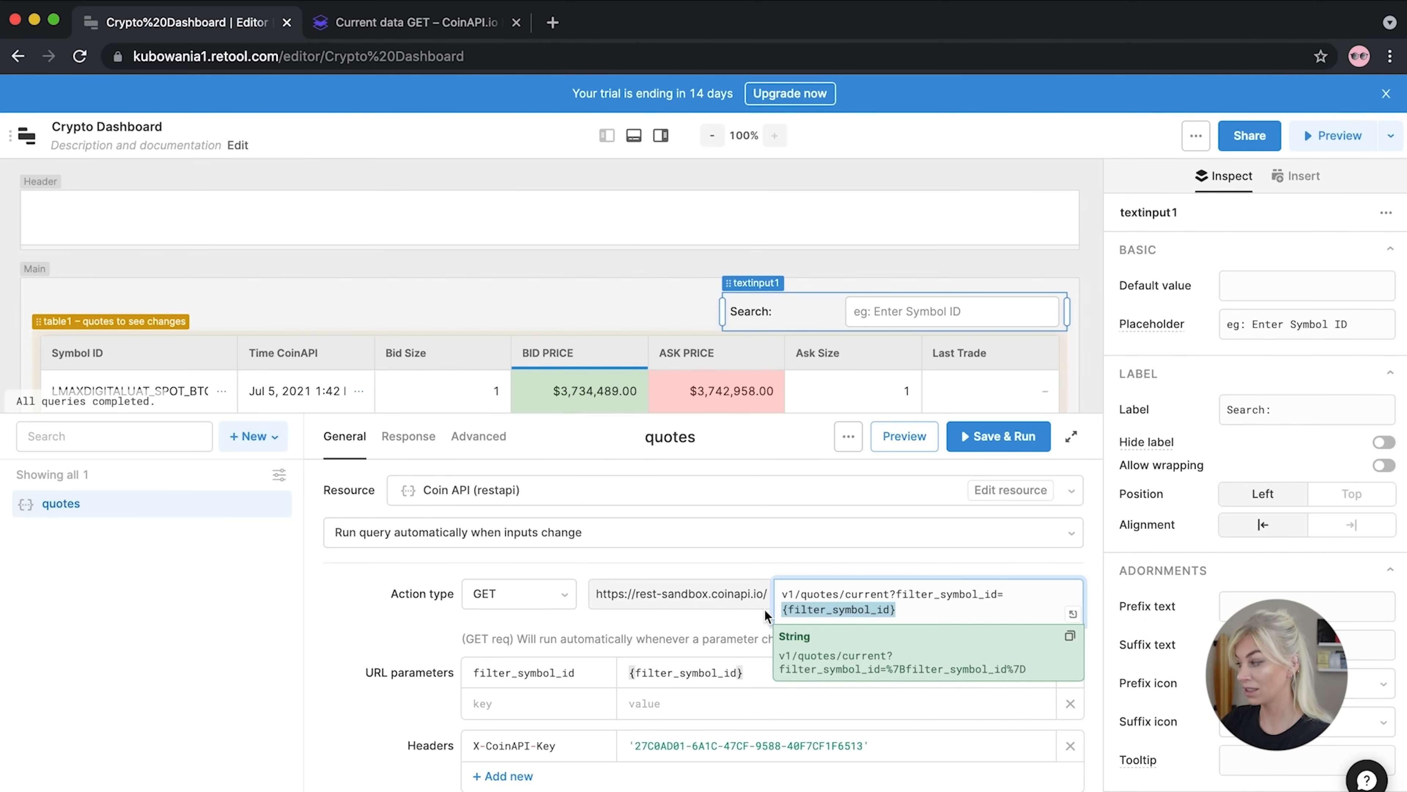
text({{)
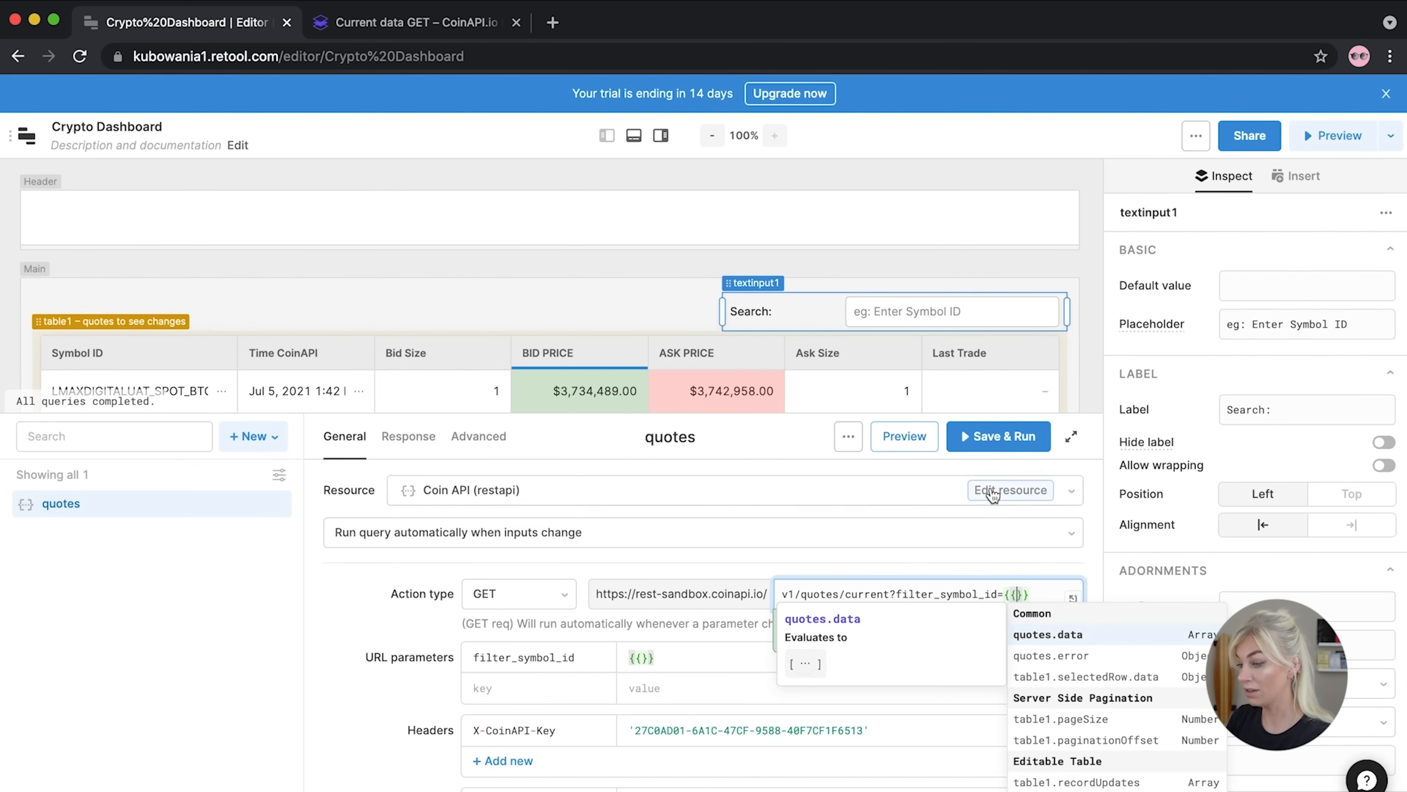
text(textinput1)
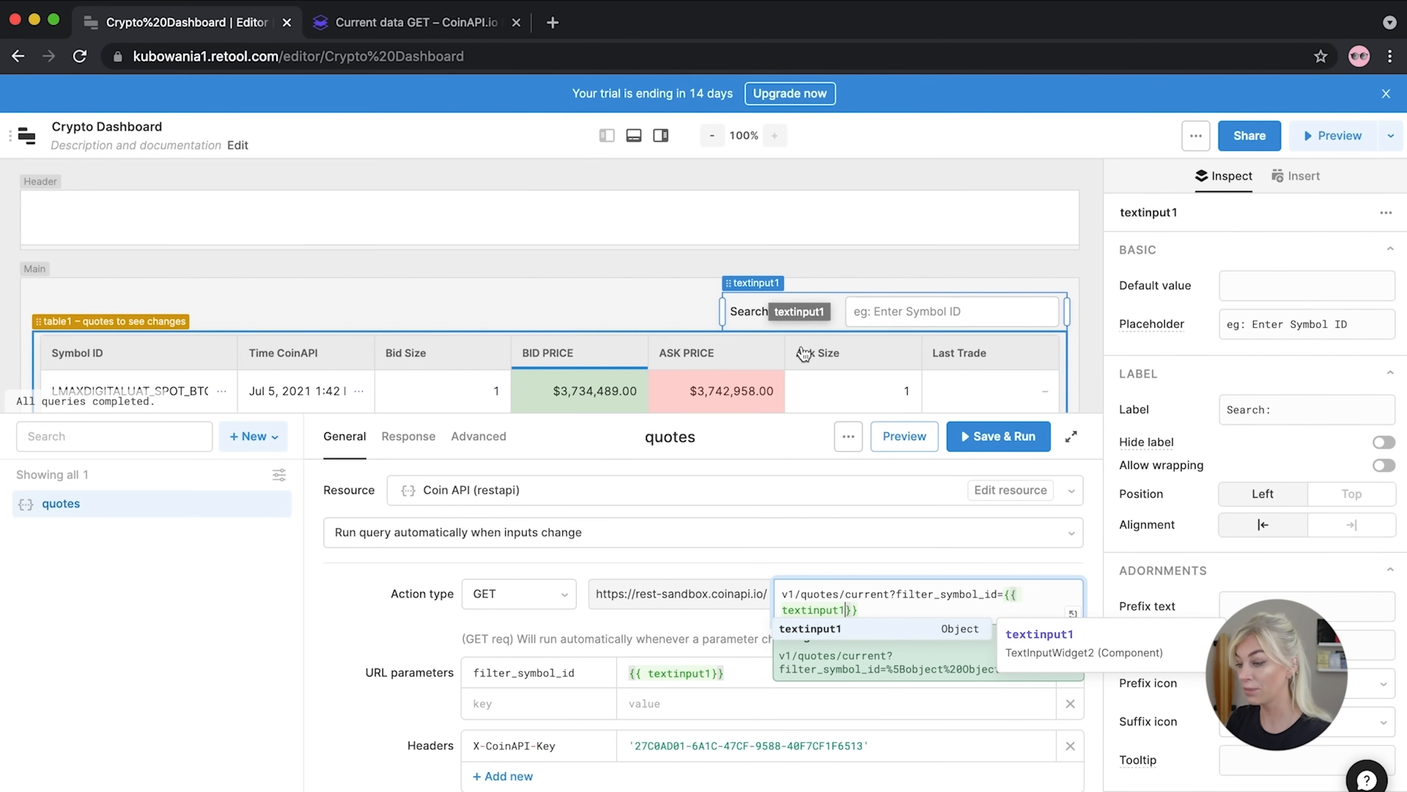
text(.valu)
click(880, 646)
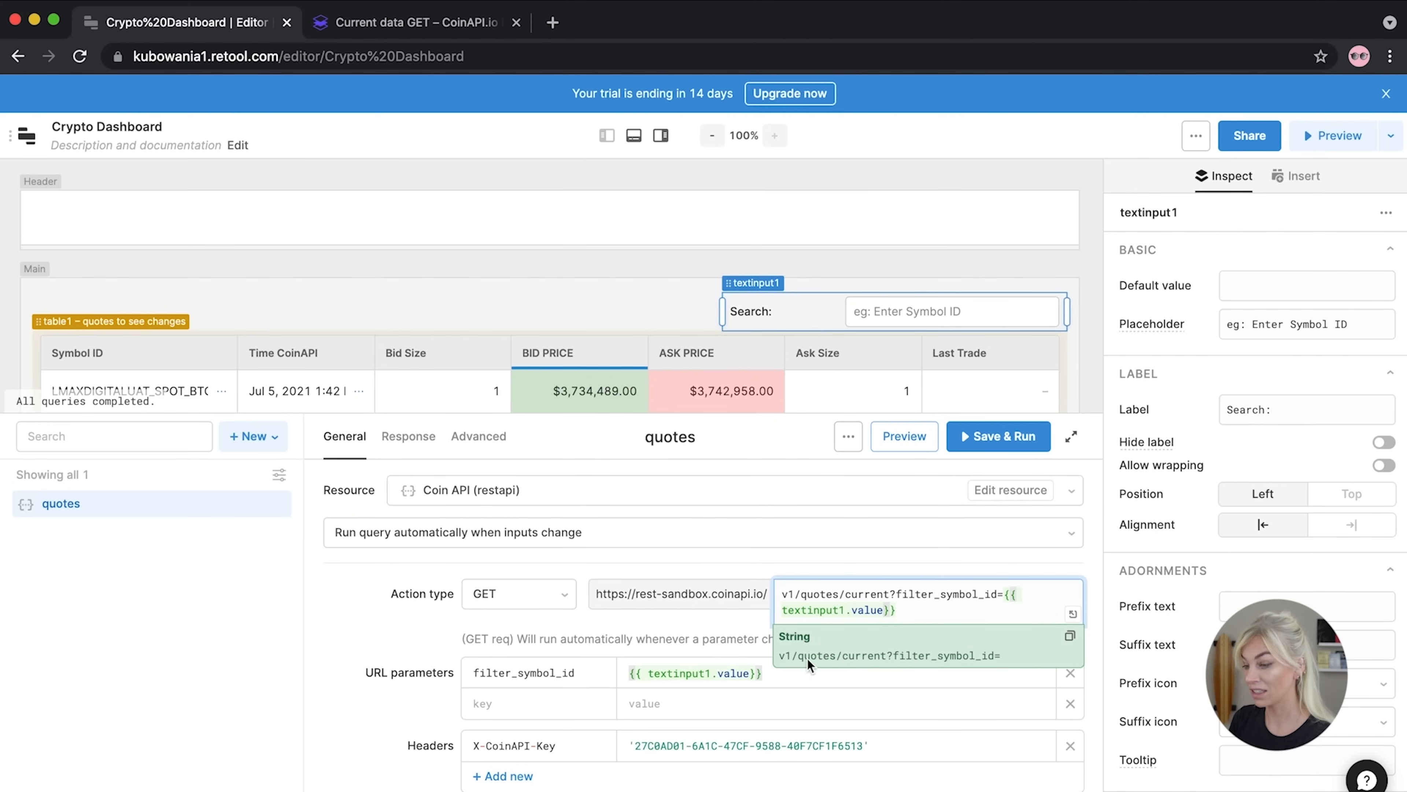
Select the Search input textinput1 on the dashboard
mouse_move(868, 608)
click(930, 311)
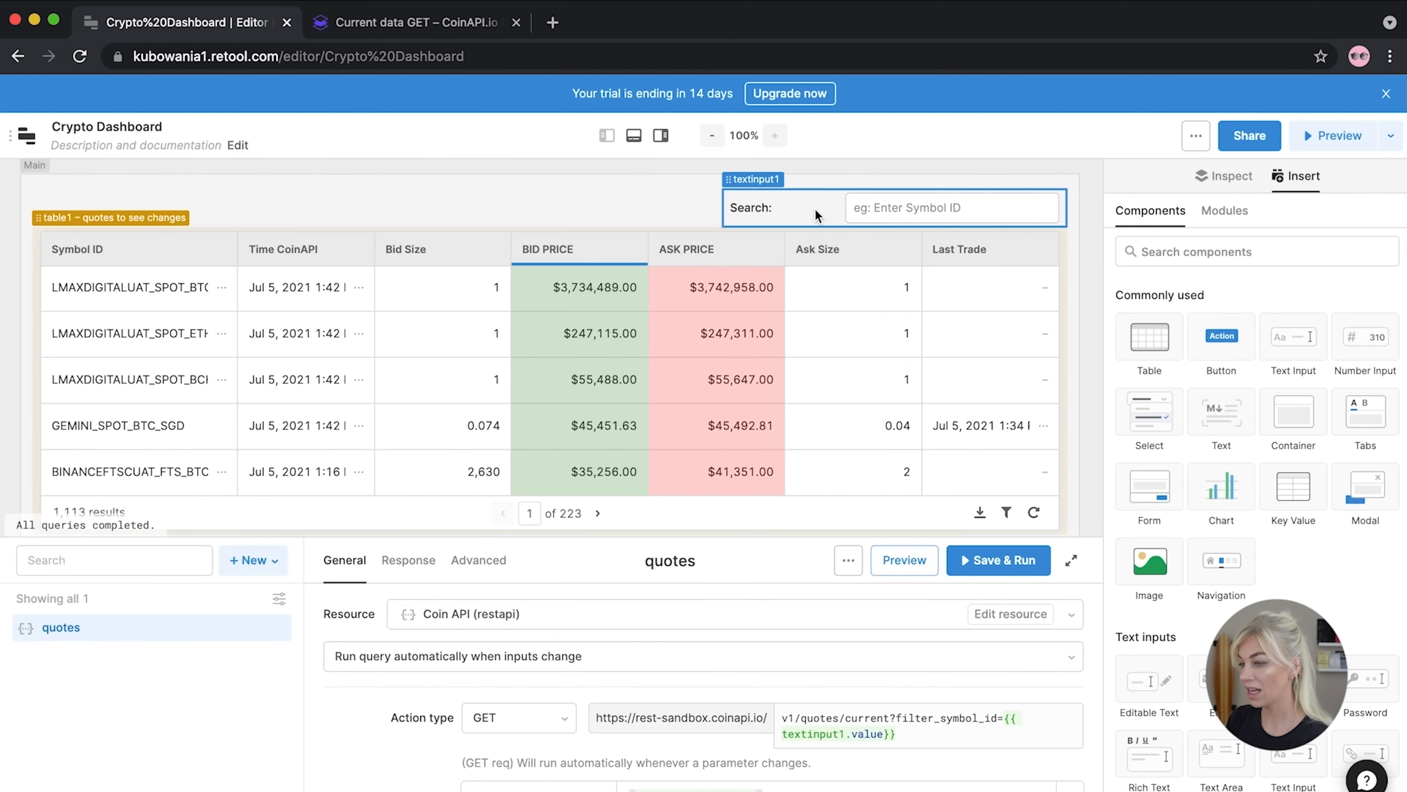
click(888, 258)
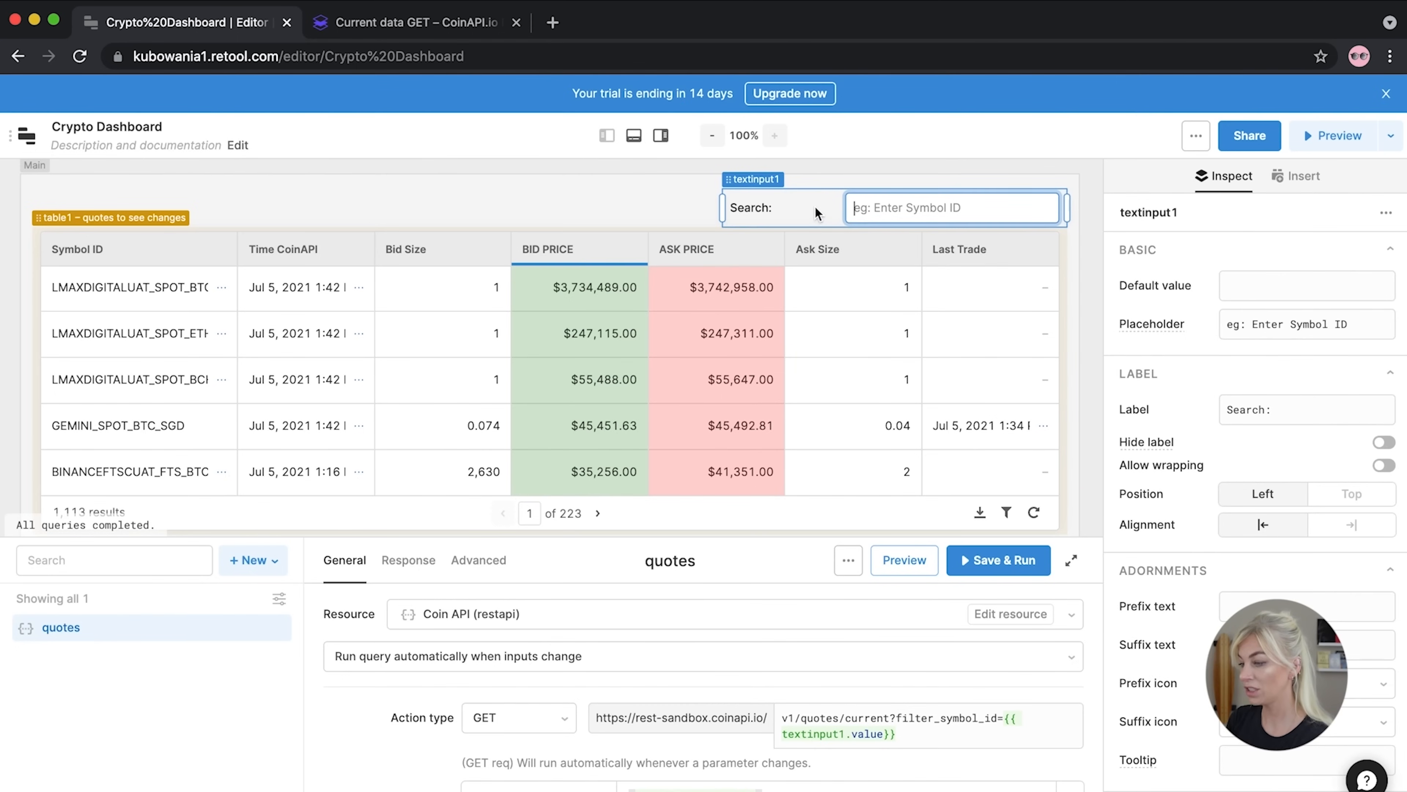
Add a Change event handler on textinput1 that triggers the quotes query
scroll(1187, 640, down, 5)
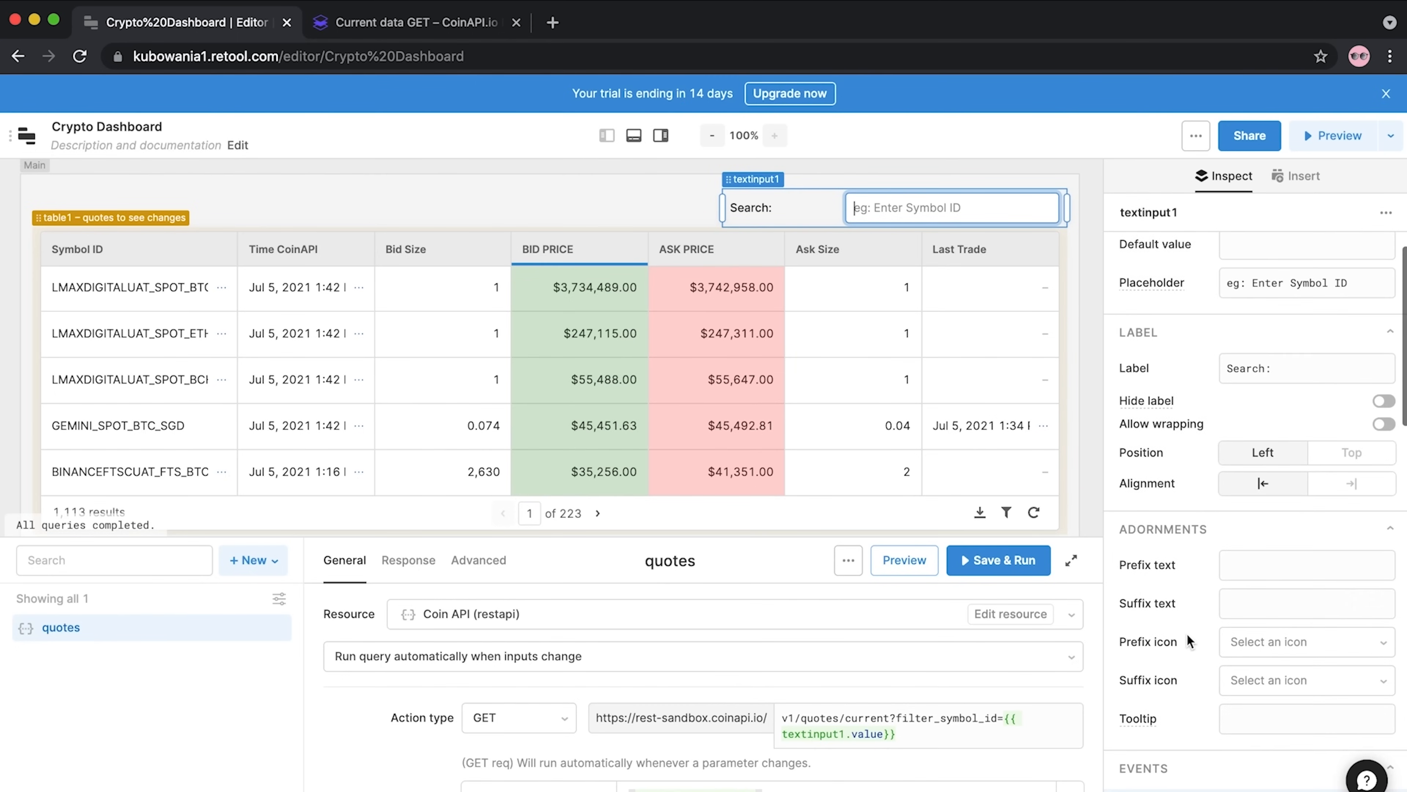
scroll(1186, 633, down, 8)
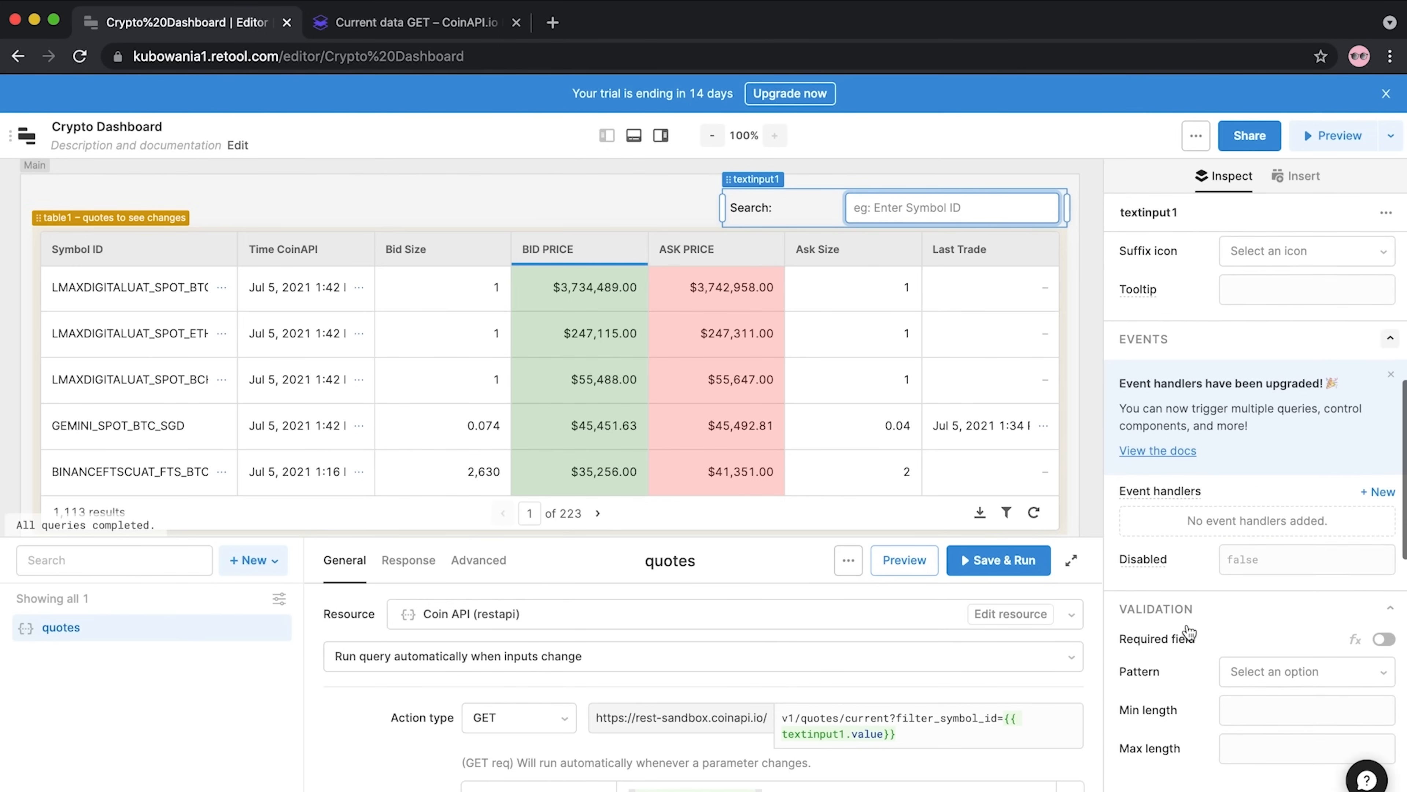
click(1378, 487)
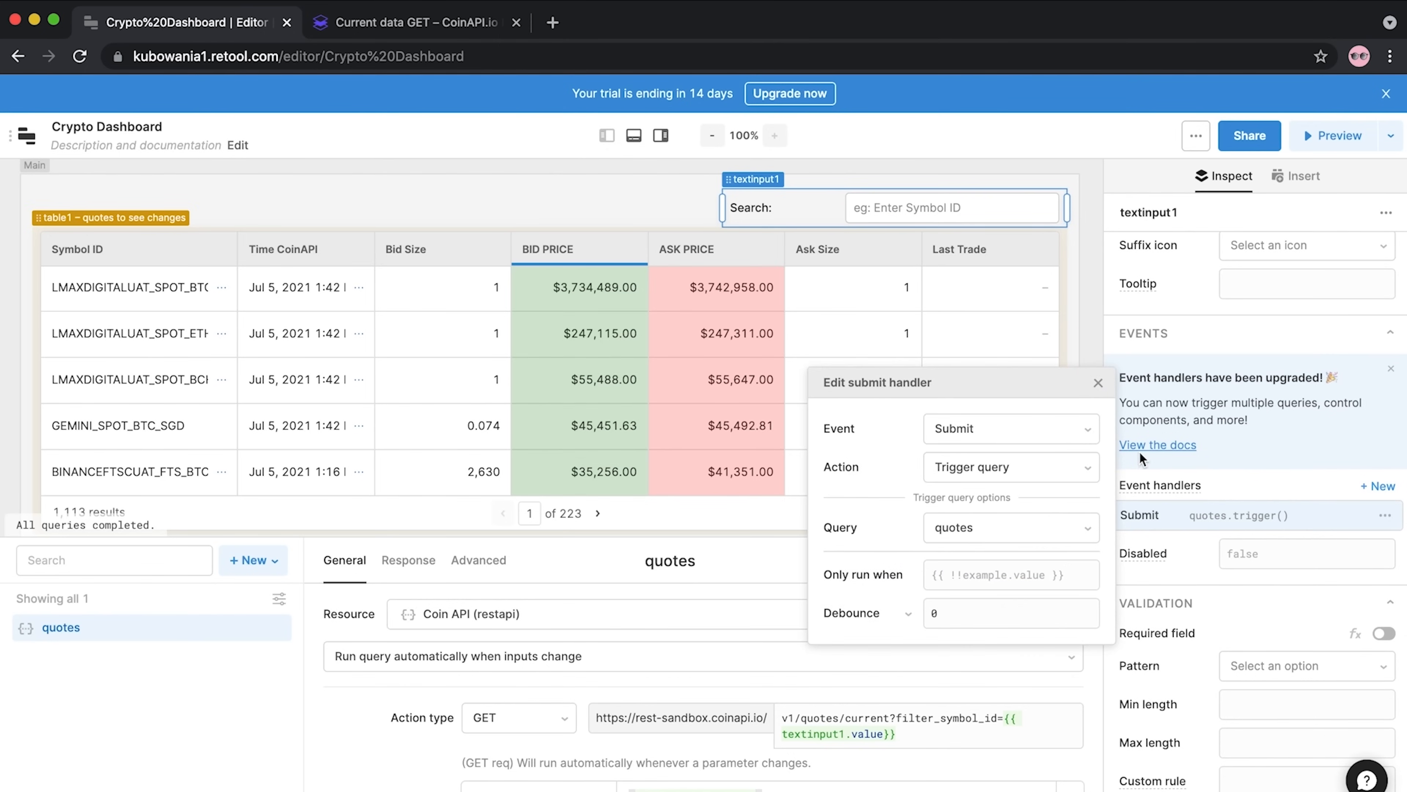
click(986, 434)
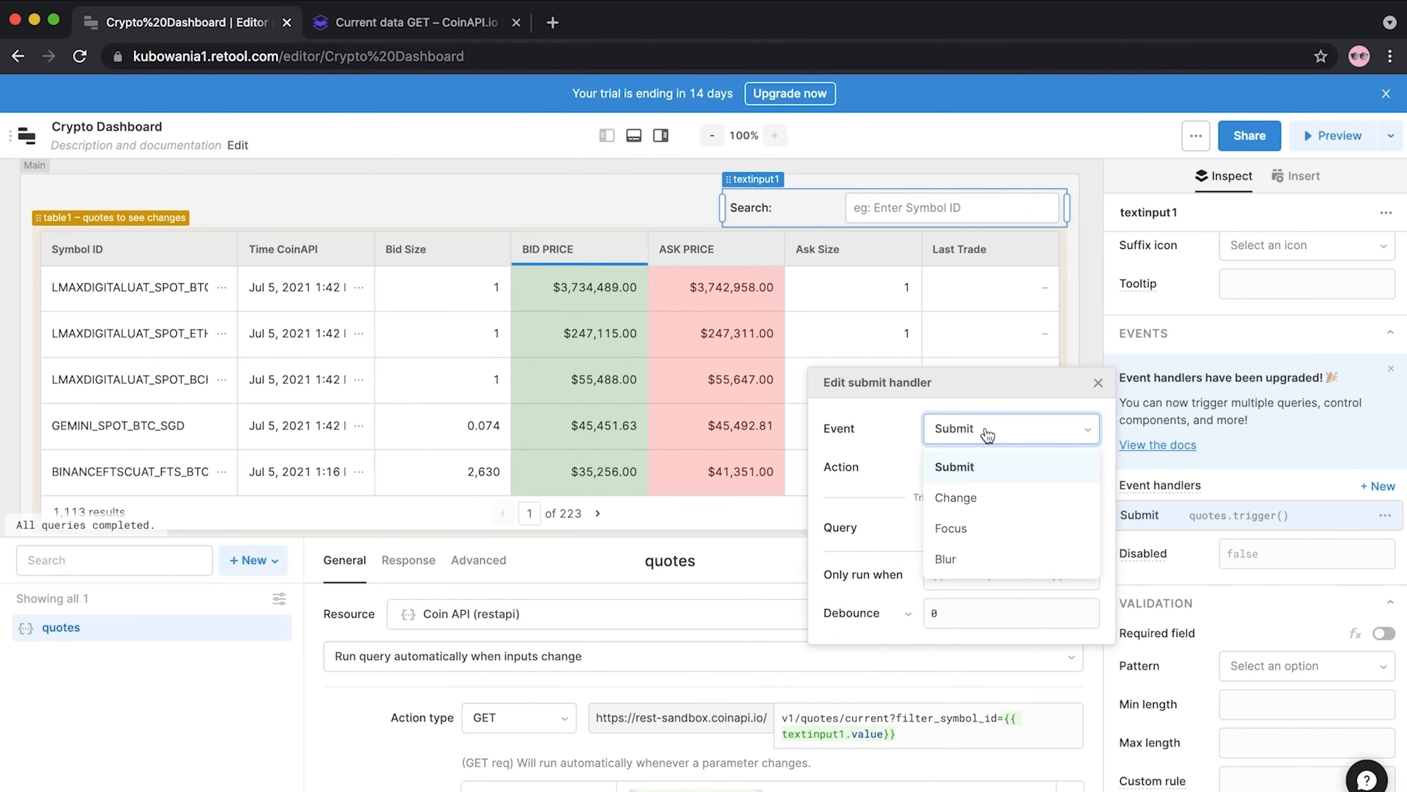
click(961, 495)
click(889, 209)
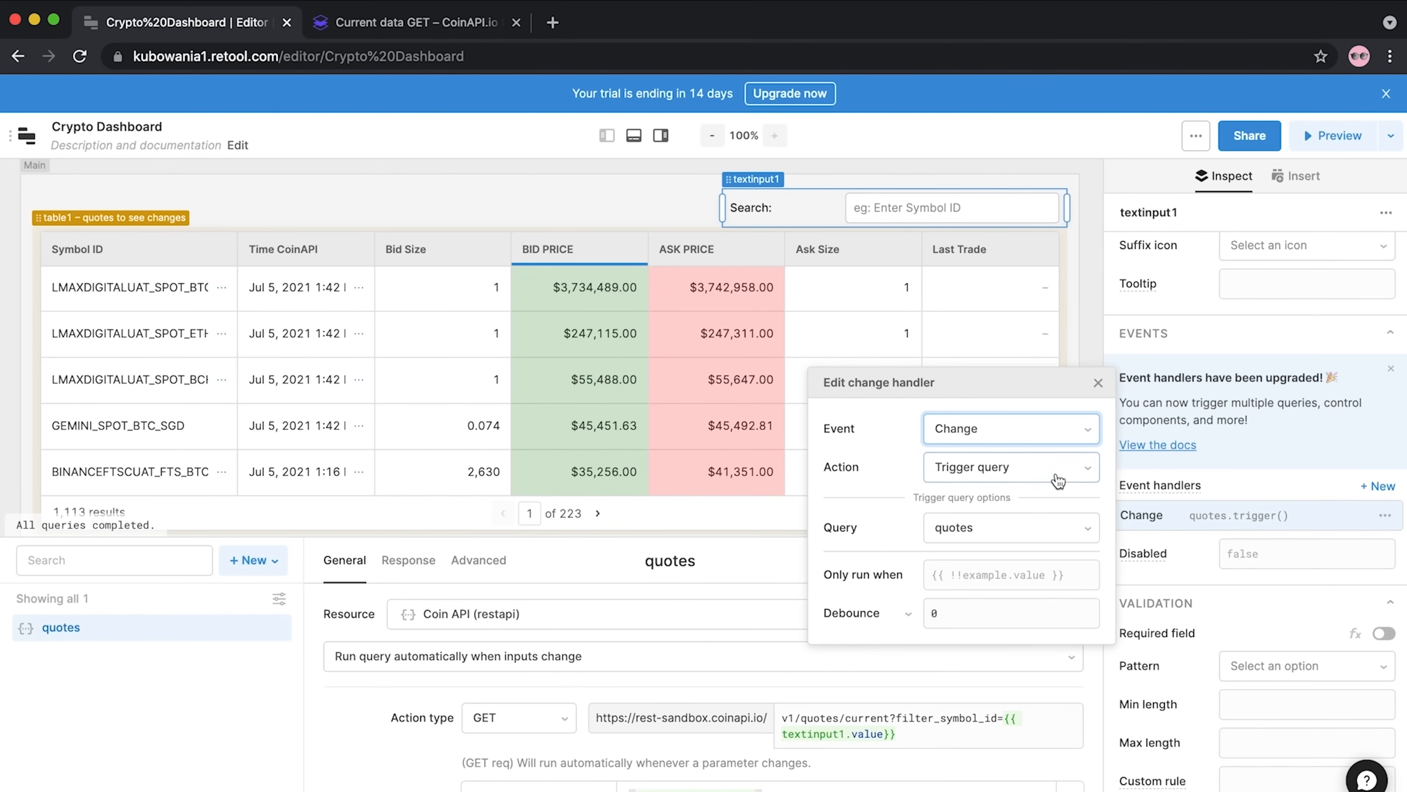
click(1039, 538)
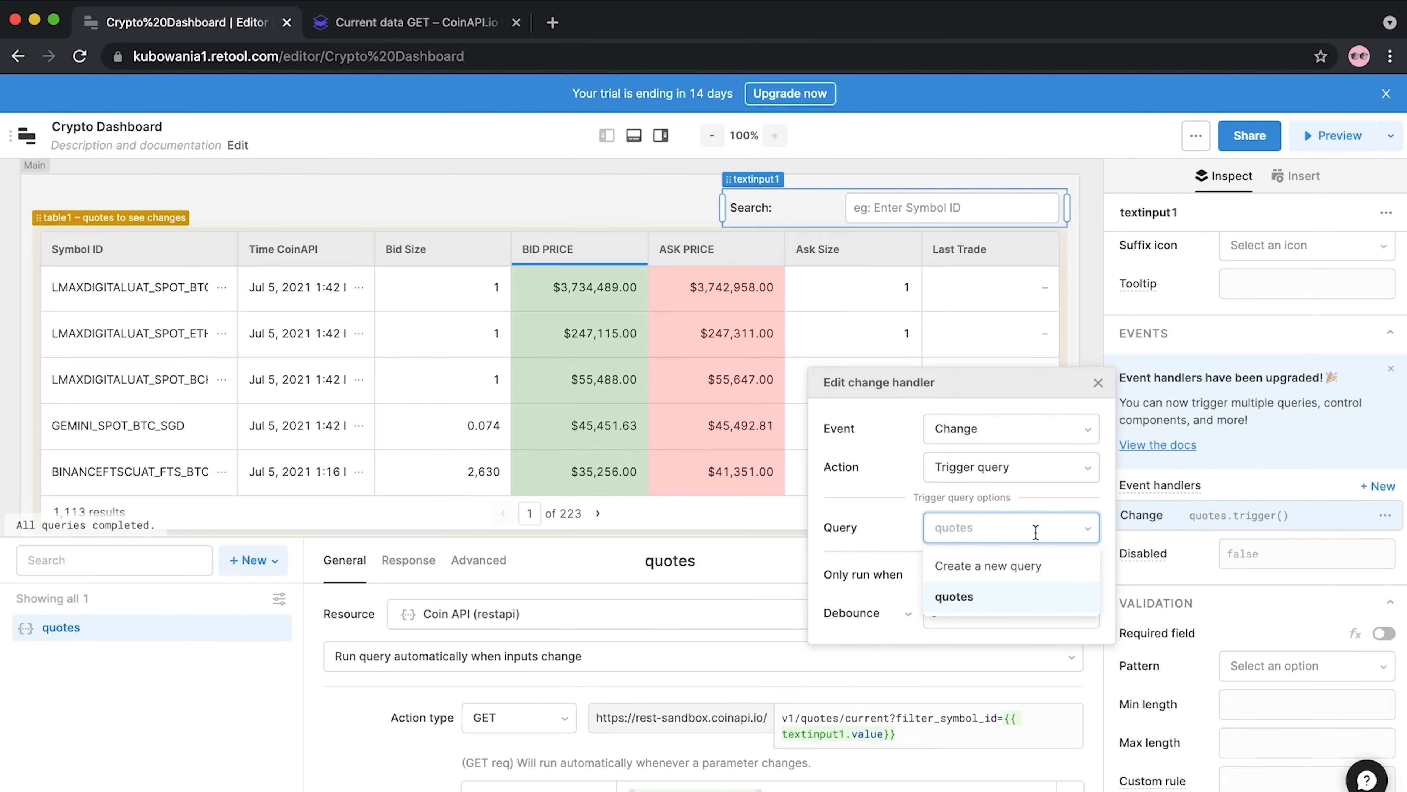
click(965, 598)
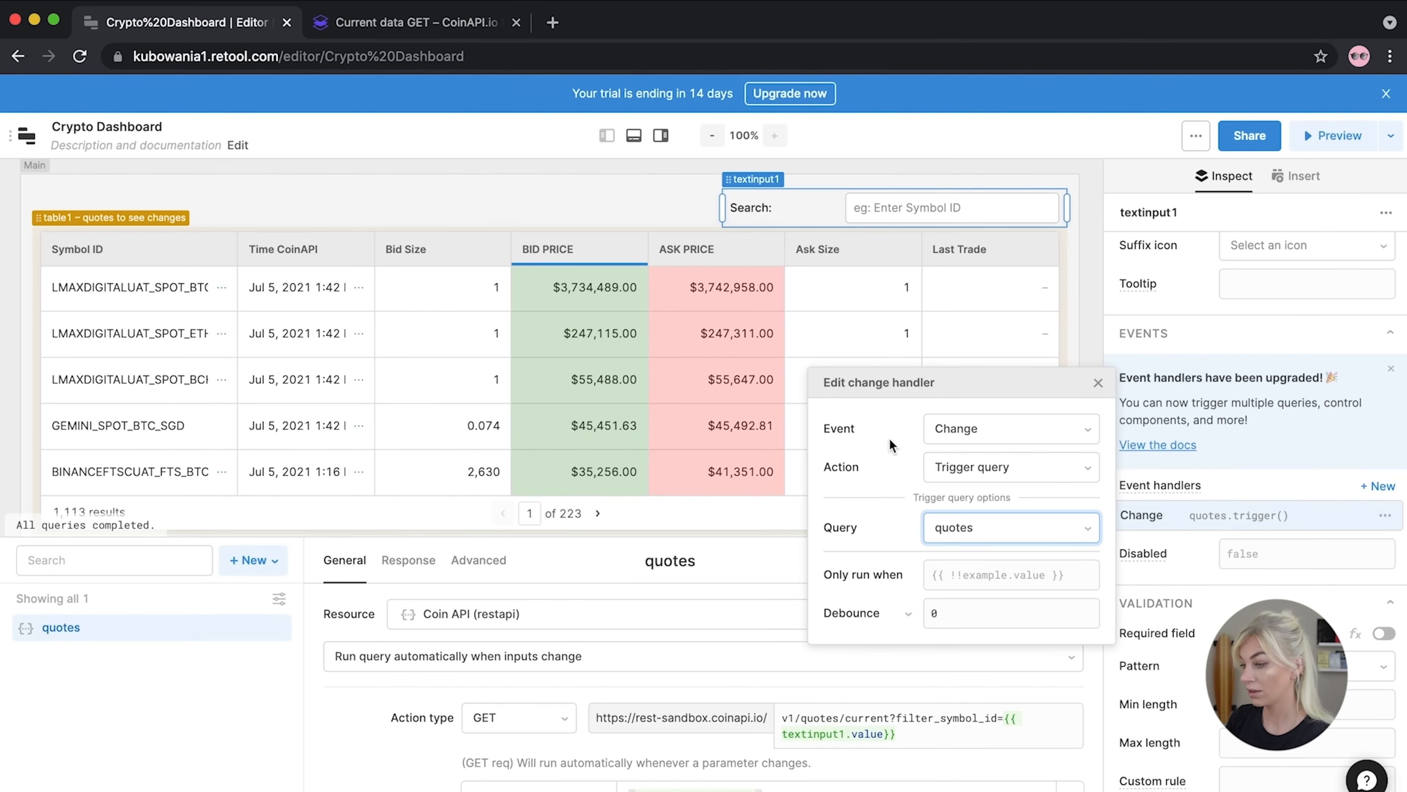
click(1098, 382)
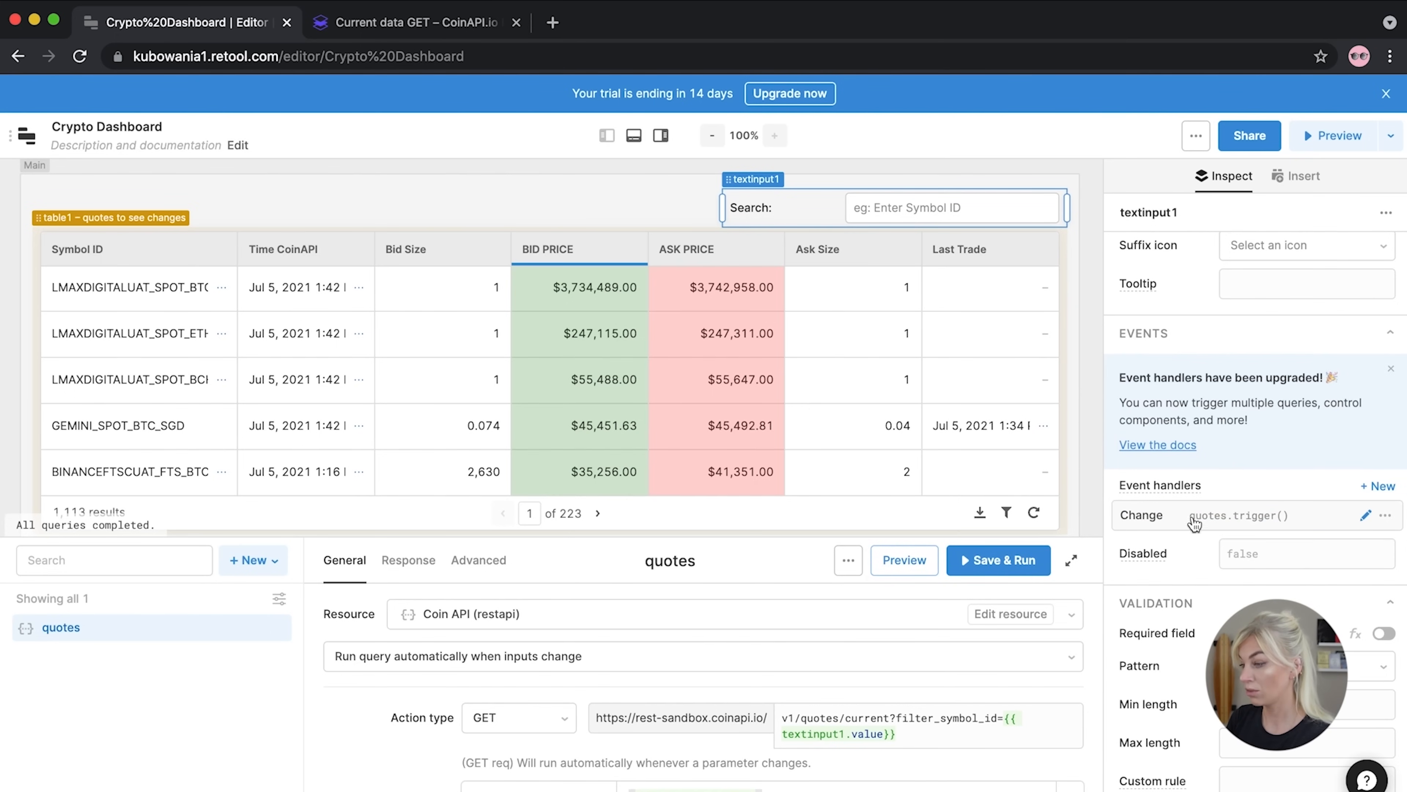
click(877, 209)
Enter BTC in the Search input and widen the Symbol ID column
text(BTC)
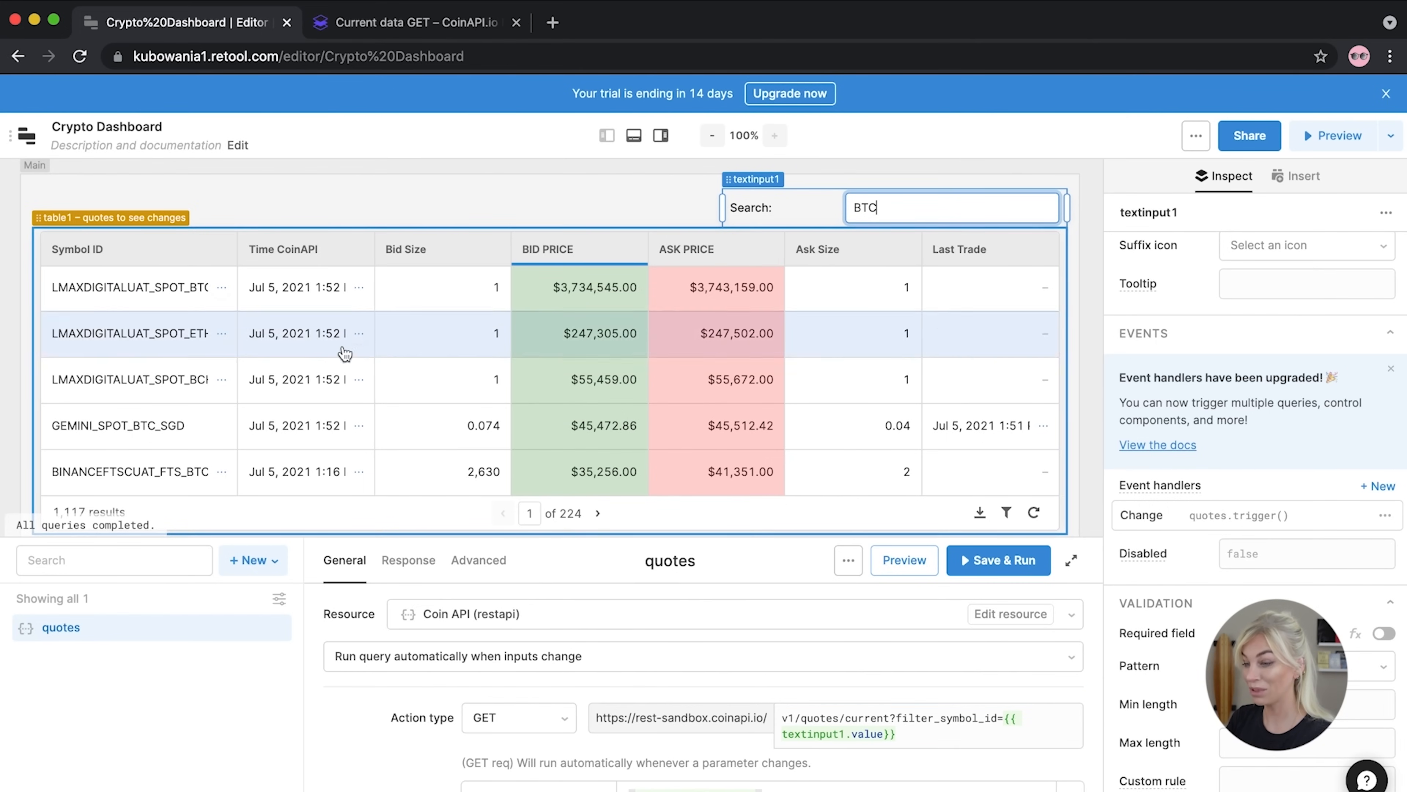
drag(235, 237, 359, 244)
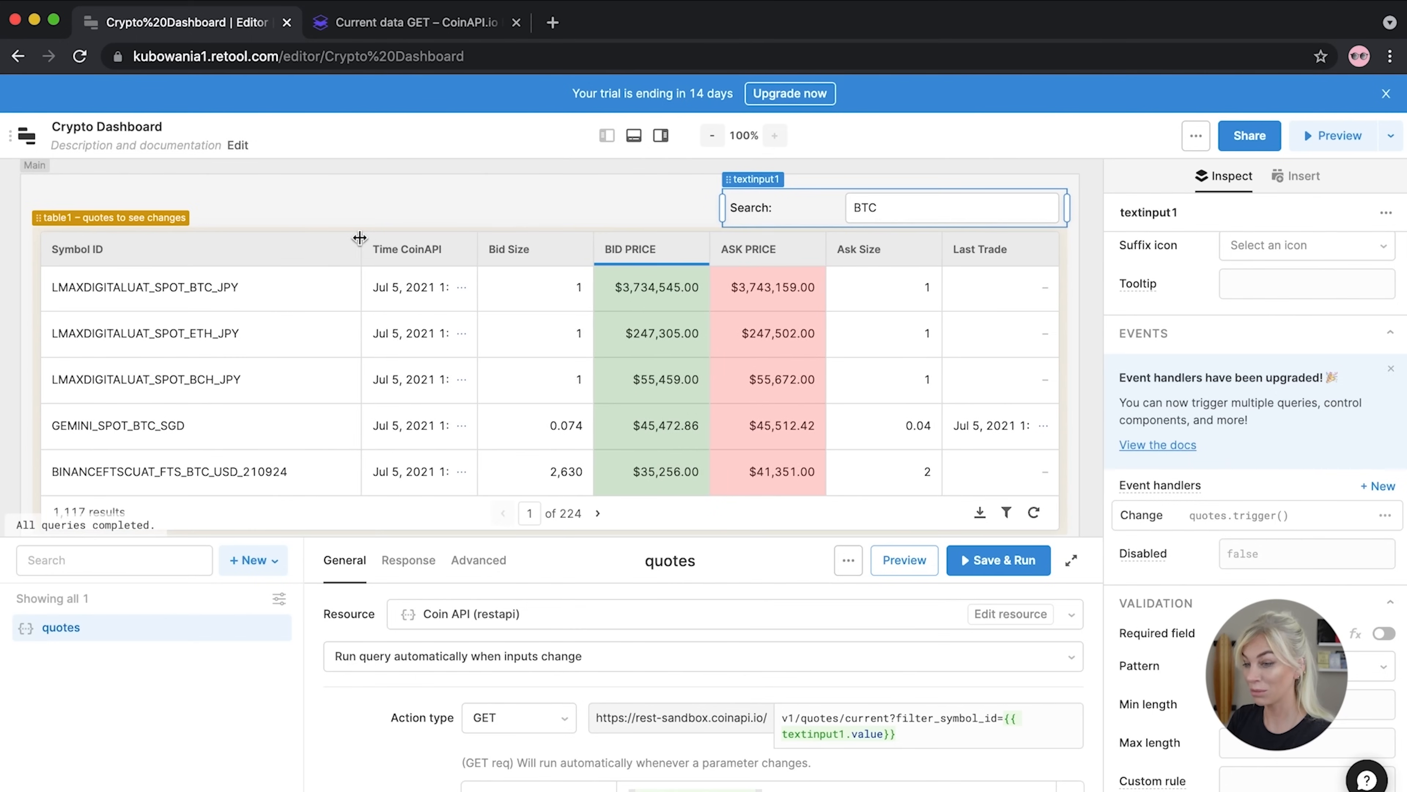
click(234, 391)
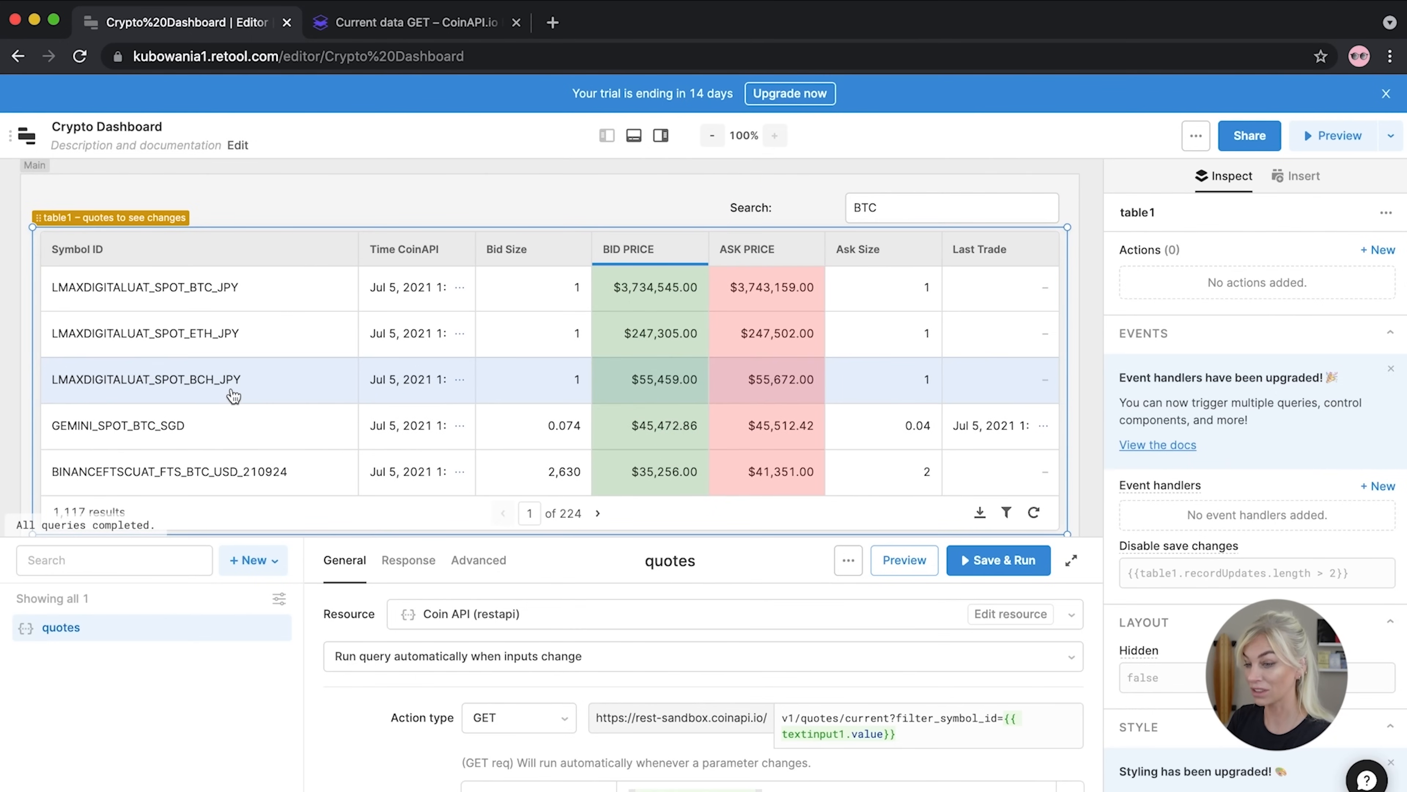
Test the search with GEMINI_SPOT, then replace it with BTC to filter the table
click(842, 210)
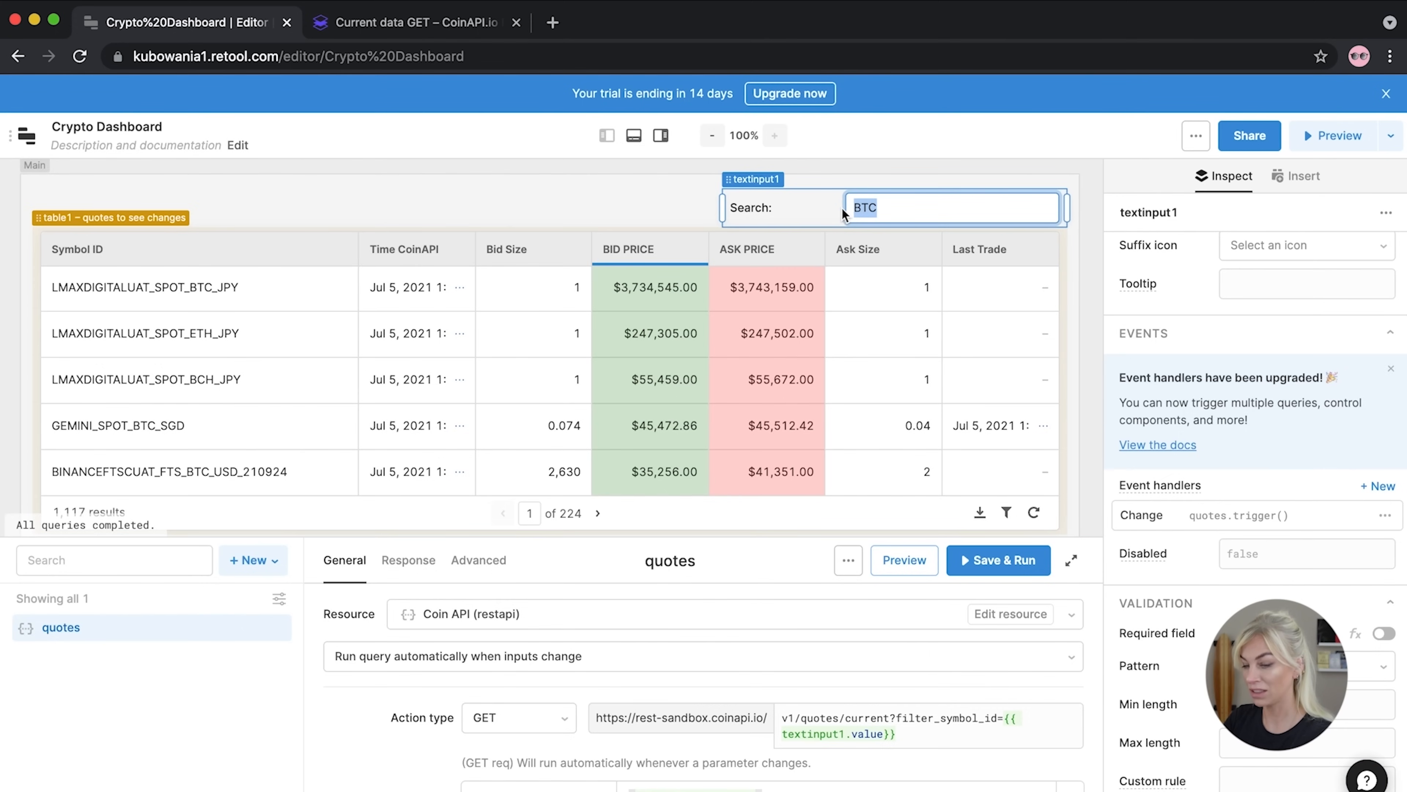
text(GEMINI_S)
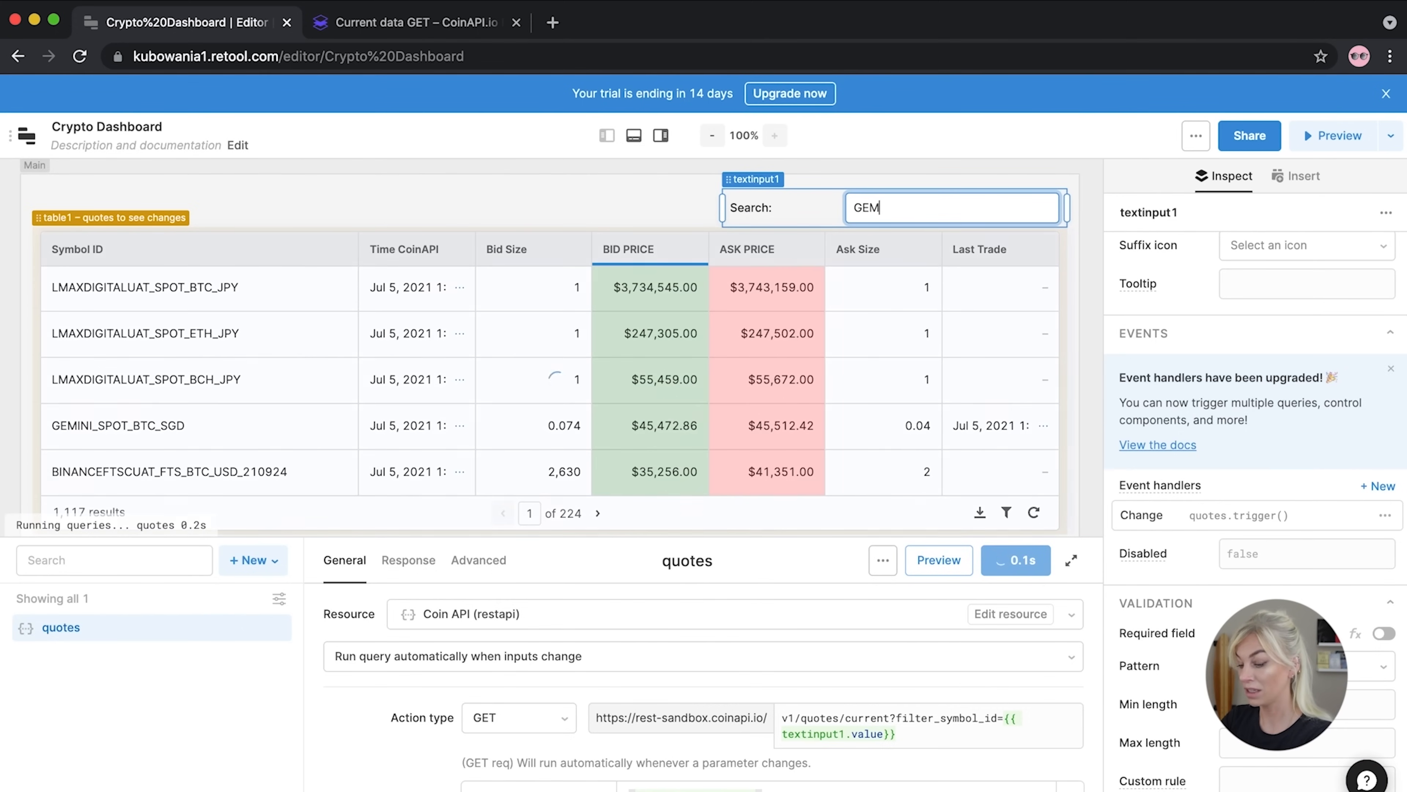
text(POT)
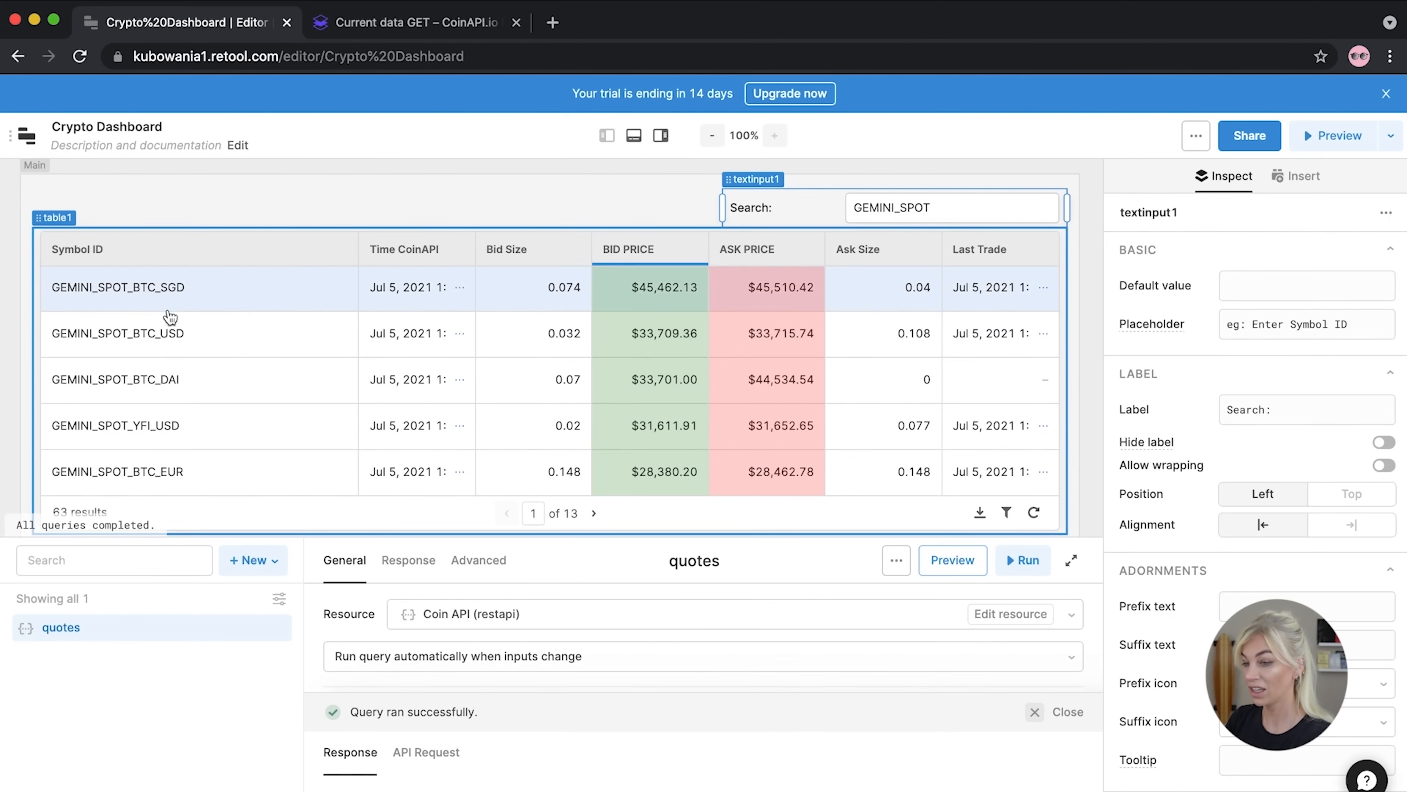
click(661, 201)
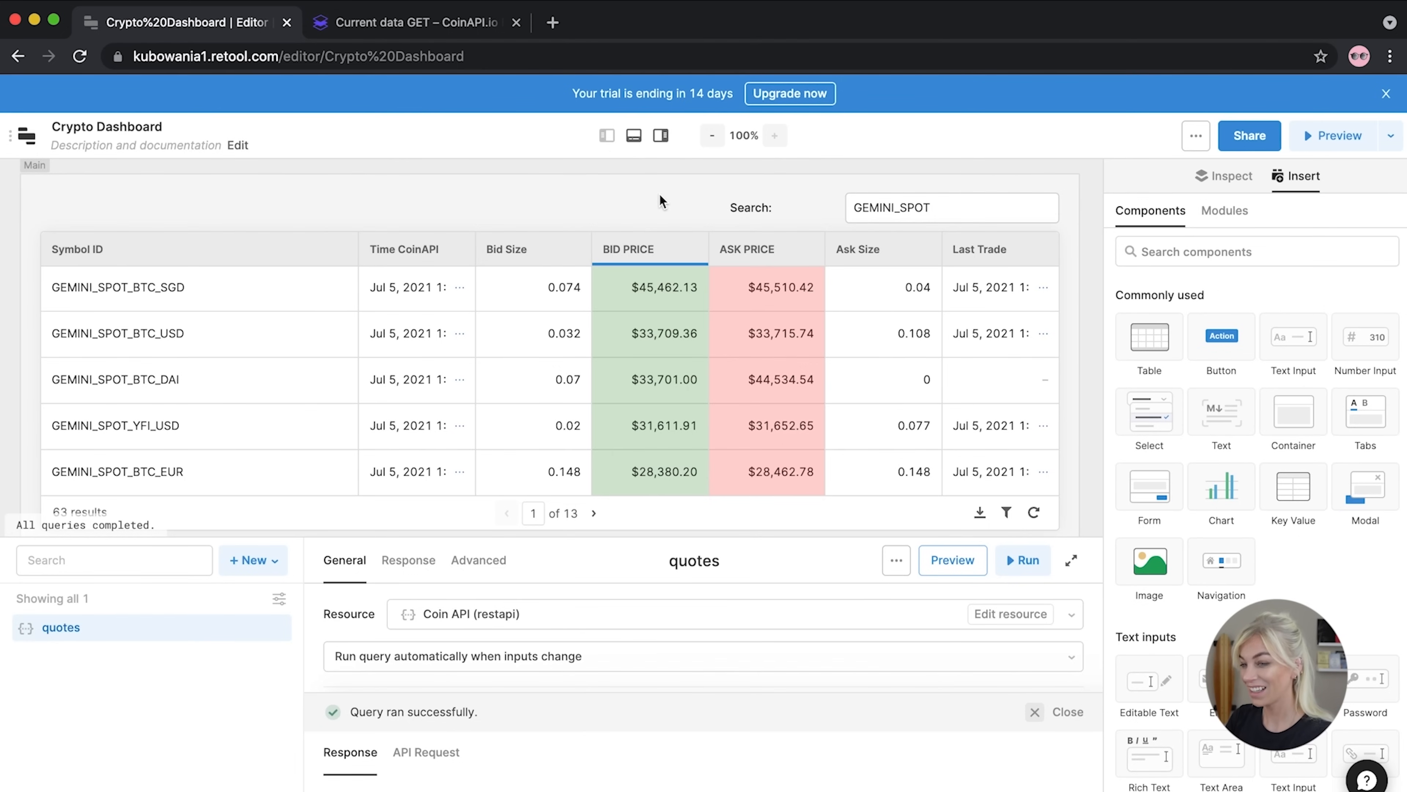
click(970, 207)
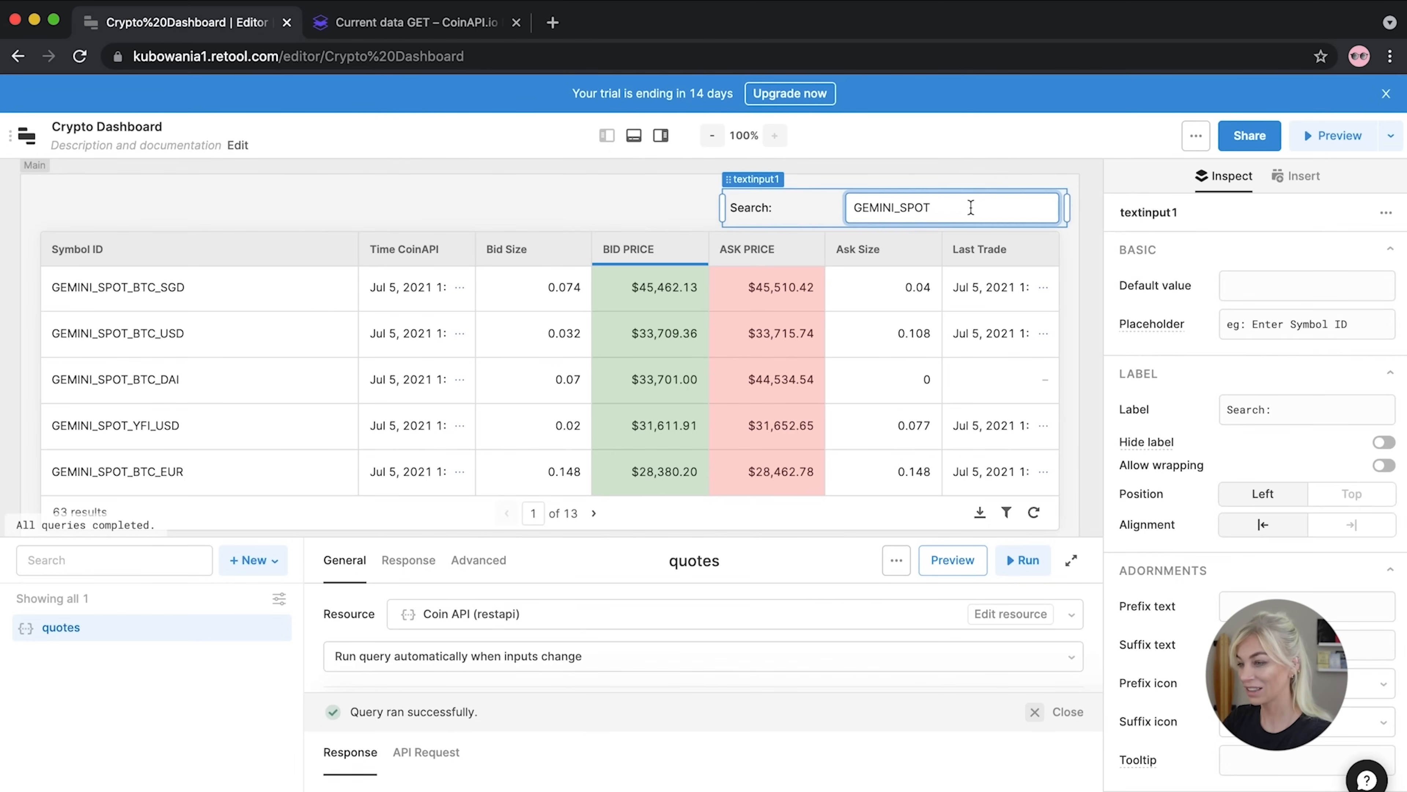
key(BackSpace)
key(BackSpace)
key(BackSpace)
key(BackSpace)
key(BackSpace)
key(BackSpace)
key(BackSpace)
key(BackSpace)
key(BackSpace)
key(BackSpace)
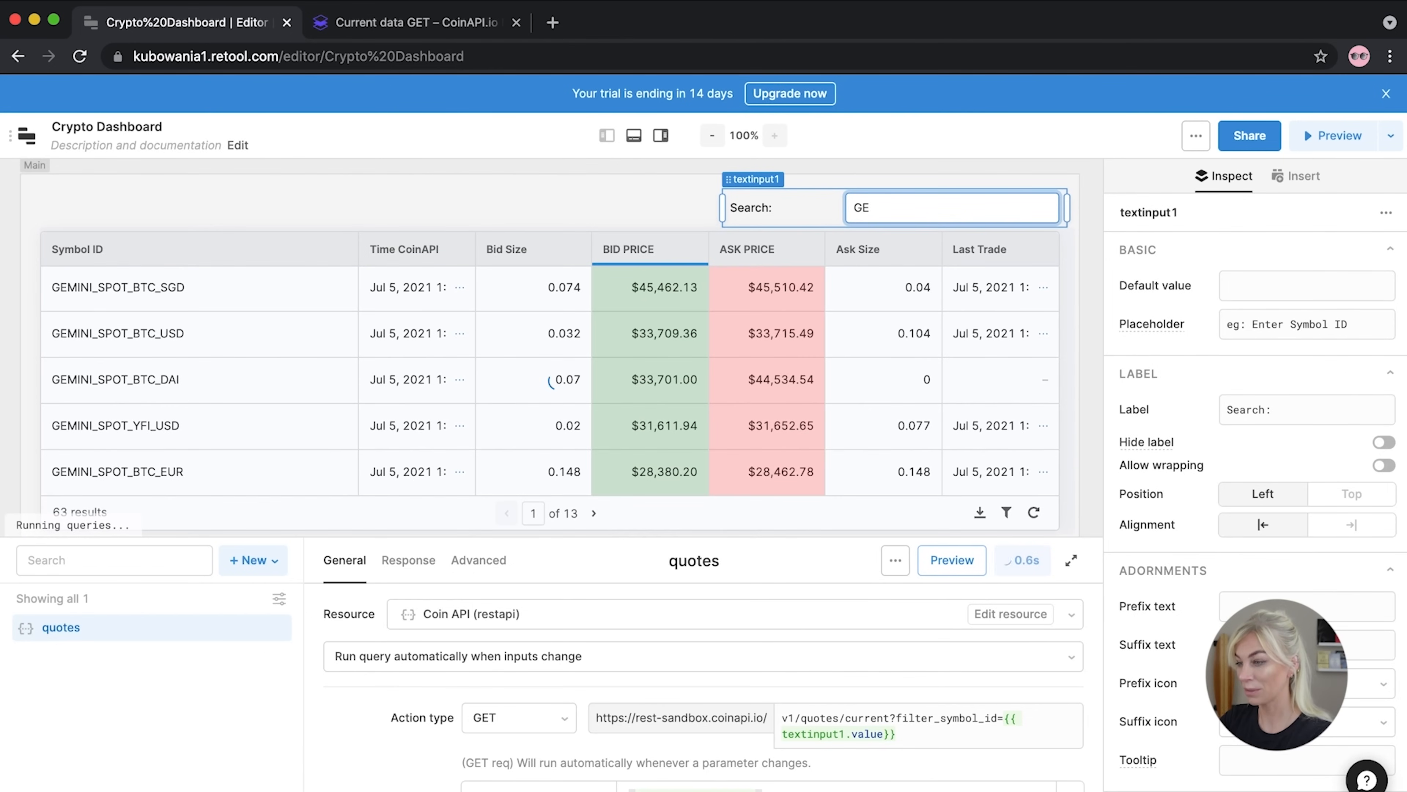
text(BTC)
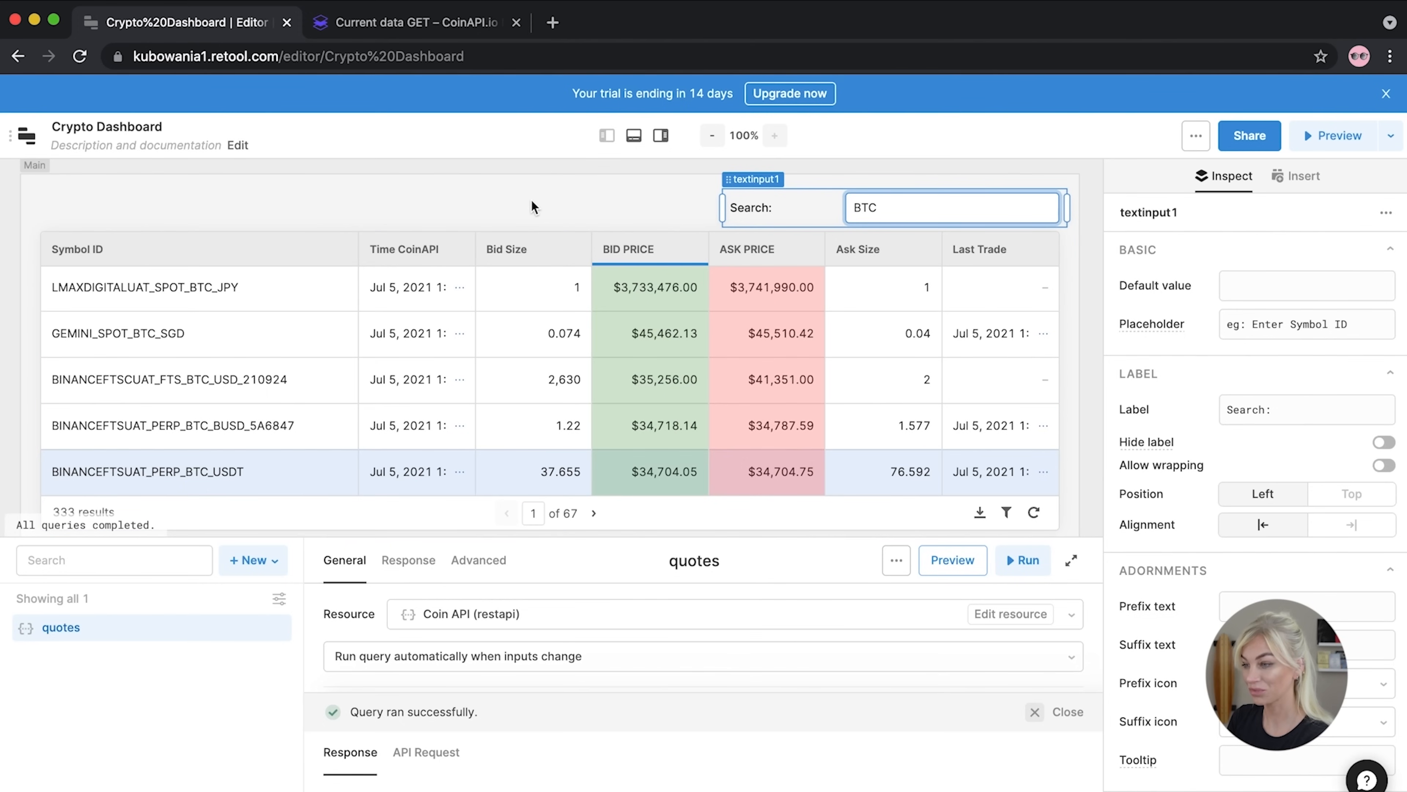
click(532, 201)
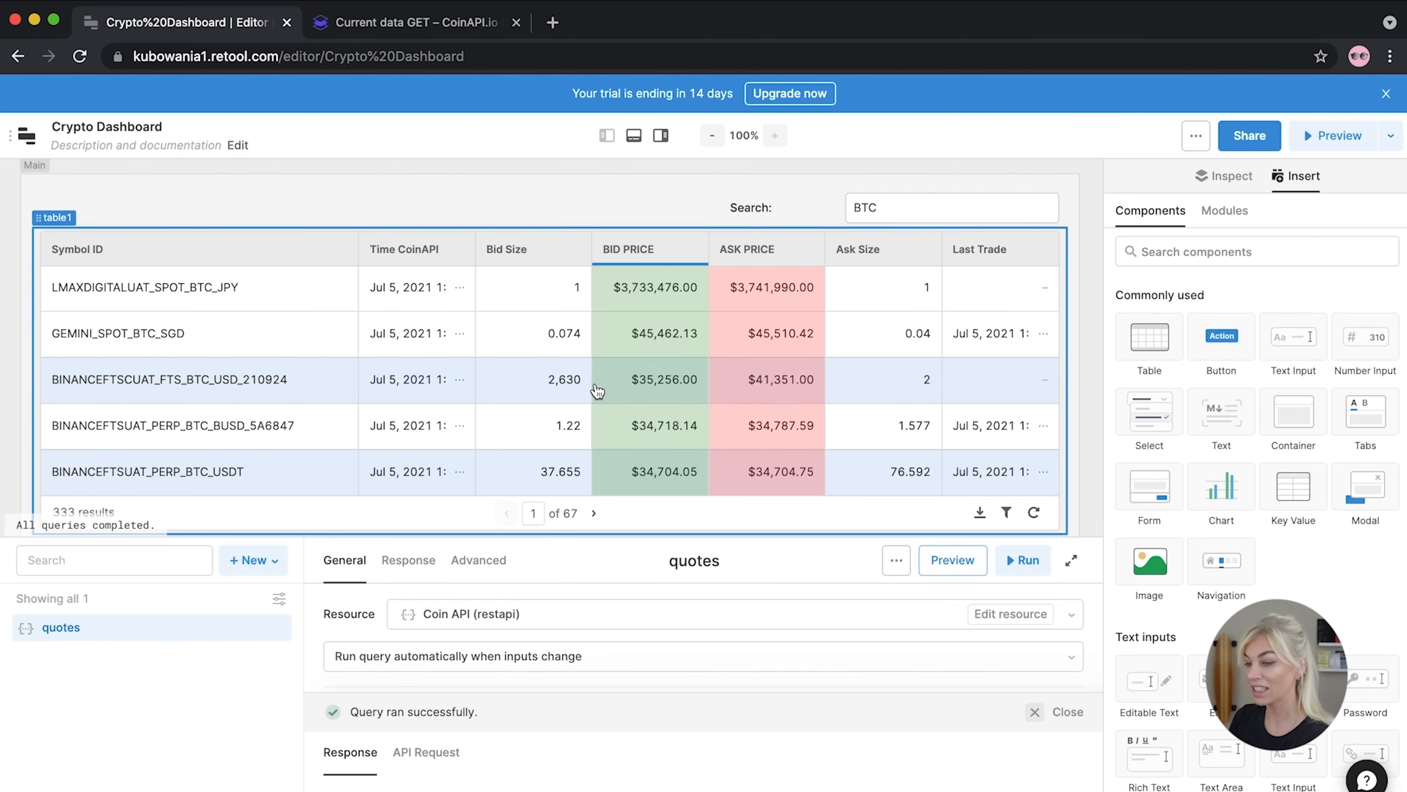
Create resource query query2 from the + New list and drag the query editor taller
scroll(598, 391, down, 1)
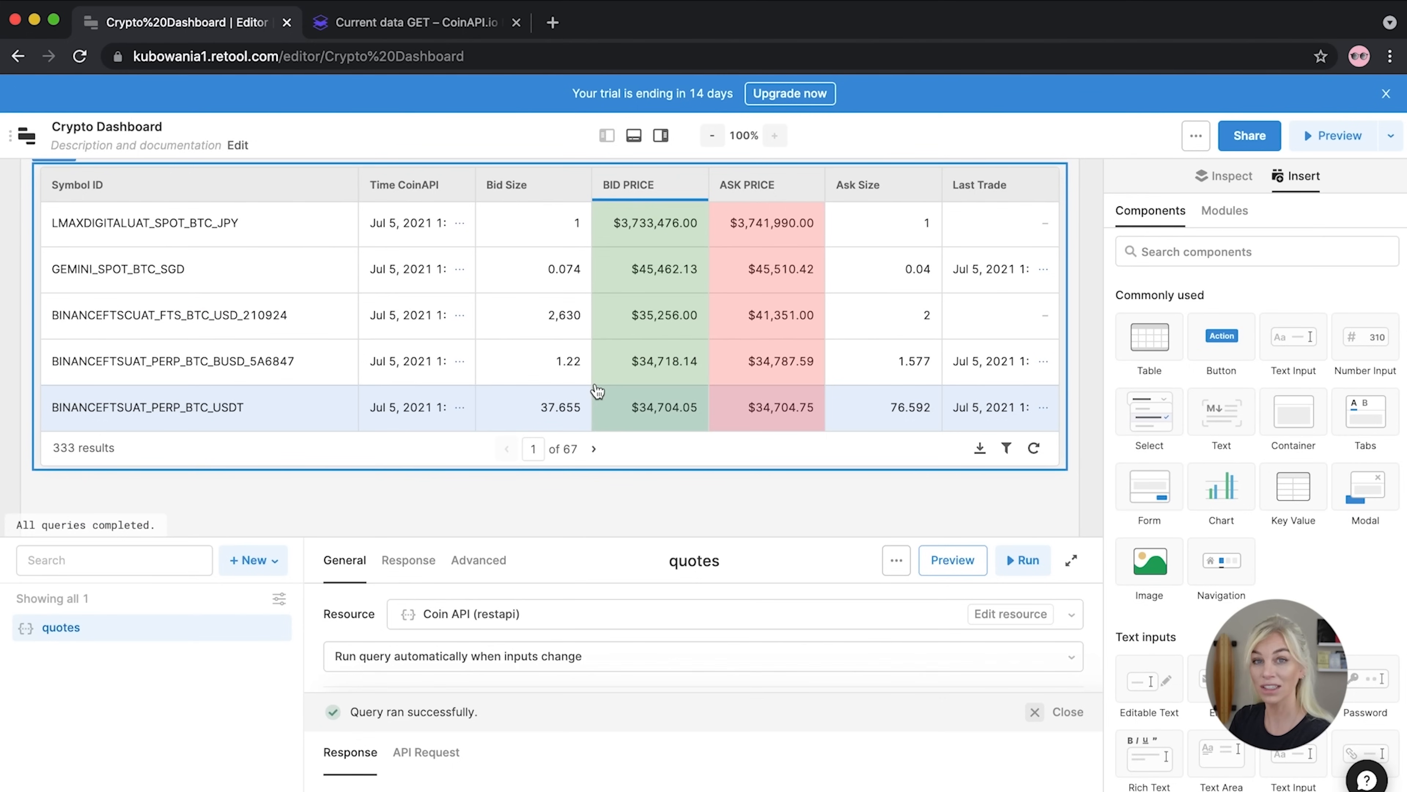
scroll(597, 390, down, 3)
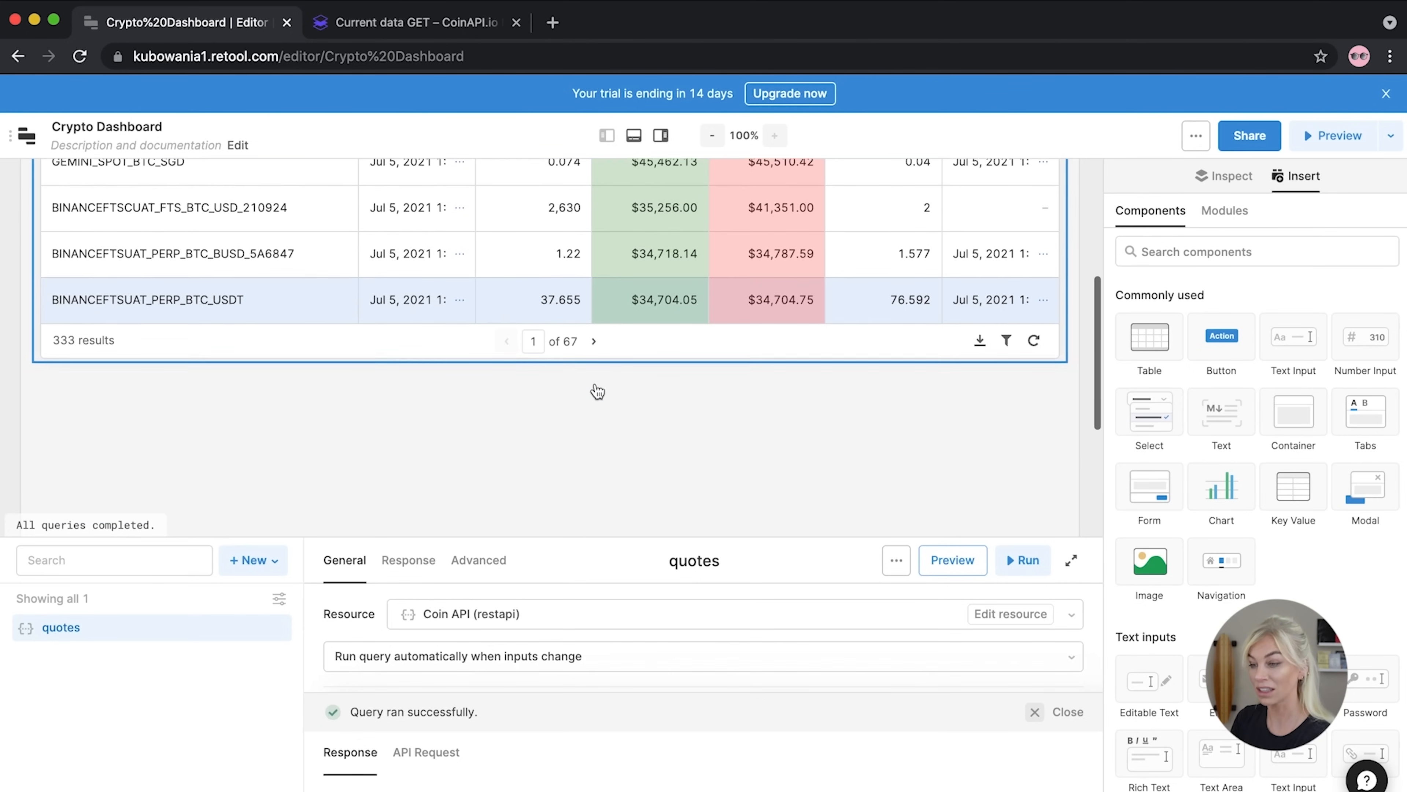
scroll(595, 384, up, 4)
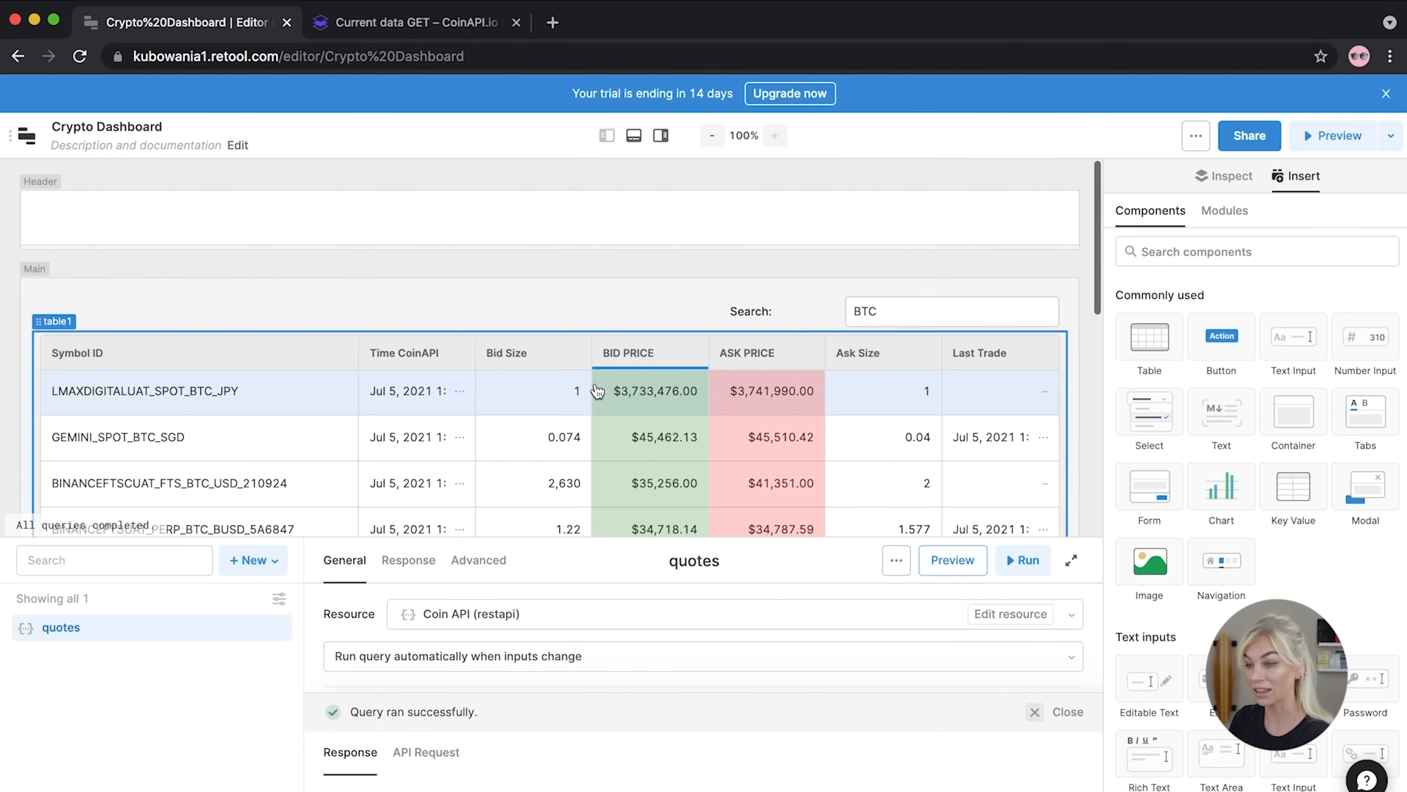
scroll(595, 384, down, 4)
scroll(595, 384, down, 1)
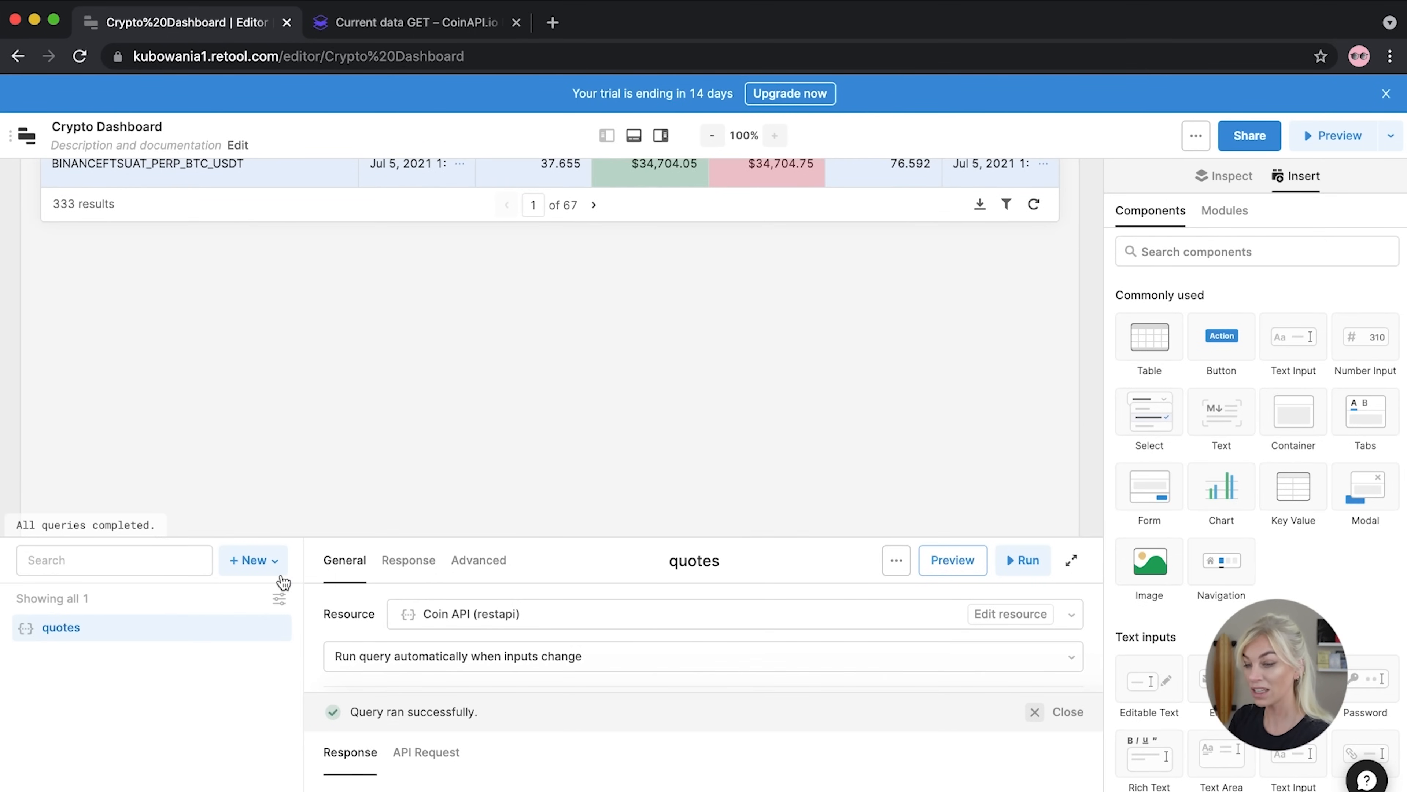
click(263, 561)
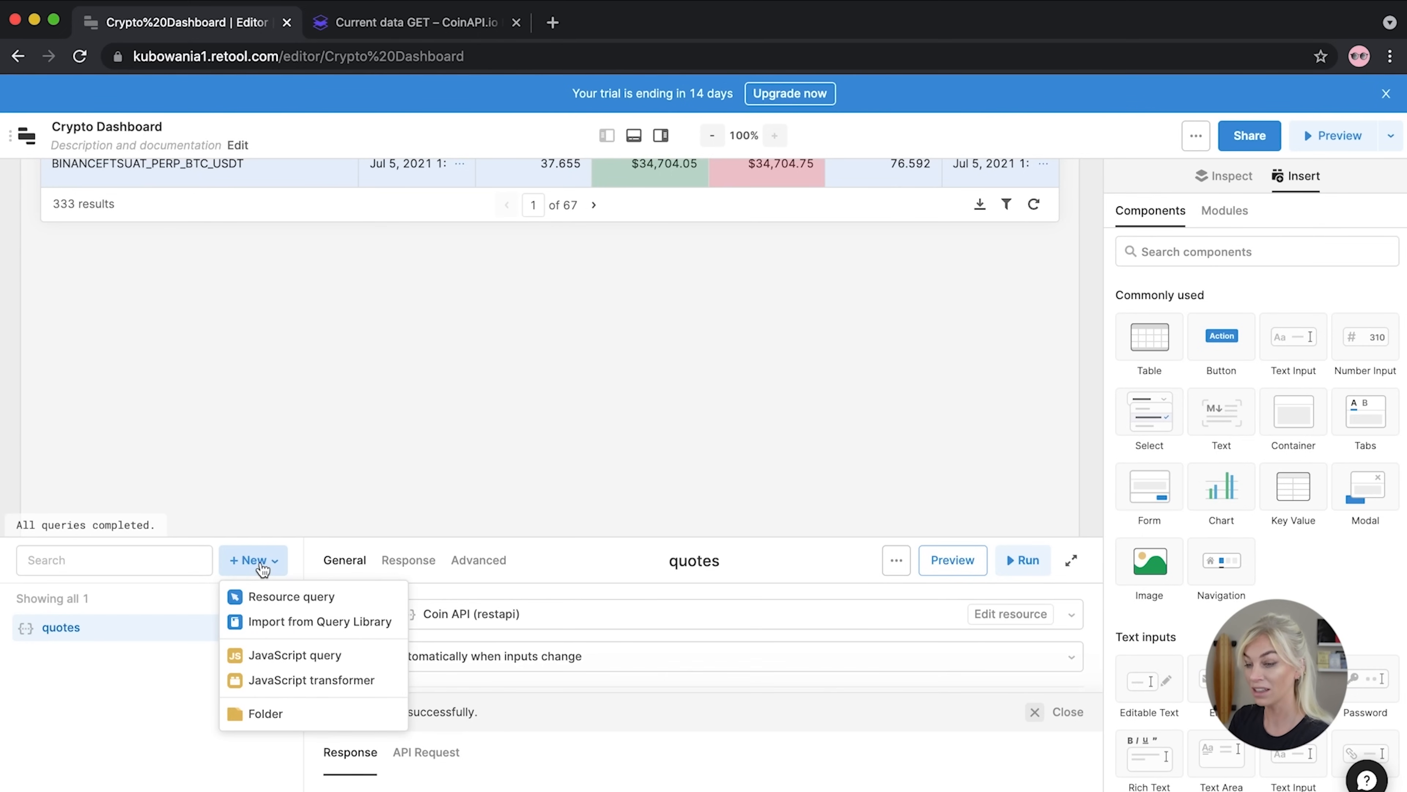
click(269, 600)
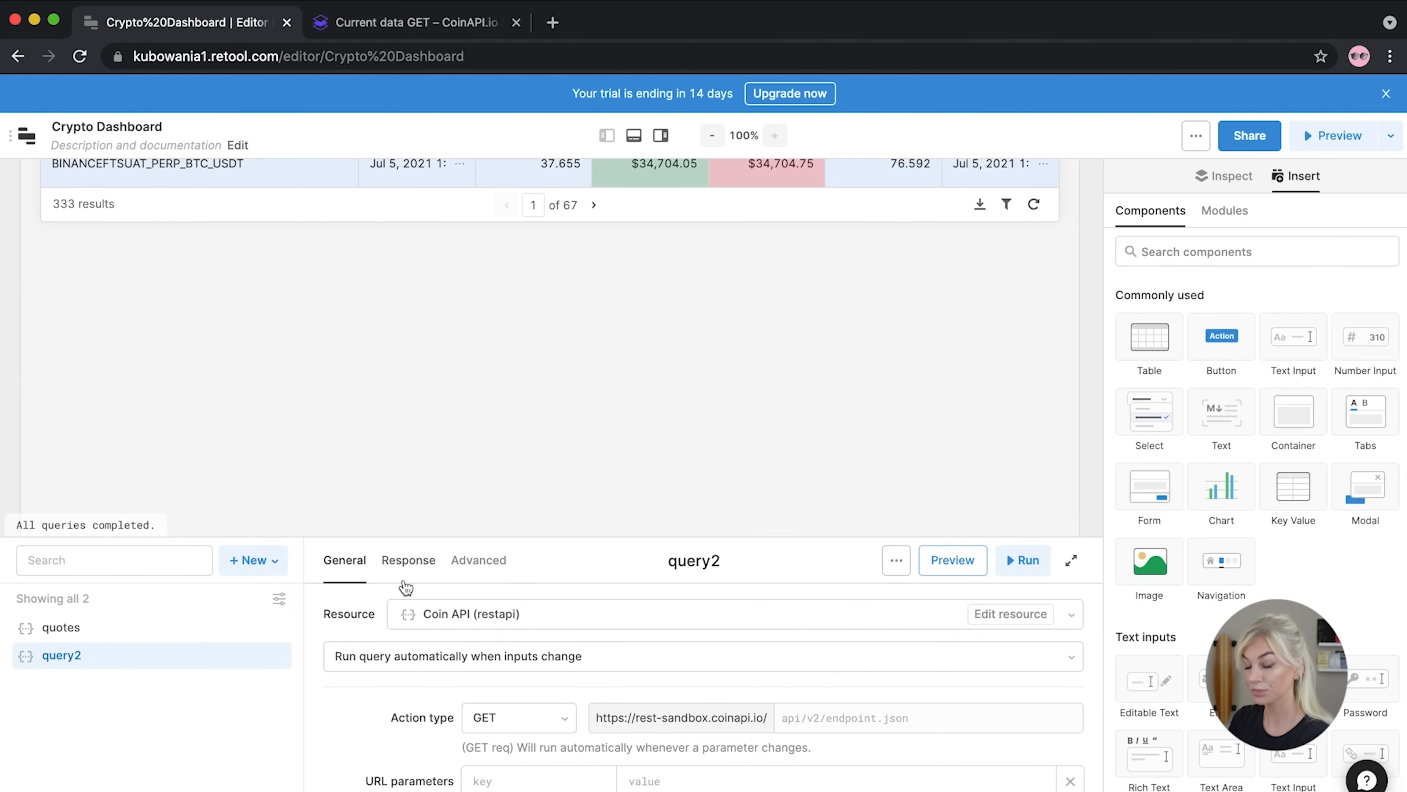
drag(386, 538, 427, 260)
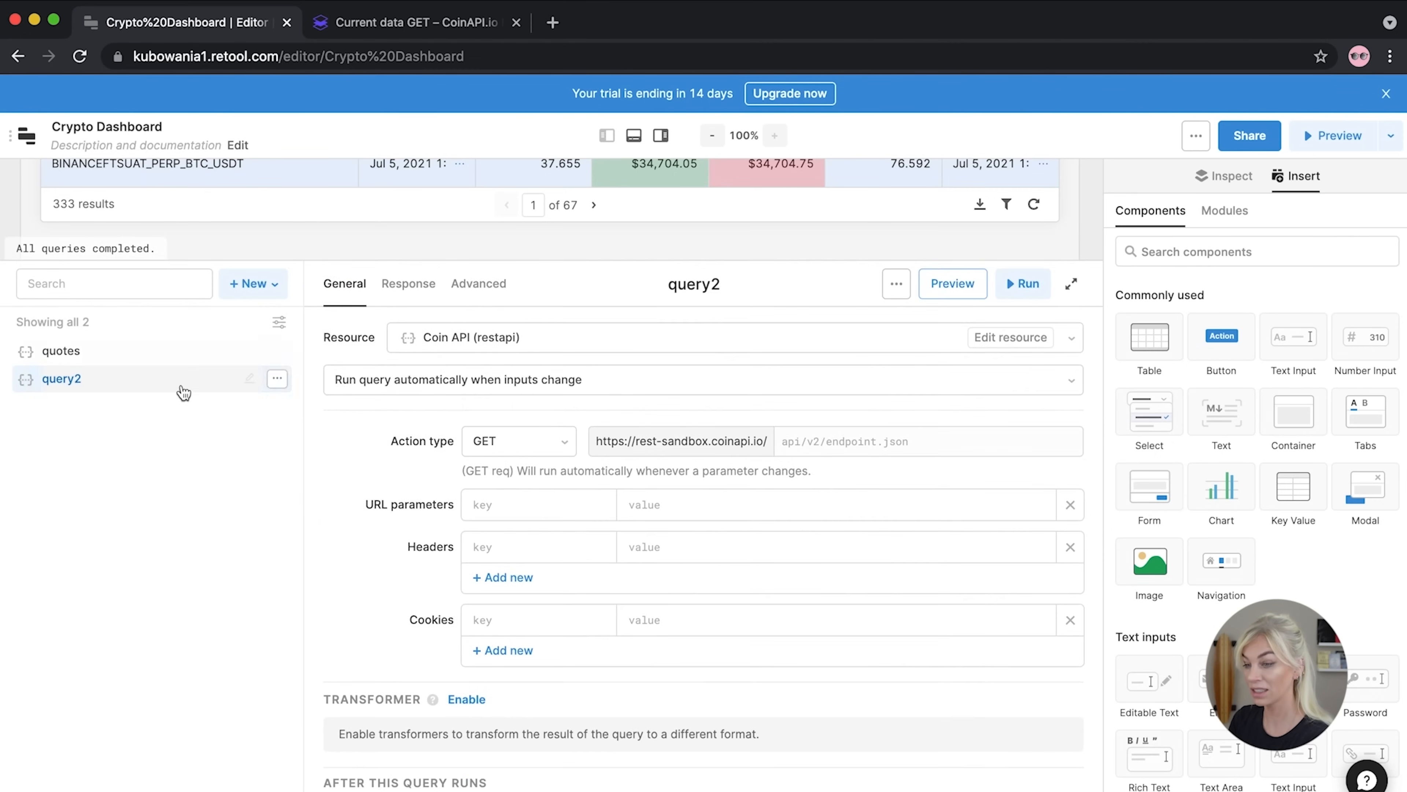
Change the query title from query2 to 'currencies'
click(723, 283)
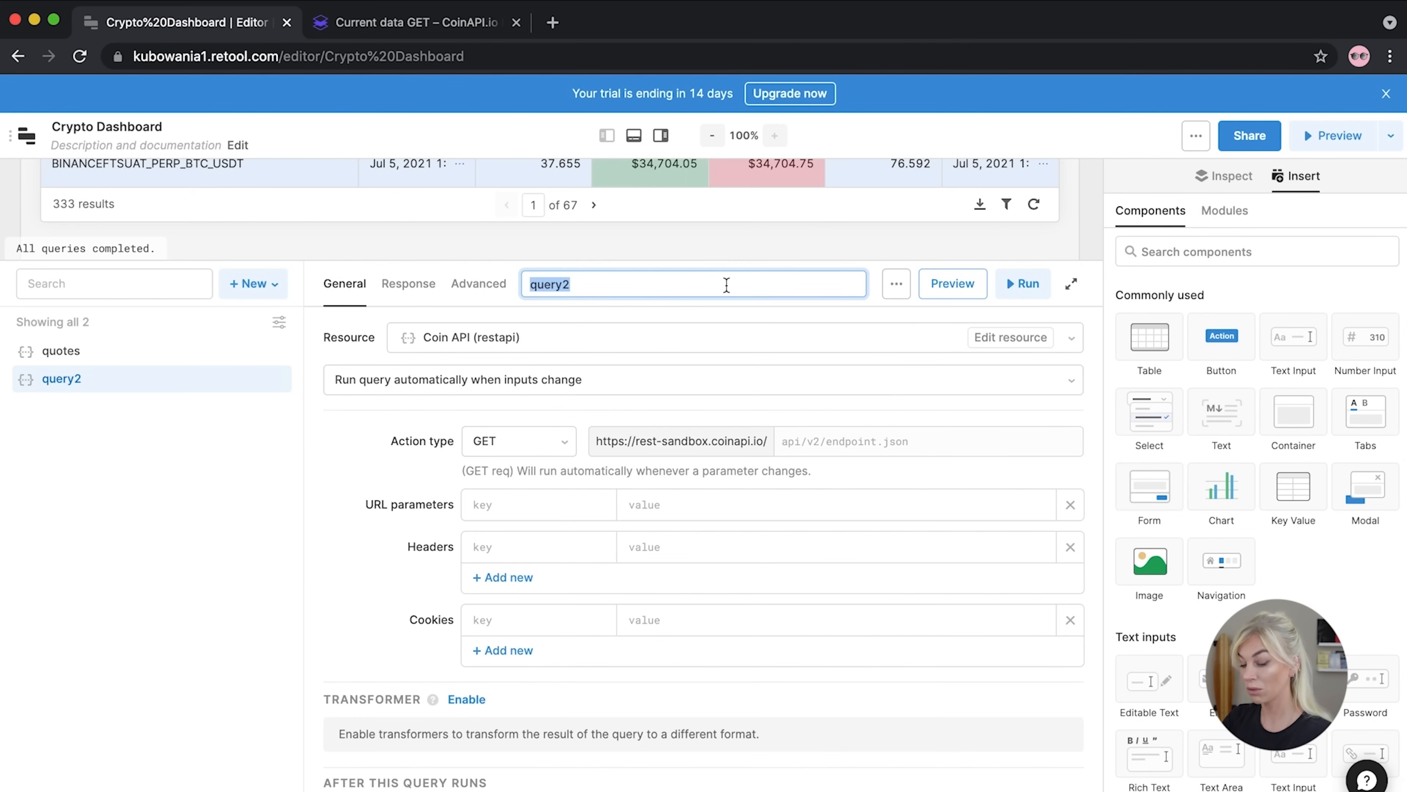
text(curr)
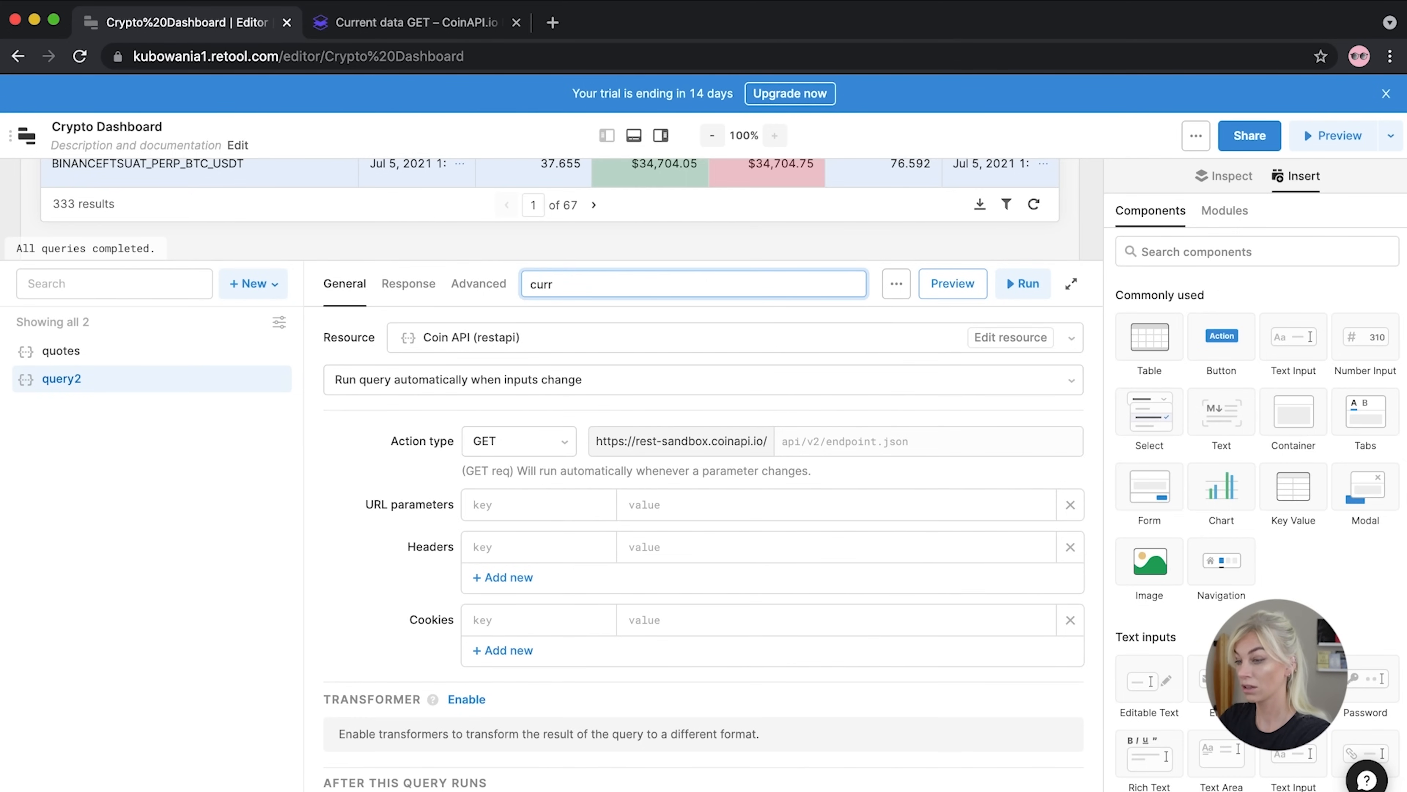
text(ei)
key(BackSpace)
text(nd)
key(BackSpace)
text(d)
text(ies)
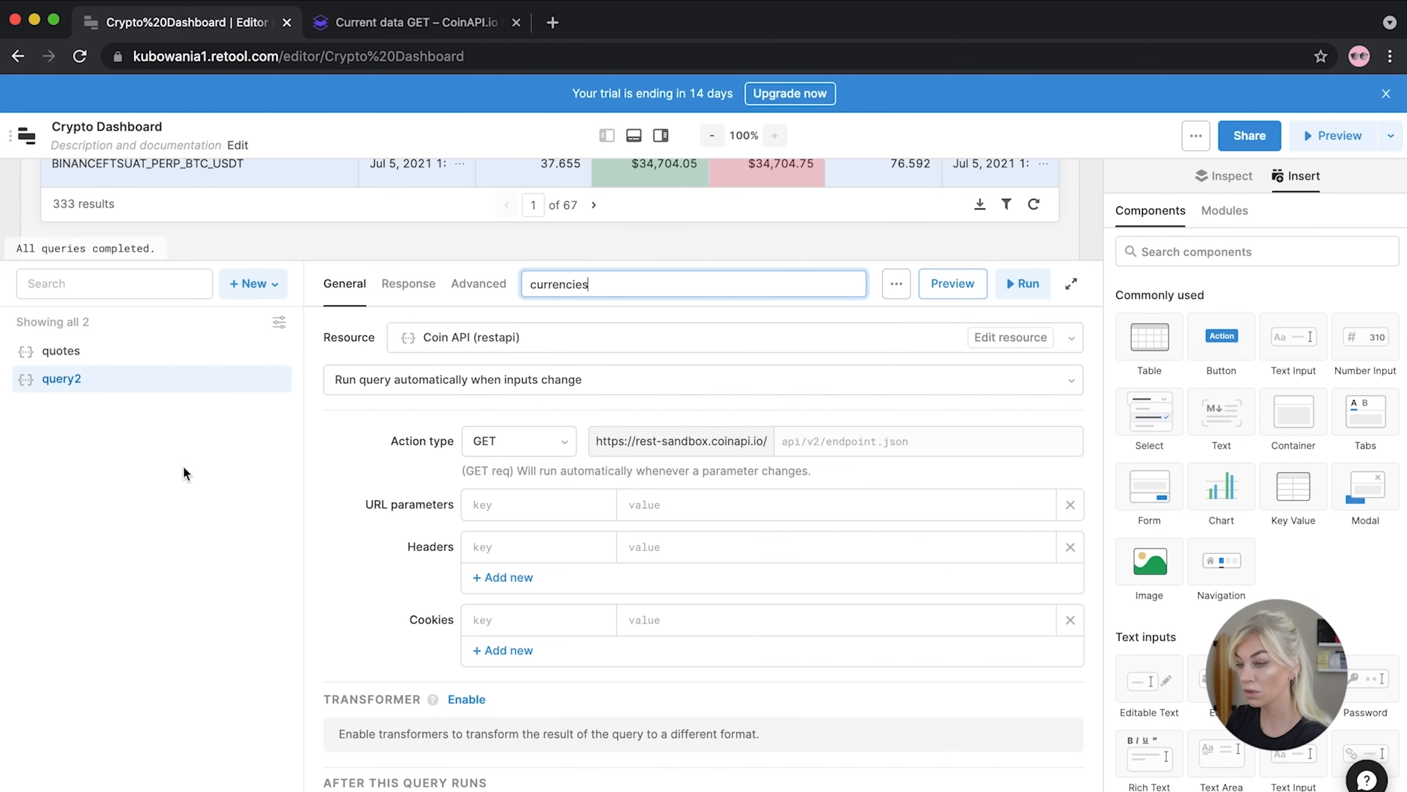
key(Return)
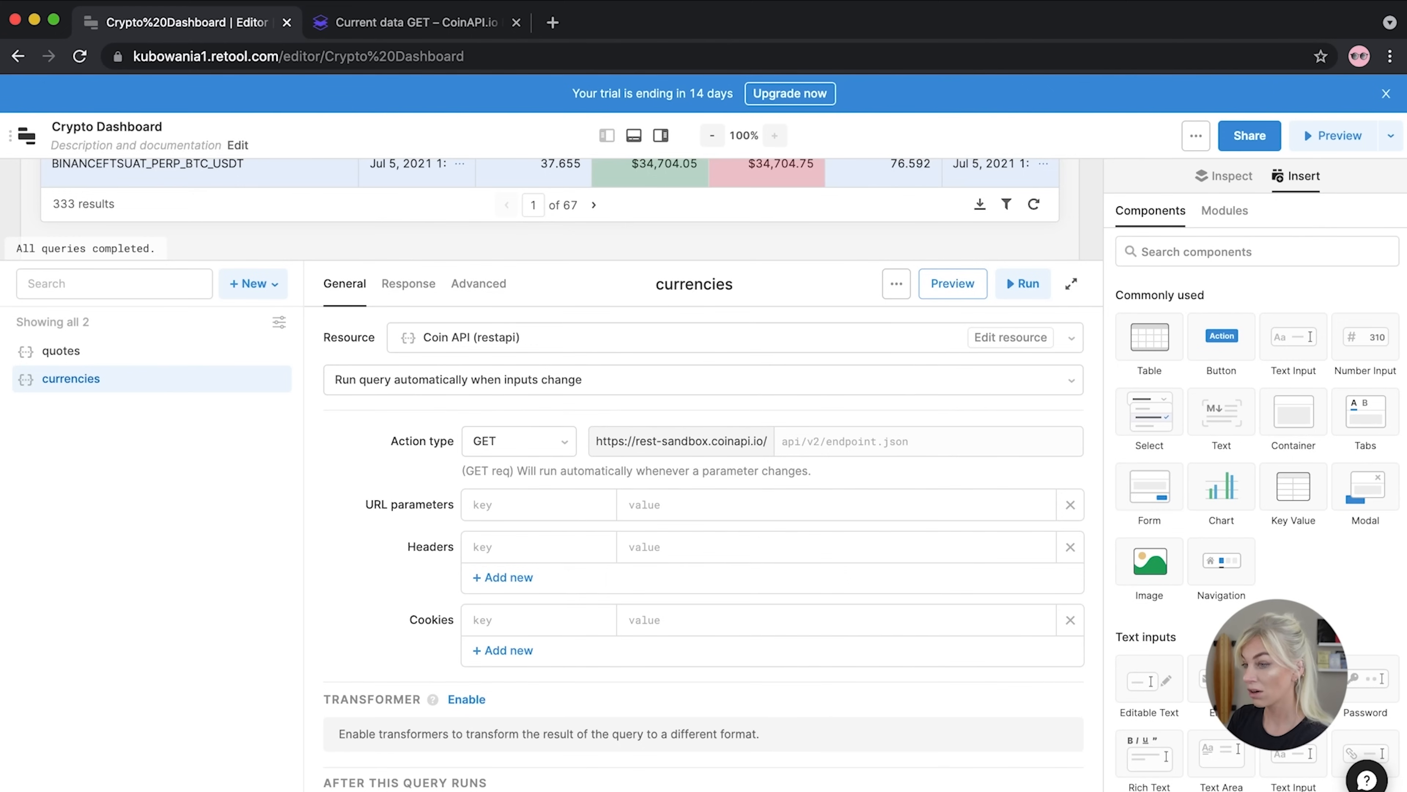
In the CoinAPI docs, expand Metadata and open the List all assets reference
click(435, 25)
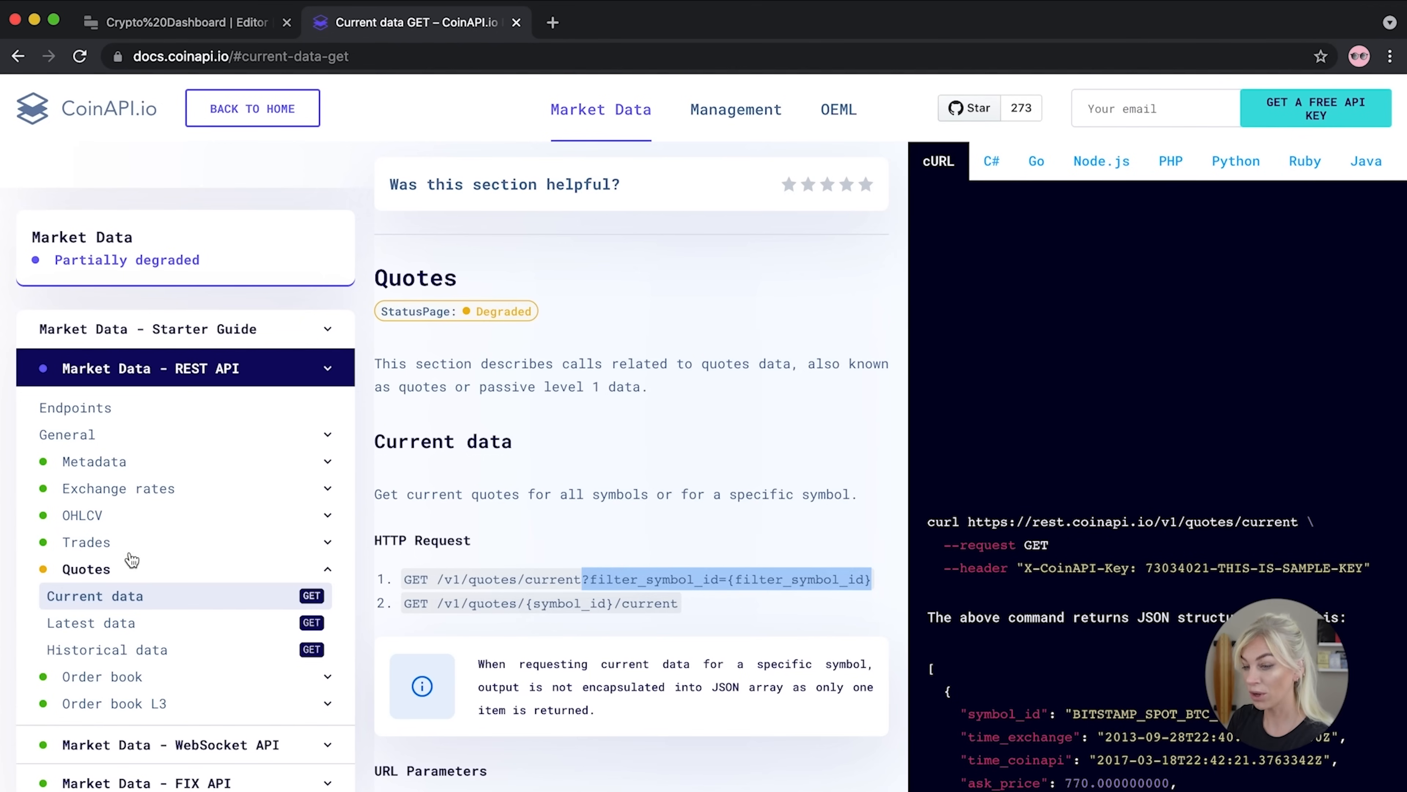
scroll(287, 556, down, 2)
scroll(287, 557, up, 1)
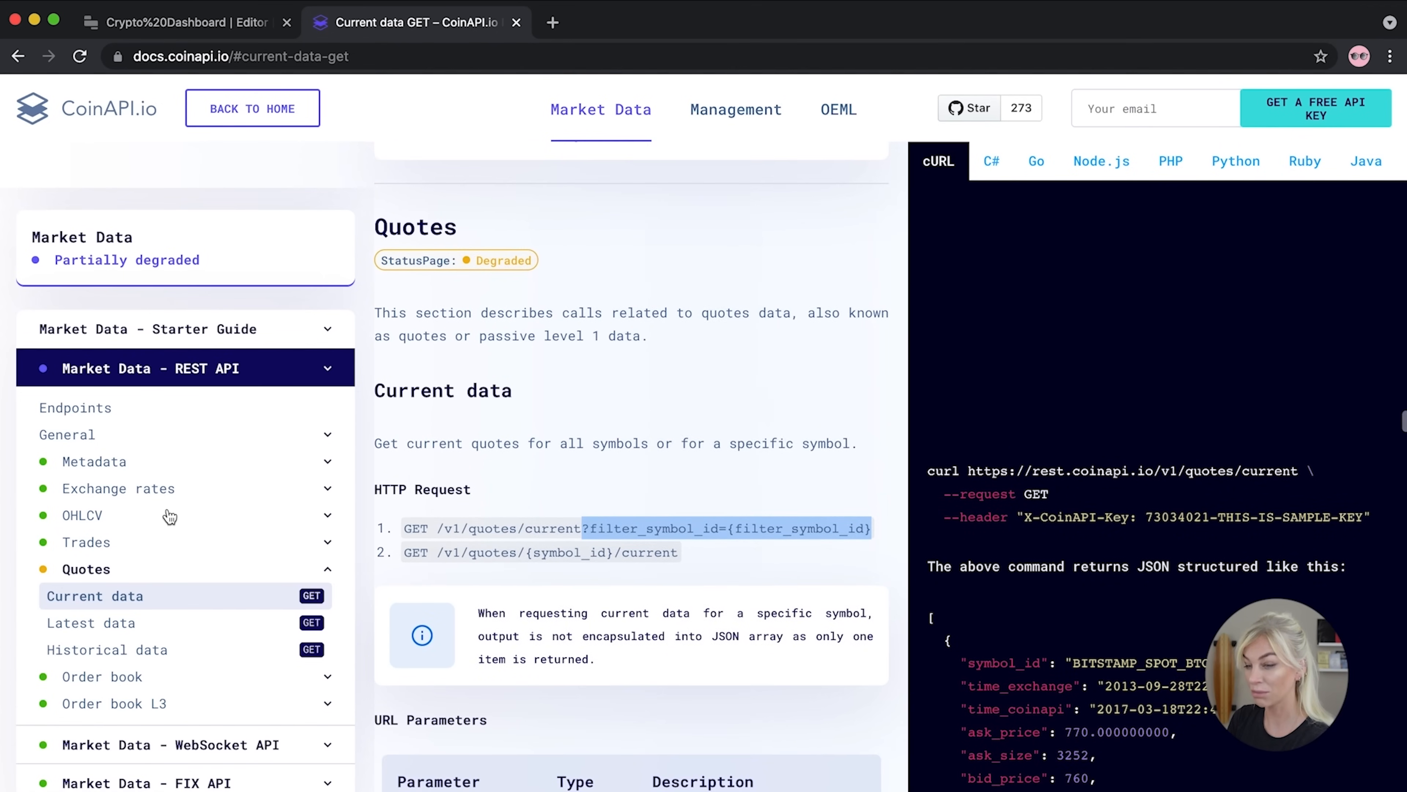
scroll(170, 517, down, 1)
scroll(170, 516, up, 1)
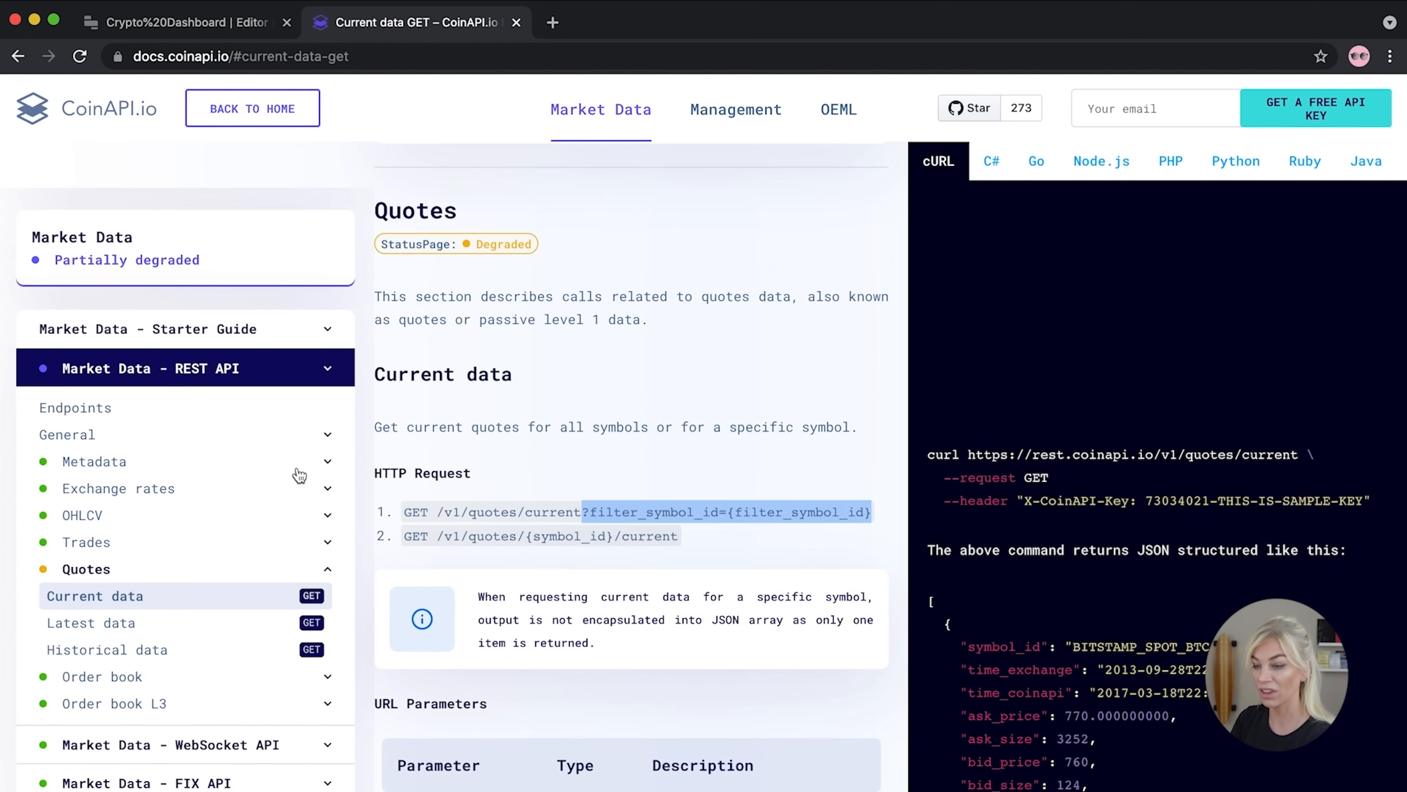
scroll(195, 476, down, 1)
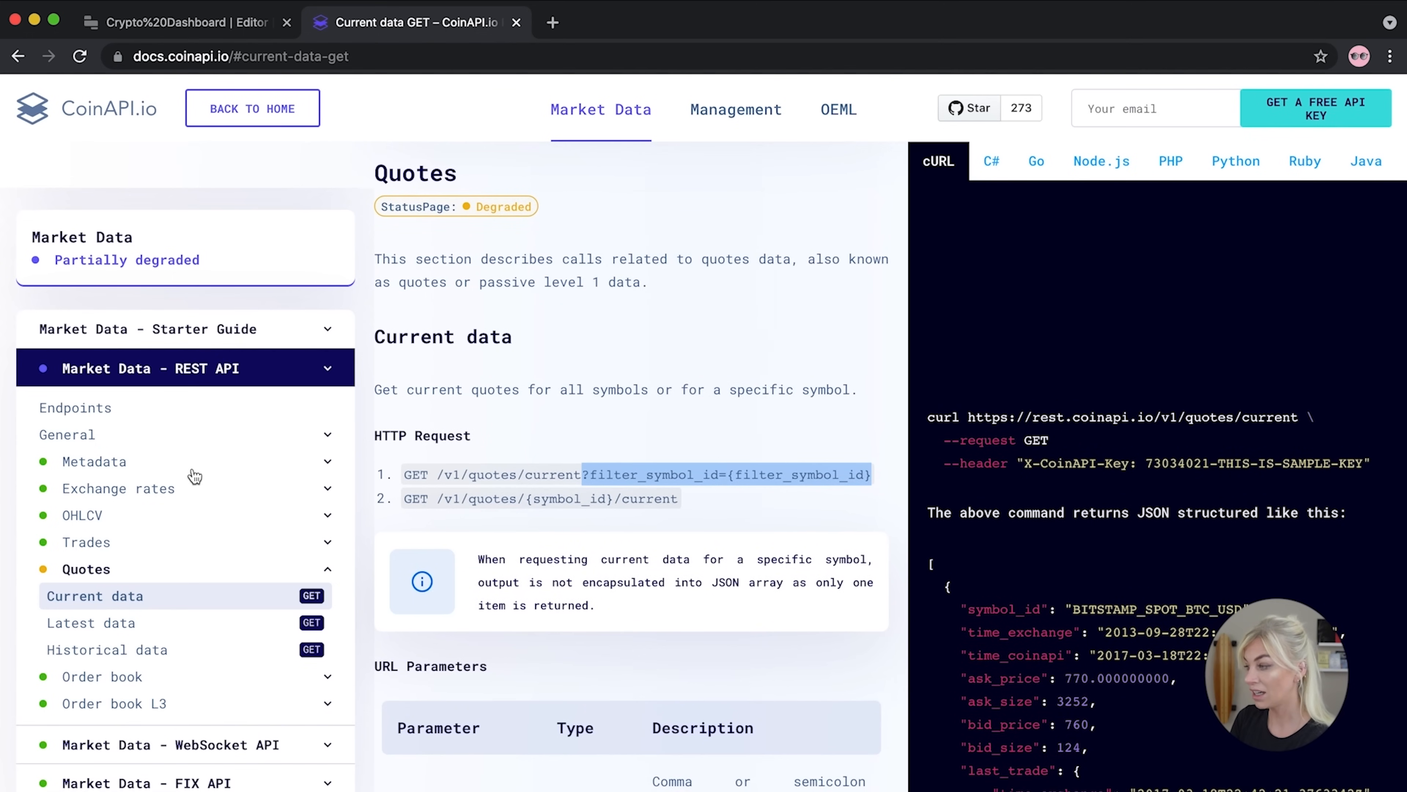
scroll(195, 477, down, 2)
scroll(141, 471, up, 3)
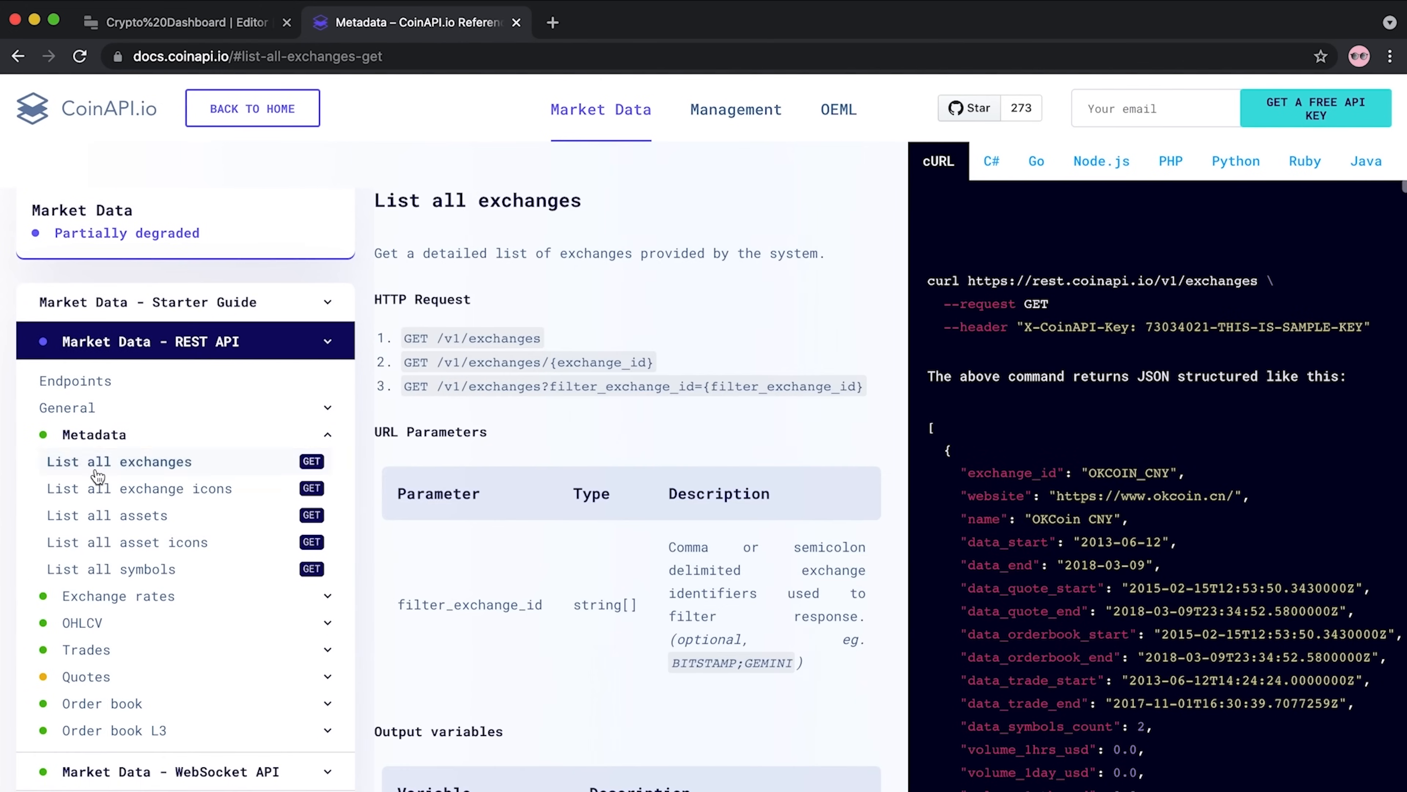
click(99, 472)
click(105, 521)
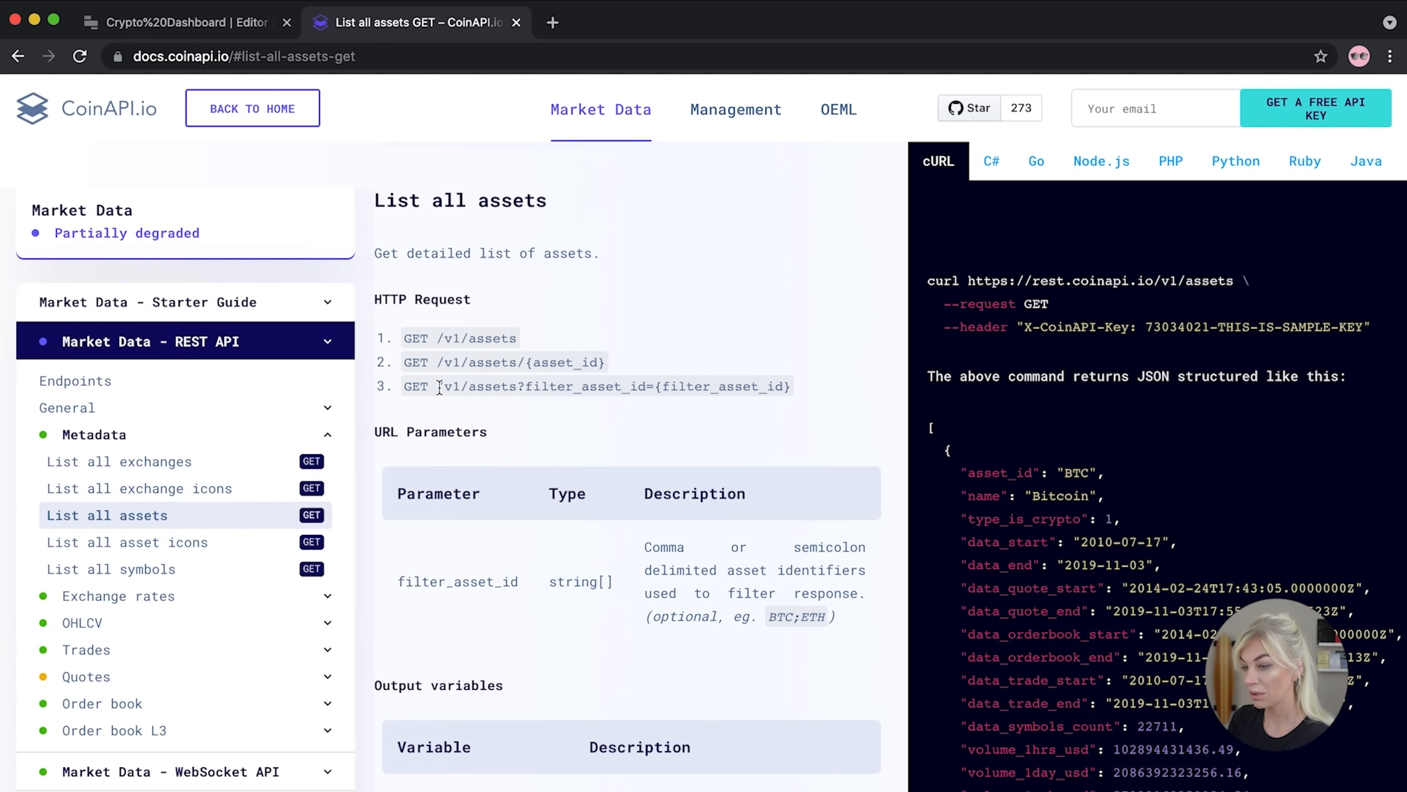
Copy the filter_asset_id request path and return to the currencies query's URL field
drag(442, 385, 794, 386)
key(cmd+c)
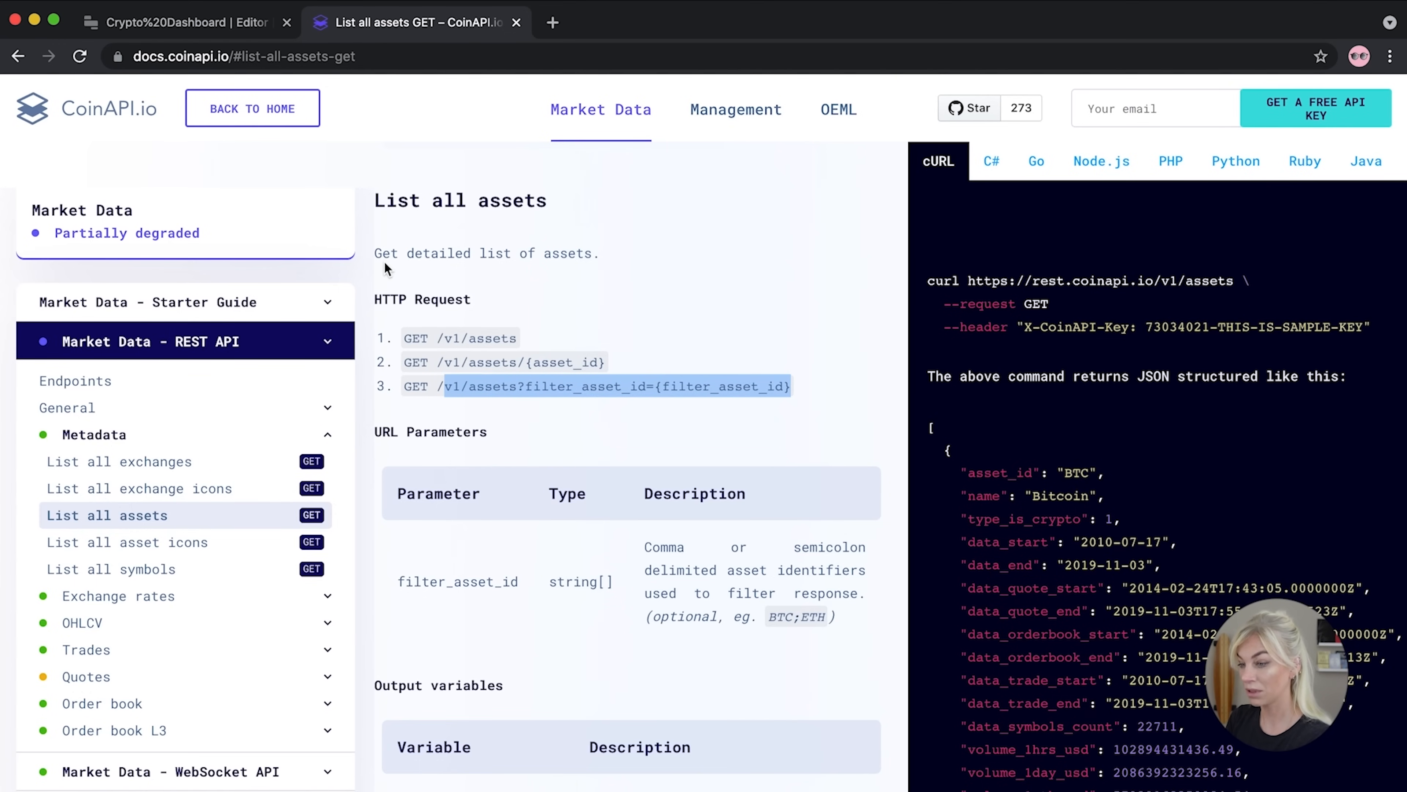
click(203, 11)
click(792, 444)
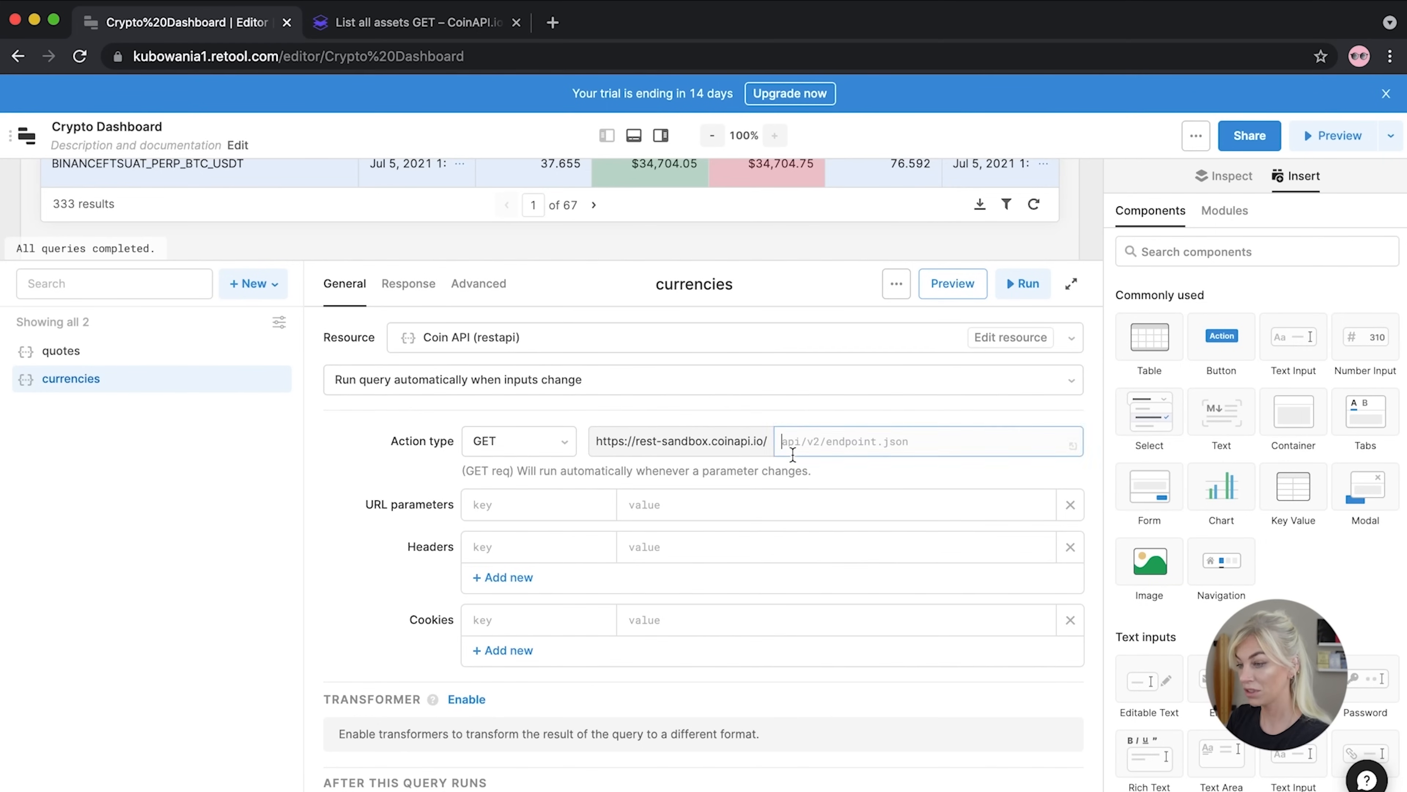
Set the URL to v1/assets?filter_asset_id=BTC;ETH;USDT;BNB;ADA;DOGE;LTC;DAI
key(cmd+v)
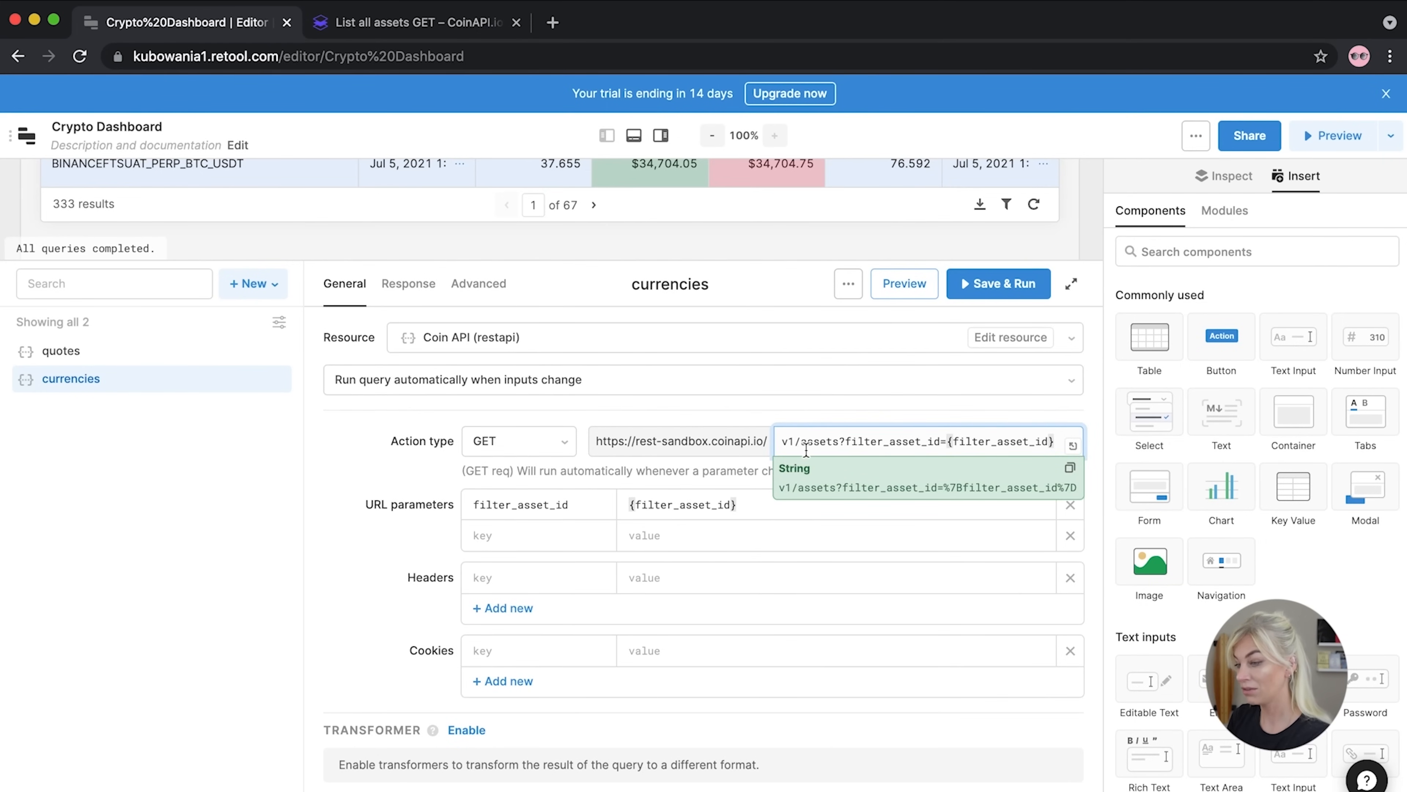
drag(1055, 442, 951, 441)
key(BackSpace)
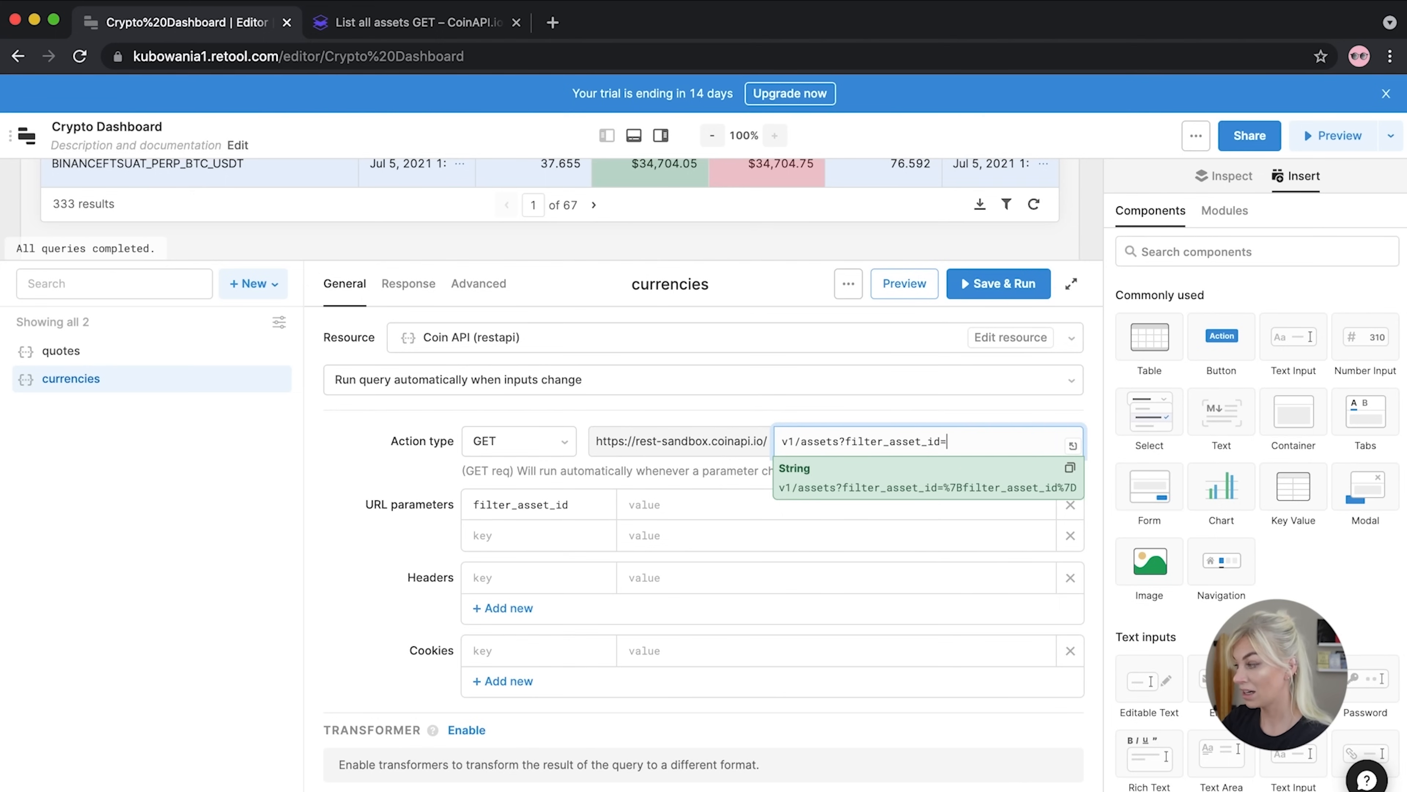
text(BTC;ETH'US)
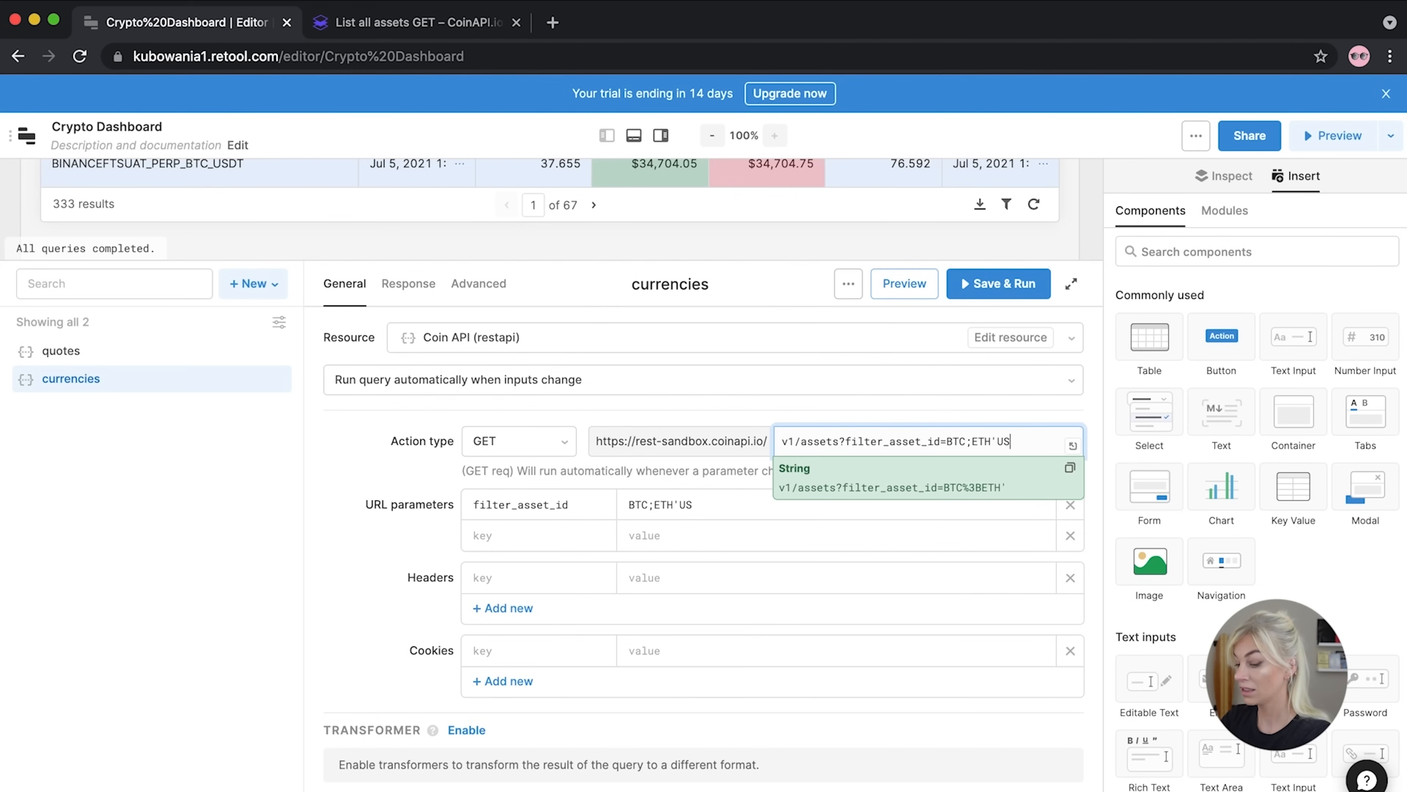
key(BackSpace)
key(BackSpace)
key(BackSpace)
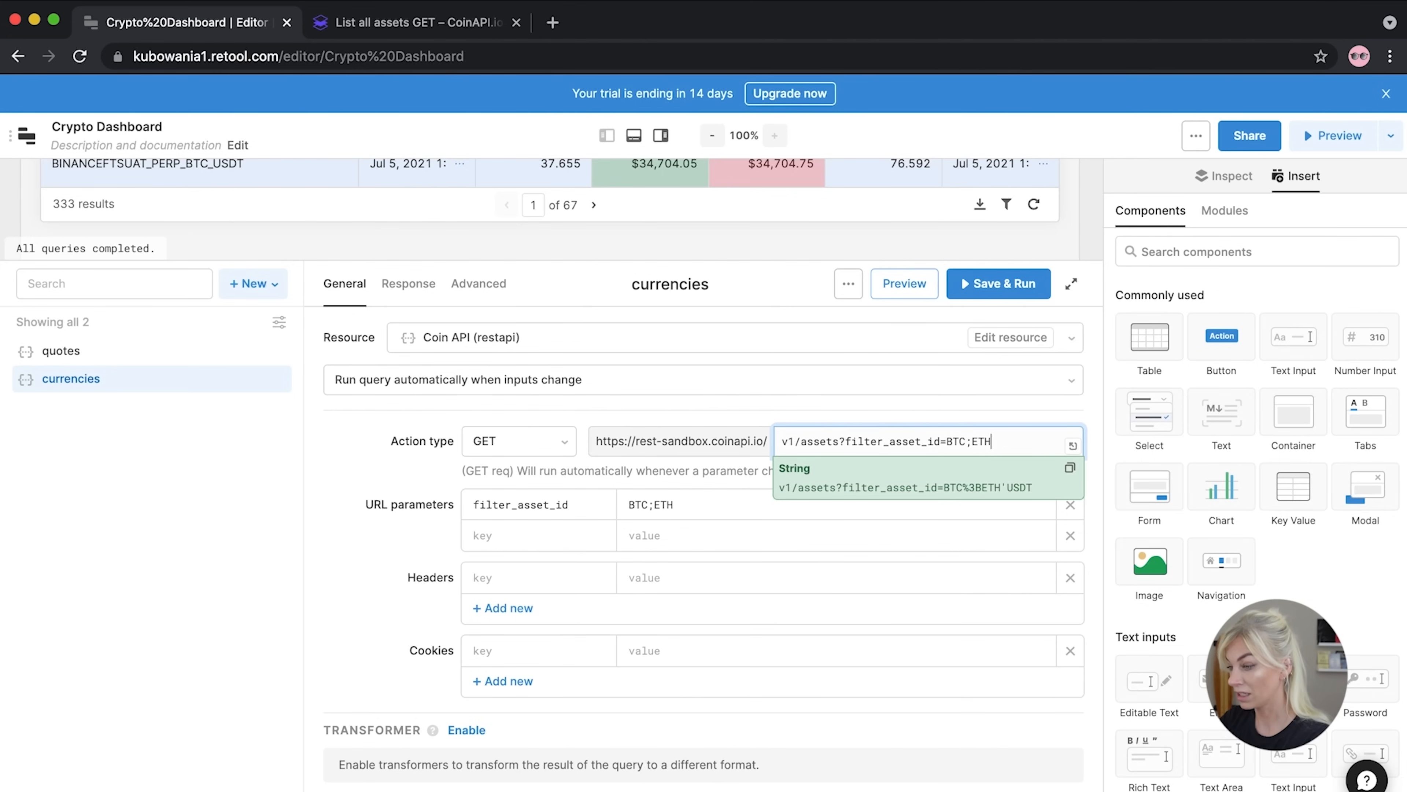
text(;USDT;)
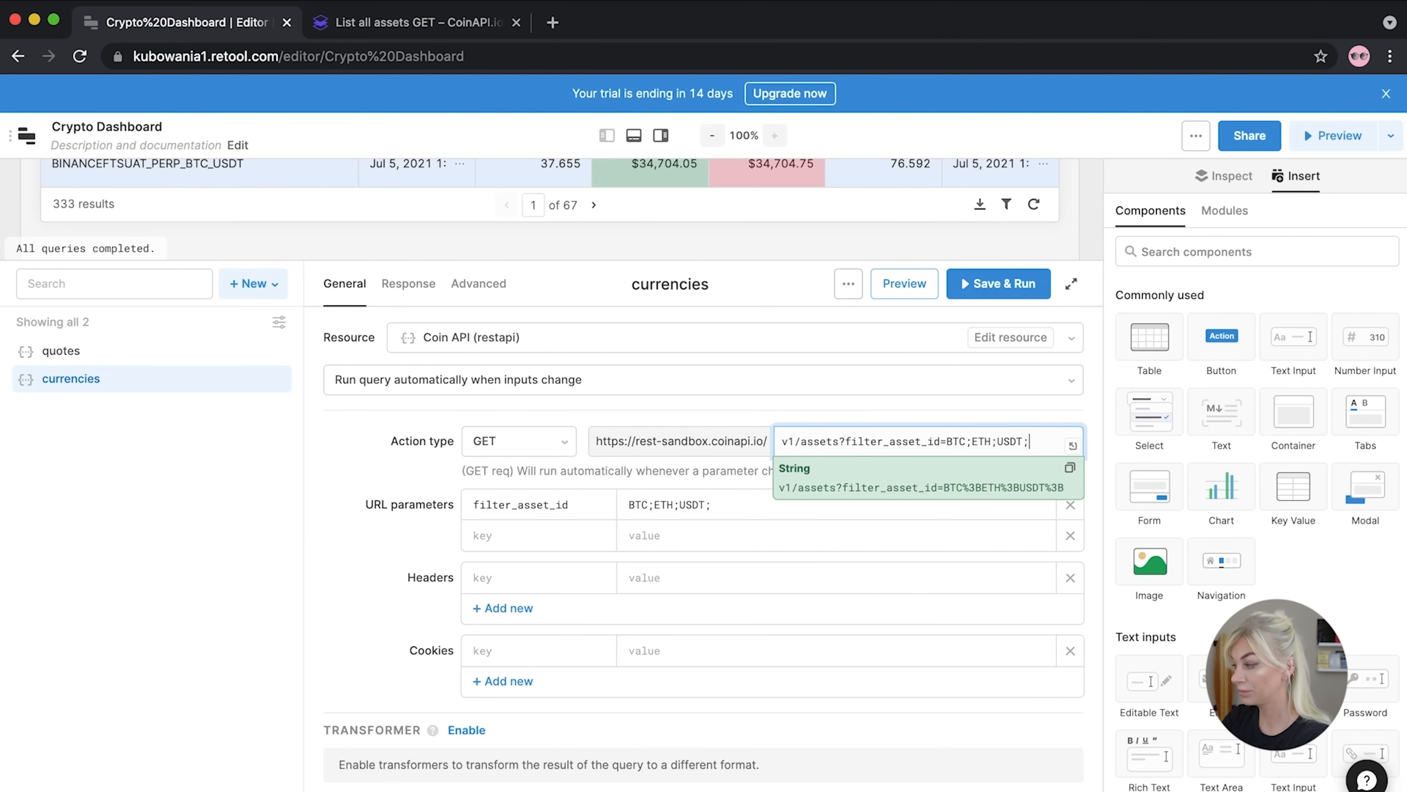
text(BNb)
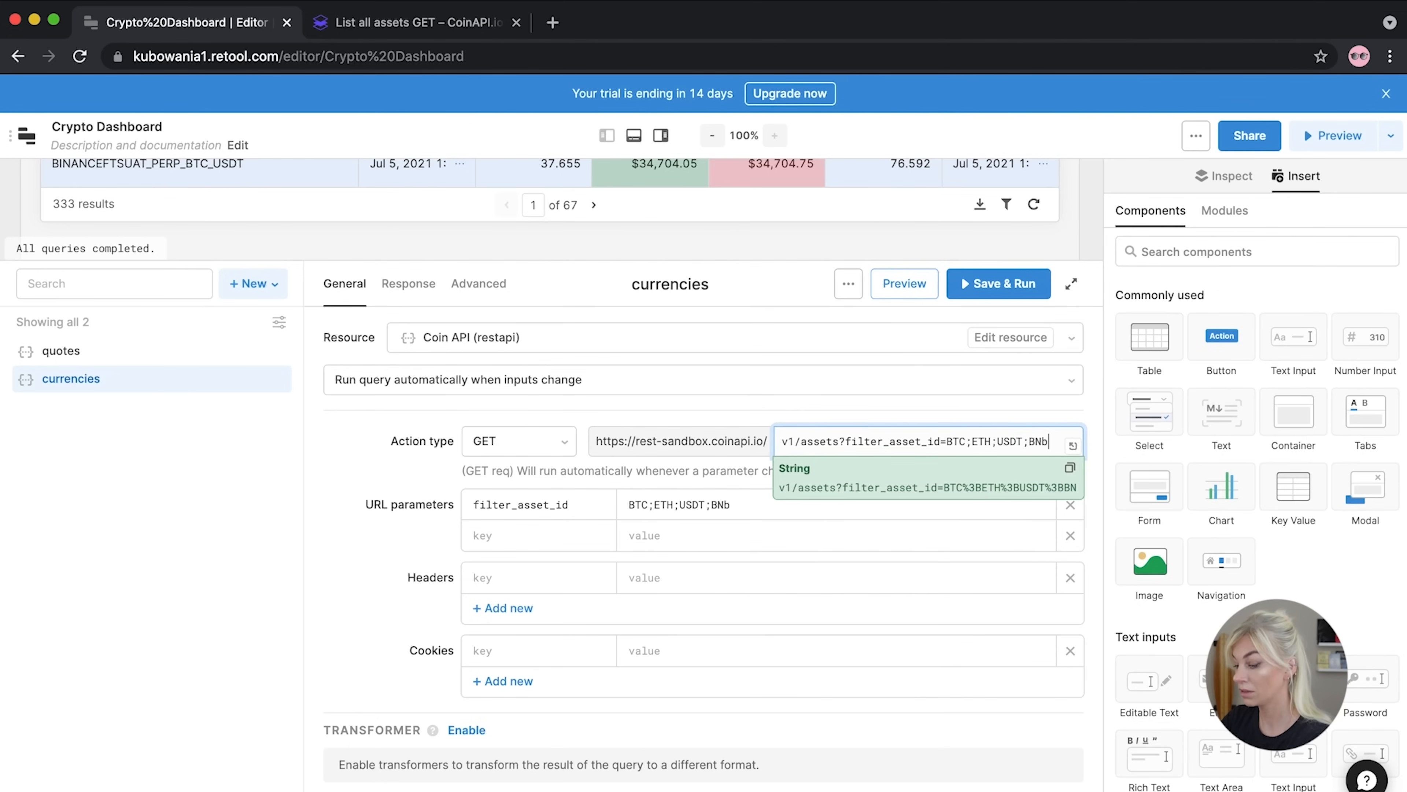
key(BackSpace)
text(B;ADA;)
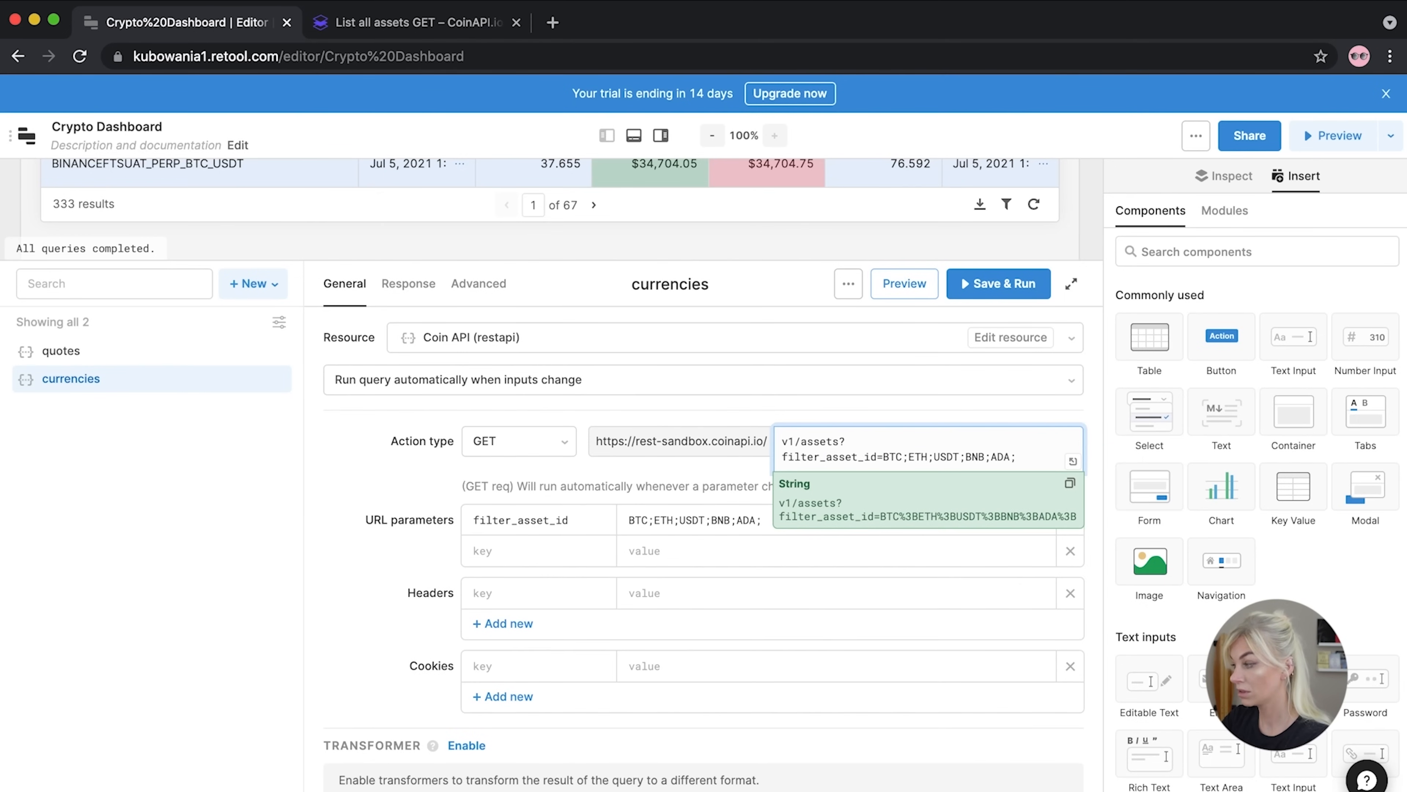
text(DOGE;)
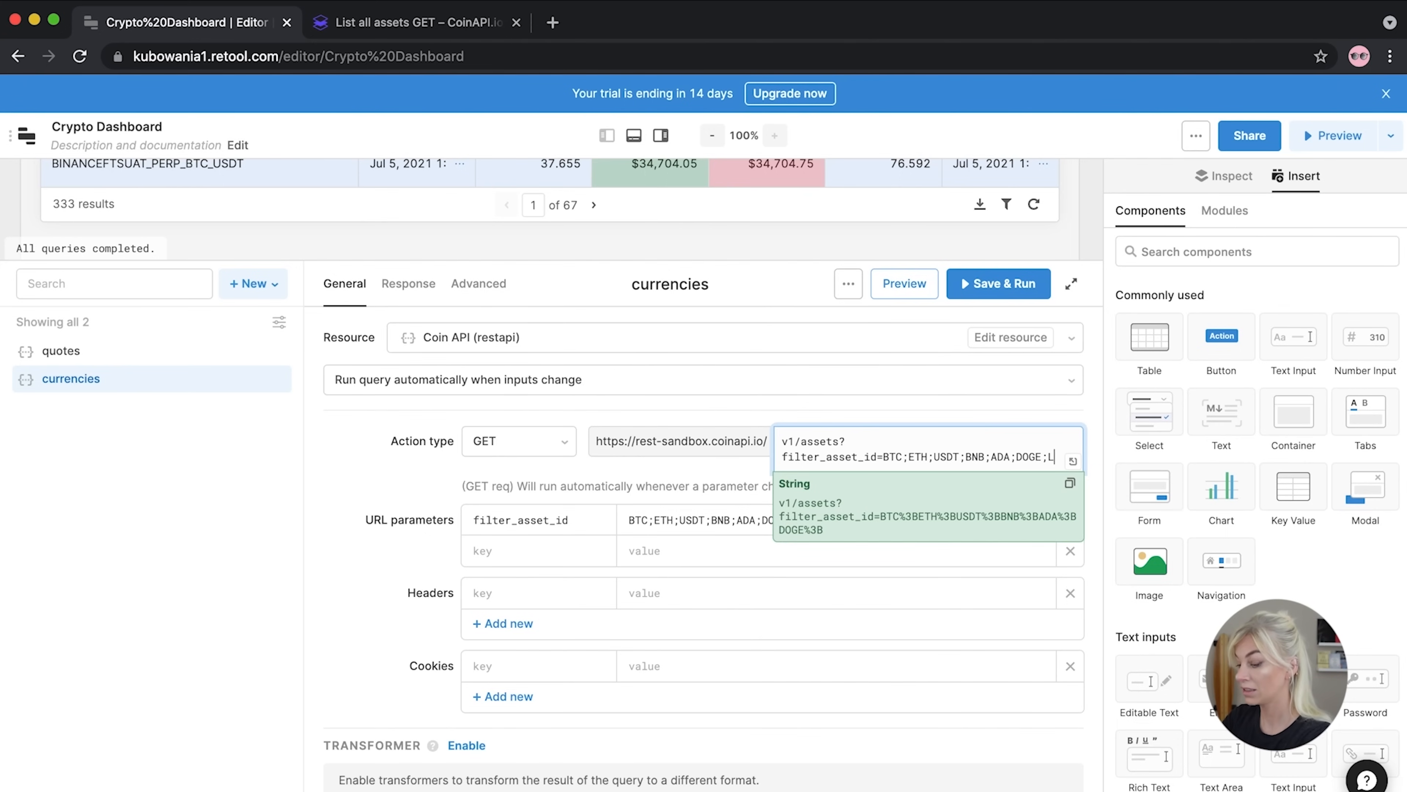
text(LTC;DAI)
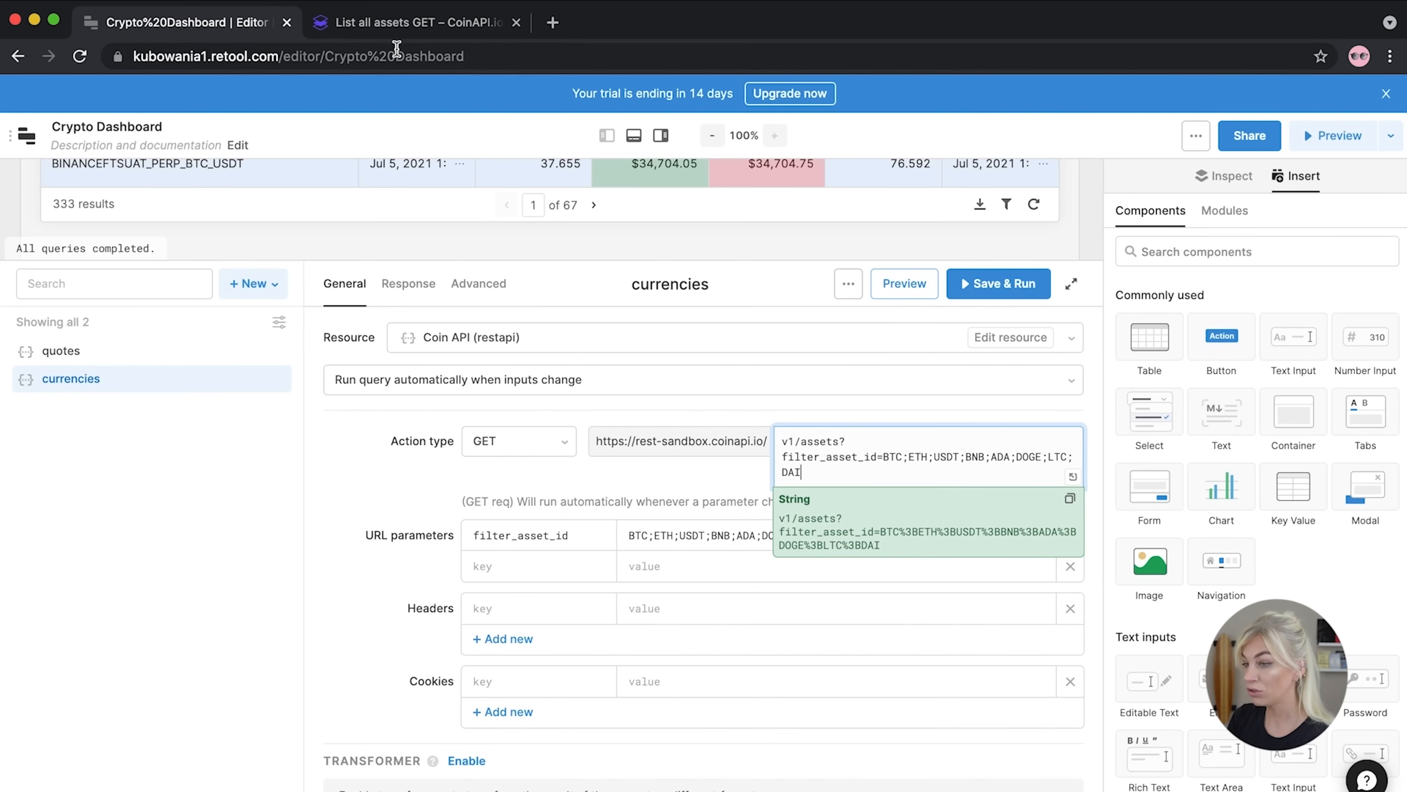
Recheck the List all assets documentation in the CoinAPI docs tab
click(399, 24)
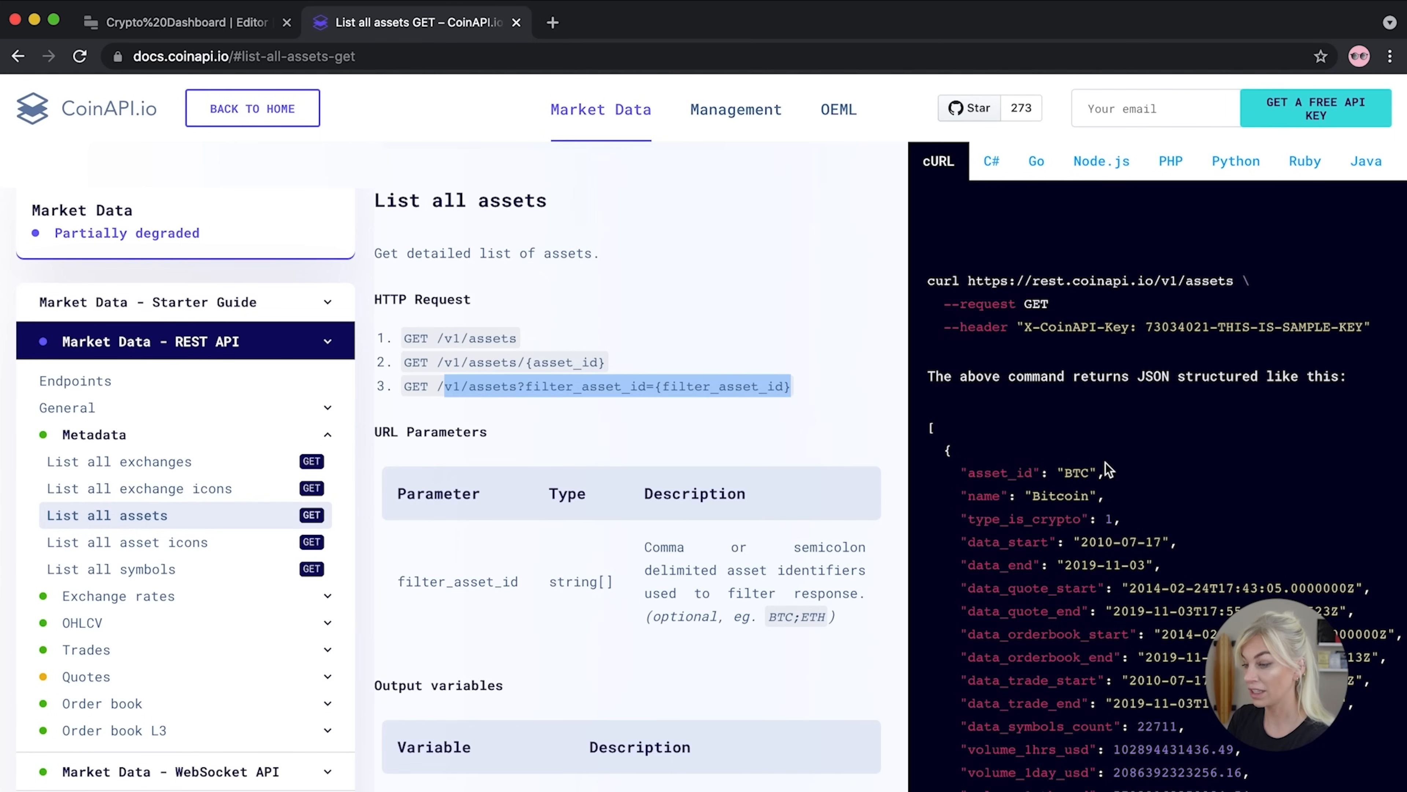
scroll(1104, 482, down, 3)
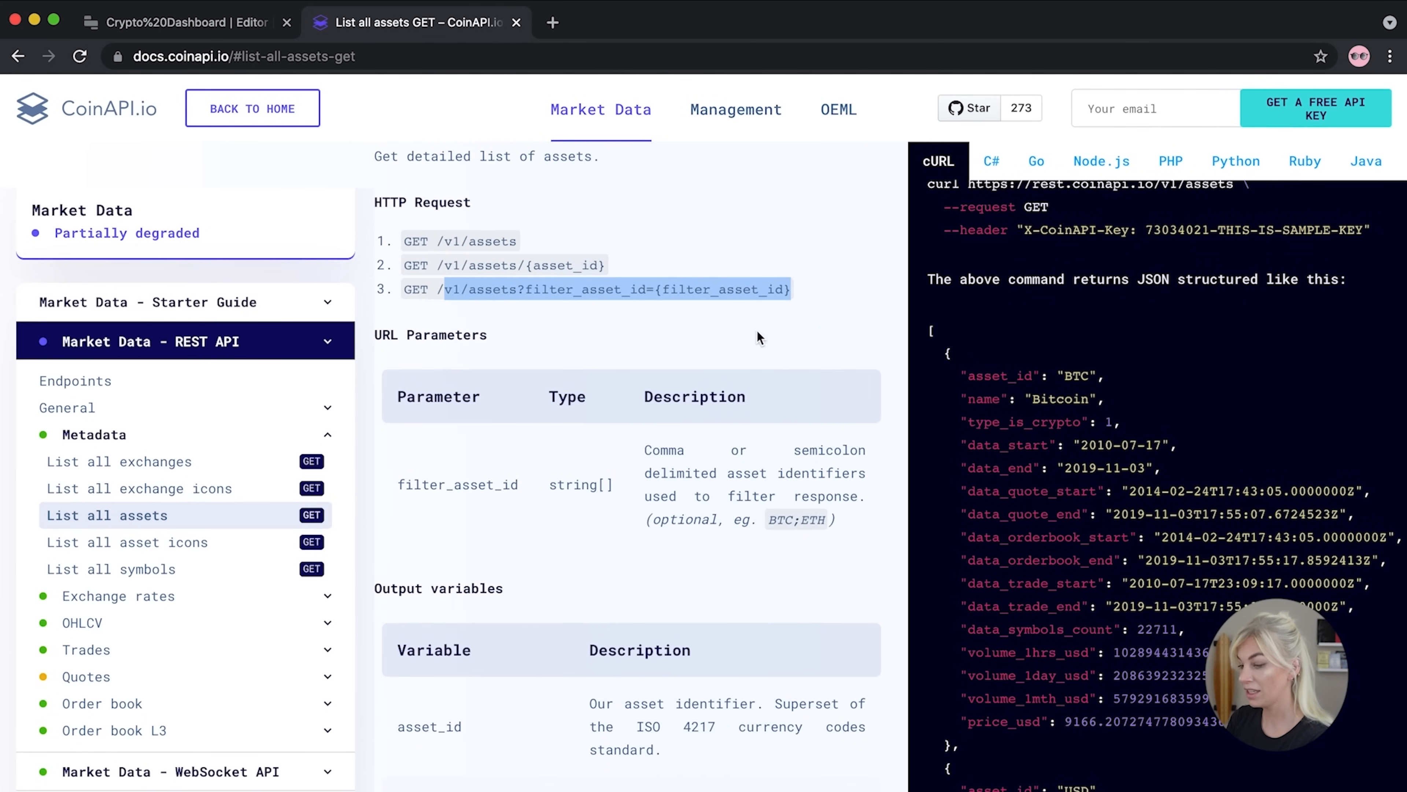
click(236, 25)
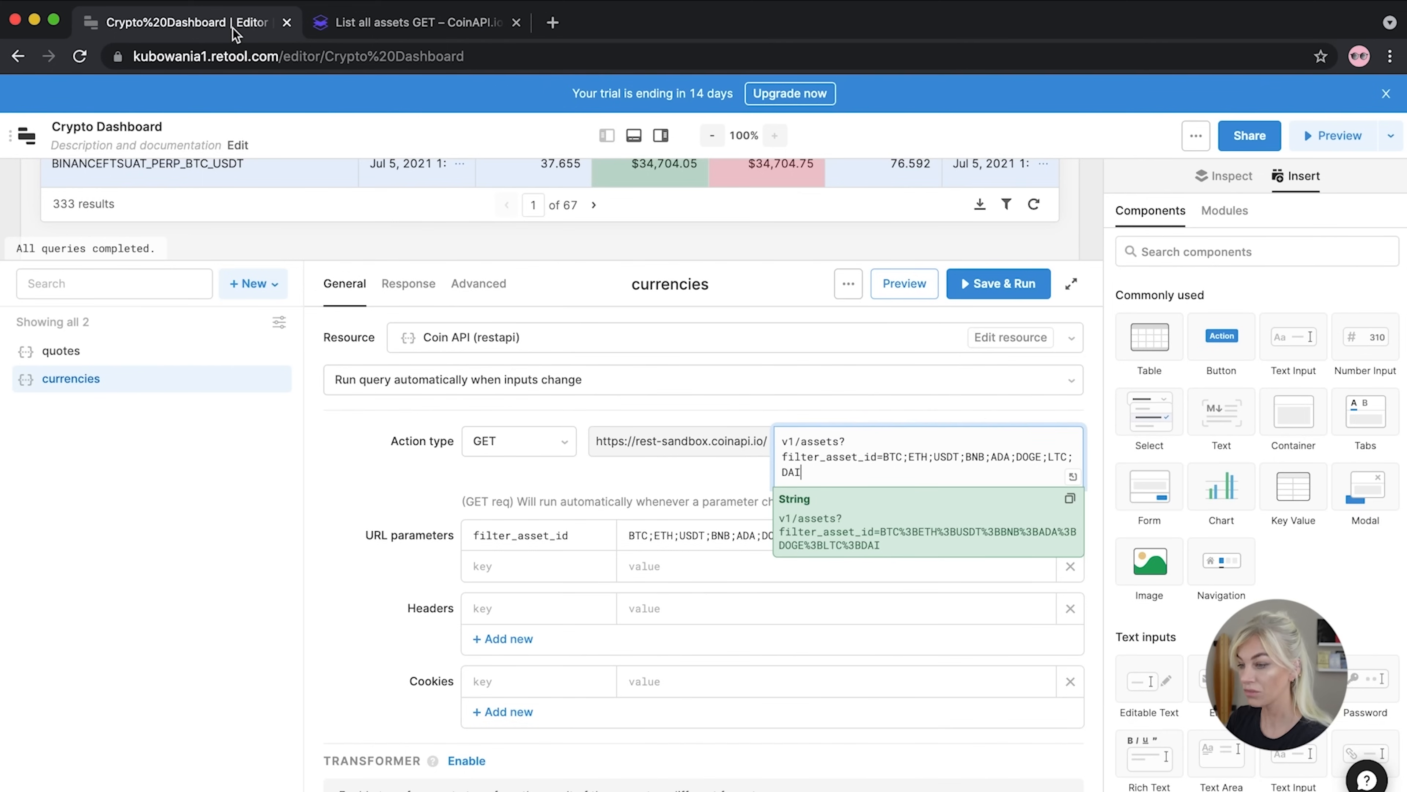
Save the currencies query, then copy the quotes query's API key into its header value
click(450, 481)
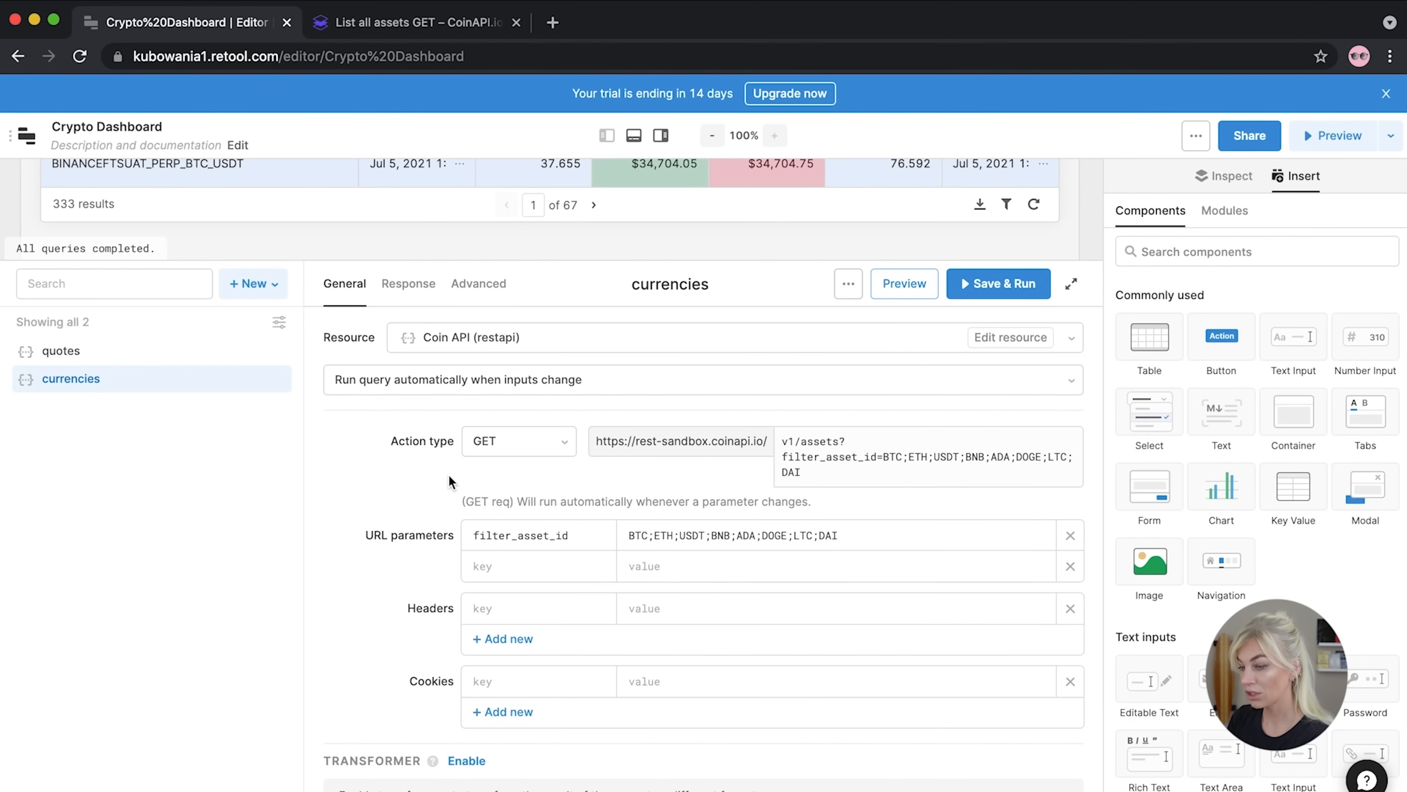
click(992, 282)
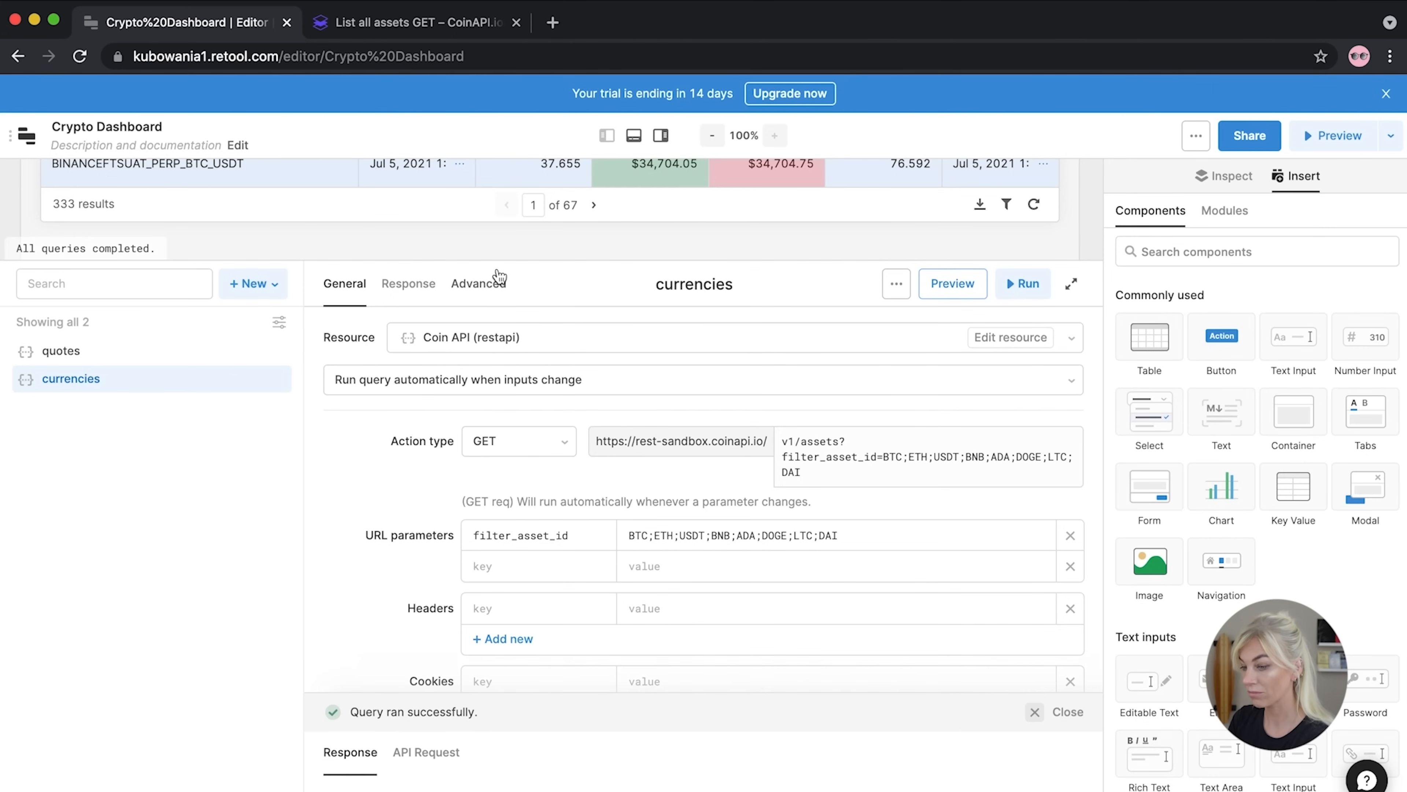
click(83, 352)
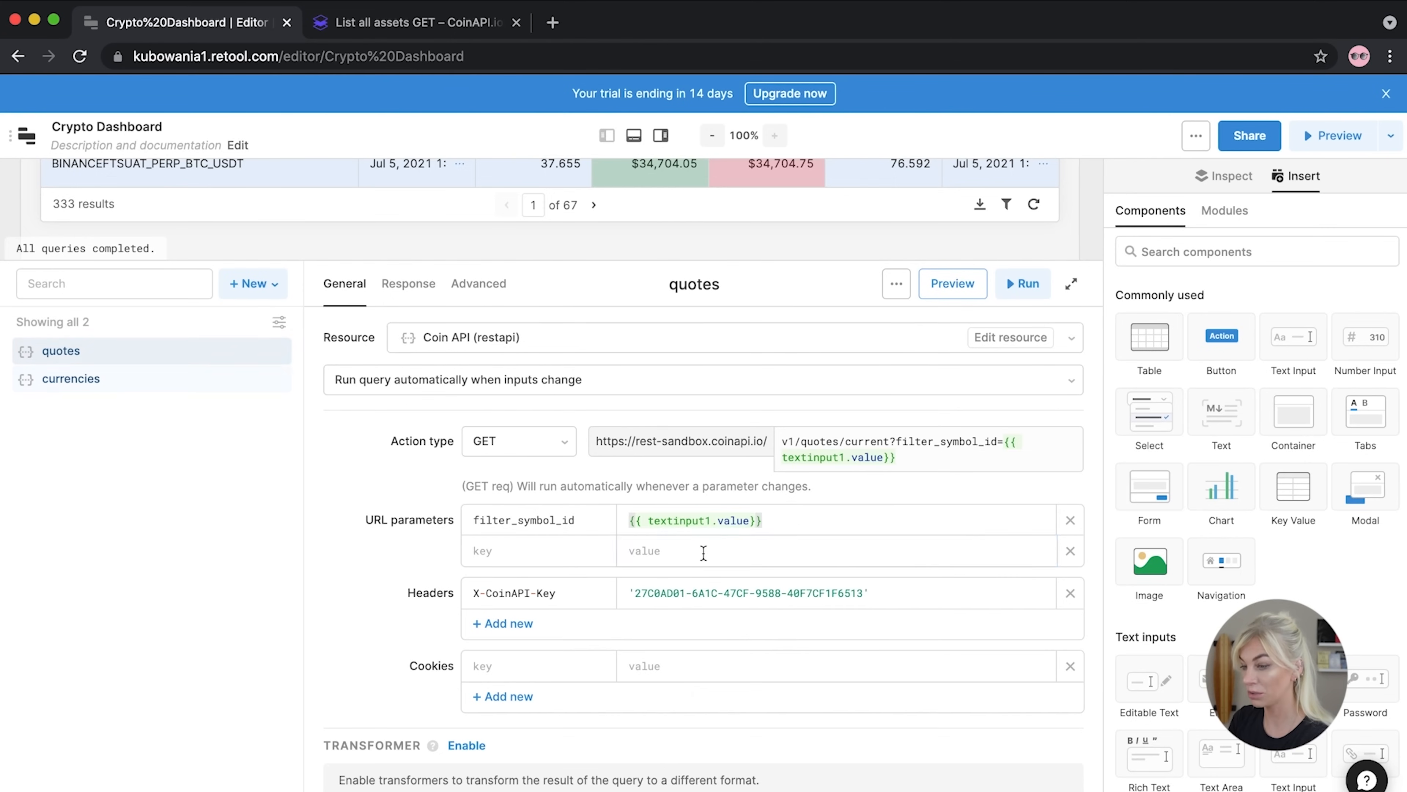
drag(880, 591, 606, 593)
key(super+c)
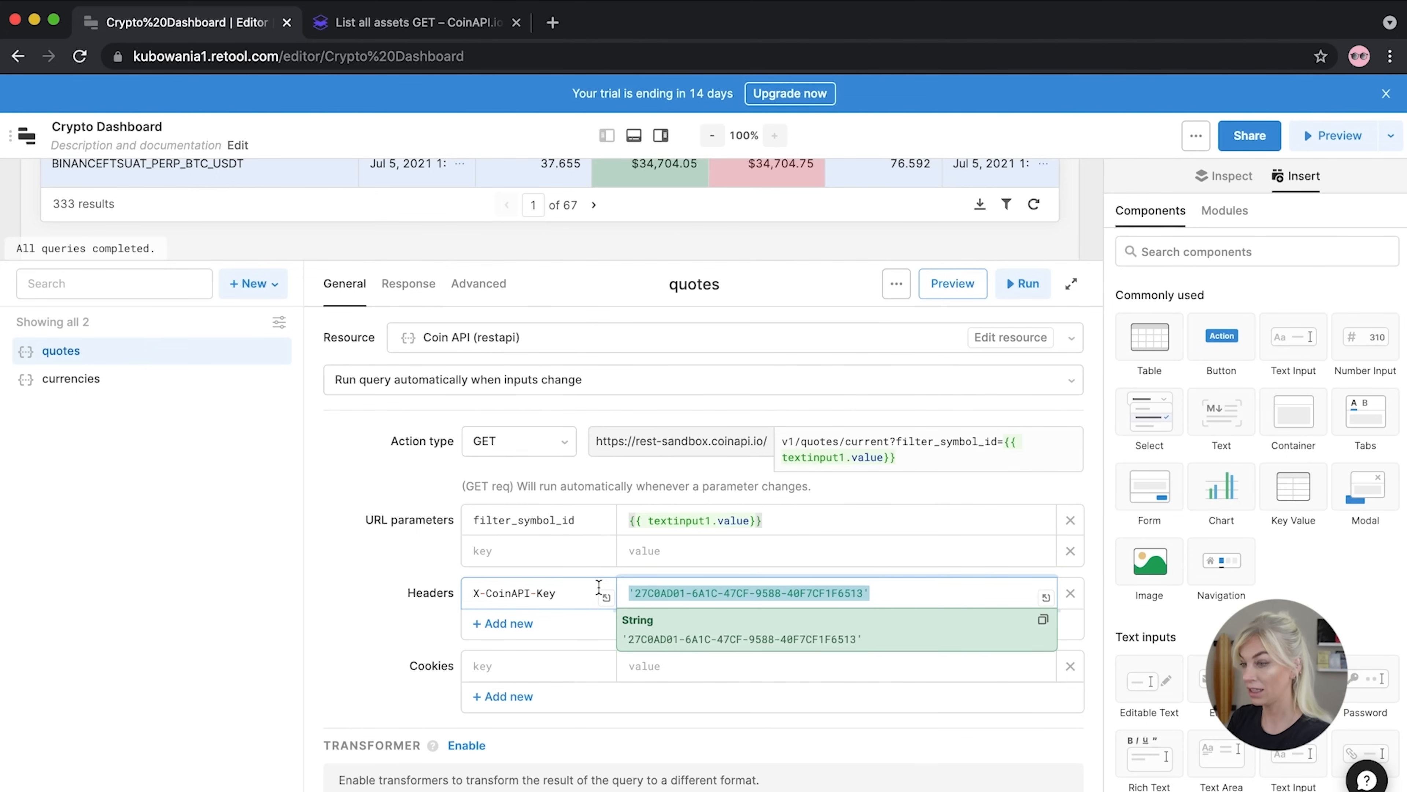
click(83, 381)
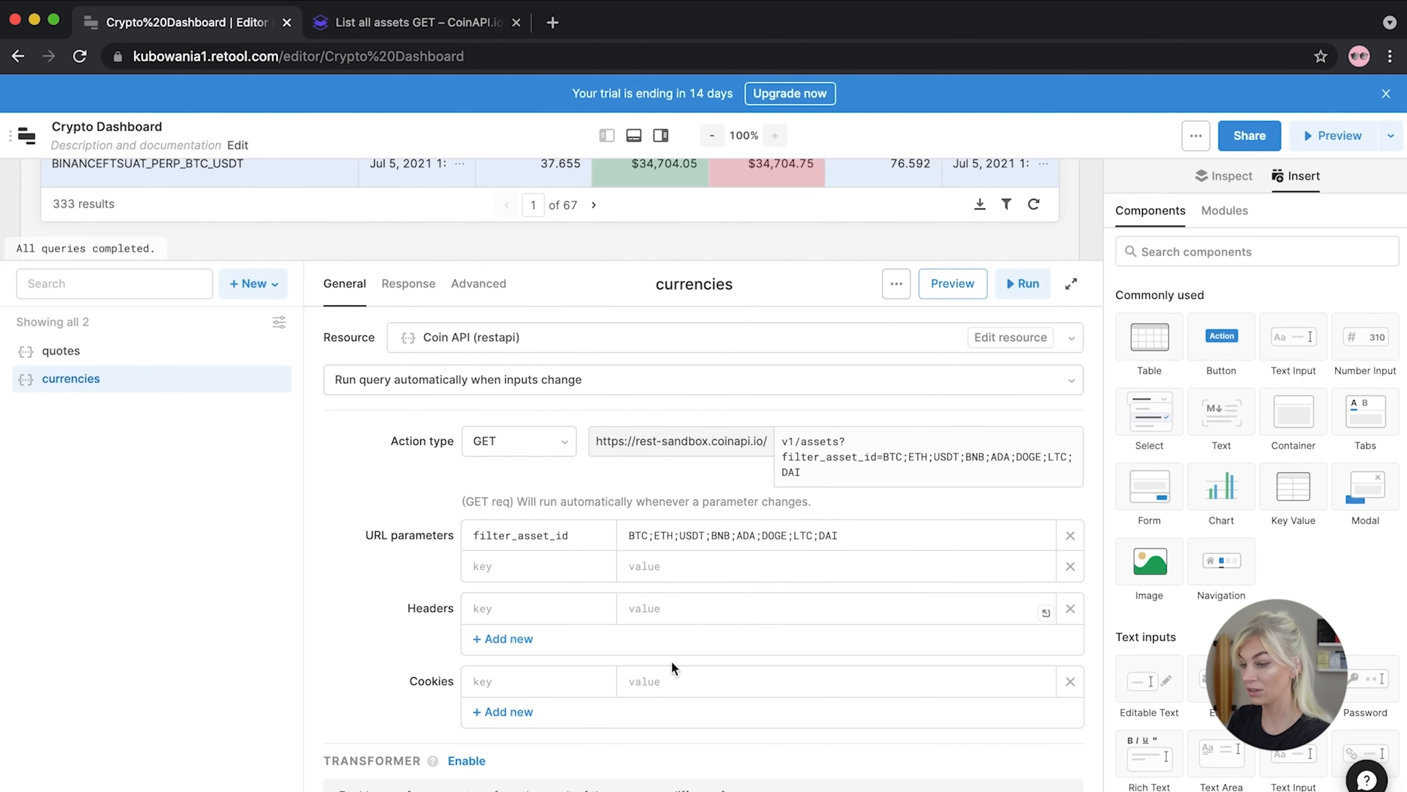
click(665, 608)
key(super+v)
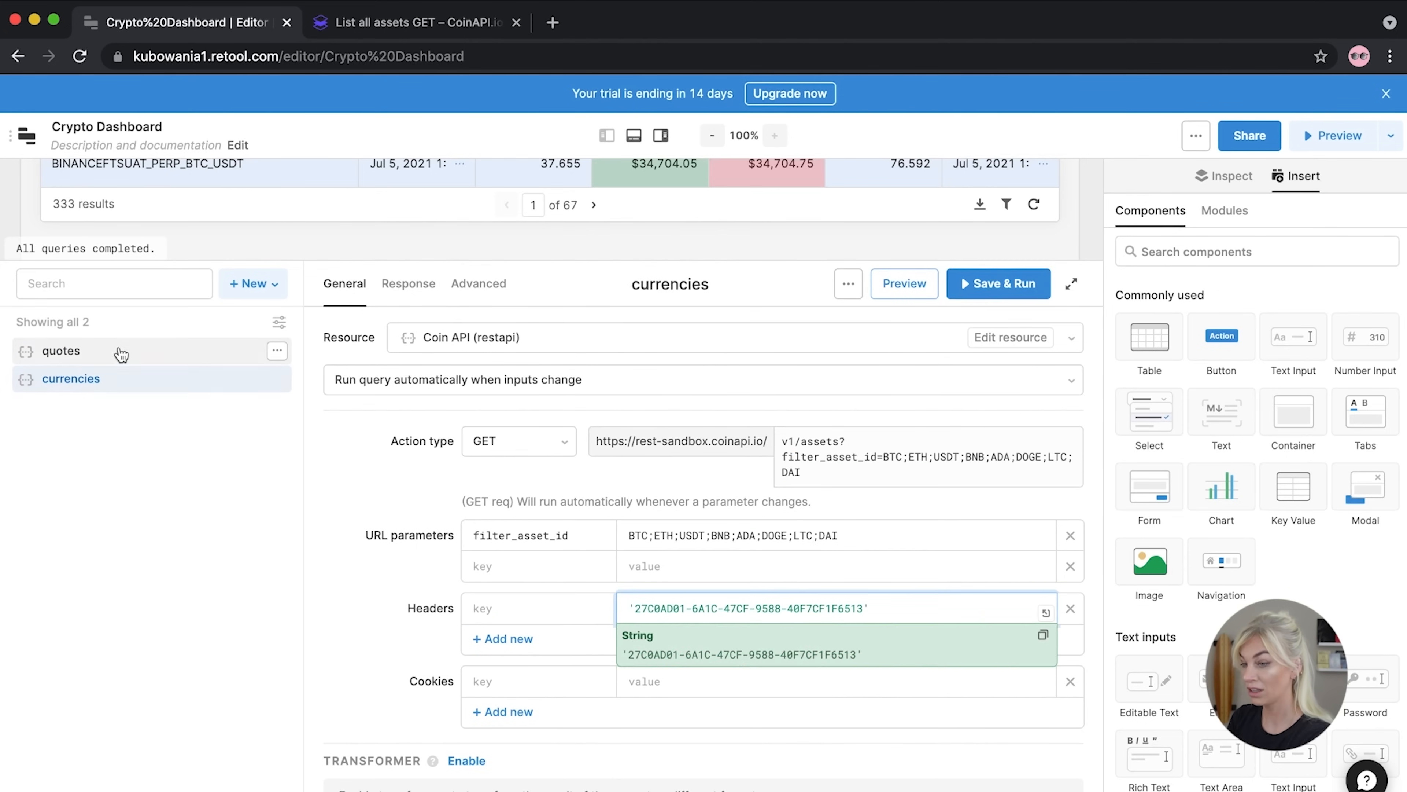
After discarding unsaved edits, paste the API key again as the header value and save
click(116, 351)
click(838, 195)
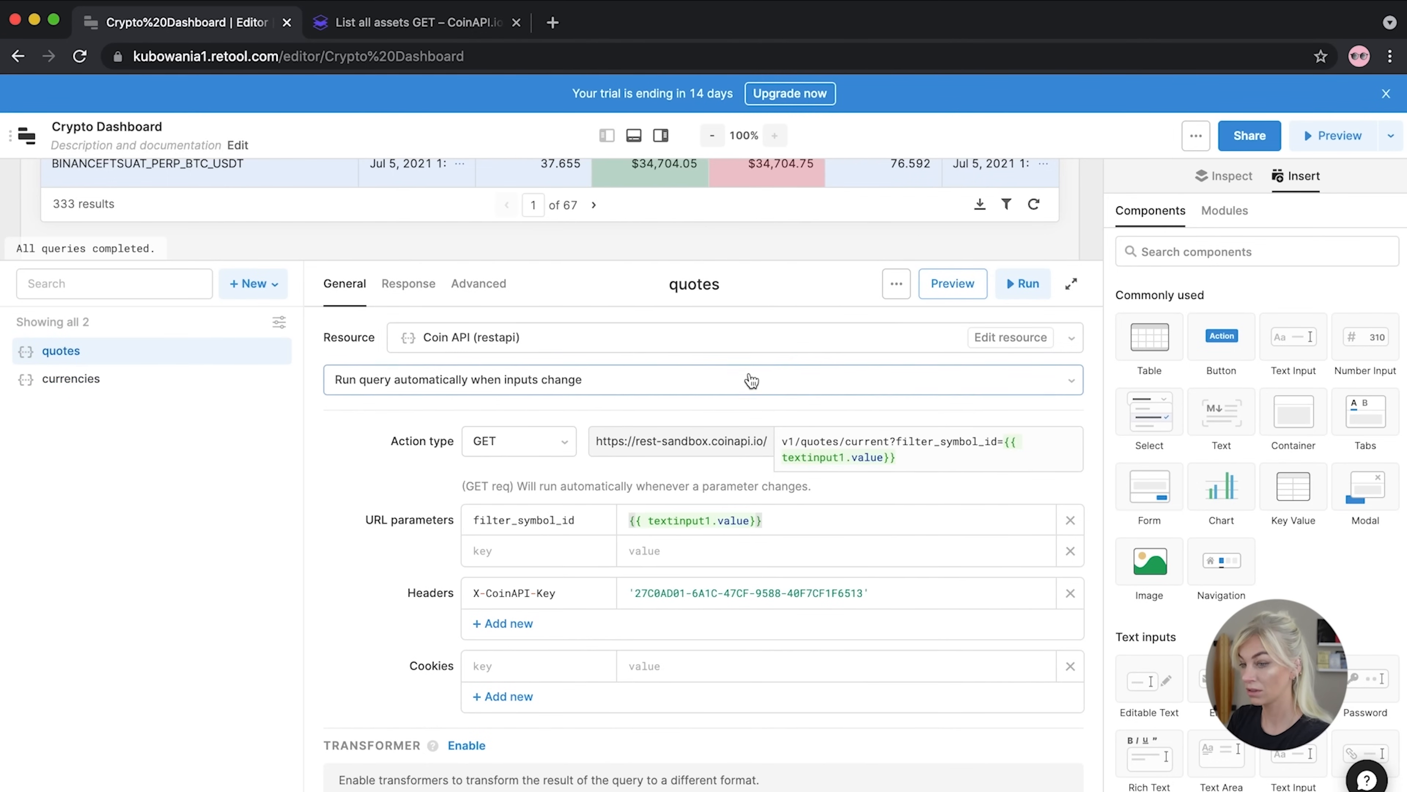
click(65, 380)
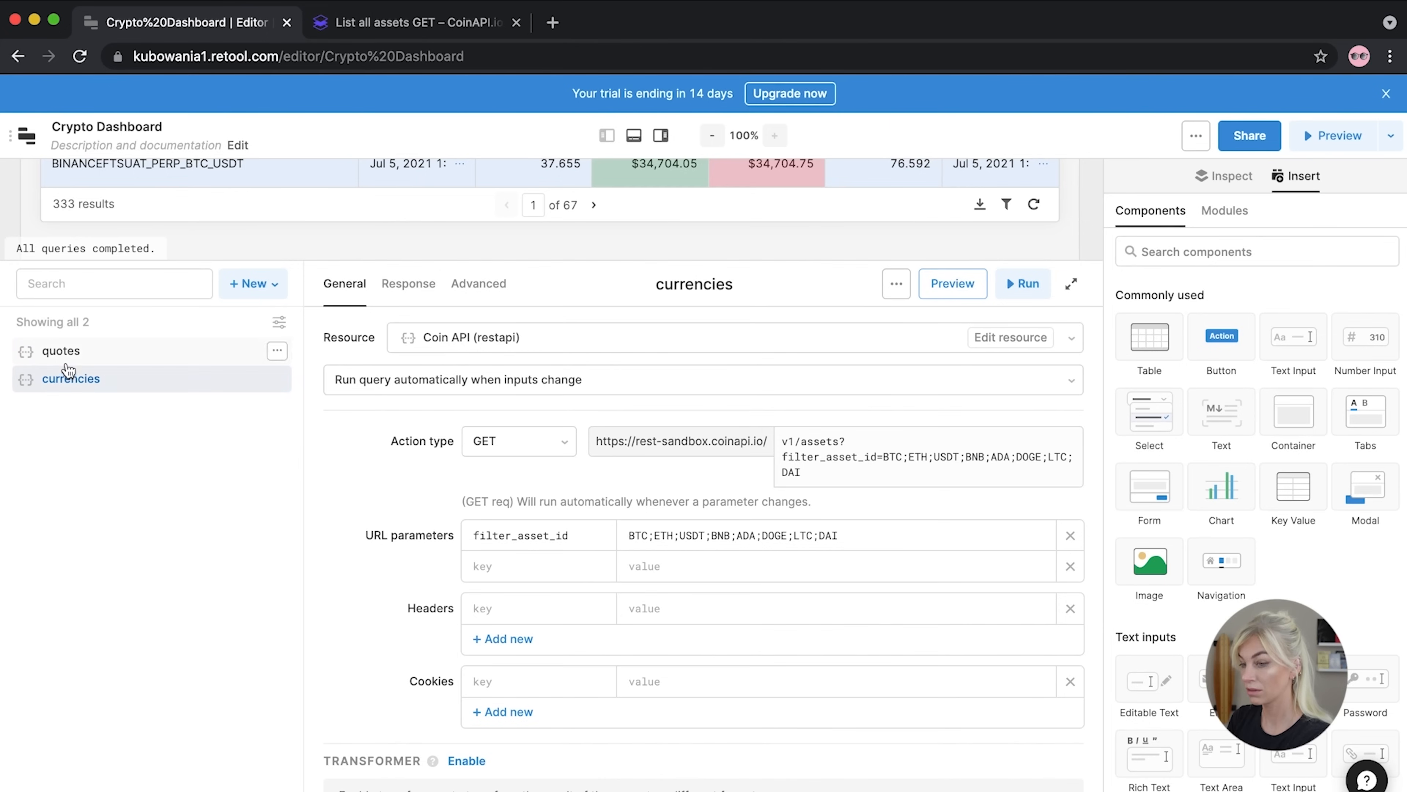
click(643, 610)
key(super+v)
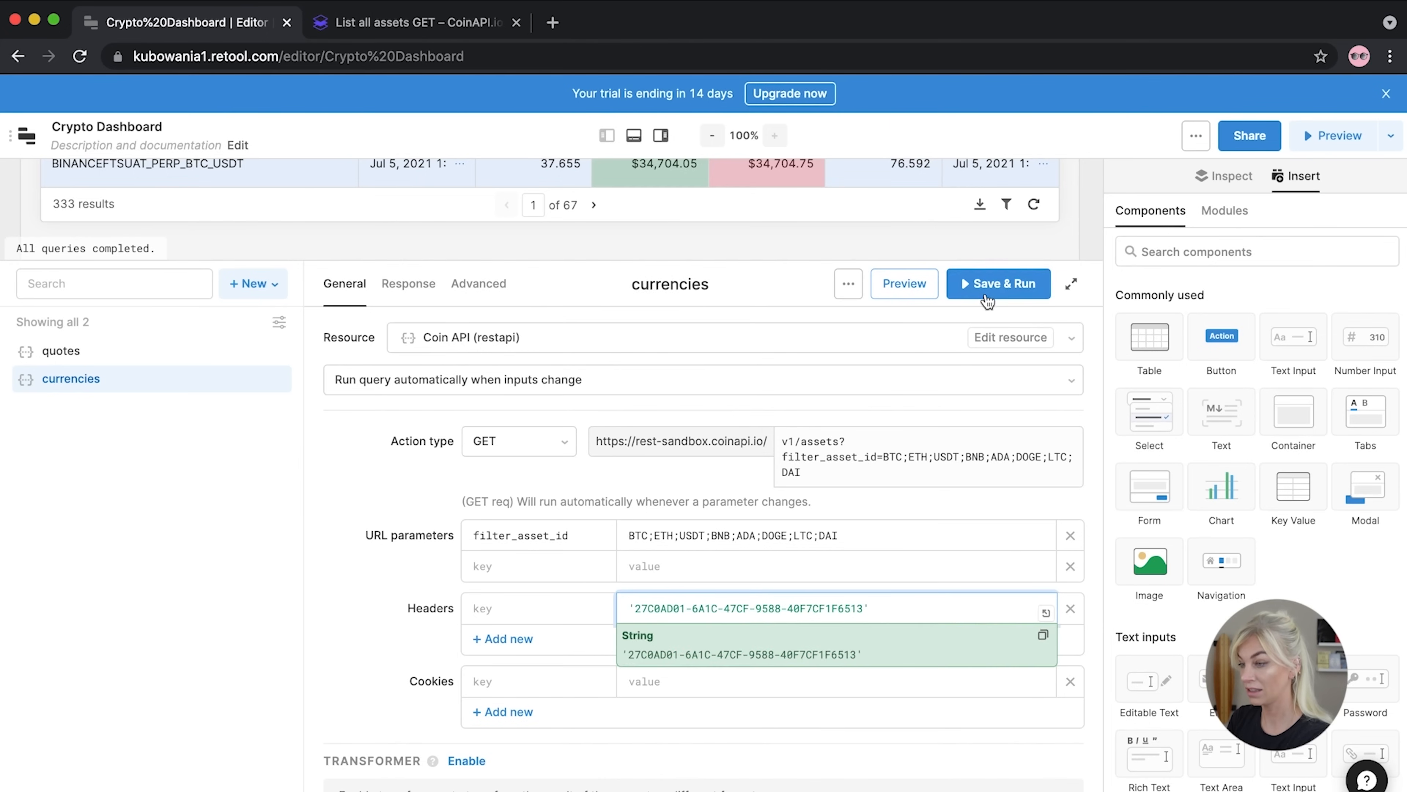
click(1022, 283)
Copy the X-CoinAPI-Key header name from quotes into the currencies header key and Save & Run
click(158, 355)
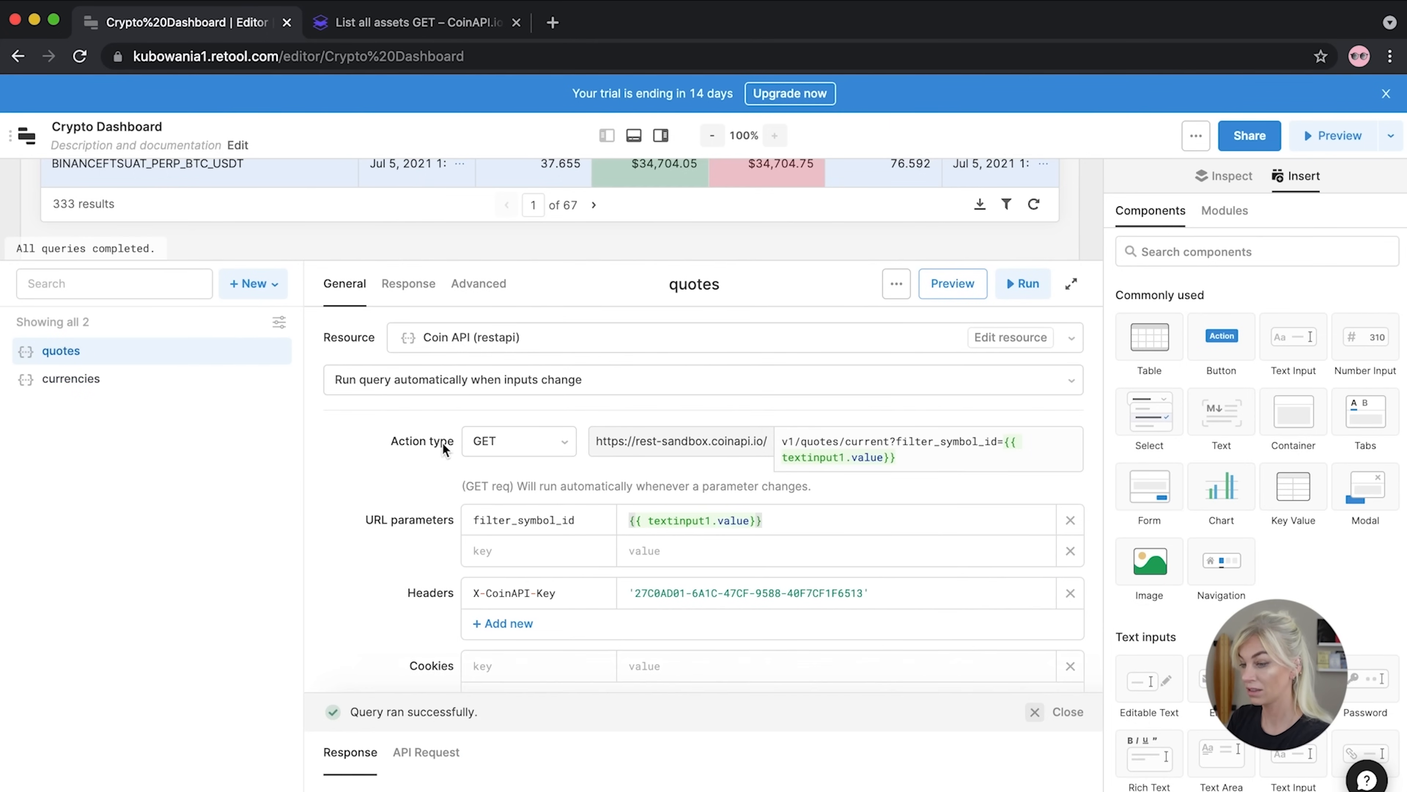
drag(560, 592, 462, 598)
key(super+c)
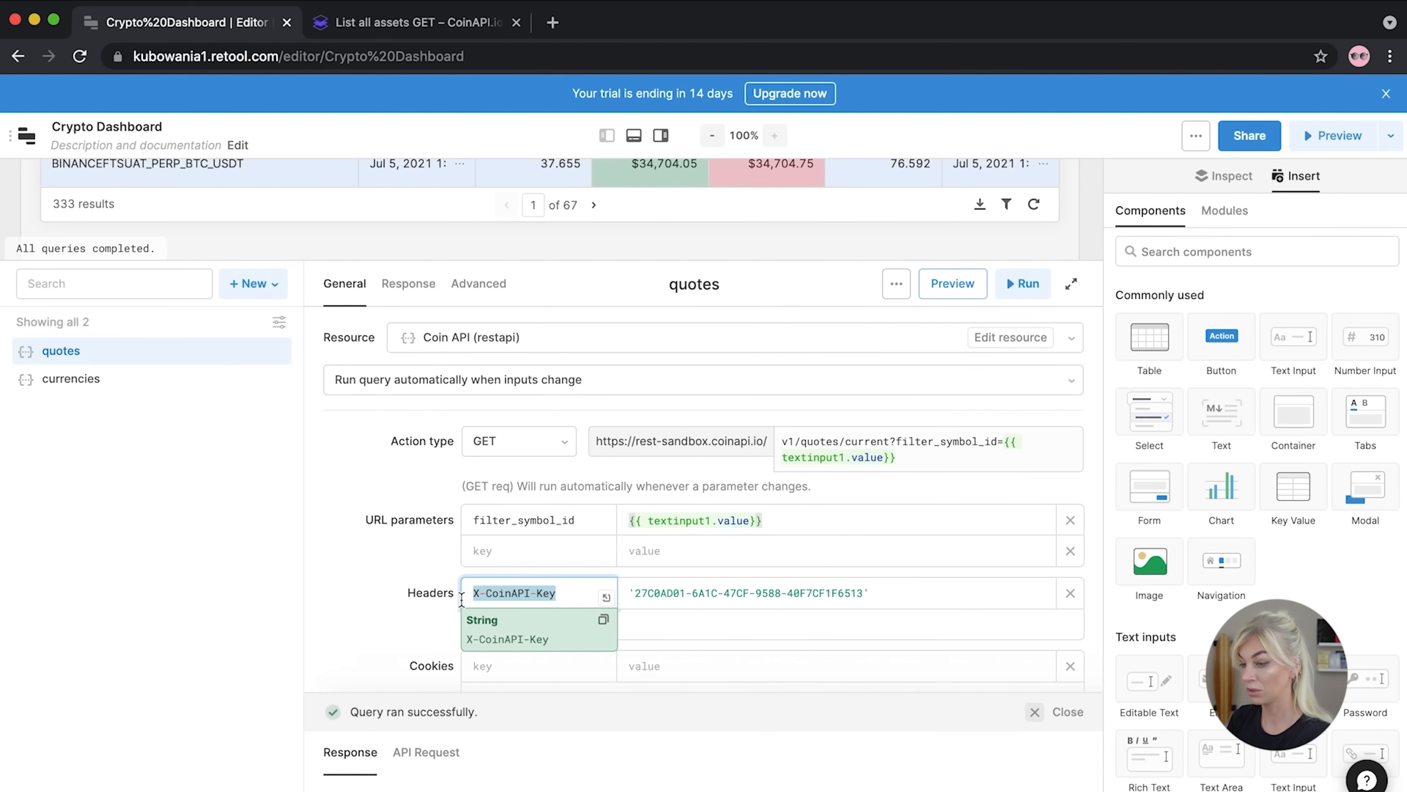
click(188, 378)
click(542, 610)
key(super+v)
click(1005, 283)
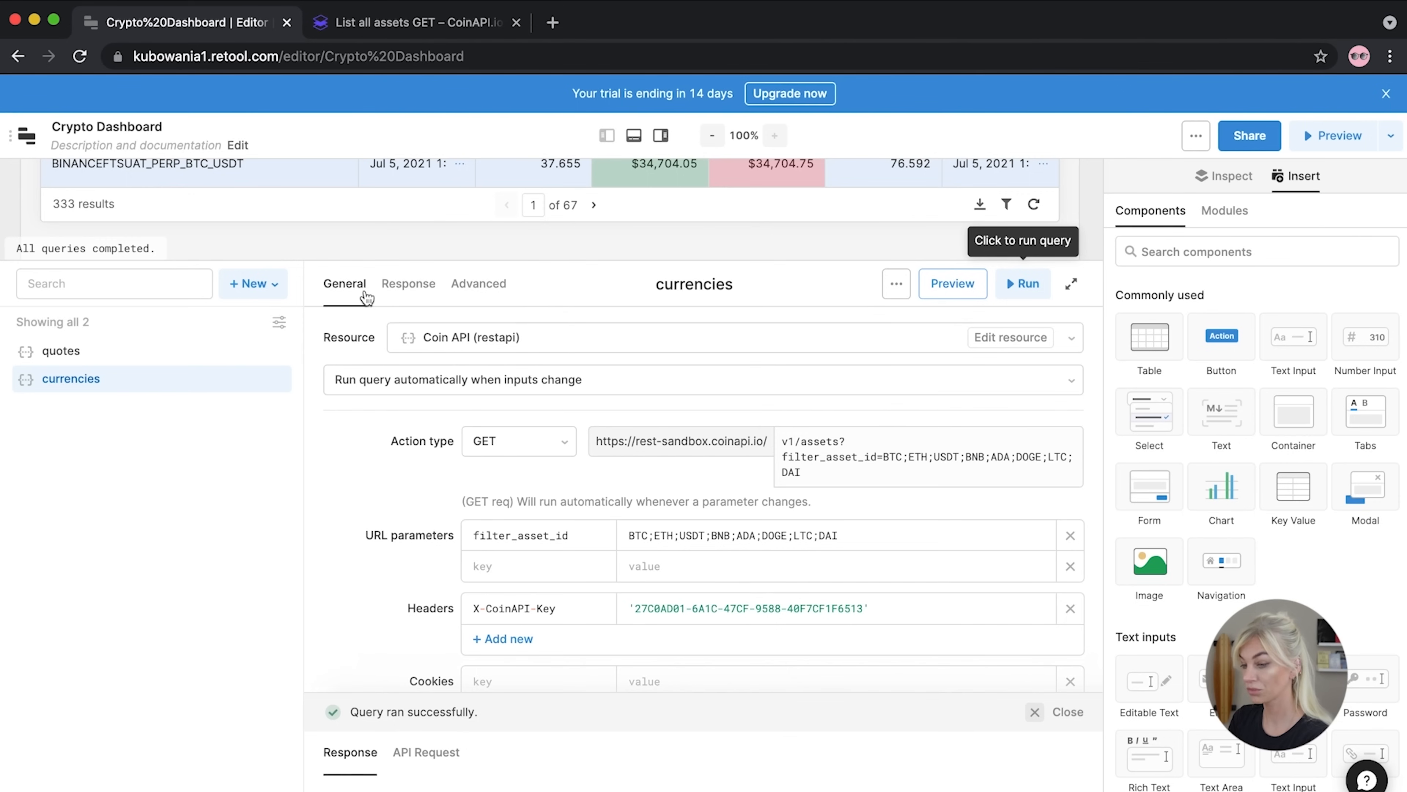
Expand the response panel and scroll the currencies JSON down to the DAI asset
drag(393, 694, 471, 354)
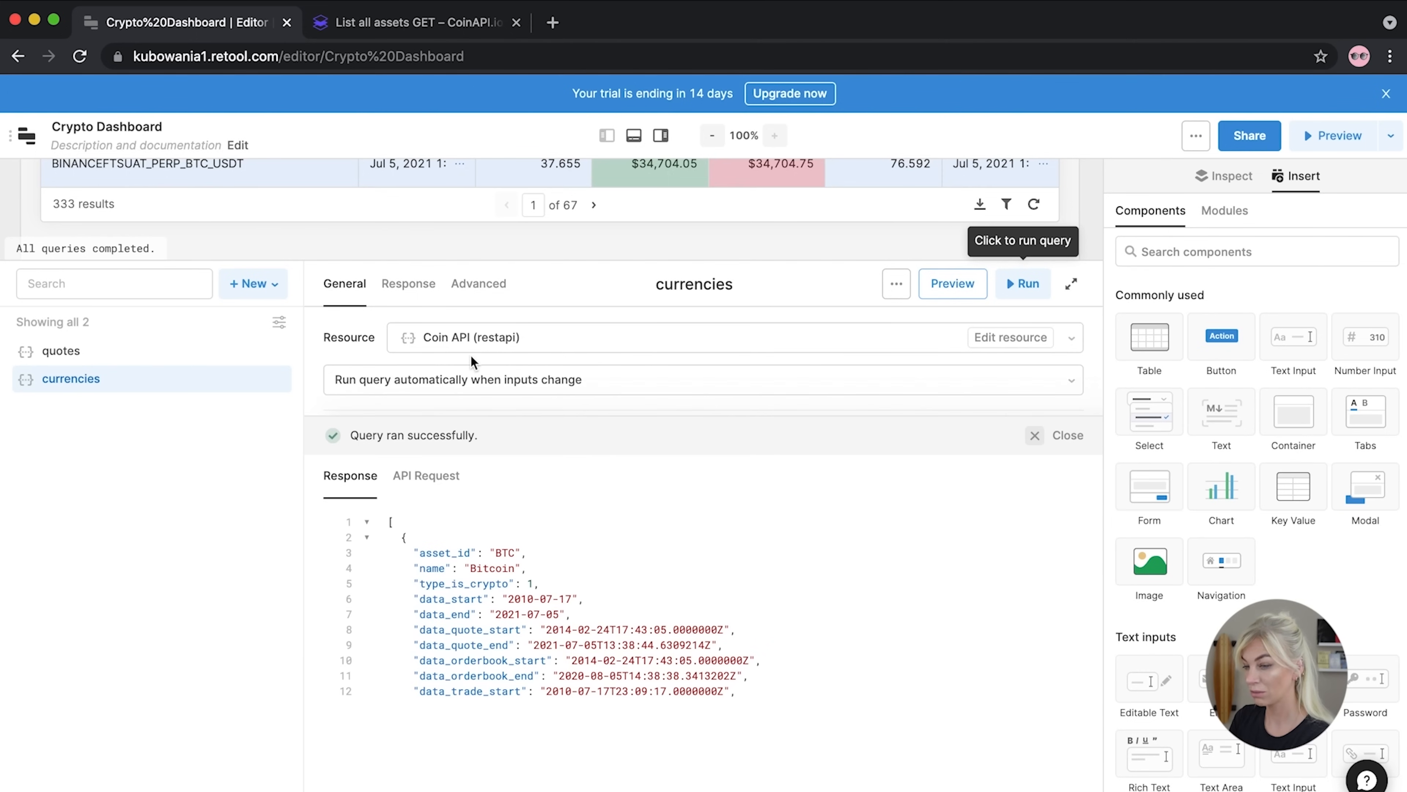
scroll(471, 628, down, 5)
scroll(451, 610, up, 5)
scroll(436, 596, down, 2)
scroll(436, 596, down, 10)
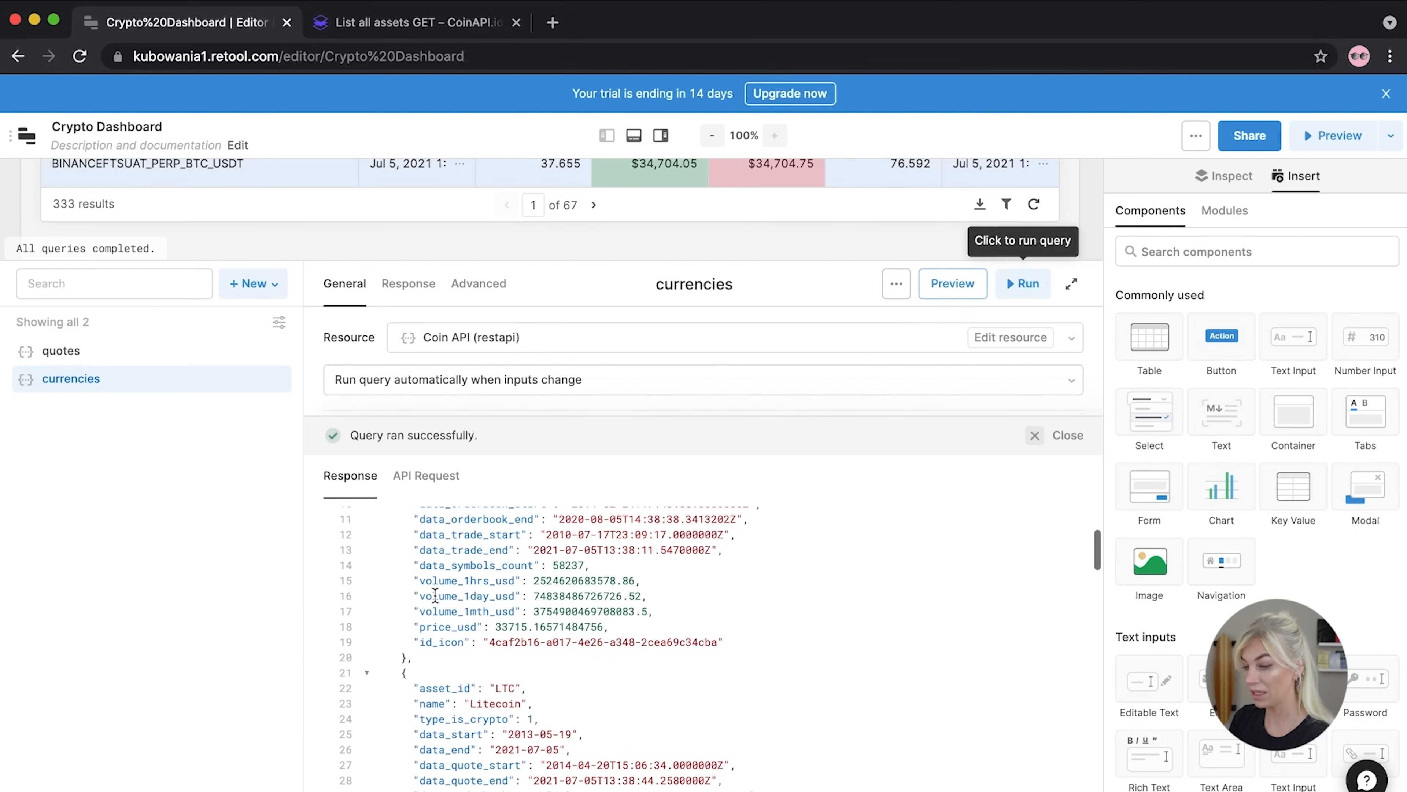
scroll(436, 596, down, 10)
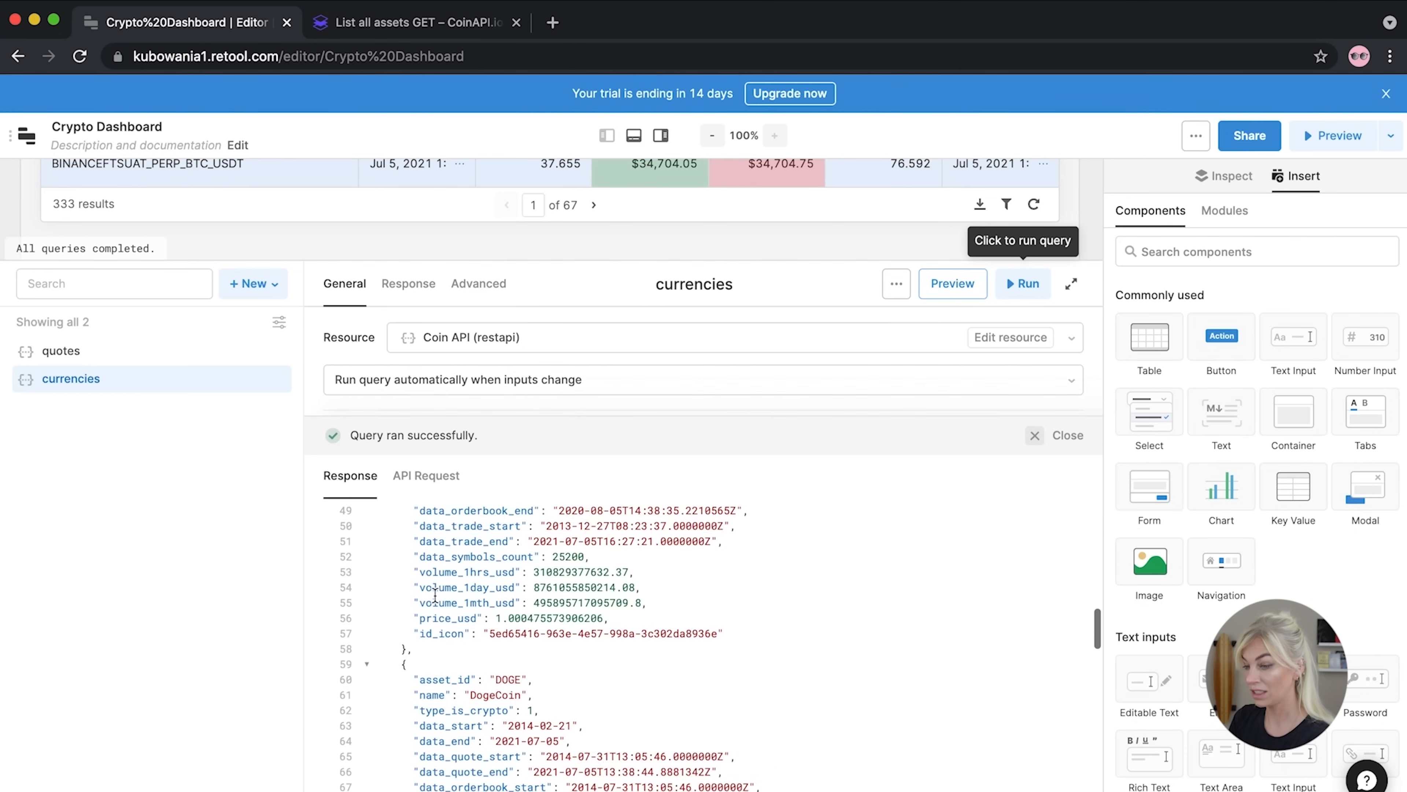
scroll(435, 596, down, 10)
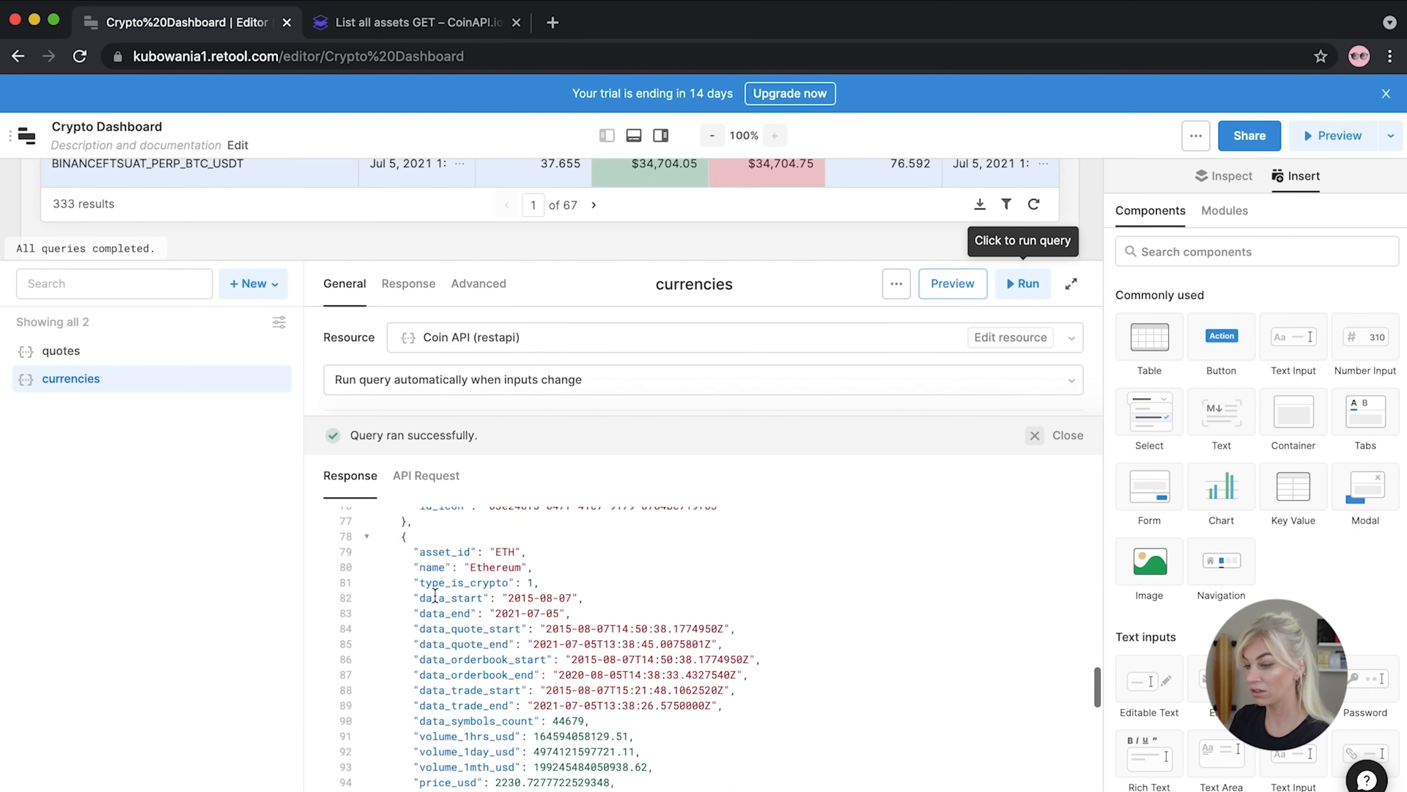
scroll(435, 596, down, 15)
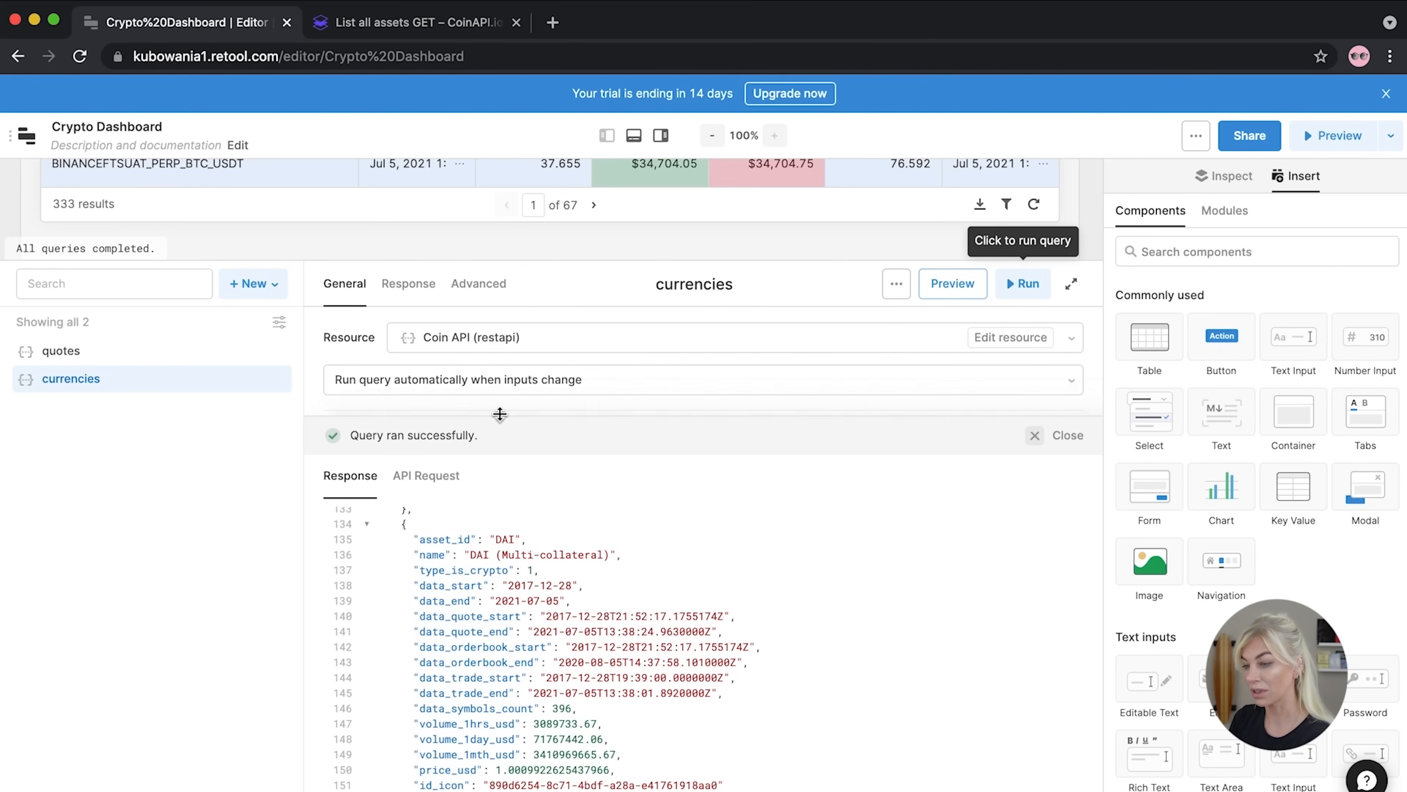
drag(502, 412, 494, 658)
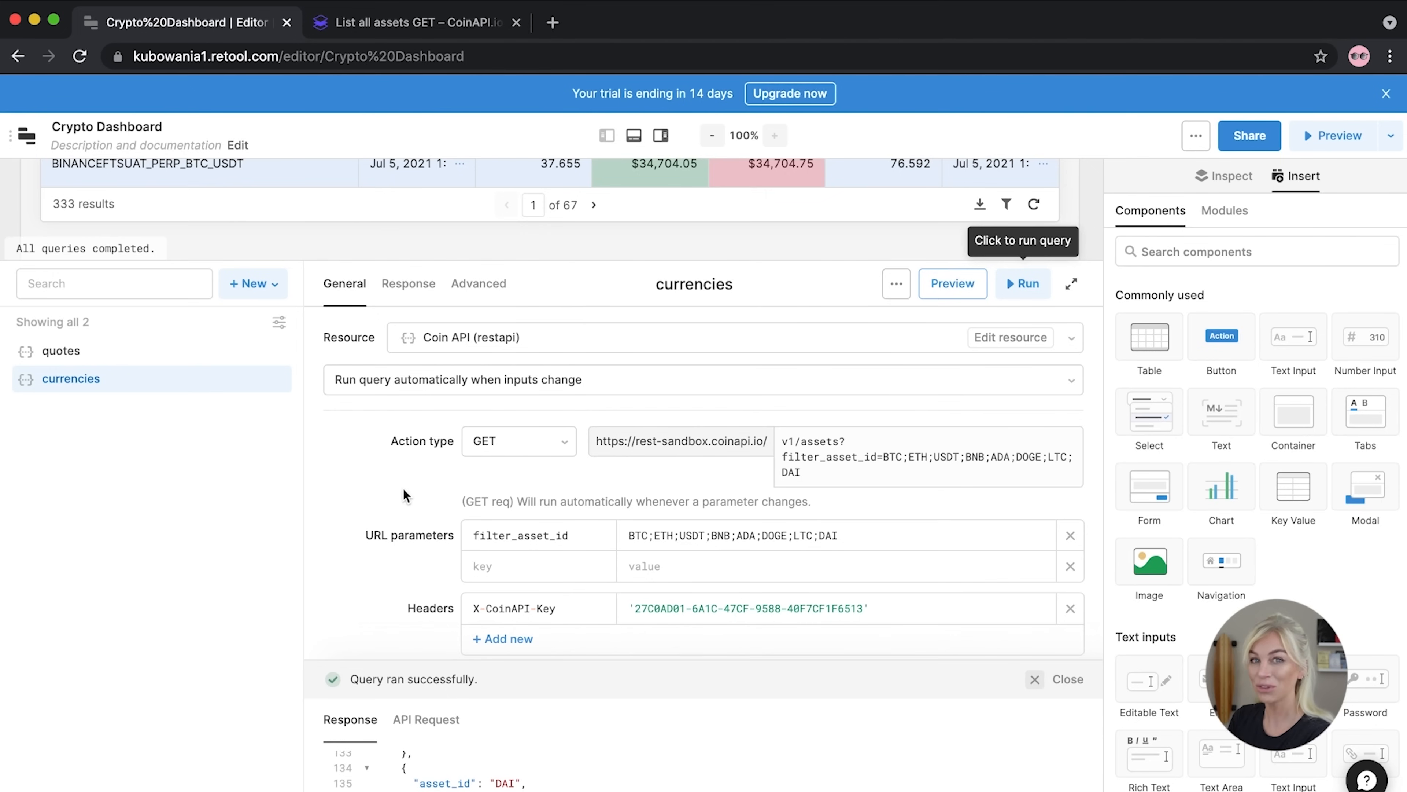
drag(451, 660, 505, 353)
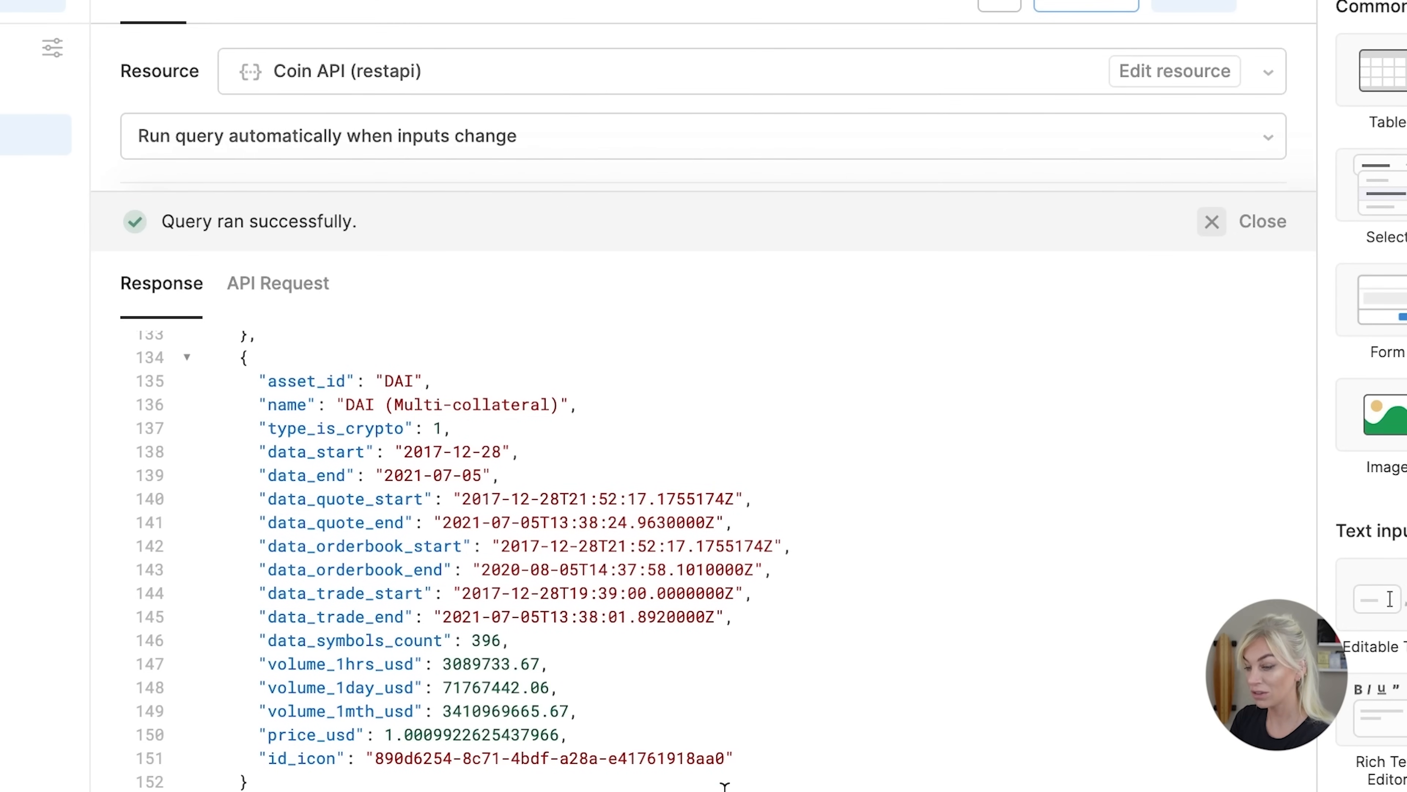
drag(724, 758, 366, 758)
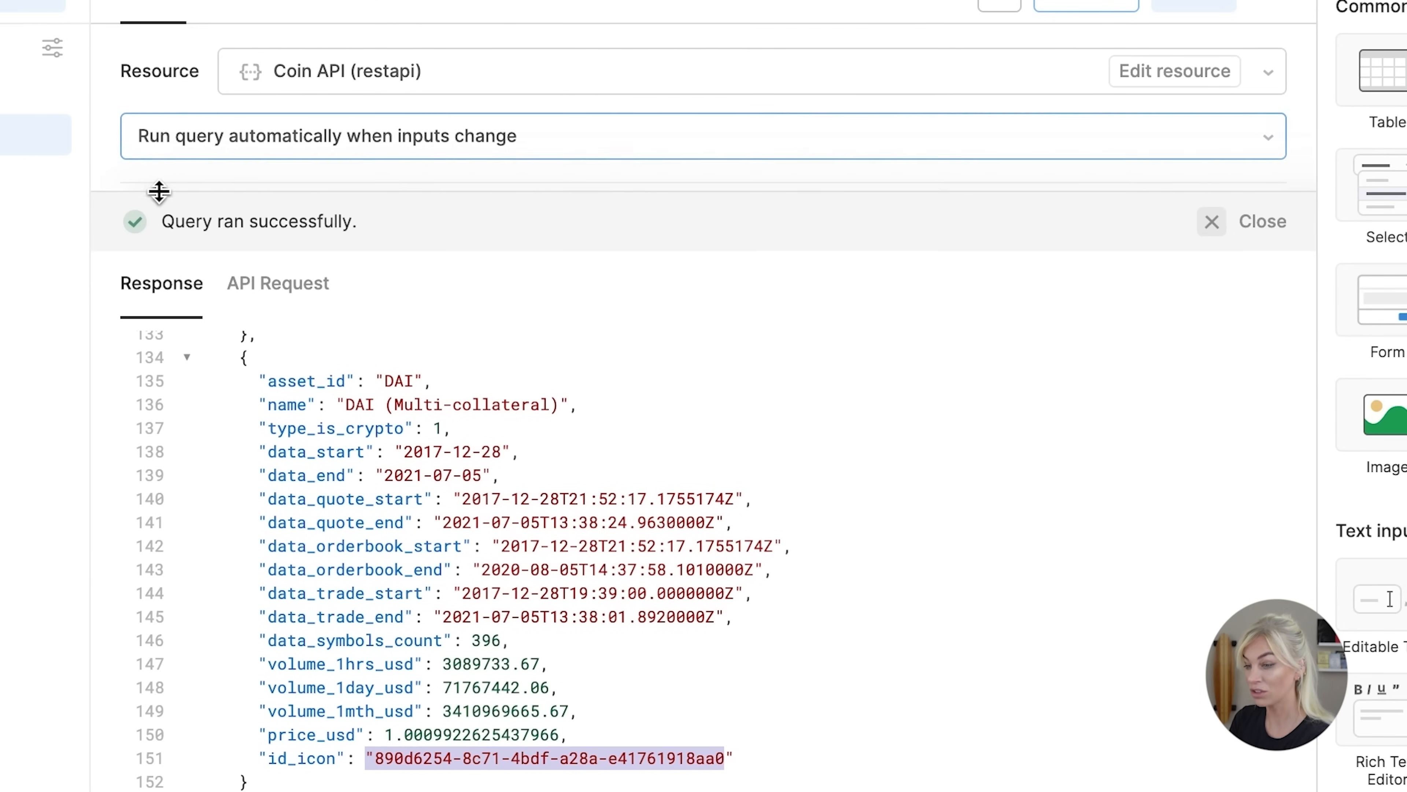
Shrink the query editor and drop a new table below the quotes table
drag(154, 192, 333, 750)
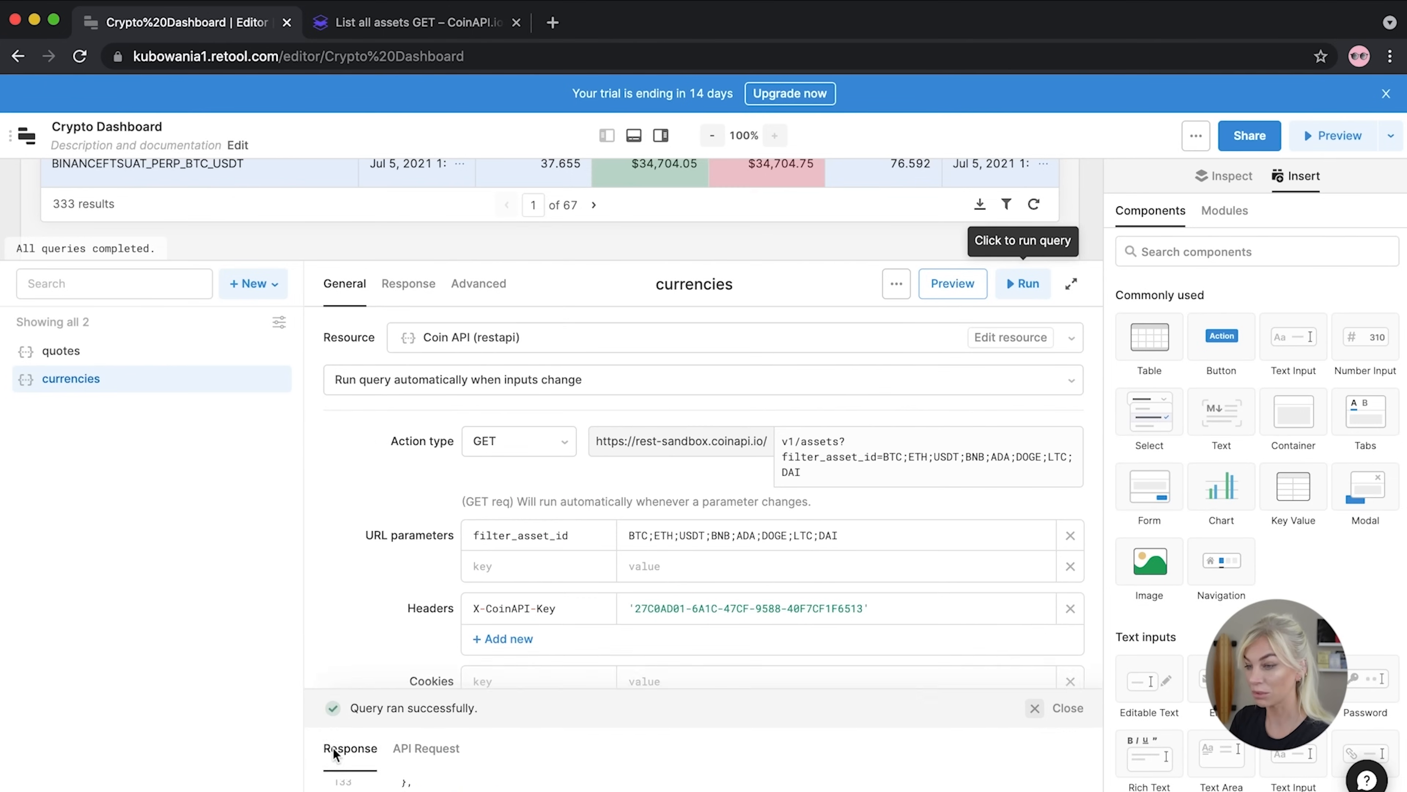
drag(422, 262, 371, 587)
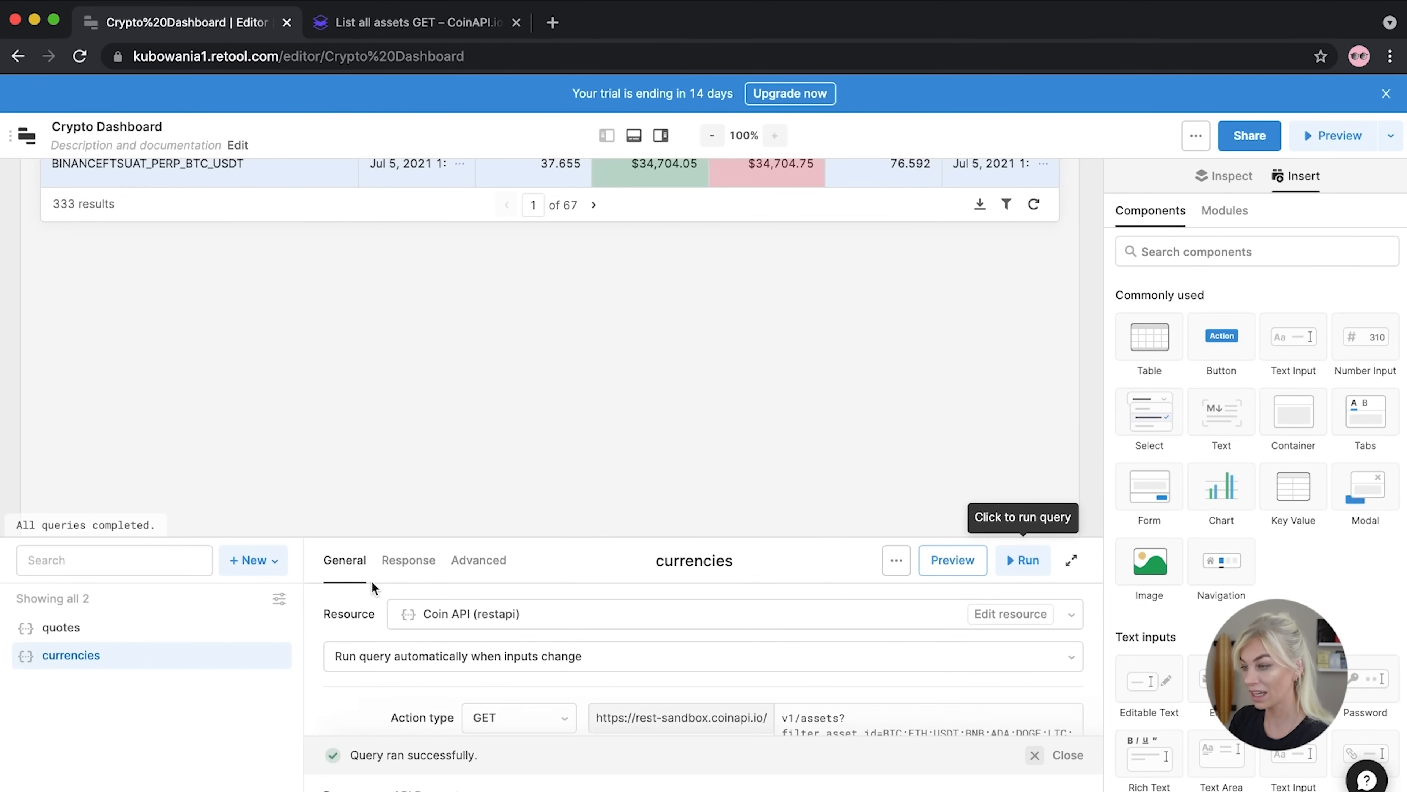
drag(1150, 337, 87, 296)
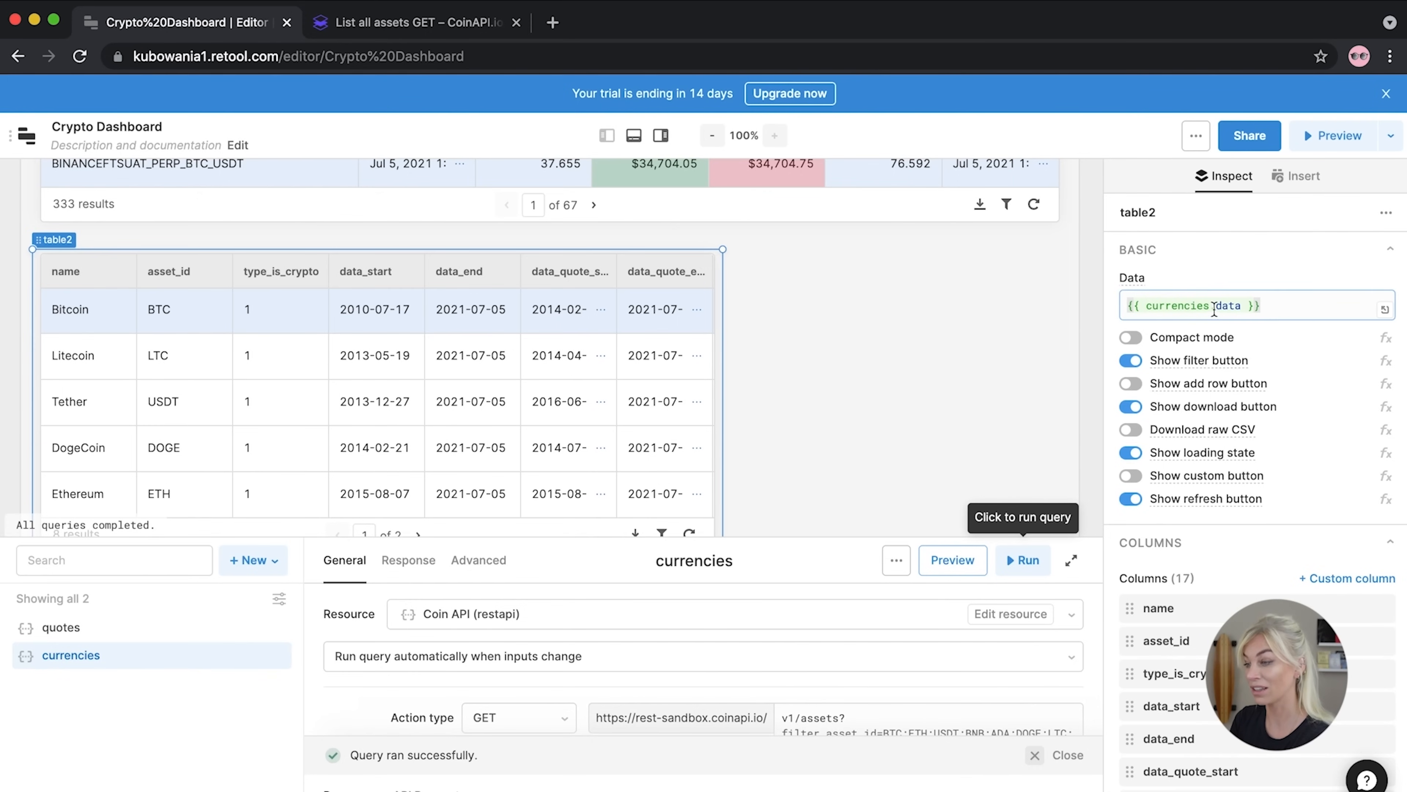
Set table2's data source to {{ currencies.data }}
drag(1211, 305, 1149, 305)
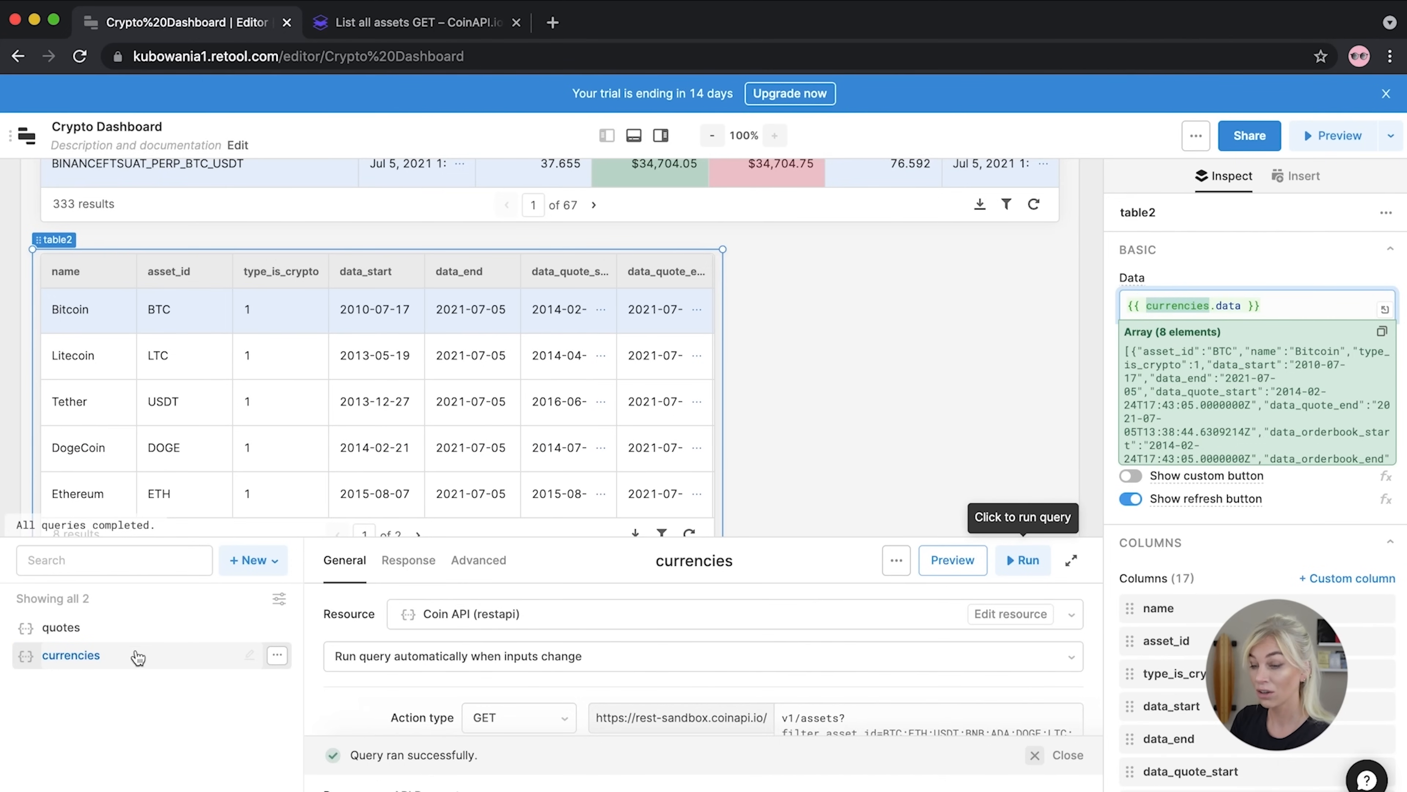
drag(1244, 302, 1212, 301)
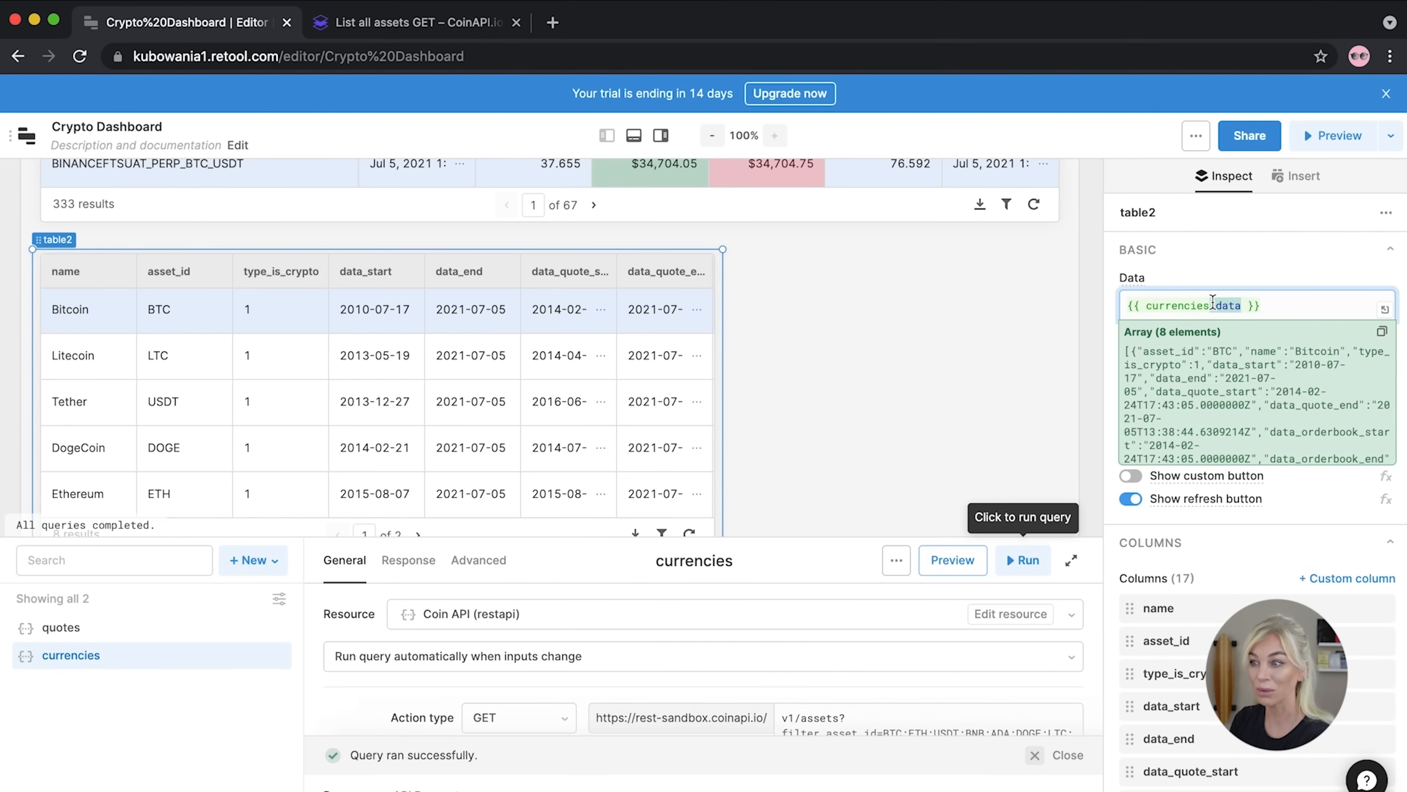
click(607, 136)
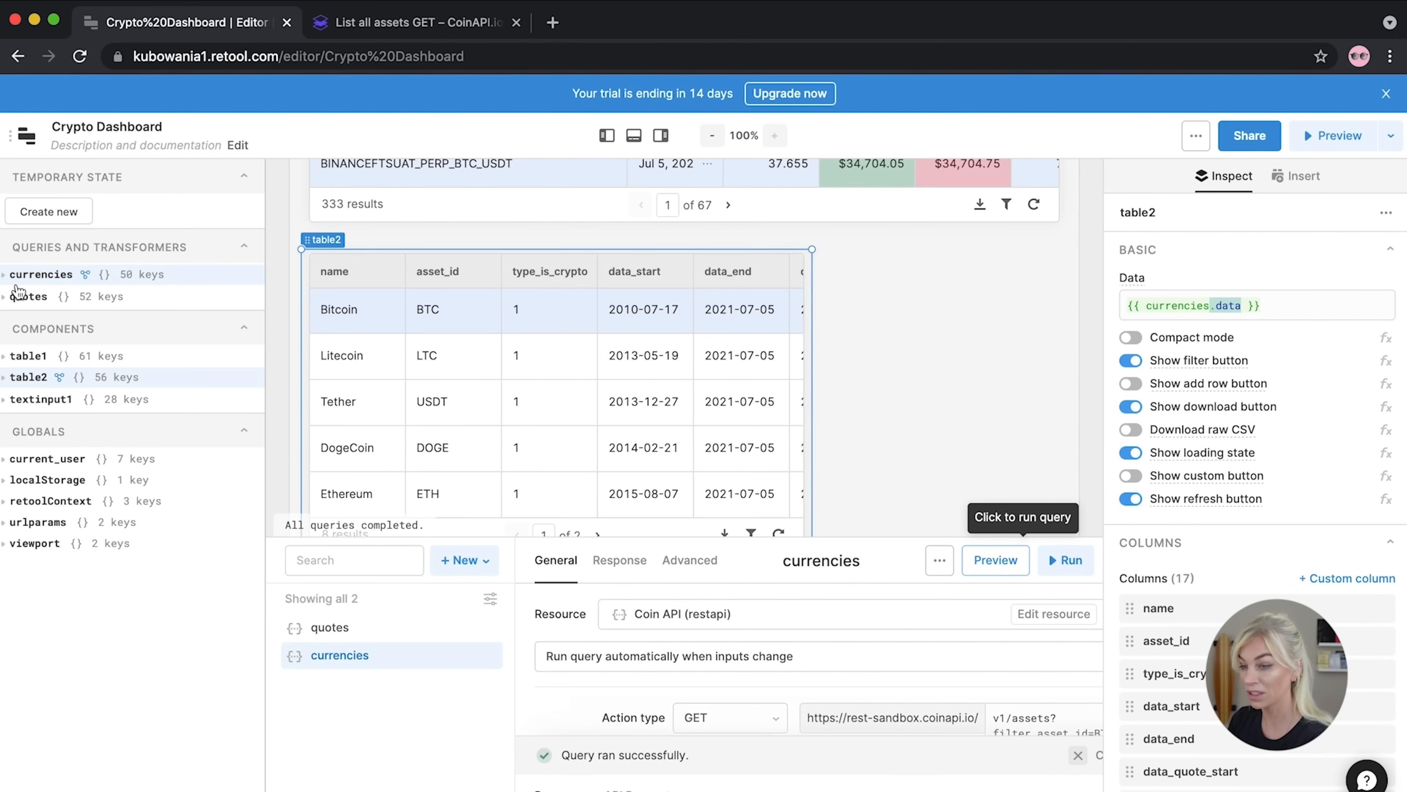
click(4, 275)
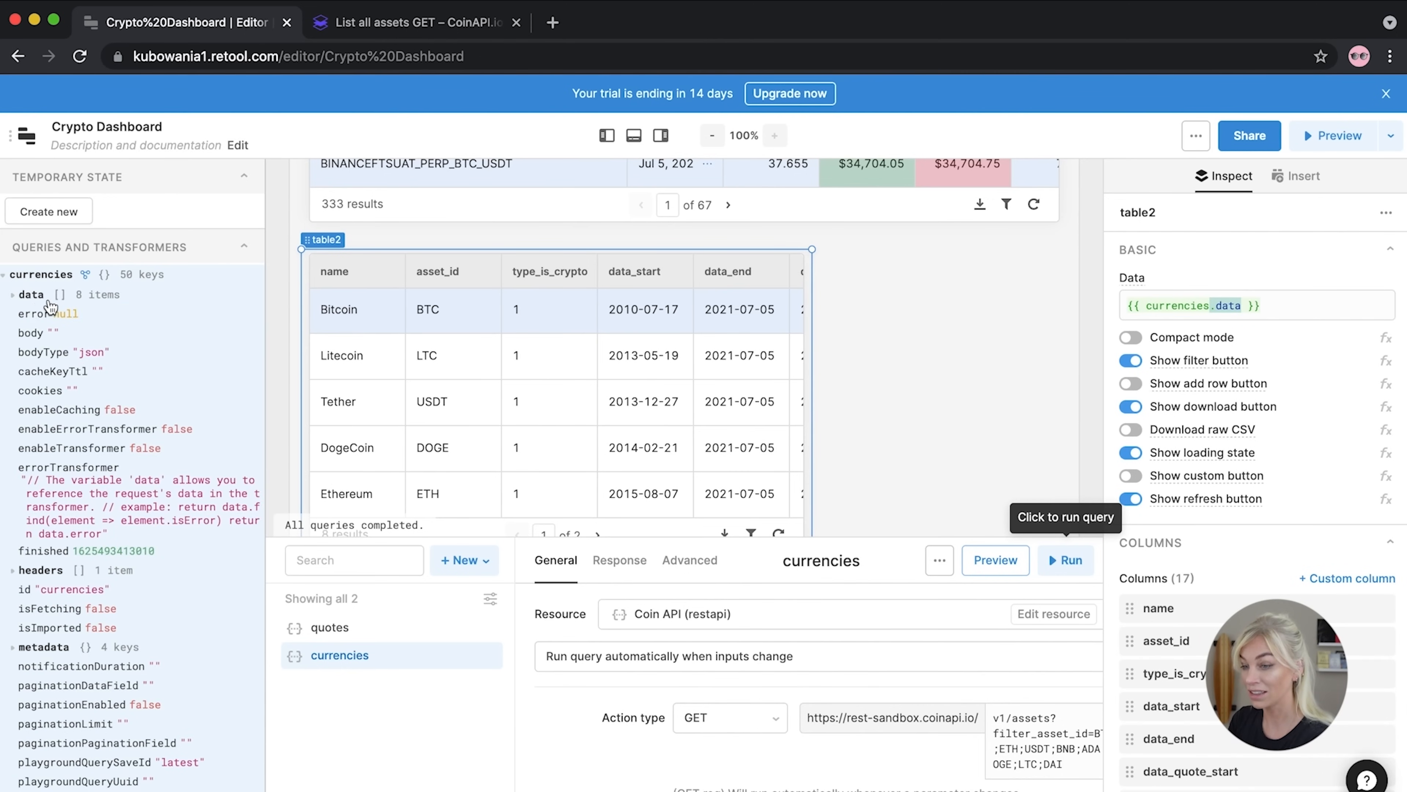
click(15, 295)
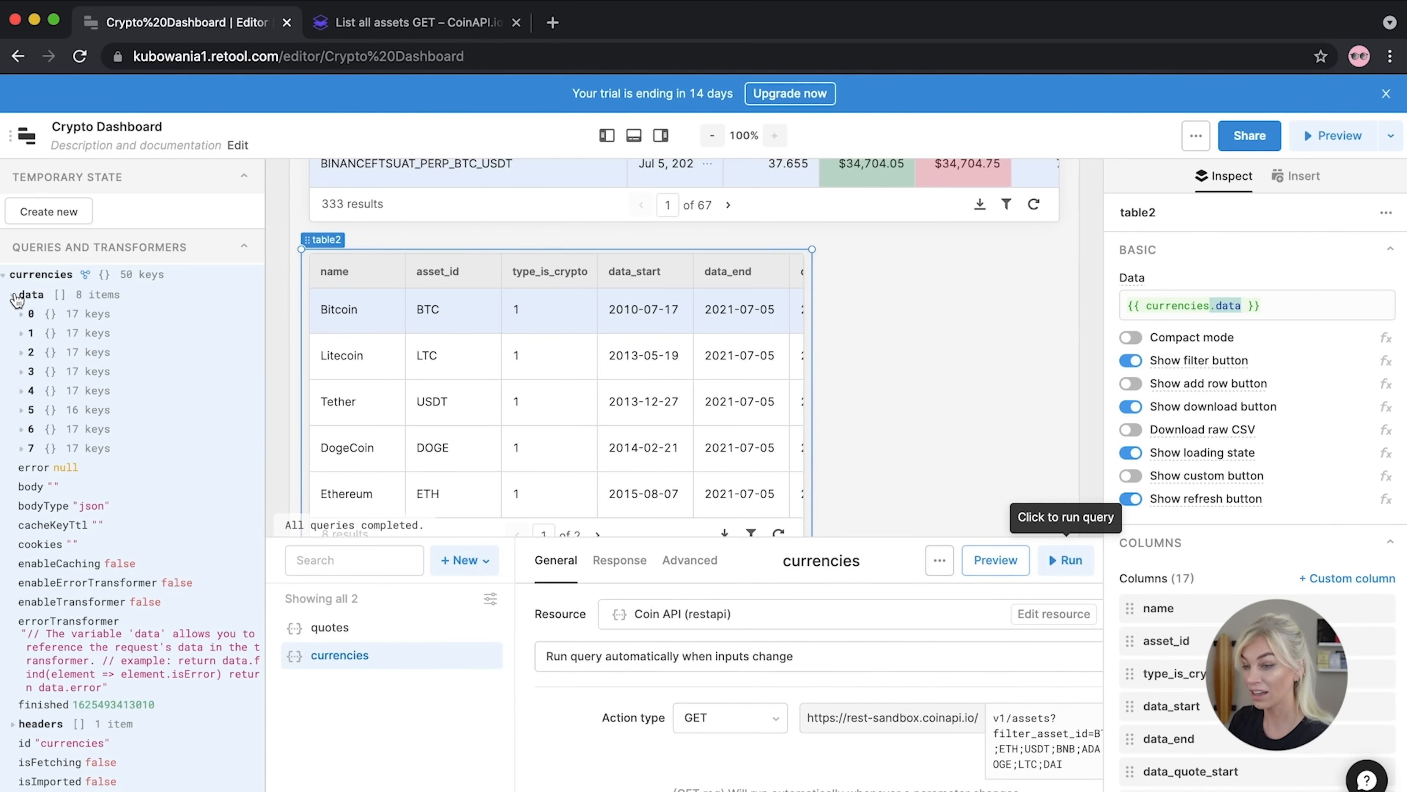
click(22, 314)
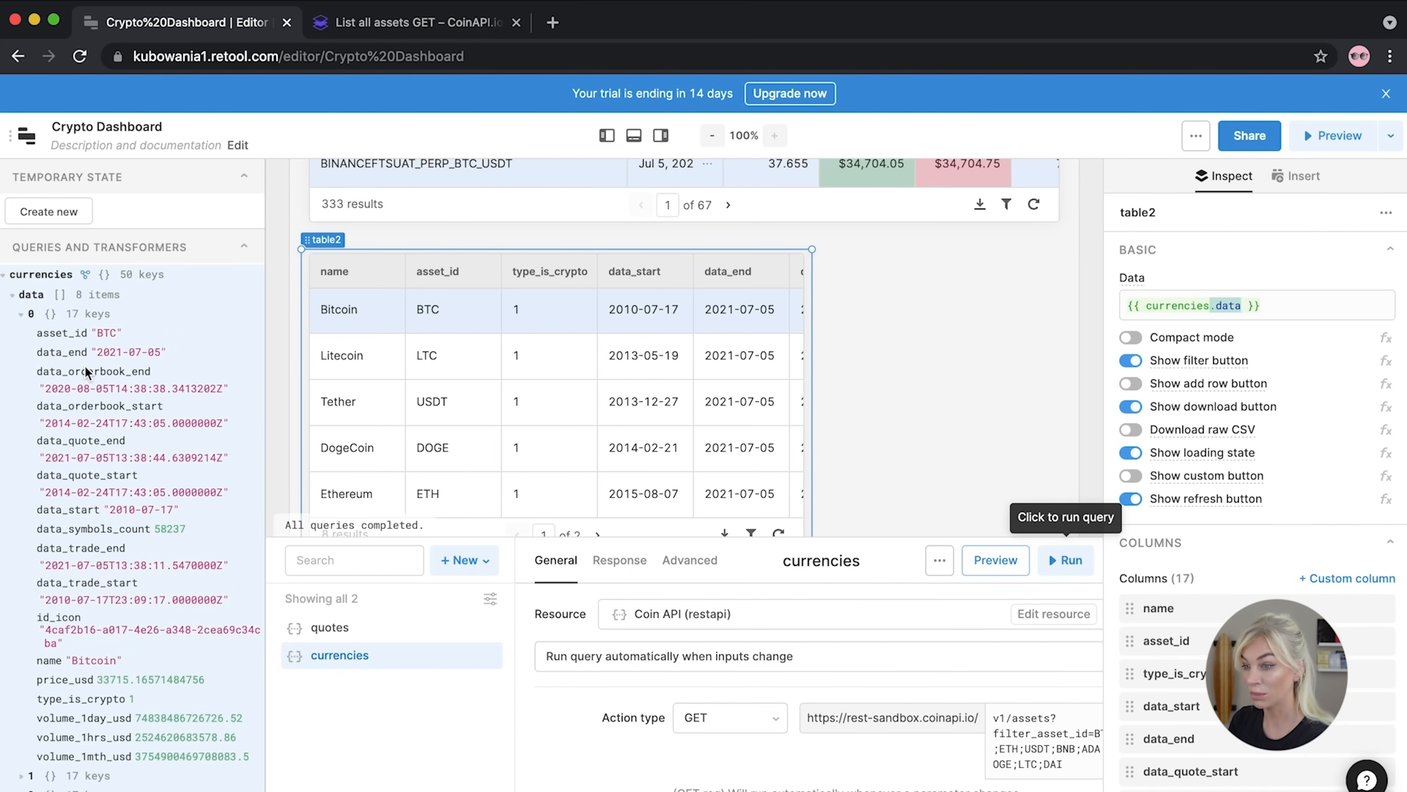
scroll(87, 372, down, 1)
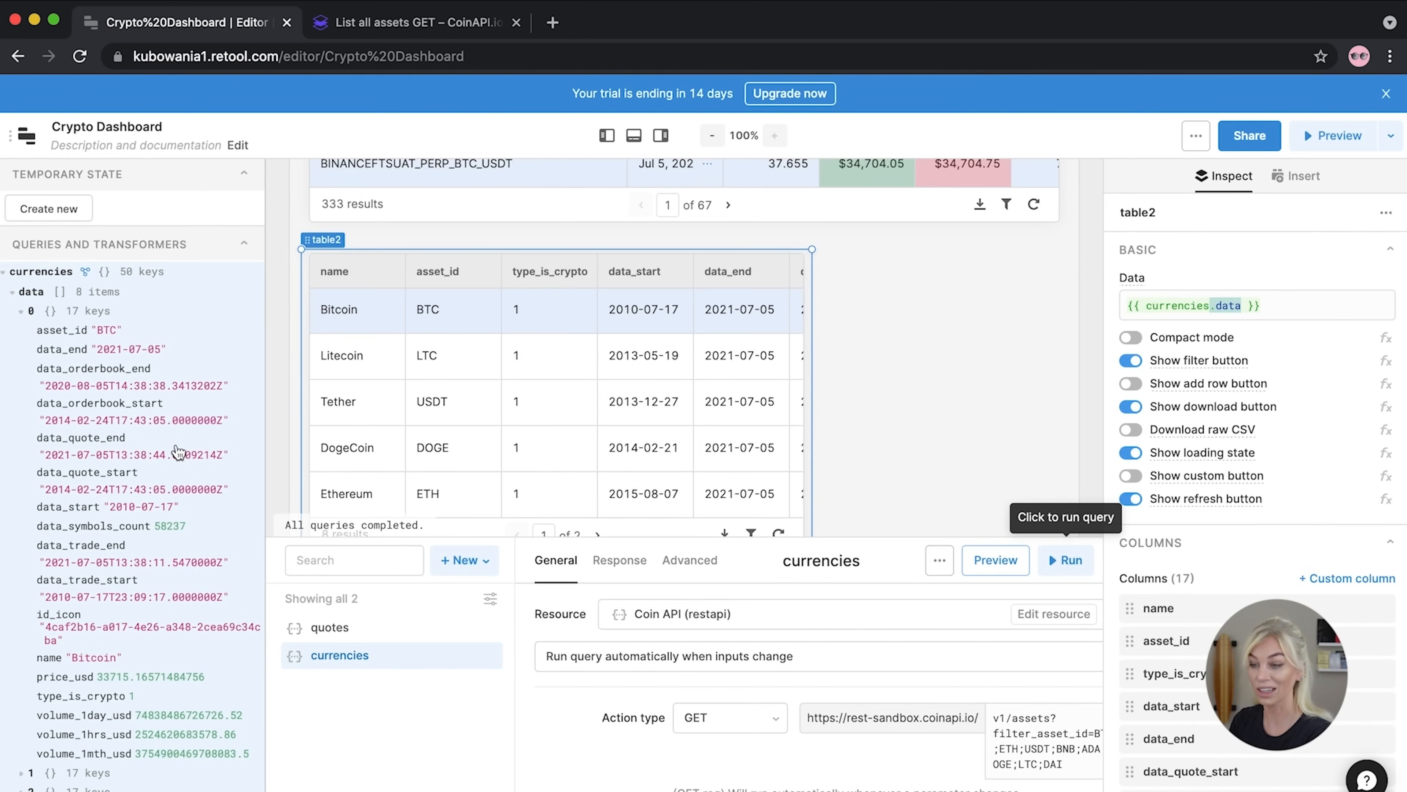
click(6, 276)
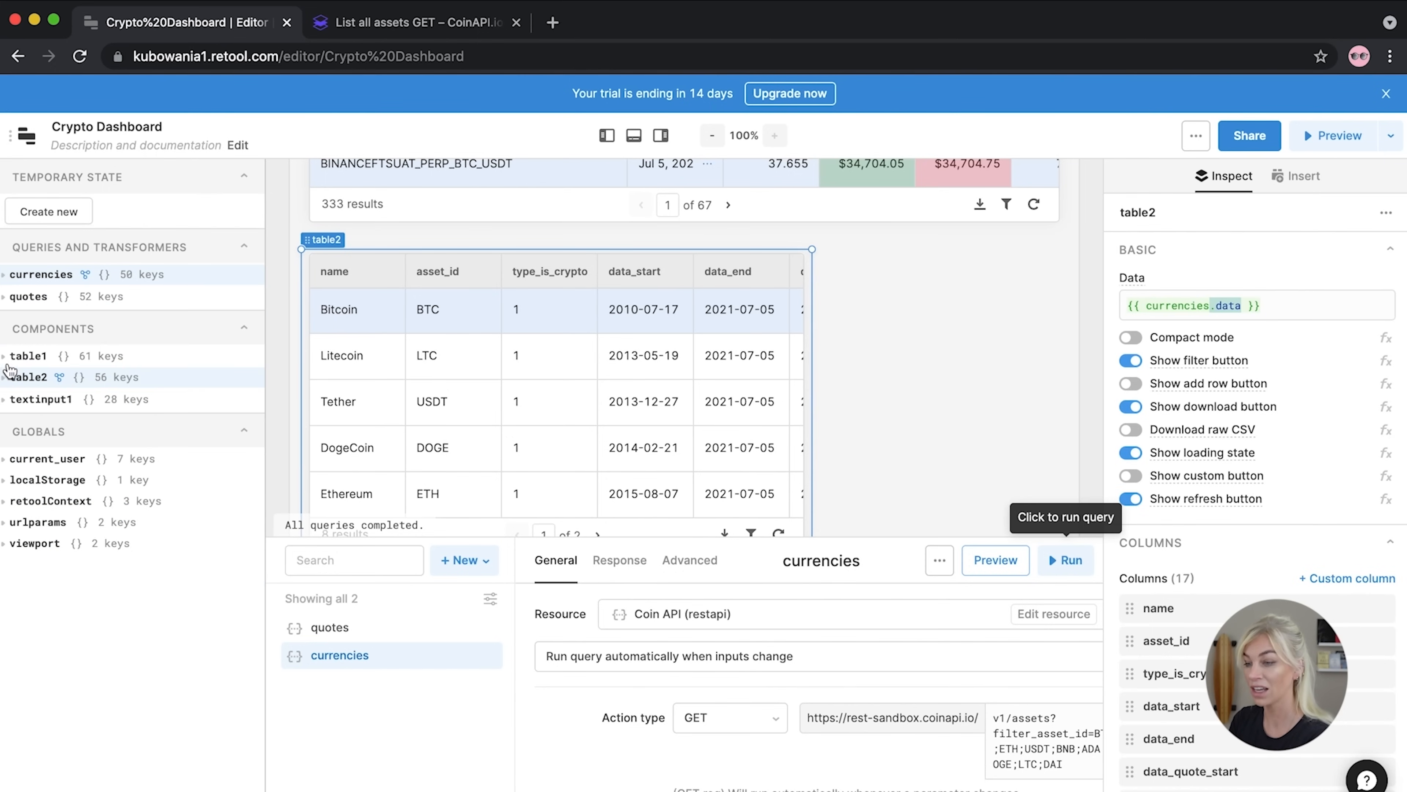
click(607, 136)
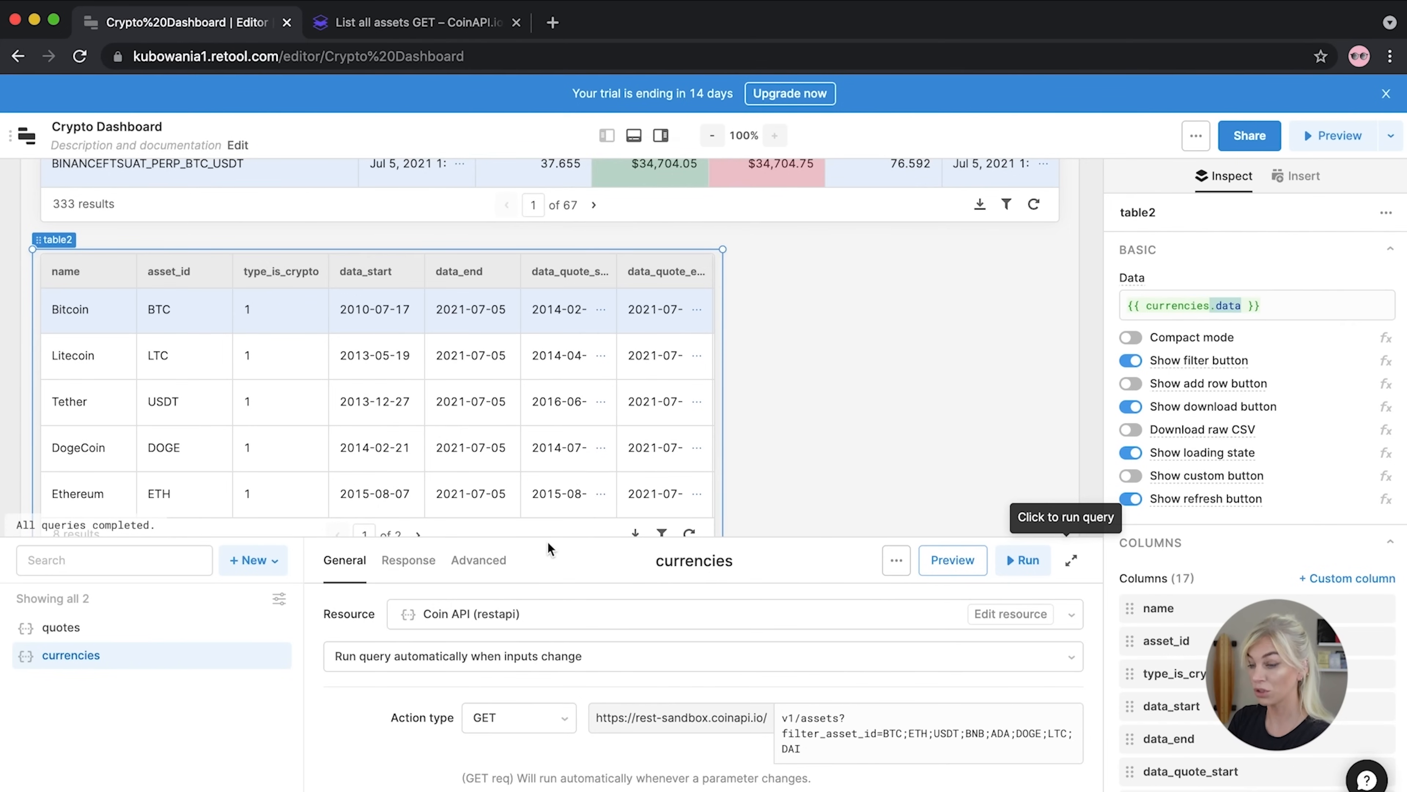
Retitle the asset_id column to 'Asset ID'
drag(554, 537, 545, 469)
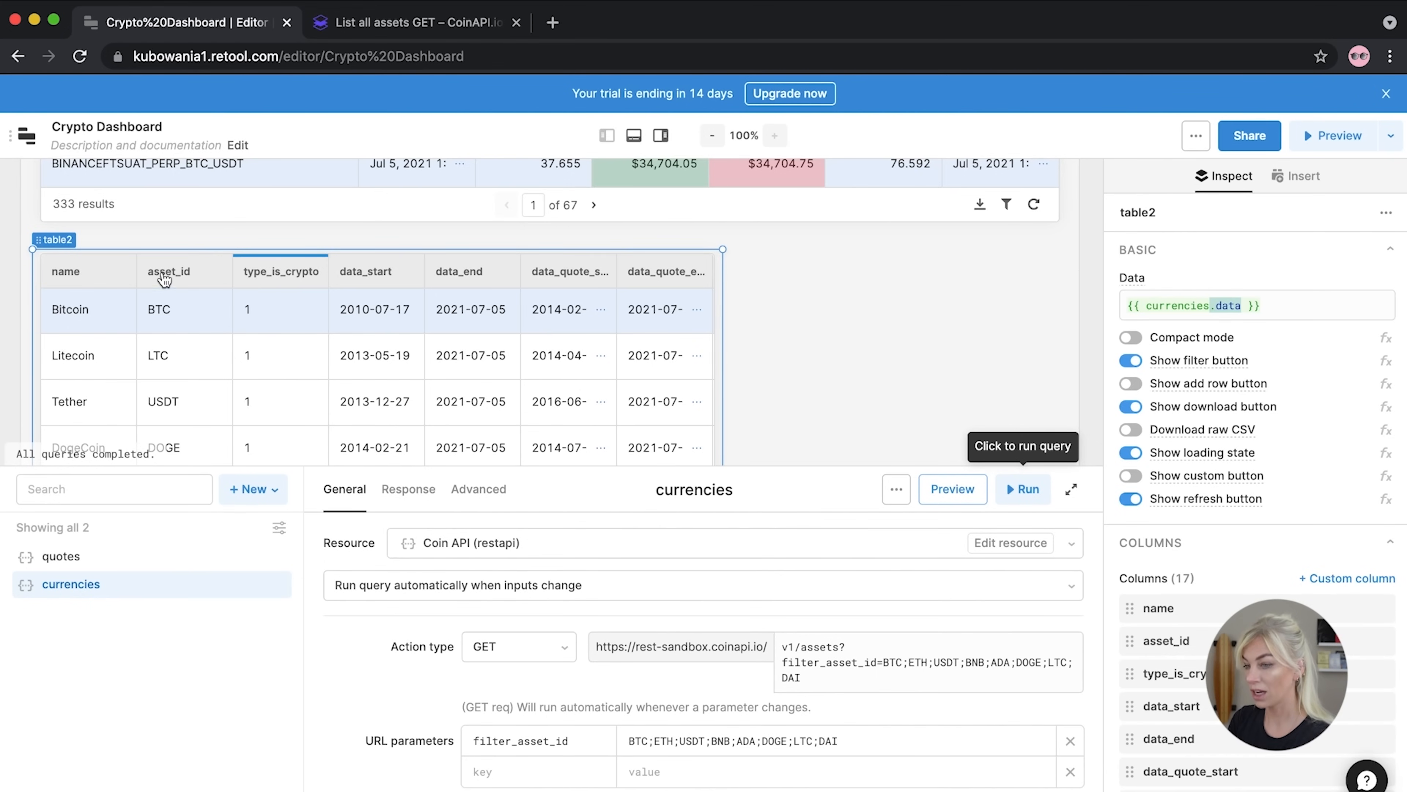
click(1170, 642)
click(964, 353)
double_click(964, 352)
text(Asset ID)
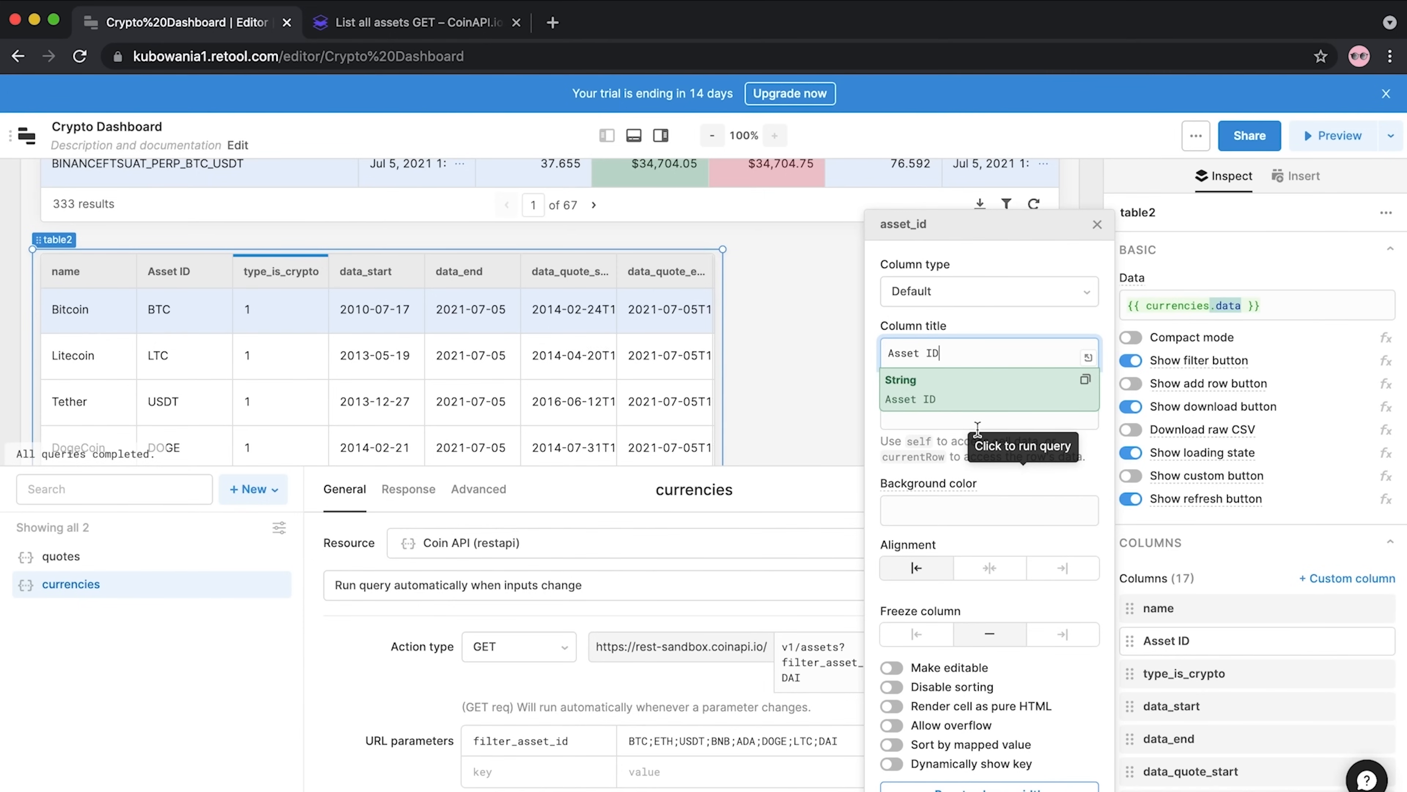
Hide the type_is_crypto, data_start and data_end columns
click(1172, 677)
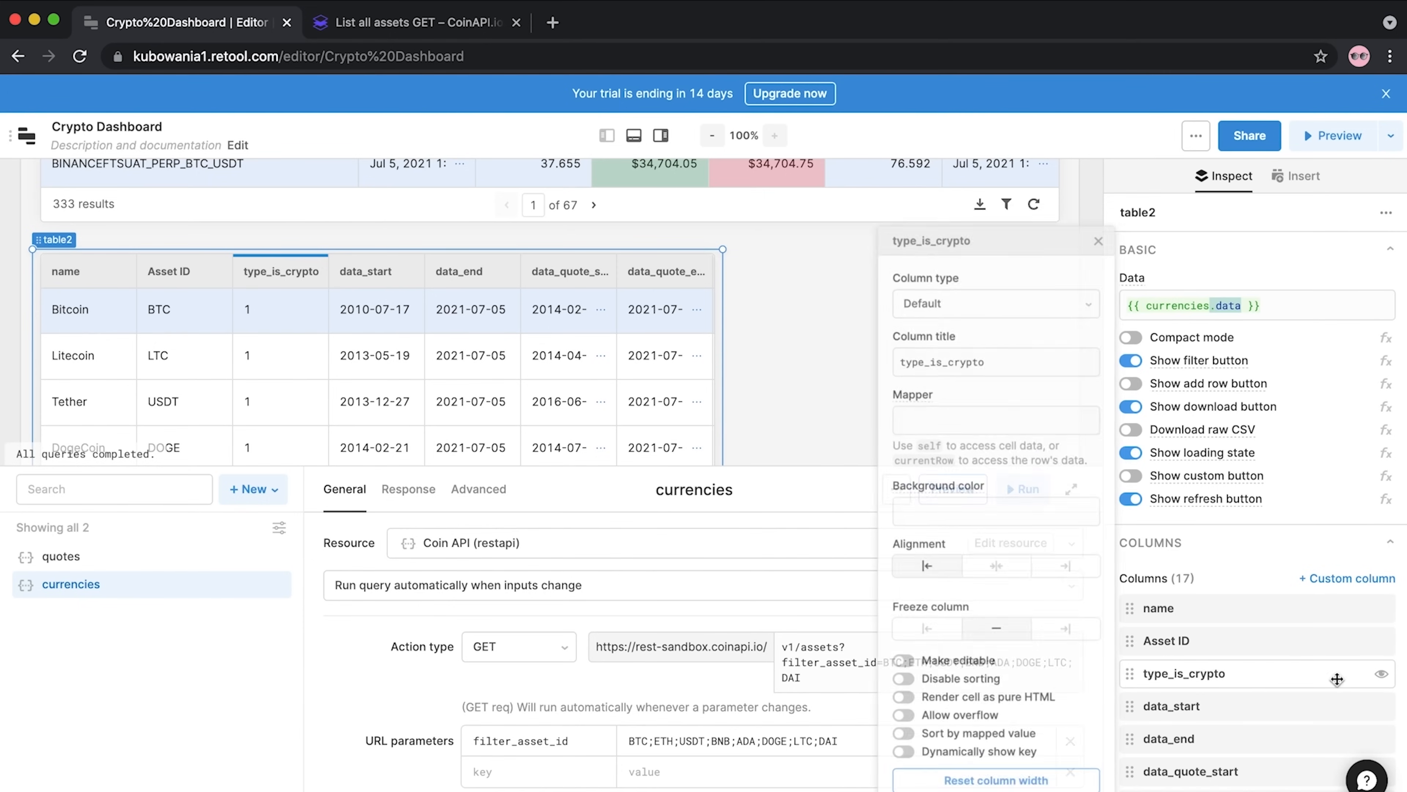
click(1382, 673)
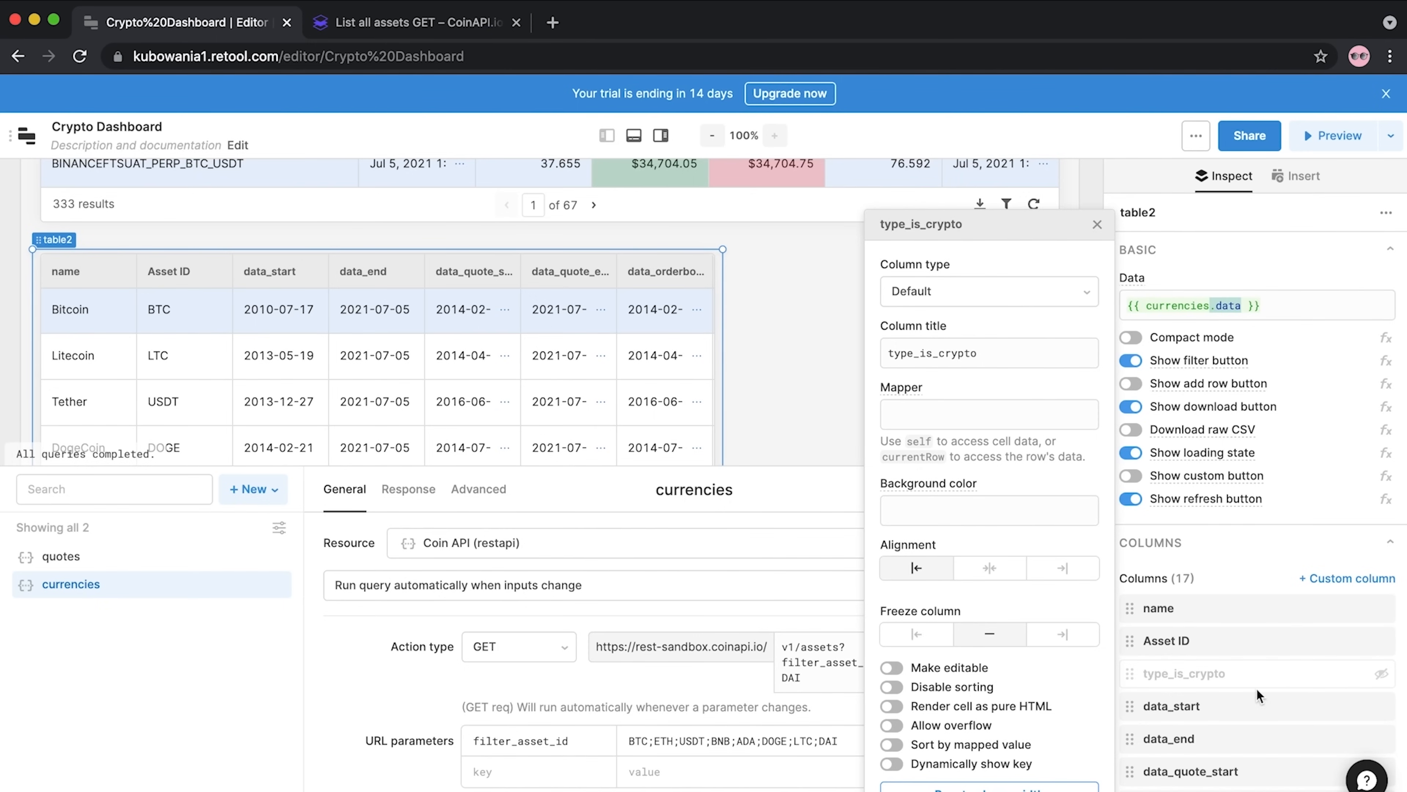
click(1382, 706)
click(1381, 739)
Move Asset ID above the name column and retitle name to 'Name'
drag(1240, 639, 1236, 597)
click(1172, 640)
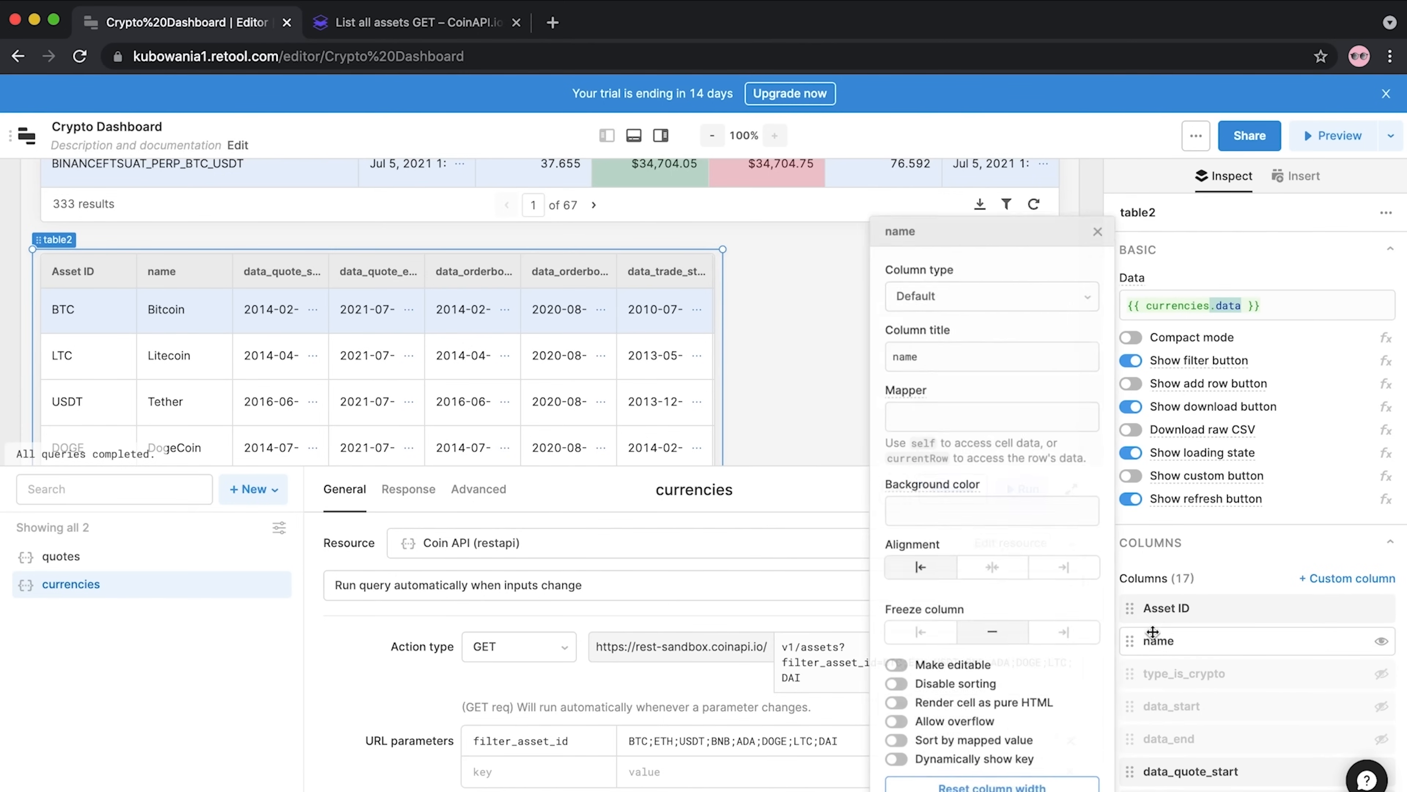
click(897, 349)
key(super+a)
text(Name)
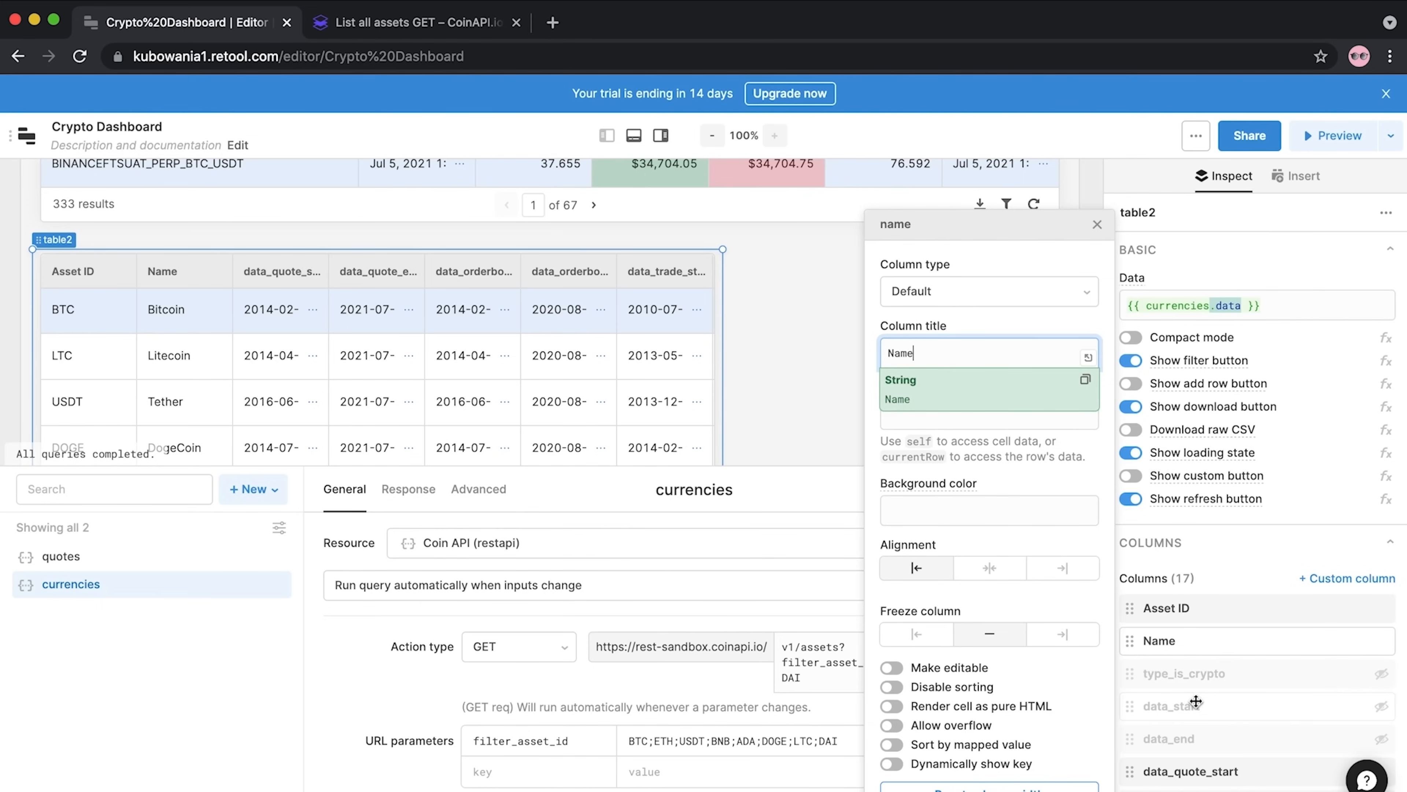
Hide the data_quote_start, data_quote_end and data_orderbook_start columns
scroll(1260, 716, down, 2)
scroll(1260, 716, down, 2)
click(1381, 662)
click(1381, 695)
click(1381, 727)
scroll(1376, 715, down, 6)
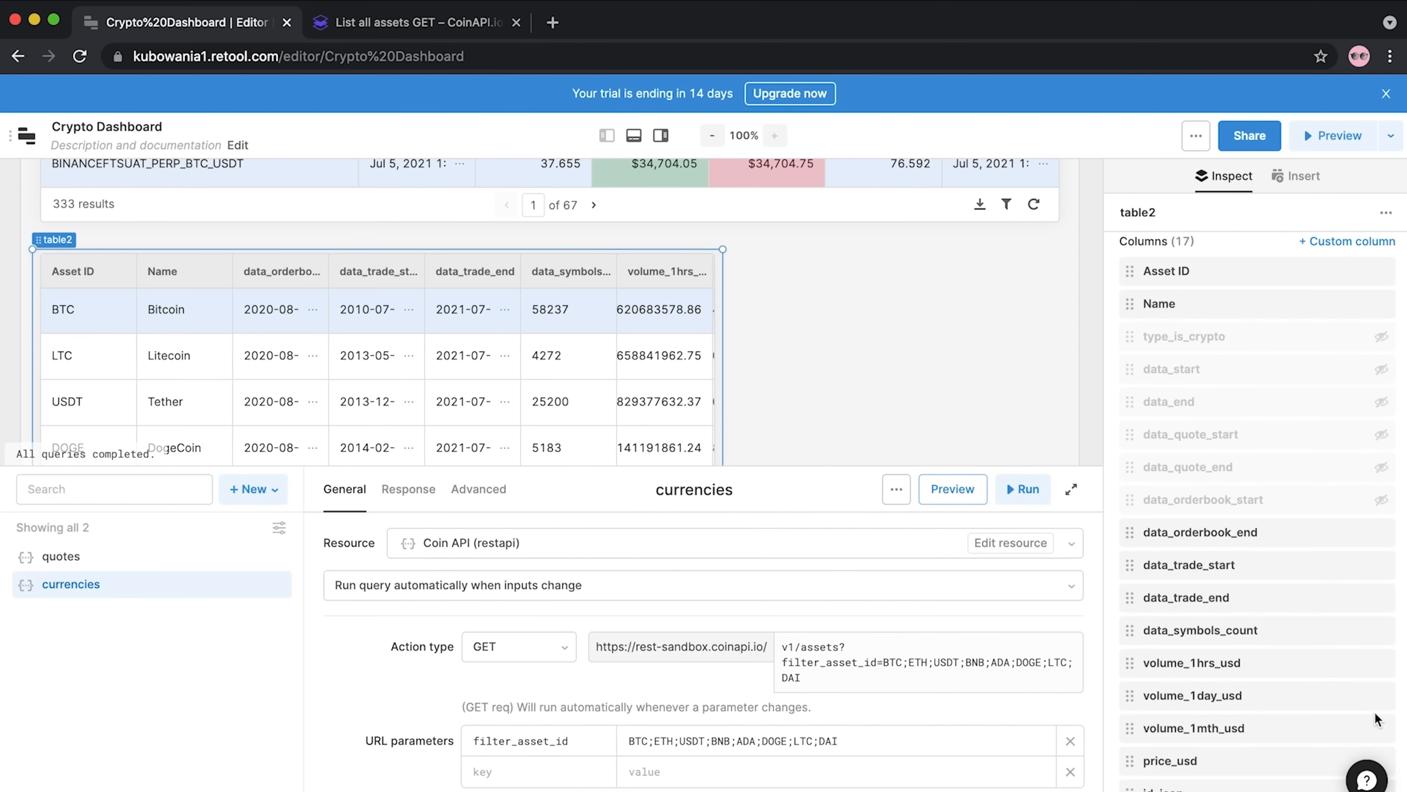
Hide the volume_1mth_usd, volume_1hrs_usd, data_symbols_count, data_trade_end, data_trade_start and data_orderbook_end columns
click(1381, 728)
click(1381, 667)
click(1378, 630)
click(1381, 630)
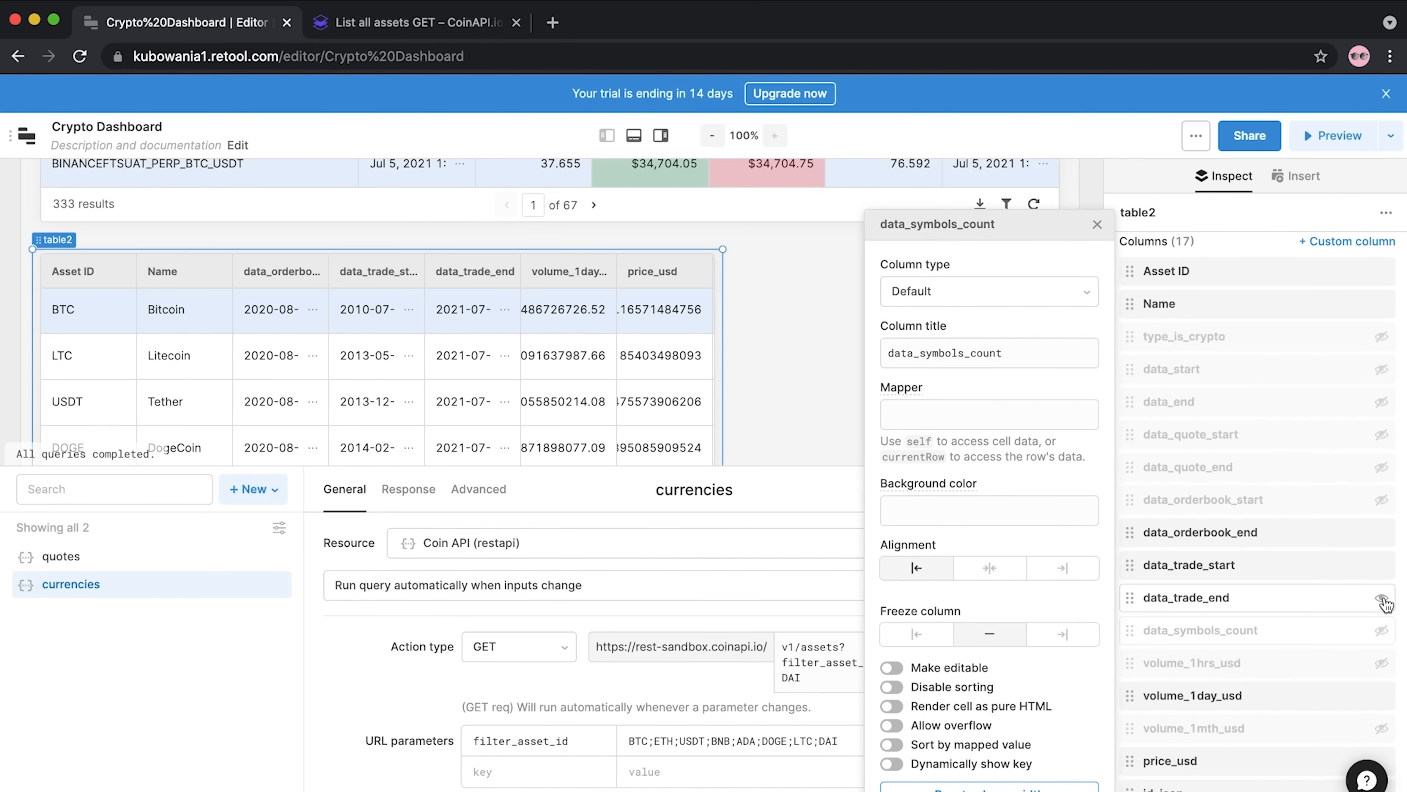
click(1381, 598)
click(1381, 564)
click(1381, 532)
Retitle the volume_1day_usd column 'Volume 1day USD' and format it as US dollars
scroll(1219, 637, down, 2)
click(1213, 631)
click(965, 353)
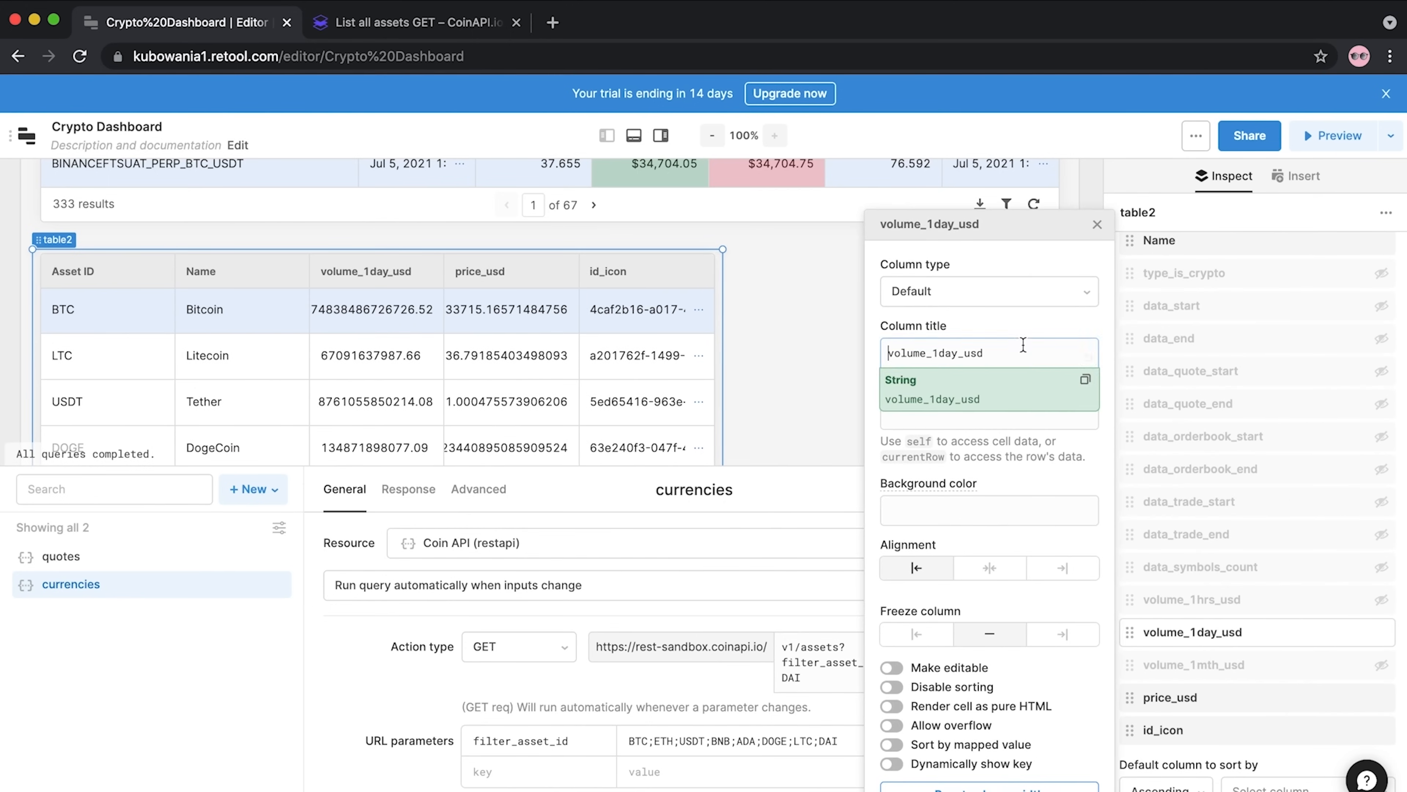
double_click(965, 353)
text(Volum)
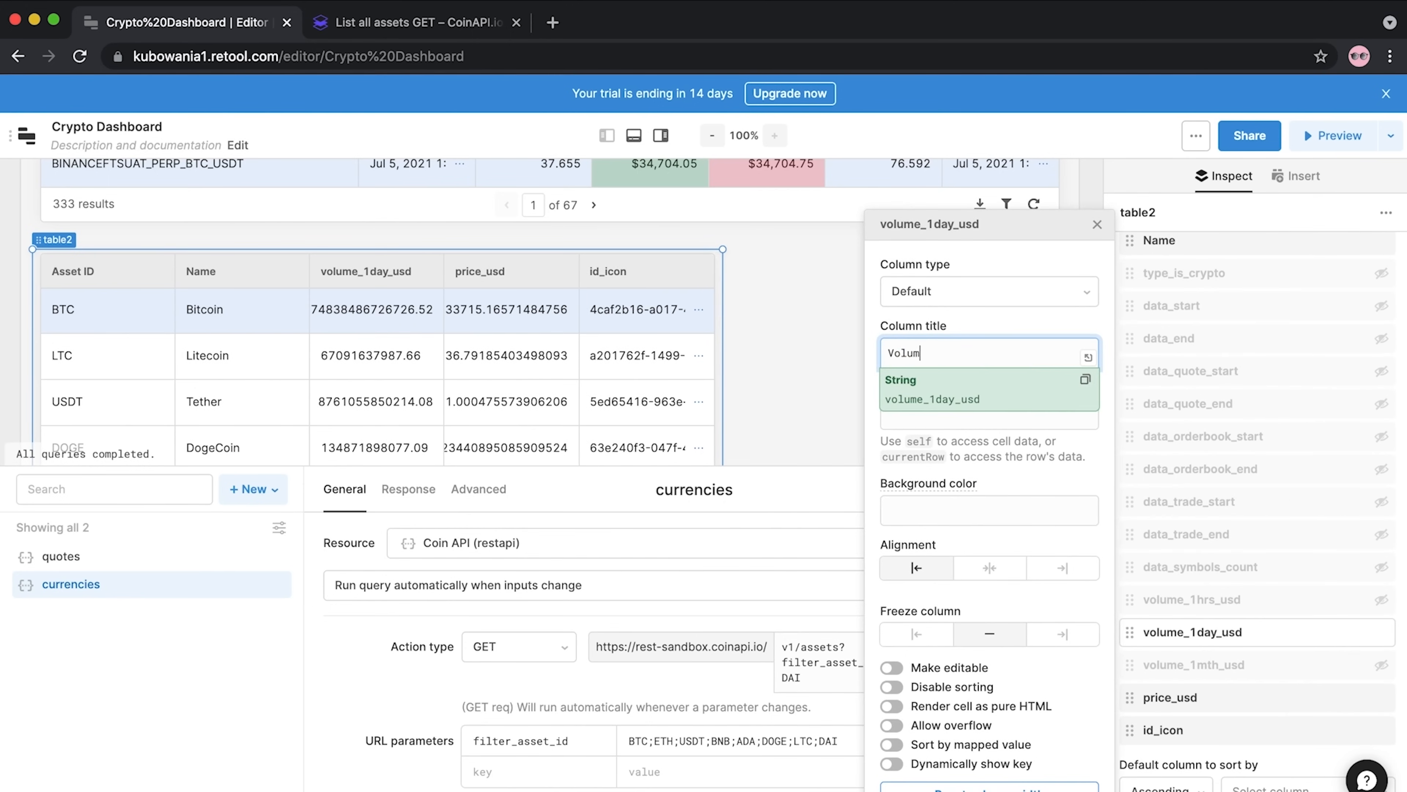
text(e 1day USD)
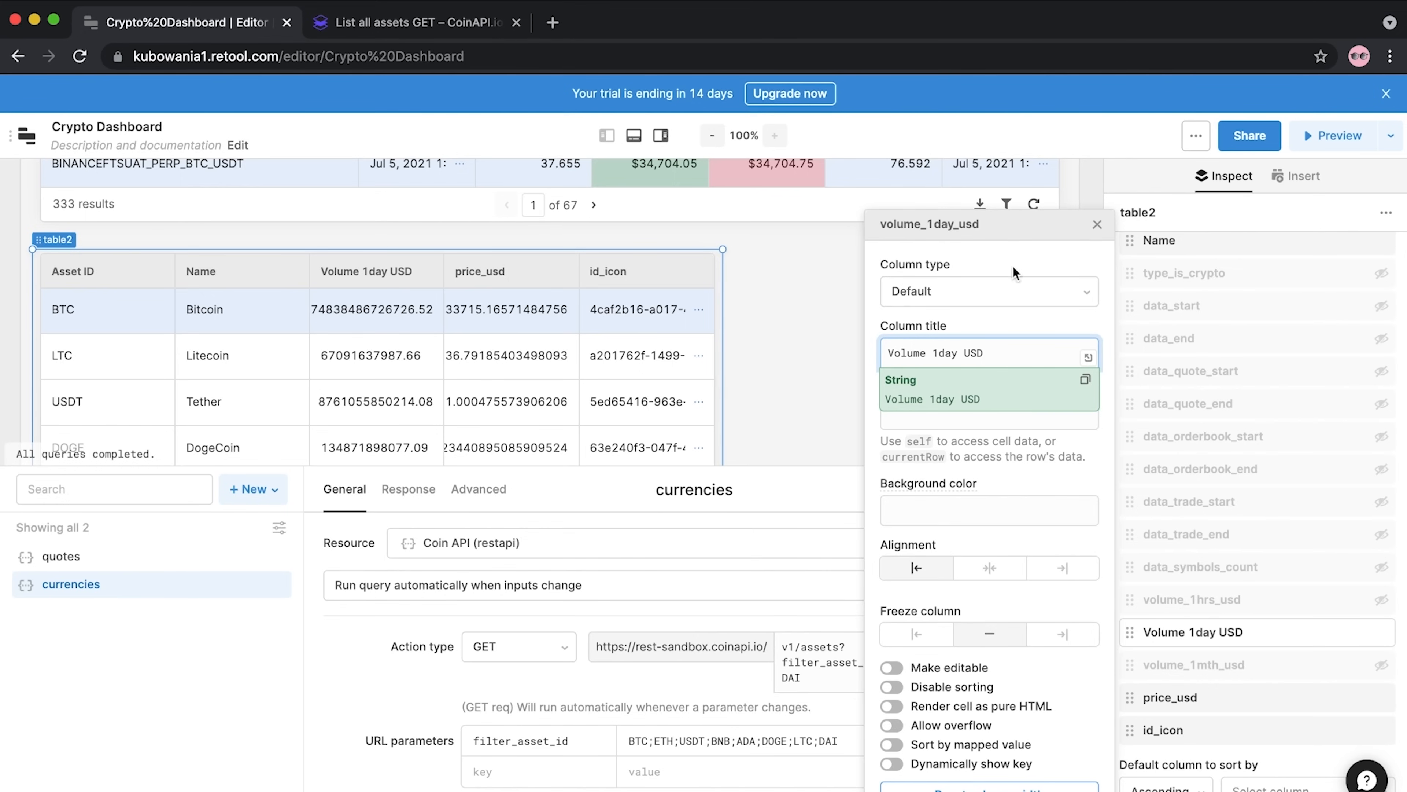
click(1000, 295)
scroll(975, 428, down, 6)
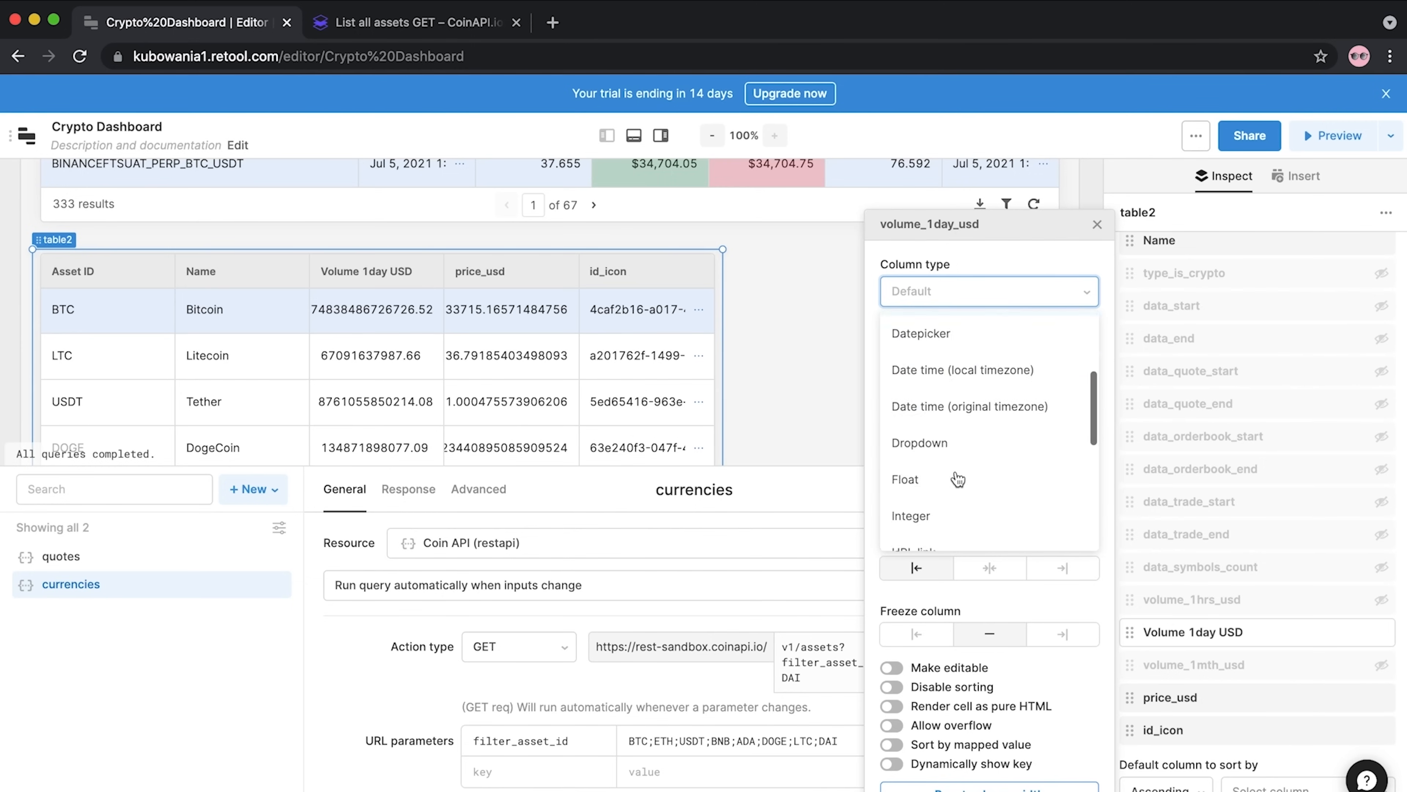
click(929, 532)
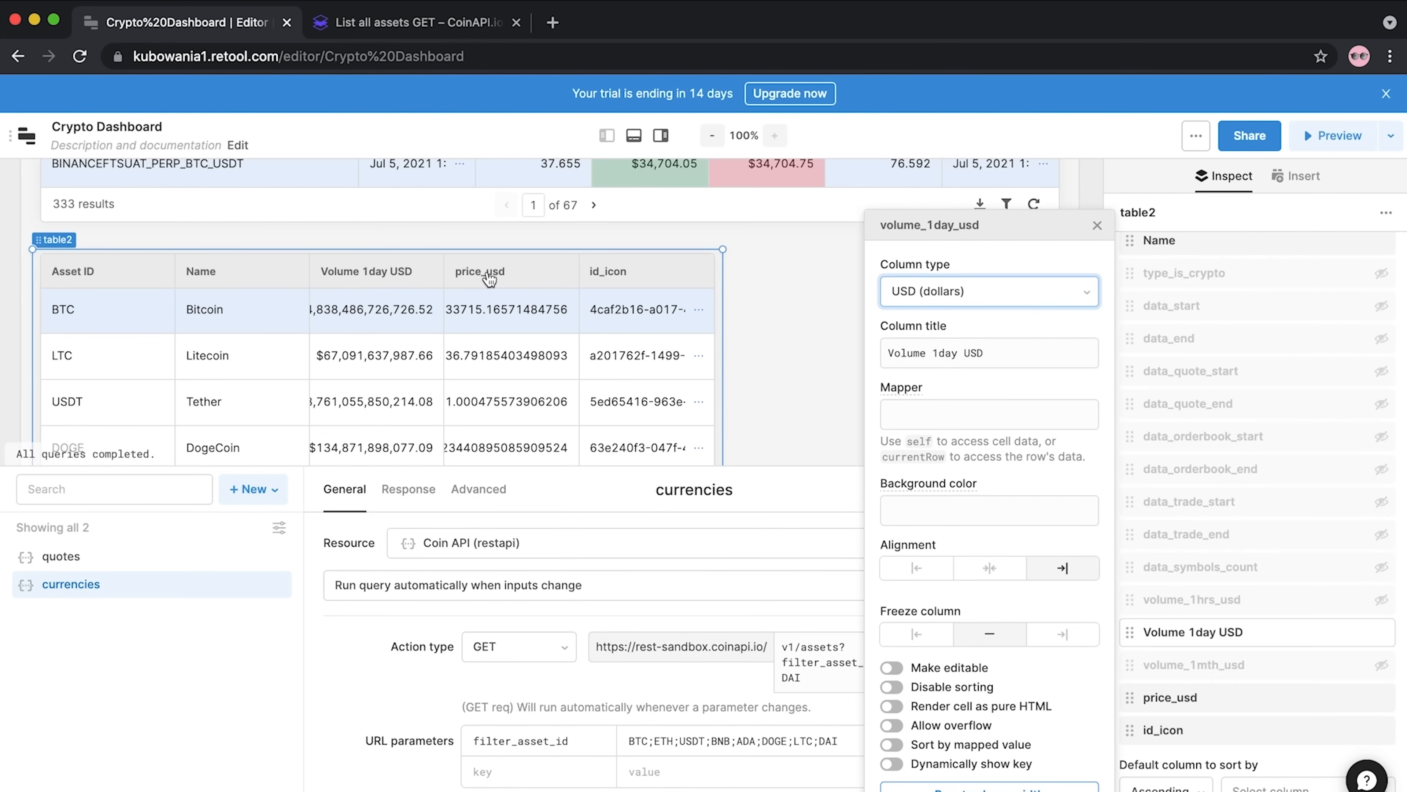
Retitle price_usd as 'Price', format it as US dollars, and move id_icon to the front
click(1232, 701)
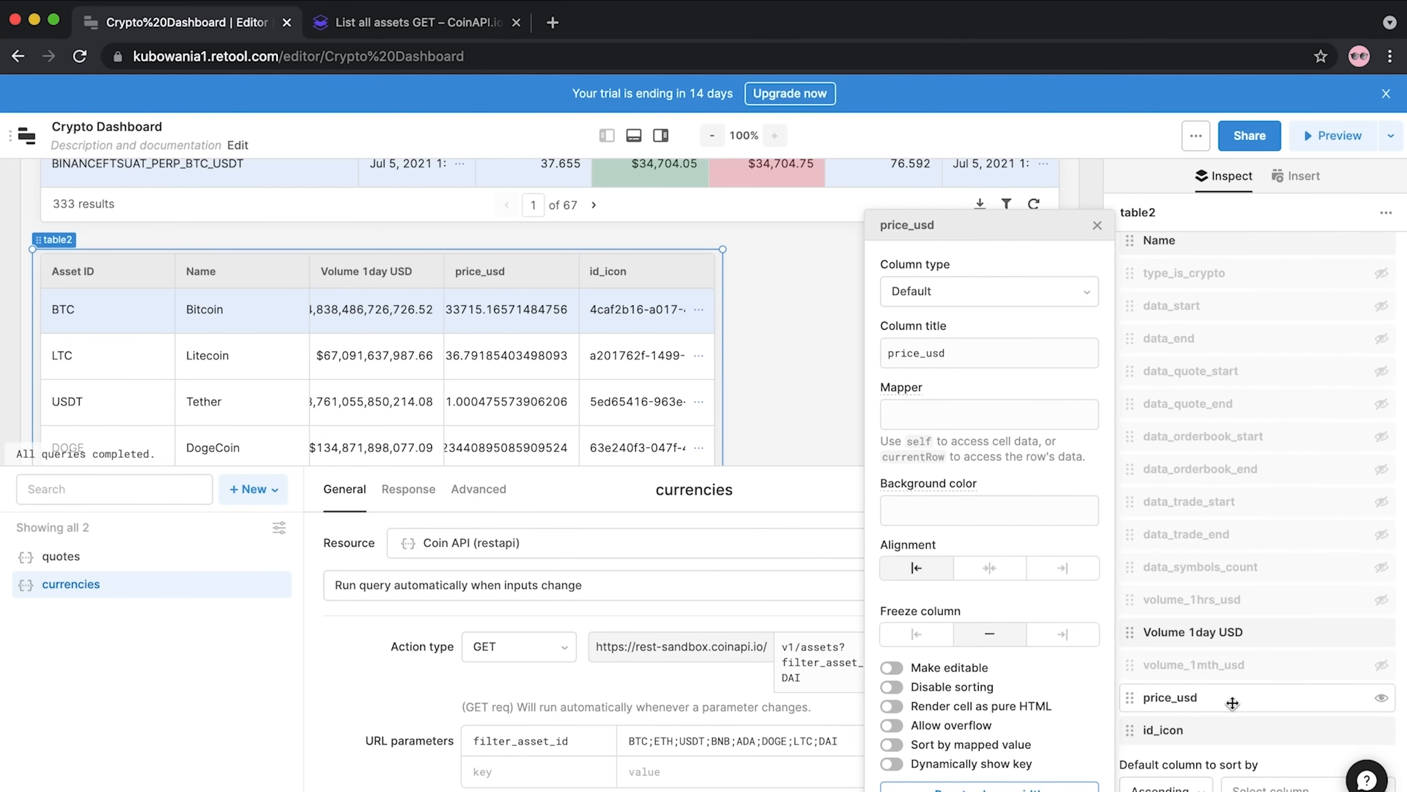
drag(967, 353, 841, 353)
text(Price)
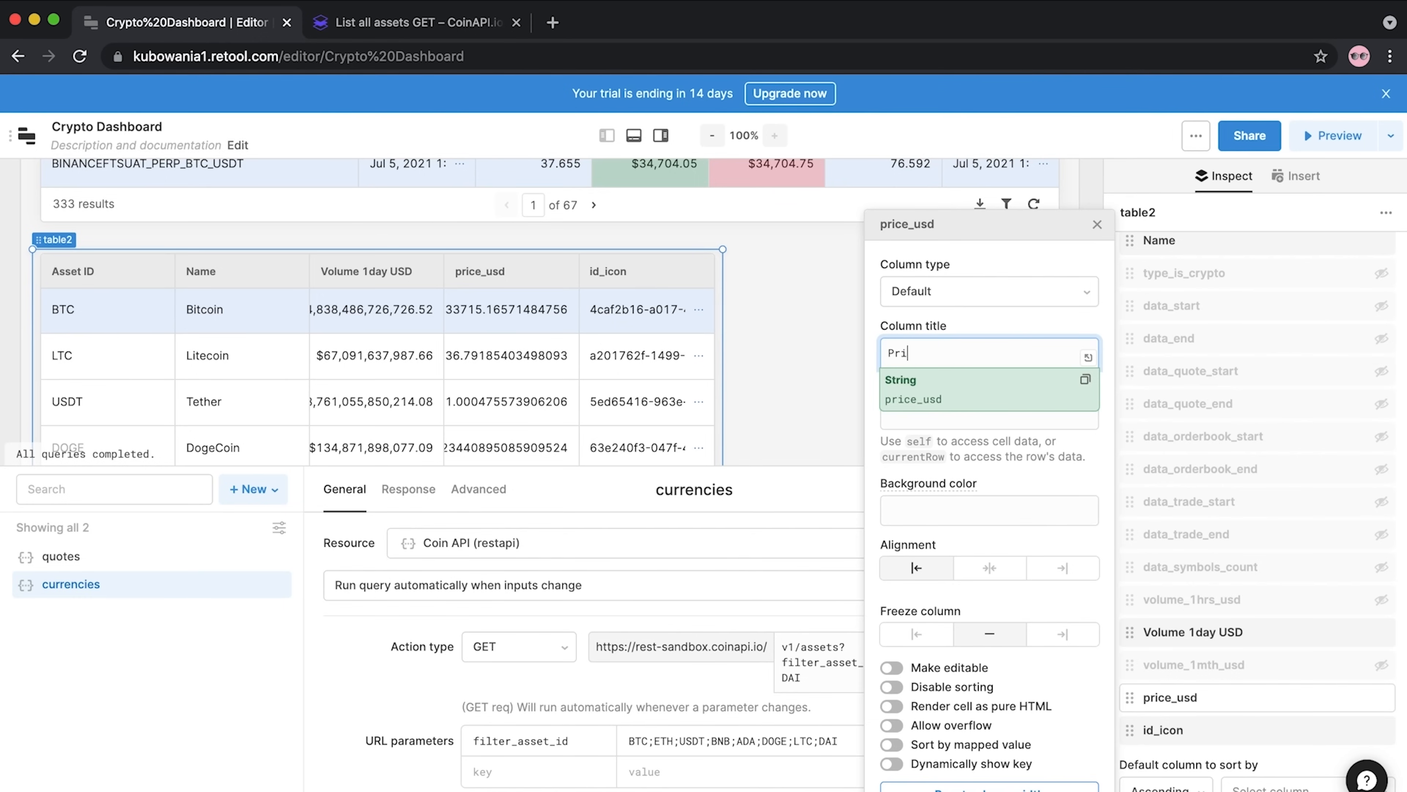
click(936, 294)
scroll(961, 527, down, 8)
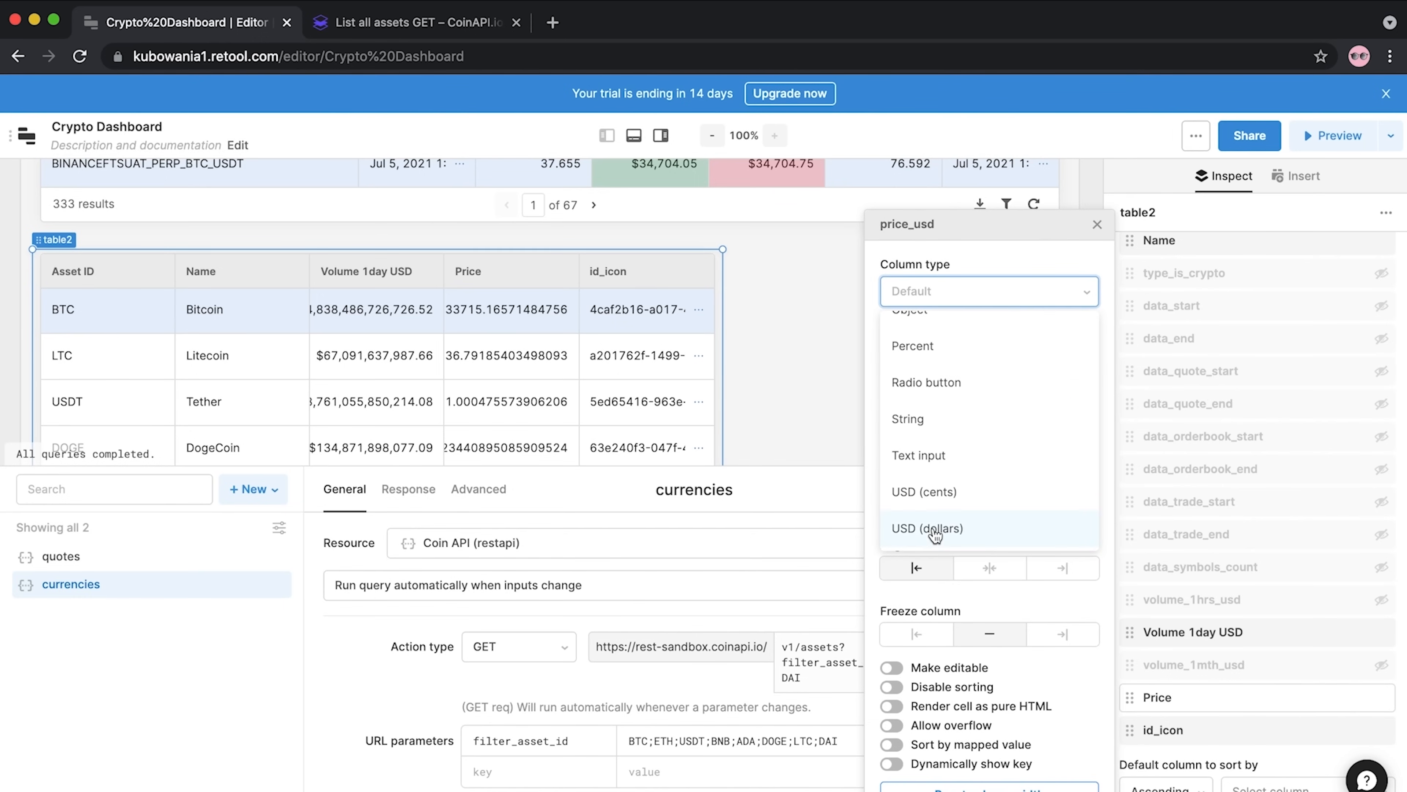
click(933, 529)
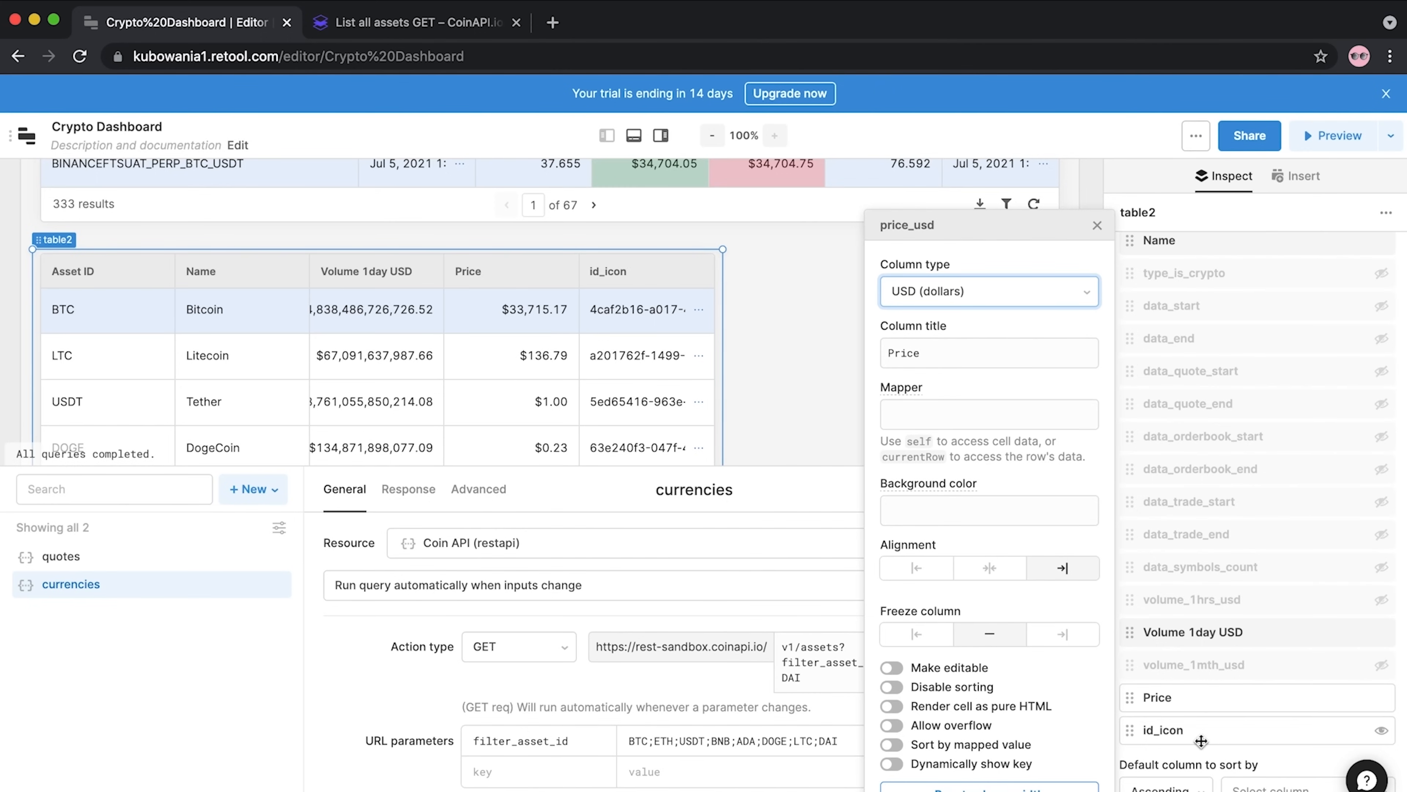
drag(1200, 732, 1193, 361)
scroll(834, 328, up, 1)
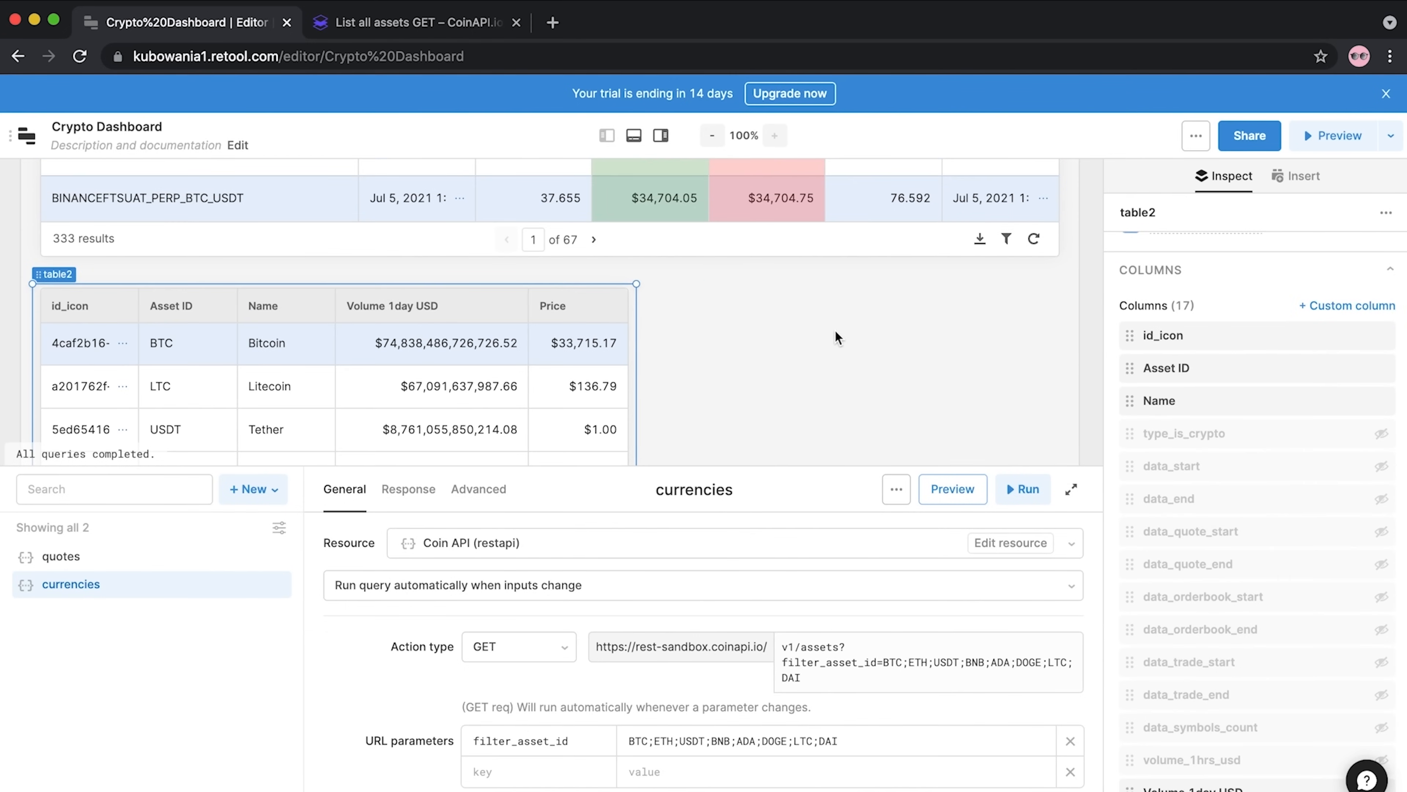
Show the Insert components panel and drag the query editor down to reveal more table rows
click(835, 329)
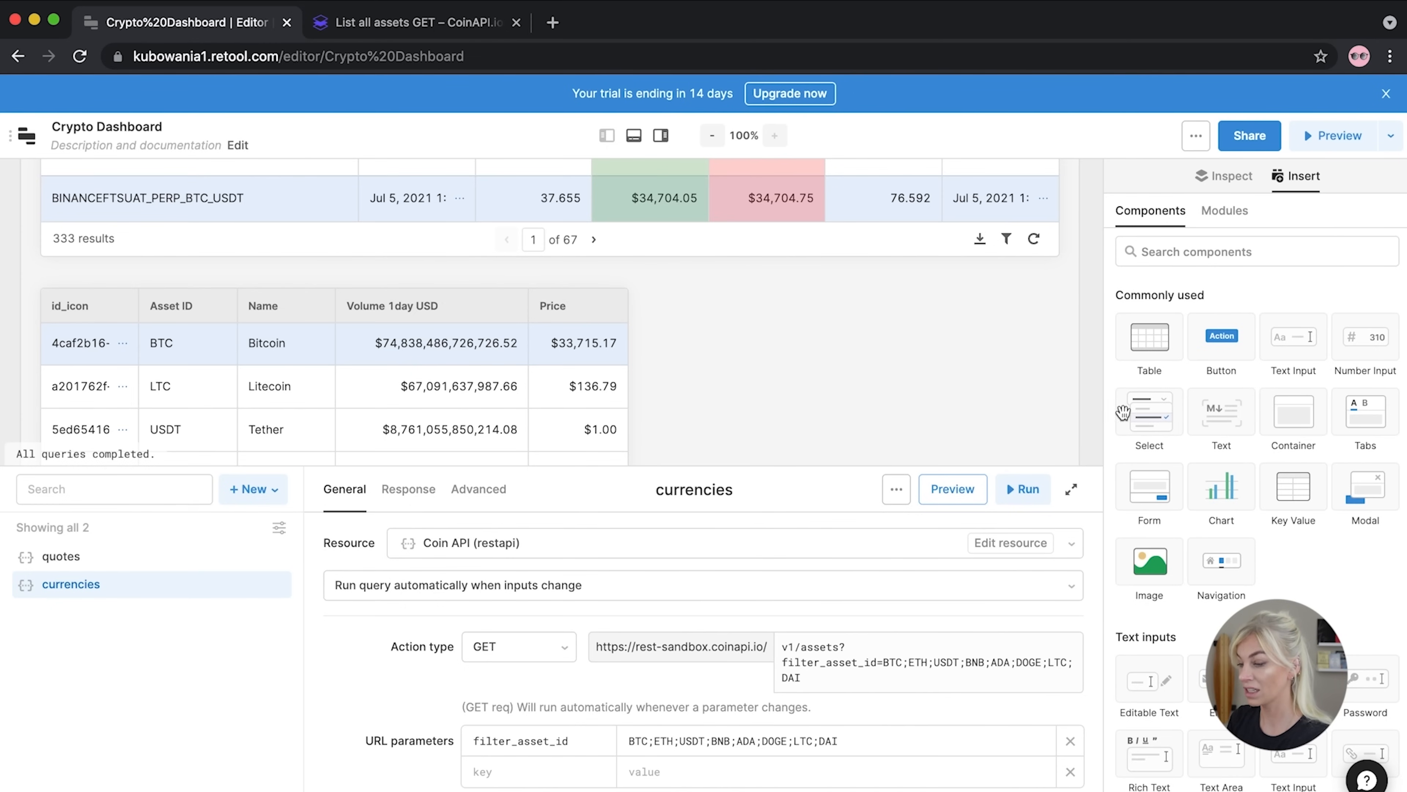
drag(857, 466, 853, 616)
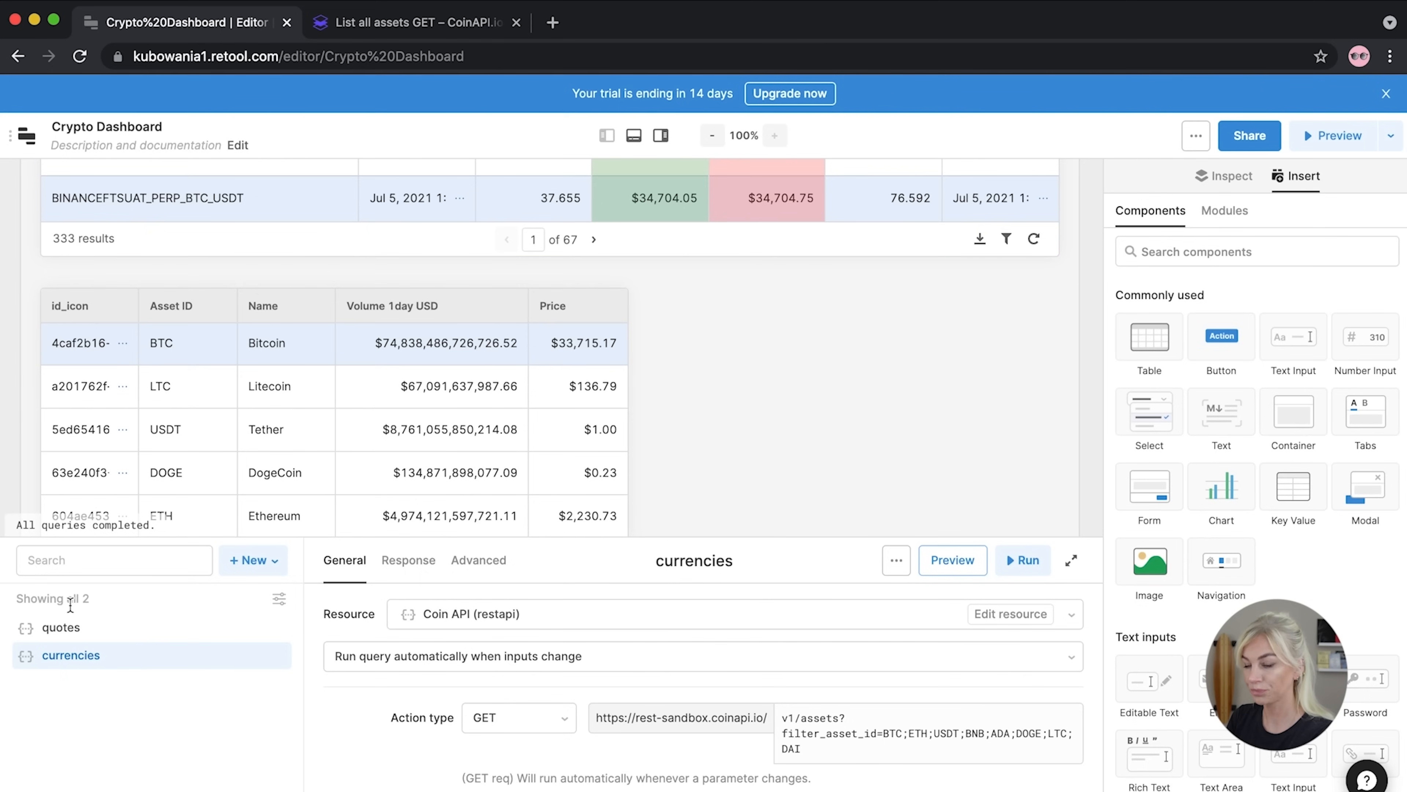
From the Resources page, create a new resource of type Twilio
click(26, 135)
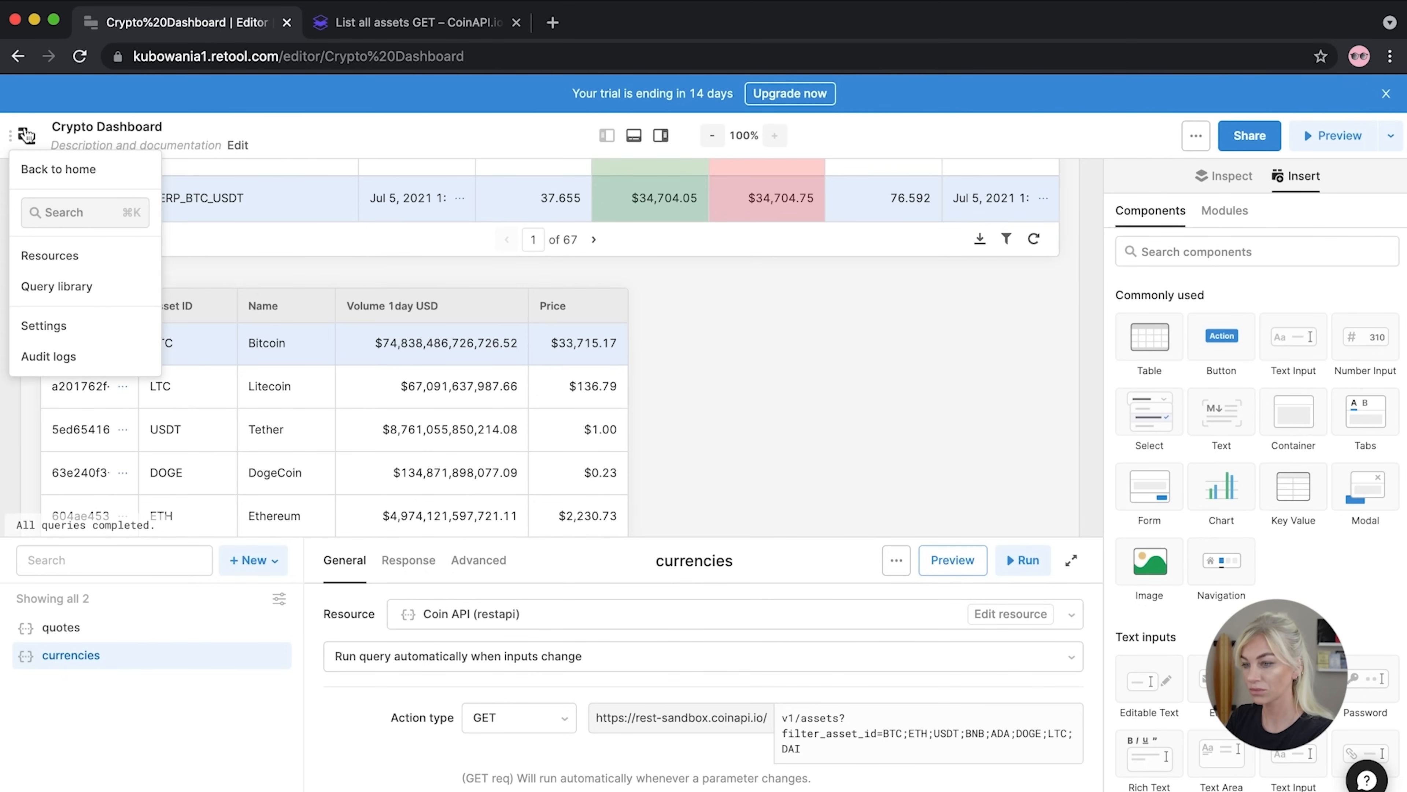
click(50, 255)
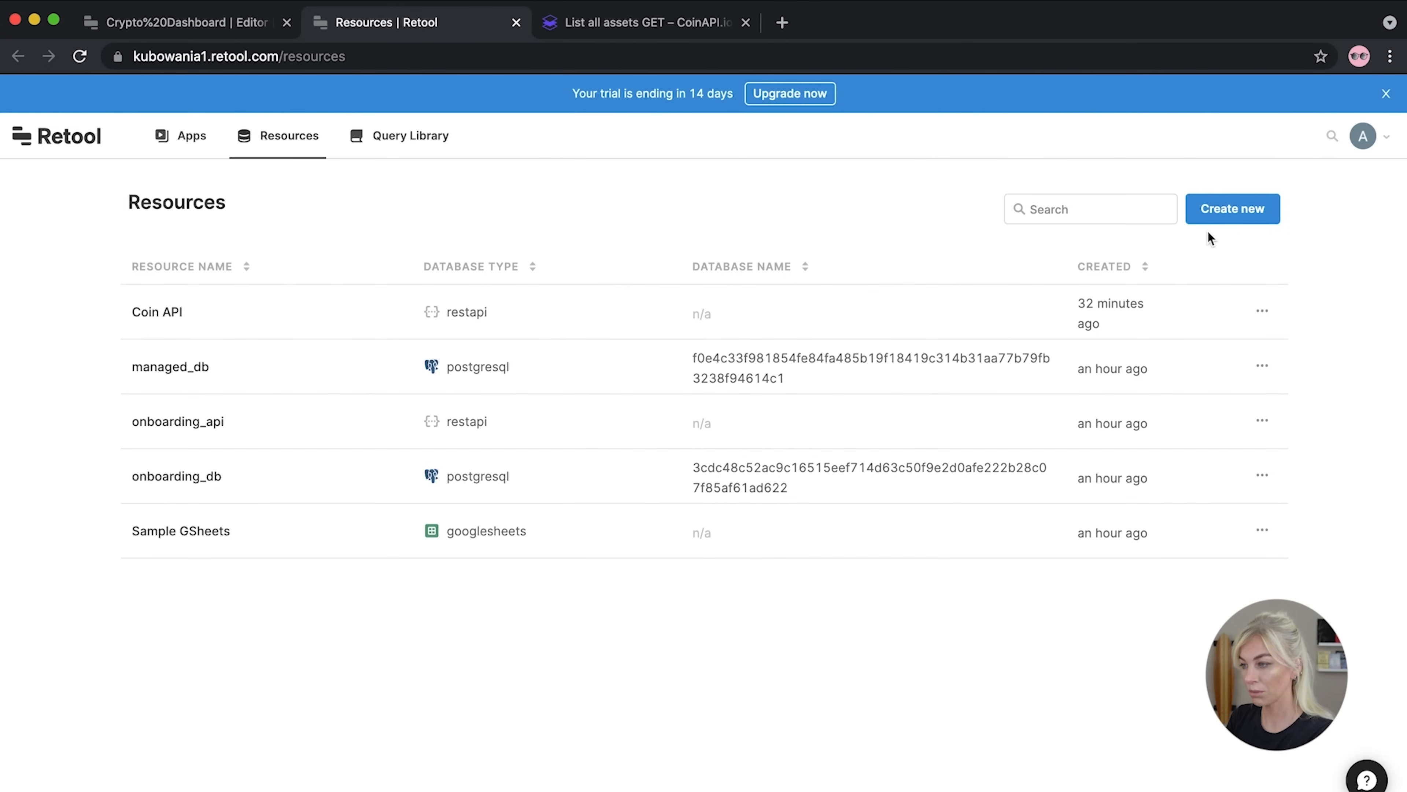
click(1210, 218)
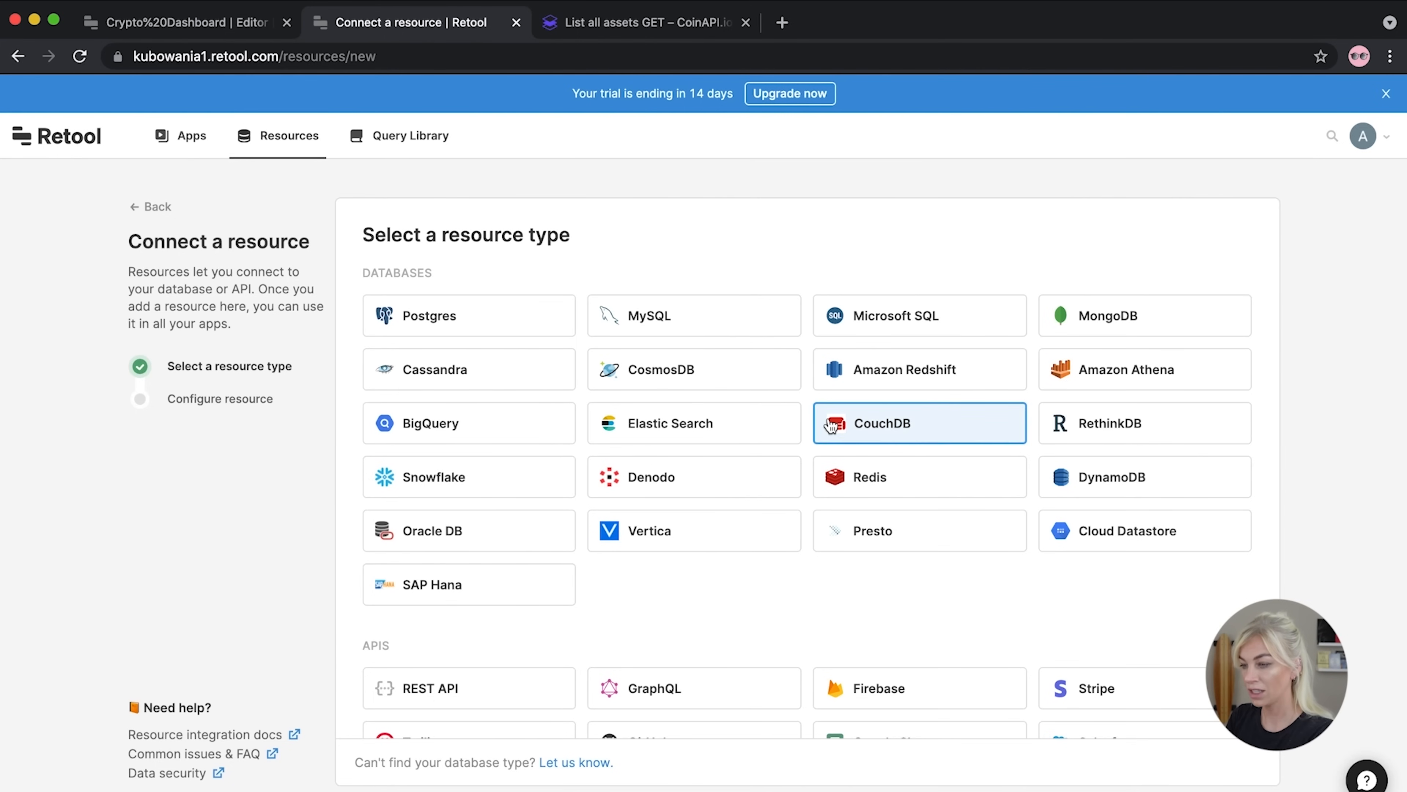
scroll(831, 426, down, 5)
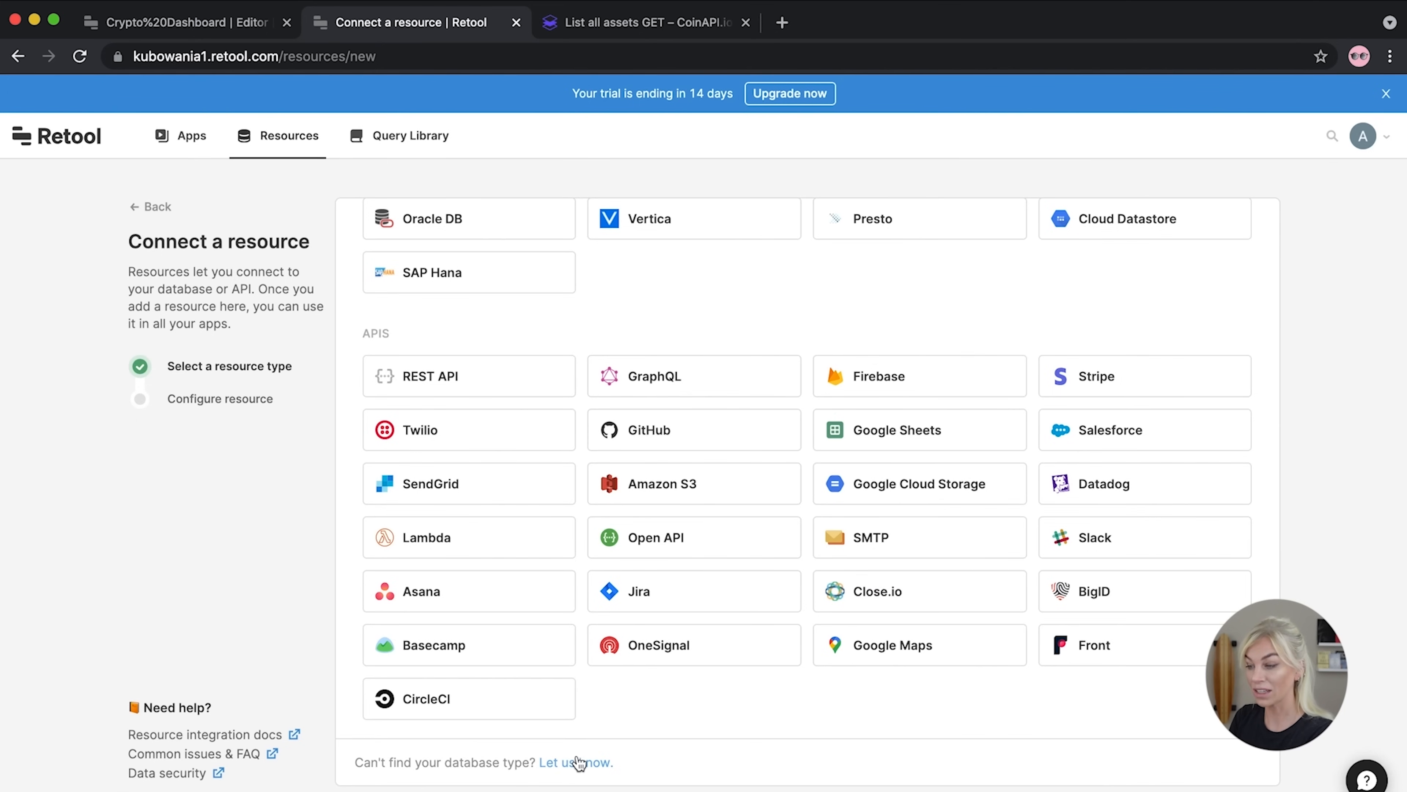
scroll(741, 446, up, 3)
scroll(741, 443, down, 3)
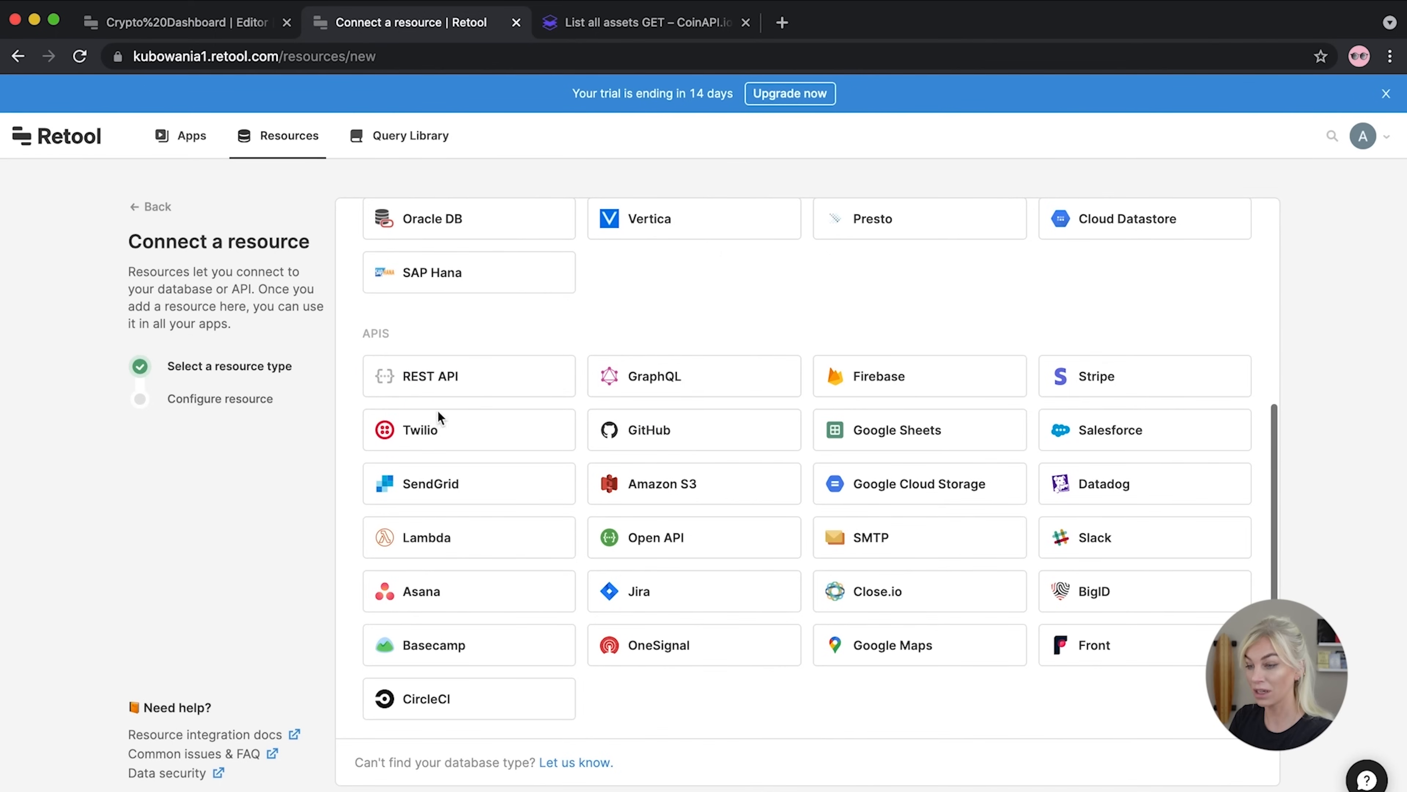
click(435, 442)
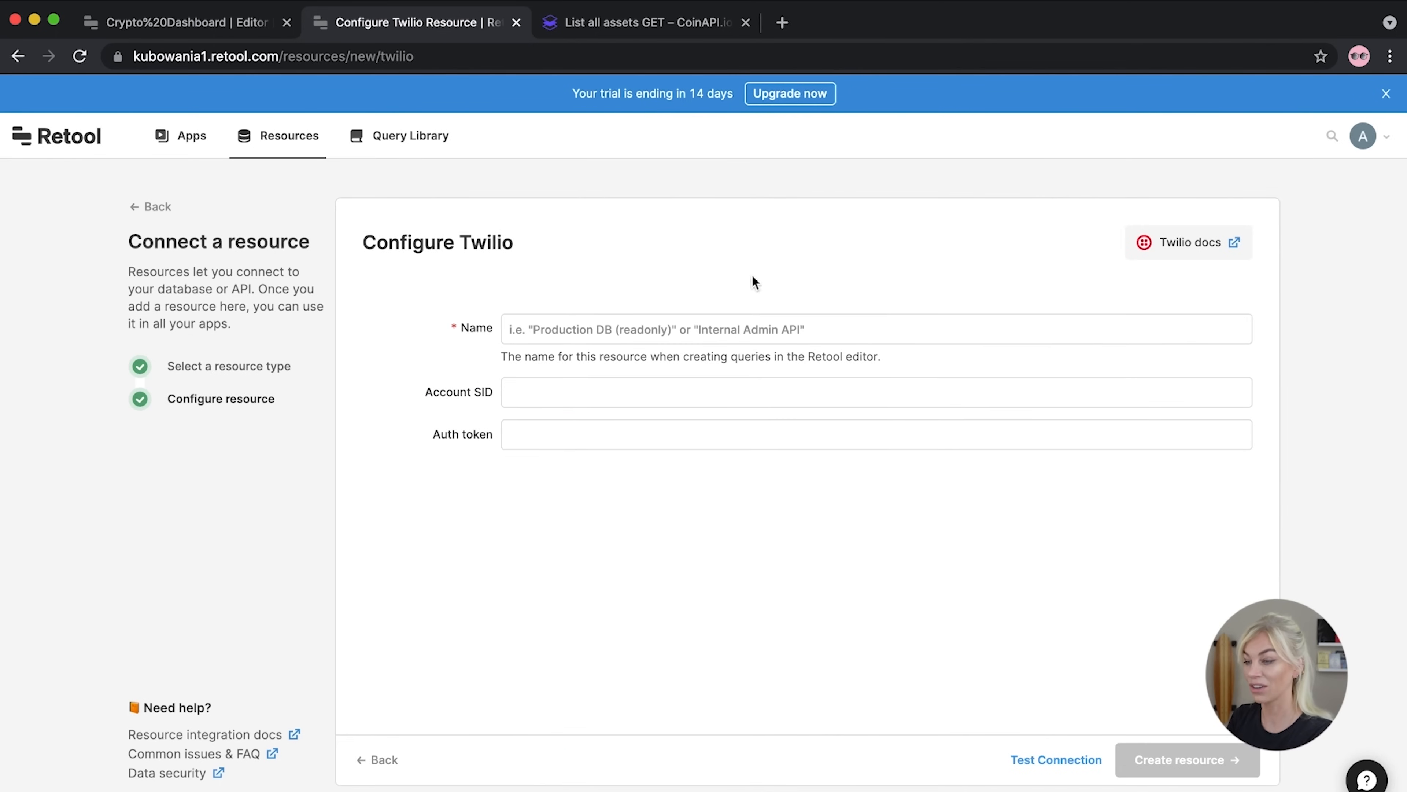
Name the resource 'Twilio API', correcting the misspelled 'Twillio'
click(708, 314)
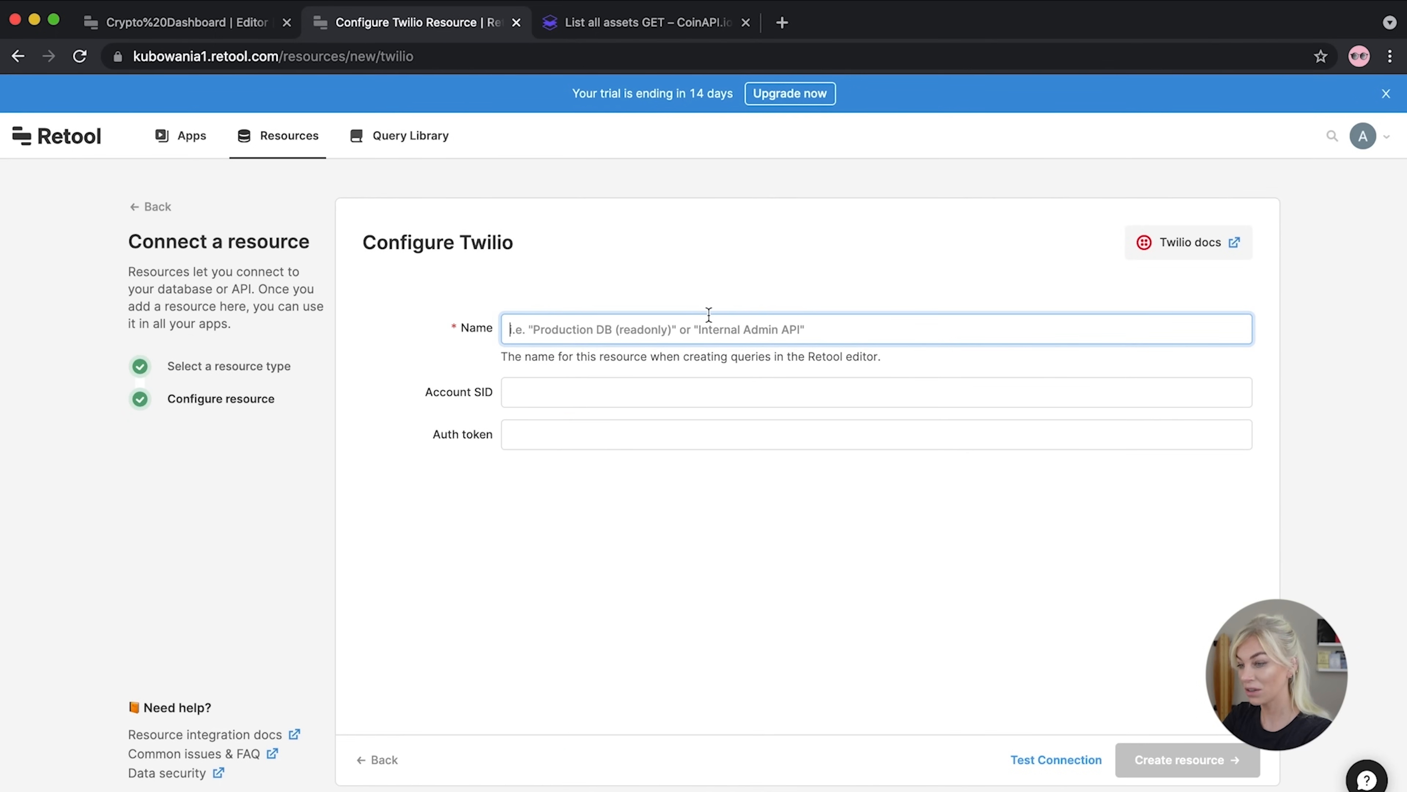
text(Twillio API)
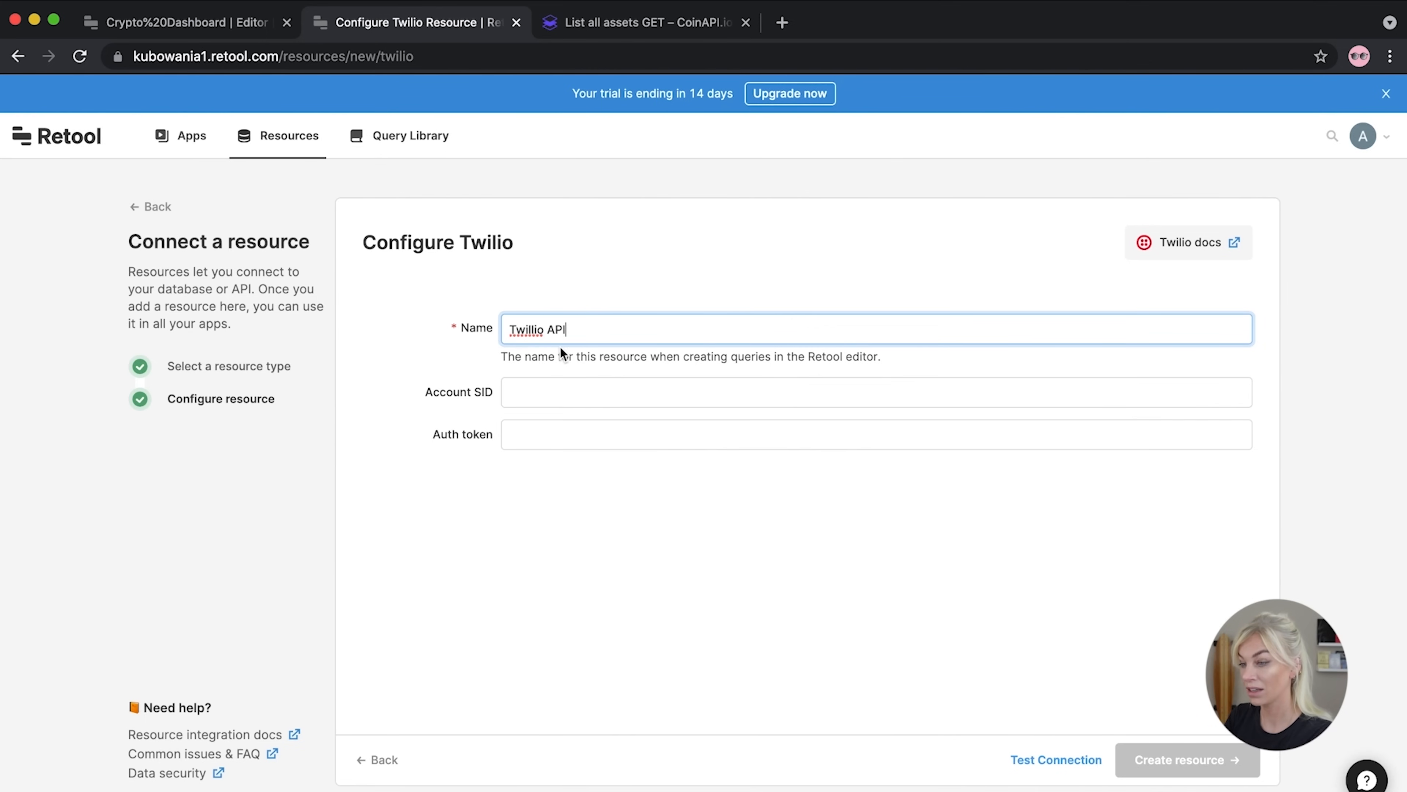
click(530, 329)
key(BackSpace)
text(l)
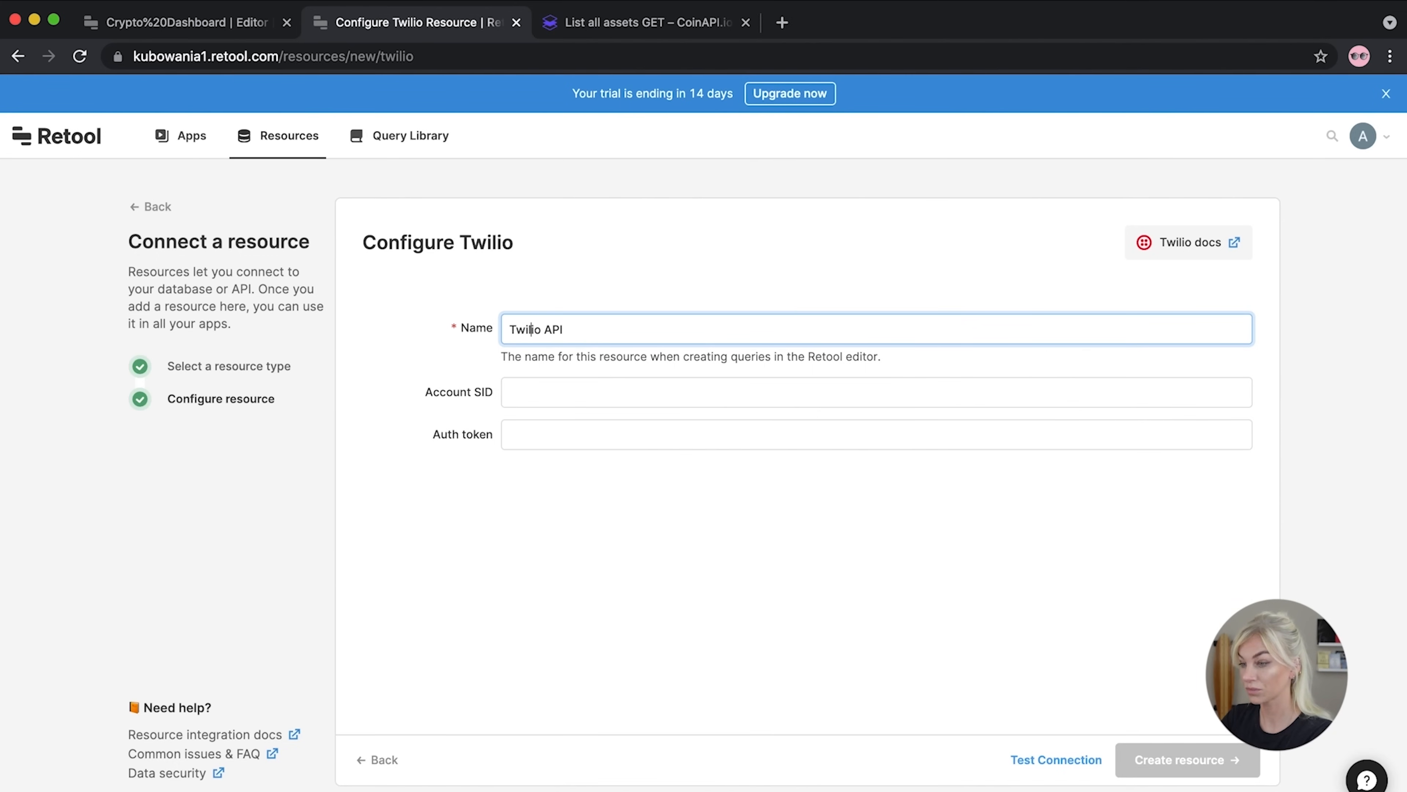
click(764, 549)
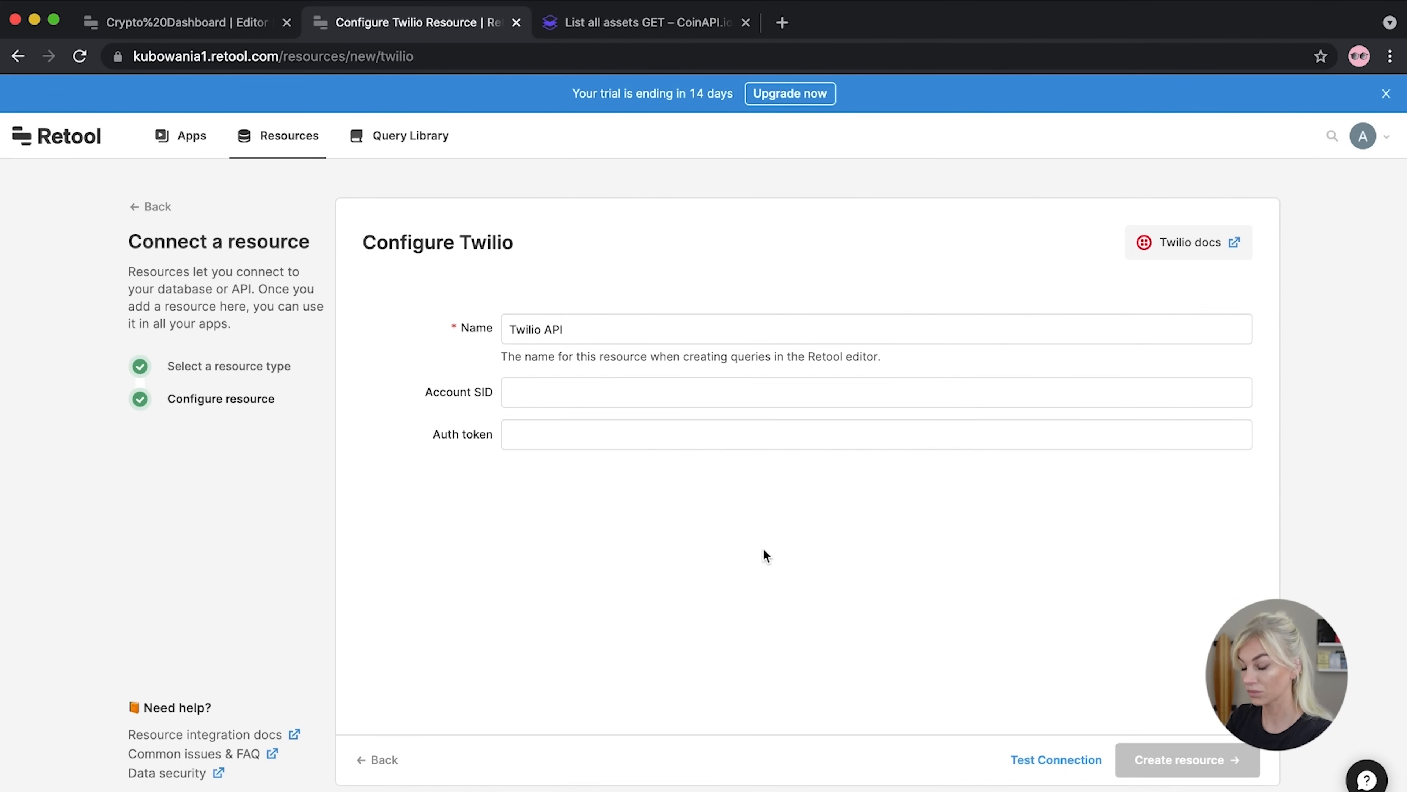
Search the web for twilio, open the Twilio website and start signing up
click(746, 22)
click(559, 24)
text(twi)
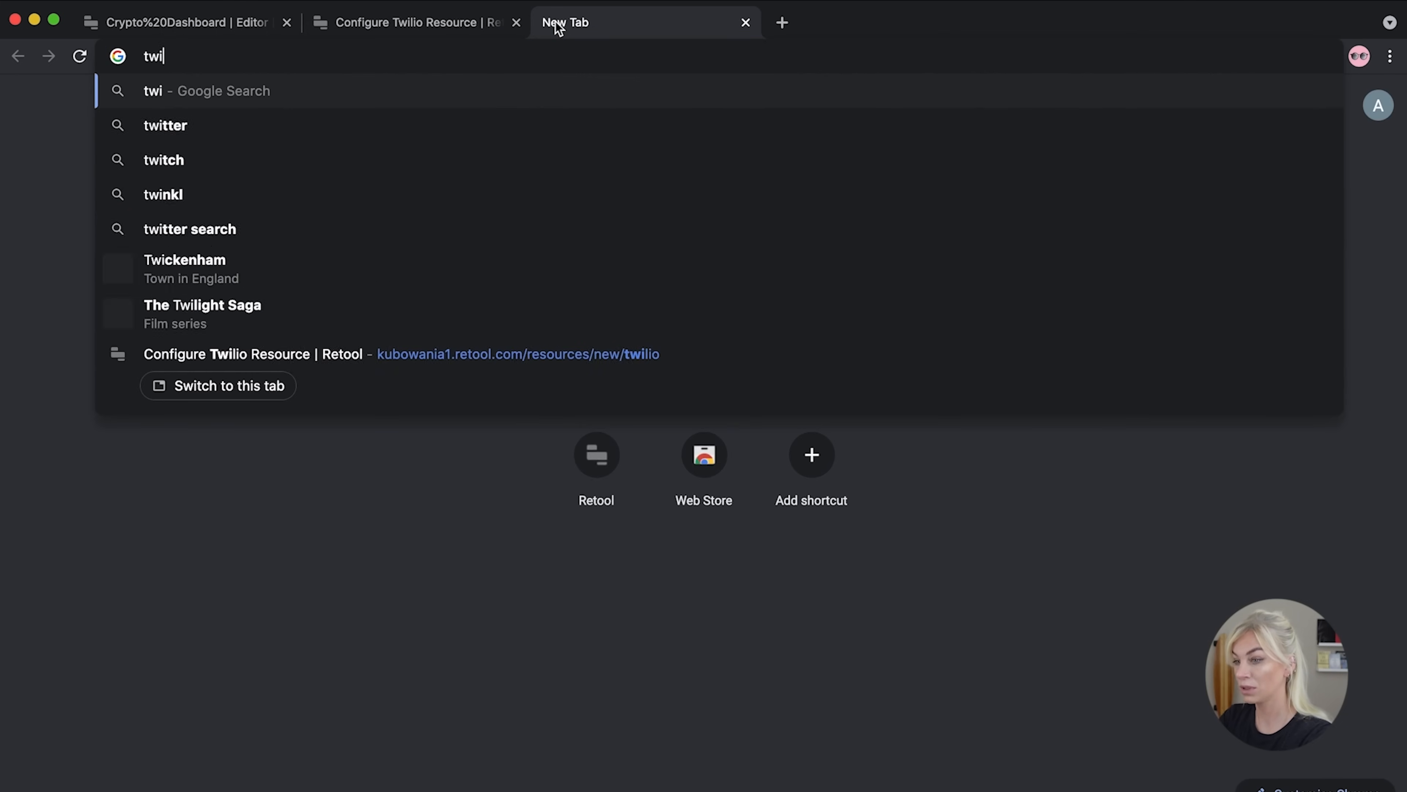
text(lio)
key(Return)
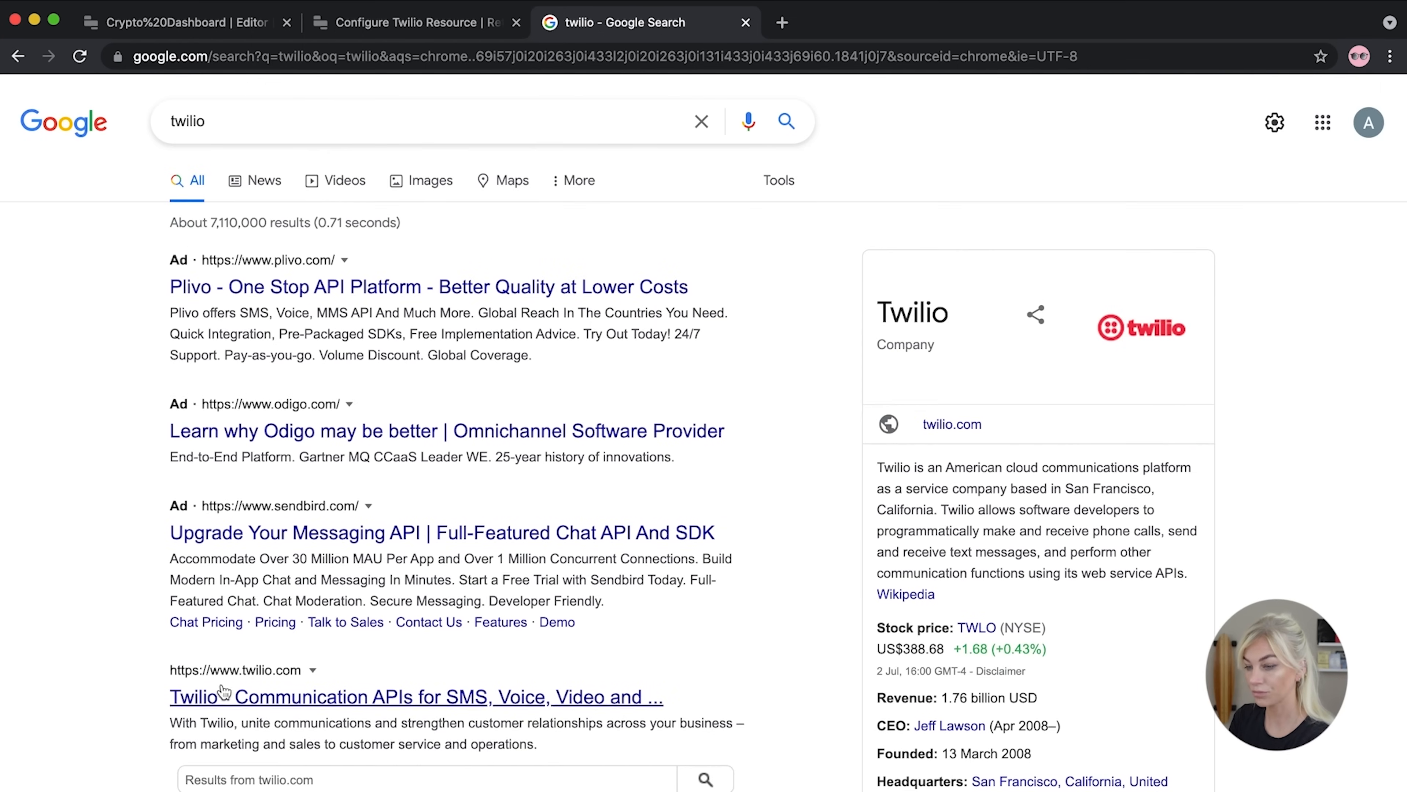
click(229, 700)
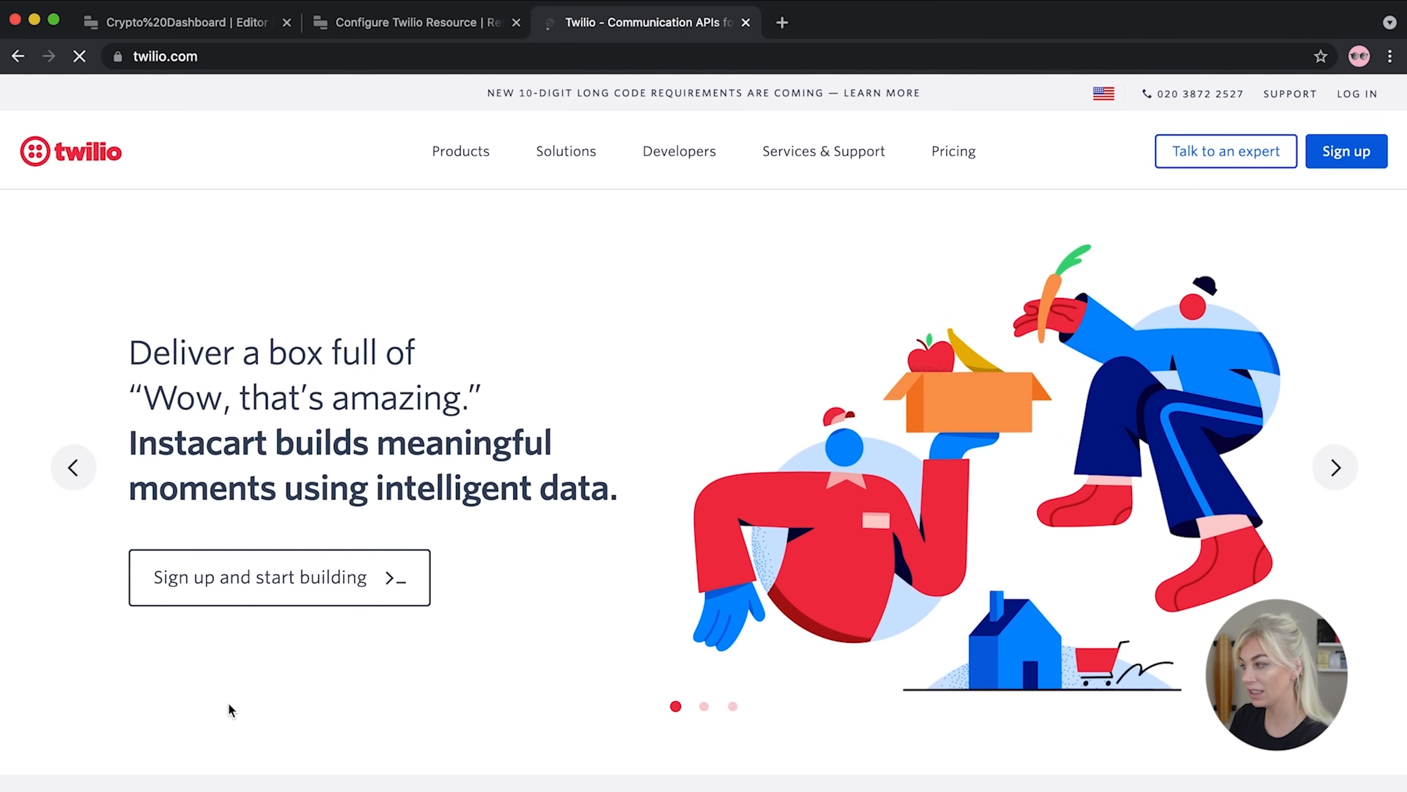
click(1355, 155)
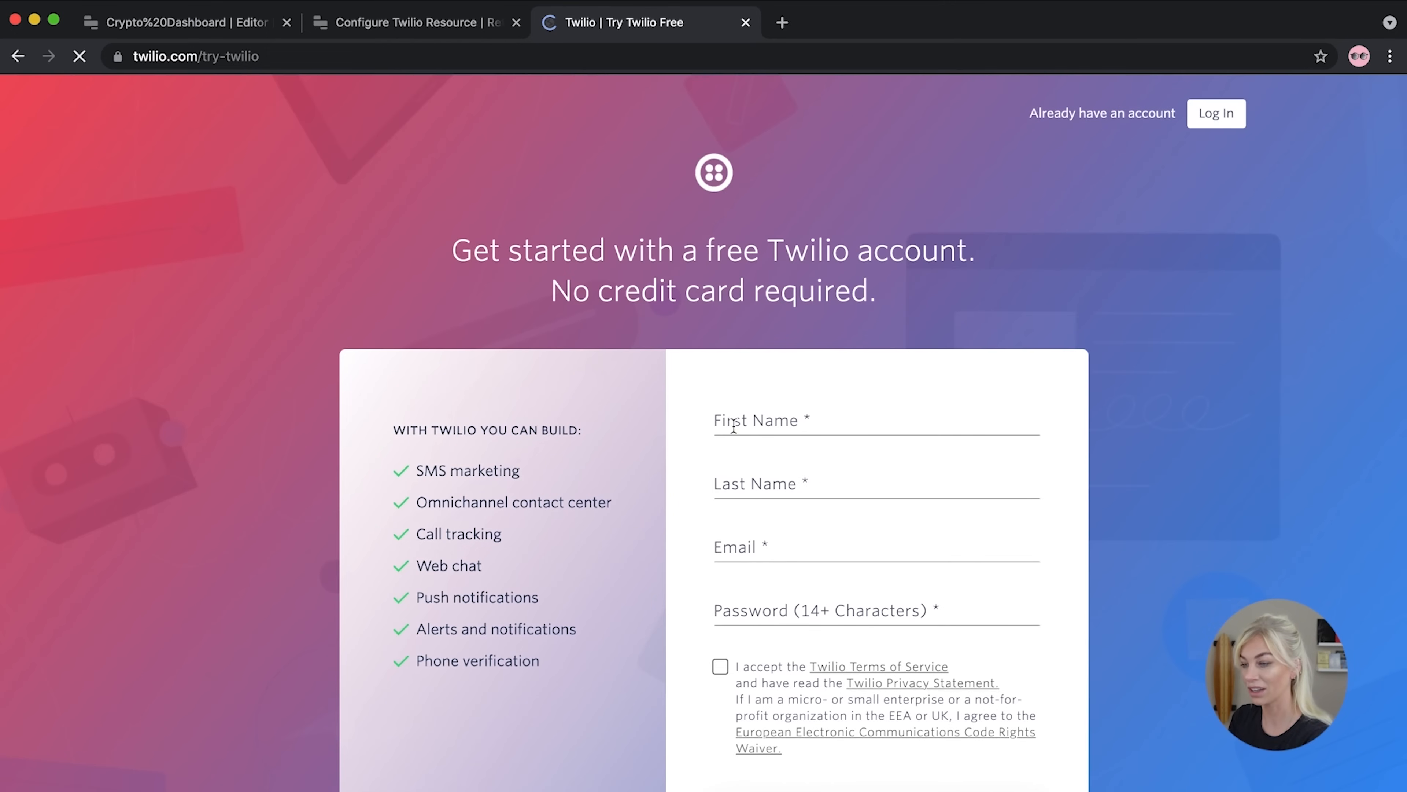
Enter the user's first and last name and submit the free trial signup
click(736, 421)
text(Ania)
click(784, 474)
text(Kubow)
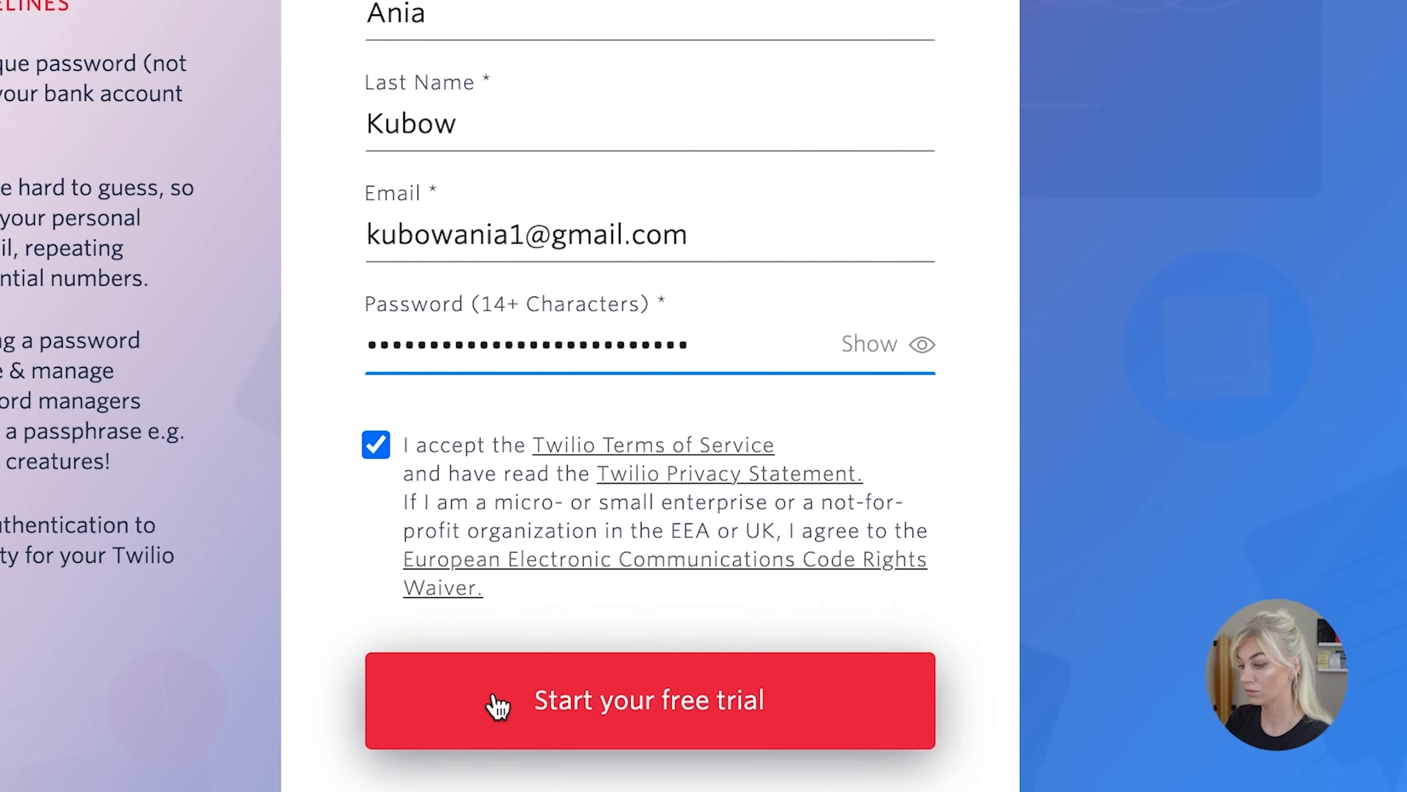
click(501, 701)
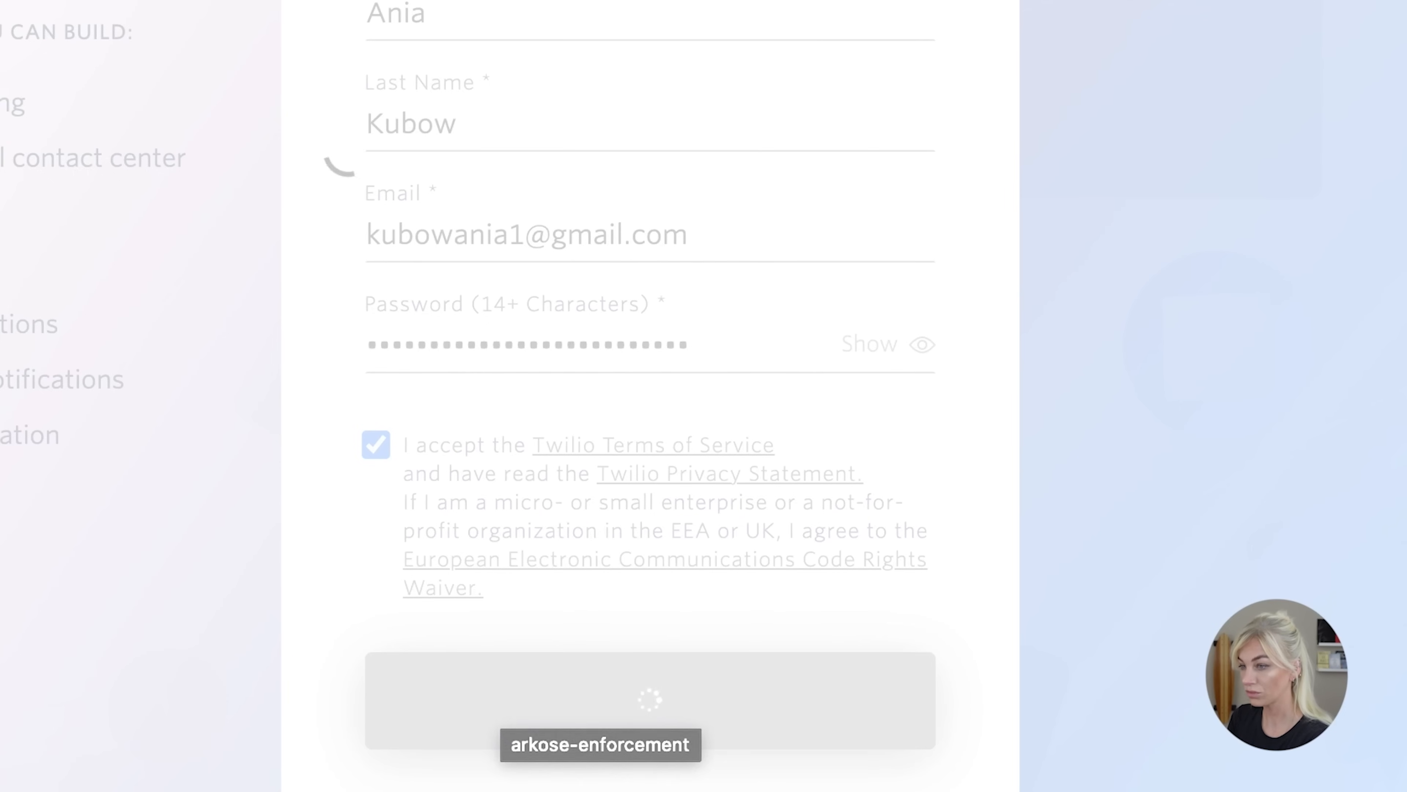
Complete the human-verification image puzzle on the Twilio signup page
click(408, 24)
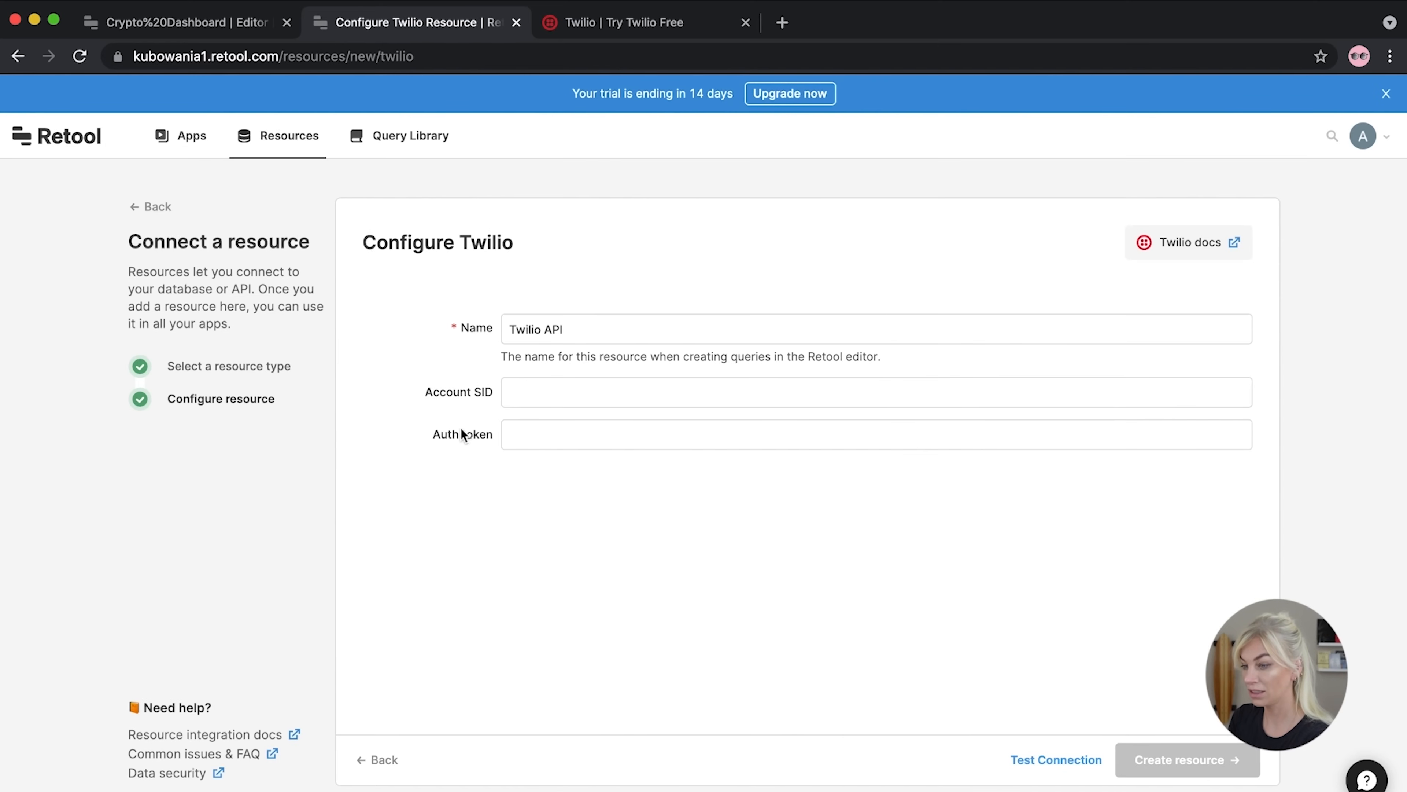
click(616, 28)
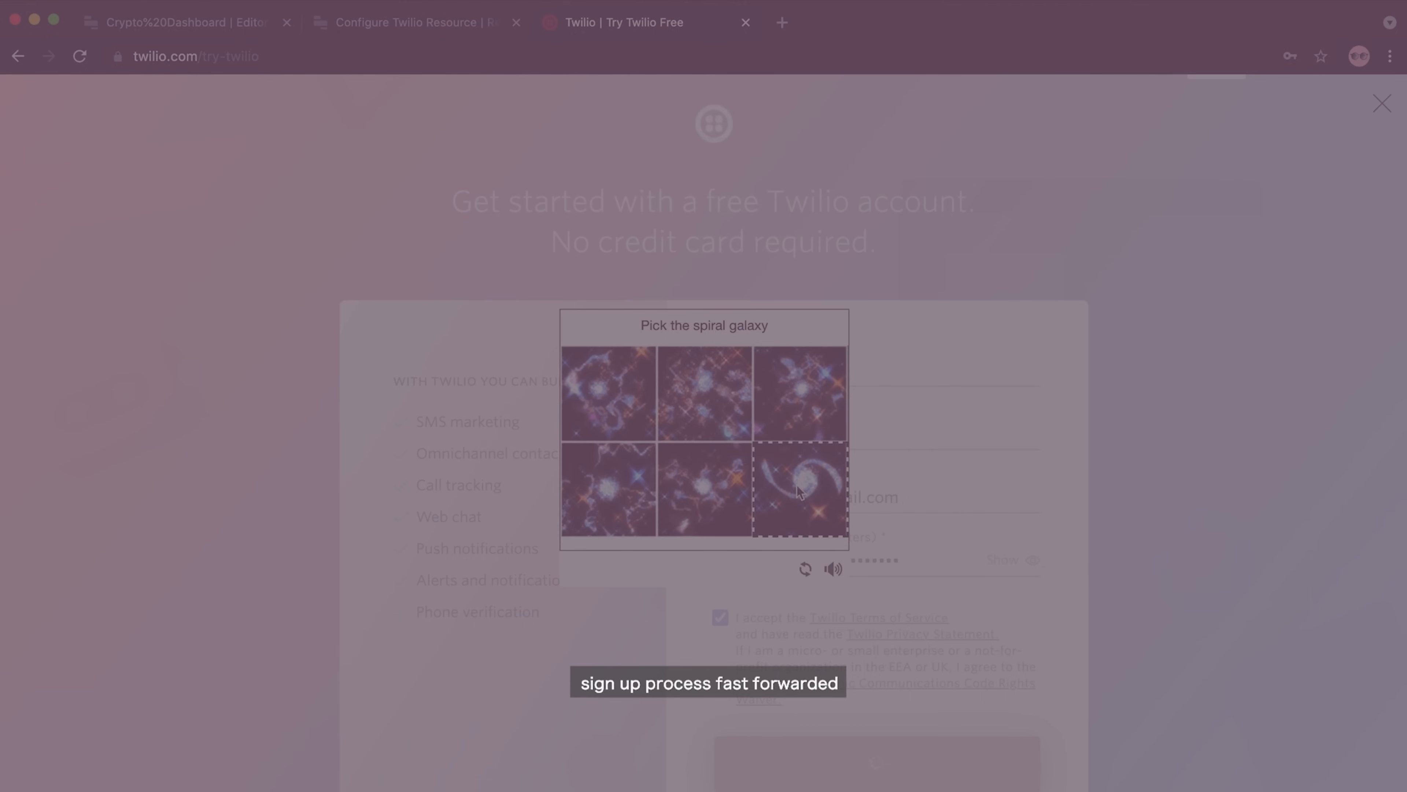
click(798, 493)
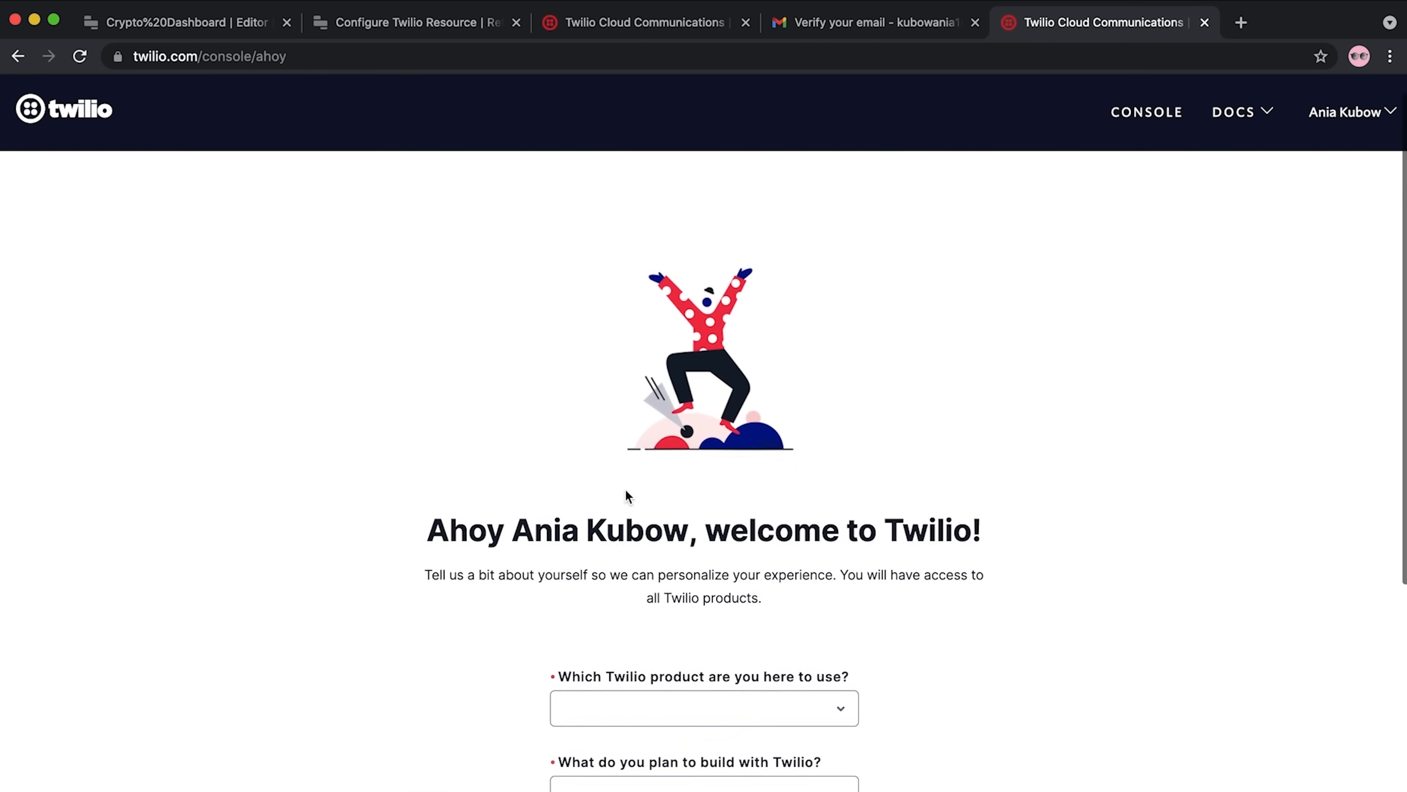
scroll(627, 491, down, 5)
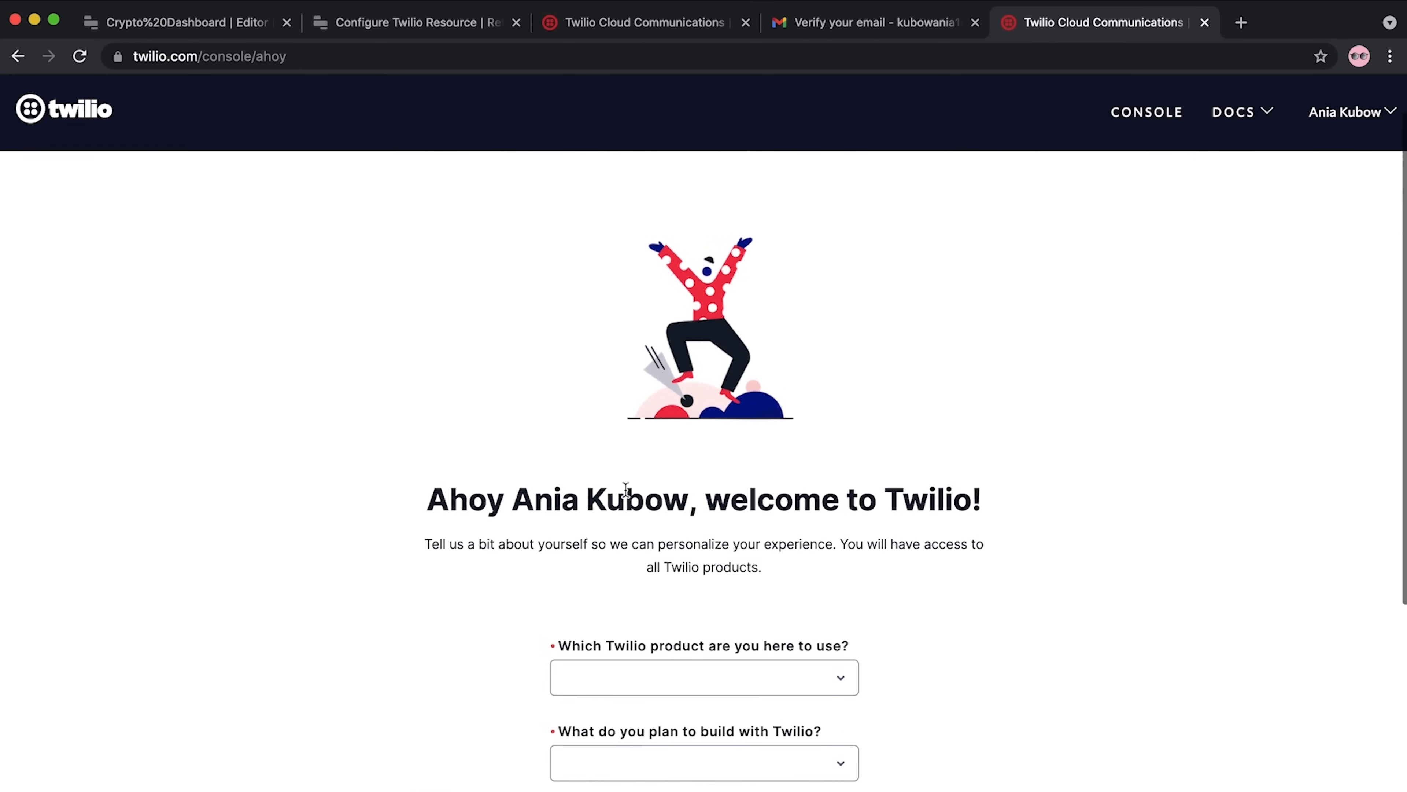
Choose SMS as the Twilio product and Alerts & Notifications as the build goal
click(845, 430)
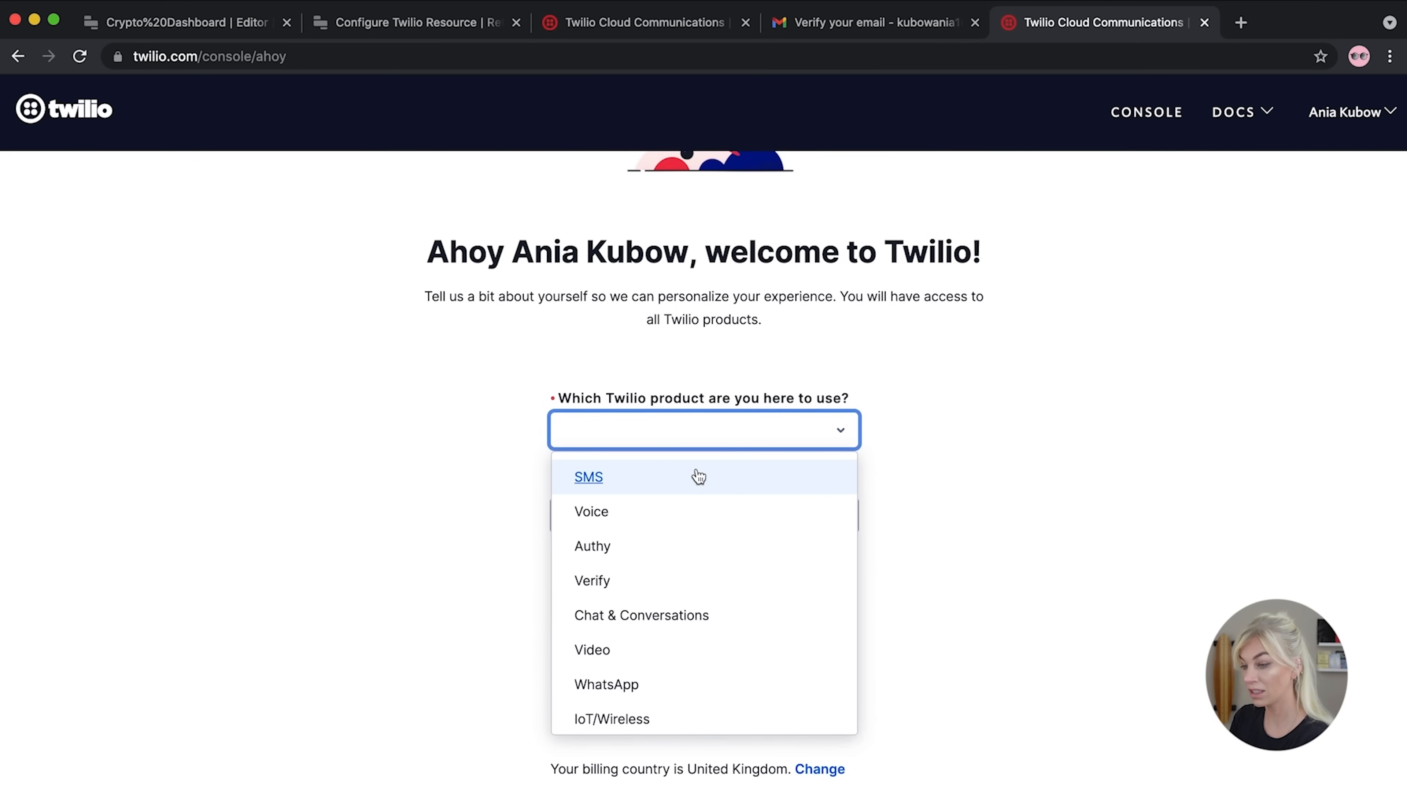
click(698, 477)
click(826, 508)
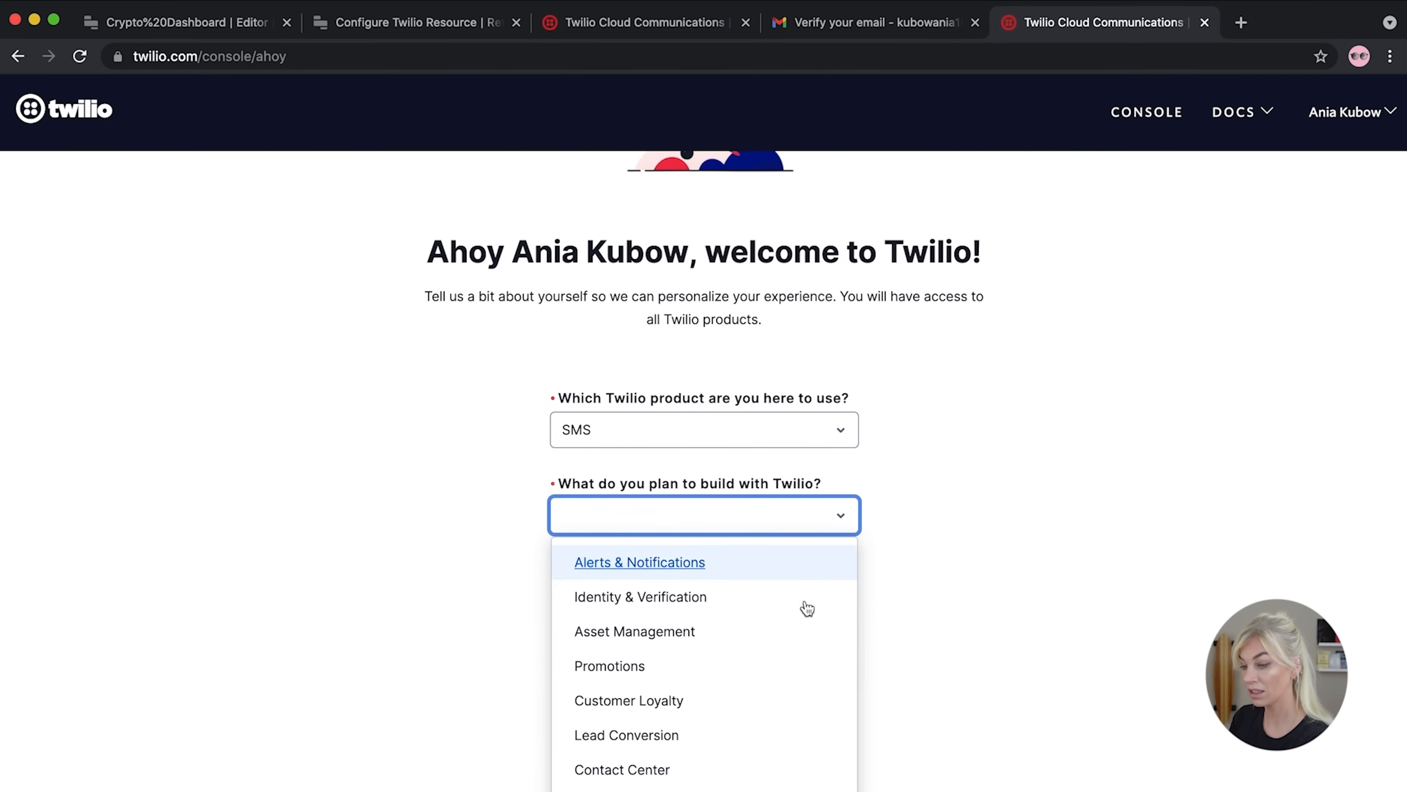
scroll(802, 643, down, 2)
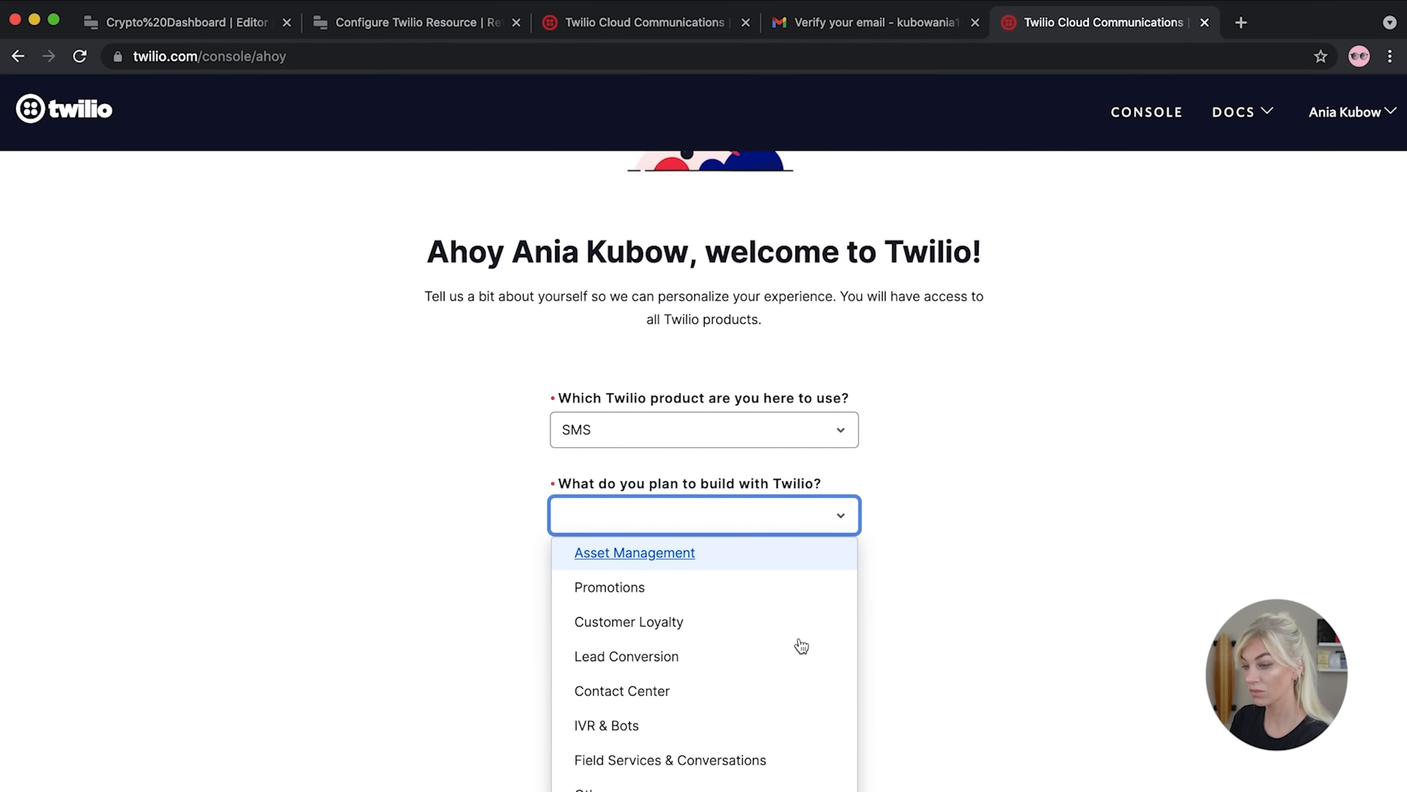
scroll(802, 645, up, 2)
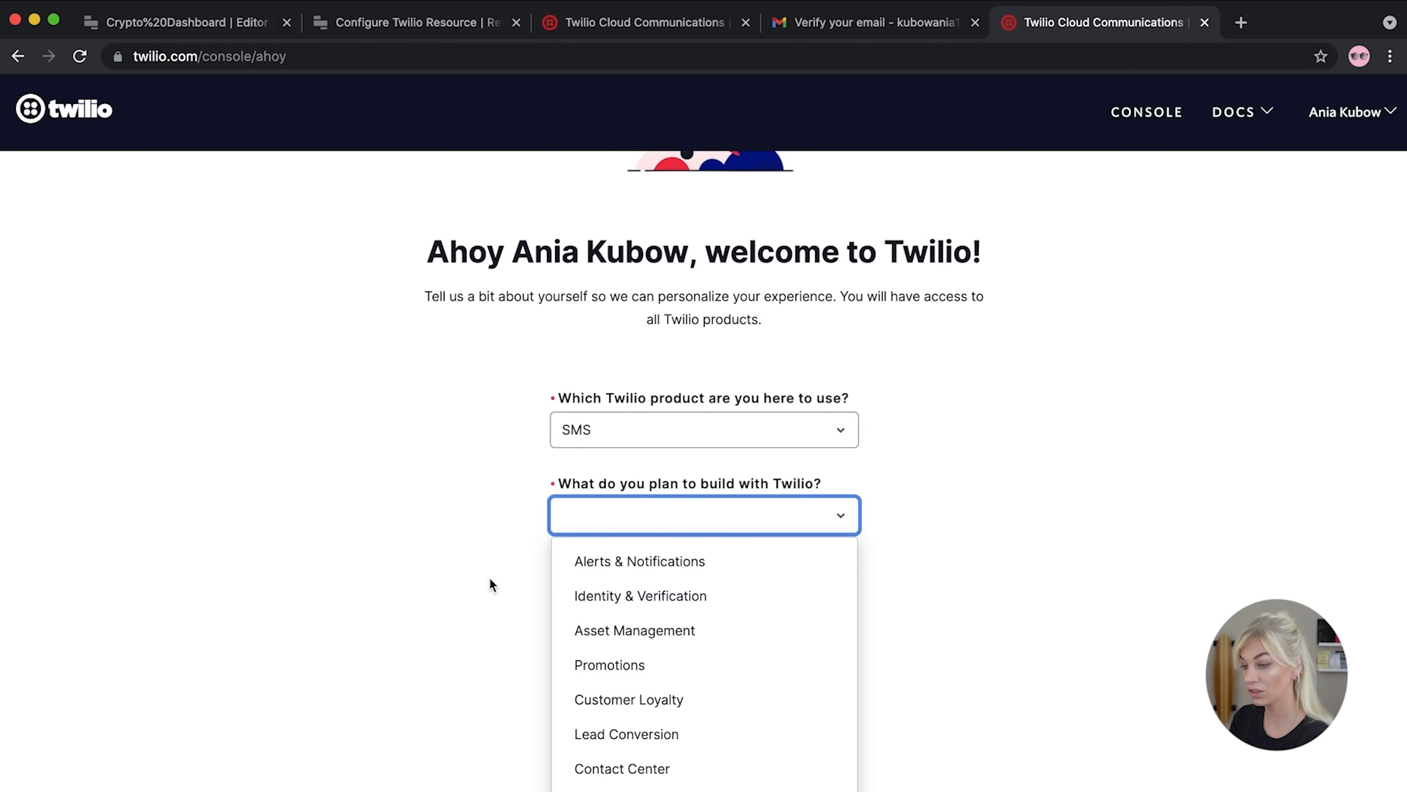
click(635, 559)
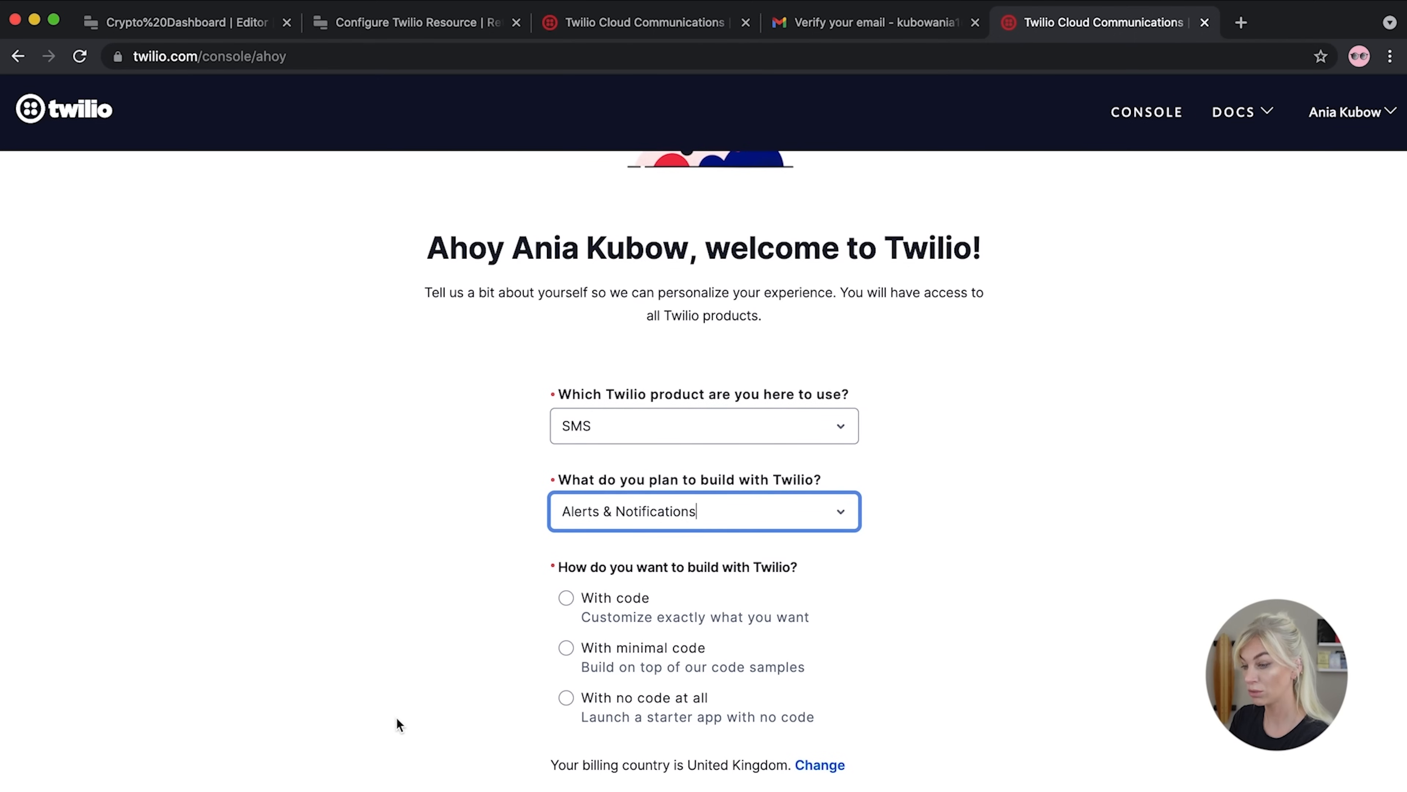
Pick minimal code, JavaScript and hosting on Twilio, then submit the onboarding answers
click(566, 597)
scroll(815, 536, down, 5)
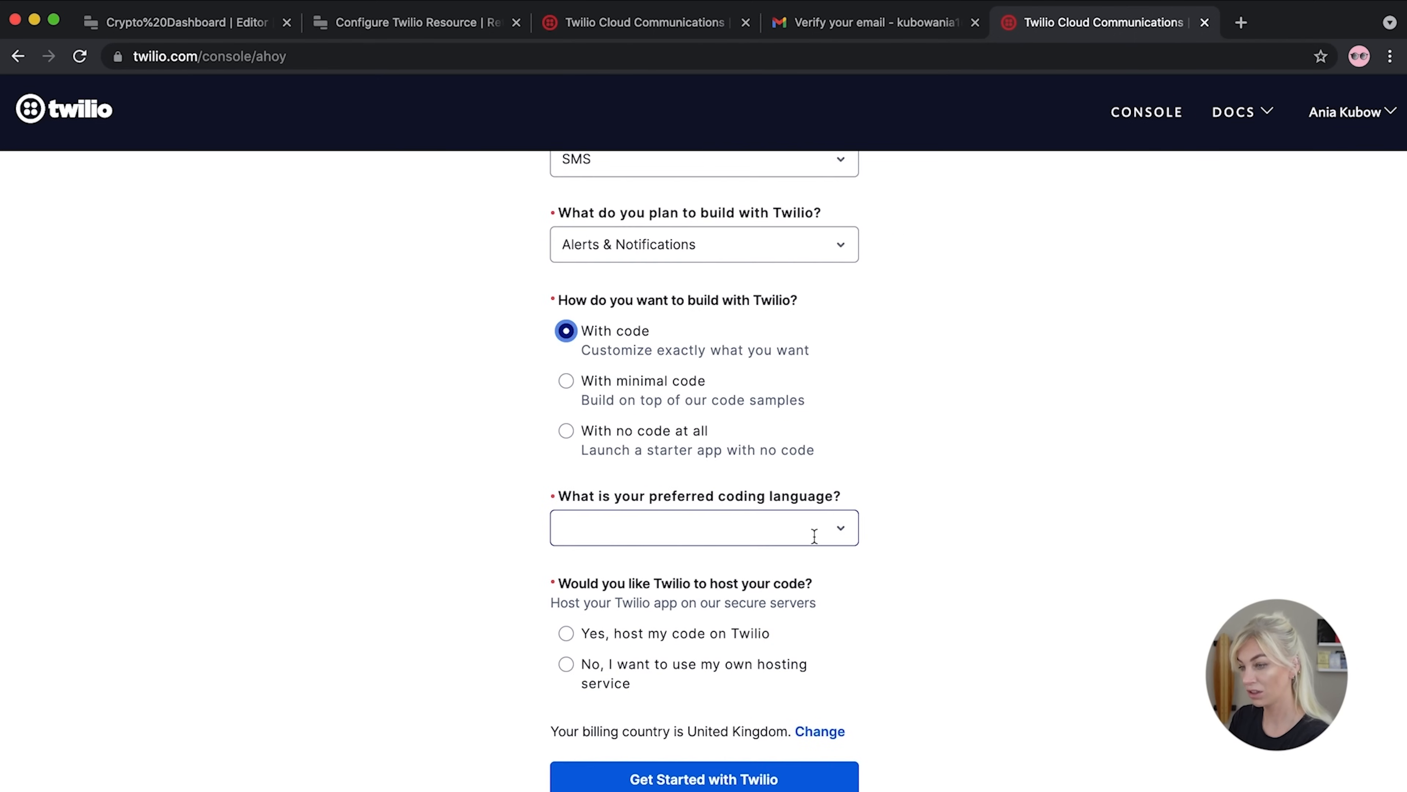
click(564, 385)
click(786, 526)
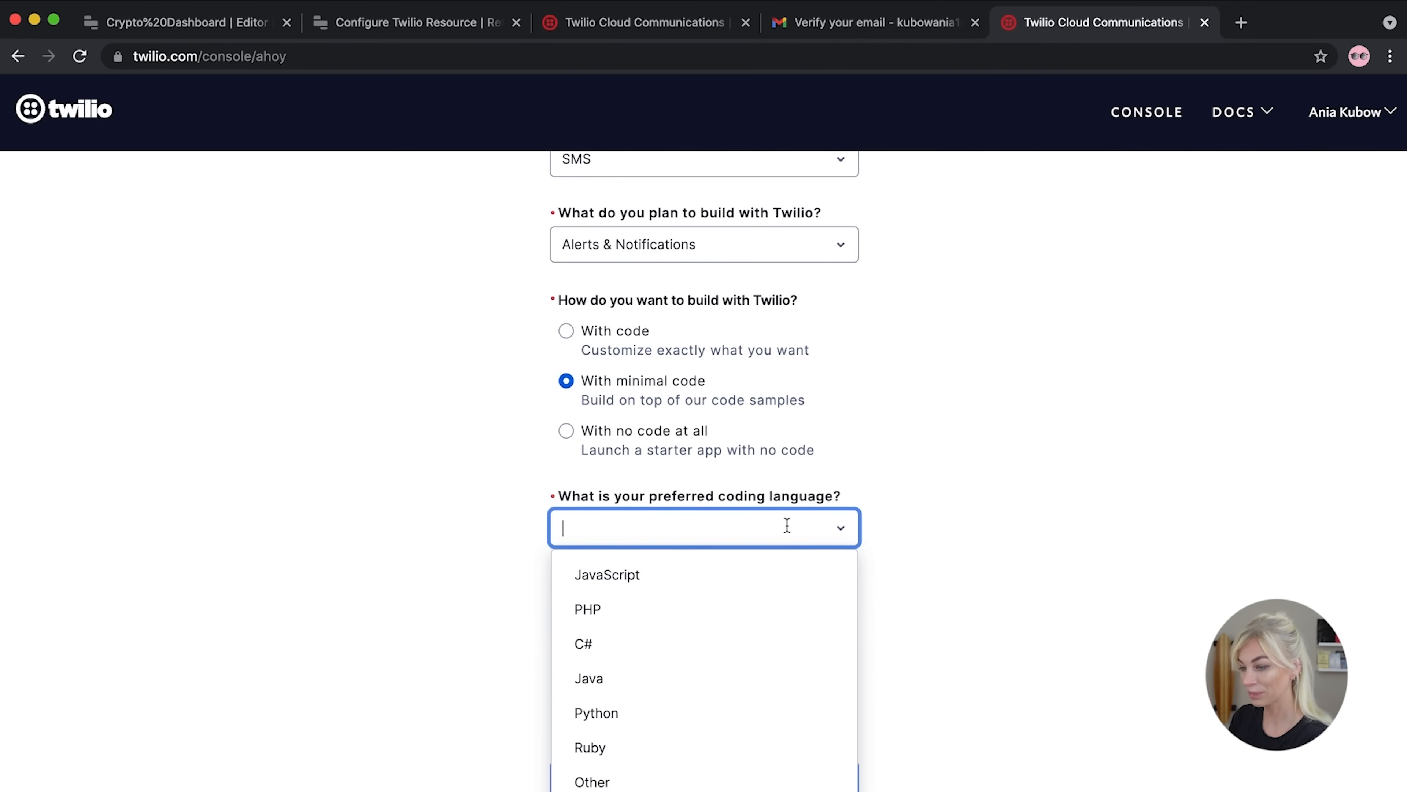
click(607, 579)
scroll(538, 623, down, 1)
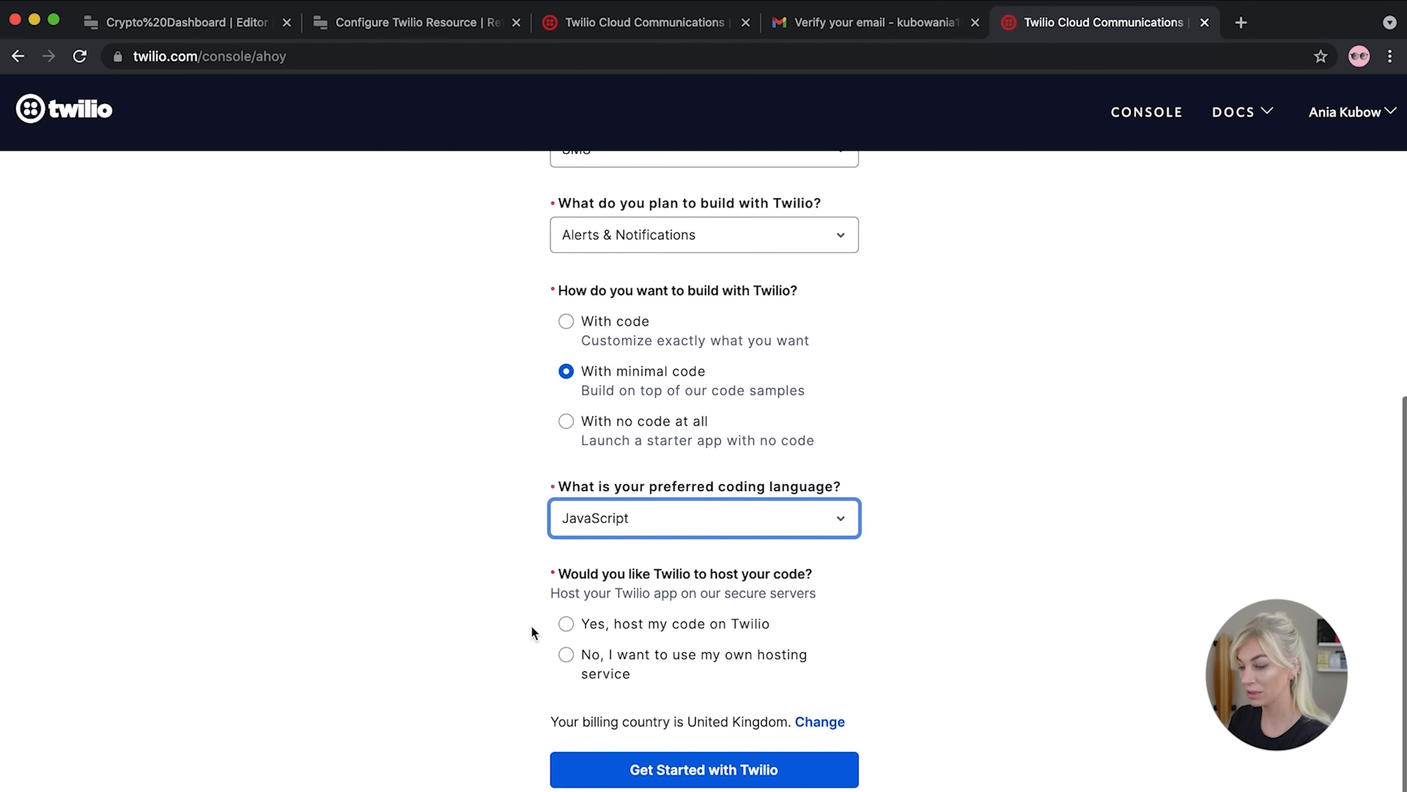
click(567, 624)
click(656, 767)
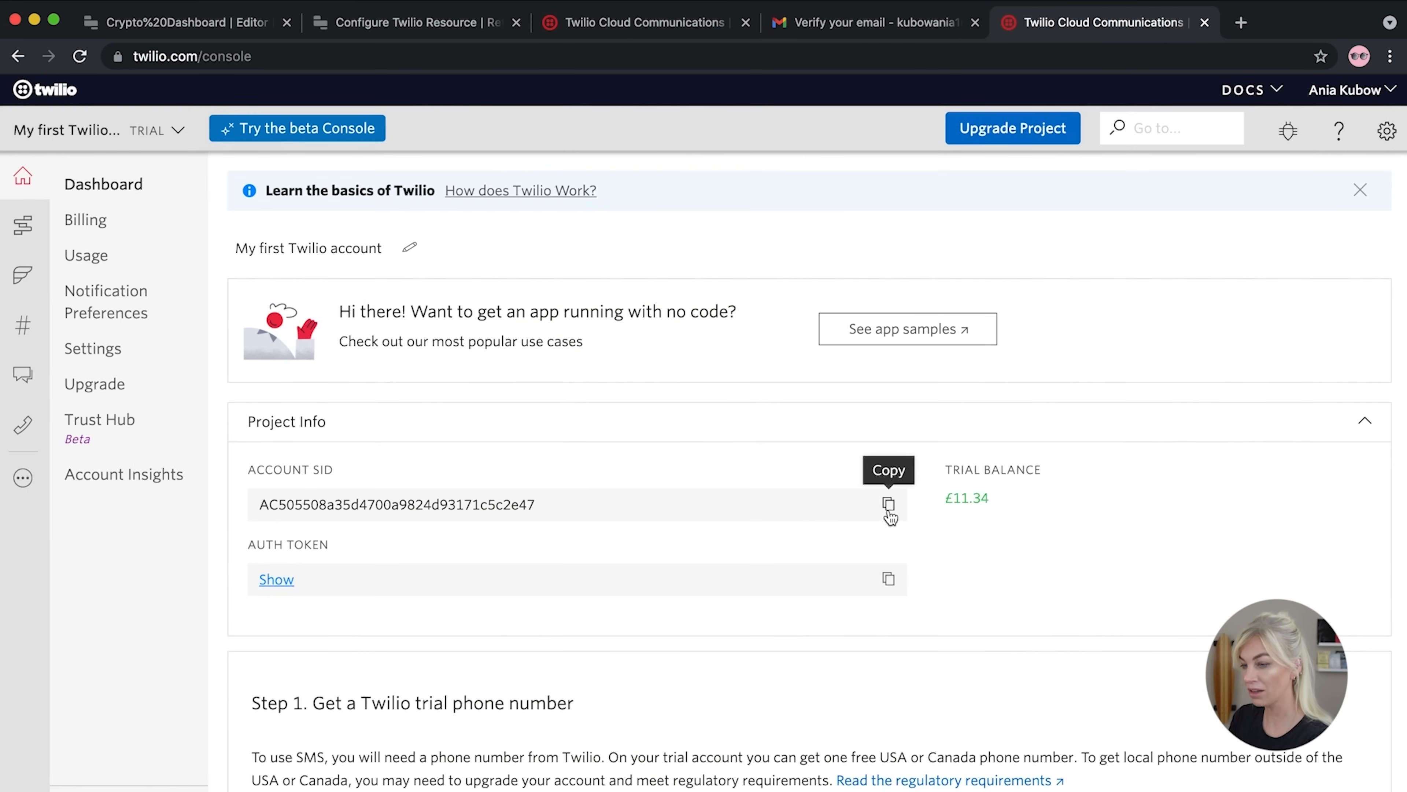
Copy the Twilio Account SID and return to Retool's resource configuration form
click(887, 511)
click(605, 27)
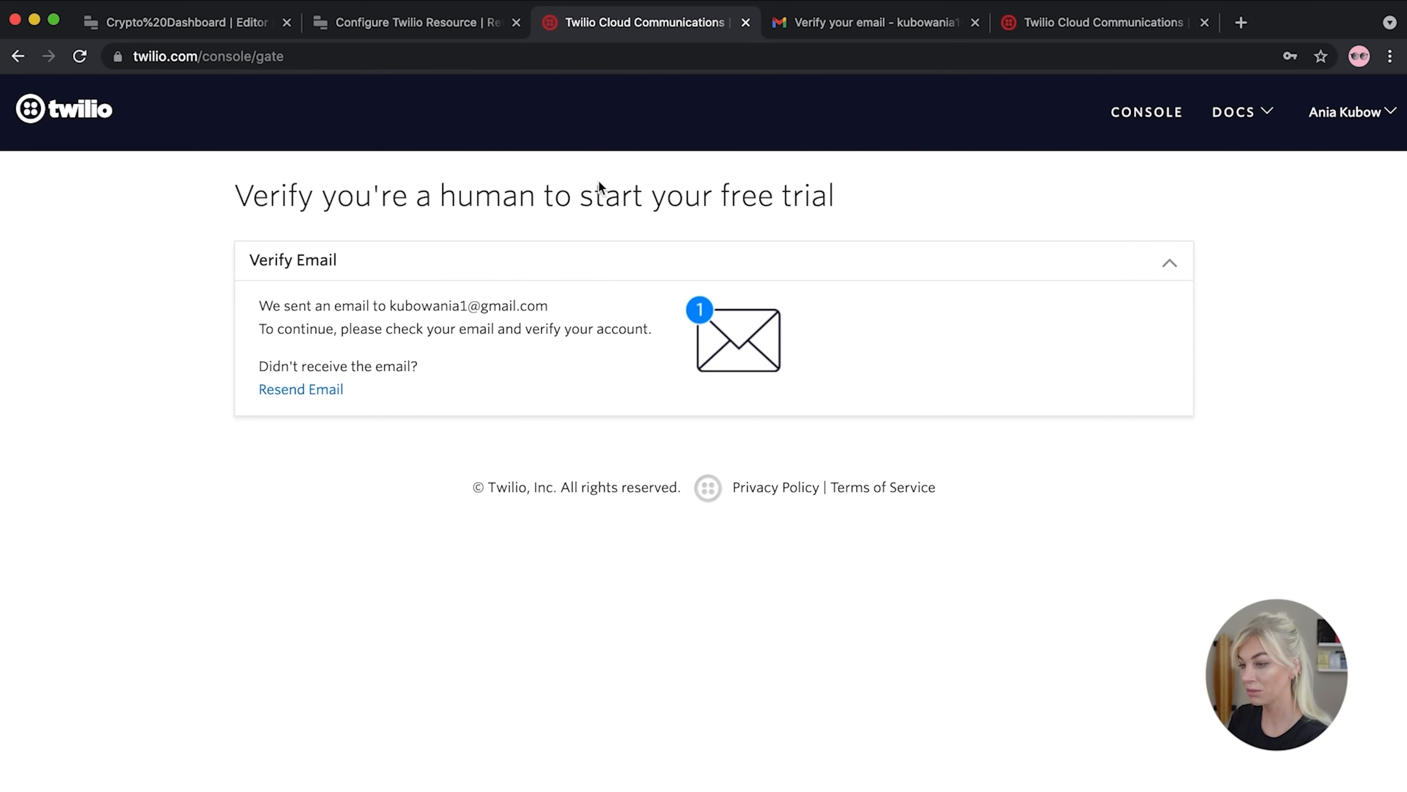
click(452, 35)
Paste the Account SID, then reveal and copy the Auth Token from the Twilio console
click(535, 393)
key(super+v)
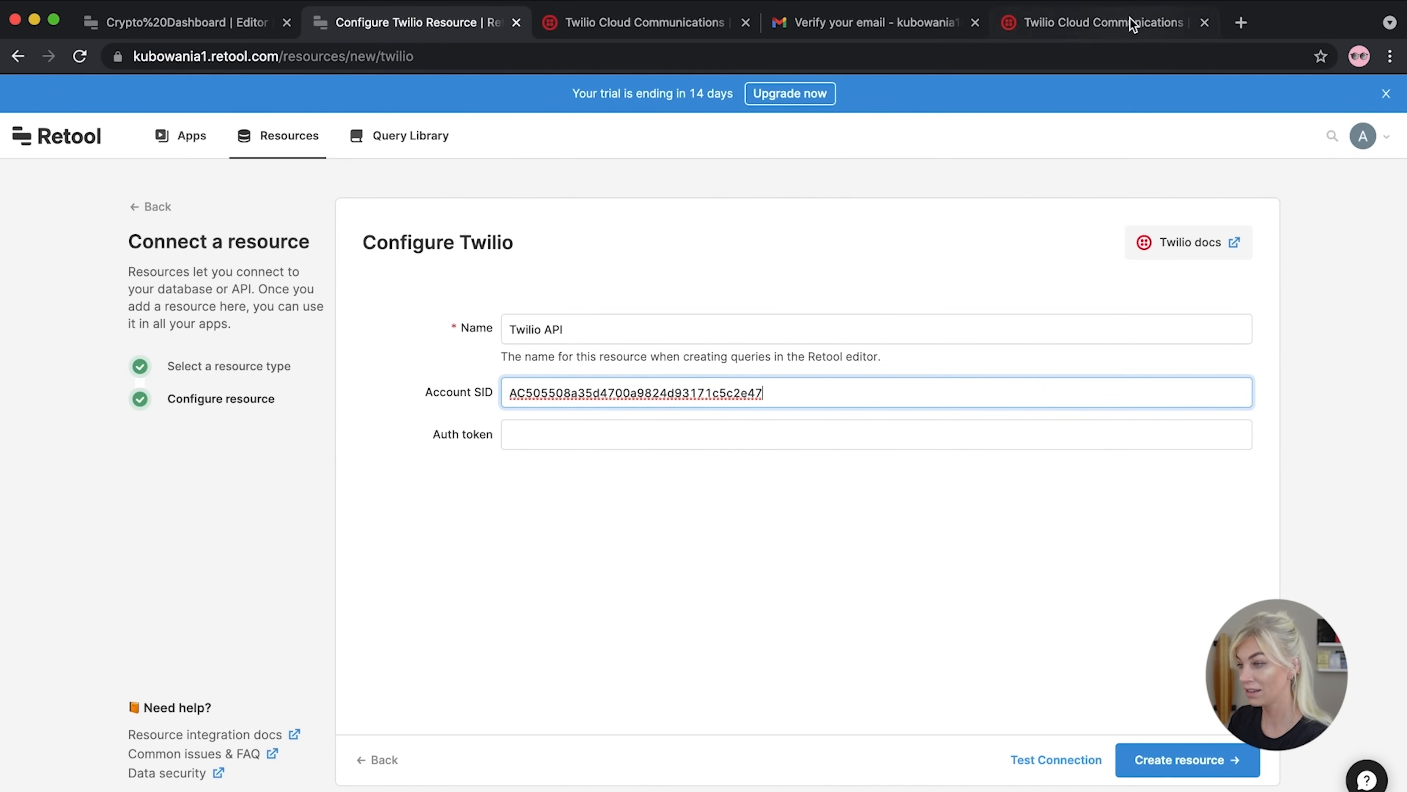
click(1133, 23)
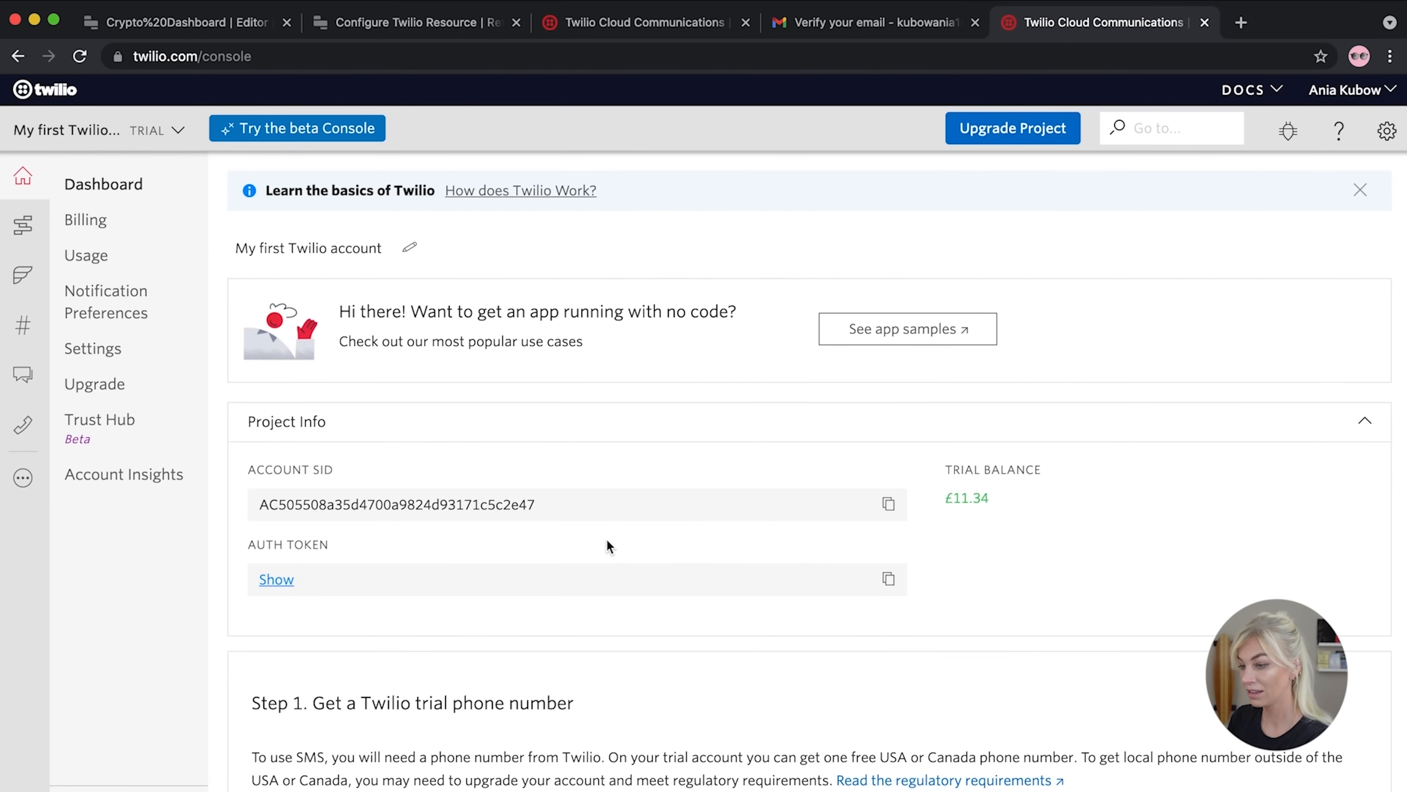
click(292, 582)
click(889, 580)
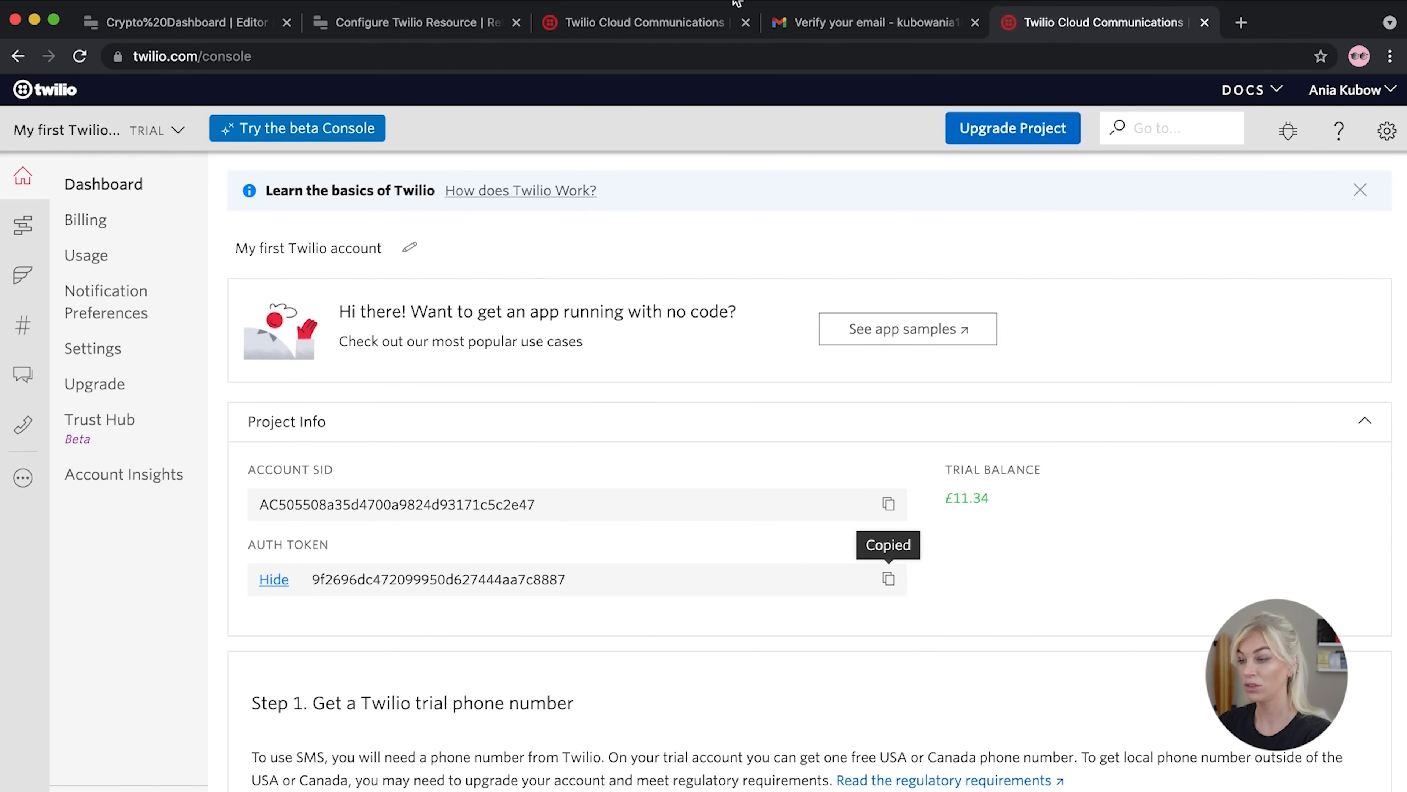
click(409, 25)
Paste the Auth Token, create the Twilio API resource, and go back to resources
click(763, 429)
key(super+v)
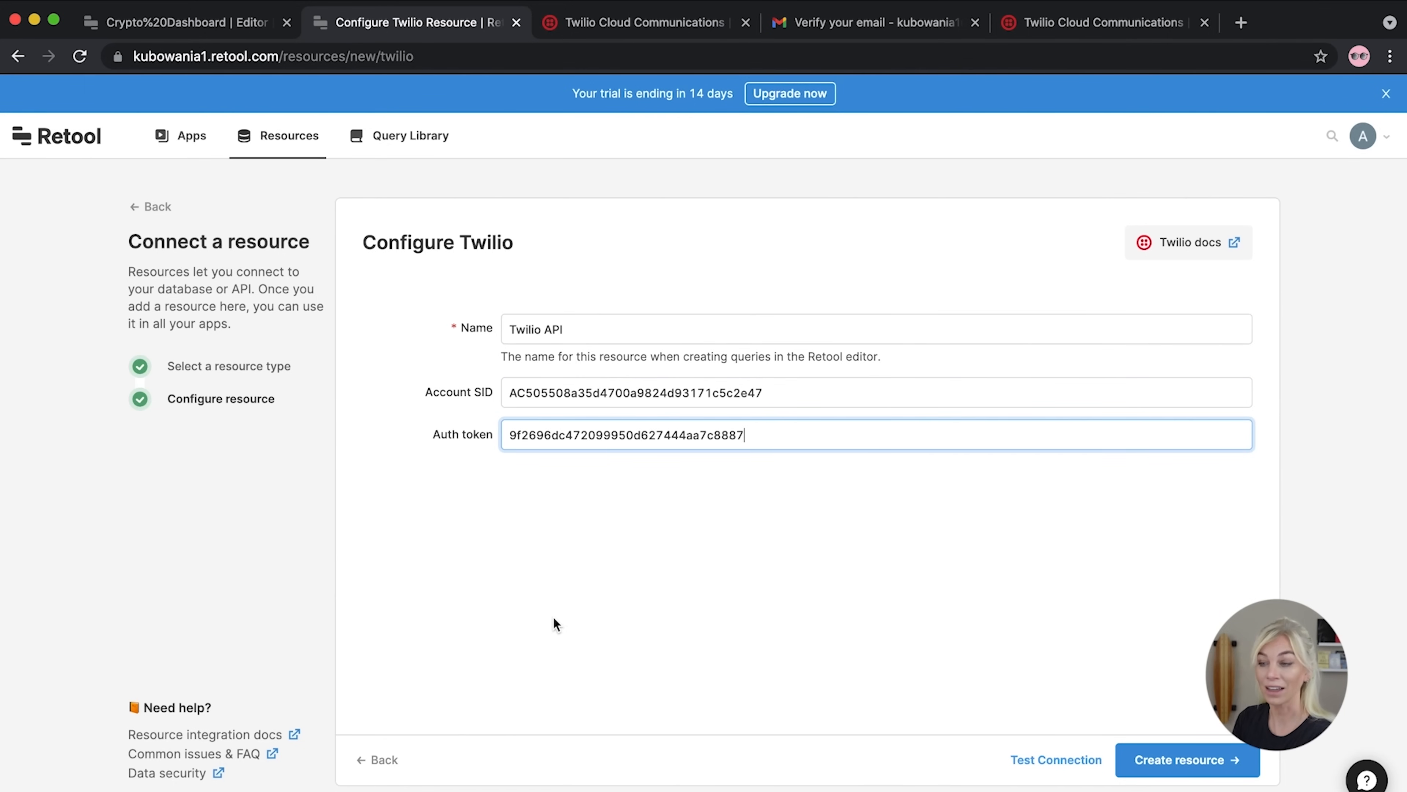
click(1178, 759)
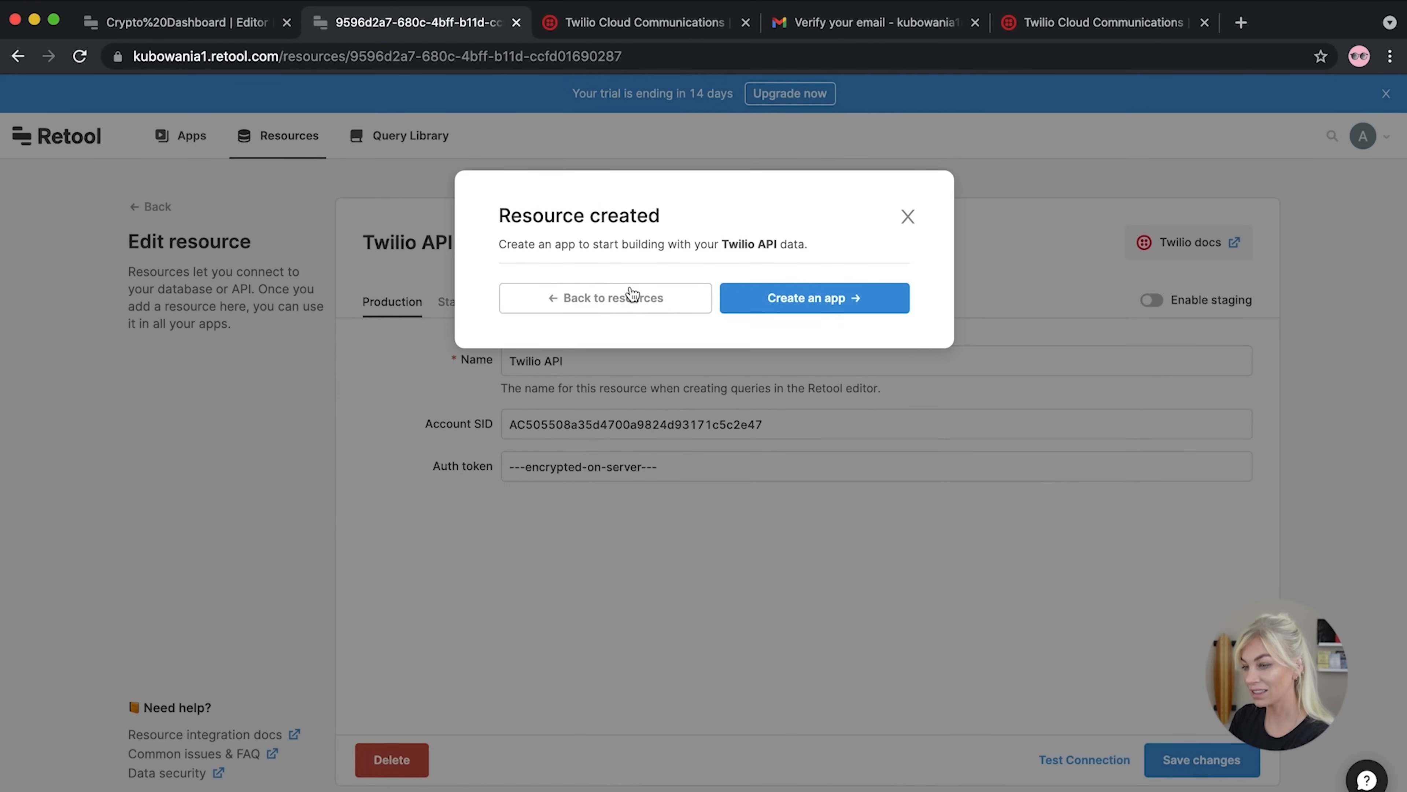
click(666, 309)
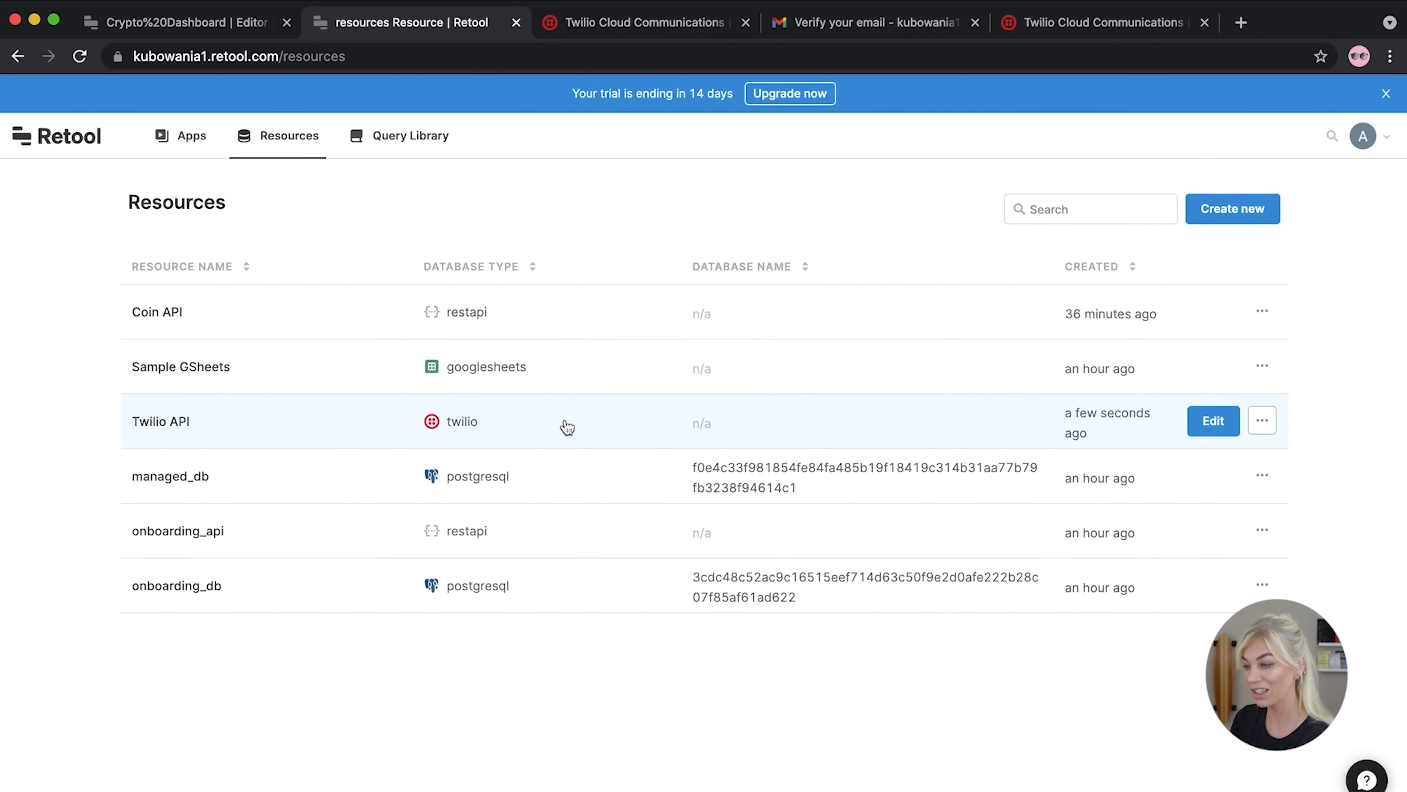
Close the leftover Twilio tabs and return to the Crypto Dashboard editor
click(1204, 22)
click(976, 23)
click(746, 23)
click(169, 22)
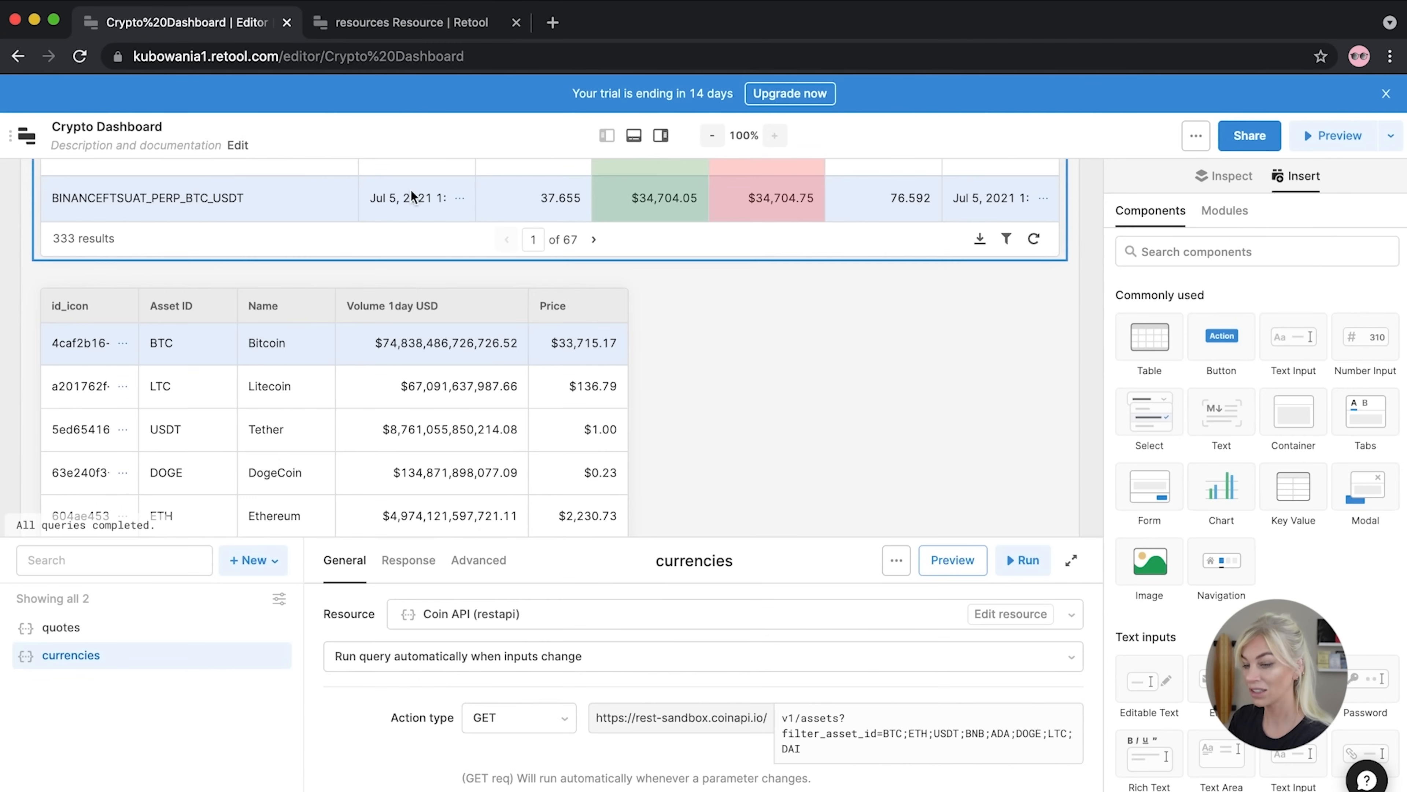
Create query3 and connect it to the Twilio API resource
click(246, 574)
click(292, 620)
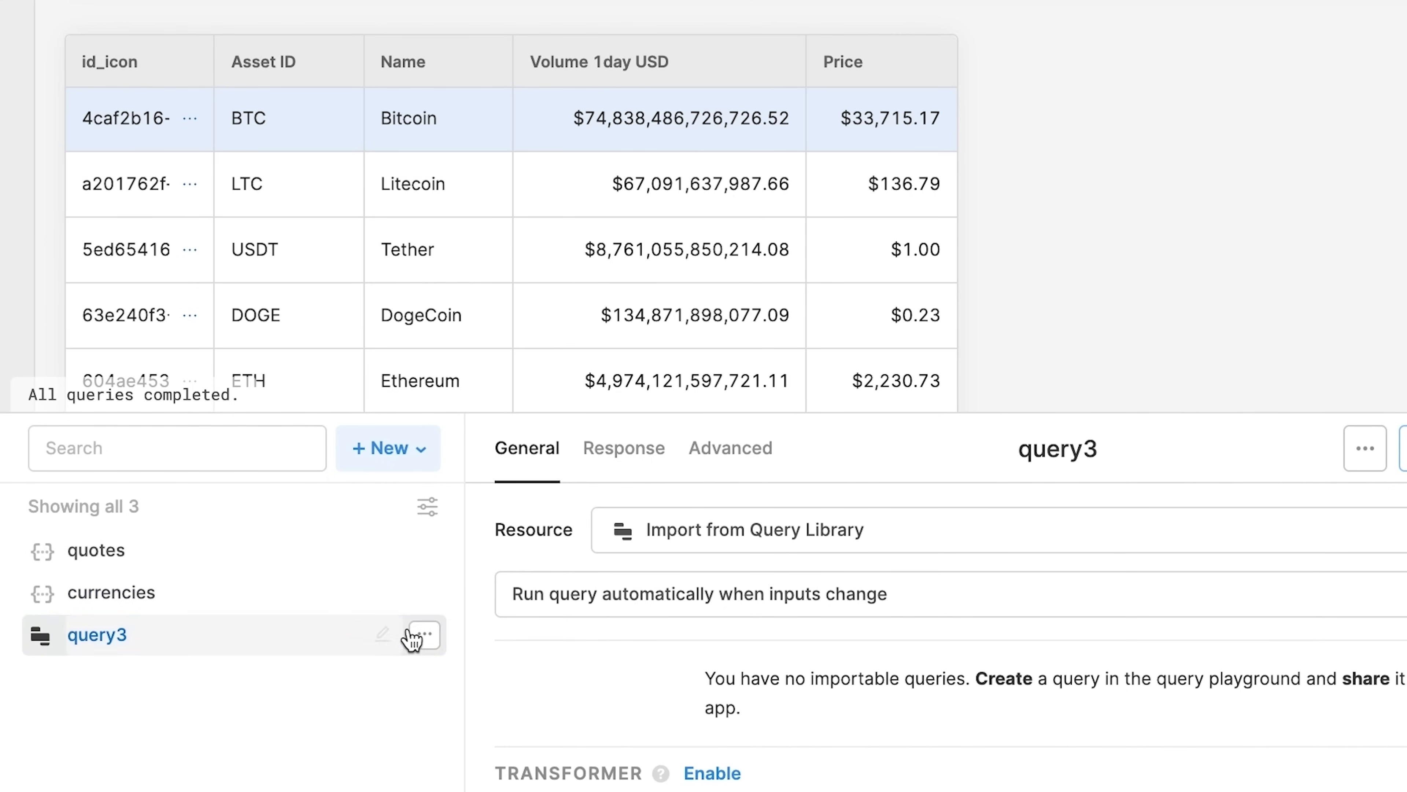
click(986, 537)
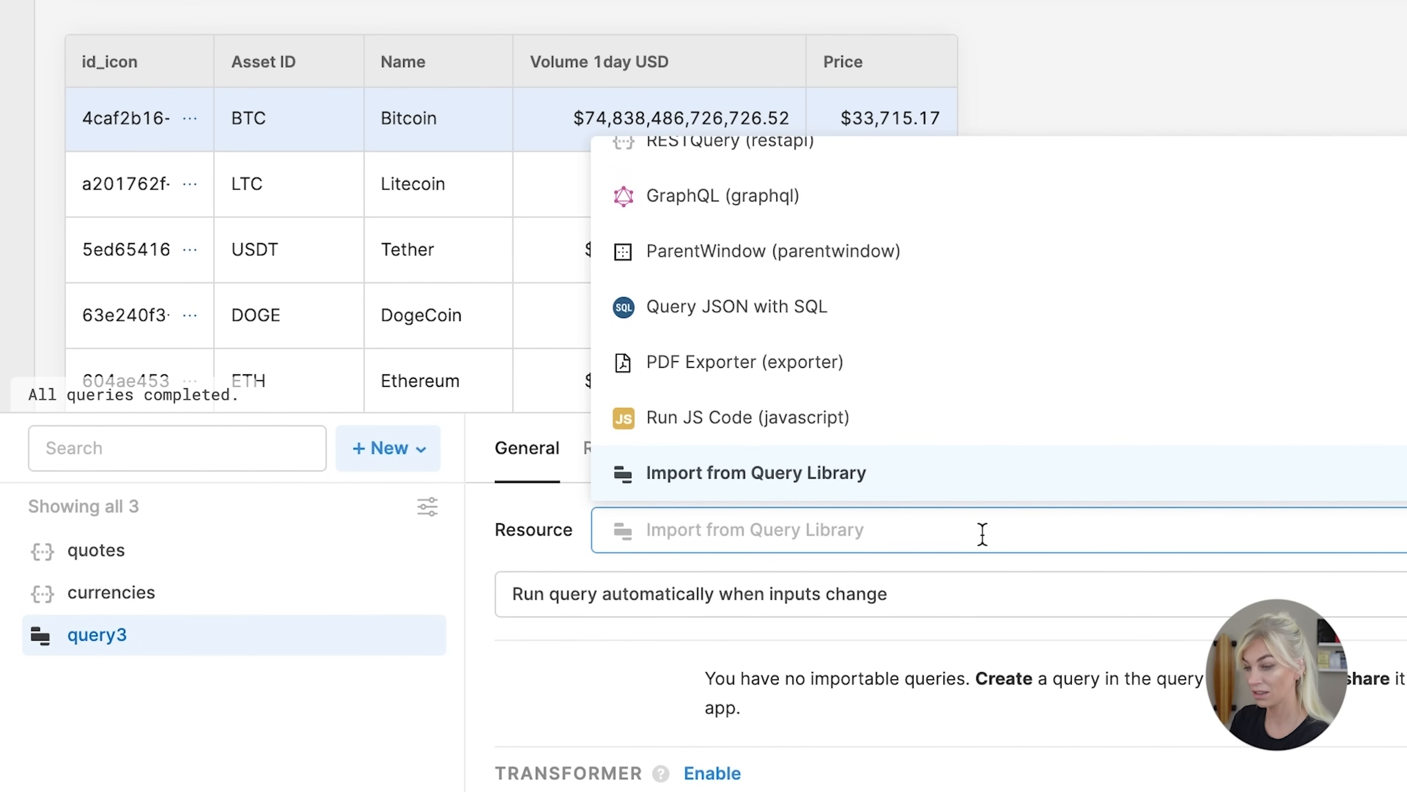
scroll(765, 333, up, 3)
click(765, 334)
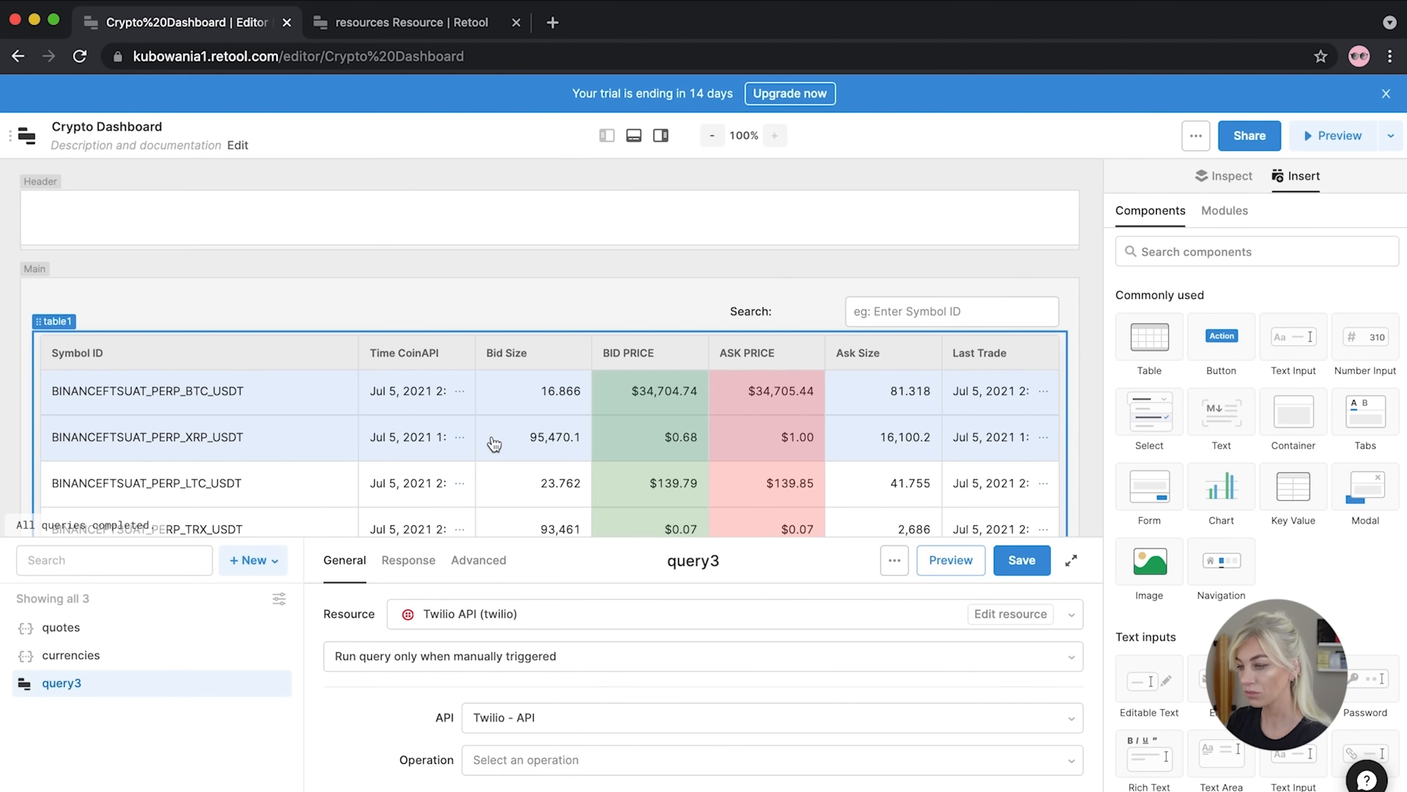
Place a new empty form, form1, to the right of the currencies table
scroll(494, 443, down, 10)
scroll(494, 444, up, 3)
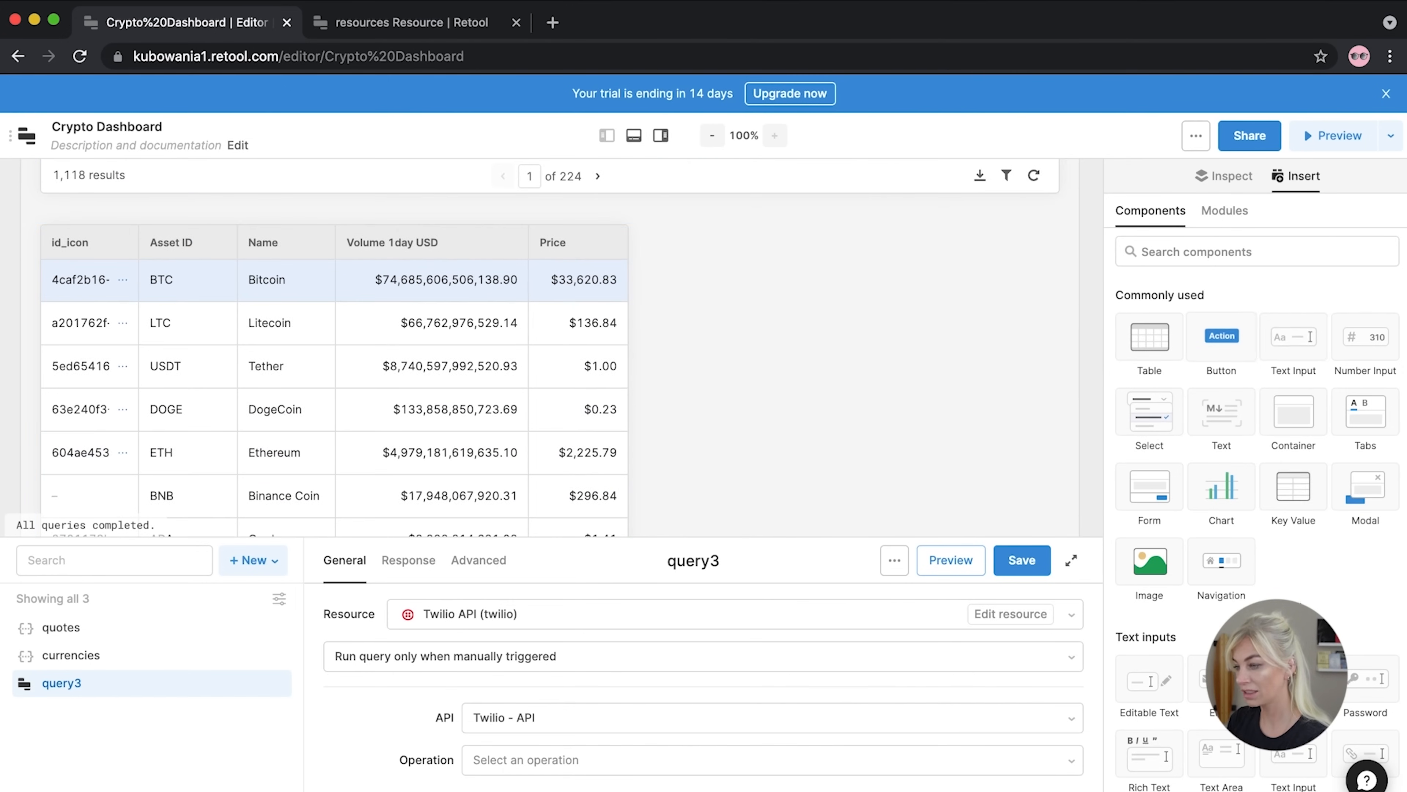
drag(1149, 487, 955, 383)
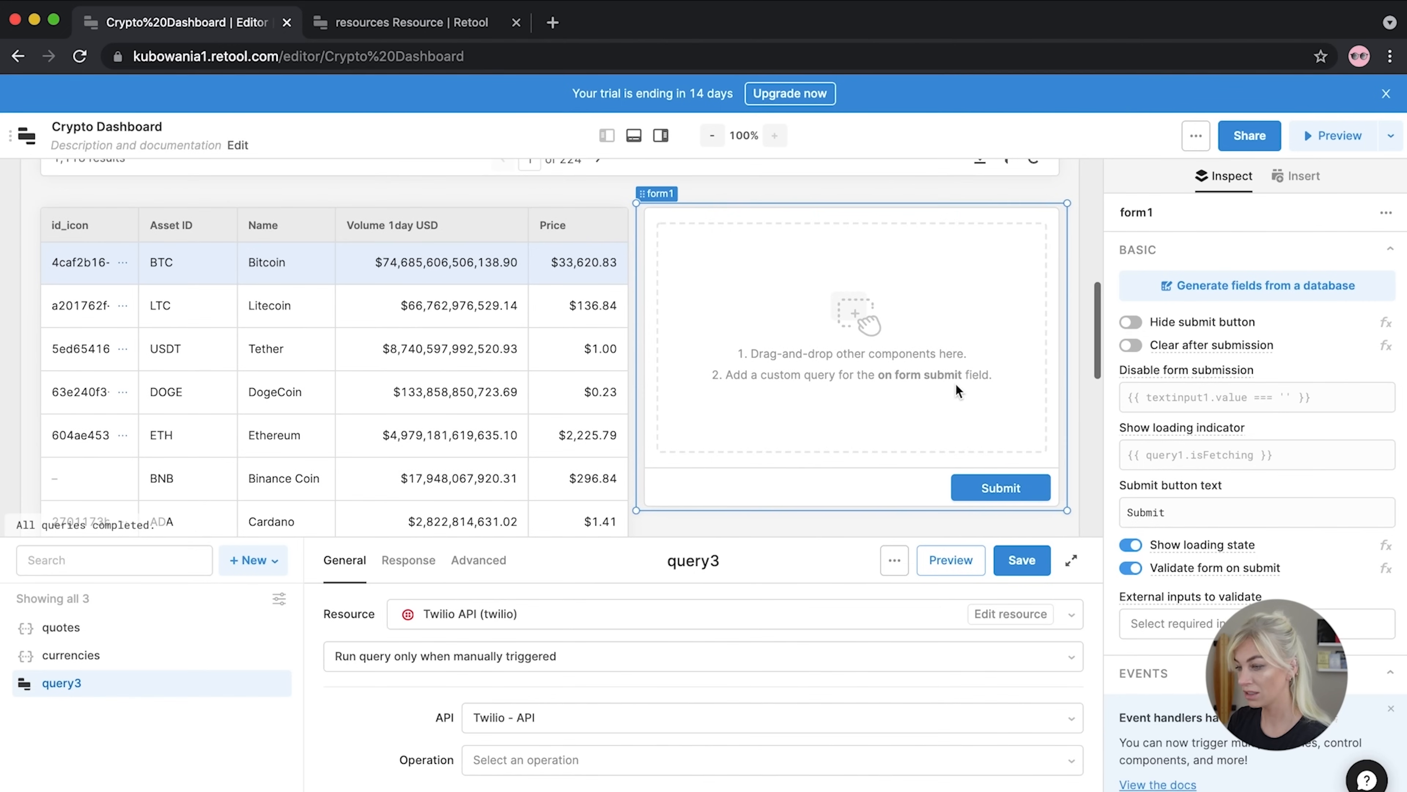
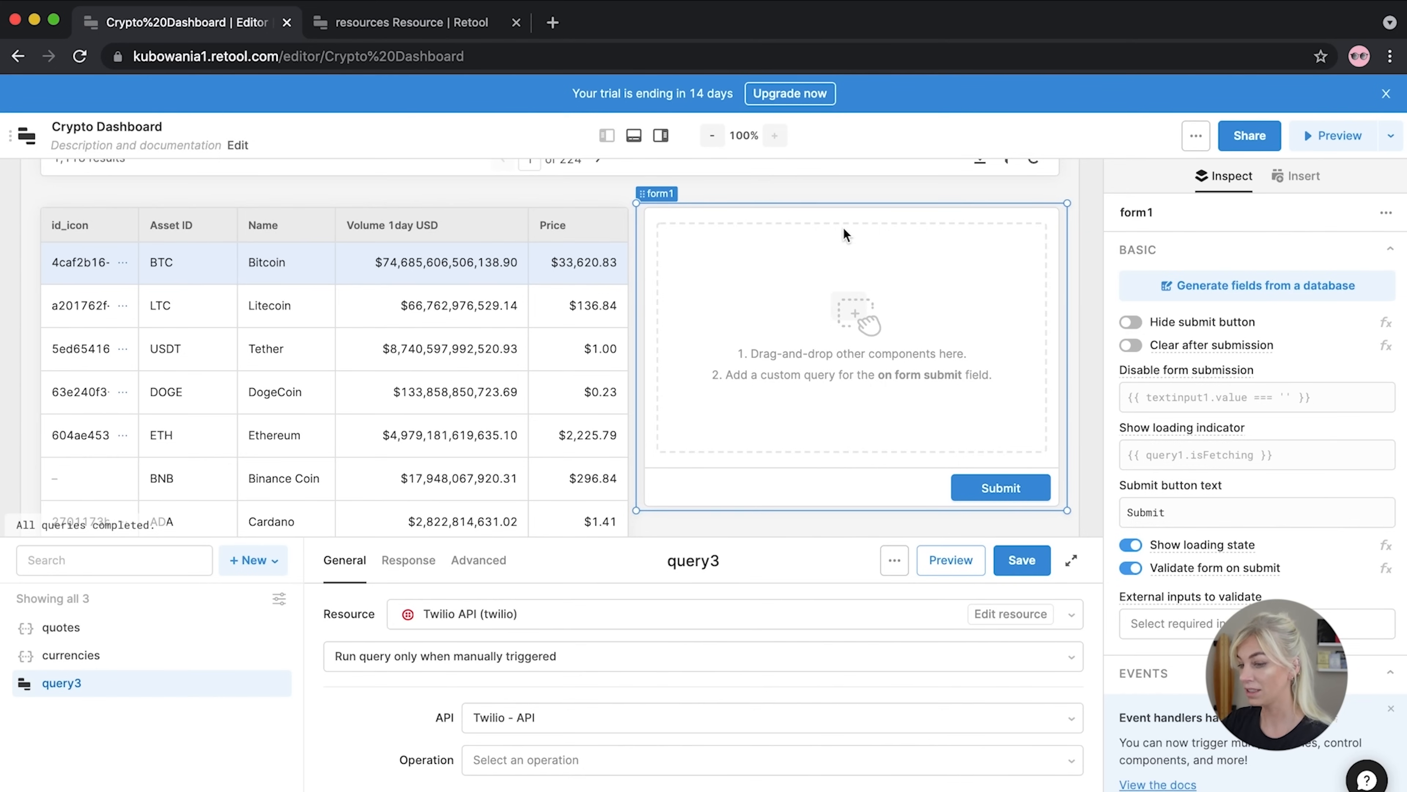
Add a Text block to form1 whose Markdown reads 'Send a text Quick!📱'
click(1091, 270)
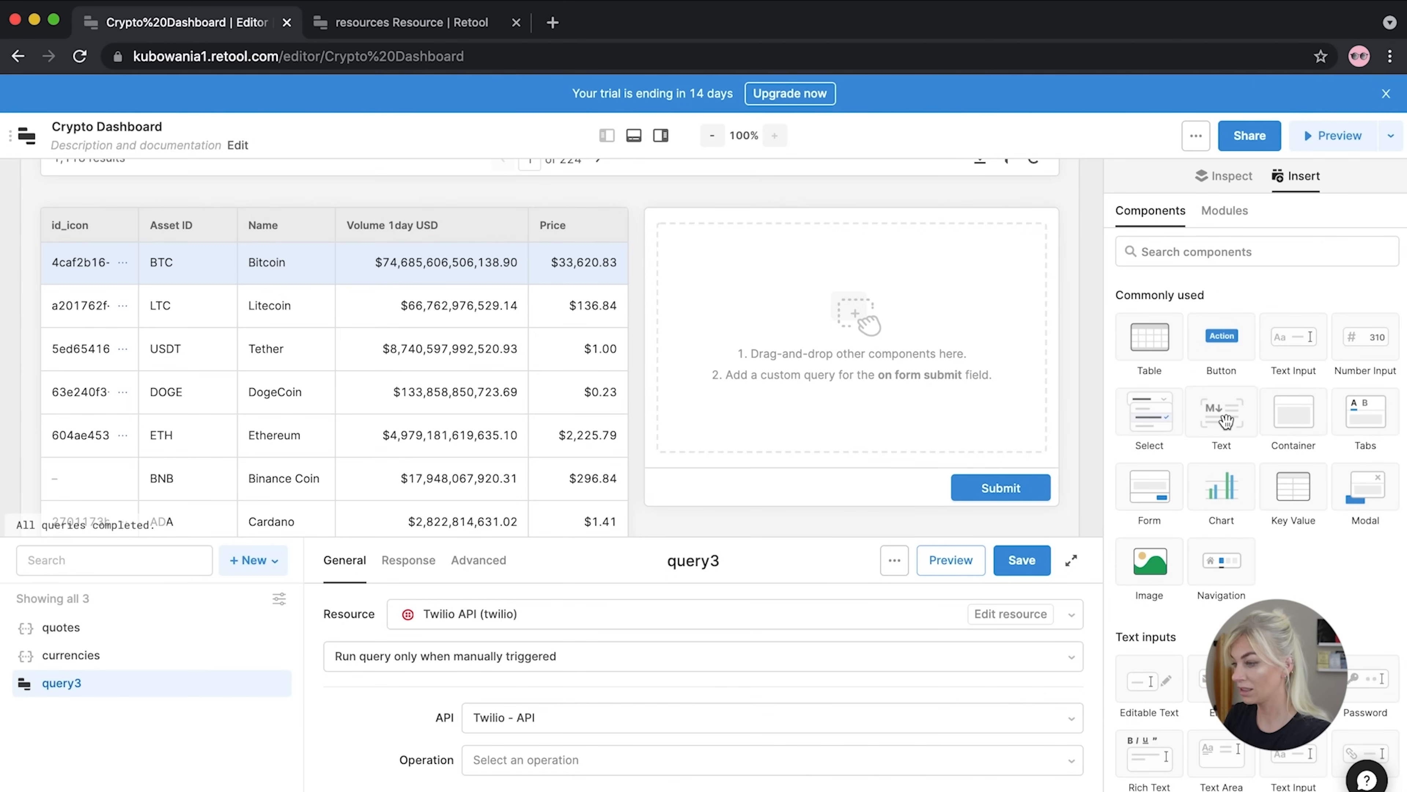
drag(1225, 422, 776, 252)
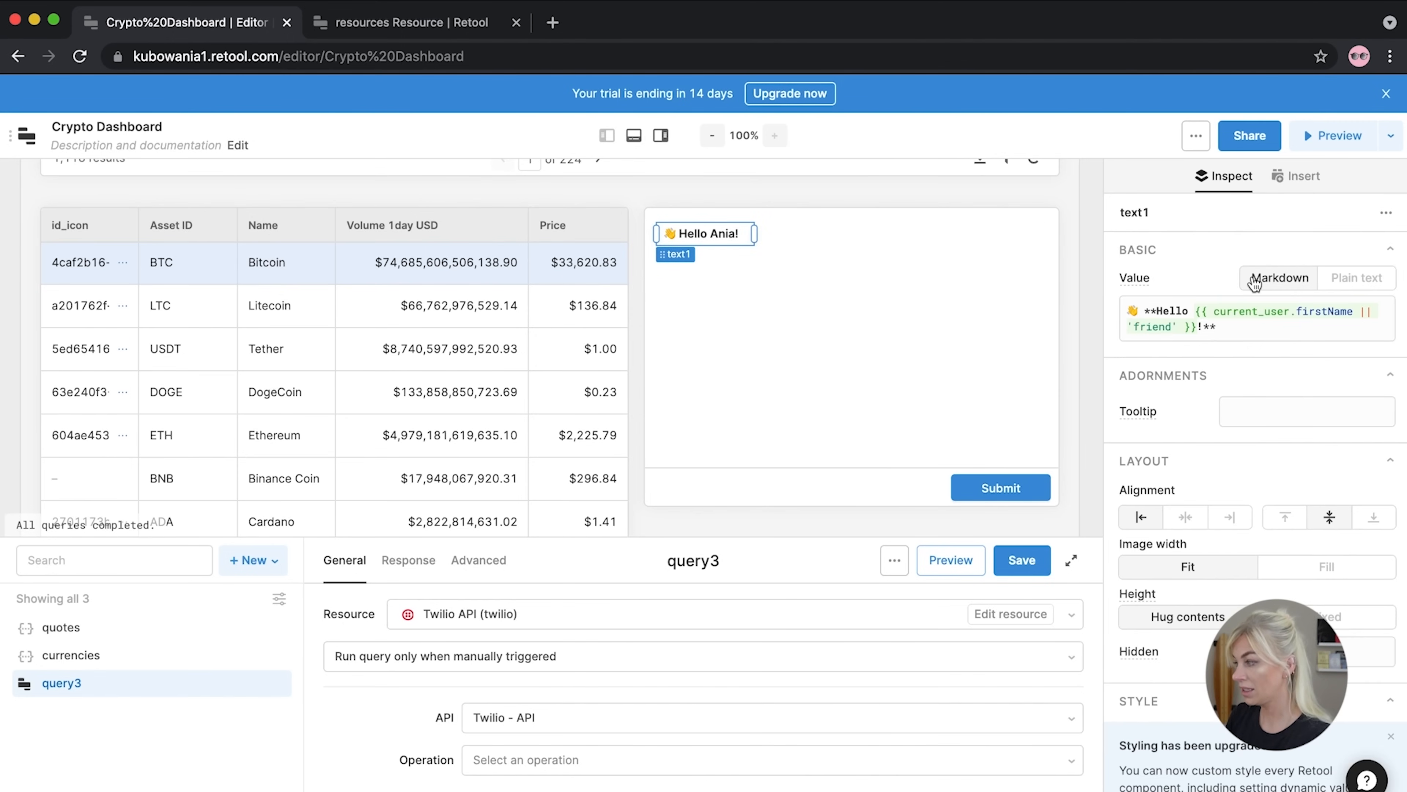
click(1205, 336)
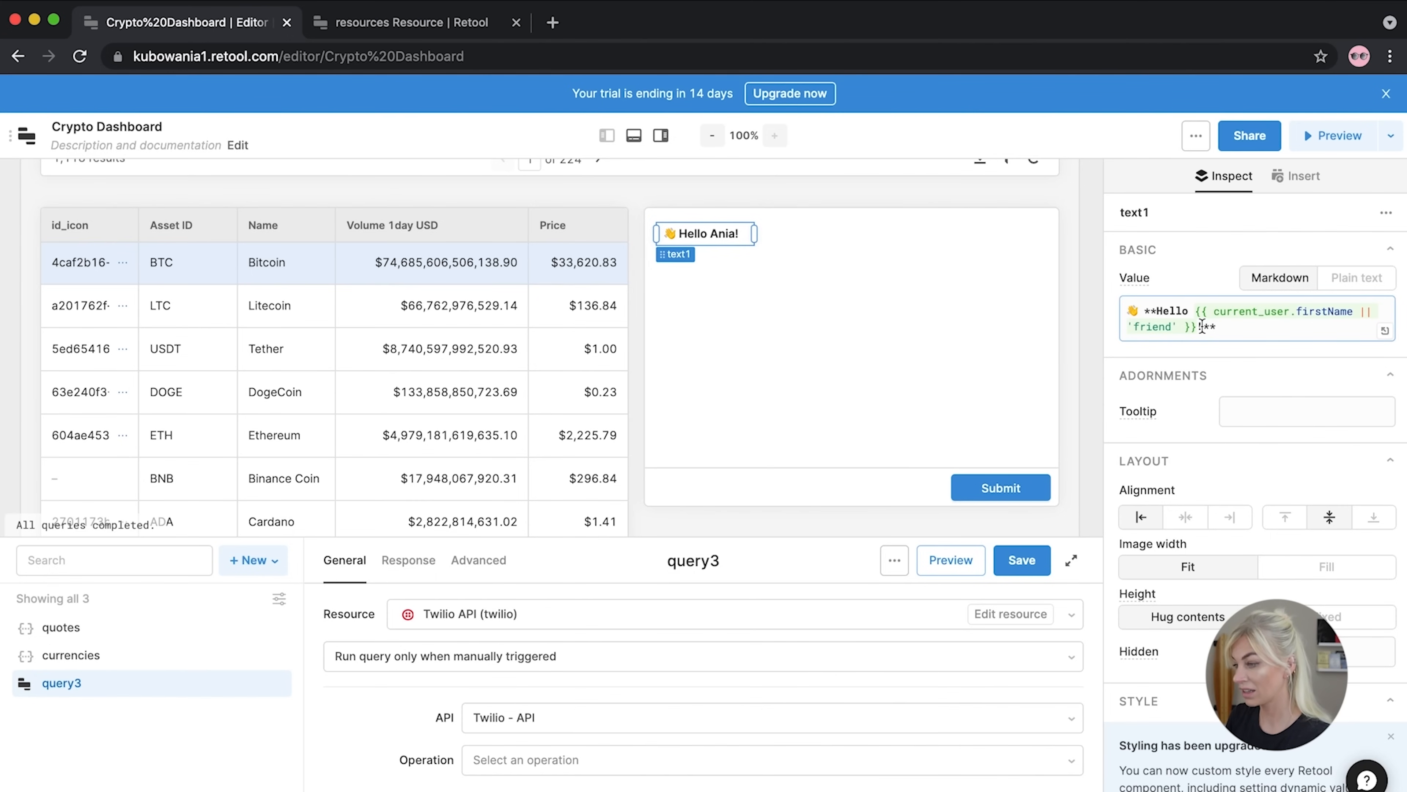
drag(1200, 327, 1158, 315)
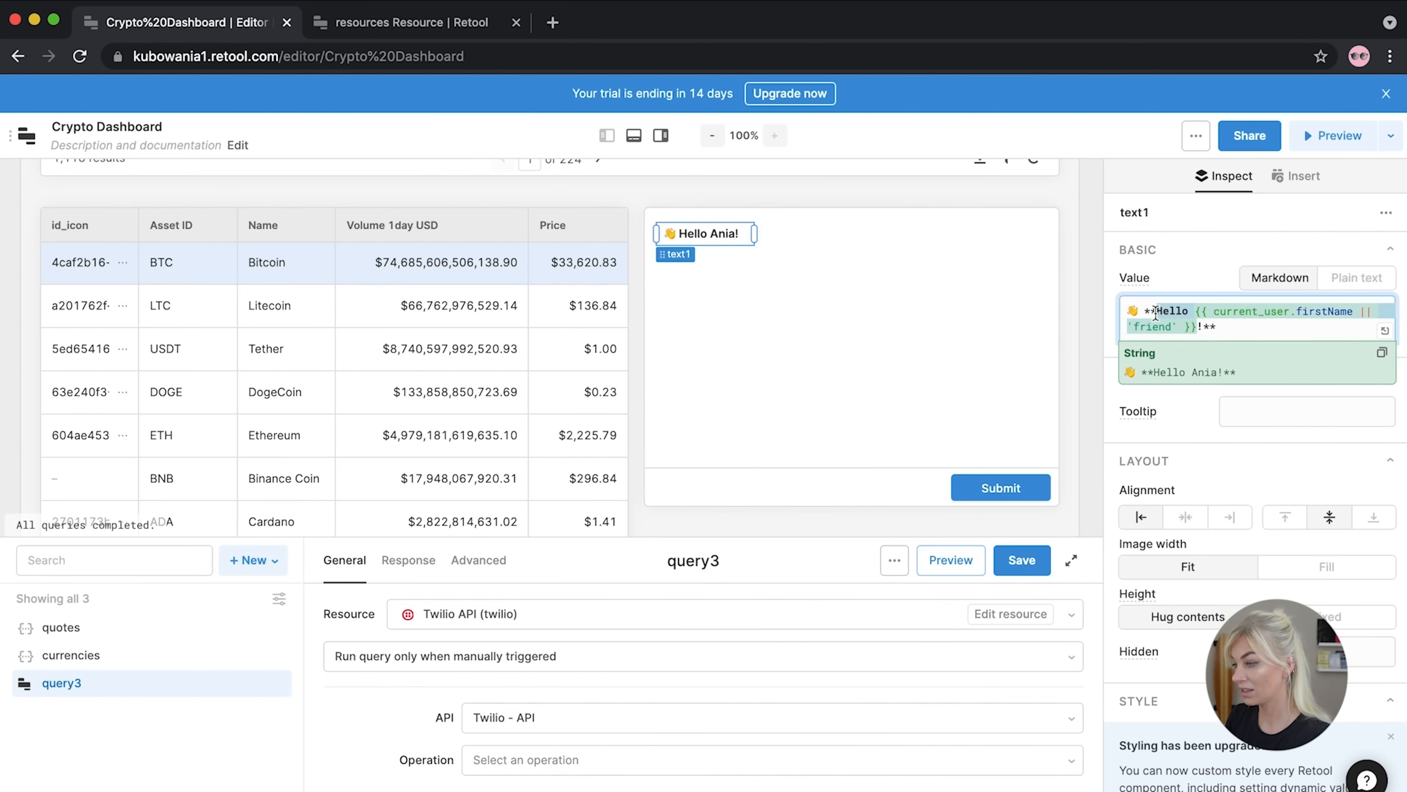
text(Send )
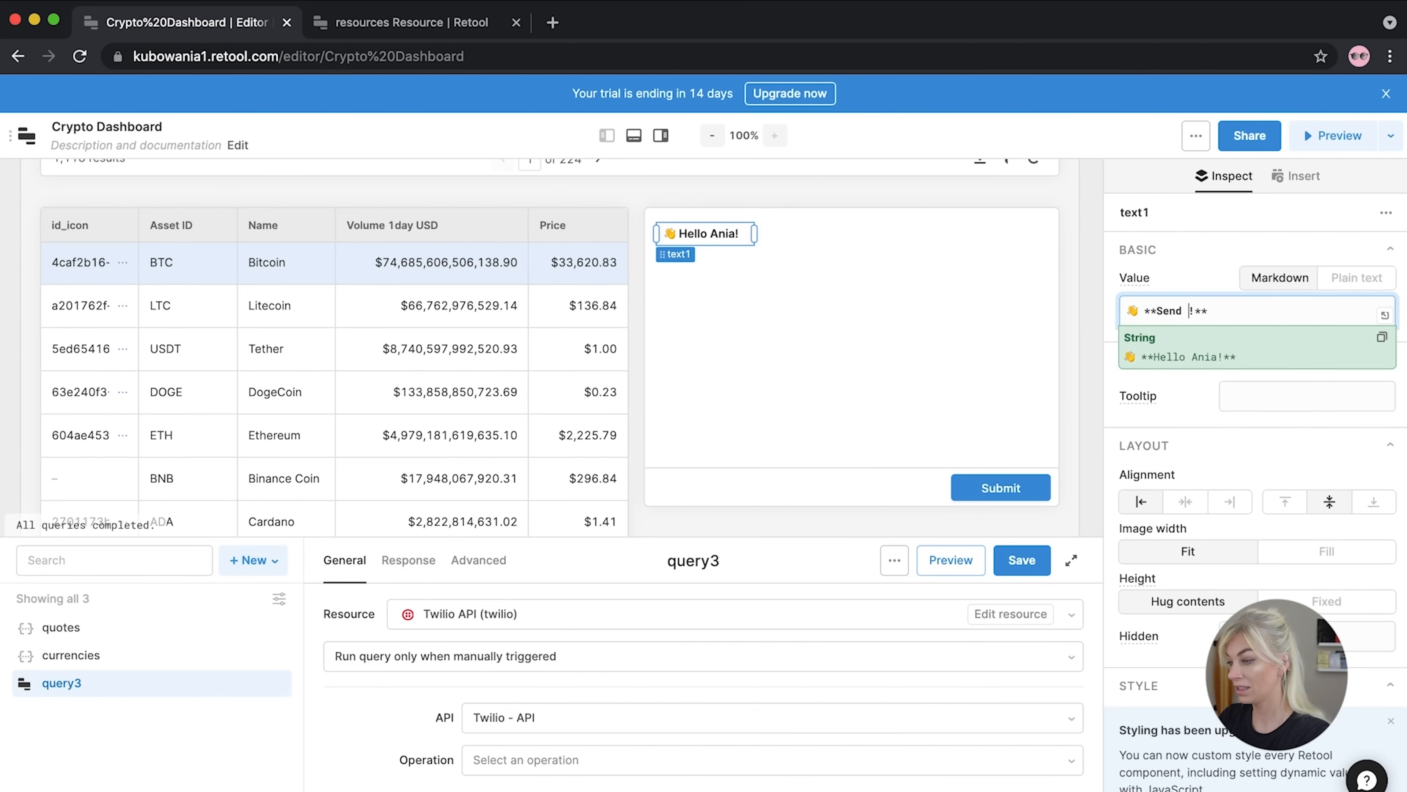
text(a text Quick)
drag(1313, 311, 1268, 314)
click(1142, 311)
key(BackSpace)
key(BackSpace)
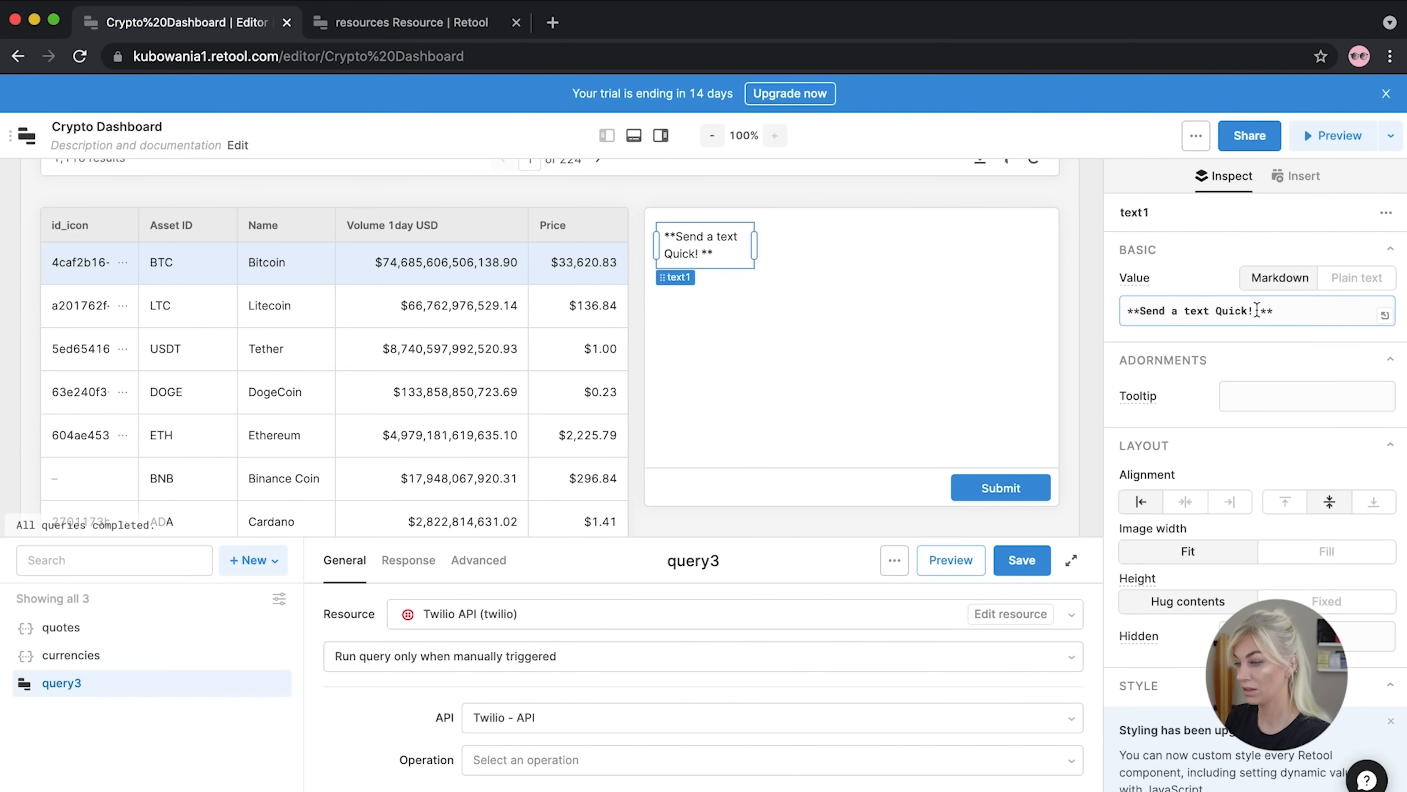
click(1258, 311)
text(📱)
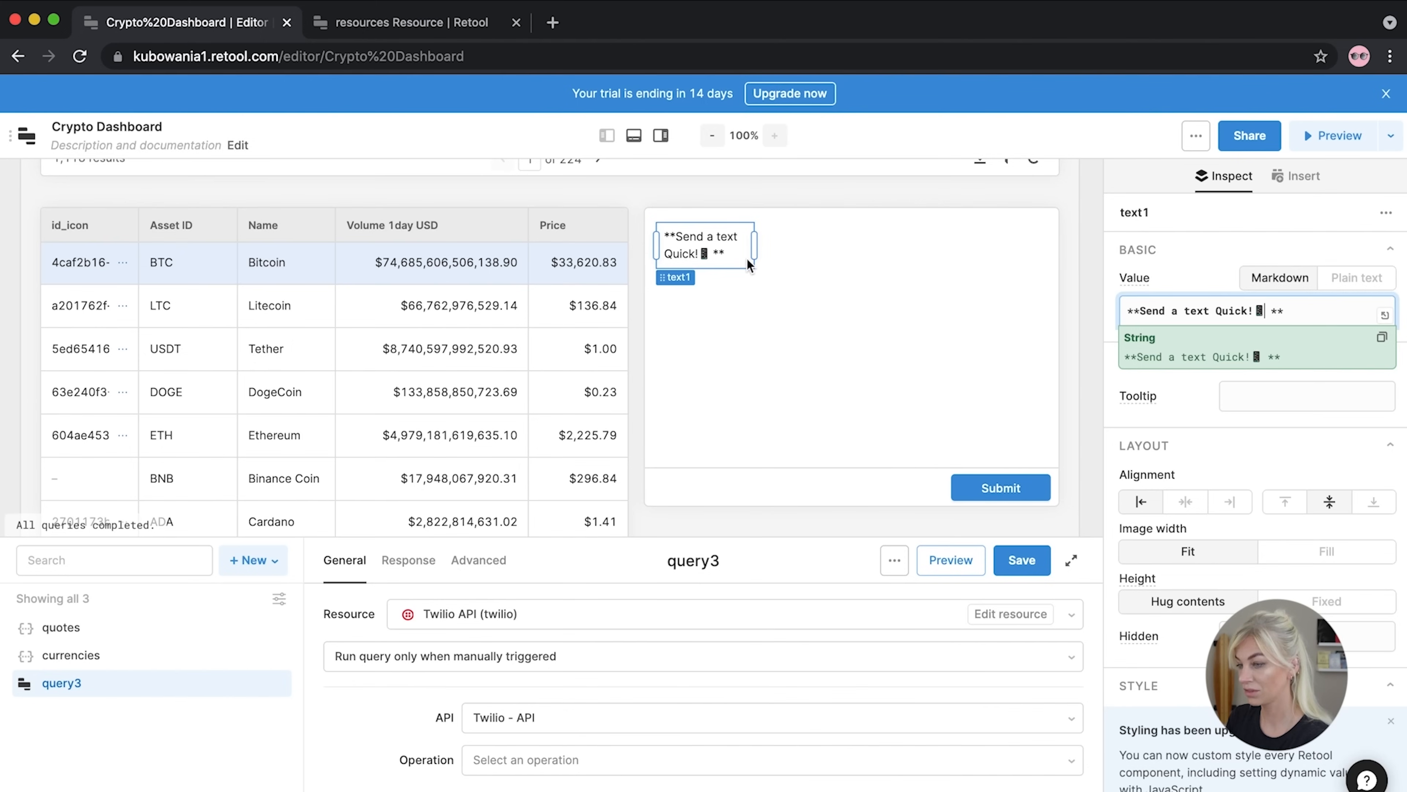
Widen the heading to fit one line and remove the stray space so it renders bold
drag(755, 245, 867, 242)
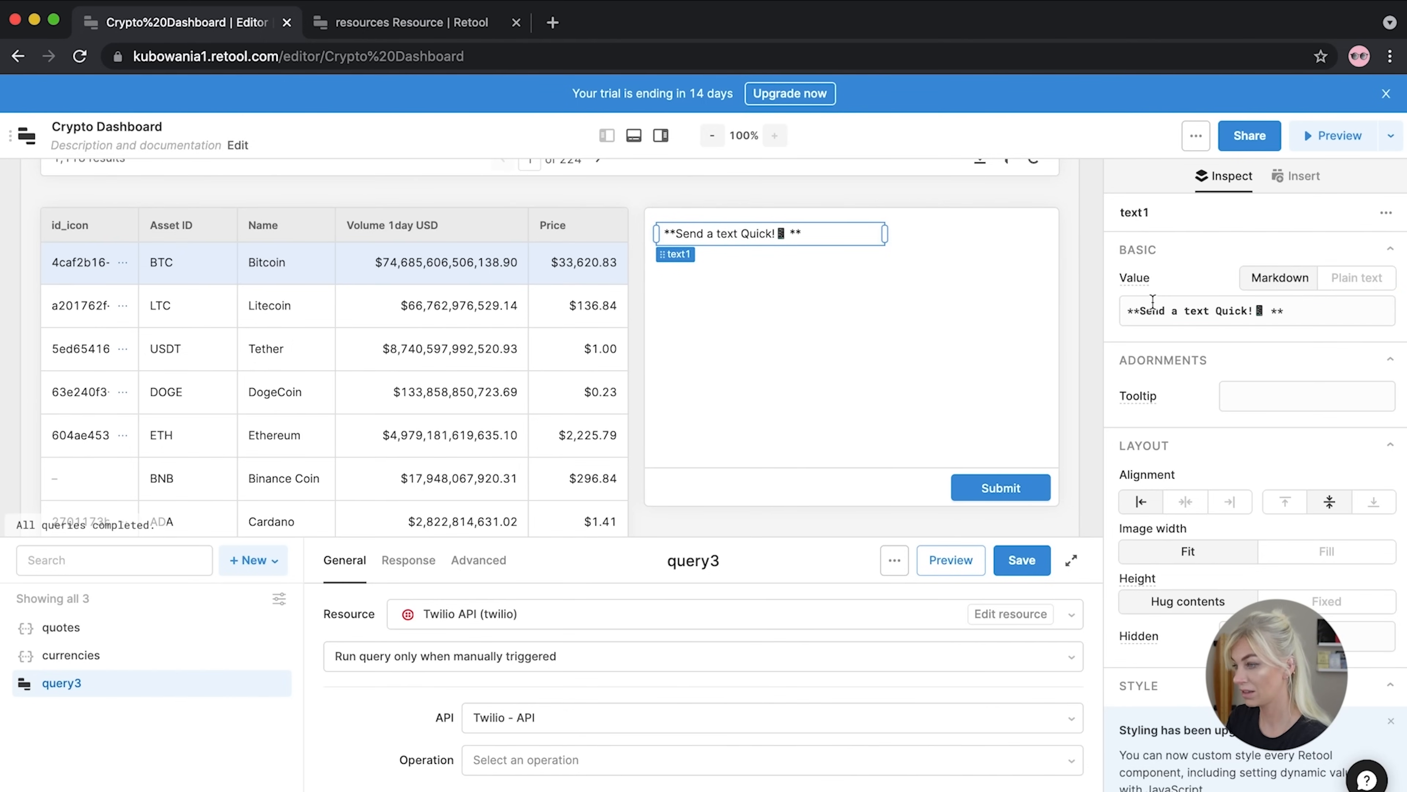
click(1267, 313)
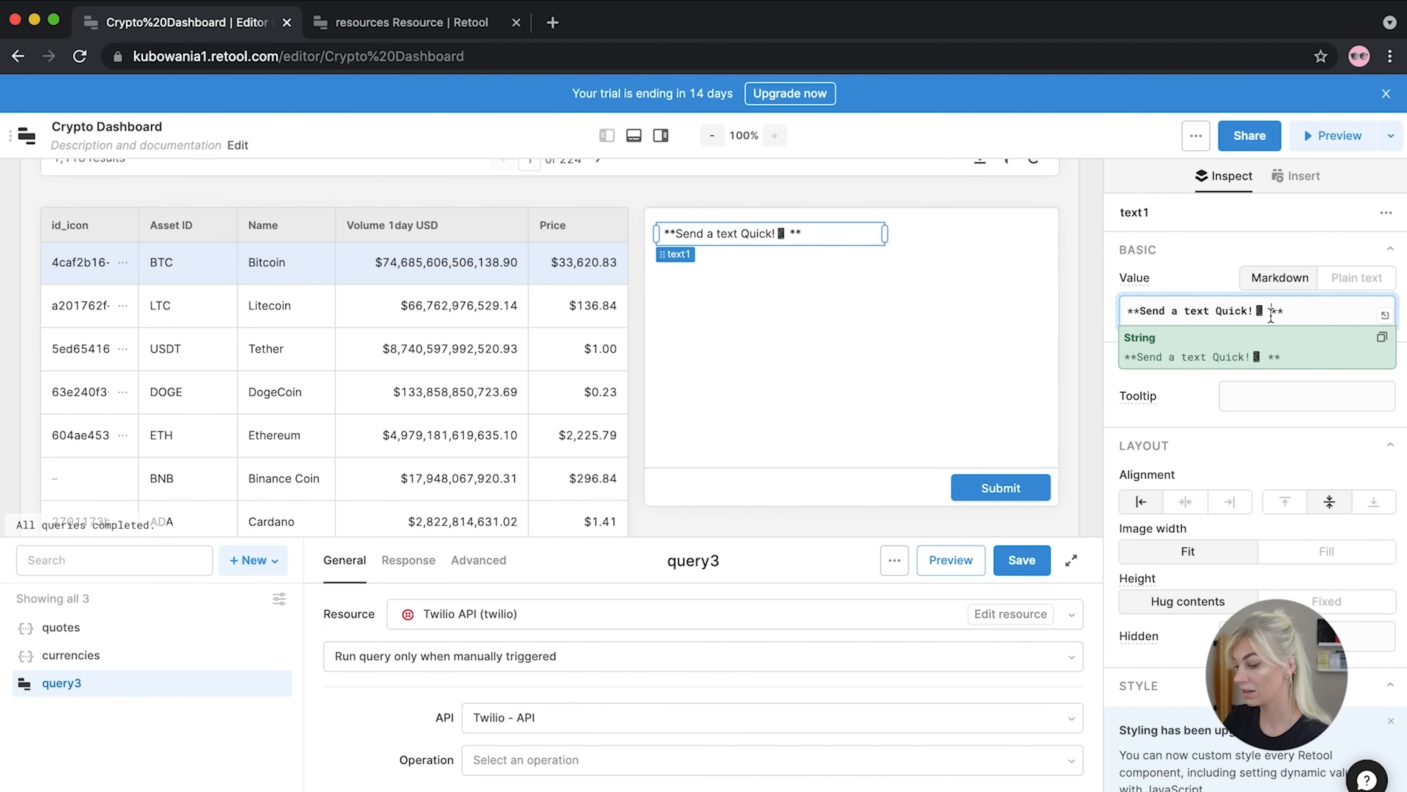
key(Delete)
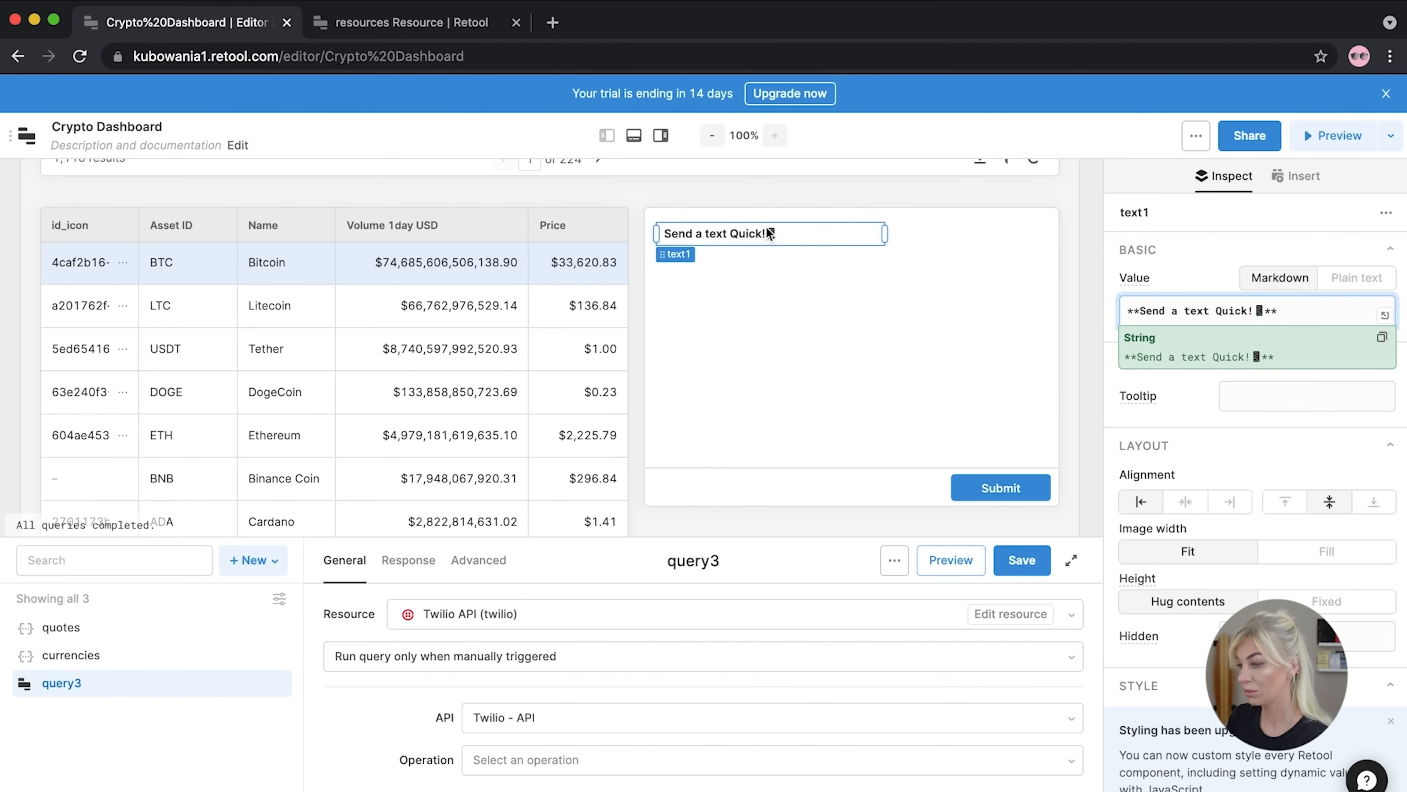
click(1109, 255)
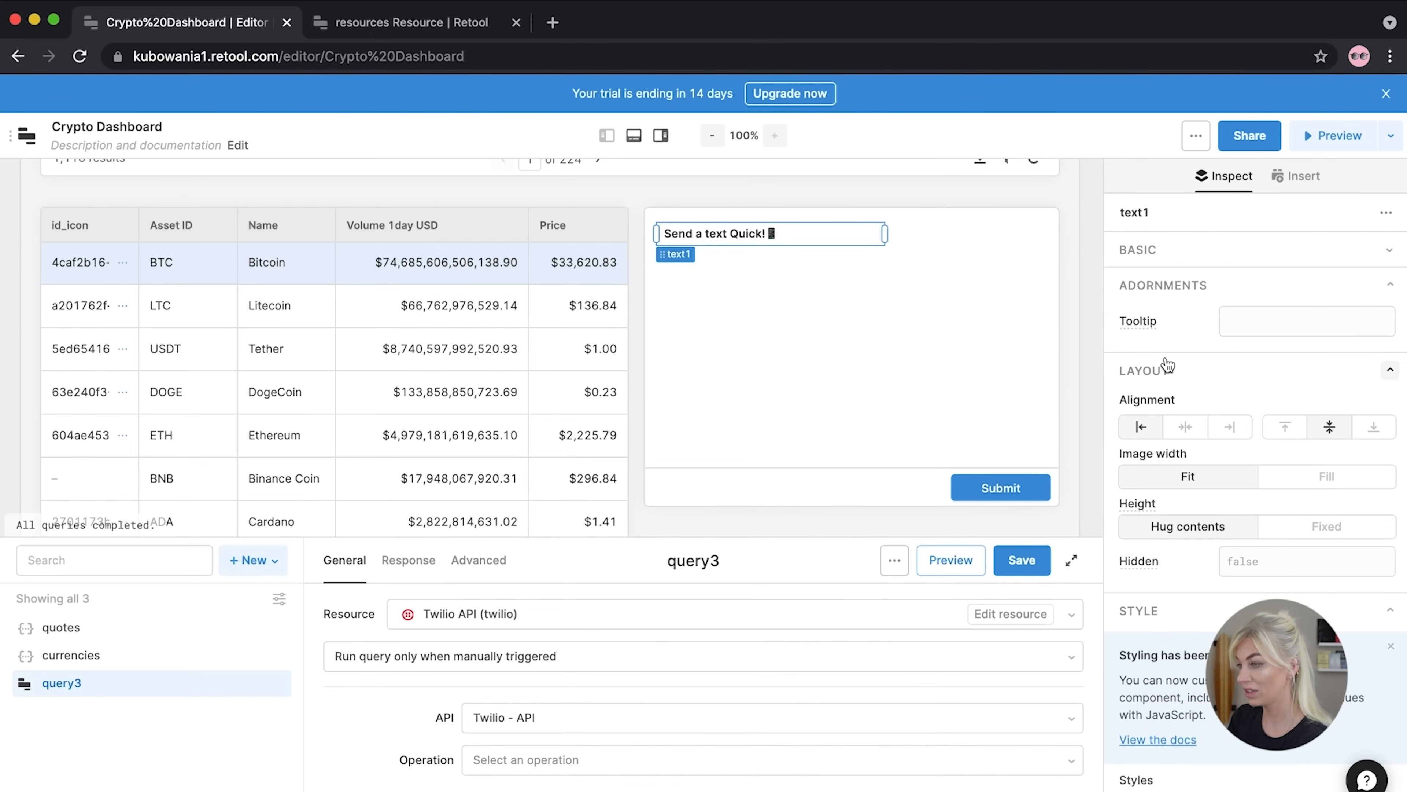
click(1096, 239)
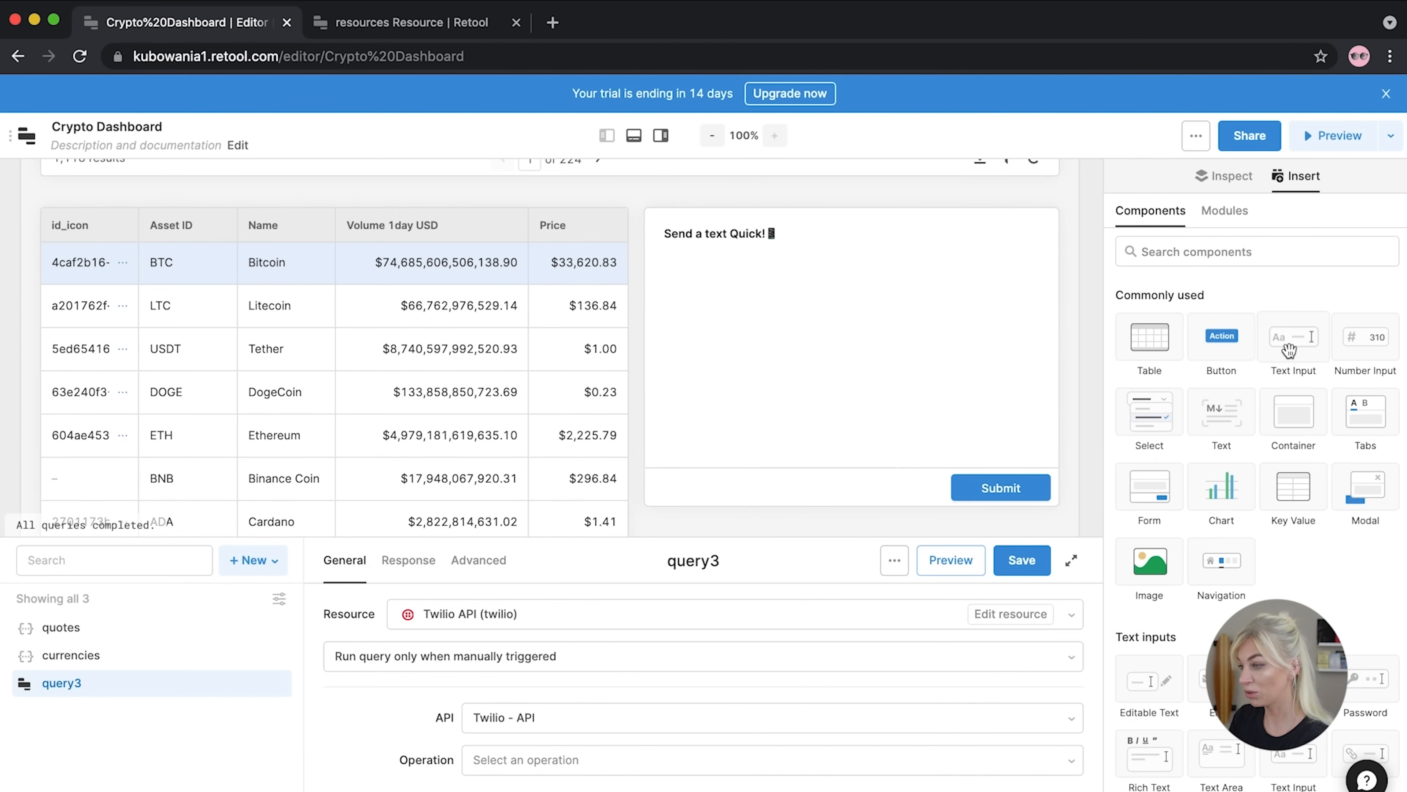
Place a Number Input in the form, then delete it
drag(1372, 341, 681, 297)
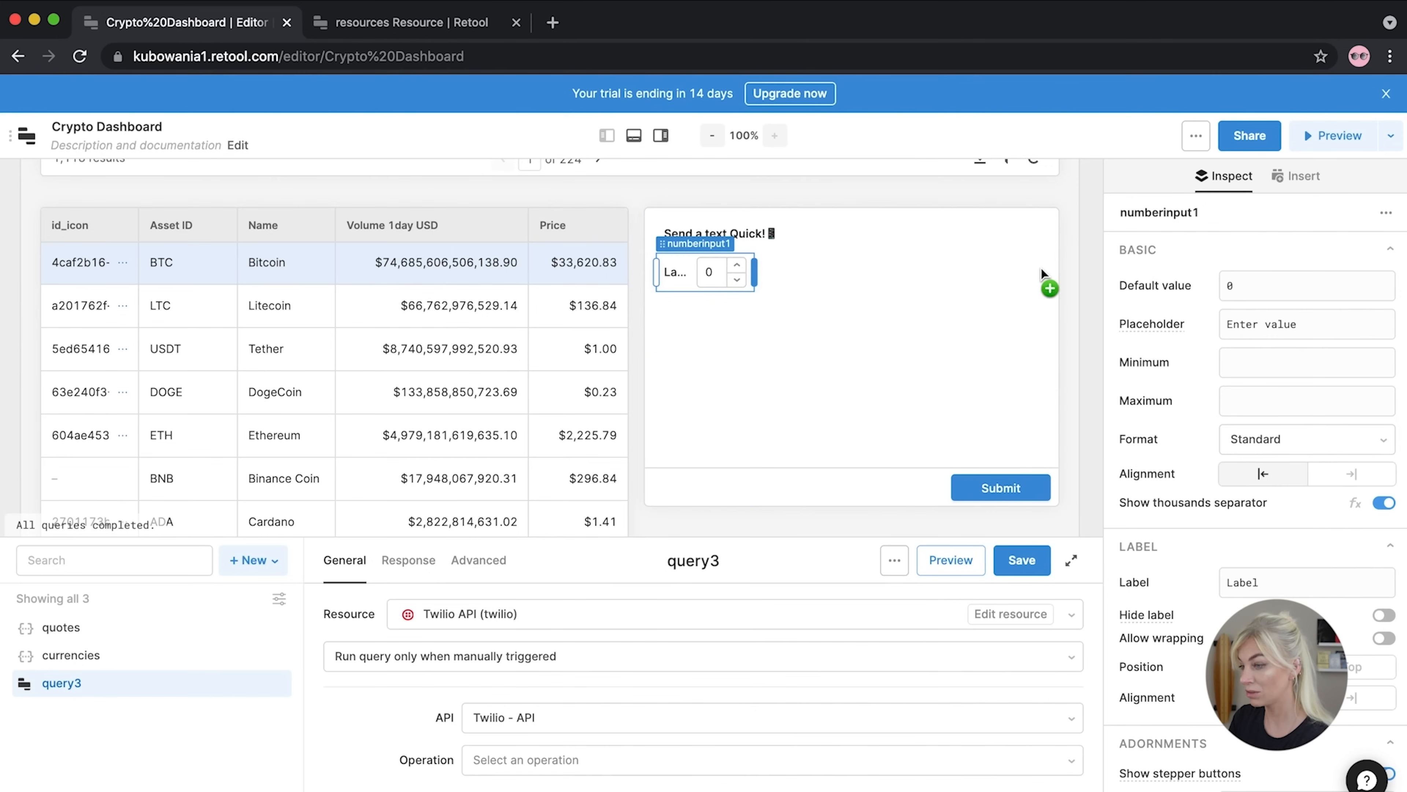
drag(754, 272, 1015, 268)
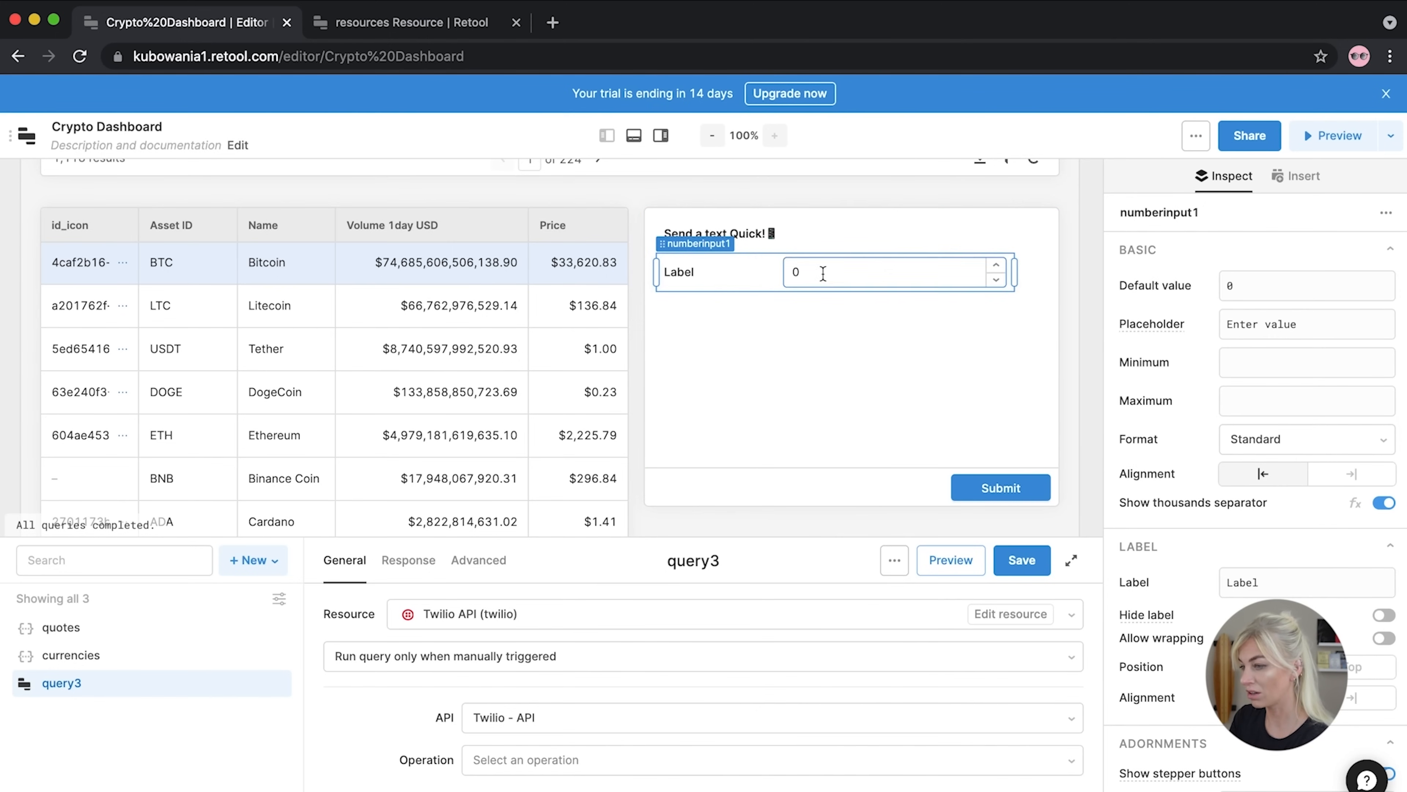
click(715, 273)
key(BackSpace)
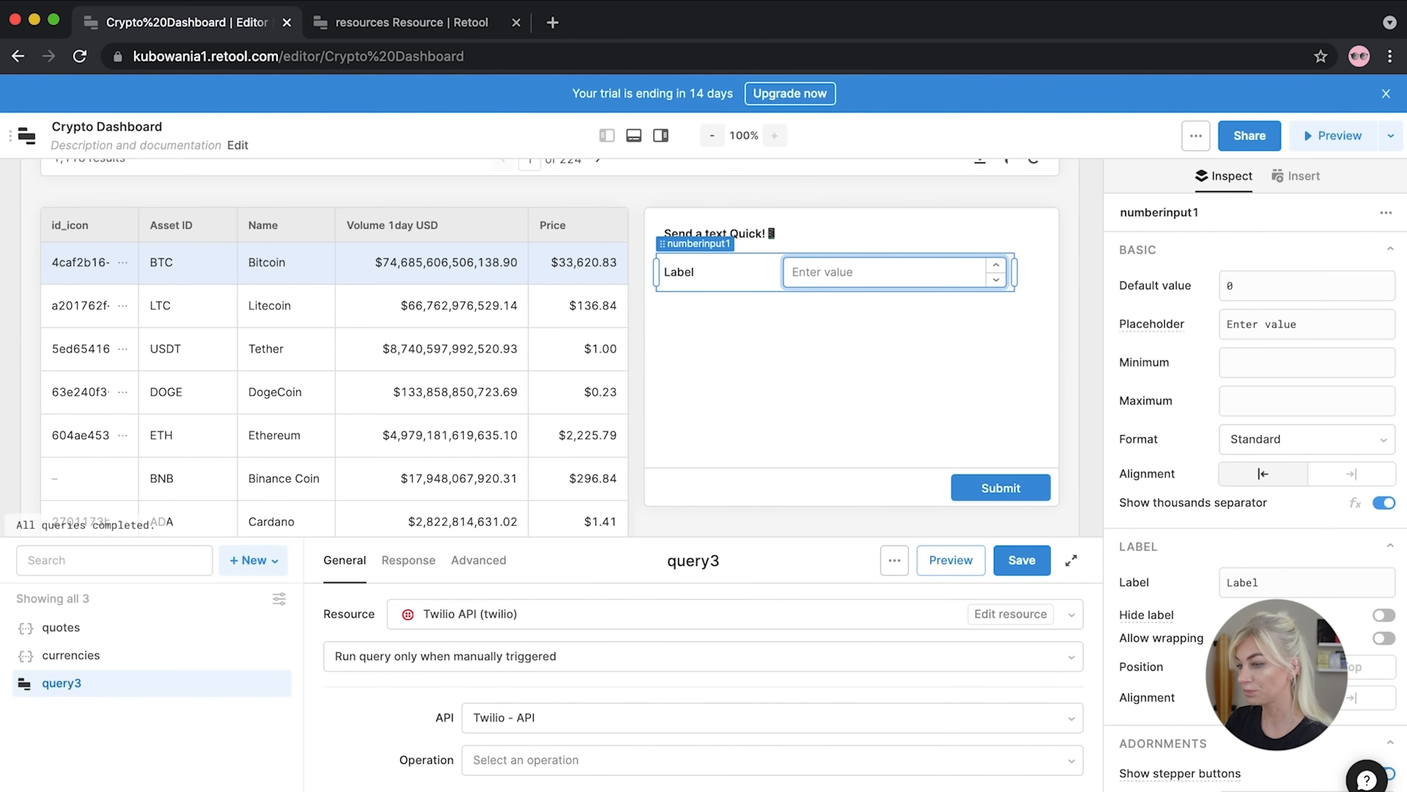
click(660, 300)
click(690, 274)
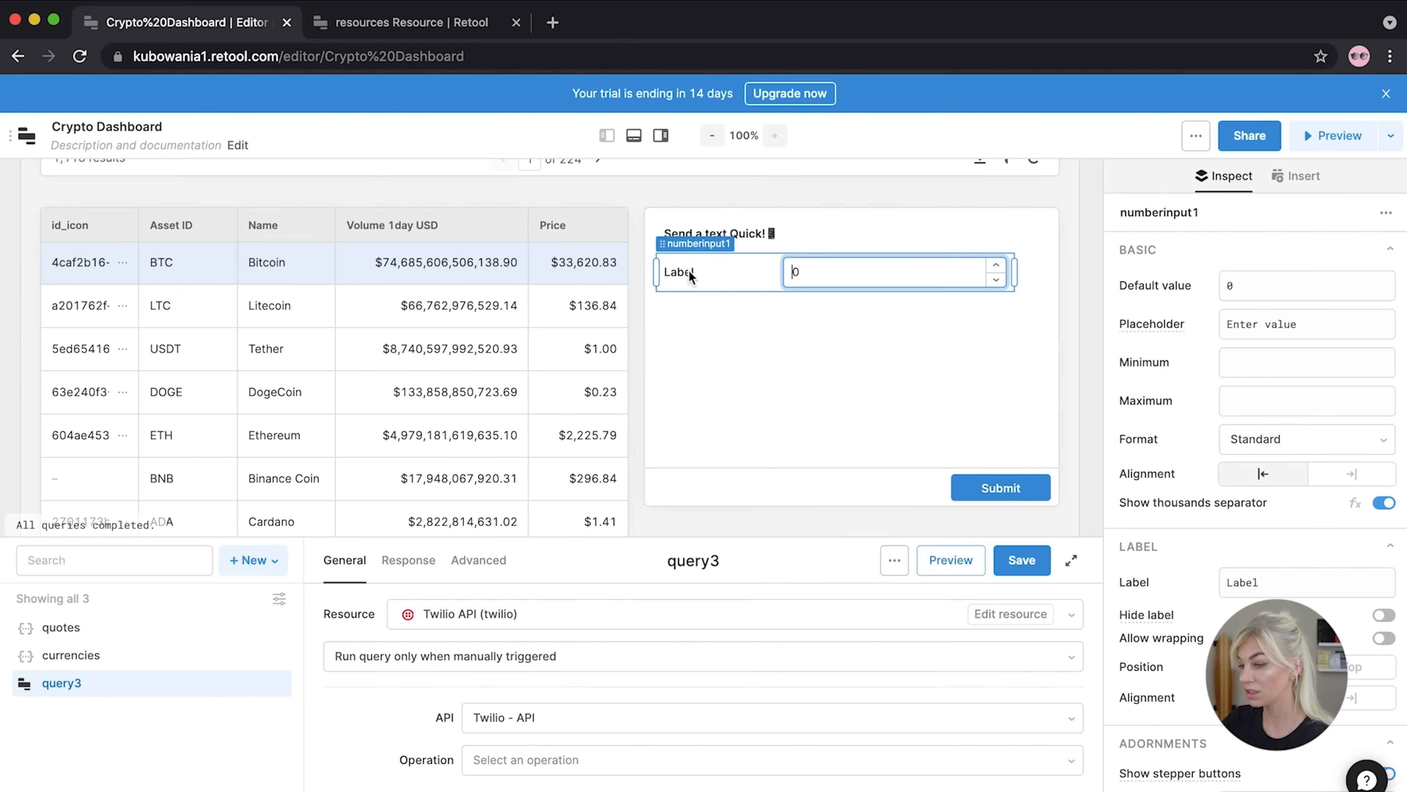
click(683, 284)
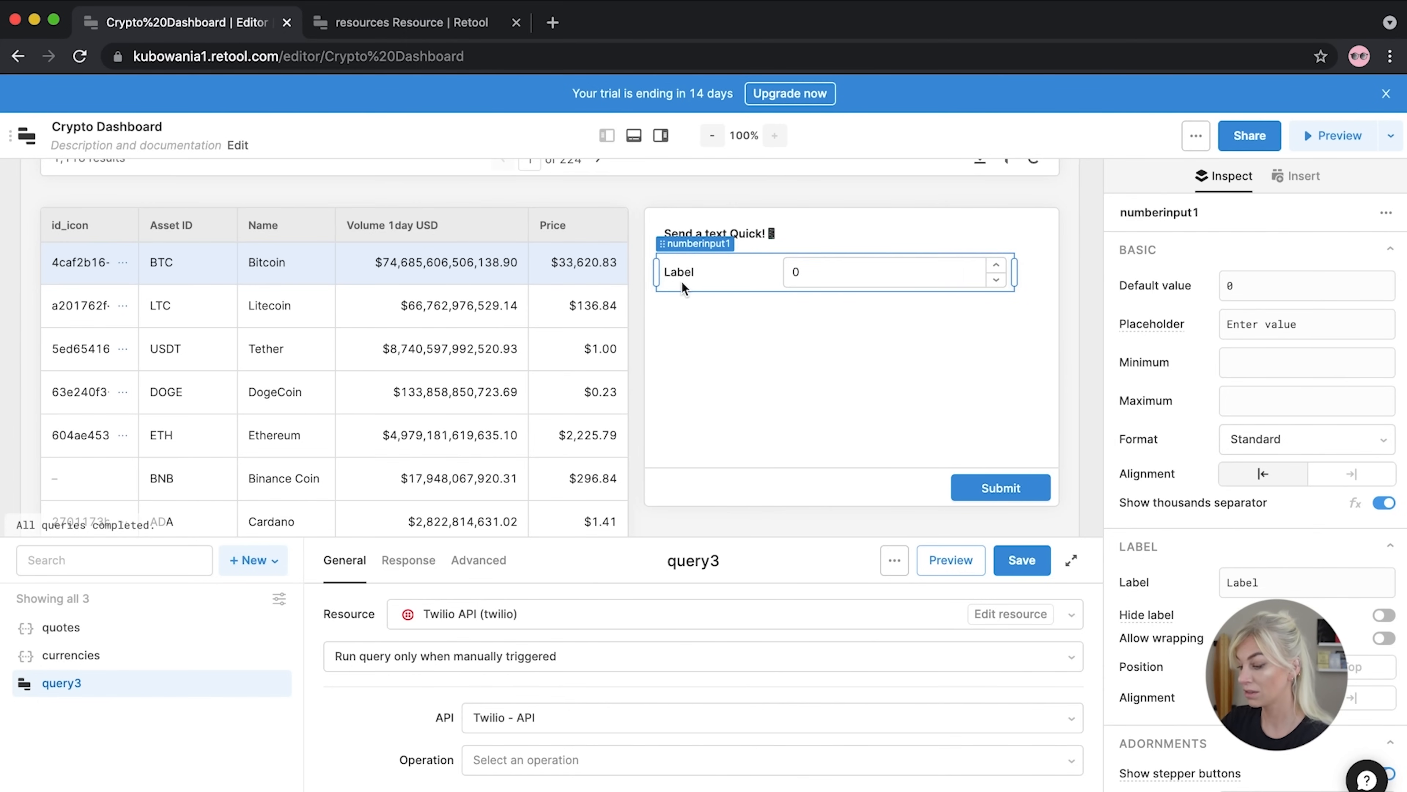
key(Delete)
click(836, 268)
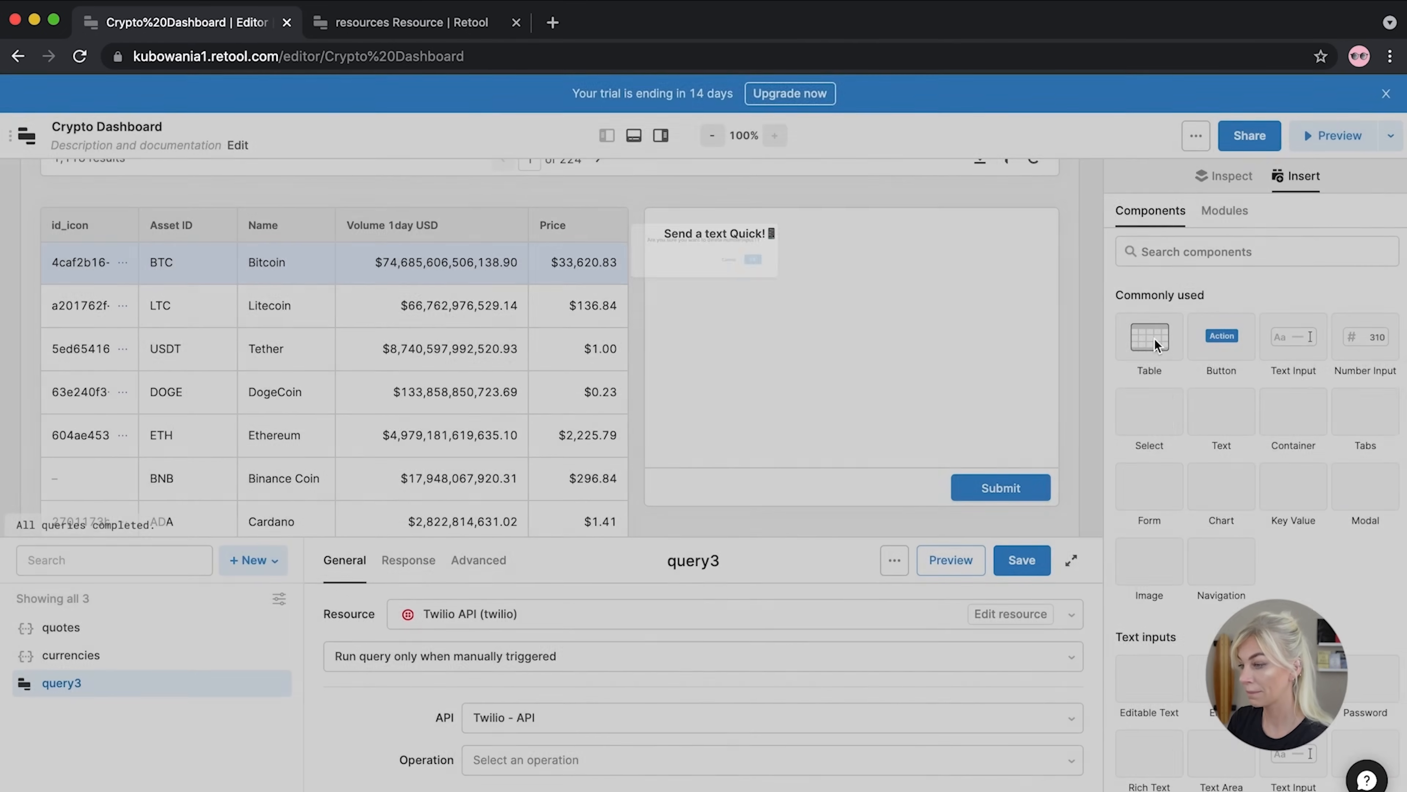
Add a full-width Text Input labelled 'Phone Number' with its label positioned on top
drag(1291, 358, 1031, 286)
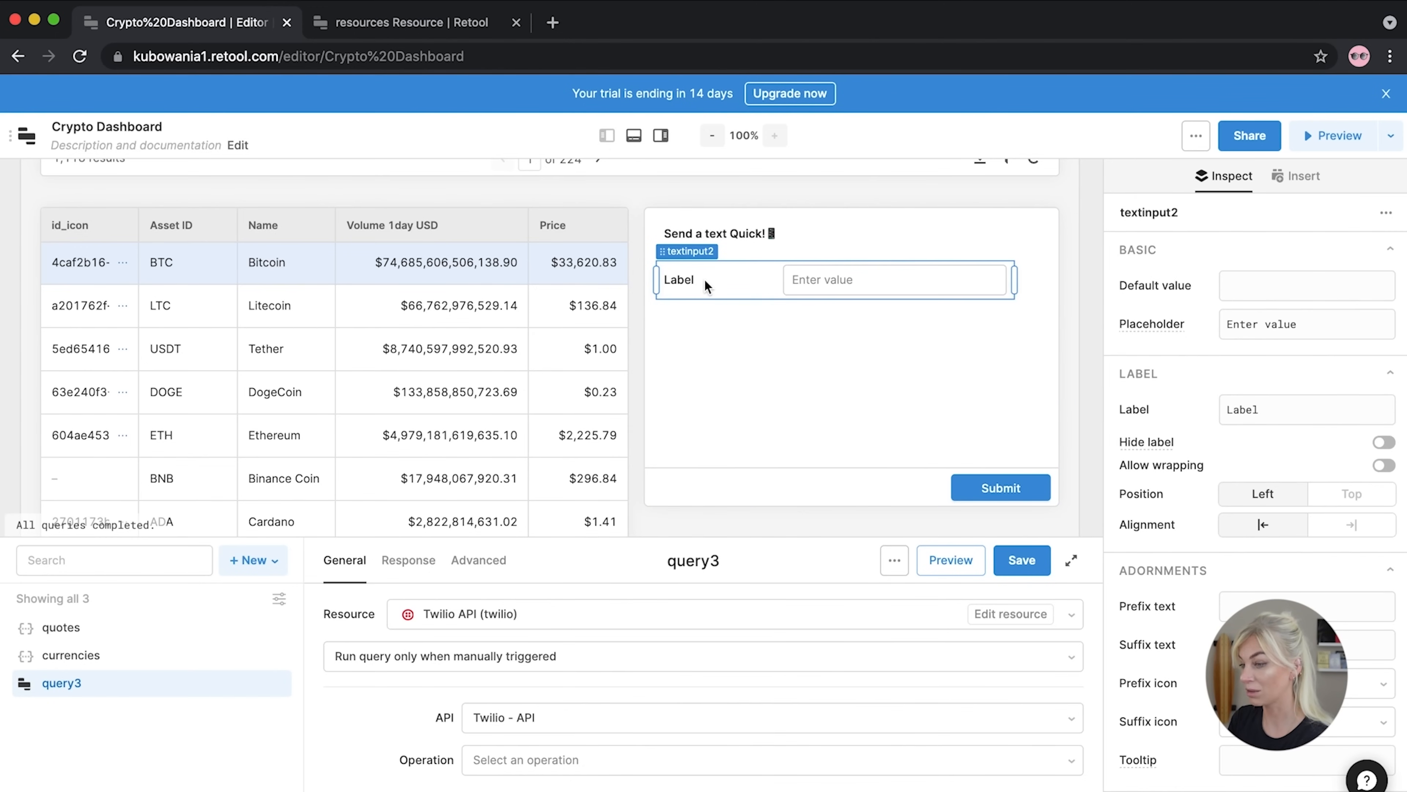
double_click(1291, 410)
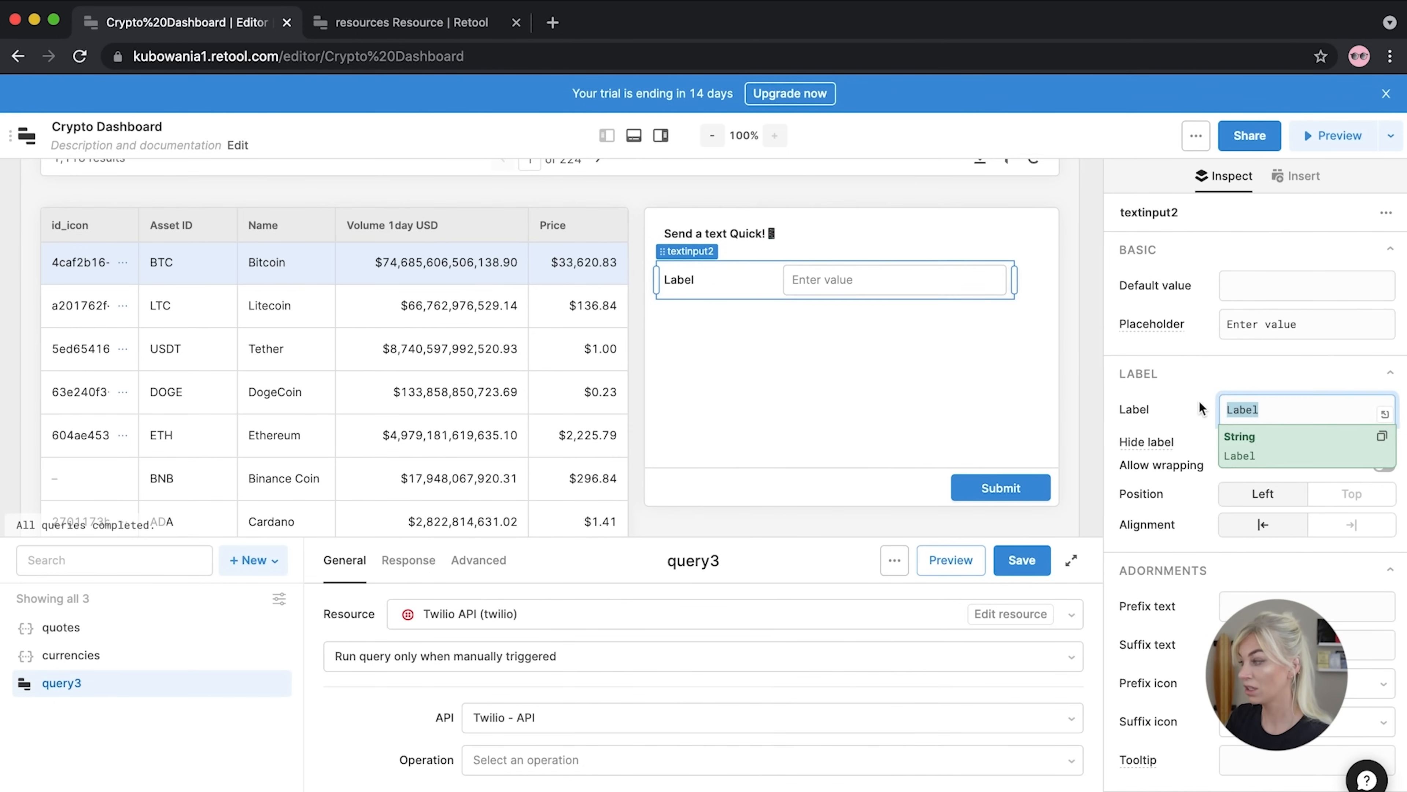
text(Phone NUmber)
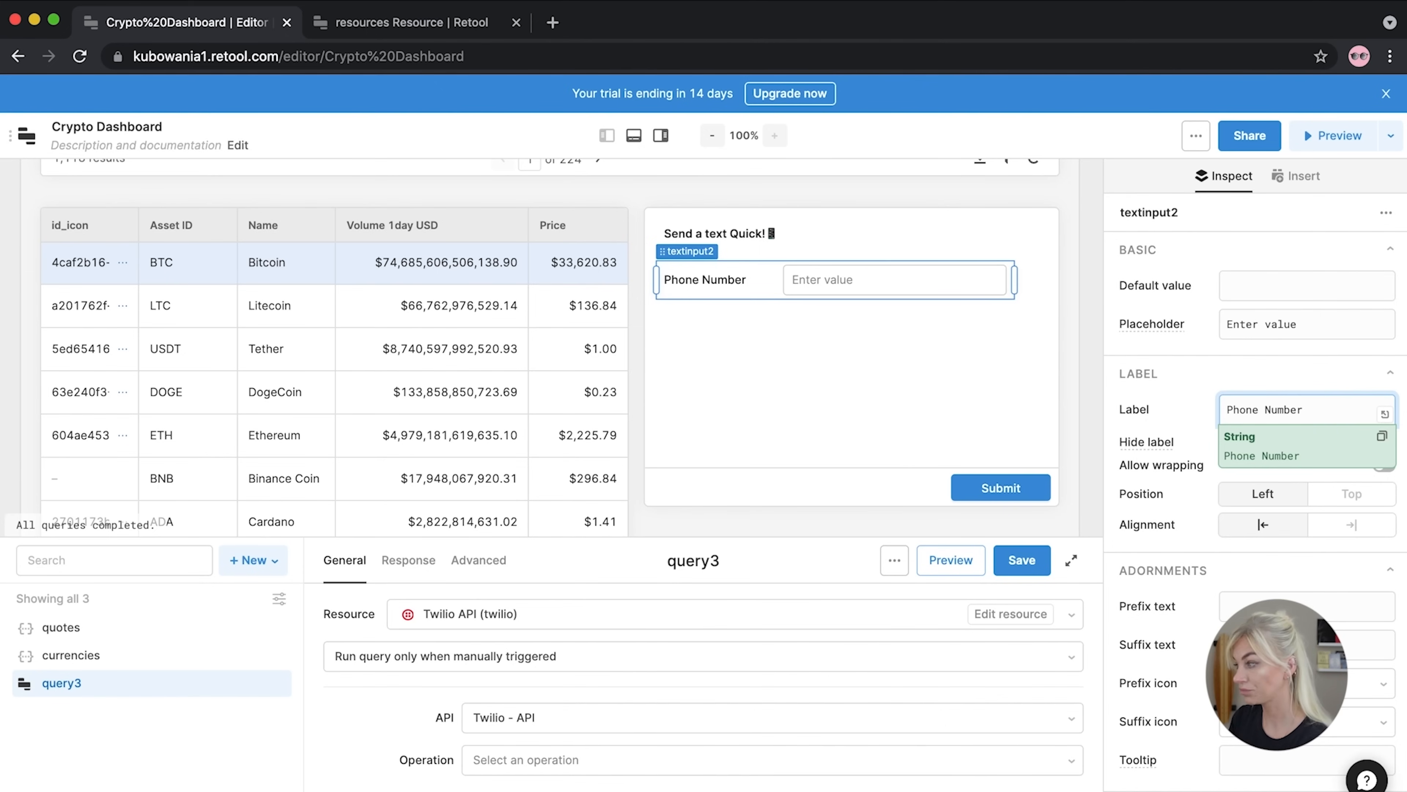
click(812, 301)
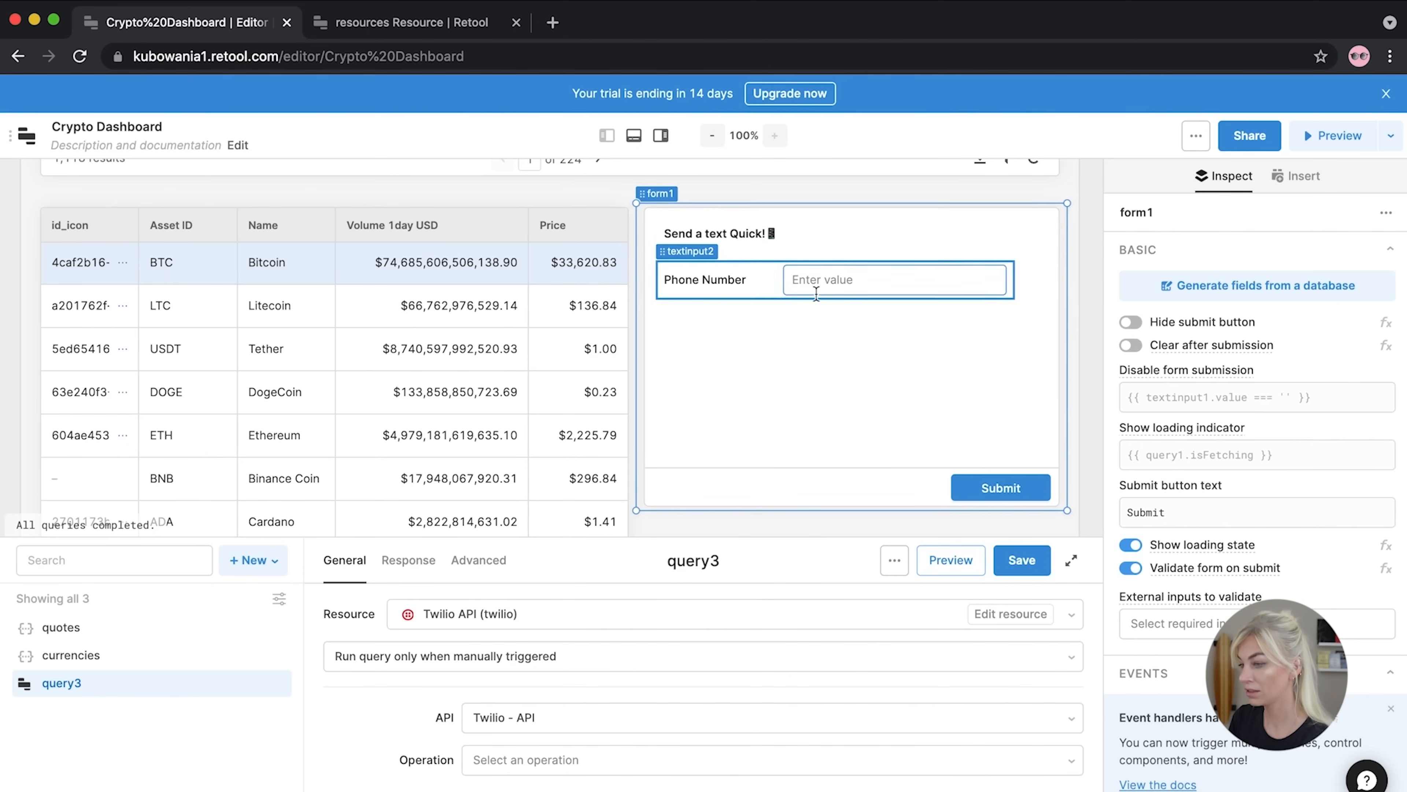
click(936, 280)
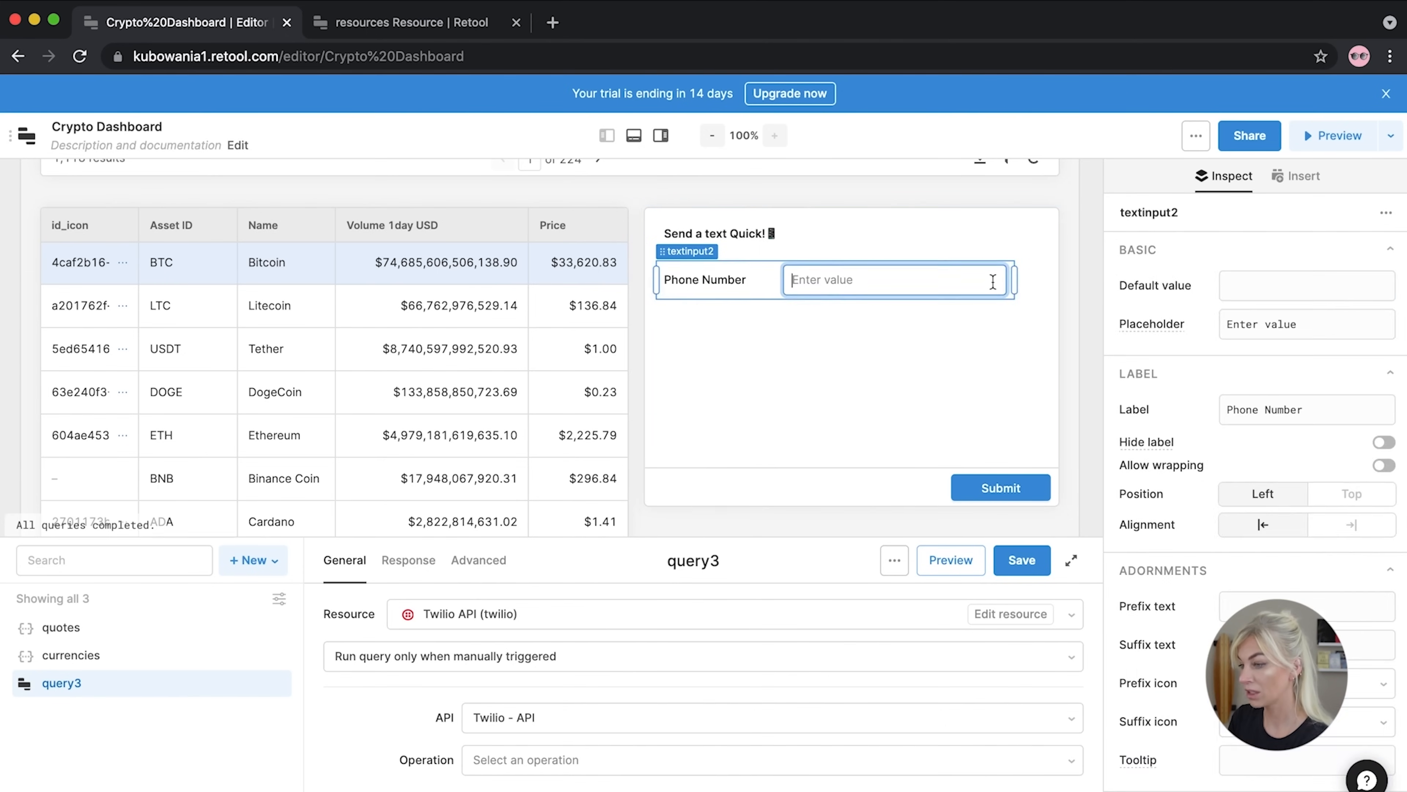
drag(1023, 289, 1072, 304)
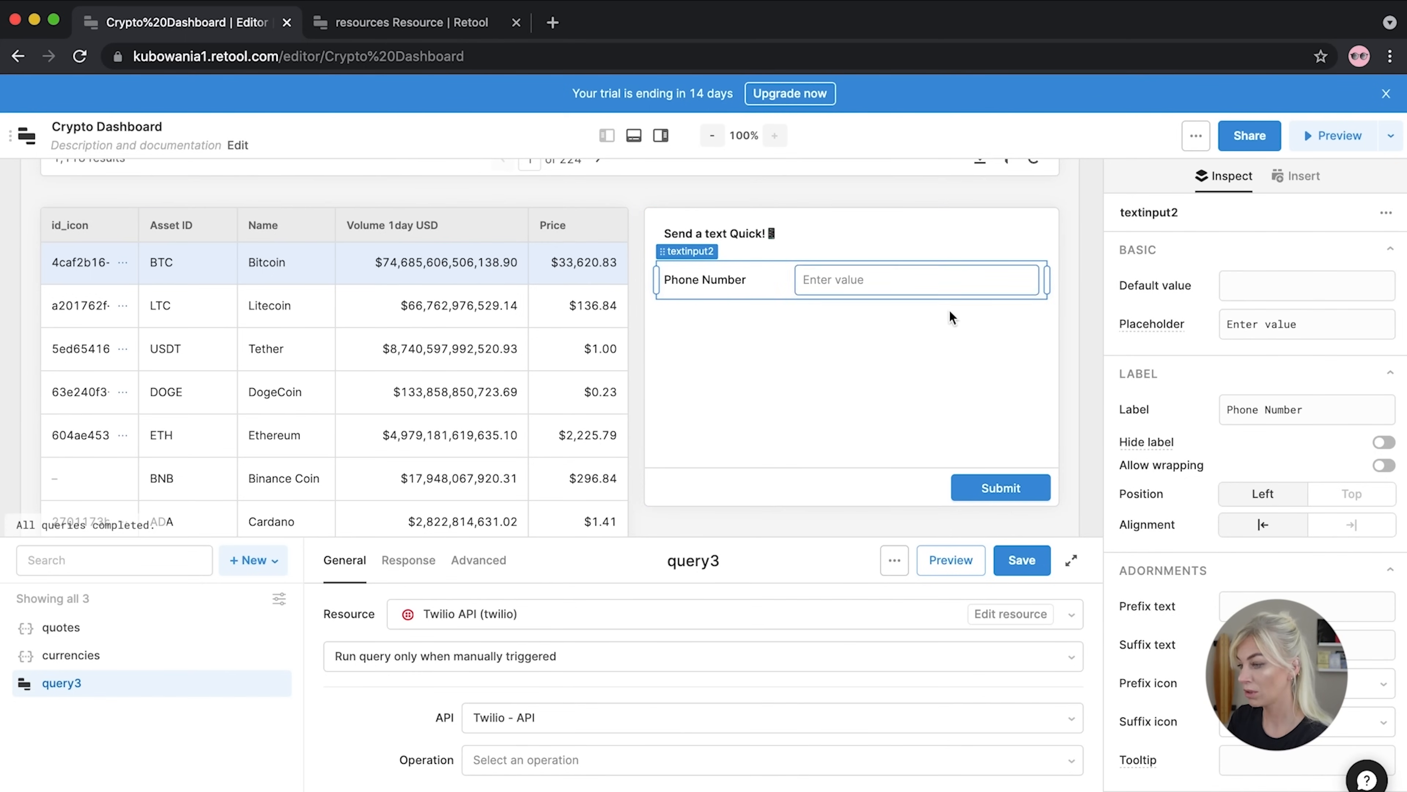
click(1367, 504)
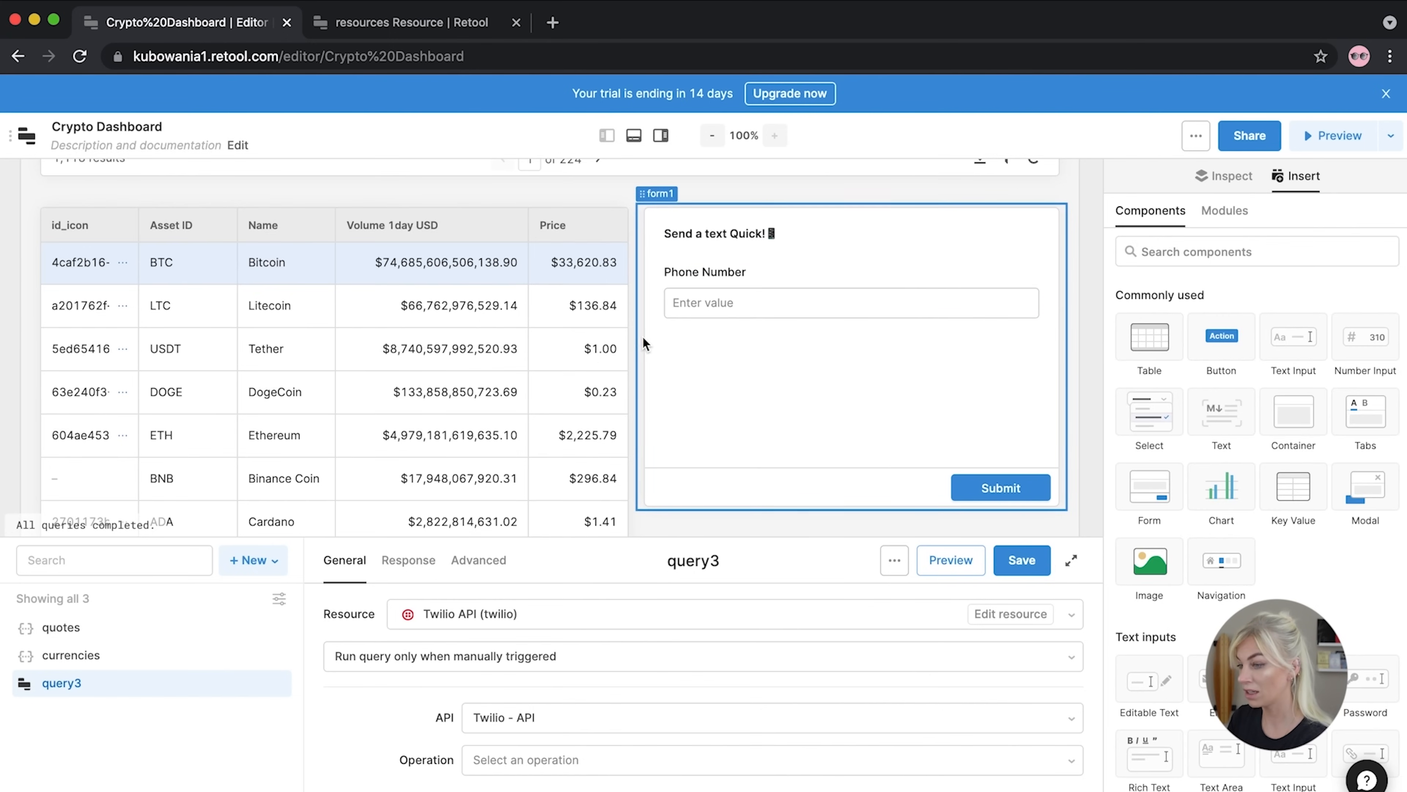
click(696, 292)
click(654, 294)
click(639, 286)
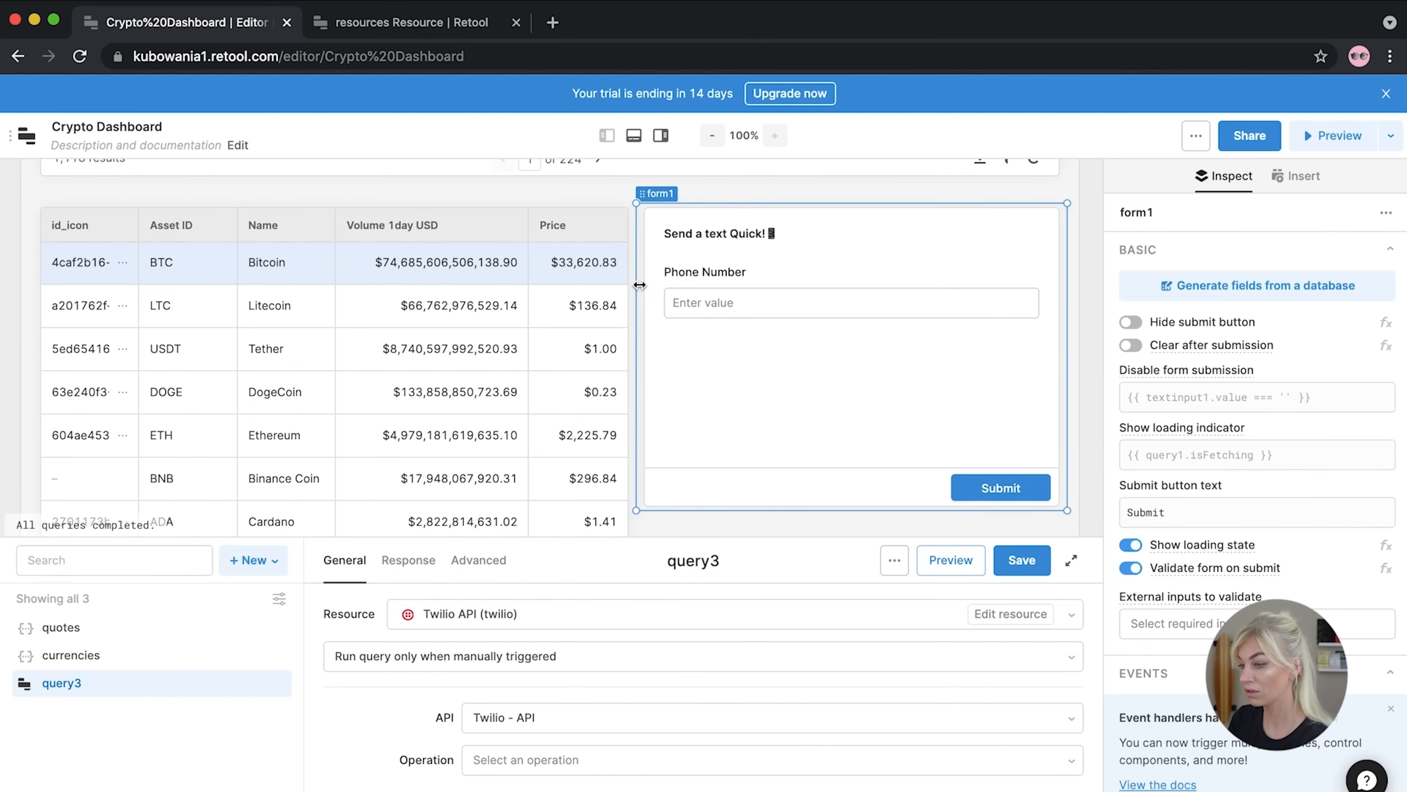
Try resizing form1 from its left edge, keeping it beside the table
drag(644, 285, 727, 280)
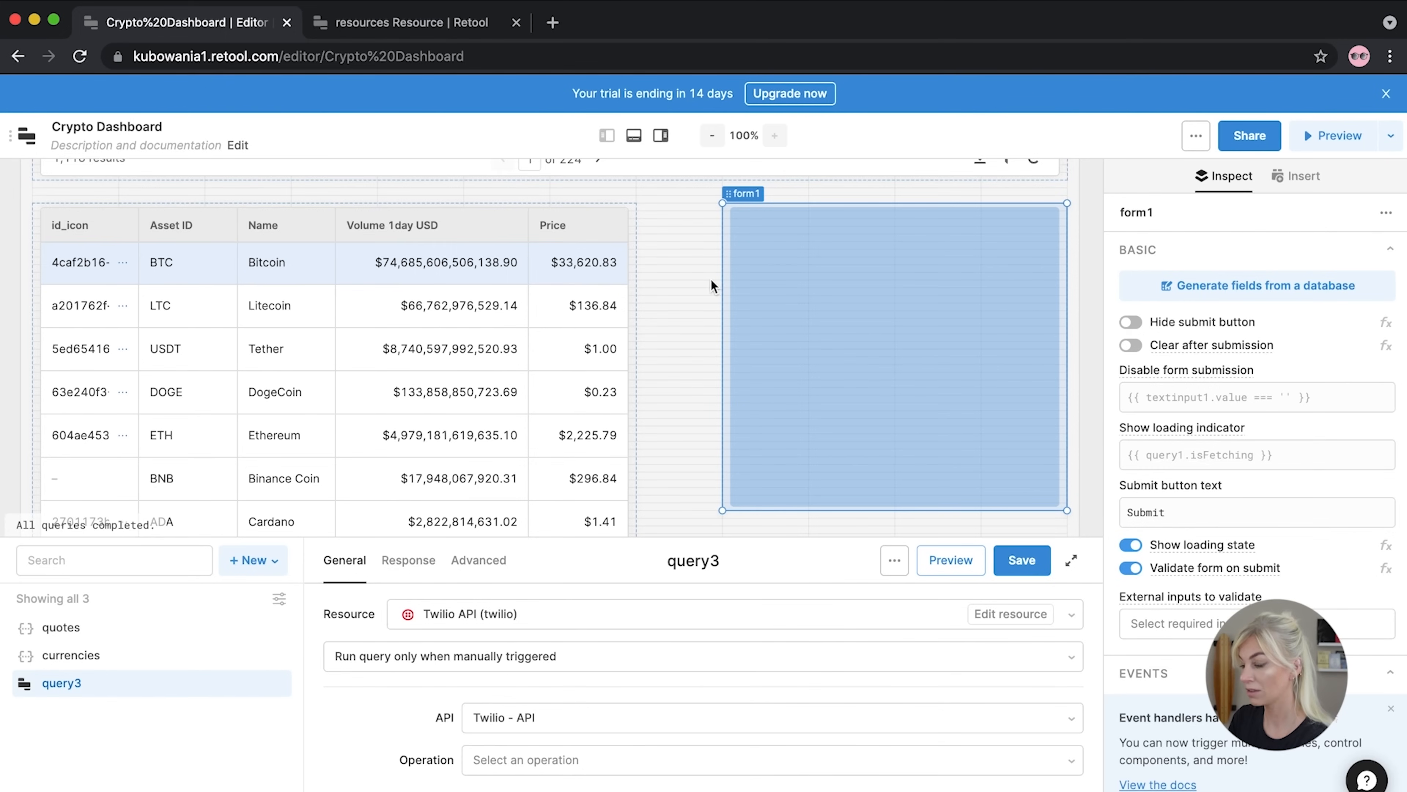
mouse_move(684, 285)
mouse_down()
mouse_move(643, 287)
mouse_move(670, 282)
mouse_up()
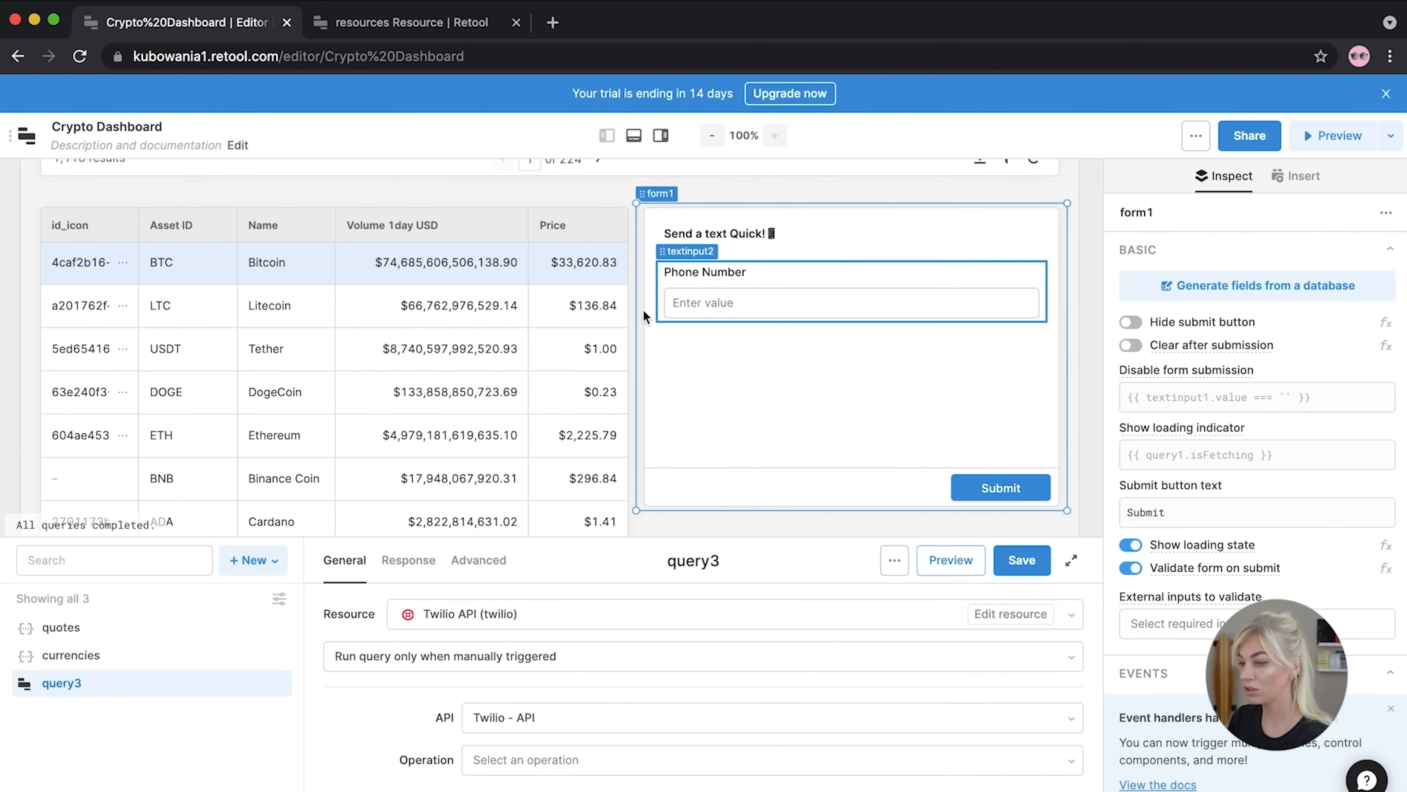
drag(640, 305, 697, 299)
Widen the currencies table up to the form and narrow Asset ID while widening Volume 1day USD
click(622, 293)
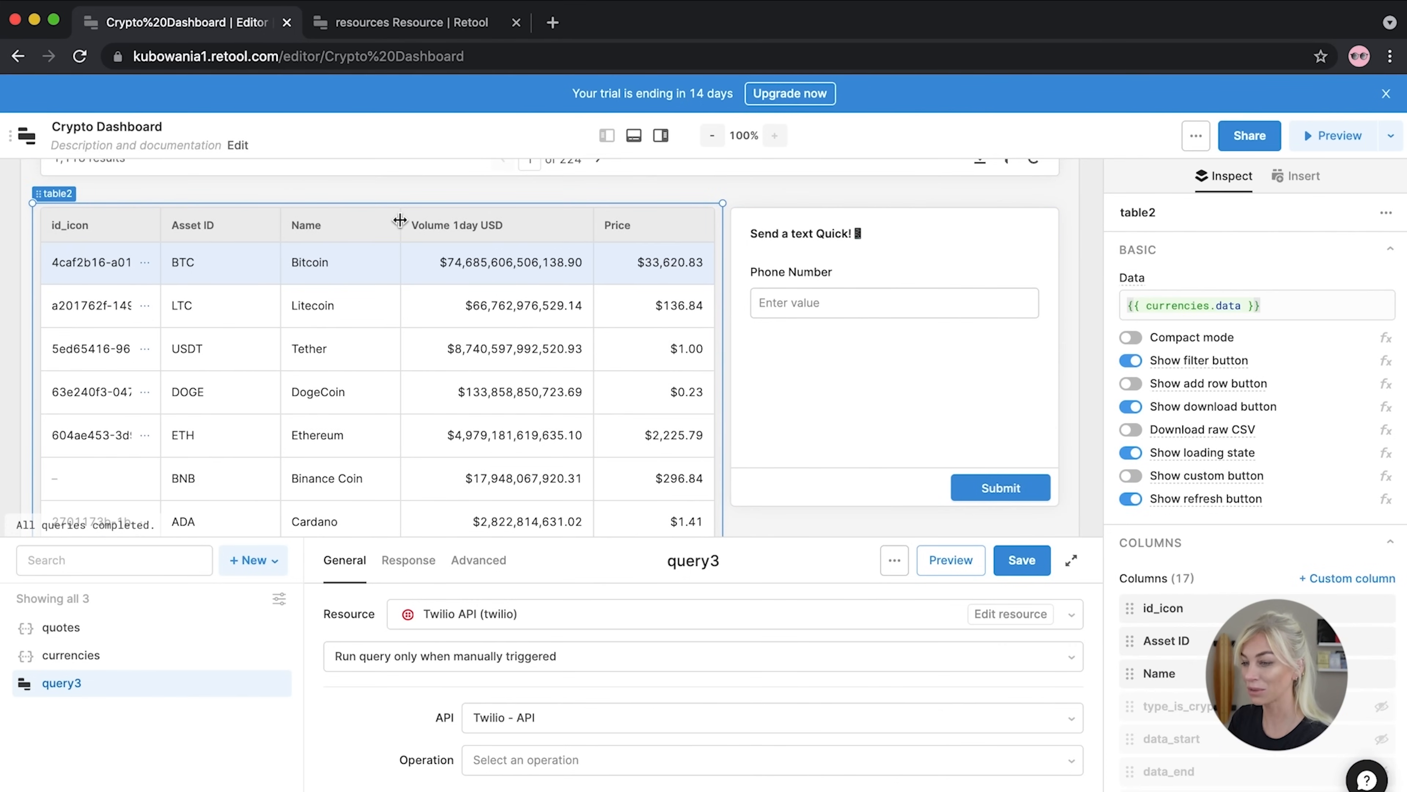
drag(388, 220, 386, 222)
drag(289, 227, 259, 224)
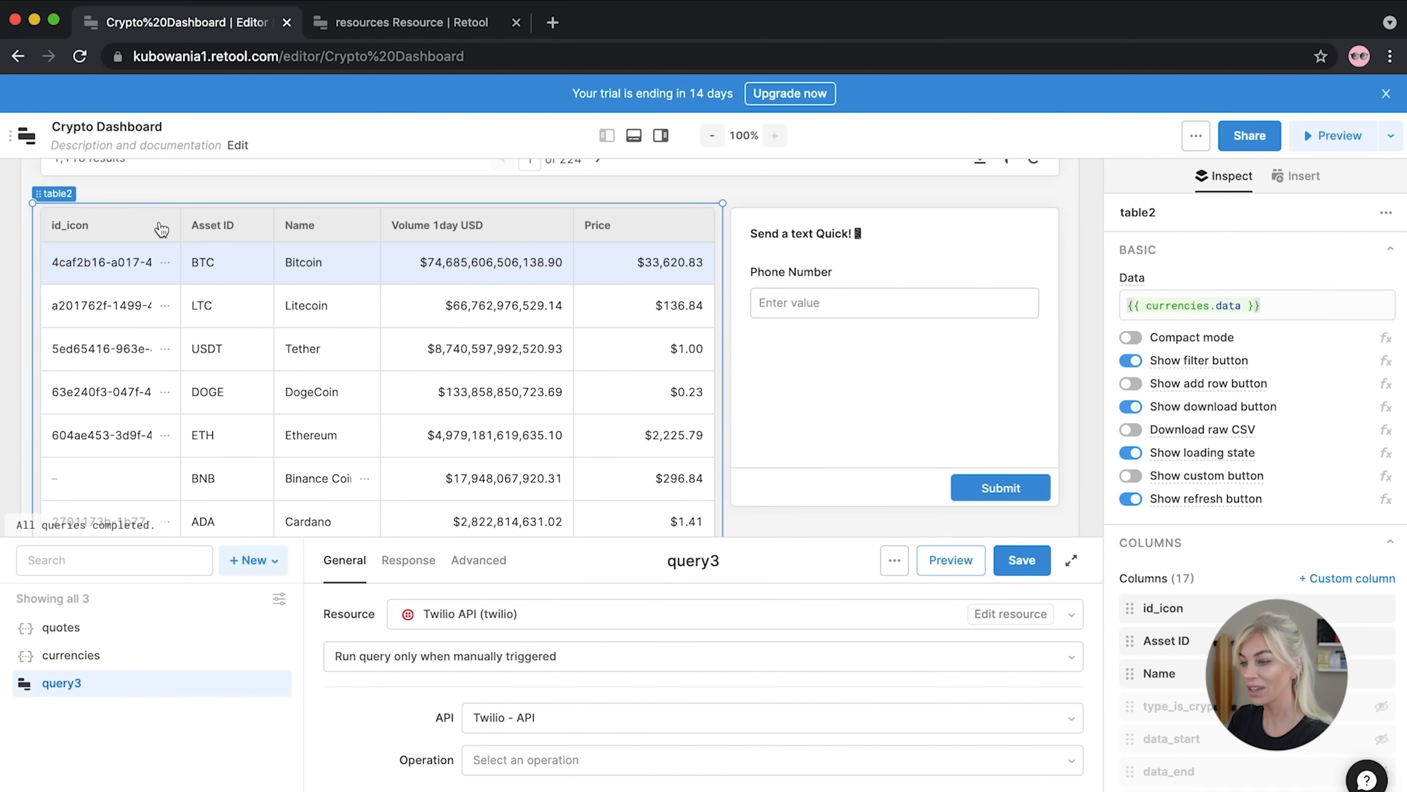
drag(569, 215, 593, 215)
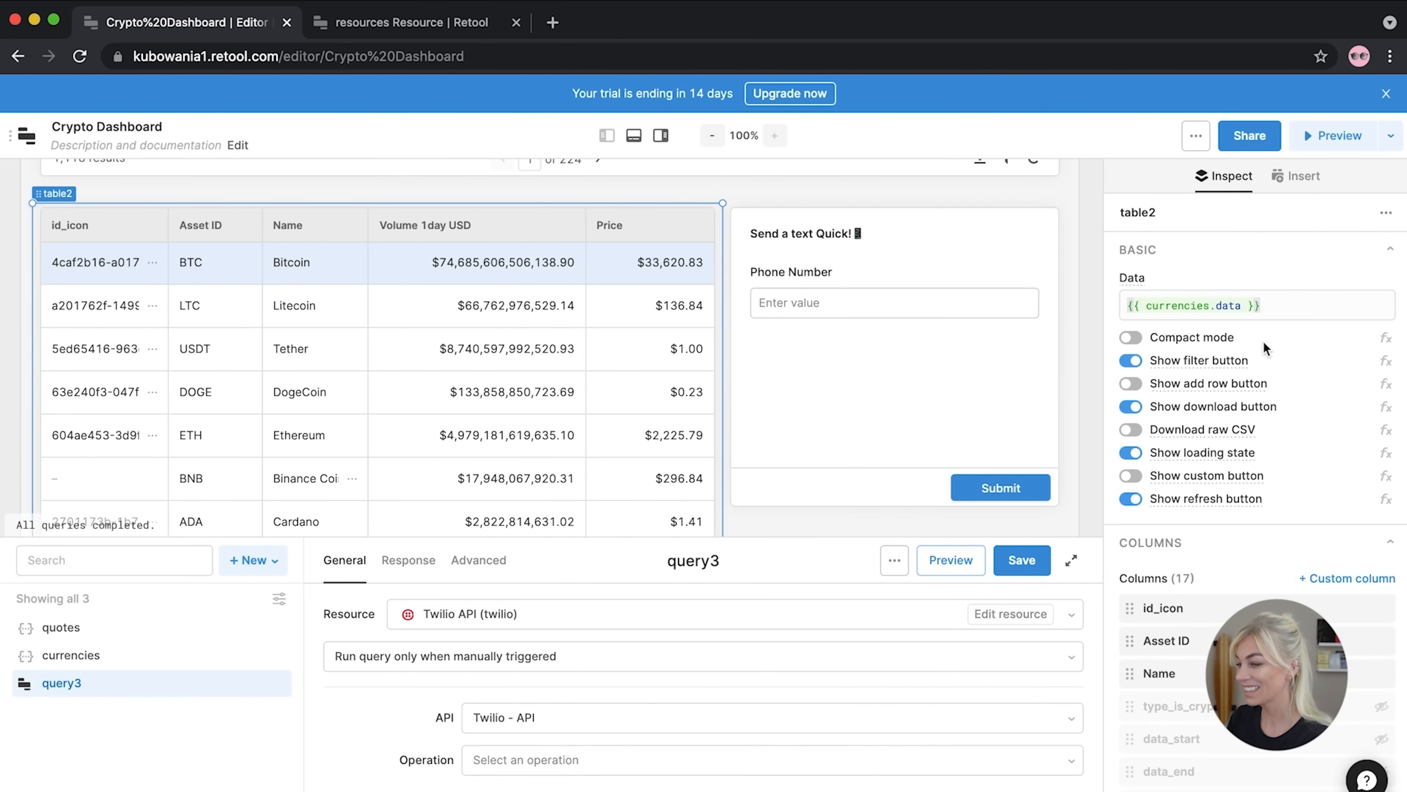
click(1093, 288)
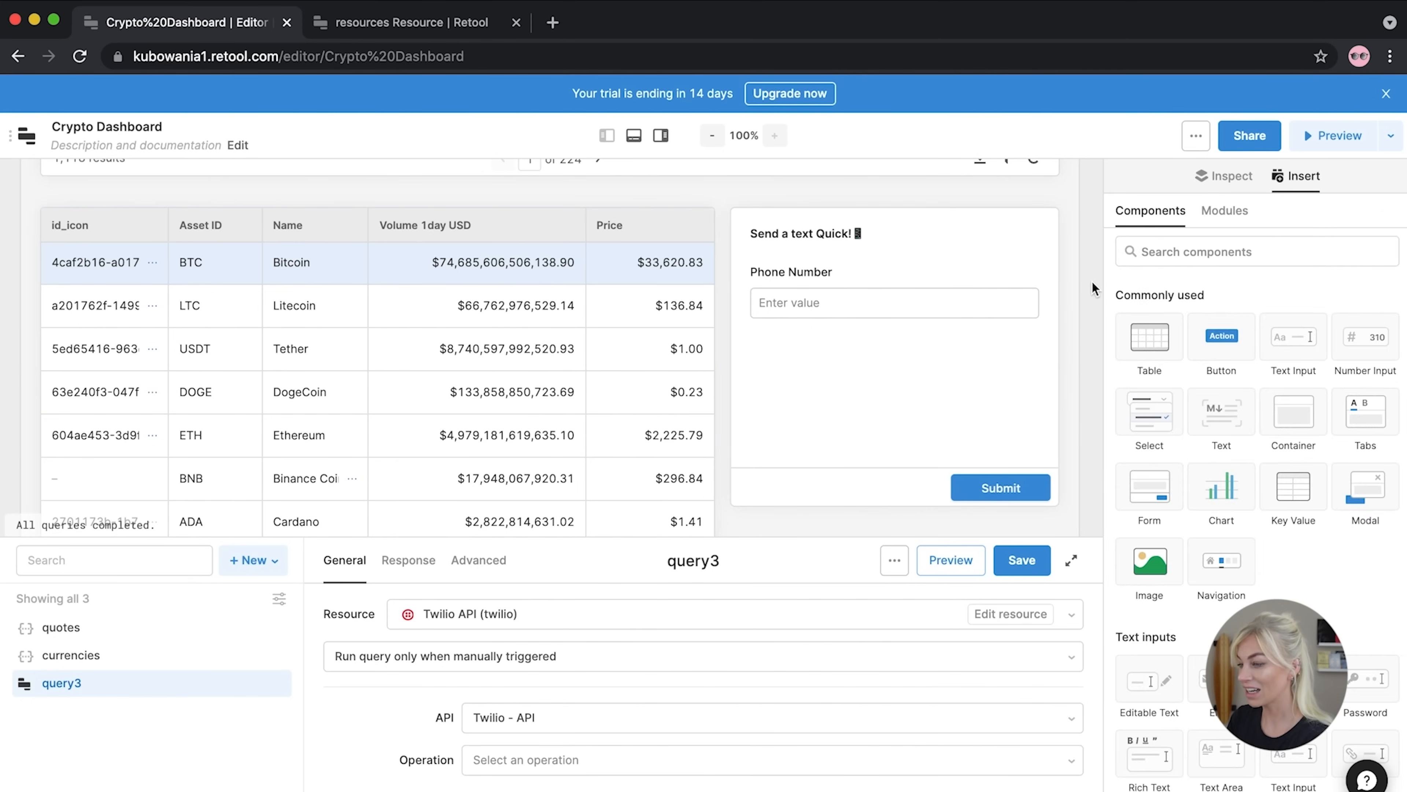
Add a one-line Text Input to the form, then delete it
drag(1272, 336, 1047, 355)
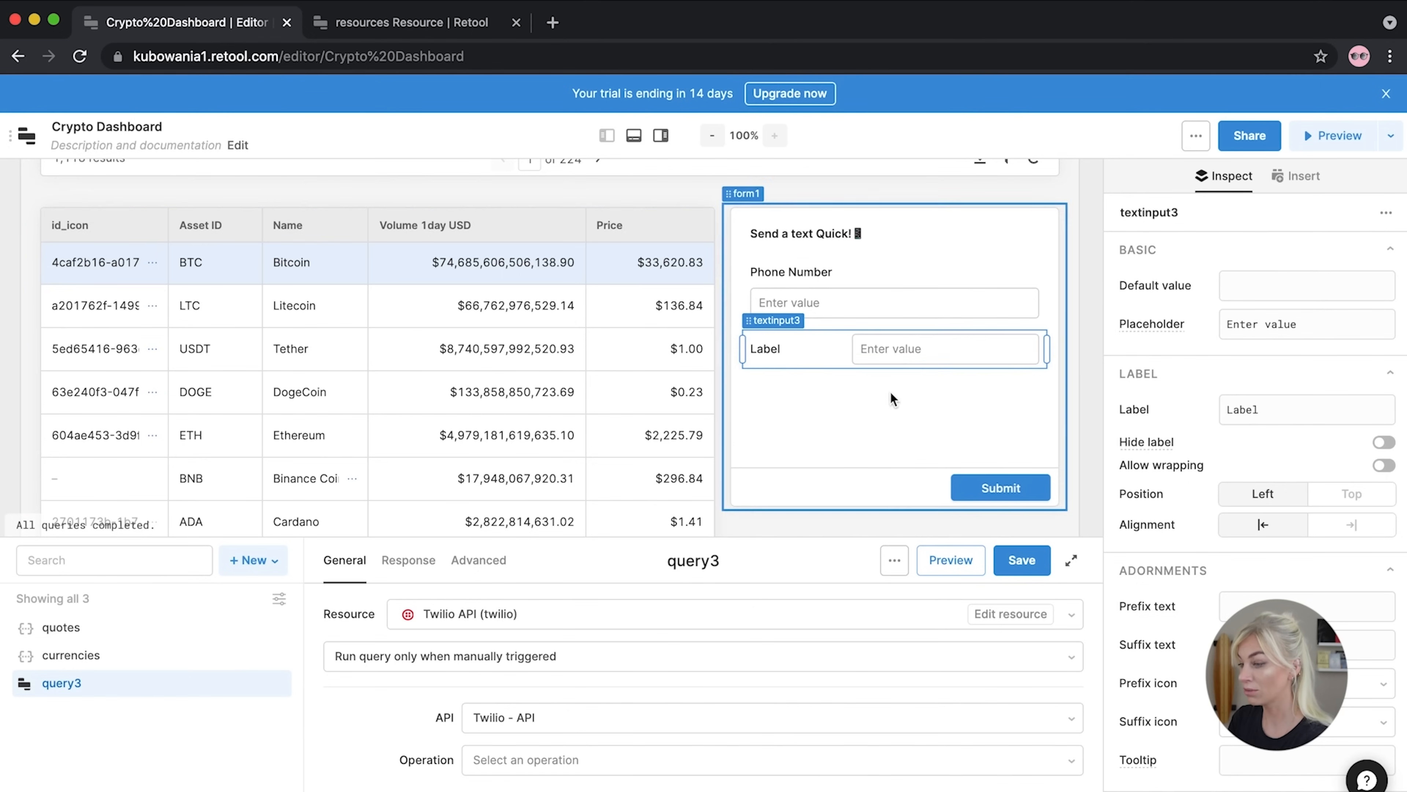
click(1094, 295)
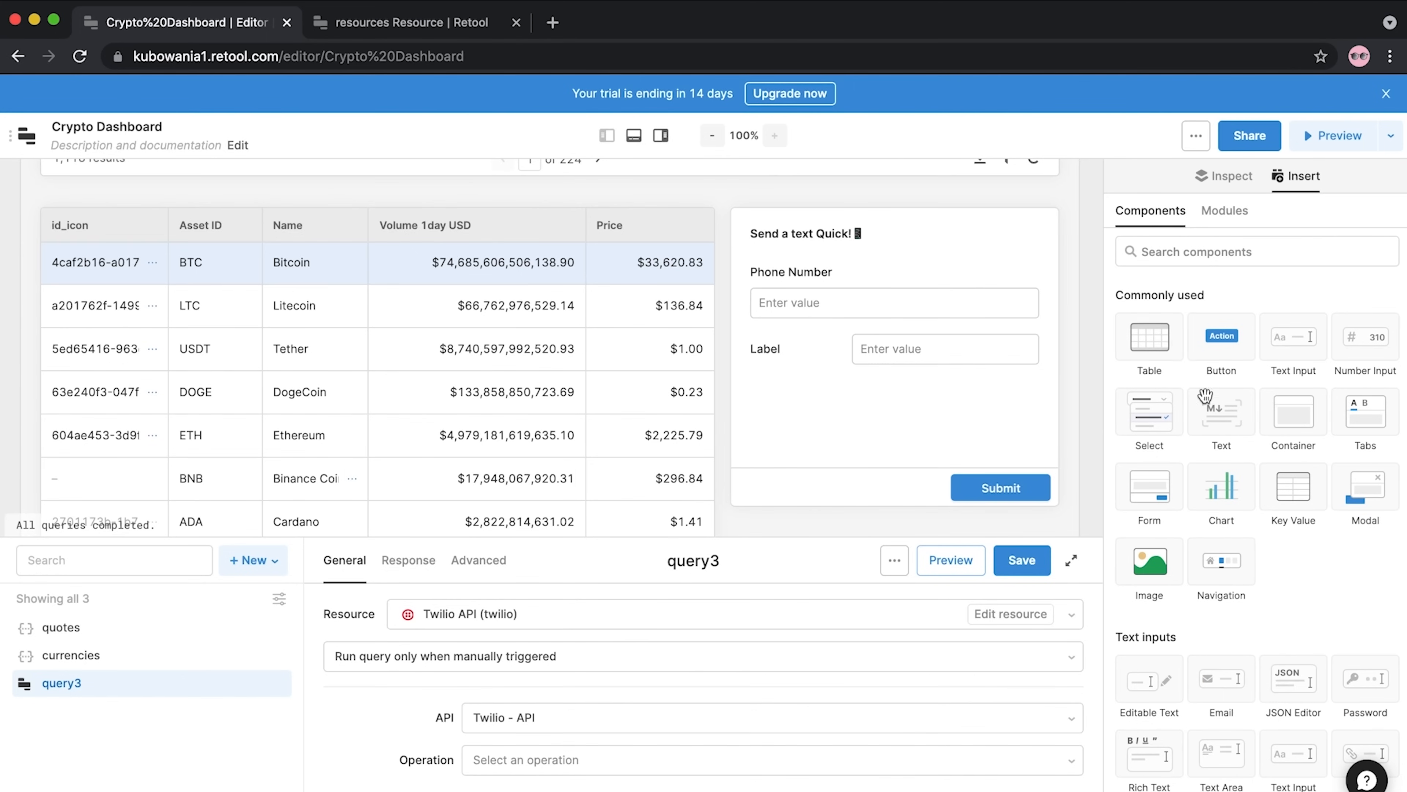
scroll(1239, 435, down, 4)
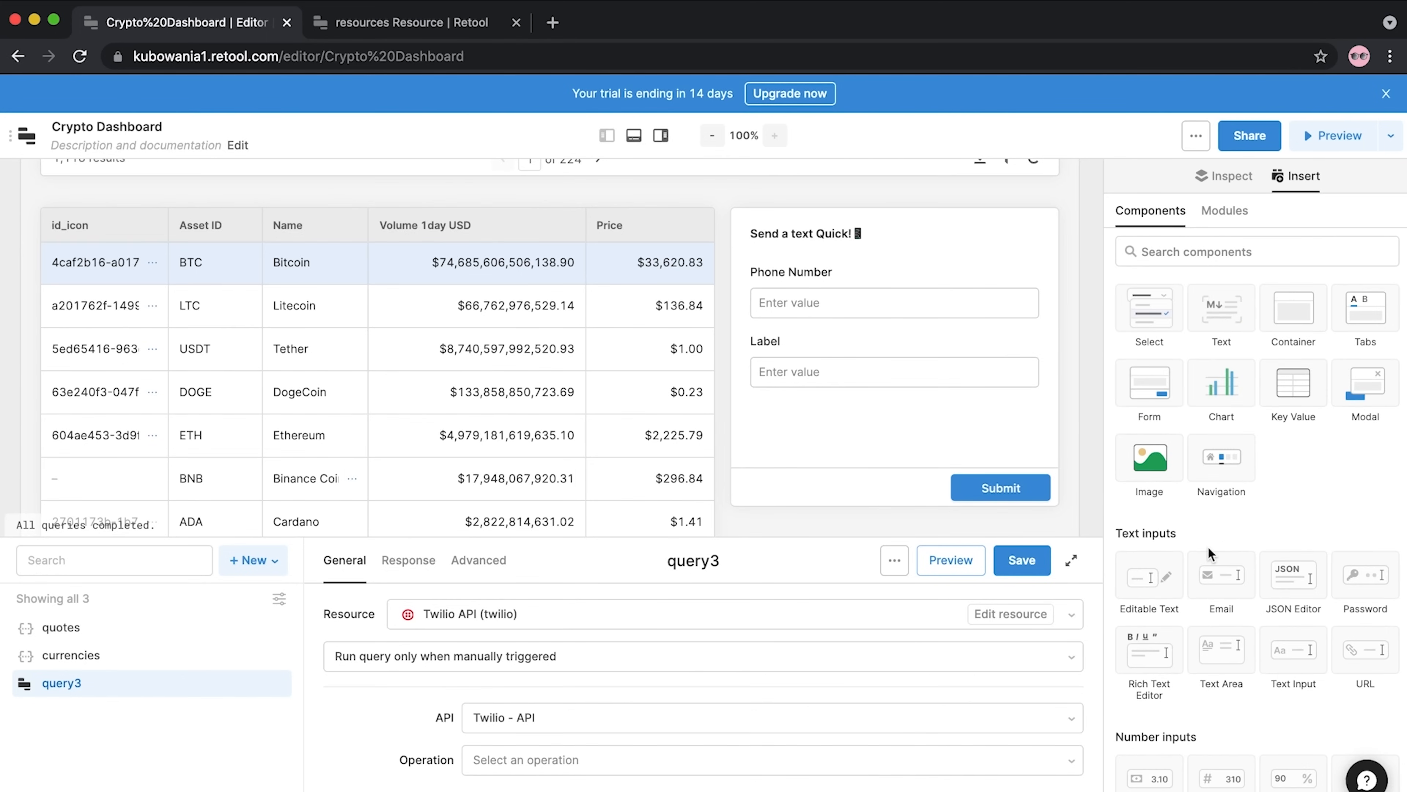
click(989, 349)
key(BackSpace)
click(847, 270)
scroll(1217, 702, down, 5)
Add a full-width Text Area and move it directly below Phone Number
drag(1221, 615, 796, 263)
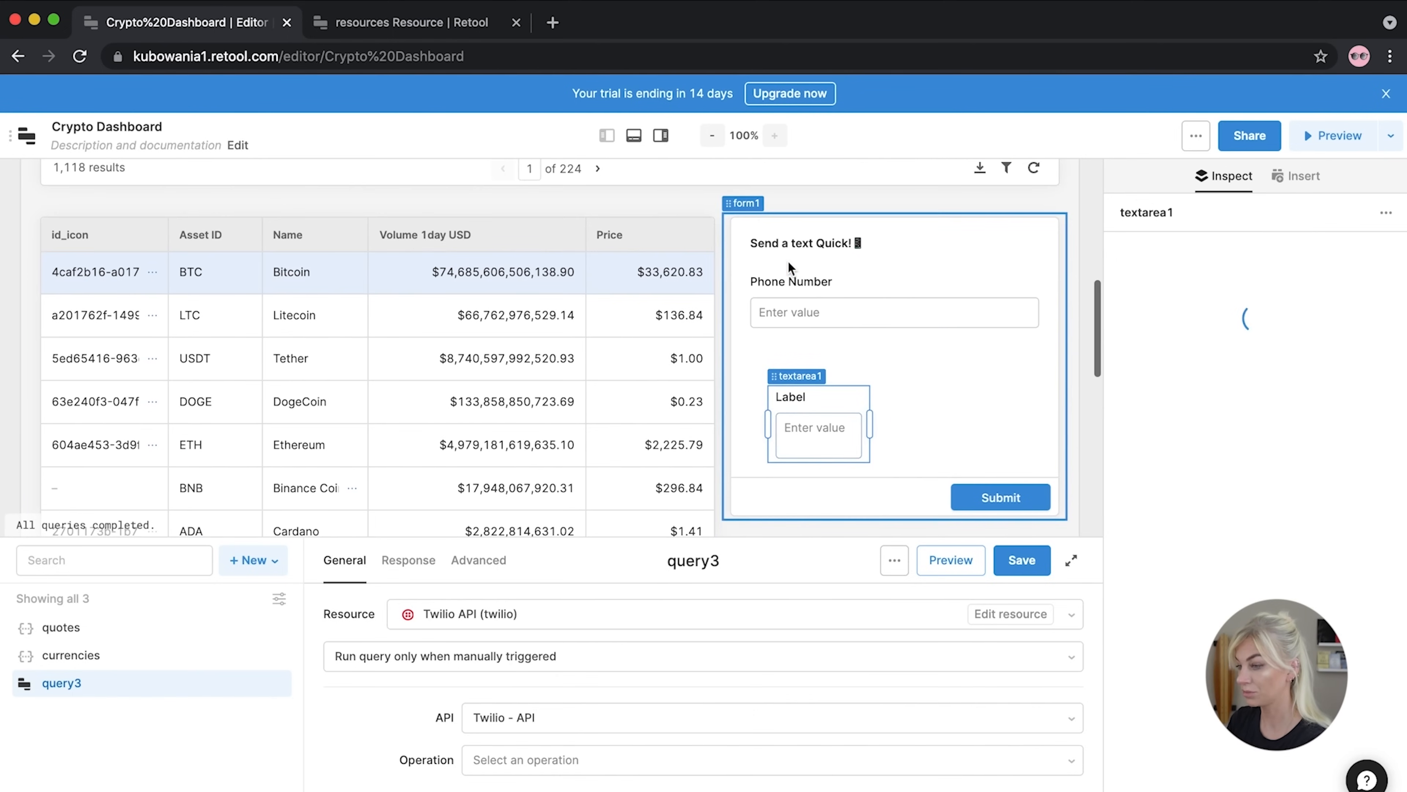
drag(758, 382, 743, 343)
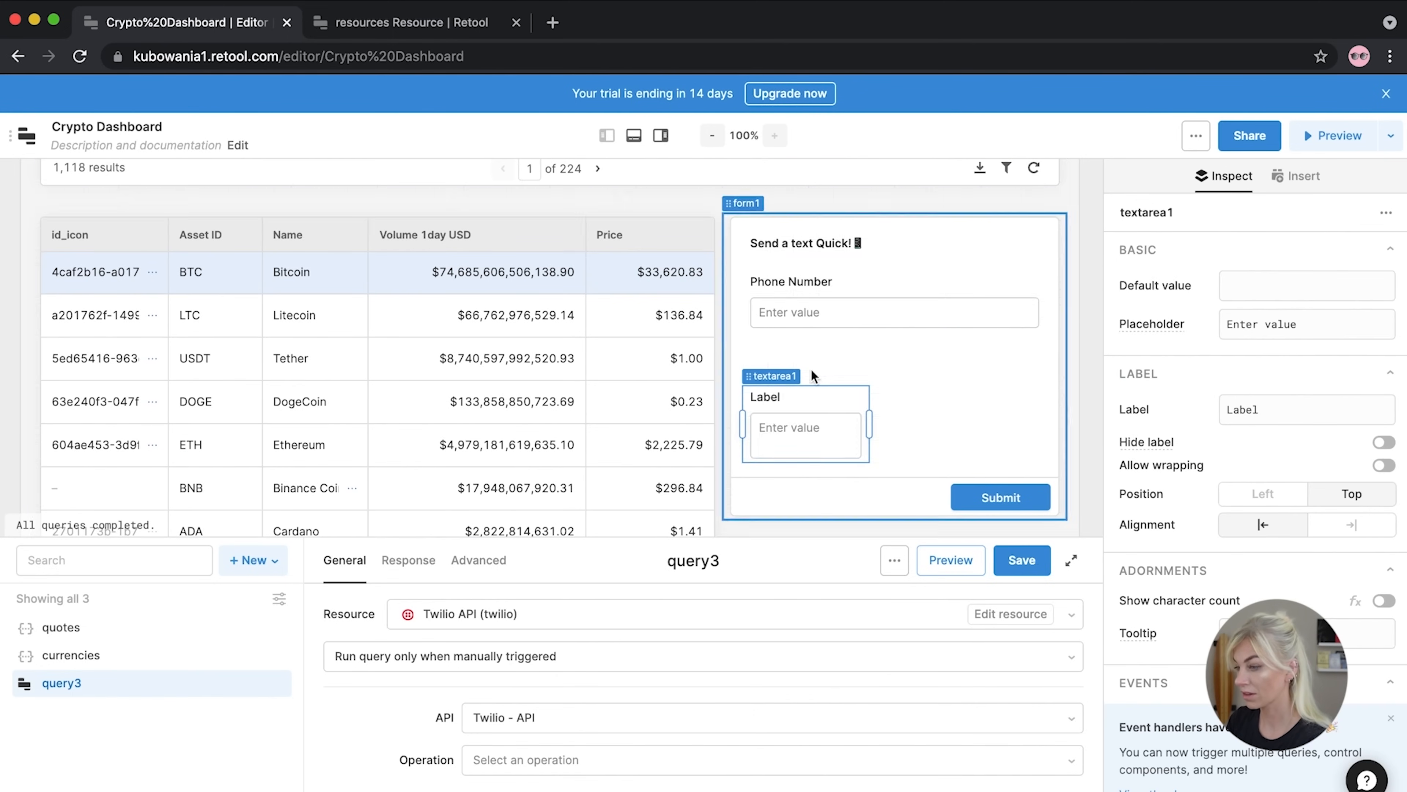
drag(870, 422, 1047, 426)
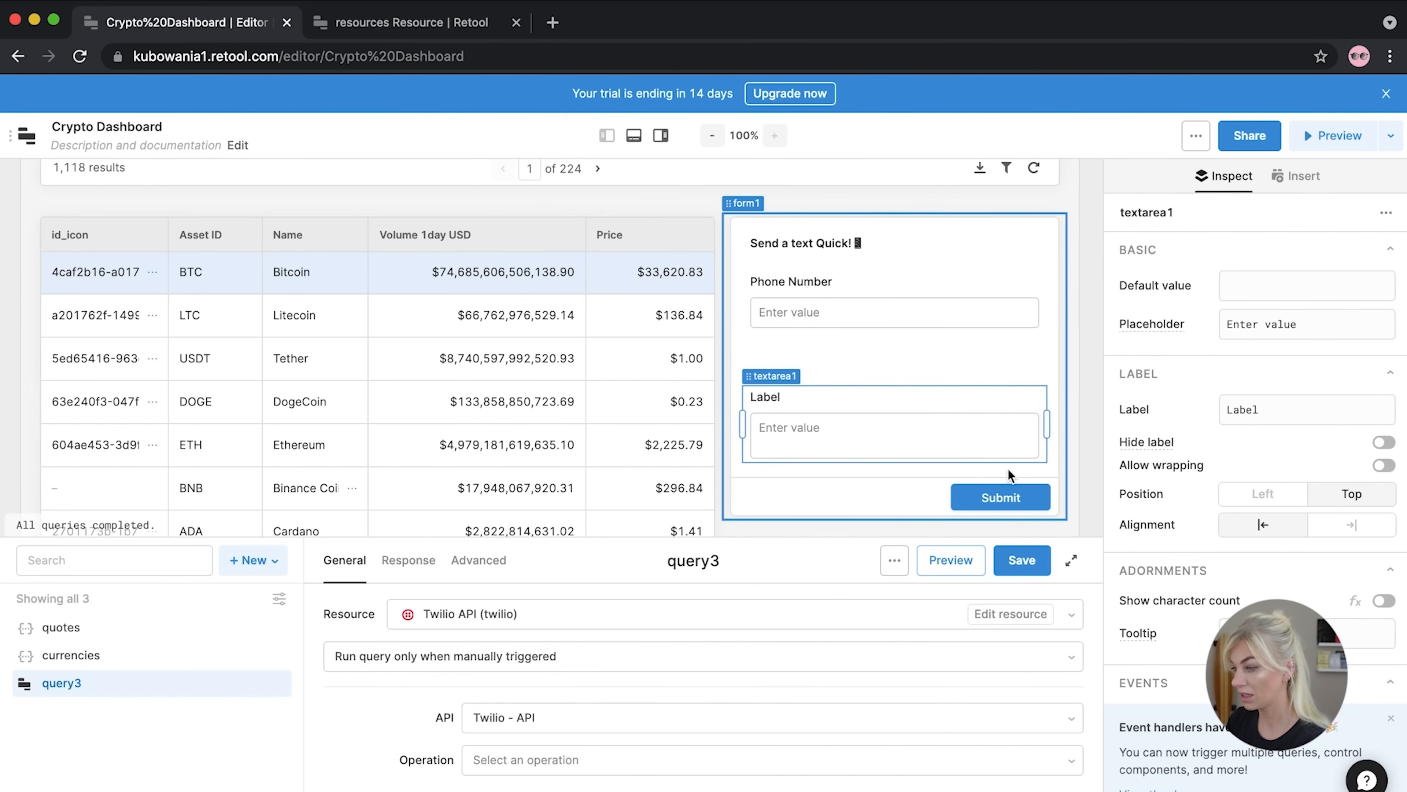
drag(901, 404, 901, 371)
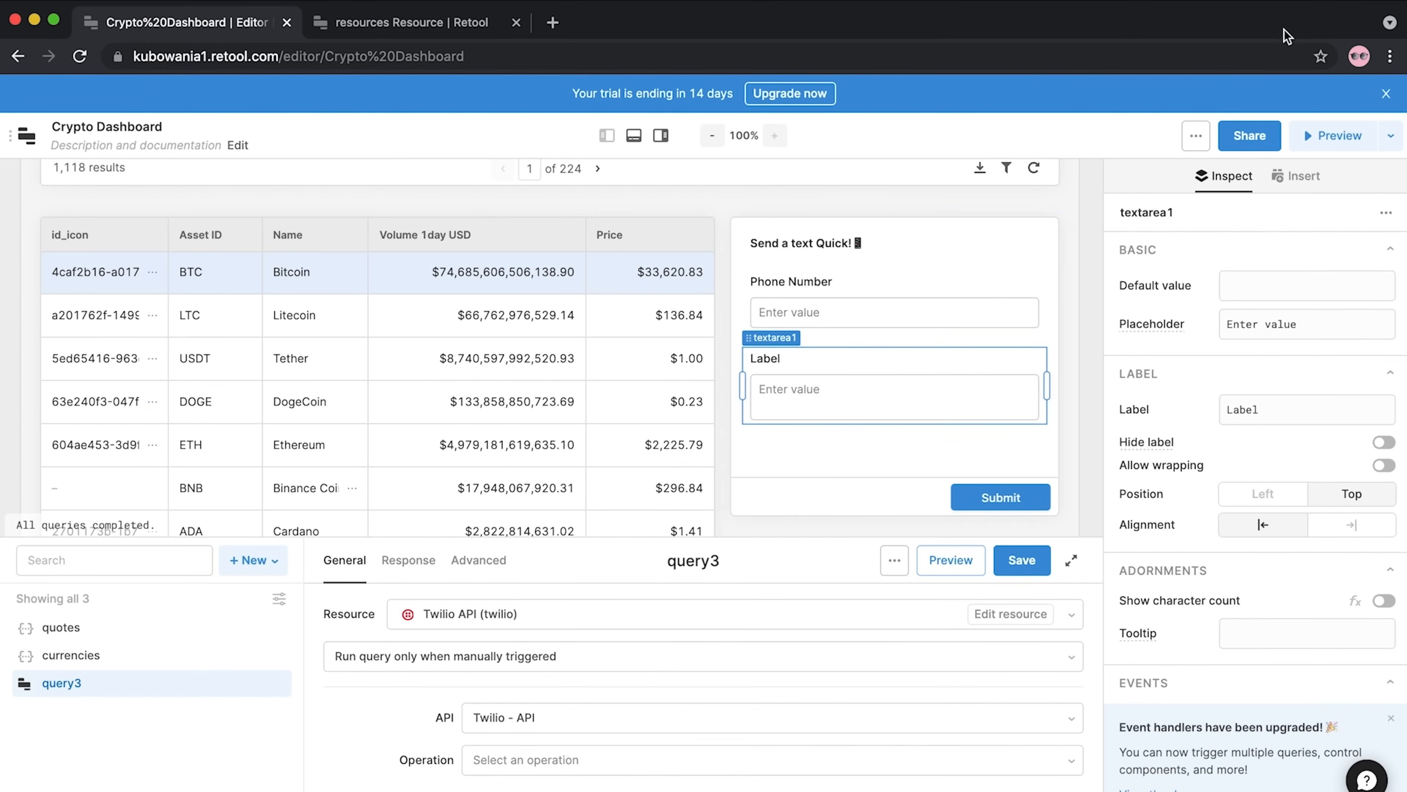
click(1046, 449)
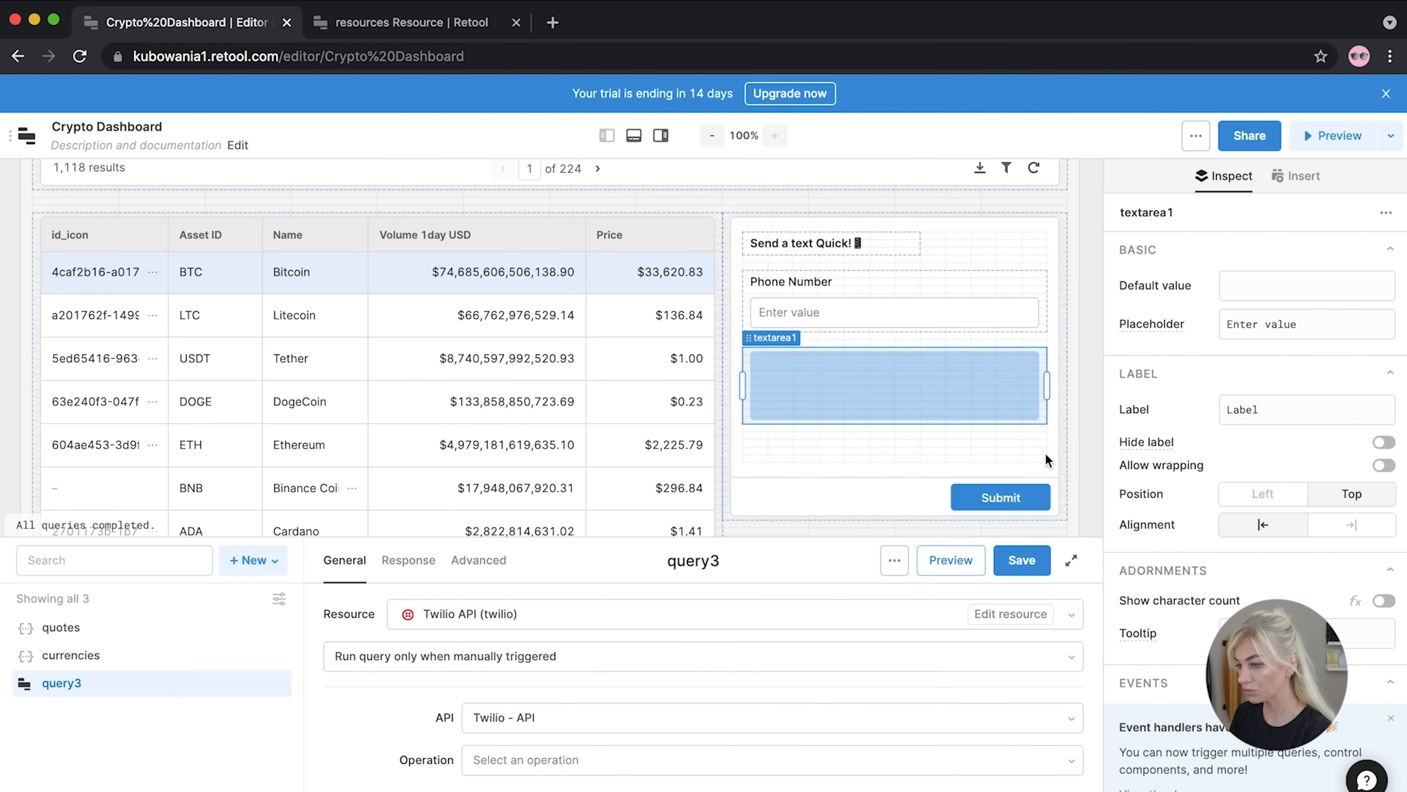
click(800, 360)
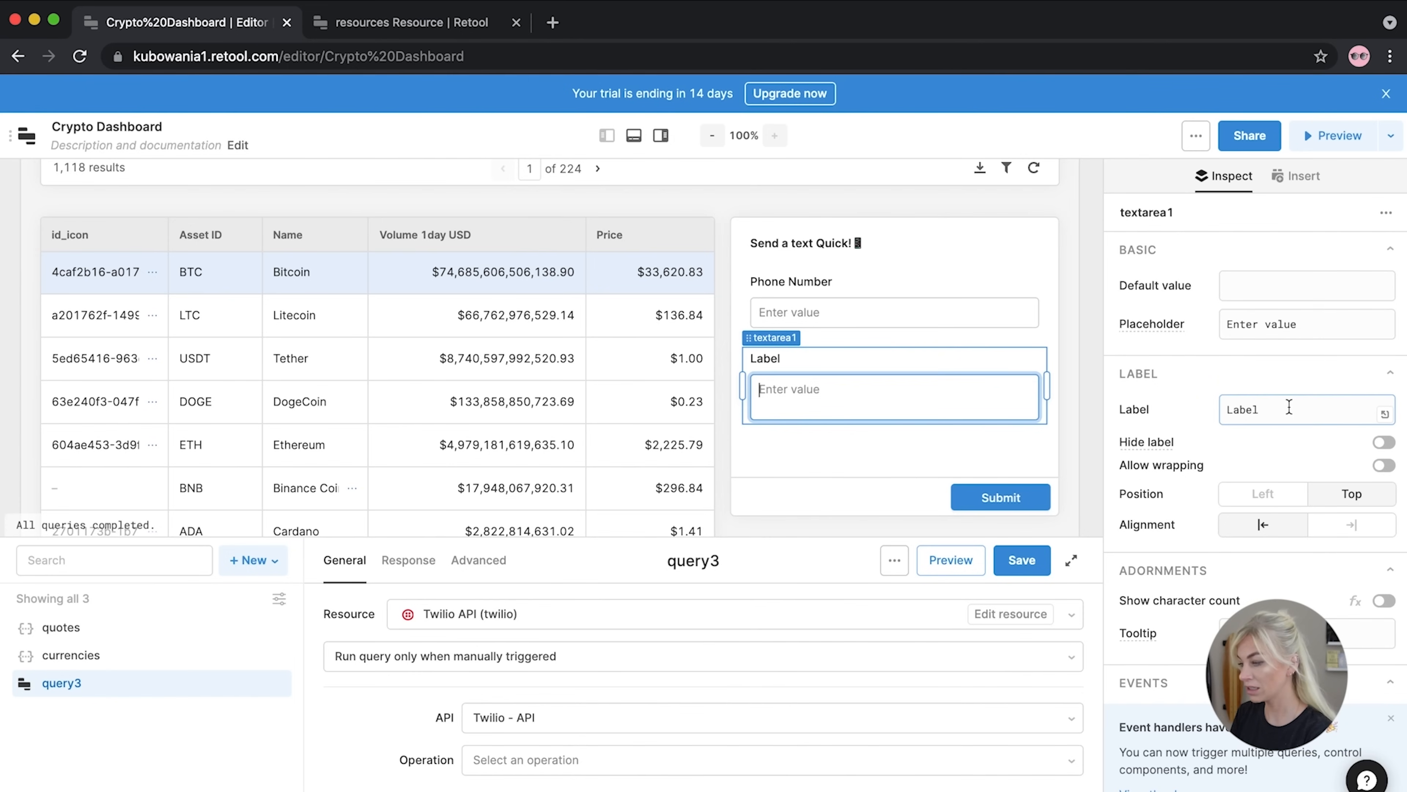
drag(1290, 406, 1229, 400)
Change the text area's label to 'Message'
text(Meesage)
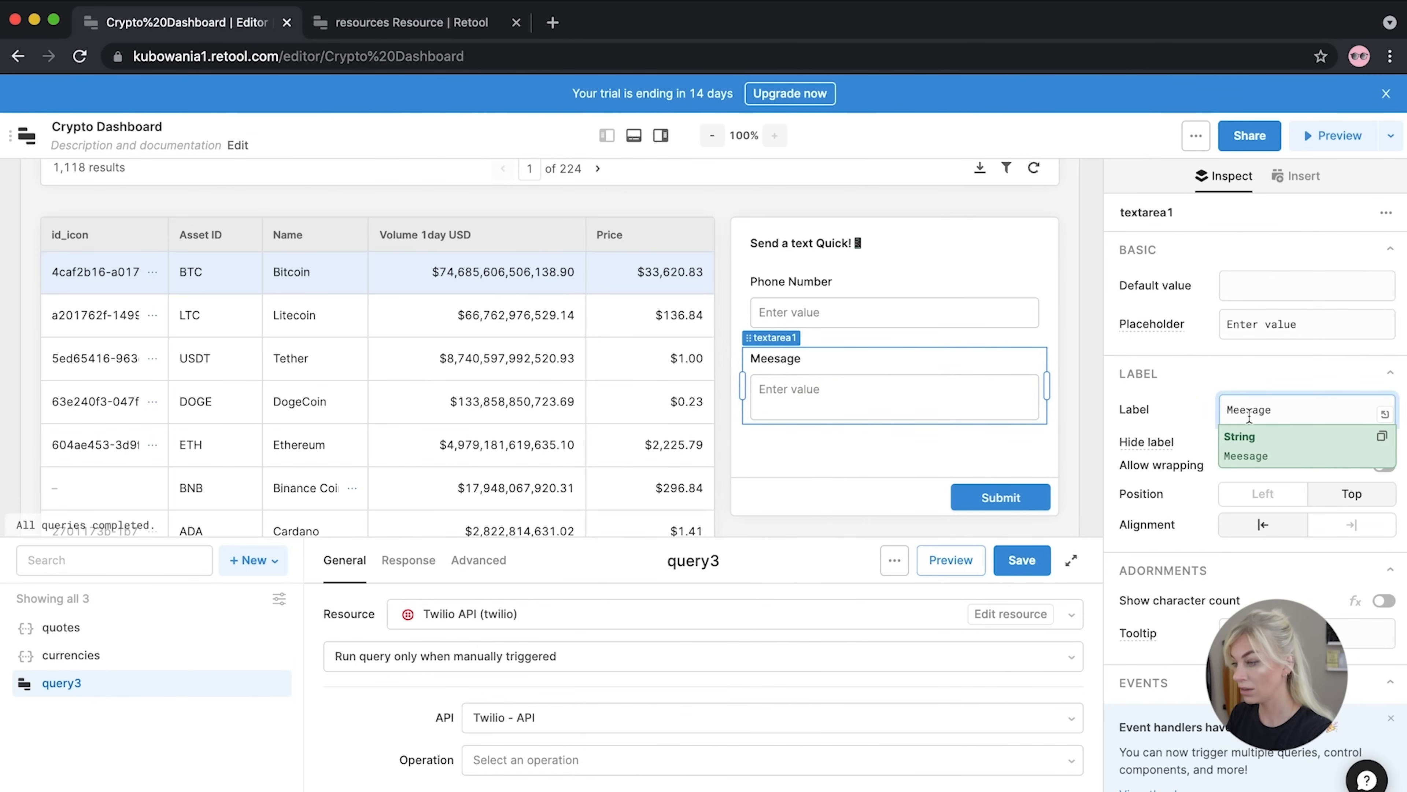
drag(1284, 411, 1237, 410)
text(ssag)
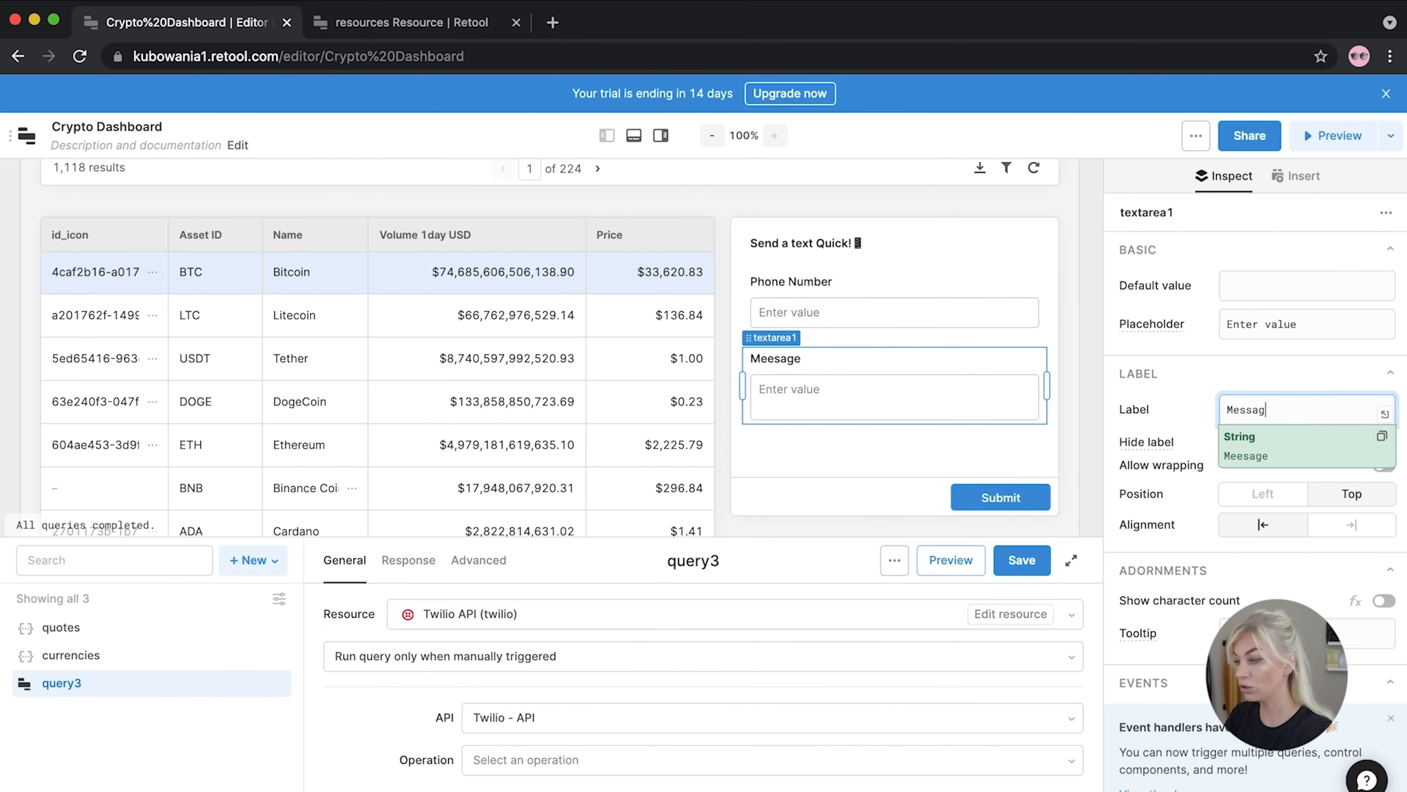
click(1250, 367)
Set the text area's placeholder to 'Enter text'
drag(1300, 327, 1228, 327)
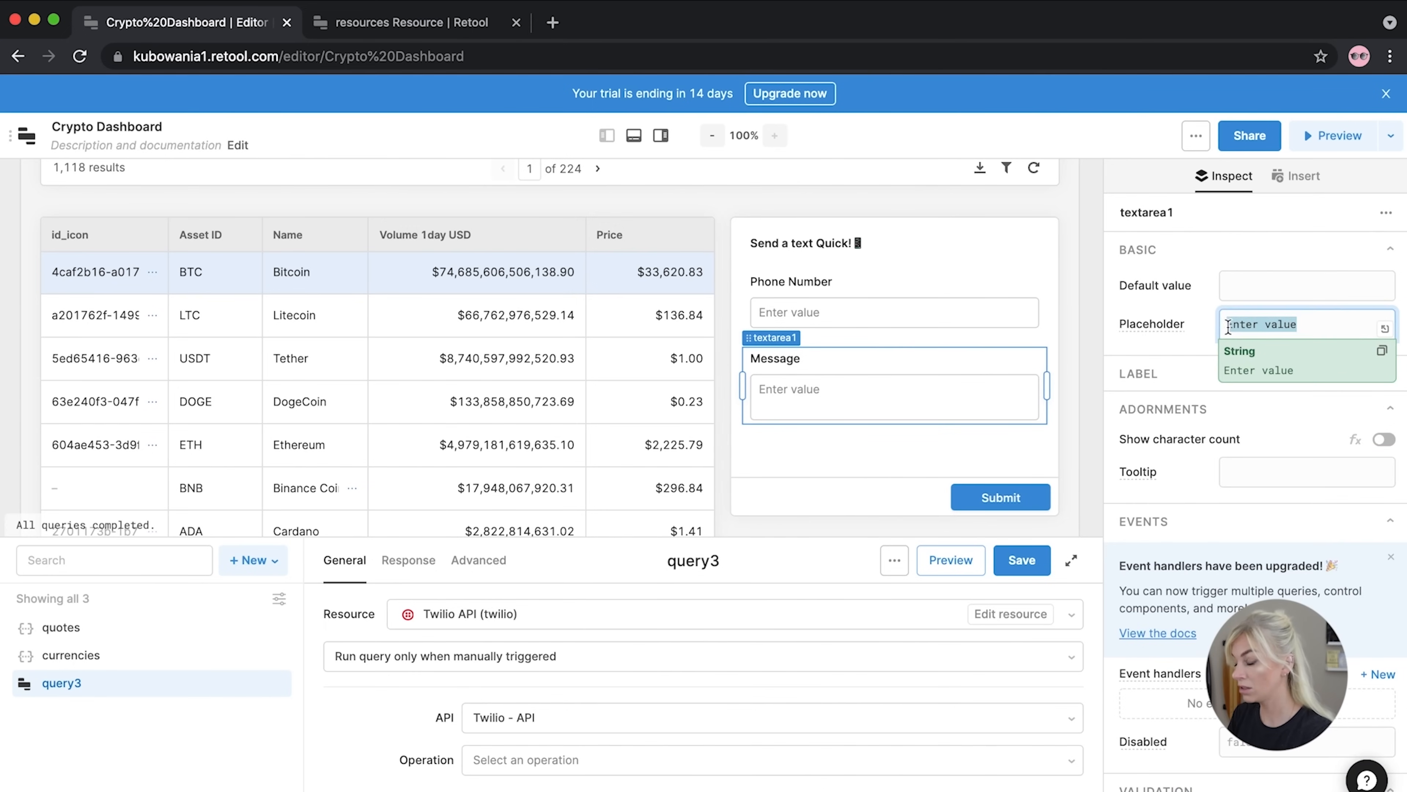
click(1310, 325)
text(text)
click(1253, 257)
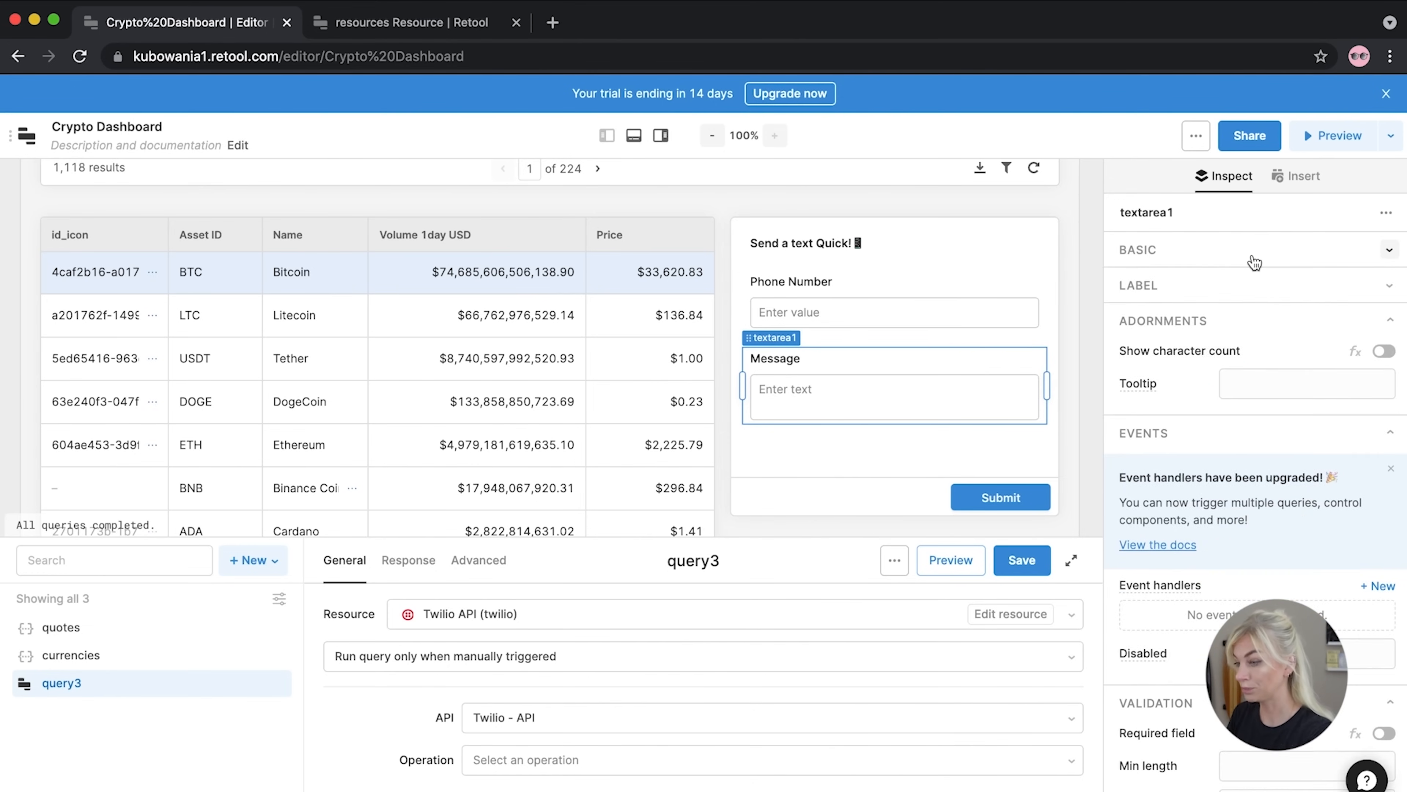
scroll(1153, 476, down, 3)
click(981, 406)
scroll(1229, 521, down, 3)
scroll(1229, 521, down, 2)
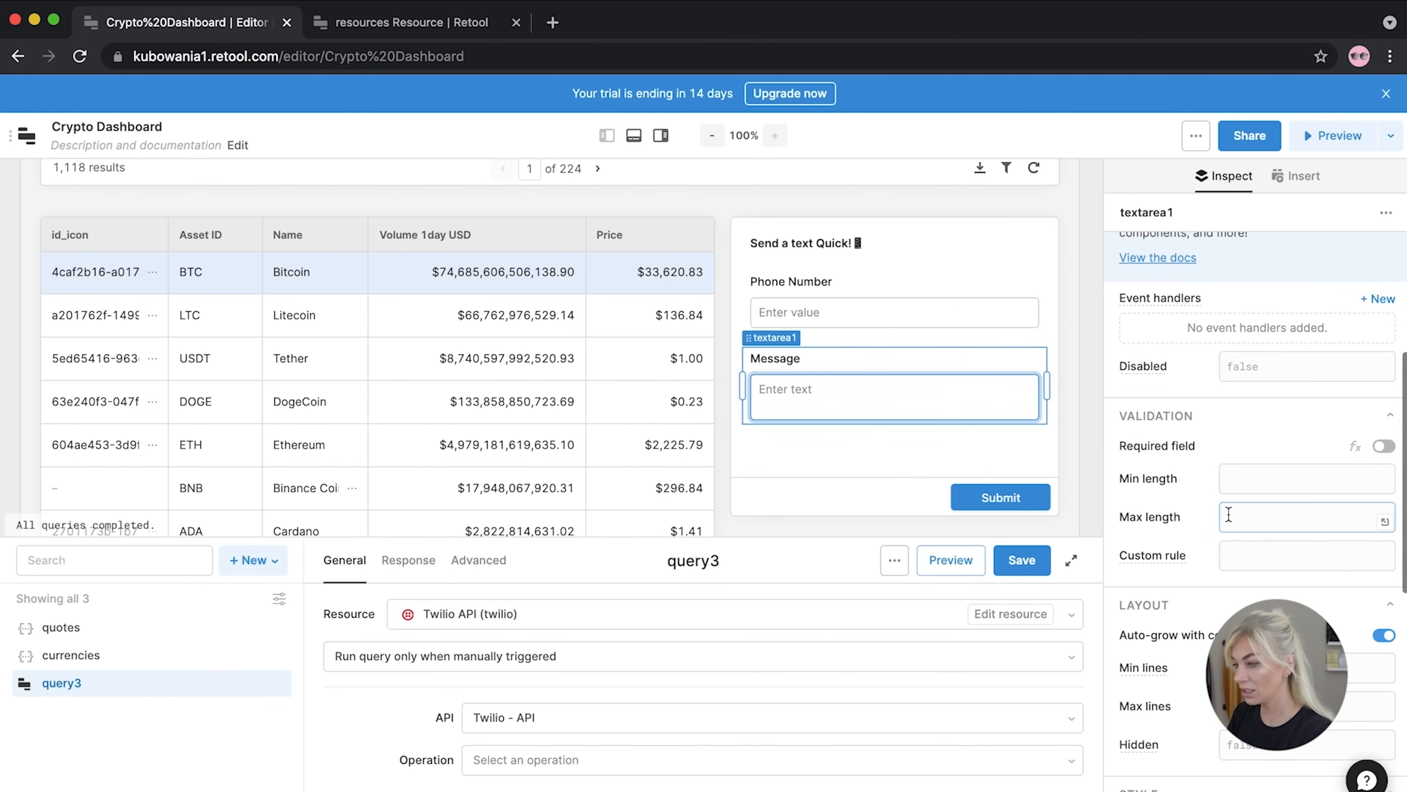
Turn on Required field for the Phone Number input so it shows an asterisk
click(958, 291)
click(1383, 446)
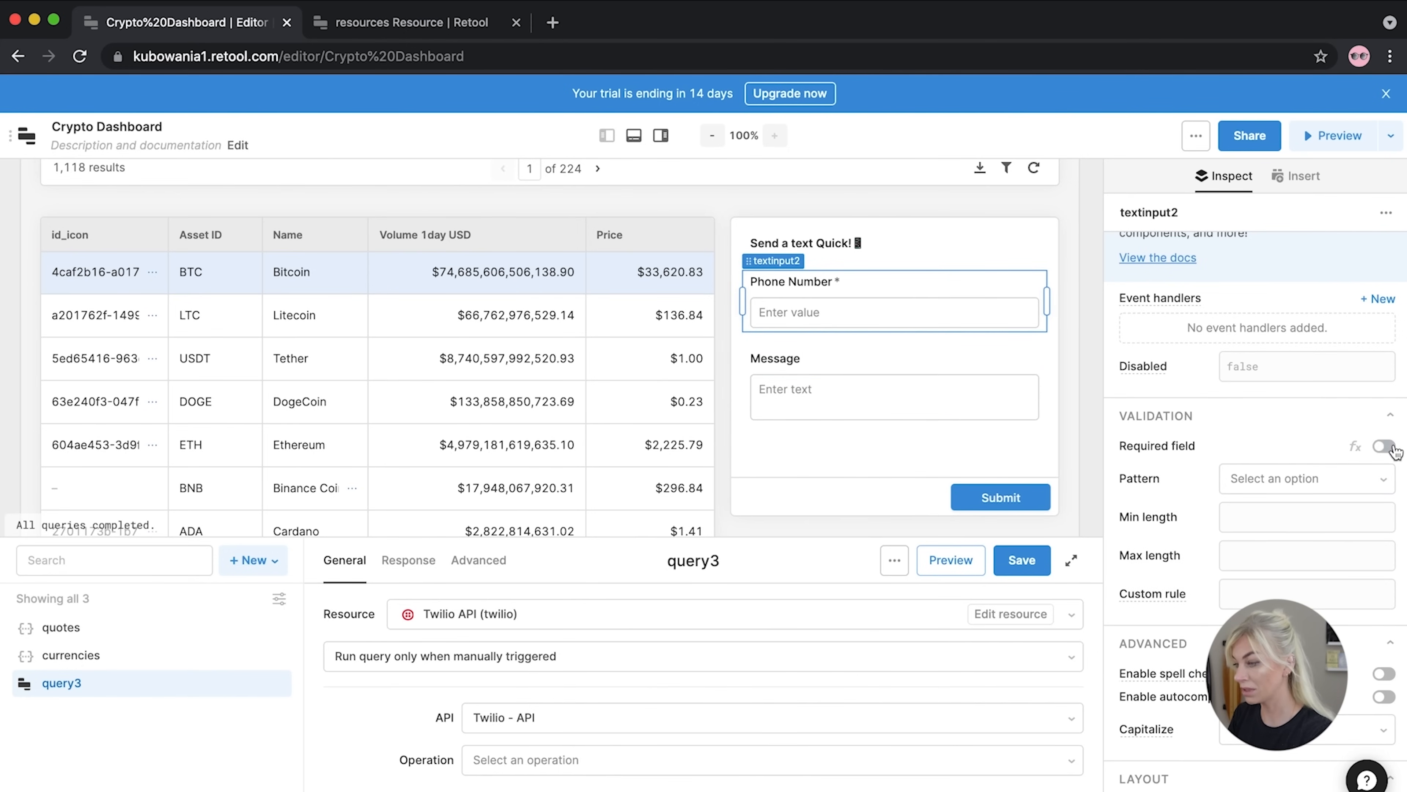
click(1297, 594)
scroll(1297, 594, down, 5)
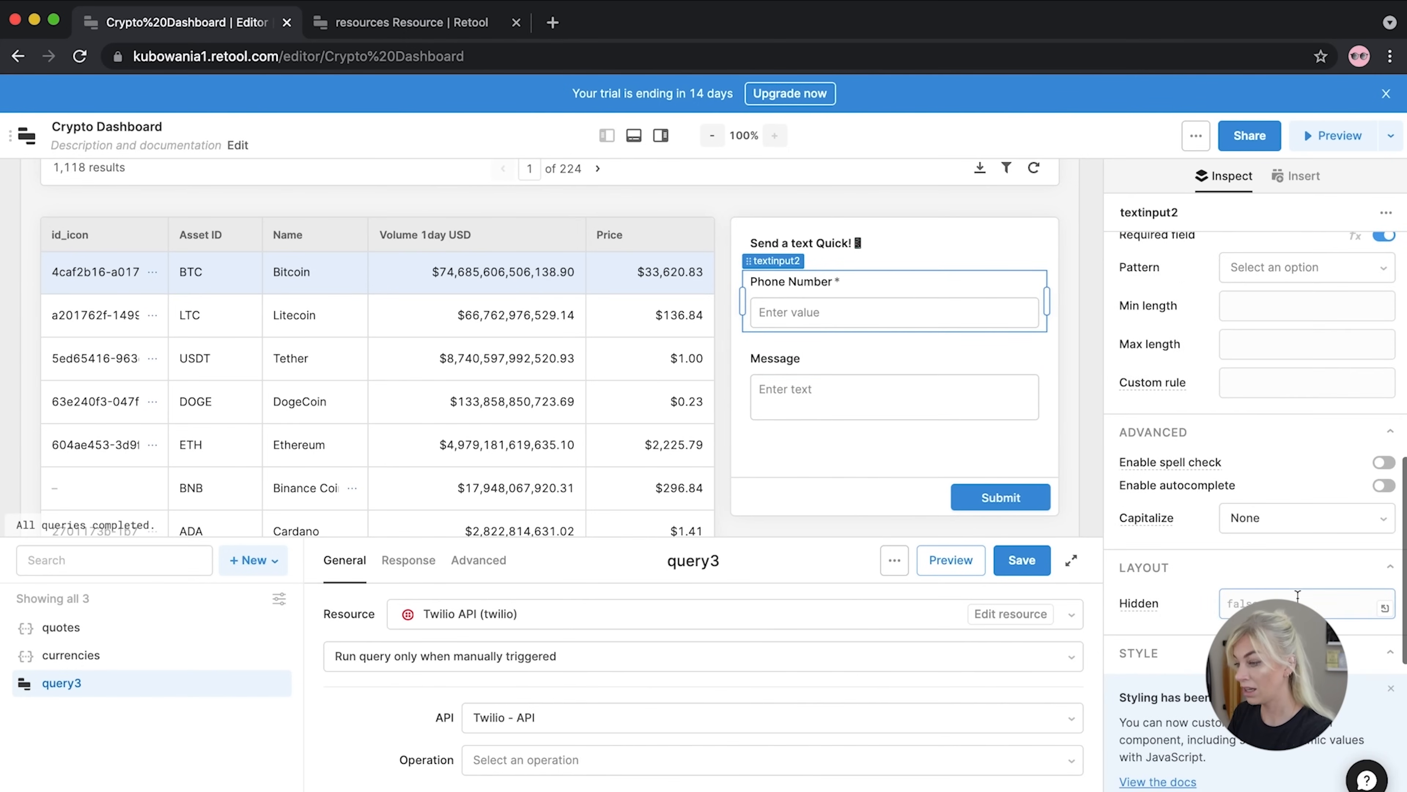
scroll(1297, 595, down, 6)
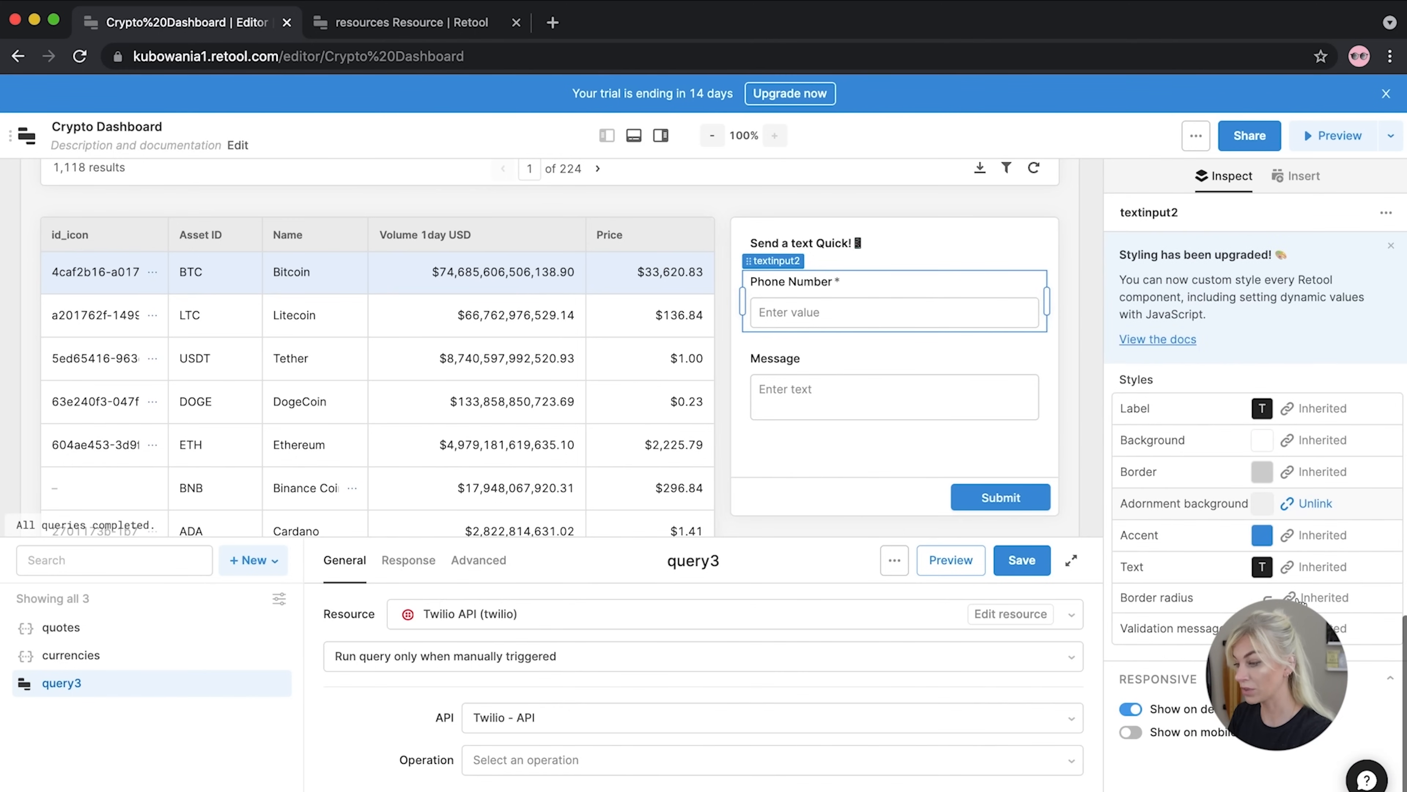
scroll(1291, 537, up, 10)
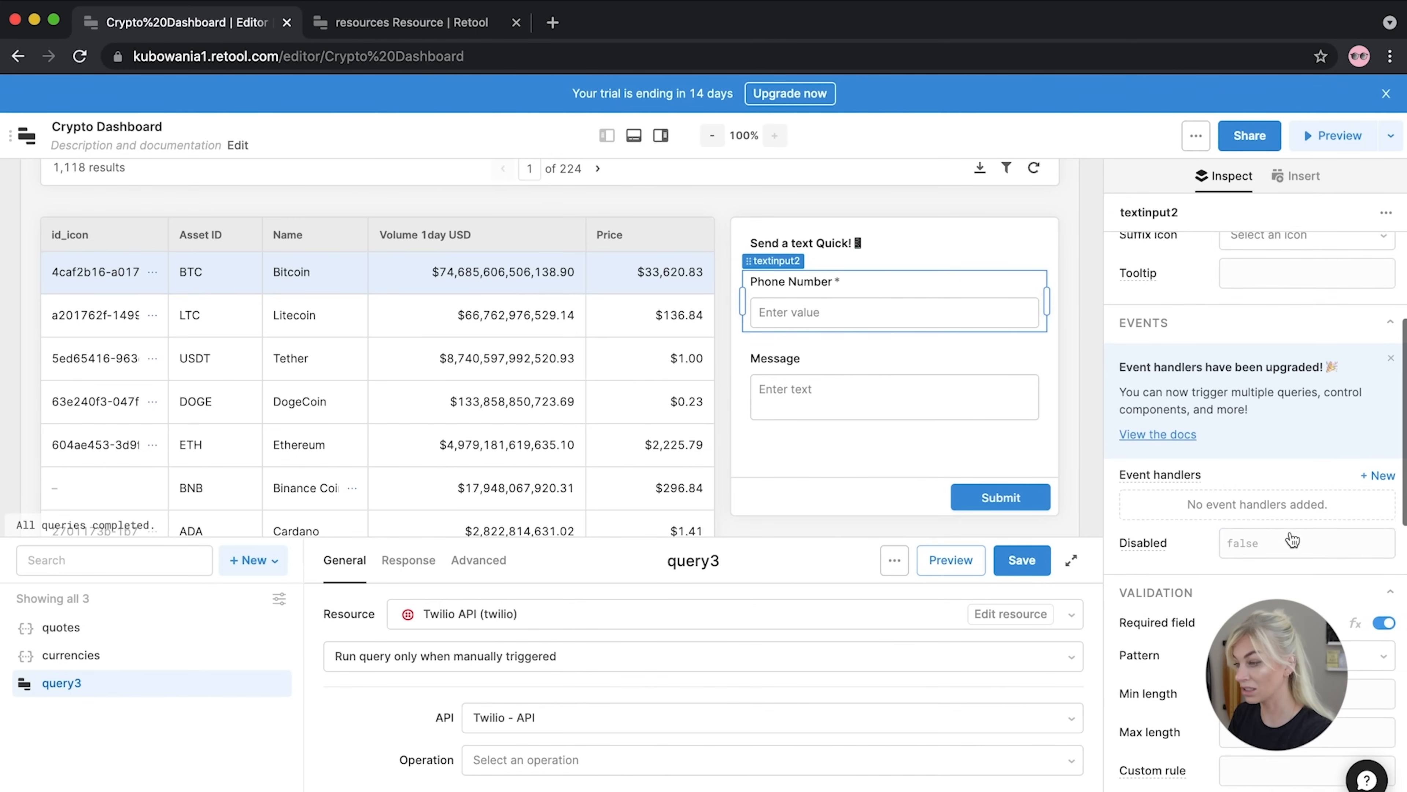
scroll(1241, 506, up, 2)
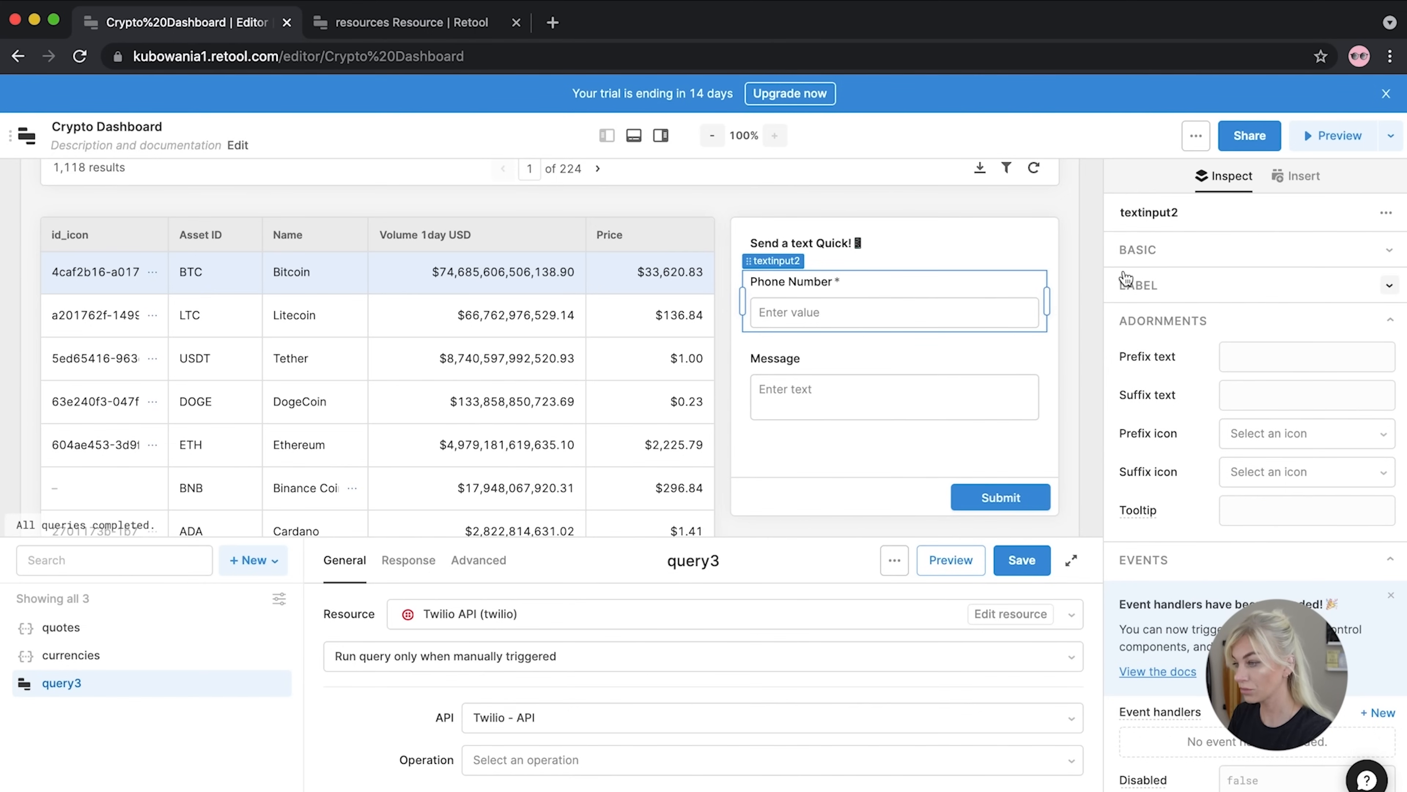
click(1206, 261)
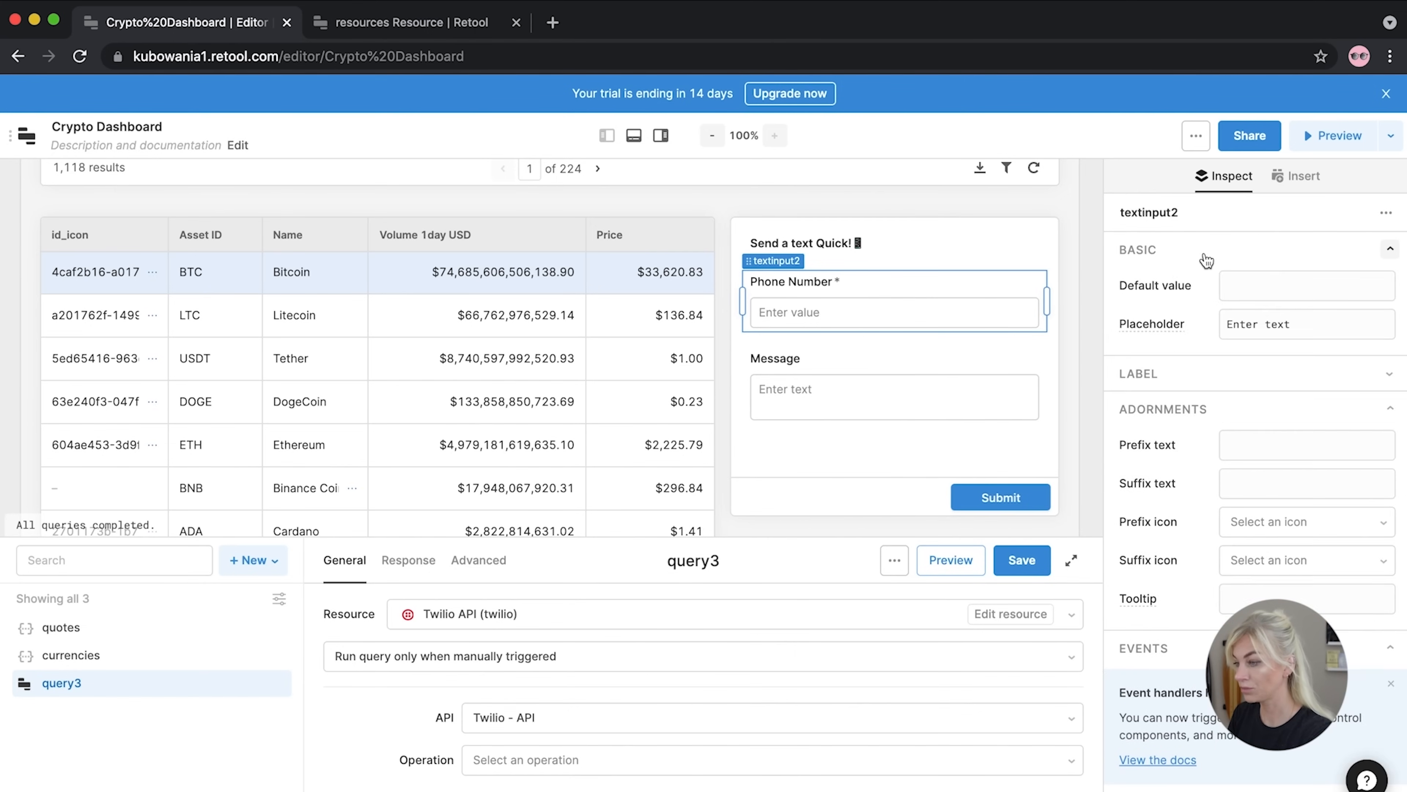
scroll(1151, 585, down, 8)
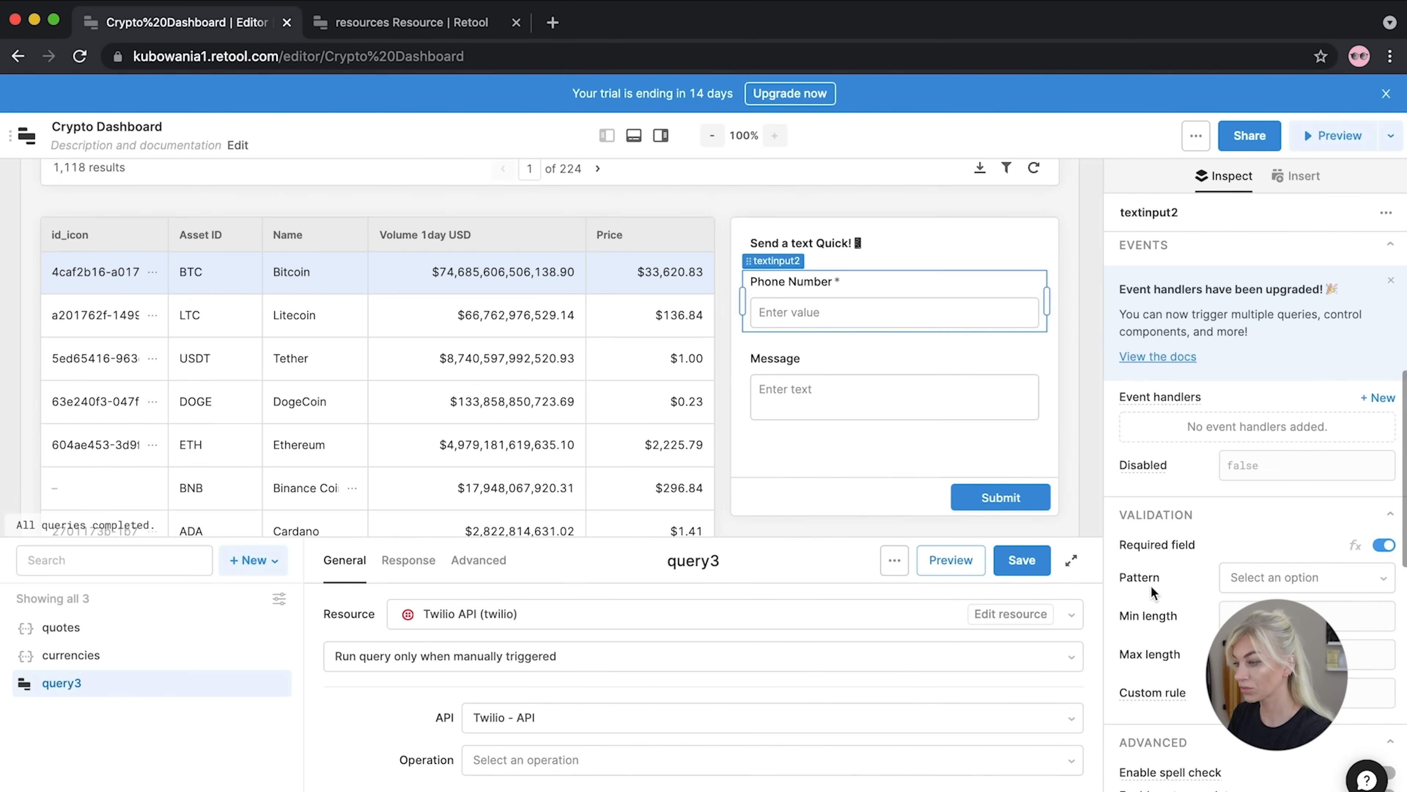
scroll(1150, 584, up, 8)
click(826, 358)
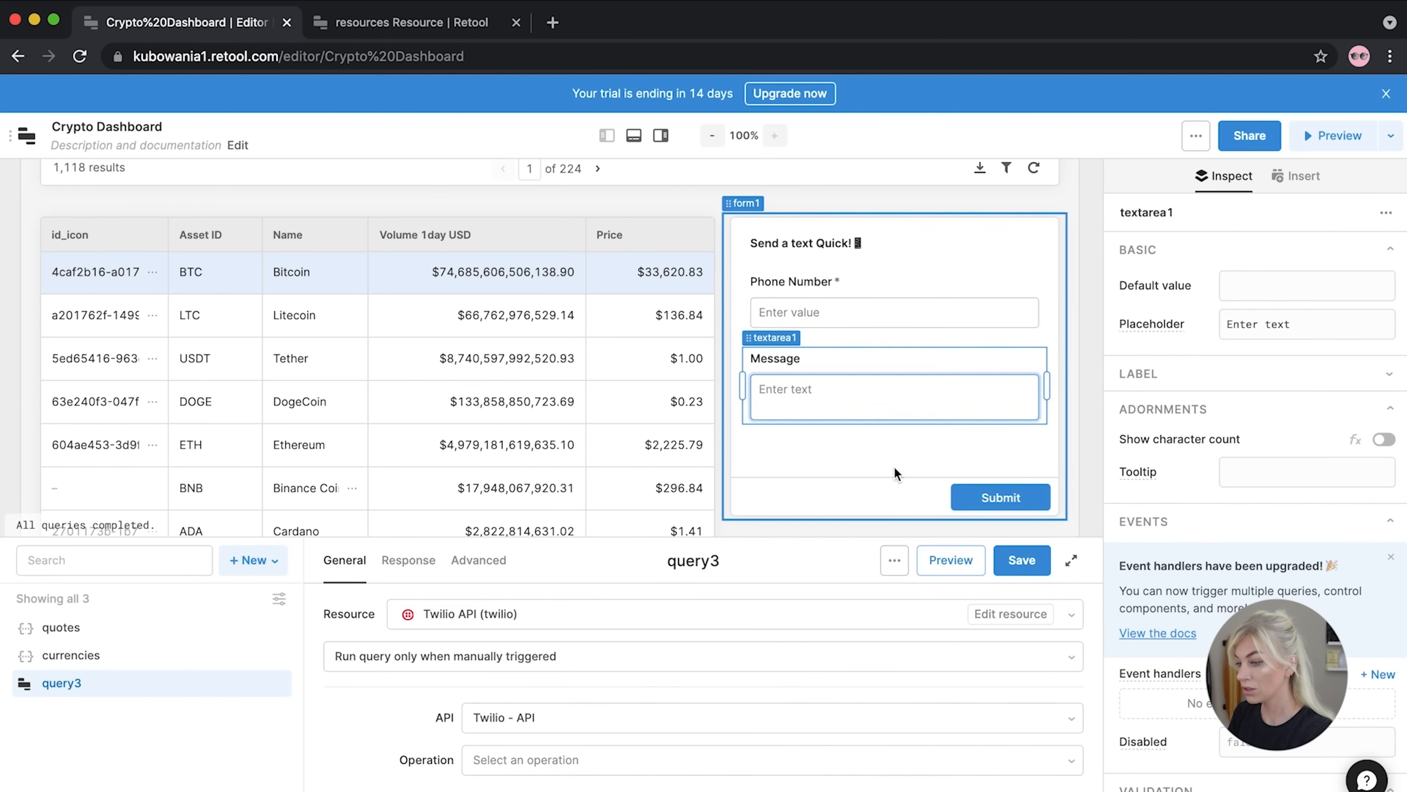
Test submitting the empty form to check the Phone Number validation
click(887, 498)
scroll(885, 499, down, 3)
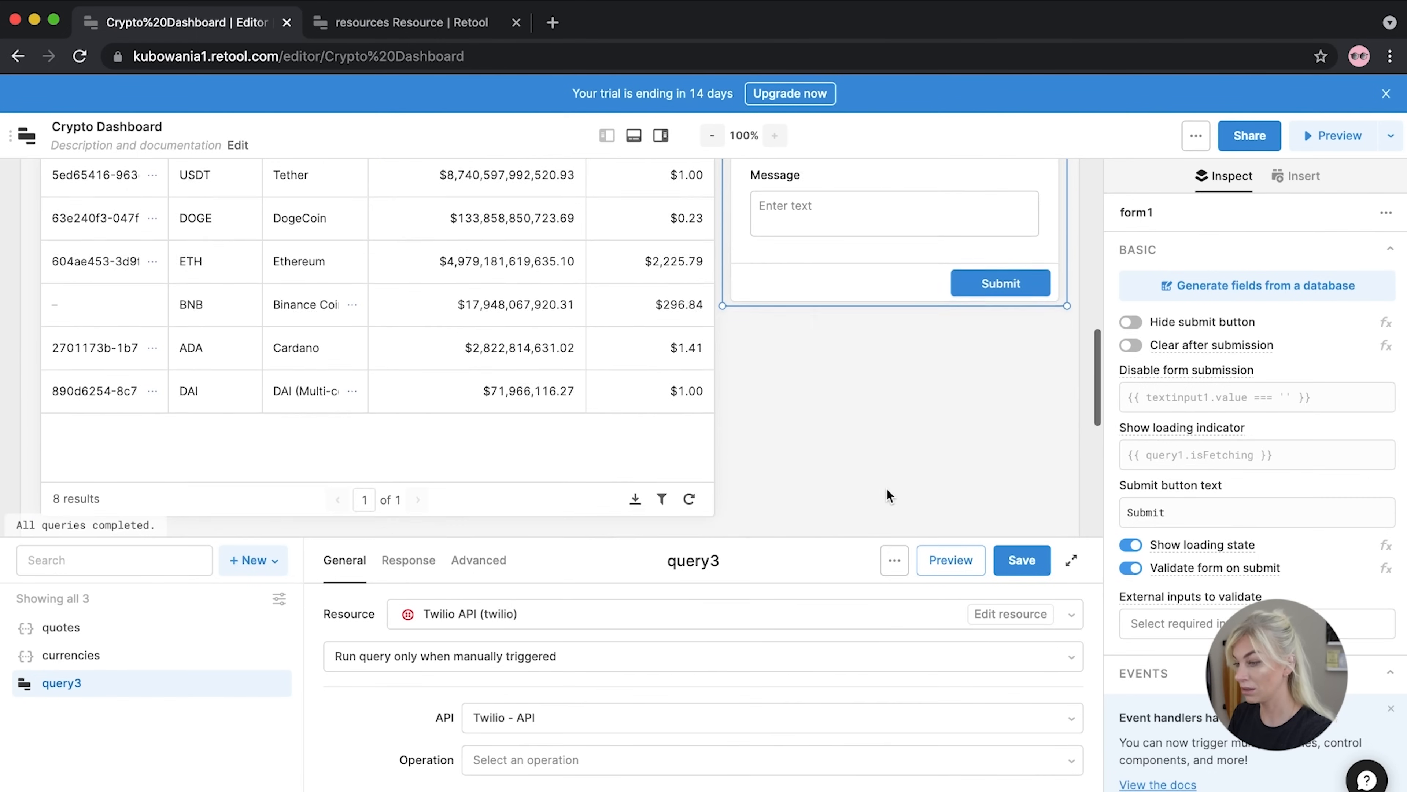
scroll(886, 488, up, 5)
scroll(885, 487, down, 3)
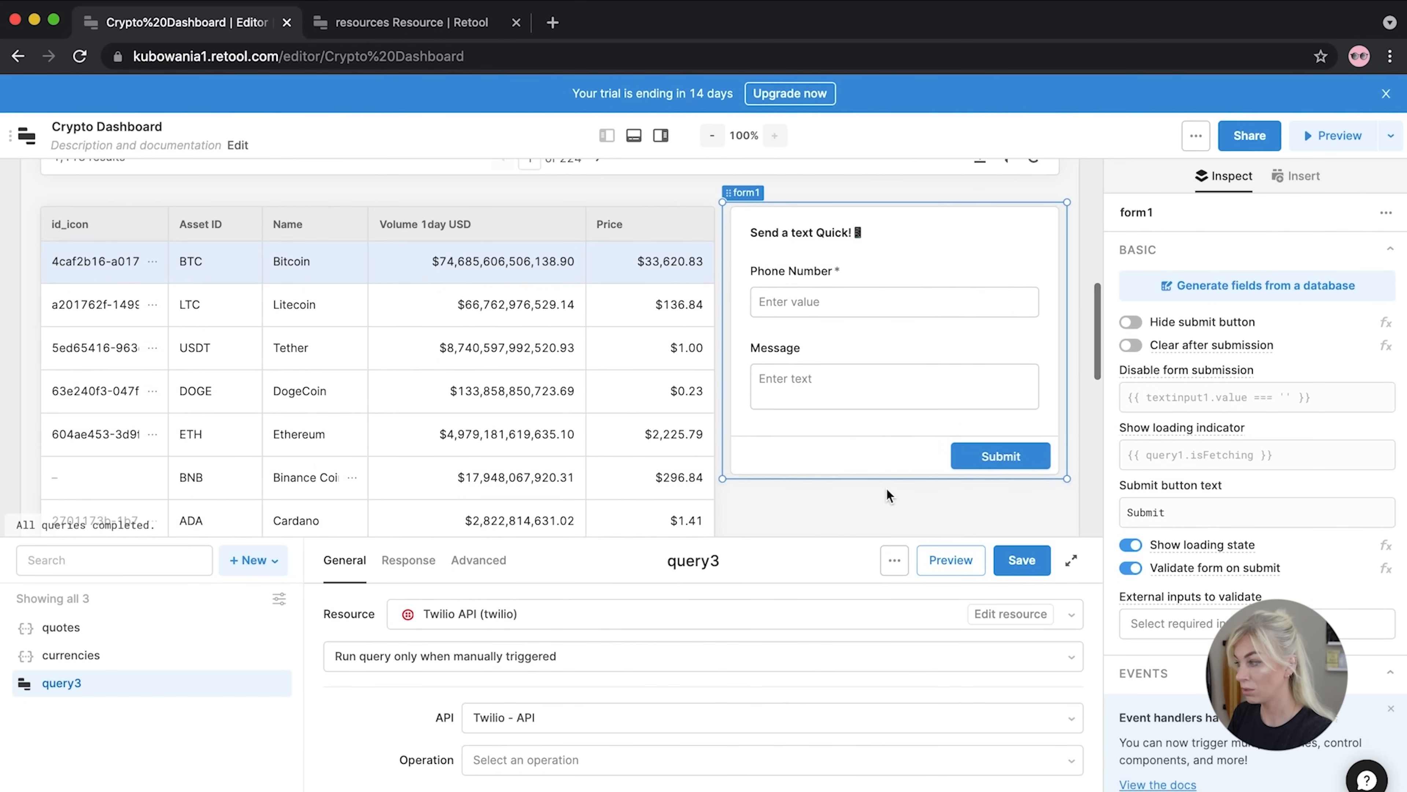
scroll(886, 488, down, 1)
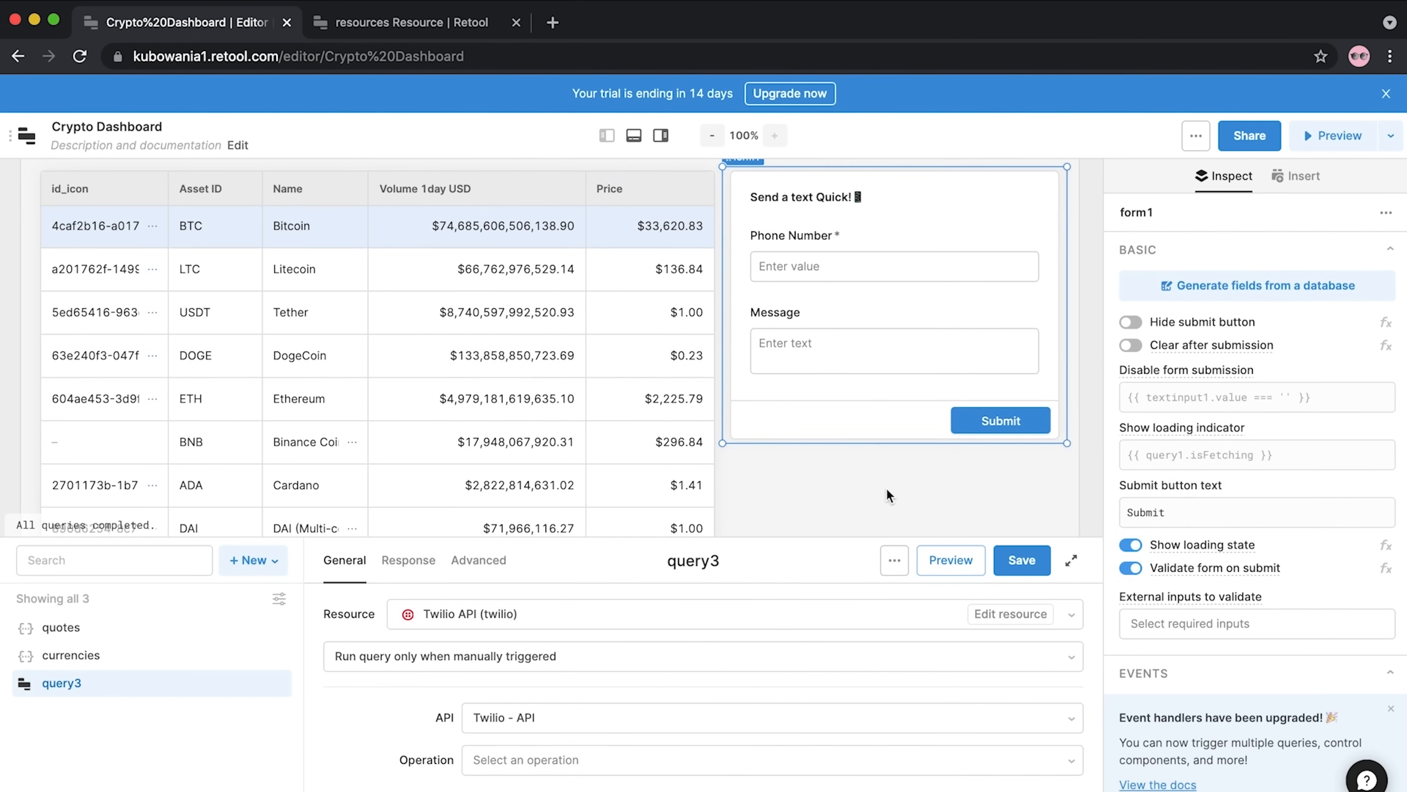
click(886, 488)
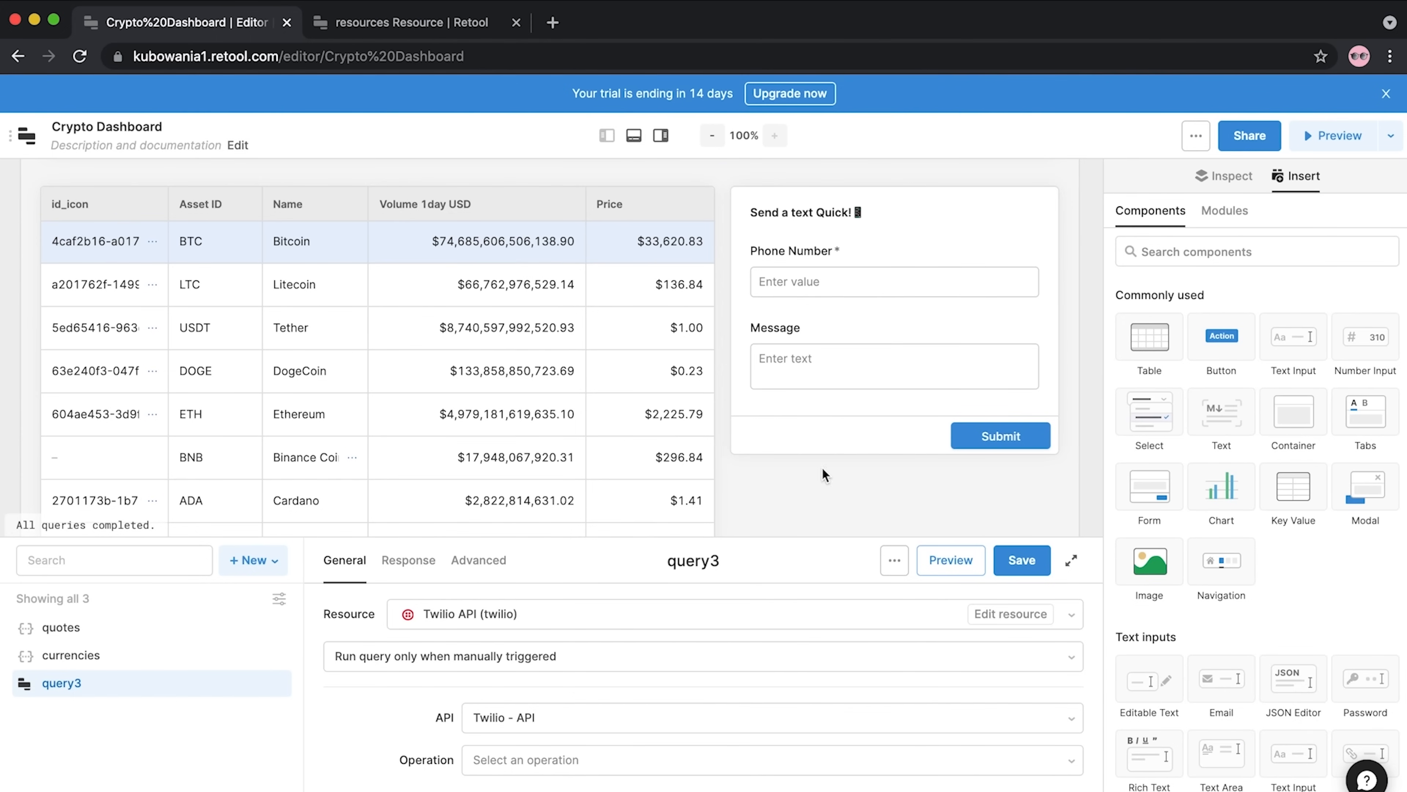
click(978, 442)
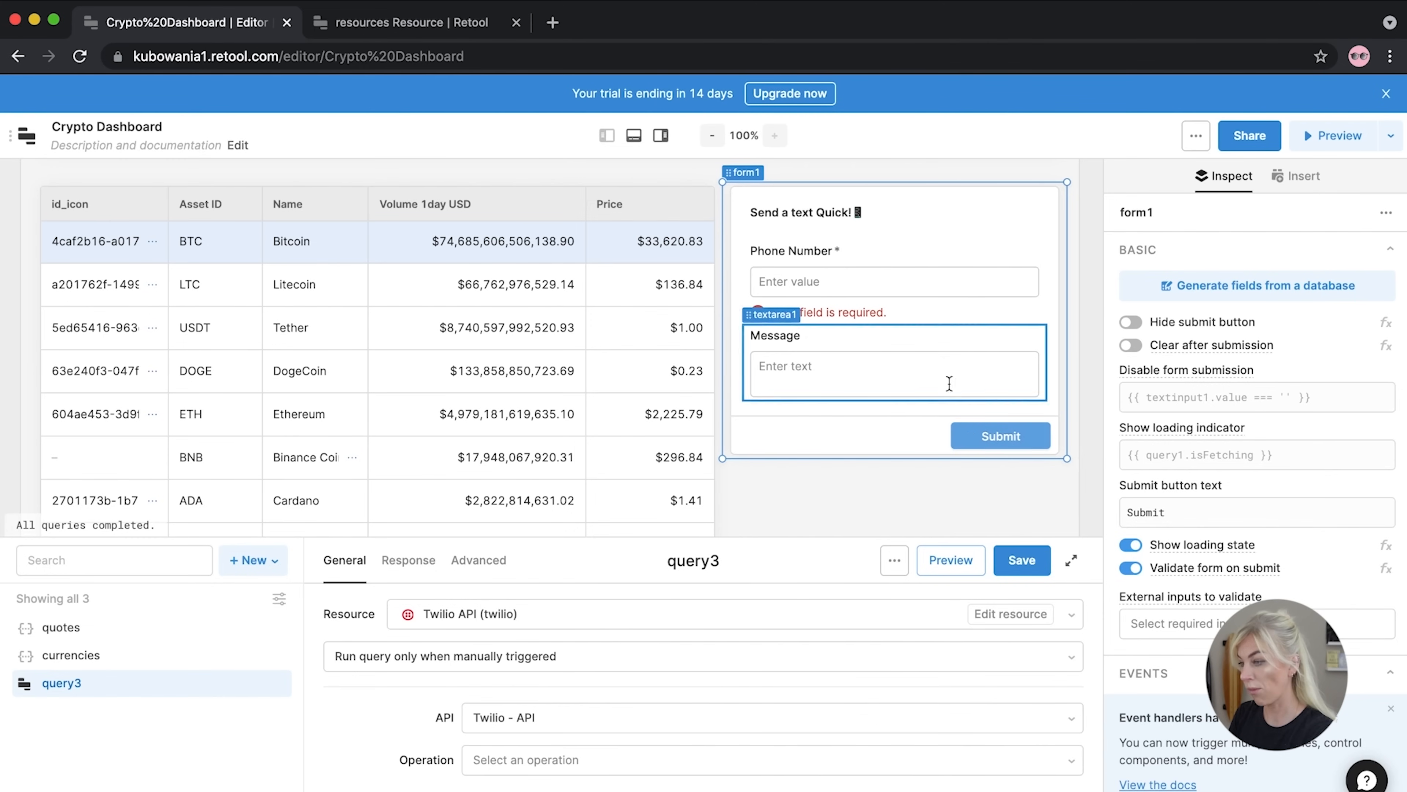
Give the form a dark red accent colour and enlarge the query editor panel
scroll(1198, 364, down, 8)
scroll(1197, 364, down, 10)
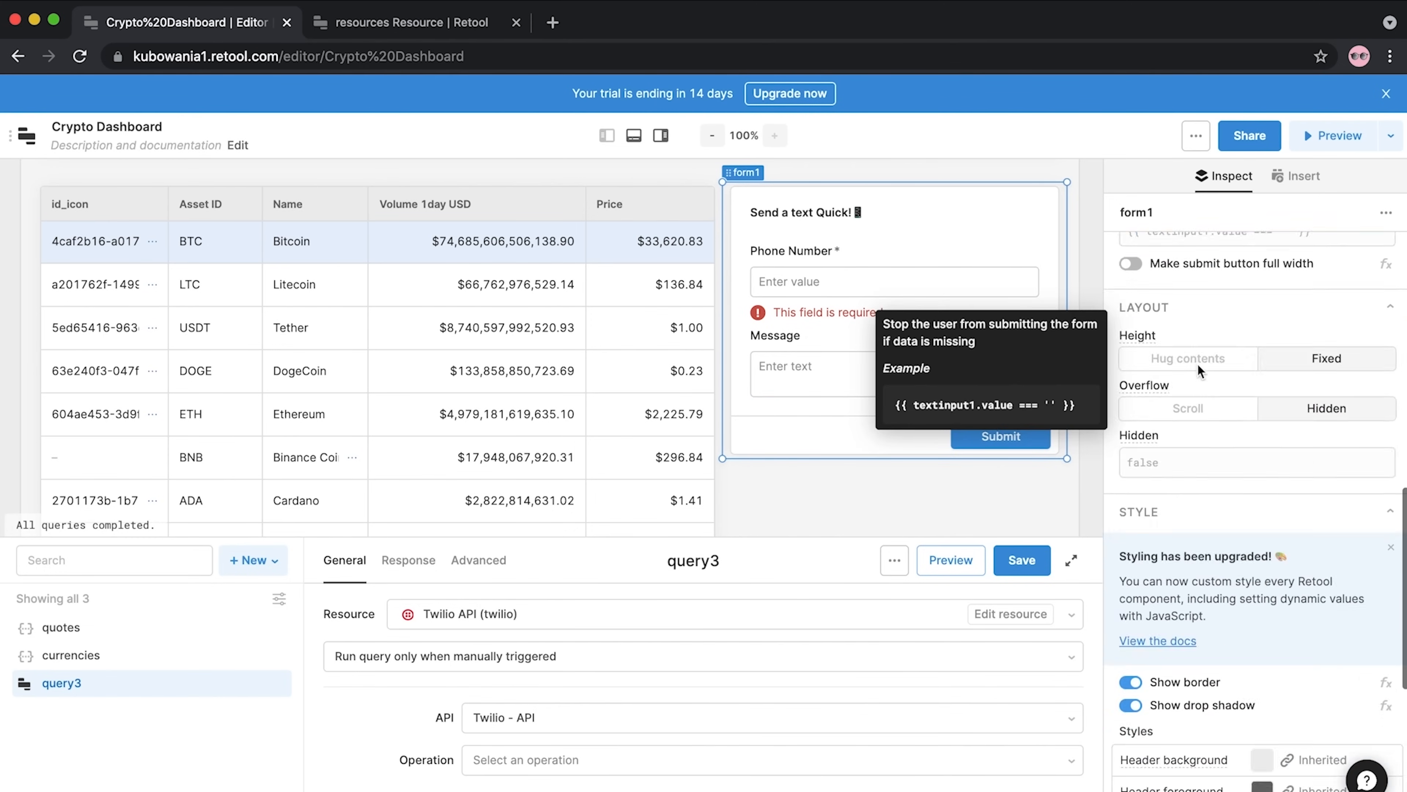
click(1261, 597)
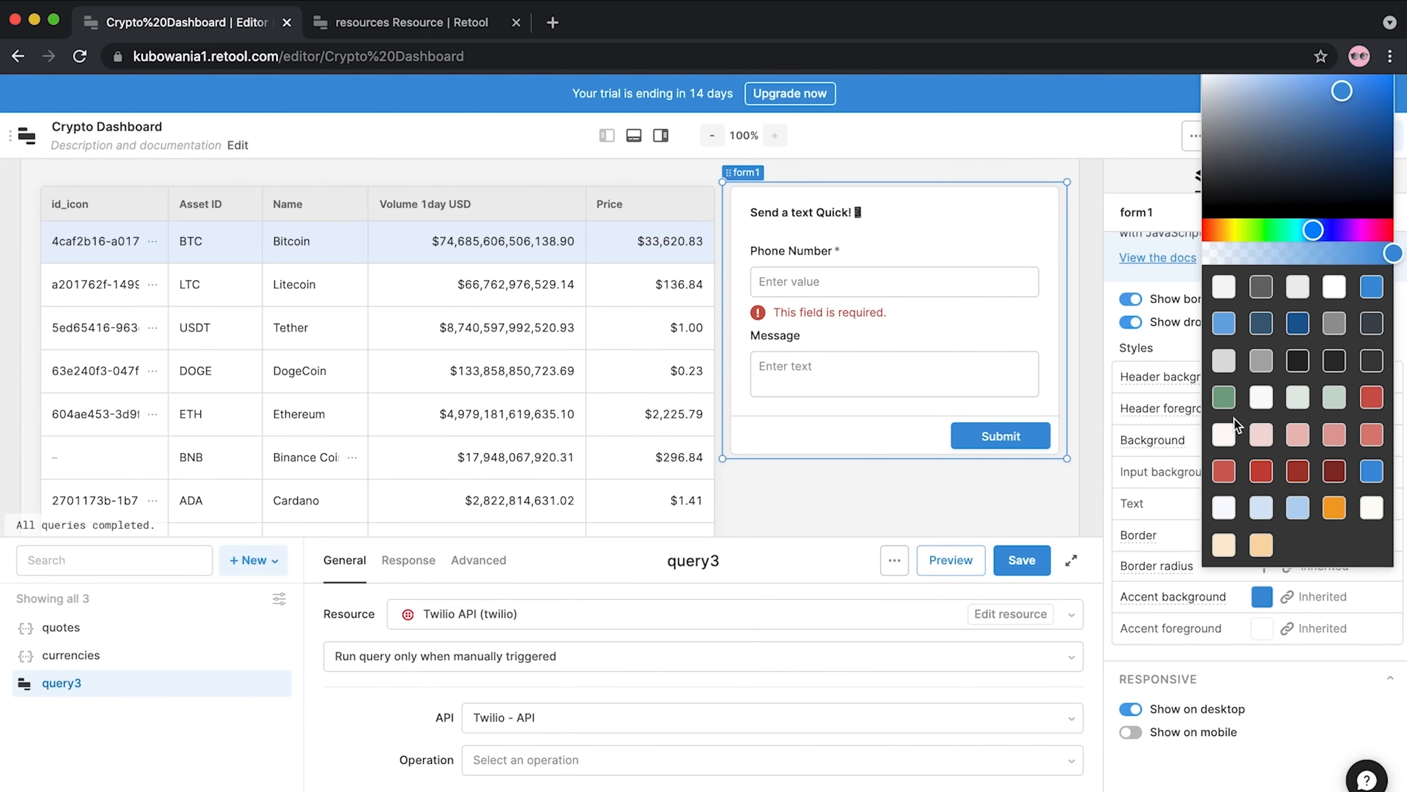
click(1223, 473)
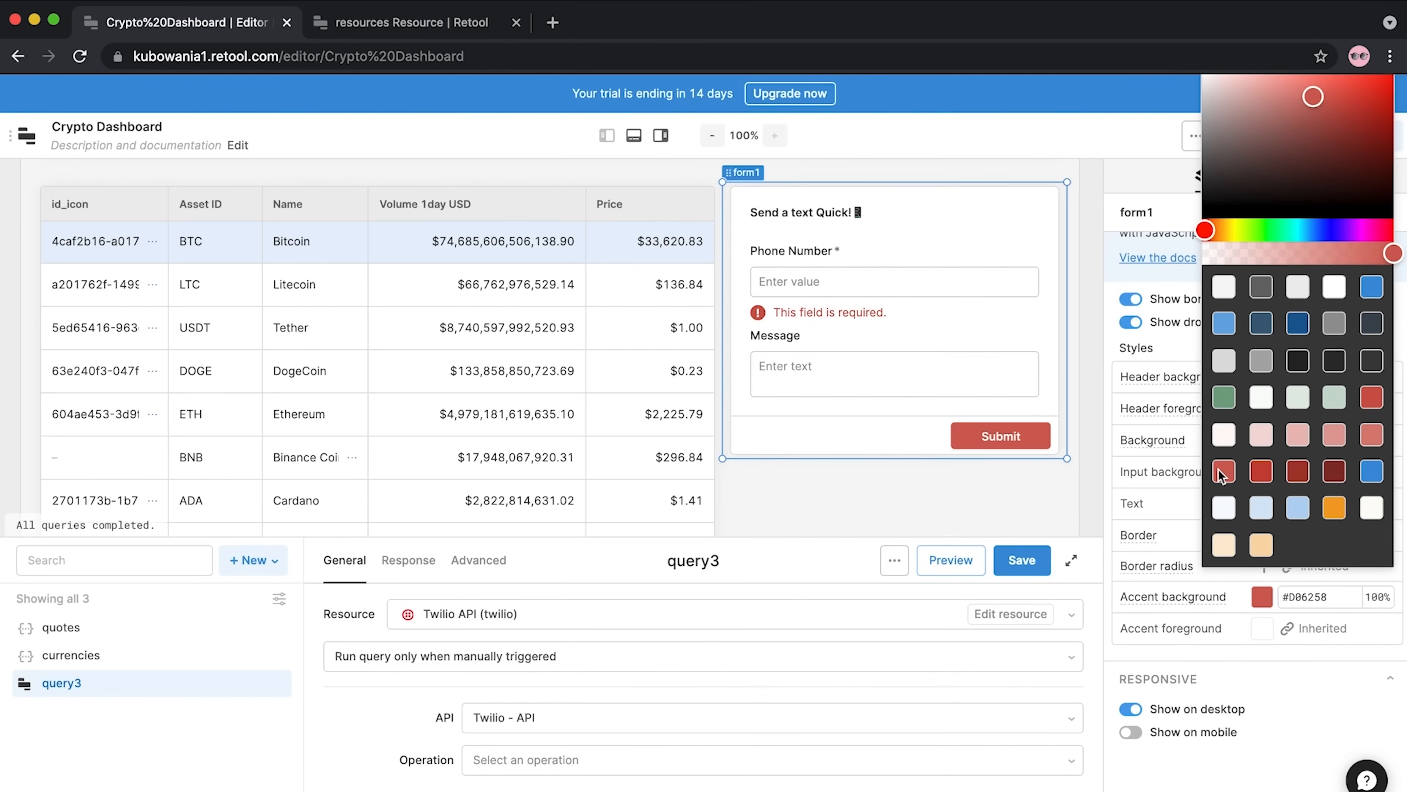
click(1269, 474)
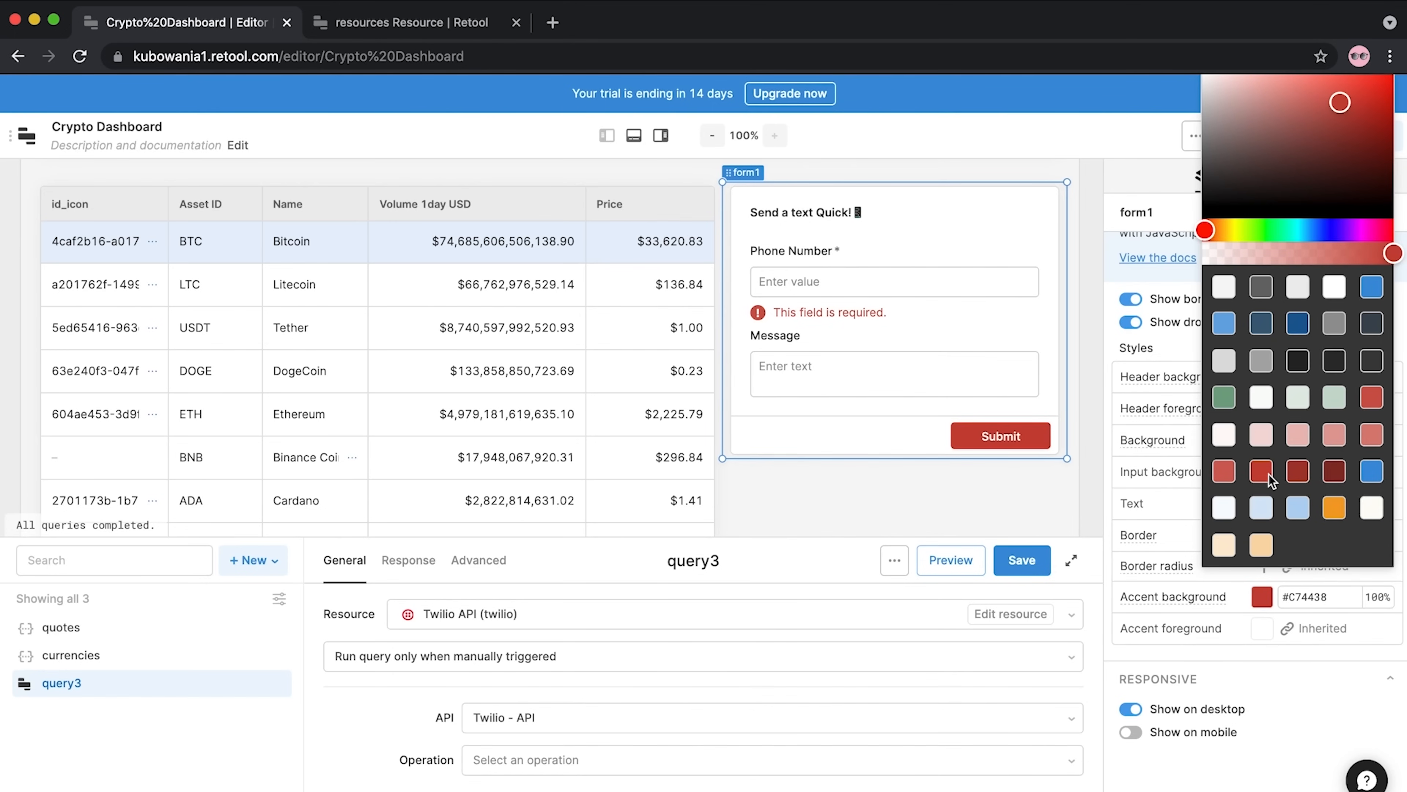
click(860, 491)
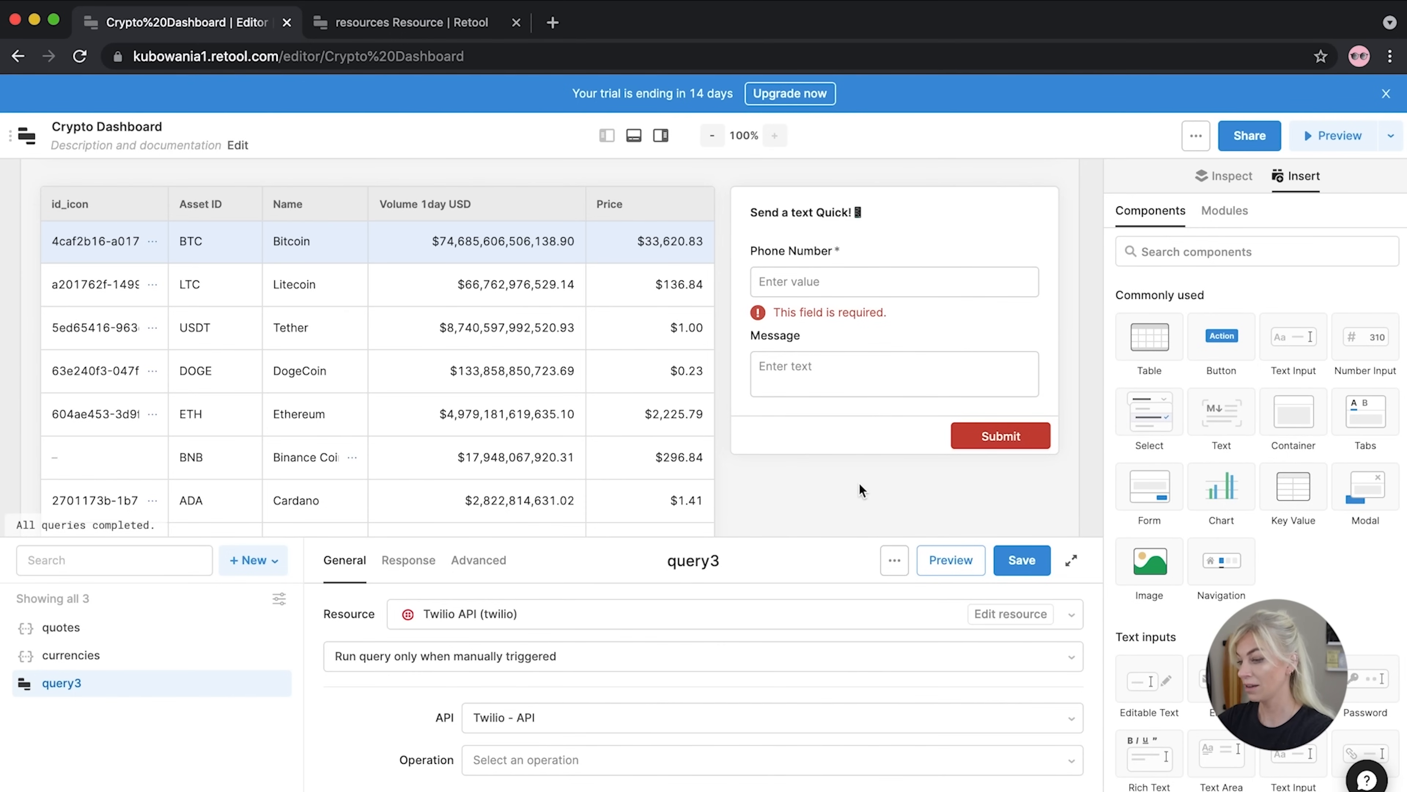
drag(605, 537, 607, 347)
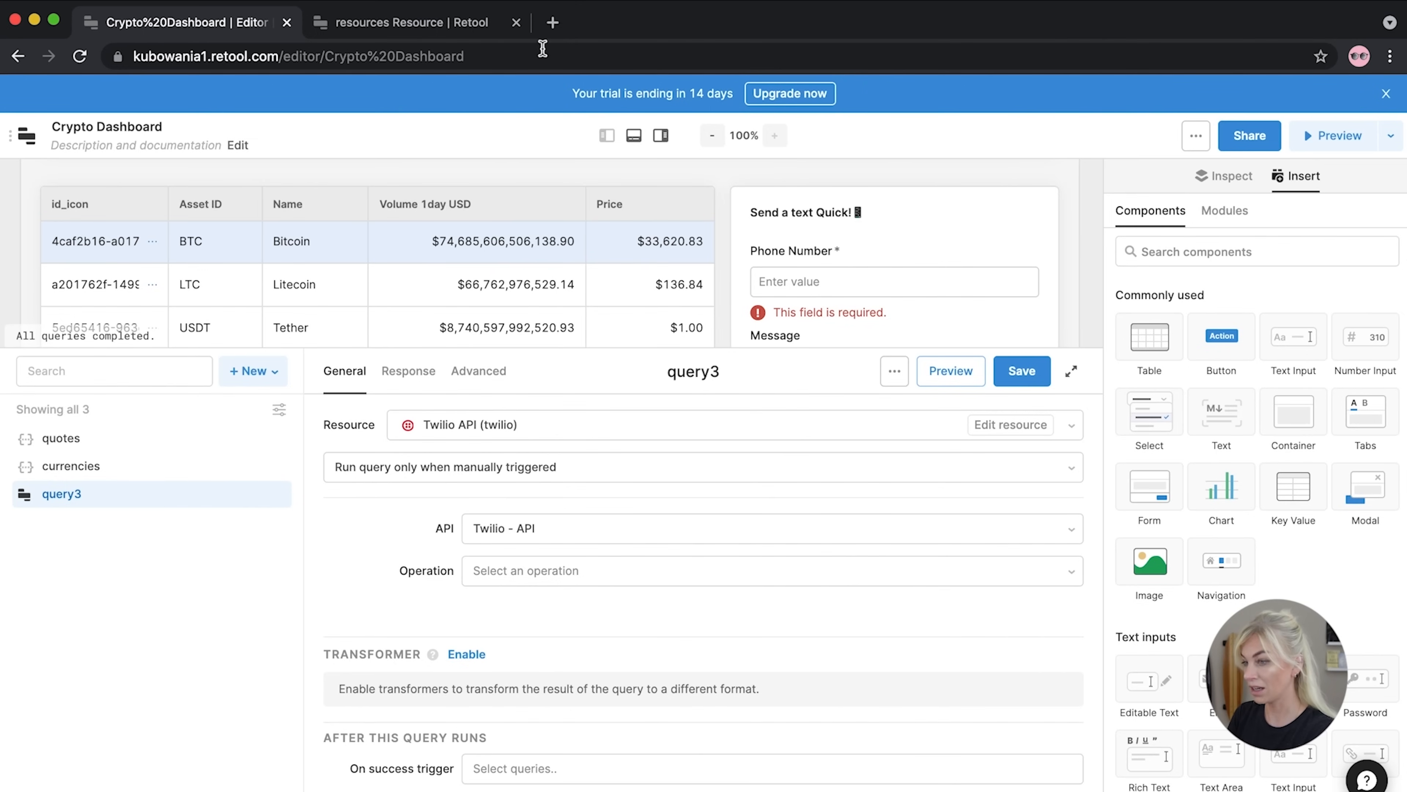
click(551, 23)
Claim a free Twilio trial phone number from the console and copy it
text(twilio.com/console)
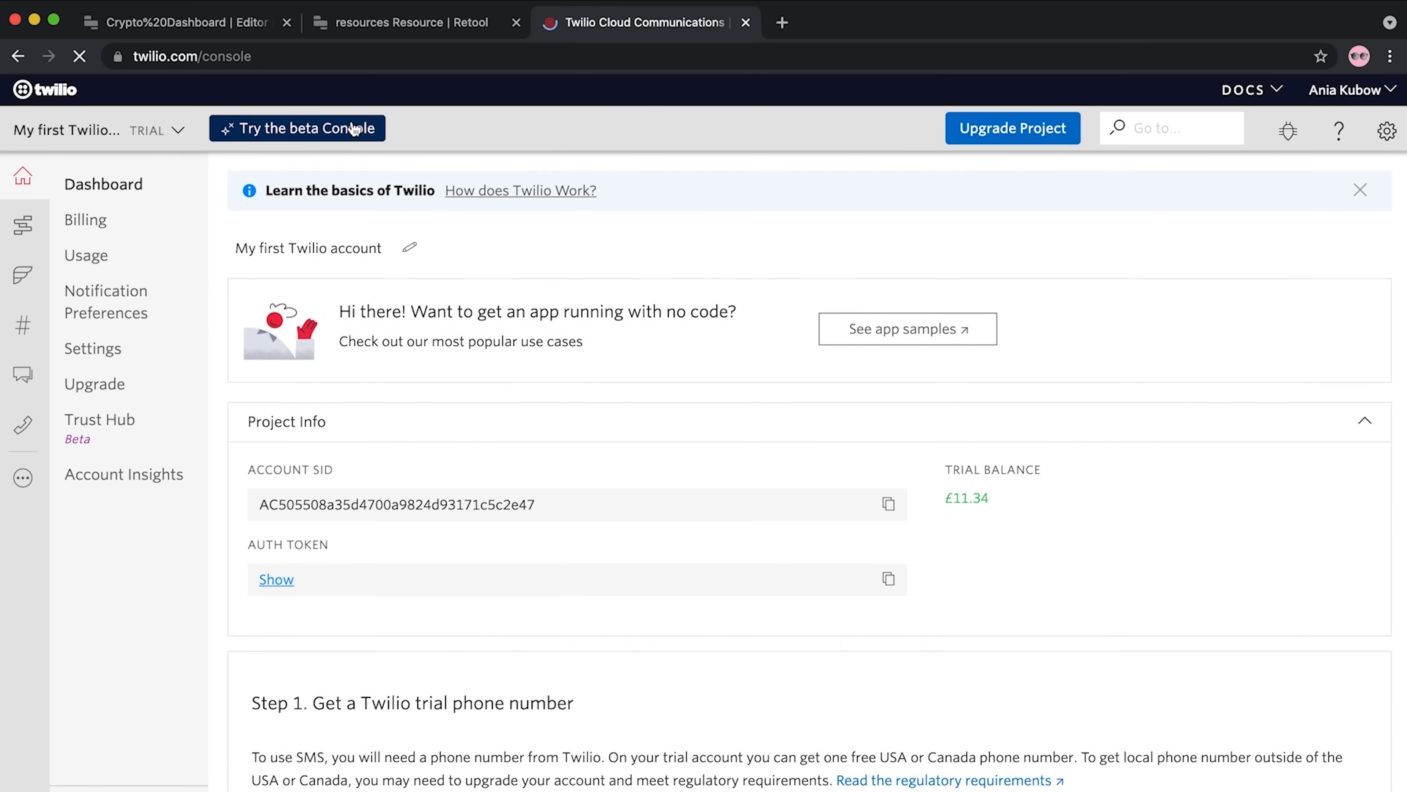
scroll(325, 480, down, 6)
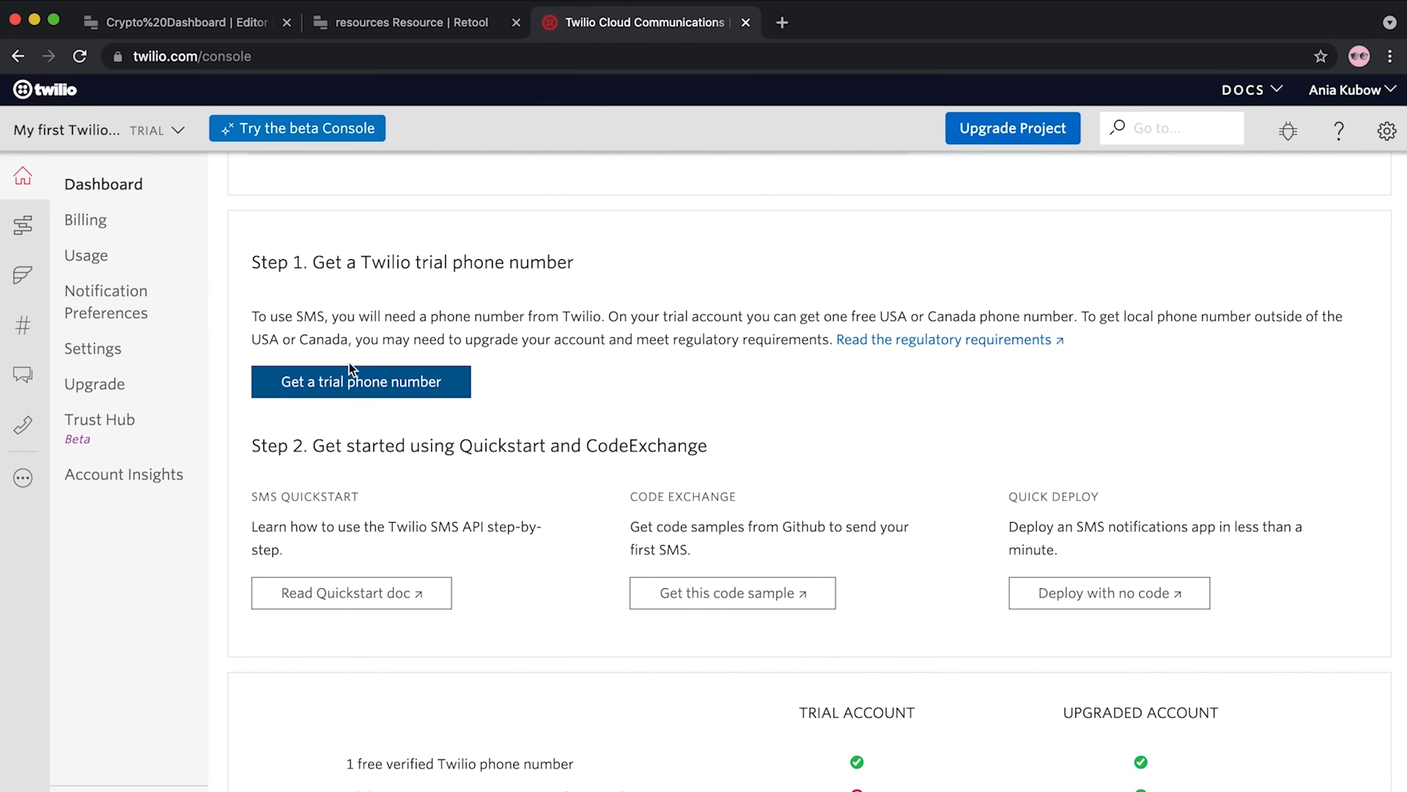
scroll(743, 325, down, 1)
scroll(743, 323, down, 3)
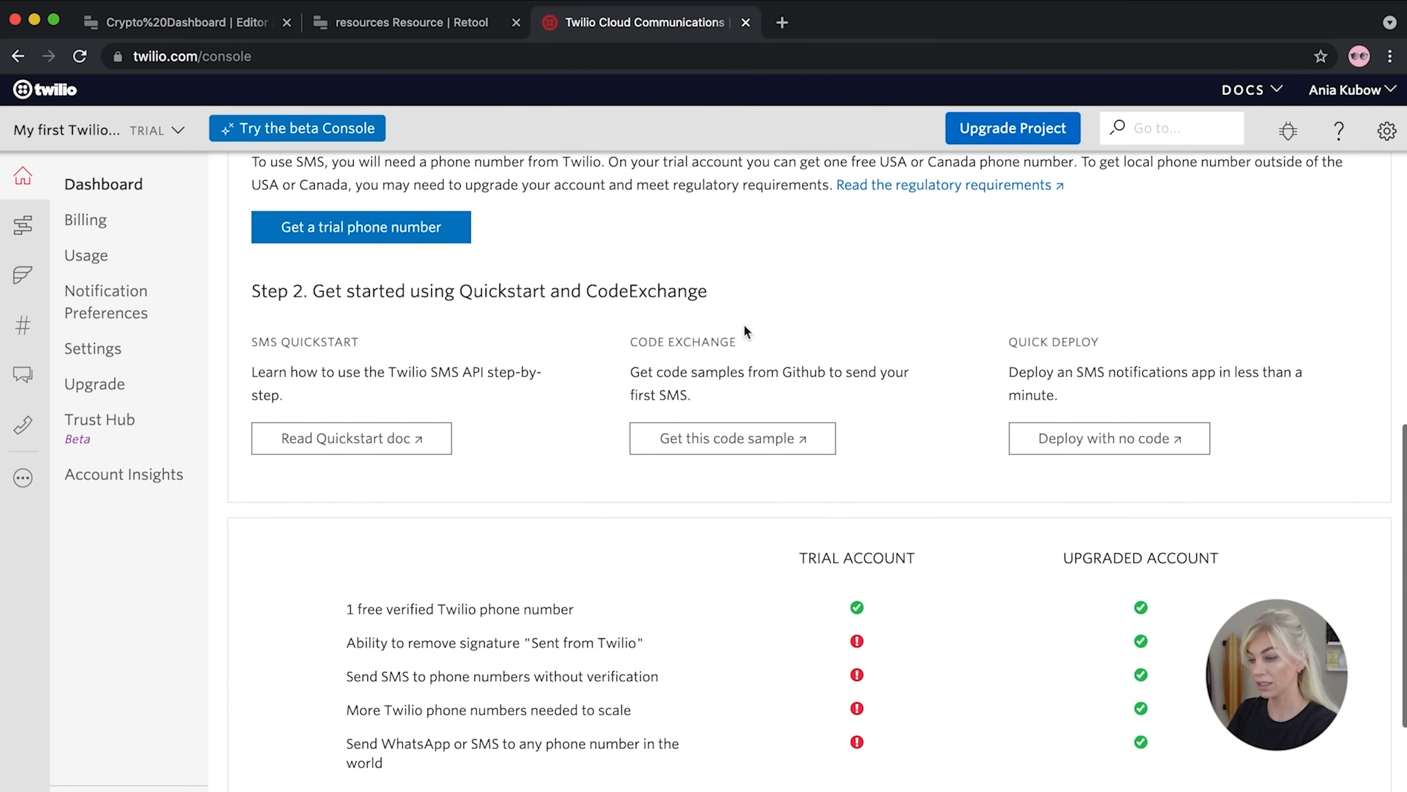
scroll(743, 325, up, 9)
scroll(742, 324, down, 4)
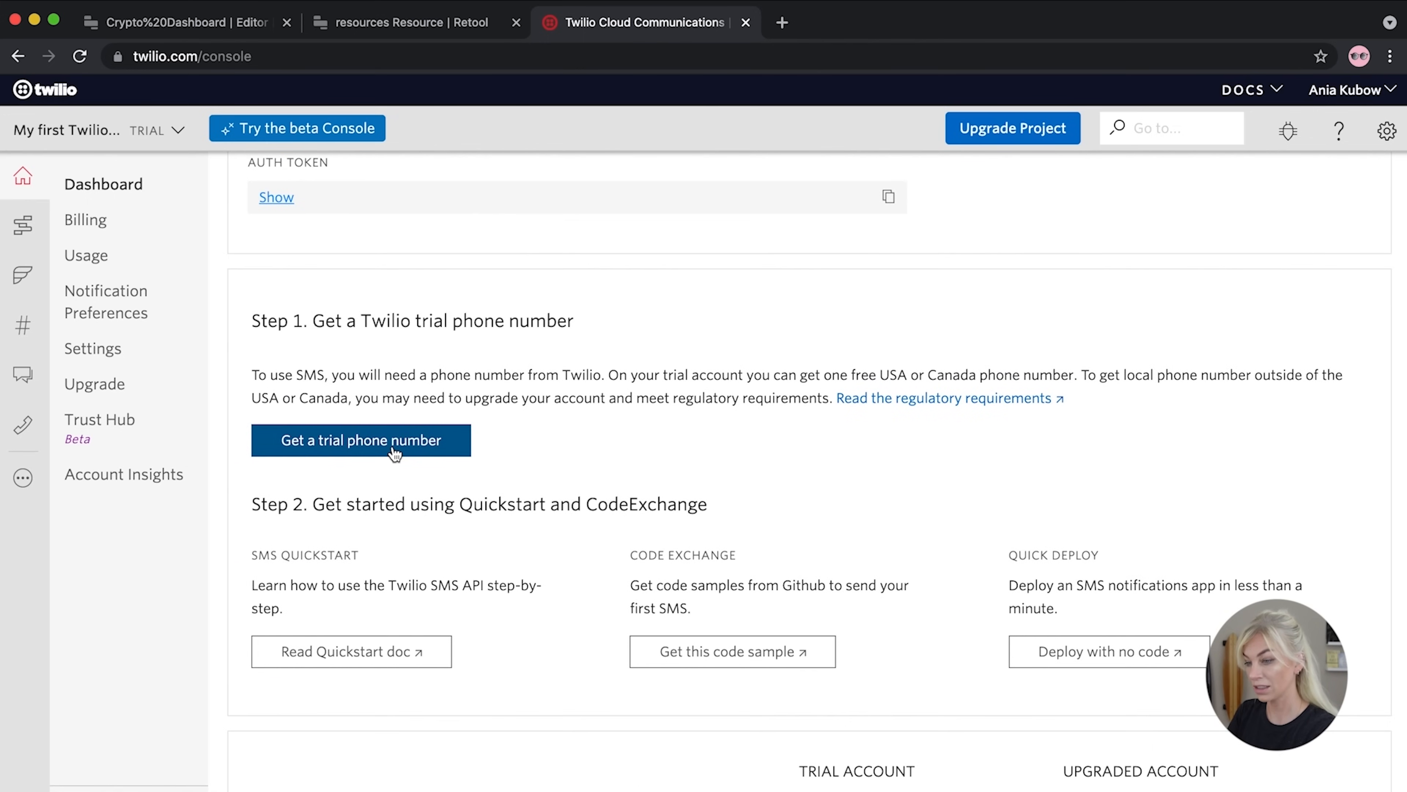
click(394, 450)
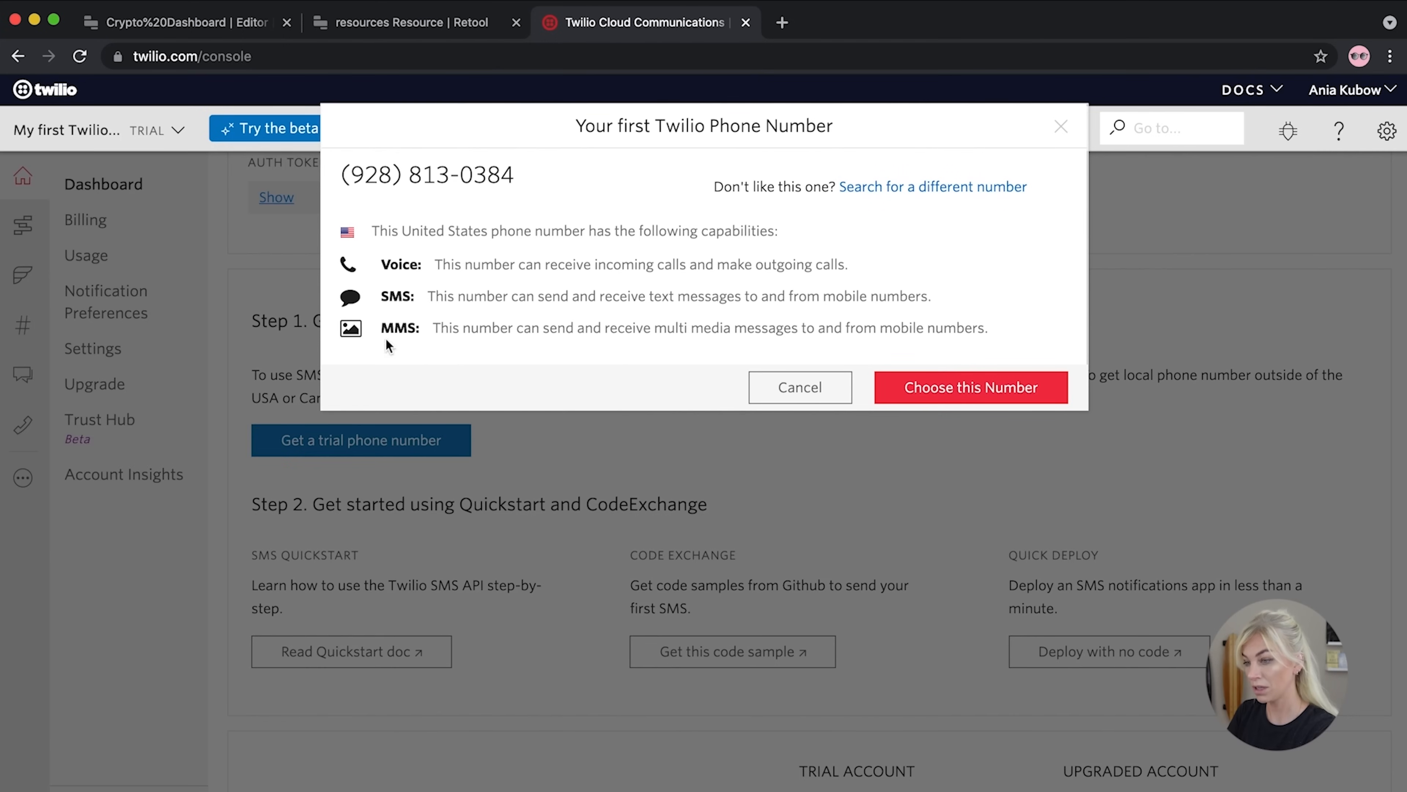
drag(510, 174, 342, 175)
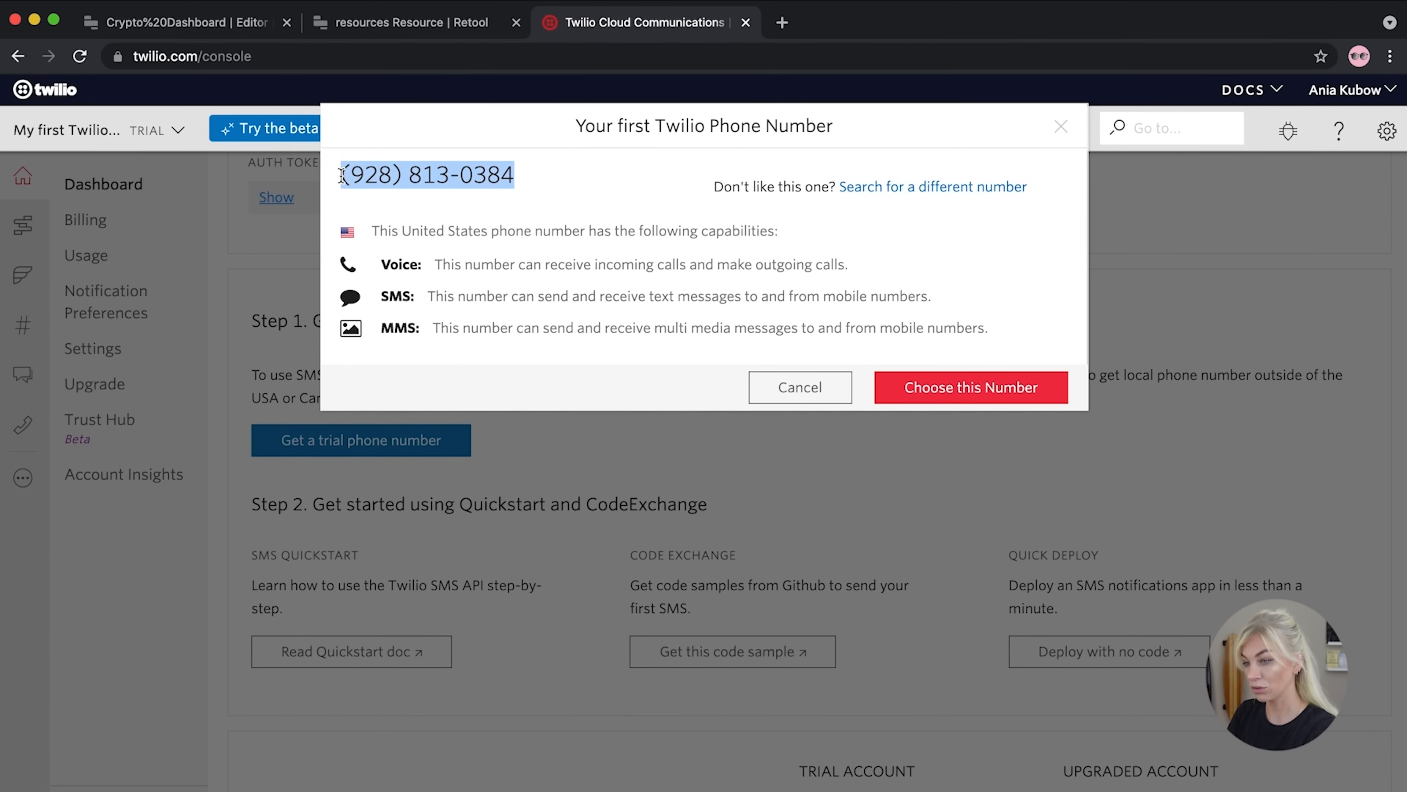
click(952, 388)
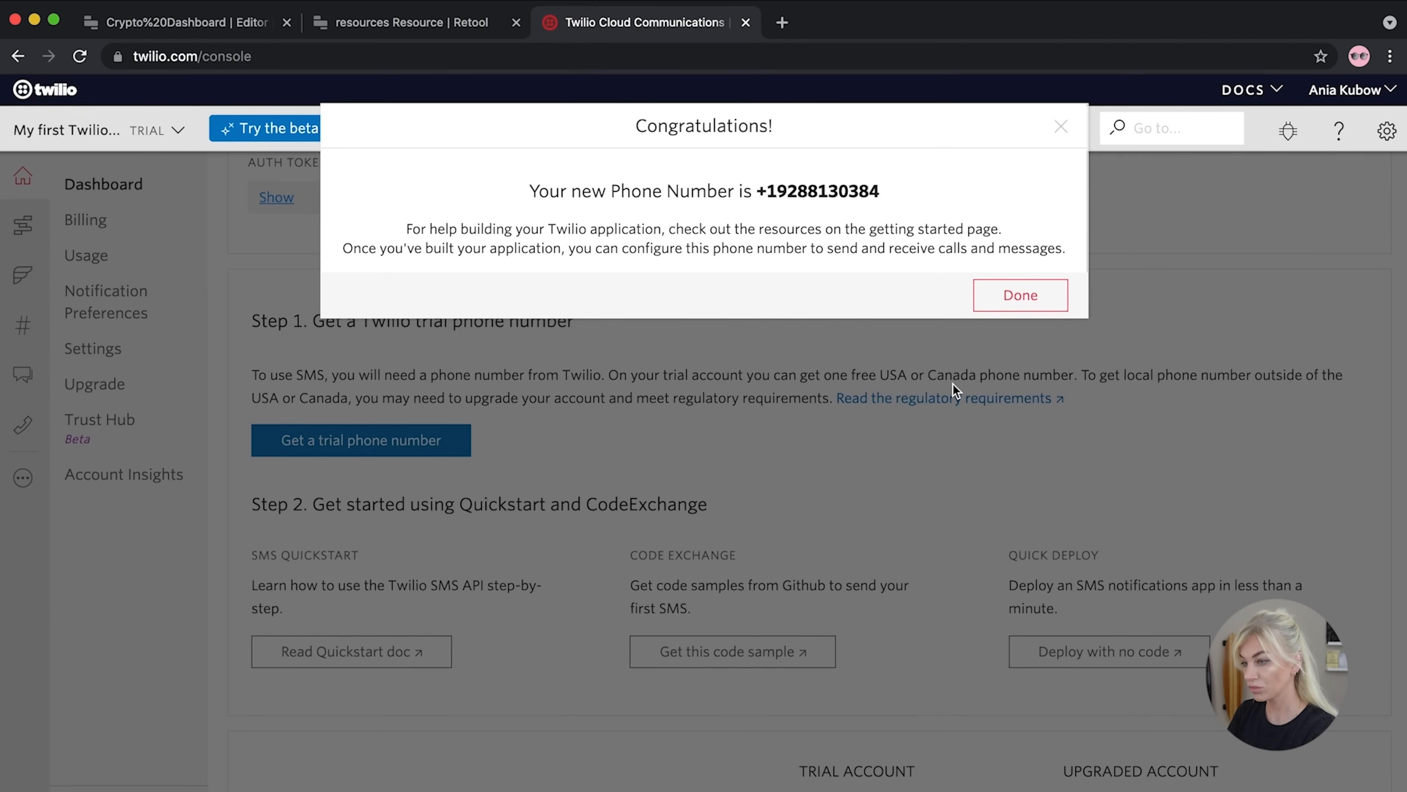
drag(886, 193, 762, 189)
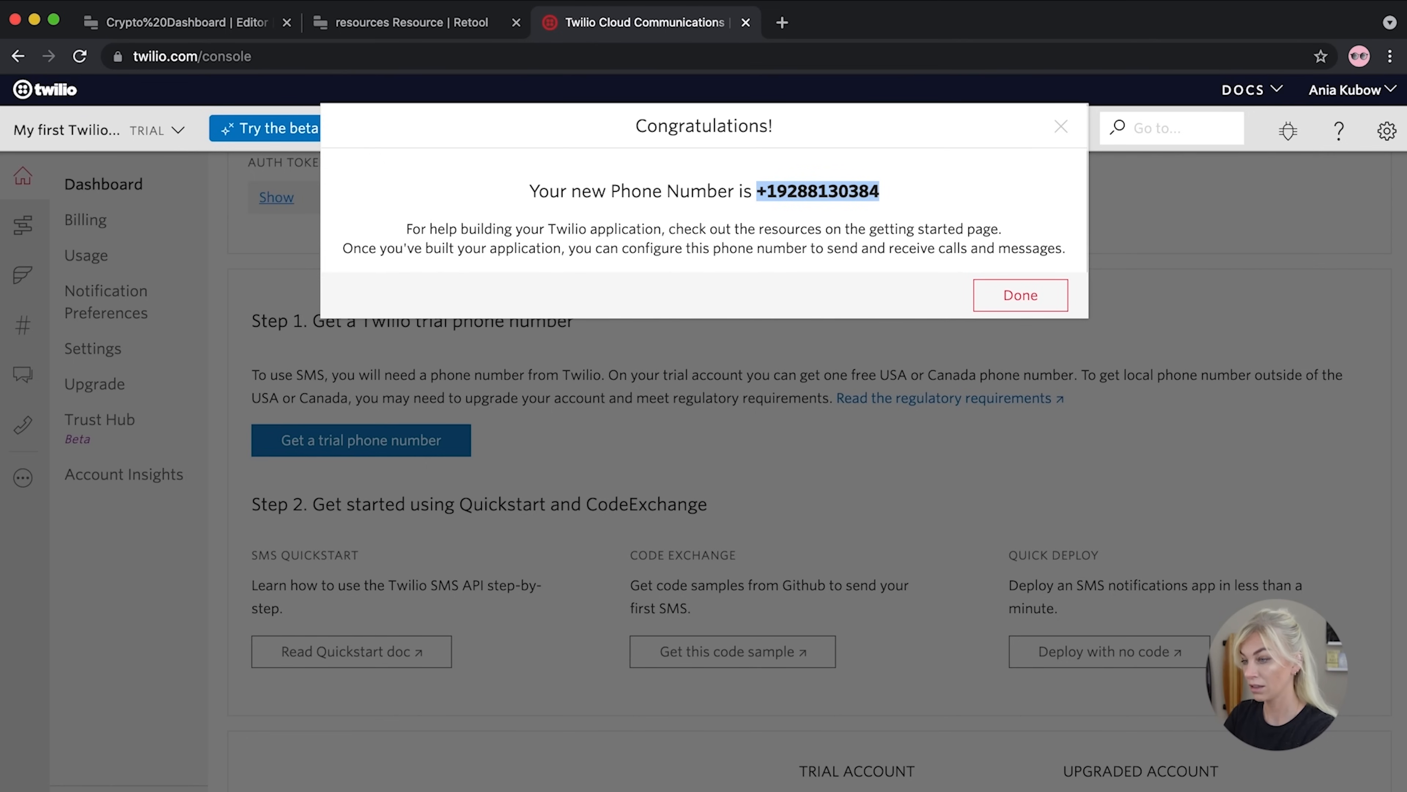
click(998, 304)
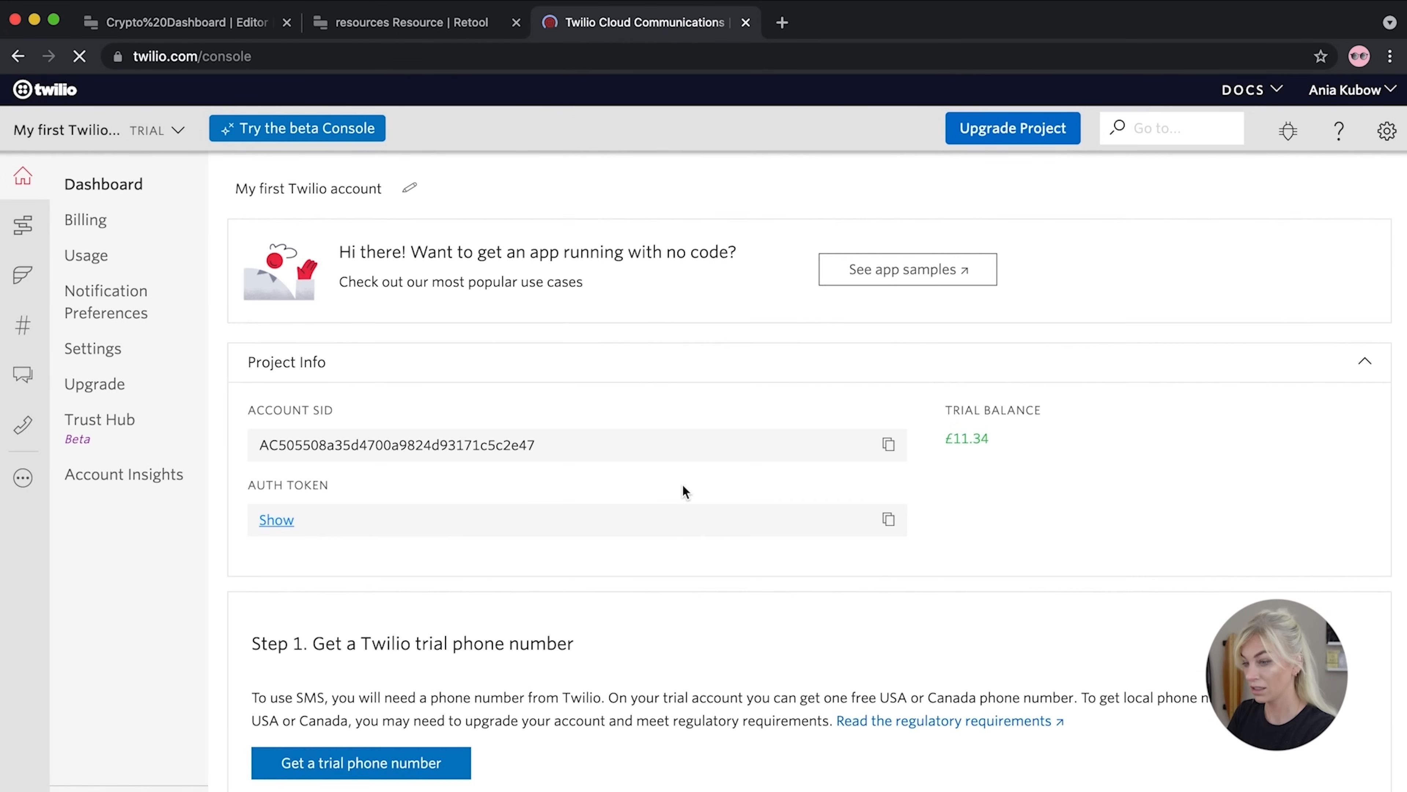
Open the Programmable SMS quickstart documentation from the Twilio dashboard
scroll(683, 491, down, 8)
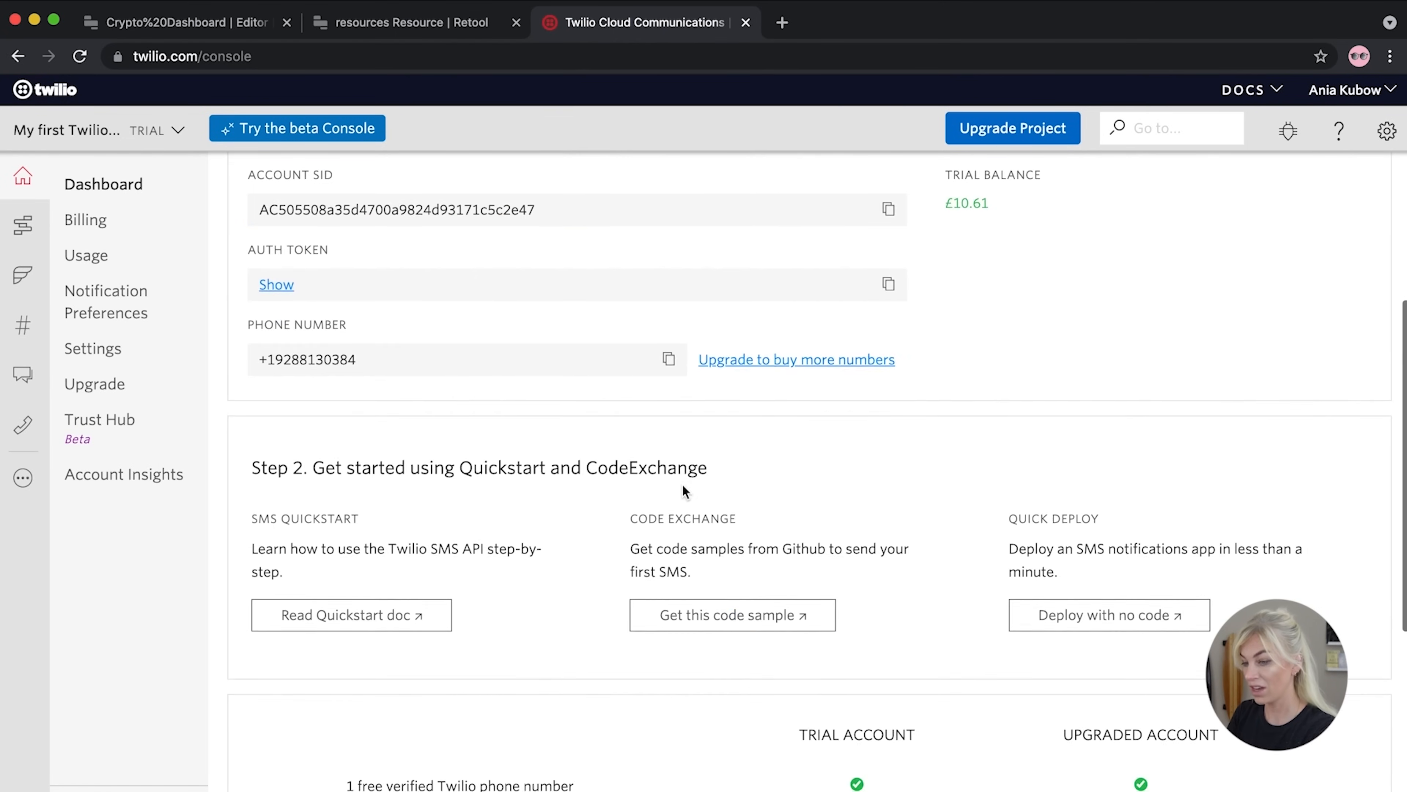
scroll(683, 490, down, 4)
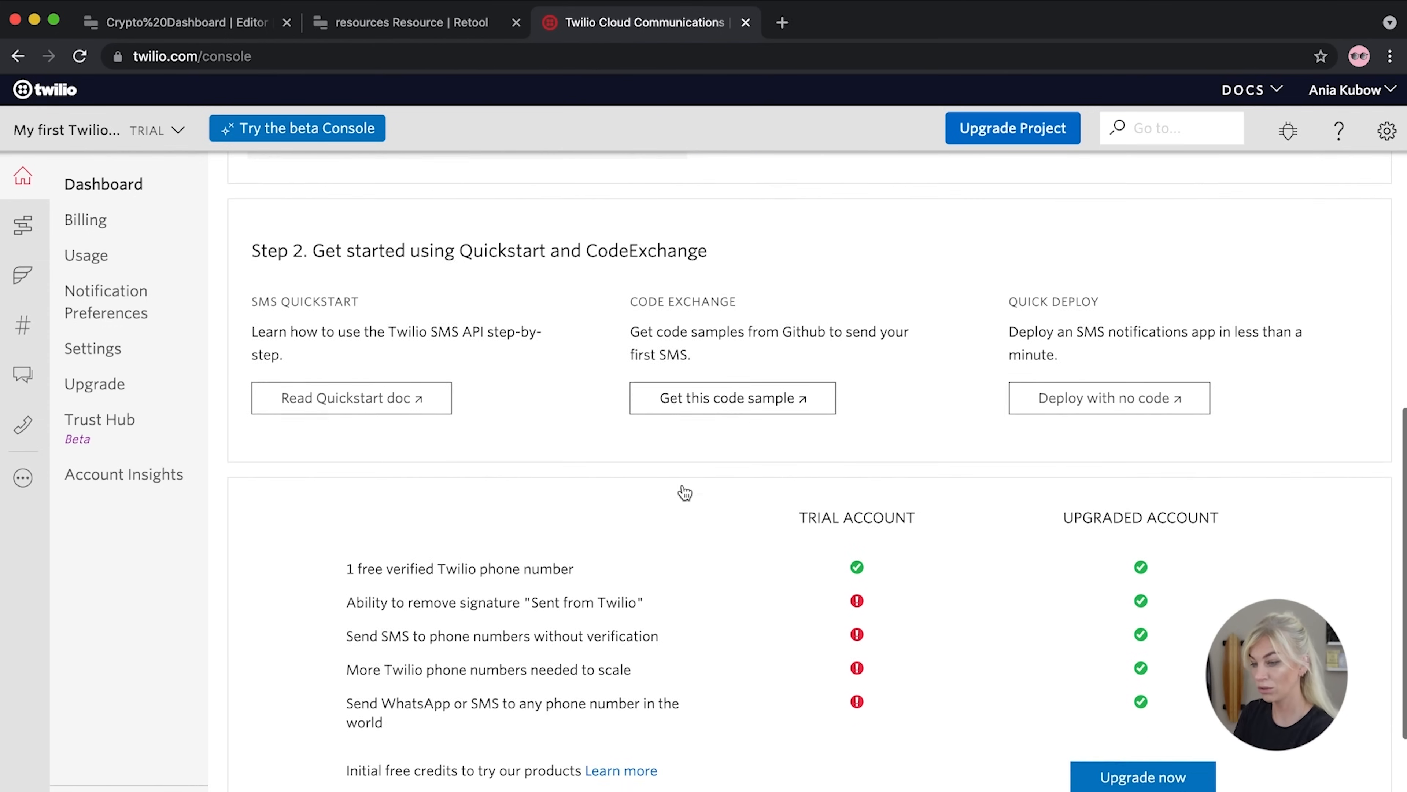
scroll(682, 482, up, 7)
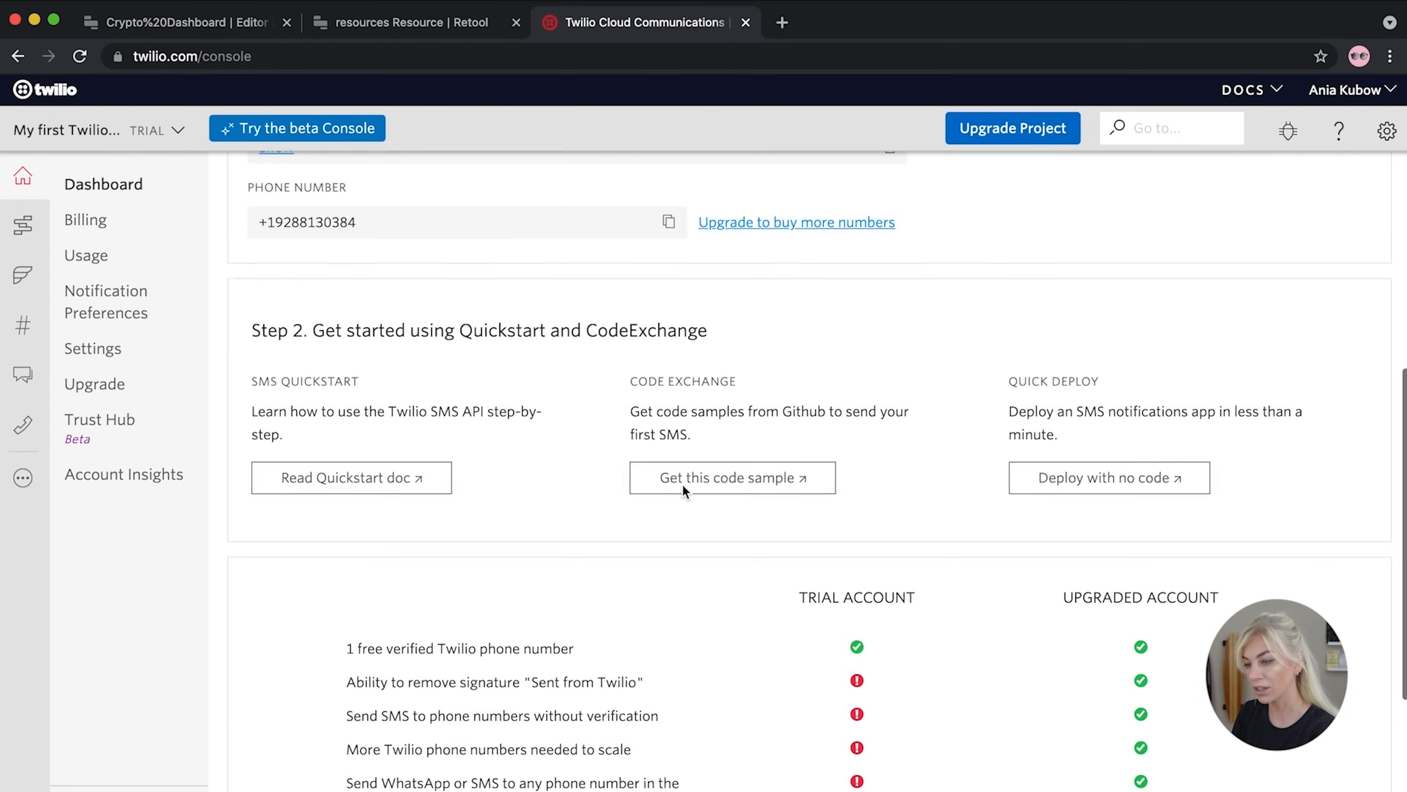
click(380, 619)
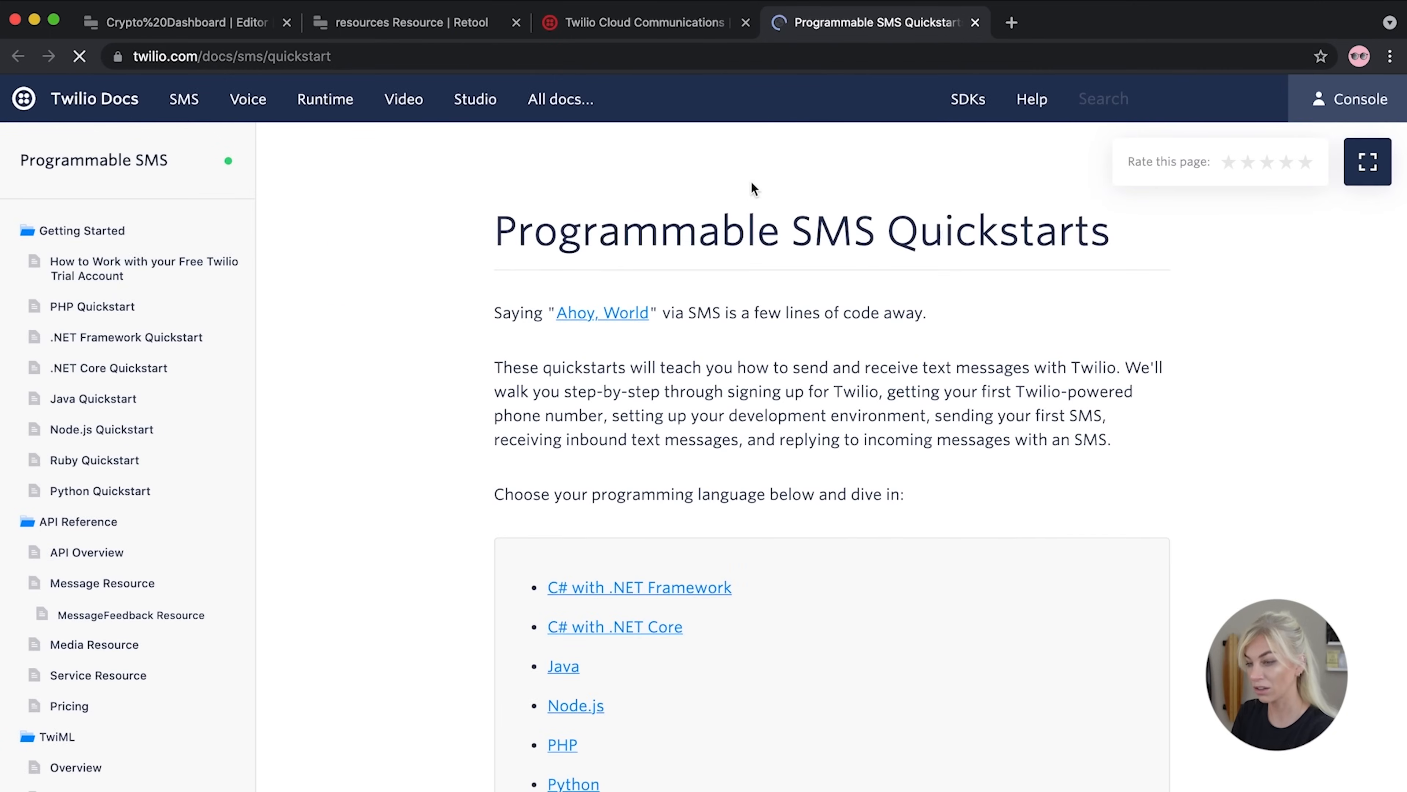
Scroll the SMS Quickstarts page down to the programming language links
scroll(717, 453, down, 6)
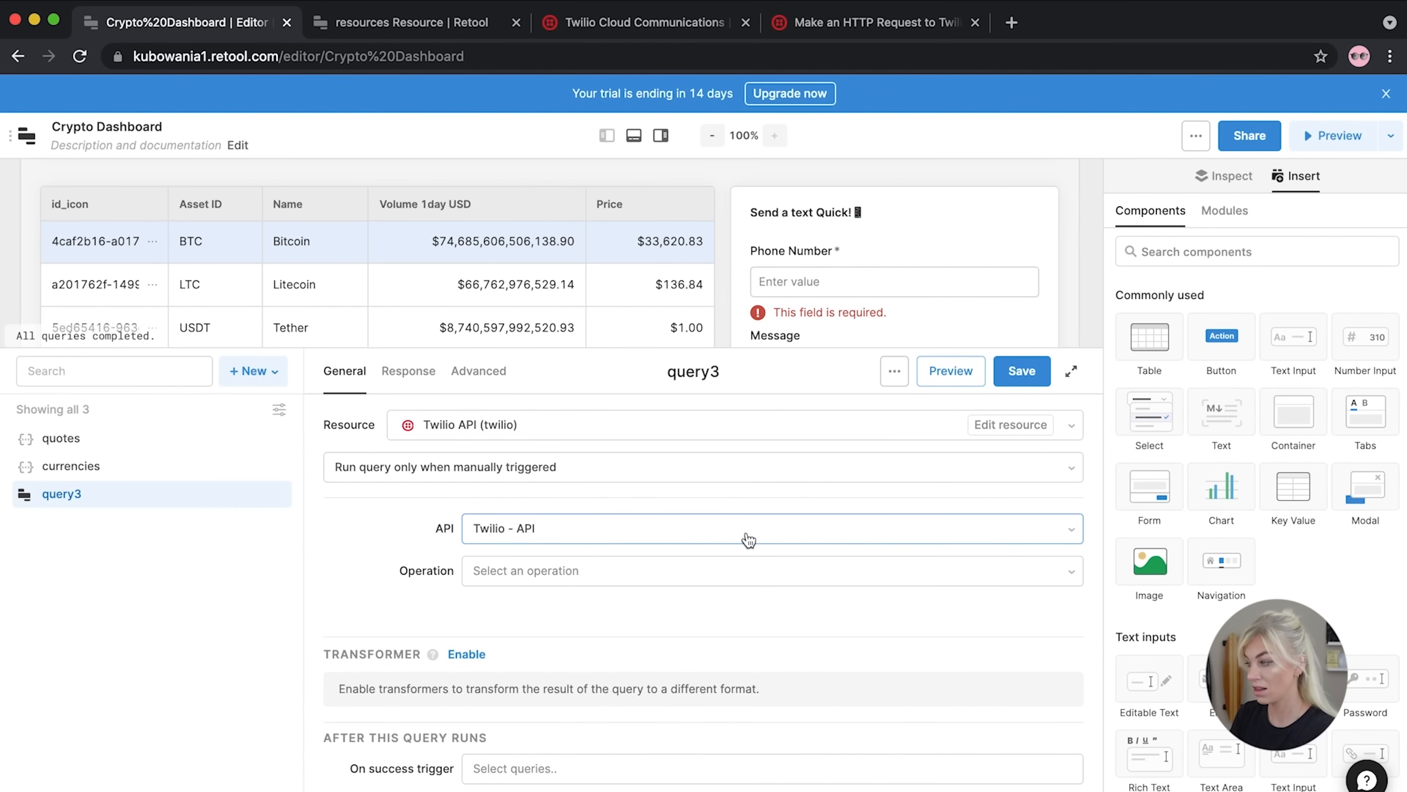
Choose POST /2010-04-01/Accounts/{AccountSid}/Messages.json as query3's Twilio operation
click(616, 569)
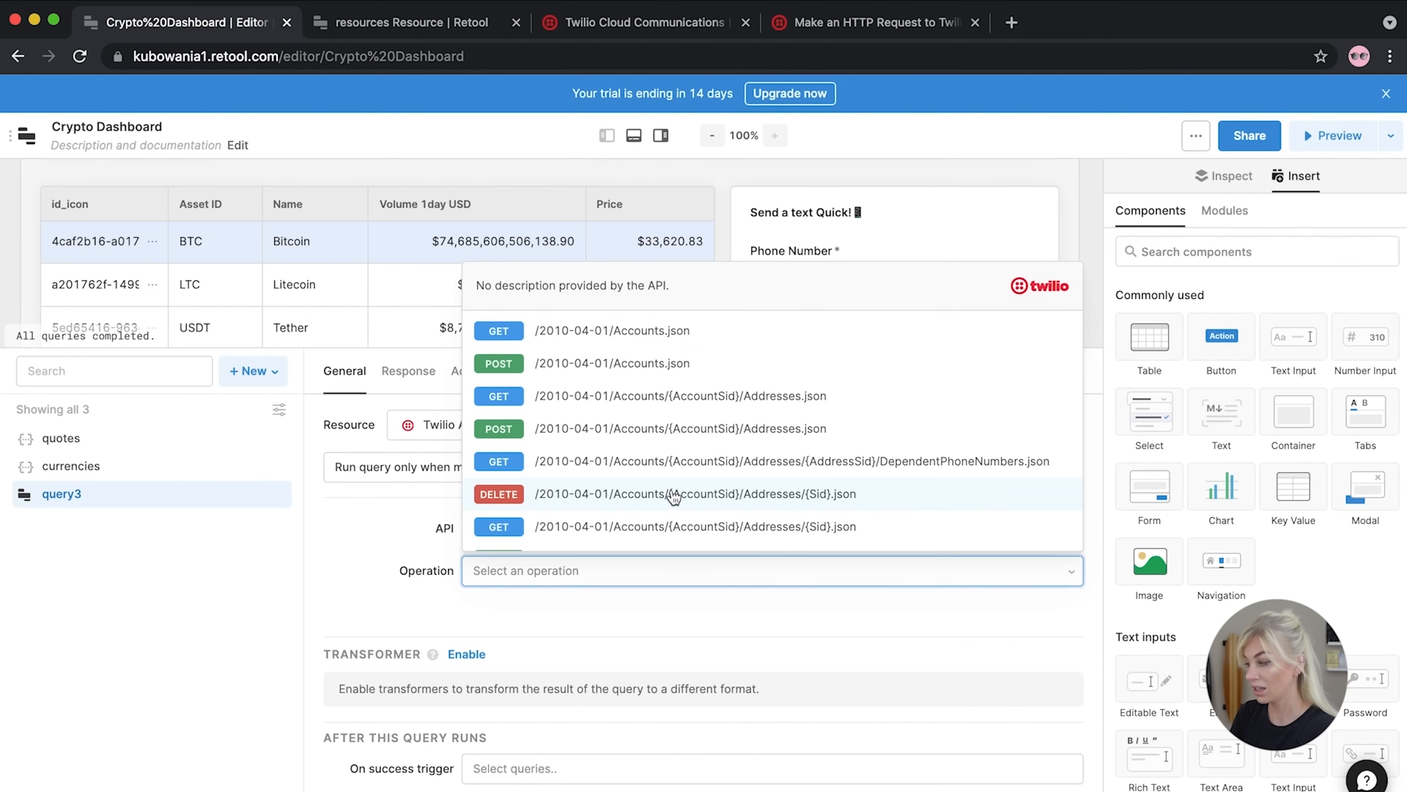
click(654, 429)
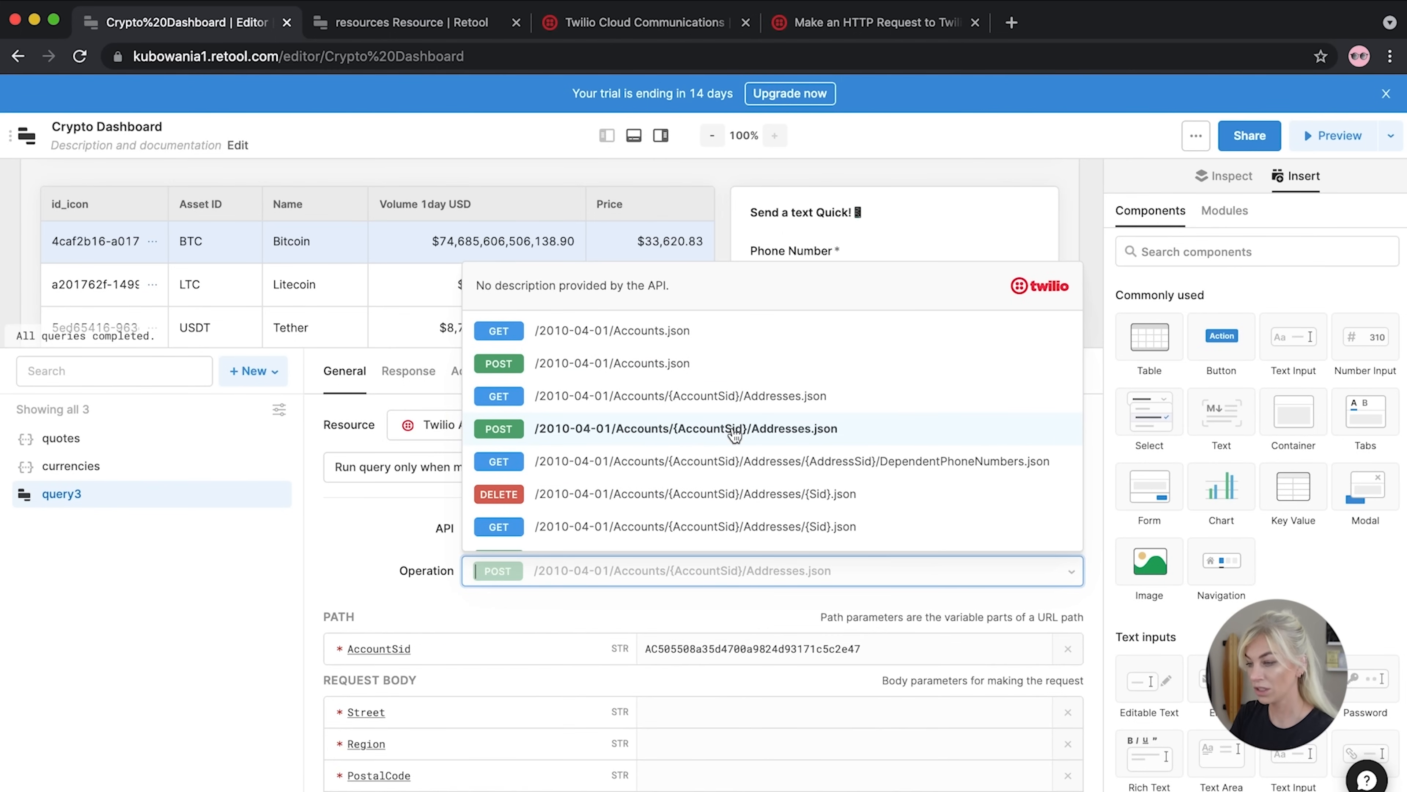
scroll(735, 435, down, 3)
scroll(735, 435, up, 3)
scroll(734, 435, down, 10)
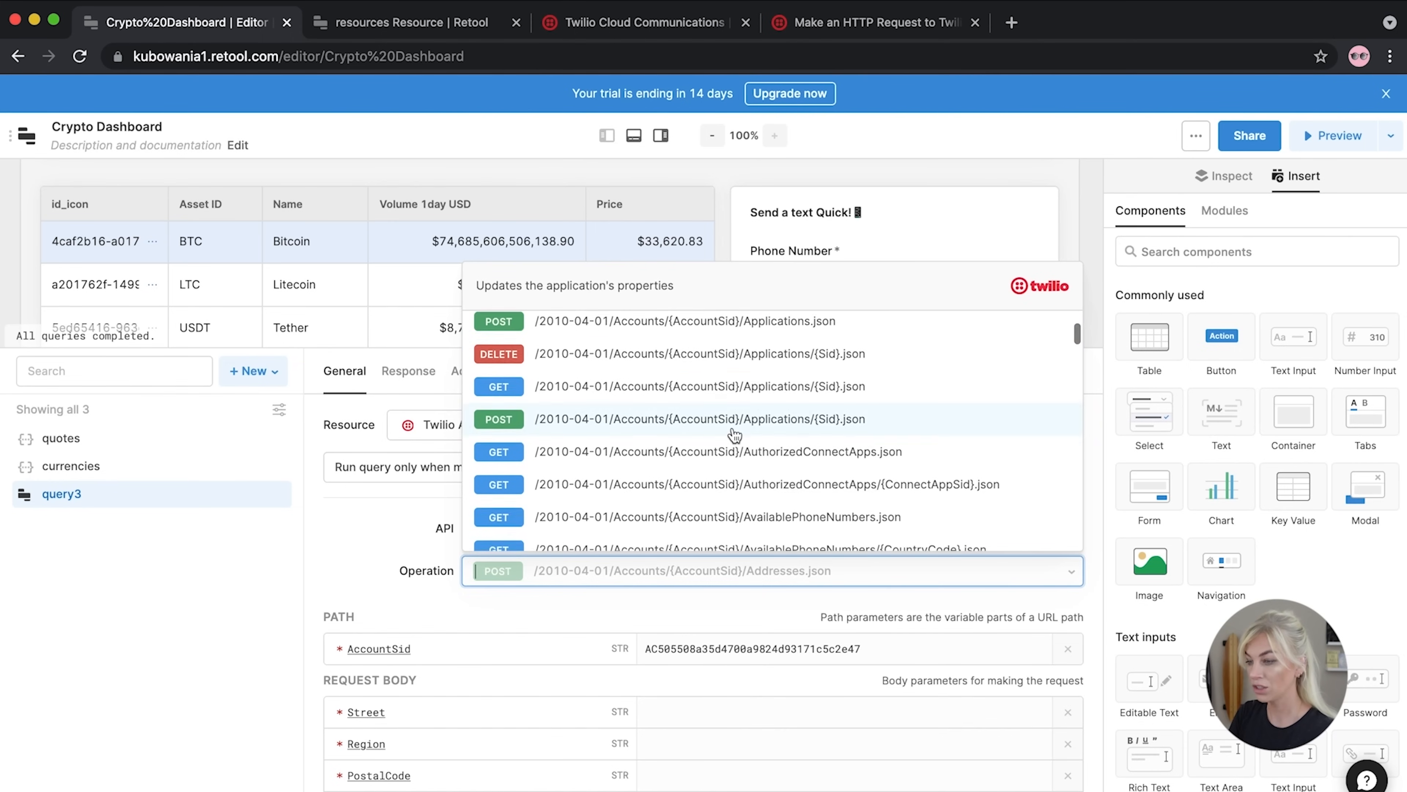
scroll(735, 435, down, 6)
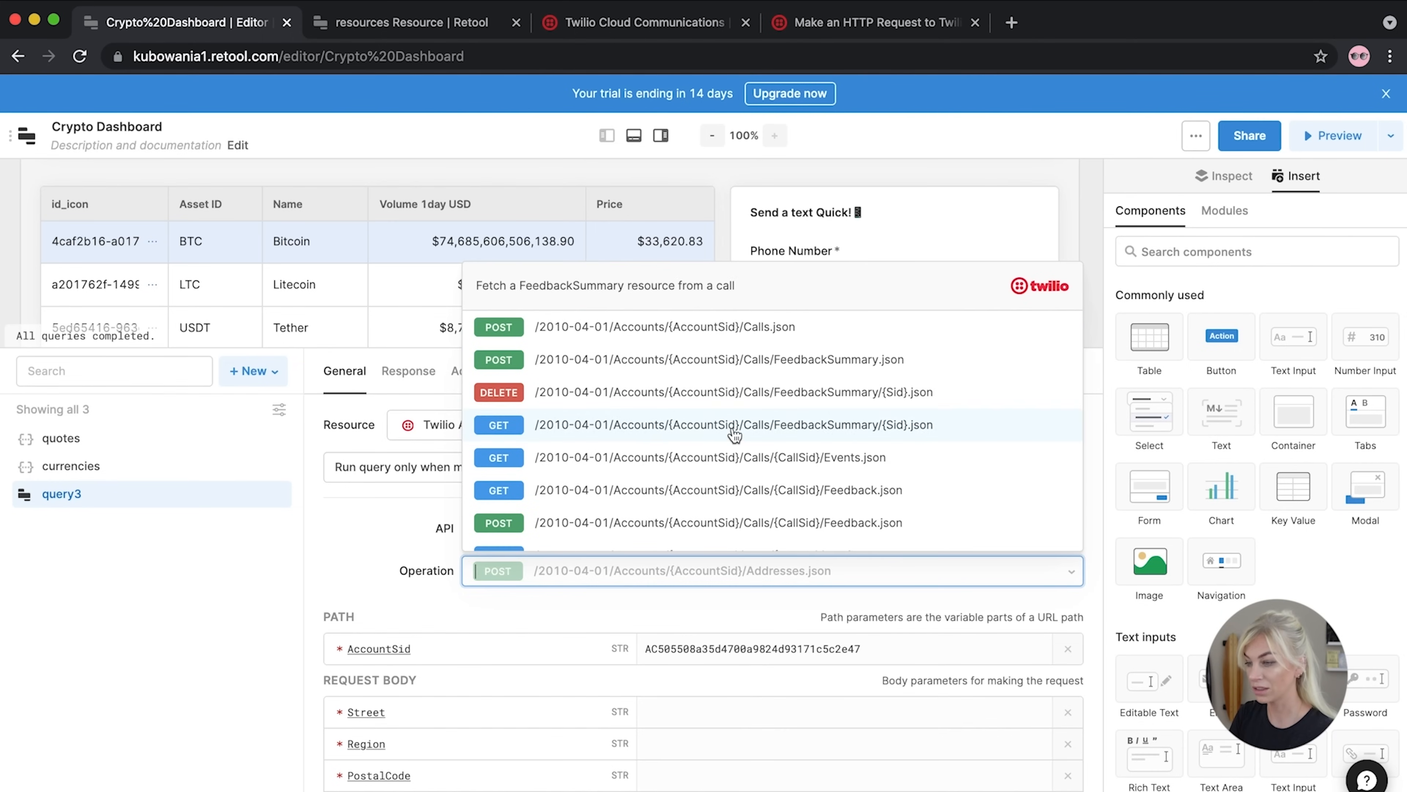
scroll(735, 435, down, 6)
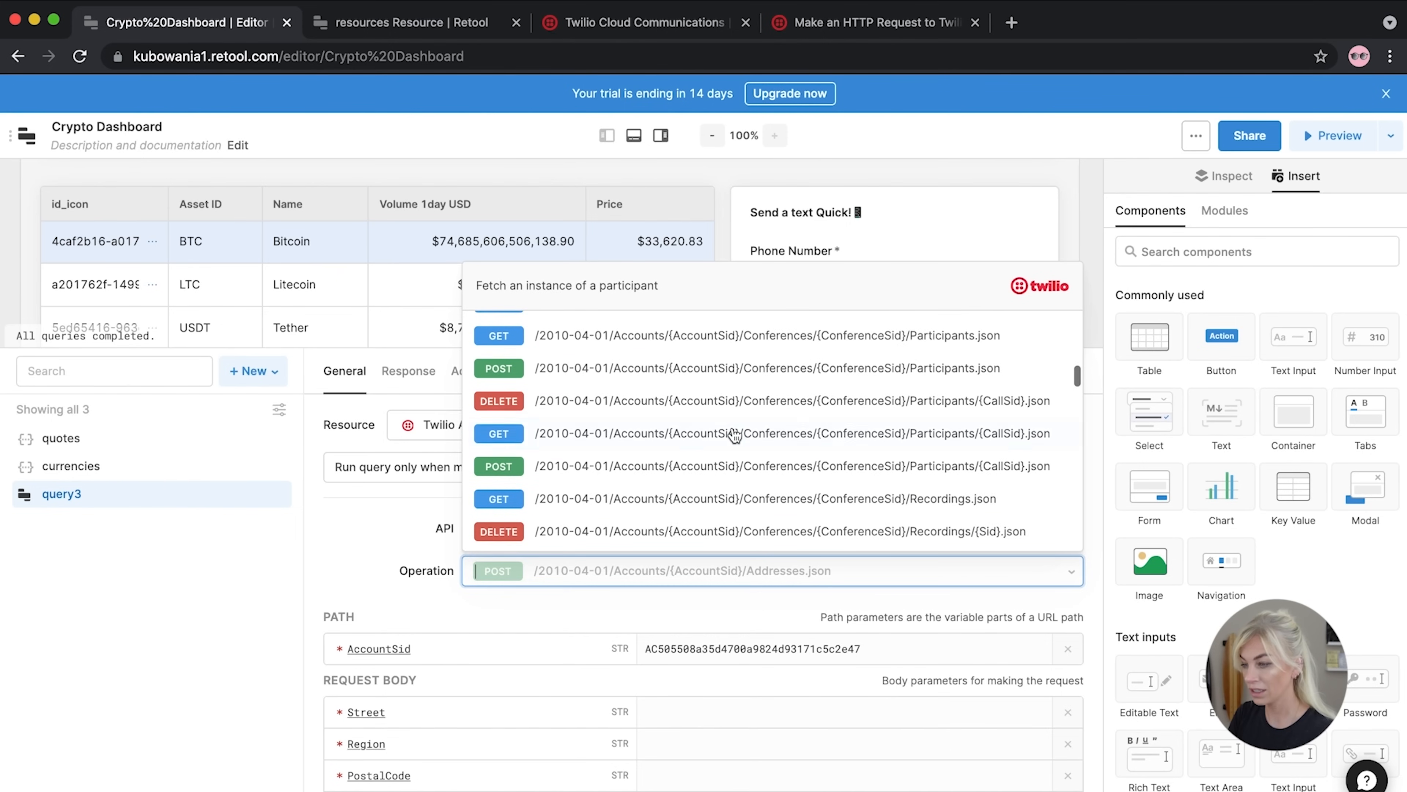
scroll(735, 435, down, 3)
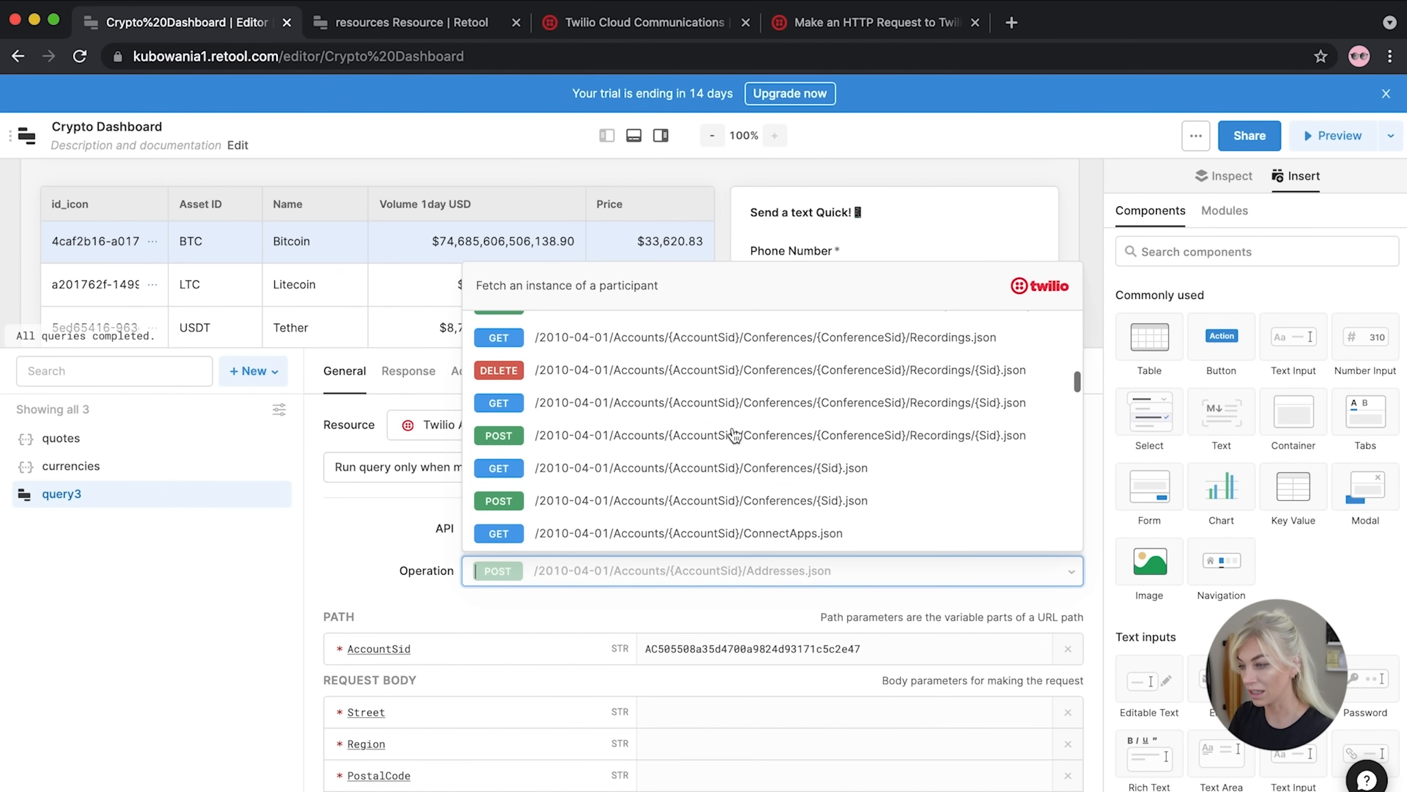
scroll(734, 435, down, 3)
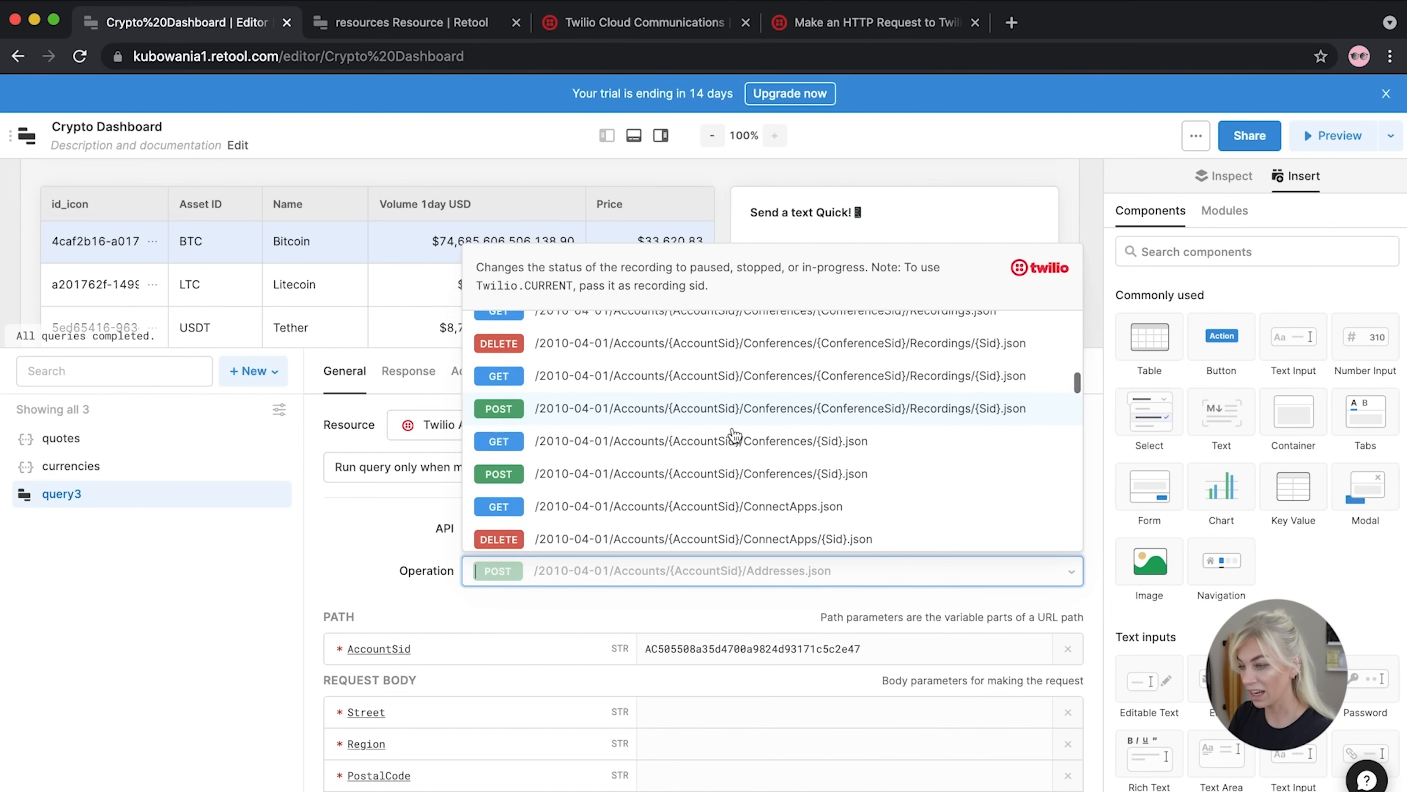
scroll(735, 435, down, 5)
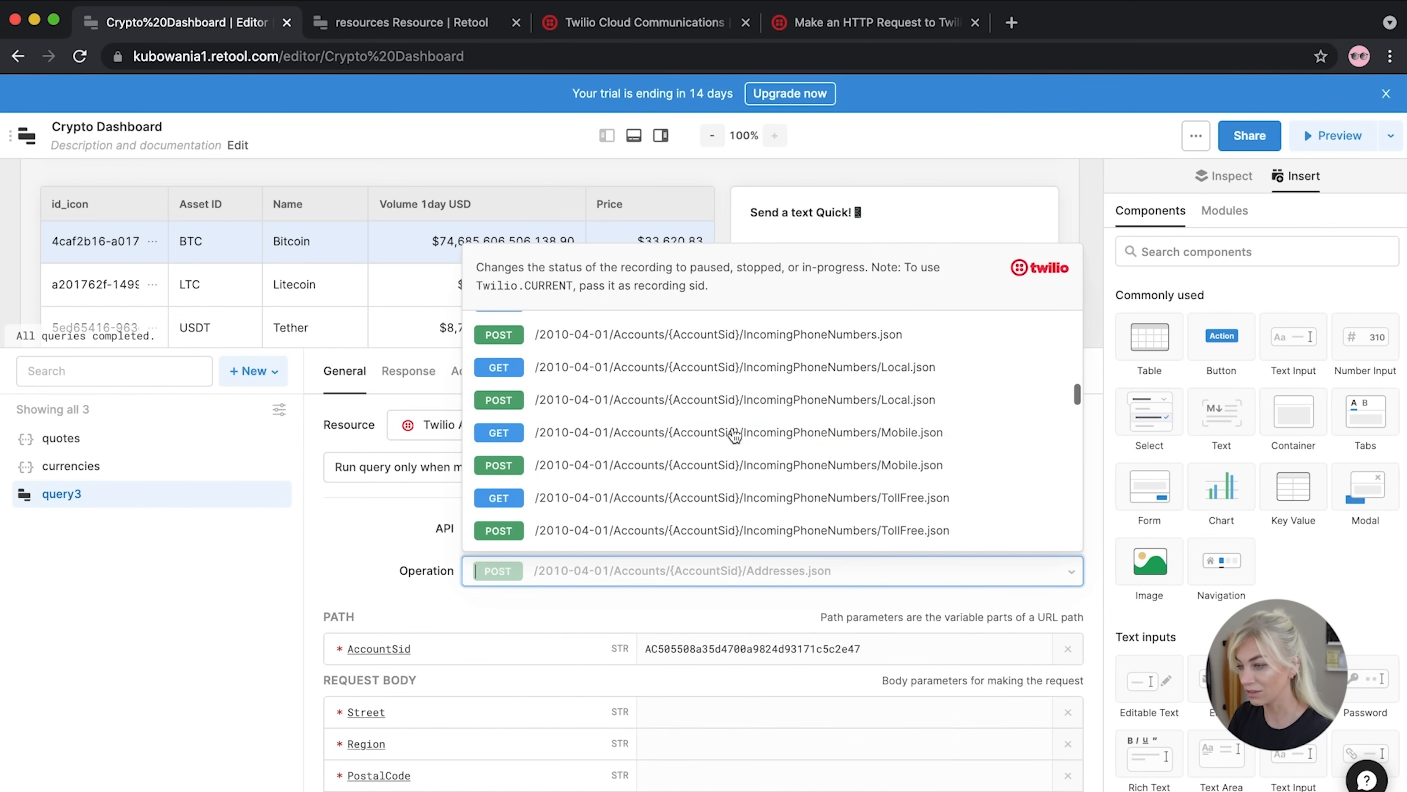
scroll(735, 435, down, 10)
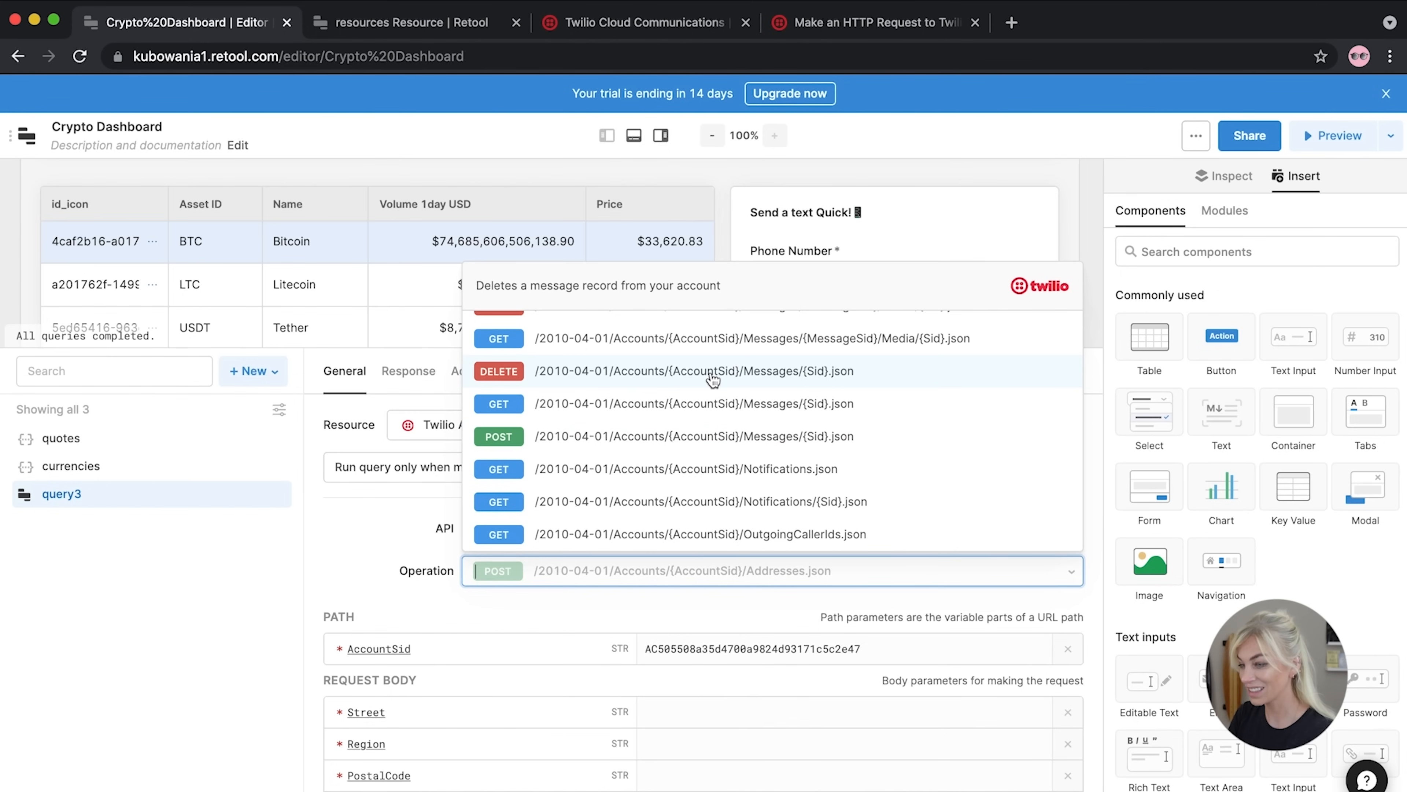
scroll(751, 461, up, 3)
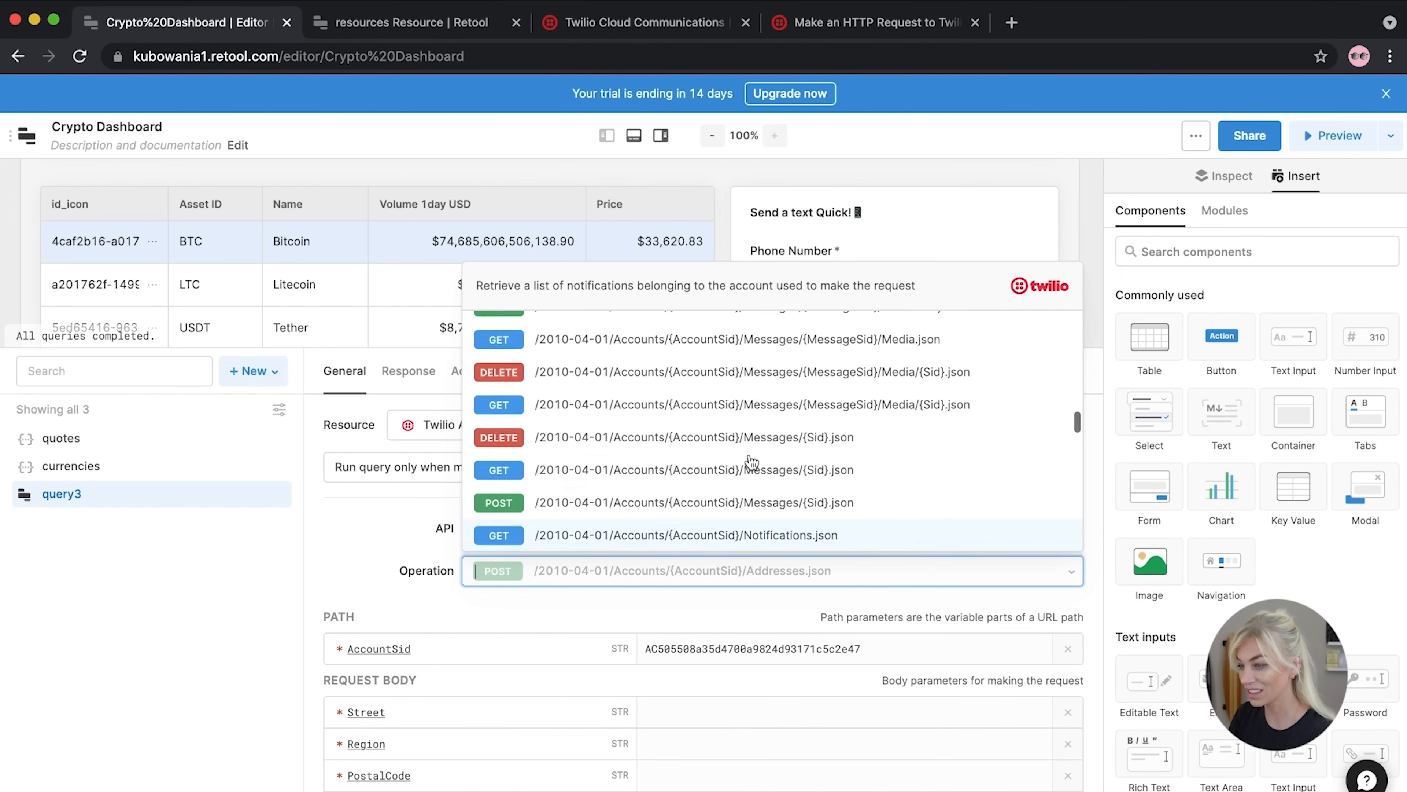
scroll(751, 461, up, 3)
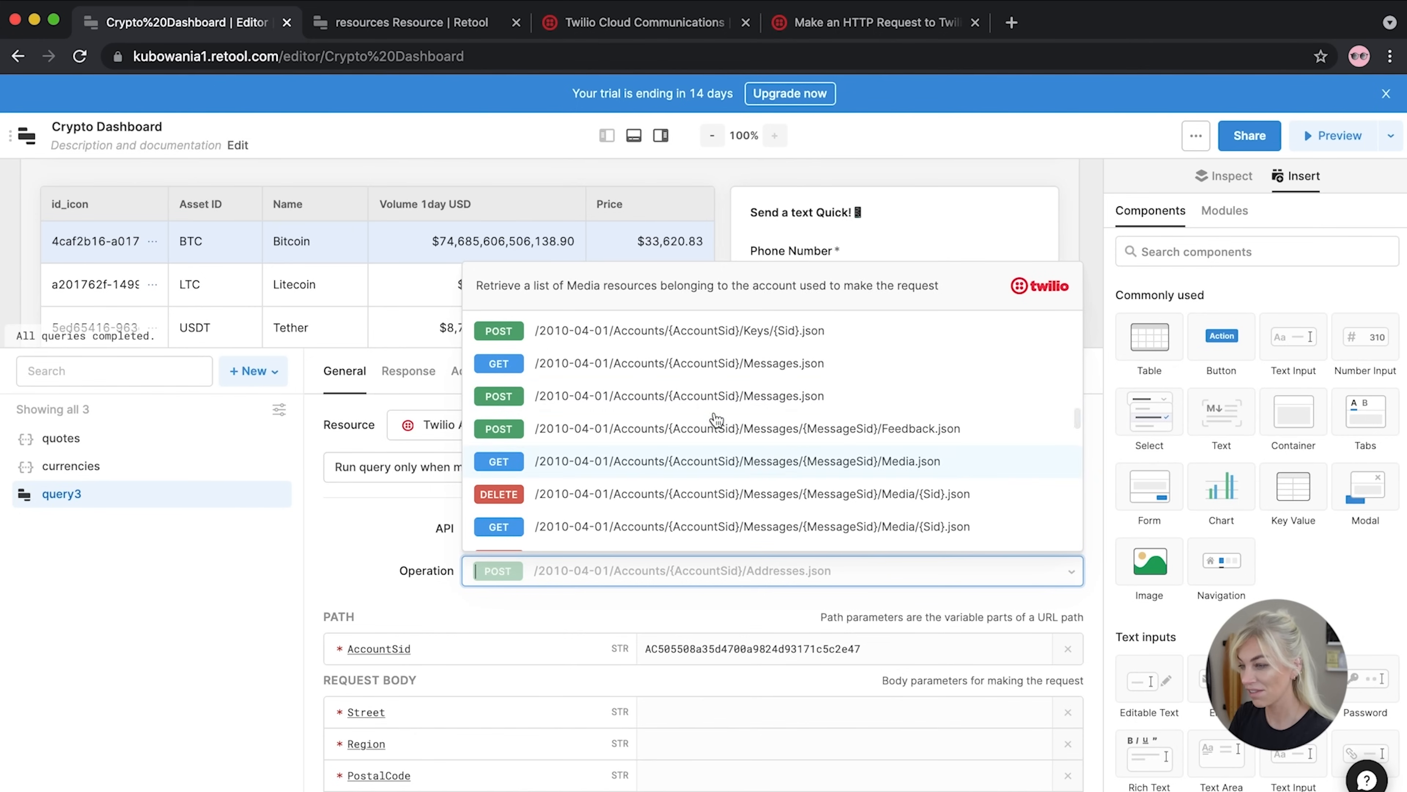
click(680, 396)
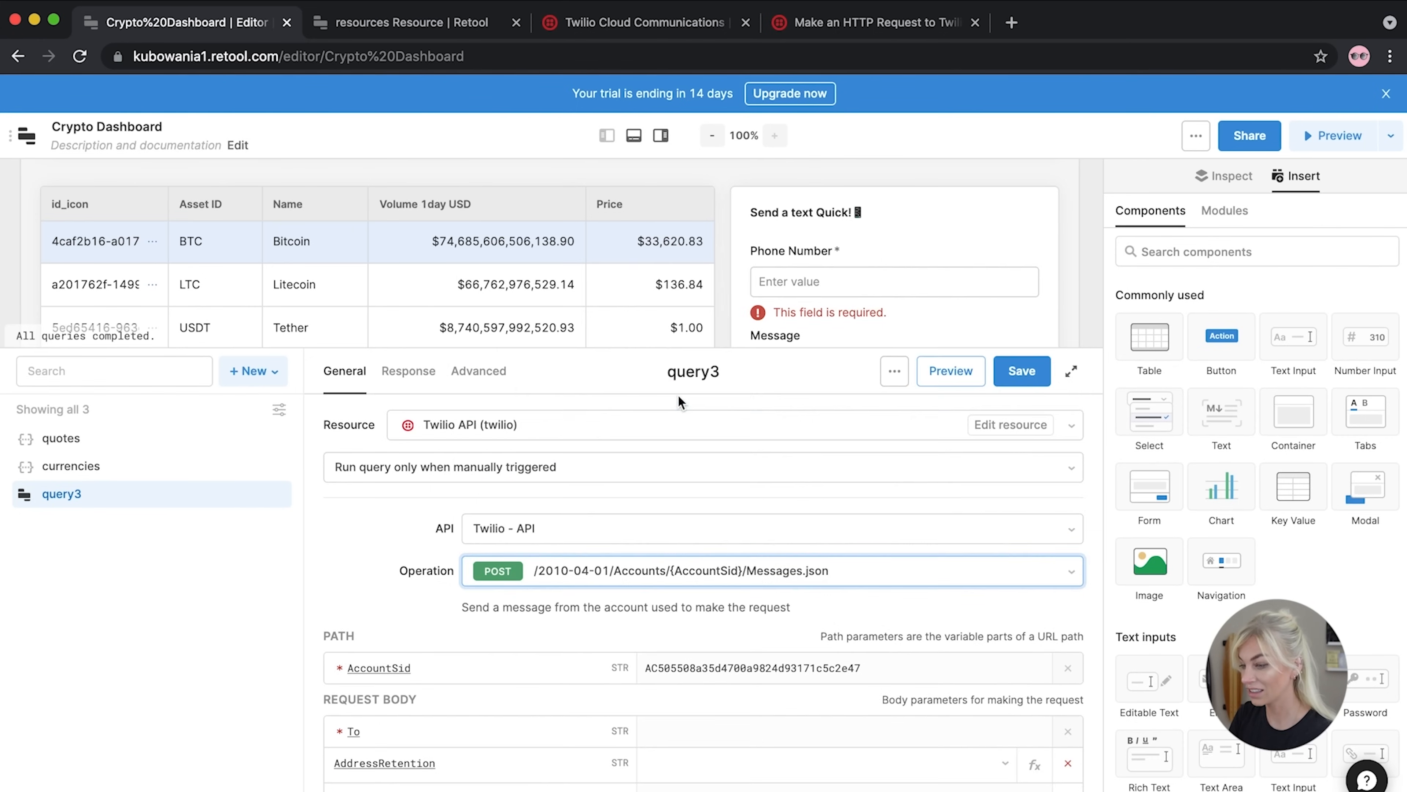
Set query3's To value to {{ textinput2.value }}, picking the phone input from autocomplete
scroll(421, 627, down, 4)
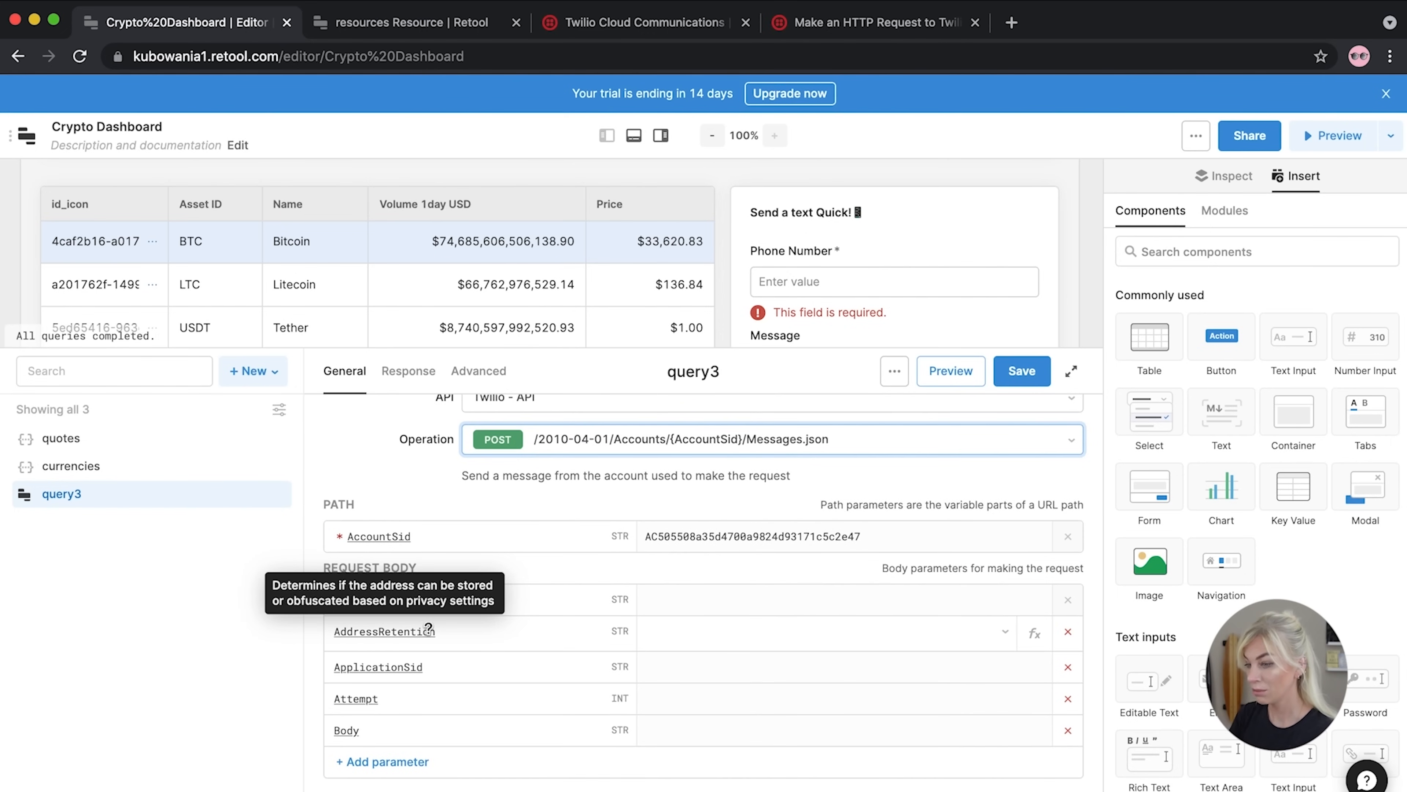
scroll(676, 524, up, 3)
scroll(676, 524, down, 3)
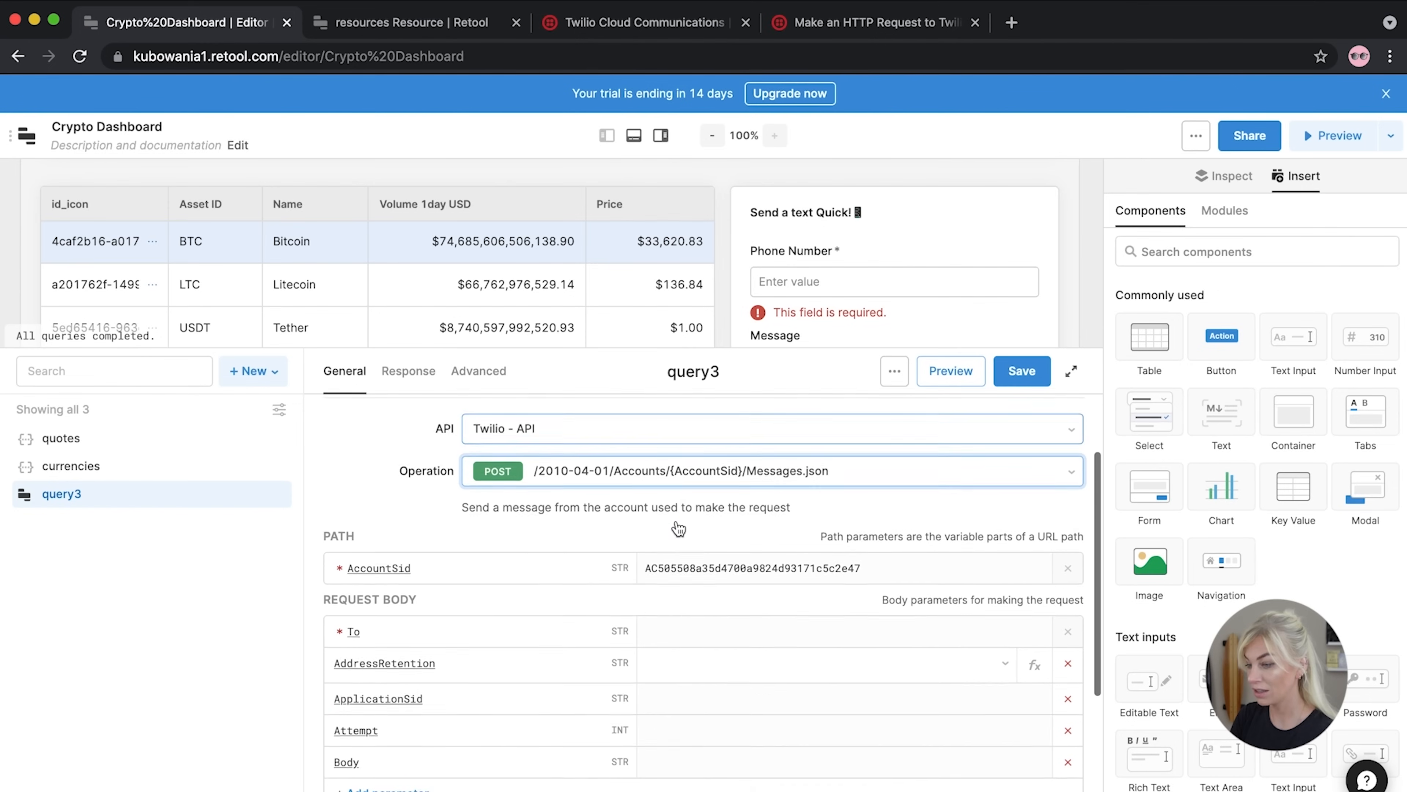
scroll(675, 524, up, 2)
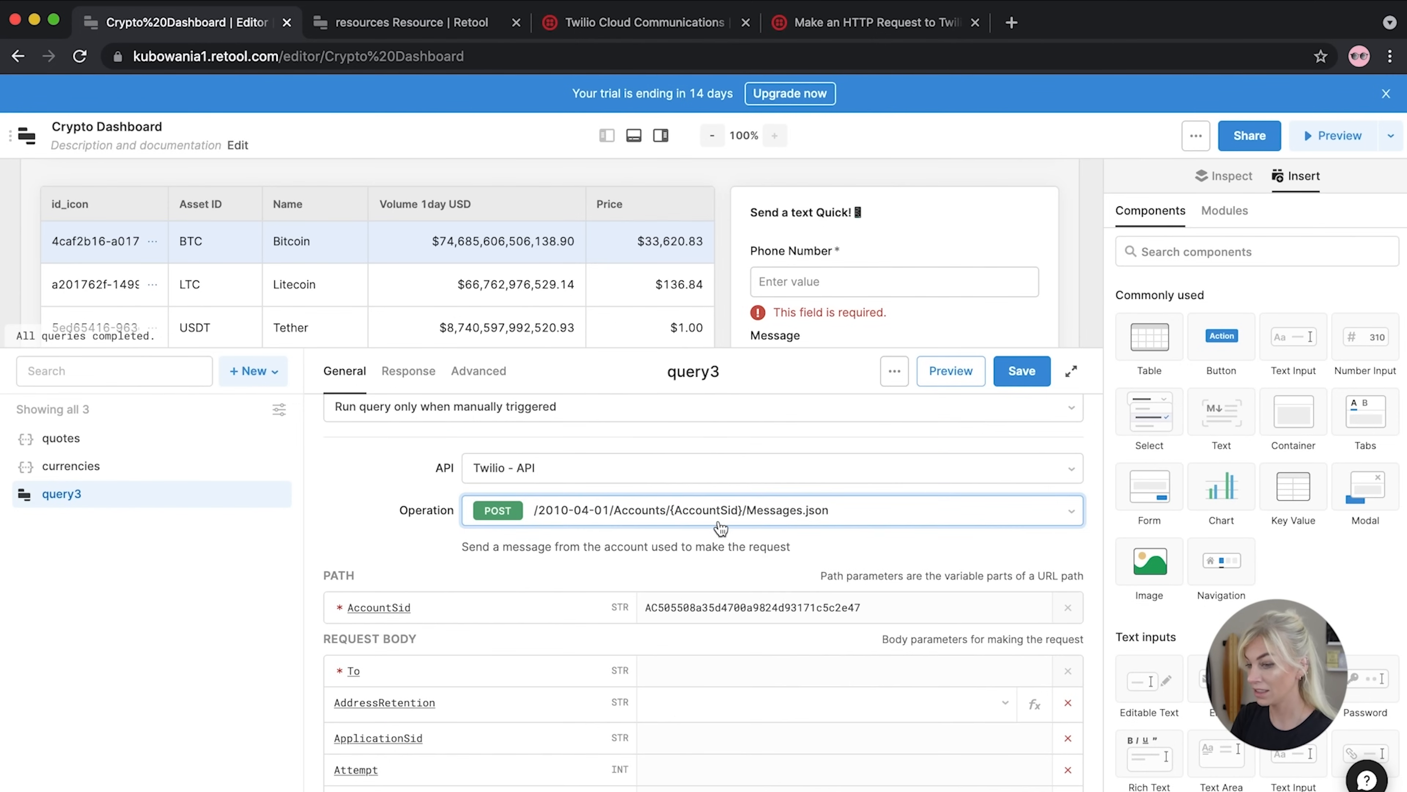
scroll(720, 527, down, 2)
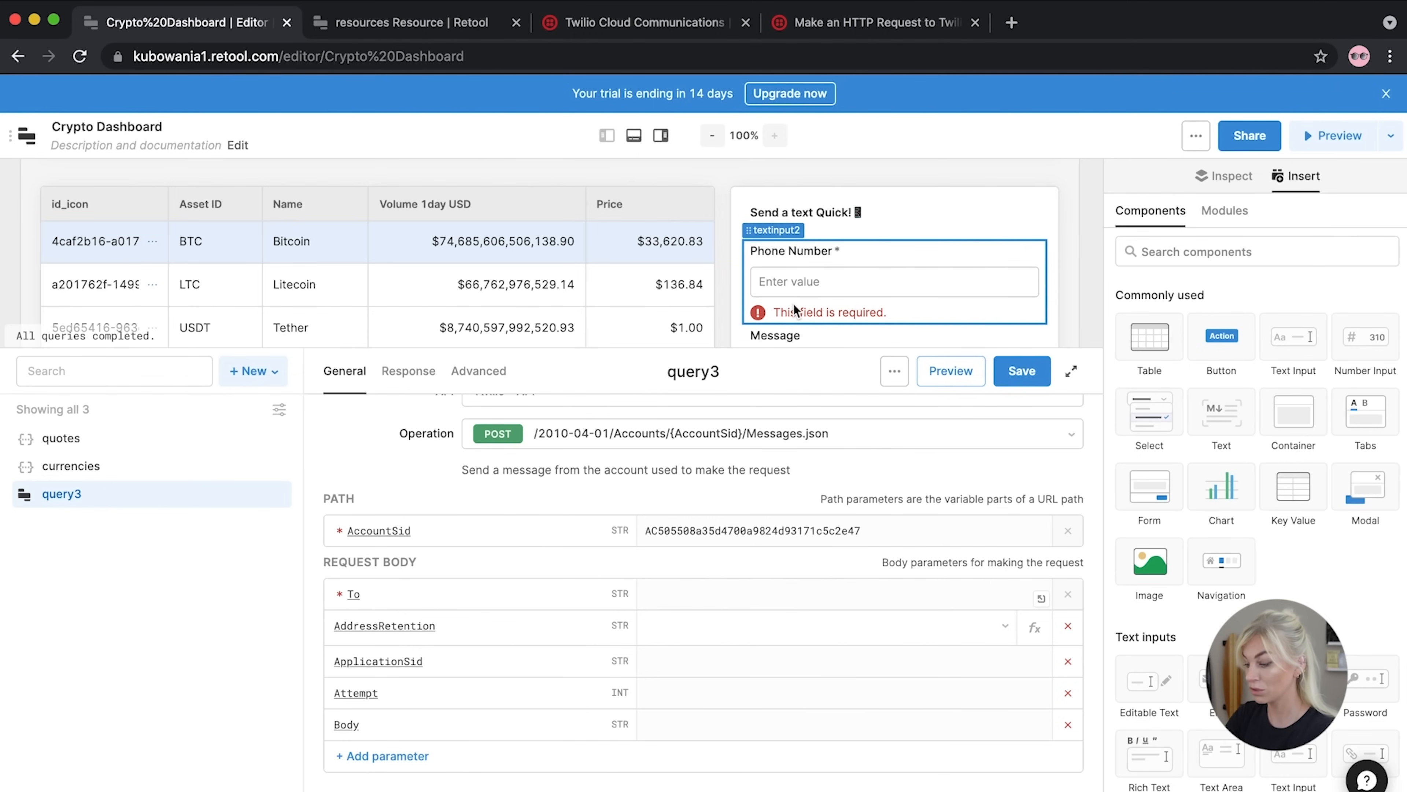
click(658, 593)
text({{)
text( text)
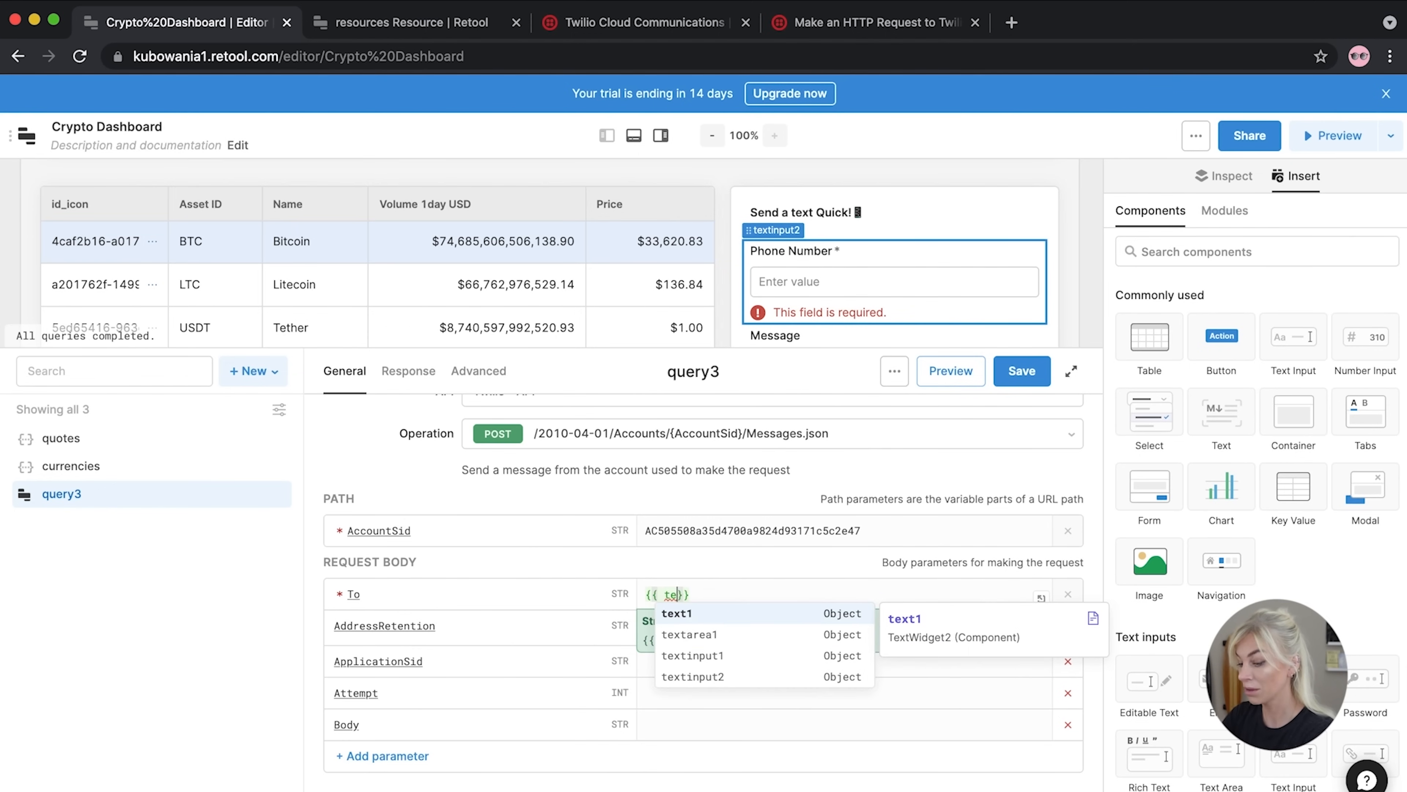
click(727, 673)
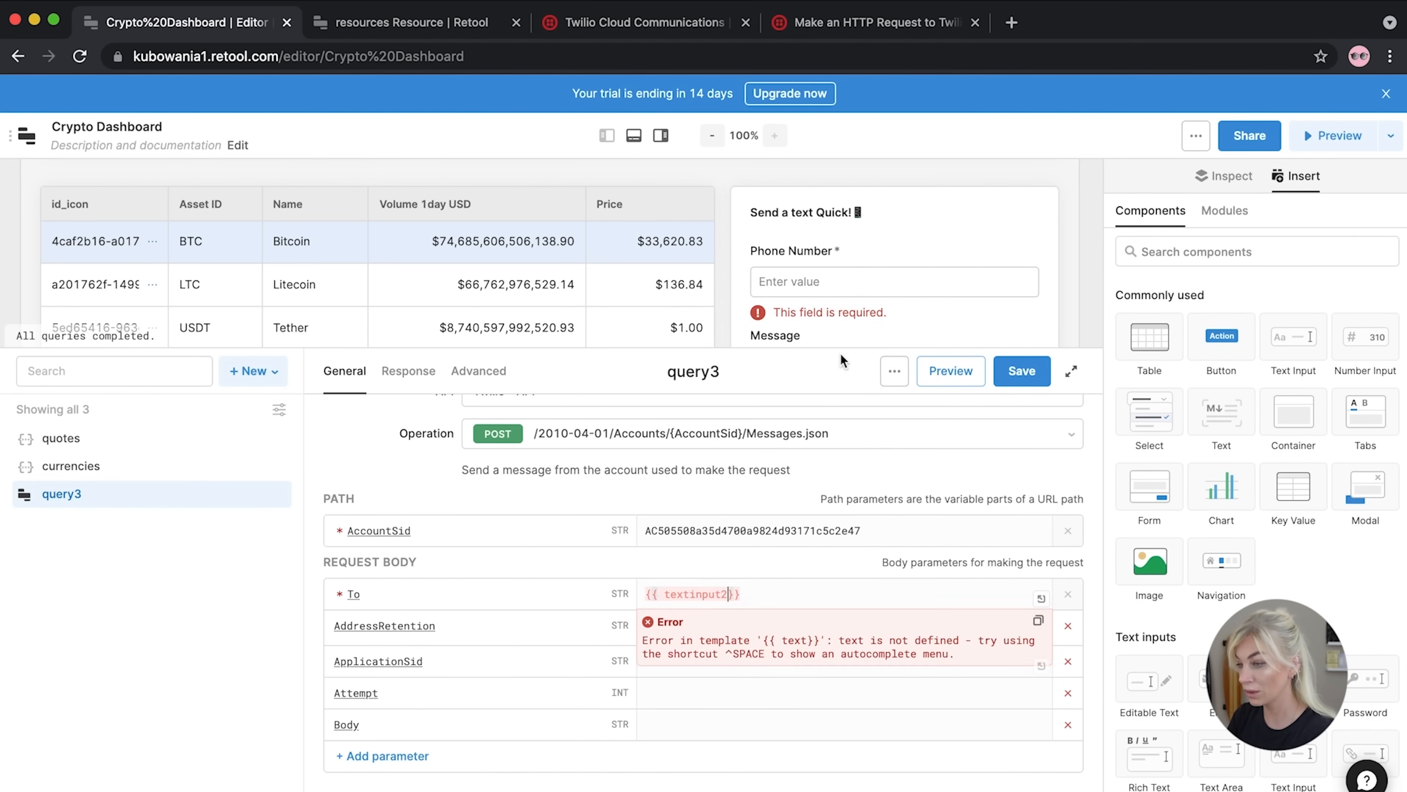
text(.value)
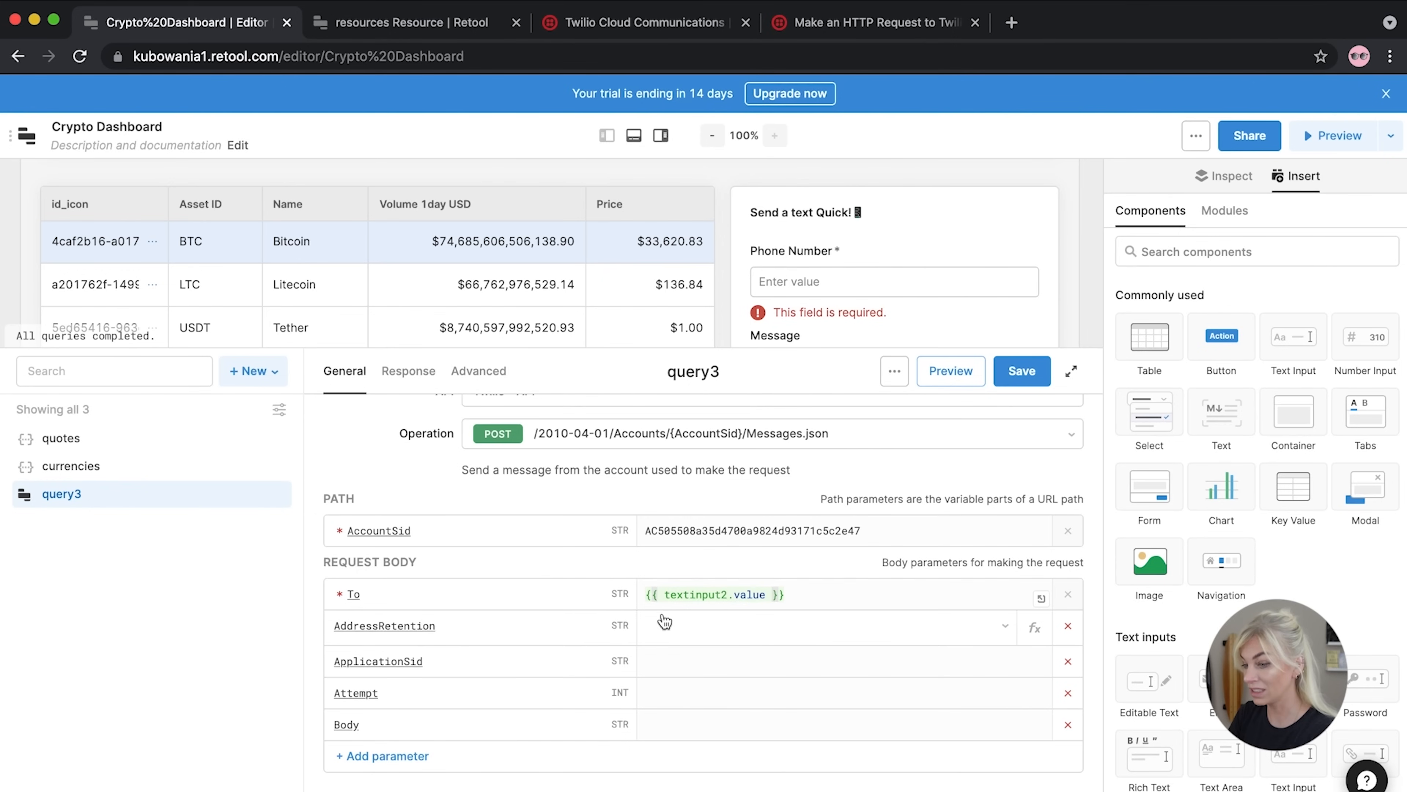
Set the Body value to {{ textarea1.value }}, picking the textarea from autocomplete
click(670, 714)
text({{)
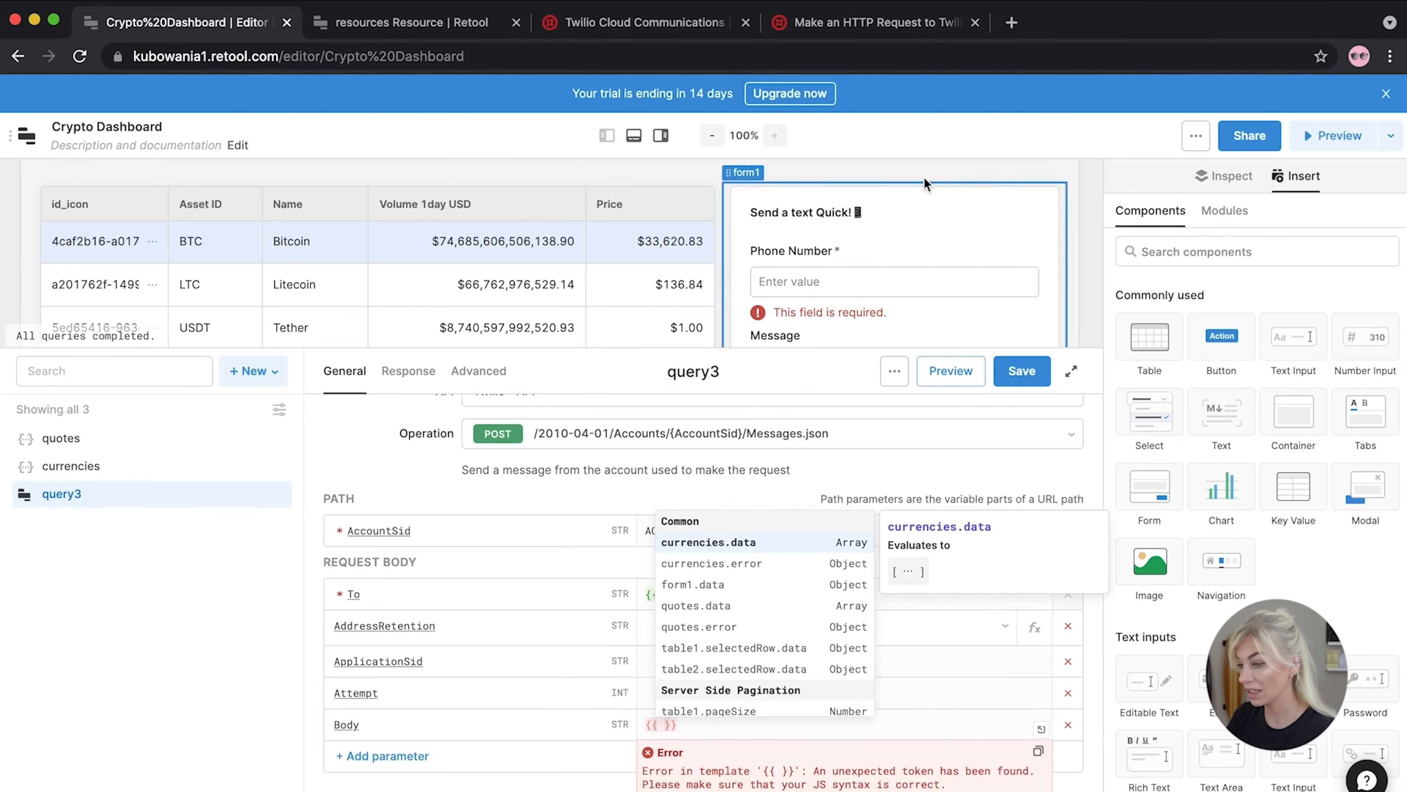
scroll(870, 291, down, 2)
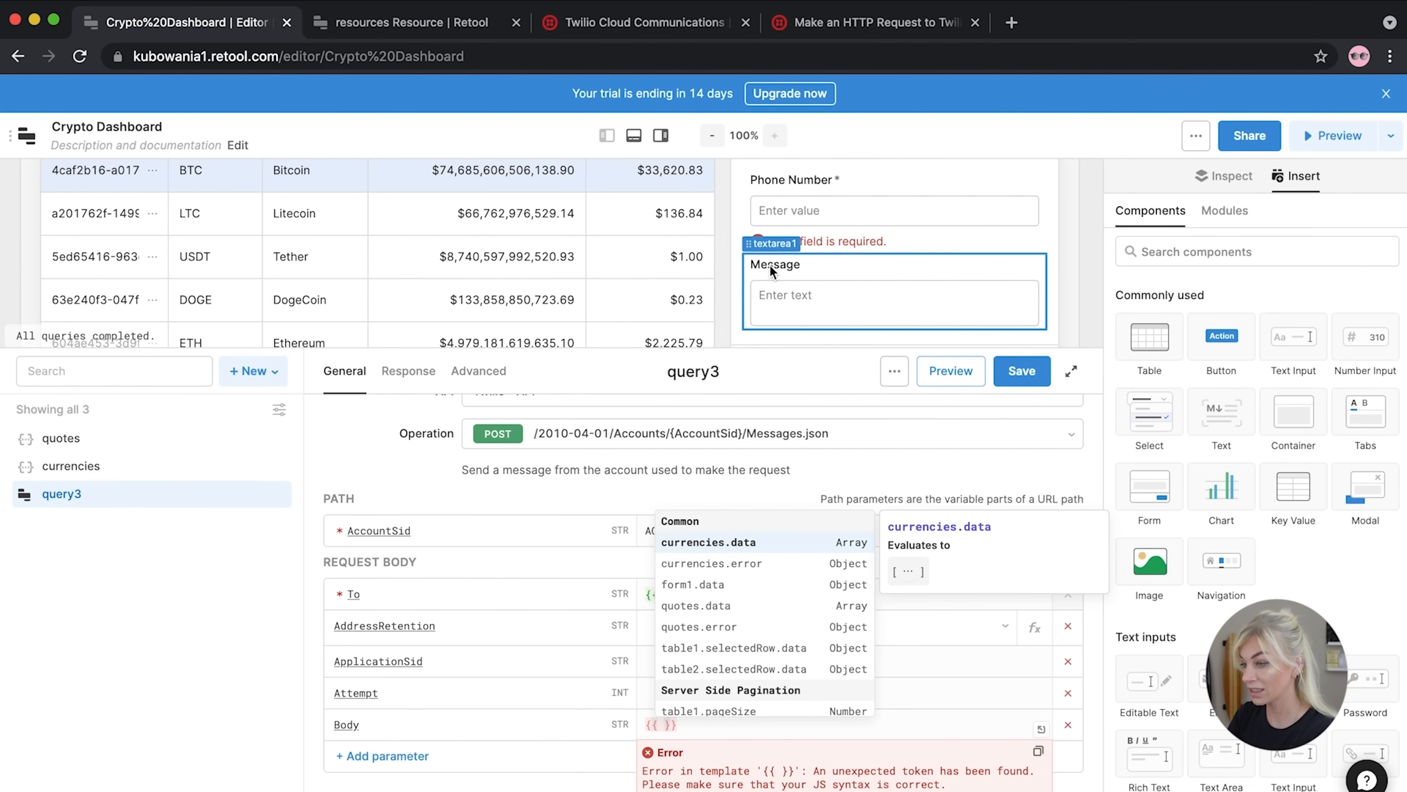
text(texta)
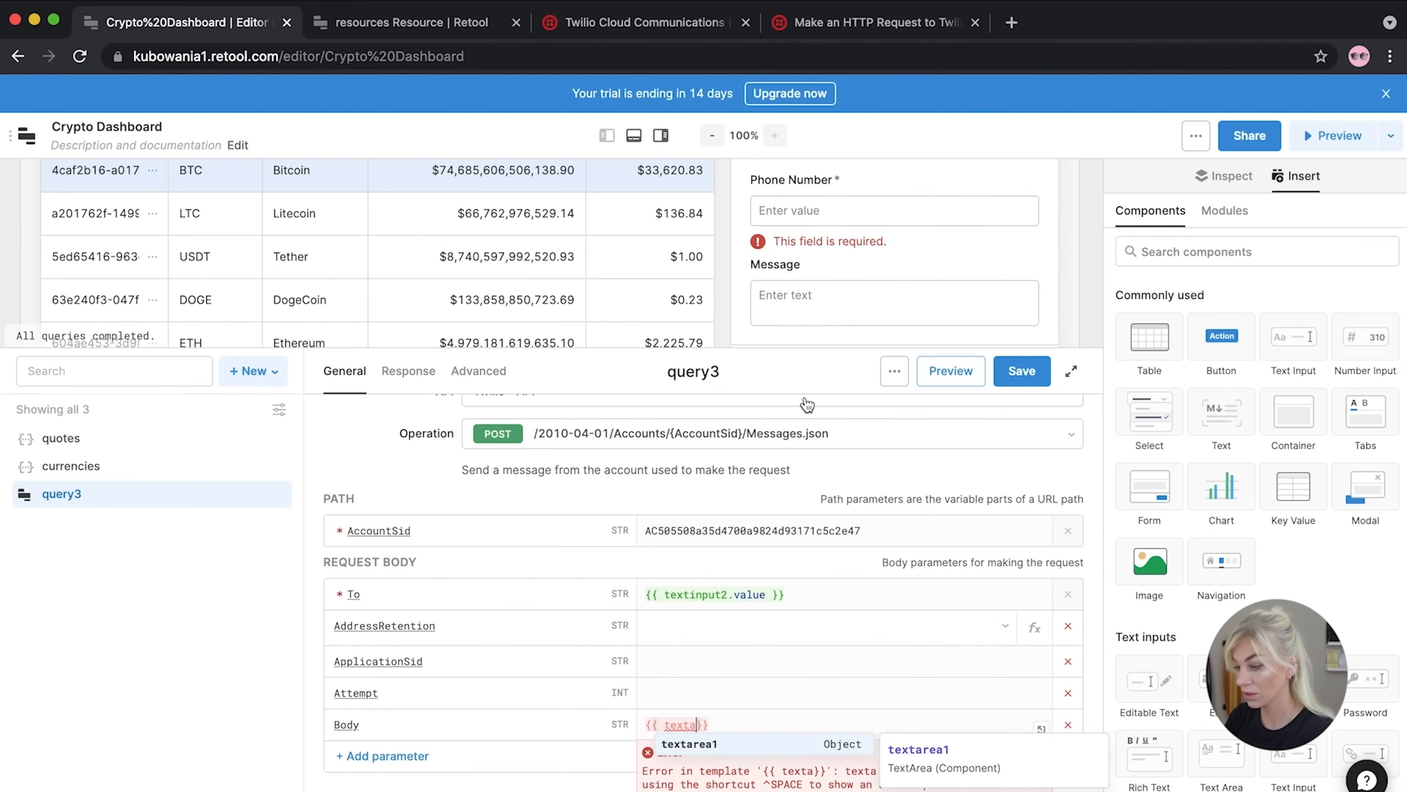
click(709, 744)
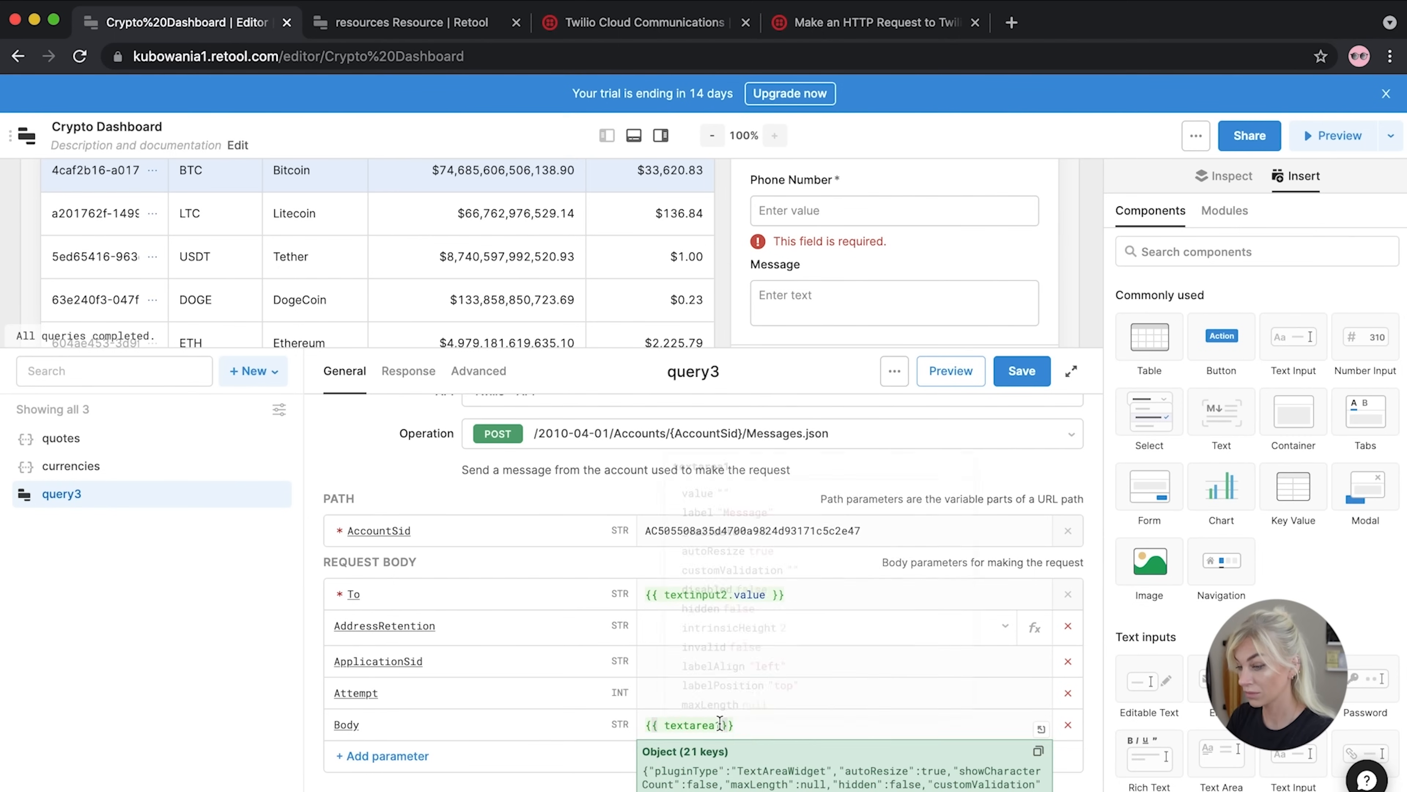
scroll(715, 724, down, 3)
text(.value)
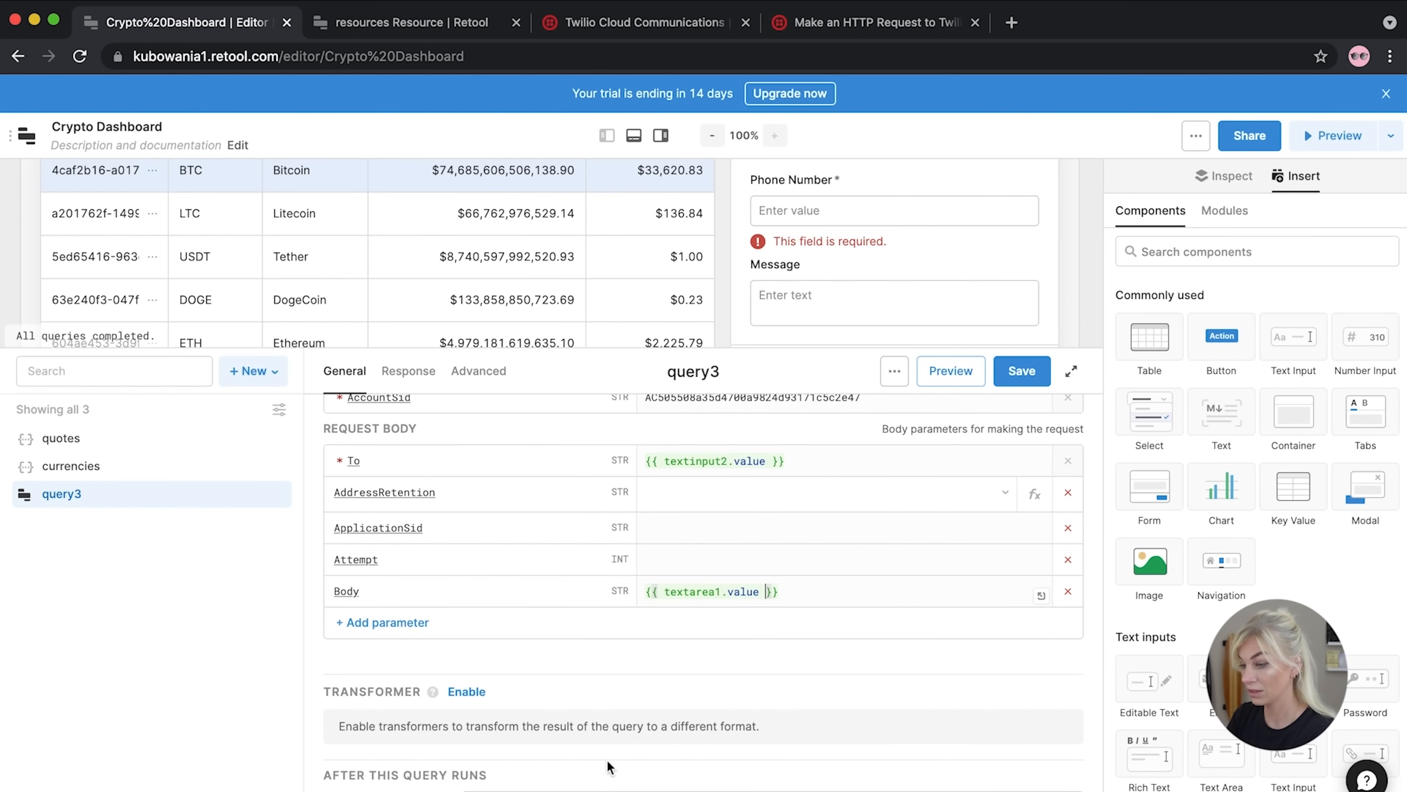
scroll(618, 565, down, 2)
scroll(600, 524, up, 4)
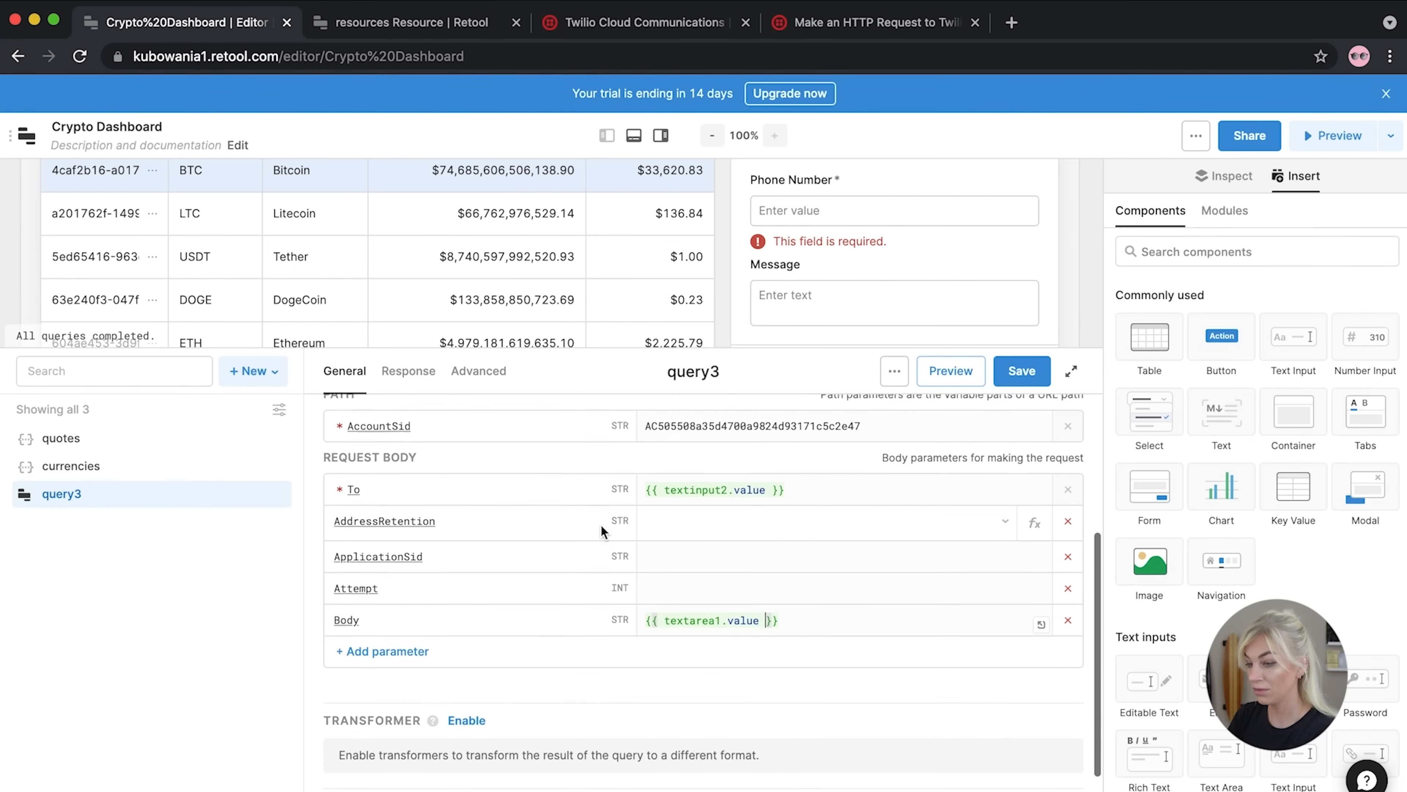
scroll(600, 524, down, 3)
scroll(601, 530, up, 4)
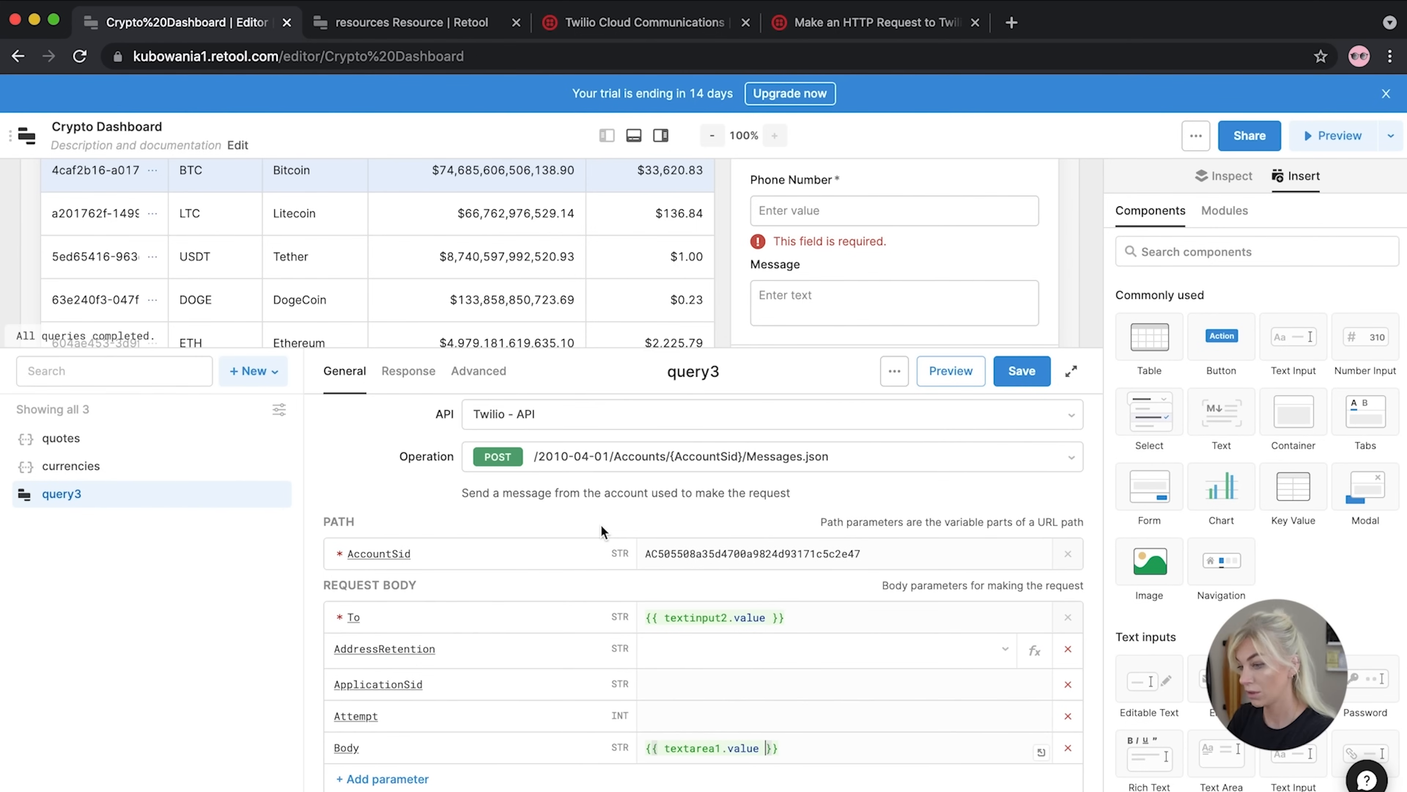
scroll(600, 523, down, 5)
scroll(600, 524, up, 4)
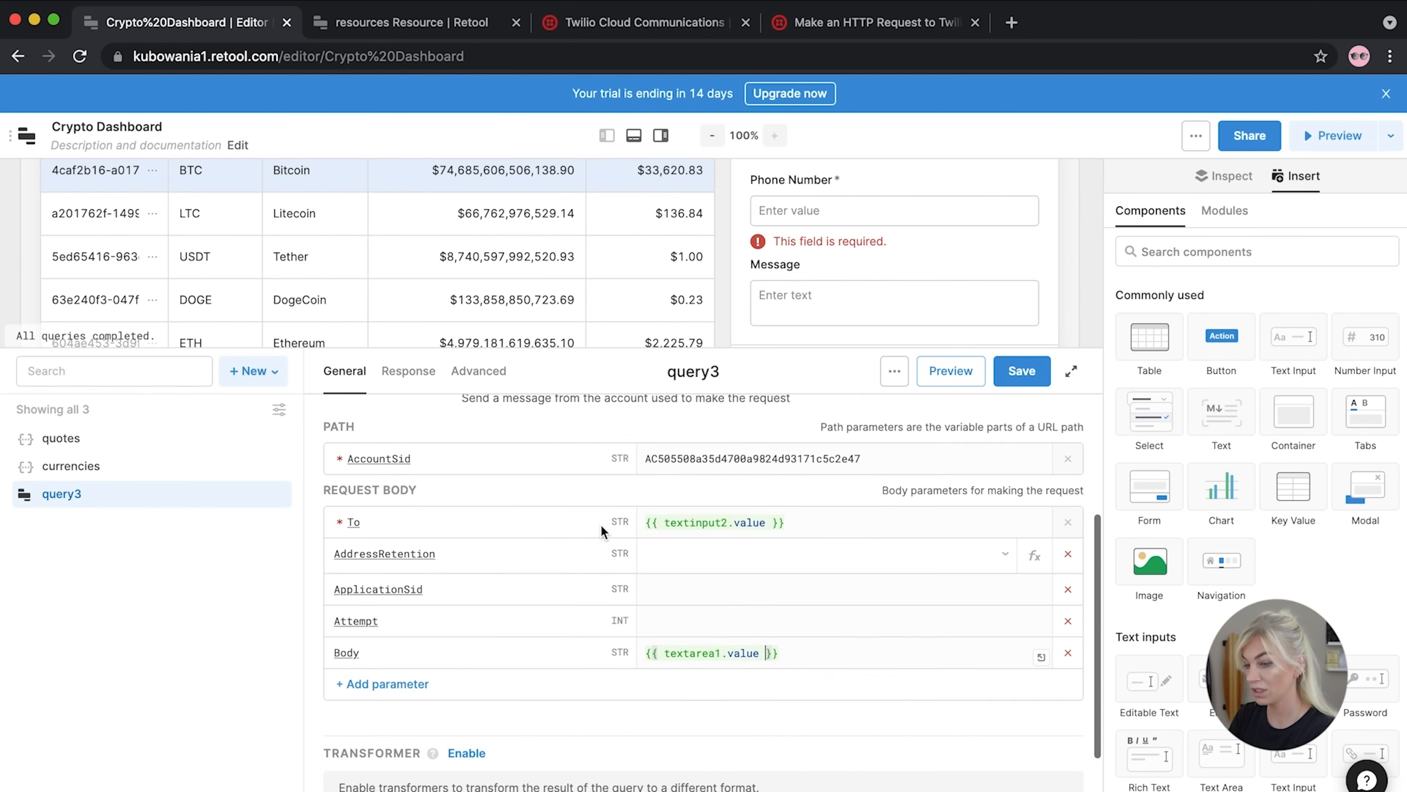
Add a From parameter to query3 and paste the Twilio trial sending number as its value
click(391, 688)
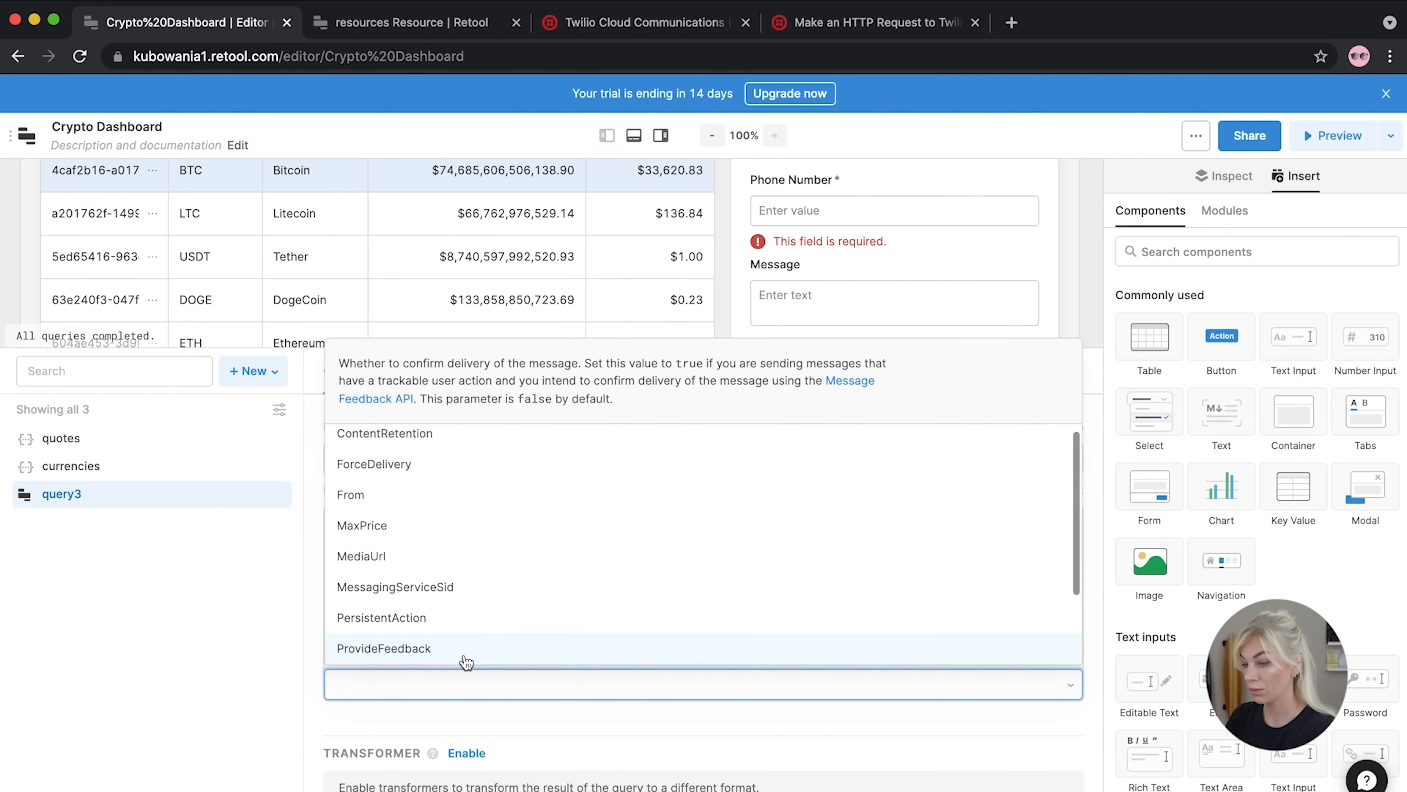
click(399, 494)
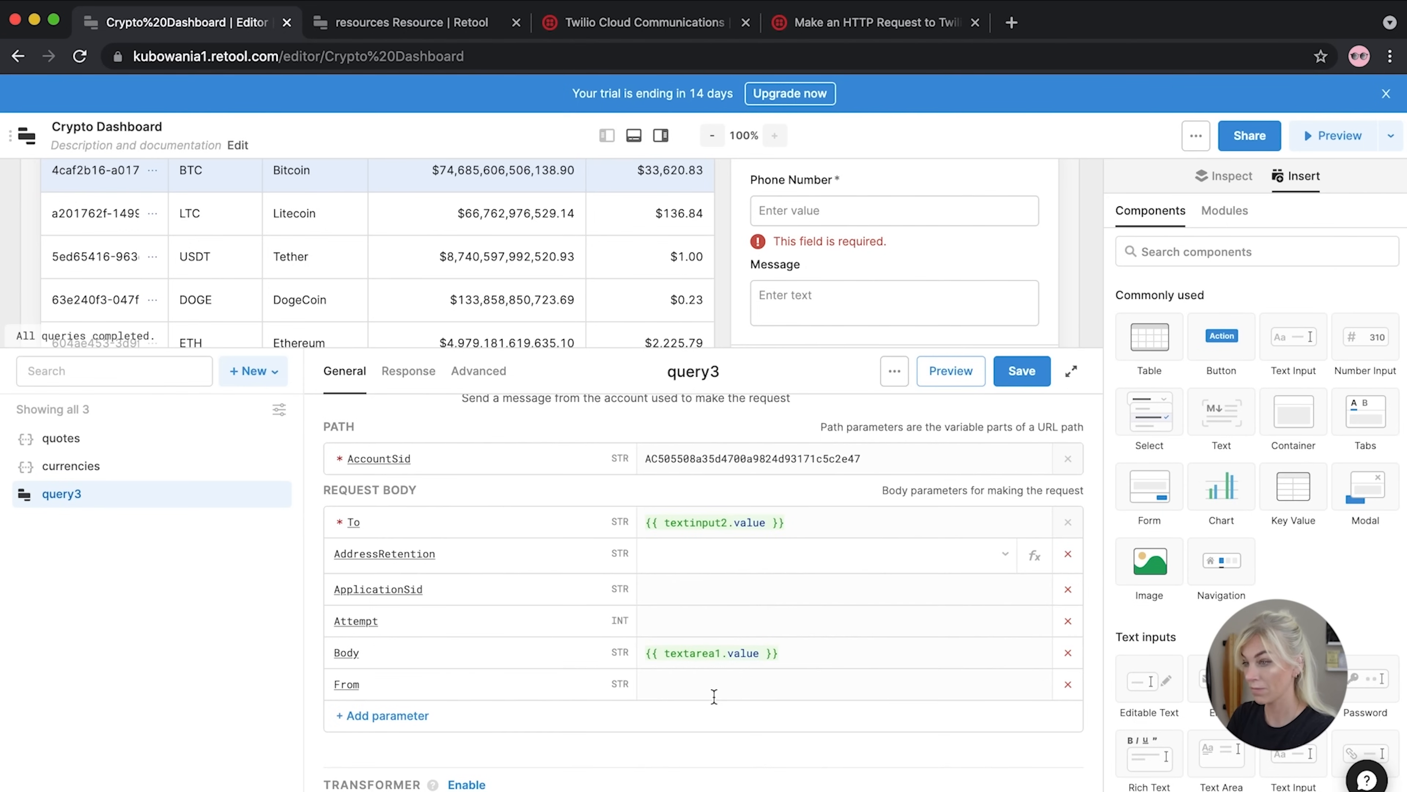
click(704, 688)
text(/2010-04-01/Accounts/)
drag(807, 682, 645, 684)
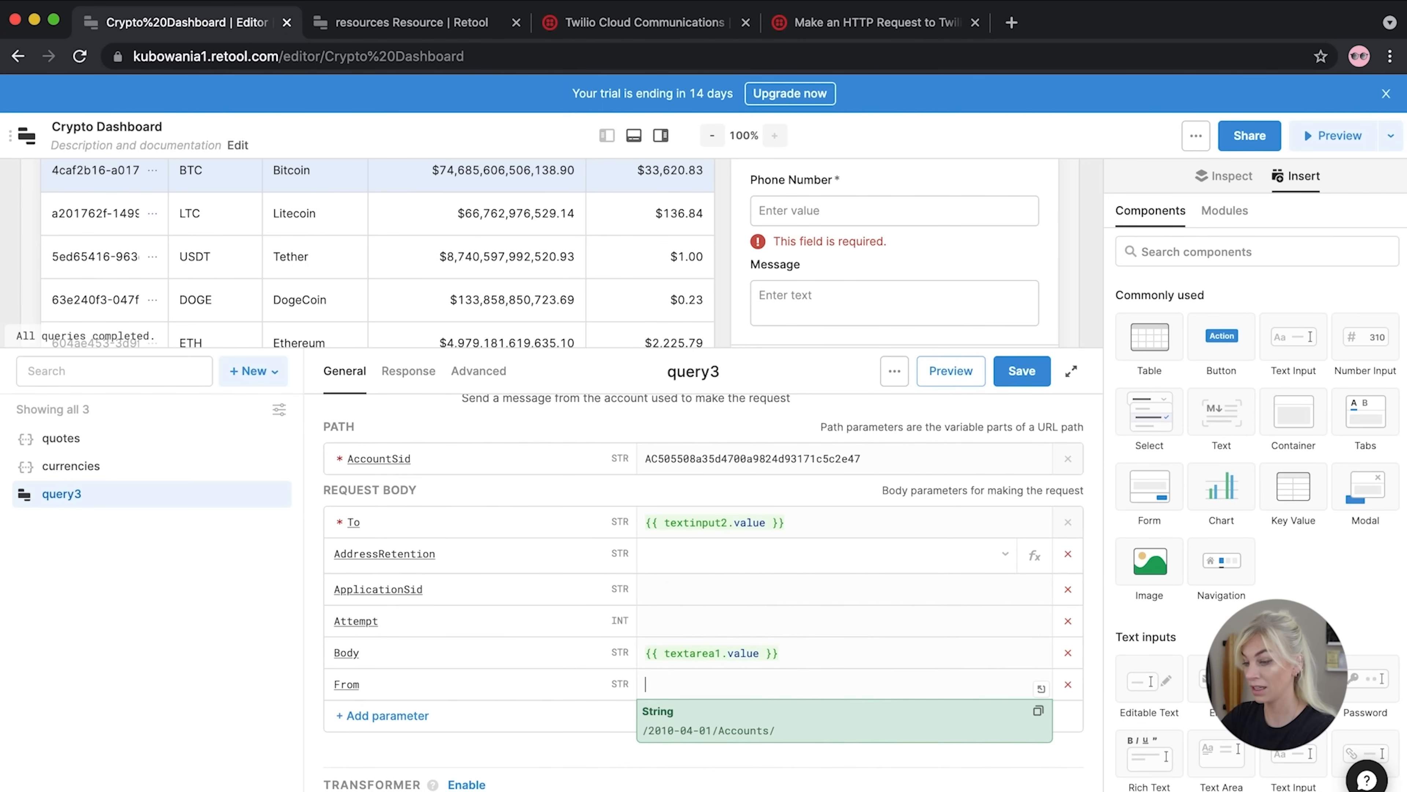
key(BackSpace)
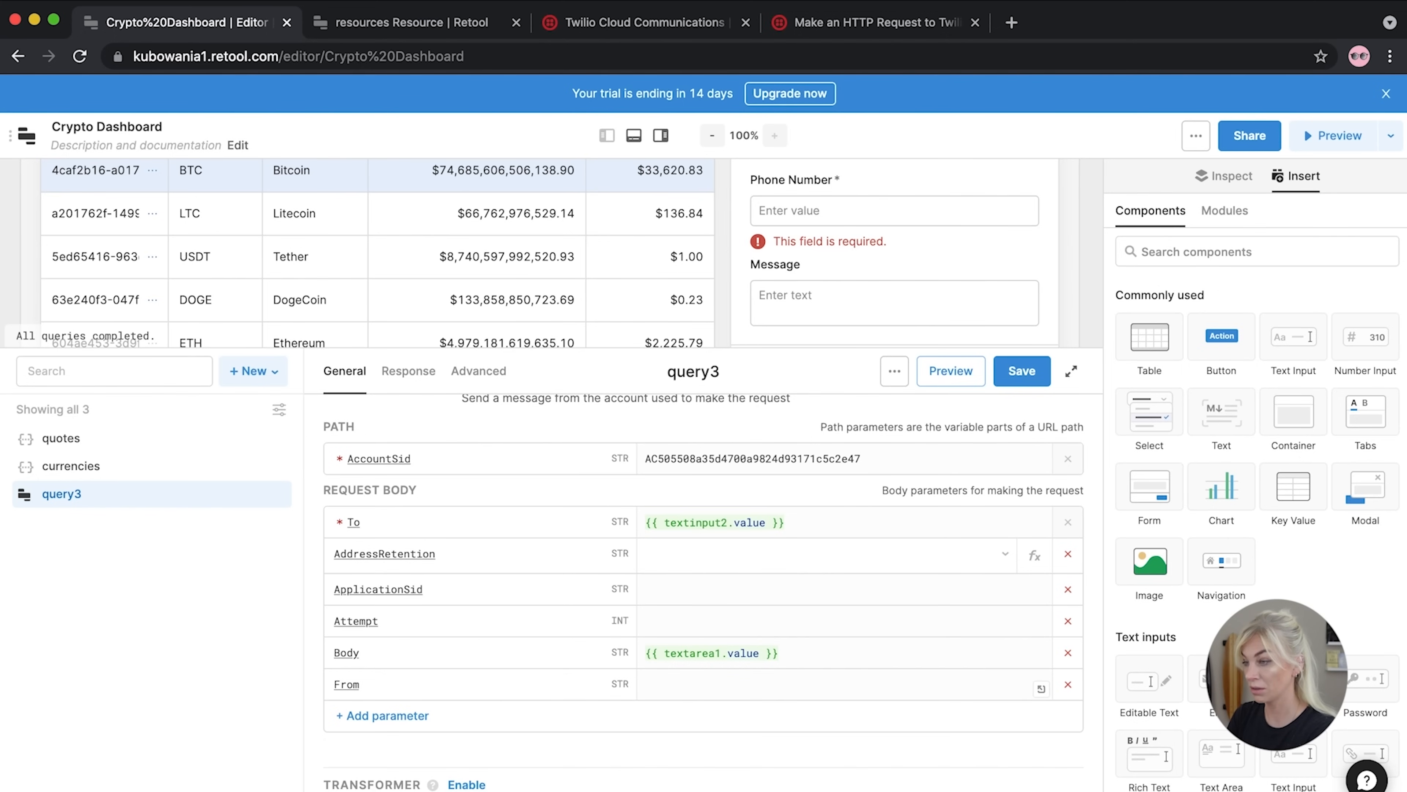
key(super+v)
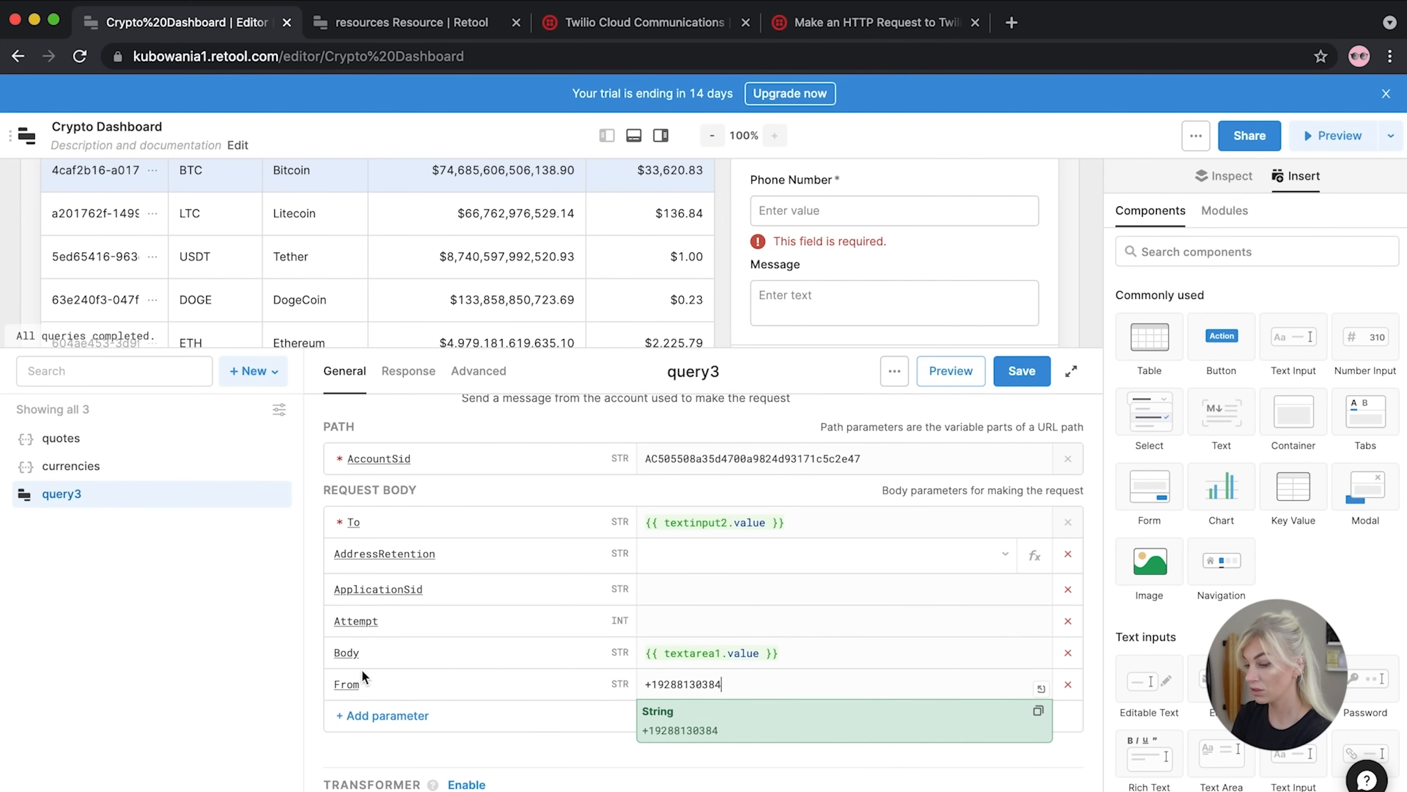
click(227, 667)
scroll(694, 575, down, 3)
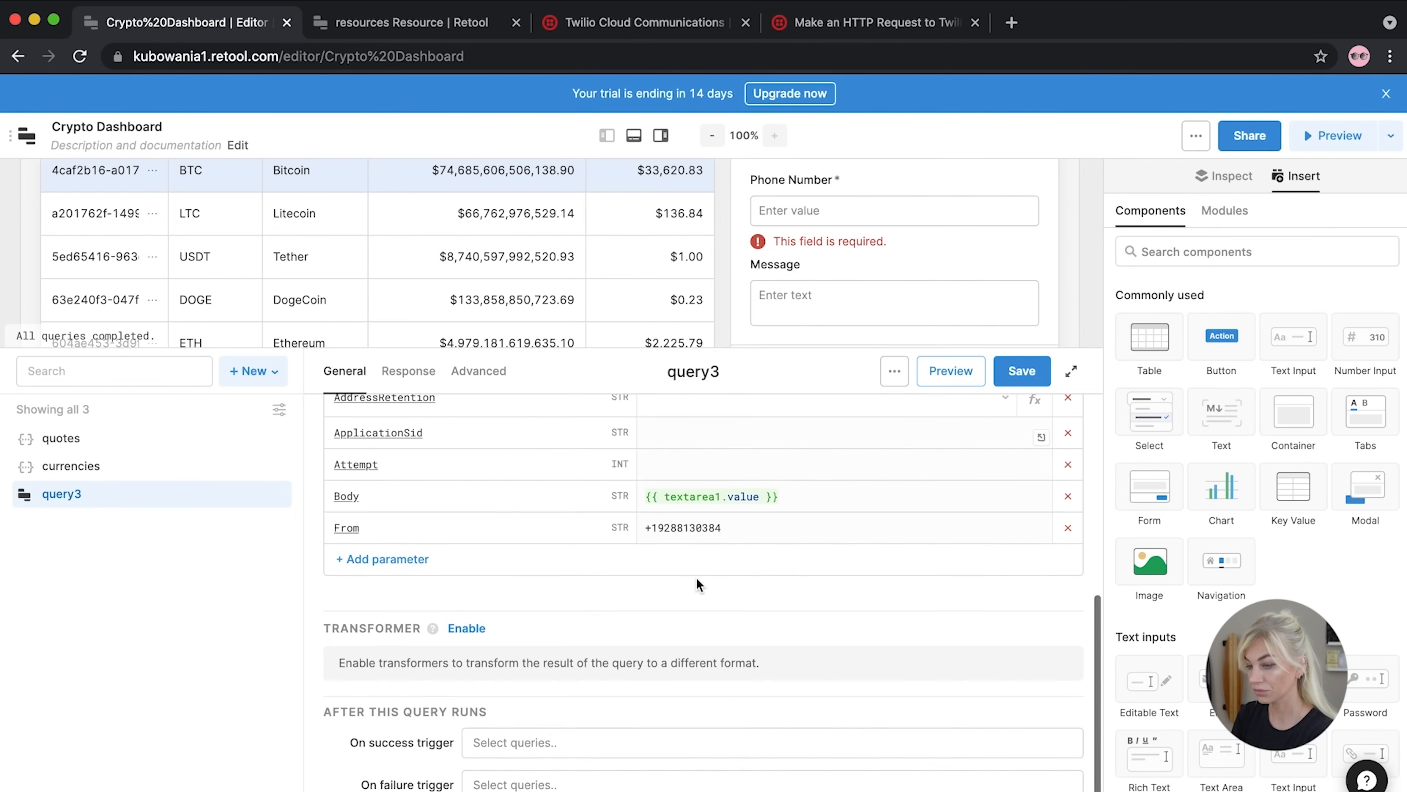
scroll(697, 585, up, 6)
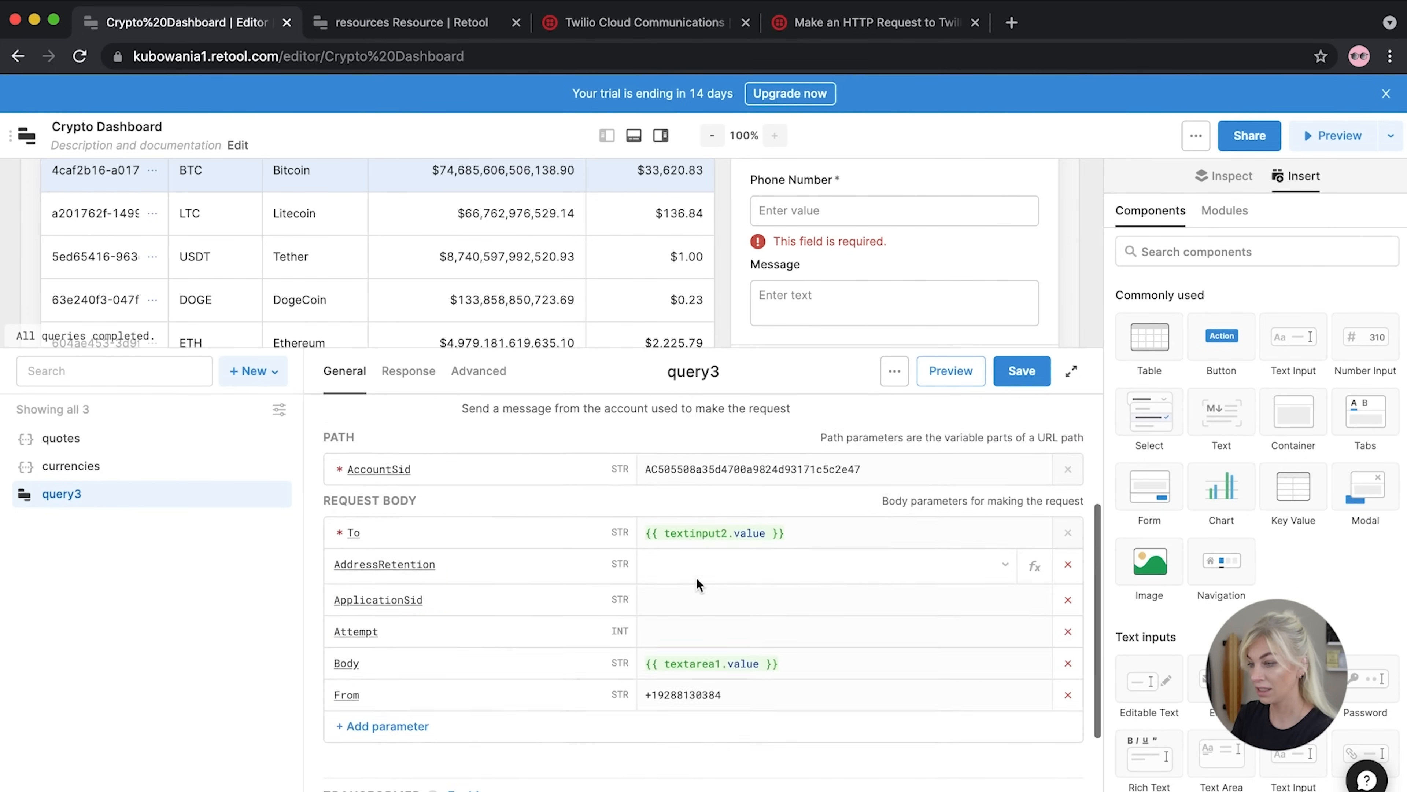
Save the Twilio query and rename query3 to sendText
click(1022, 370)
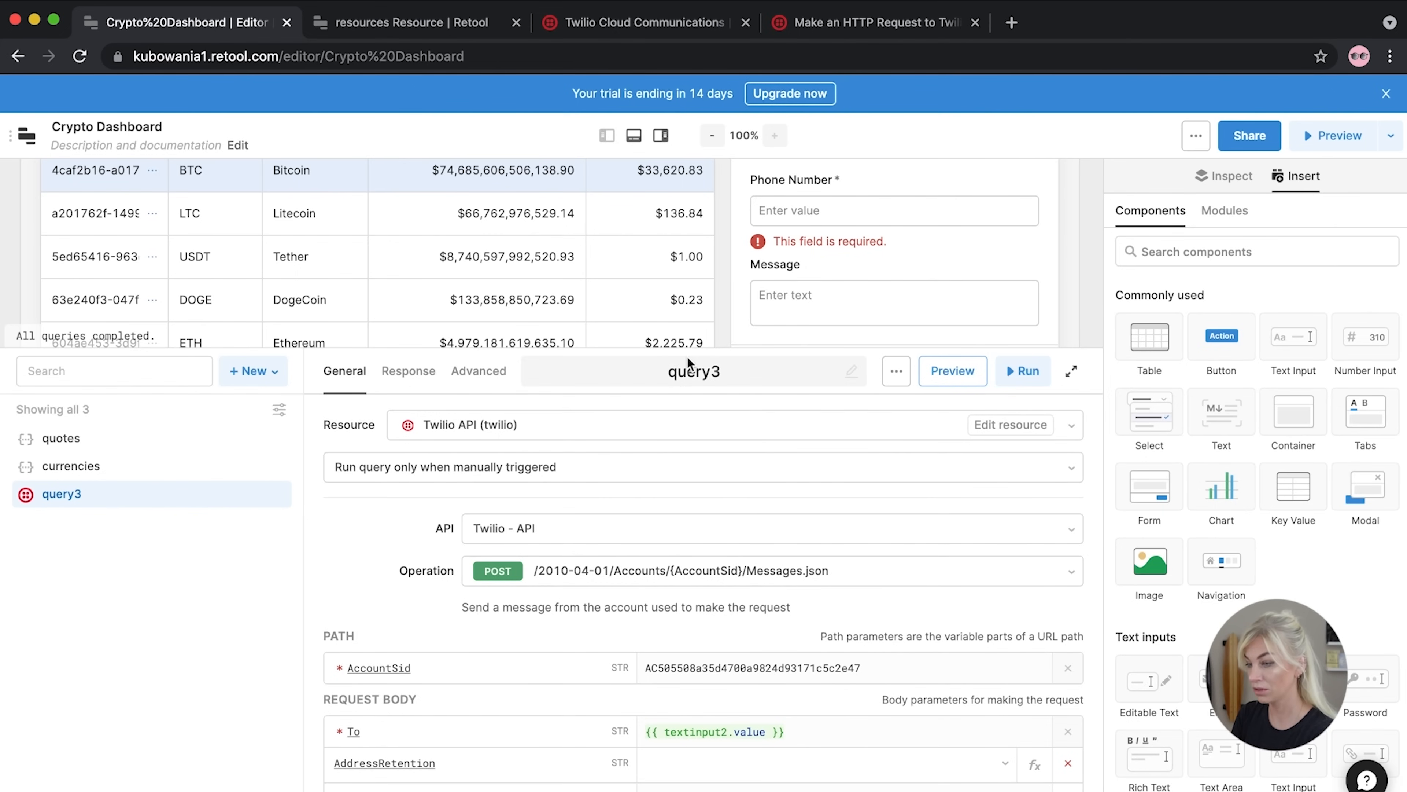
click(711, 372)
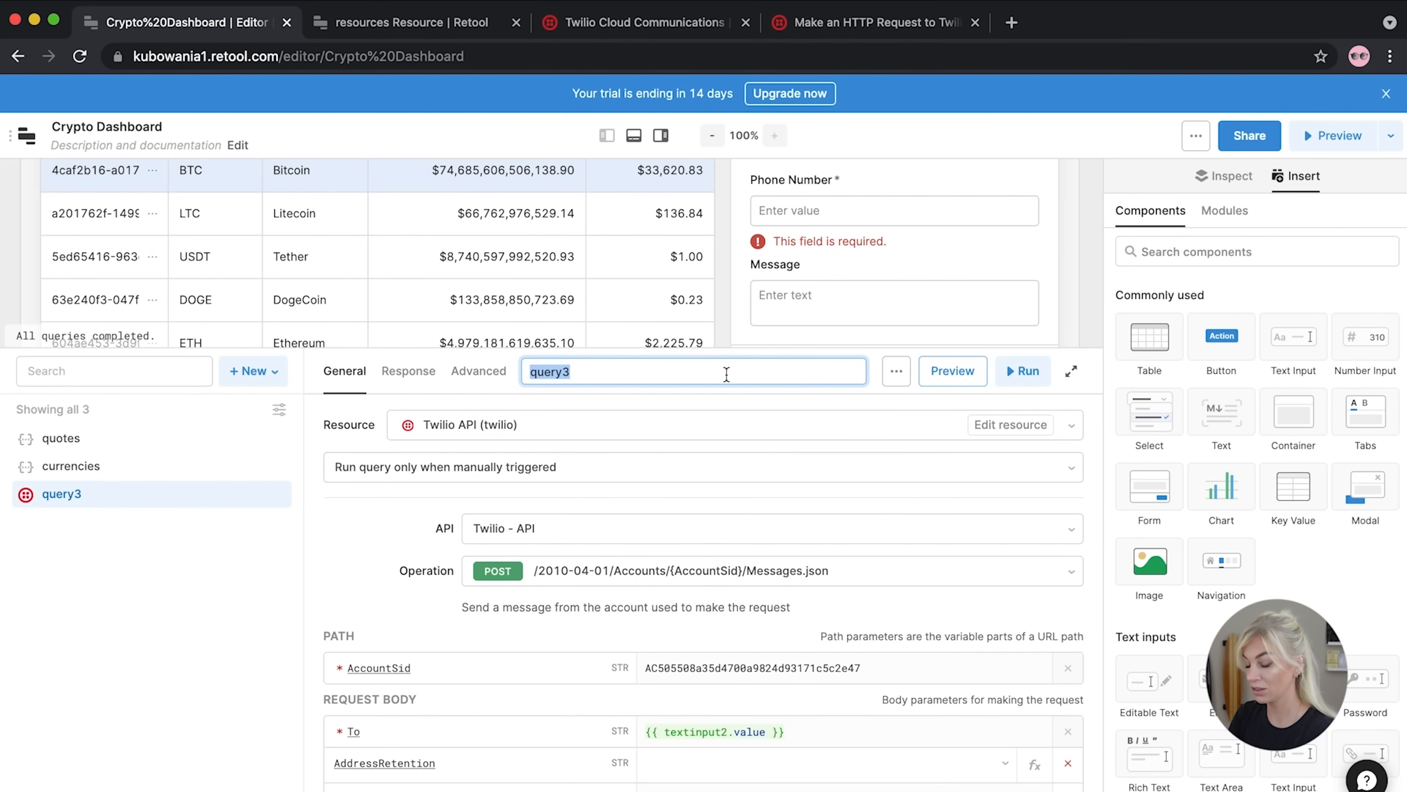
text(send)
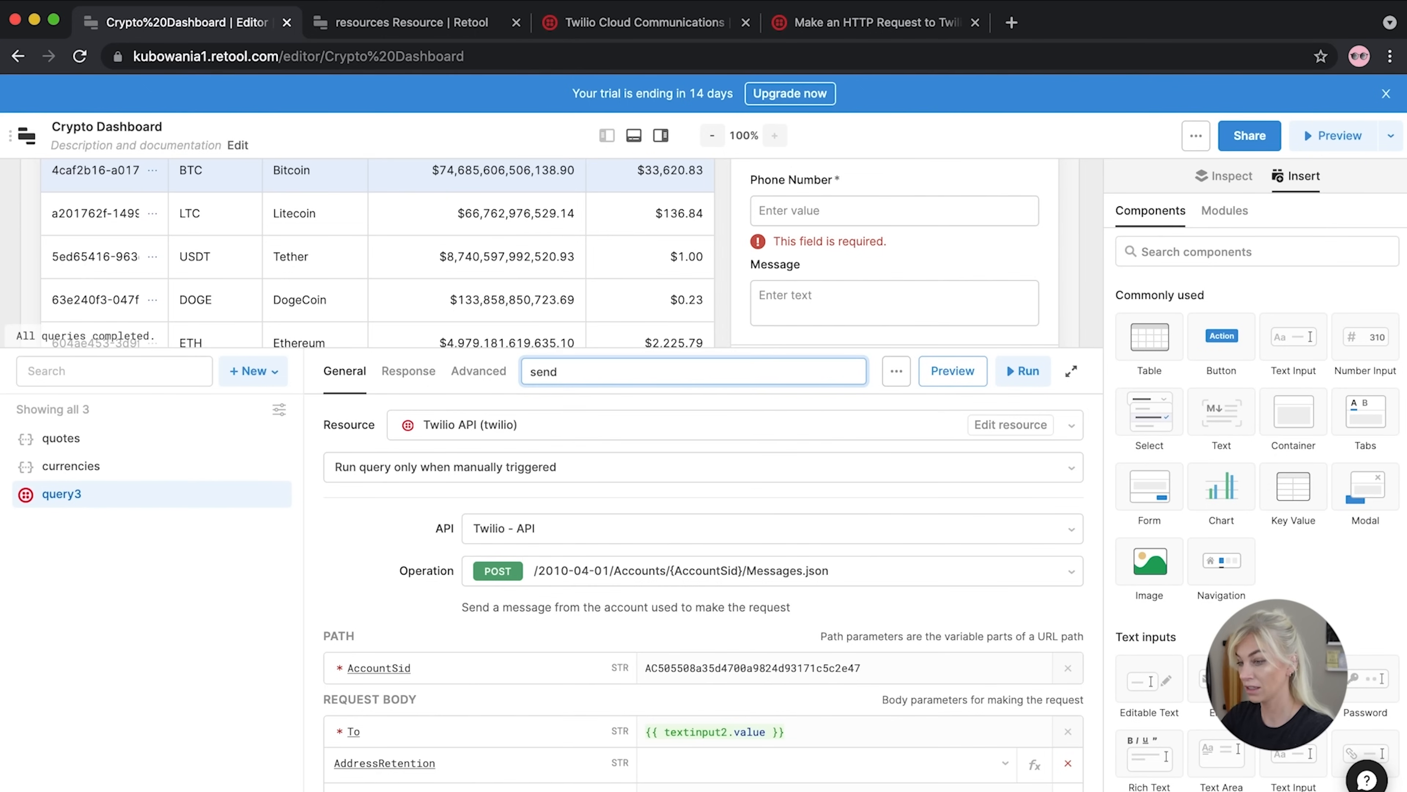
text(Te)
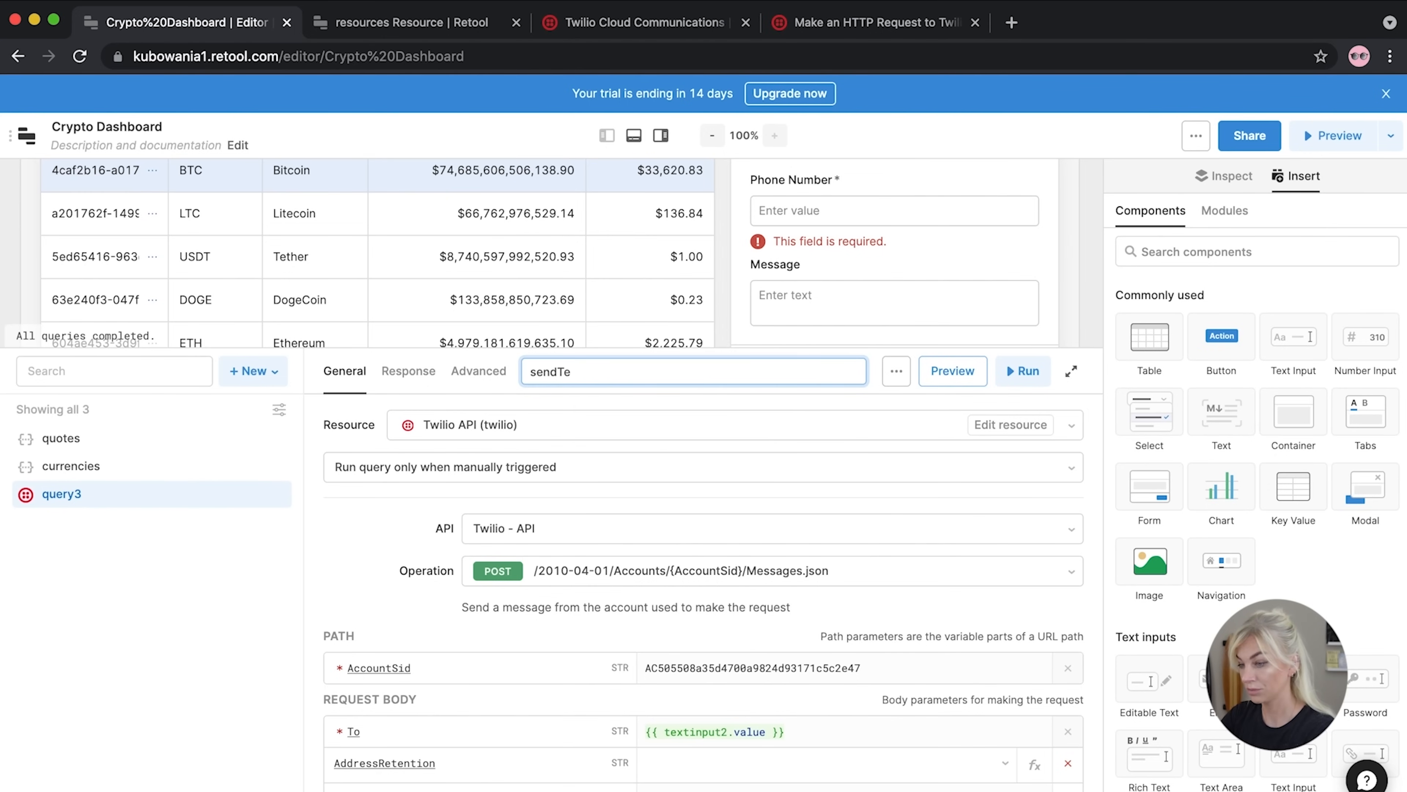
text(d)
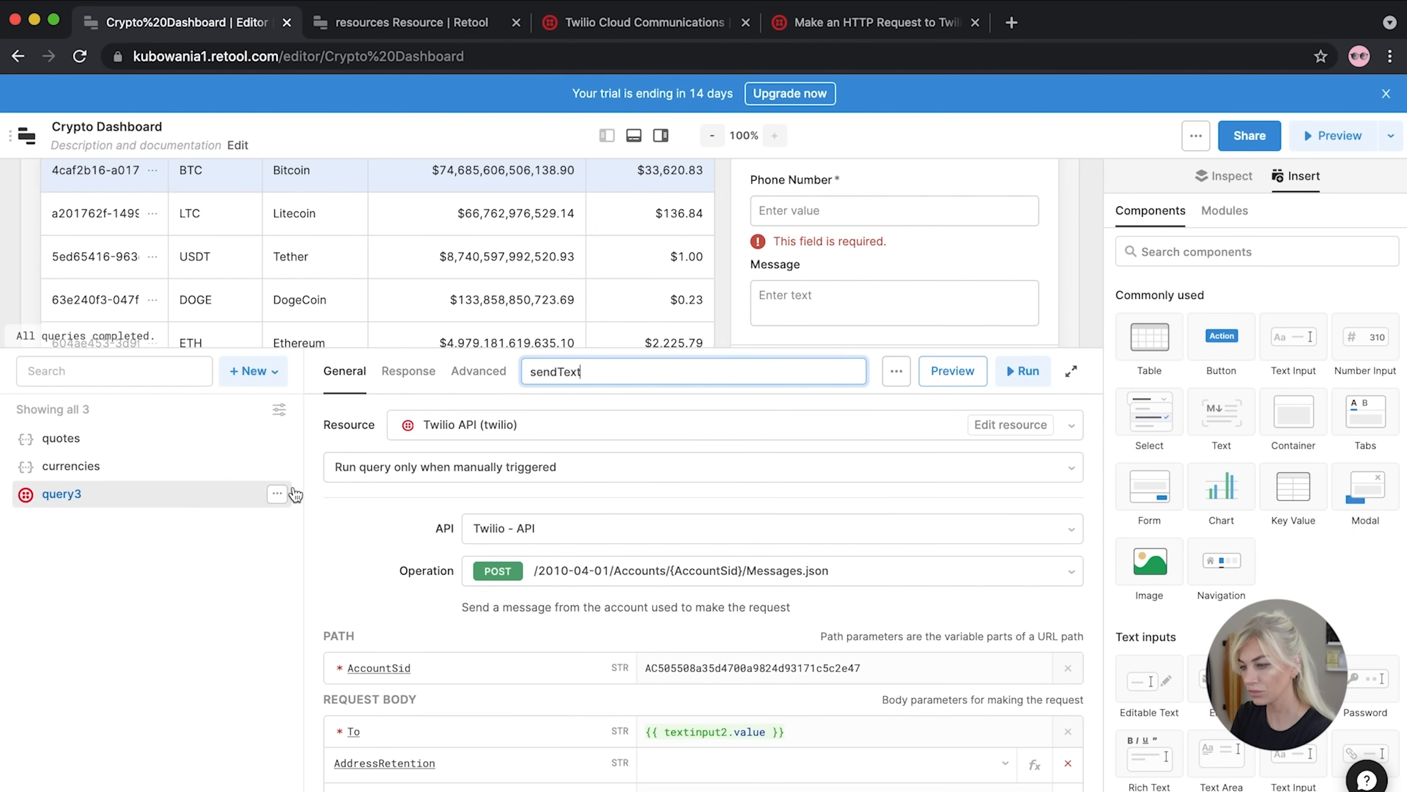
click(810, 212)
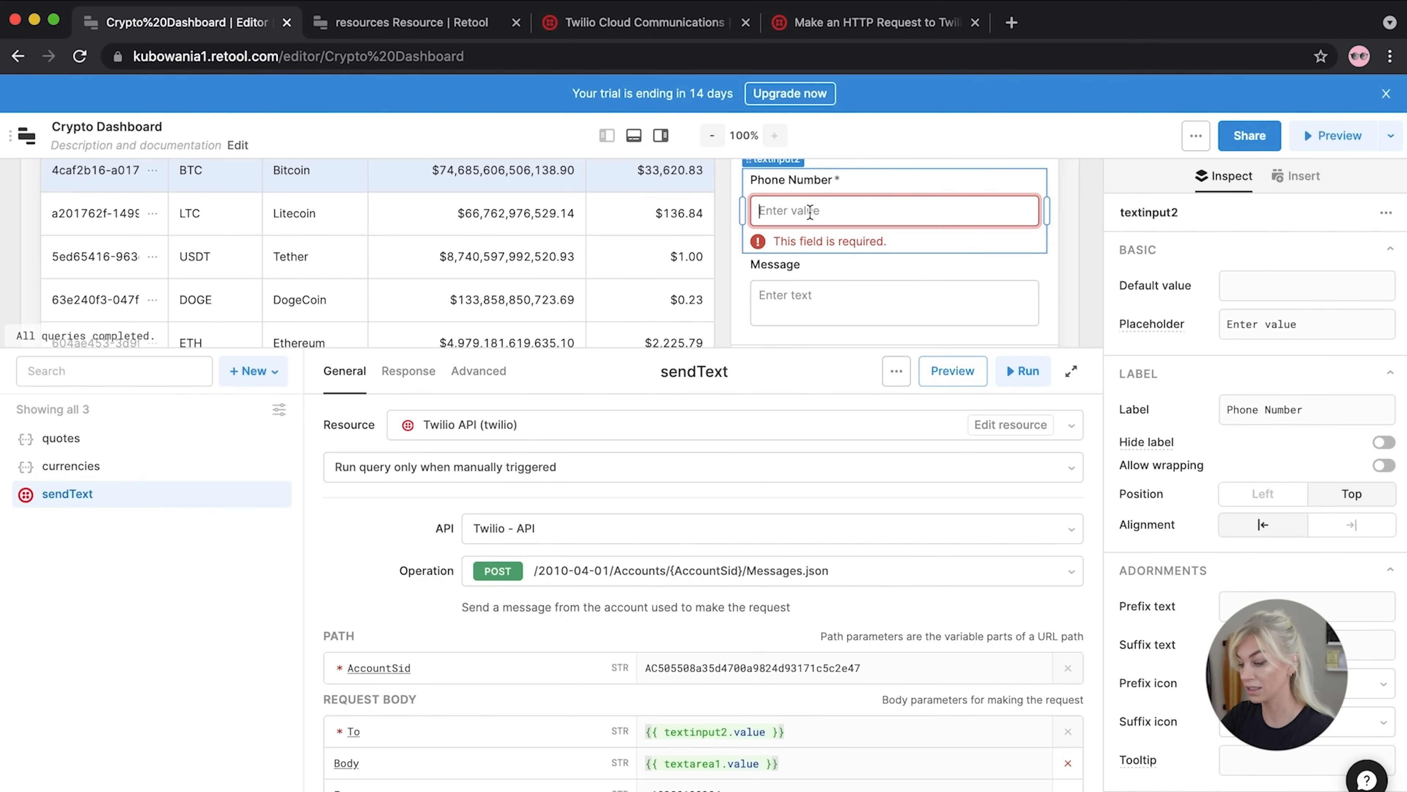
Enter a test recipient phone number and the message 'hello me', then run sendText
text(+4)
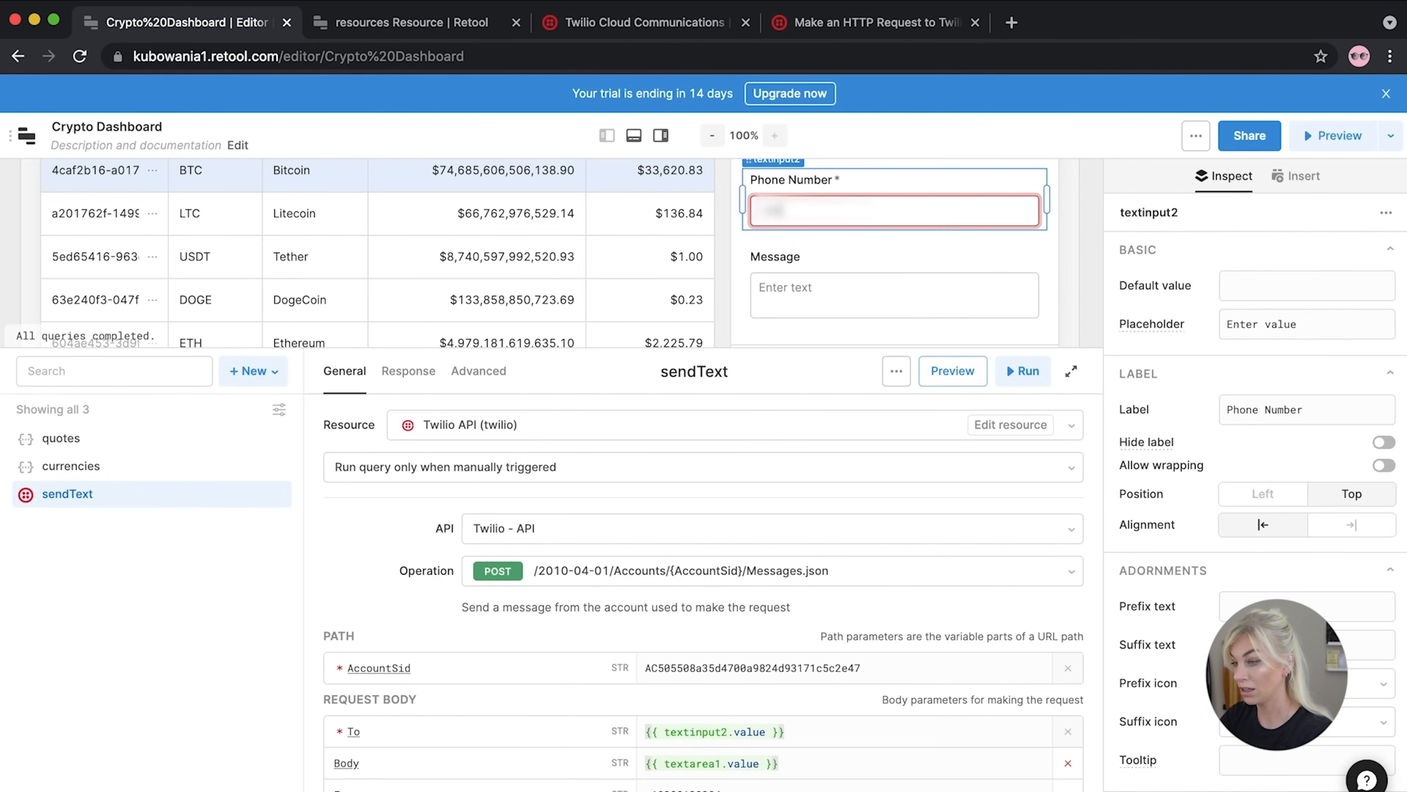
text(77•••••••••)
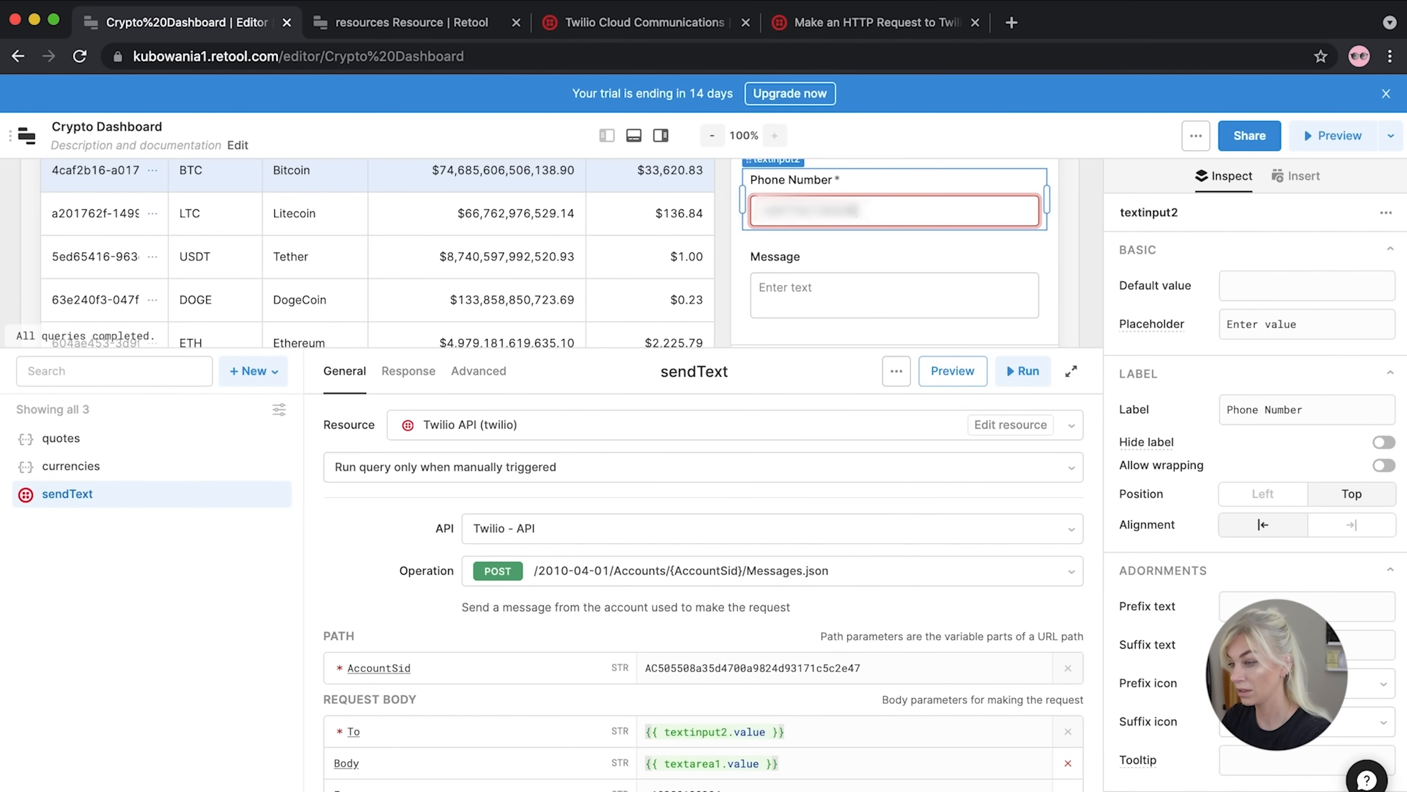
click(894, 294)
text(hello me)
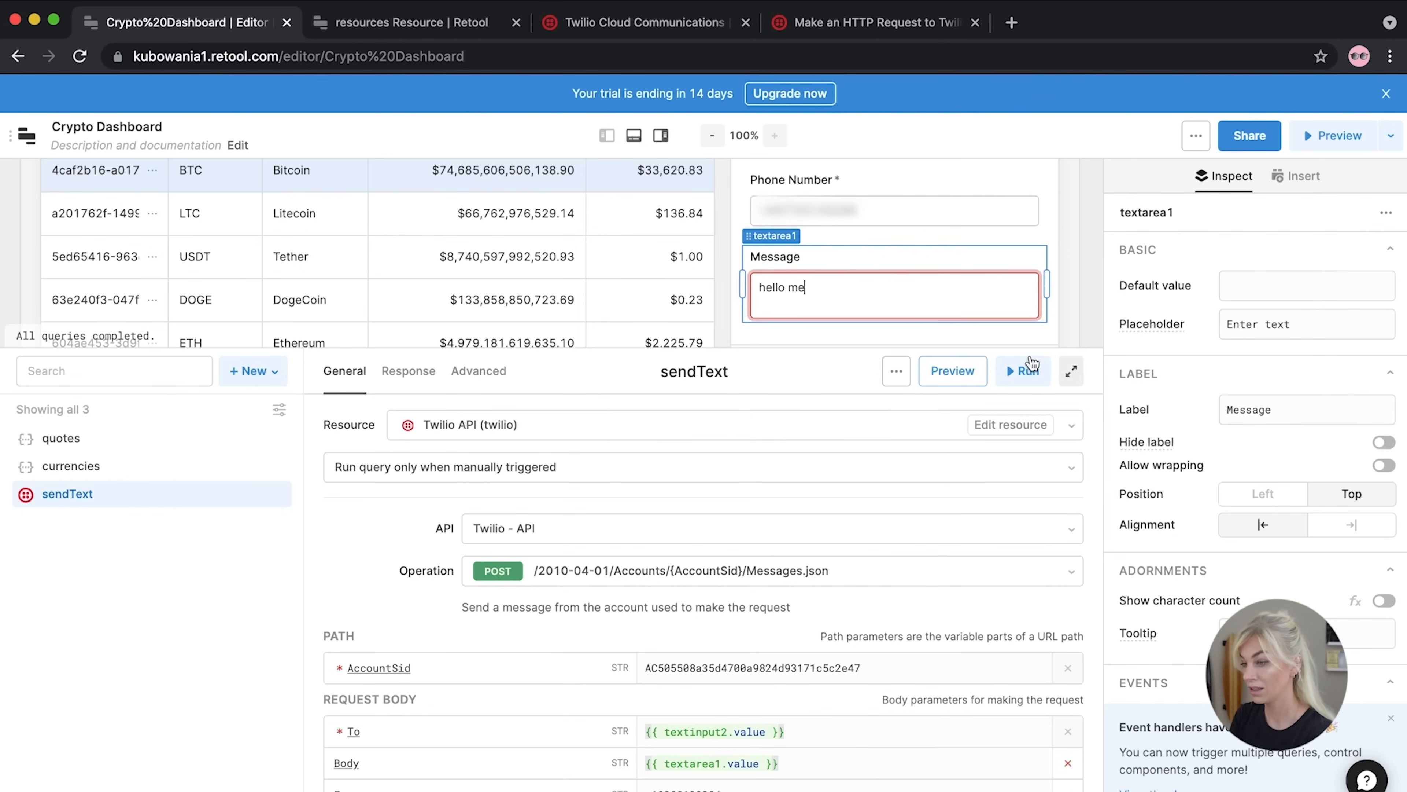
scroll(999, 292, down, 1)
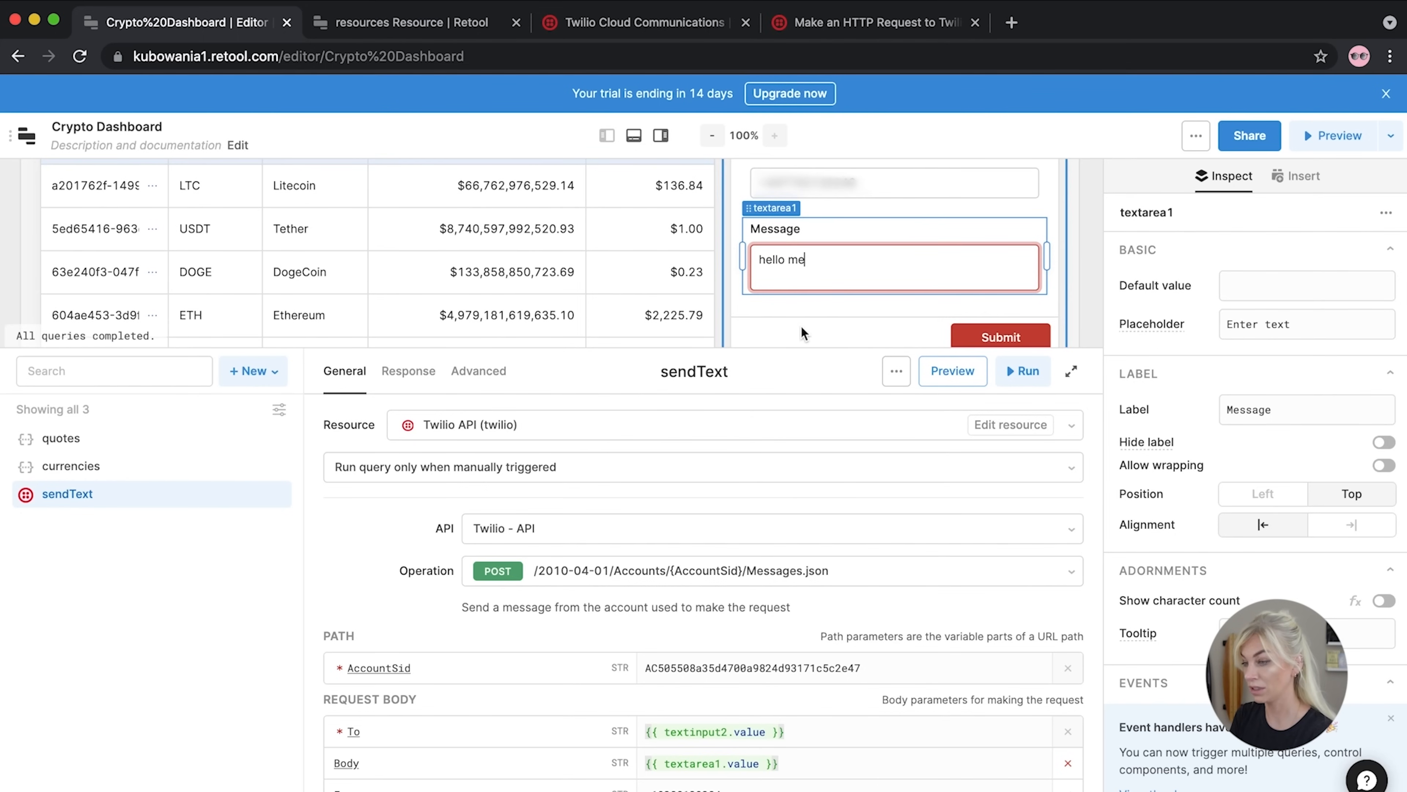
scroll(801, 326, up, 1)
click(1026, 378)
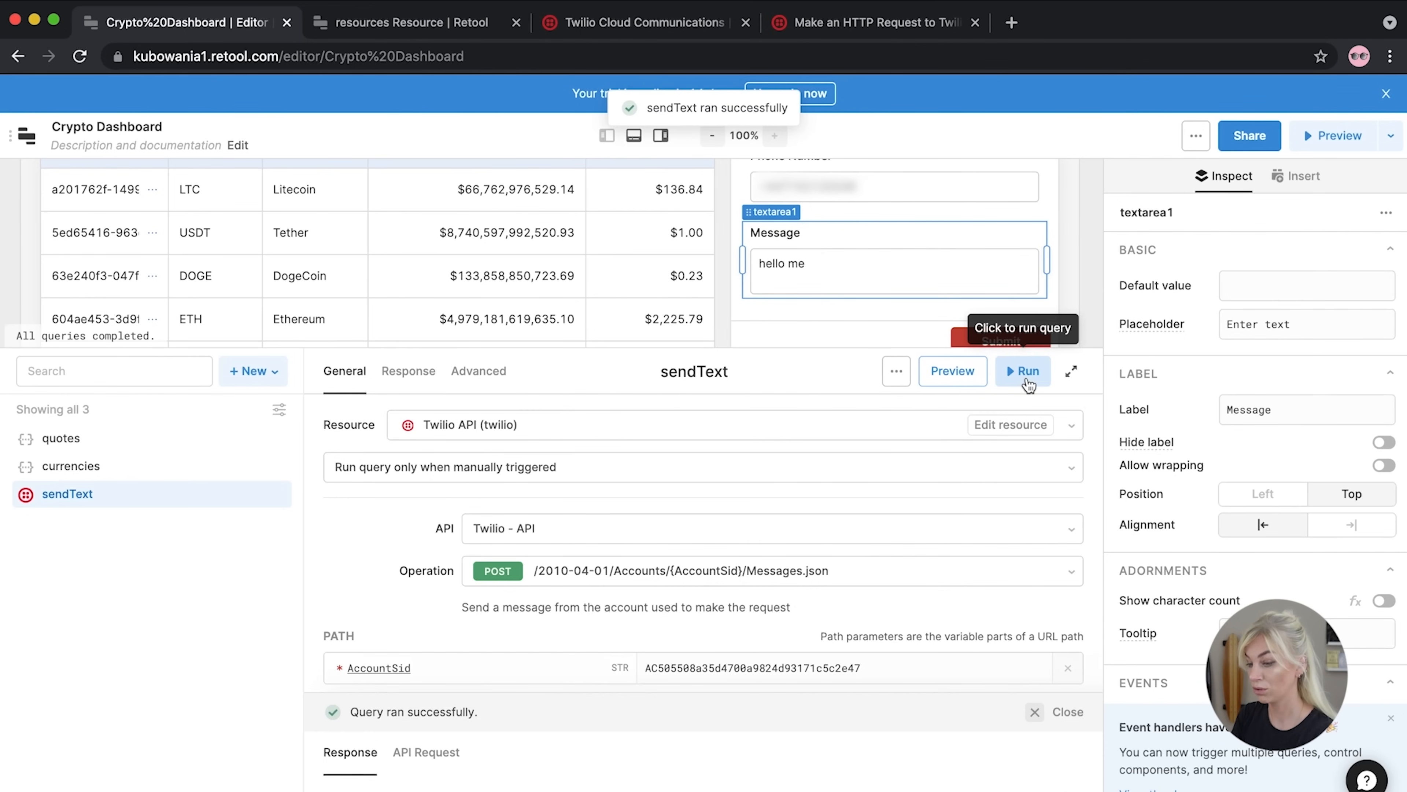
Enlarge the results area to read sendText's queued 'hello me' JSON response, then shrink the query panel
drag(496, 692, 529, 491)
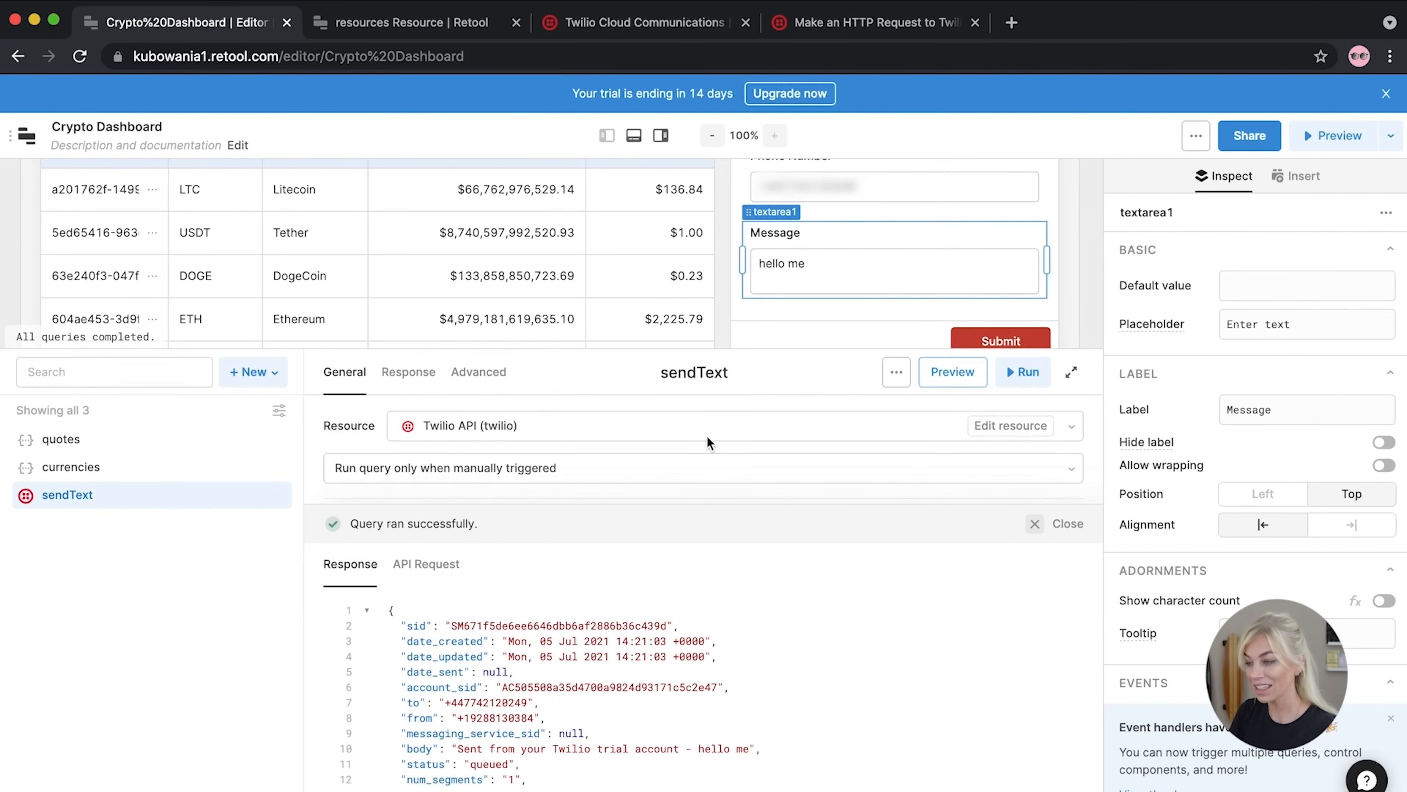
drag(710, 359, 704, 494)
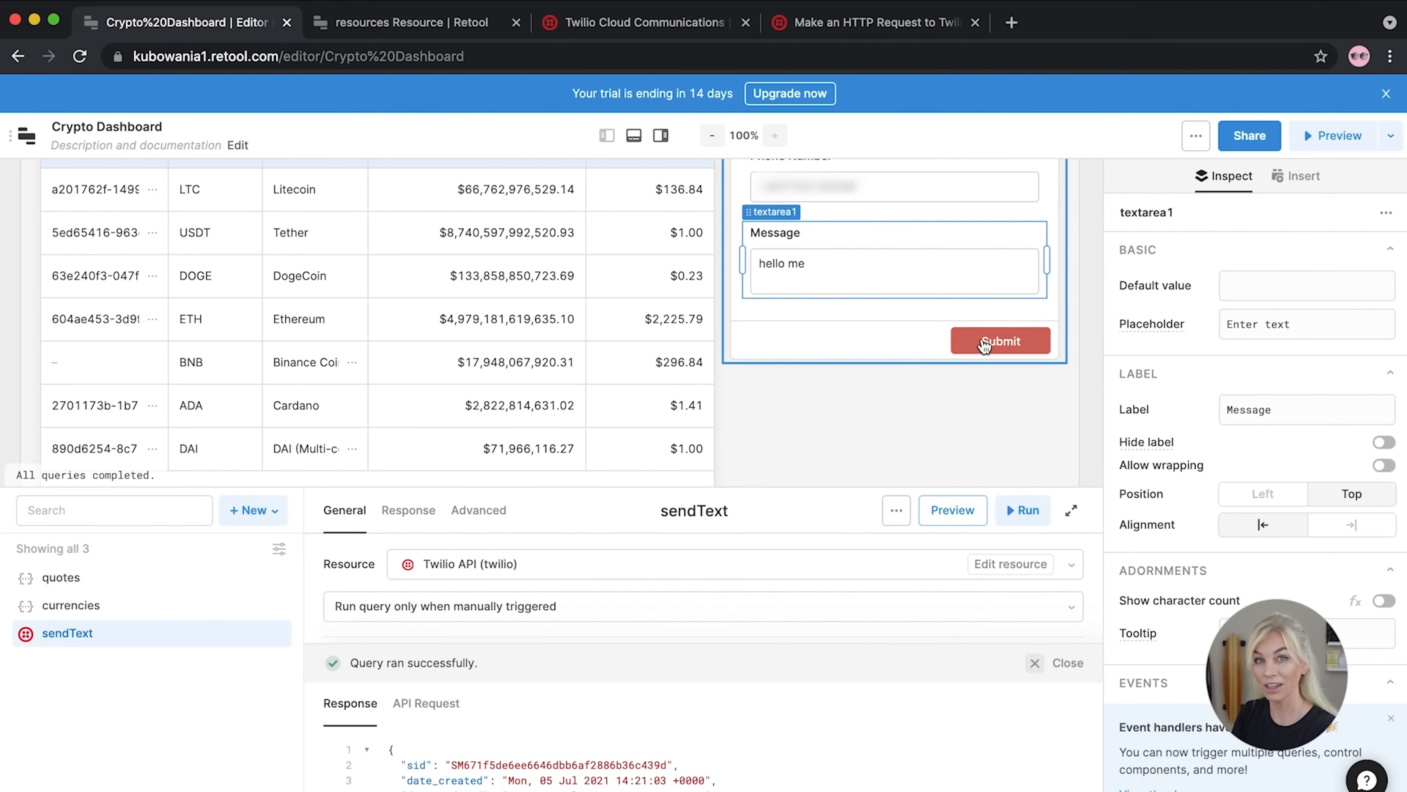
Add a Submit event handler to form1 that triggers sendText
click(962, 349)
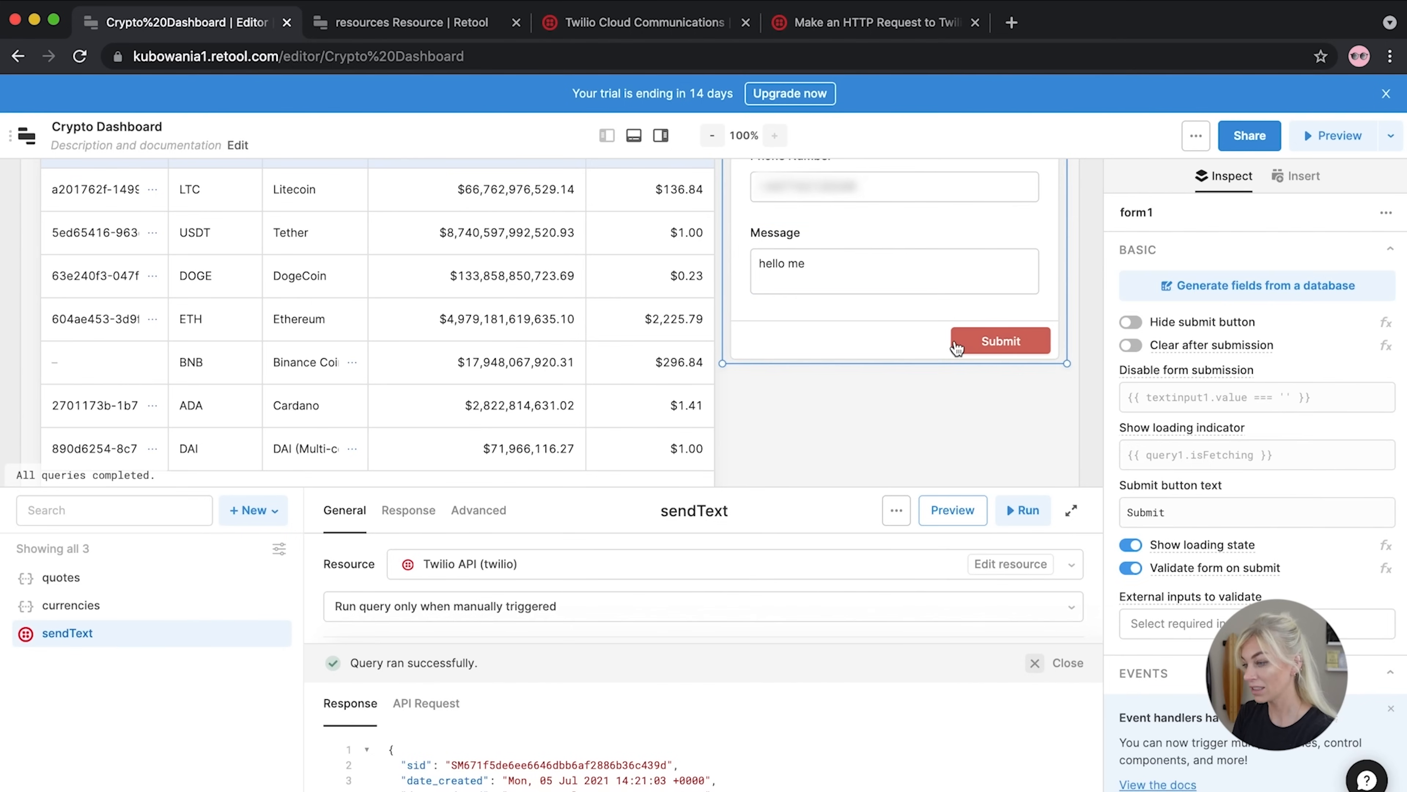
scroll(1244, 482, down, 8)
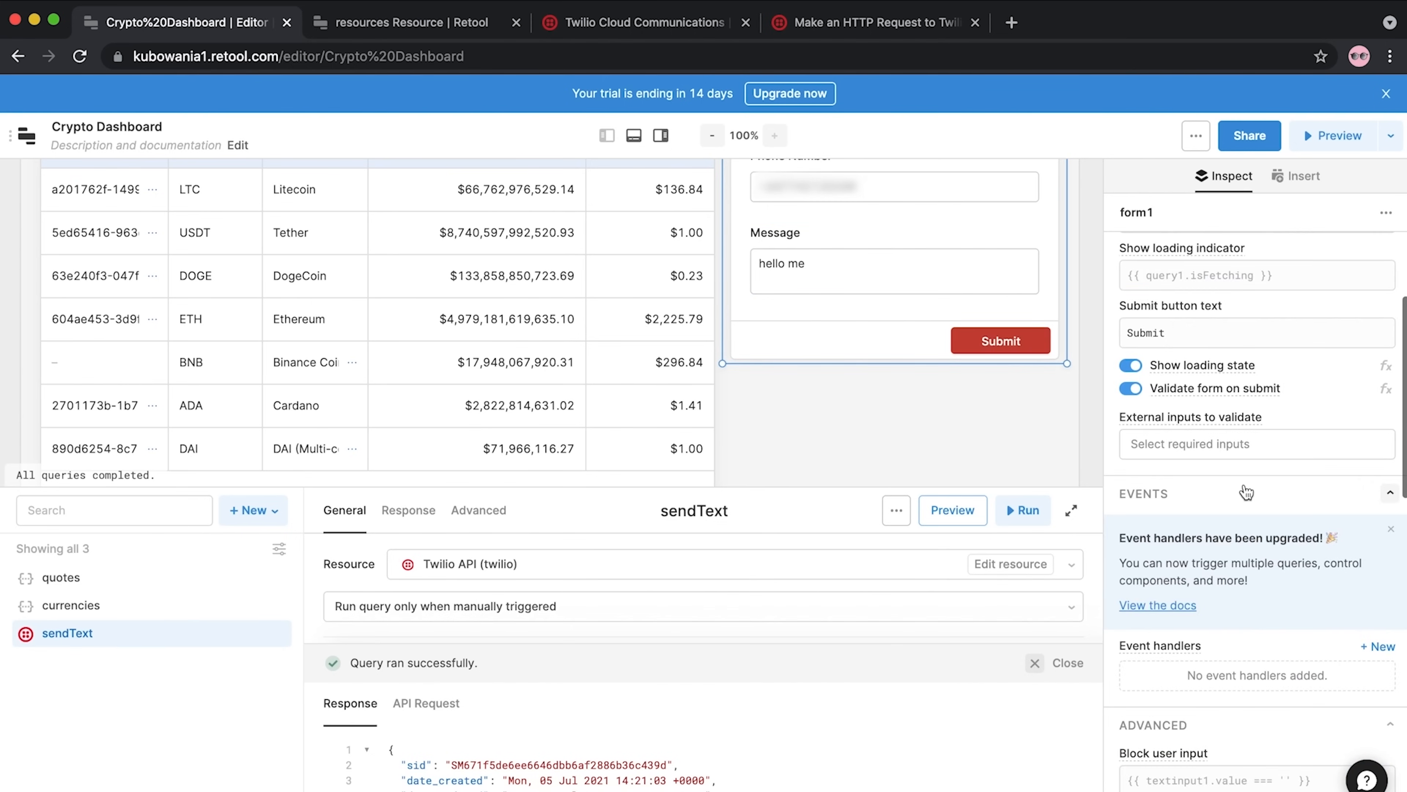
scroll(1247, 491, down, 1)
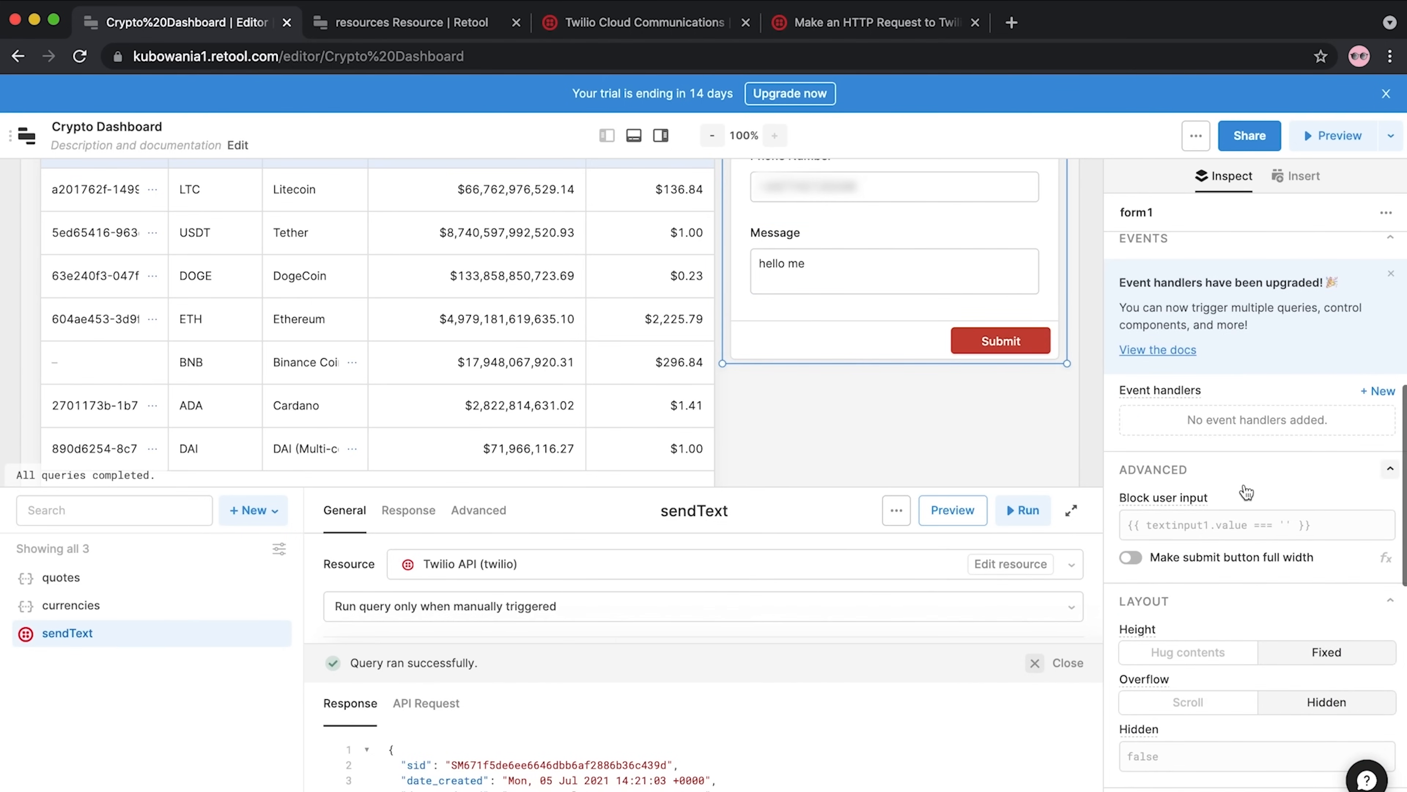
click(1365, 399)
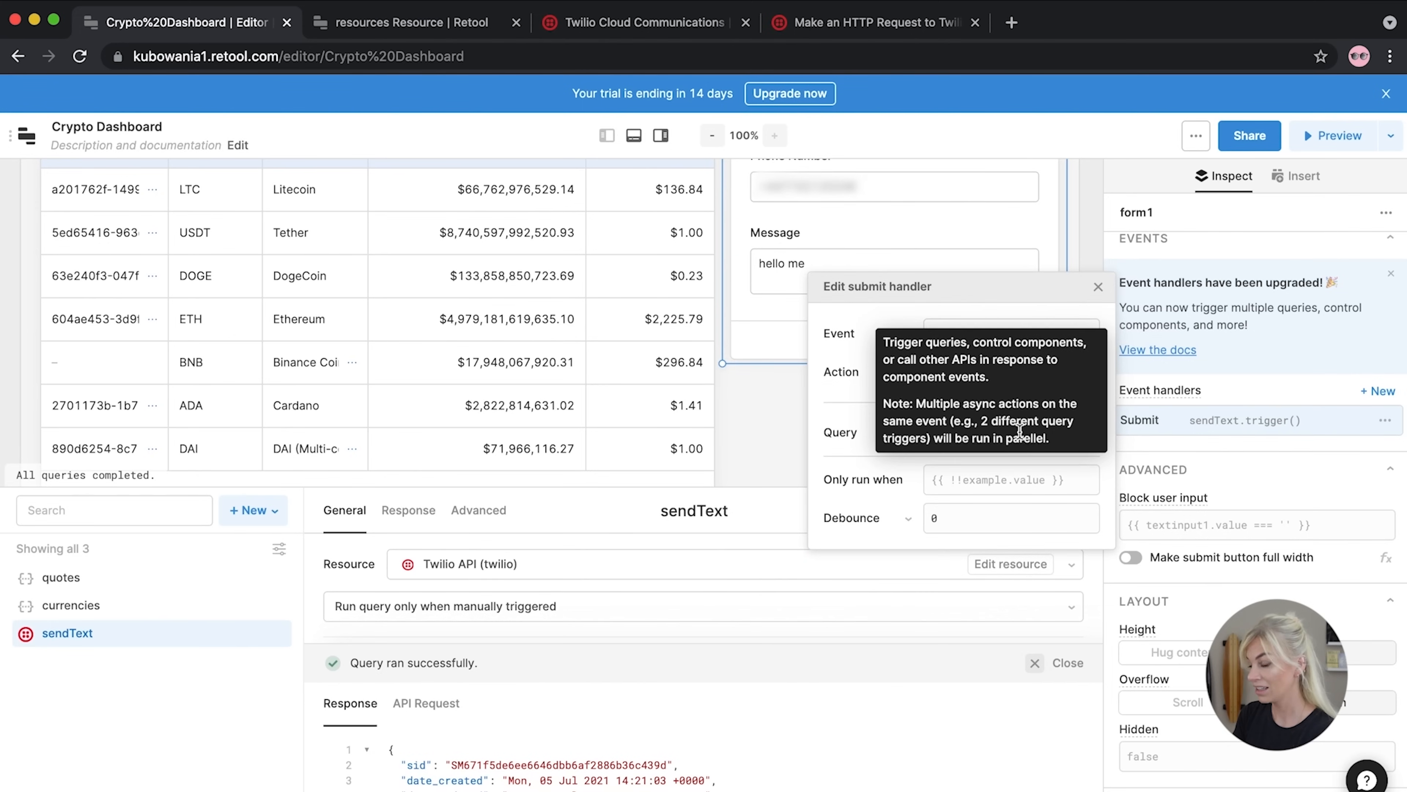
click(1098, 286)
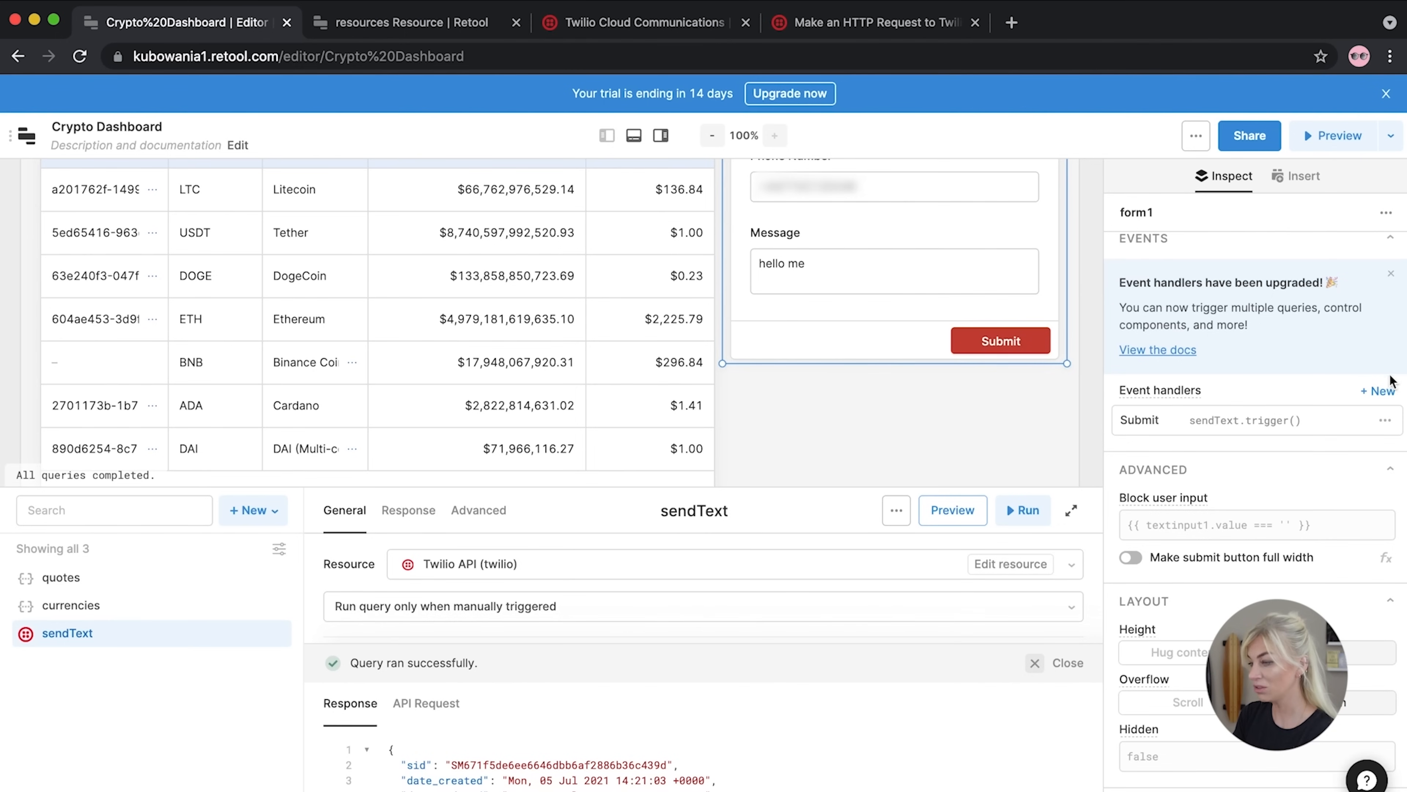
Add a second Submit event handler on form1 with its action set to Confetti
click(1383, 391)
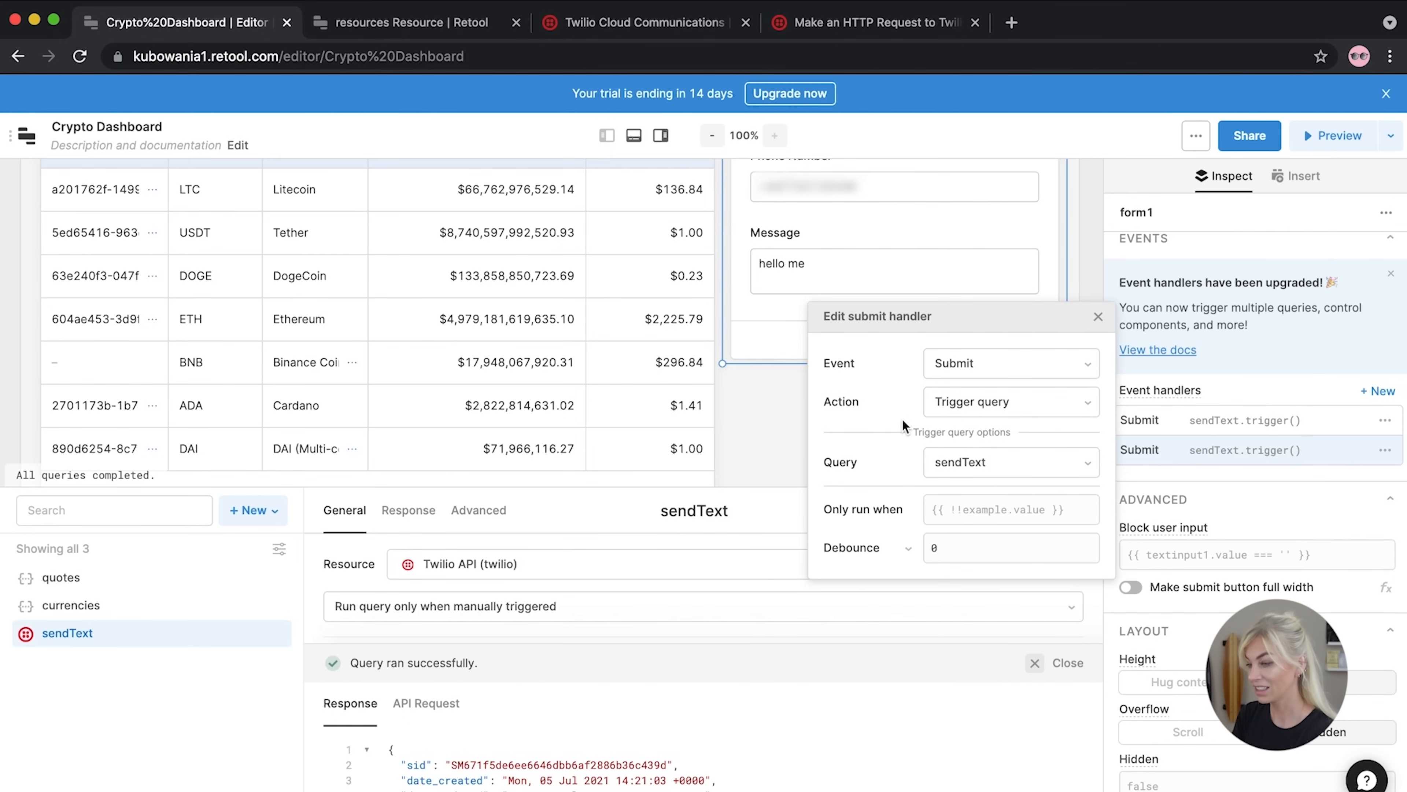
click(1012, 366)
click(1010, 404)
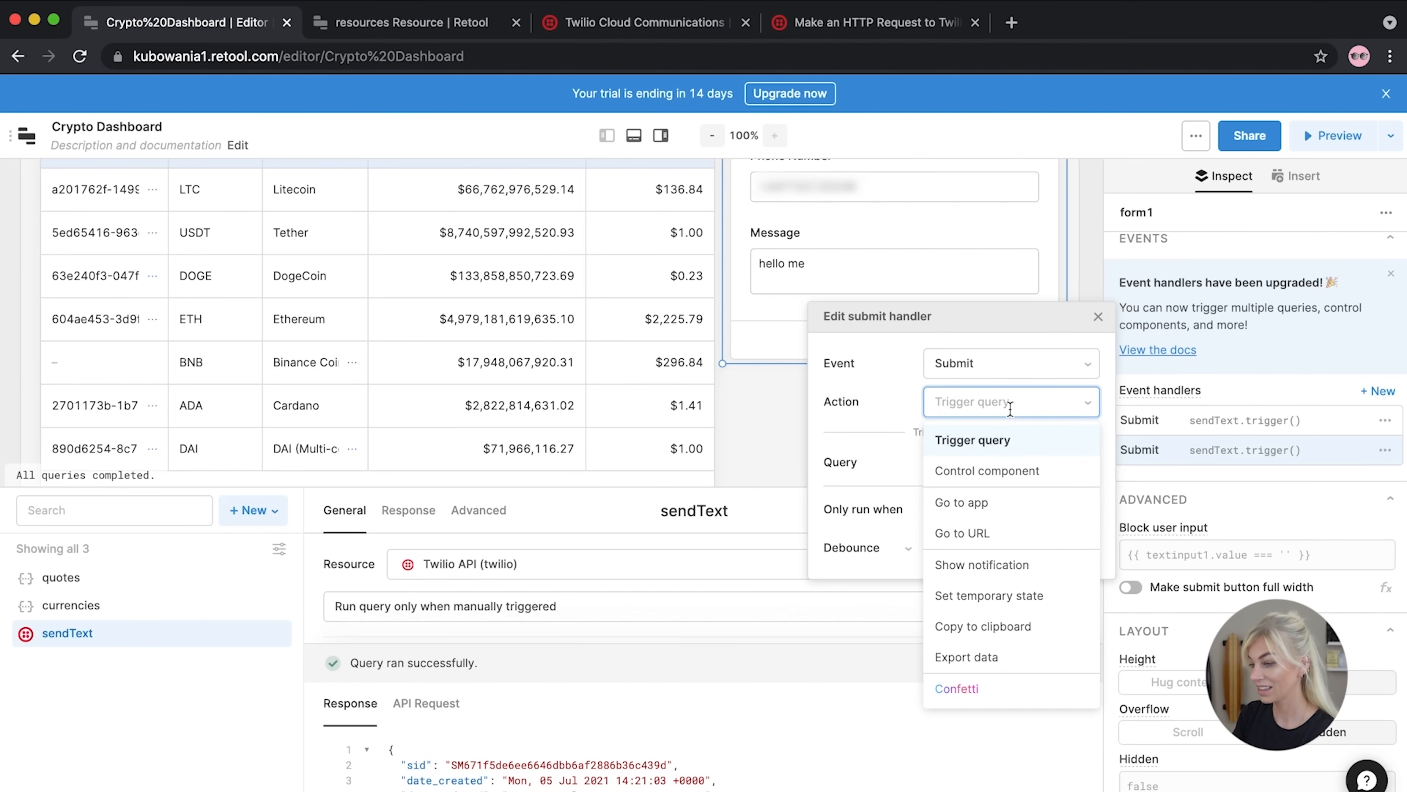
click(957, 693)
click(1097, 347)
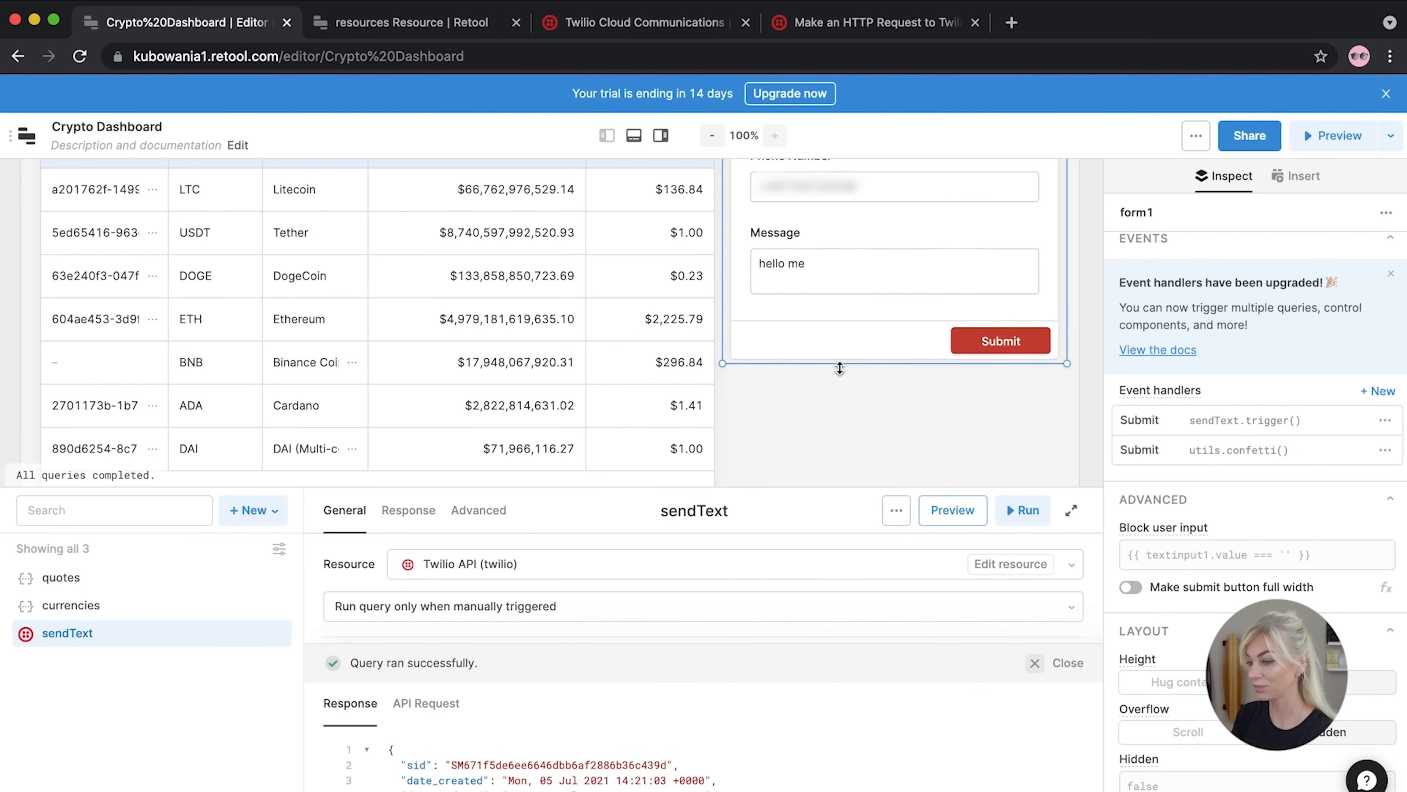
scroll(899, 415, up, 3)
scroll(900, 415, down, 1)
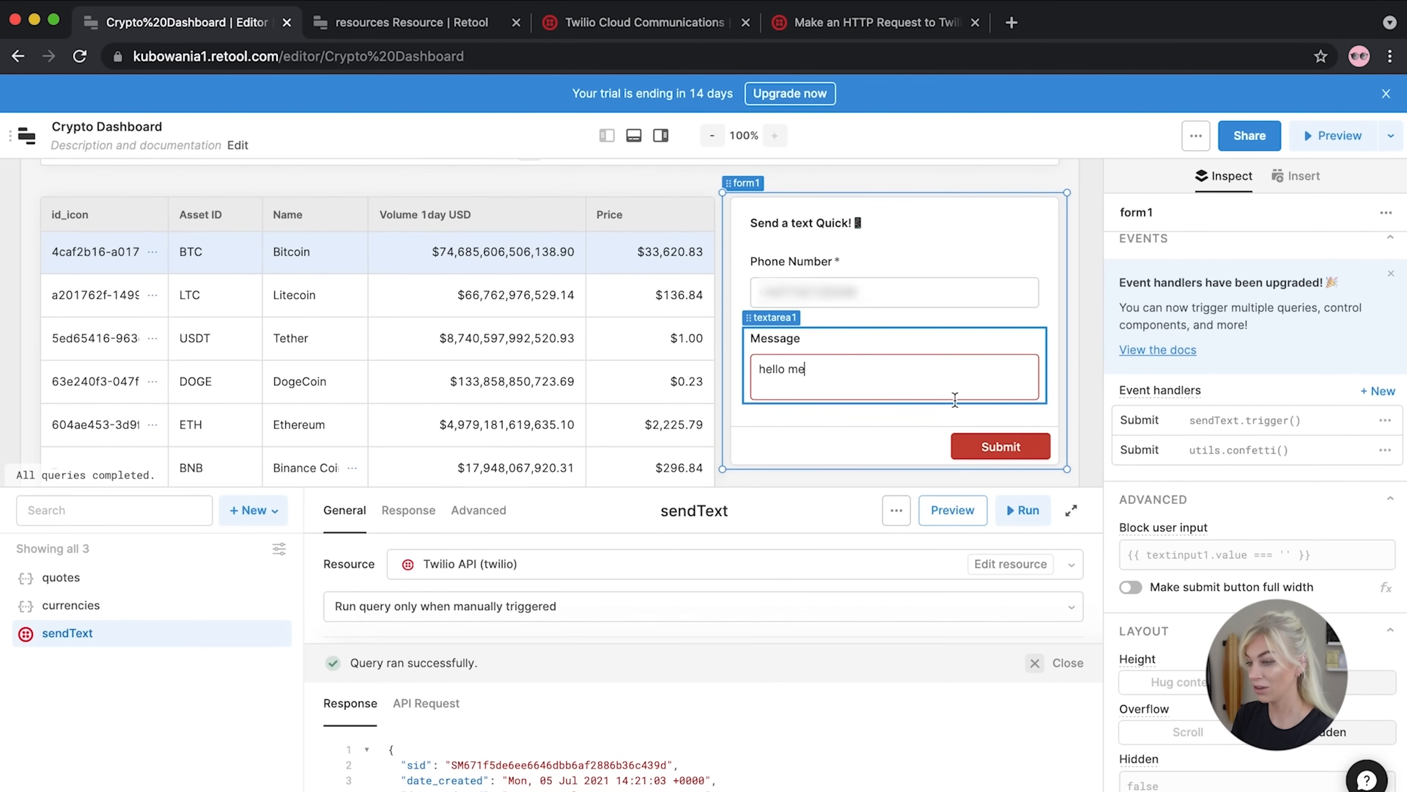
Submit the form with 'hello me' to send the text and fire confetti
click(997, 448)
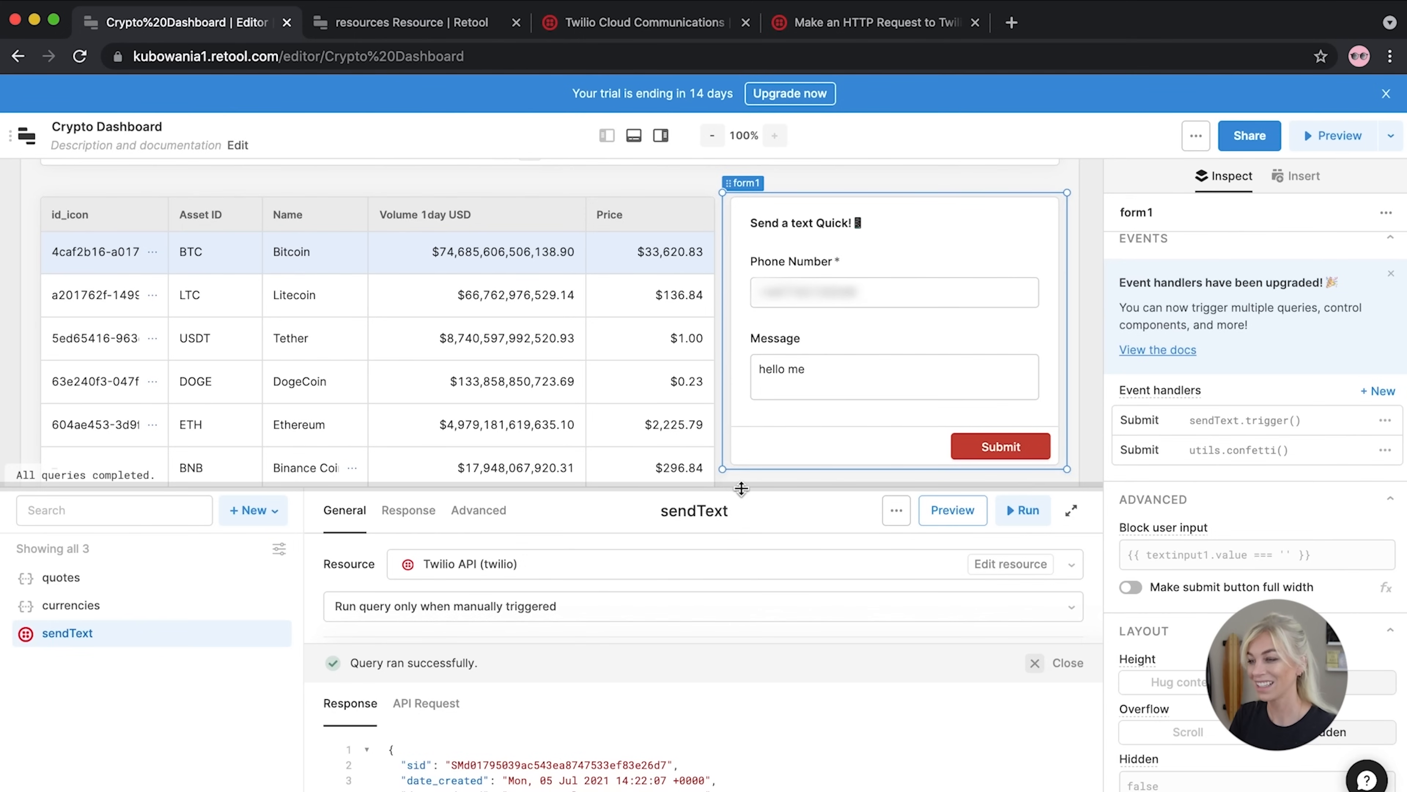
Enlarge the query editor and dismiss the success banner to review sendText's API, operation and body
drag(824, 488, 855, 362)
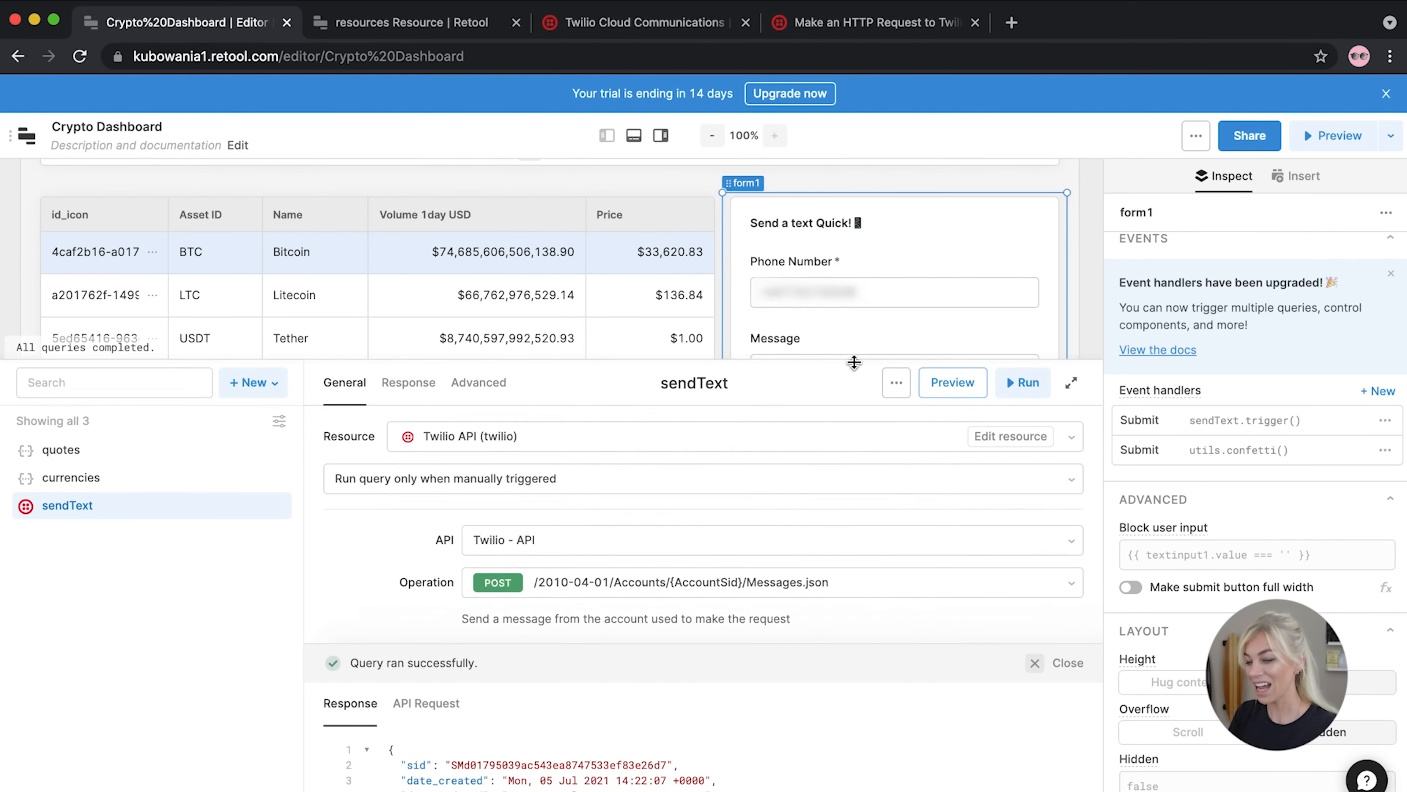
click(1035, 663)
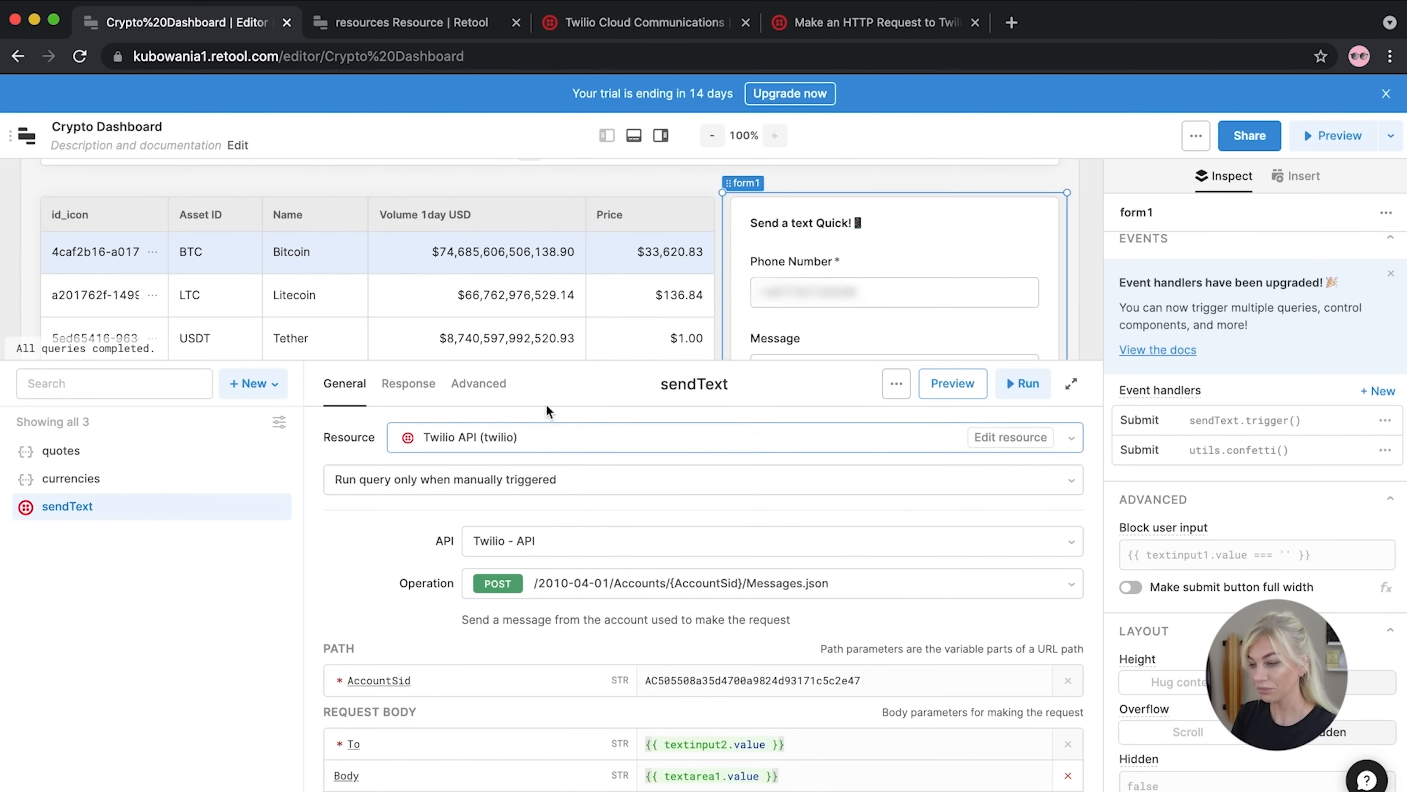
drag(516, 360, 578, 370)
scroll(817, 272, down, 1)
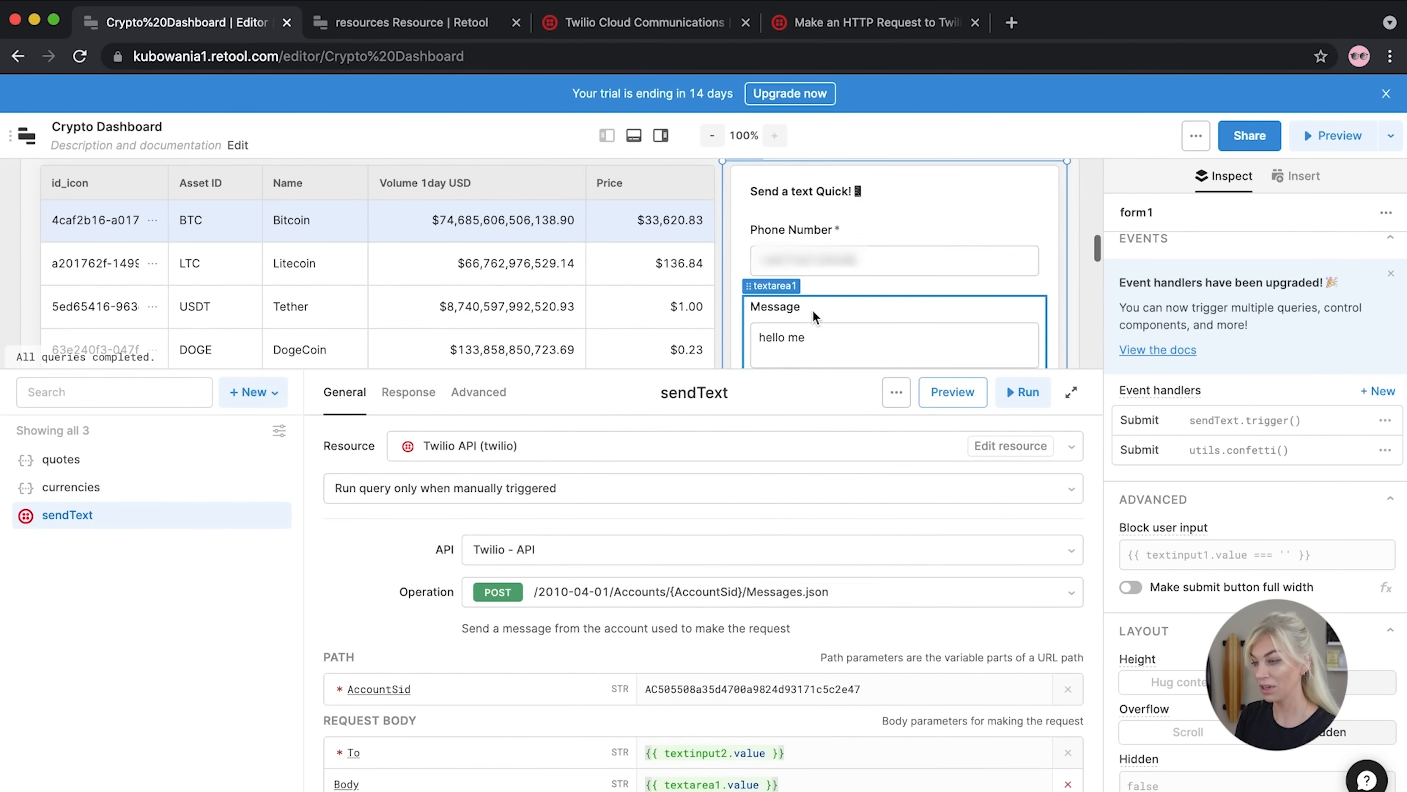
scroll(814, 331, down, 3)
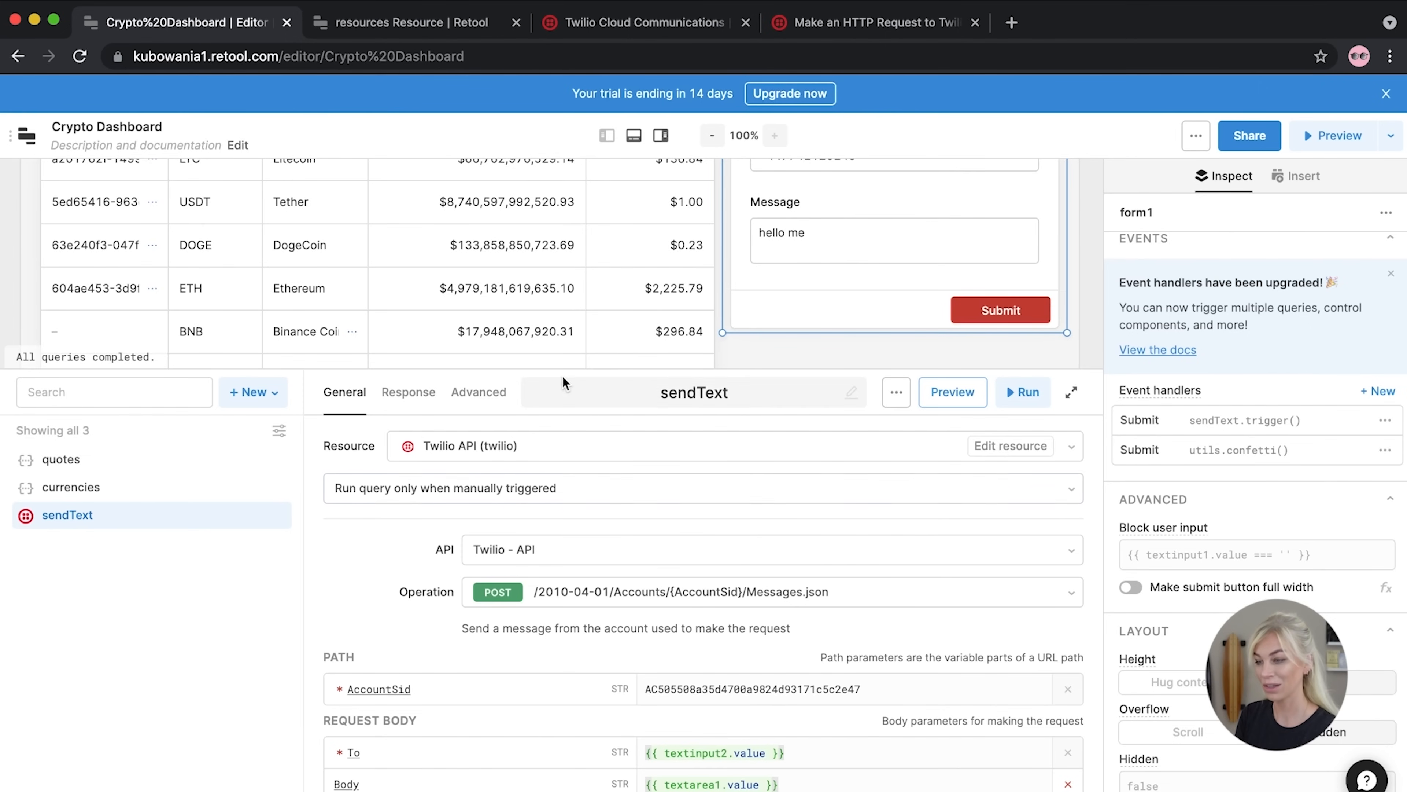
drag(565, 368, 577, 589)
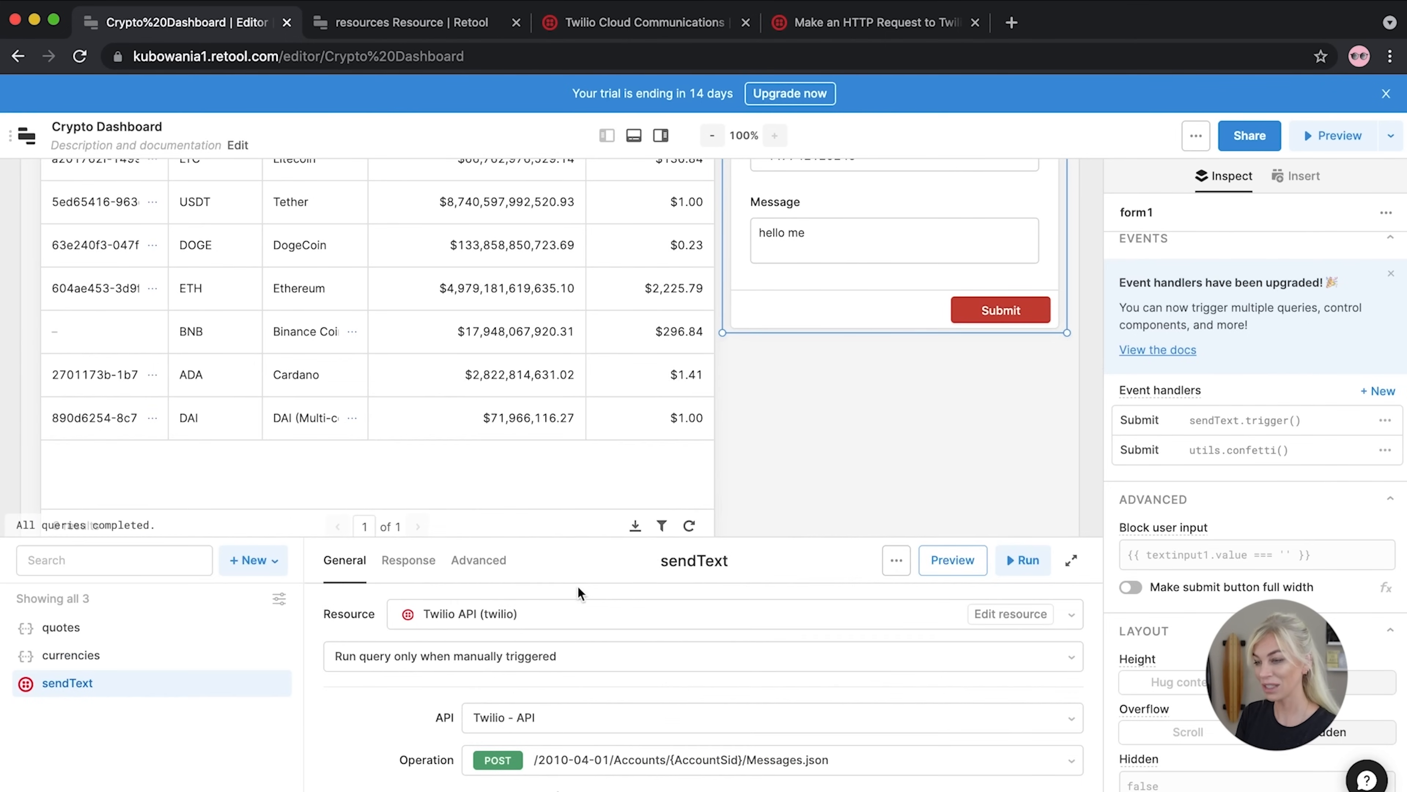
scroll(559, 411, up, 5)
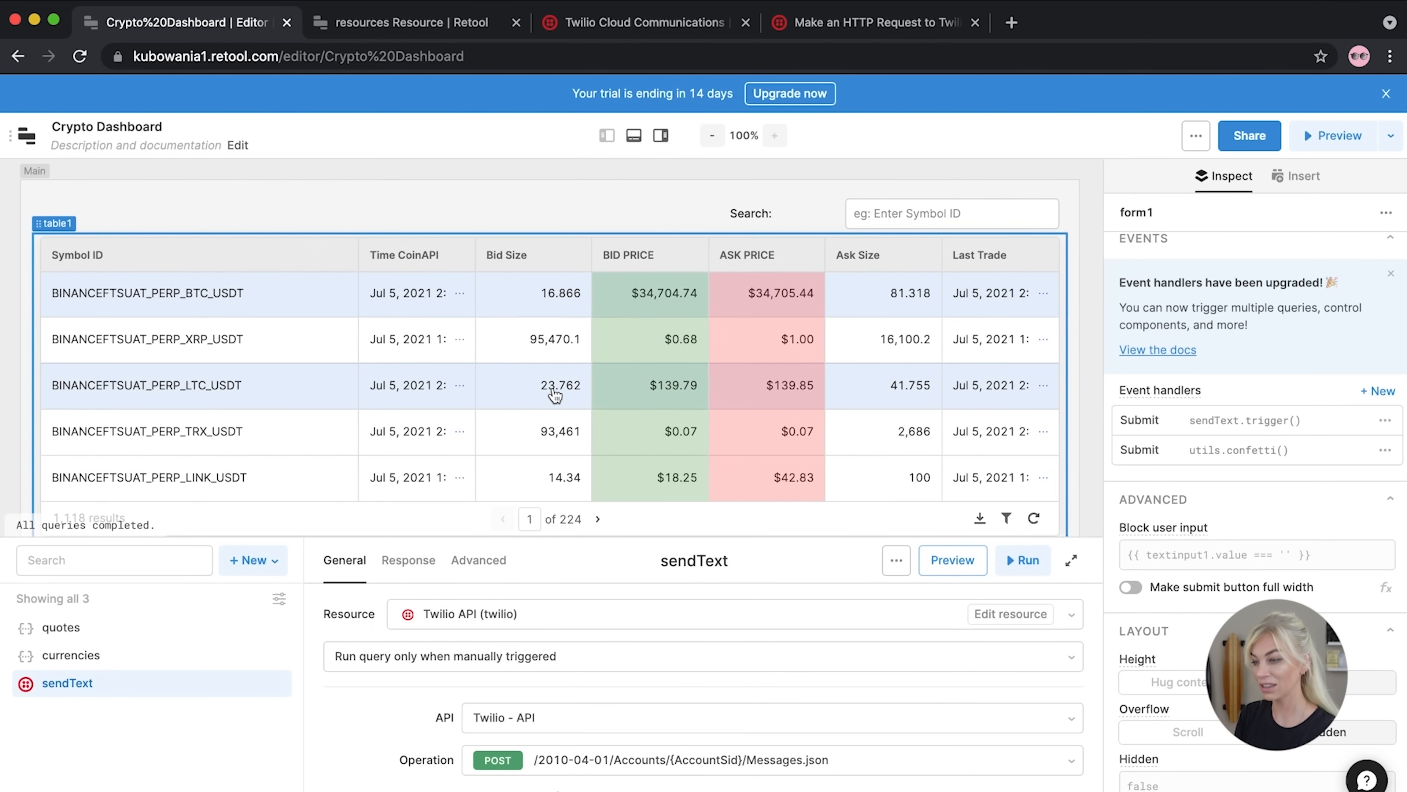
scroll(551, 395, down, 6)
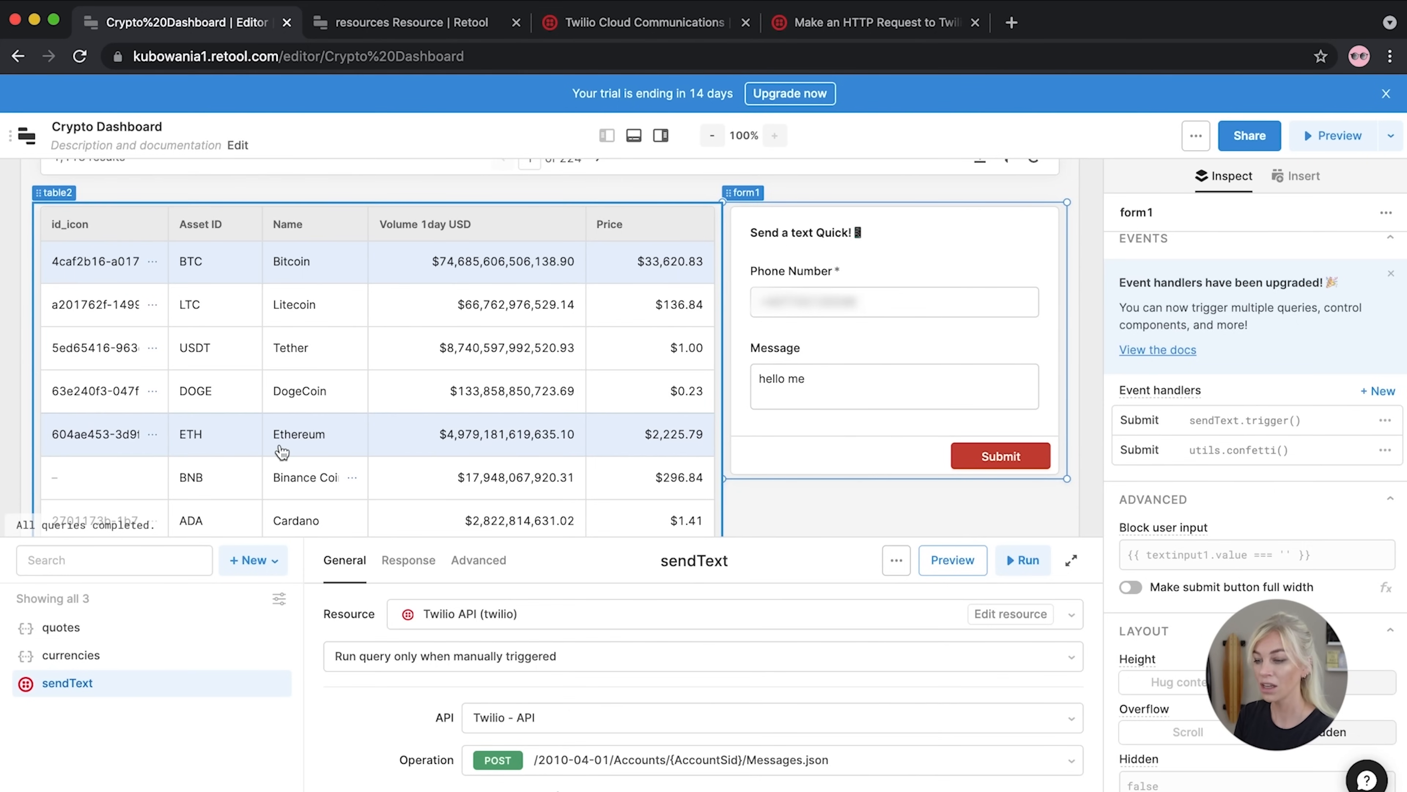
scroll(281, 452, up, 10)
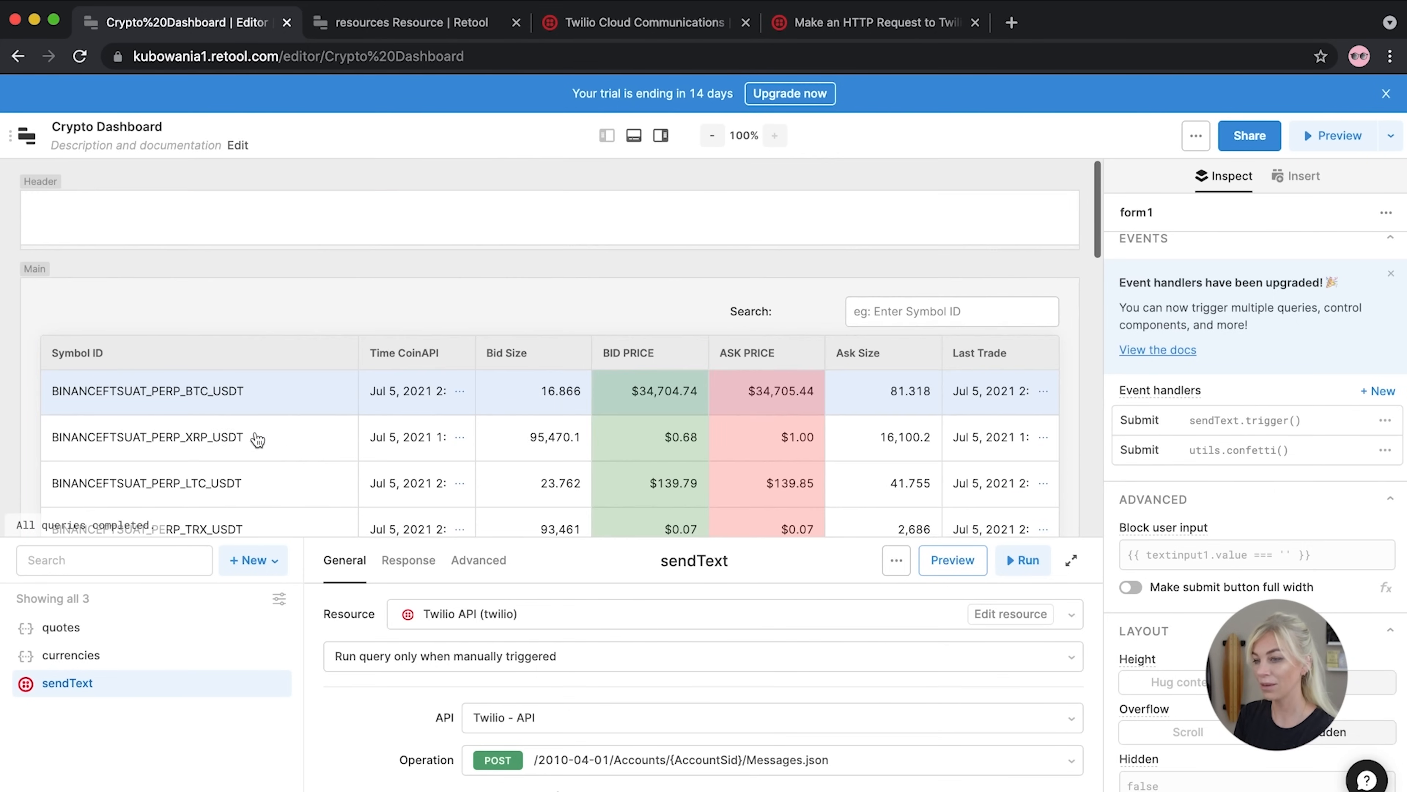
Browse the Insert panel's Components list
click(114, 227)
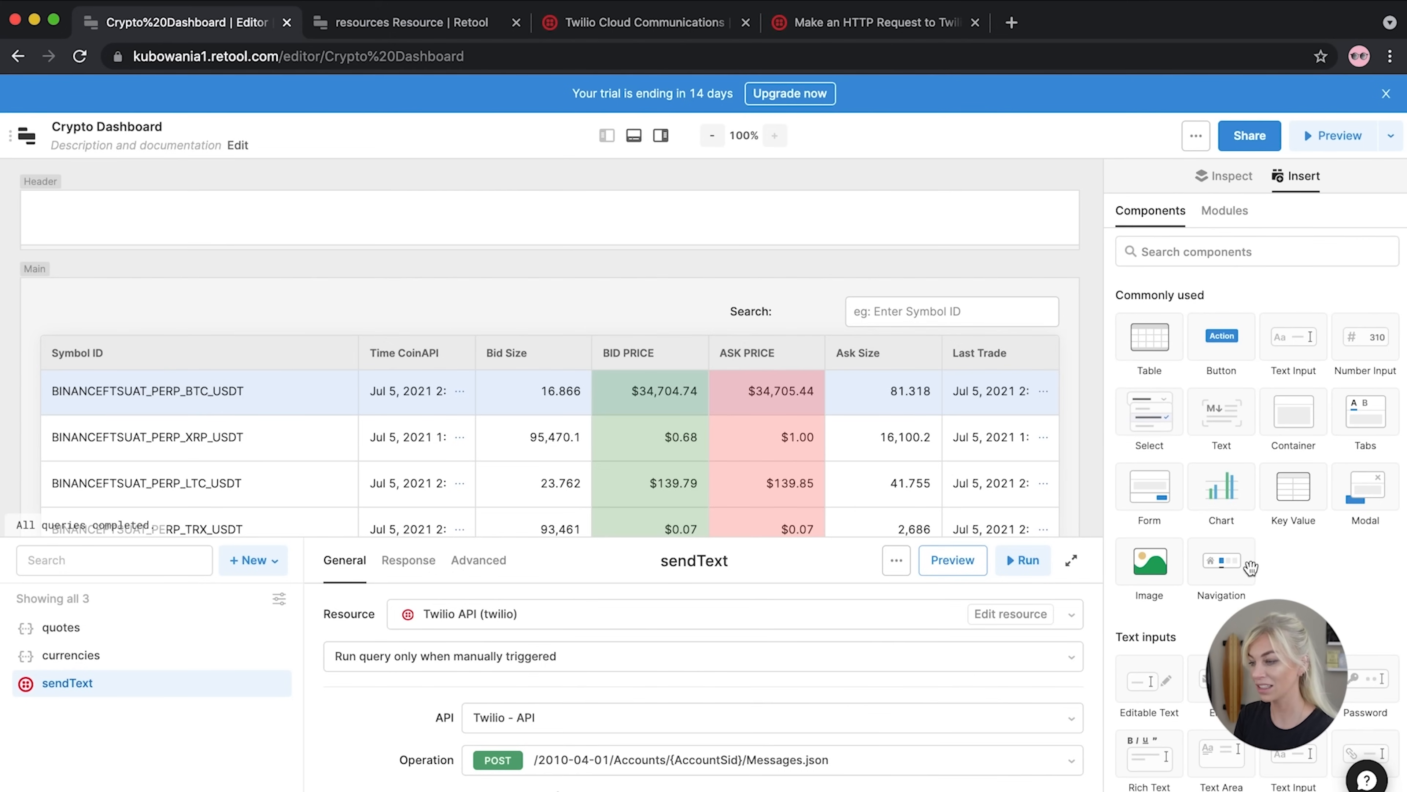
scroll(1224, 532, down, 15)
scroll(1257, 602, down, 2)
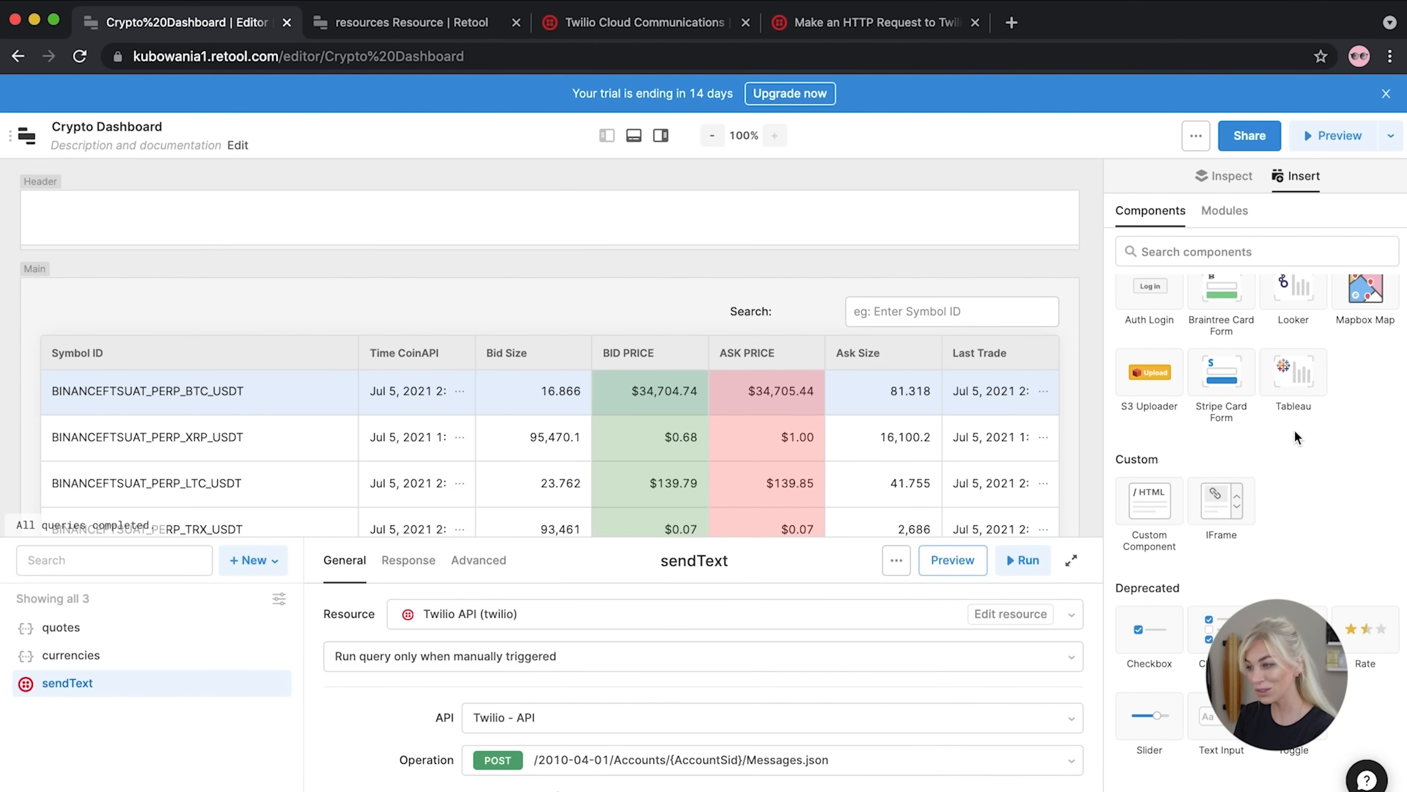
scroll(1294, 431, up, 10)
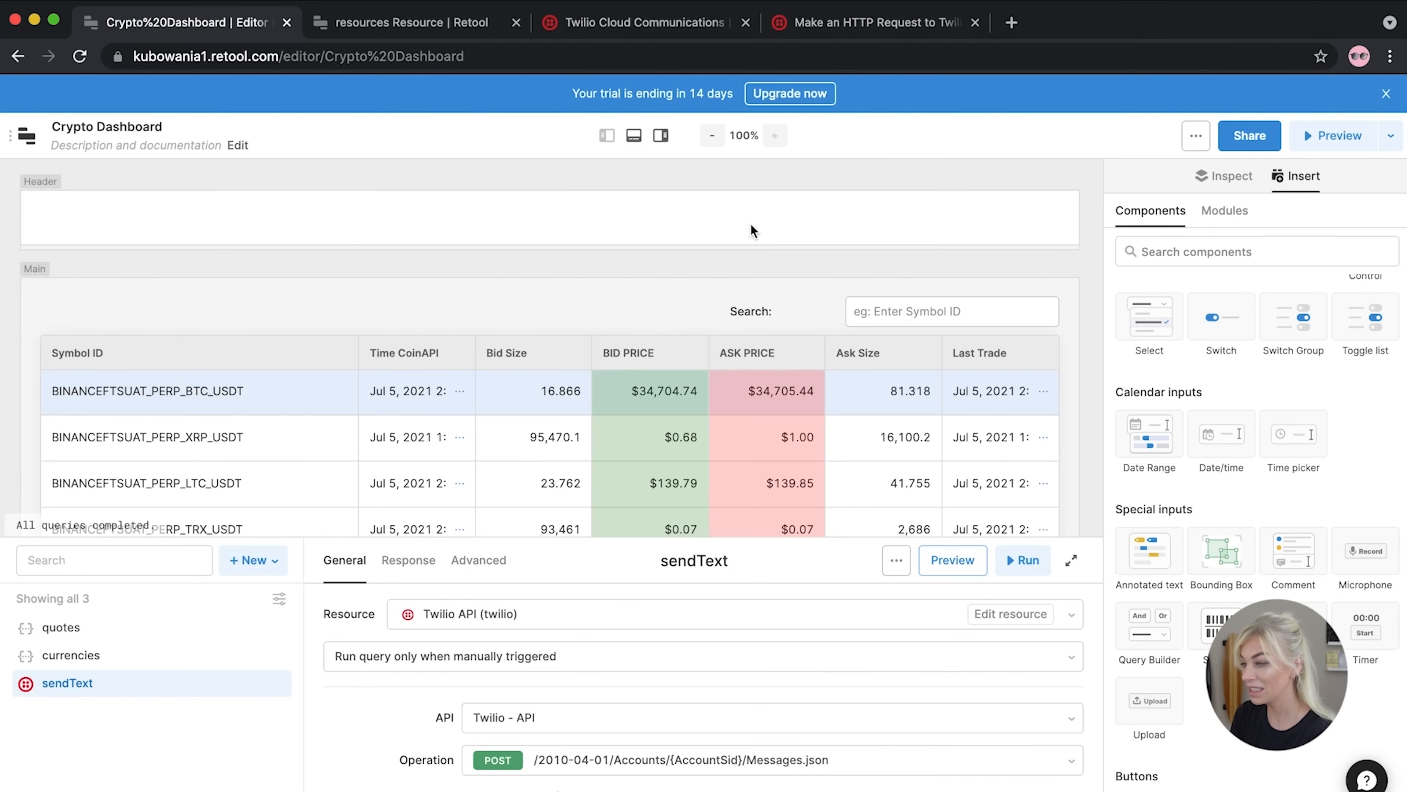
scroll(1214, 560, down, 2)
scroll(1214, 560, down, 10)
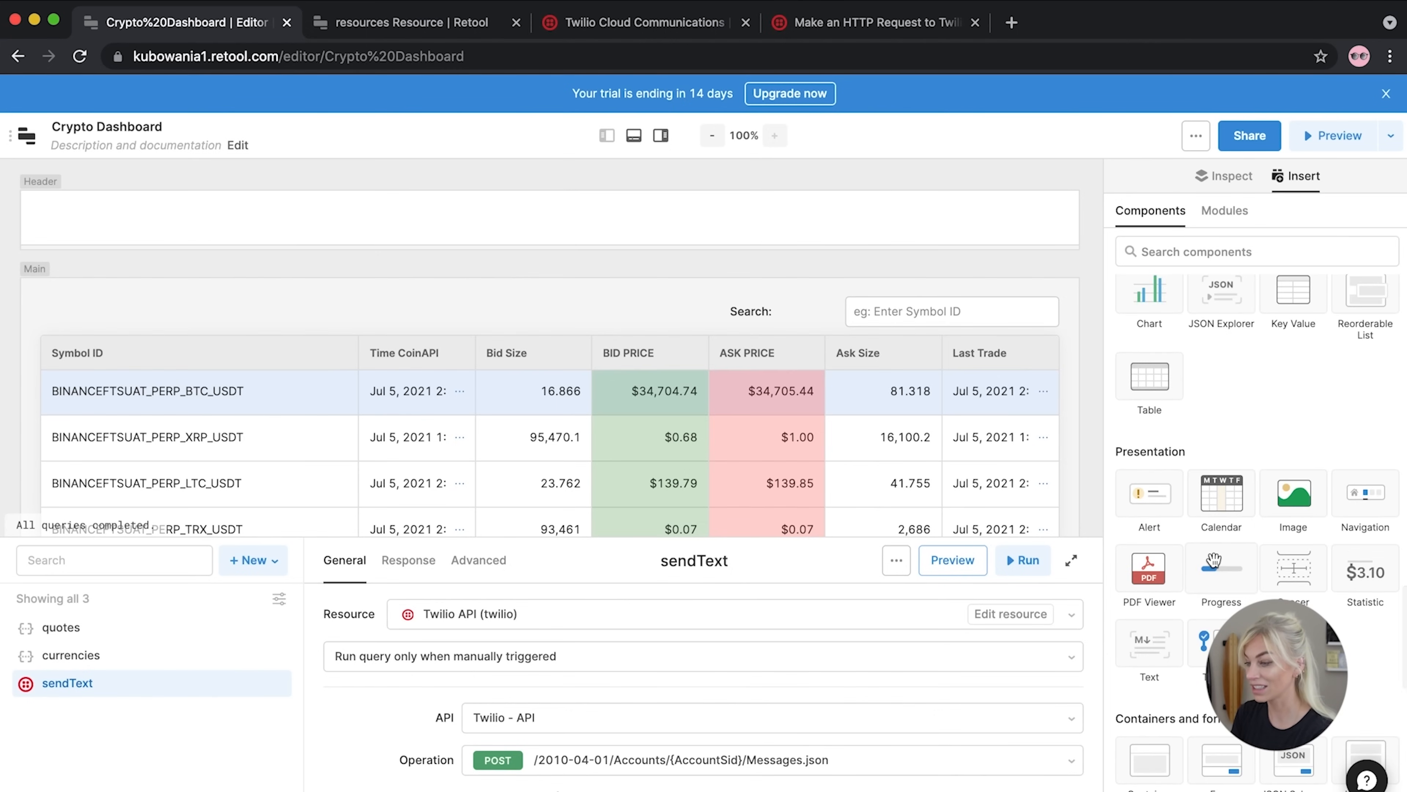
scroll(1213, 560, down, 10)
scroll(1214, 559, down, 4)
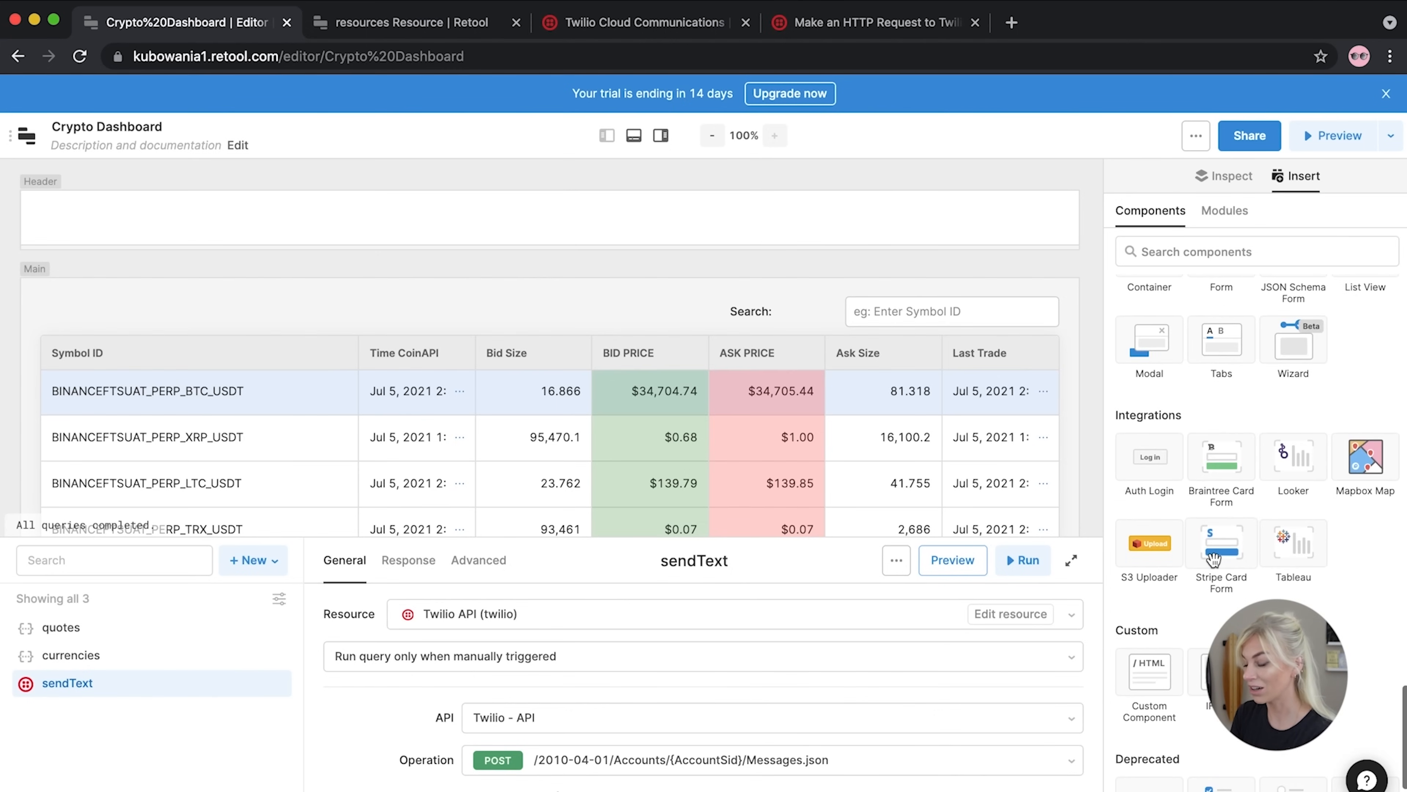
scroll(1214, 559, down, 1)
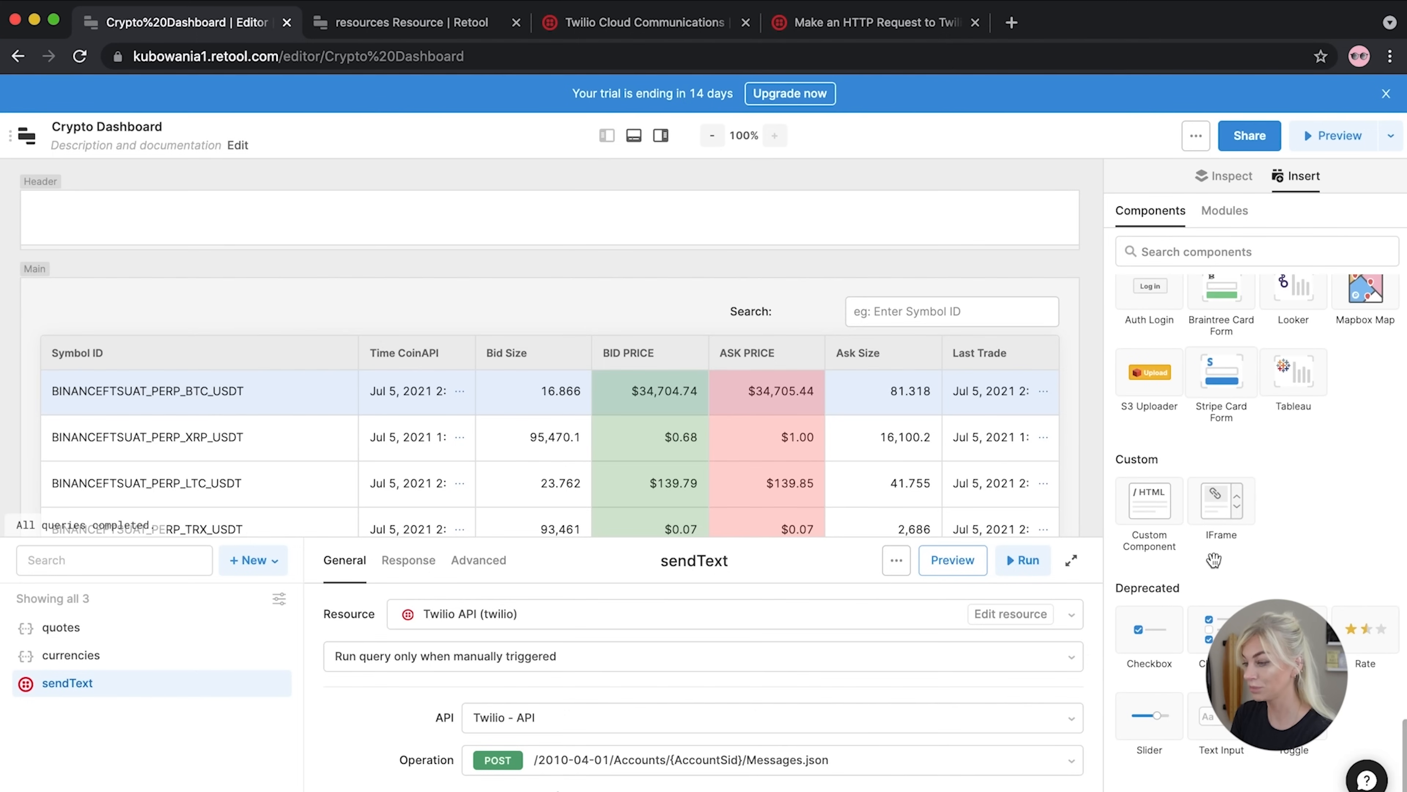
scroll(1213, 559, up, 20)
scroll(1214, 556, up, 3)
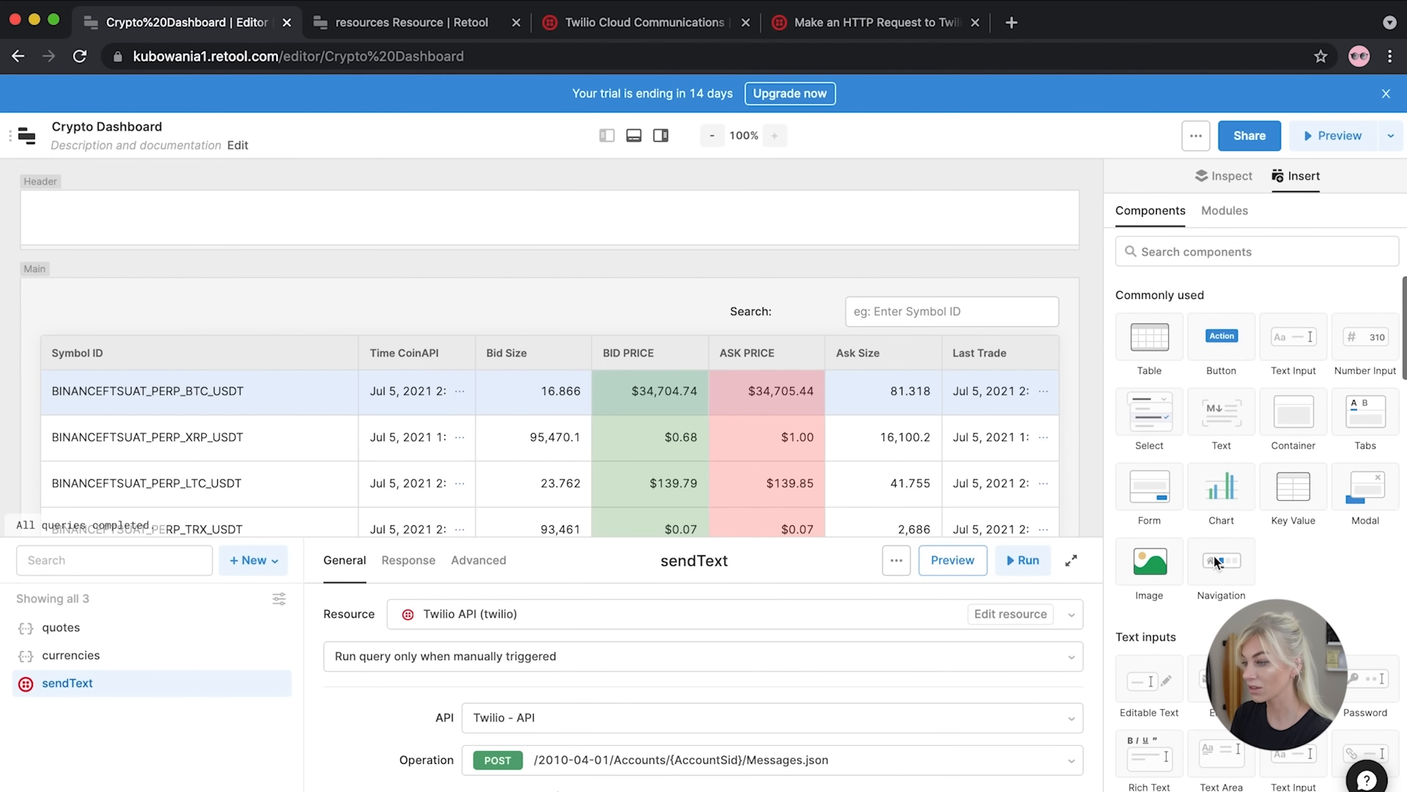
Place a new text component in the Header and expand its greeting expression
drag(1222, 427, 97, 217)
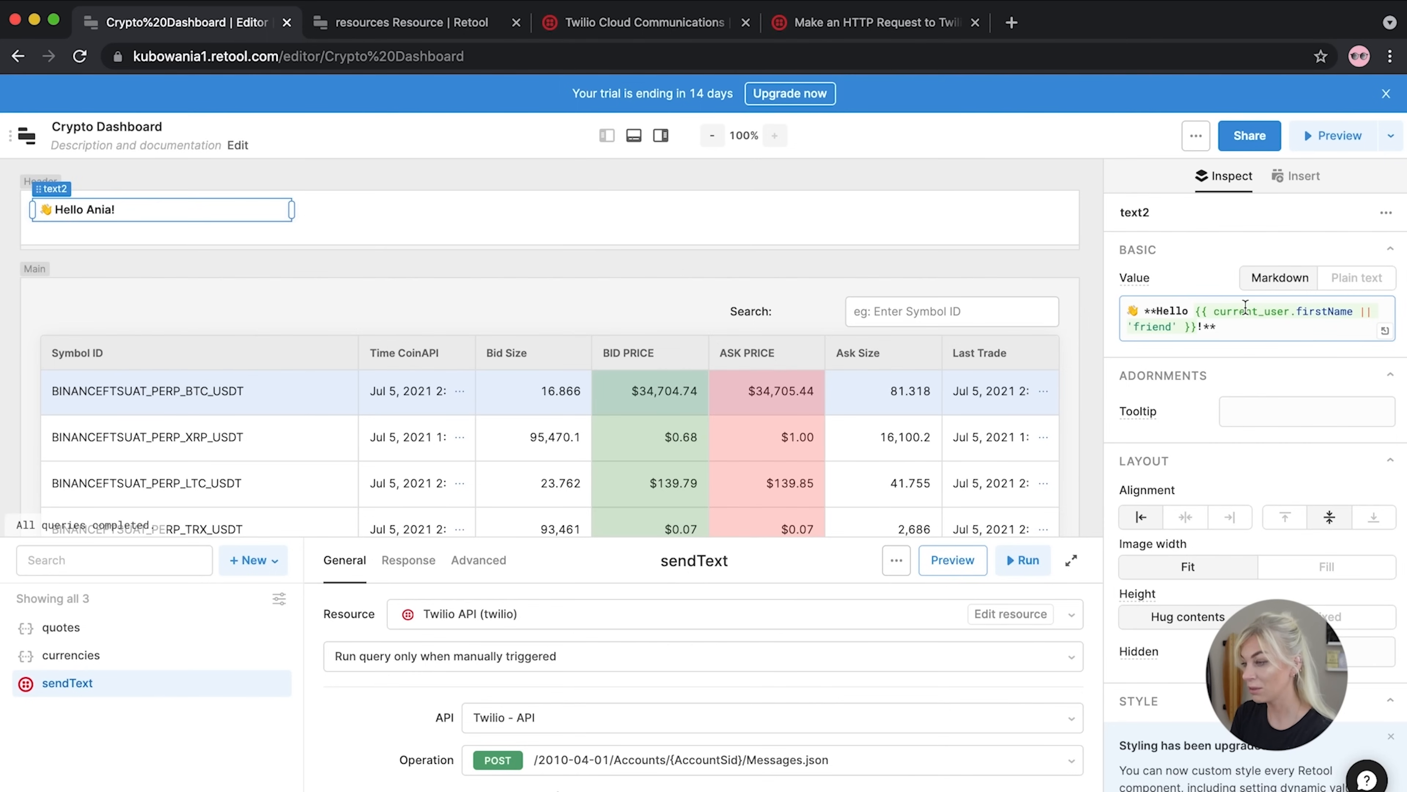
mouse_move(1243, 307)
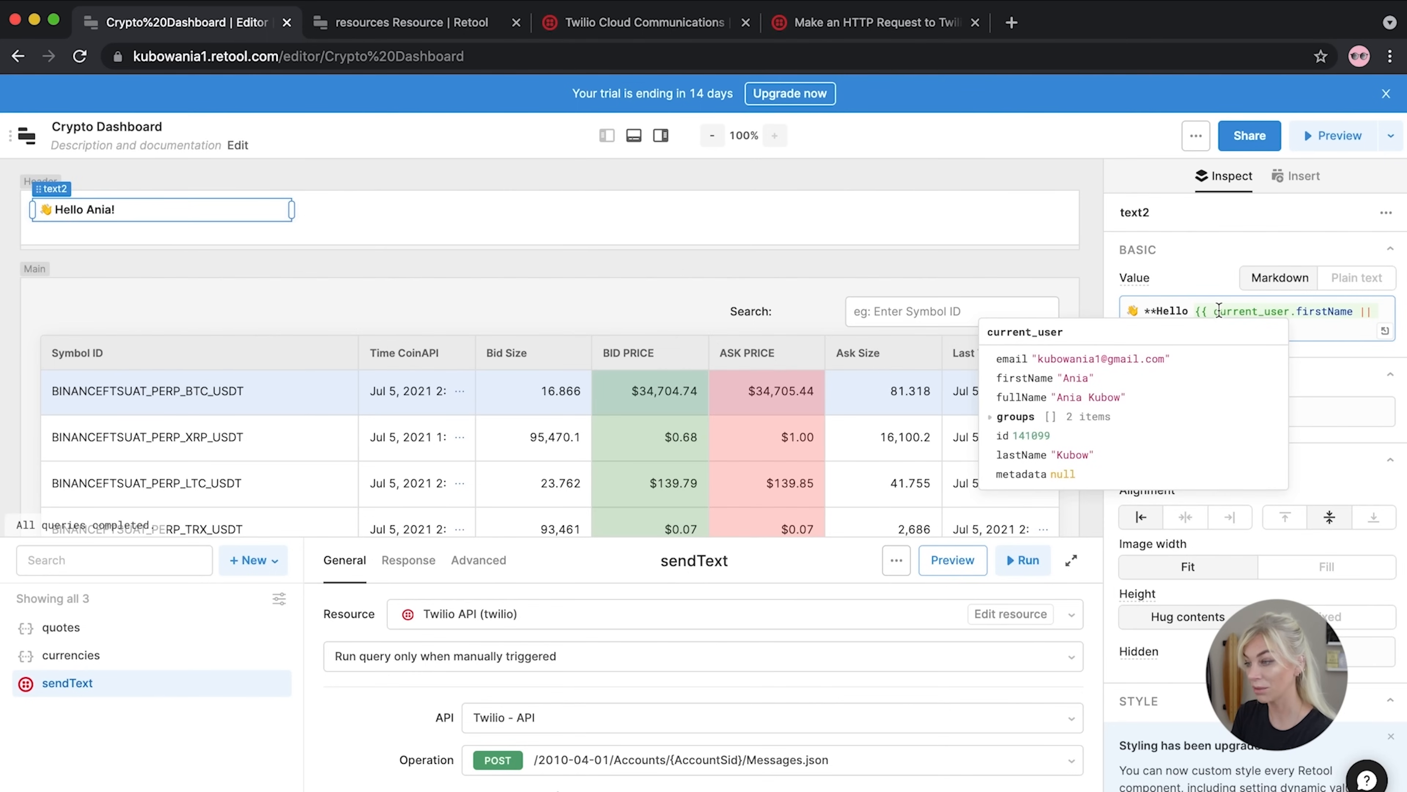
click(1276, 312)
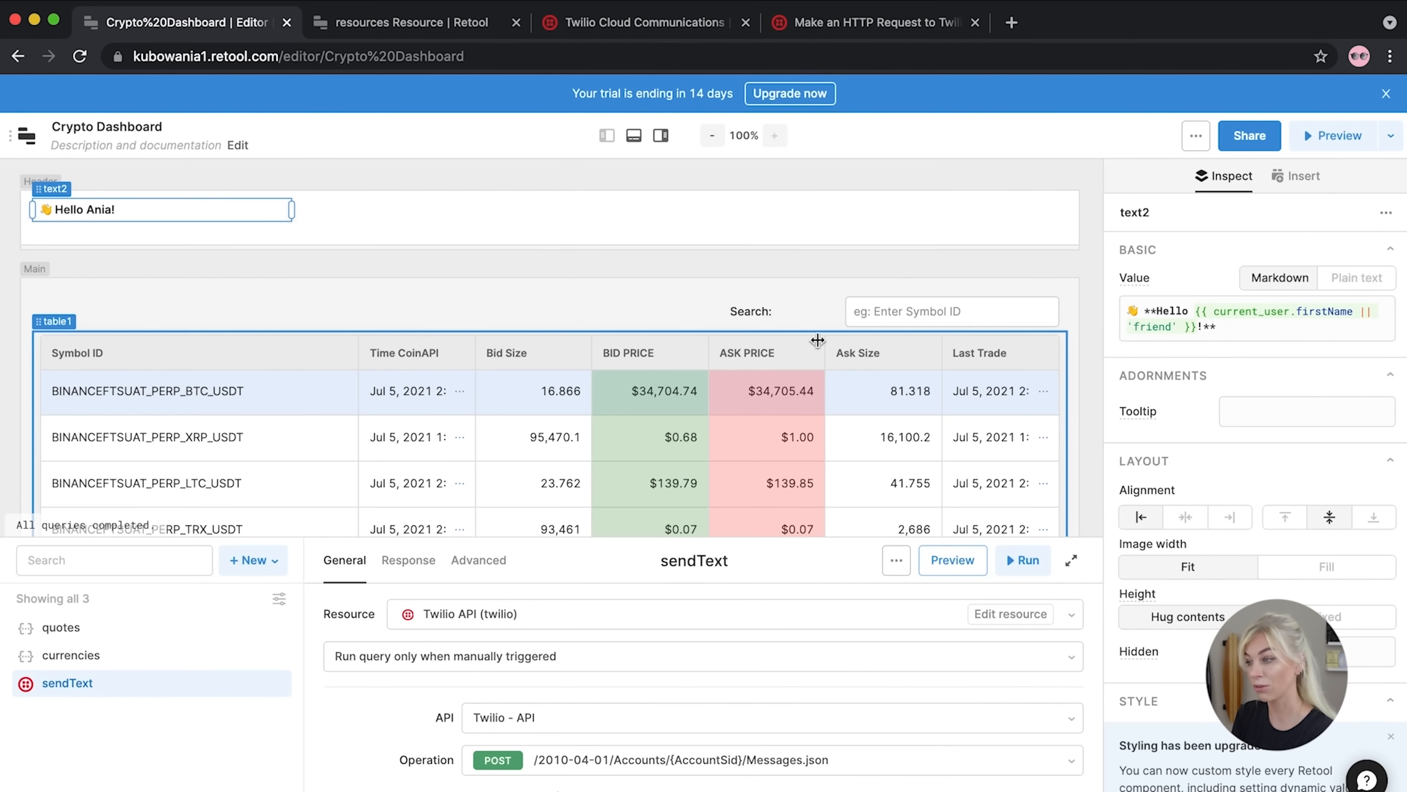
Edit the greeting to read 'Welcome … to your Crypto Dashboard' around the name expression
drag(1218, 338, 1160, 304)
click(1255, 329)
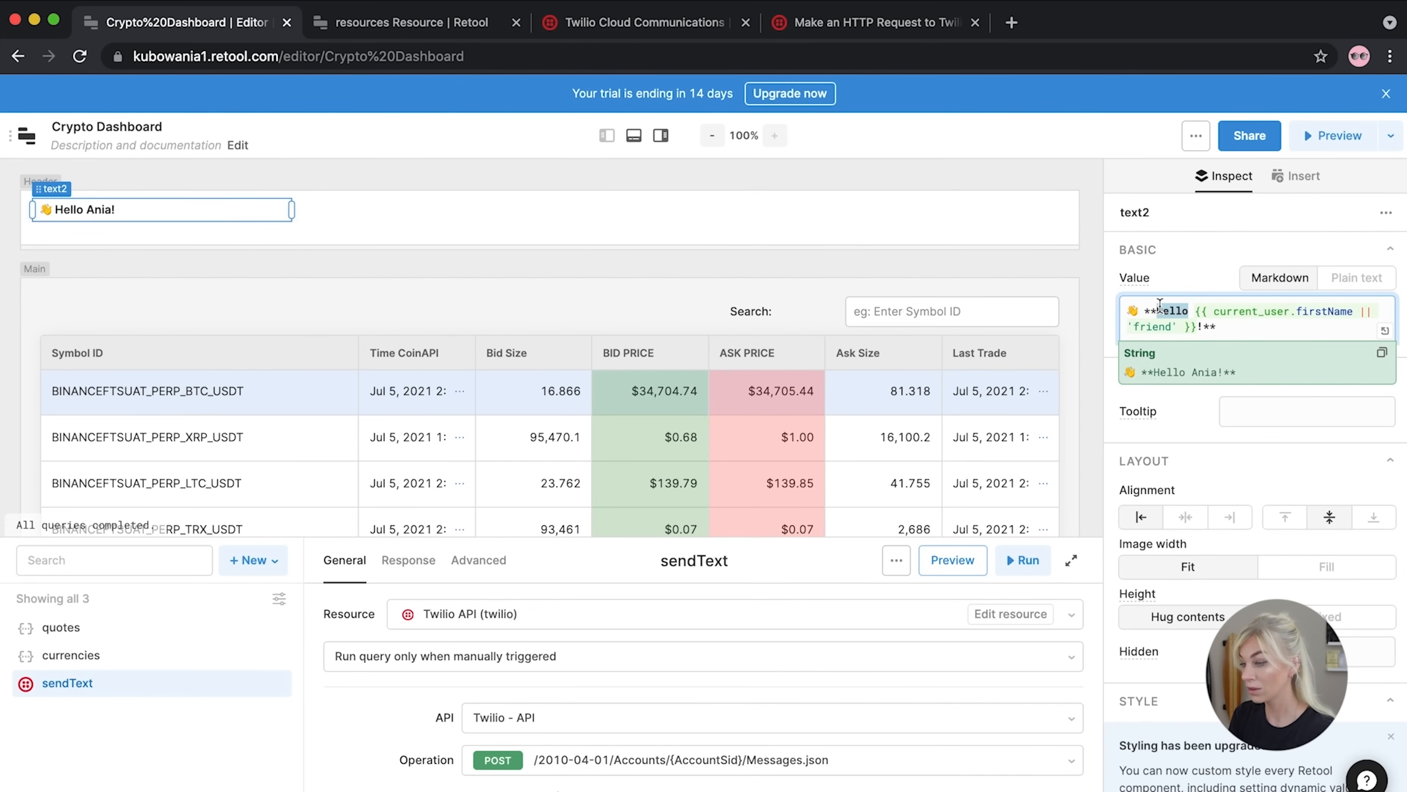
text(Welcome)
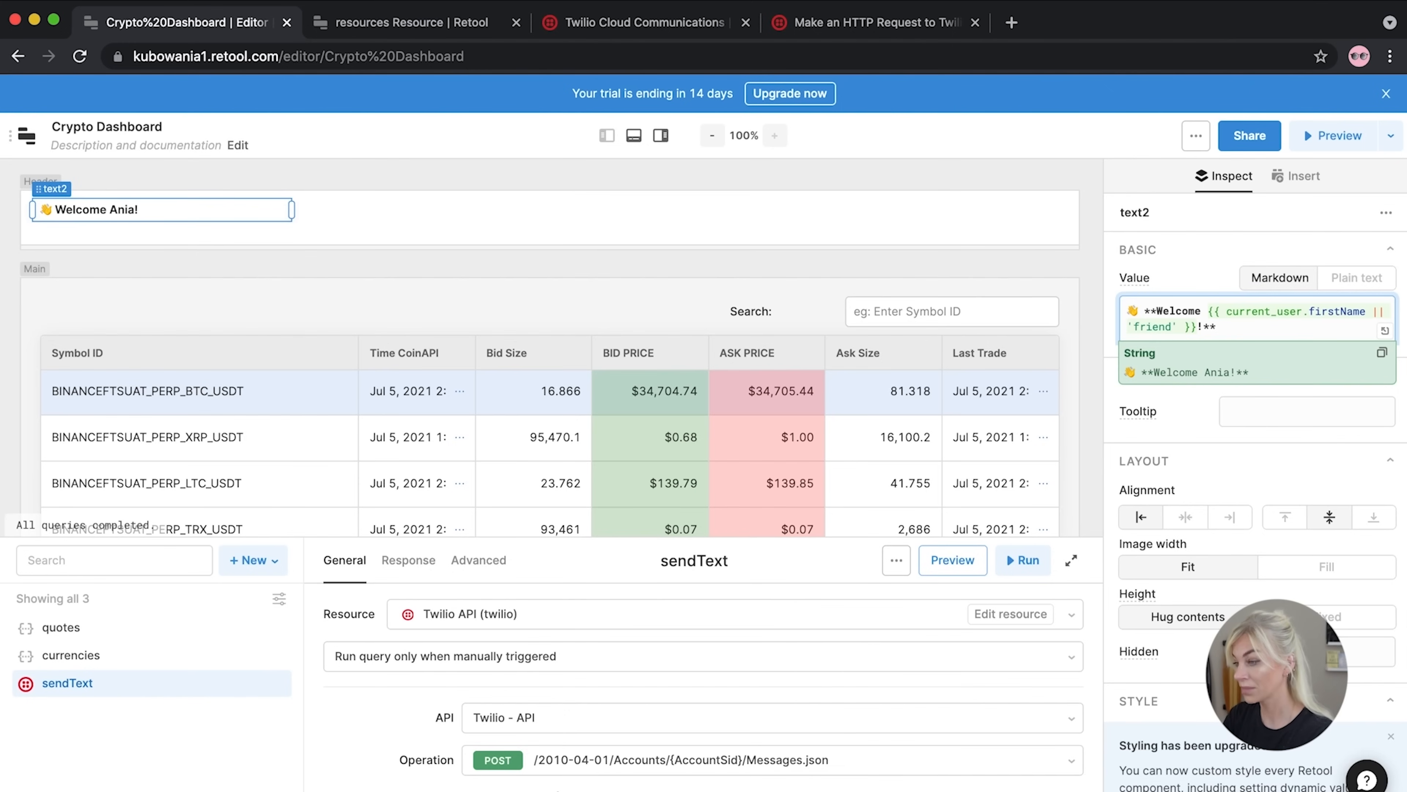
click(1199, 327)
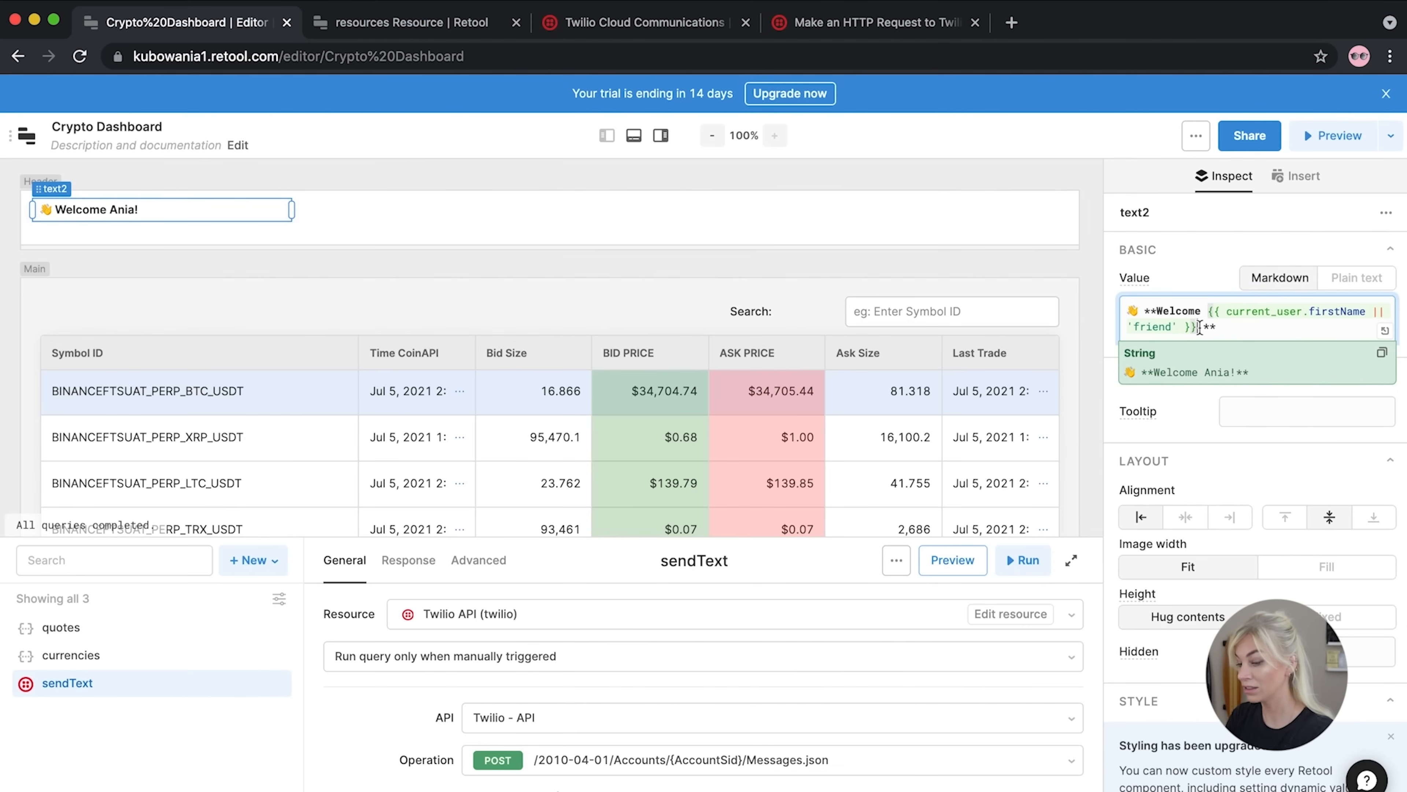
text(to)
text( your Crypto)
text( Dashboard)
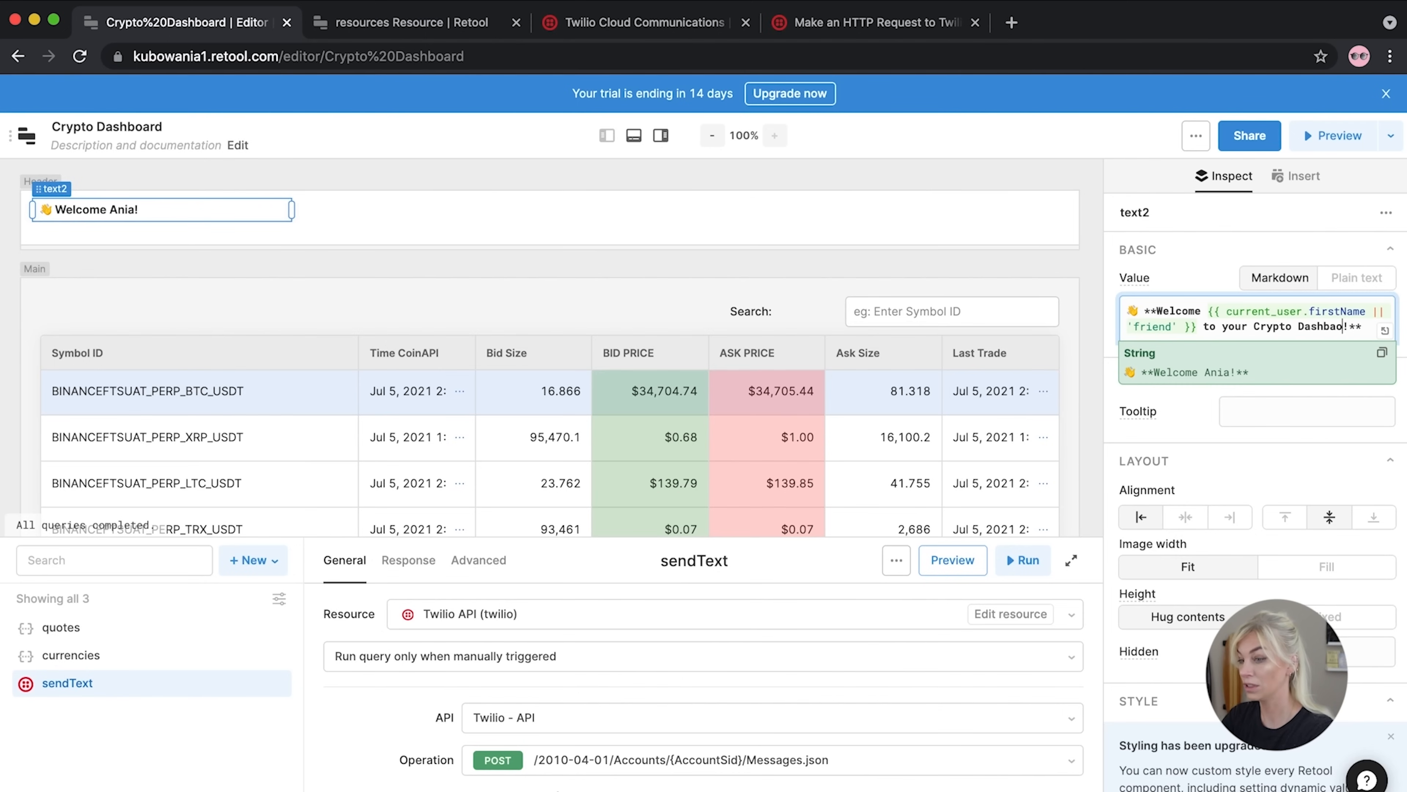
key(BackSpace)
key(BackSpace)
key(BackSpace)
key(BackSpace)
text(oard)
Widen the welcome text to fit on one line, then deselect it
click(1180, 256)
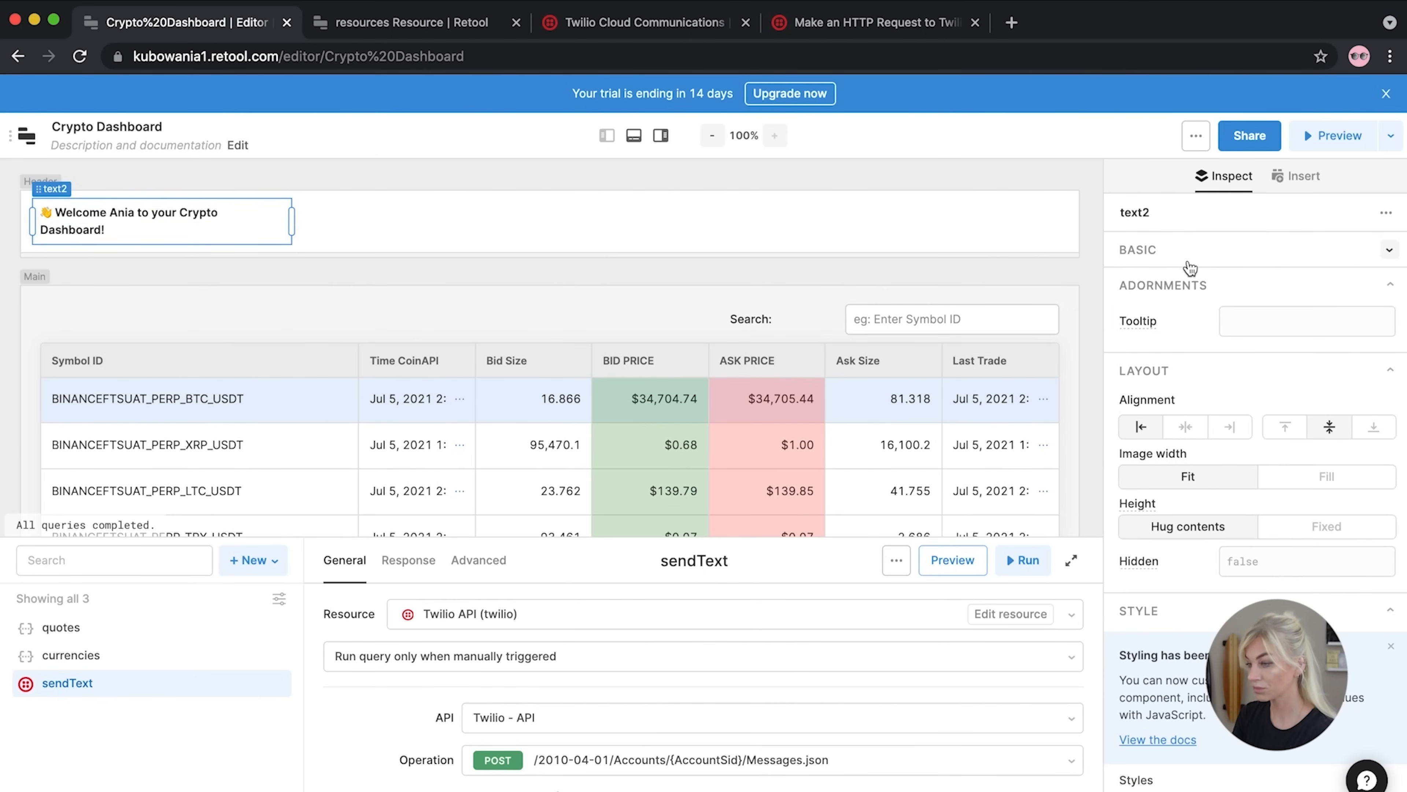
drag(292, 222, 464, 219)
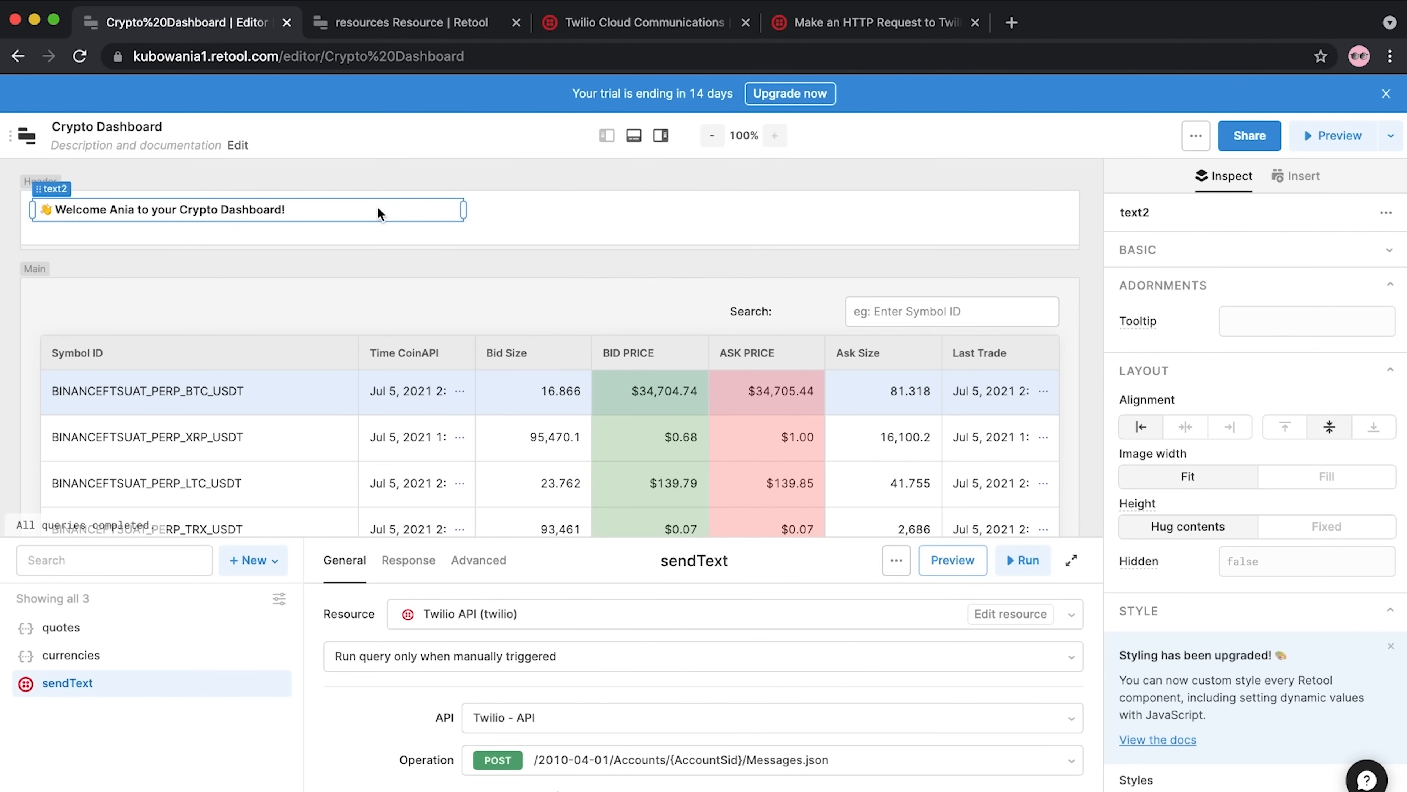
click(860, 270)
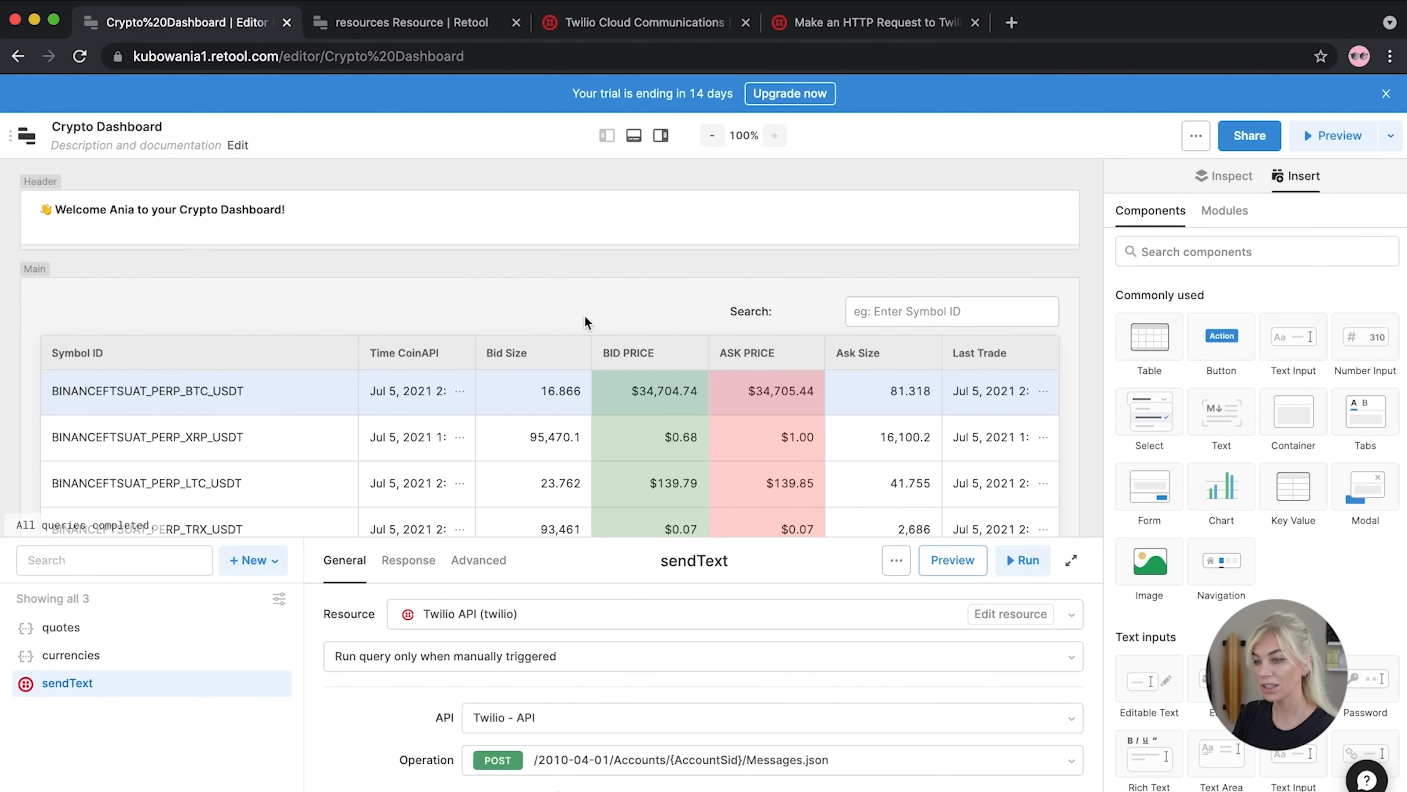
Enlarge the query panel and create a new resource query on the Coin API resource
scroll(585, 319, down, 6)
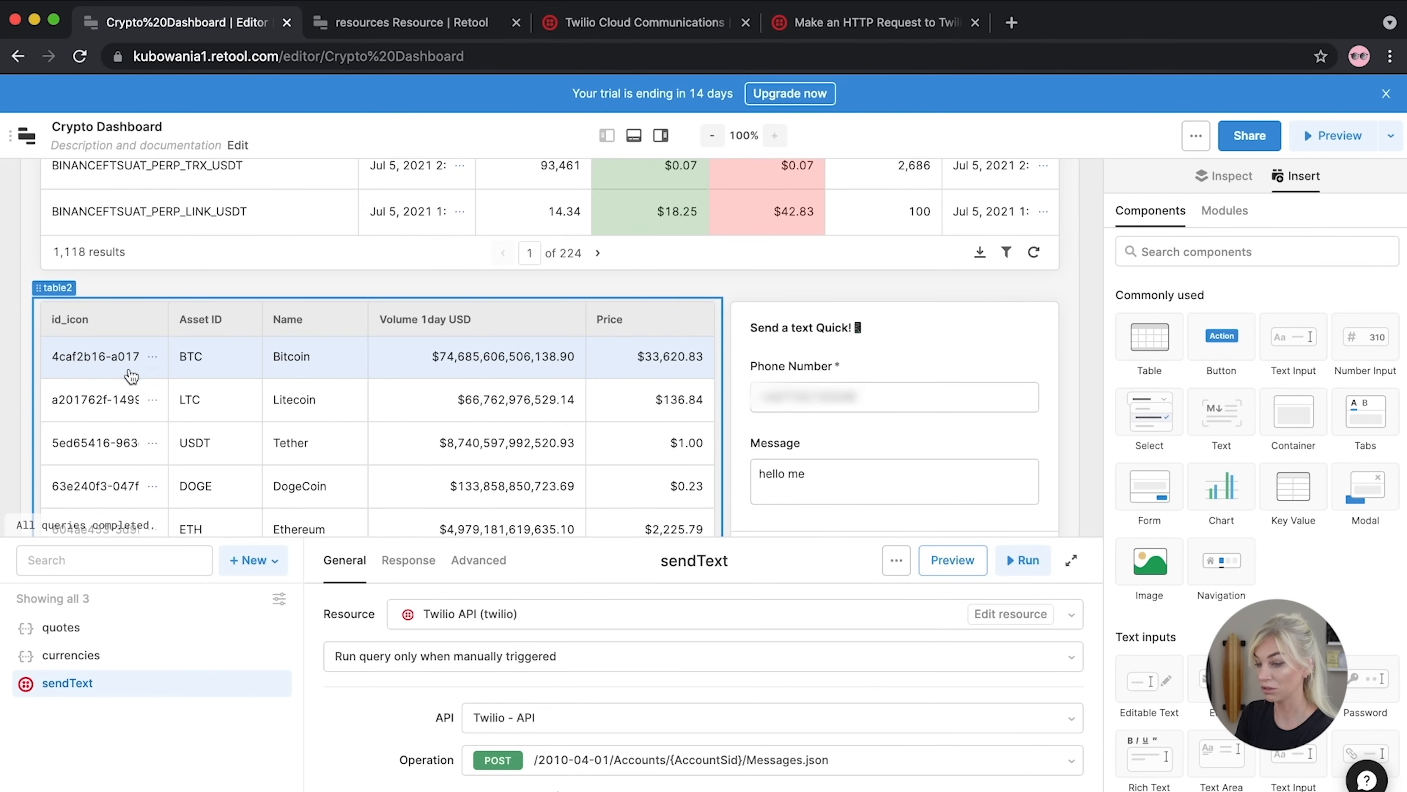
drag(513, 537, 515, 391)
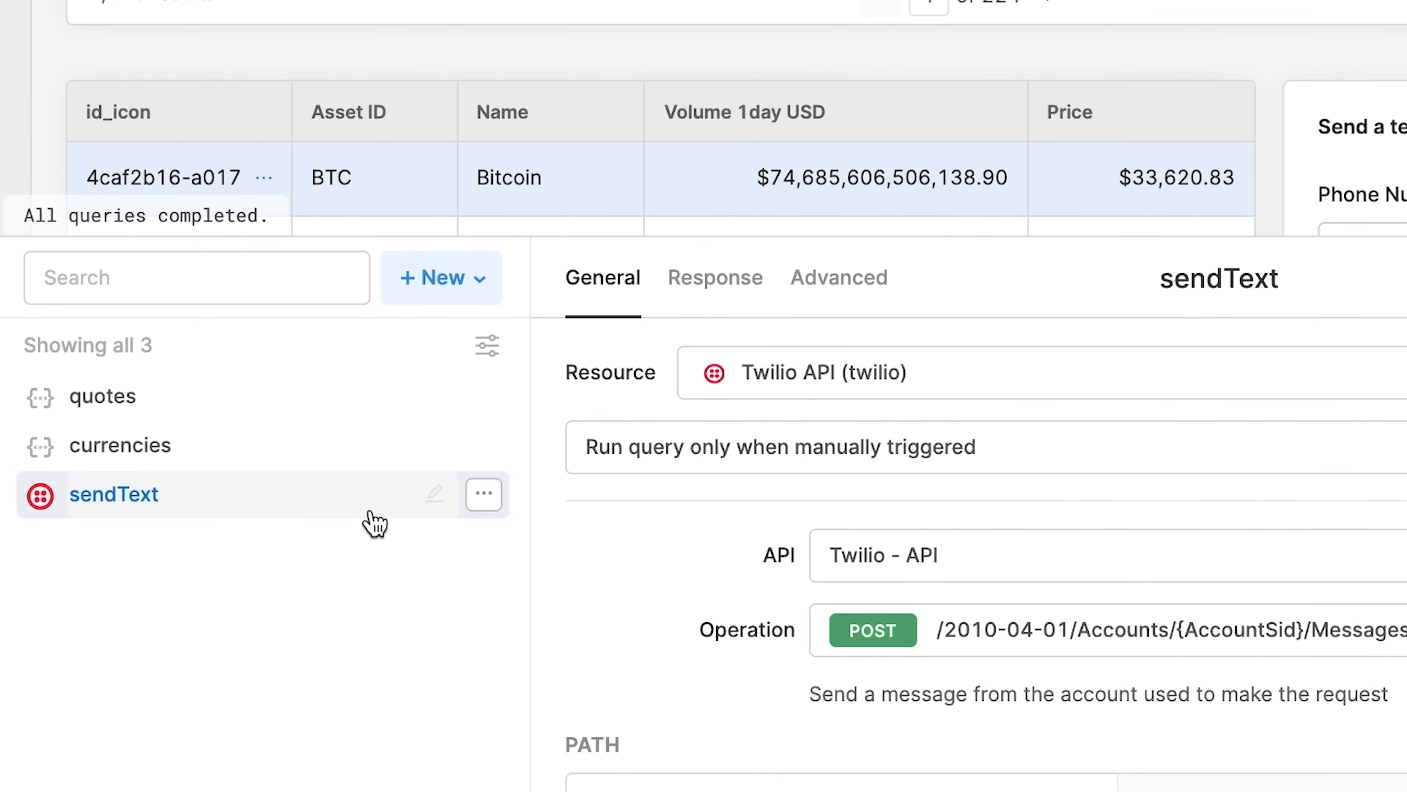
click(462, 285)
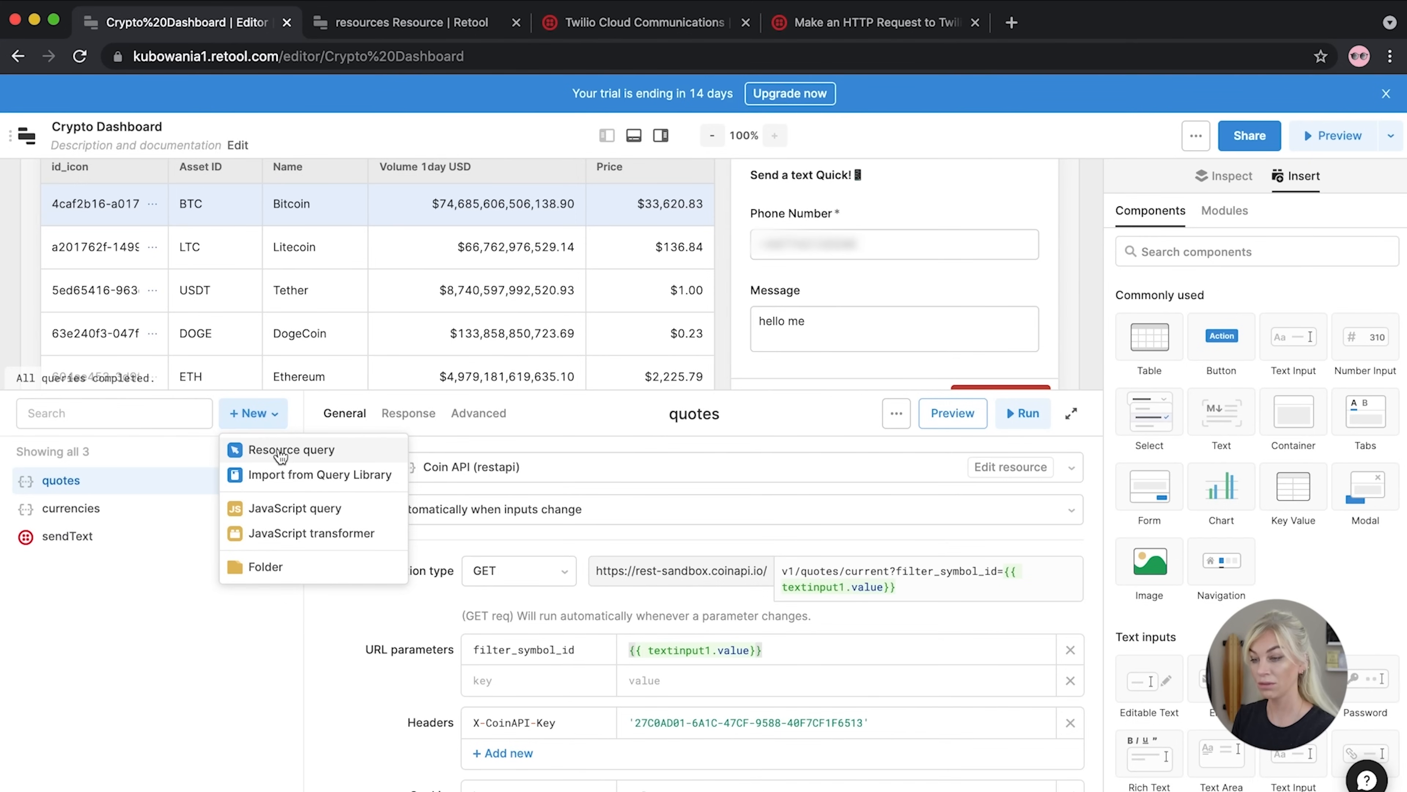
click(281, 452)
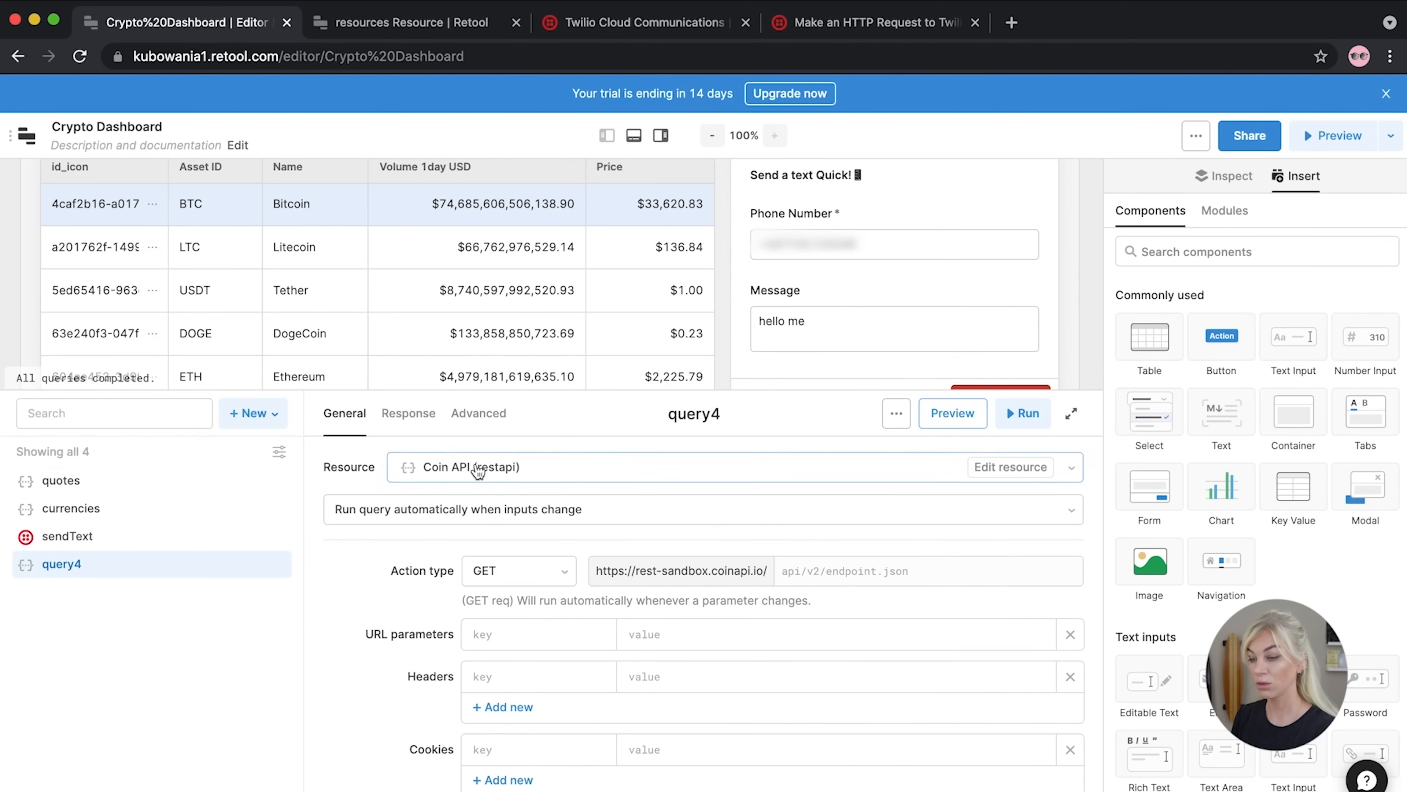
Close the Twilio and resources tabs, search the web for 'coi api', and open the CoinAPI.io docs
click(975, 23)
click(746, 22)
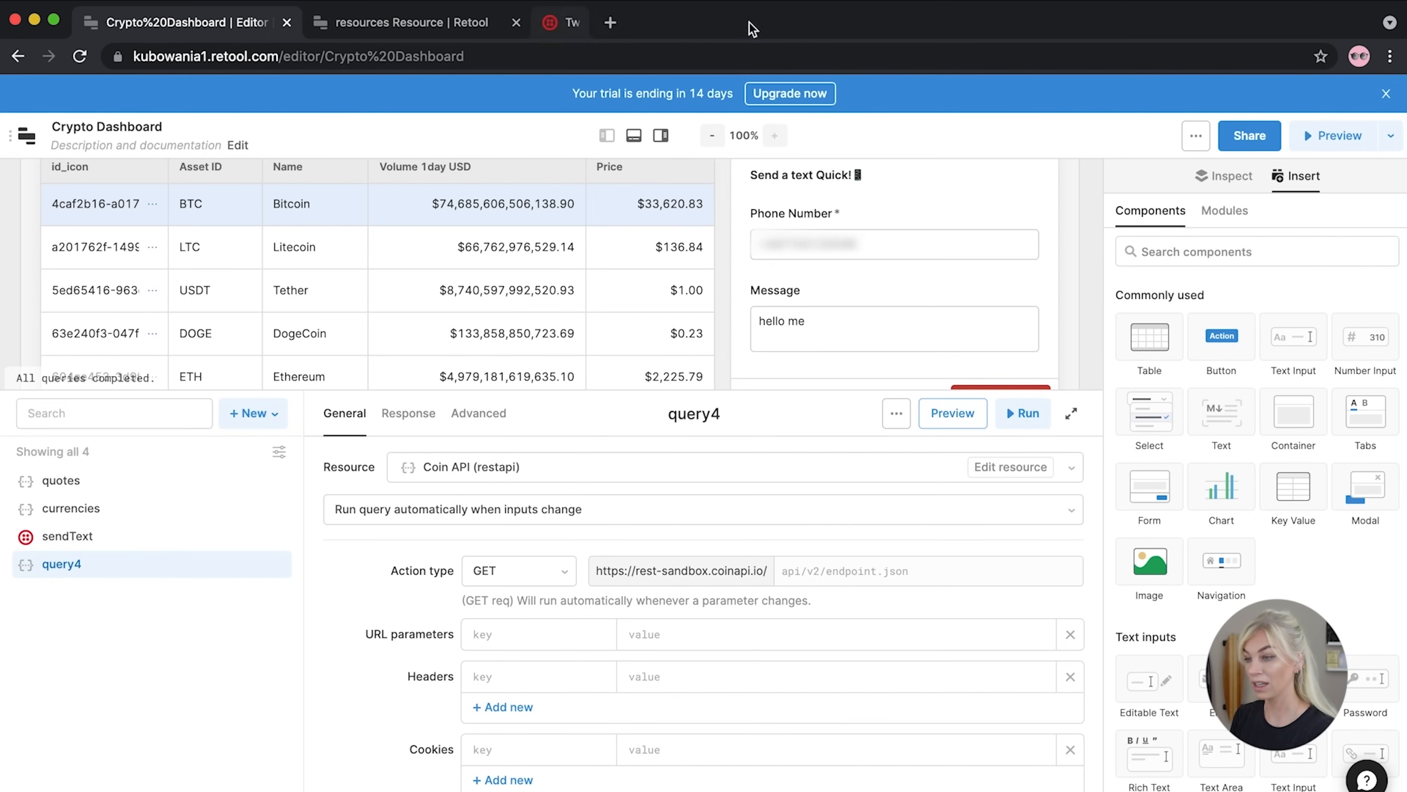
click(513, 24)
click(324, 25)
text(coi)
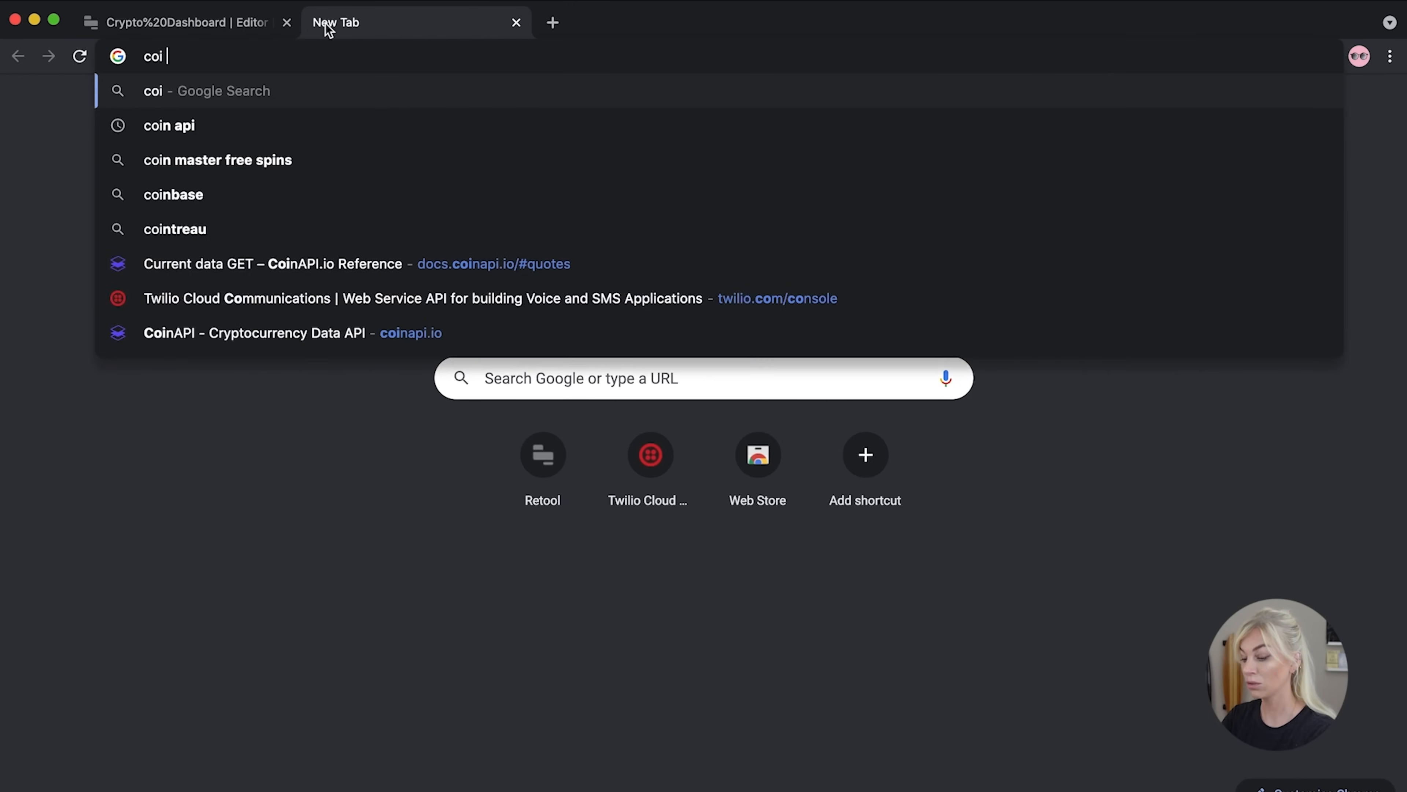
text( api)
click(283, 162)
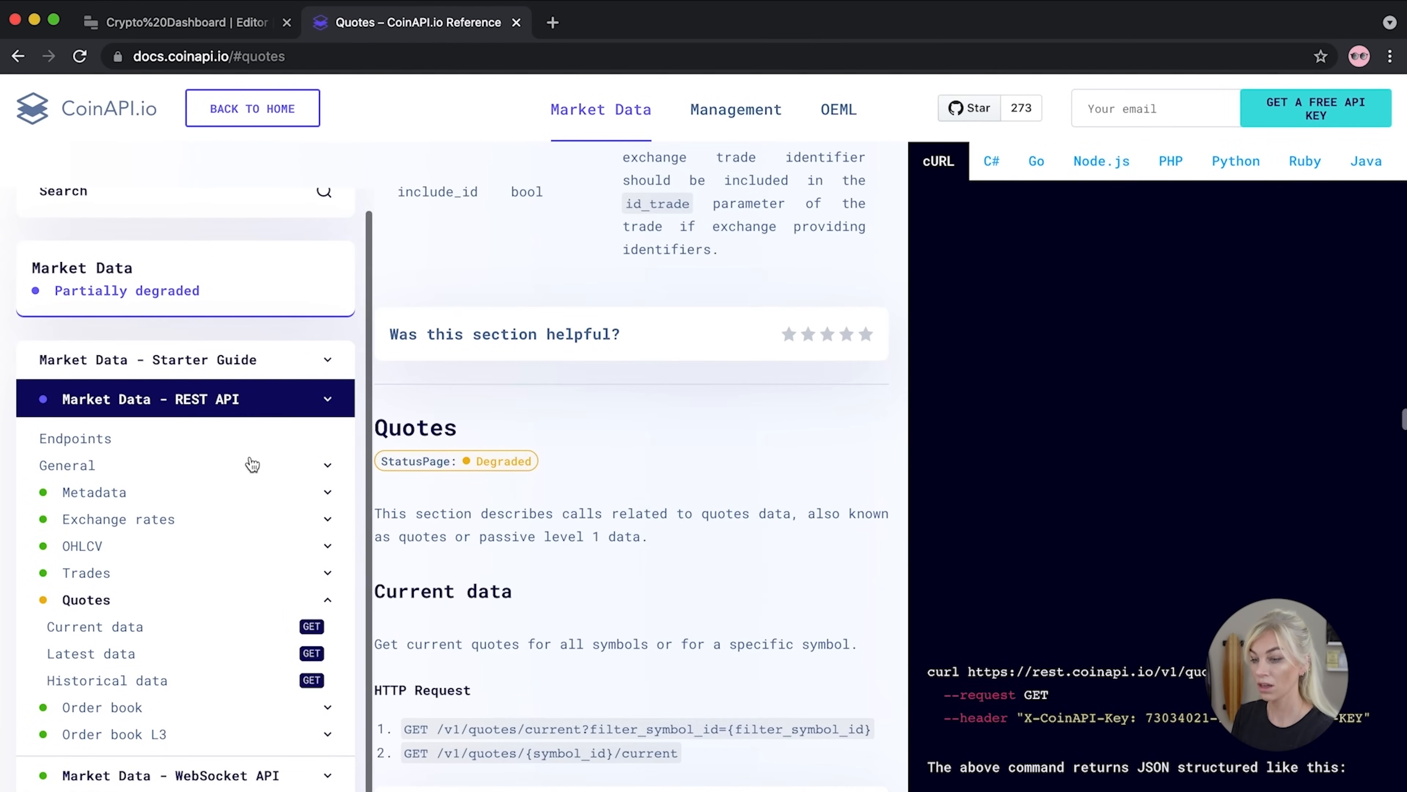
Navigate the CoinAPI REST docs through Endpoints and Metadata to List all asset icons
click(231, 477)
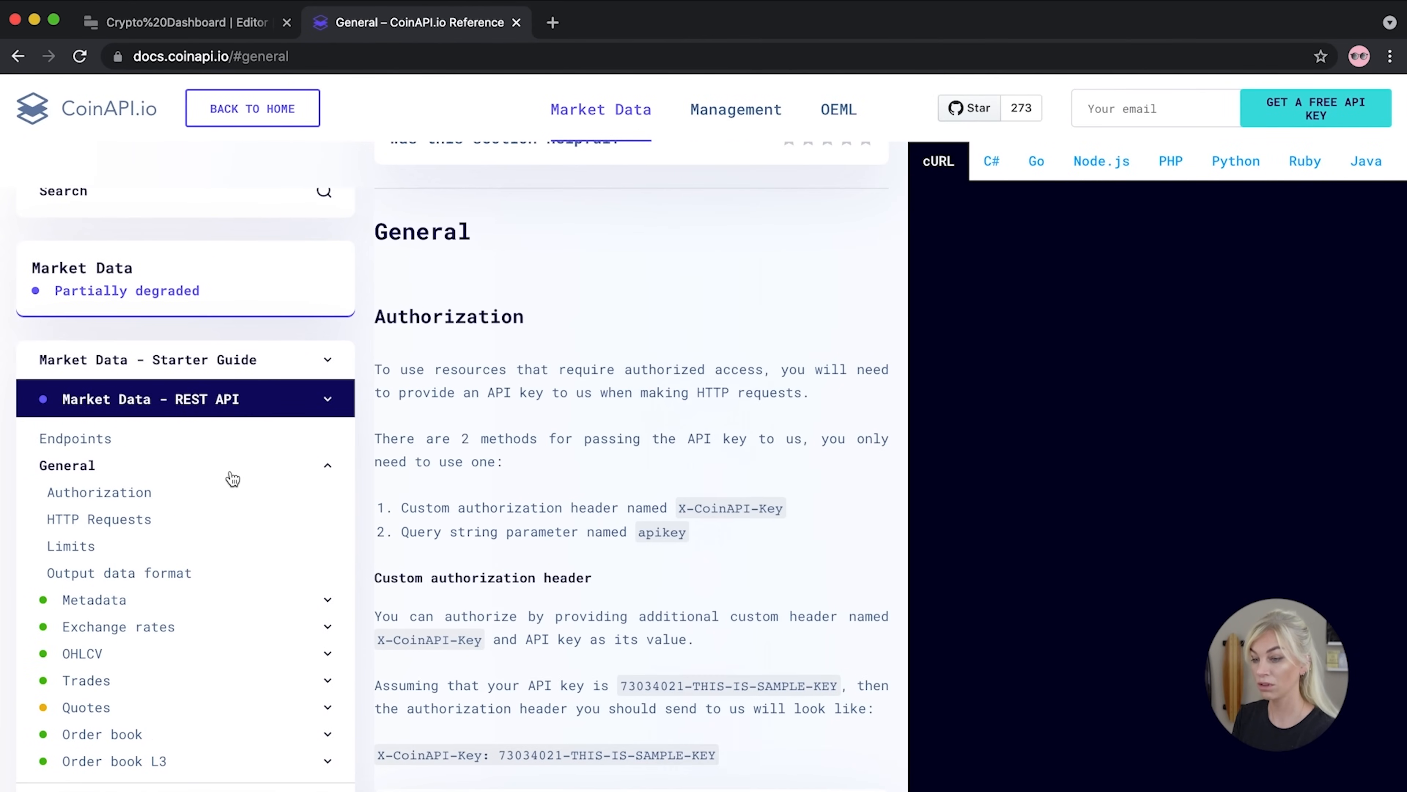
scroll(231, 478, down, 1)
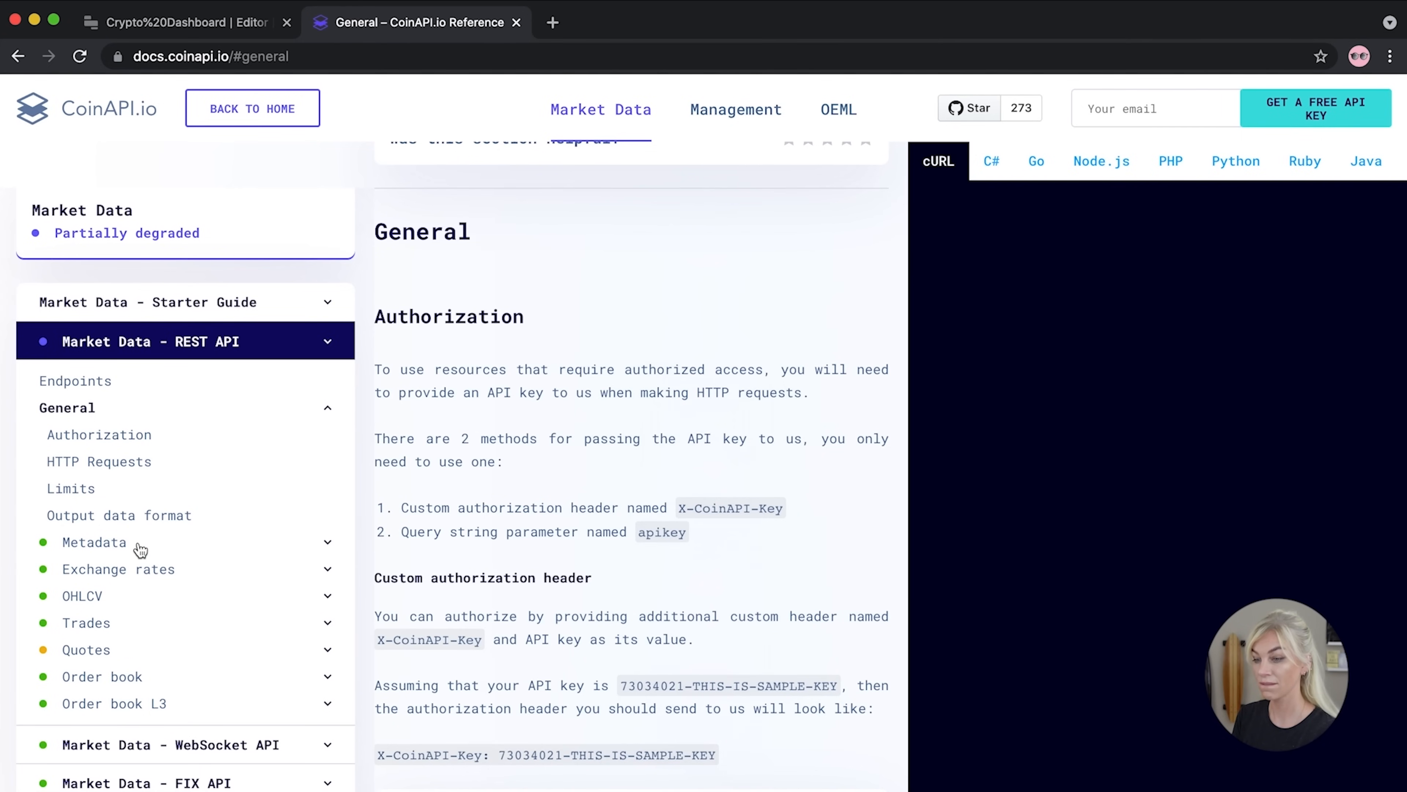
click(123, 394)
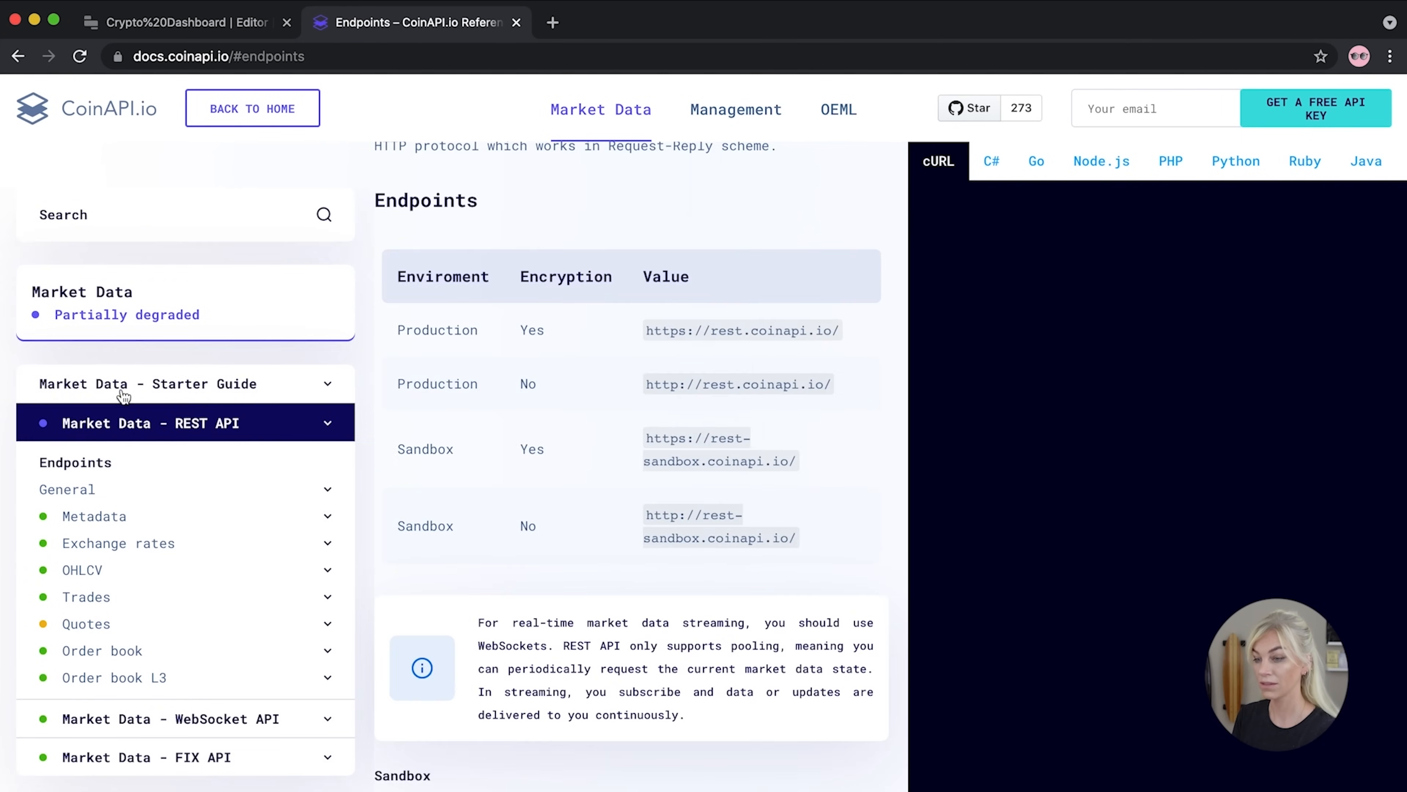
click(108, 523)
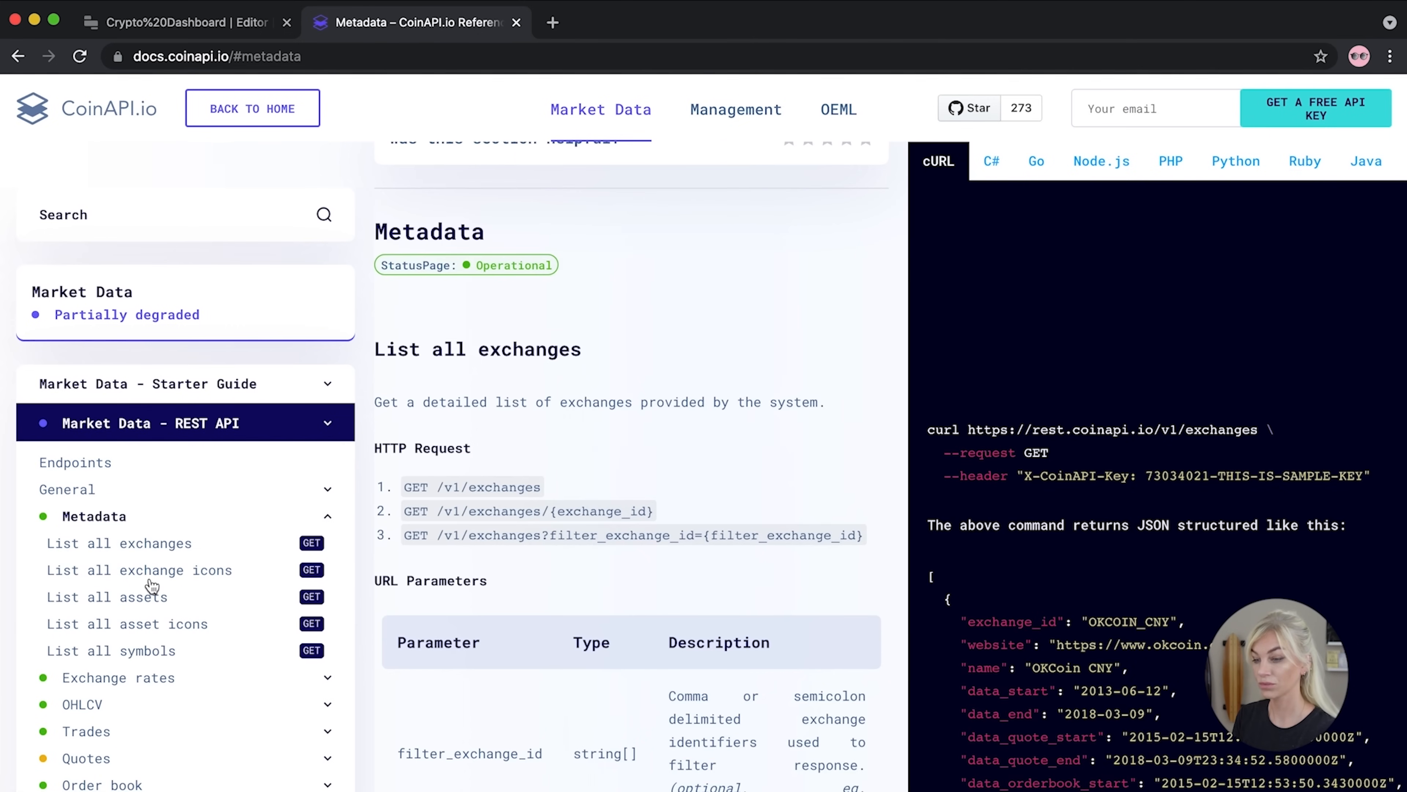
click(138, 625)
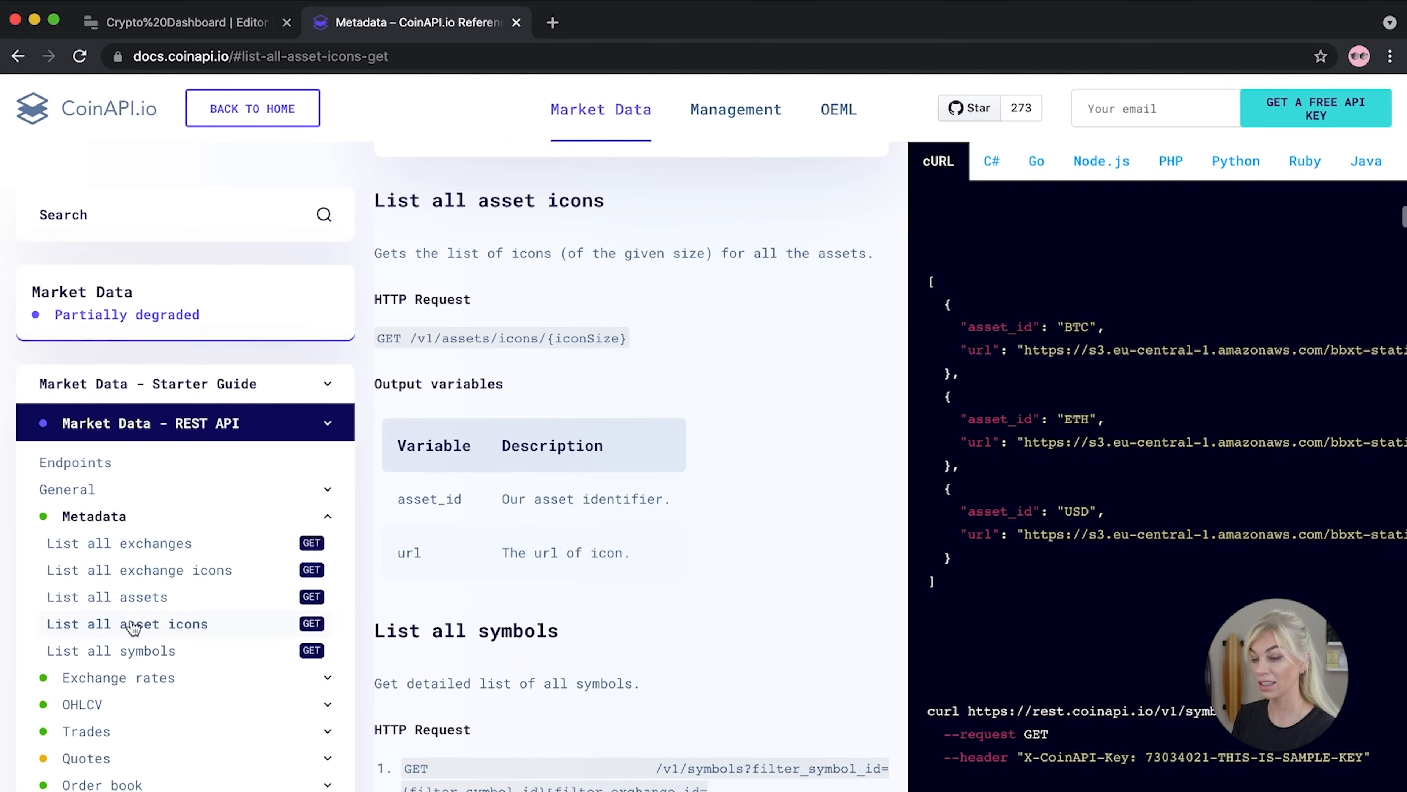
Copy the /v1/assets/icons/{iconSize} request path and return to the Crypto Dashboard editor
scroll(634, 487, down, 5)
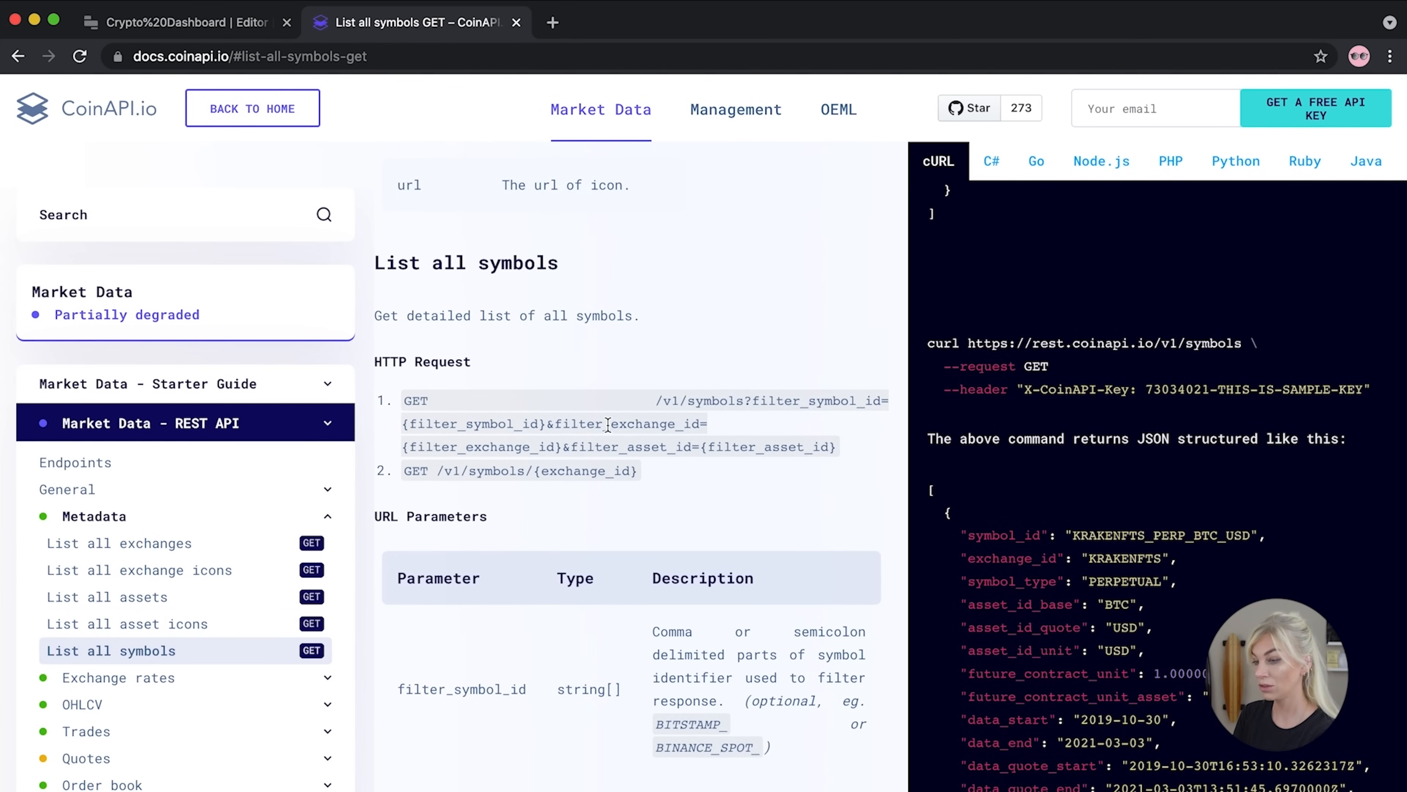
scroll(607, 425, up, 2)
scroll(607, 425, down, 8)
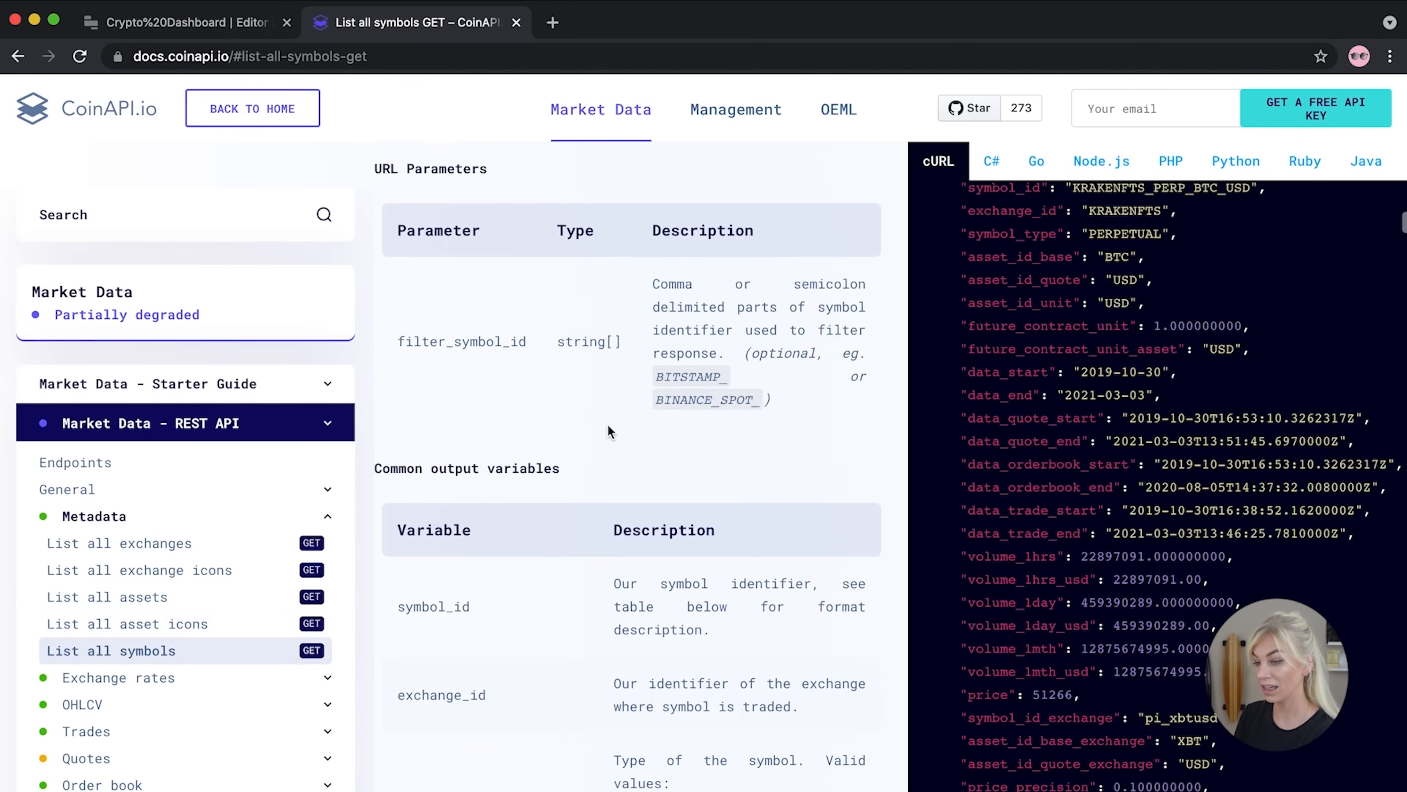
scroll(607, 430, up, 10)
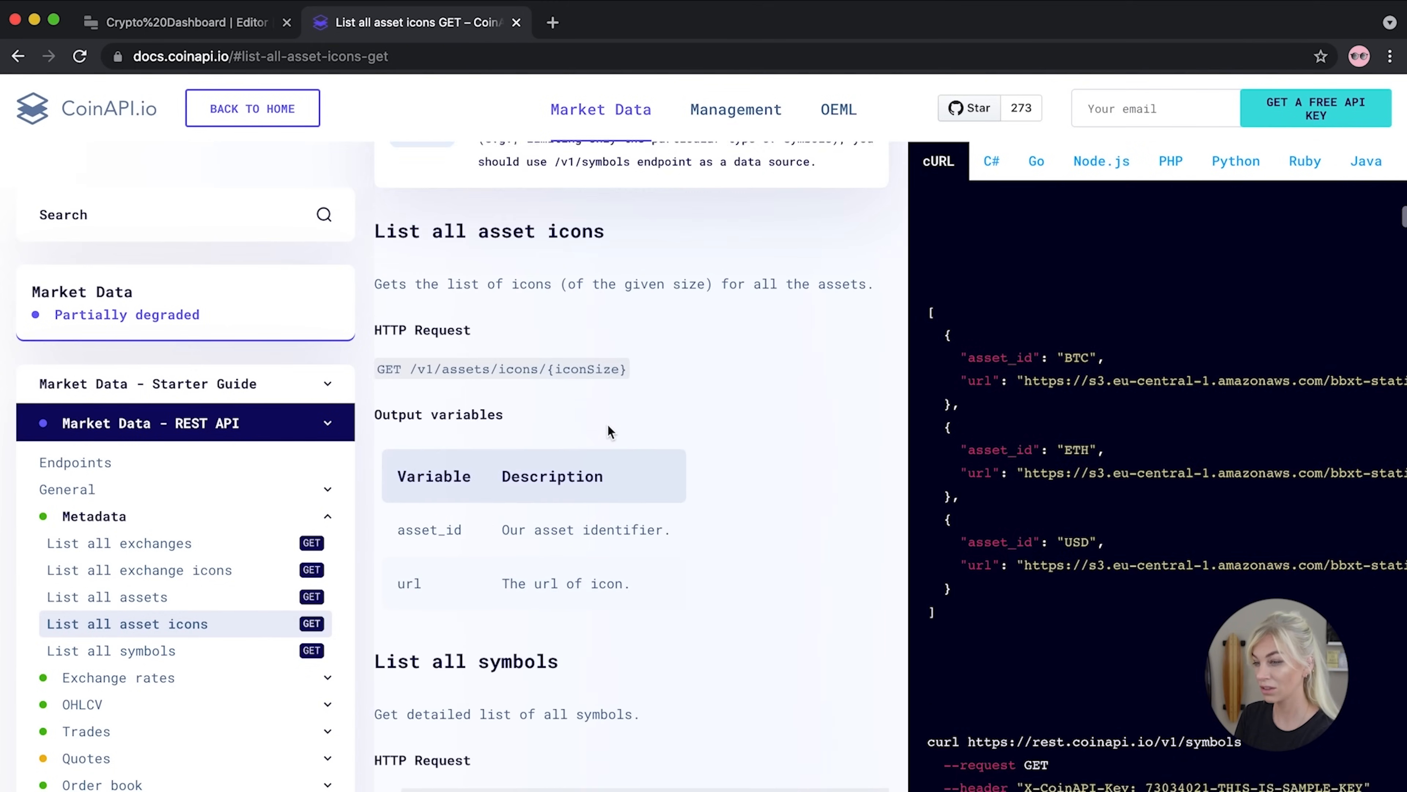
scroll(464, 373, up, 1)
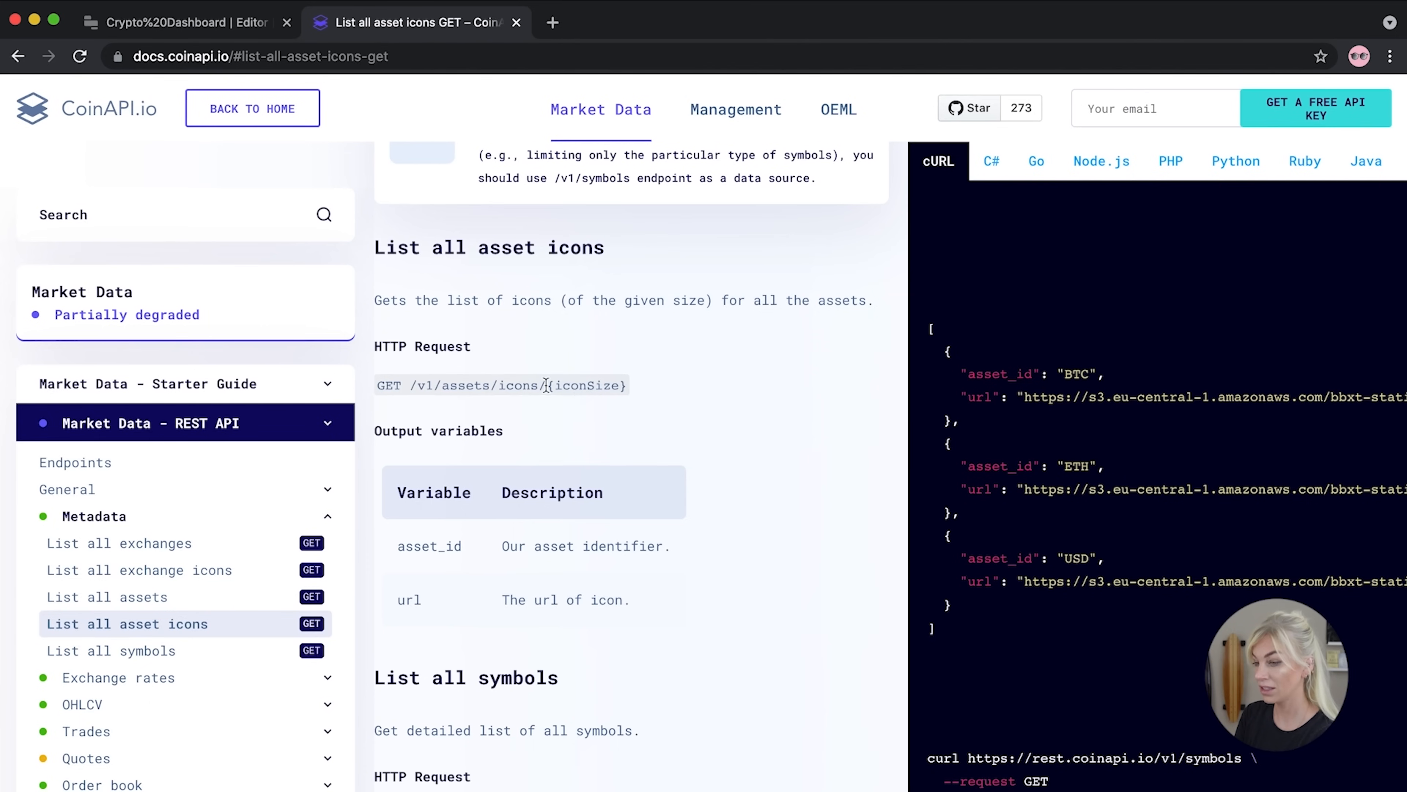
drag(628, 383, 416, 383)
key(ctrl+c)
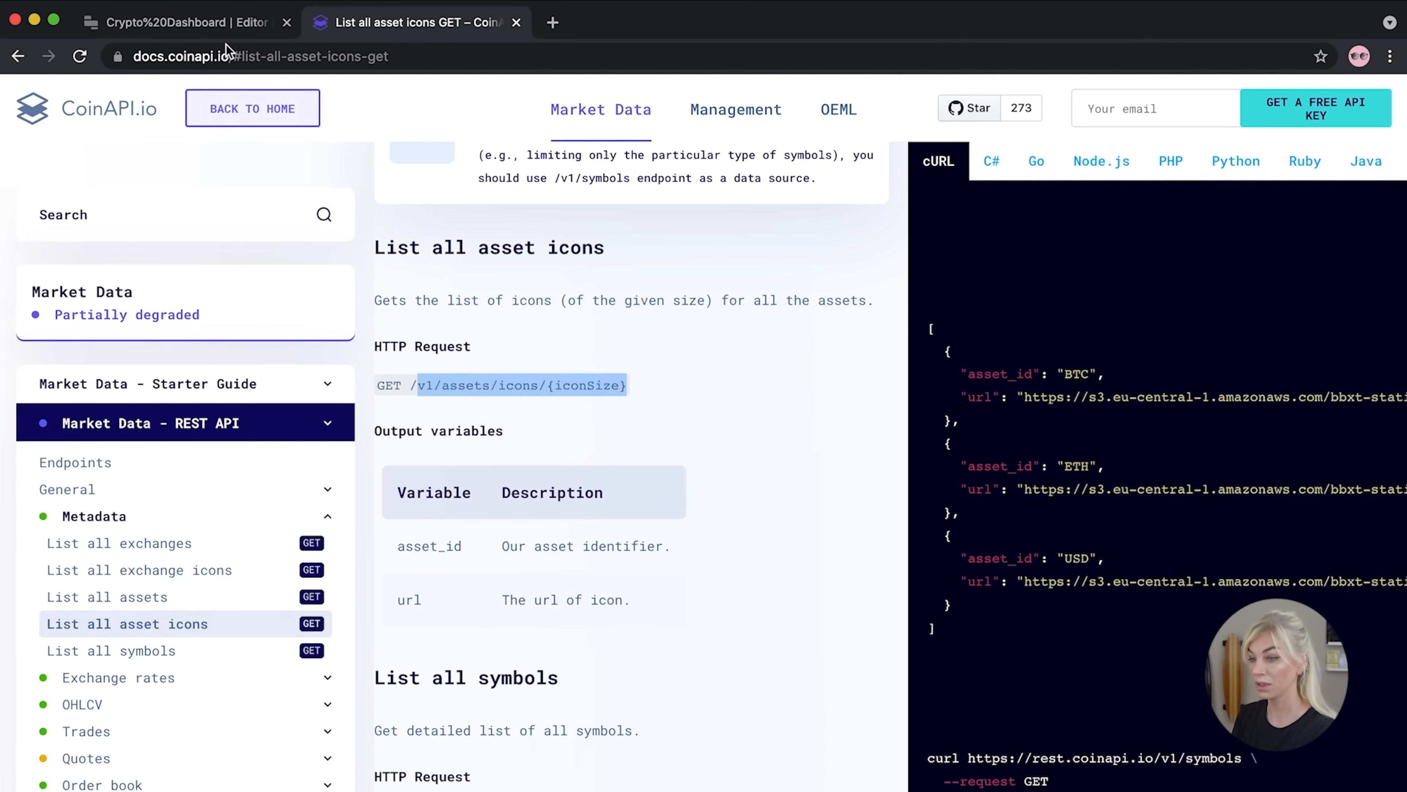
click(194, 22)
Set the new query's endpoint path to v1/assets/icons/32 and save it
click(871, 577)
key(ctrl+v)
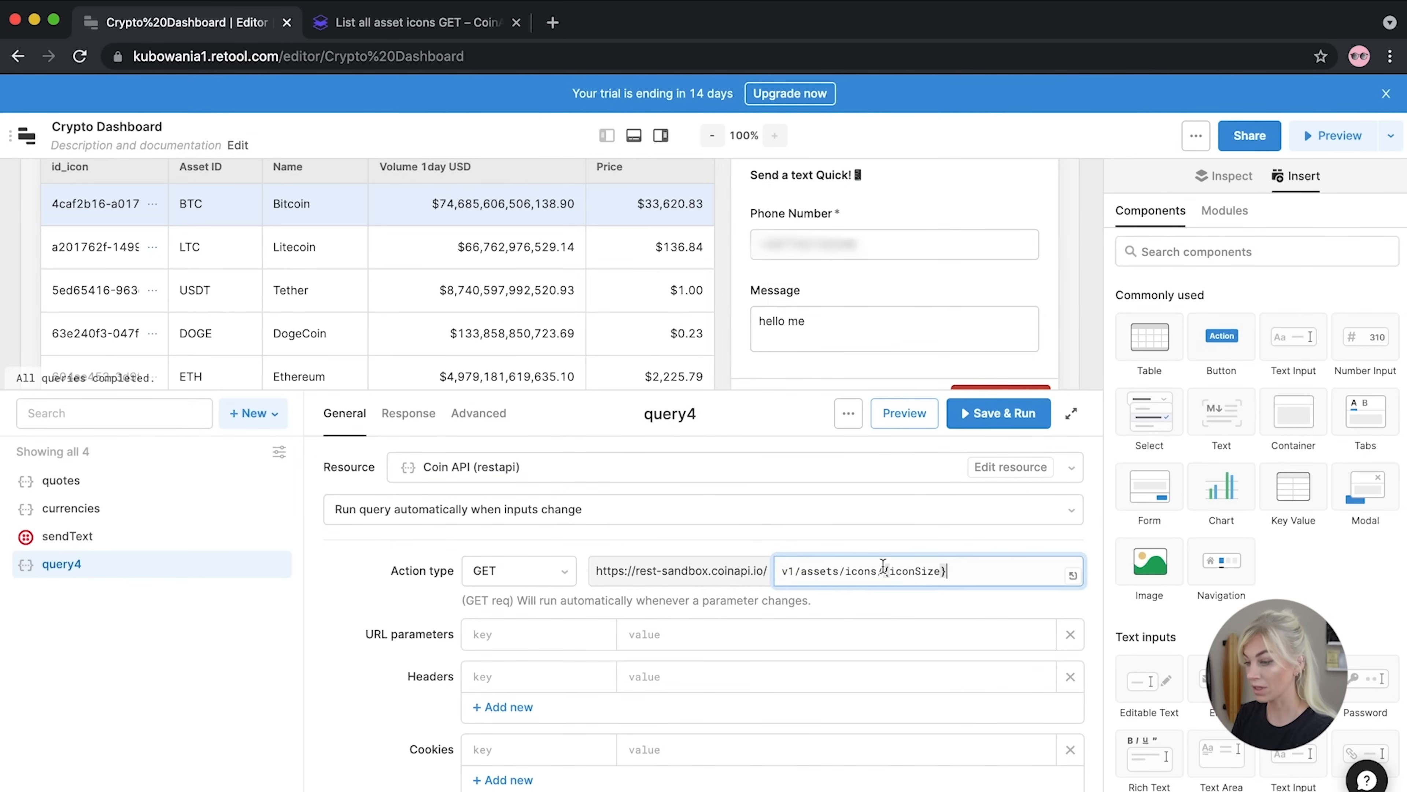
key(BackSpace)
key(BackSpace)
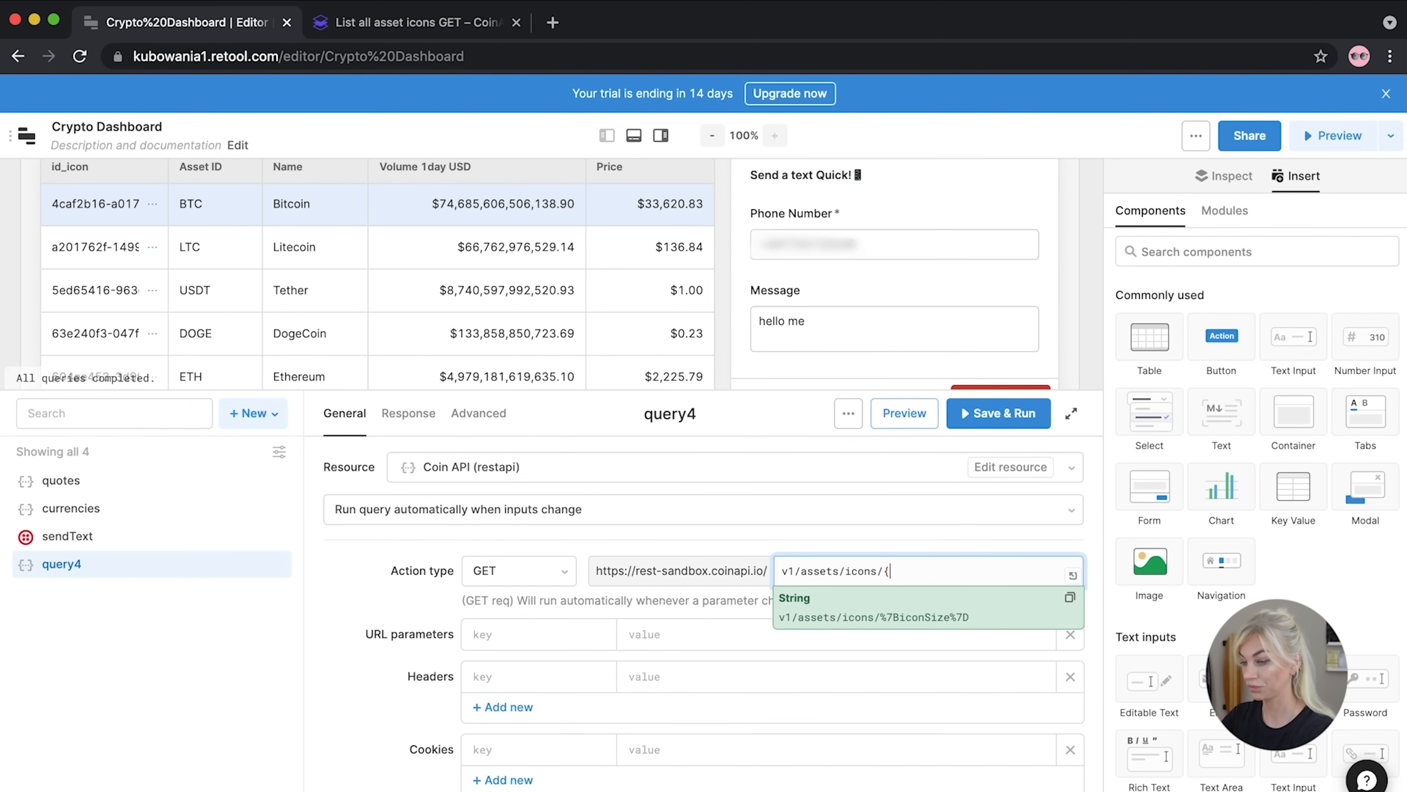
text(32)
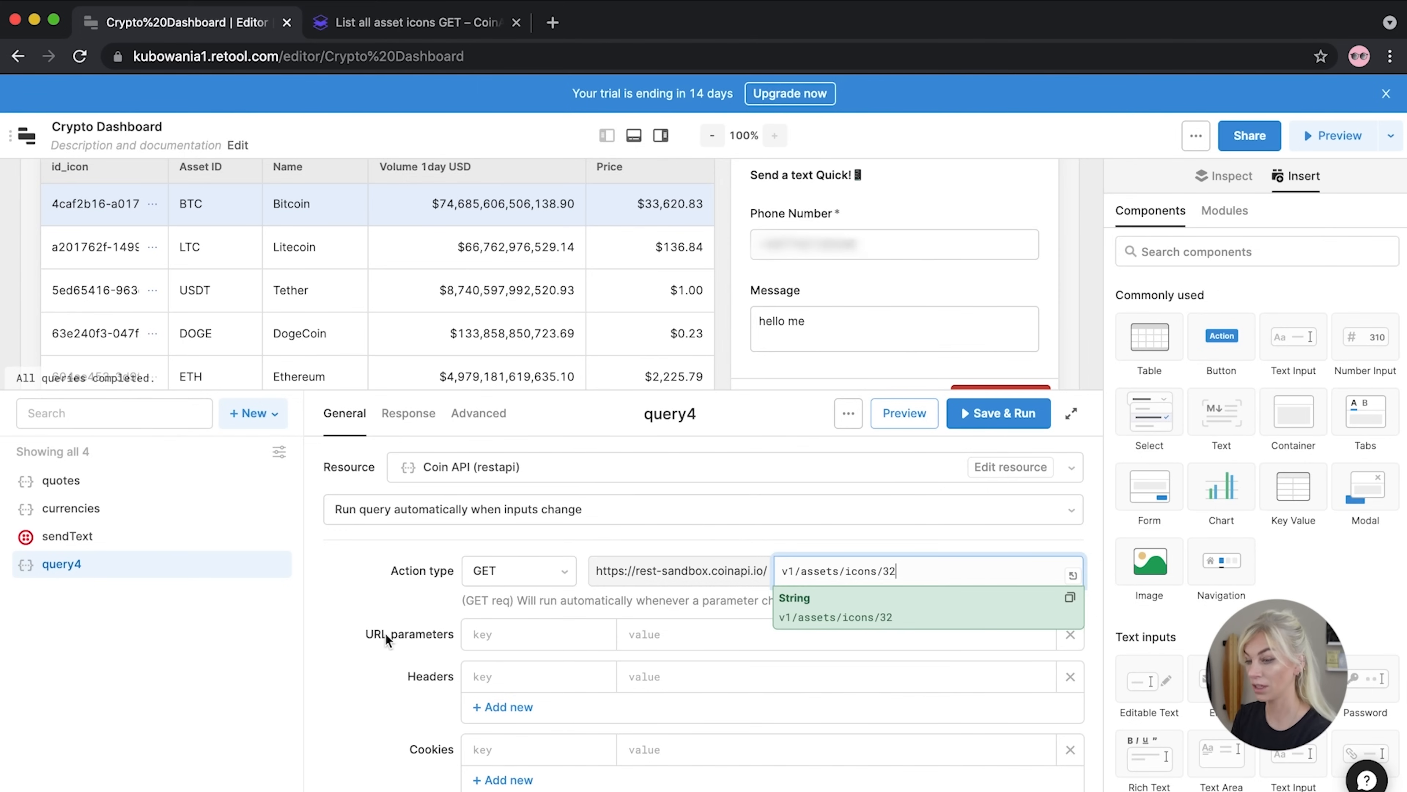
click(364, 633)
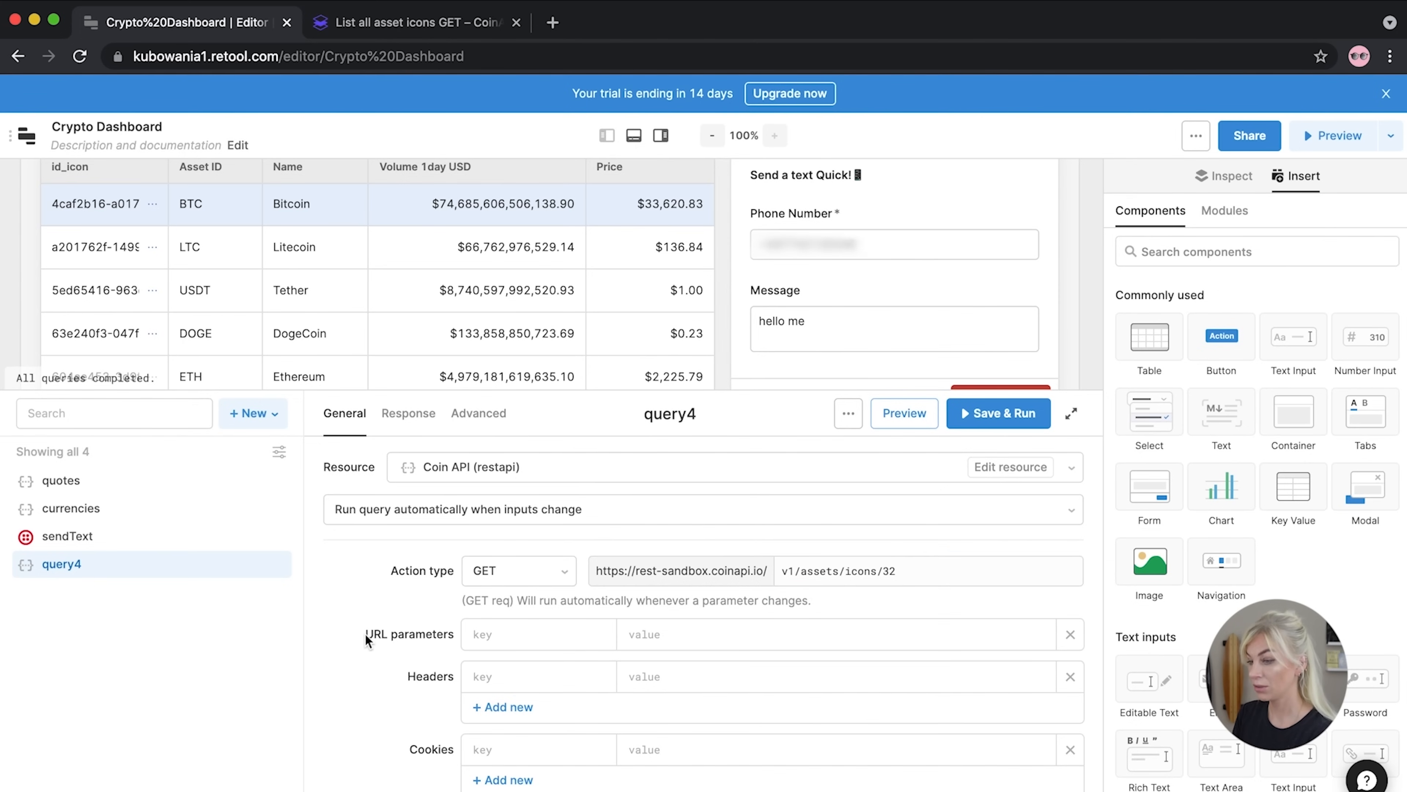
click(992, 416)
Copy the API key from the currencies query into the new query's header value
click(52, 518)
scroll(851, 646, down, 3)
drag(897, 554, 620, 559)
key(super+c)
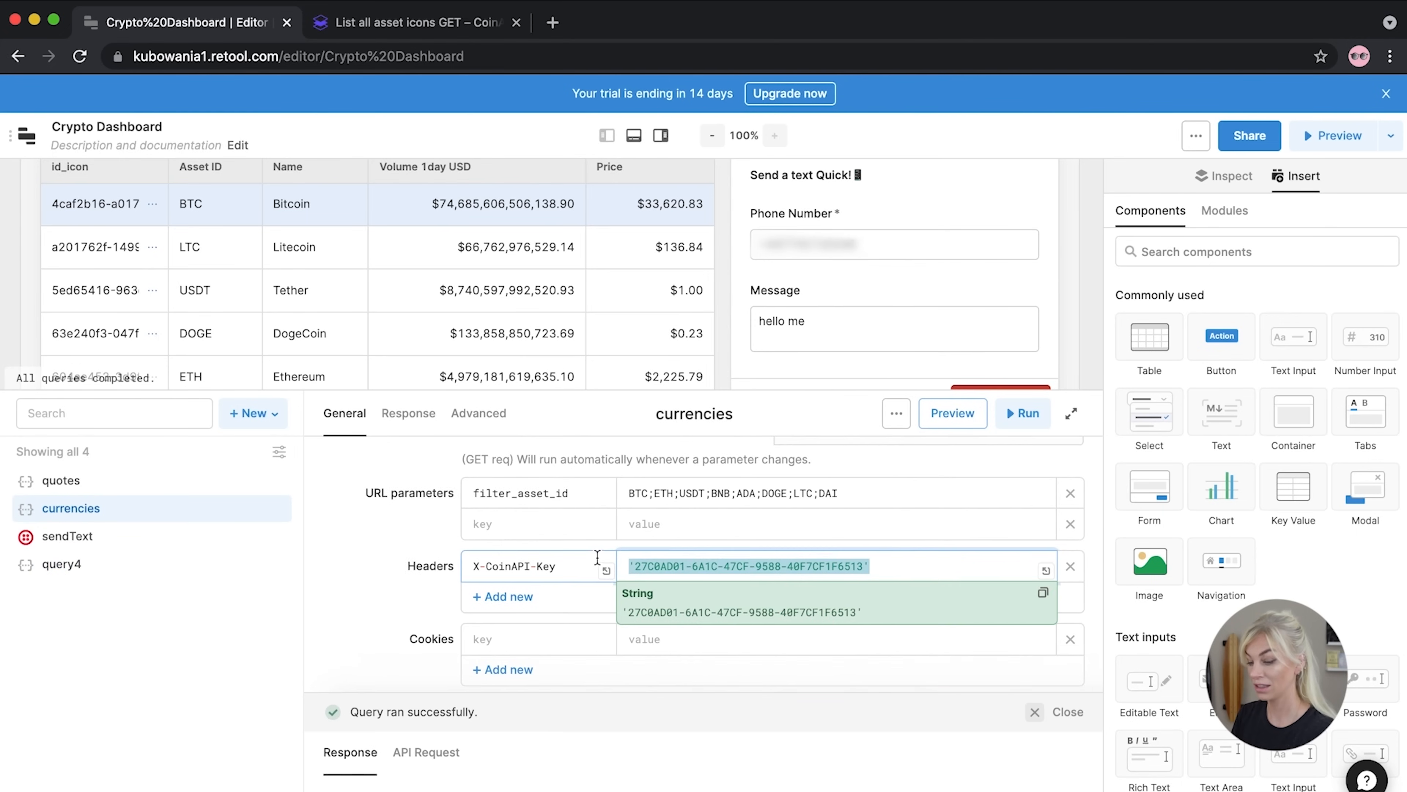
click(145, 563)
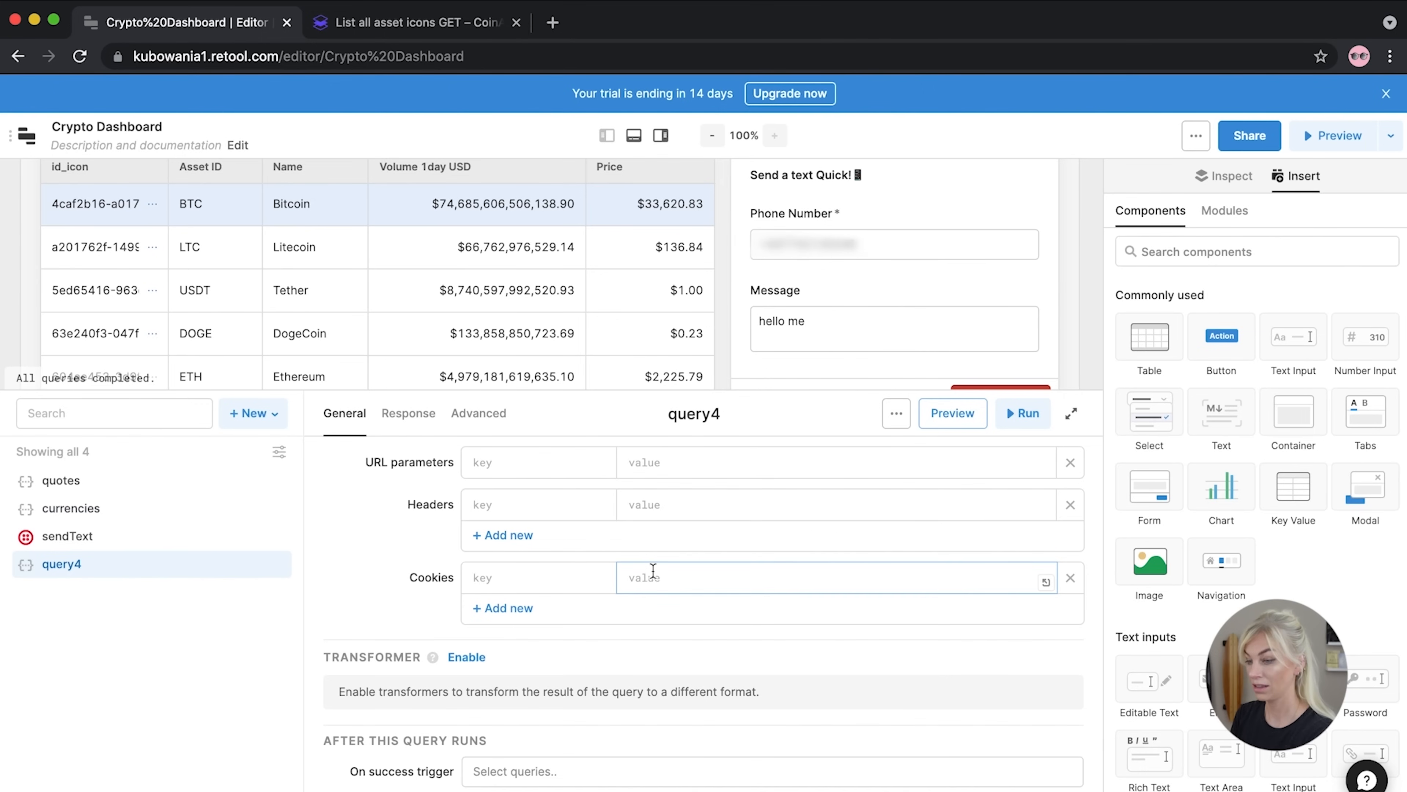
click(659, 503)
key(super+v)
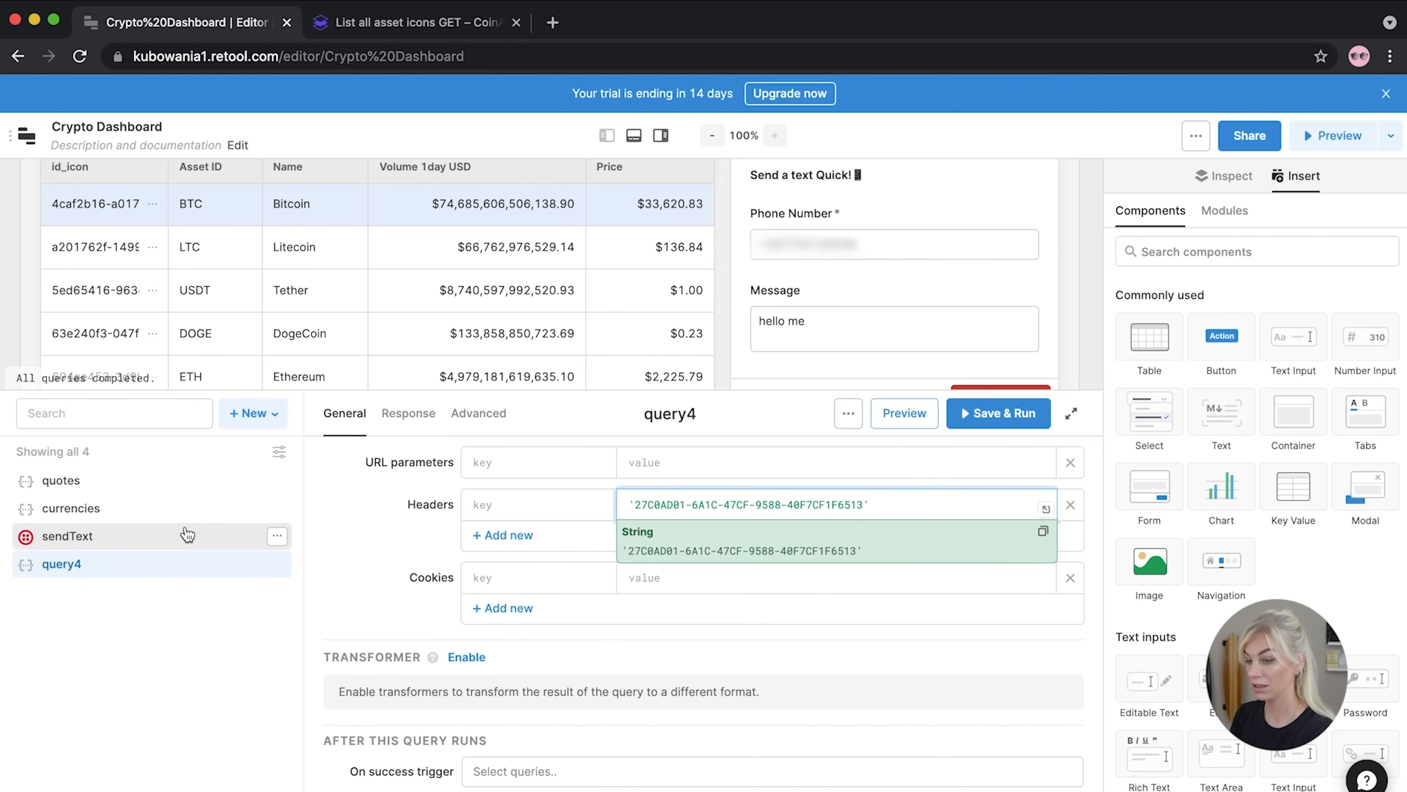
click(965, 411)
Add the X-CoinAPI-Key header name from the currencies query, then save and run the query
click(163, 506)
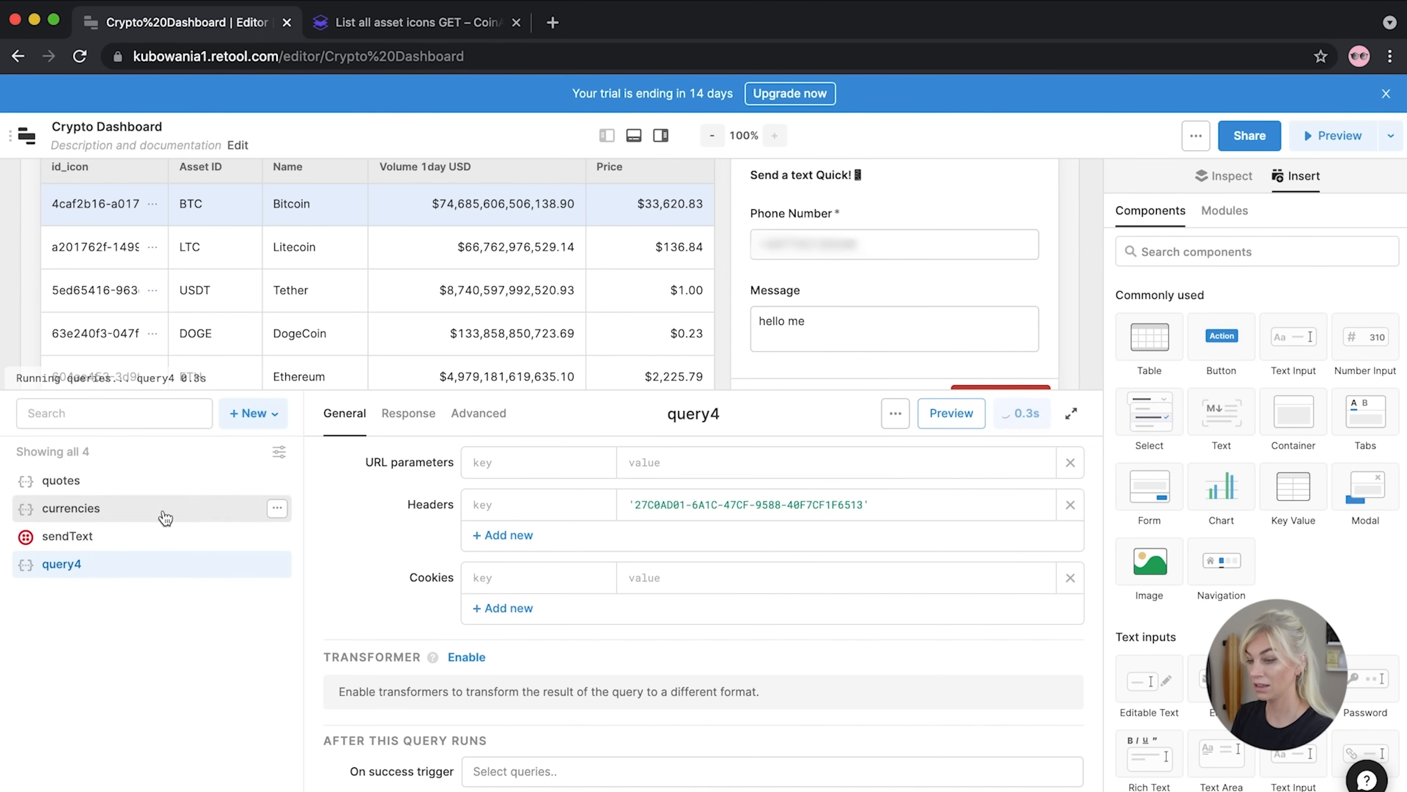
drag(557, 504, 454, 504)
key(ctrl+c)
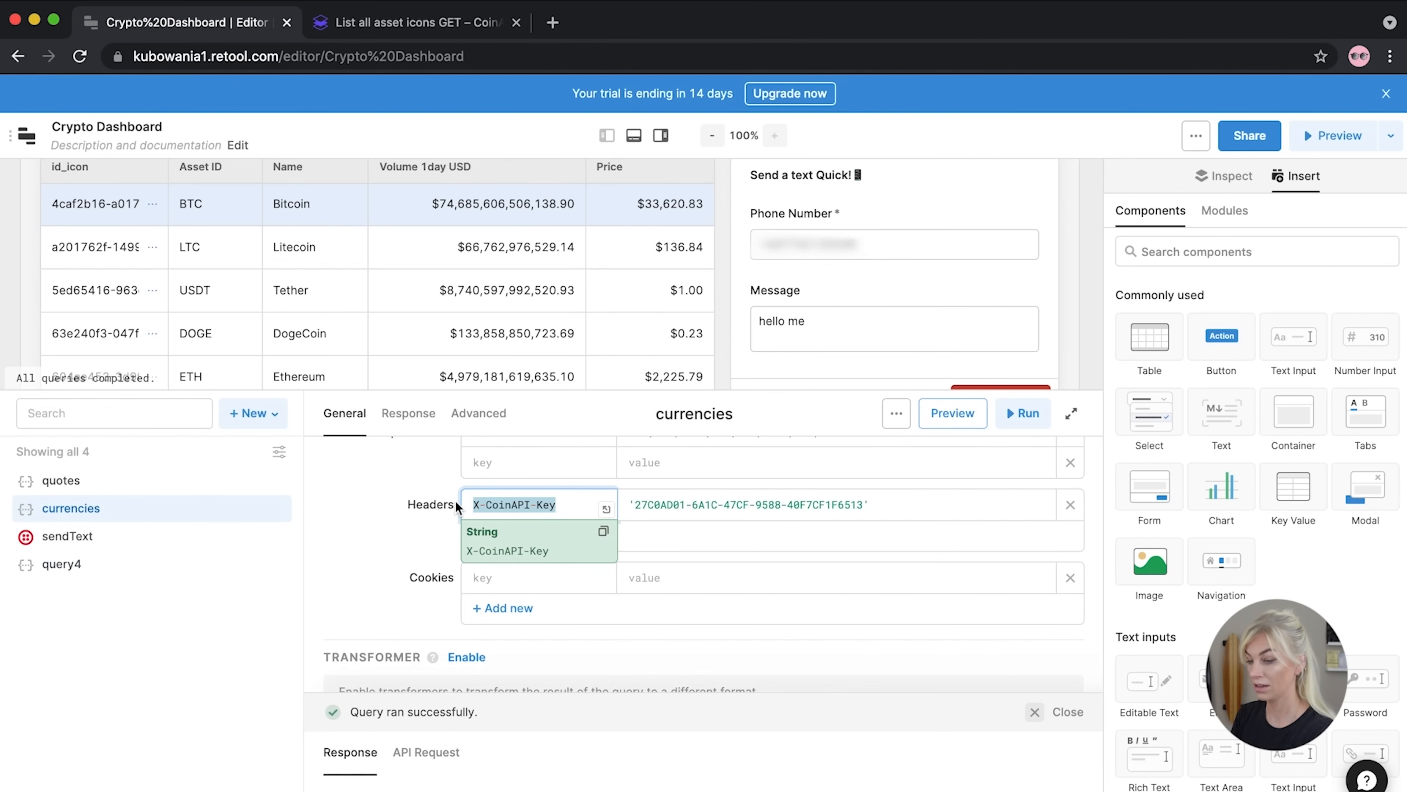
click(59, 566)
click(471, 506)
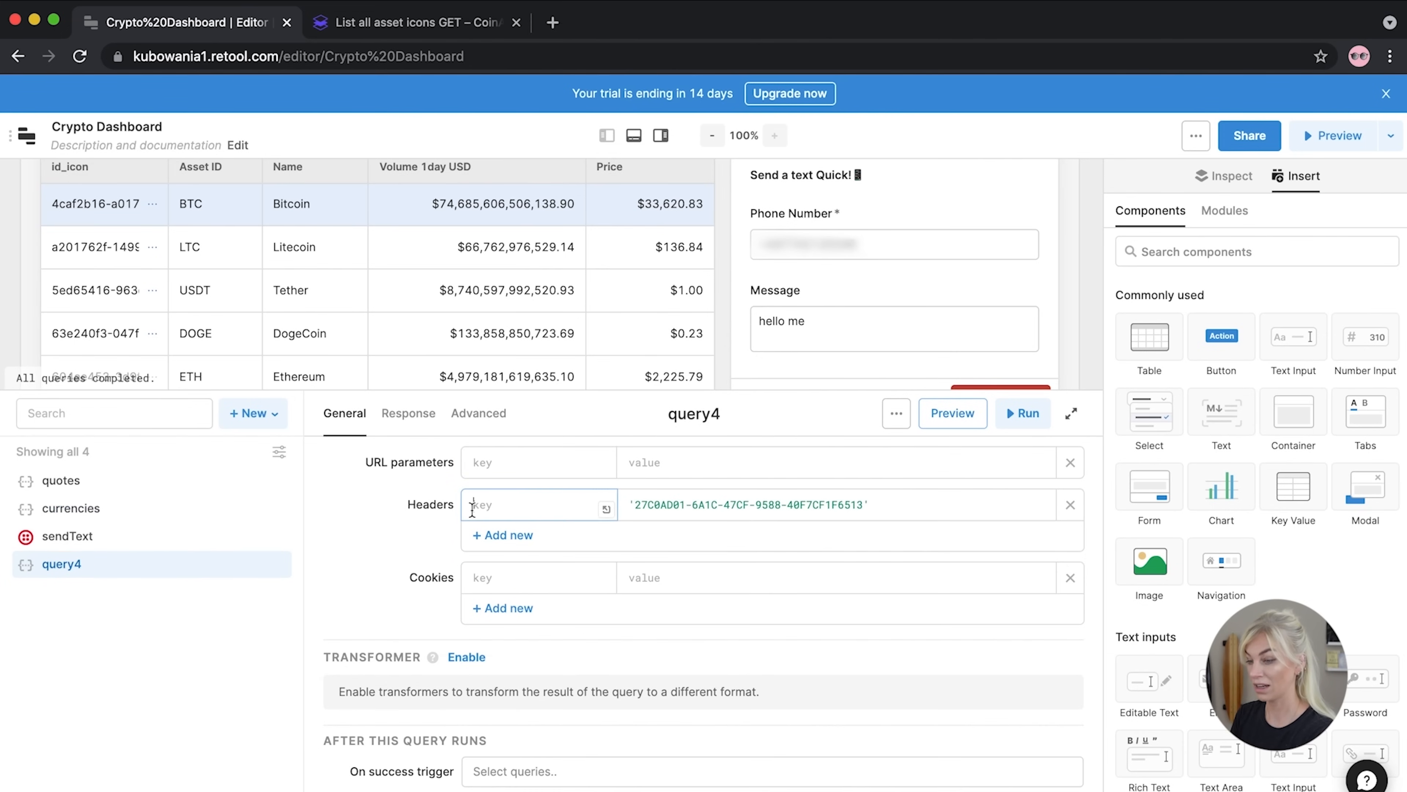
key(ctrl+v)
scroll(392, 521, up, 2)
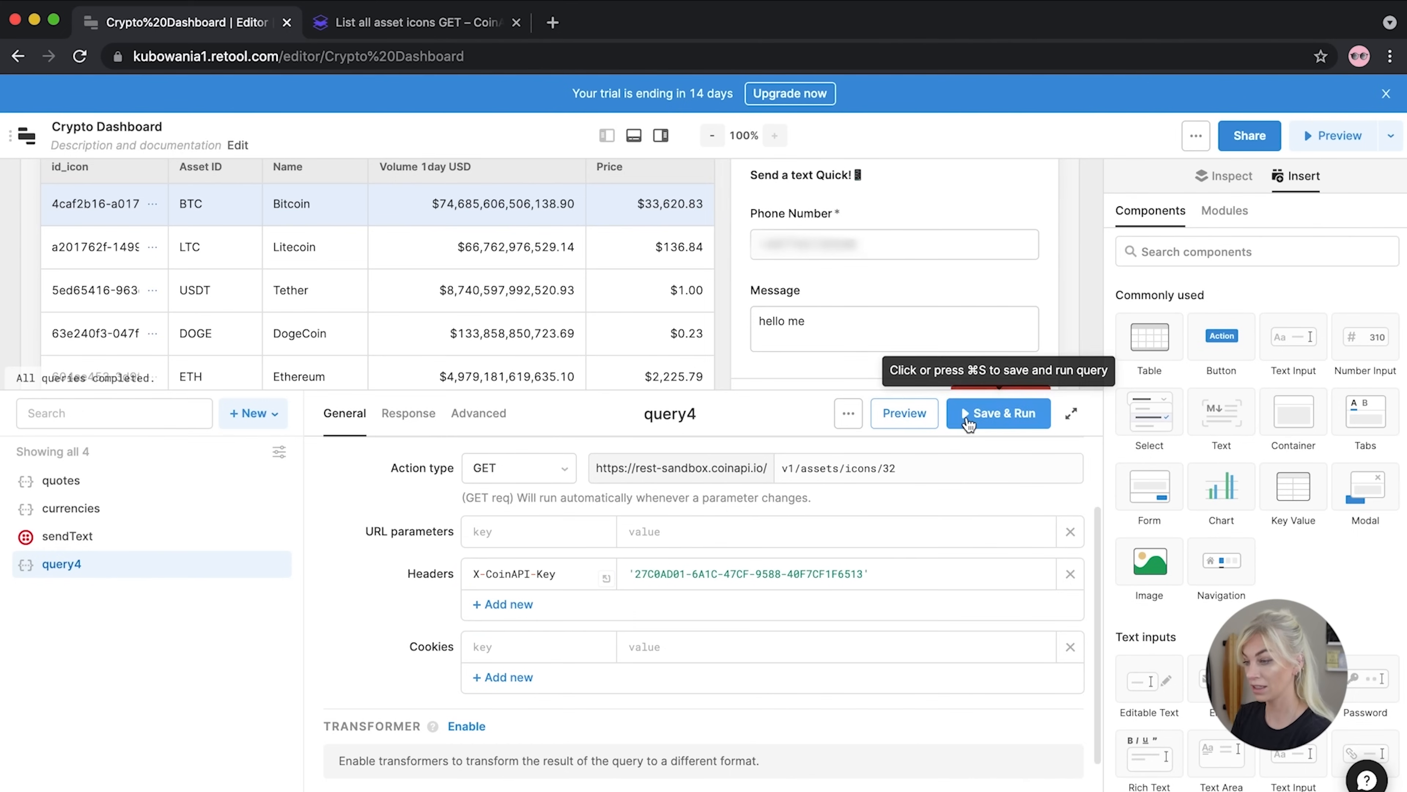
click(977, 414)
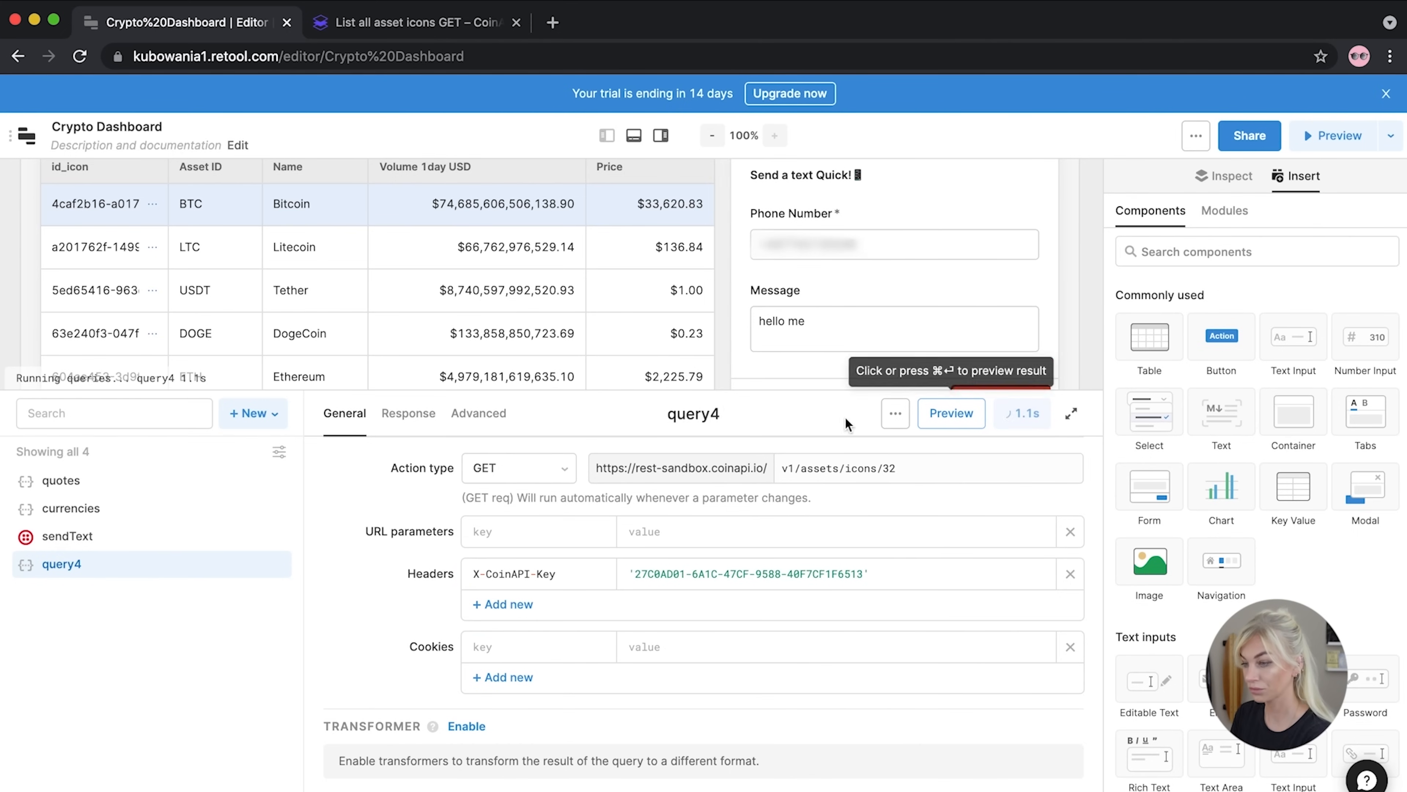
Rename the query to images and enlarge the query editor
click(717, 411)
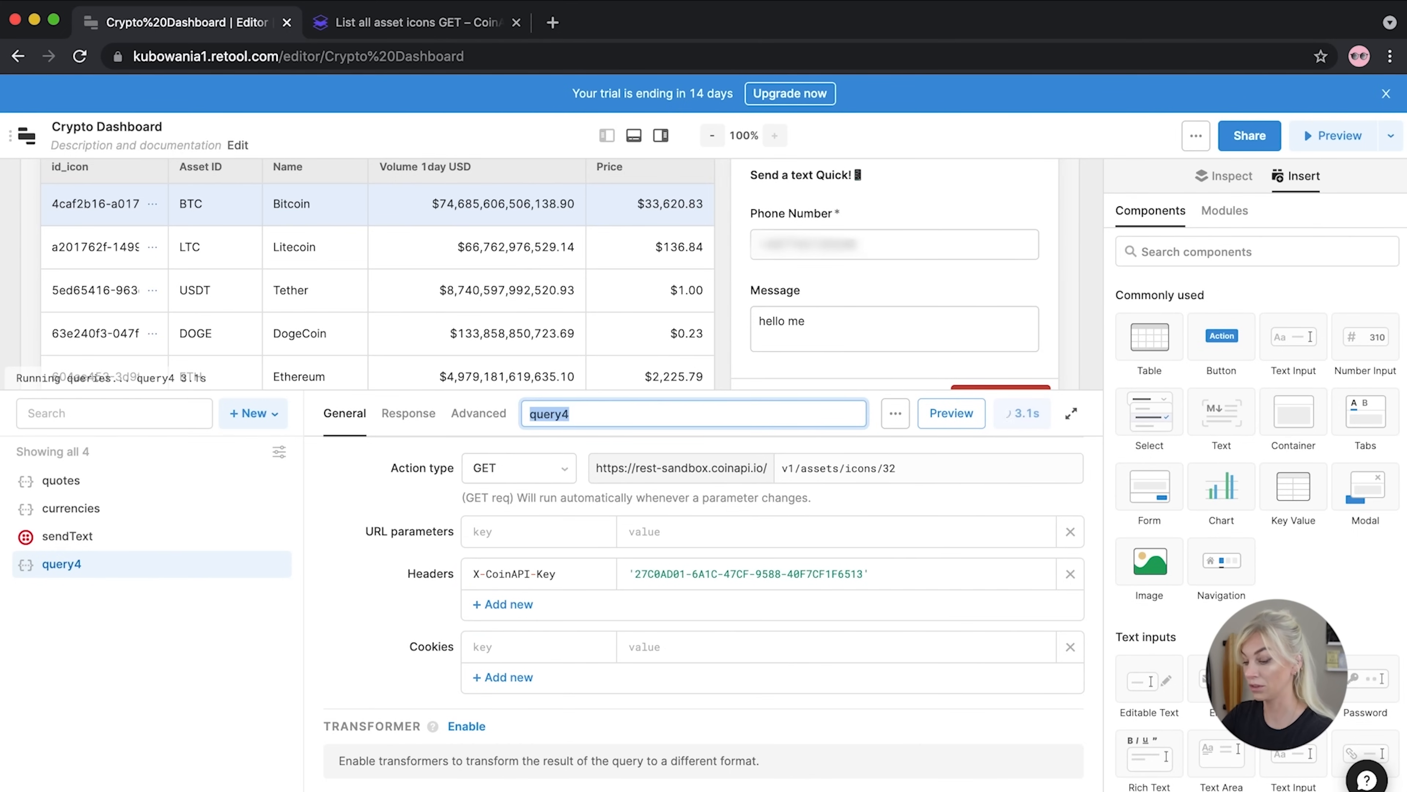
text(images)
key(Return)
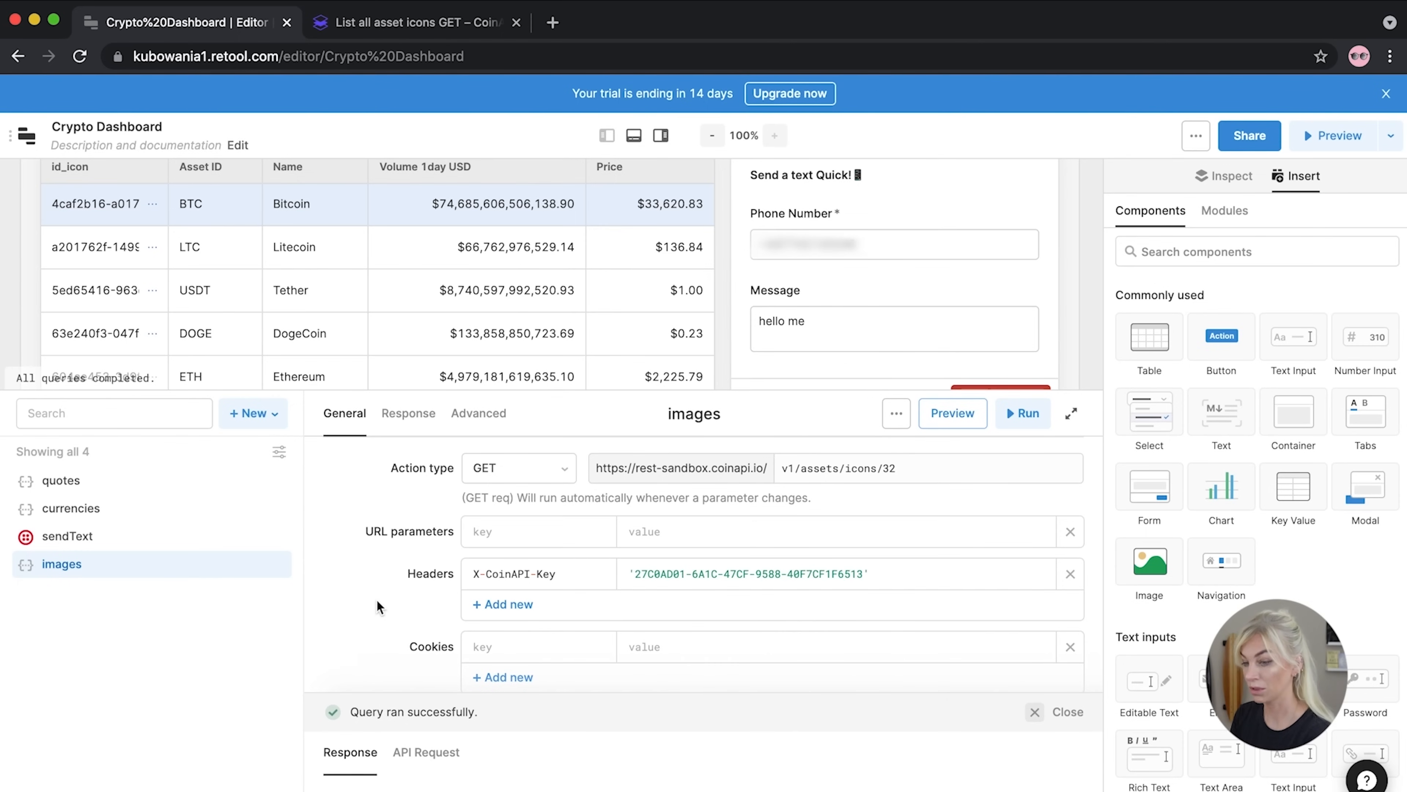
drag(491, 393, 497, 236)
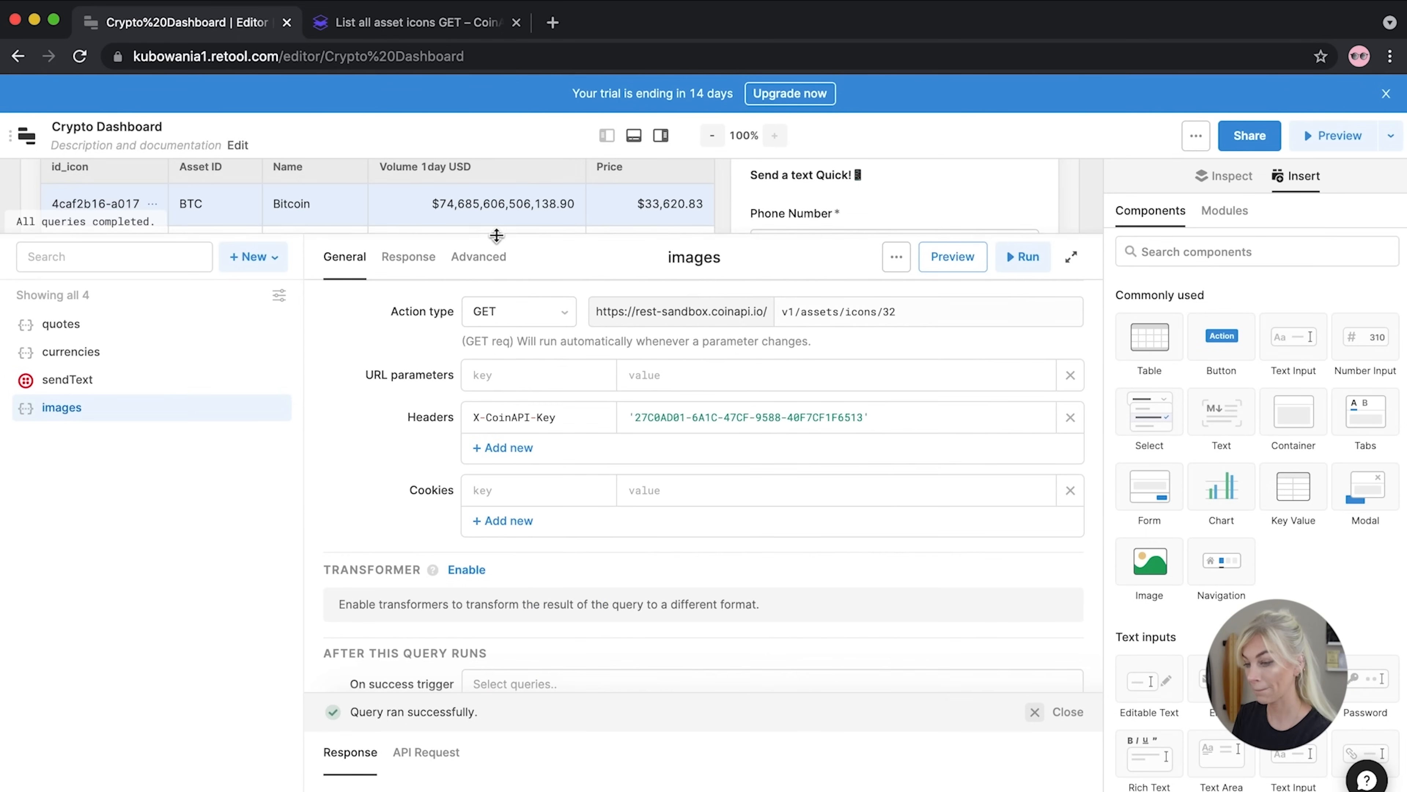
Copy the BTC icon URL from the images response and confirm it loads an image in a new tab
drag(438, 698, 475, 466)
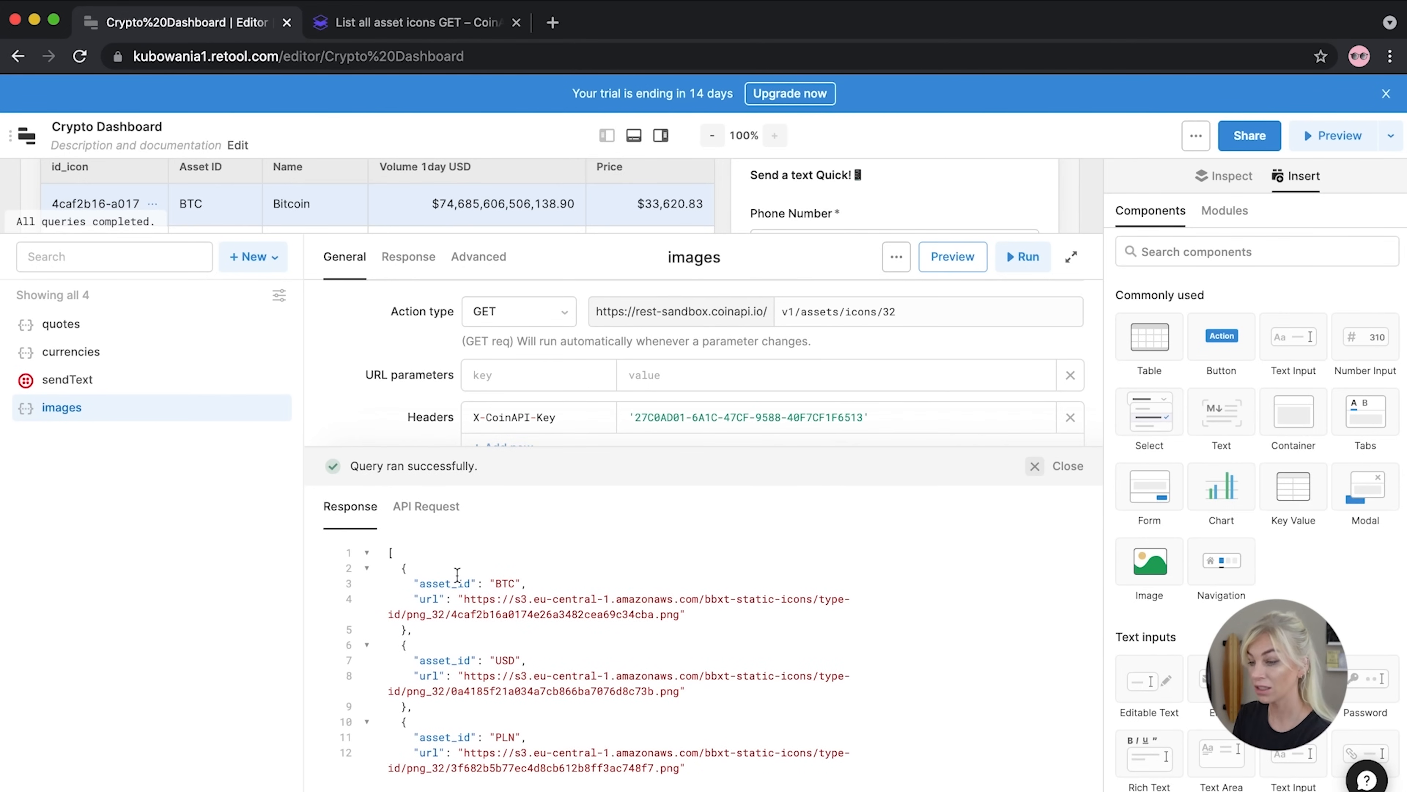
drag(679, 621, 461, 599)
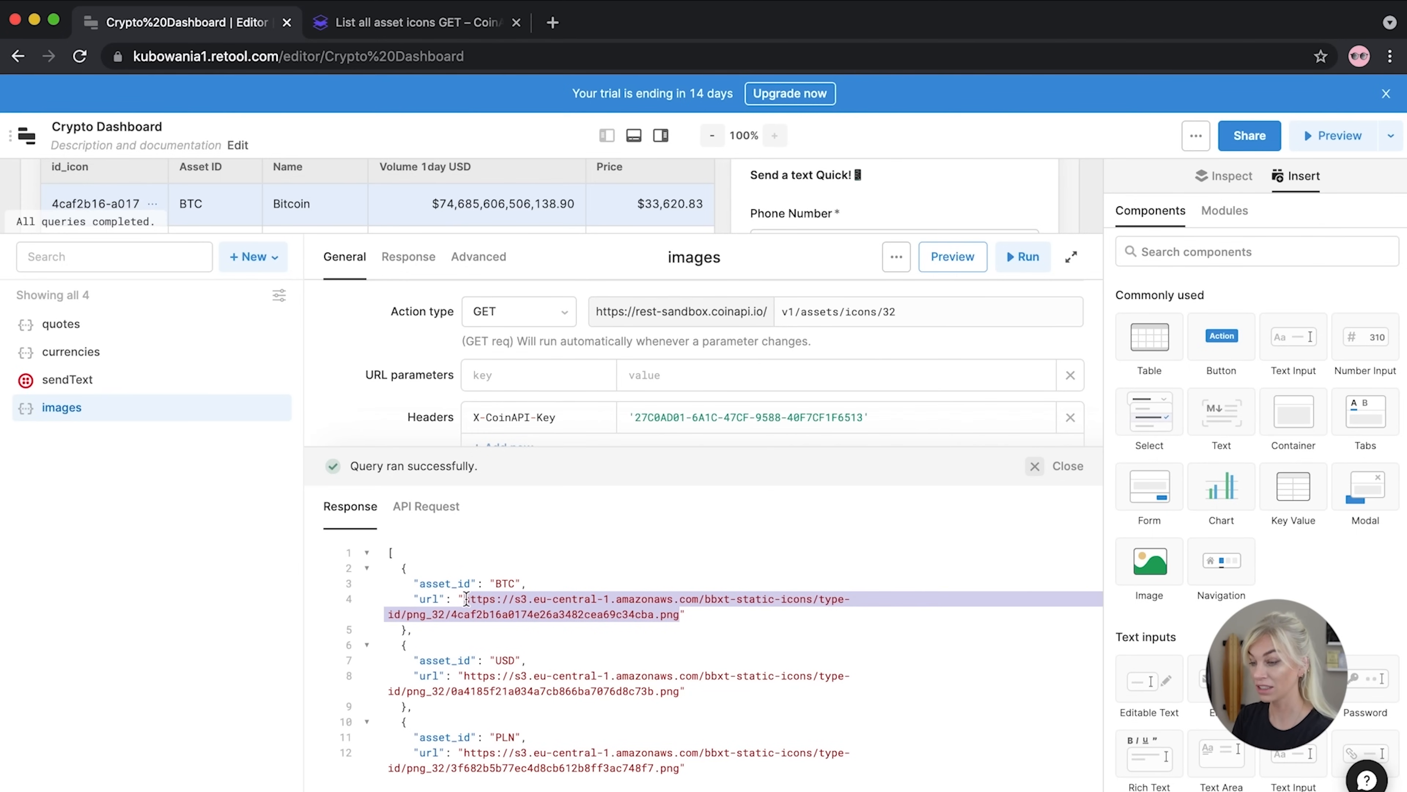
click(552, 23)
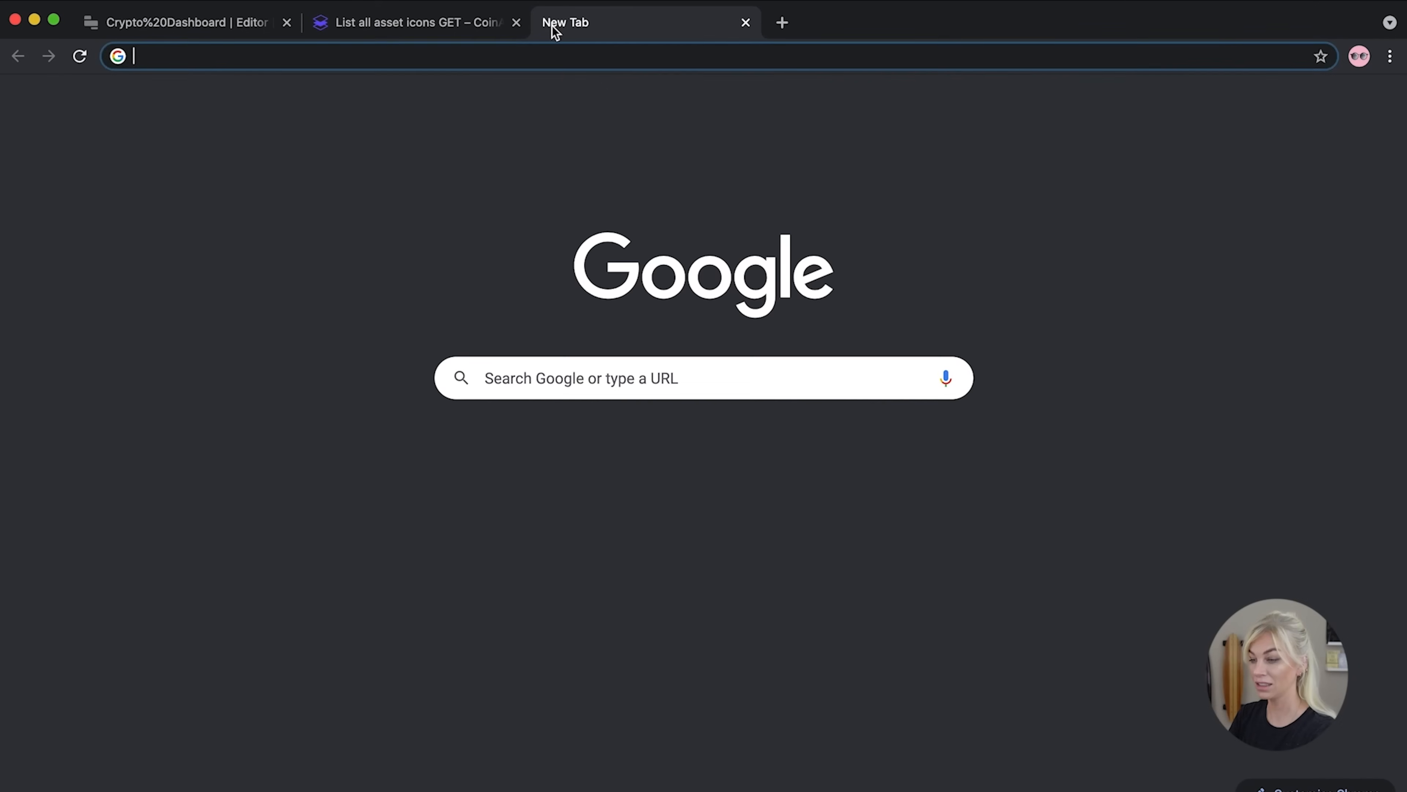
key(super+v)
key(Return)
key(super+w)
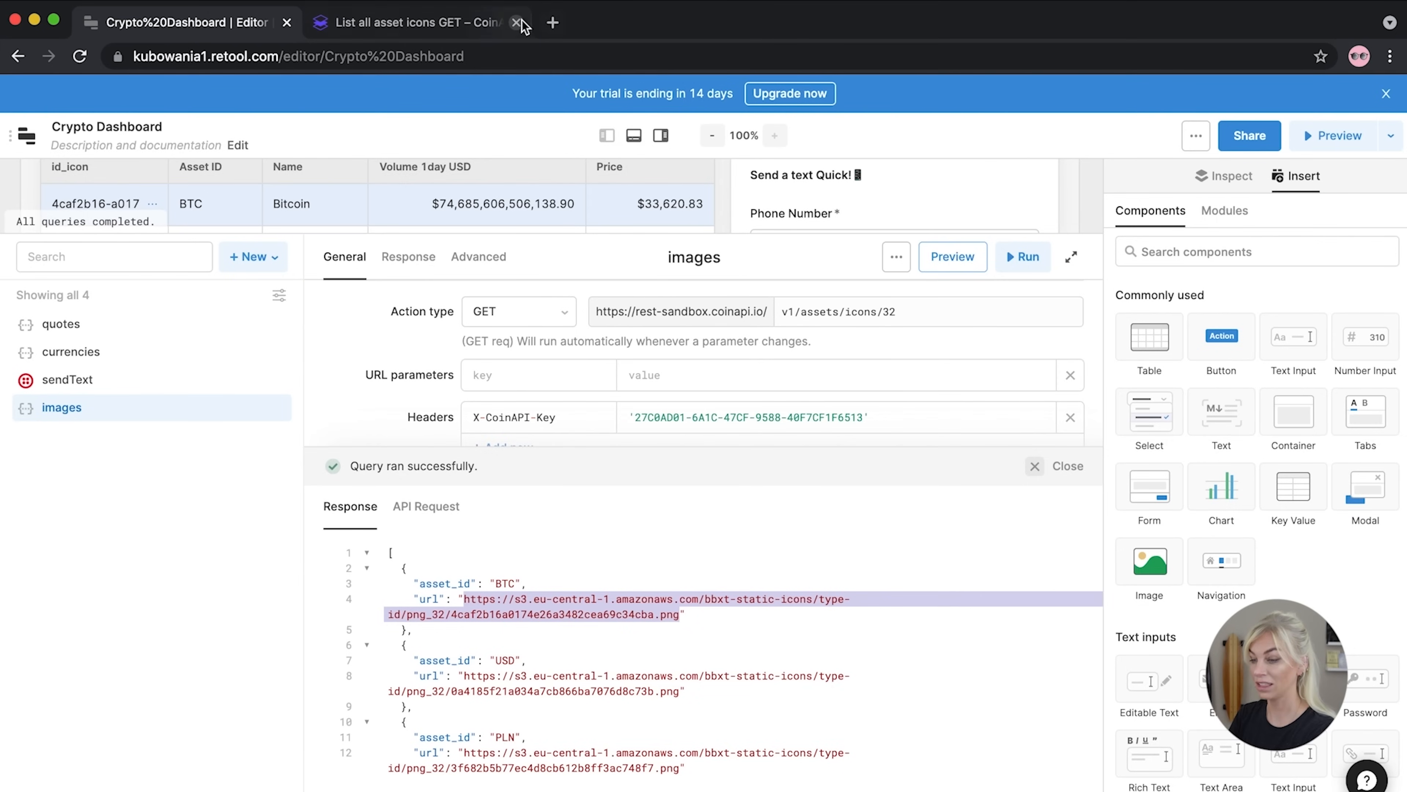
Resize the query editor and add a custom column to table2
drag(469, 446, 456, 626)
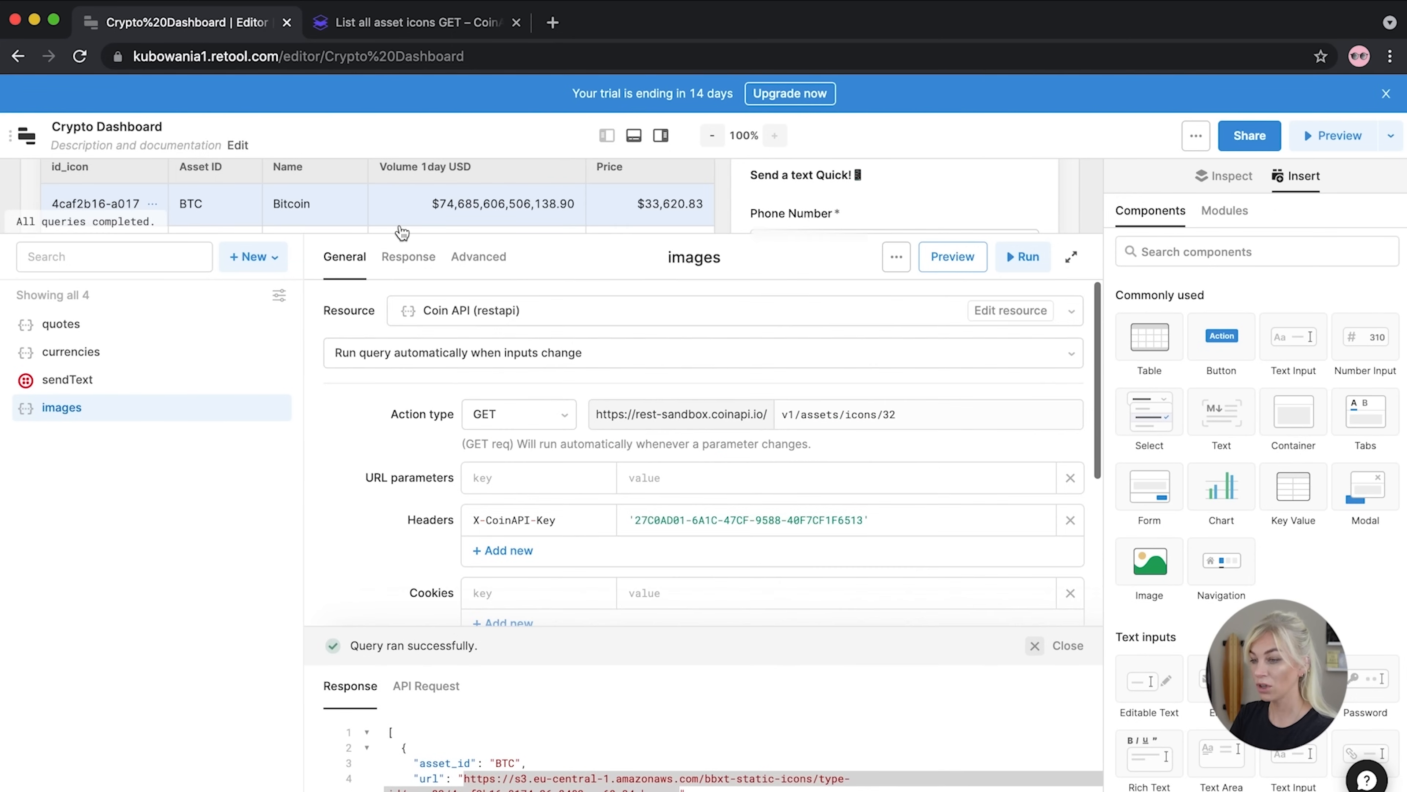
drag(365, 231, 355, 424)
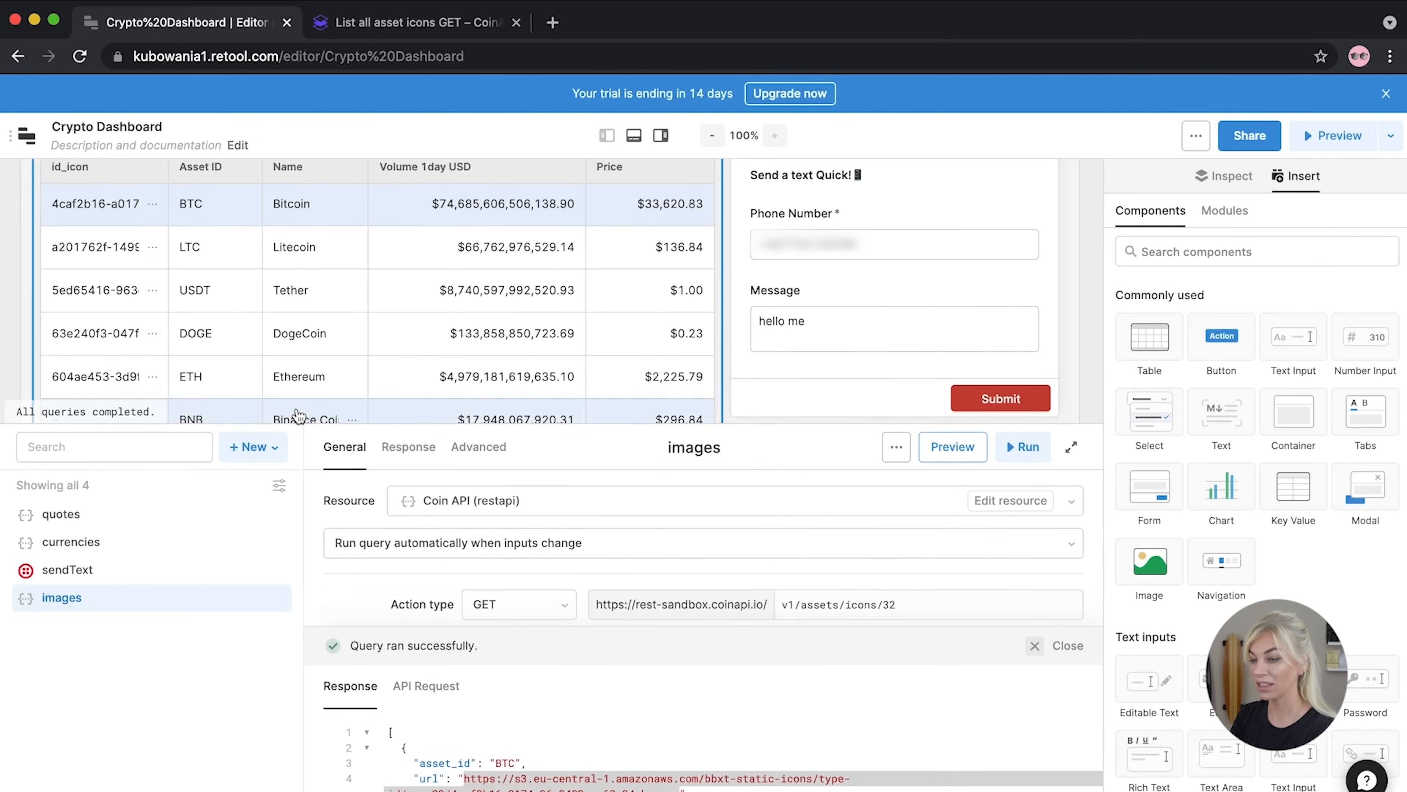
drag(268, 407, 276, 279)
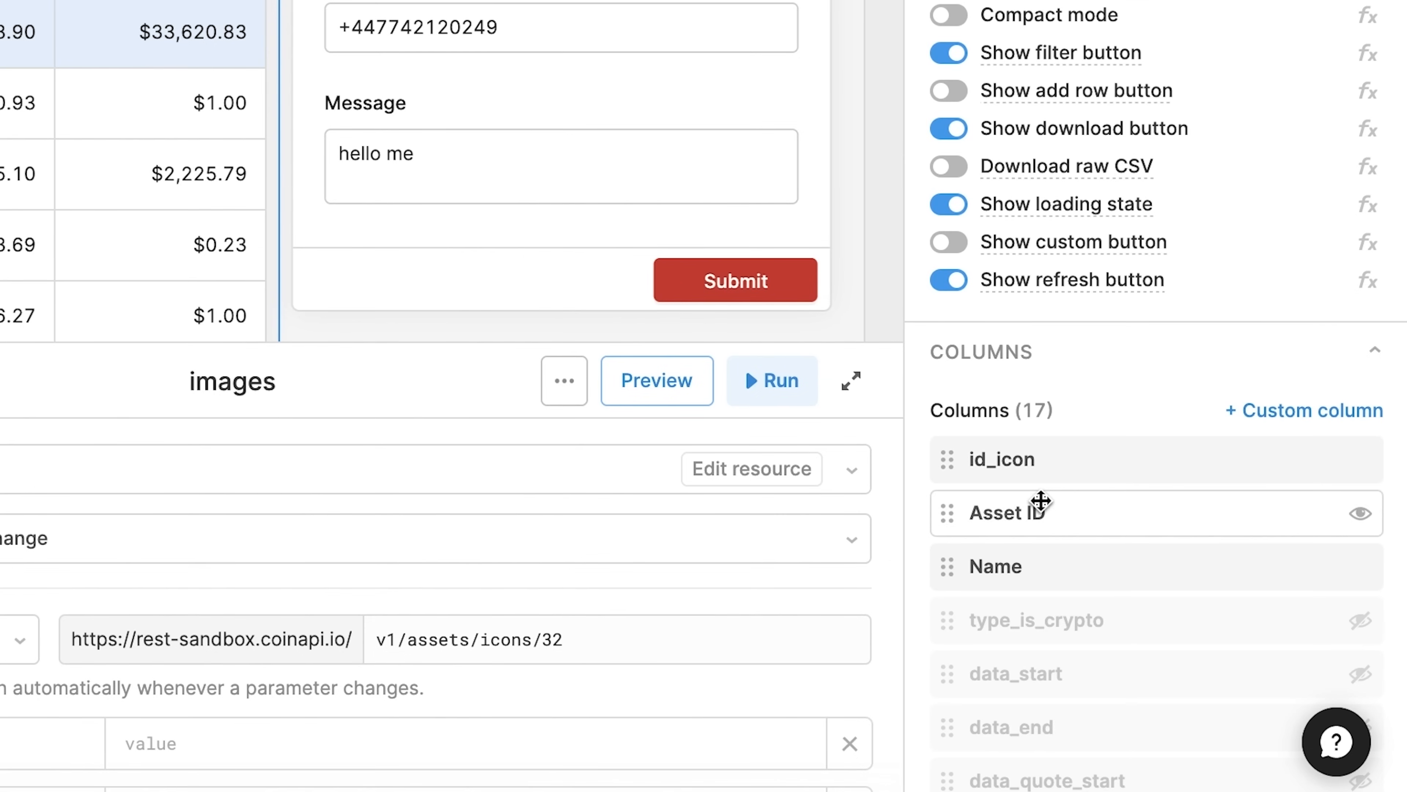
click(1286, 413)
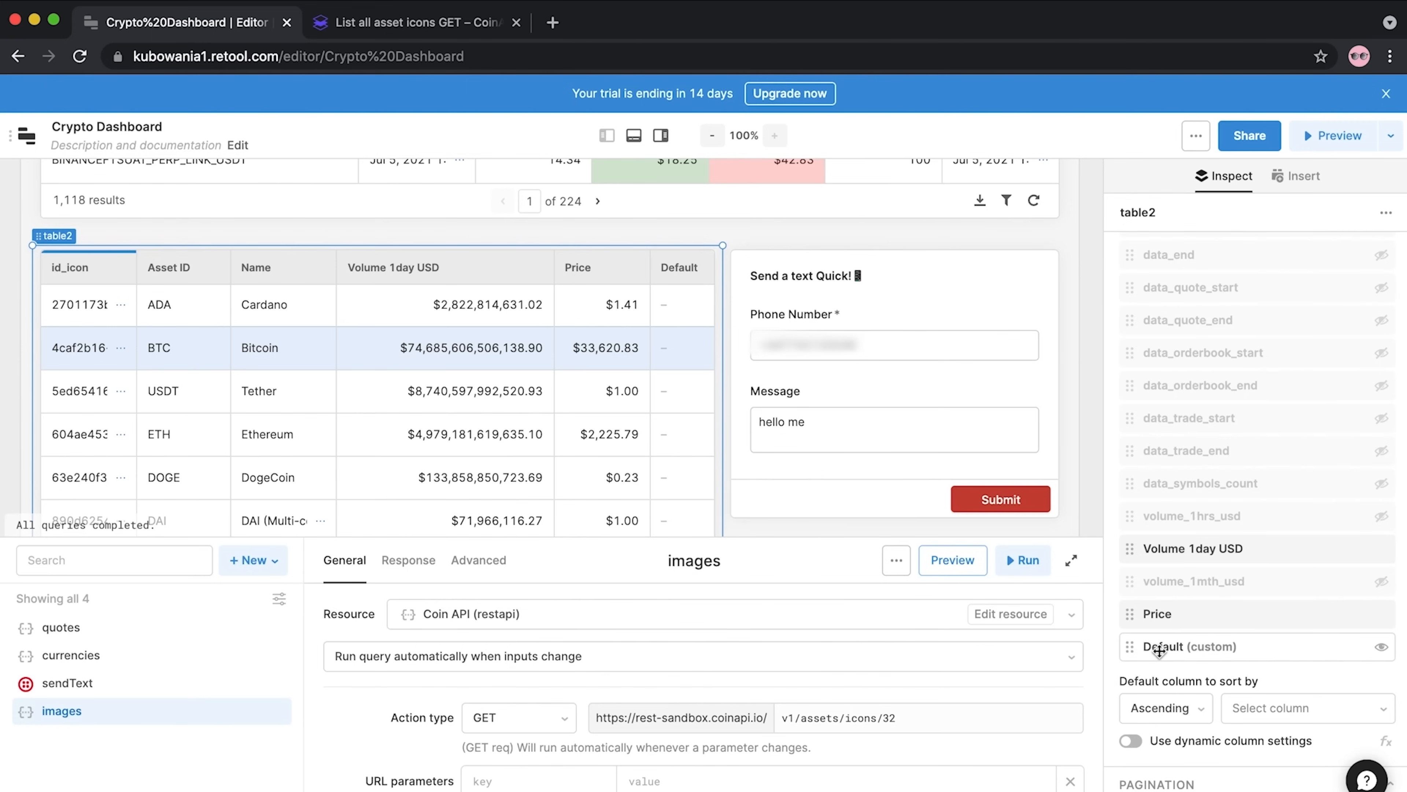
Rename the new custom column's title to Icon
click(1158, 646)
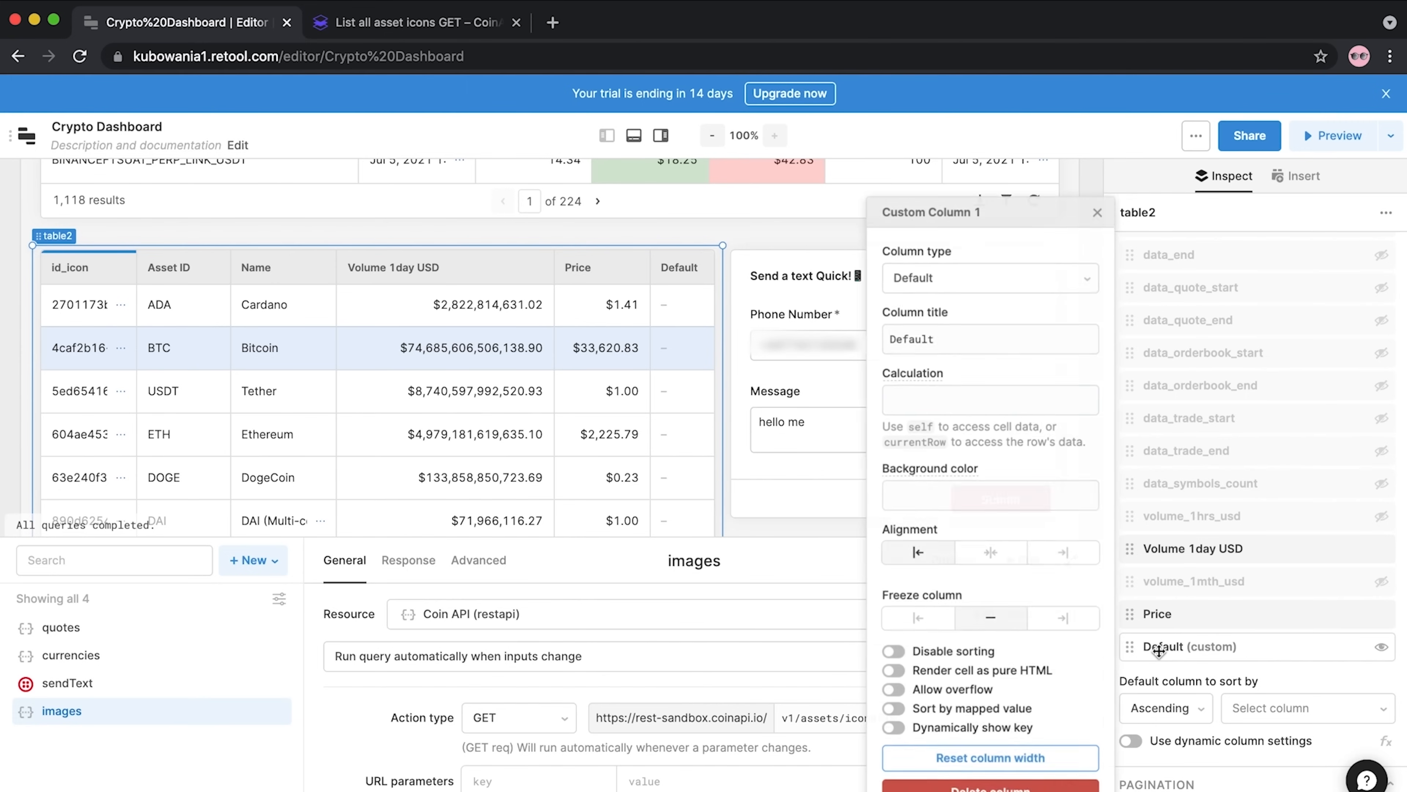
drag(952, 333, 890, 331)
click(890, 331)
text(Icon)
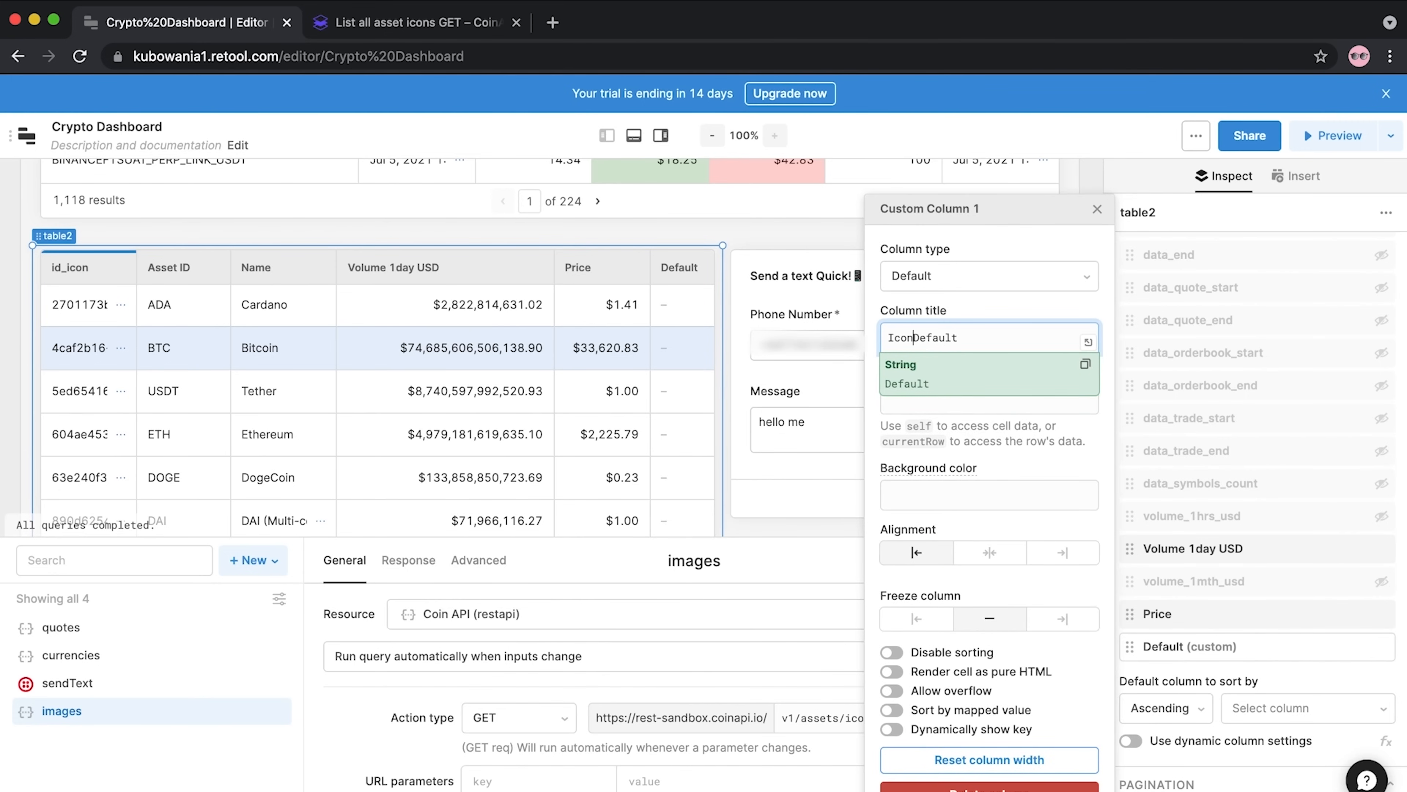
shift+click(915, 338)
key(BackSpace)
click(877, 456)
Set the calculation to an img src using _.find(images.data, ...) matching currentRow.asset_id, with .url
click(915, 407)
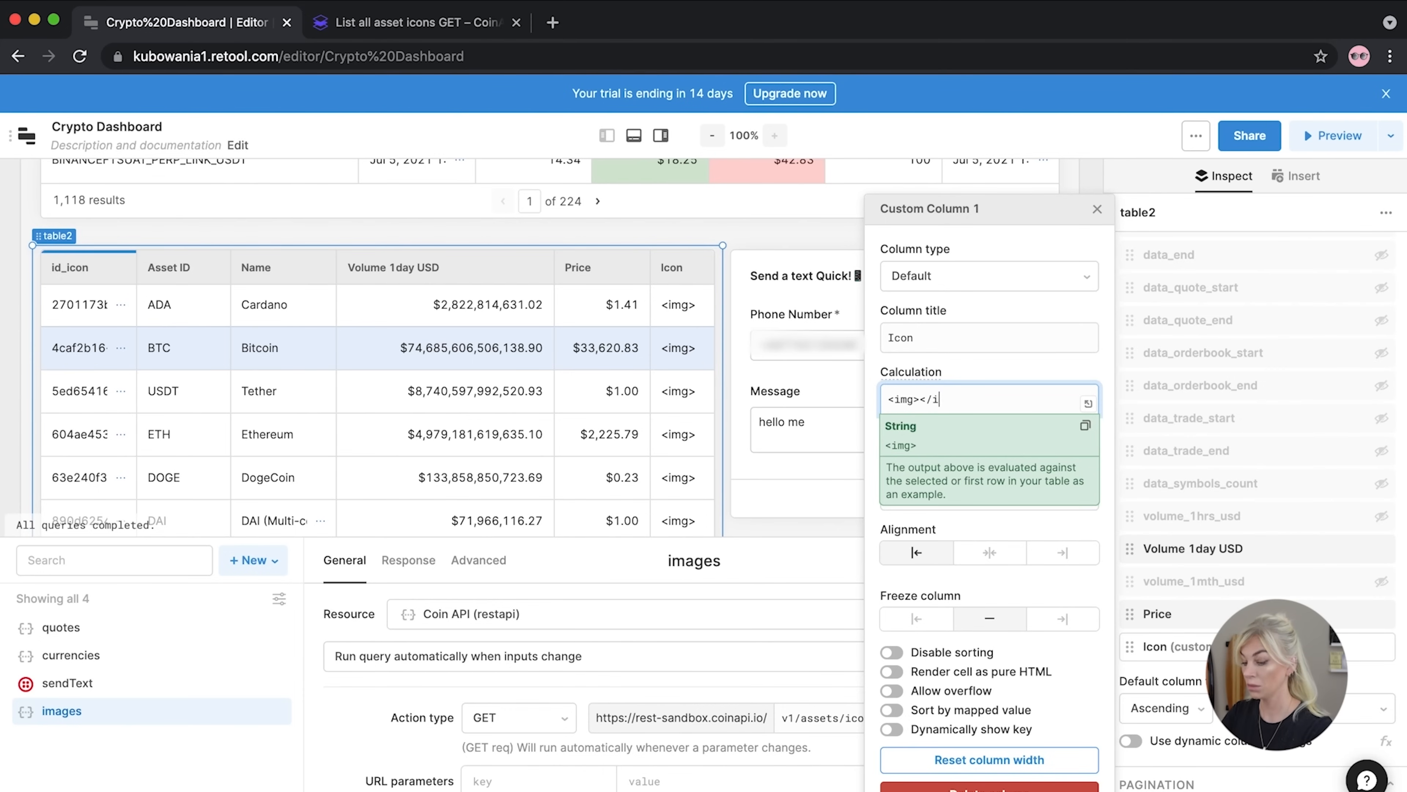
click(913, 399)
text(src={{)
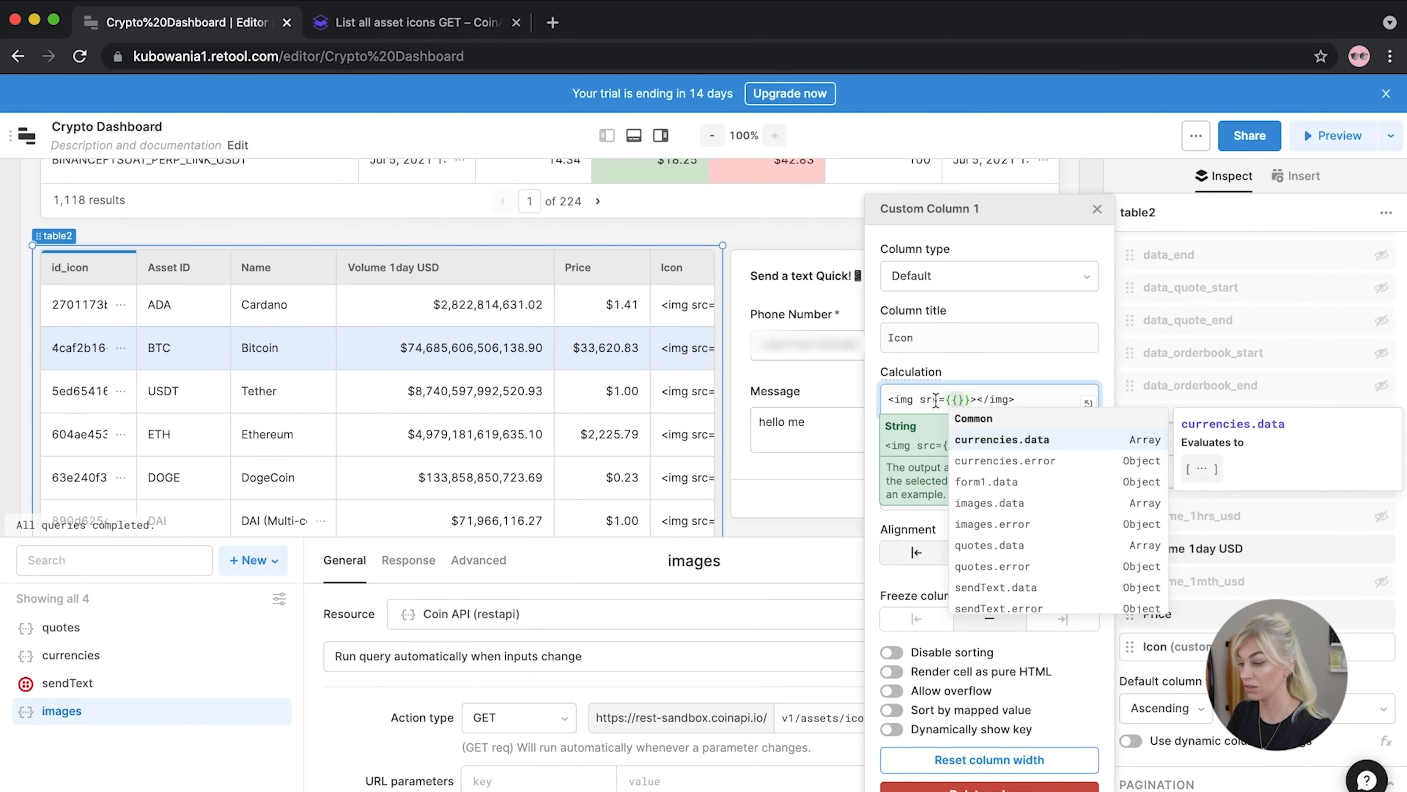
drag(970, 398, 940, 397)
click(957, 399)
text(_)
text(.fin)
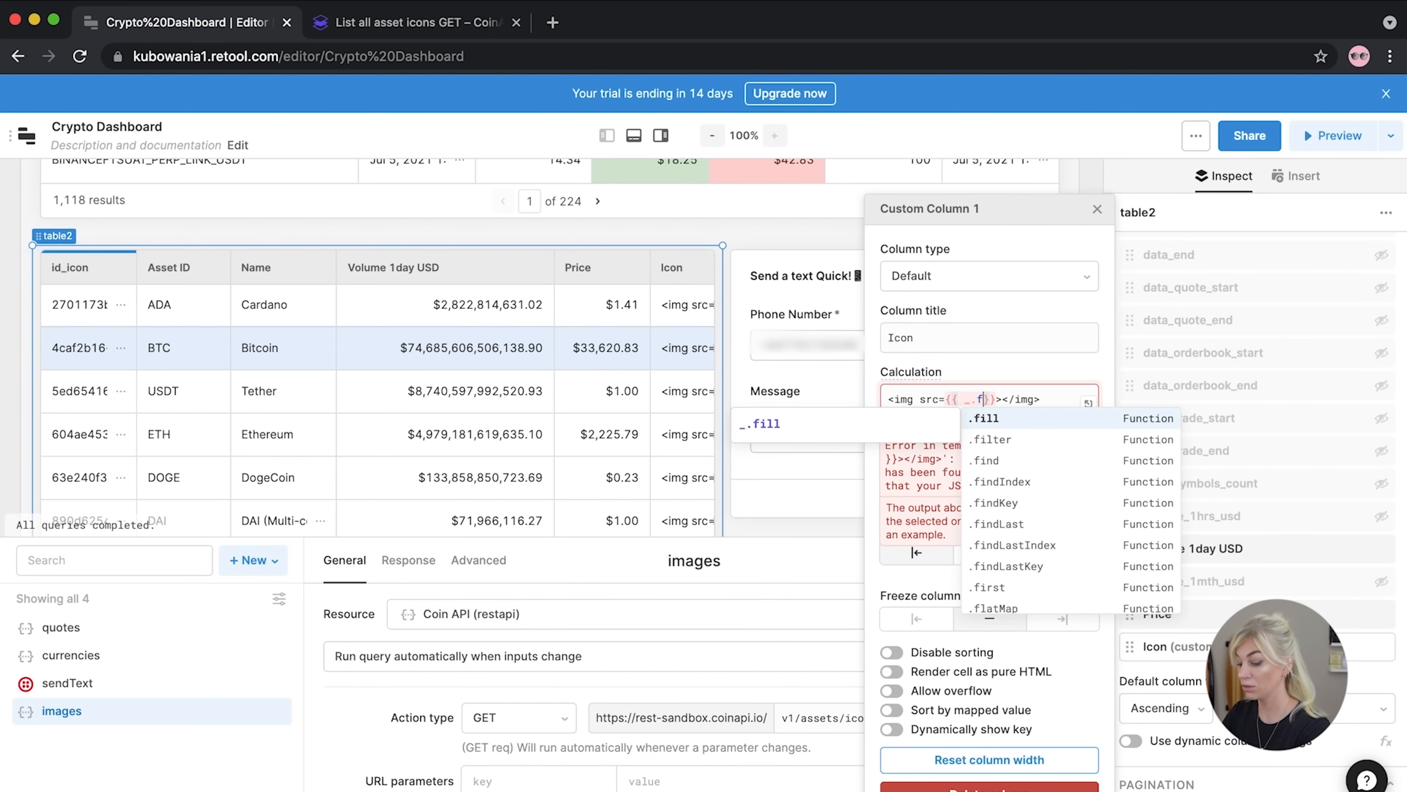
text(d()
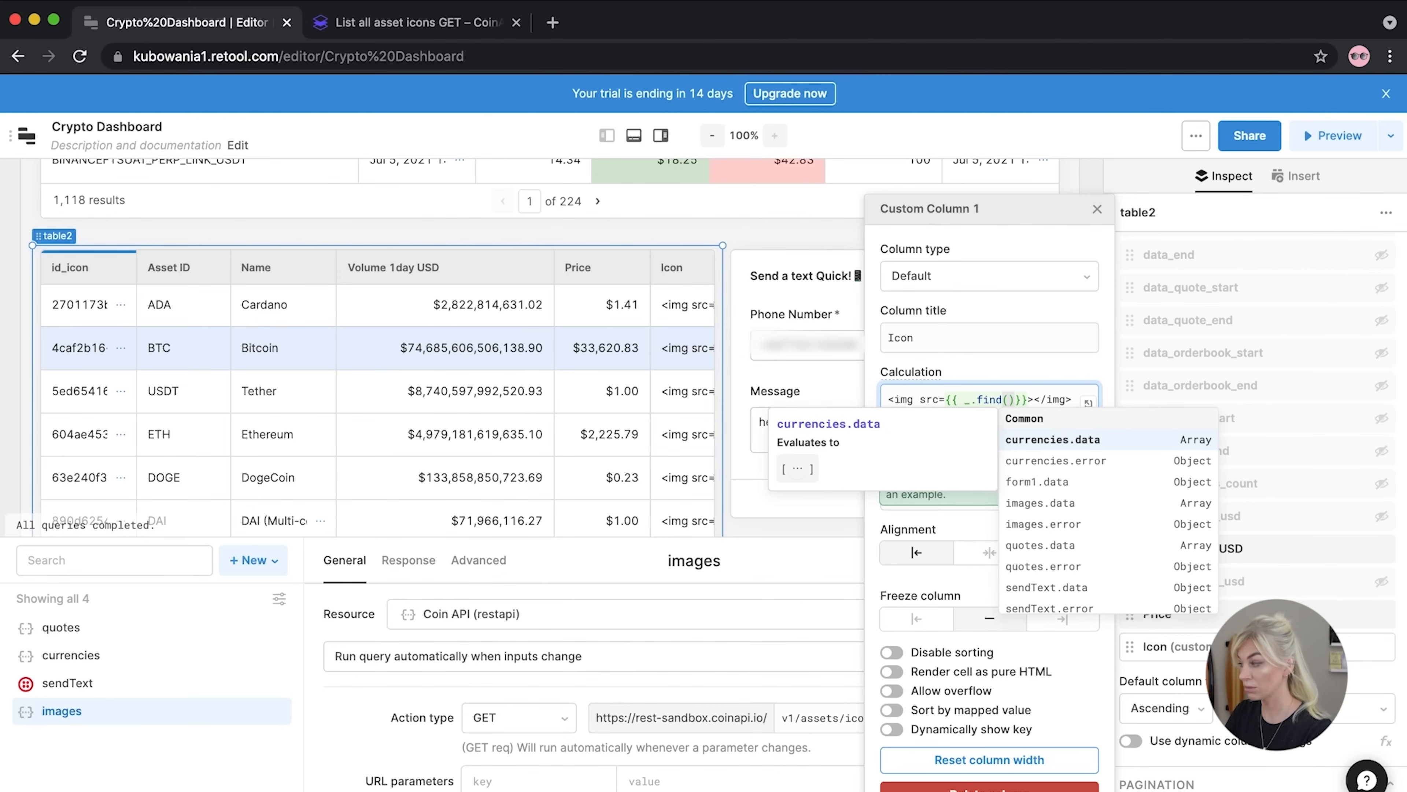
text(images.)
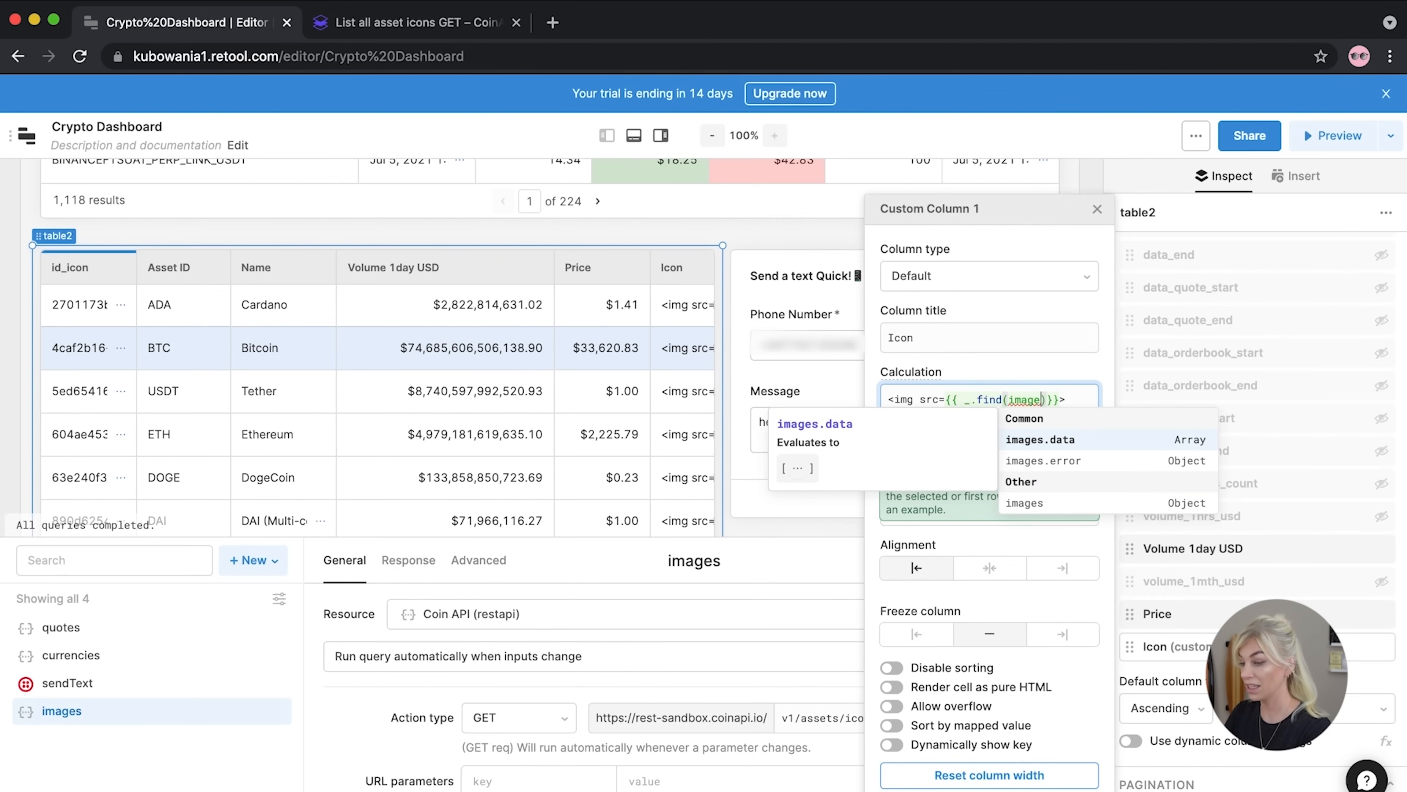
text(data)
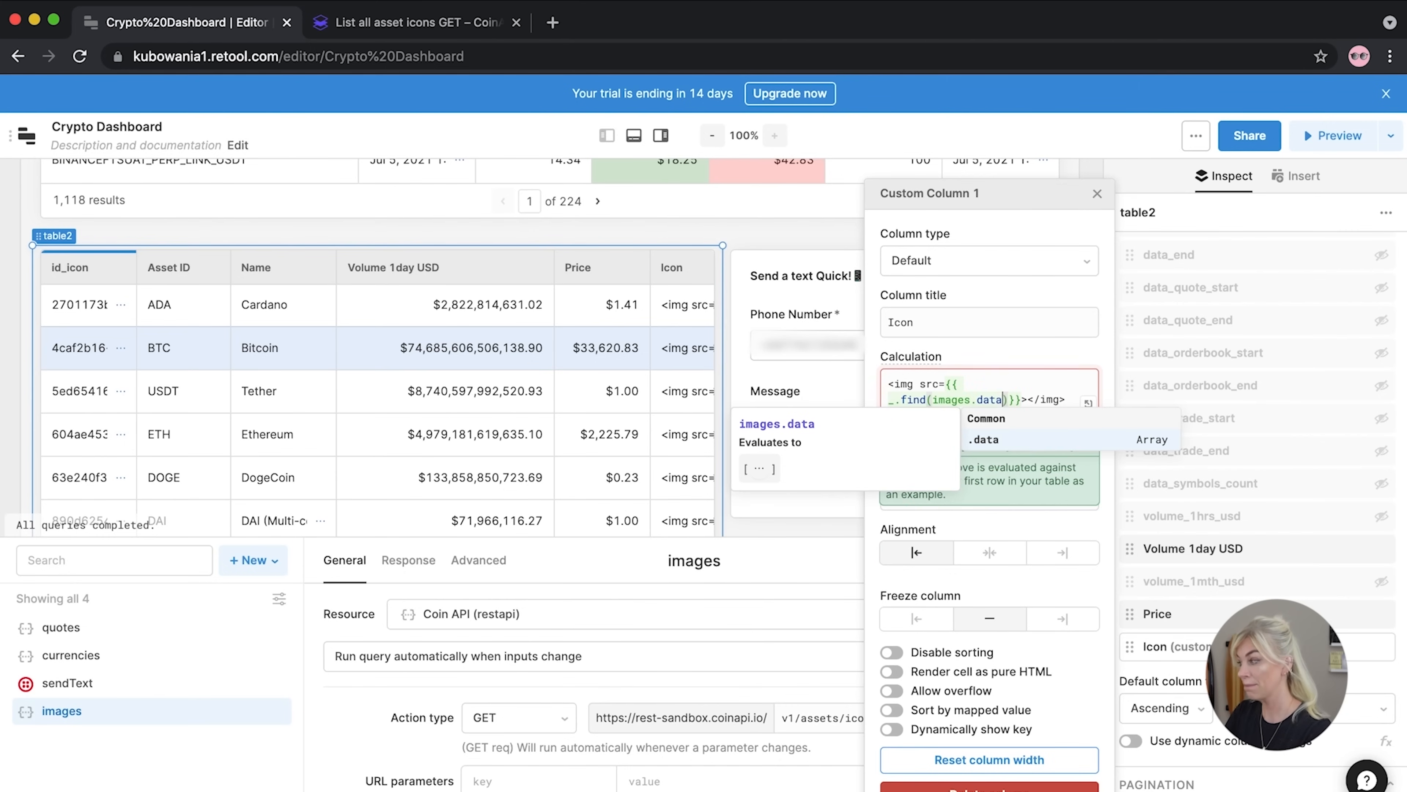
text(,)
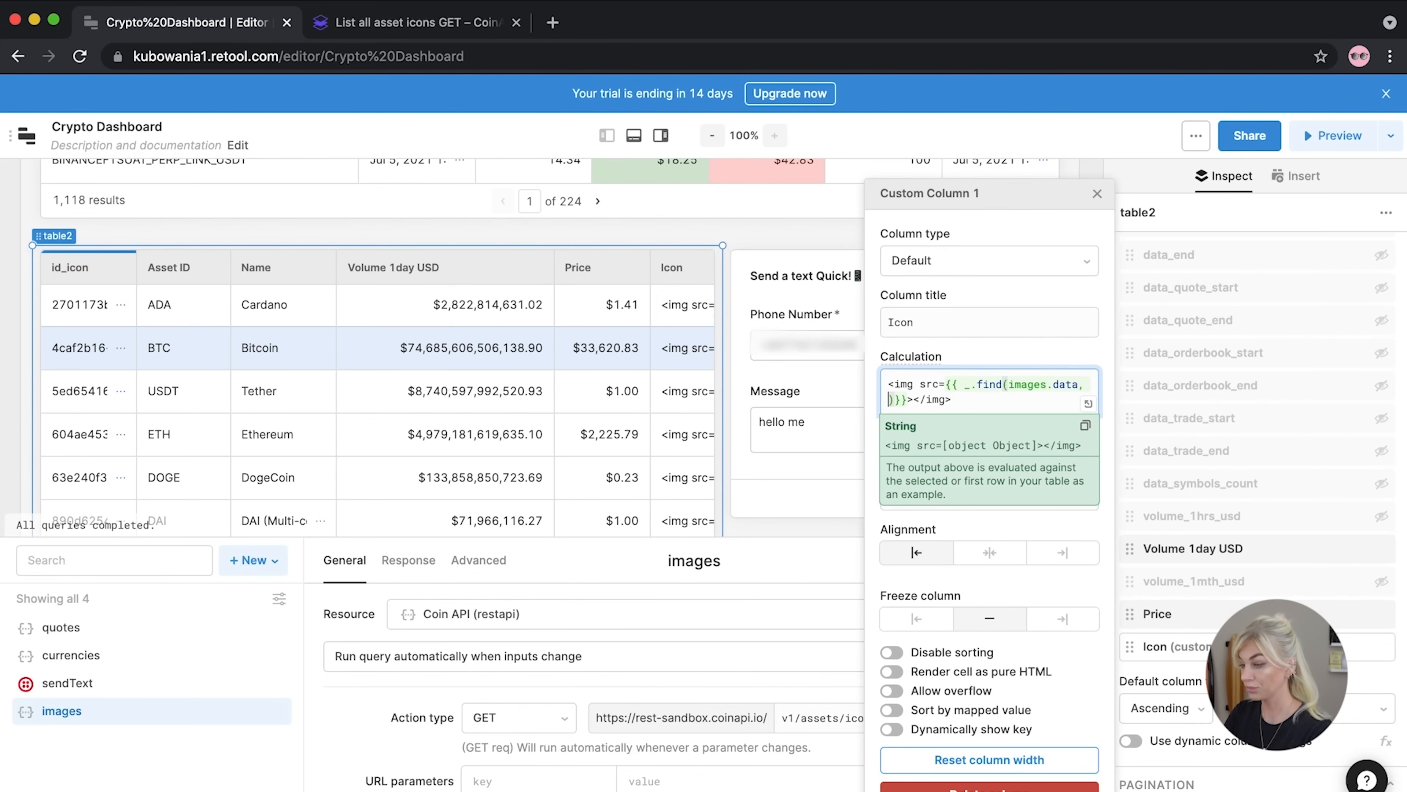
text(function())
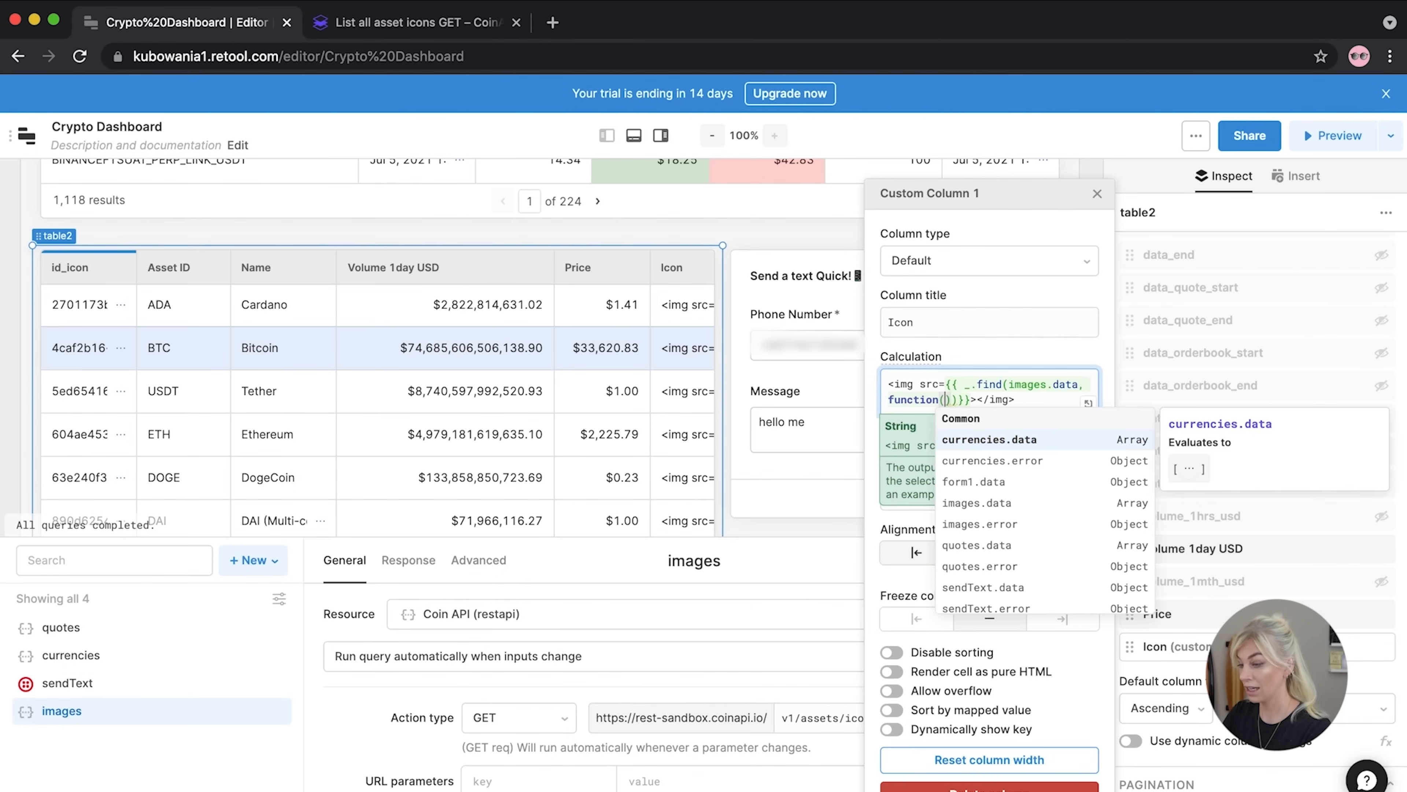
text(o)
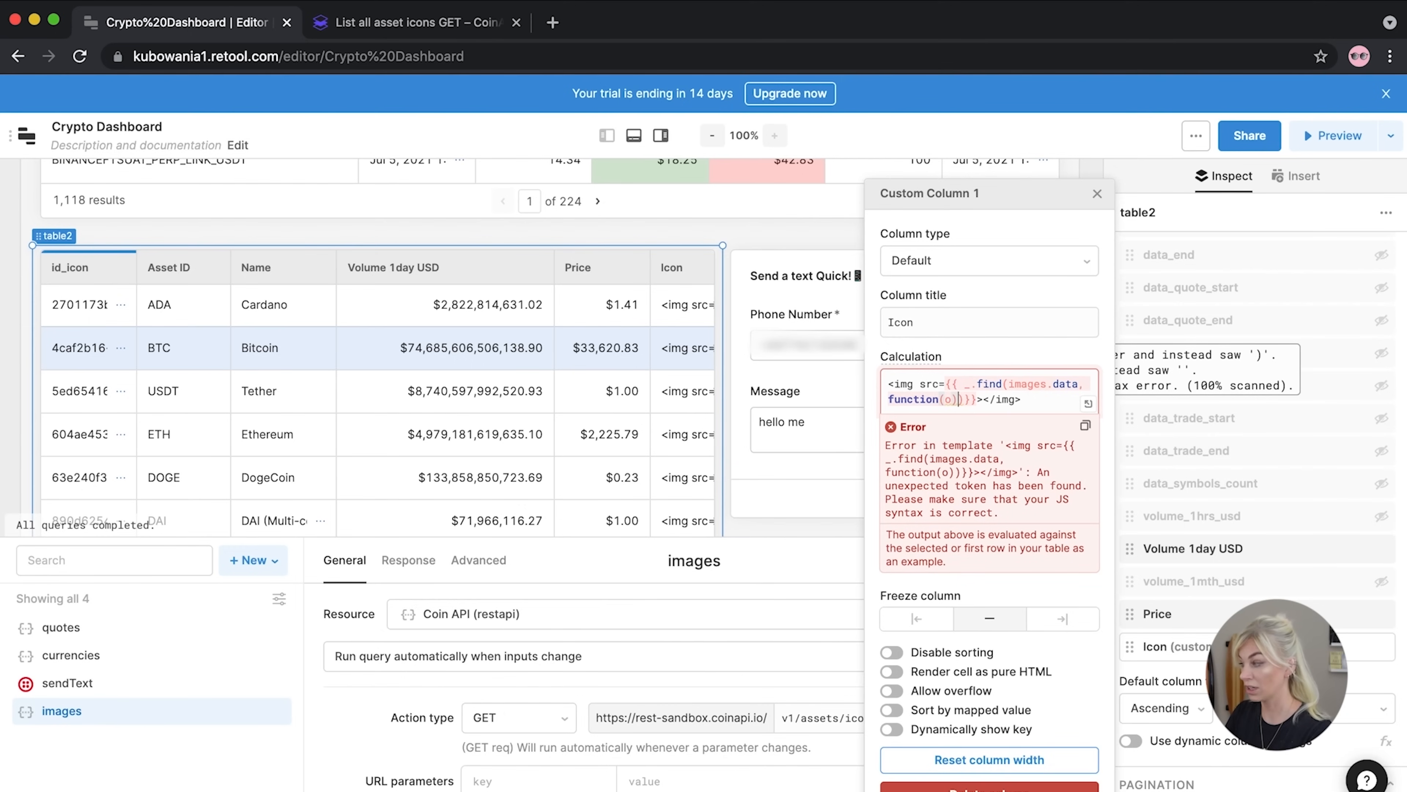
text( {})
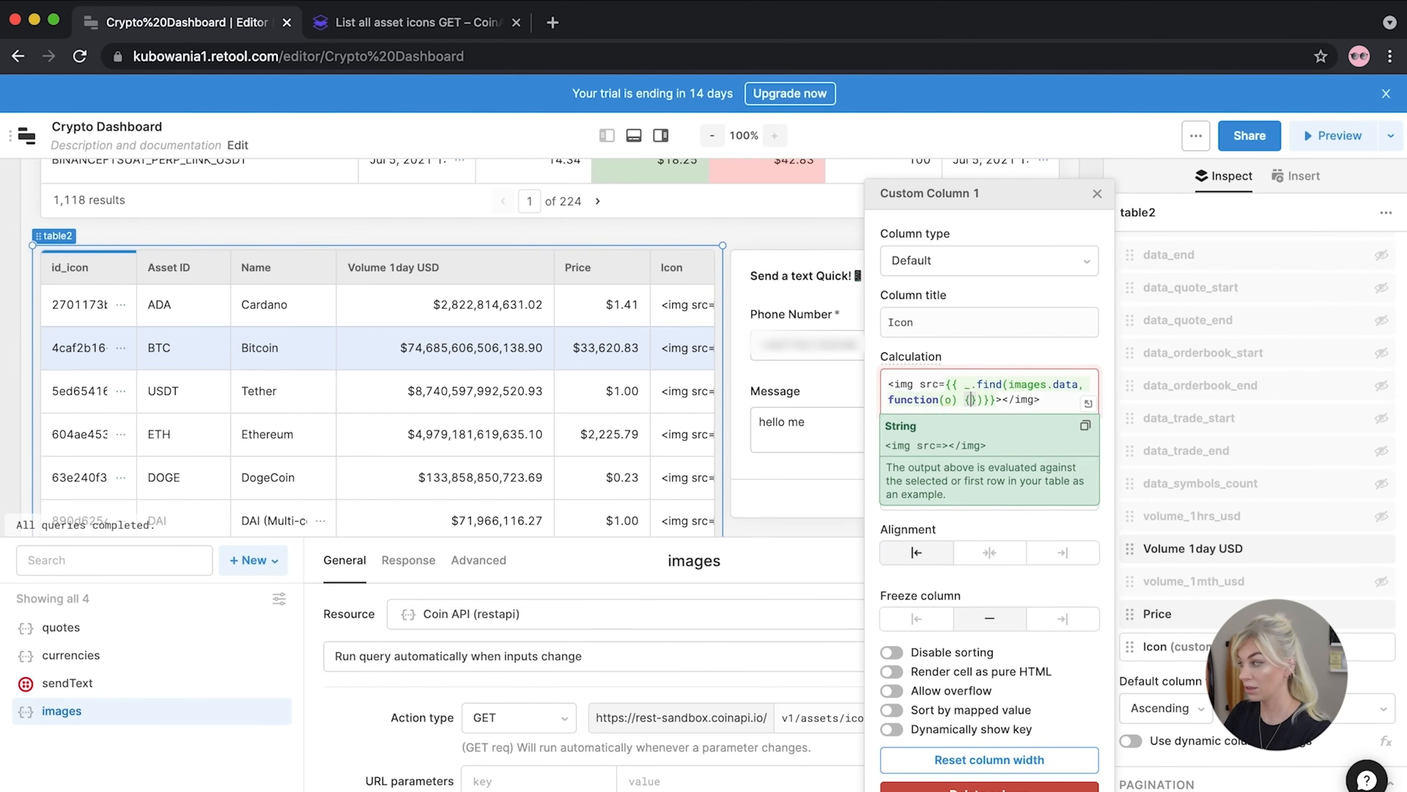
text( return o)
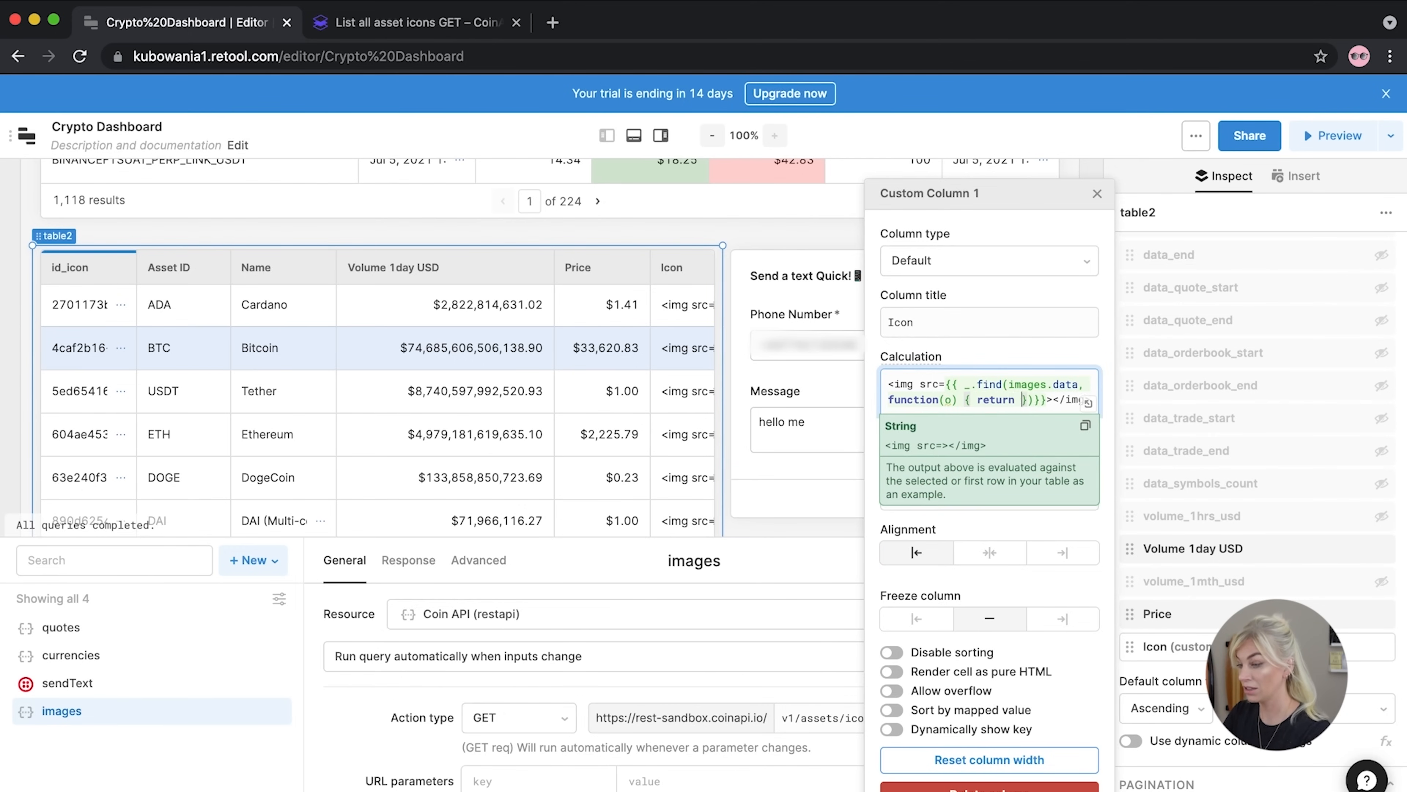
text(.asset_i)
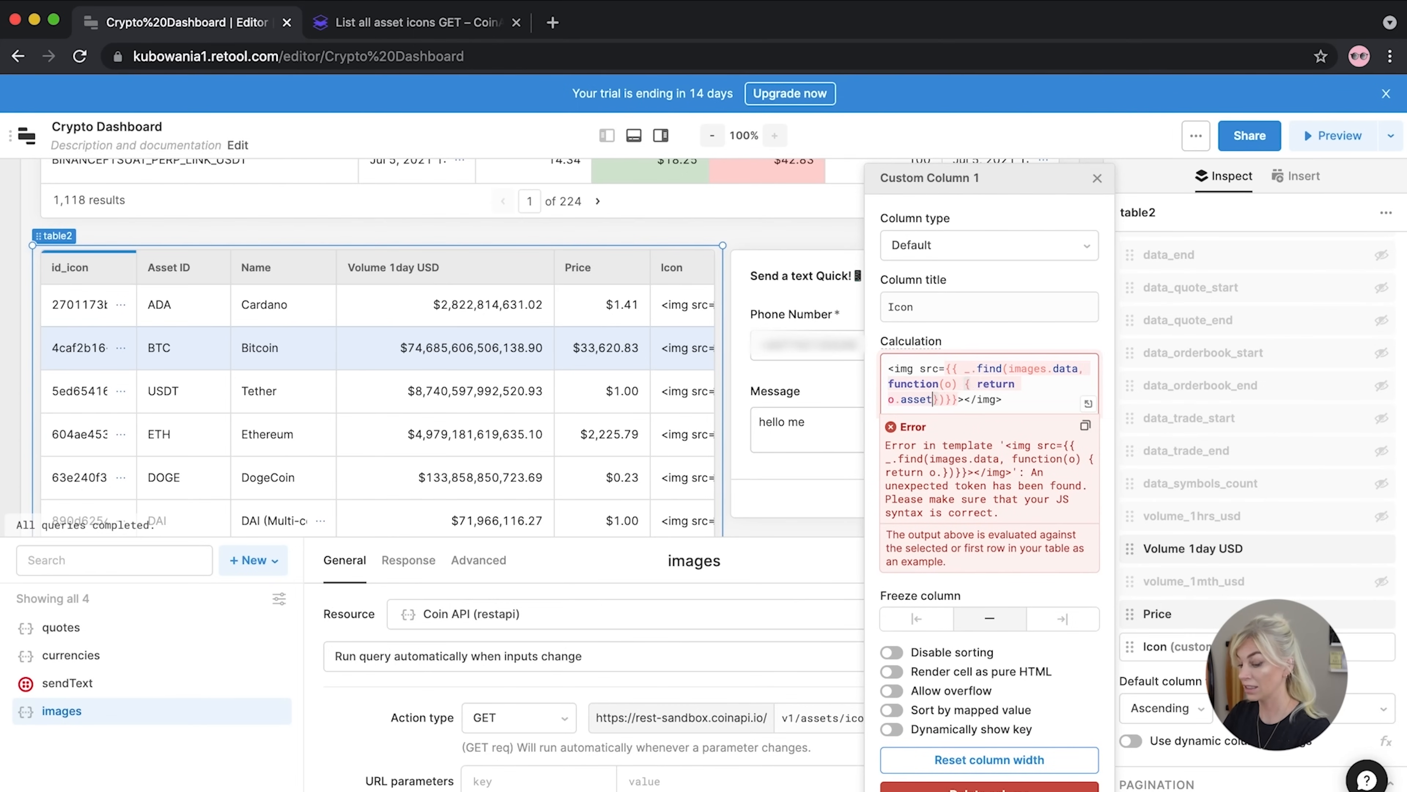
text(d)
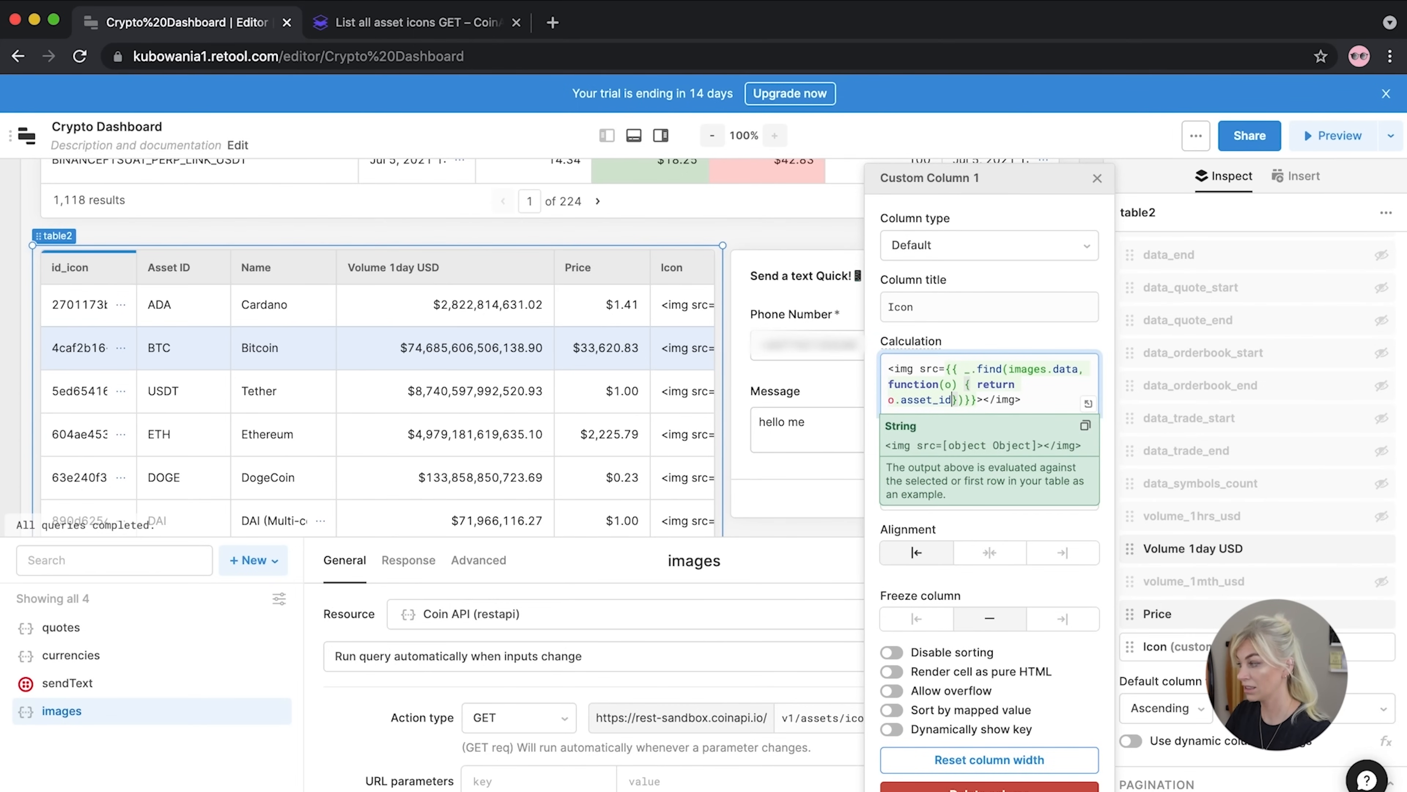
text( === )
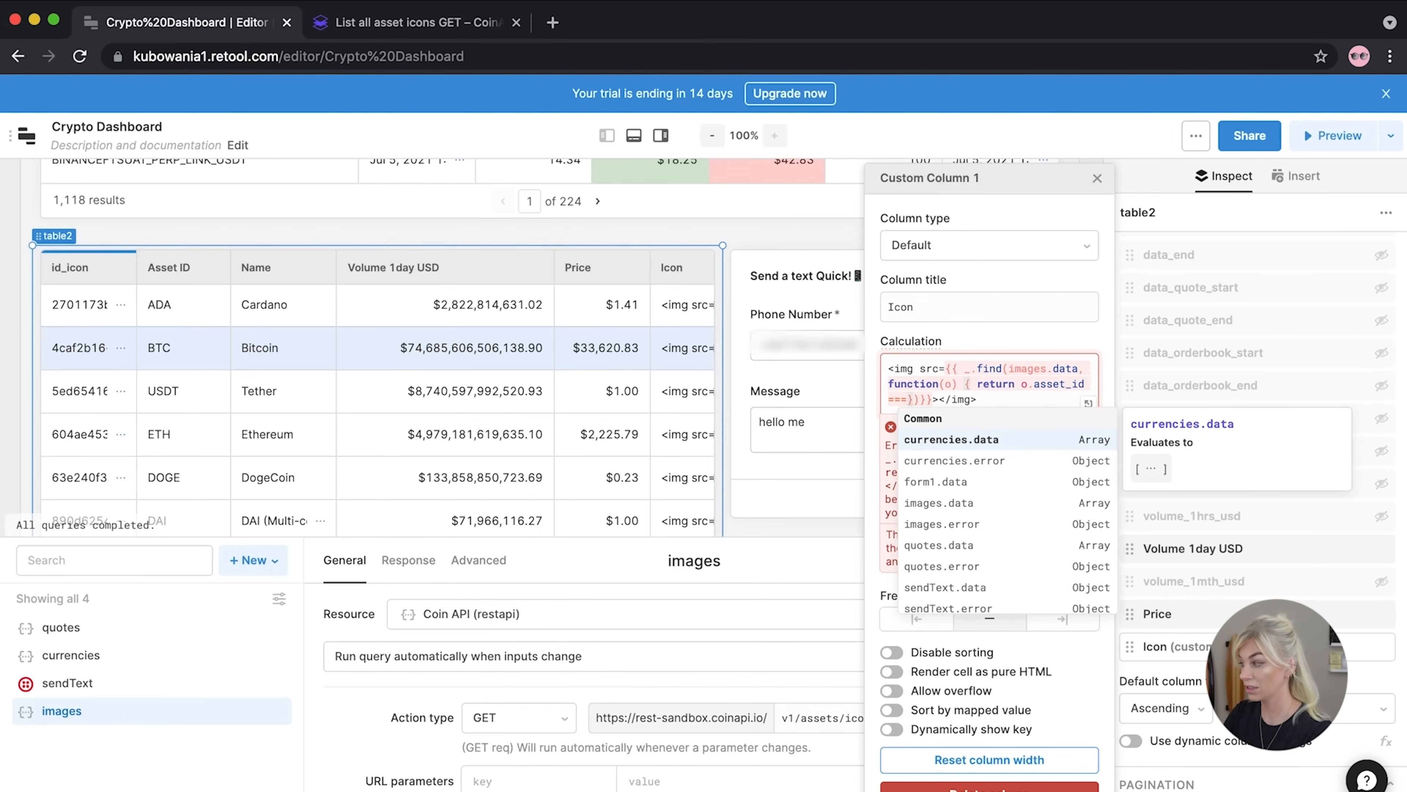
text(currentRow)
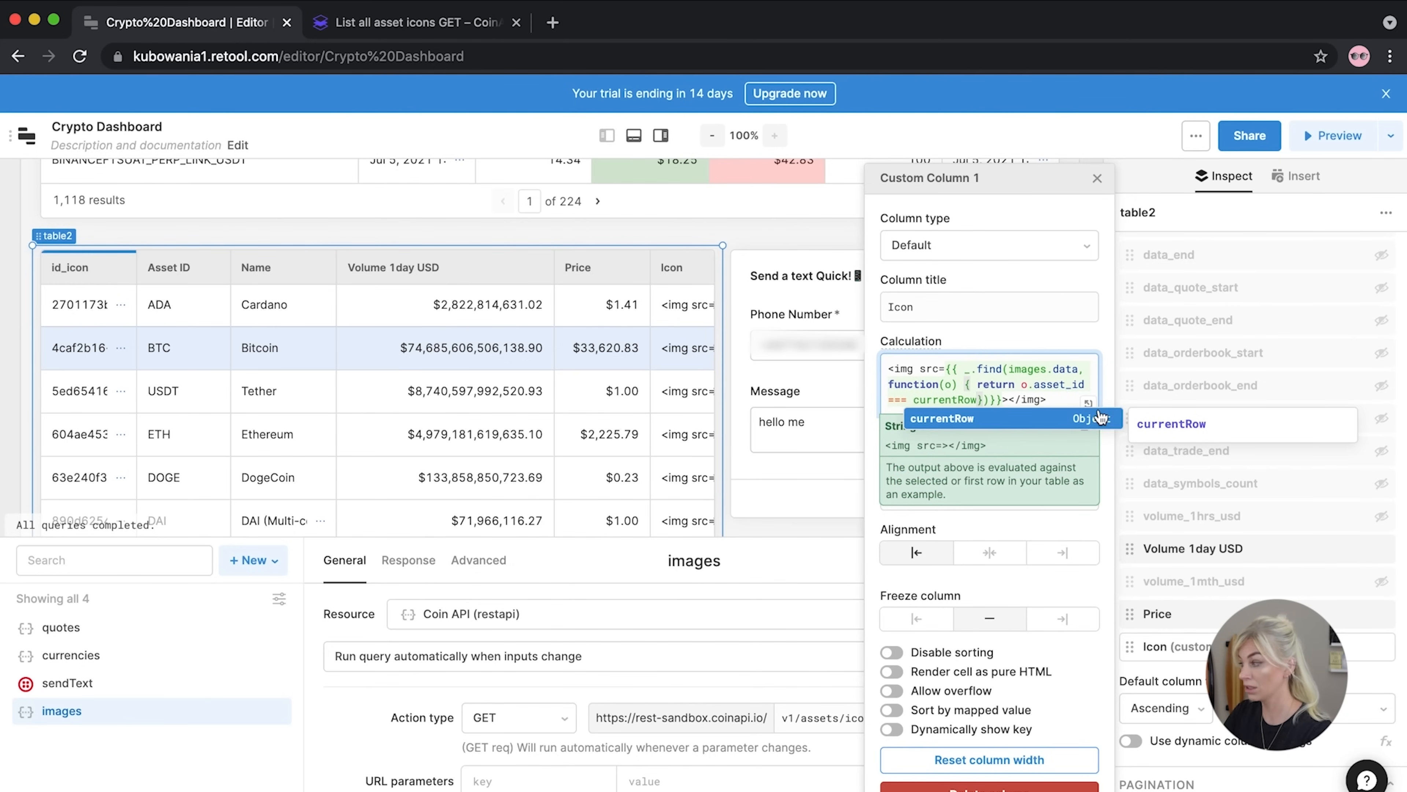
text(.asset_id)
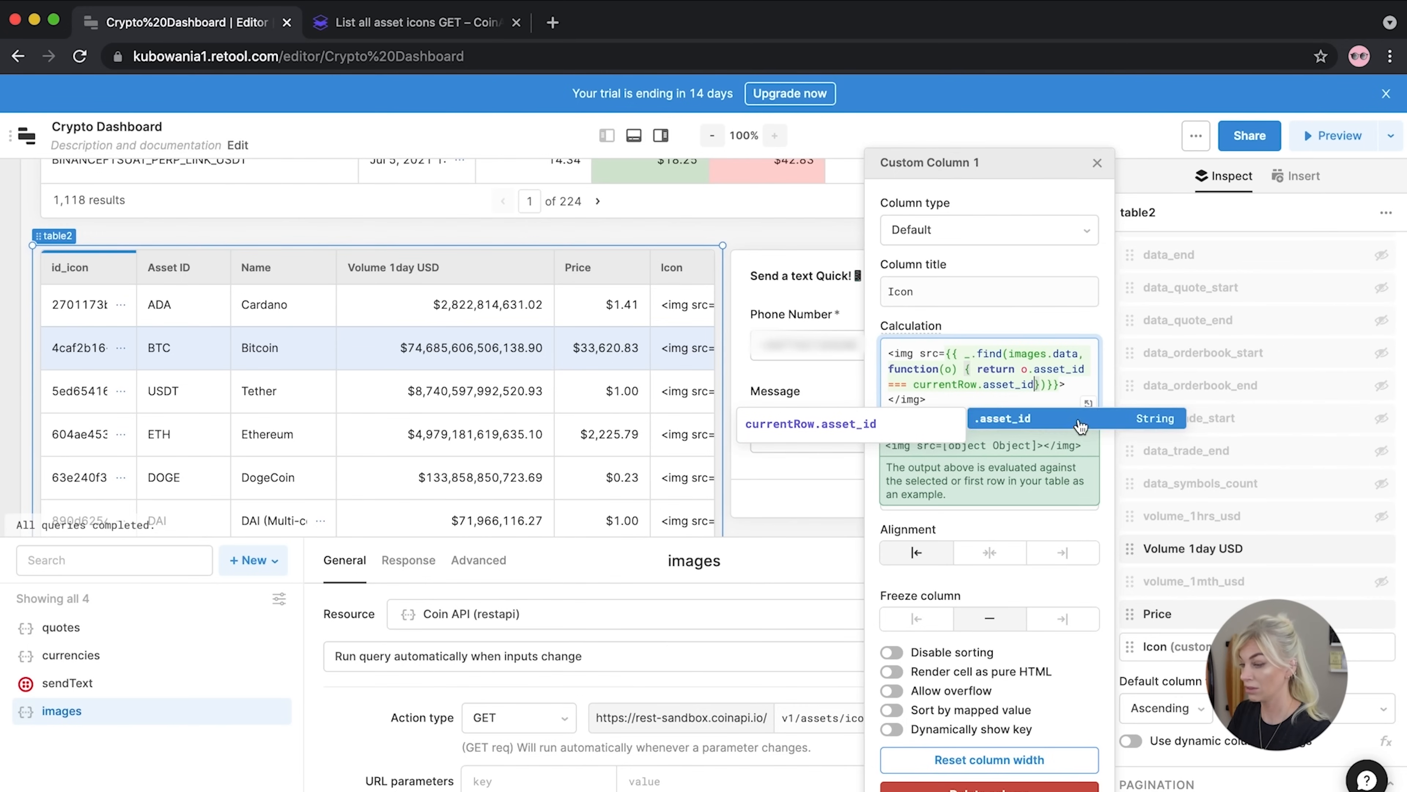
click(1048, 386)
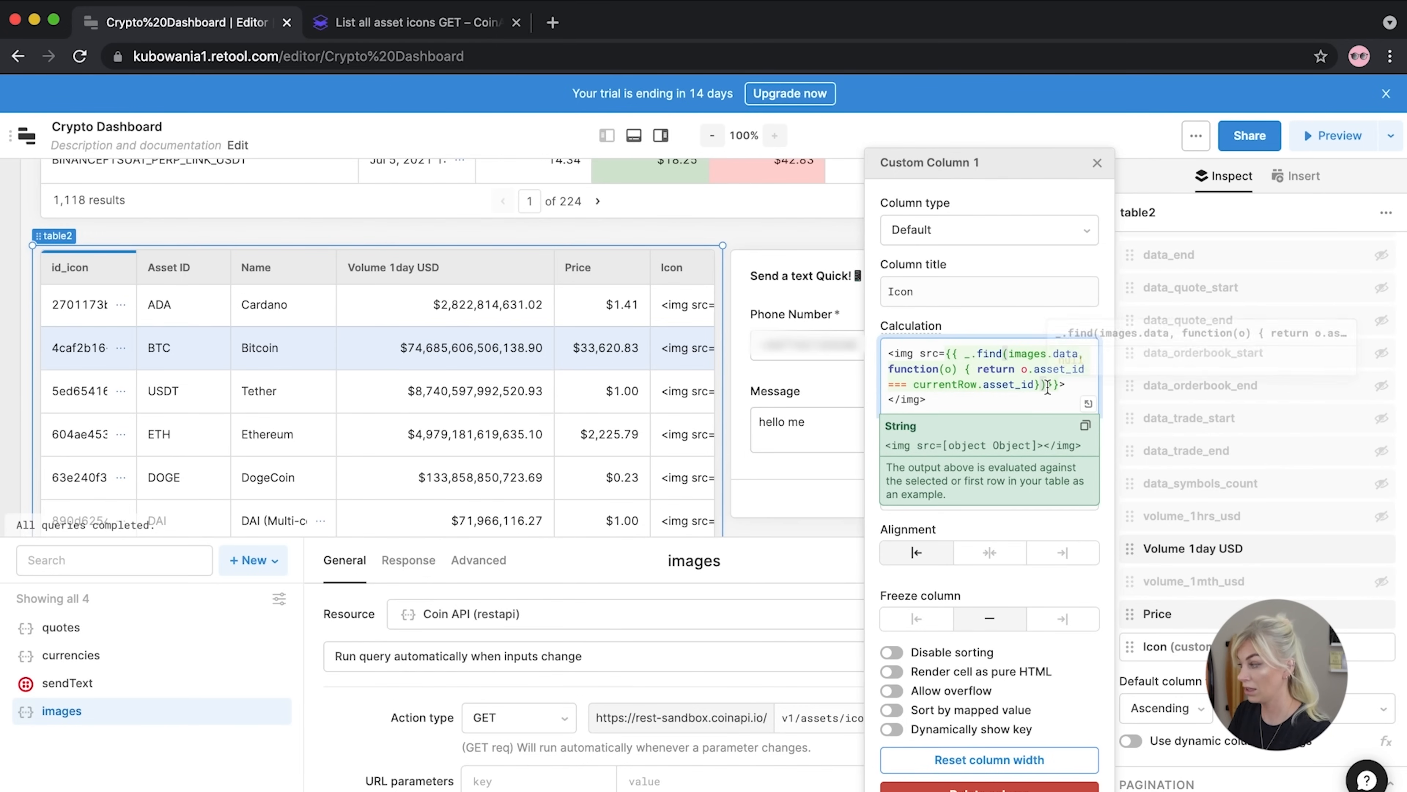
text(.url)
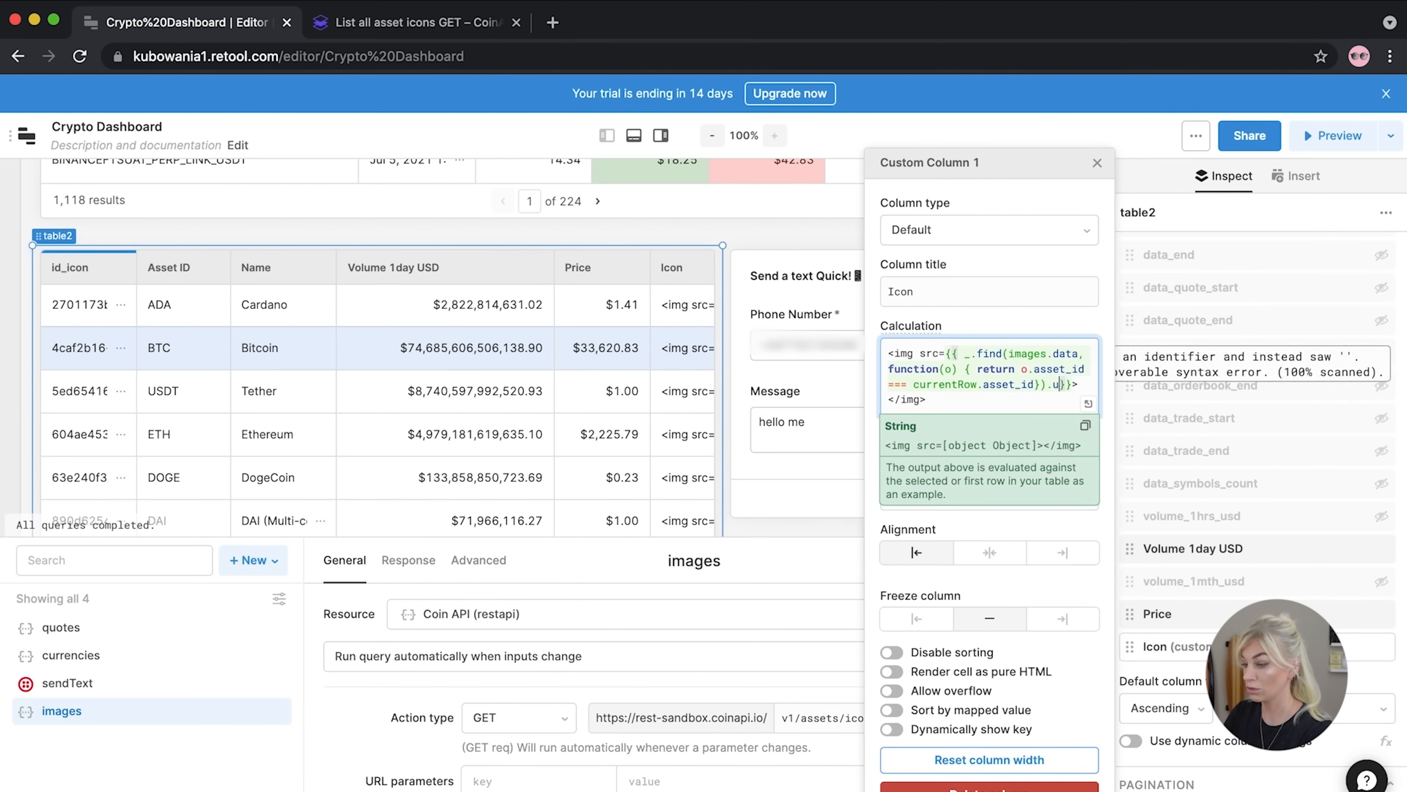
click(874, 433)
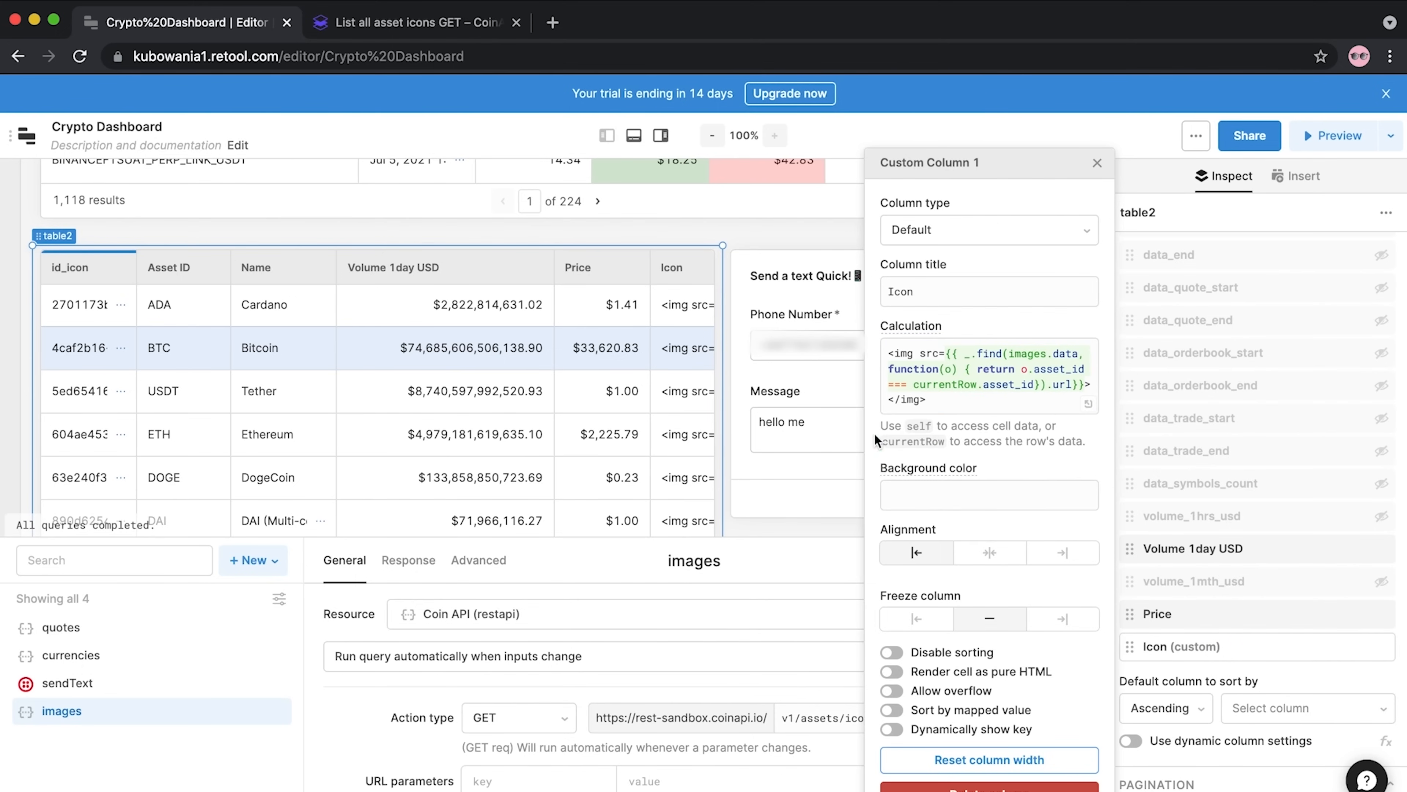
Wrap the url expression after src= in double quotes and close the column settings
scroll(508, 448, right, 2)
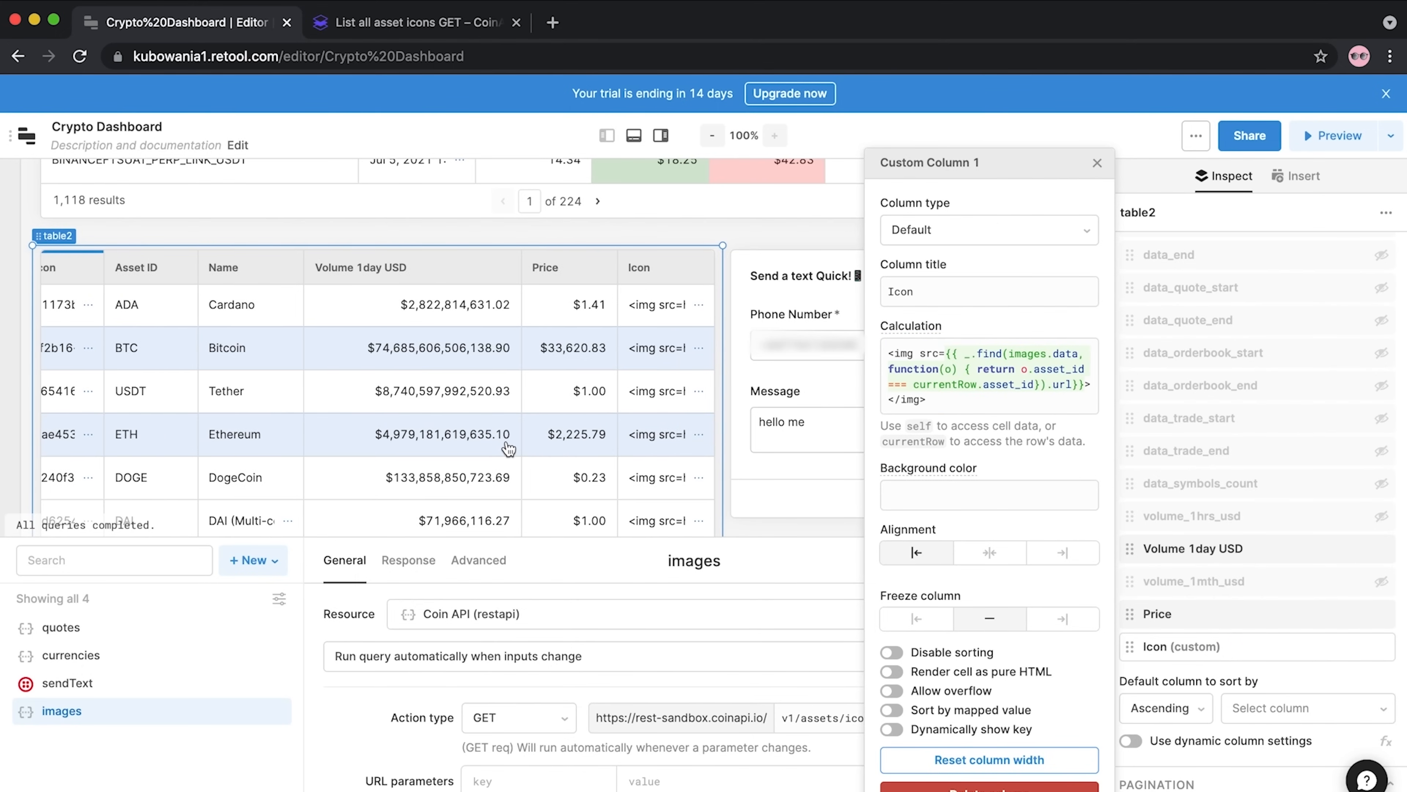
click(946, 353)
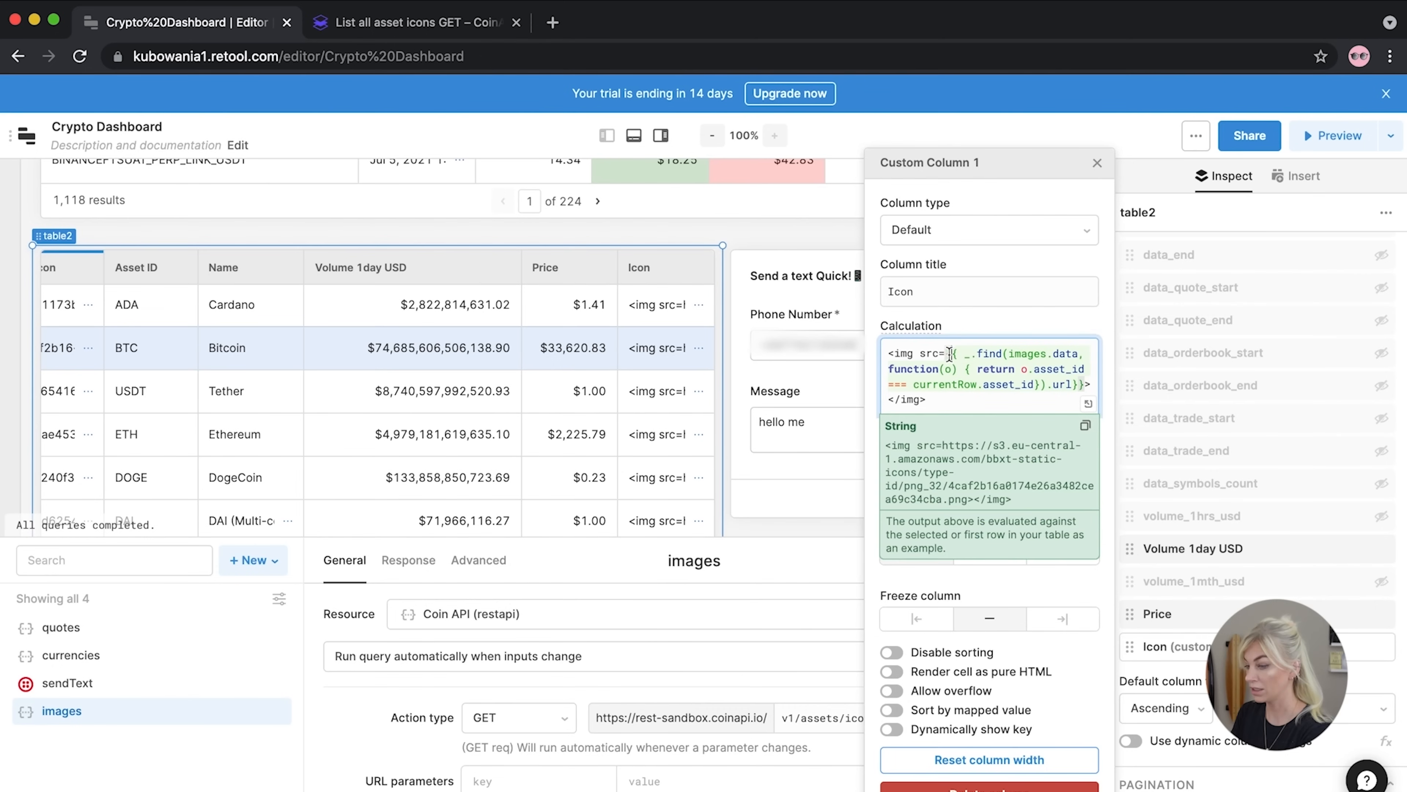
text("")
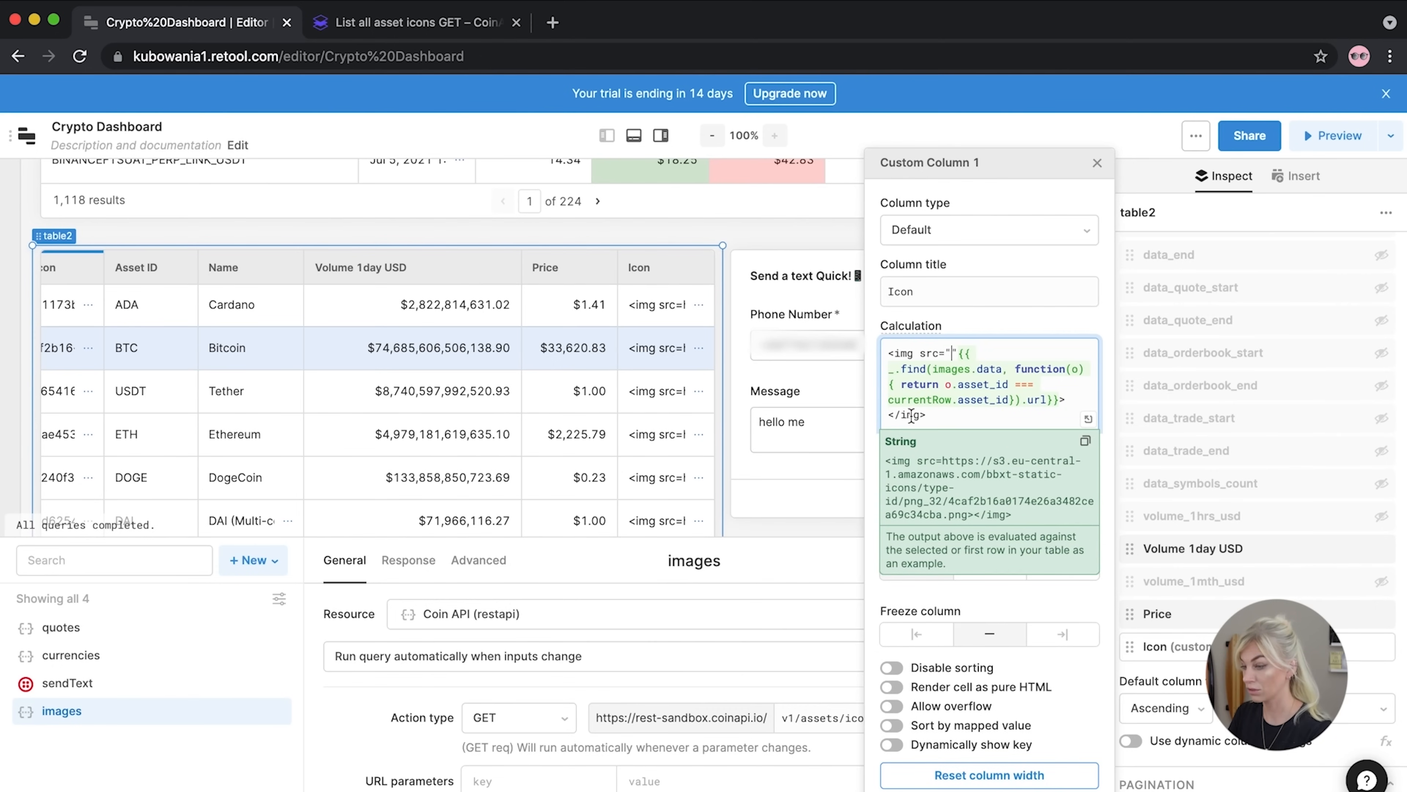
key(BackSpace)
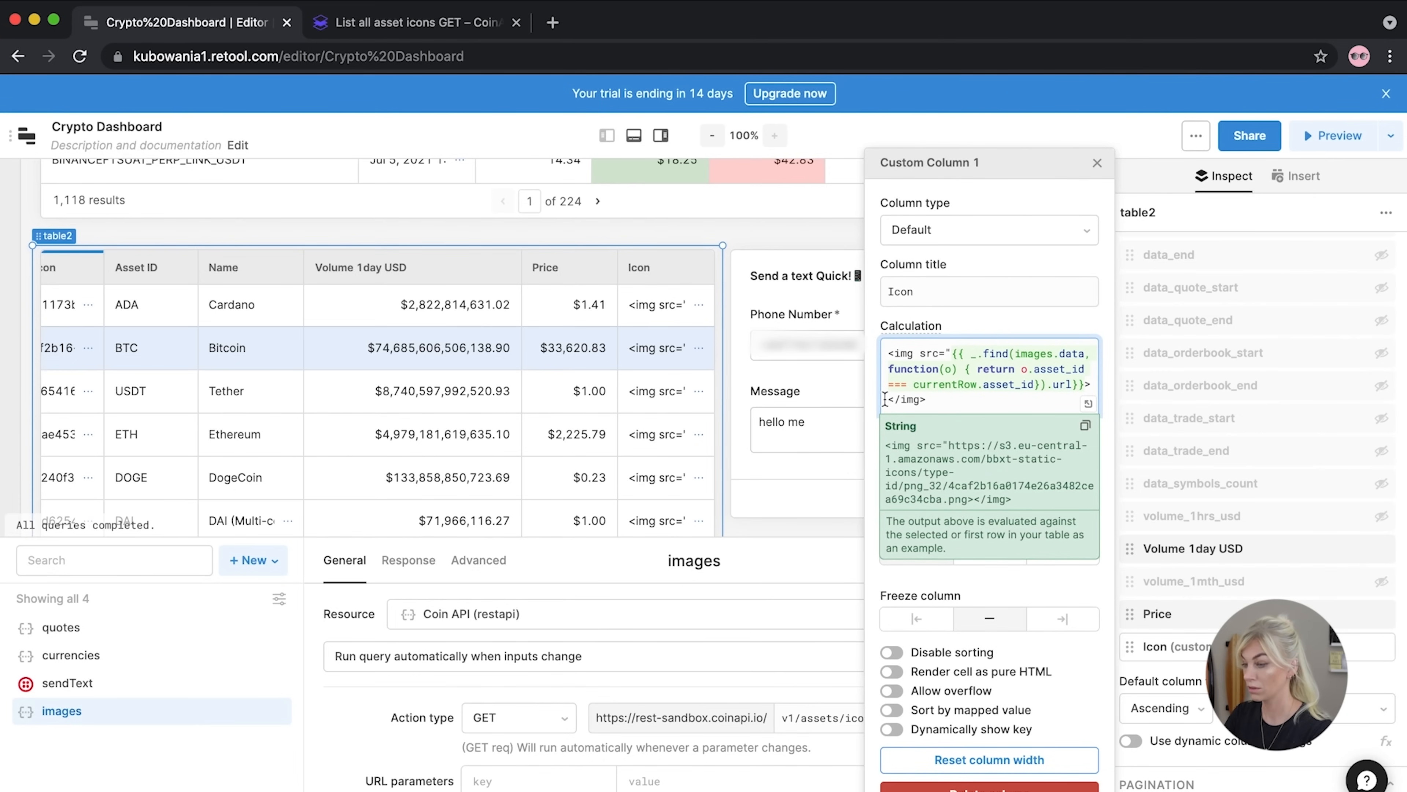
click(1083, 383)
text(")
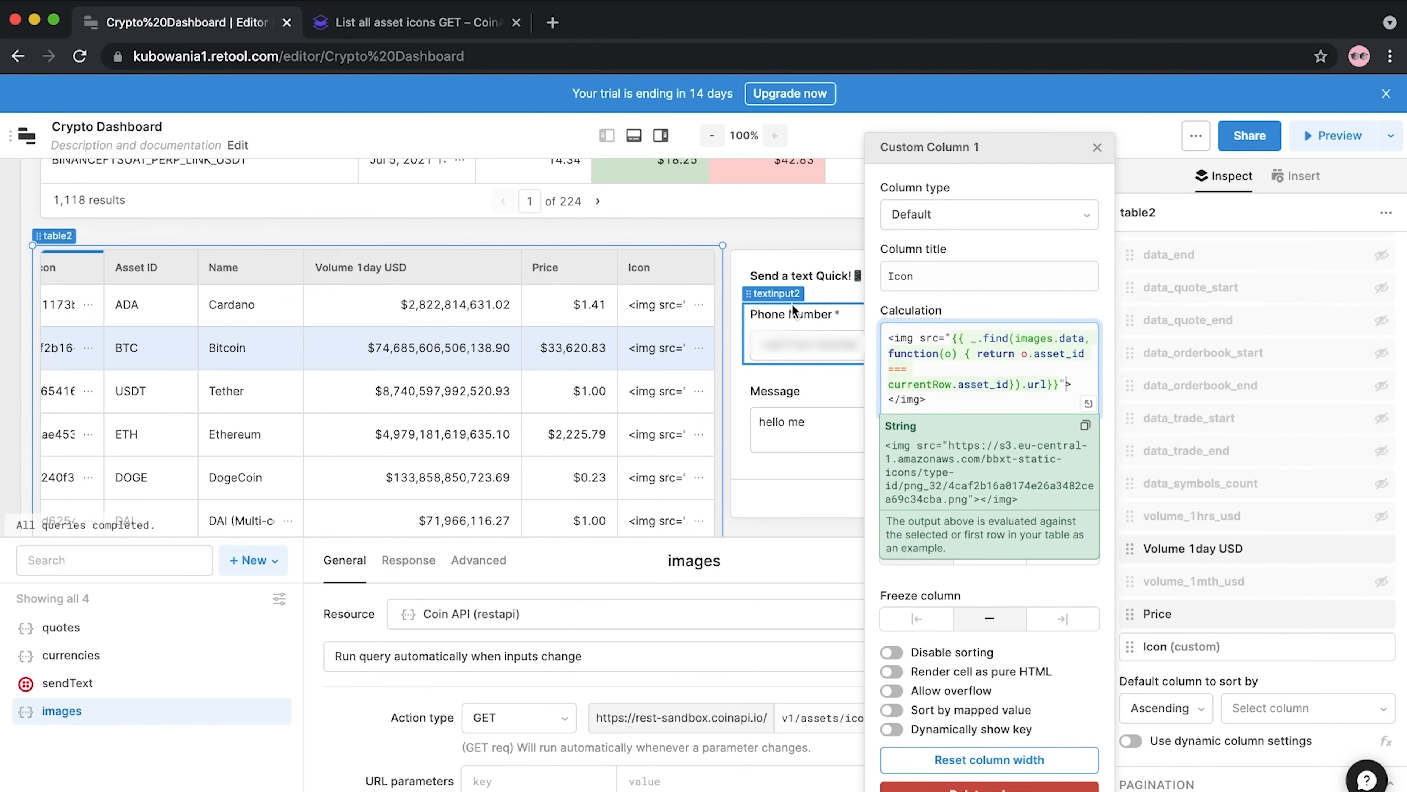
click(630, 242)
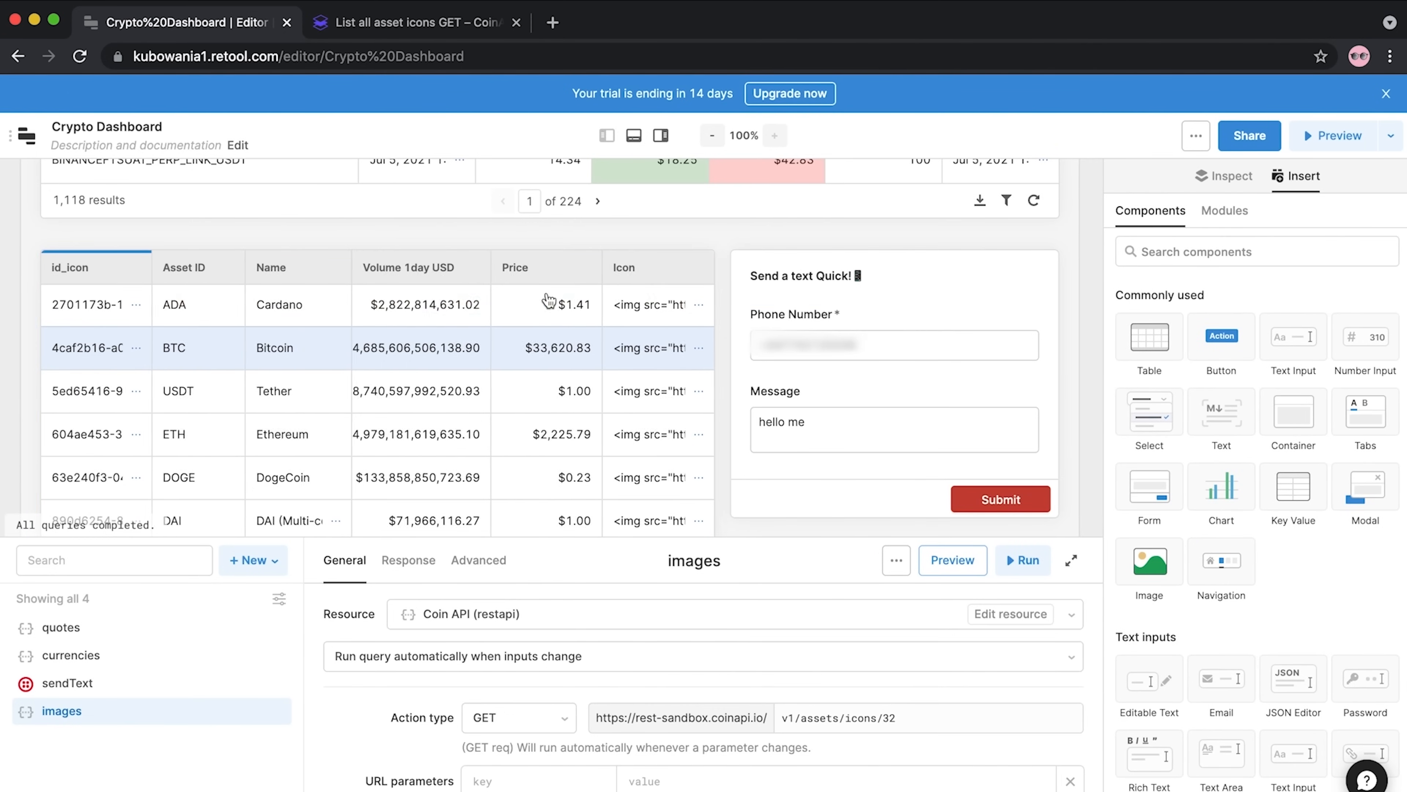
Reload the editor and select table2
click(630, 306)
click(80, 56)
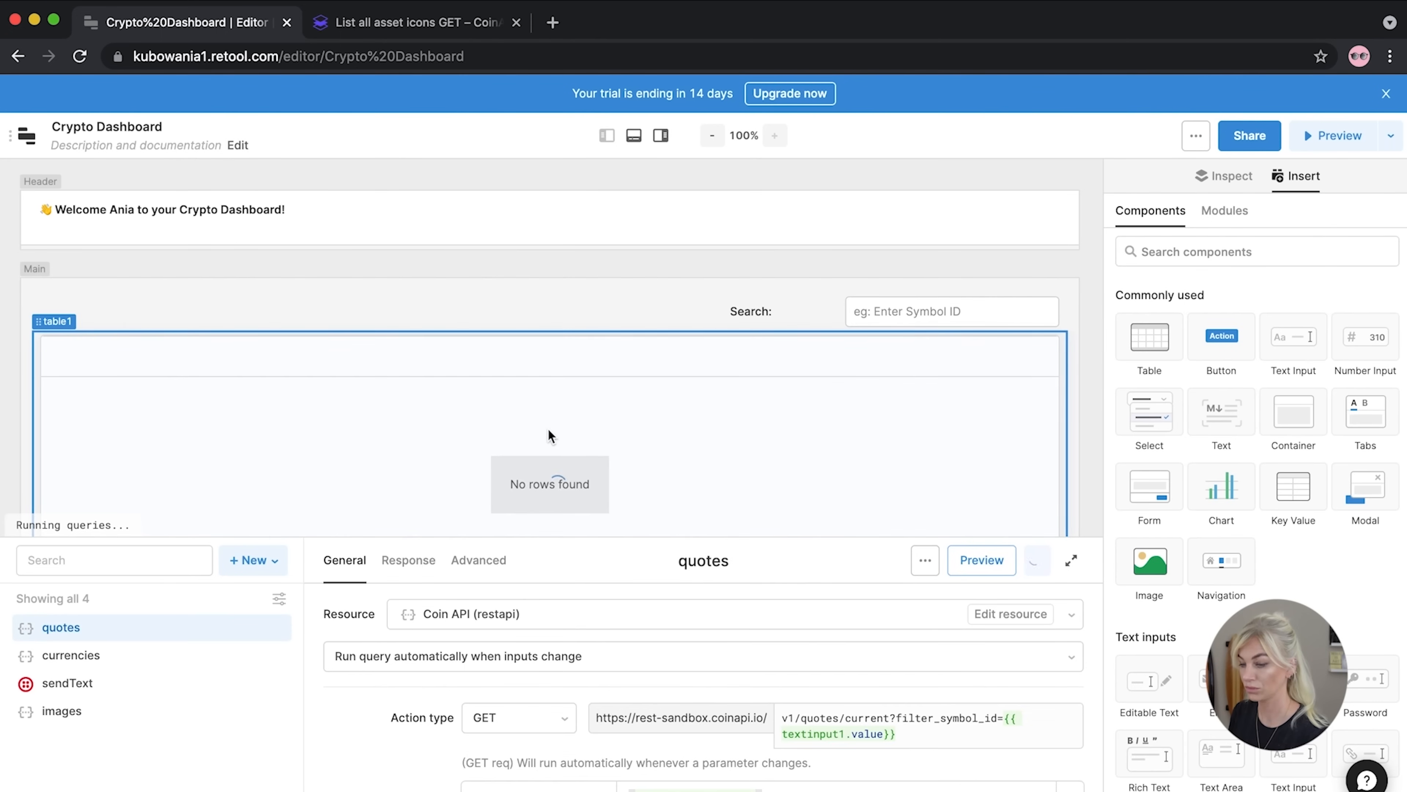
scroll(546, 429, down, 5)
scroll(546, 429, down, 3)
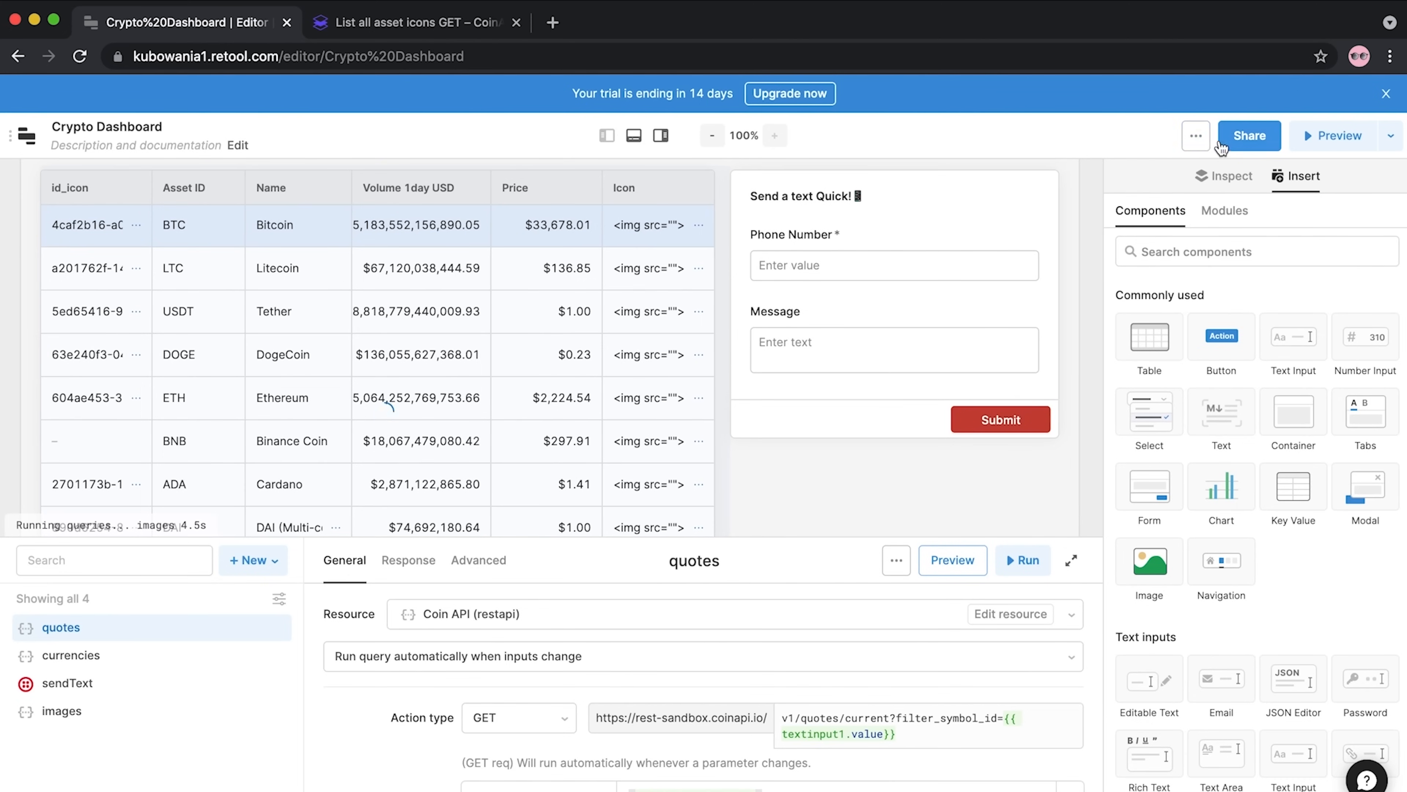
click(642, 278)
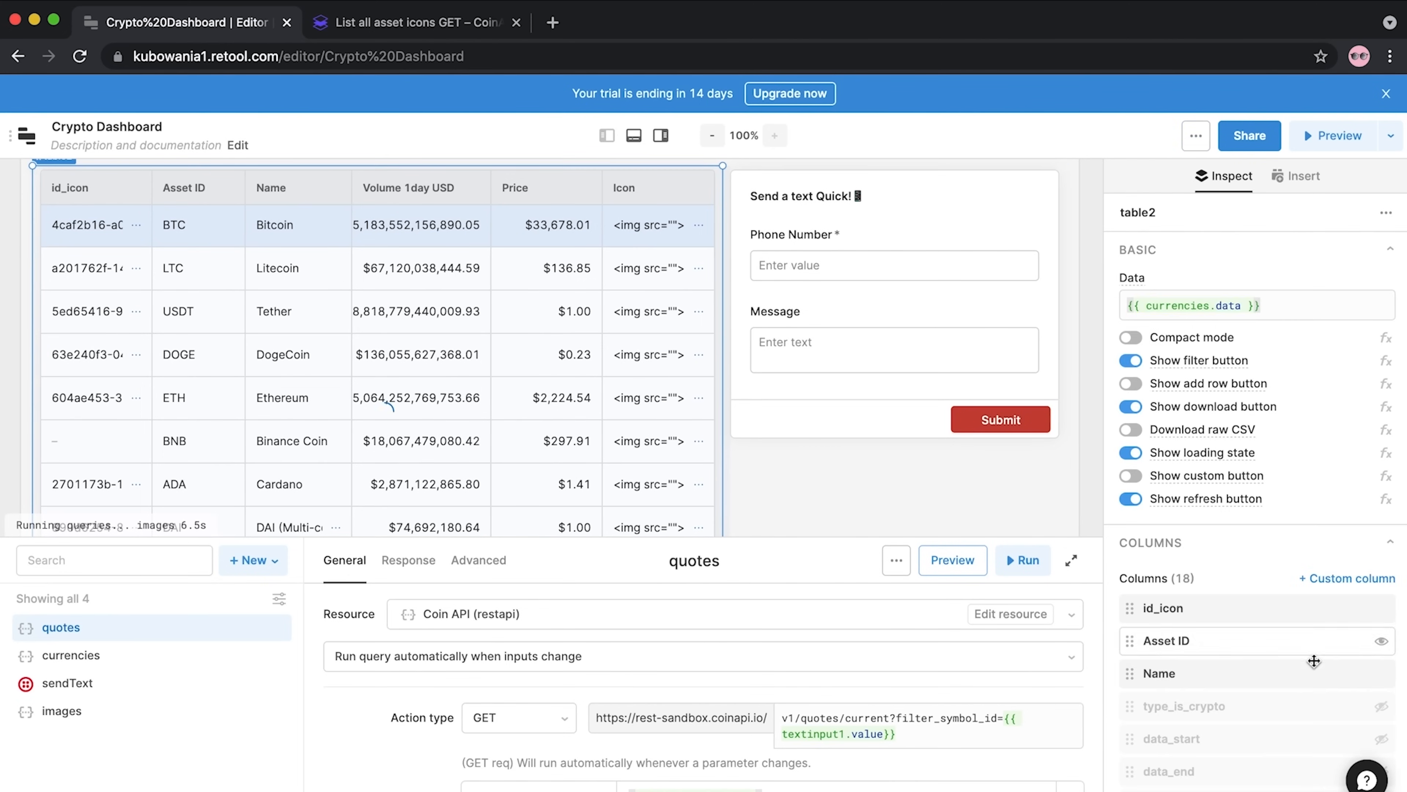
Move the Icon column to the top of the Columns list, hide id_icon, and open Icon's settings
scroll(1141, 709, down, 10)
drag(1135, 613, 1131, 574)
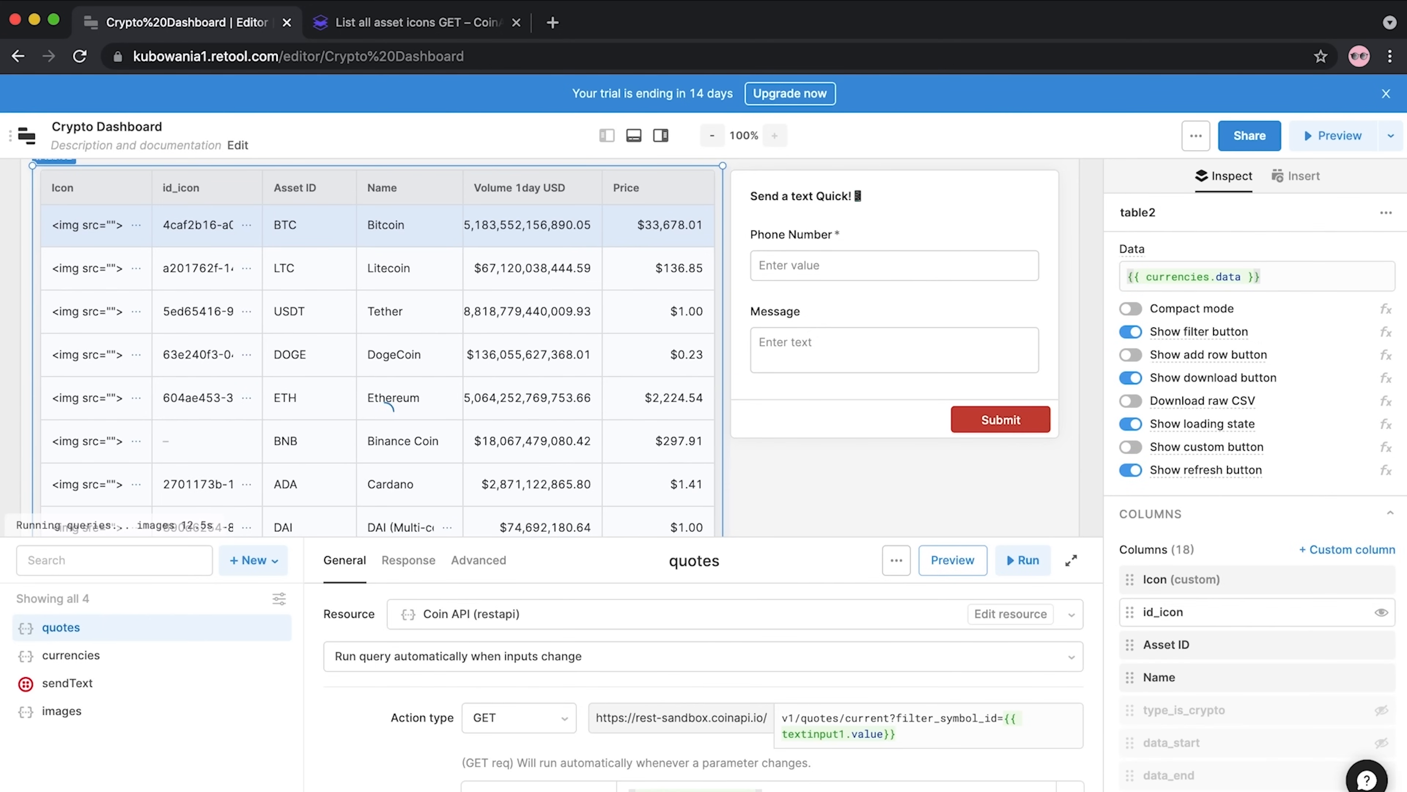
click(1382, 613)
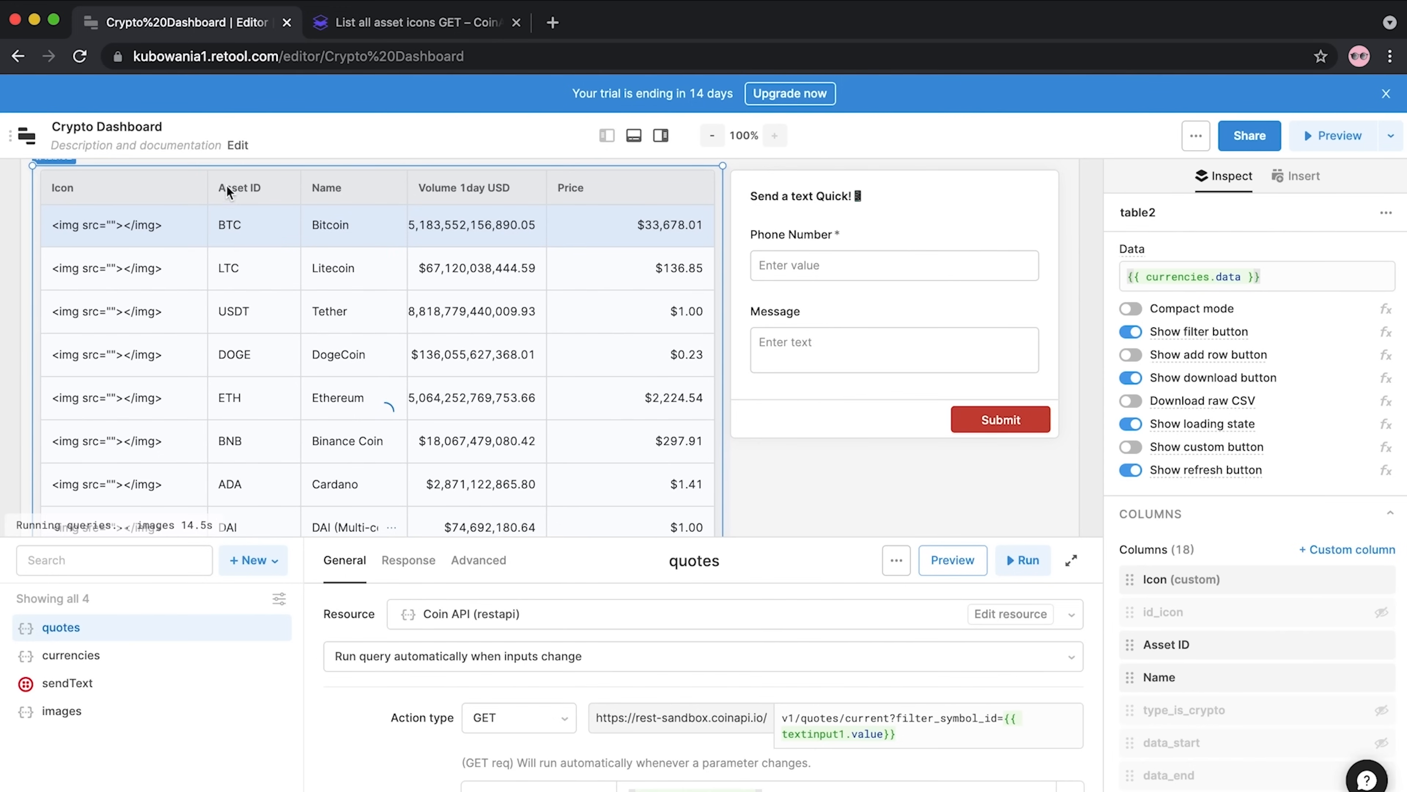
click(1183, 580)
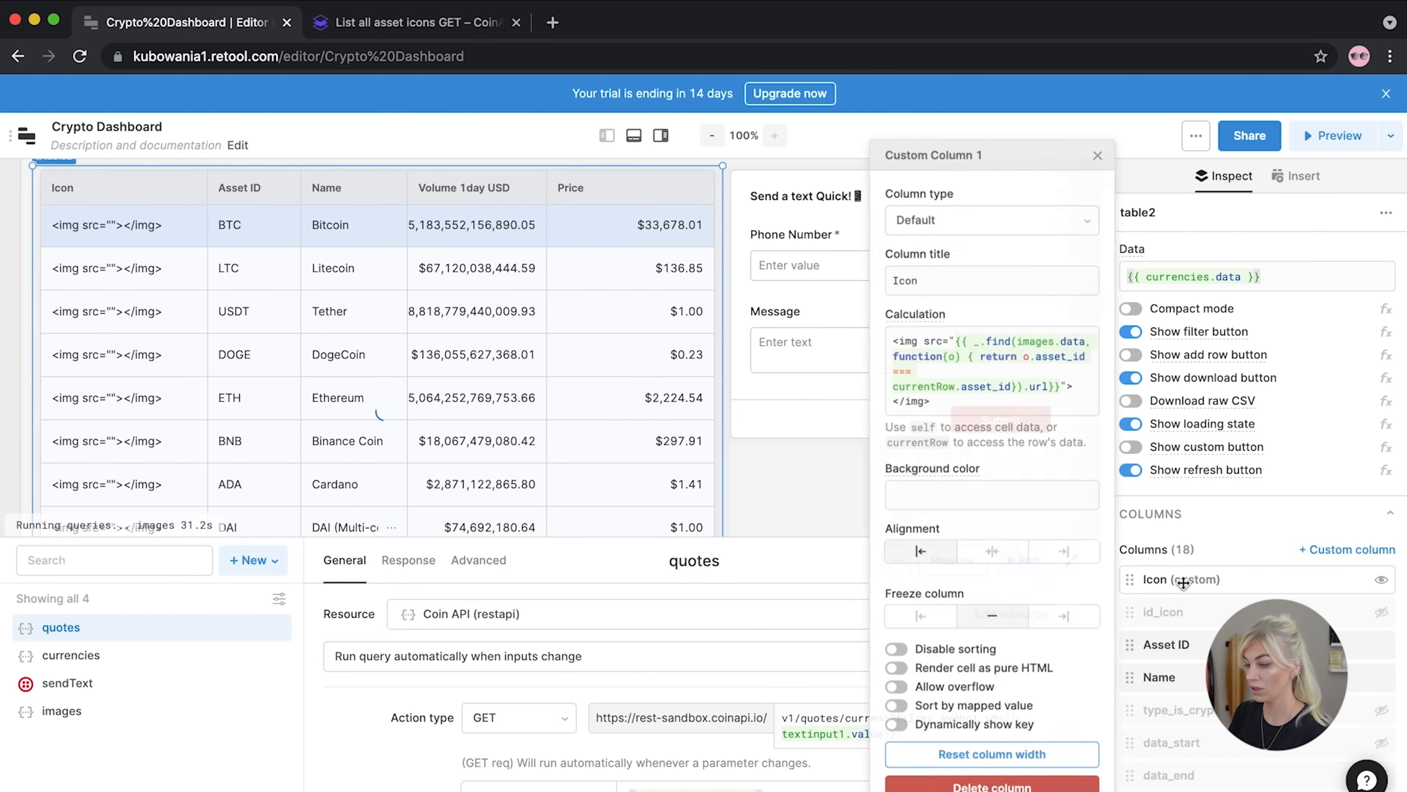
Turn on Render cell as pure HTML for the Icon column and run the images query
click(908, 672)
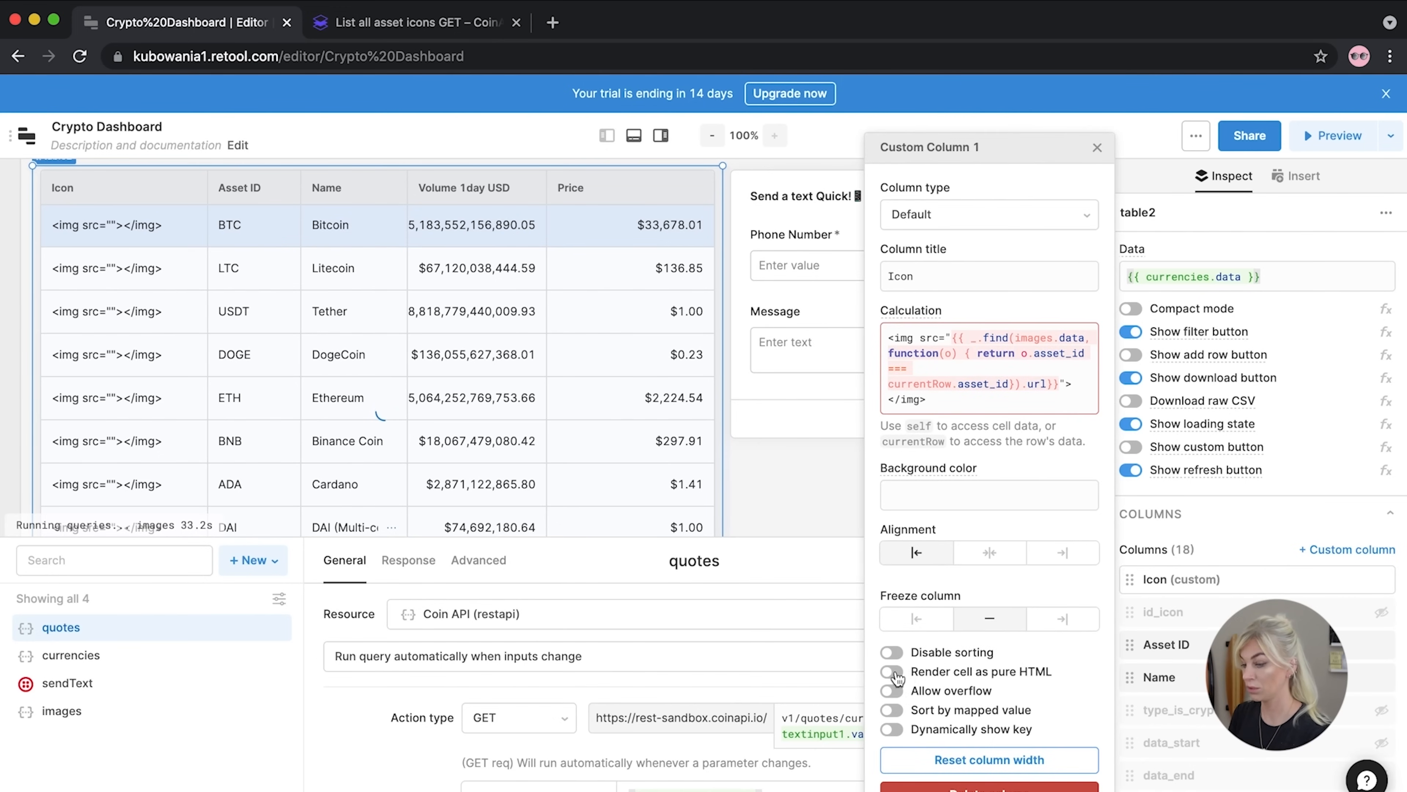
click(1007, 386)
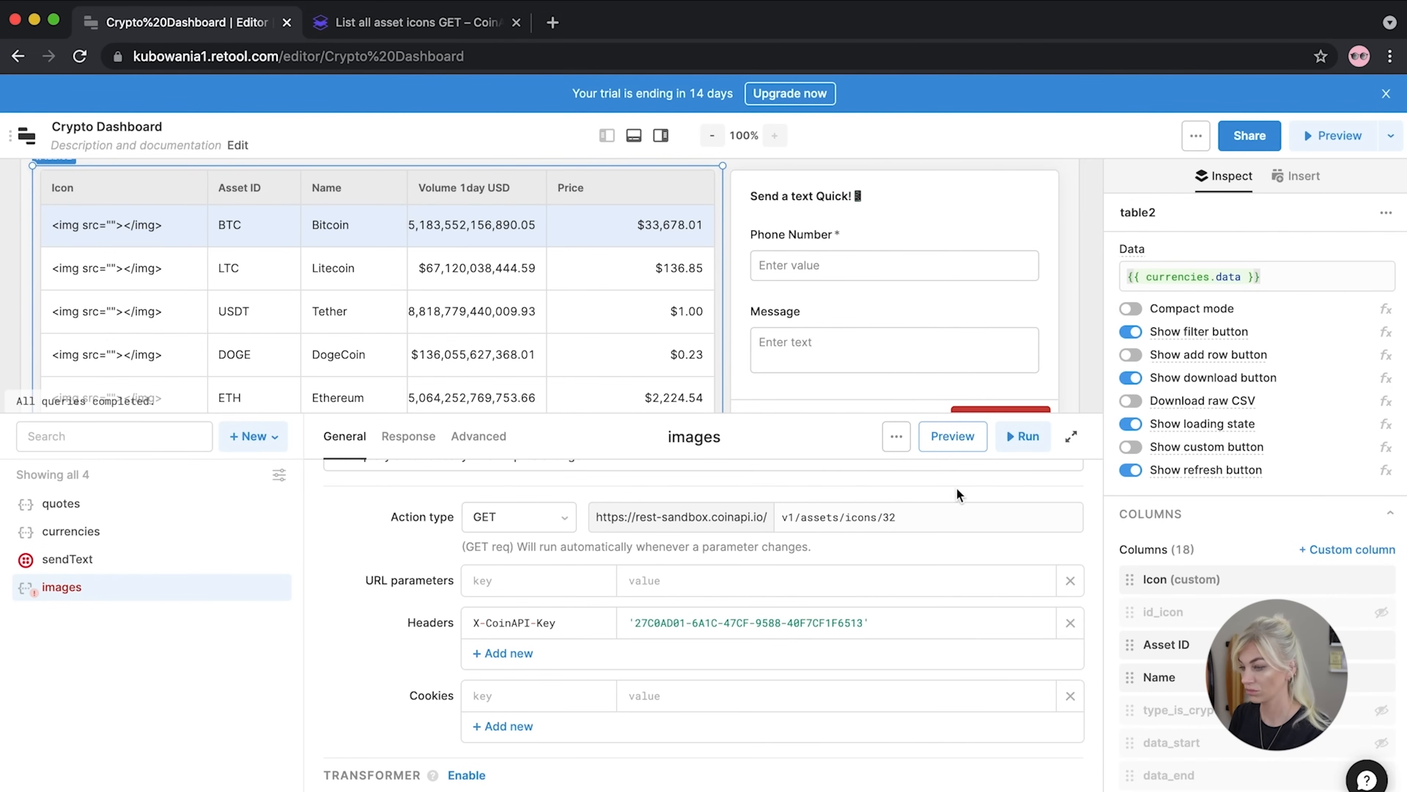
click(1022, 436)
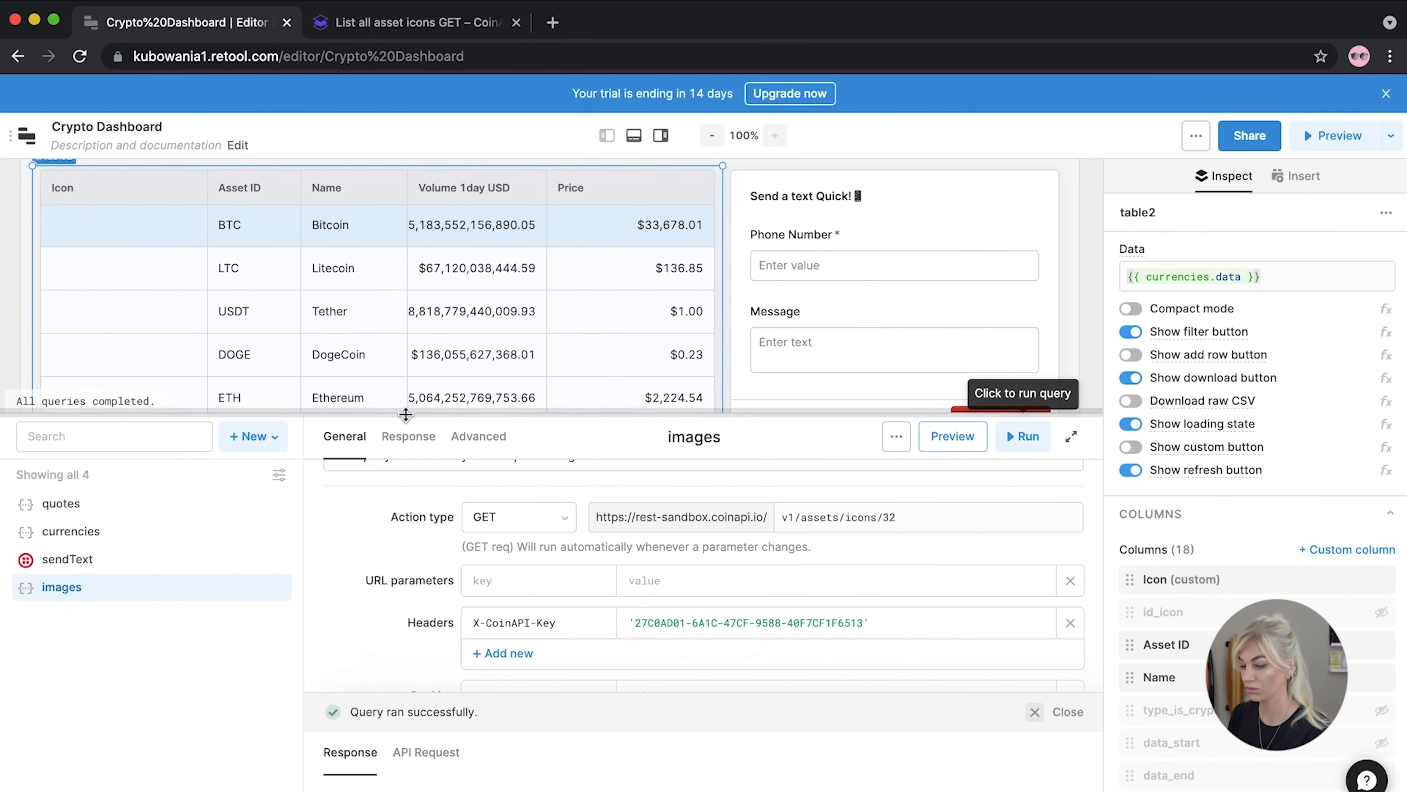
drag(405, 414, 366, 537)
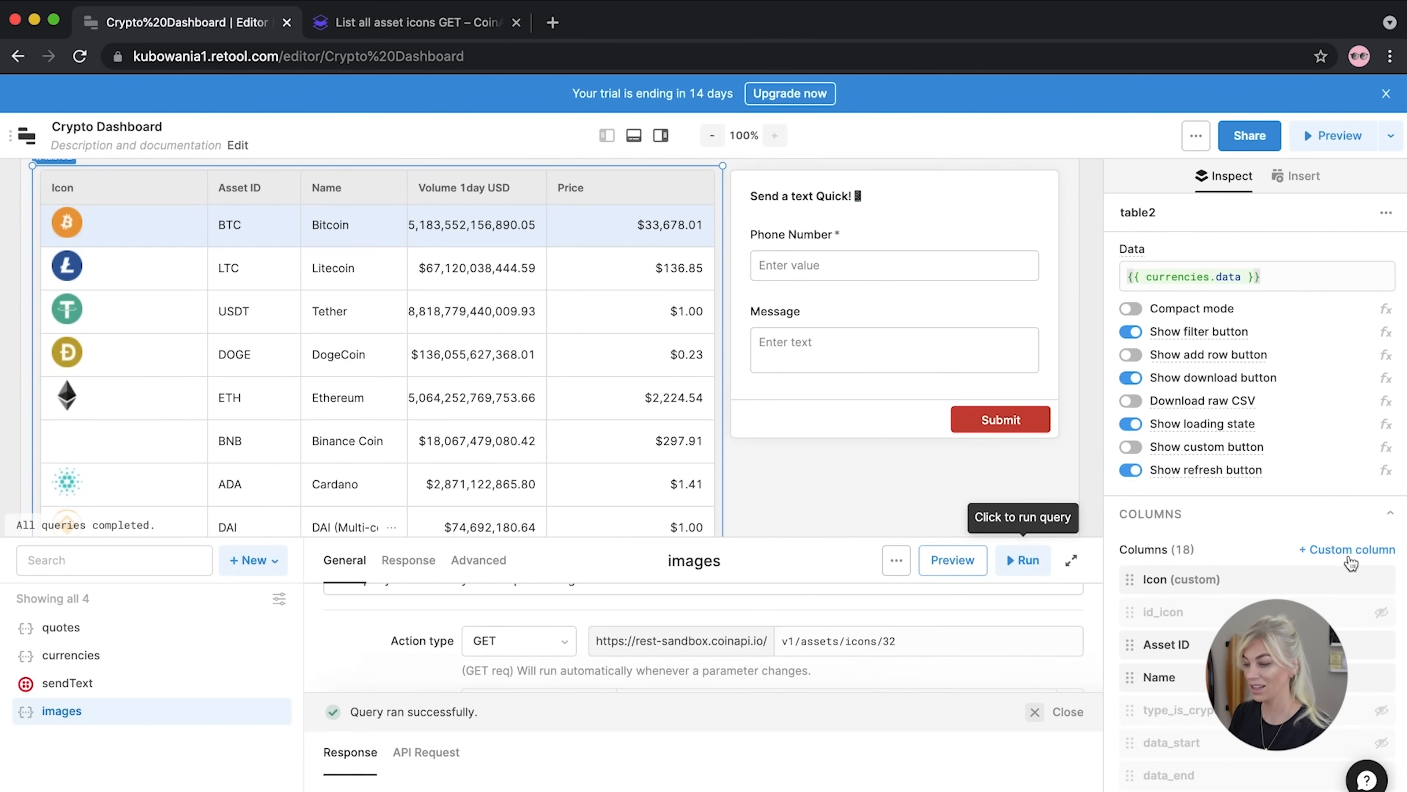
click(1194, 582)
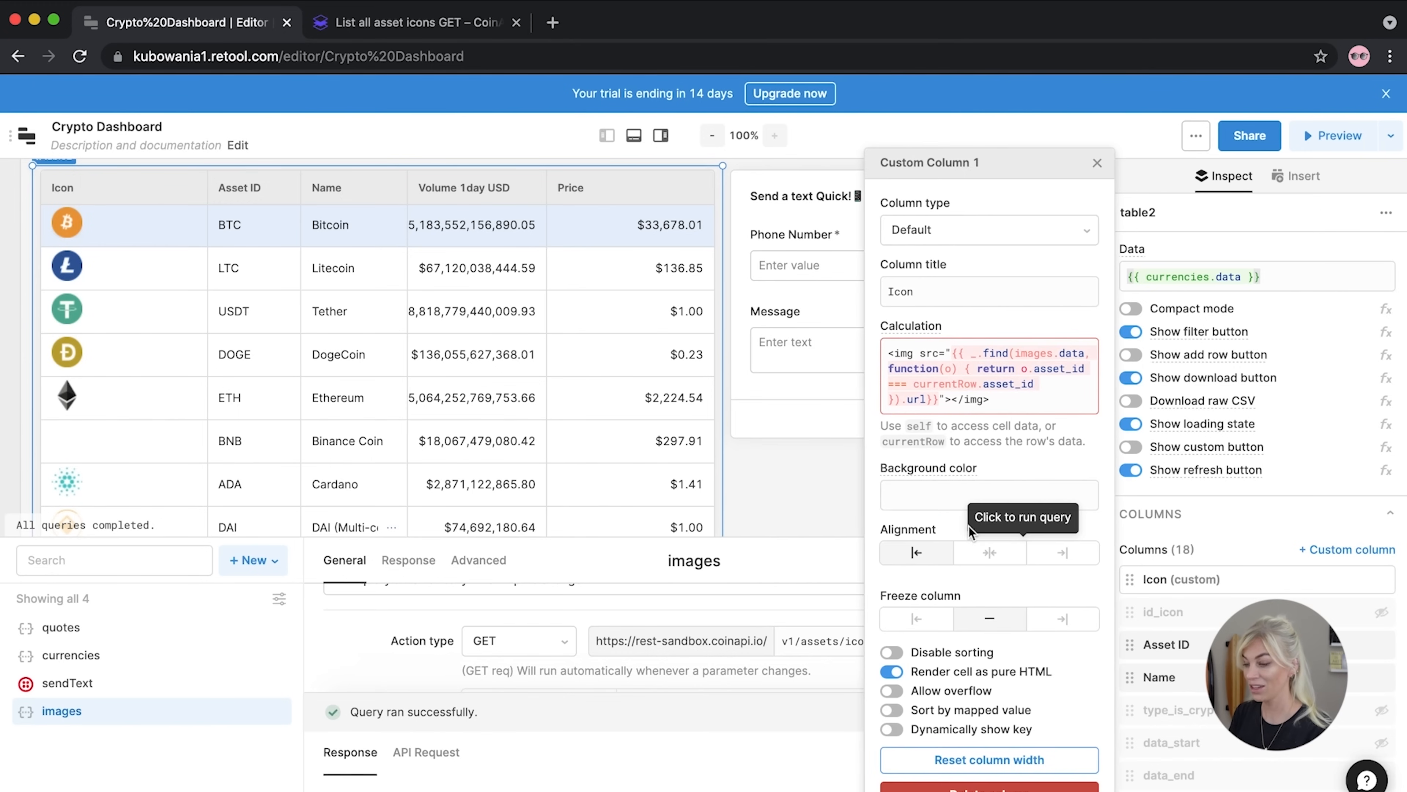
click(1037, 403)
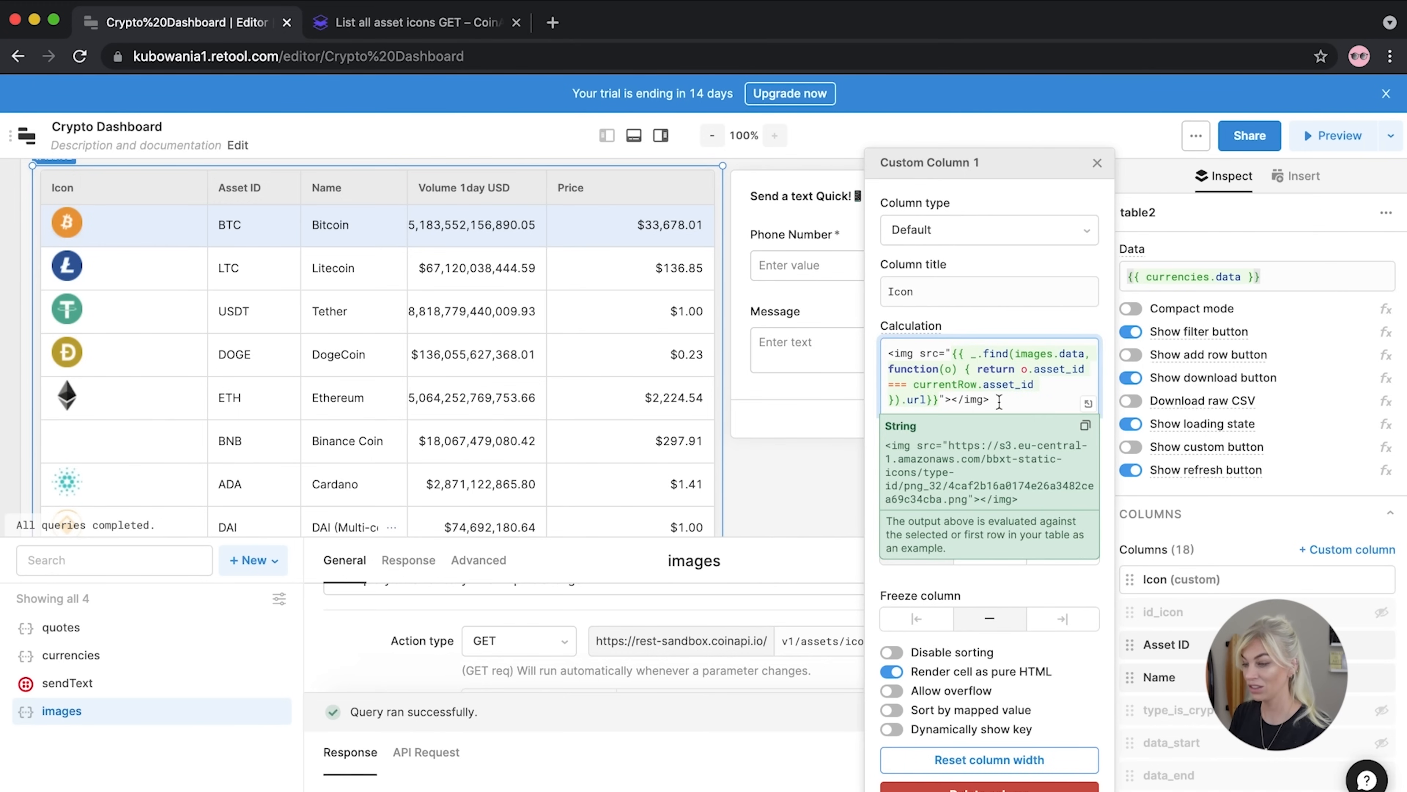
click(876, 394)
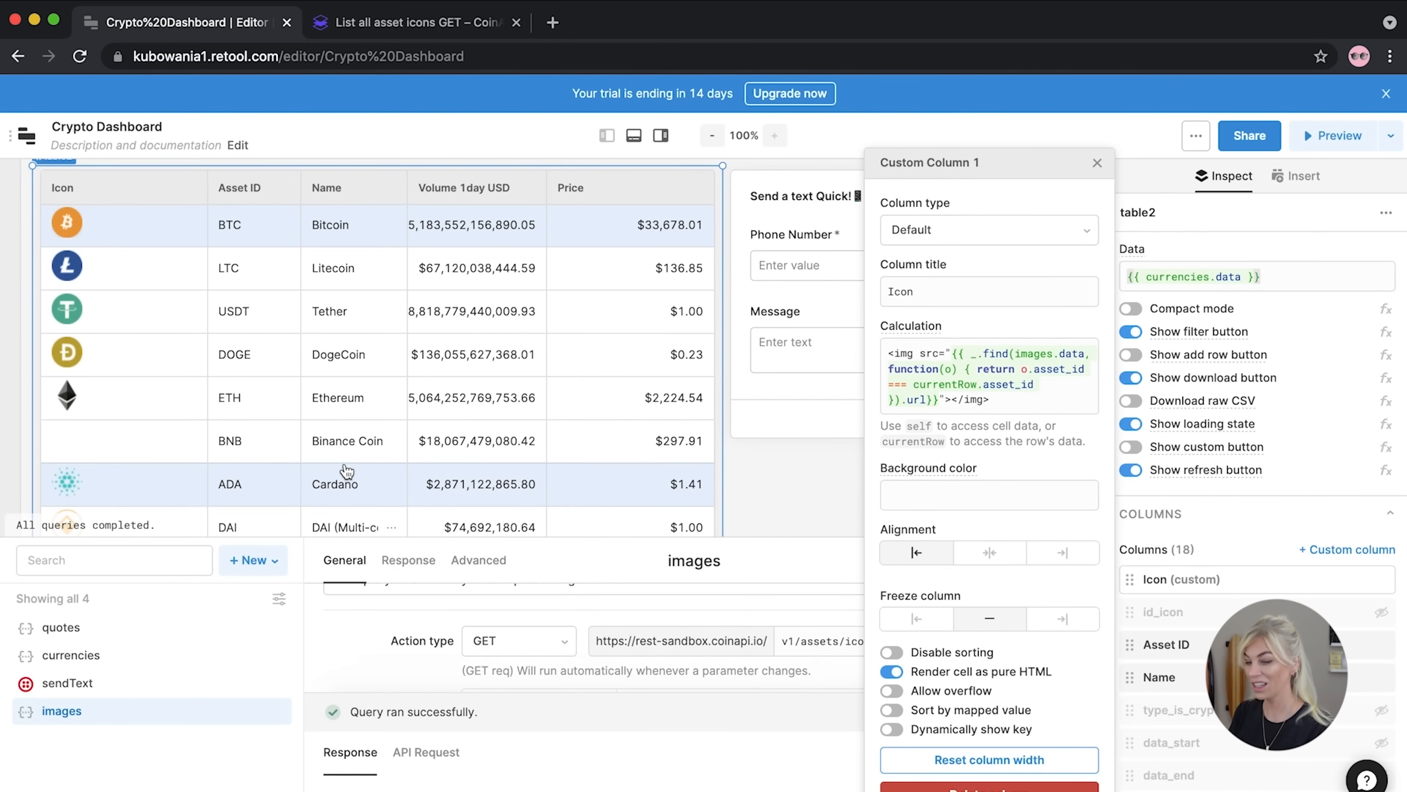
click(1097, 162)
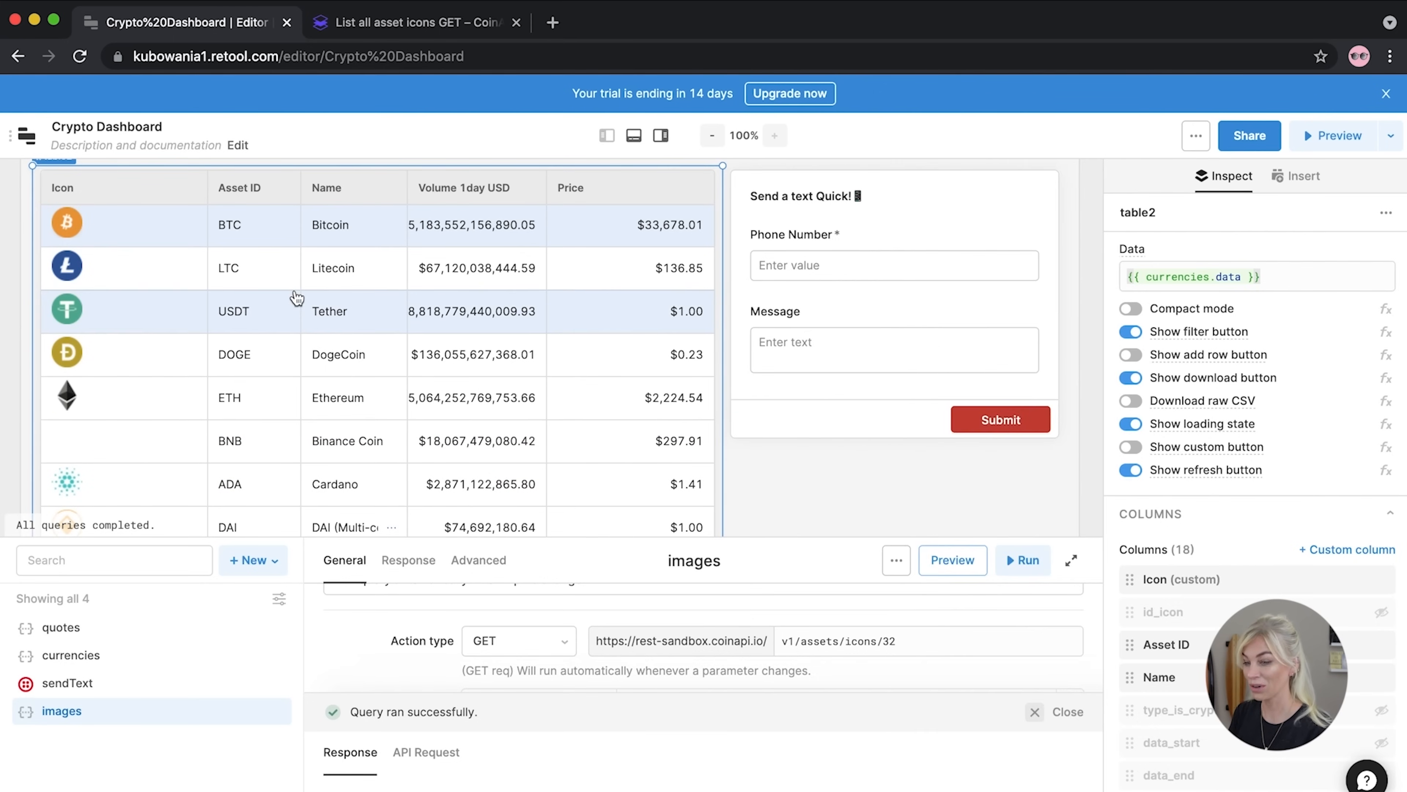
Narrow the Icon column and widen the Volume 1day USD column
click(208, 265)
drag(206, 188, 113, 196)
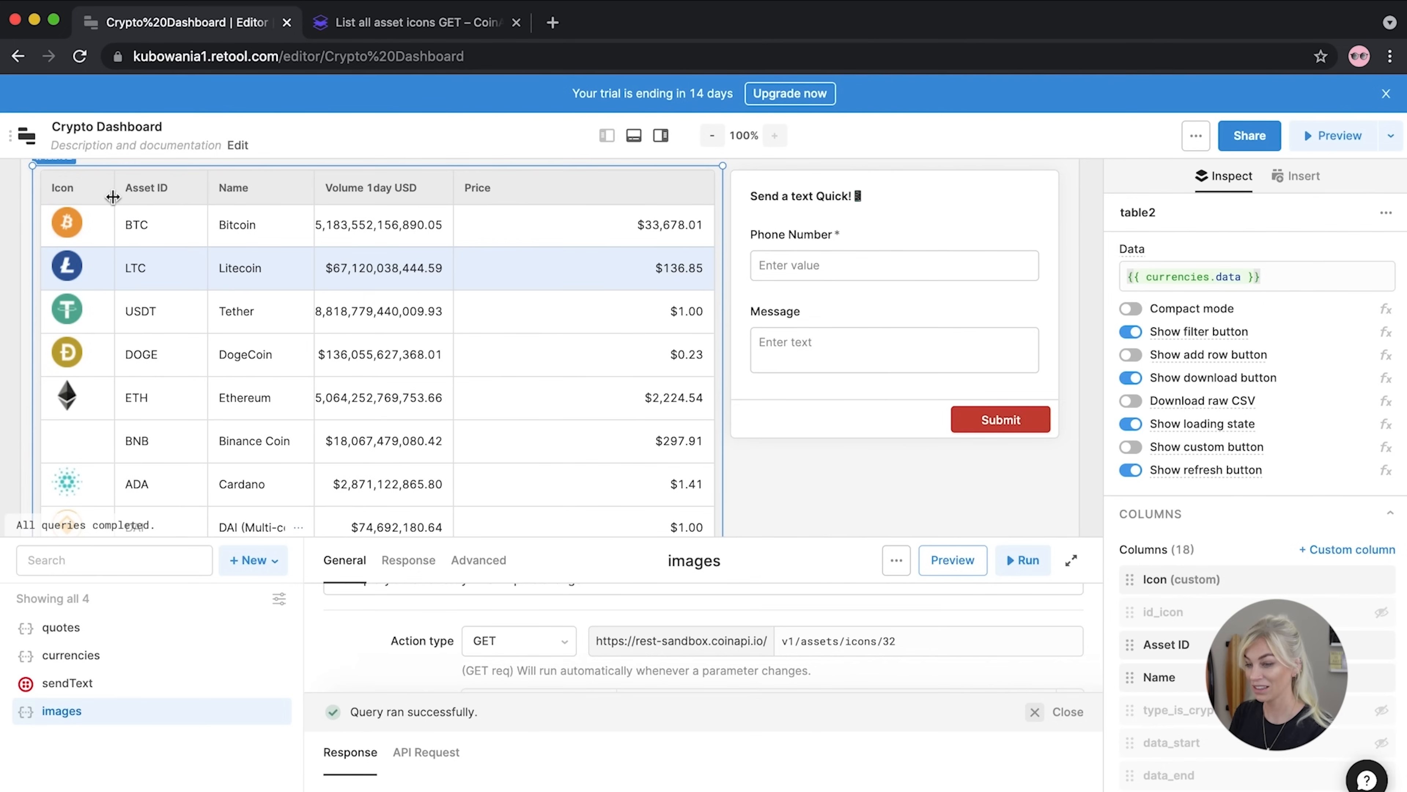
drag(448, 191, 552, 193)
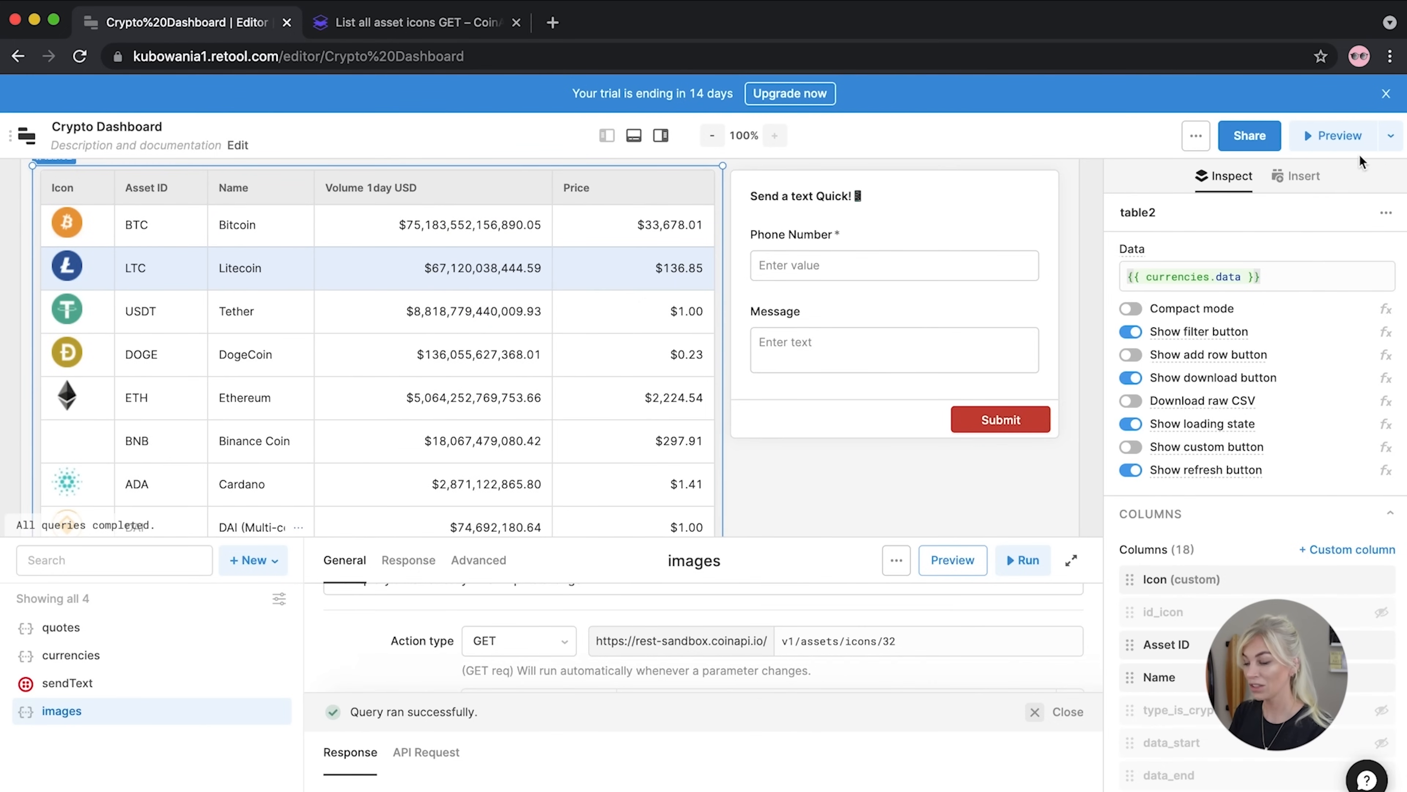
Preview the Crypto Dashboard and scroll through both tables
click(1333, 153)
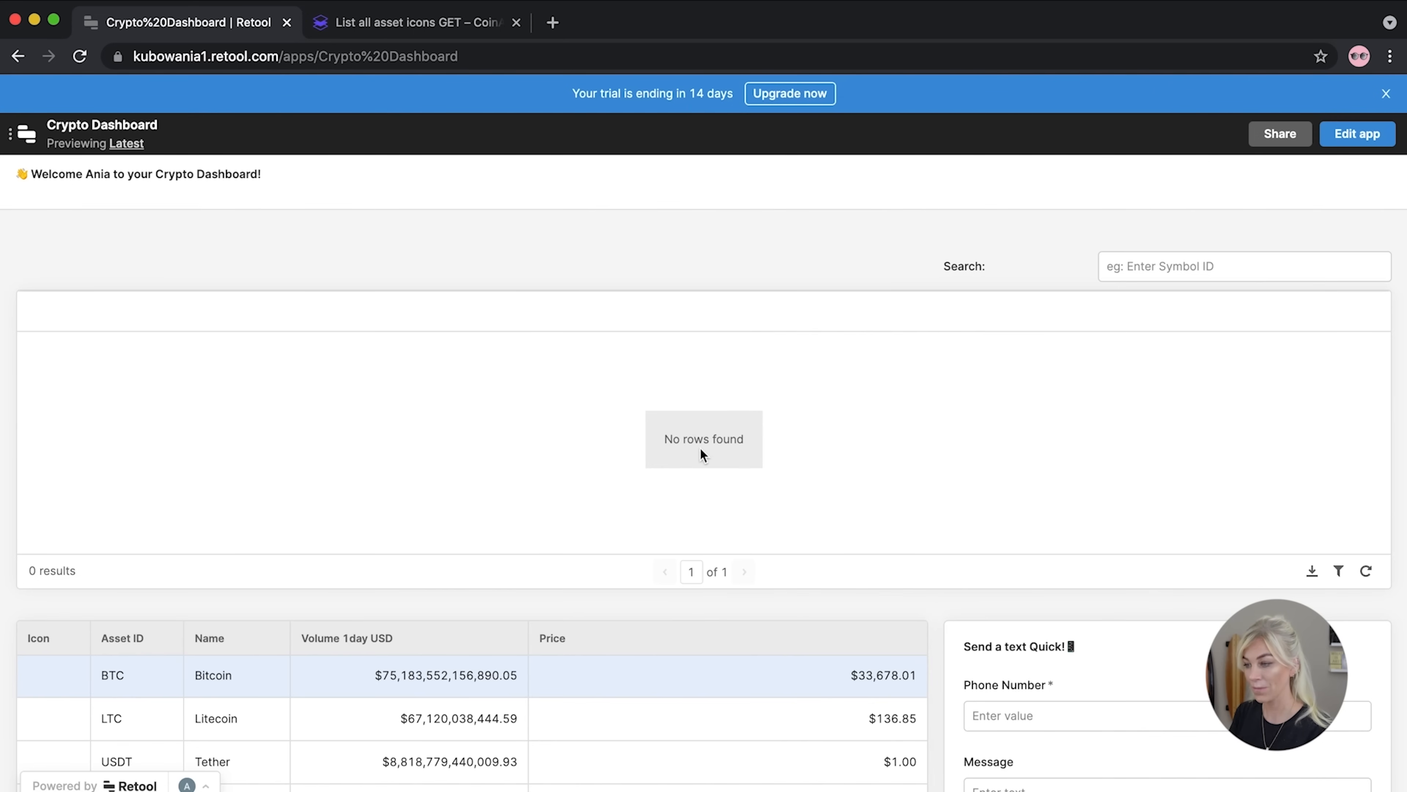
scroll(549, 518, down, 5)
scroll(549, 518, up, 5)
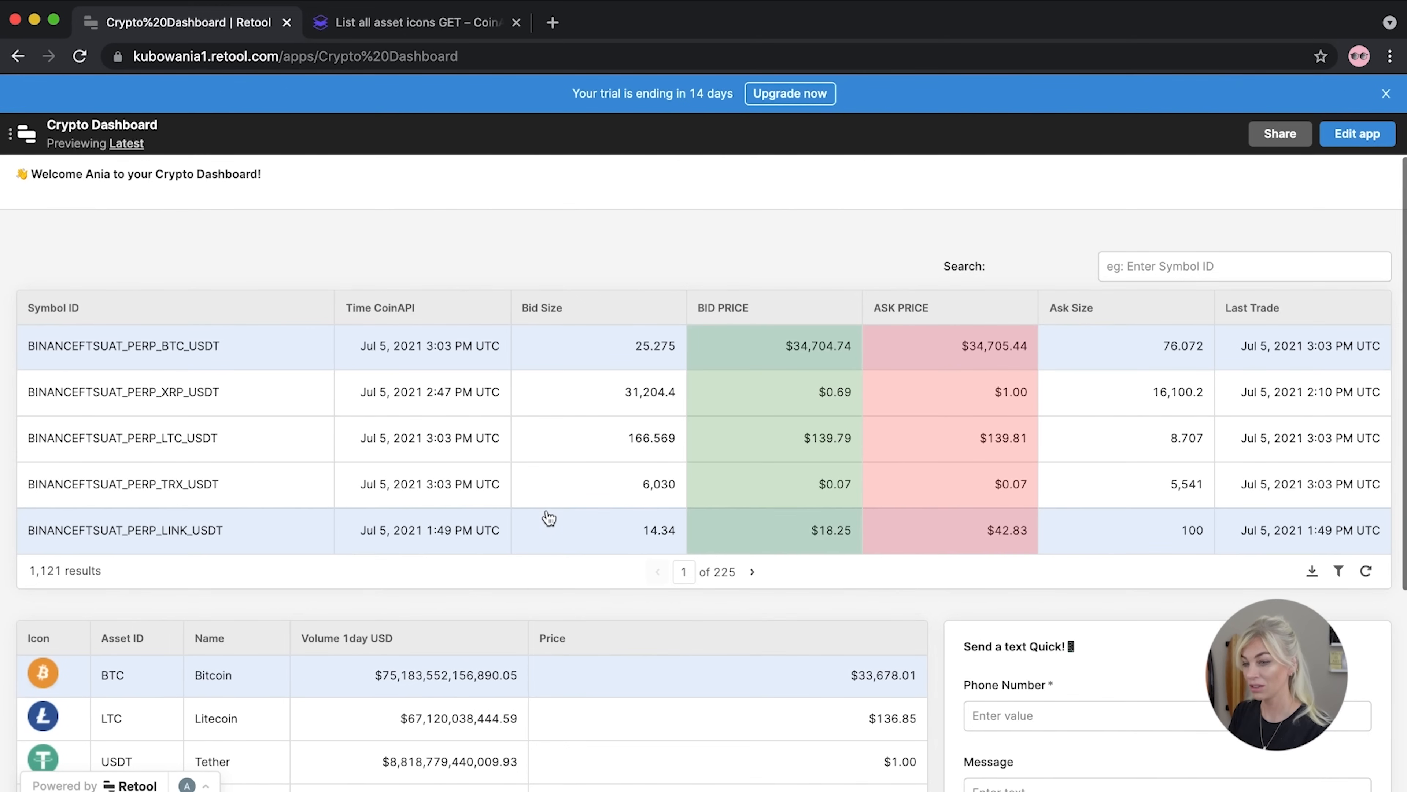
scroll(549, 518, down, 1)
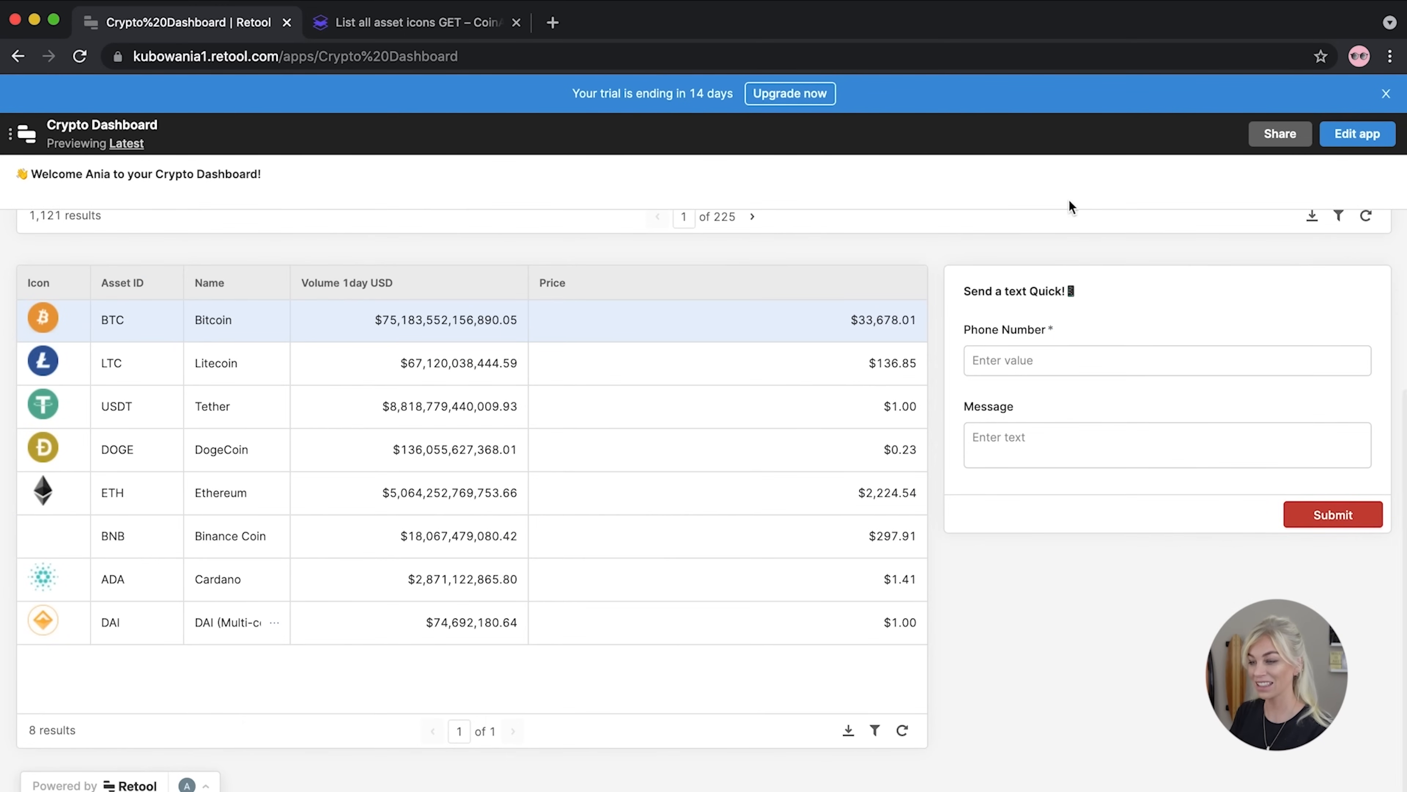
scroll(800, 304, up, 5)
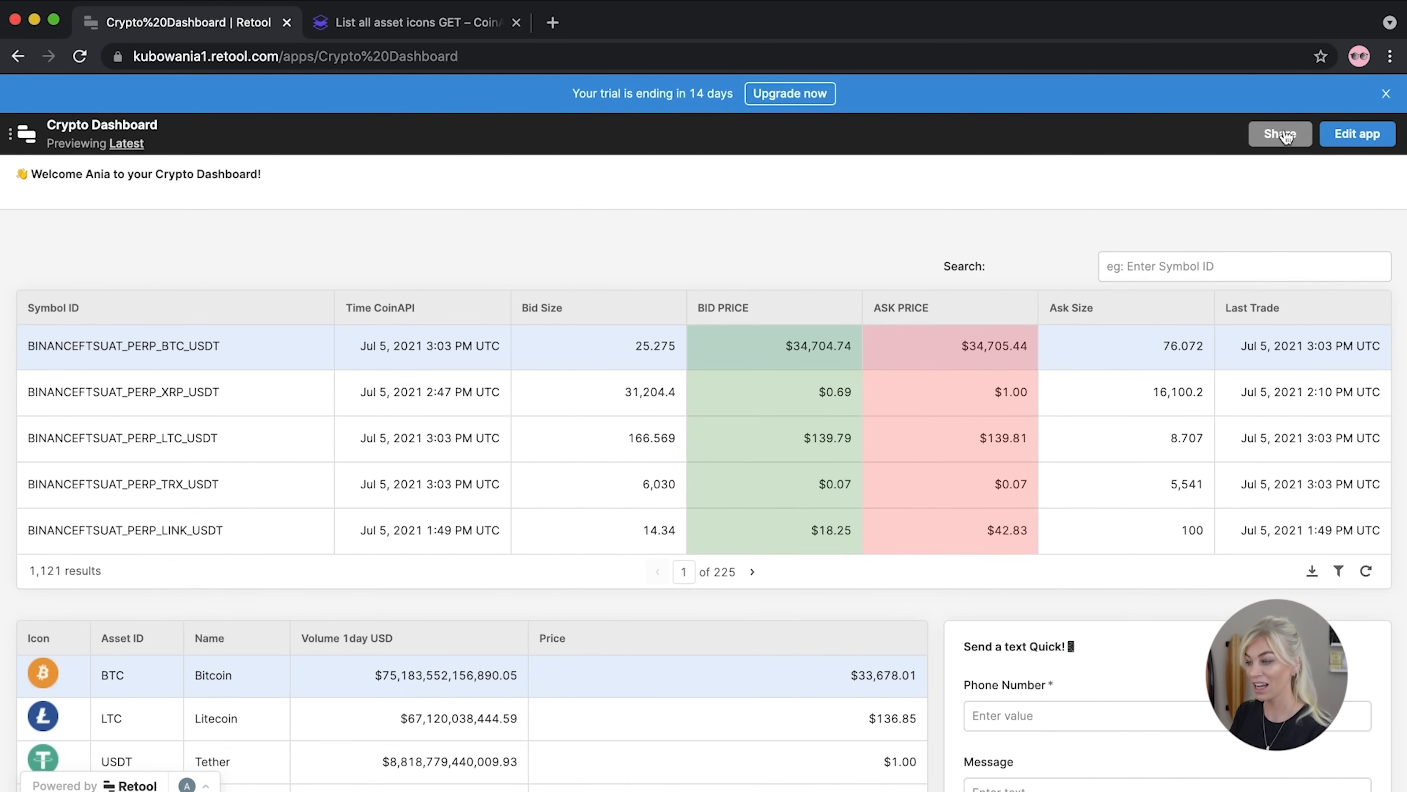
Page the Symbol ID price table forward several pages
click(132, 59)
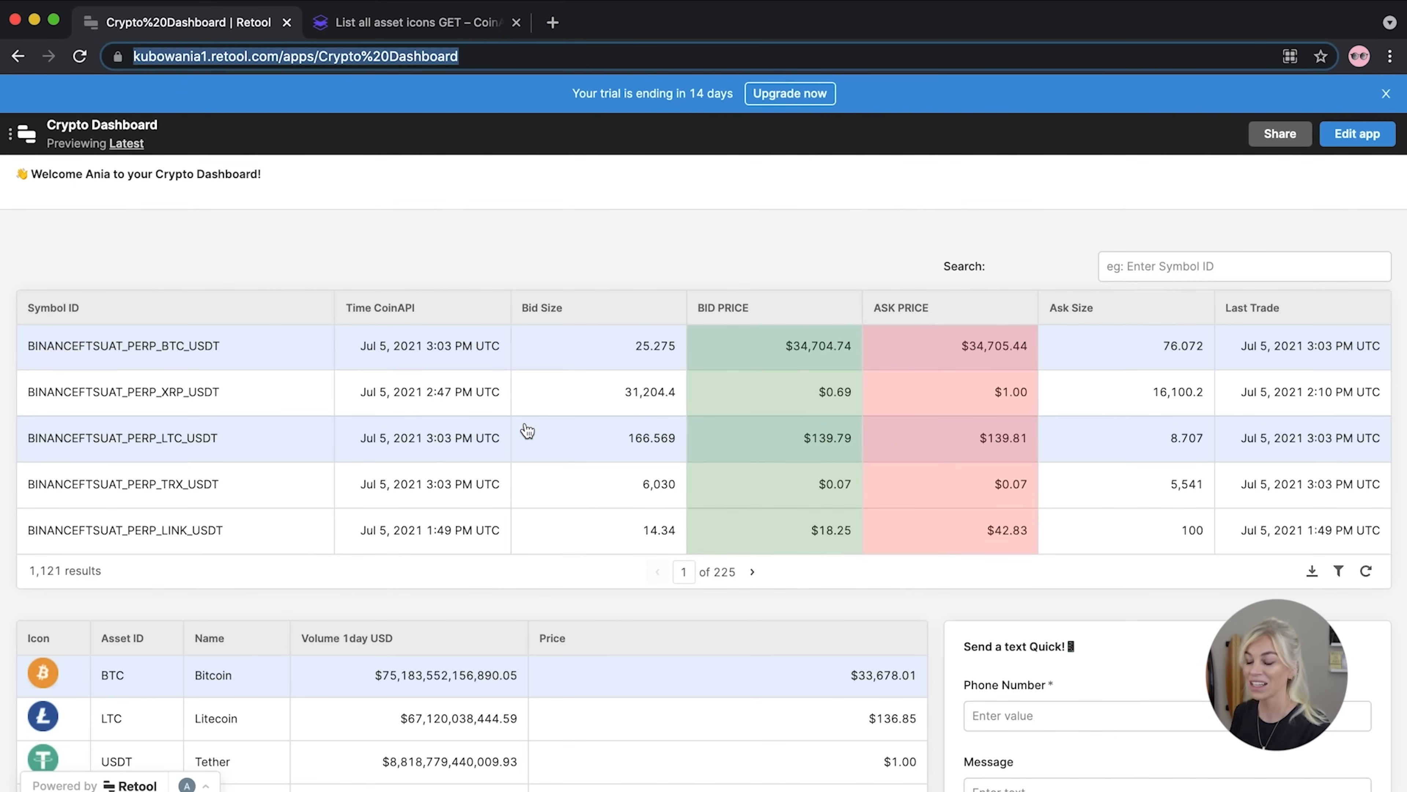
click(752, 572)
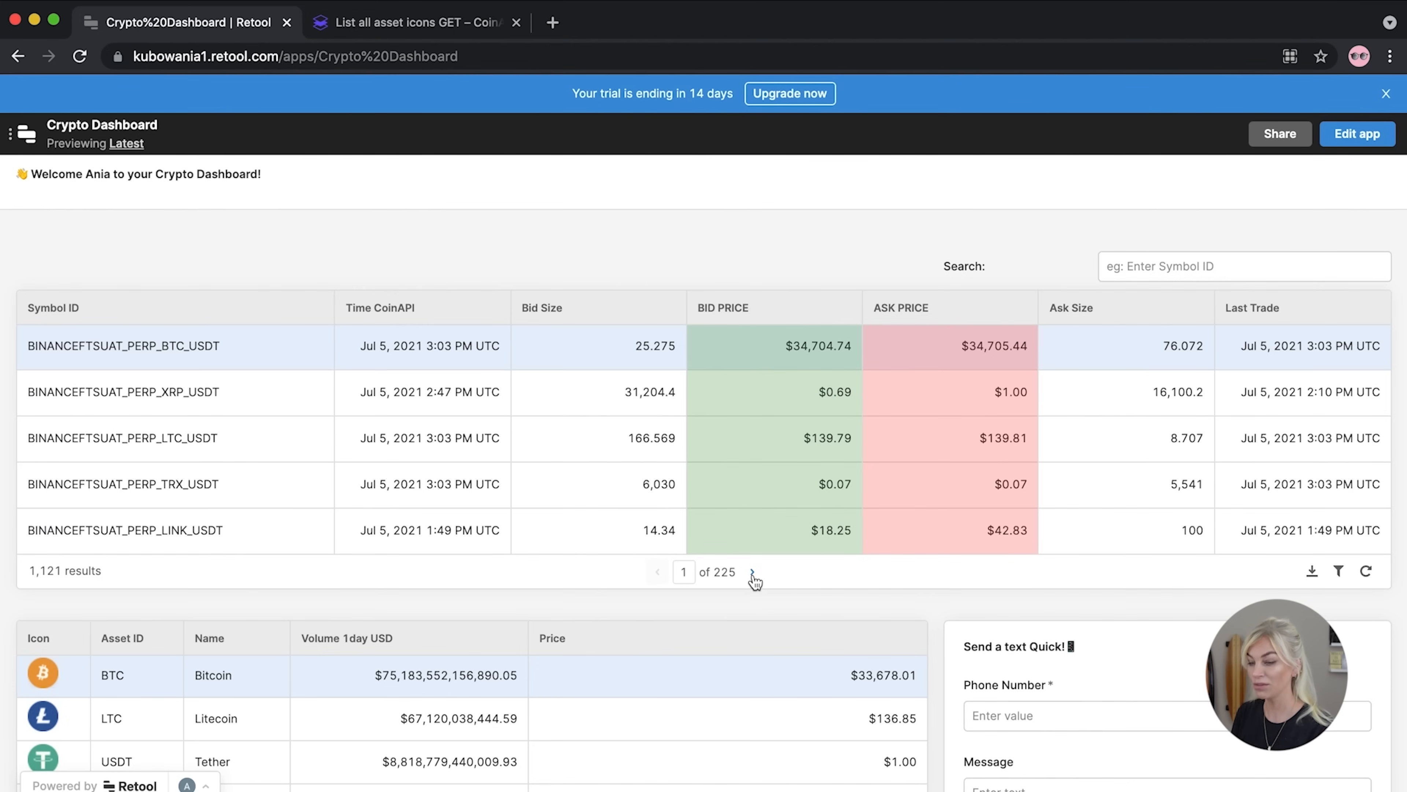
click(752, 572)
click(753, 572)
click(752, 572)
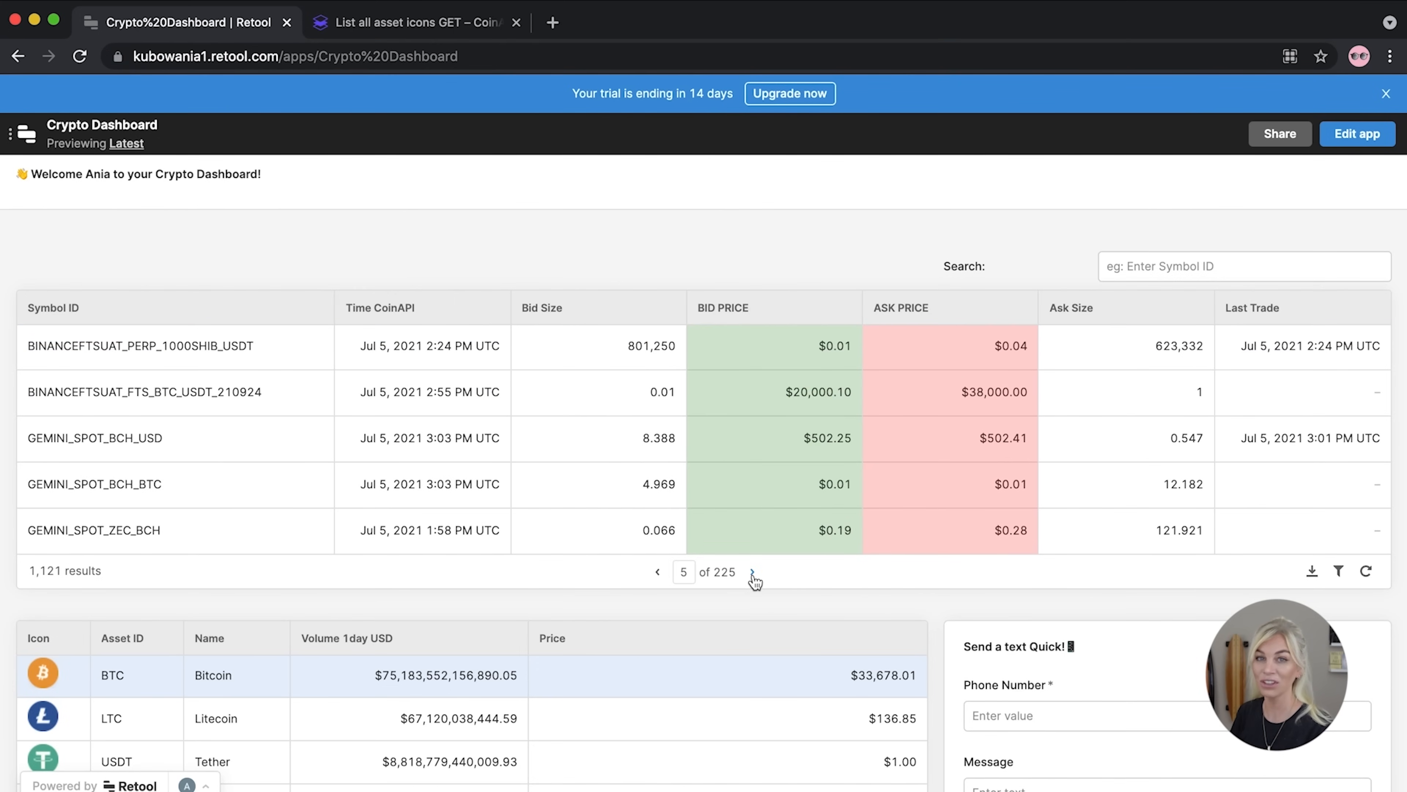
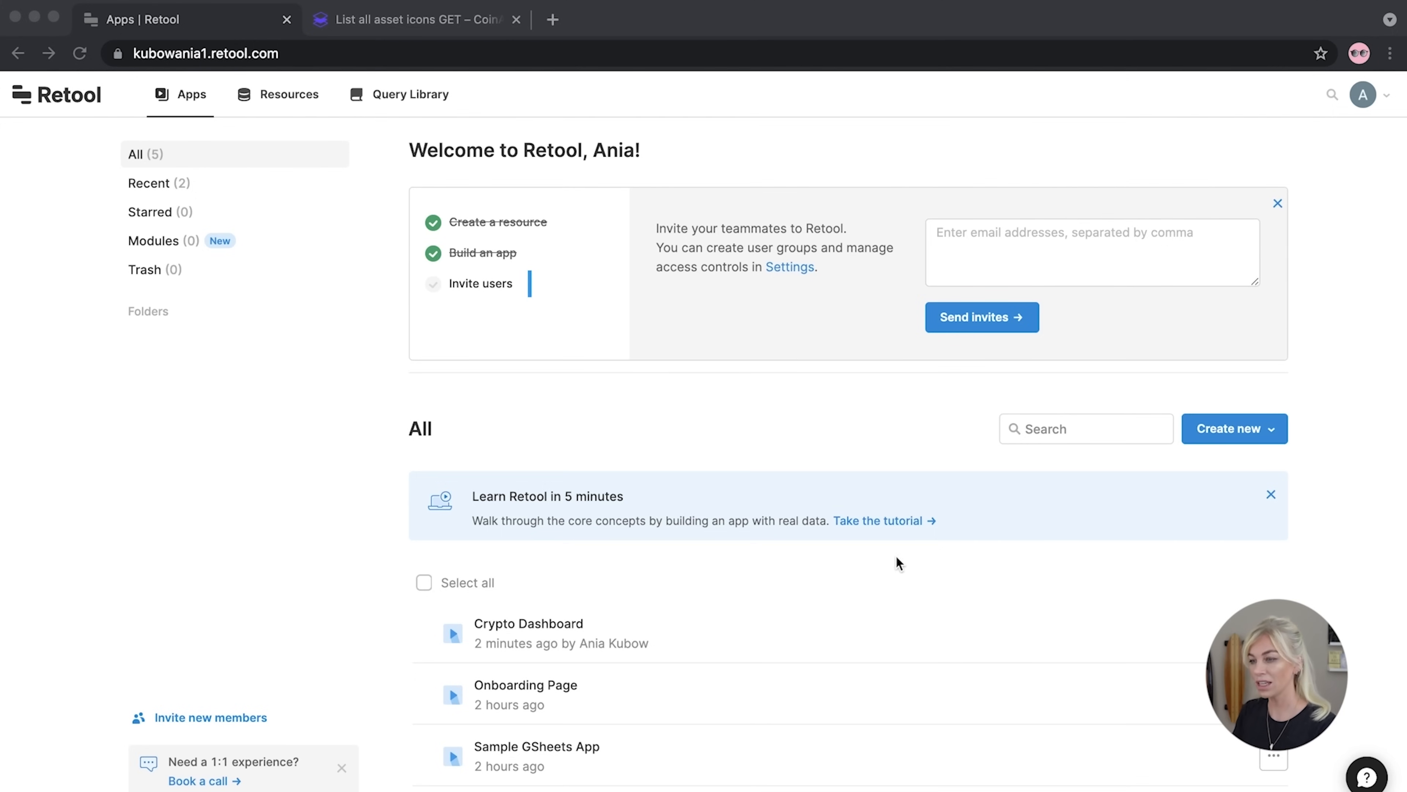
Search the web for 'datastax', open datastax.com and accept its cookies
click(552, 20)
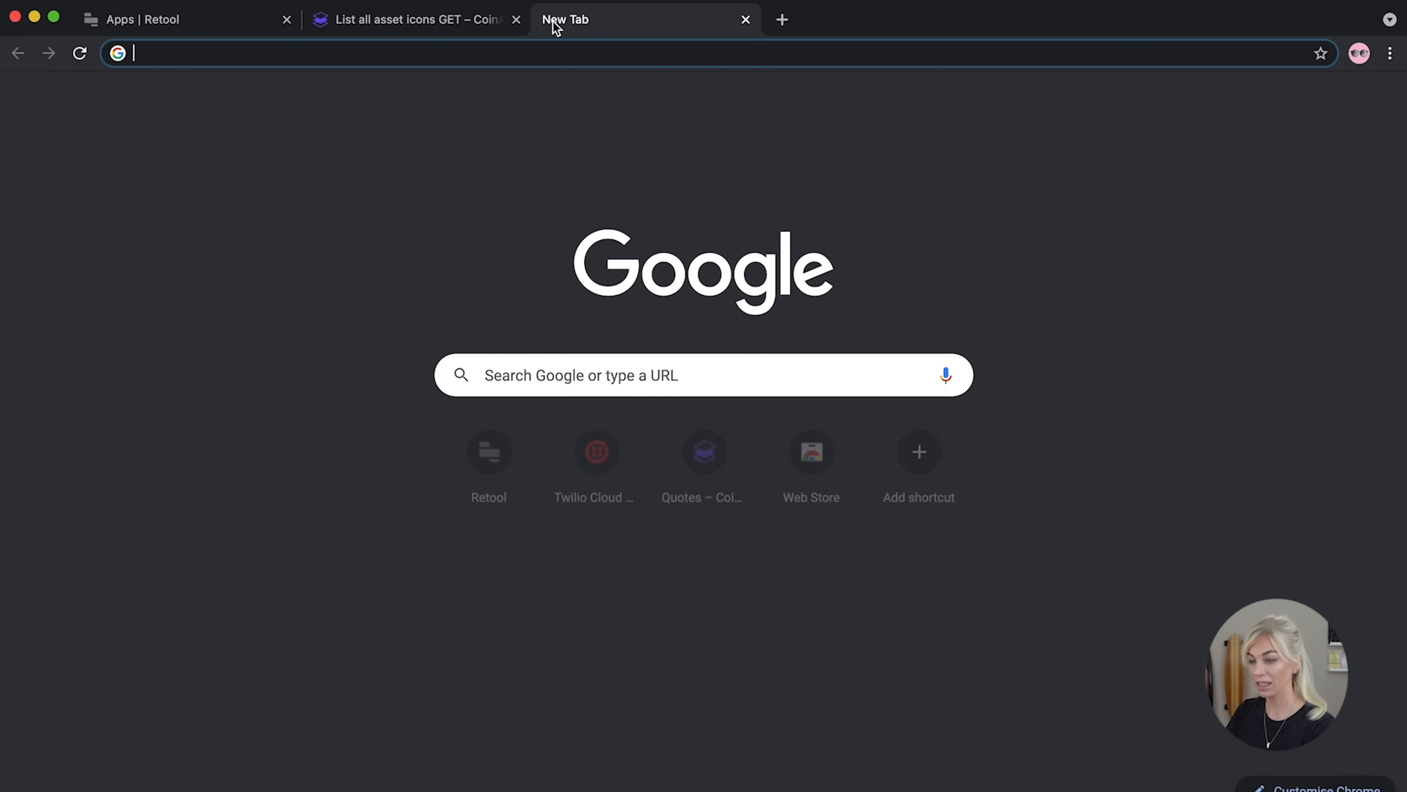
text(datastax)
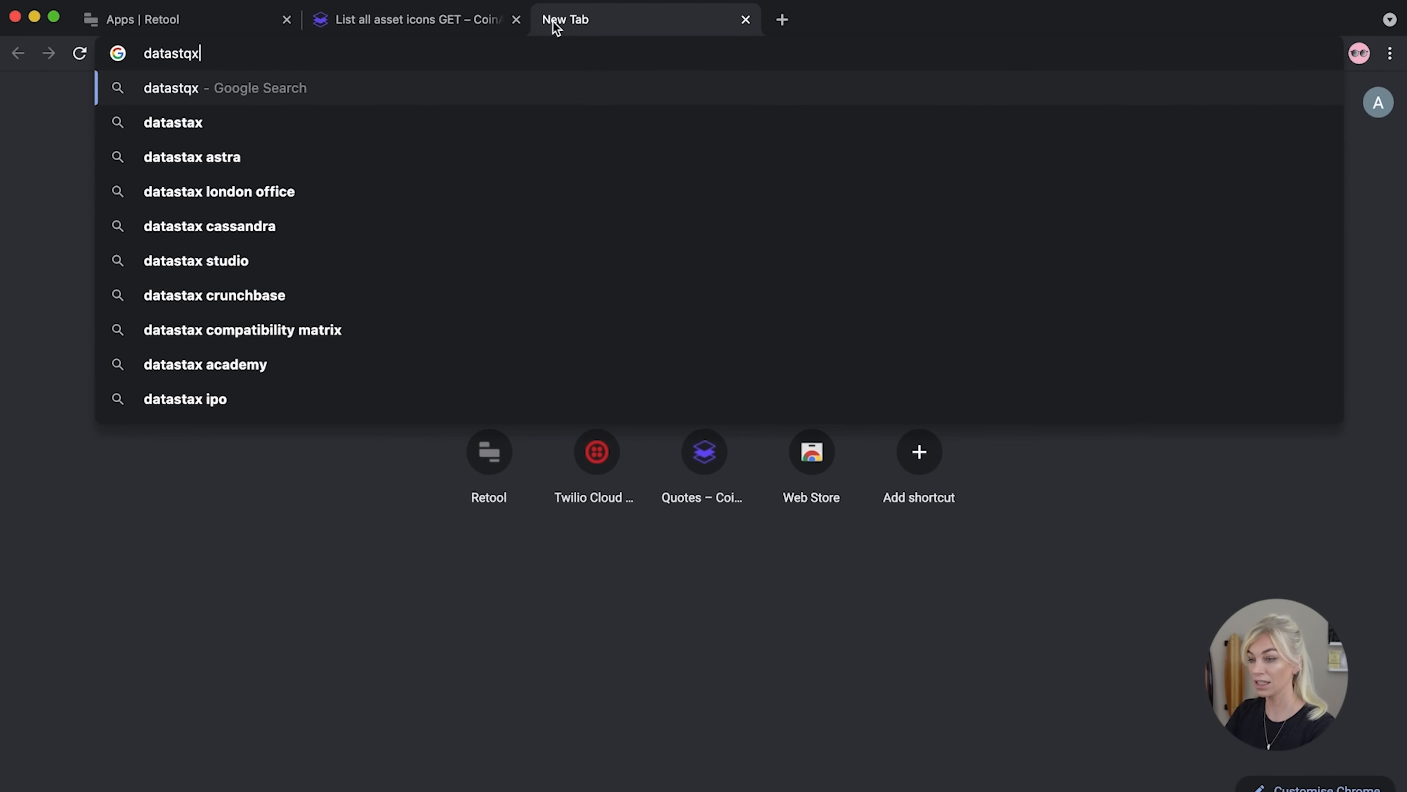
key(Return)
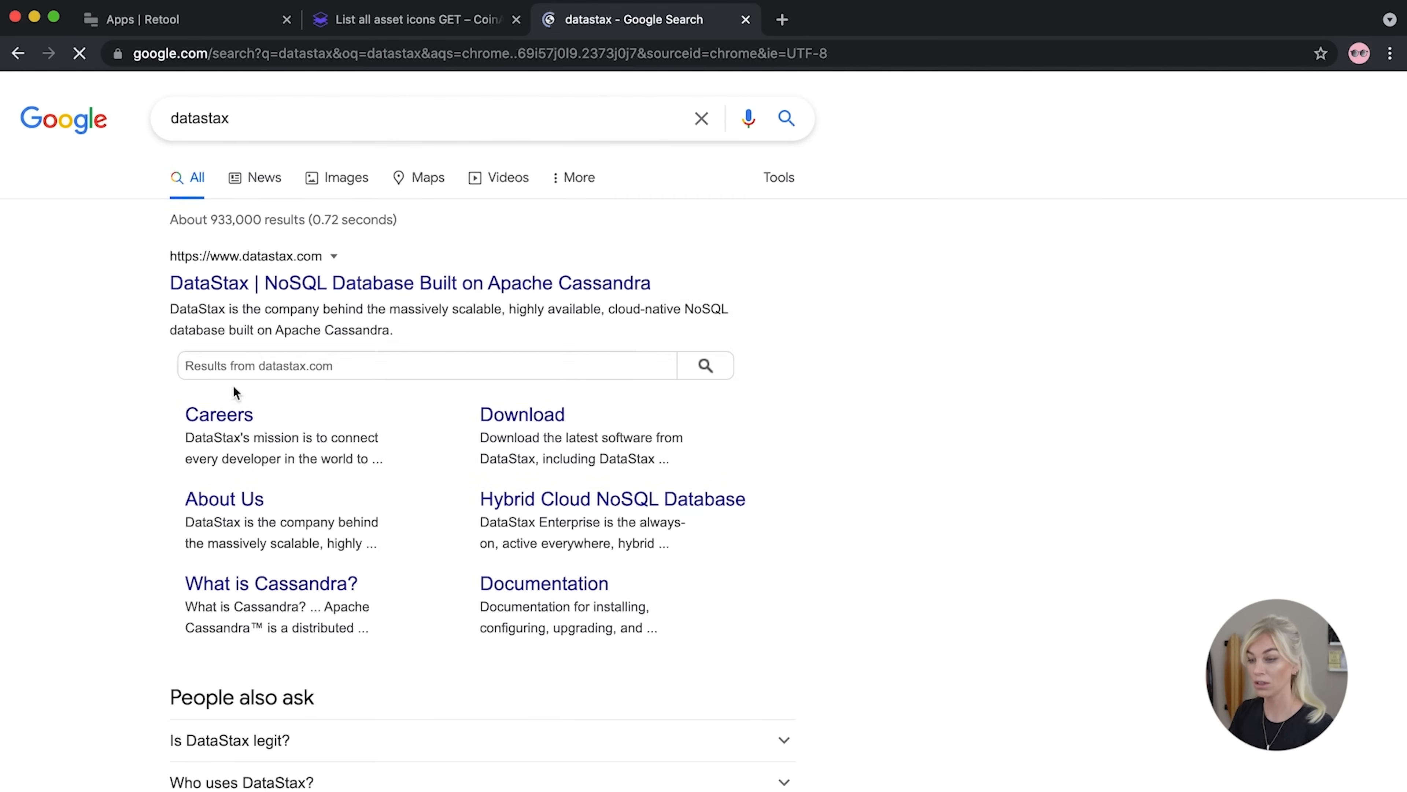
click(239, 284)
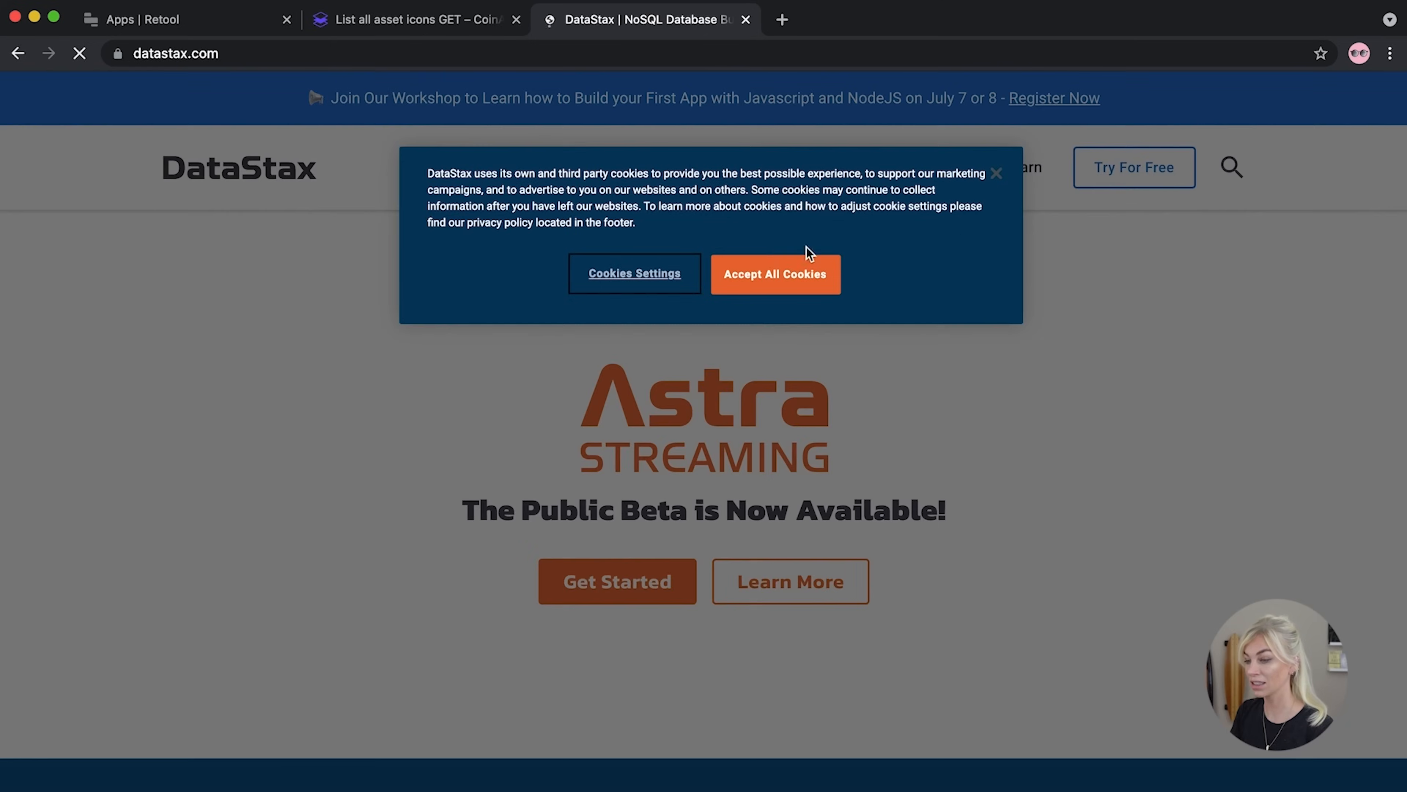
click(743, 275)
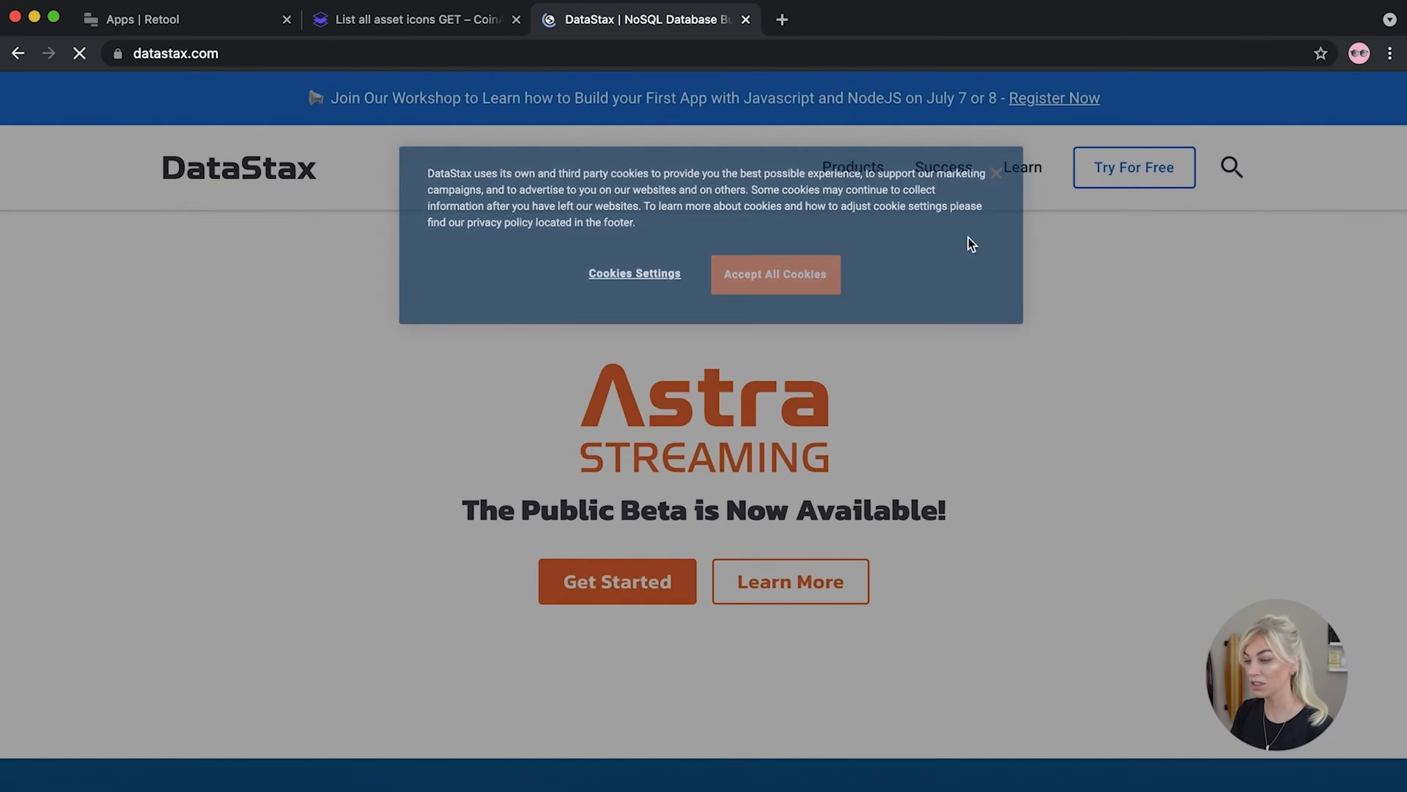
Sign up for a free Astra account with Google and dismiss the Streaming announcement
click(1117, 185)
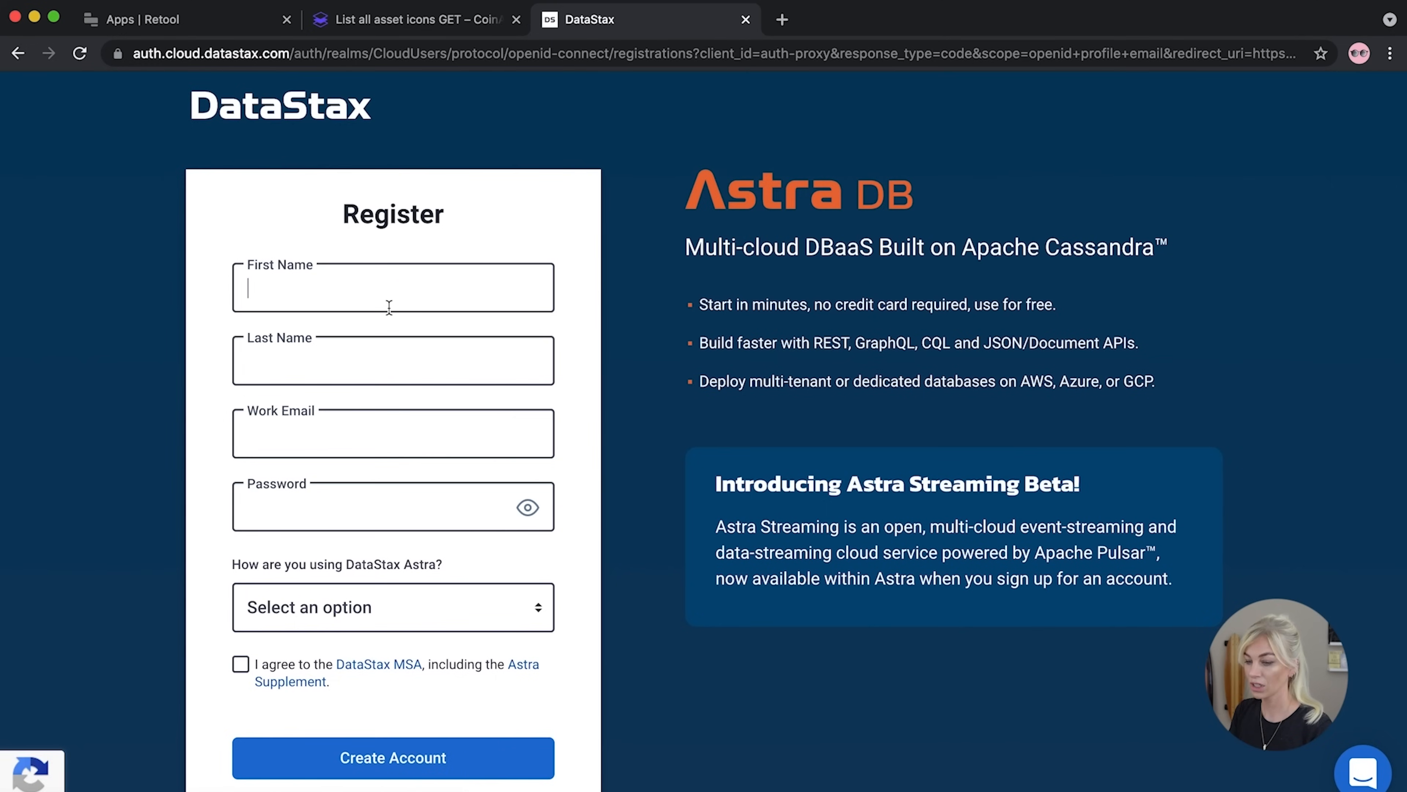
scroll(360, 647, down, 5)
click(355, 686)
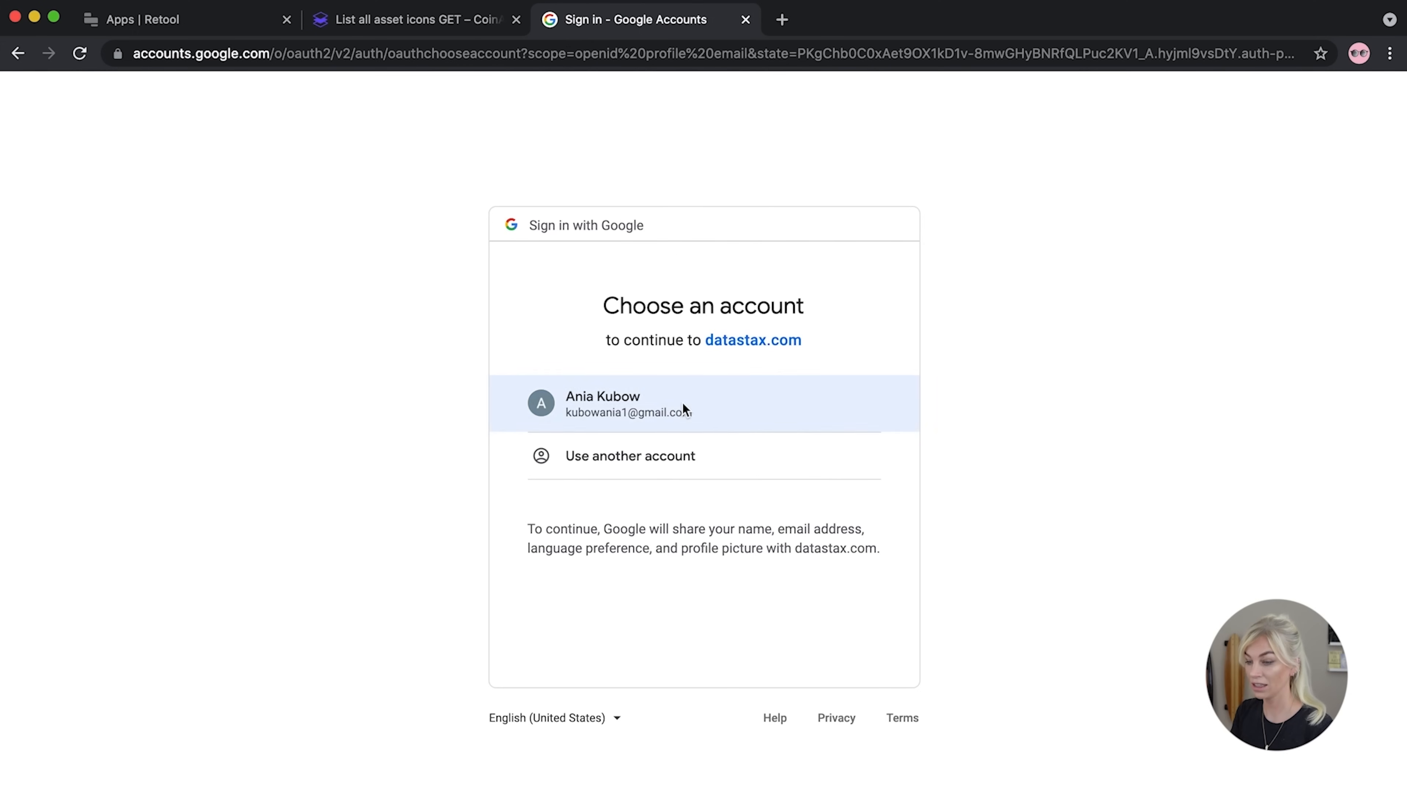
click(683, 403)
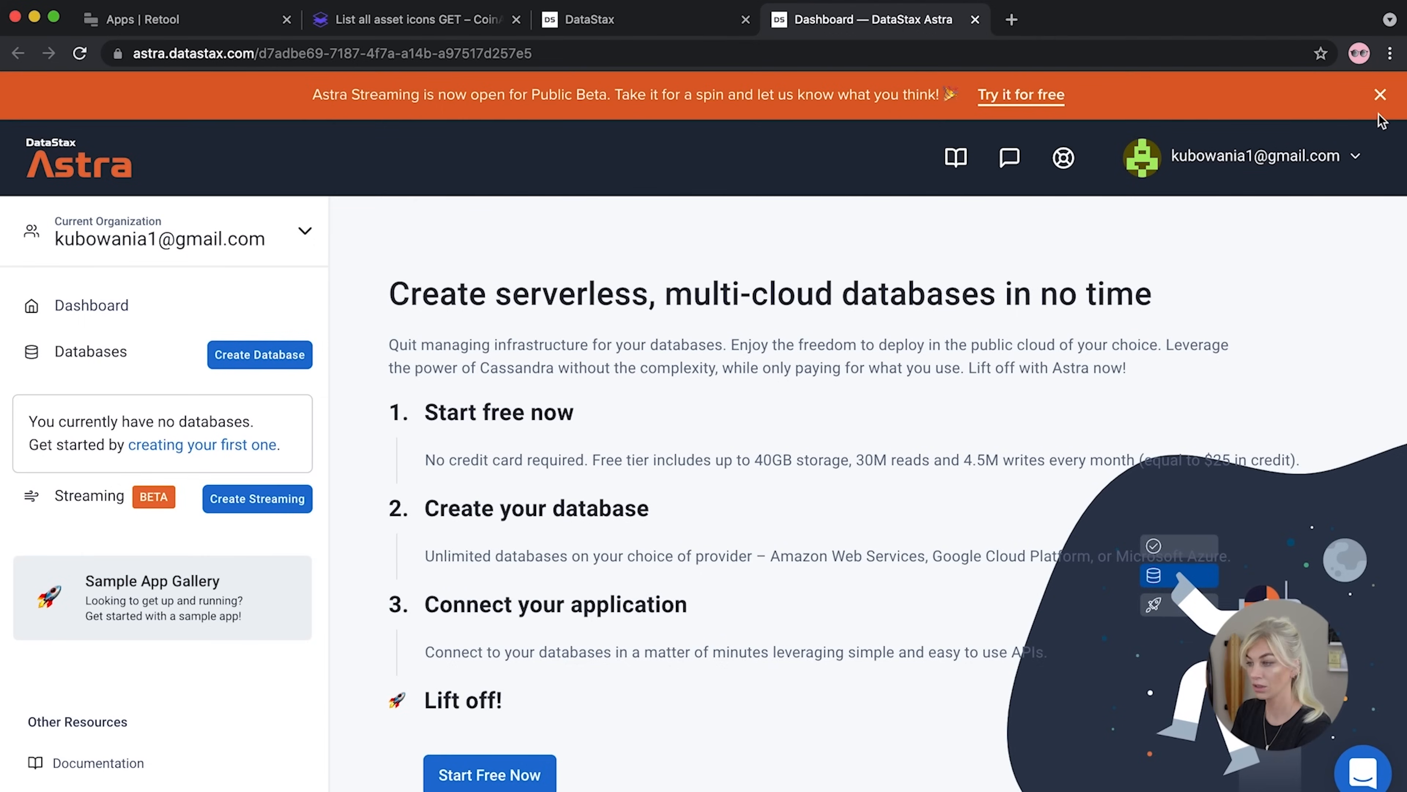
click(1380, 95)
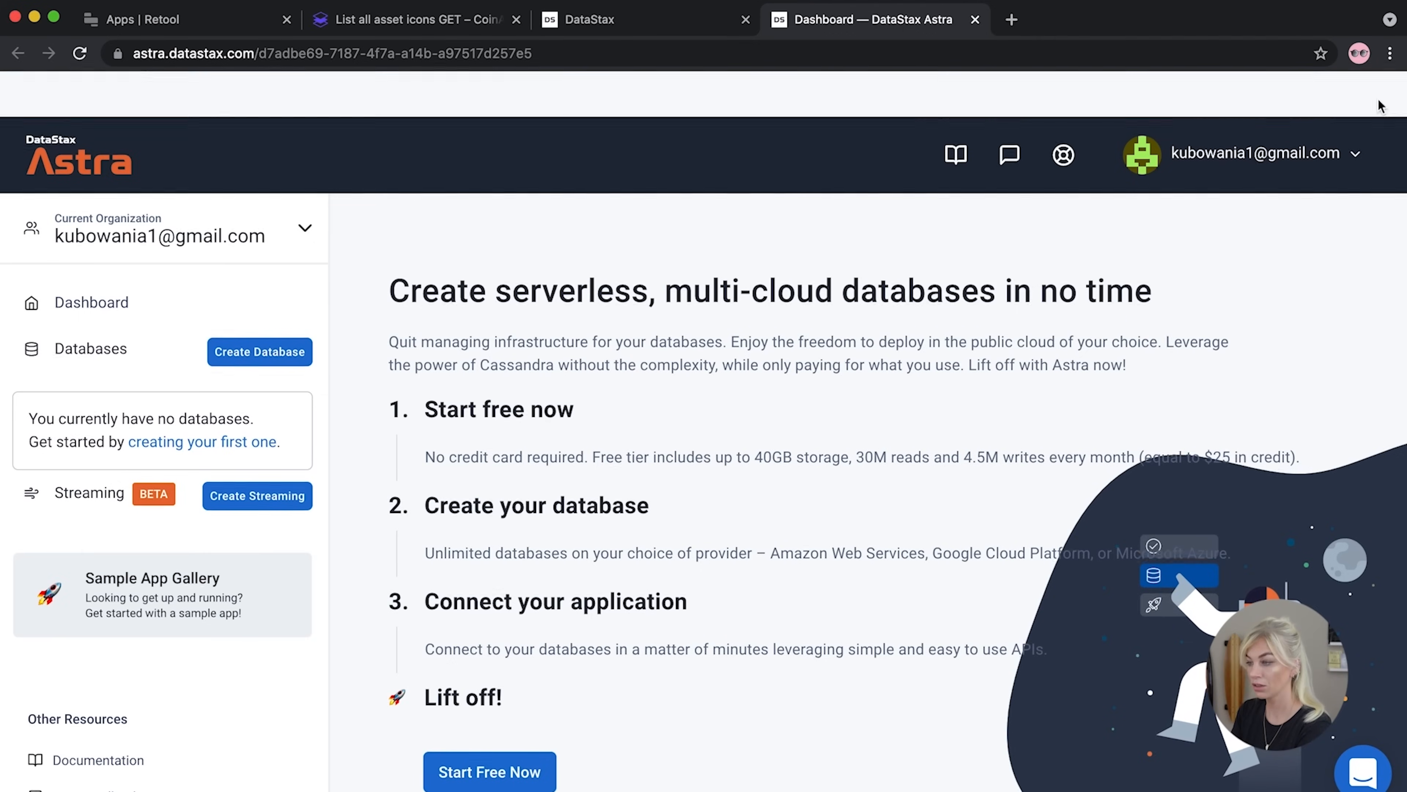
Start a free-plan database named invoices with keyspace invoicesKeyspace
click(285, 314)
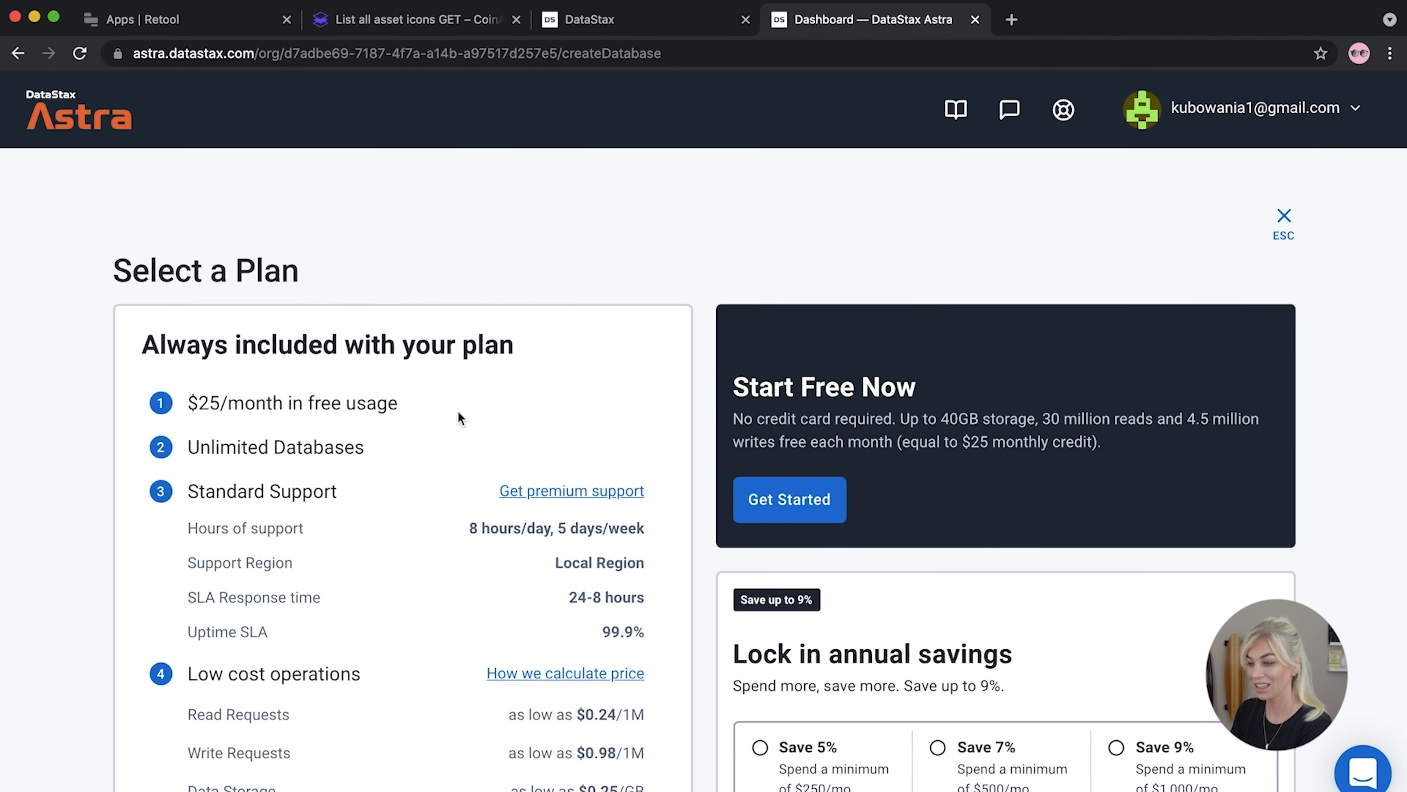
scroll(458, 418, down, 4)
click(759, 324)
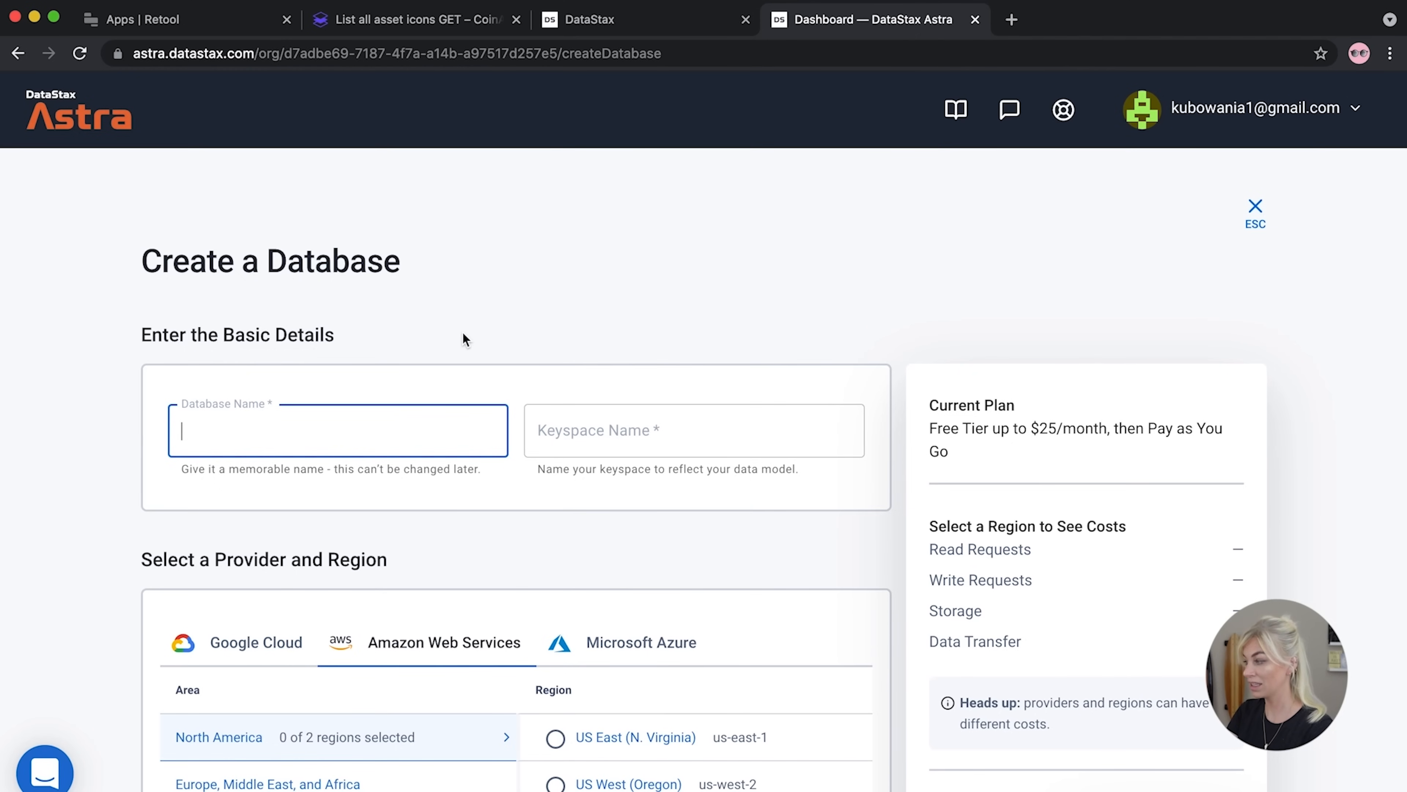
text(invoices)
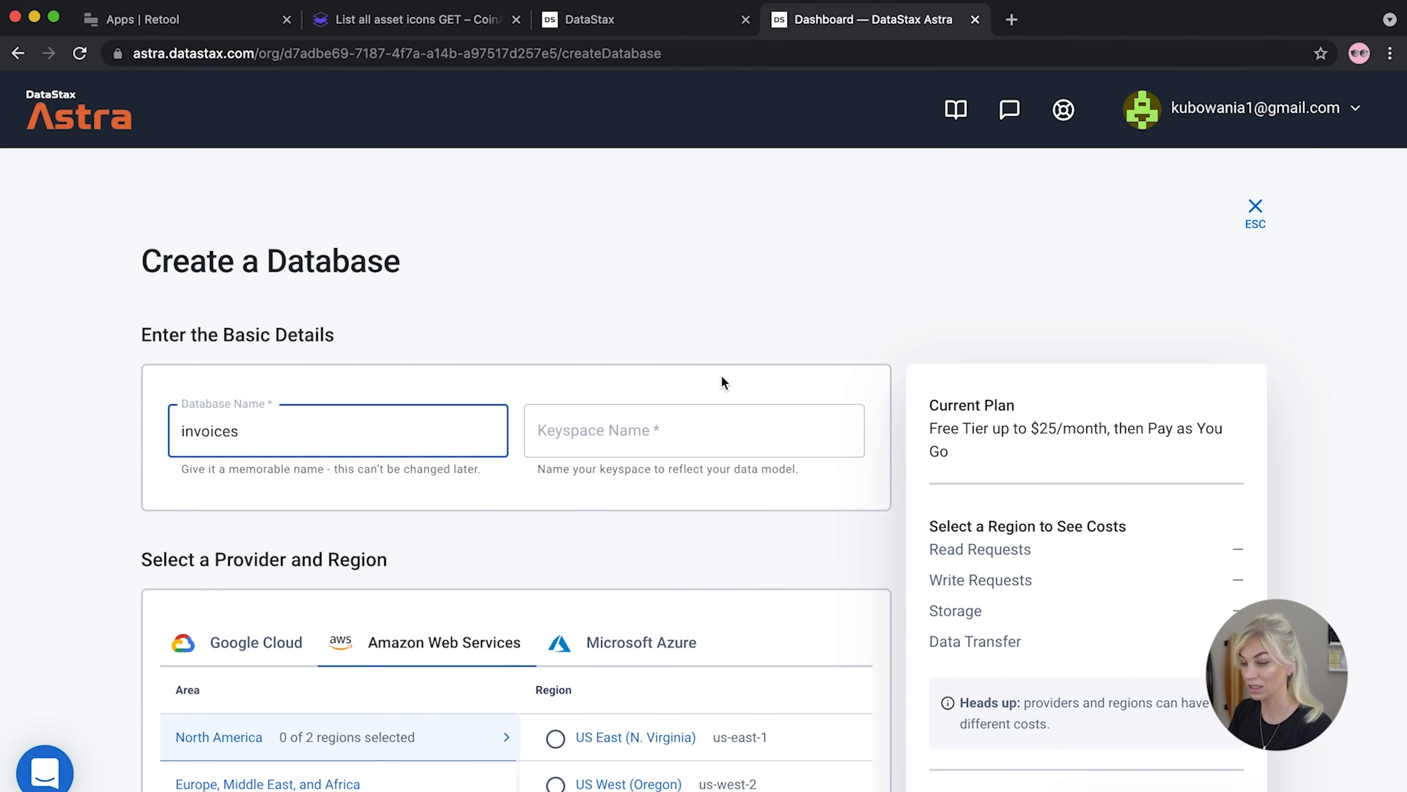
click(619, 430)
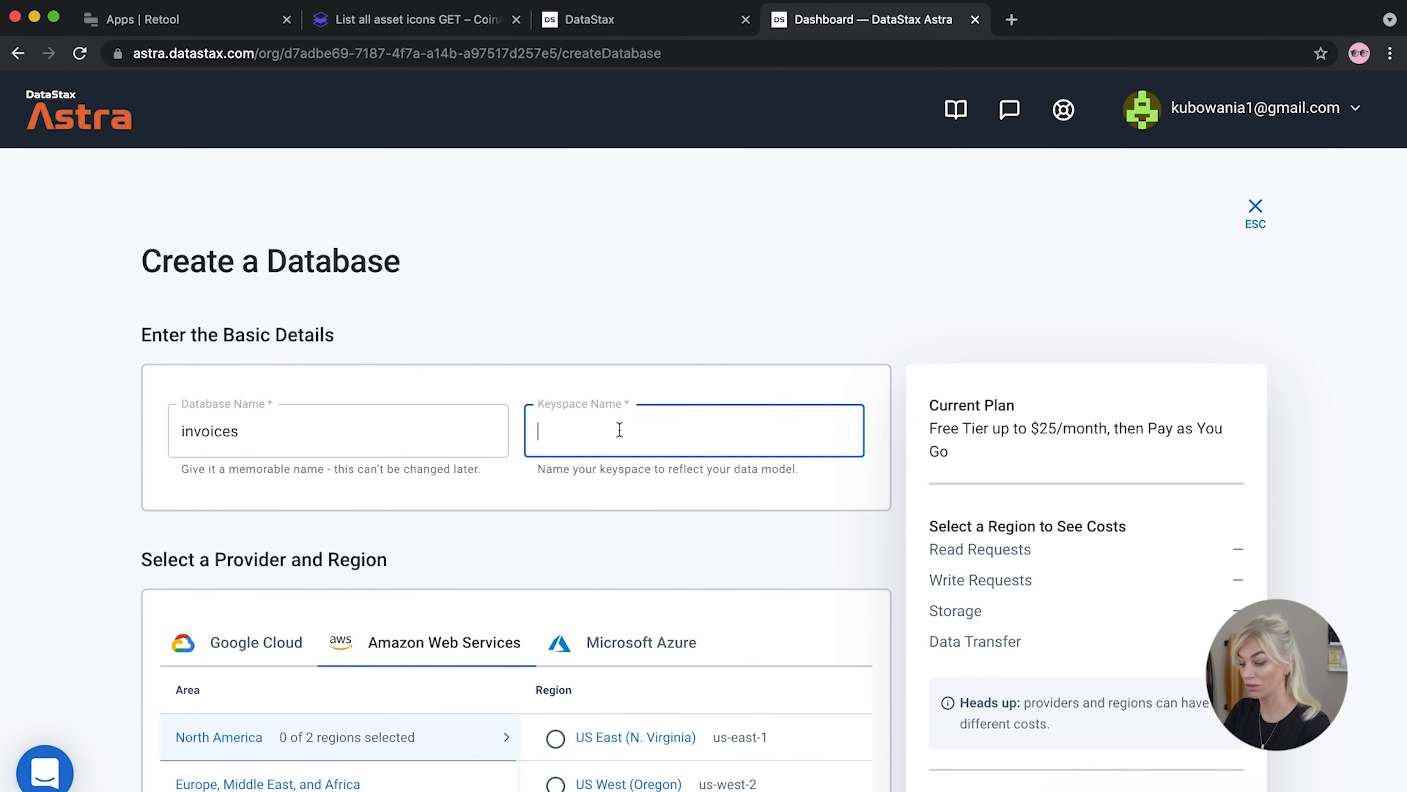
text(invoice)
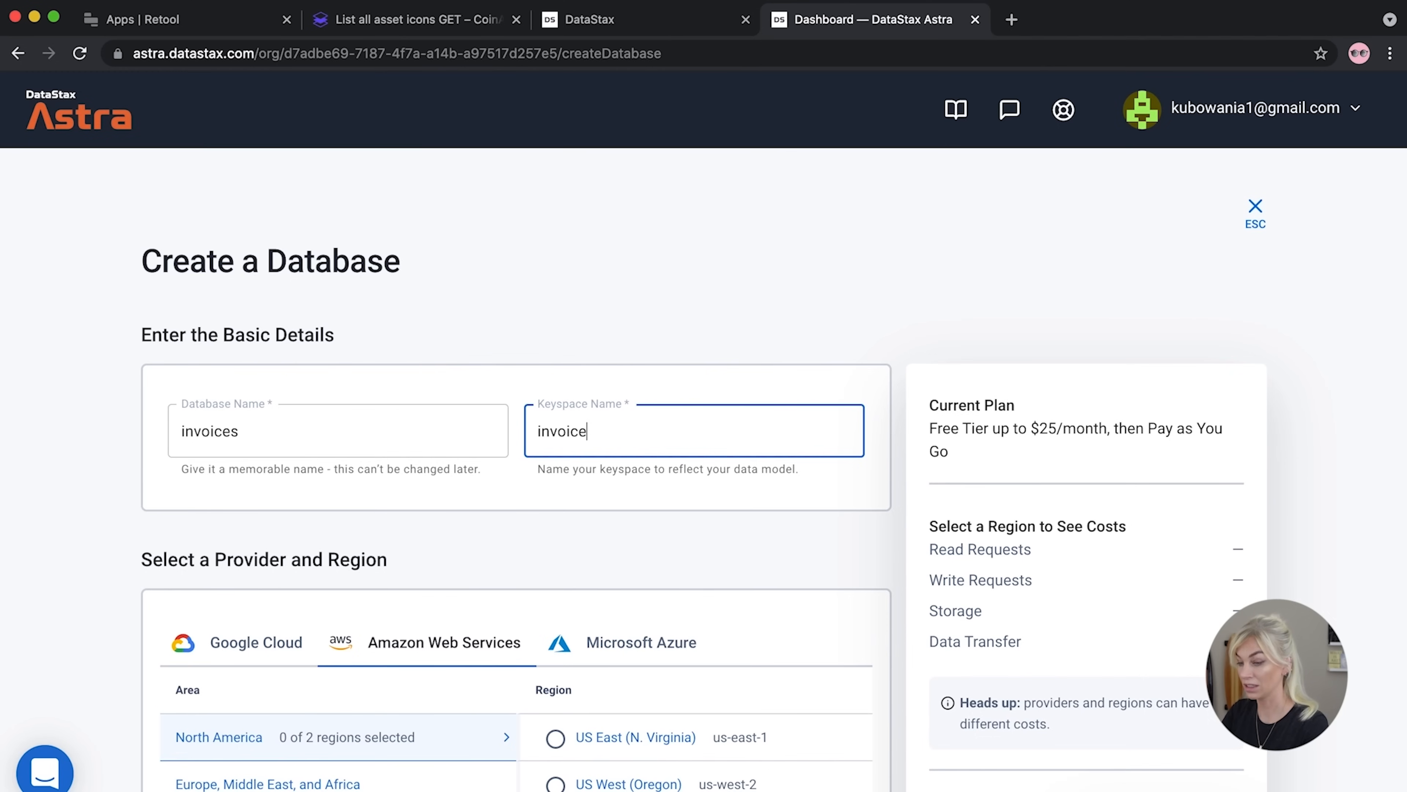
text(sKeyspa)
key(BackSpace)
key(BackSpace)
key(BackSpace)
key(BackSpace)
key(BackSpace)
text(eyspa)
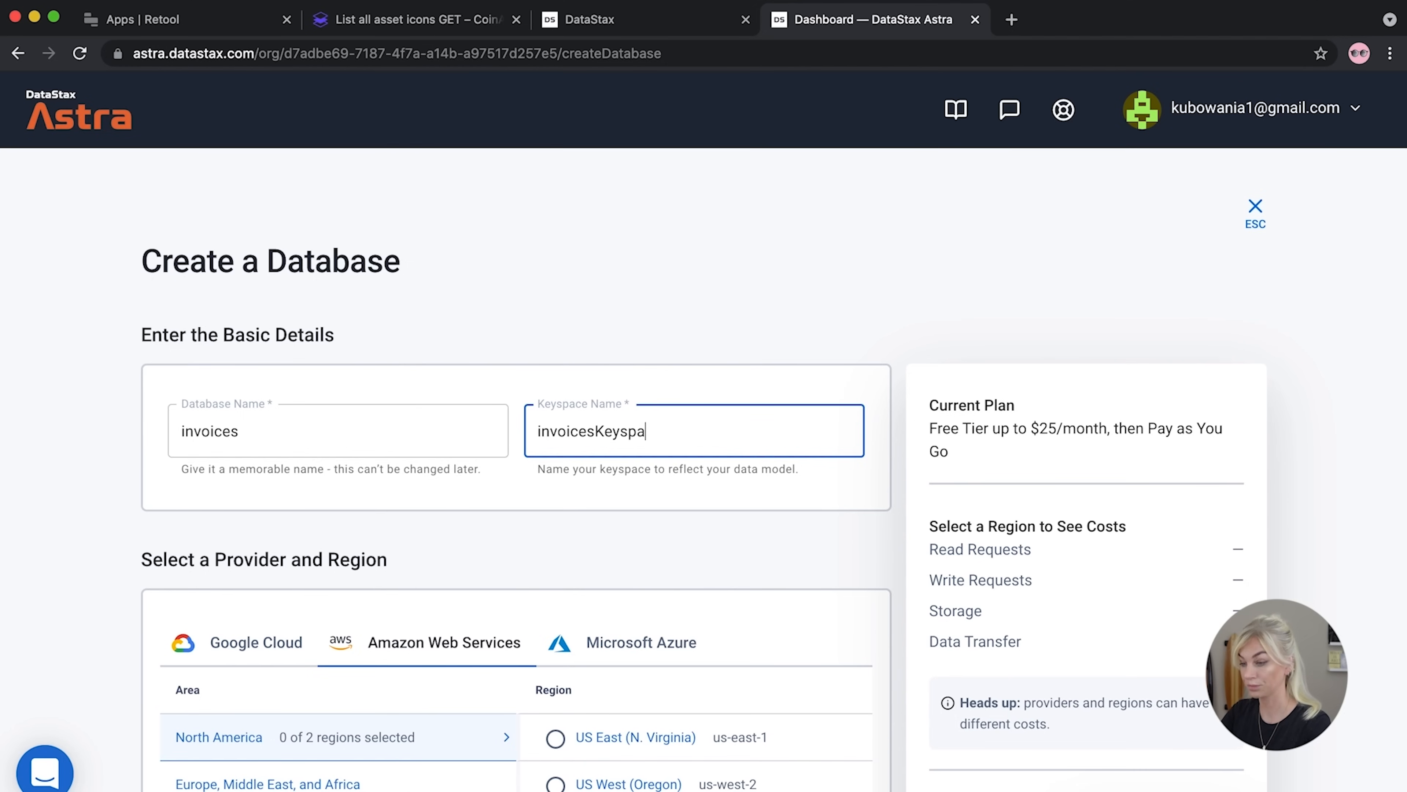
text(ce)
Choose the EMEA Europe (Frankfurt) region and create the database
scroll(388, 554, down, 3)
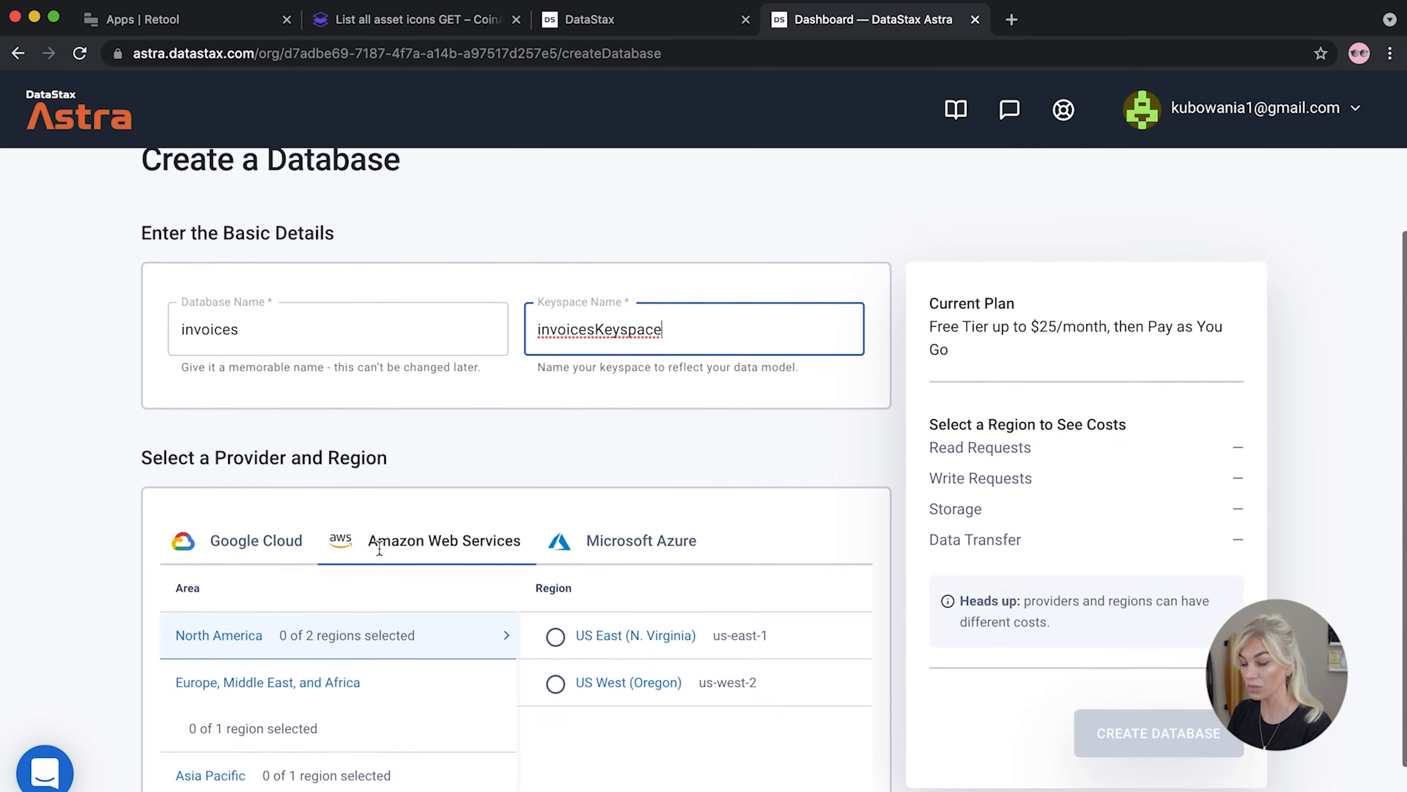
scroll(436, 558, down, 1)
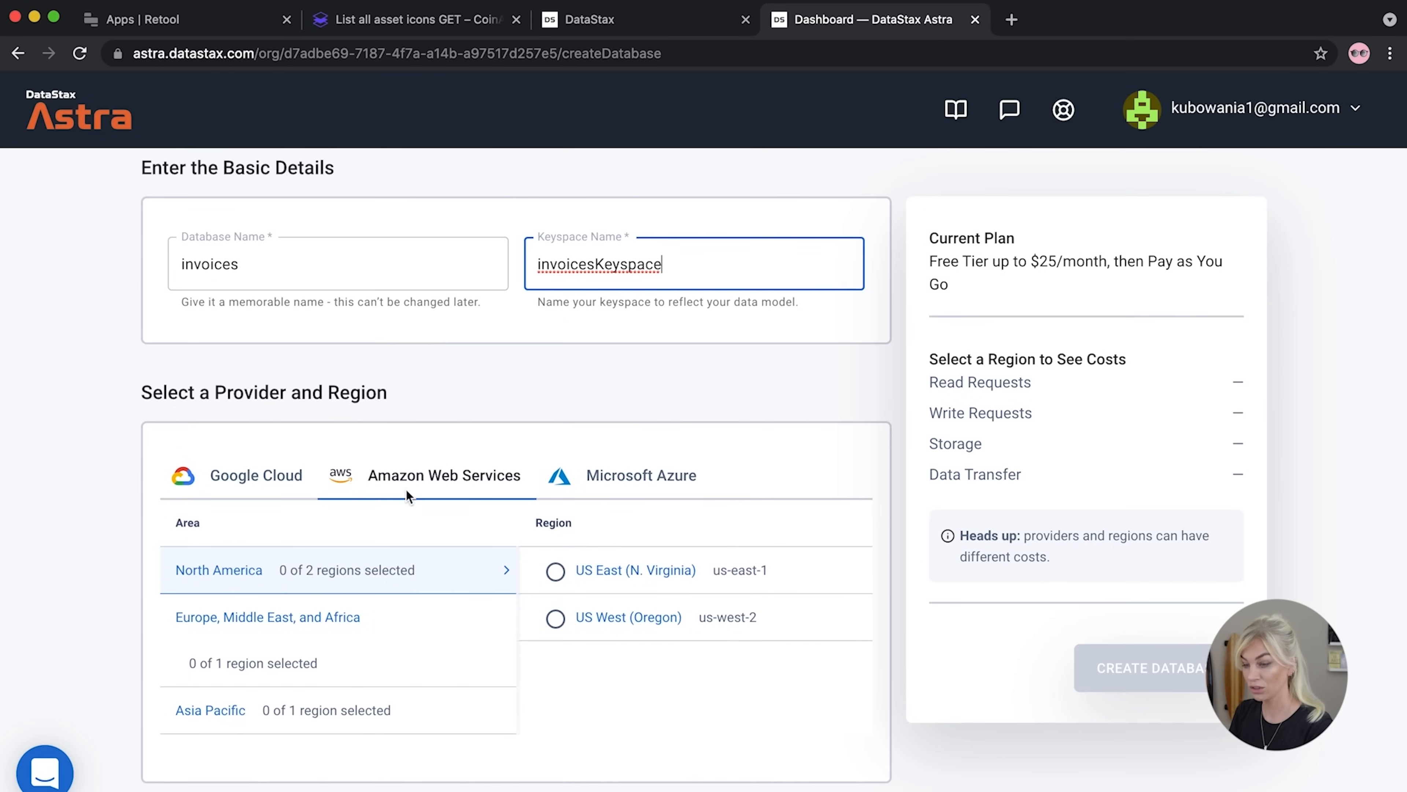
click(274, 618)
click(576, 571)
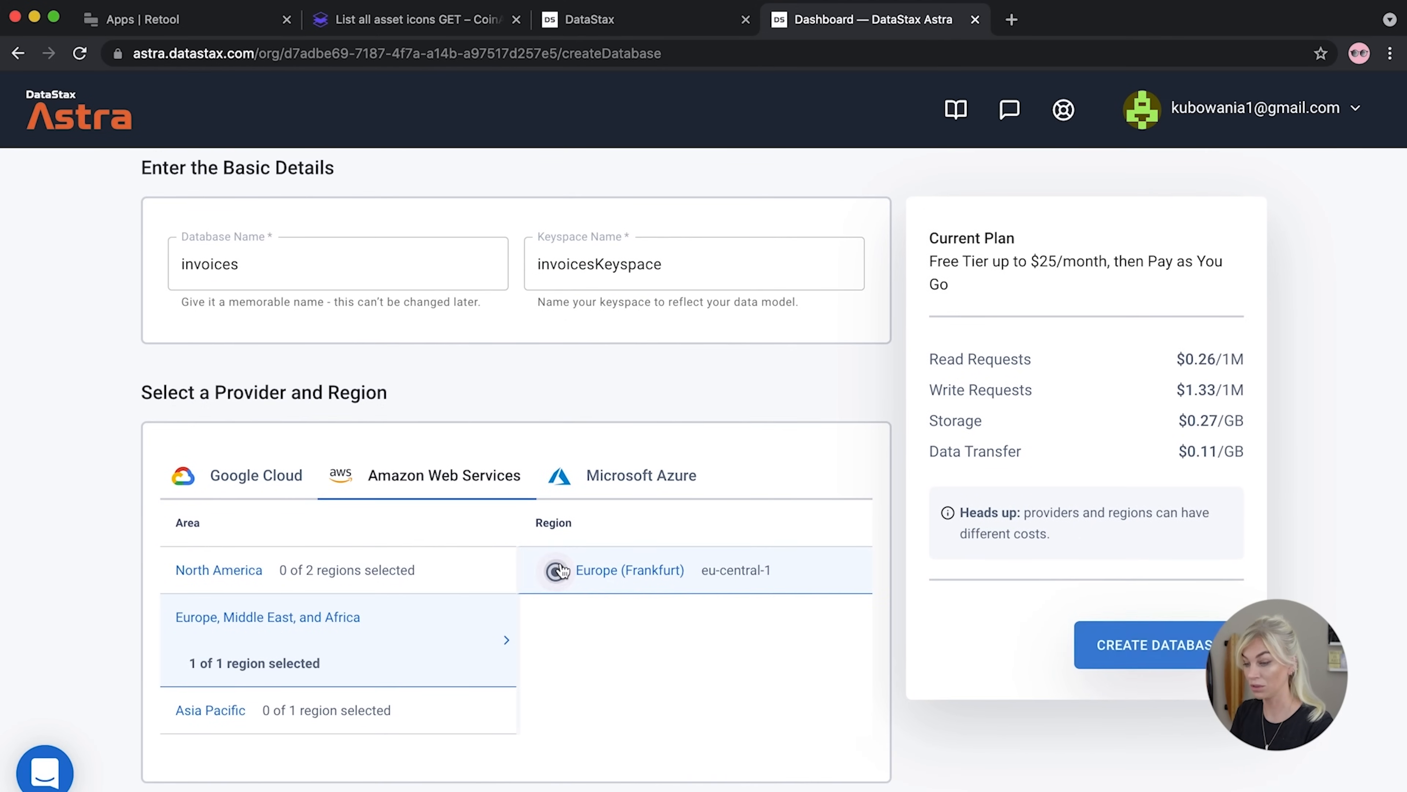
click(1125, 645)
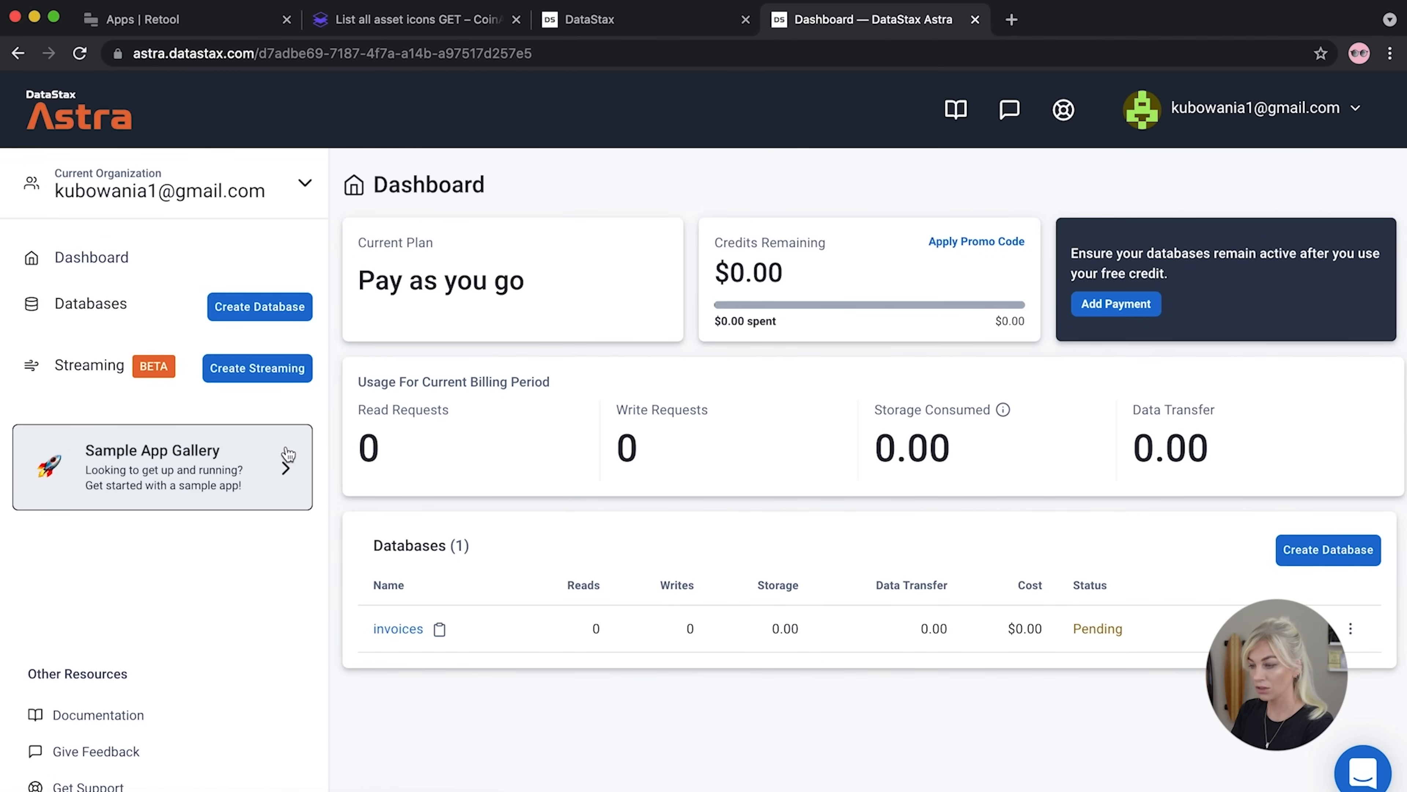
Once invoices turns Active, open its Connect page and choose GraphQL API
drag(1144, 631, 1058, 635)
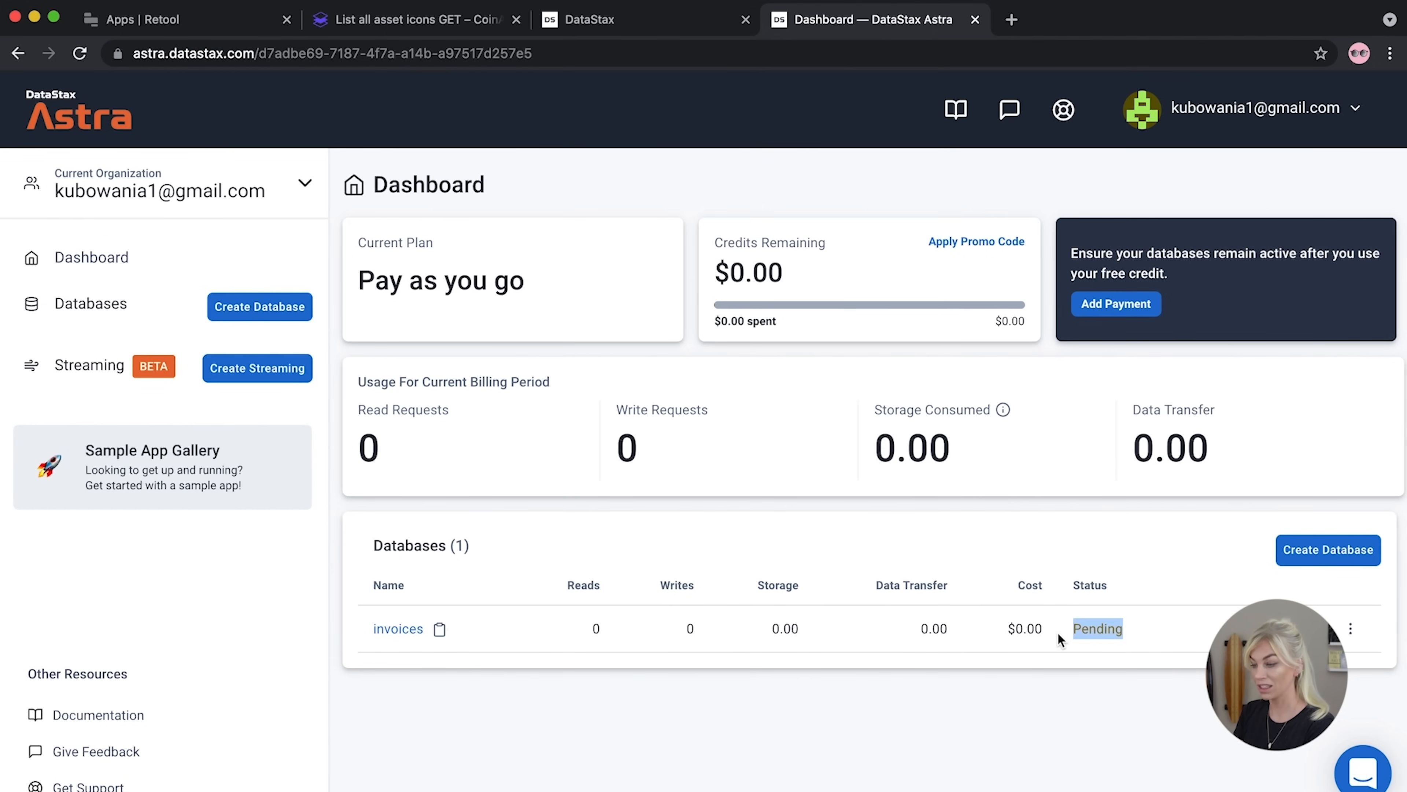
click(1011, 701)
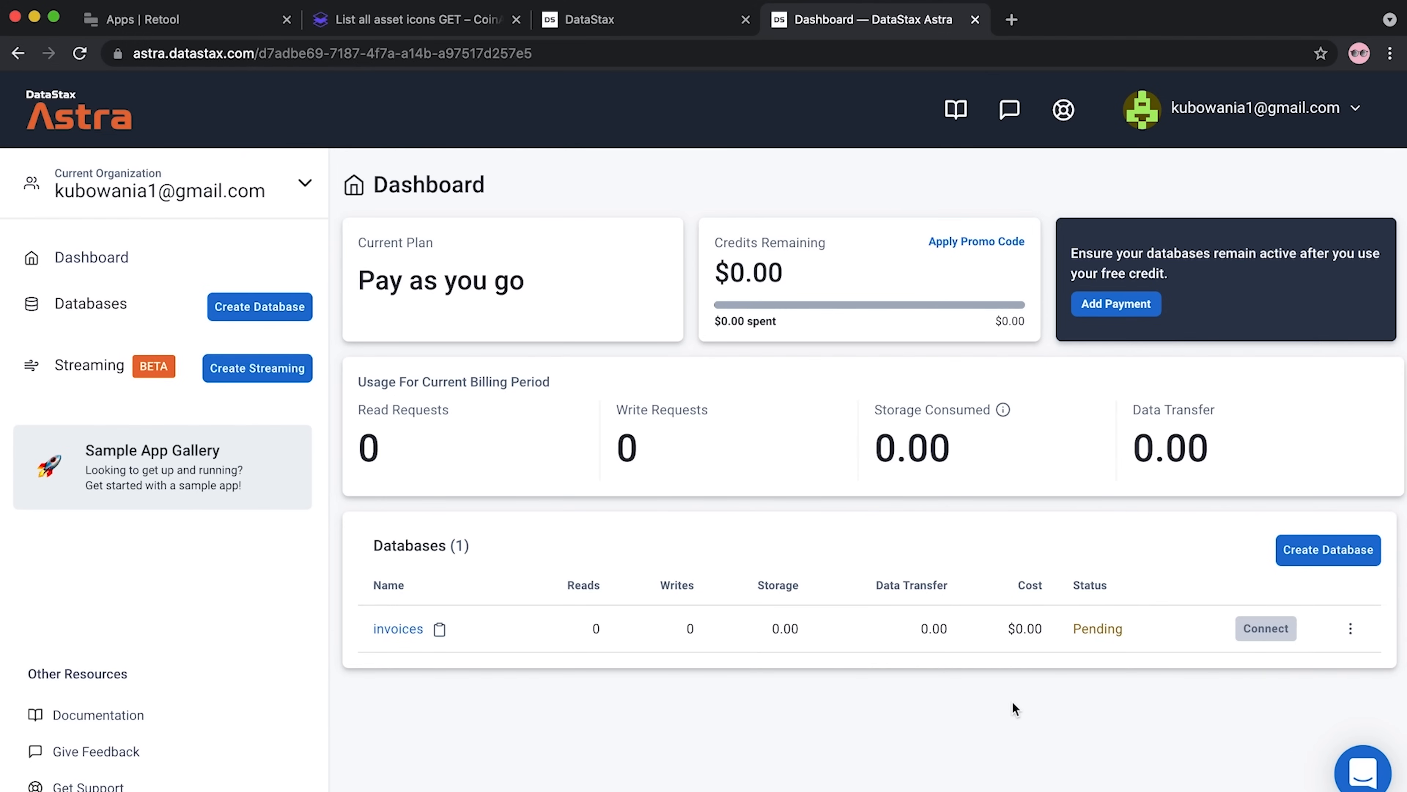
double_click(1117, 623)
click(398, 629)
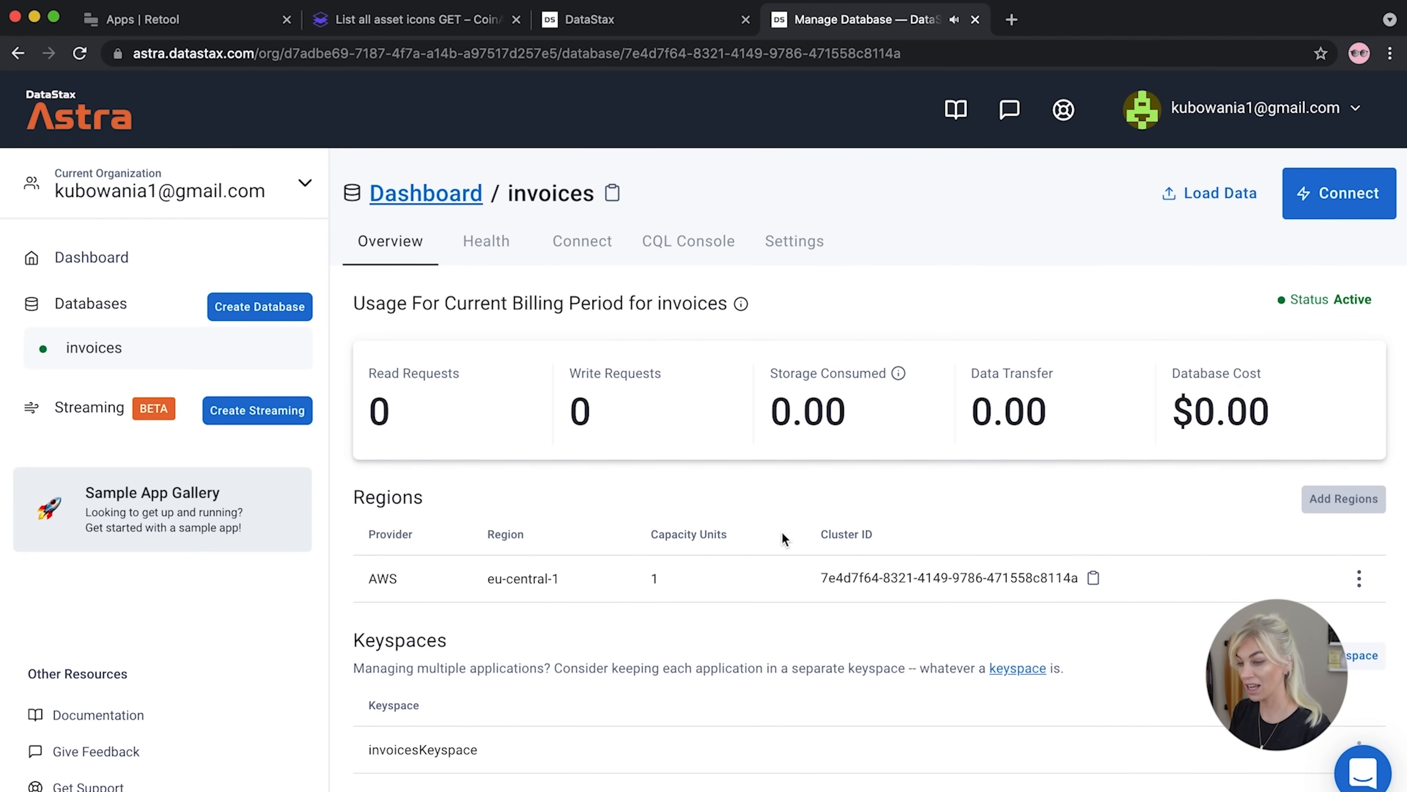
click(595, 269)
click(415, 465)
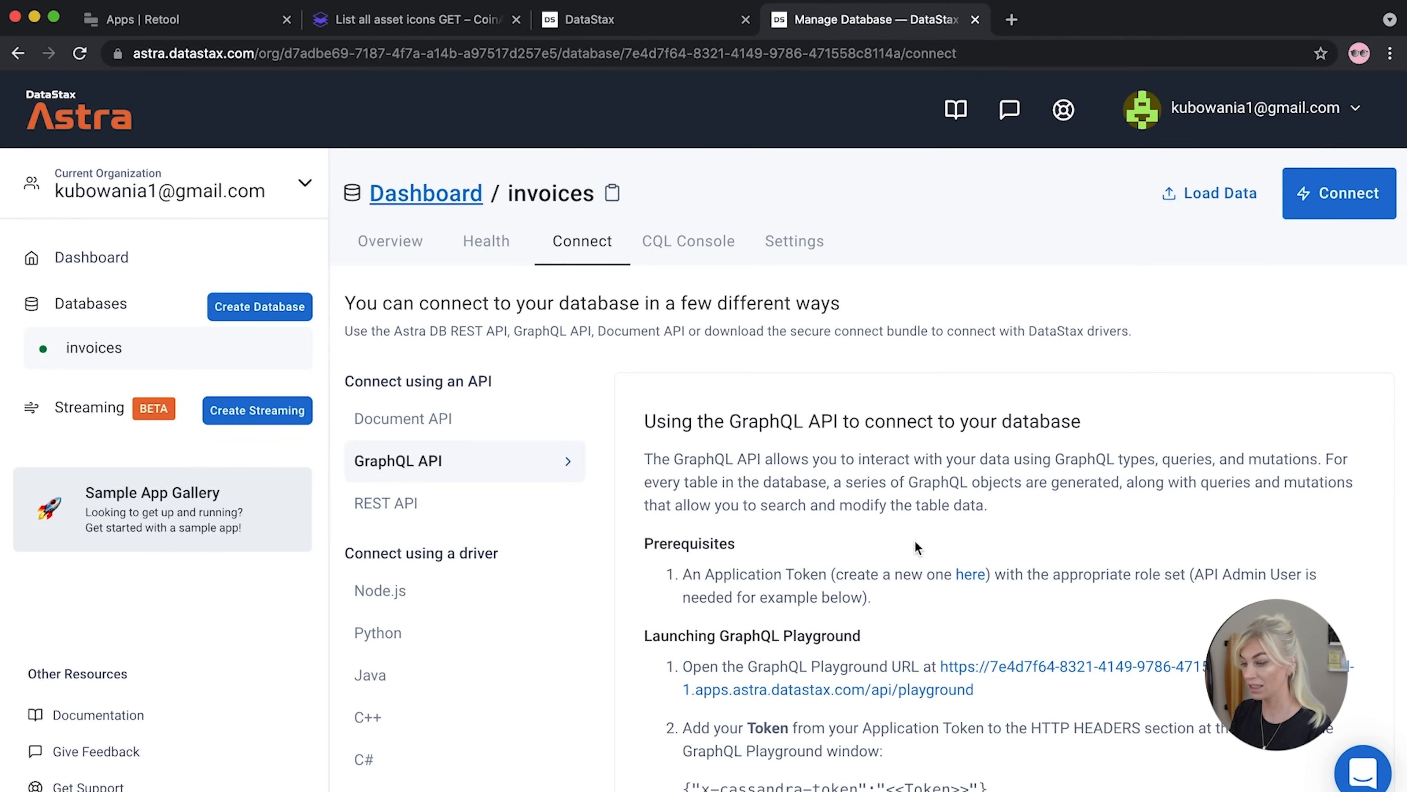
Open the GraphQL Playground and expand its HTTP headers panel
scroll(917, 548, down, 1)
click(906, 645)
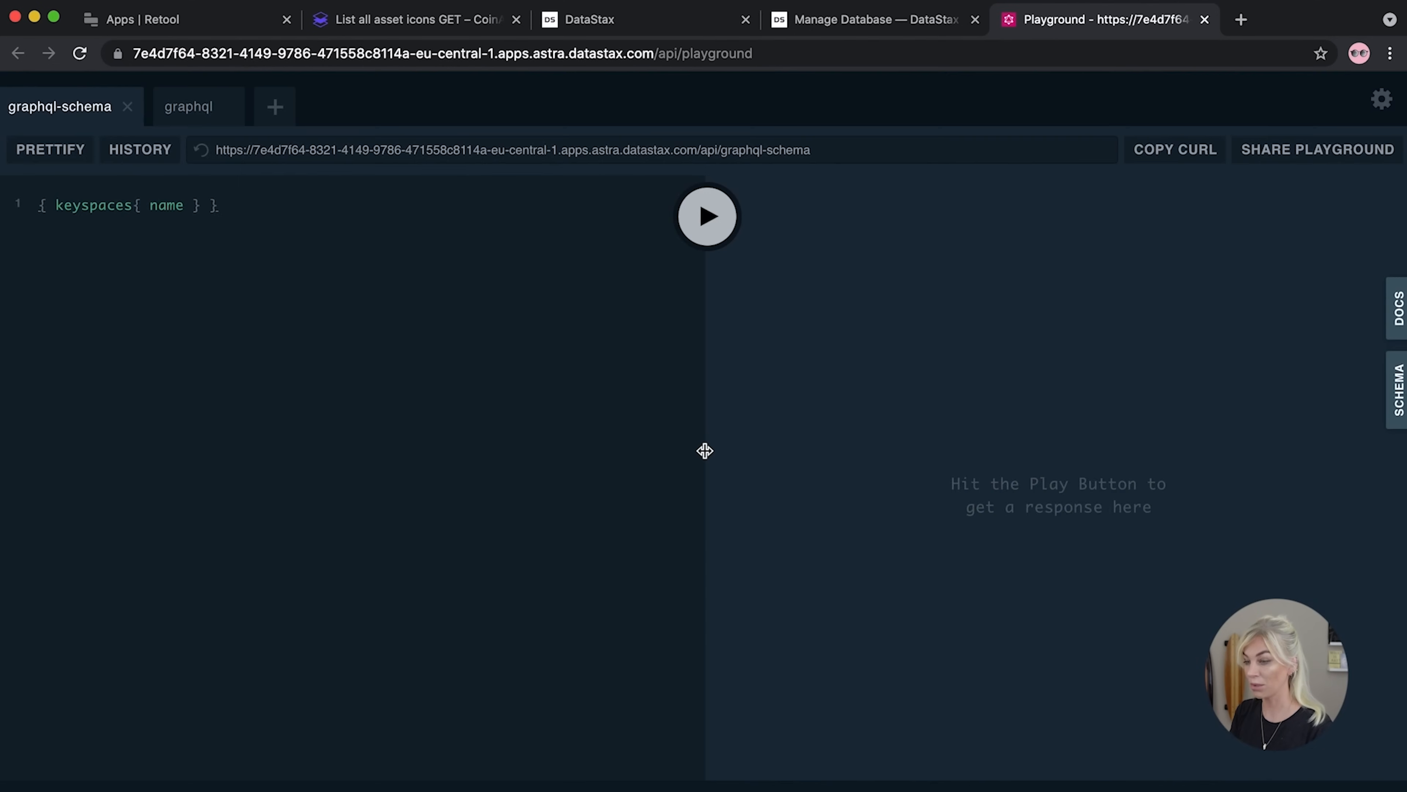
click(874, 29)
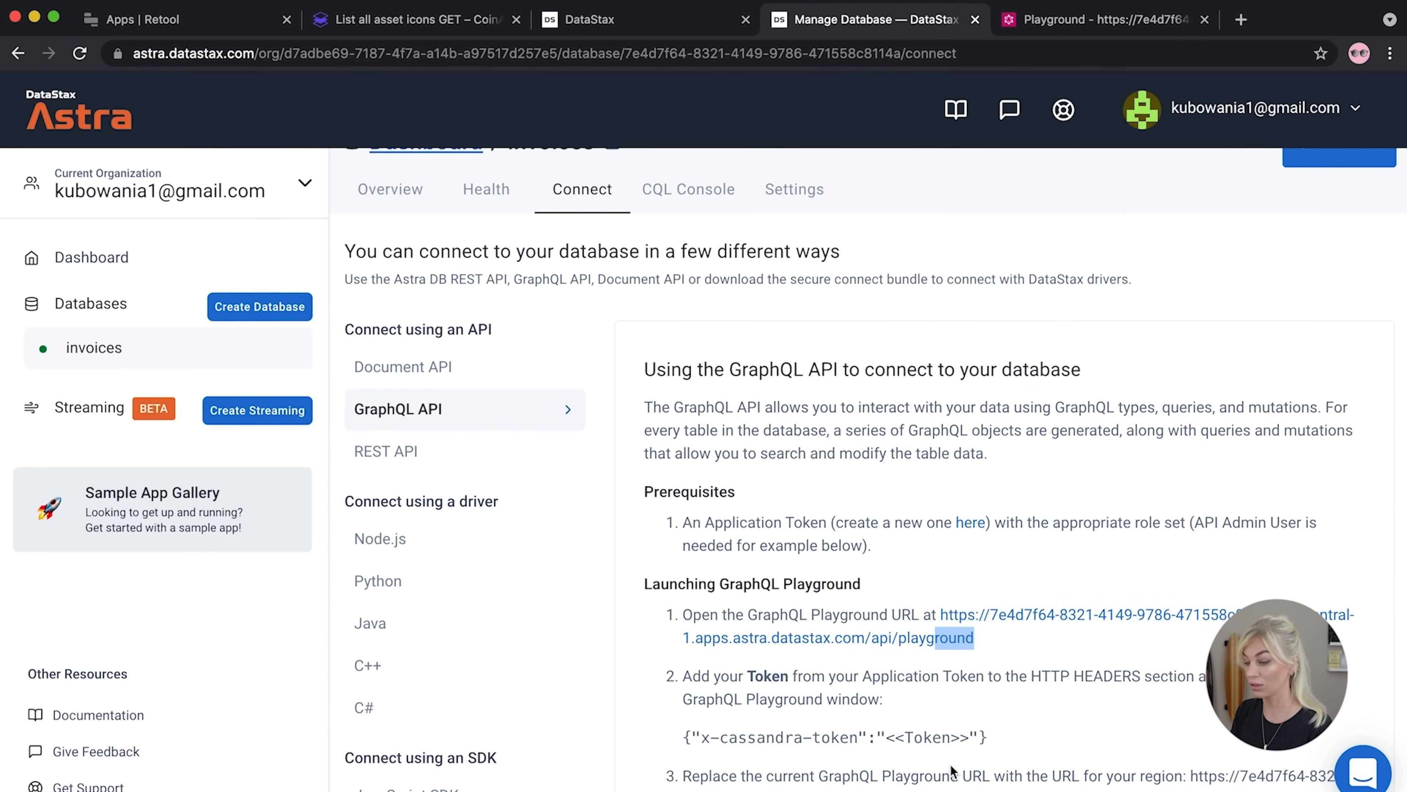
drag(1000, 745, 675, 745)
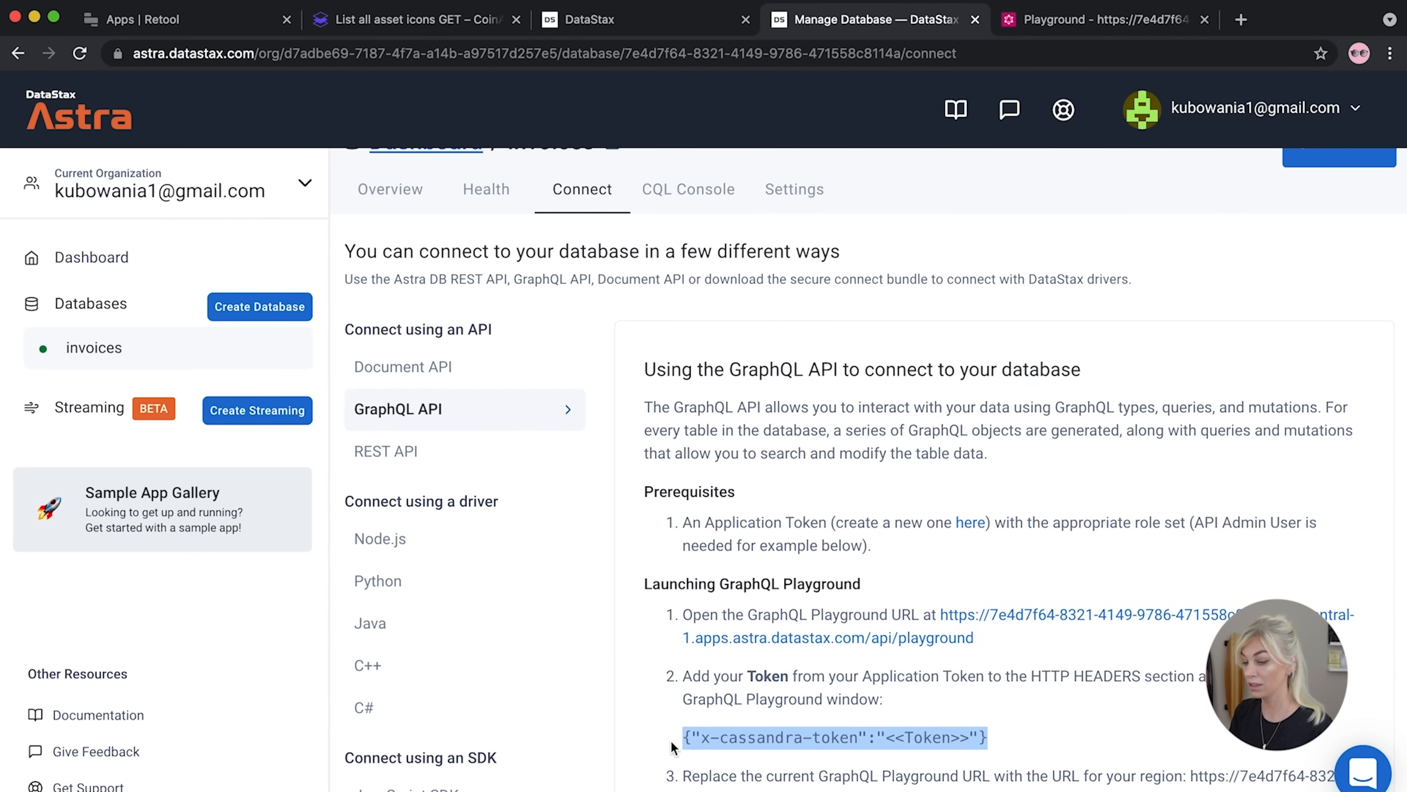
click(1077, 29)
click(141, 784)
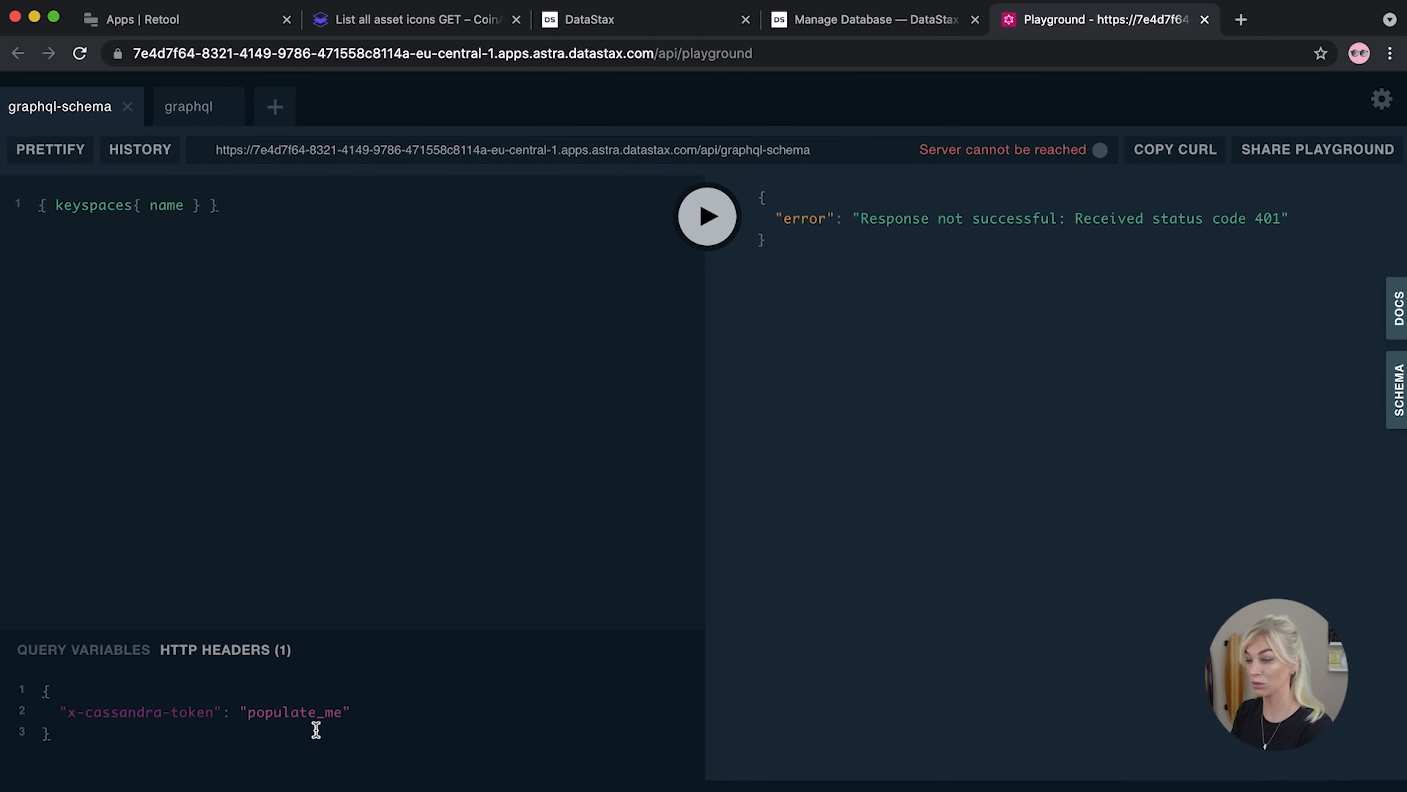
click(872, 25)
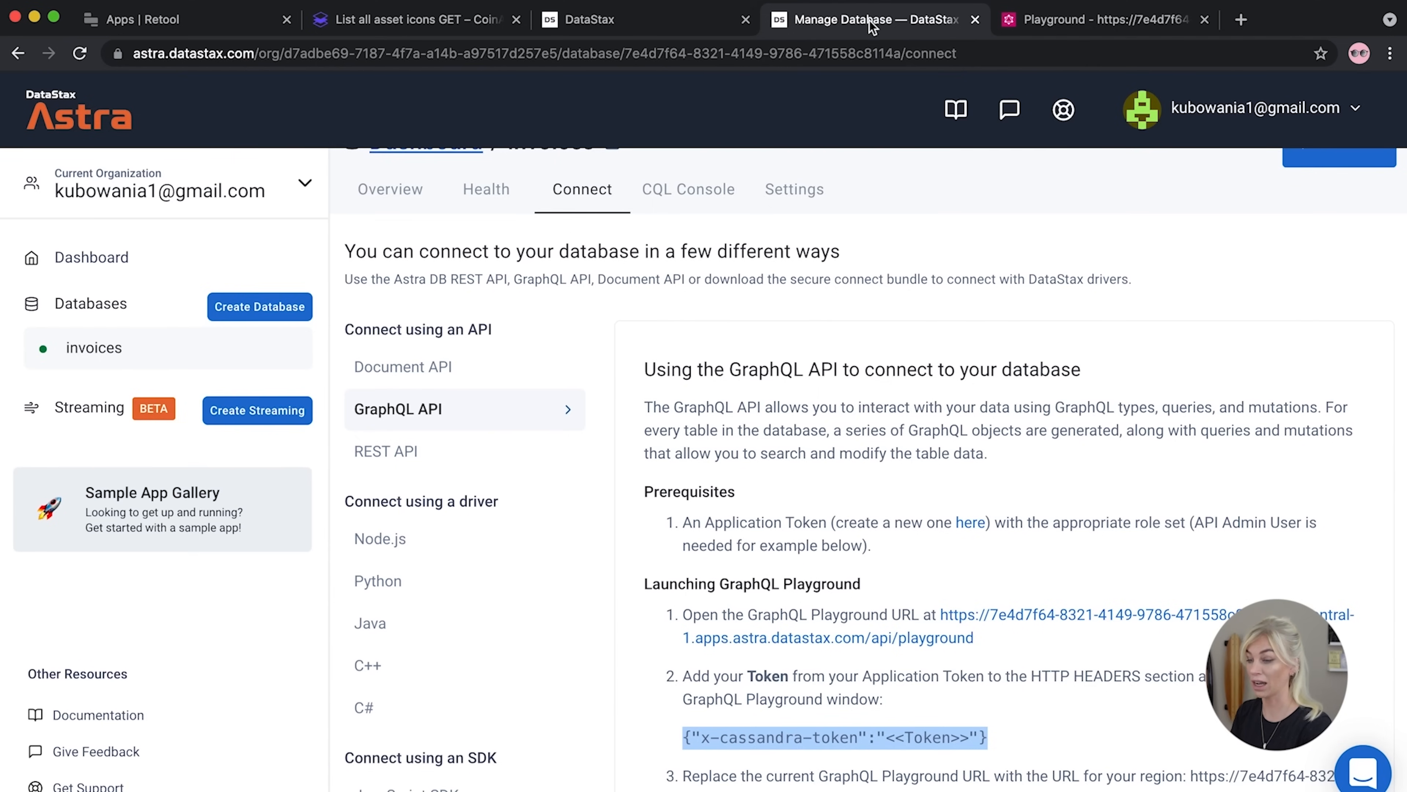
scroll(574, 357, up, 2)
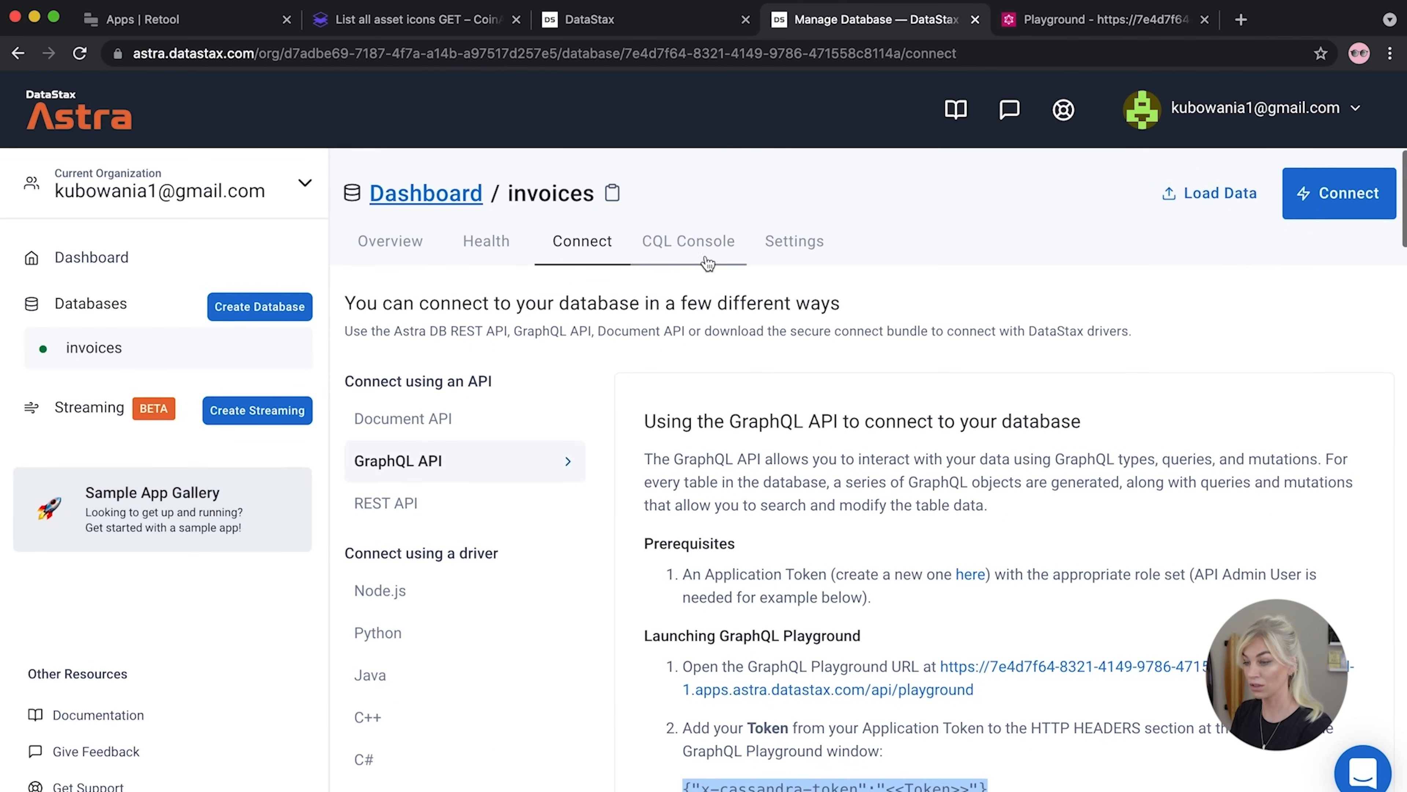
Generate an Administrator User application token in the organization's token management
click(785, 249)
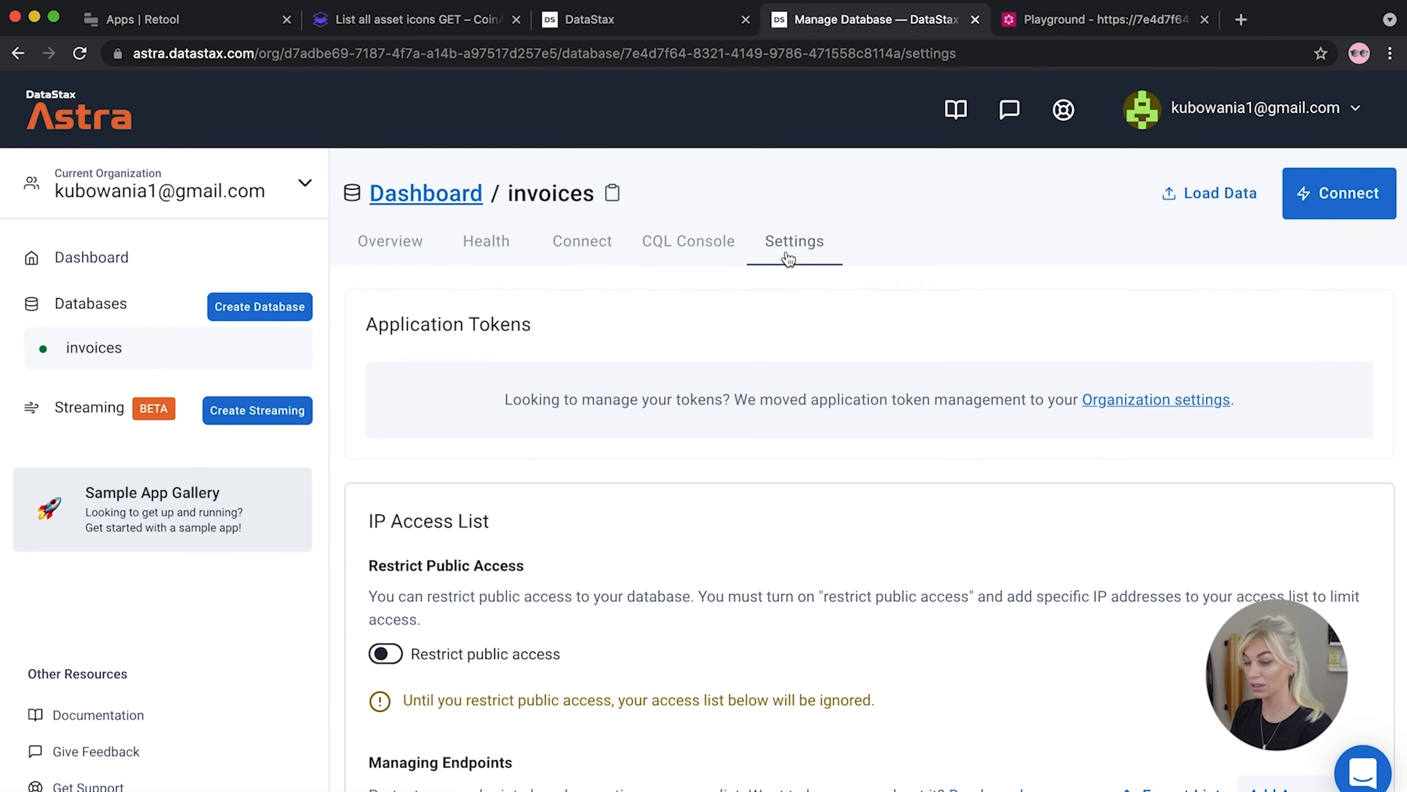
click(1105, 400)
click(587, 524)
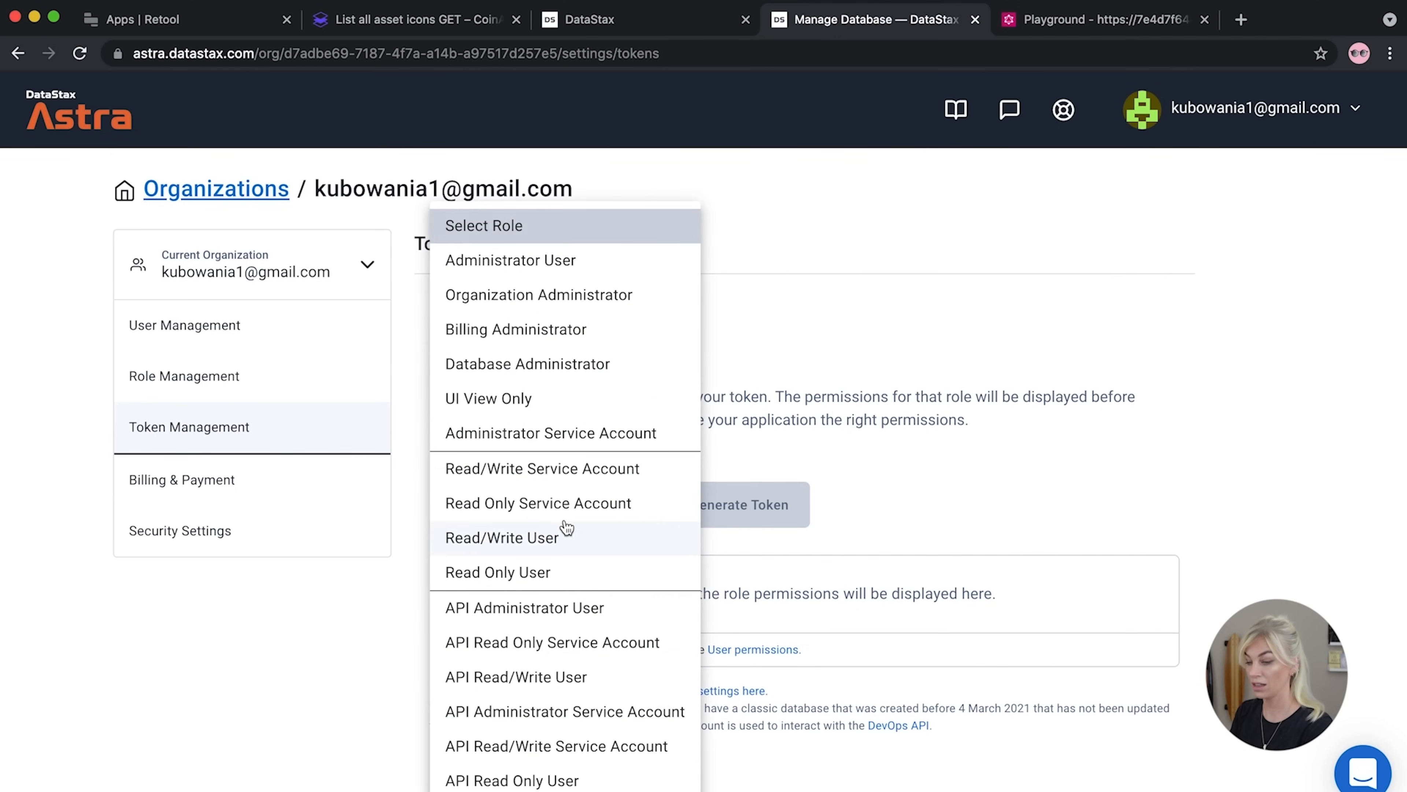
click(500, 260)
click(718, 514)
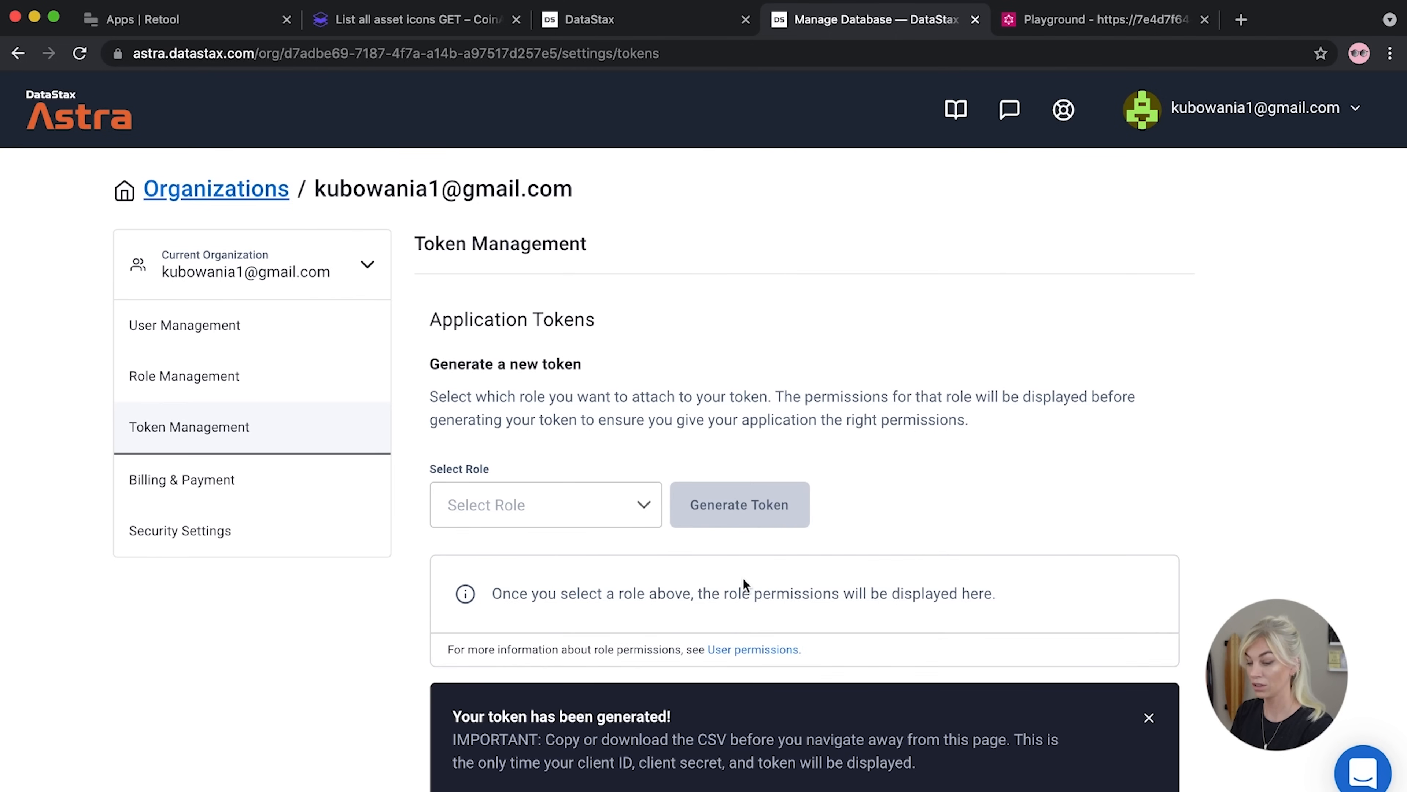
scroll(743, 578, down, 3)
scroll(1208, 696, down, 1)
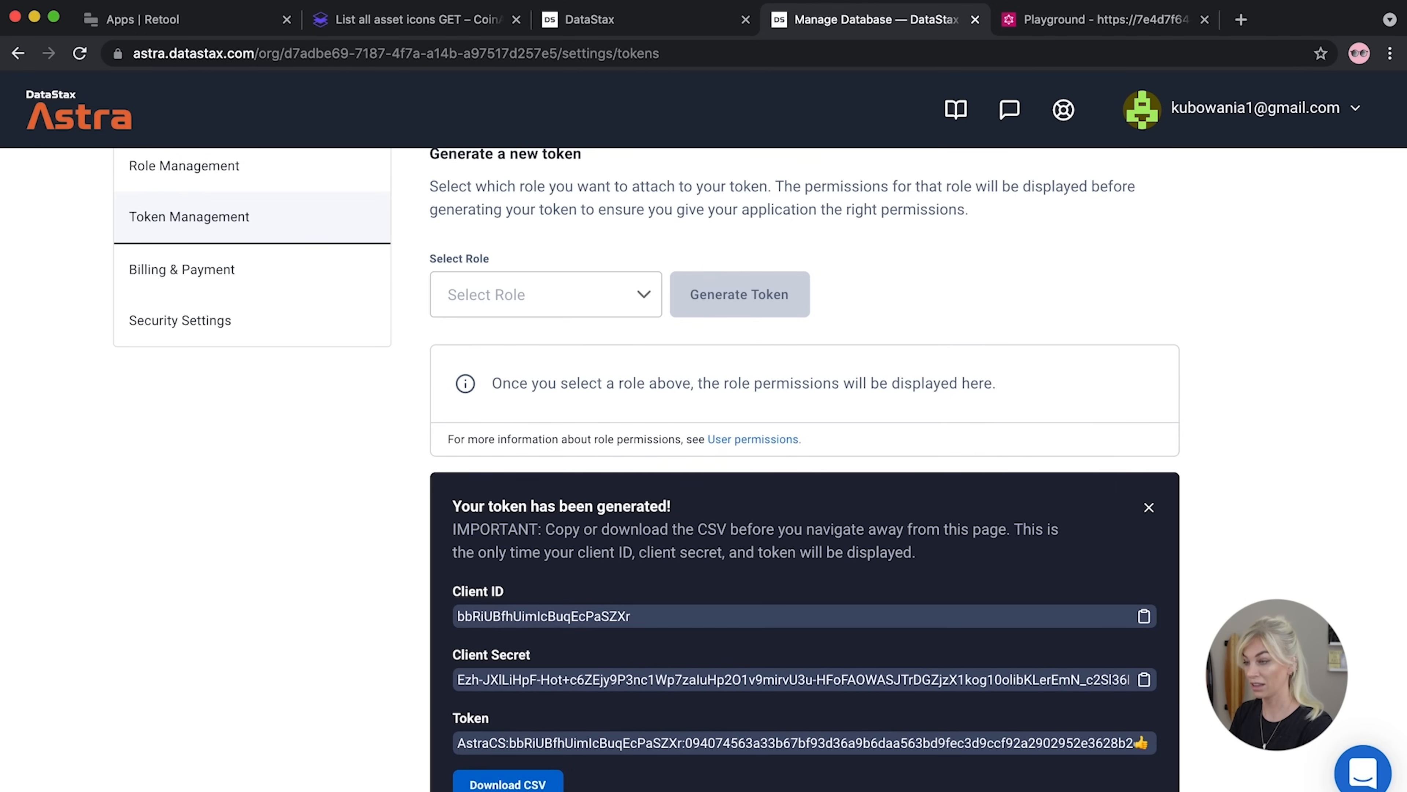
Paste the token over populate_me in the Playground headers and run the keyspaces query
click(1032, 7)
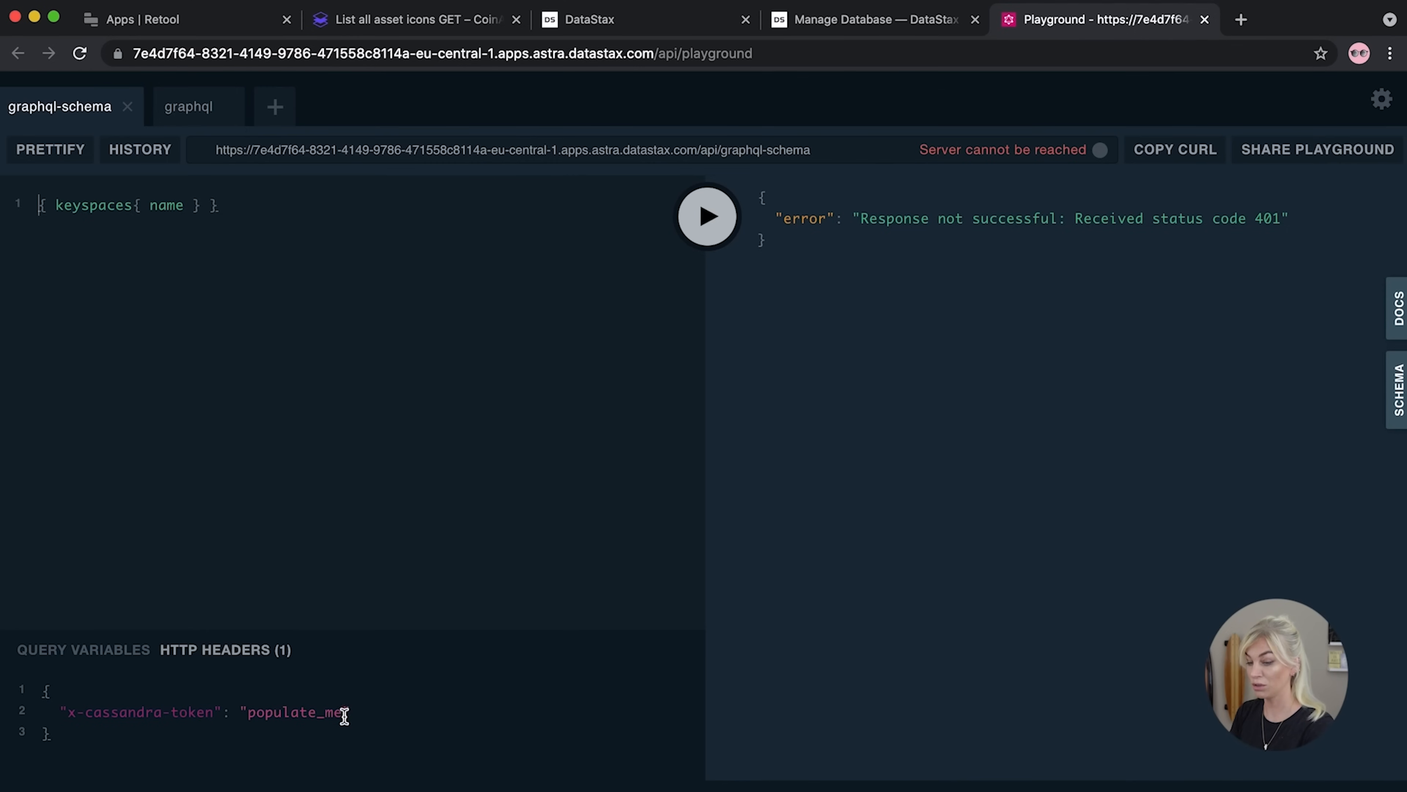
drag(342, 713, 252, 717)
key(super+v)
click(710, 214)
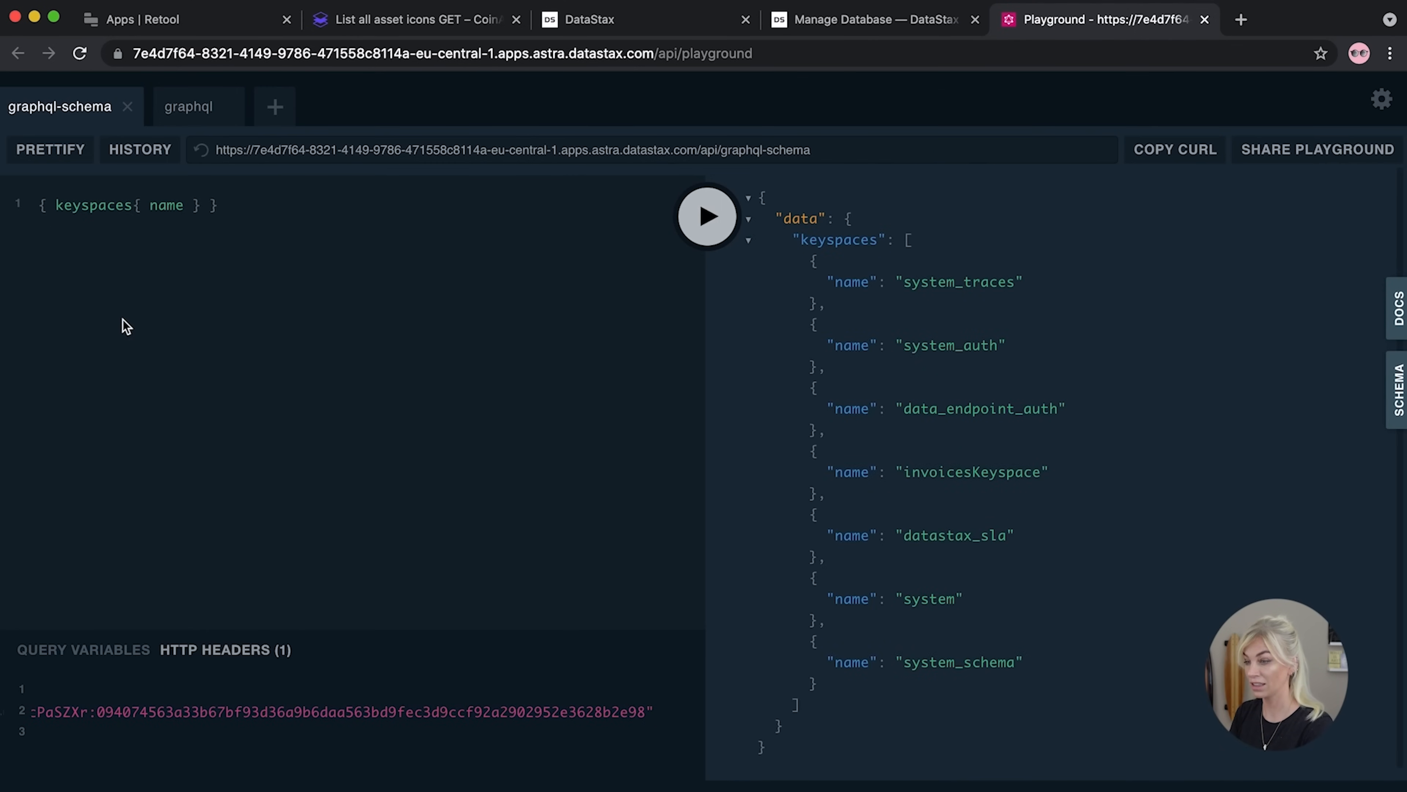
click(889, 23)
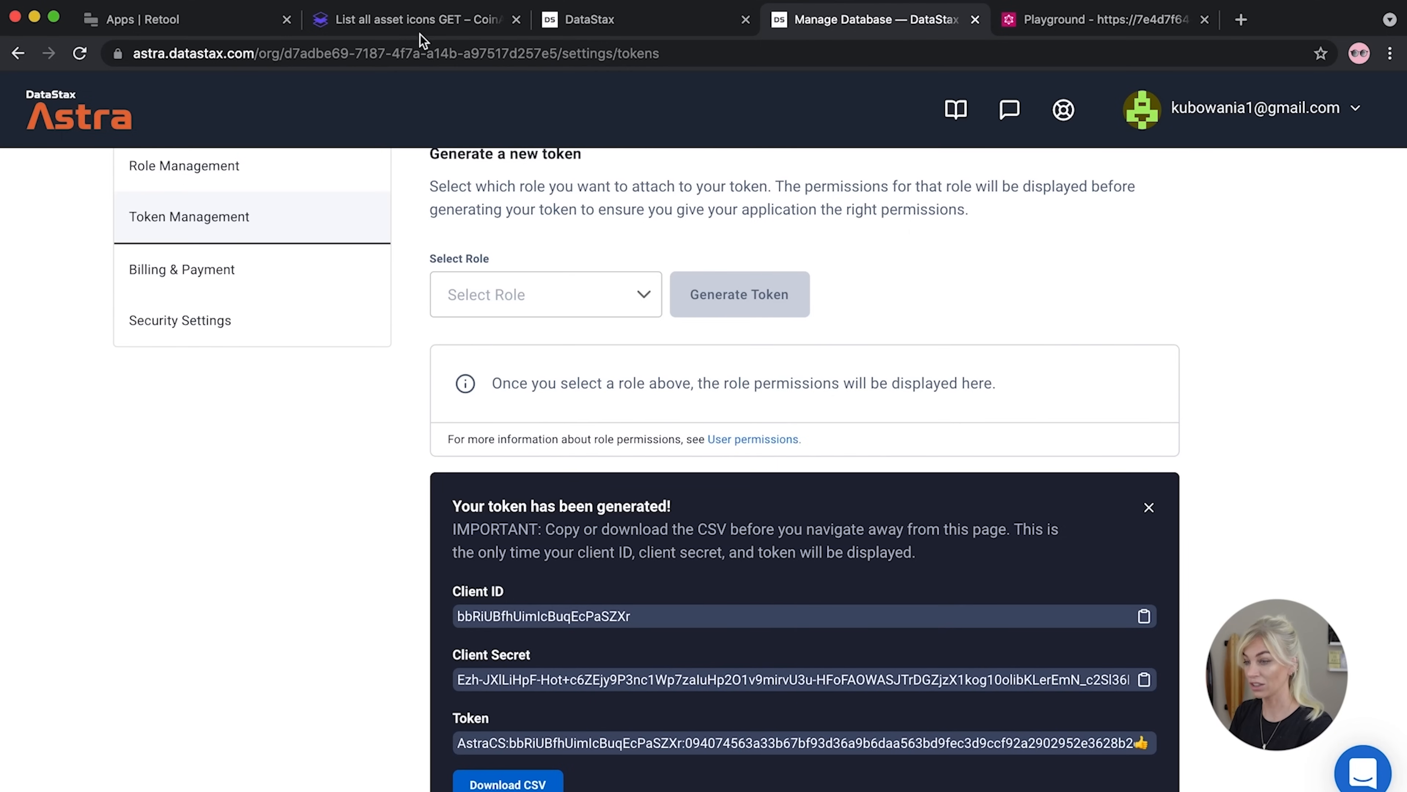
Close the CoinAPI docs tab and start a new GraphQL resource in Retool
click(395, 27)
click(172, 37)
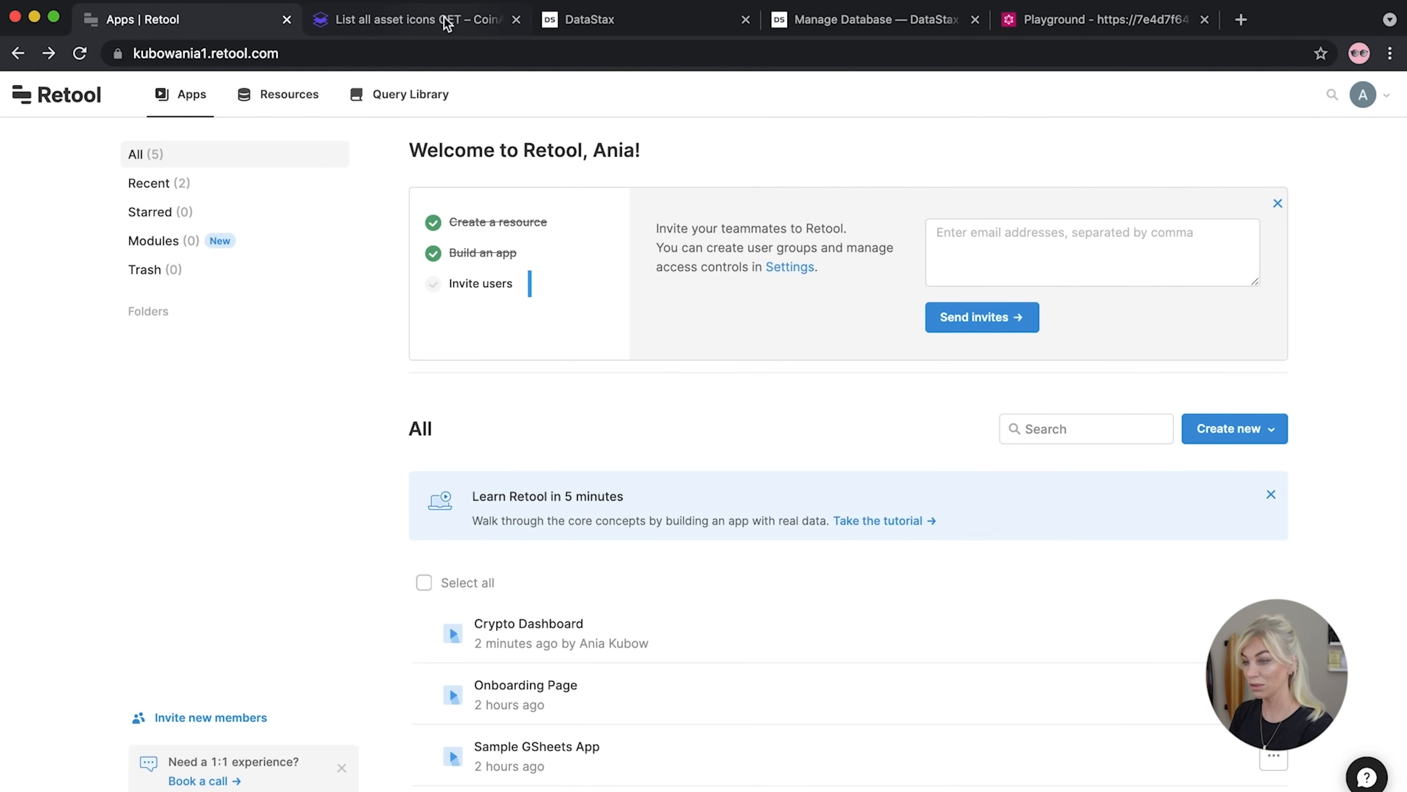
click(515, 19)
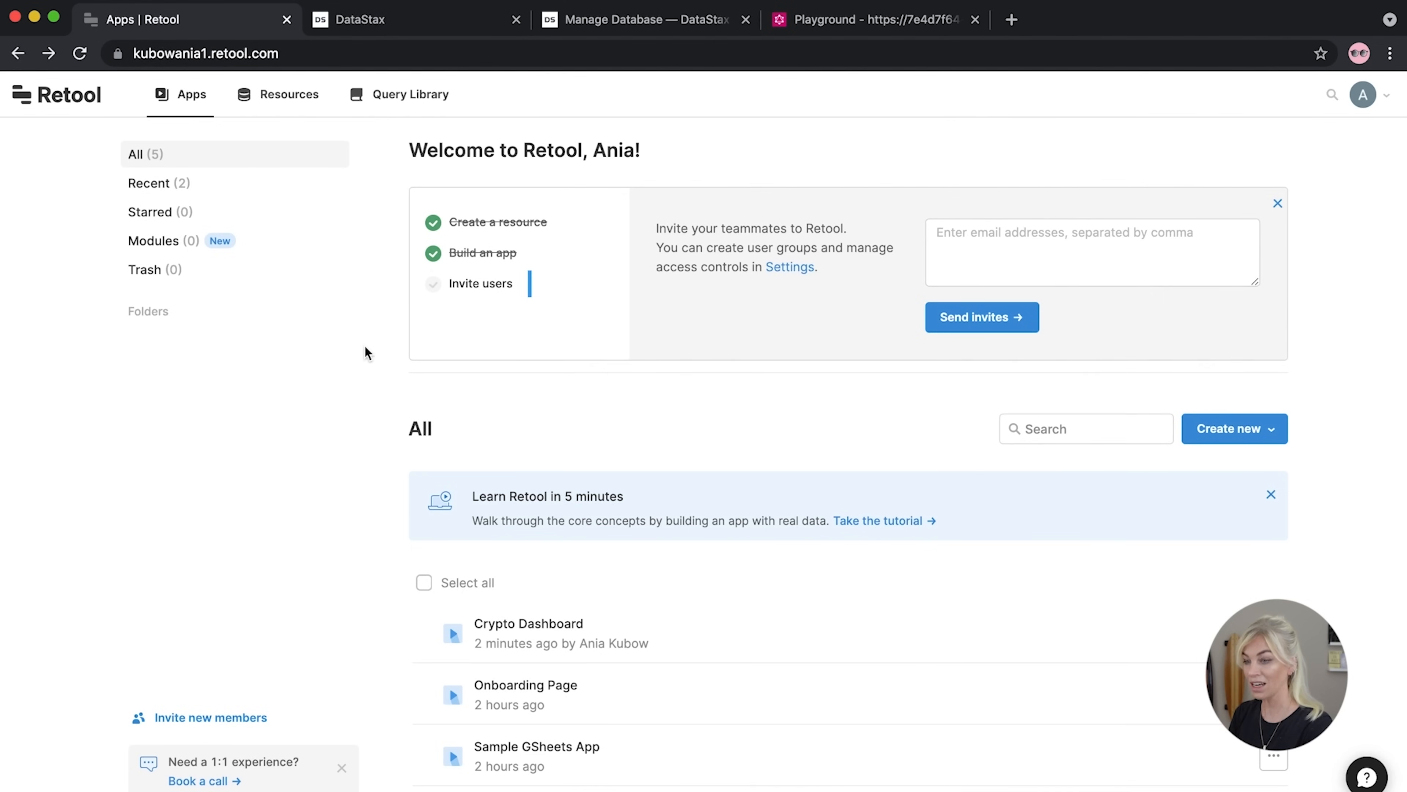
click(289, 95)
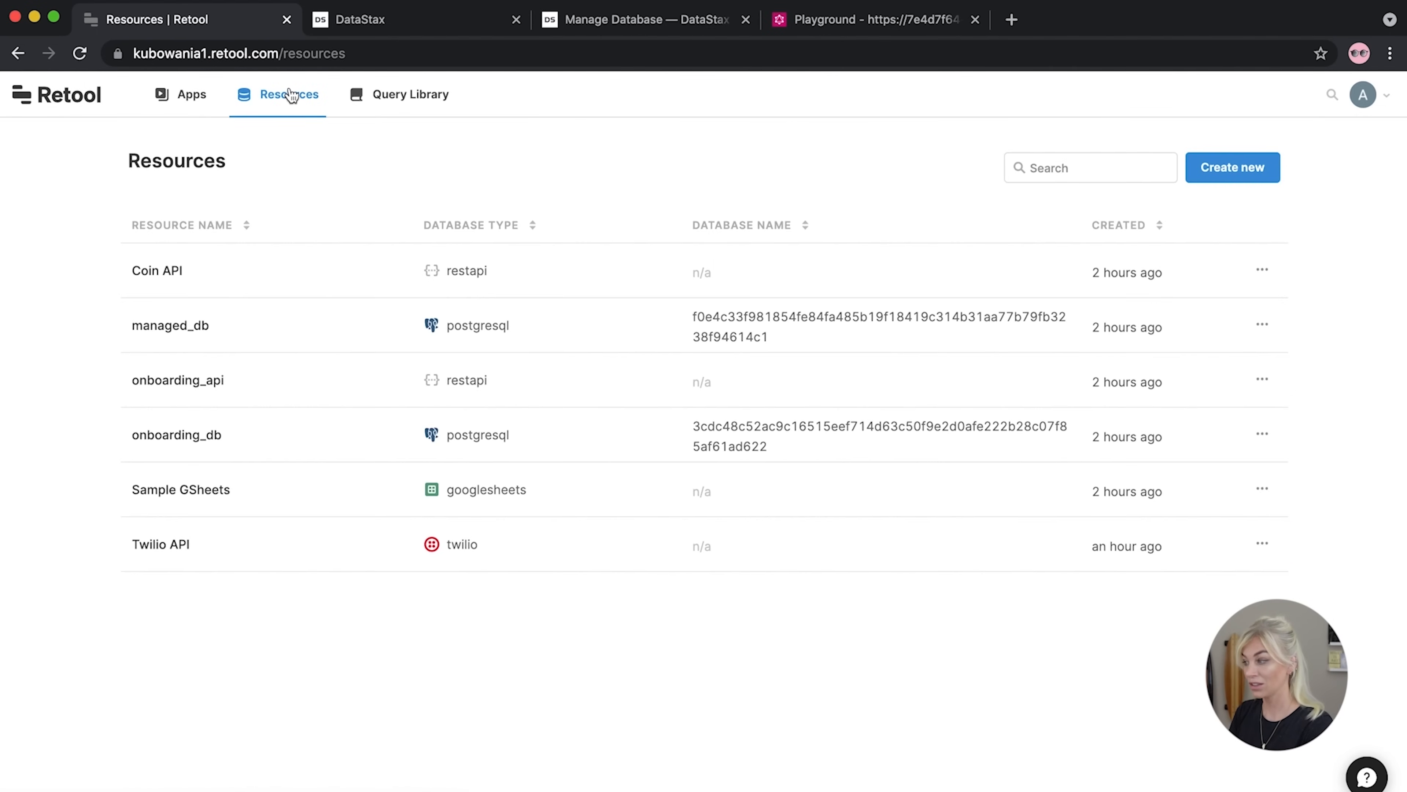
click(1228, 177)
scroll(753, 493, down, 5)
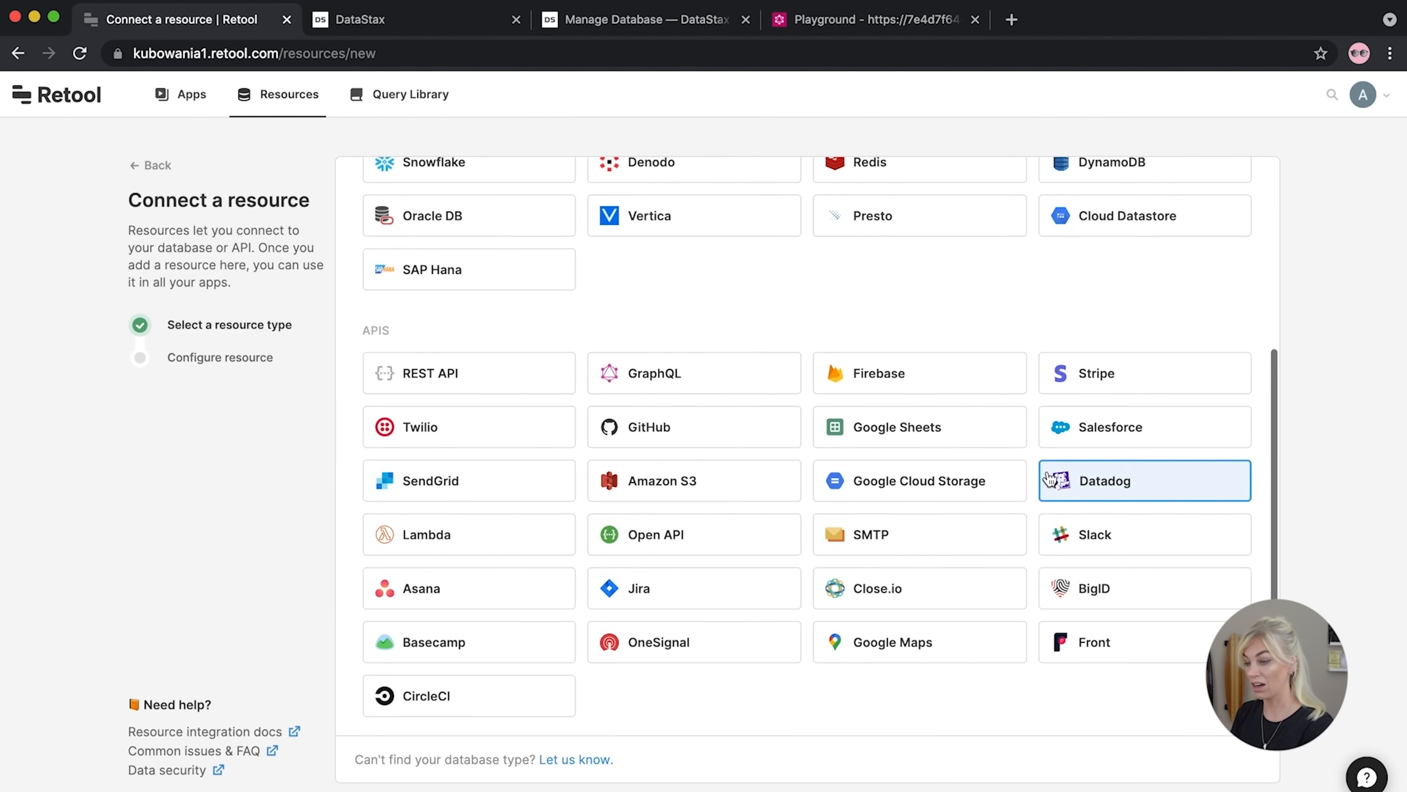
click(651, 374)
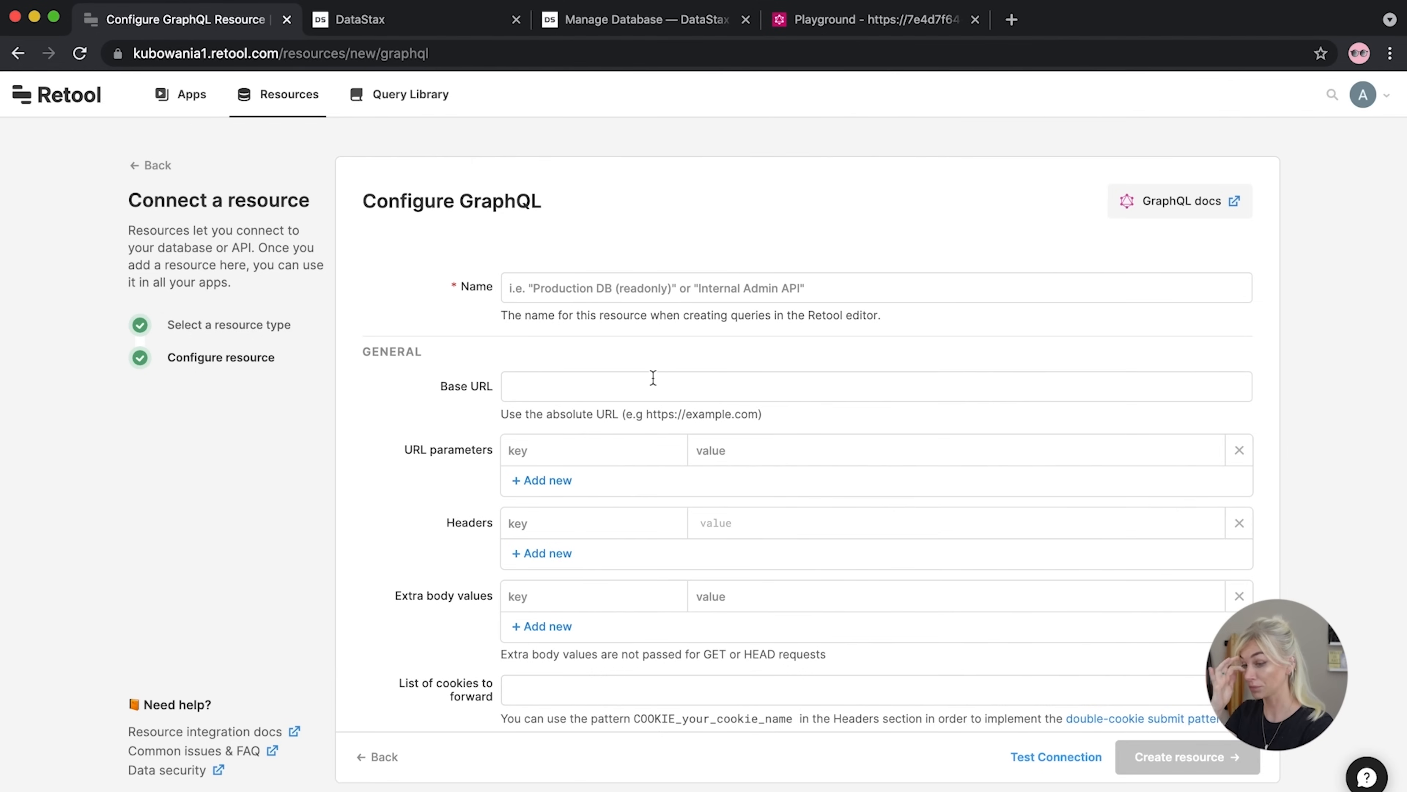
Add an x-cassandra-token header holding the Astra token to the resource
click(636, 454)
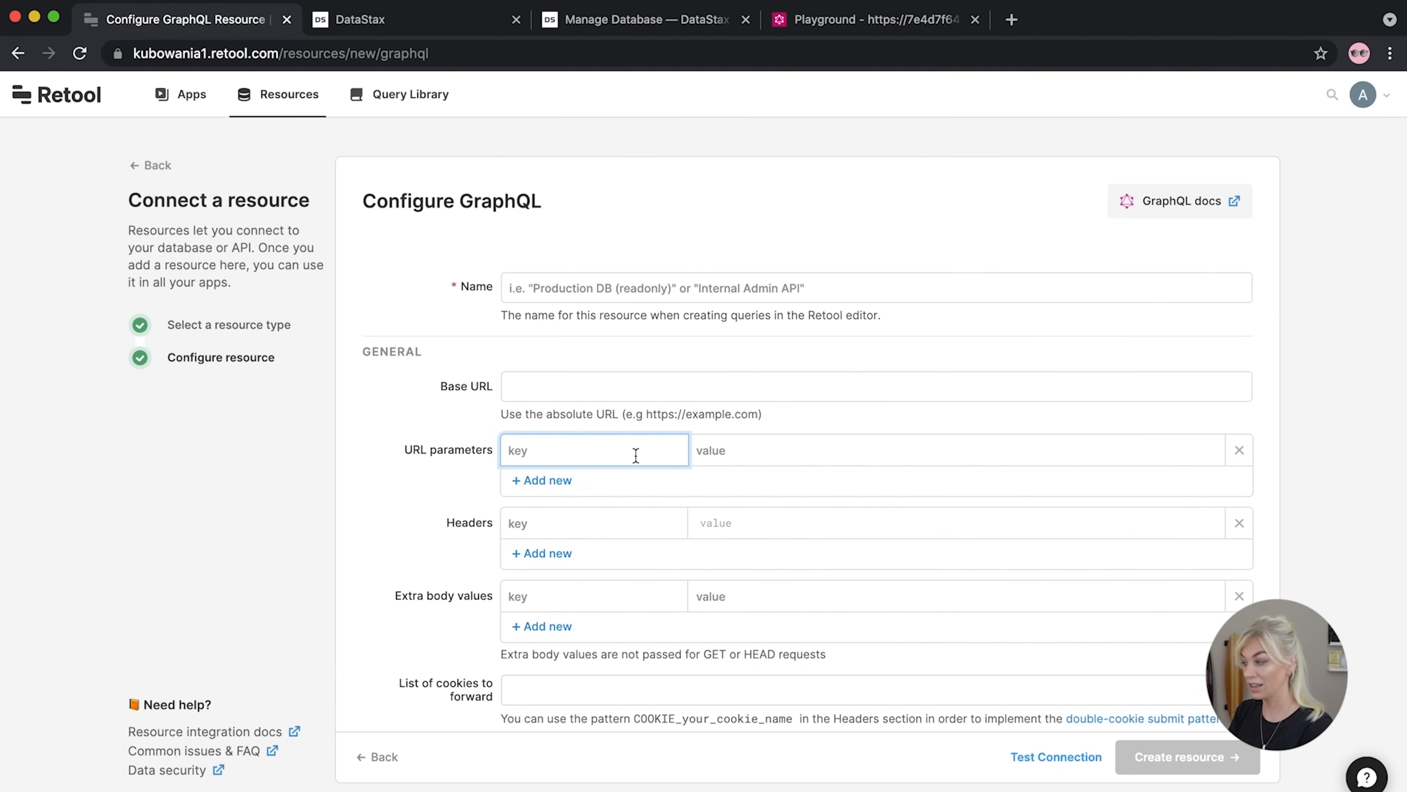
click(745, 528)
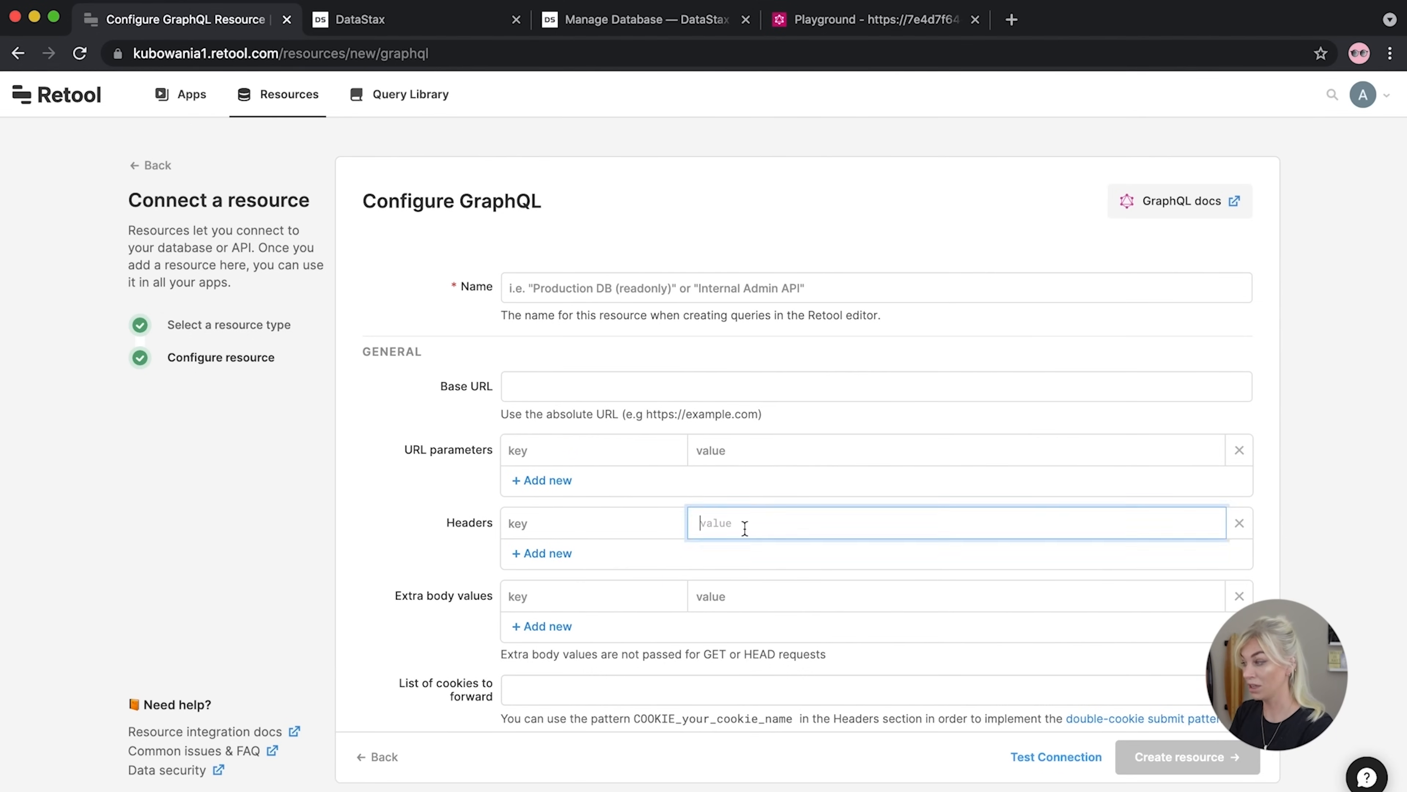
key(super+v)
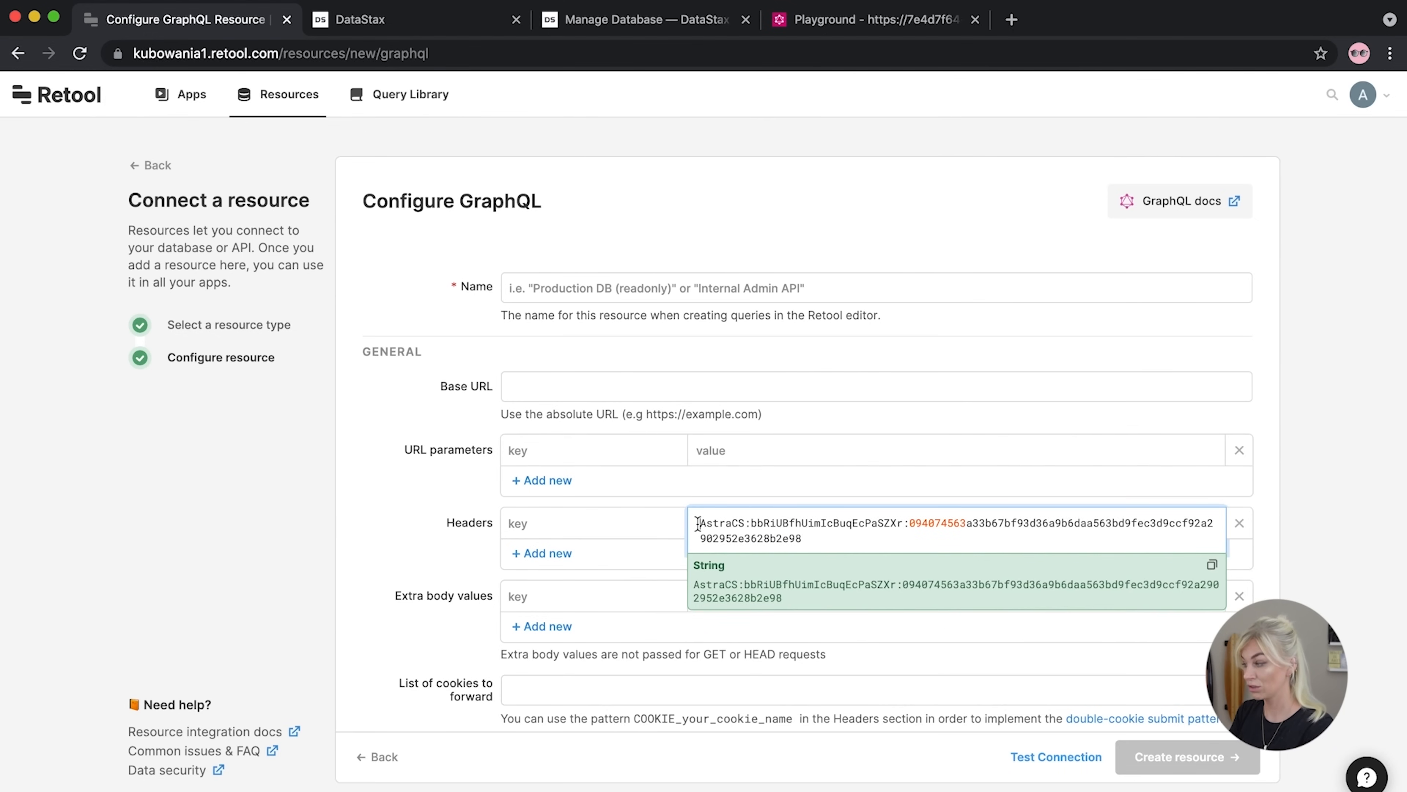
click(560, 528)
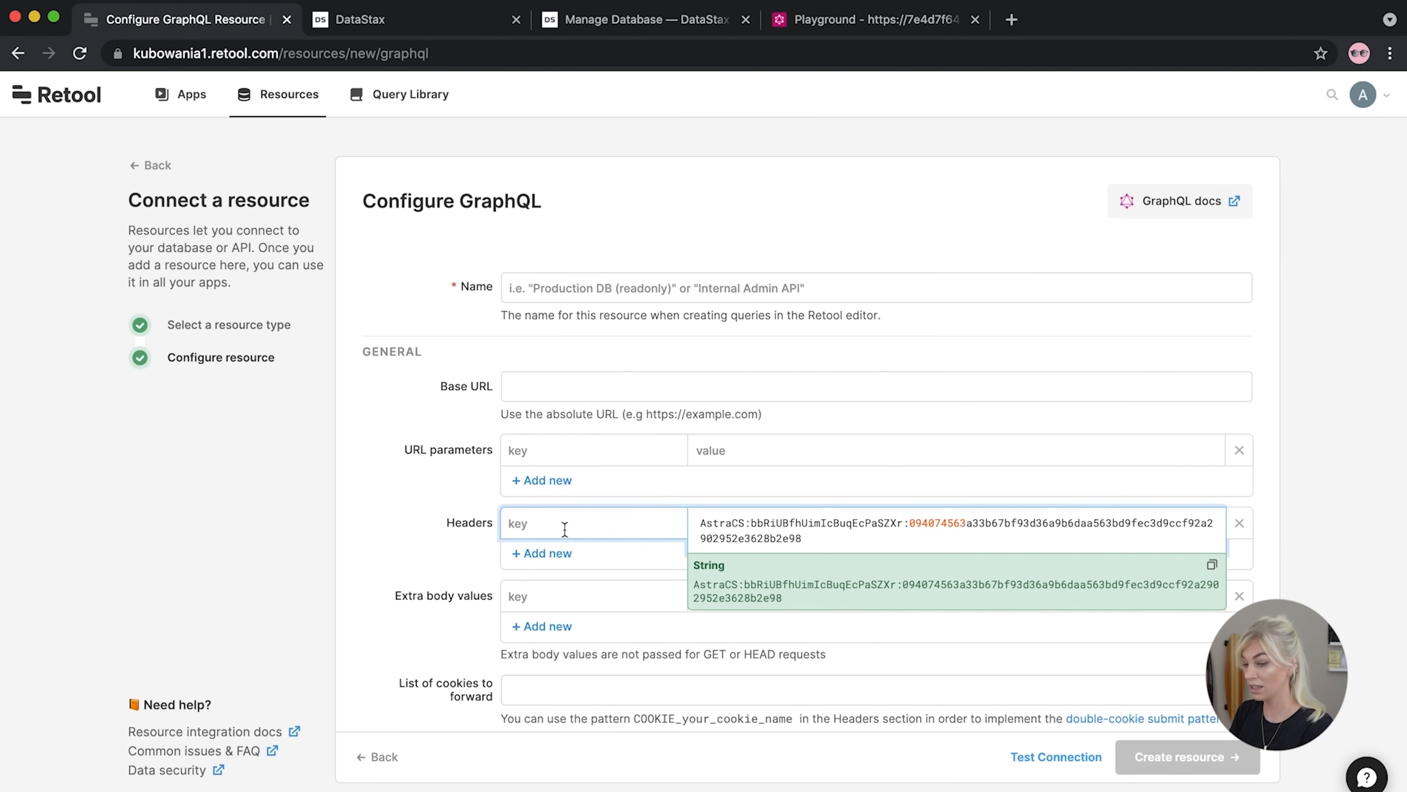
click(873, 19)
scroll(254, 732, left, 5)
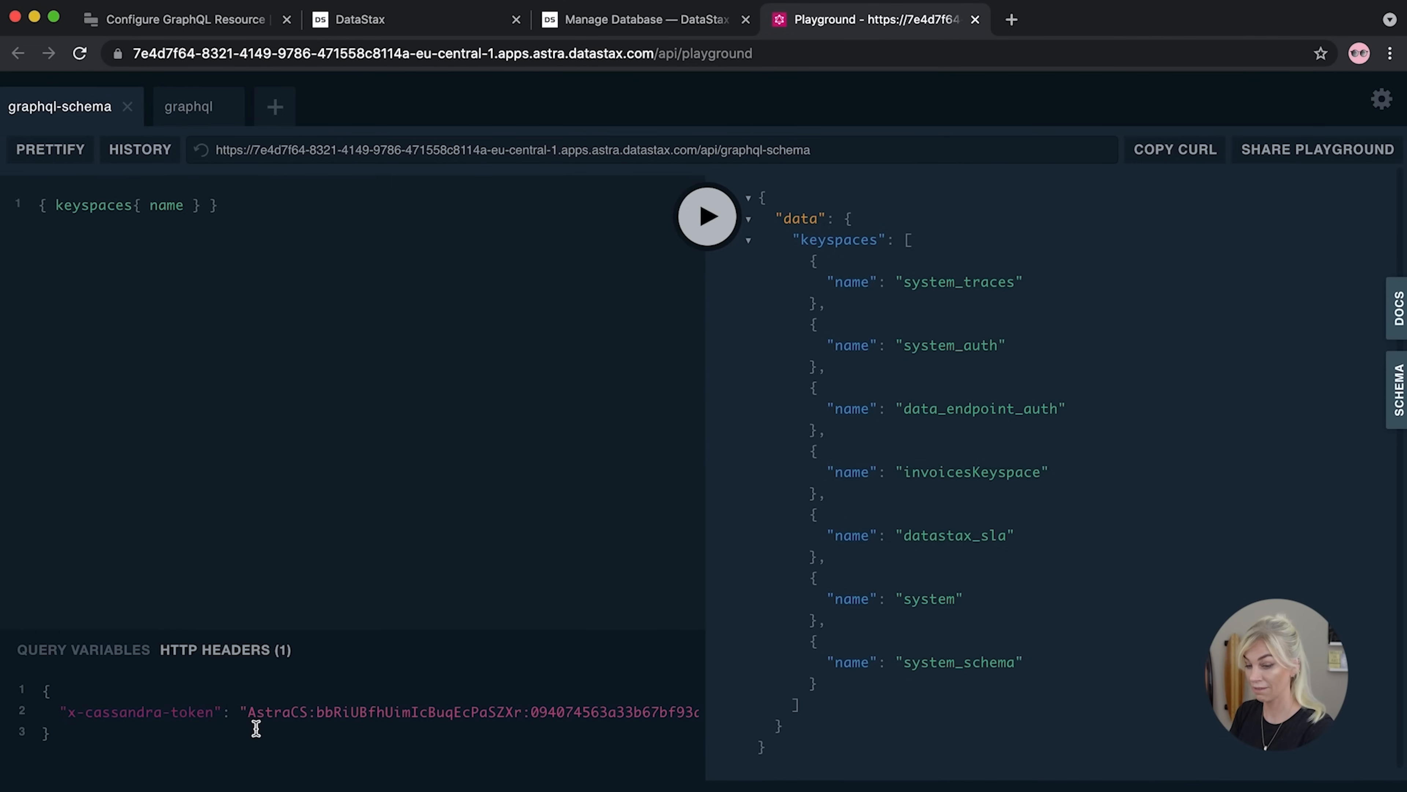
drag(215, 713, 68, 713)
key(super+c)
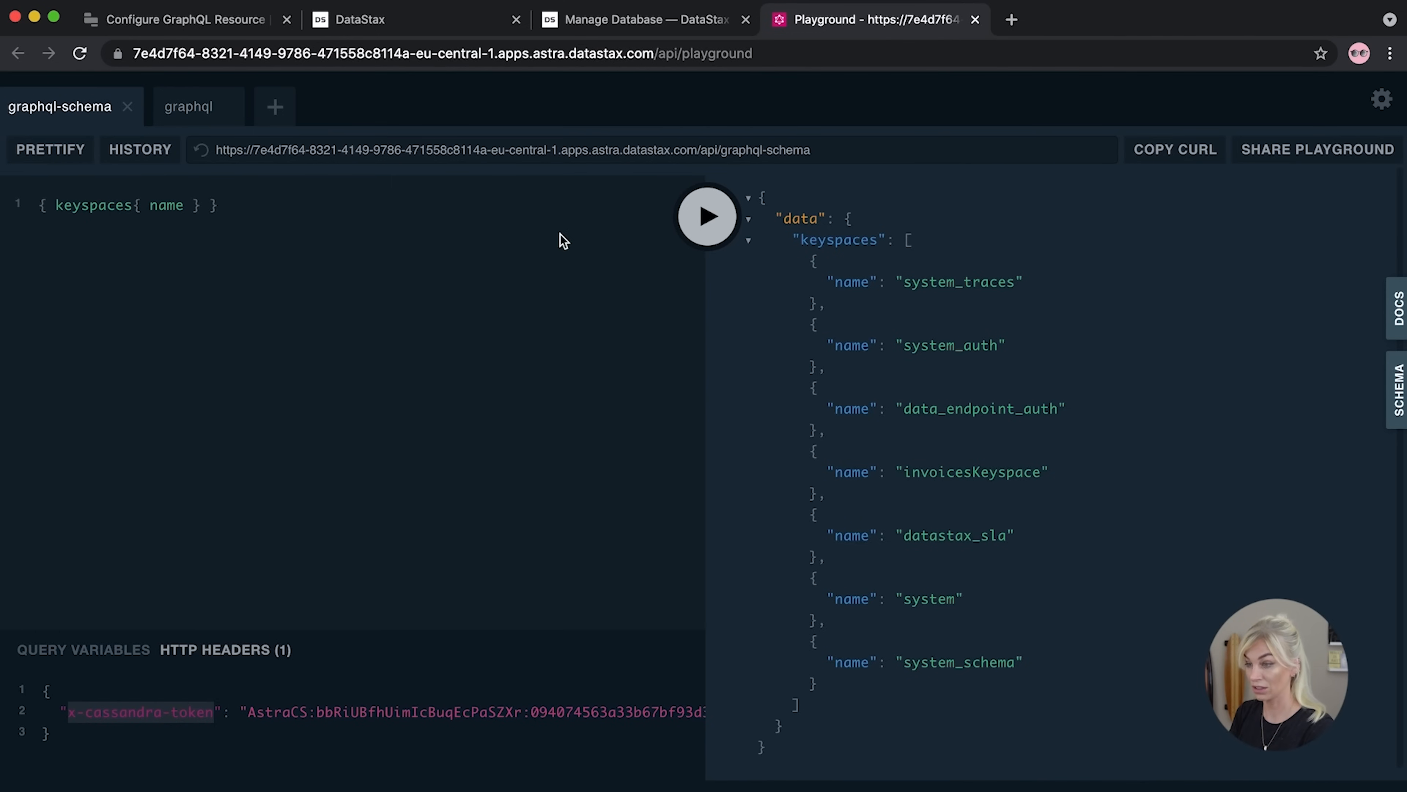
click(181, 32)
key(super+v)
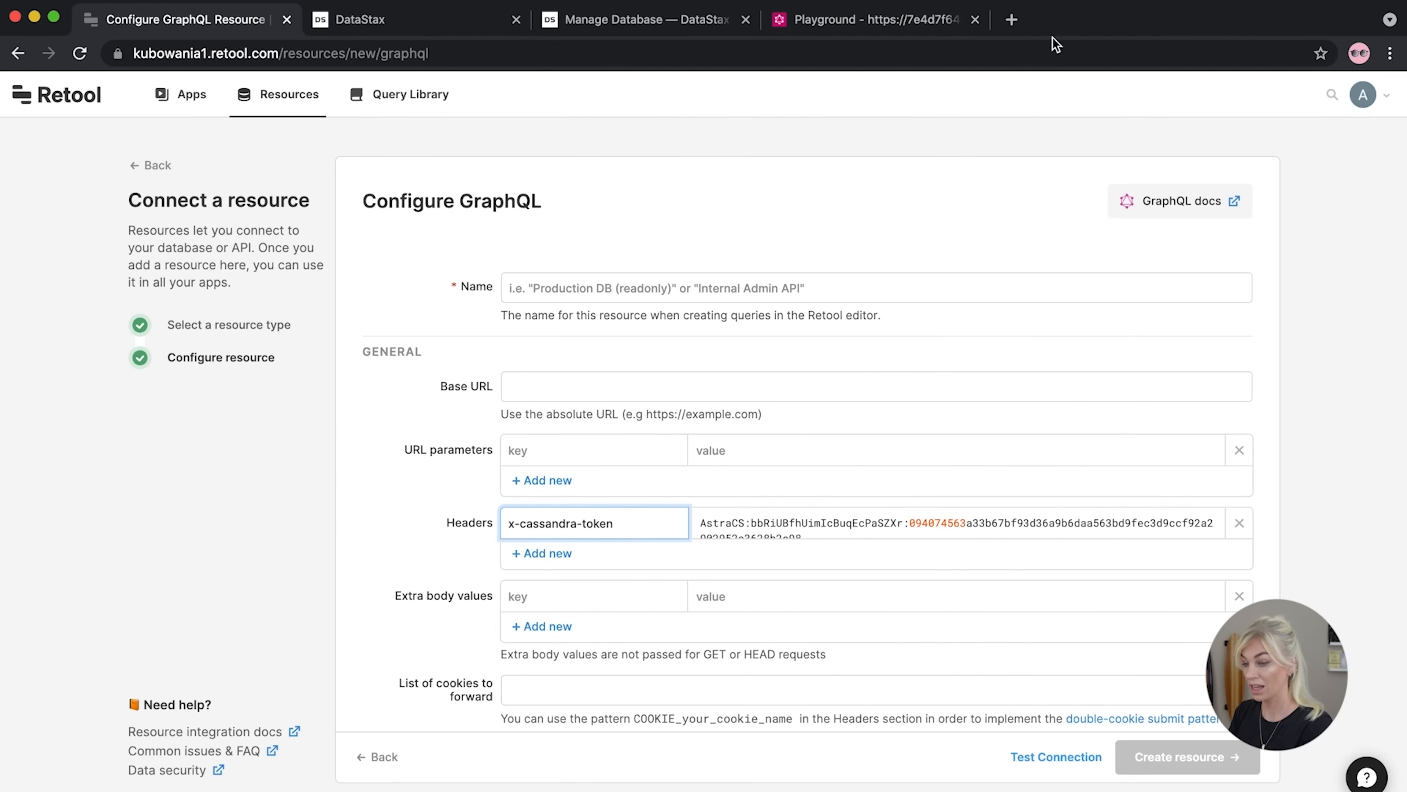
click(894, 26)
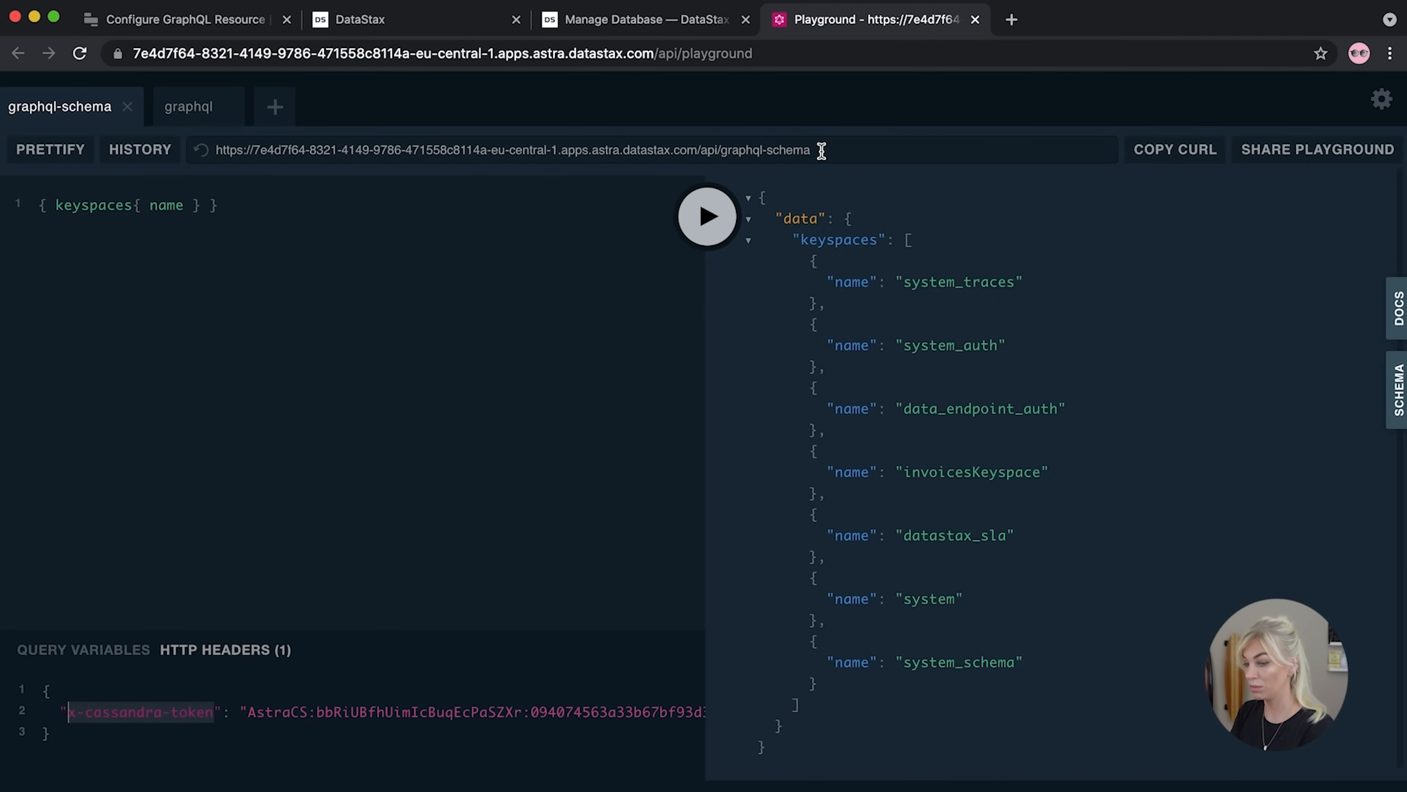
click(477, 21)
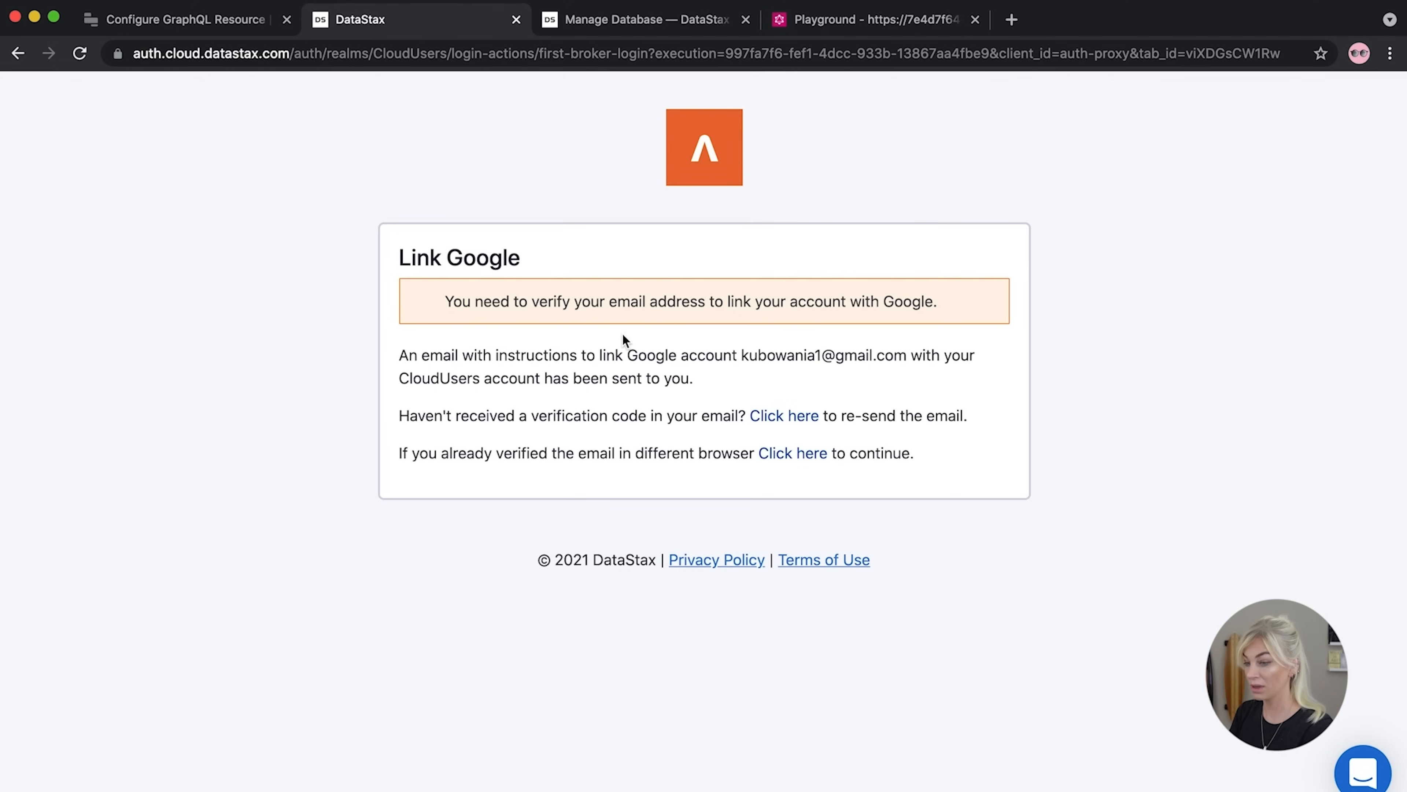
Go back to the invoices database's GraphQL API connection guide
click(640, 21)
scroll(468, 459, up, 5)
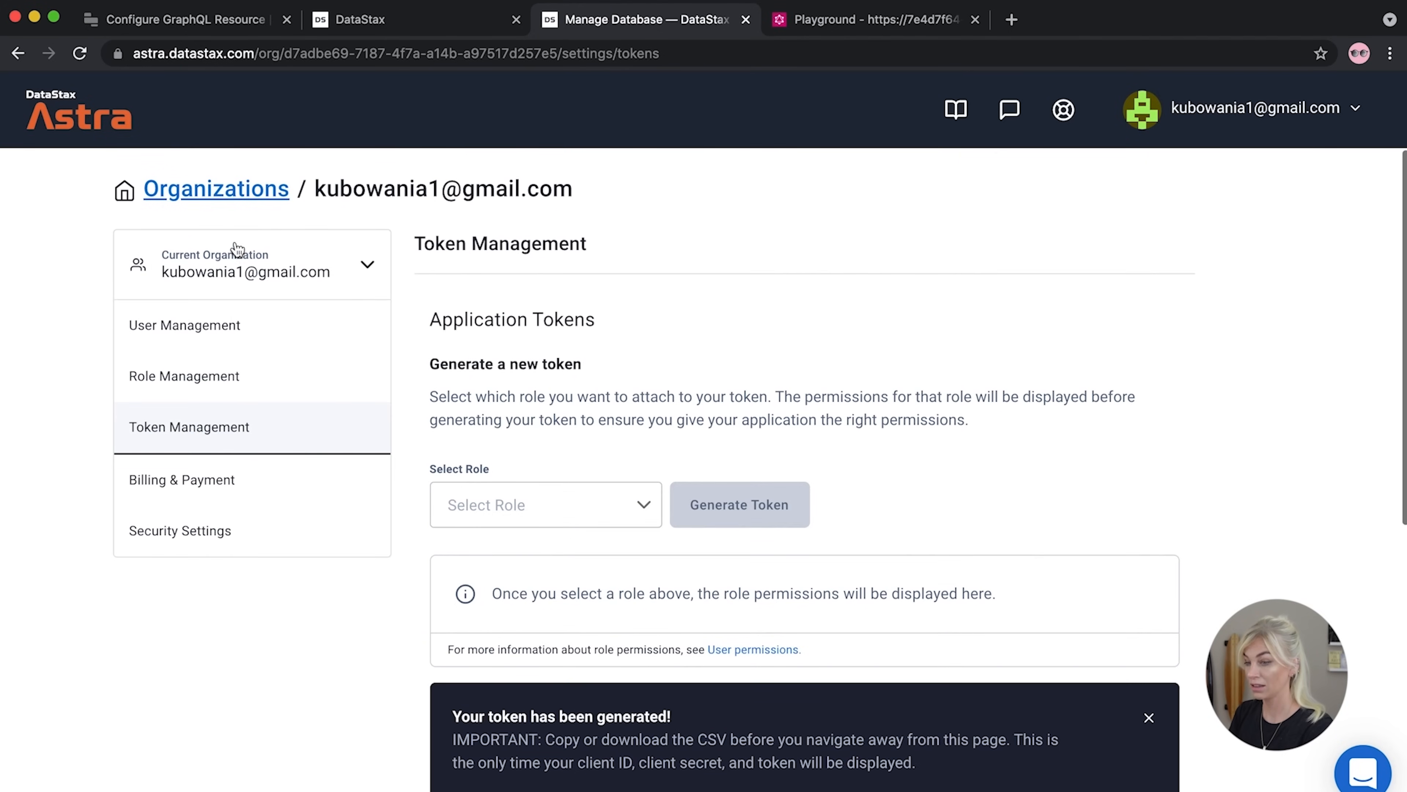
click(22, 54)
click(424, 242)
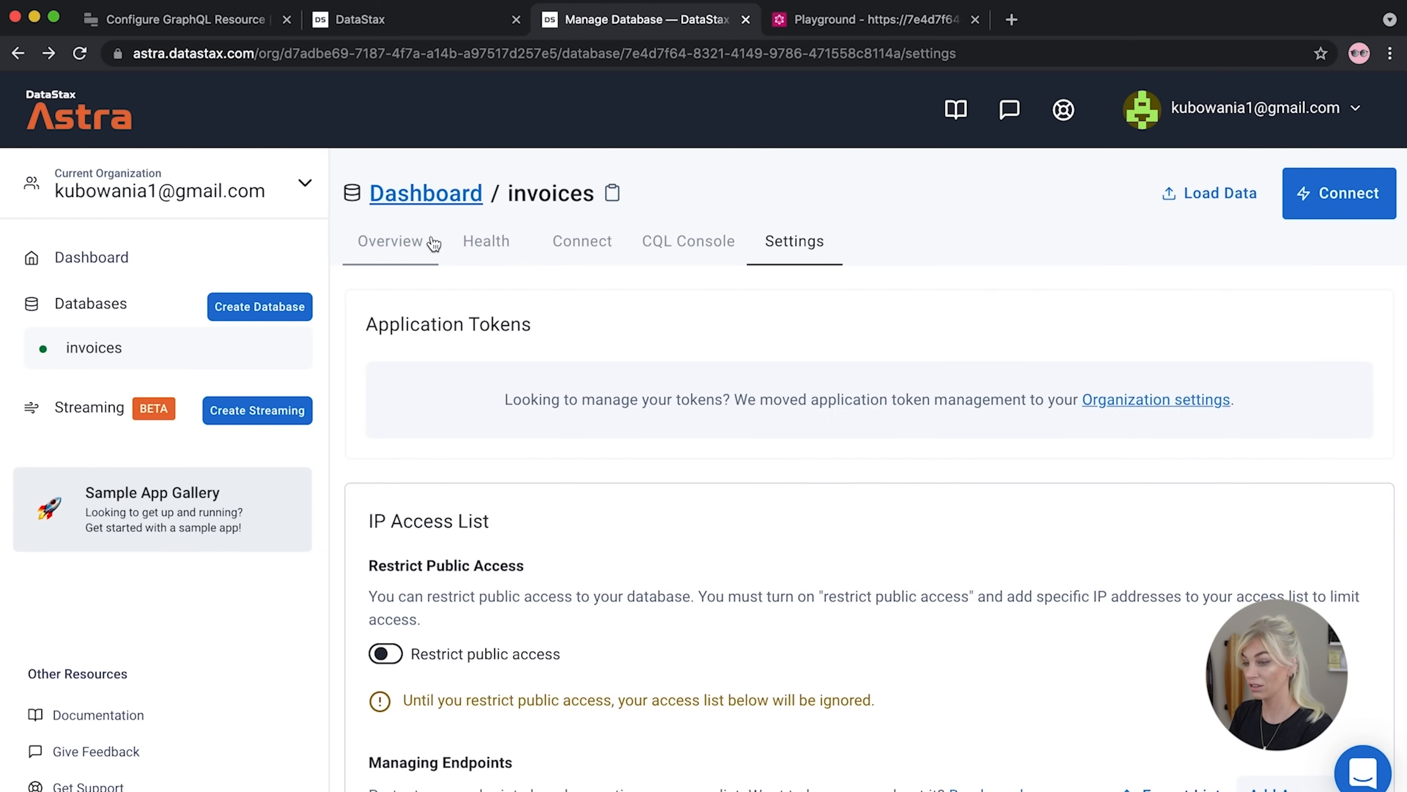
scroll(559, 408, down, 1)
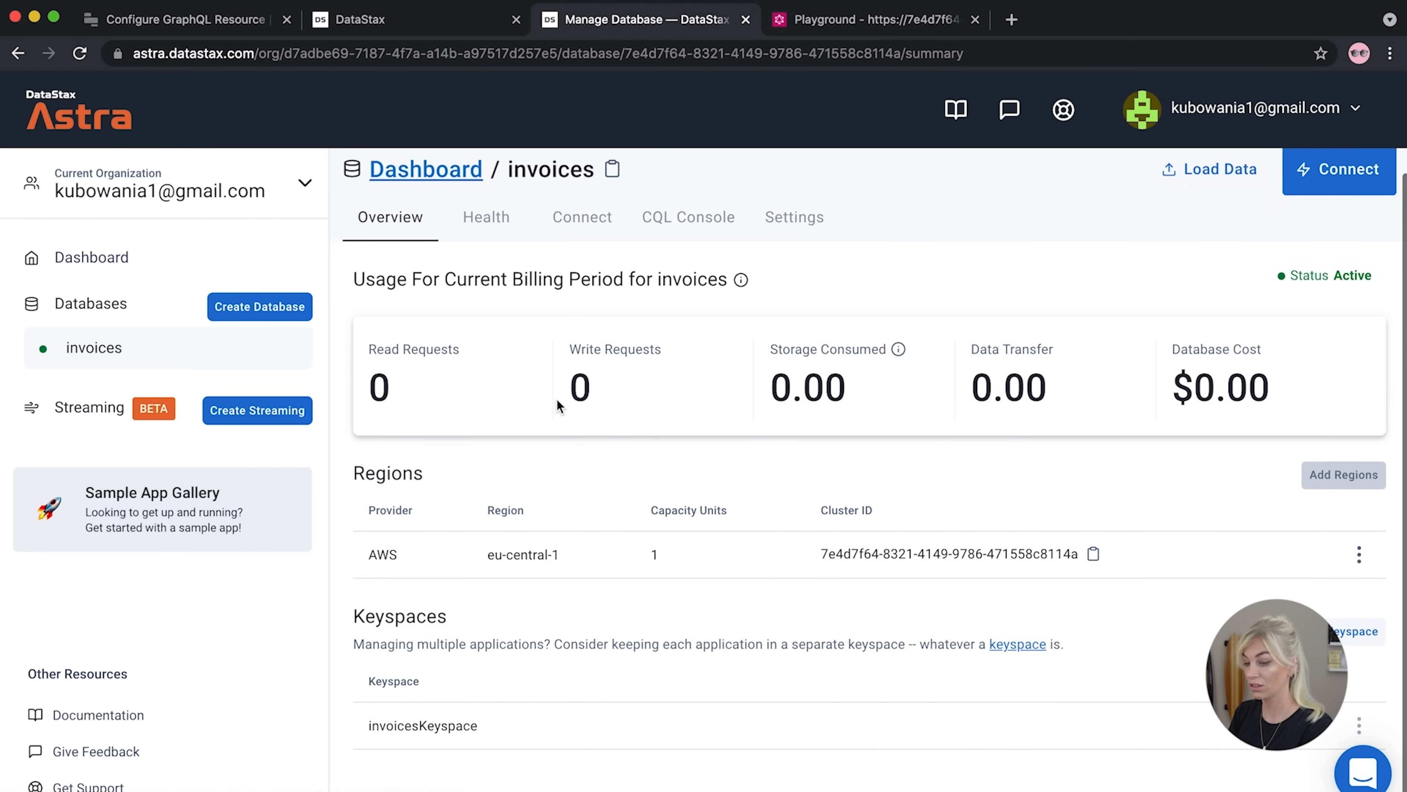
click(560, 223)
click(397, 436)
Select the invoicesKeyspace GraphQL URL under Write data and return to Retool
scroll(803, 546, down, 1)
scroll(803, 546, down, 4)
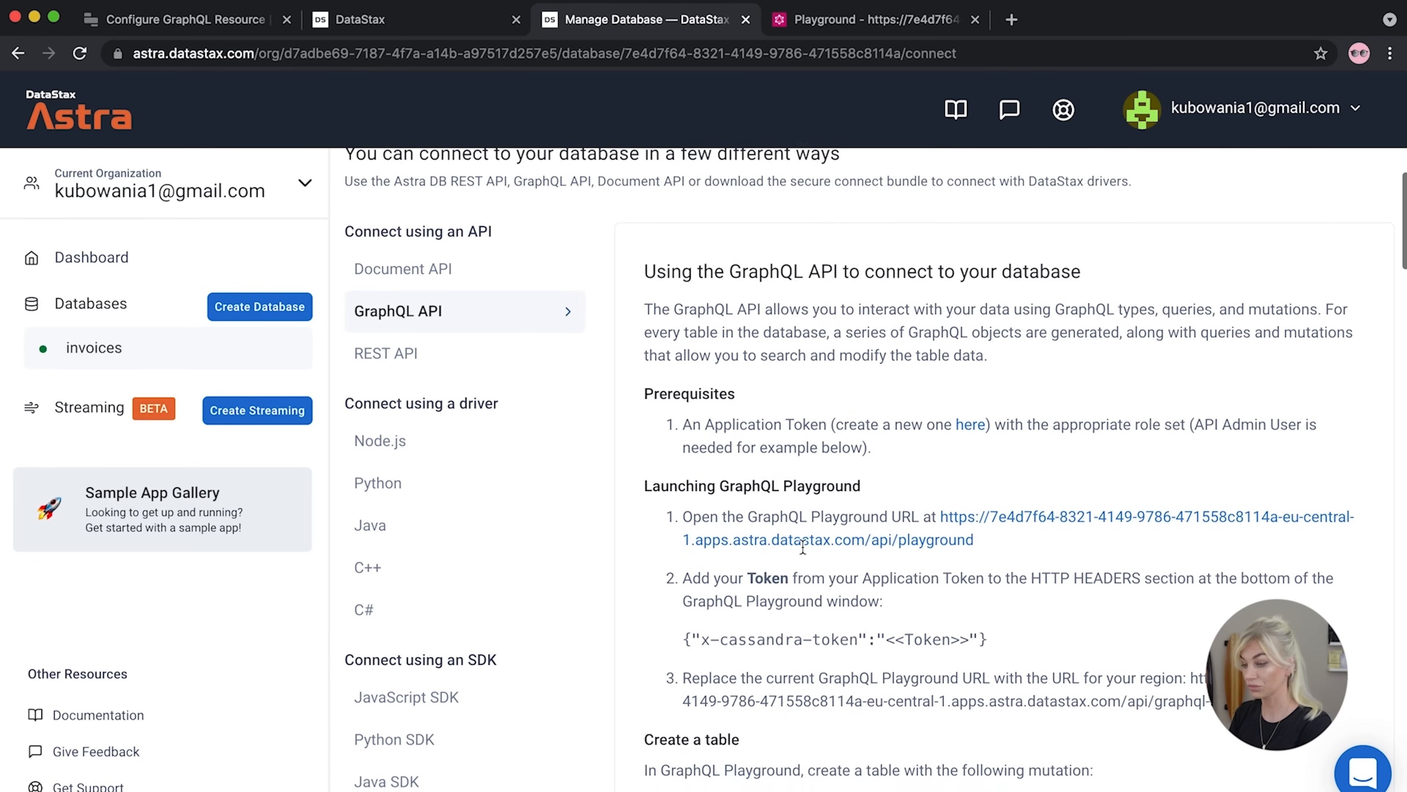
scroll(803, 546, down, 8)
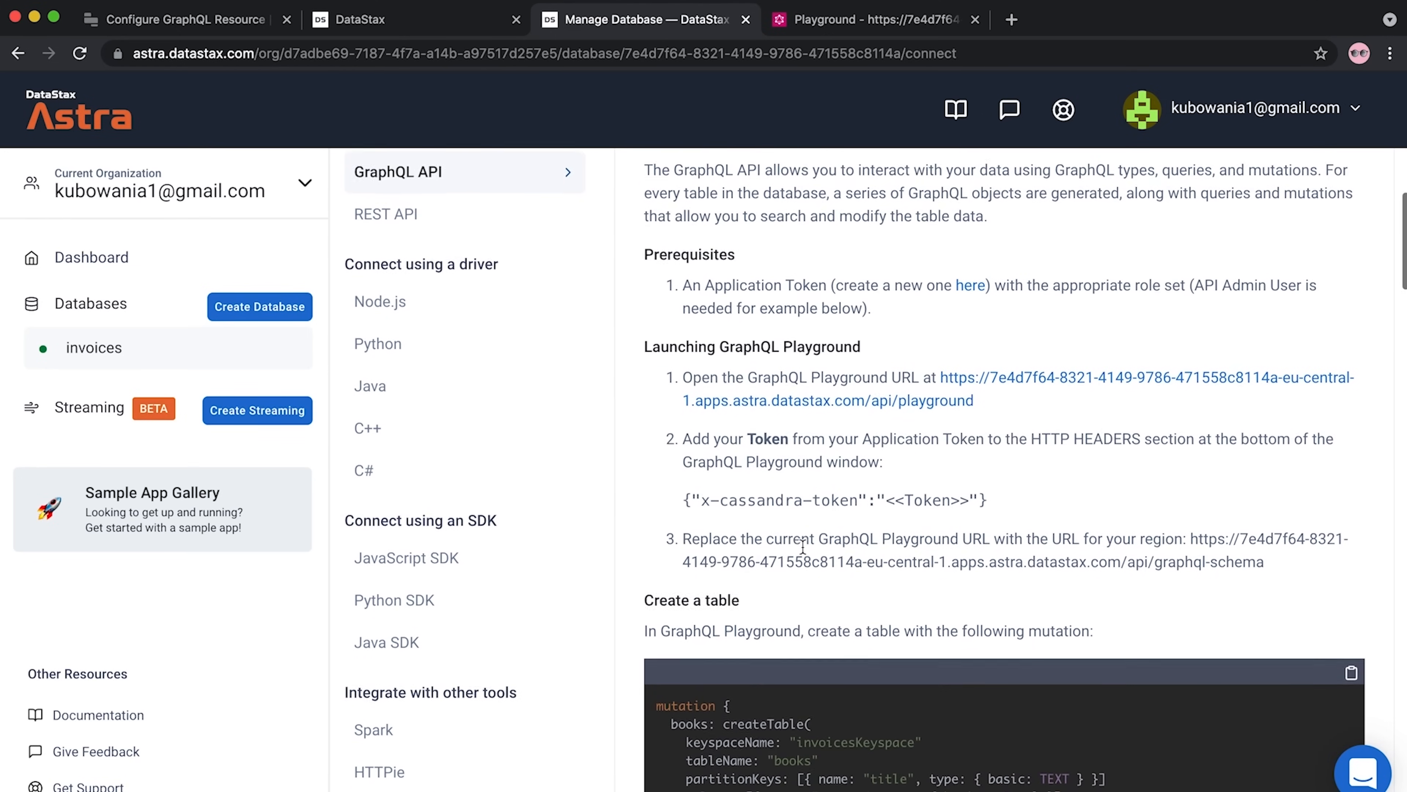
scroll(802, 546, down, 20)
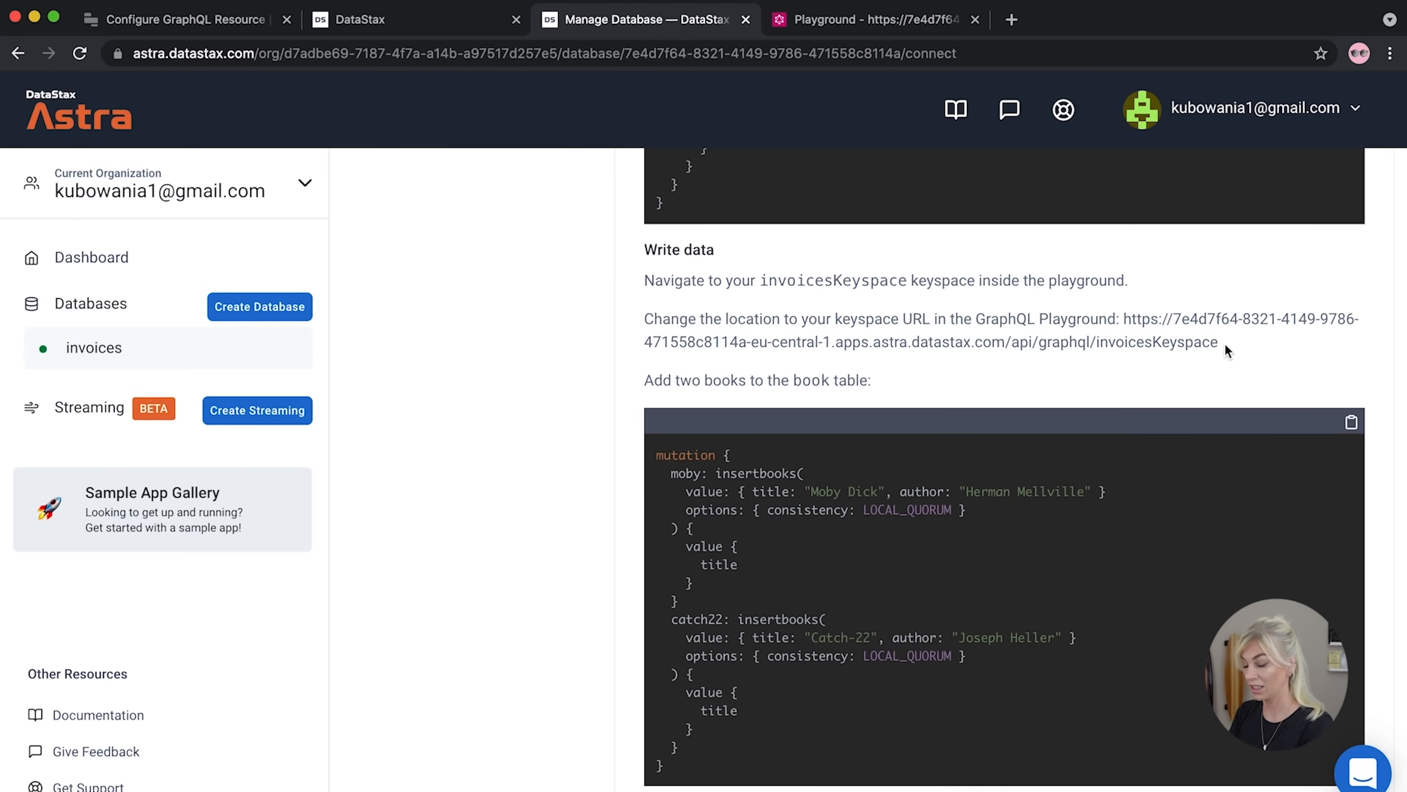
scroll(1226, 351, up, 10)
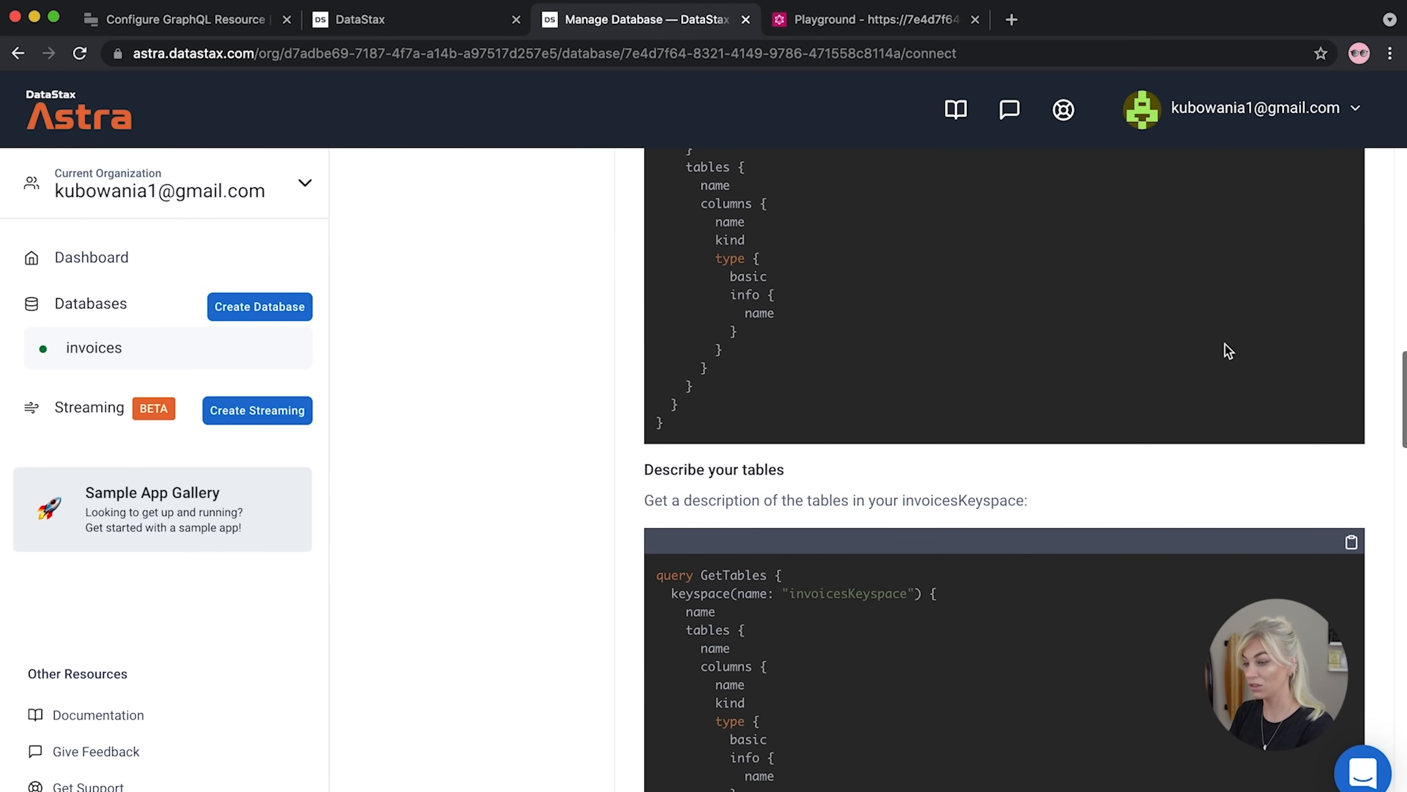
scroll(1226, 350, up, 10)
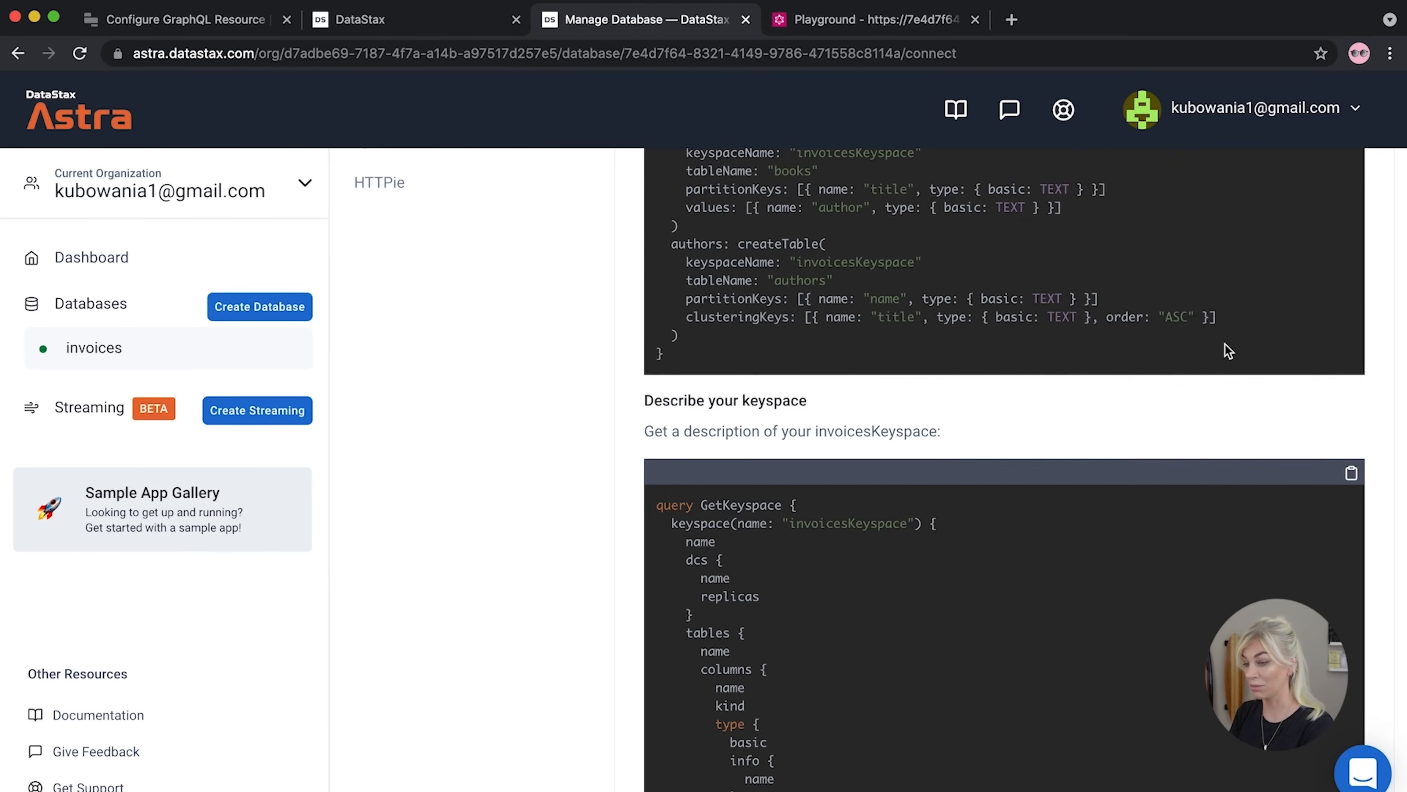
scroll(1229, 350, up, 2)
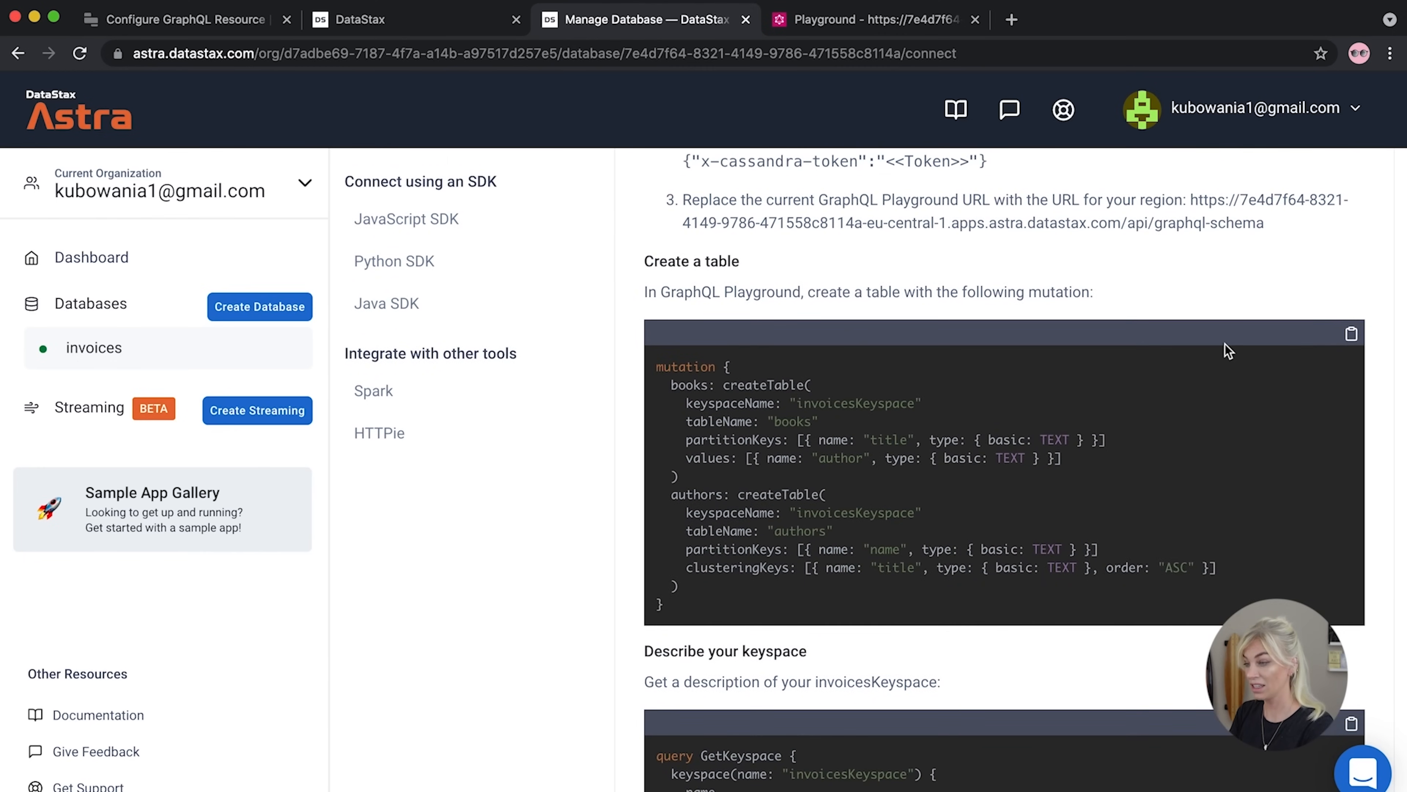
scroll(1229, 350, down, 7)
scroll(1229, 350, down, 12)
drag(1217, 490, 1126, 469)
key(super+c)
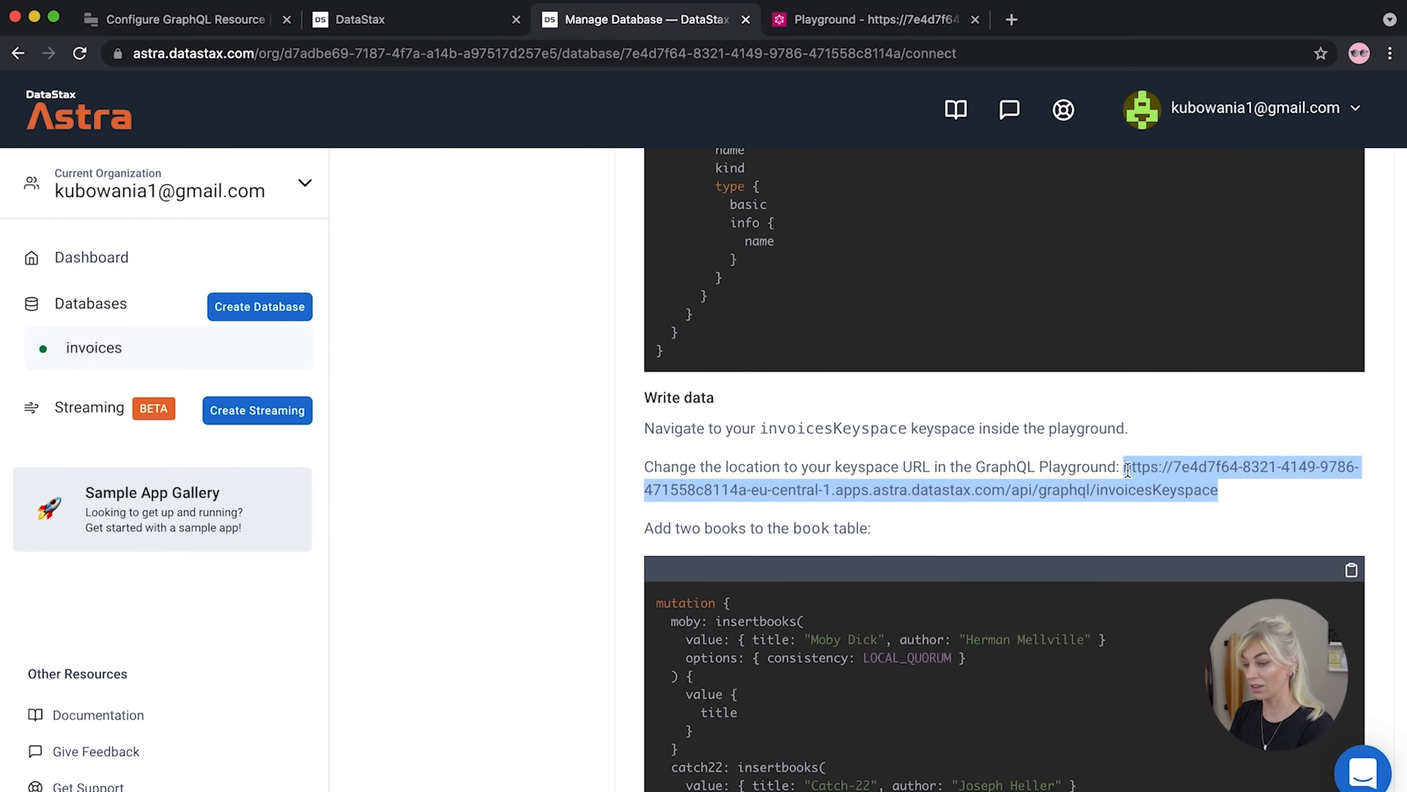
click(220, 21)
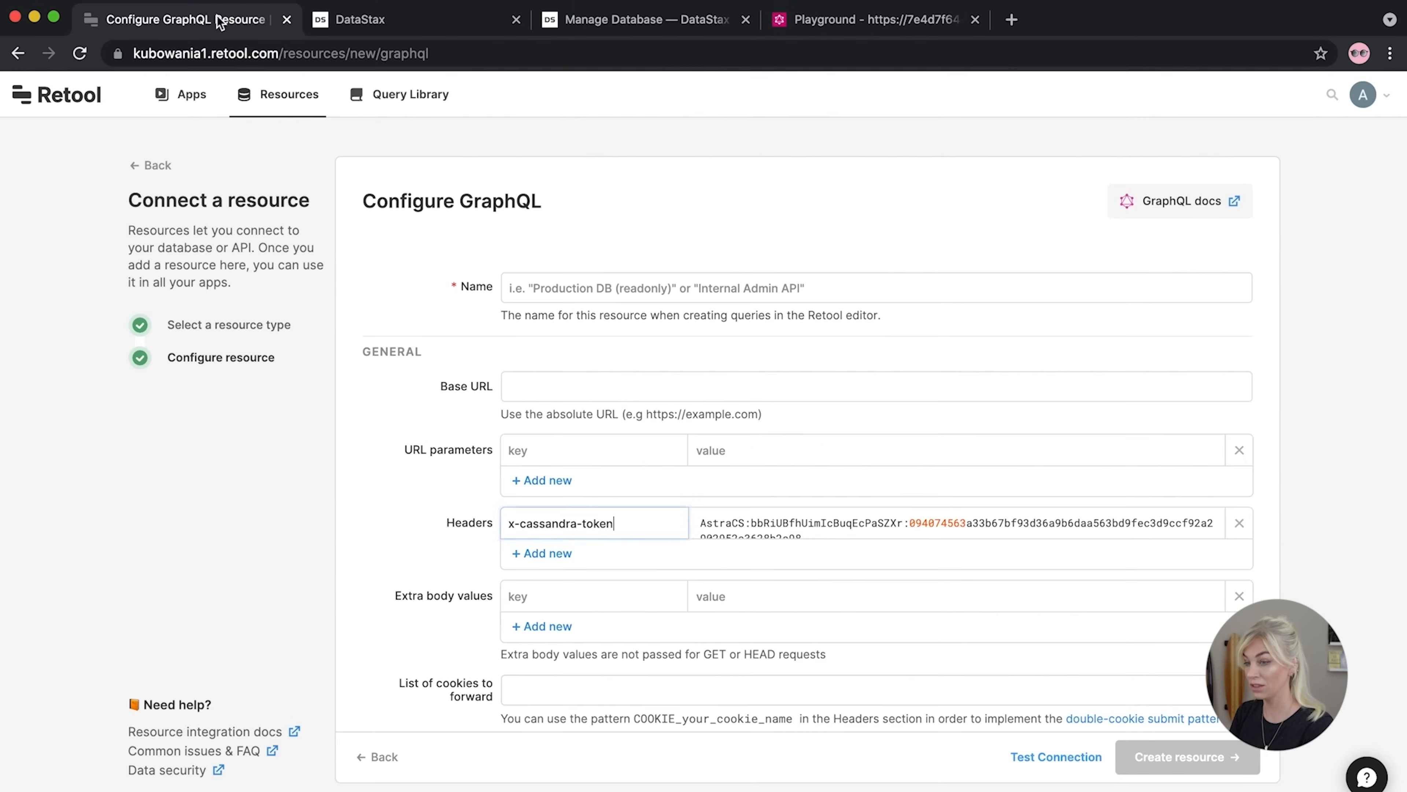
Paste the Astra endpoint as Base URL, name it 'GraphQL Invoices', and create the resource
click(529, 386)
key(super+v)
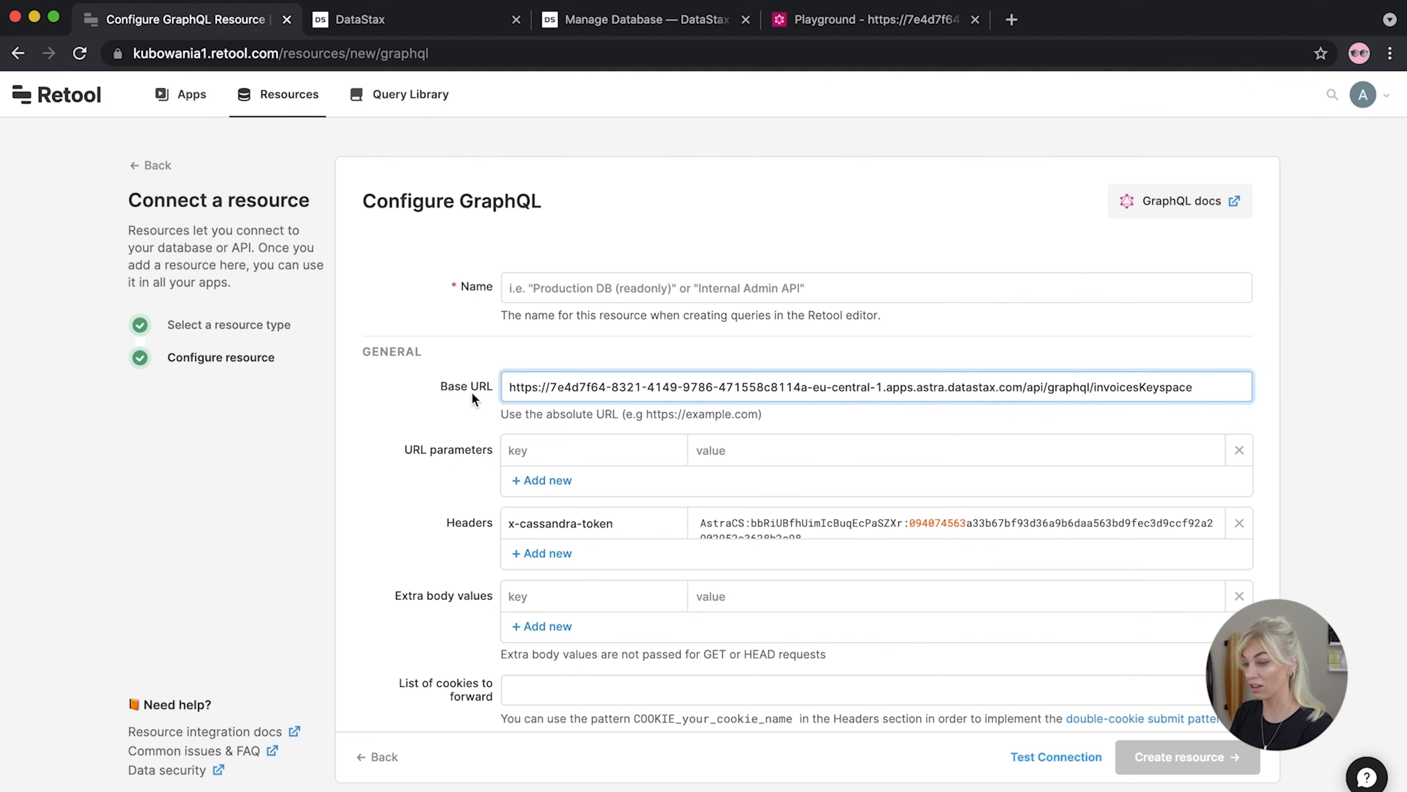
scroll(468, 432, down, 1)
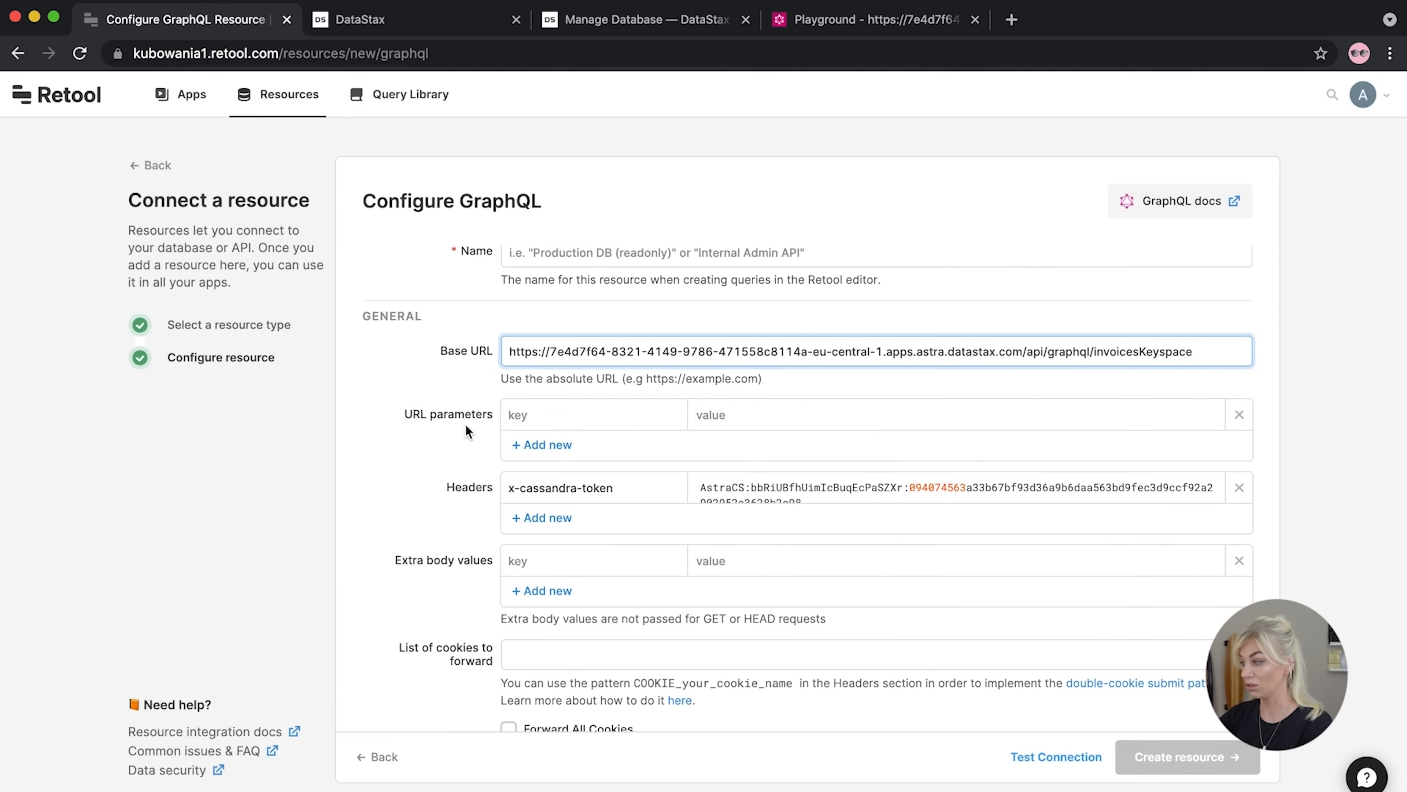
scroll(465, 431, up, 1)
click(702, 299)
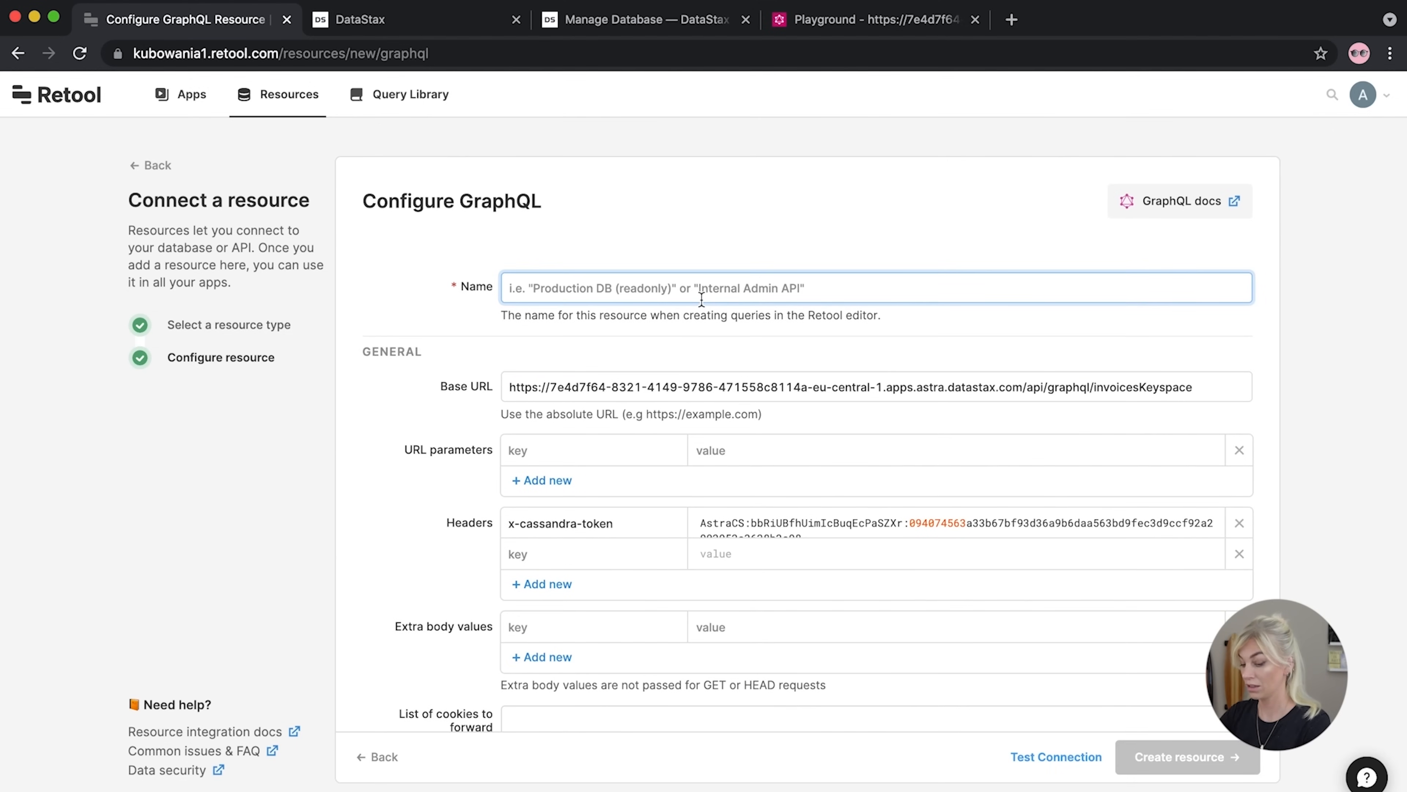
text(GrahphQL Invoivve)
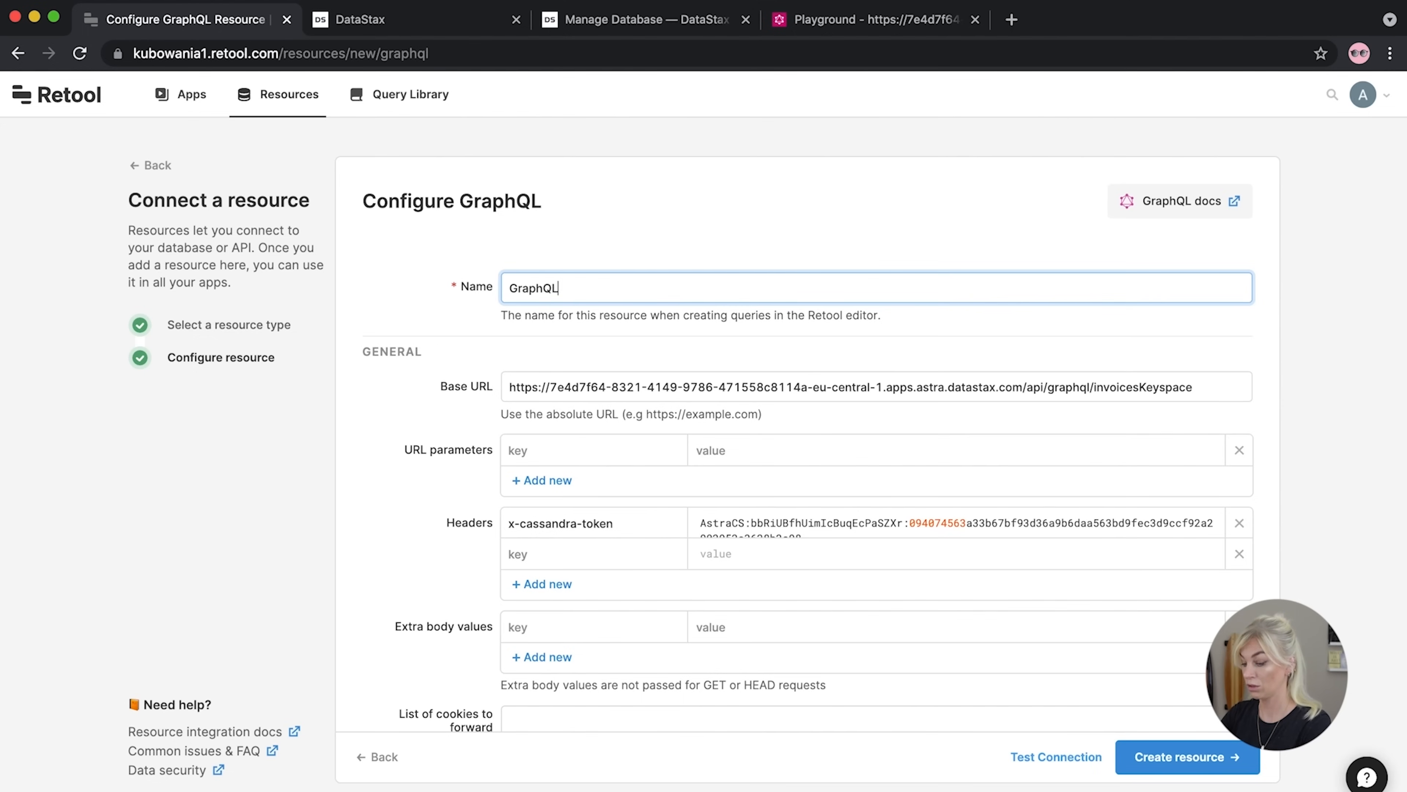
key(BackSpace)
key(BackSpace)
key(BackSpace)
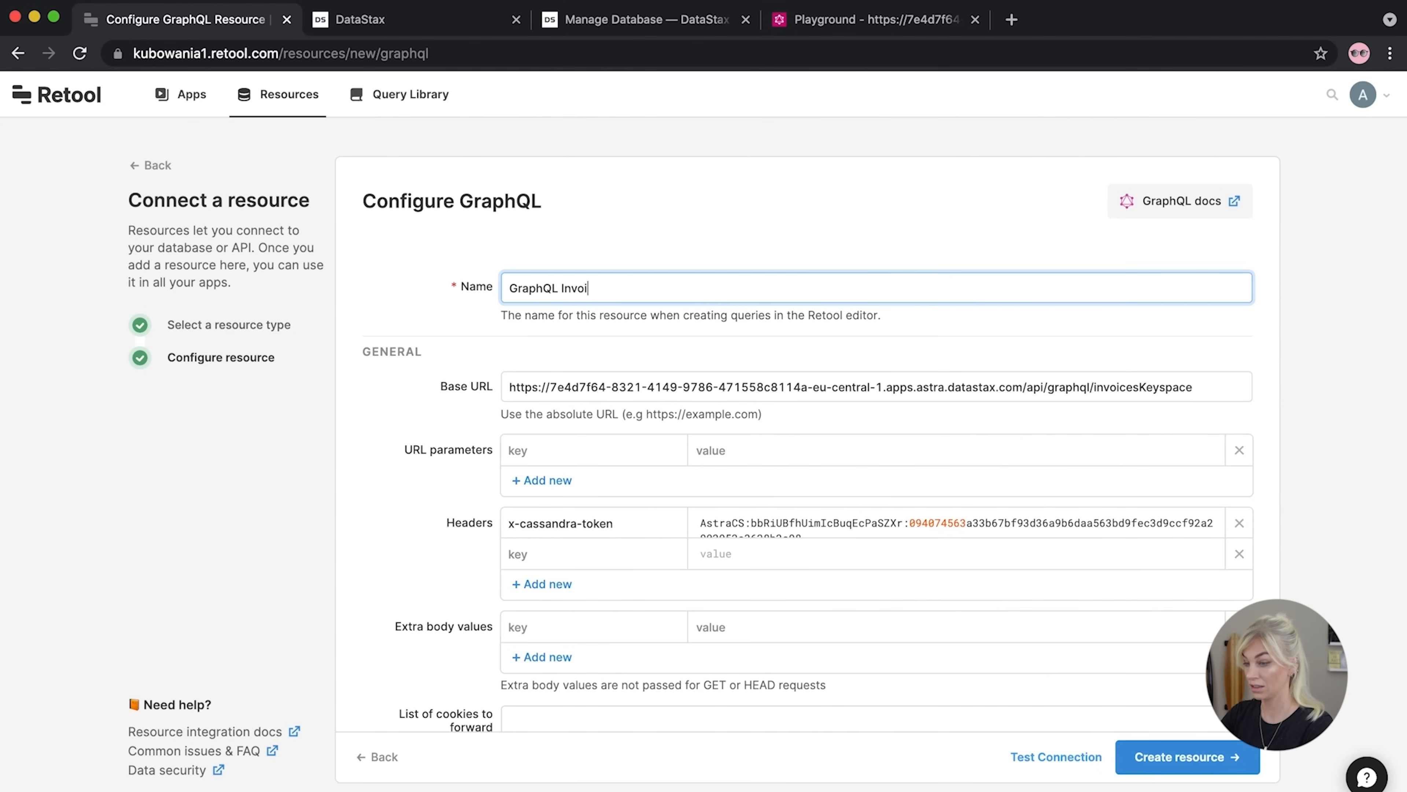
text(ces)
scroll(449, 516, down, 2)
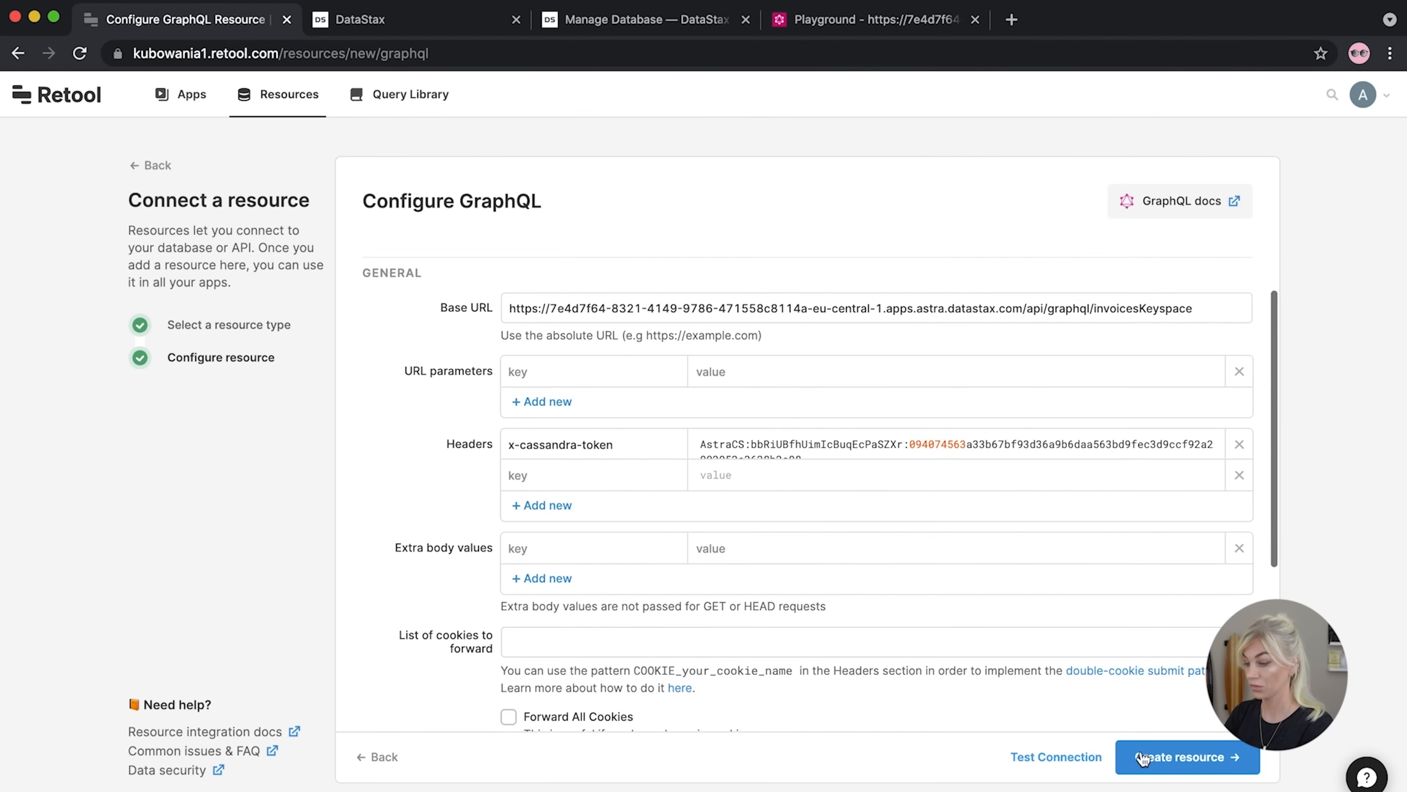
click(1186, 764)
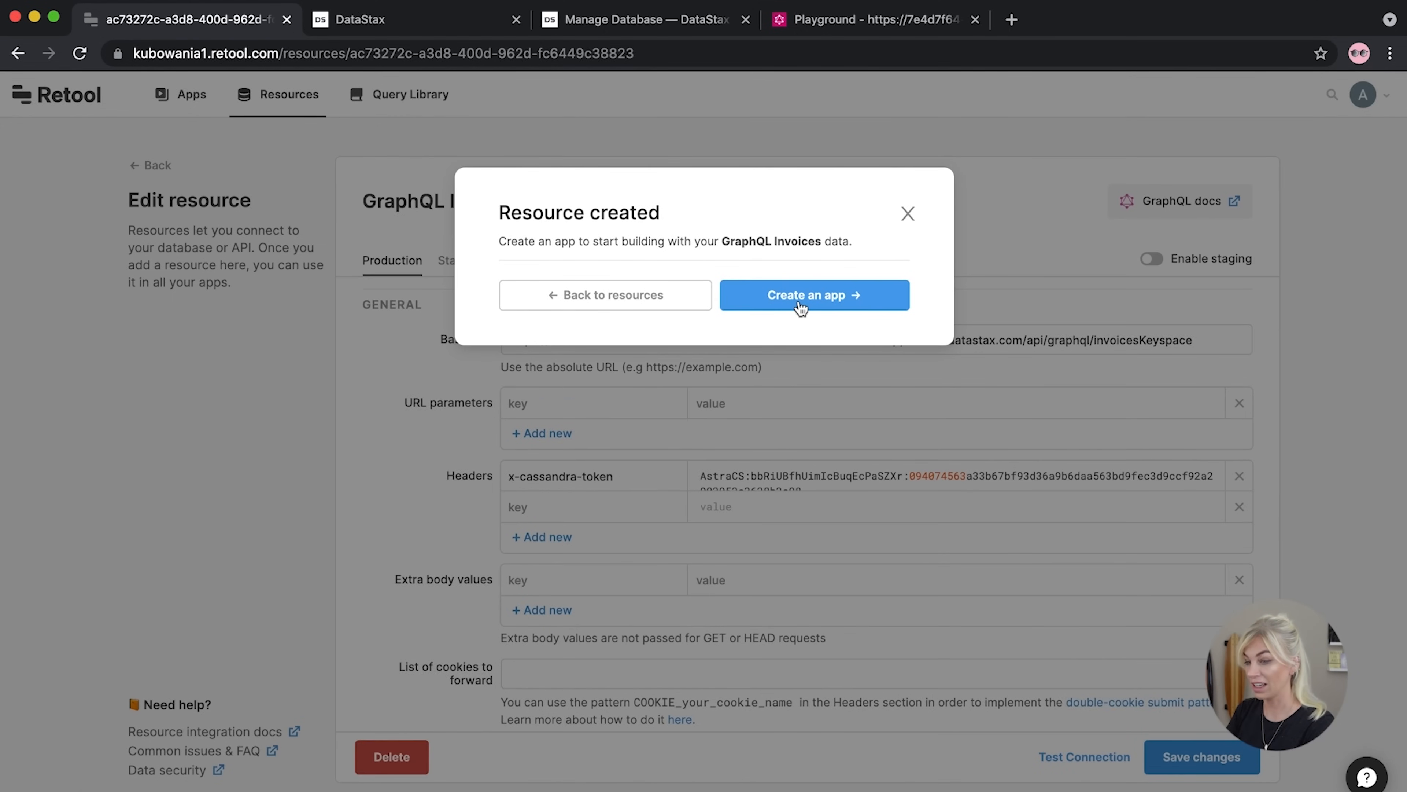
Create an app named 'Invoice Tracker' from the GraphQL Invoices resource
click(801, 307)
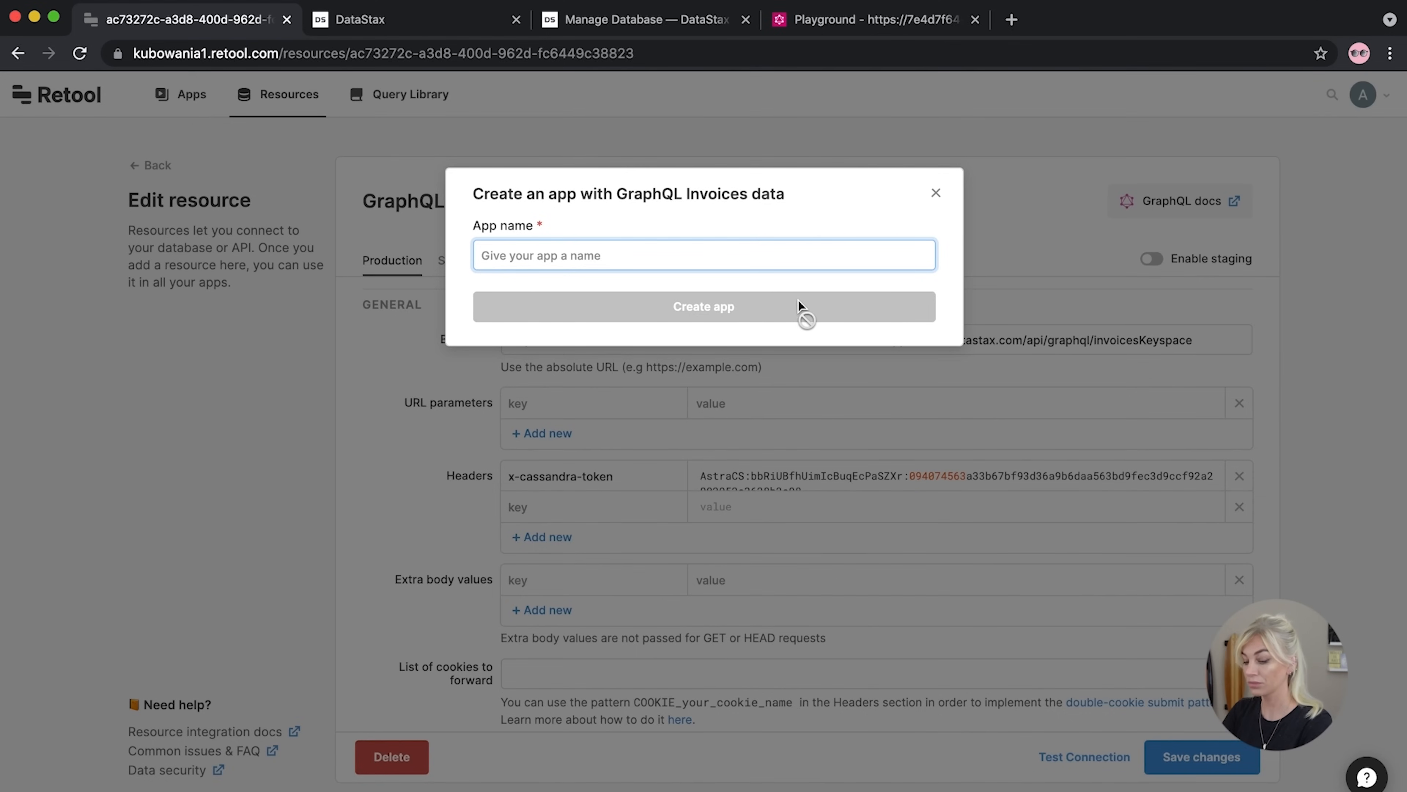
text(Invoiceice)
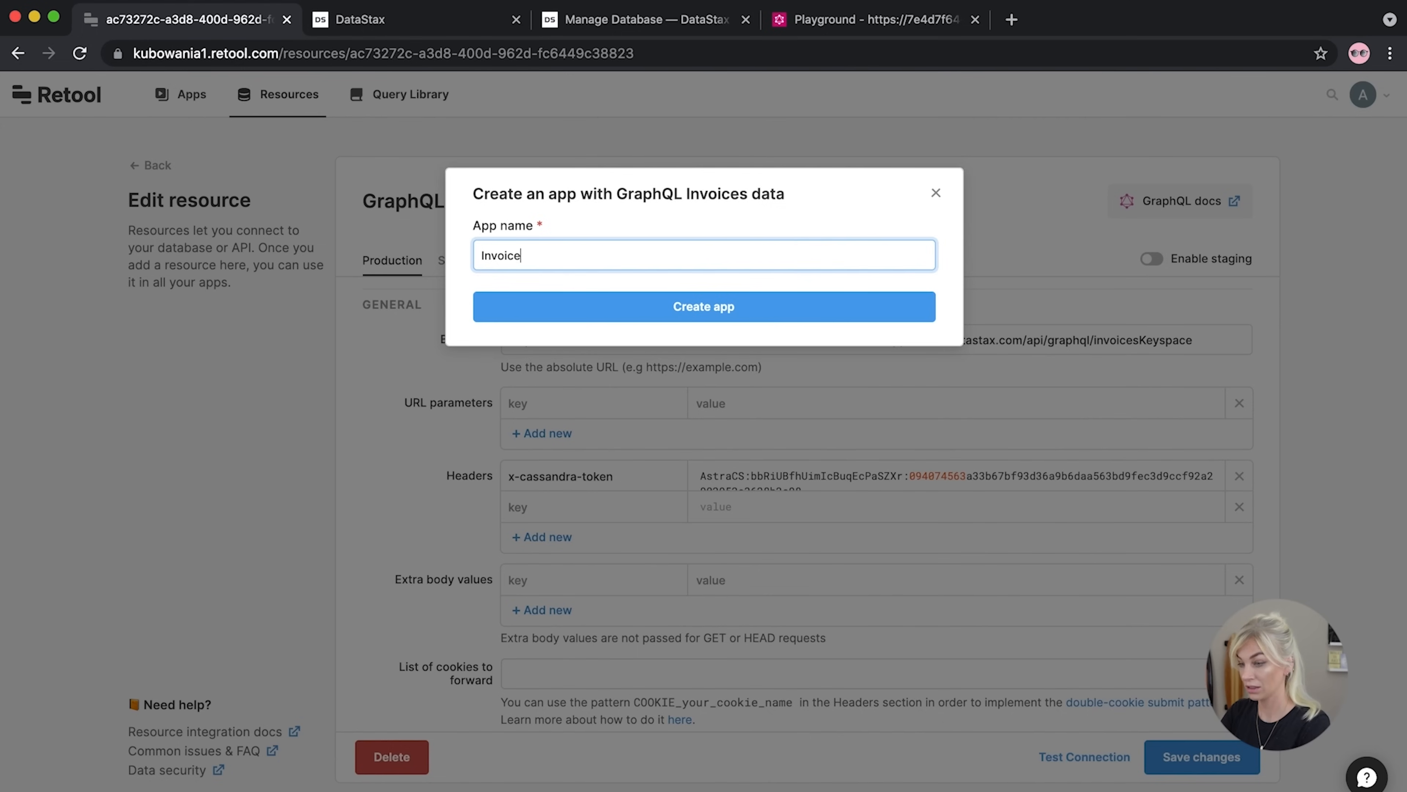
text( tracker)
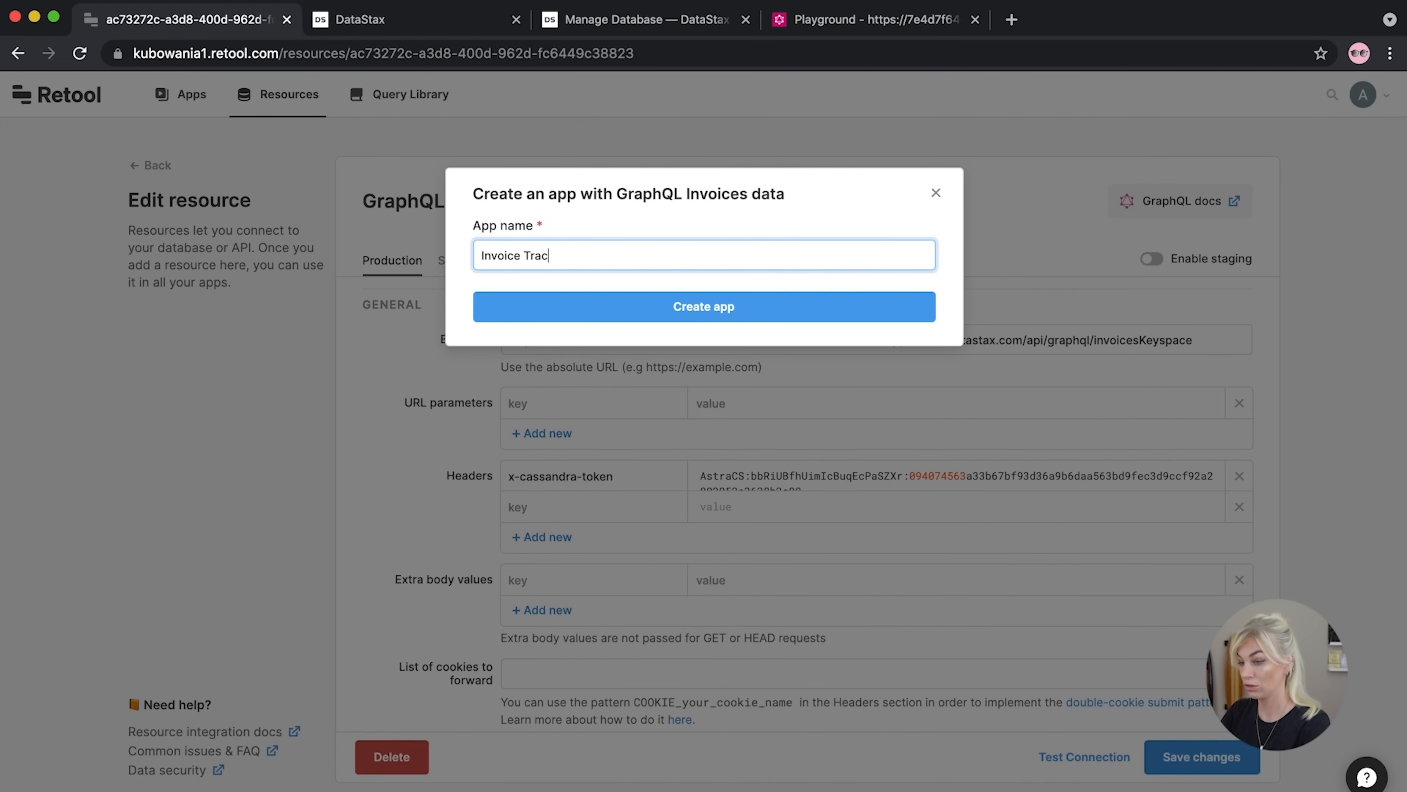
click(804, 321)
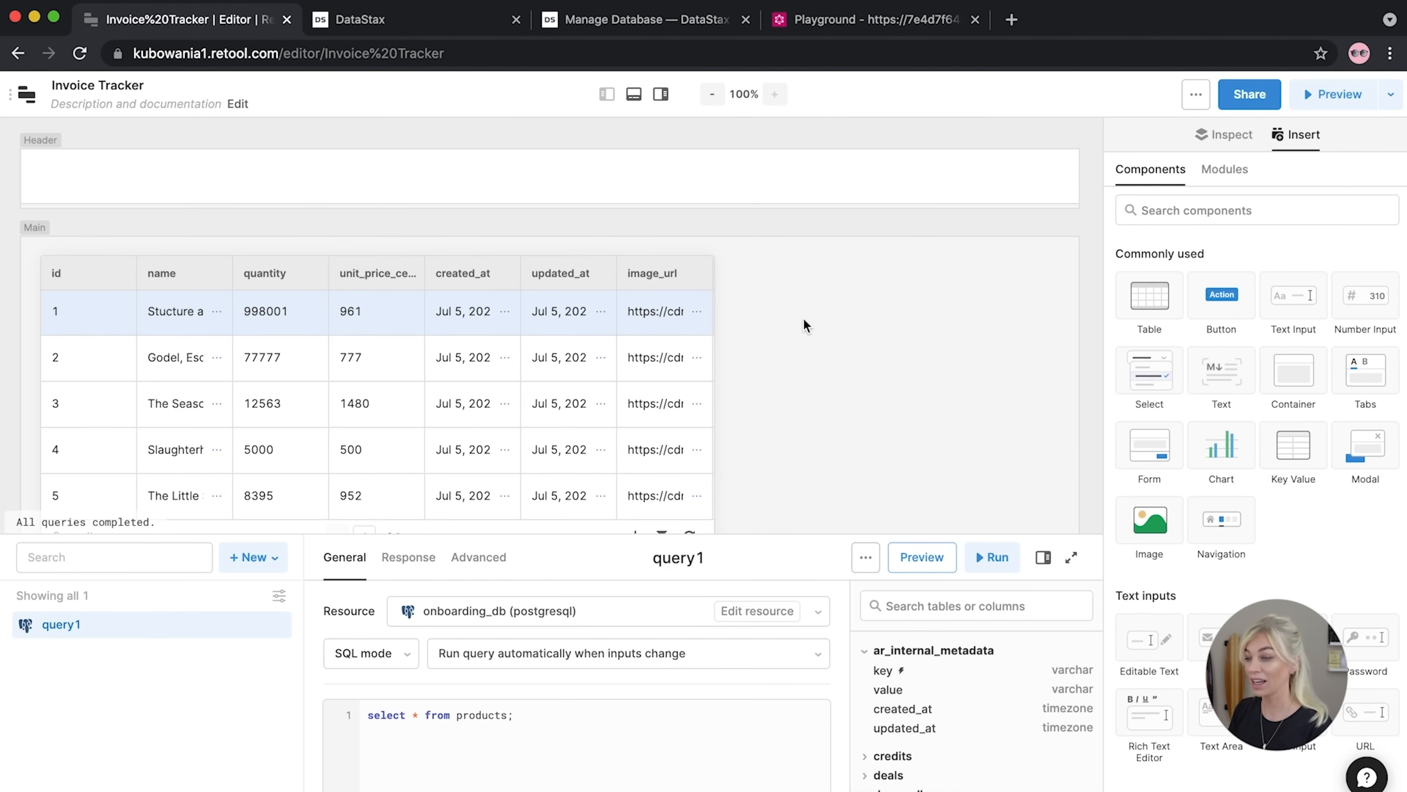
click(410, 20)
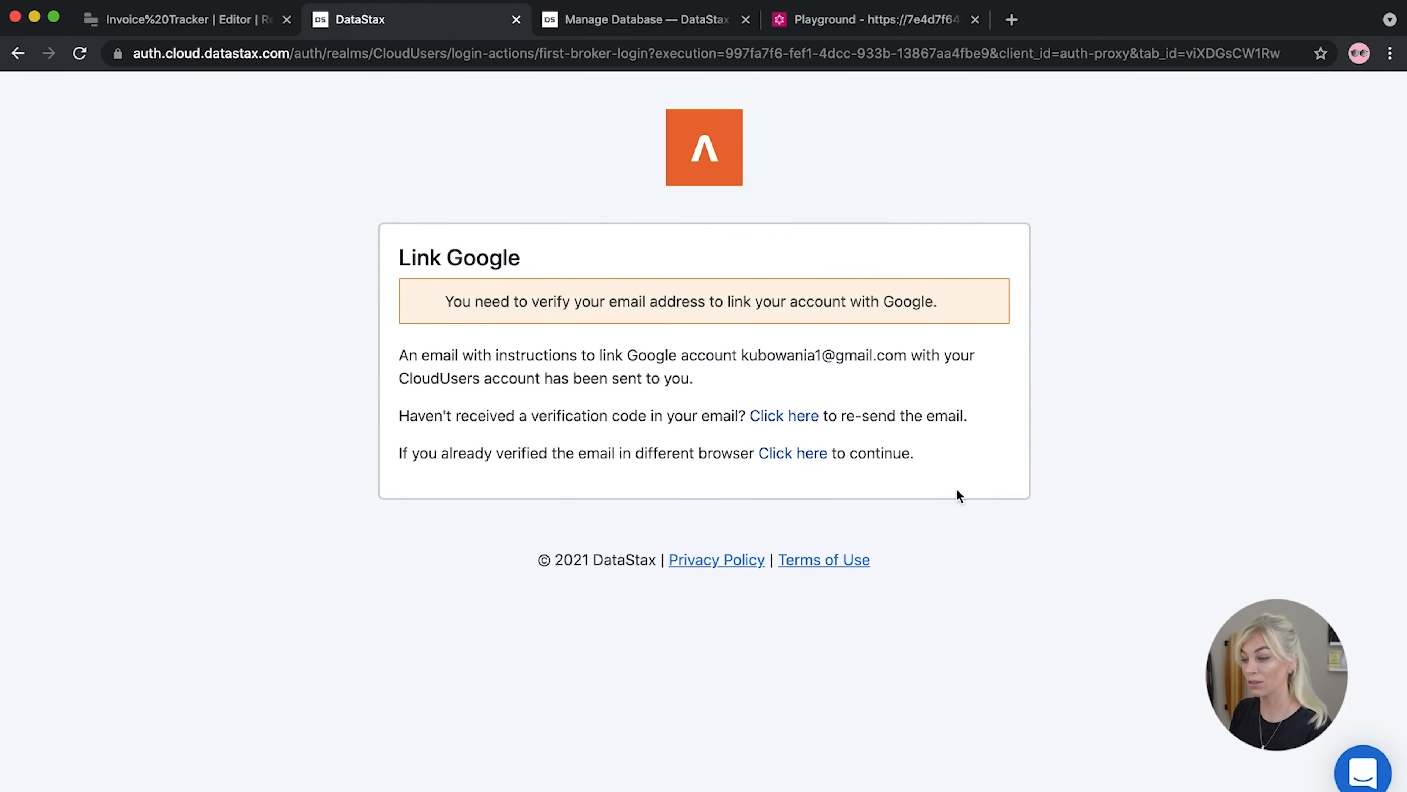
Select the invoicesKeyspace URL under Write data and switch to the GraphQL Playground
click(588, 21)
click(1262, 497)
drag(1262, 498, 1126, 467)
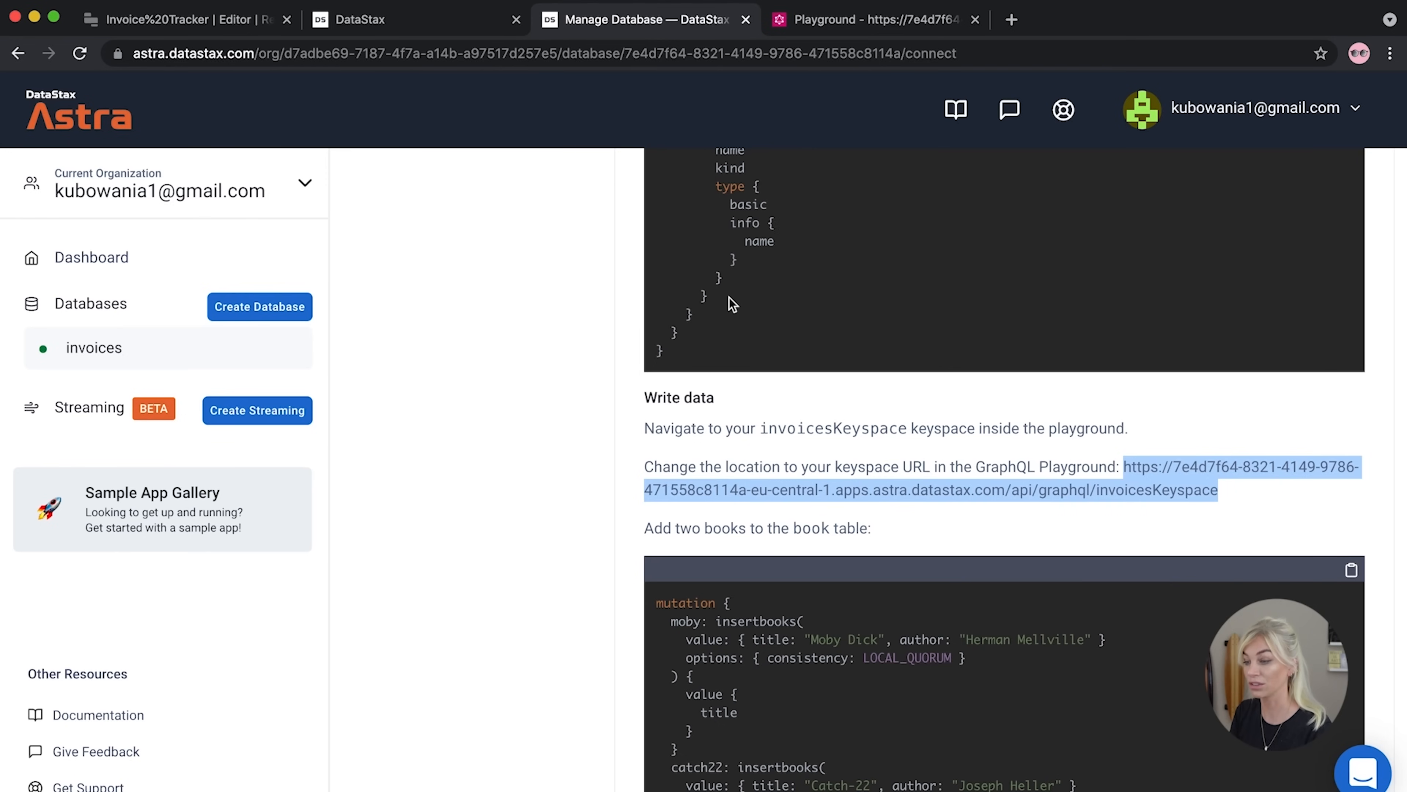
key(ctrl+Tab)
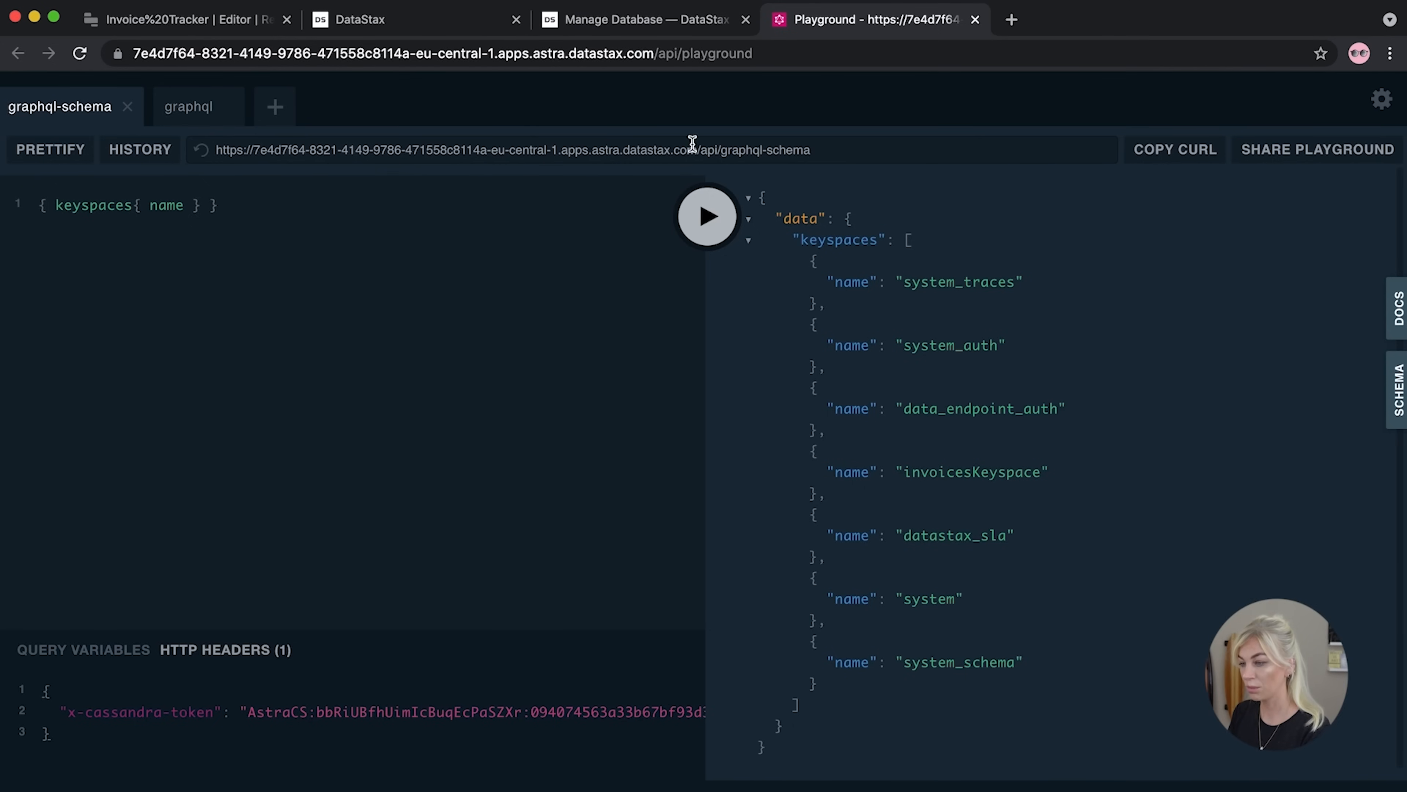
Replace the old keyspaces query with a mutation whose invoices alias calls createTable
click(228, 206)
key(super+a)
key(BackSpace)
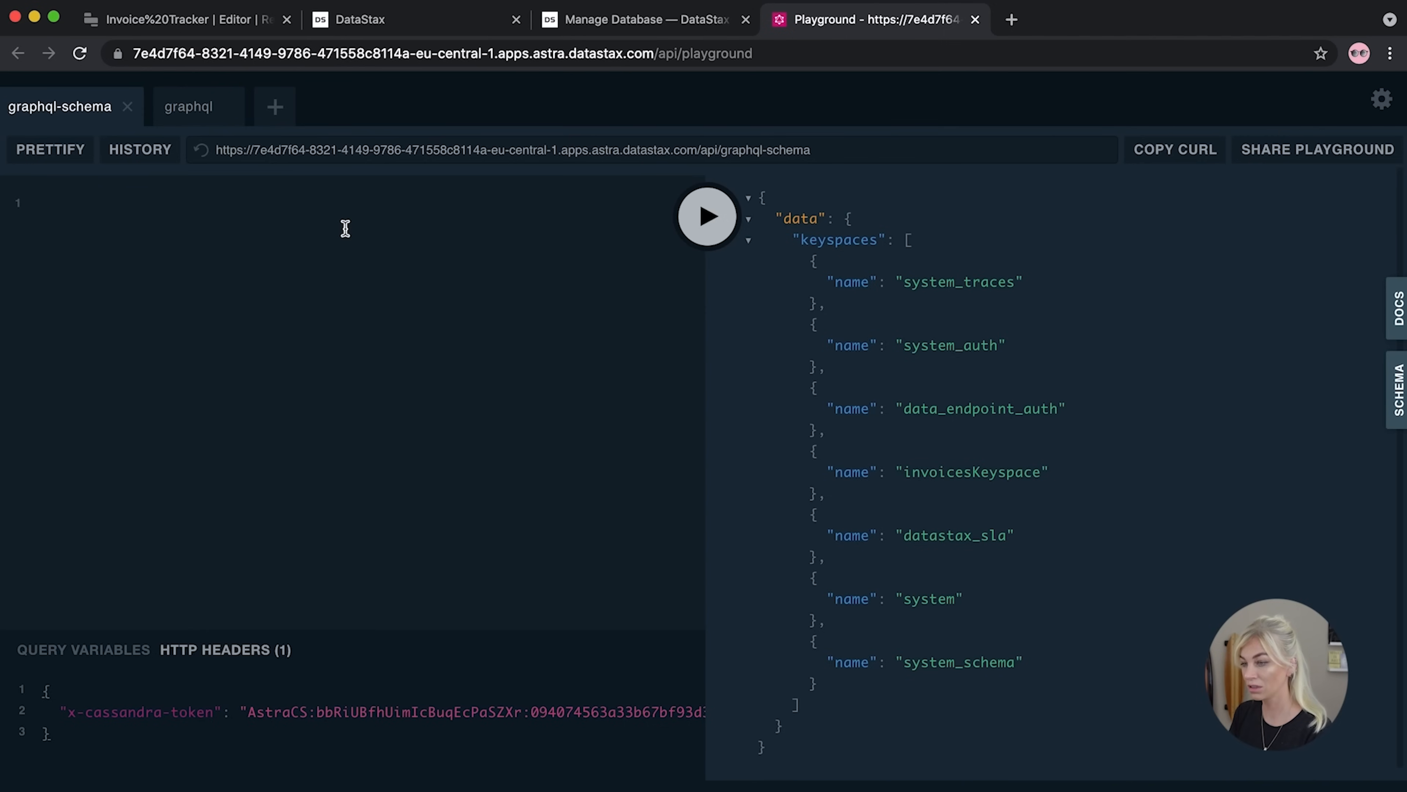
text(mutation)
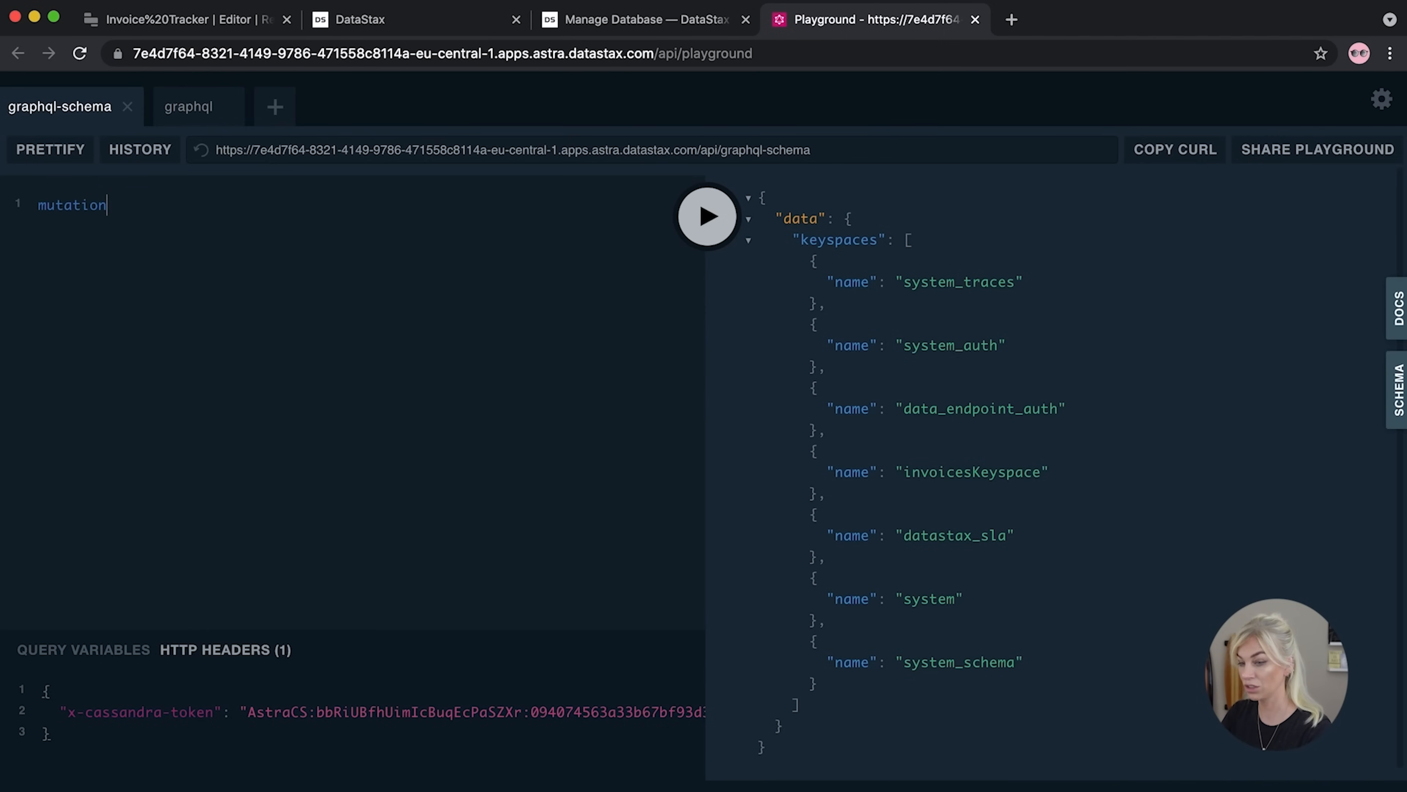
text( {)
key(Return)
text(inoi)
key(BackSpace)
text(voi)
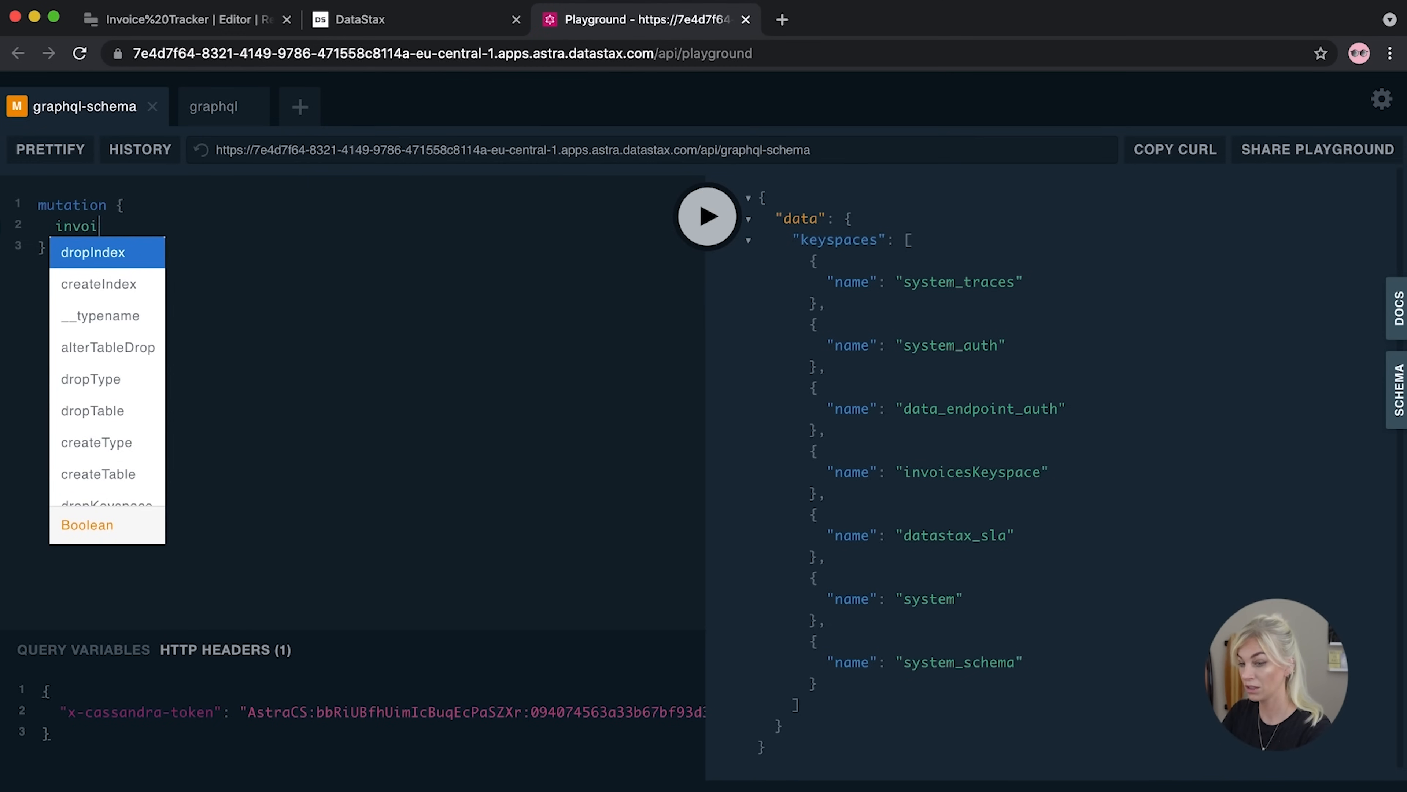
text(ces: creat)
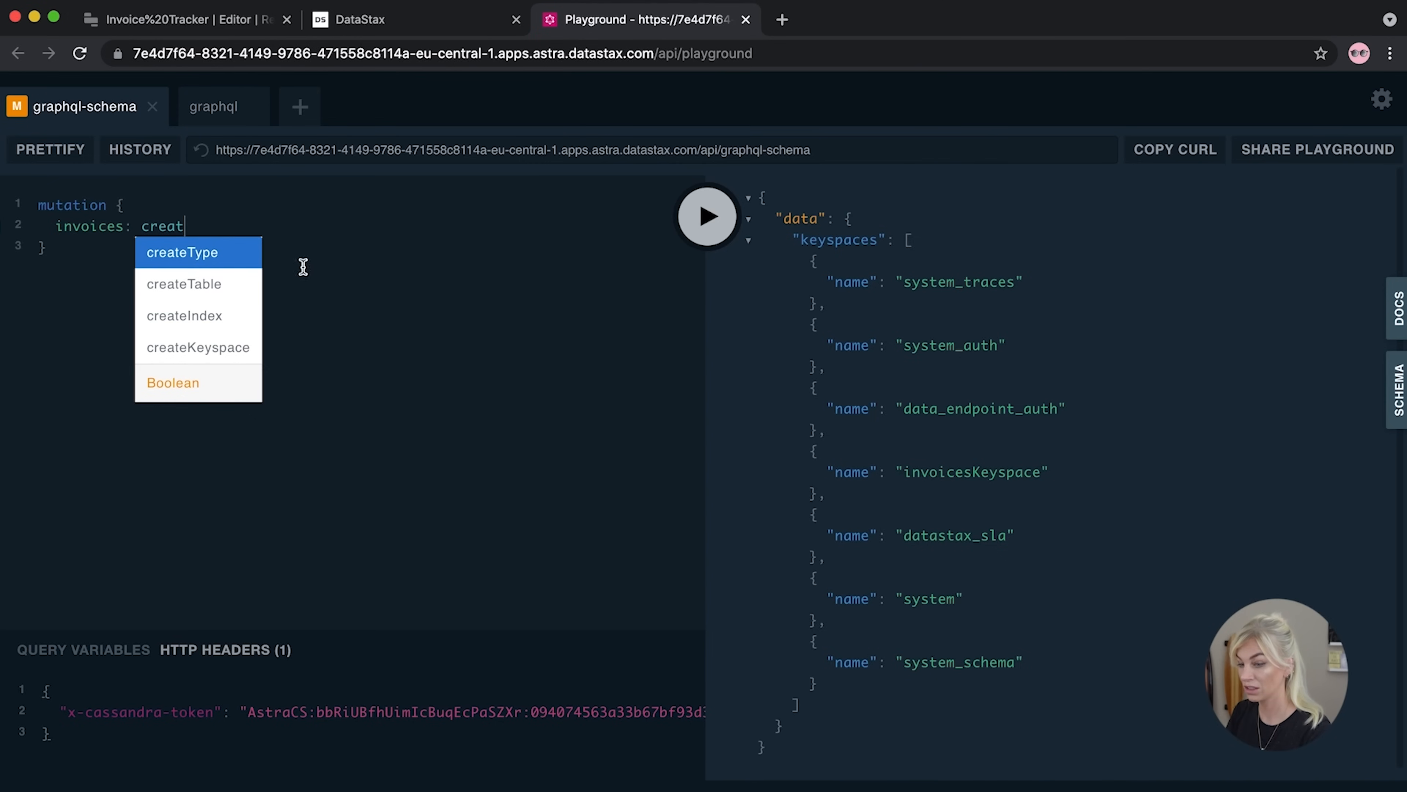
click(211, 286)
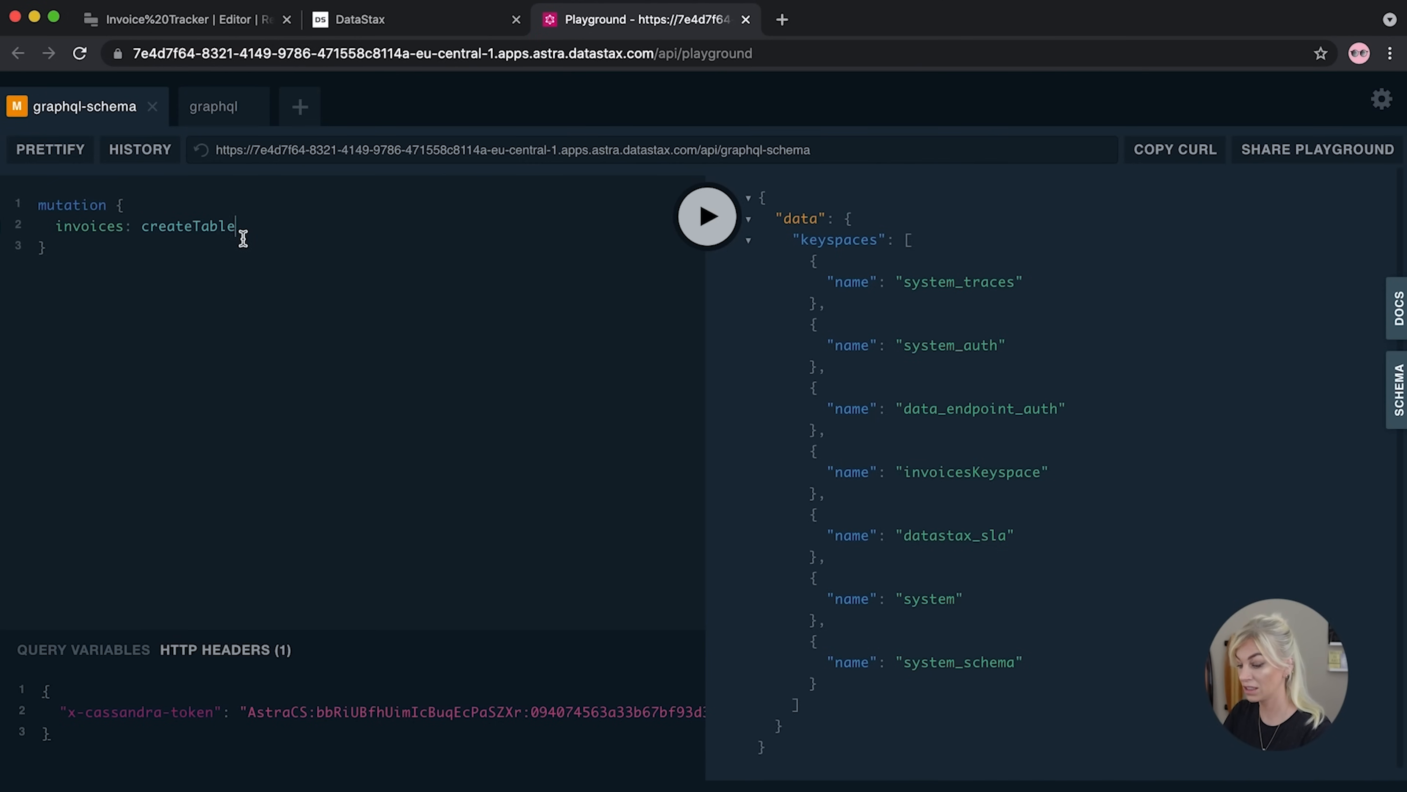
Give createTable the keyspaceName argument "invoicesKeyspace"
text(()
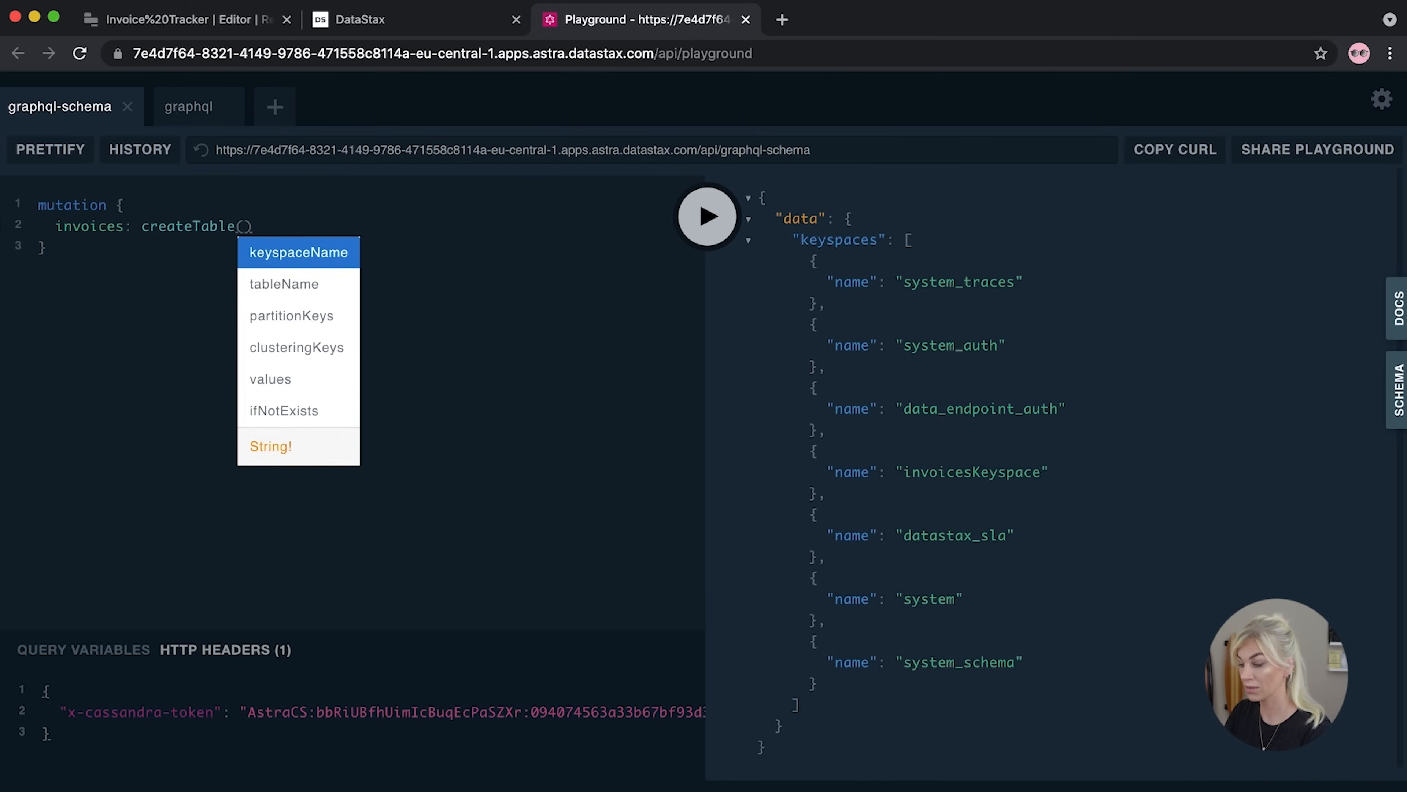
key(Return)
key(BackSpace)
key(BackSpace)
key(BackSpace)
key(BackSpace)
key(BackSpace)
key(BackSpace)
key(BackSpace)
key(BackSpace)
key(BackSpace)
key(BackSpace)
key(BackSpace)
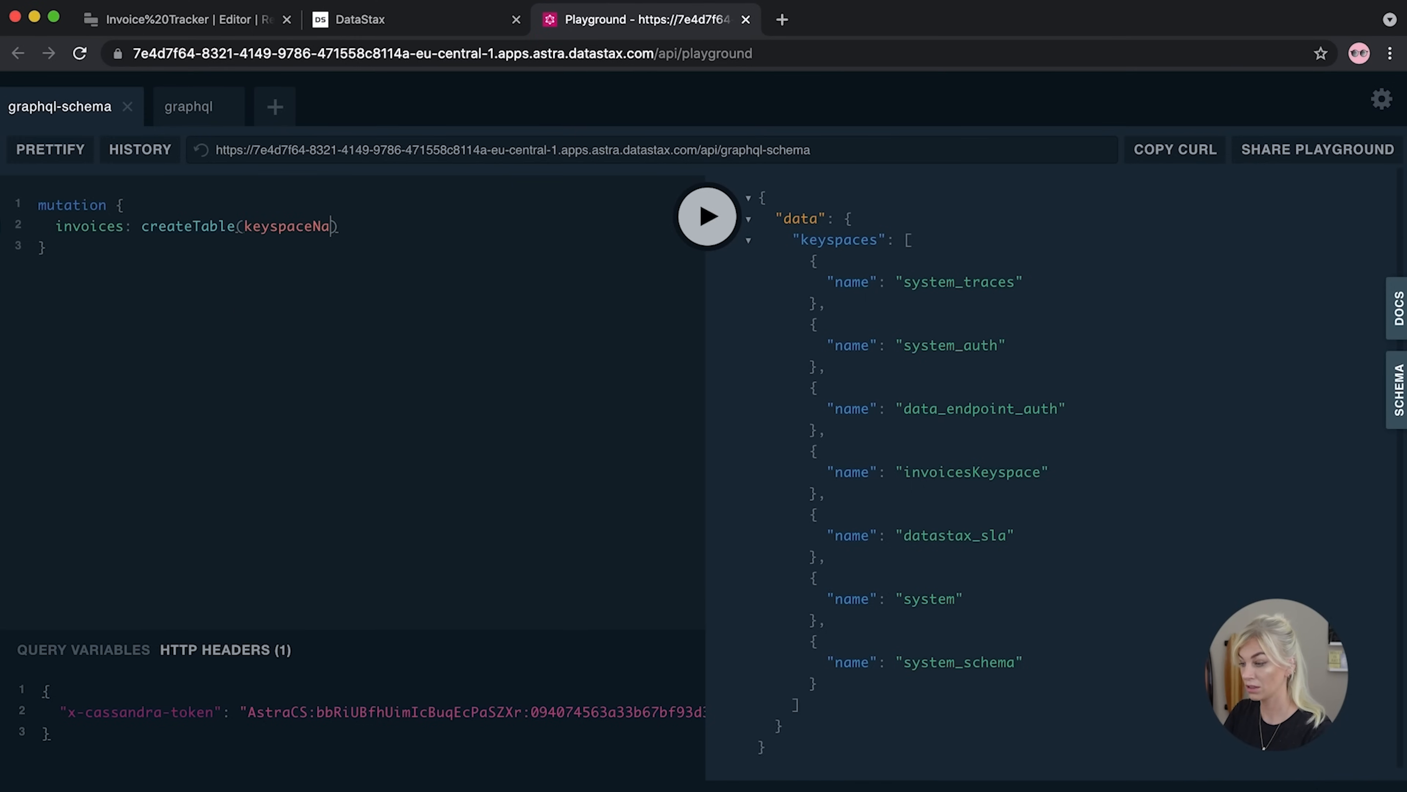
key(BackSpace)
key(Return)
text(key)
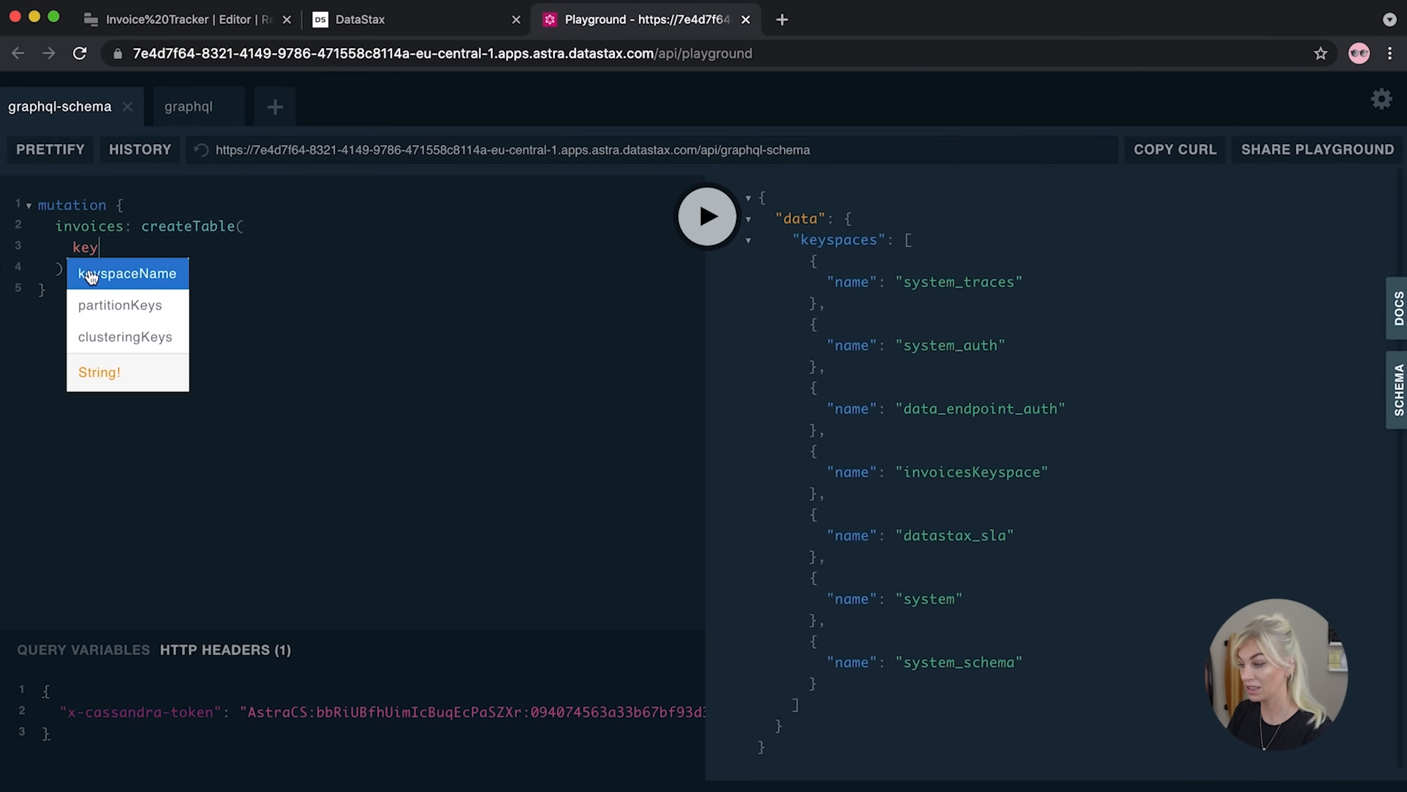
click(91, 274)
text(: ')
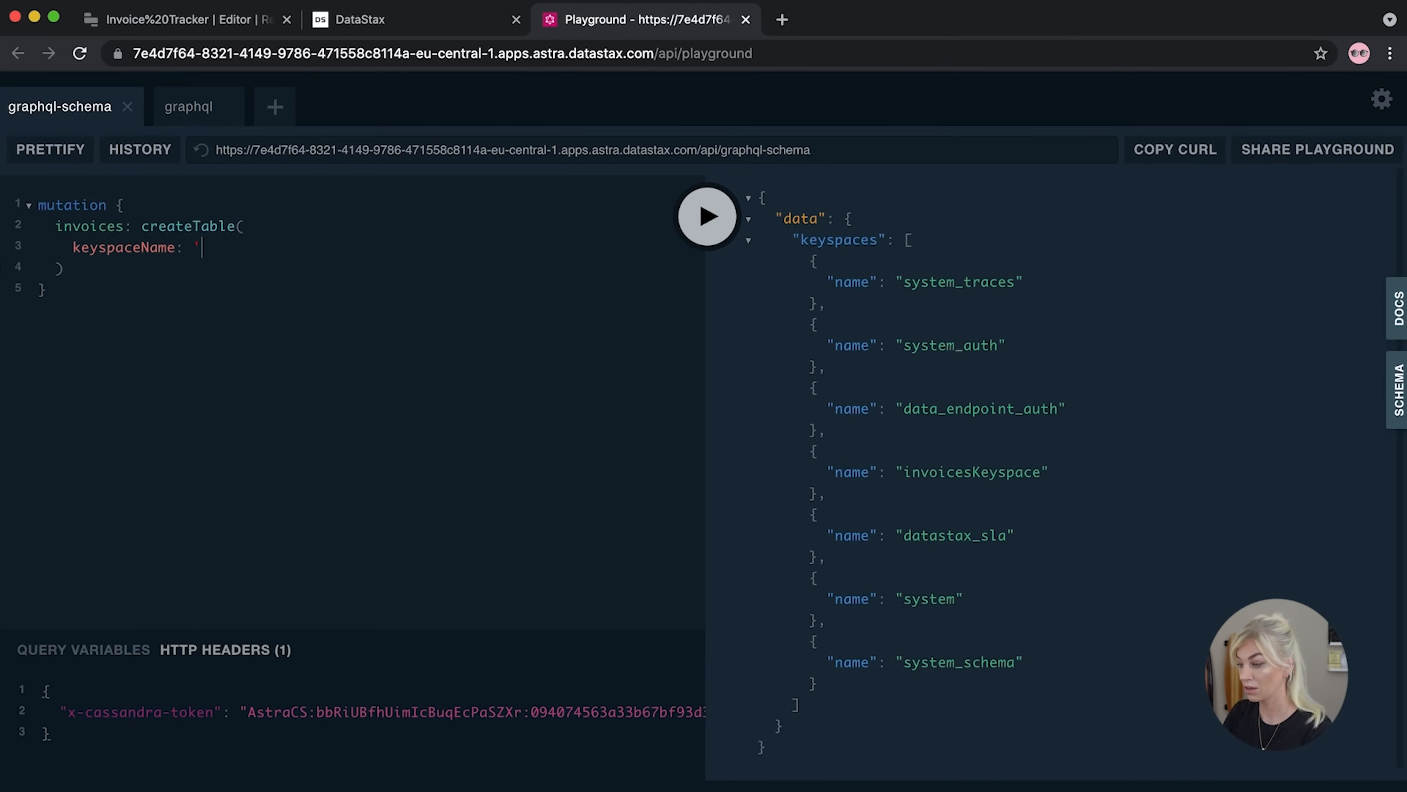
text(invoice)
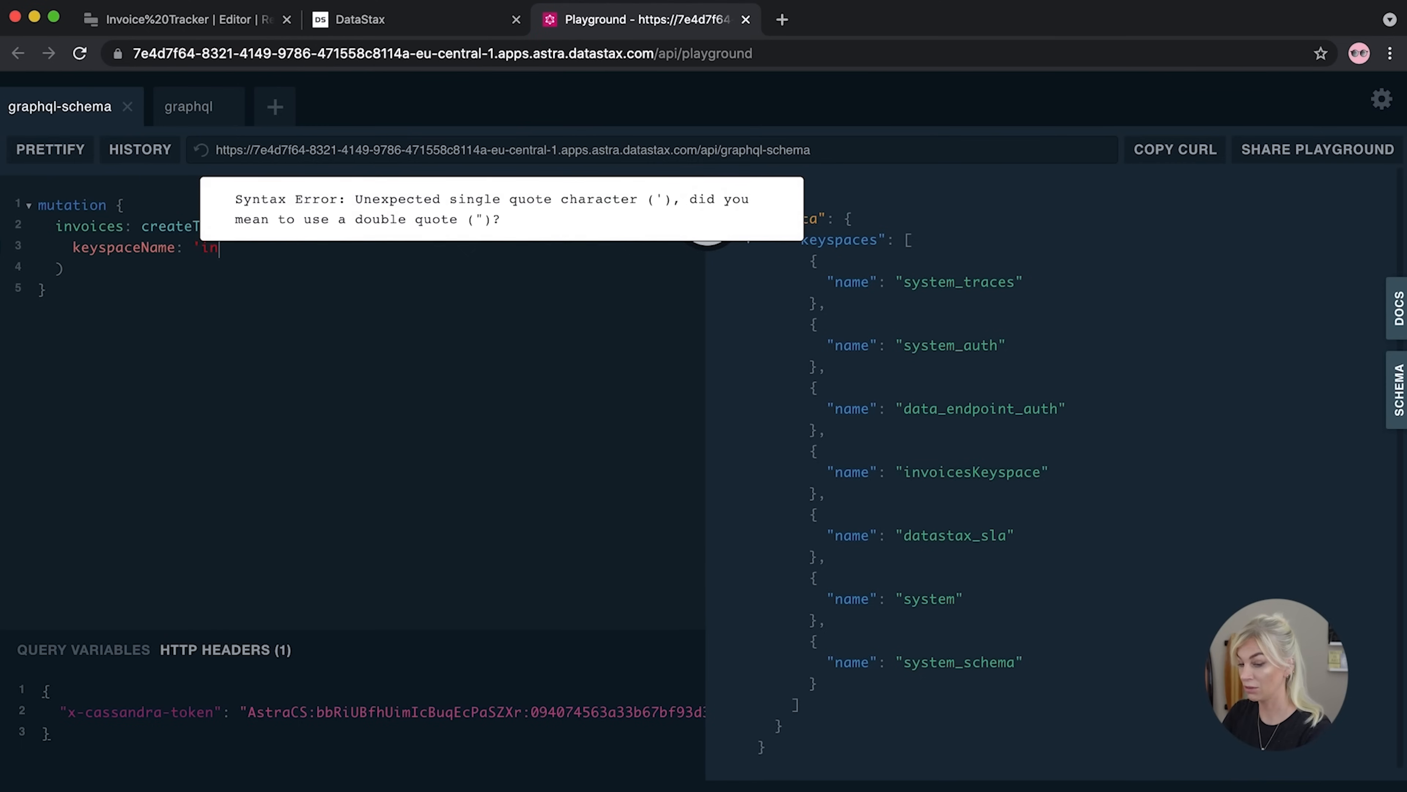
key(BackSpace)
key(BackSpace)
key(BackSpace)
key(BackSpace)
key(BackSpace)
key(BackSpace)
key(BackSpace)
key(BackSpace)
key(BackSpace)
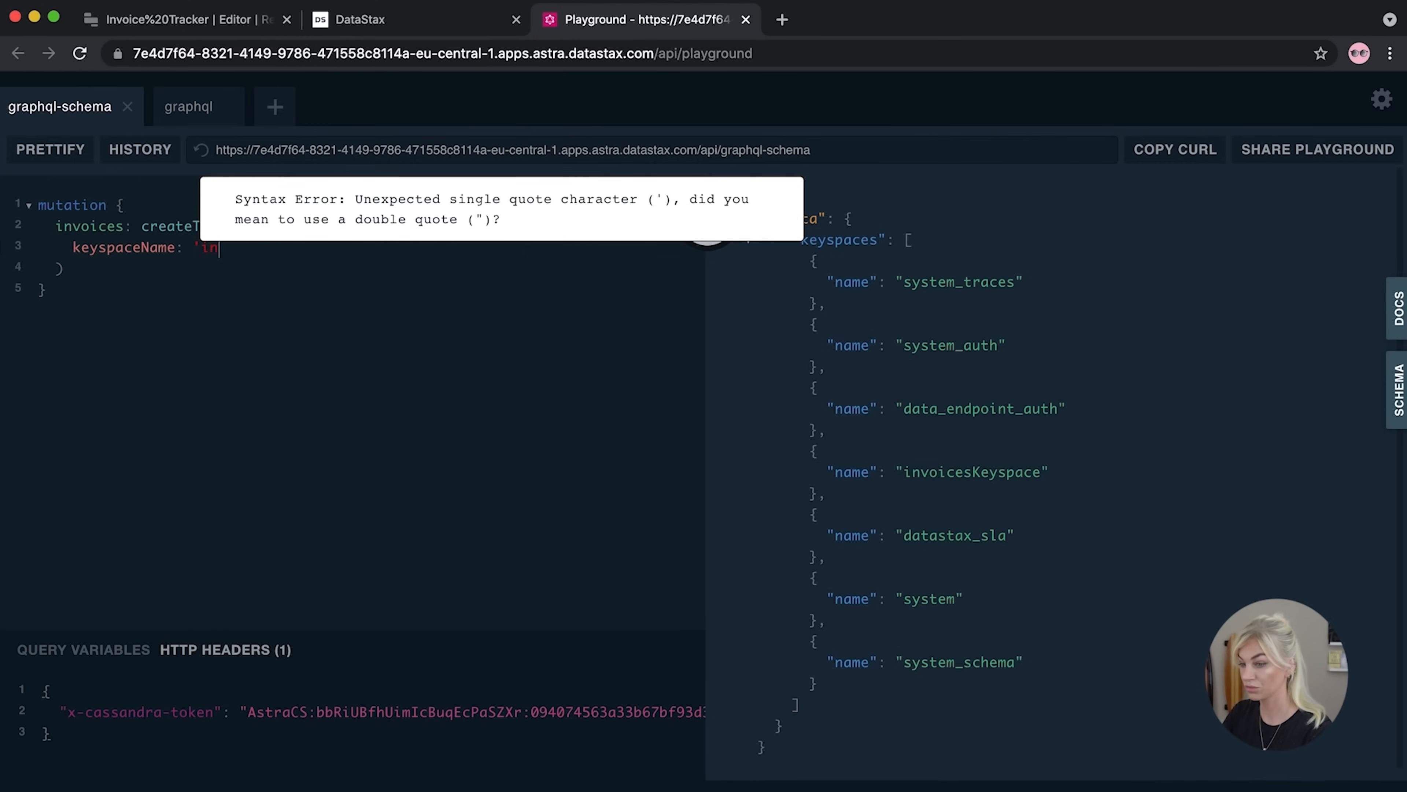
text("inv)
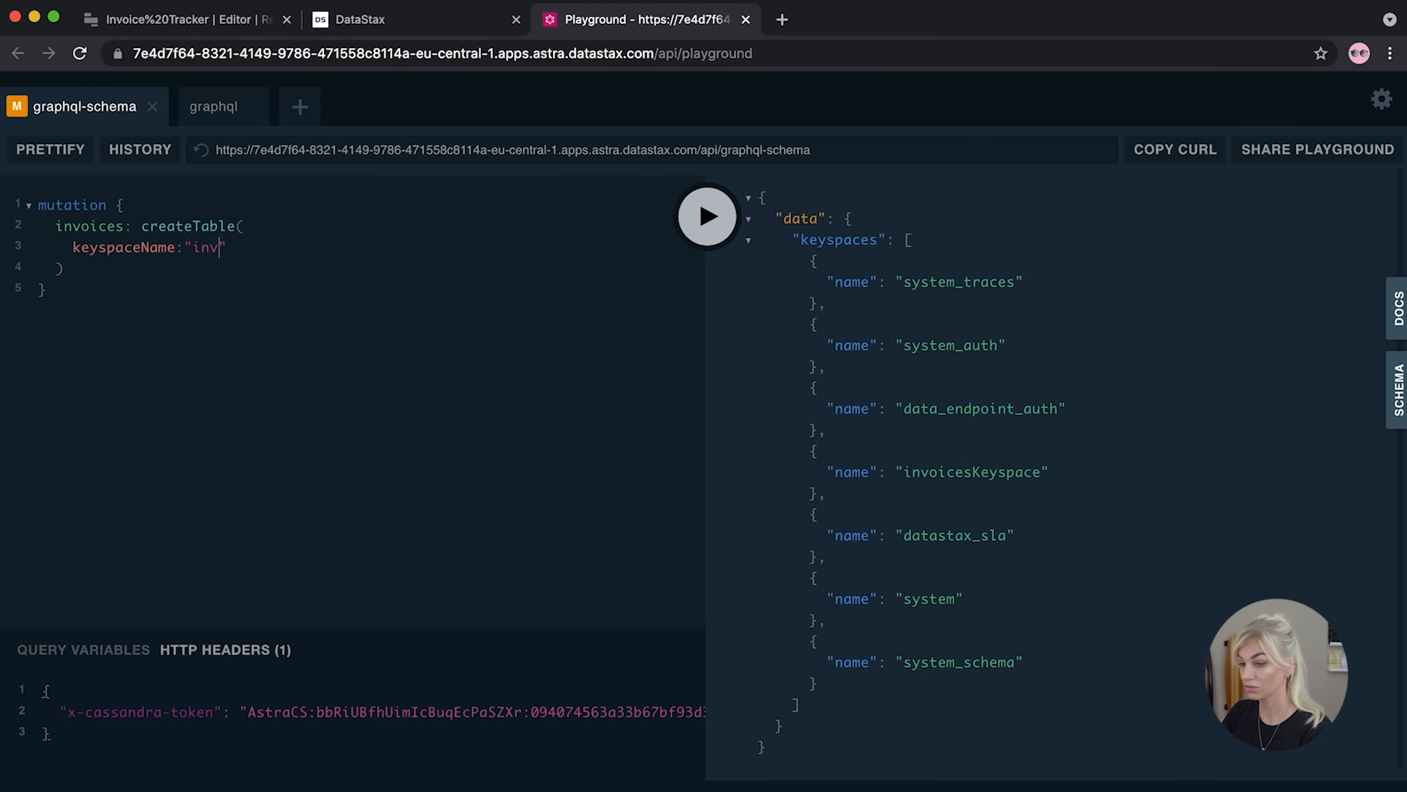
text(oicesKeyspace)
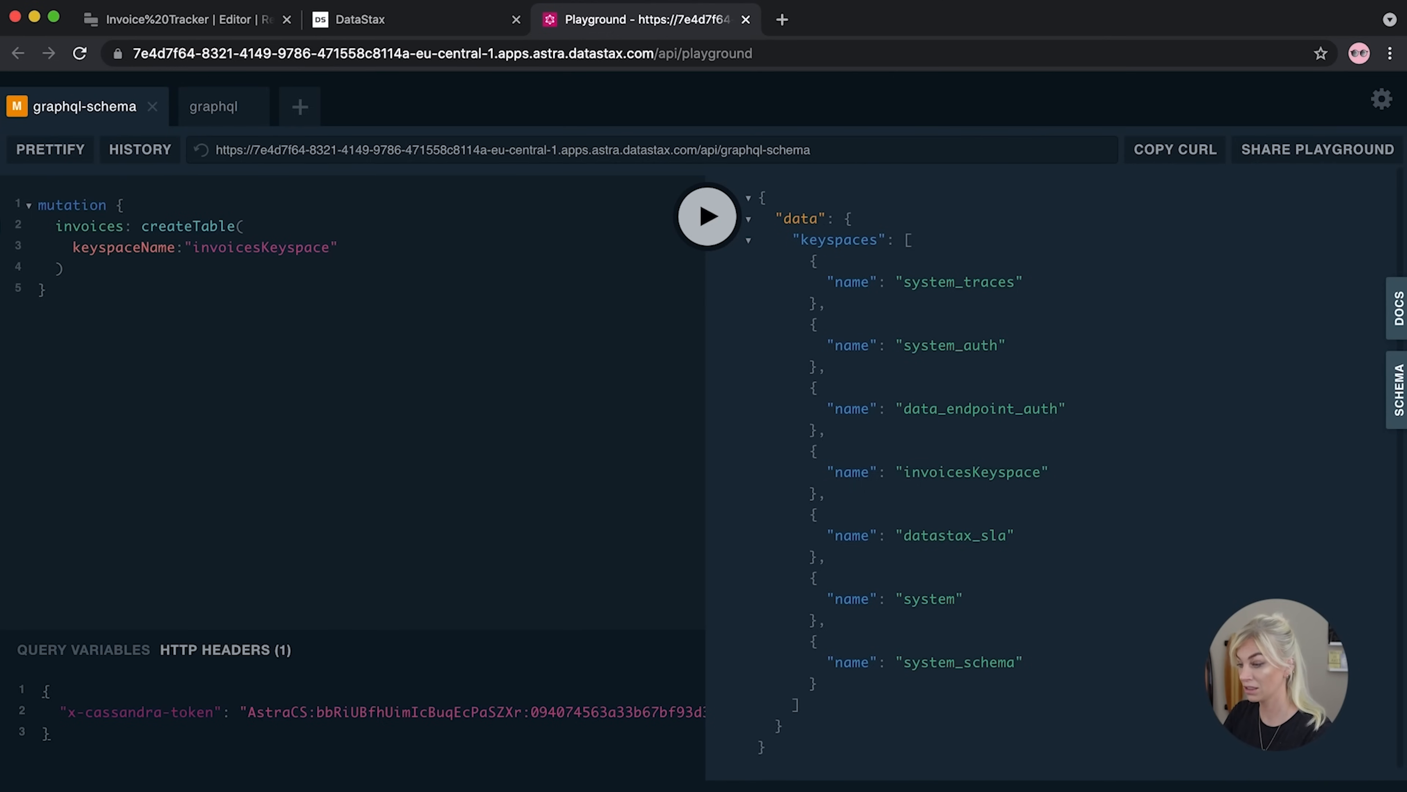
key(Right)
key(Return)
Add tableName "invoices" and partitionKeys with an id column of basic type TEXT
text(table)
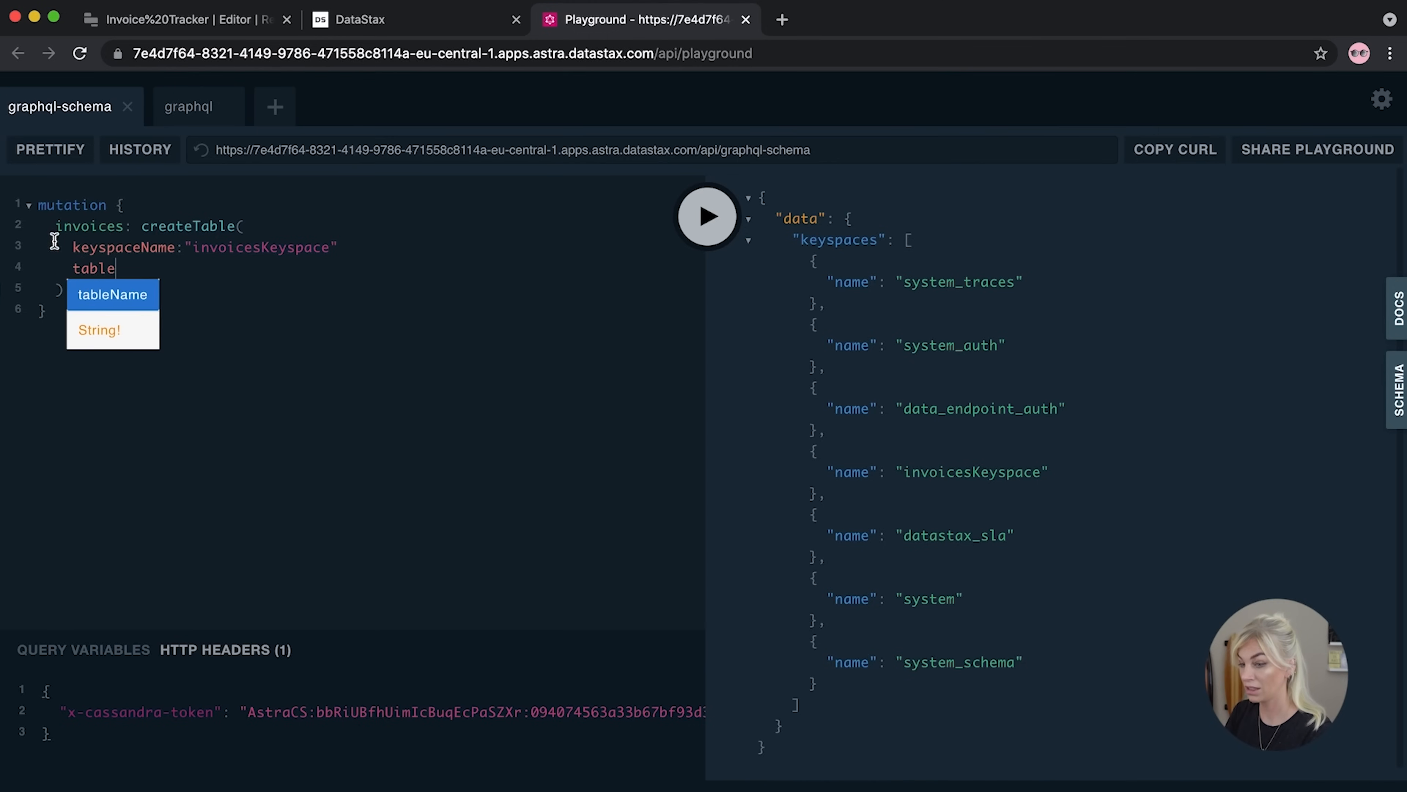
click(130, 303)
text(:)
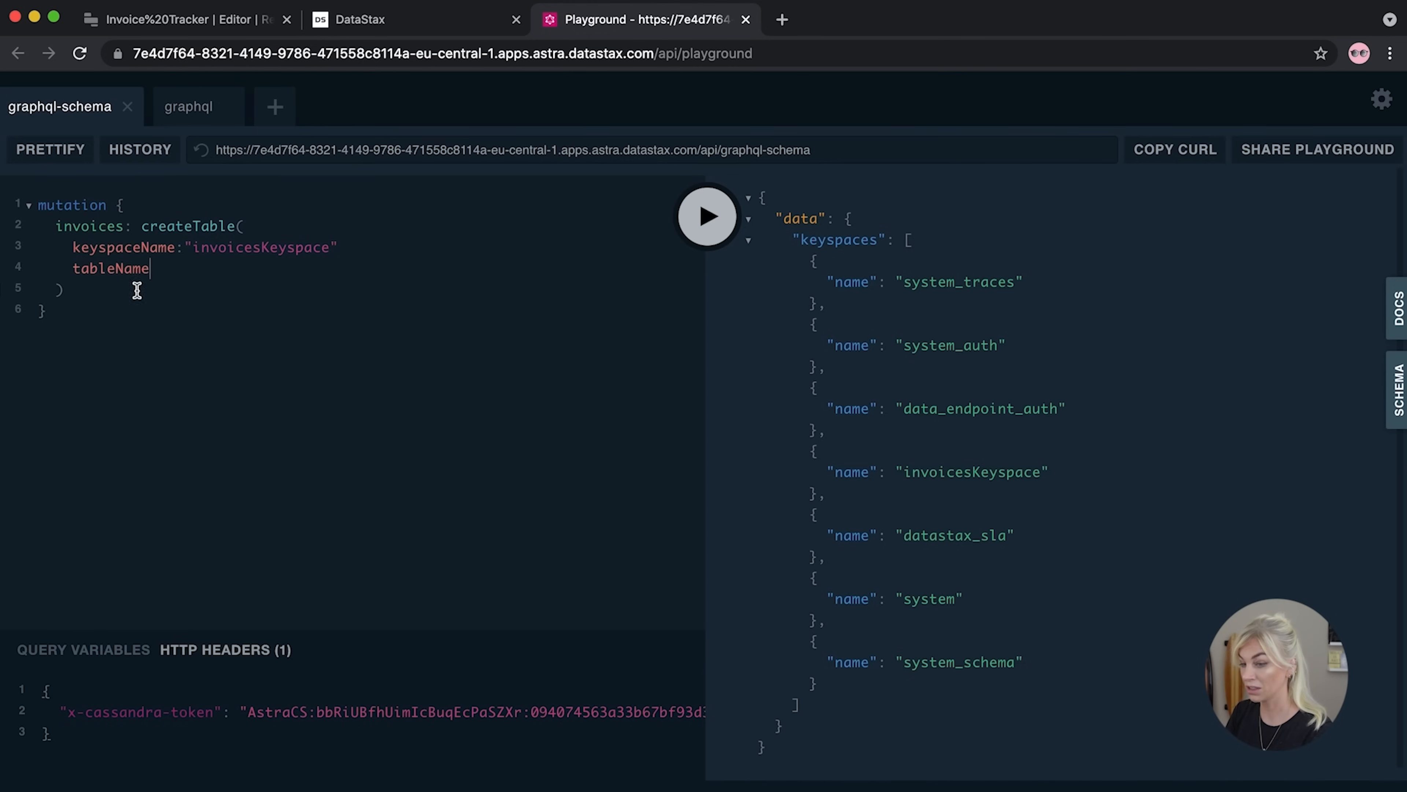
text( ")
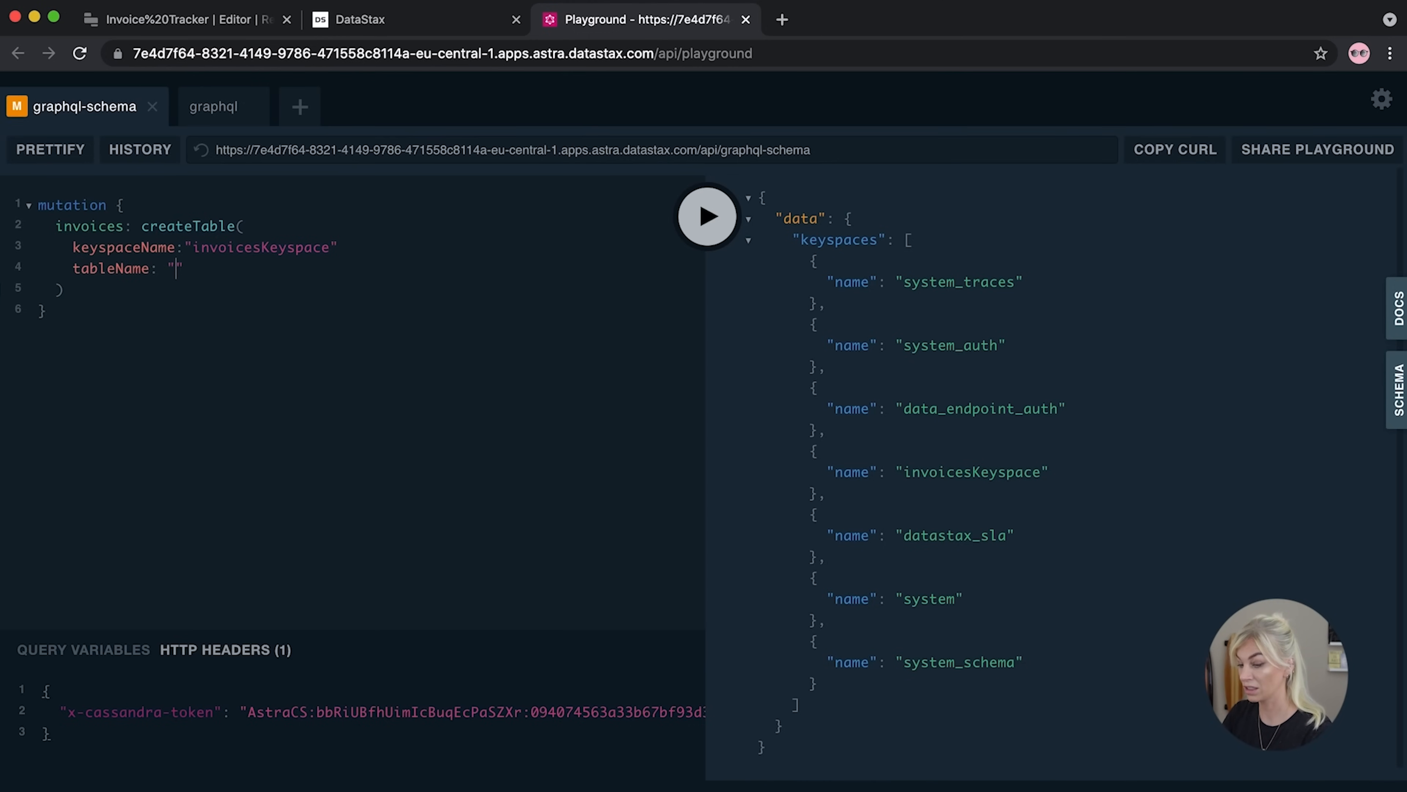
text(invoices)
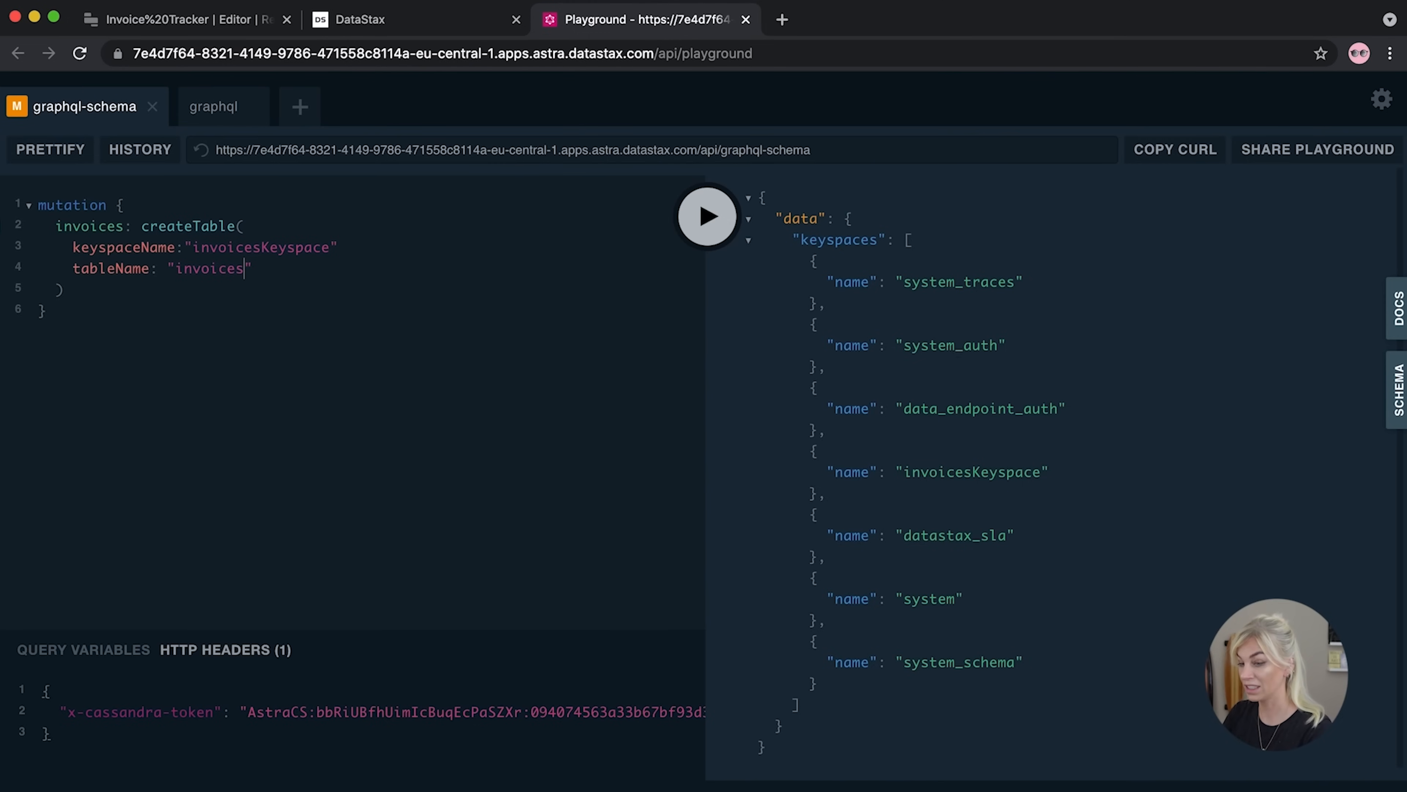
key(Right)
key(Return)
text(partitionKeys)
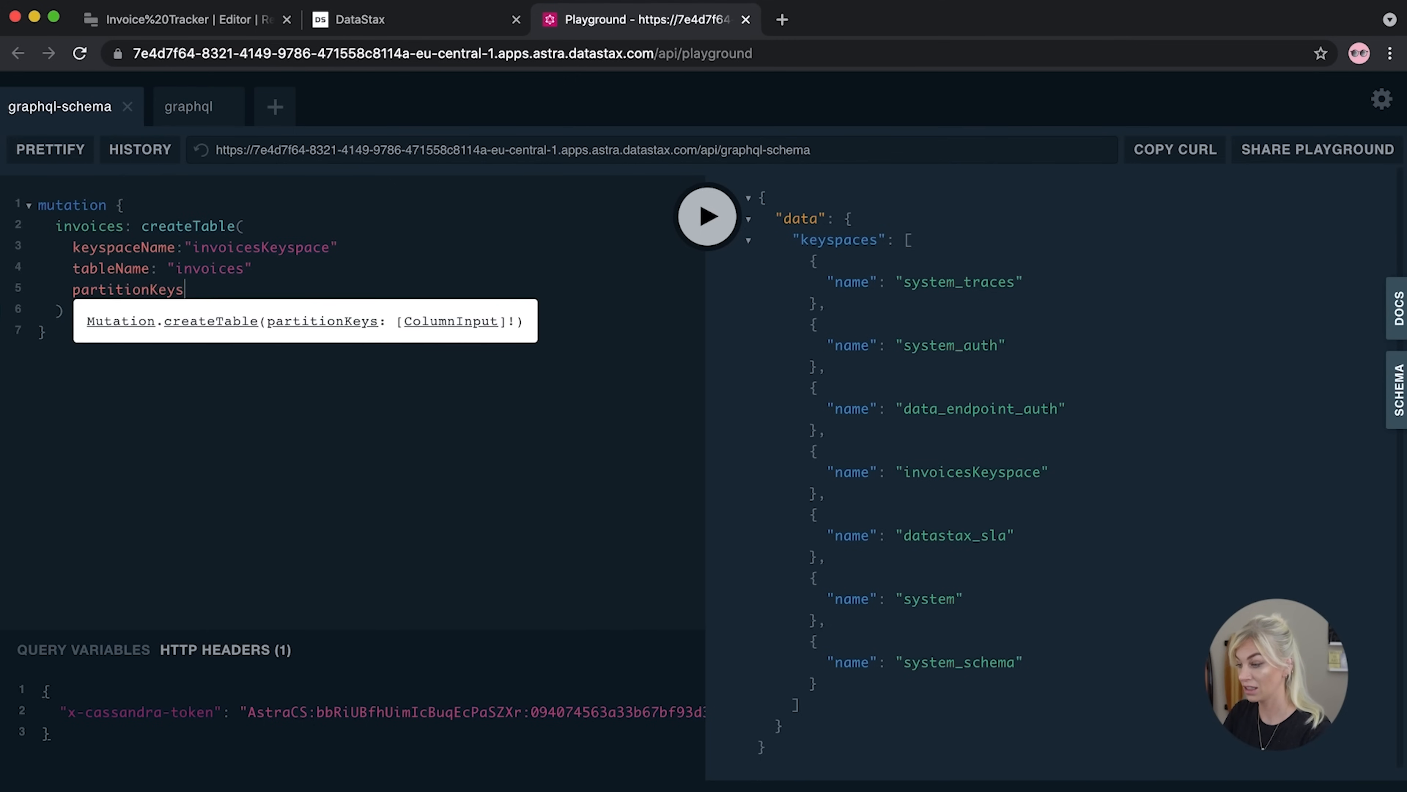
text(: [)
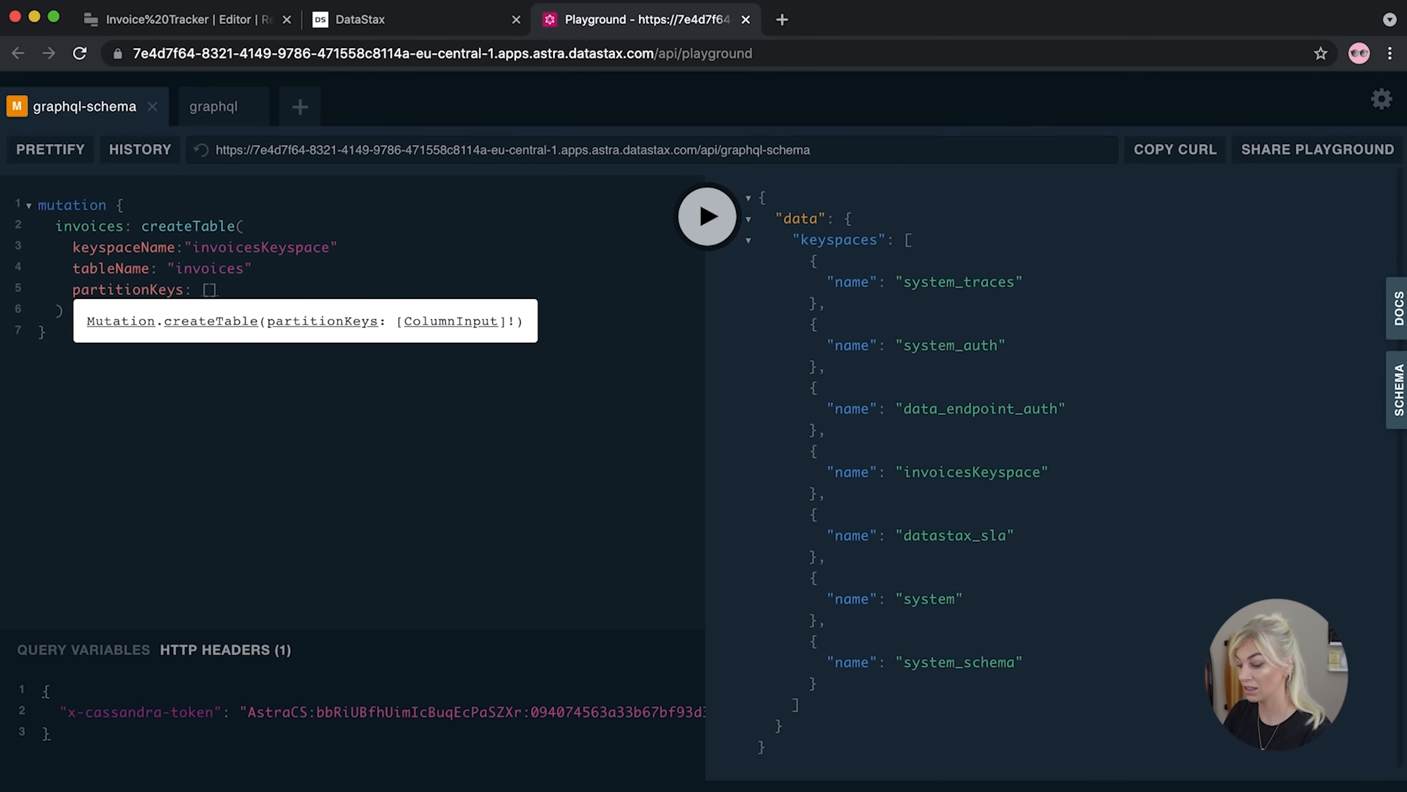
text({)
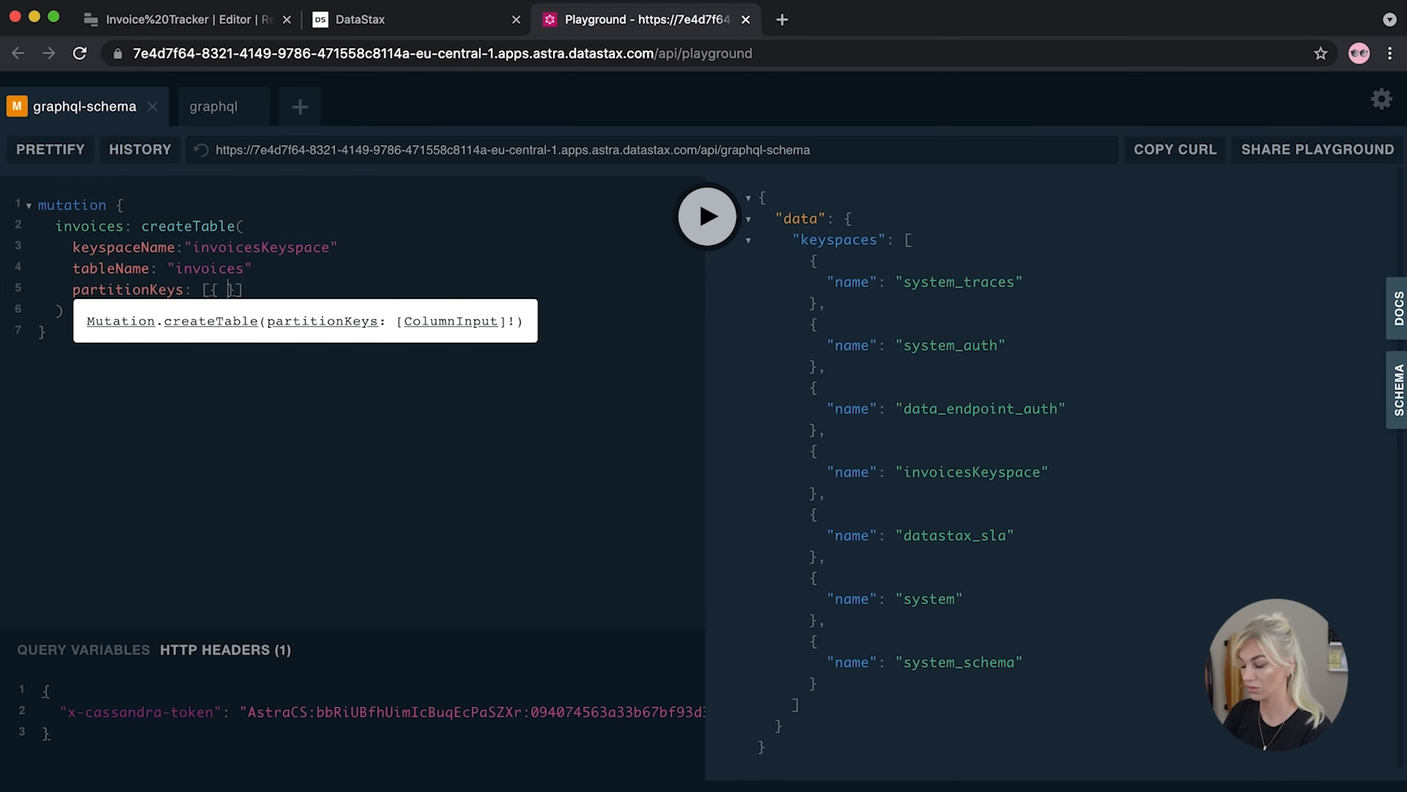
text( name: )
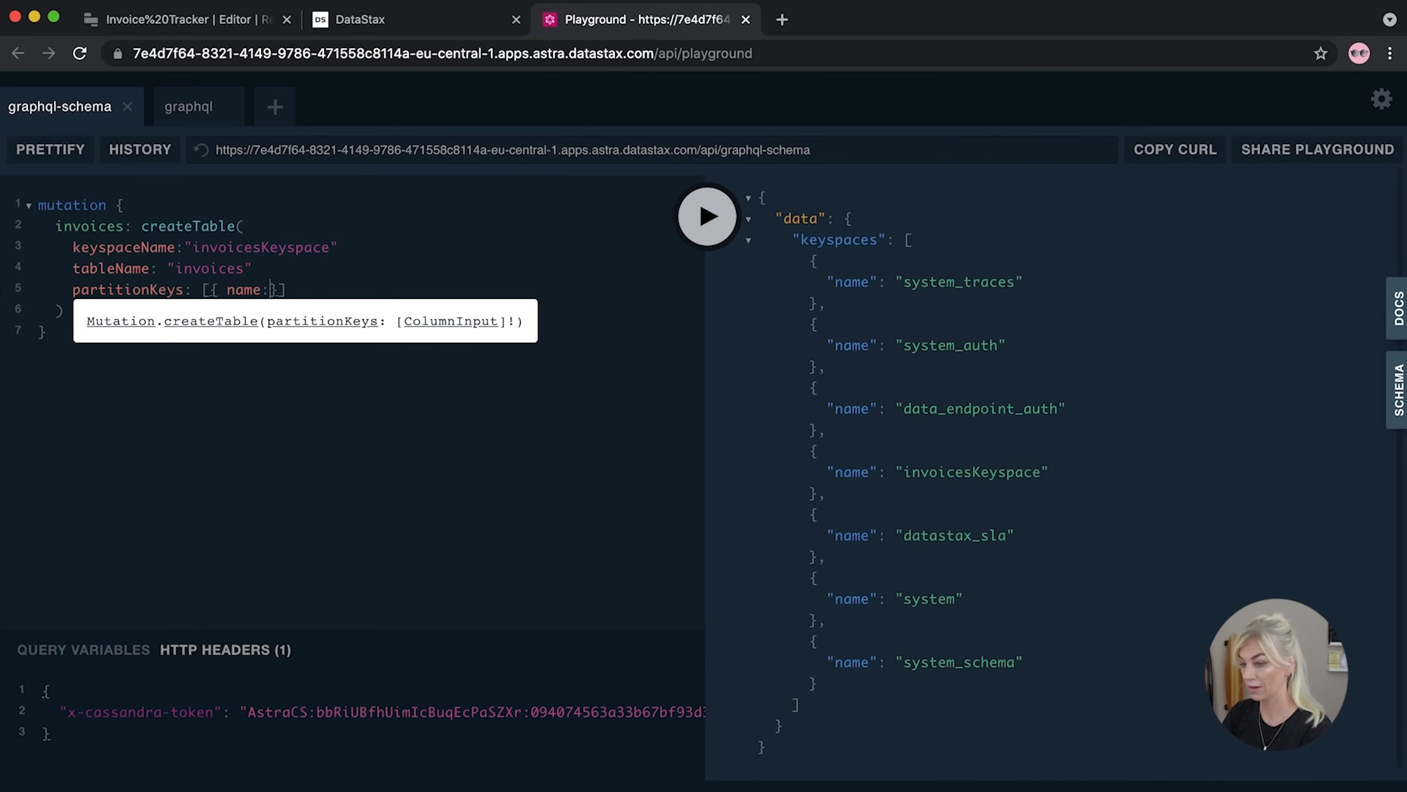
text("id)
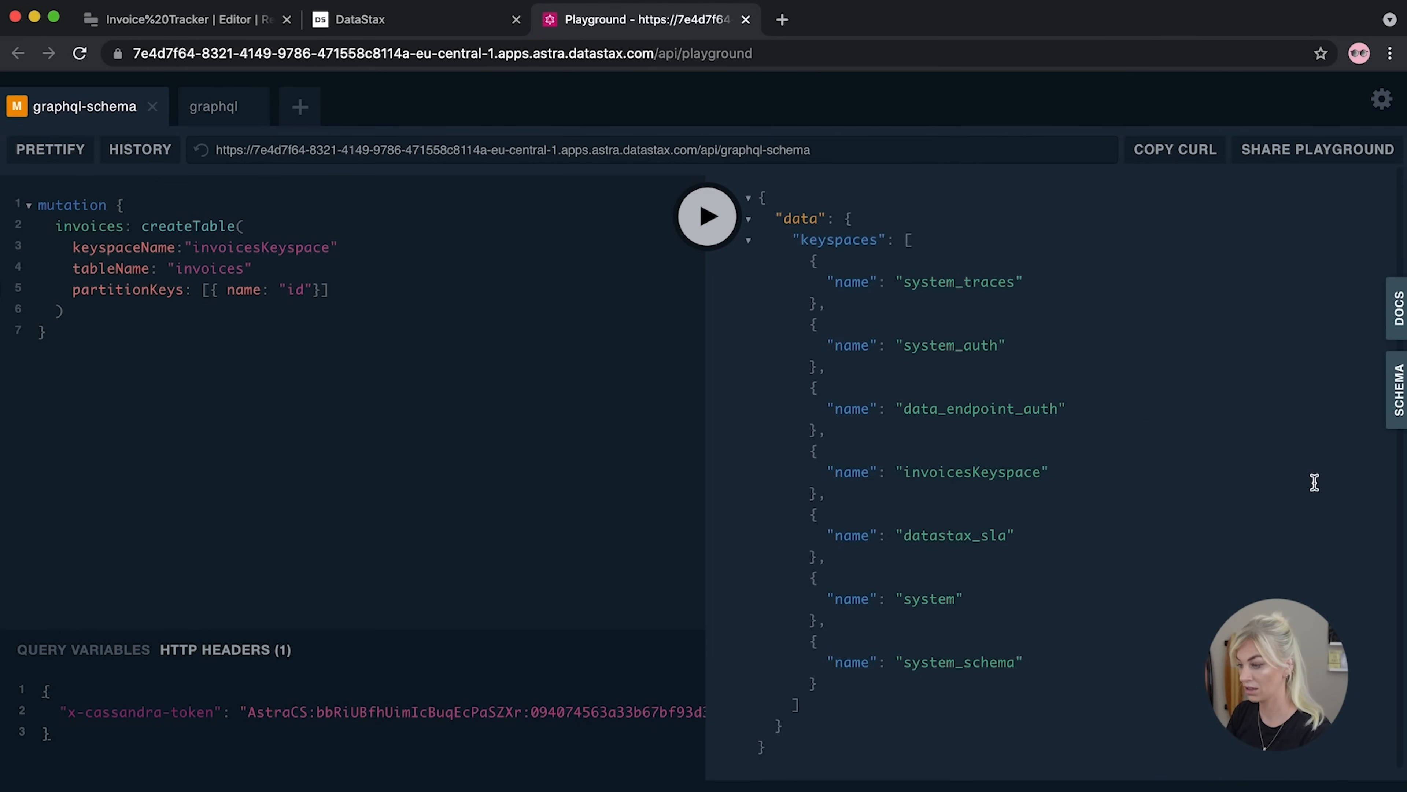
mouse_move(314, 288)
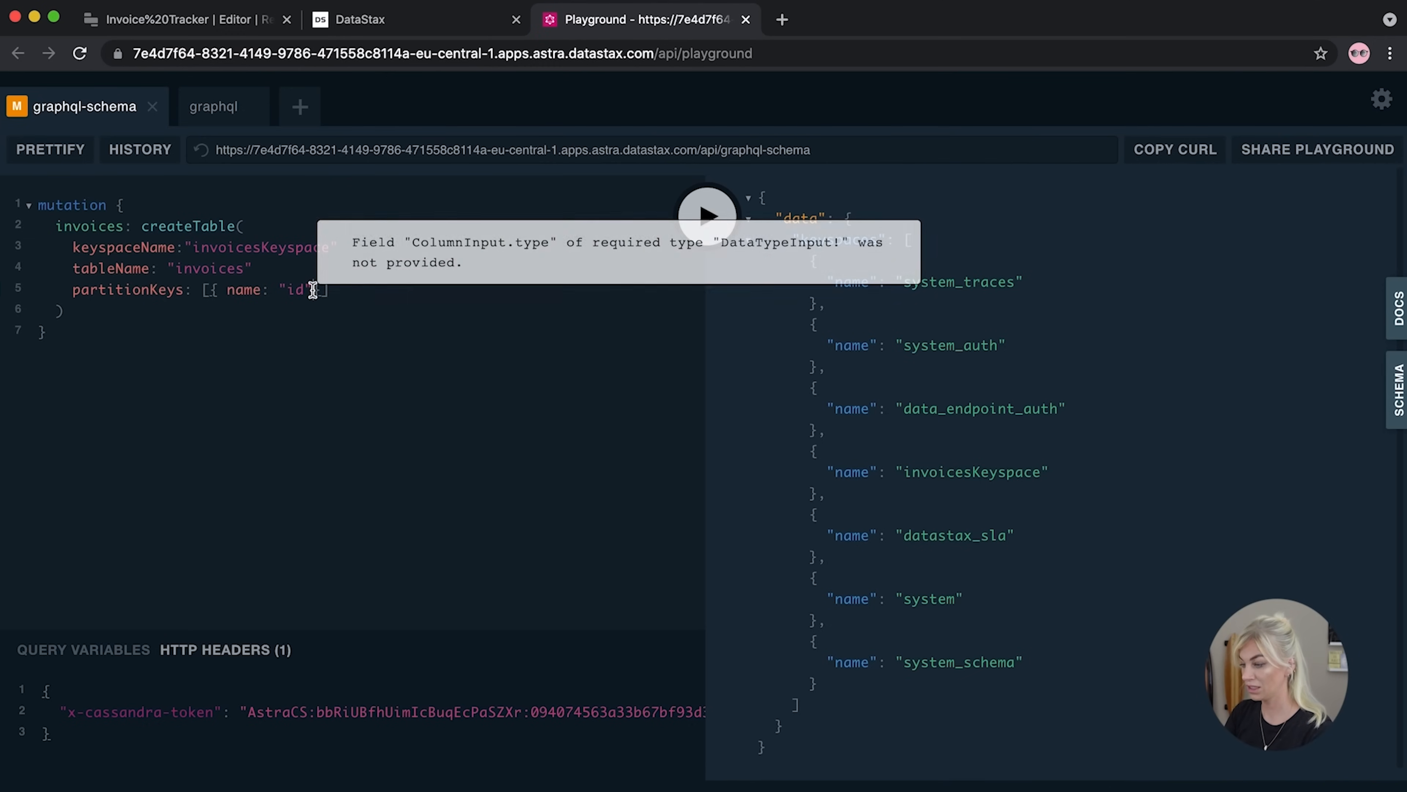
text(, type: {)
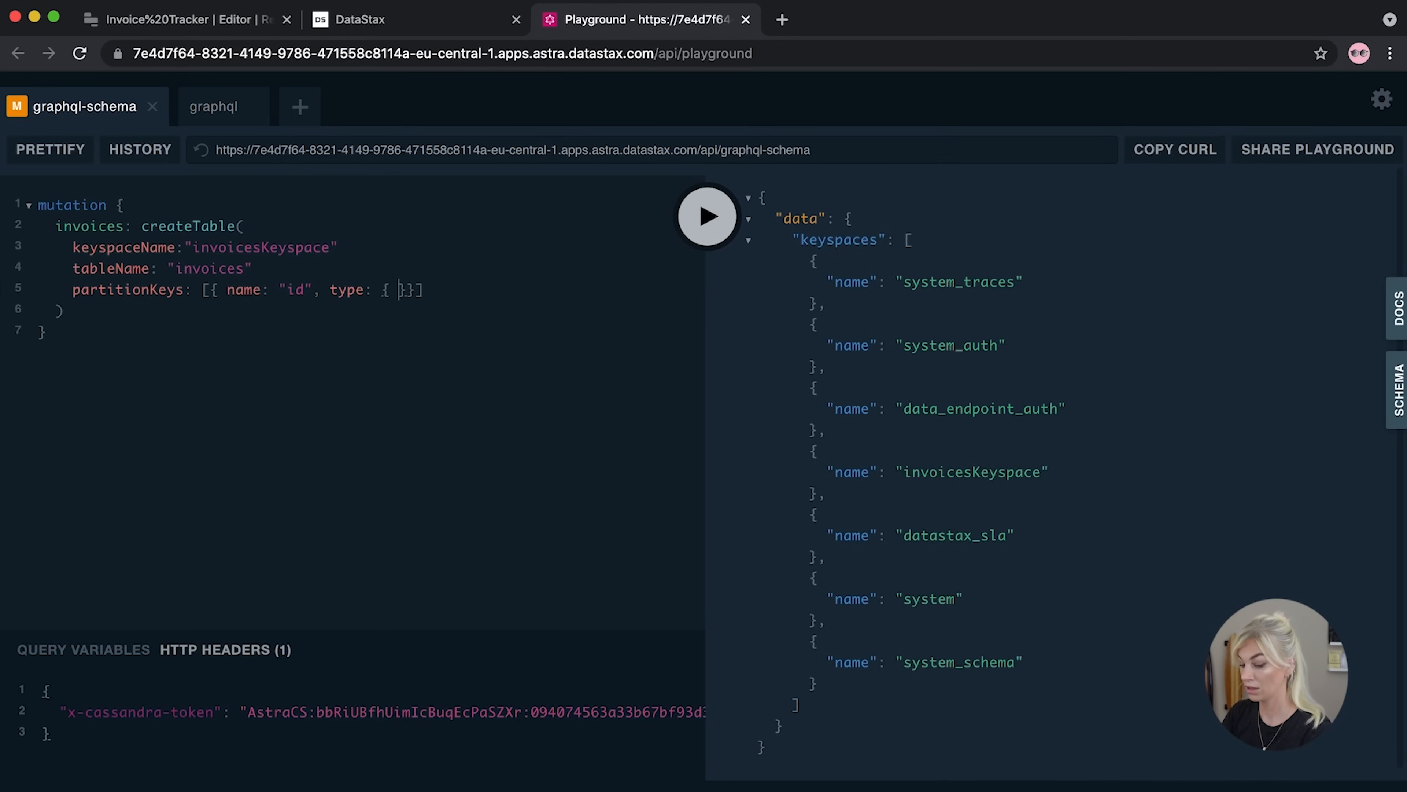
text(basic: TEXT)
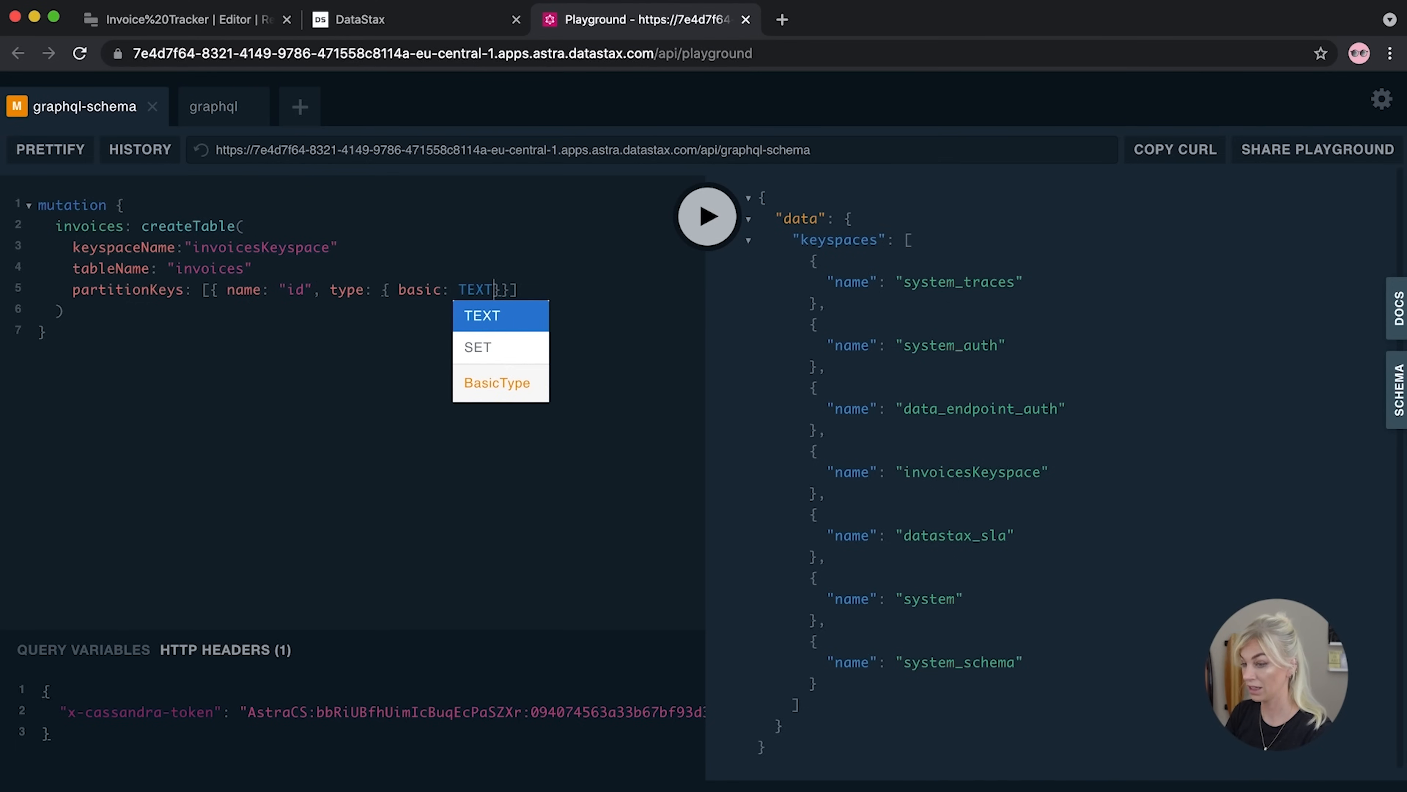
Add a values list with a company column of basic type TEXT, one column per line
key(Return)
text(vaules)
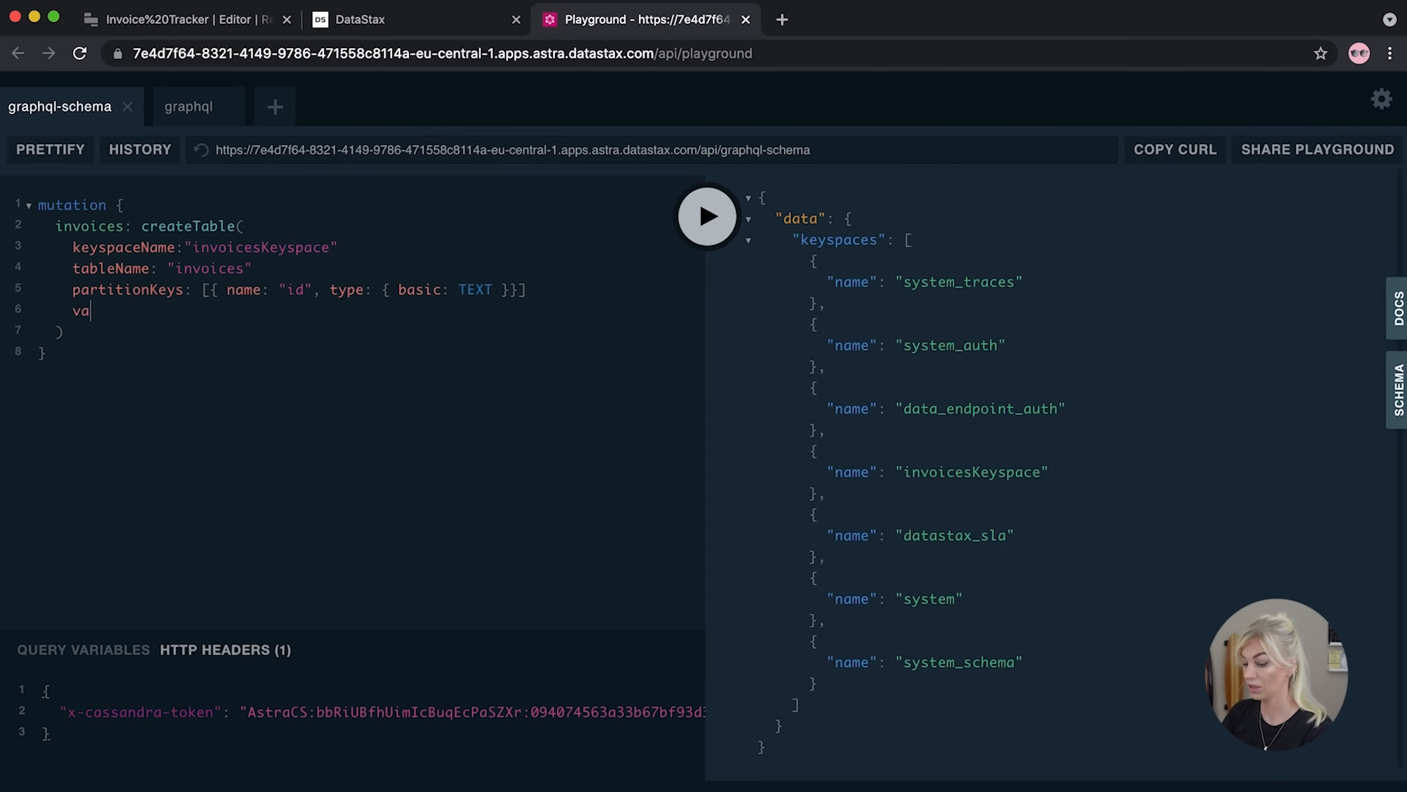
key(BackSpace)
key(BackSpace)
key(BackSpace)
key(BackSpace)
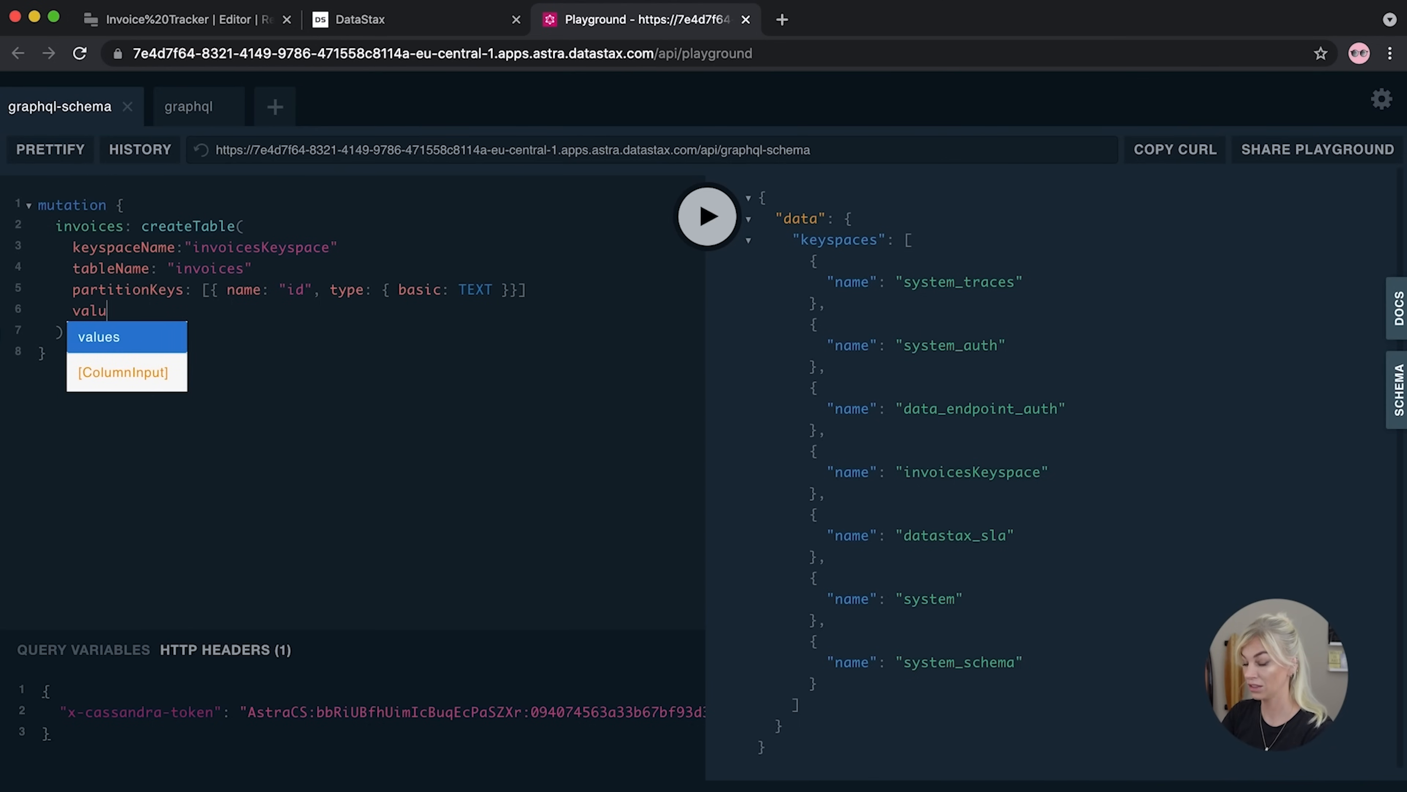
text(lues: )
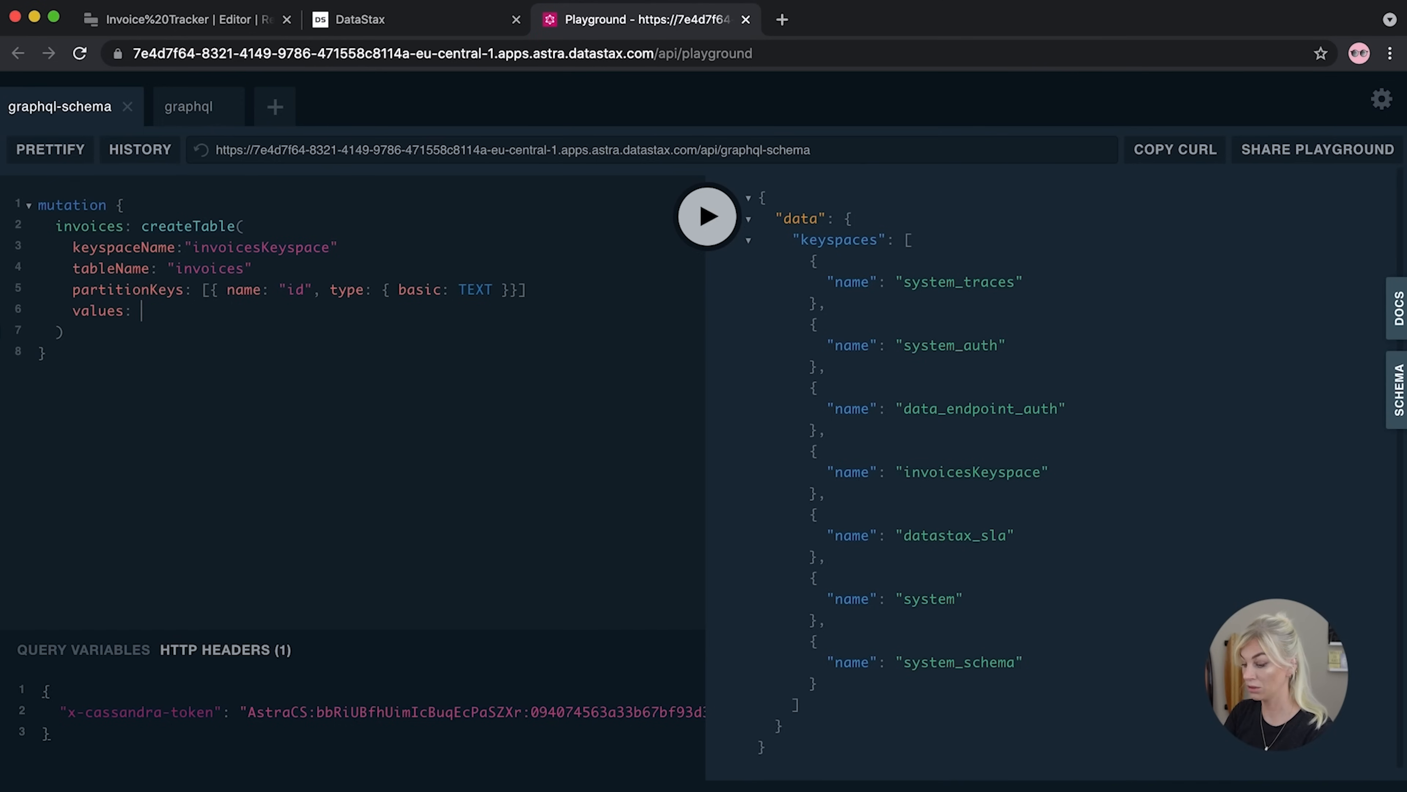
text([{ name: )
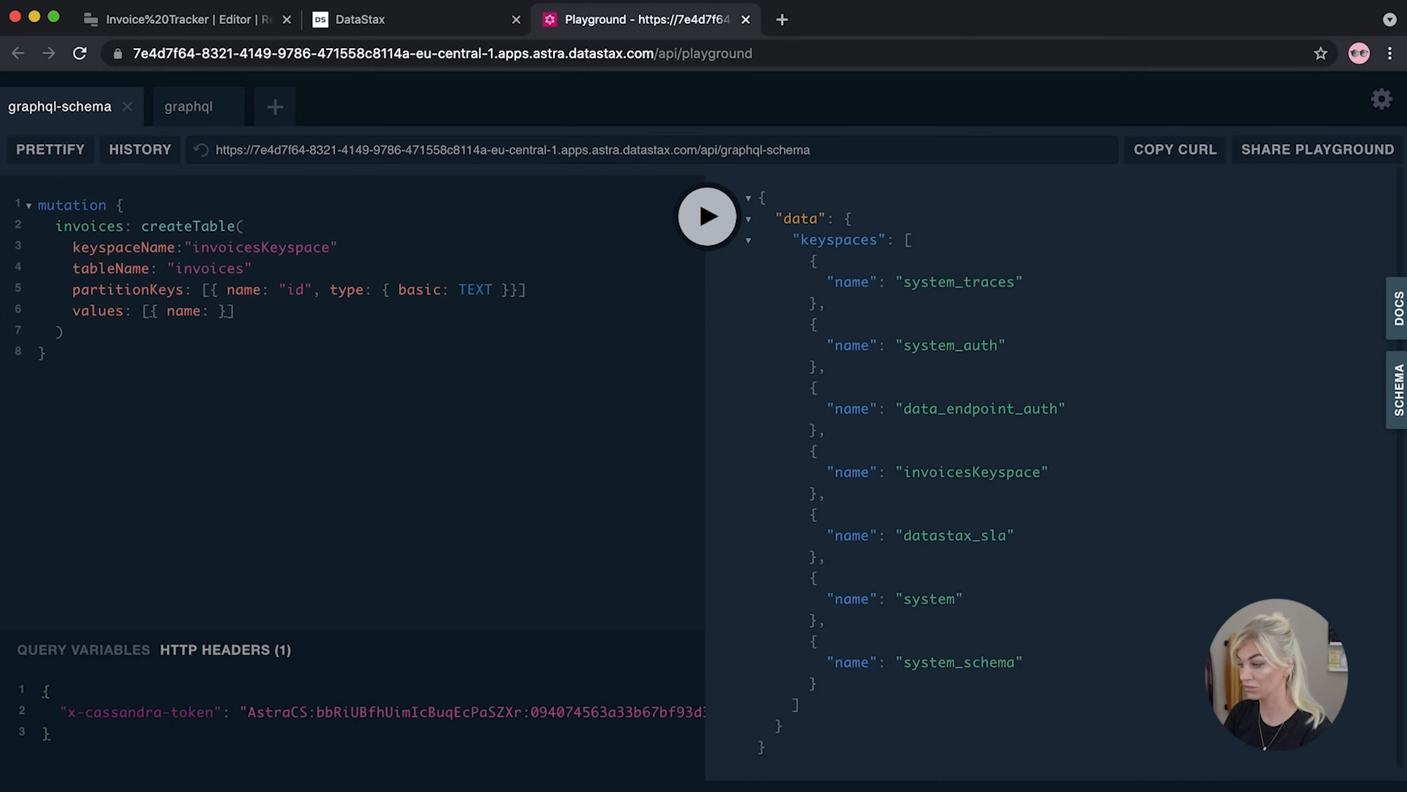
text(")
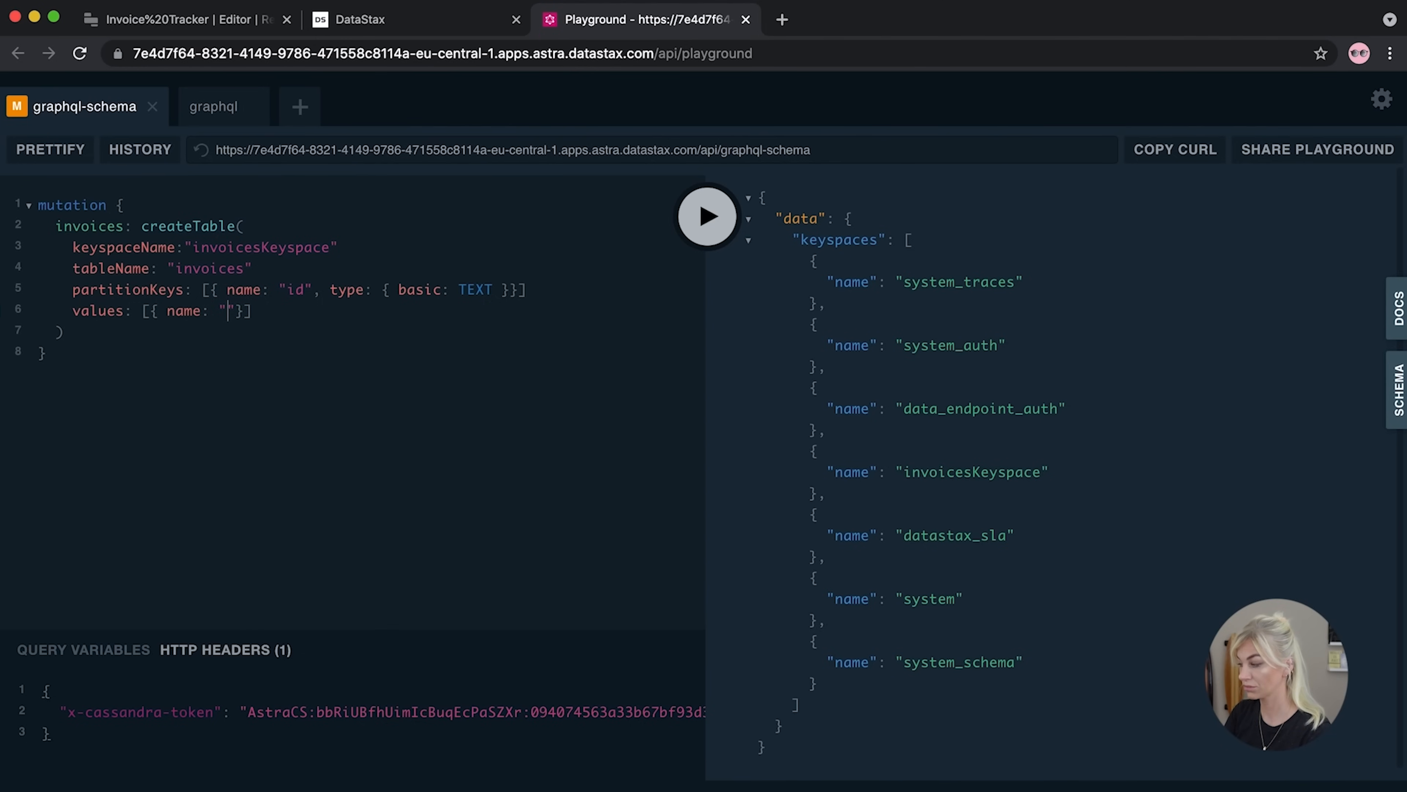
text(compan)
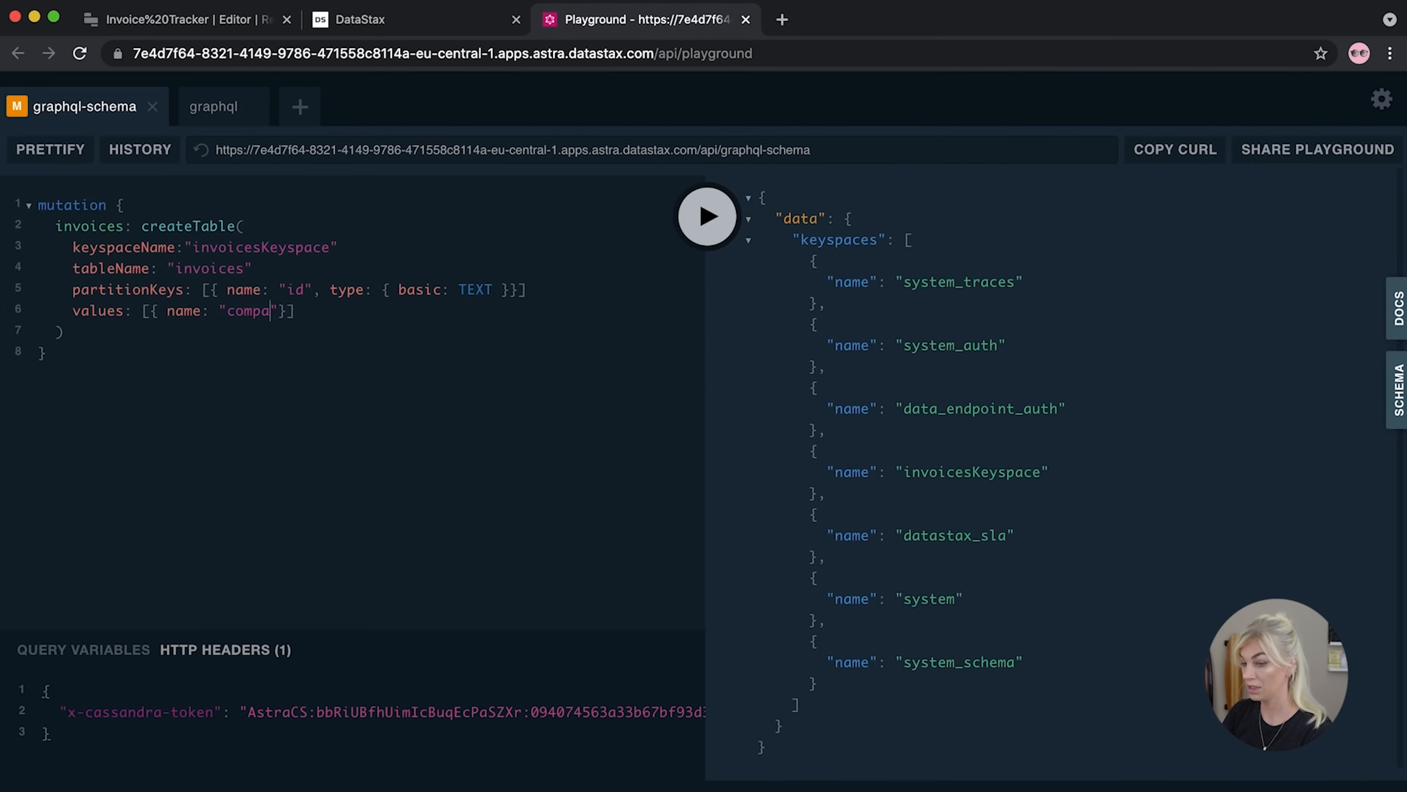
text(y",)
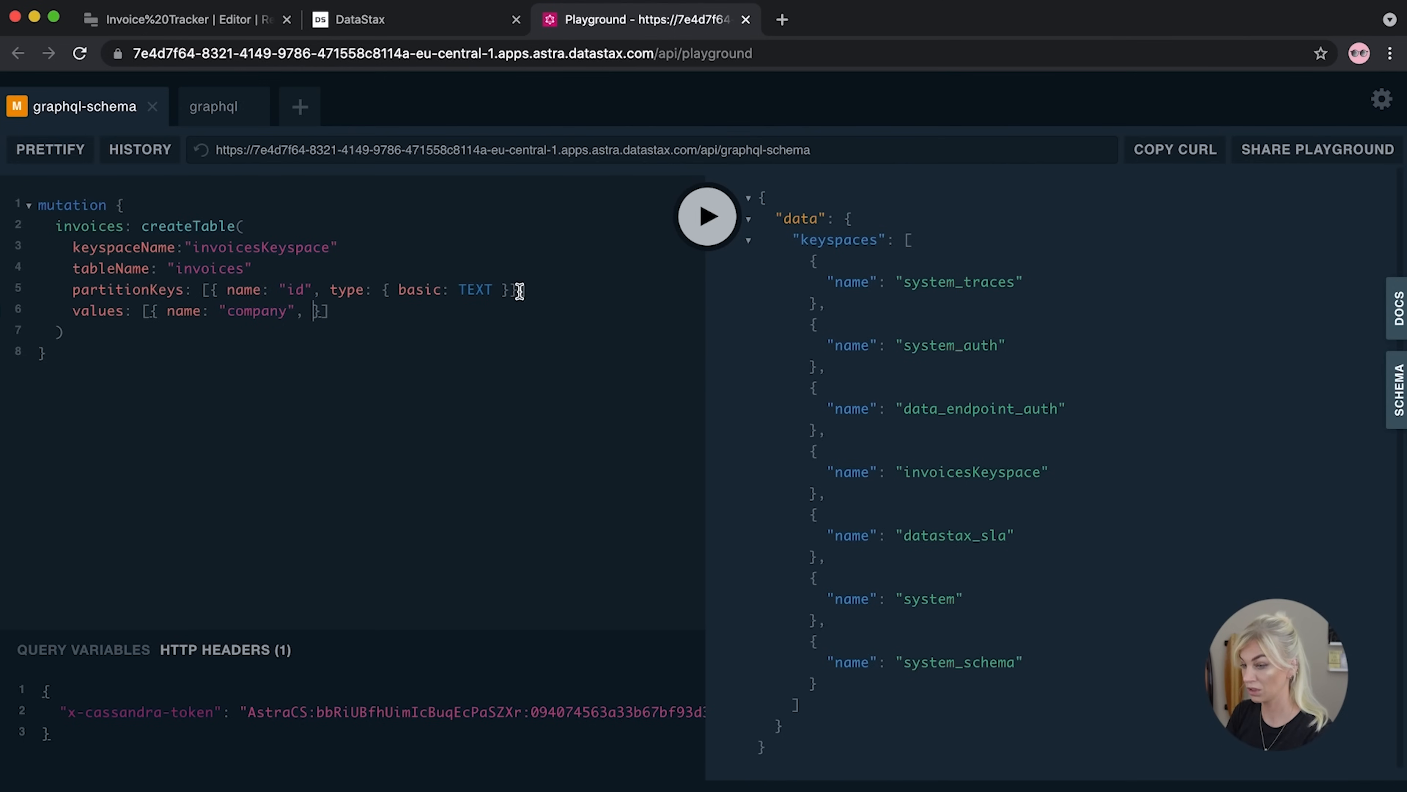
drag(329, 291, 511, 299)
click(303, 312)
text(type: { basic: TEXT)
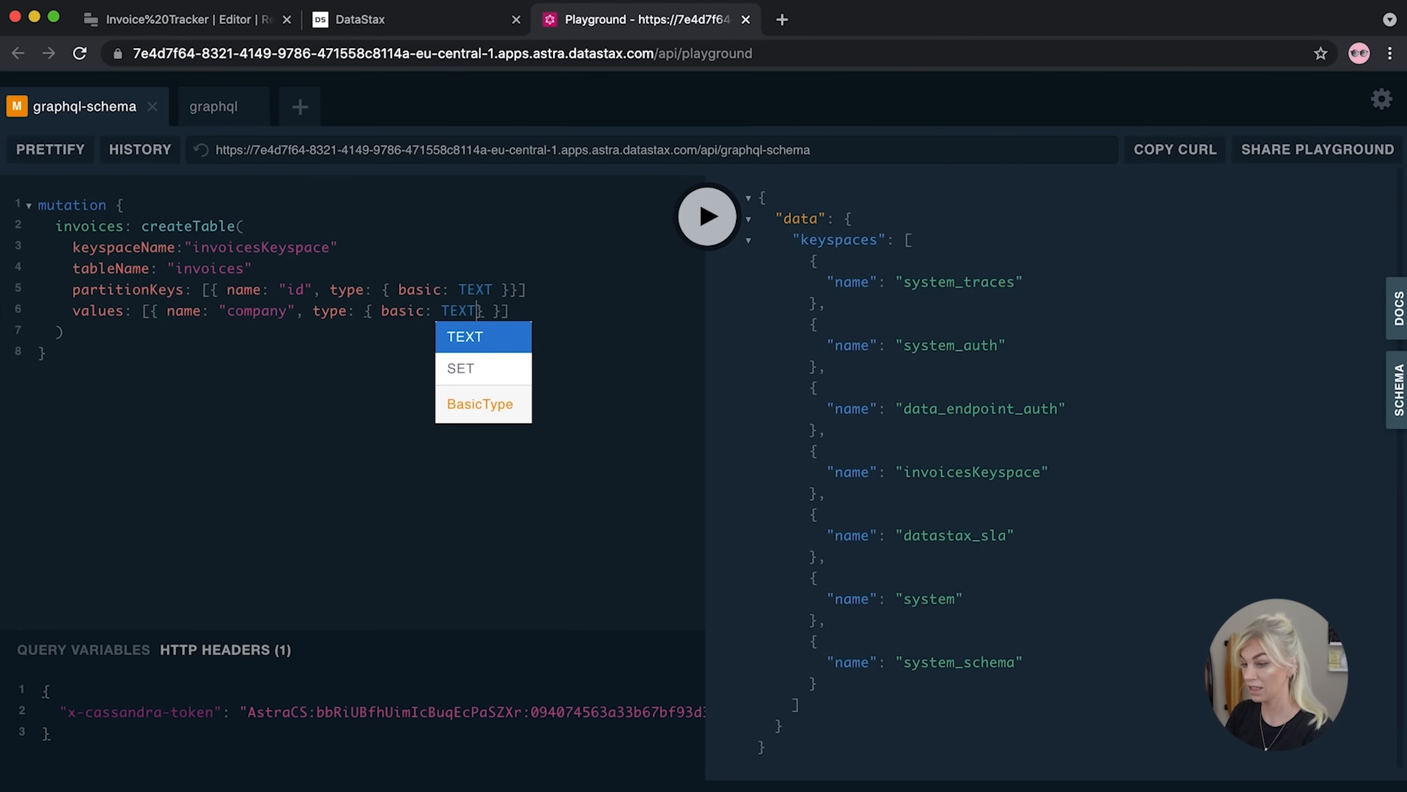
click(153, 312)
key(Return)
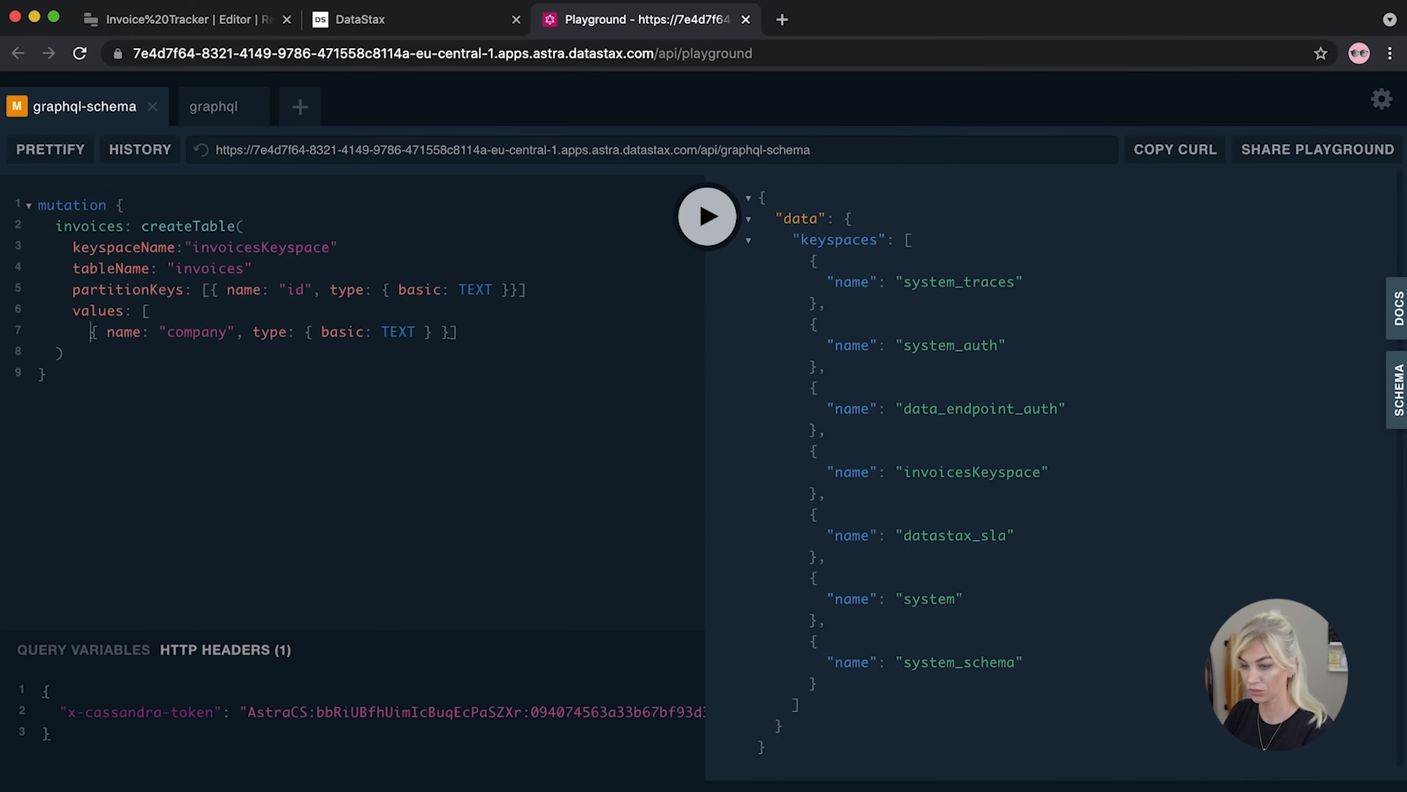
Tidy the duplicated column line and turn it into a value column of type FLOAT
click(441, 333)
key(BackSpace)
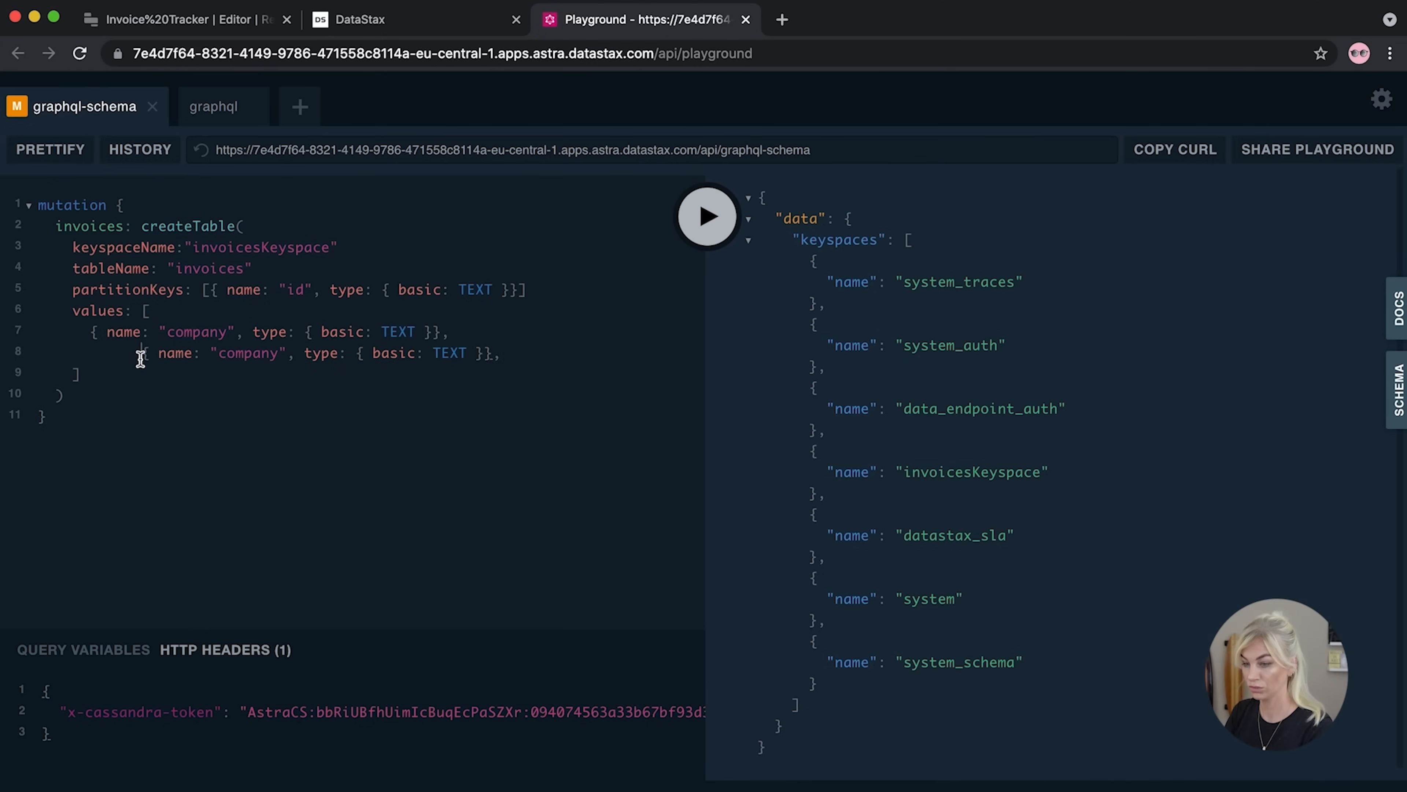
drag(139, 355, 84, 354)
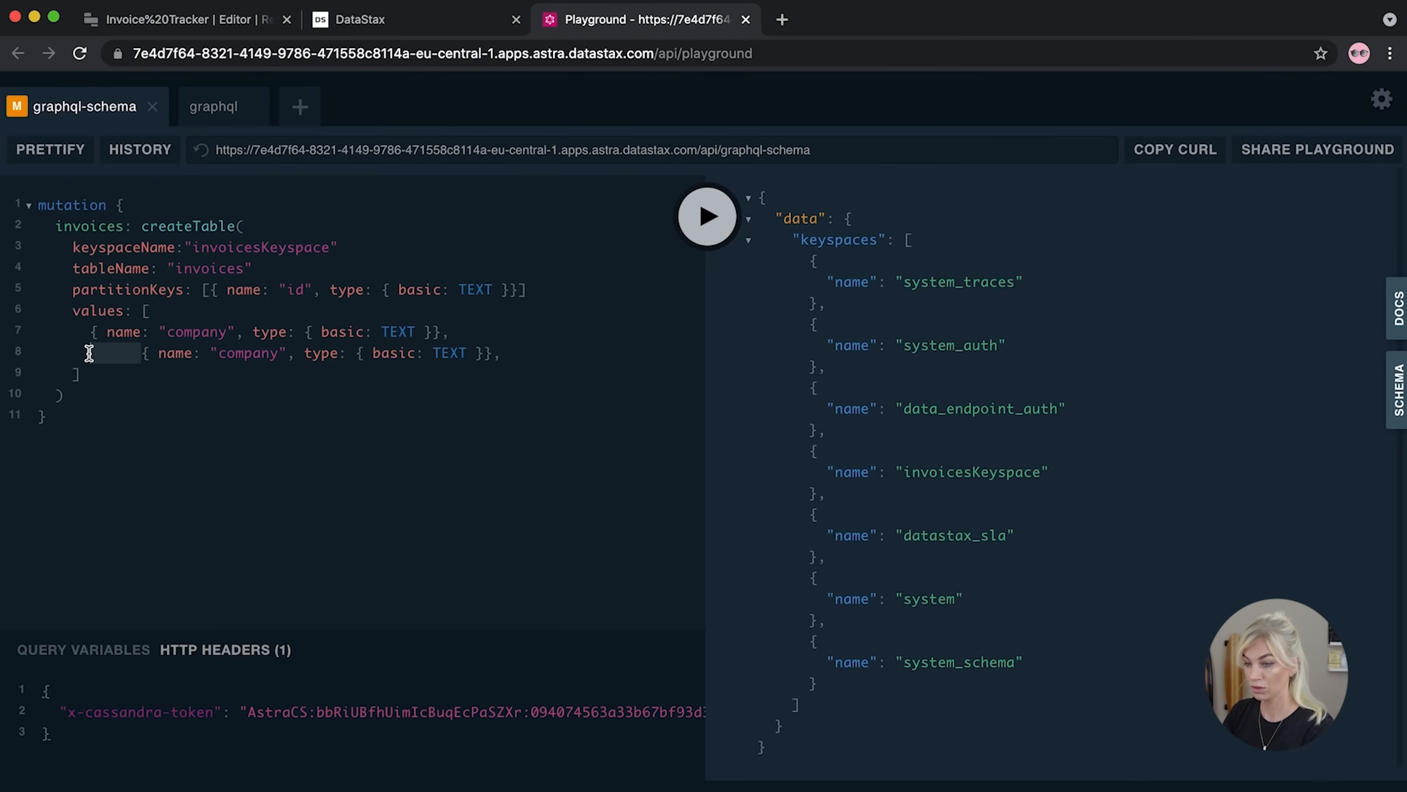
key(BackSpace)
drag(226, 353, 161, 353)
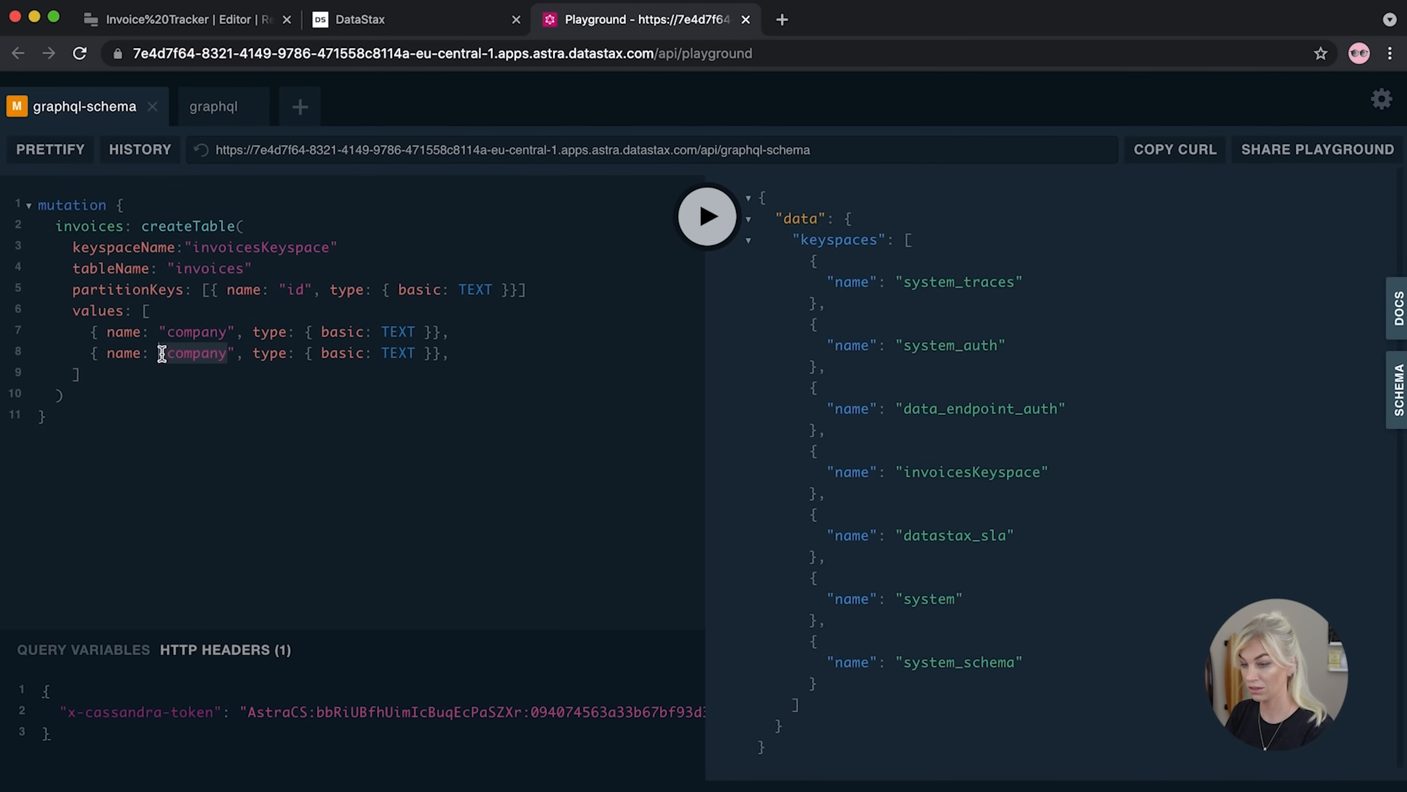
text(value)
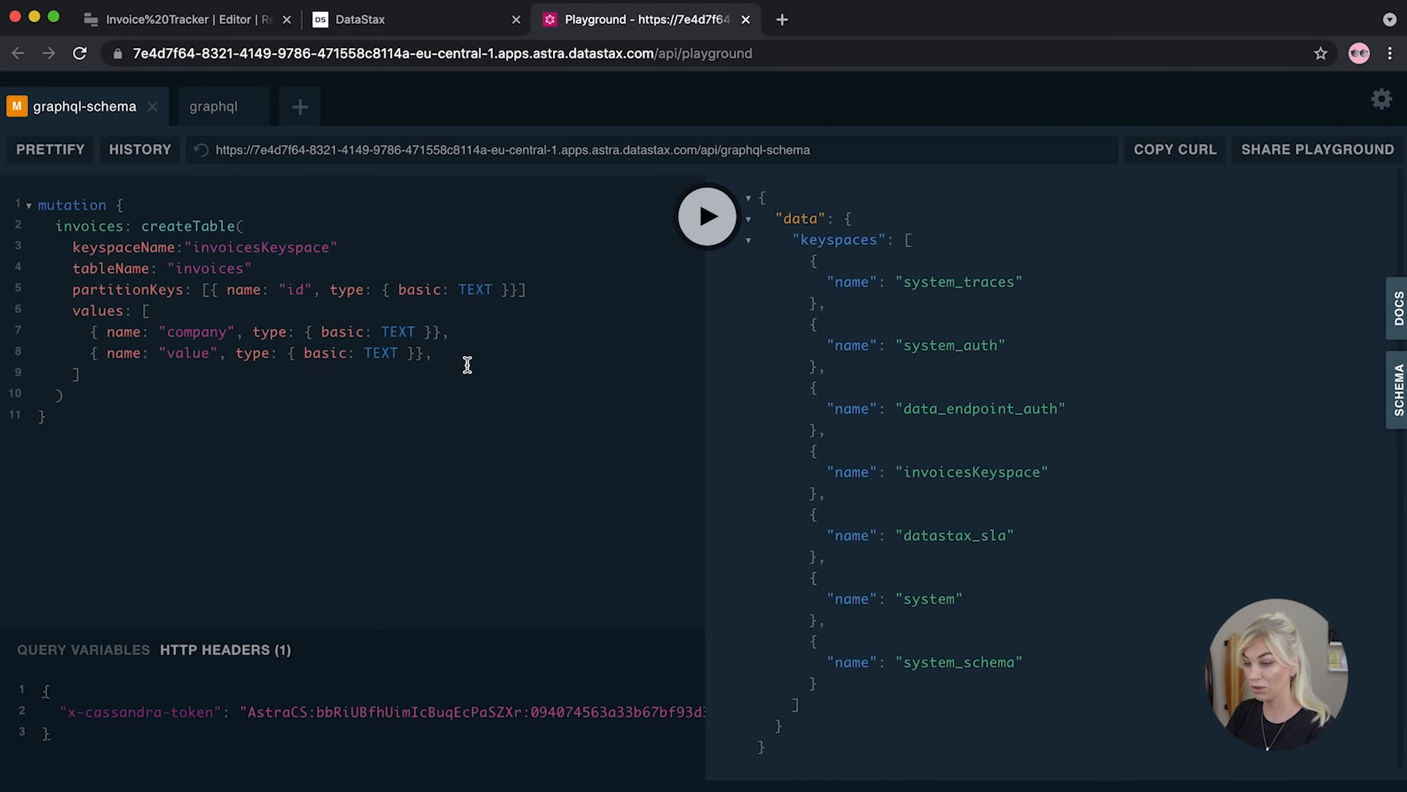
drag(399, 354, 365, 355)
text(F)
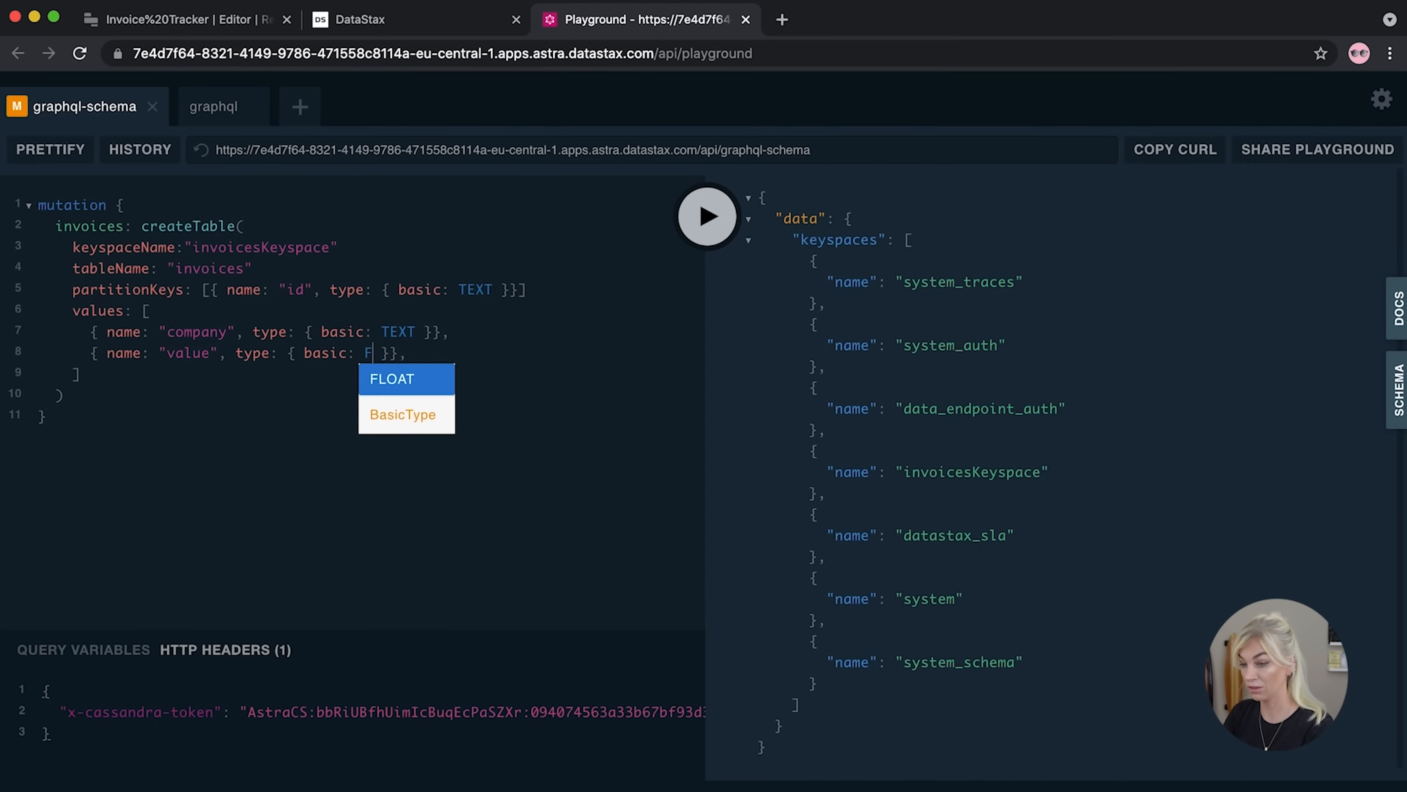
click(416, 378)
Duplicate the value line and turn the copy into a paid column of type BOOLEAN
click(530, 367)
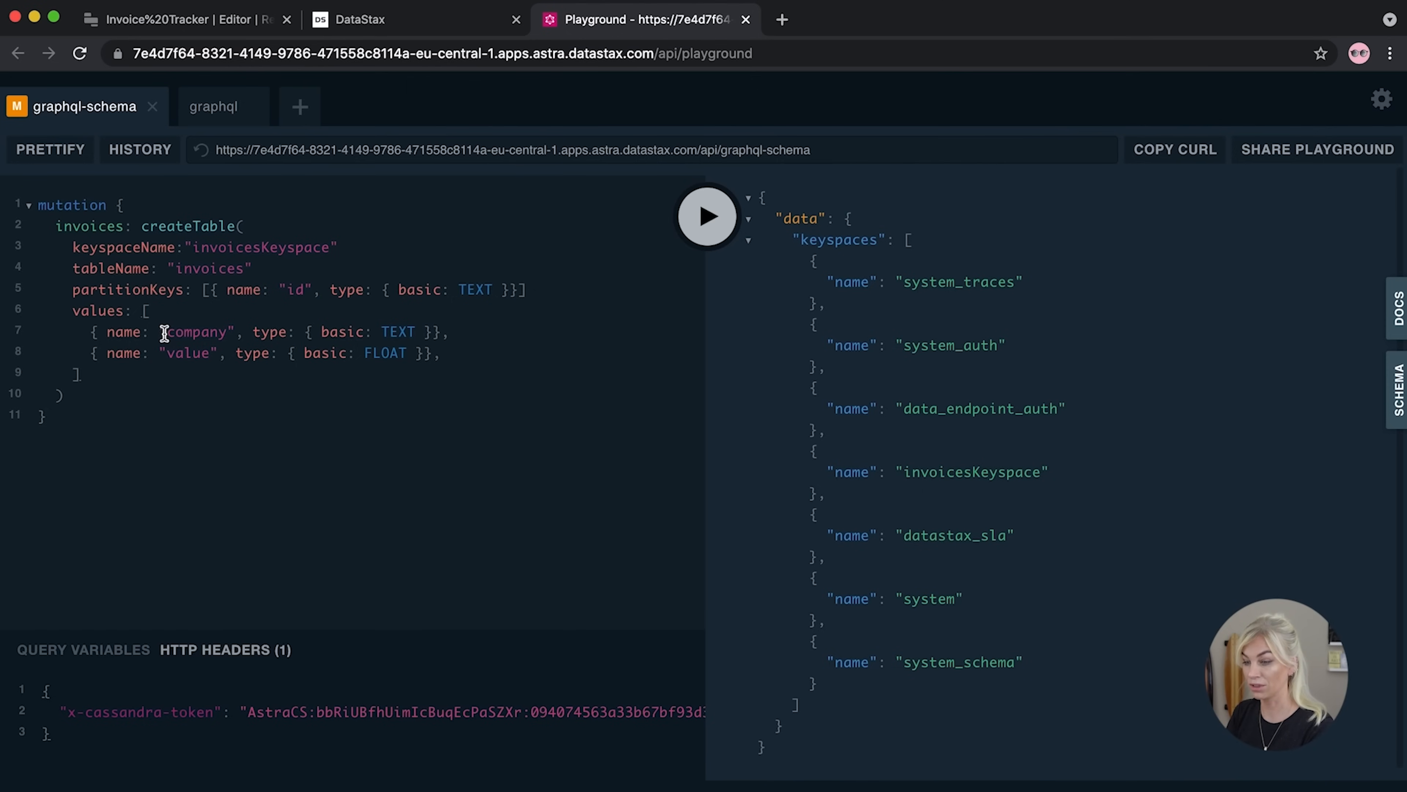
drag(475, 354, 36, 353)
key(ctrl+c)
click(508, 351)
key(Return)
key(ctrl+v)
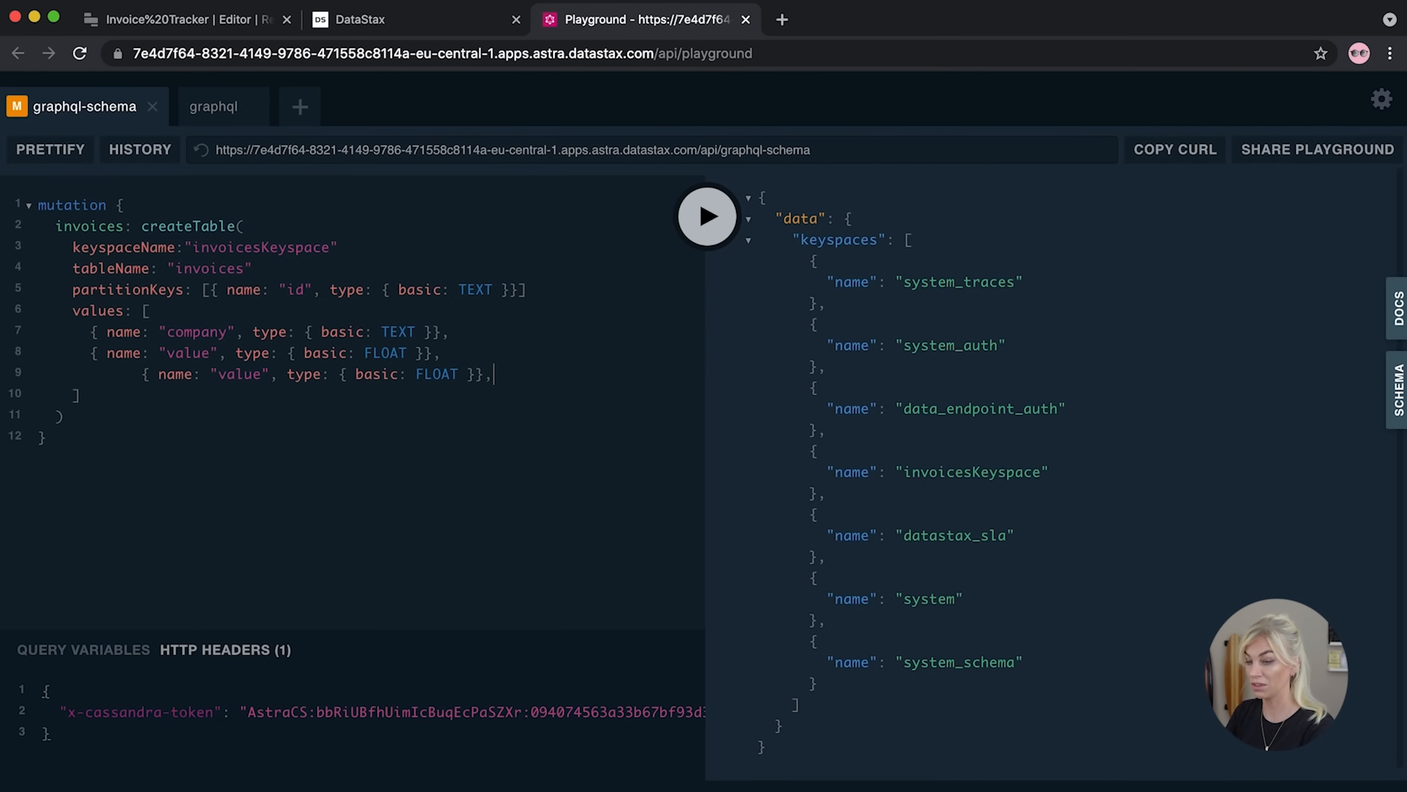
drag(142, 373, 90, 374)
key(BackSpace)
drag(209, 375, 167, 376)
text(paid)
drag(397, 375, 357, 377)
text(N)
key(BackSpace)
text(B)
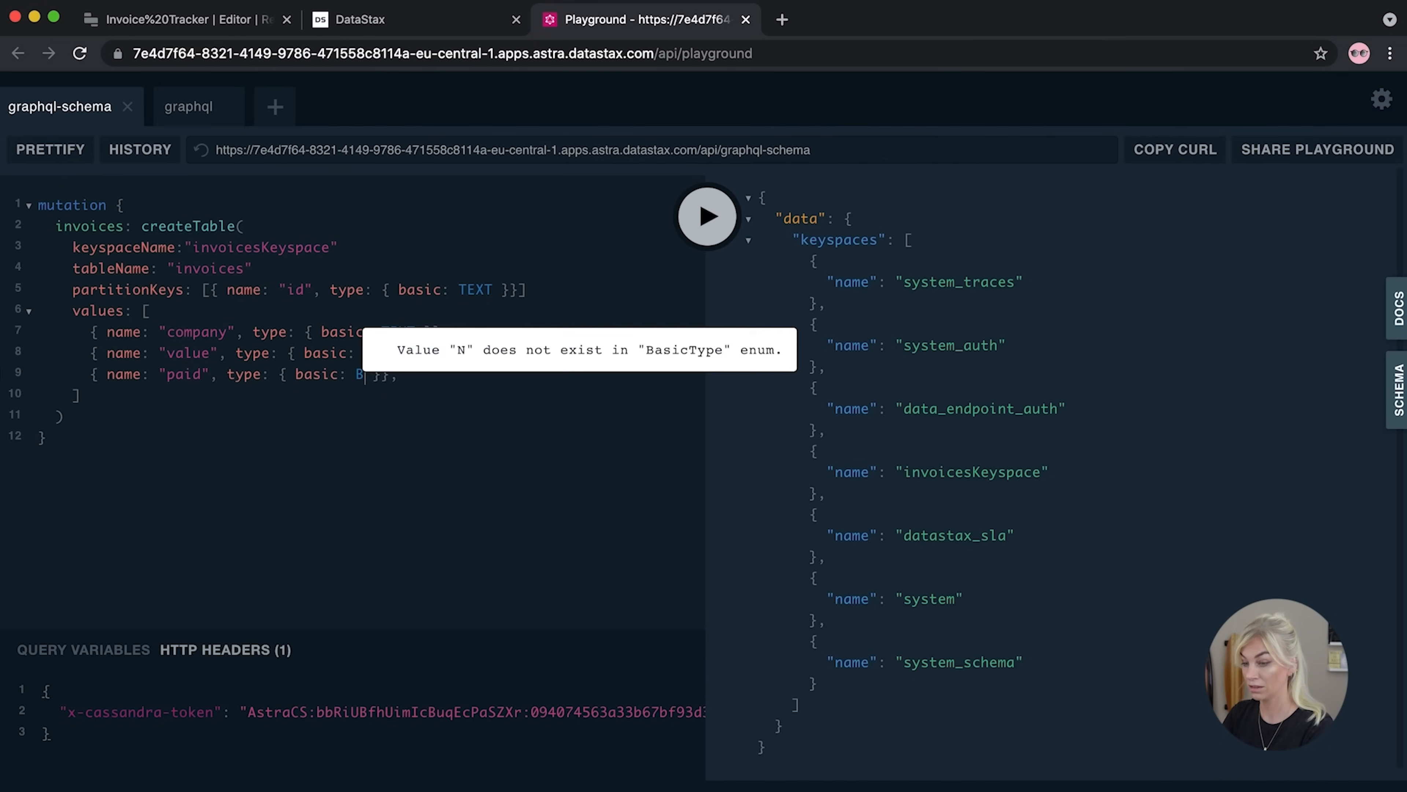
click(382, 465)
Add a timestamp TEXT column from a copy of the paid line and remove the trailing comma
click(467, 377)
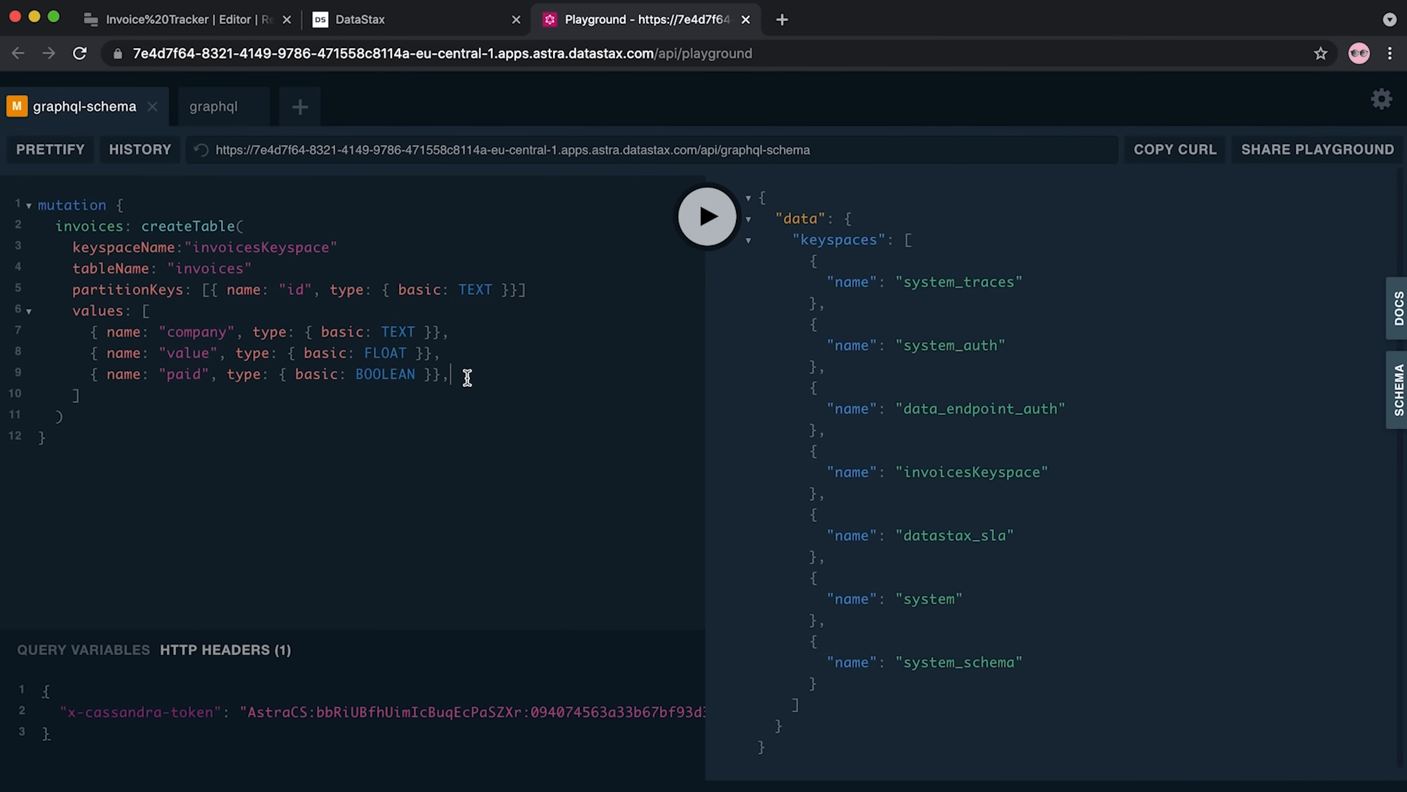
drag(467, 377, 22, 377)
key(super+c)
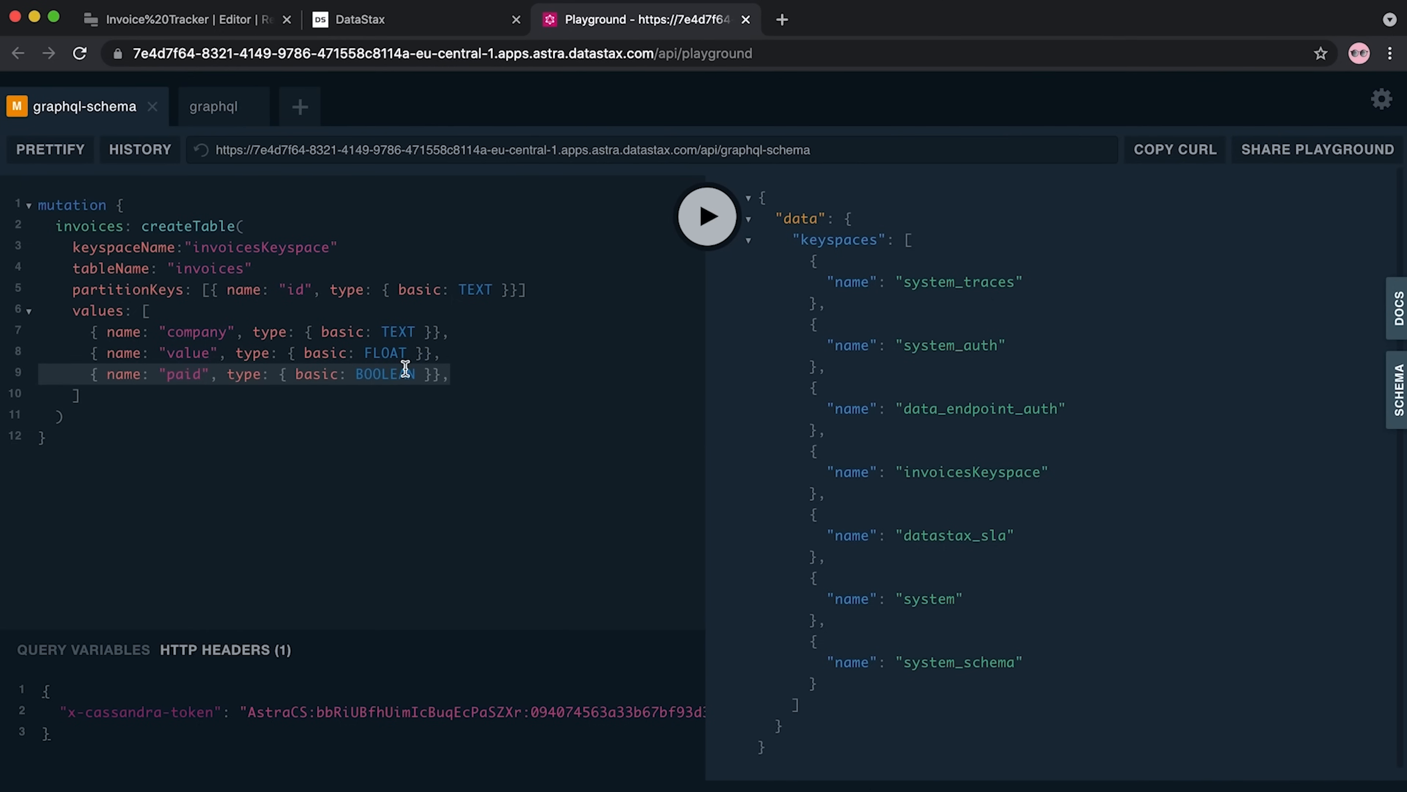
click(487, 376)
key(Return)
key(super+v)
drag(139, 395, 93, 396)
key(BackSpace)
drag(196, 399, 167, 398)
text(timestamp)
key(Delete)
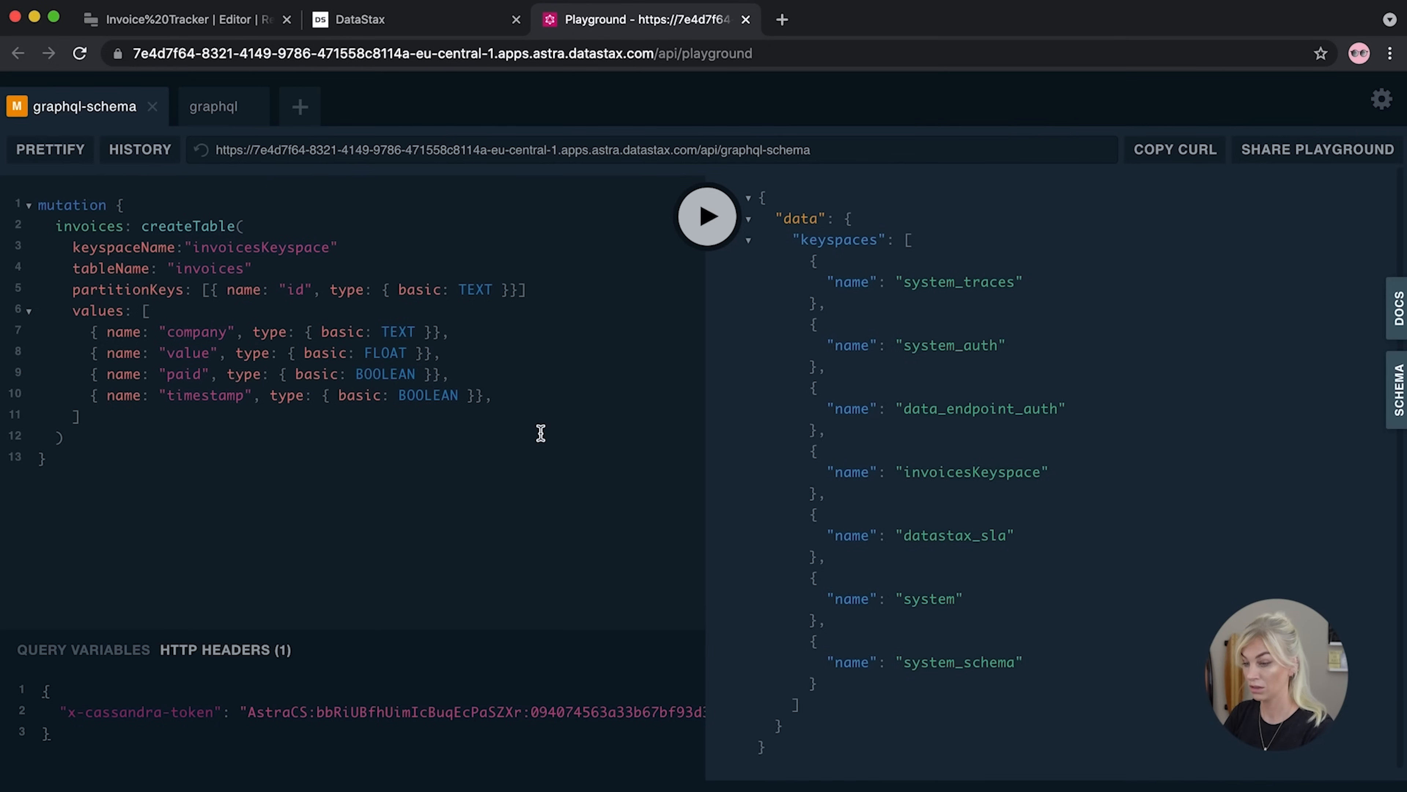
drag(458, 395, 398, 395)
text(TEXT)
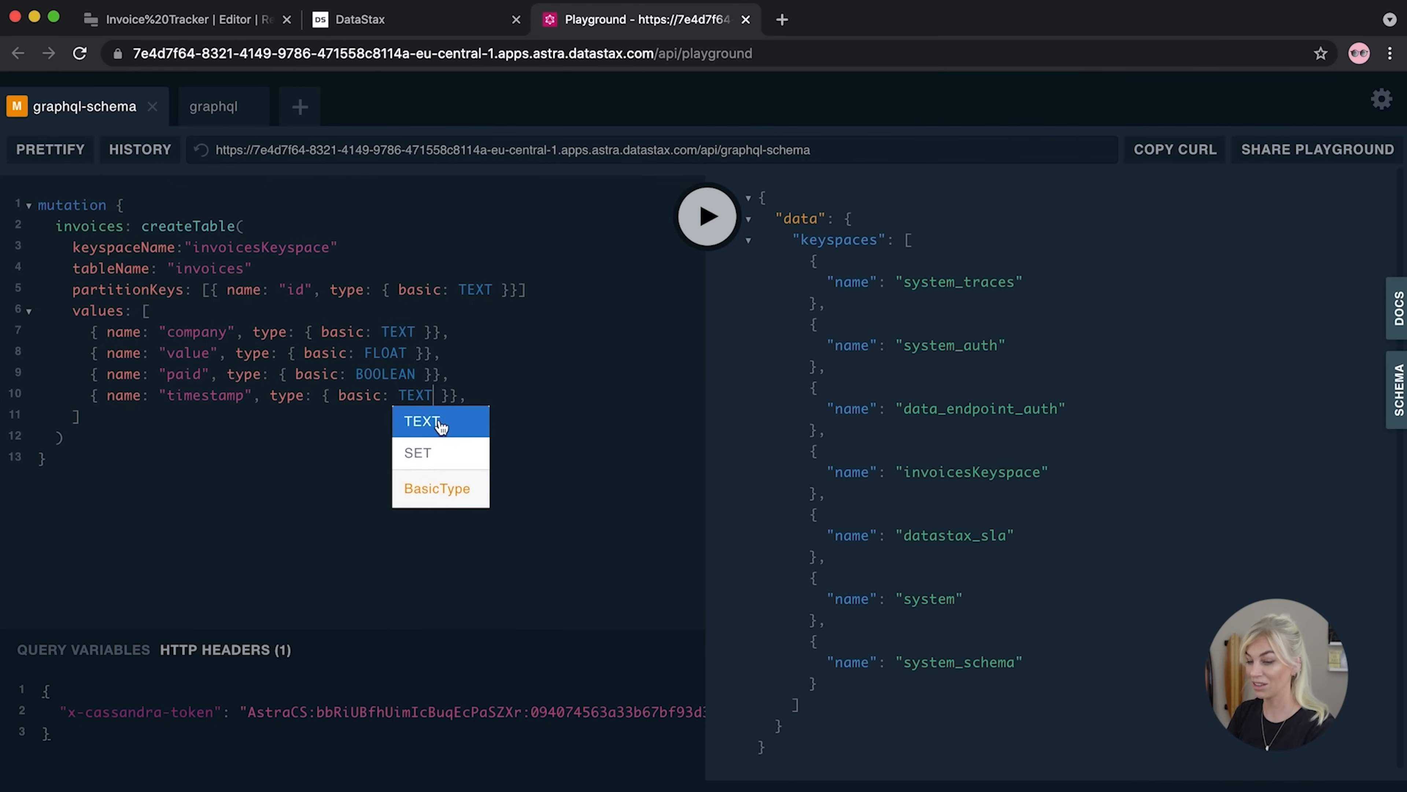
click(273, 450)
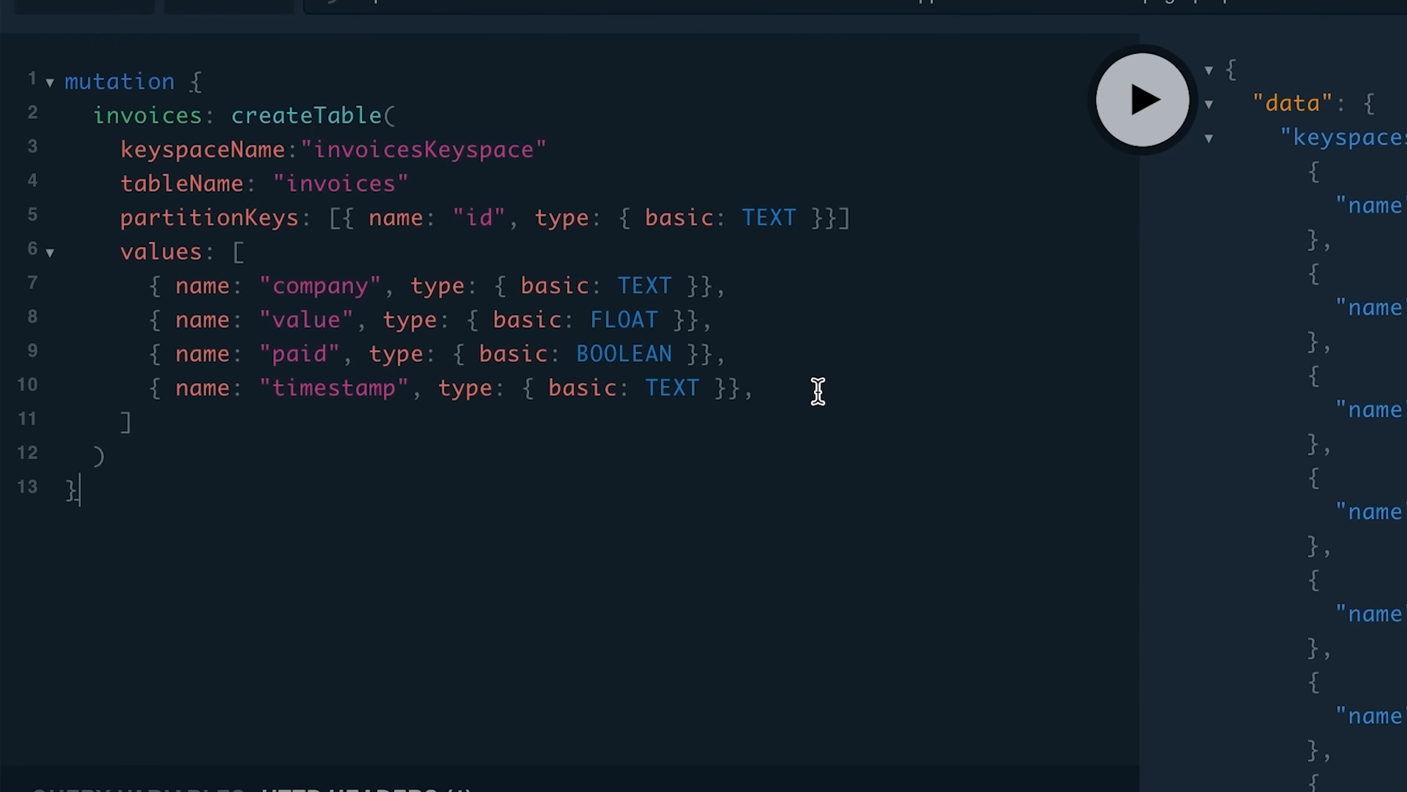
click(818, 391)
key(BackSpace)
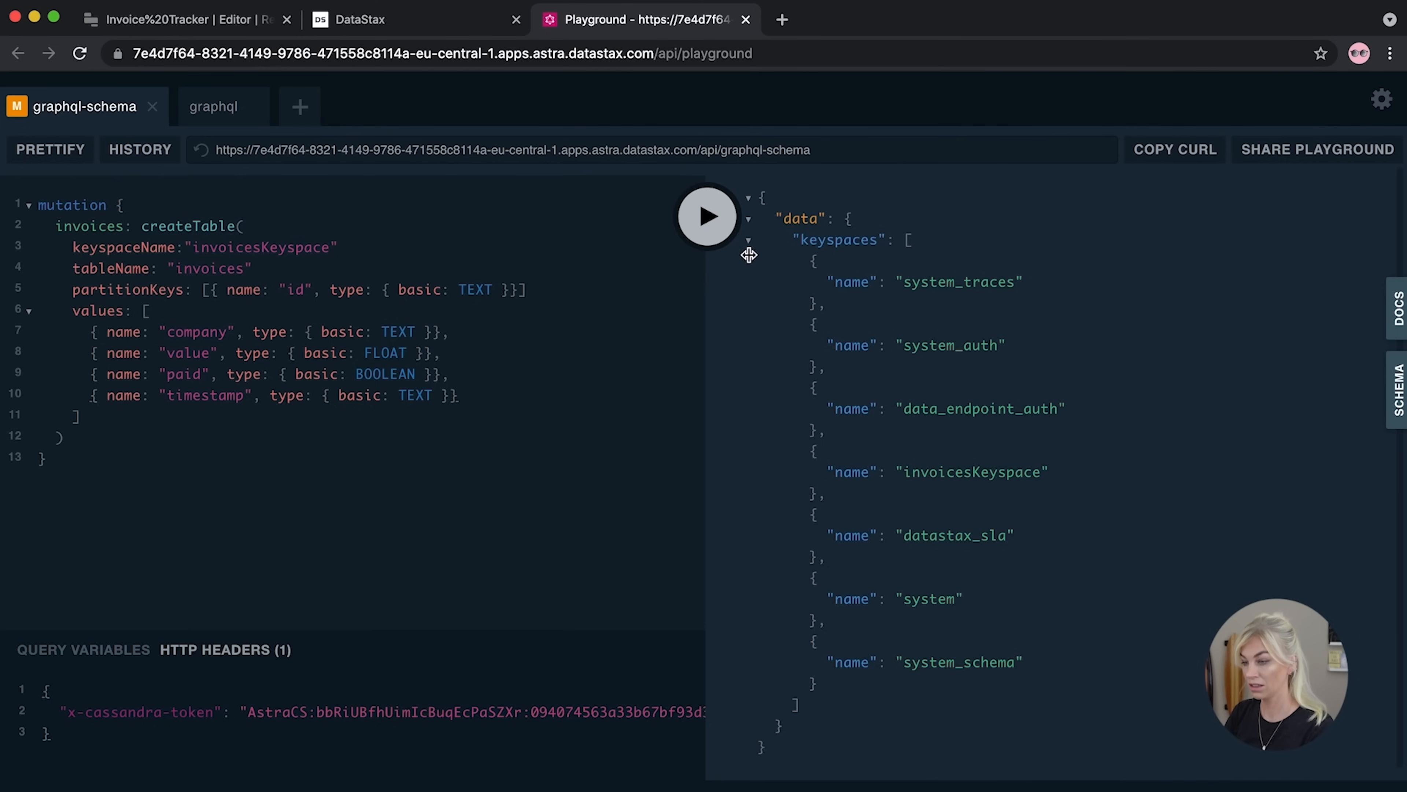
Run the createTable mutation, then switch to the graphql playground tab and glance at its docs
click(1153, 118)
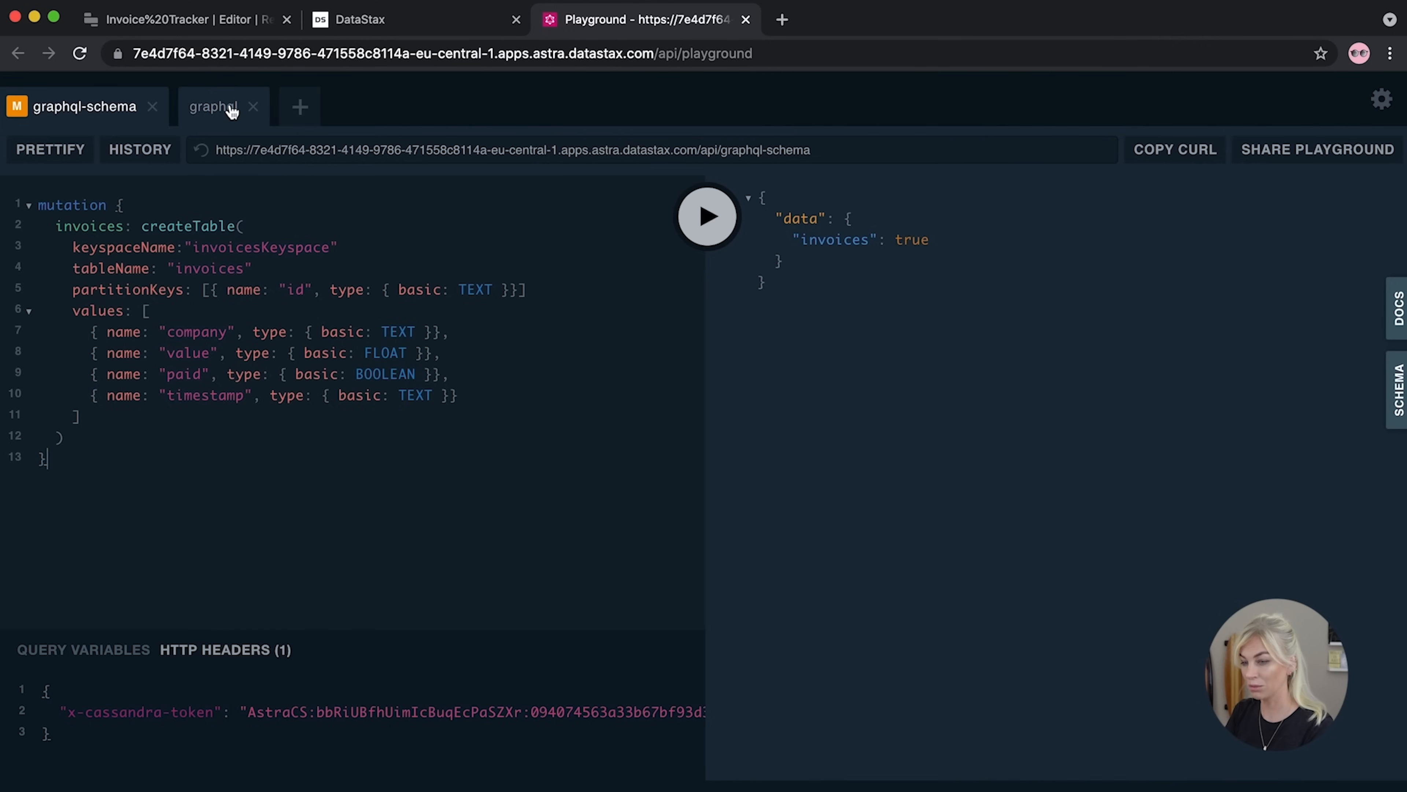
click(232, 111)
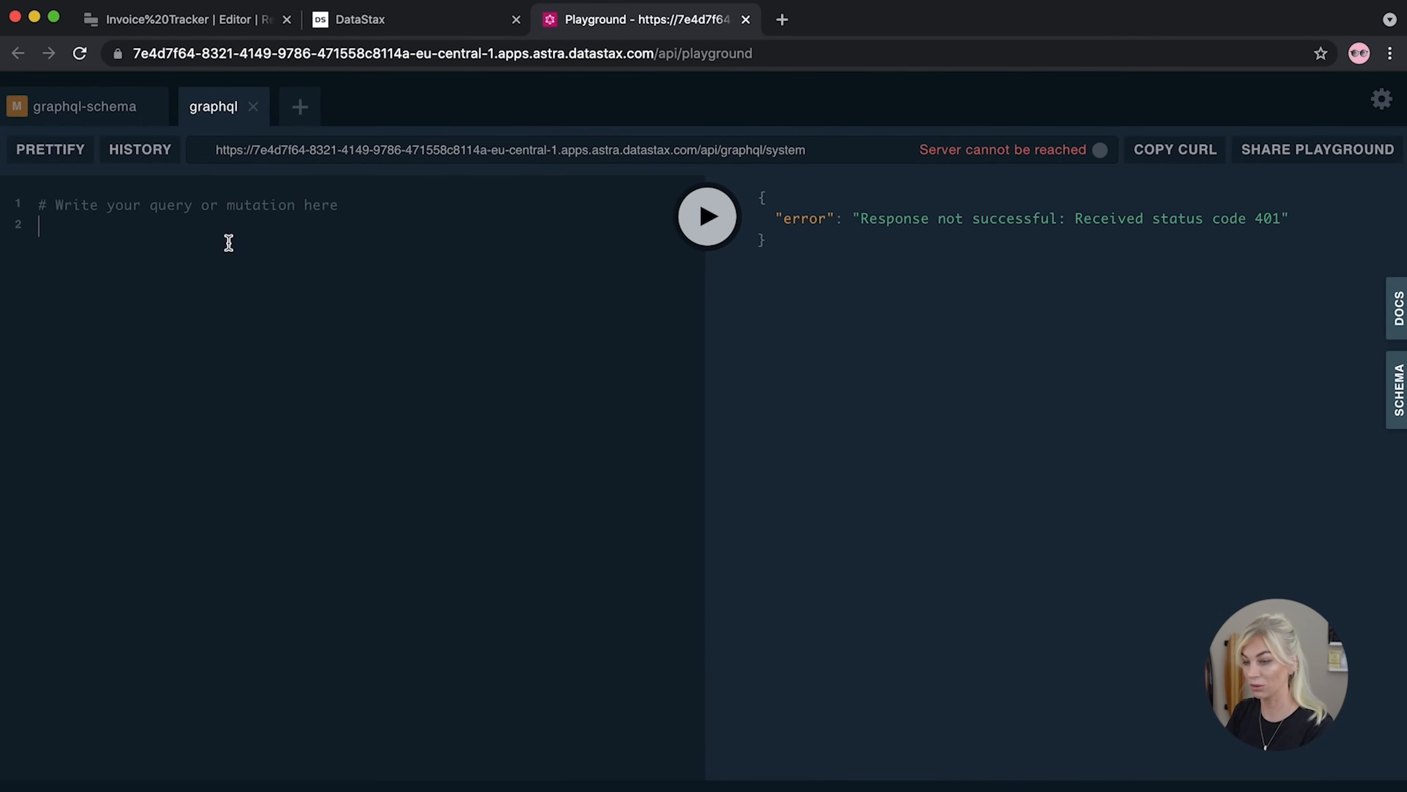
click(1398, 327)
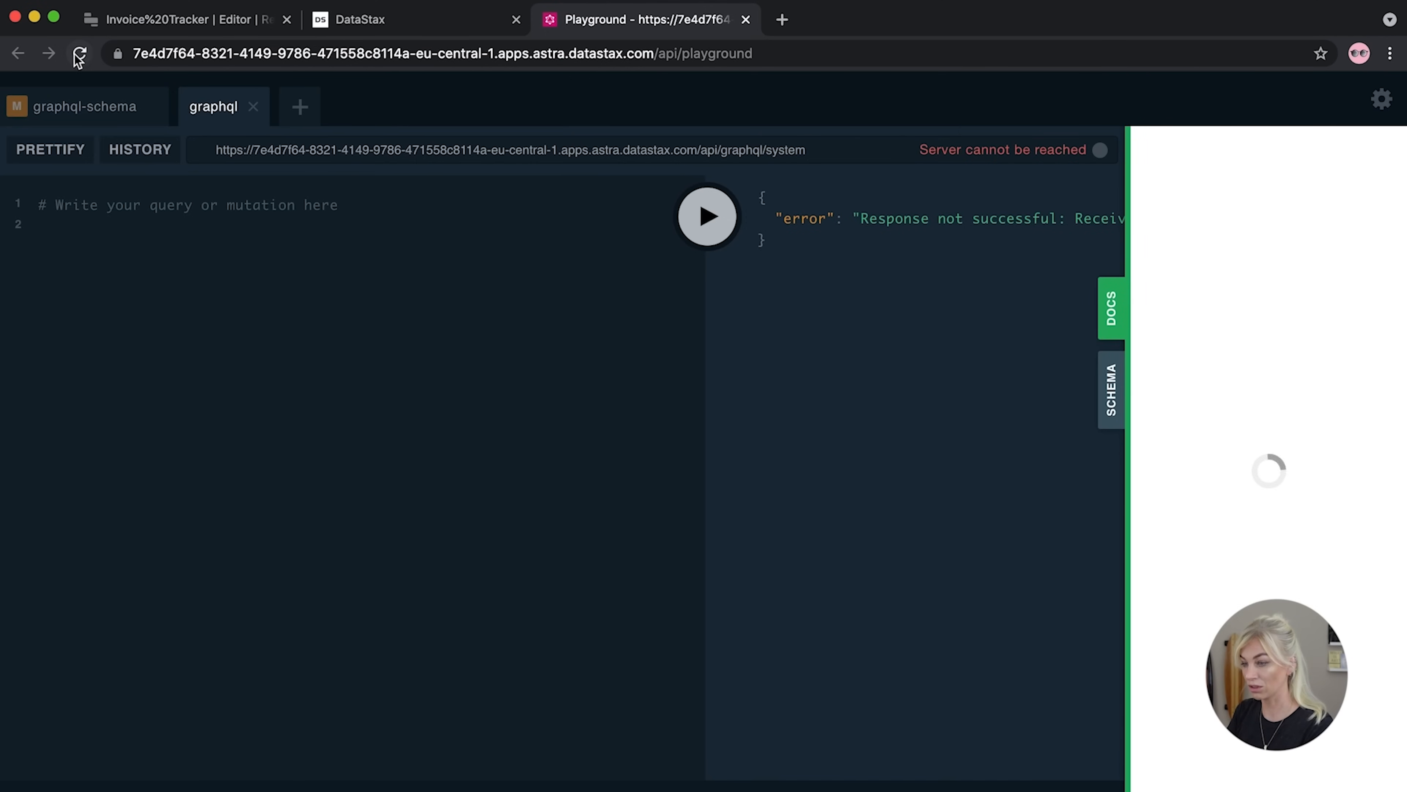
click(1104, 324)
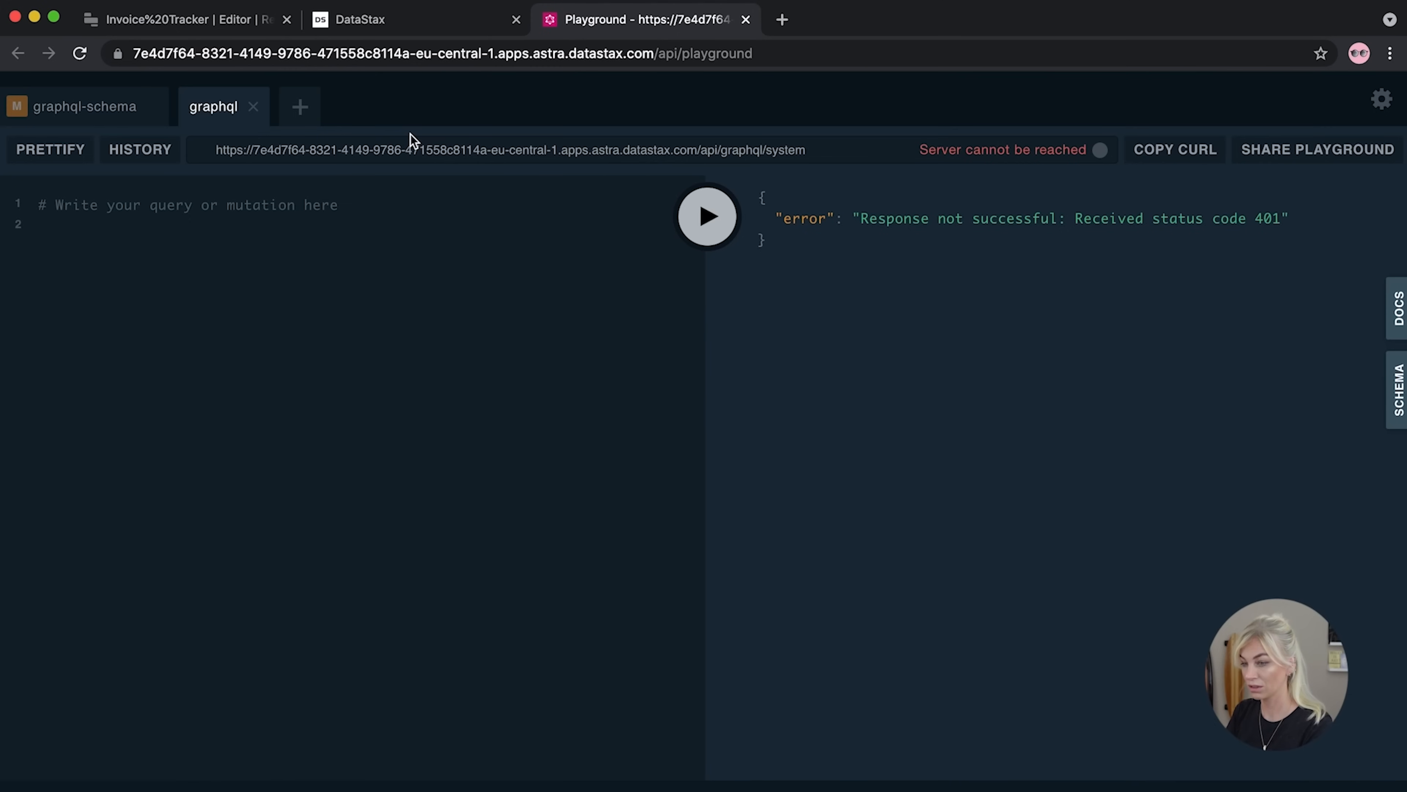
Copy the invoicesKeyspace URL from Astra's connect guide into the graphql tab's endpoint bar
click(412, 28)
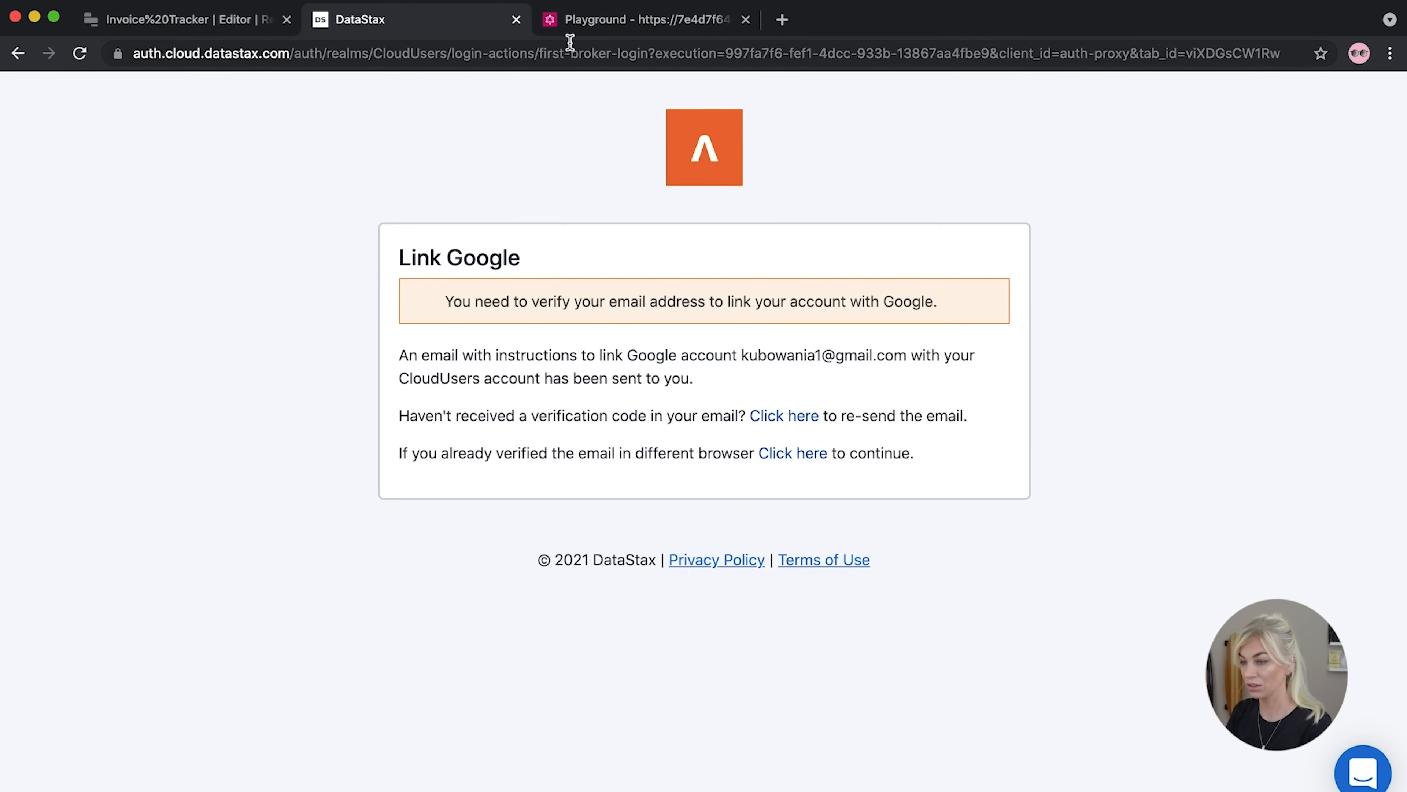
click(576, 30)
key(super+grave)
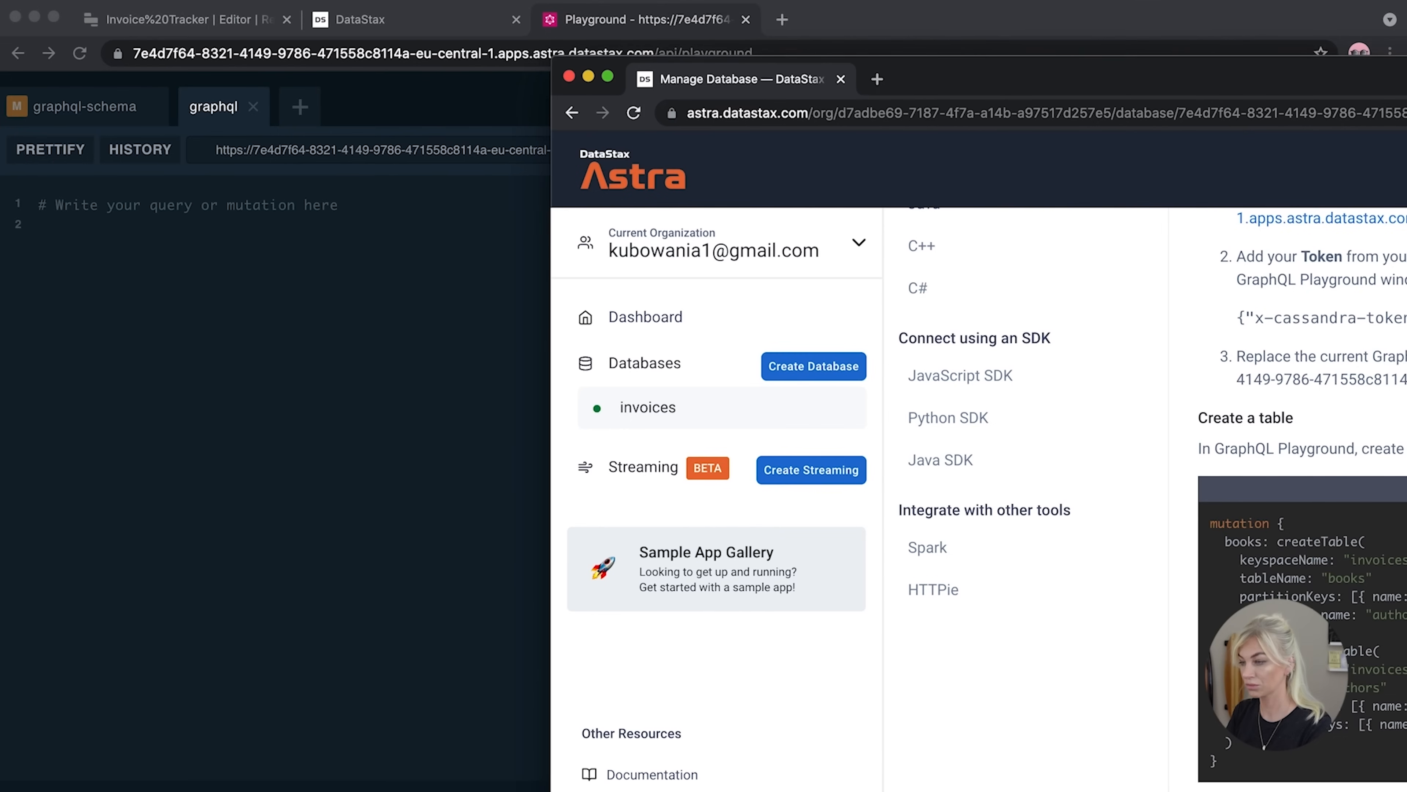
double_click(932, 102)
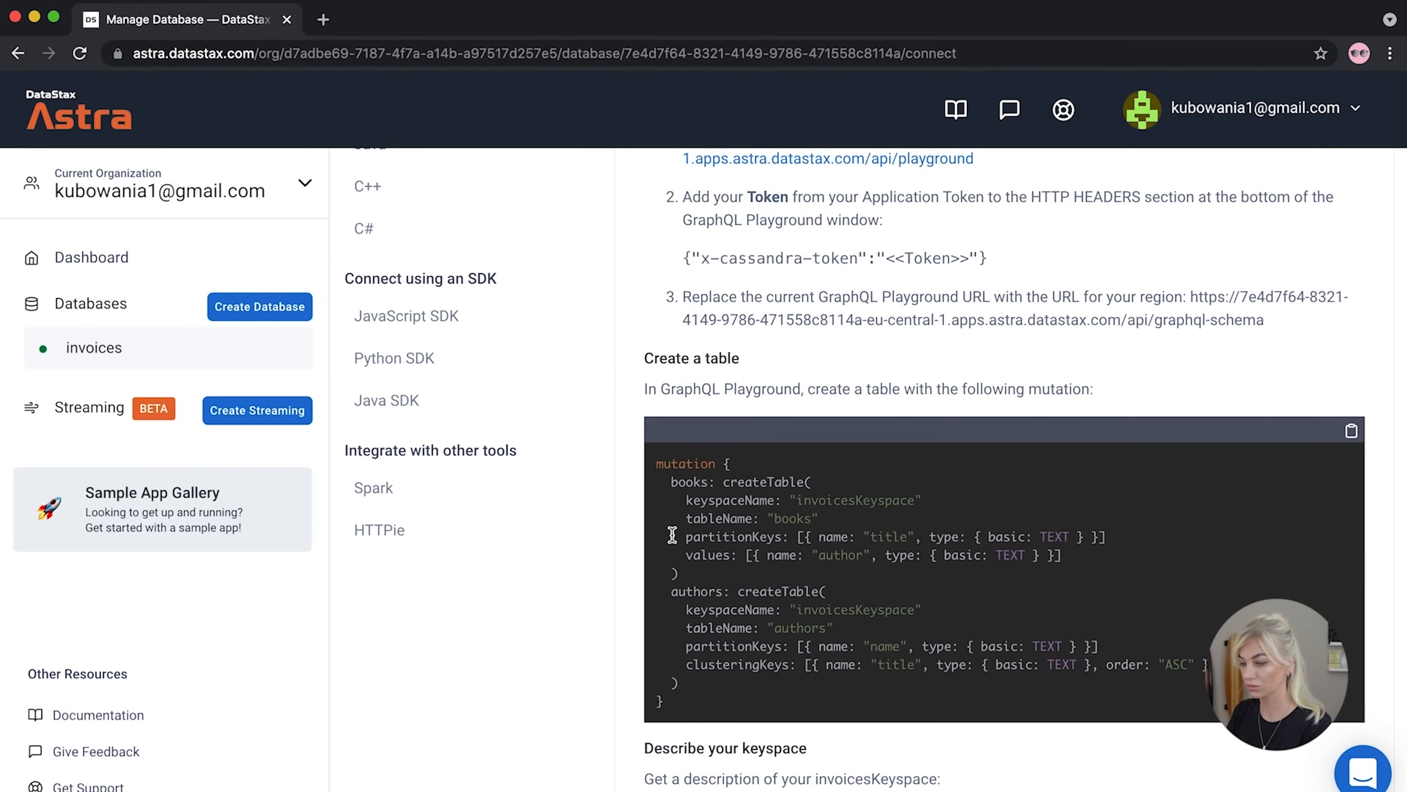
scroll(671, 534, down, 5)
scroll(672, 534, up, 5)
scroll(672, 534, up, 5)
scroll(671, 534, down, 10)
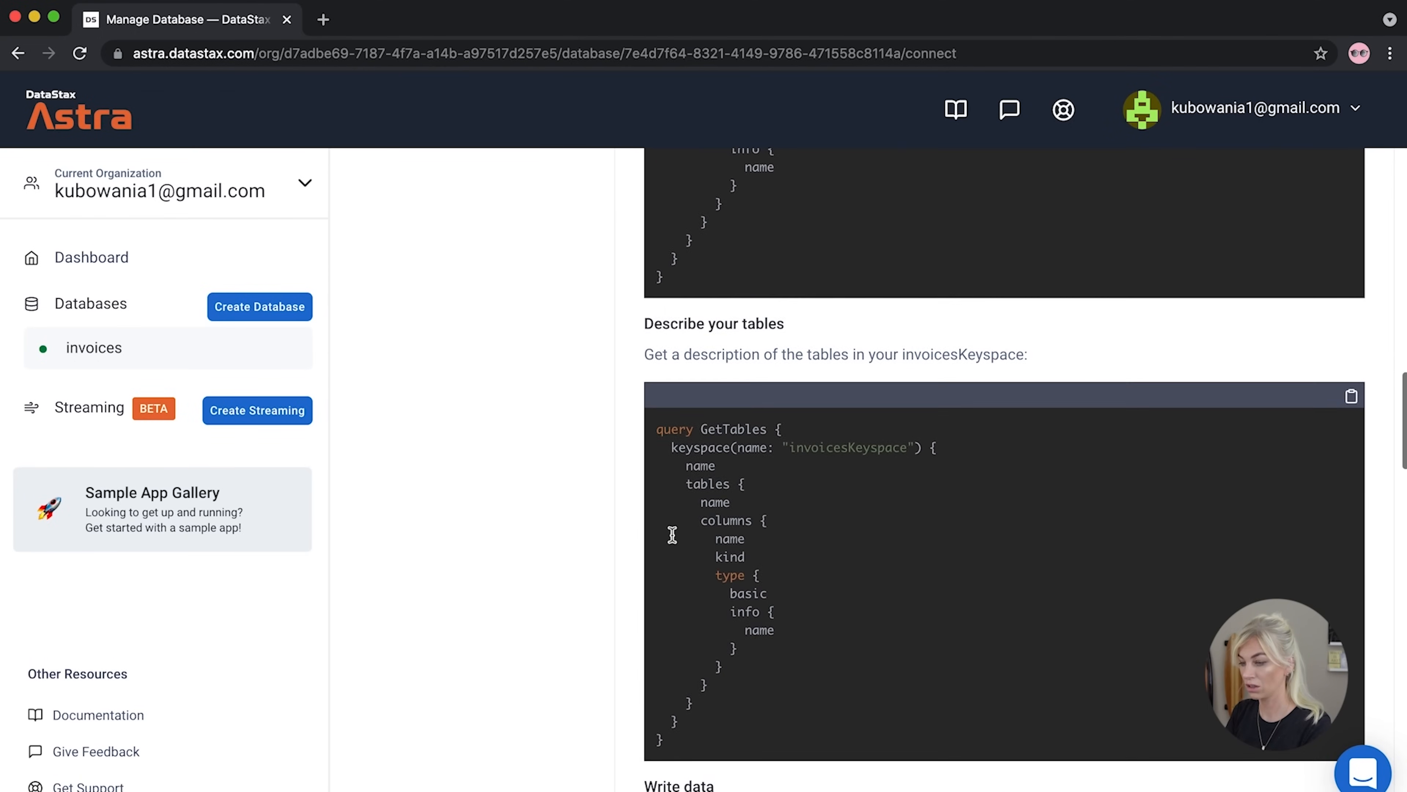
scroll(671, 535, down, 8)
click(1232, 320)
drag(1249, 320, 1127, 283)
key(super+c)
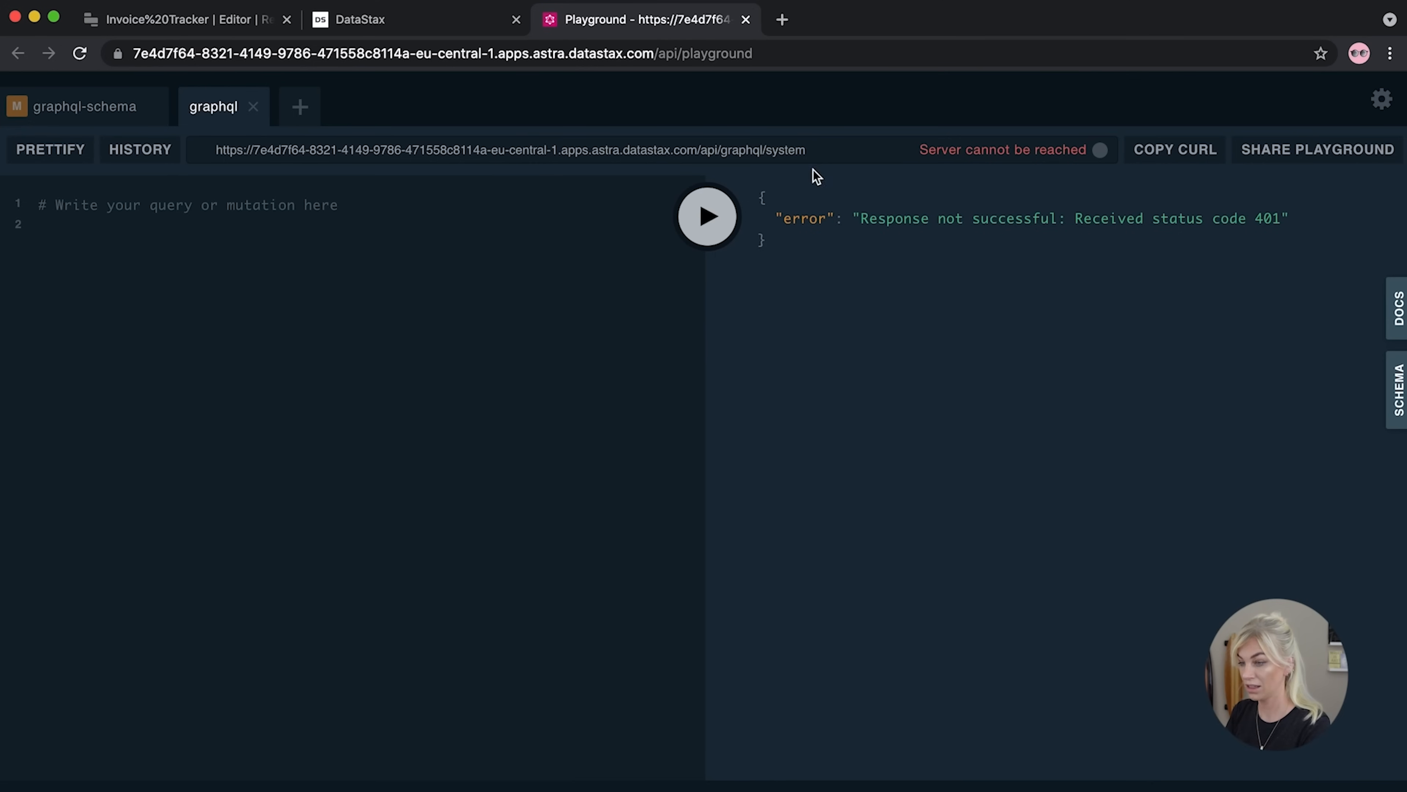
drag(824, 148, 188, 145)
key(super+v)
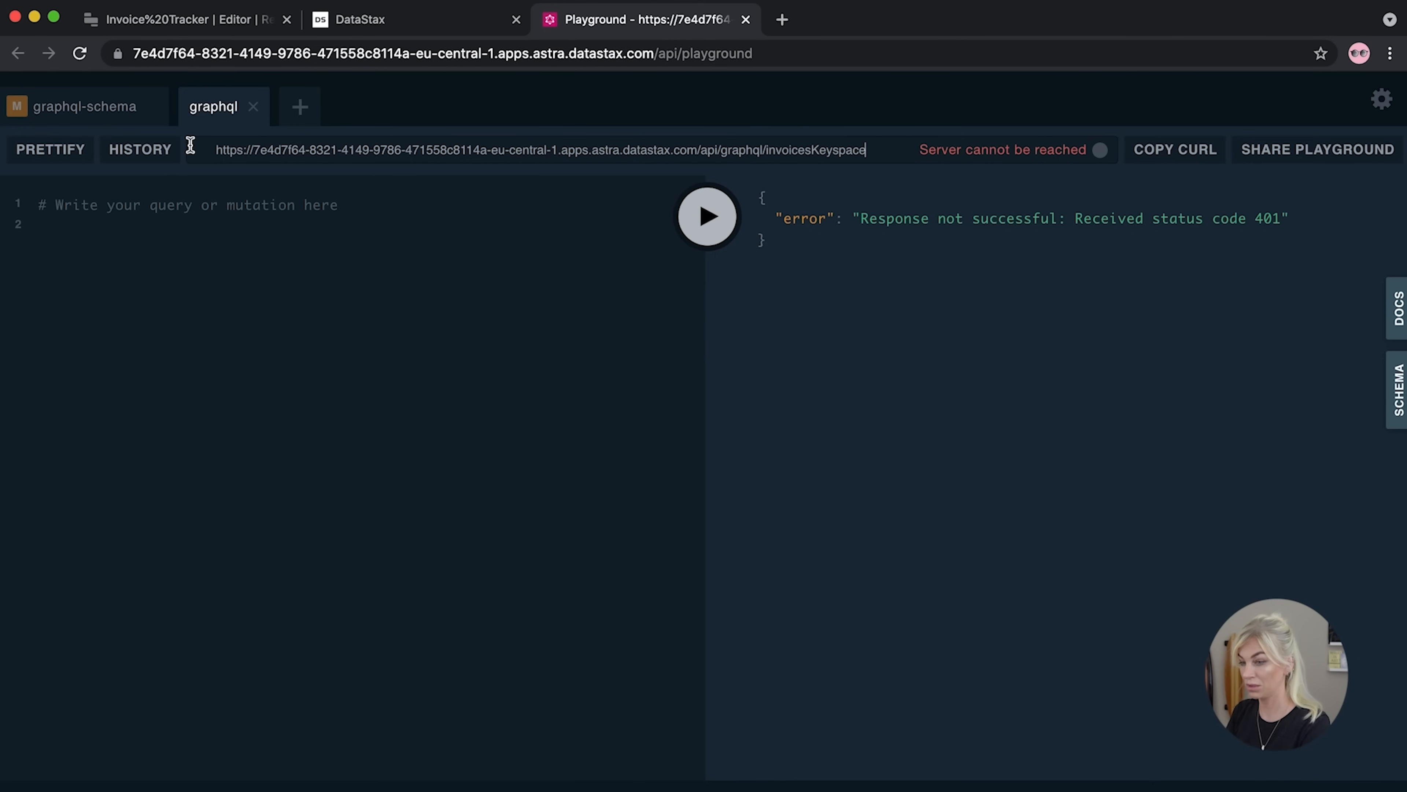
Copy the token header JSON from the graphql-schema tab and open the graphql tab's HTTP headers editor
click(90, 103)
drag(226, 757, 6, 674)
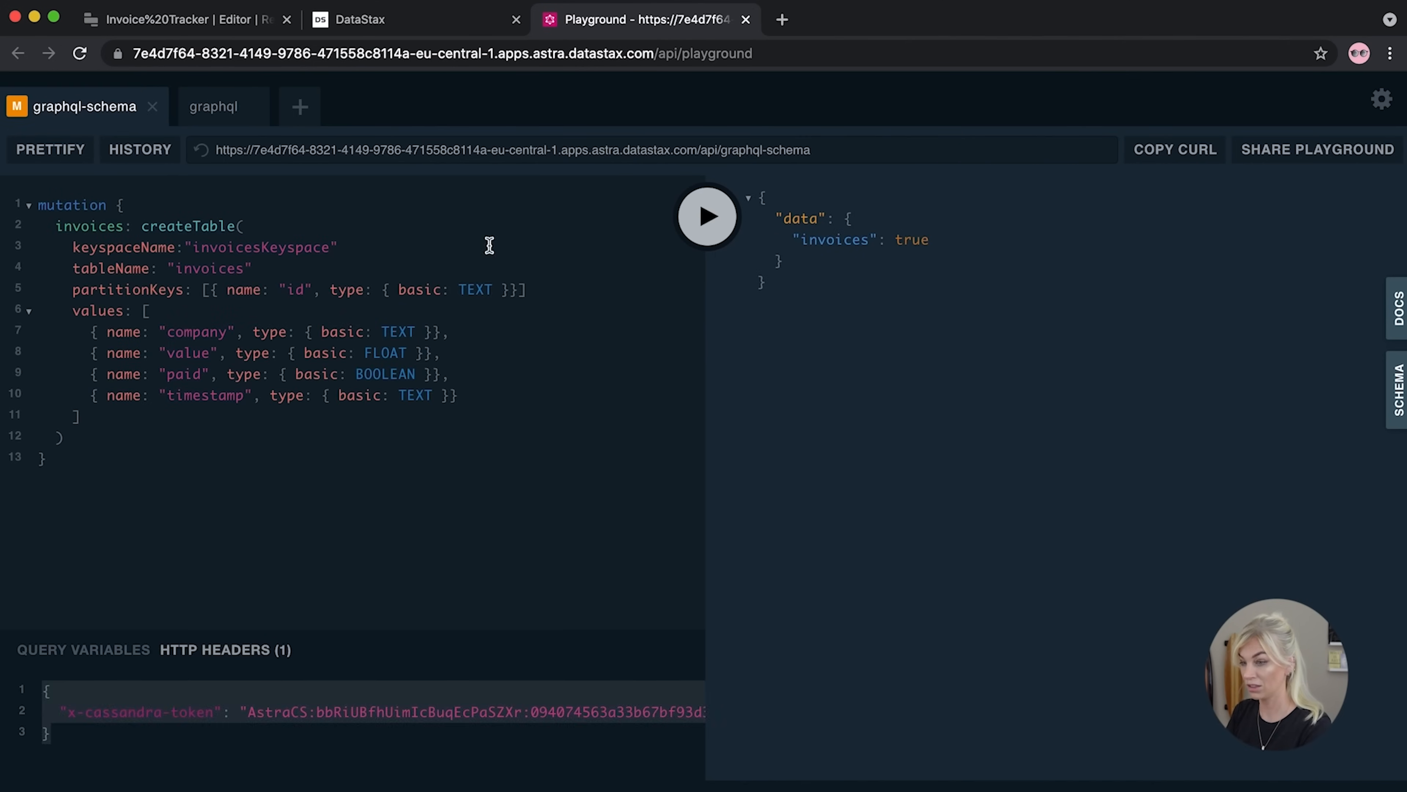
click(216, 108)
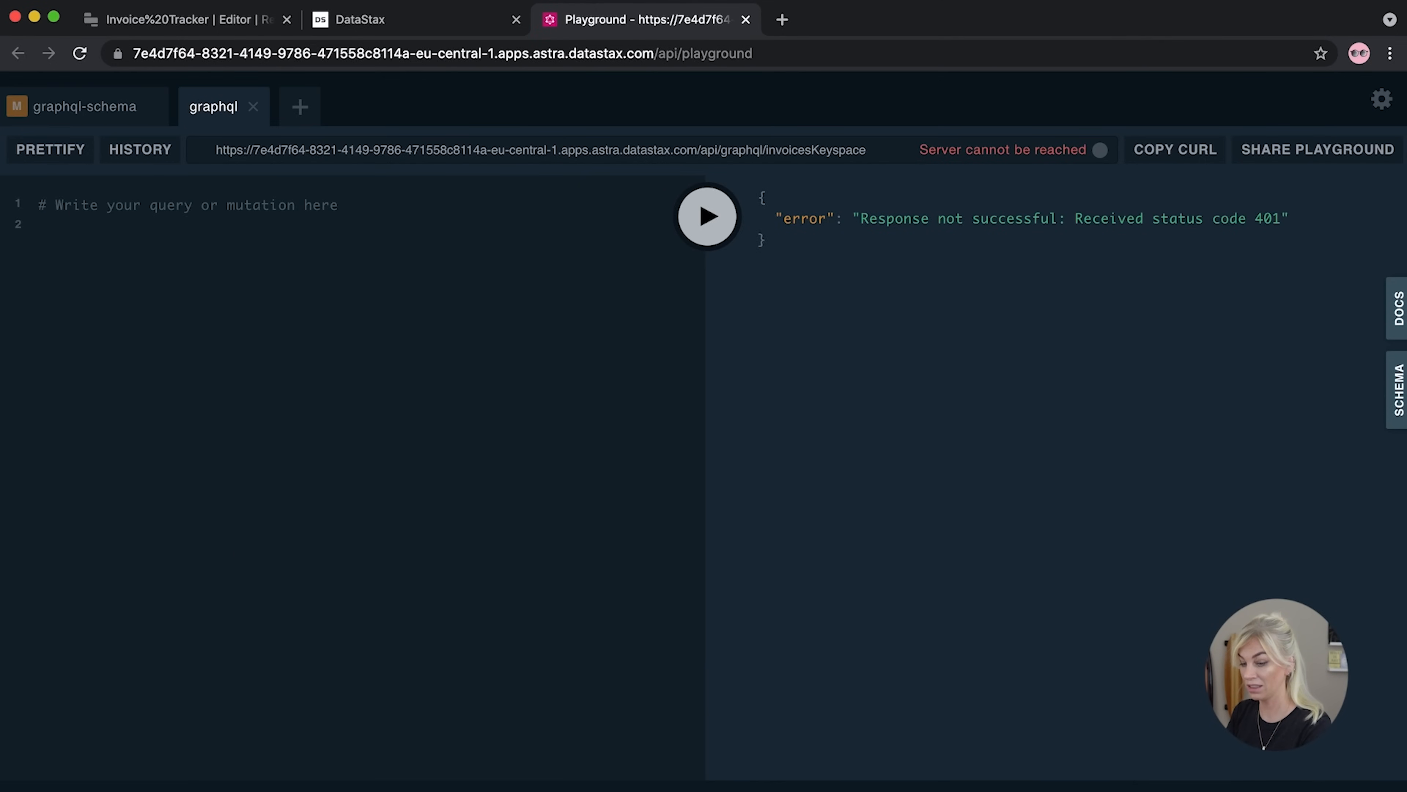
click(224, 790)
click(137, 742)
Paste the token header into the headers editor and view the insertinvoices mutation docs
key(super+a)
key(super+v)
click(312, 389)
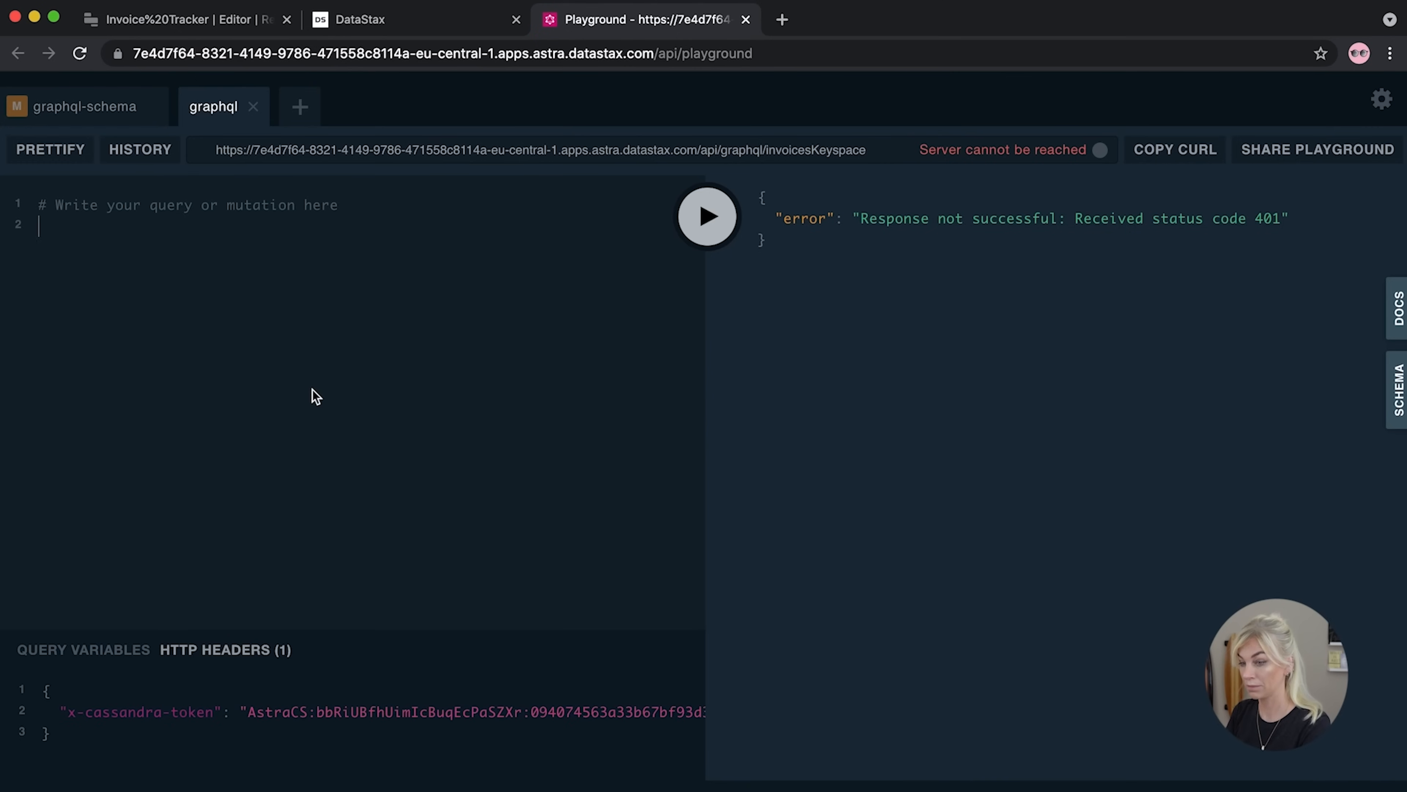
click(1399, 315)
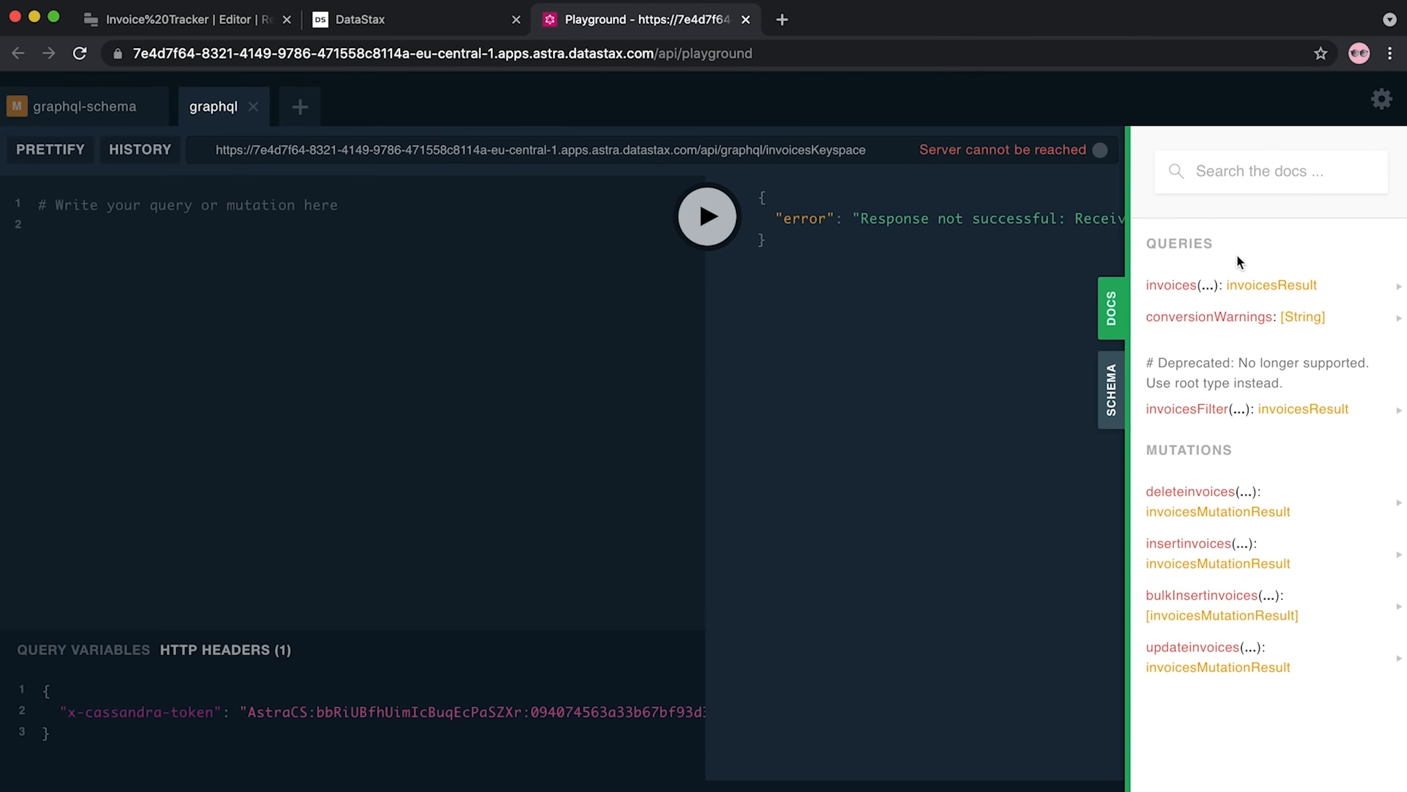
click(1189, 564)
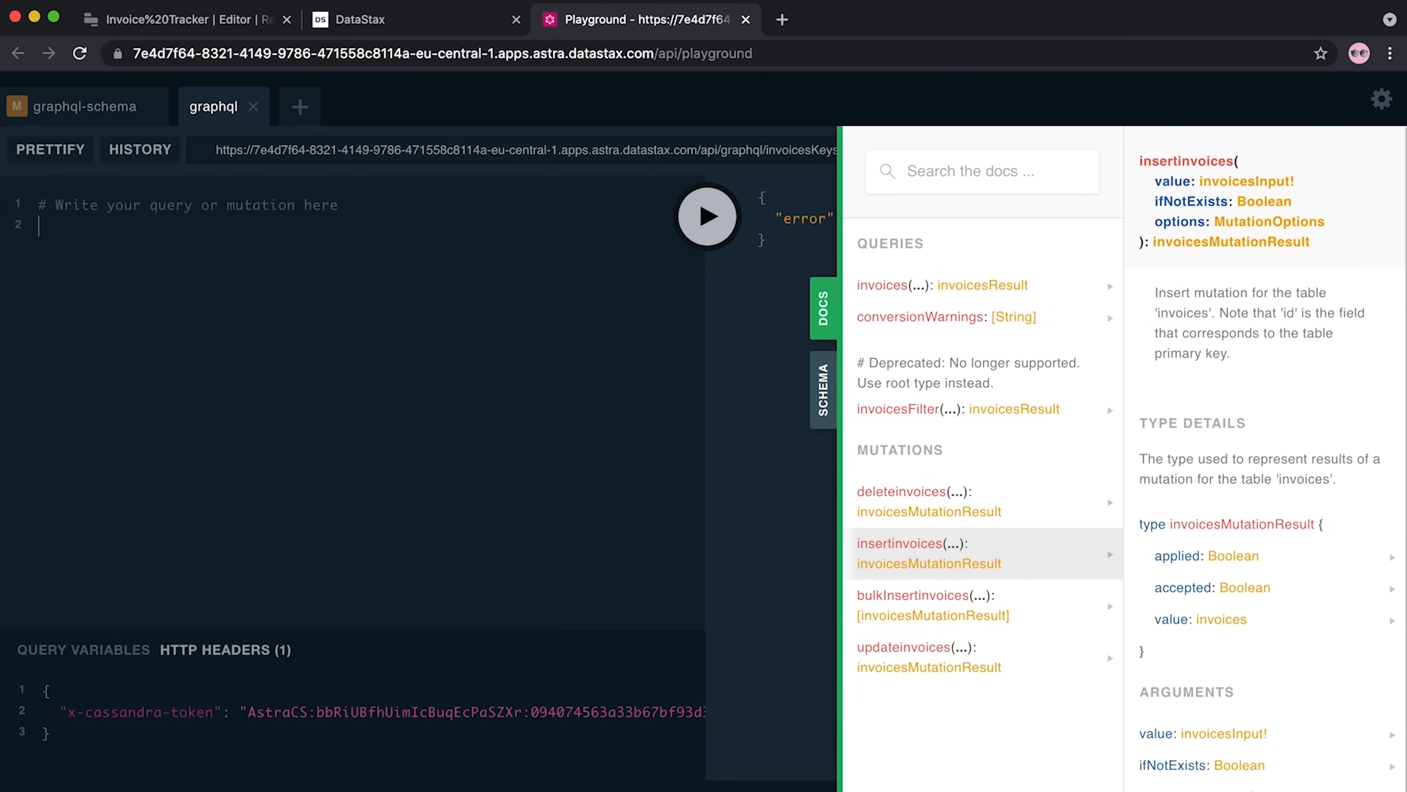
Write a mutation calling INV01: insertinvoices with a value argument object
click(40, 226)
text(mutation)
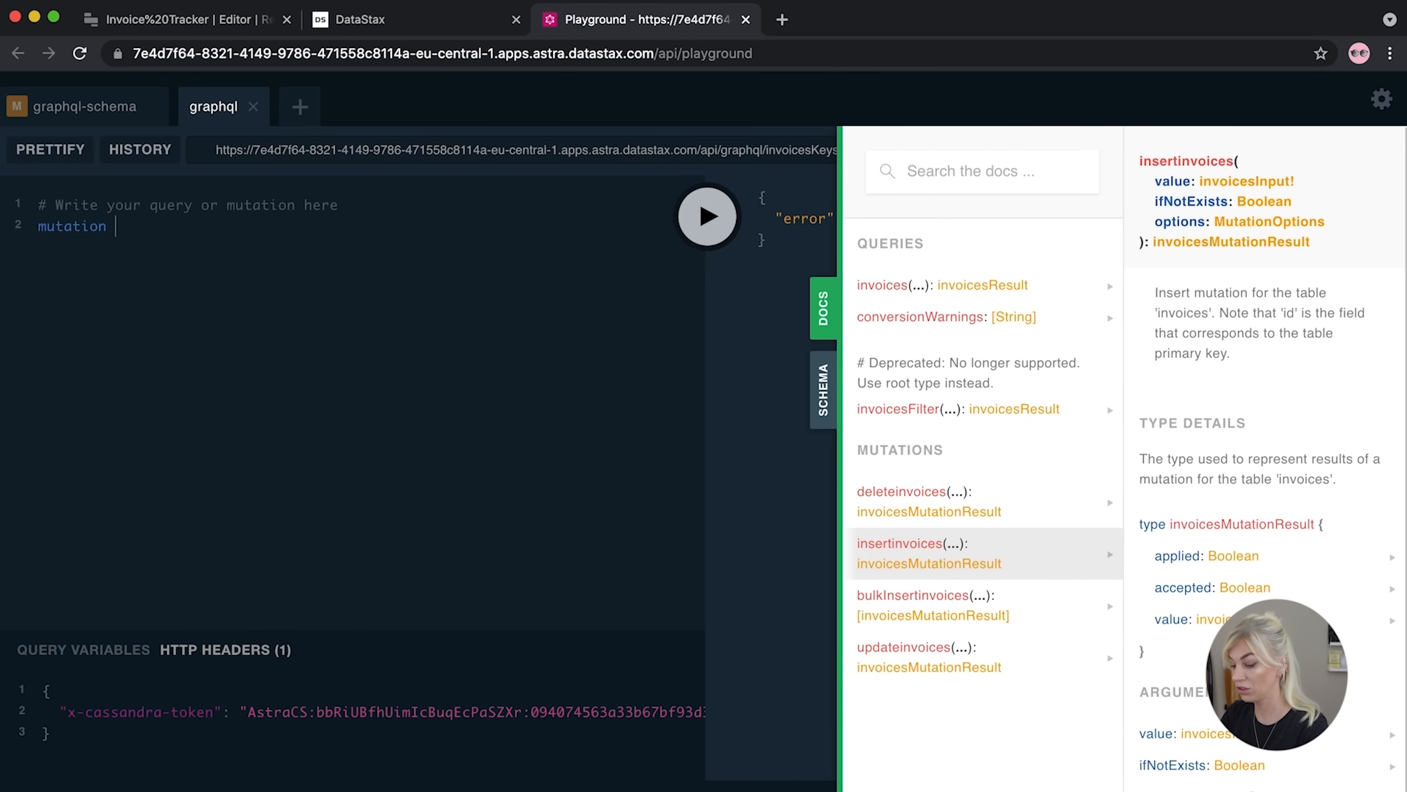
text( {)
key(Return)
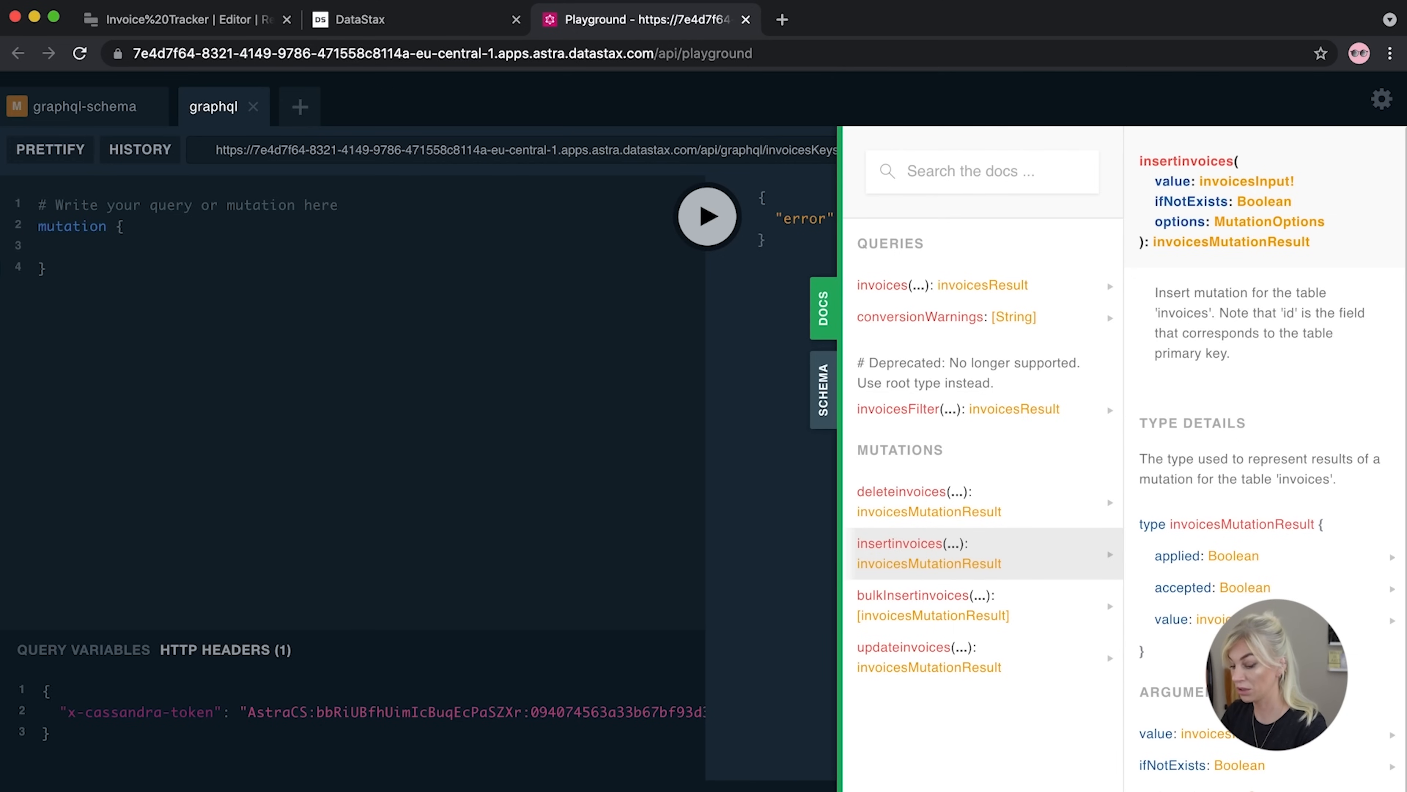
text(INV01)
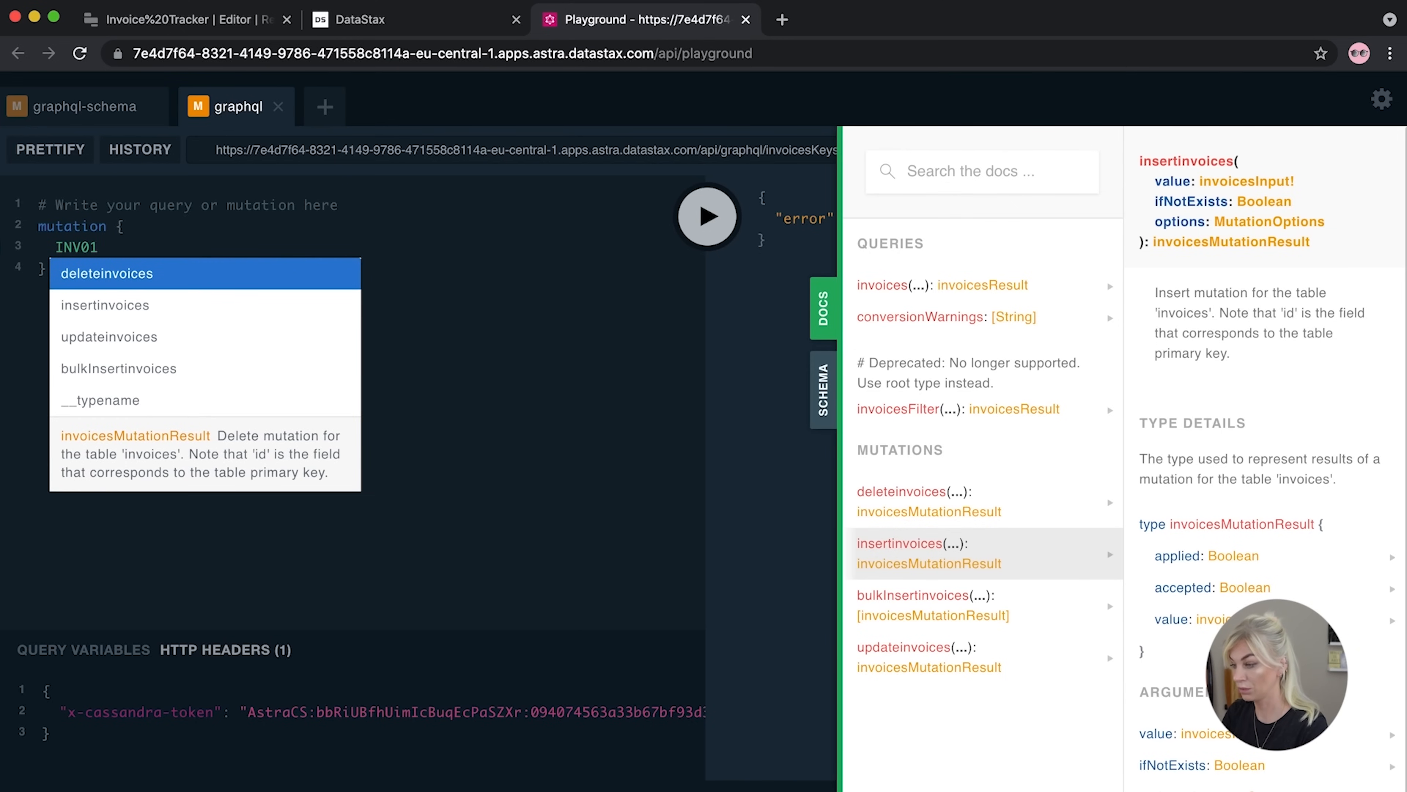
text(: insert)
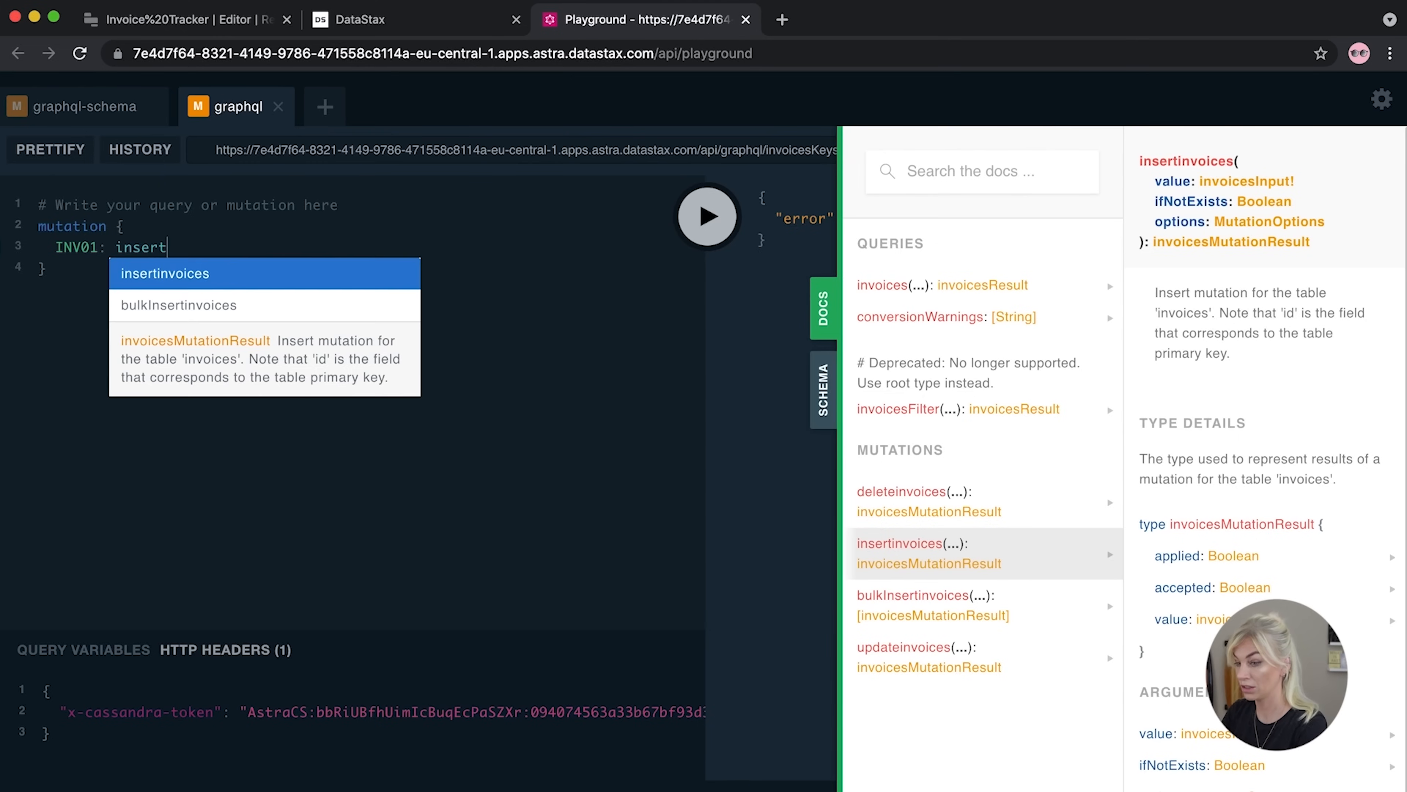
click(292, 274)
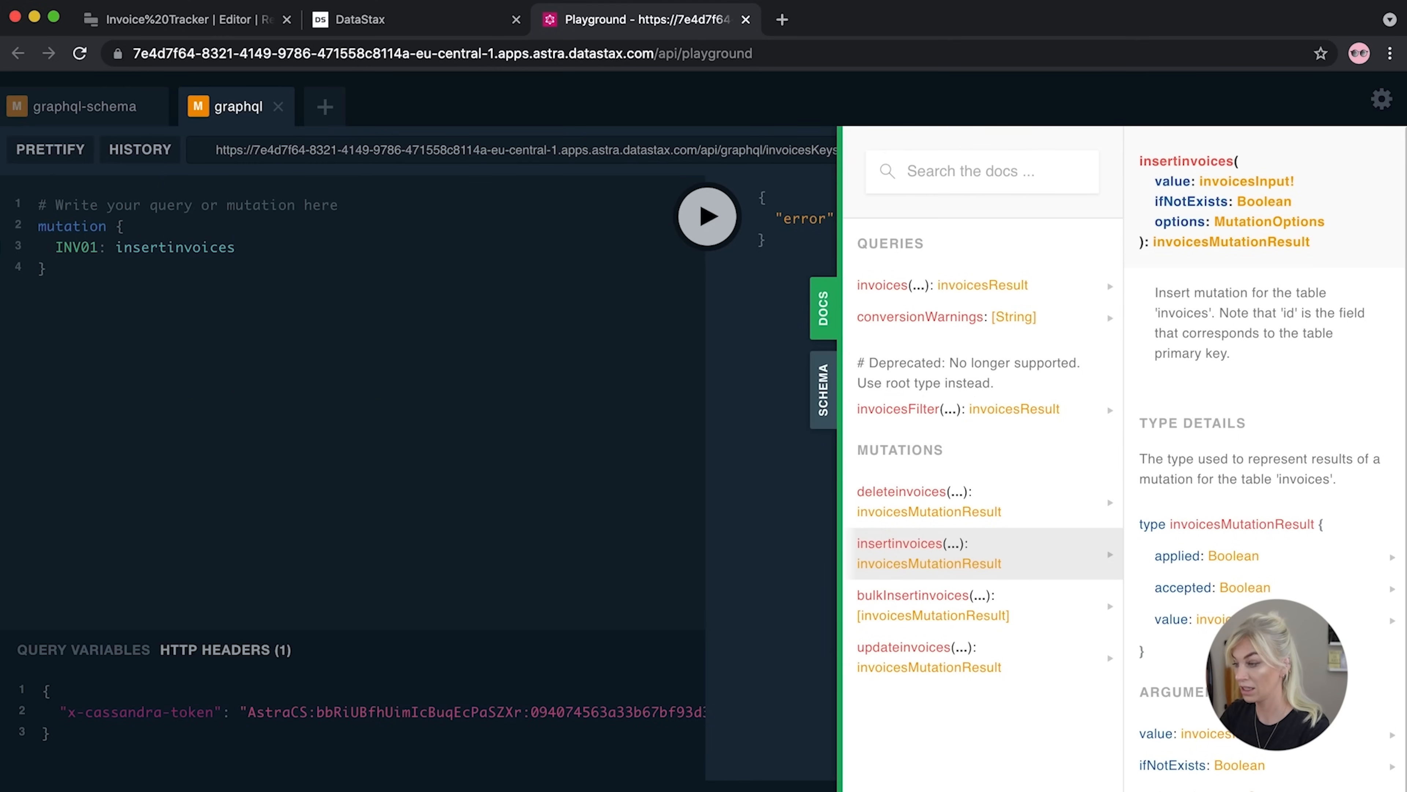
text(()
key(Return)
click(242, 247)
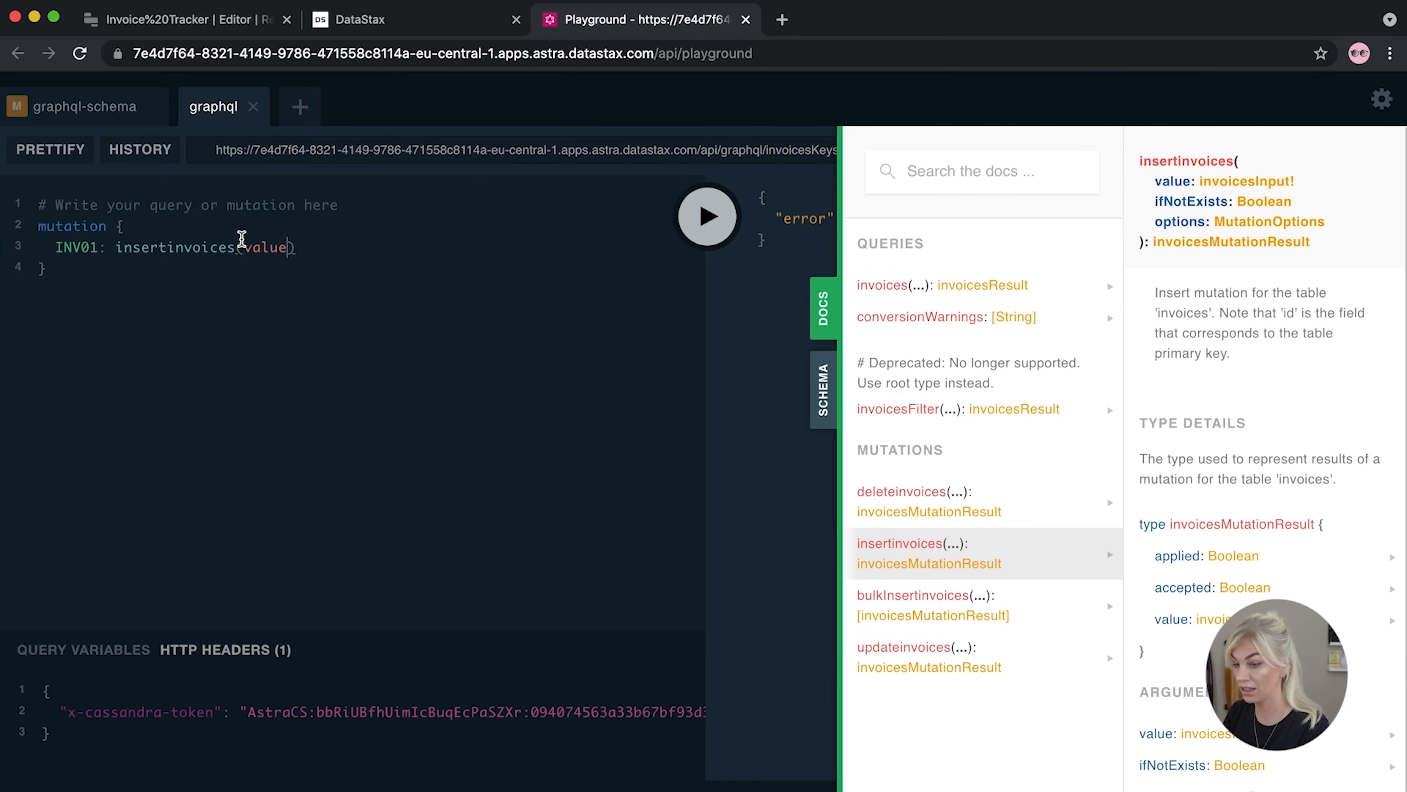
key(Return)
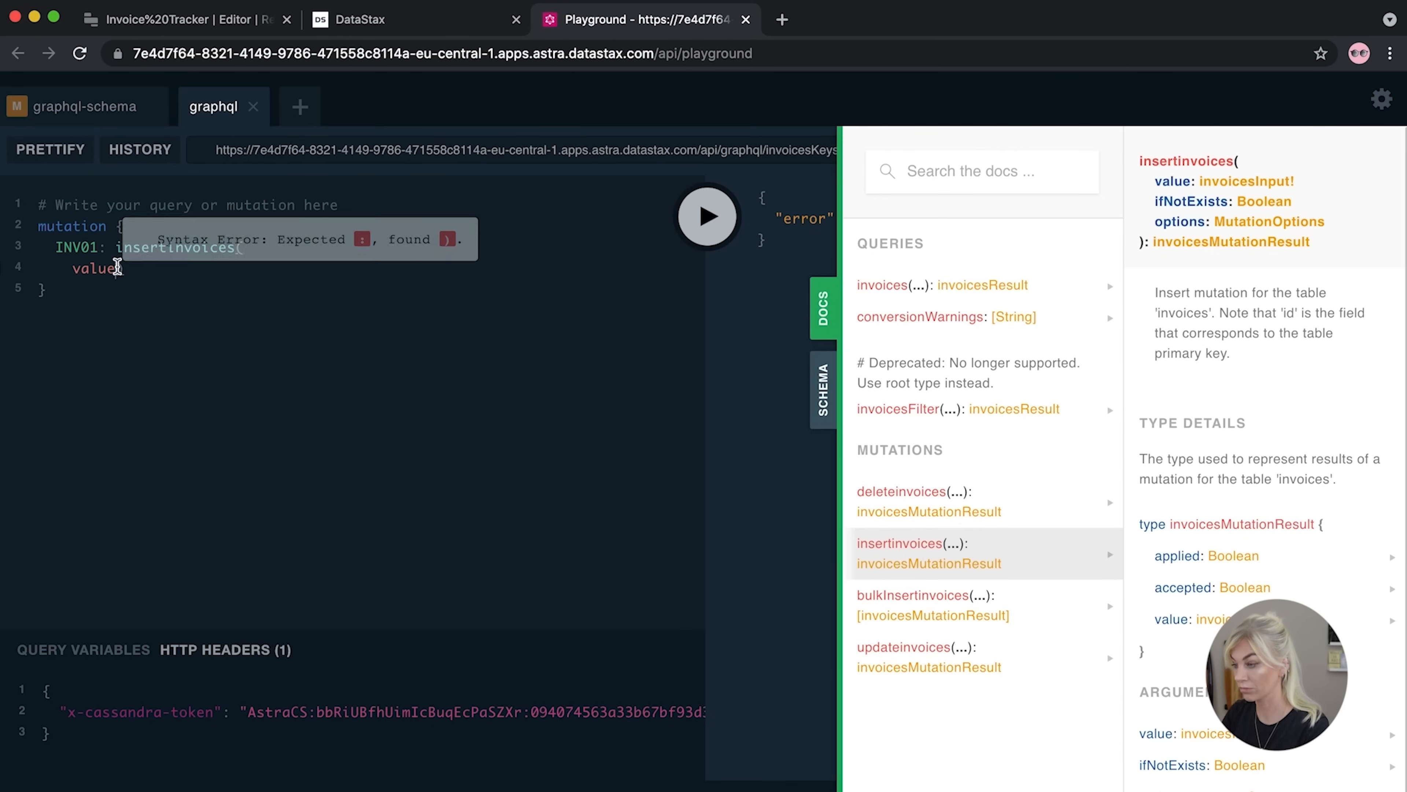
text(: {)
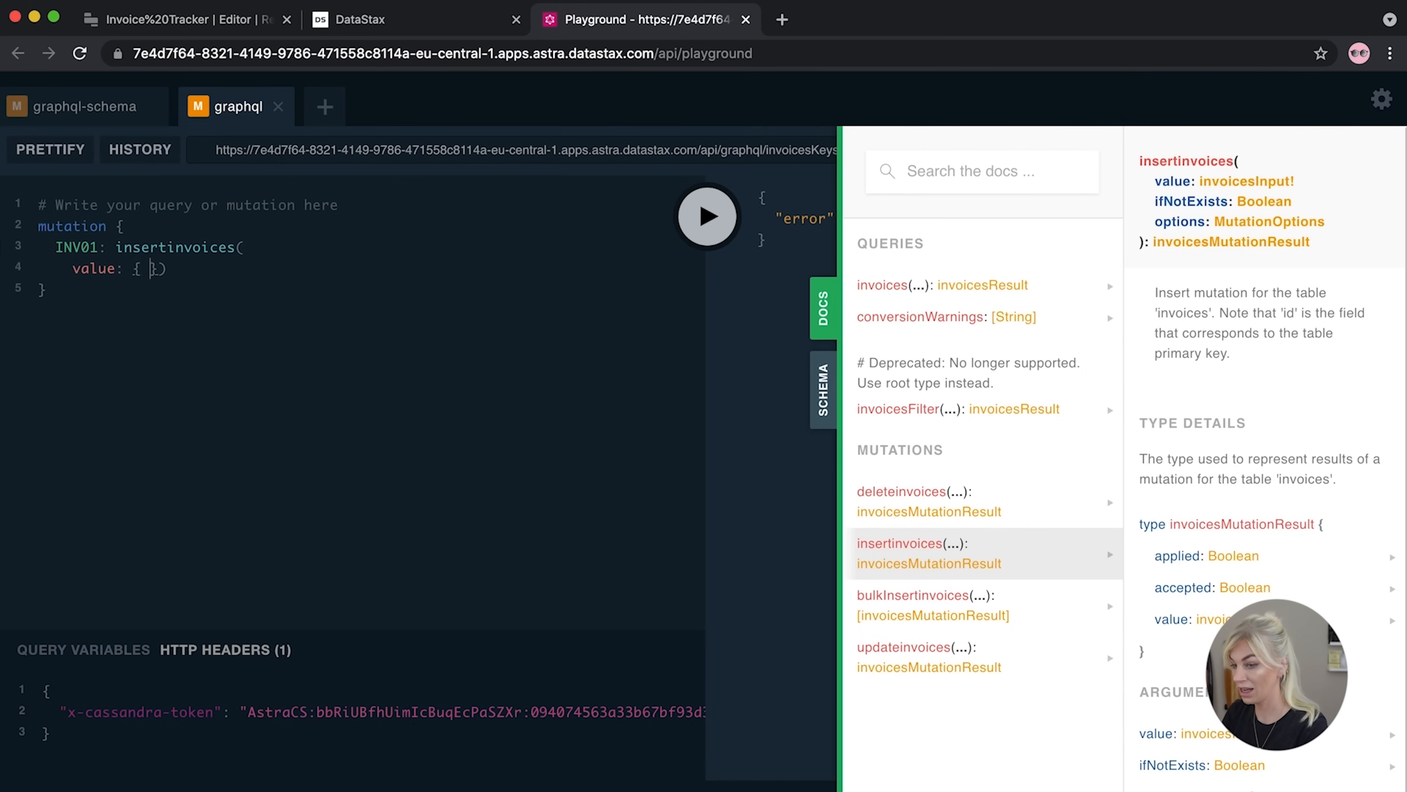
Check the column names in the createTable mutation, then add the id field to the value object
click(97, 112)
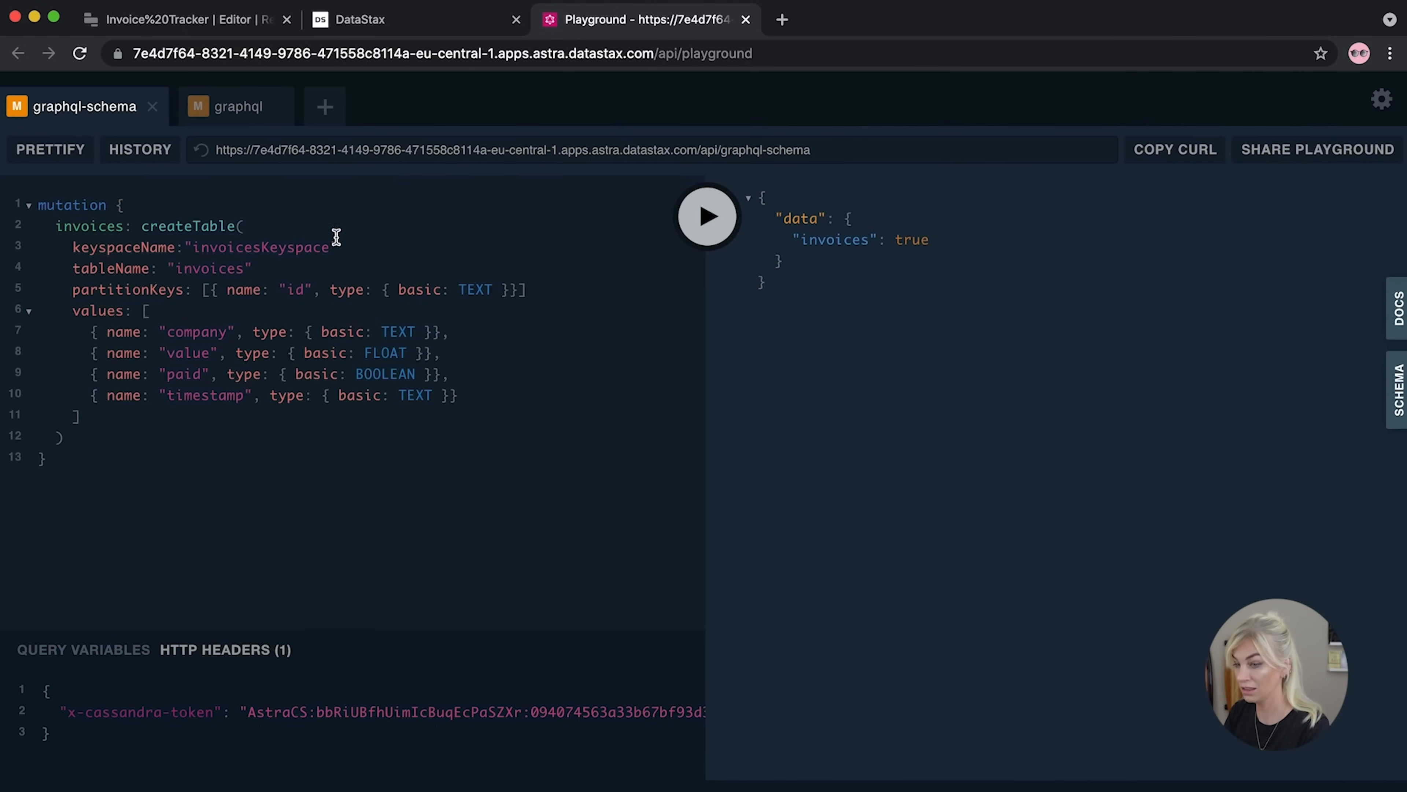
click(234, 111)
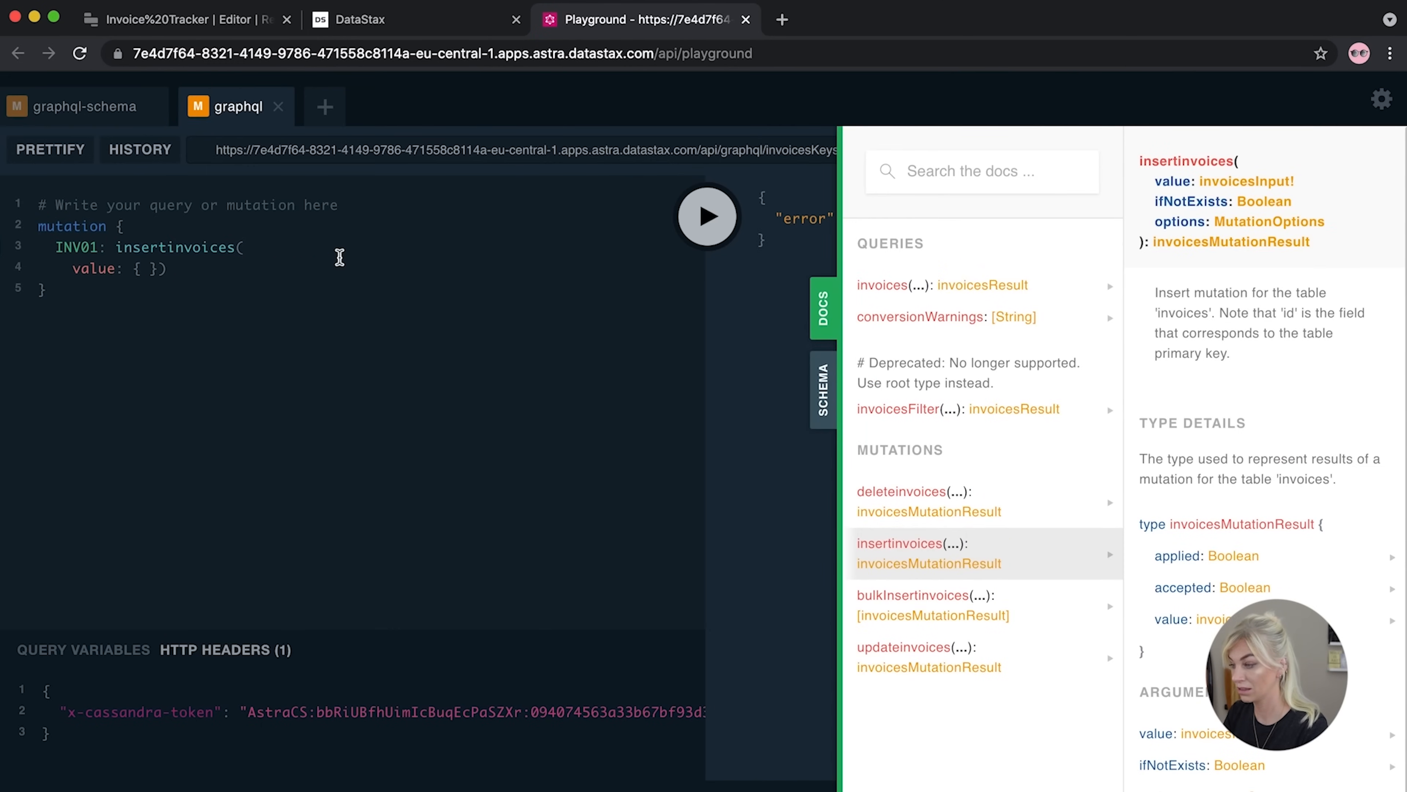
click(147, 270)
text(id)
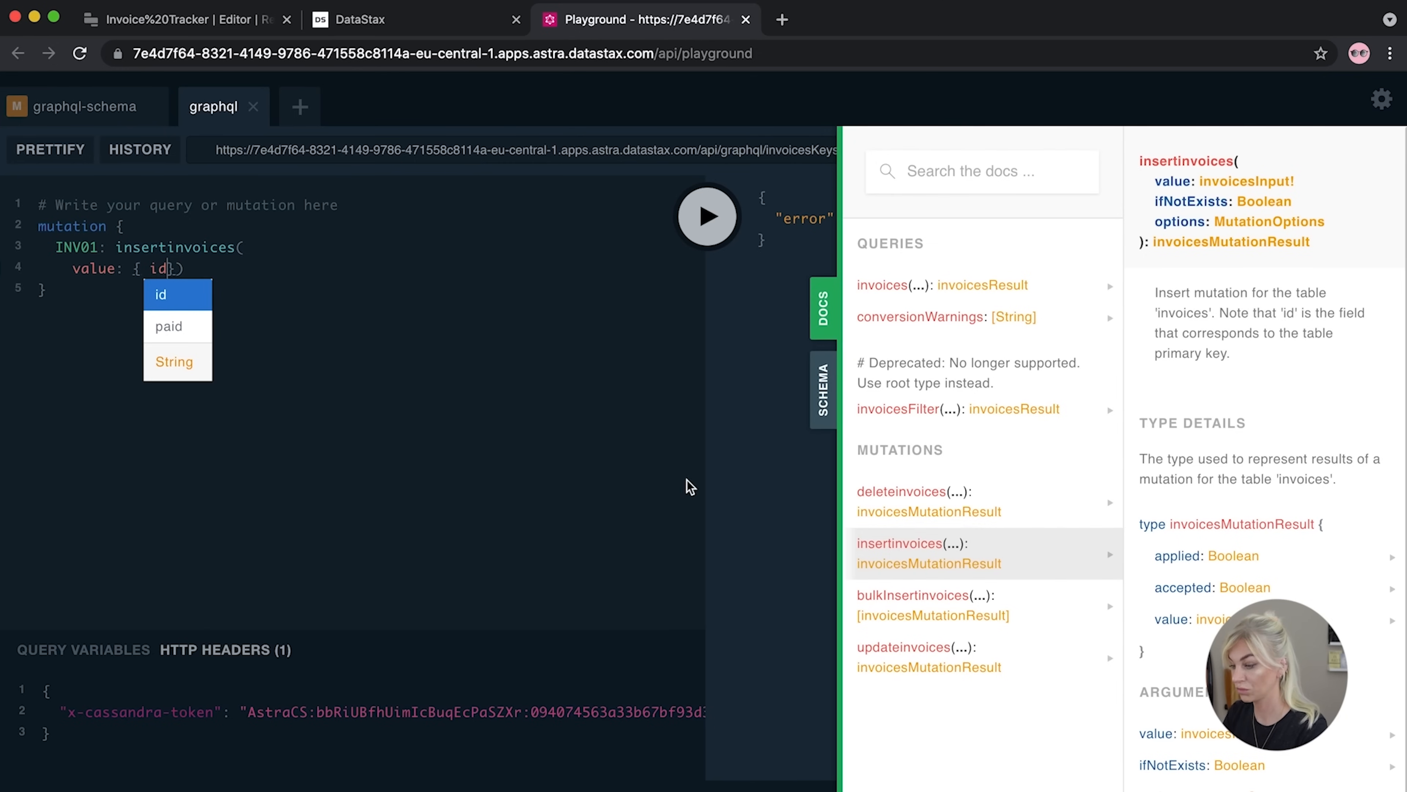
Set id "INV01" and company "Aunt Bessies Cupcakes", each field on its own line
click(1183, 732)
text(: ")
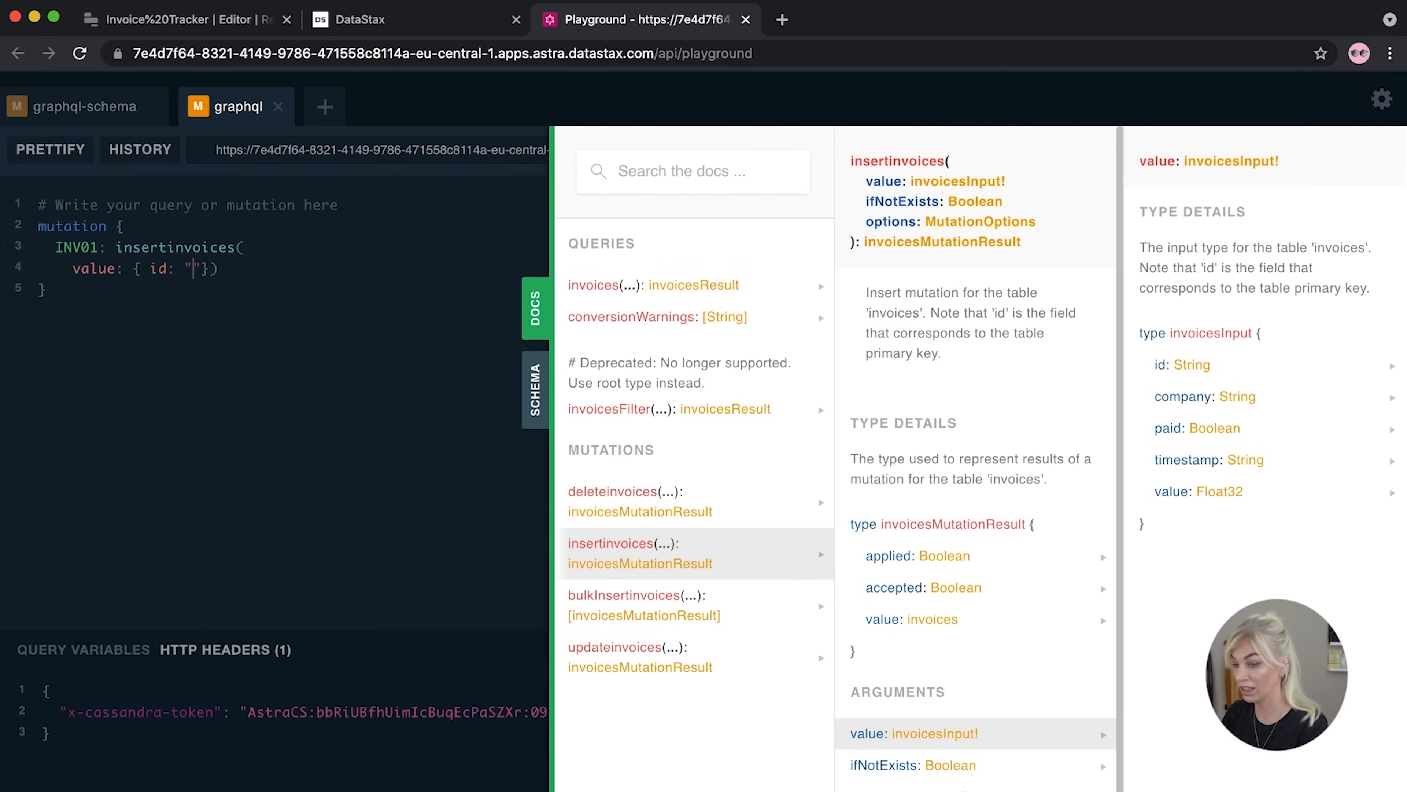
text(INV)
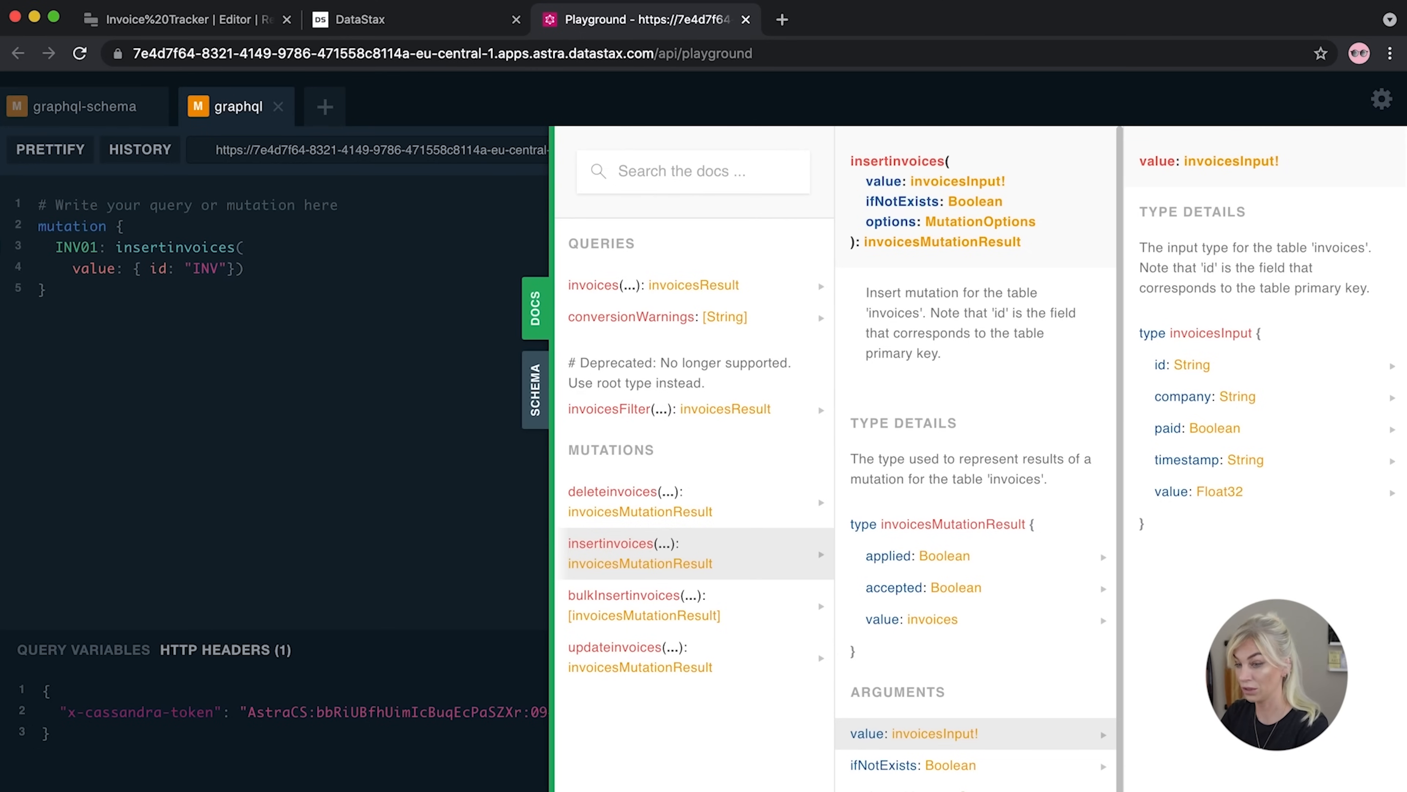
text(01")
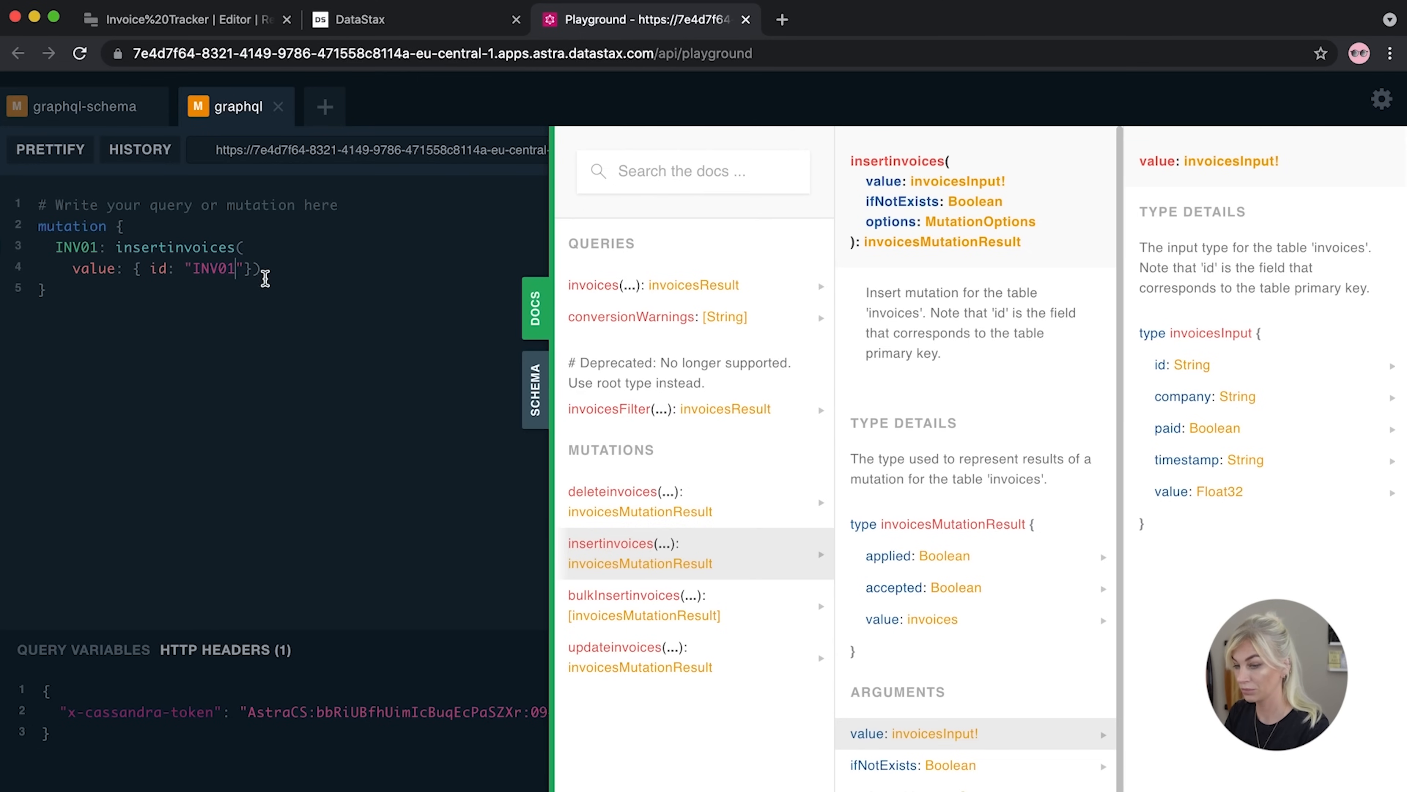
text(, compane)
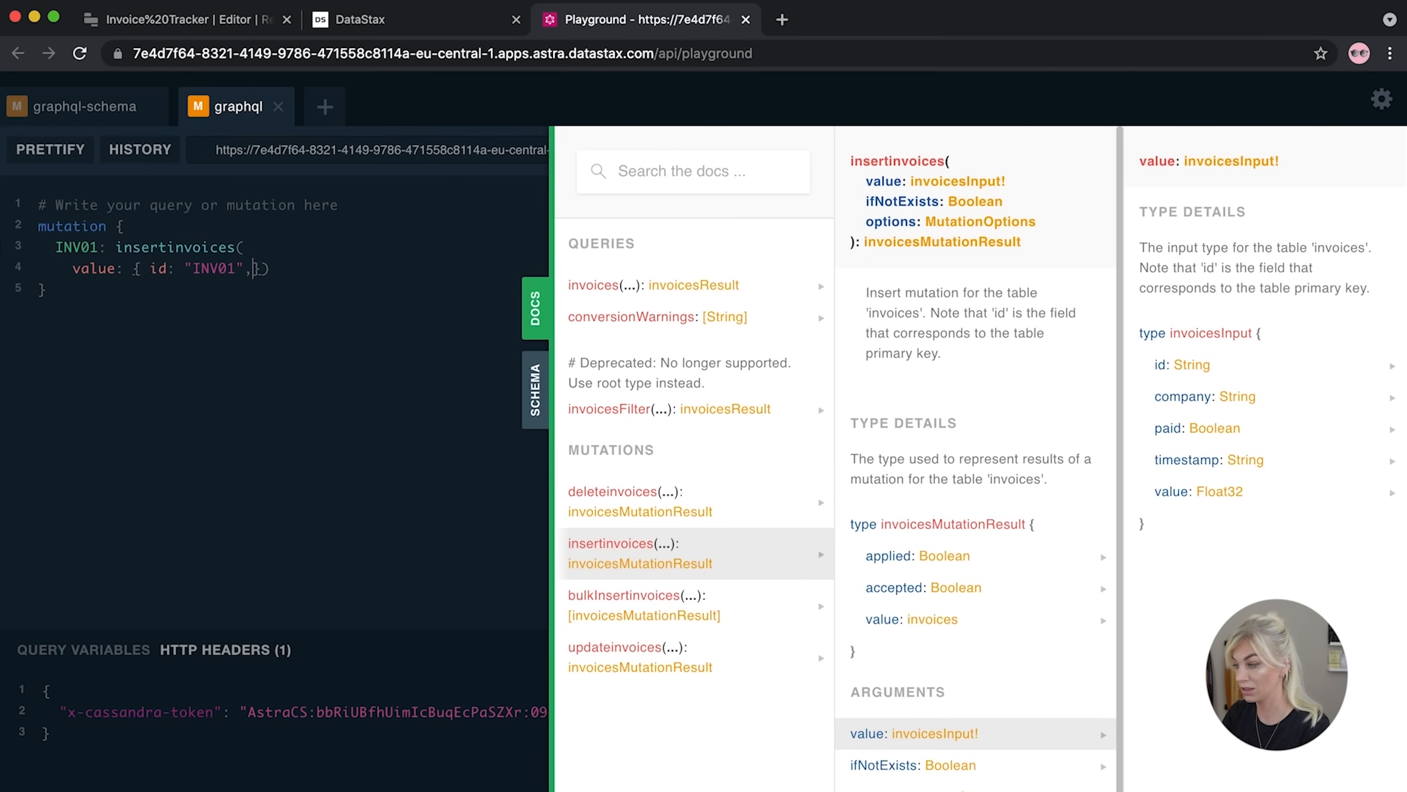
key(BackSpace)
text(y:)
text( "Aut)
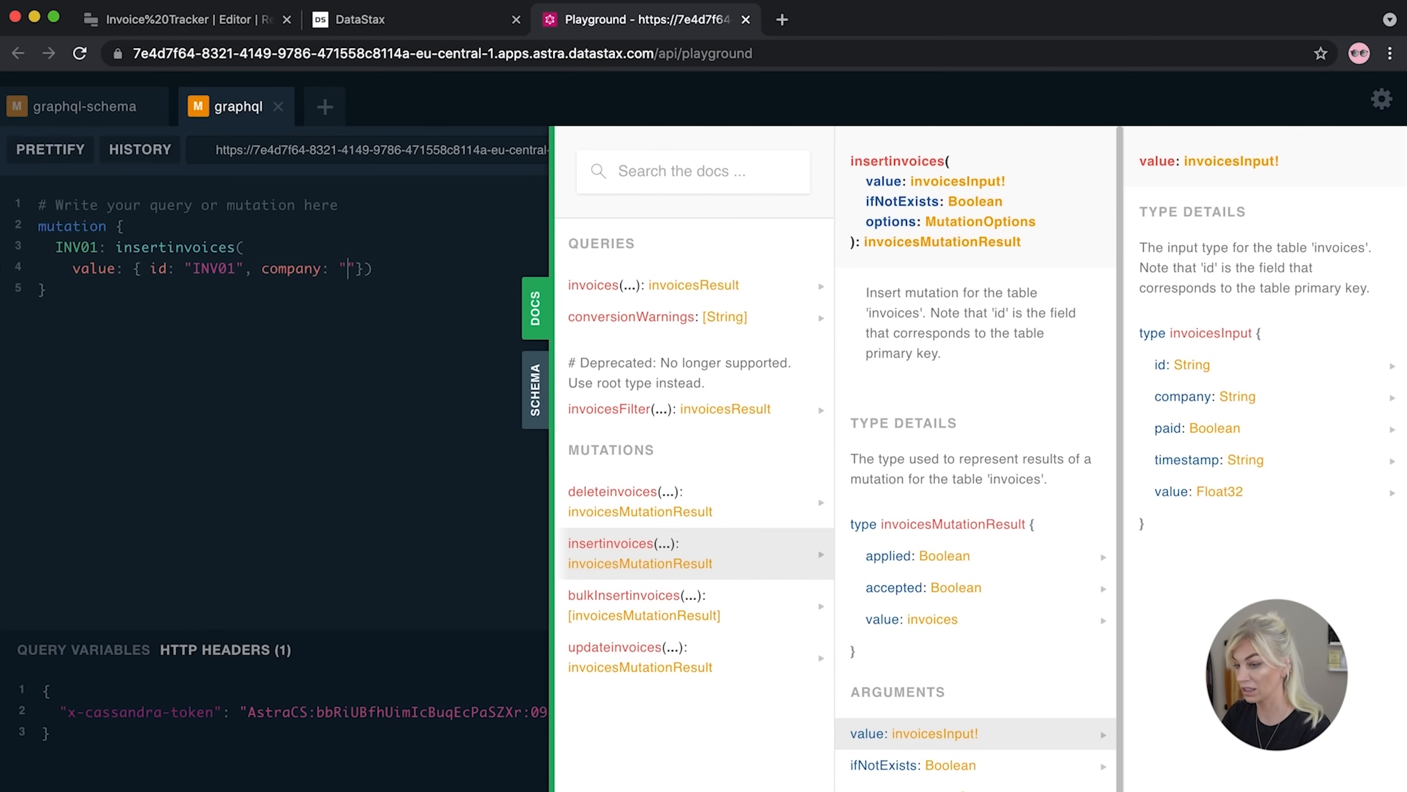
text( Bessies)
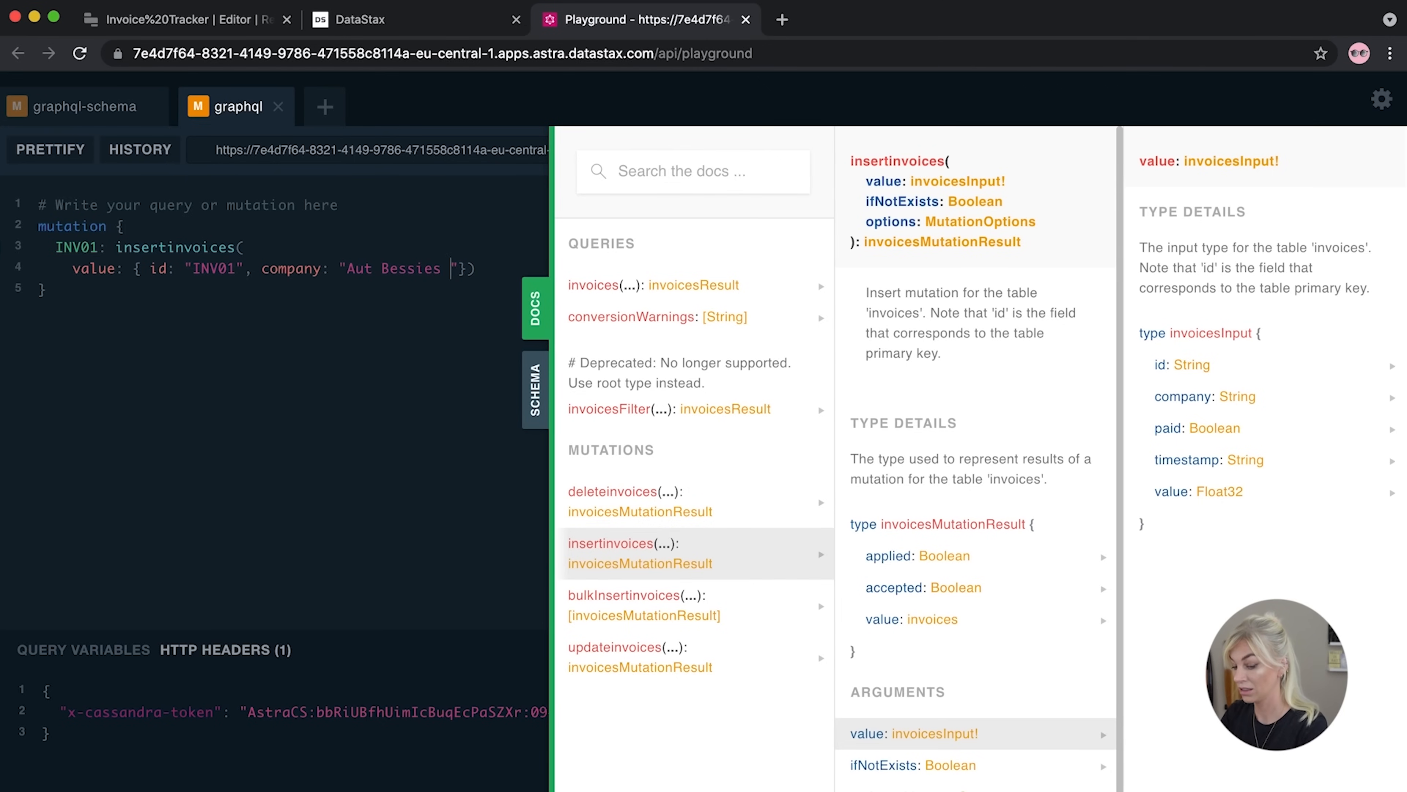
text( Cupcakes)
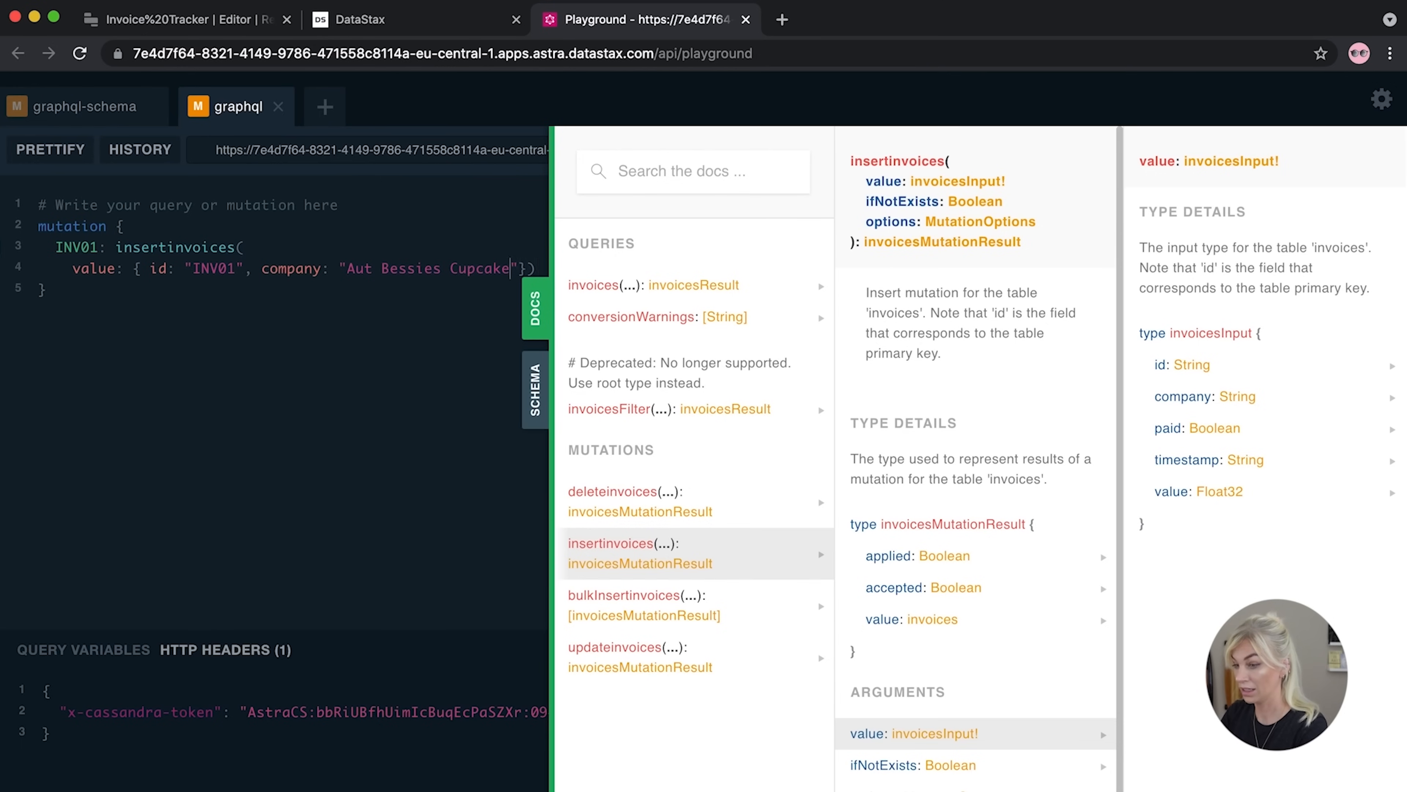
click(148, 269)
key(Return)
click(200, 289)
key(Return)
click(193, 313)
text(n)
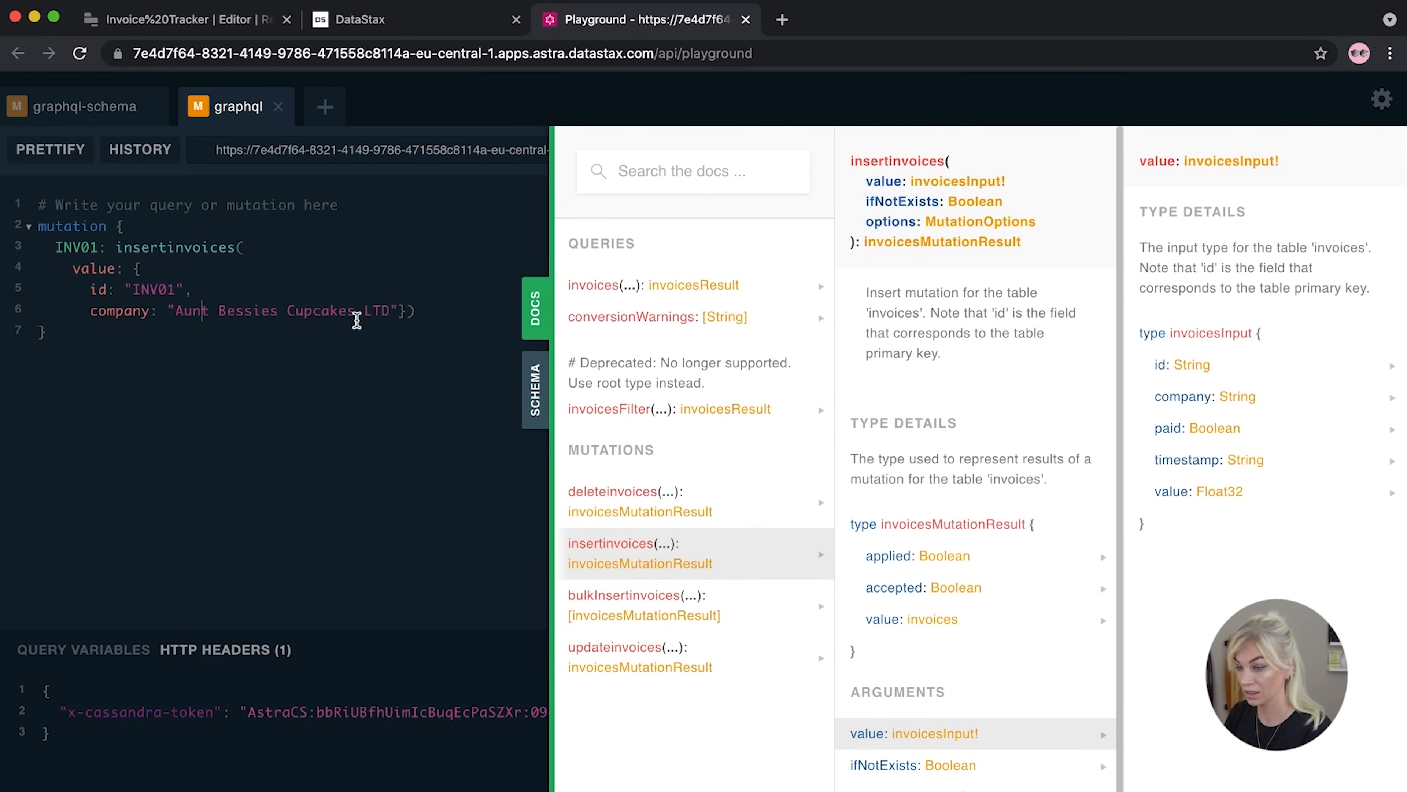
click(399, 312)
text(,)
key(Return)
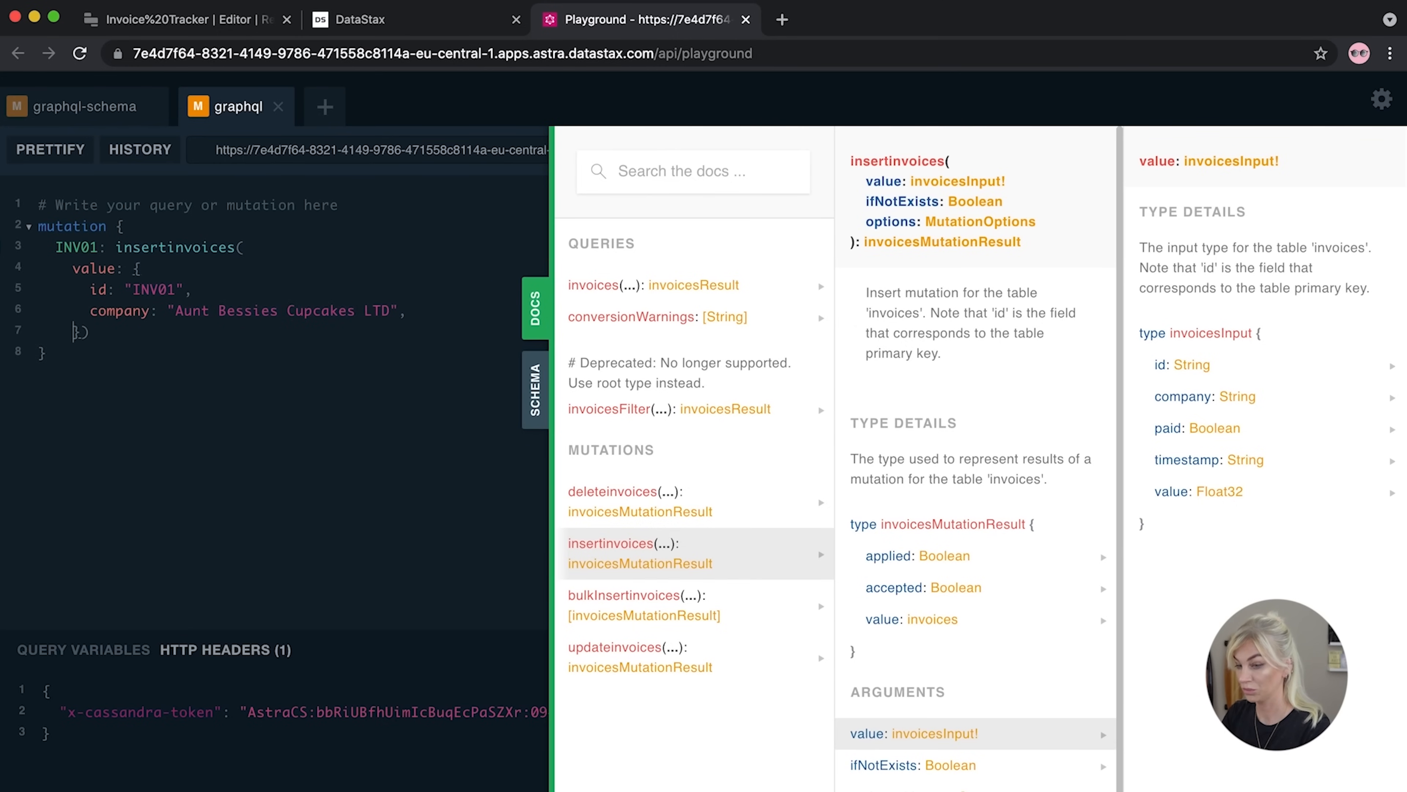
Add paid: true, an empty timestamp key and value 200.01 to the INV01 value object
key(Return)
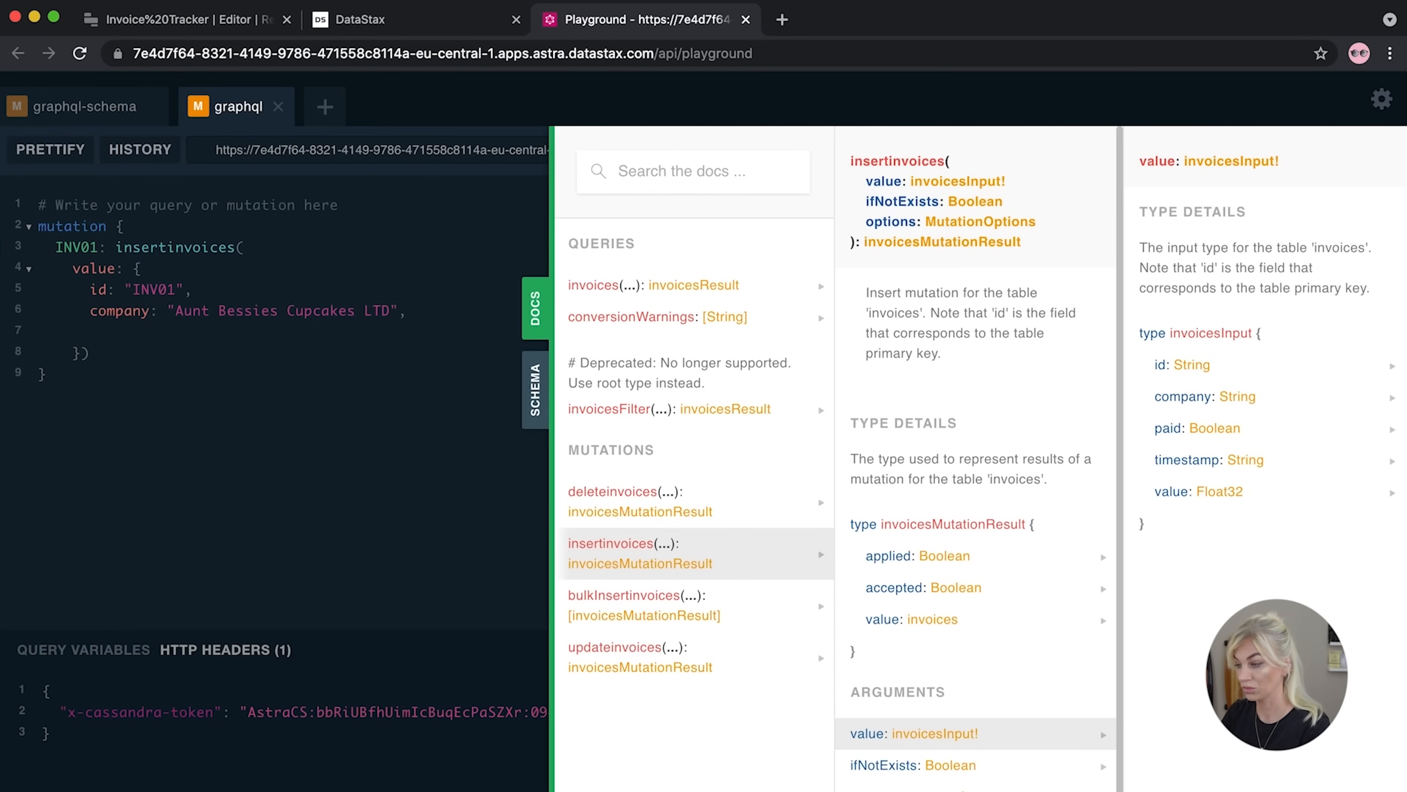
text(paidf)
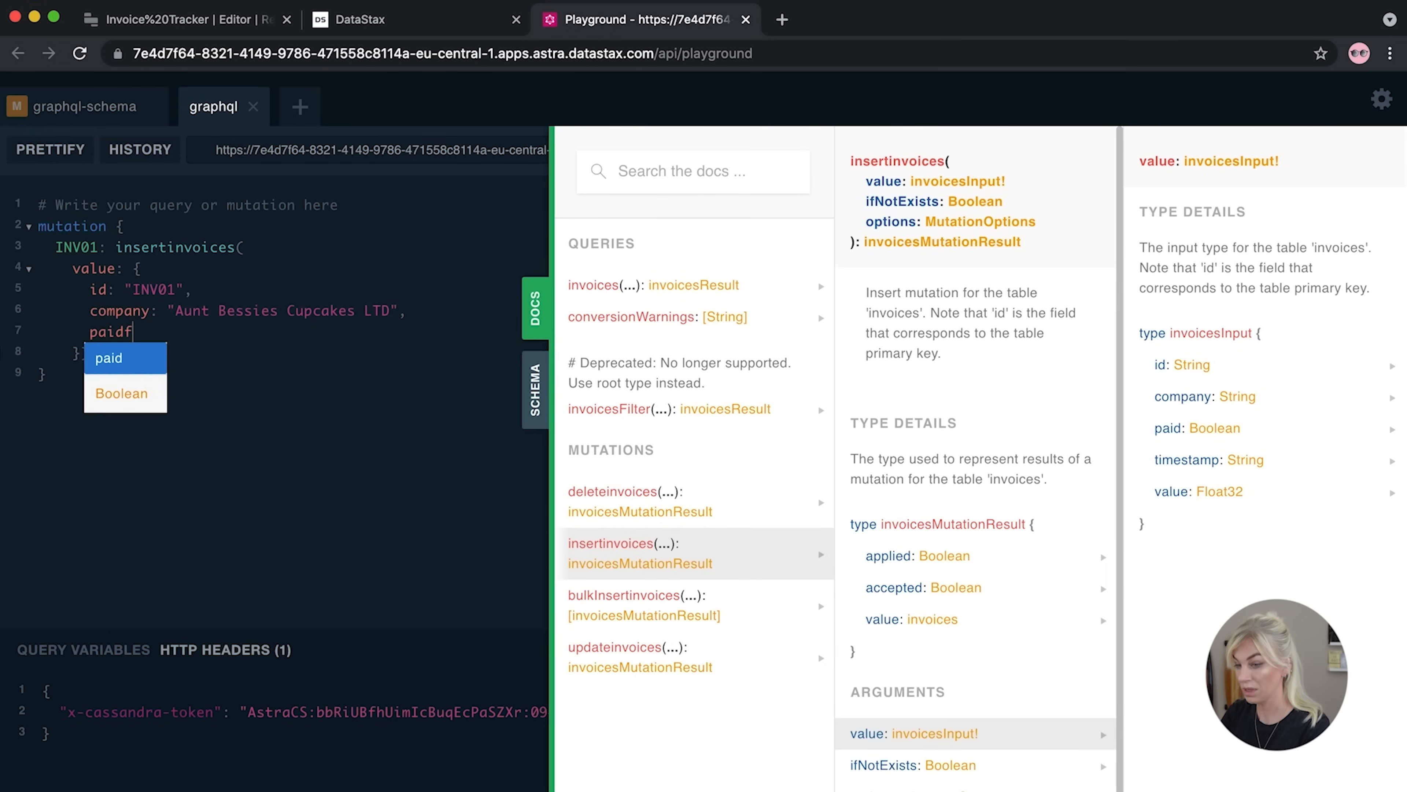
key(BackSpace)
text(: true,       )
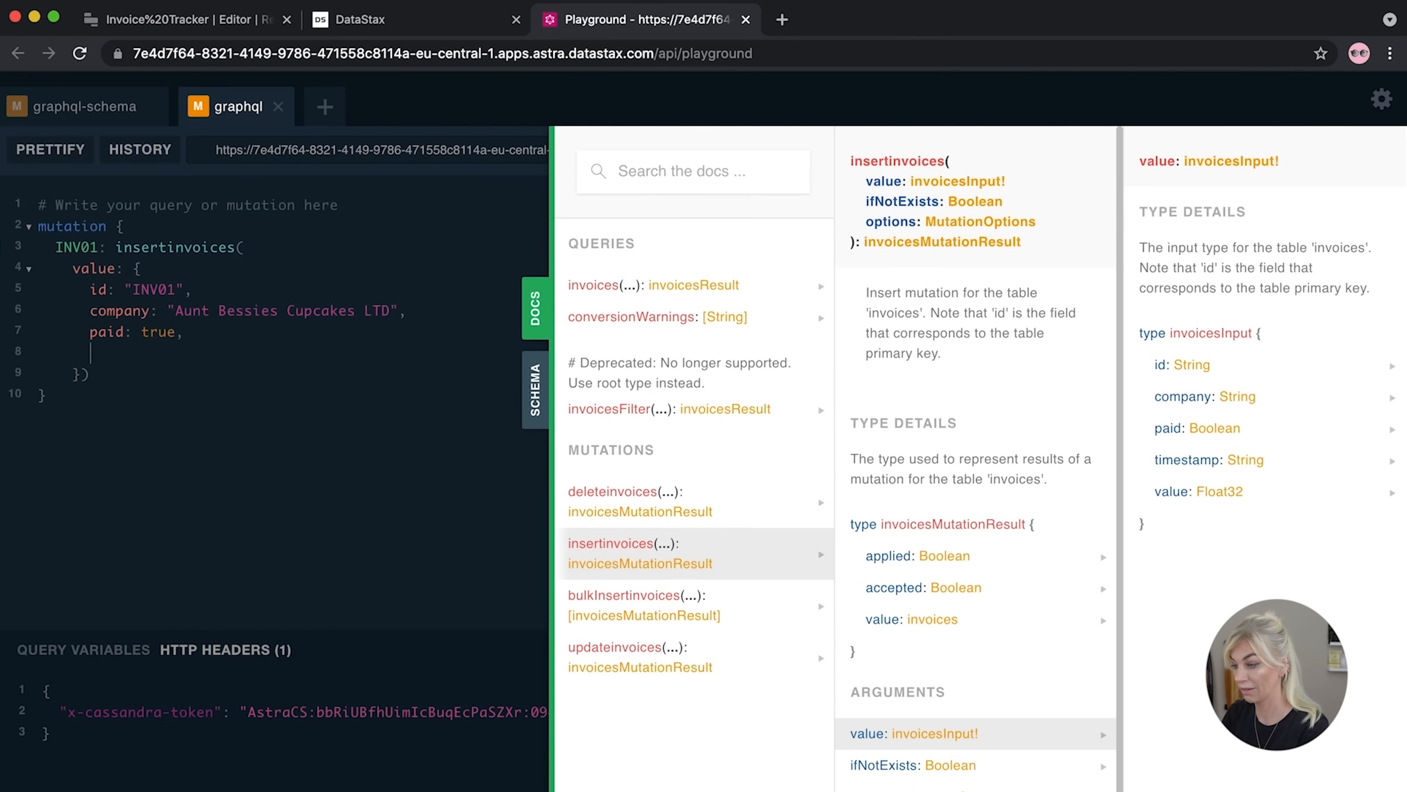
text(timestamp:)
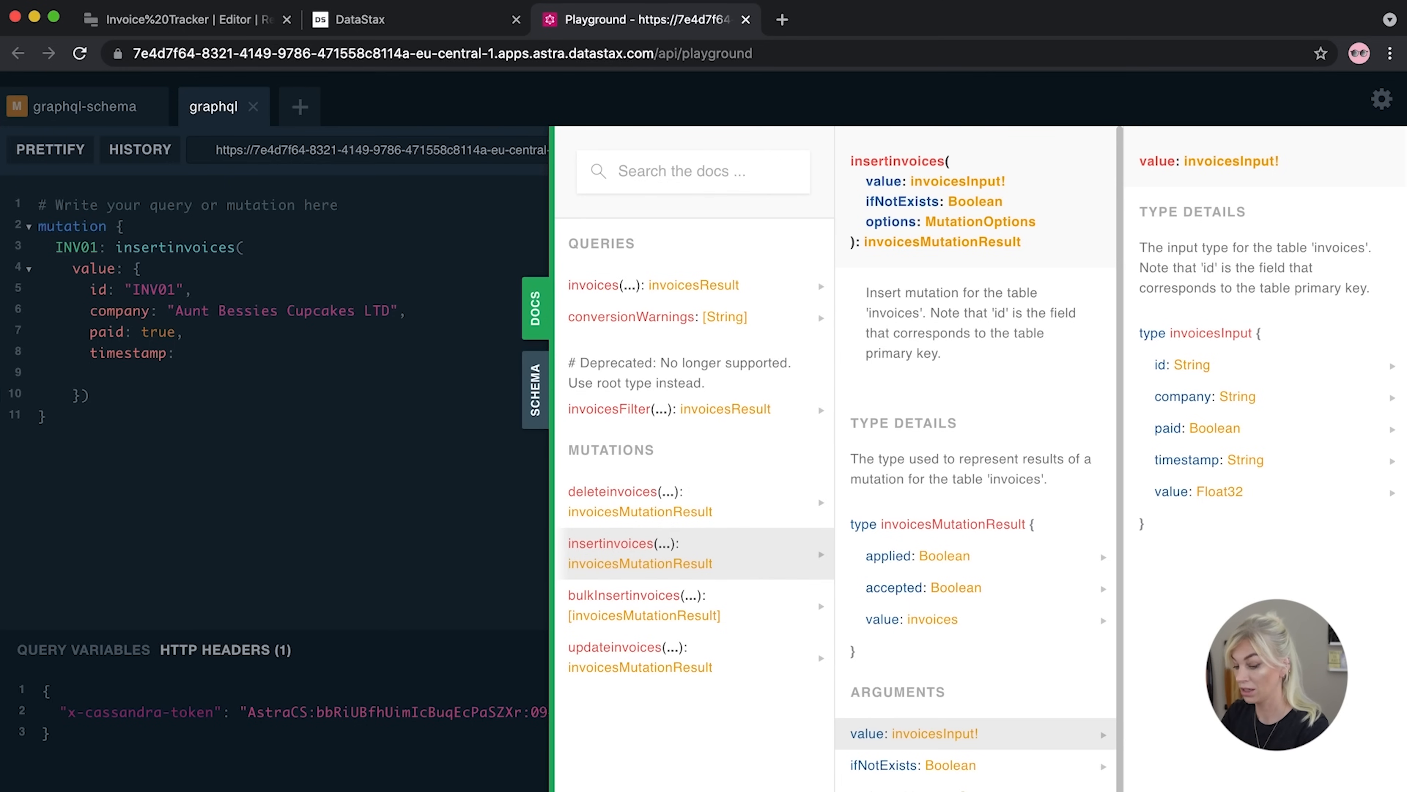
key(Down)
text(value: )
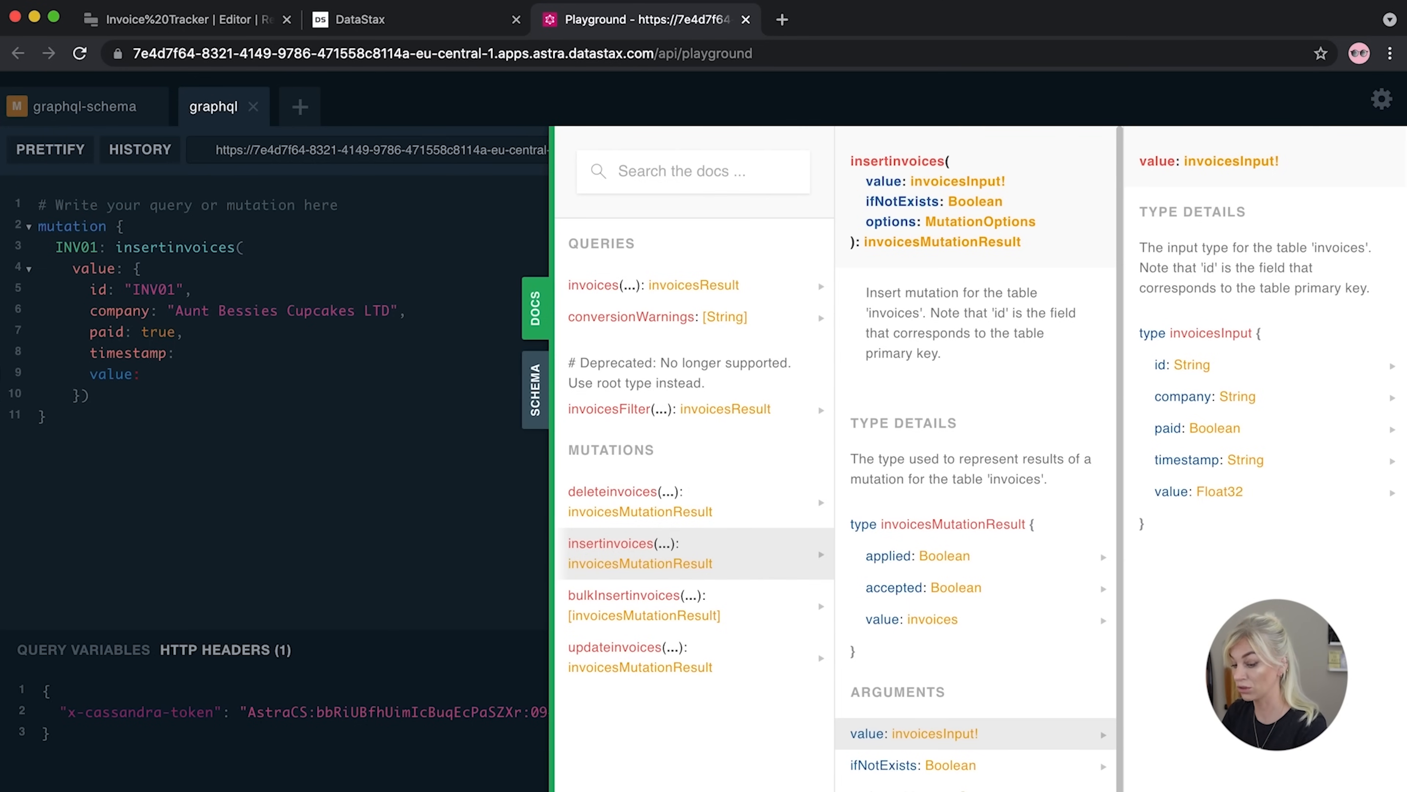
text(200.01)
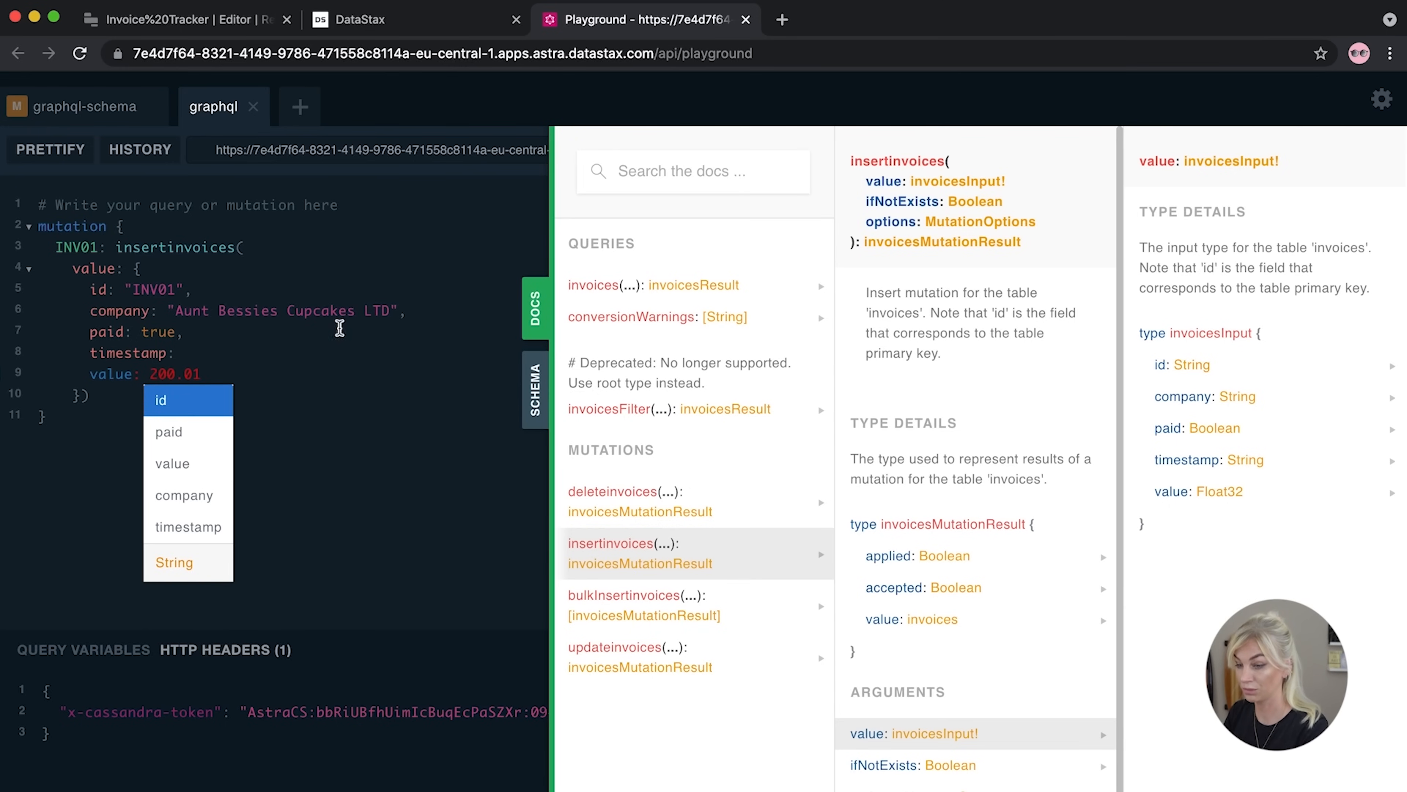
click(310, 357)
Search the web for 'todays timestamp' in a new tab and open unixtimestamp.com
click(785, 20)
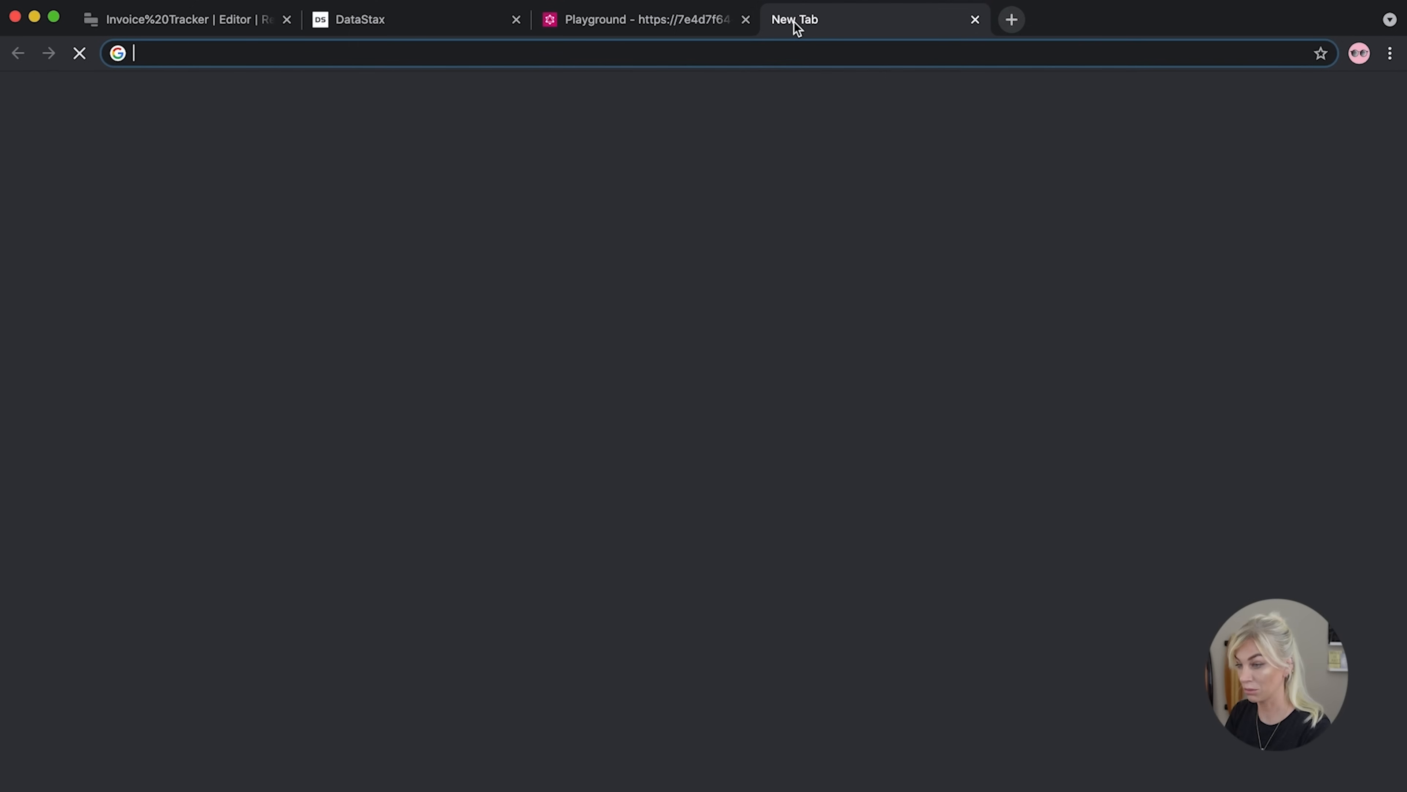
text(todays timestamp)
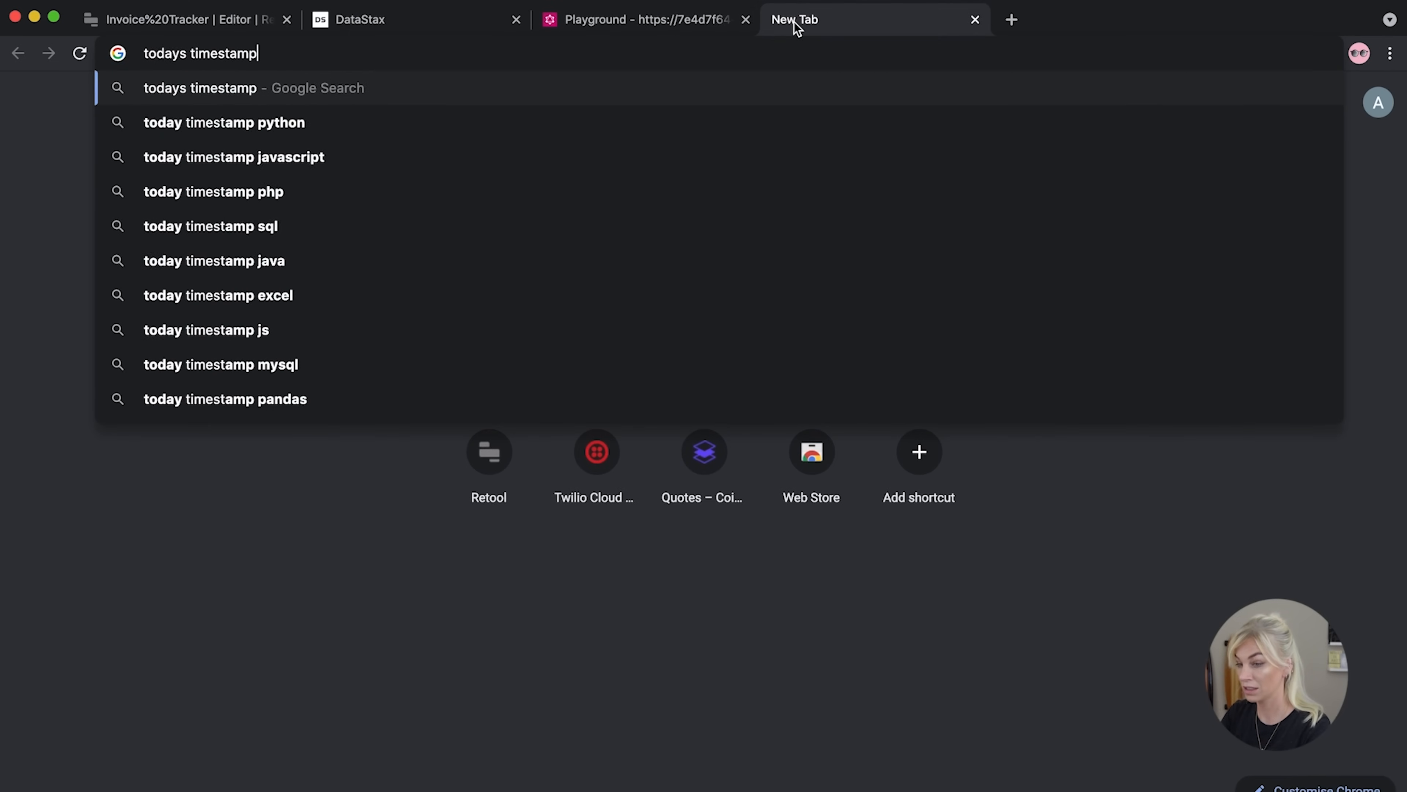
key(Return)
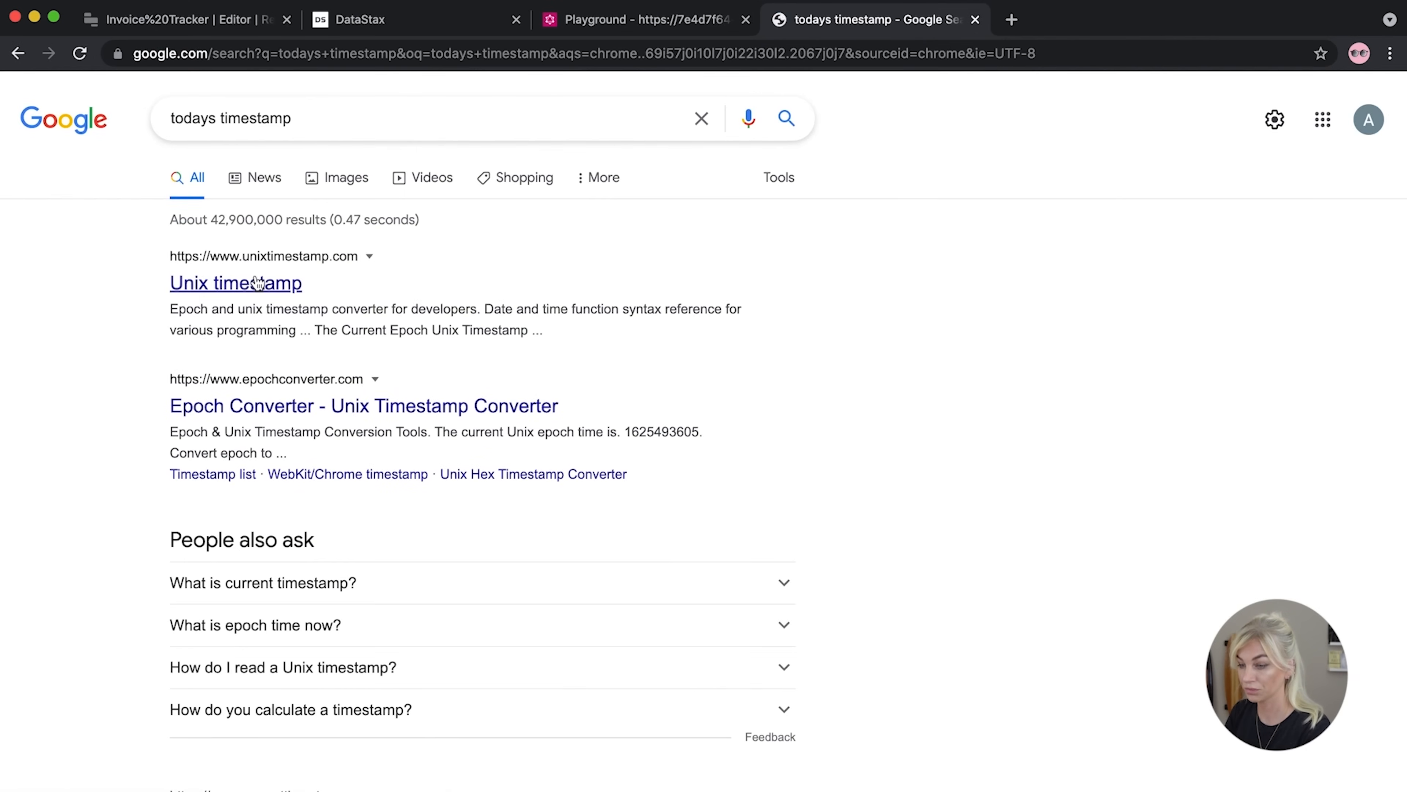
click(226, 293)
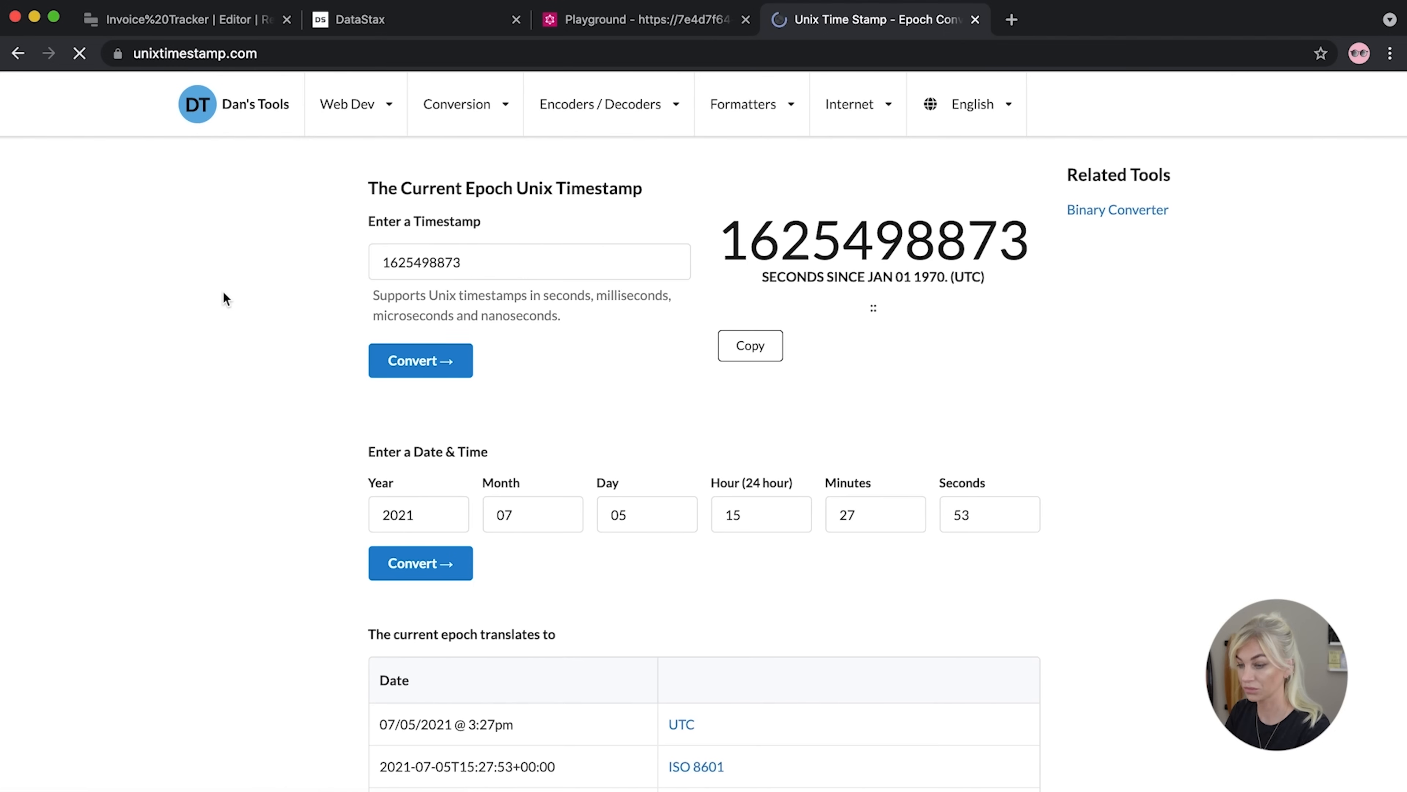
Select the ISO 8601 timestamp 2021-07-05T15:27:53+00:00 and return to the Playground
scroll(261, 401, down, 4)
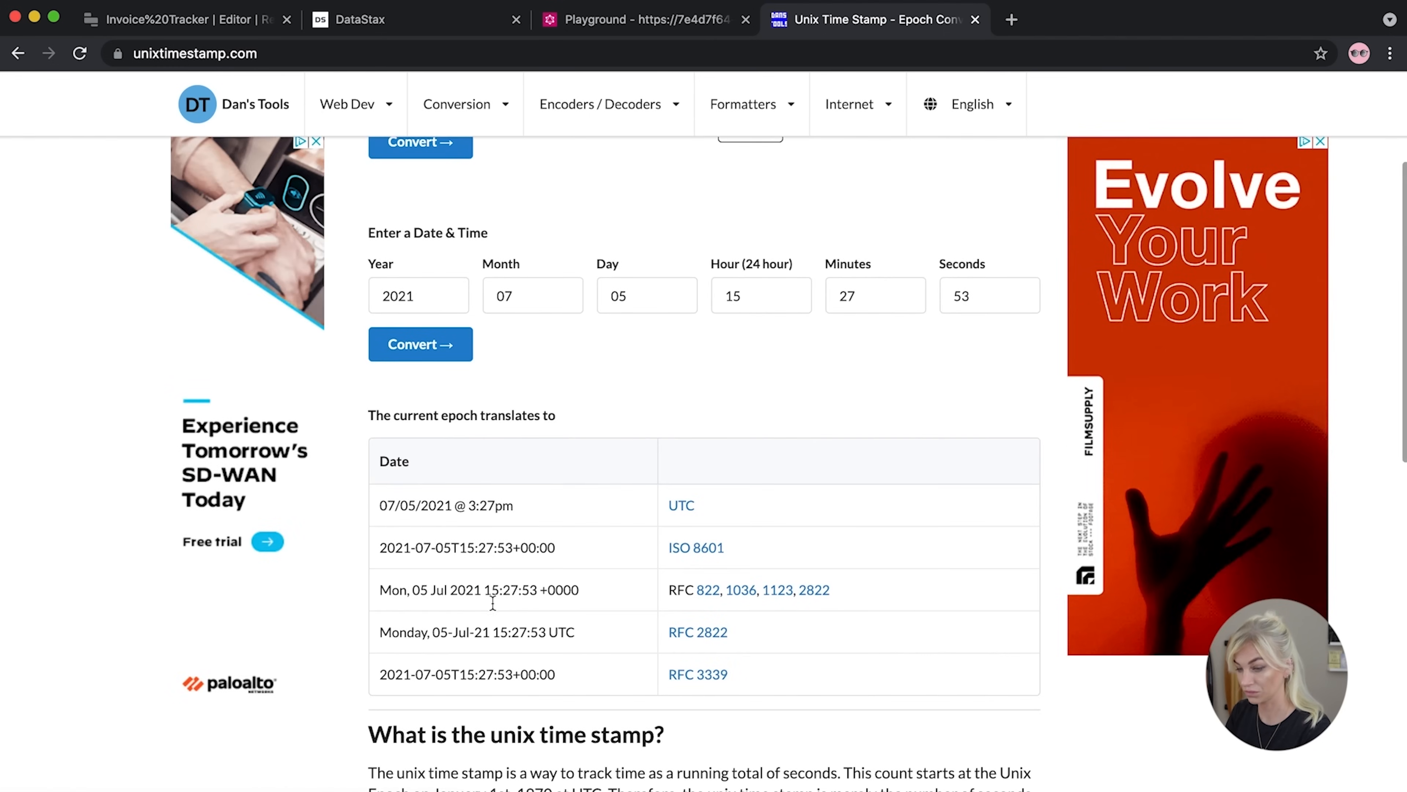
drag(582, 676, 378, 672)
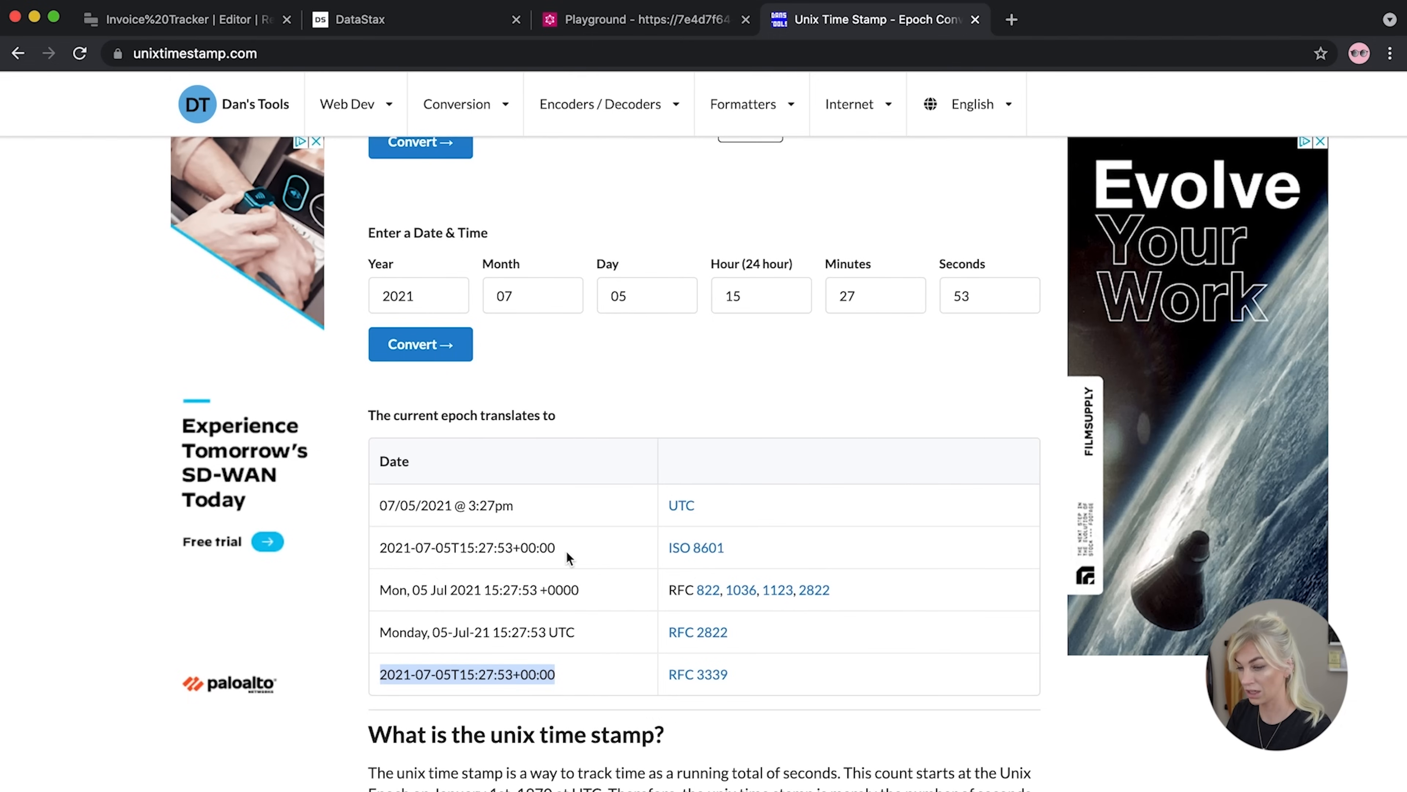
drag(560, 550, 381, 549)
key(super+c)
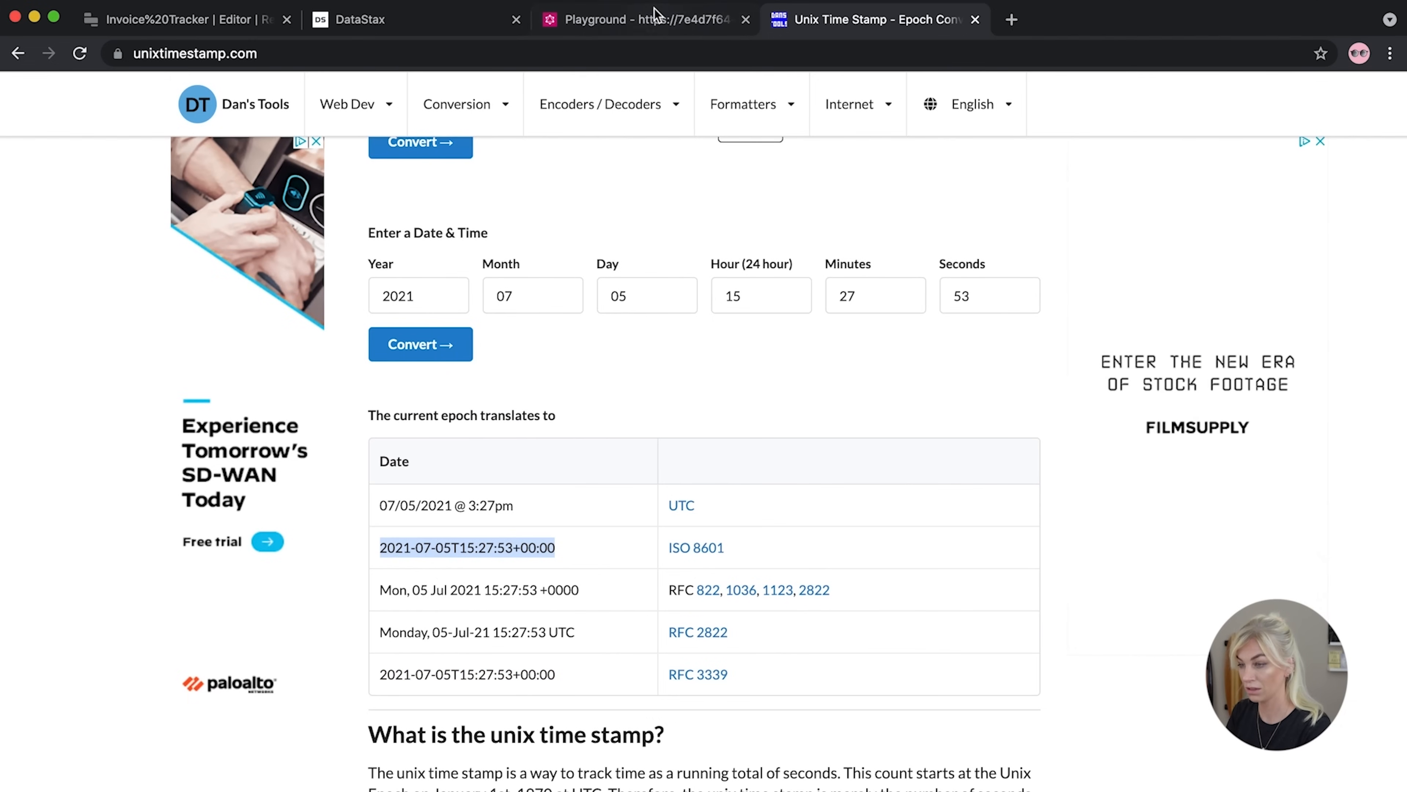
click(655, 16)
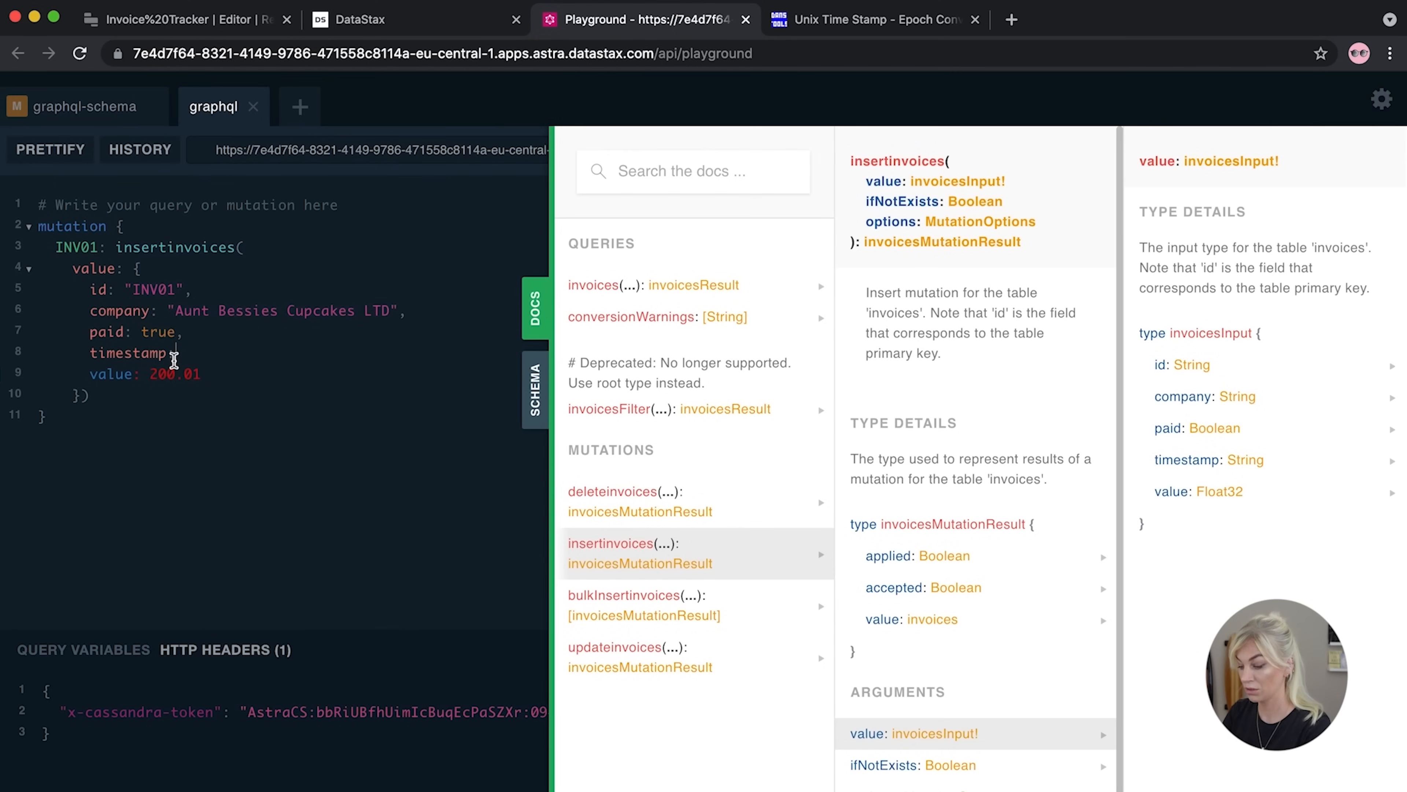
Paste the timestamp in quotes and change it to 2021-06-05T15:27:53+00:00
text(")
key(super+v)
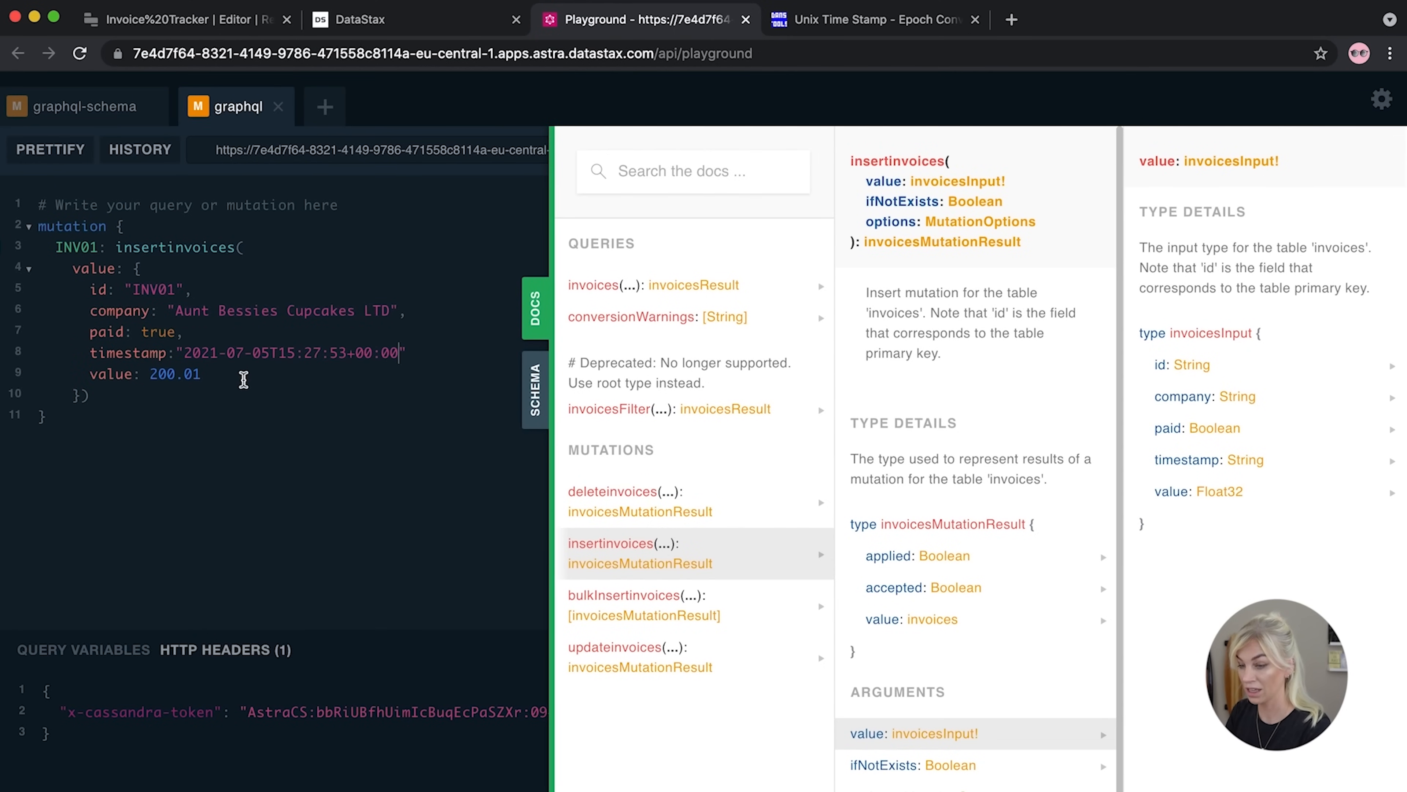
click(243, 354)
key(BackSpace)
text(6)
click(282, 527)
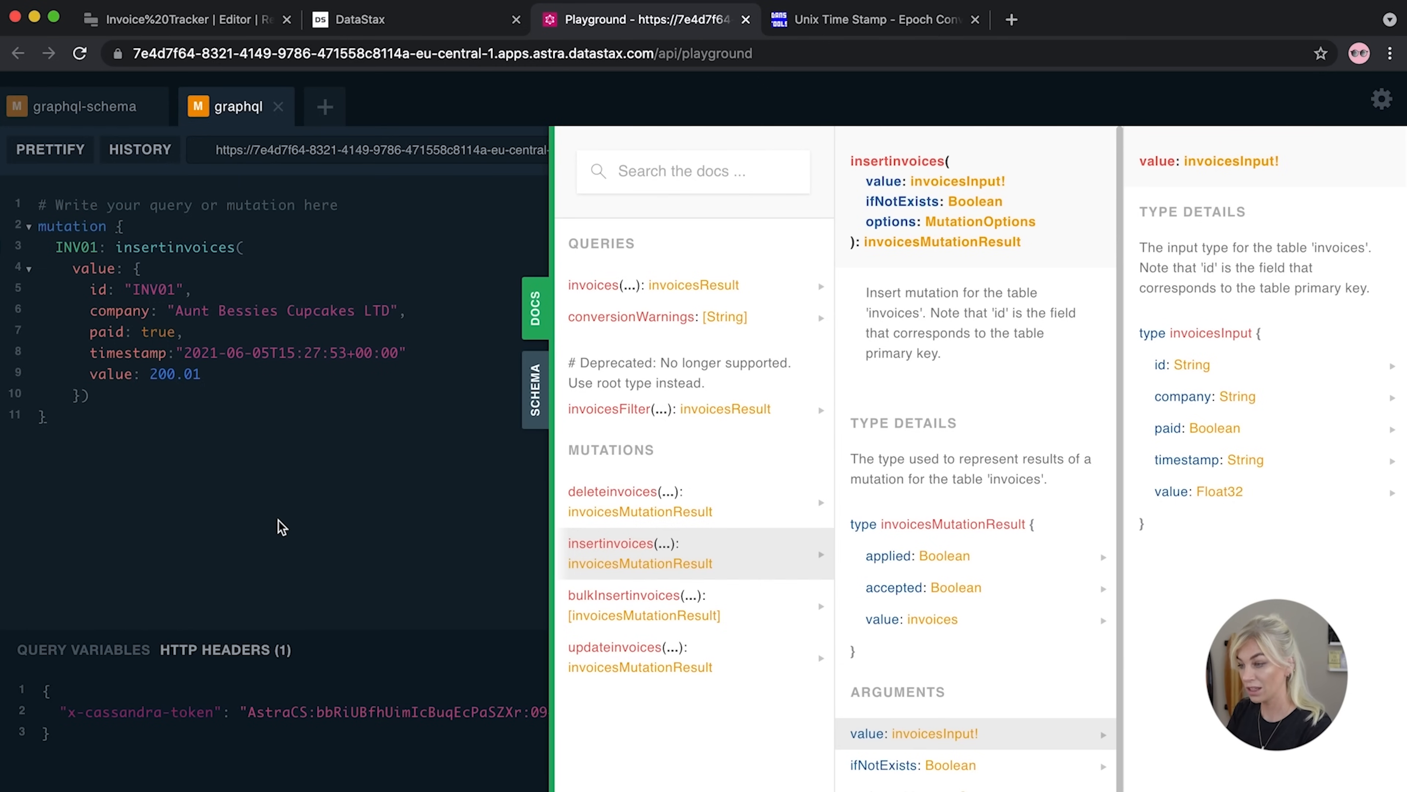
Request the id back with value { id } and run the INV01 insert
click(533, 311)
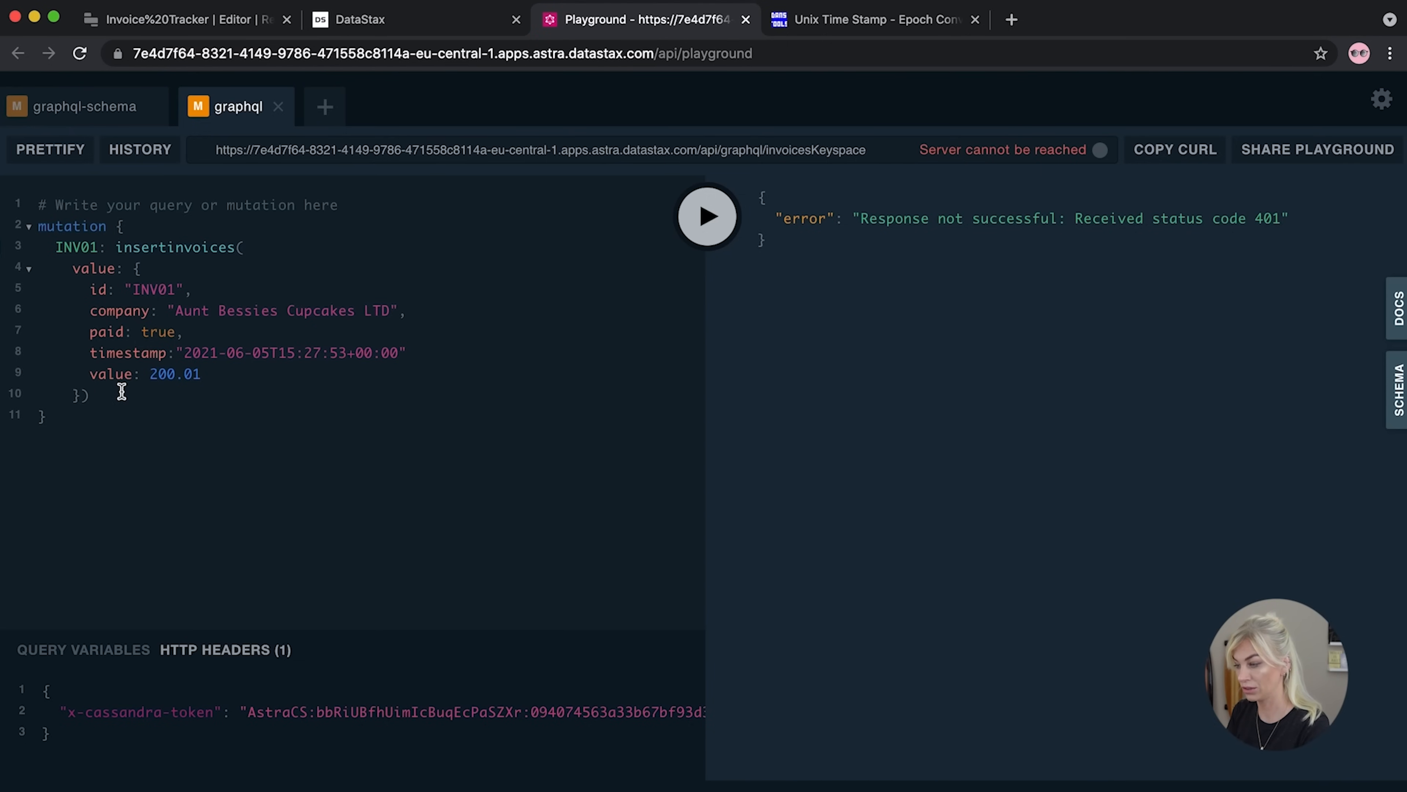
key(Return)
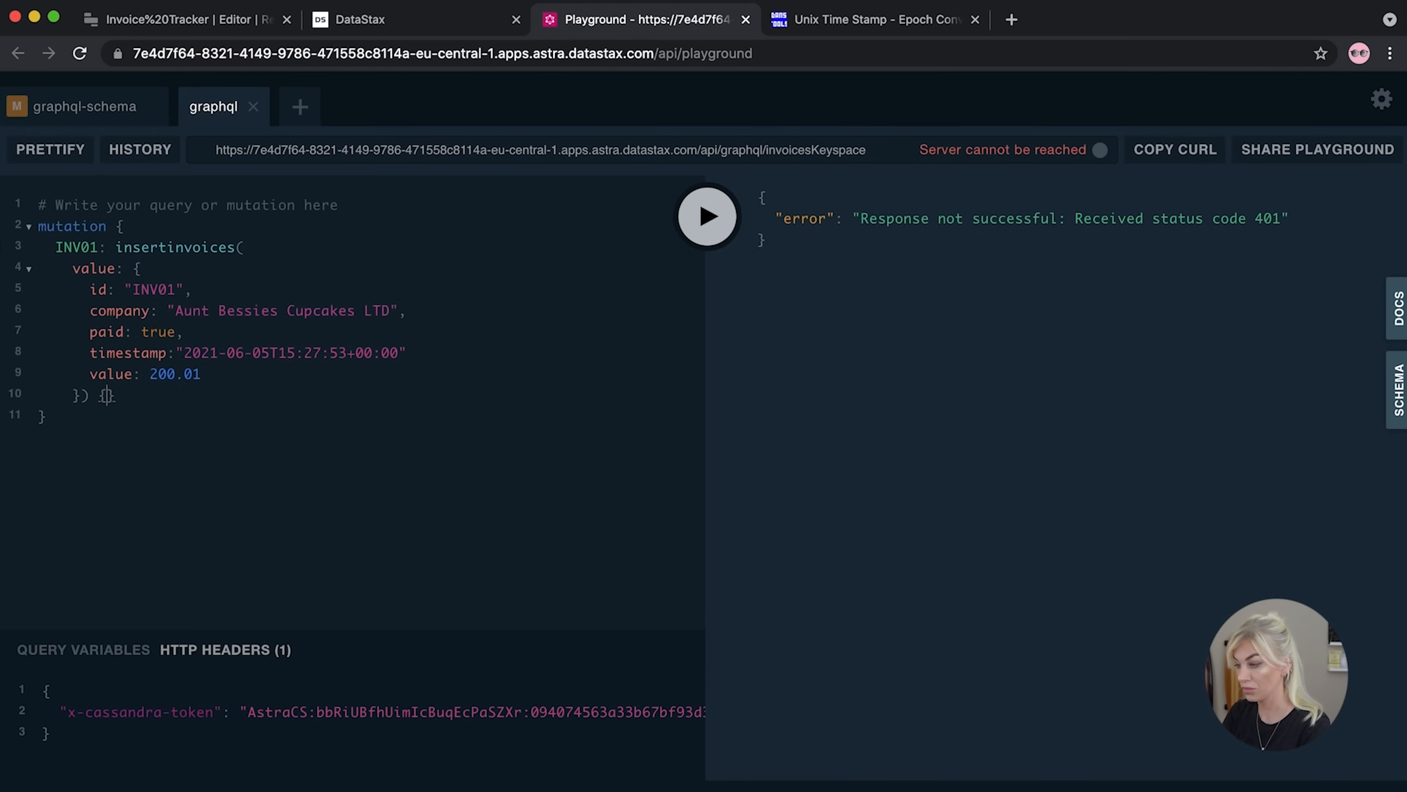
text(value {)
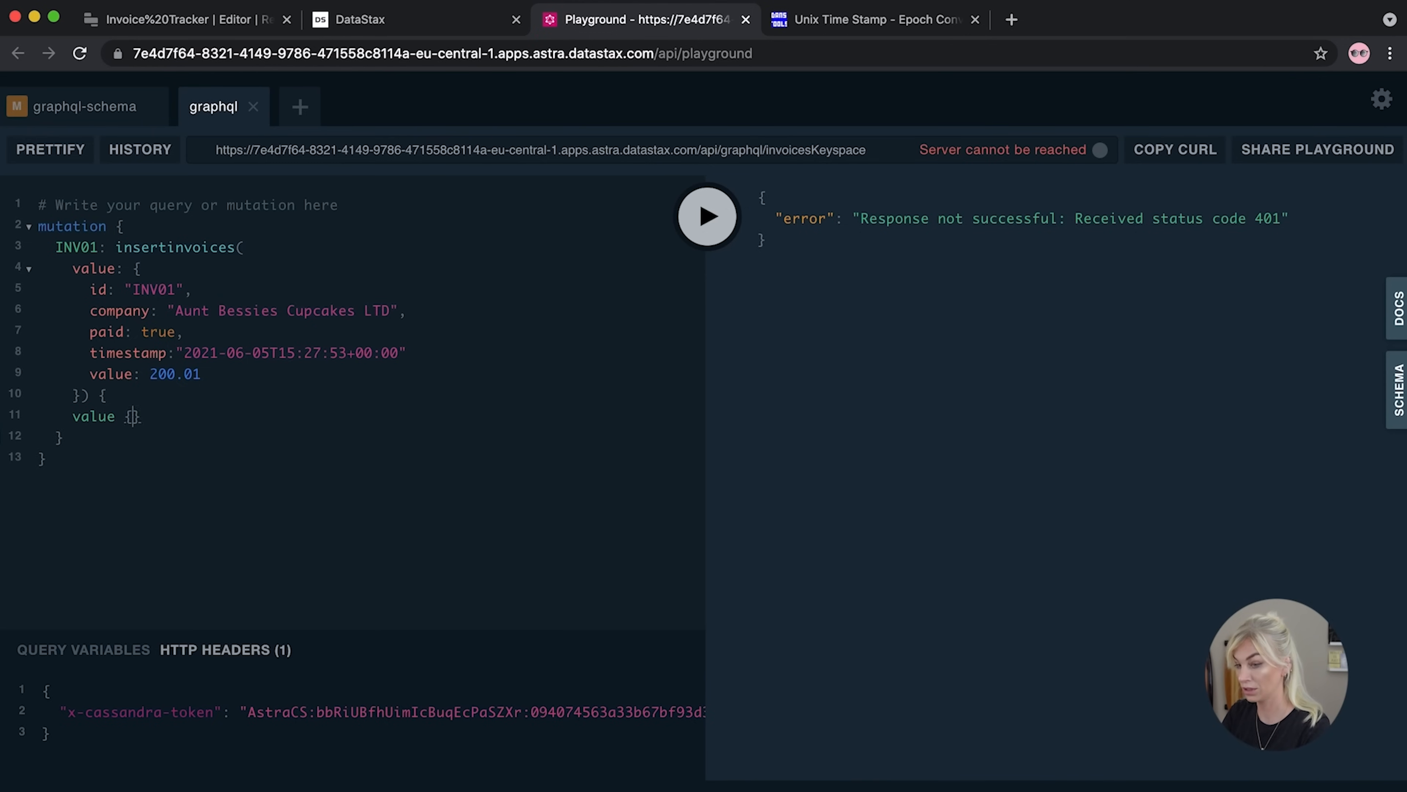
key(Return)
text(id)
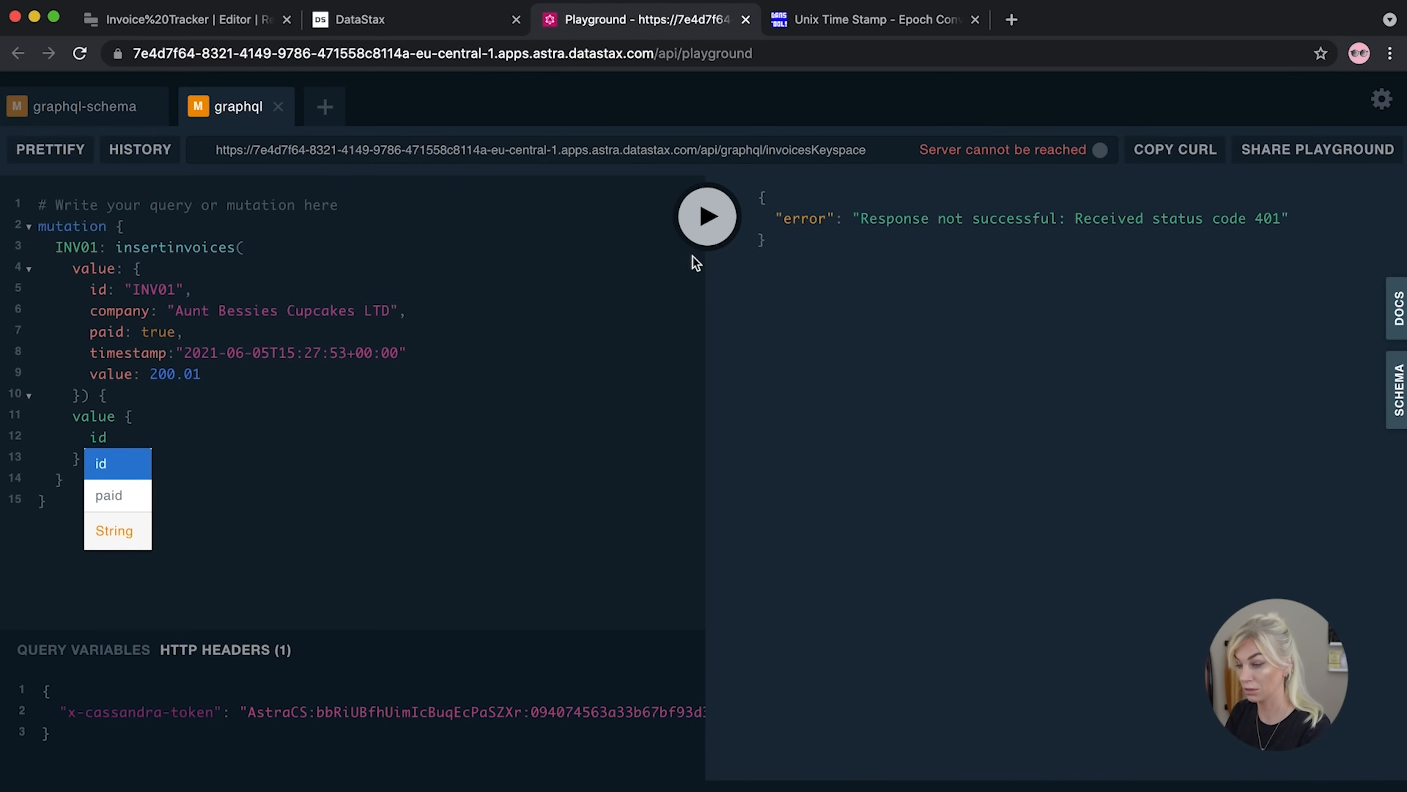
click(726, 238)
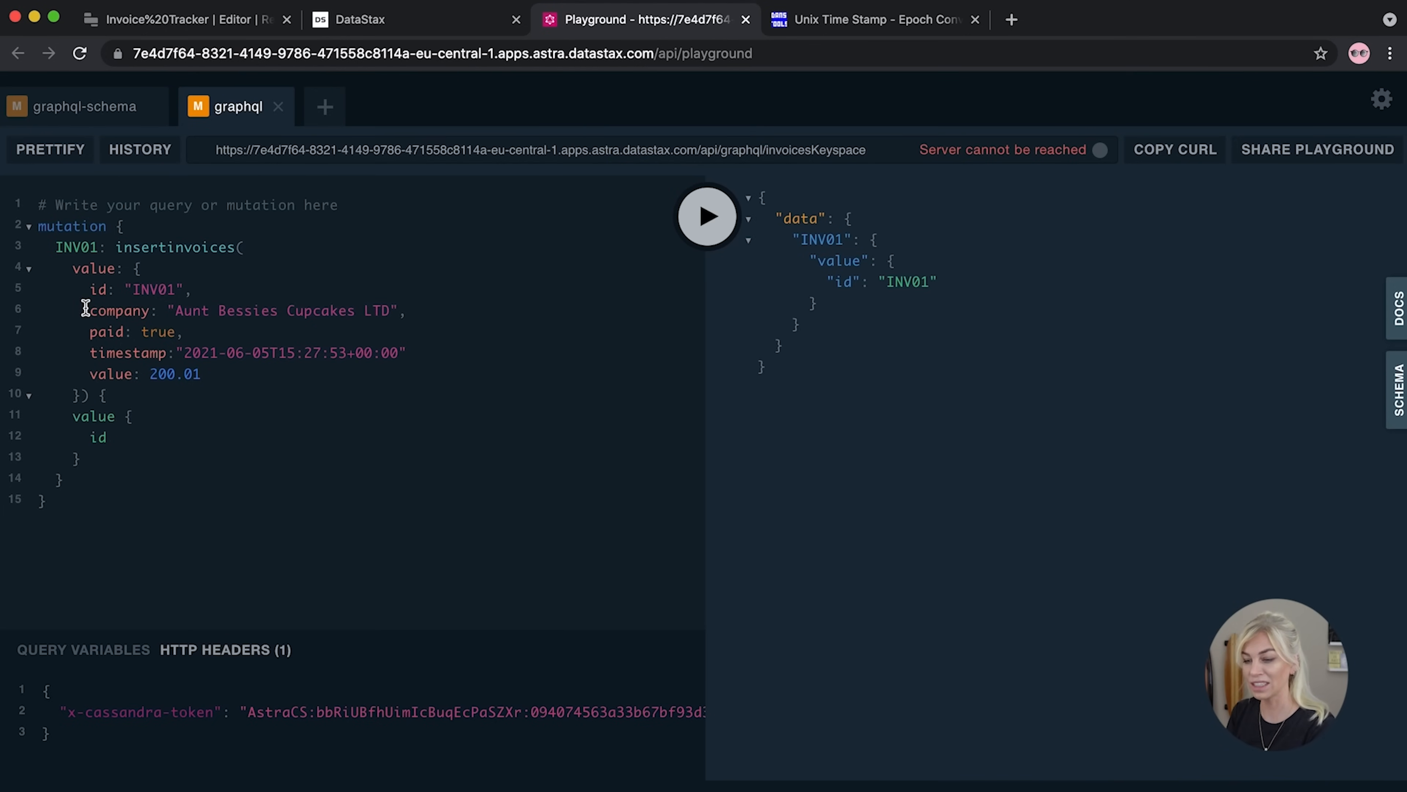
Rename the mutation alias from INV01 to INV02
click(99, 247)
key(BackSpace)
text(2)
click(219, 206)
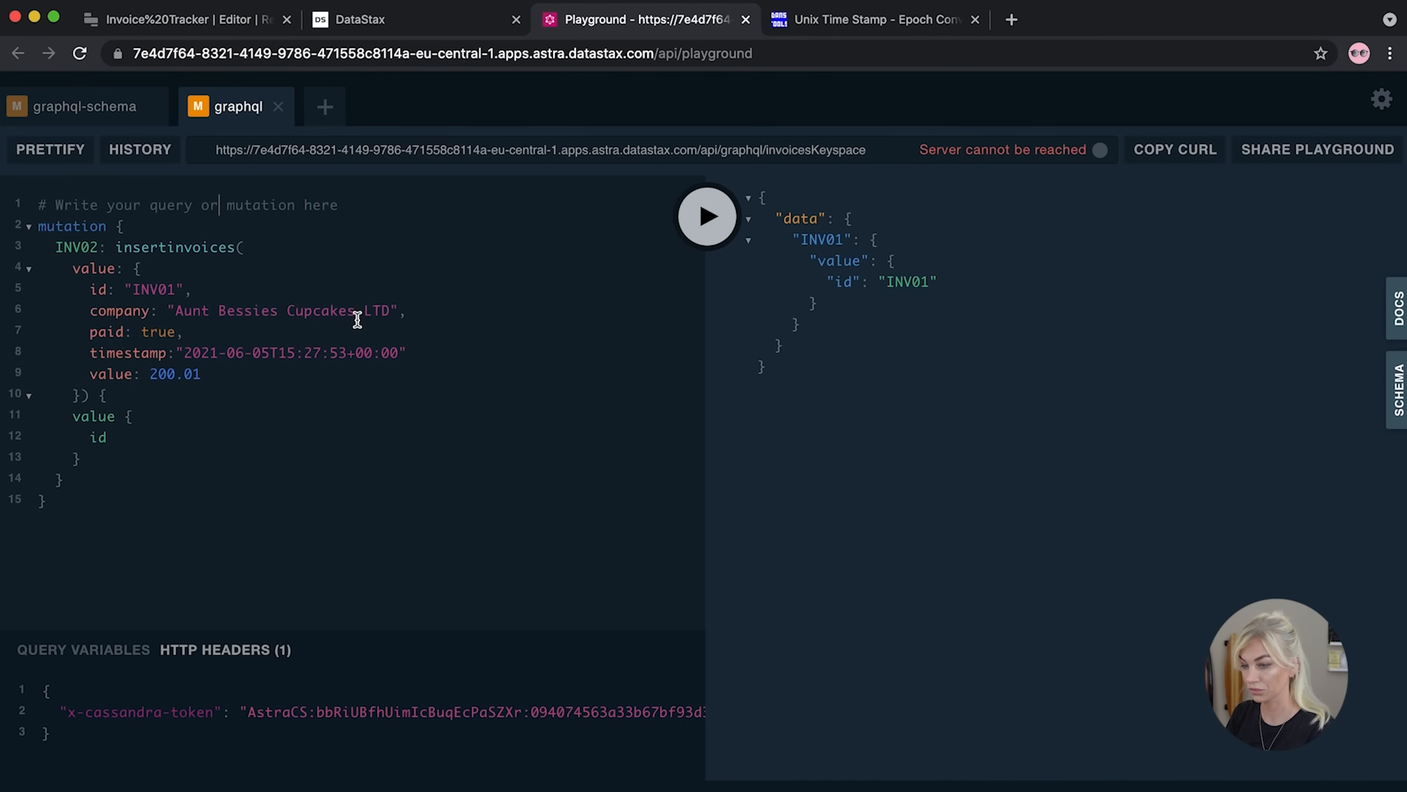
Set the invoice id to INV02 and the company to Motley Crewist
click(177, 290)
key(BackSpace)
text(2)
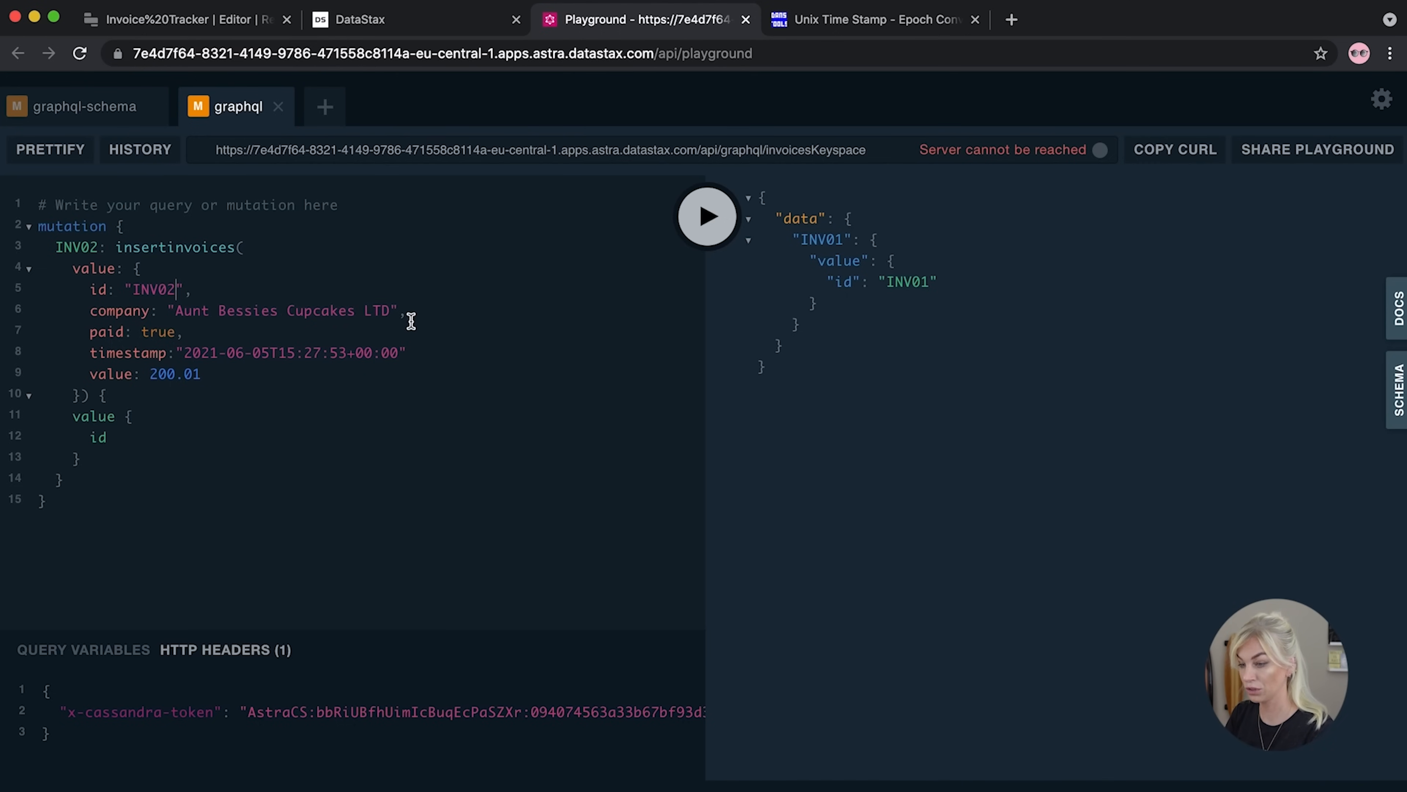
drag(389, 309, 175, 310)
text(Motley Crews)
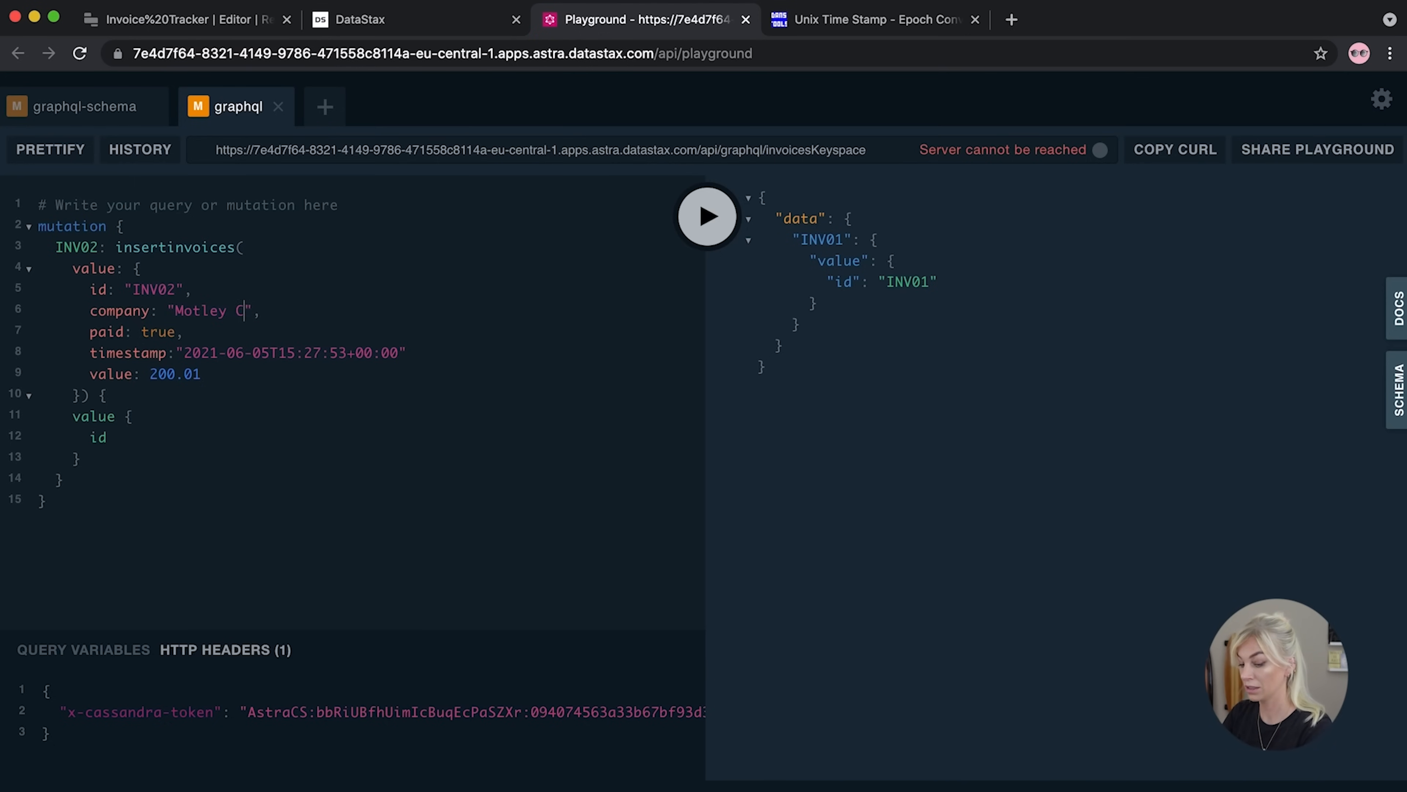
text(it)
key(BackSpace)
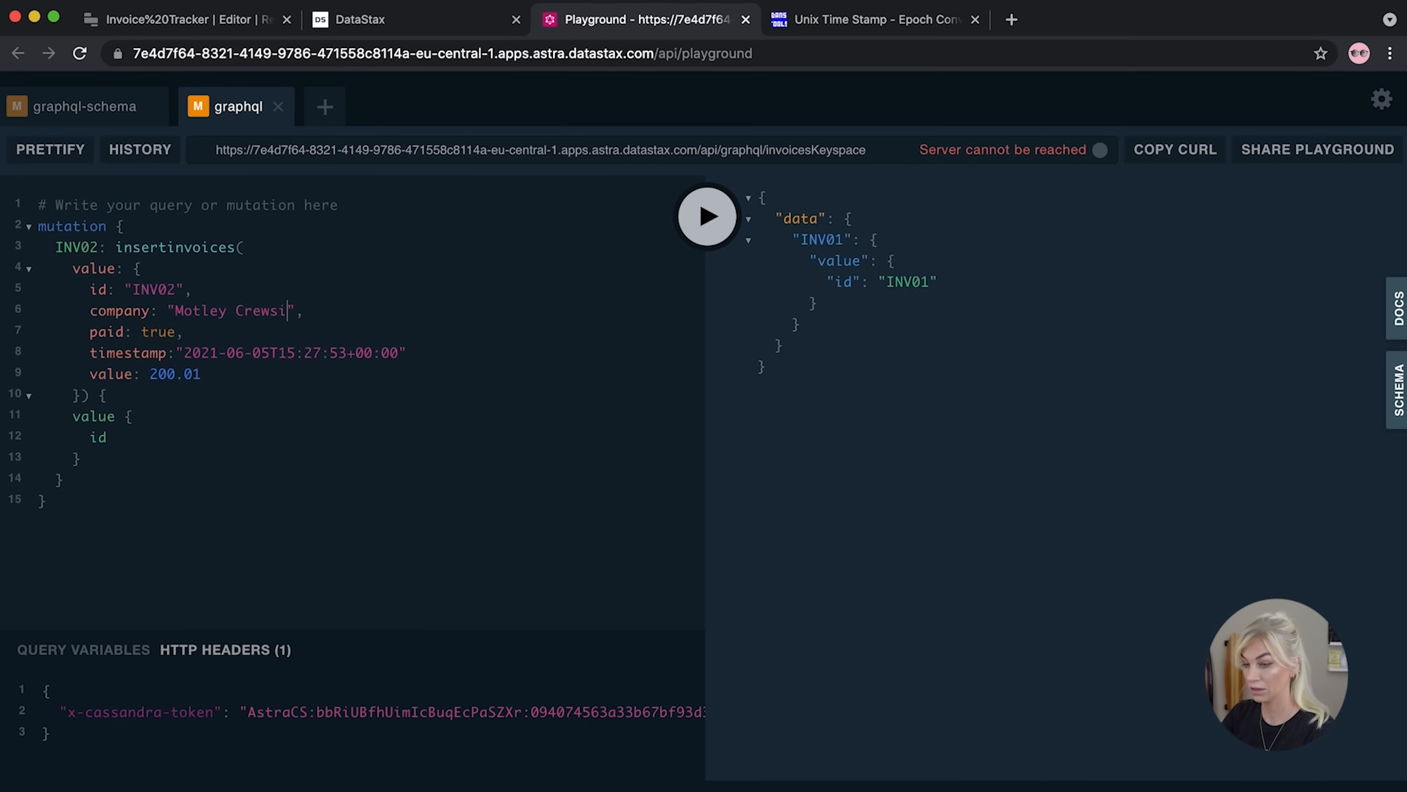
text(ist)
Set the date to 2021-06-10 and the value to 1400.45, then run the insert
drag(176, 333, 143, 334)
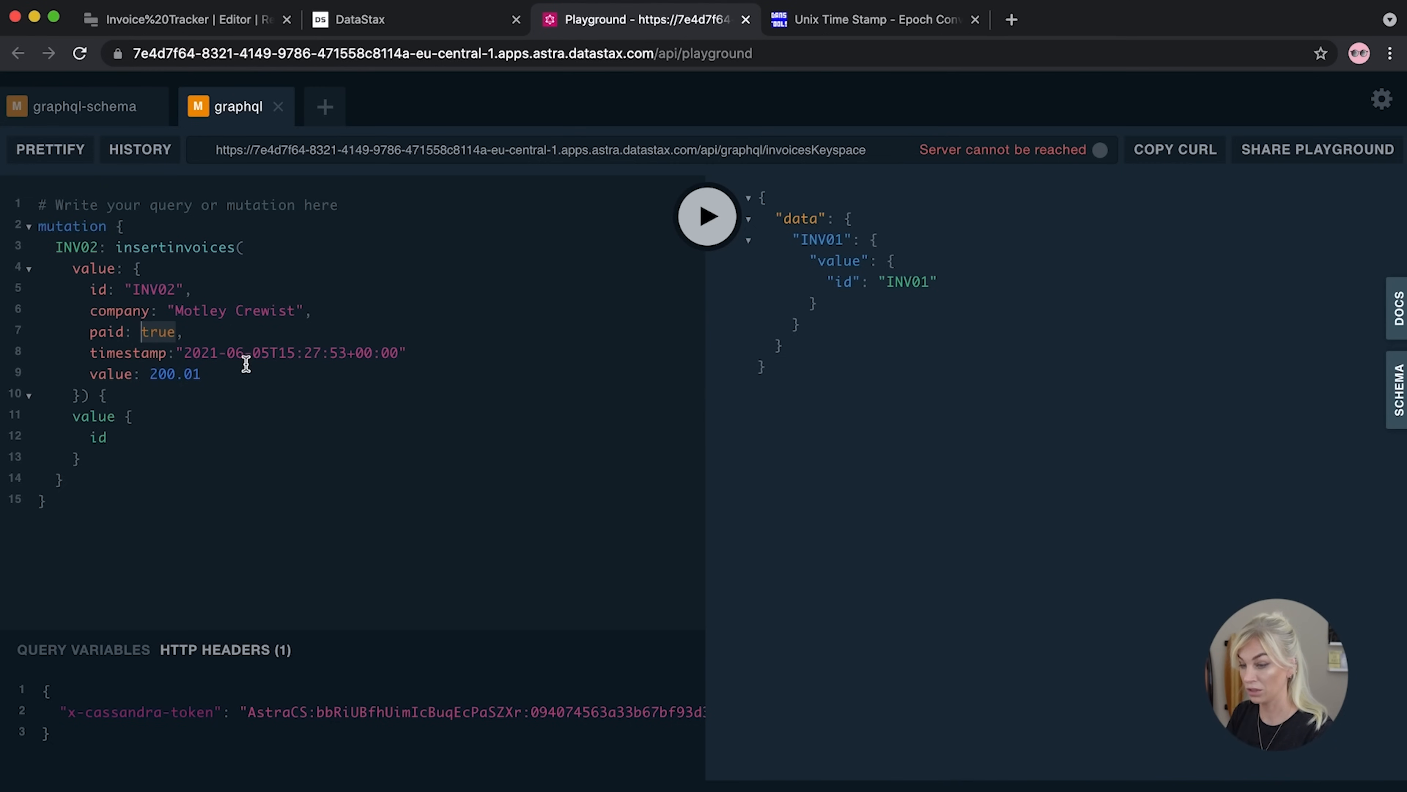
click(268, 359)
key(BackSpace)
key(BackSpace)
text(10)
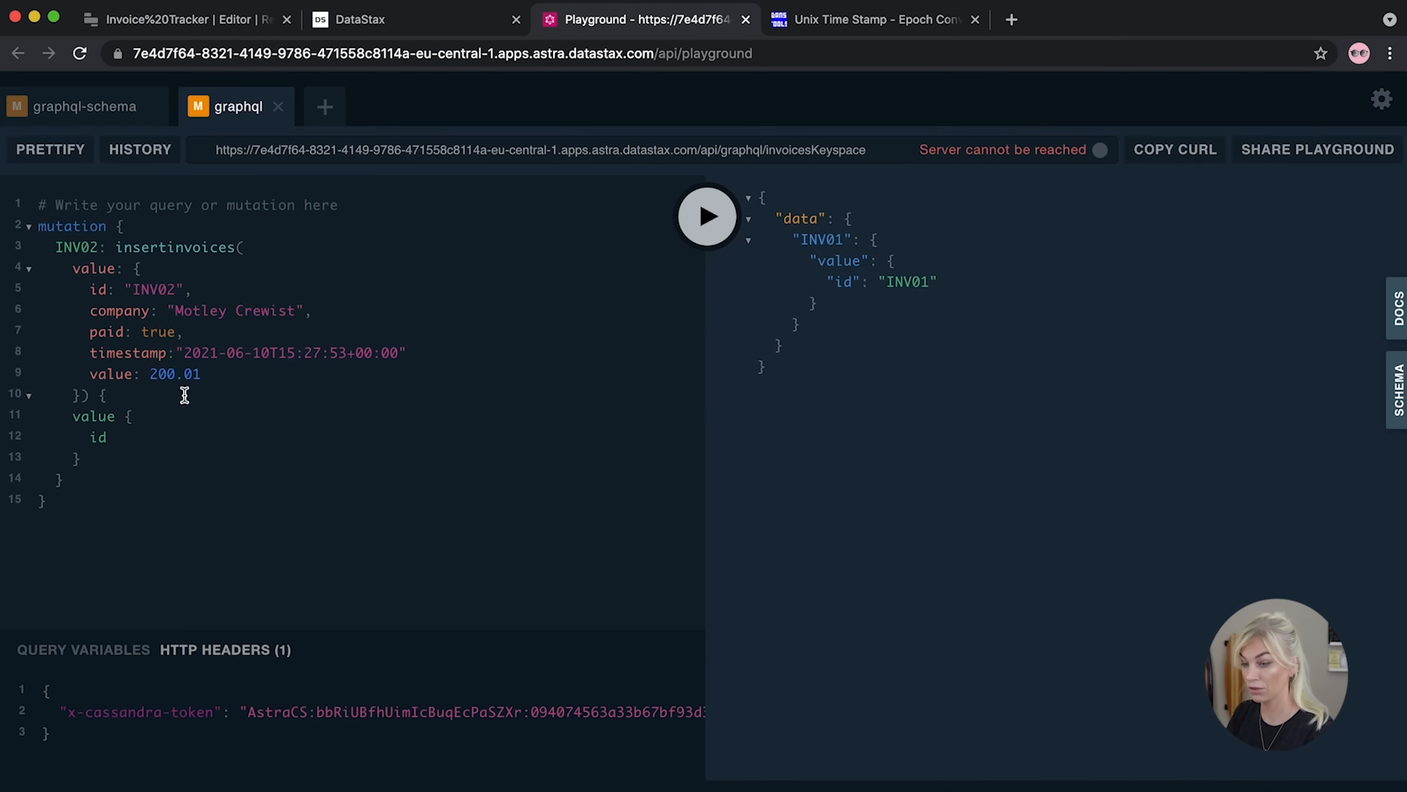
drag(214, 375, 148, 375)
text(1400,4)
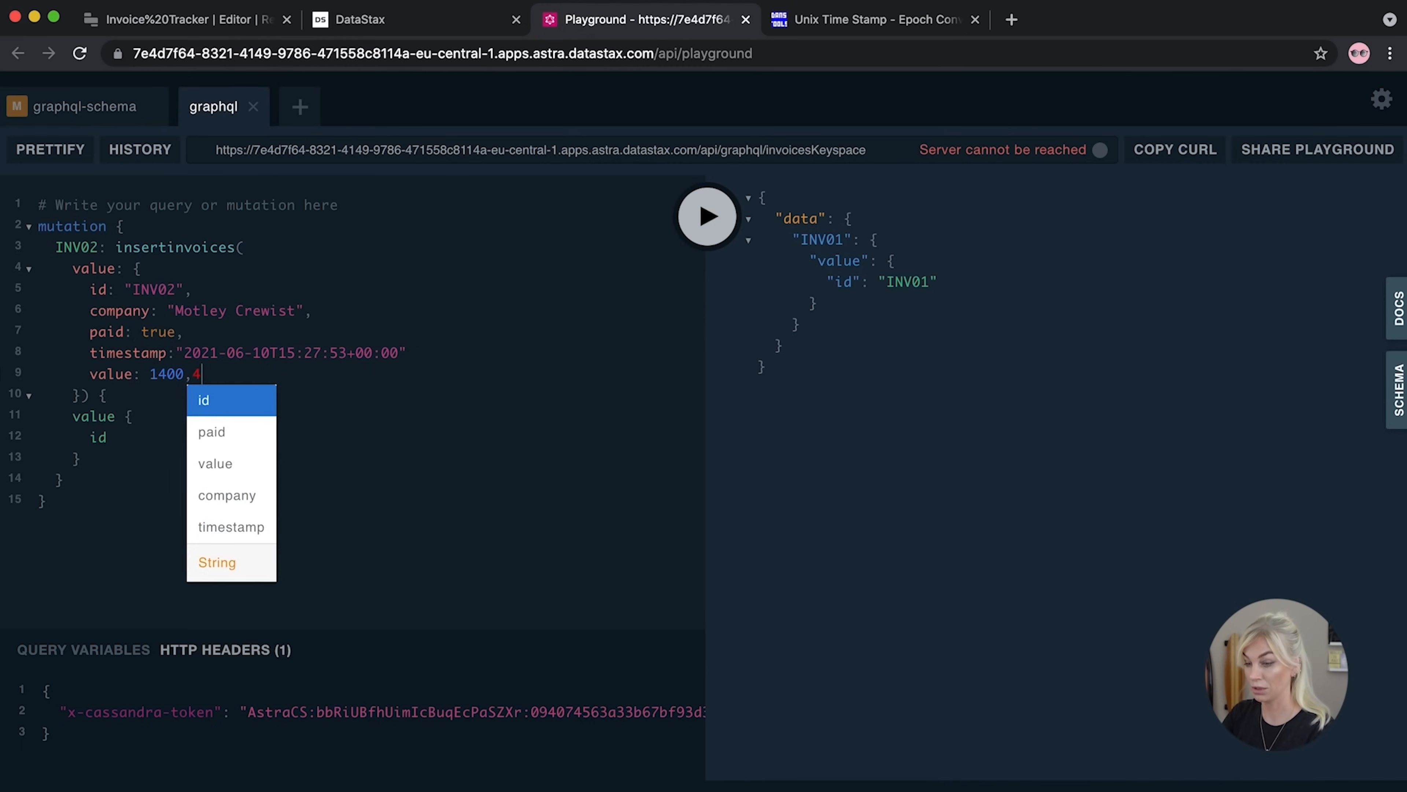
key(BackSpace)
key(BackSpace)
text(.45)
click(703, 228)
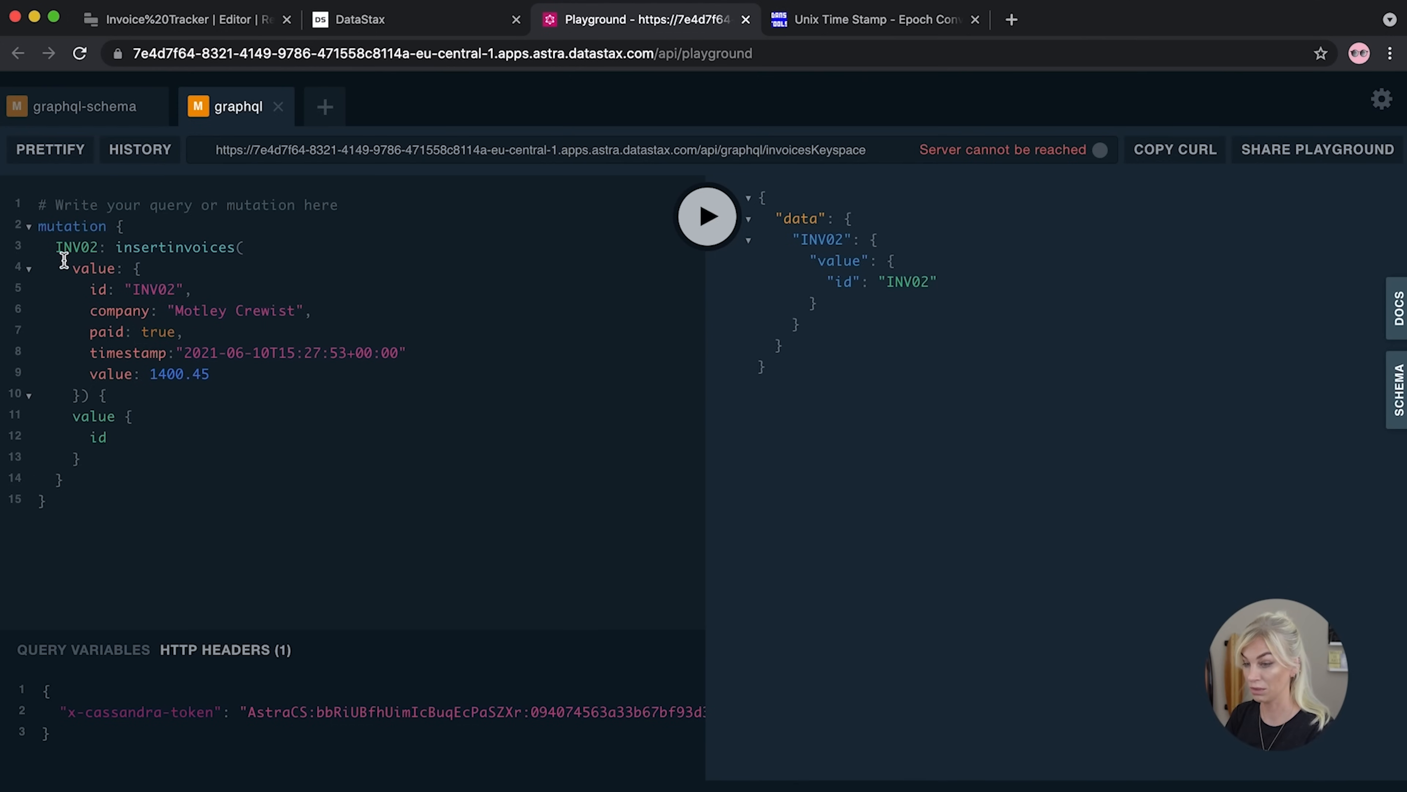
click(99, 251)
Change the alias to INV03 and the company to Heist Heracle LTD
key(BackSpace)
text(3)
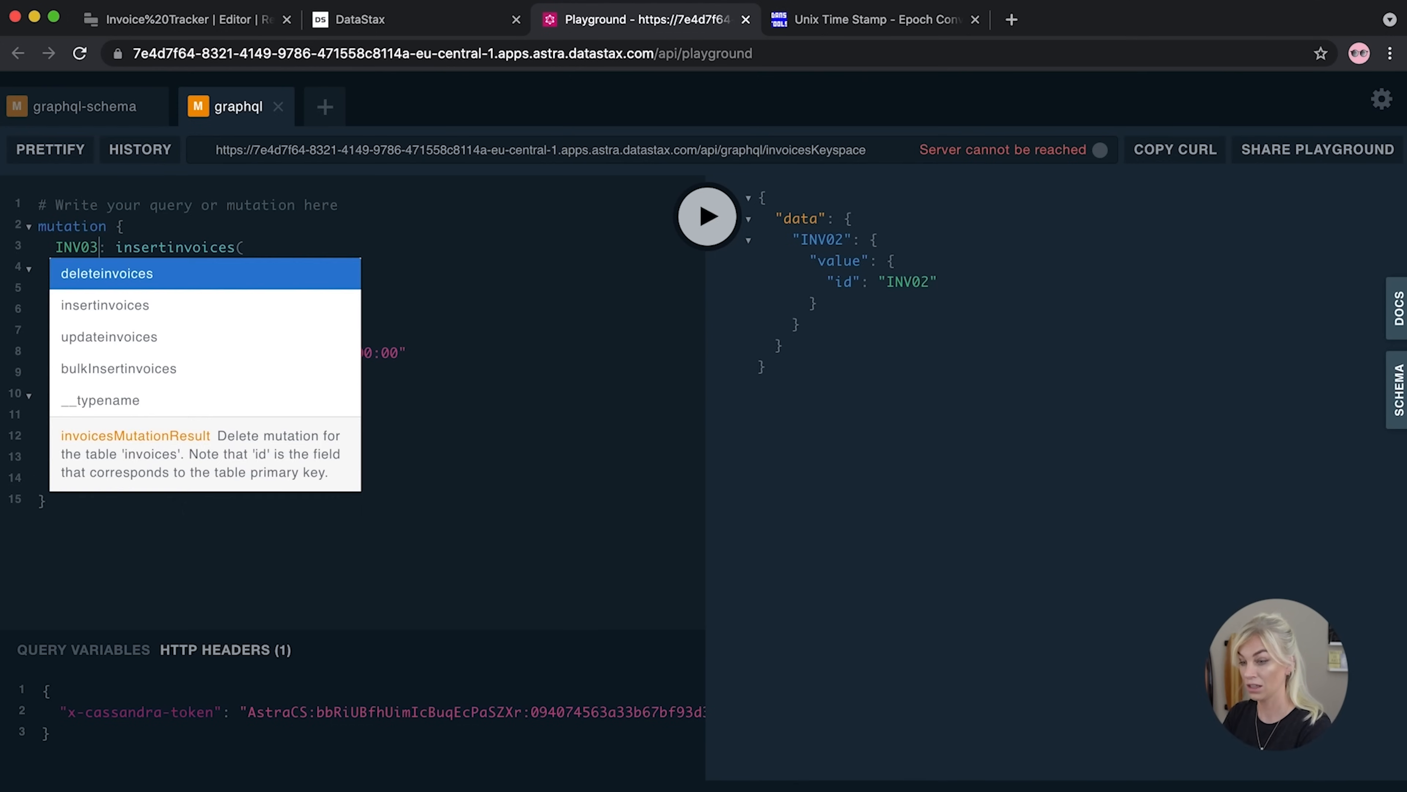
click(169, 240)
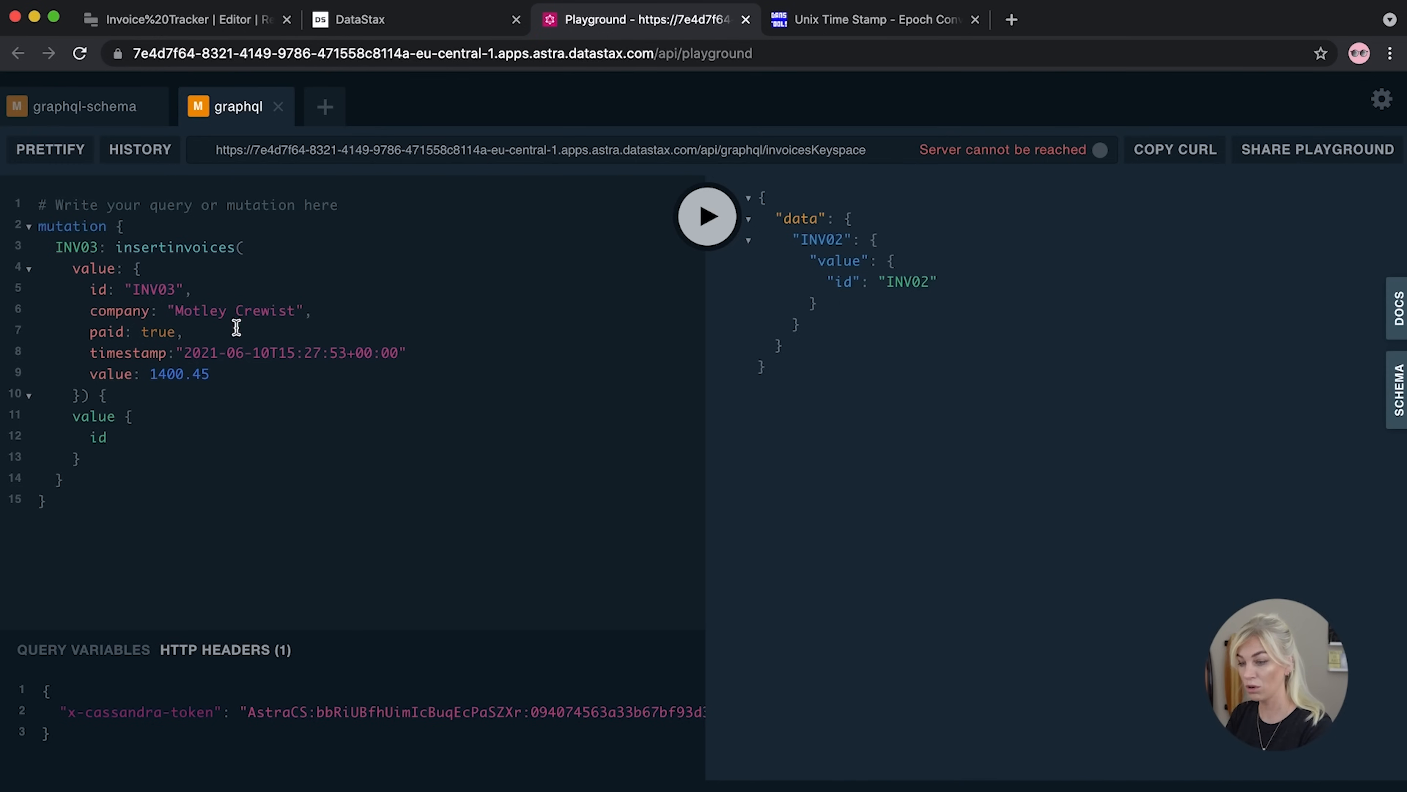
drag(295, 312, 169, 314)
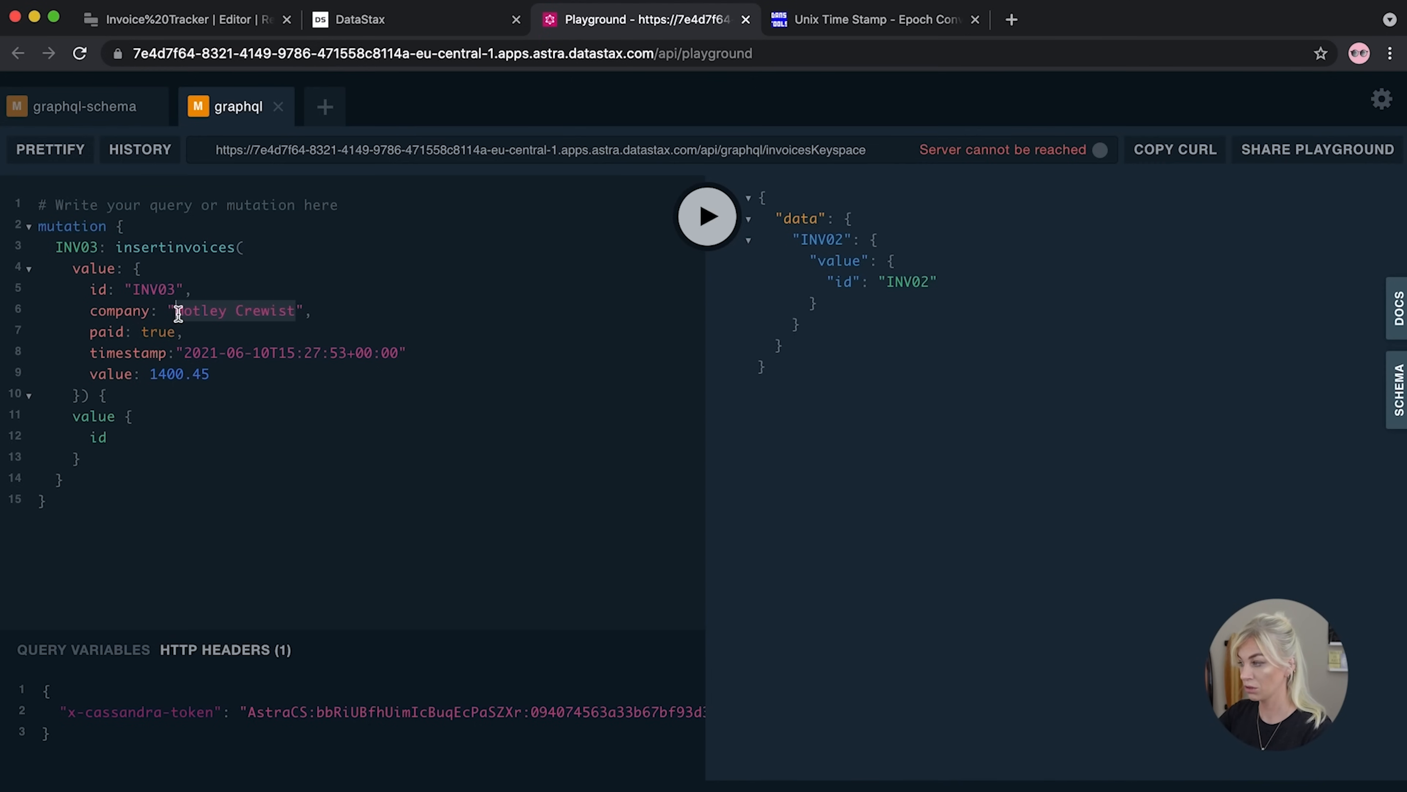
text(Heis)
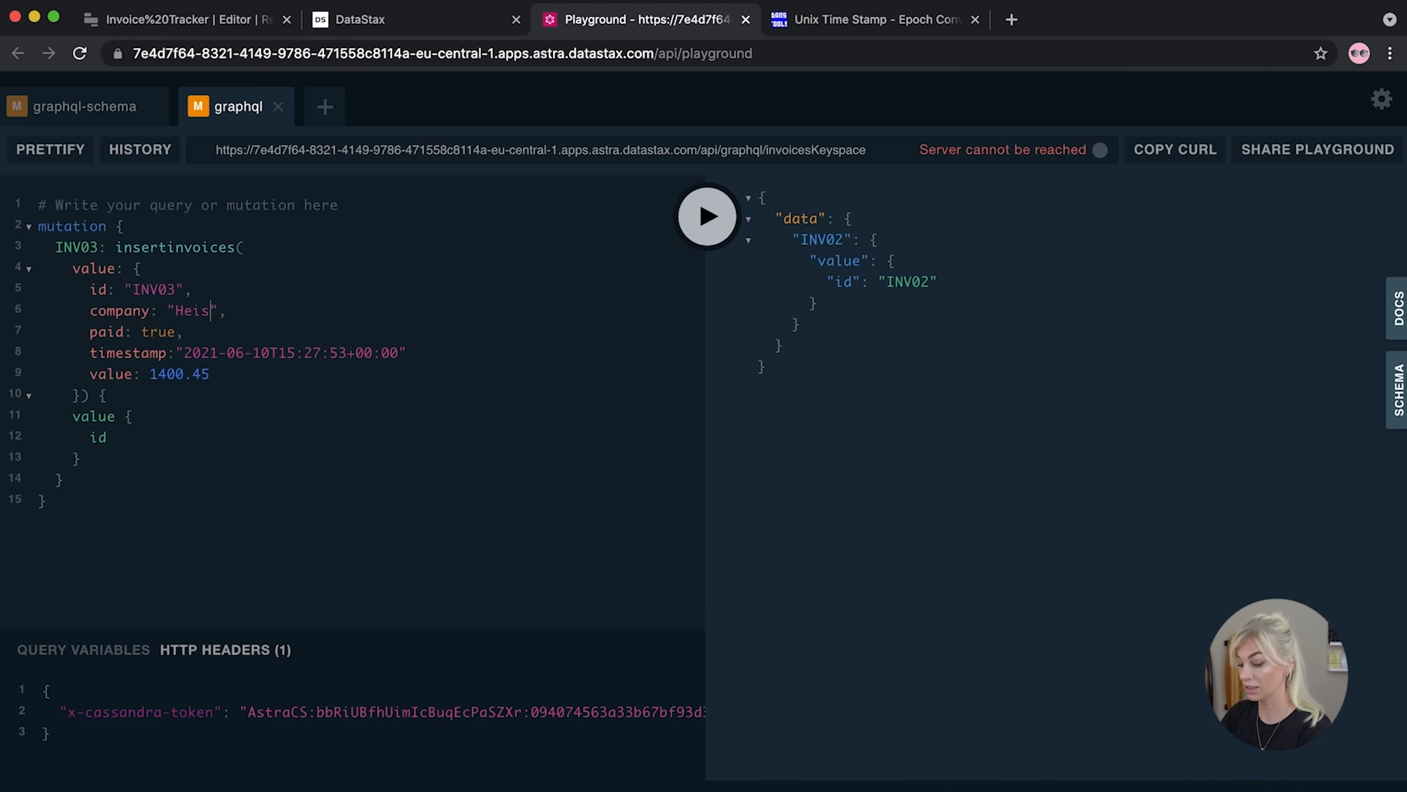
text(t Heracle LTD)
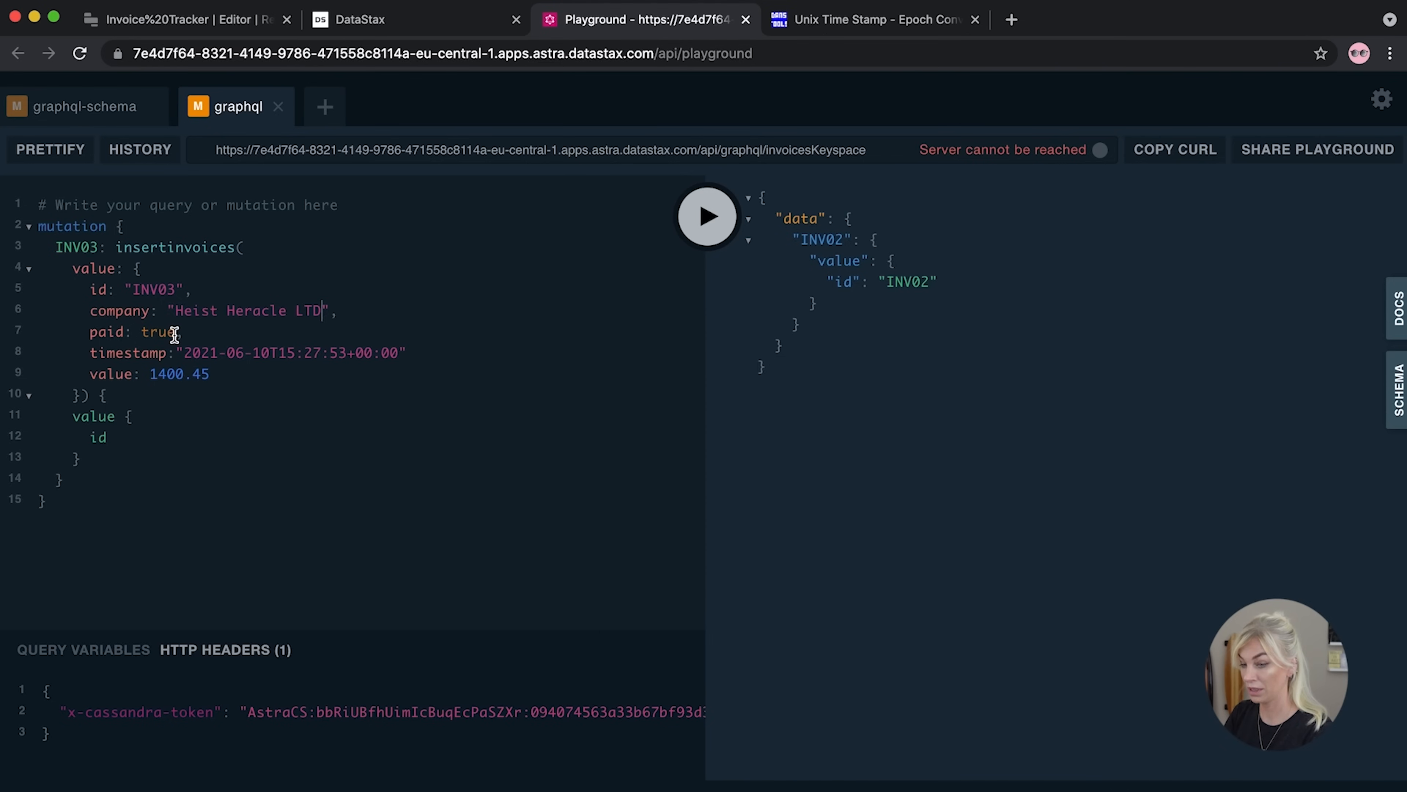
Set paid to false and the value to 2304.56, then run the INV03 insert
drag(176, 332, 141, 332)
text(false)
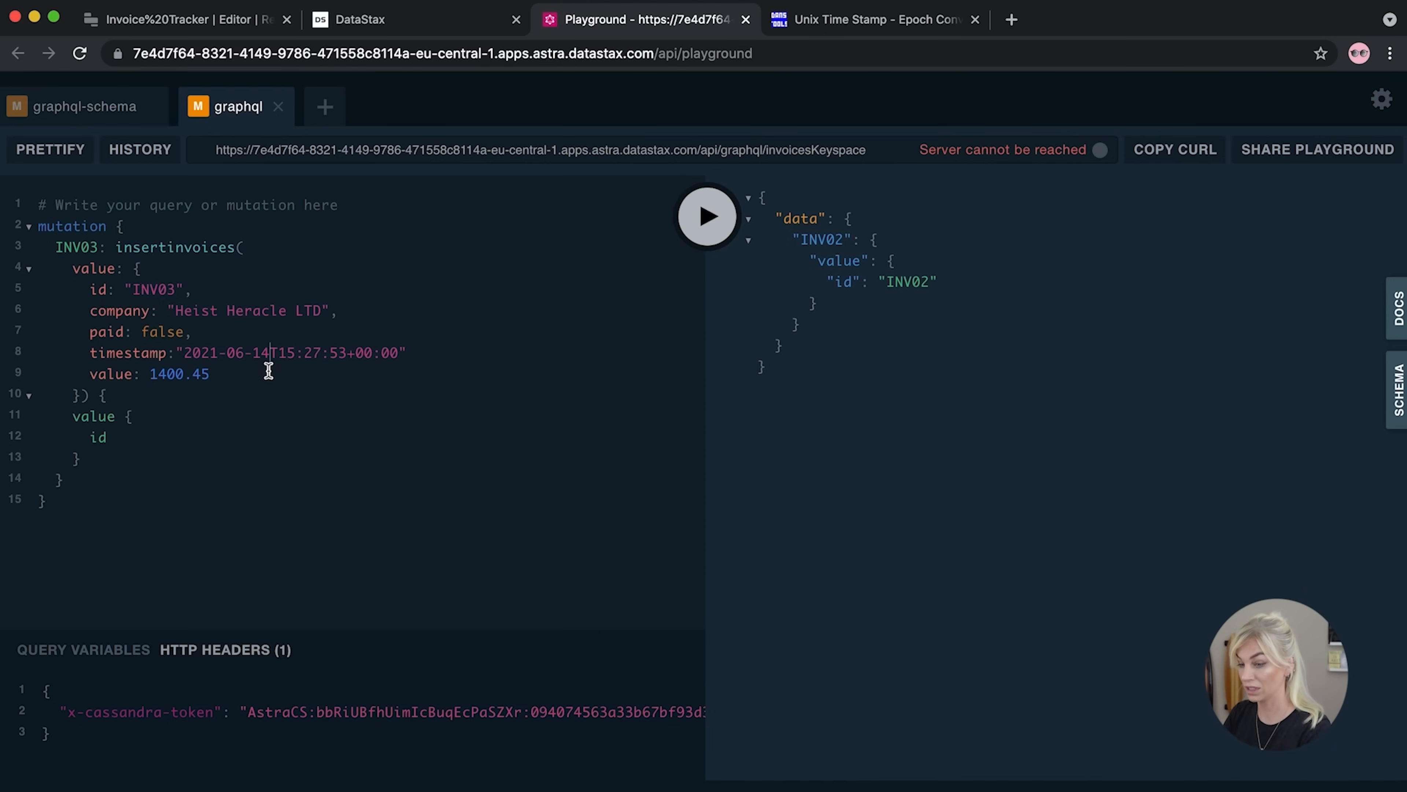
drag(214, 373, 153, 373)
text(2304.56)
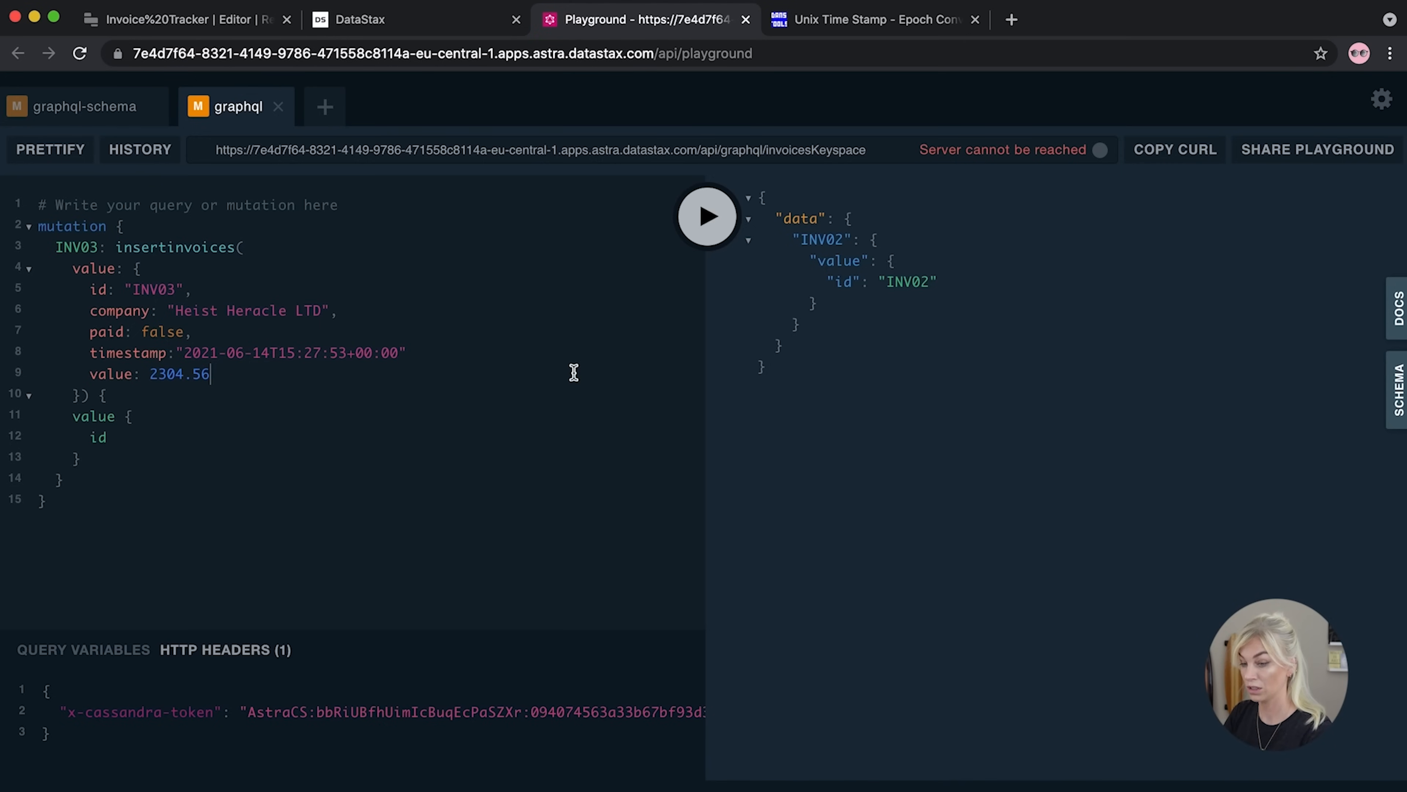
click(707, 235)
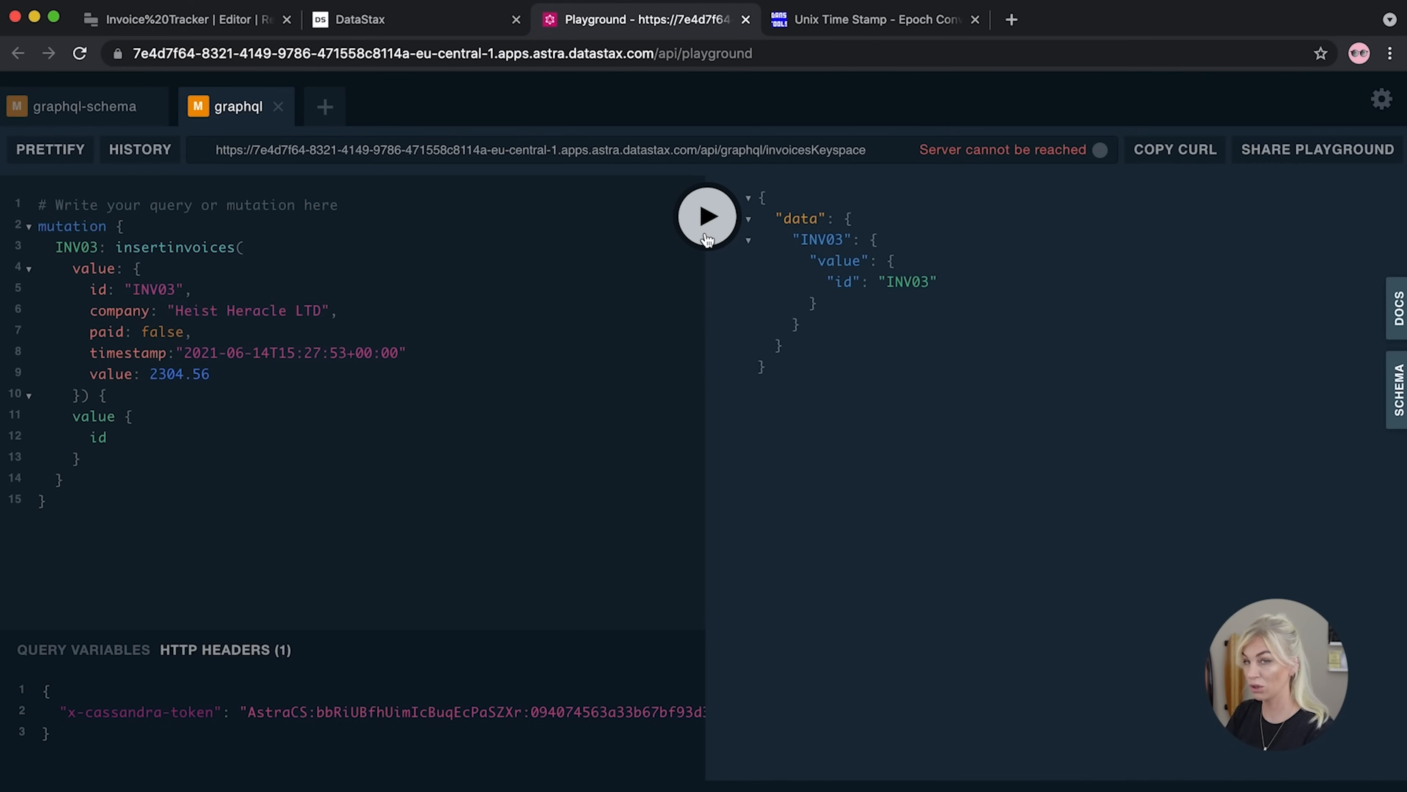
Change the alias and invoice id to INV04 and the value to 1300.33
click(100, 247)
key(BackSpace)
text(4)
key(Escape)
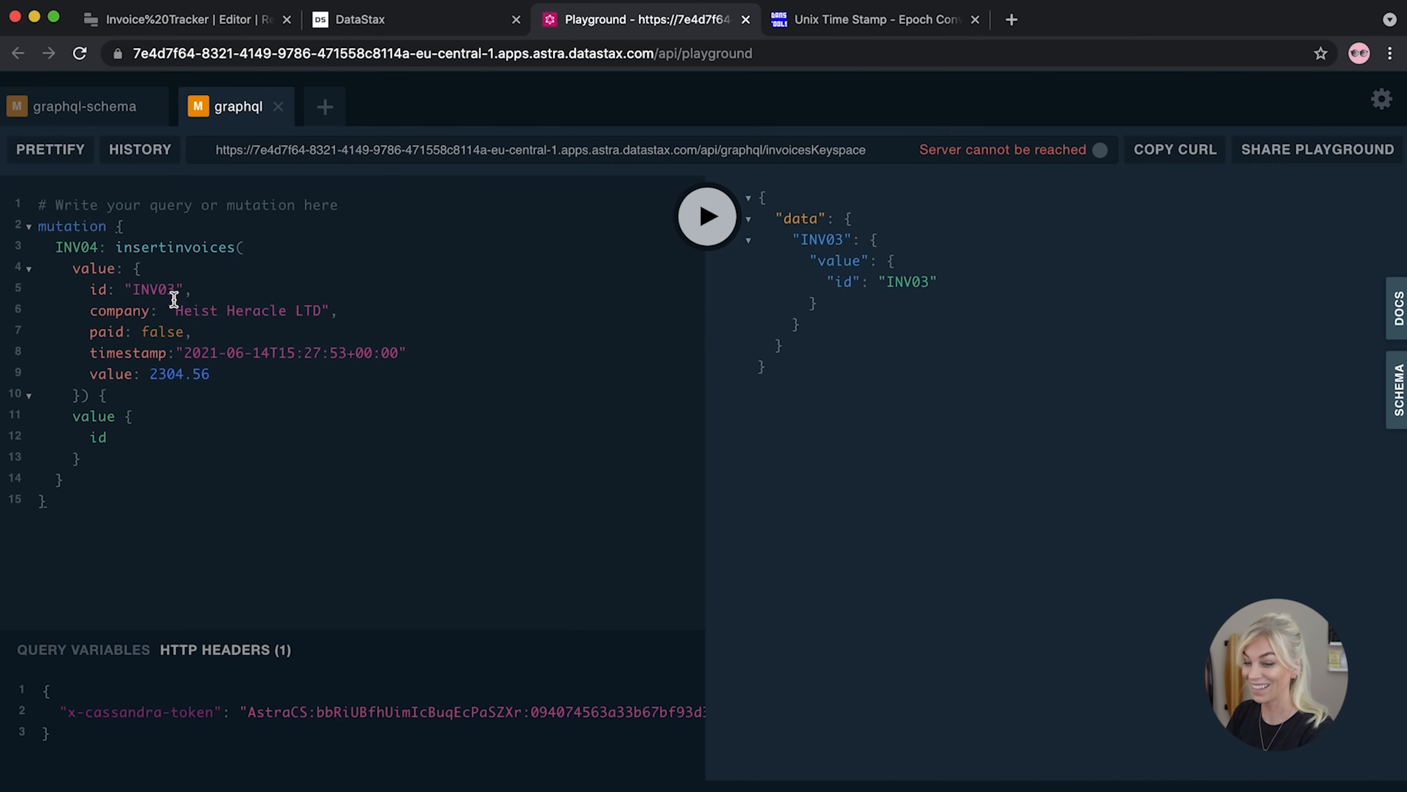
key(BackSpace)
text(4)
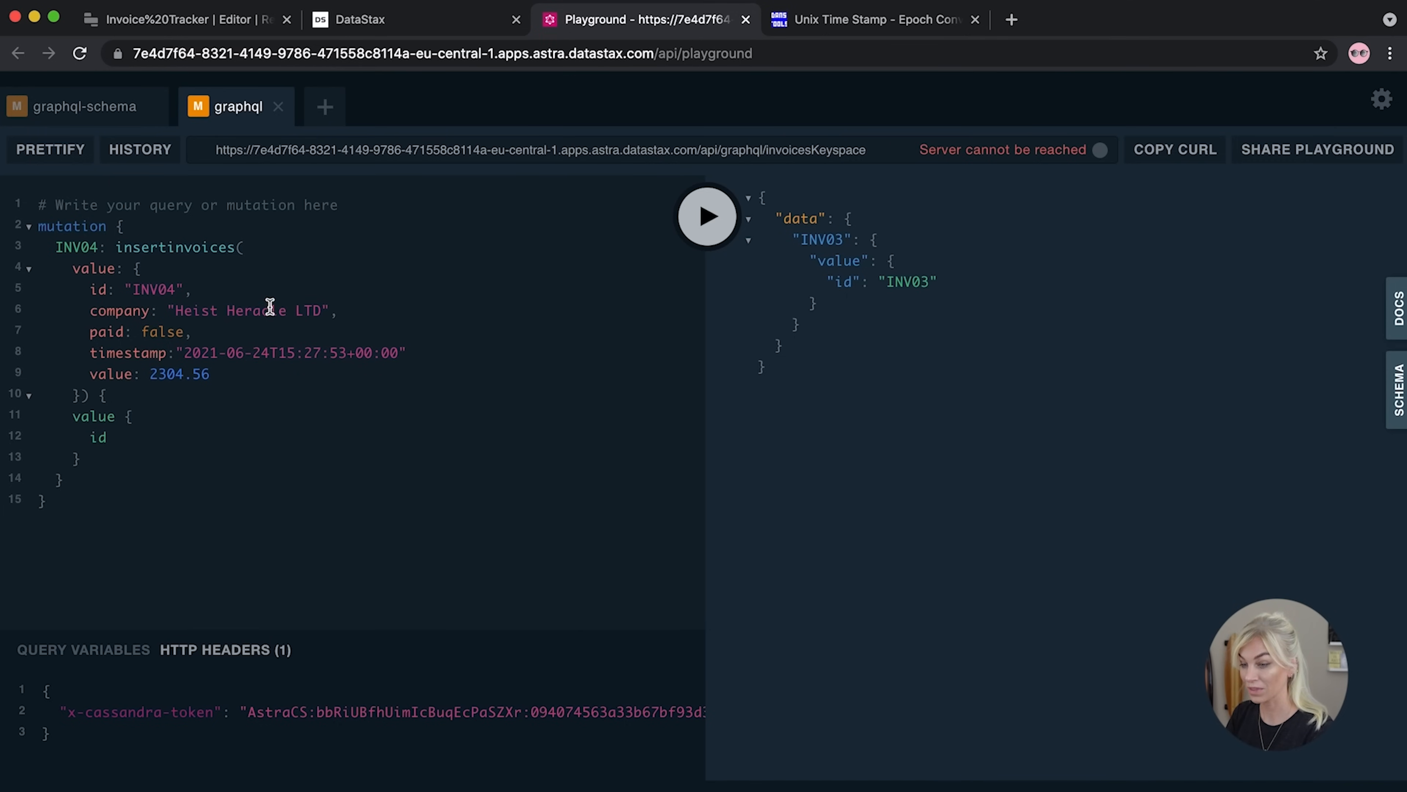
drag(222, 374, 147, 374)
text(1300.3)
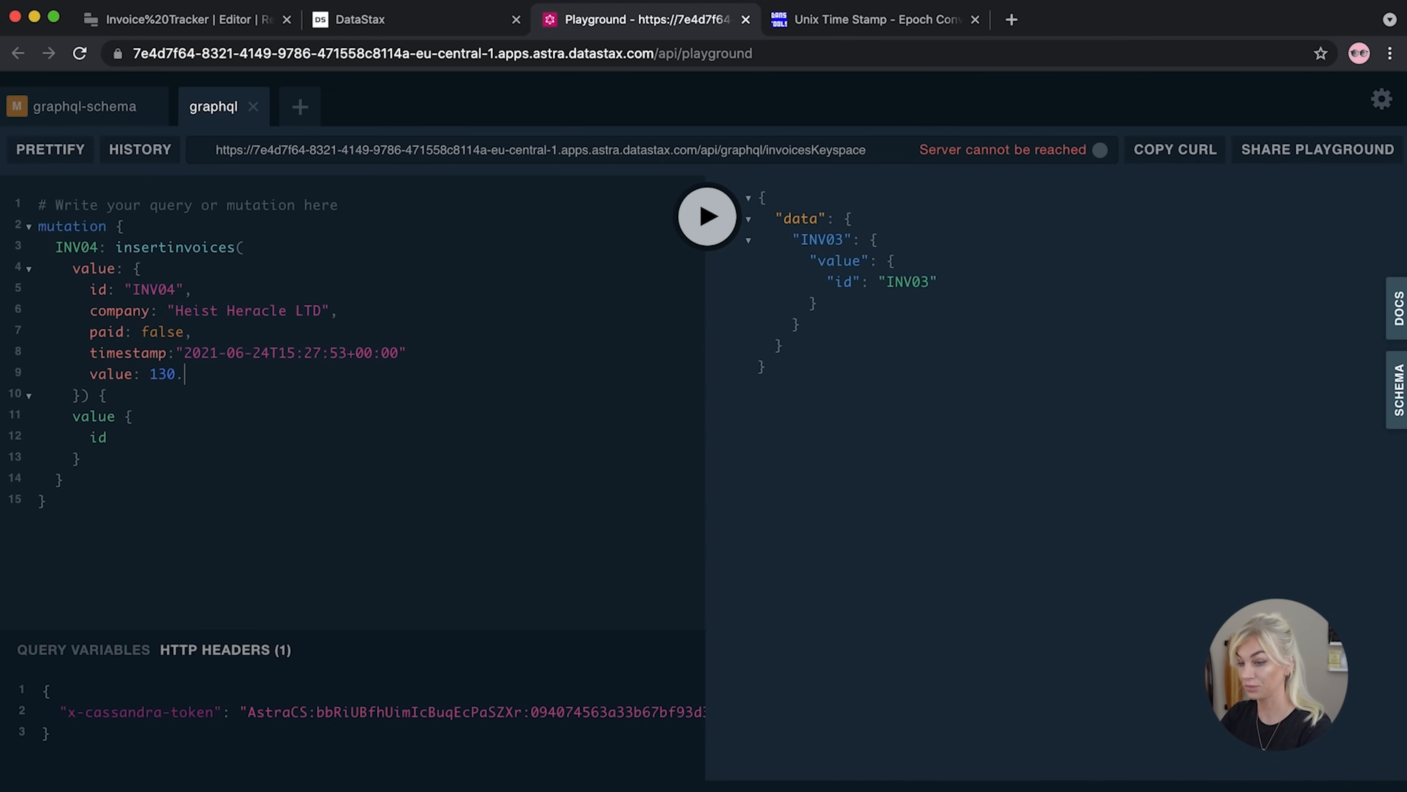
text(3)
Set the date to 2021-06-25, run the INV04 insert, and return to the Invoice Tracker editor
click(269, 352)
key(BackSpace)
text(5)
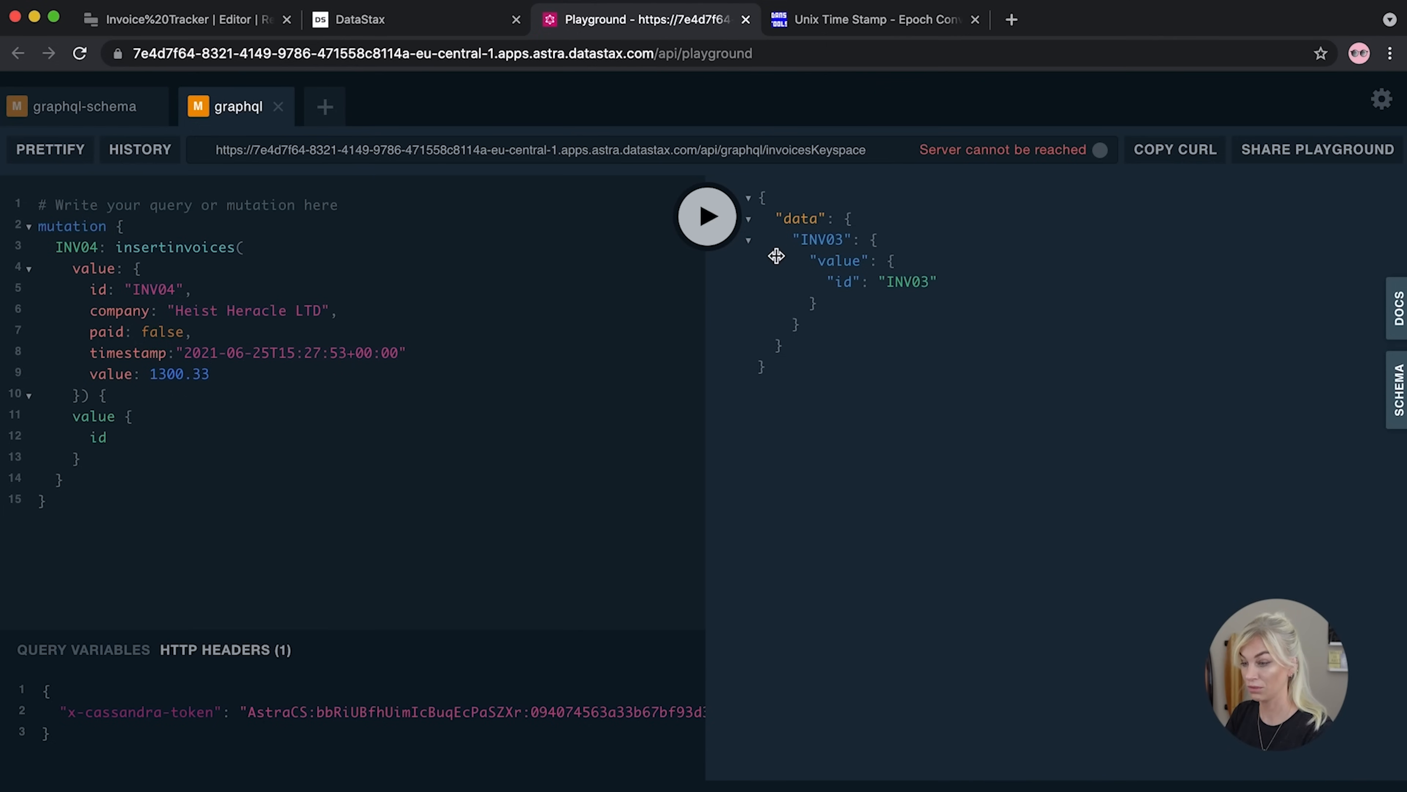
click(706, 222)
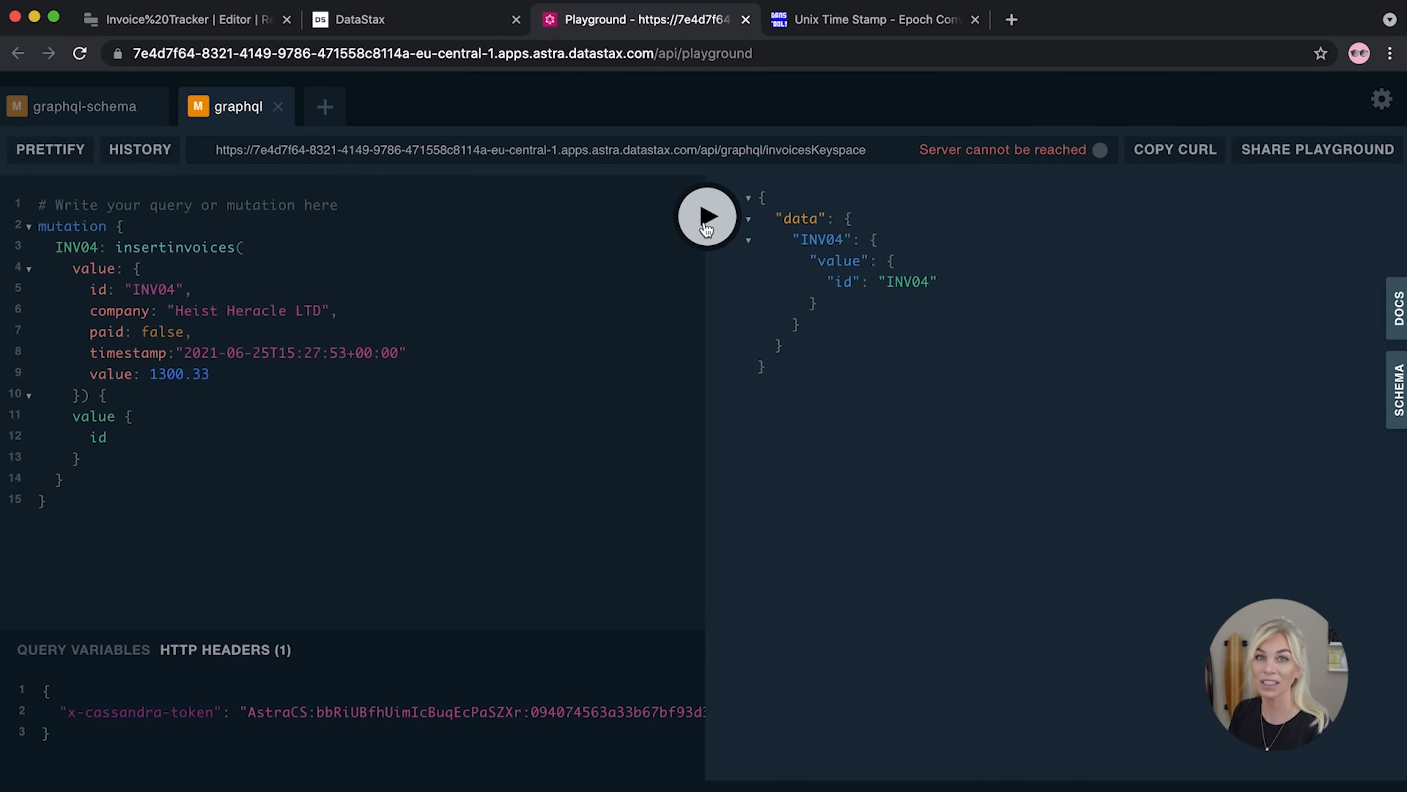
click(213, 22)
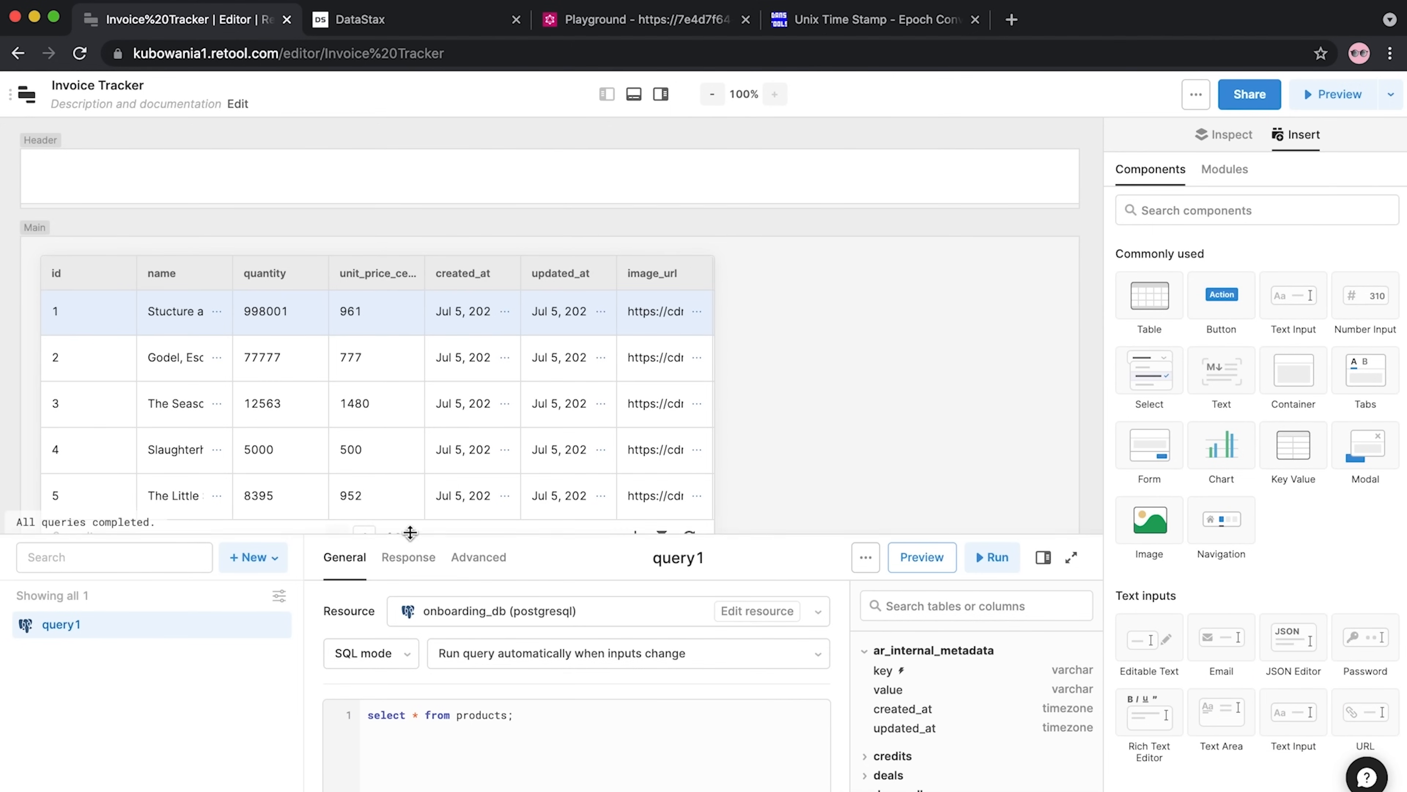
Delete the old products query1
scroll(425, 394, down, 3)
click(277, 624)
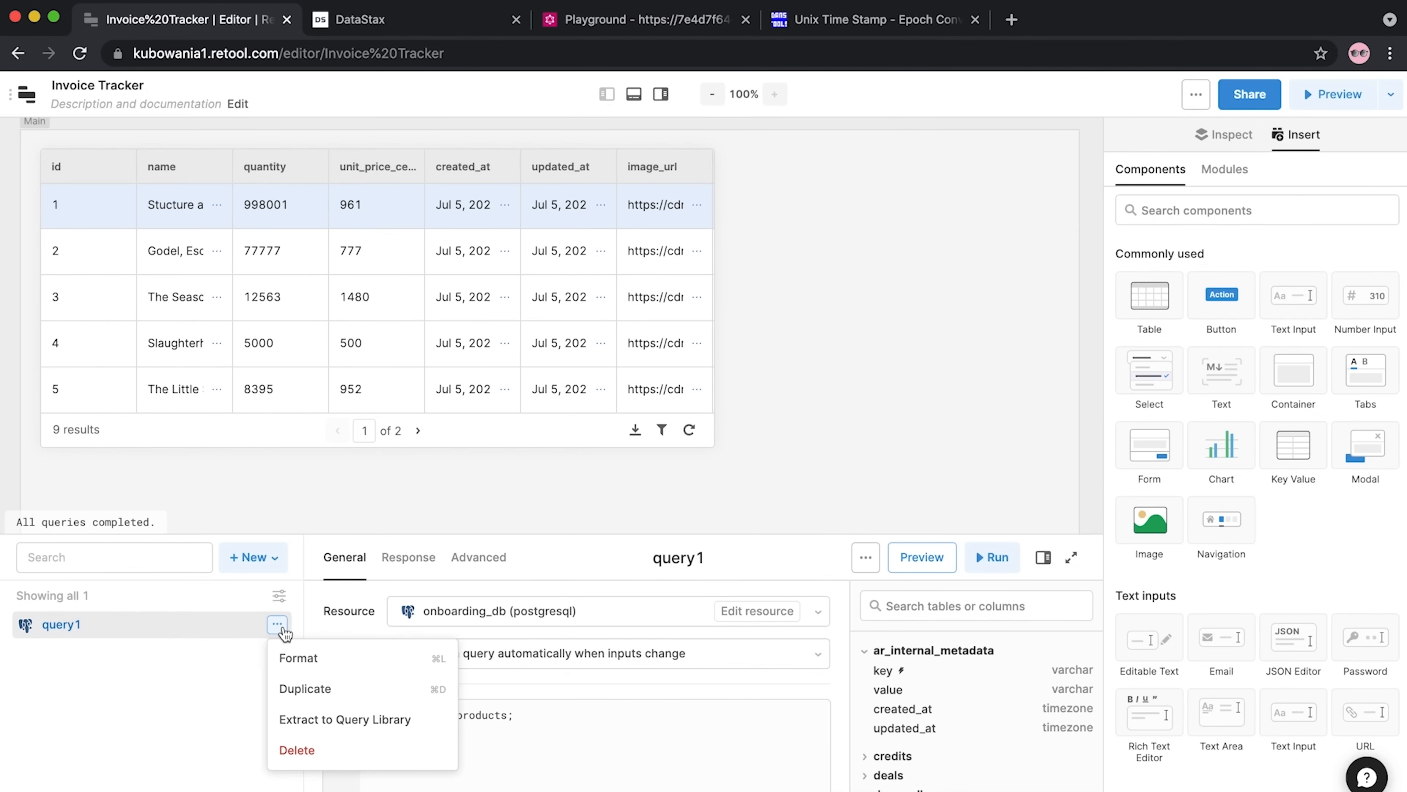
click(296, 749)
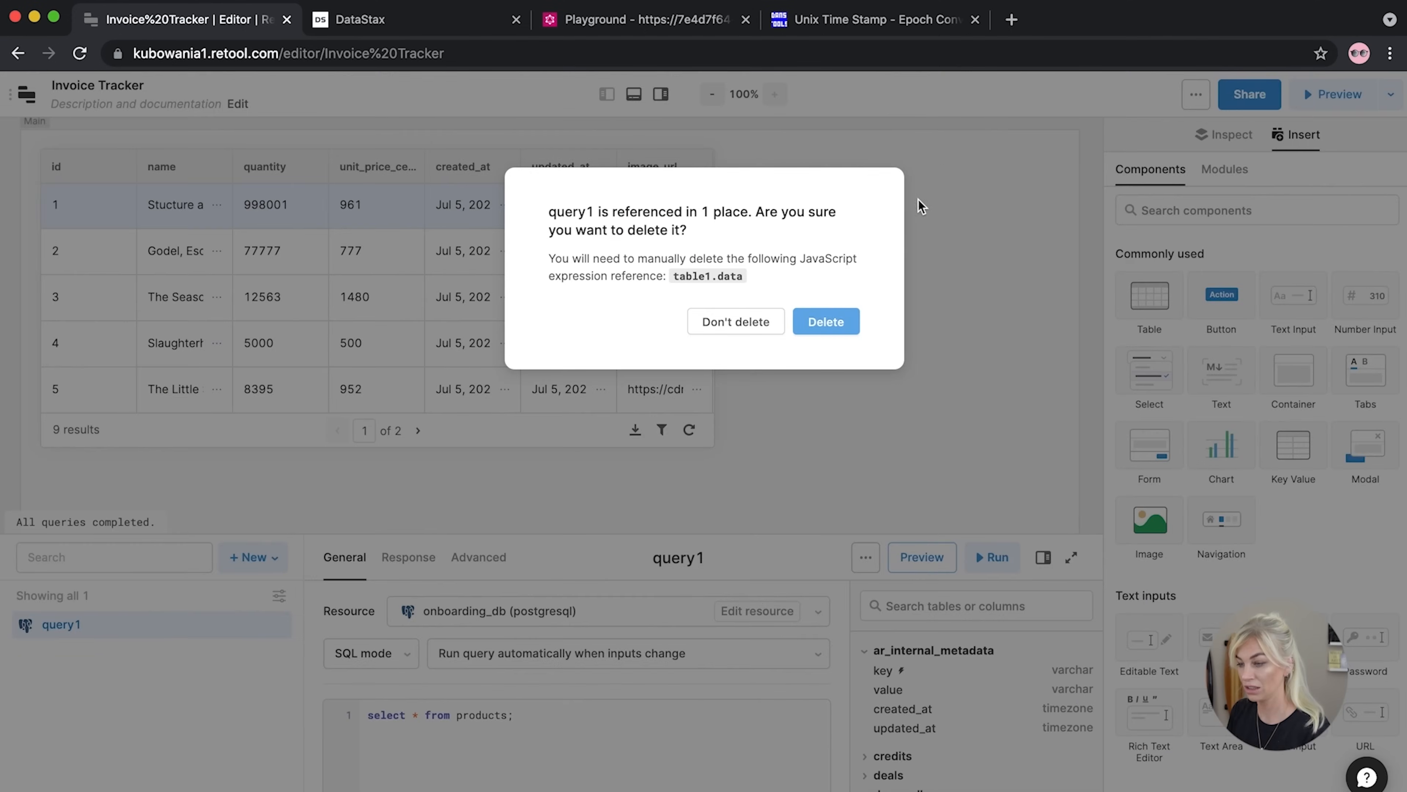
click(818, 328)
Create a new resource query on the GraphQL resource and bring up the Astra connection page
click(275, 557)
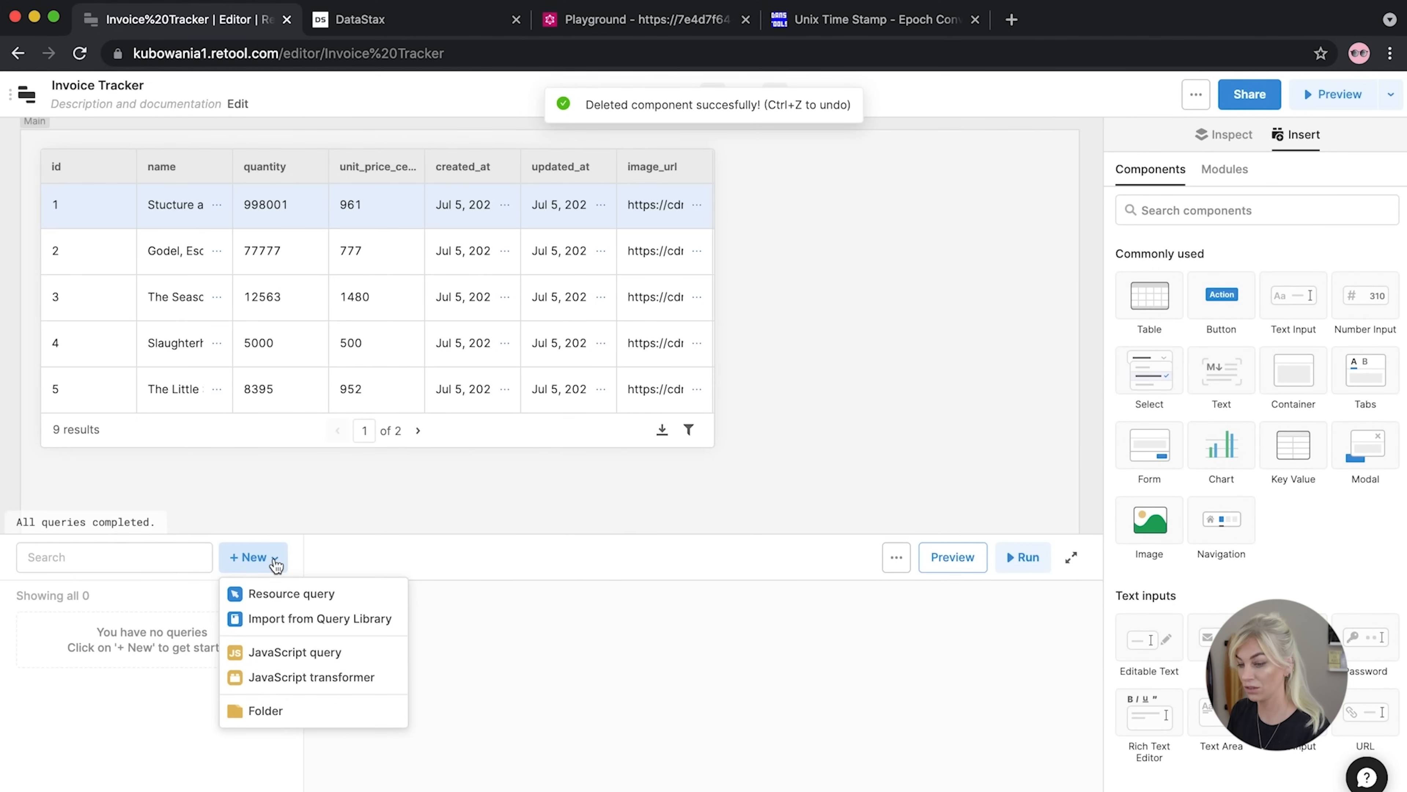
click(278, 594)
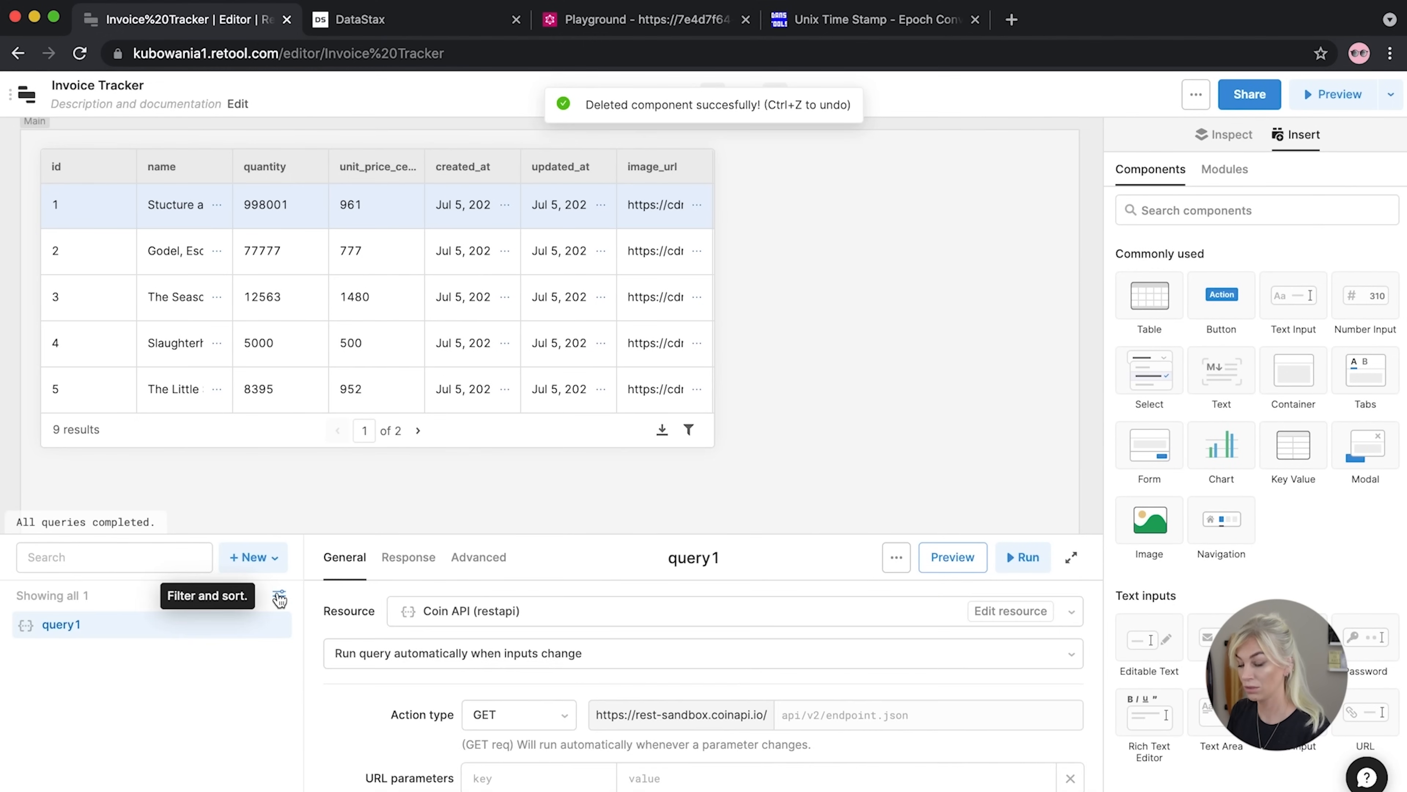
click(523, 608)
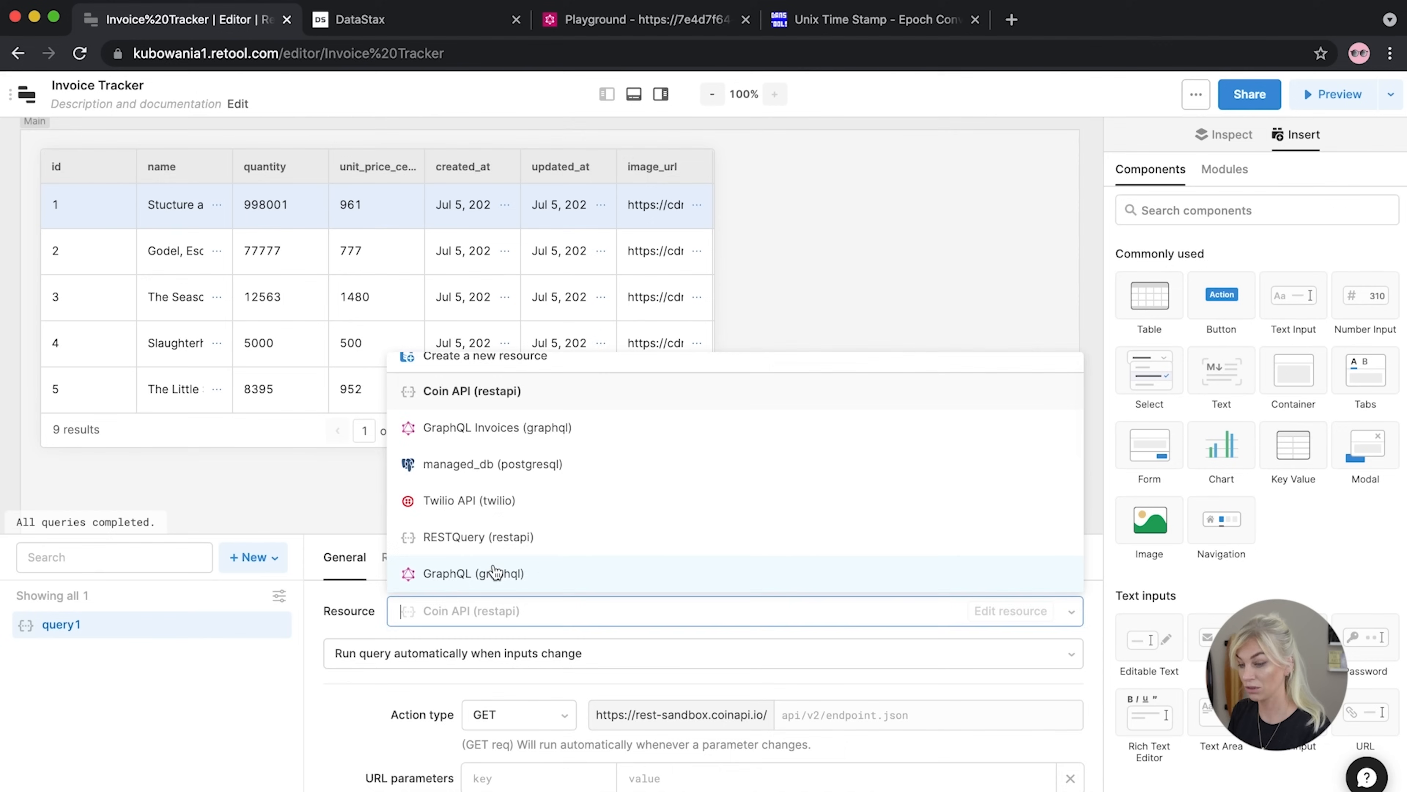
click(495, 582)
drag(441, 535, 452, 301)
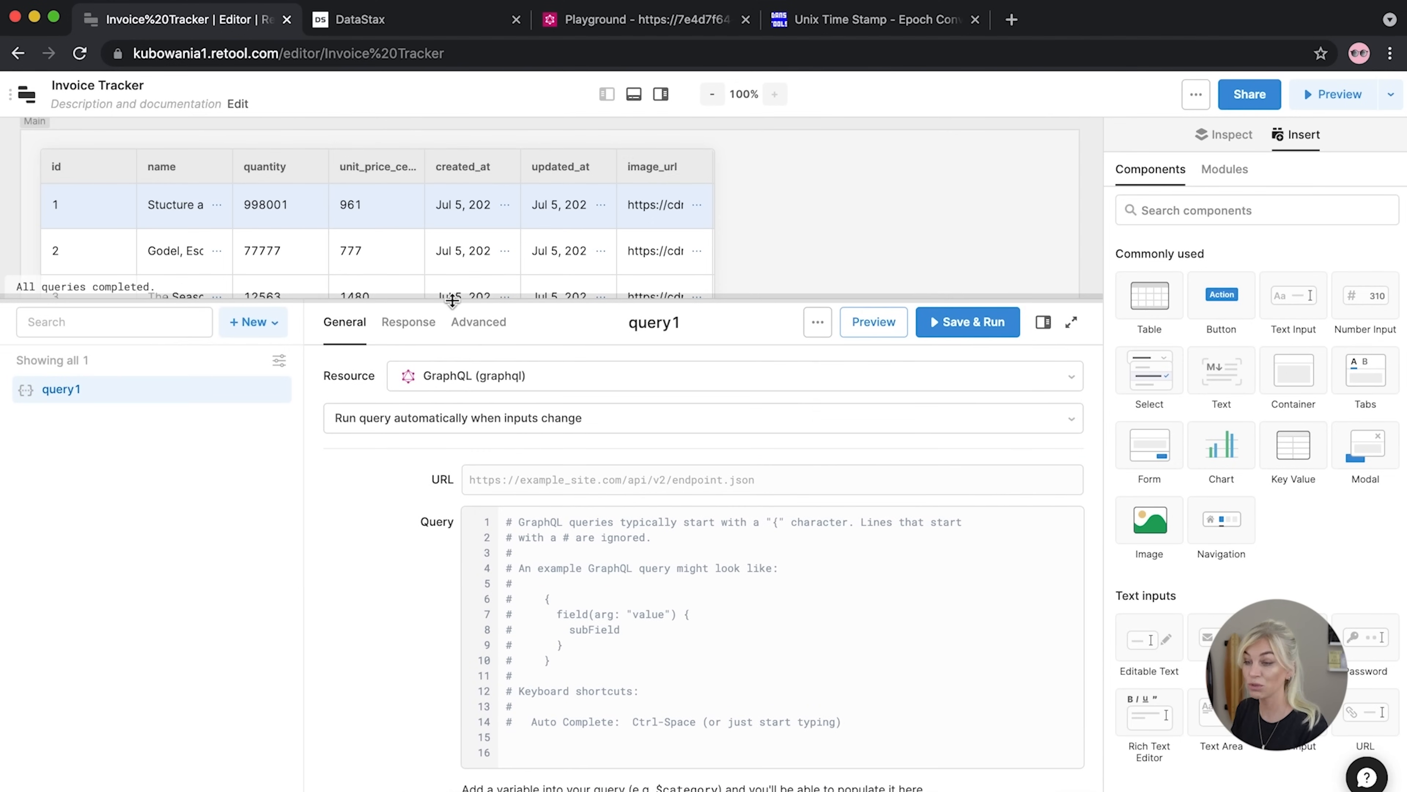
drag(1406, 19, 821, 1)
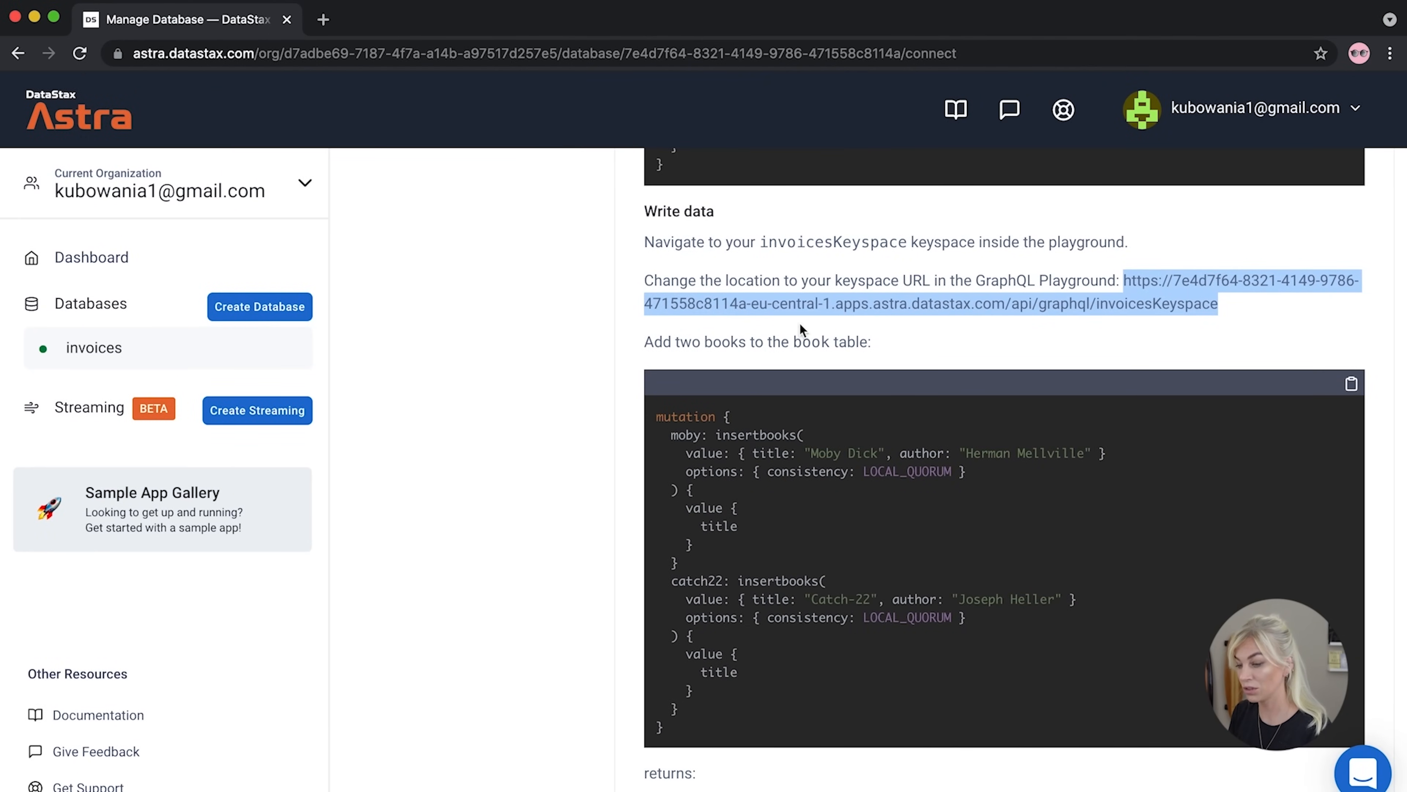
Minimize the Astra documentation window and switch to the GraphQL Playground tab
click(626, 381)
scroll(627, 384, down, 10)
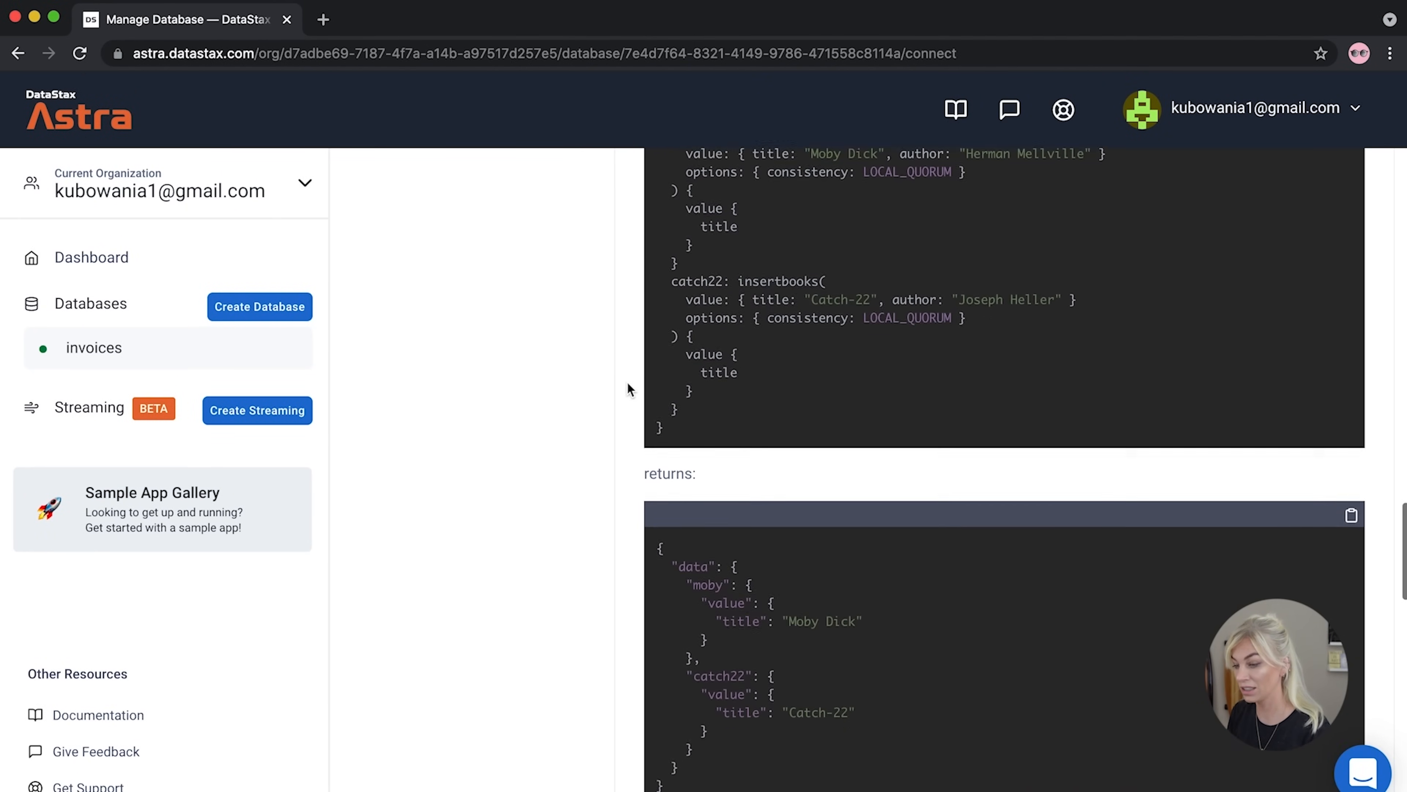
scroll(626, 388, down, 7)
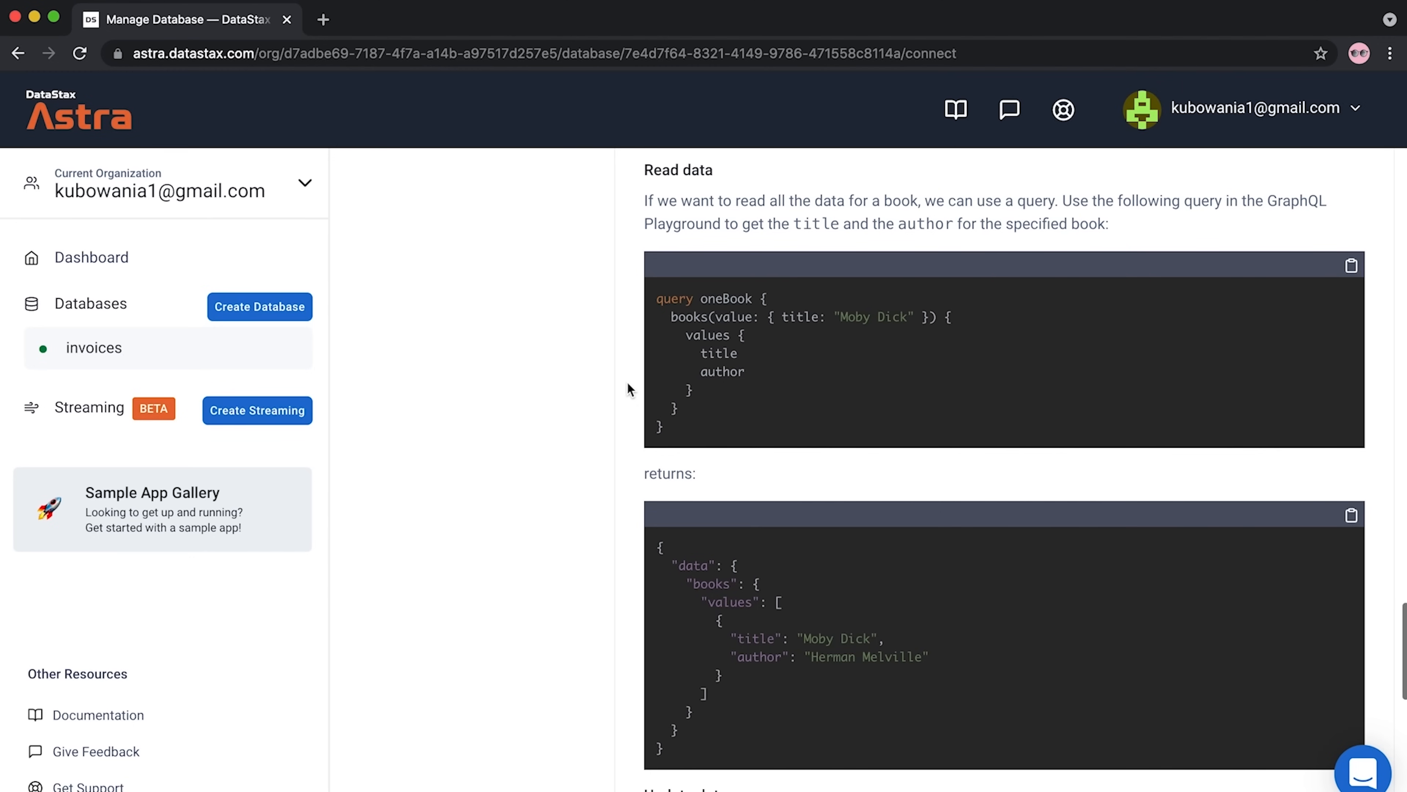
scroll(627, 380, up, 1)
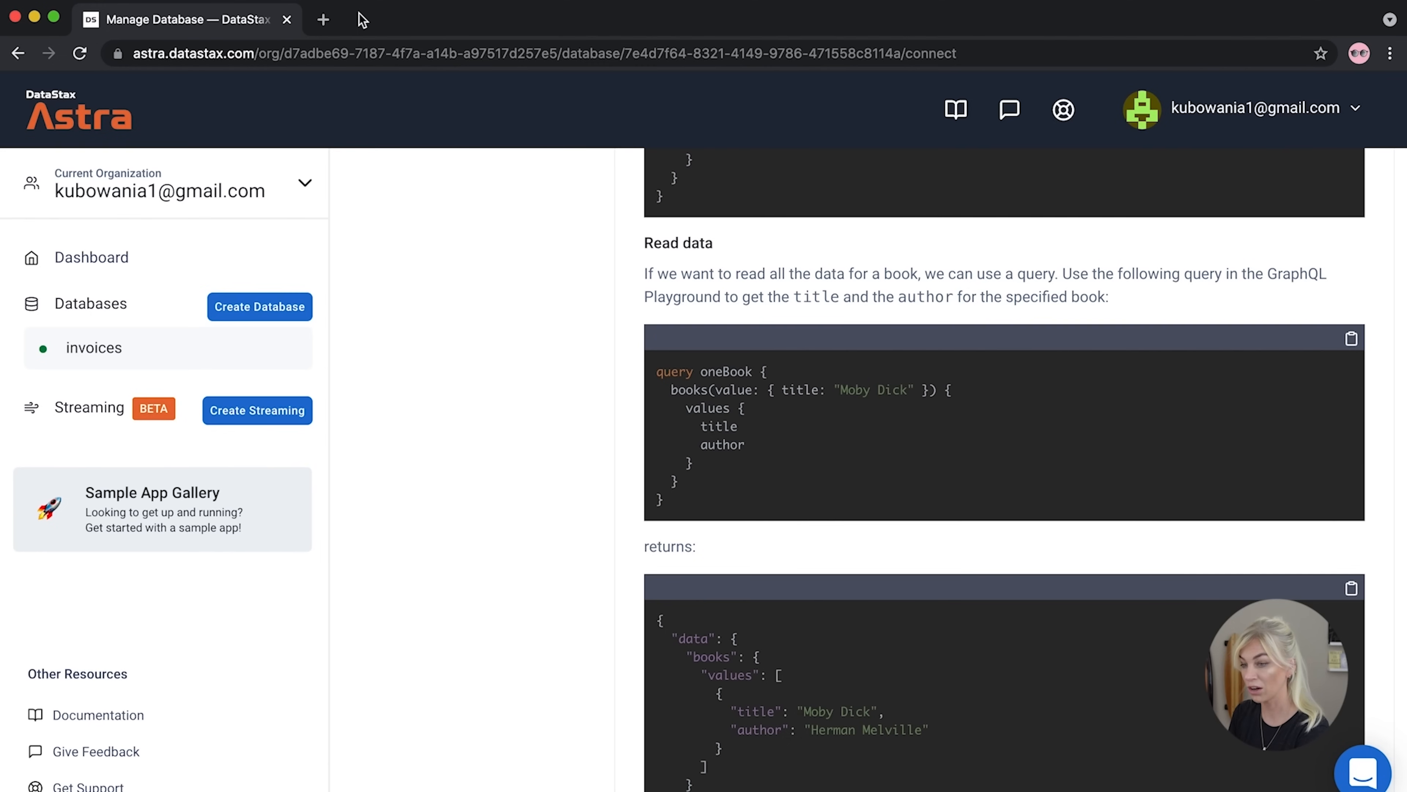
click(34, 17)
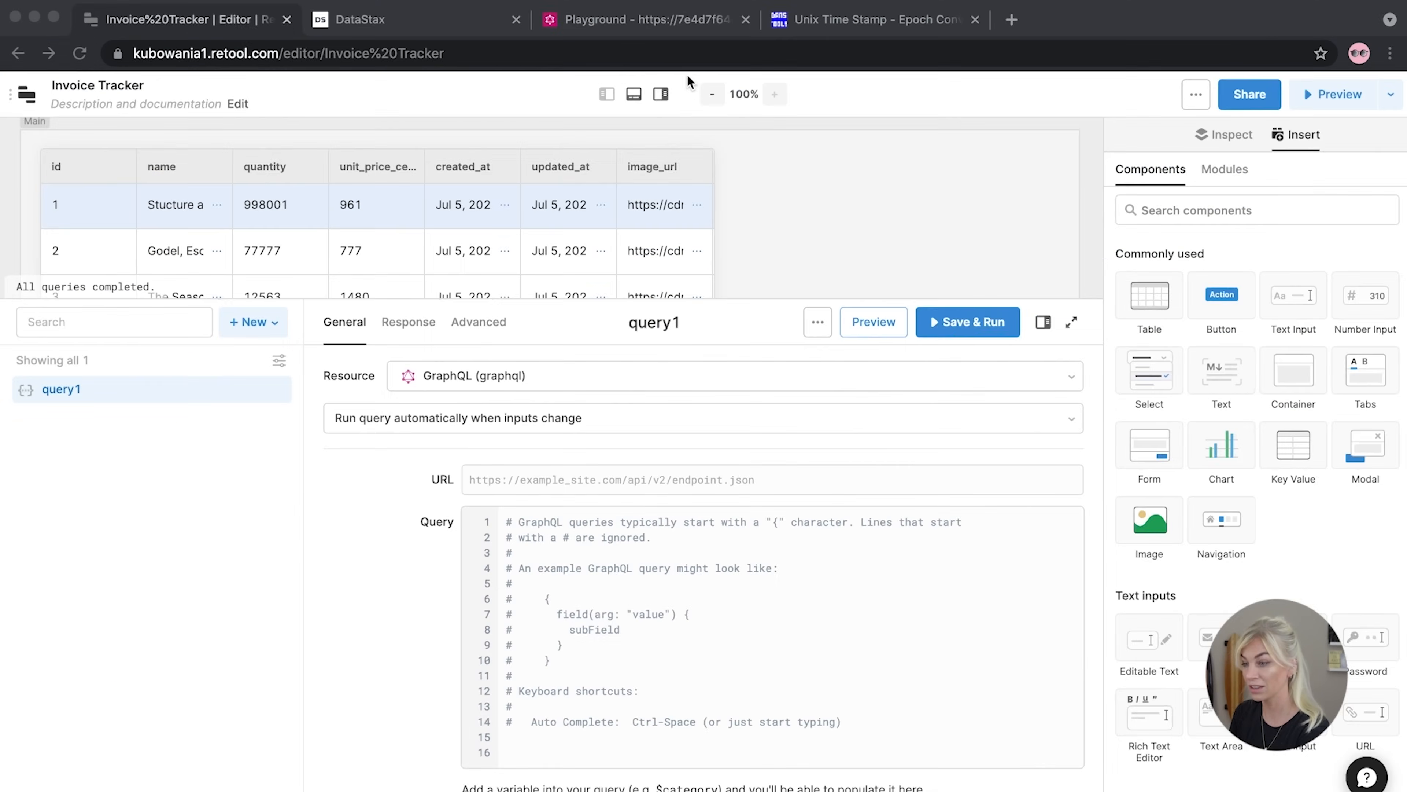
click(661, 26)
Comment out the INV04 insert mutation and look up the invoices query in the schema docs
drag(186, 530, 8, 220)
key(super+slash)
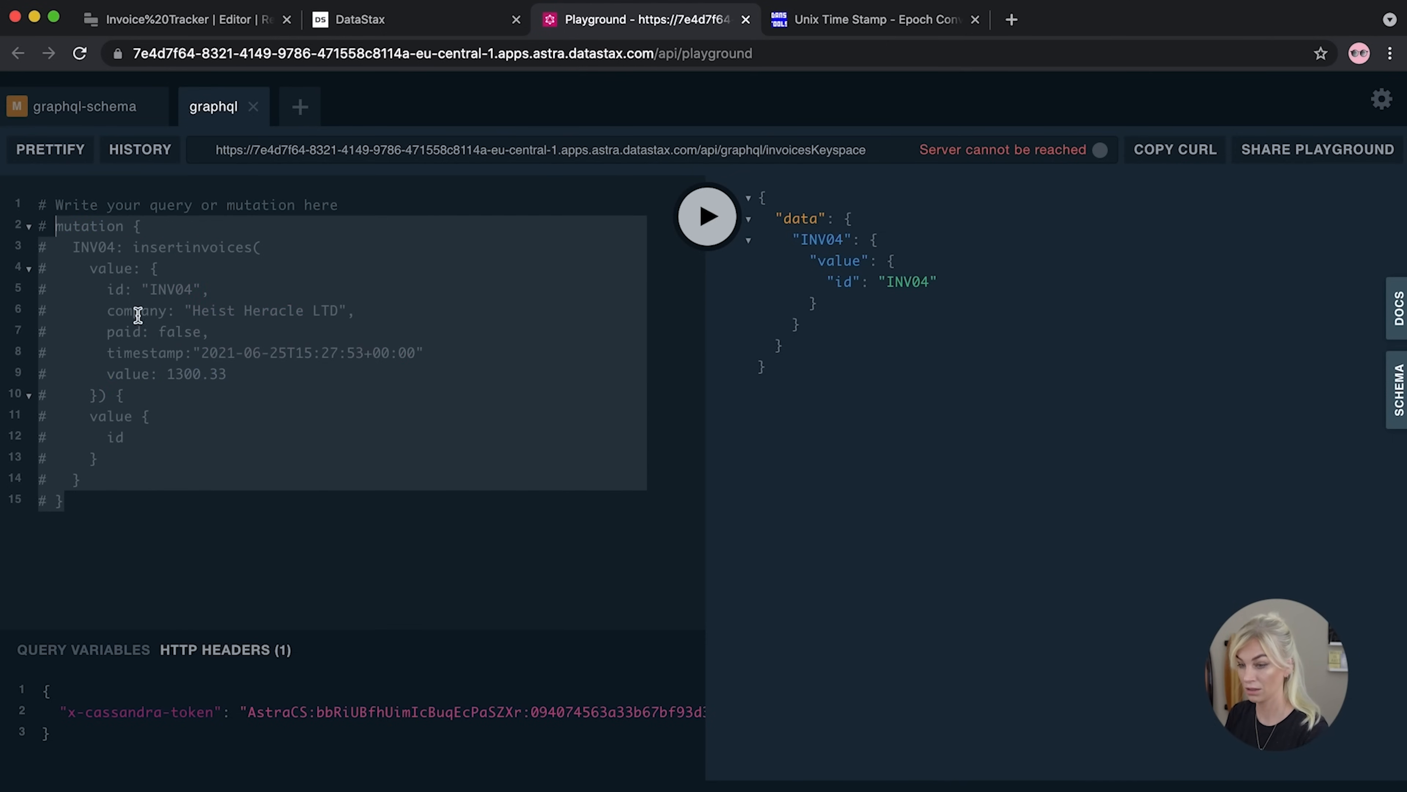
click(192, 506)
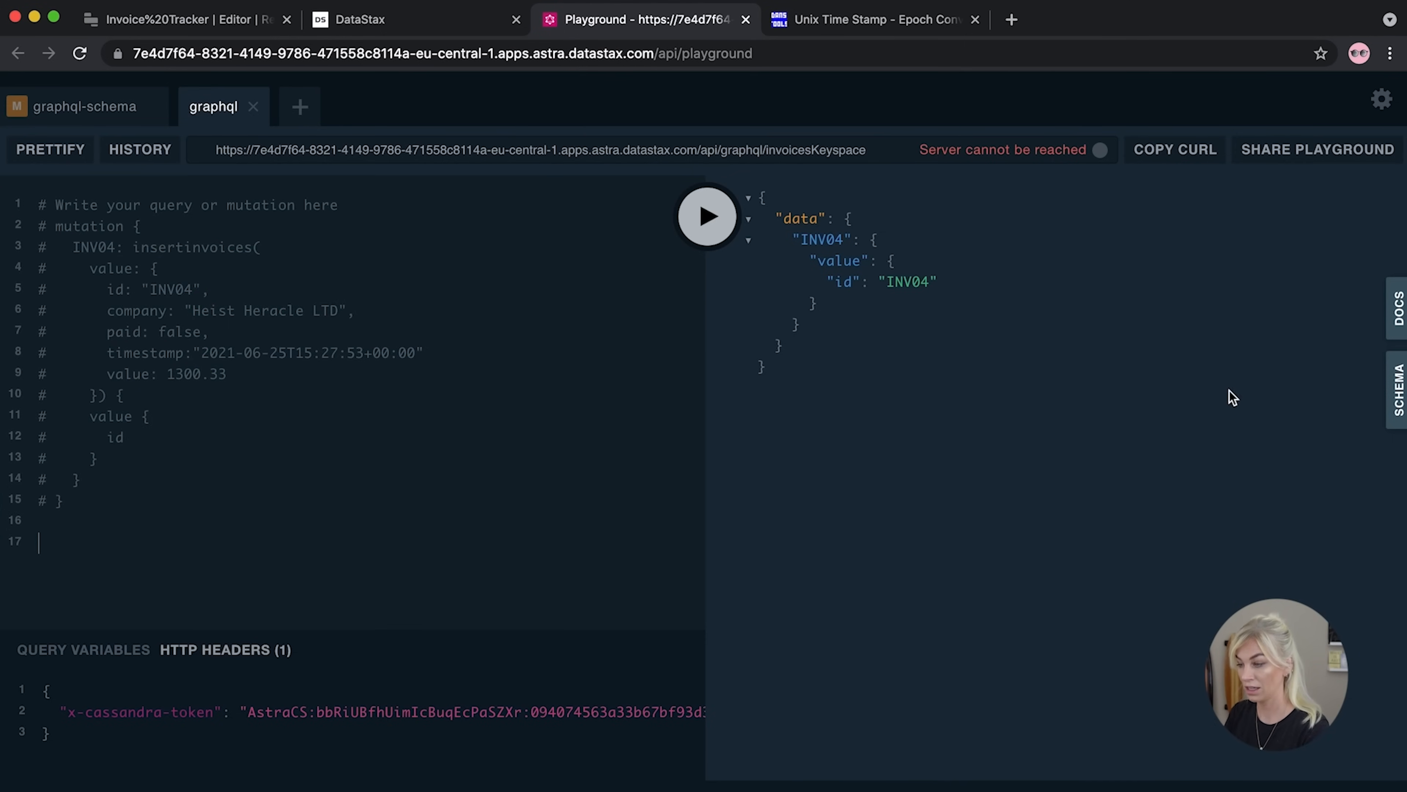
click(1403, 332)
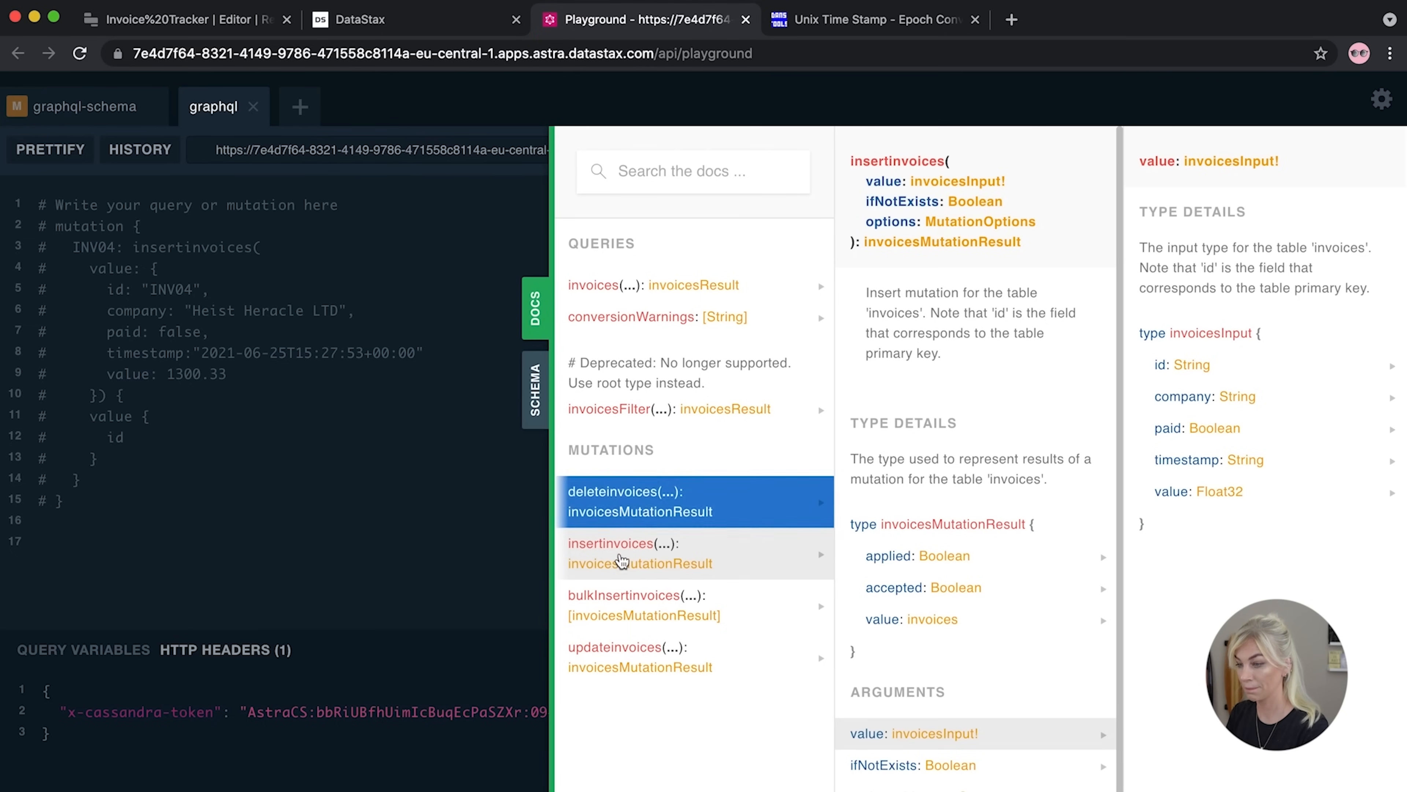
click(597, 284)
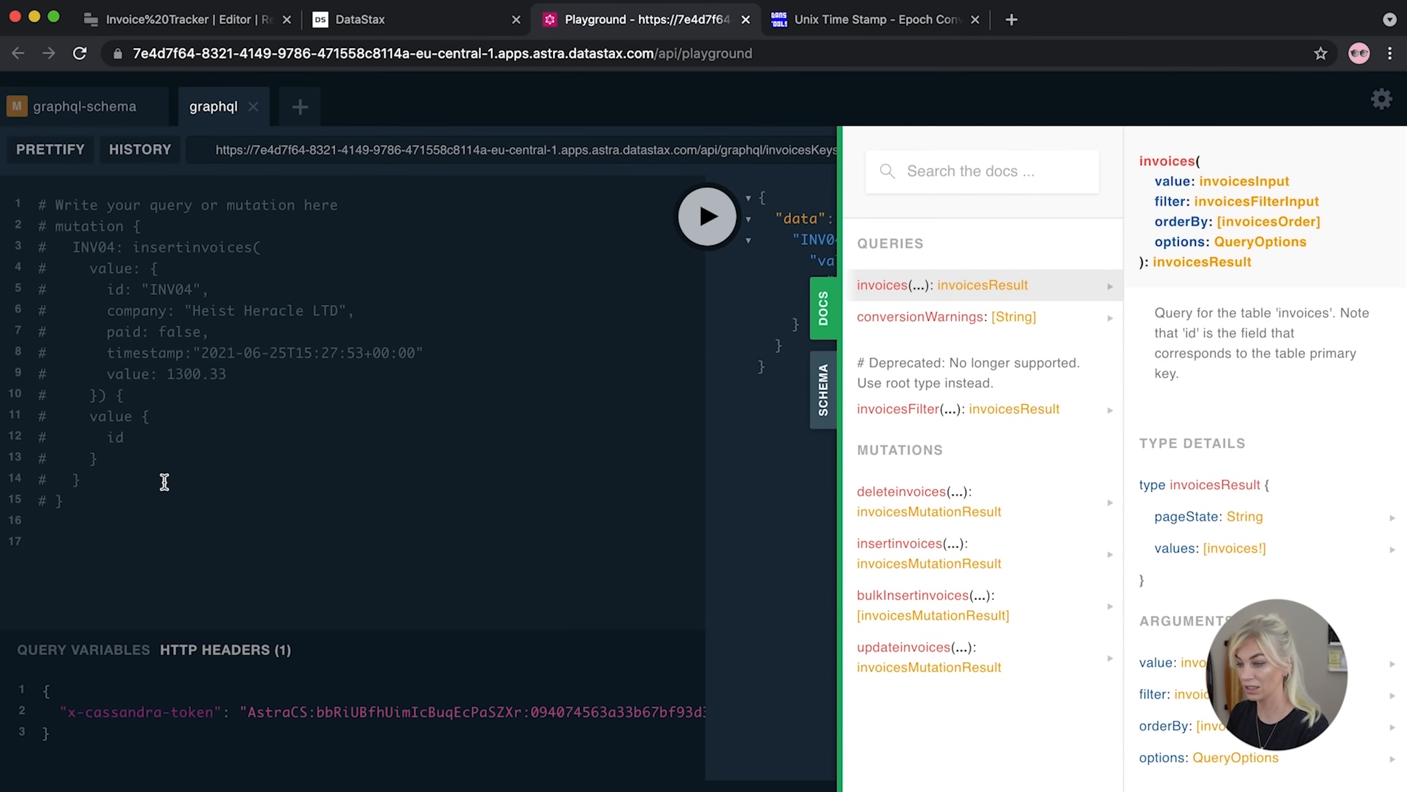
Write a query for invoices' values returning id, value, timestamp, company and paid
text(que)
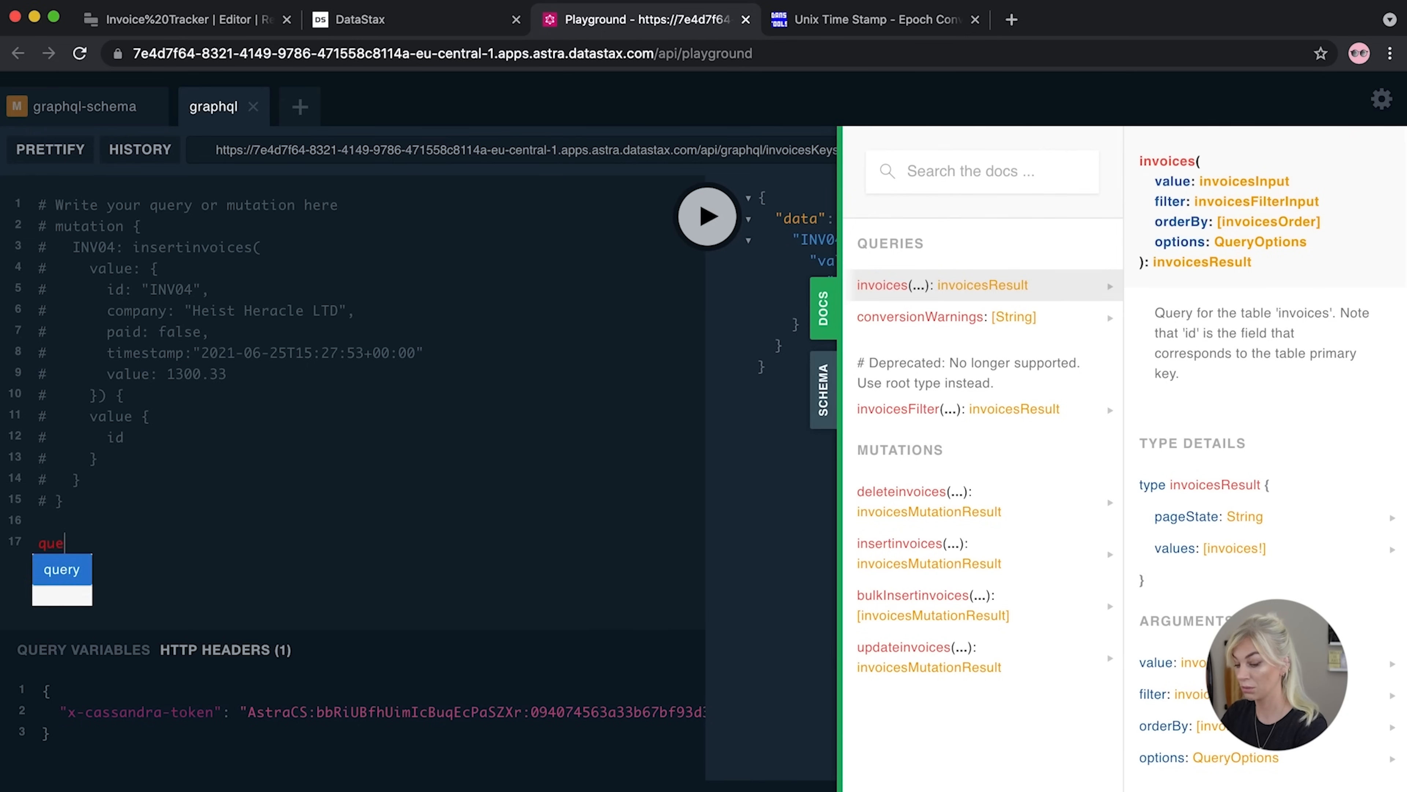
text(ry {)
key(Return)
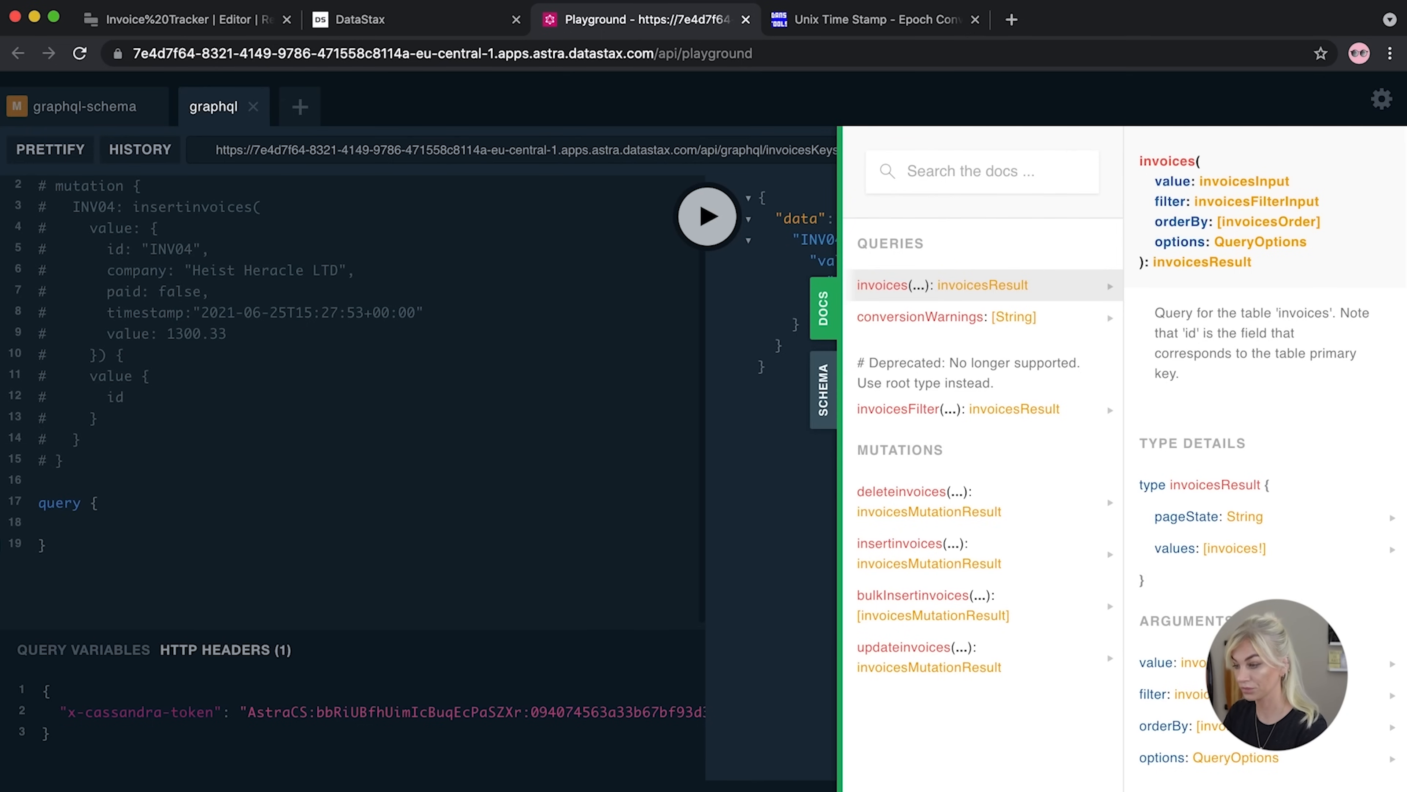
scroll(589, 380, down, 1)
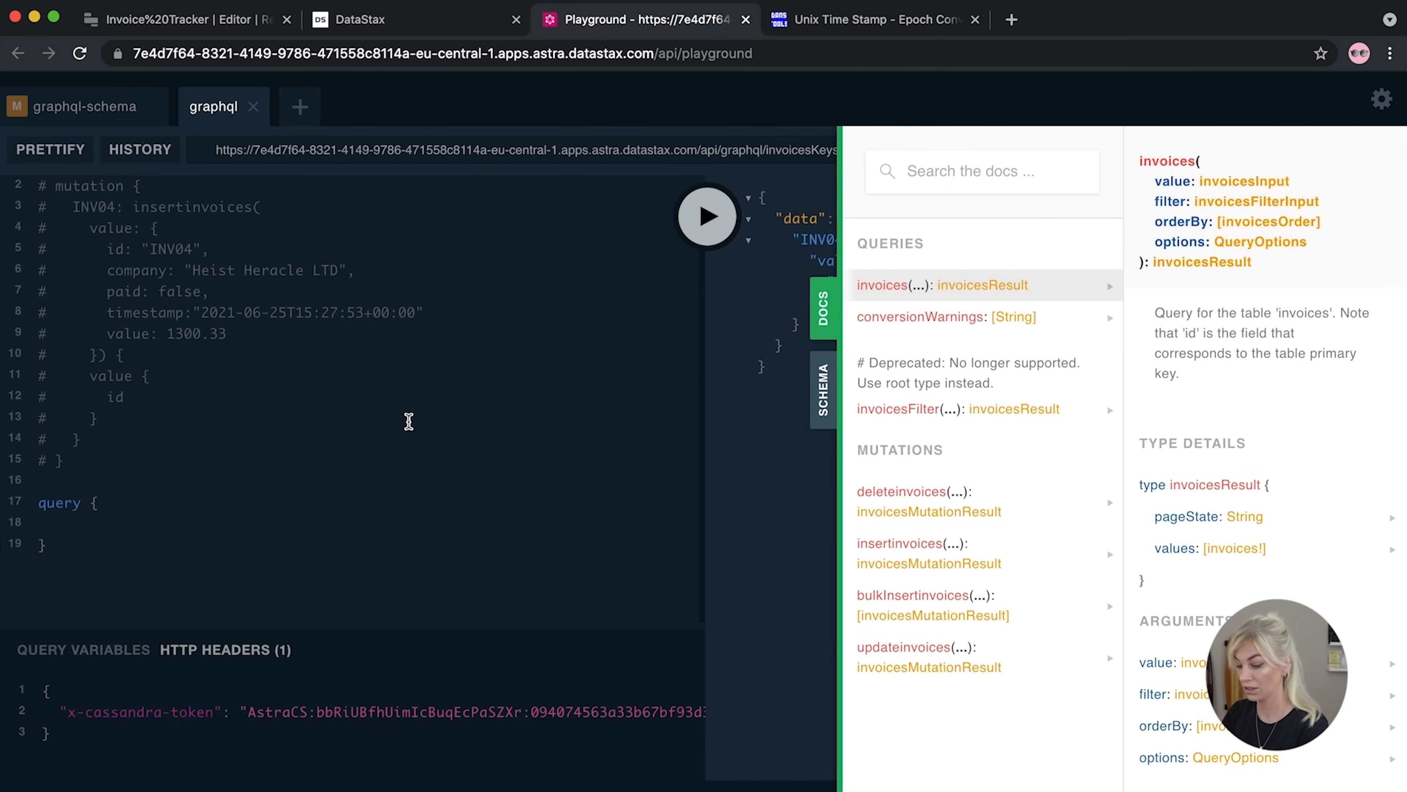
text(invoices)
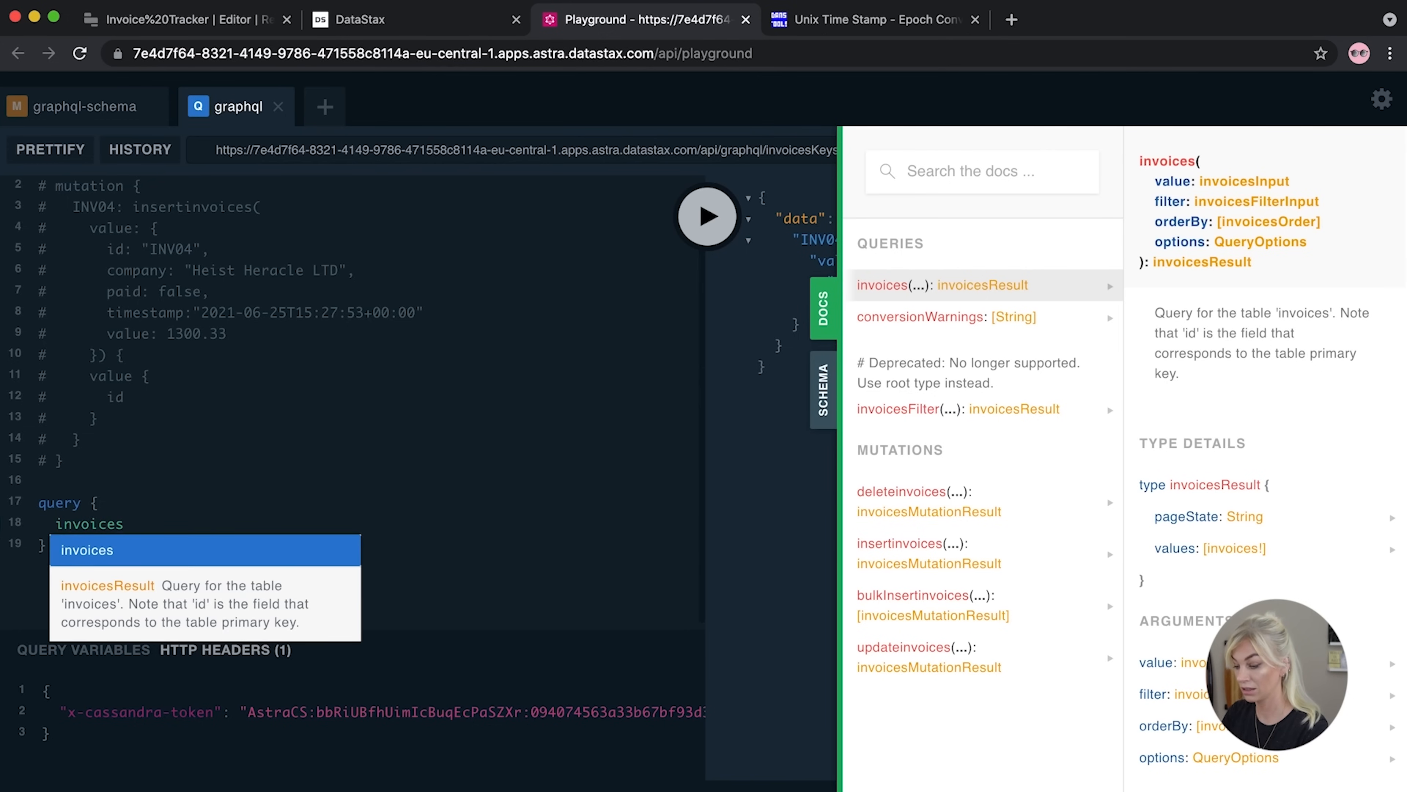
text( {)
key(Return)
text(values {)
key(Return)
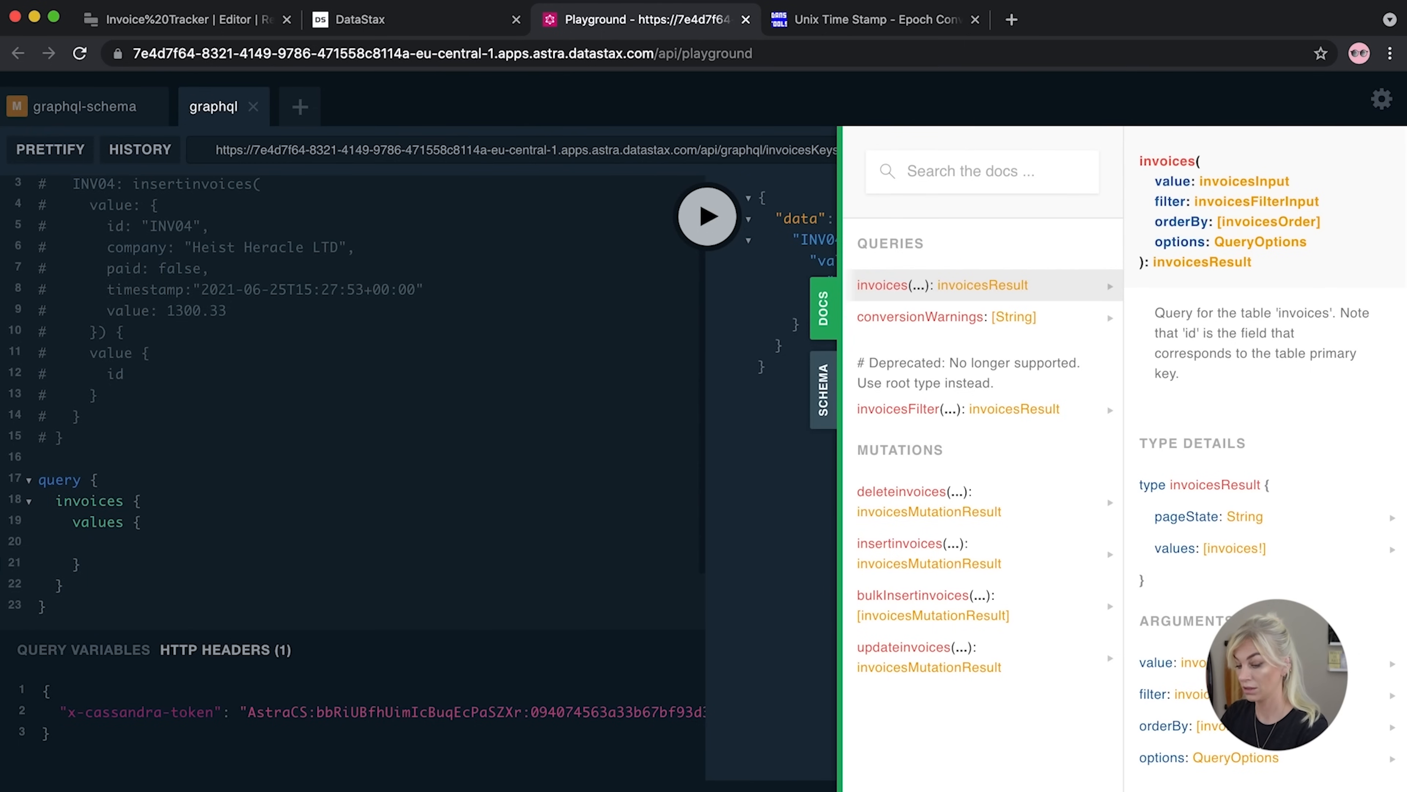
text(id       )
text(value)
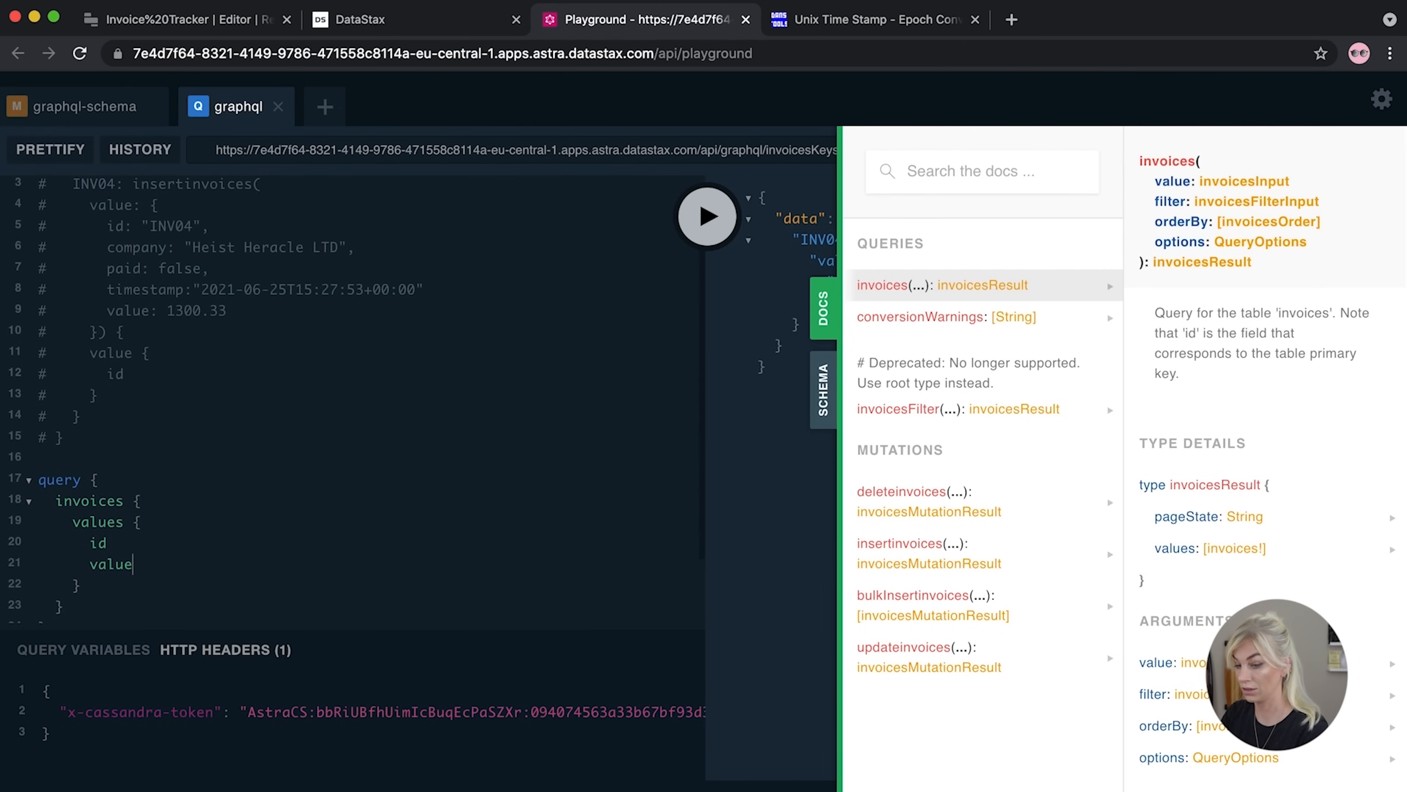
key(Return)
text(time)
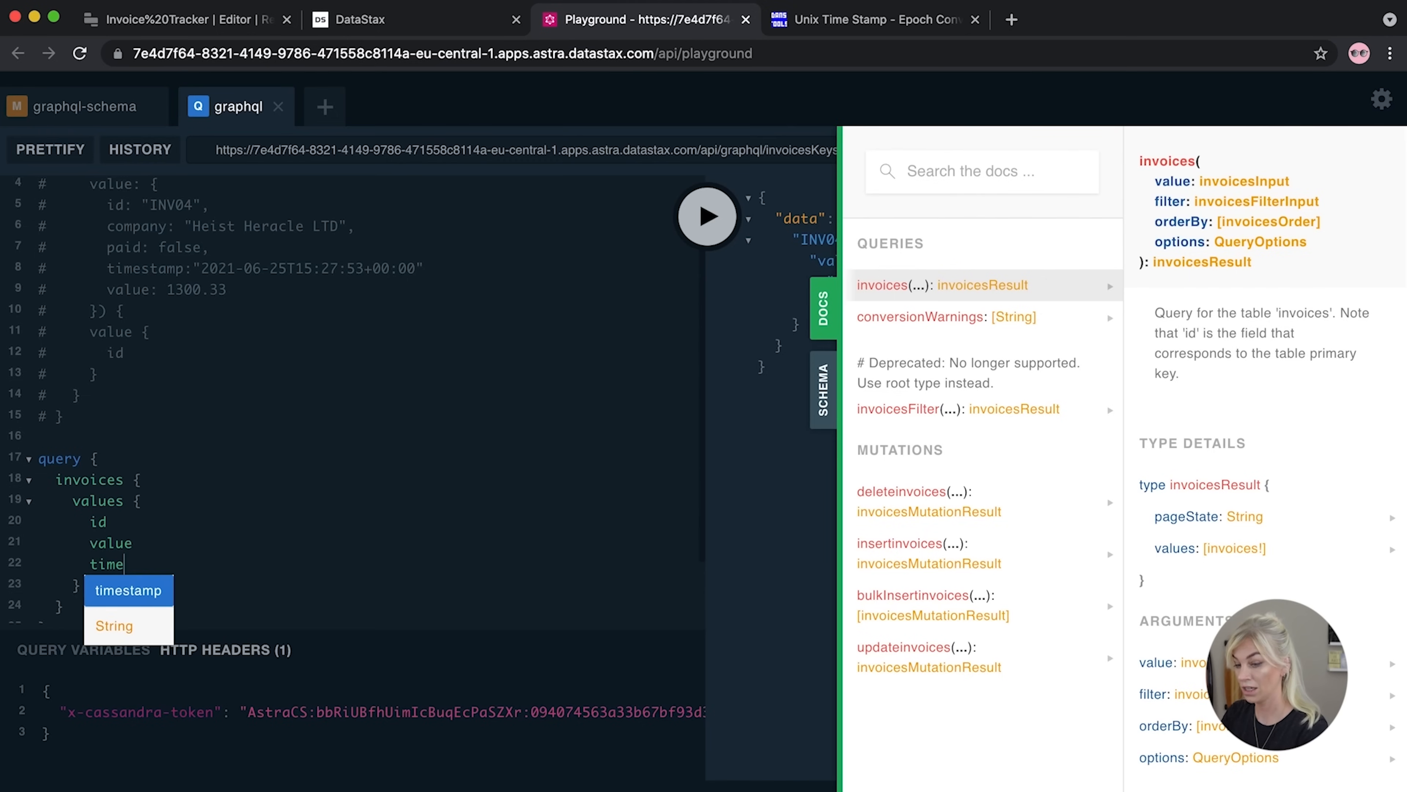
key(Return)
key(Return)
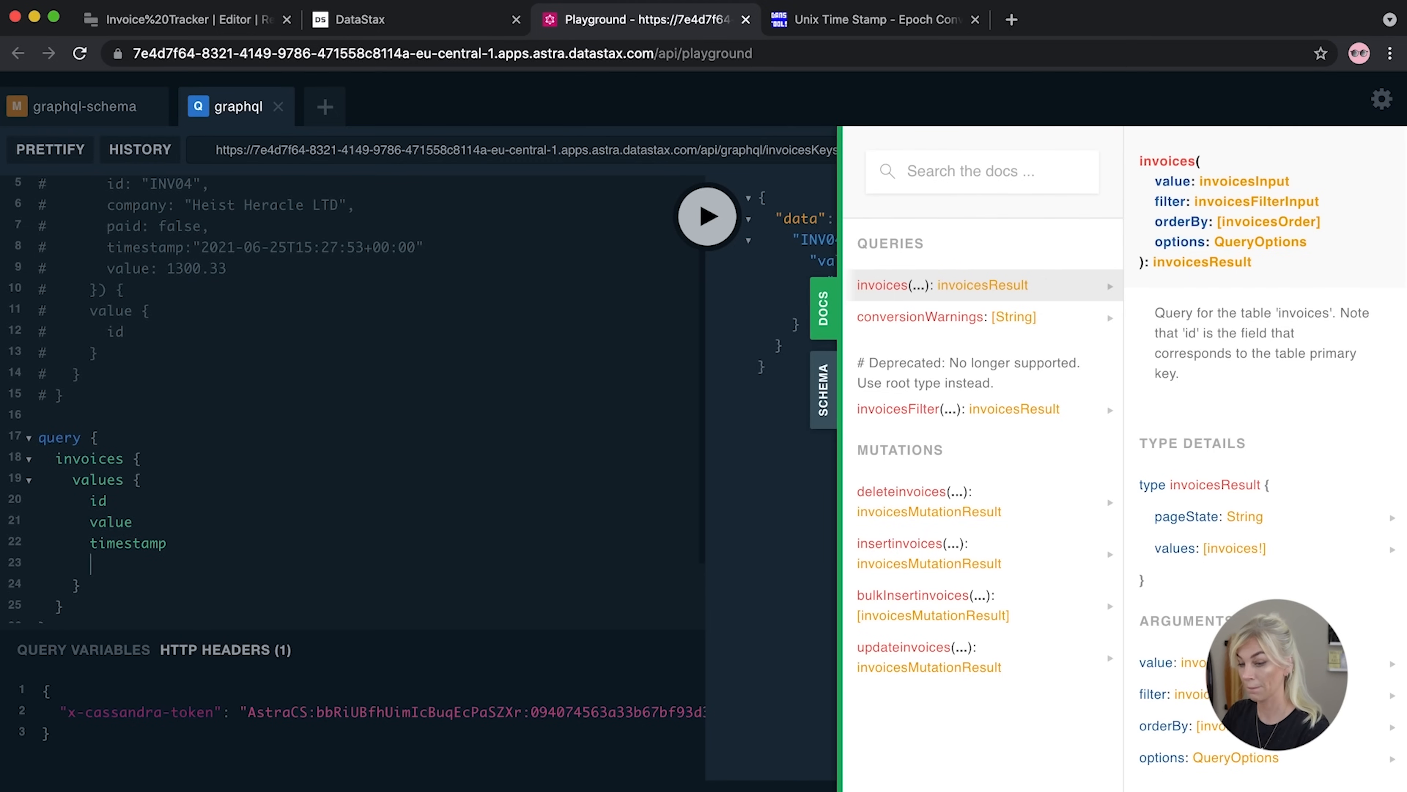
text(comapny)
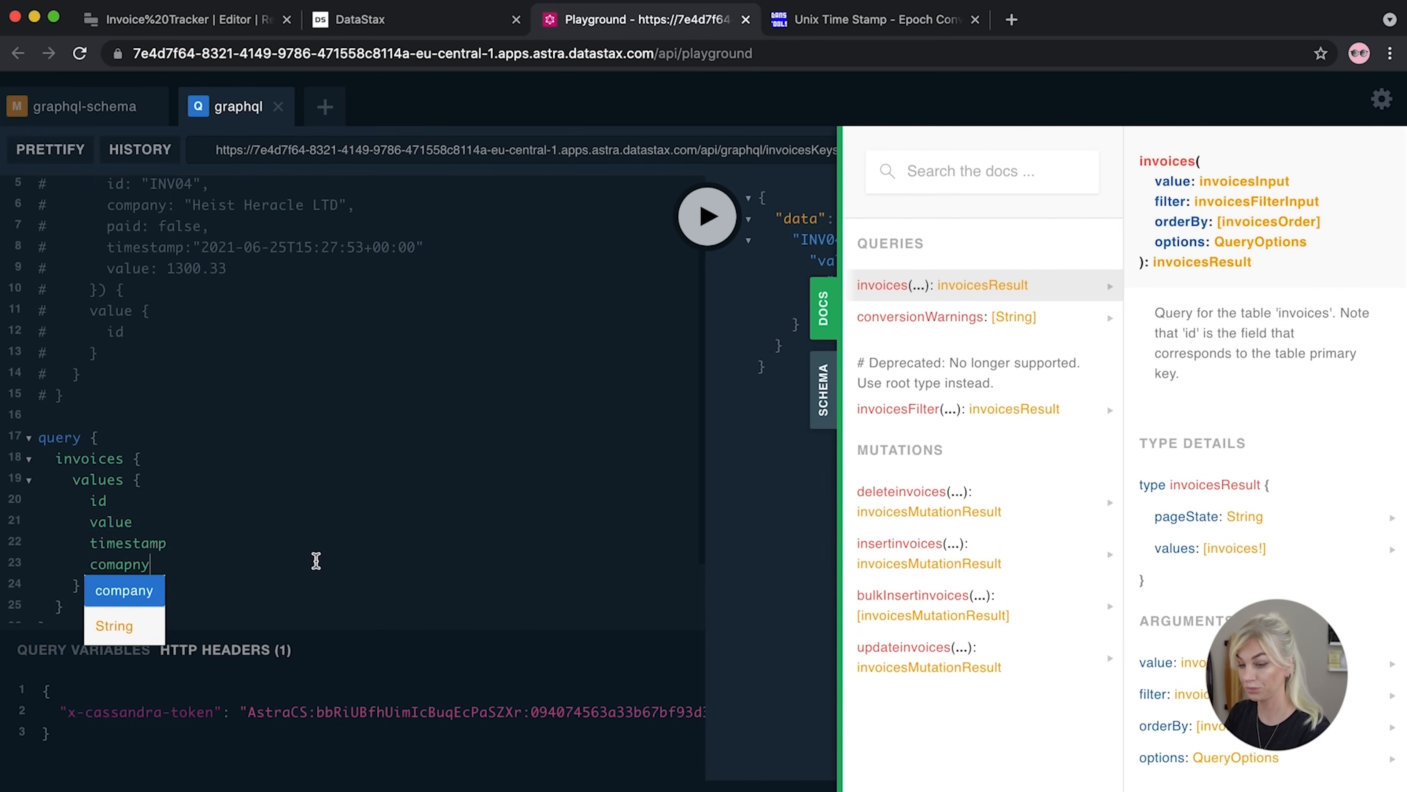
key(BackSpace)
key(BackSpace)
key(BackSpace)
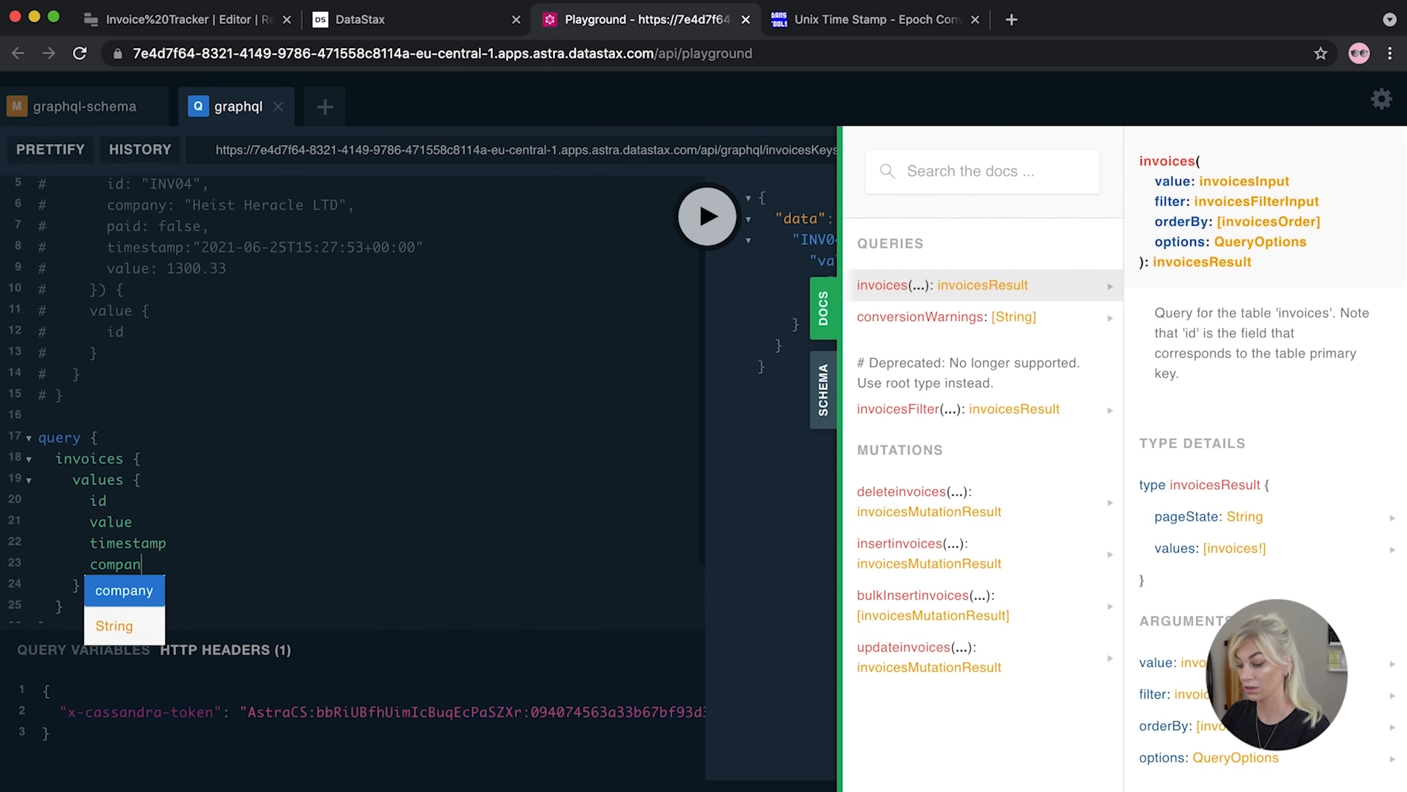
key(Return)
key(Return)
text(paid)
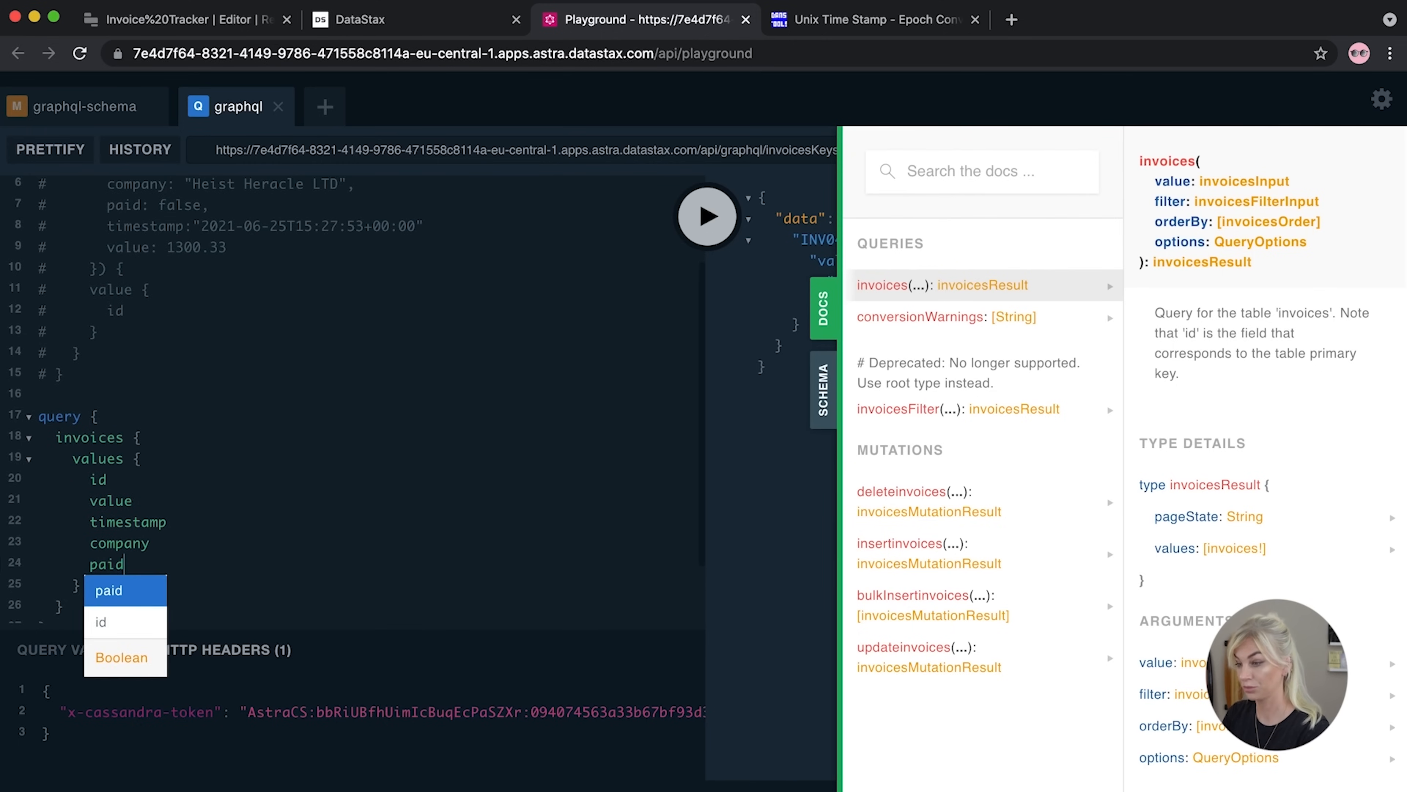
Run the invoices query, review the four returned invoices, and select the query text
click(823, 308)
click(699, 214)
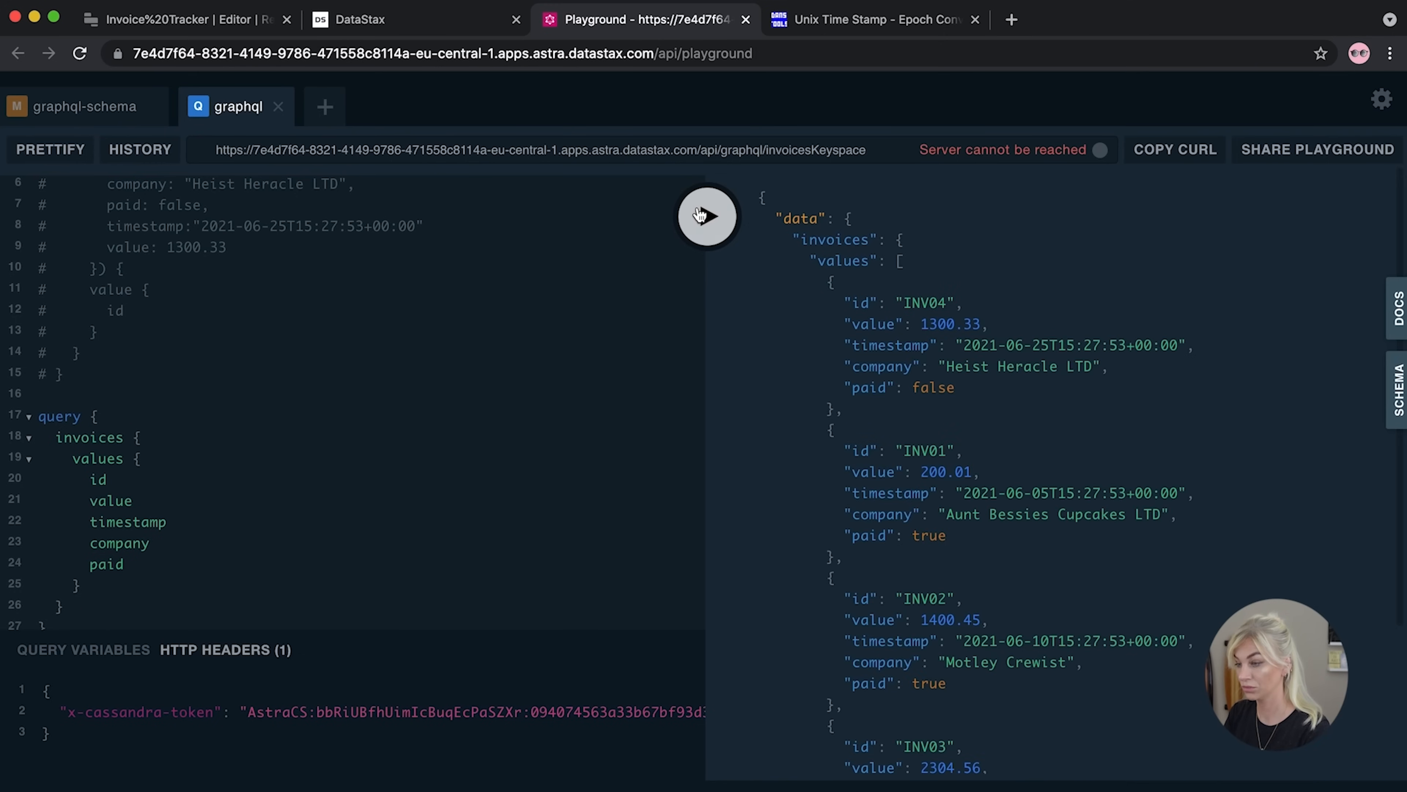
scroll(874, 424, down, 2)
scroll(874, 425, down, 3)
scroll(871, 420, up, 5)
scroll(118, 595, down, 3)
drag(96, 545, 31, 345)
key(super+c)
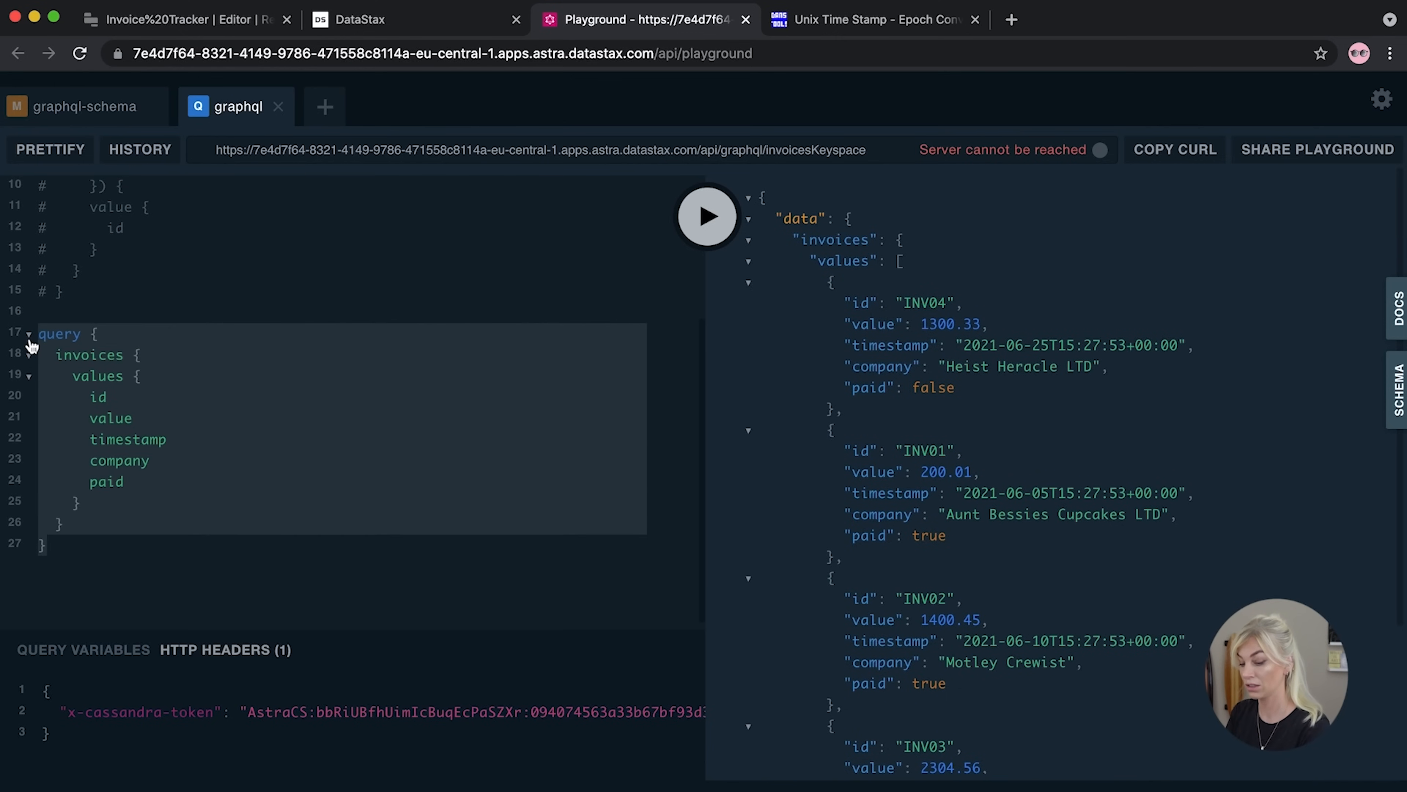
click(210, 24)
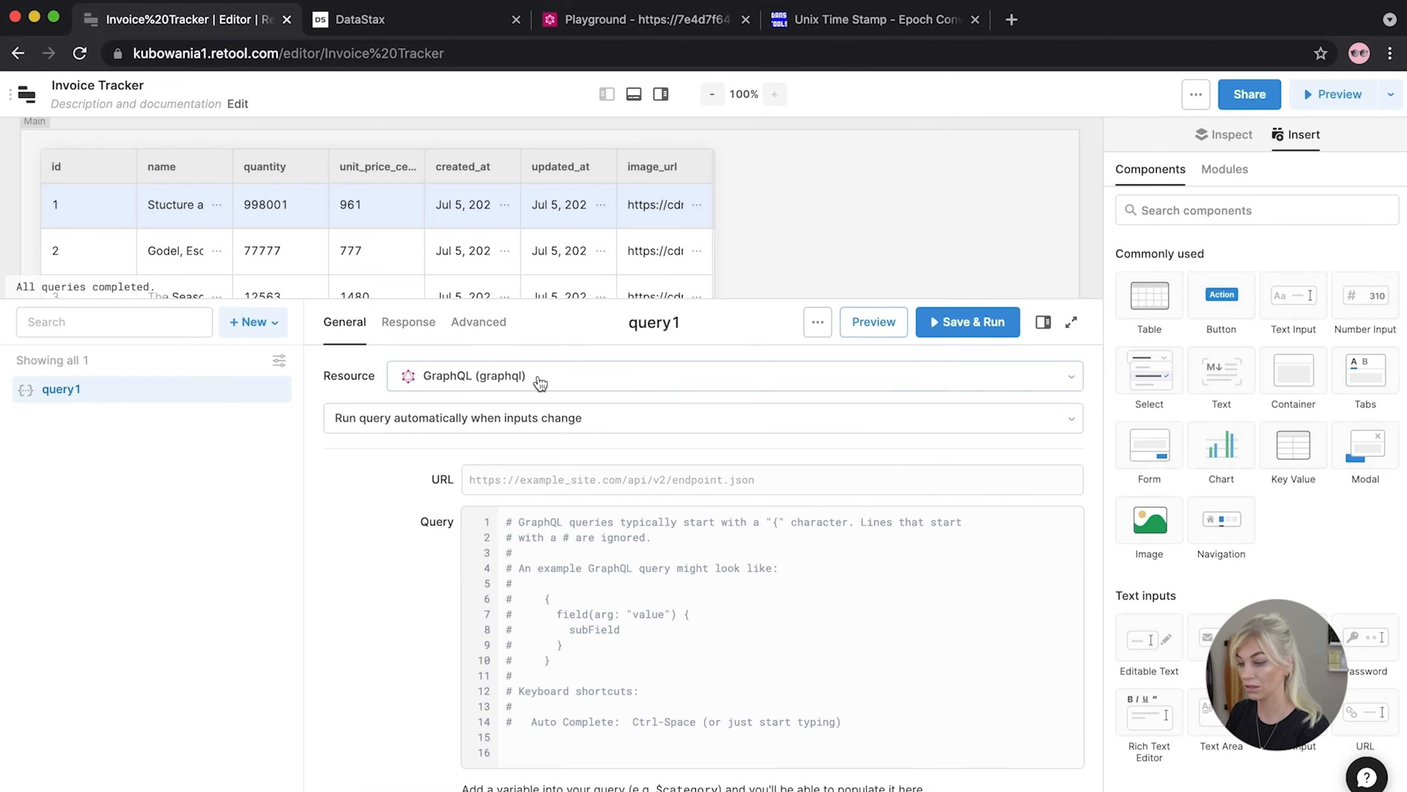
Paste the invoices query into query1 and the Playground endpoint URL into its URL field
shift+click(492, 511)
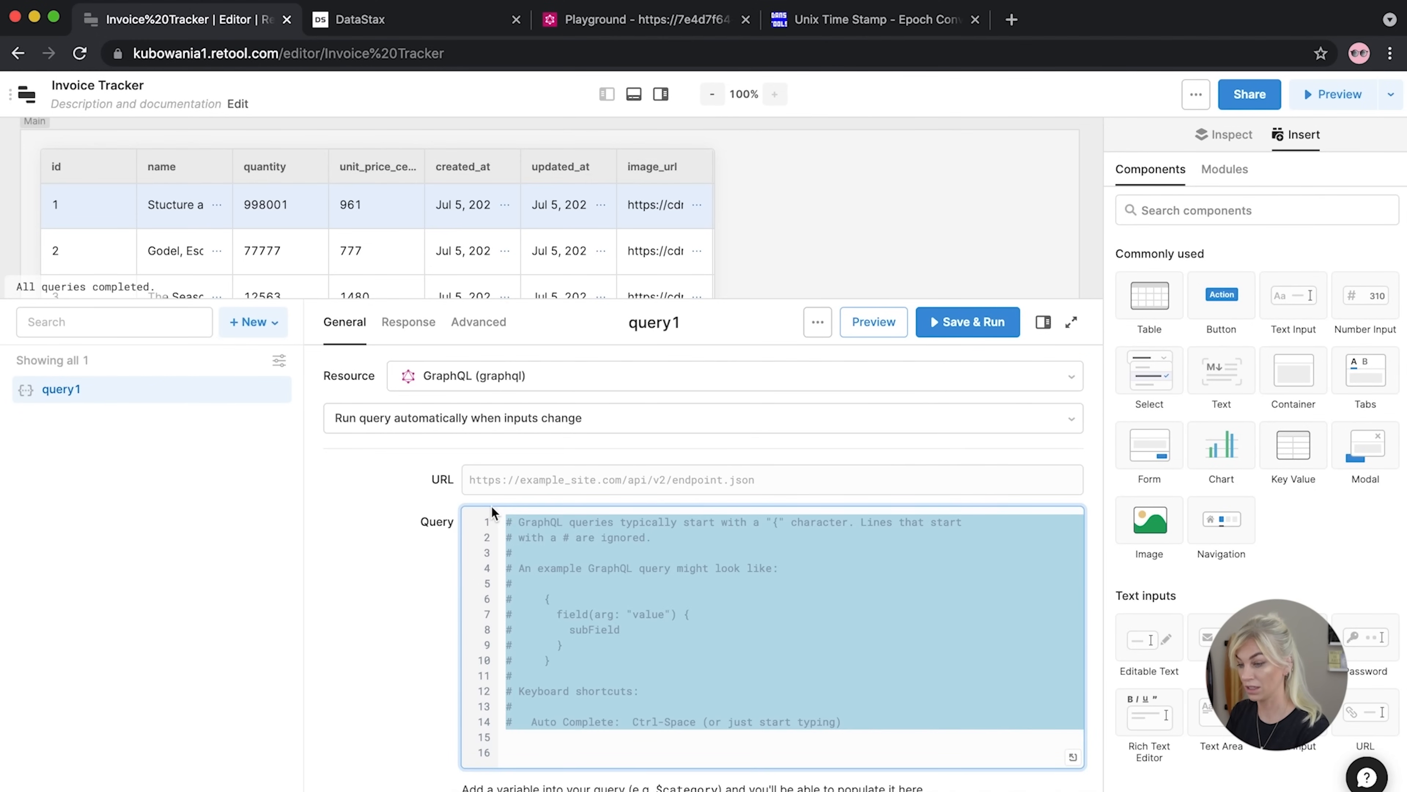
key(super+v)
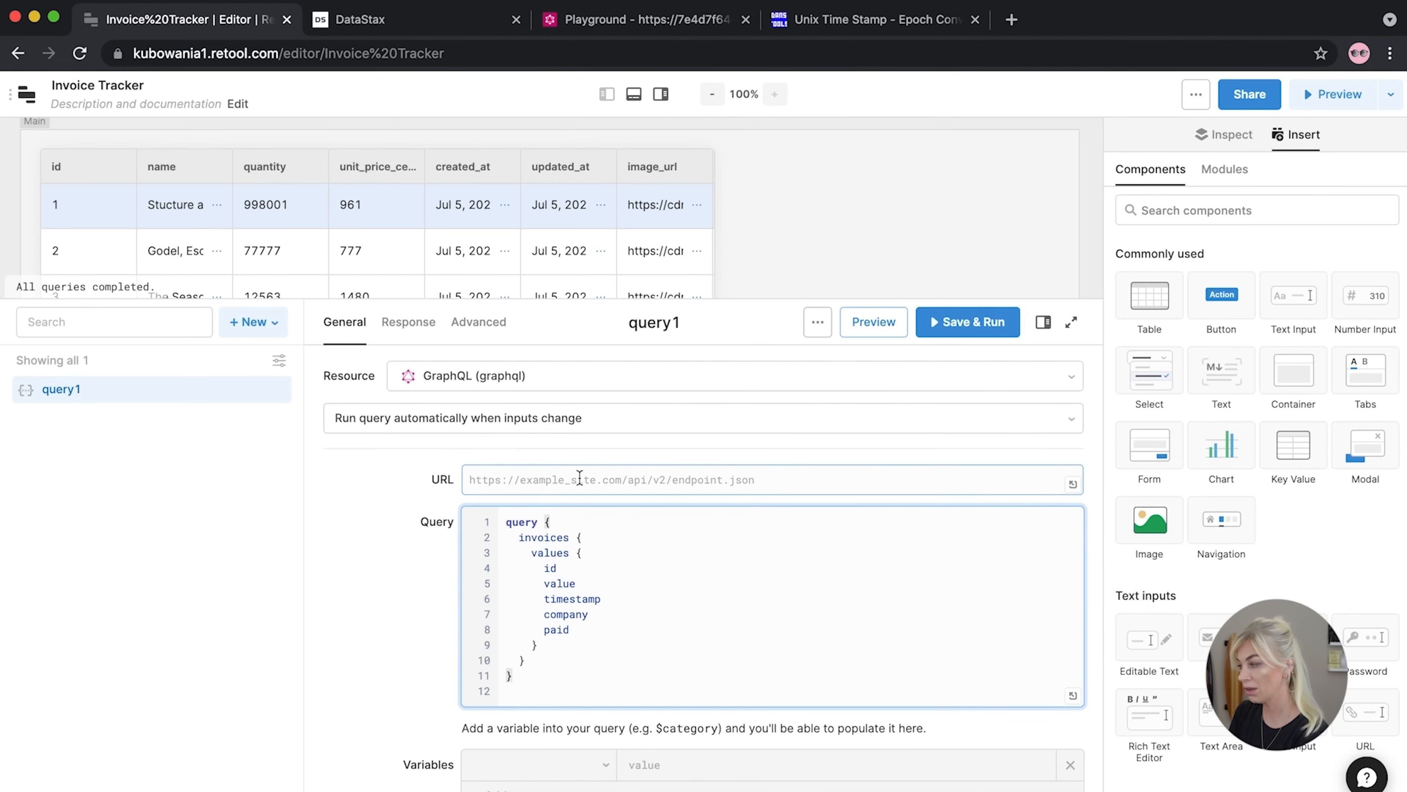
click(607, 28)
triple_click(694, 150)
key(ctrl+c)
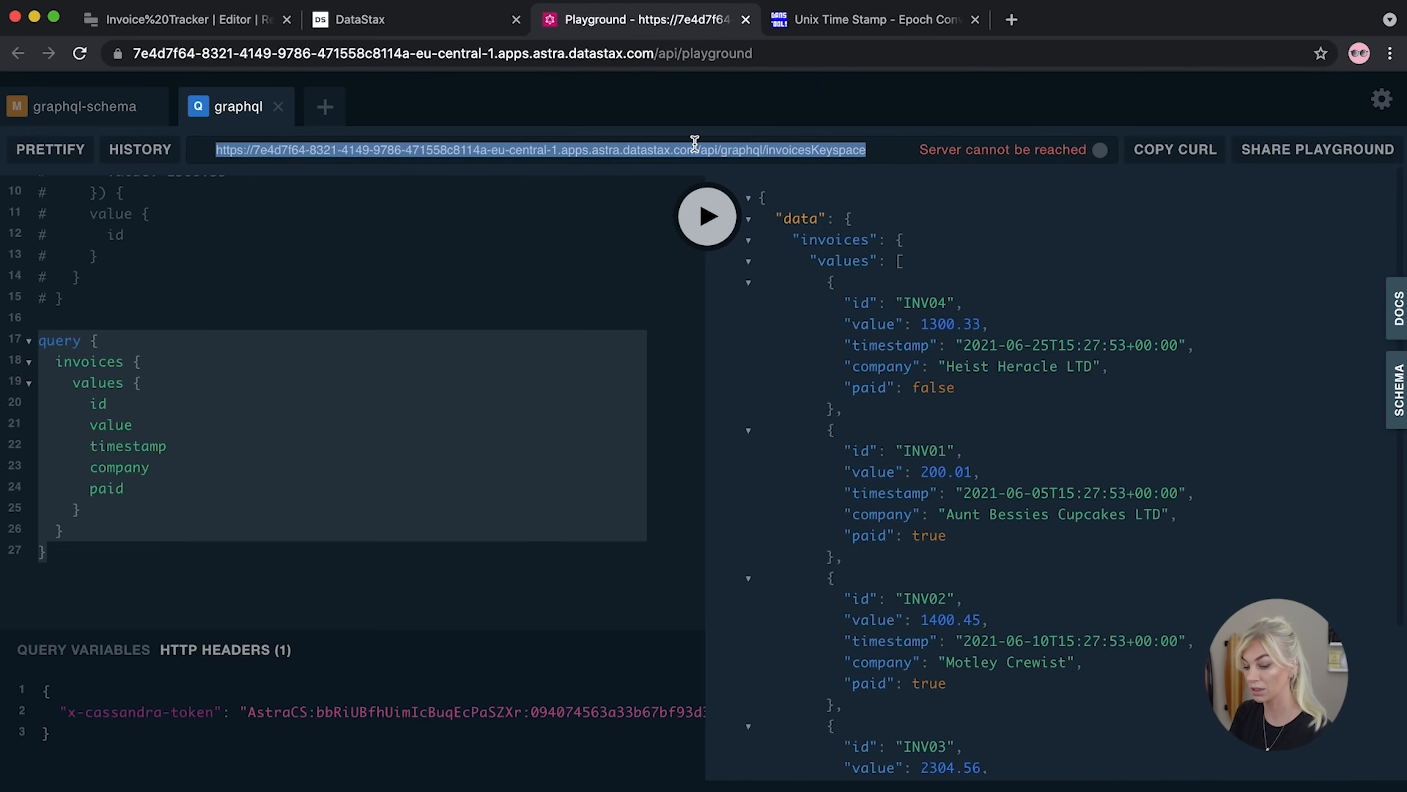
click(216, 22)
click(543, 477)
key(ctrl+v)
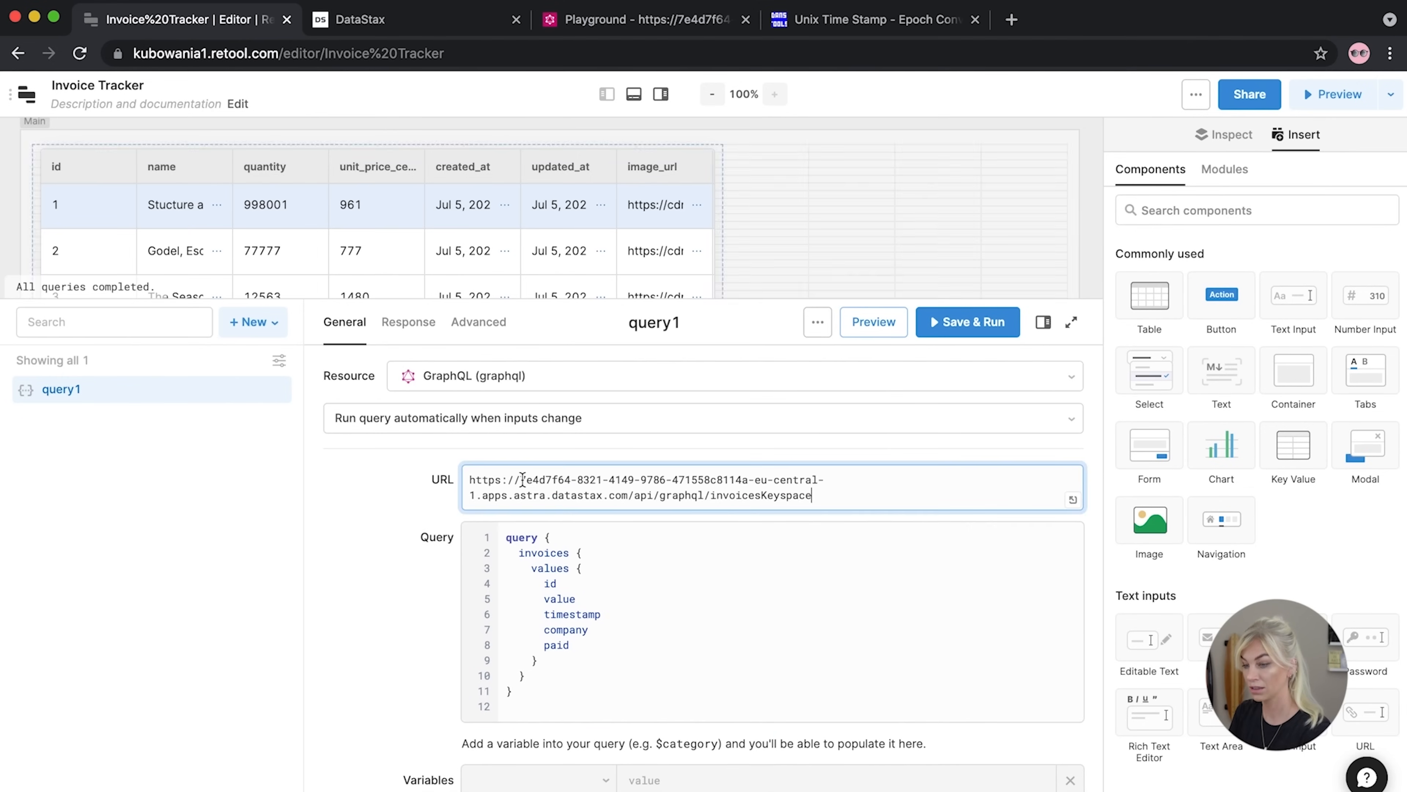
Set query1's resource to GraphQL Invoices
click(483, 370)
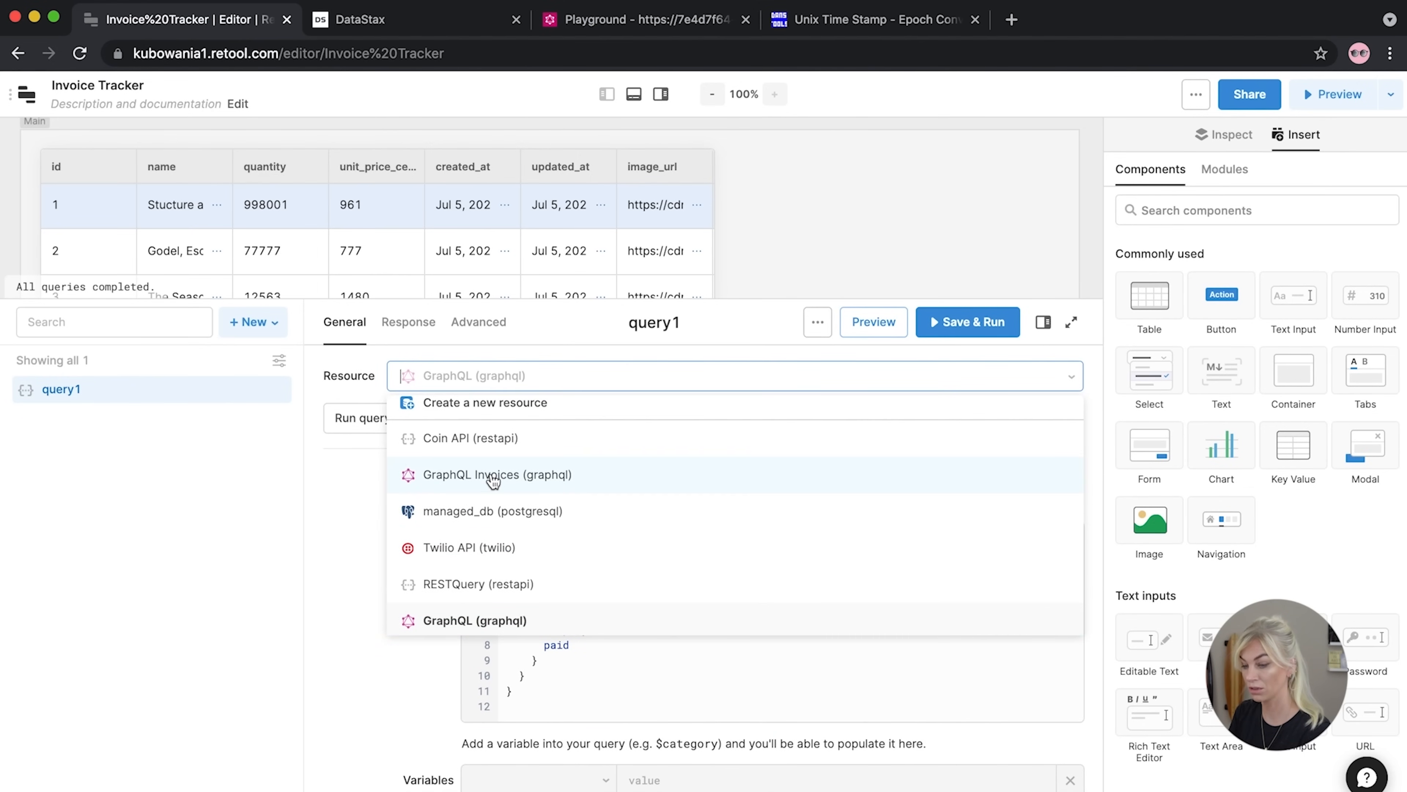
click(531, 695)
drag(538, 702, 494, 537)
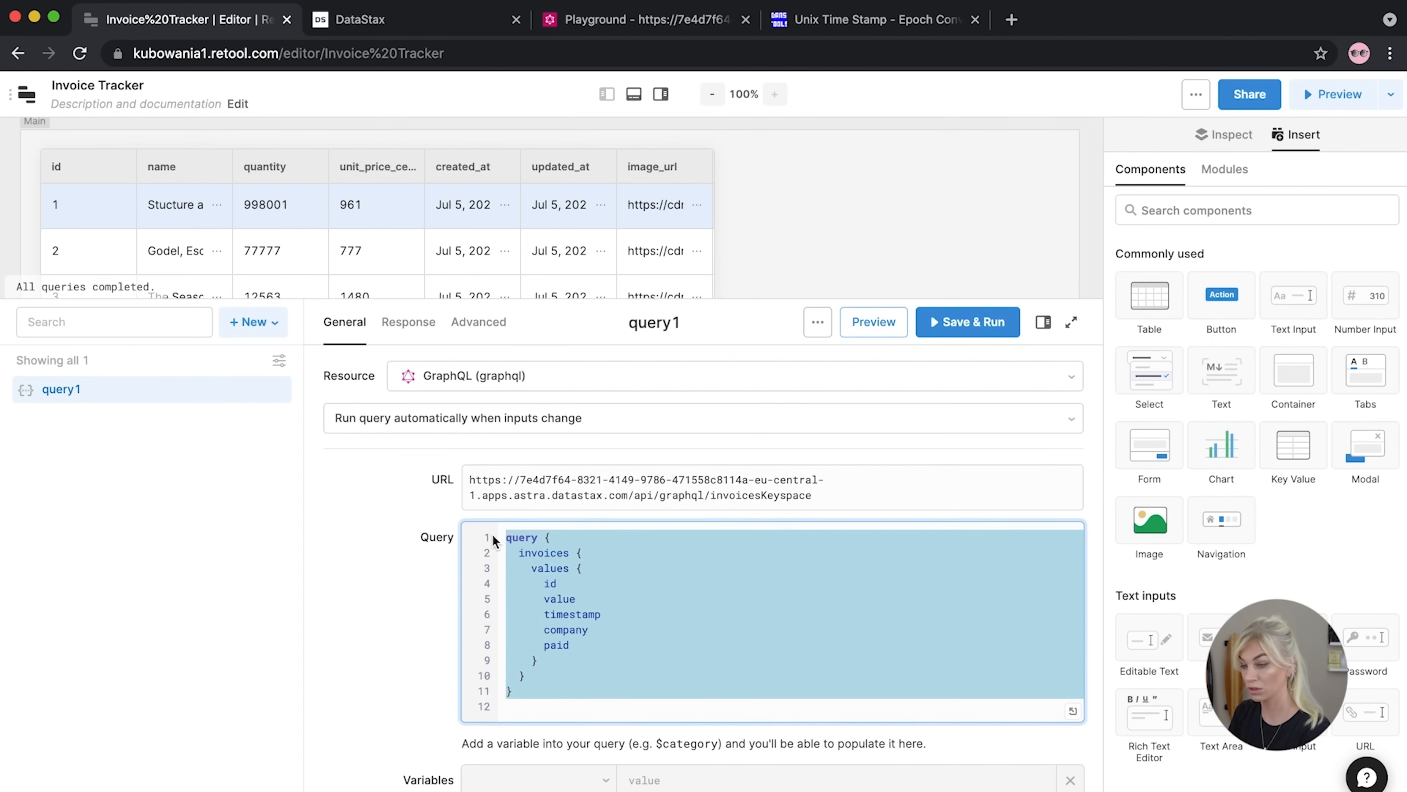
click(486, 377)
click(483, 487)
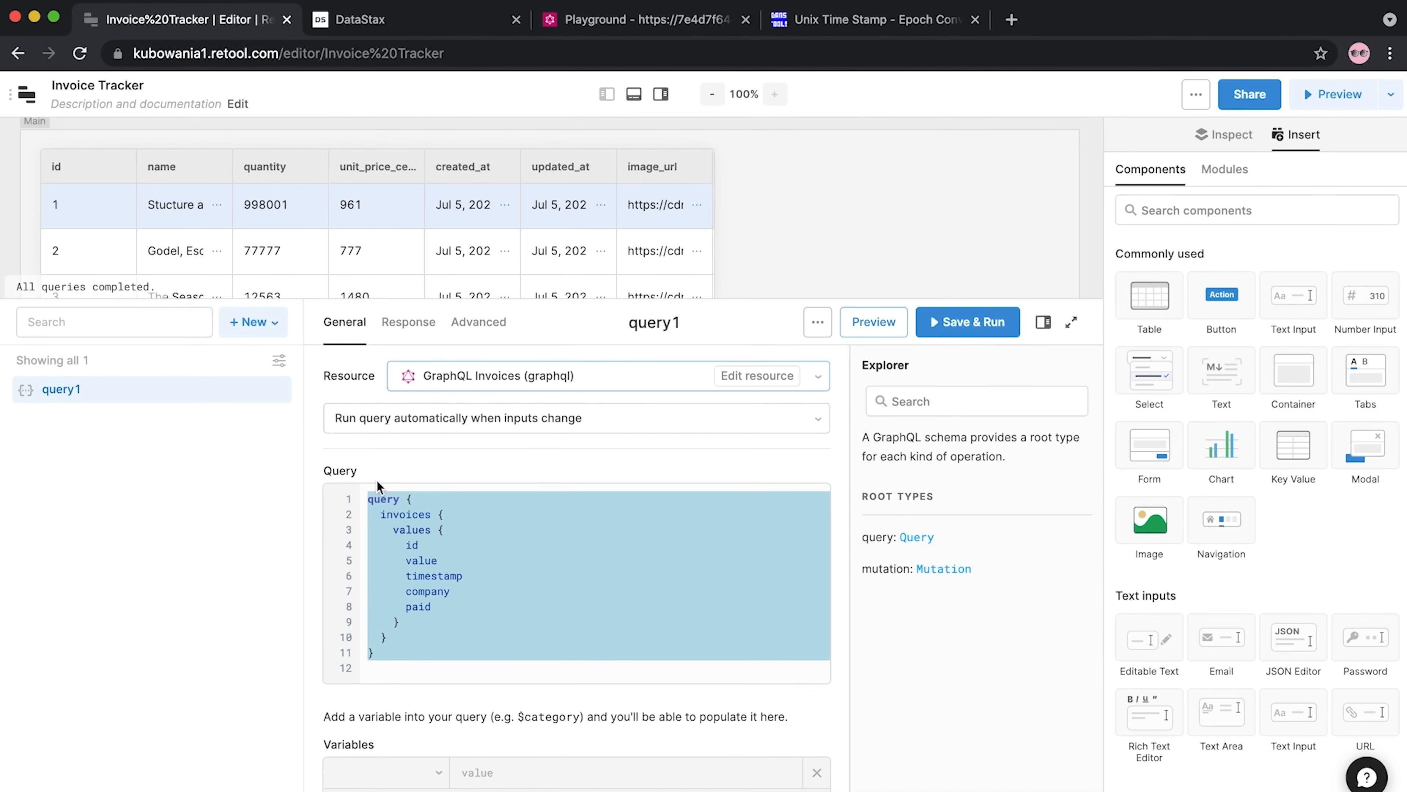
scroll(406, 437, down, 1)
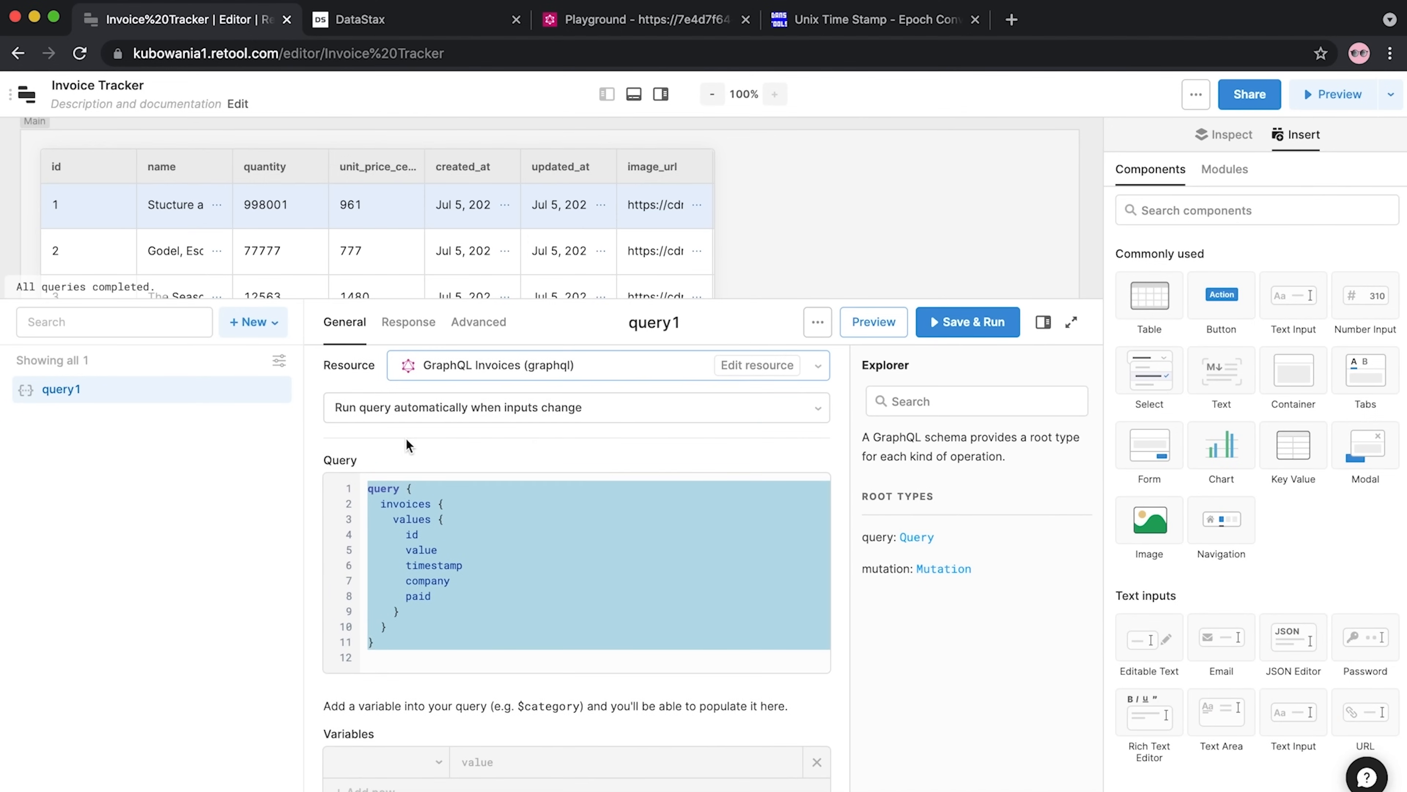
scroll(395, 438, down, 5)
scroll(388, 441, up, 6)
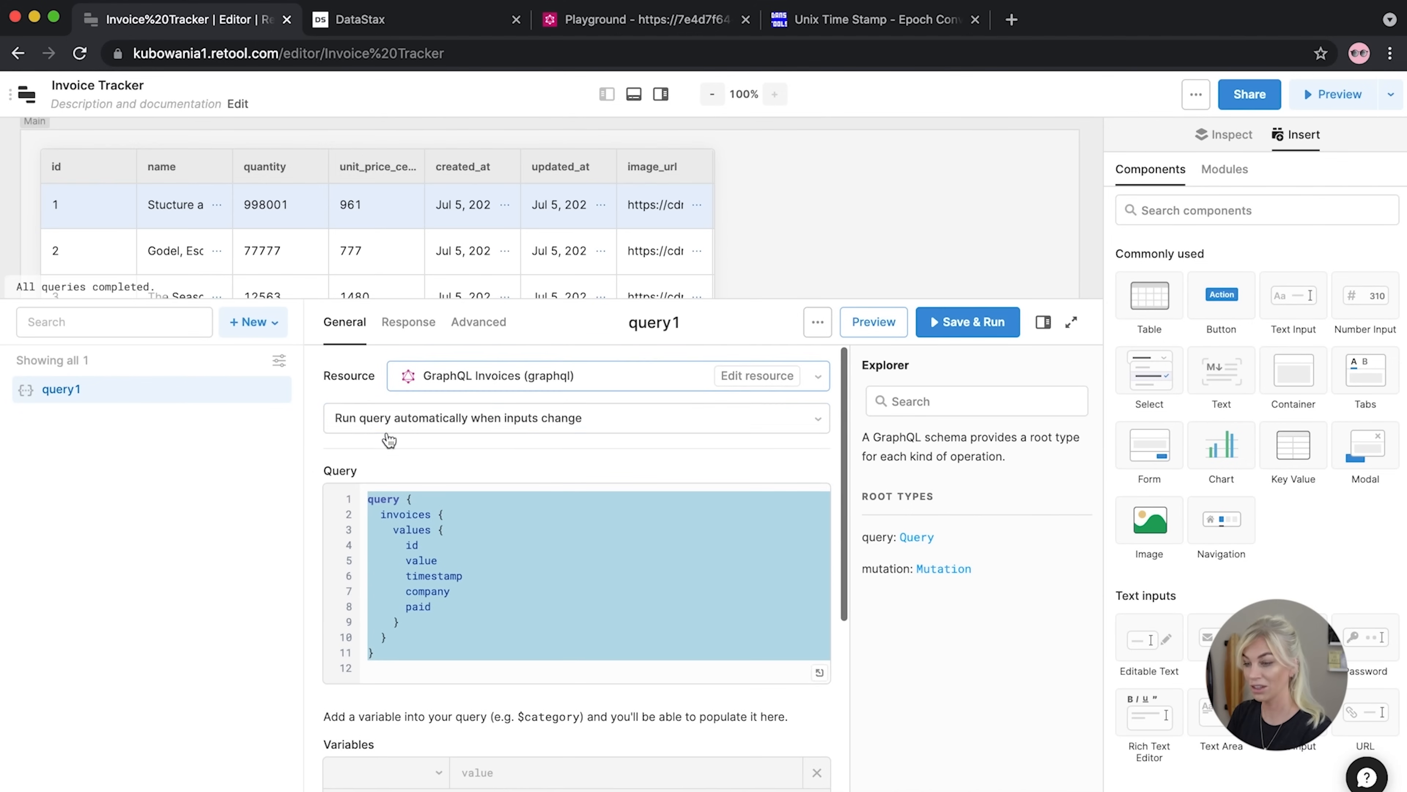
scroll(403, 464, down, 10)
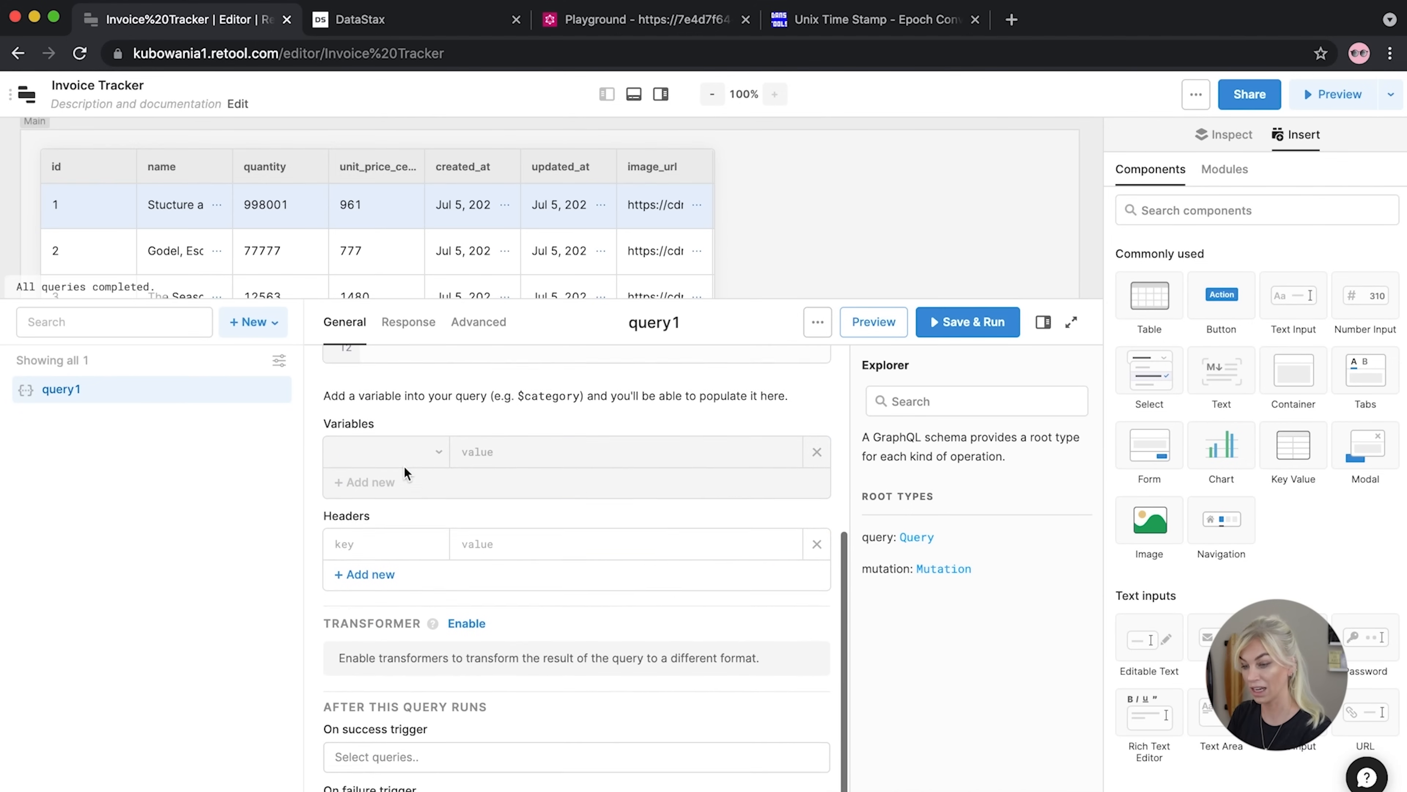
scroll(404, 466, down, 1)
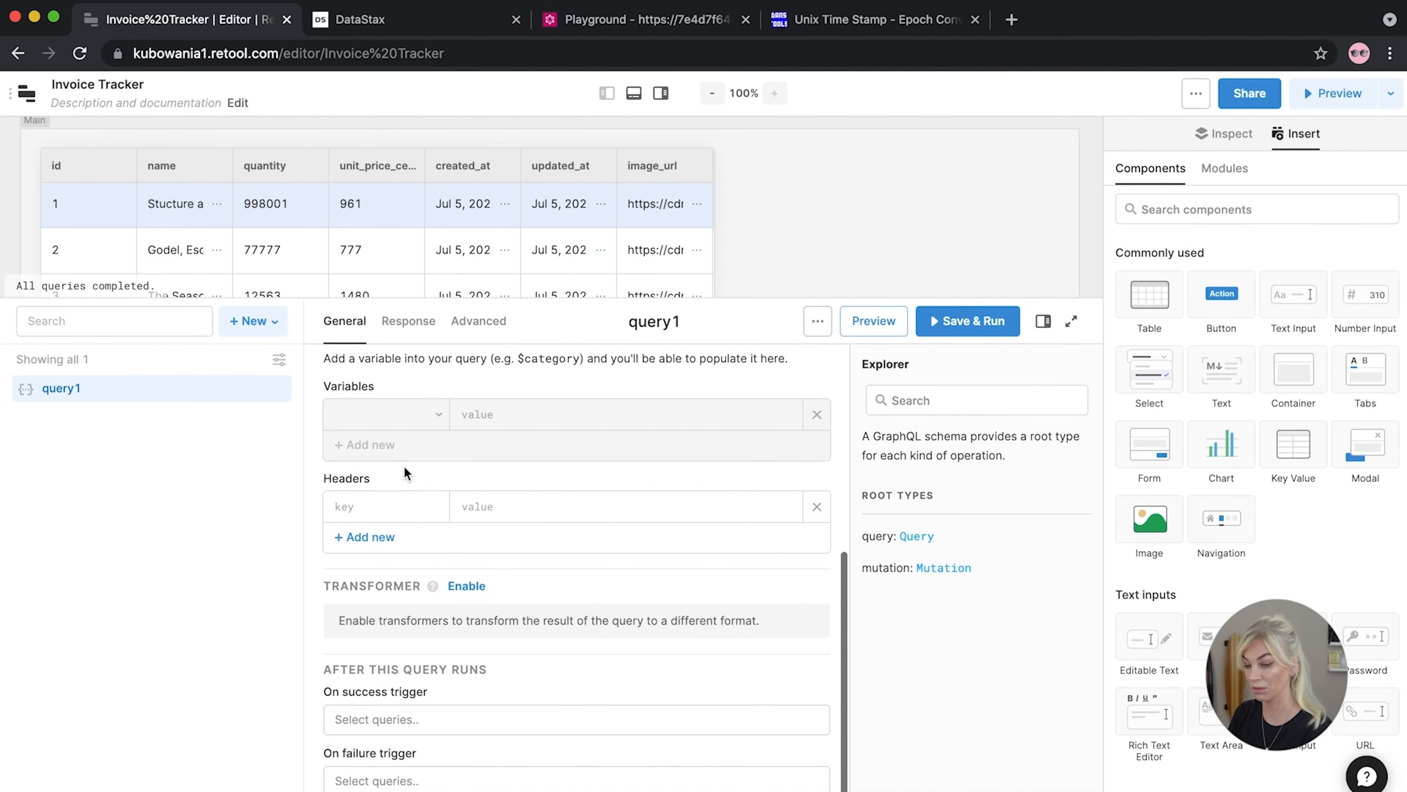
Save and run query1 and inspect the returned invoices response
click(968, 321)
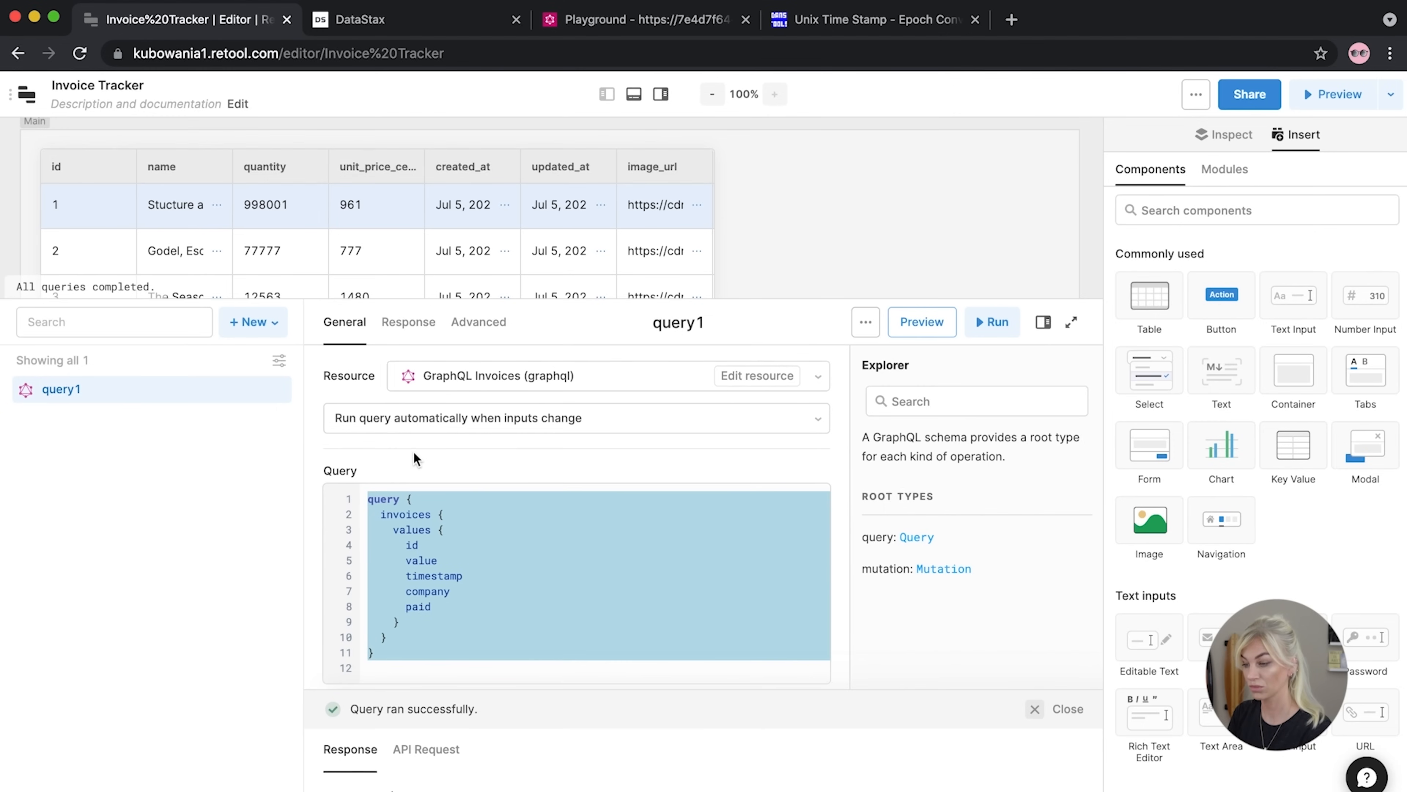
drag(383, 685, 482, 431)
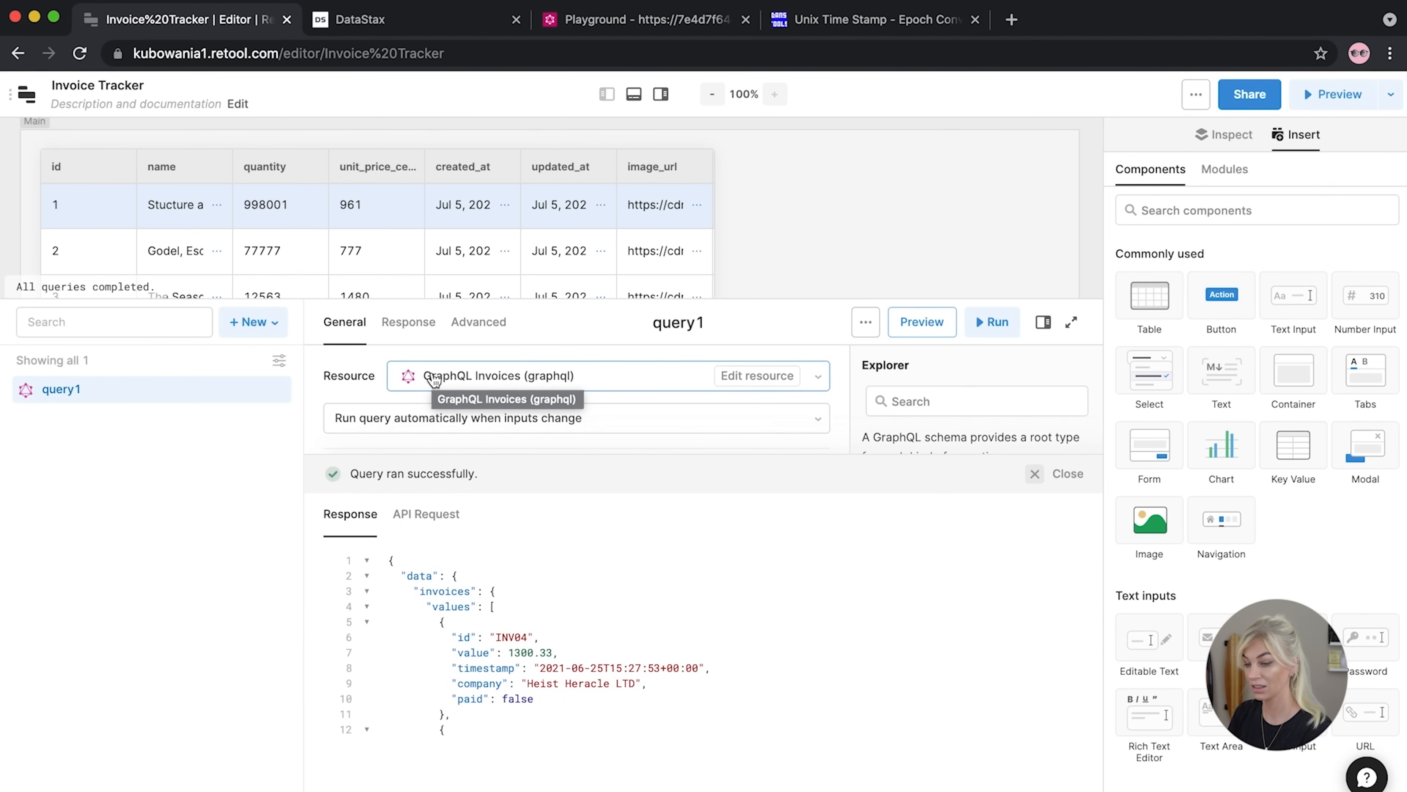
scroll(456, 582, down, 5)
scroll(460, 605, up, 5)
scroll(461, 612, down, 3)
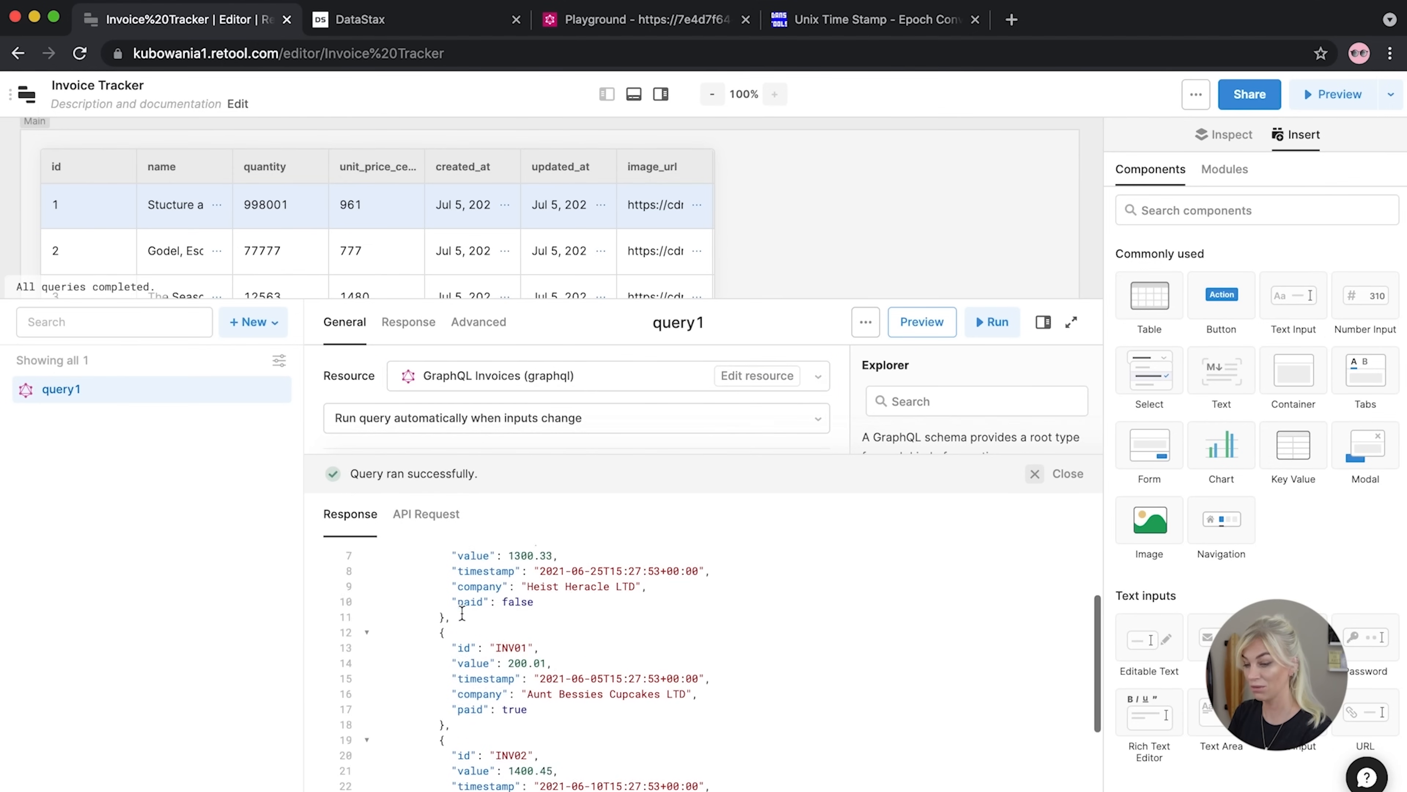
scroll(461, 612, down, 5)
scroll(461, 613, up, 5)
scroll(462, 613, up, 3)
drag(465, 452, 484, 715)
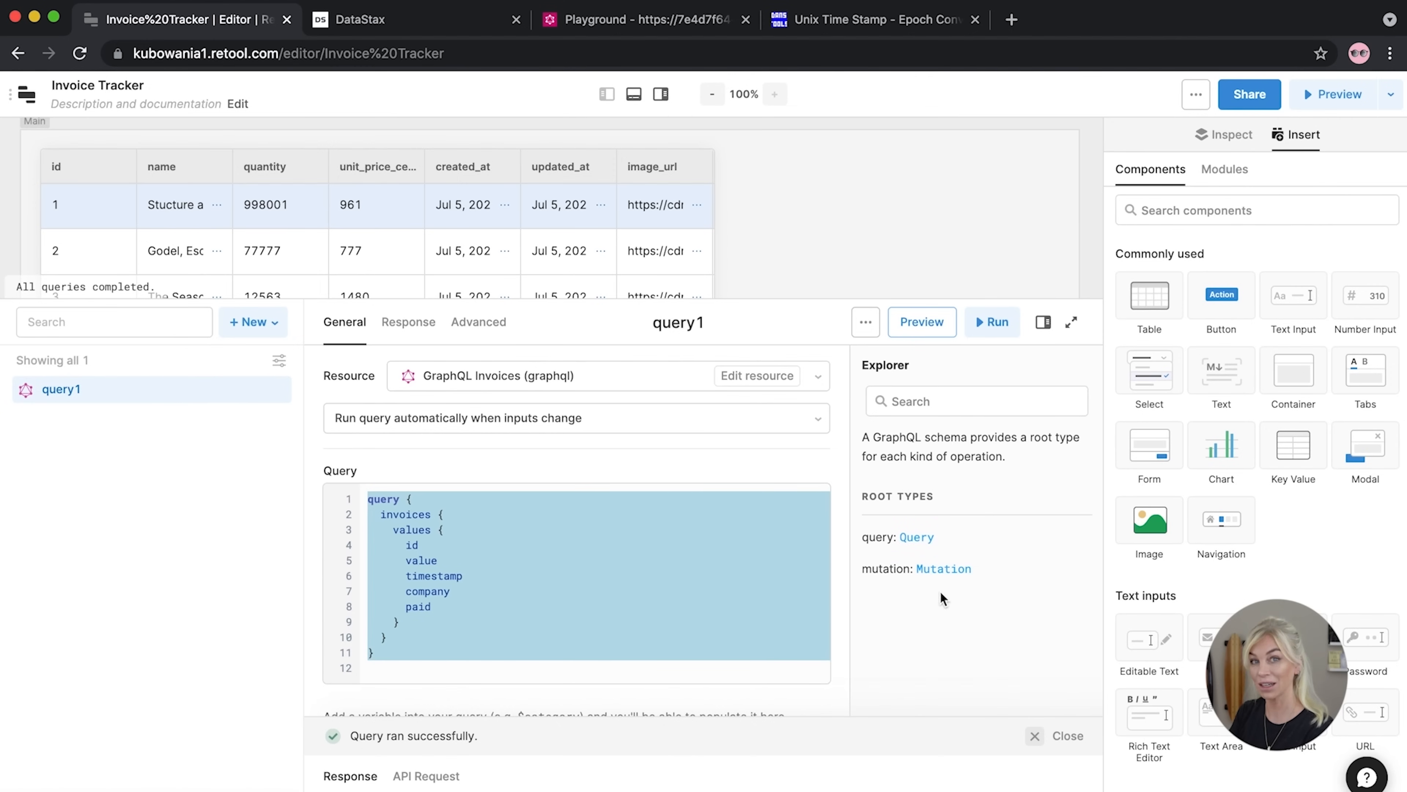
Check the Playground schema docs, then select table1 in Retool to see its settings
click(649, 20)
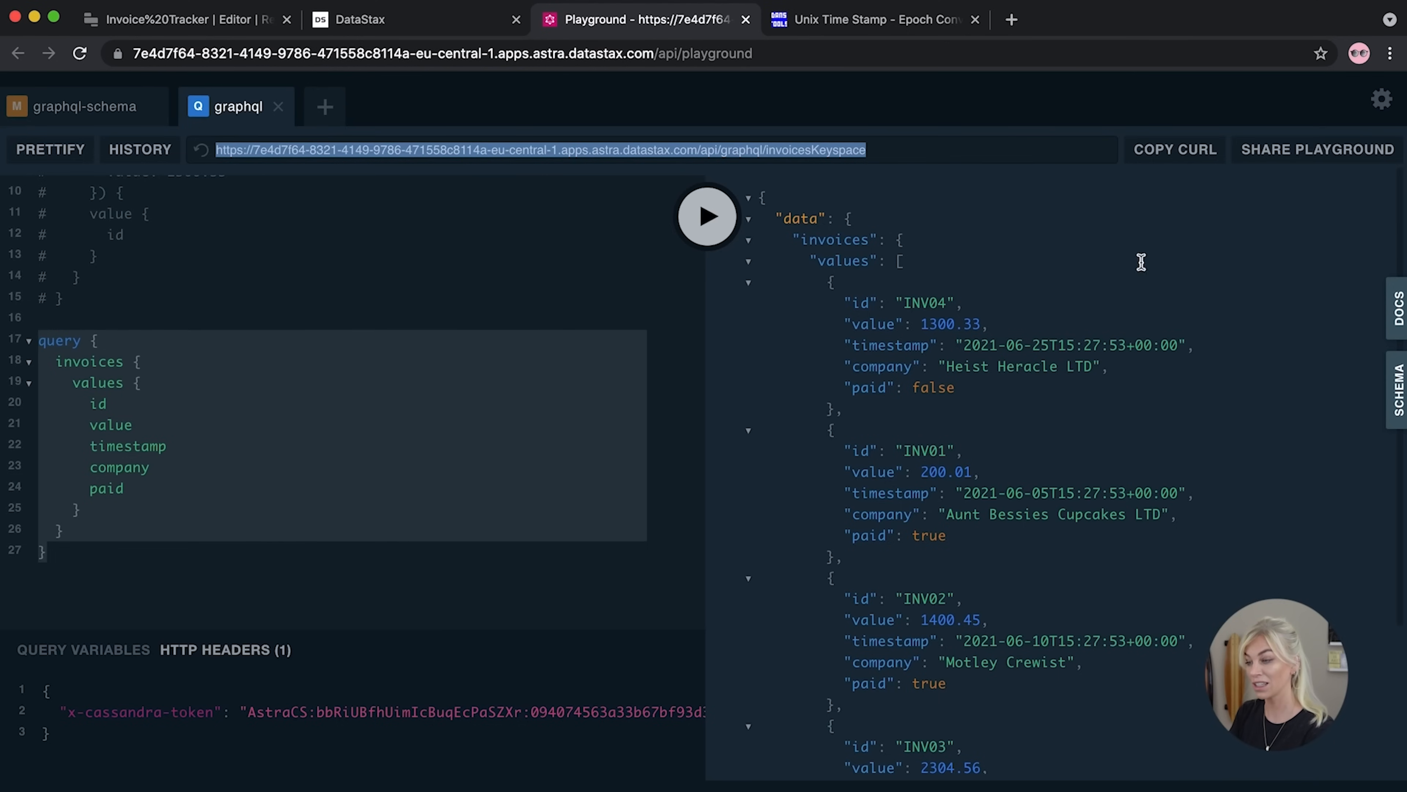
click(1393, 308)
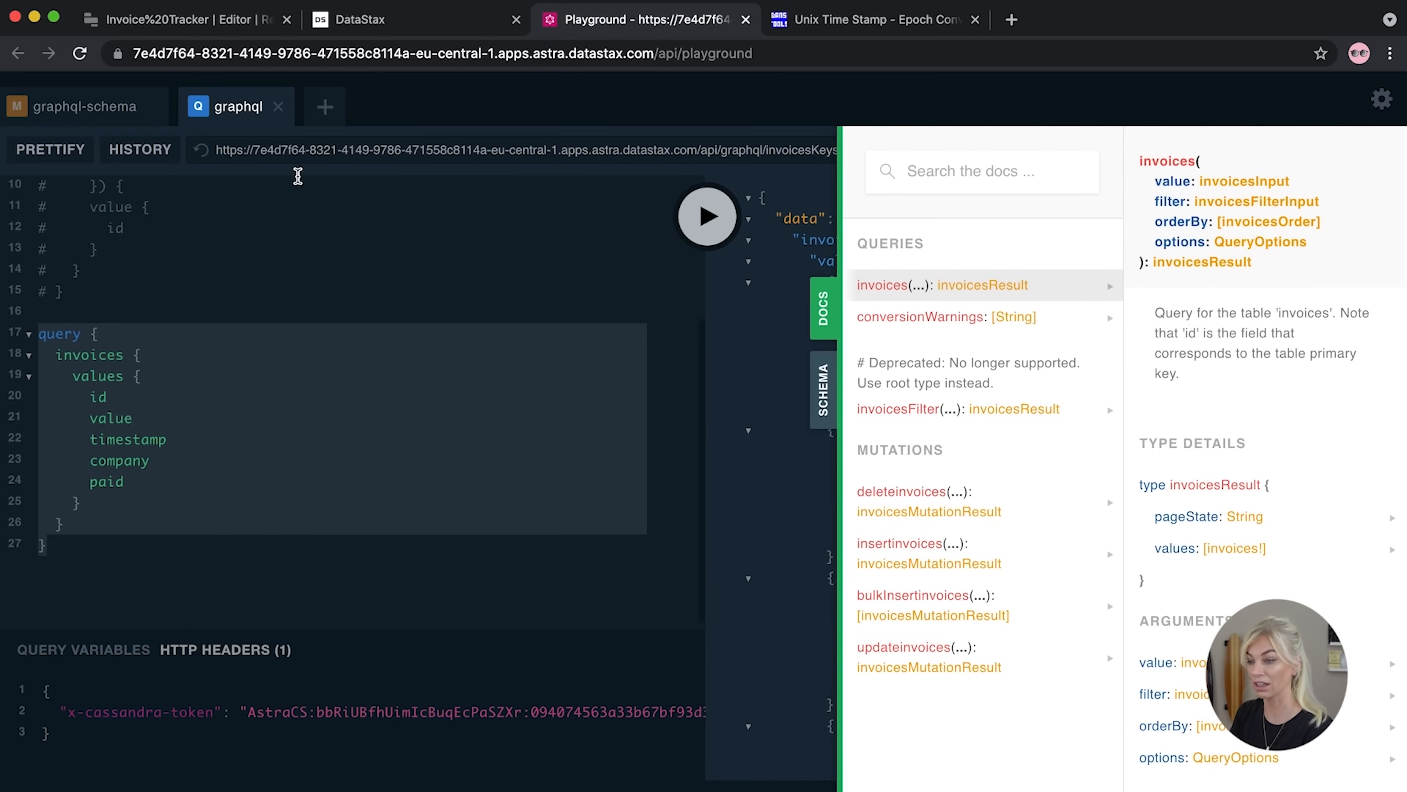
click(191, 21)
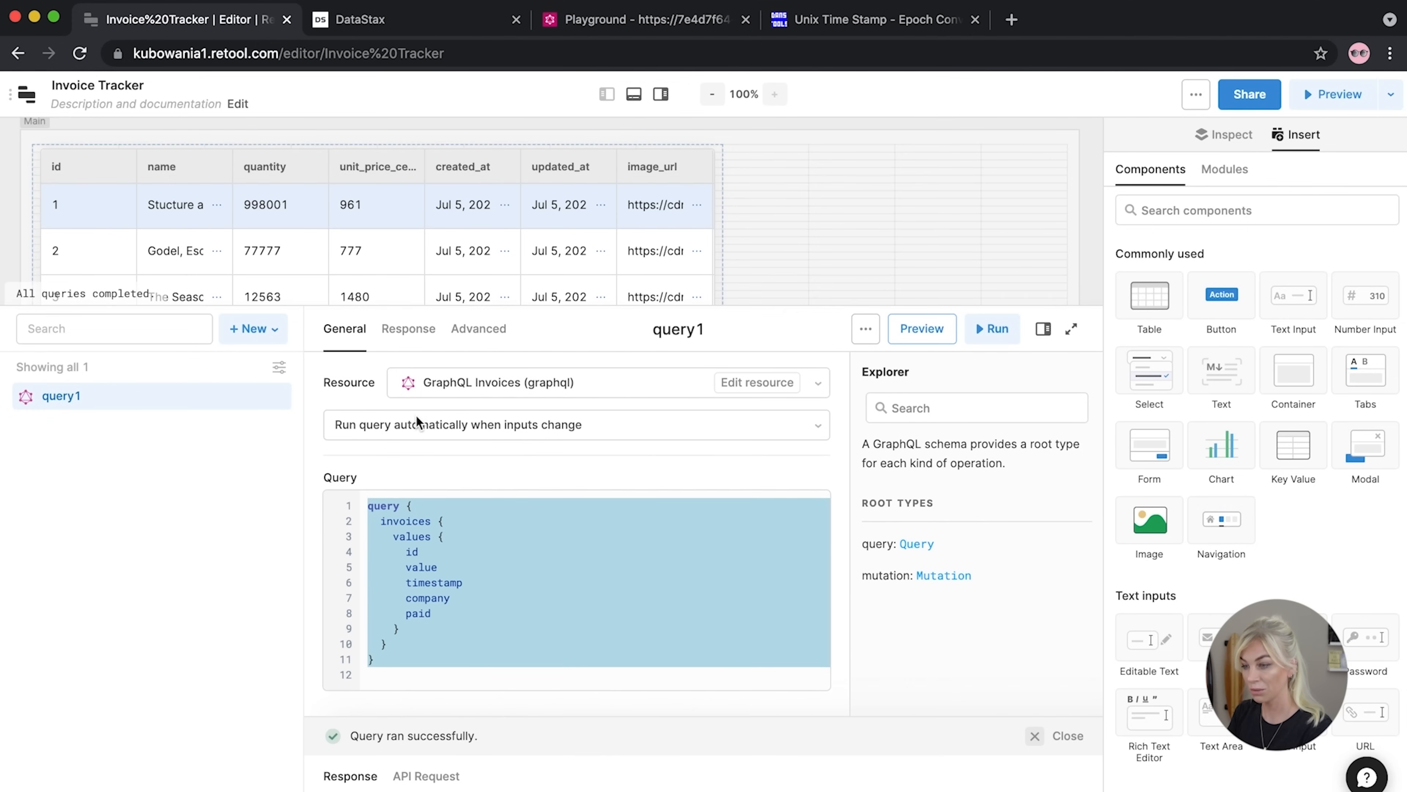
click(464, 278)
drag(465, 278, 459, 464)
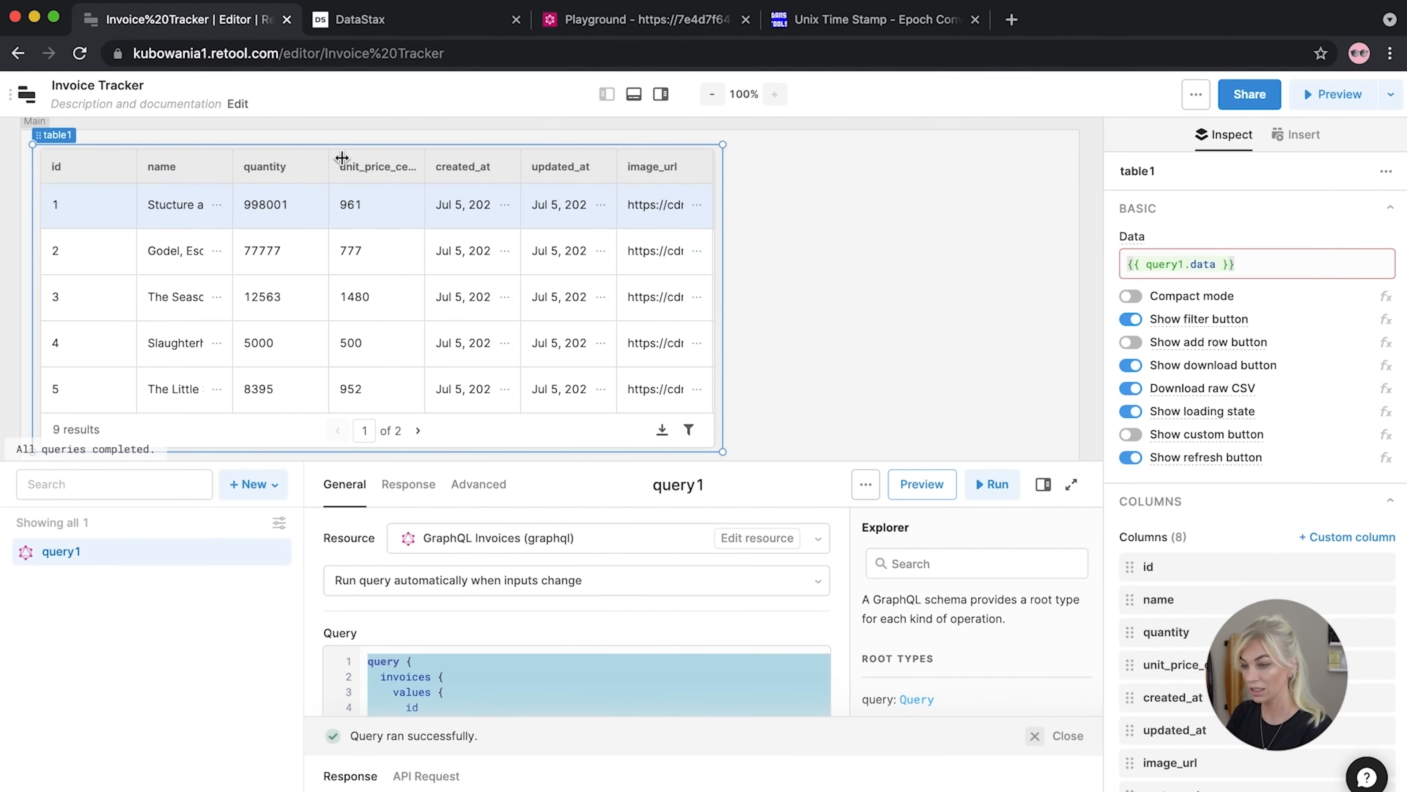
Delete the old products table1 and drop a fresh sample Table onto the canvas
click(642, 162)
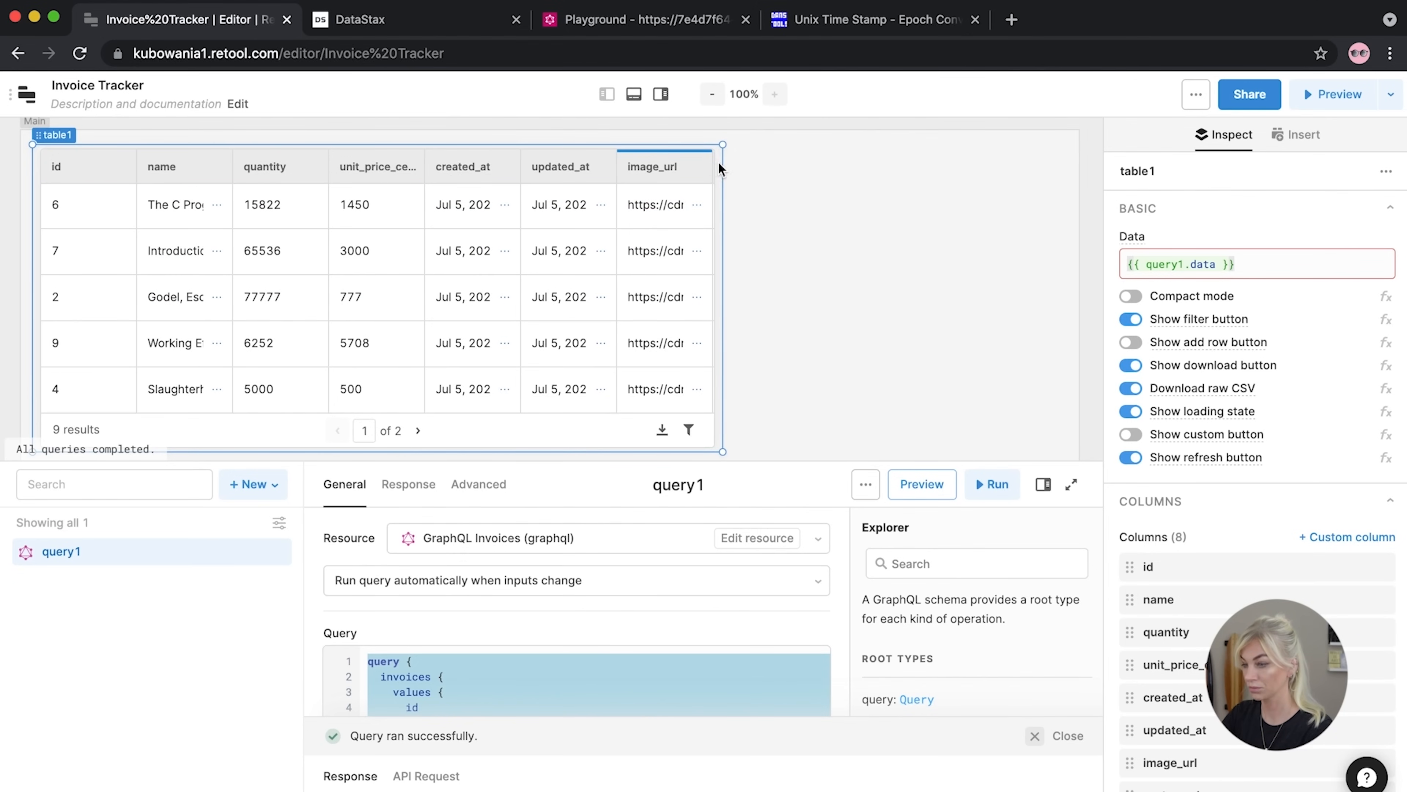
key(Delete)
click(835, 267)
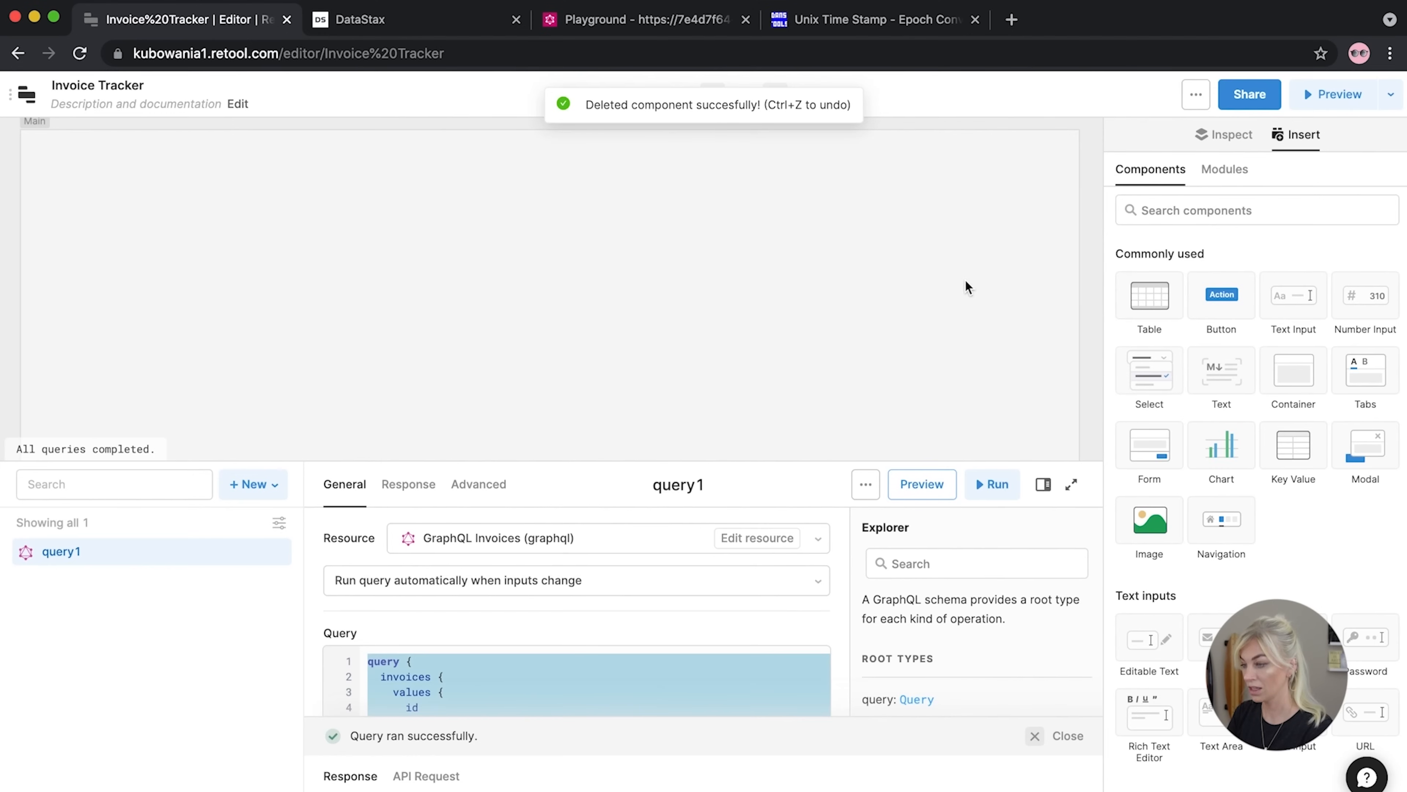
drag(1150, 296, 222, 310)
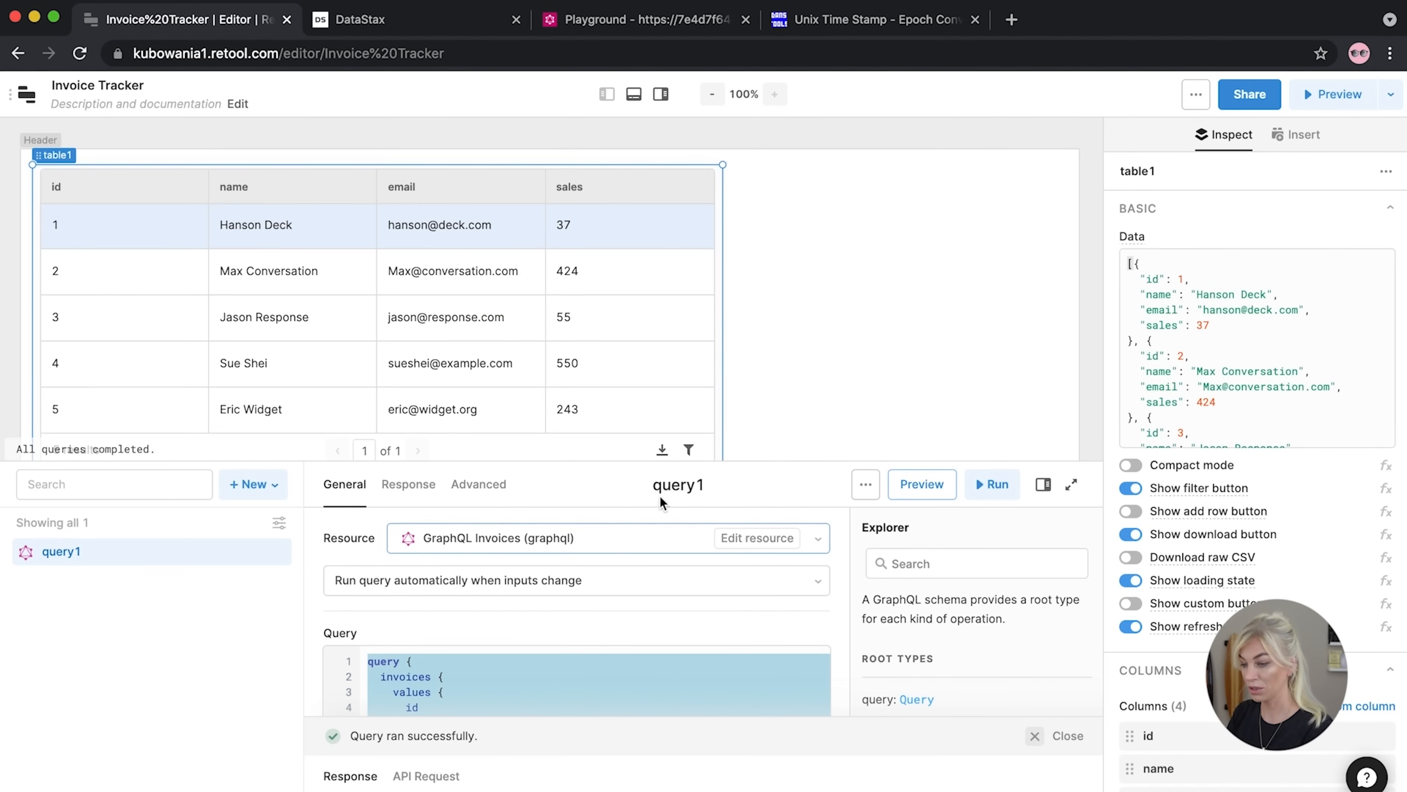
Rename query1 to graphQLInvoices
click(677, 487)
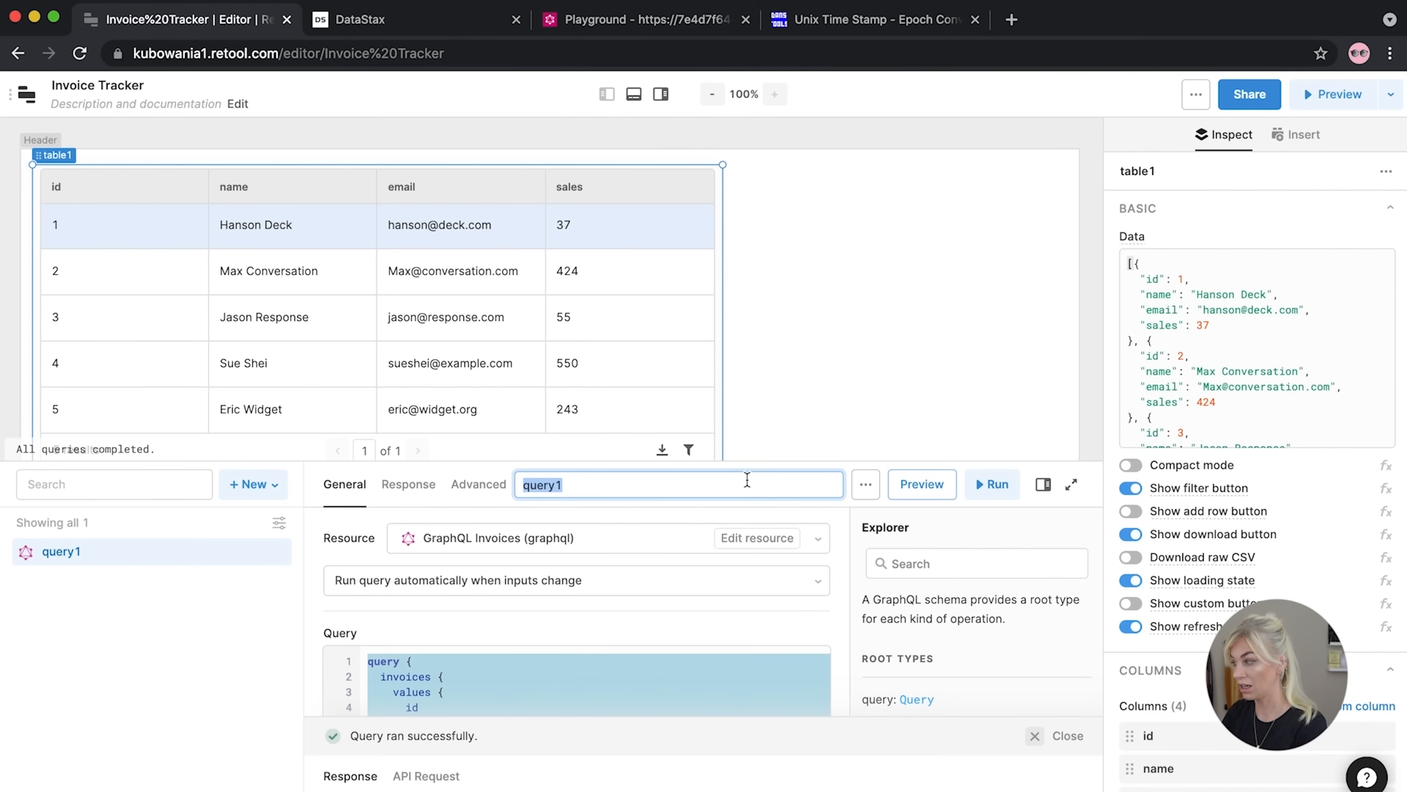
text(graphQLInvoices)
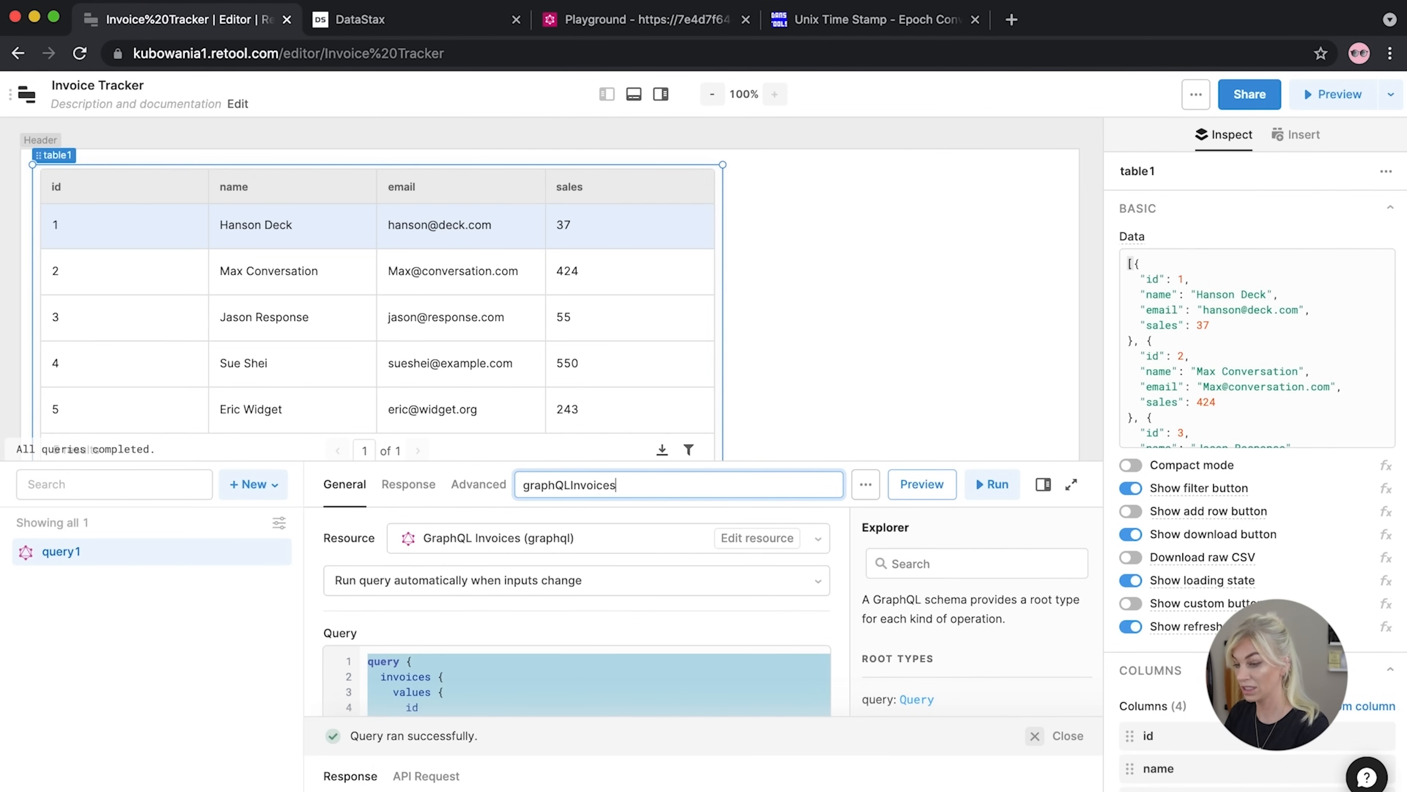
key(Return)
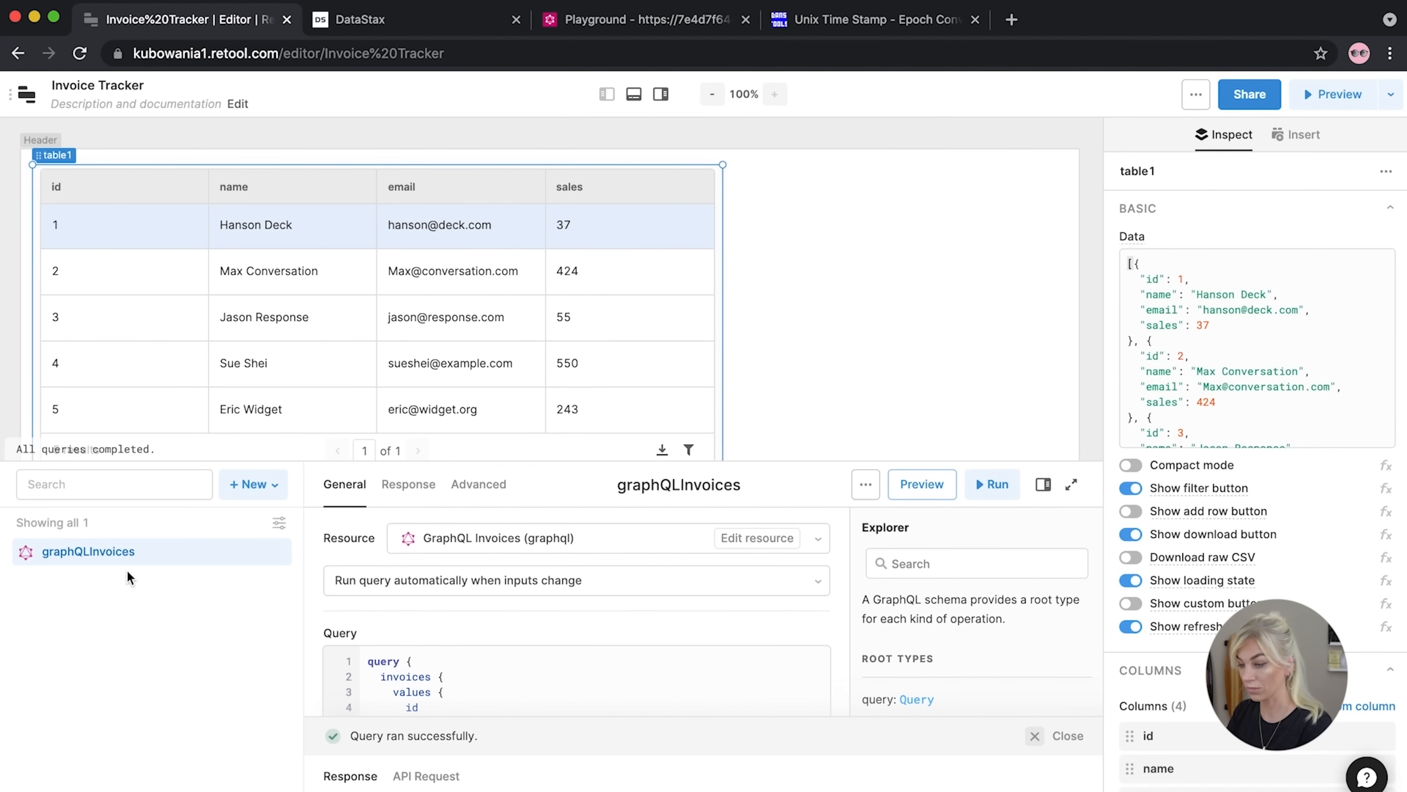
Clear table1's sample Data JSON and bind it to {{ graphQLInvoices.data }}
scroll(1153, 318, down, 3)
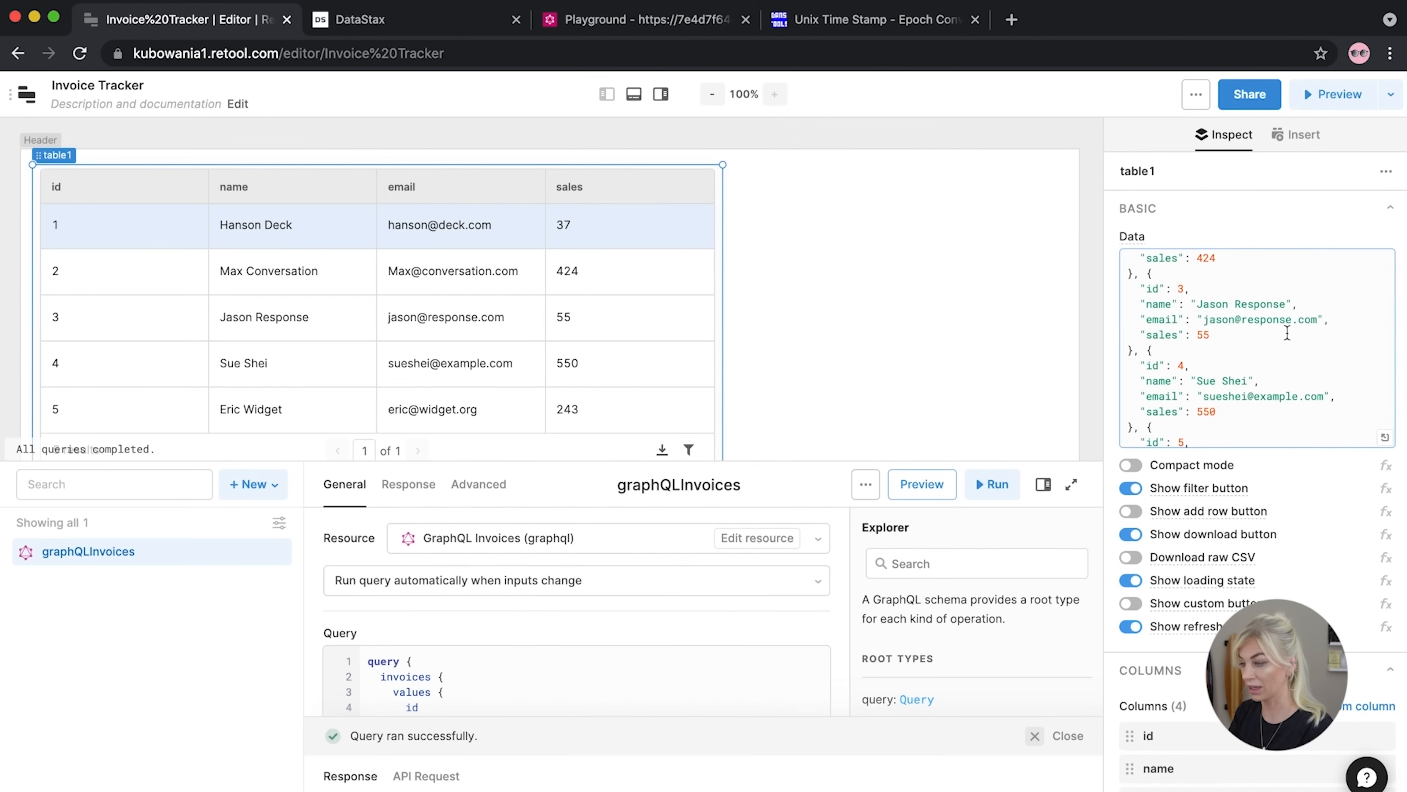
scroll(1297, 317, down, 1)
drag(1197, 440, 1125, 203)
key(BackSpace)
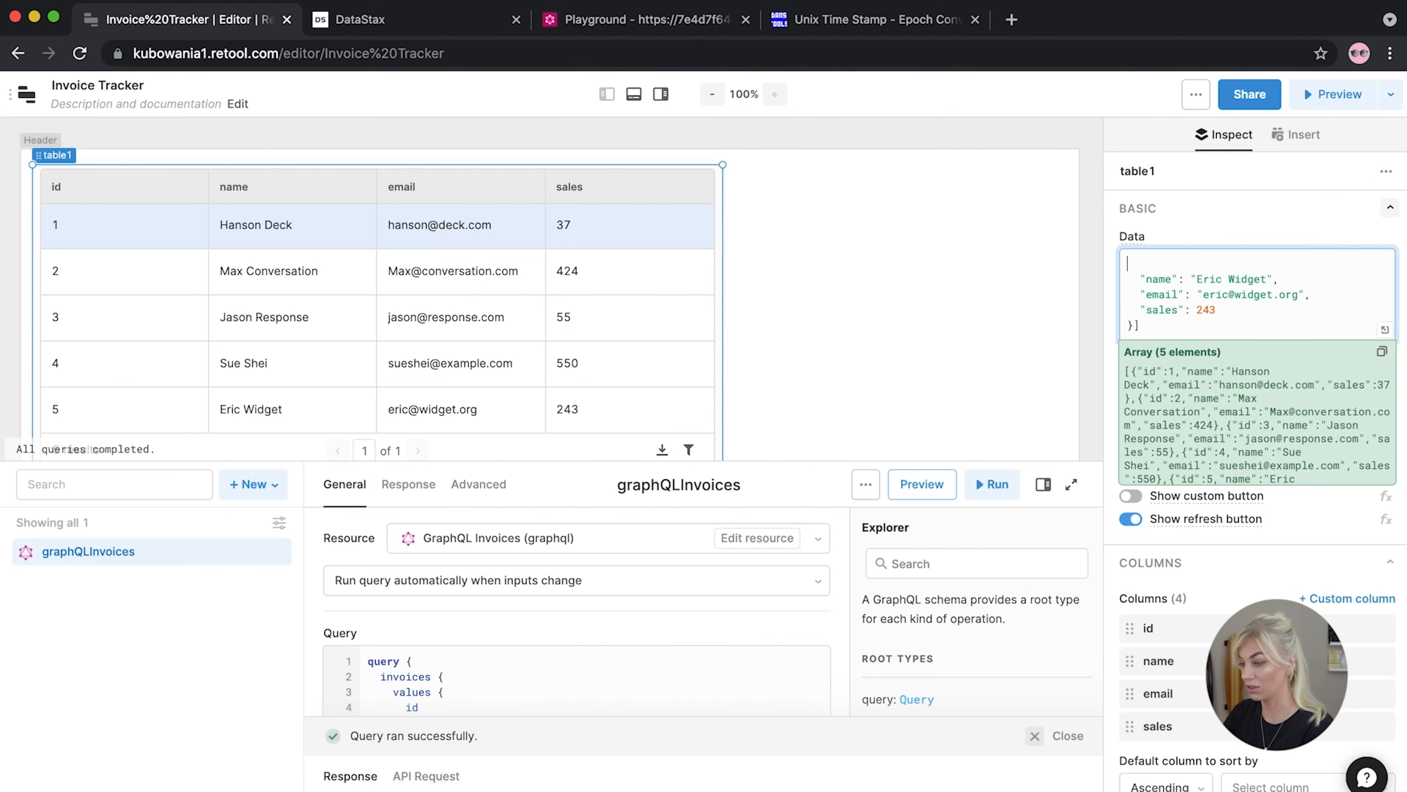
drag(1156, 321, 1097, 178)
key(BackSpace)
text({{ )
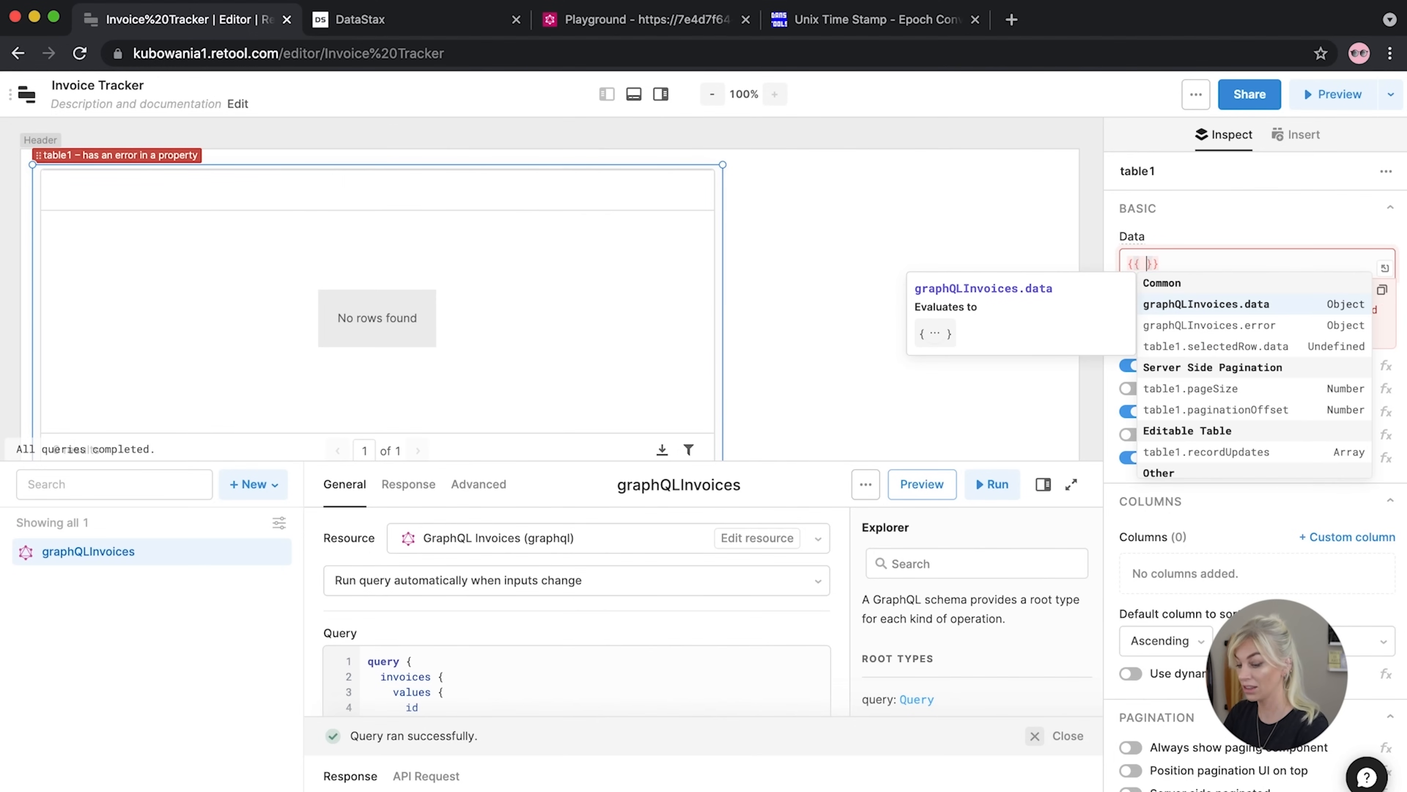
text(gra)
click(1197, 304)
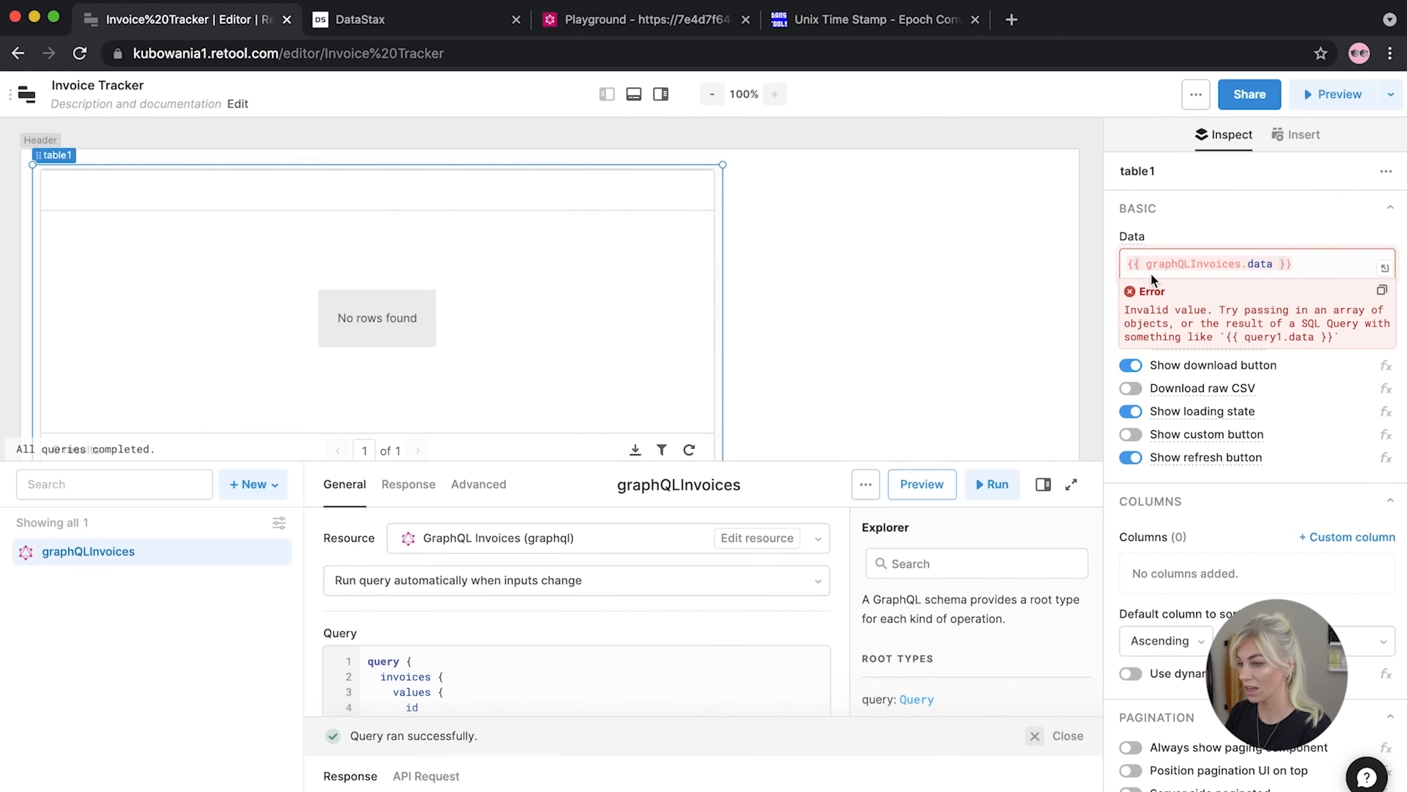
Check the data › invoices › values path in the state panel, then append .invoices.values to the binding
click(607, 94)
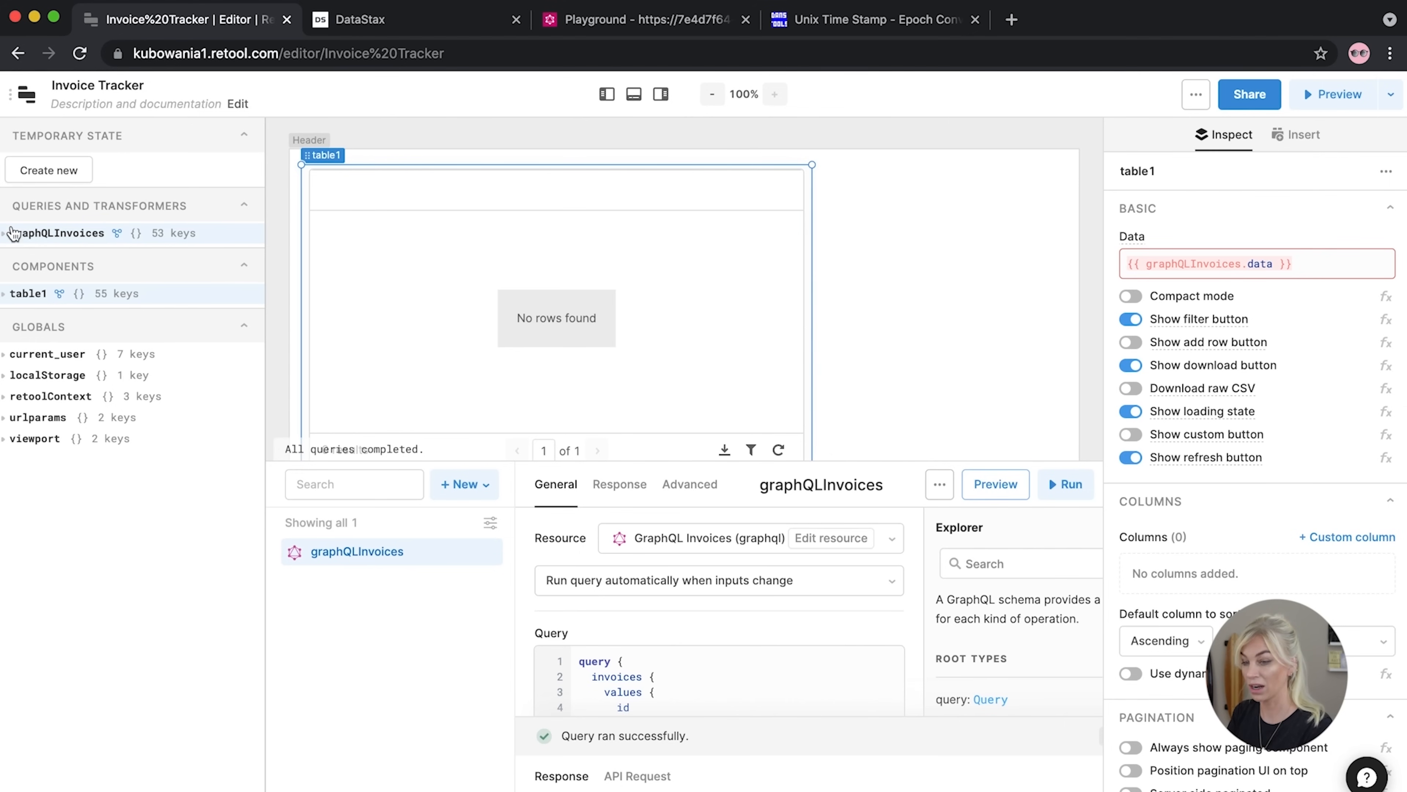
click(5, 237)
click(13, 254)
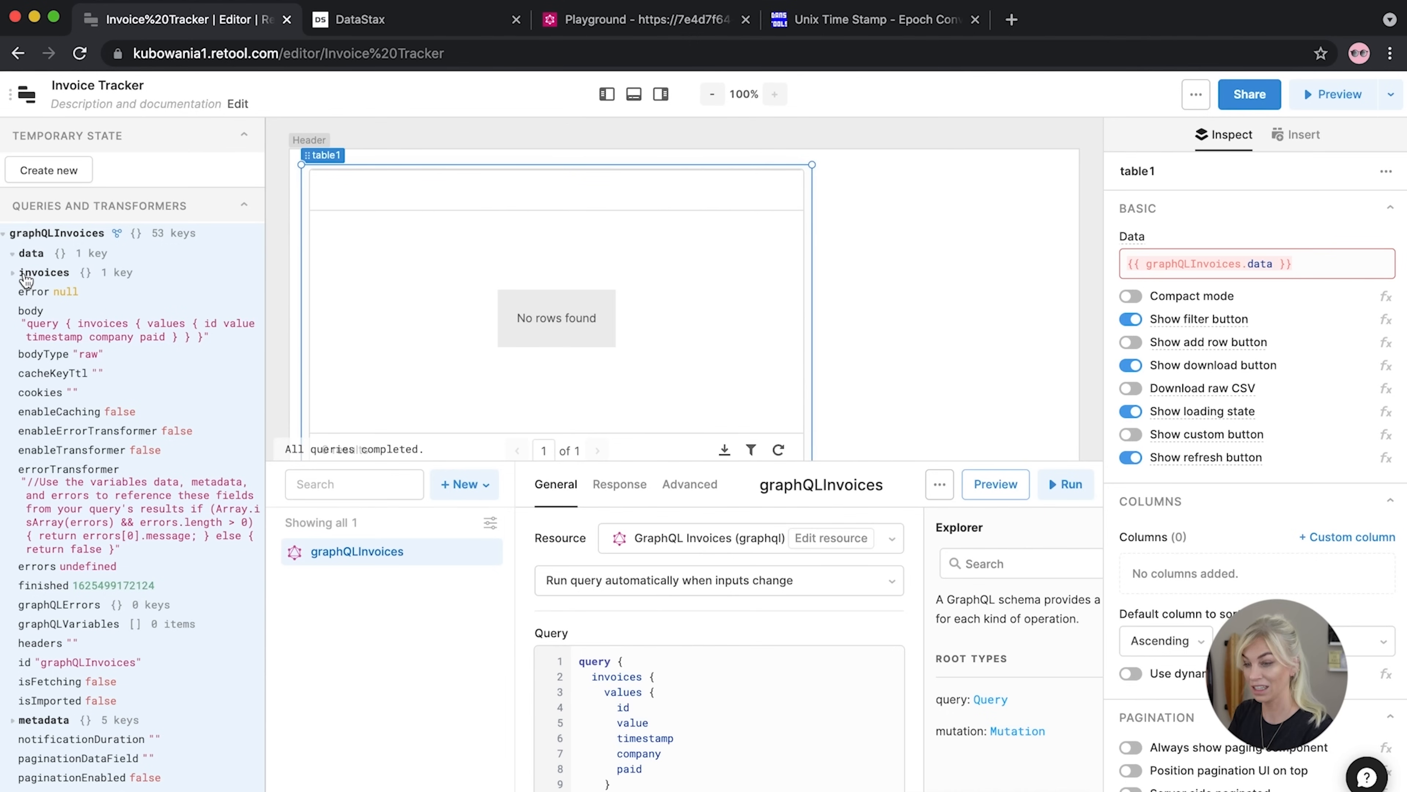
click(24, 274)
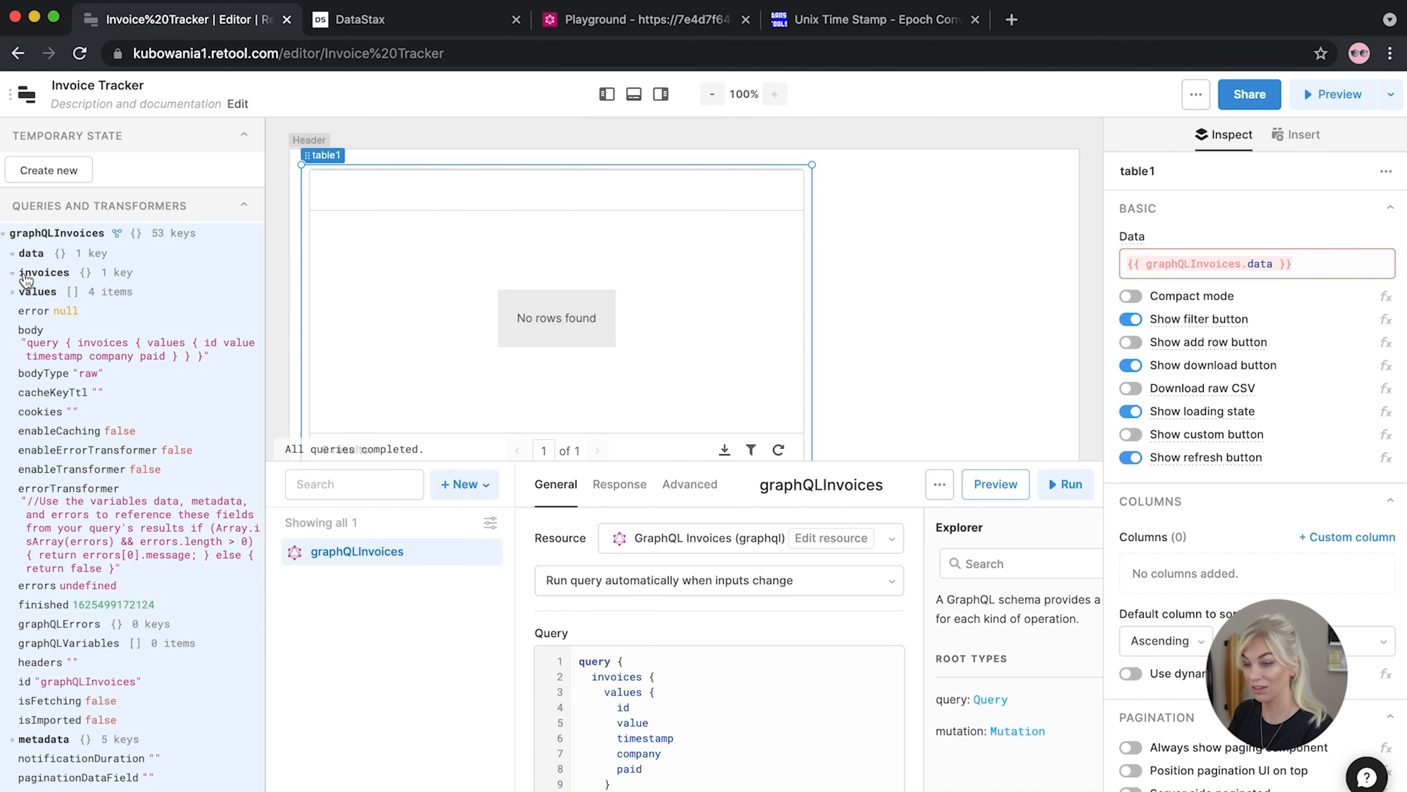
click(14, 293)
click(1274, 263)
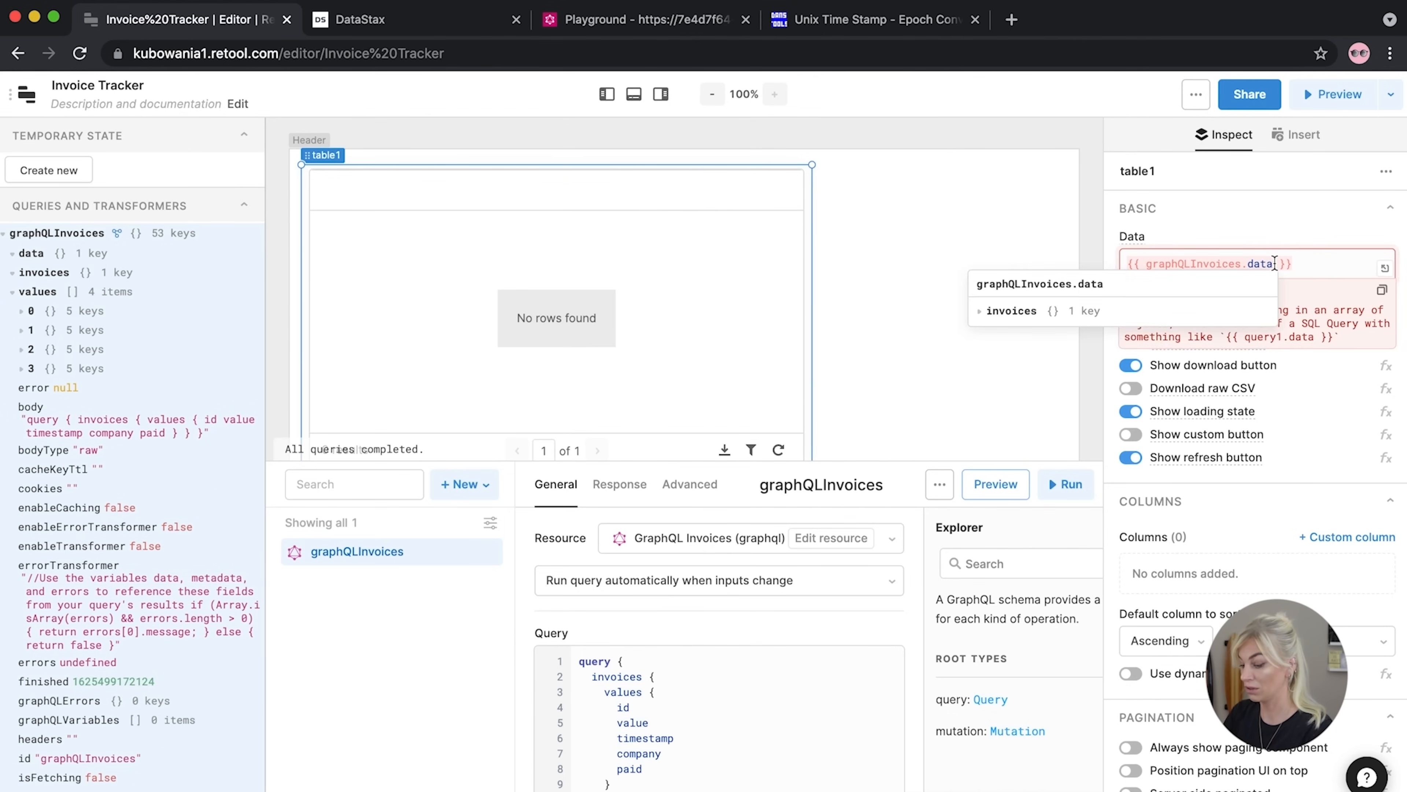
text(.invoice)
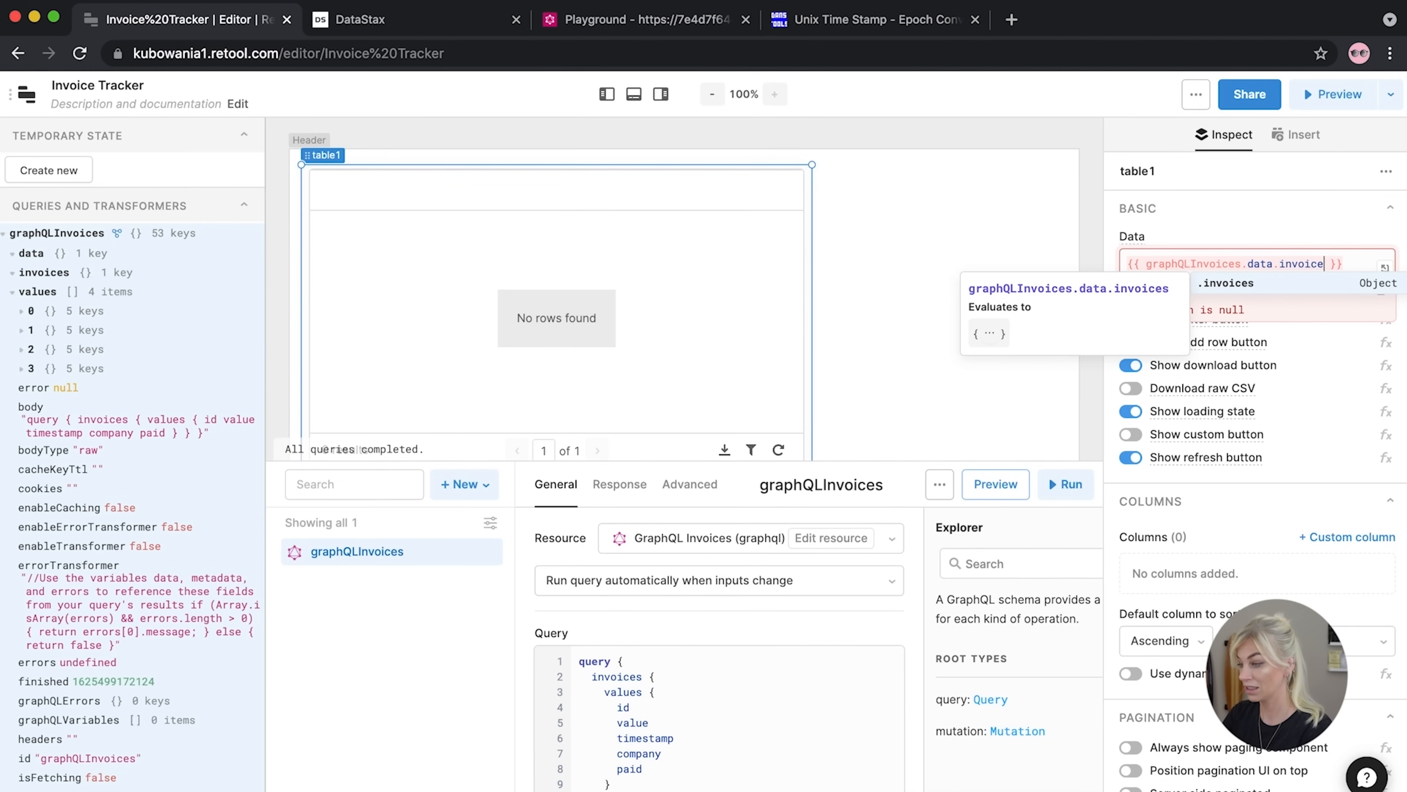
text(s.values)
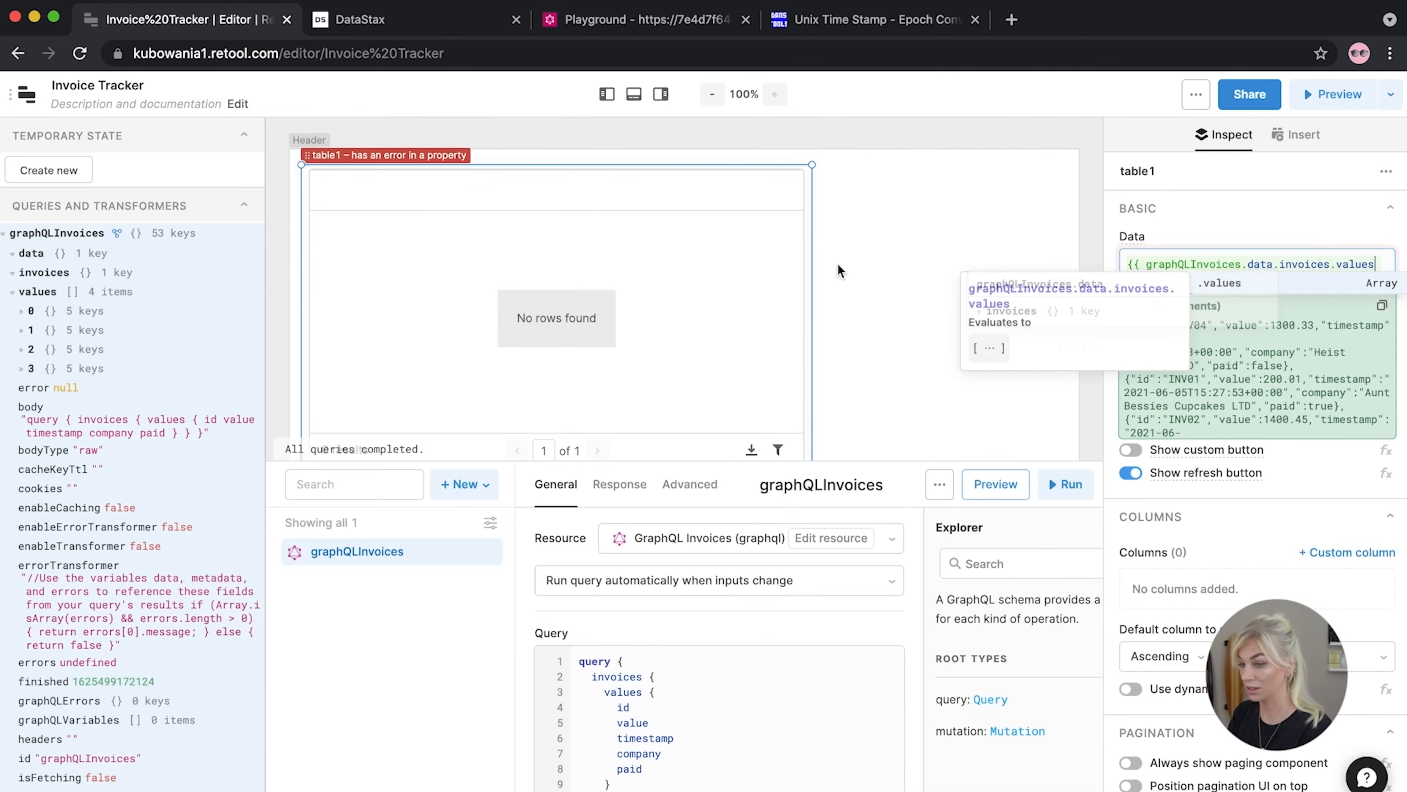
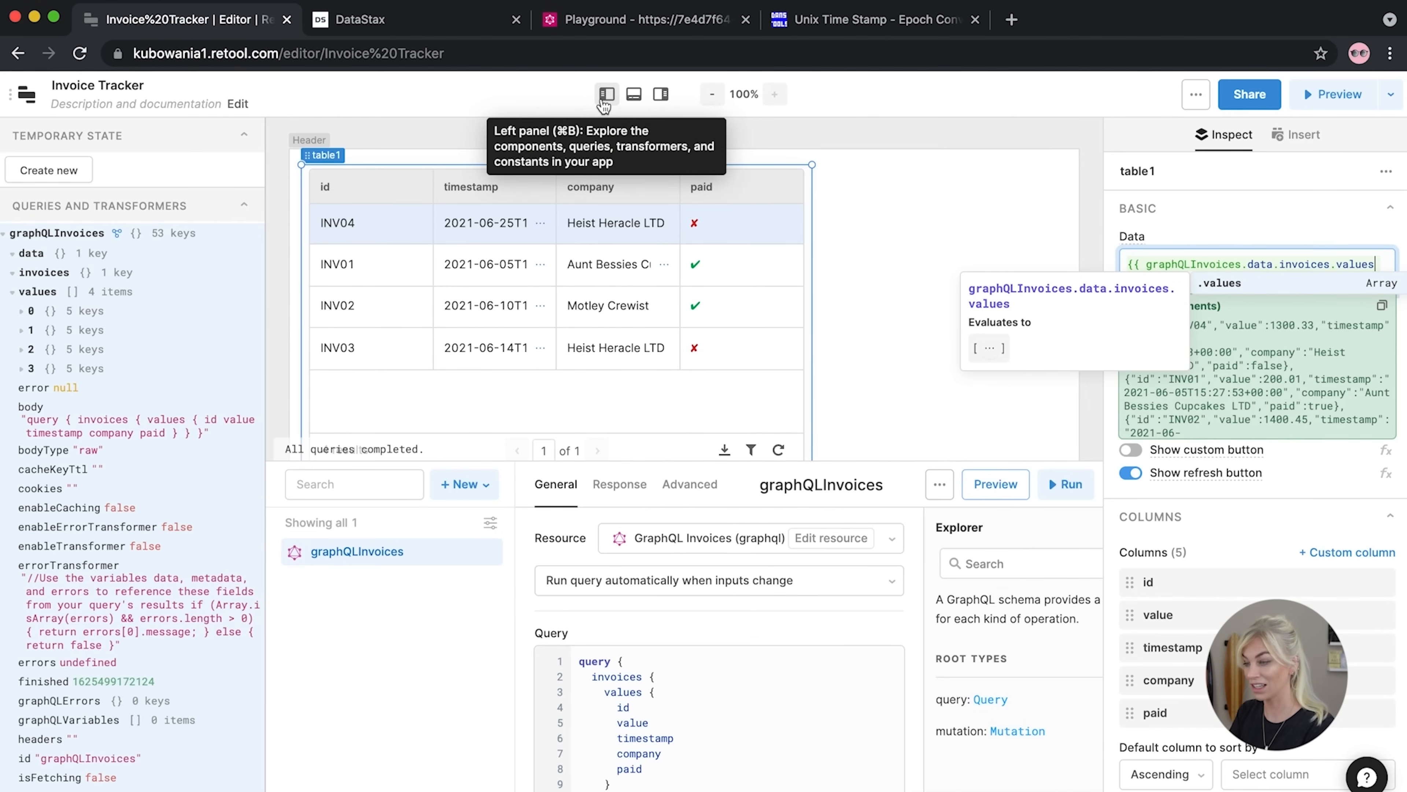
Hide the left state and queries panel and drag the query editor down to enlarge the canvas
click(978, 238)
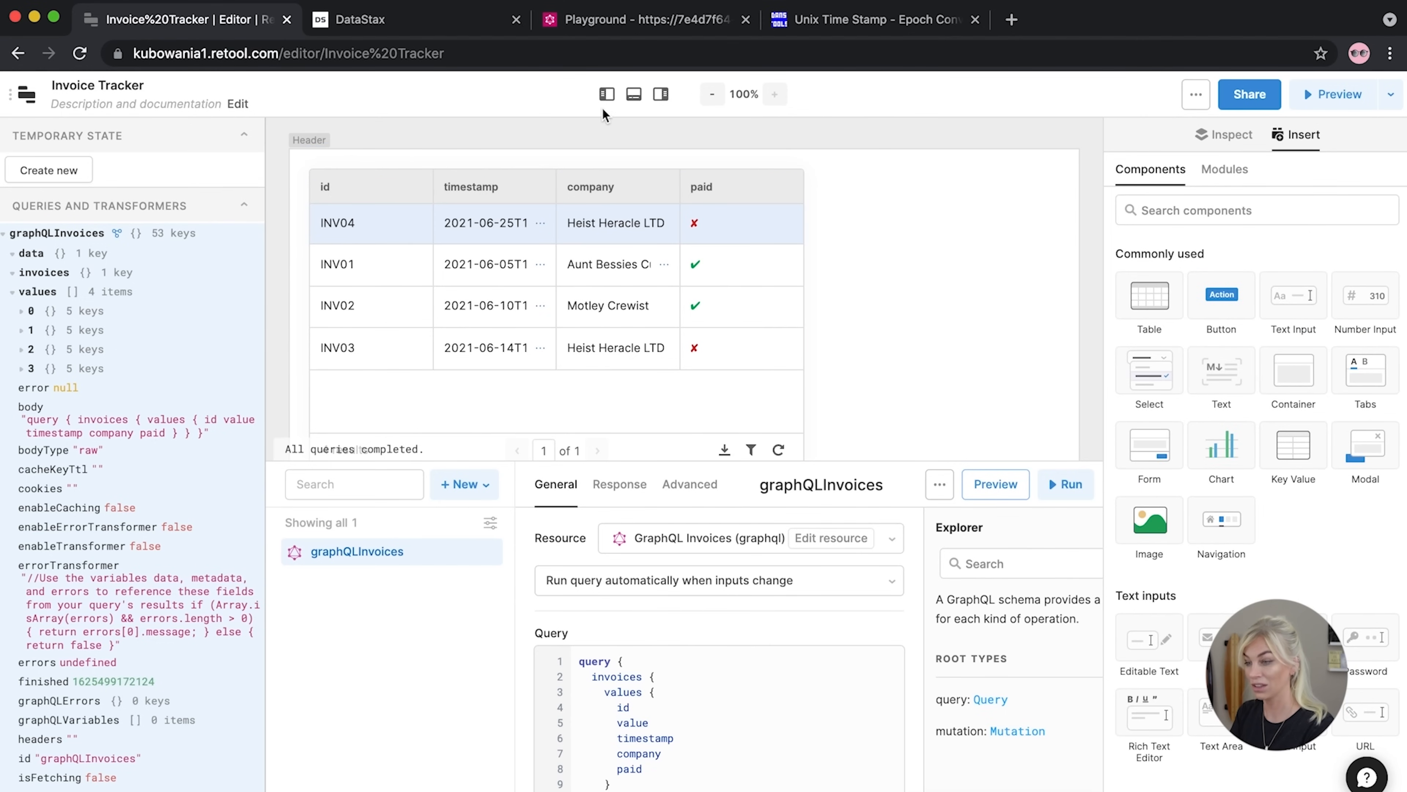
click(607, 94)
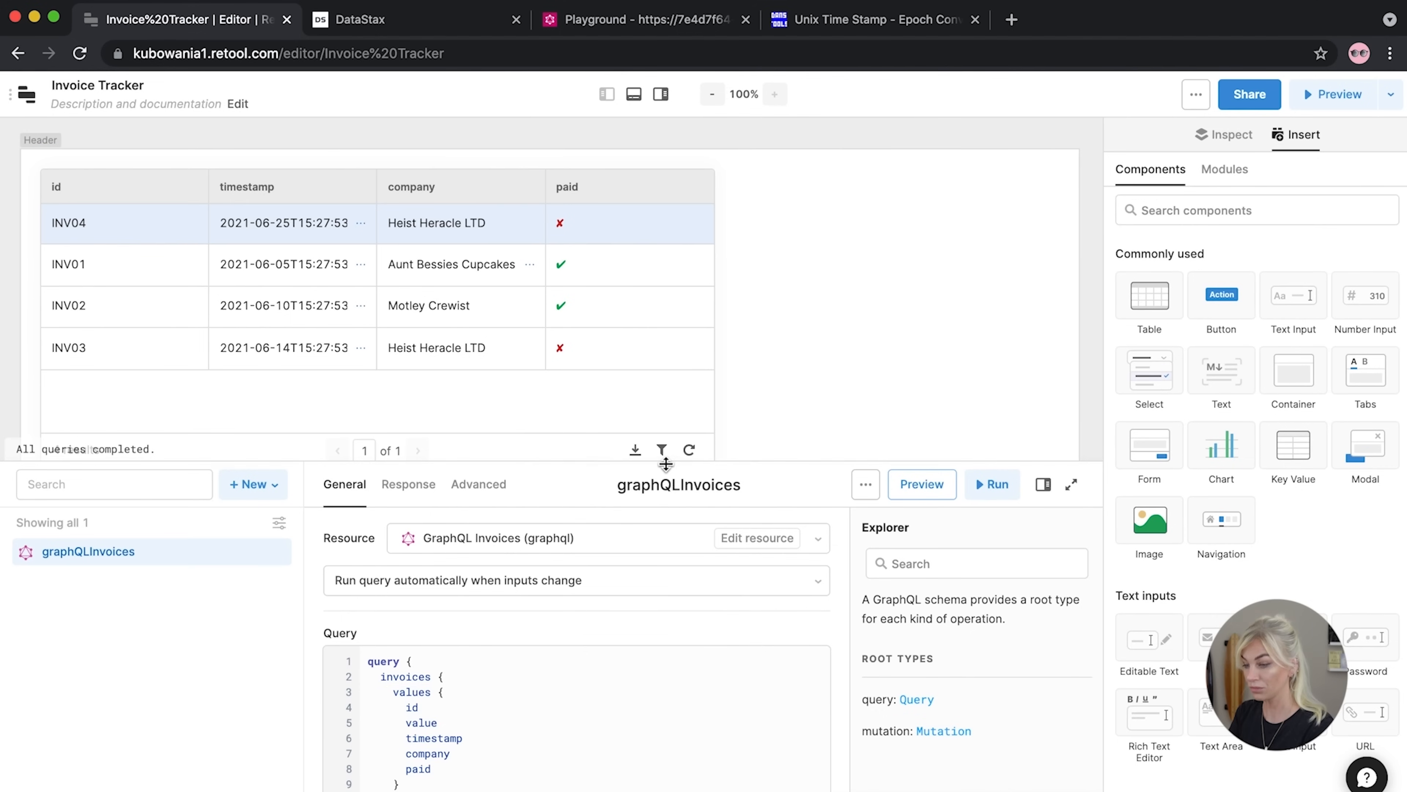
drag(666, 462, 663, 560)
Drag table1's right edge outward until the value column and full timestamps are visible
click(687, 352)
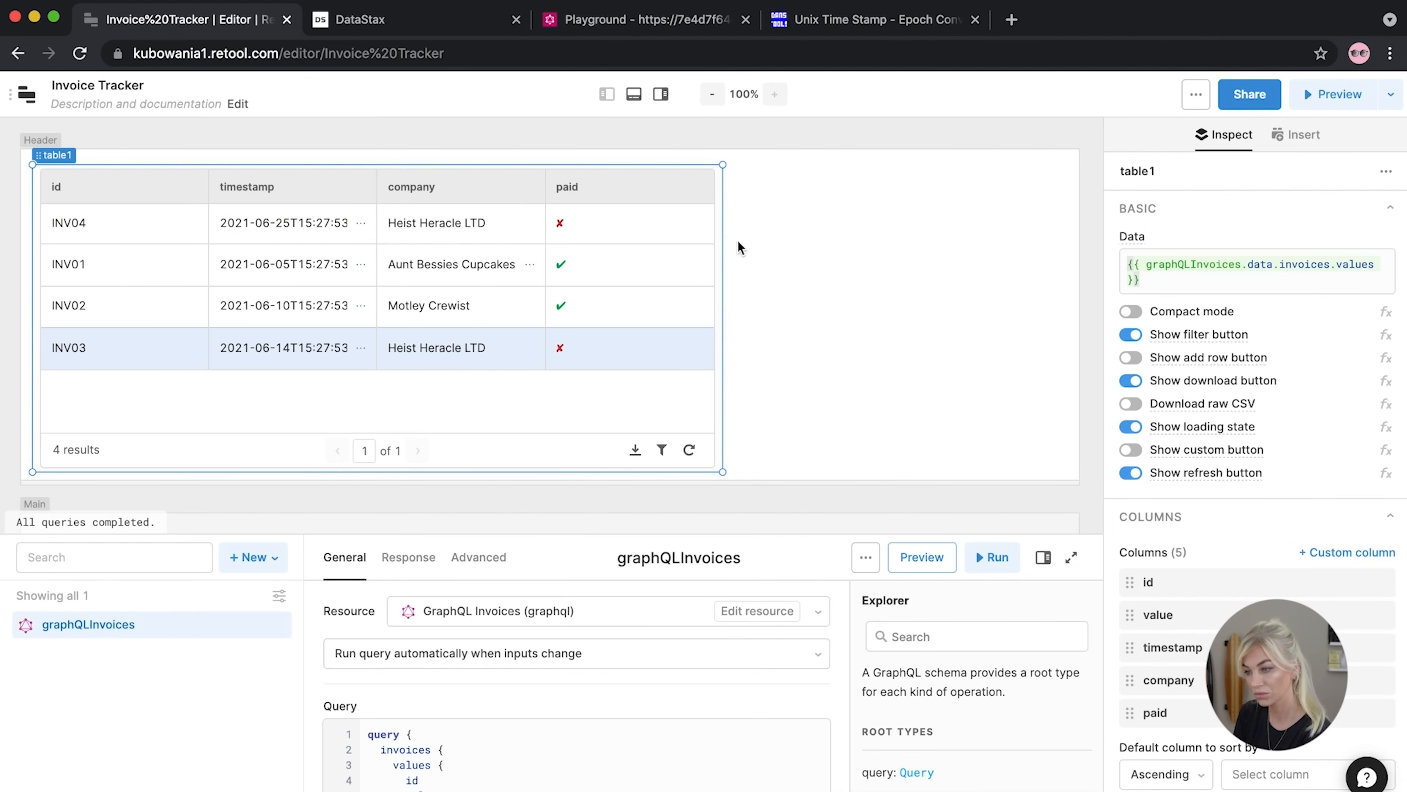
drag(724, 237, 897, 233)
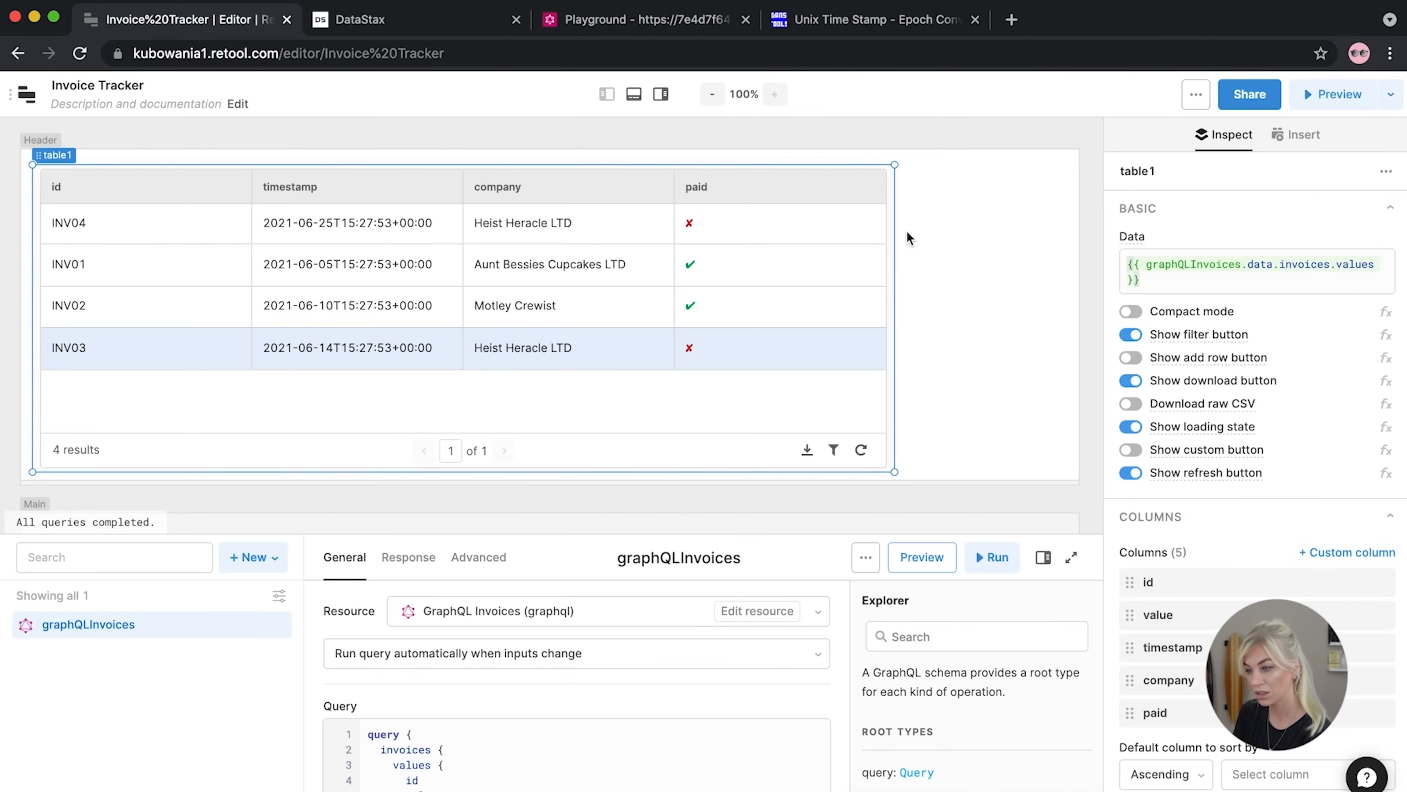
click(927, 226)
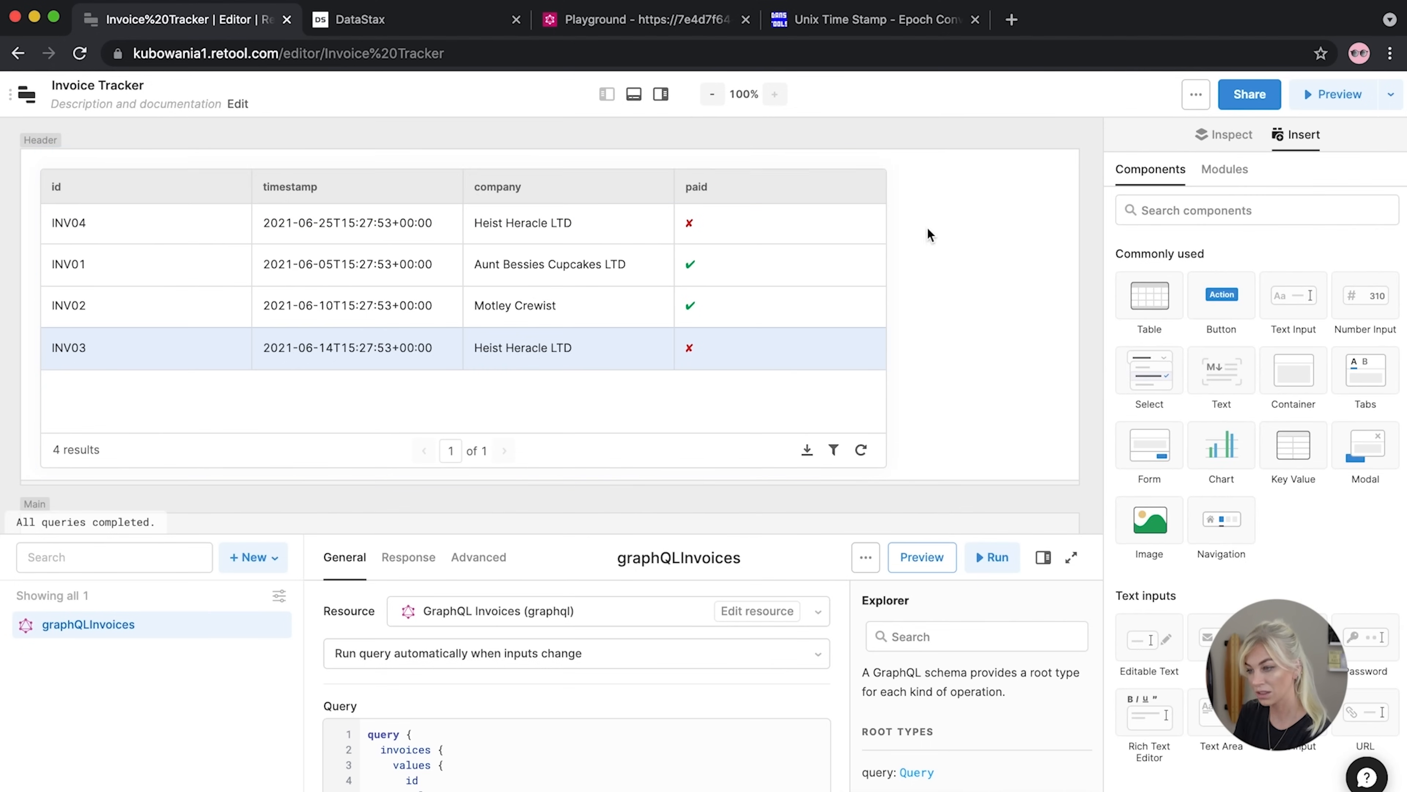
click(896, 228)
drag(898, 228, 1097, 225)
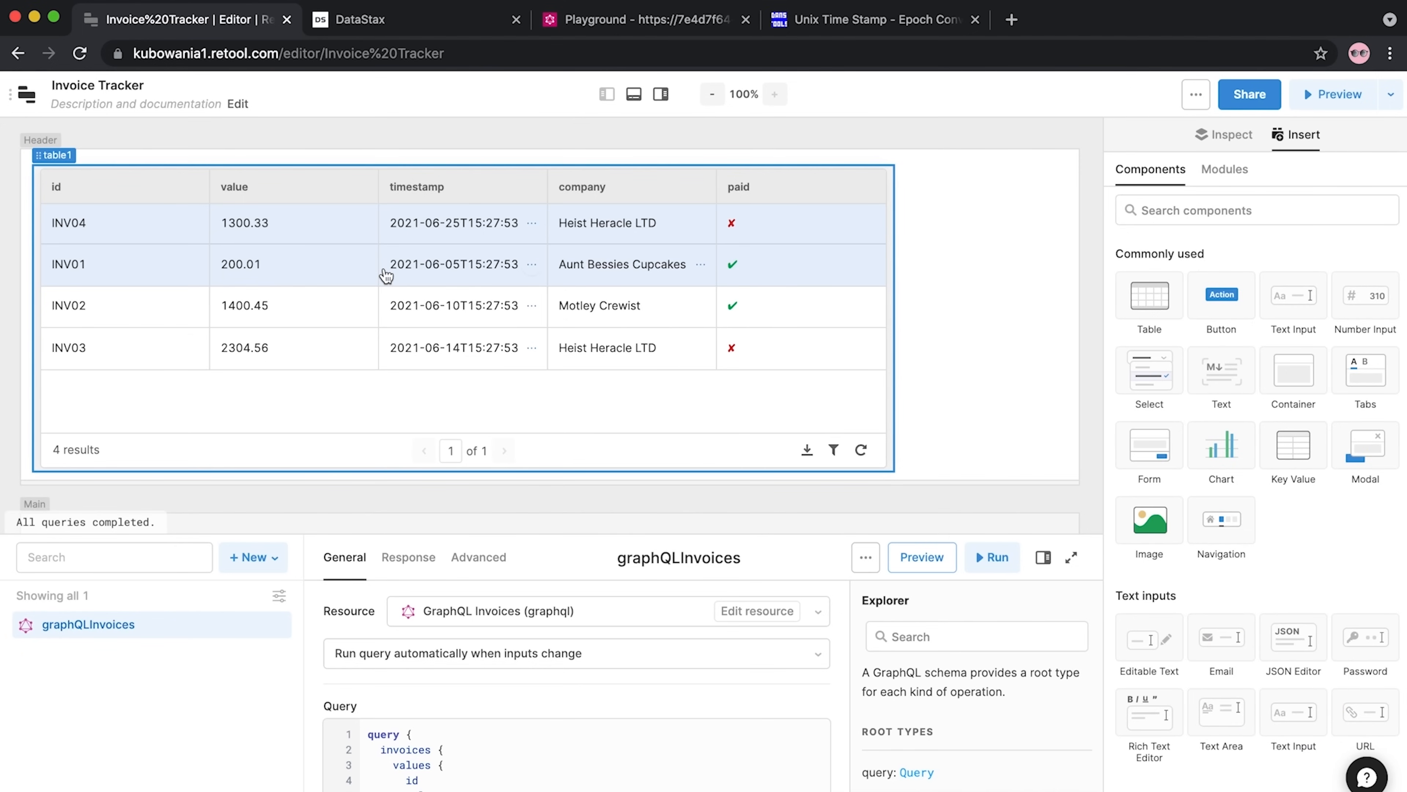
click(215, 169)
click(1218, 582)
Retitle the id column 'Invoice Ref'
click(936, 353)
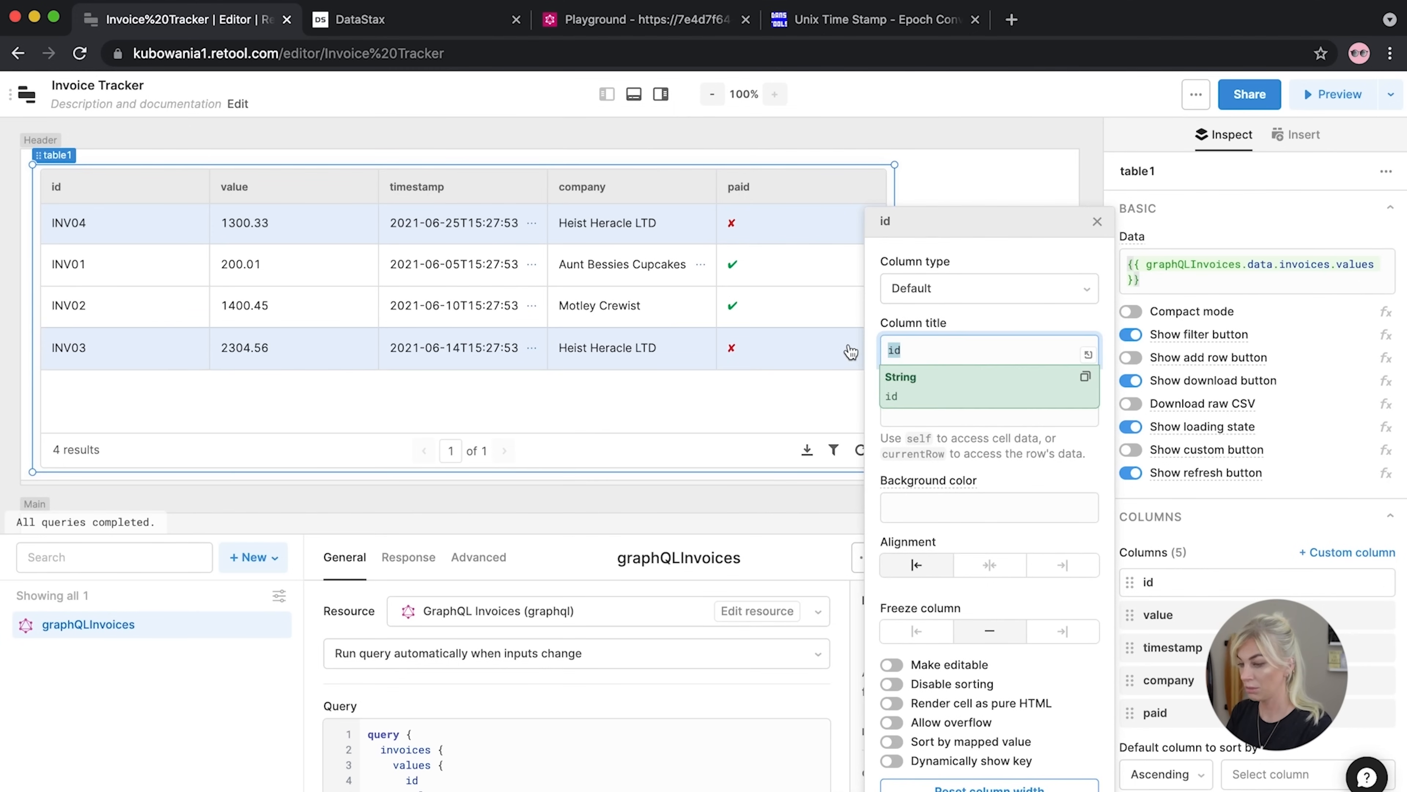
key(BackSpace)
key(BackSpace)
text(Invoice Ref)
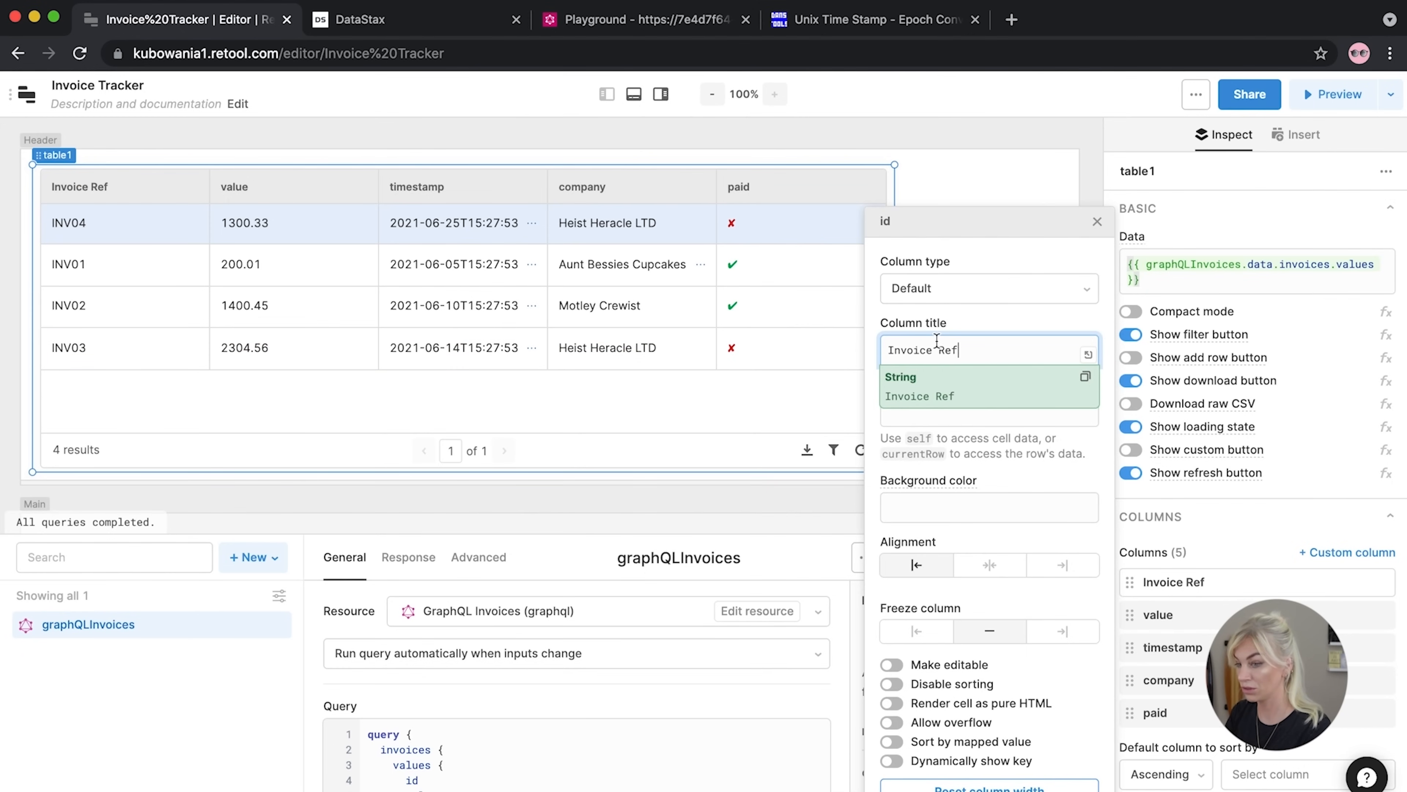
click(1097, 222)
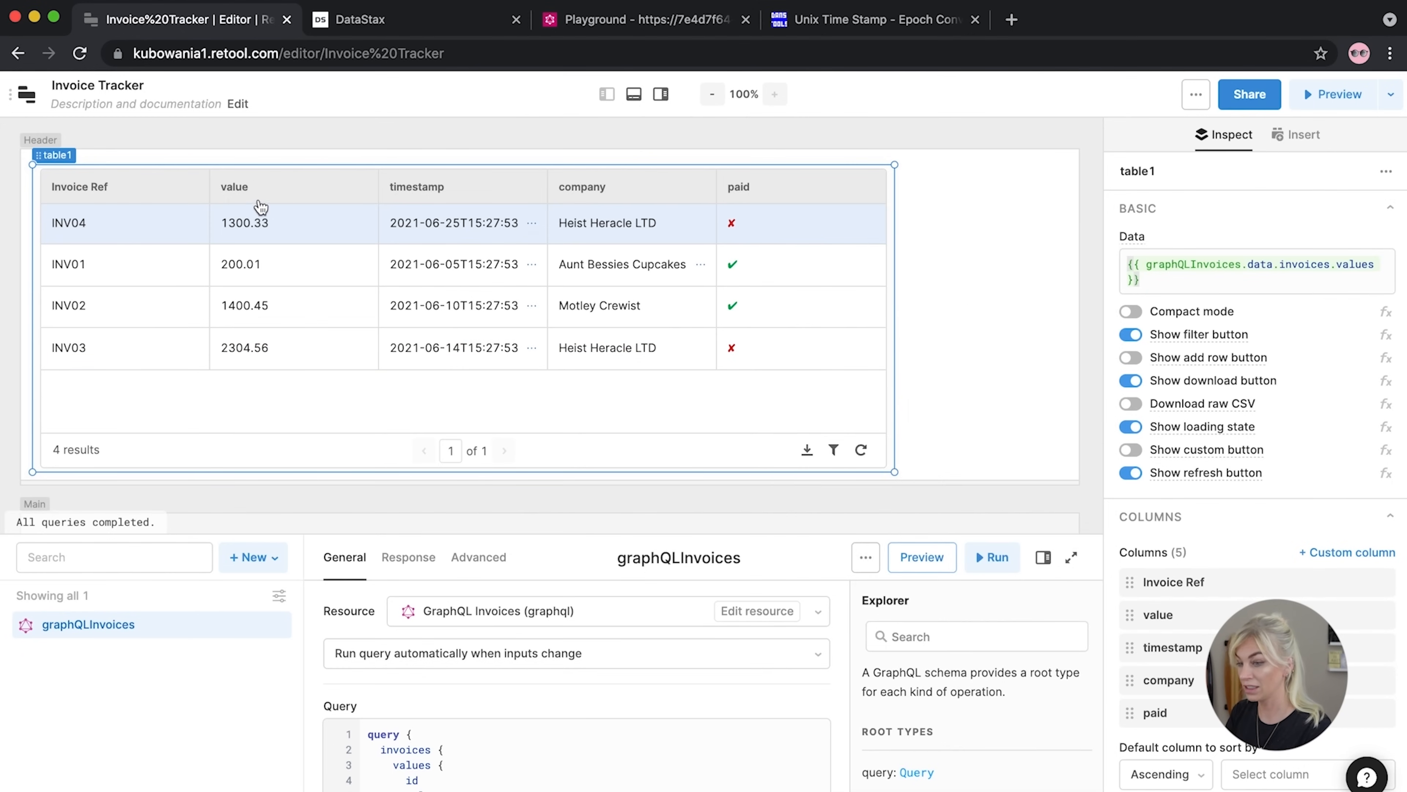
Sort the table by value and format the value column as USD
click(262, 192)
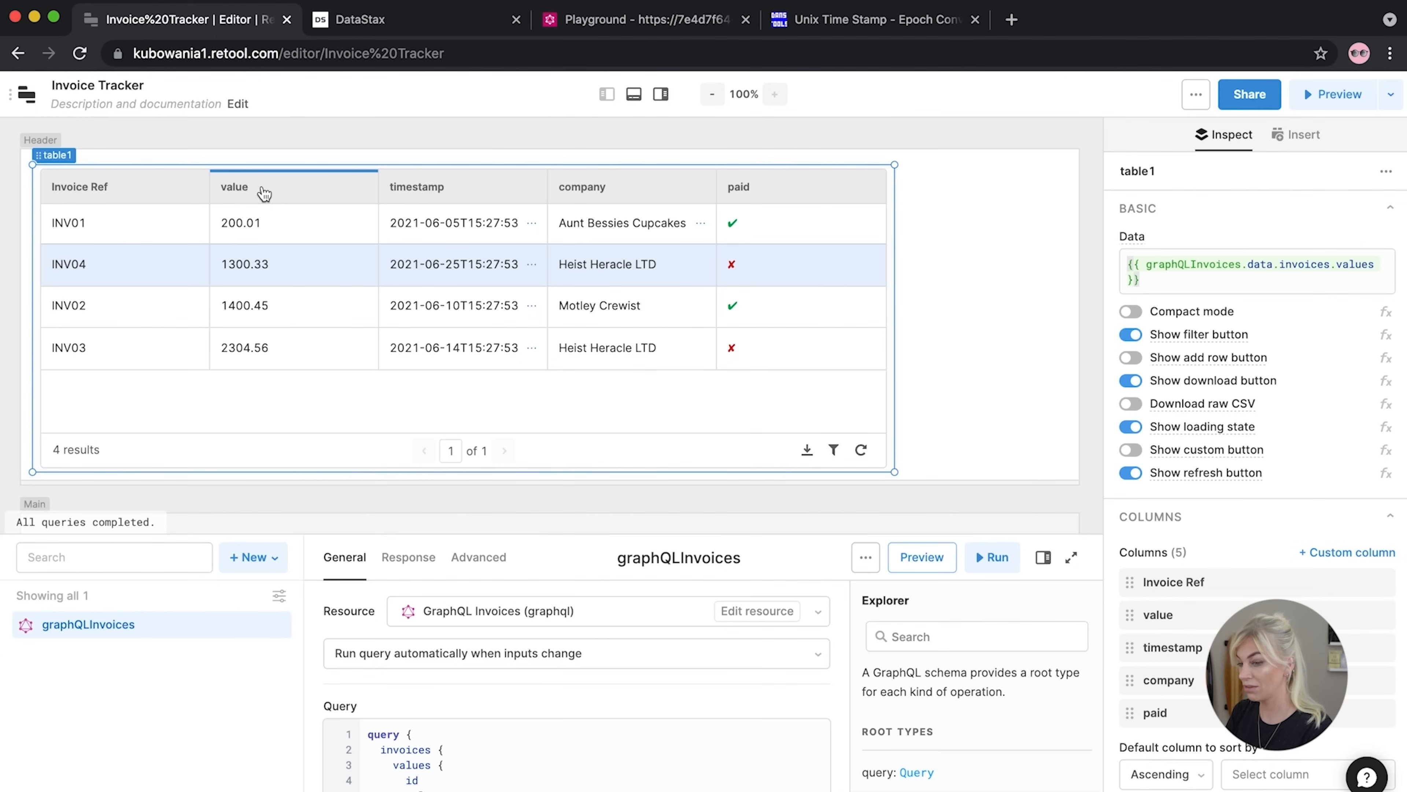
click(263, 191)
click(1175, 615)
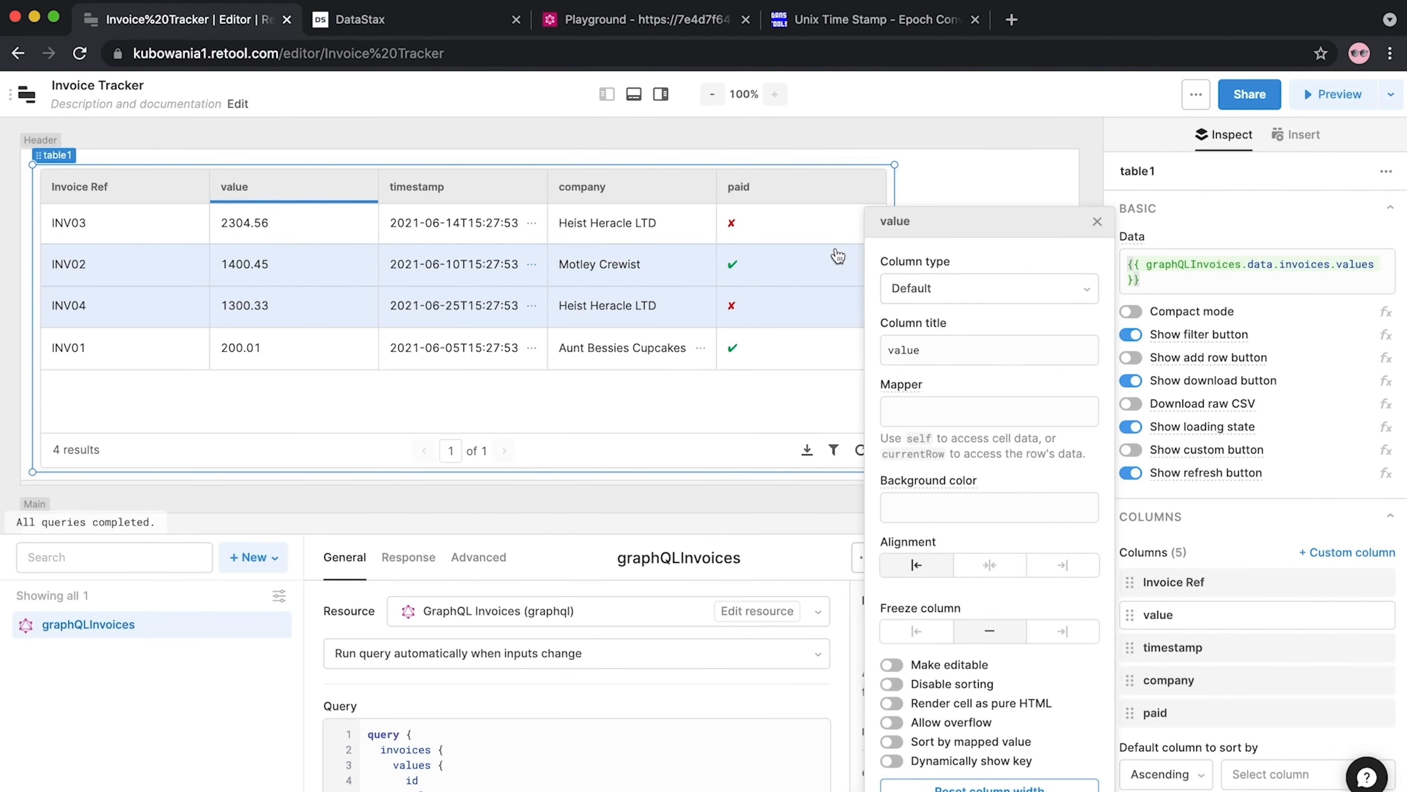
click(948, 287)
scroll(963, 532, down, 2)
scroll(964, 533, down, 3)
click(958, 526)
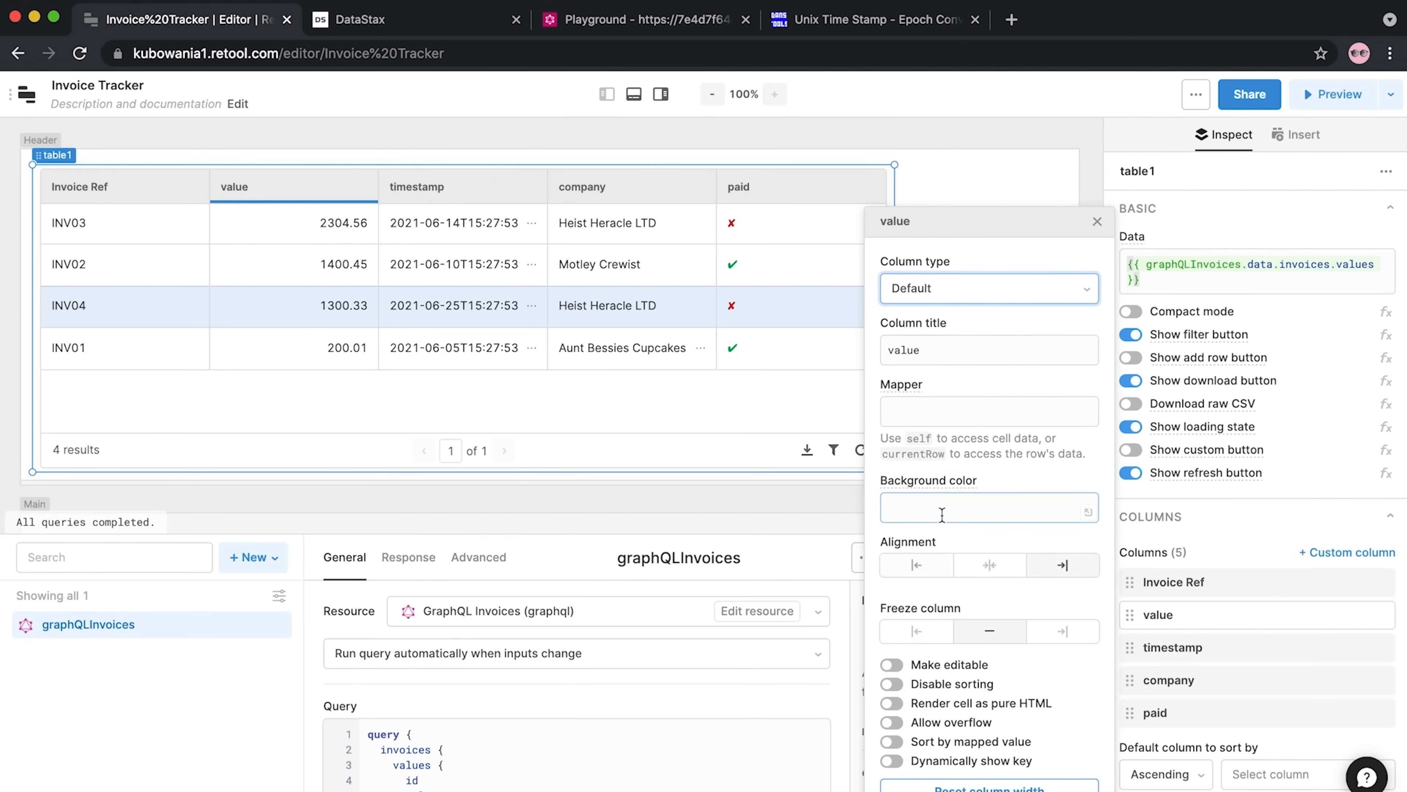
click(418, 194)
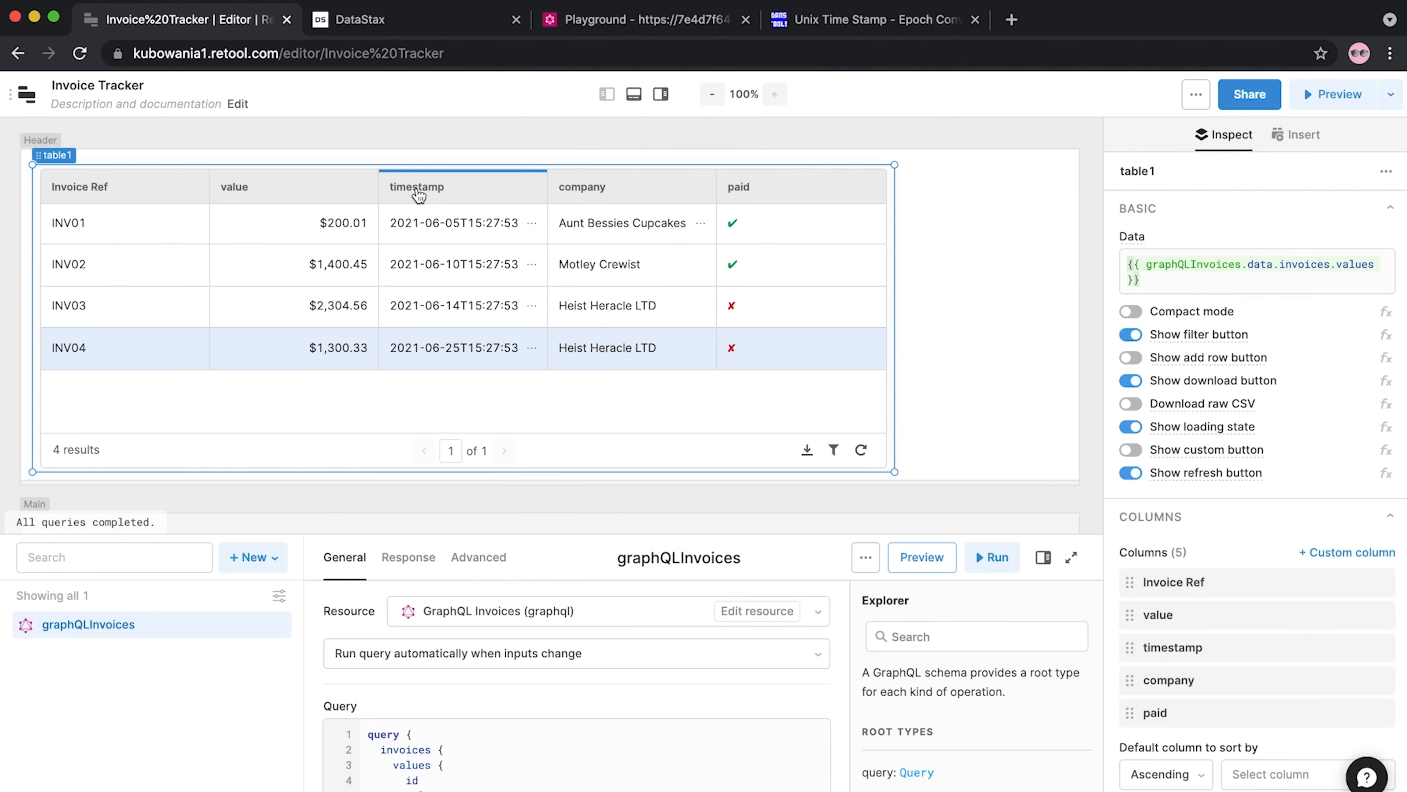
Retitle the timestamp column 'Date' and set its type to Date time
click(1169, 646)
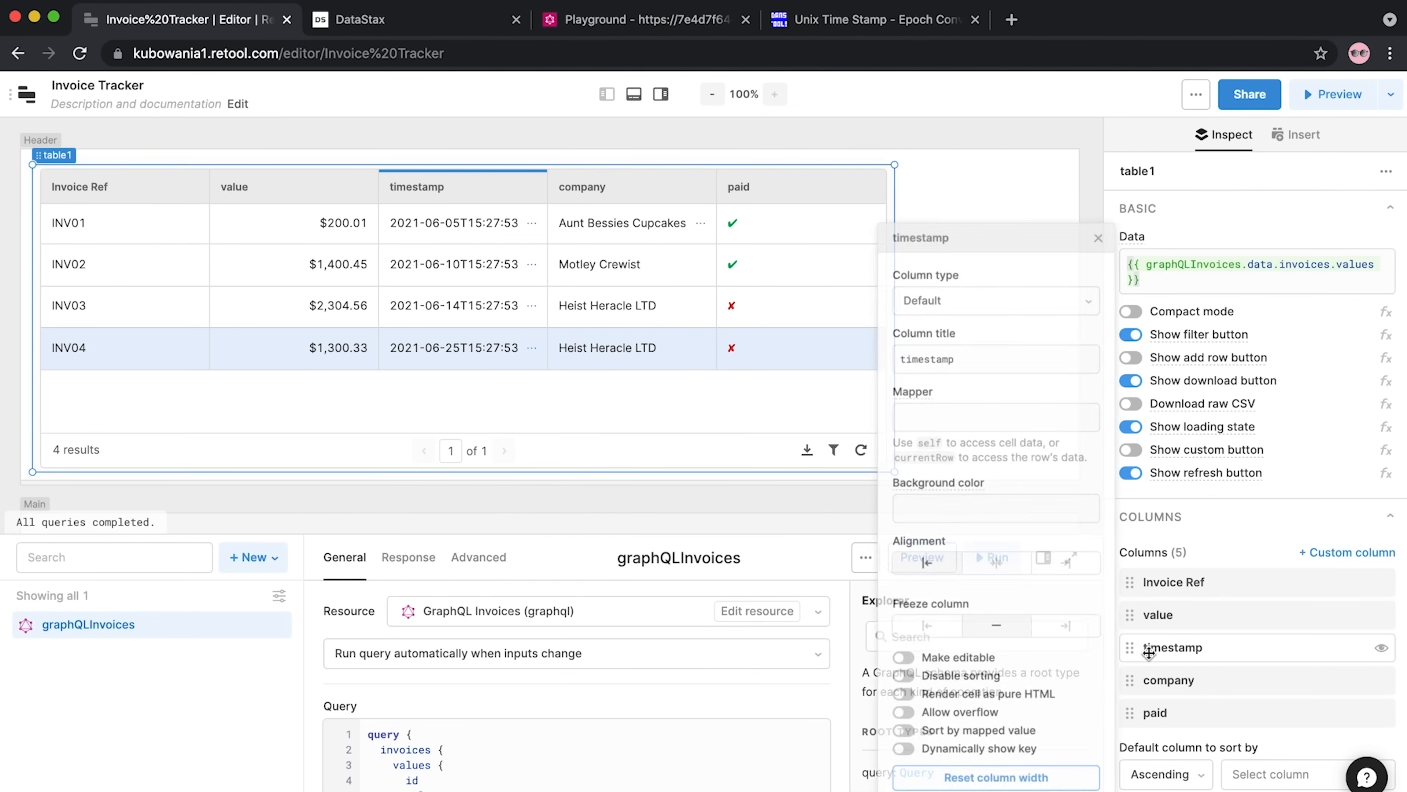
click(942, 349)
double_click(919, 350)
text(Date)
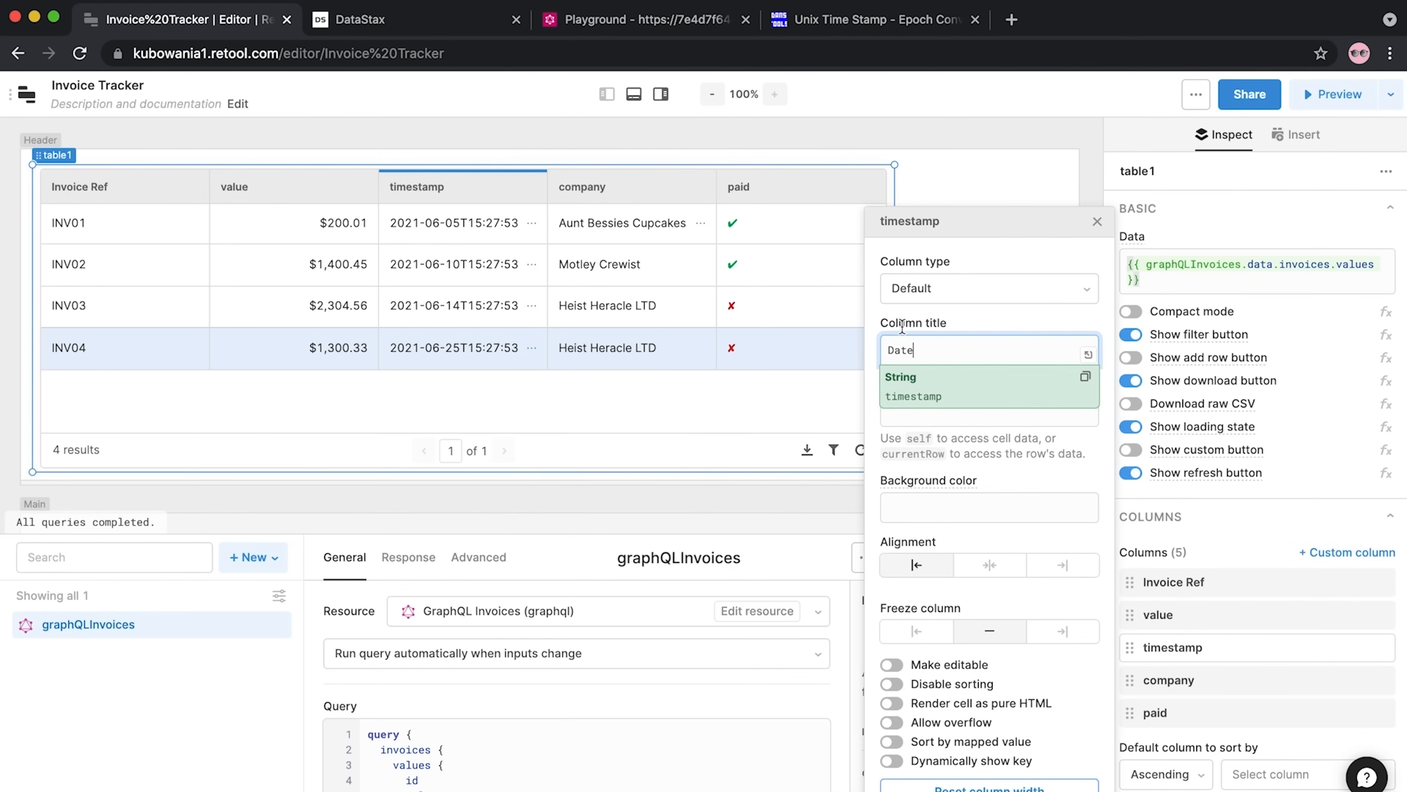
click(953, 295)
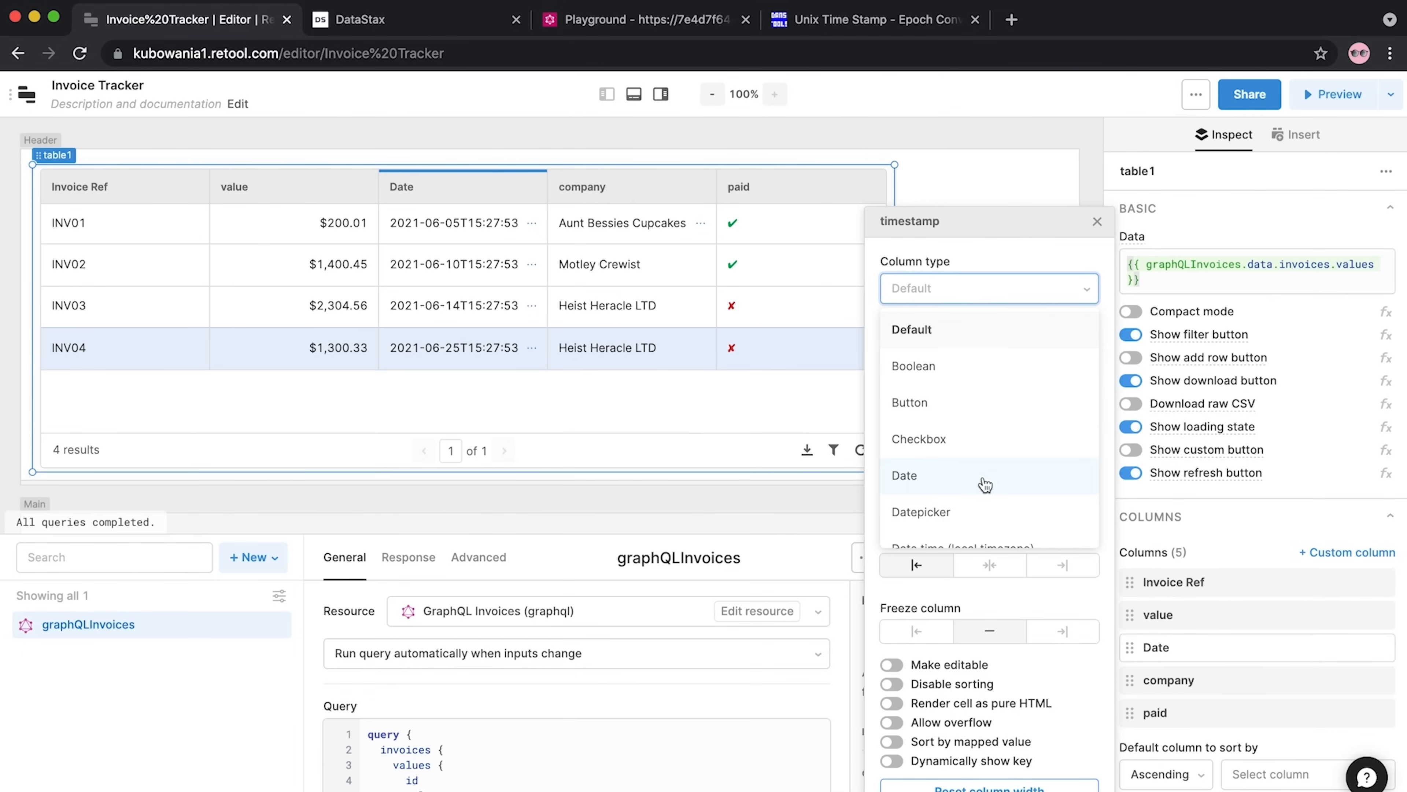
scroll(985, 498, down, 1)
click(985, 523)
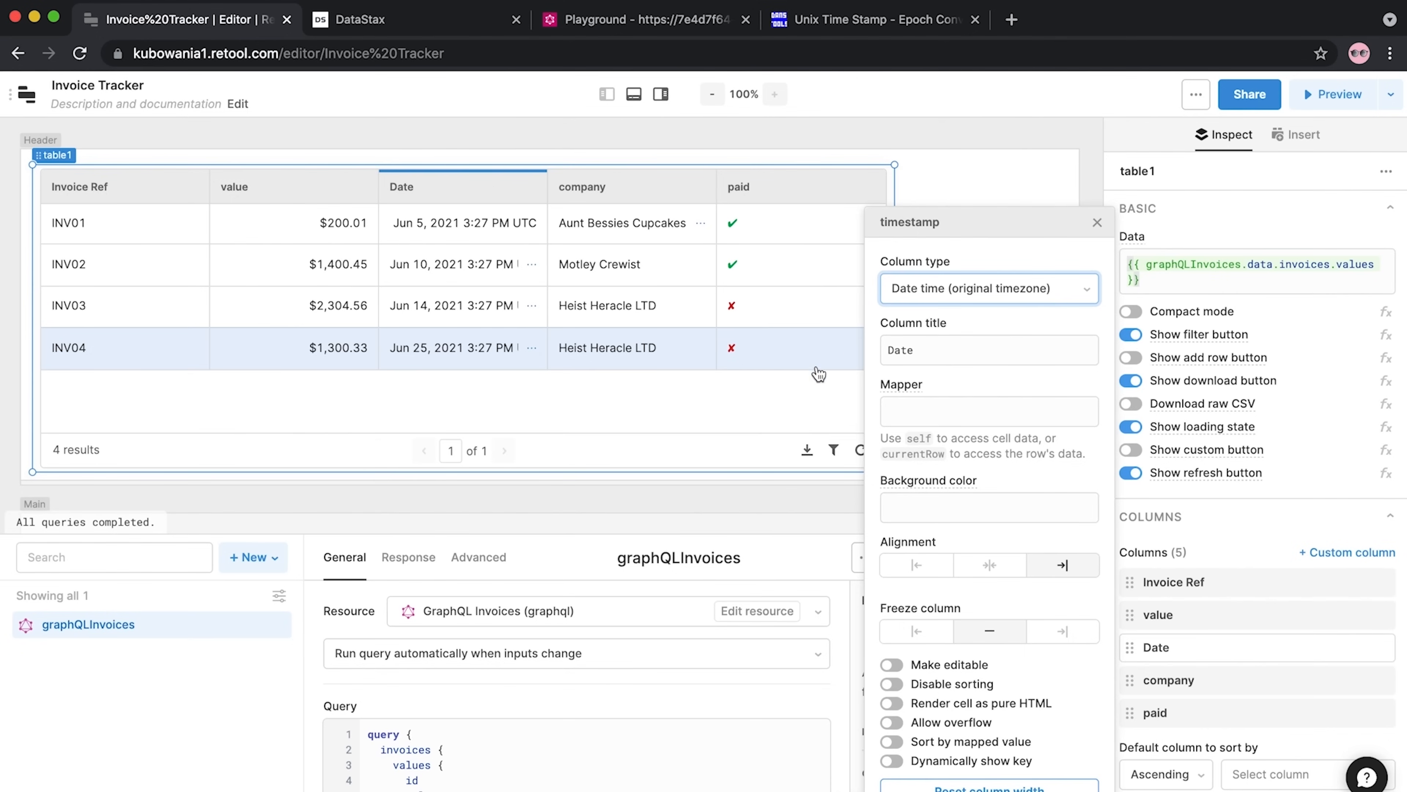
click(1097, 222)
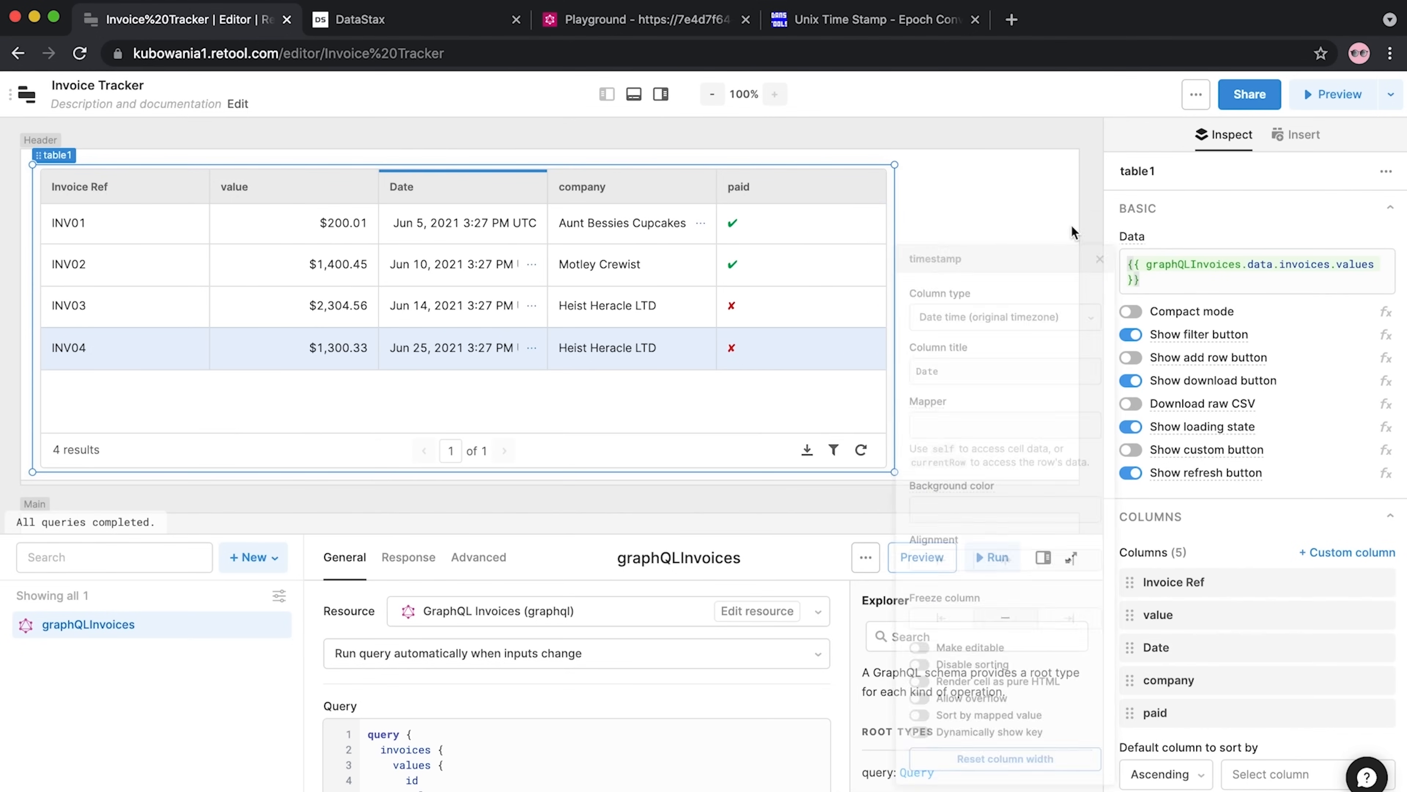
Retitle the company column 'Company'
click(627, 182)
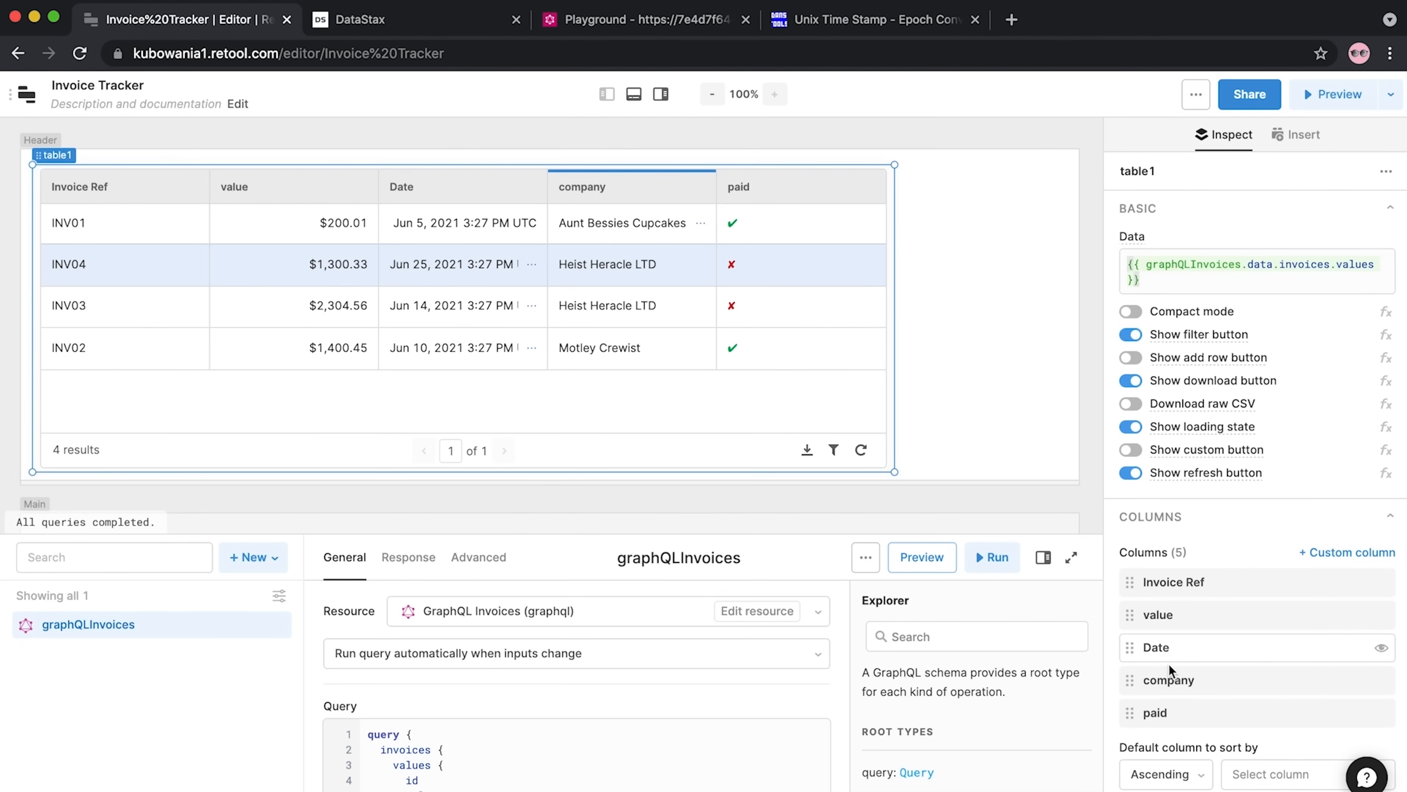
click(1170, 680)
click(942, 350)
key(super+a)
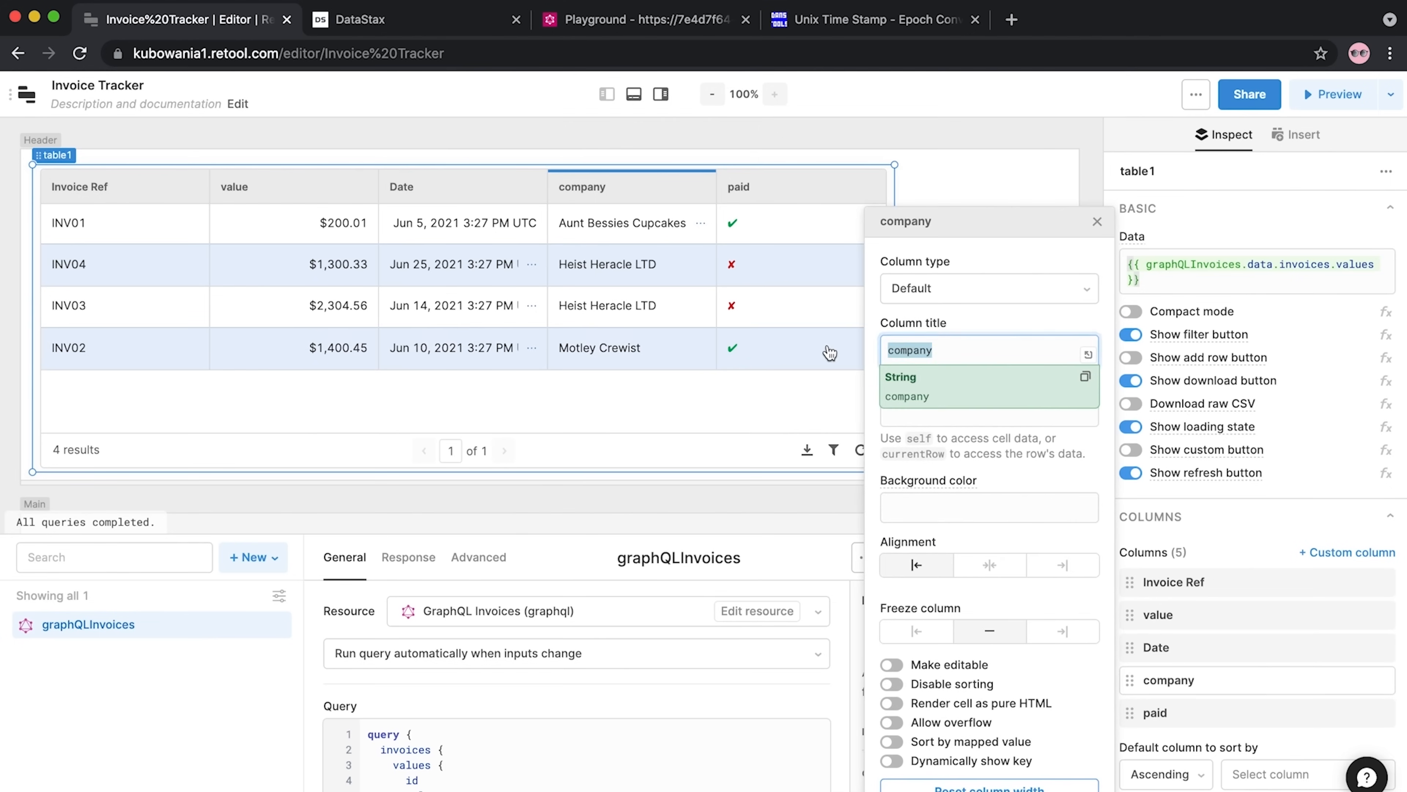
text(c)
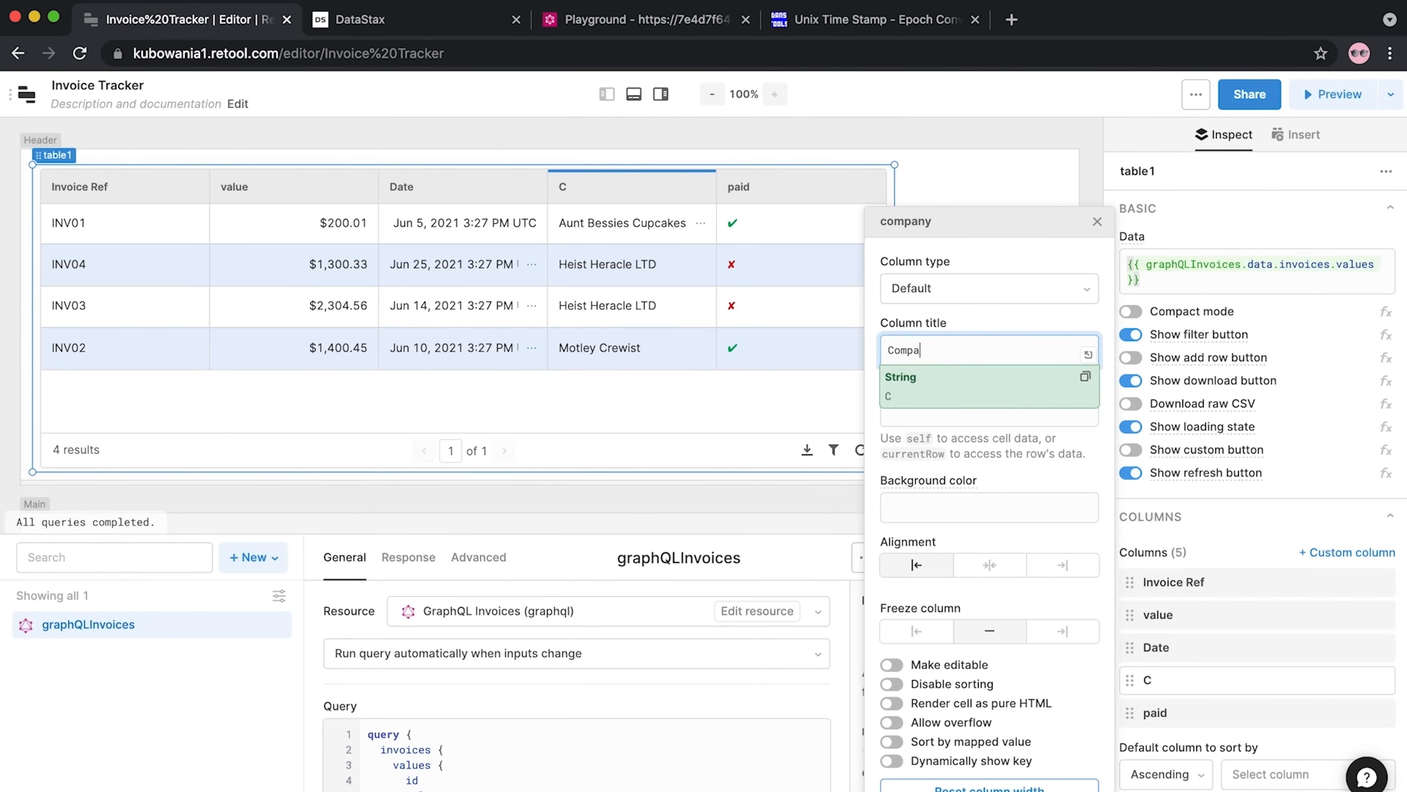
click(1103, 223)
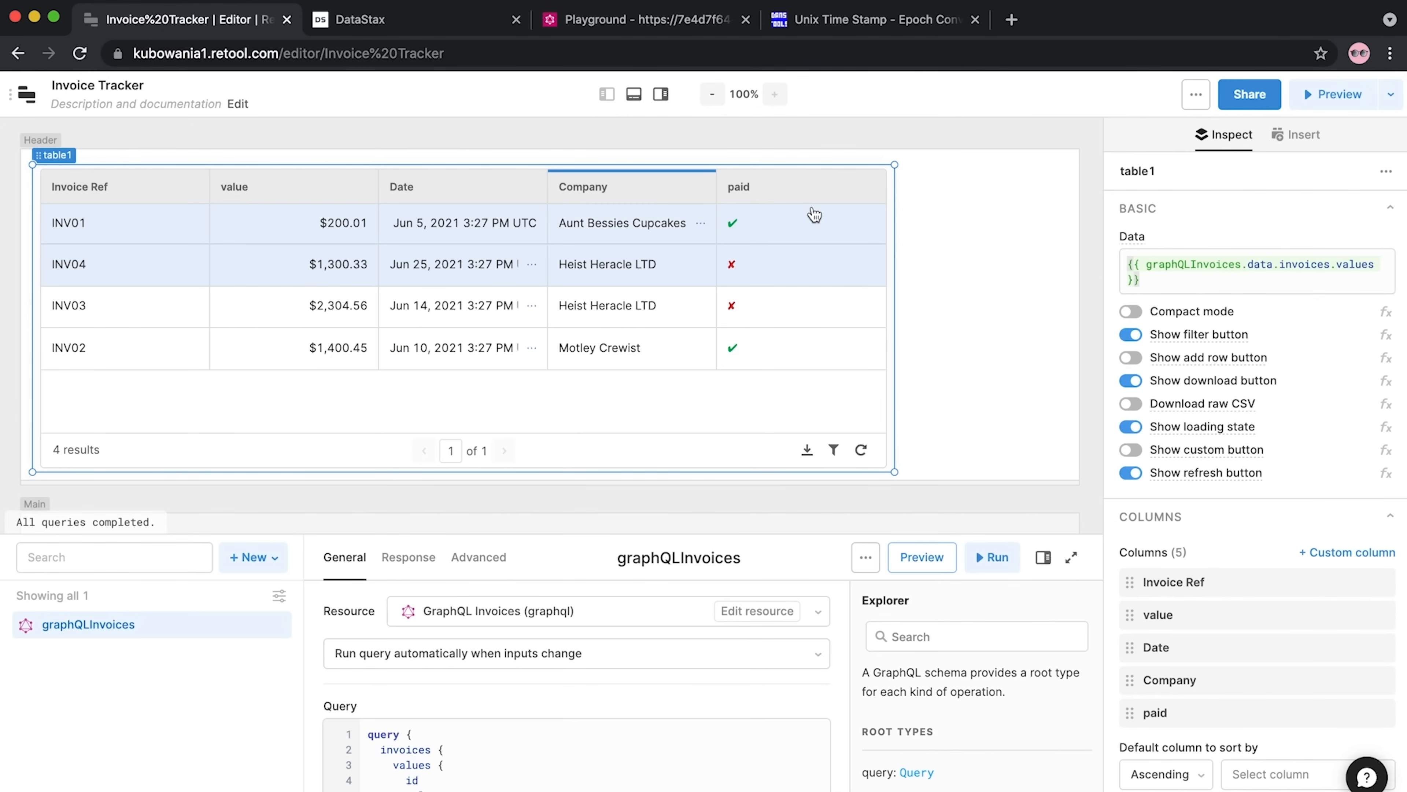
Retitle the paid column 'Paid' as a Checkbox type, then narrow the table to about half width
click(803, 195)
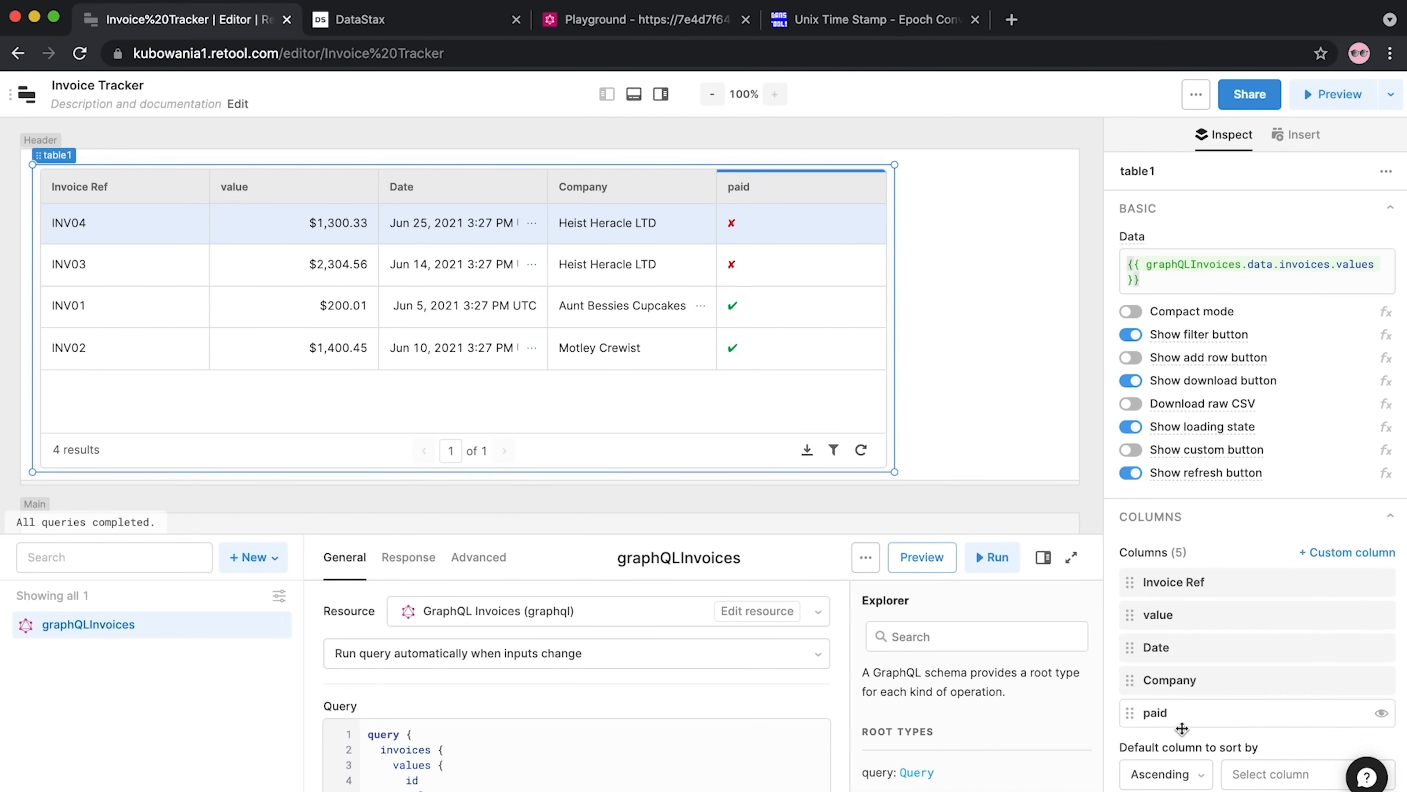
click(1155, 712)
double_click(900, 349)
text(Paid)
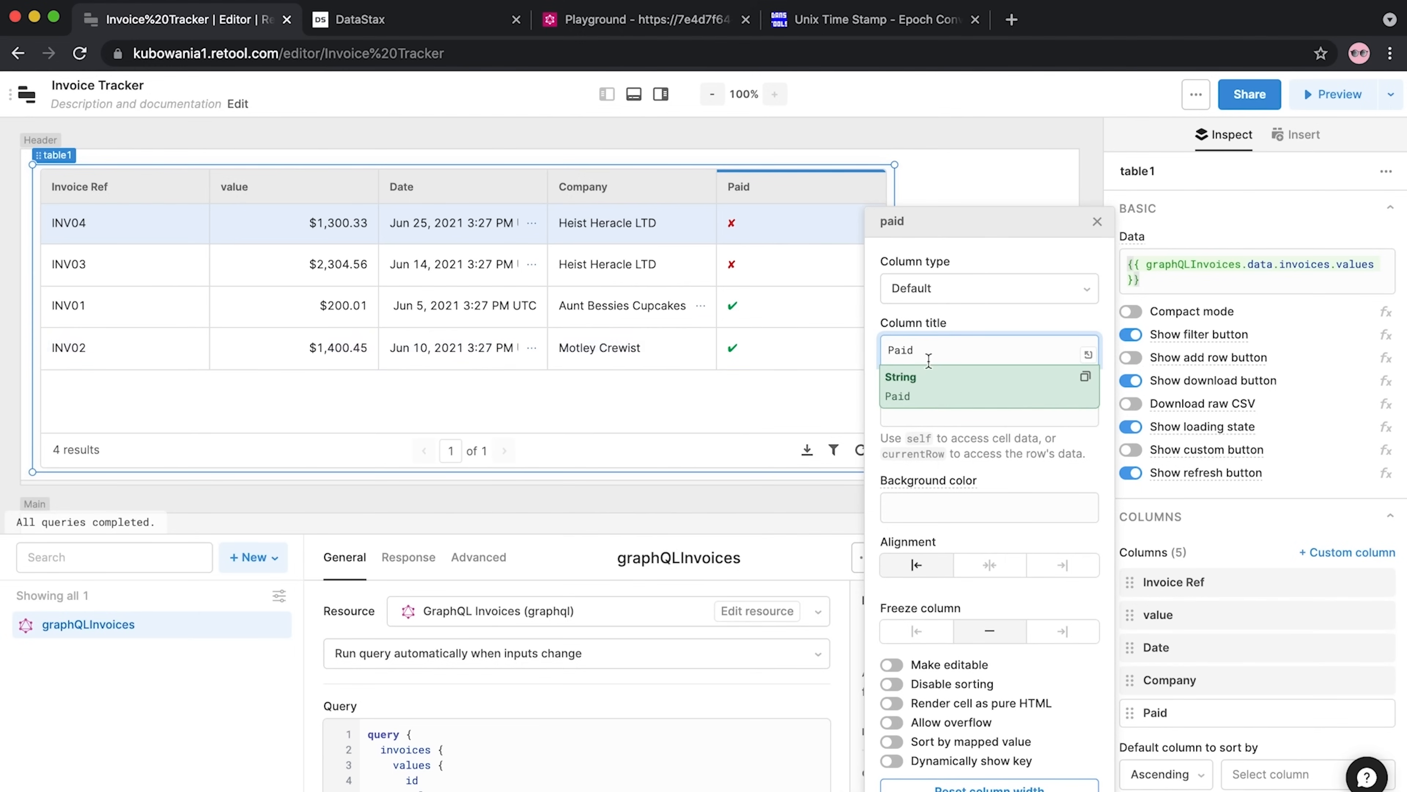
click(955, 290)
click(958, 462)
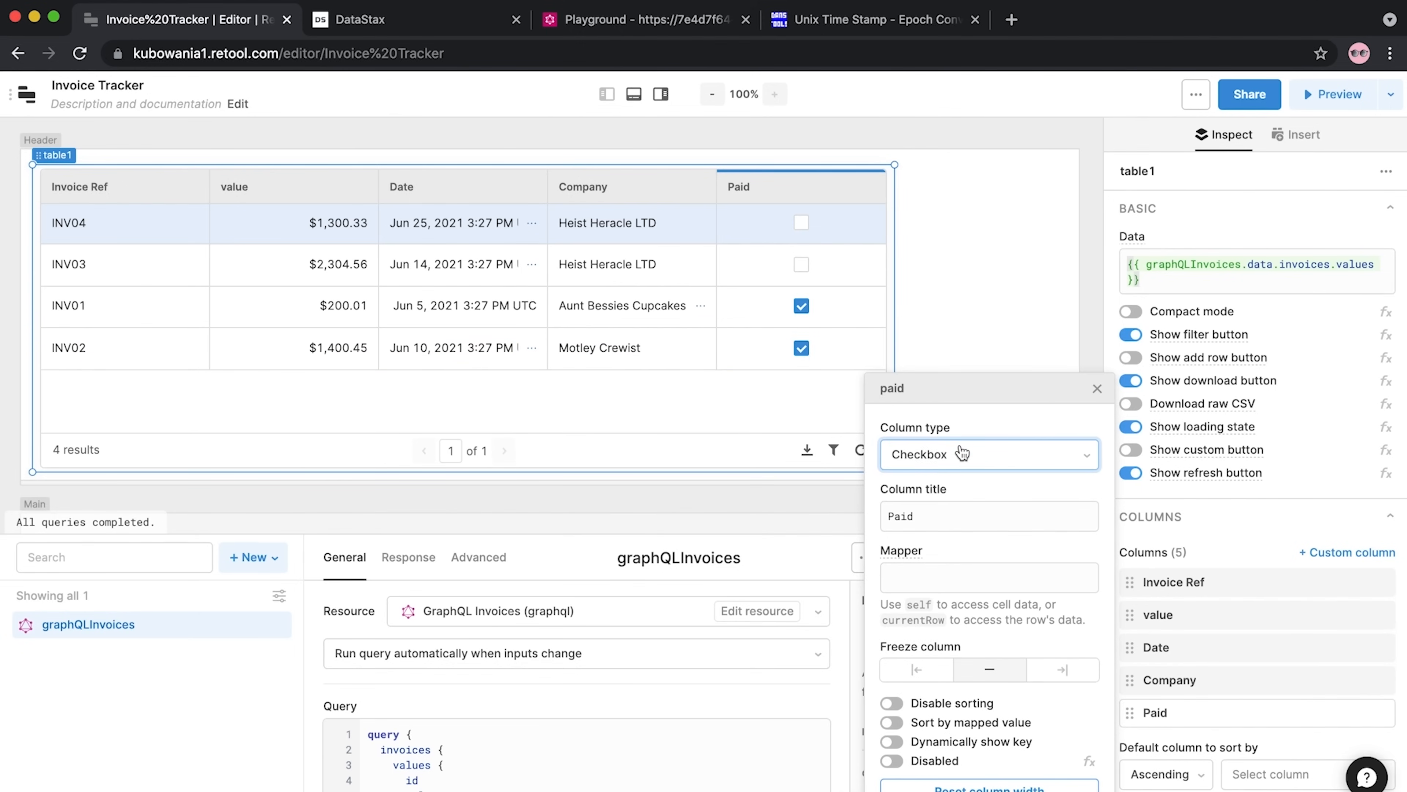
click(1097, 389)
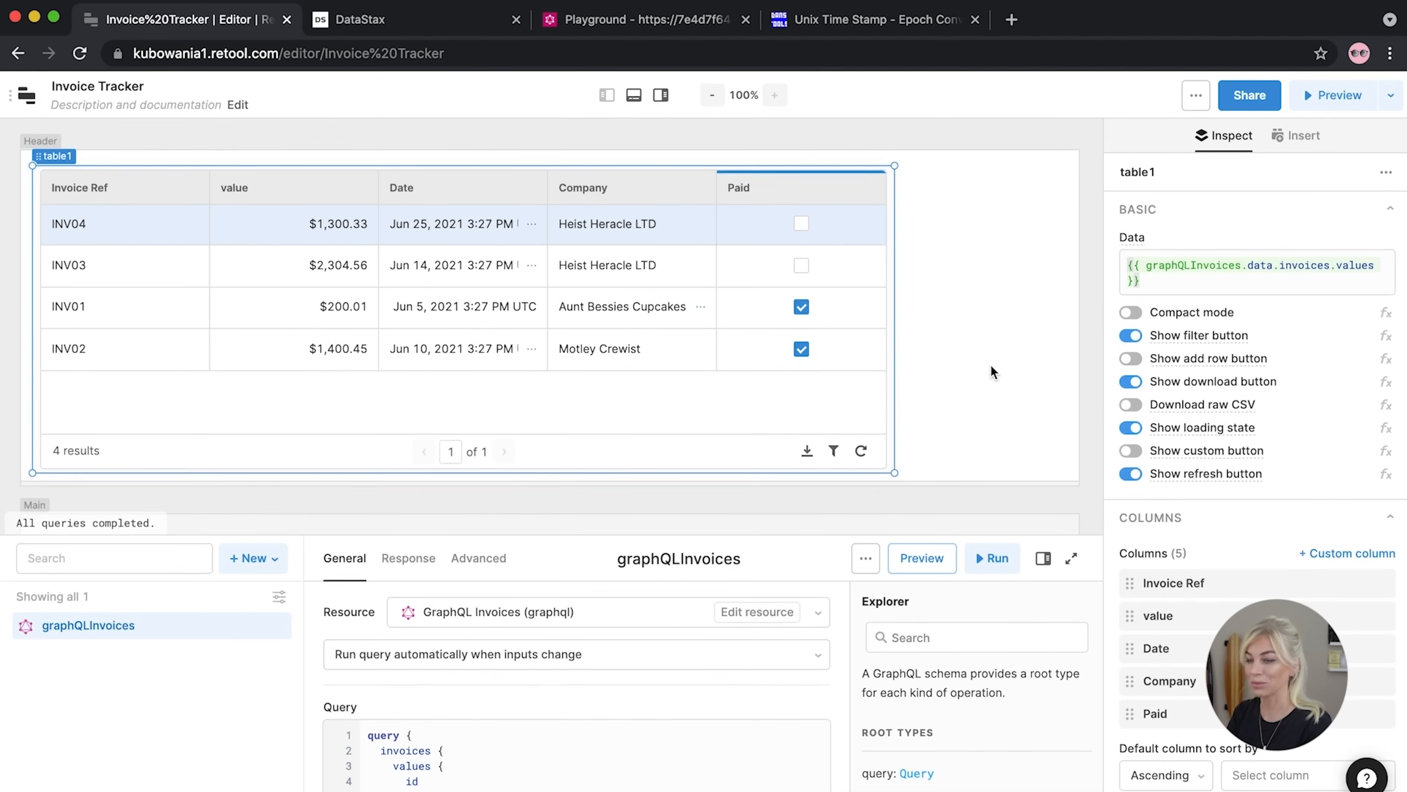
drag(894, 471, 637, 459)
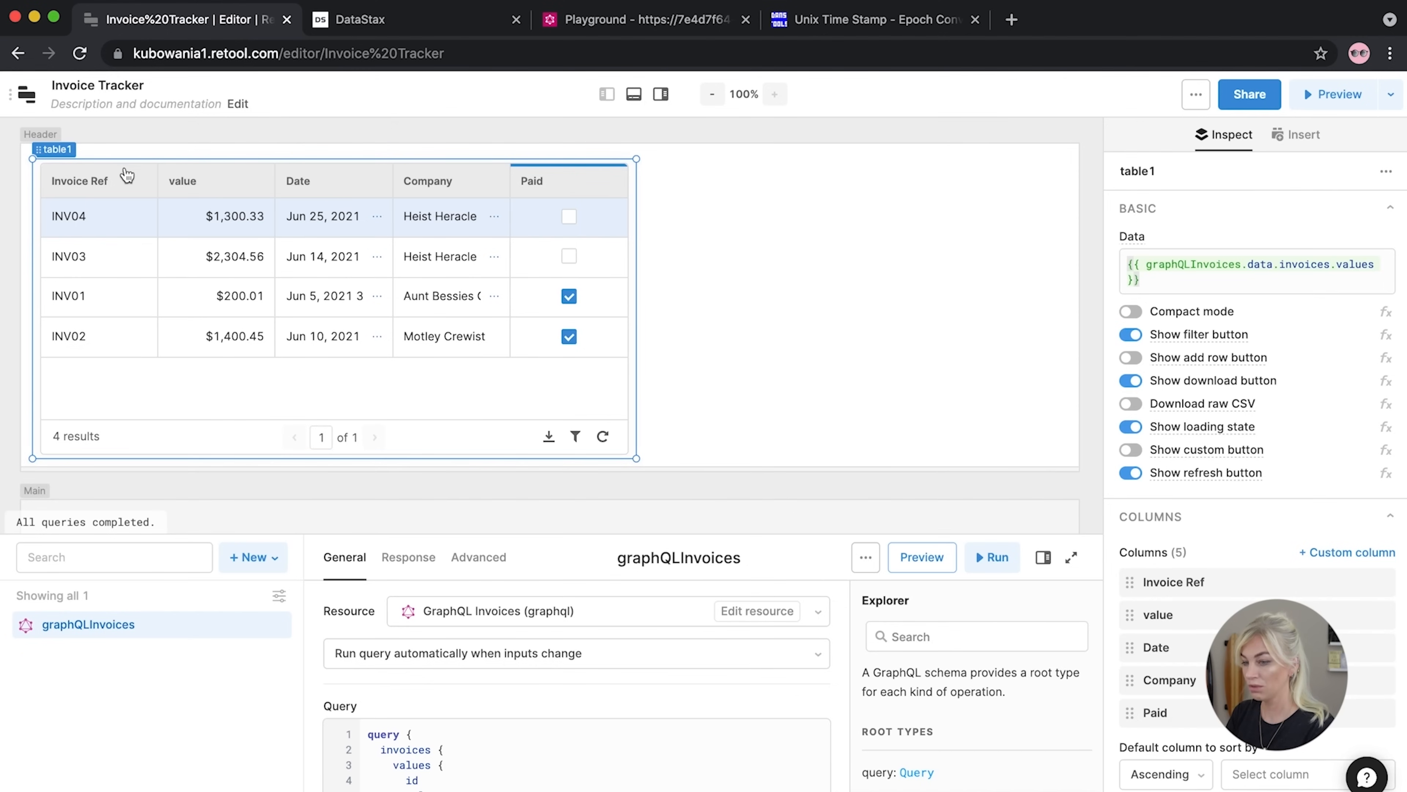
Drag table1 up to the top-left corner of the Main canvas and deselect it
click(932, 299)
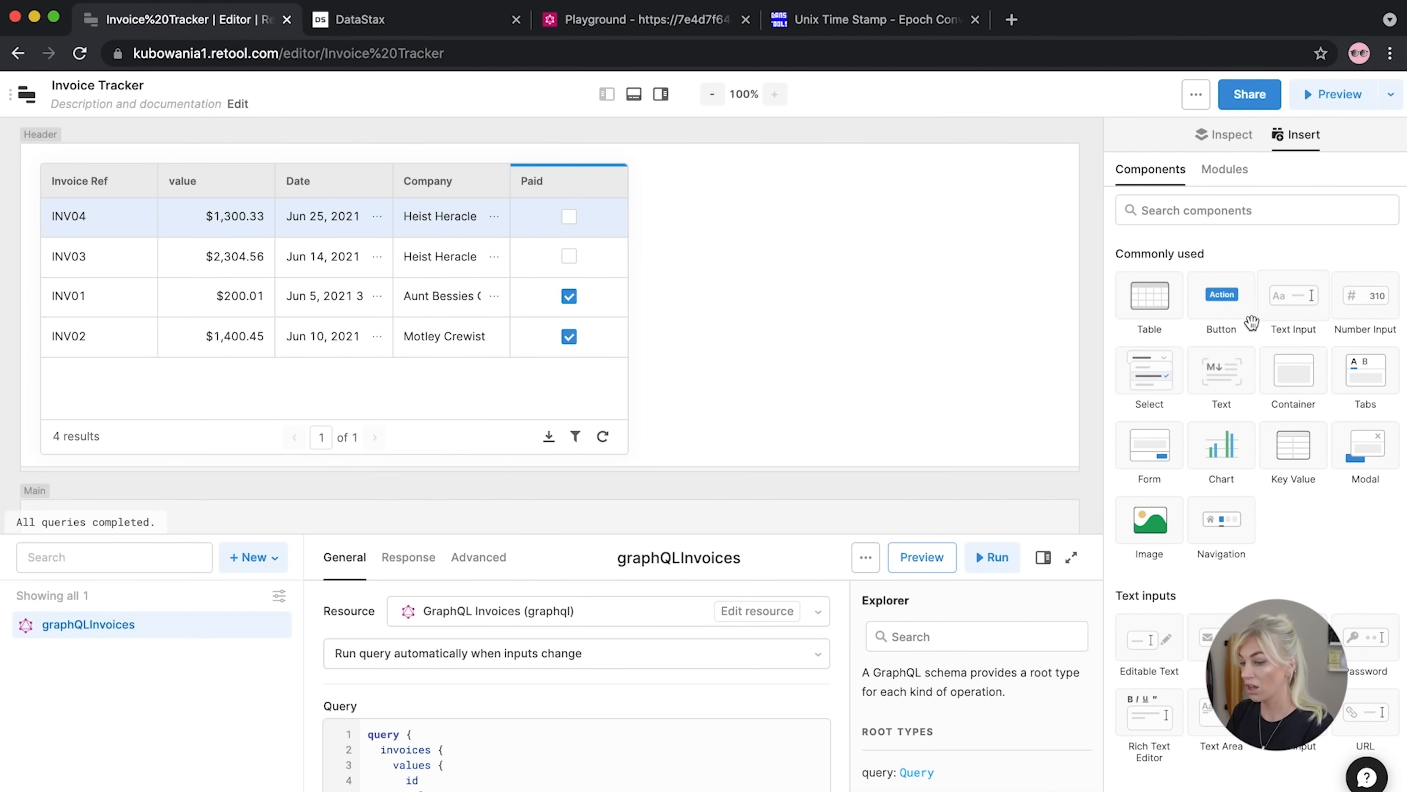
scroll(740, 227, up, 1)
scroll(805, 251, down, 1)
scroll(805, 250, up, 1)
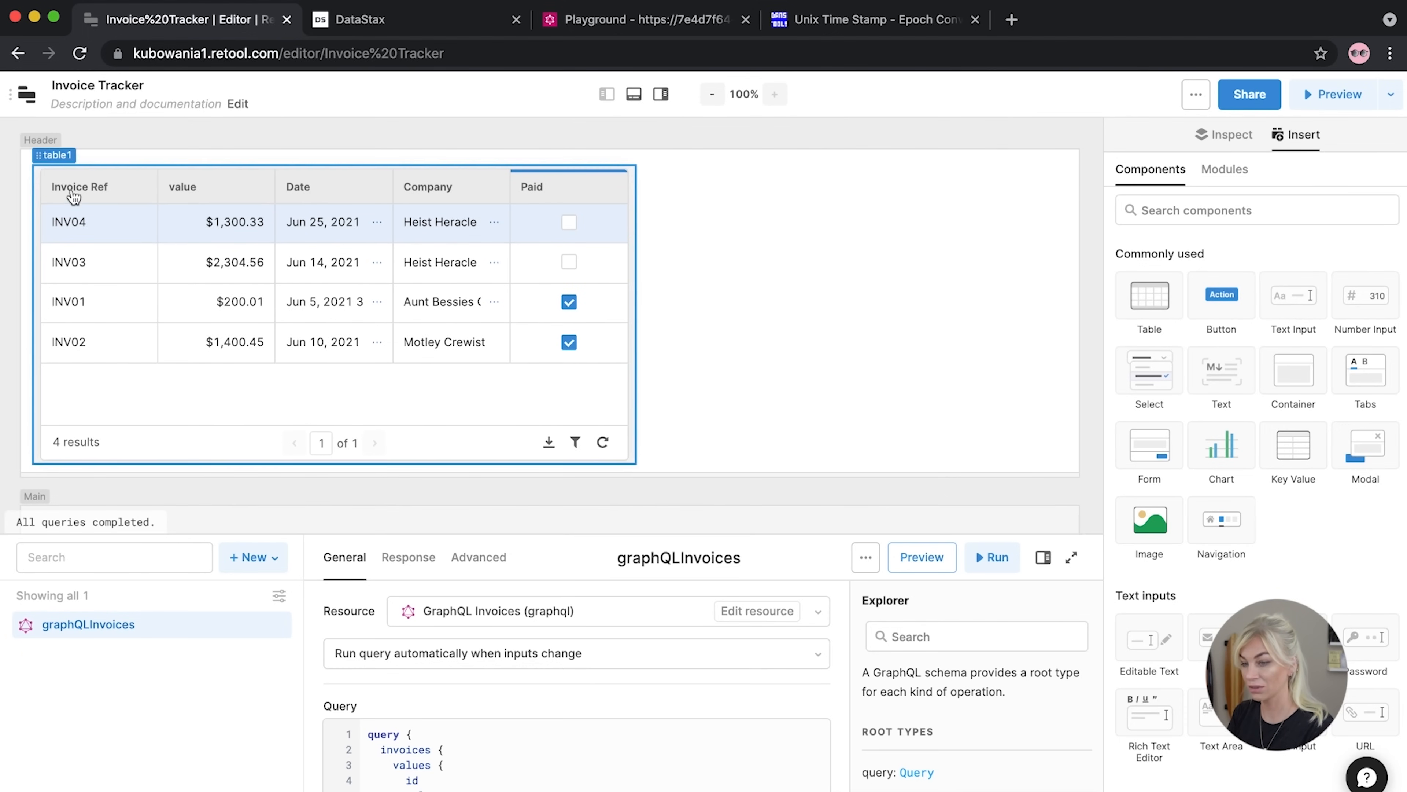
scroll(93, 284, down, 1)
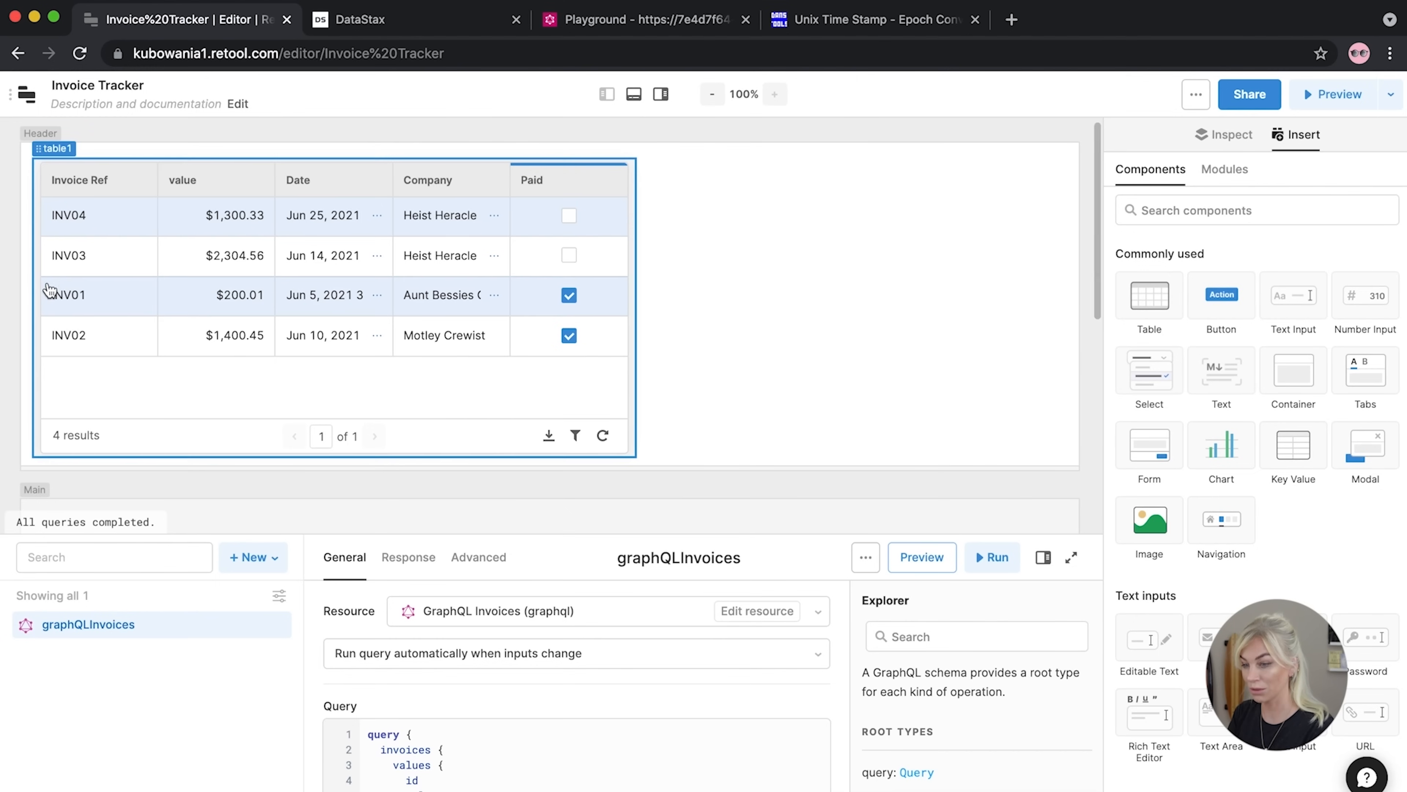
drag(58, 439, 128, 418)
scroll(129, 418, up, 5)
scroll(129, 418, down, 5)
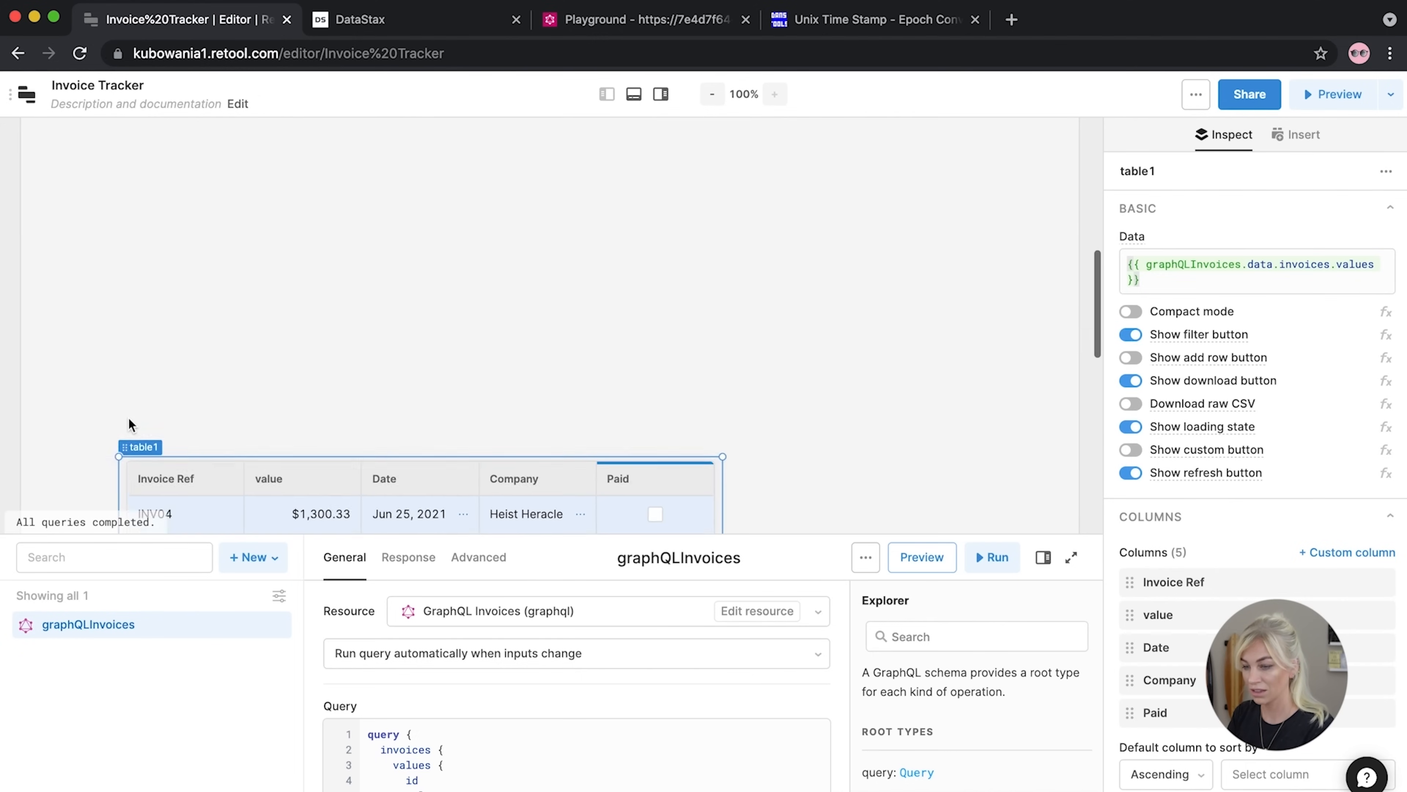
drag(139, 383, 34, 259)
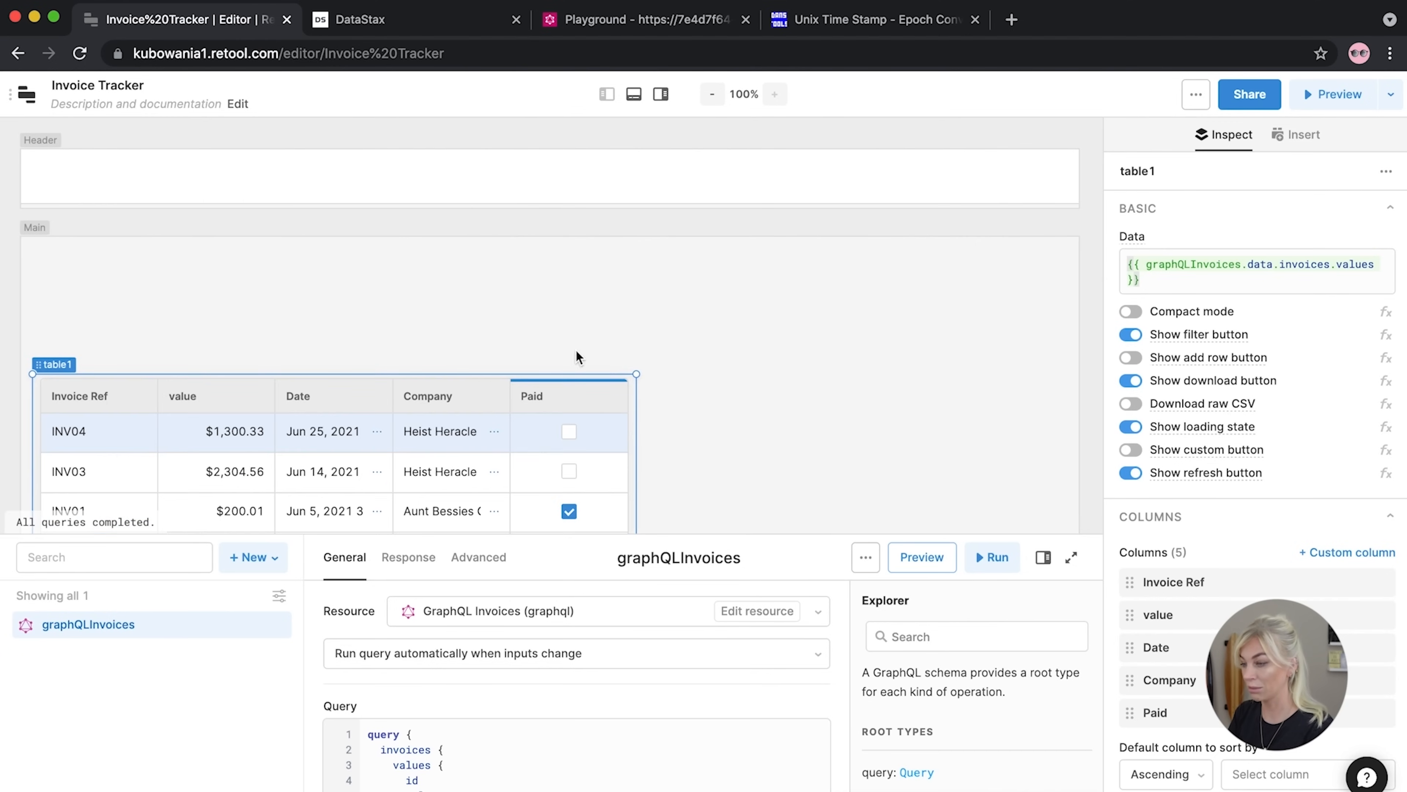
click(881, 354)
Drop a Container at the top of Main and resize it wide and short
drag(1291, 371, 52, 265)
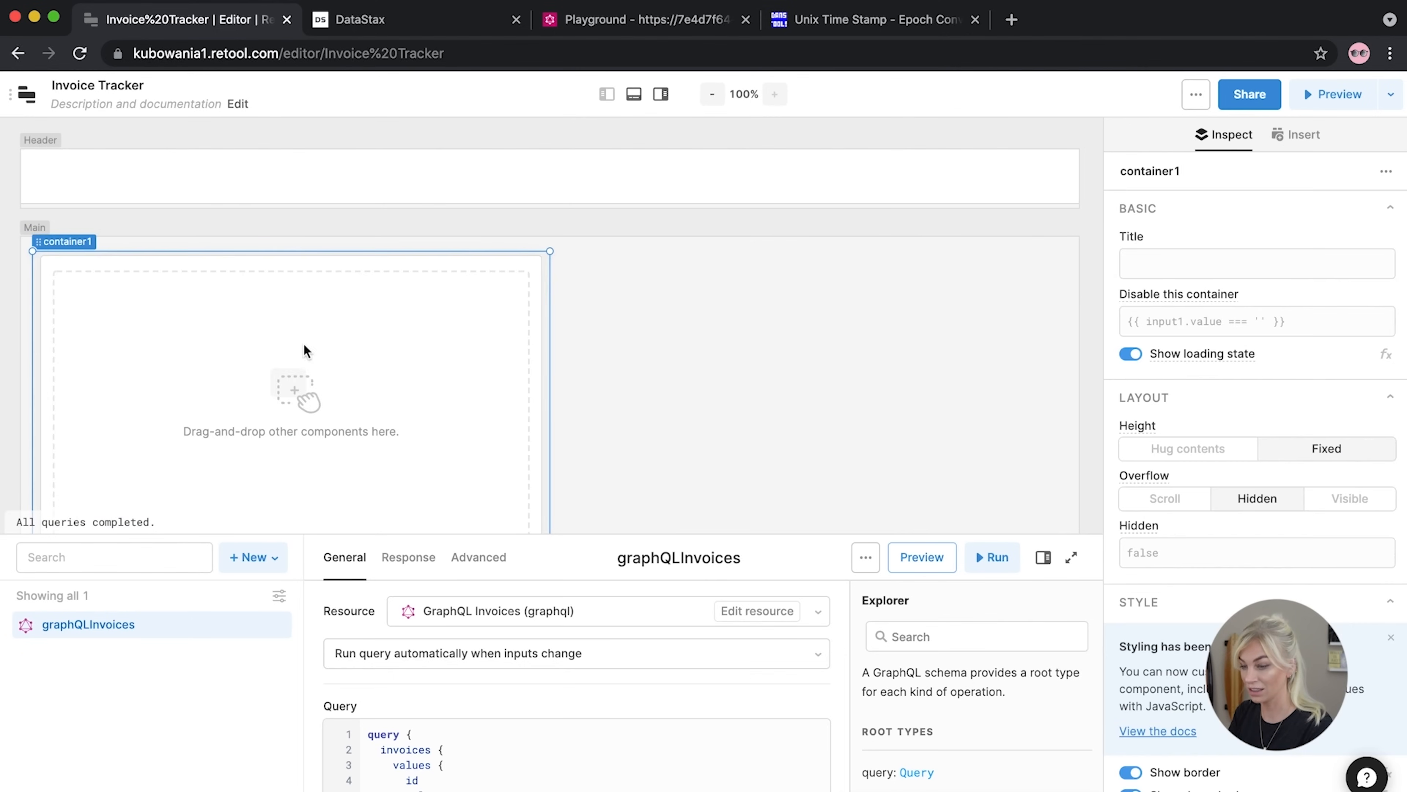
drag(548, 339, 1021, 349)
scroll(645, 364, down, 2)
drag(468, 453, 468, 262)
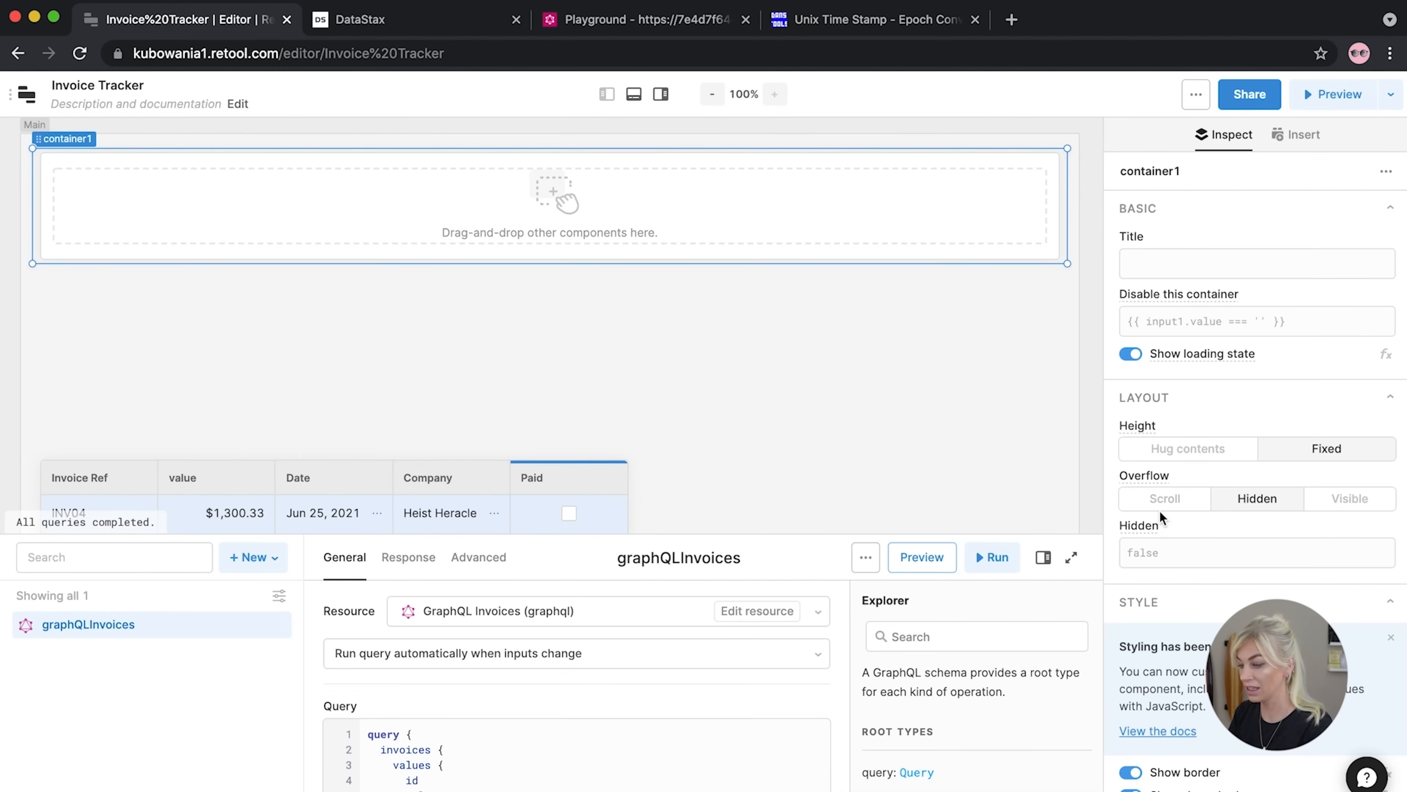
scroll(1159, 509, down, 8)
Set container1's Accent background and Background colours to light green
click(1262, 593)
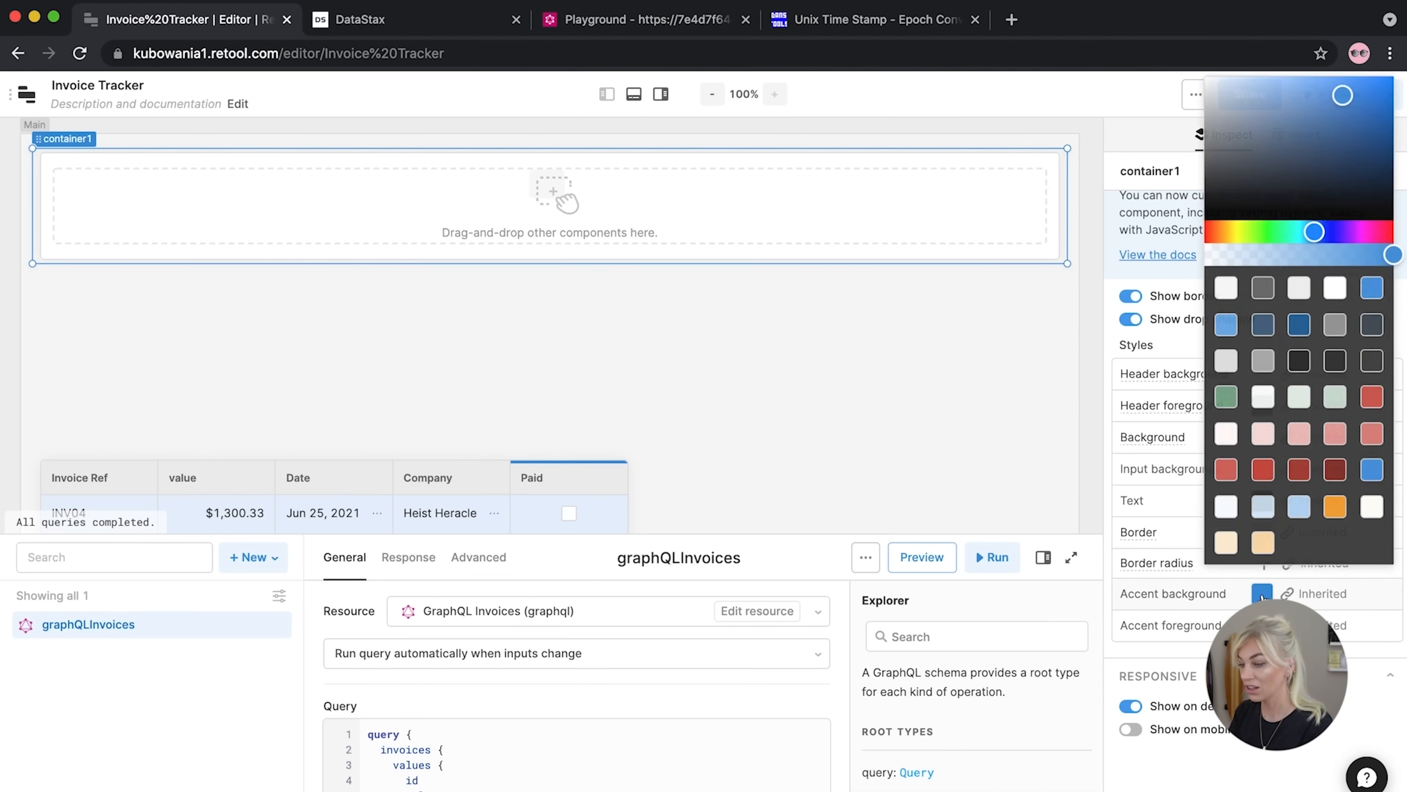
click(1339, 397)
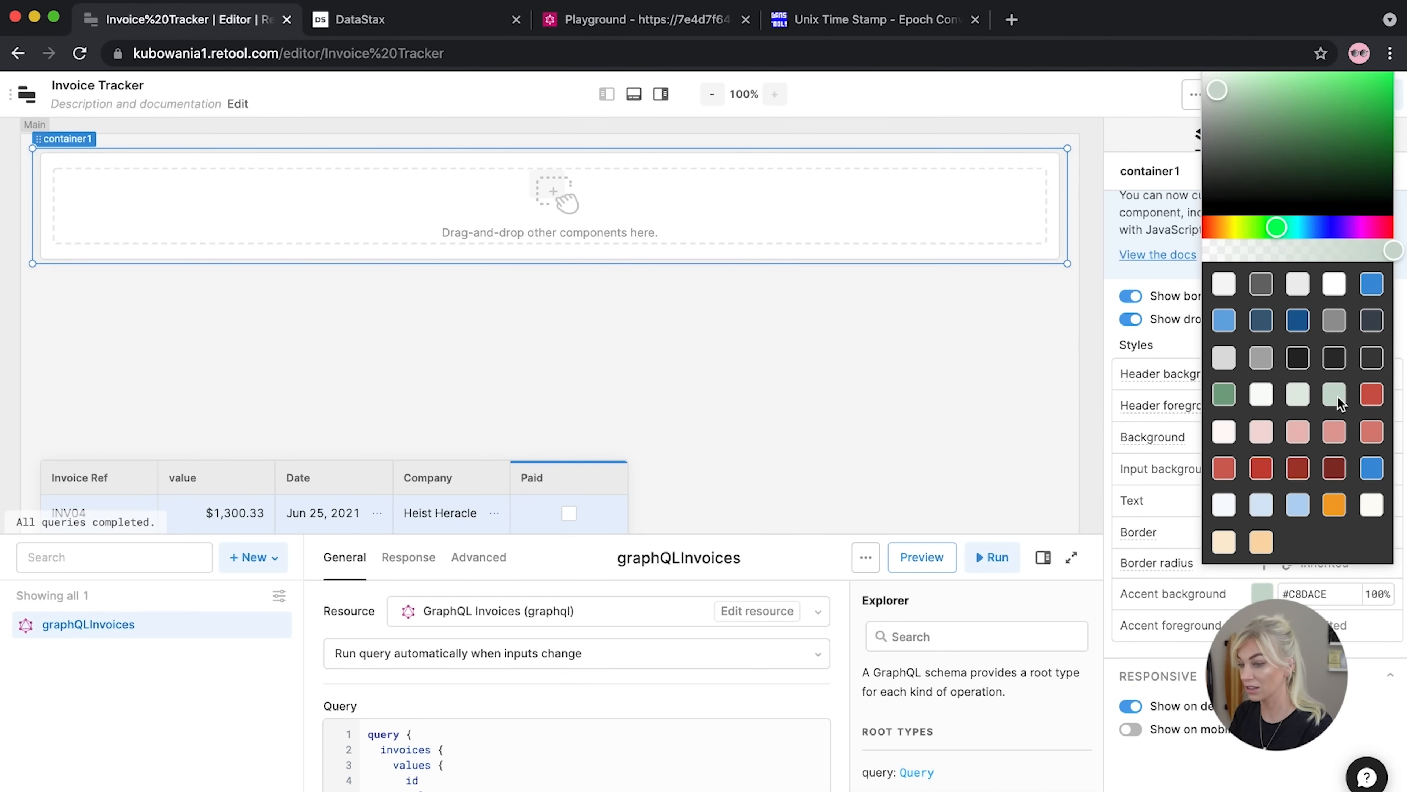
click(998, 364)
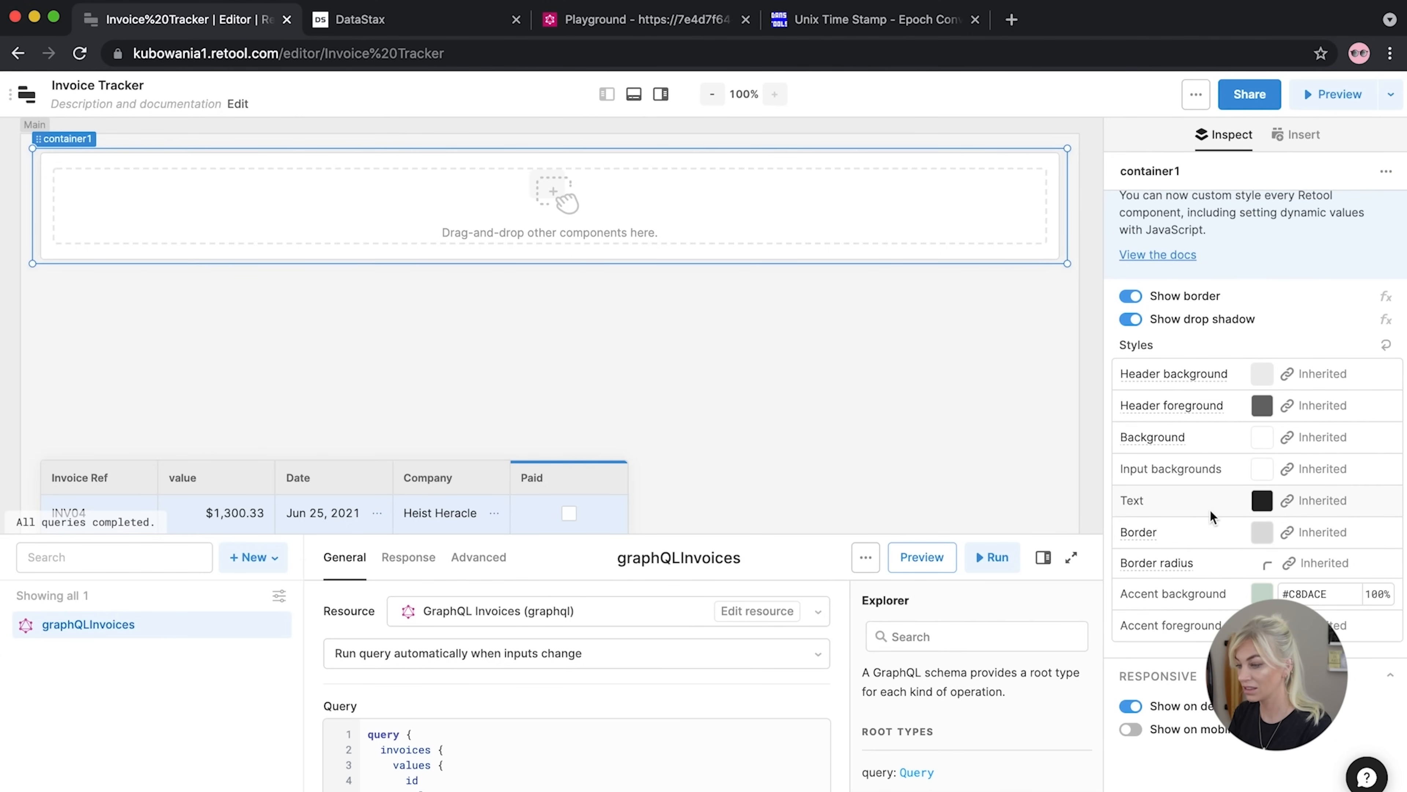
click(1264, 467)
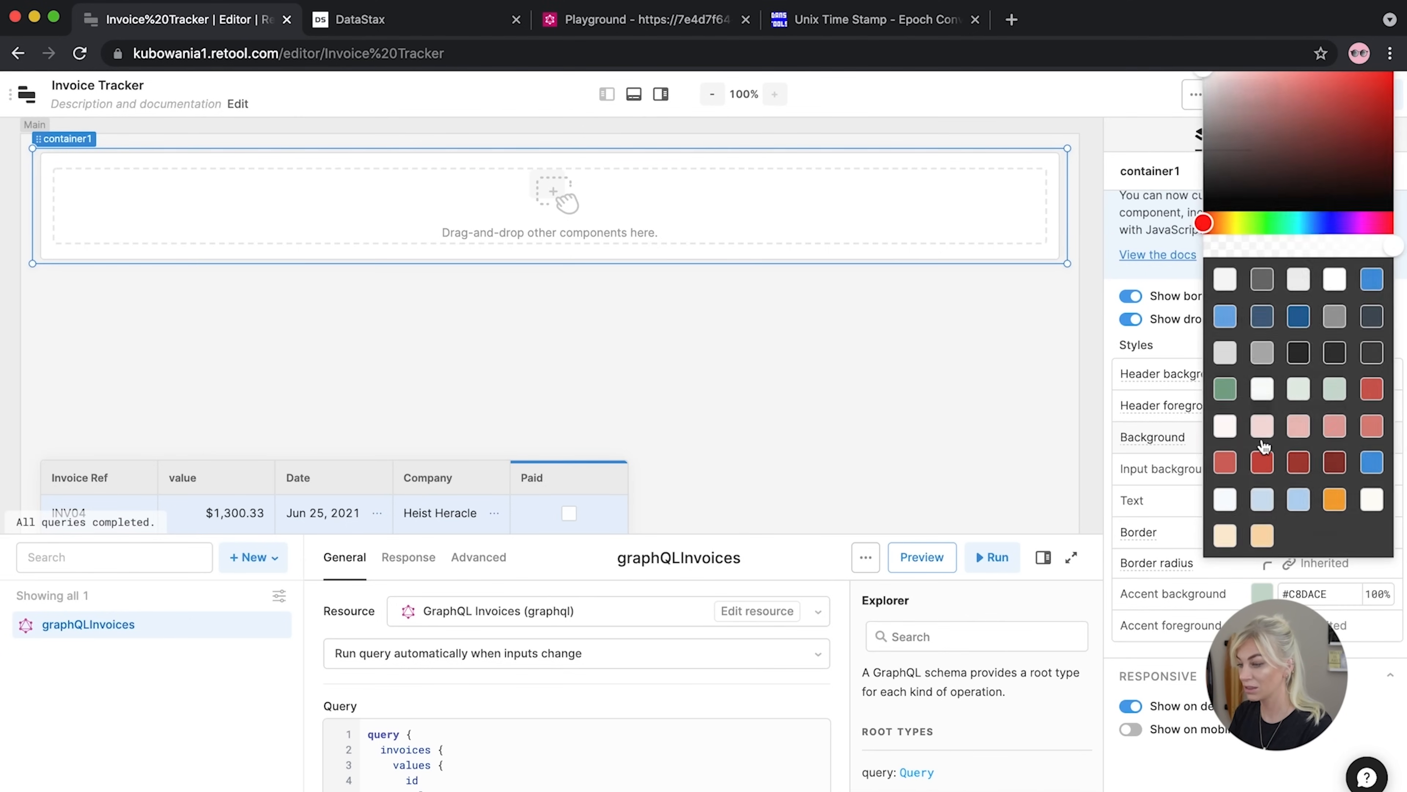
click(1331, 389)
click(769, 341)
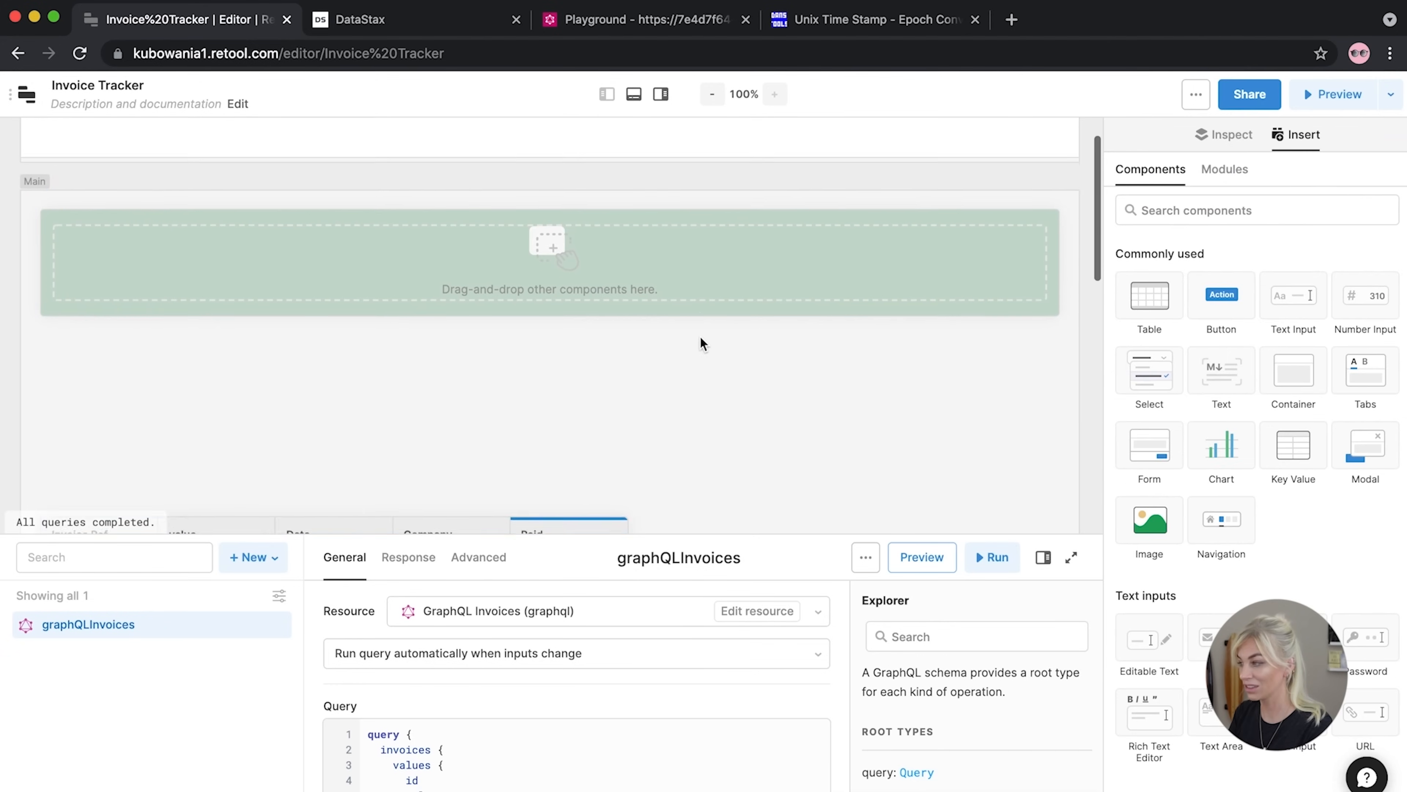
scroll(699, 335, up, 1)
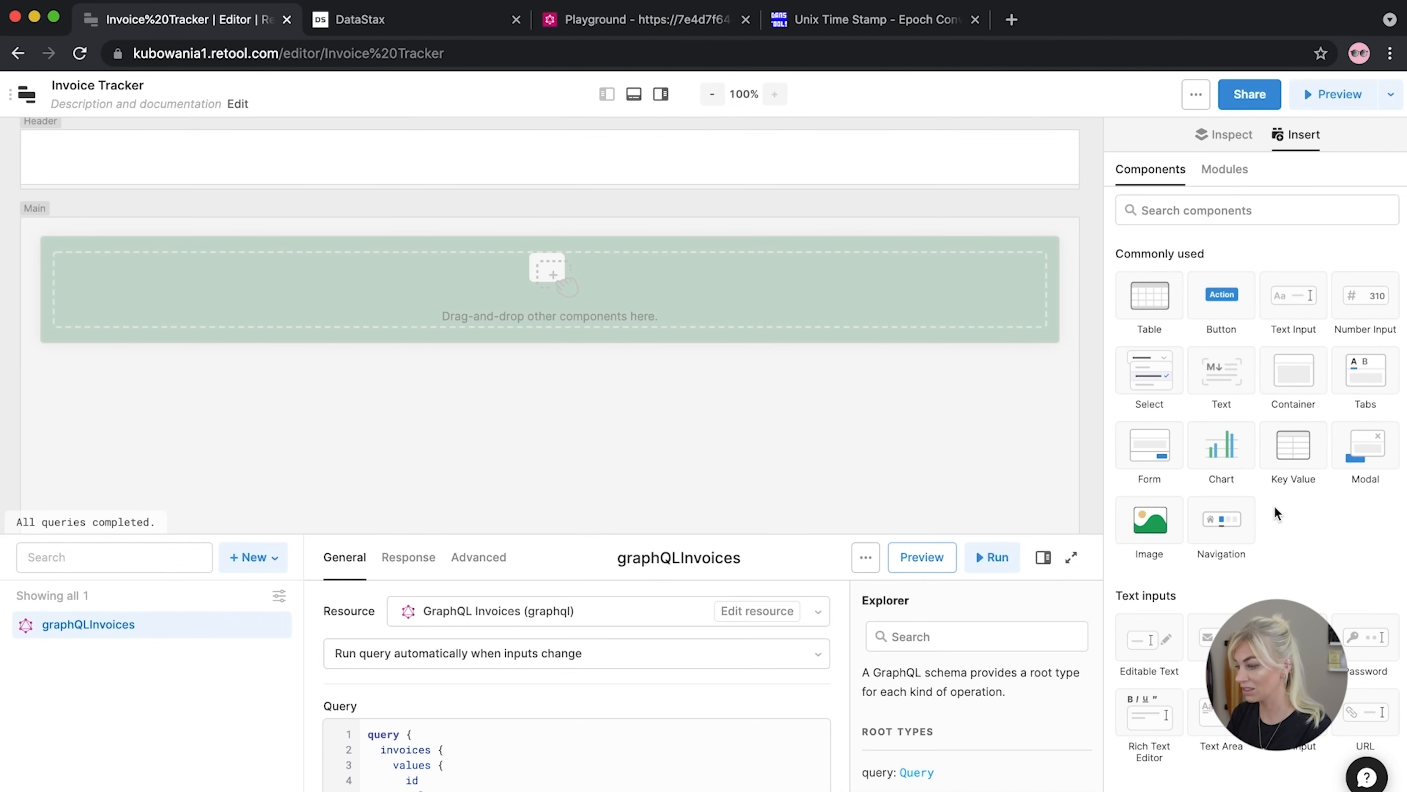
scroll(1274, 505, down, 8)
Search components for 'title' and place a Text component inside the green container
click(1216, 210)
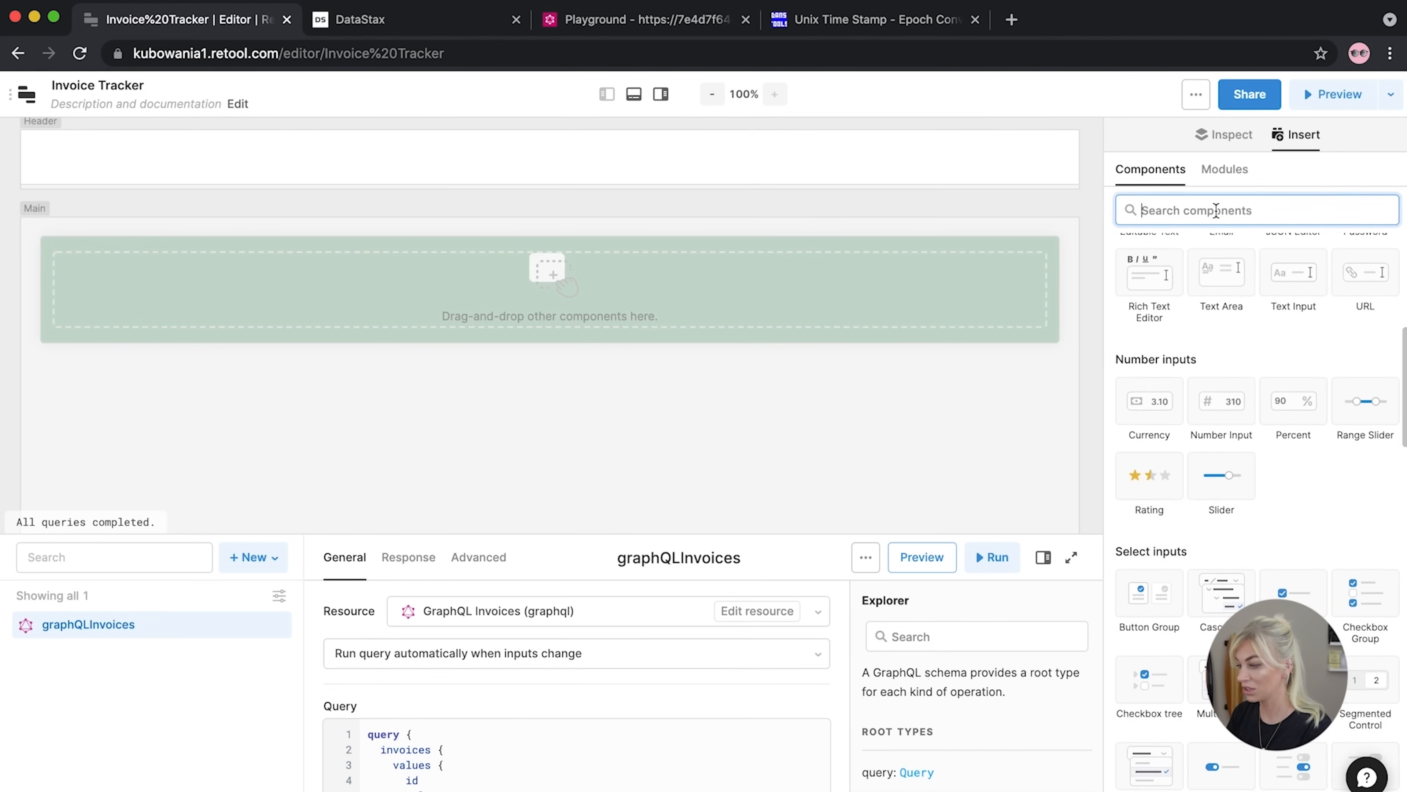
text(title)
scroll(1237, 377, down, 4)
scroll(1236, 372, down, 3)
scroll(1237, 370, up, 7)
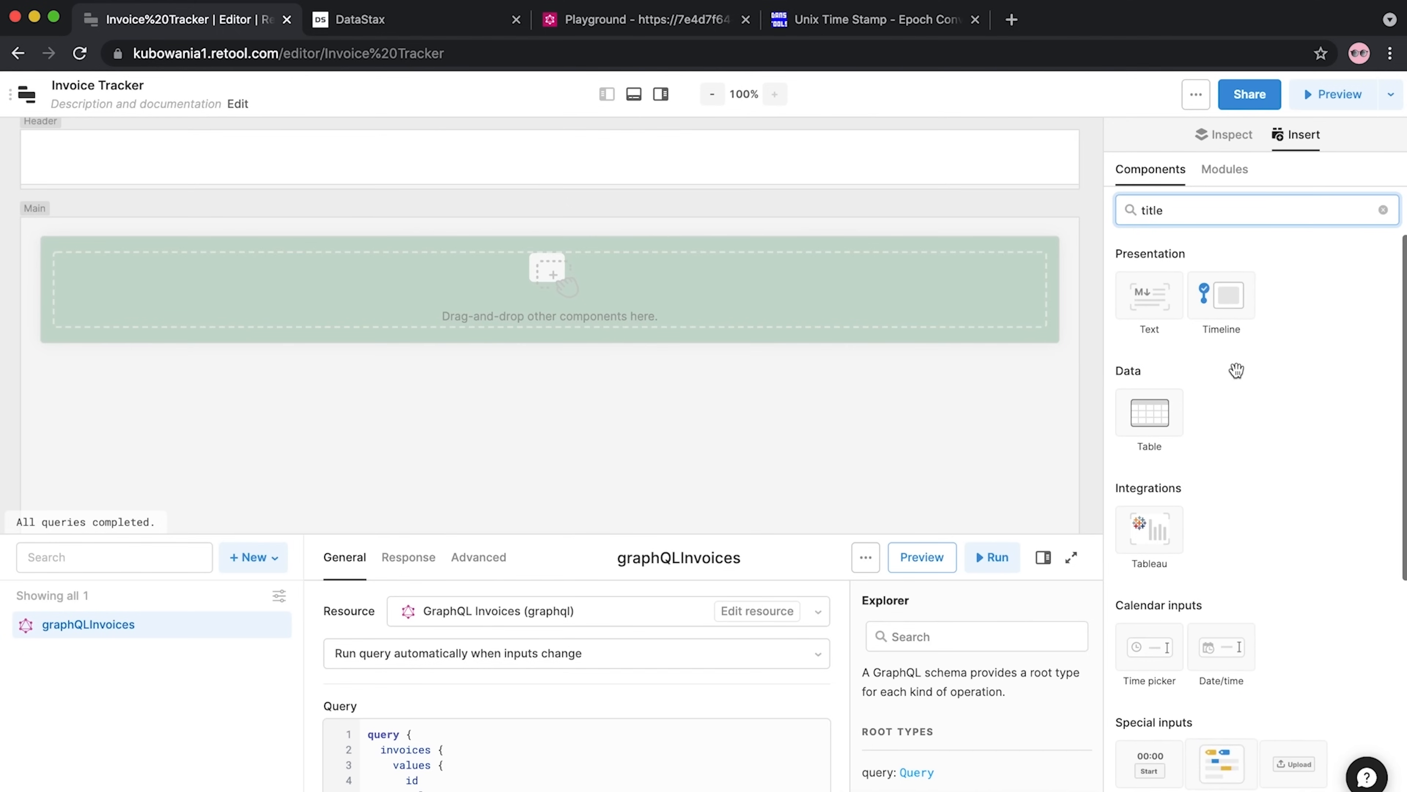
drag(1145, 298, 107, 280)
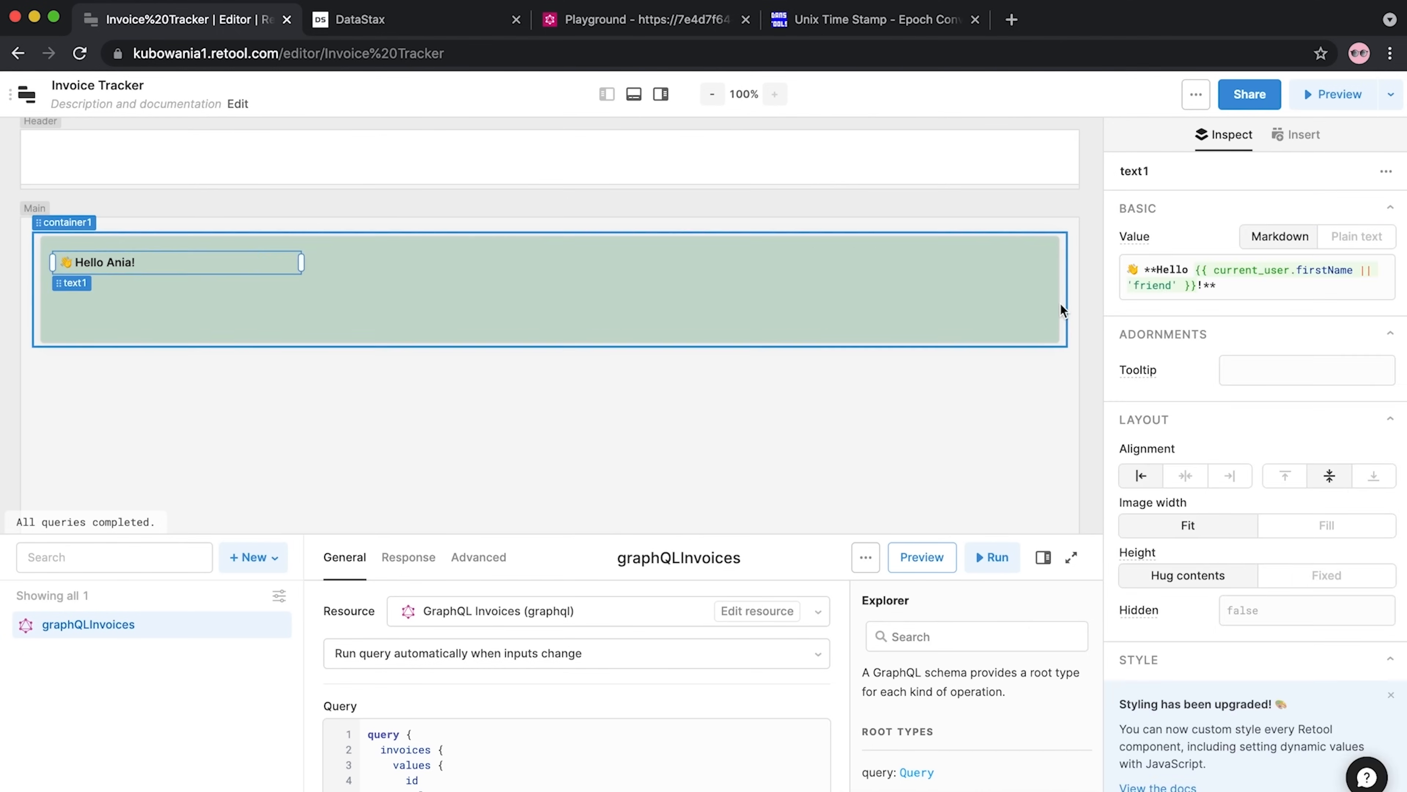
Set the text's Value to <h2>Invoice Tracker</h2>, capitalising the T in Tracker
drag(1272, 299, 1073, 246)
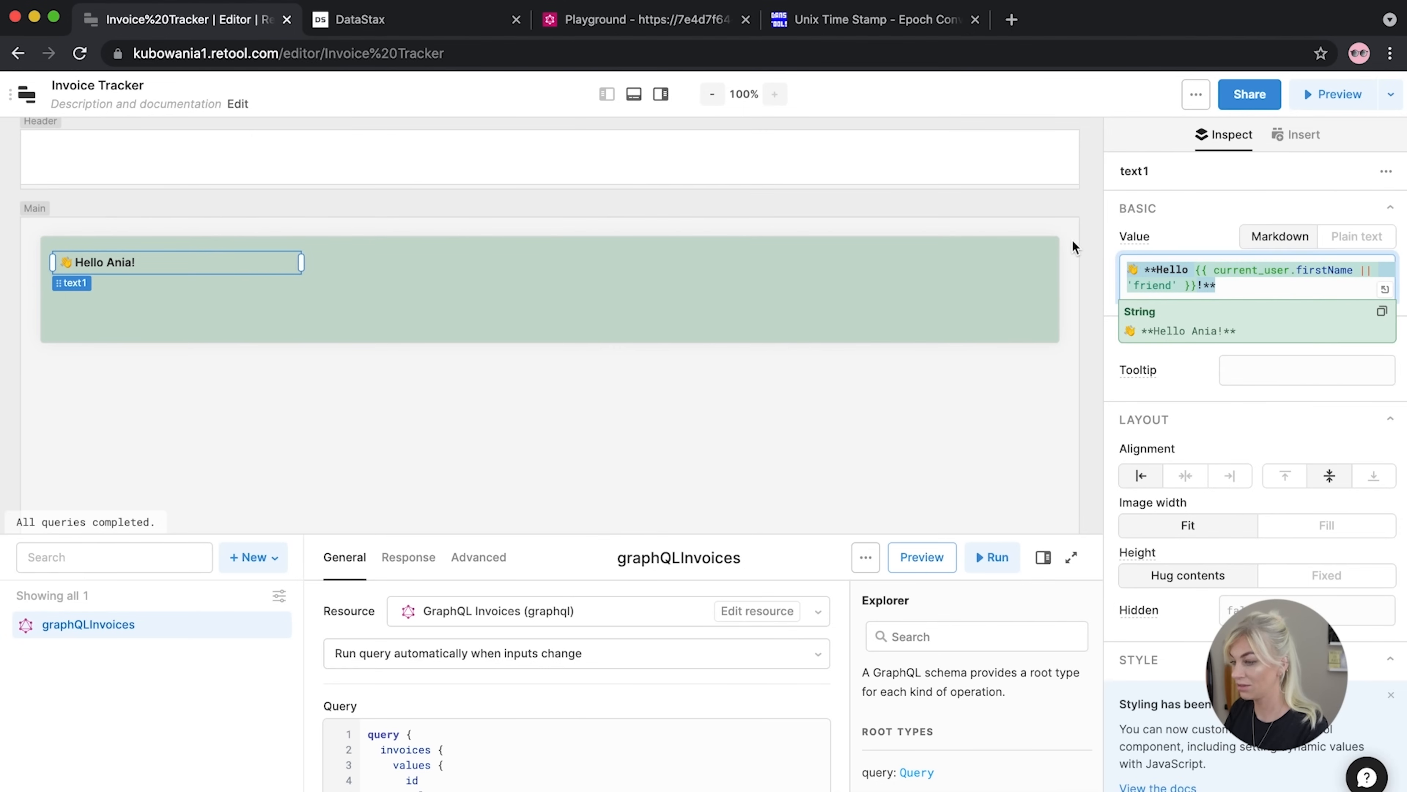
text(<h2>Invoice tracker</h2>)
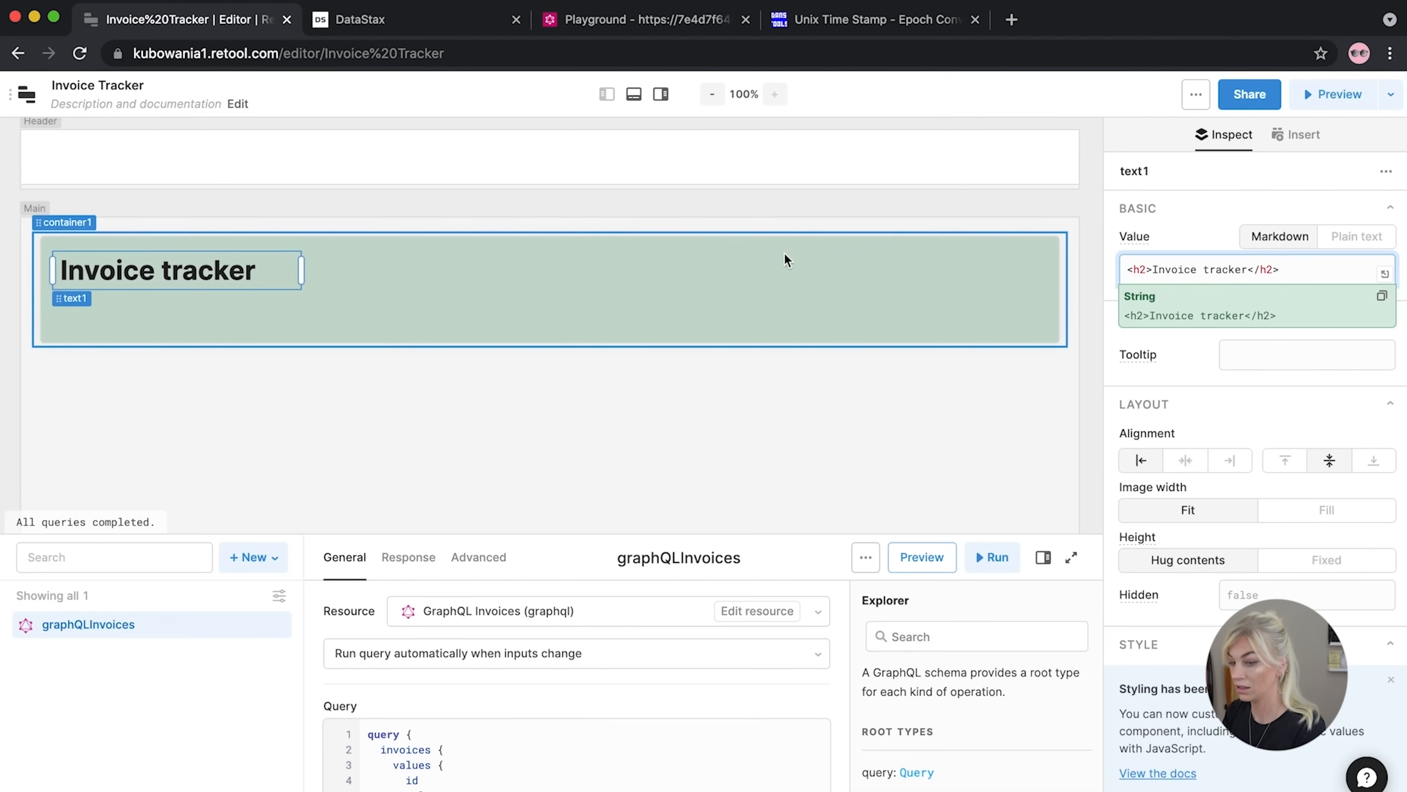
click(1208, 270)
key(Delete)
text(T)
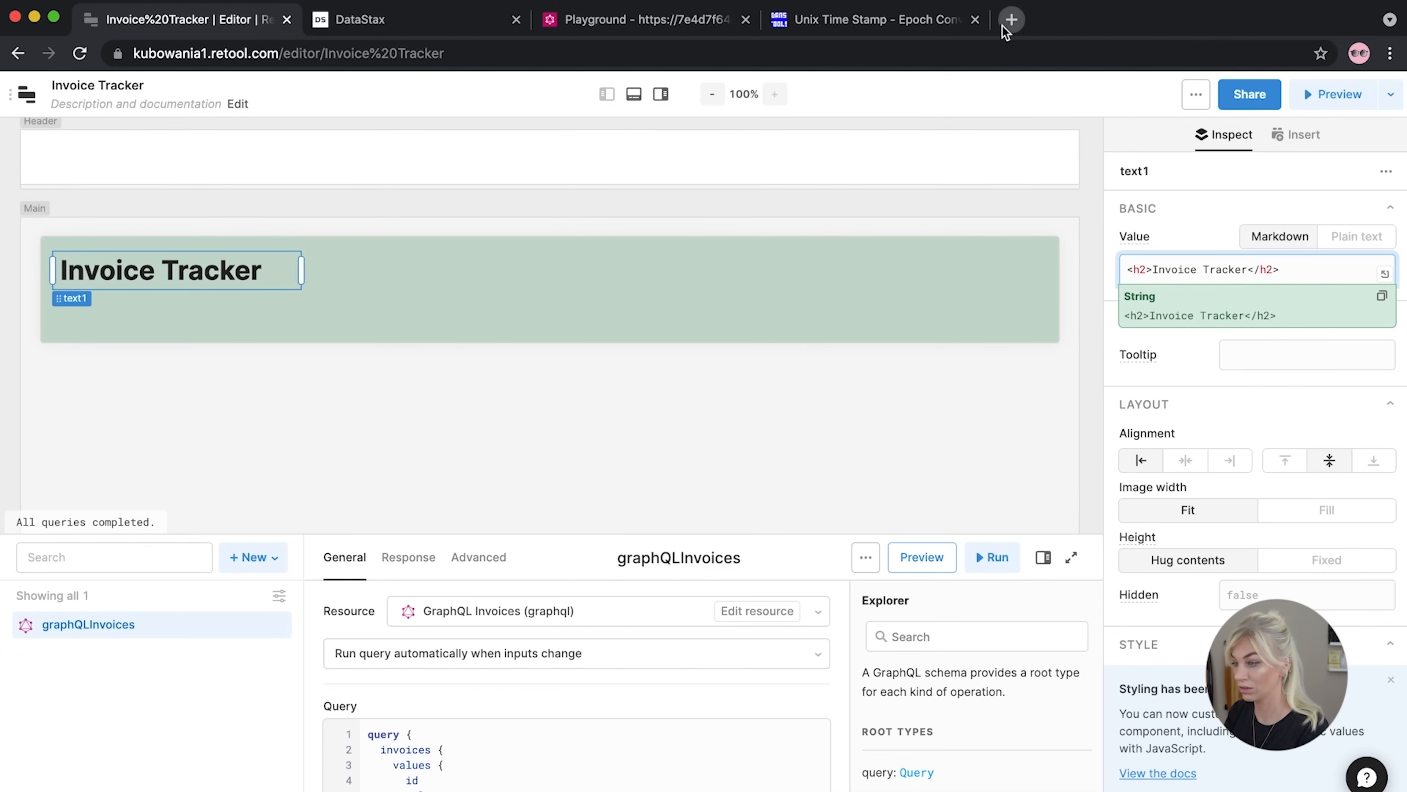
click(1011, 19)
Search Google for 'invoice emoji' and open Emojipedia's Receipt emoji page
text(incoice)
key(BackSpace)
key(BackSpace)
key(BackSpace)
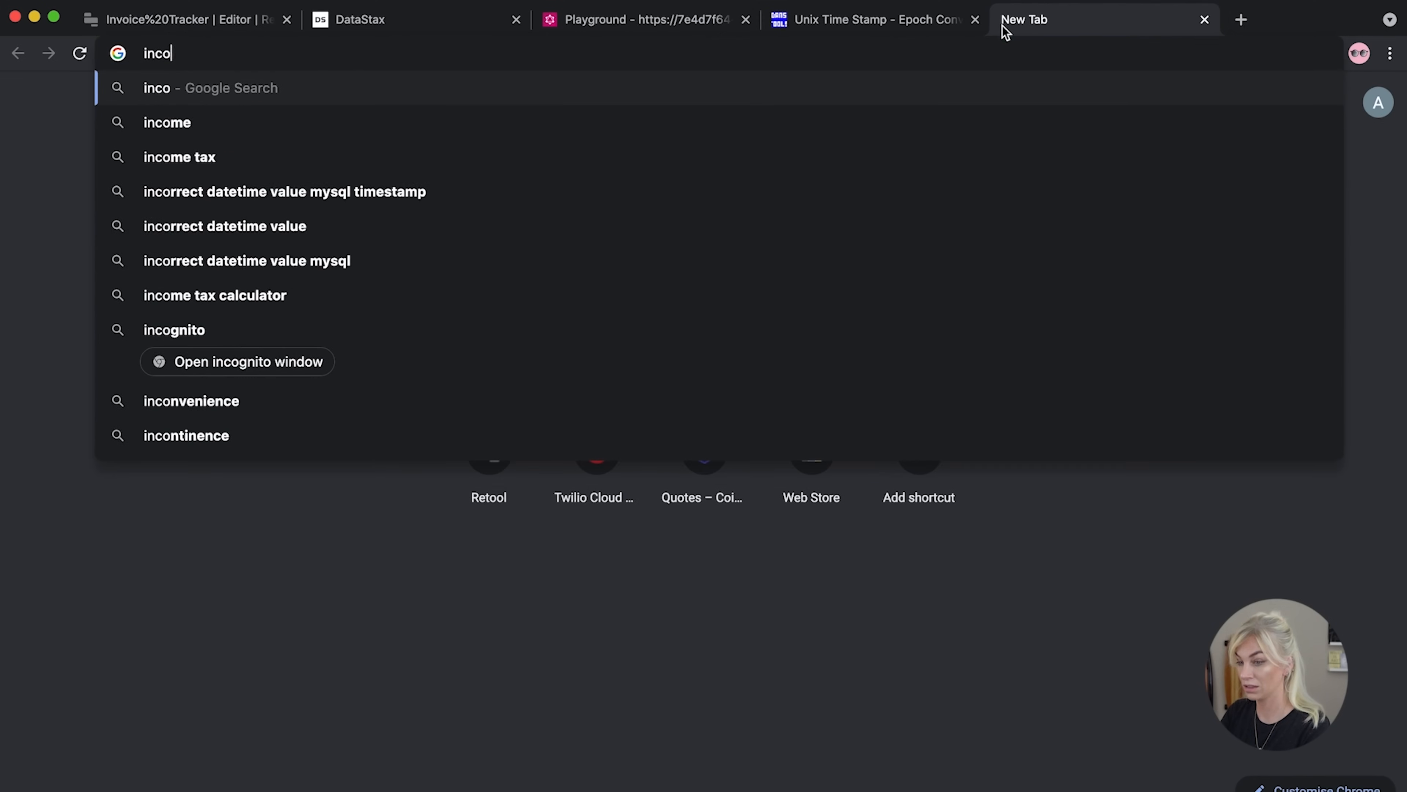
text(ice)
key(BackSpace)
key(BackSpace)
key(BackSpace)
key(BackSpace)
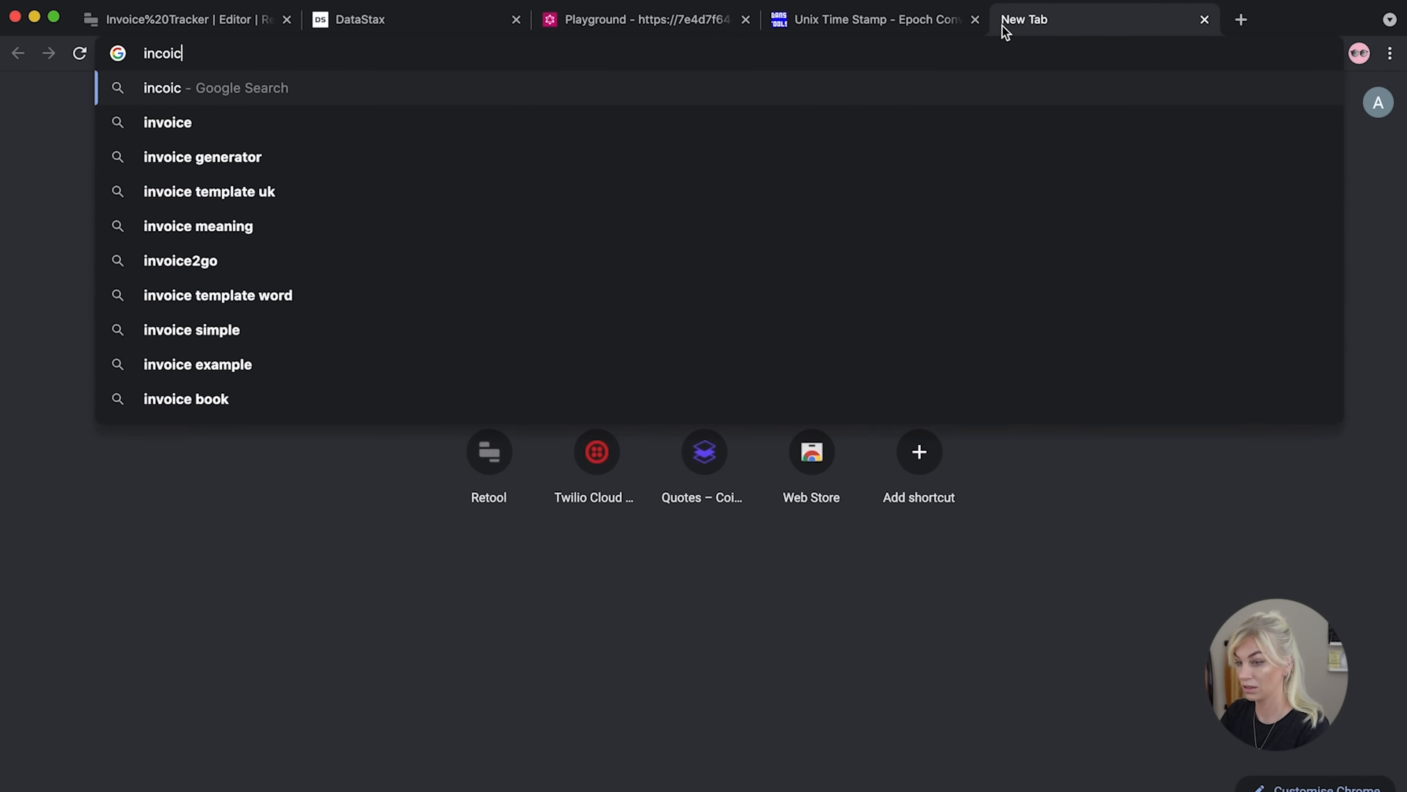
key(BackSpace)
text(voice e)
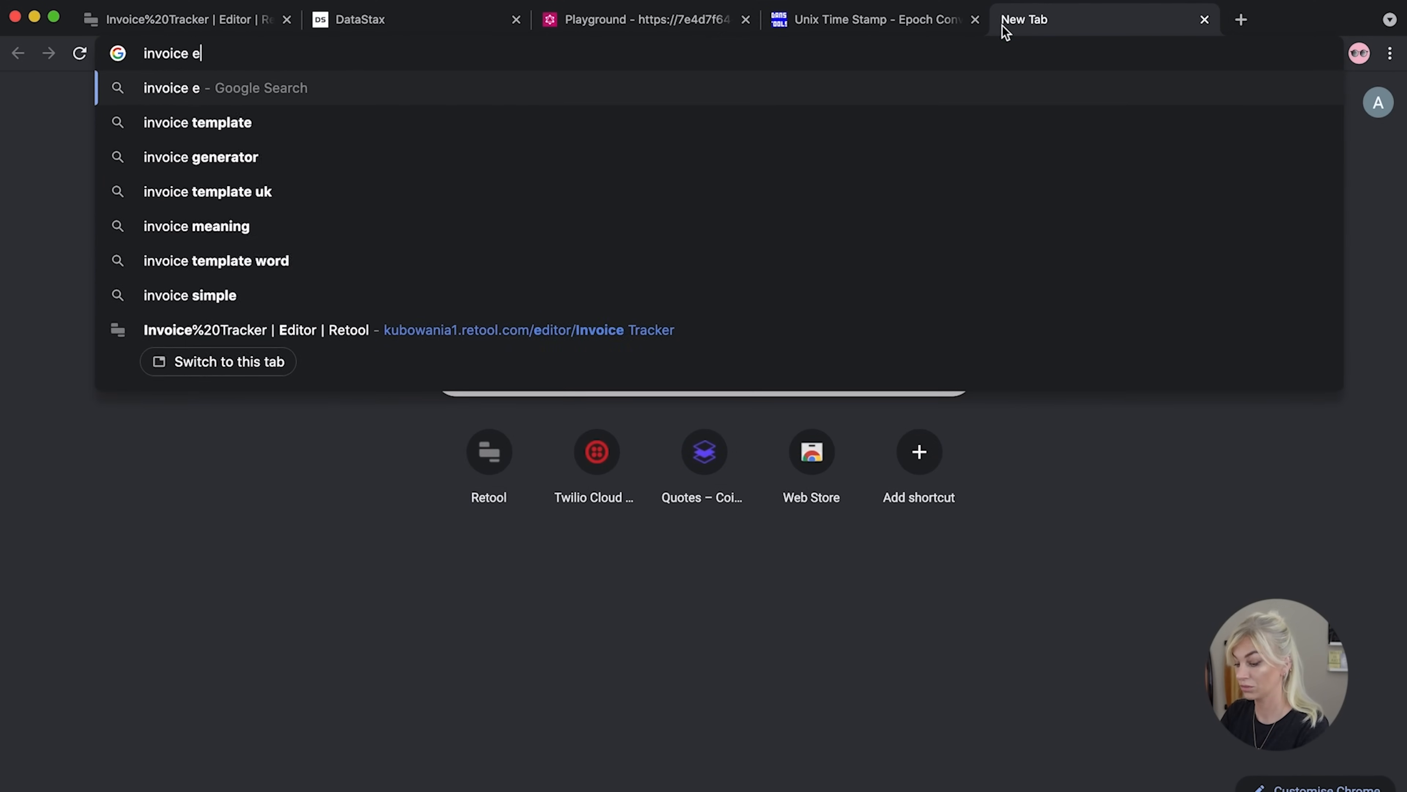
text(moji)
key(Return)
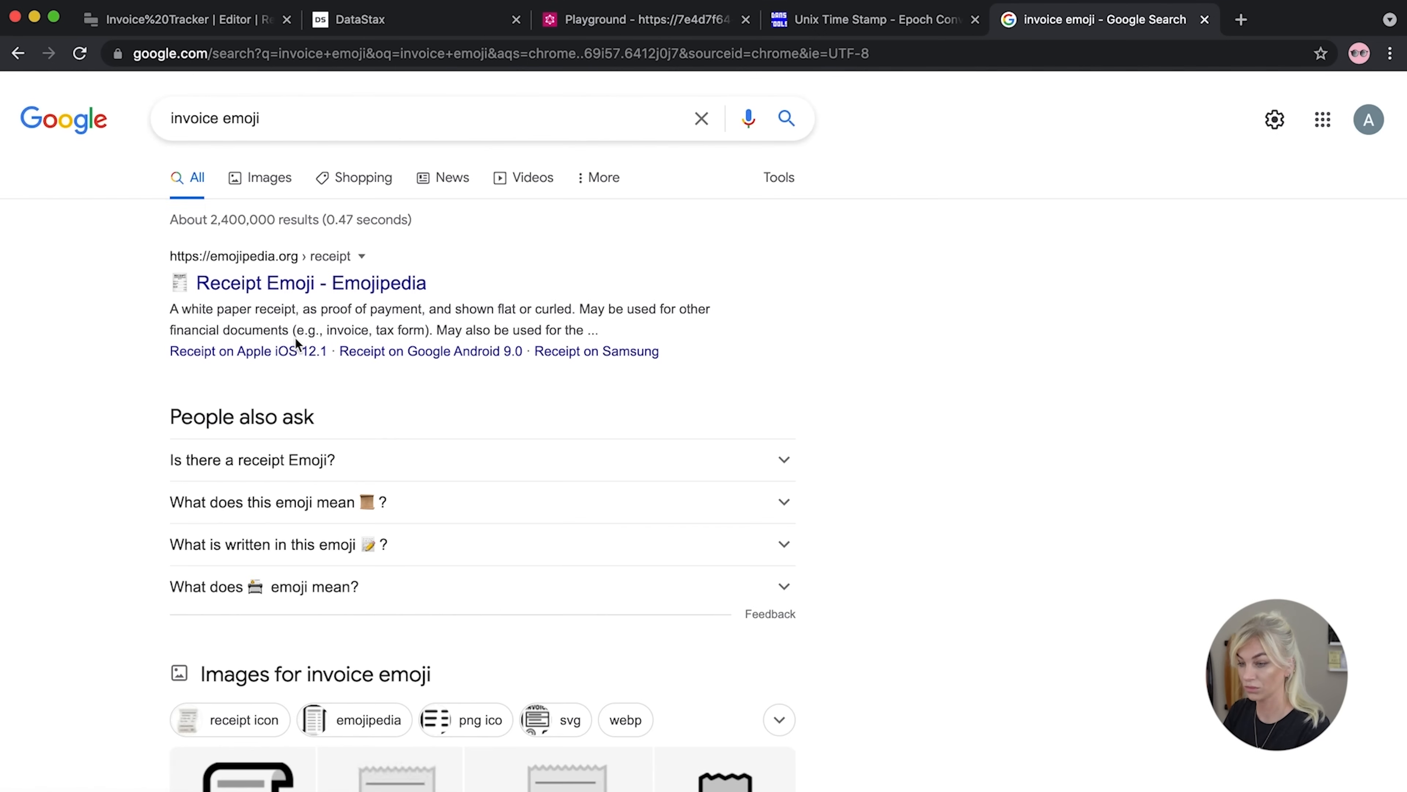
click(208, 282)
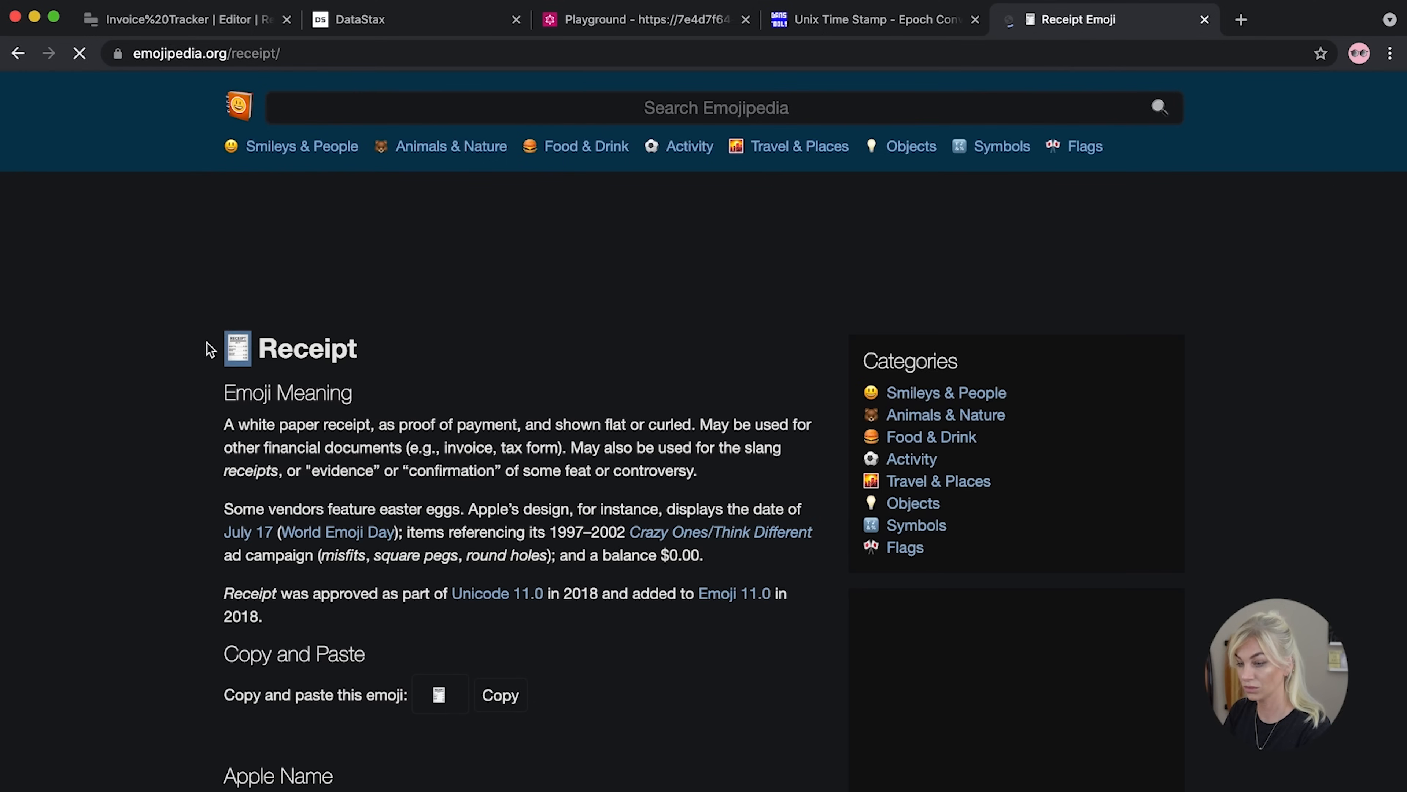
Back in Retool, paste the receipt emoji after 'Tracker' in the heading value
click(699, 21)
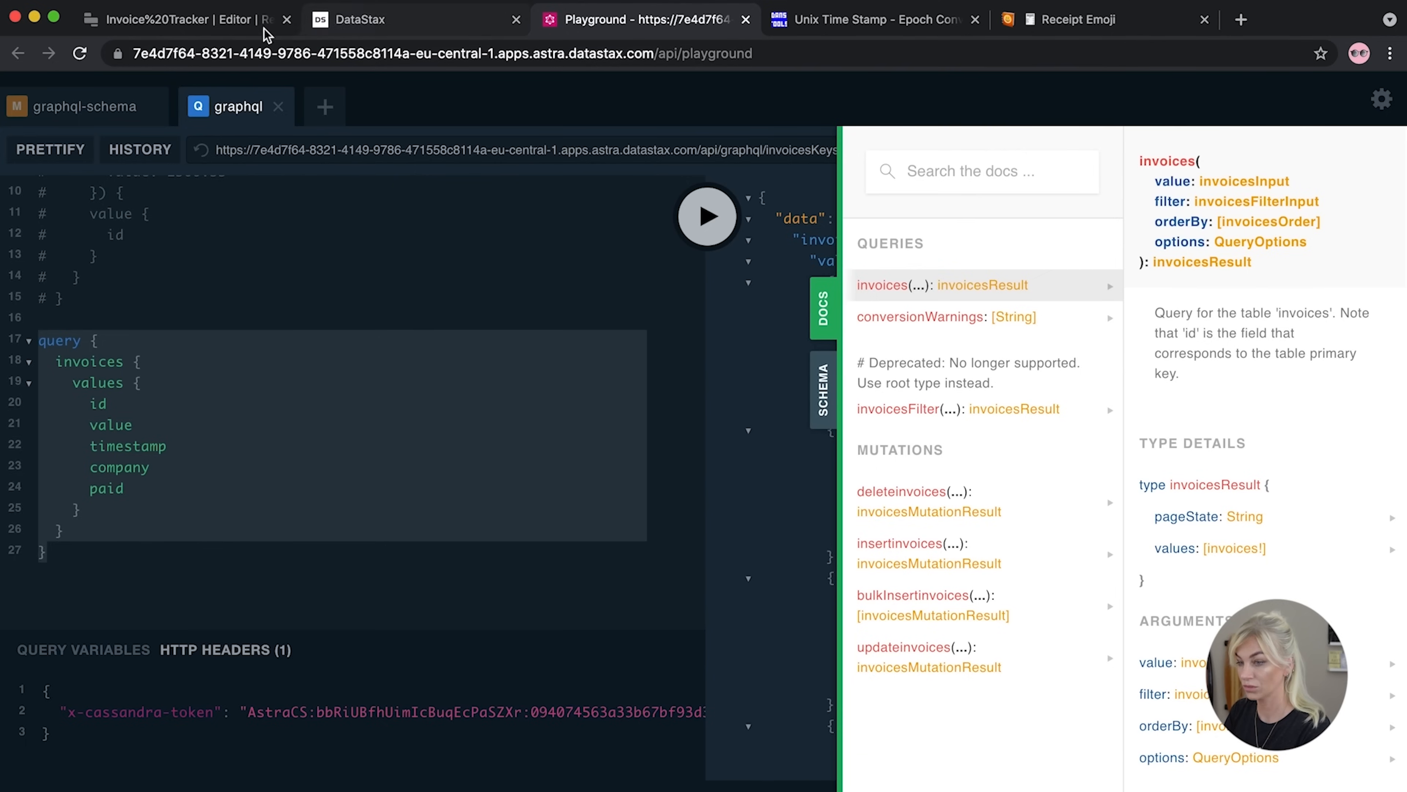
click(238, 20)
click(1248, 270)
text(🧾)
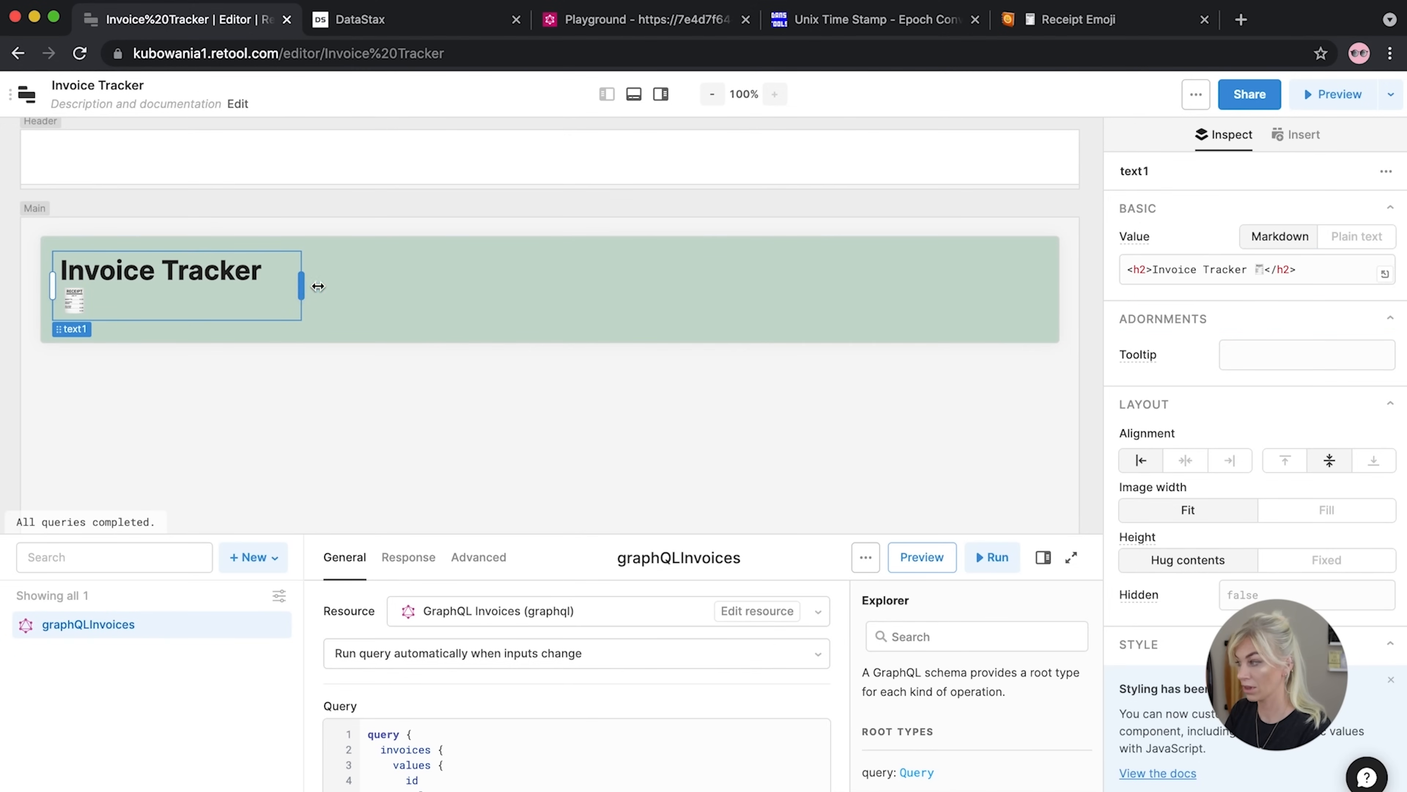
Widen the title so the emoji sits beside it, and add a Text component below
drag(302, 286, 346, 290)
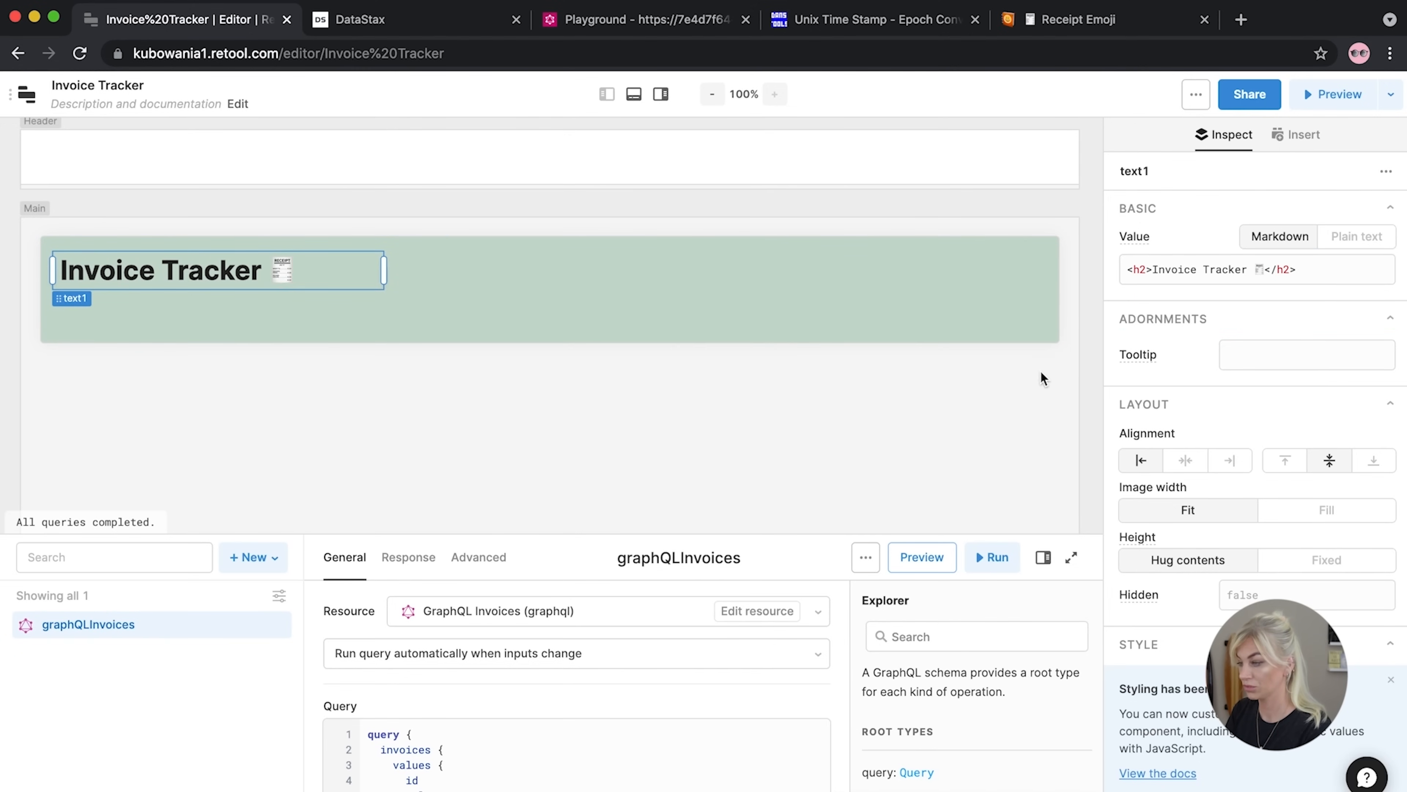
click(1035, 392)
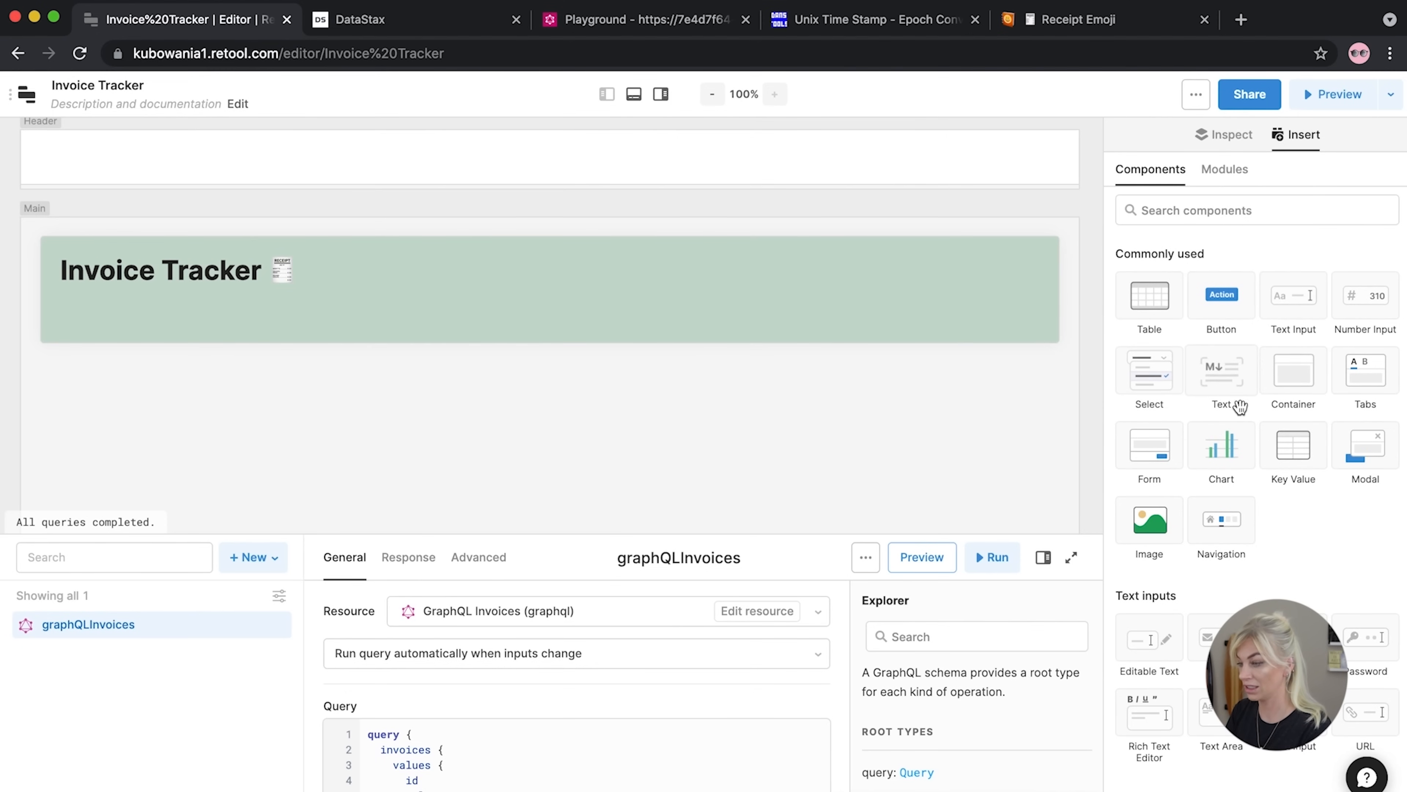
drag(1213, 367, 97, 312)
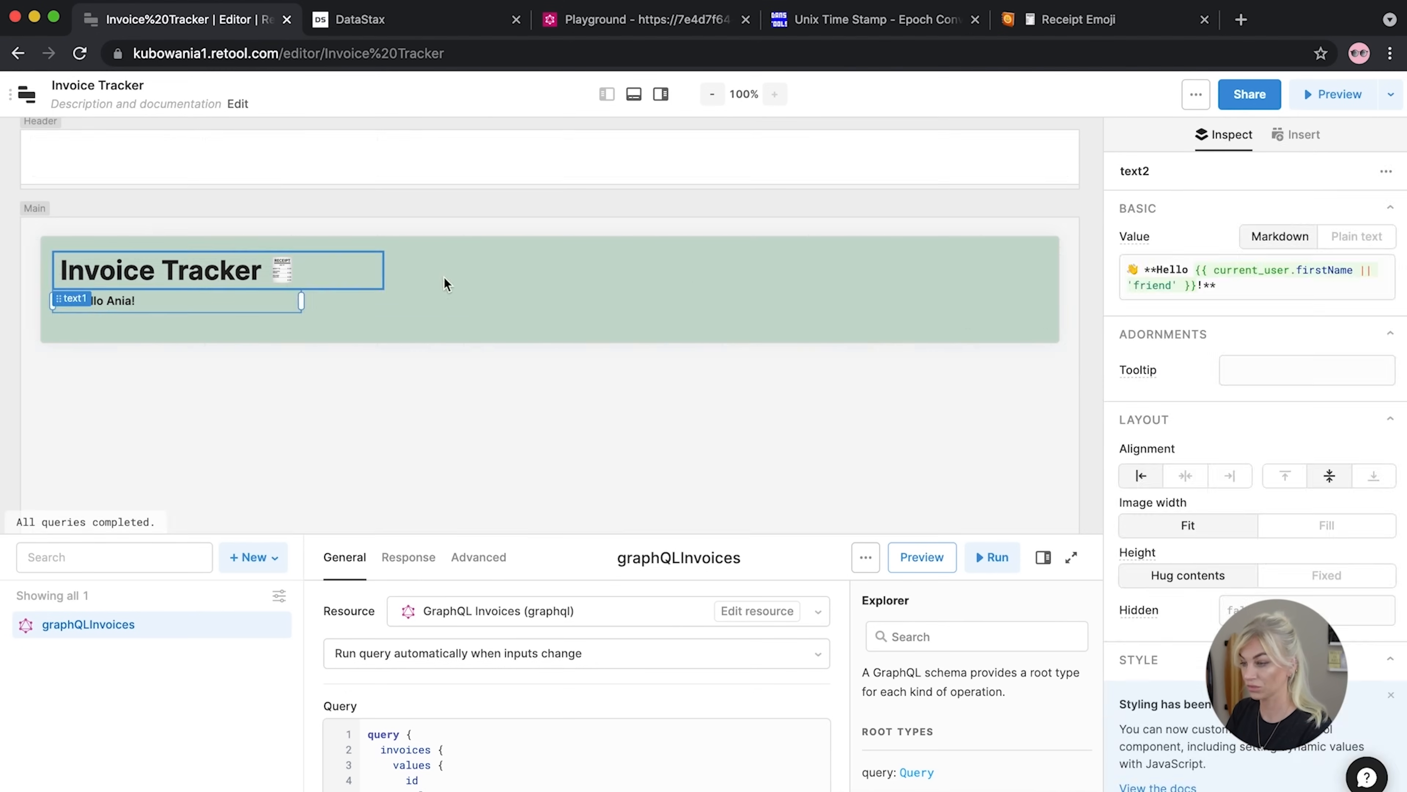
Append ', this is your custom Invoice Tracker' to the greeting and widen it to one line
click(1190, 289)
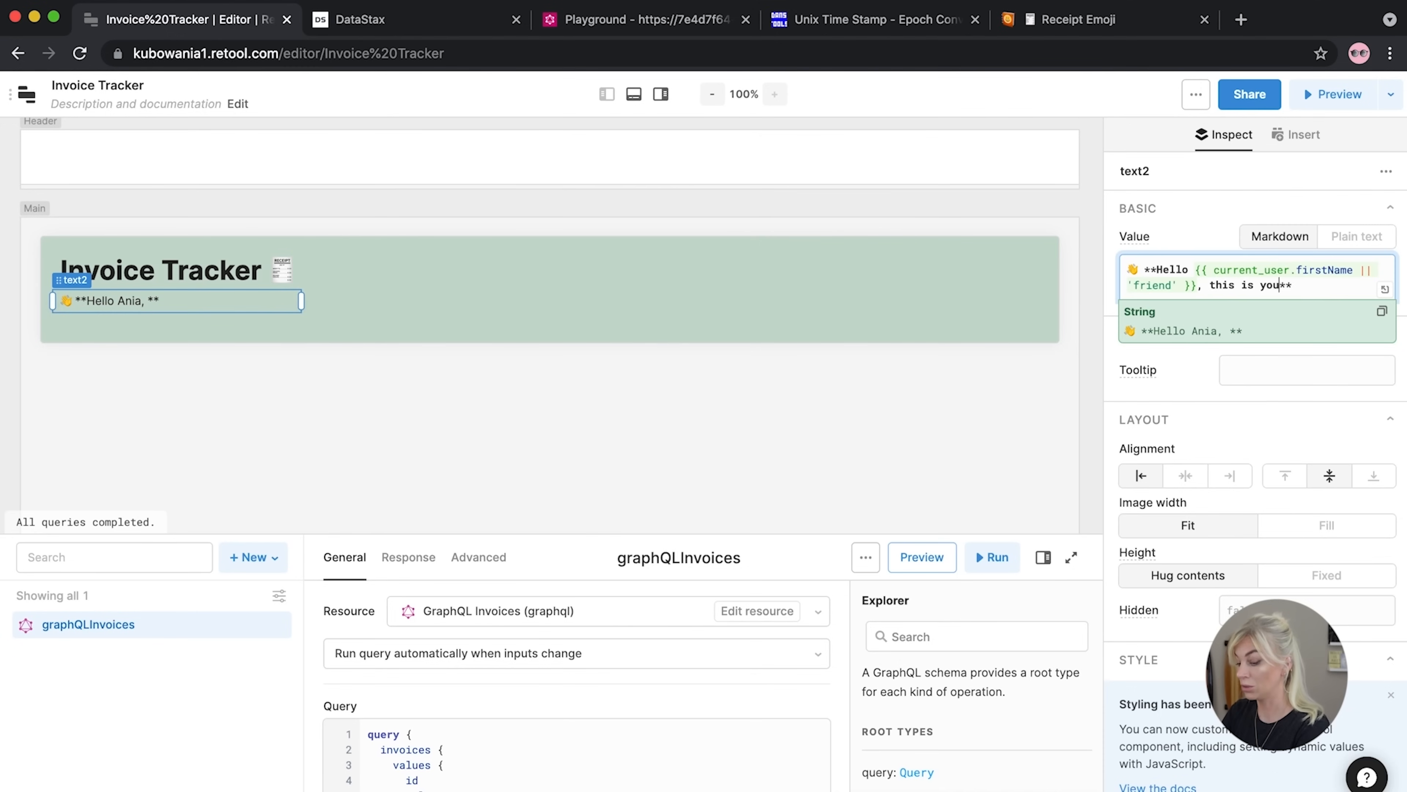
text(, this is your custom Invoi)
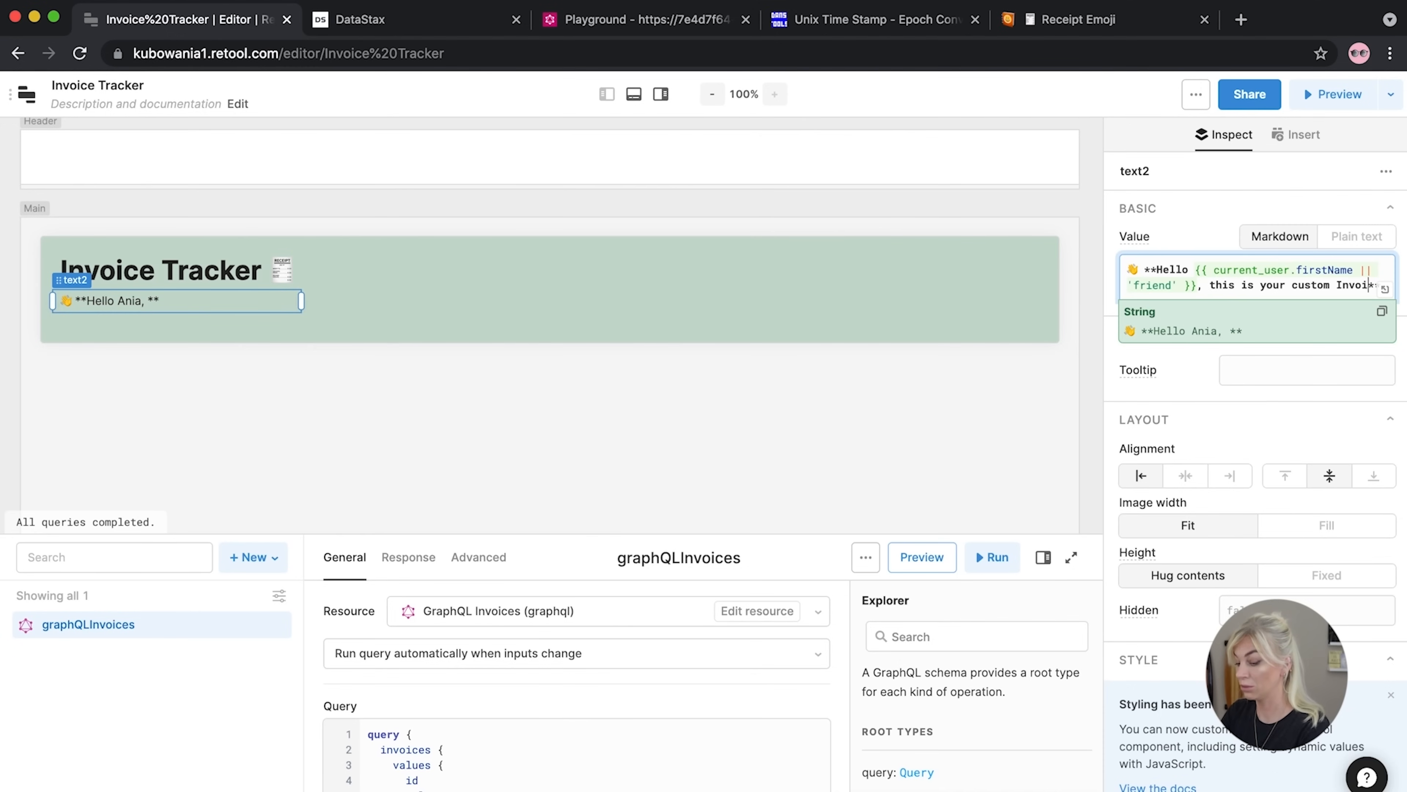
text(e)
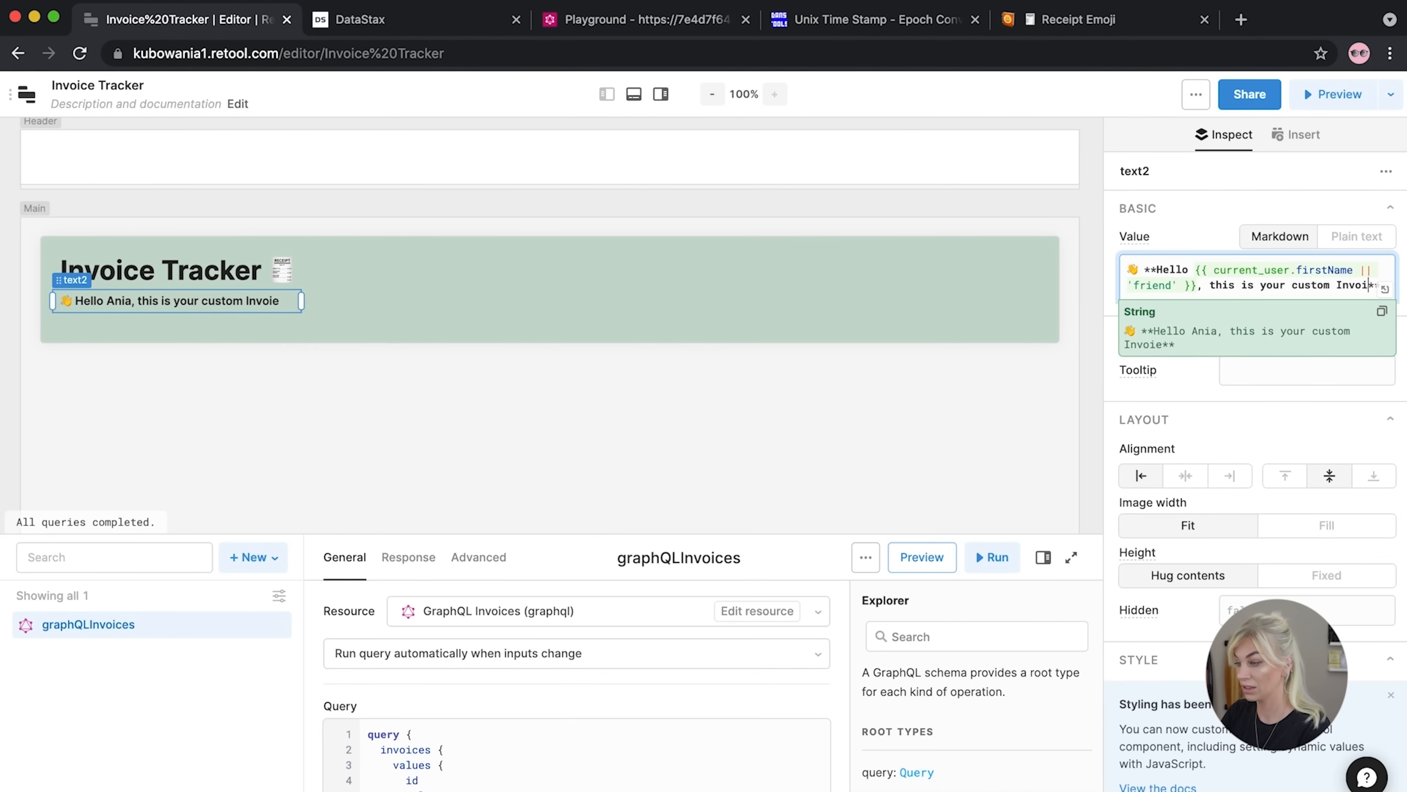
text(ce Tracker)
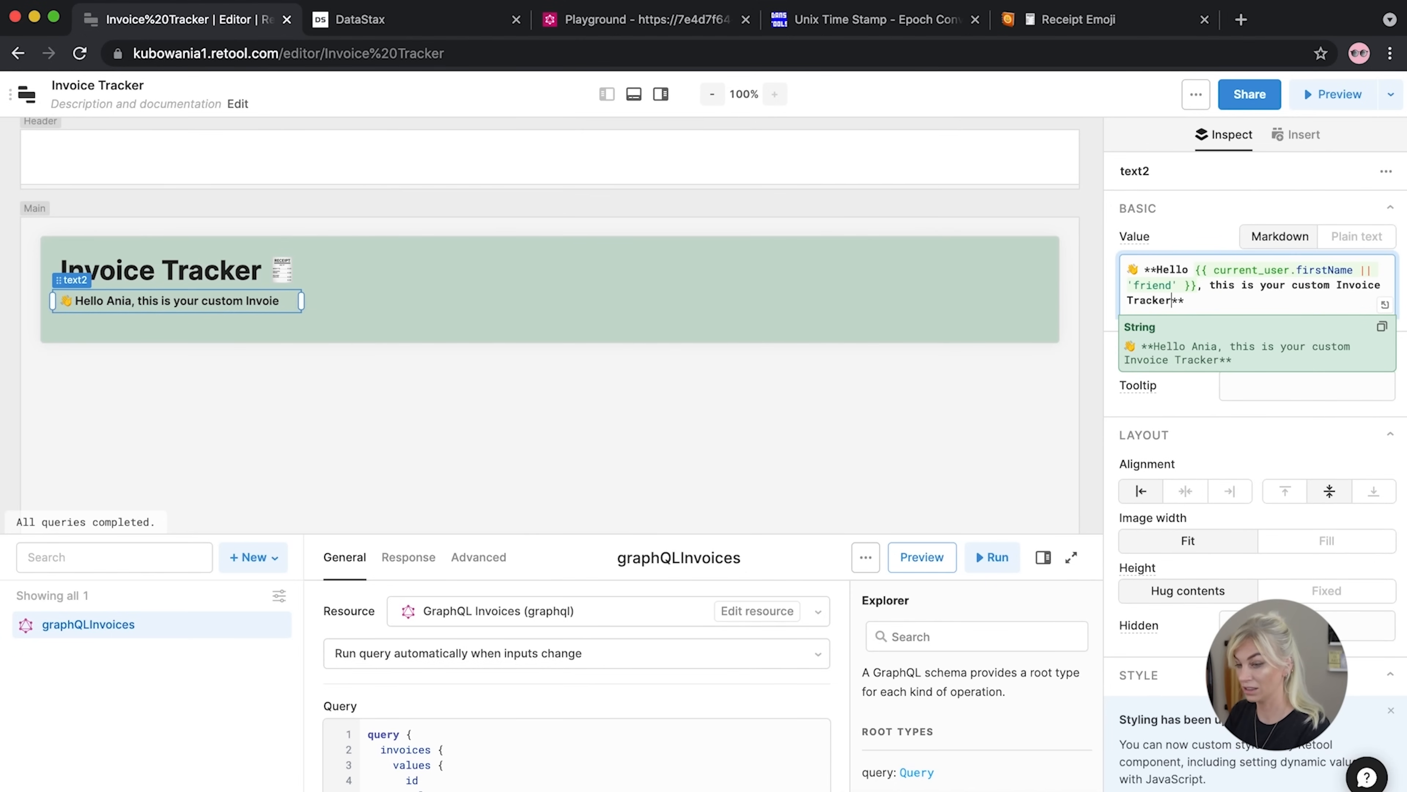
drag(301, 314, 399, 306)
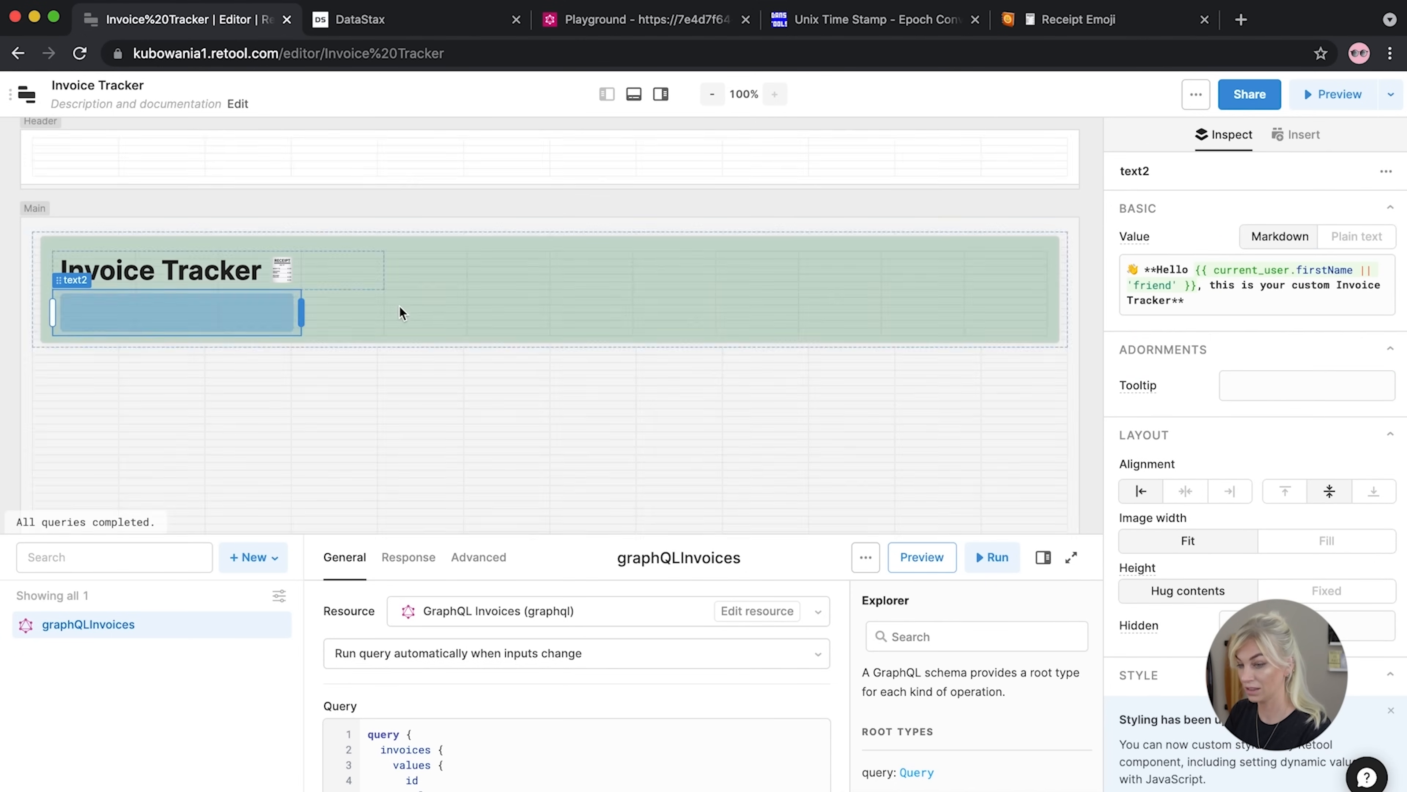
click(291, 353)
click(294, 335)
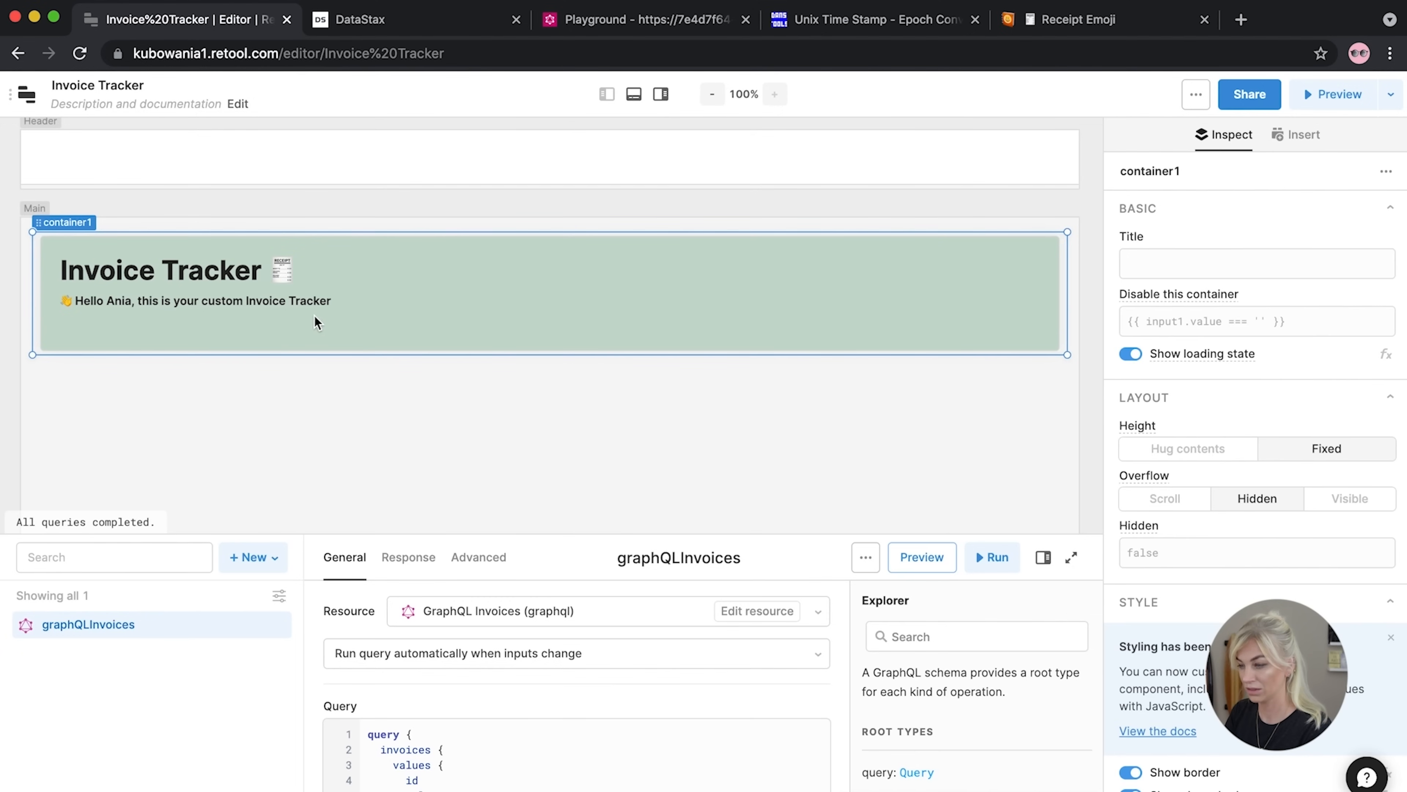
Reposition the greeting text and make the green banner container shorter
drag(237, 305, 238, 312)
click(386, 383)
click(382, 341)
drag(448, 355, 448, 338)
click(820, 417)
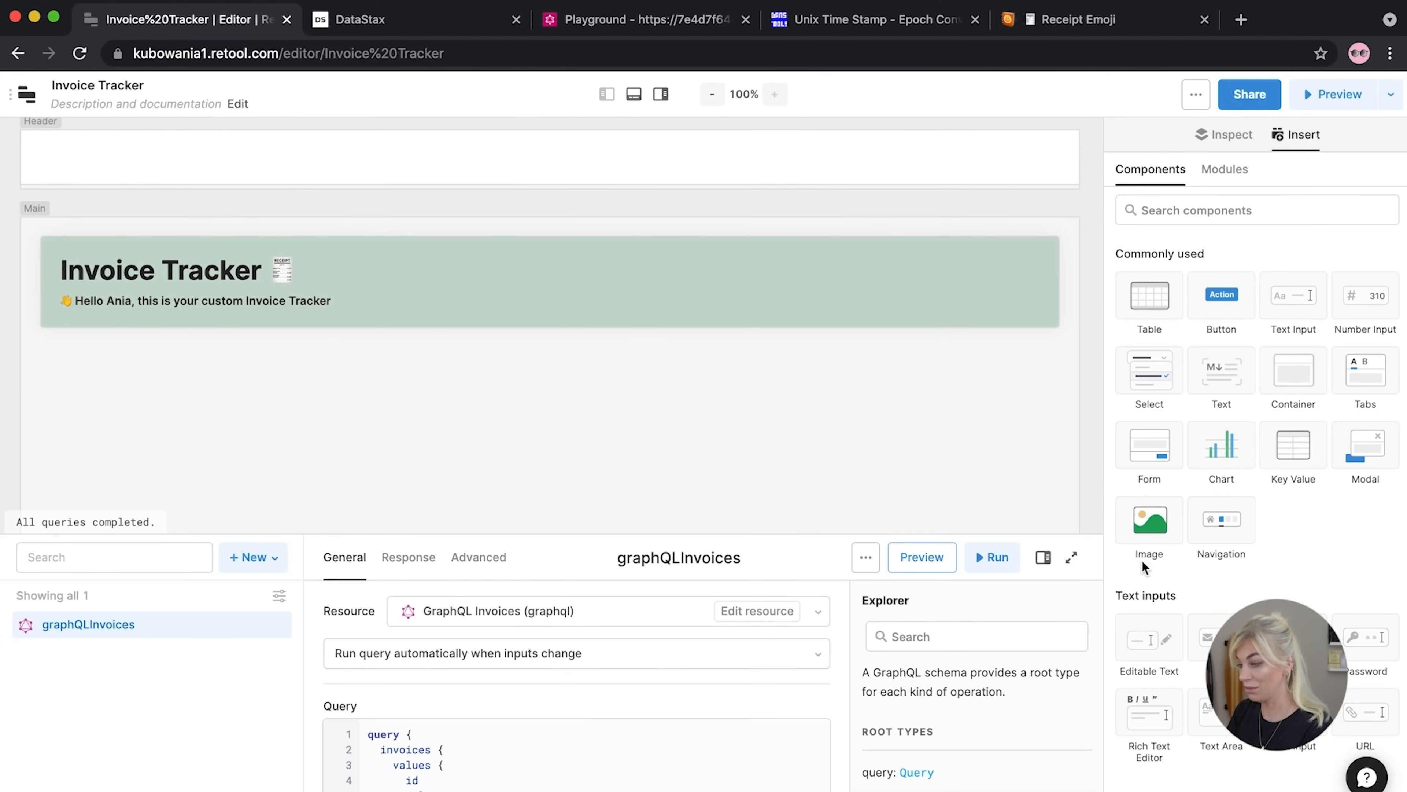
Add a small Image component at the banner's right side and shorten the banner to fit
drag(1141, 558, 1004, 280)
drag(966, 363, 951, 323)
click(675, 375)
drag(649, 382, 636, 337)
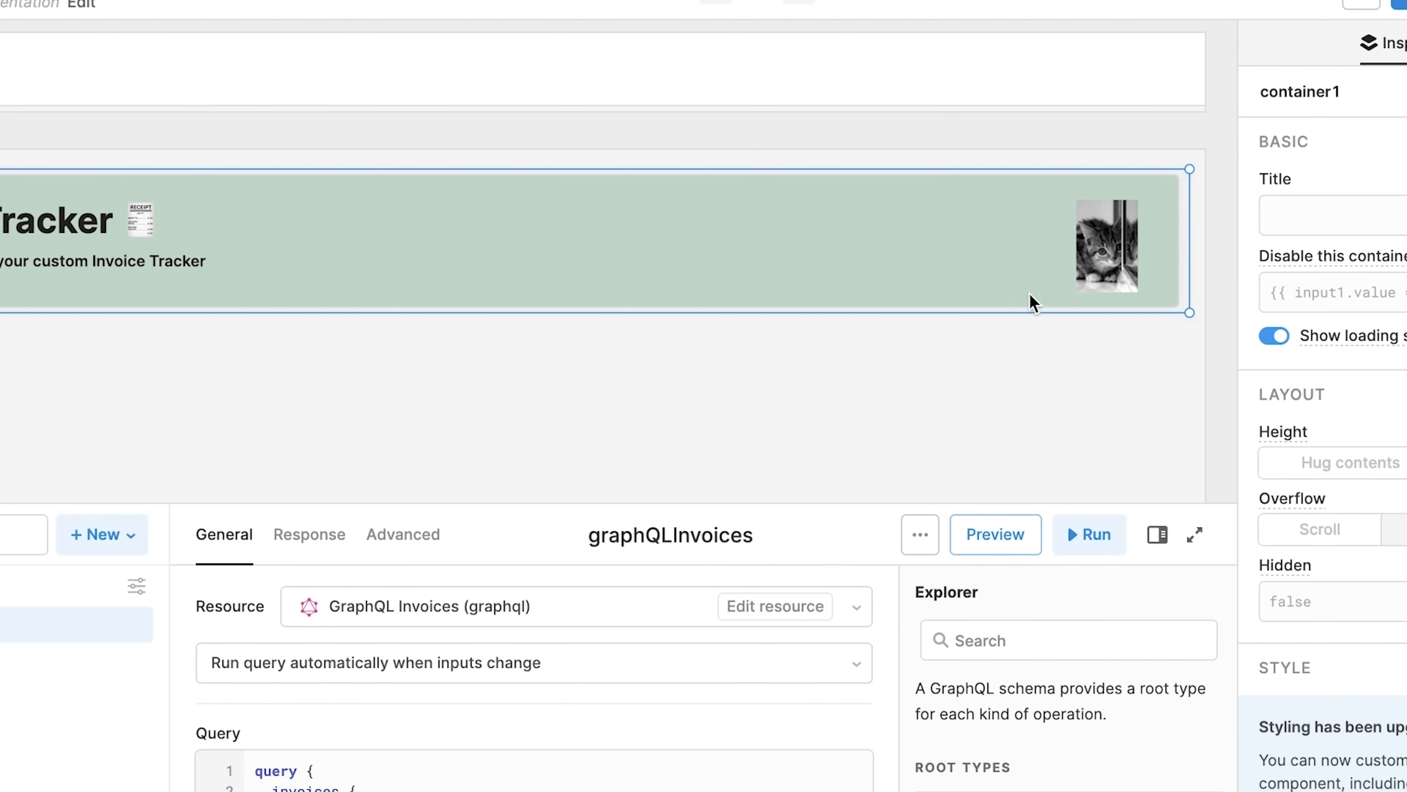
click(1087, 265)
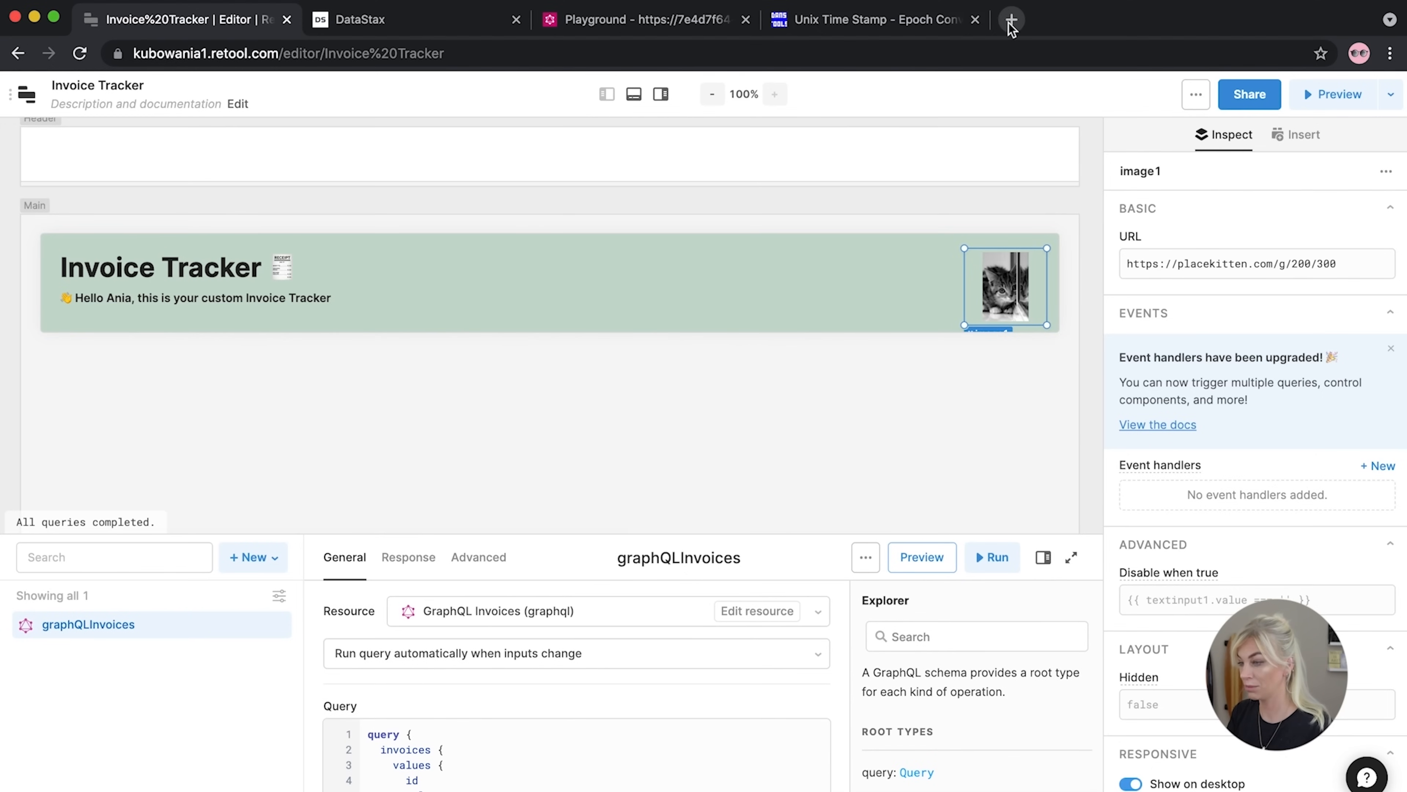
In a new tab, search imgur, copy the i.imgur.com/wtb5Xsc.png address, and return to Retool
click(1011, 20)
text(imgu)
key(Return)
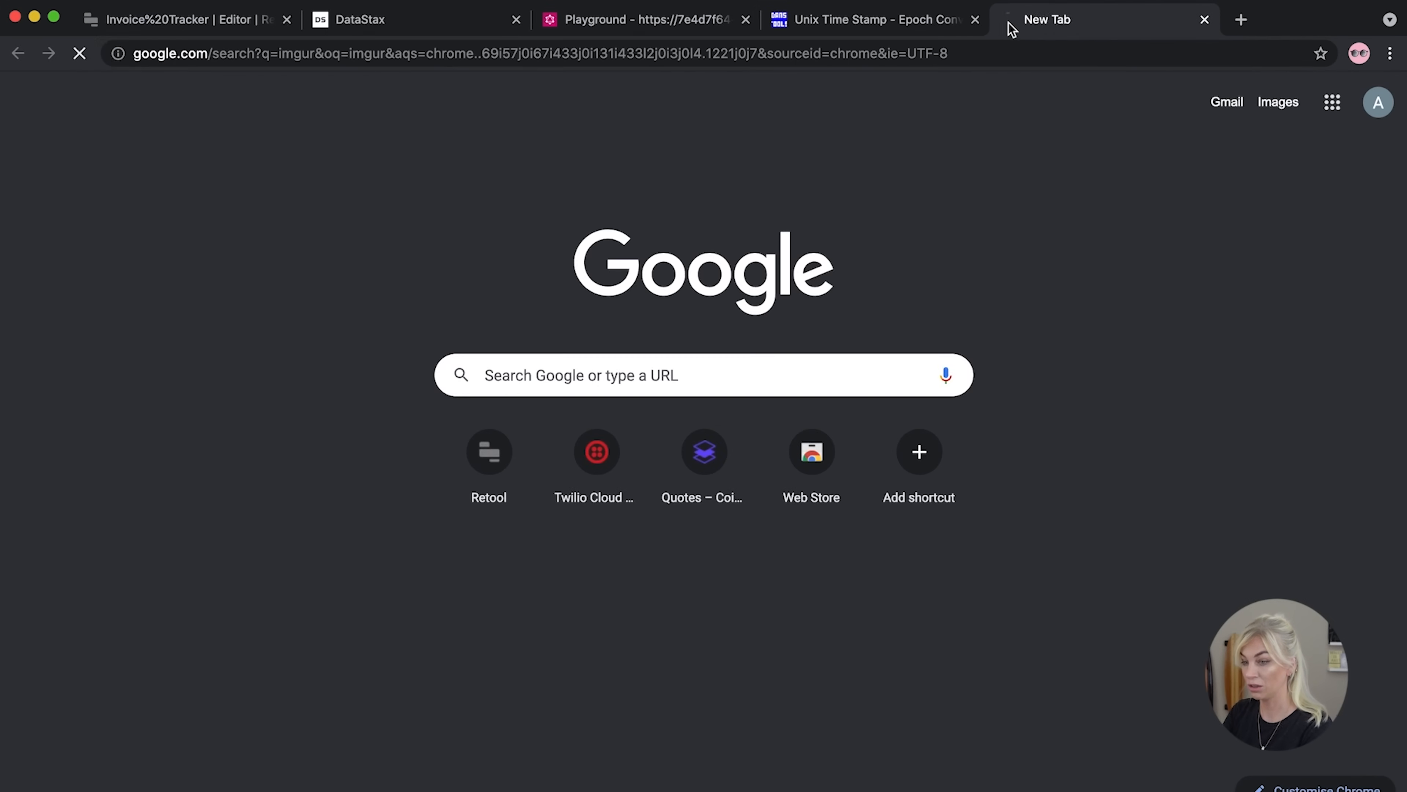
click(363, 46)
text(imgur)
click(254, 50)
key(ctrl+c)
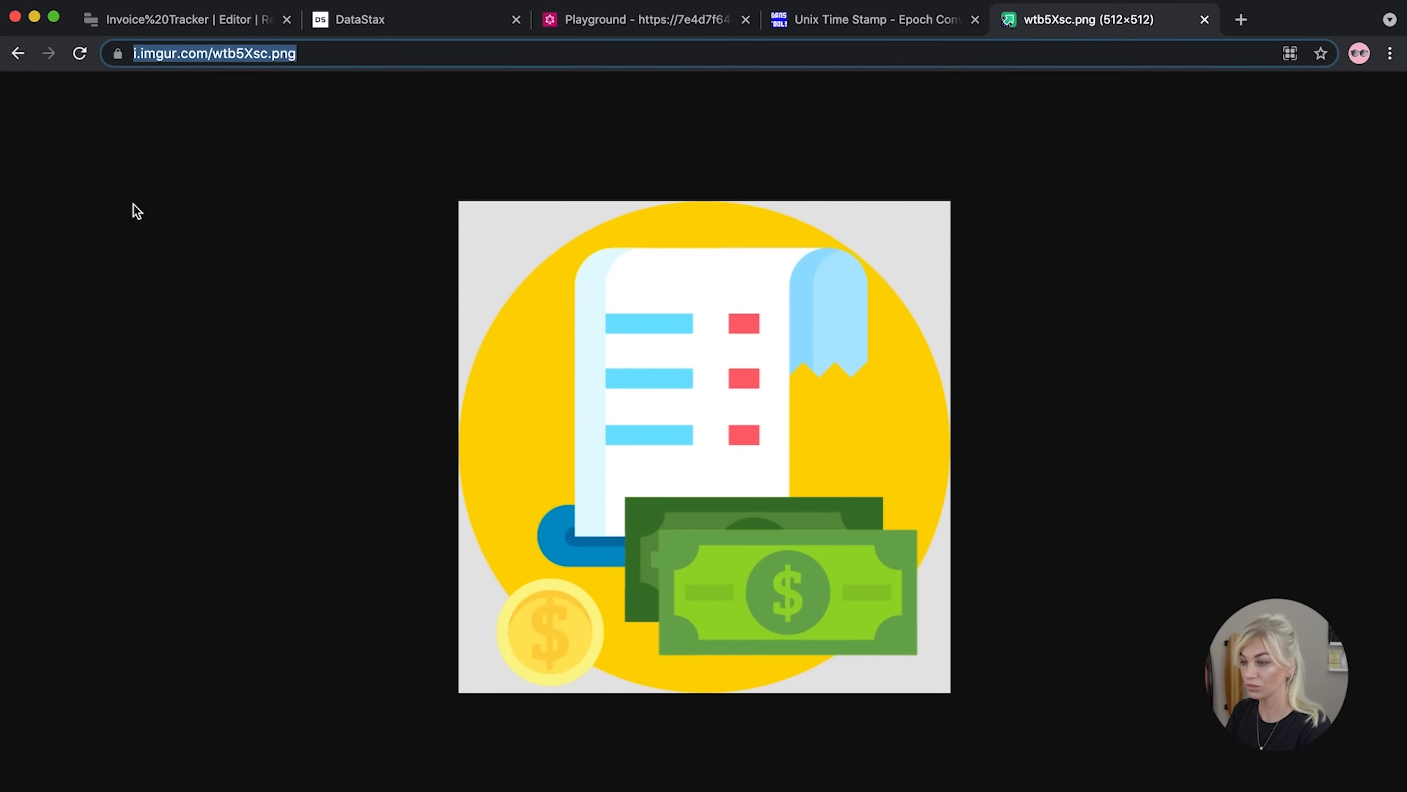
click(143, 26)
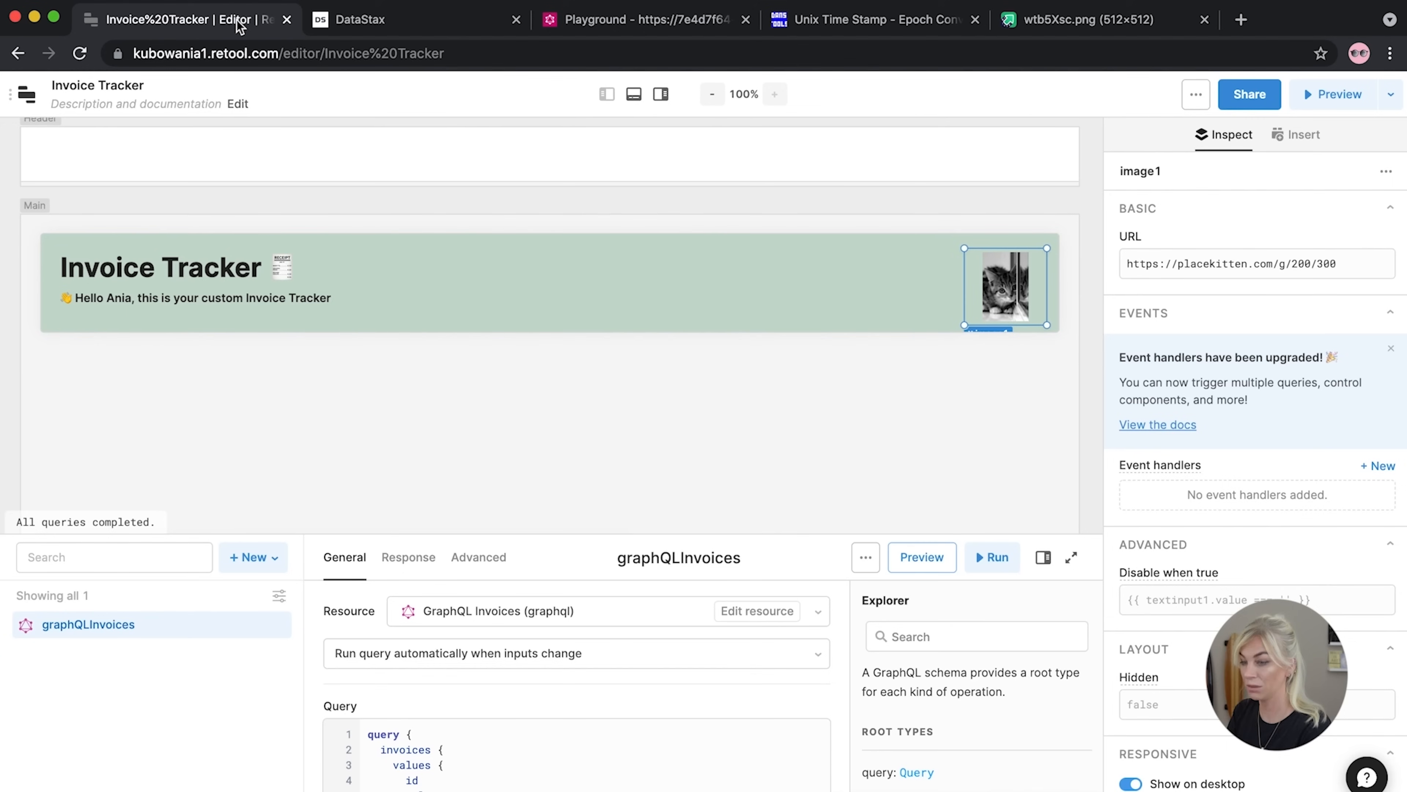
Replace image1's placekitten URL with the i.imgur.com/wtb5Xsc.png receipt-and-cash icon
triple_click(1305, 270)
key(ctrl+v)
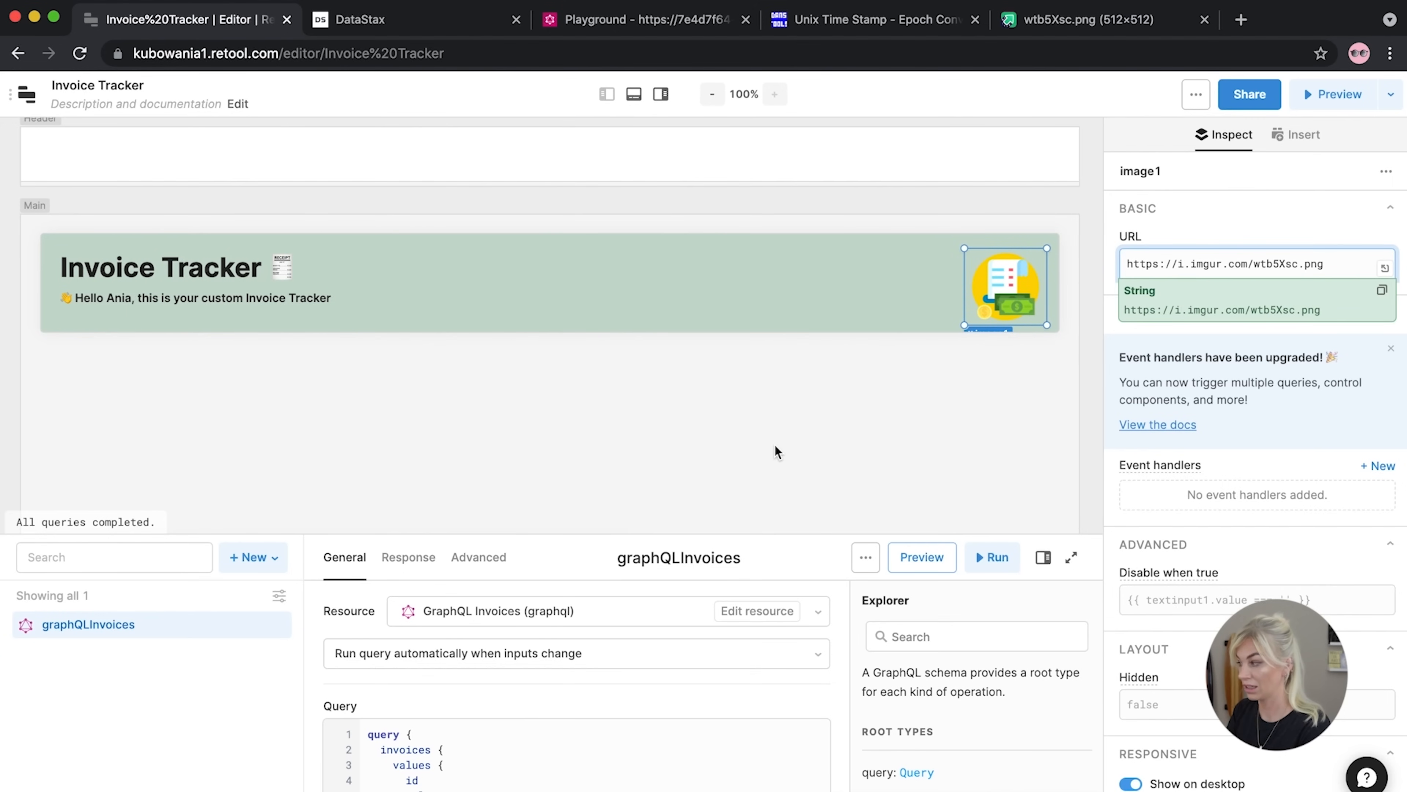
click(775, 447)
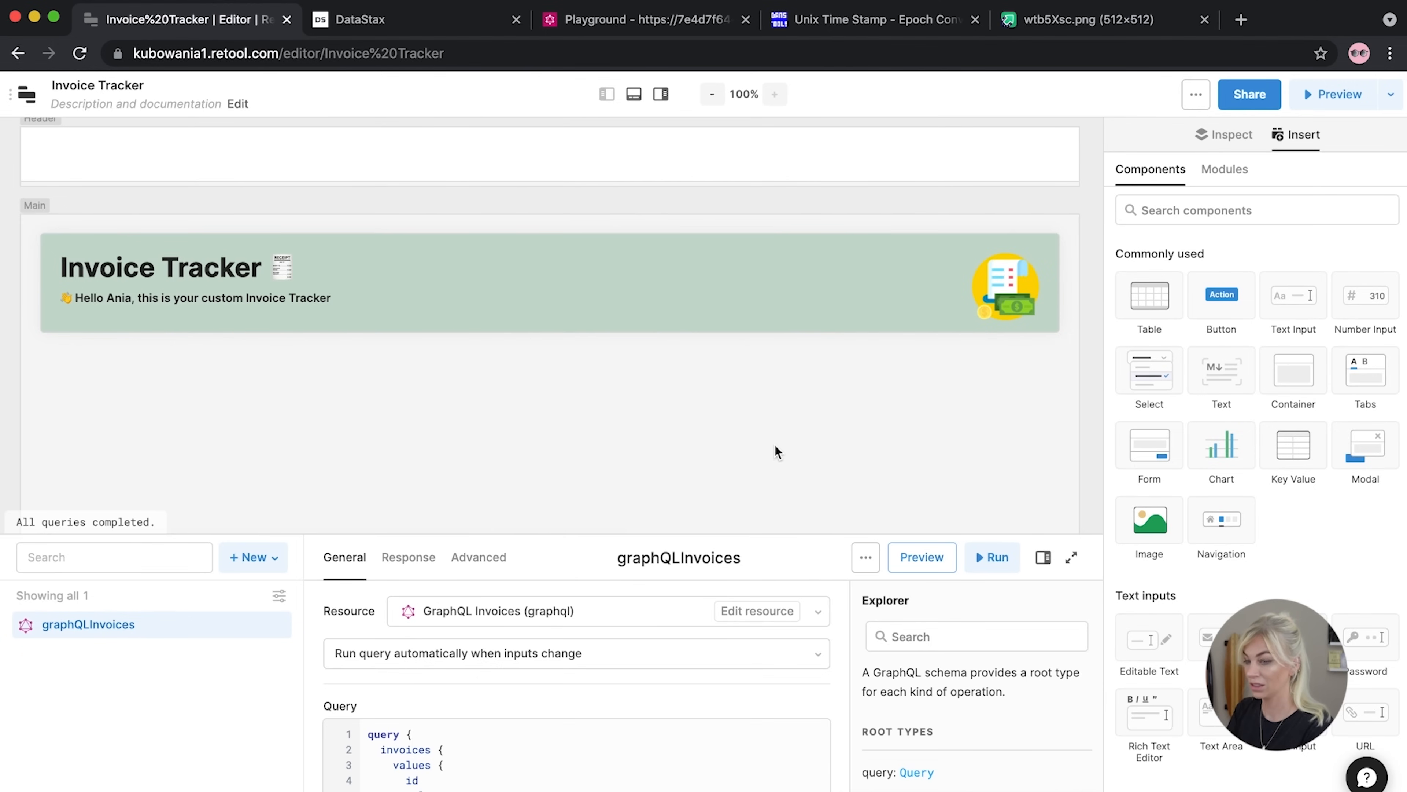
scroll(775, 450, up, 1)
scroll(775, 450, down, 5)
scroll(775, 450, up, 5)
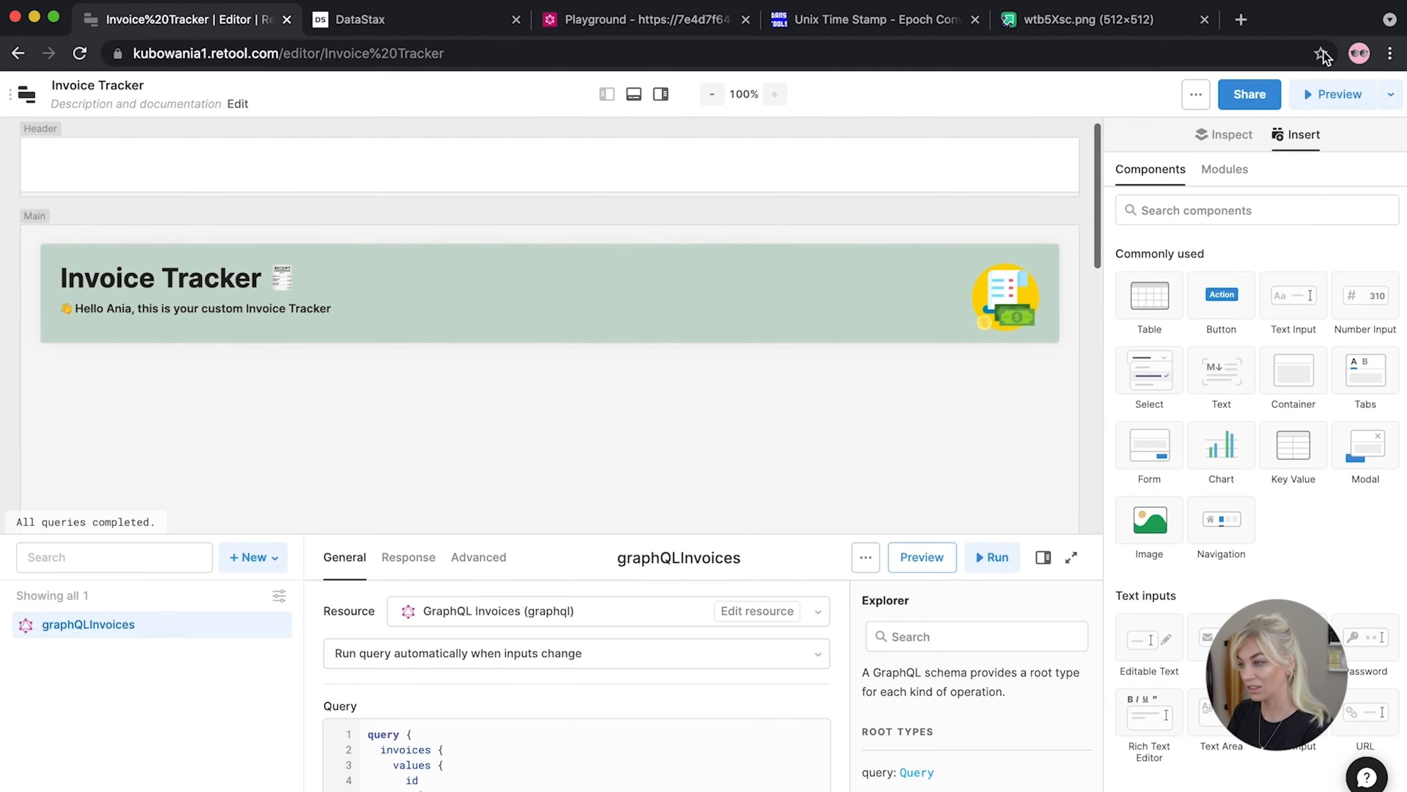
Preview the running app, then return to the editor
click(1336, 93)
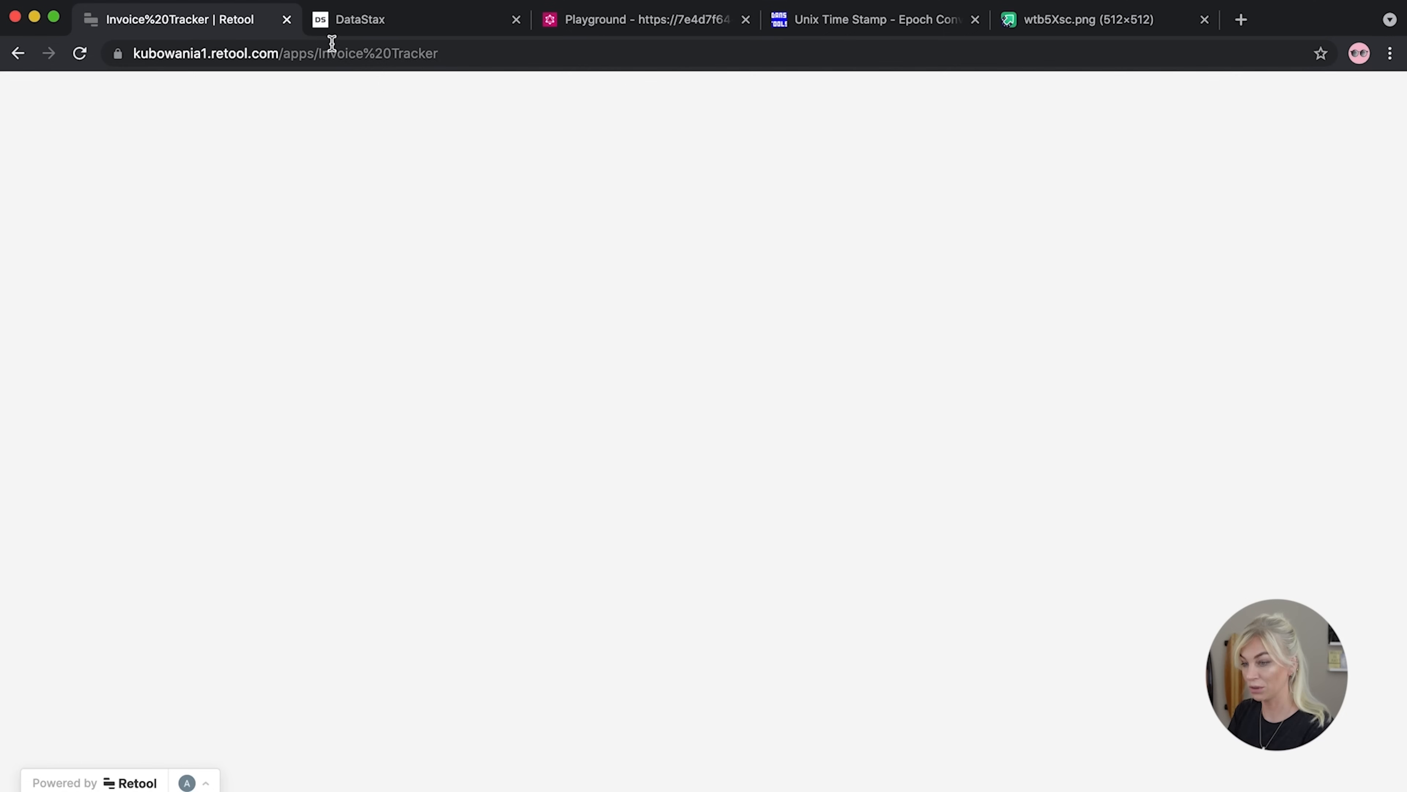
click(198, 53)
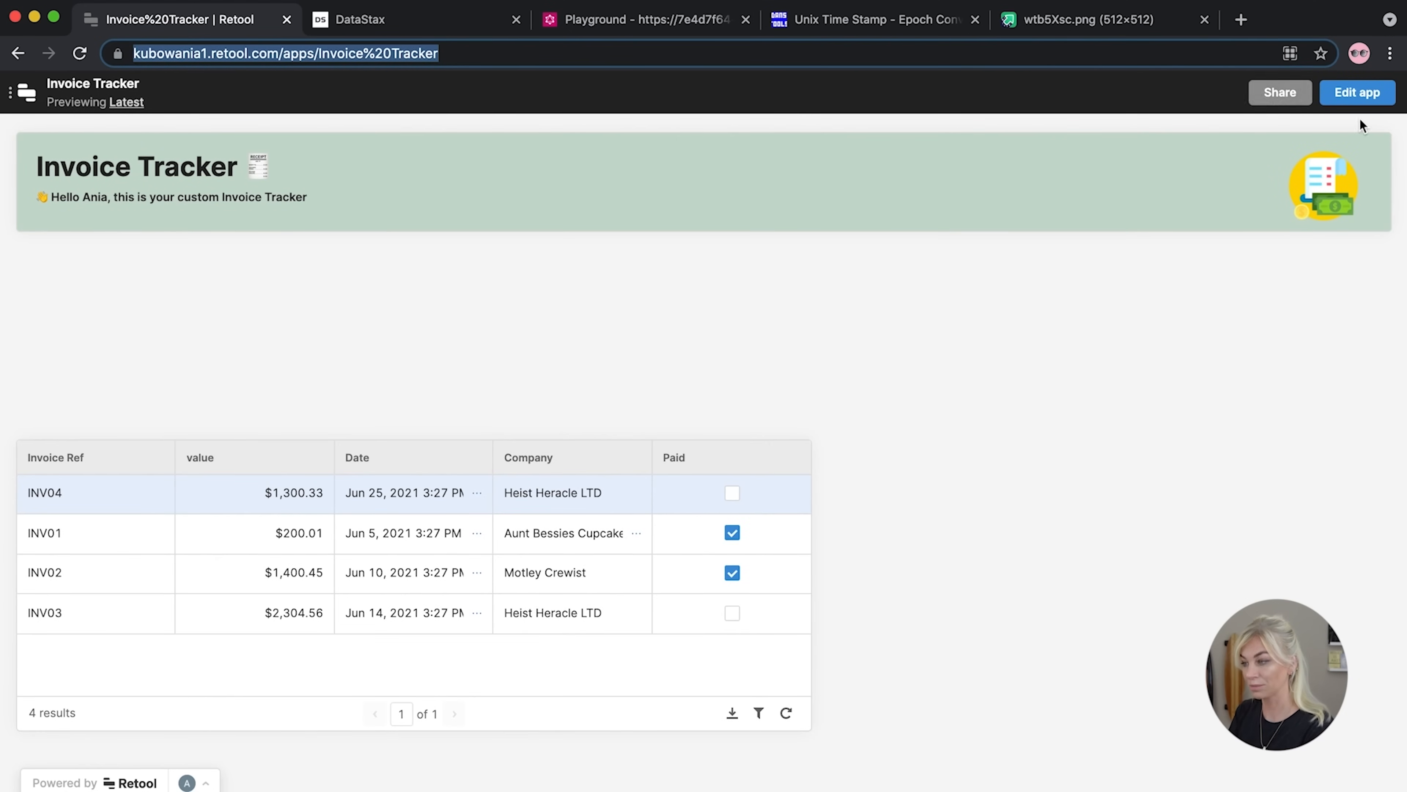
click(1357, 93)
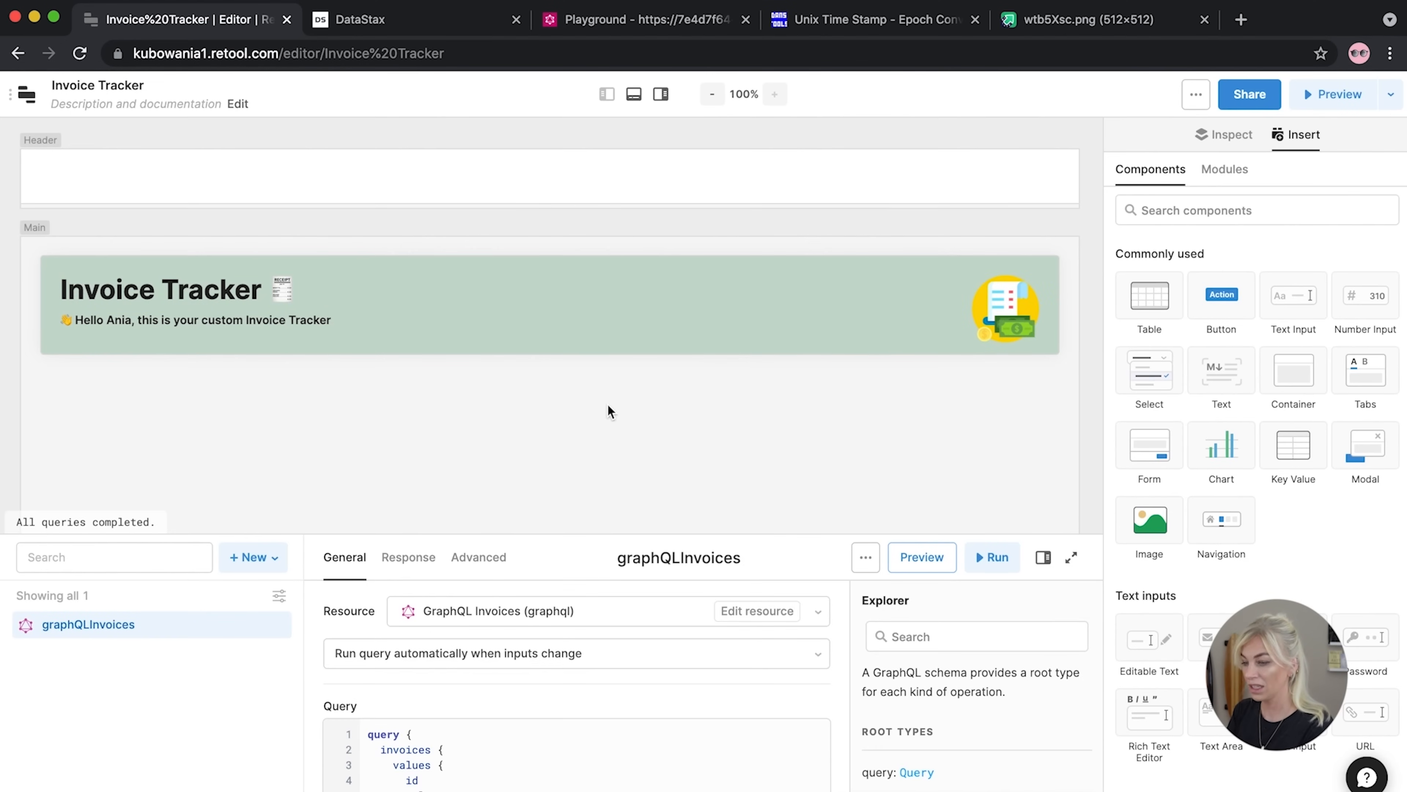
Add a Chart component above table1 and widen it
scroll(607, 404, down, 3)
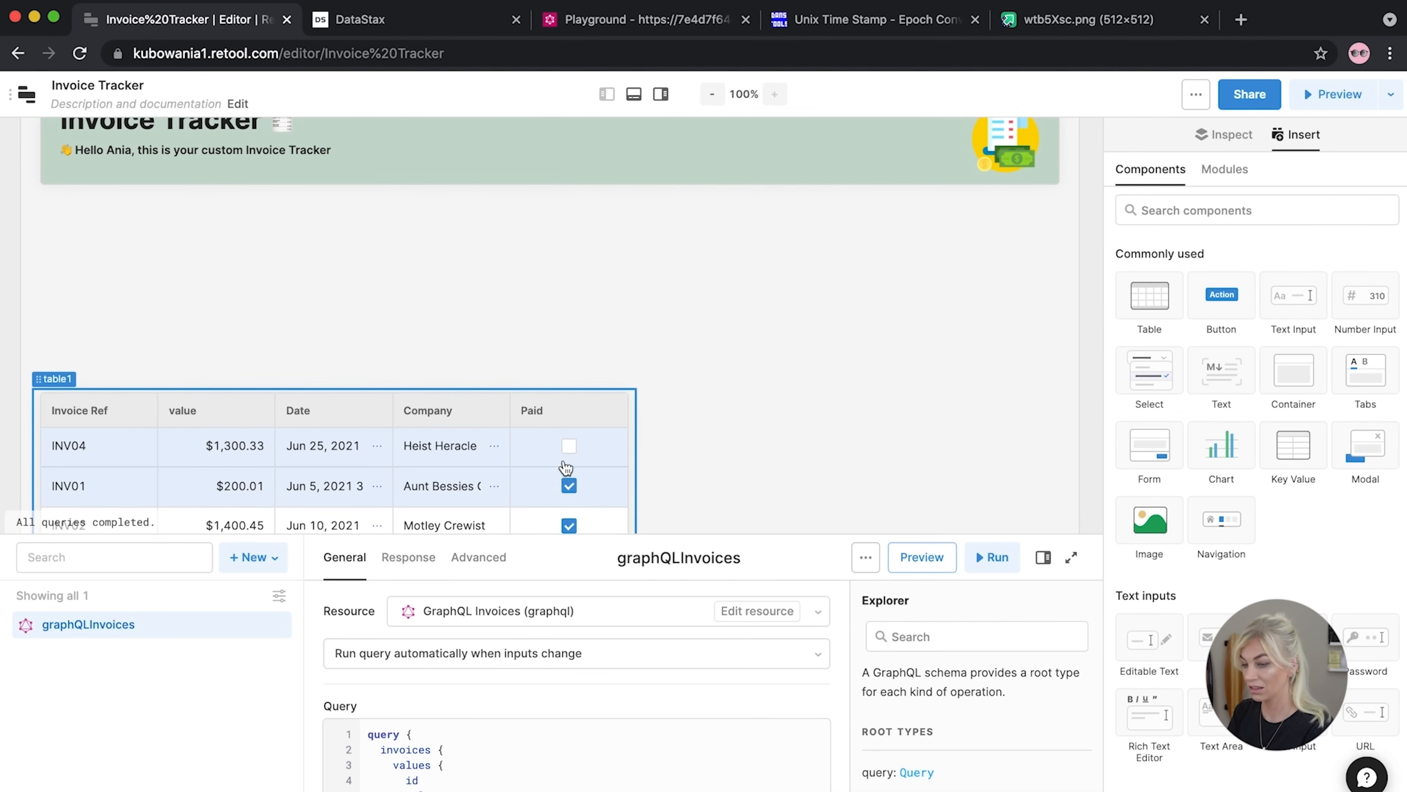
scroll(1256, 504, down, 5)
scroll(1255, 504, down, 10)
scroll(1254, 504, down, 10)
drag(1158, 378, 129, 236)
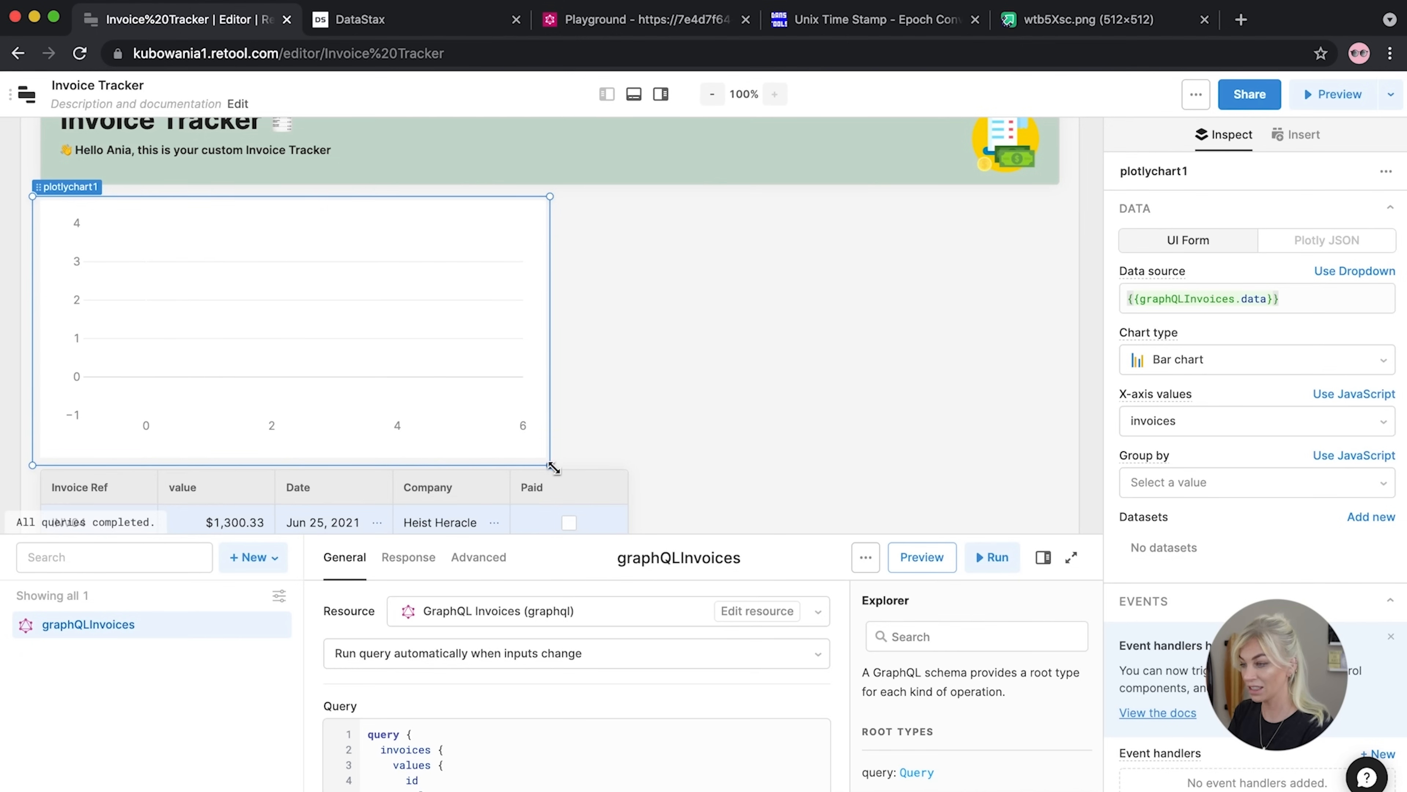
drag(603, 472, 636, 425)
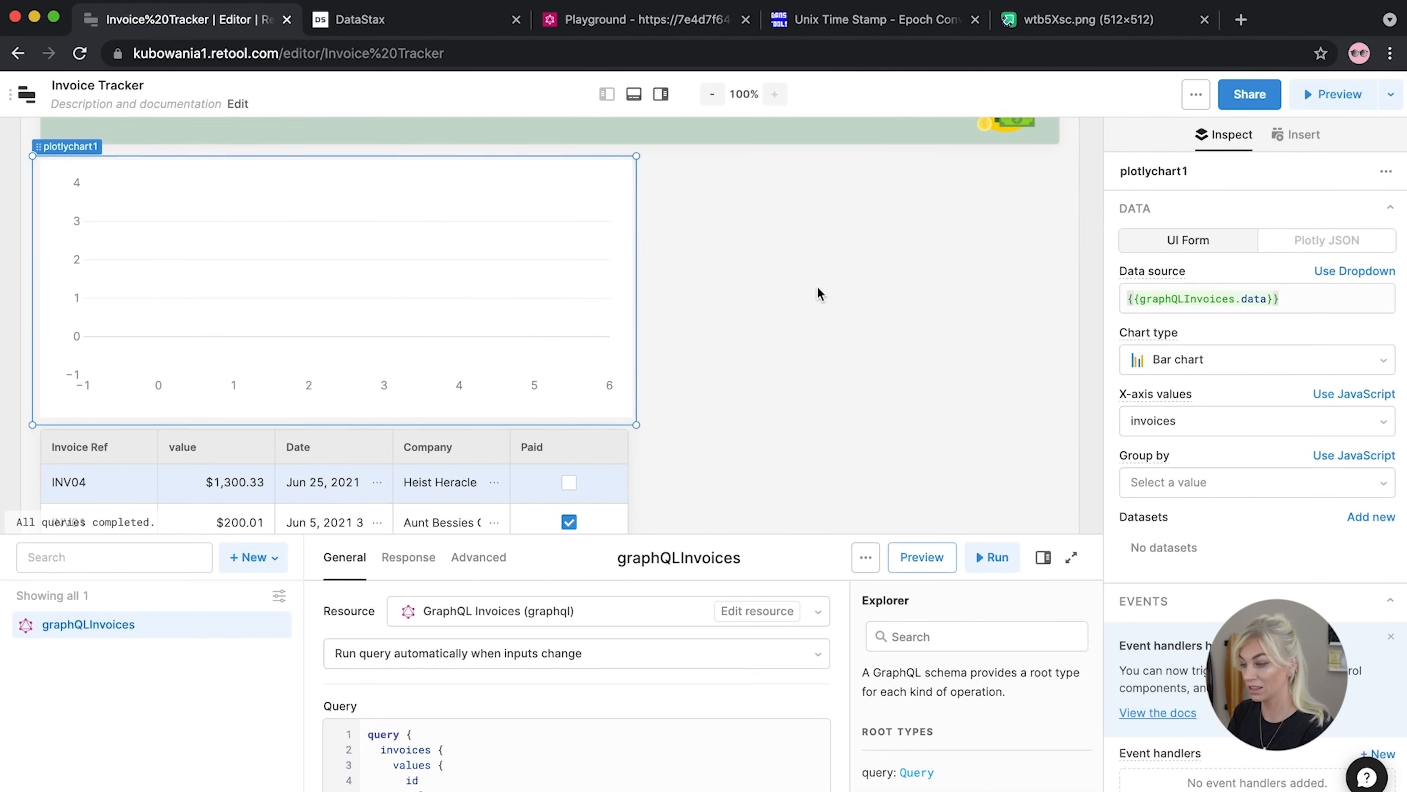
Set the chart's data source to {{graphQLInvoices.data.invoices.values}}
scroll(1212, 502, down, 7)
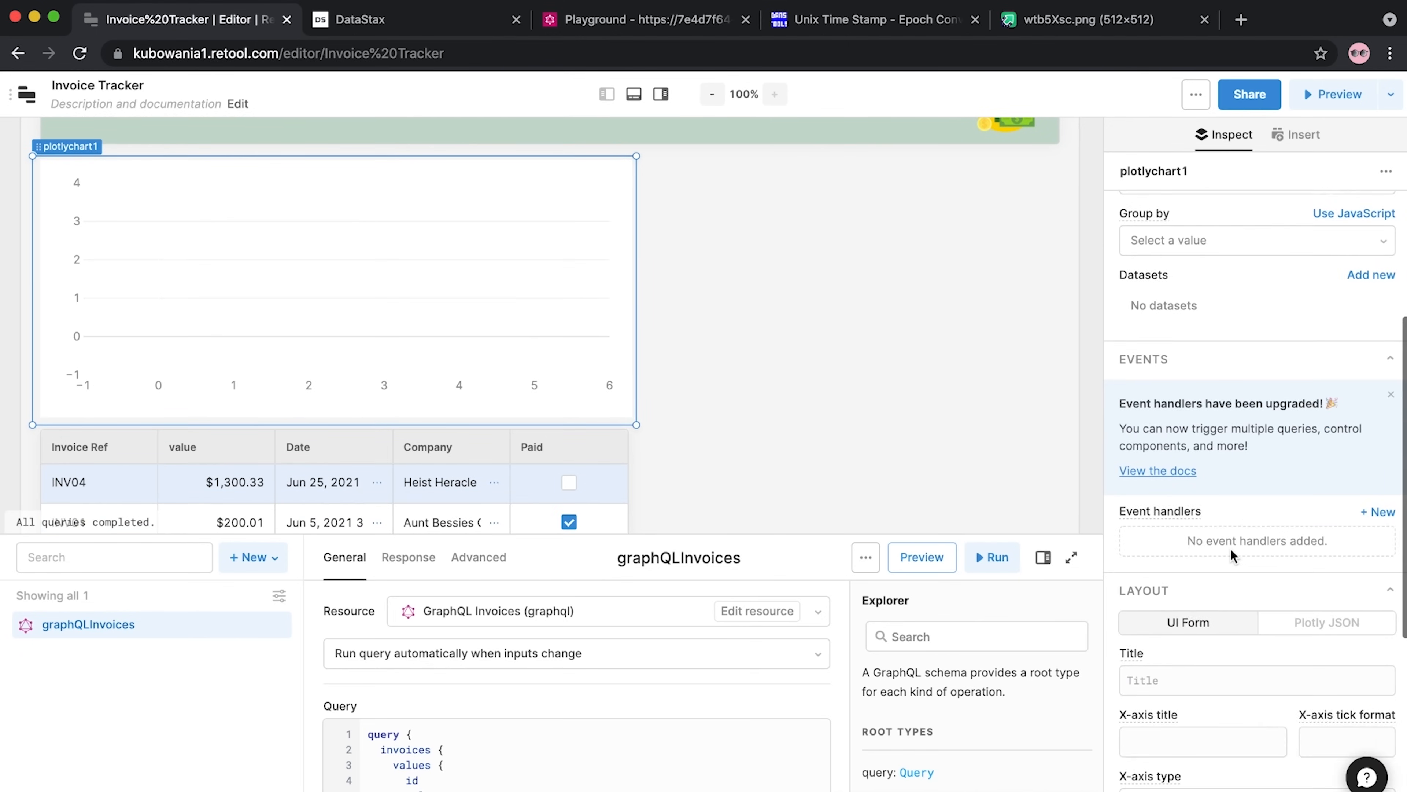
scroll(1231, 548, down, 3)
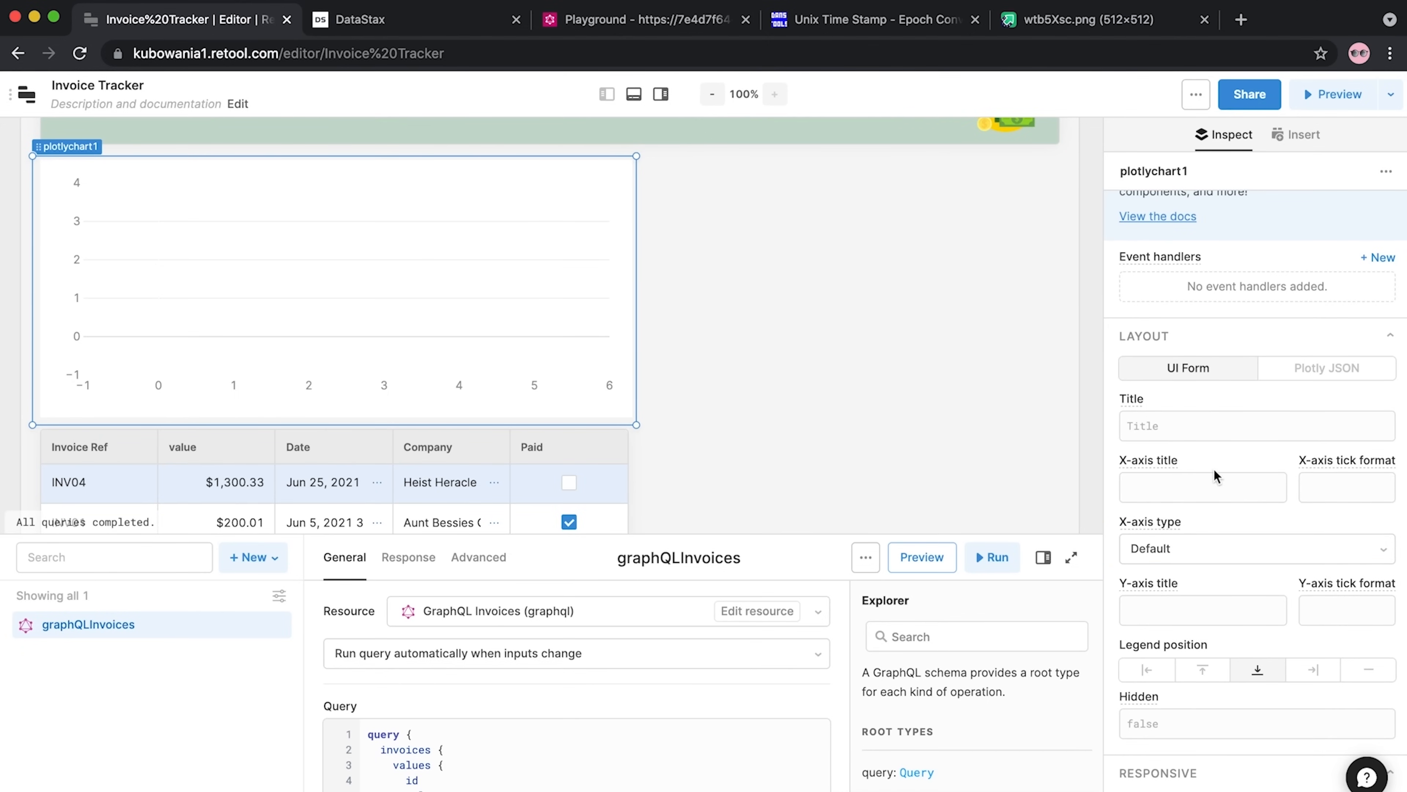
scroll(1213, 467, up, 6)
scroll(1214, 469, up, 6)
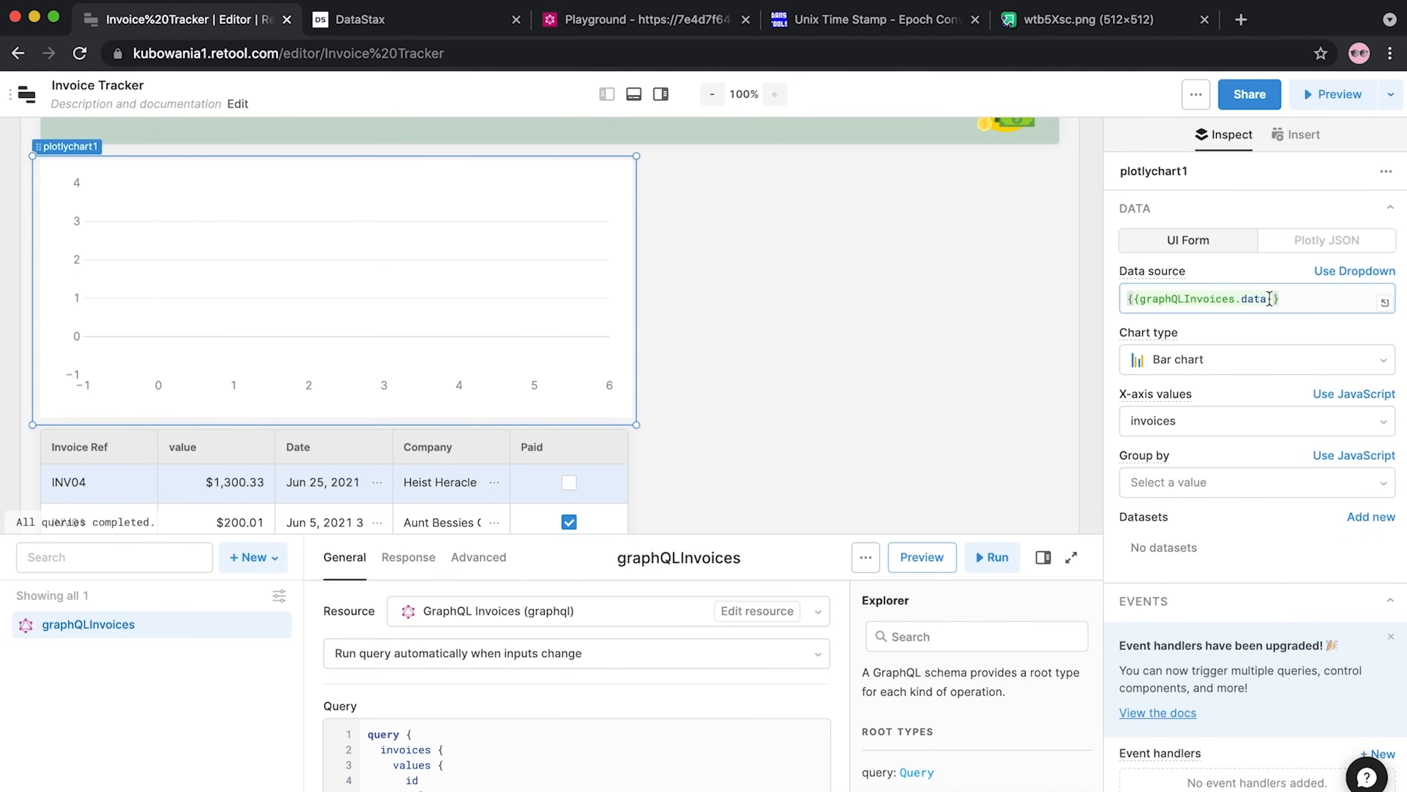
click(1269, 298)
text(invoices.values)
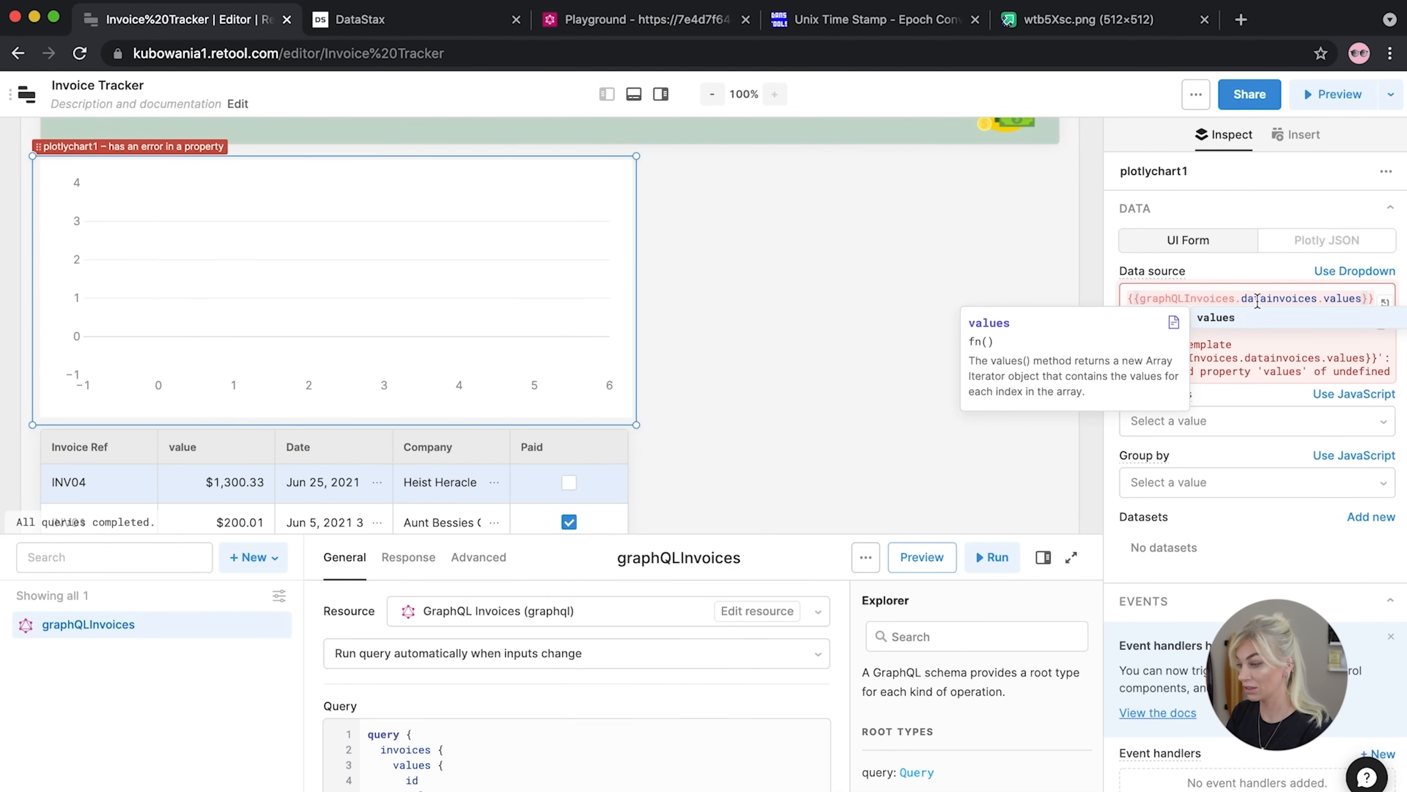
click(1268, 299)
text(.)
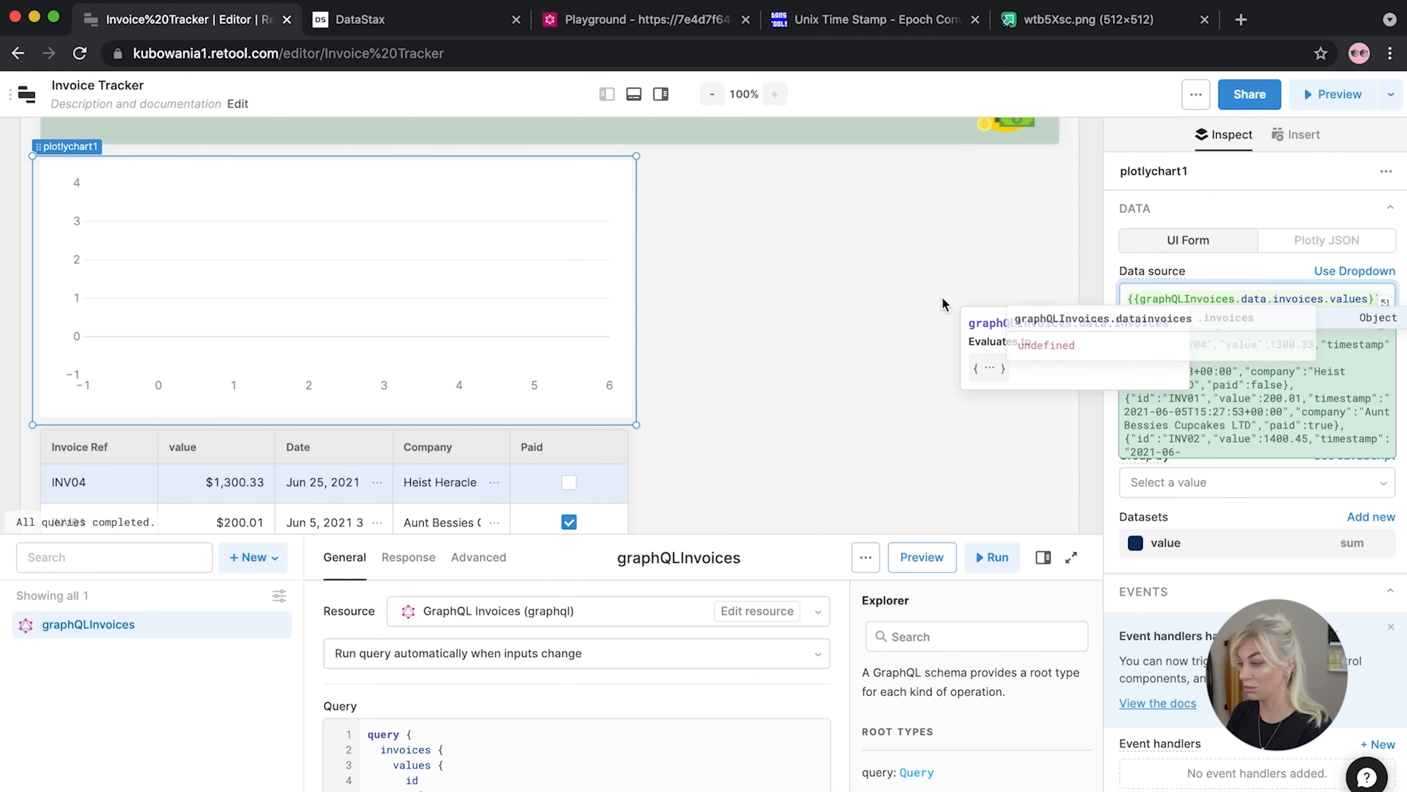
mouse_move(412, 280)
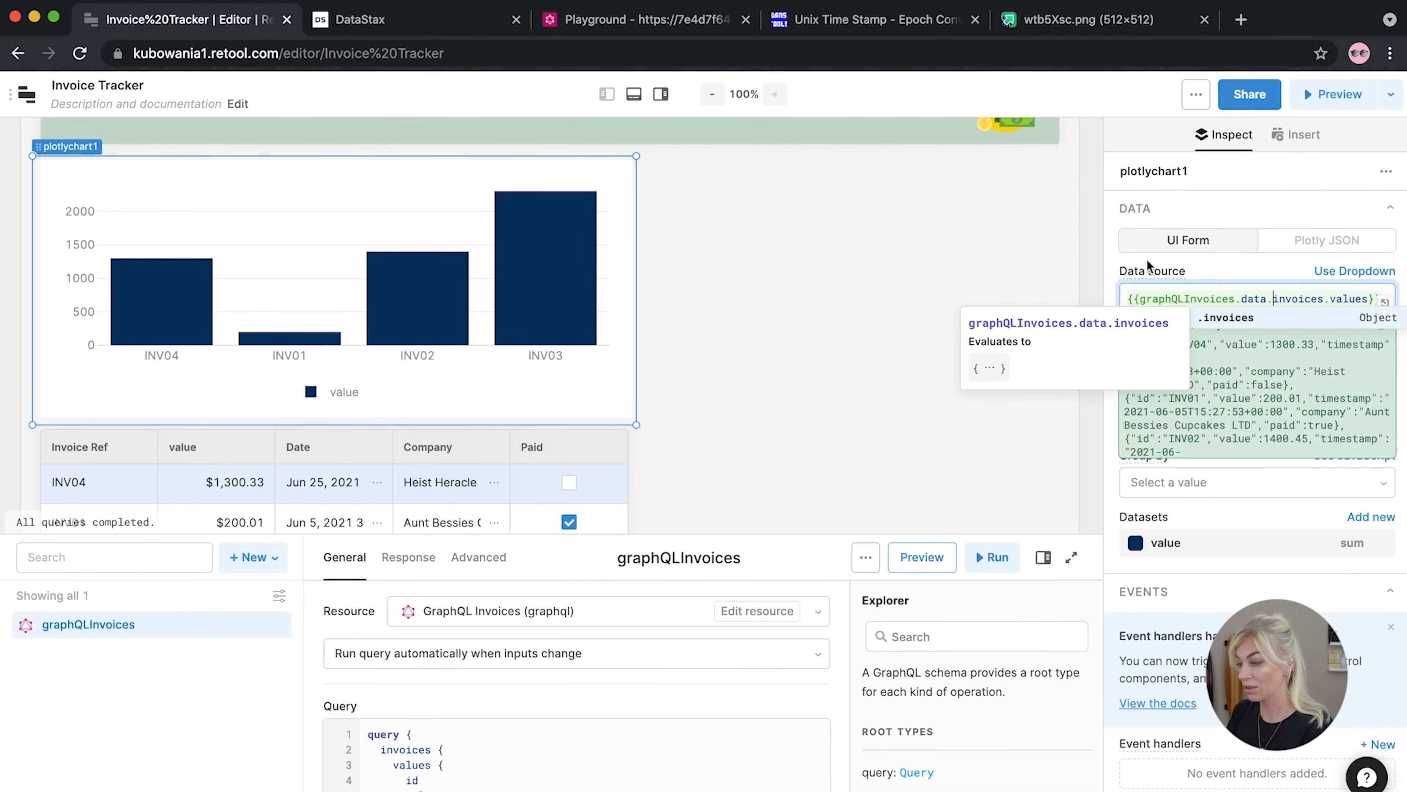
click(1211, 270)
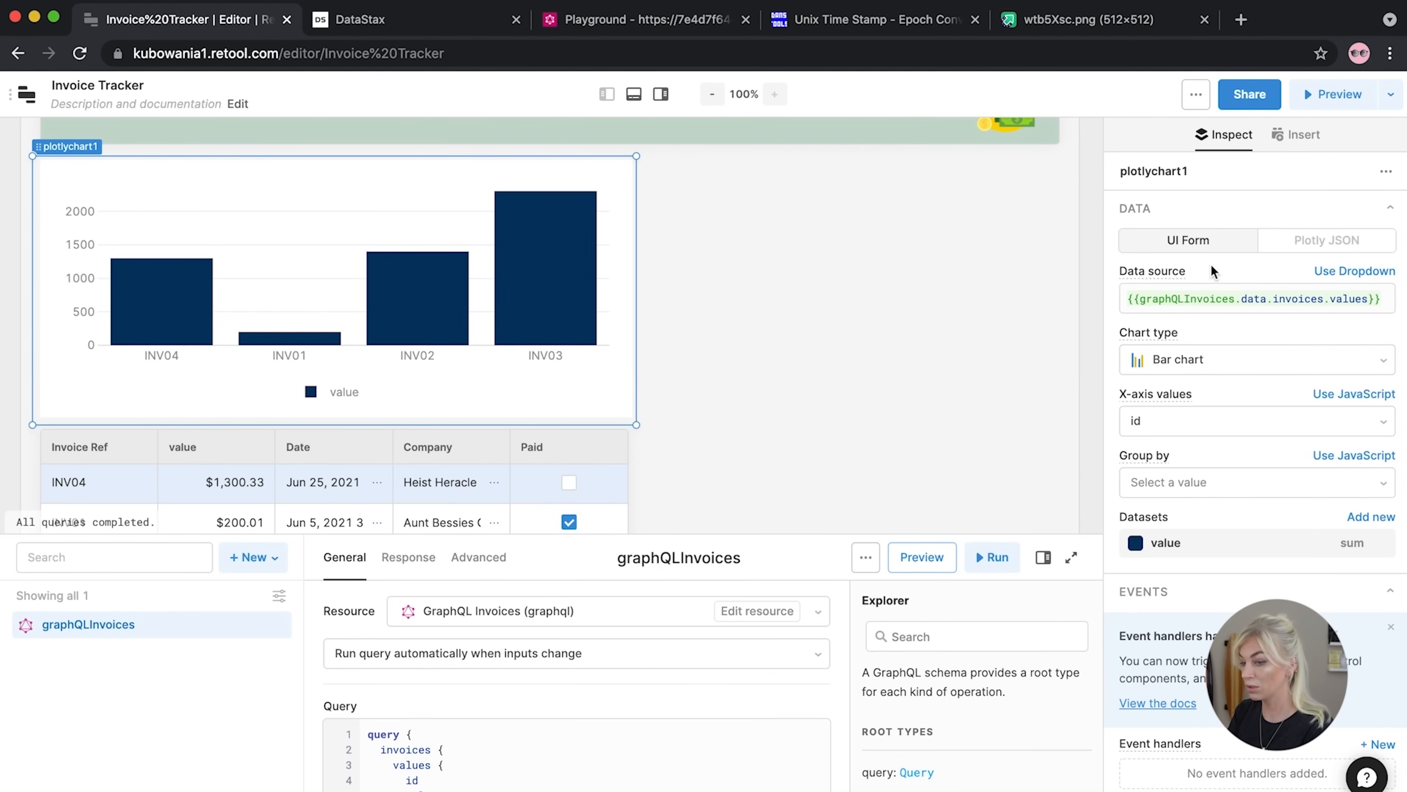
mouse_move(1189, 395)
scroll(1187, 392, down, 3)
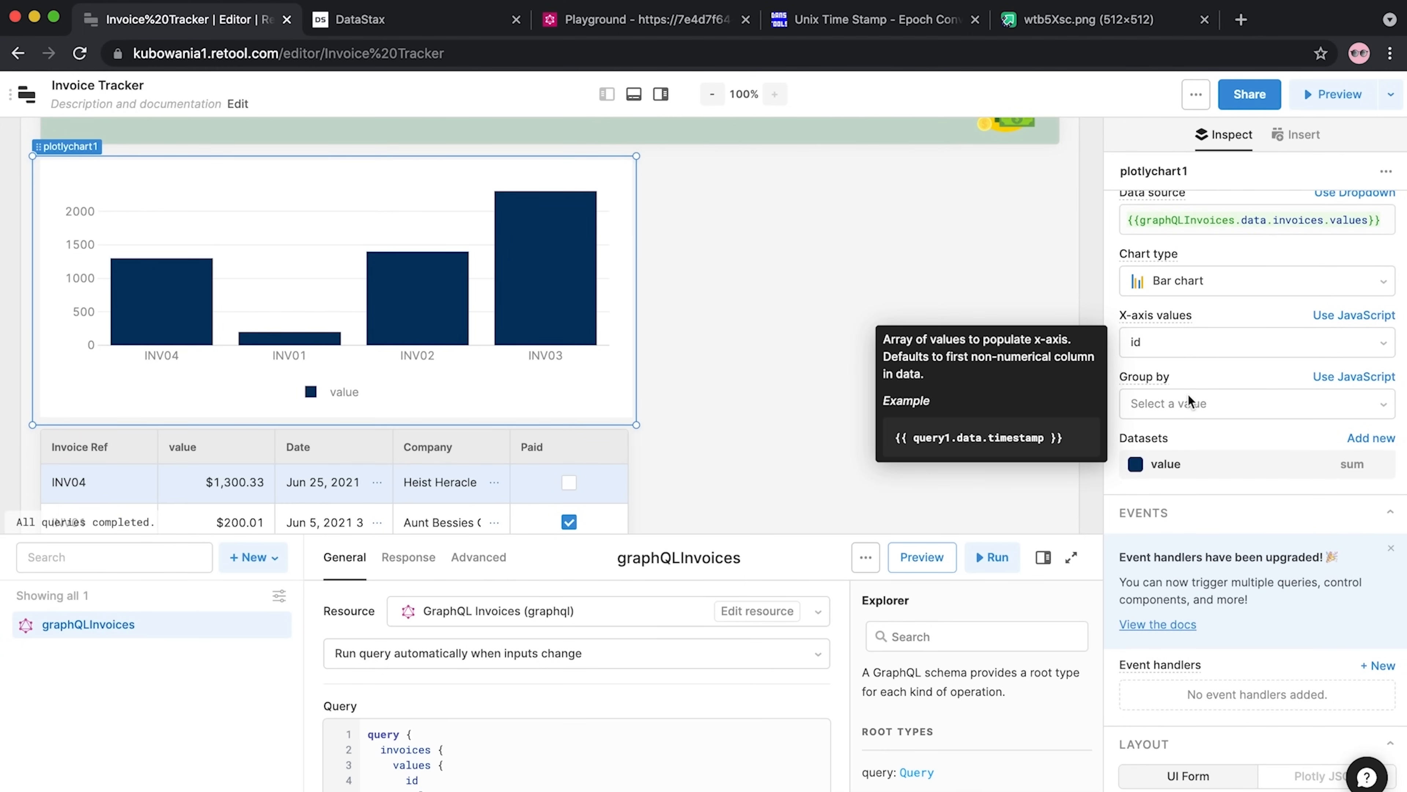
scroll(1187, 393, down, 1)
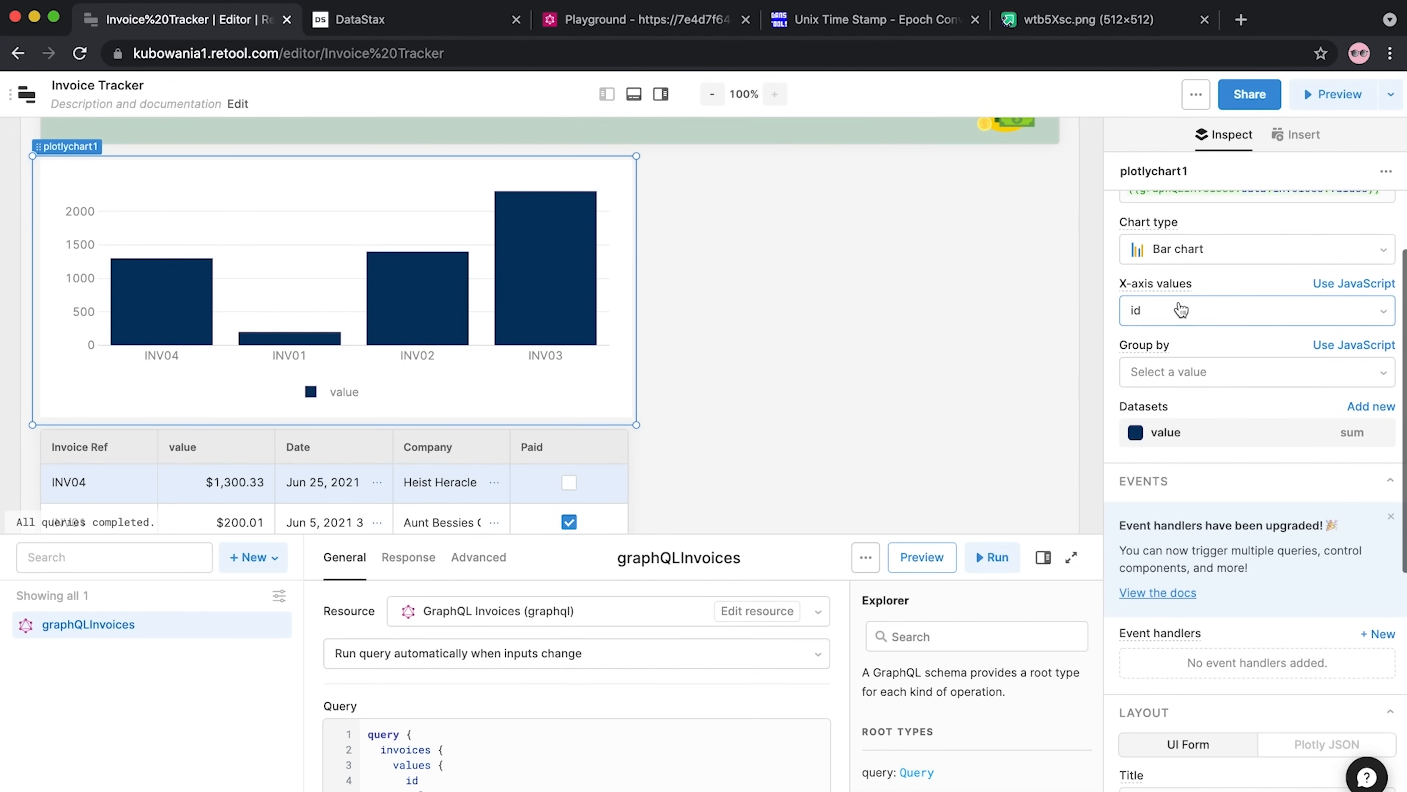
Plot the chart's x-axis by timestamp with the axis title 'Date'
click(1184, 316)
click(1170, 320)
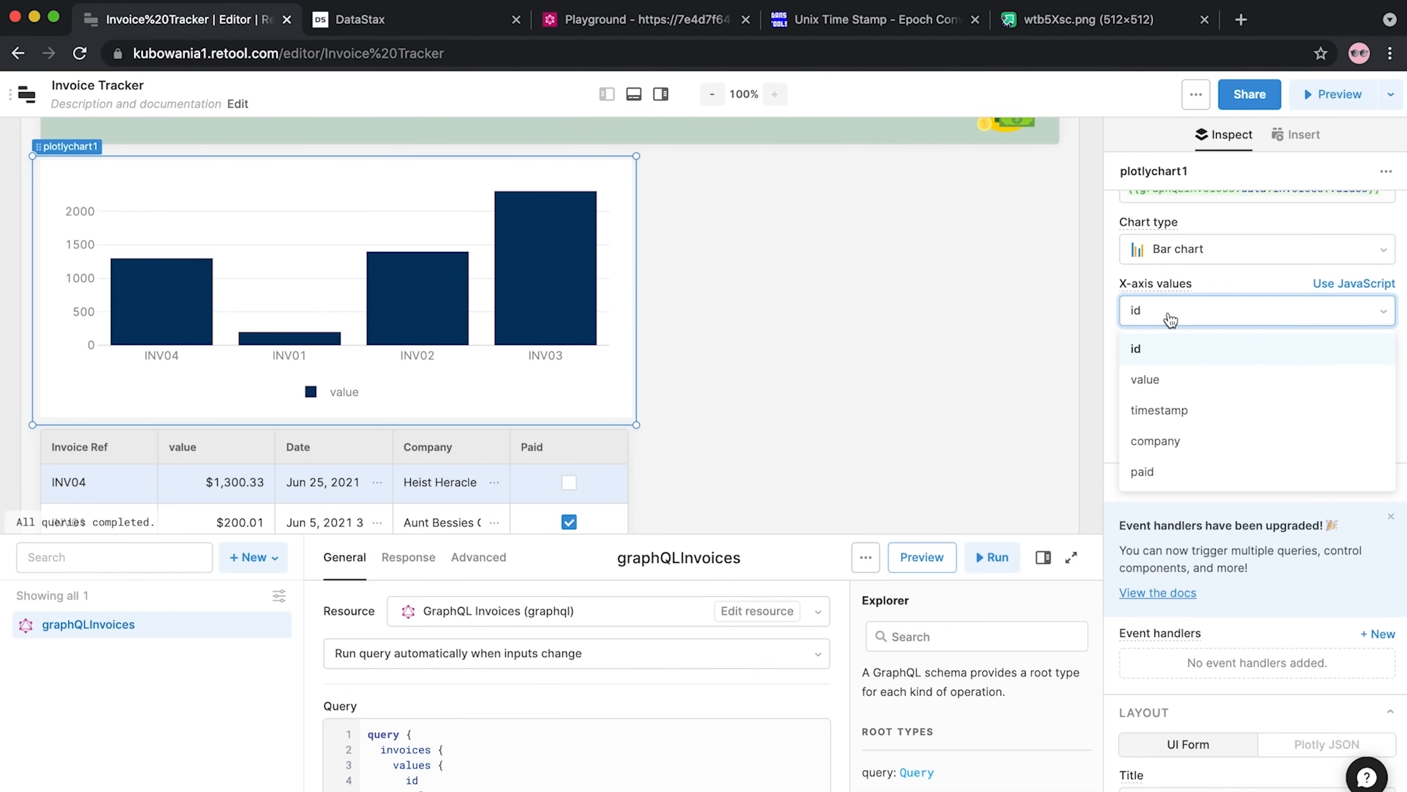
click(1166, 410)
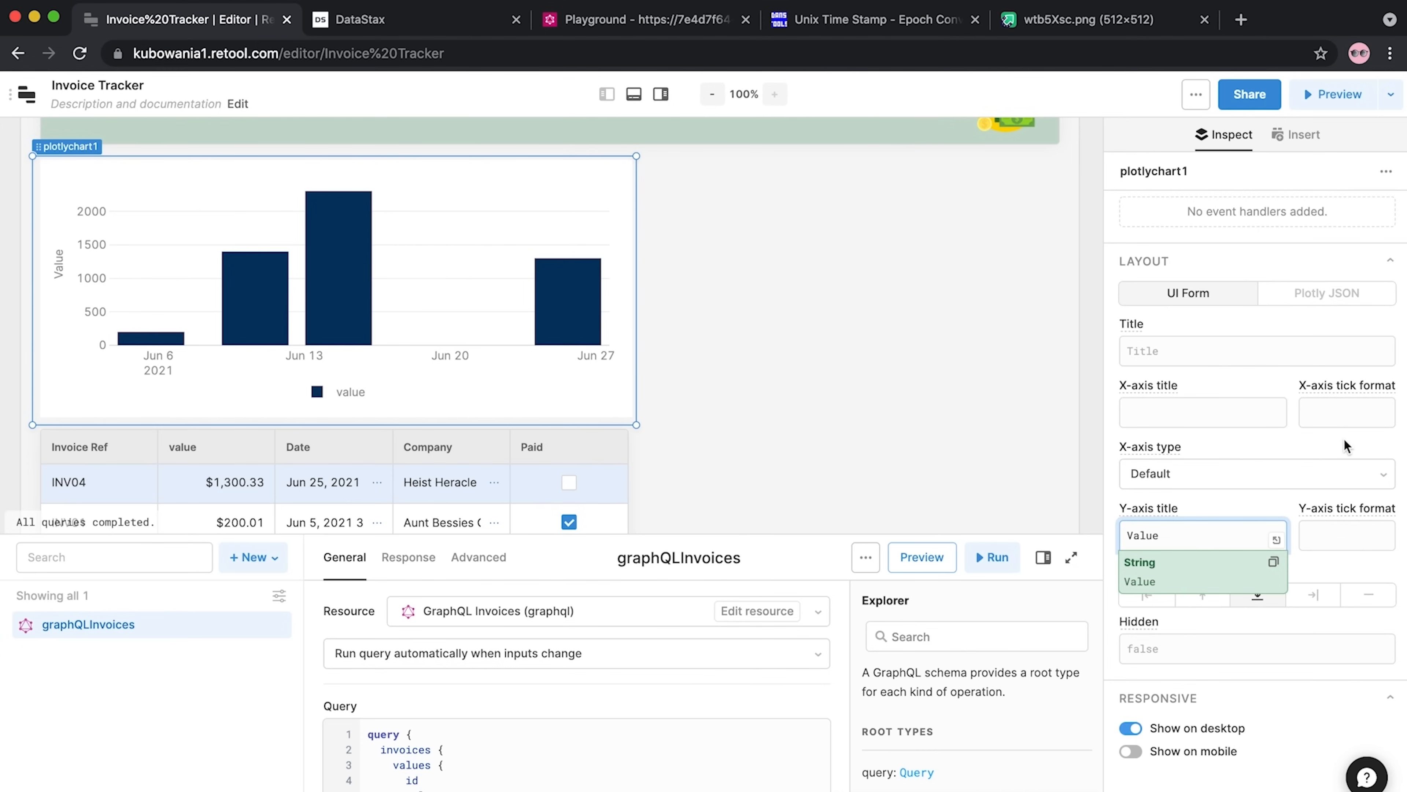
click(1178, 391)
text(Date)
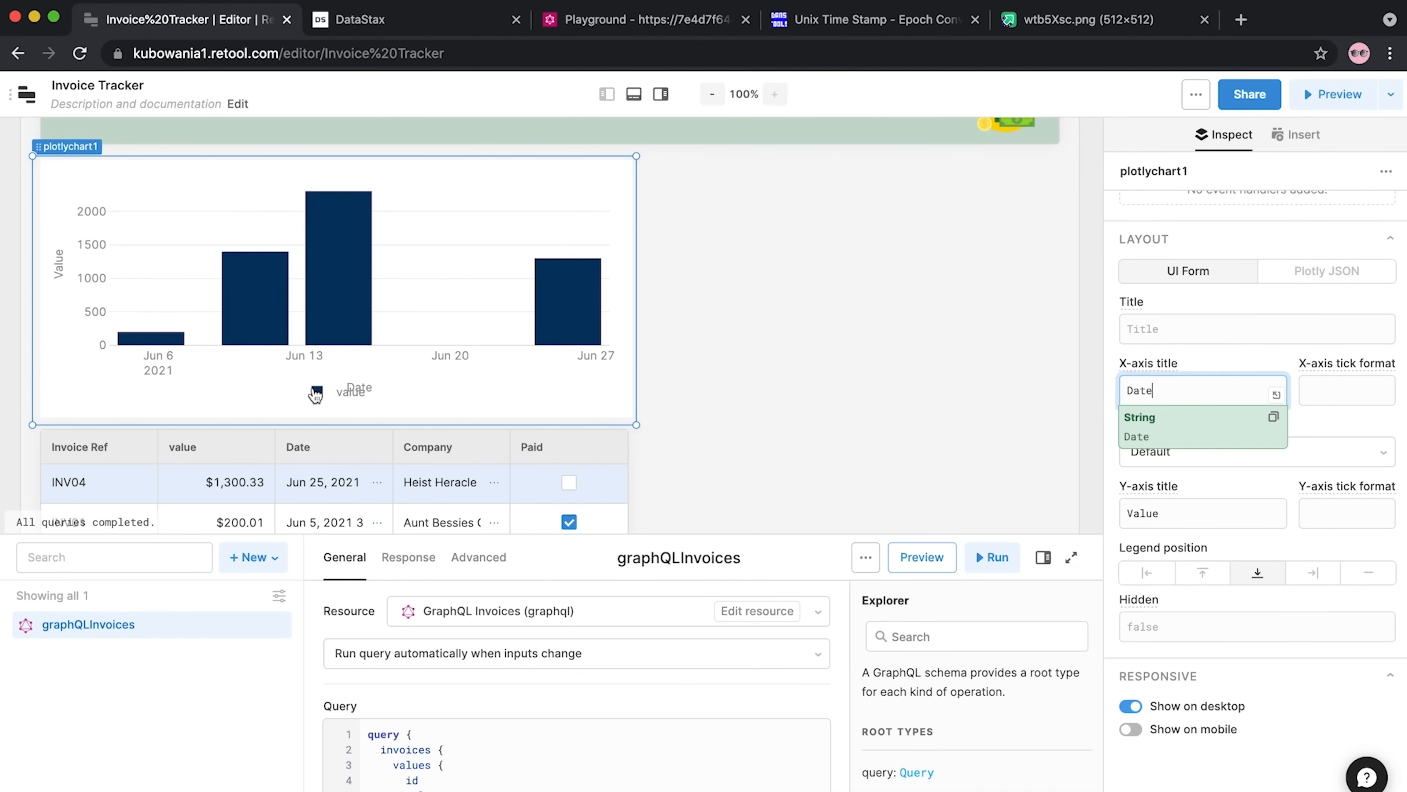
Reorder the chart and container1 so the banner sits above the chart
drag(356, 390, 355, 380)
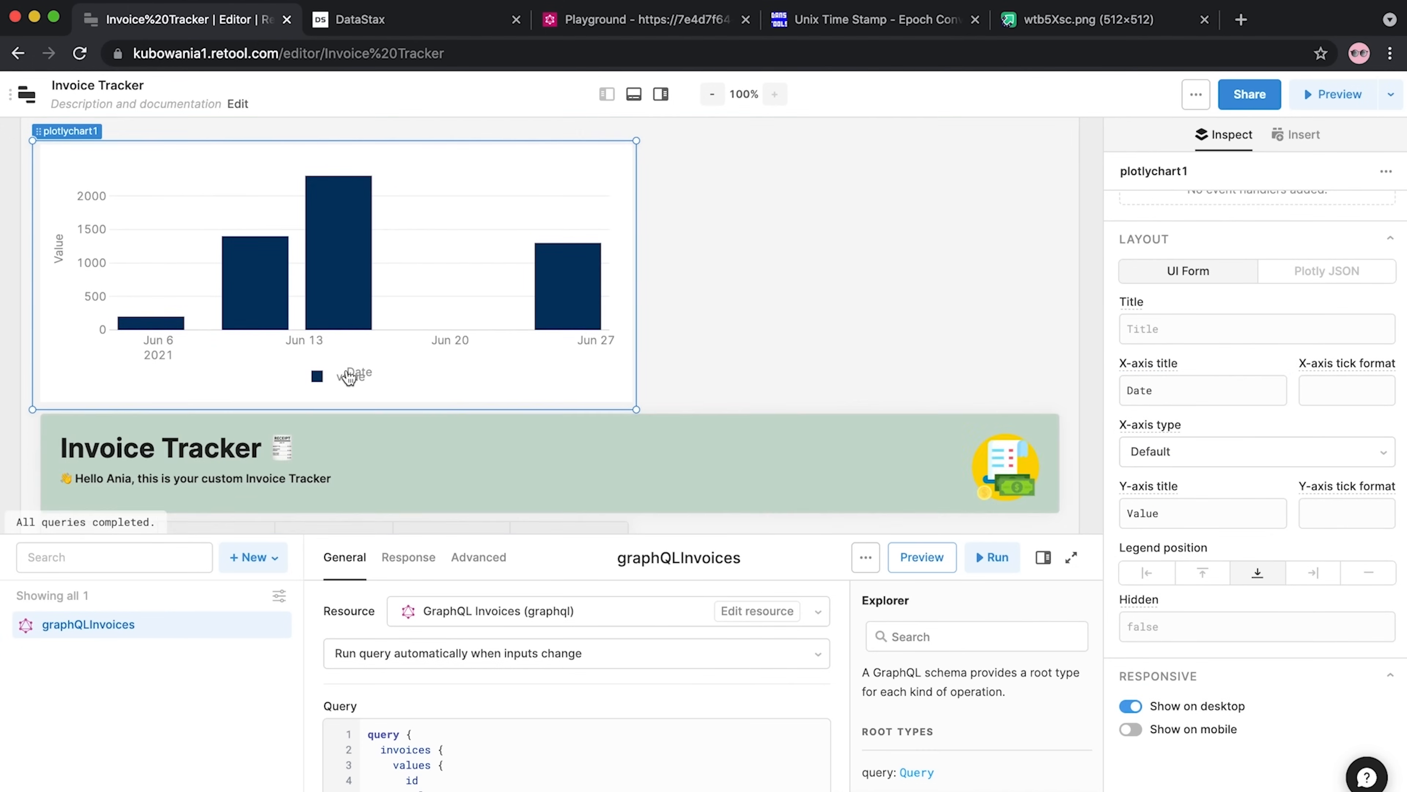
drag(602, 458, 613, 186)
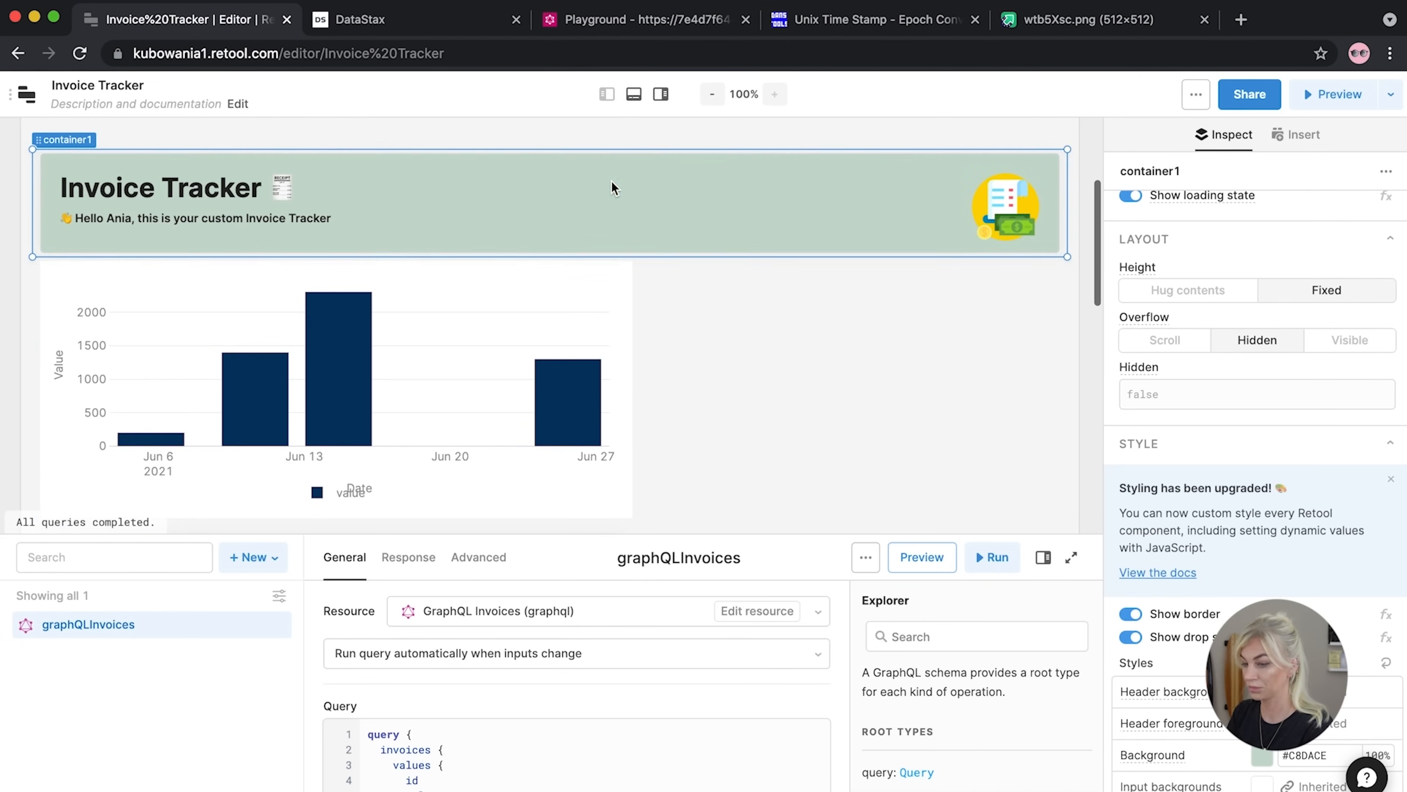
scroll(616, 402, down, 3)
Make the bar chart taller above the invoice table
click(626, 333)
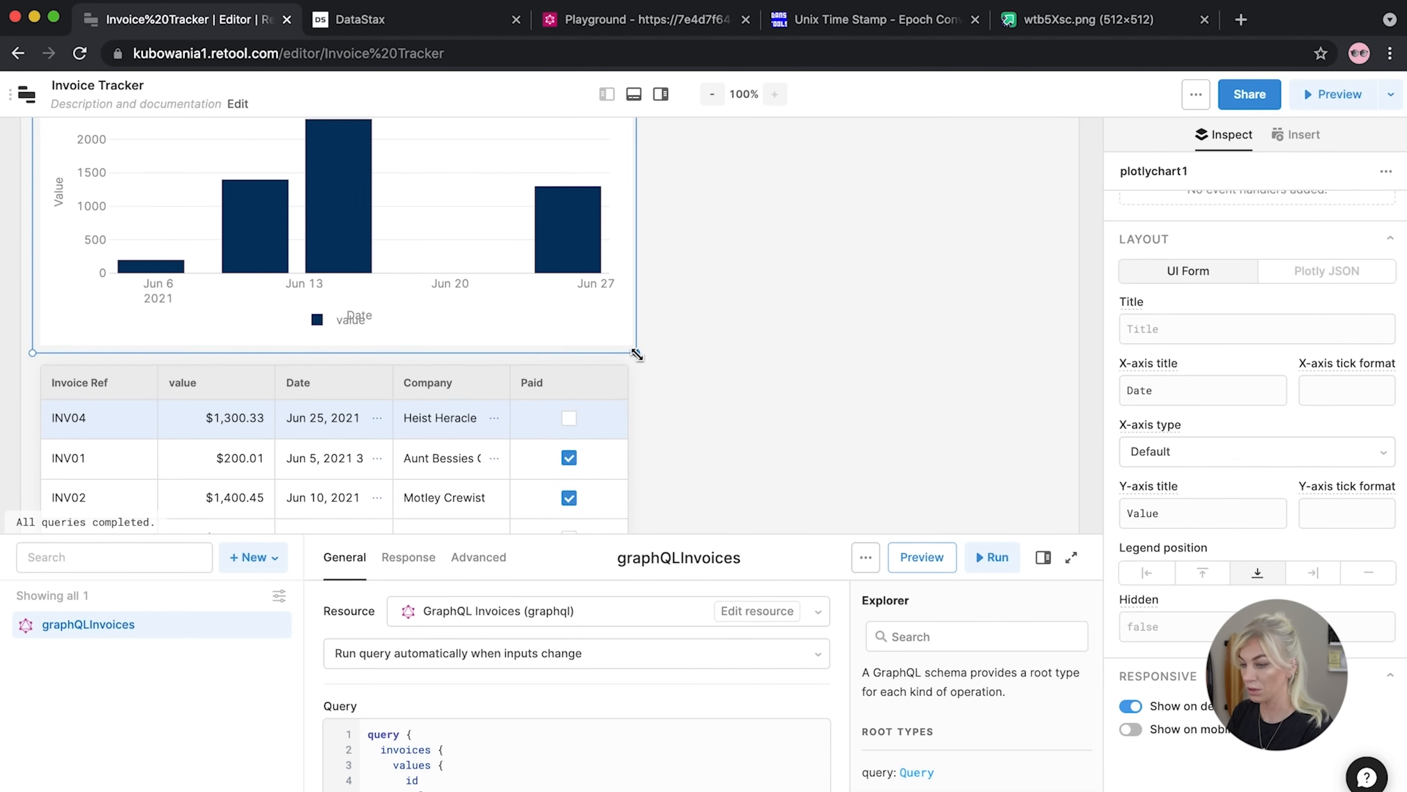
drag(636, 355, 637, 392)
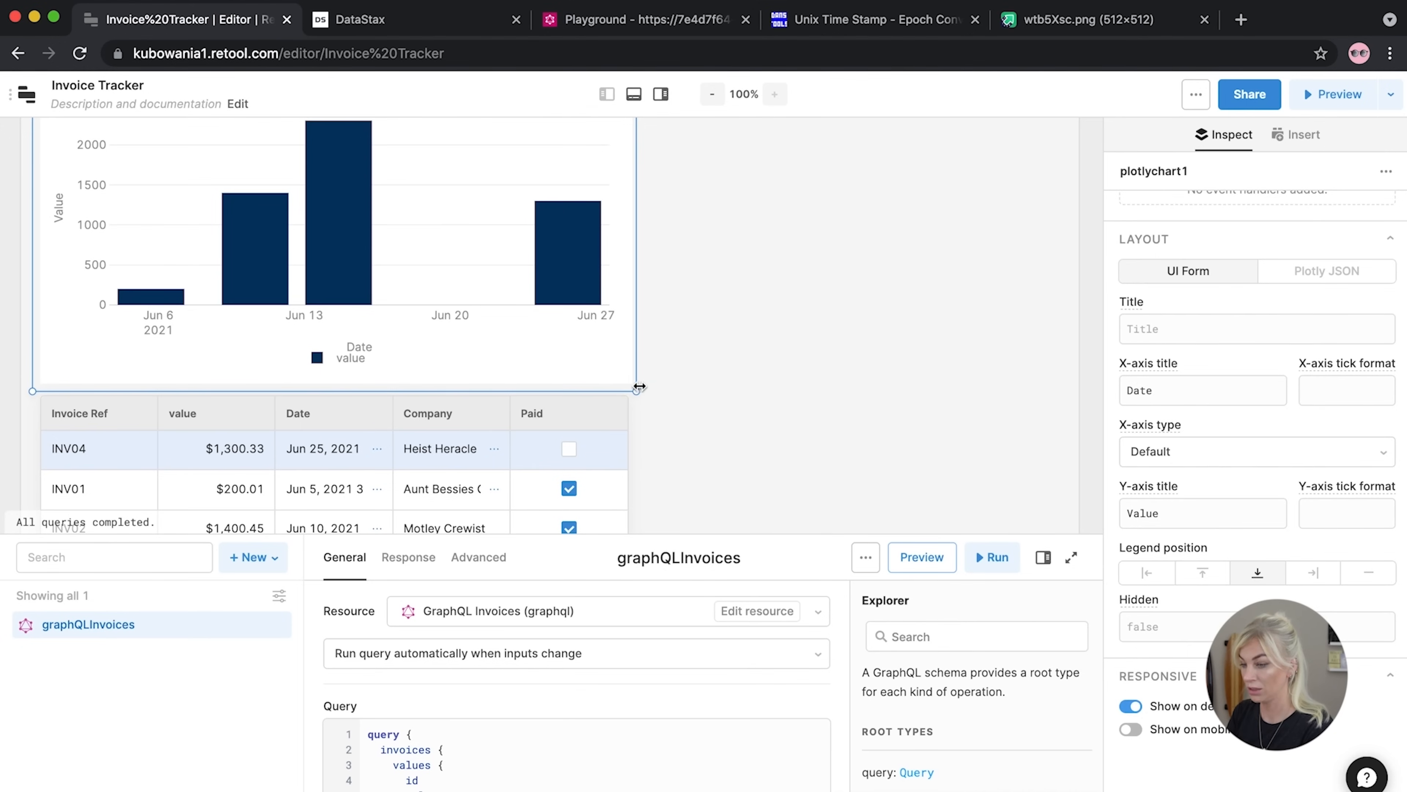
scroll(629, 374, up, 3)
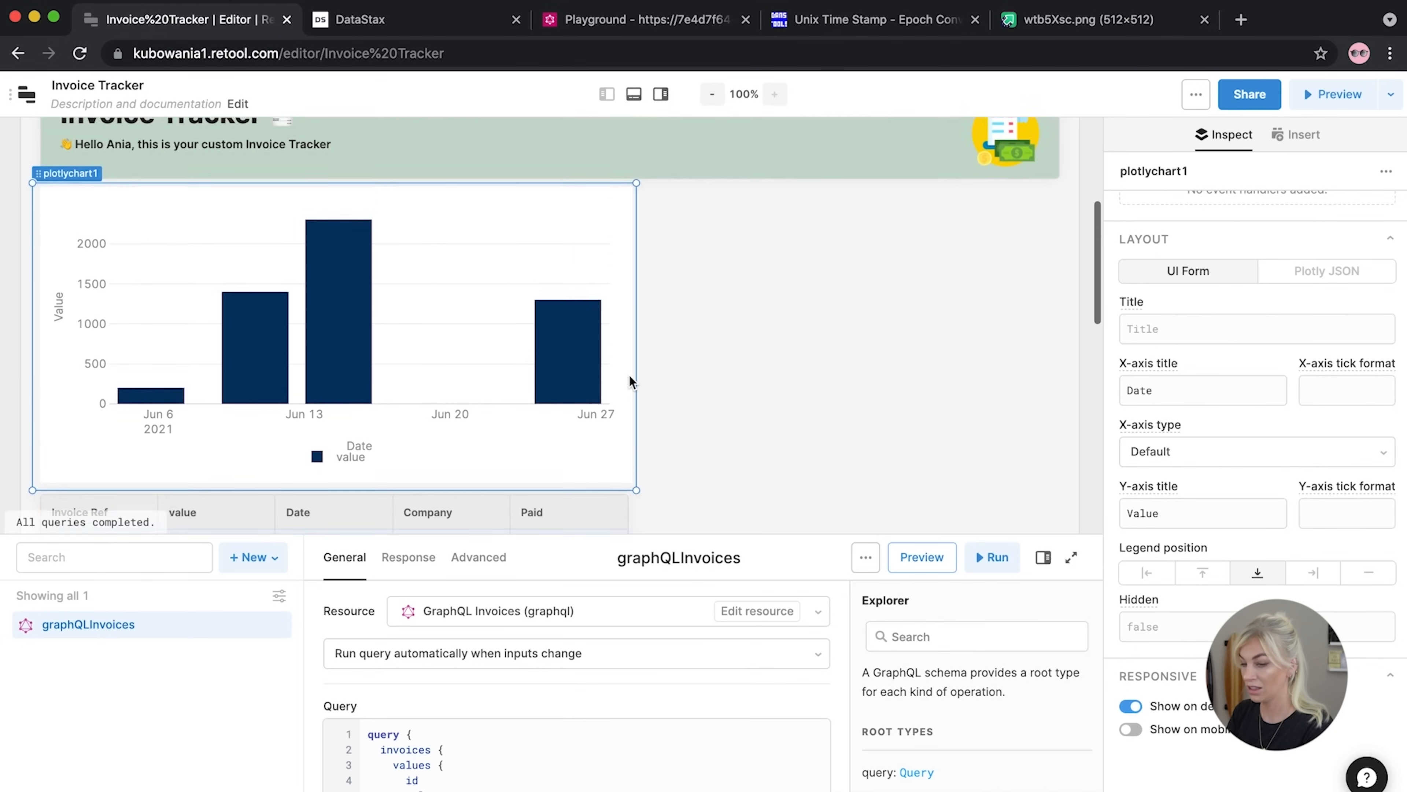
scroll(1230, 390, up, 5)
scroll(1228, 393, down, 5)
scroll(1230, 393, up, 8)
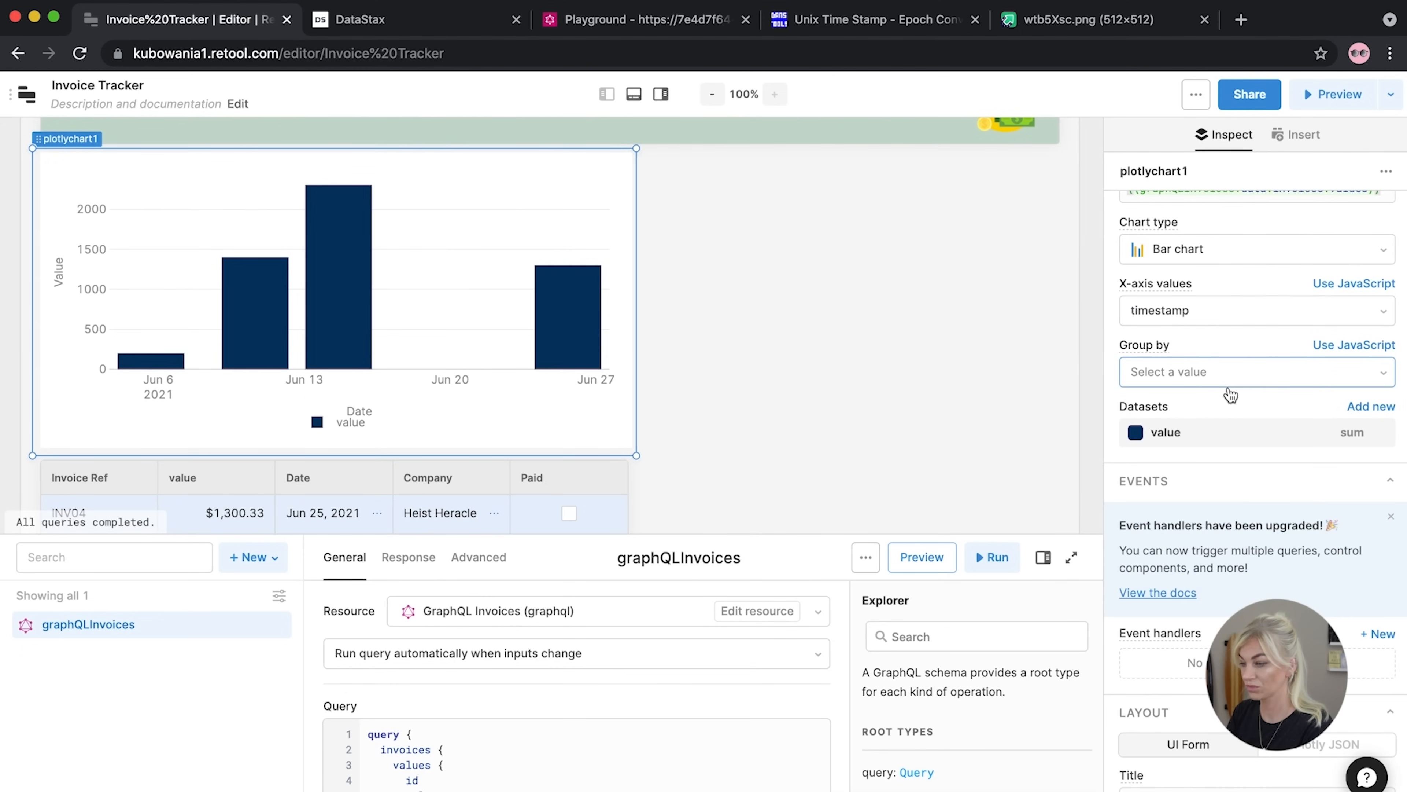
scroll(1230, 395, down, 4)
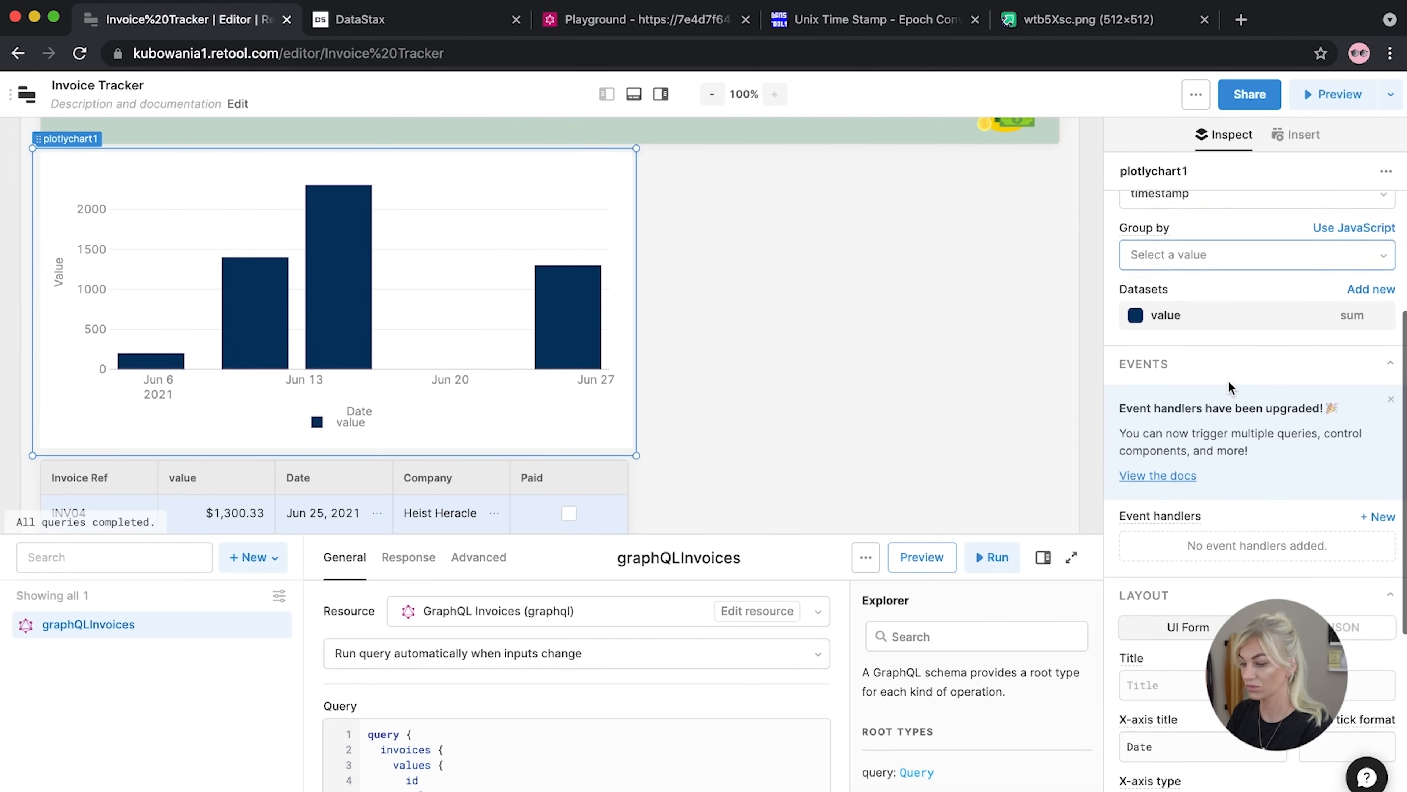
scroll(1229, 388, down, 5)
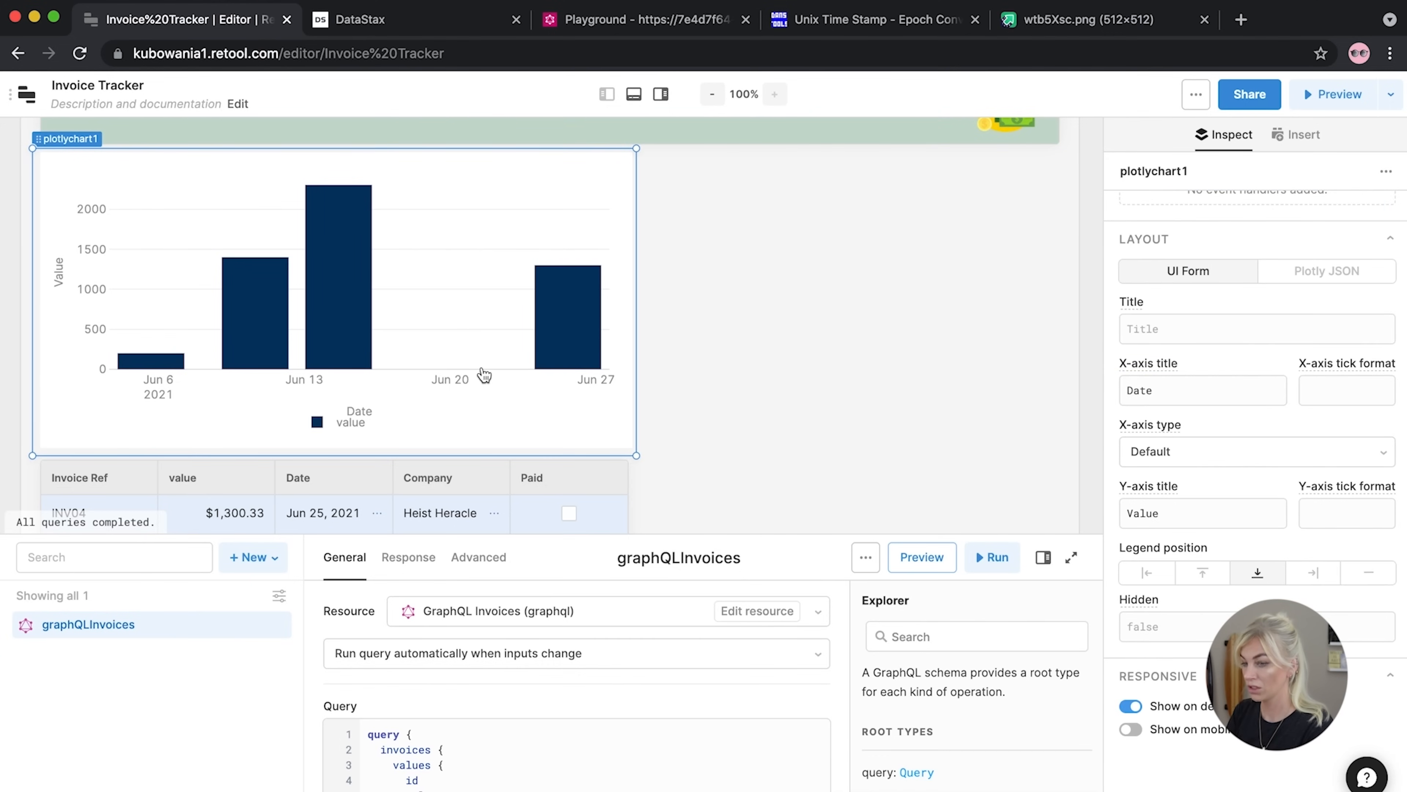
scroll(1189, 502, up, 3)
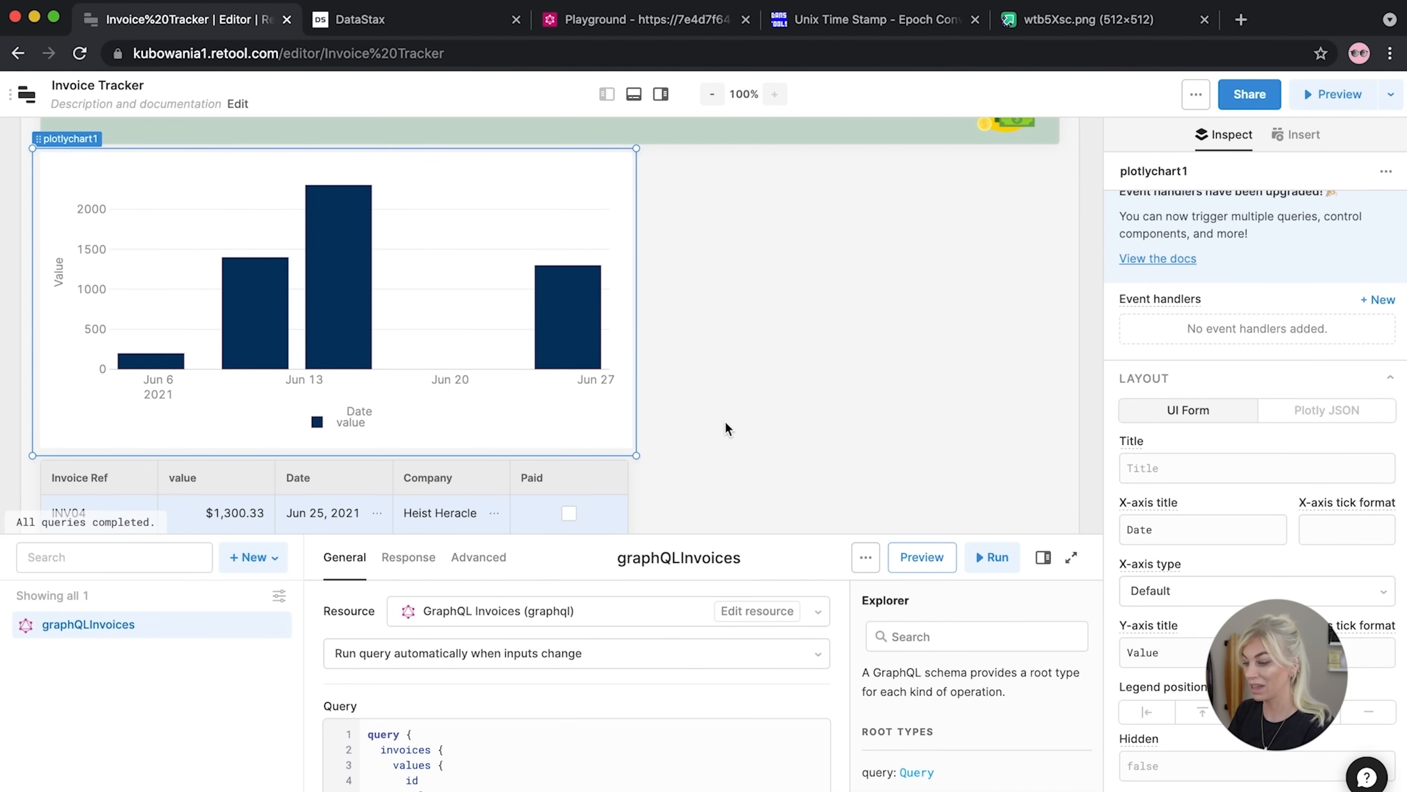
scroll(1161, 502, down, 3)
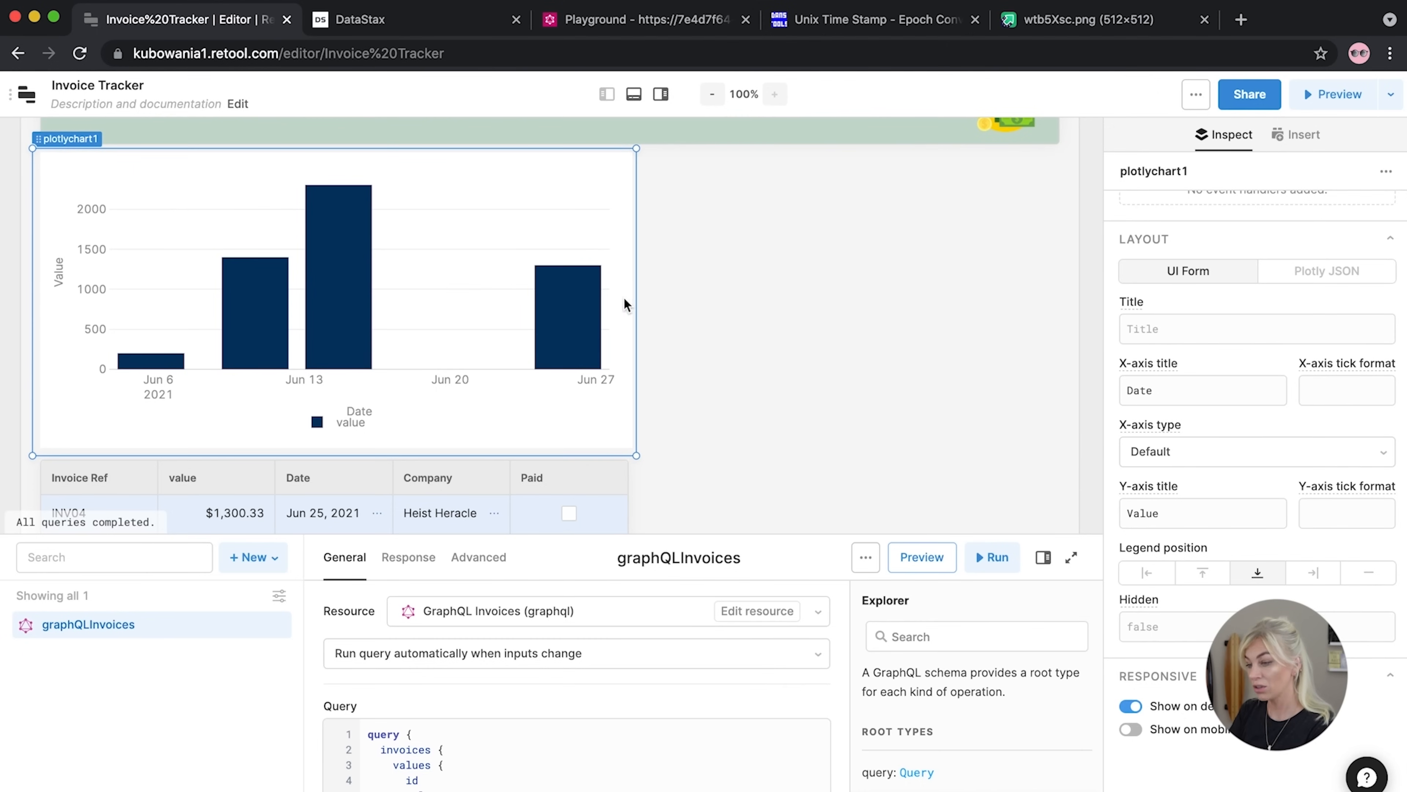
scroll(1254, 434, up, 6)
Colour the 'value' dataset's bars purple #7E63C2
click(1153, 272)
click(901, 482)
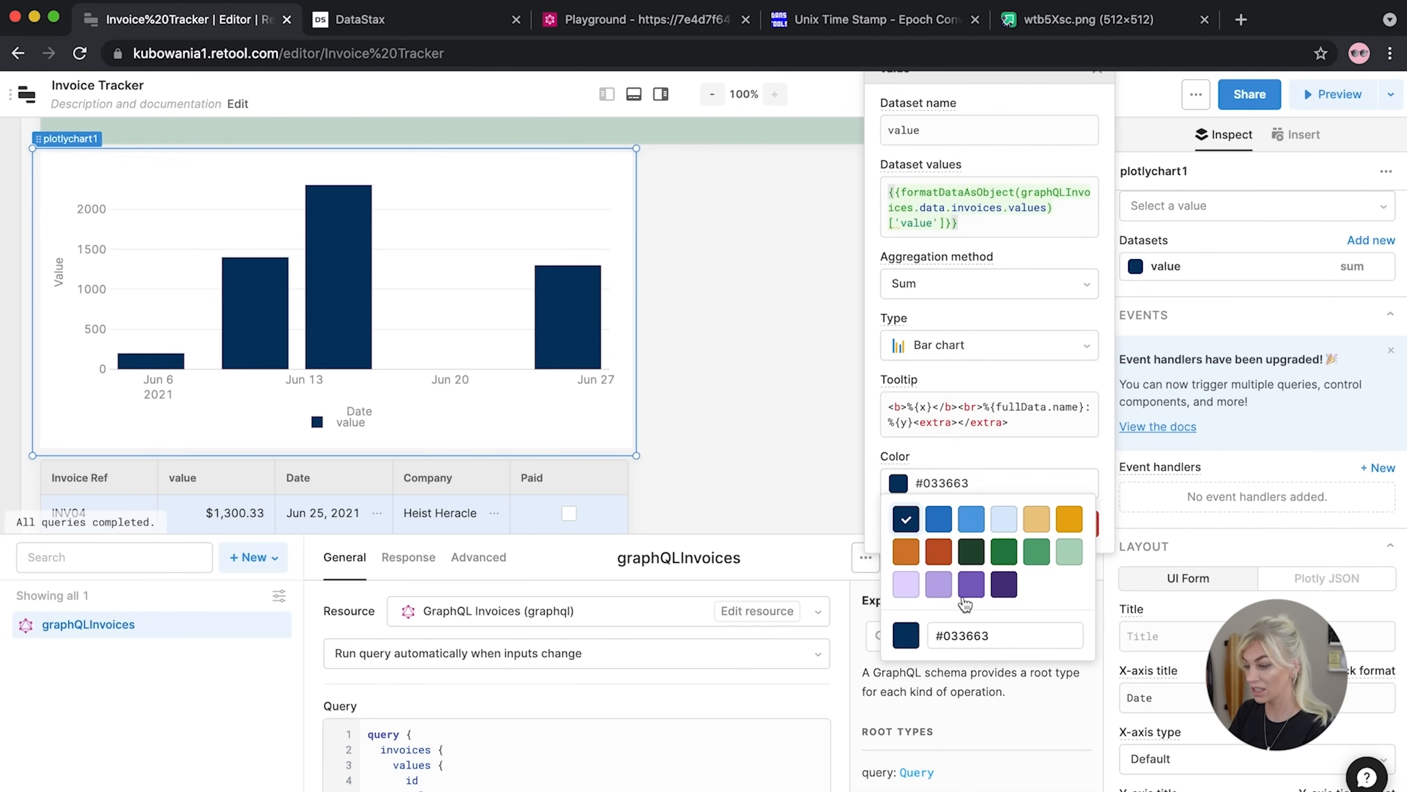
click(972, 584)
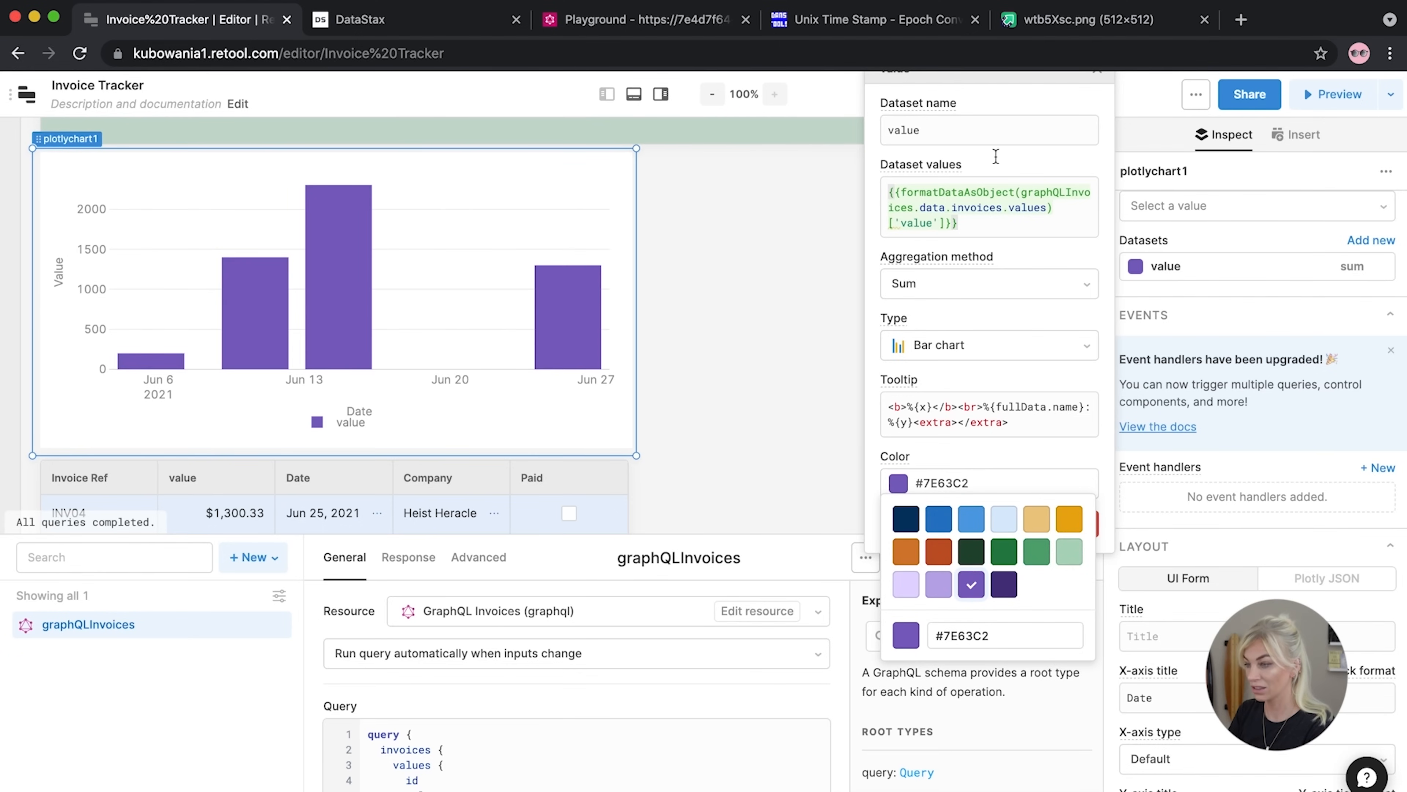
click(1100, 78)
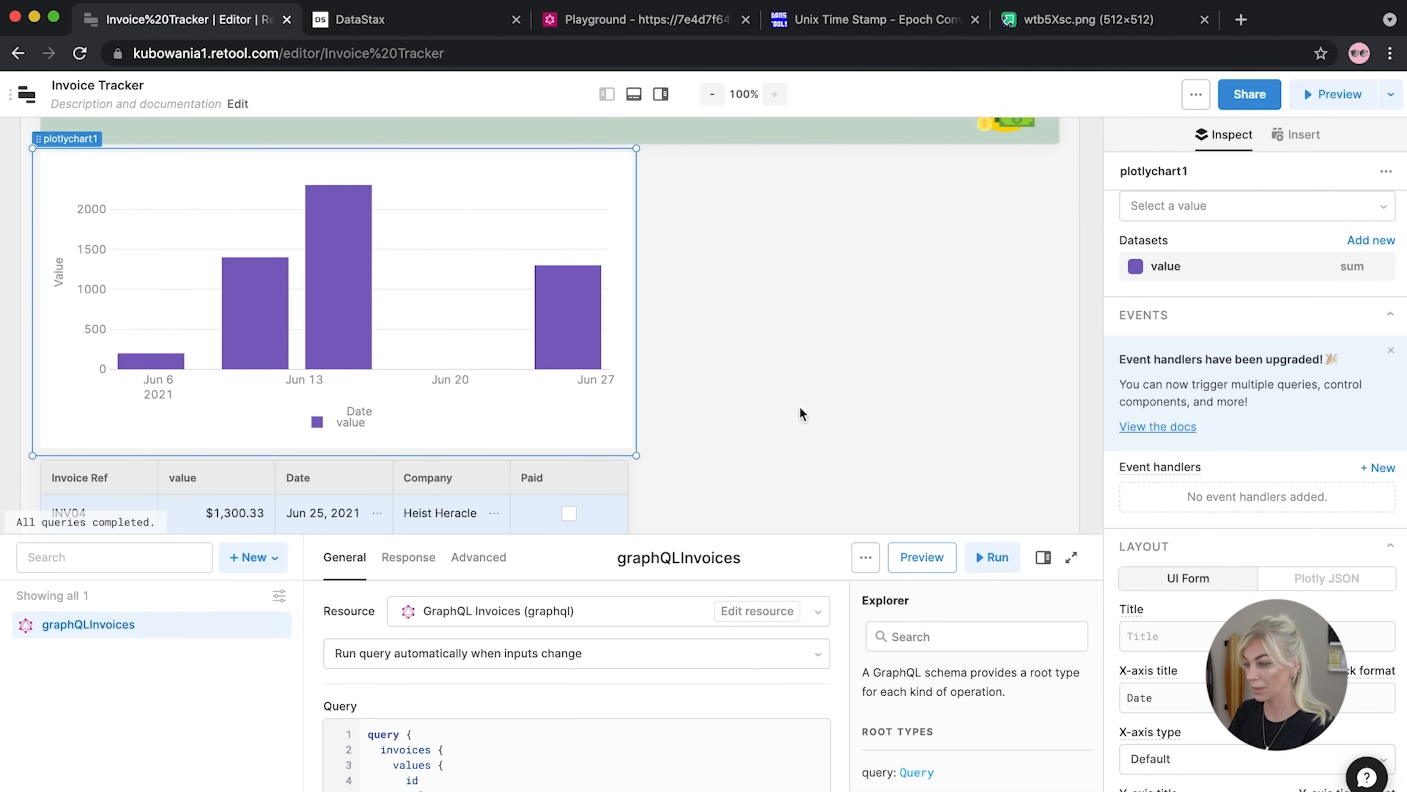
scroll(856, 384, up, 3)
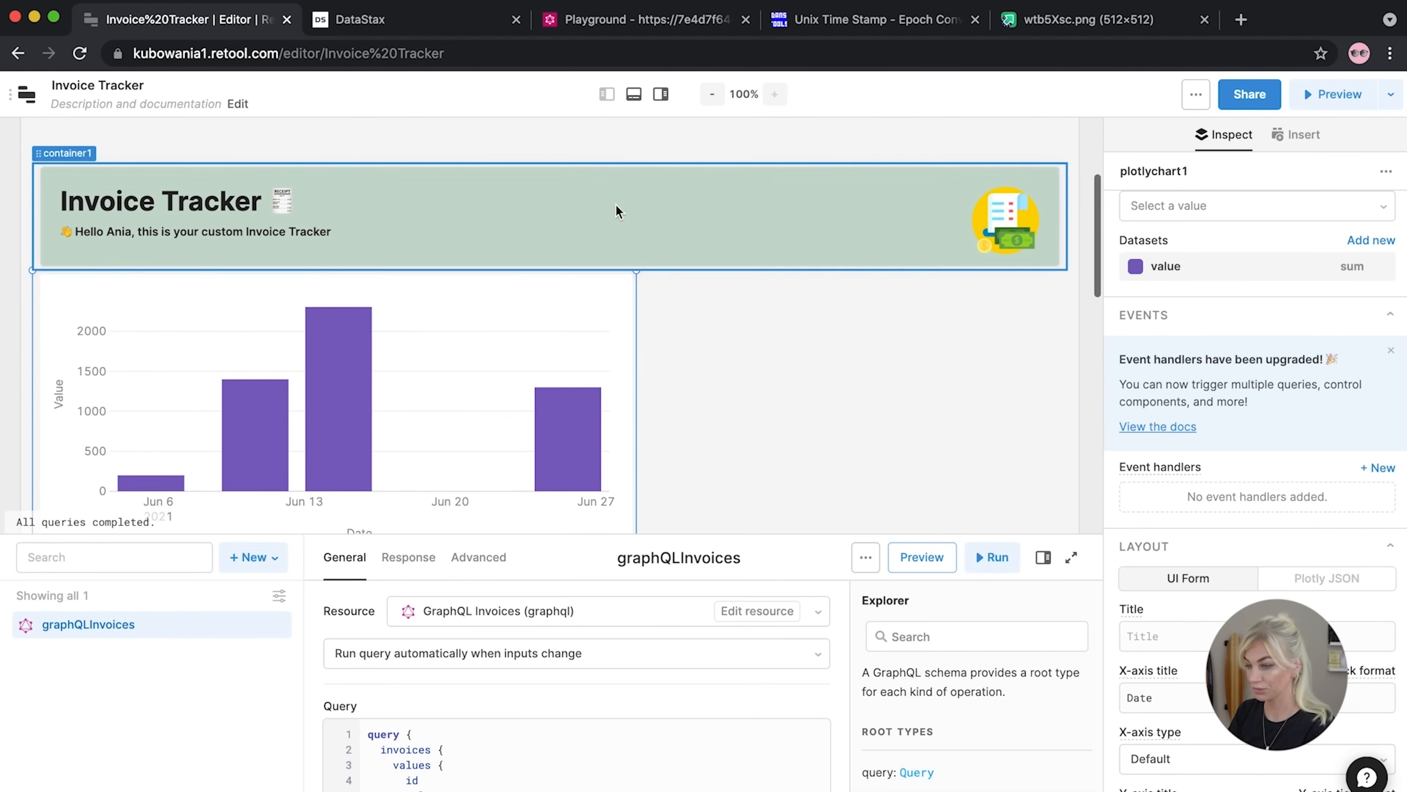
click(803, 328)
scroll(803, 328, down, 4)
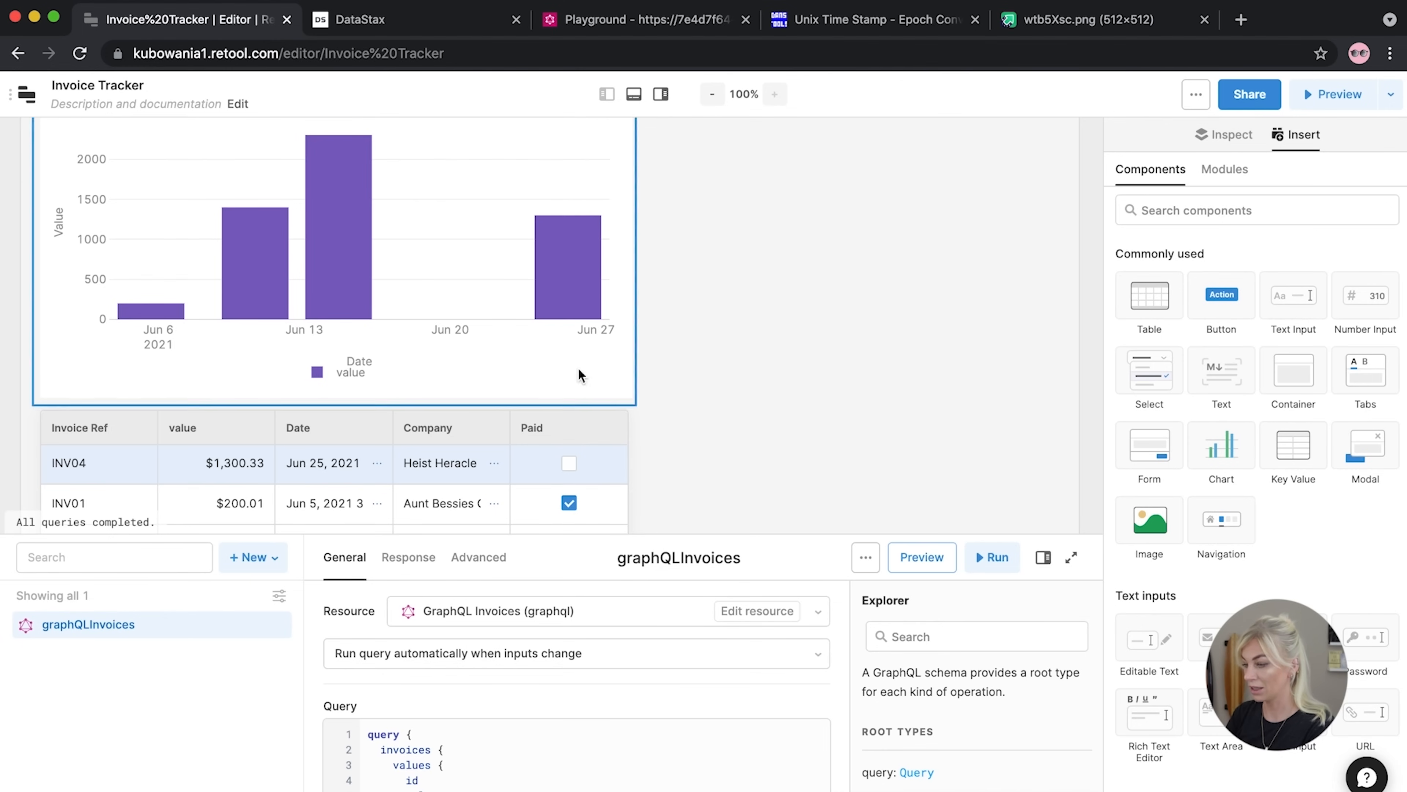
Add a pie chart with data source {{graphQLInvoices.data.invoices.values}}
scroll(1218, 477, down, 2)
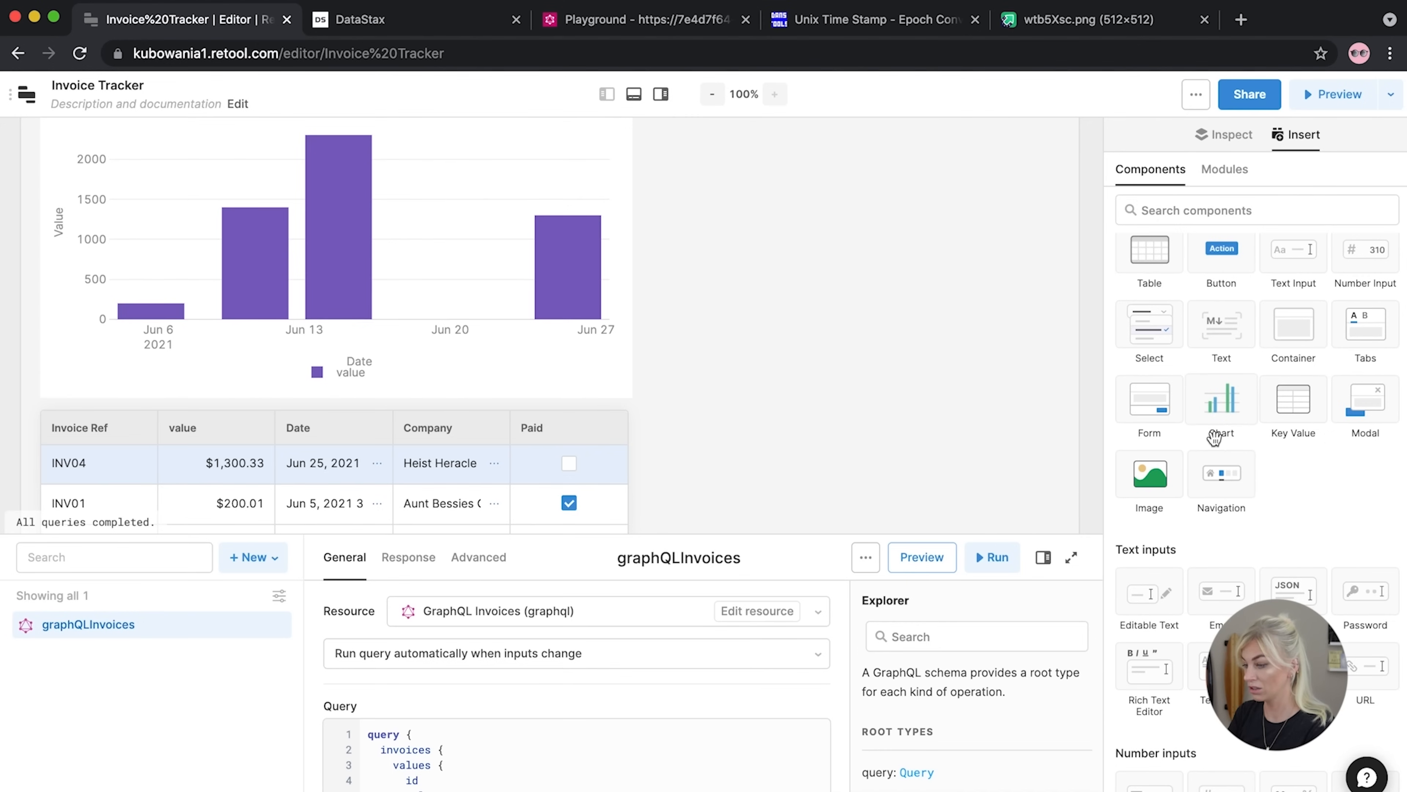
drag(1222, 402, 780, 228)
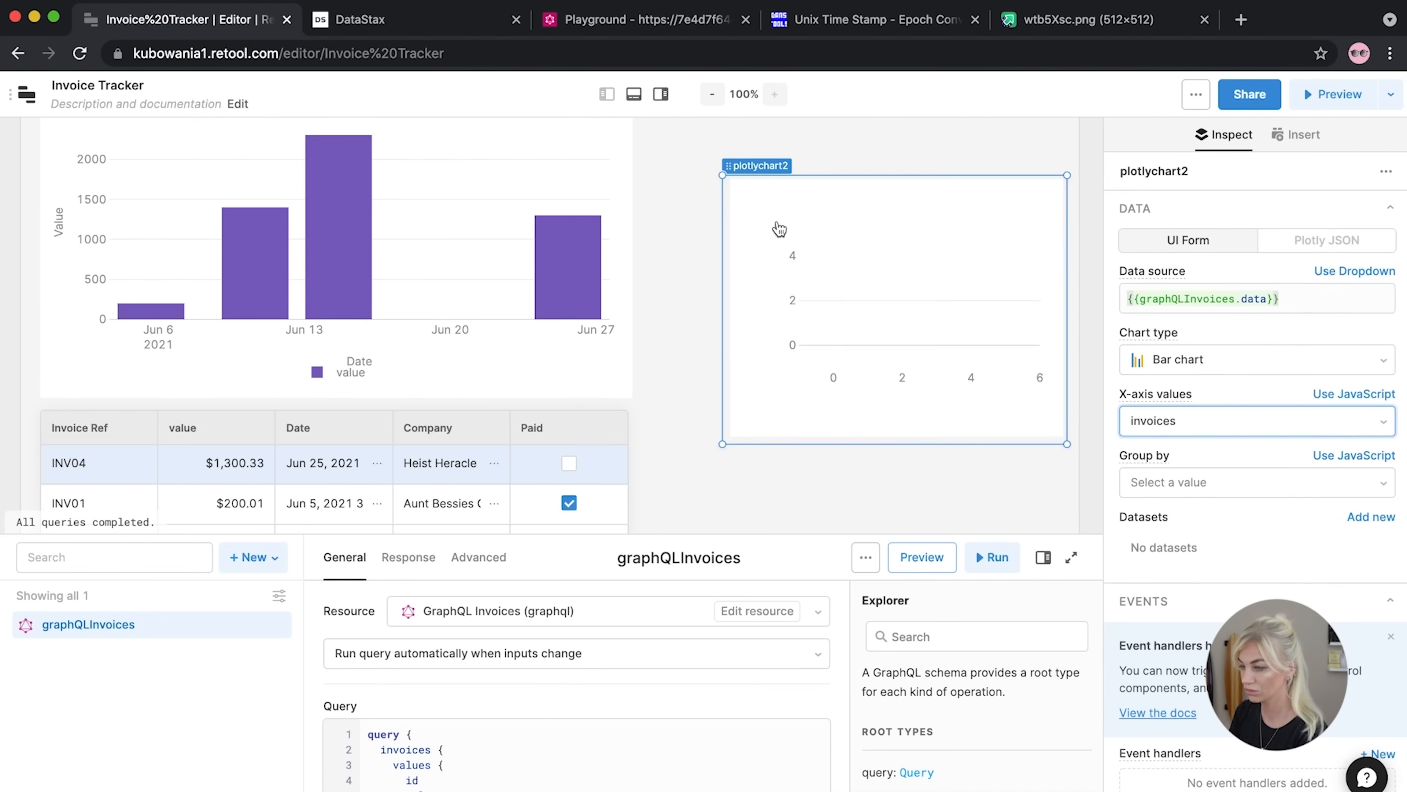
click(1191, 361)
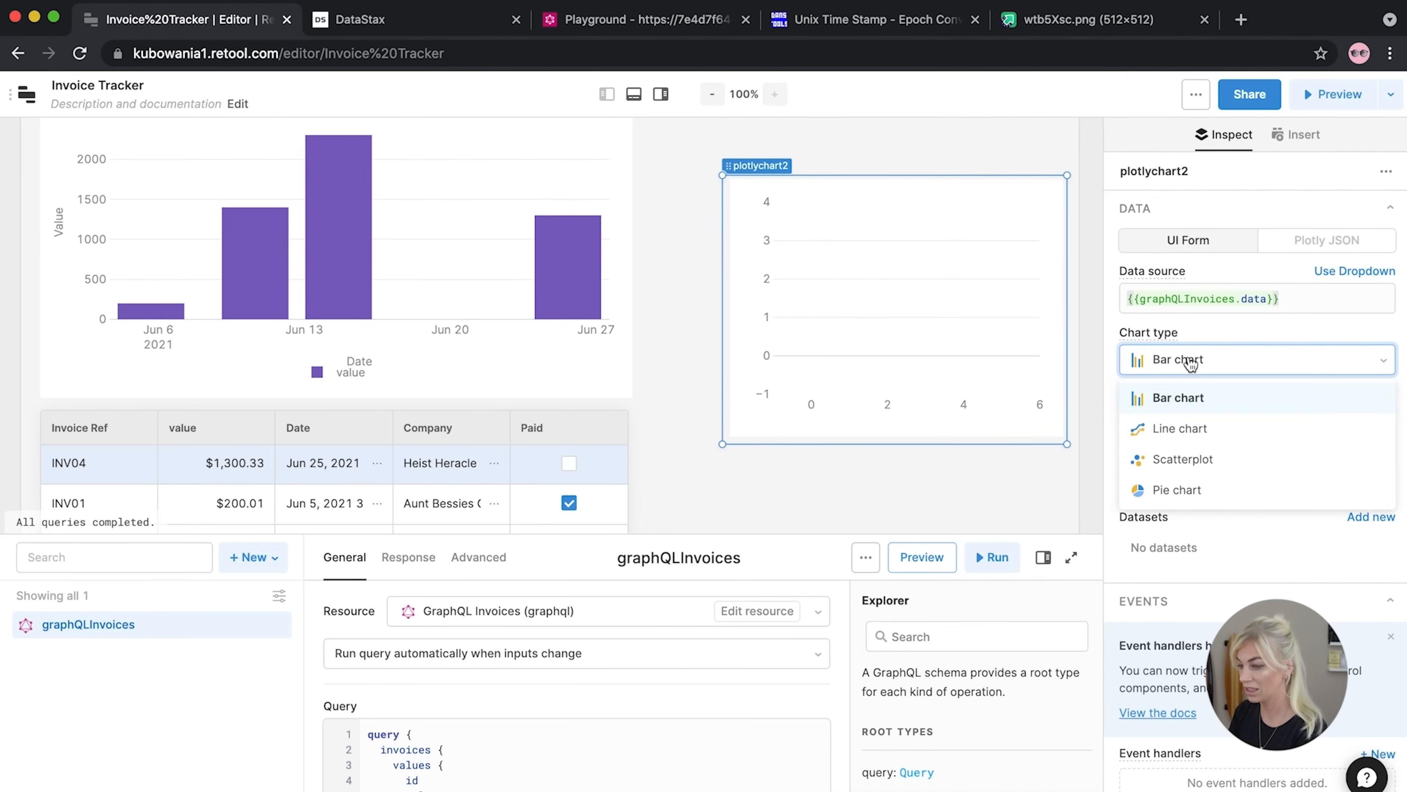
click(1176, 490)
click(1267, 300)
text(.invoices.)
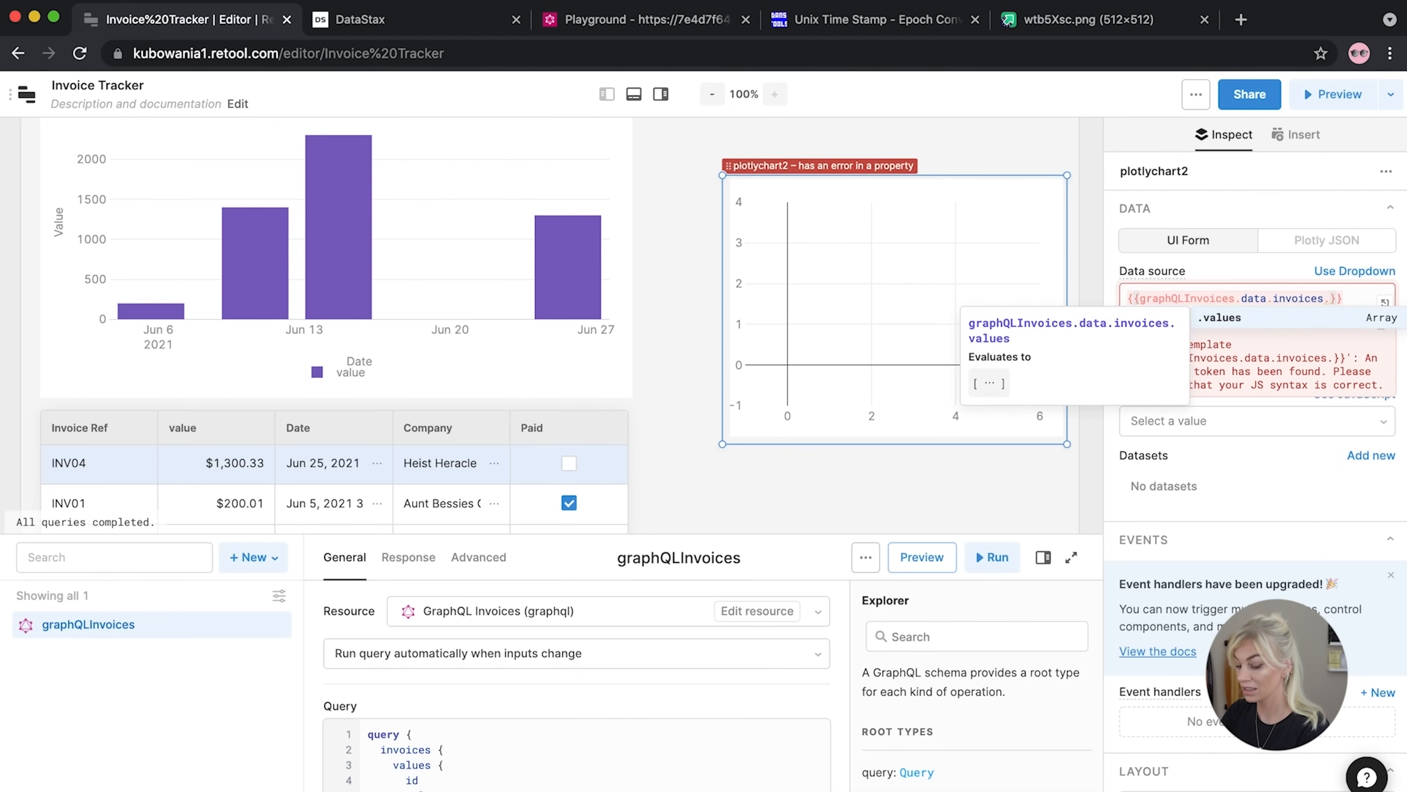
text(values)
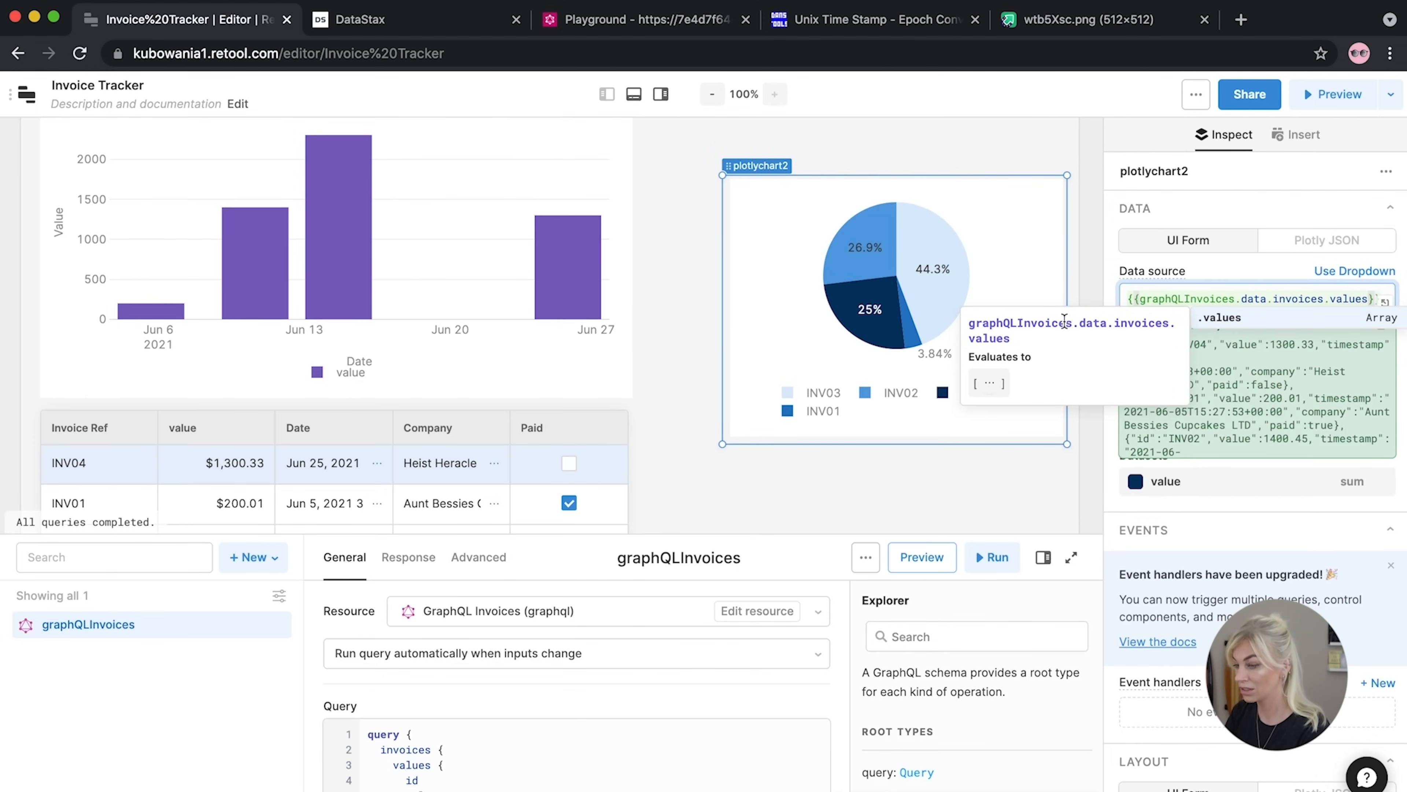
Move and resize the pie chart to sit beside the bar chart
drag(761, 262, 719, 219)
scroll(733, 244, up, 3)
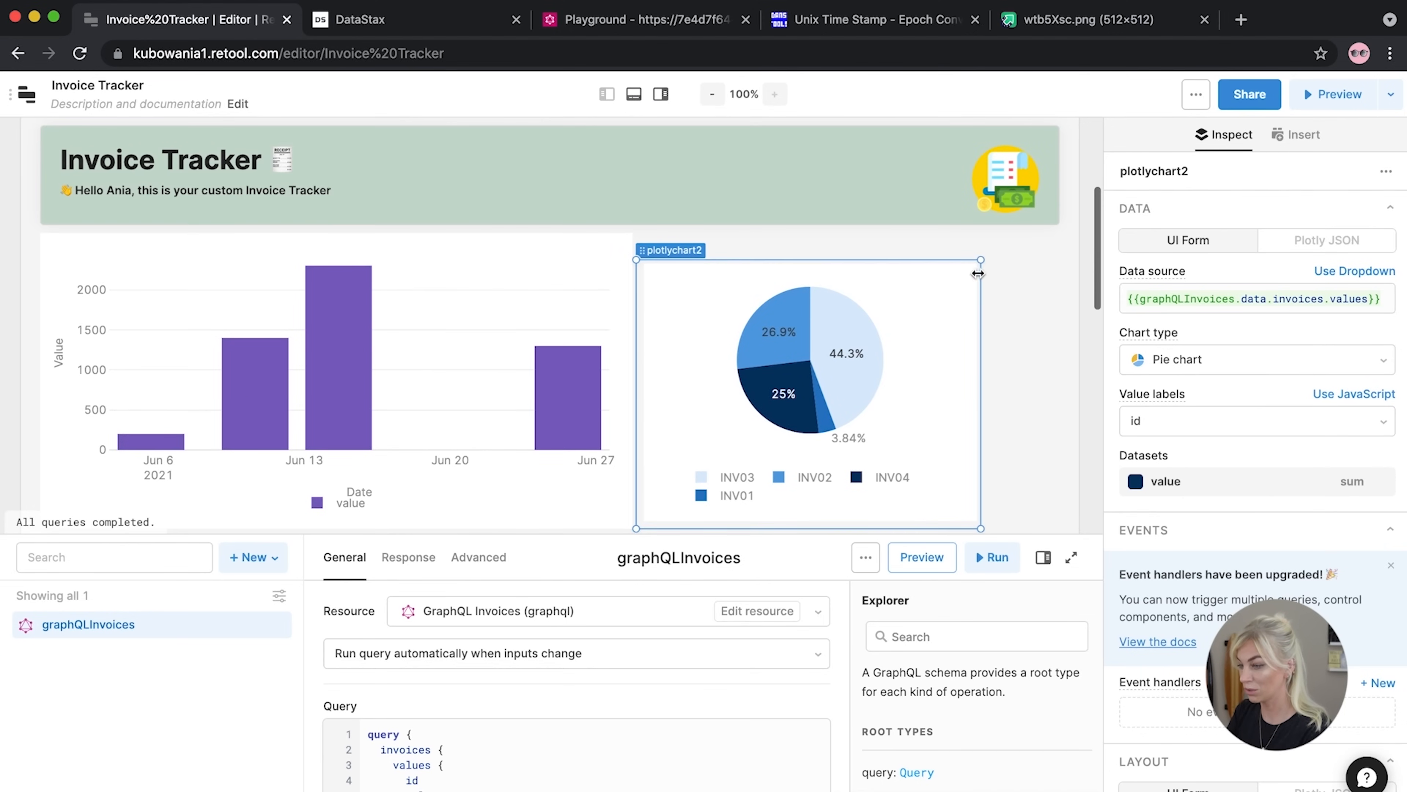
drag(983, 260, 1039, 239)
scroll(992, 260, down, 2)
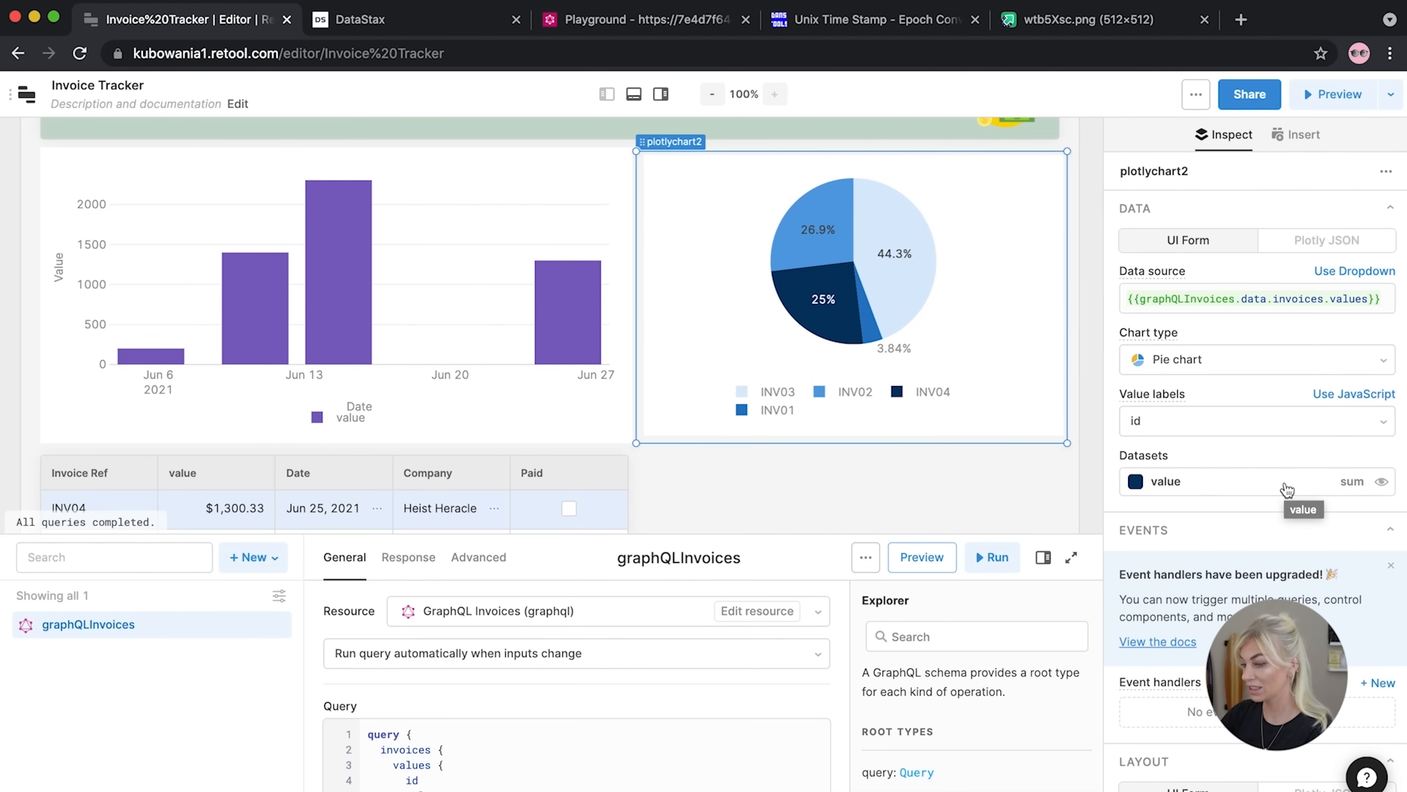
Set the pie's 'value' dataset colours to green, purple and light purple
click(1135, 482)
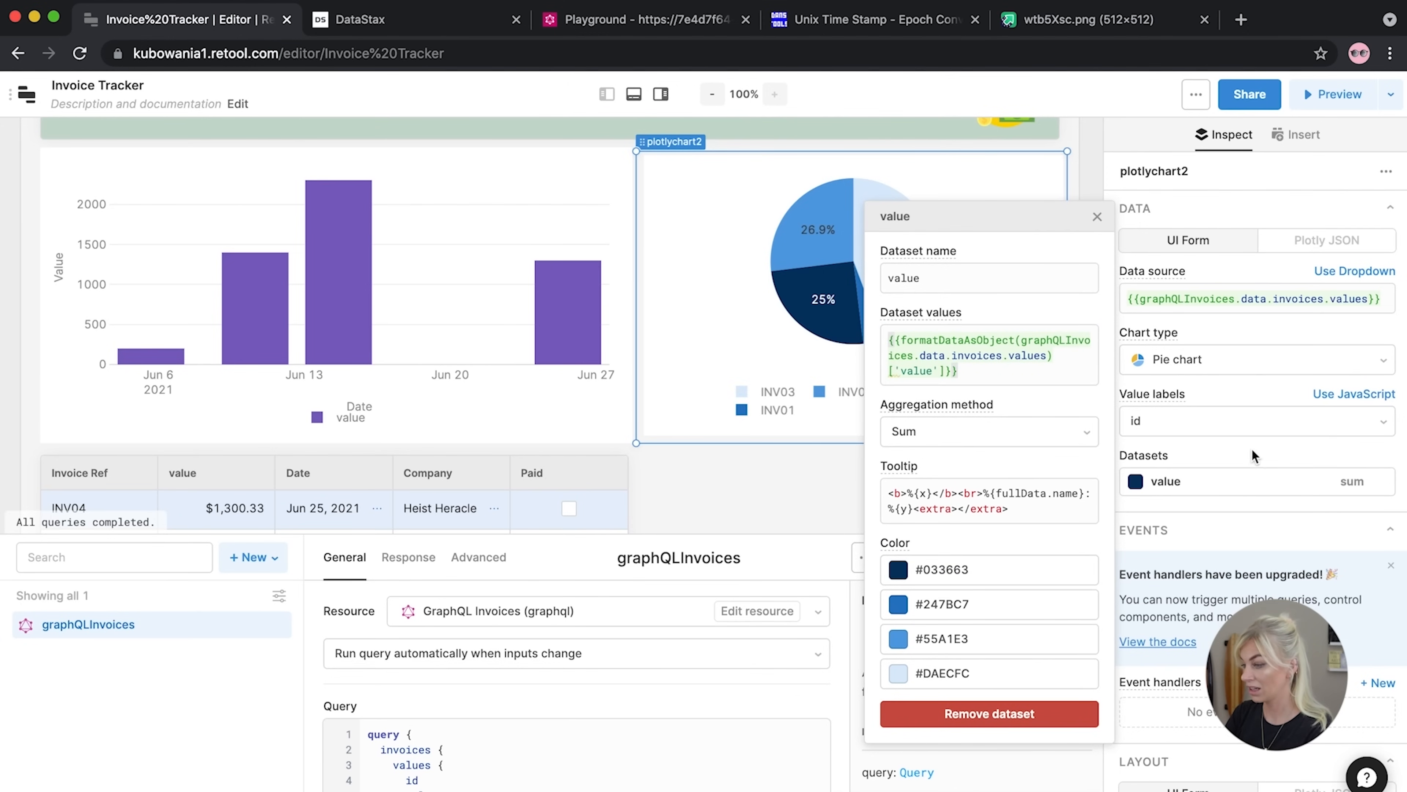
click(898, 571)
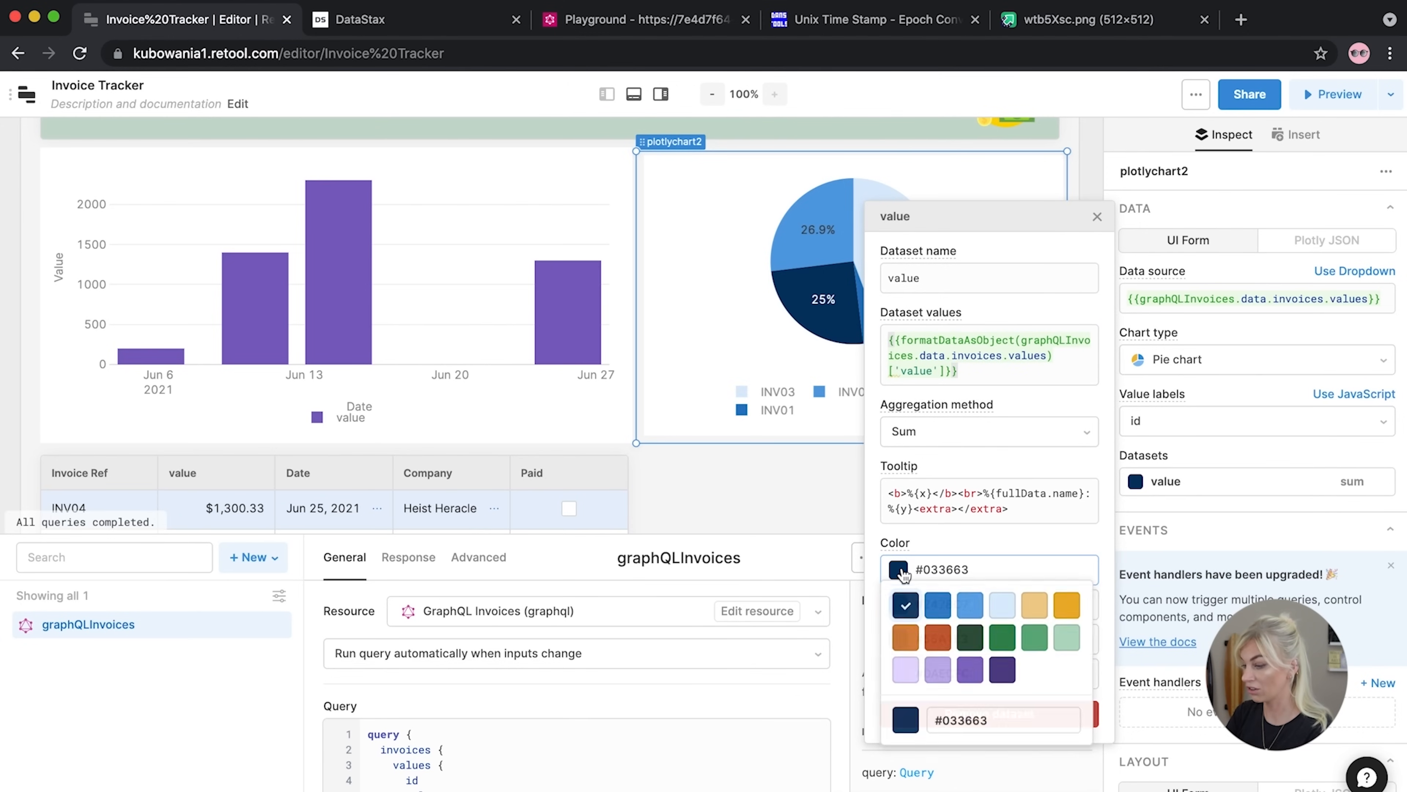
click(1036, 641)
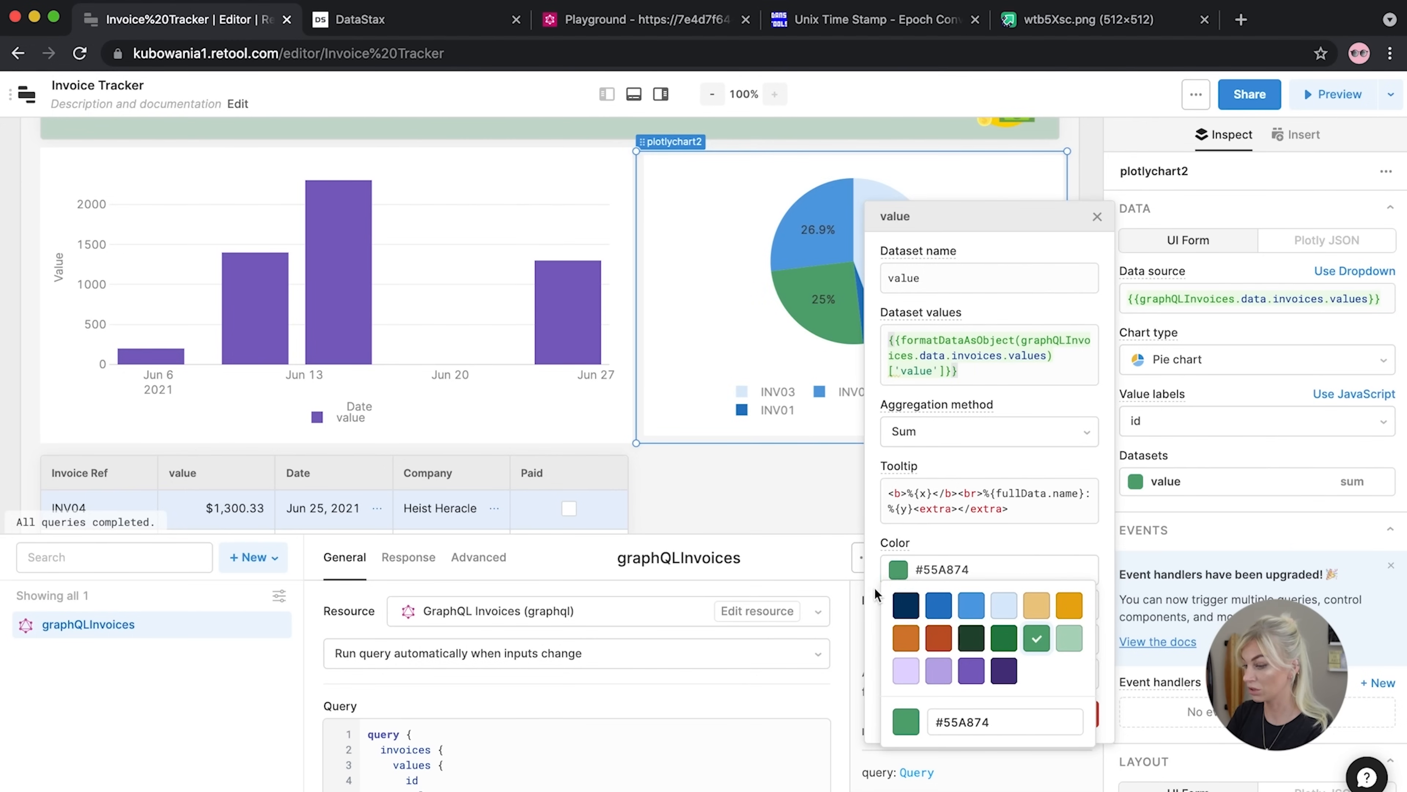
click(899, 604)
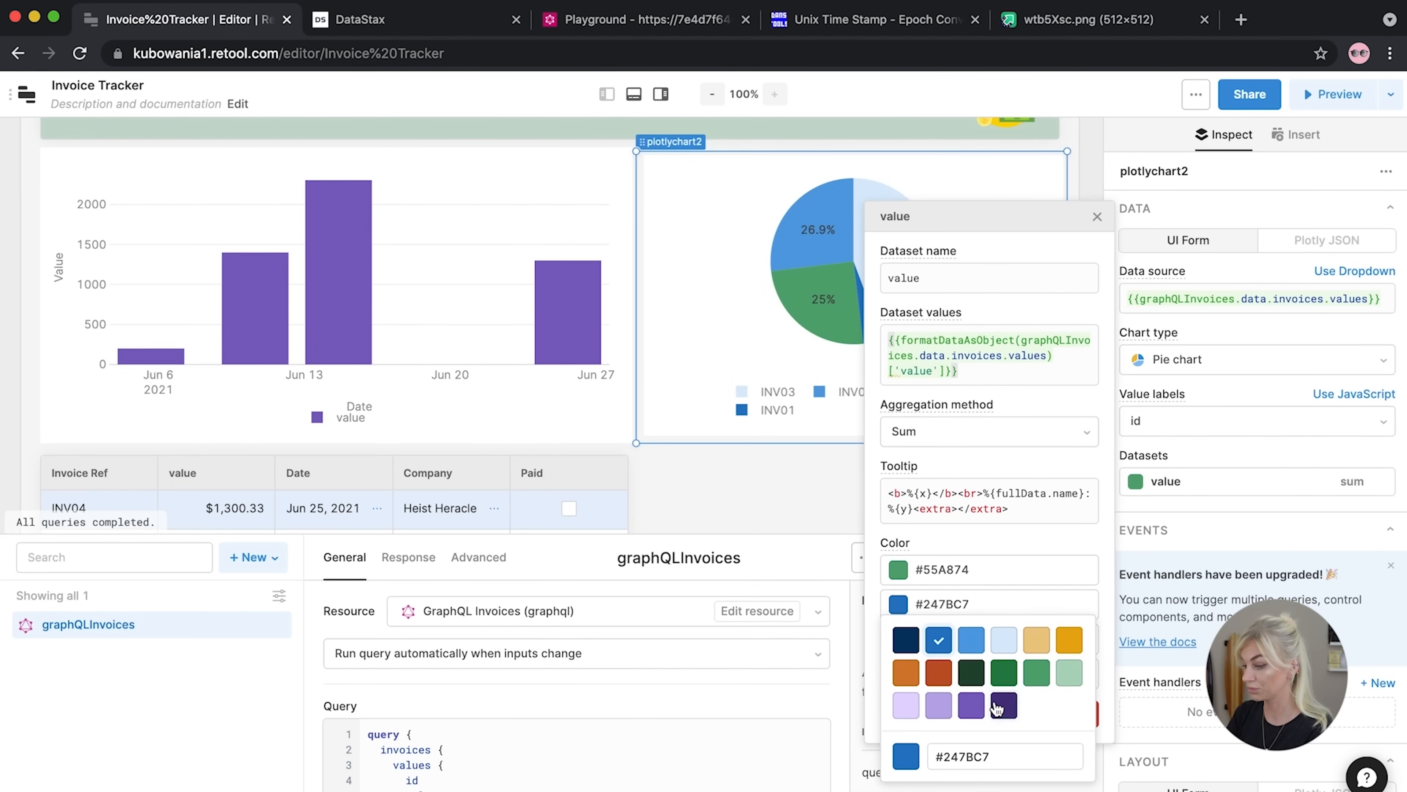
click(970, 705)
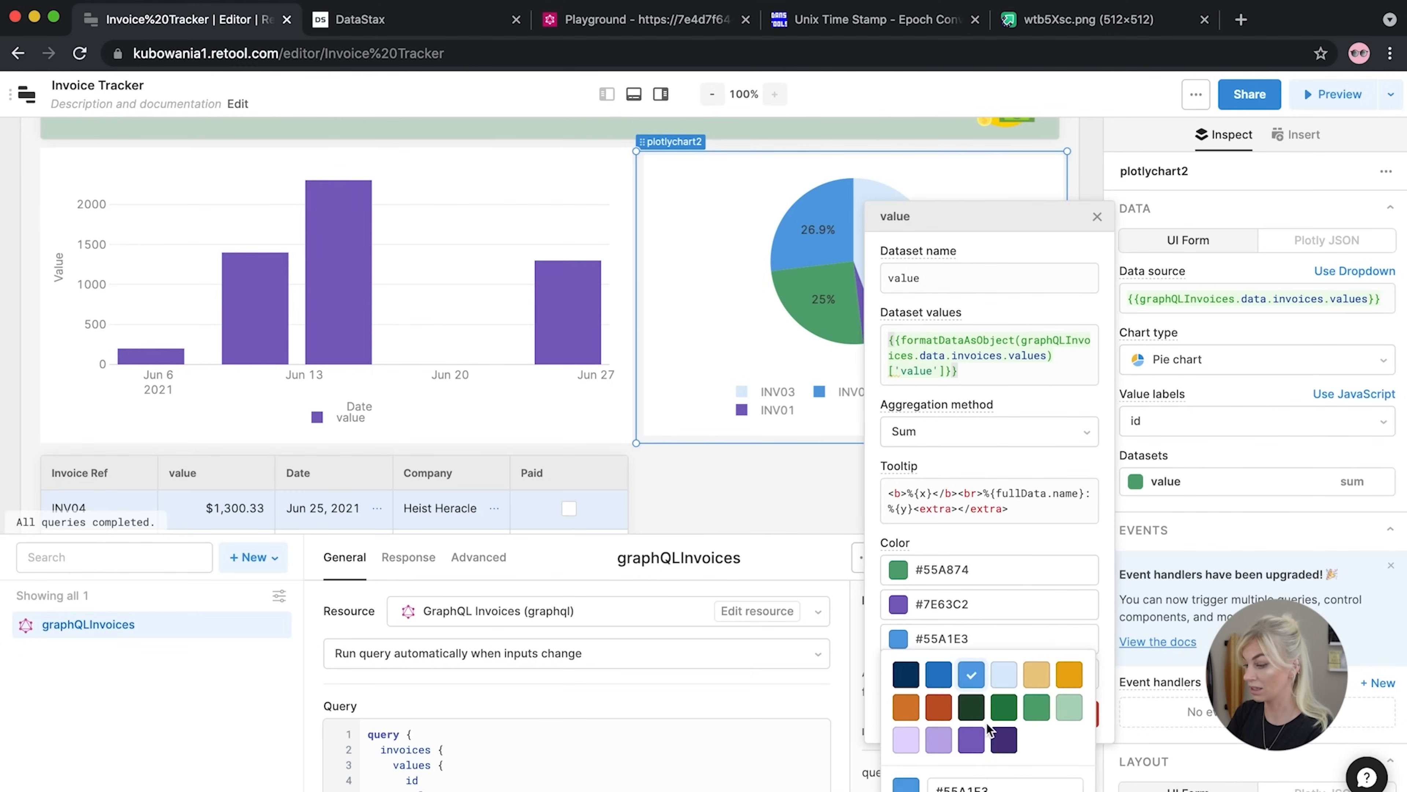
click(937, 739)
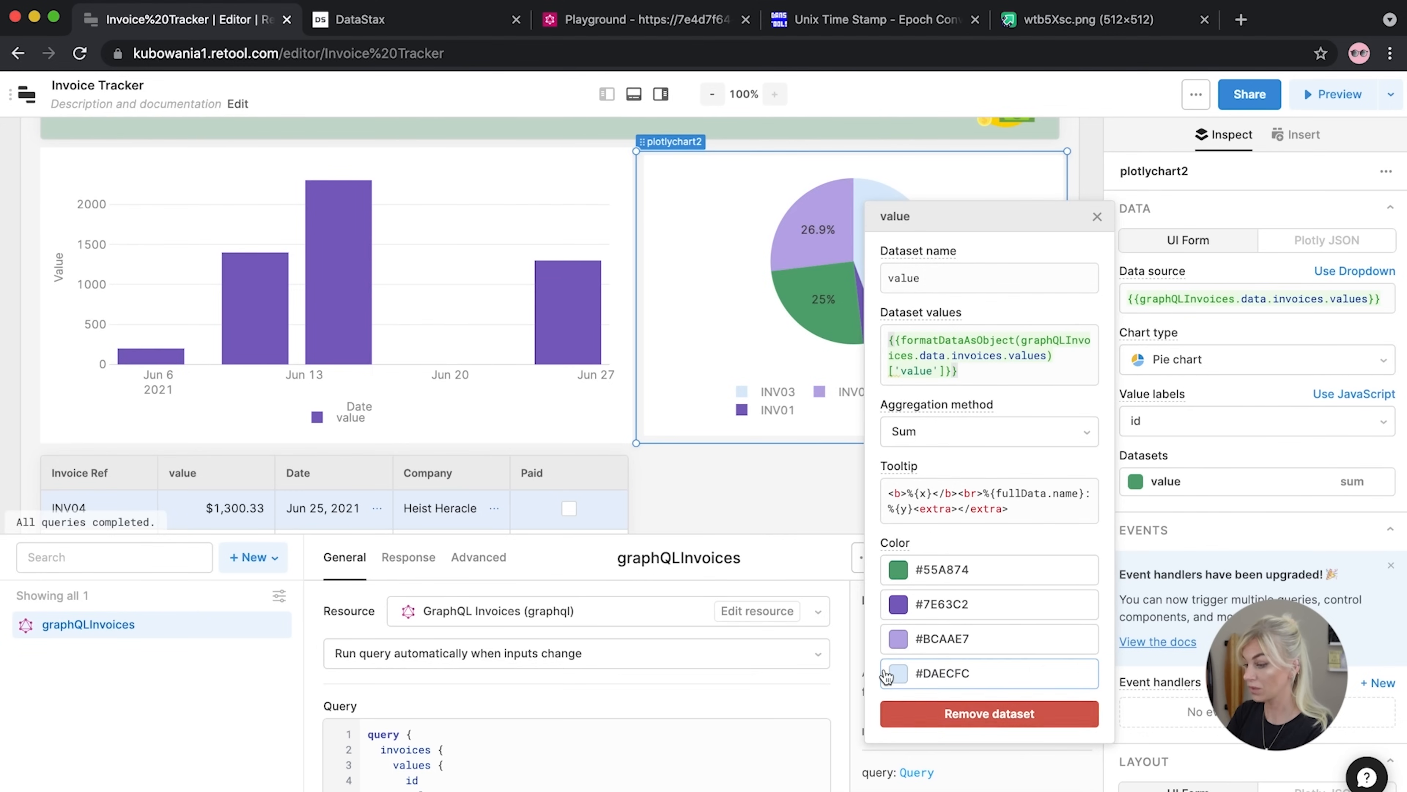
click(1130, 403)
Label the pie slices by the 'paid' field to split paid and unpaid
click(1166, 424)
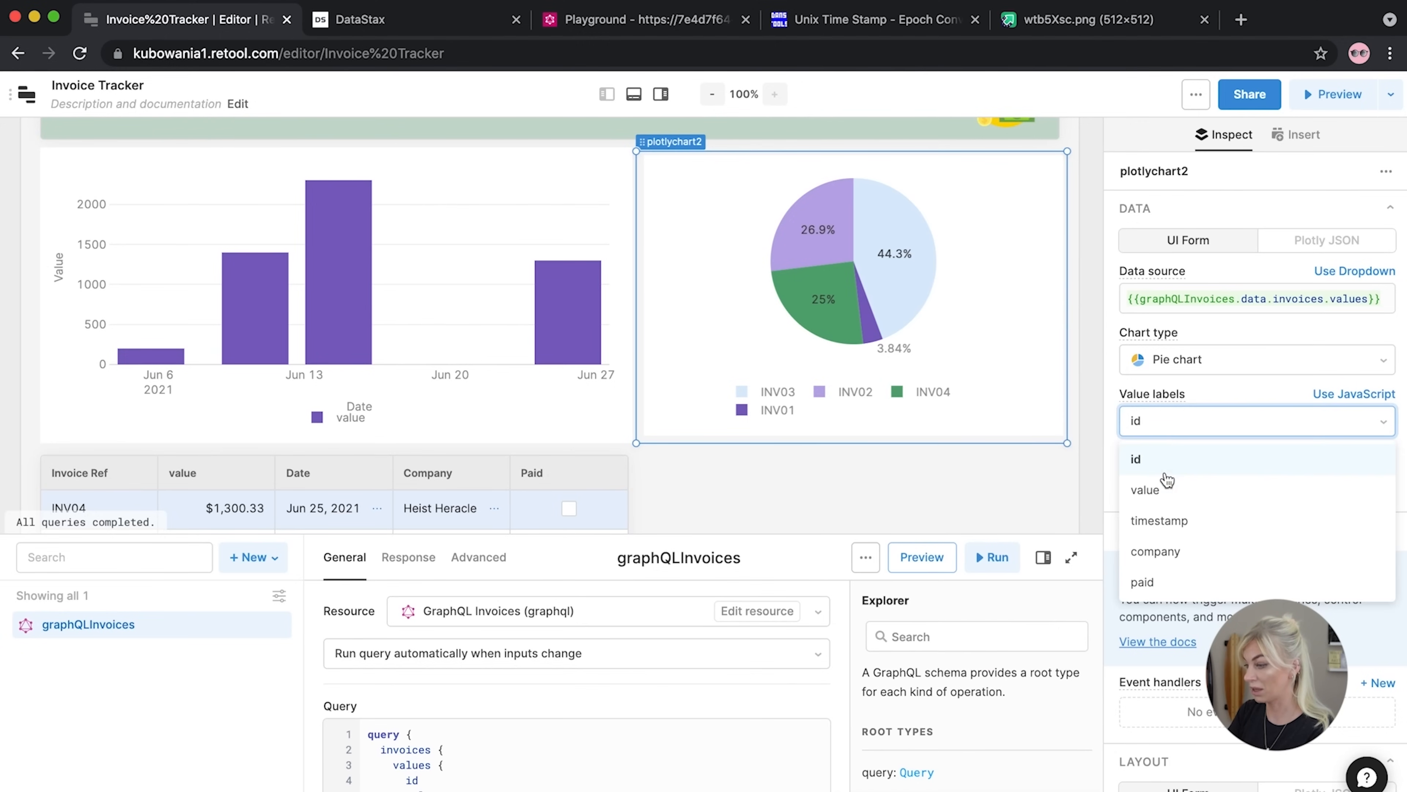
click(1146, 582)
mouse_move(834, 339)
mouse_move(852, 224)
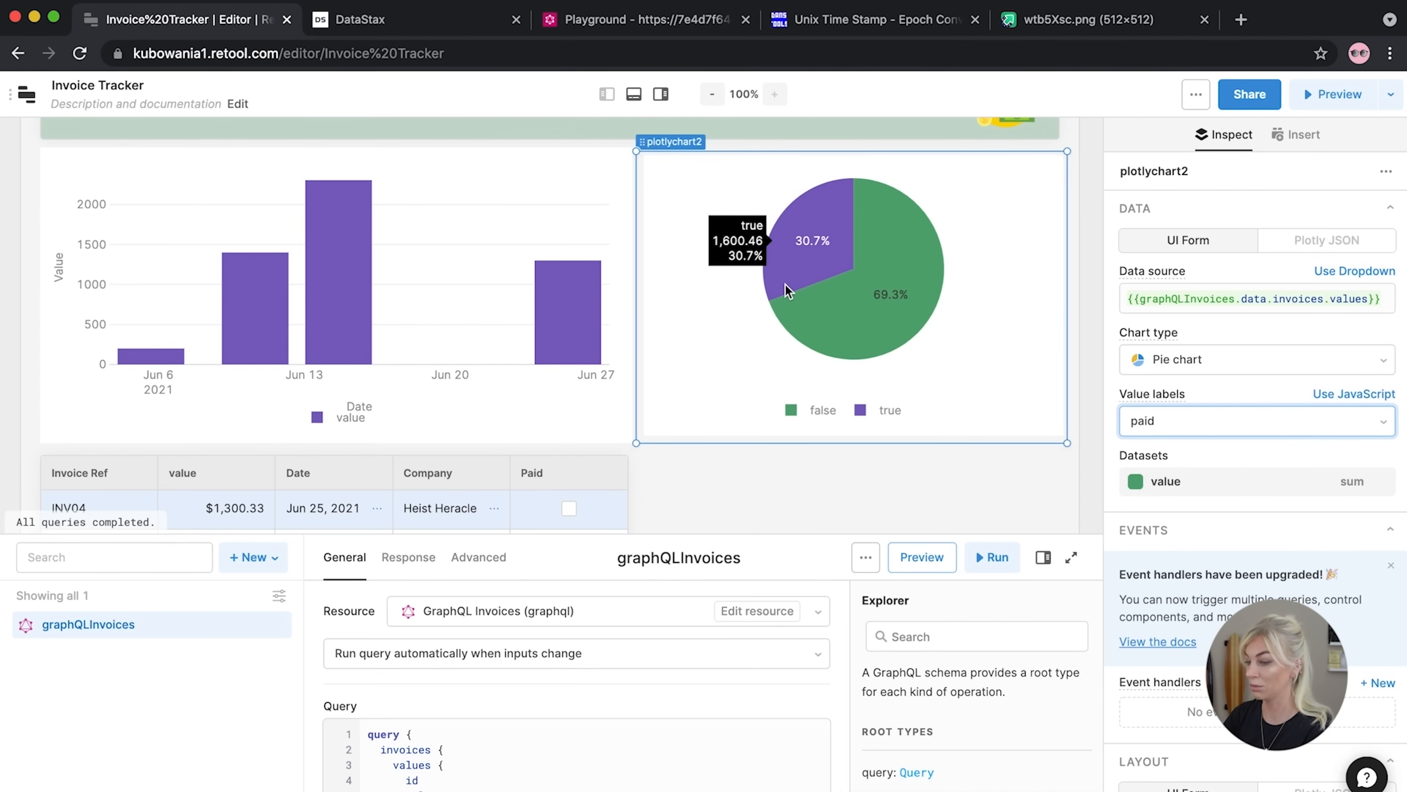
click(1096, 277)
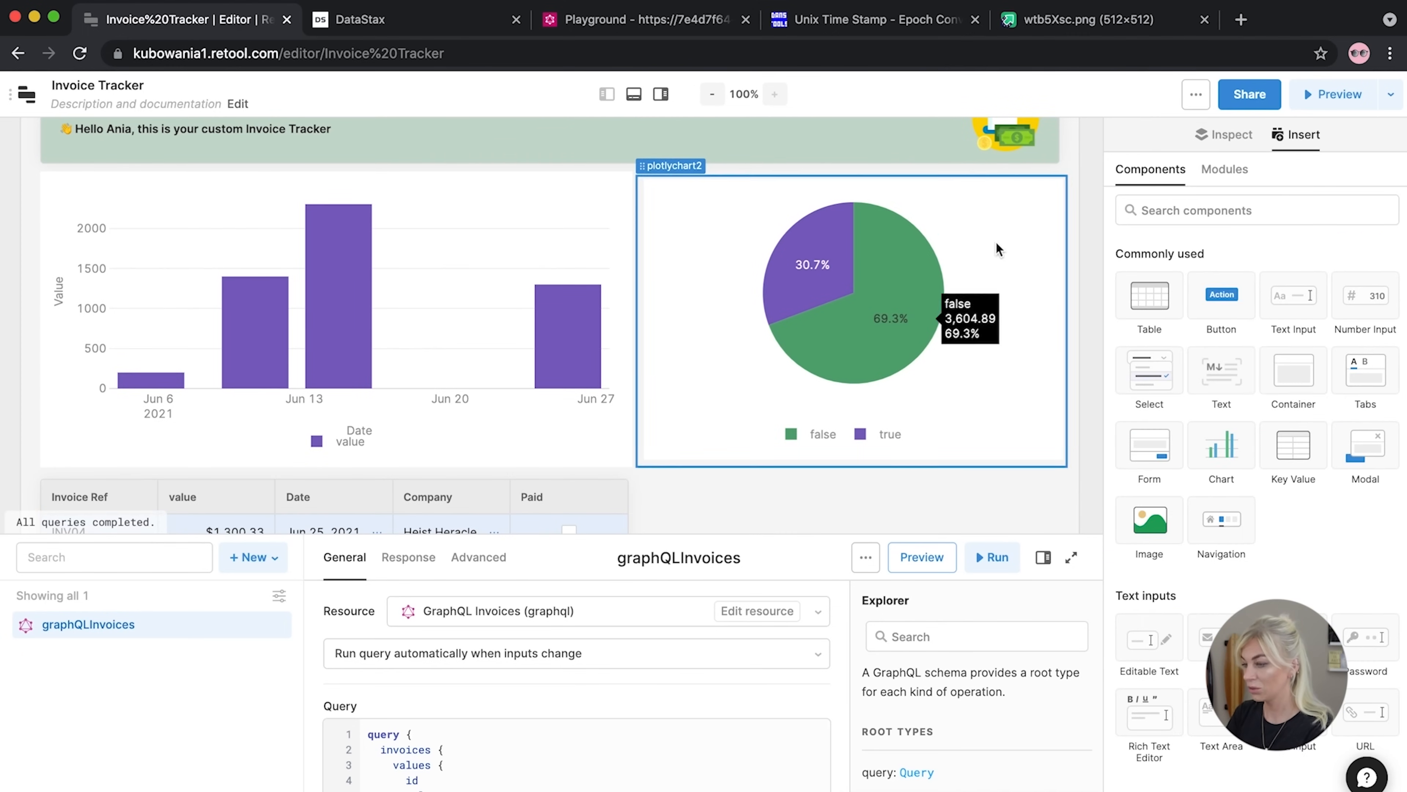
Place the pie chart inside a new container, container2, beside the bar chart
scroll(1246, 500, down, 3)
scroll(1246, 500, down, 10)
scroll(1245, 500, down, 15)
scroll(1245, 500, up, 3)
drag(1150, 310, 770, 293)
scroll(825, 460, down, 3)
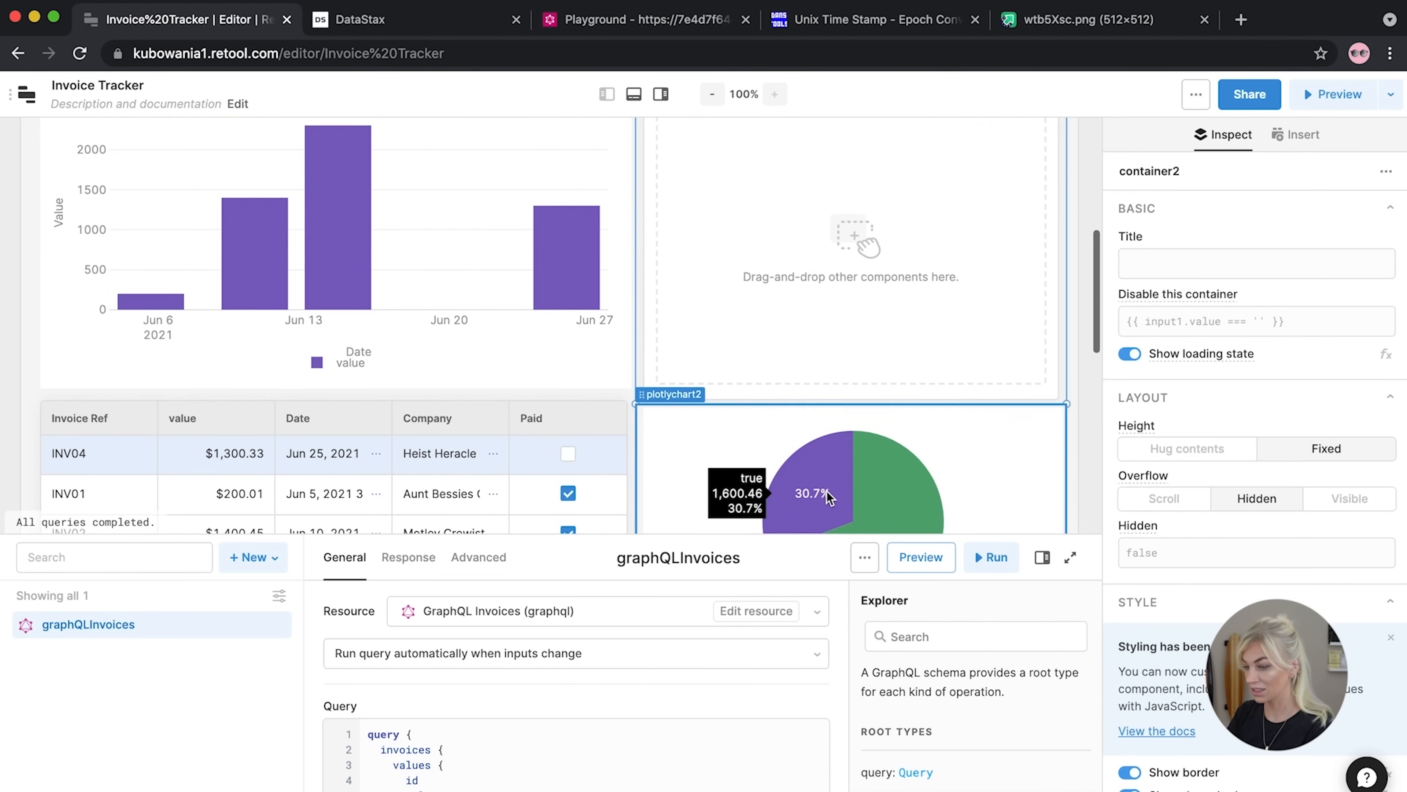
drag(827, 491, 853, 268)
scroll(853, 271, up, 2)
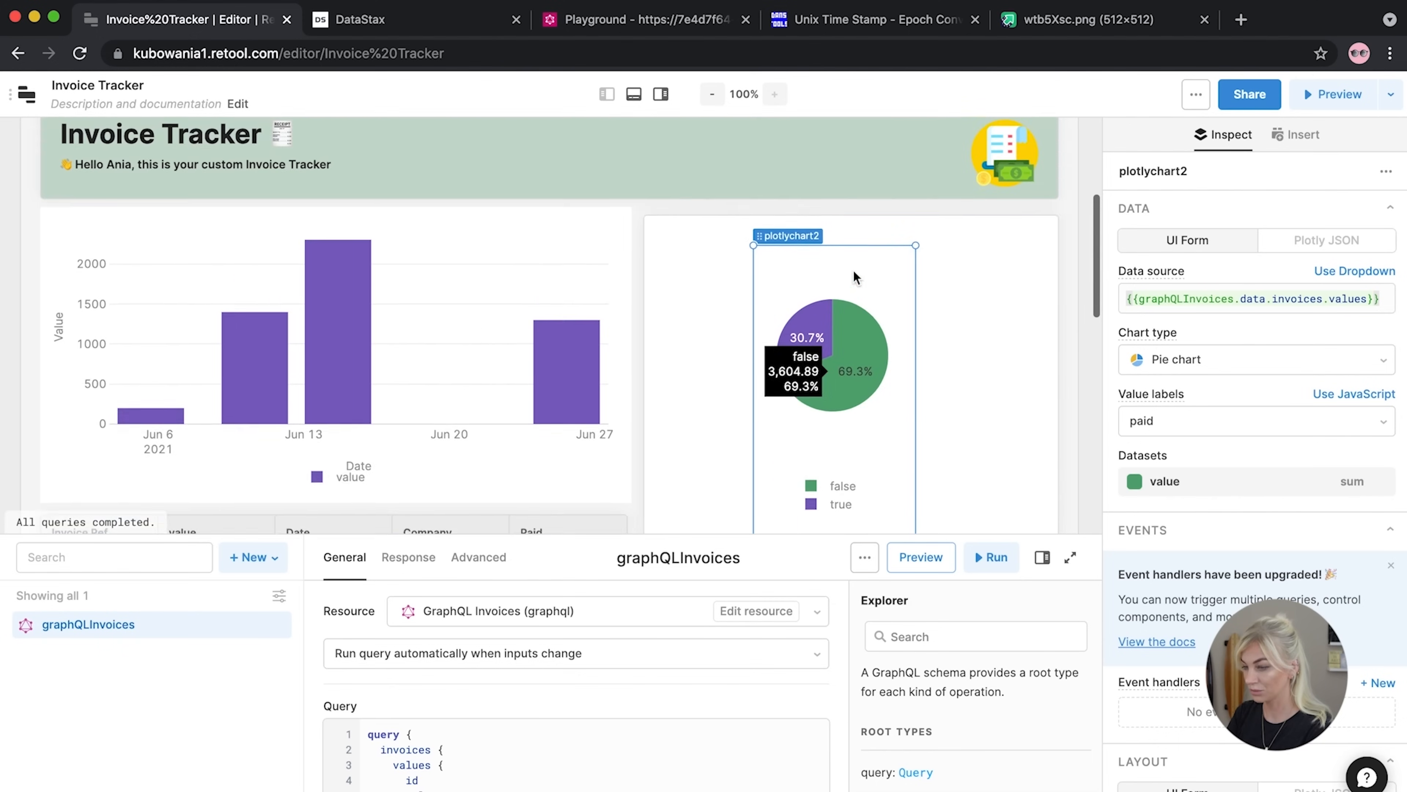
scroll(853, 275, up, 2)
Stretch the pie chart to fill the width of container2
drag(754, 354, 667, 327)
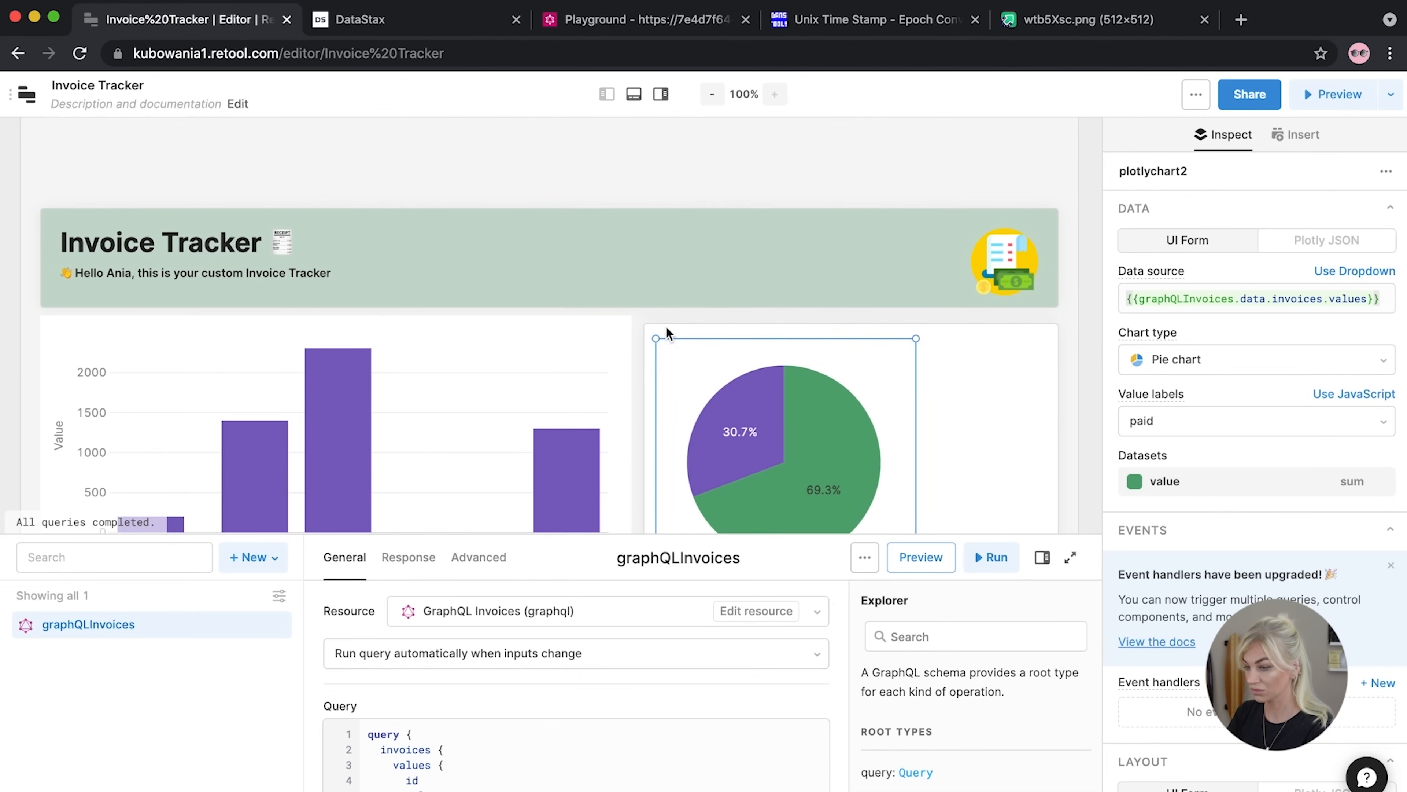
drag(916, 338, 1046, 338)
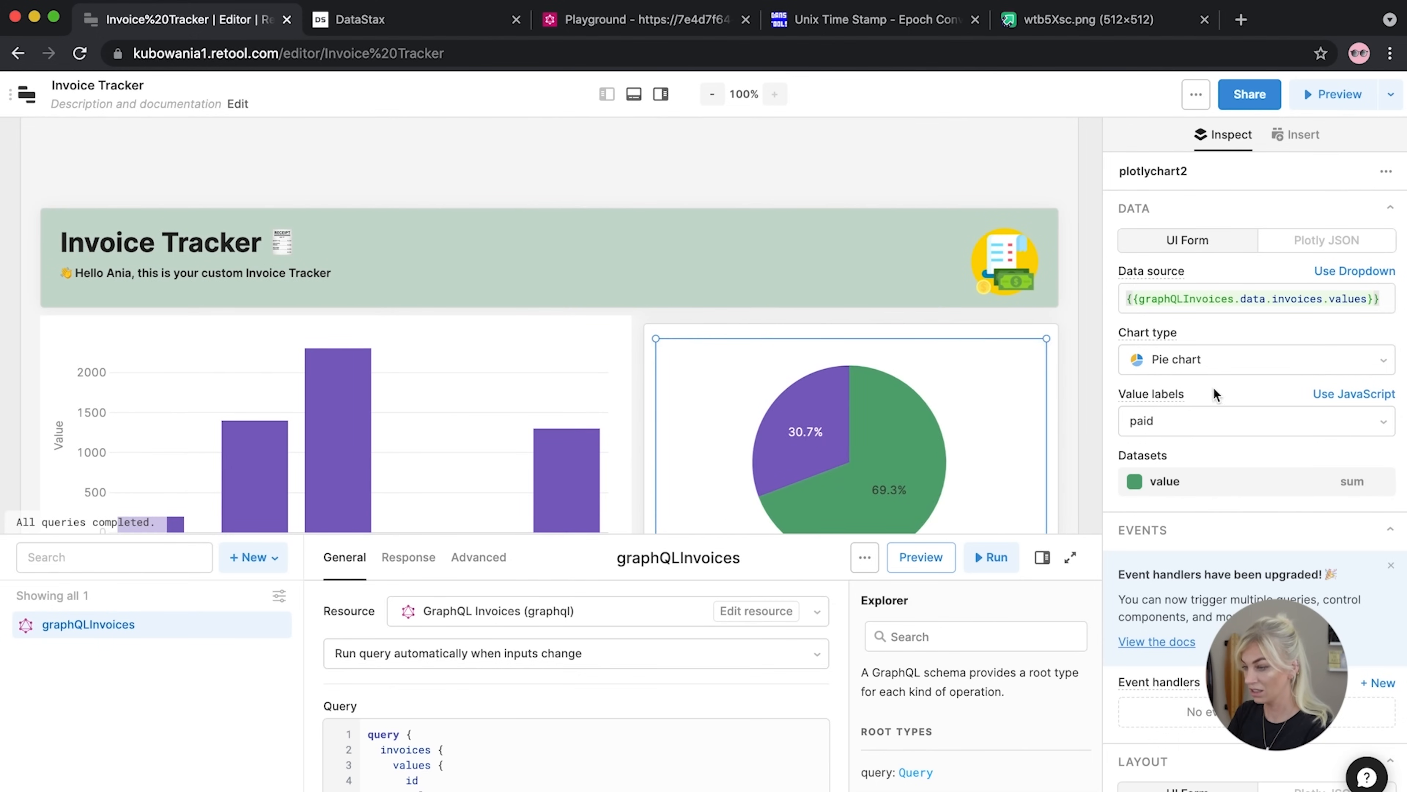
click(1094, 311)
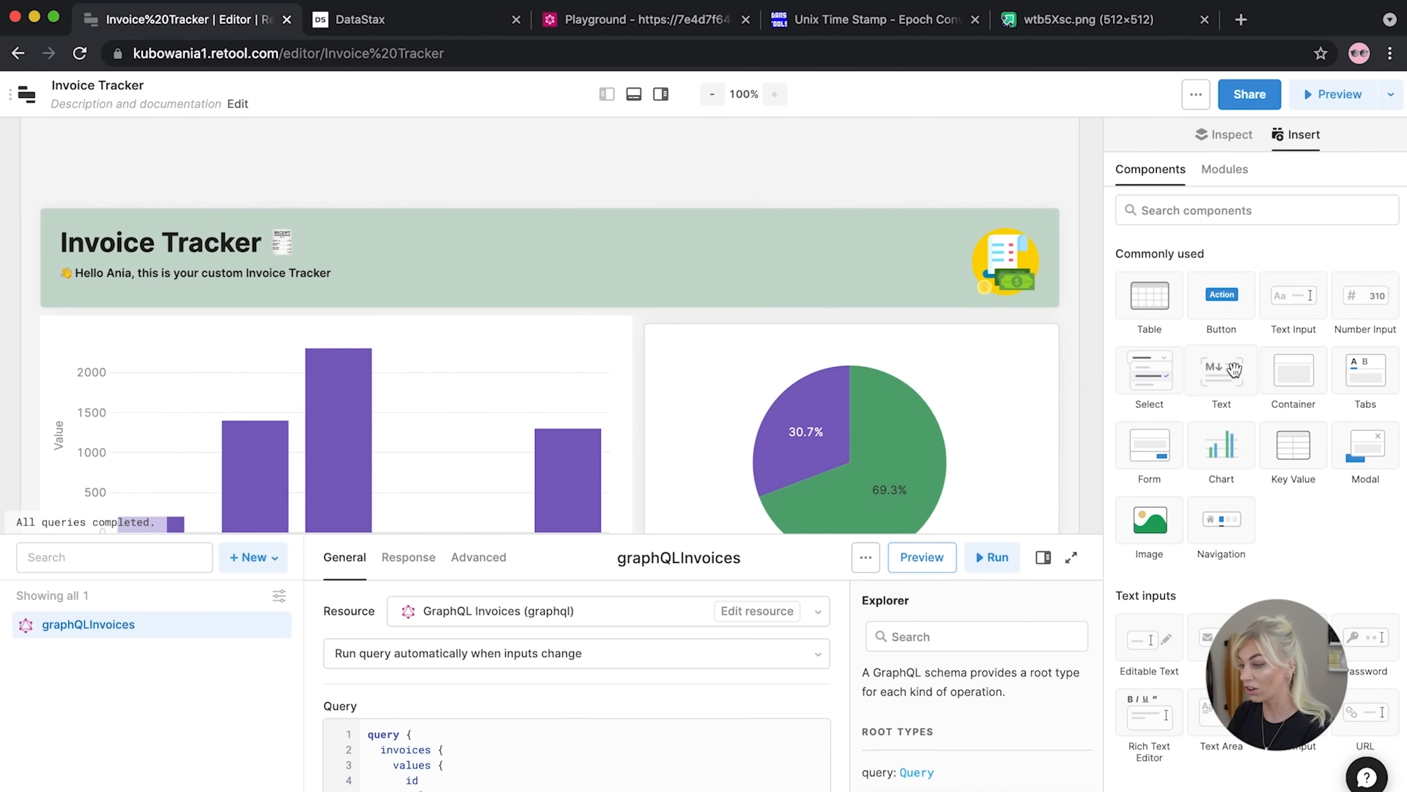
Add a Text block above the pie chart with value <h3>Paid vs Unpaid</h3>
drag(1234, 371, 714, 349)
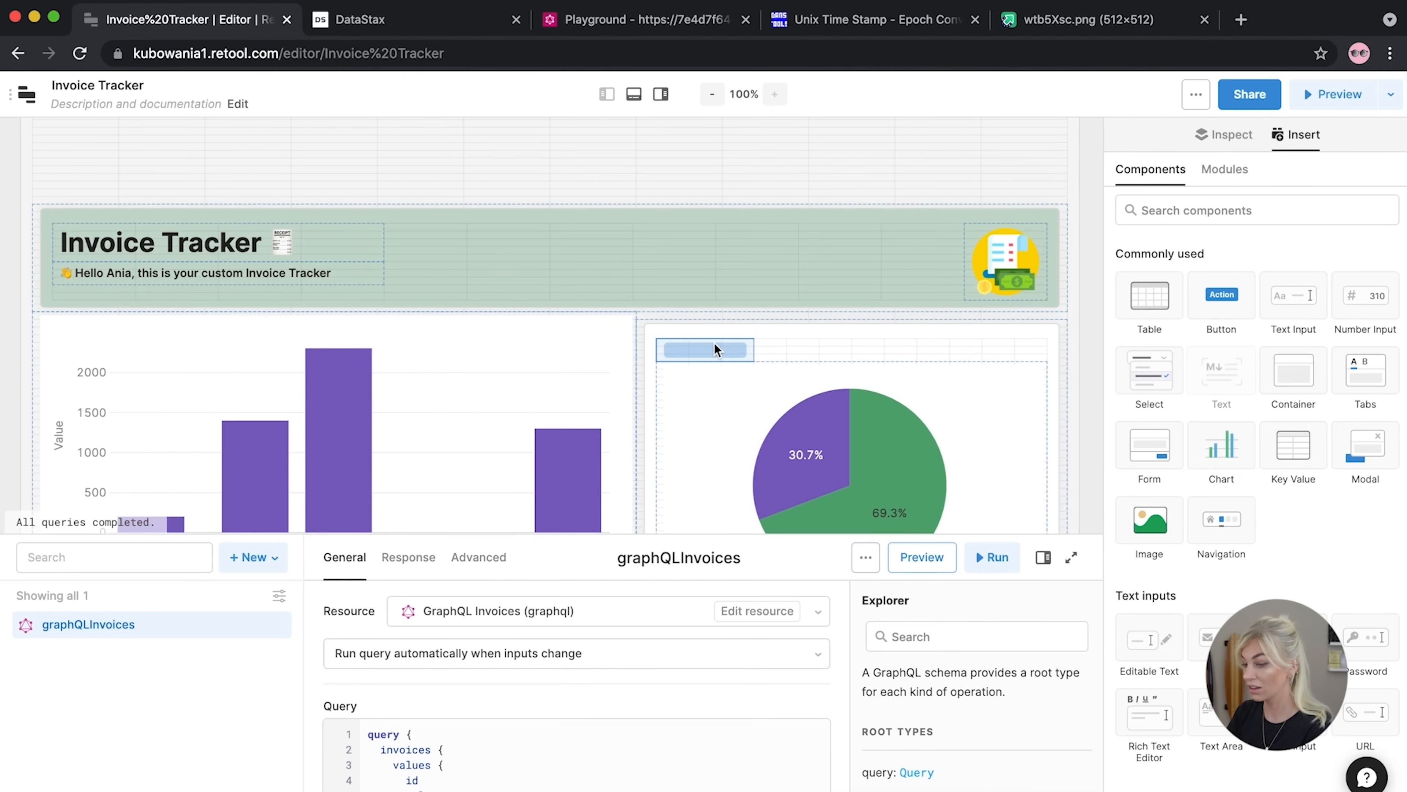
drag(841, 360, 1033, 351)
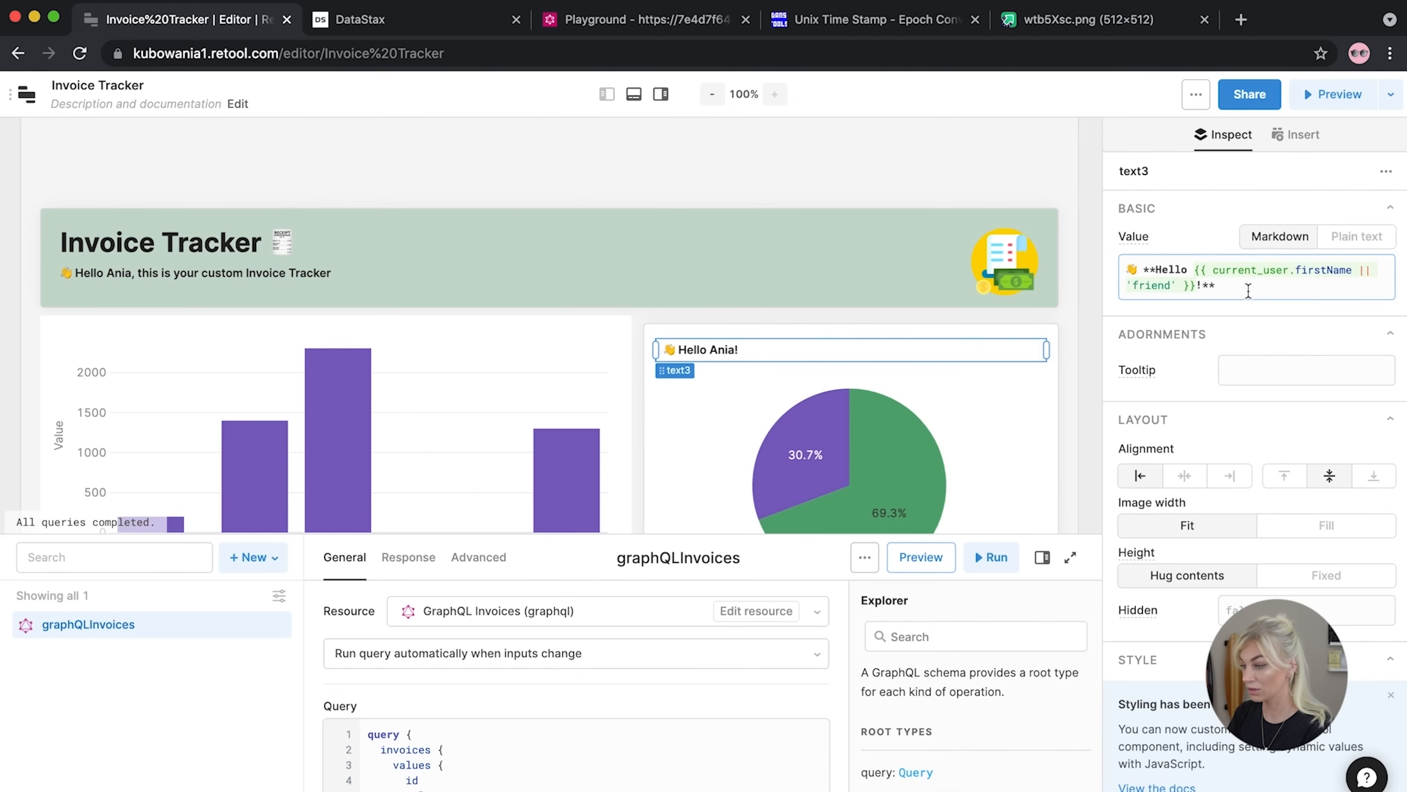
drag(1205, 284, 1155, 262)
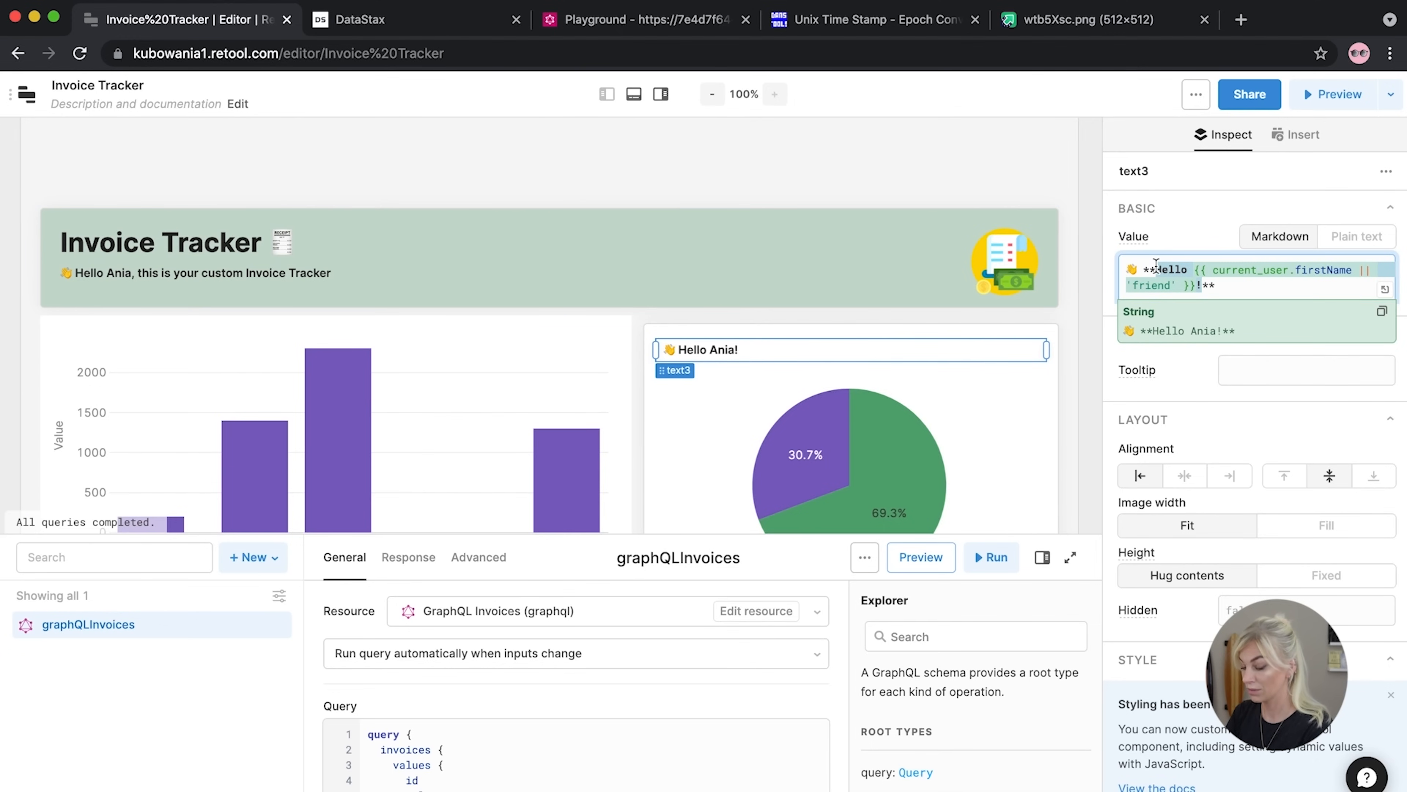
key(ctrl+a)
text(<)
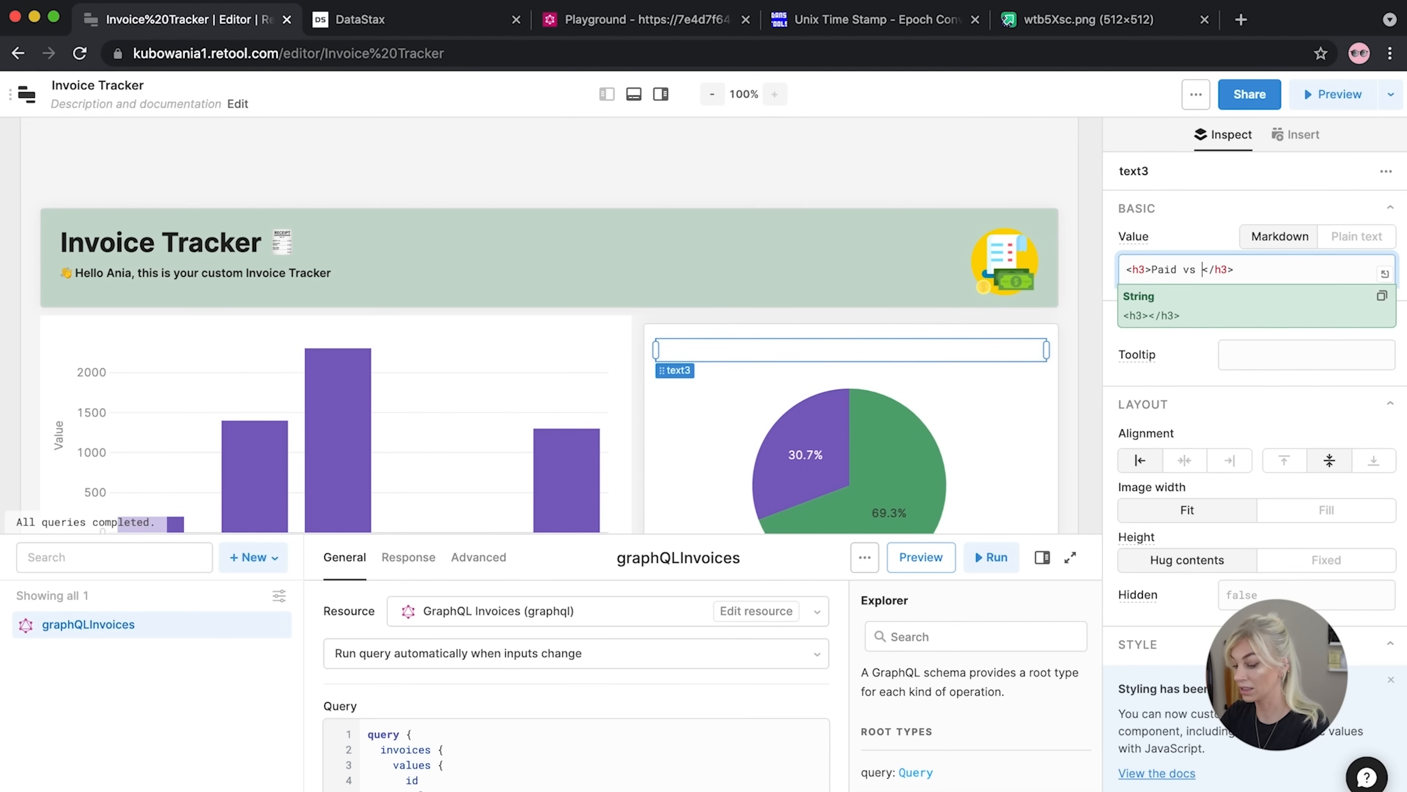
text(piad)
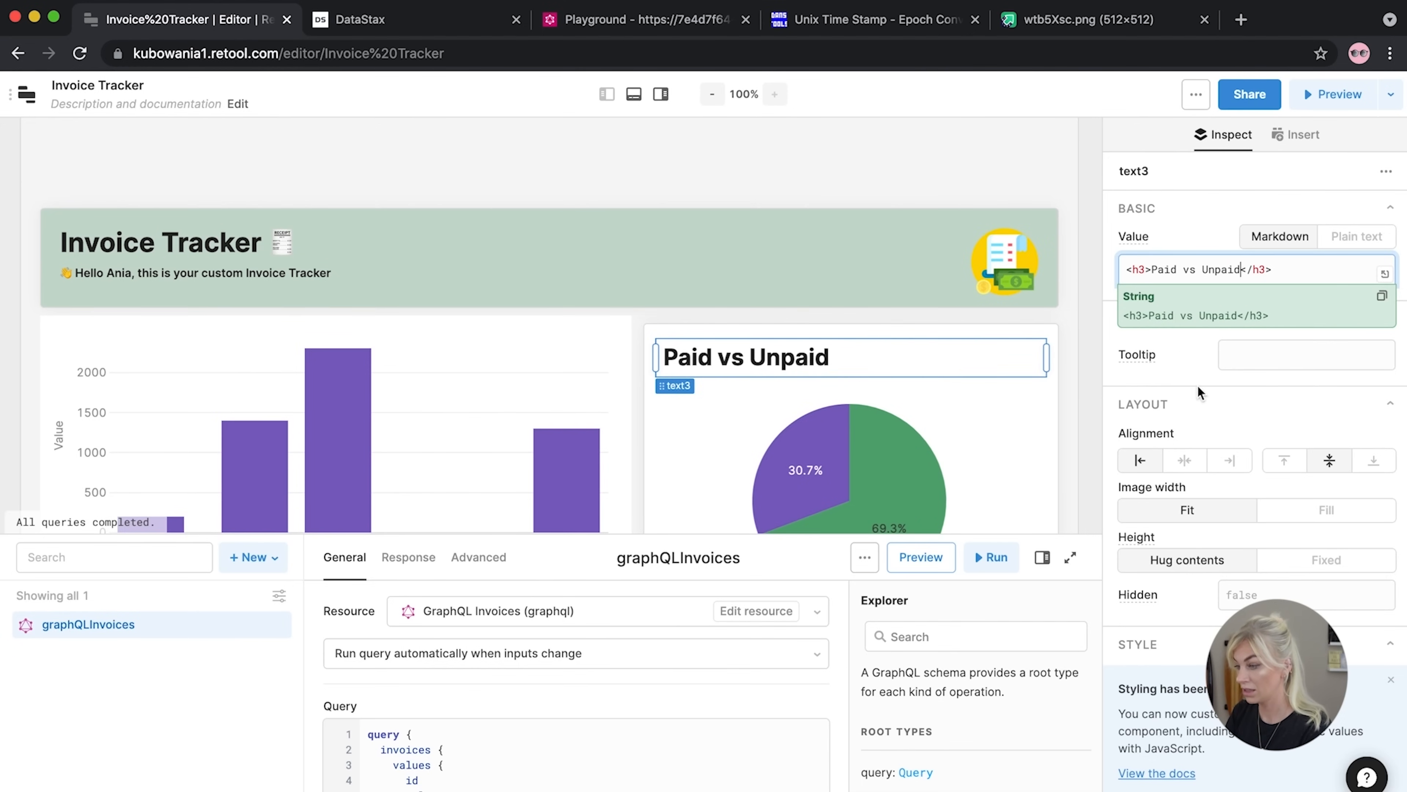
Centre-align the 'Paid vs Unpaid' heading
click(1185, 460)
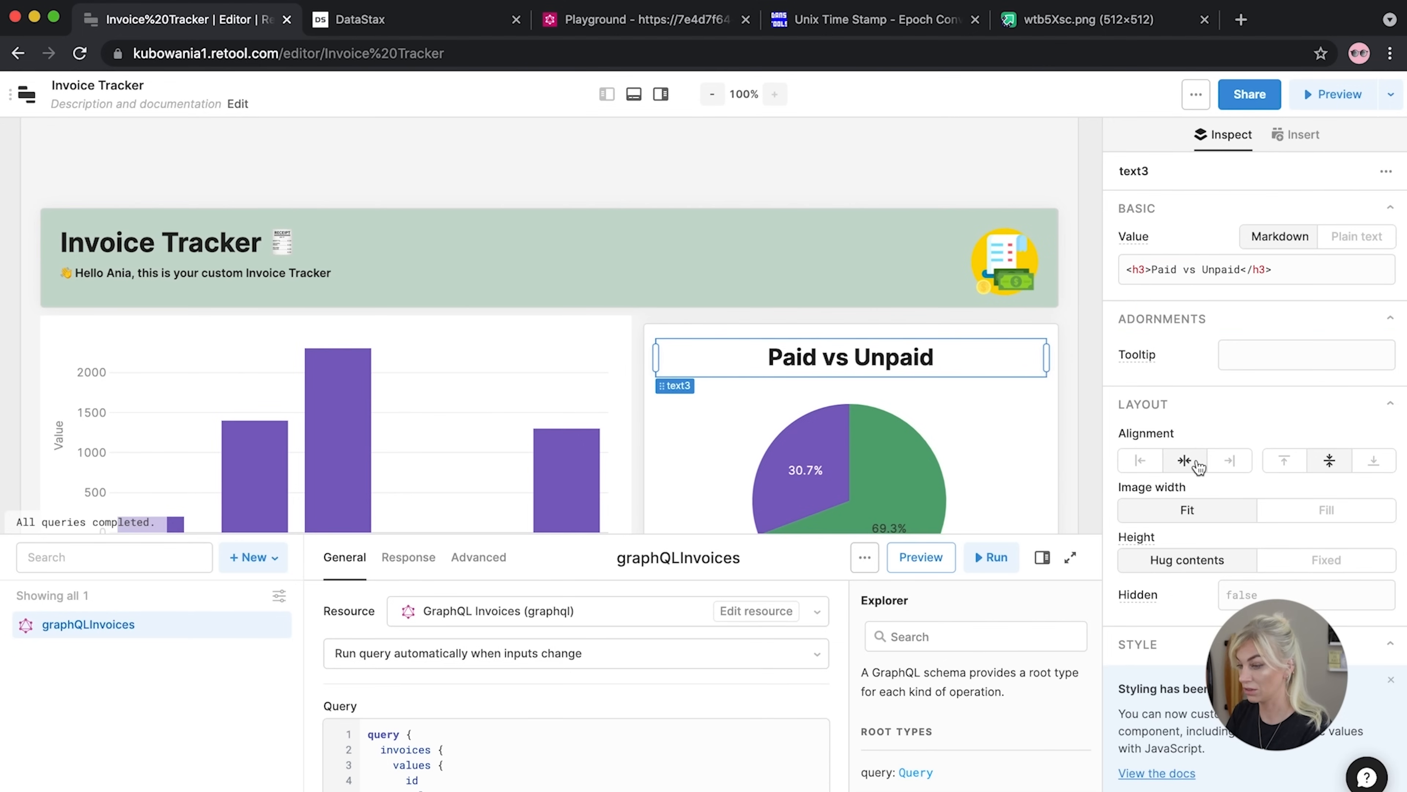
scroll(935, 298, down, 3)
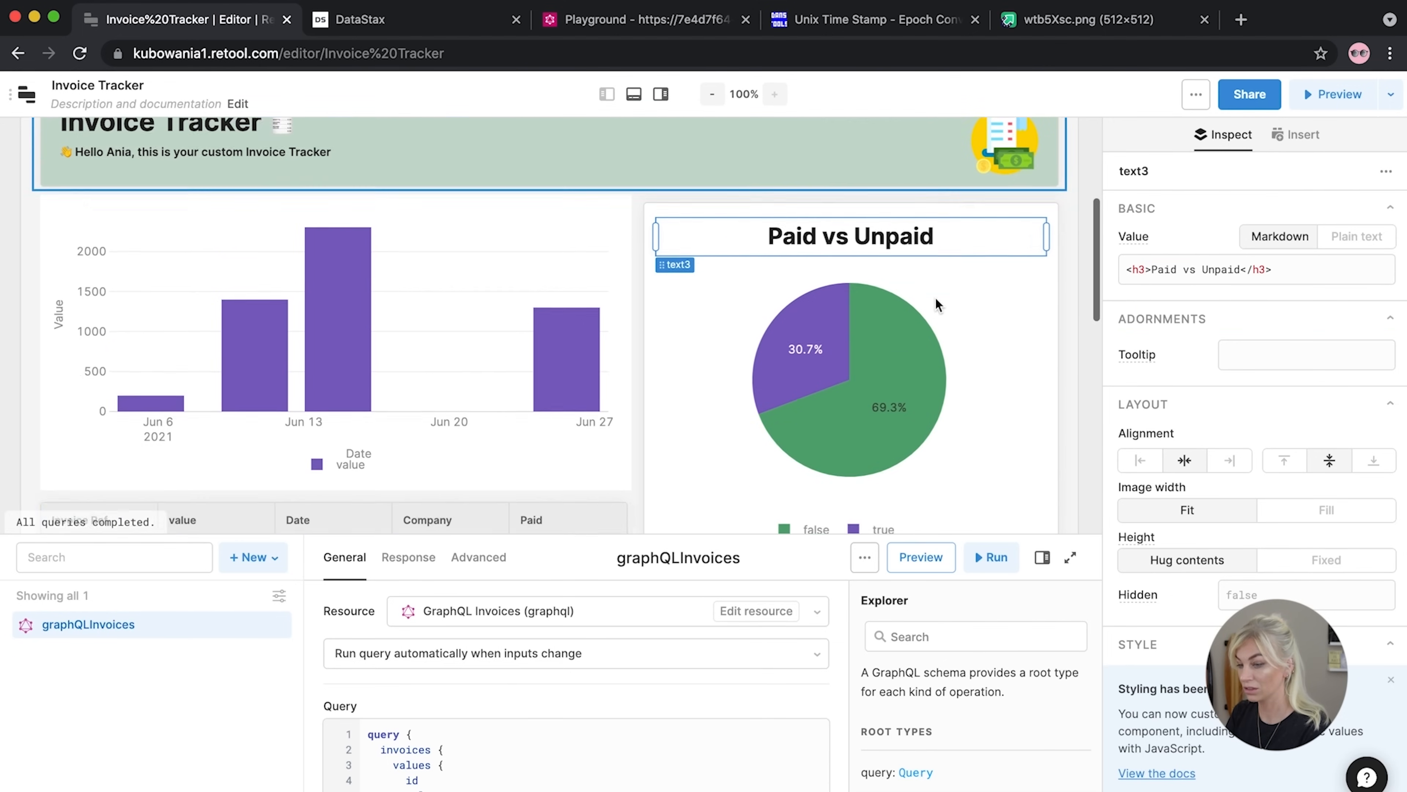
click(1076, 308)
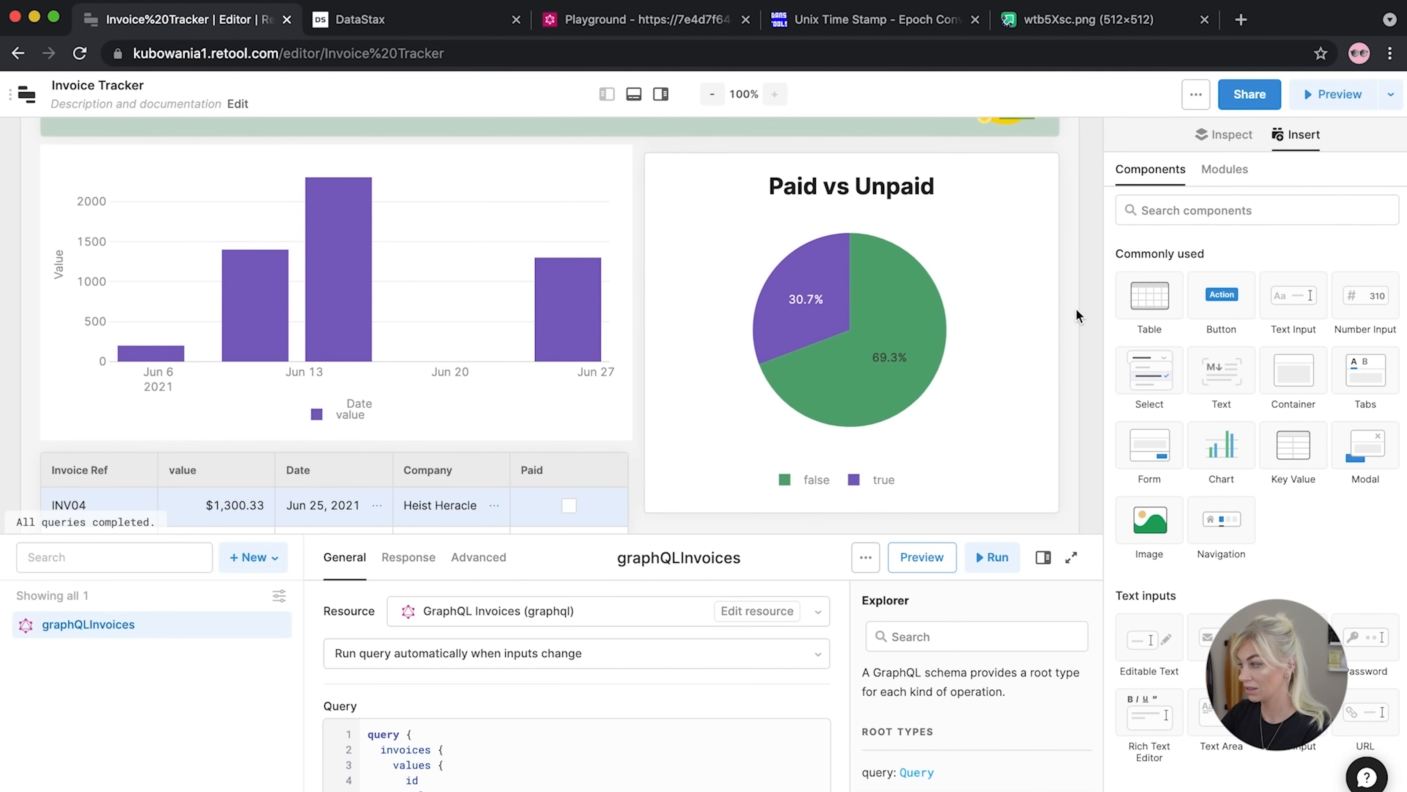
scroll(1053, 361, down, 2)
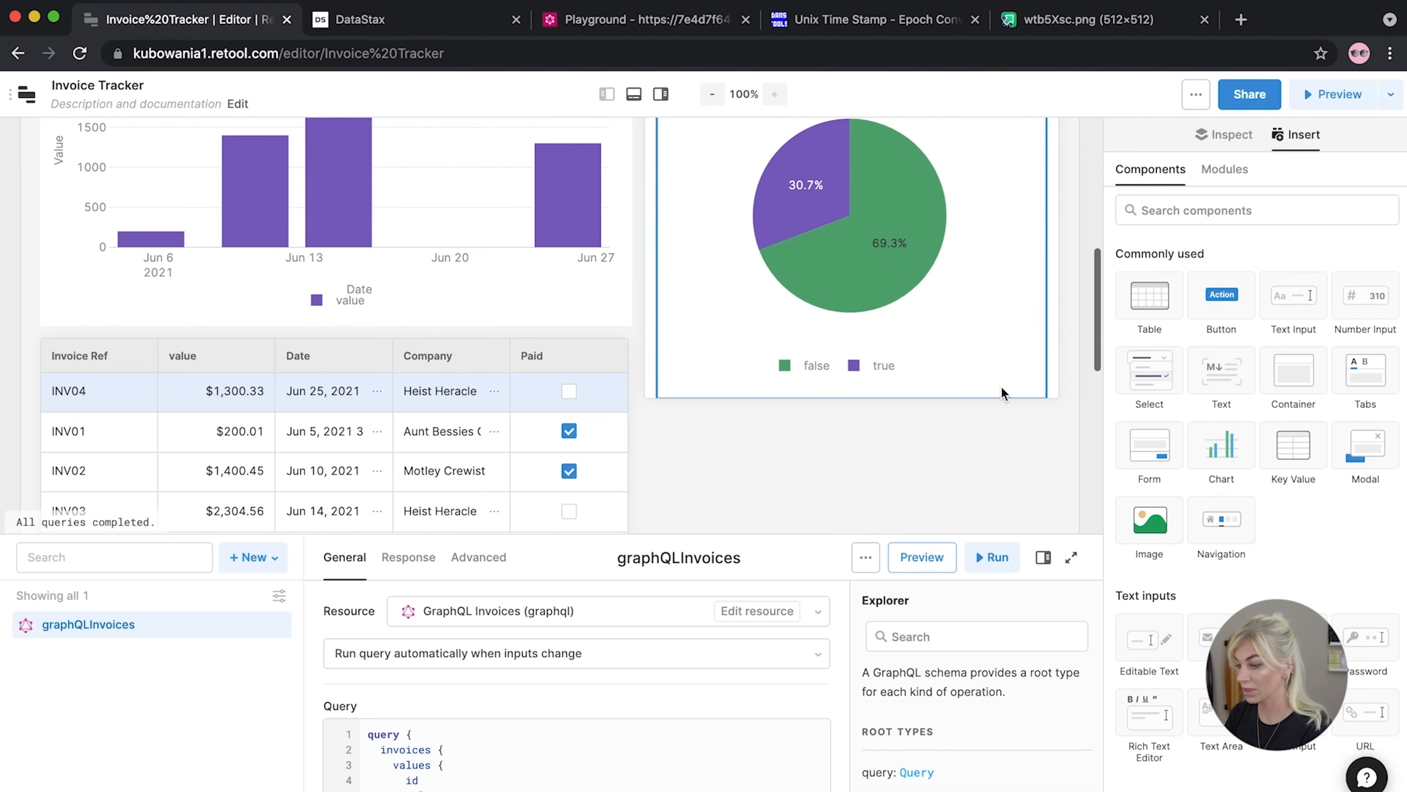
Make container2 moderately taller, undoing an overshoot, and drag a Chart into the new space
click(945, 404)
drag(639, 405, 651, 516)
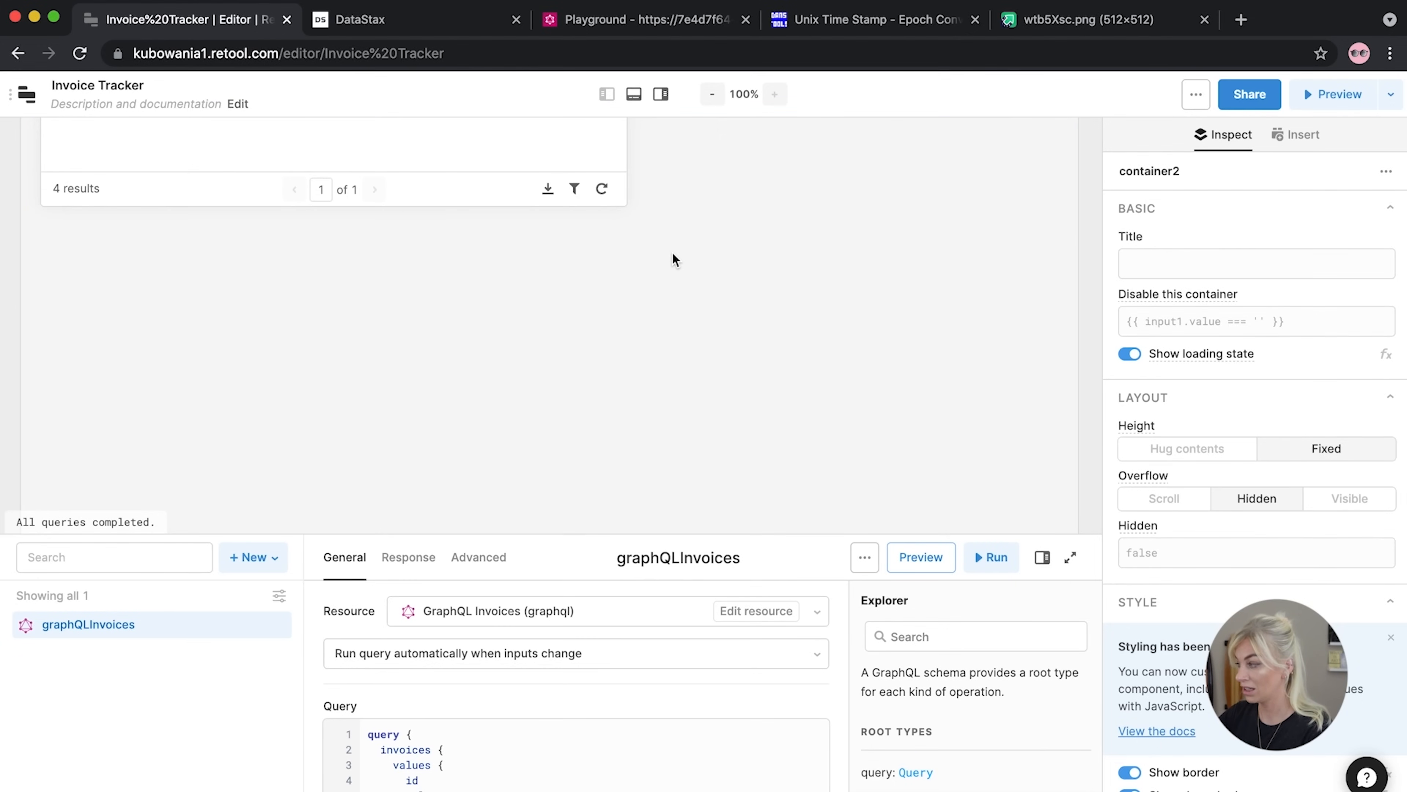
click(652, 258)
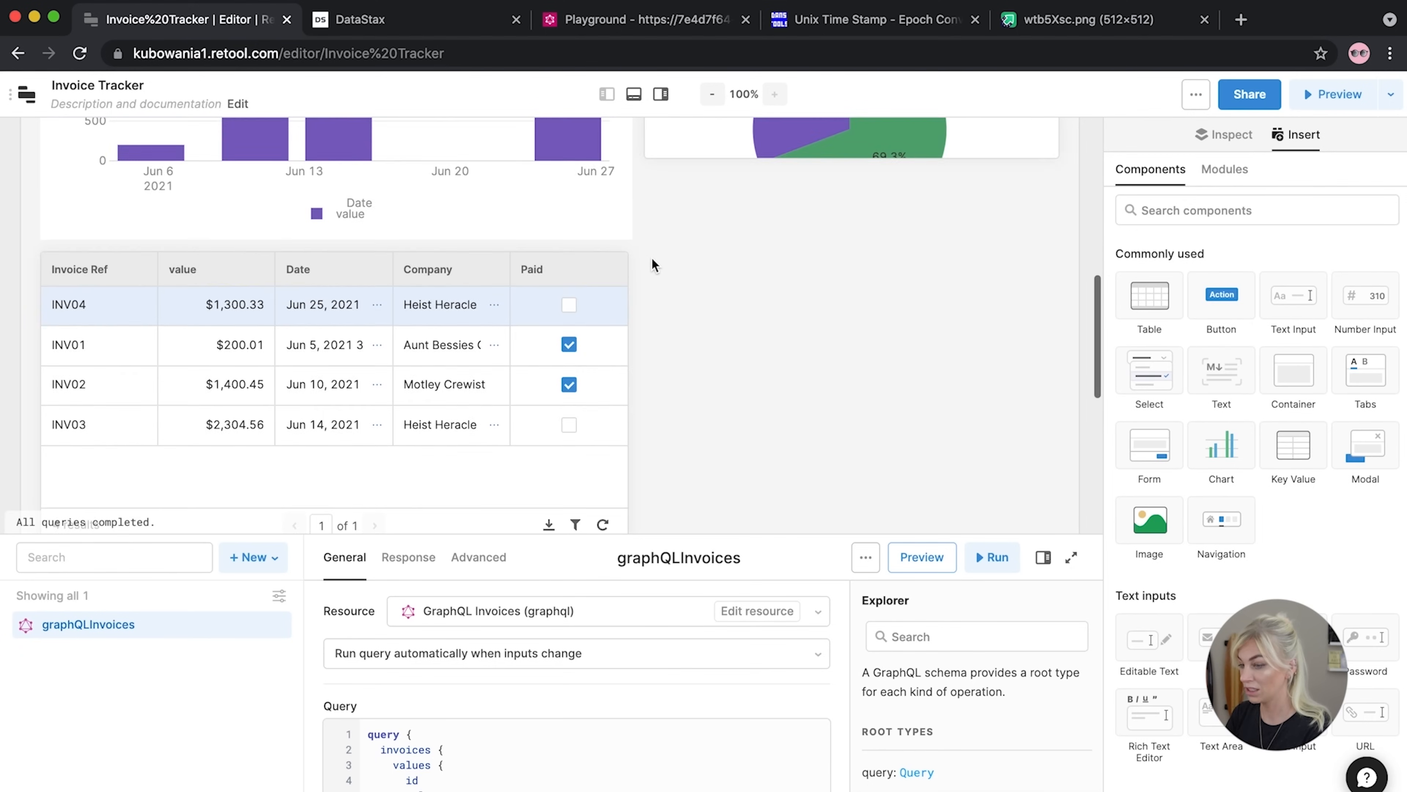
scroll(652, 258, up, 3)
click(652, 280)
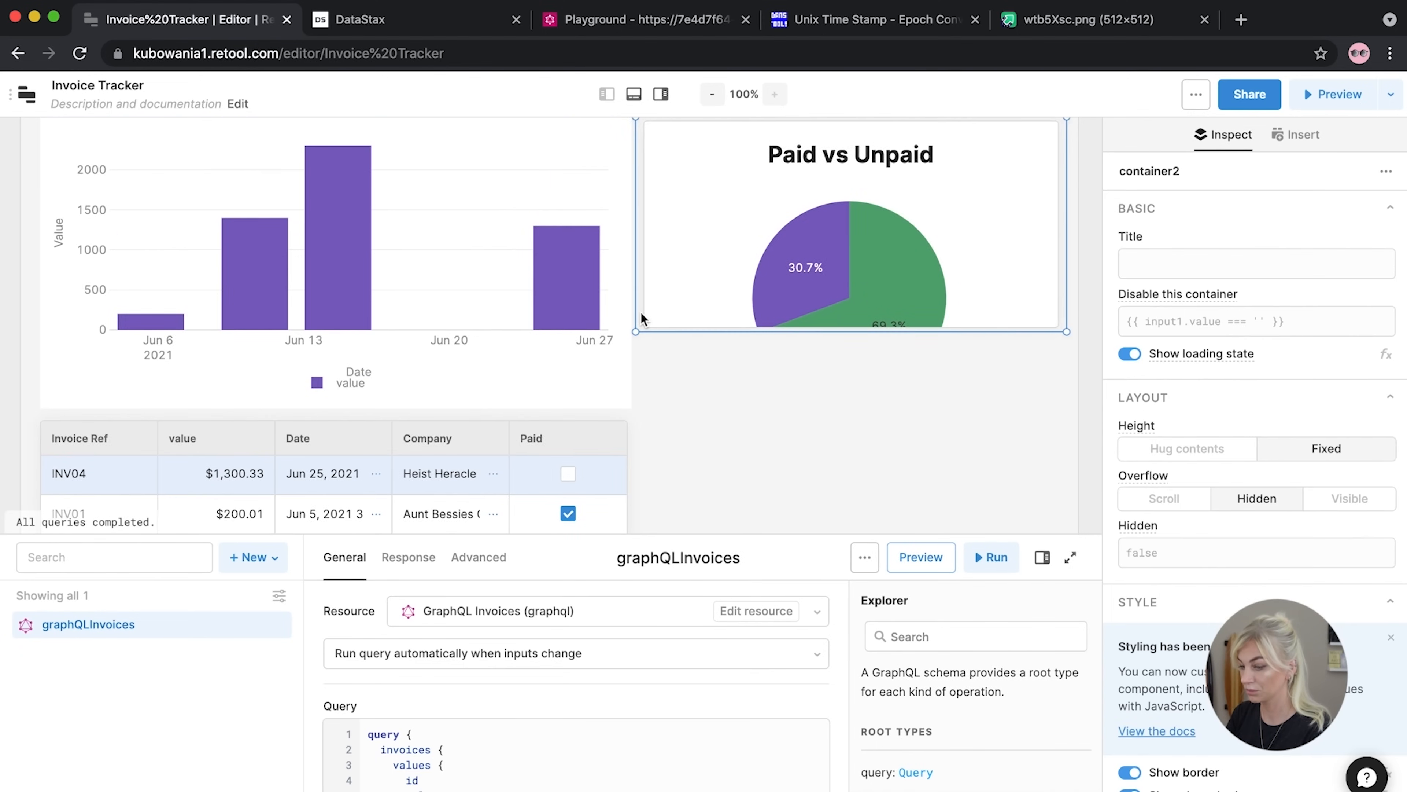
key(ctrl+z)
drag(641, 221, 641, 440)
scroll(726, 346, up, 1)
scroll(732, 346, down, 2)
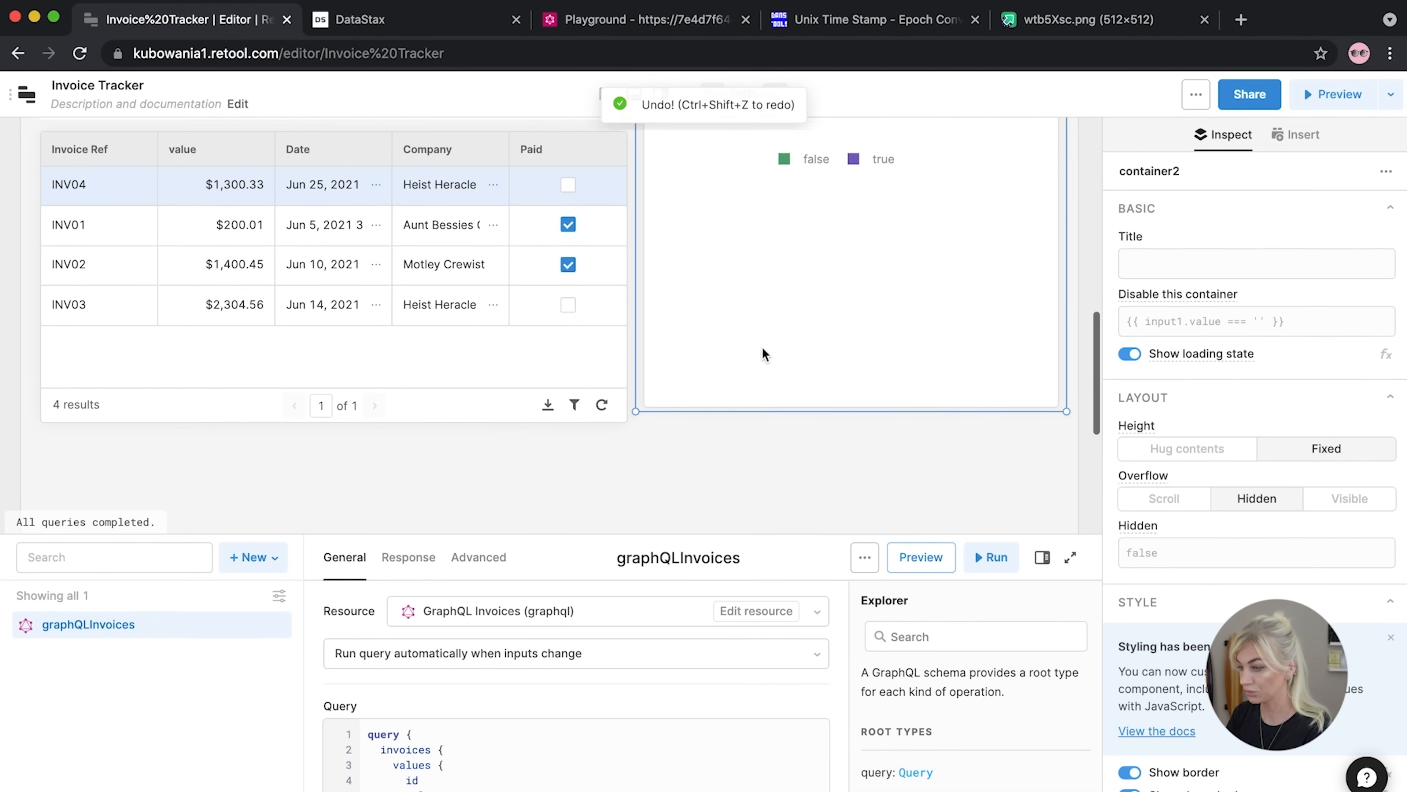
click(1082, 329)
drag(1221, 446, 697, 245)
Widen the new chart below the pie and set its data source to {{graphQLInvoices.data.invoices.values}}
drag(866, 322, 1058, 301)
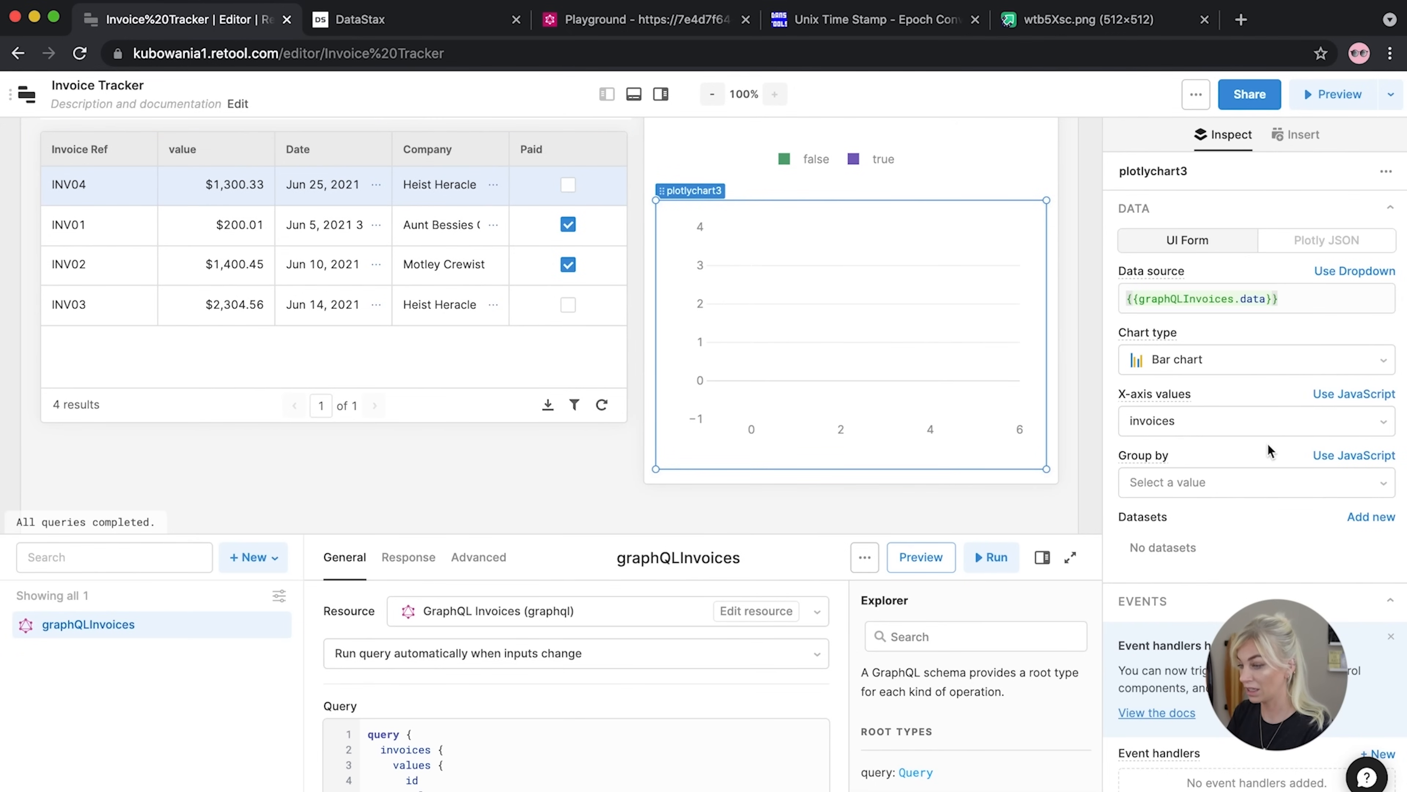
scroll(1163, 474, down, 3)
scroll(1213, 474, down, 8)
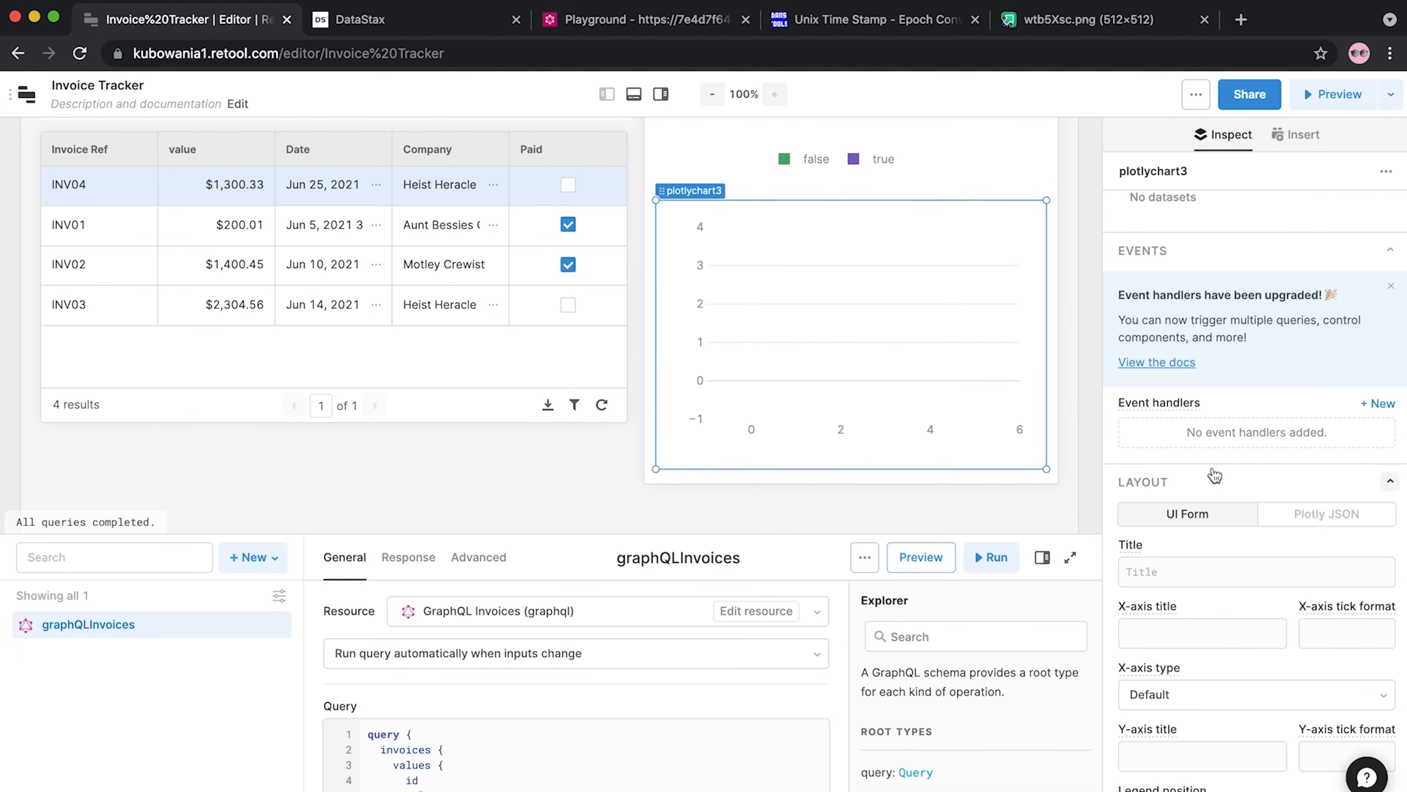
scroll(1185, 311, up, 9)
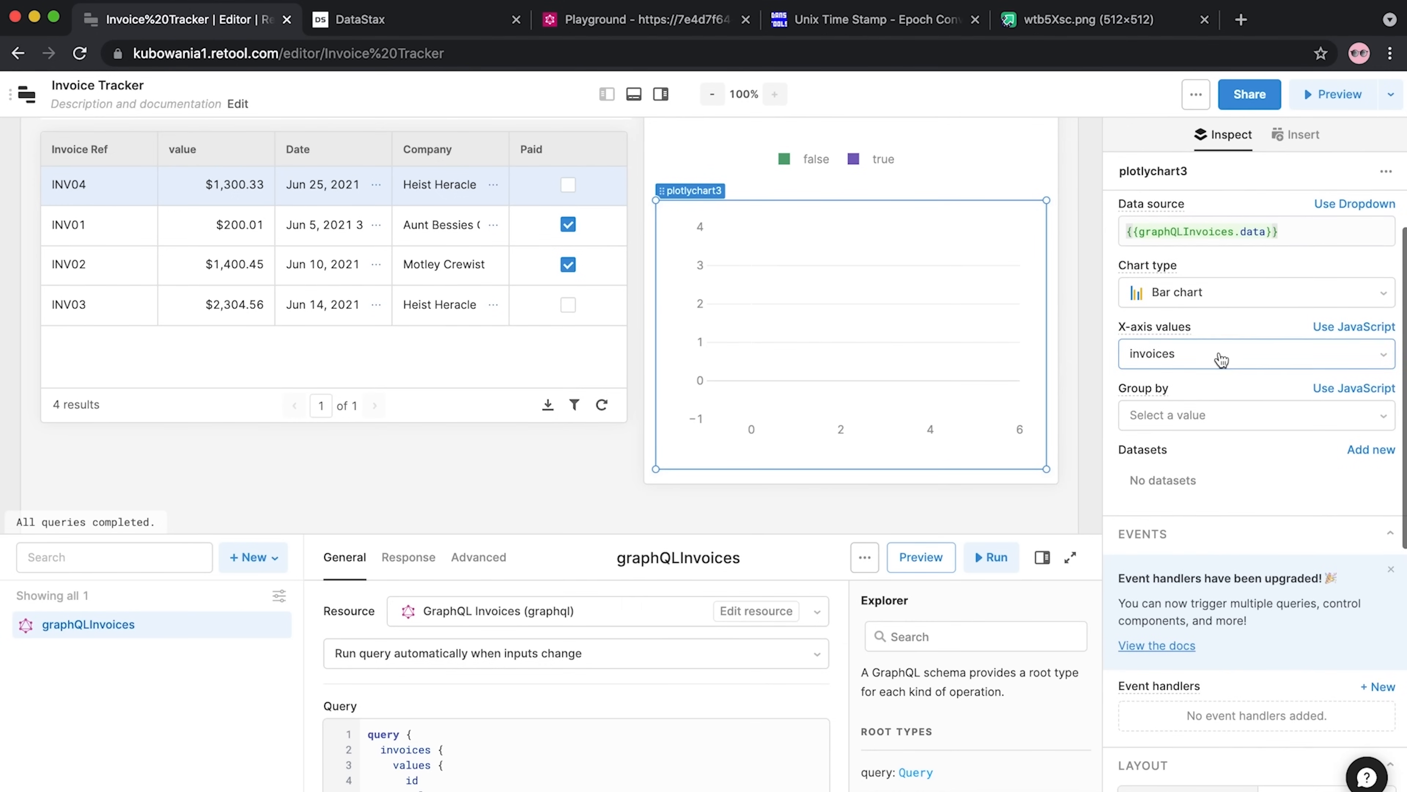
click(1266, 236)
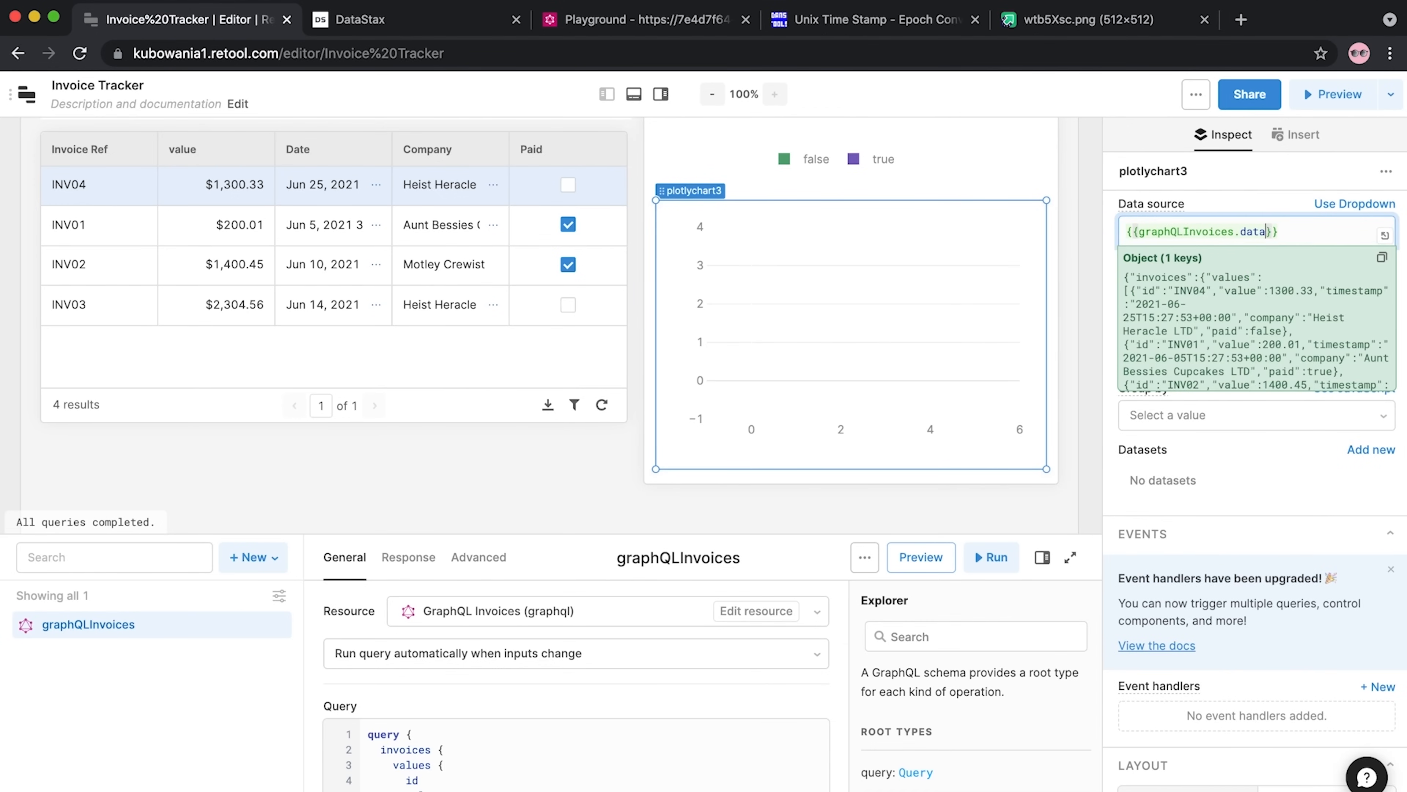
text(.invoices)
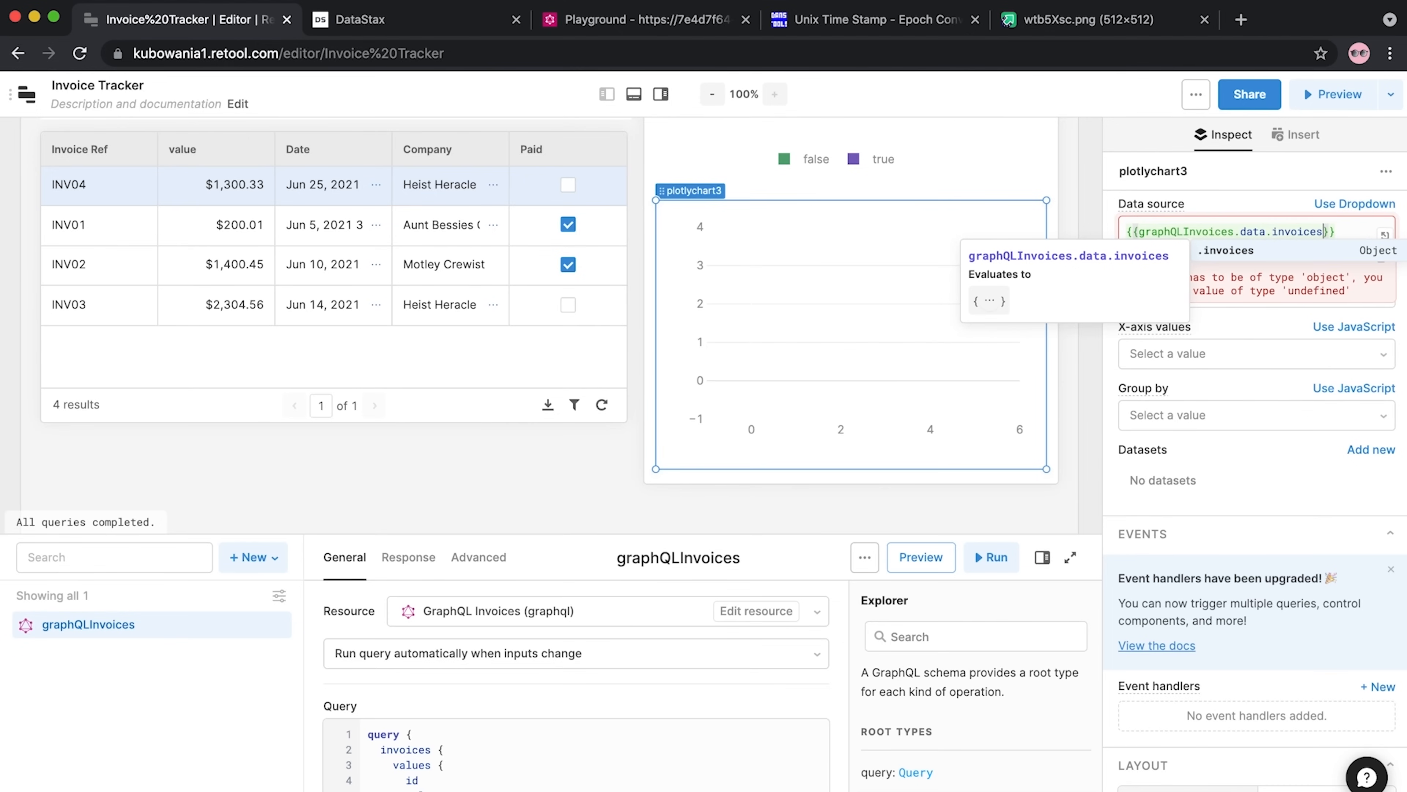
text(.values)
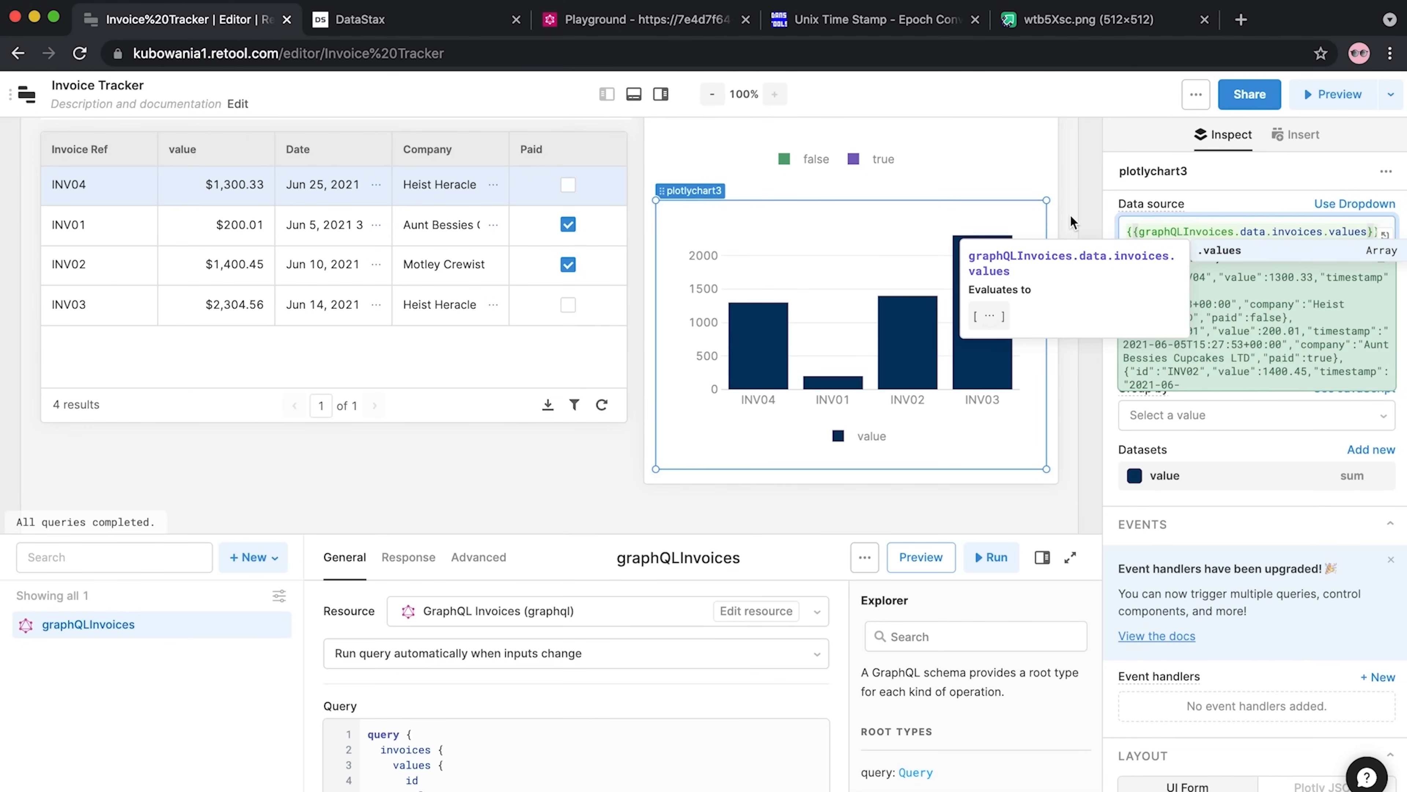
Set the chart's x-axis values to company
scroll(1228, 598, down, 8)
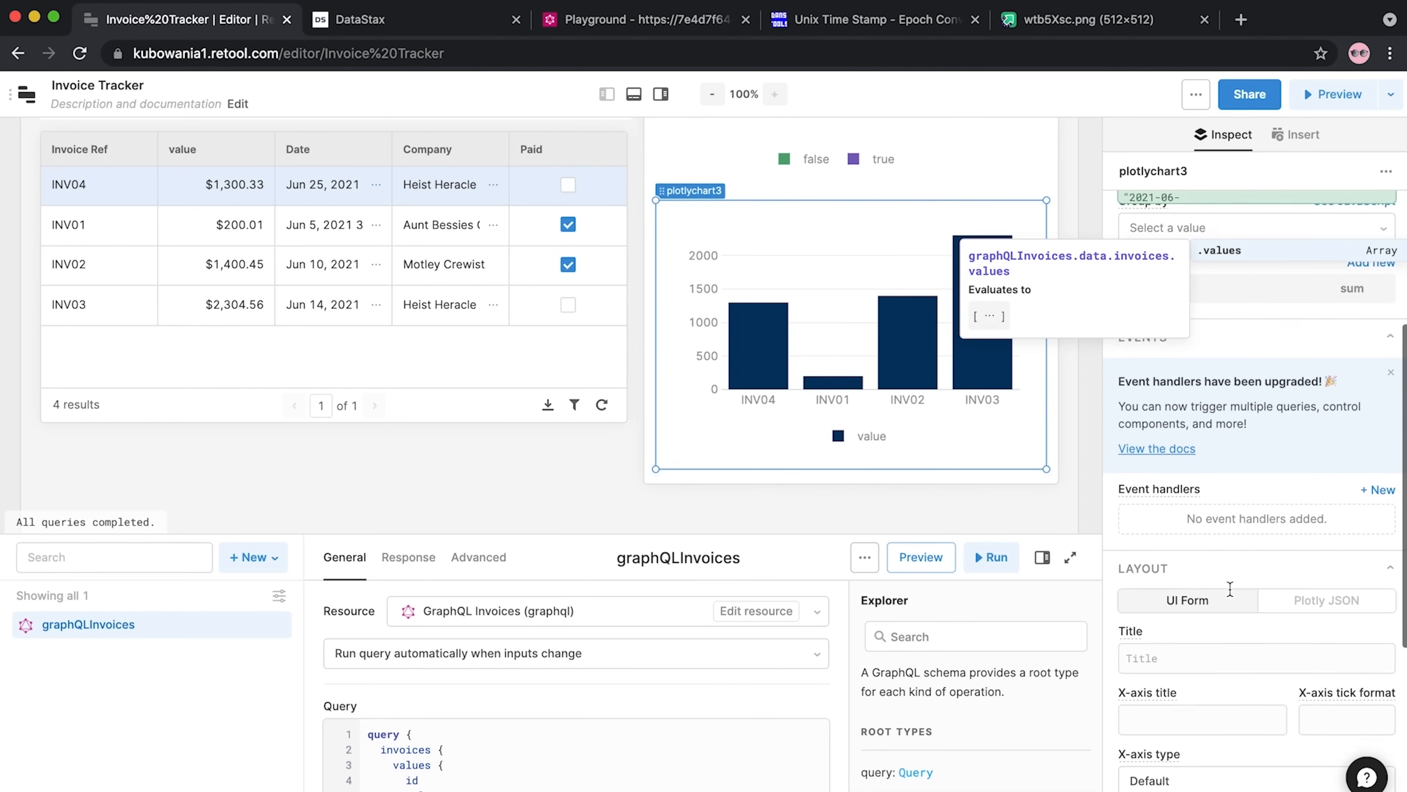
scroll(1231, 596, down, 2)
scroll(1240, 496, up, 10)
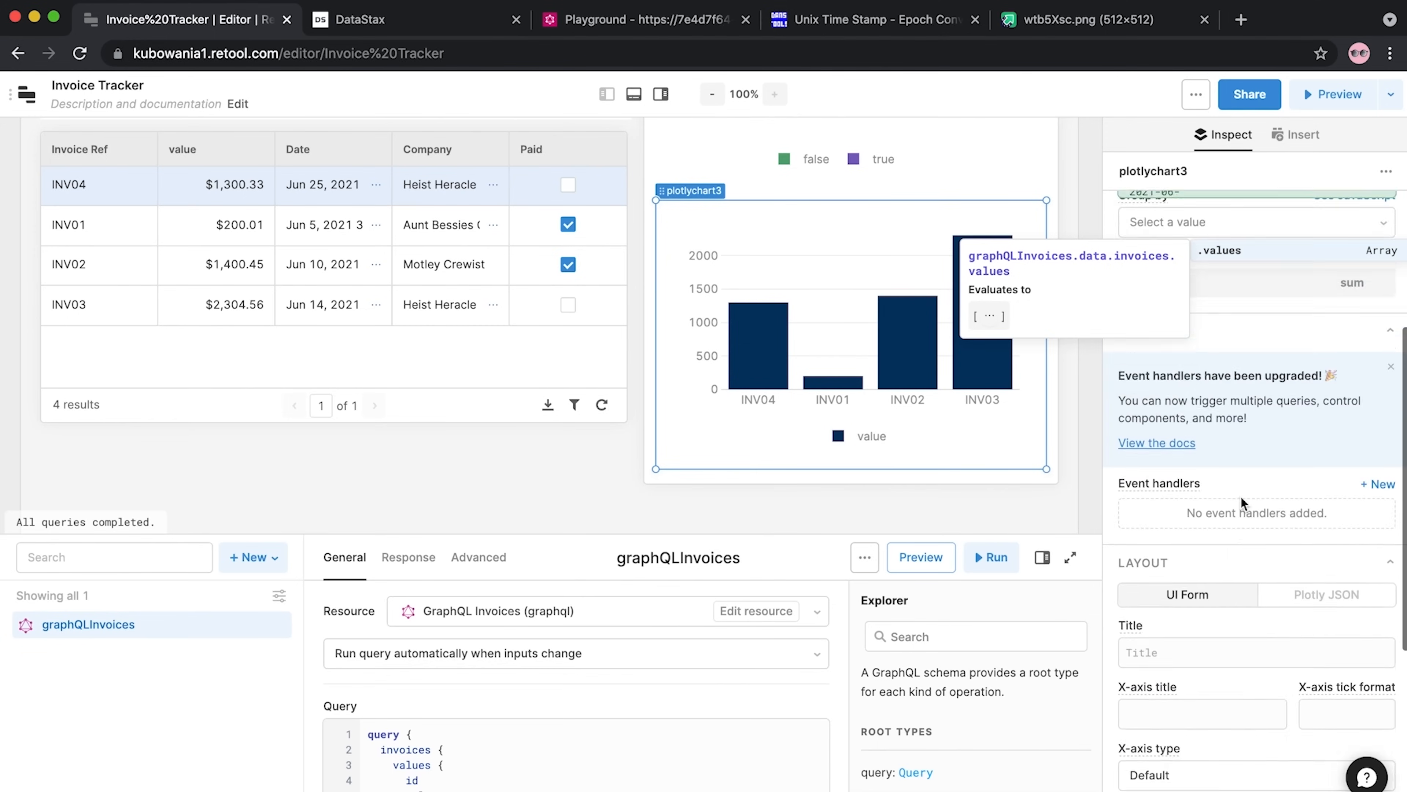
click(1226, 421)
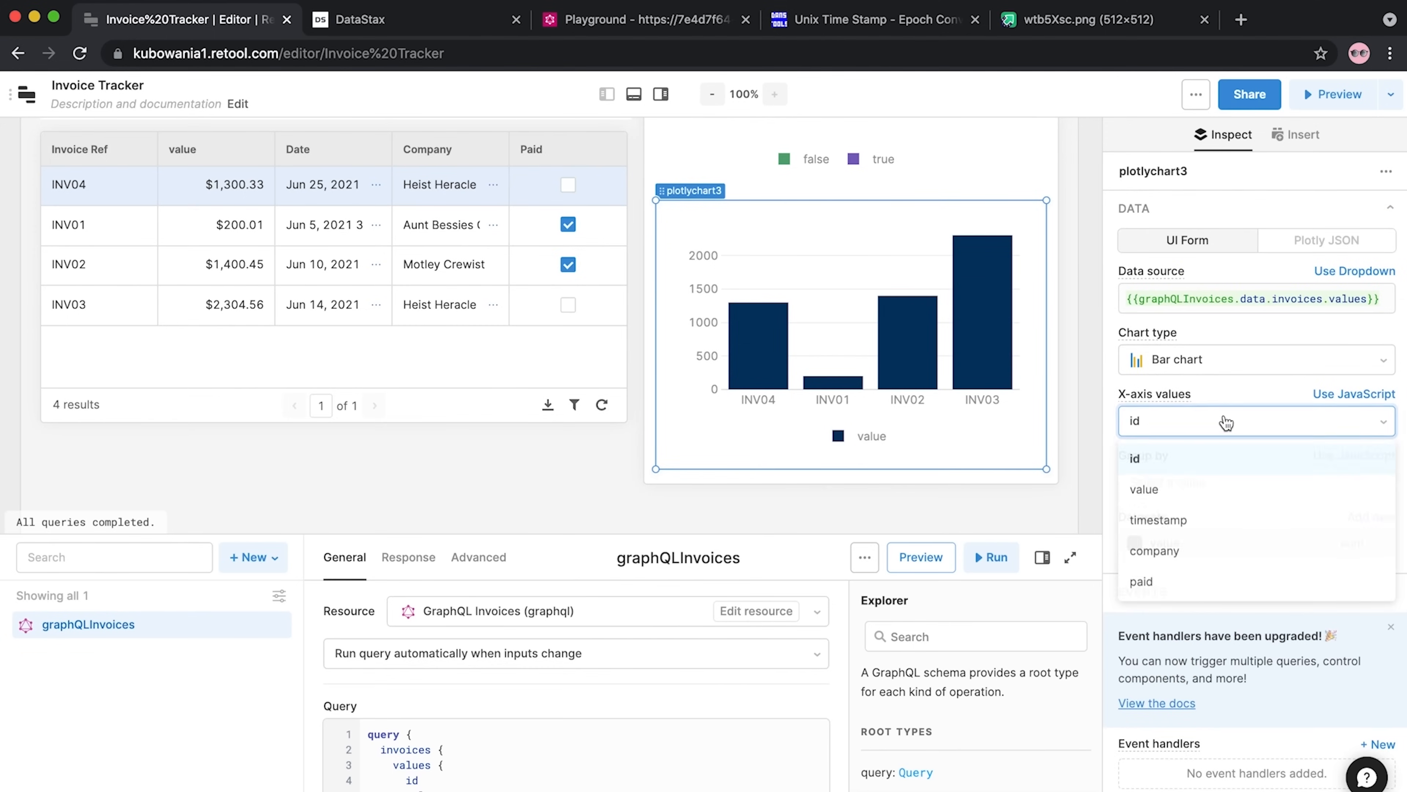
click(1158, 551)
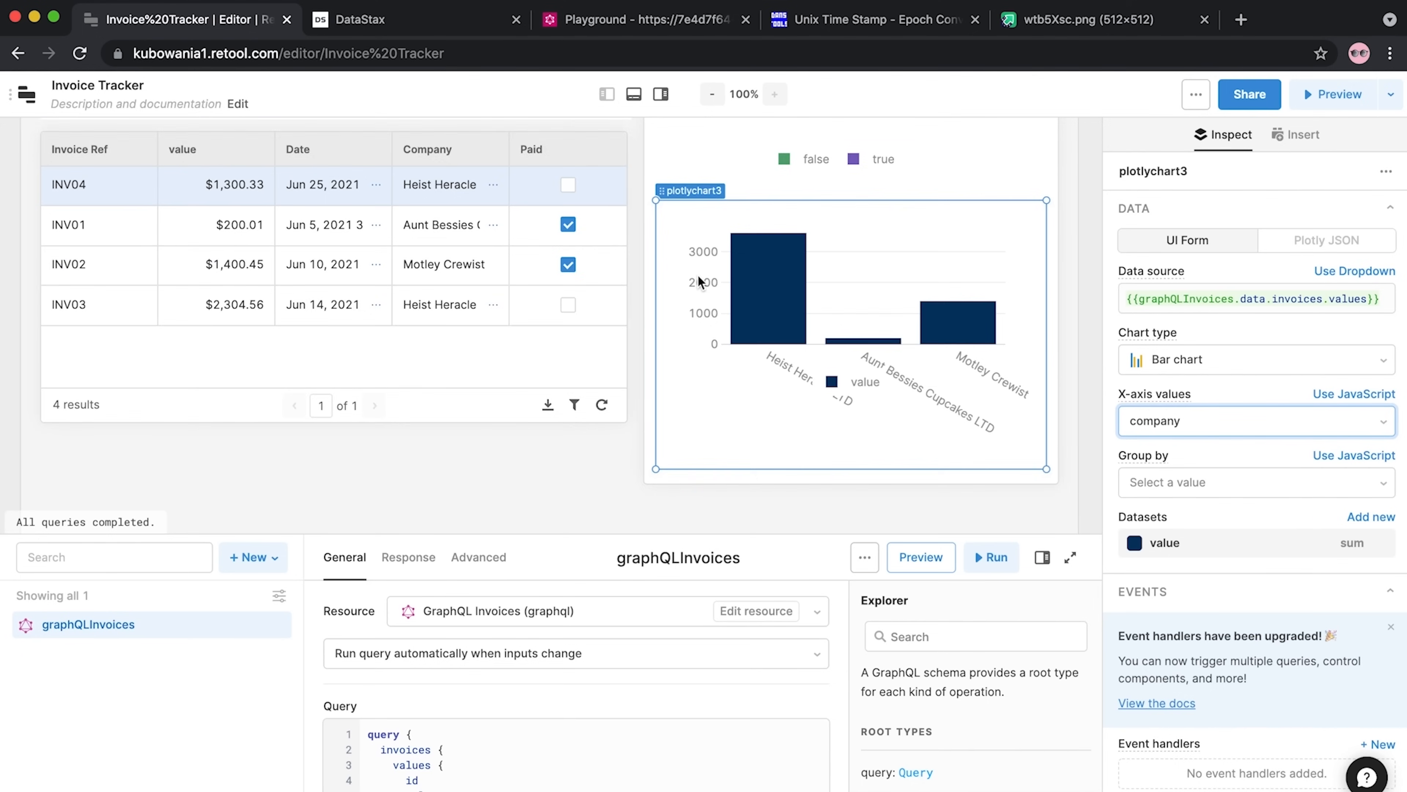
scroll(698, 275, down, 2)
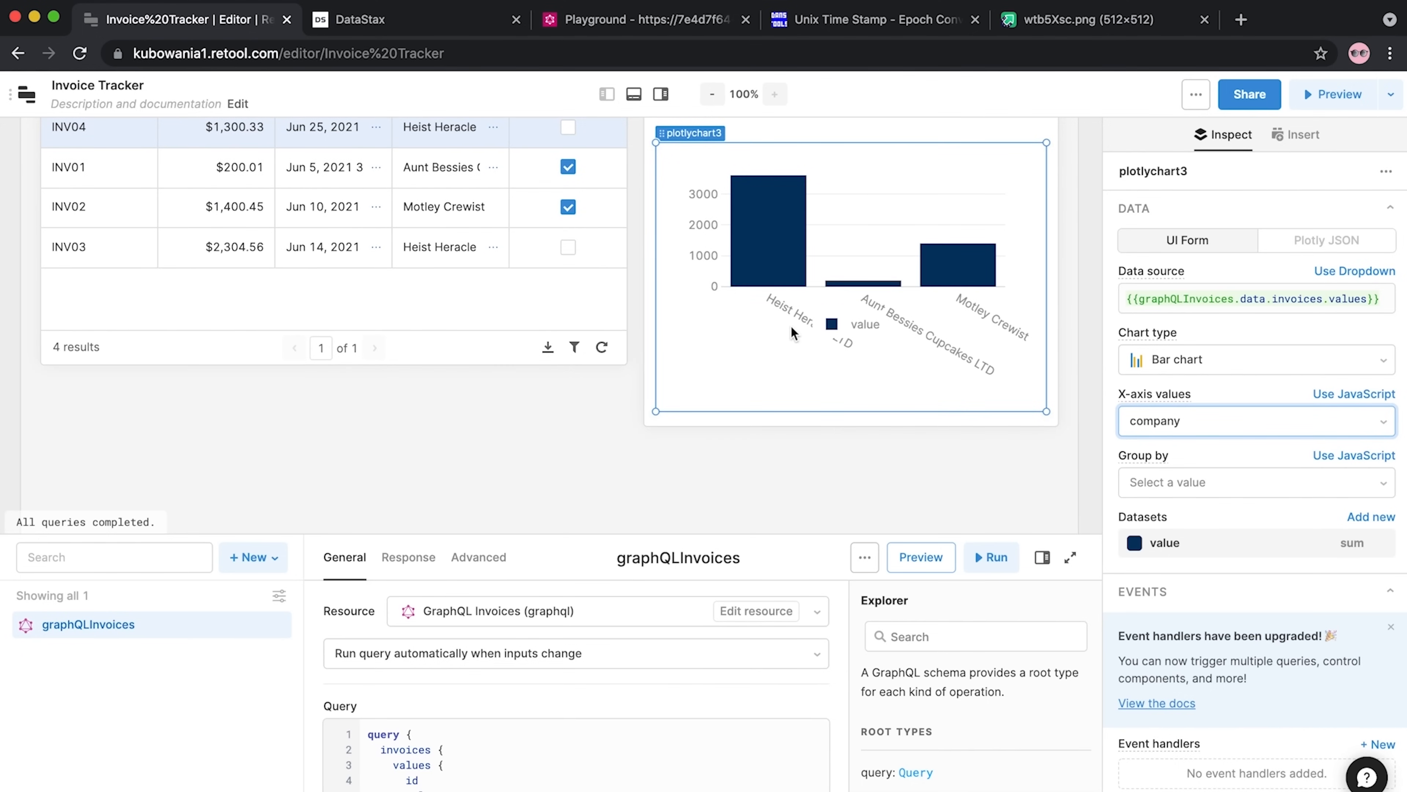
Colour the value dataset's bars in the company chart light green #AED6BD
click(1141, 543)
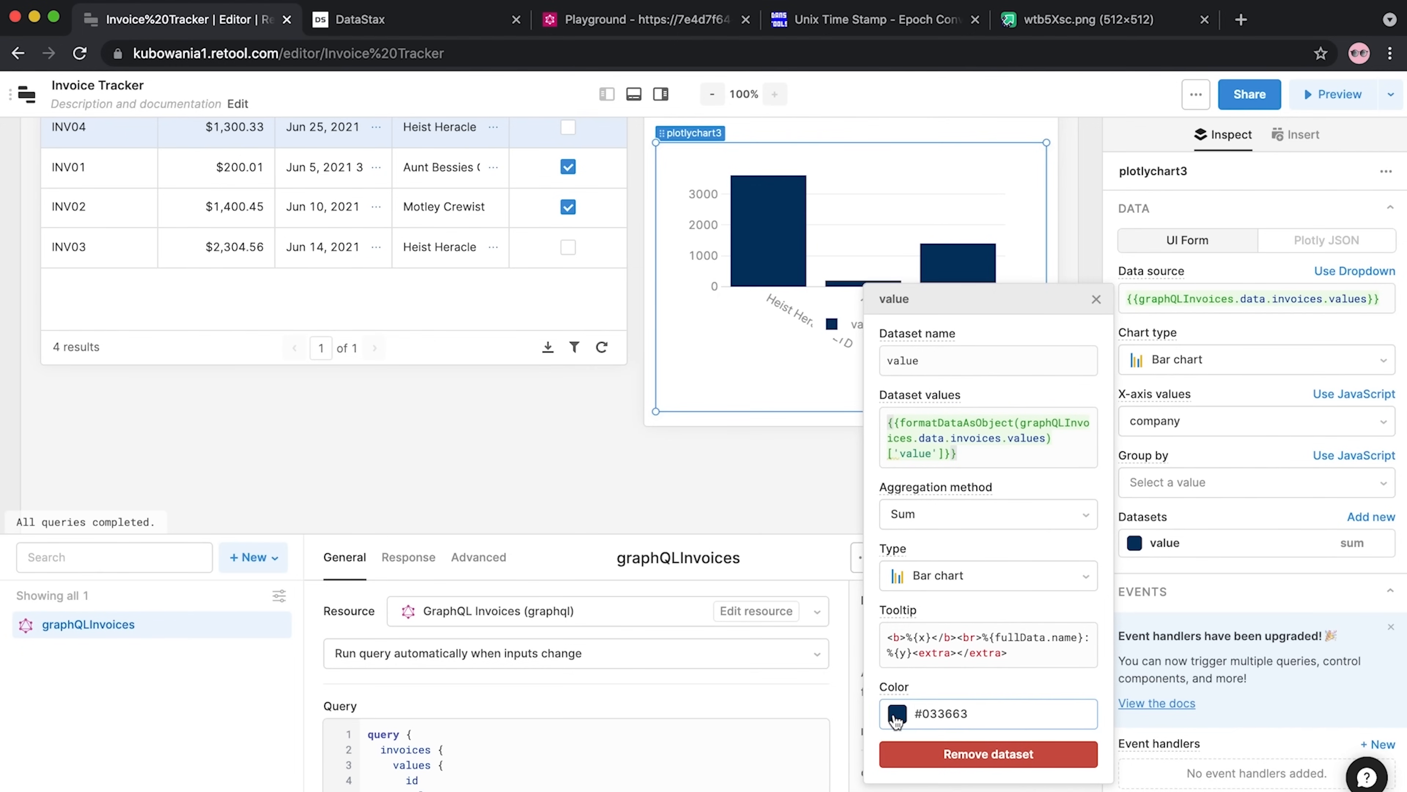
click(898, 714)
click(1067, 576)
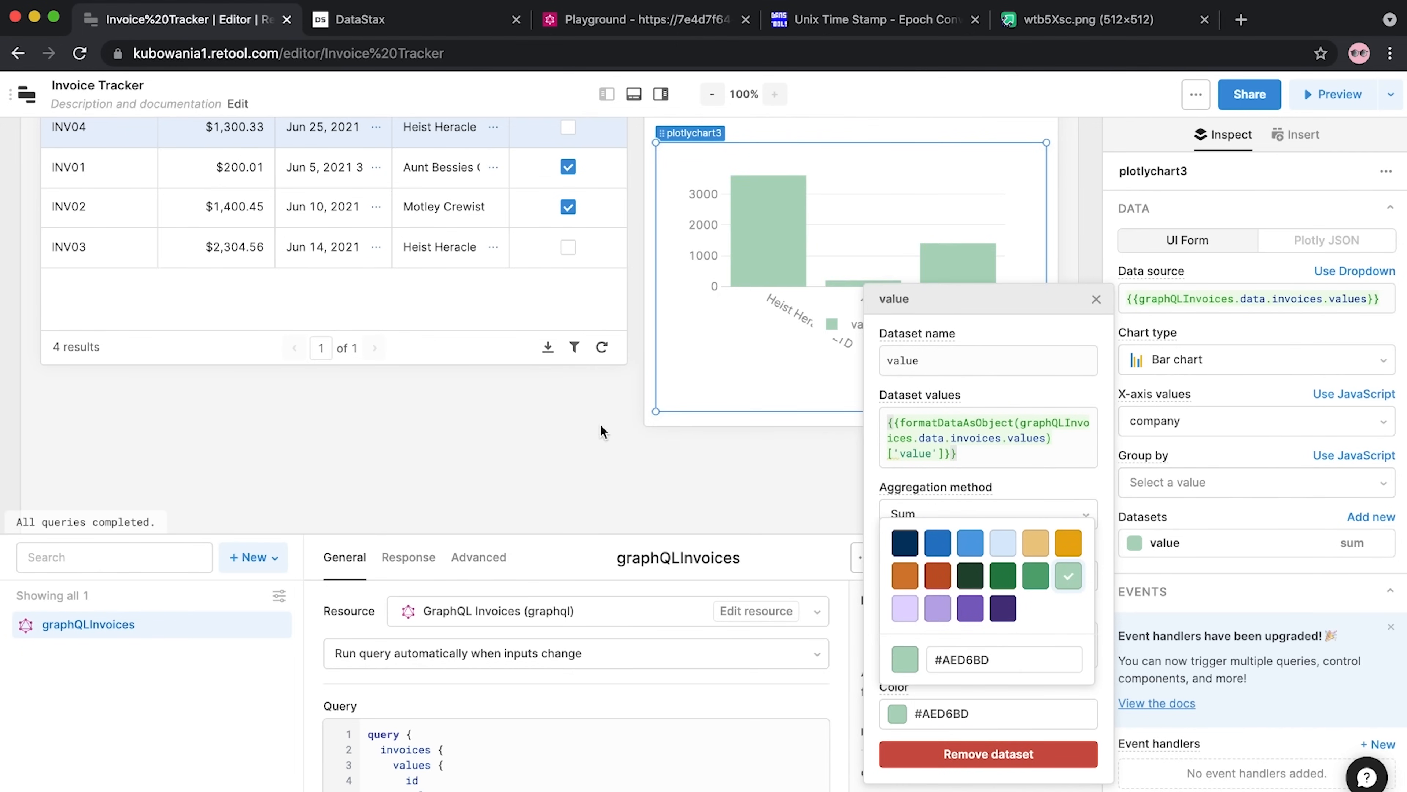
click(985, 445)
click(1096, 299)
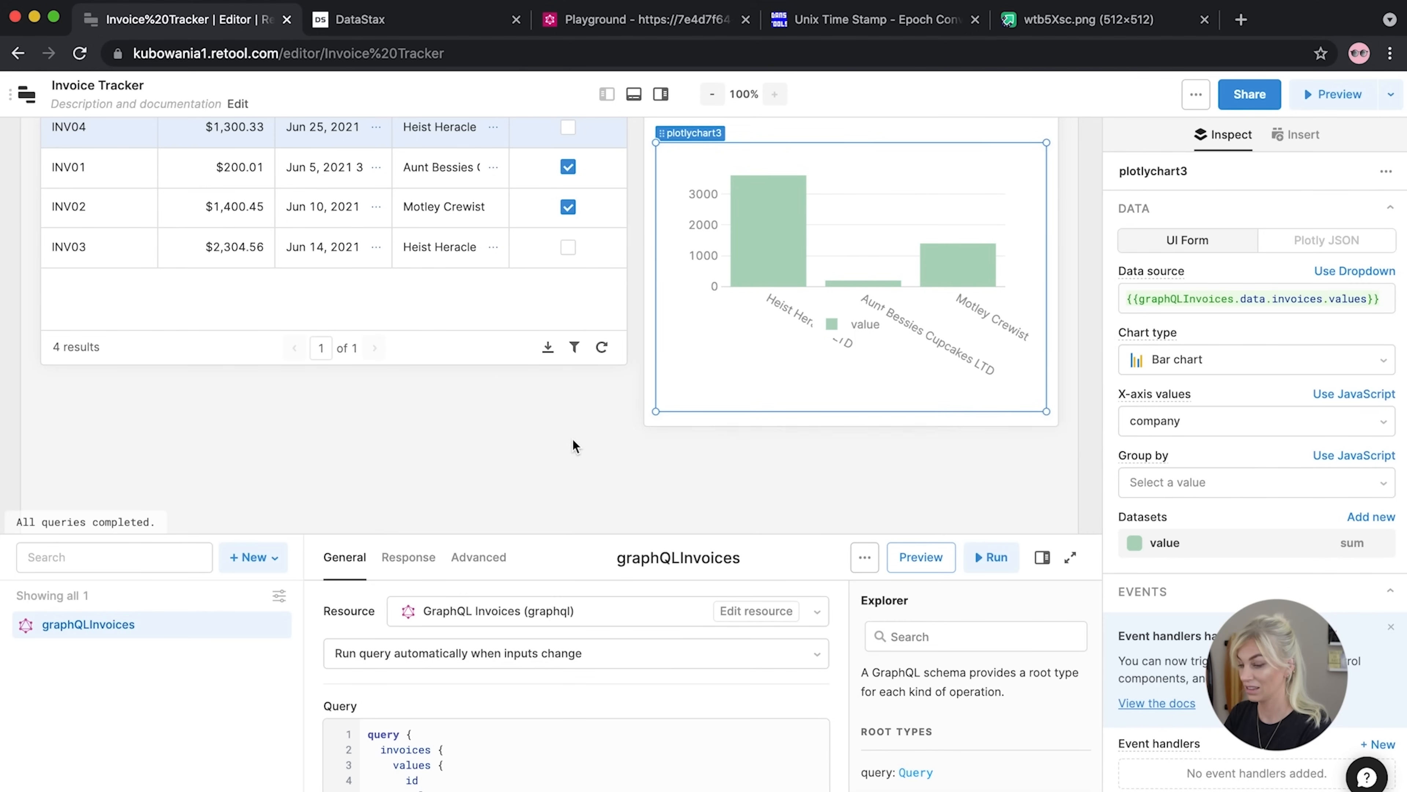
scroll(573, 445, up, 2)
scroll(574, 445, up, 2)
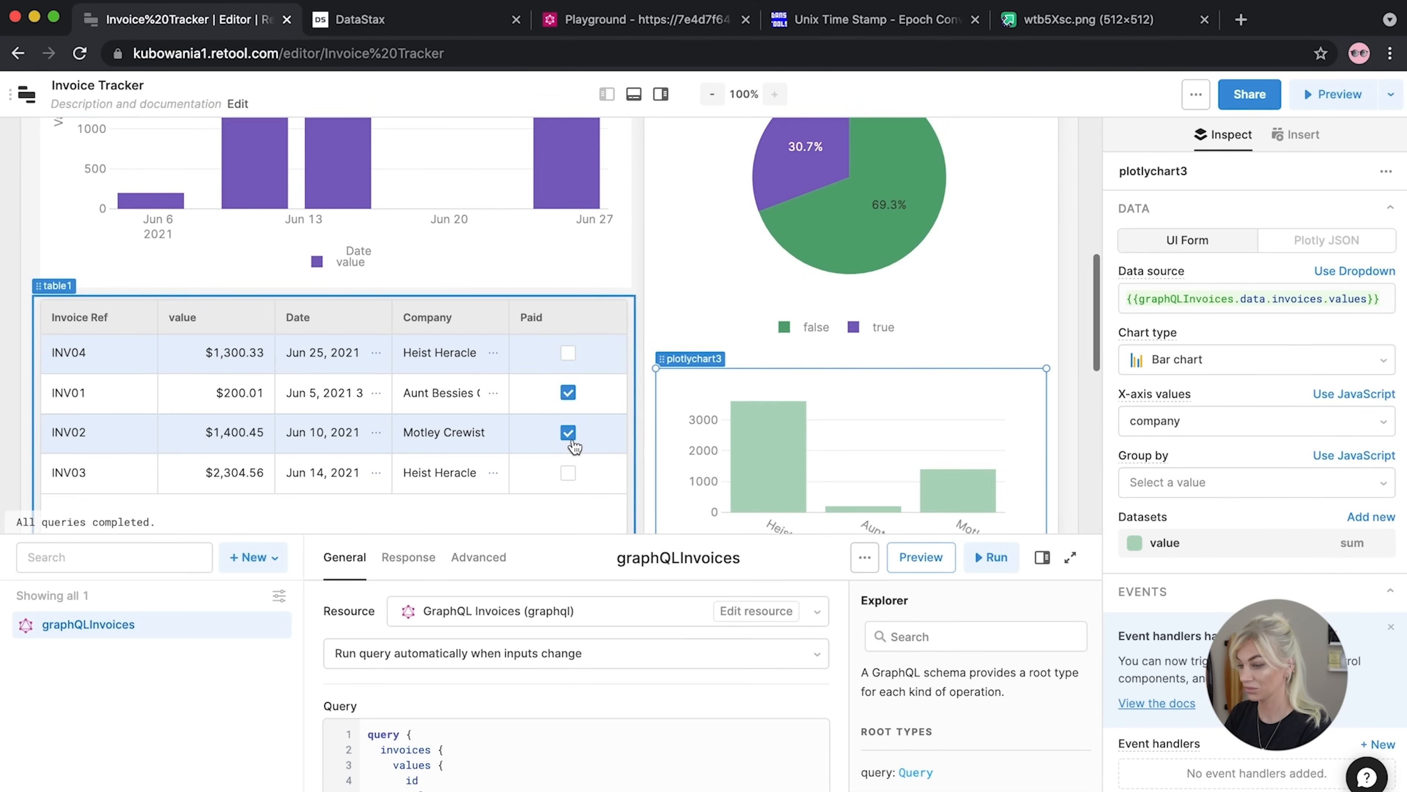
scroll(575, 446, down, 3)
scroll(499, 385, up, 8)
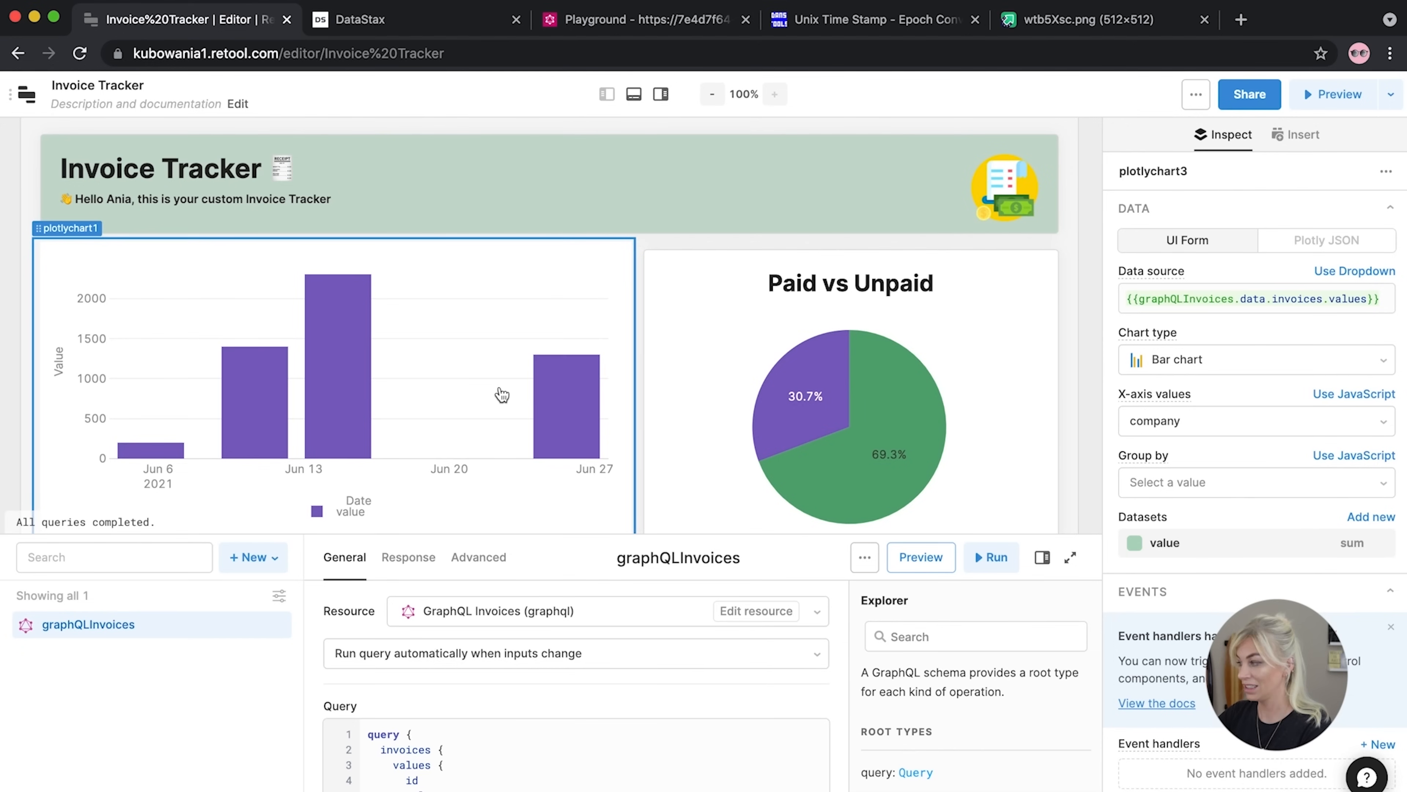
Make the invoices table and the chart container taller, undoing an accidental company chart resize
scroll(318, 388, down, 10)
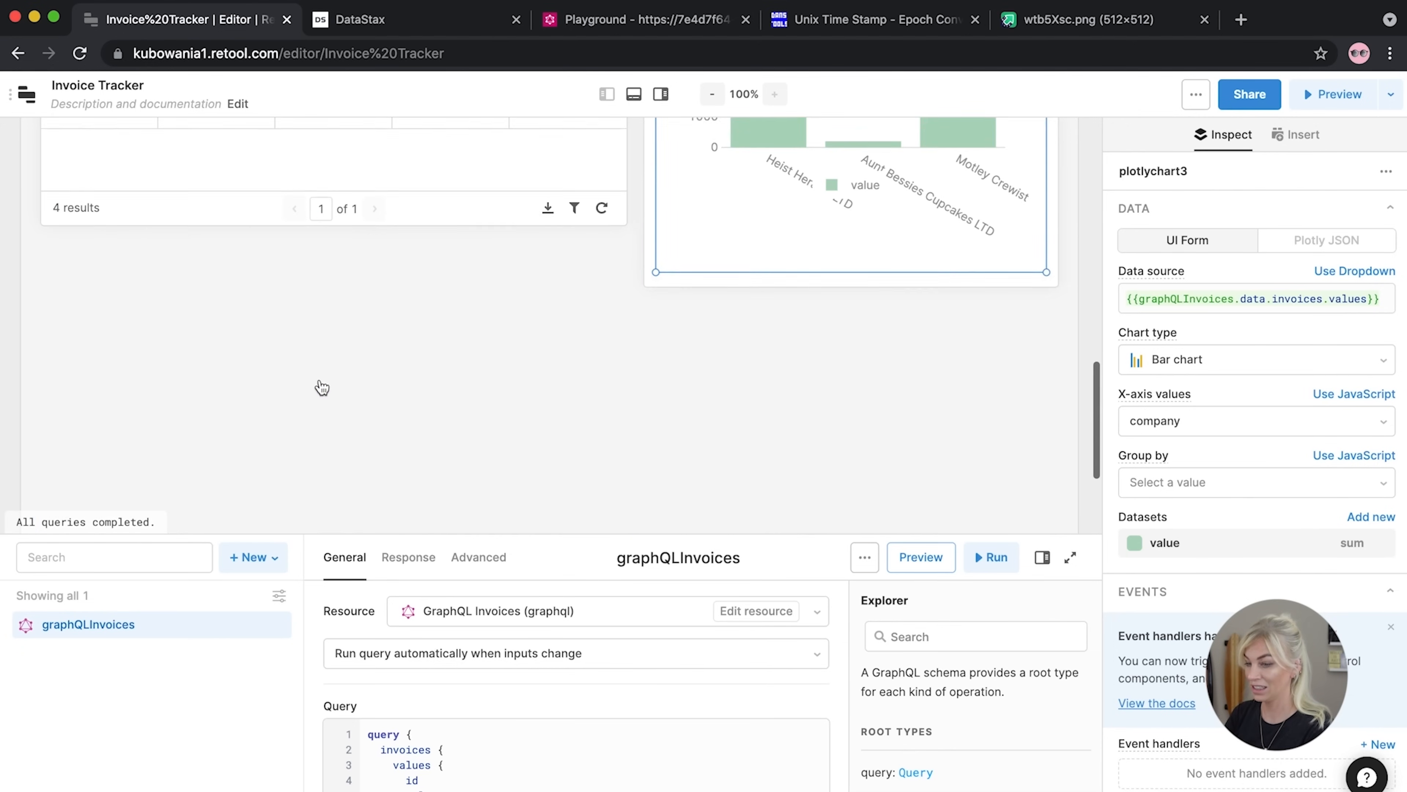
drag(449, 214, 438, 364)
drag(787, 258, 763, 334)
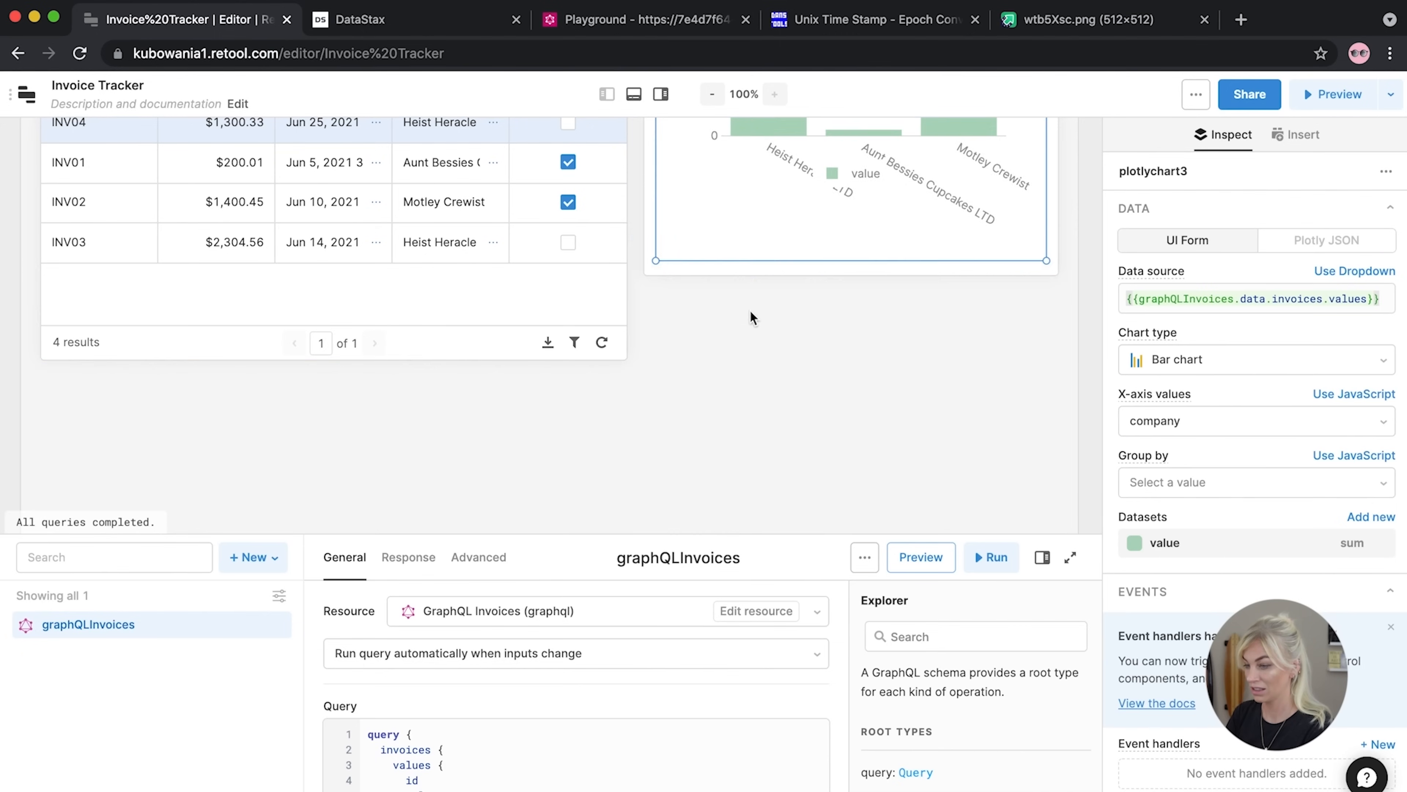
key(ctrl+z)
drag(659, 285, 658, 363)
scroll(735, 315, up, 10)
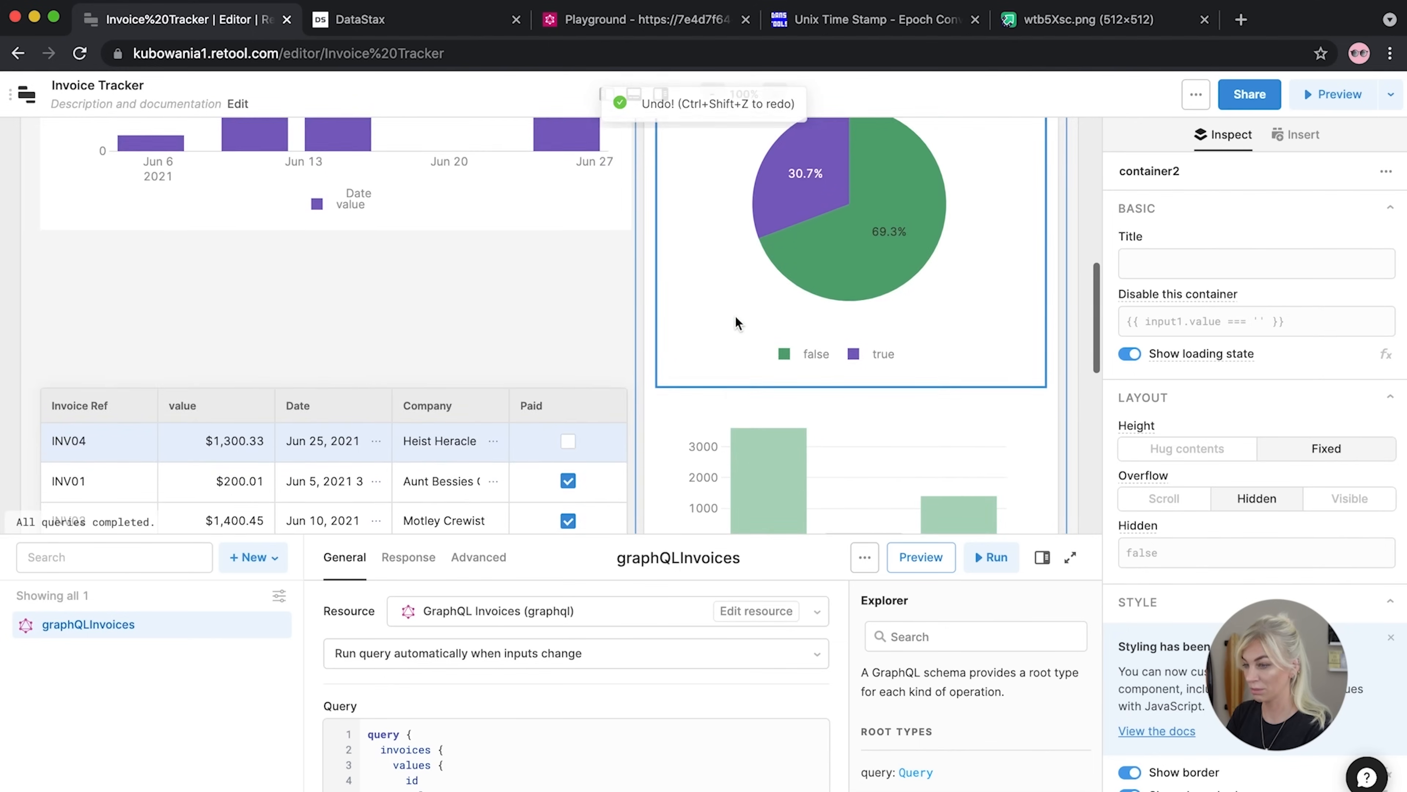
scroll(735, 314, down, 5)
scroll(654, 290, down, 5)
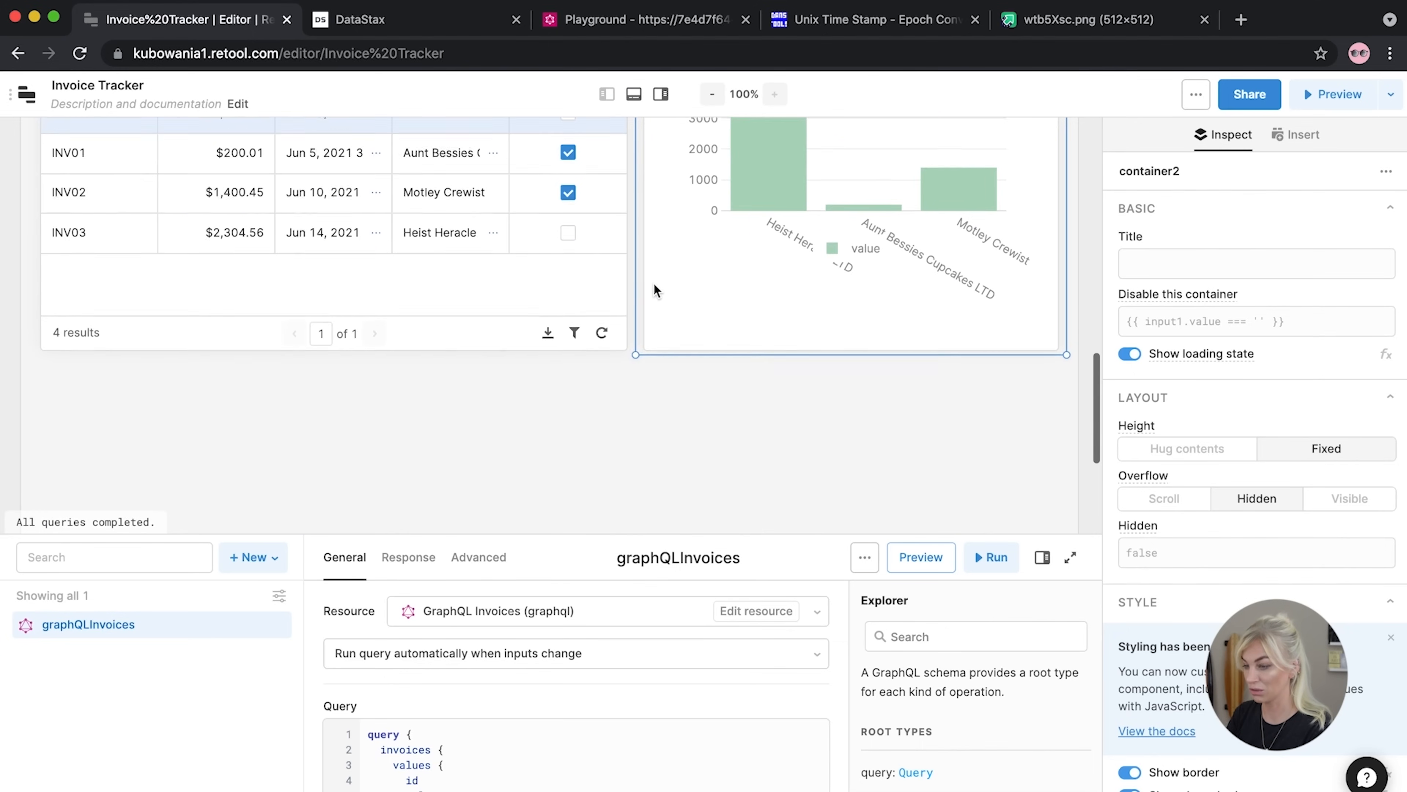
Resize the company bar chart and adjust the Paid vs Unpaid heading inside the container
click(780, 310)
drag(701, 339, 701, 462)
scroll(708, 332, up, 5)
drag(714, 355, 703, 424)
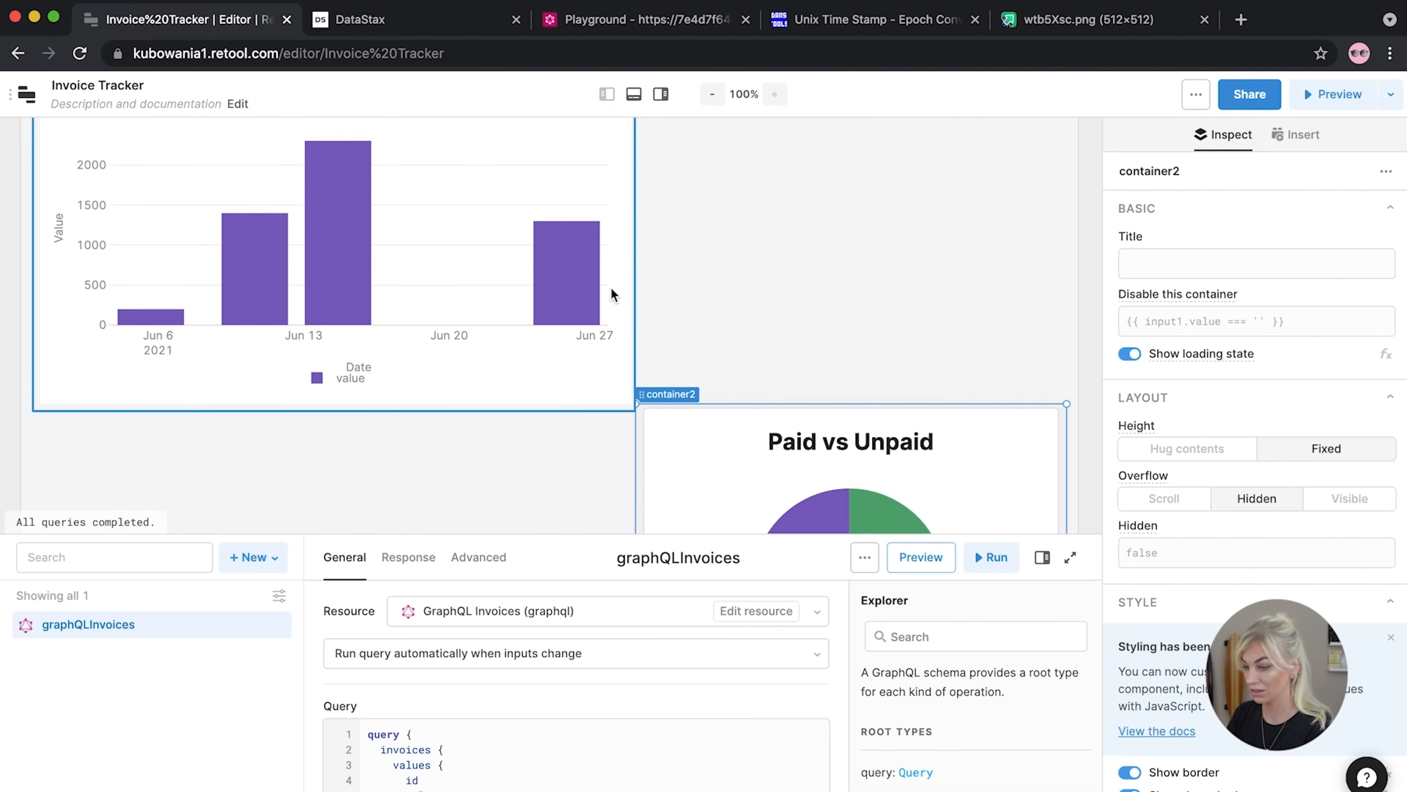
scroll(610, 286, down, 1)
scroll(601, 457, up, 6)
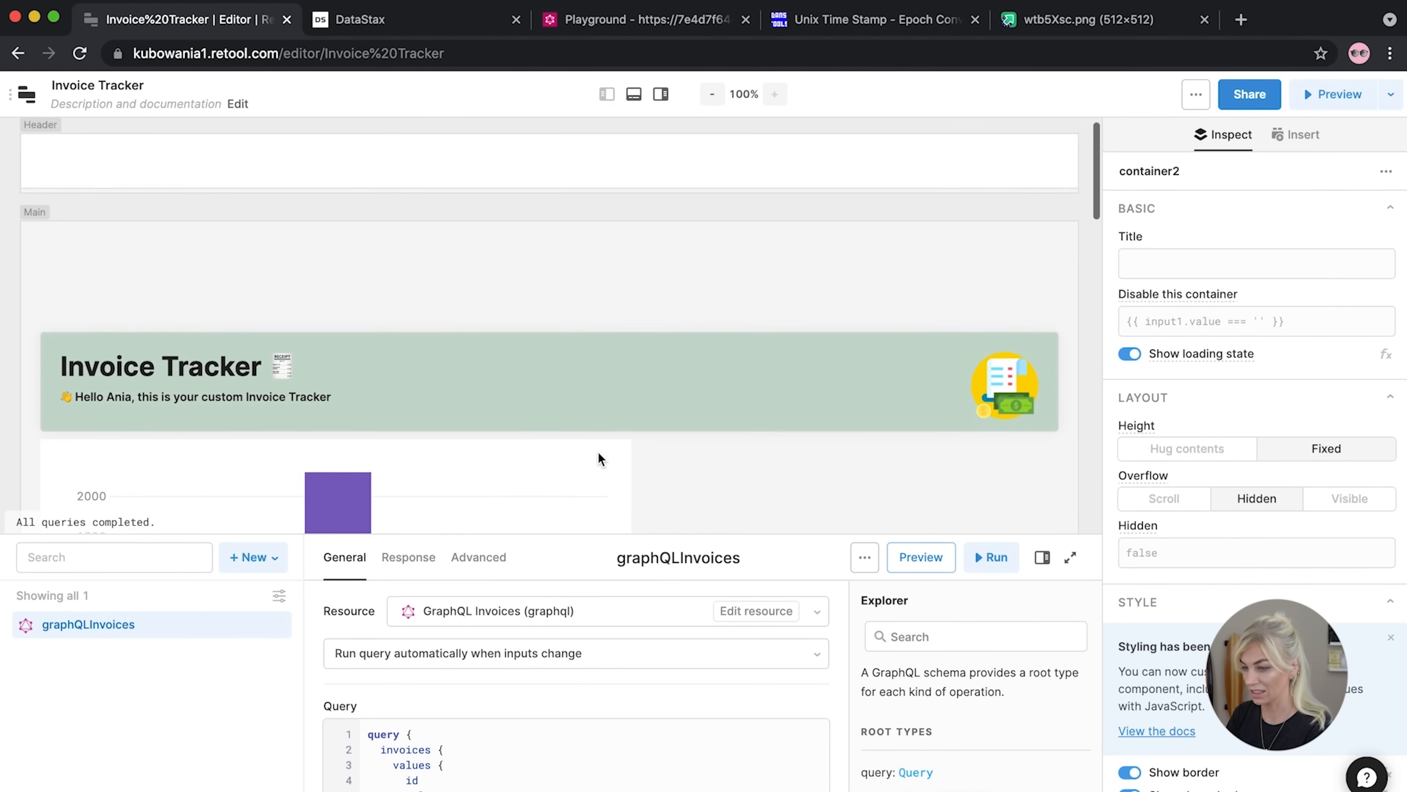
scroll(600, 458, down, 13)
scroll(601, 458, up, 7)
scroll(601, 460, down, 4)
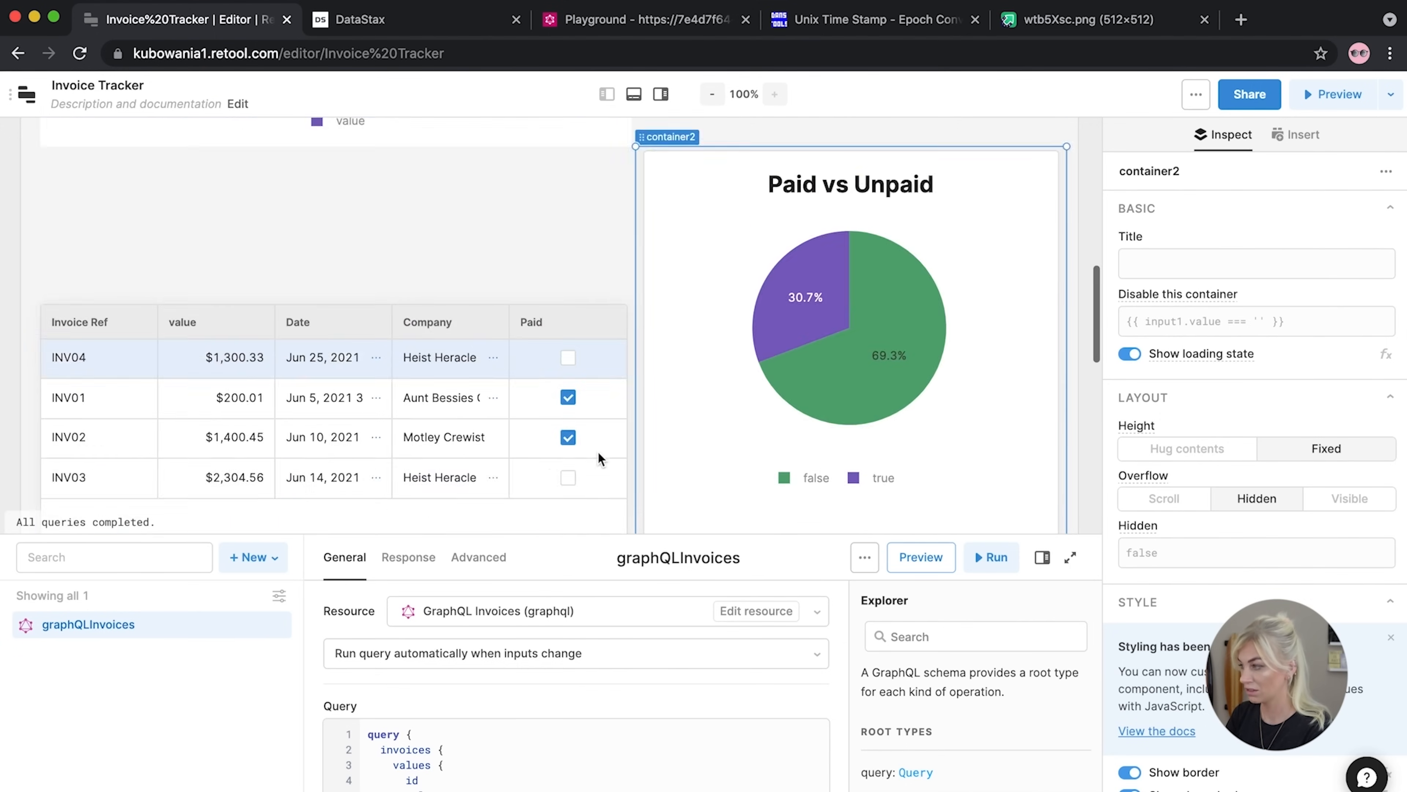
scroll(599, 457, up, 10)
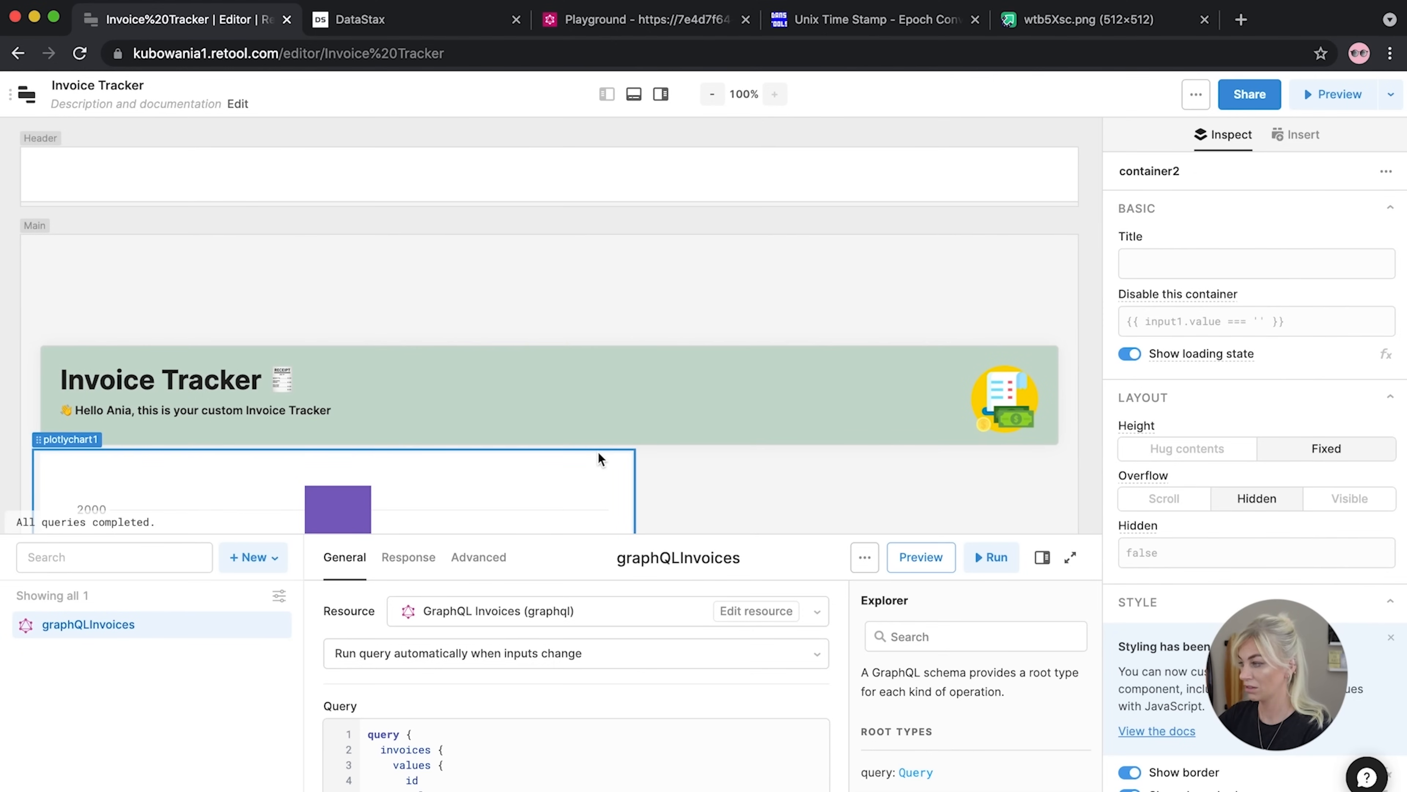
scroll(443, 443, down, 10)
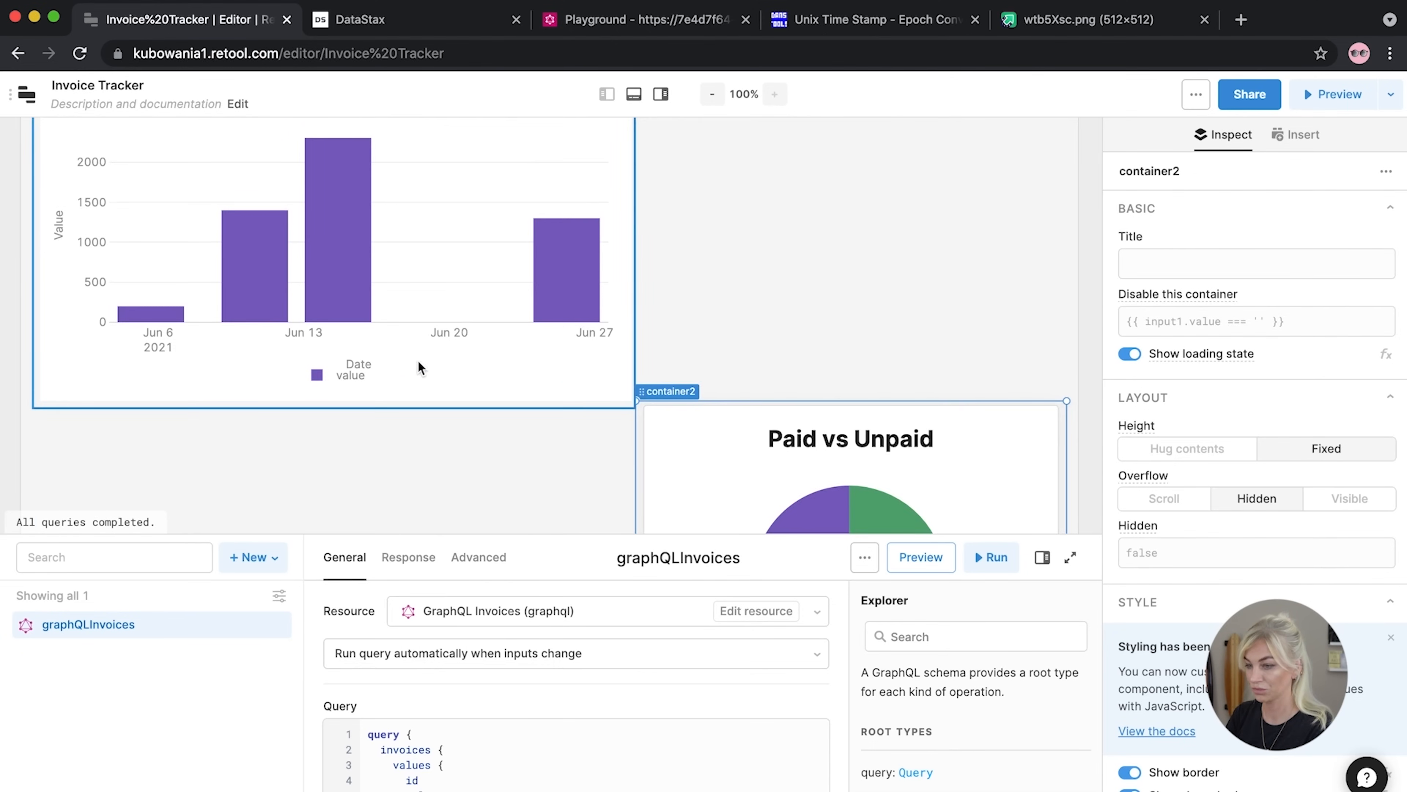
click(418, 360)
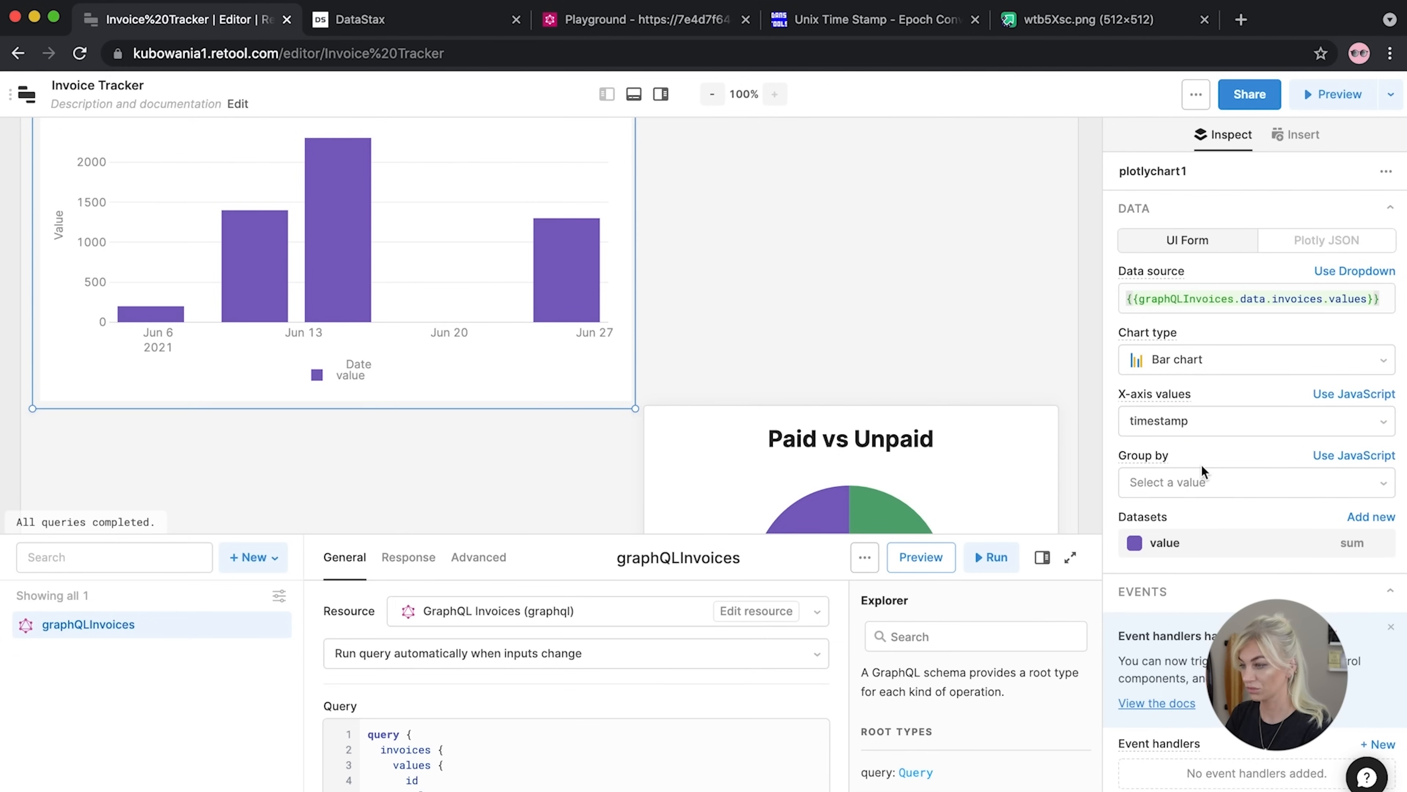
Title the date bar chart 'Invoices By Value' and delete the separate Paid vs Unpaid heading
scroll(1200, 464, down, 6)
scroll(1201, 464, down, 3)
click(1179, 481)
text(Invoices By Value)
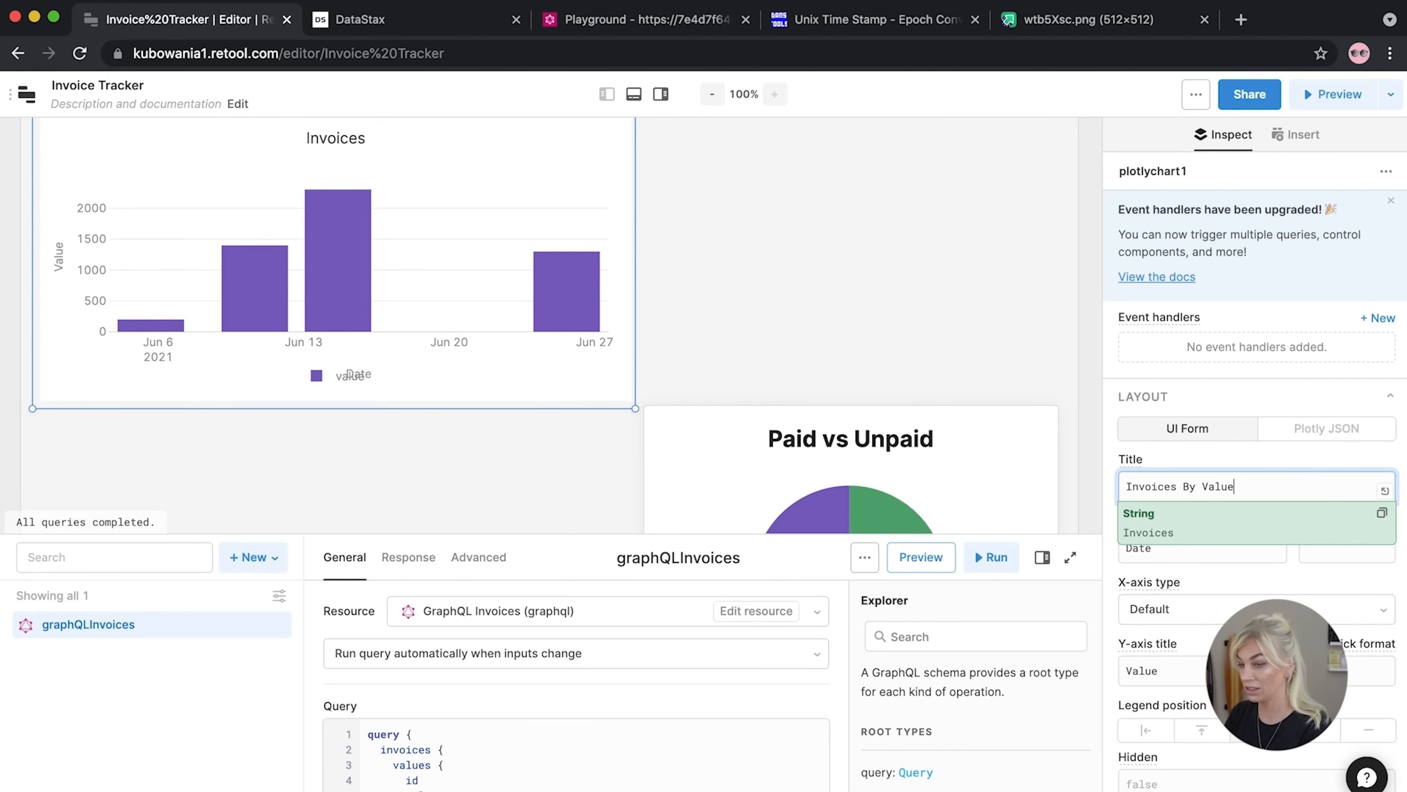
click(860, 444)
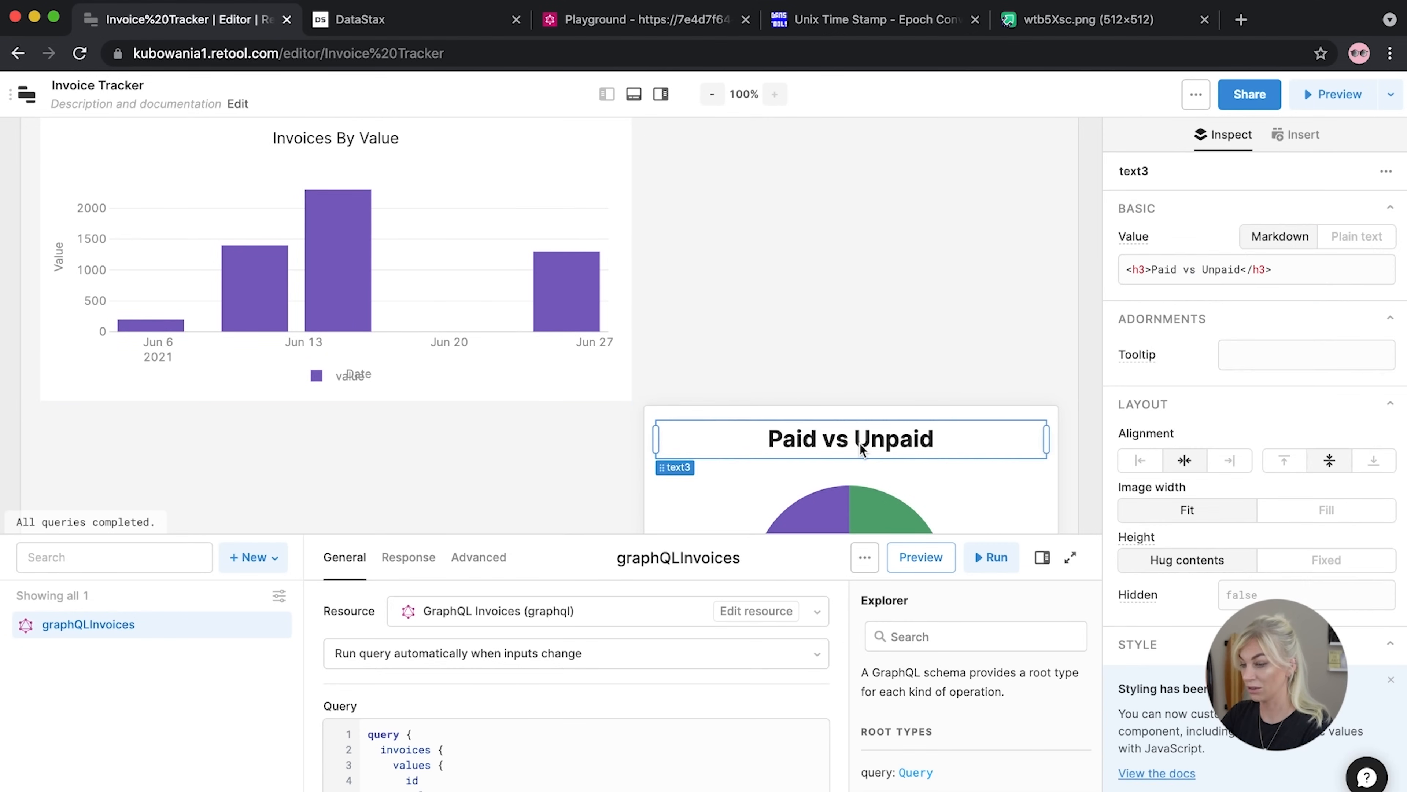
key(Delete)
click(835, 265)
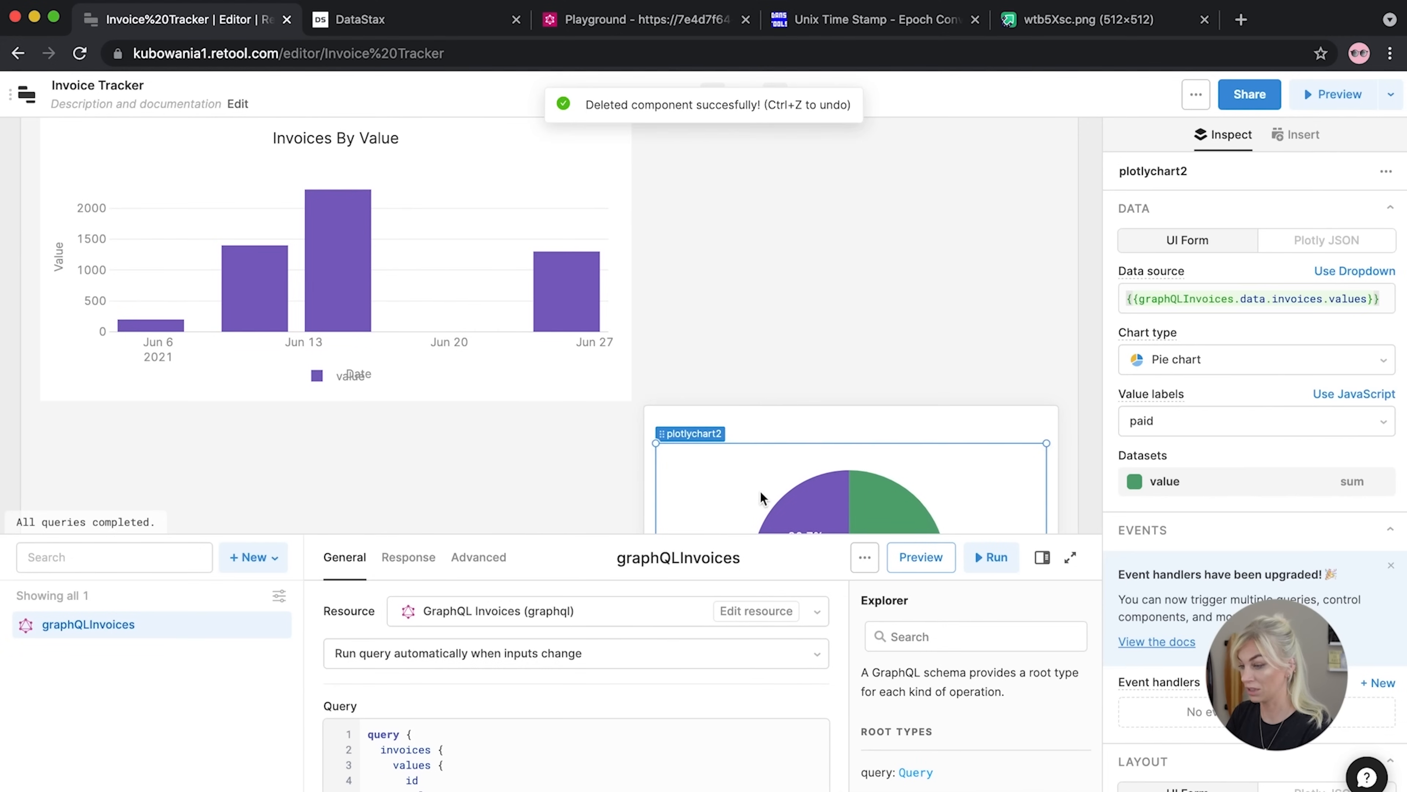
Set the pie chart's own layout title to 'Paid vs Unpaid'
scroll(1198, 366, down, 5)
scroll(1191, 422, down, 2)
click(1209, 509)
text(Paid )
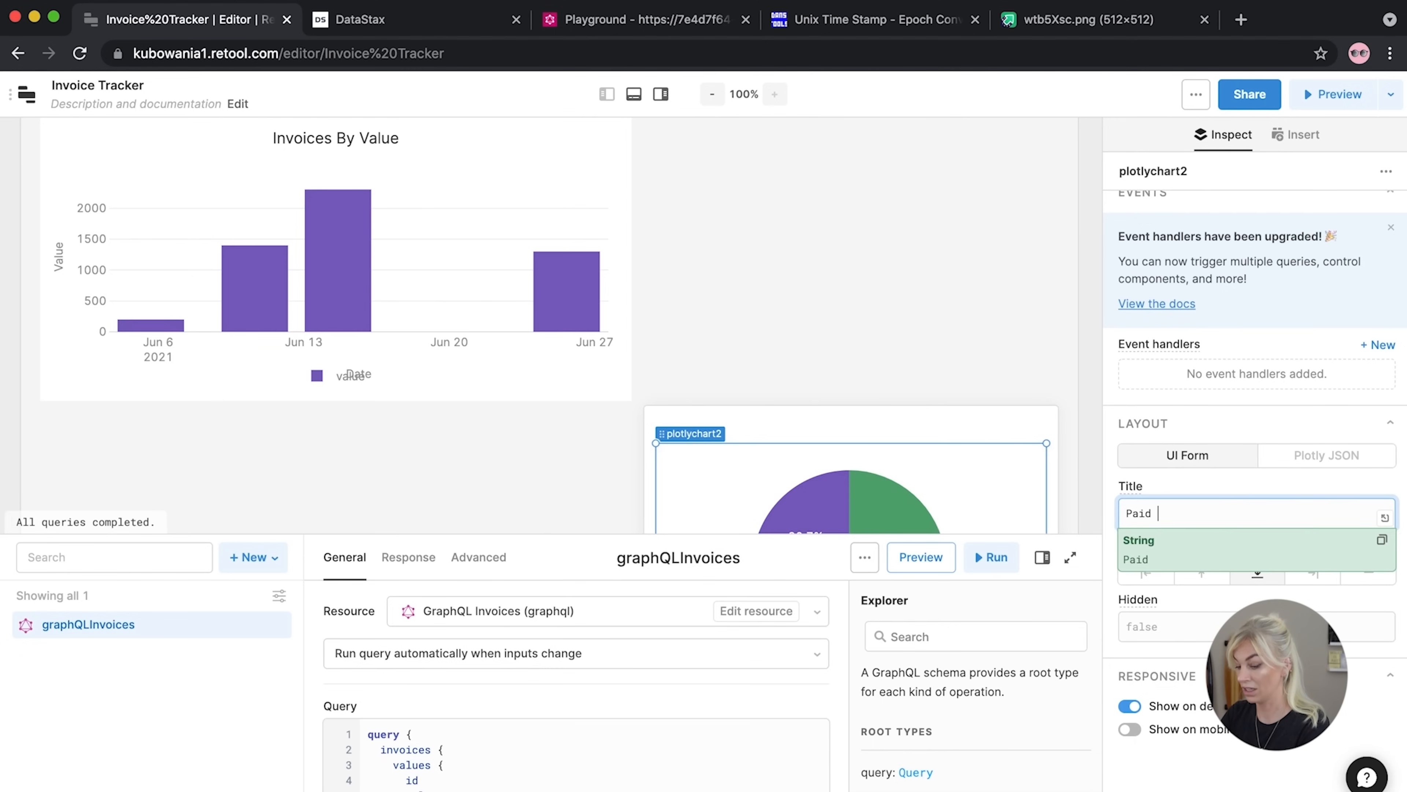
text(vs Unpiad)
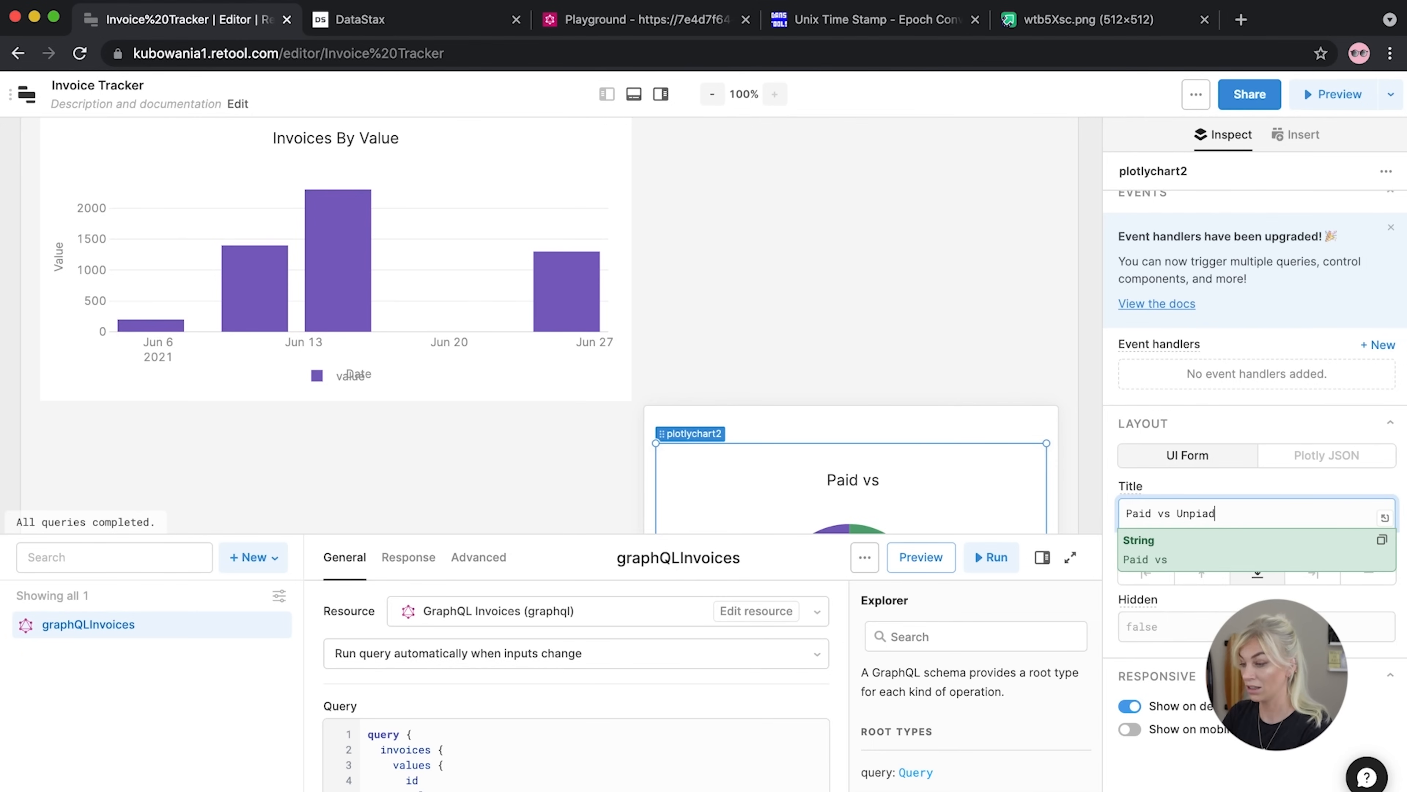
key(BackSpace)
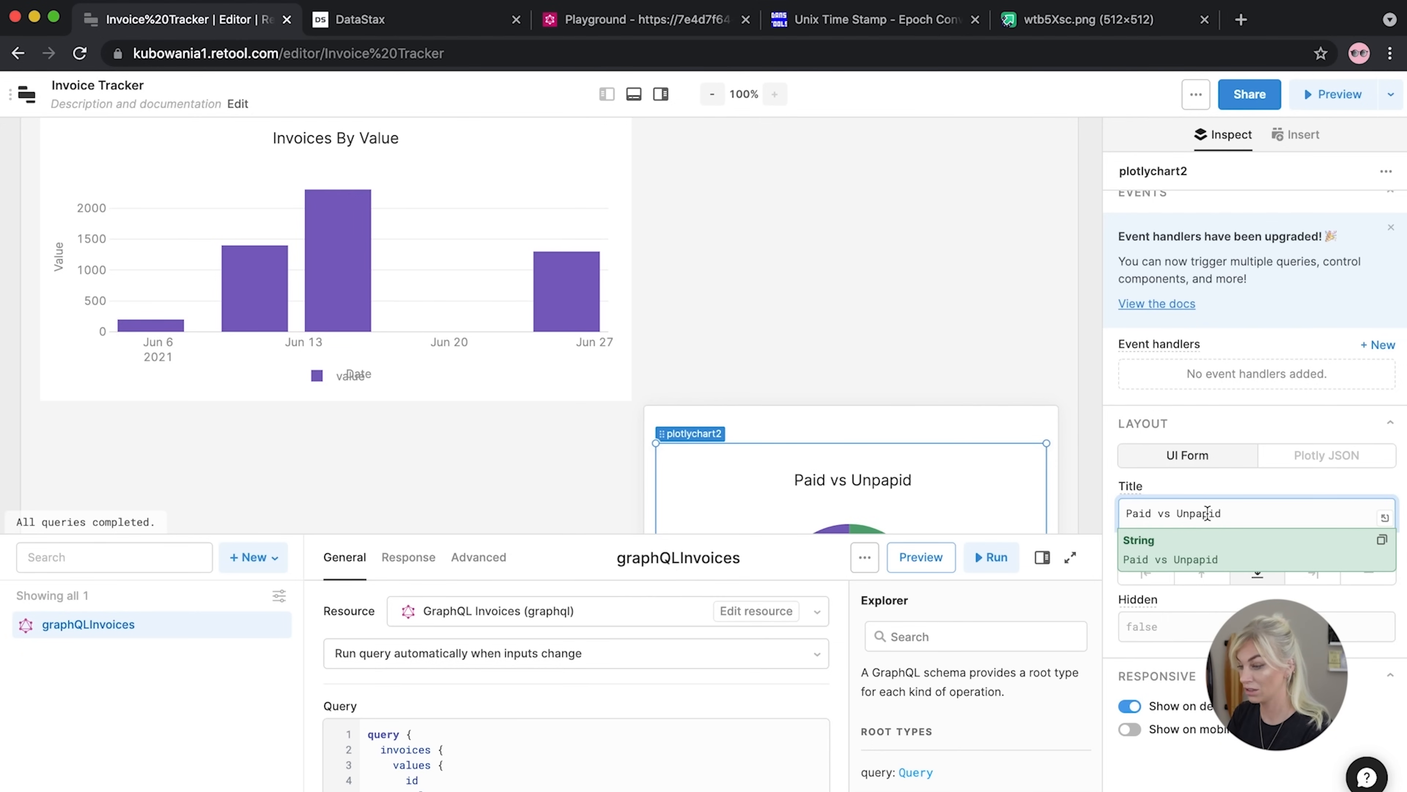
key(BackSpace)
click(651, 349)
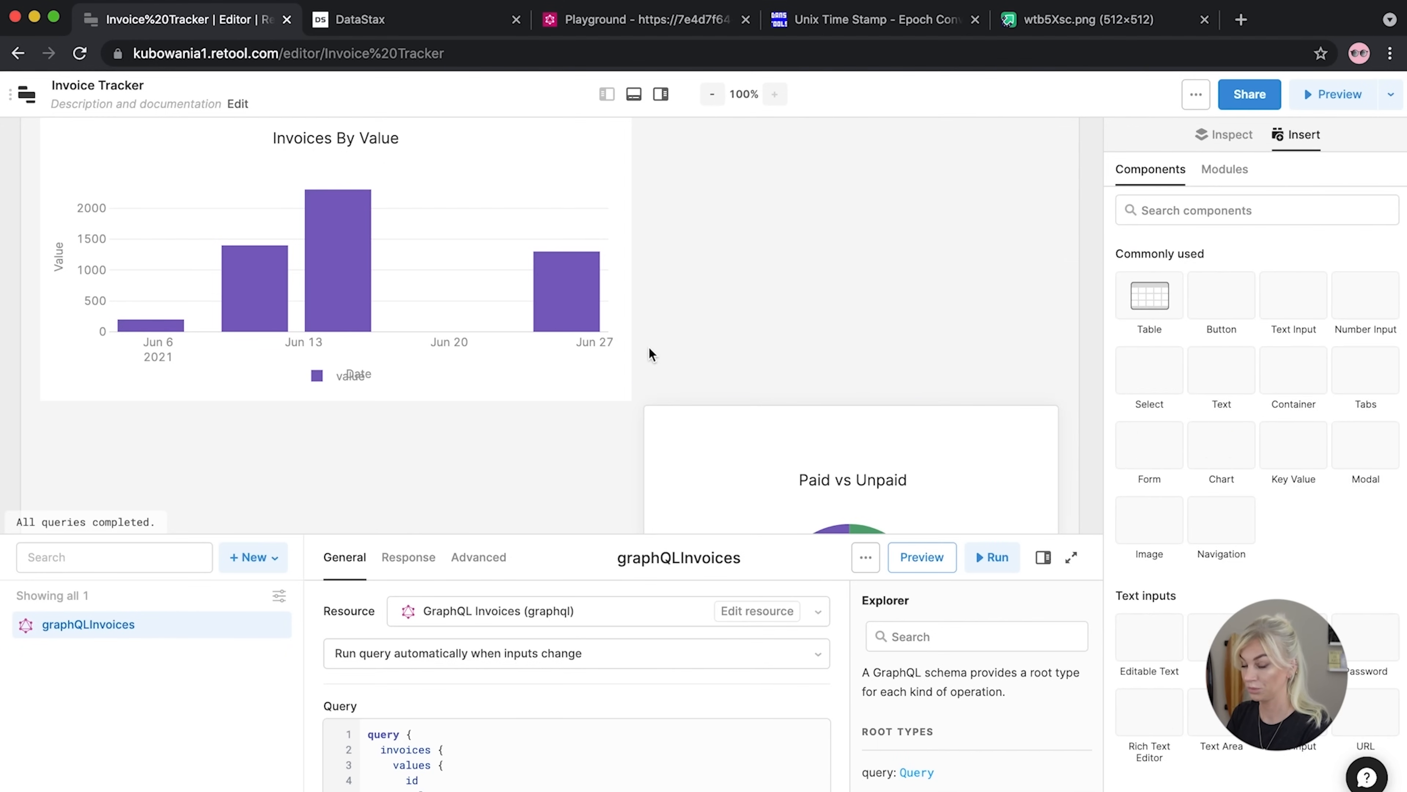
Move the invoices table up under the bar chart and nudge the chart container down
scroll(649, 347, up, 4)
scroll(648, 347, down, 8)
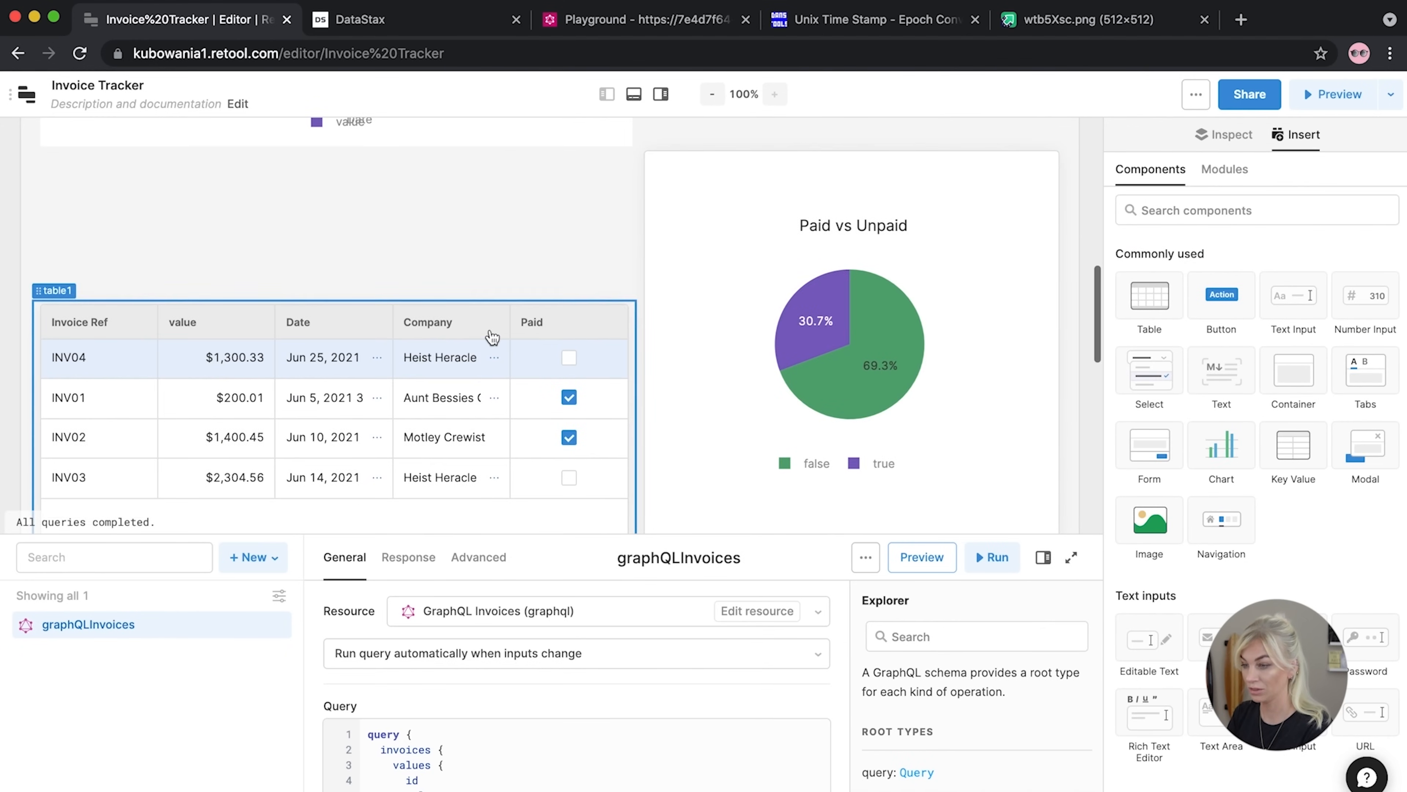
drag(337, 313, 64, 299)
scroll(413, 304, up, 5)
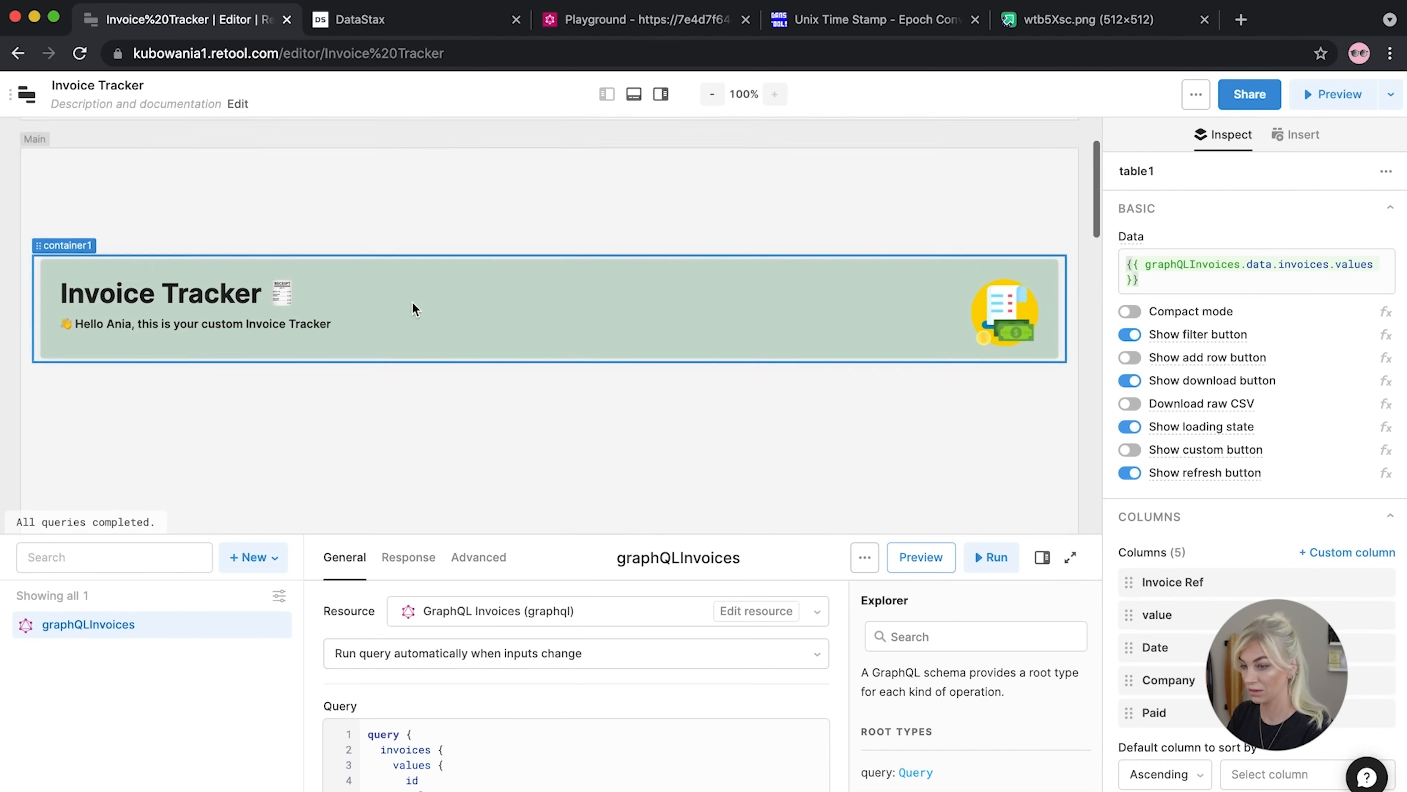
scroll(413, 304, down, 15)
key(super+z)
scroll(302, 314, up, 10)
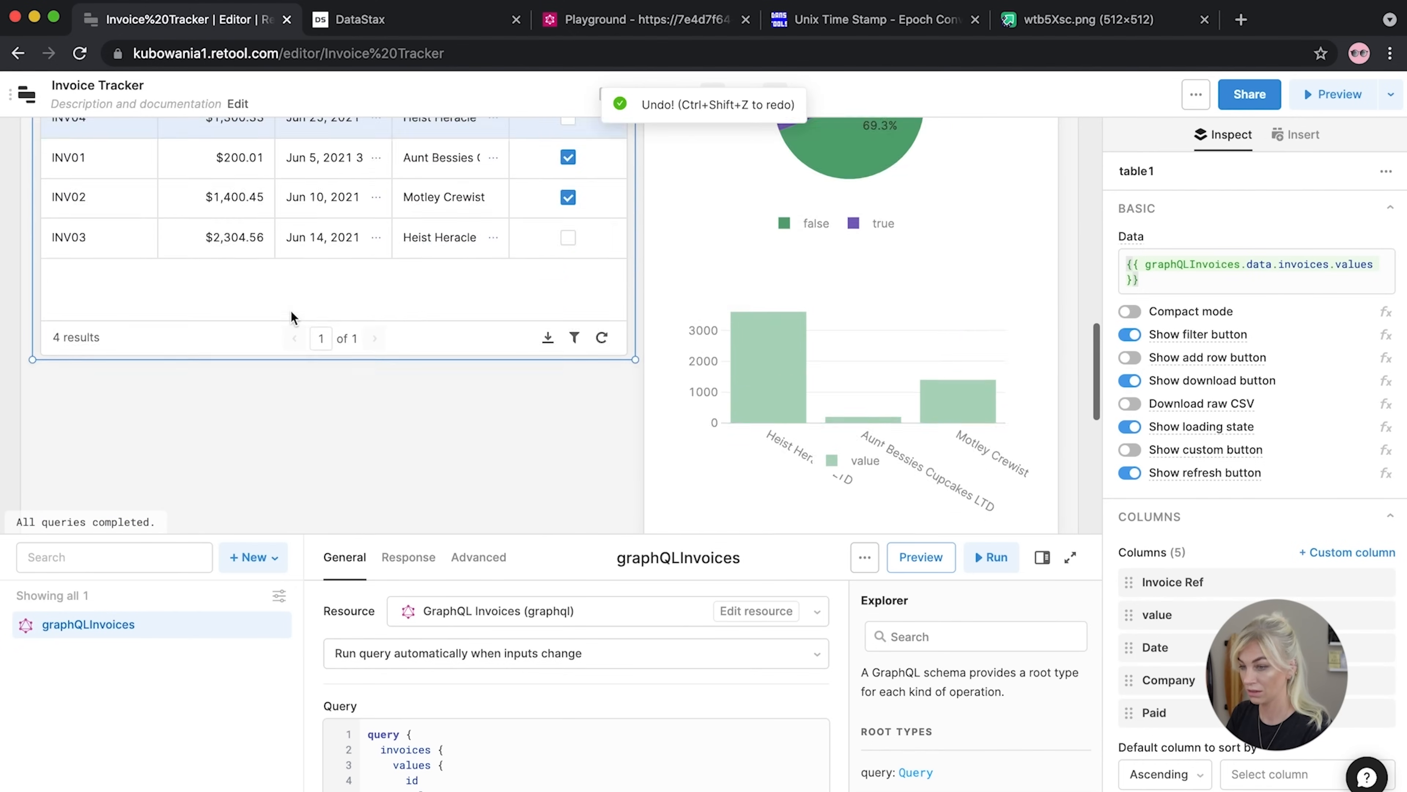
drag(47, 417, 68, 280)
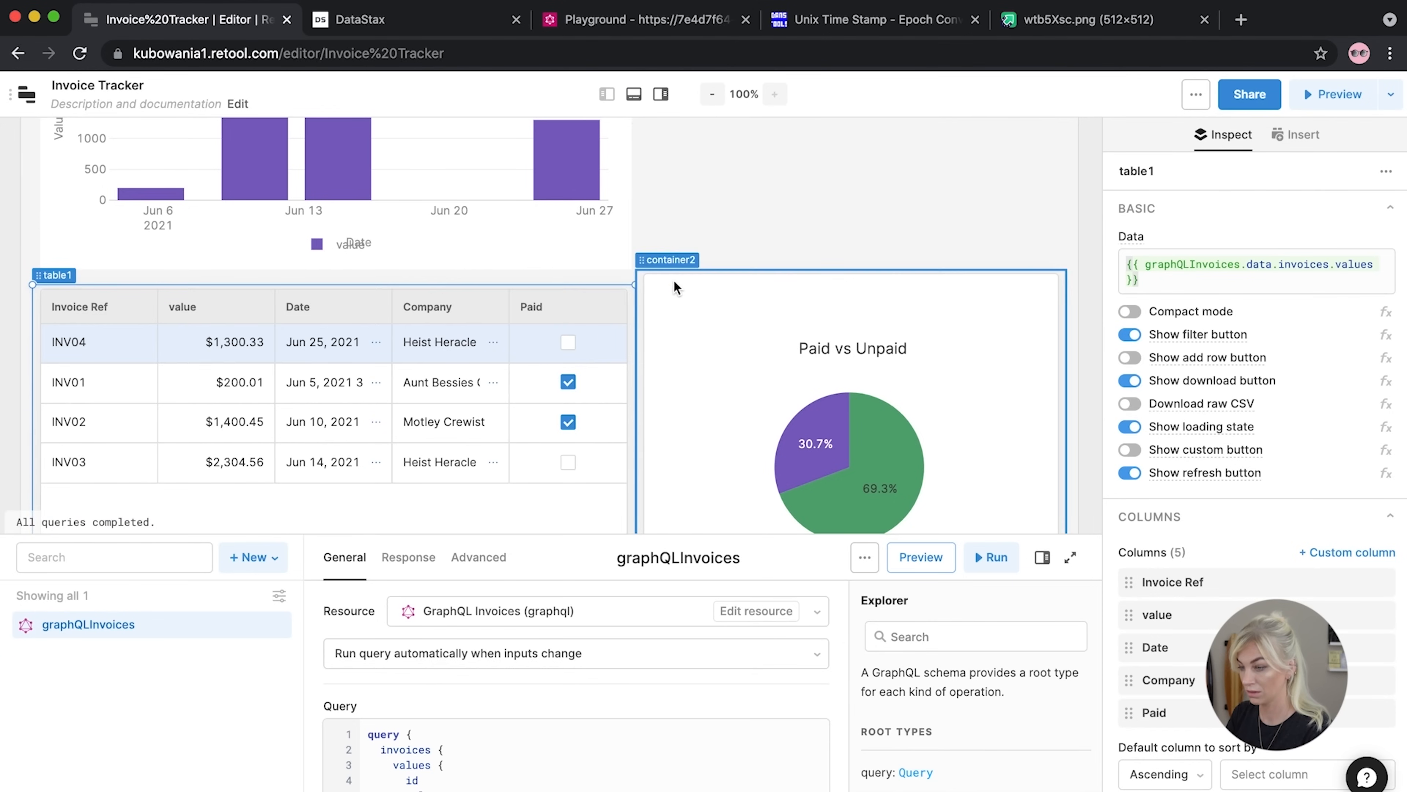
drag(753, 349, 754, 317)
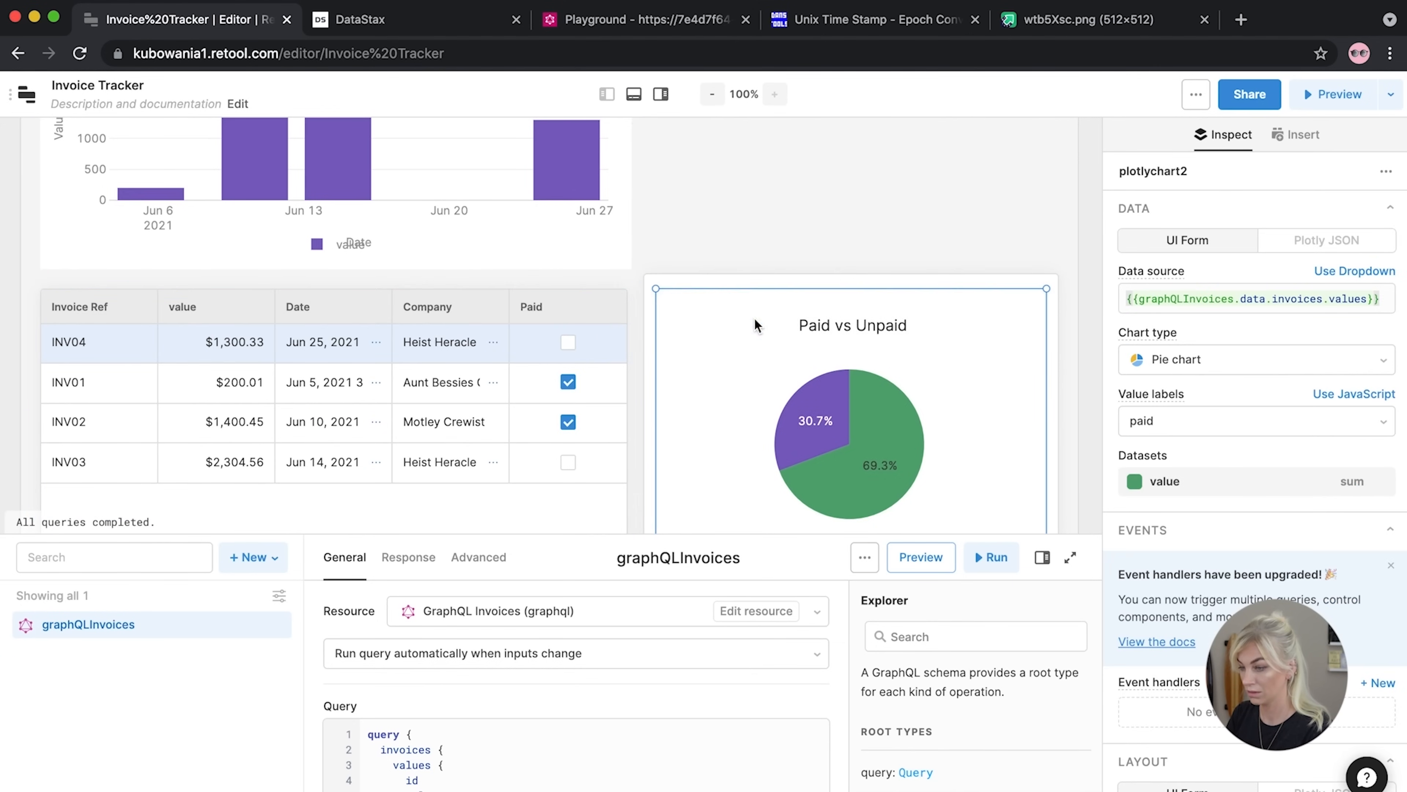
click(669, 255)
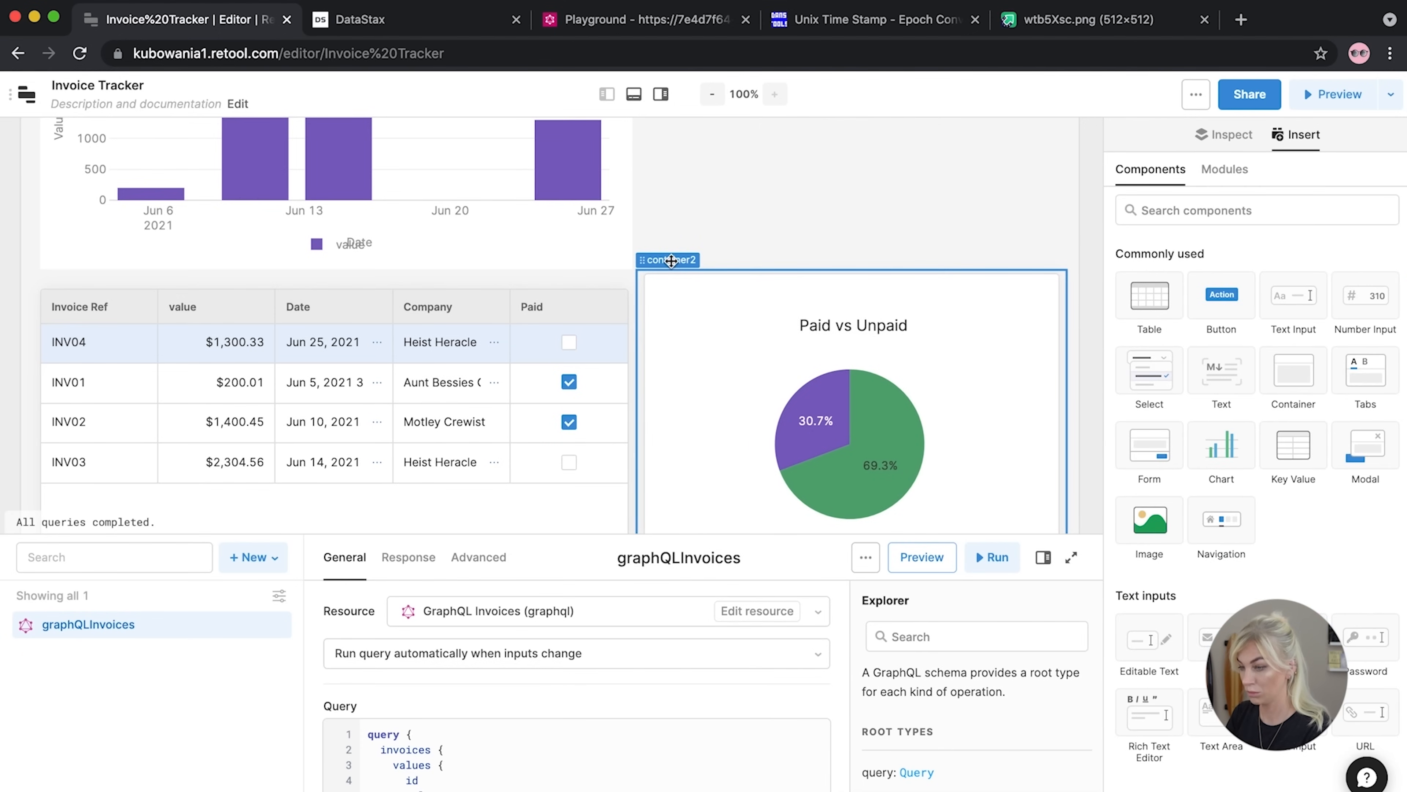
drag(669, 276, 671, 290)
scroll(669, 289, down, 9)
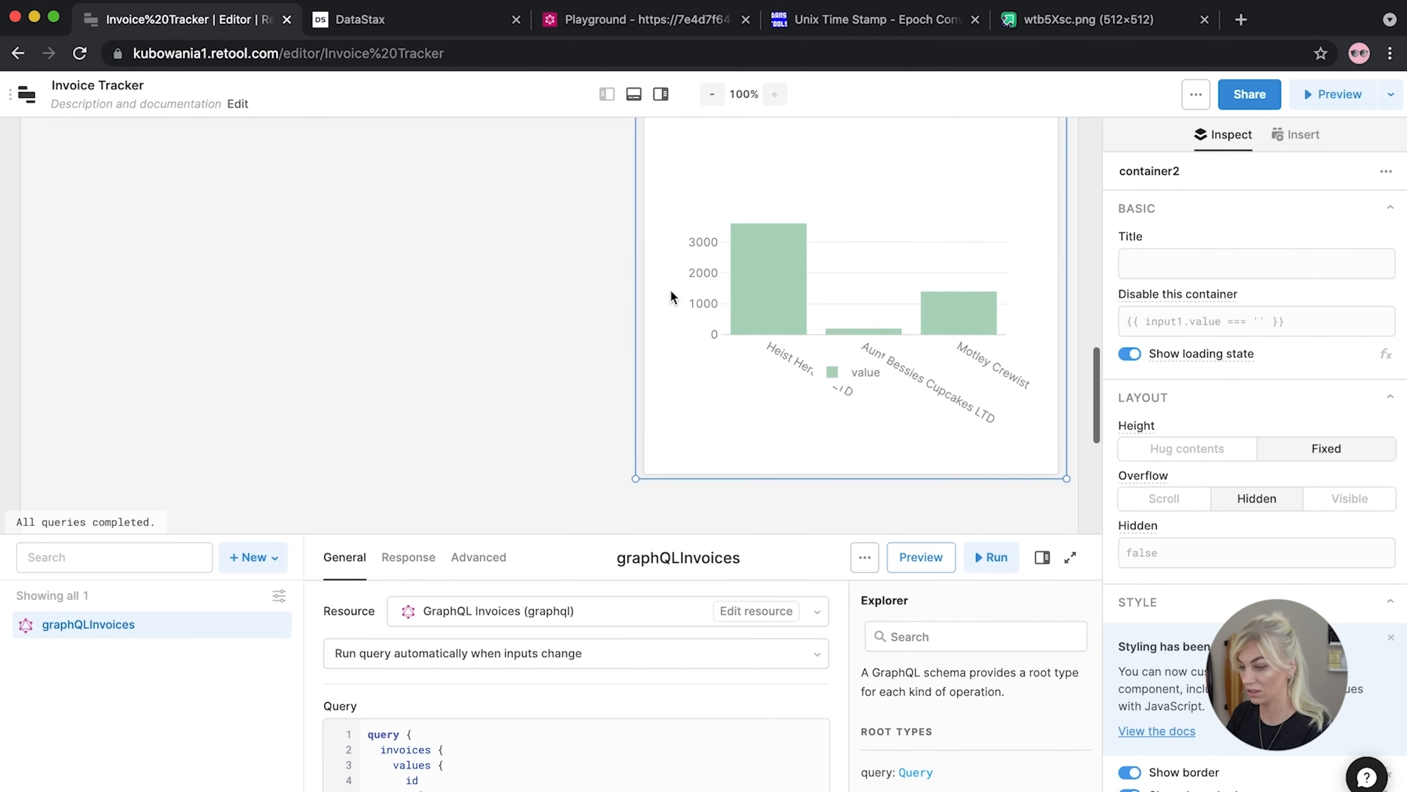
scroll(669, 289, up, 3)
Extend the invoices table downward by dragging its bottom edge
click(402, 197)
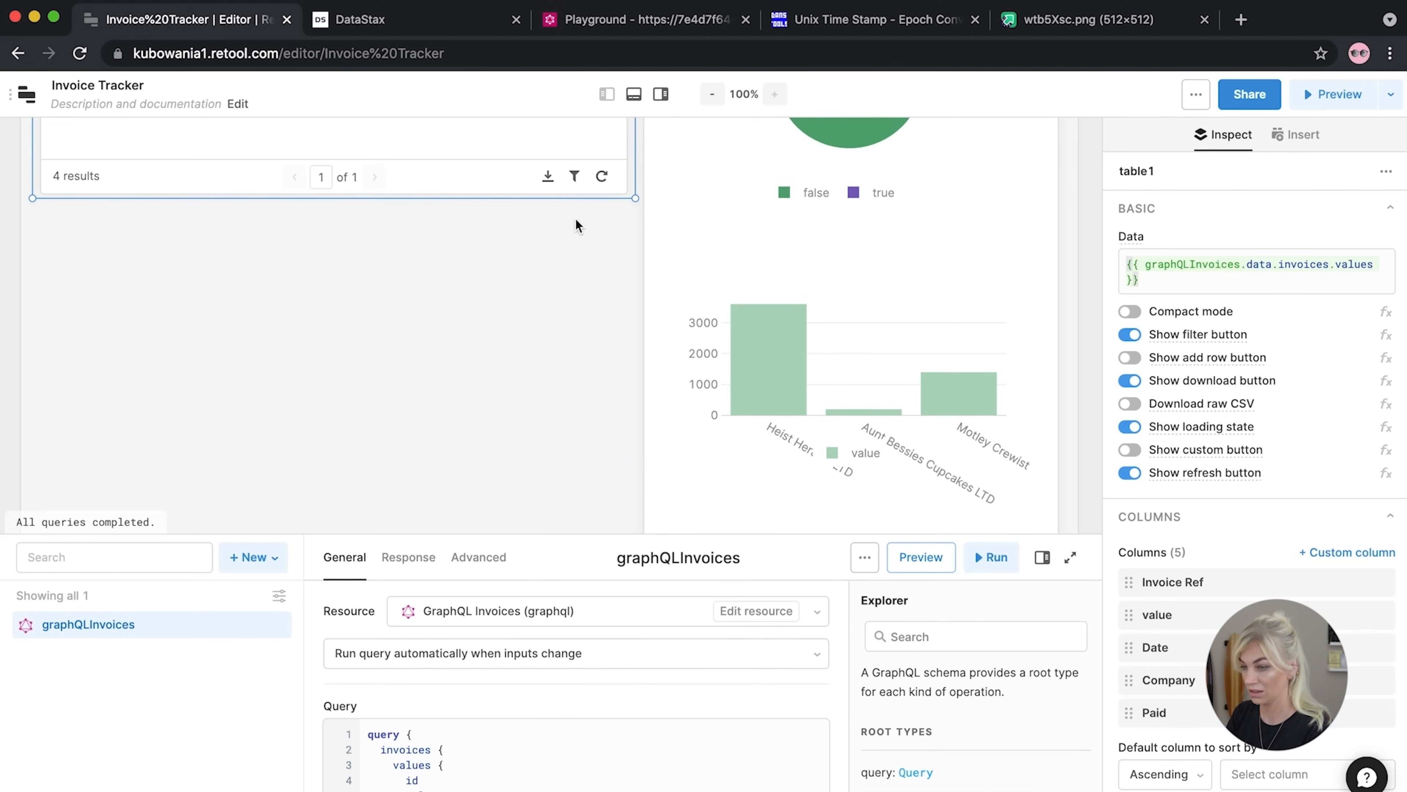
drag(636, 197, 607, 415)
scroll(608, 416, up, 3)
scroll(607, 415, down, 5)
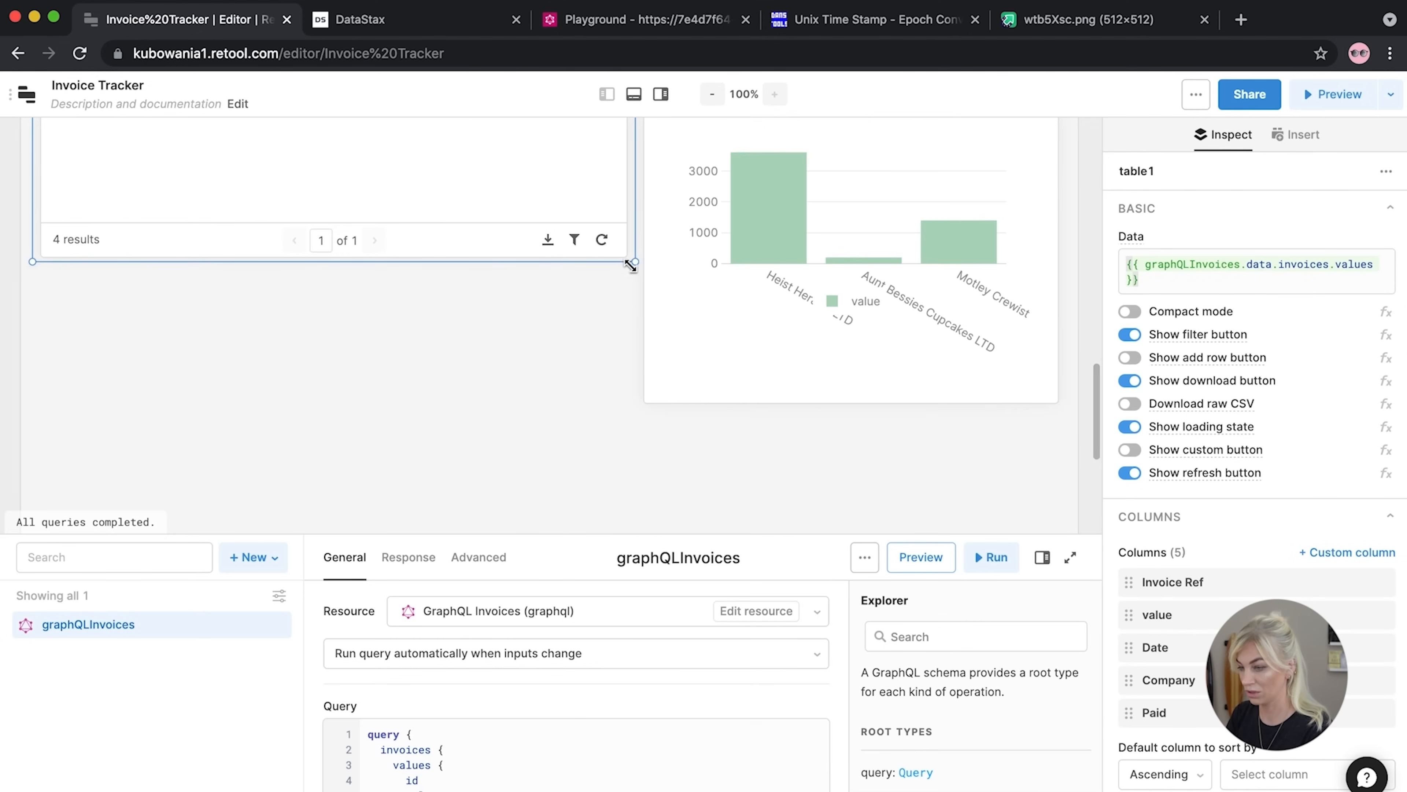
drag(636, 261, 630, 402)
scroll(630, 402, up, 3)
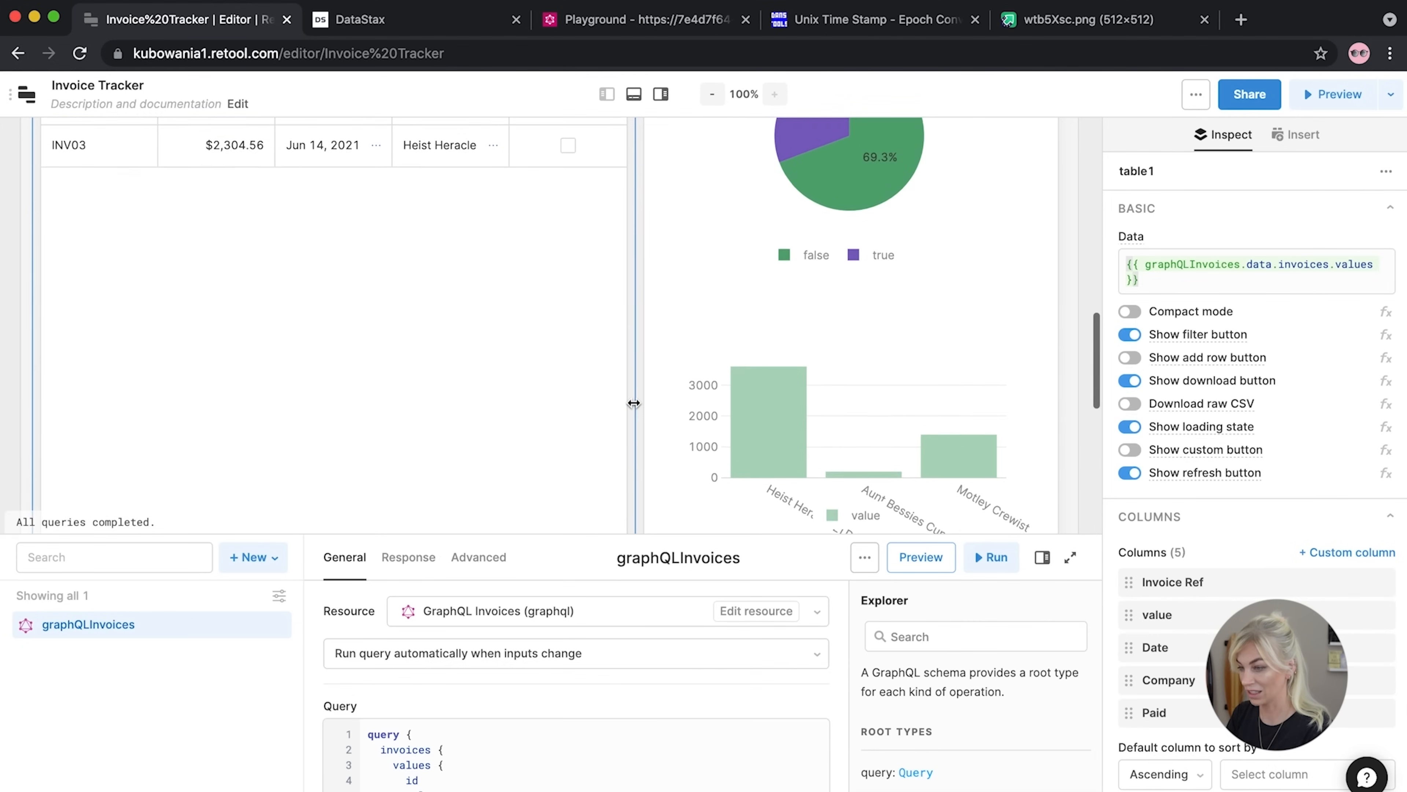
drag(832, 333, 832, 319)
scroll(797, 405, down, 3)
Shorten the chart container and invoices table so their bottoms line up
click(818, 431)
drag(818, 431, 814, 373)
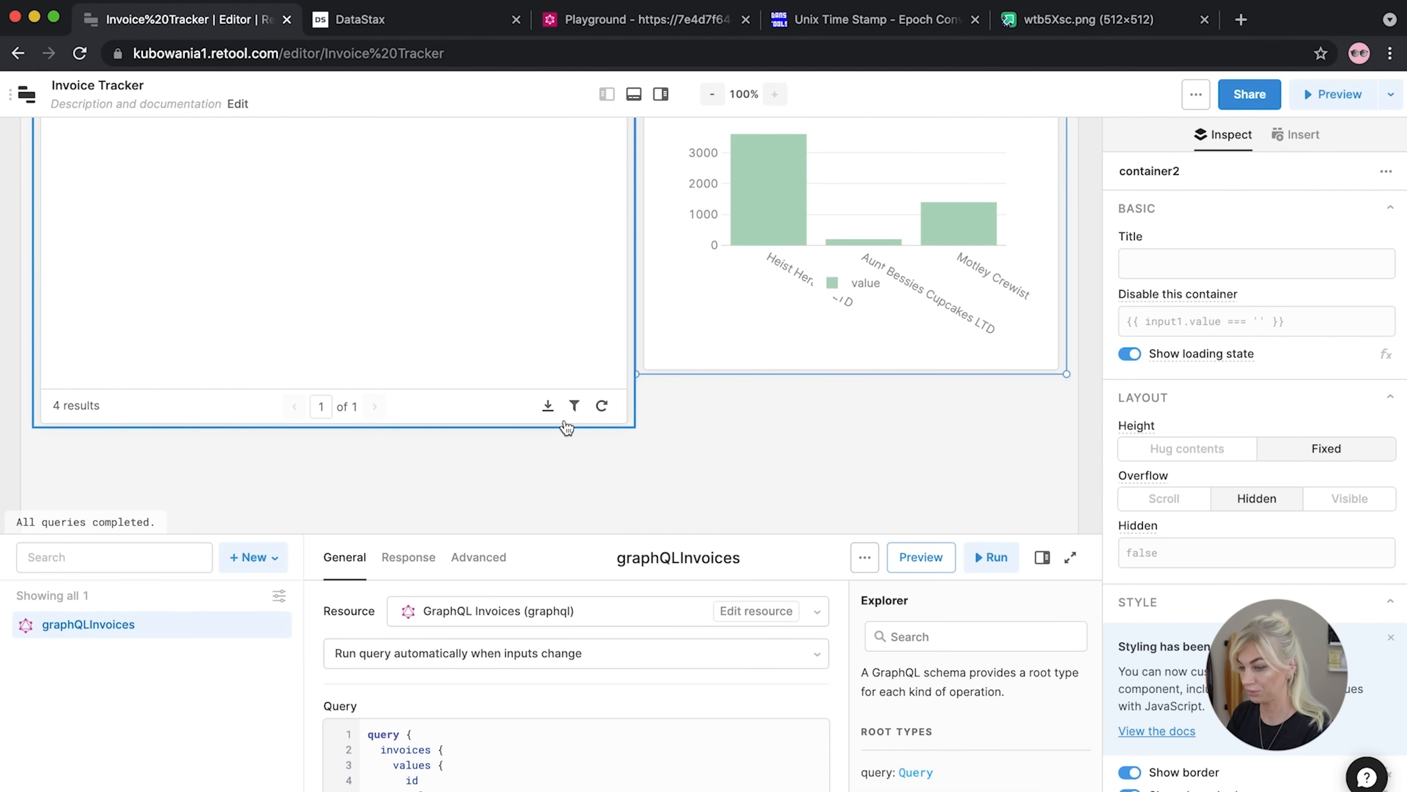
click(631, 427)
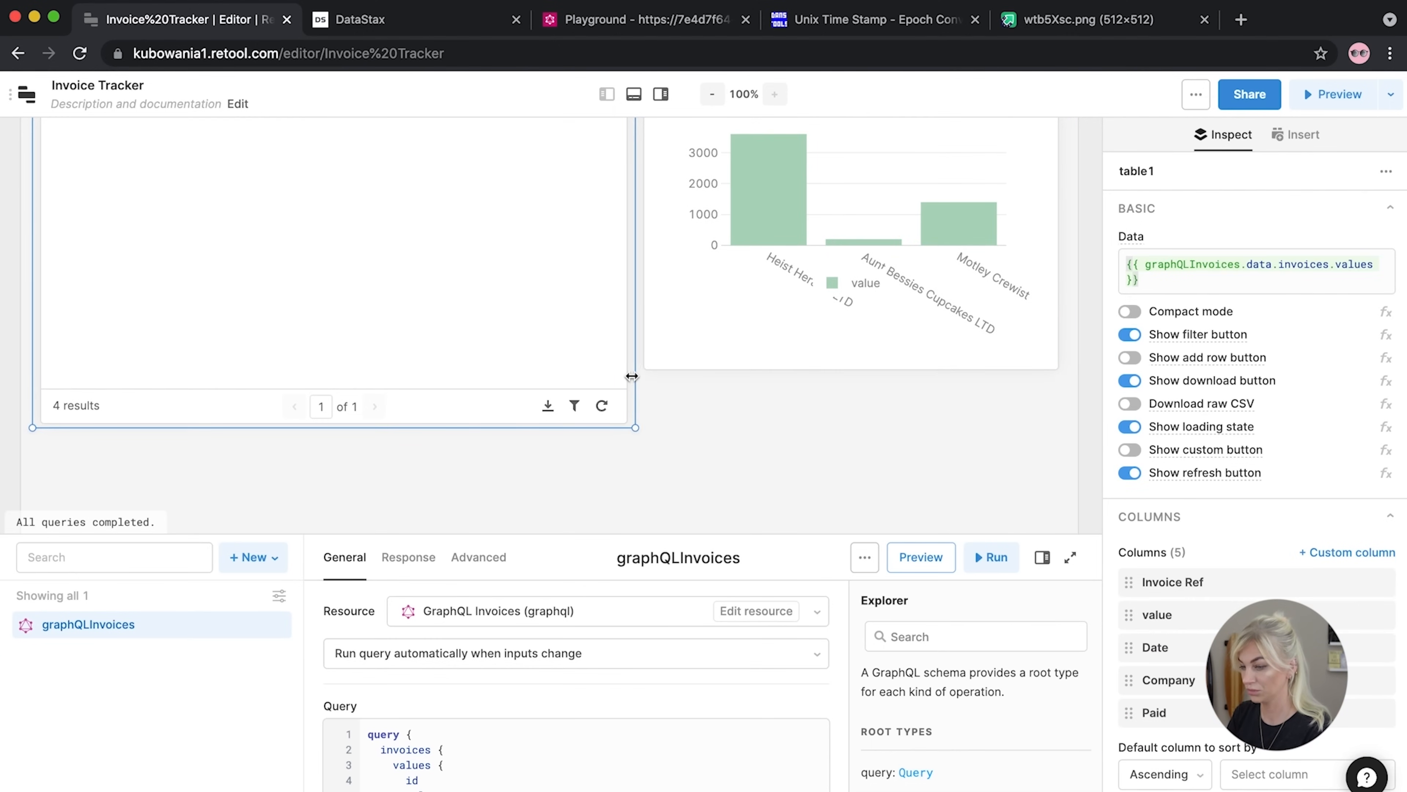
drag(636, 428, 639, 373)
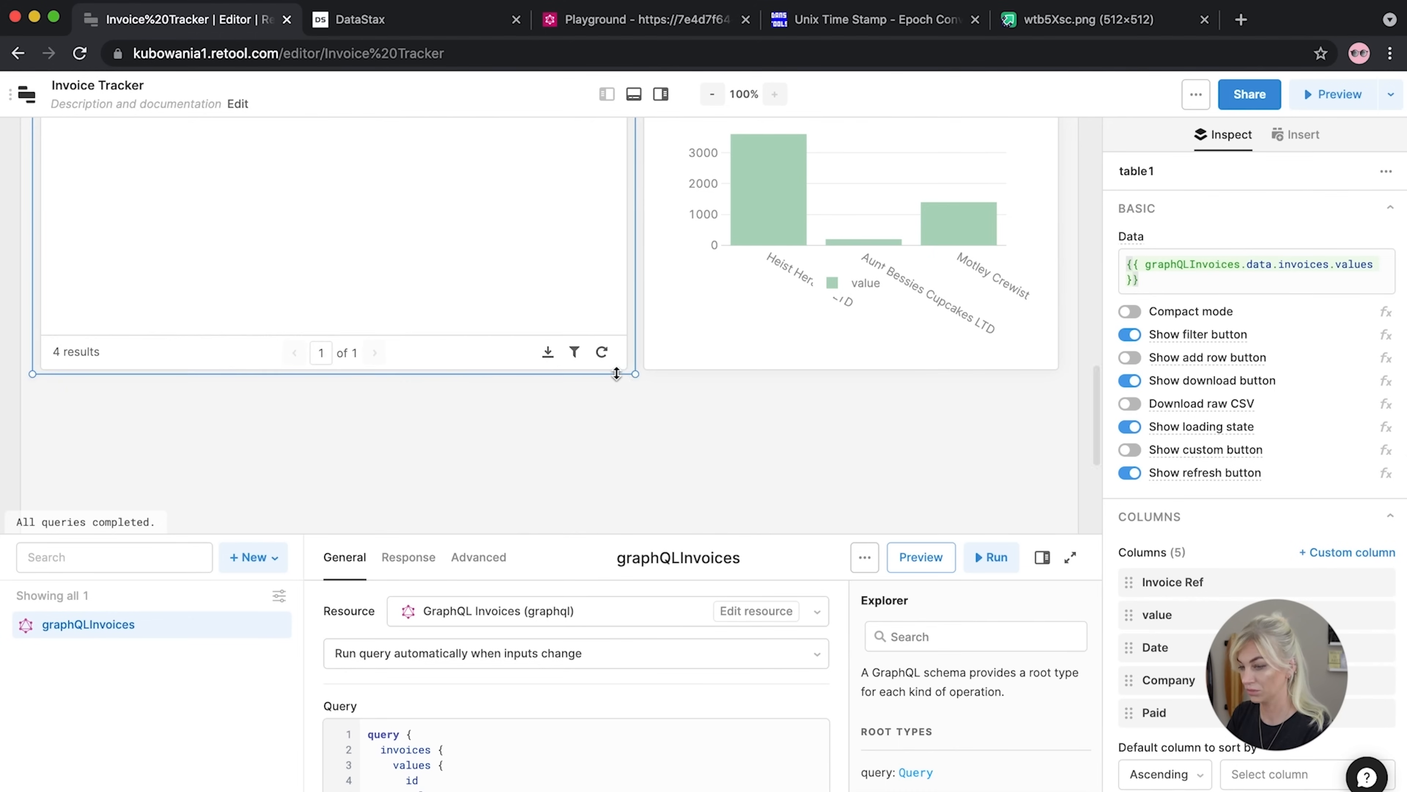
scroll(616, 371, up, 5)
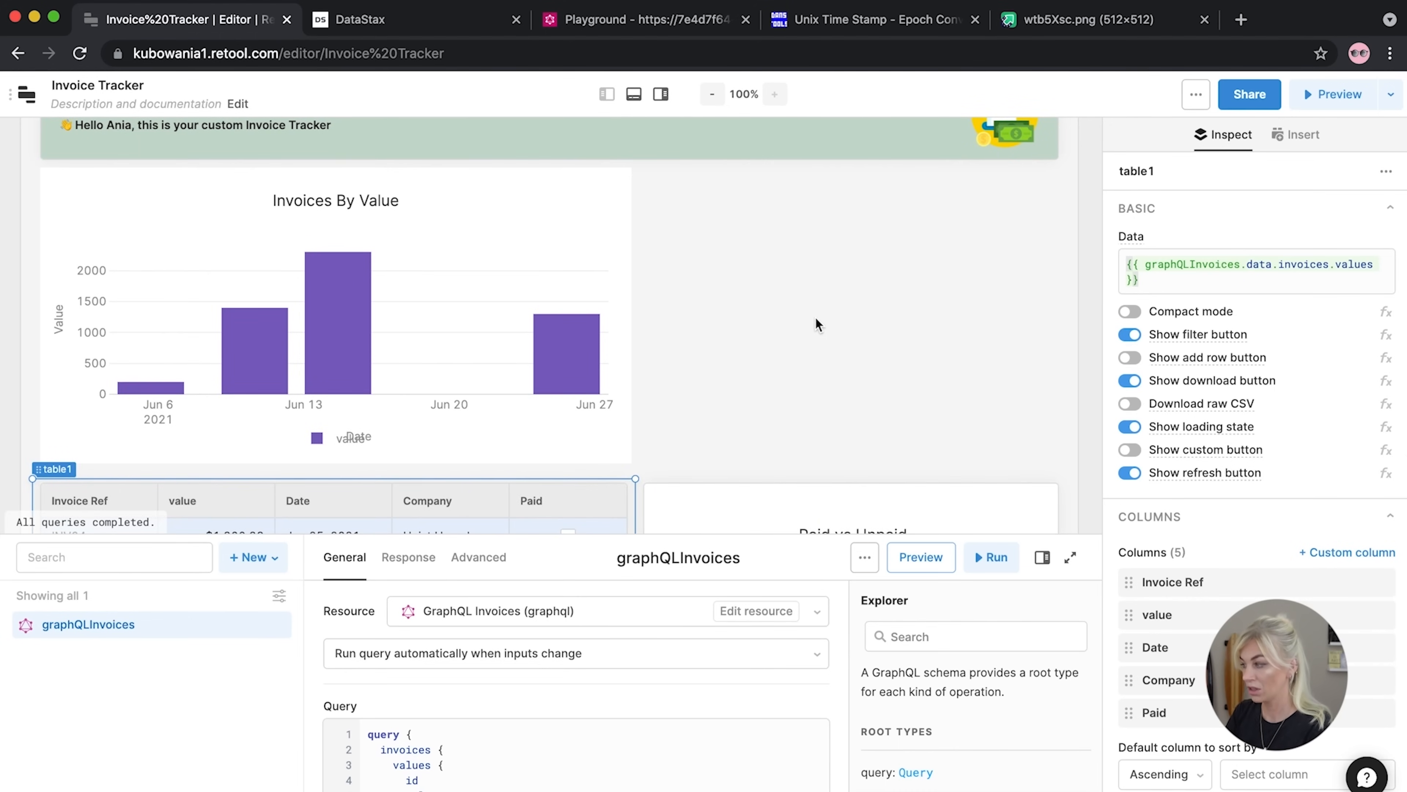
Drop a new Container to the right of the Invoices By Value chart
click(1007, 250)
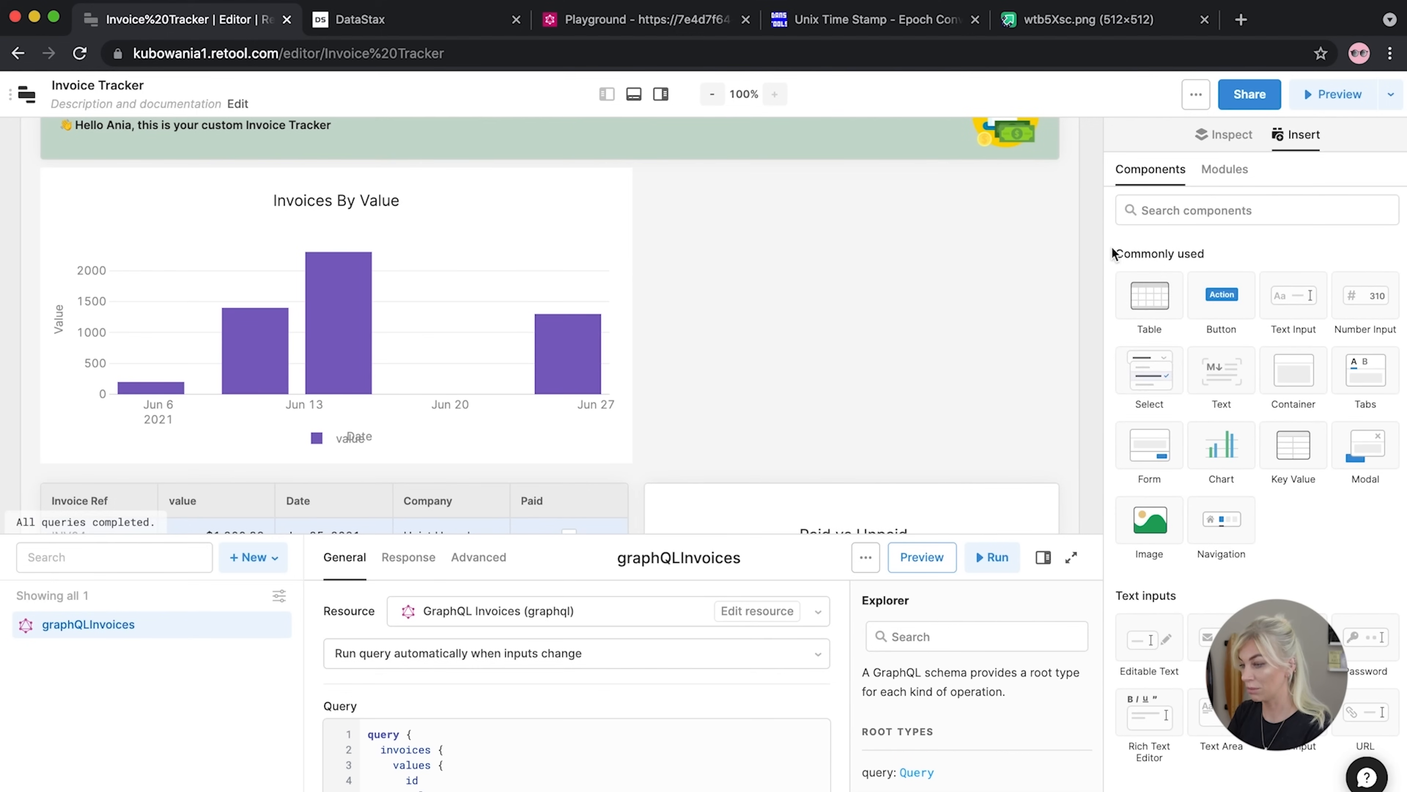
drag(1297, 380, 660, 206)
scroll(910, 419, down, 1)
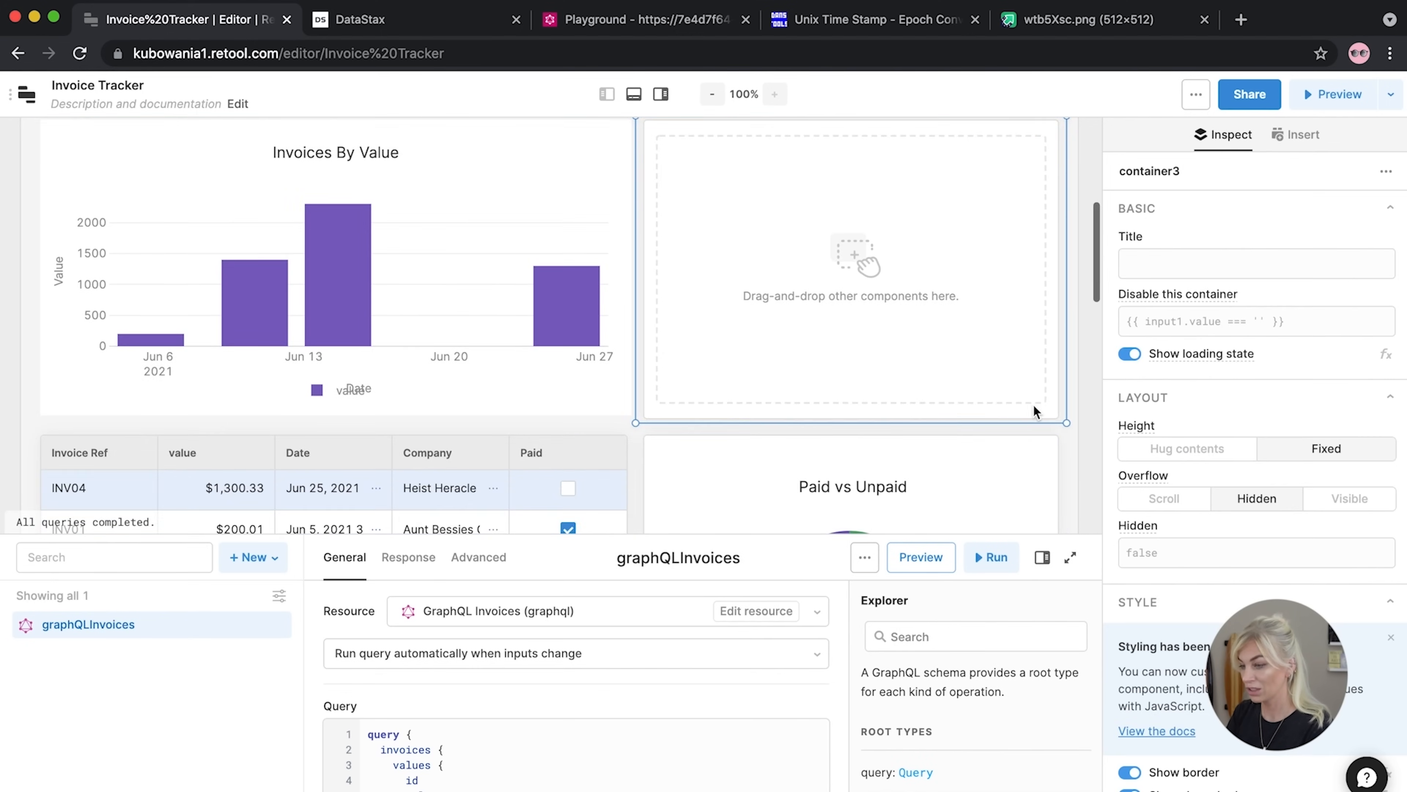
scroll(1219, 388, down, 5)
scroll(1219, 388, up, 5)
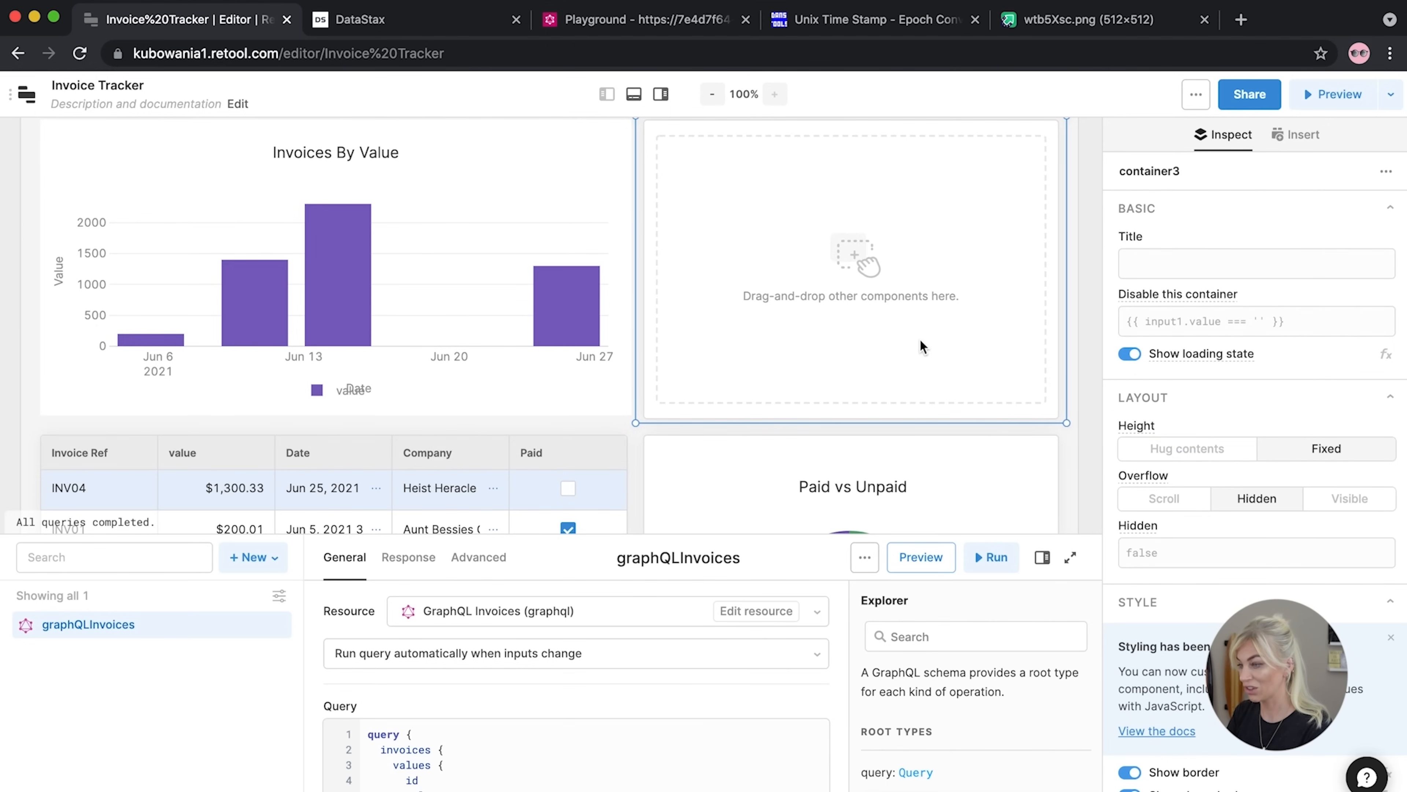
Title the new container 'Have You Done Your Tax Return?'
click(1173, 258)
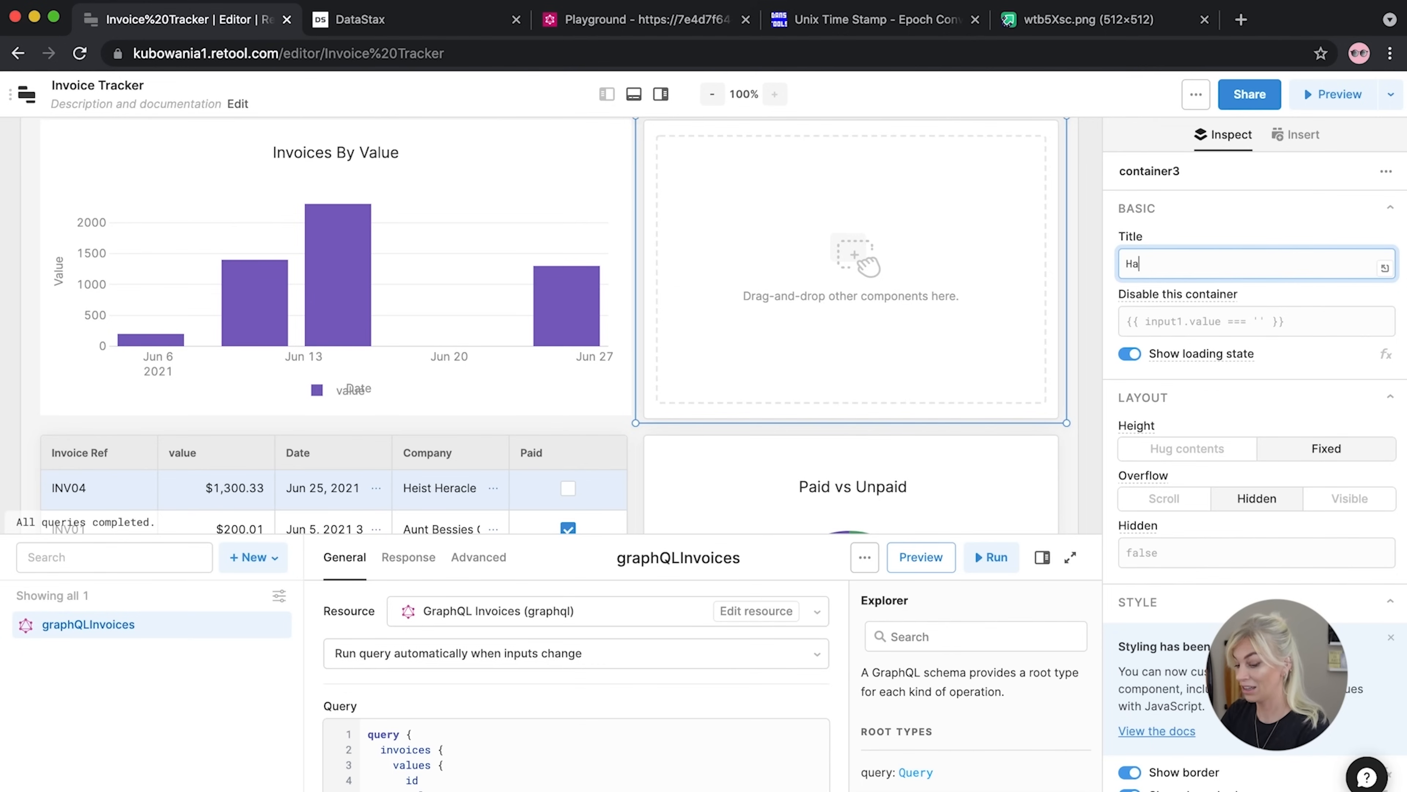
text(Have you)
key(BackSpace)
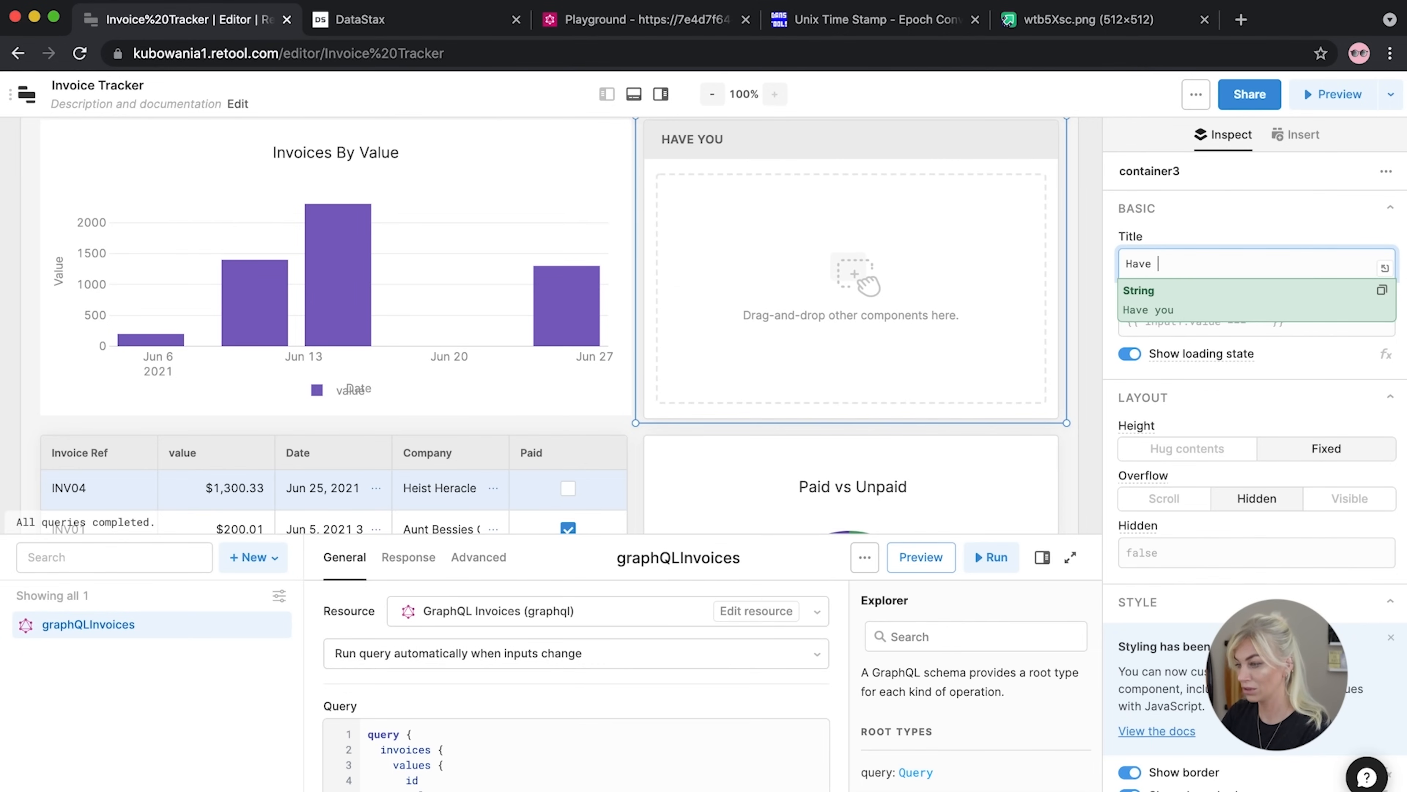
text(u Done Your Tax Return?)
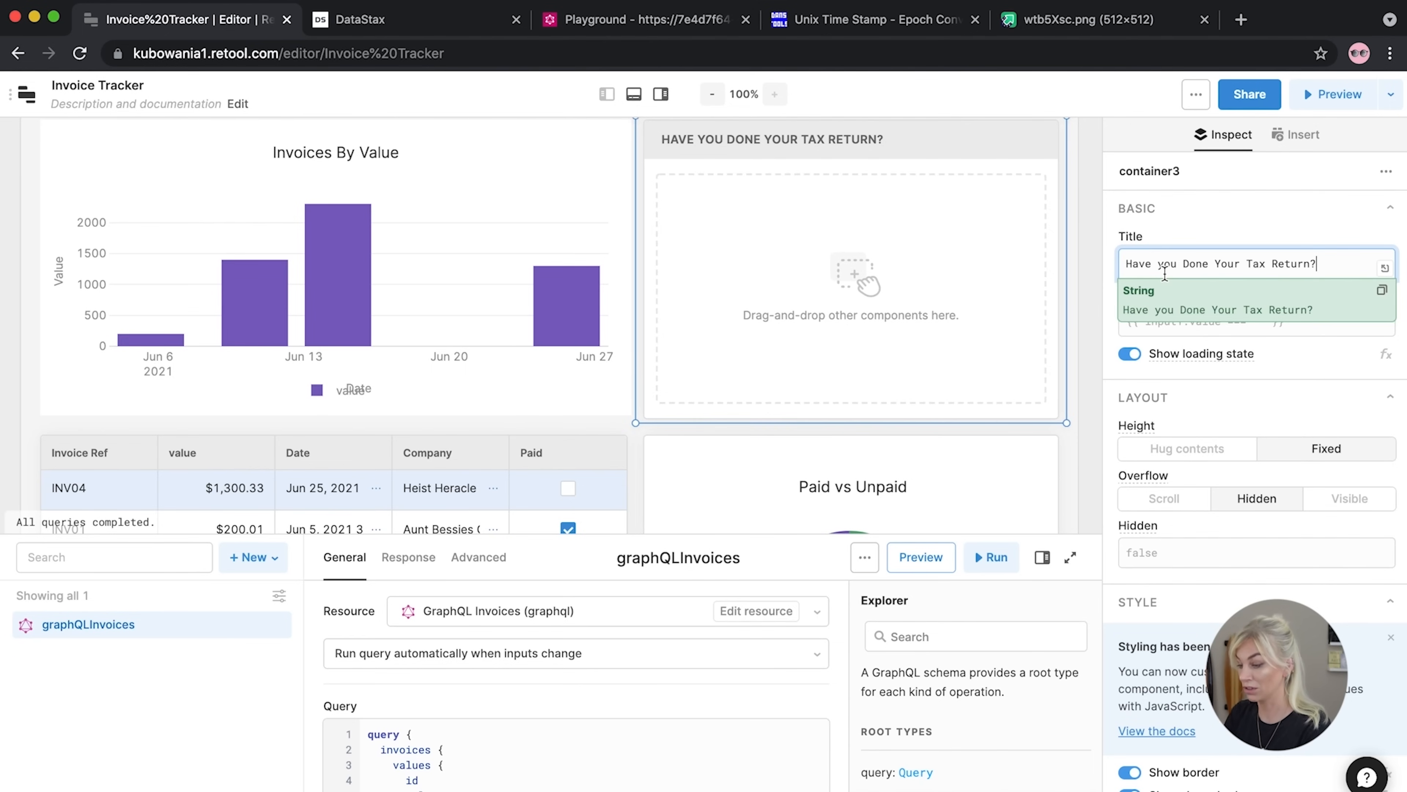
drag(1160, 263, 1170, 262)
text(Y)
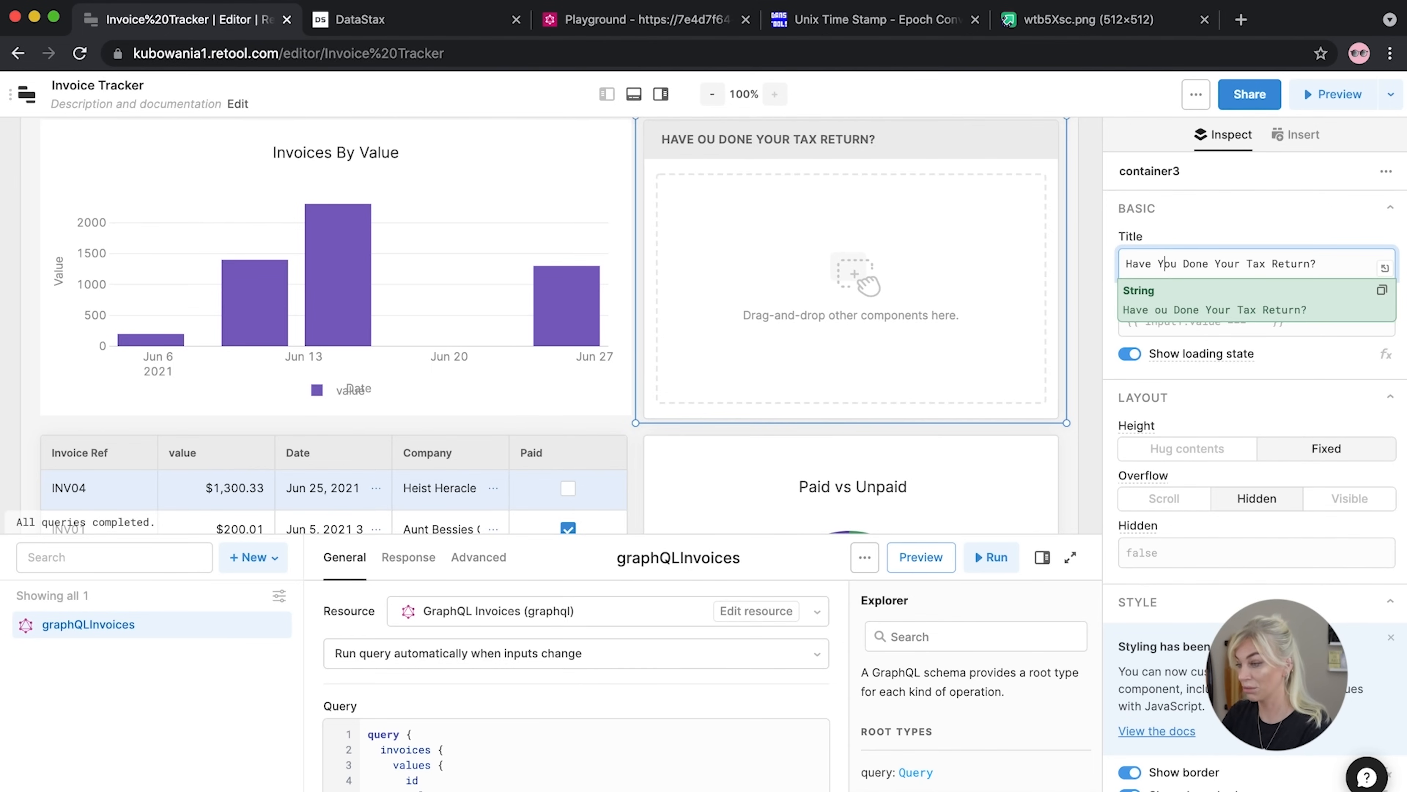
click(1088, 315)
scroll(1052, 191, up, 3)
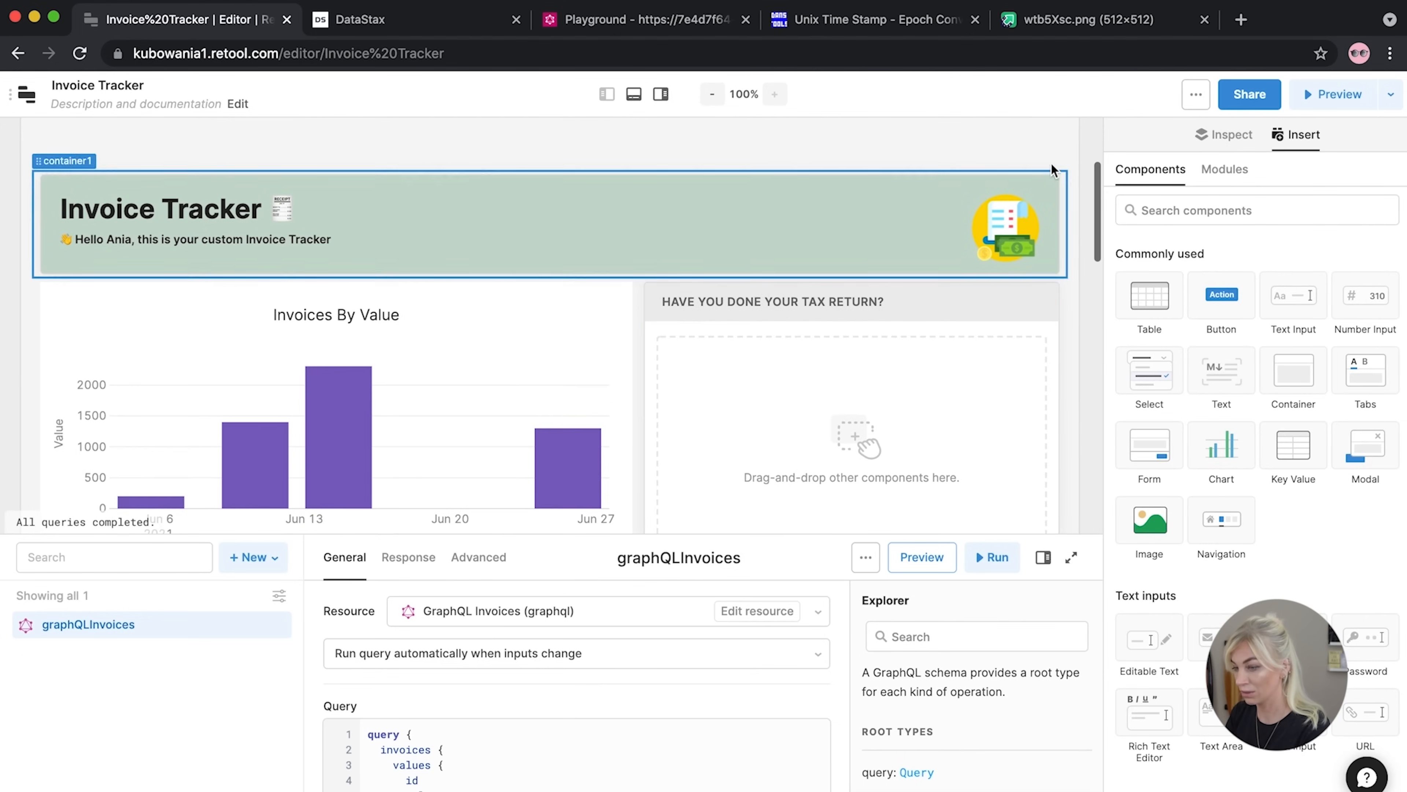
Select the tax-return container again and clear its title text
click(796, 311)
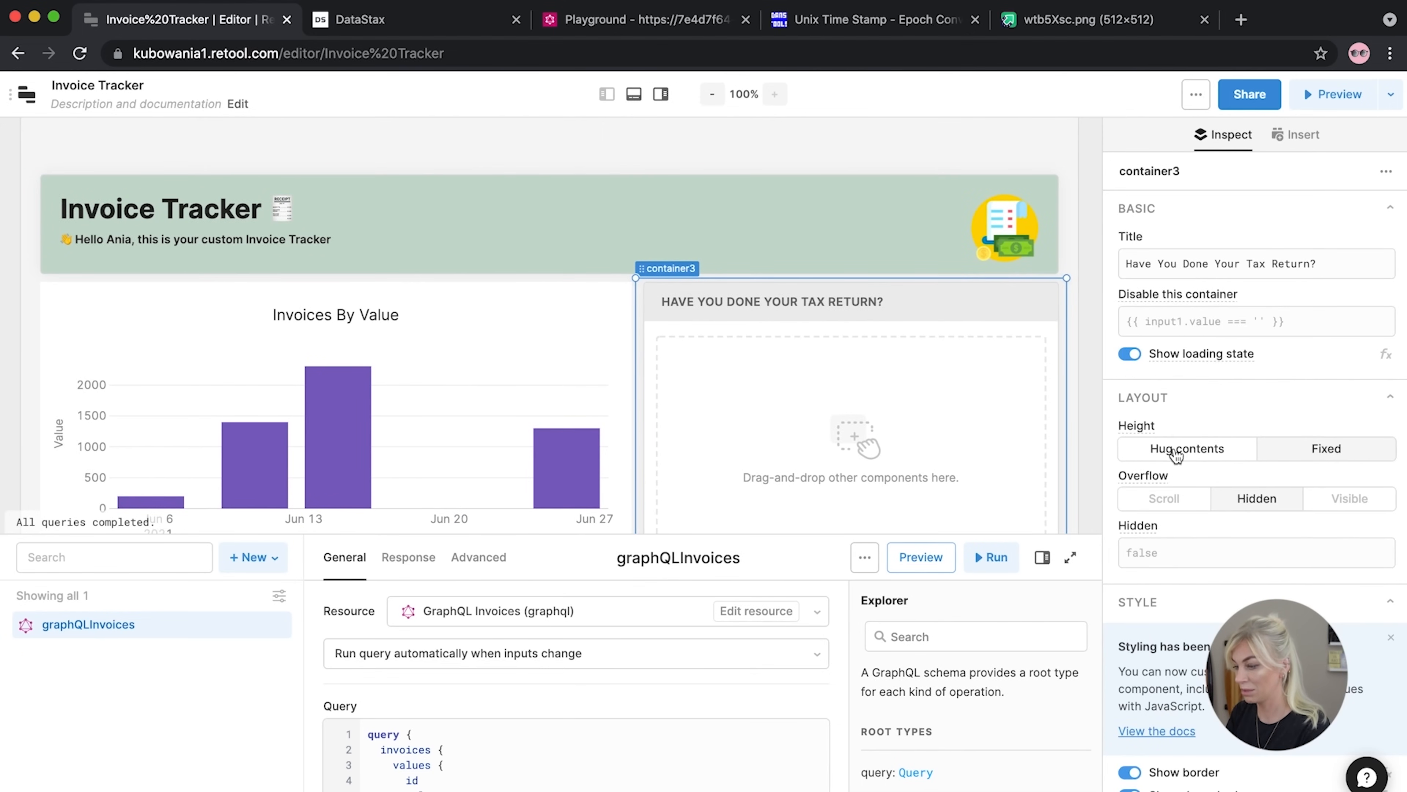
scroll(1174, 453, down, 4)
scroll(1175, 453, up, 4)
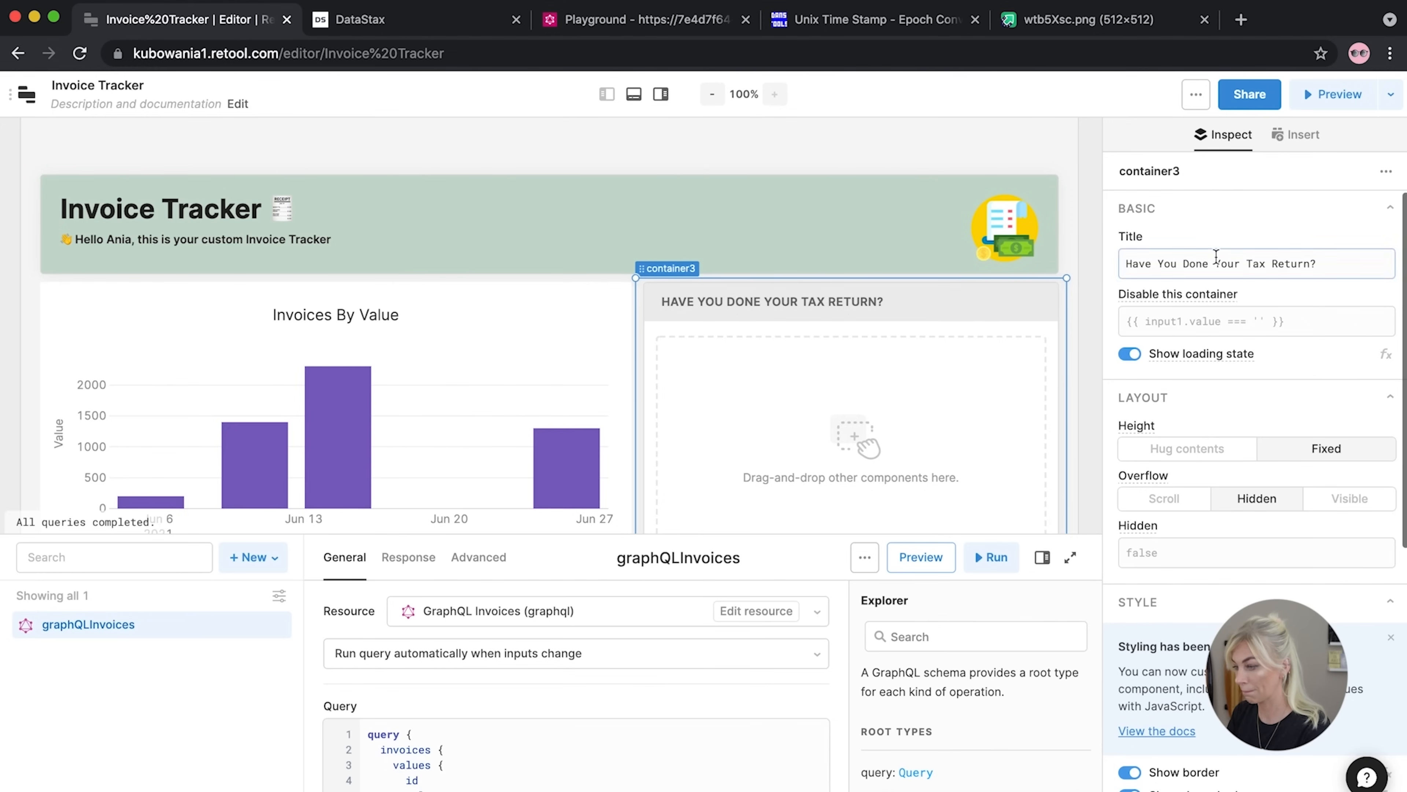
scroll(1204, 376, down, 5)
scroll(1204, 376, up, 3)
scroll(1203, 377, down, 4)
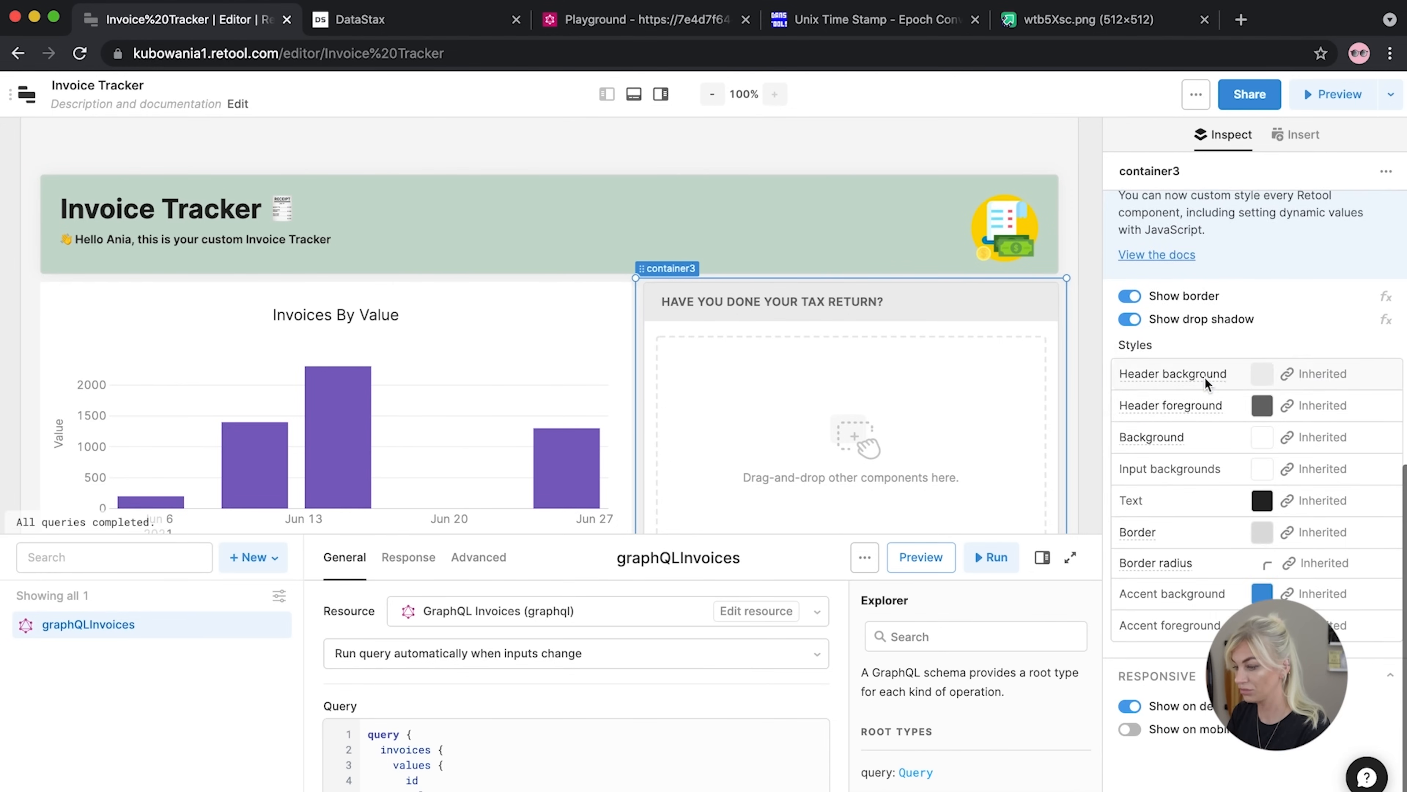
scroll(1204, 376, up, 6)
mouse_move(1167, 464)
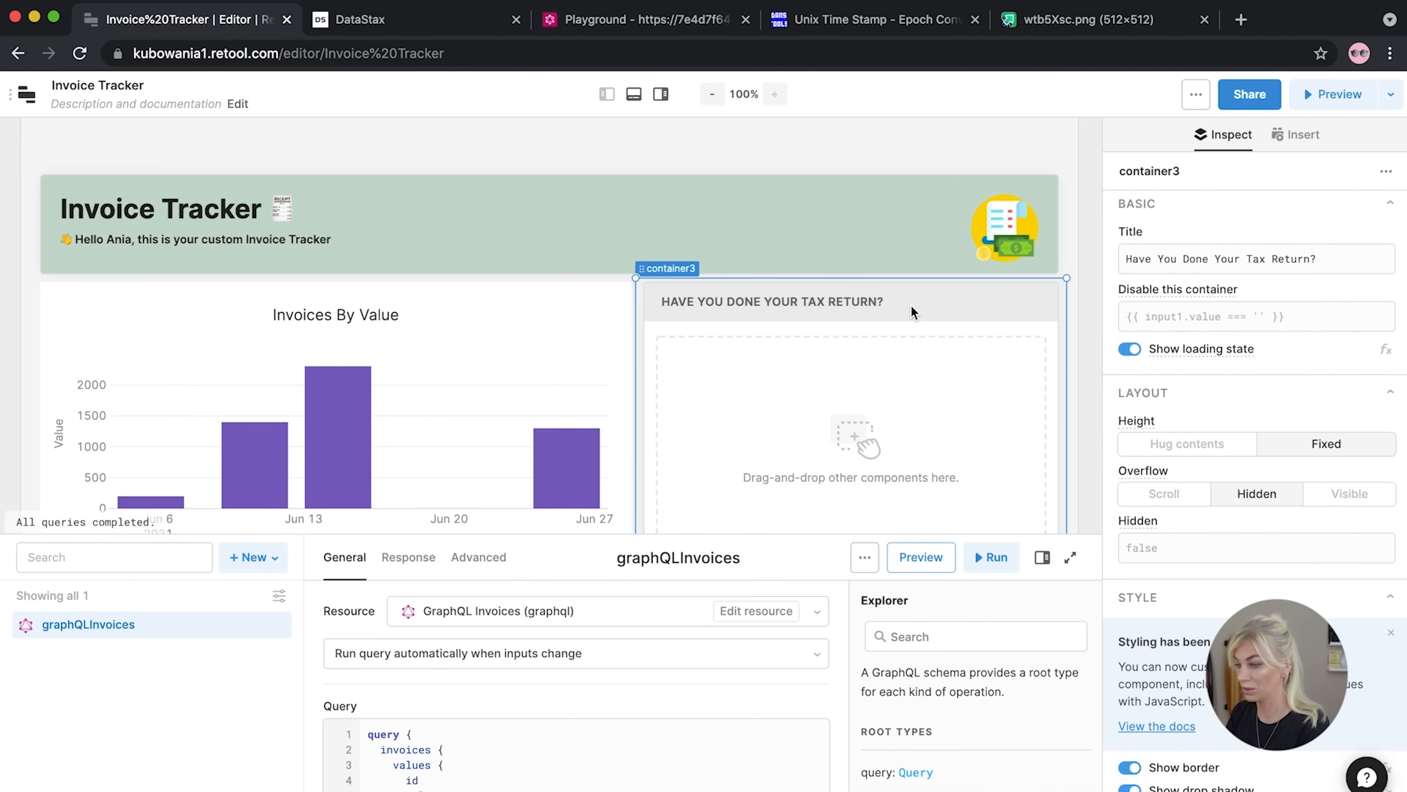
scroll(911, 306, down, 1)
drag(1324, 257, 1018, 255)
key(super+c)
key(BackSpace)
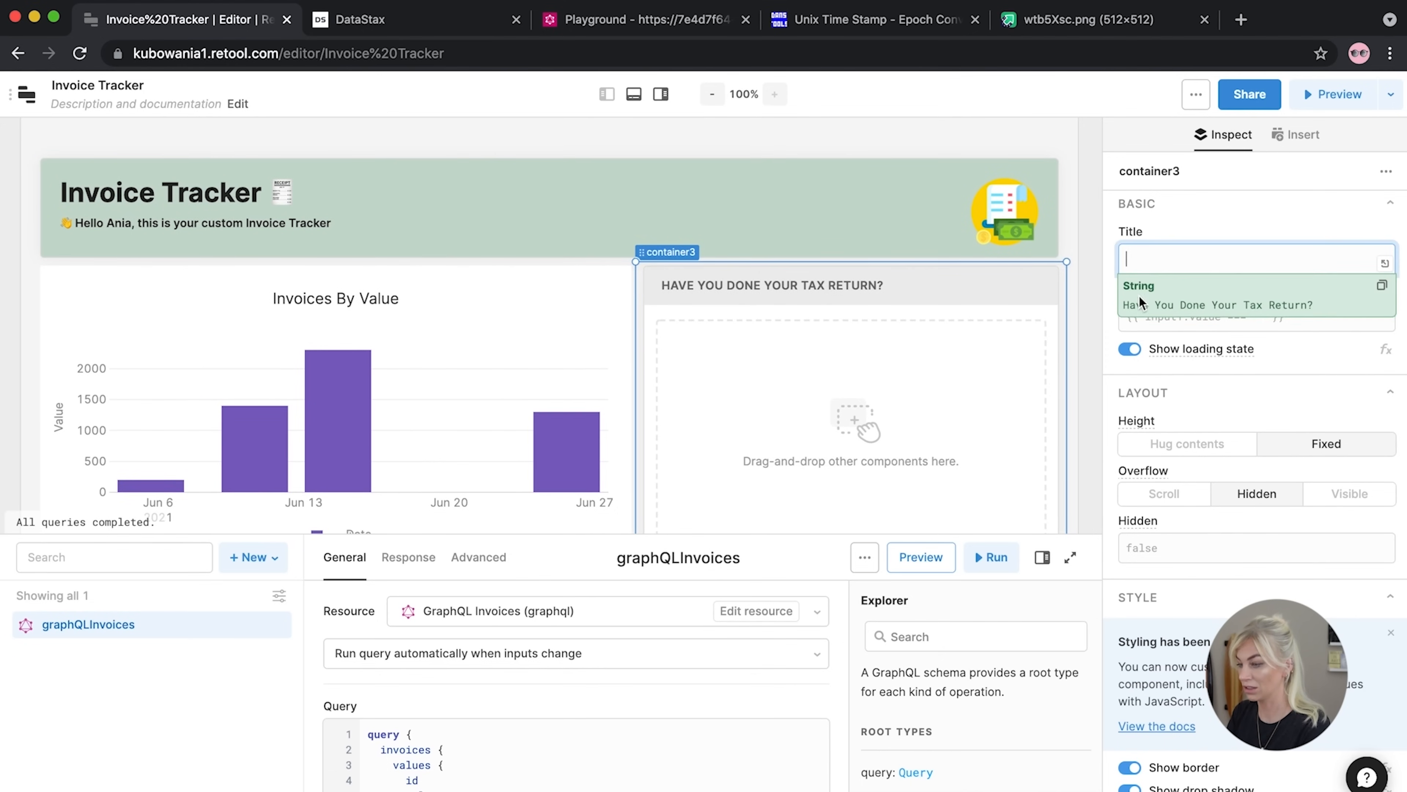
Add a Text component holding the pasted tax-return question, widened to one line and centred
click(1075, 307)
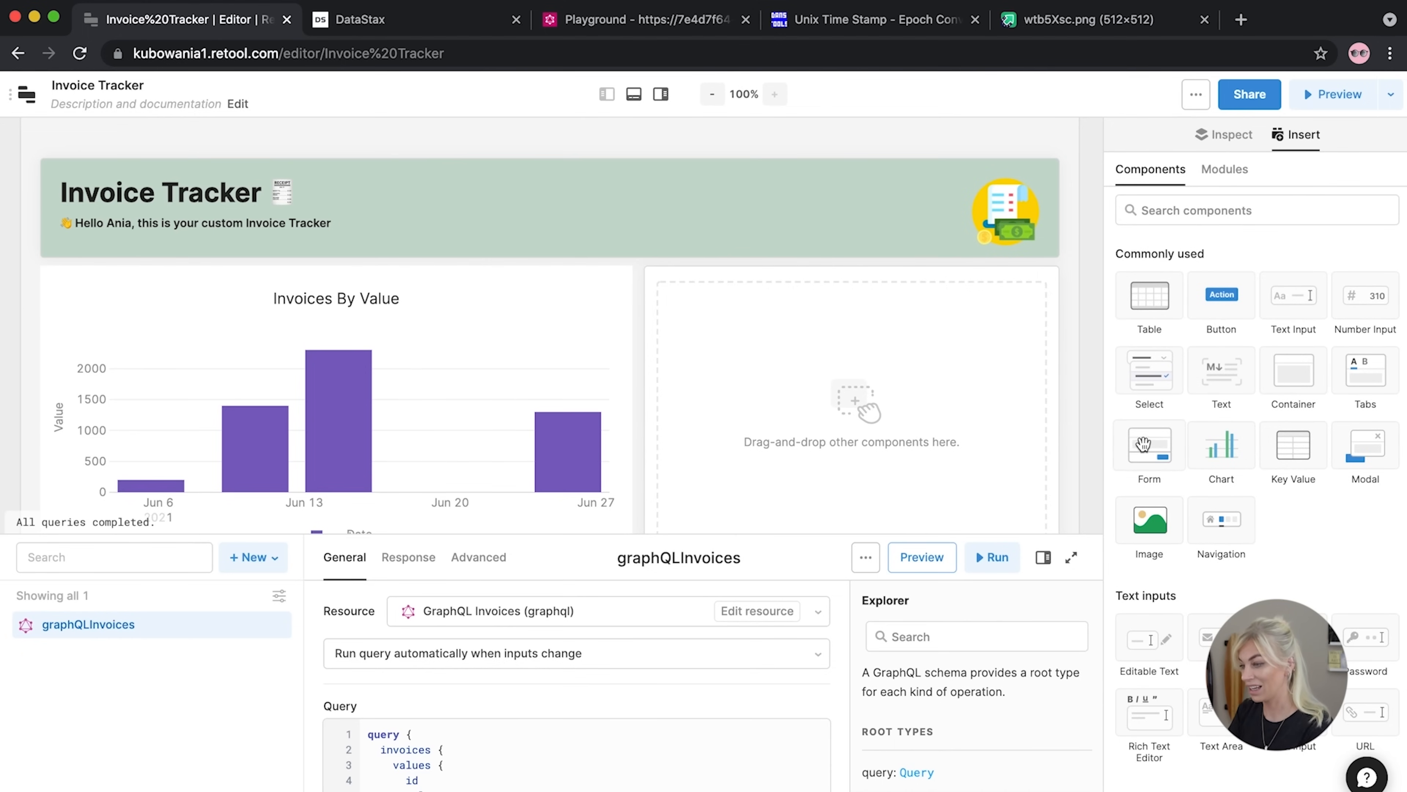
drag(1223, 374, 768, 310)
drag(1249, 293, 1047, 229)
key(super+v)
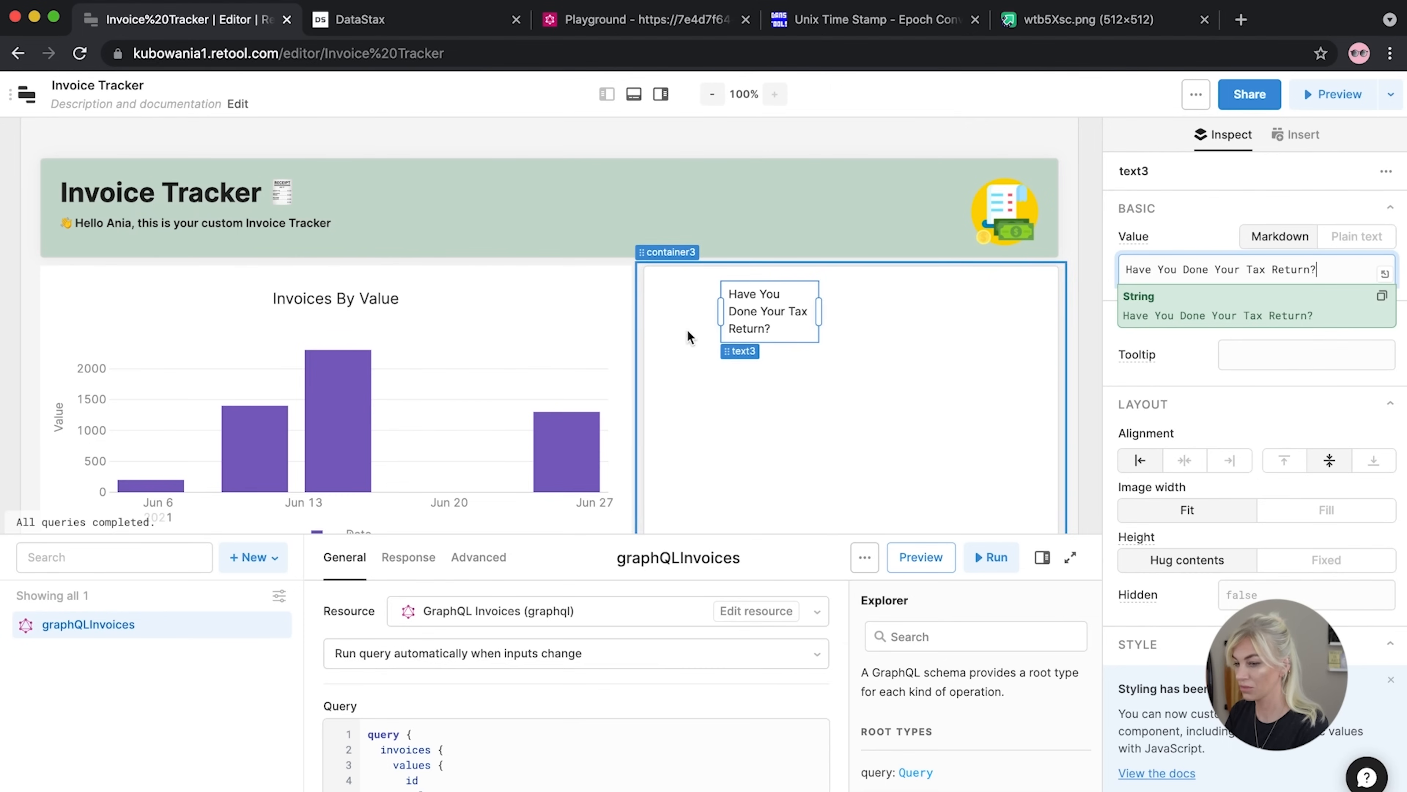
drag(818, 311, 990, 318)
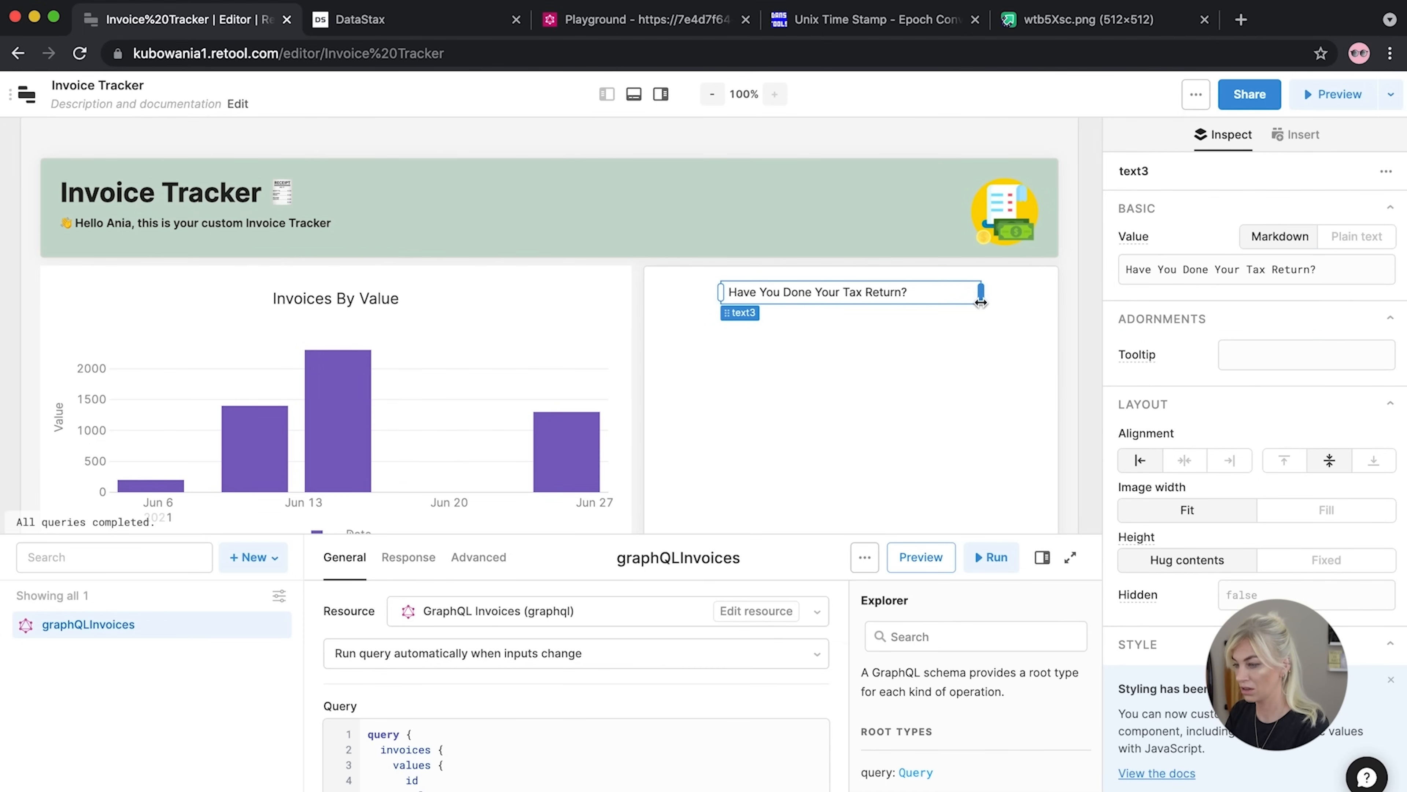
click(1187, 465)
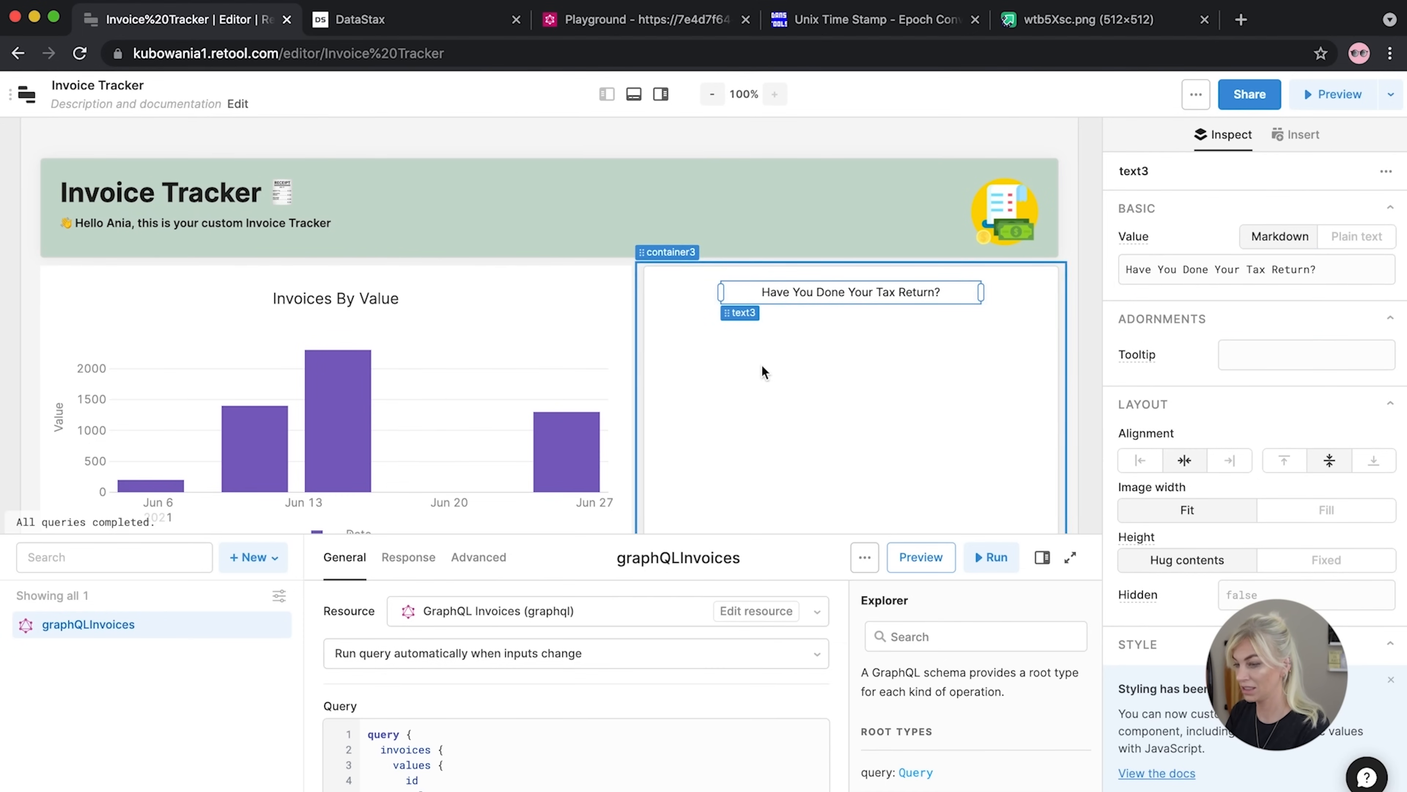
Wrap the question text's value in <h6> tags to make it a bold heading
click(1123, 270)
text(<p>)
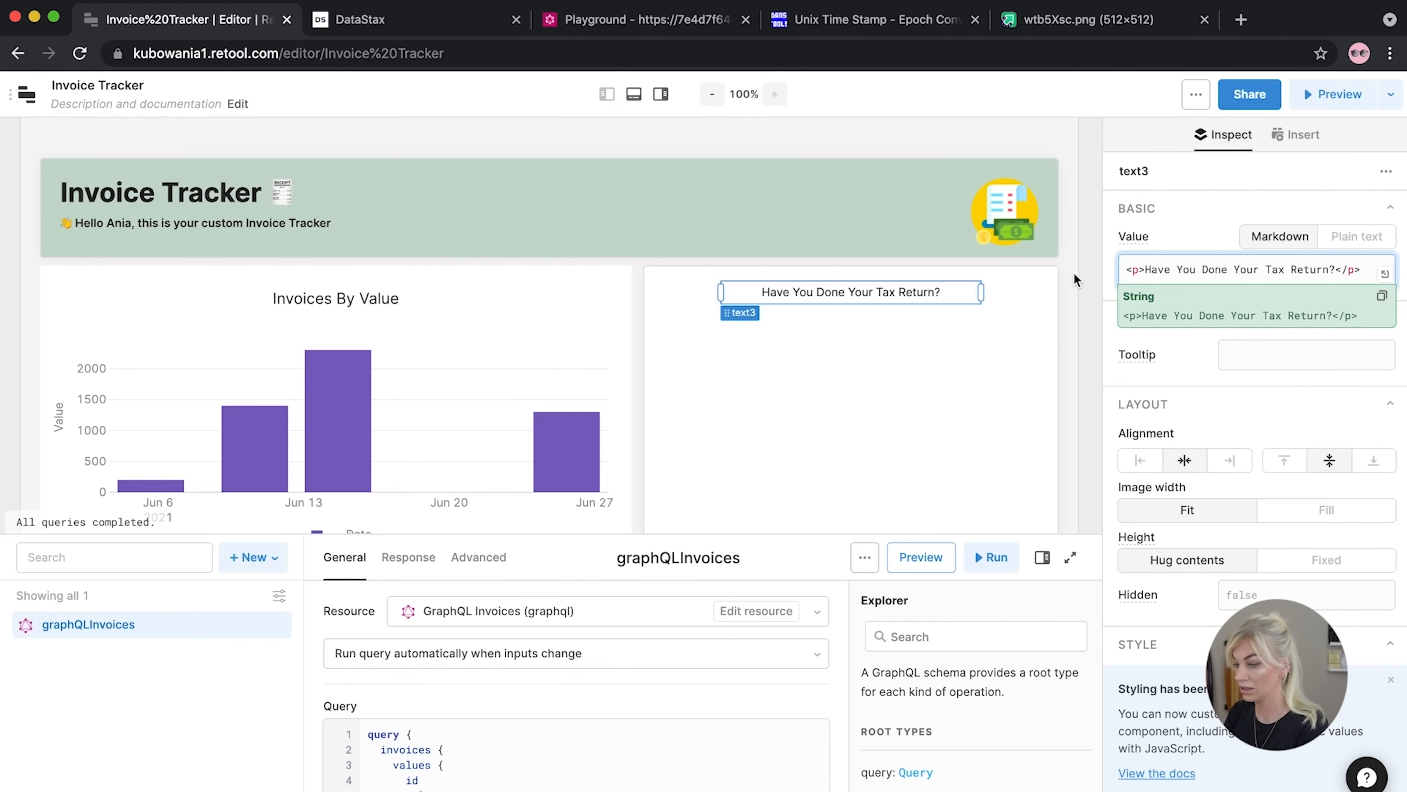
click(1139, 266)
key(BackSpace)
text(h6)
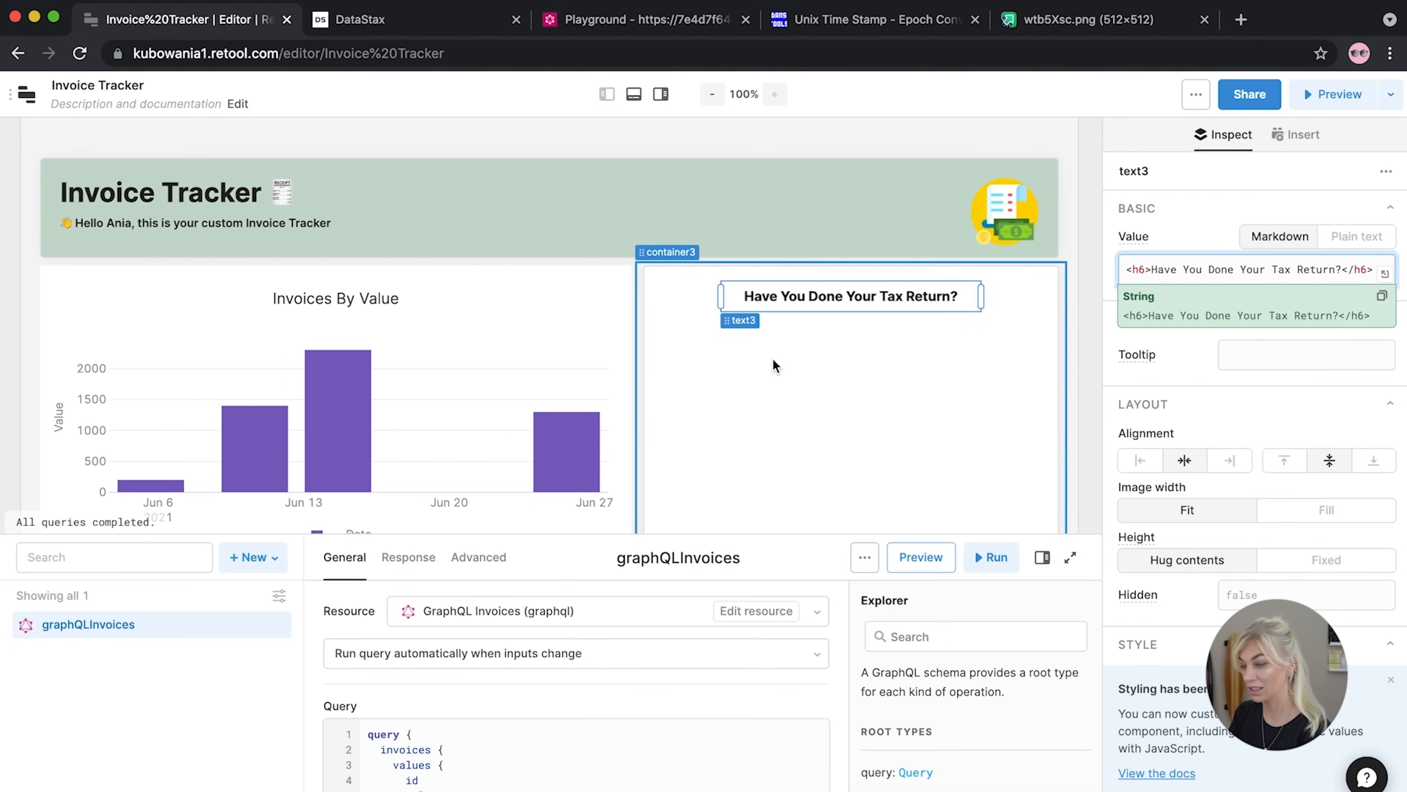
Place a Video component under the tax-return heading, widen it, pause the sample, then open a new tab
click(719, 333)
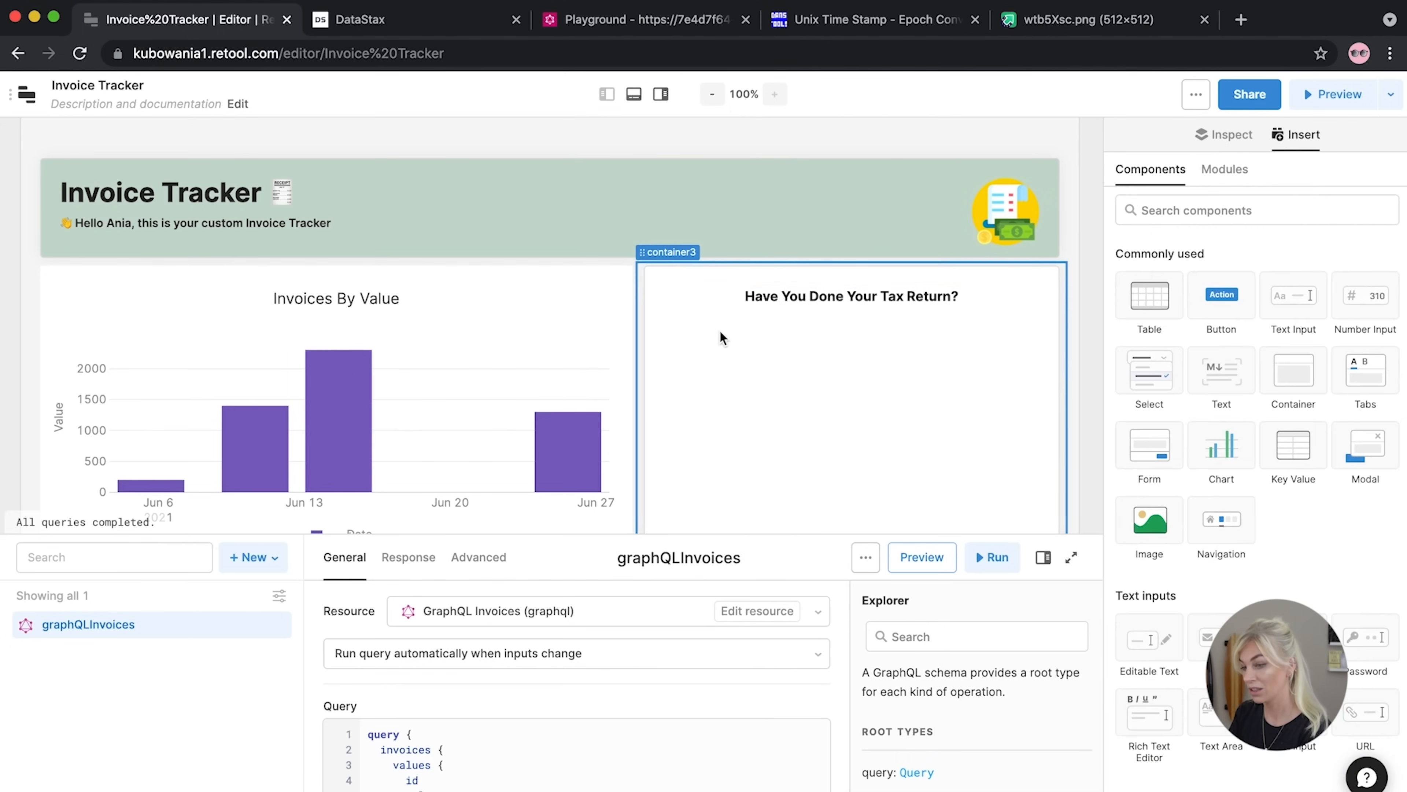
scroll(719, 333, down, 3)
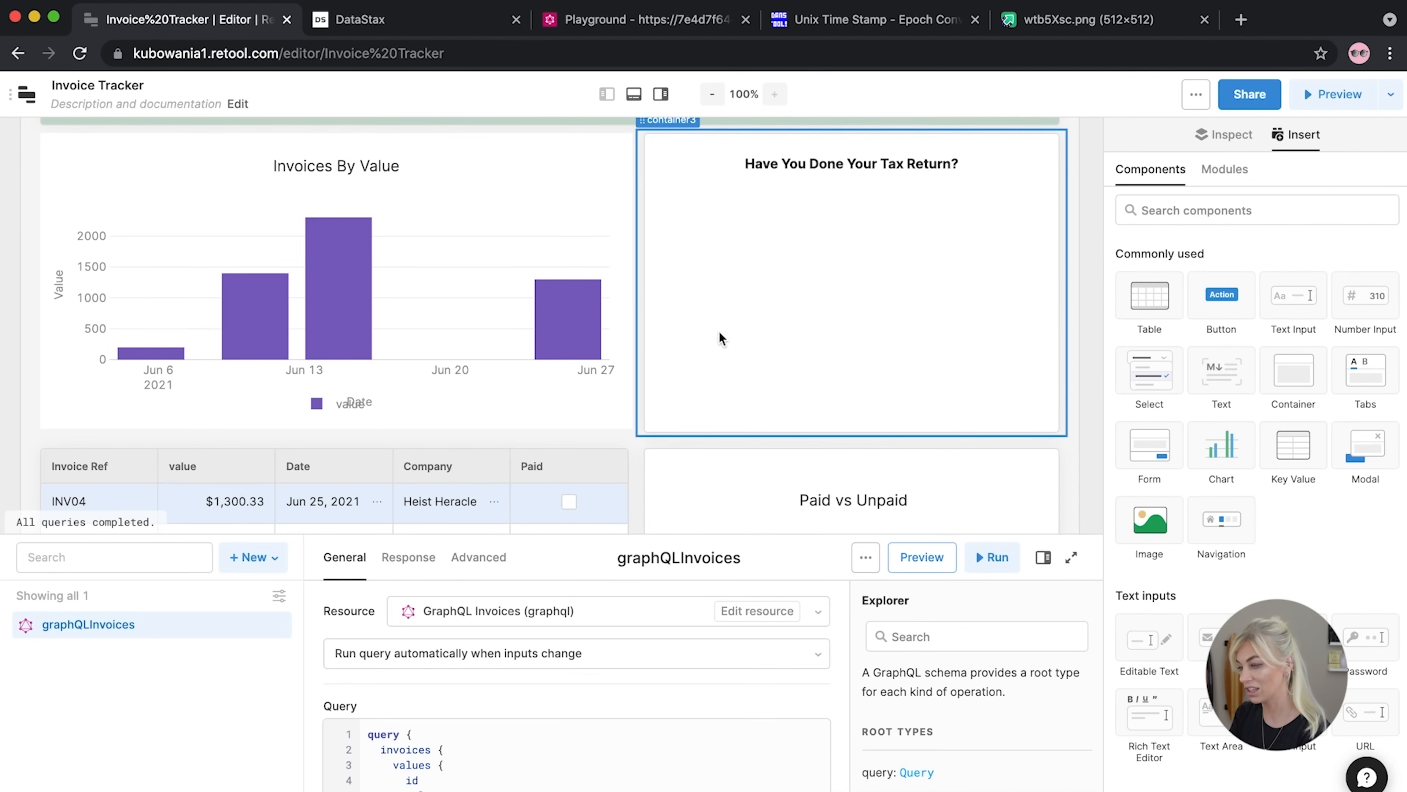
scroll(1227, 450, down, 15)
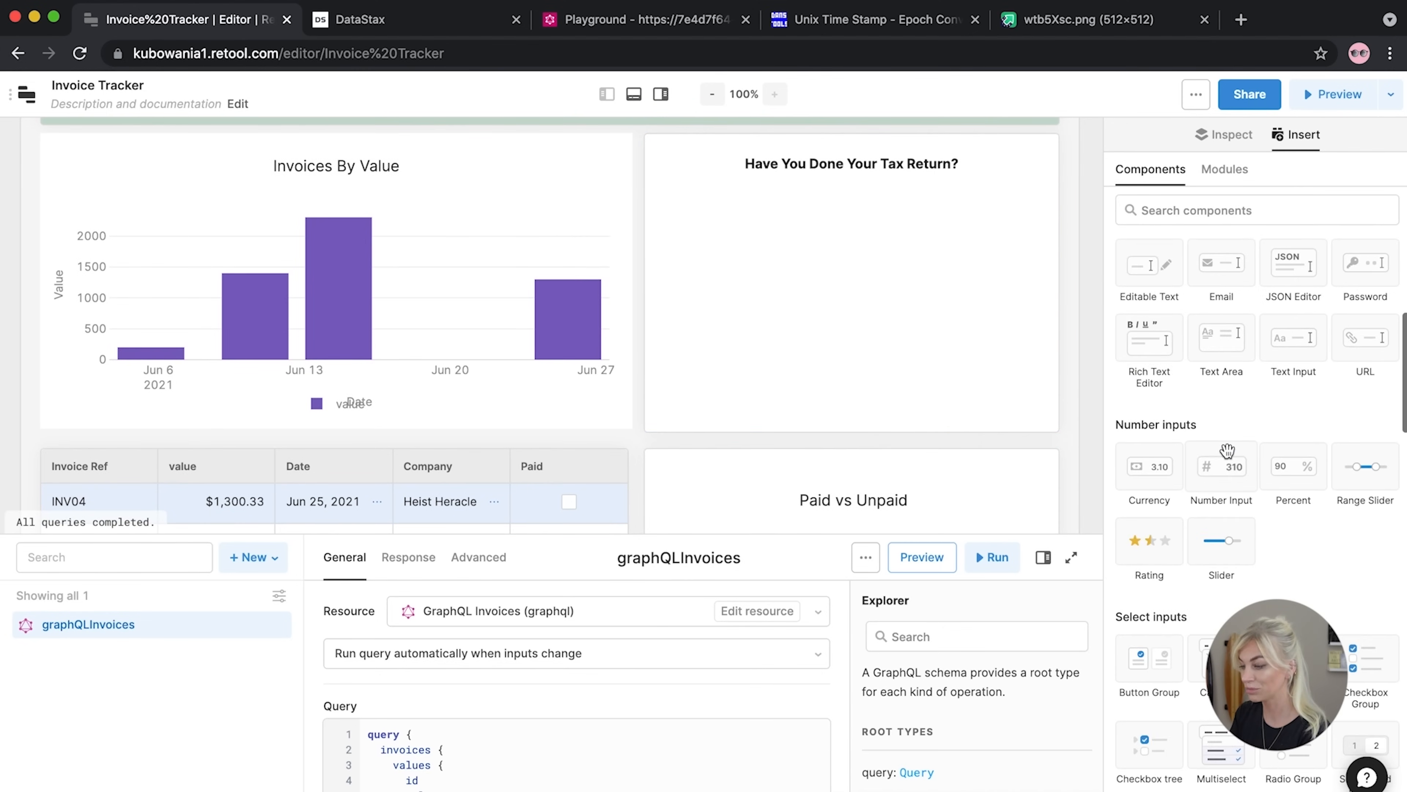
scroll(1227, 449, down, 3)
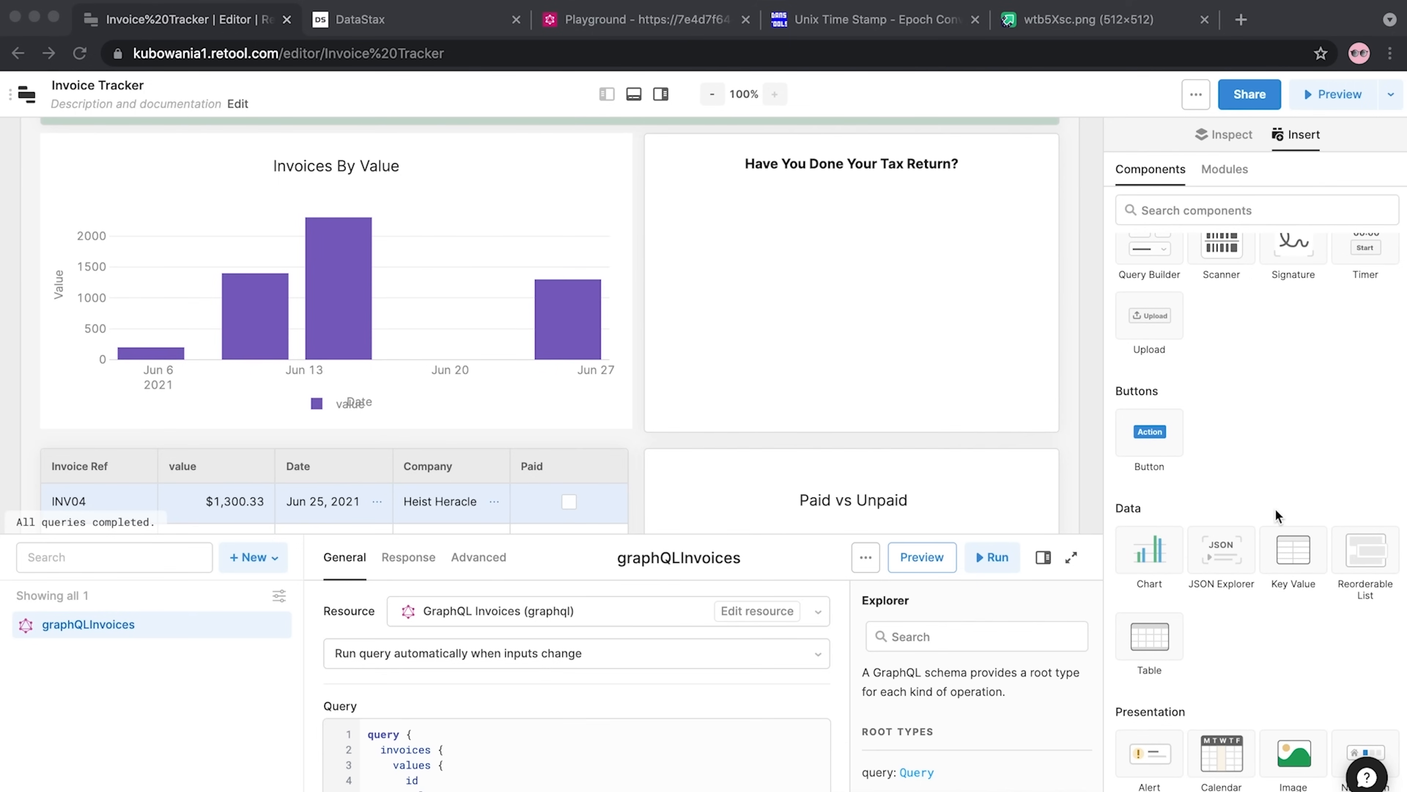
scroll(1275, 509, down, 10)
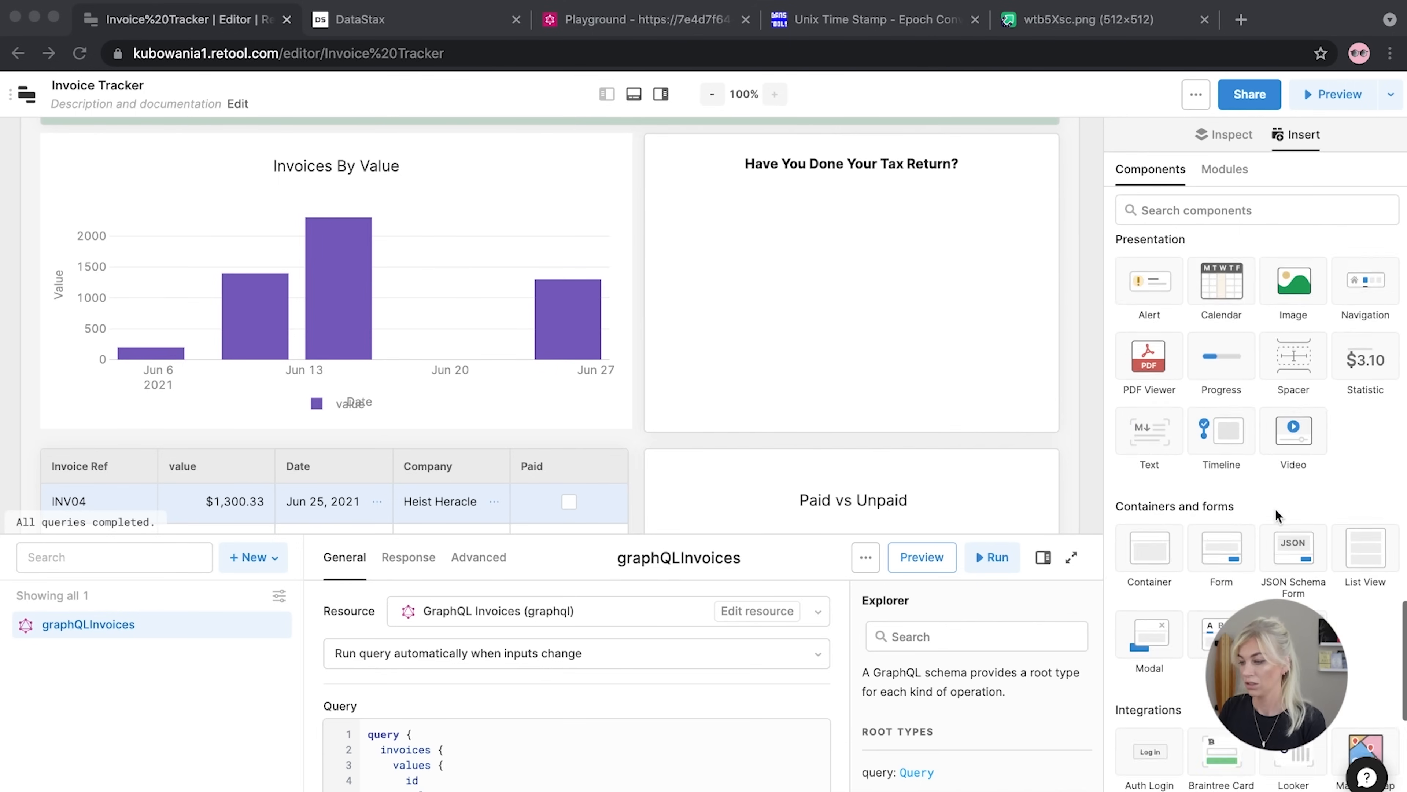
click(1297, 328)
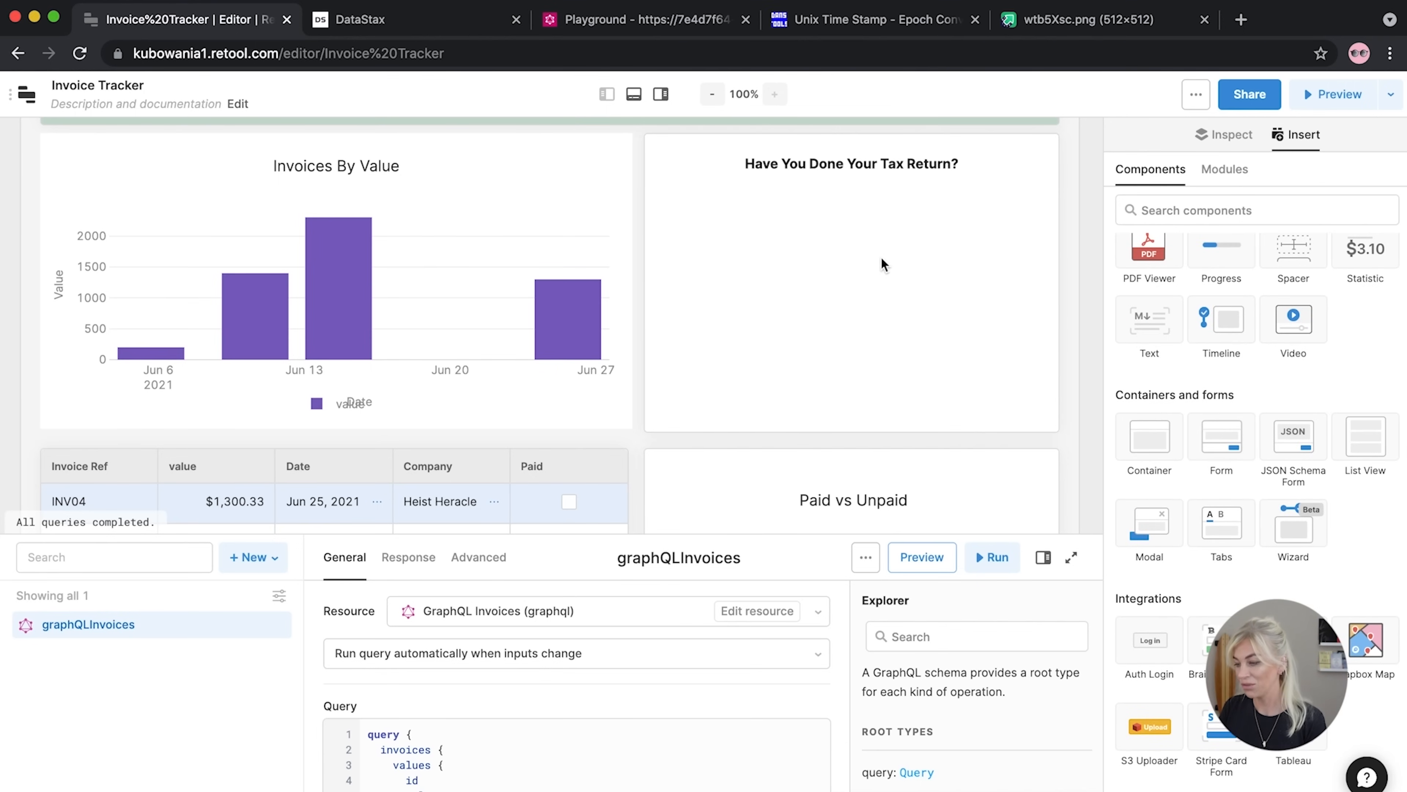
drag(1268, 315, 716, 219)
drag(849, 305, 1052, 301)
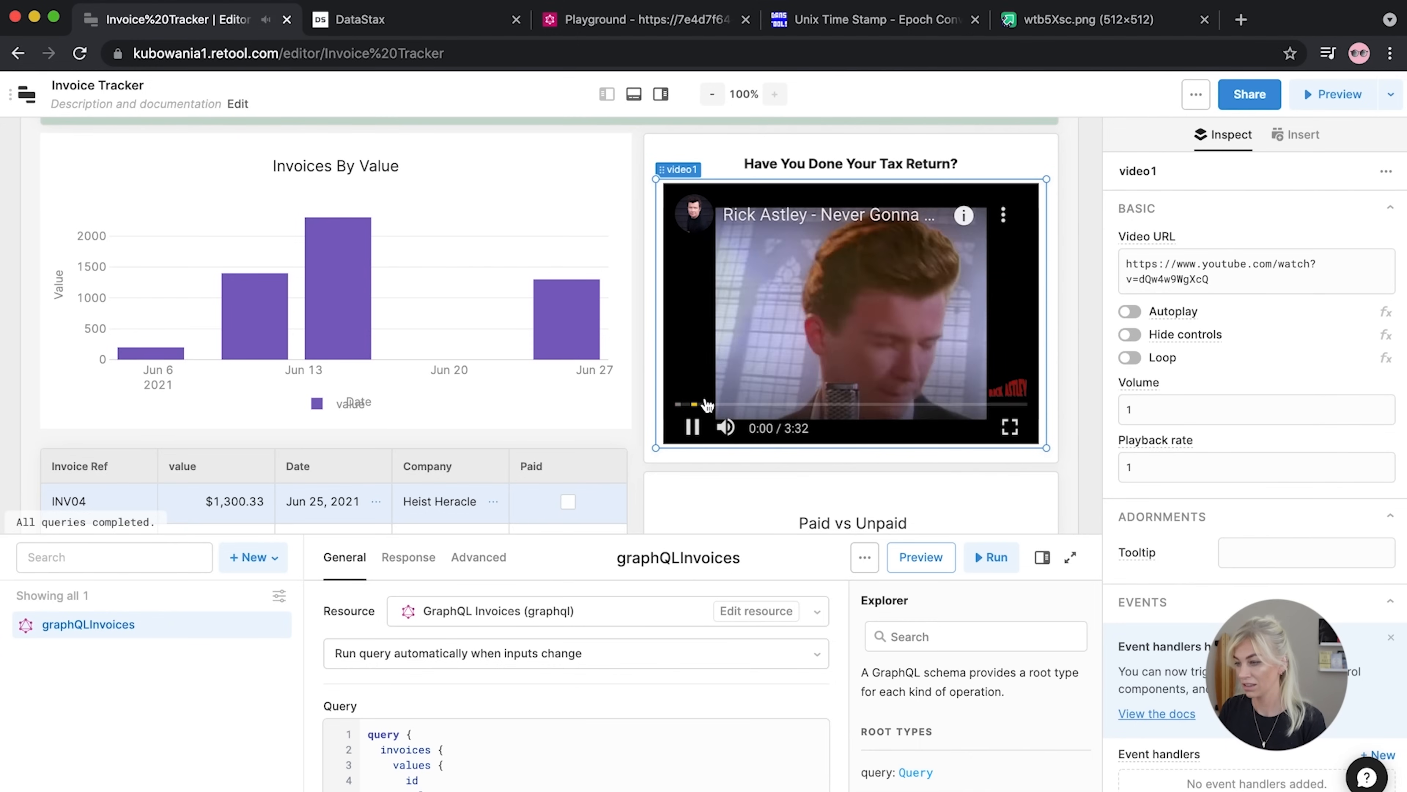
click(694, 427)
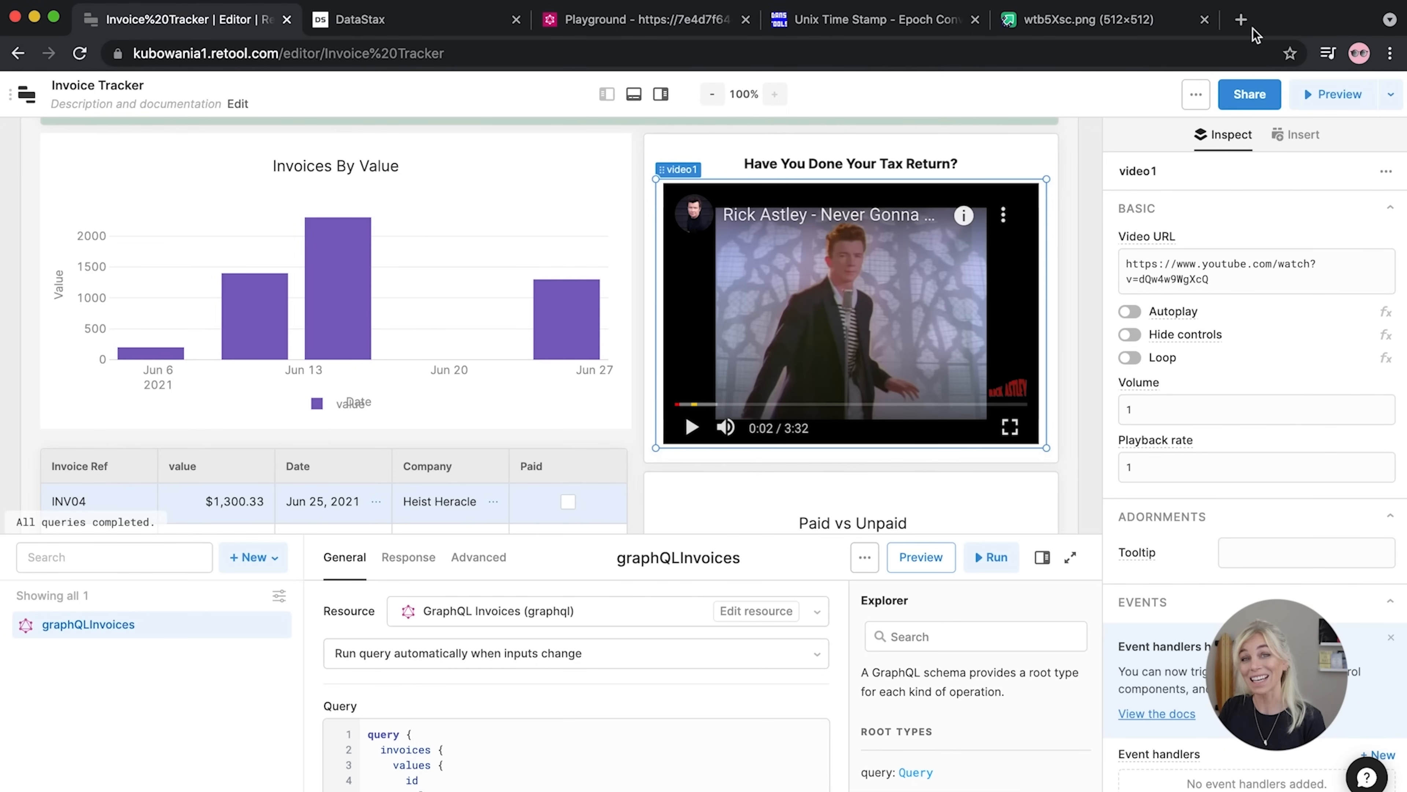
click(1241, 20)
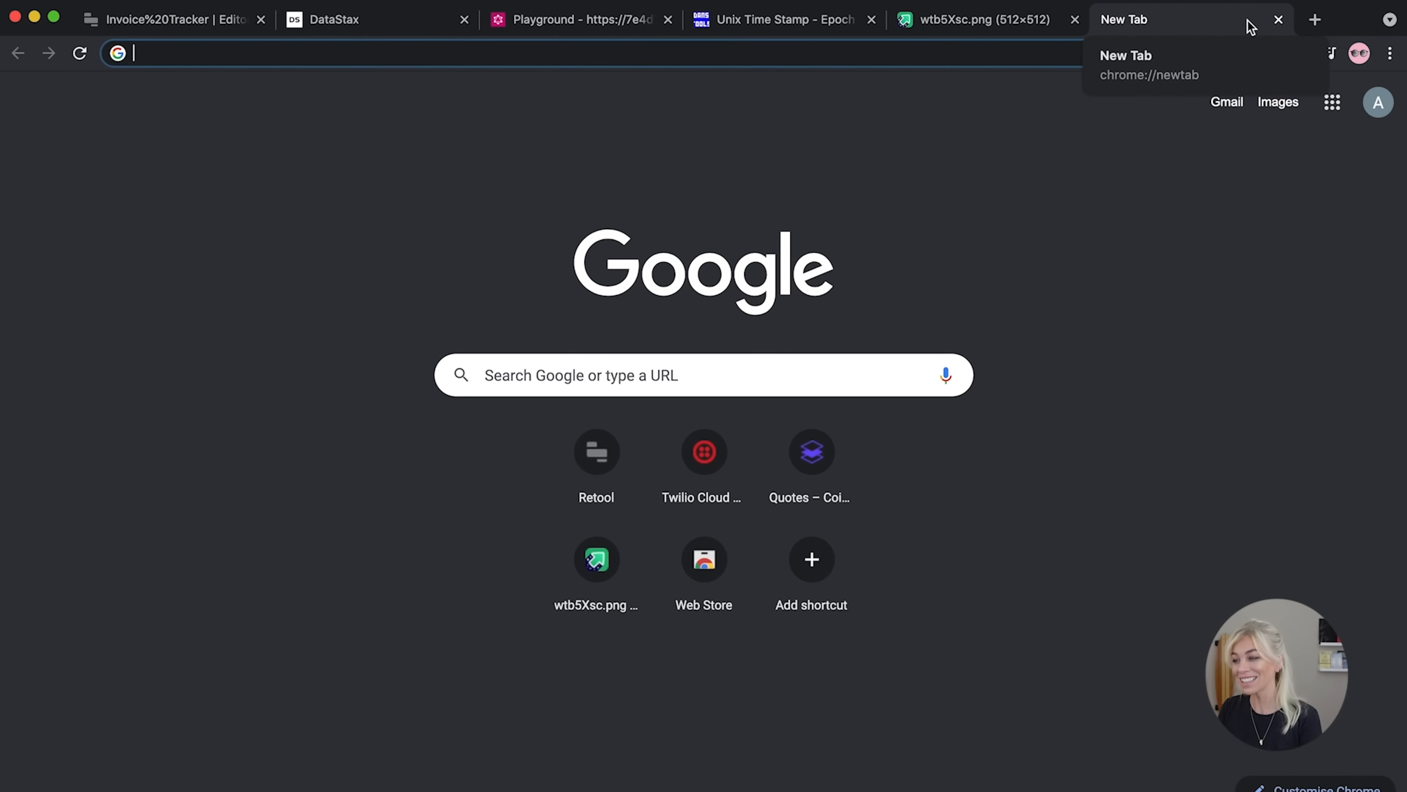
Search 'youtube tax return us', open the 'Your 2020 tax return' video and copy its URL
text(yout)
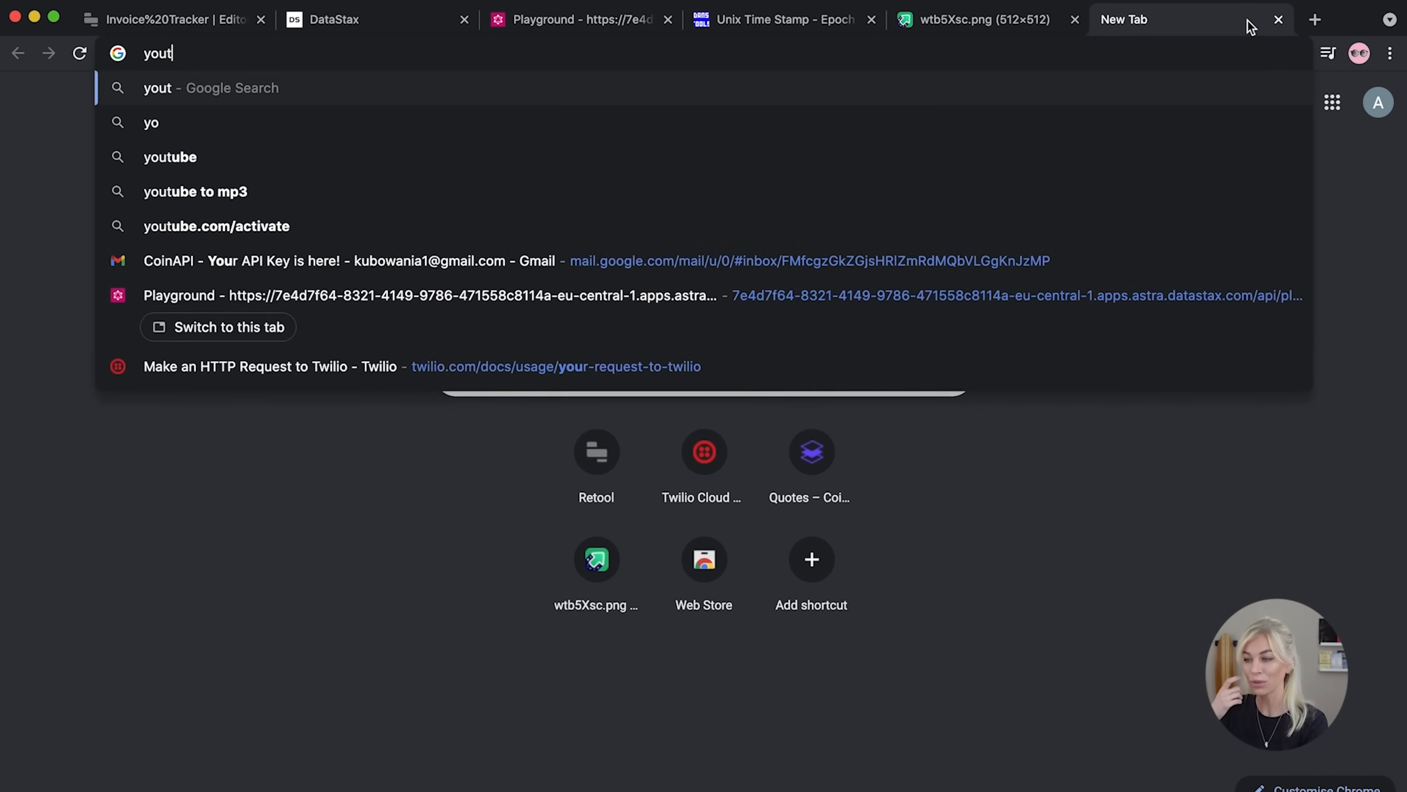
text(ube tax return us)
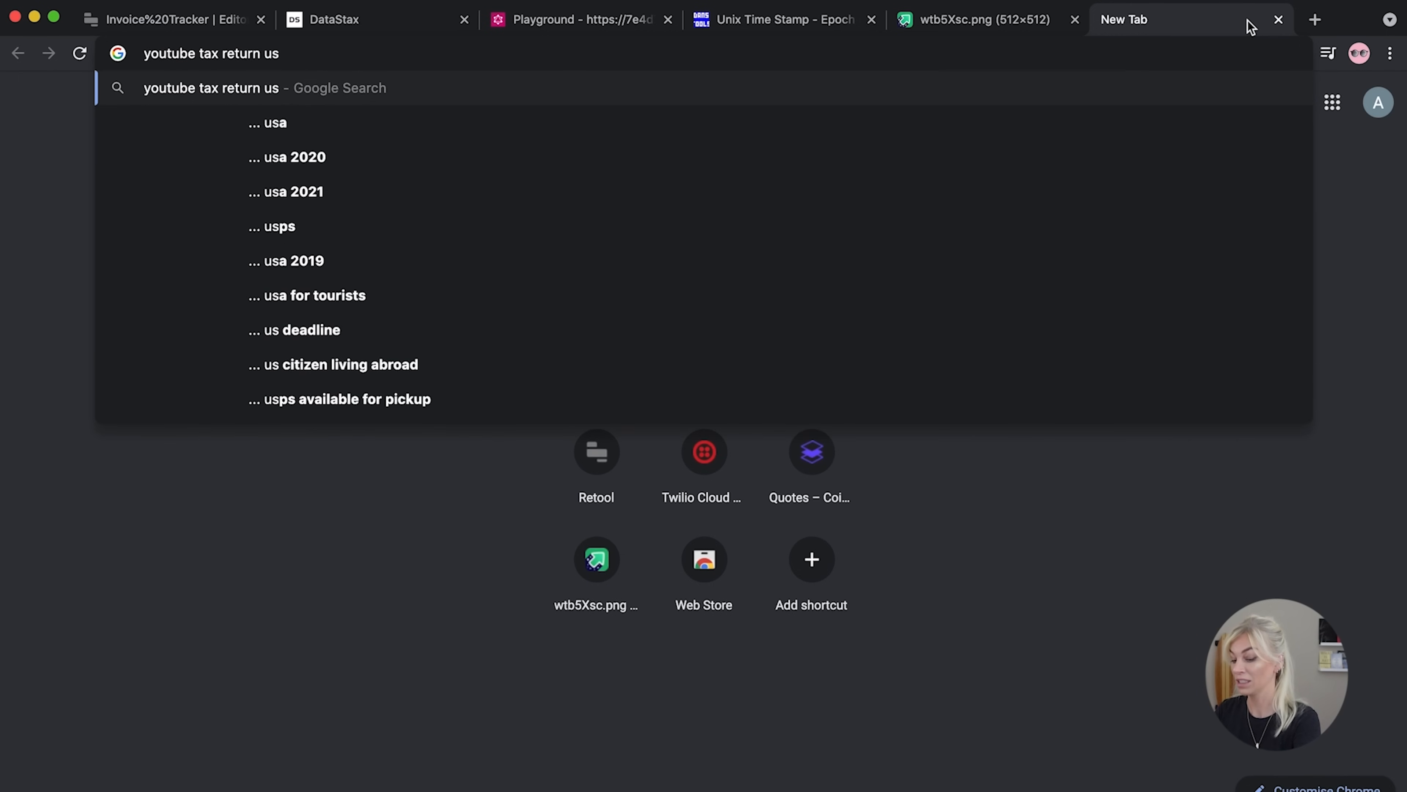
key(Return)
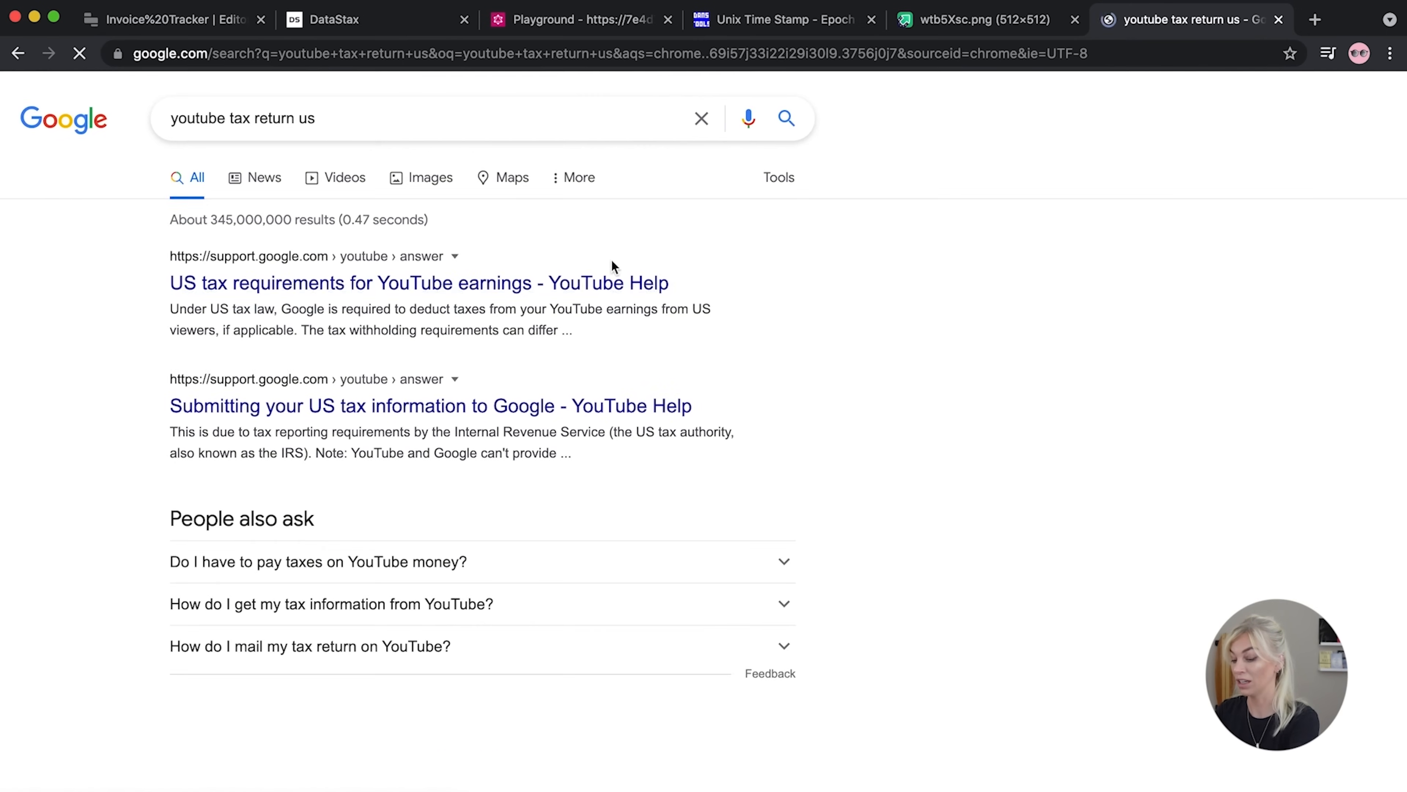
click(334, 181)
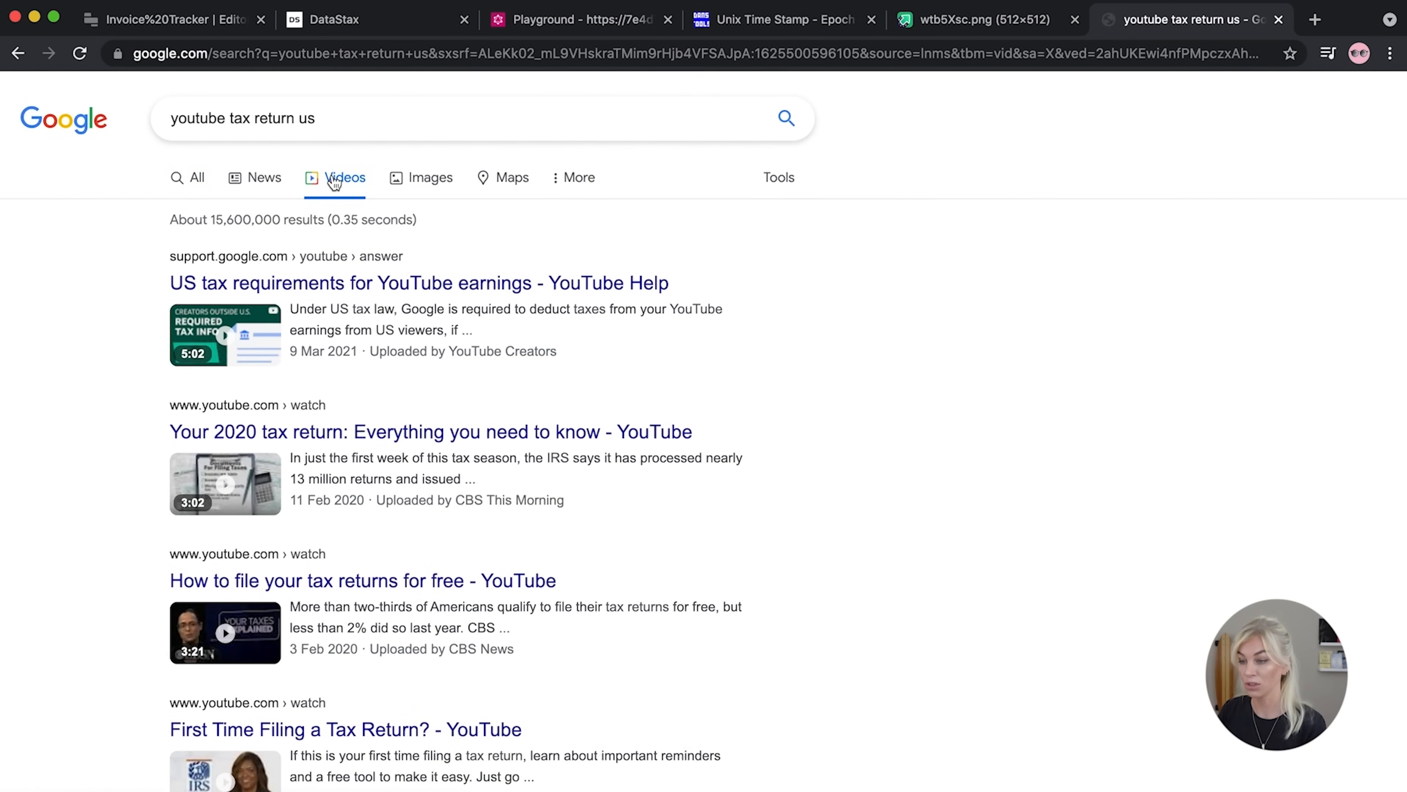
click(322, 283)
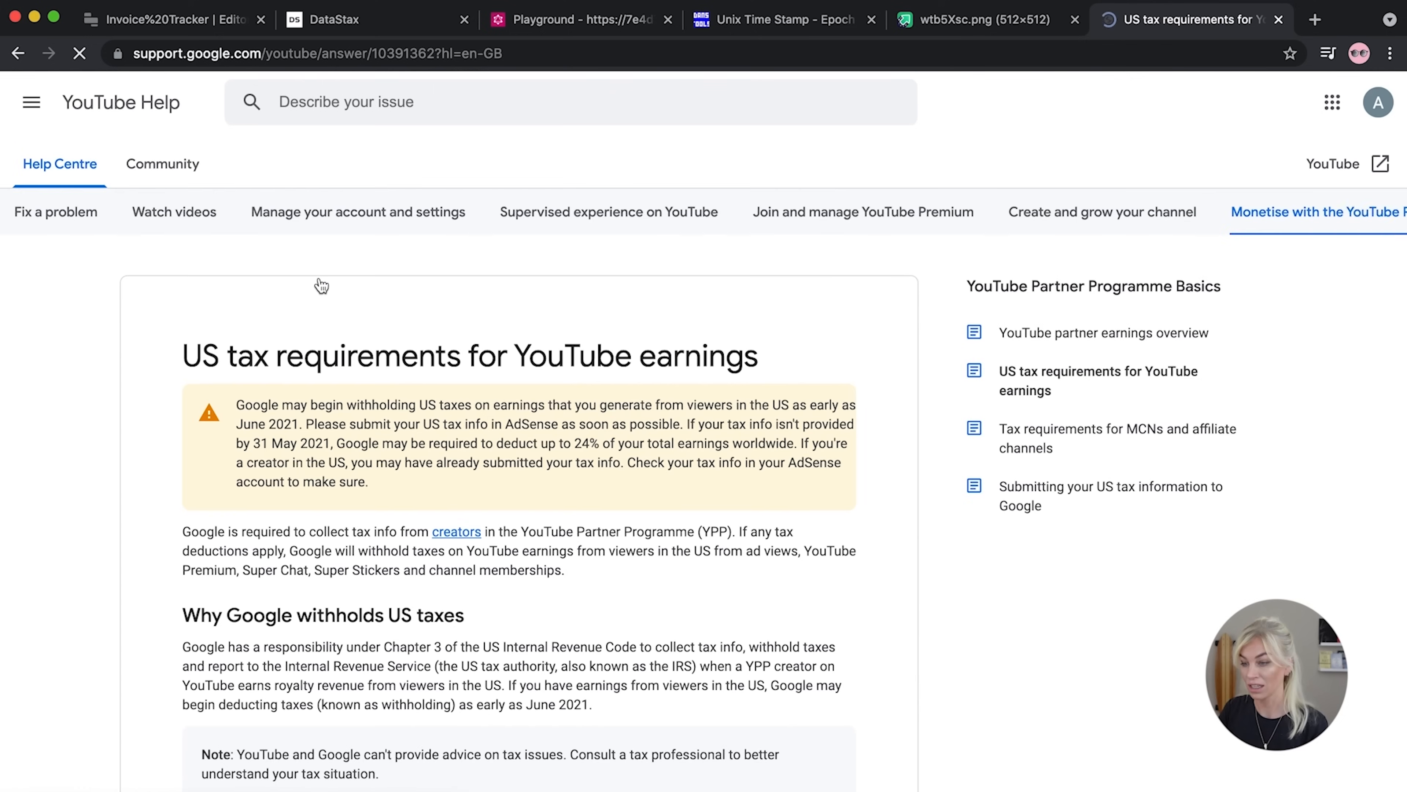
click(17, 53)
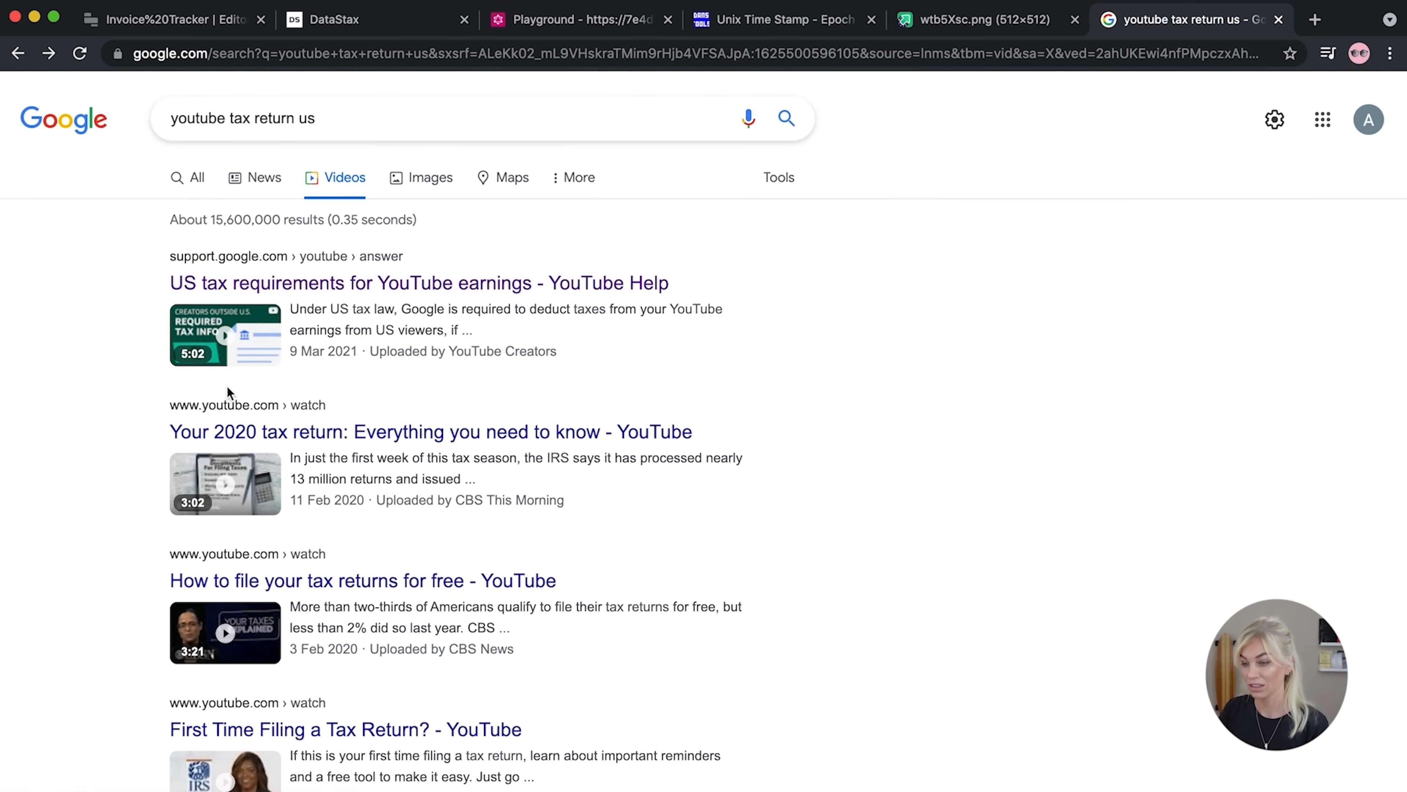
click(399, 432)
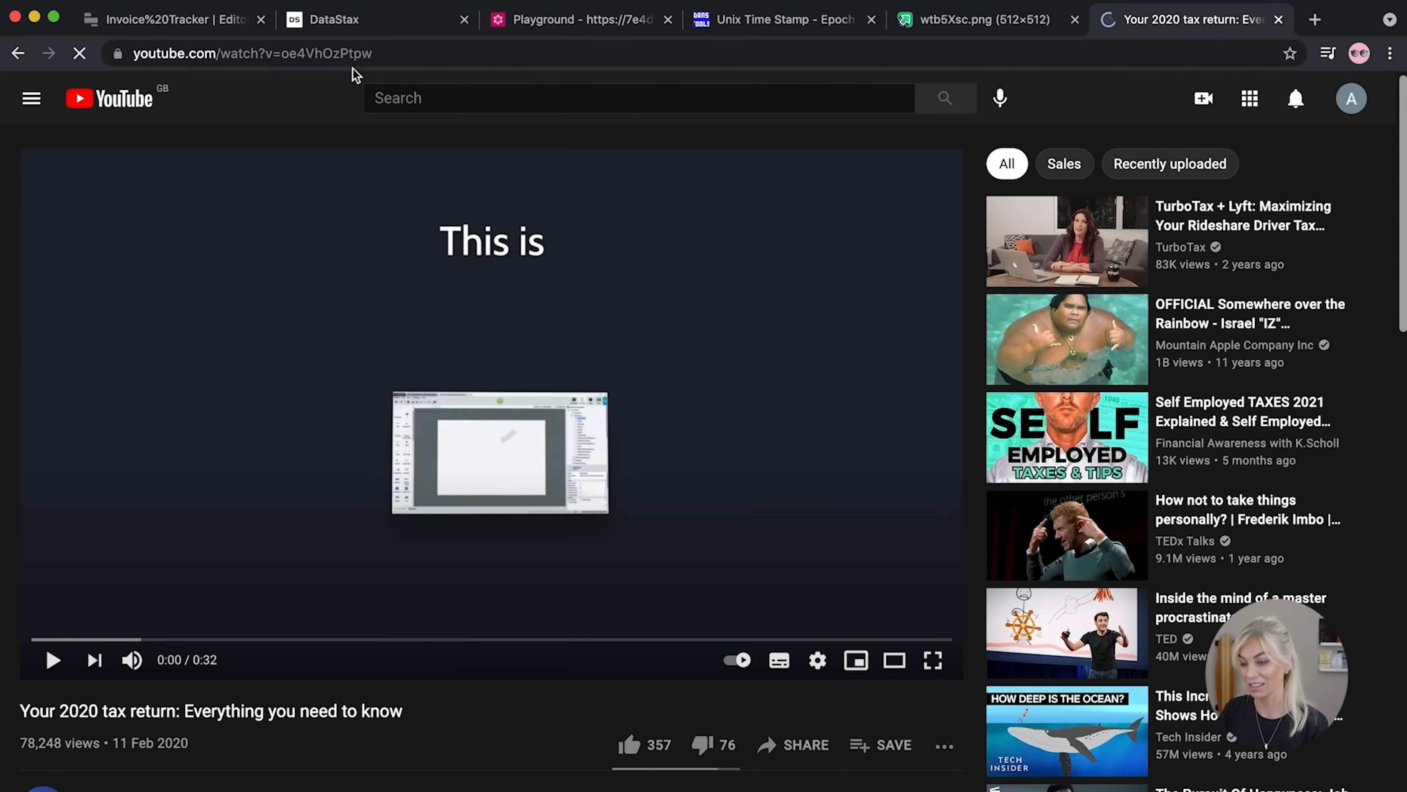
click(352, 49)
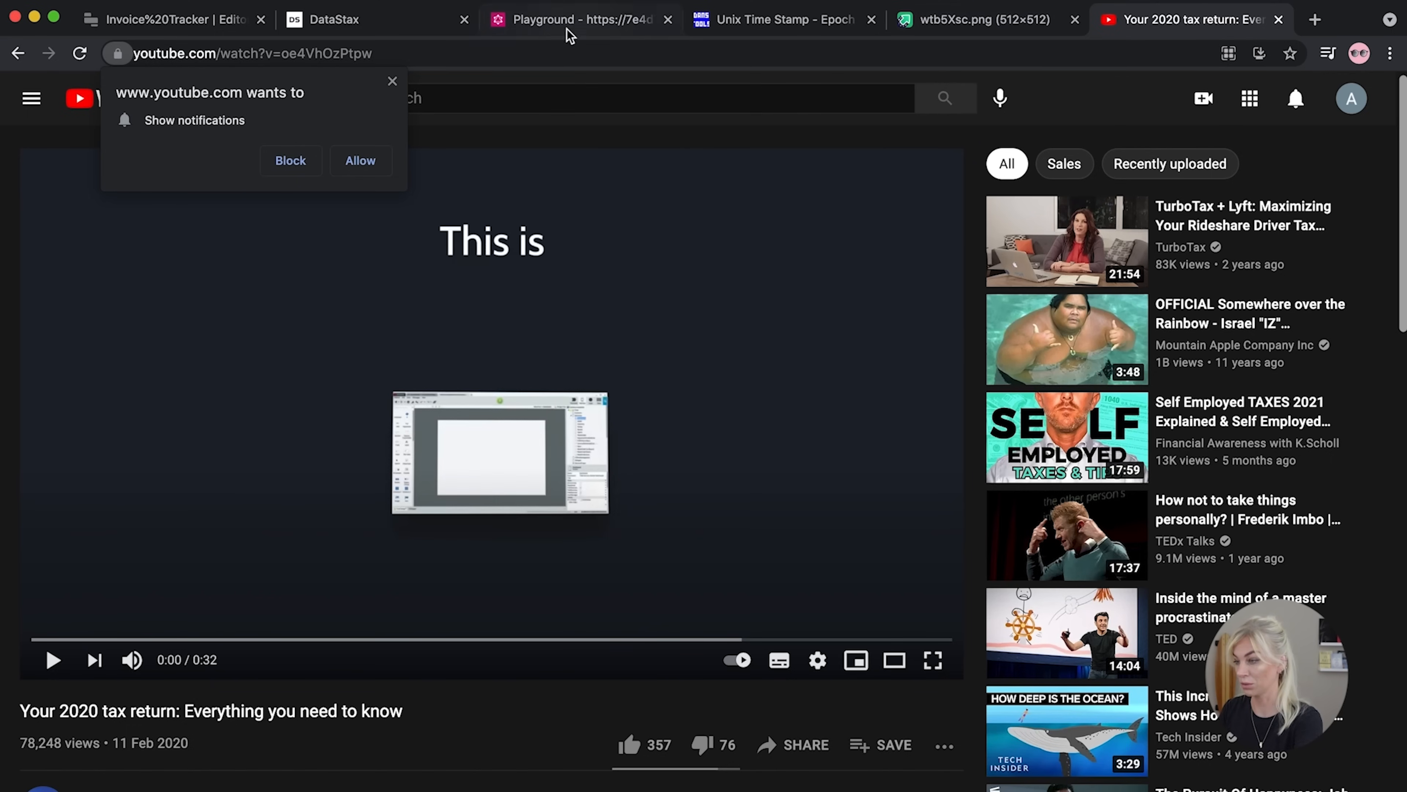
click(205, 22)
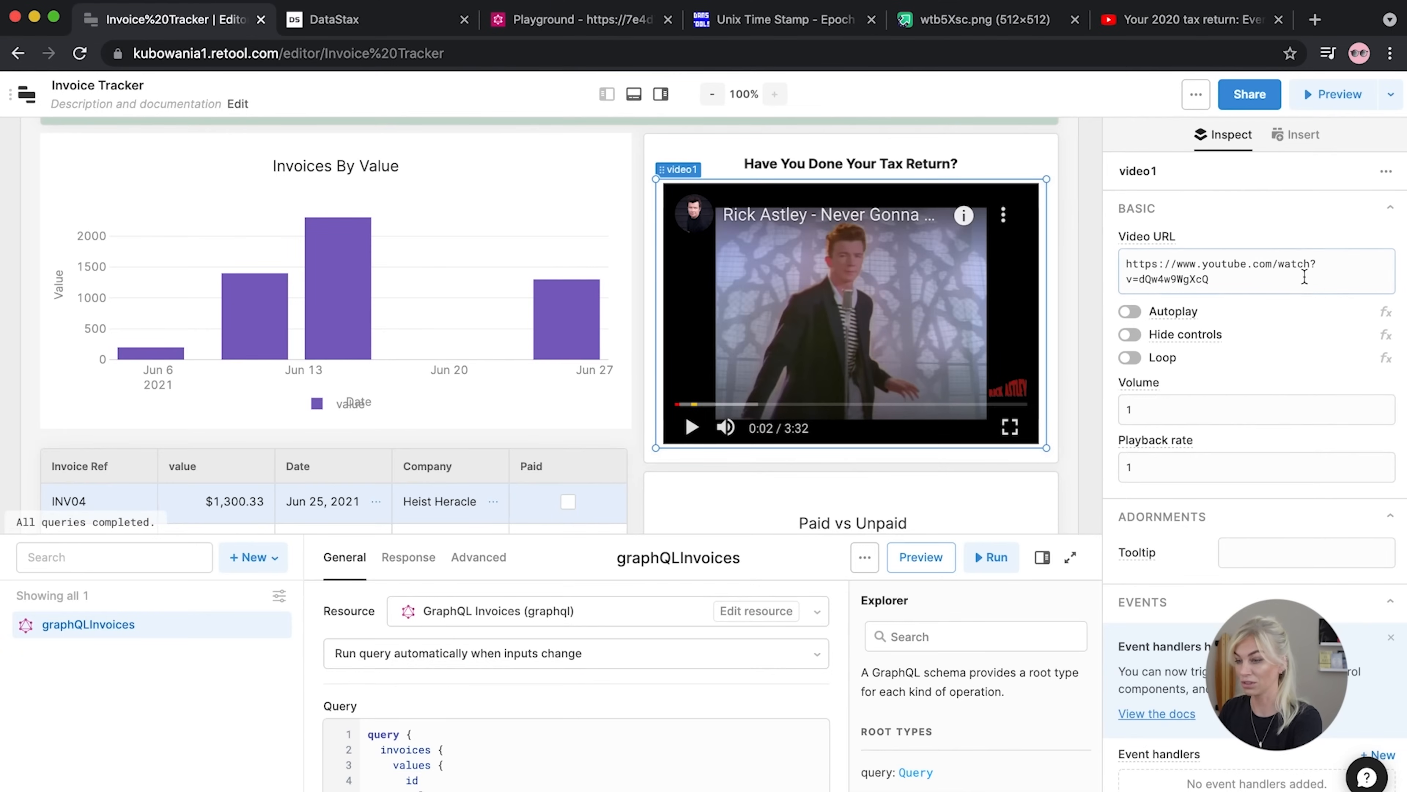
Paste the 'Your 2020 tax return' YouTube address into video1's Video URL field
drag(1278, 282, 1057, 248)
key(super+v)
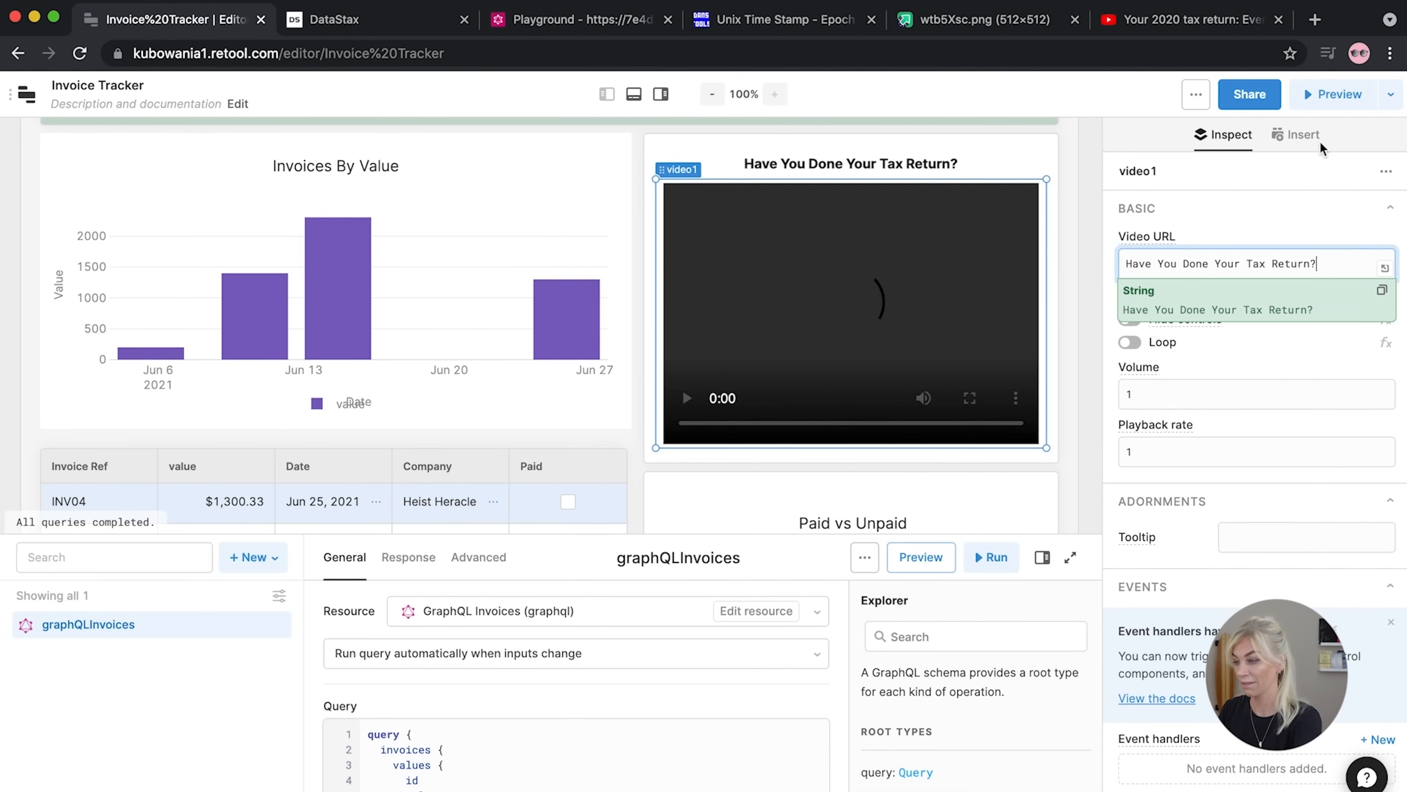
click(1191, 20)
click(446, 51)
key(super+c)
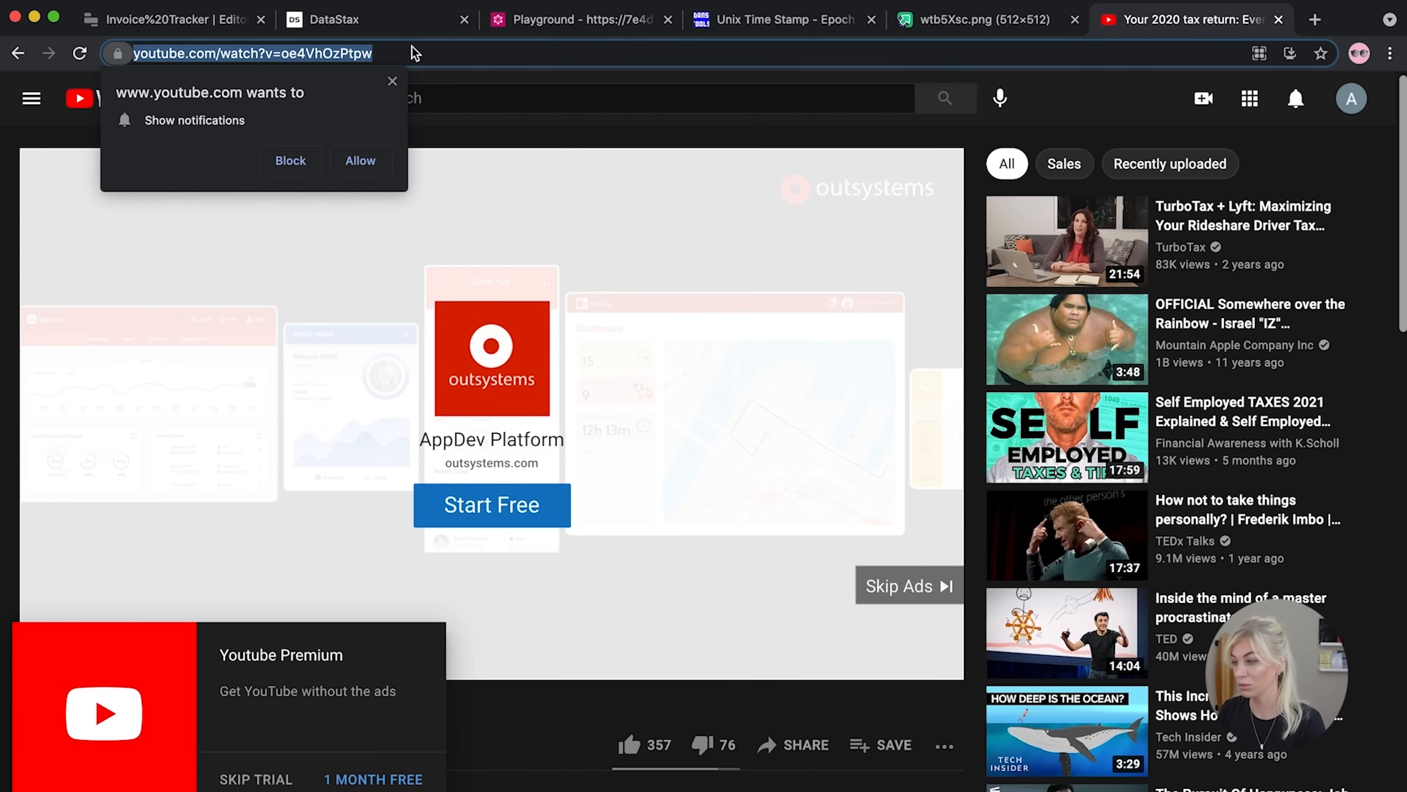
double_click(411, 51)
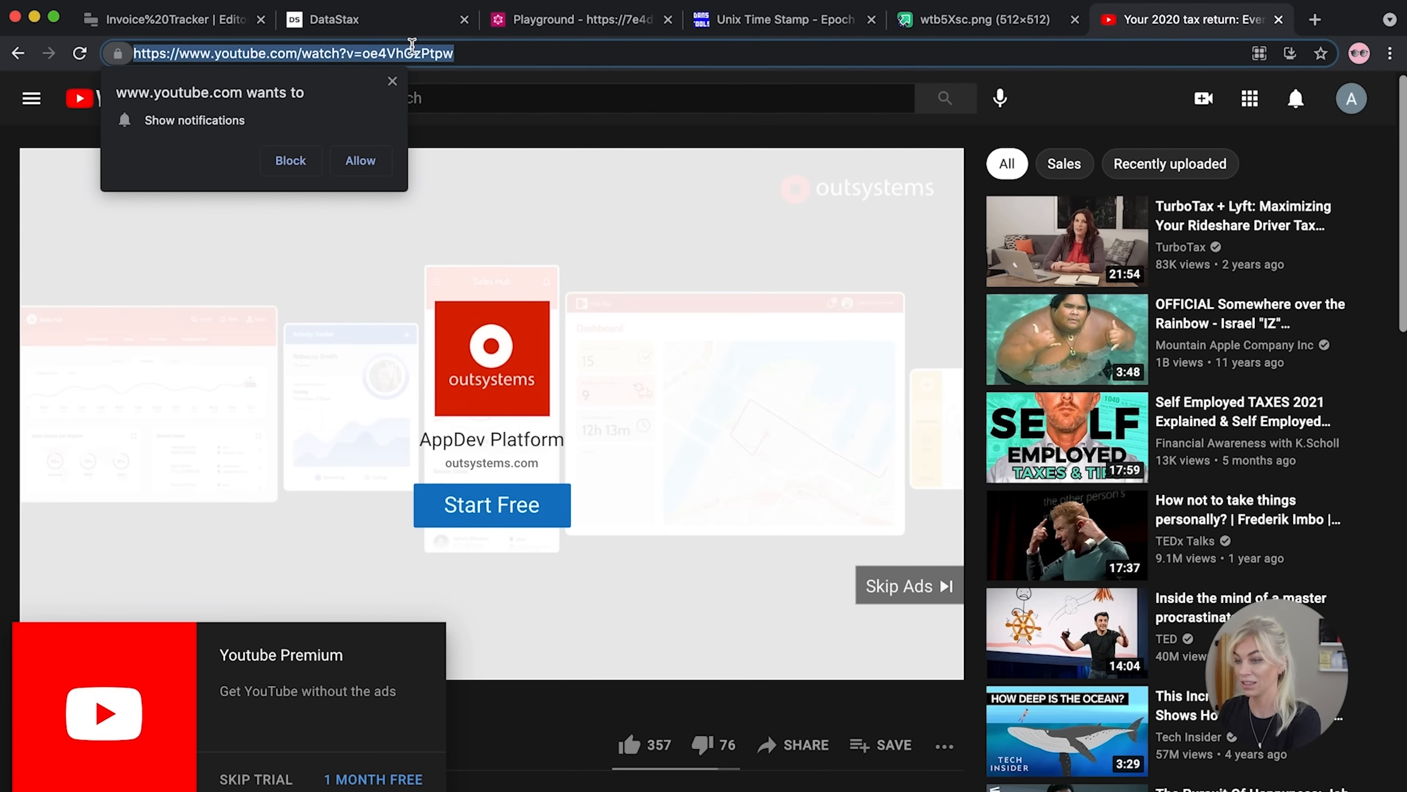
click(176, 19)
drag(1309, 264, 1104, 249)
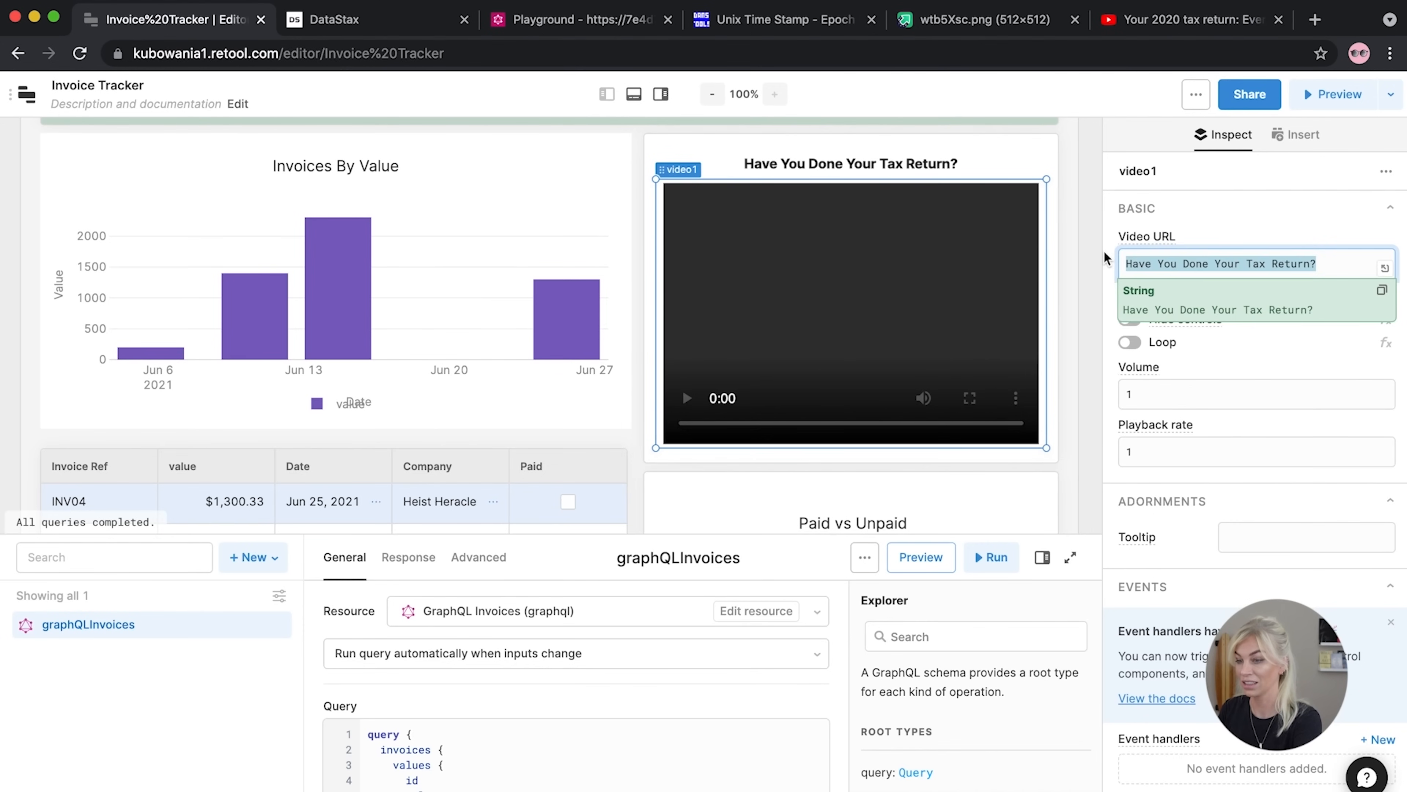
key(super+v)
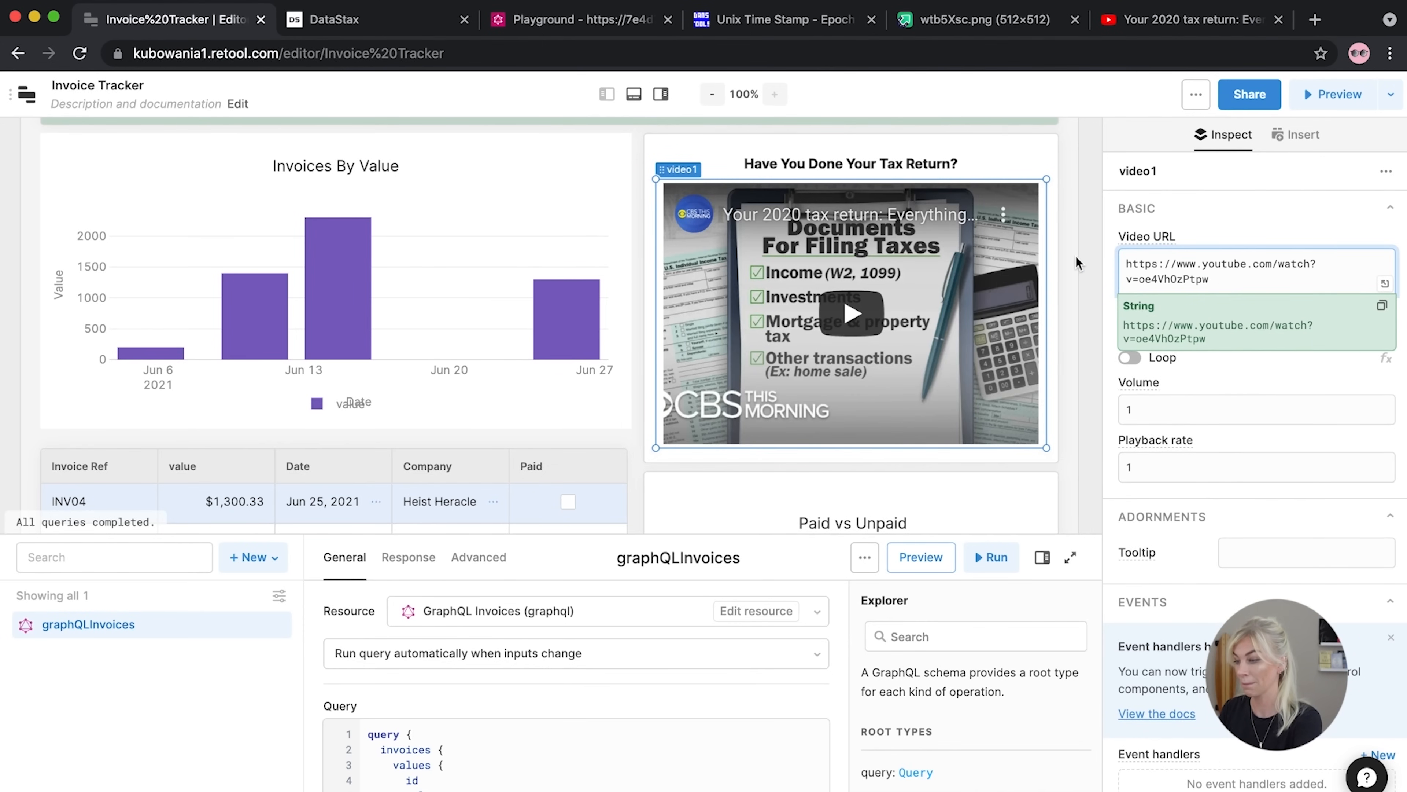
click(1081, 303)
Resize the invoice table by its bottom edge and open a live preview of the app
scroll(1081, 305, down, 3)
scroll(1081, 306, down, 3)
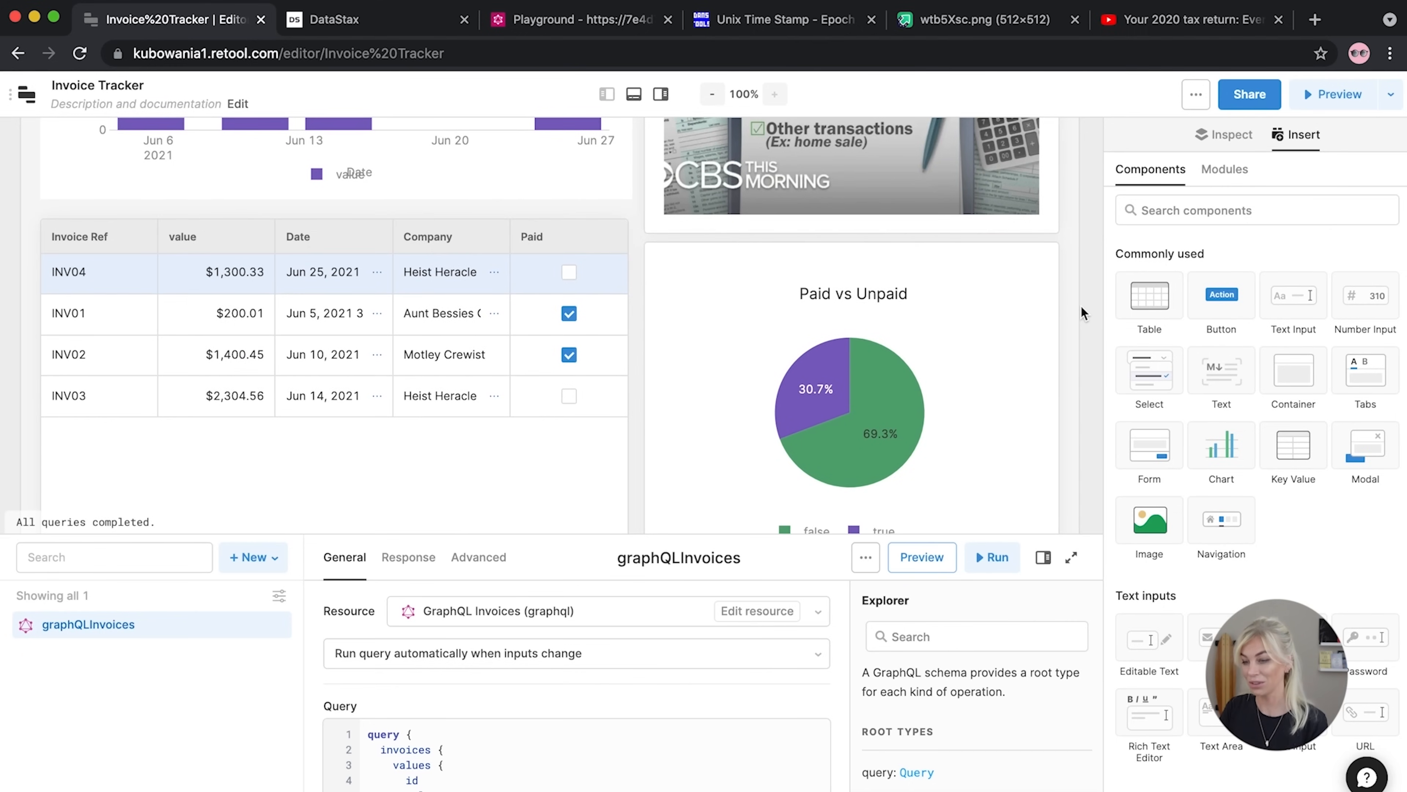
scroll(1081, 305, down, 6)
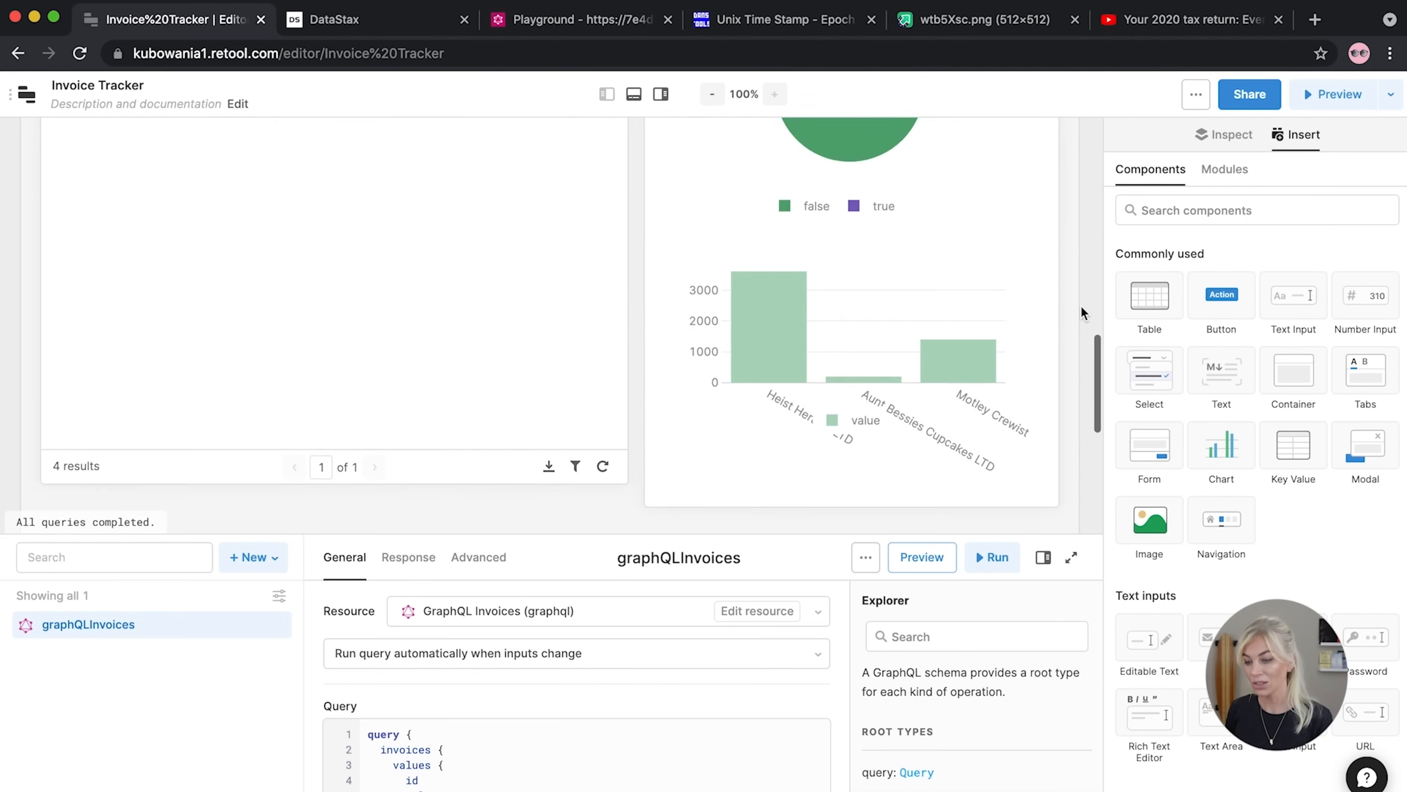
scroll(1081, 304, up, 3)
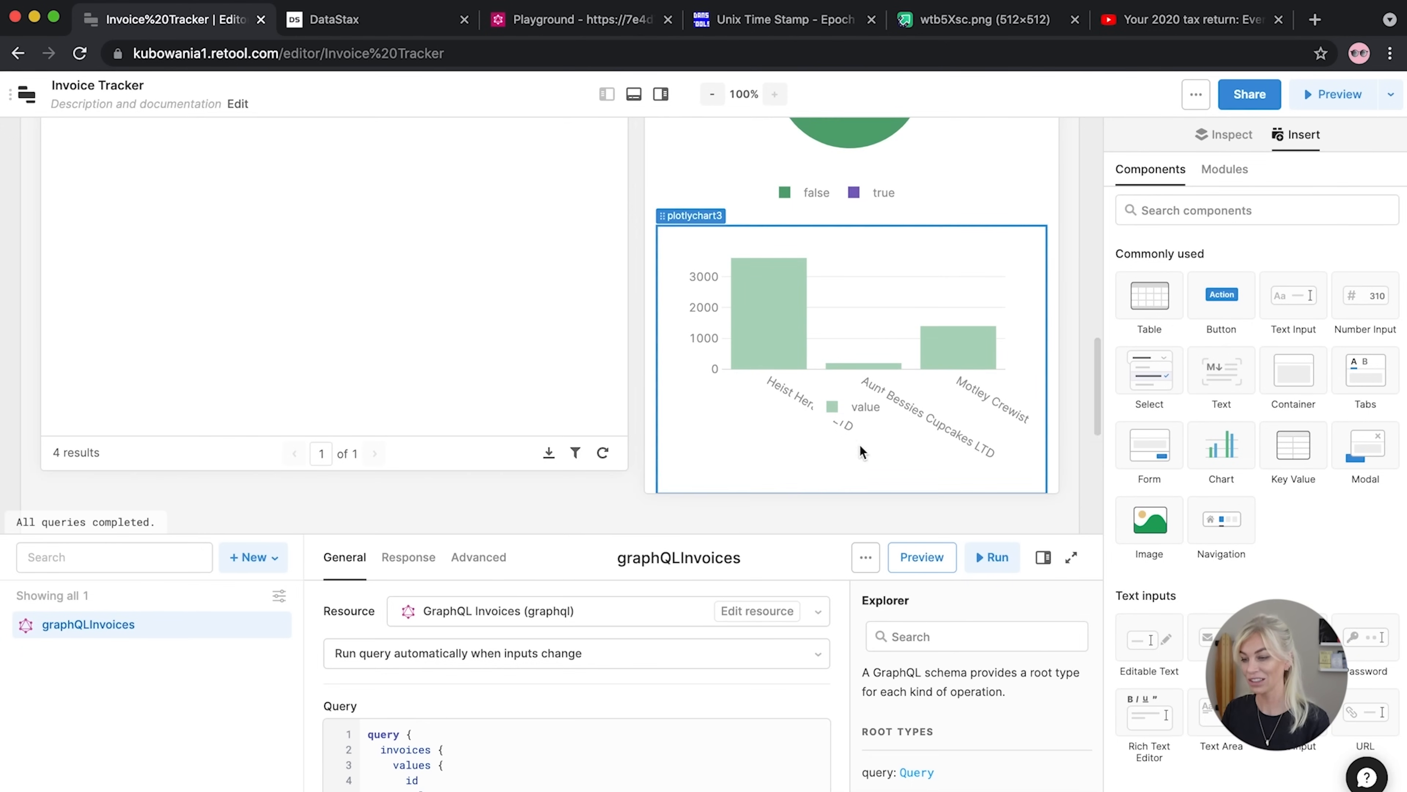
click(634, 474)
drag(636, 476, 638, 441)
drag(635, 252, 630, 290)
click(1332, 94)
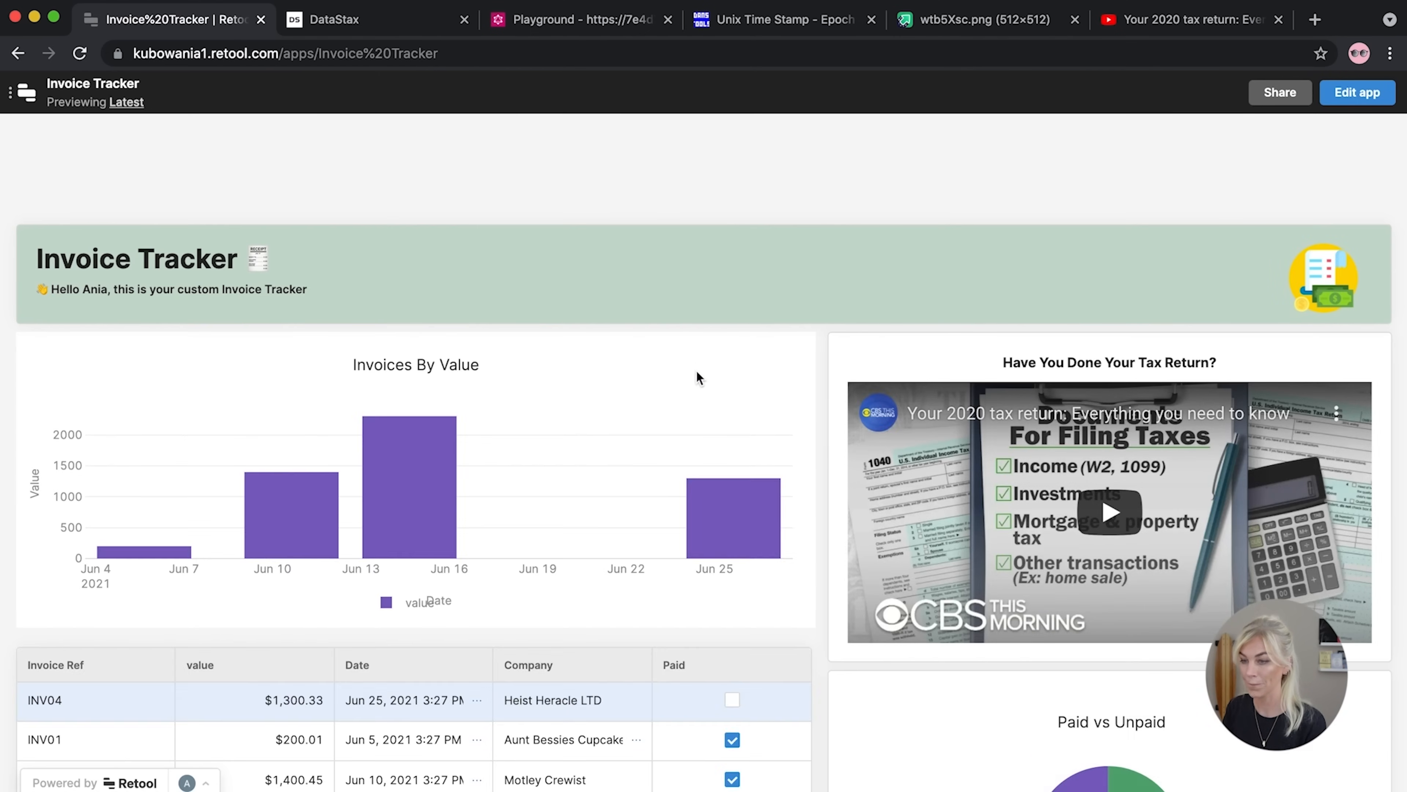
Scroll through the running app's value chart, invoice table, tax-return video and Paid vs Unpaid pie, then return to editing
scroll(694, 369, down, 3)
scroll(699, 370, down, 10)
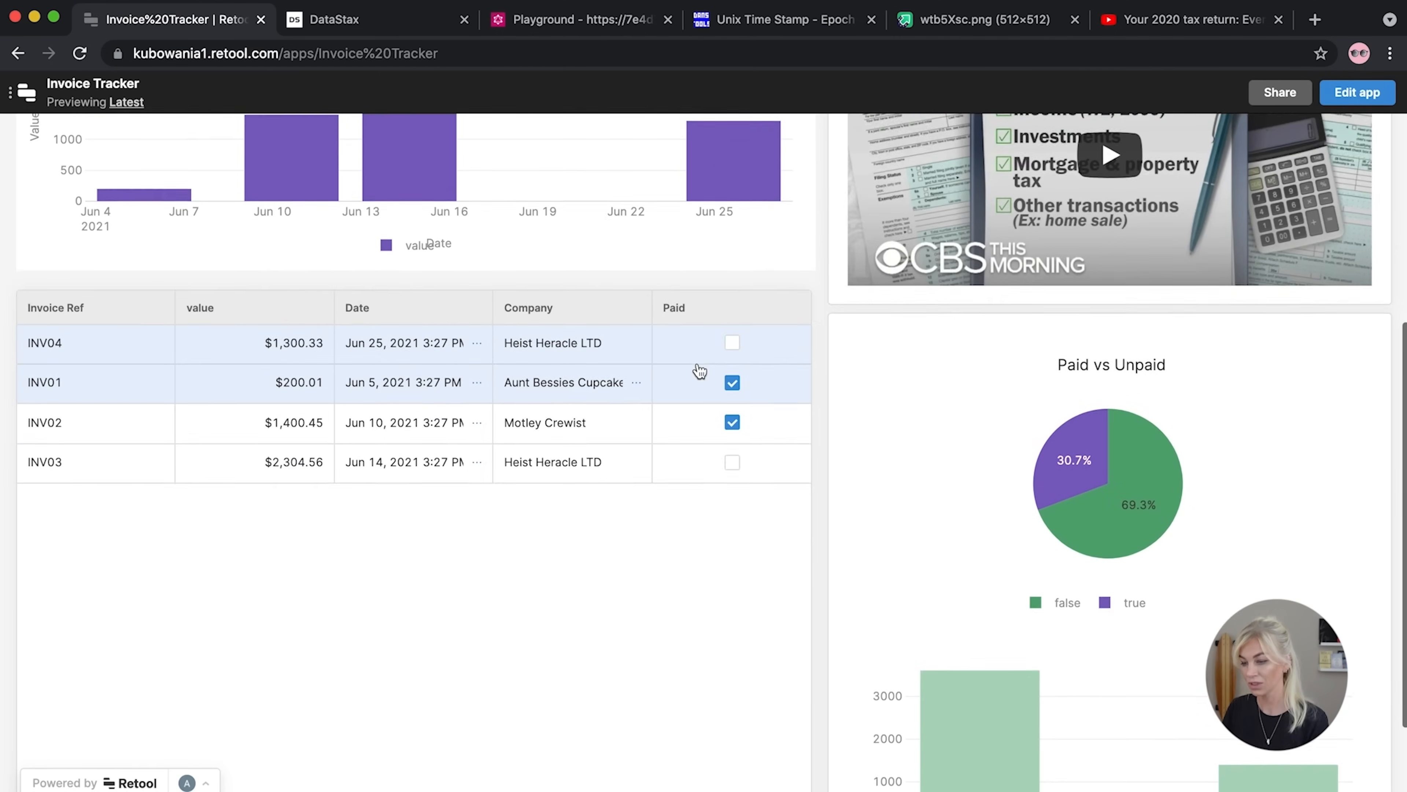
scroll(697, 362, up, 13)
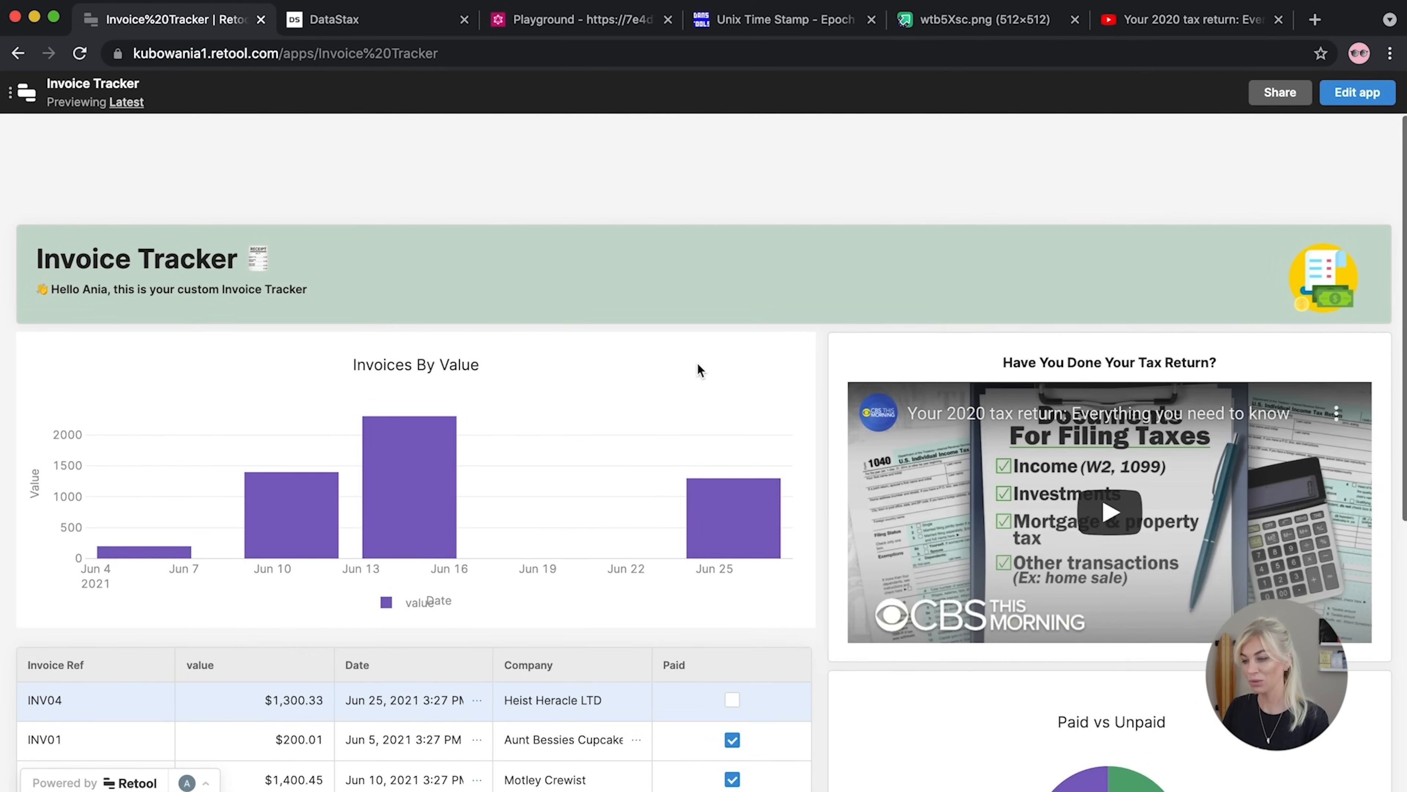
scroll(697, 362, down, 8)
scroll(697, 362, up, 6)
scroll(697, 362, down, 8)
scroll(697, 362, up, 3)
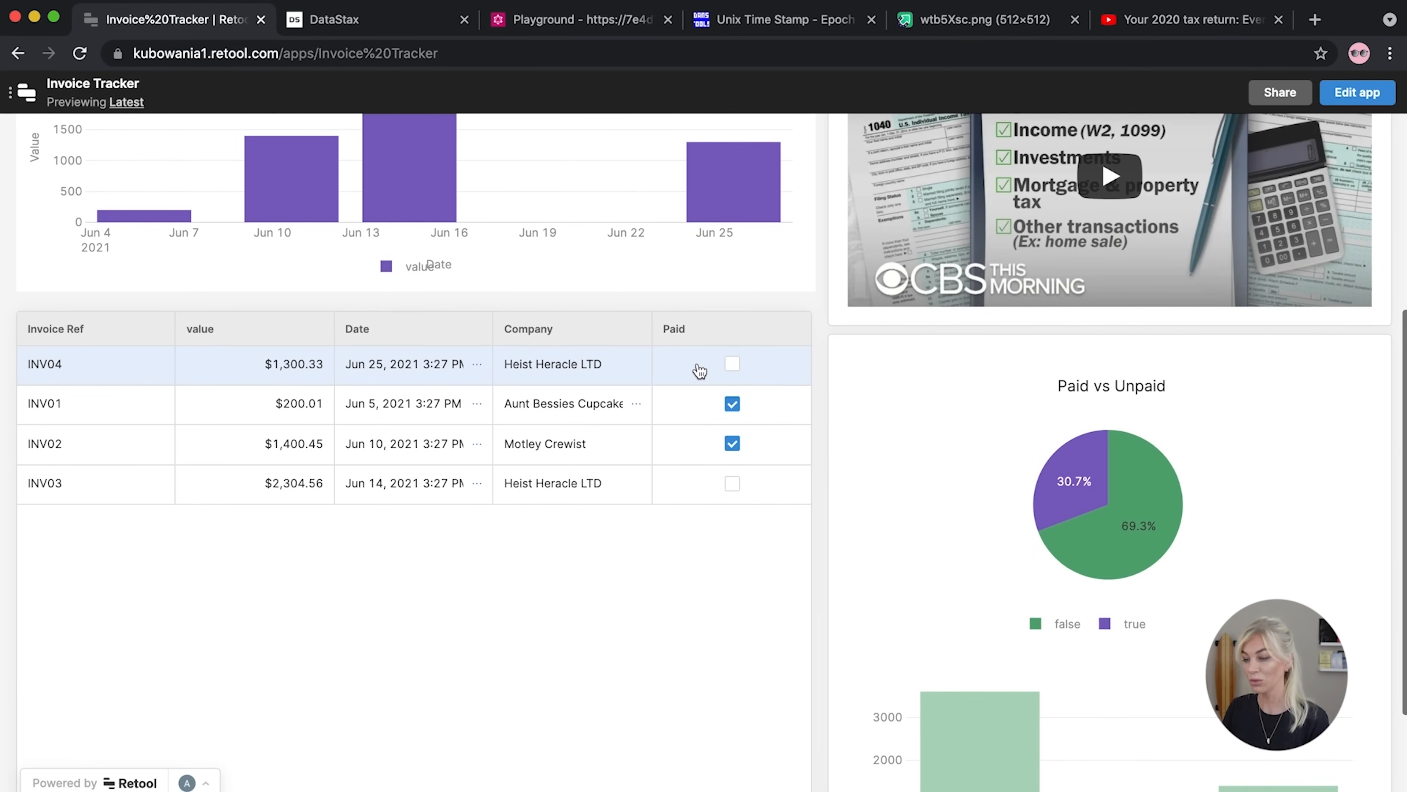
scroll(700, 370, up, 10)
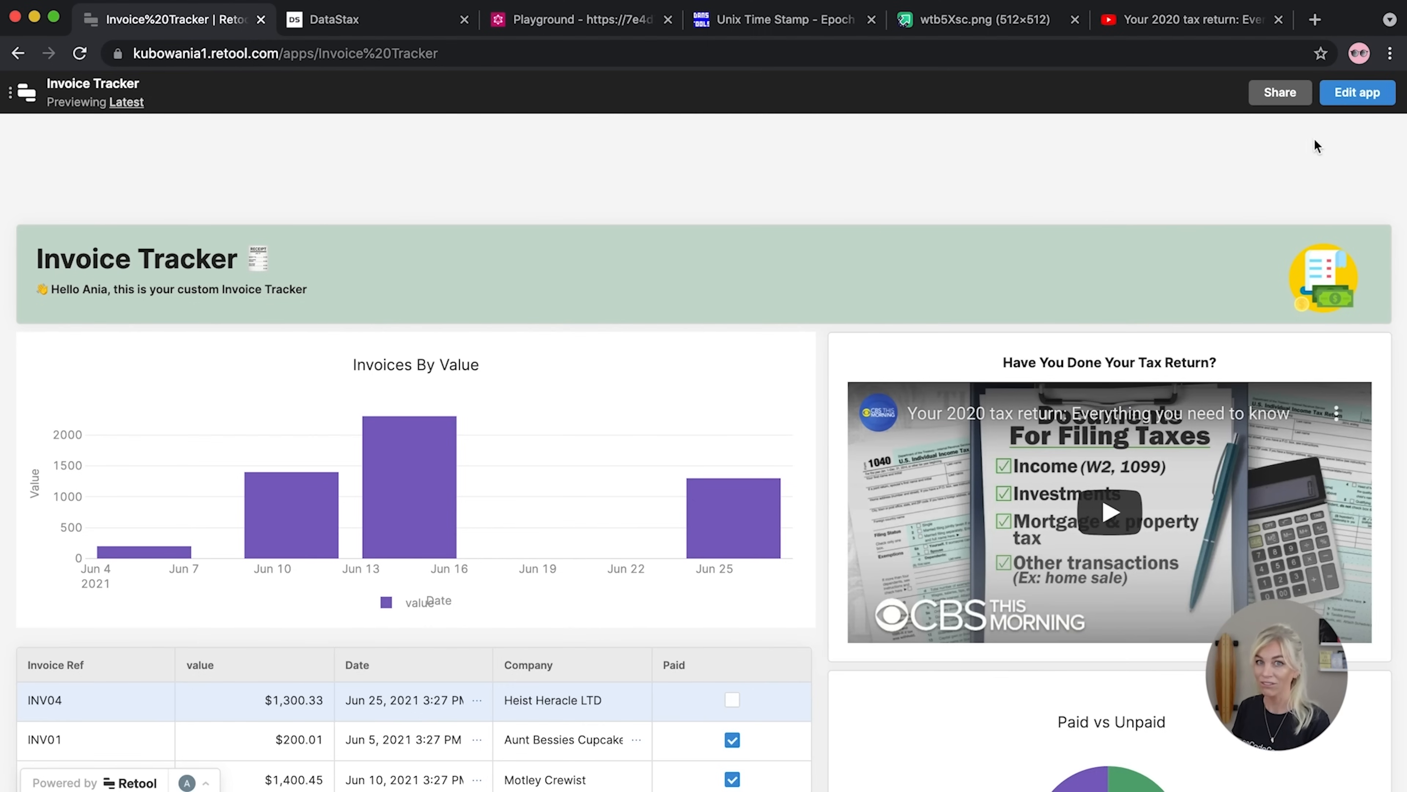
click(1361, 96)
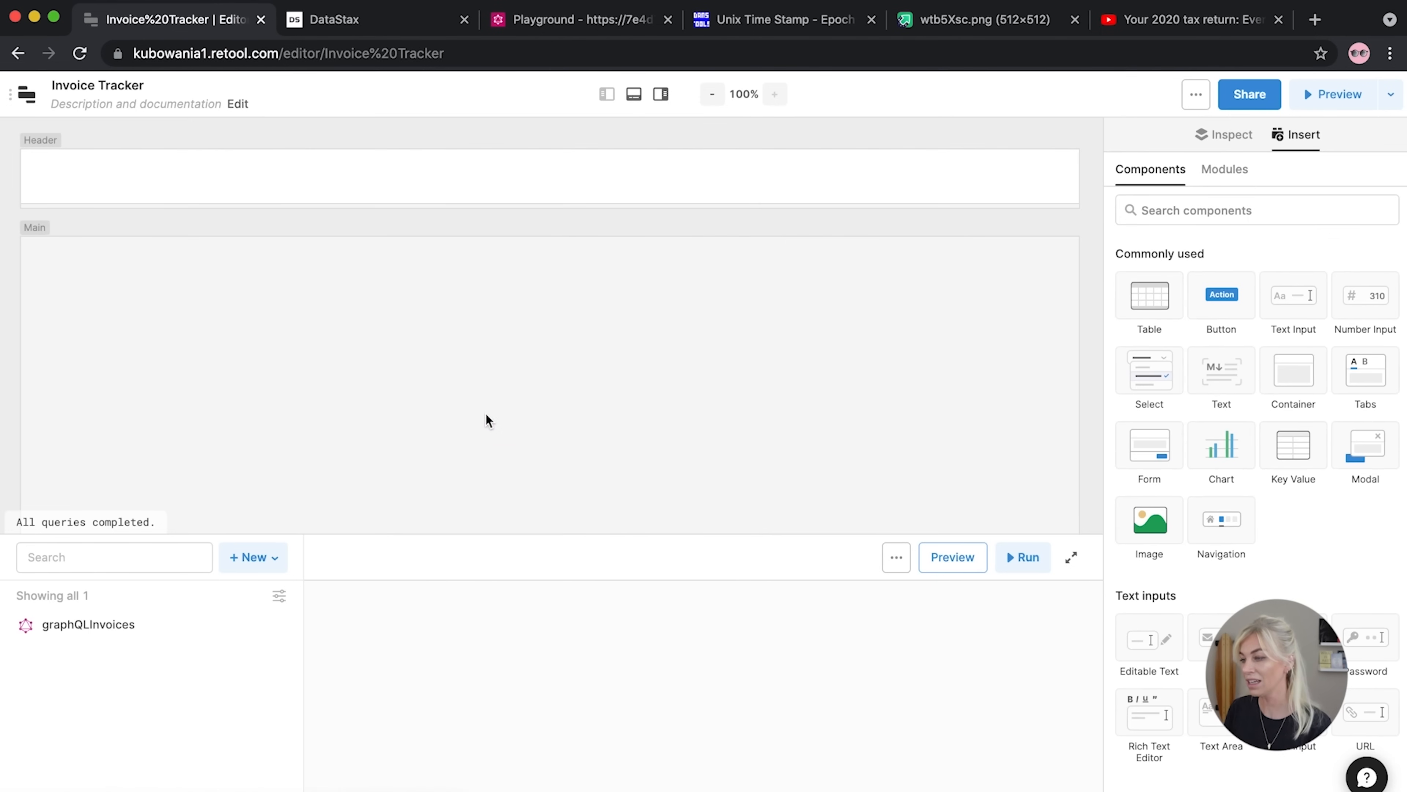
With table1 selected, add resource query query2 on GraphQL Invoices and enlarge its editor panel
scroll(487, 420, down, 6)
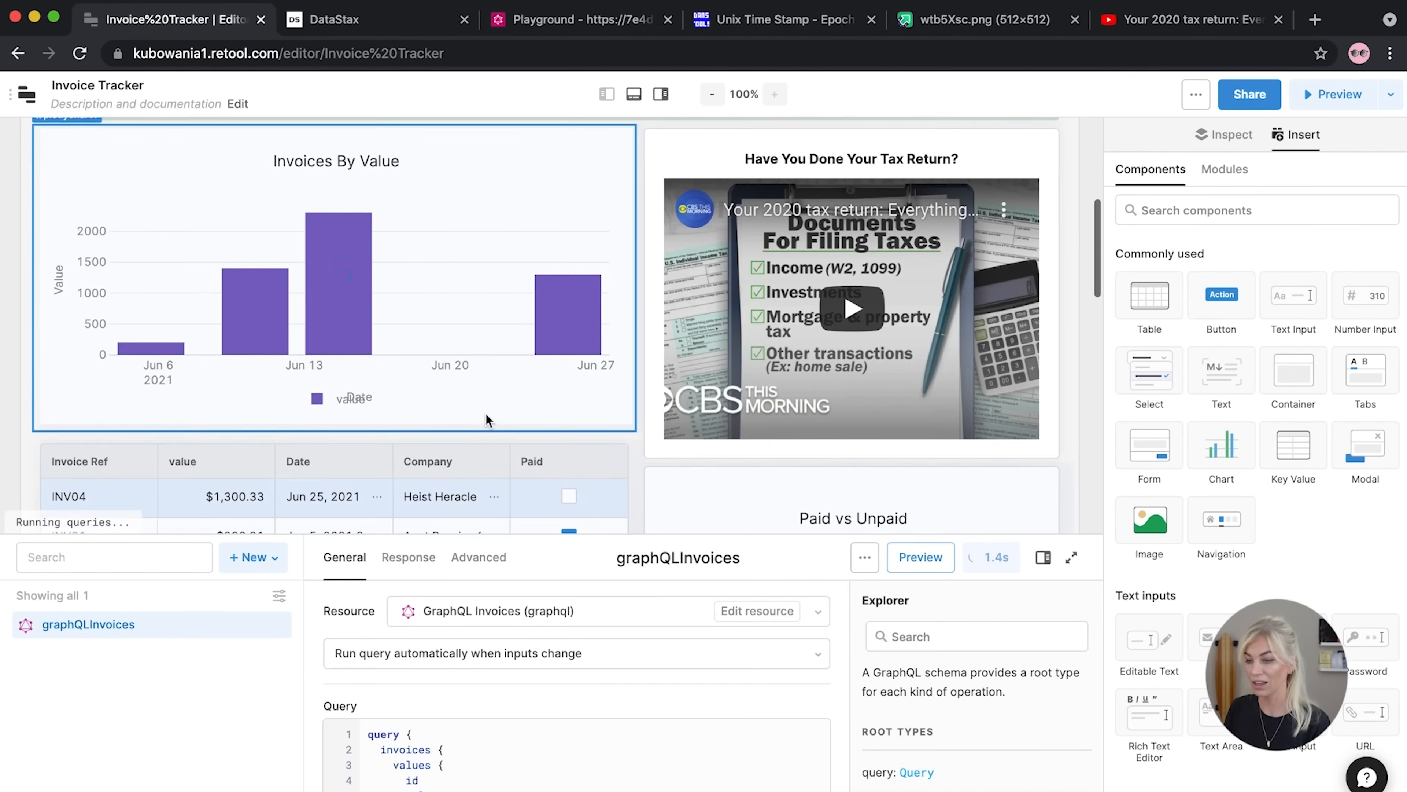
scroll(487, 419, down, 4)
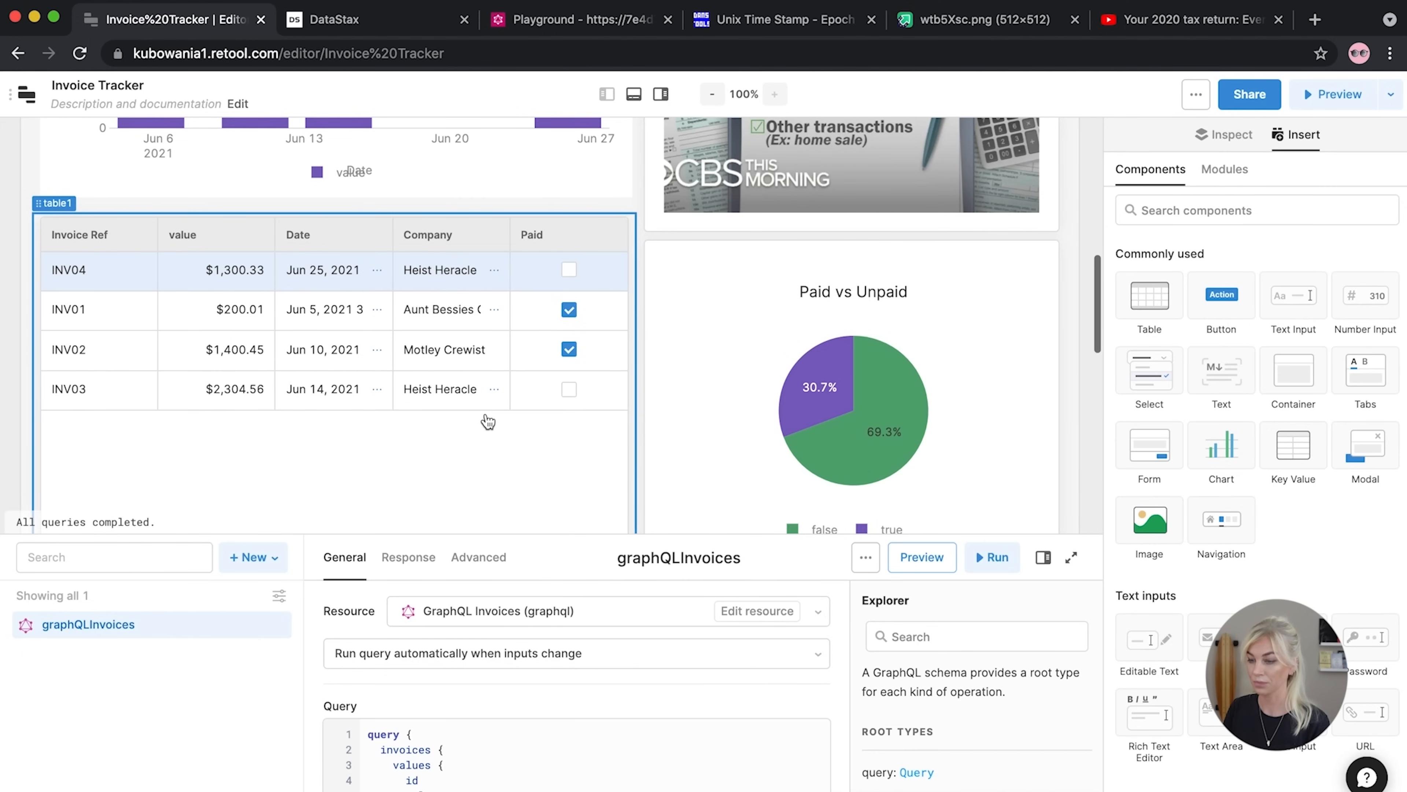
click(488, 422)
scroll(488, 421, down, 2)
click(255, 557)
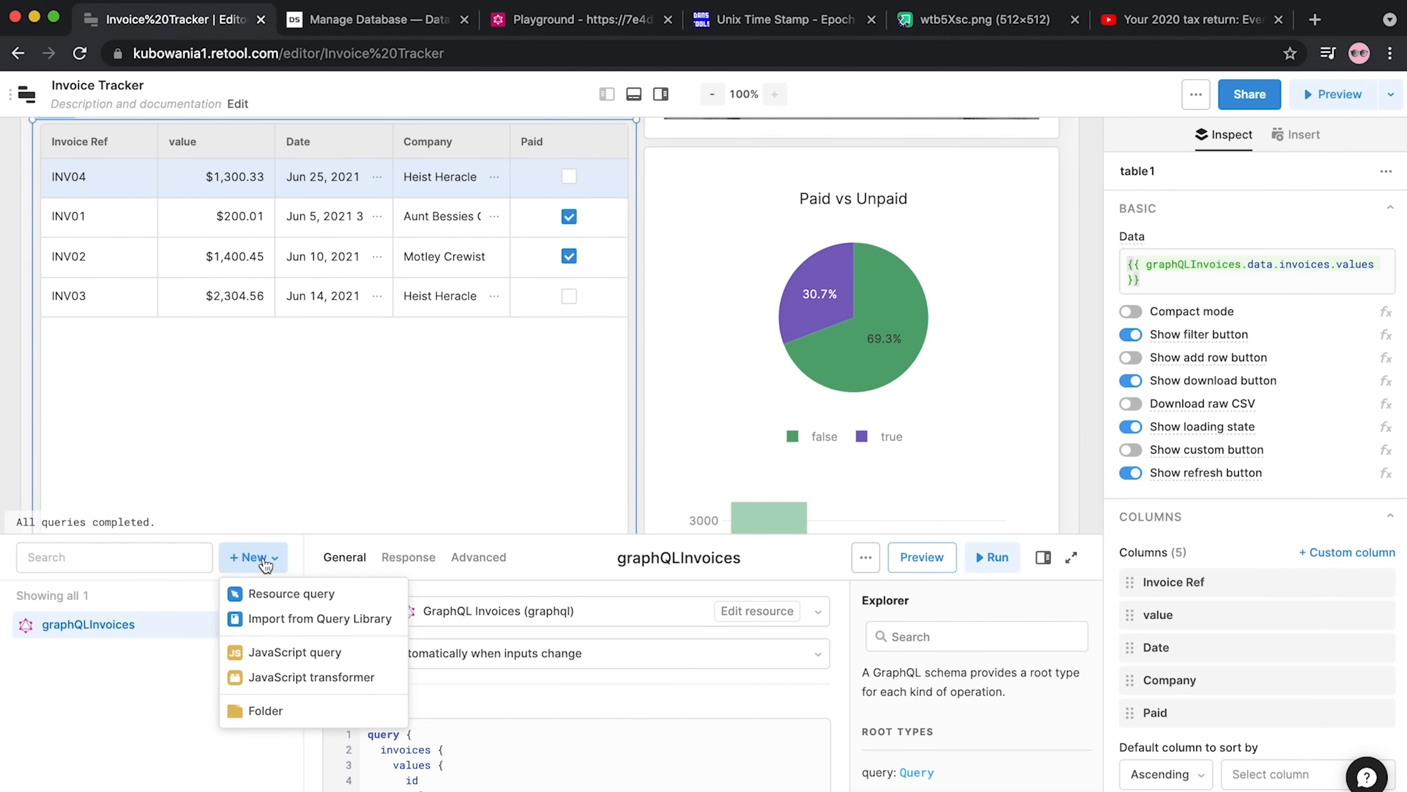
click(278, 593)
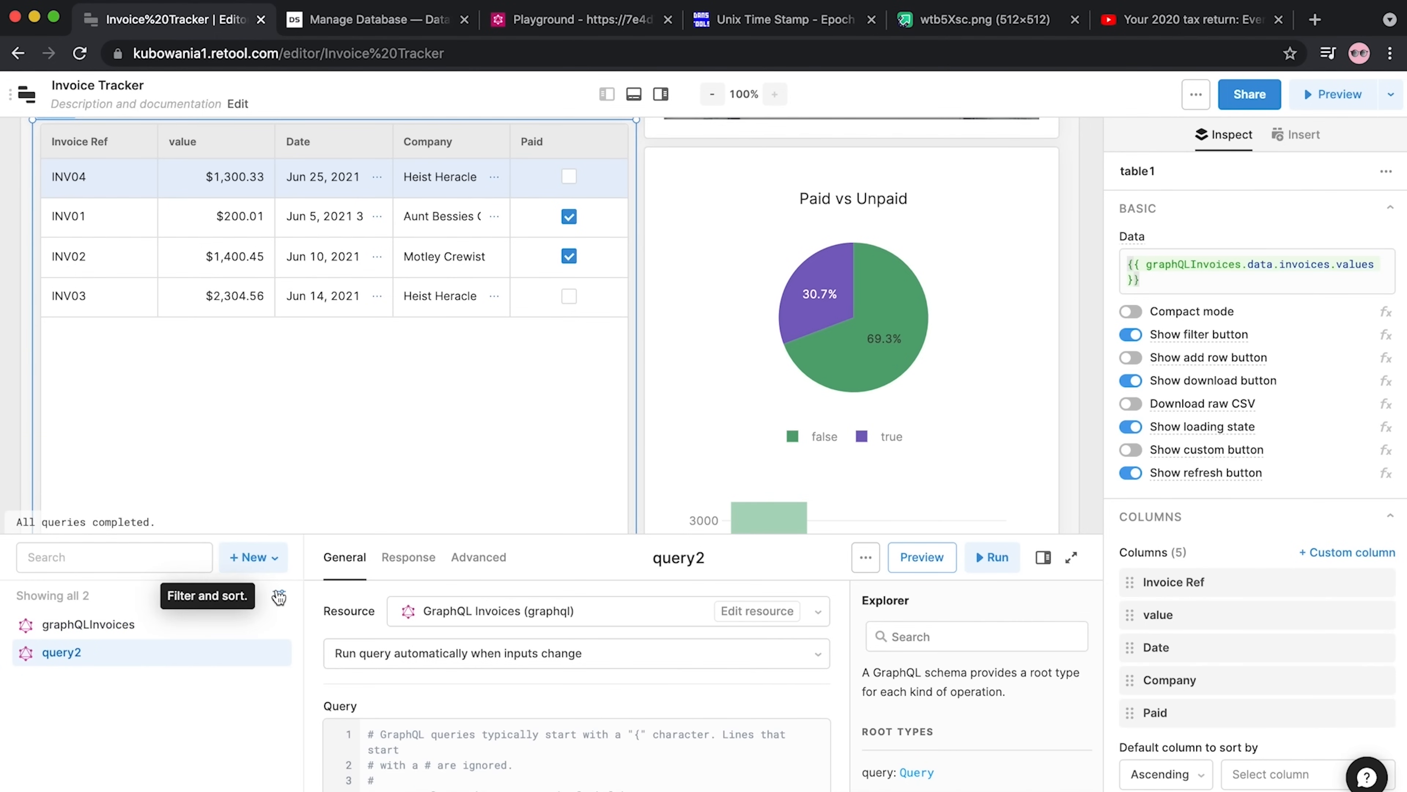
drag(435, 535, 434, 295)
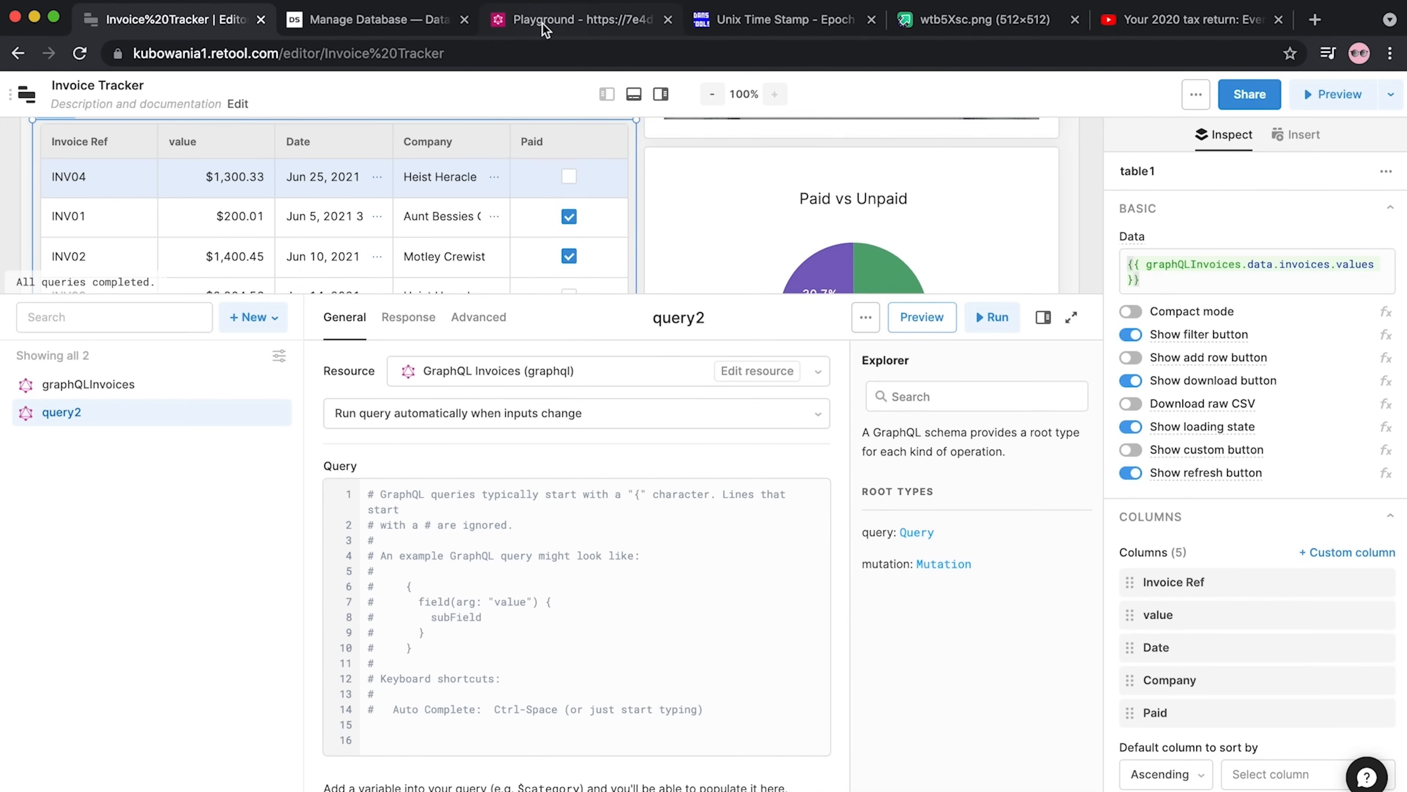
In the Astra Playground, comment out the invoices query, add blank lines below, and view insertinvoices docs
click(570, 29)
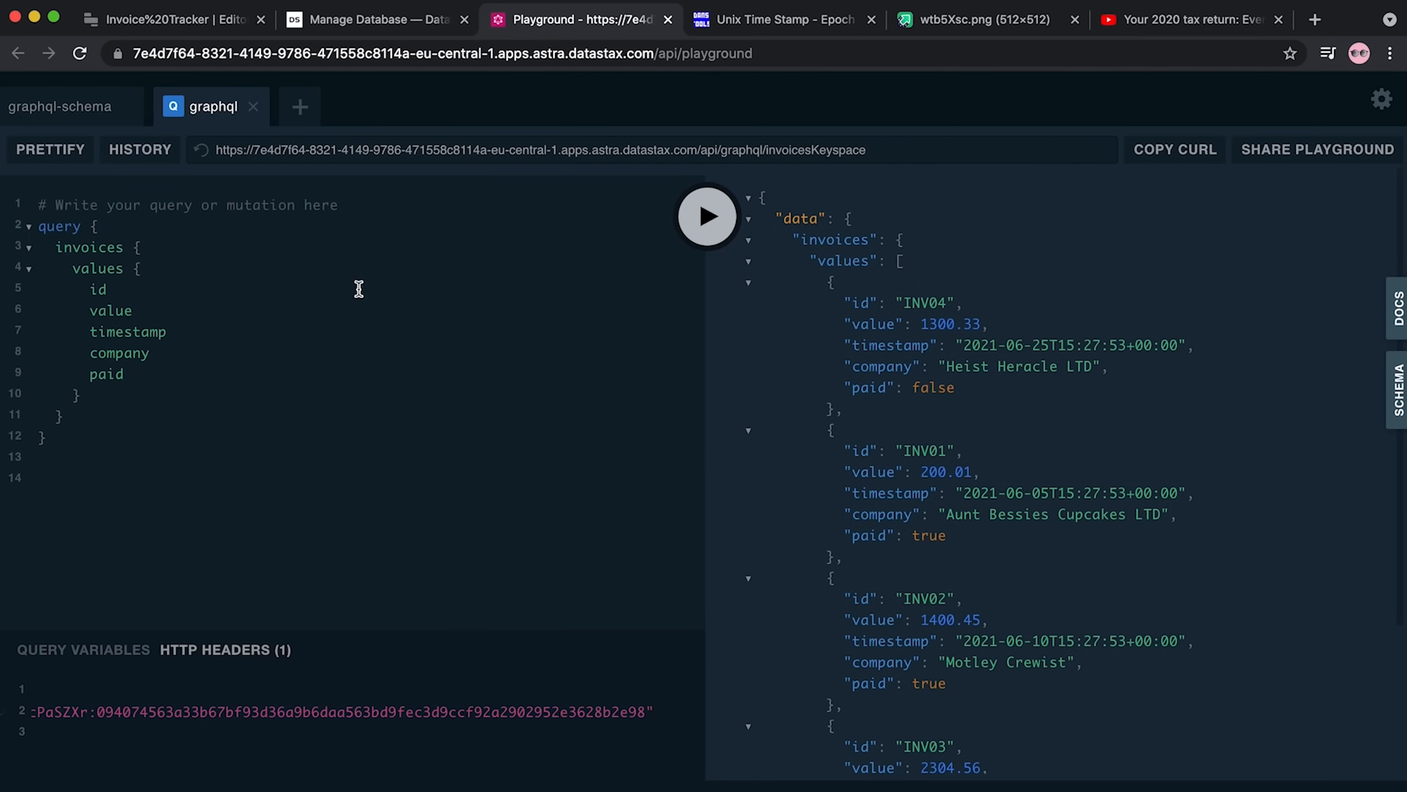
scroll(149, 671, left, 10)
drag(99, 540, 16, 229)
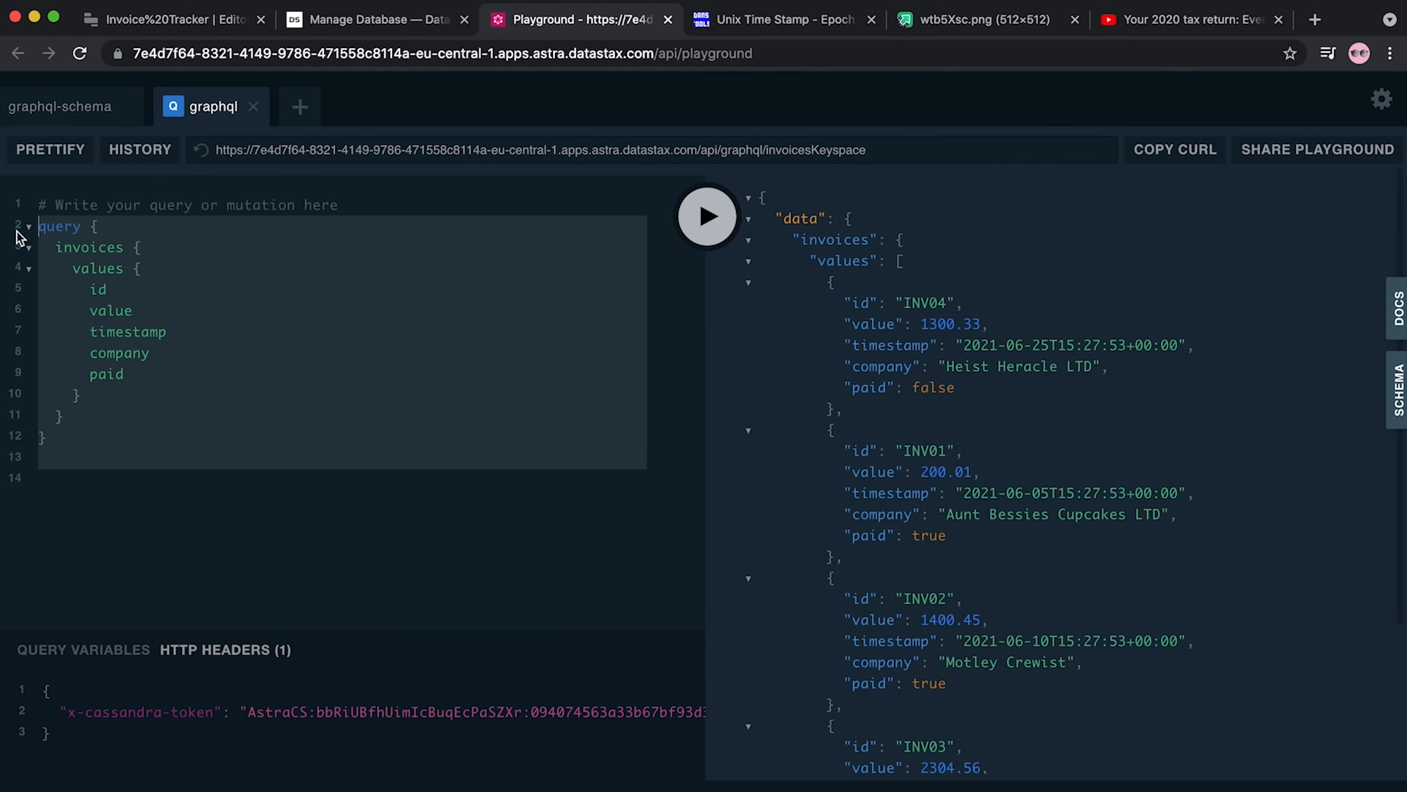
key(super+/)
click(163, 437)
key(Return)
key(Return)
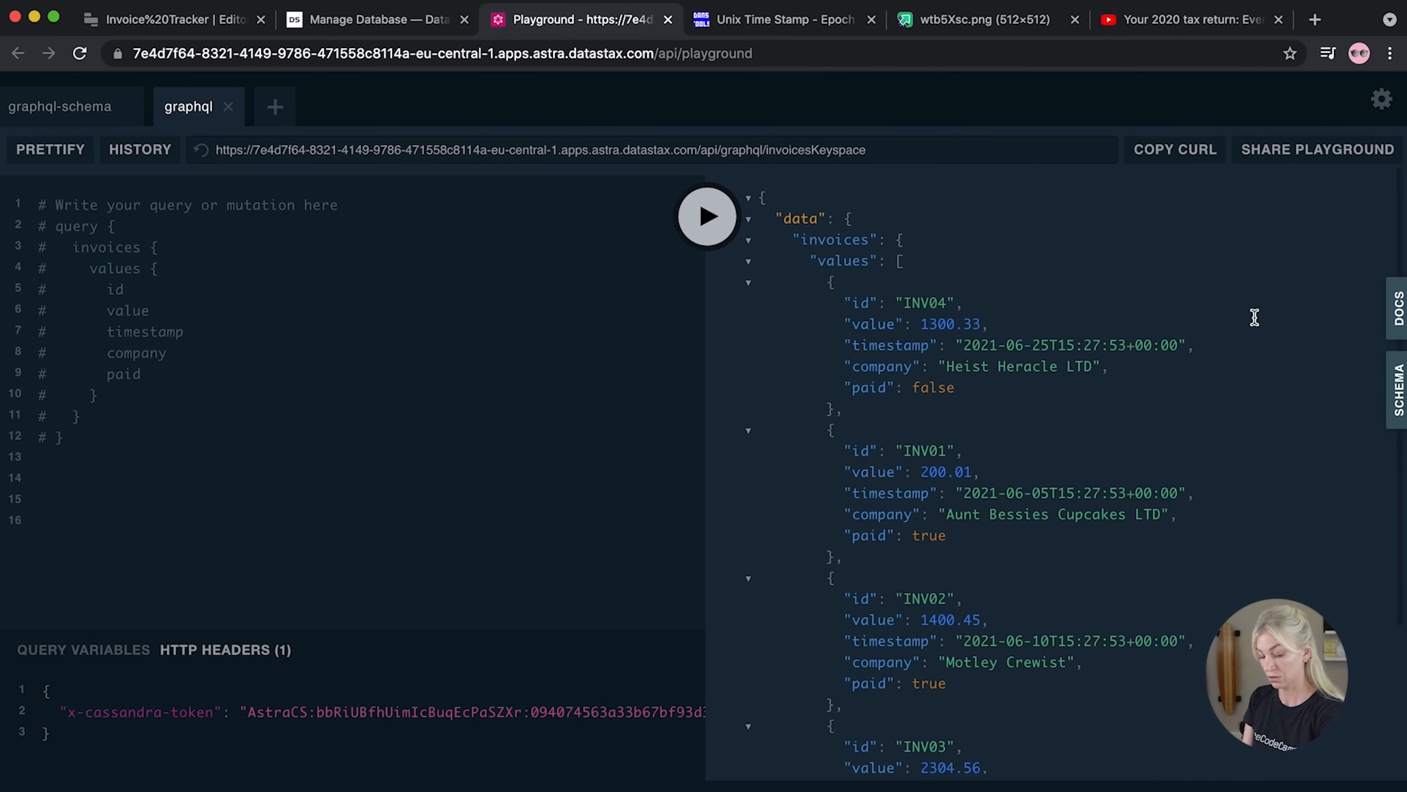
click(1400, 315)
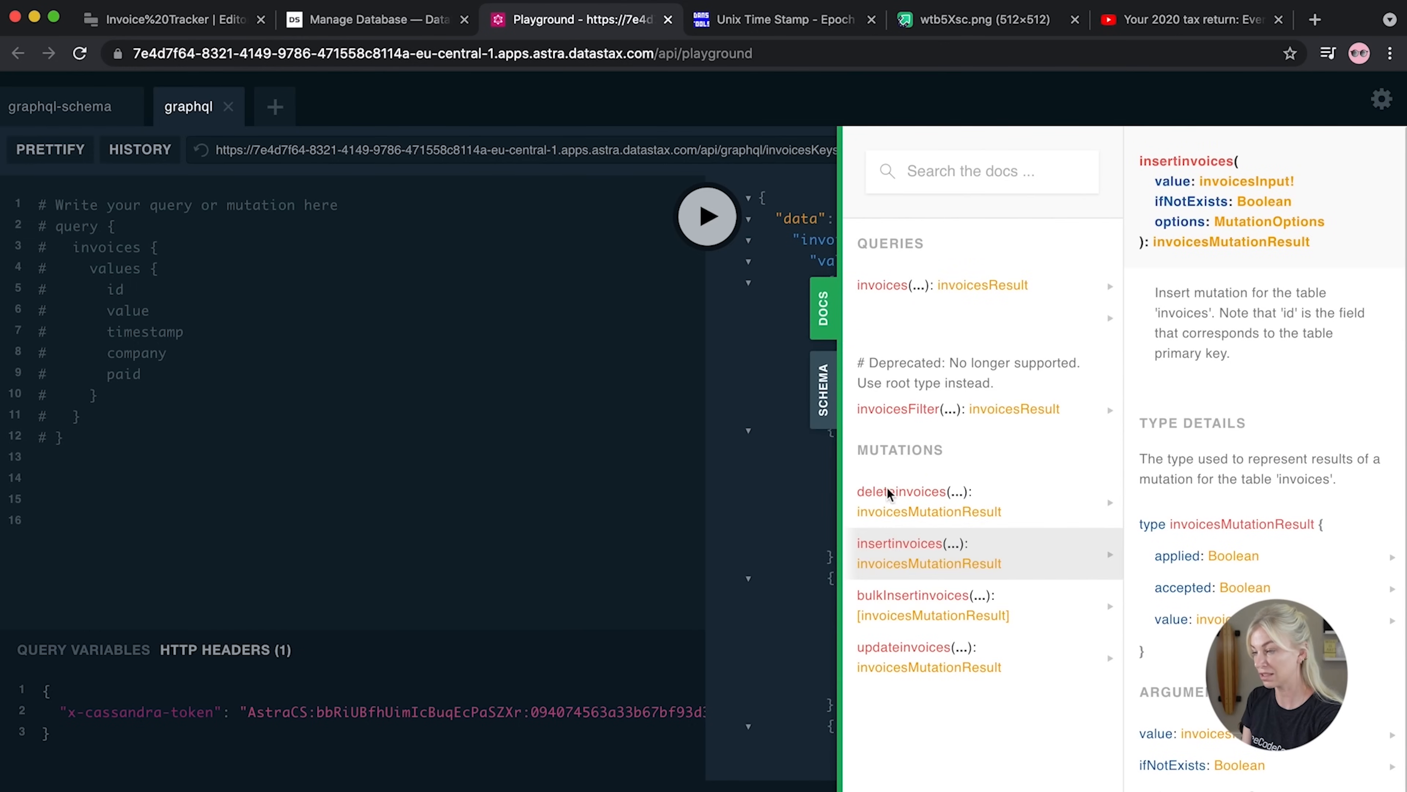
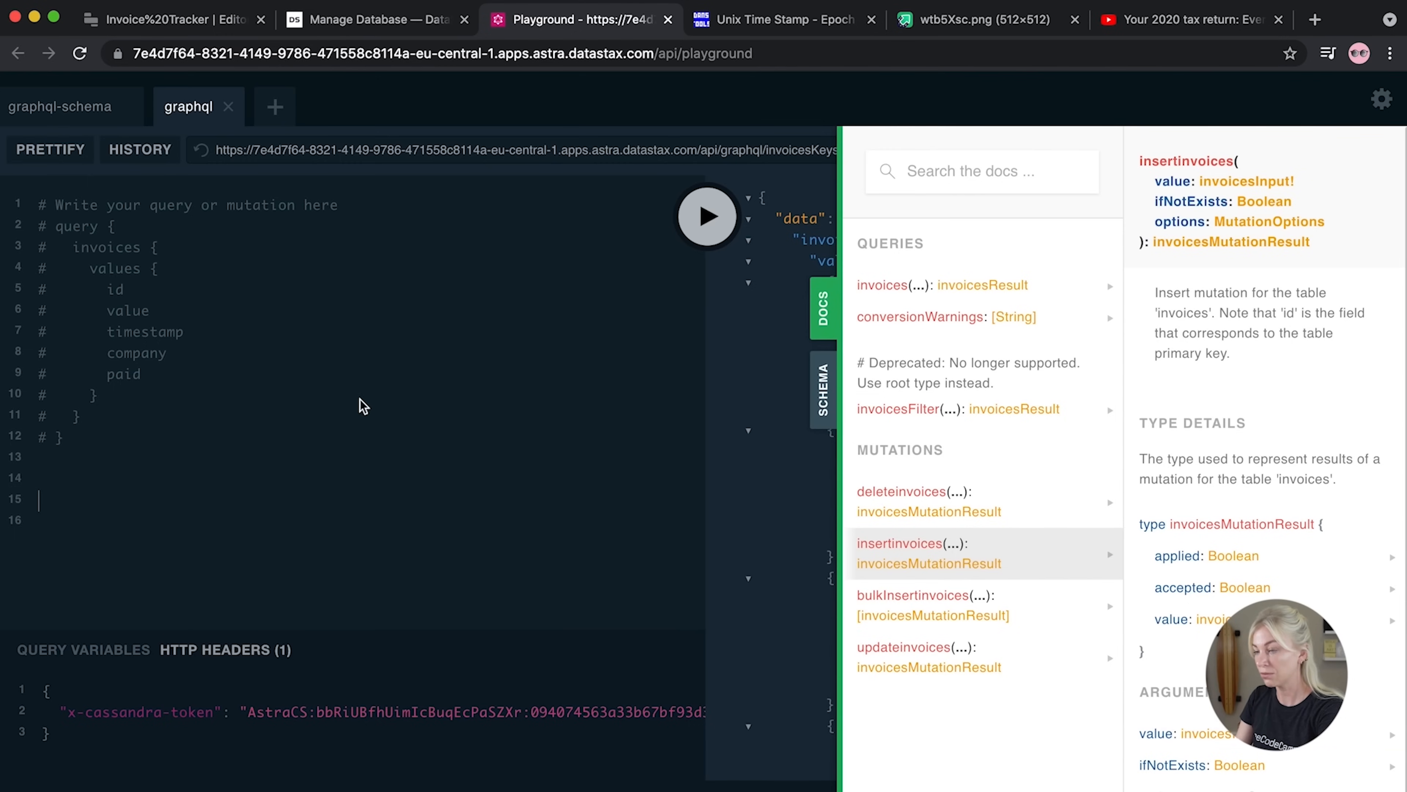
Write an INV05 insertinvoices mutation with id "INV05", value 10.01 and a timestamp key, then close the docs
text(mu)
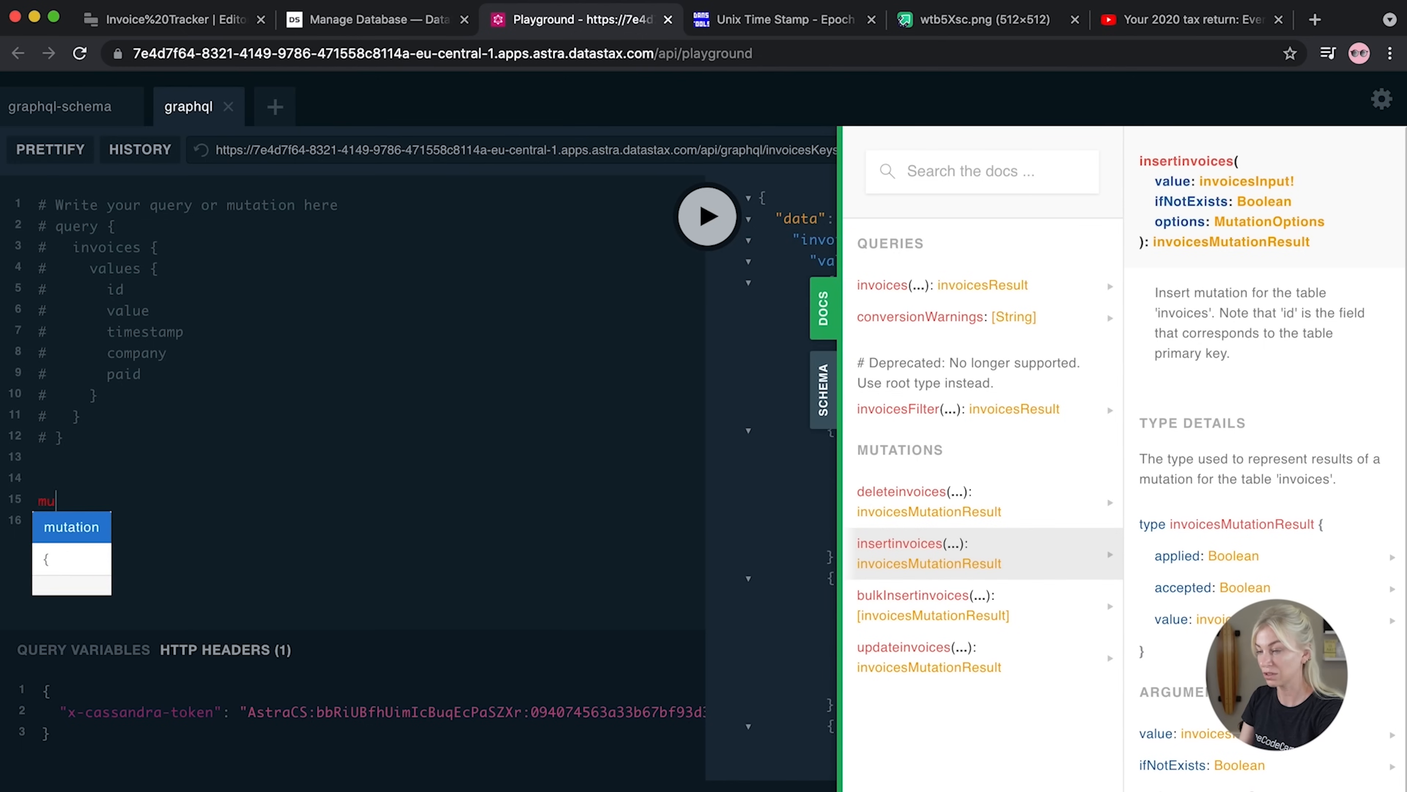
text(tation {)
key(Return)
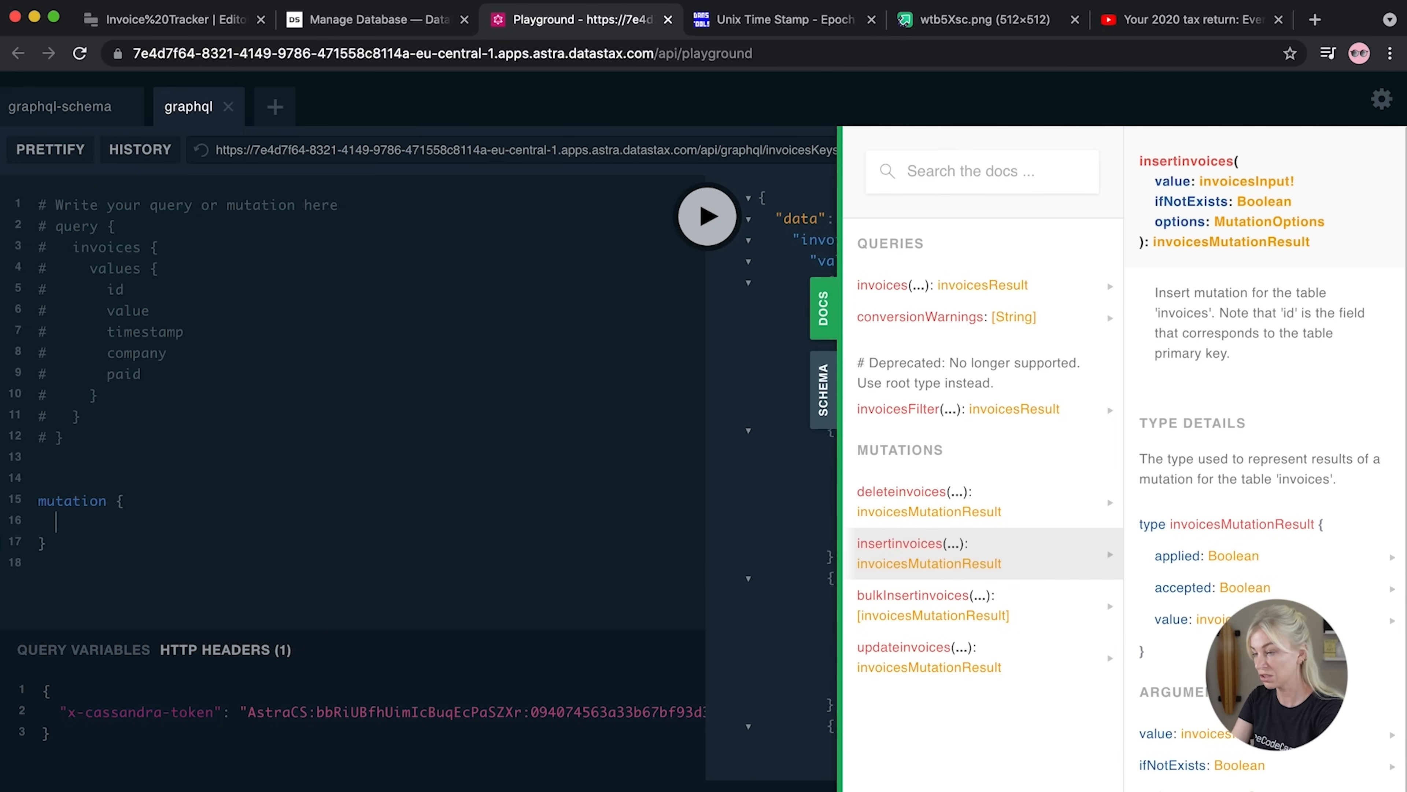
text(INV05)
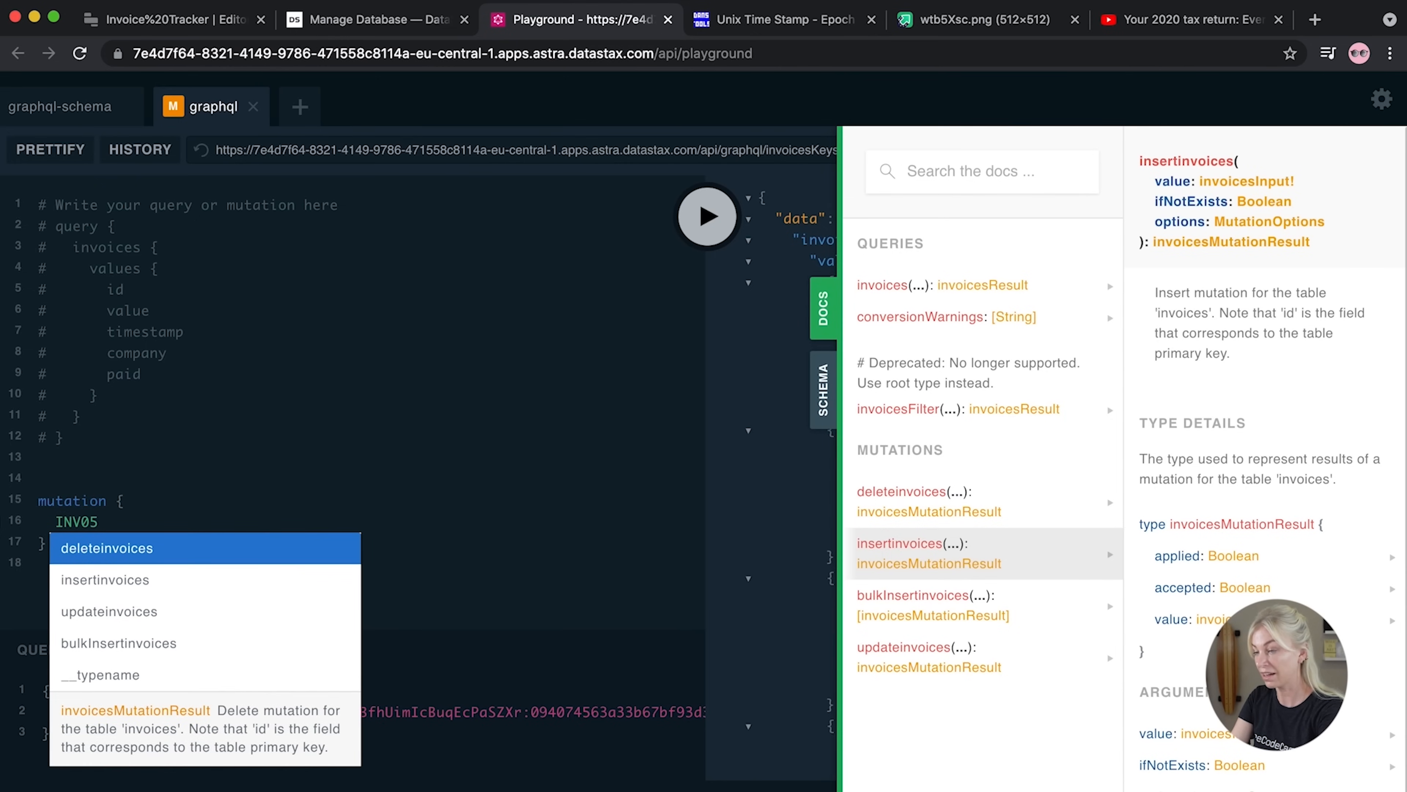
text(: inse)
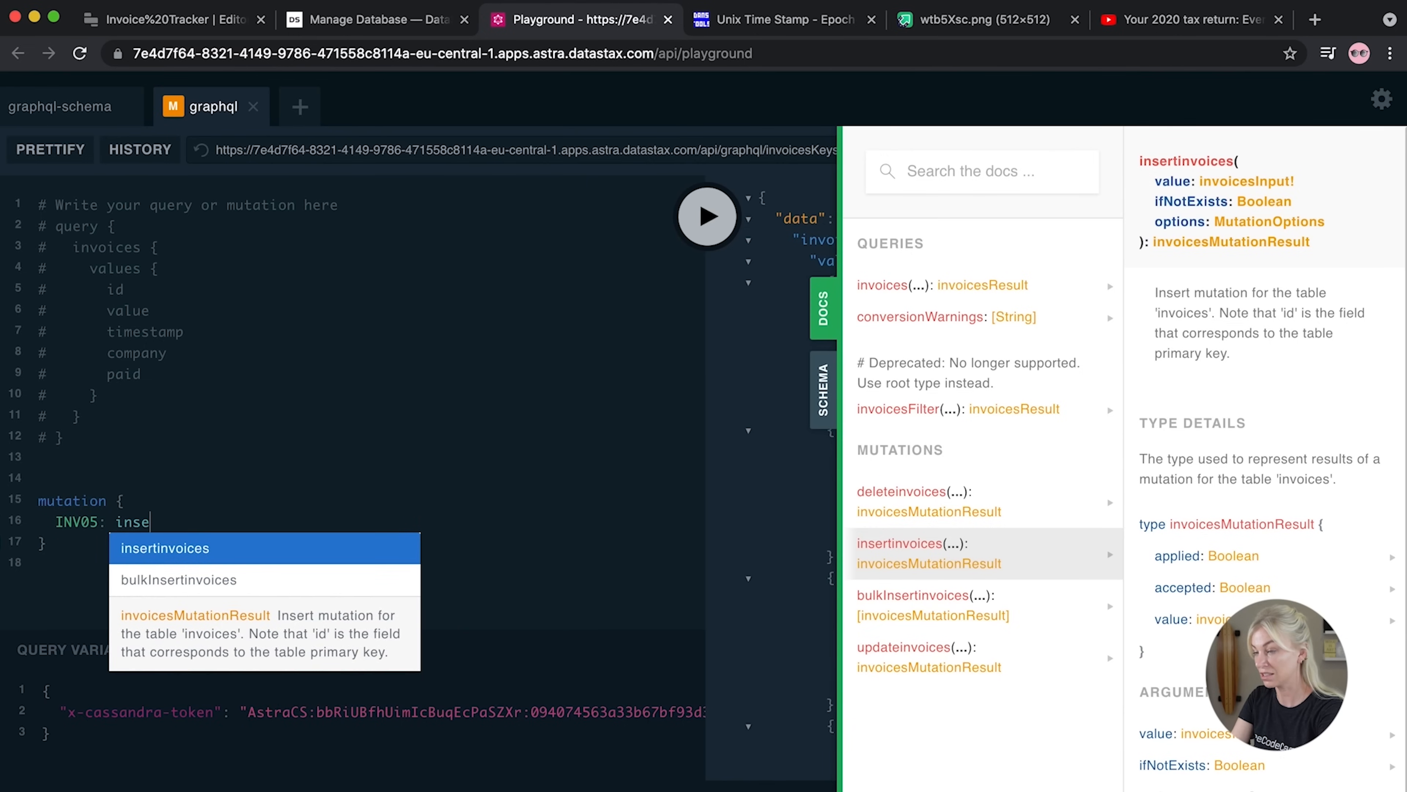
click(217, 540)
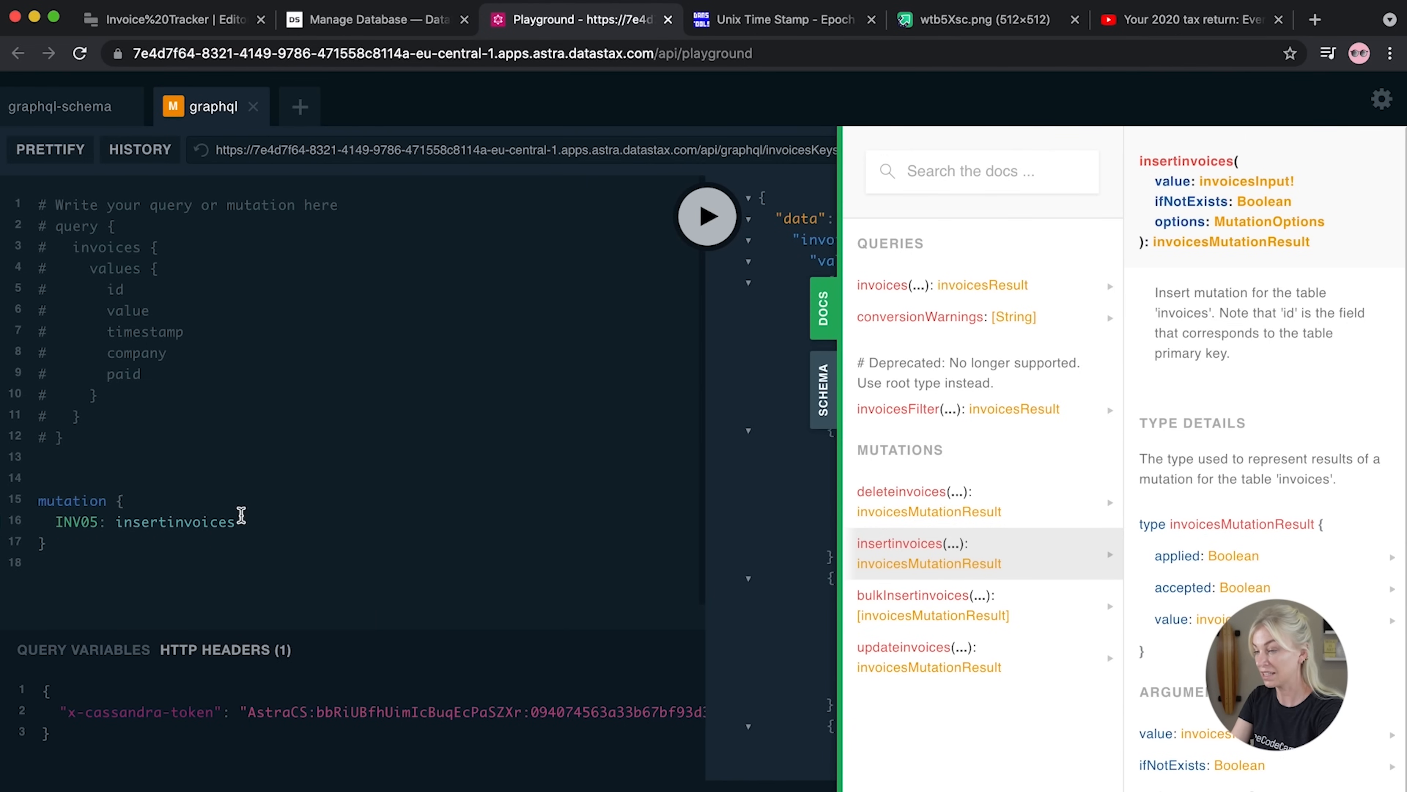
text((value)
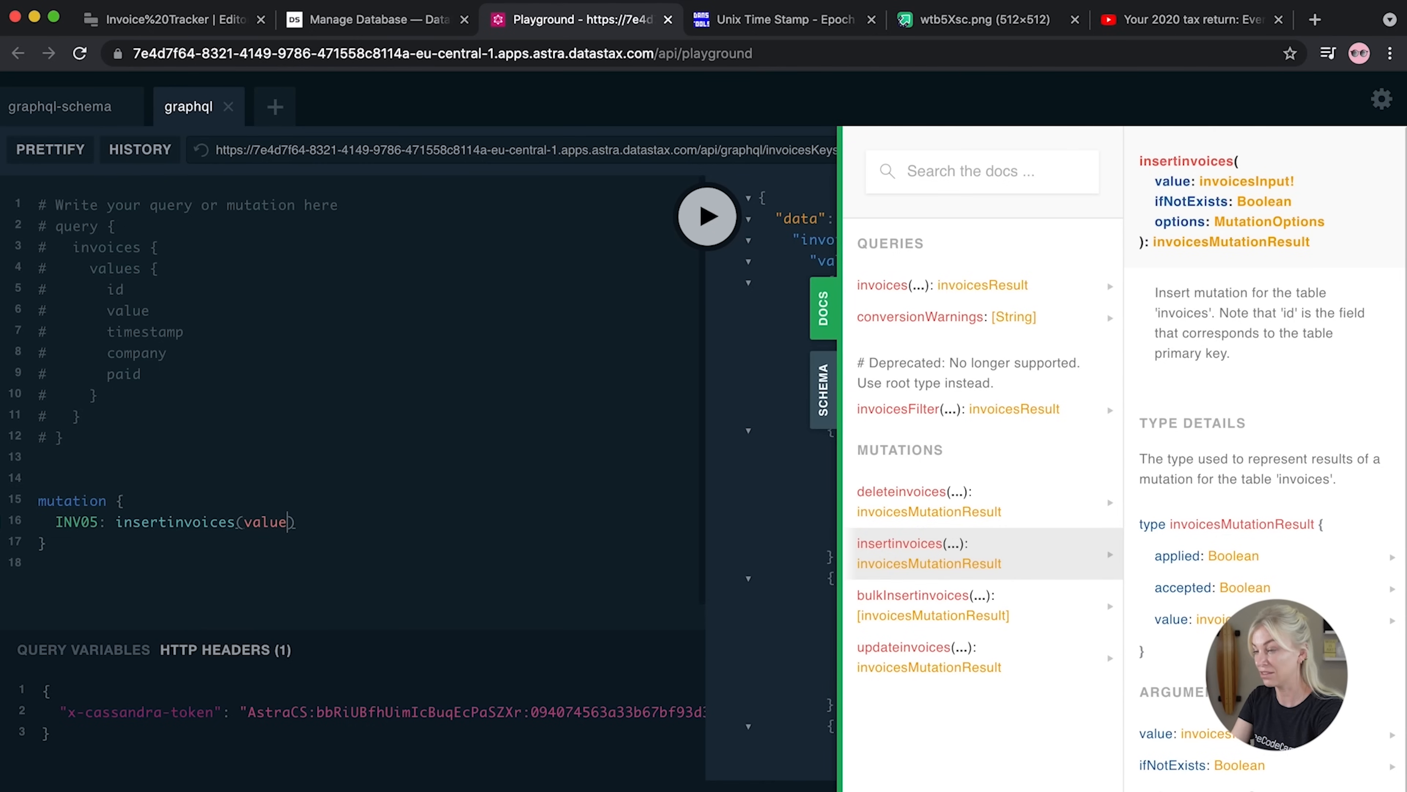
click(241, 522)
key(Return)
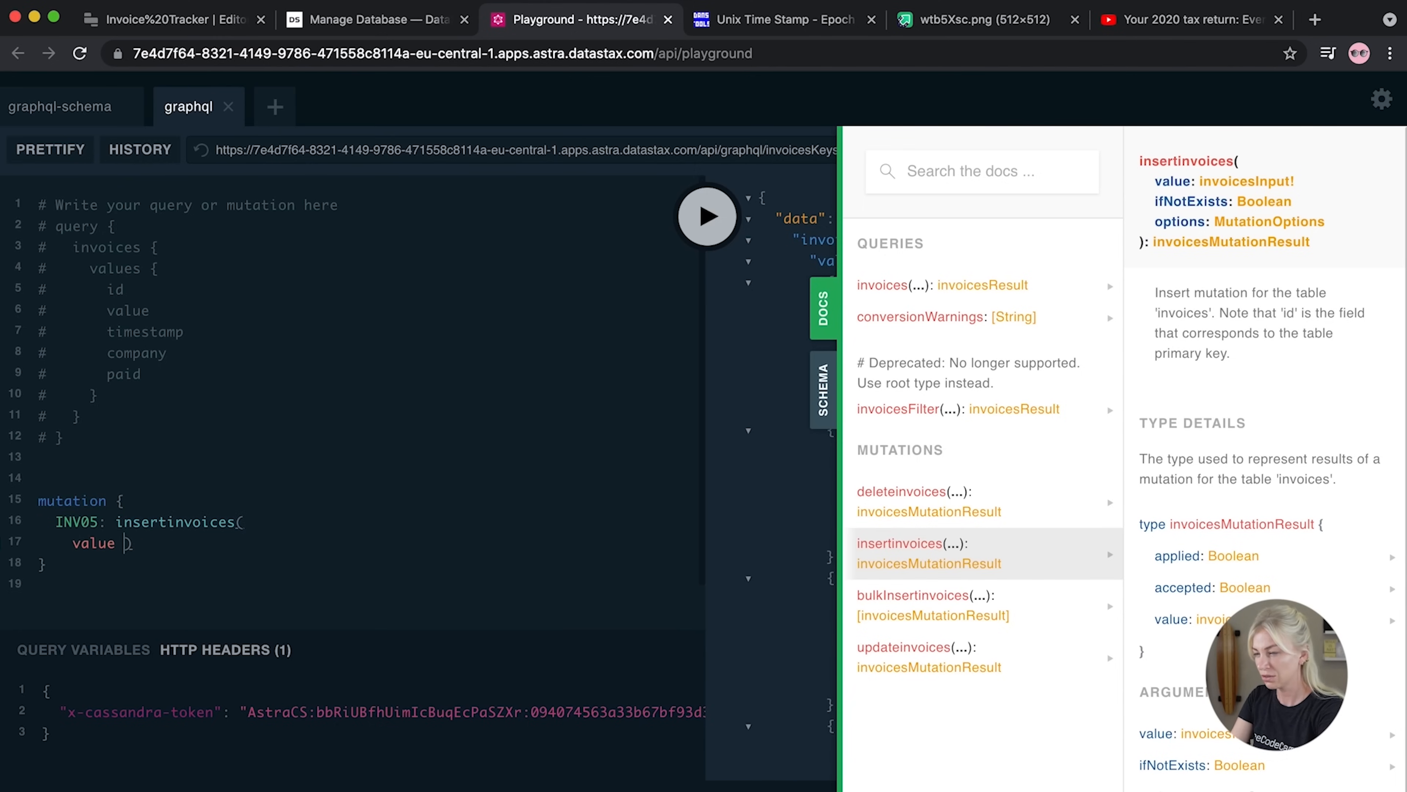
text(: )
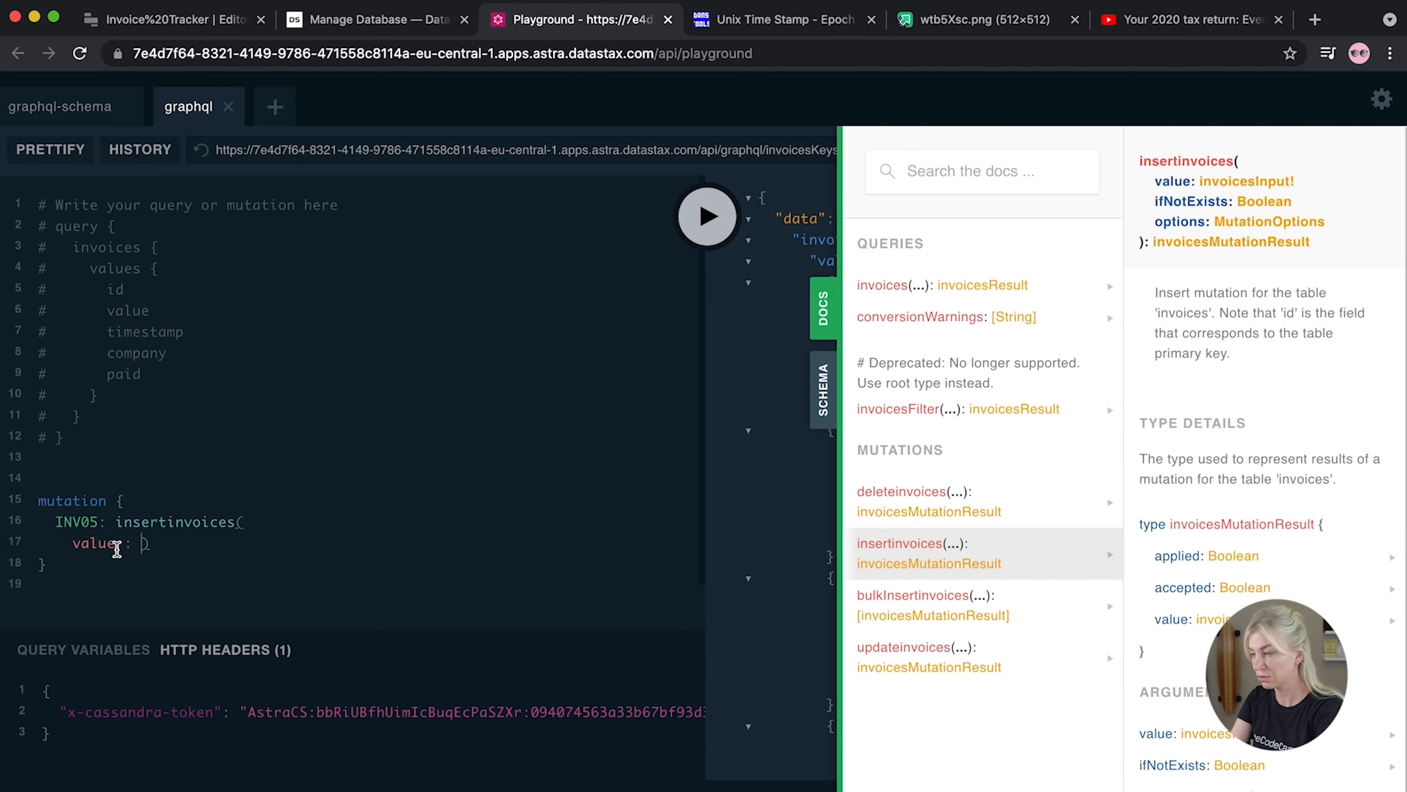
text({ id)
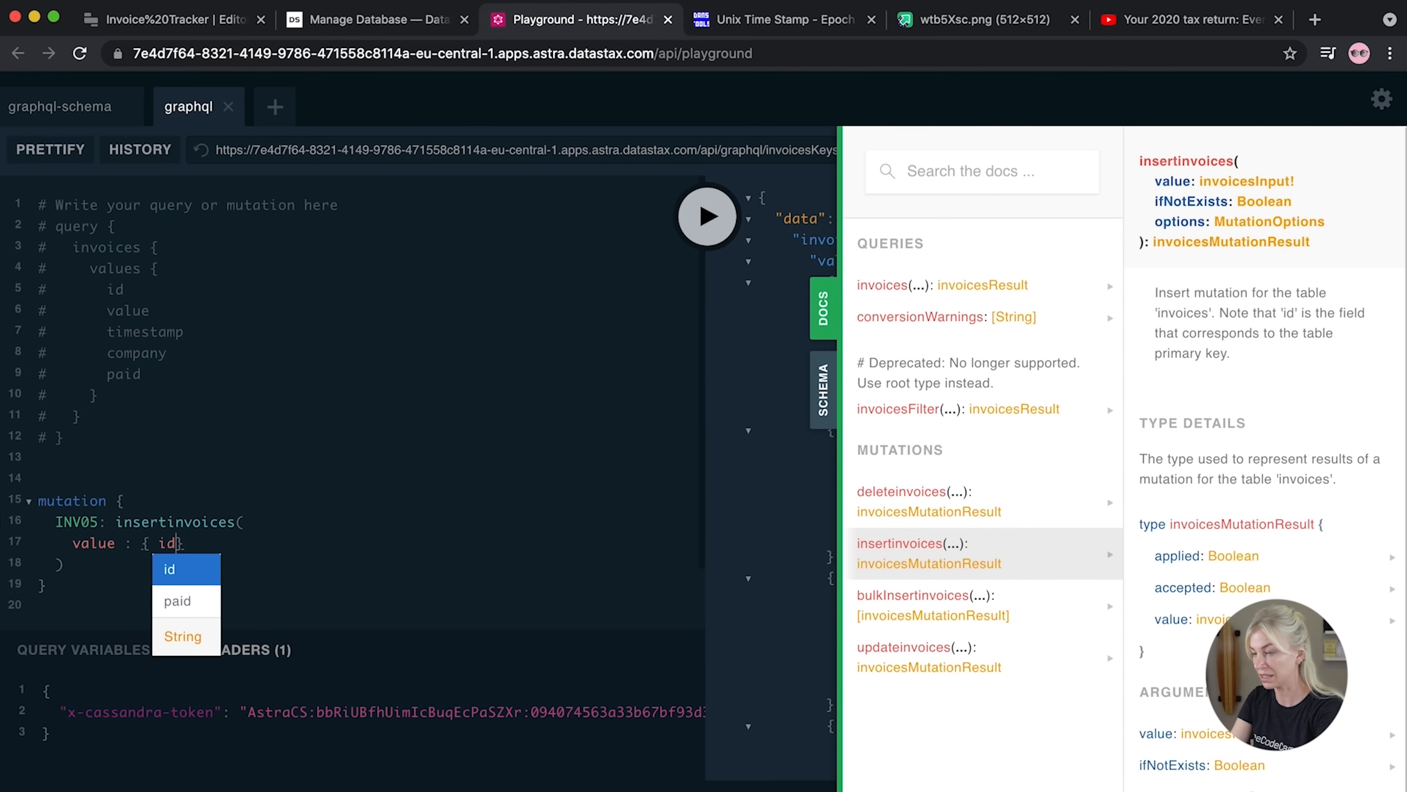
text(: "INV)
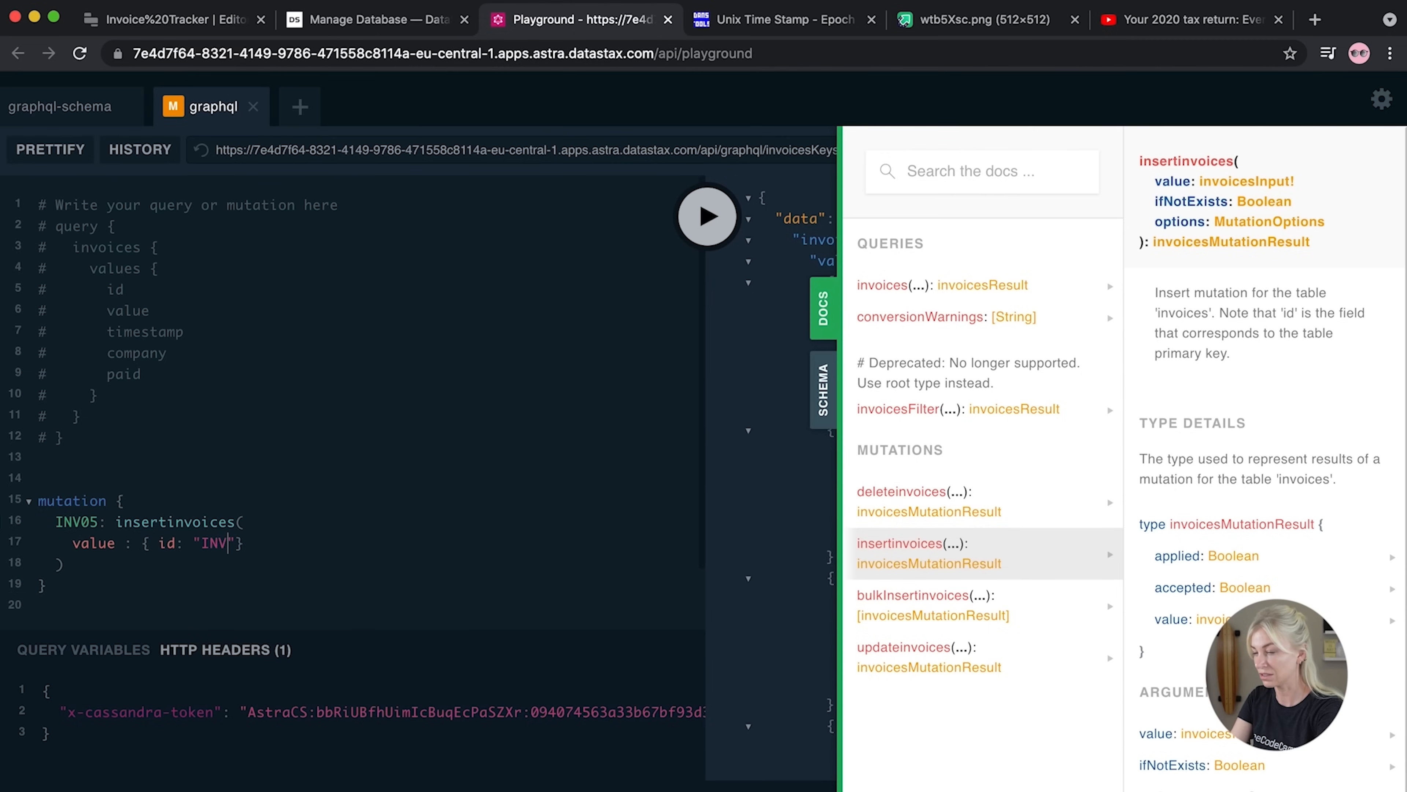
text(05")
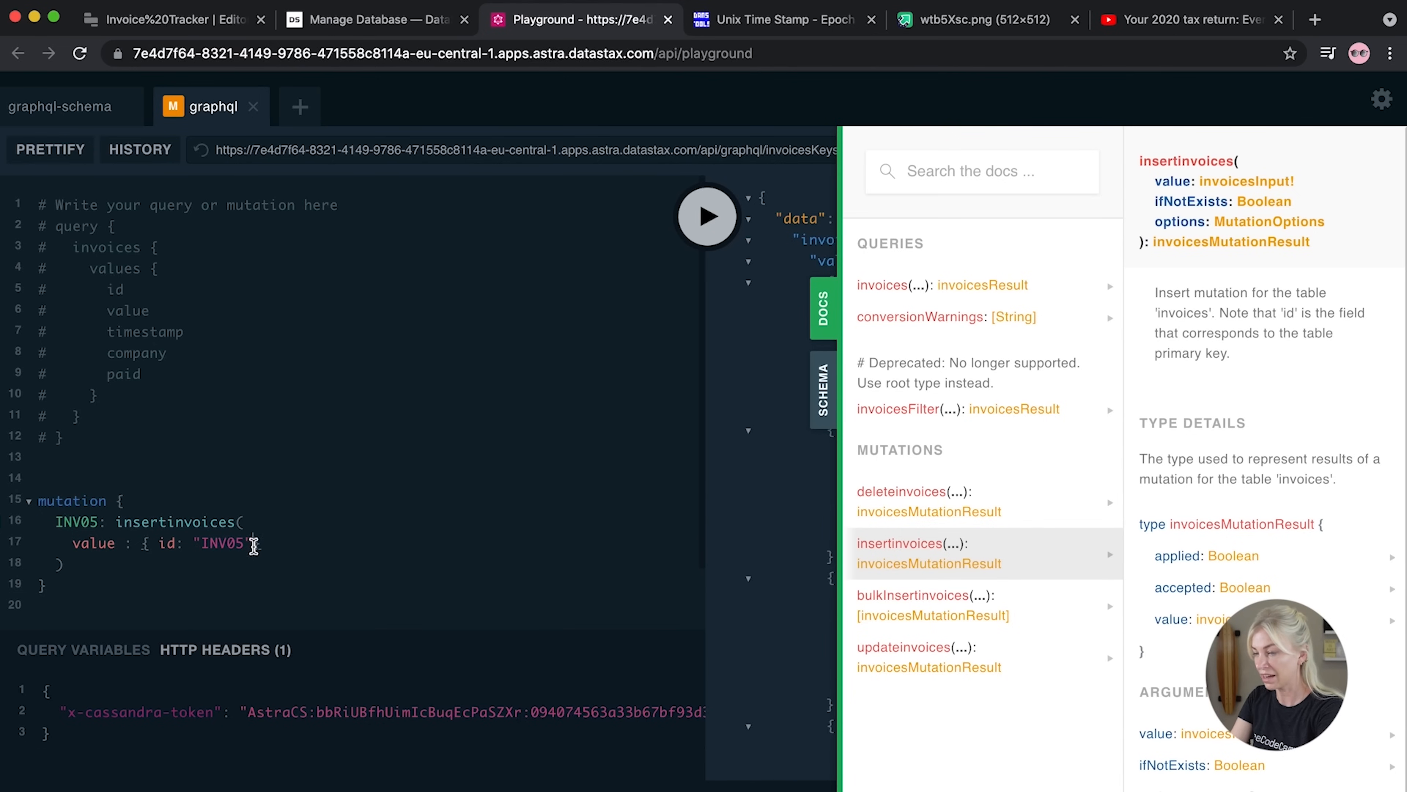
text(, value: 10.01, )
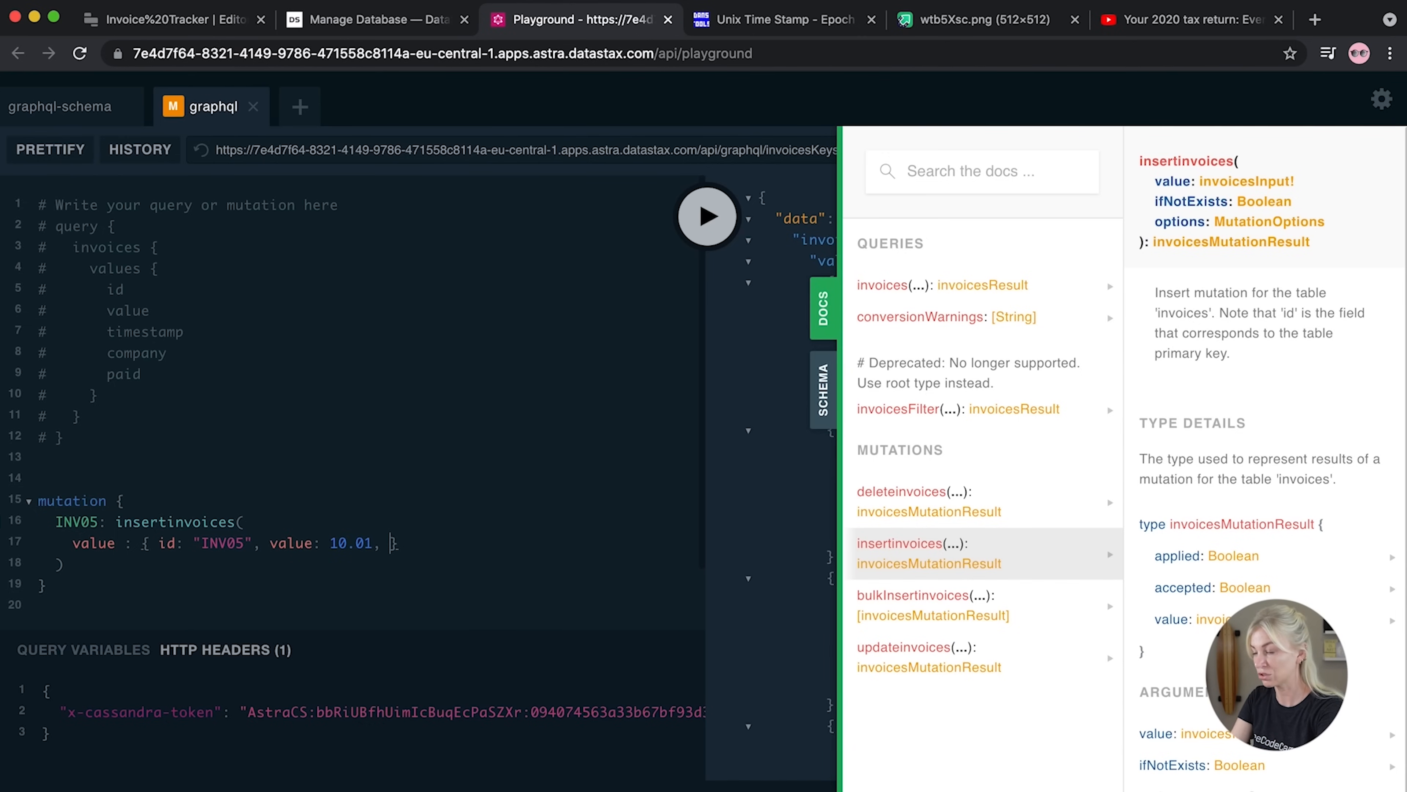
text(timestamp:)
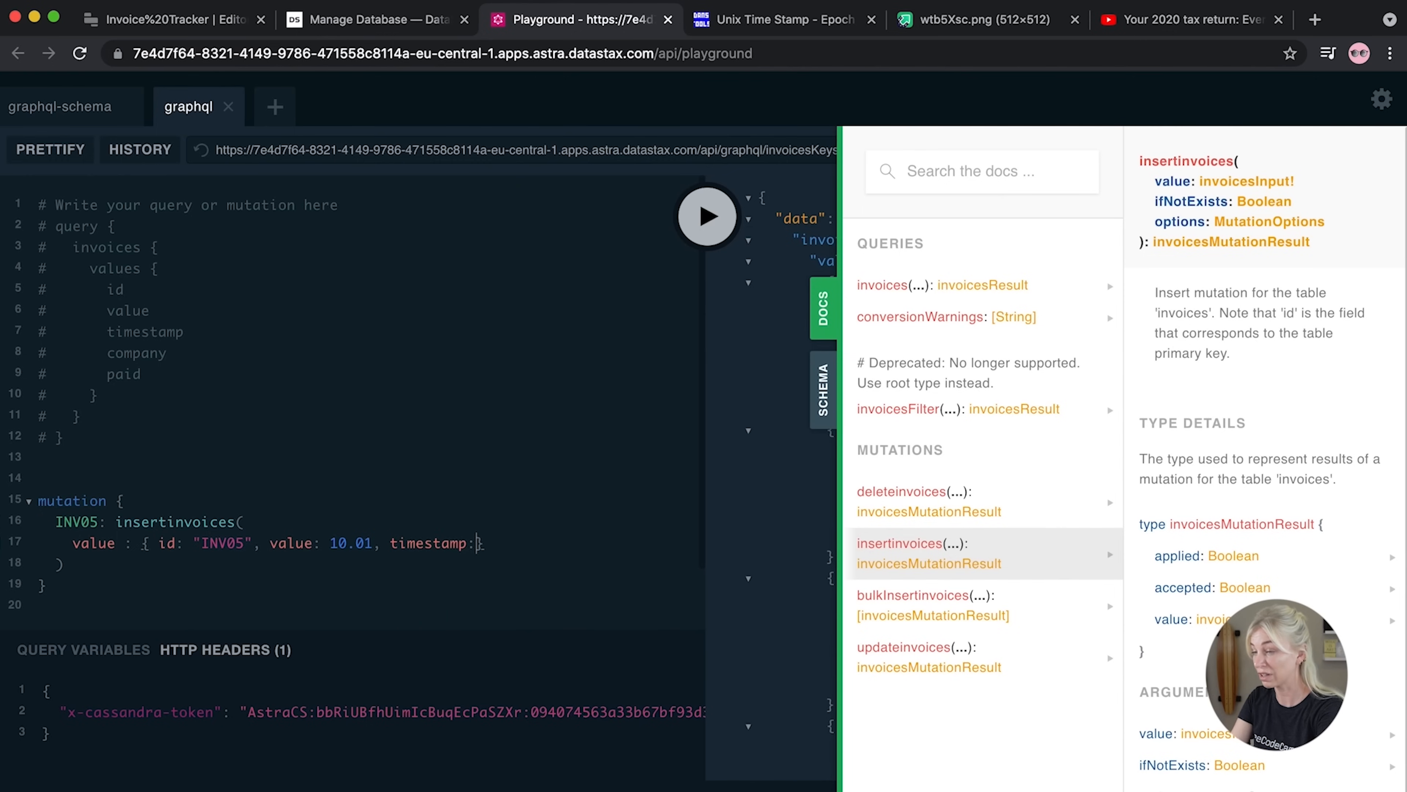
click(826, 308)
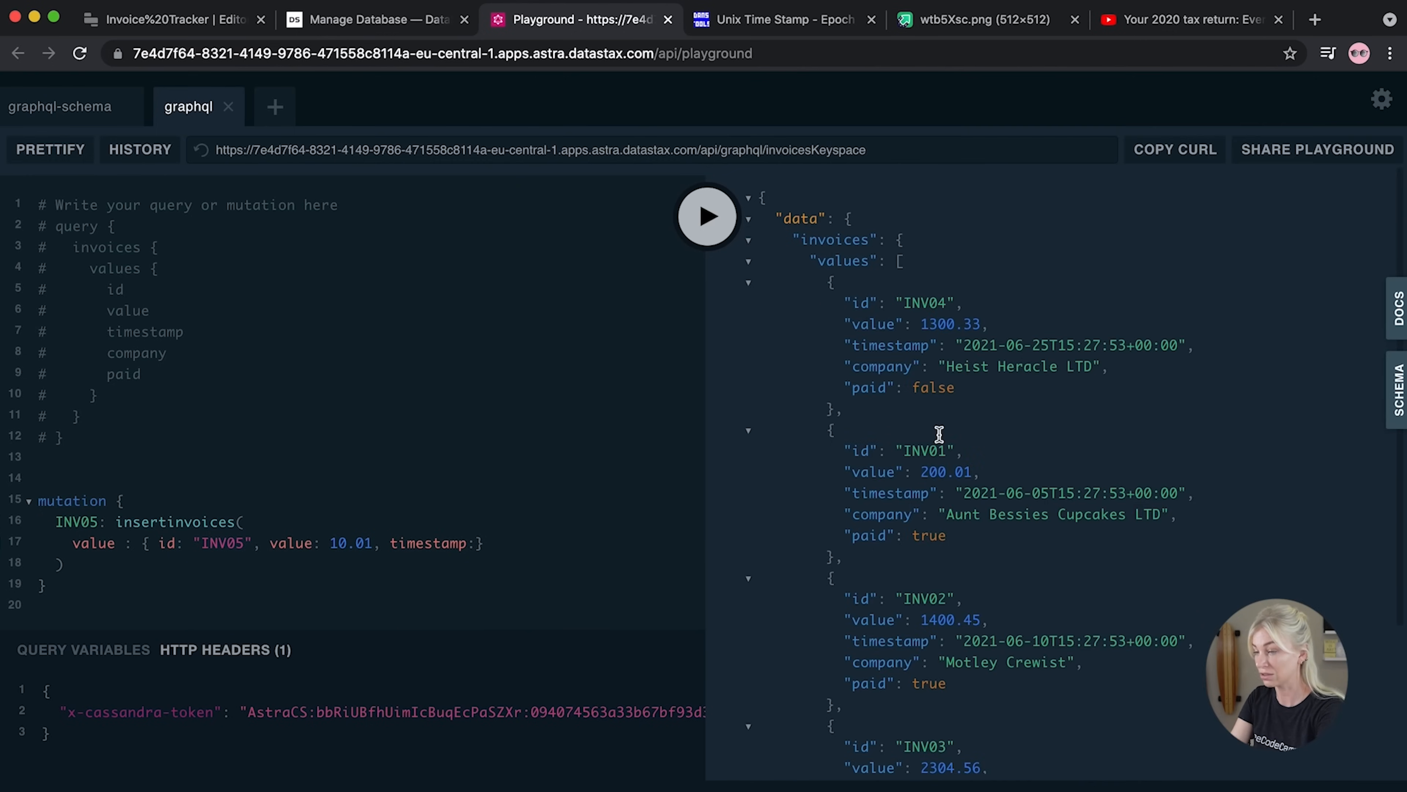
Fill the timestamp with the one copied from INV01, changing its day digit
drag(1181, 493, 960, 500)
key(ctrl+c)
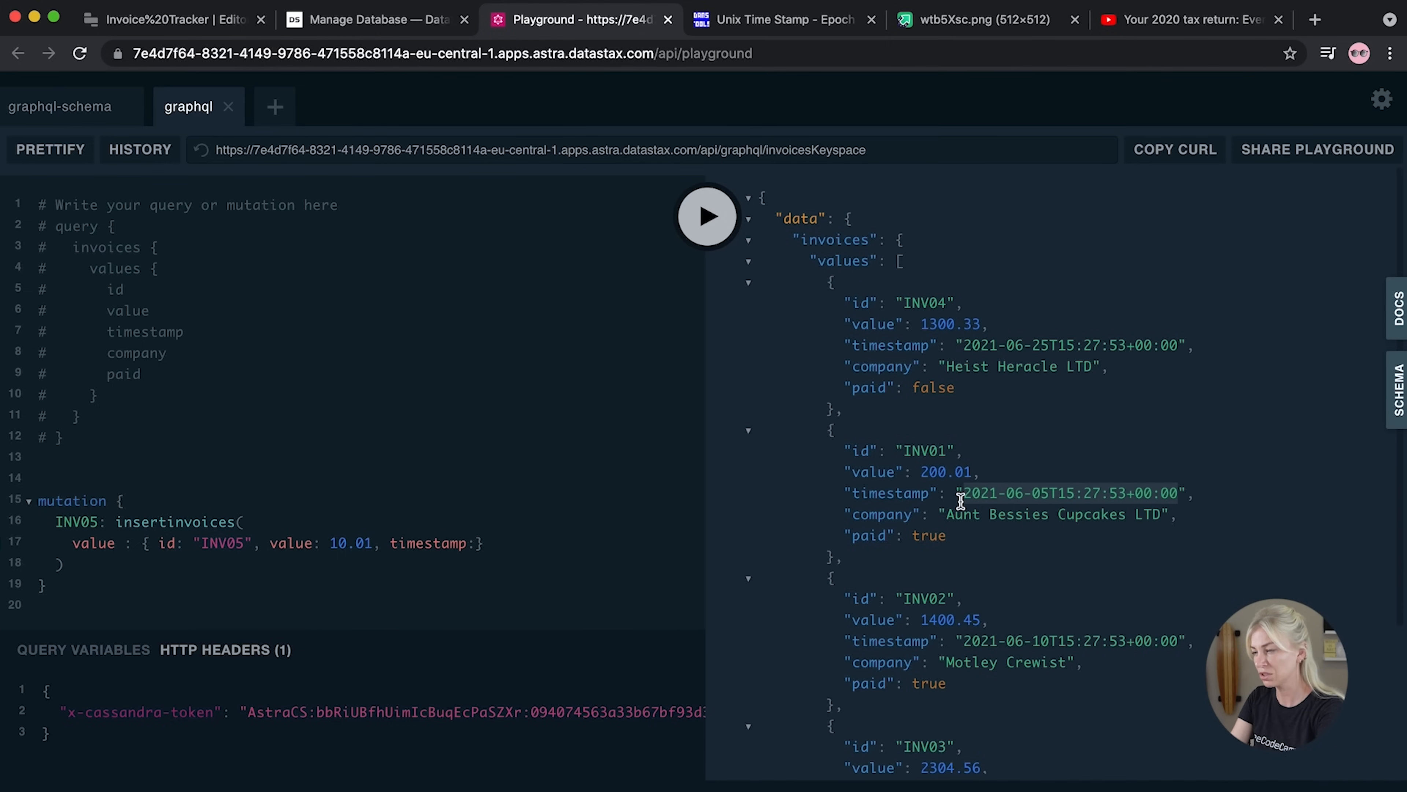
click(482, 544)
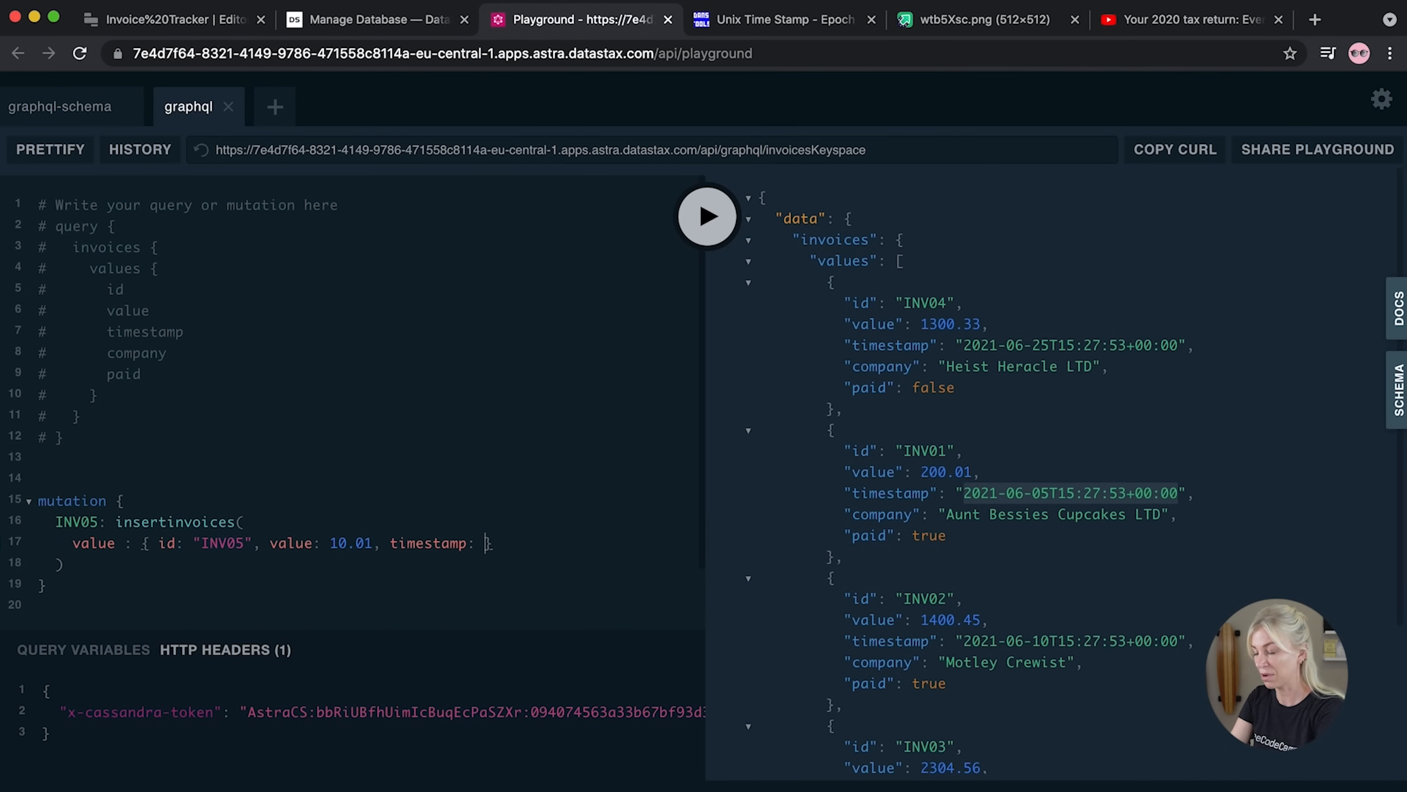
text(")
key(ctrl+v)
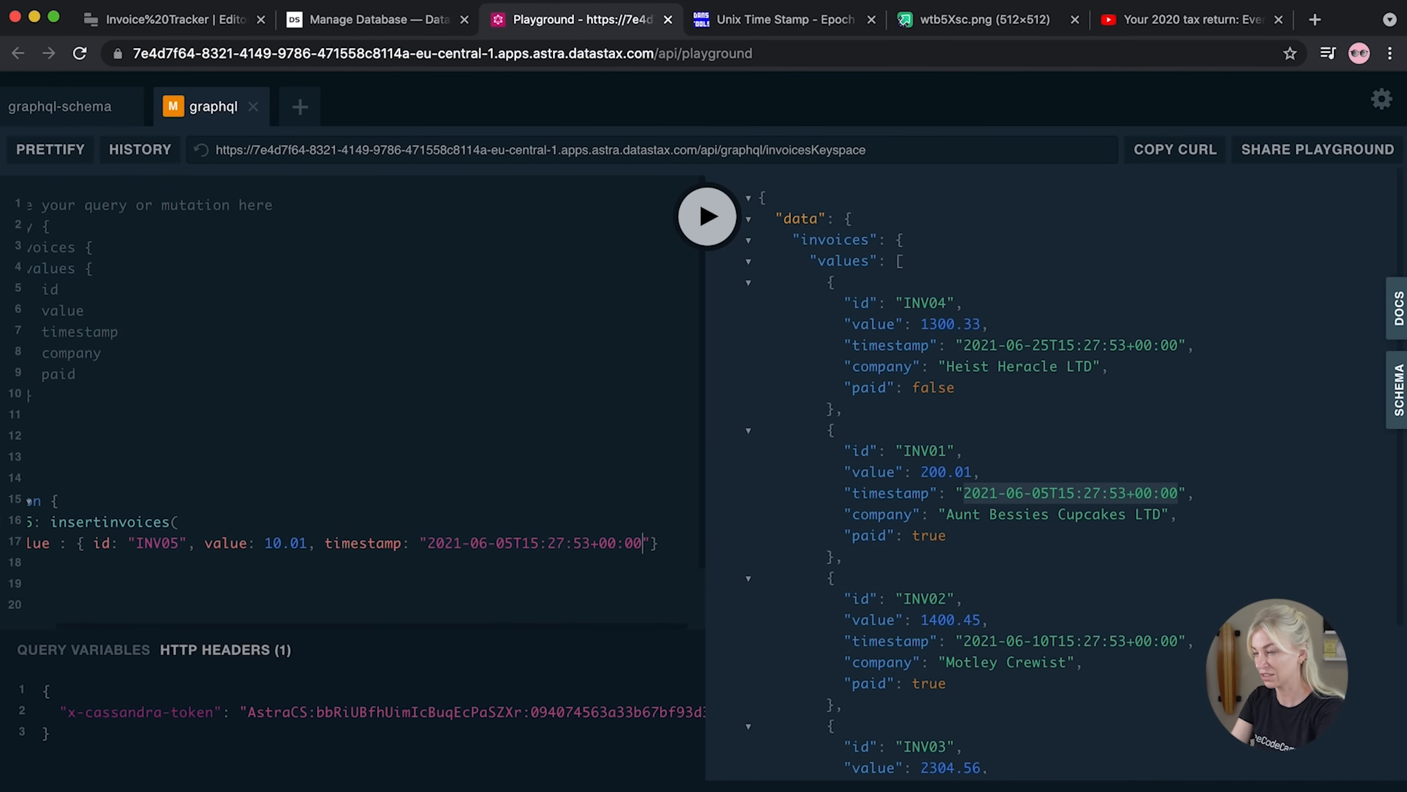
click(507, 546)
key(BackSpace)
text(1)
scroll(471, 561, left, 3)
scroll(466, 559, down, 3)
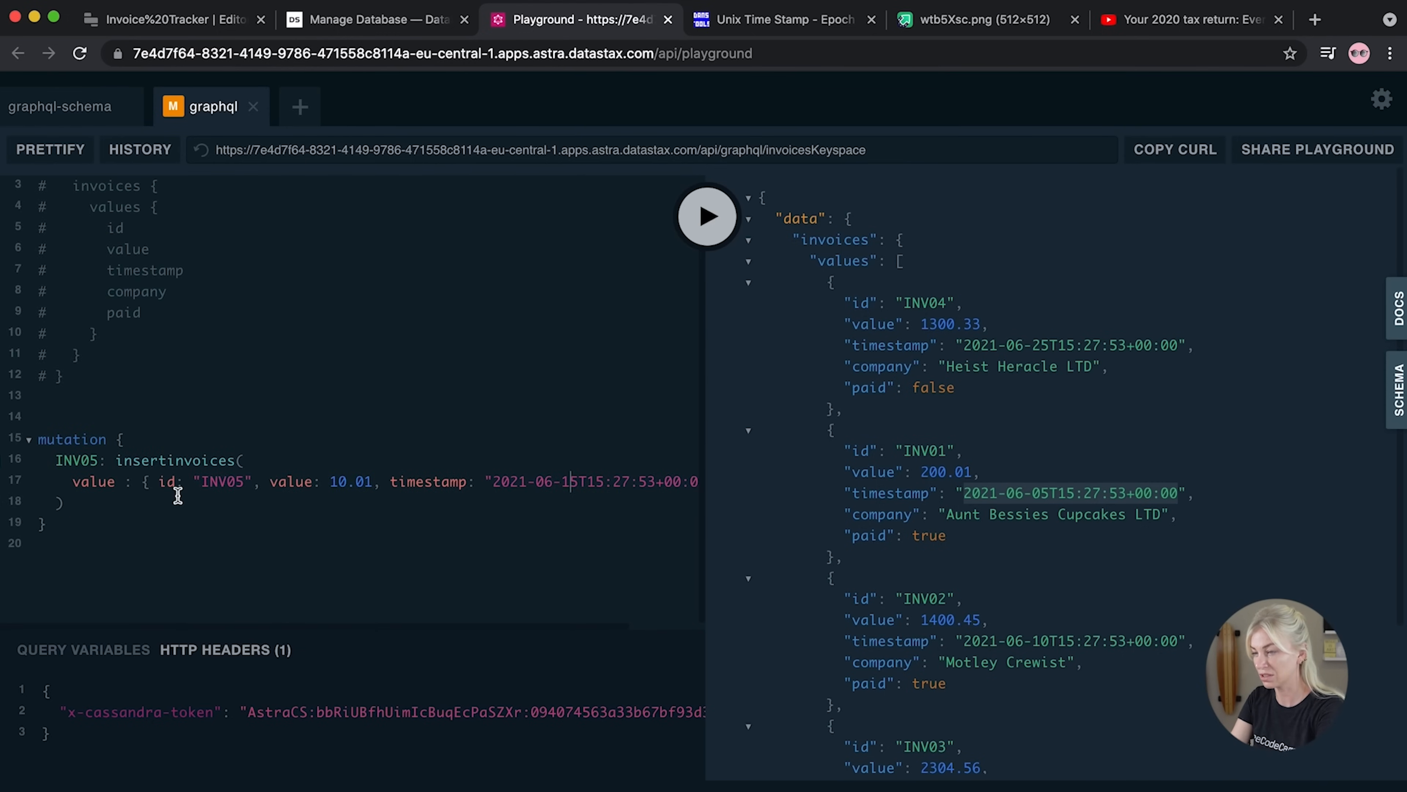
Put each field on its own line and add company "Ania's Anteater Mittens LTD"
click(158, 481)
key(Return)
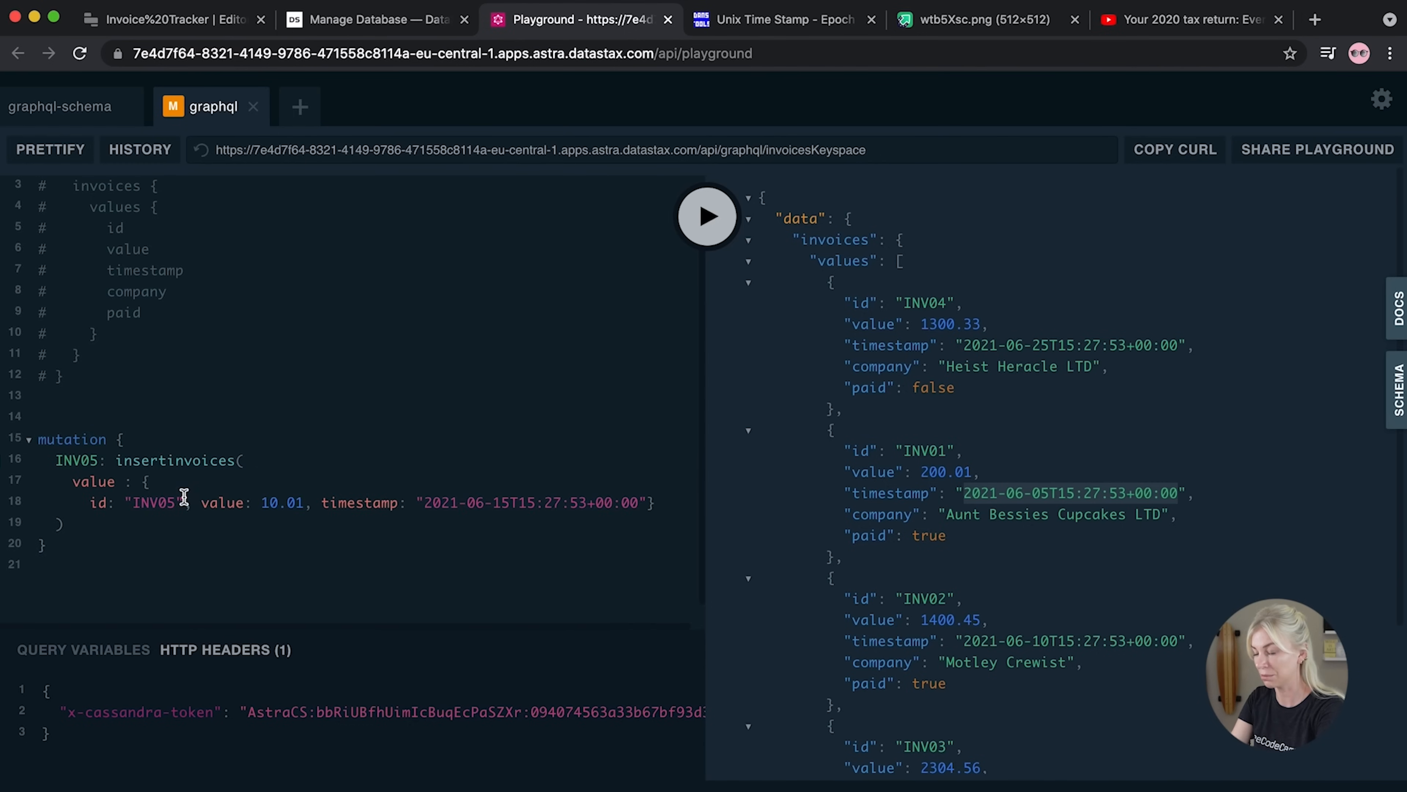
click(195, 502)
key(Return)
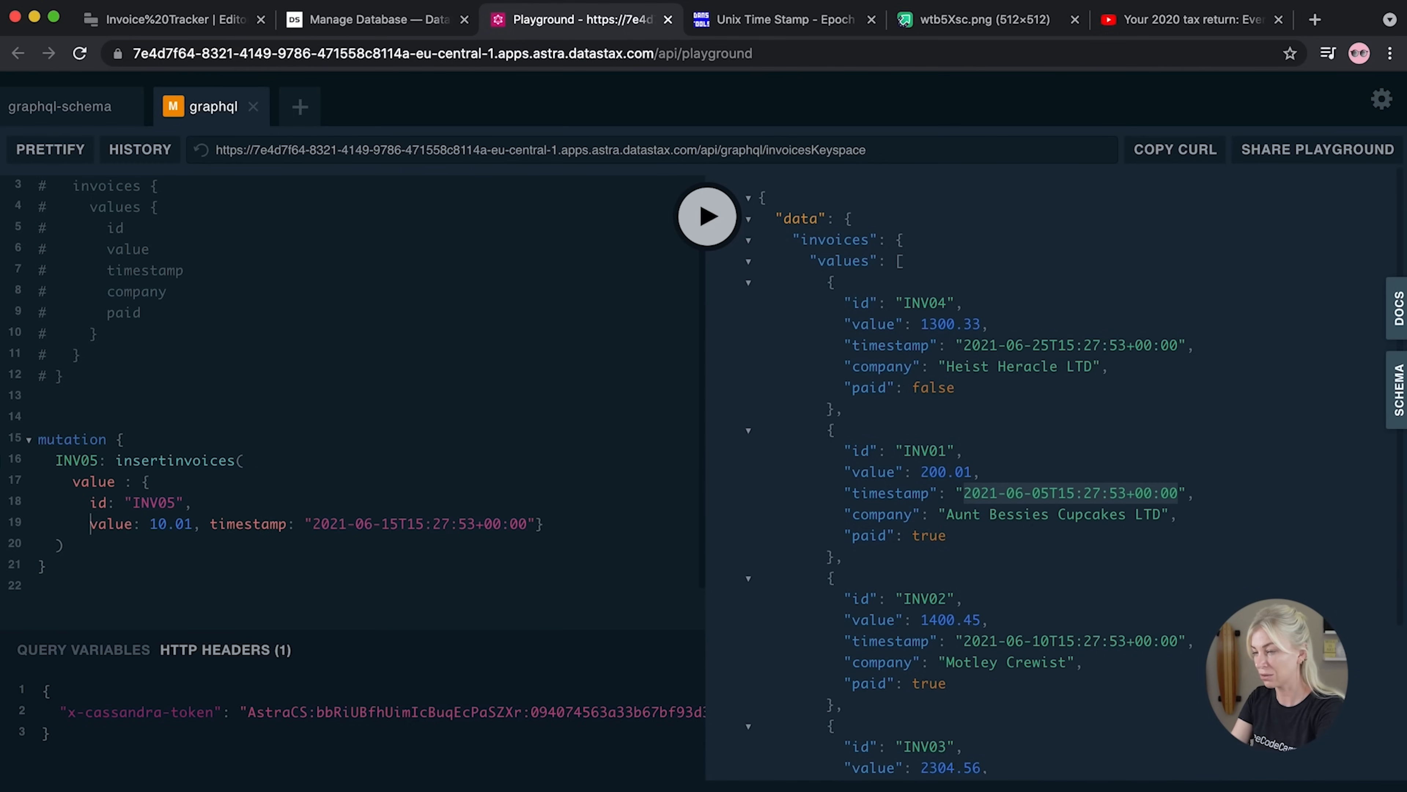
click(212, 523)
key(Return)
click(417, 545)
text(,)
key(Return)
text(compa)
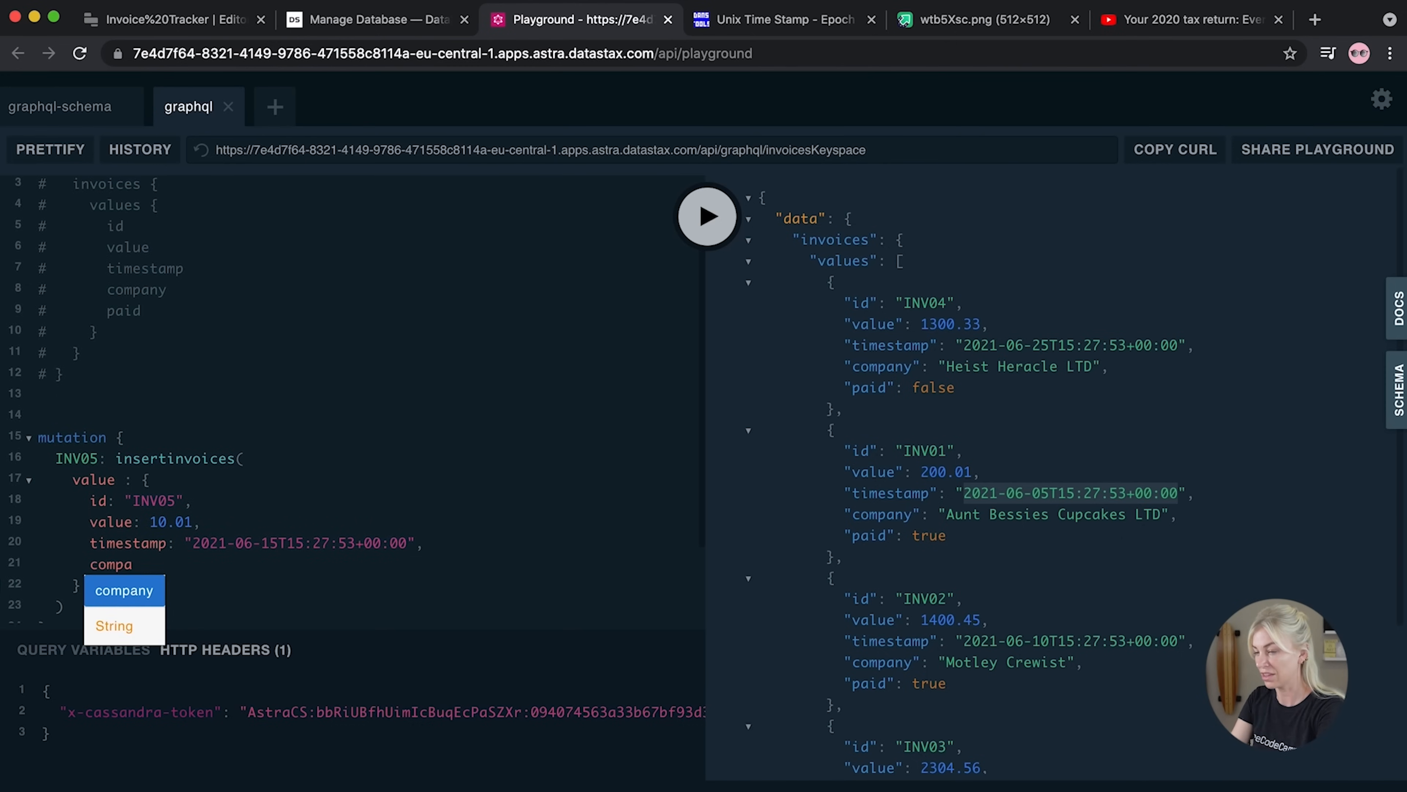
text(ny: )
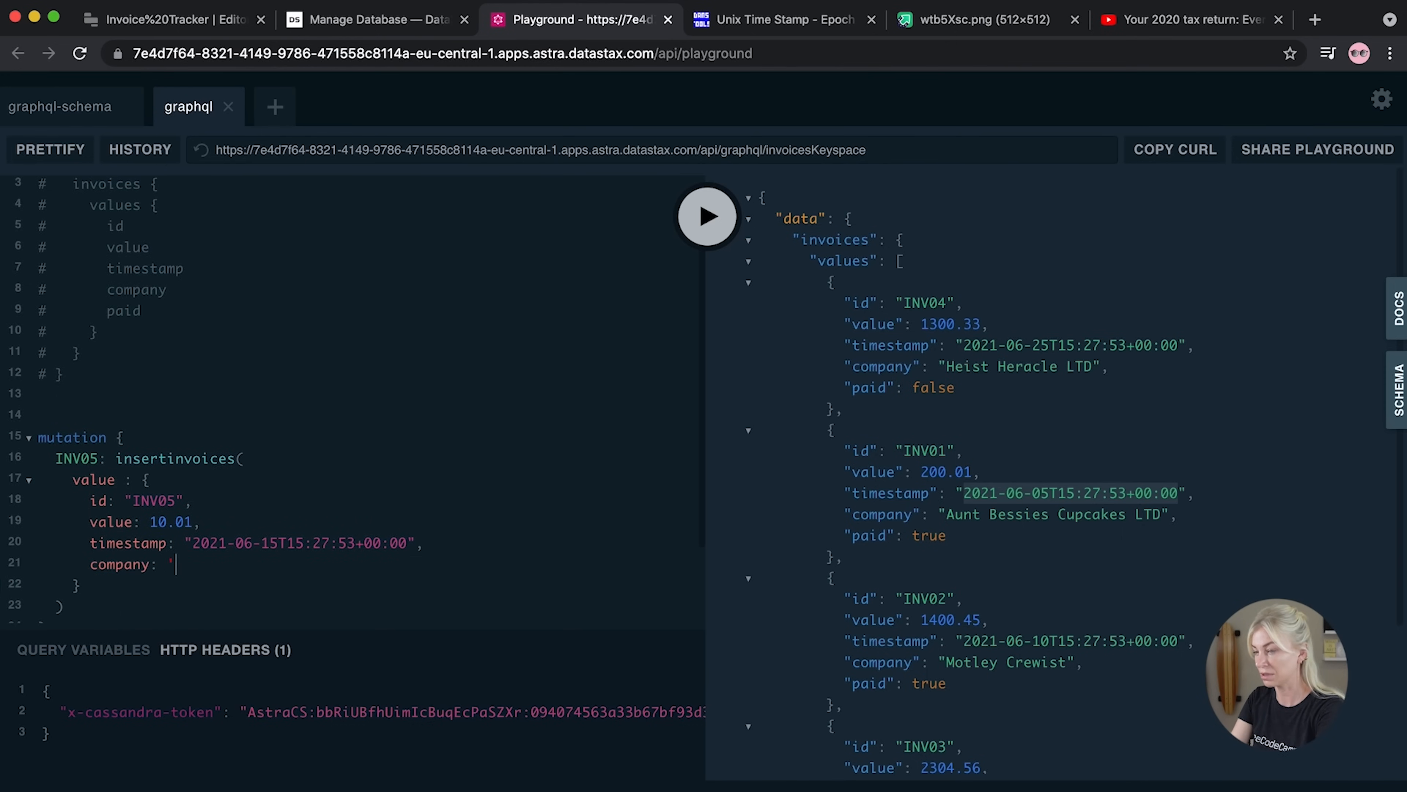
text("Ani)
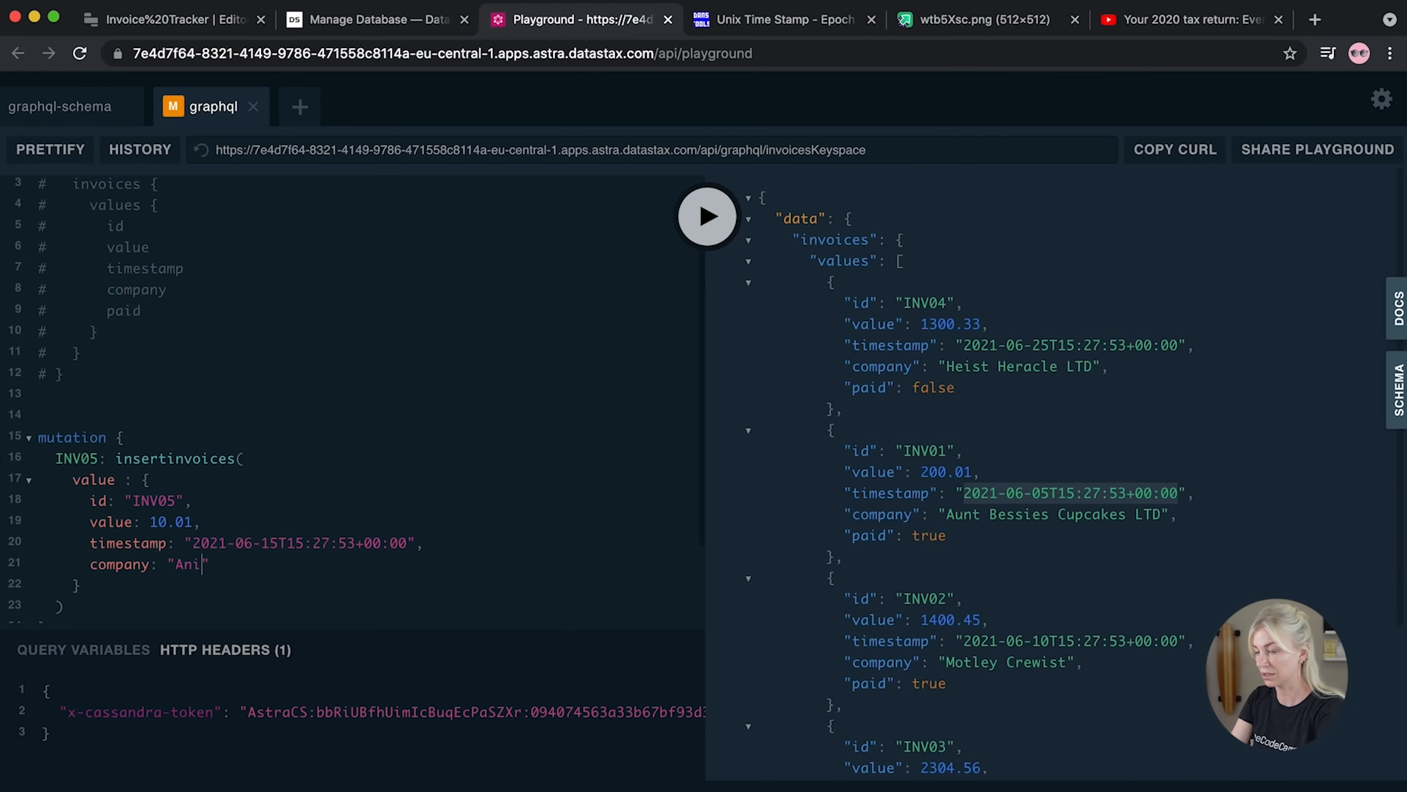
text(a's)
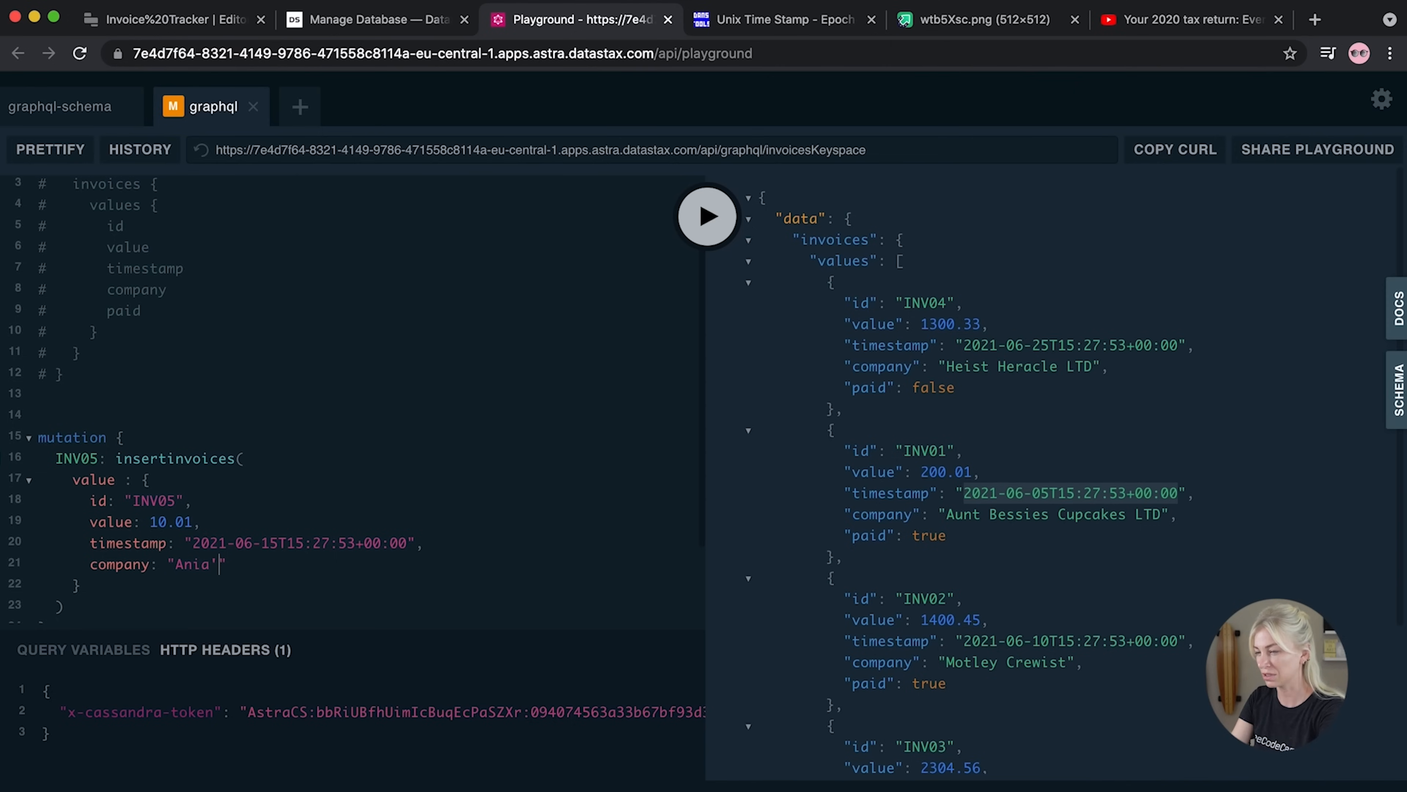
text( Abacusses)
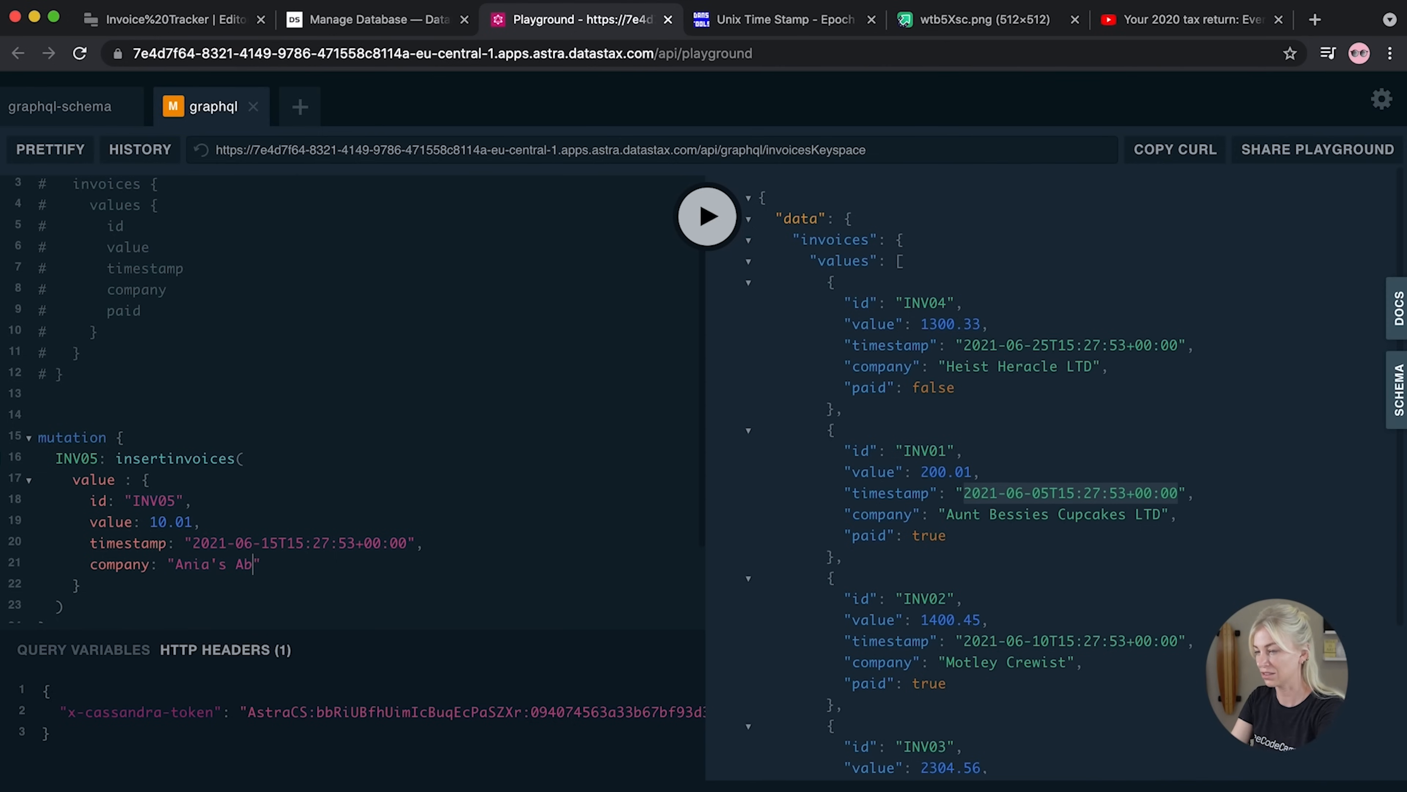
text( LTD)
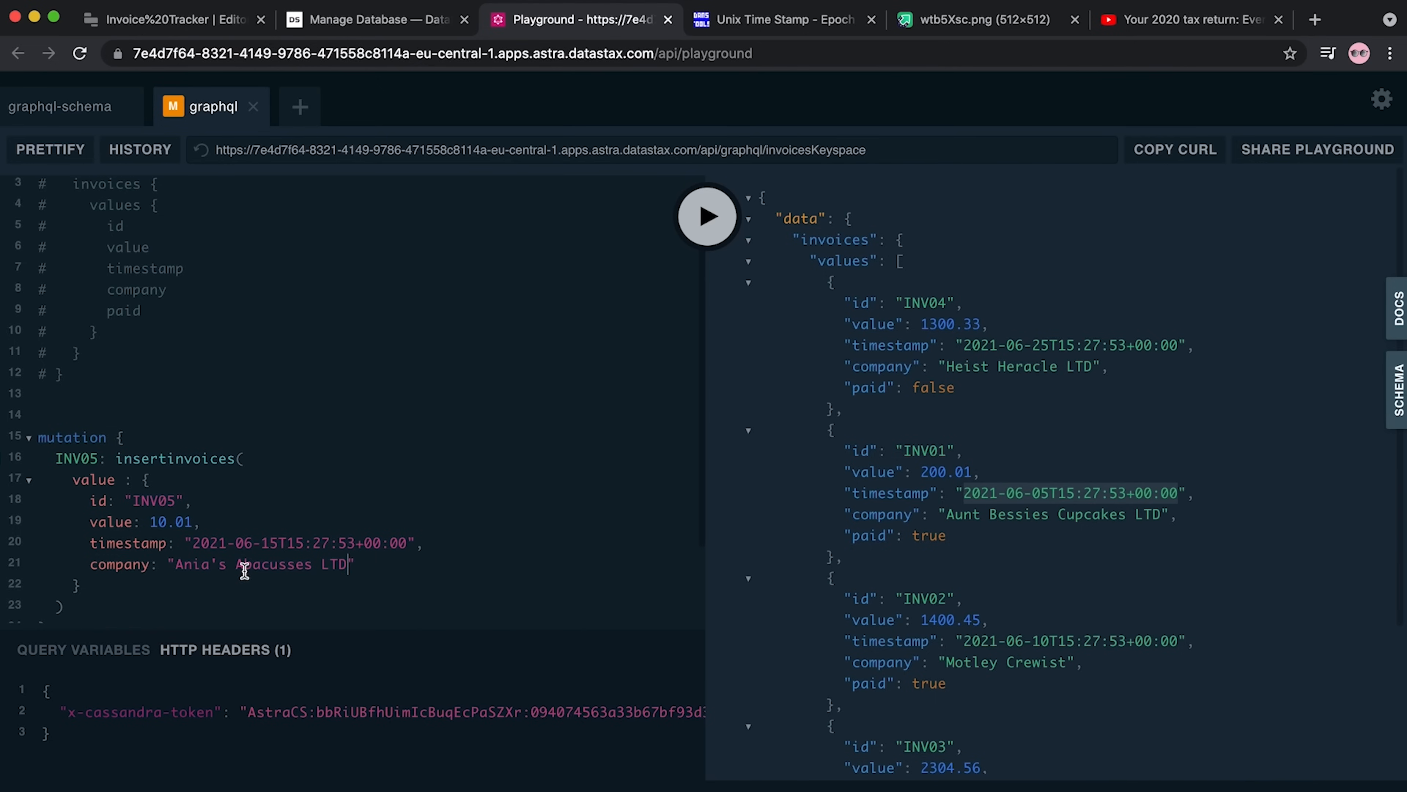
drag(312, 571, 246, 571)
text(ntea)
text(t)
text(er)
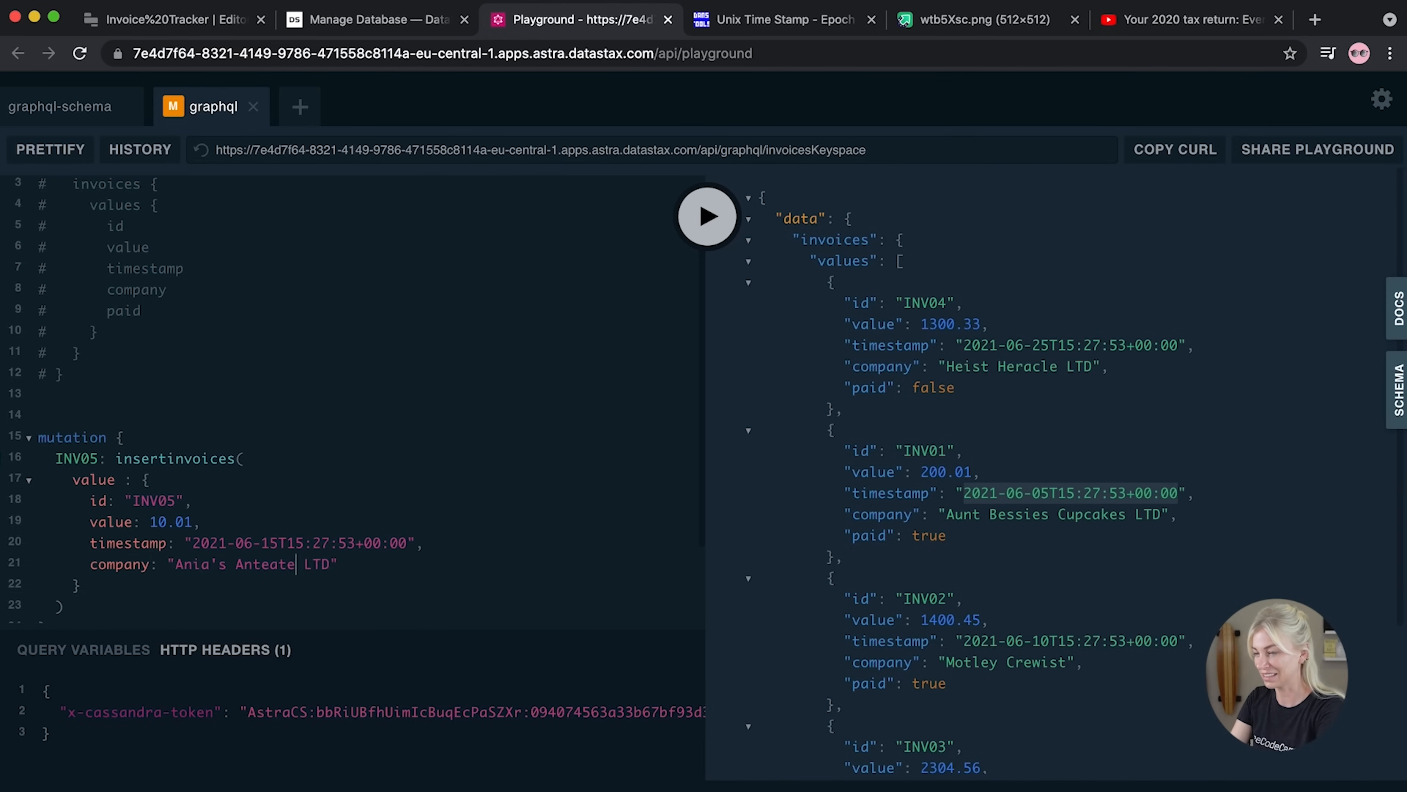
text( Mittens)
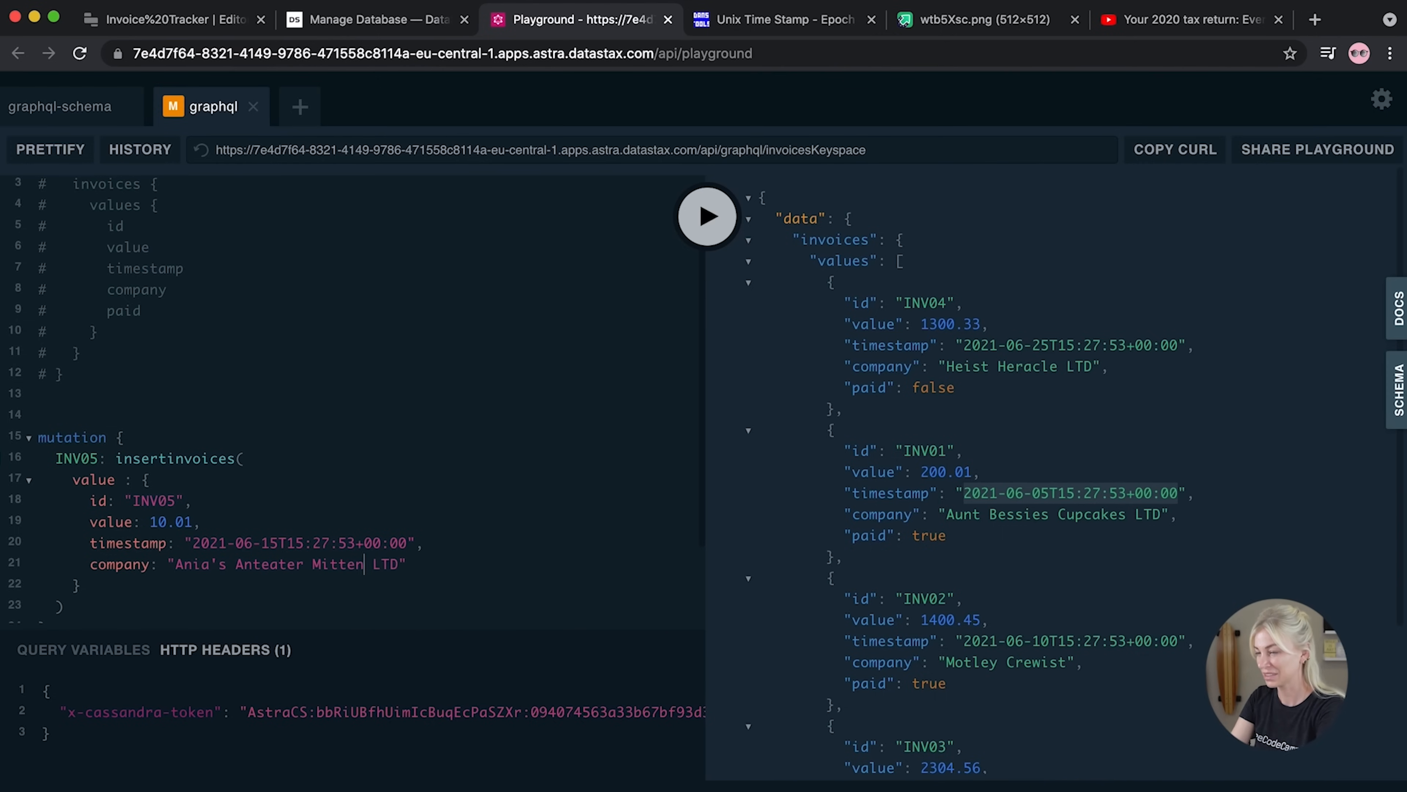
Add paid: false and run the mutation, which returns a SubSelectionRequired error
click(492, 555)
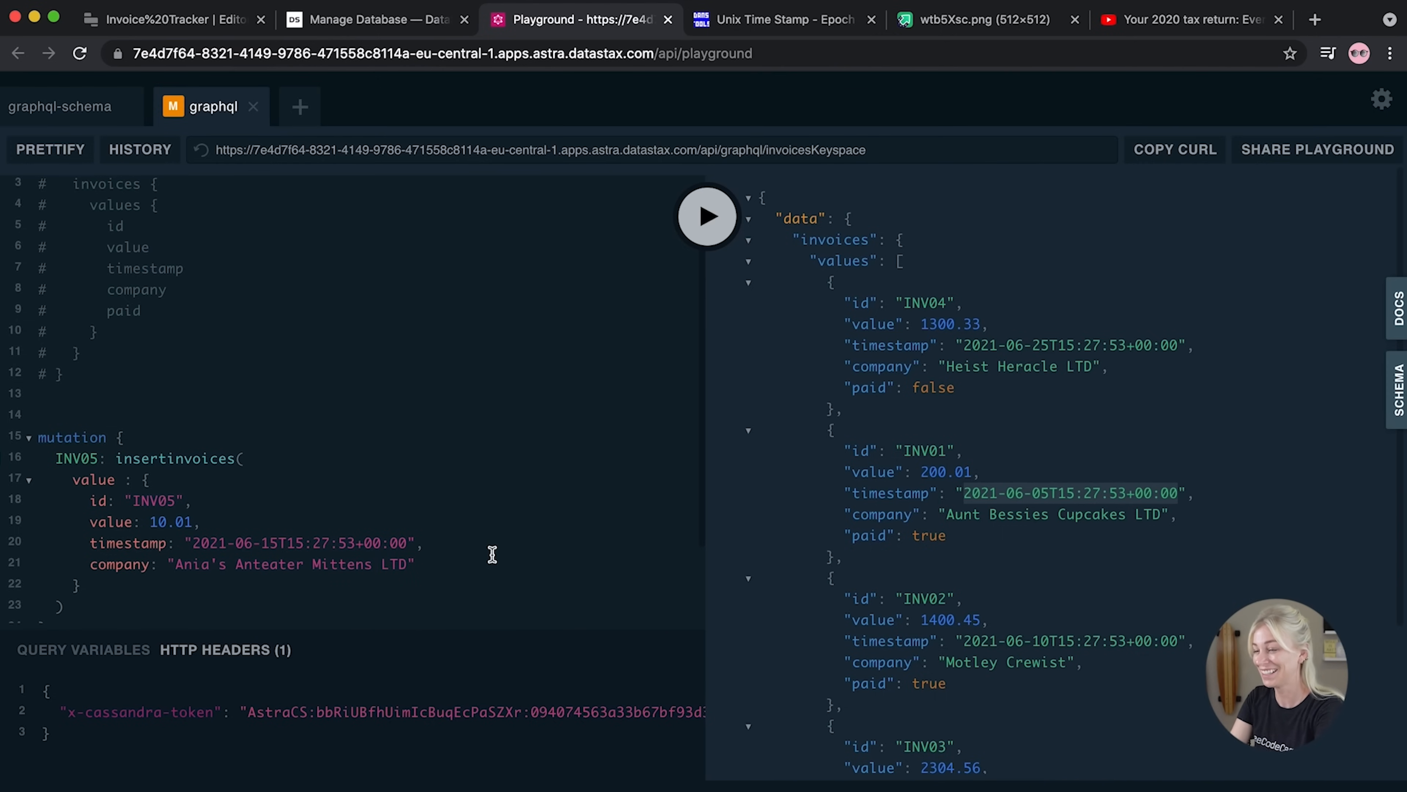
text(,)
key(Return)
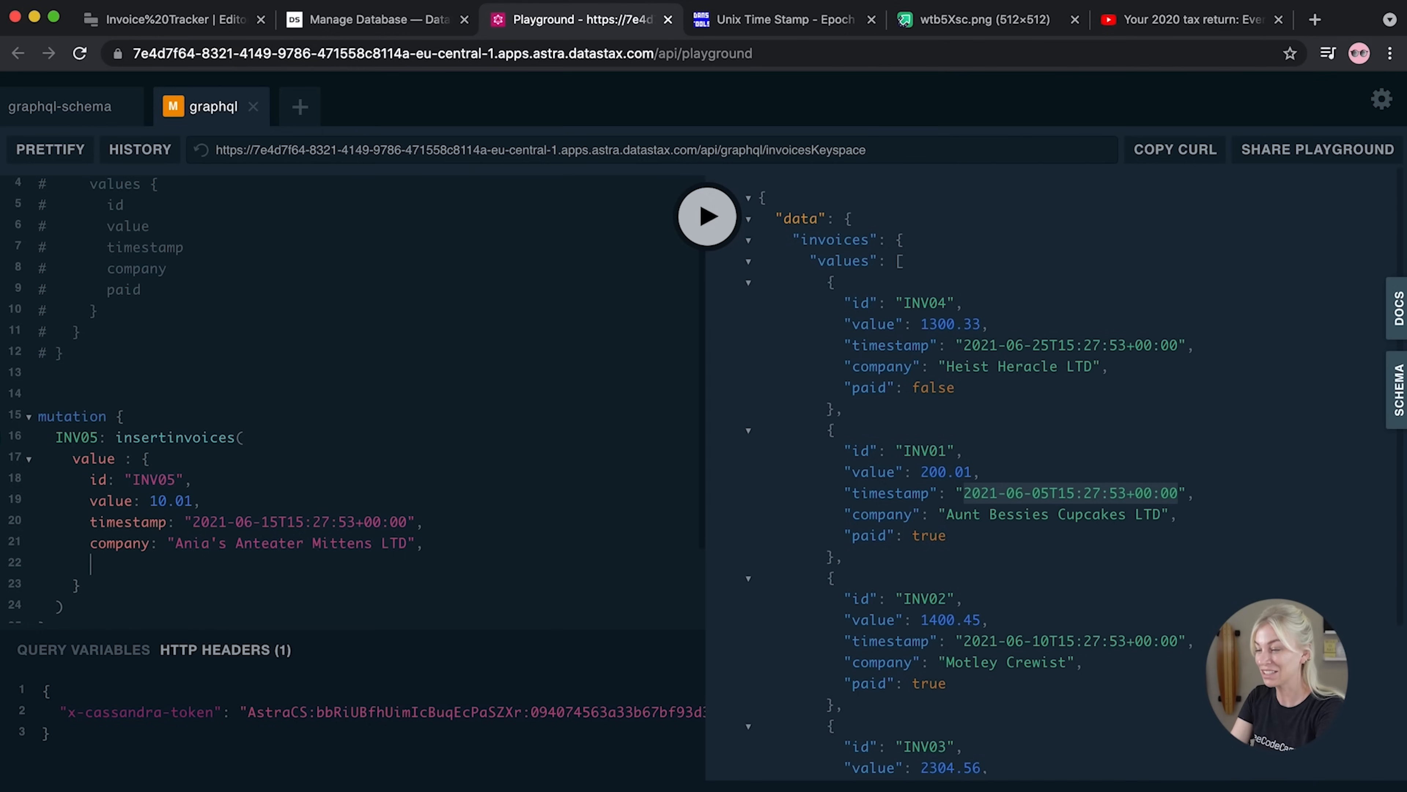
text(paid: )
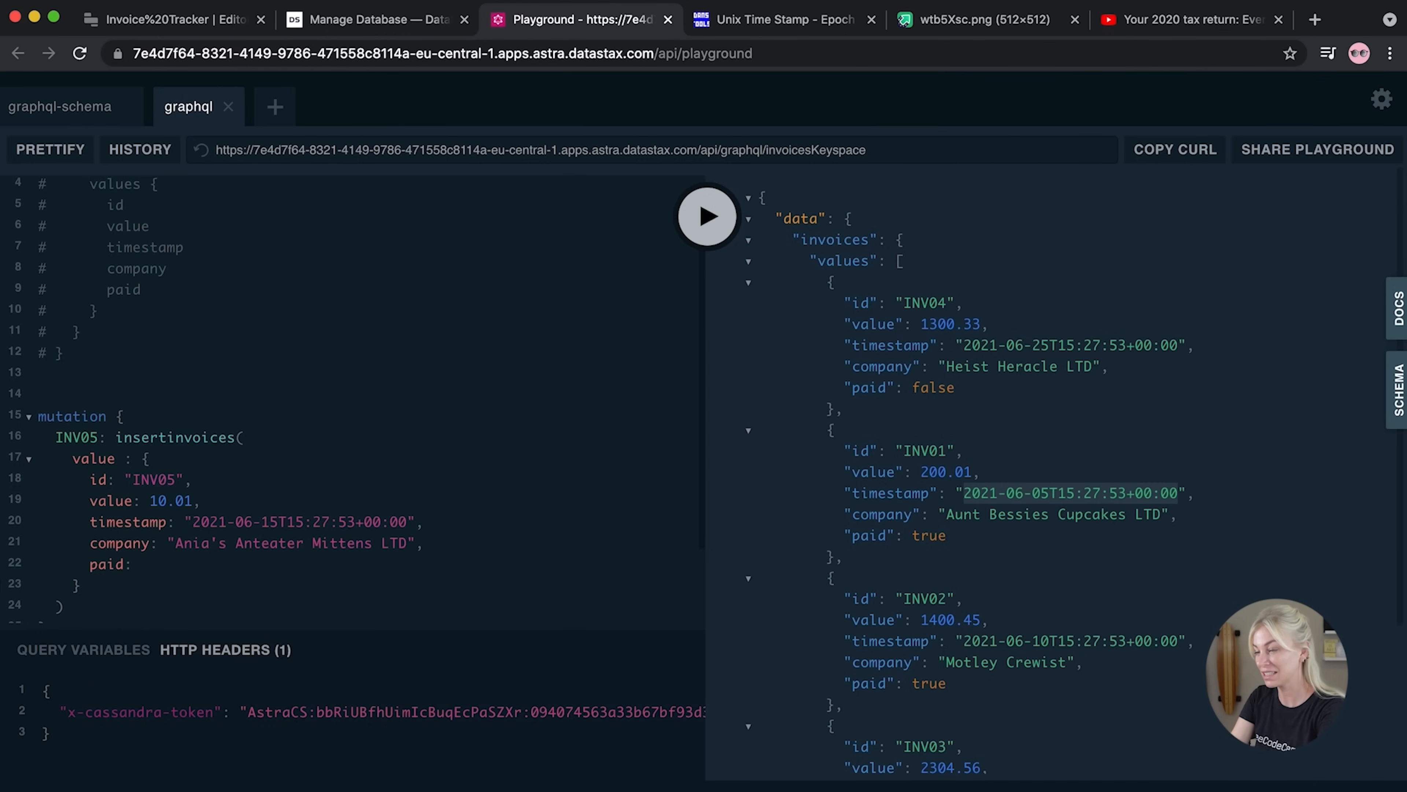
text(false)
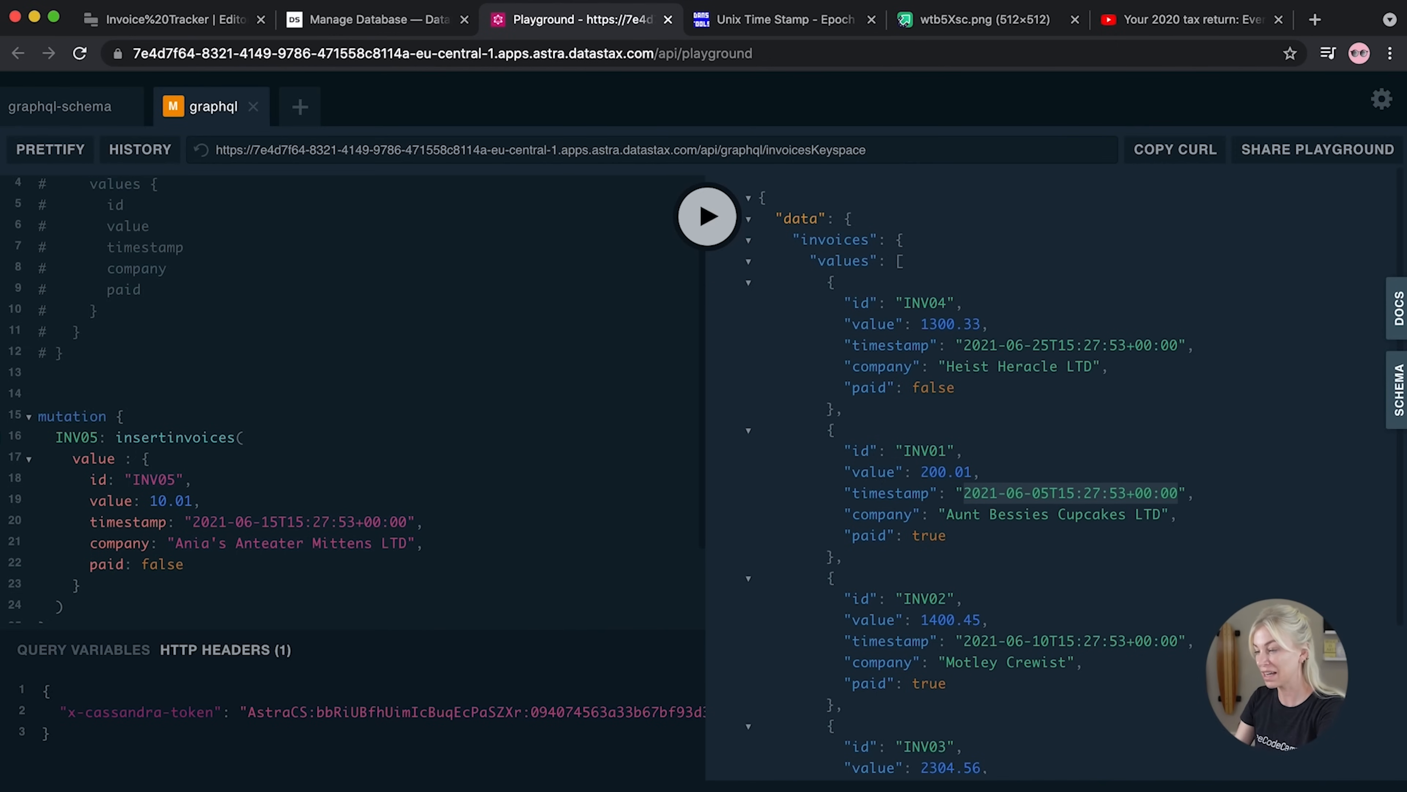
scroll(575, 498, down, 2)
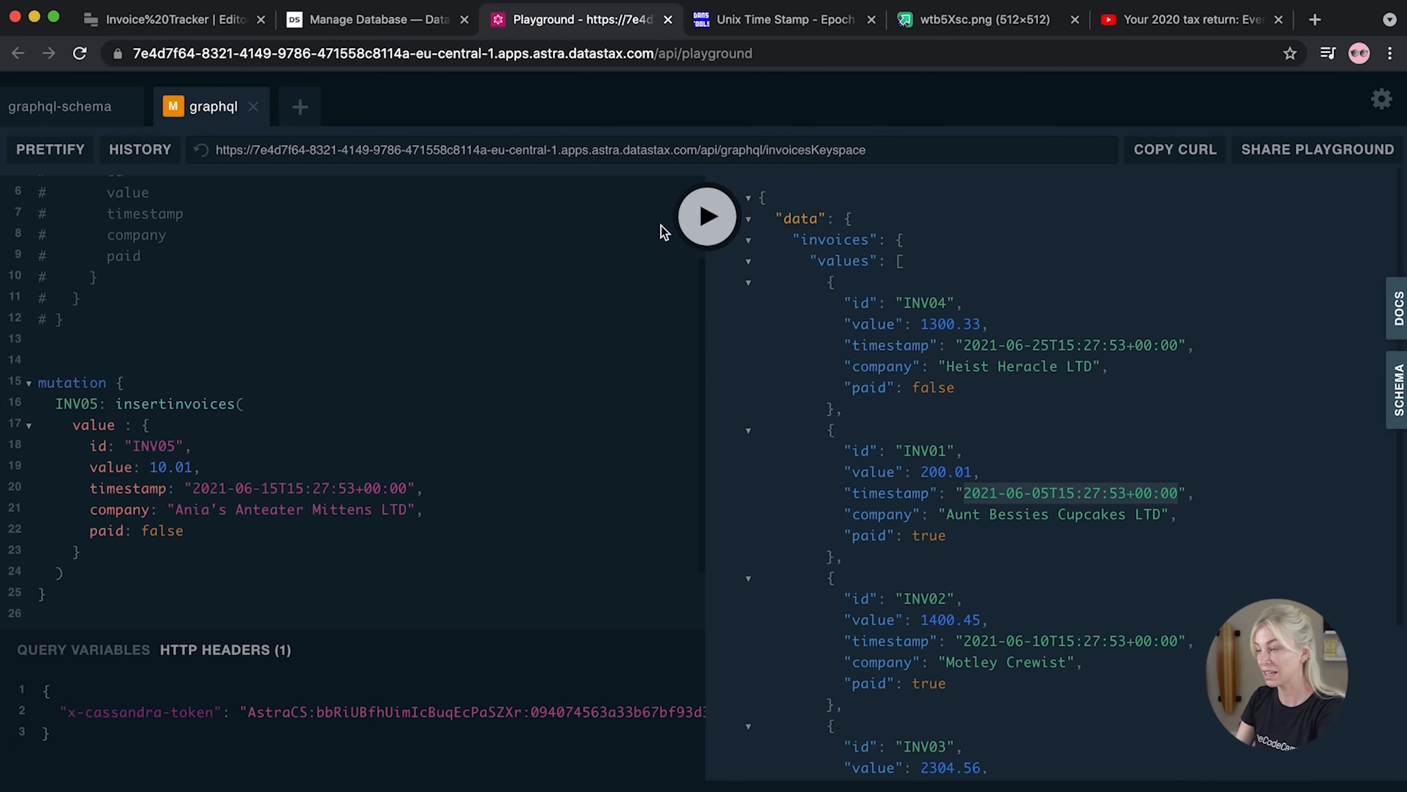
click(707, 226)
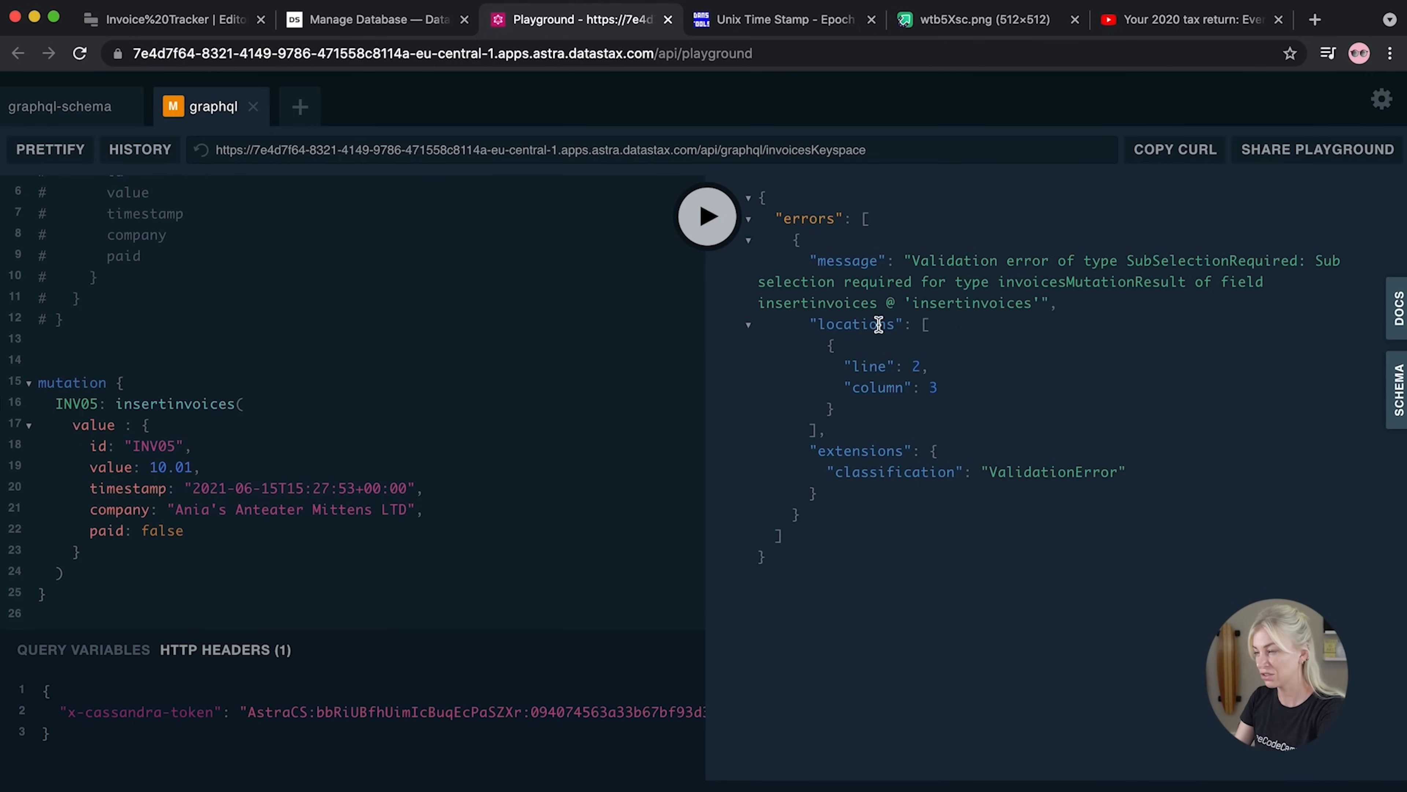
Add a { value { id } } selection set and rerun the INV05 insert successfully
scroll(142, 569, down, 2)
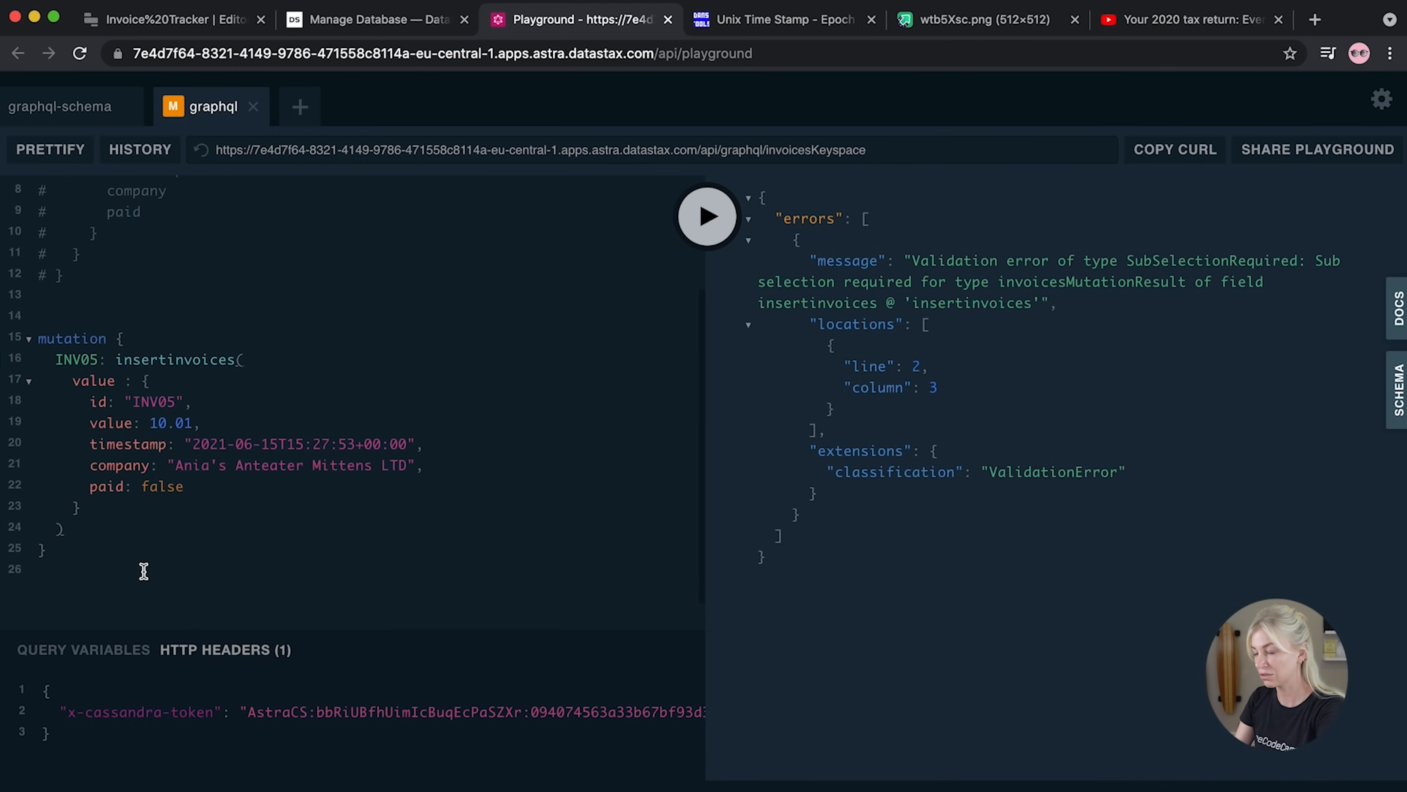
text({)
key(Return)
text(values)
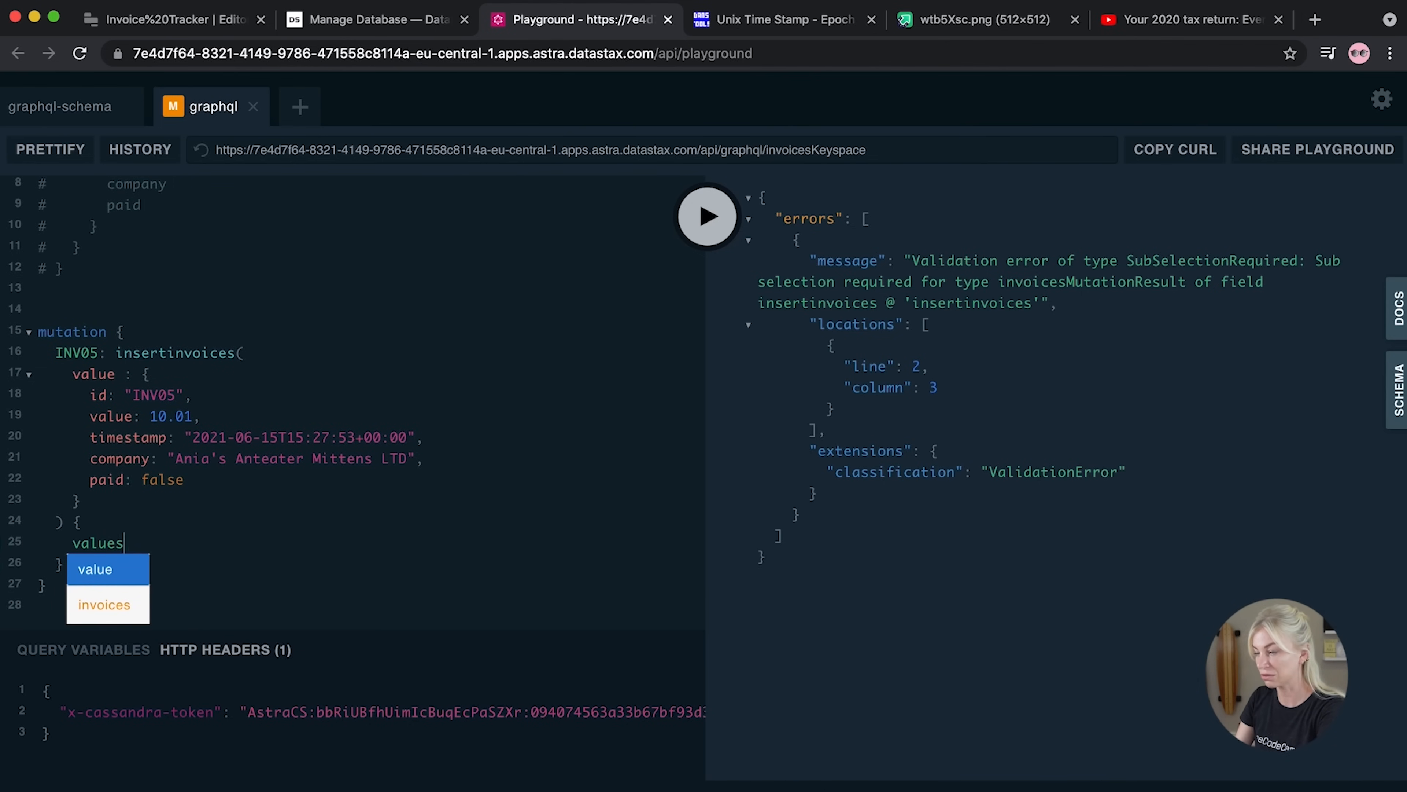
key(BackSpace)
text({)
key(Return)
text(id)
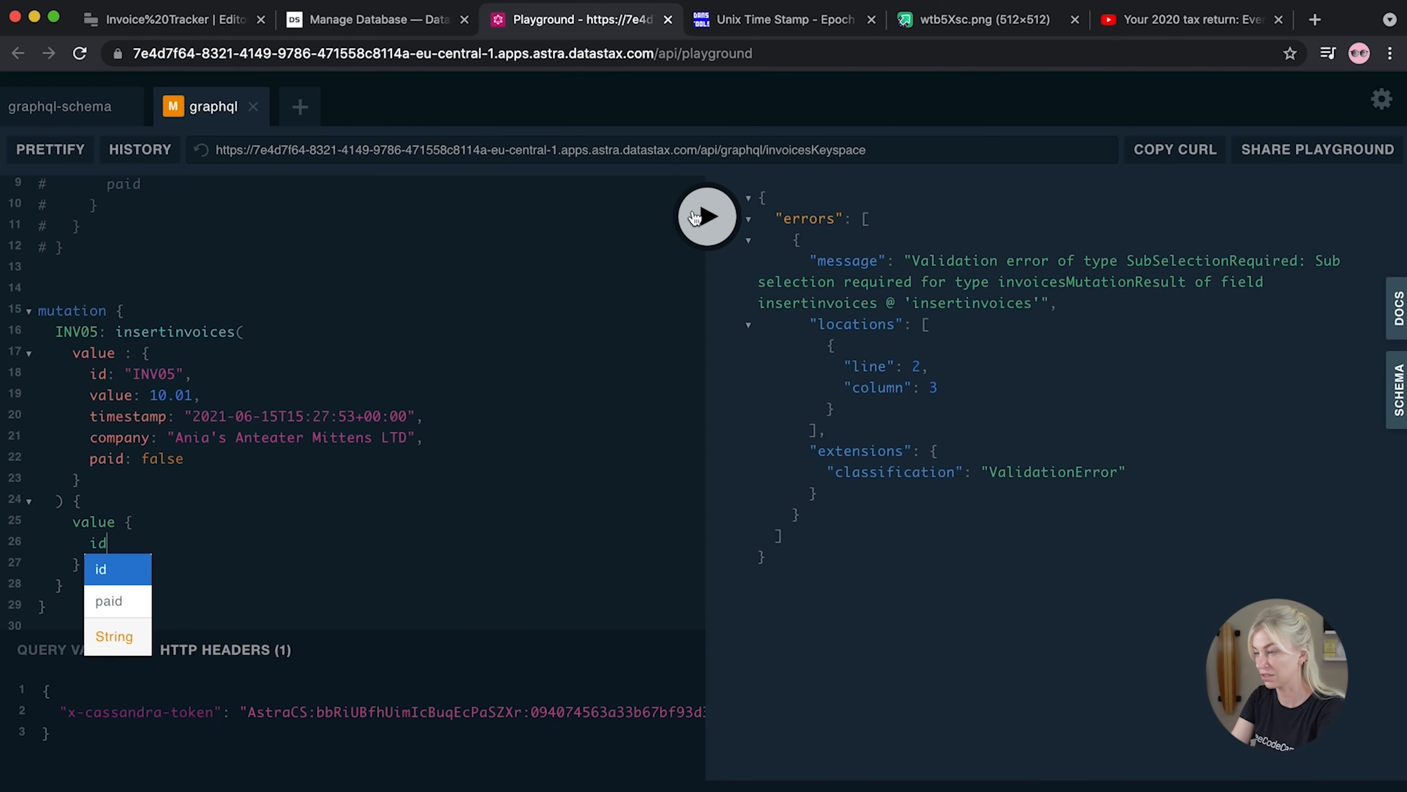
click(695, 217)
Copy the mutation text and go back to the Retool Invoice Tracker
drag(946, 450, 729, 201)
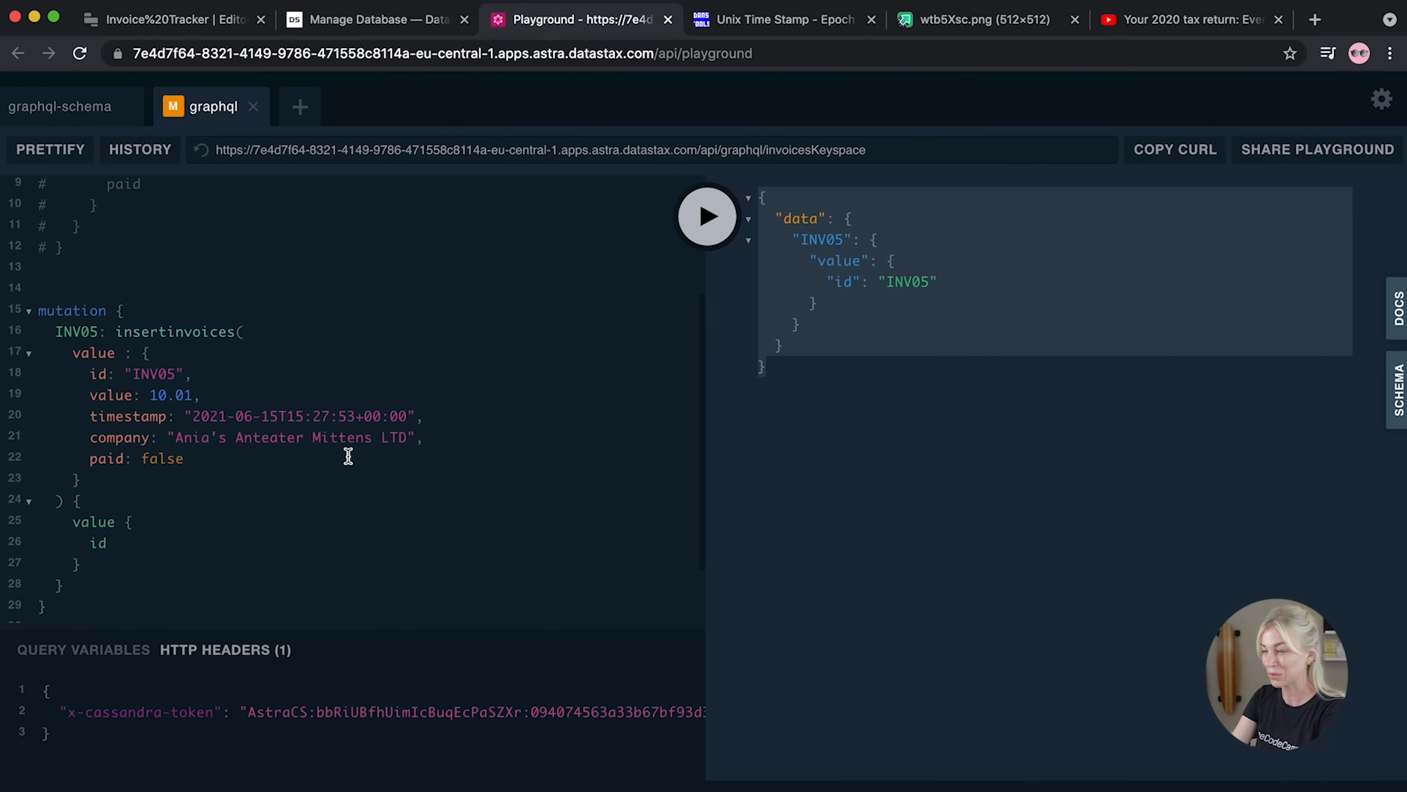
click(940, 516)
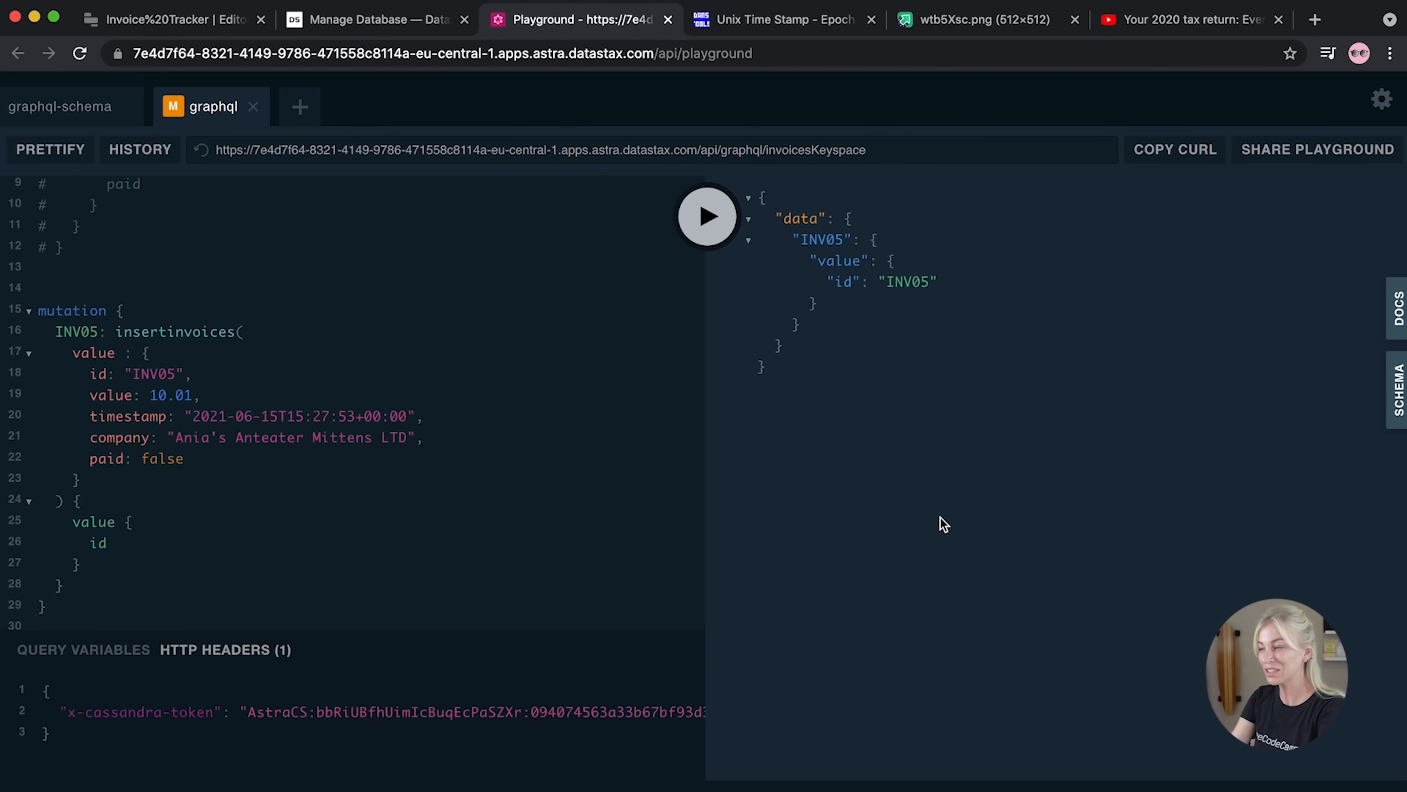
drag(88, 610, 20, 230)
key(super+c)
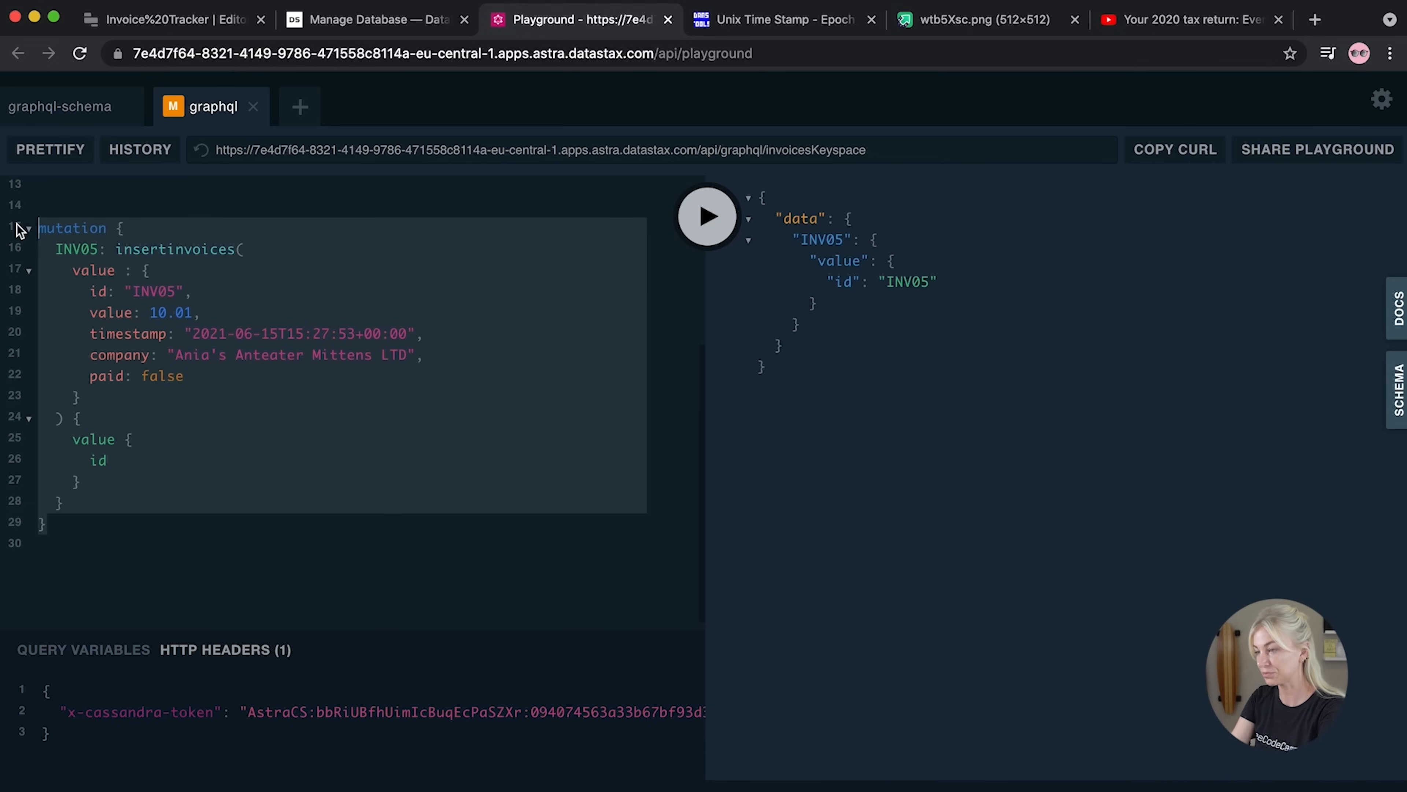
click(164, 21)
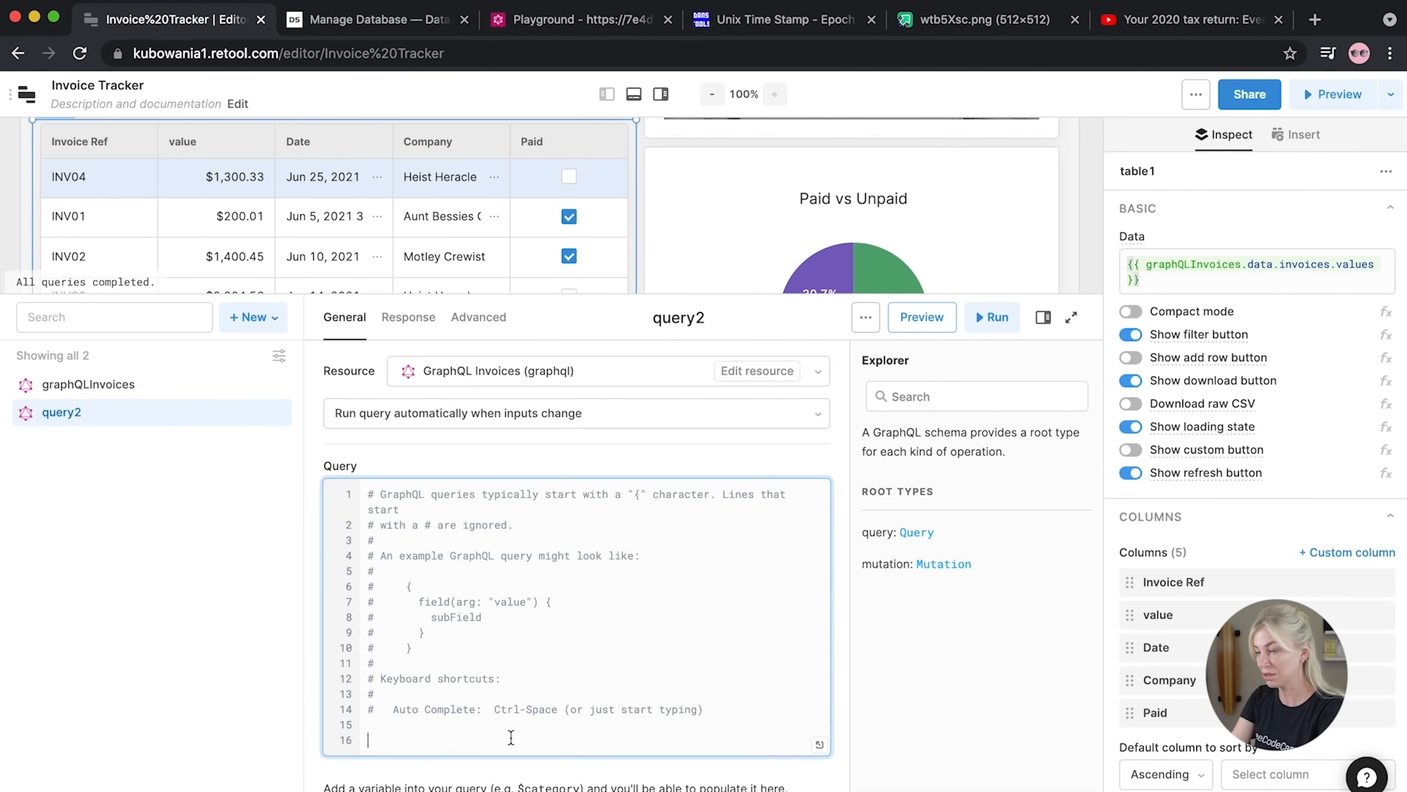
Paste the copied mutation over query2's placeholder comments and save it
drag(514, 739, 365, 515)
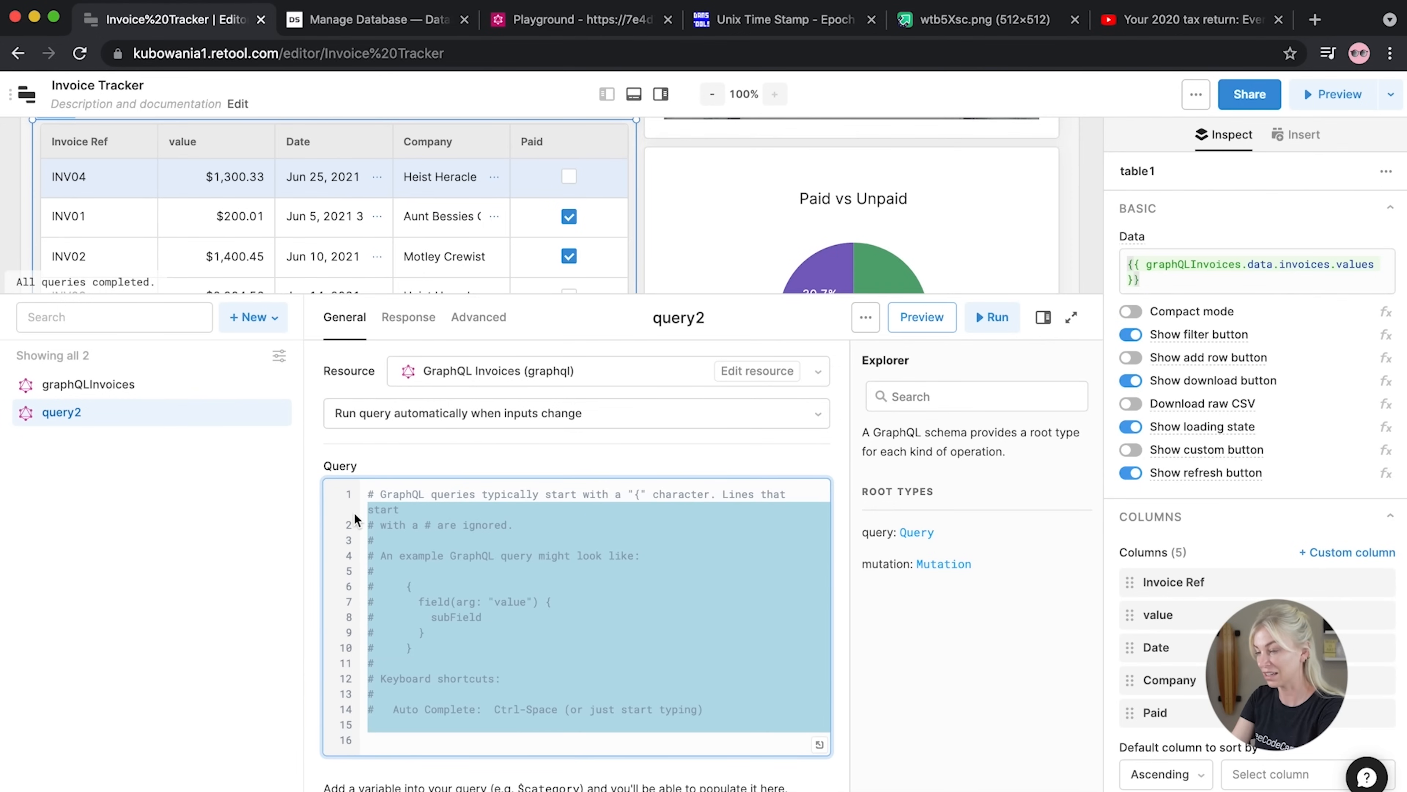
key(super+v)
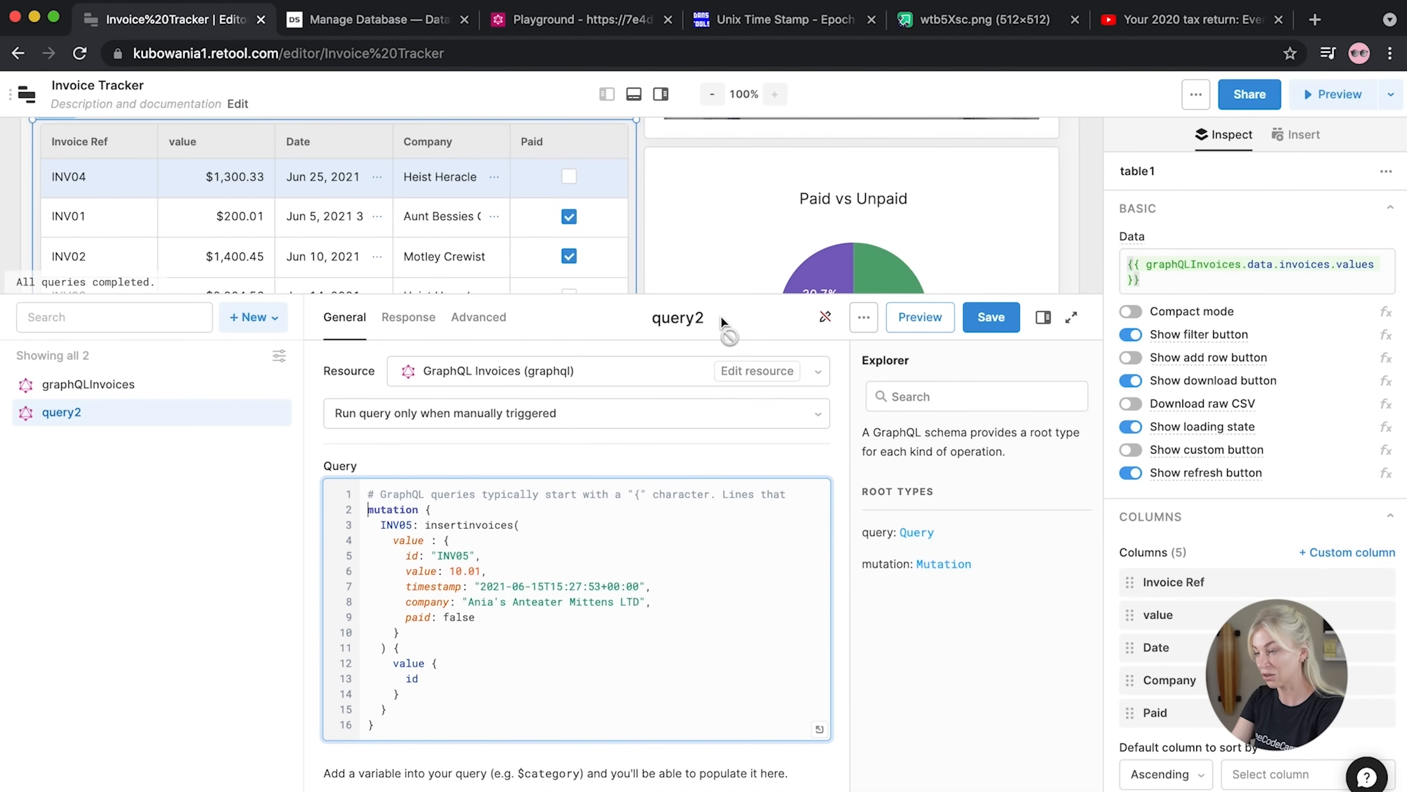
click(702, 318)
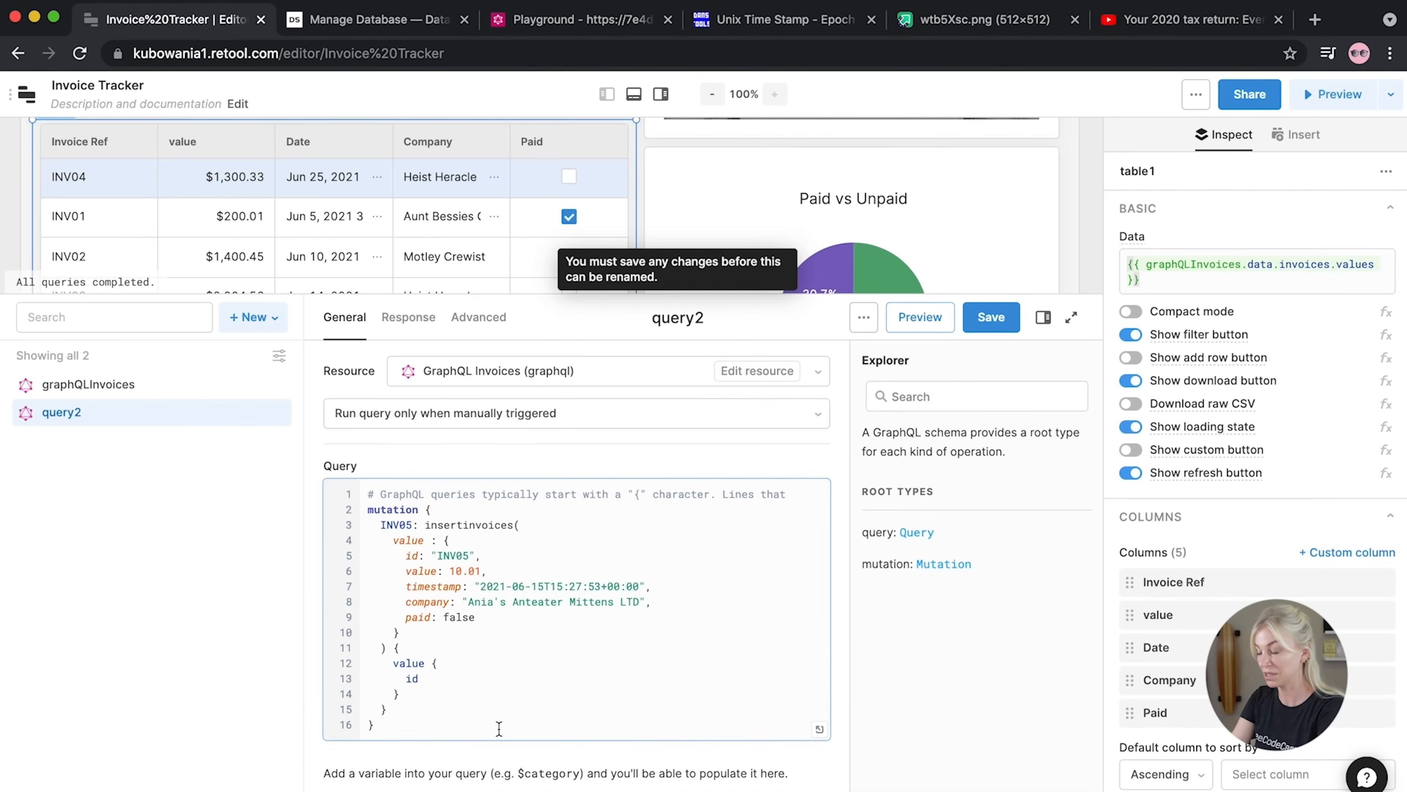
click(997, 324)
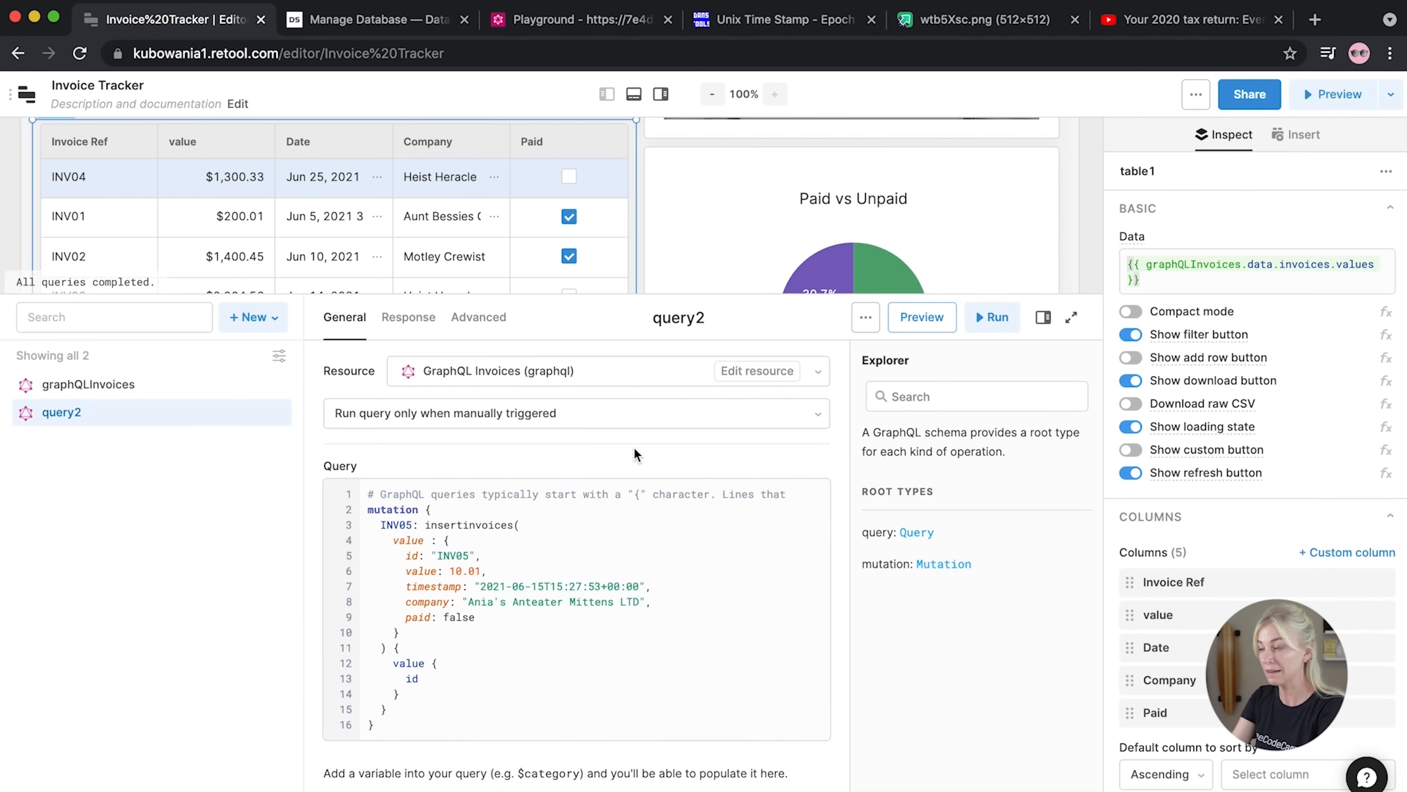
Change the mutation alias to INV06 and the value to 230.44
click(412, 526)
key(BackSpace)
text(6)
key(Escape)
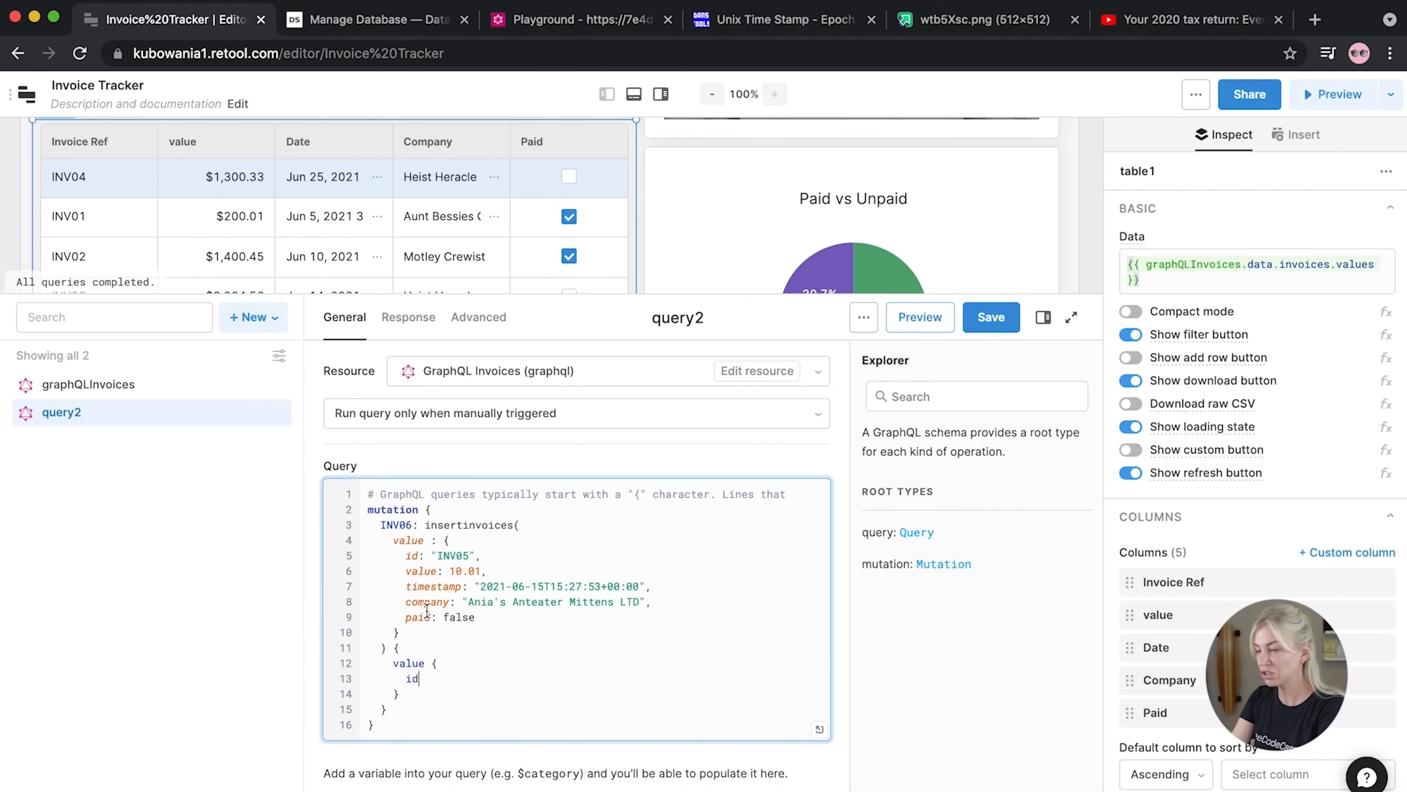
click(469, 555)
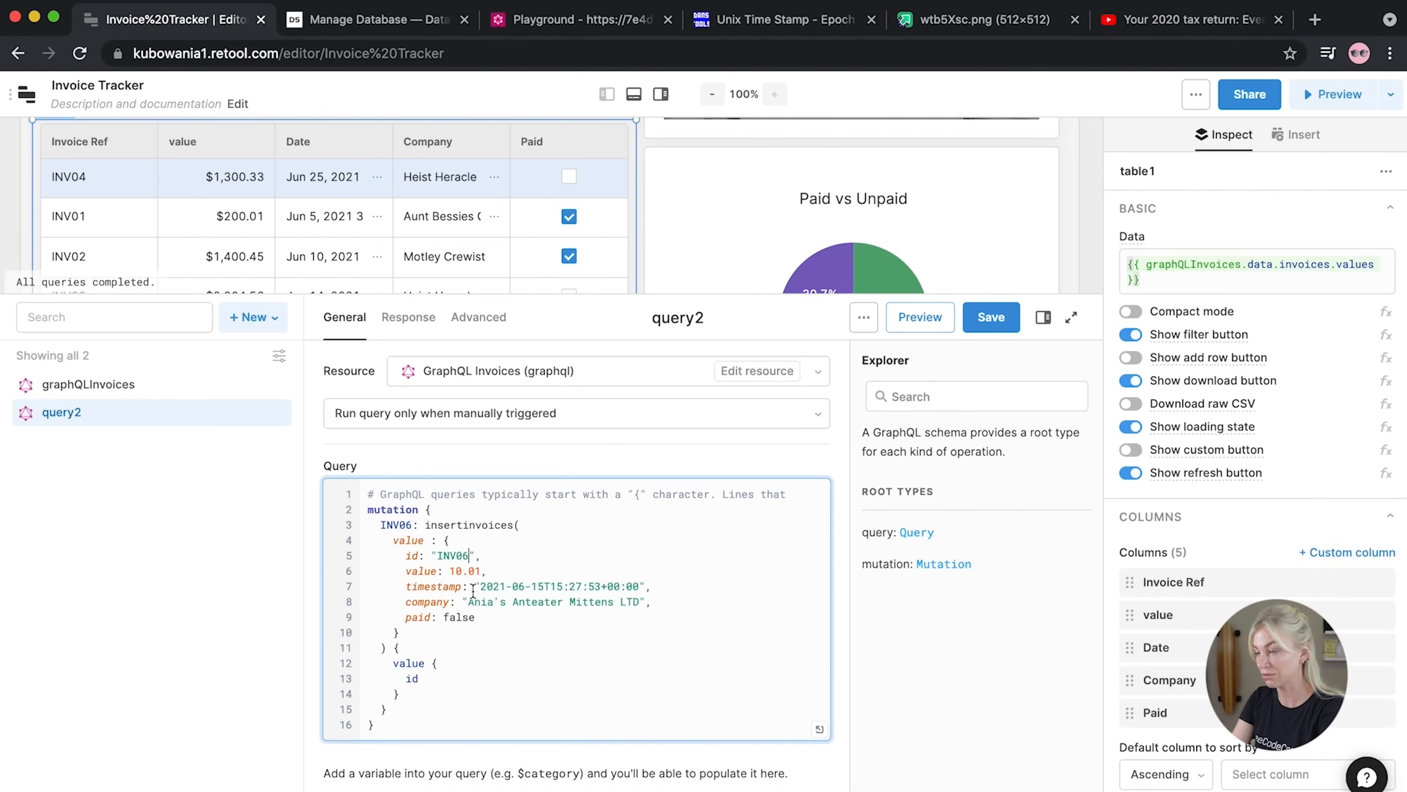
drag(483, 571, 449, 571)
text(230.,)
key(BackSpace)
text(.)
key(Escape)
text(44,)
Change the timestamp day to 17, then save and run the INV06 insert successfully
click(544, 586)
key(BackSpace)
text(7)
click(993, 327)
click(994, 327)
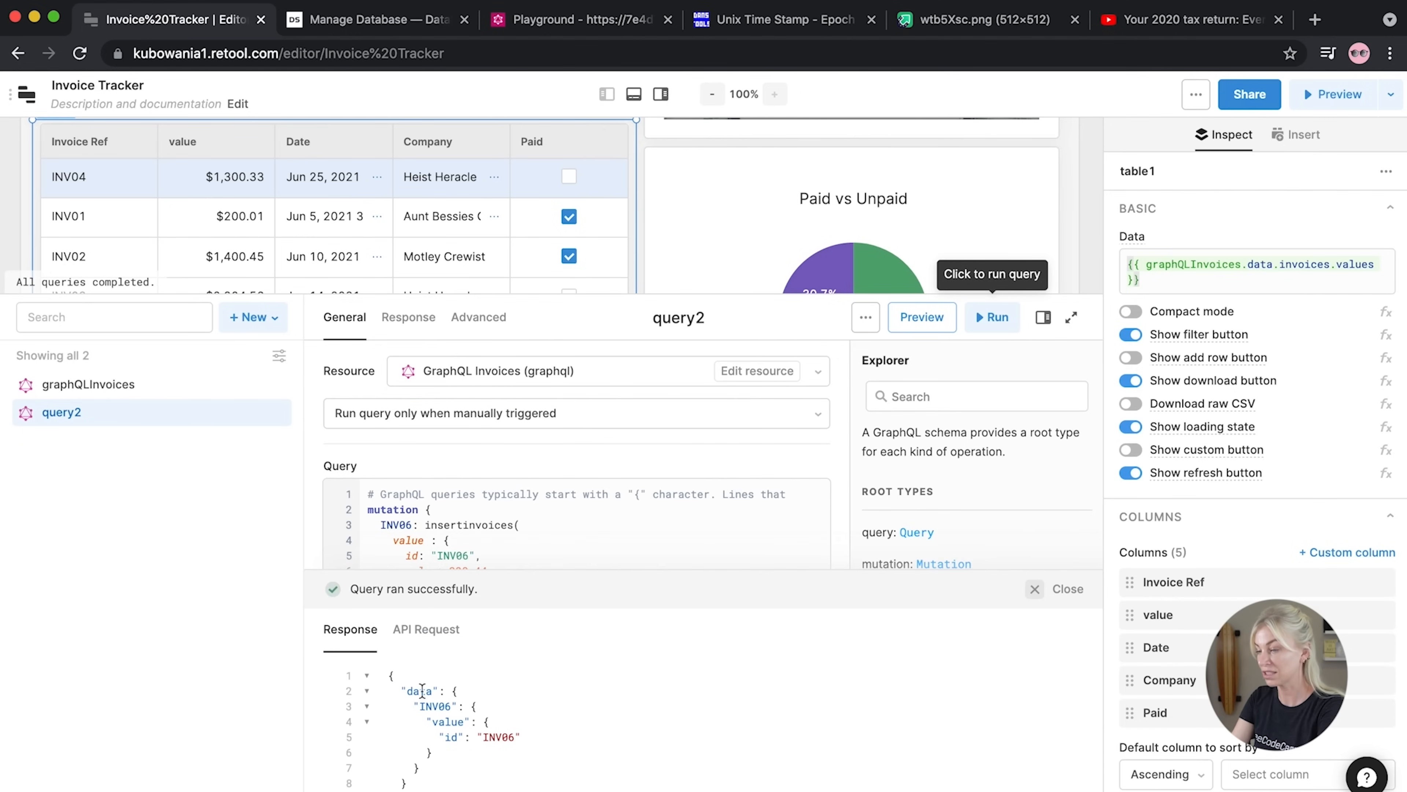
drag(381, 598, 380, 759)
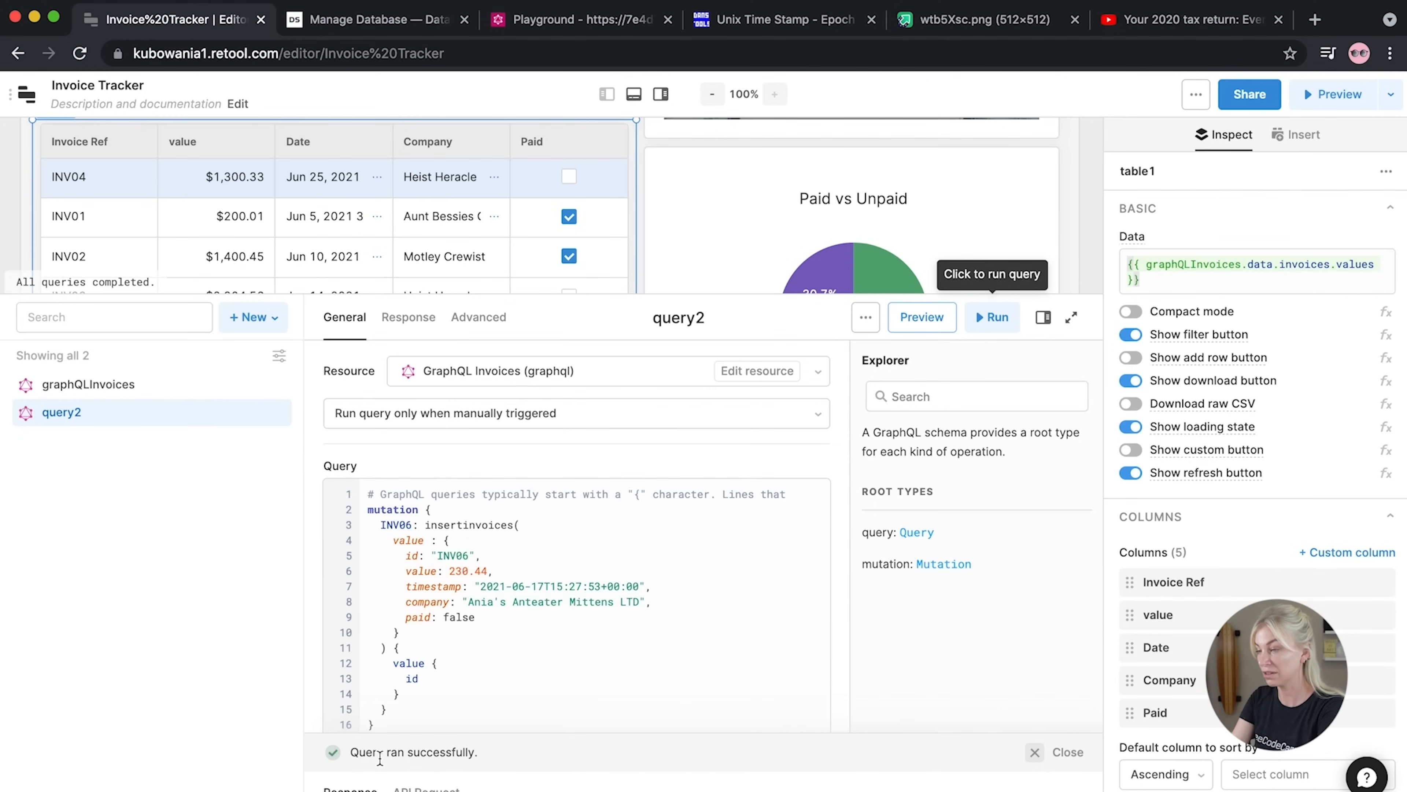
Rename query2 to addInvoice
click(712, 316)
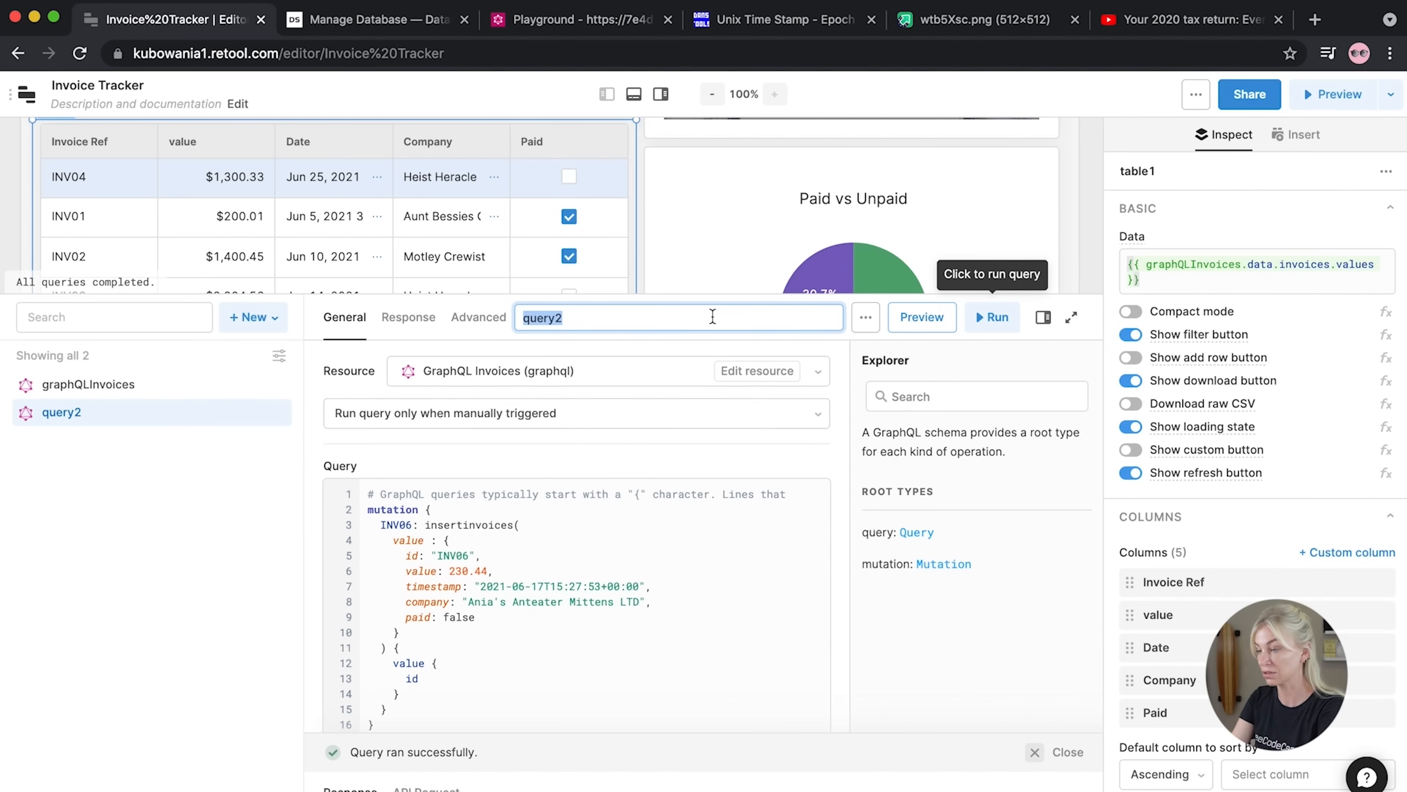
text(add)
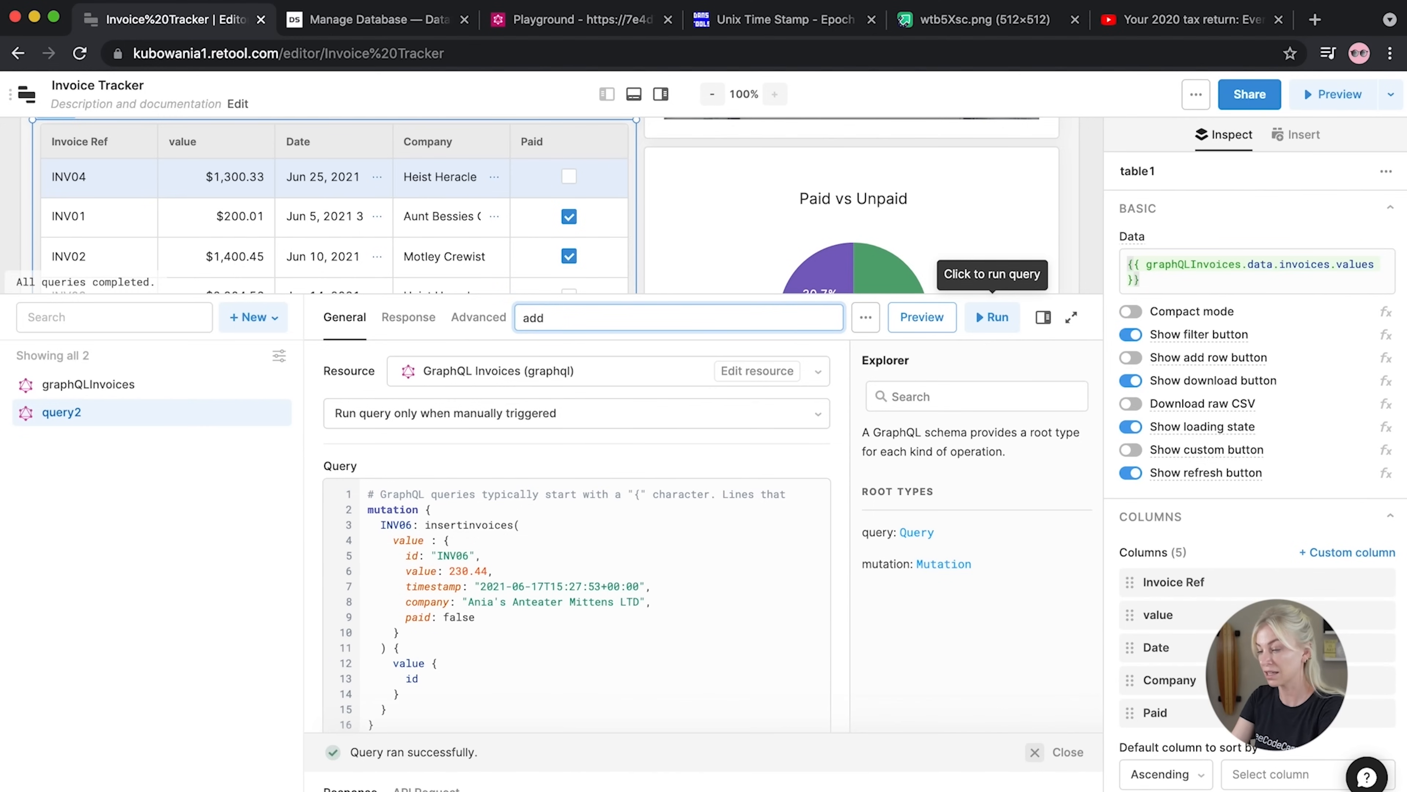
text(INvoice)
click(560, 315)
key(BackSpace)
text(n)
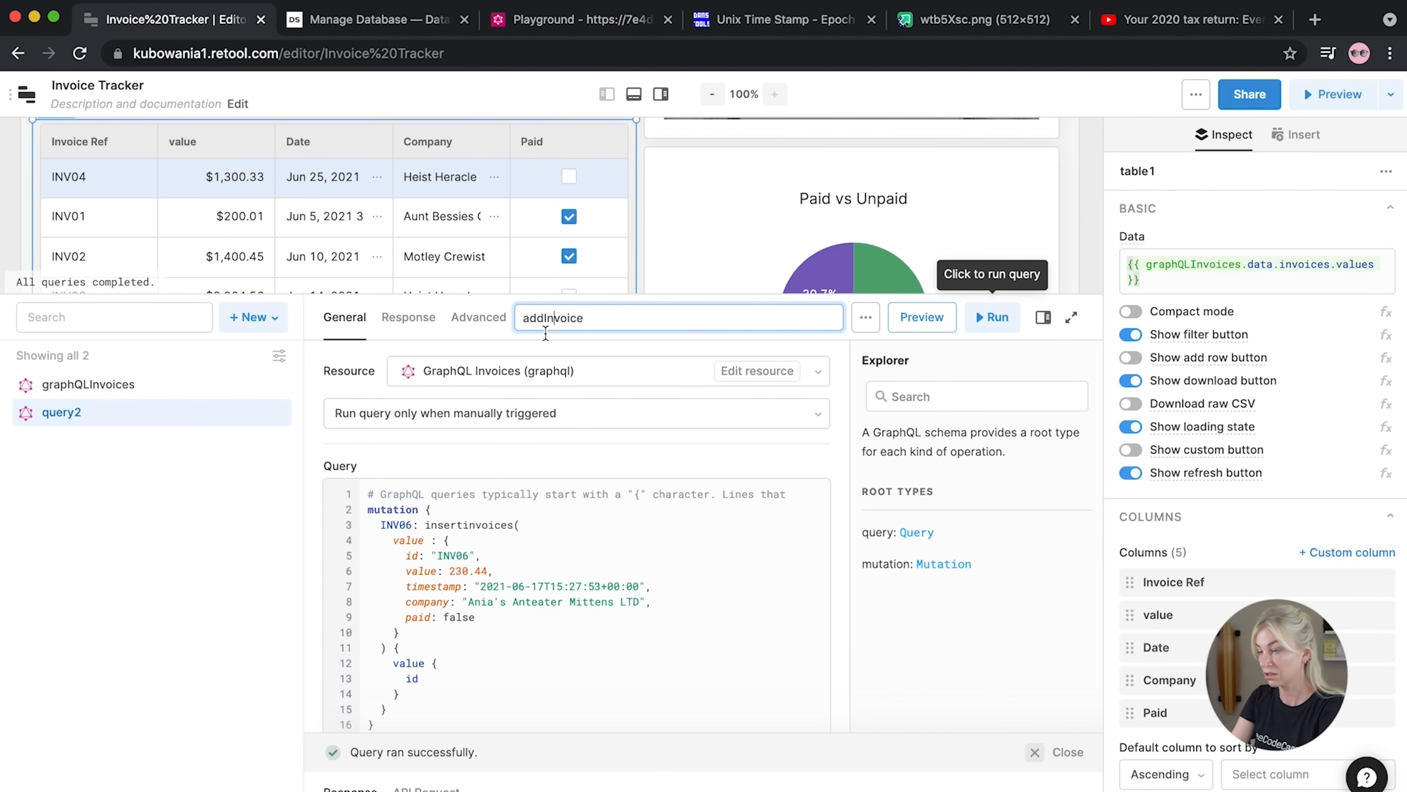
click(235, 521)
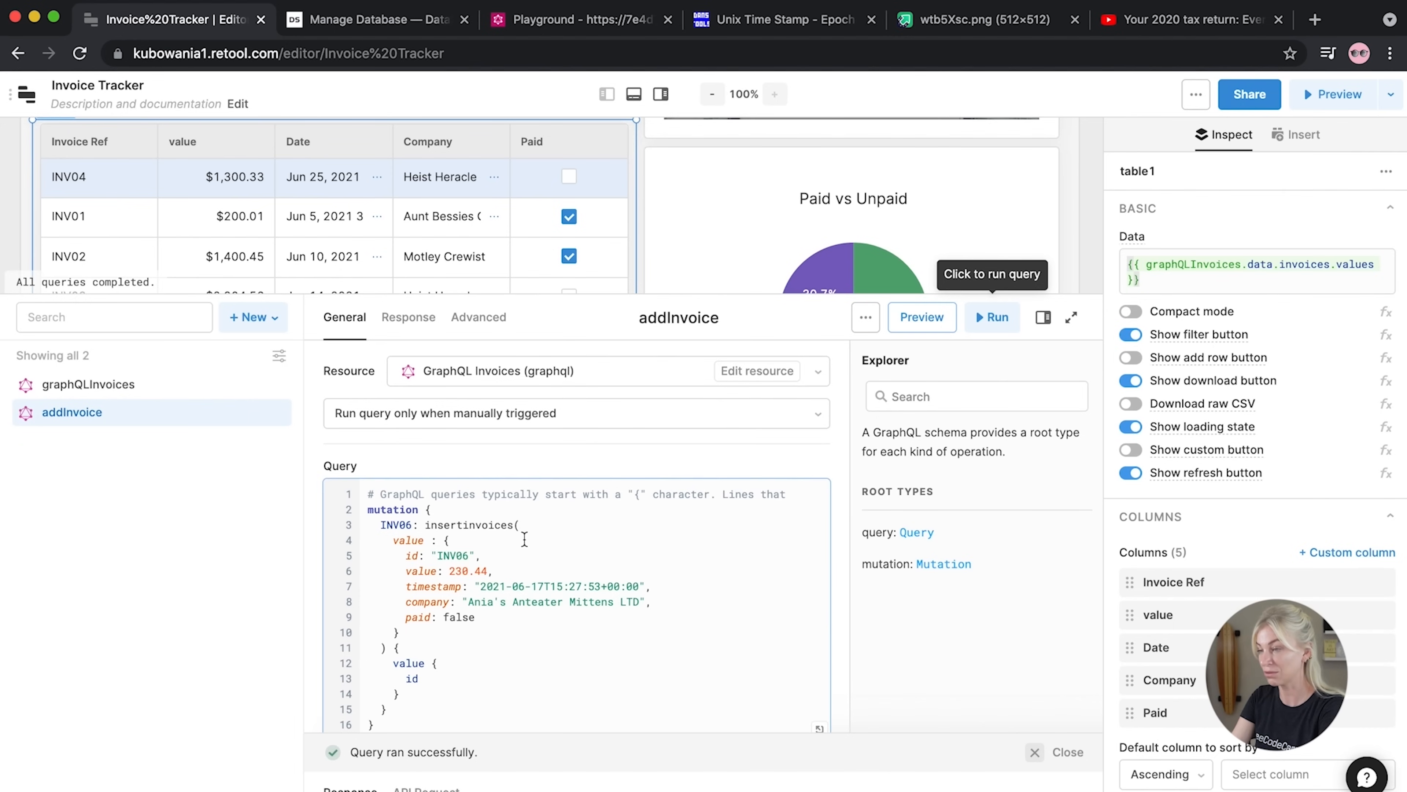
Add empty parentheses after the mutation keyword for variable definitions
click(415, 510)
text(())
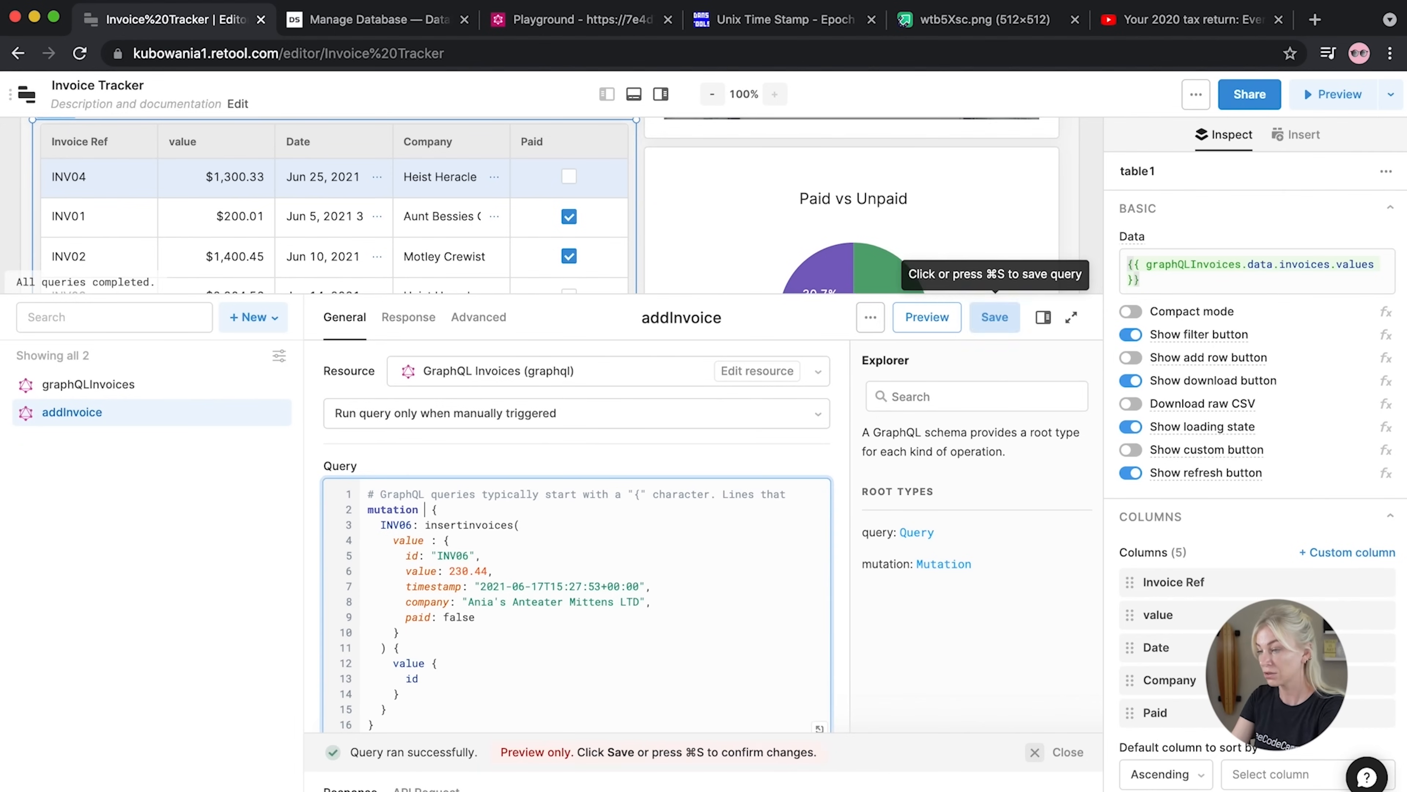
mouse_move(447, 509)
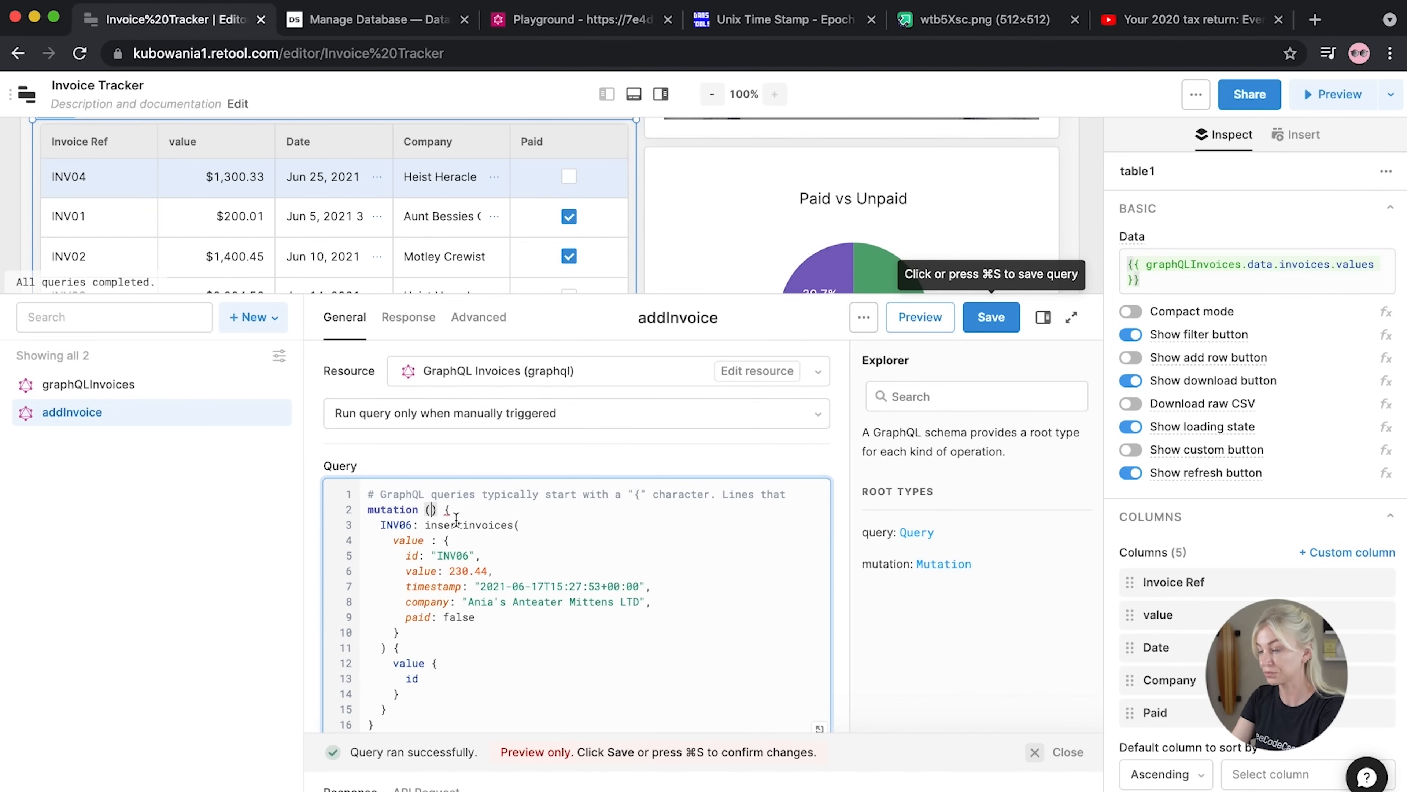
Declare $id: String! and $company: String, replacing the INV06 id and company name
text($id)
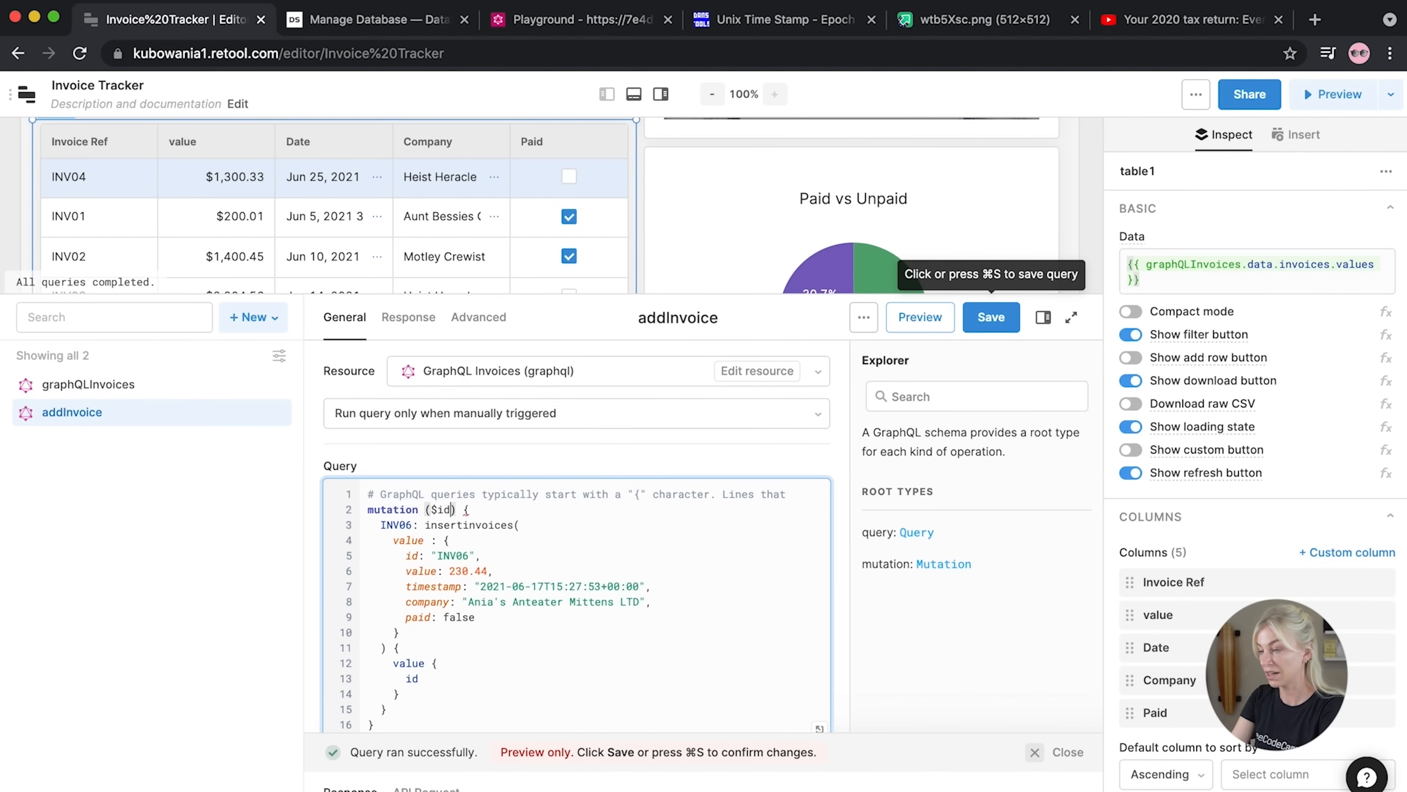
text(: String!)
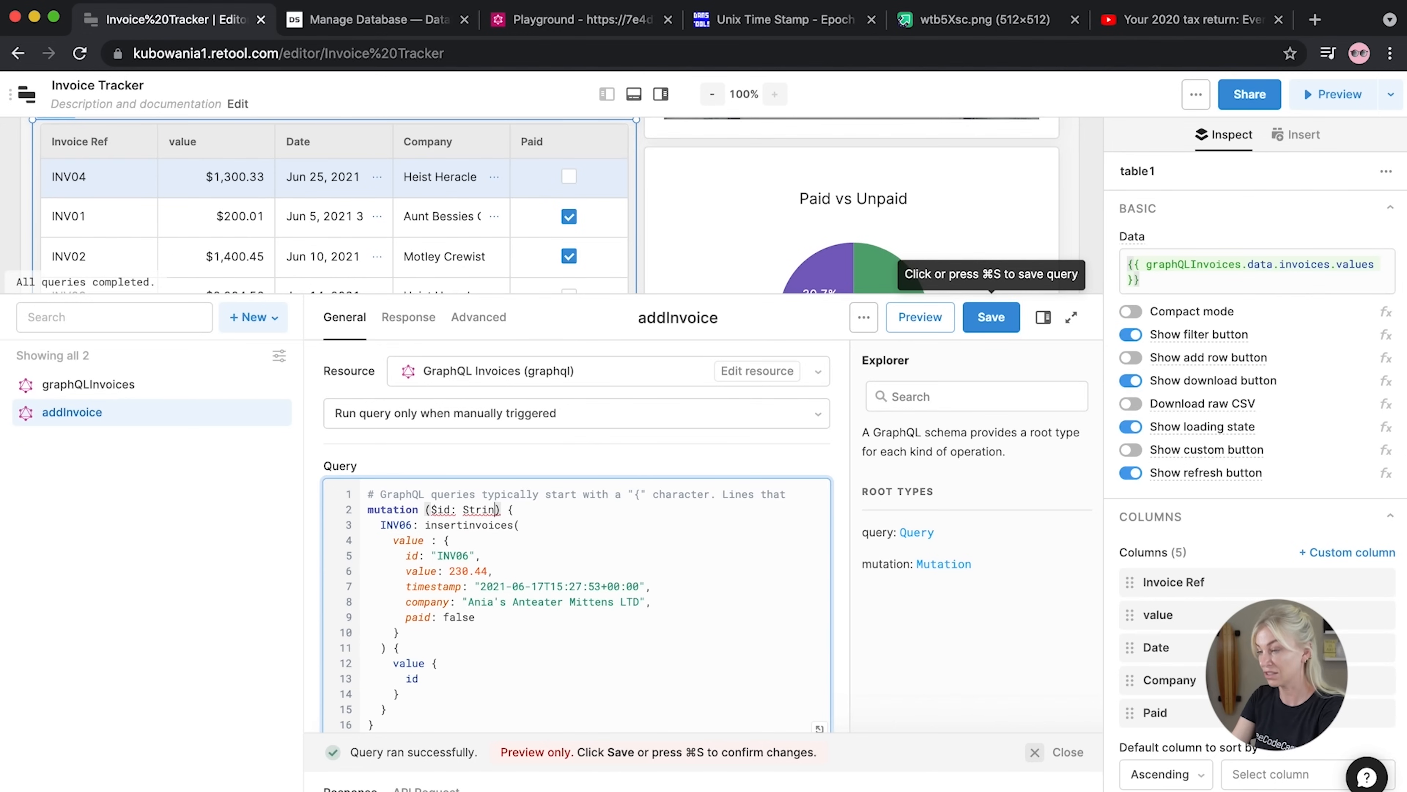
text(,)
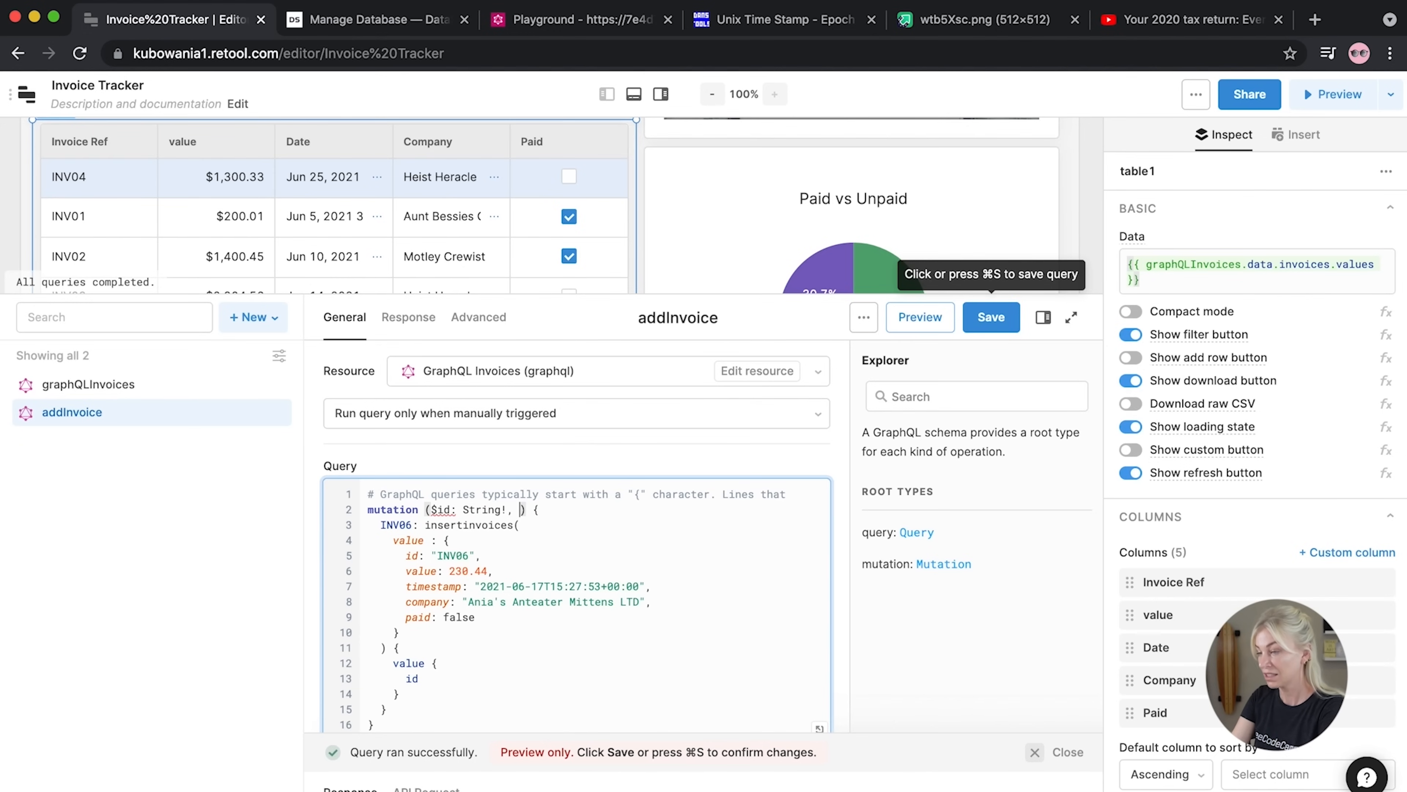
drag(476, 556, 434, 557)
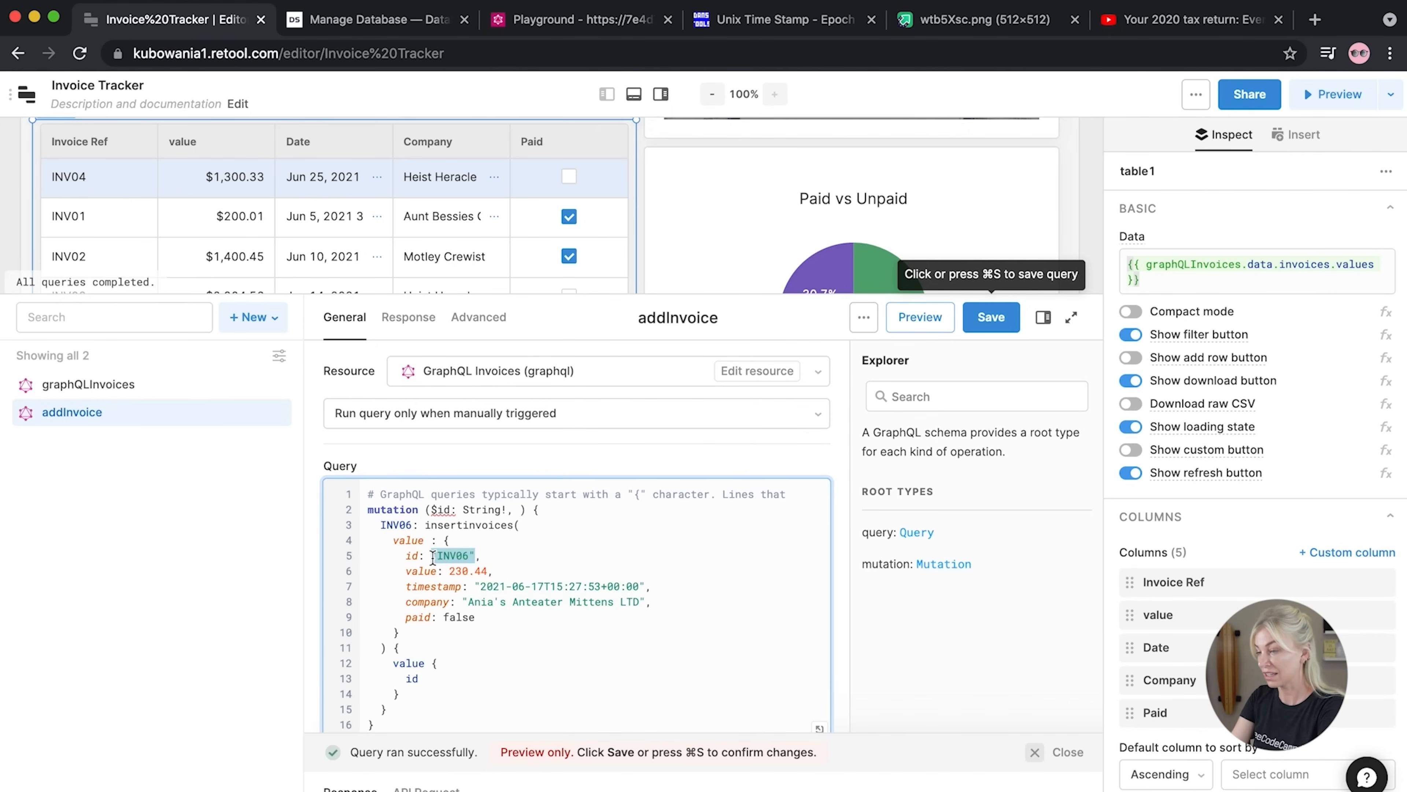
text($id,)
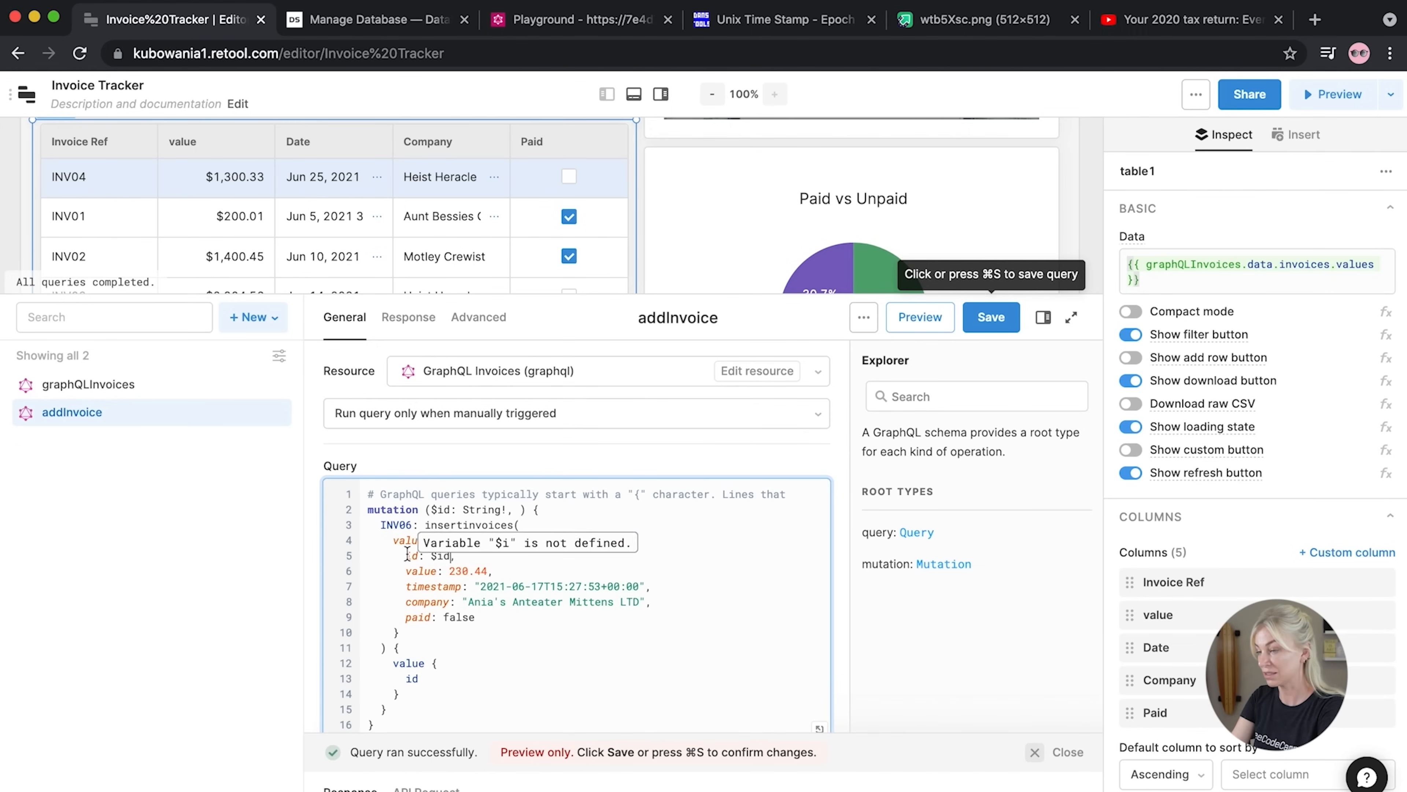
click(514, 513)
text($compan )
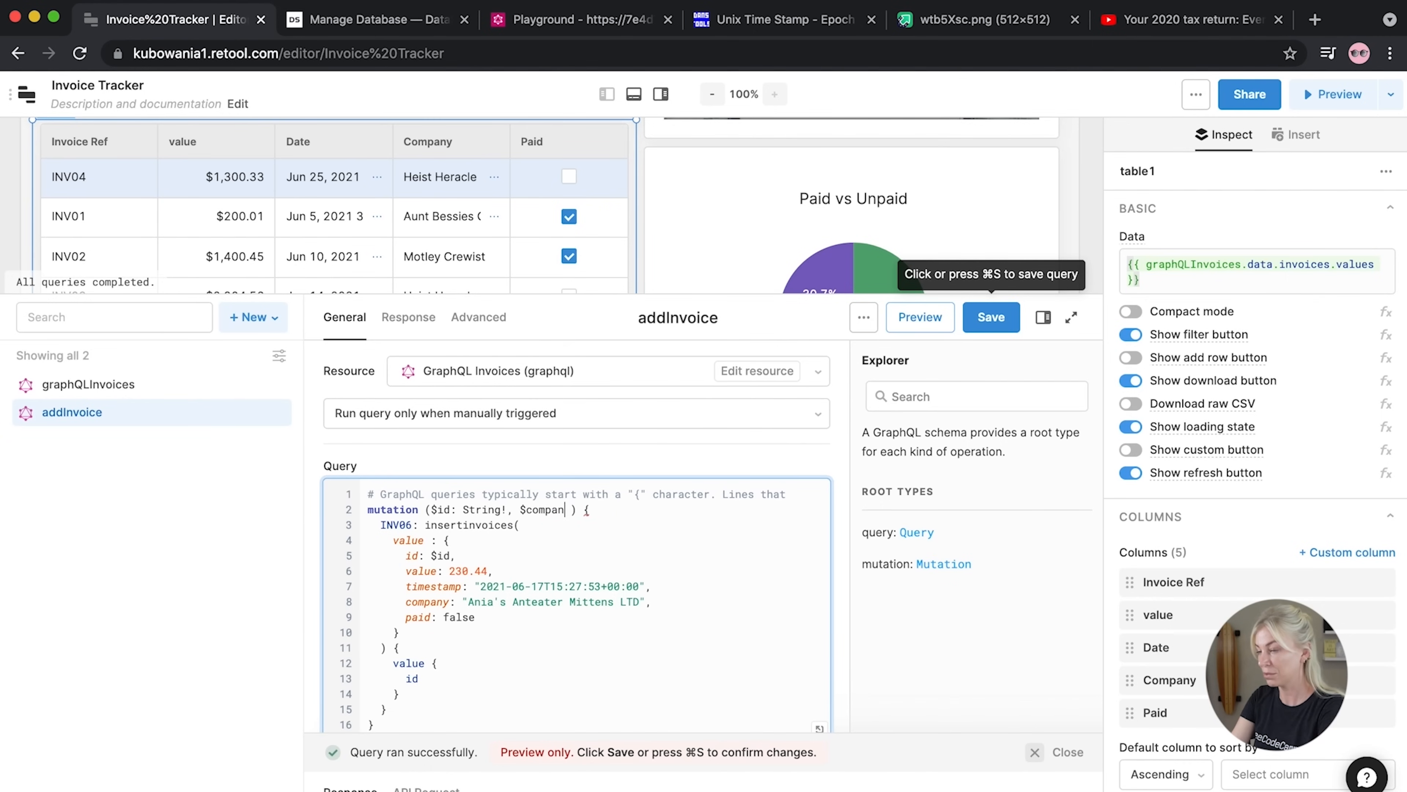
text(y: String,)
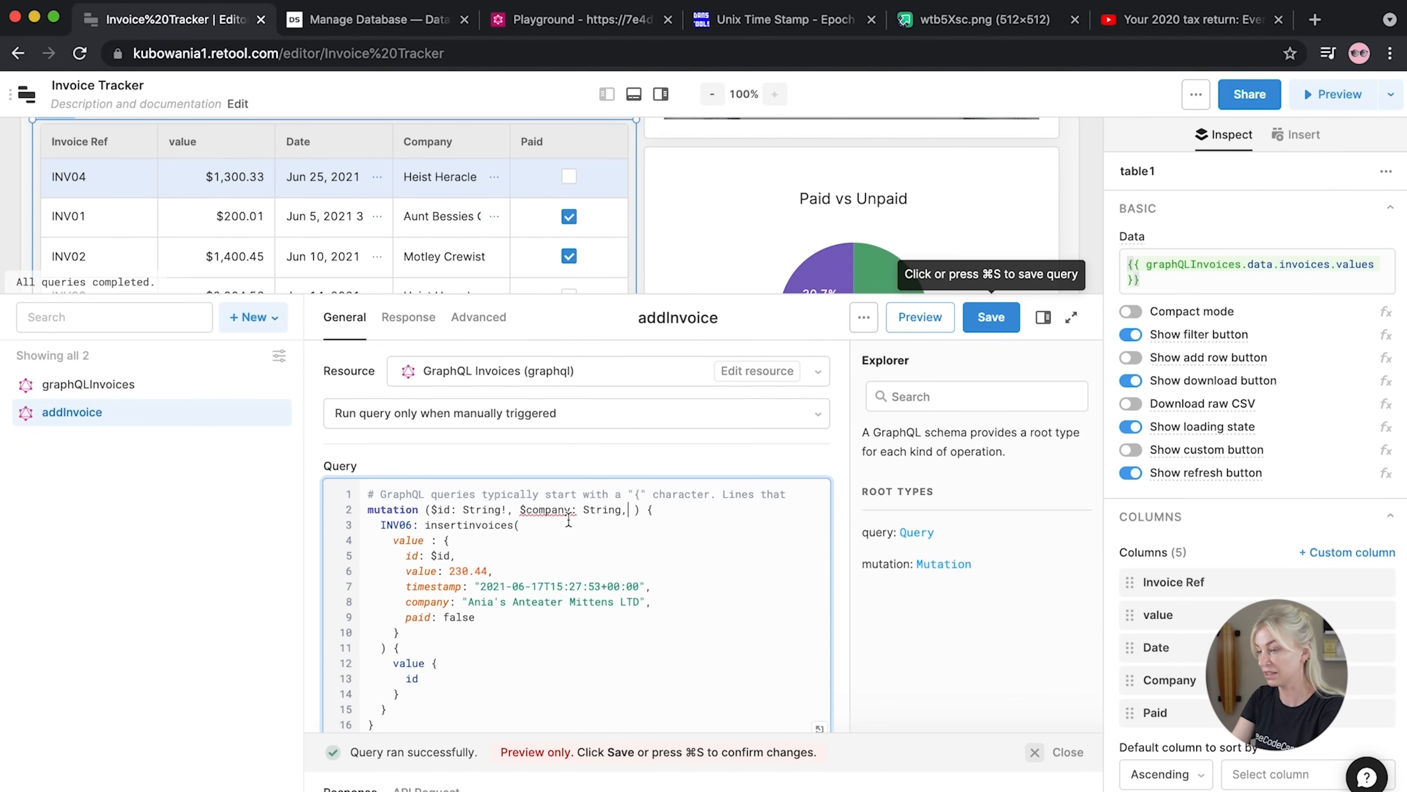
drag(571, 510, 518, 511)
key(super+c)
drag(645, 603, 463, 603)
key(super+v)
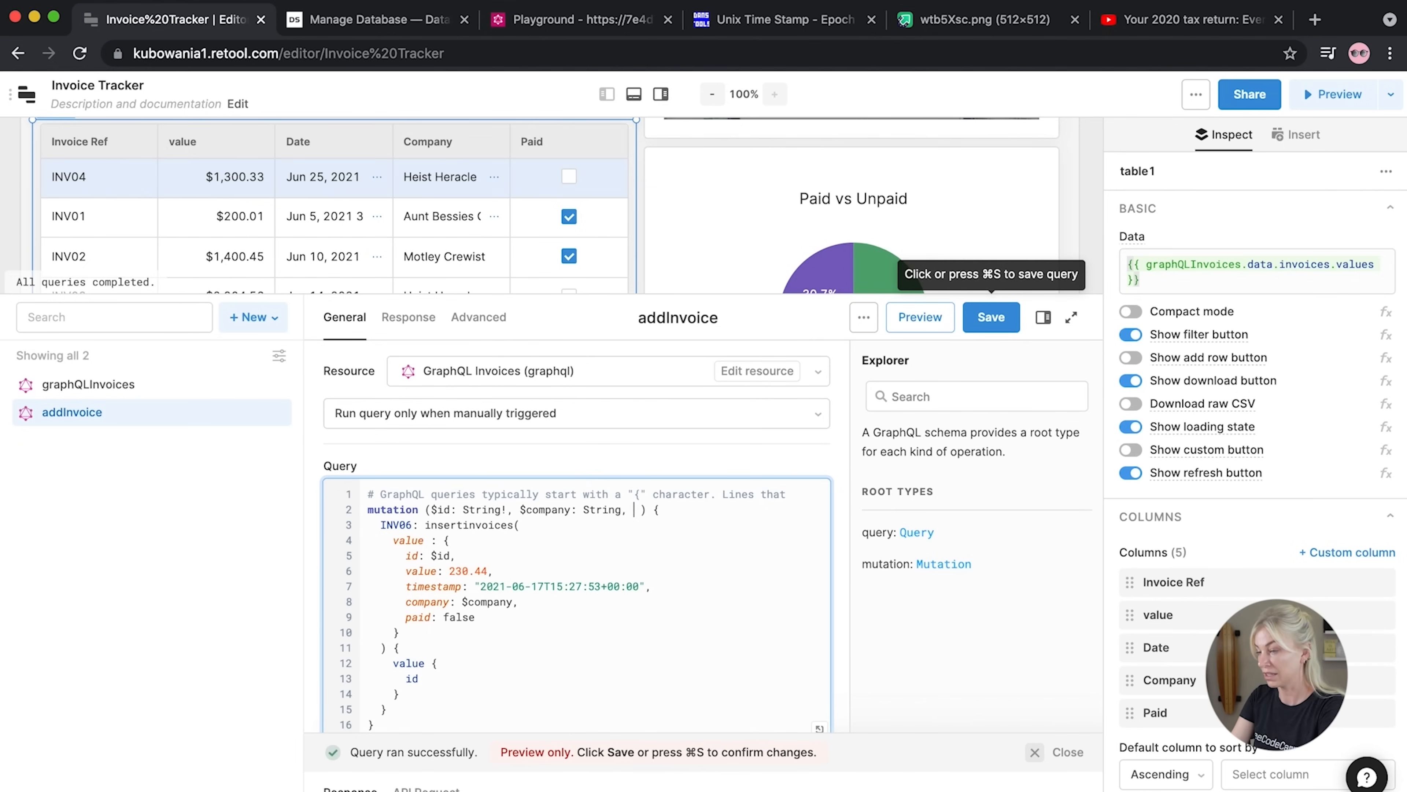
Declare $timestamp: String and use it in place of the hard-coded timestamp
text($timestamp: )
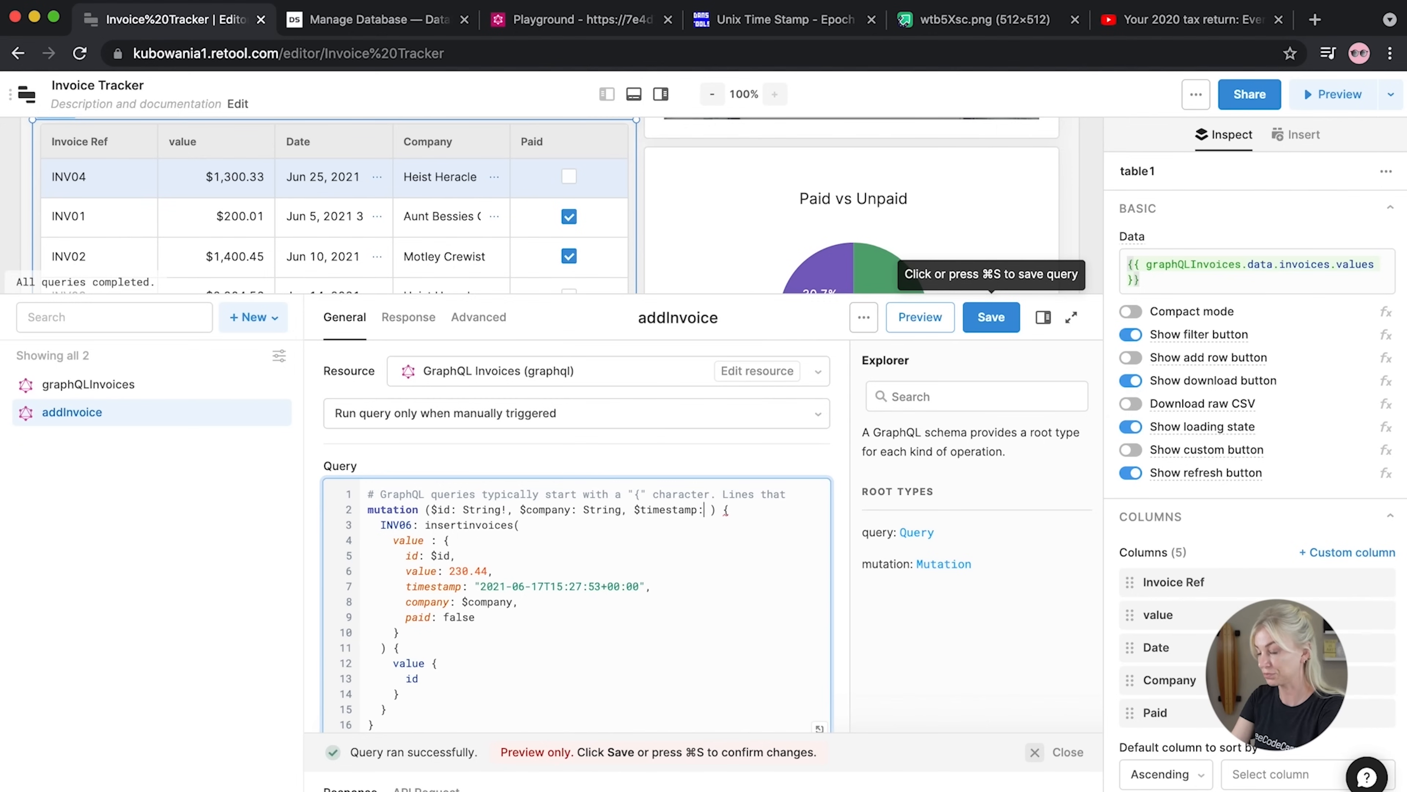
text(String)
drag(699, 512, 634, 514)
key(super+c)
drag(646, 586, 474, 592)
key(super+v)
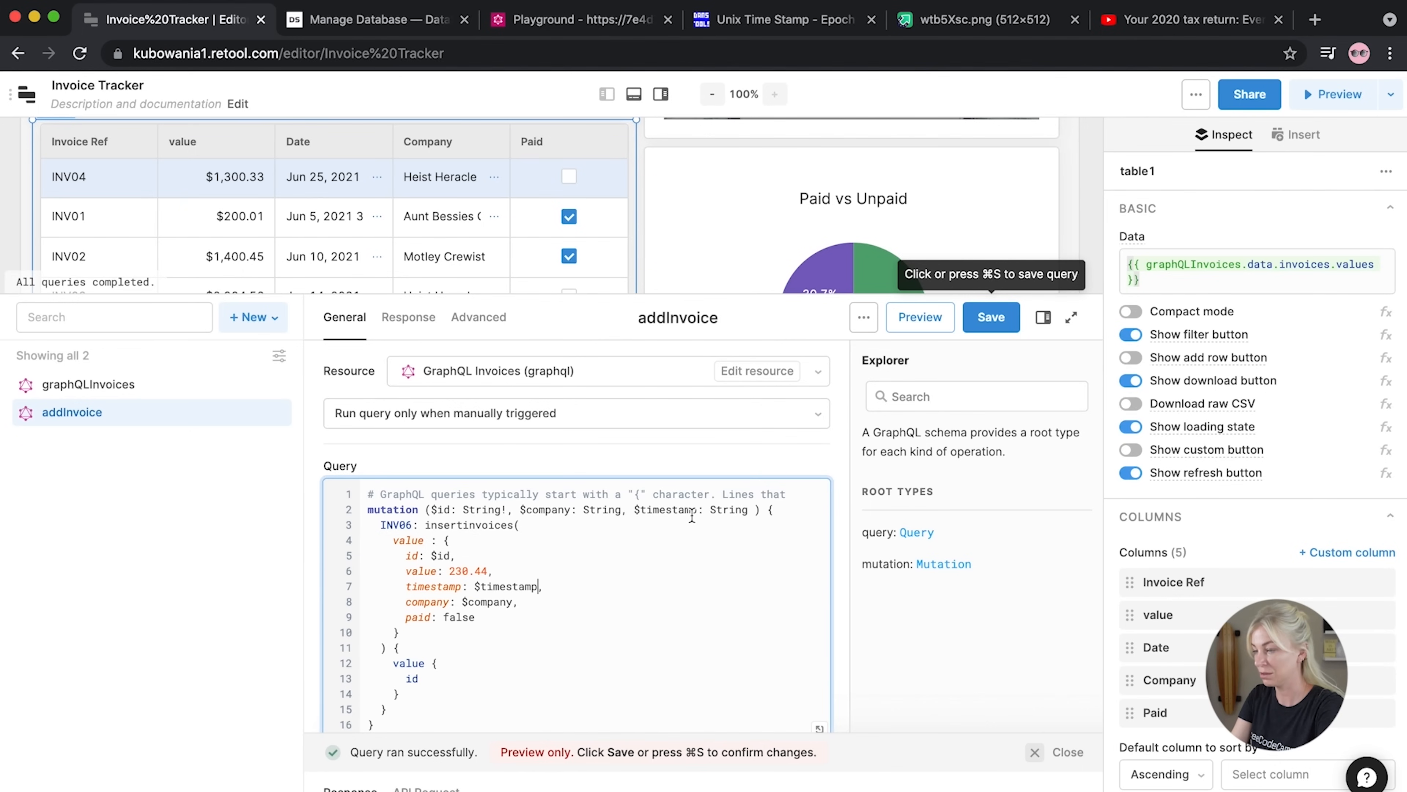
Declare $value: Float32 and use it in place of the amount 230.44
click(747, 510)
text(, value)
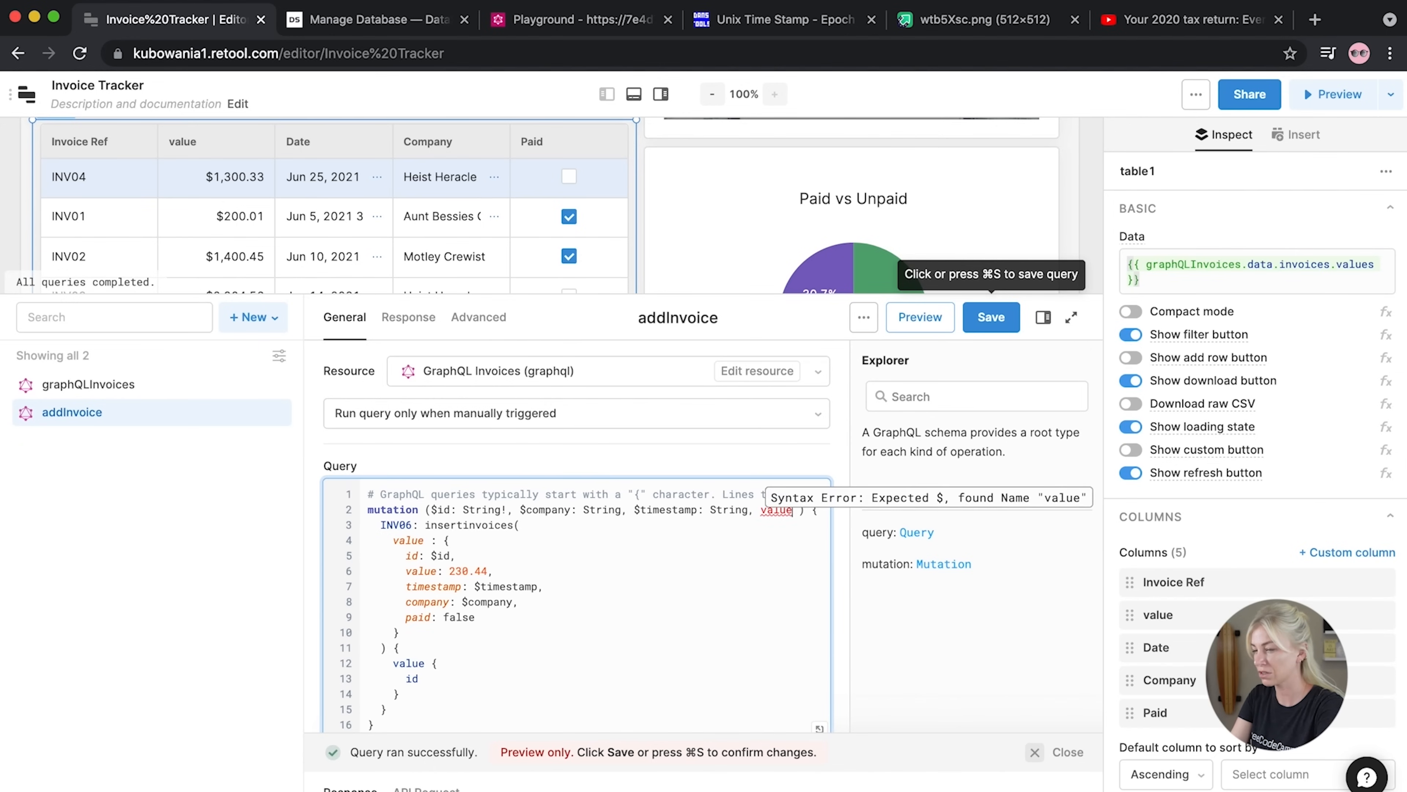
text(:)
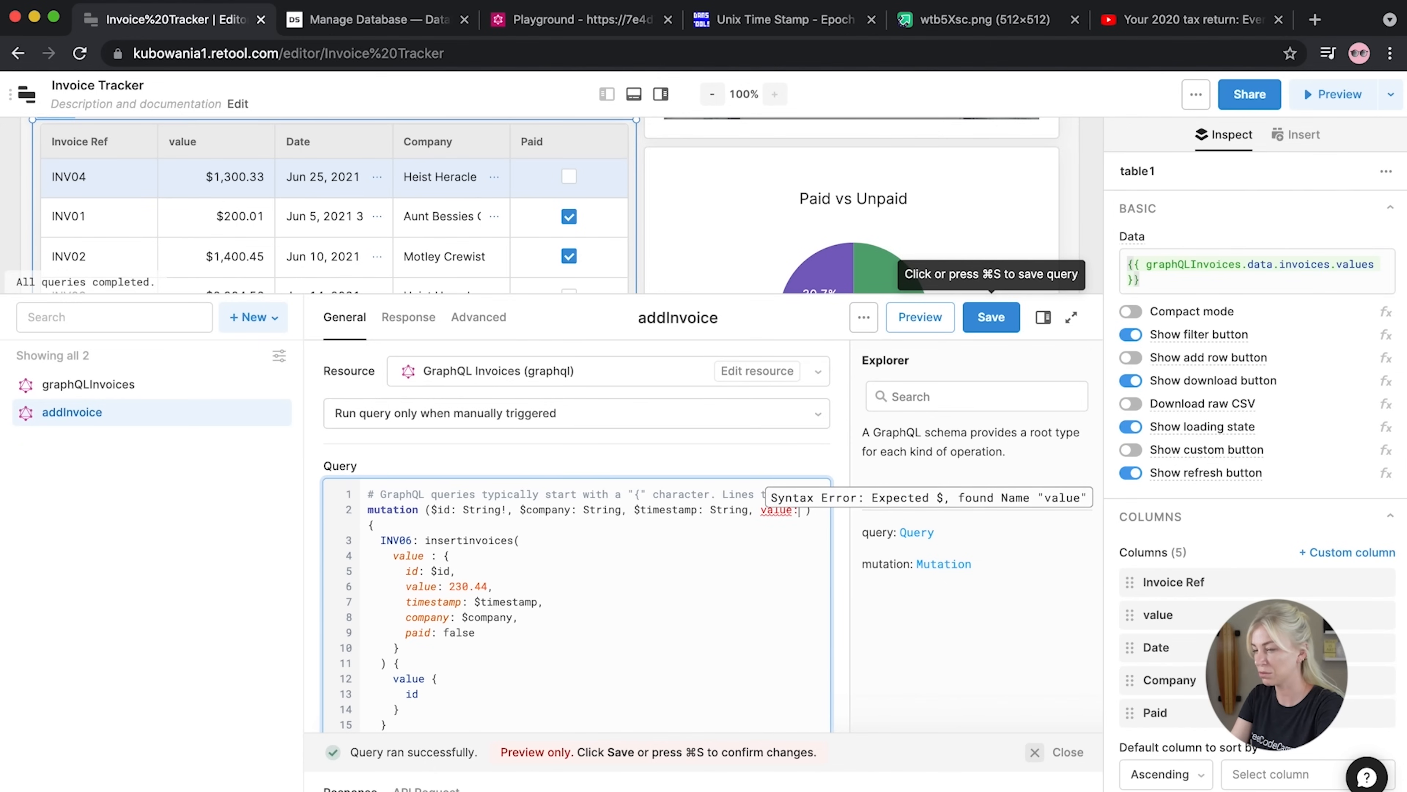
click(762, 515)
text($)
key(Right)
key(Right)
key(Right)
key(Right)
key(Right)
key(Right)
text(Float32,)
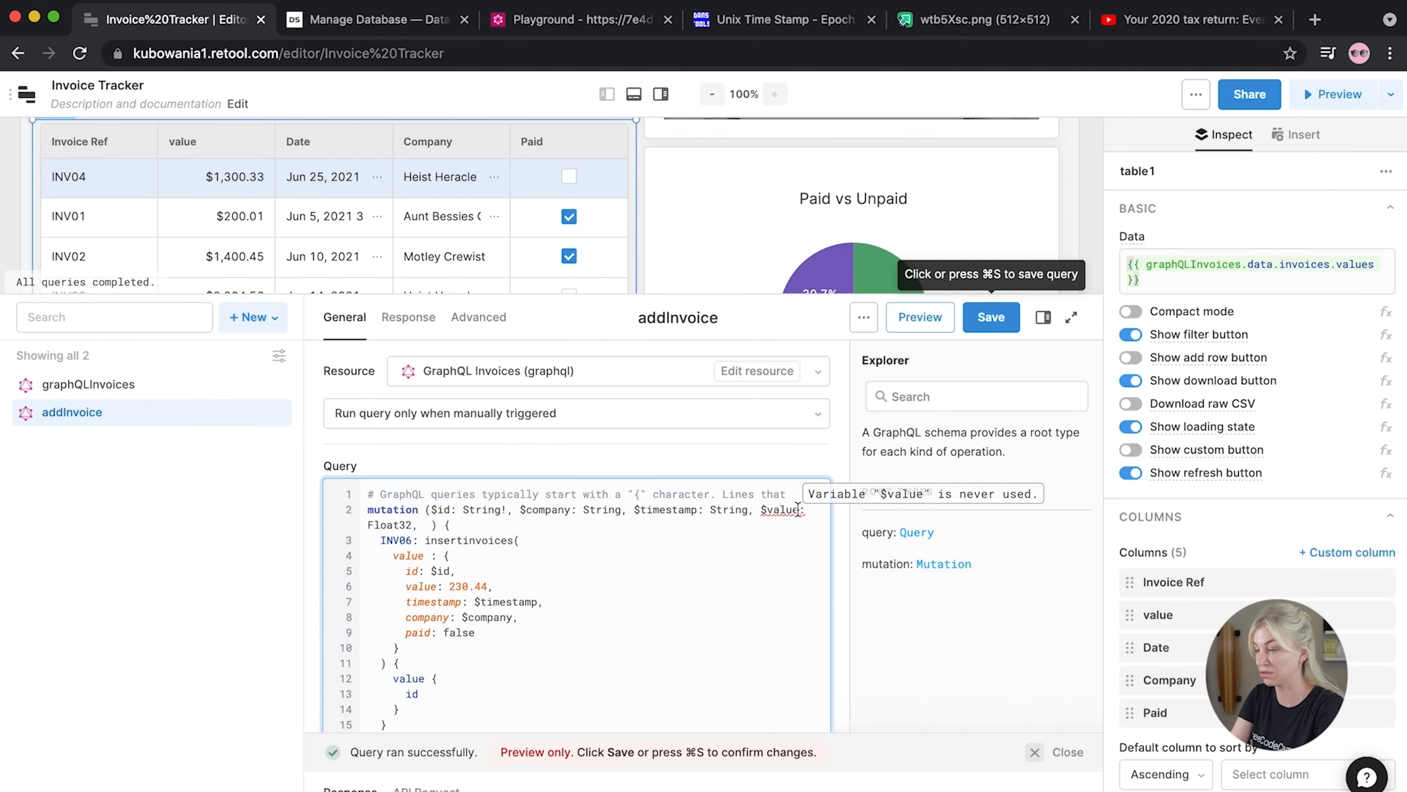
drag(491, 586, 450, 586)
text($value)
Declare $paid: Boolean and use it in place of the hard-coded false
click(427, 524)
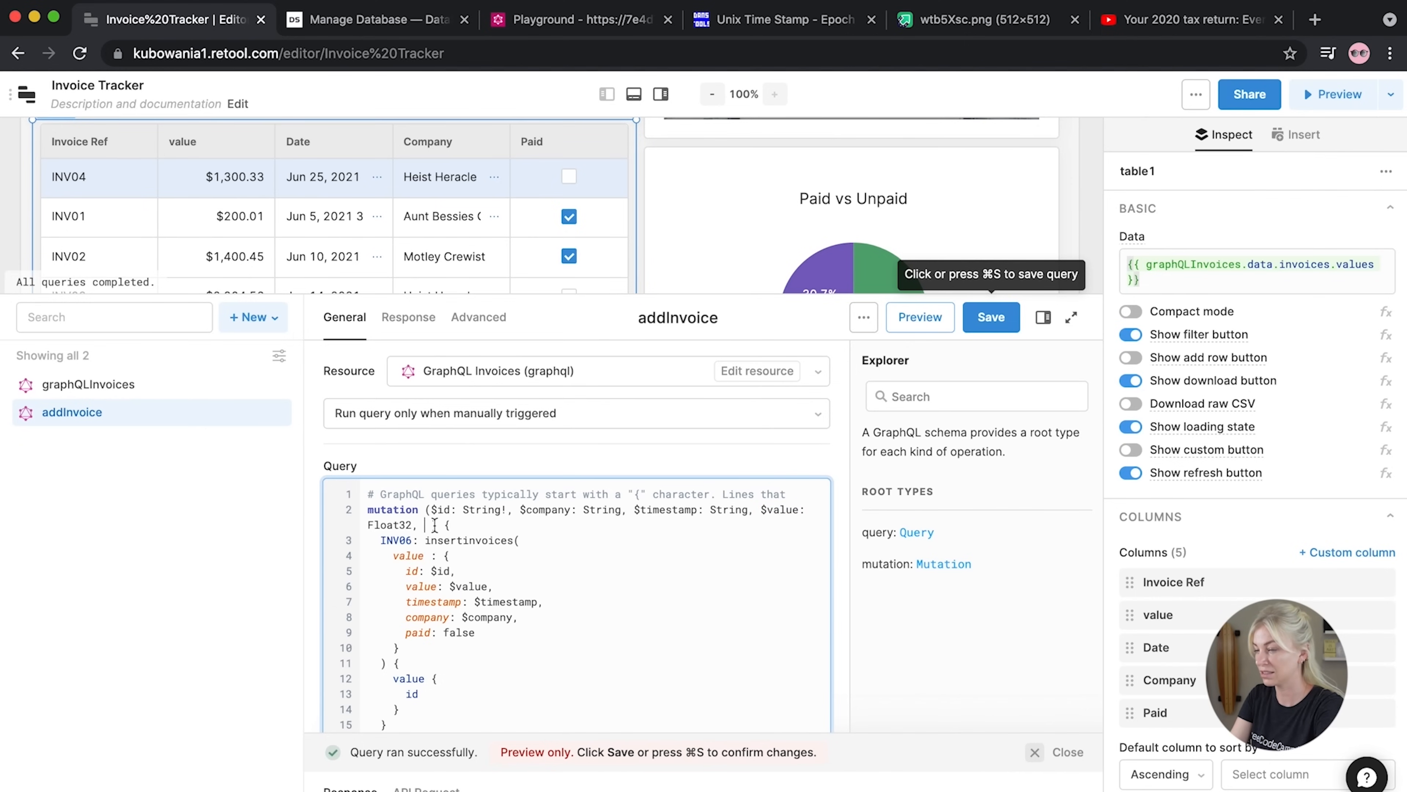
text($paud:)
key(BackSpace)
key(BackSpace)
key(BackSpace)
text(id: Bl)
key(BackSpace)
text(oolean)
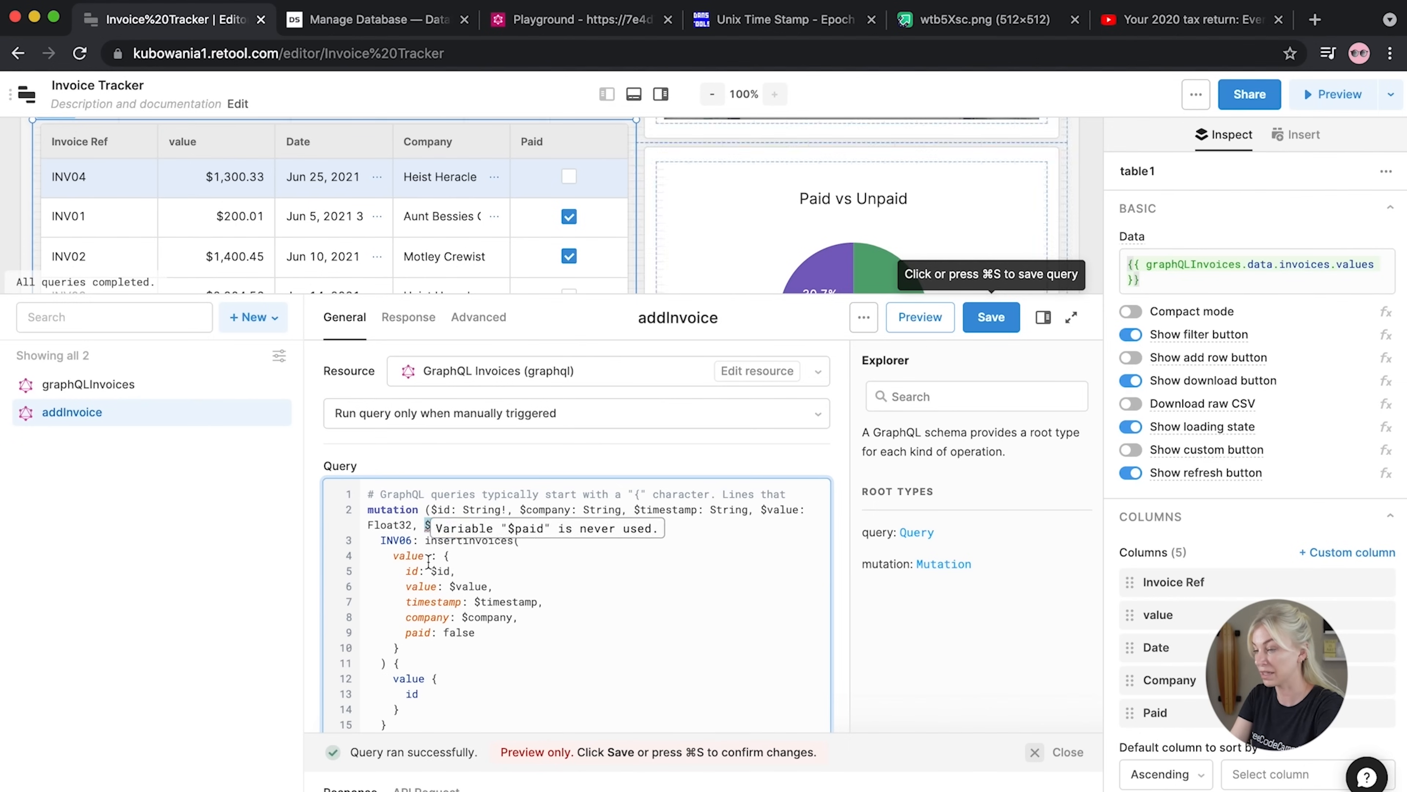
drag(475, 631, 444, 632)
text($paid)
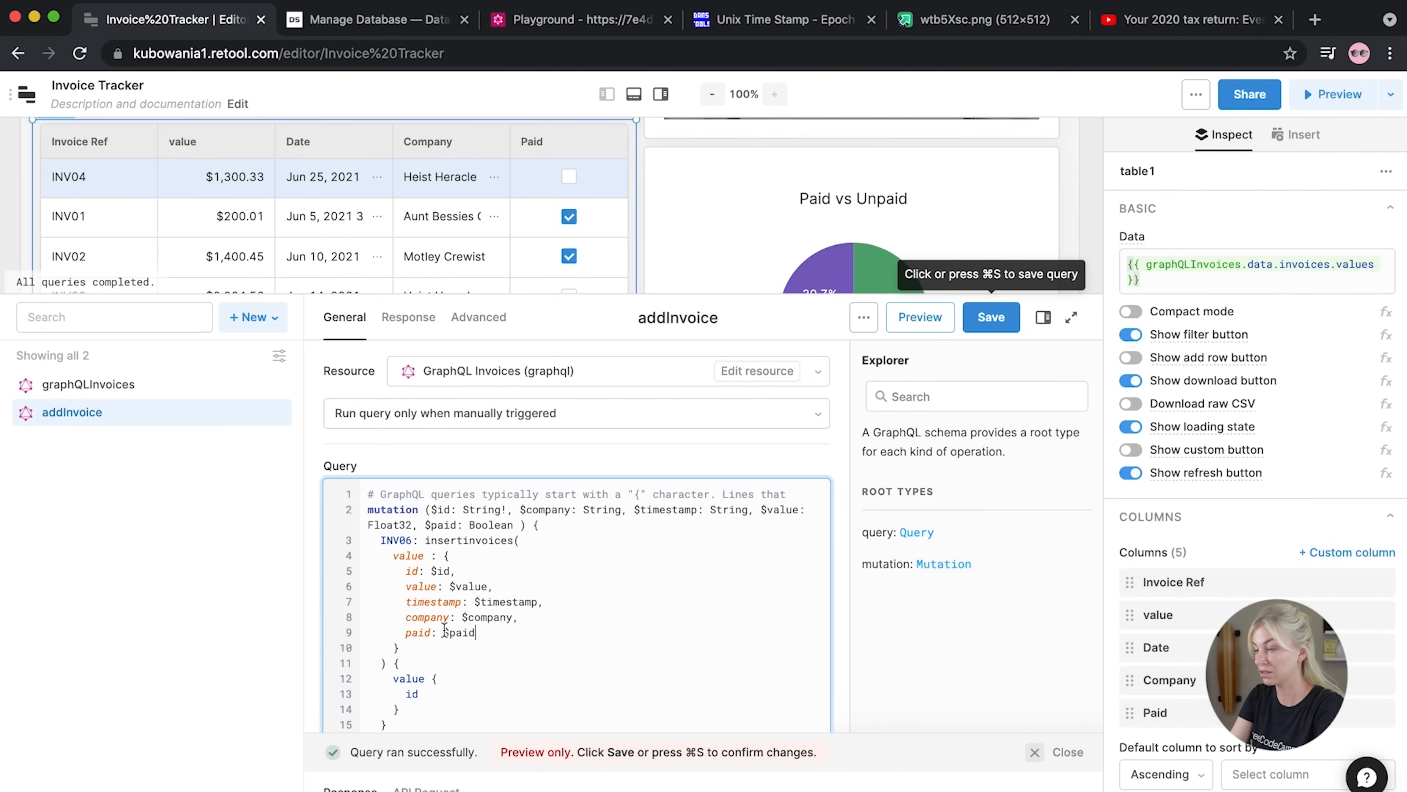
Rename the INV06 mutation alias to id
double_click(399, 540)
text(id)
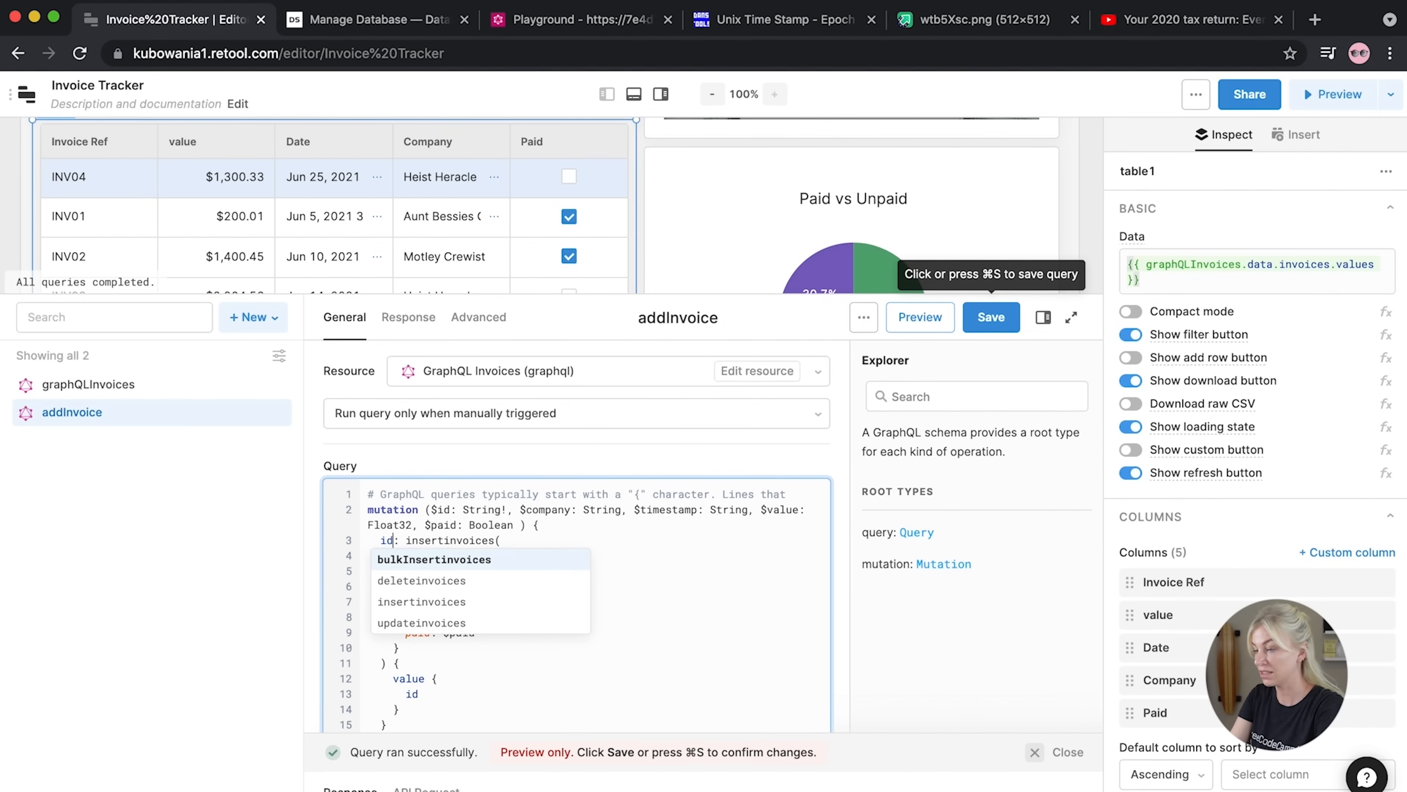
click(226, 595)
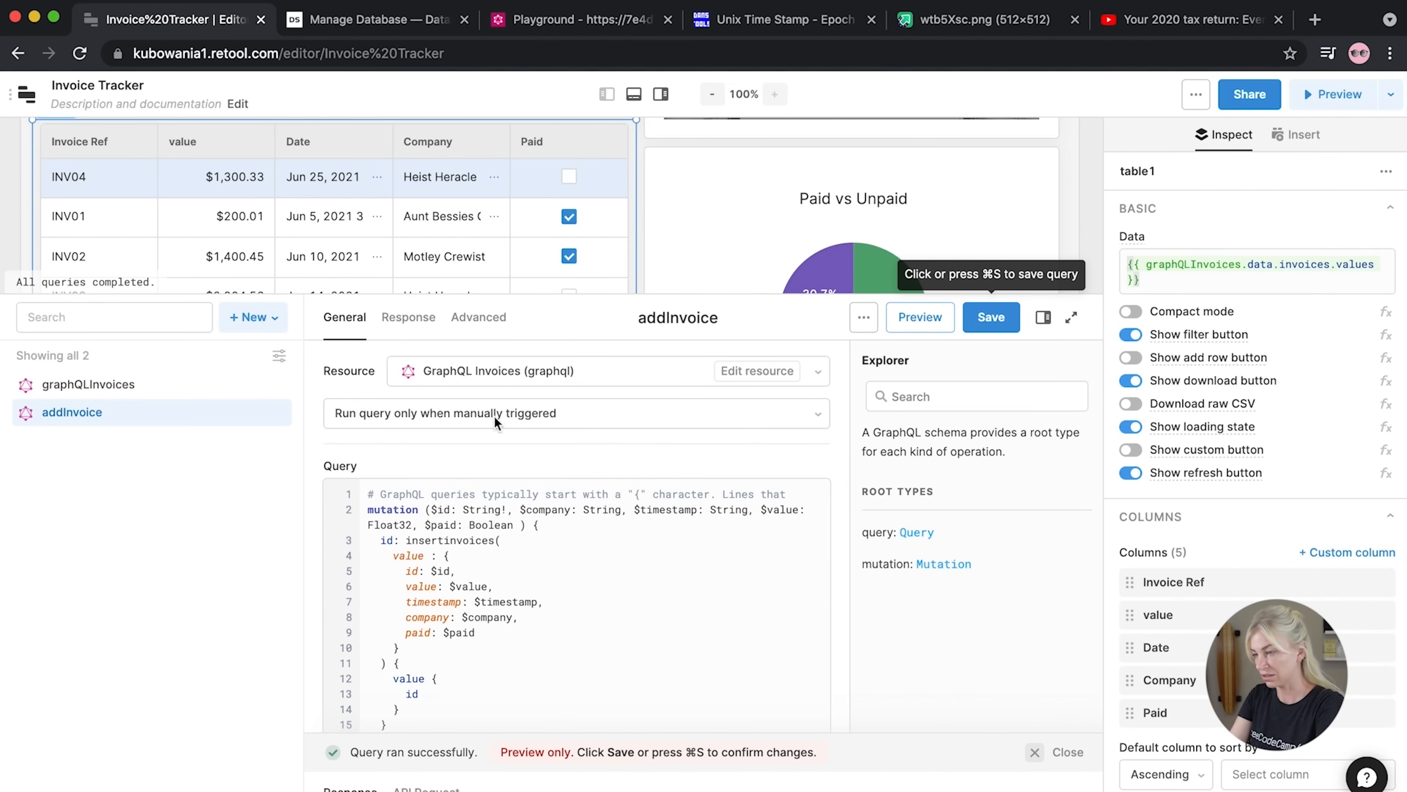
drag(478, 294, 516, 118)
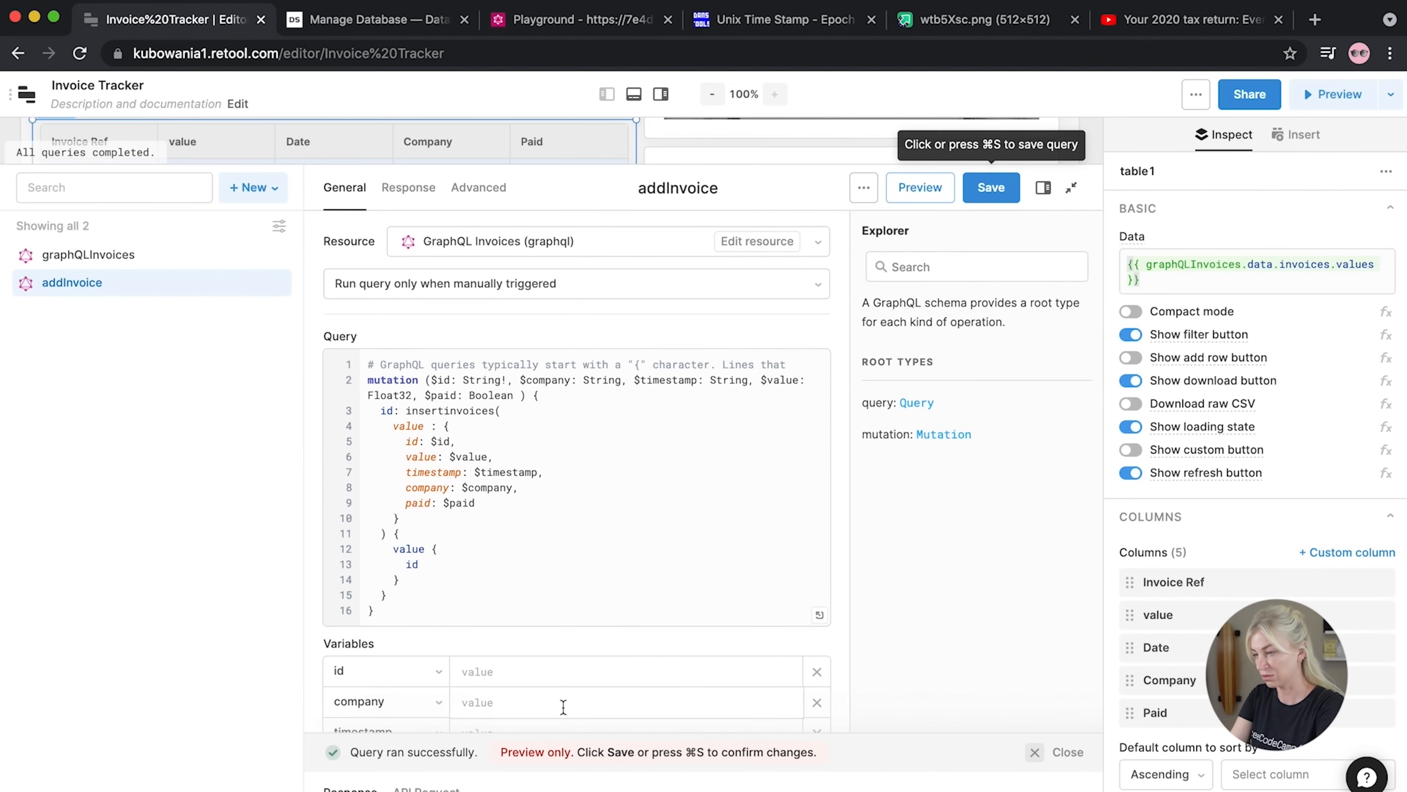
Shrink the query panel, scroll down to the bar chart, and show the insertable components list
scroll(563, 707, down, 2)
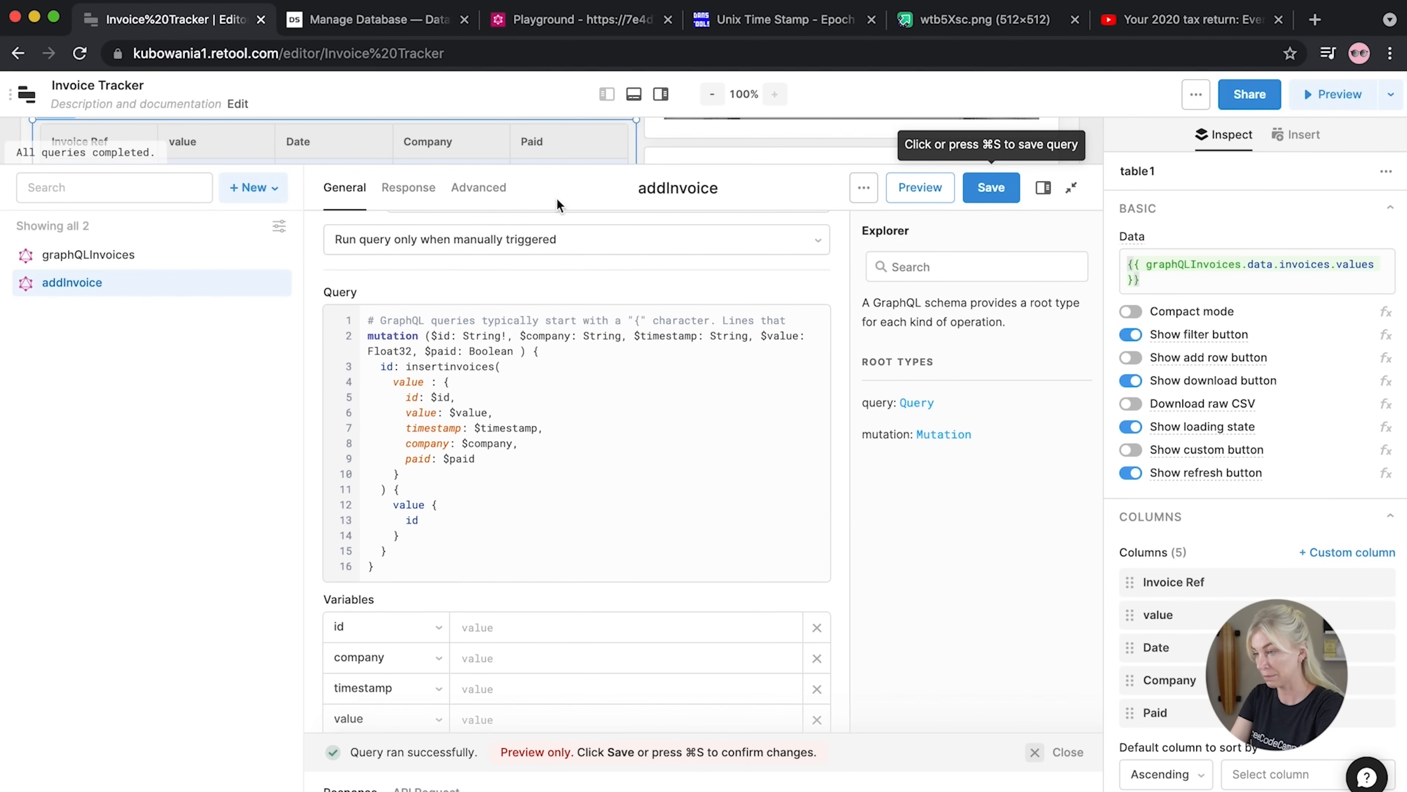
drag(560, 165, 515, 535)
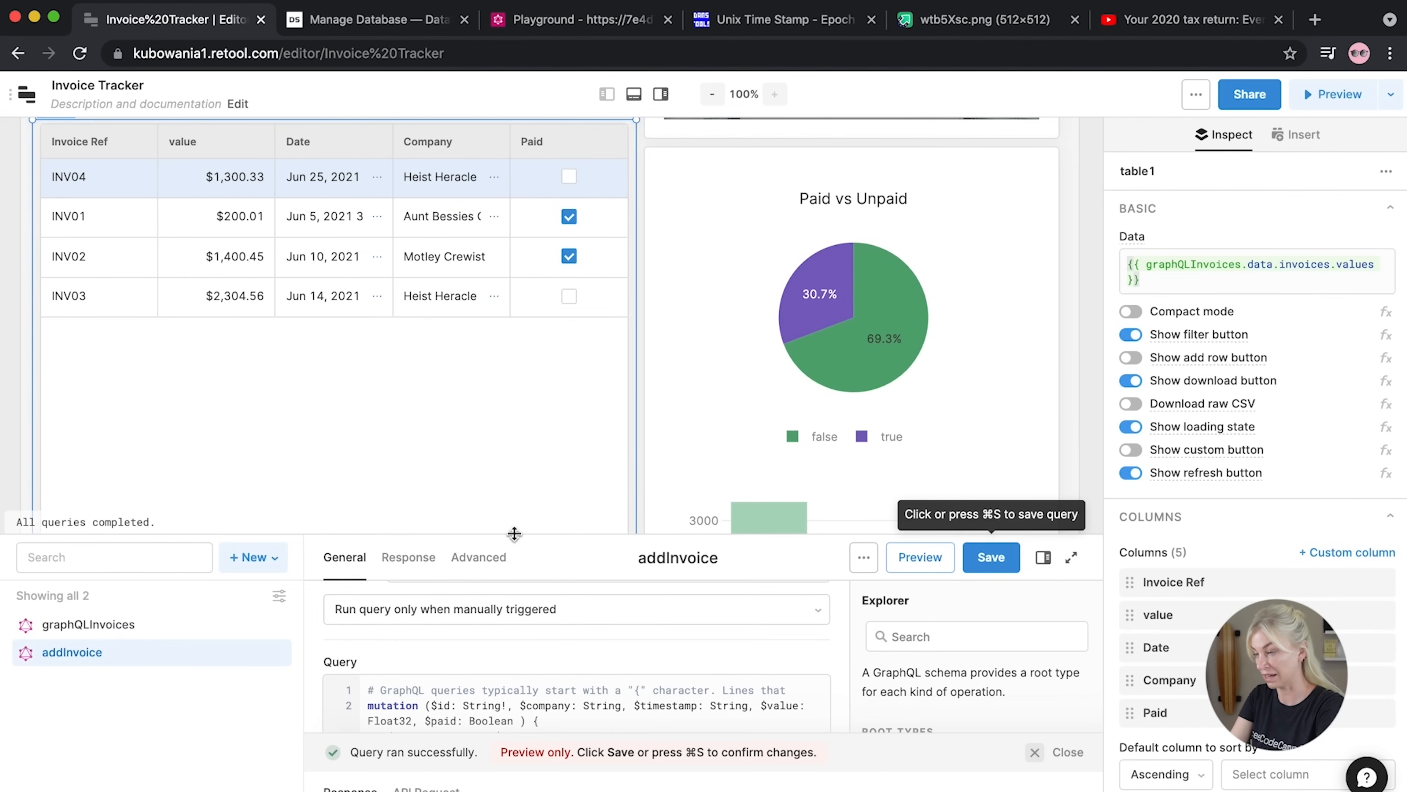
scroll(523, 435, down, 5)
scroll(525, 436, down, 1)
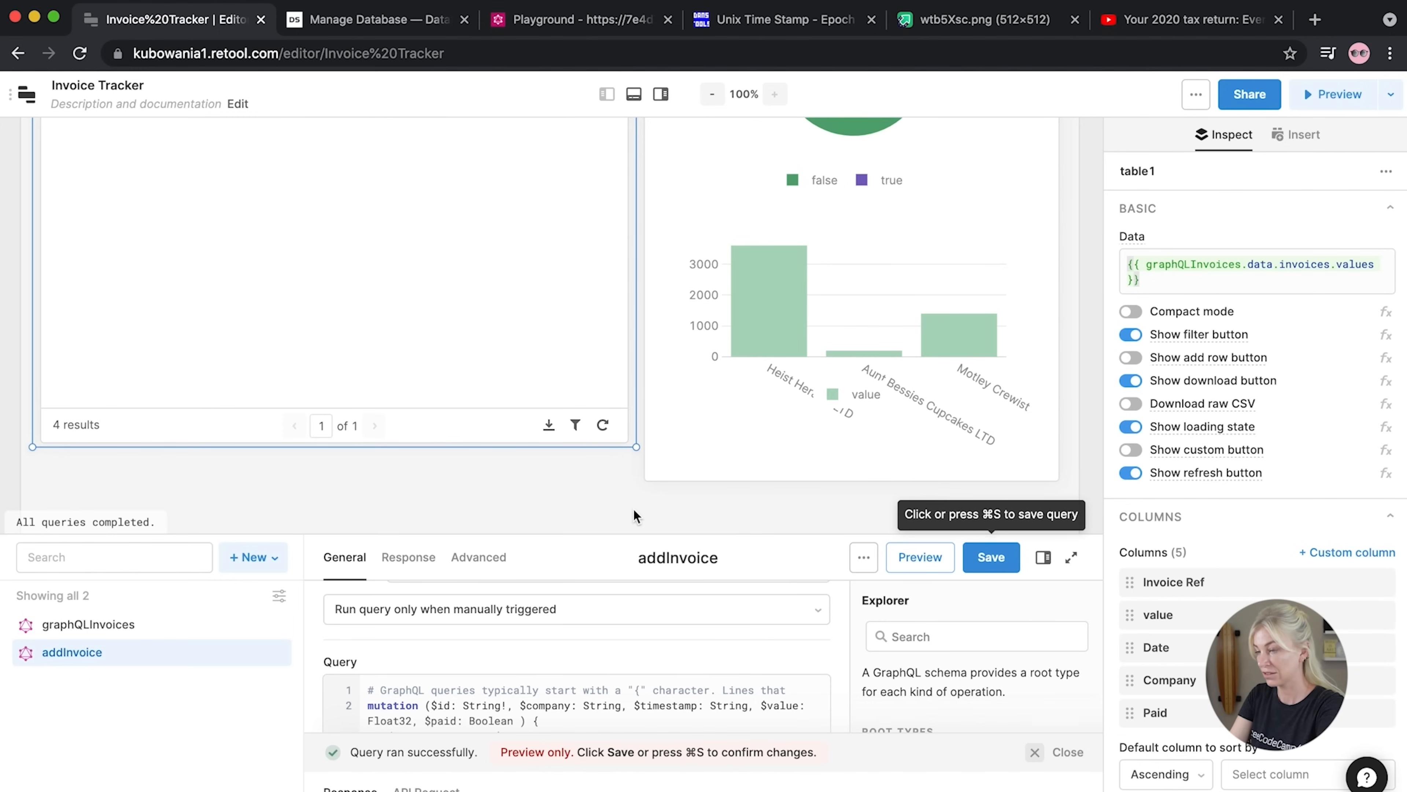
click(590, 500)
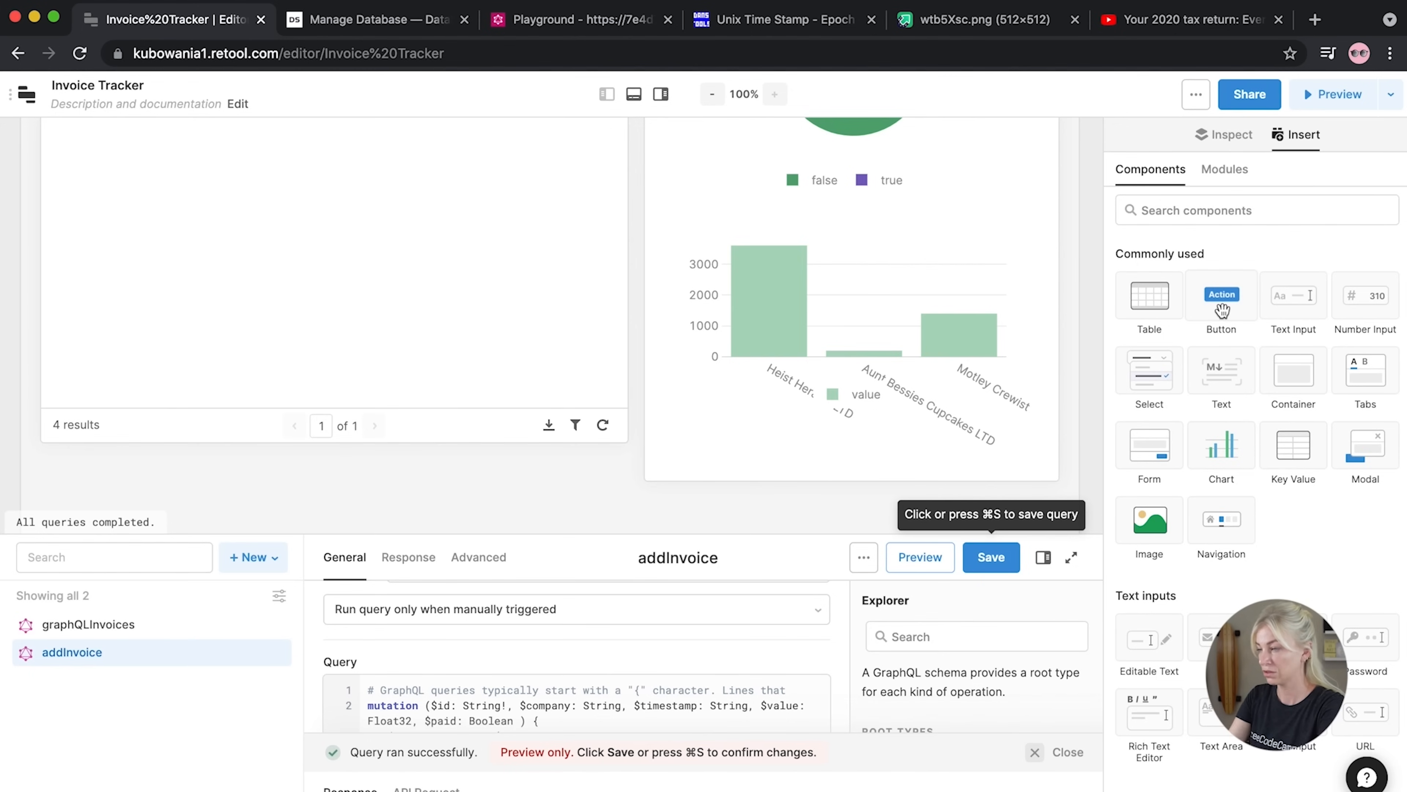
Place a modal below the invoice table with button text 'Add Invoice'
drag(1367, 450, 449, 386)
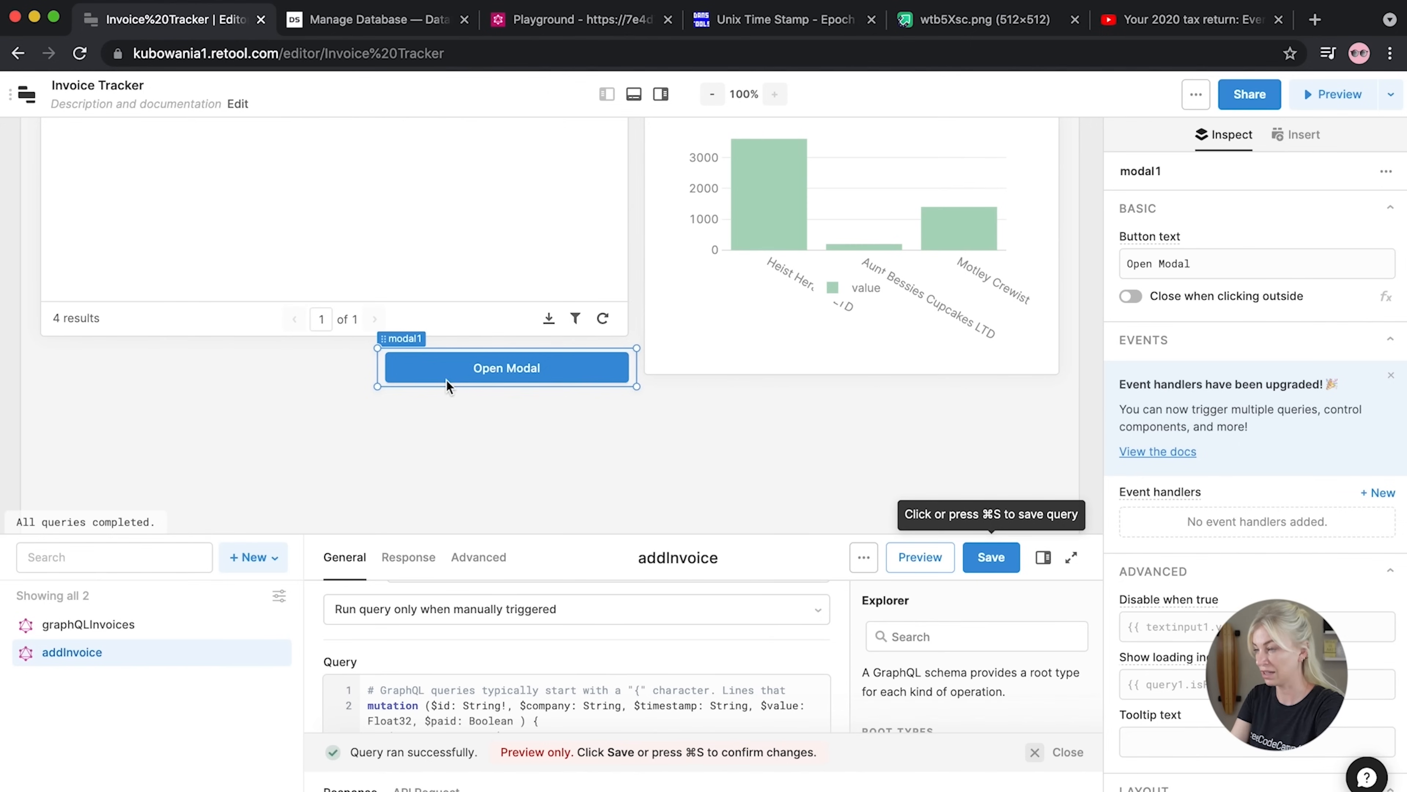
click(450, 383)
click(1239, 263)
drag(1238, 262, 1126, 261)
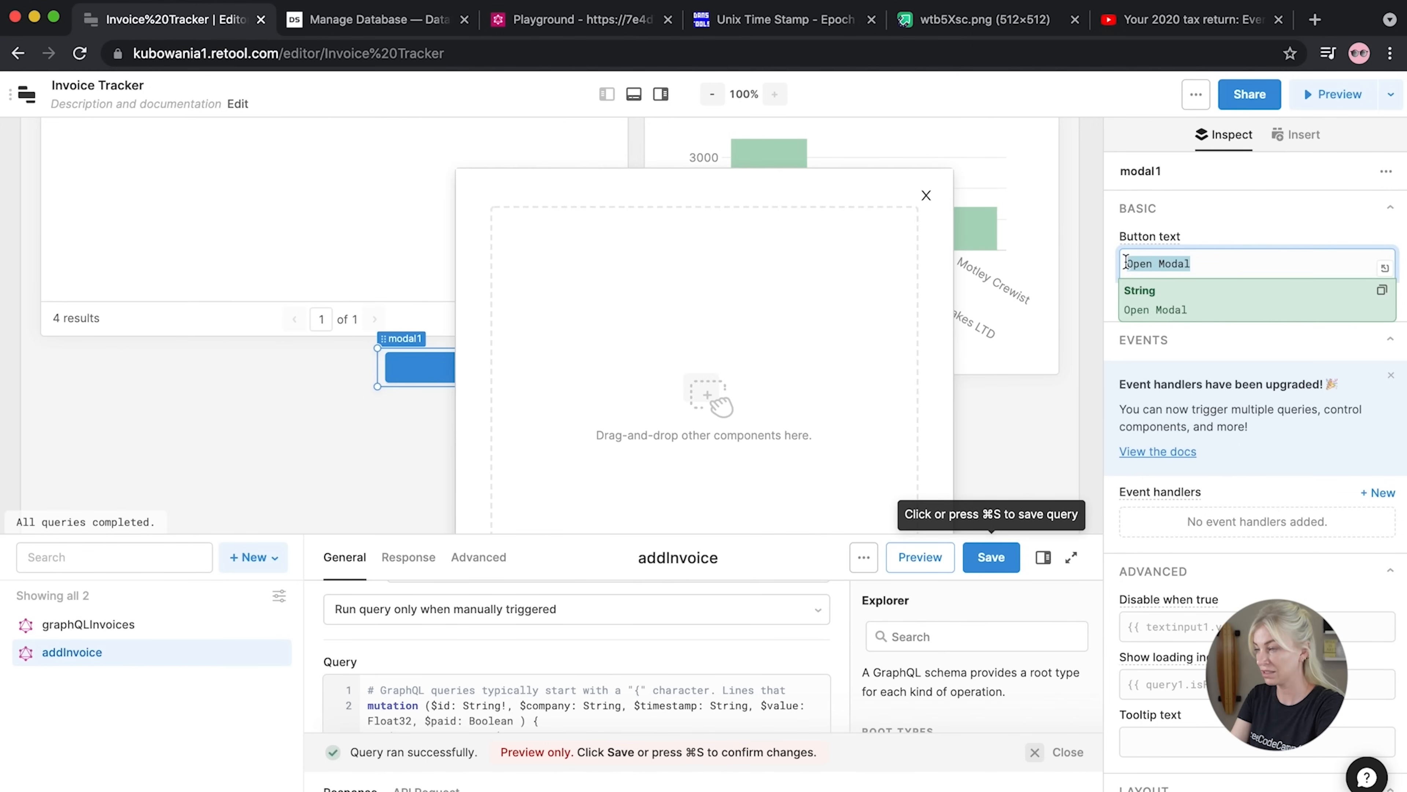
text(Add invo)
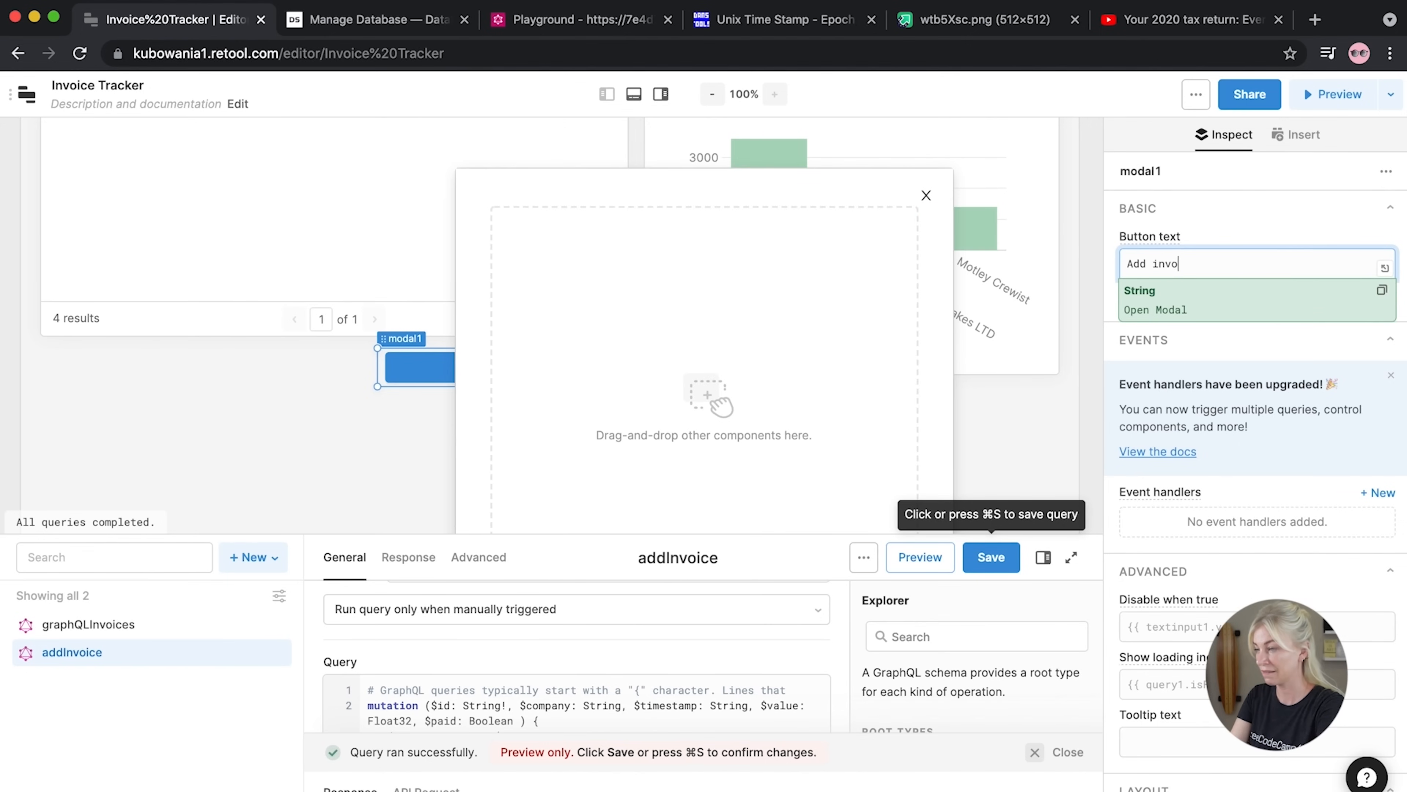
key(BackSpace)
text(Invoice)
click(1266, 206)
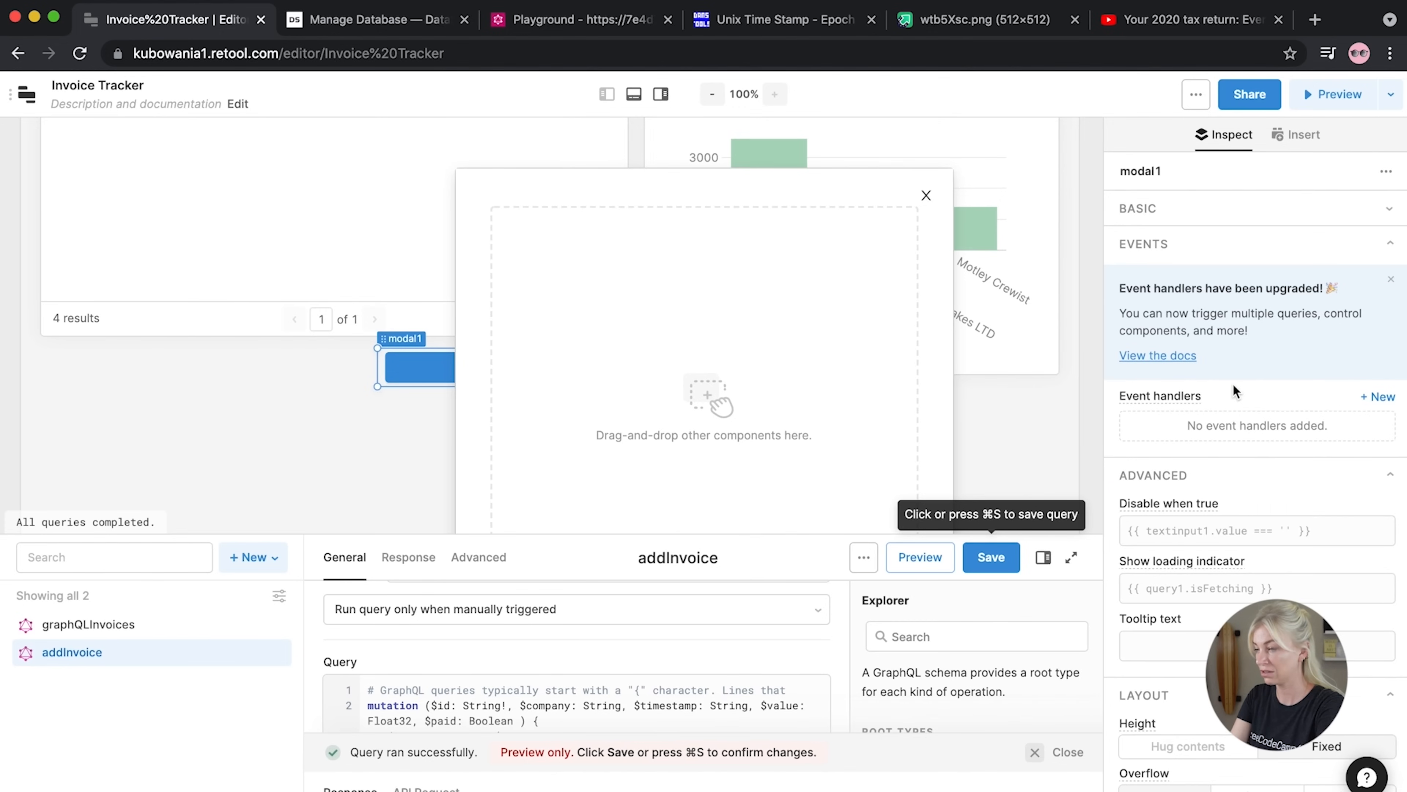
click(1163, 216)
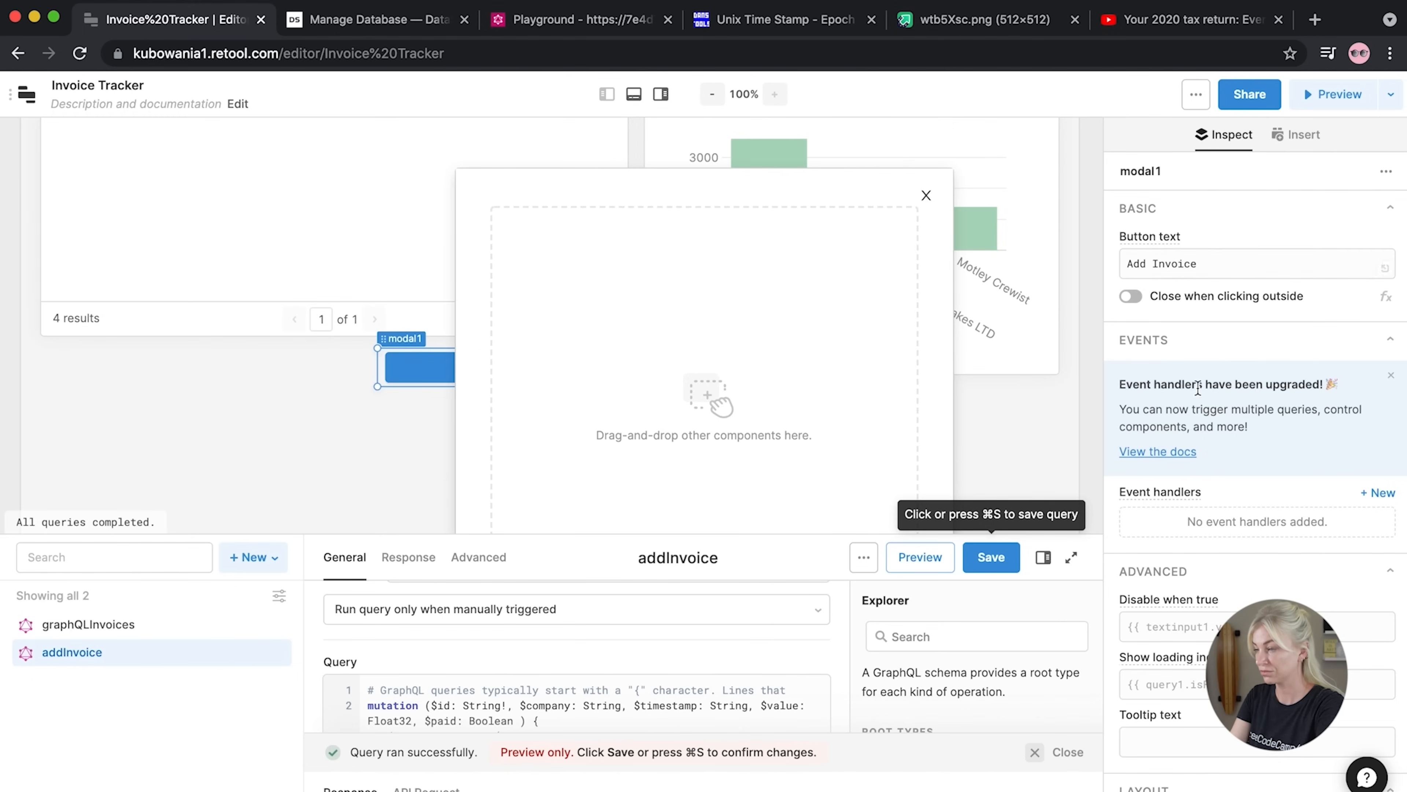
Set the modal button's accent background to green #75A385
scroll(1211, 361, down, 15)
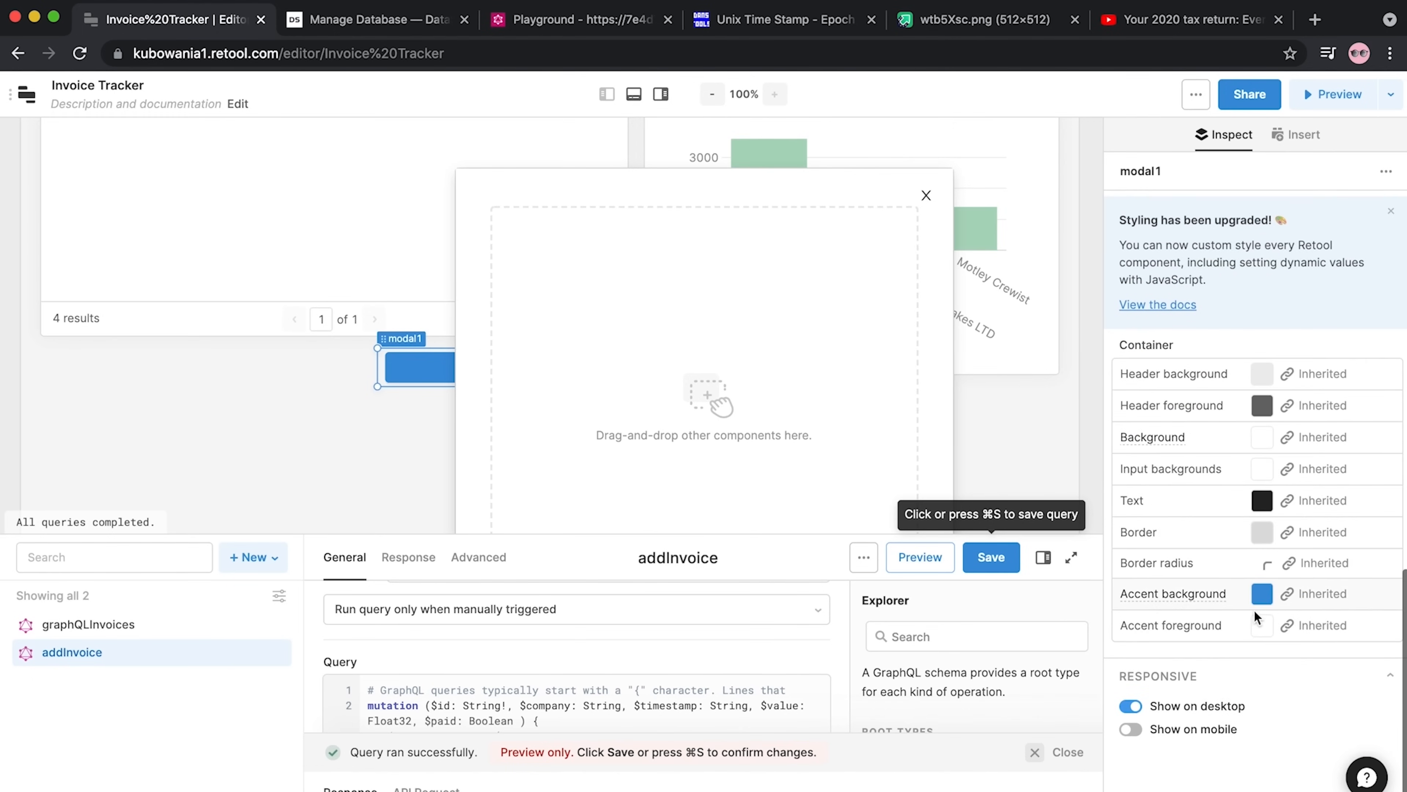
click(1262, 594)
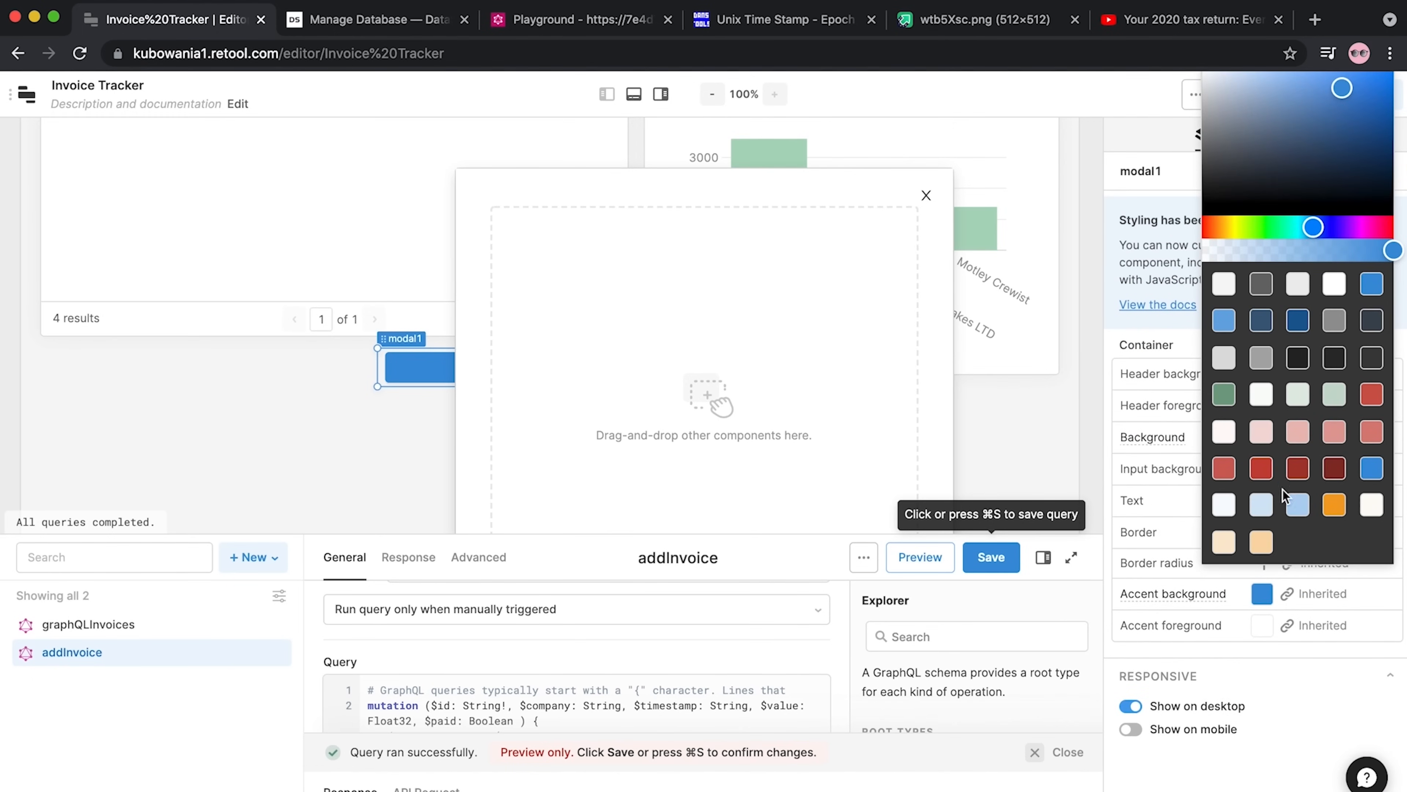
click(1262, 469)
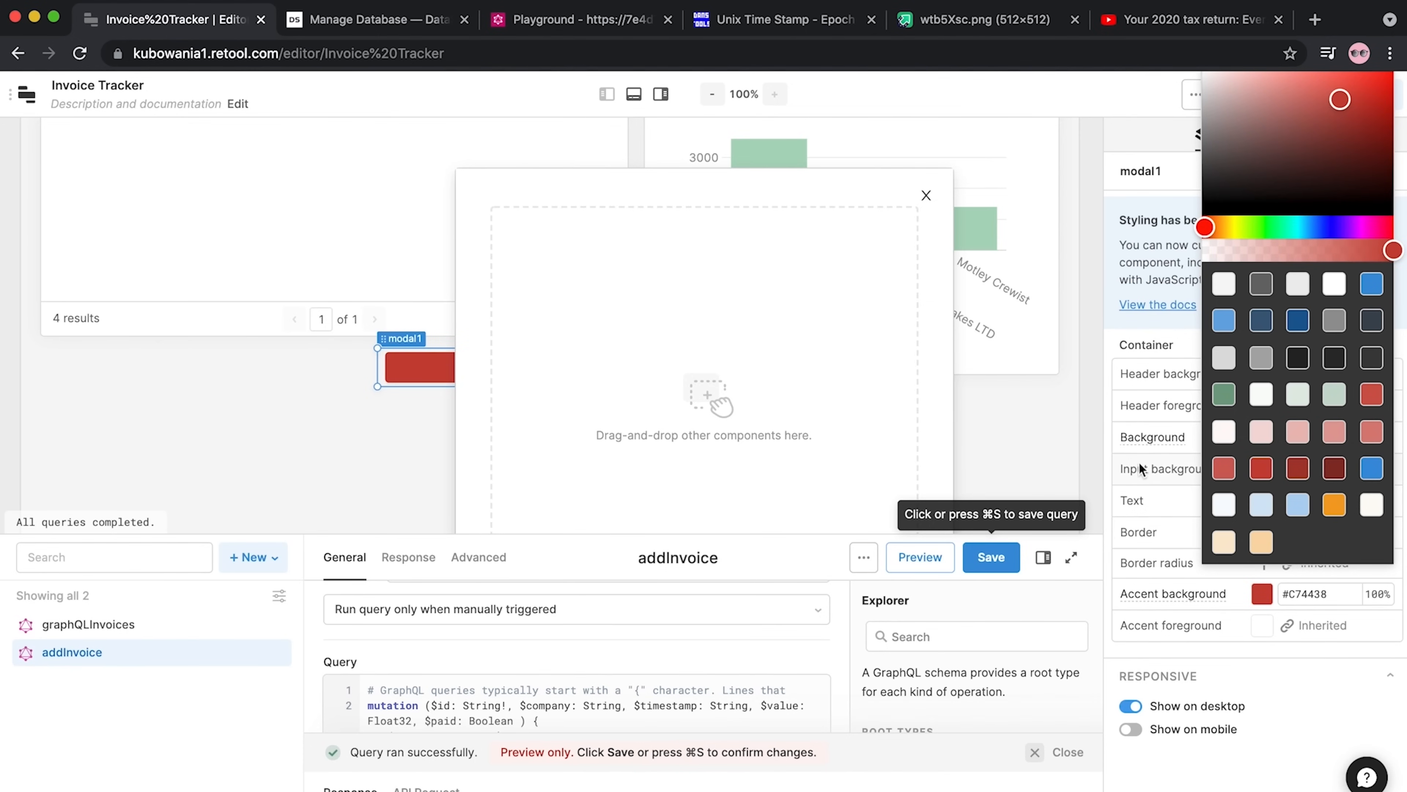
click(1224, 394)
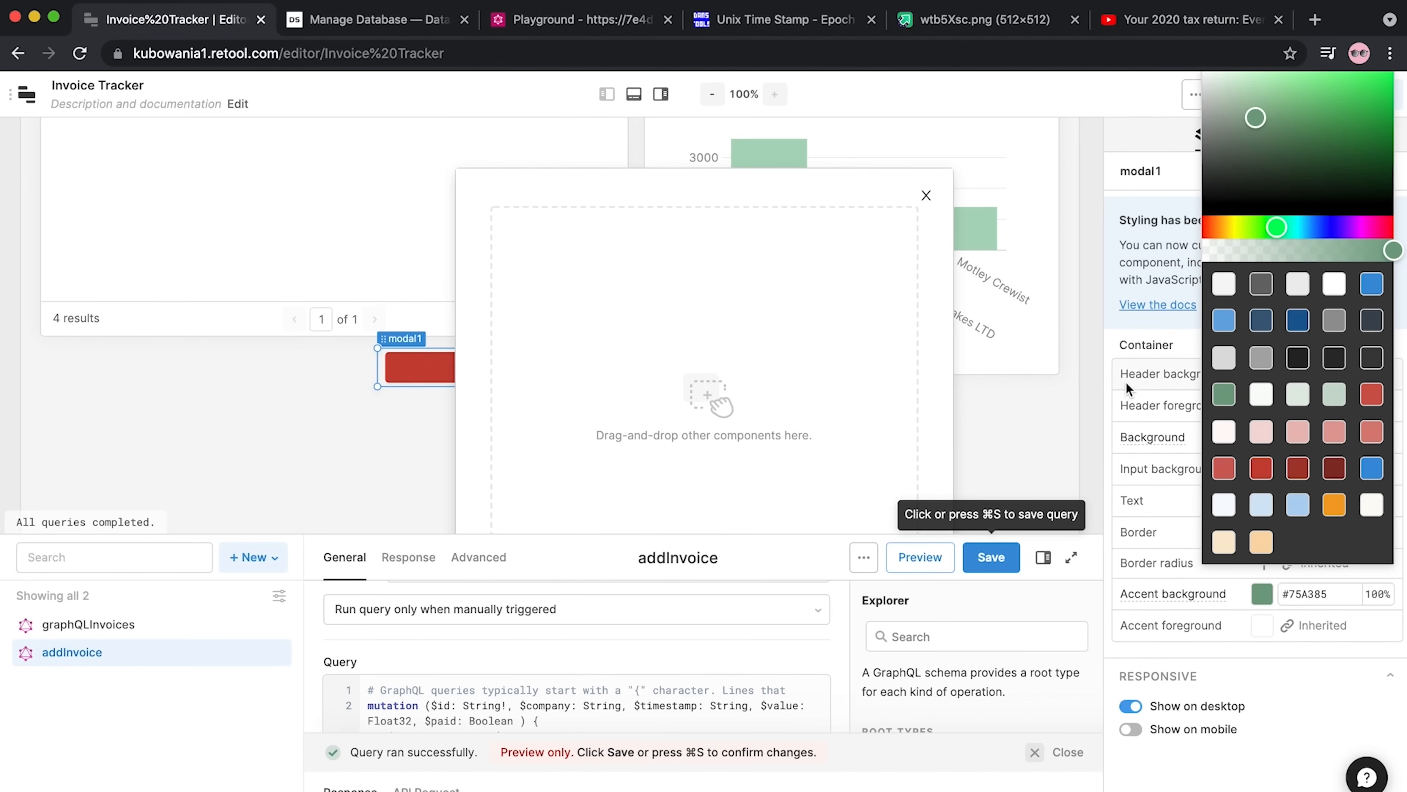
click(1111, 368)
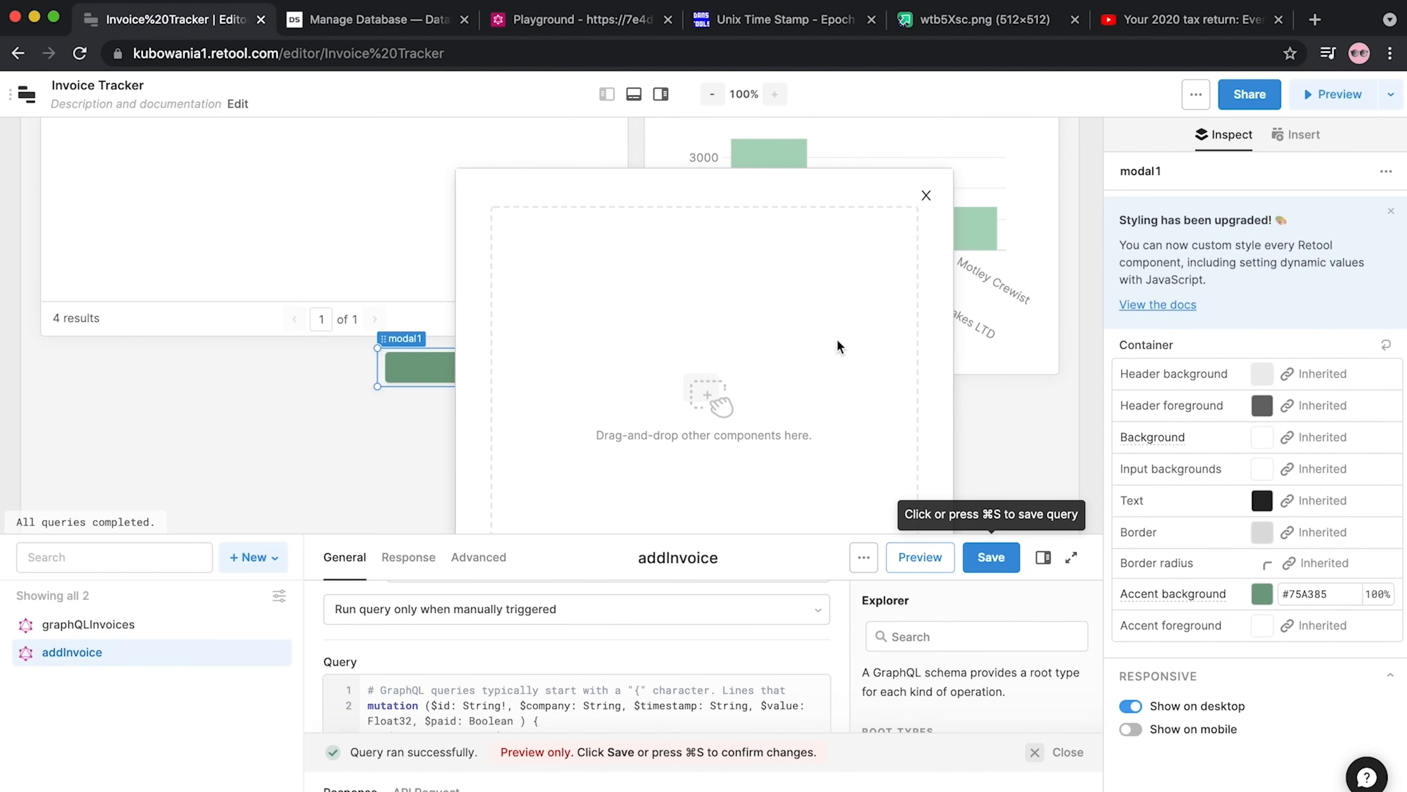
scroll(1181, 355, up, 10)
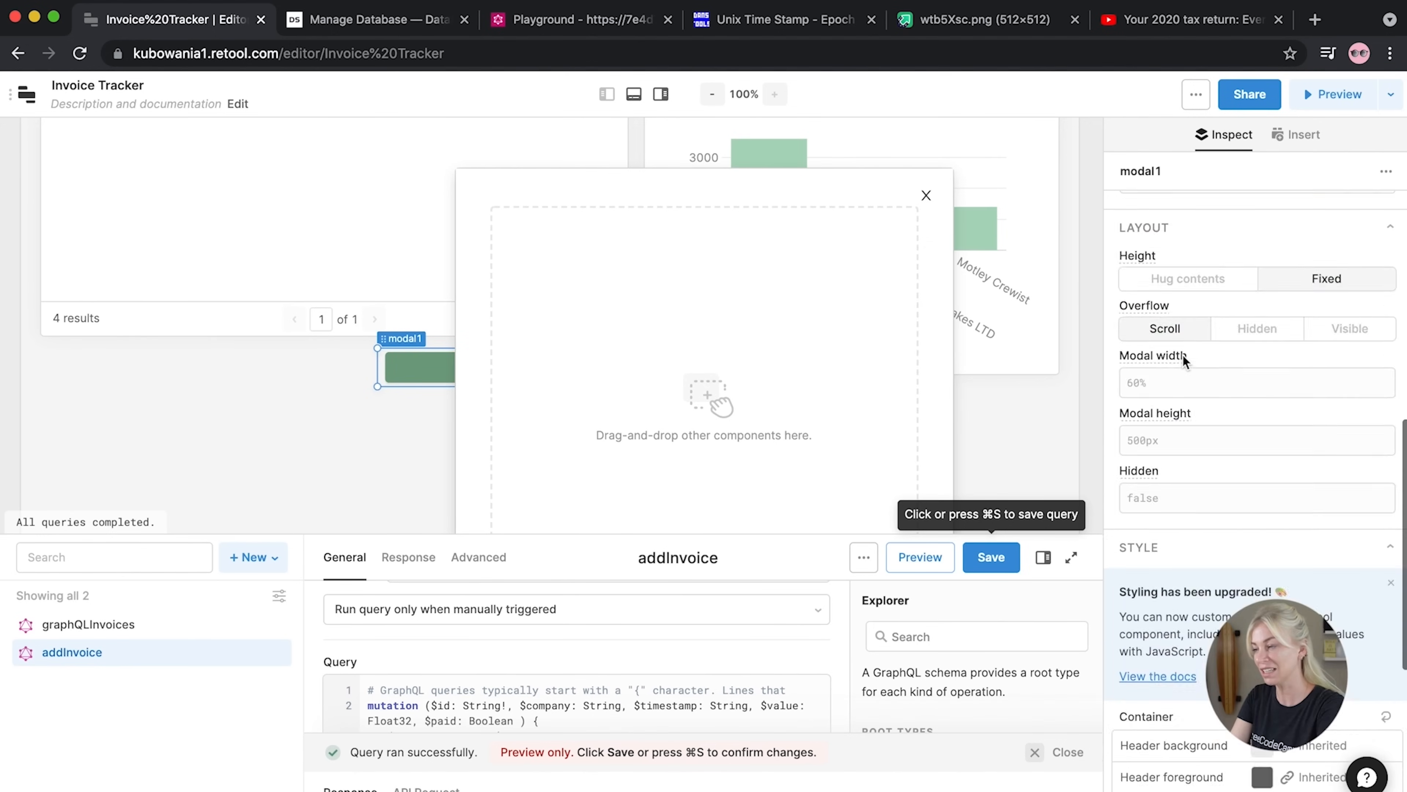
click(1035, 450)
click(782, 355)
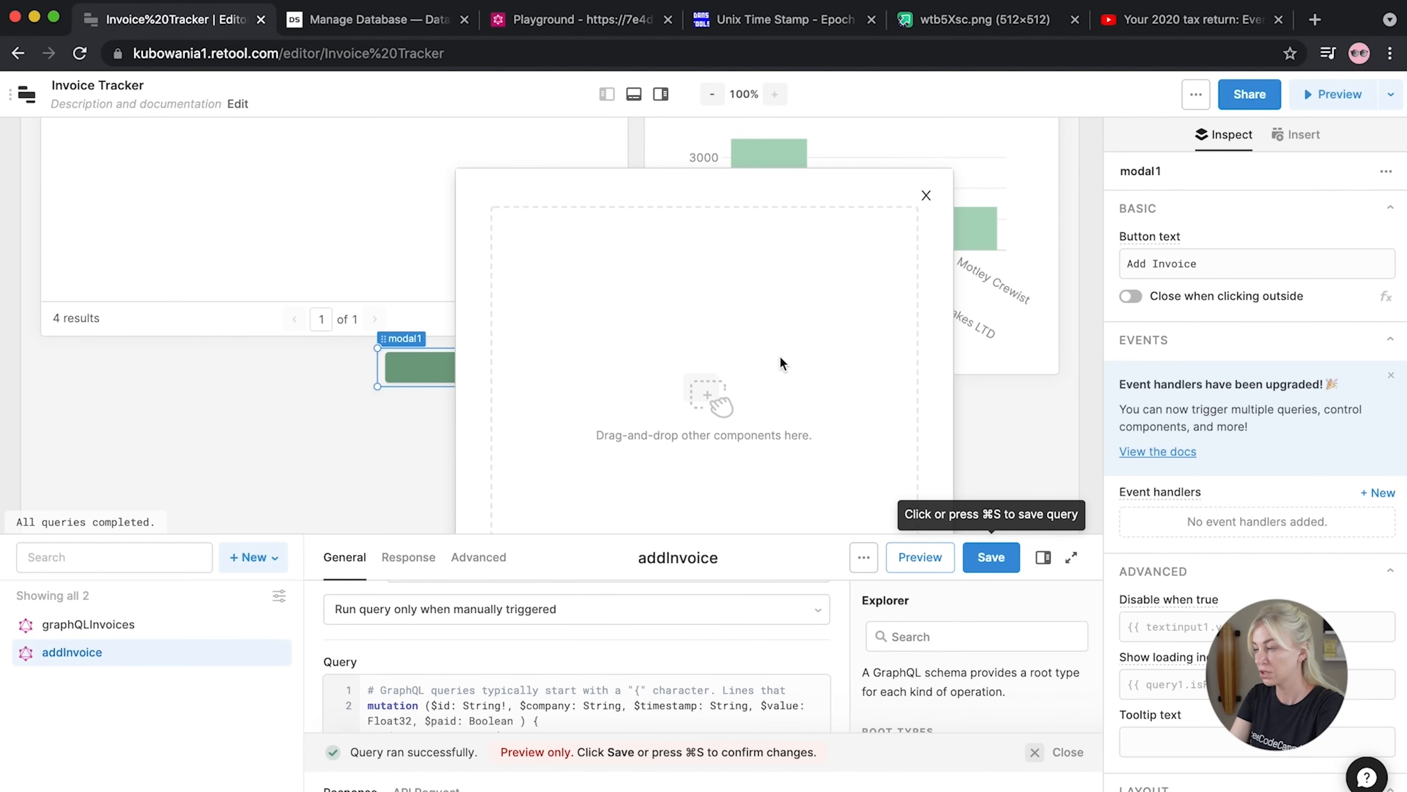
click(982, 412)
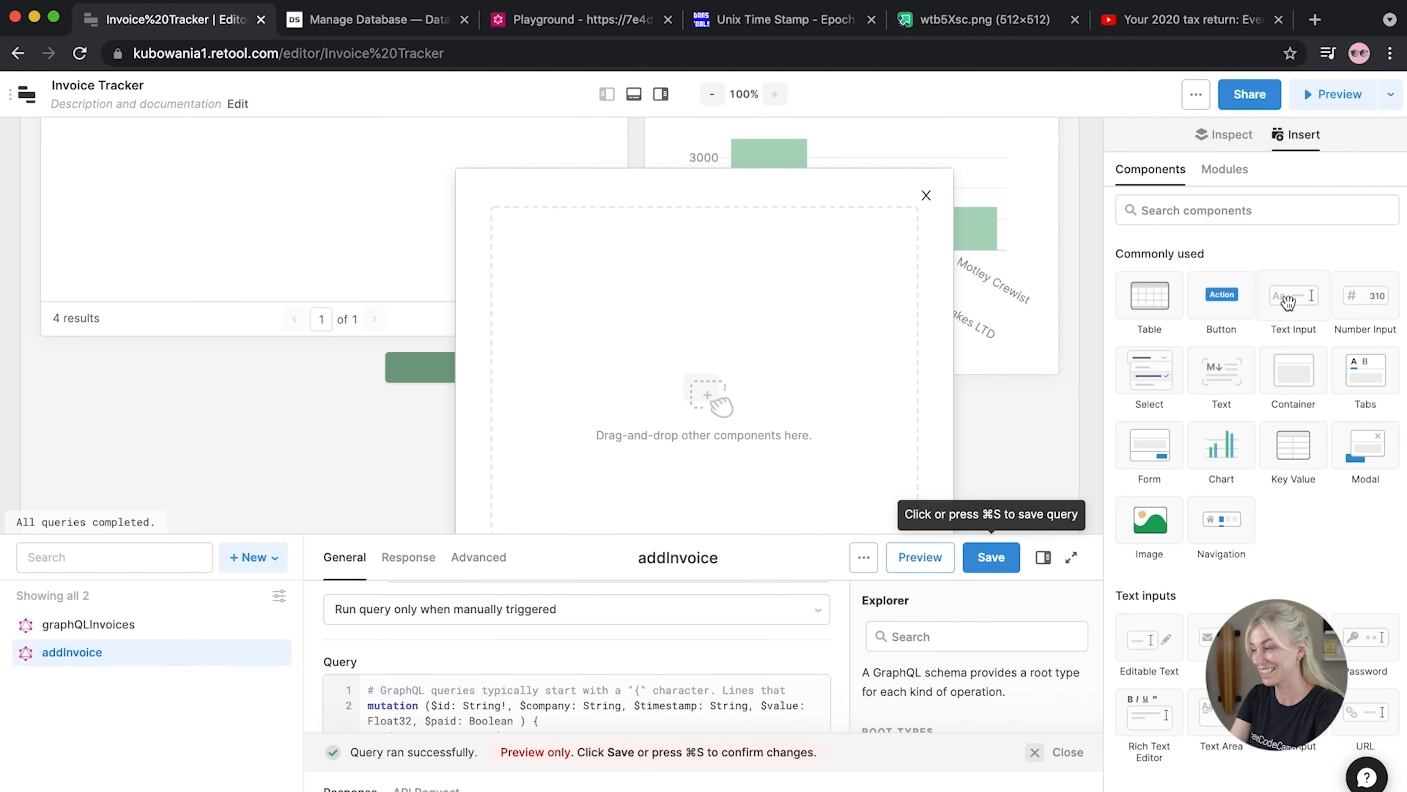
Add a full-width text input to the modal with placeholder 'Enter Invoice Reference'
drag(1288, 302, 529, 284)
drag(633, 263, 935, 261)
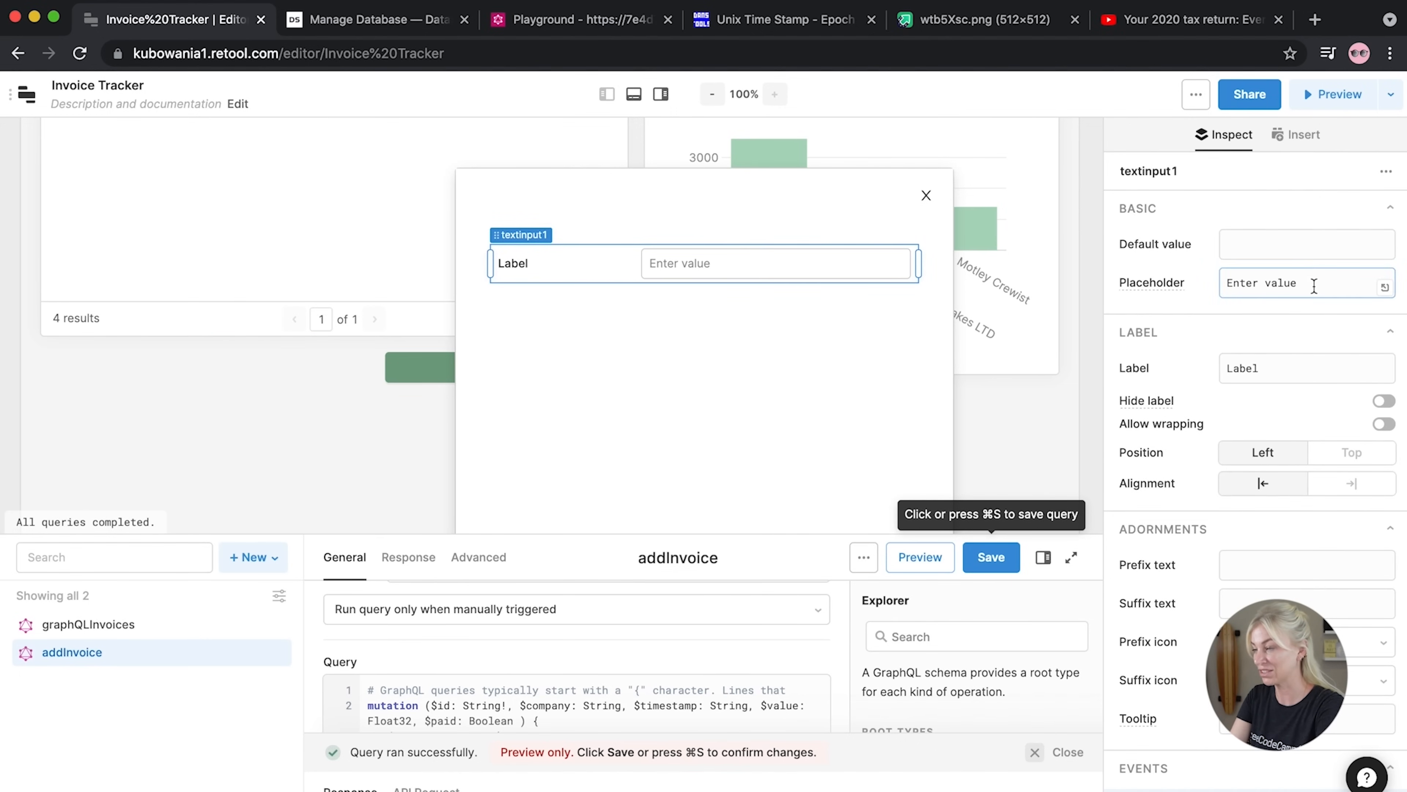
drag(1315, 282, 1265, 284)
text(Invoice)
key(BackSpace)
key(BackSpace)
key(BackSpace)
key(BackSpace)
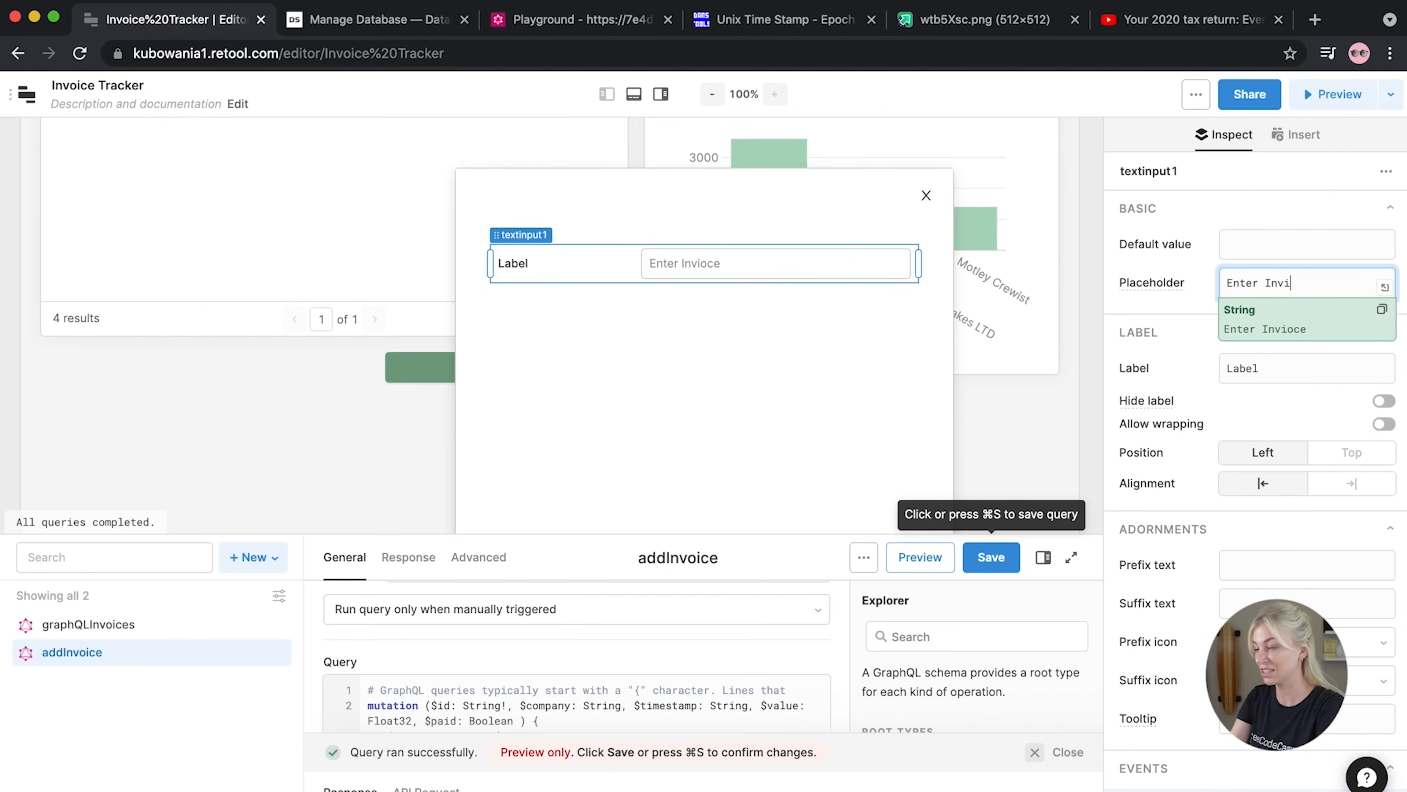
text(oice Referenc)
key(BackSpace)
key(BackSpace)
text(ence)
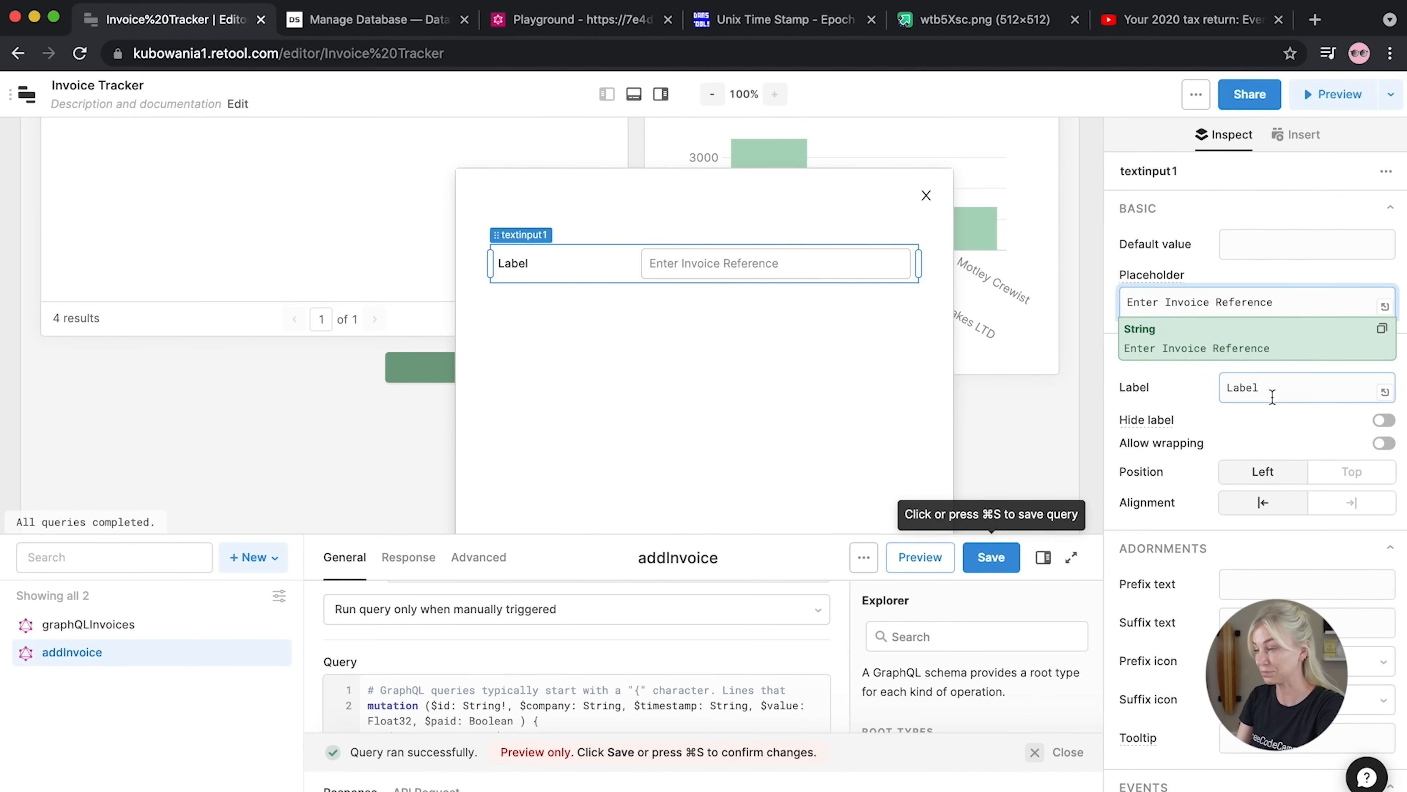
Label the text input 'Invoice Reference'
drag(1270, 390, 1221, 386)
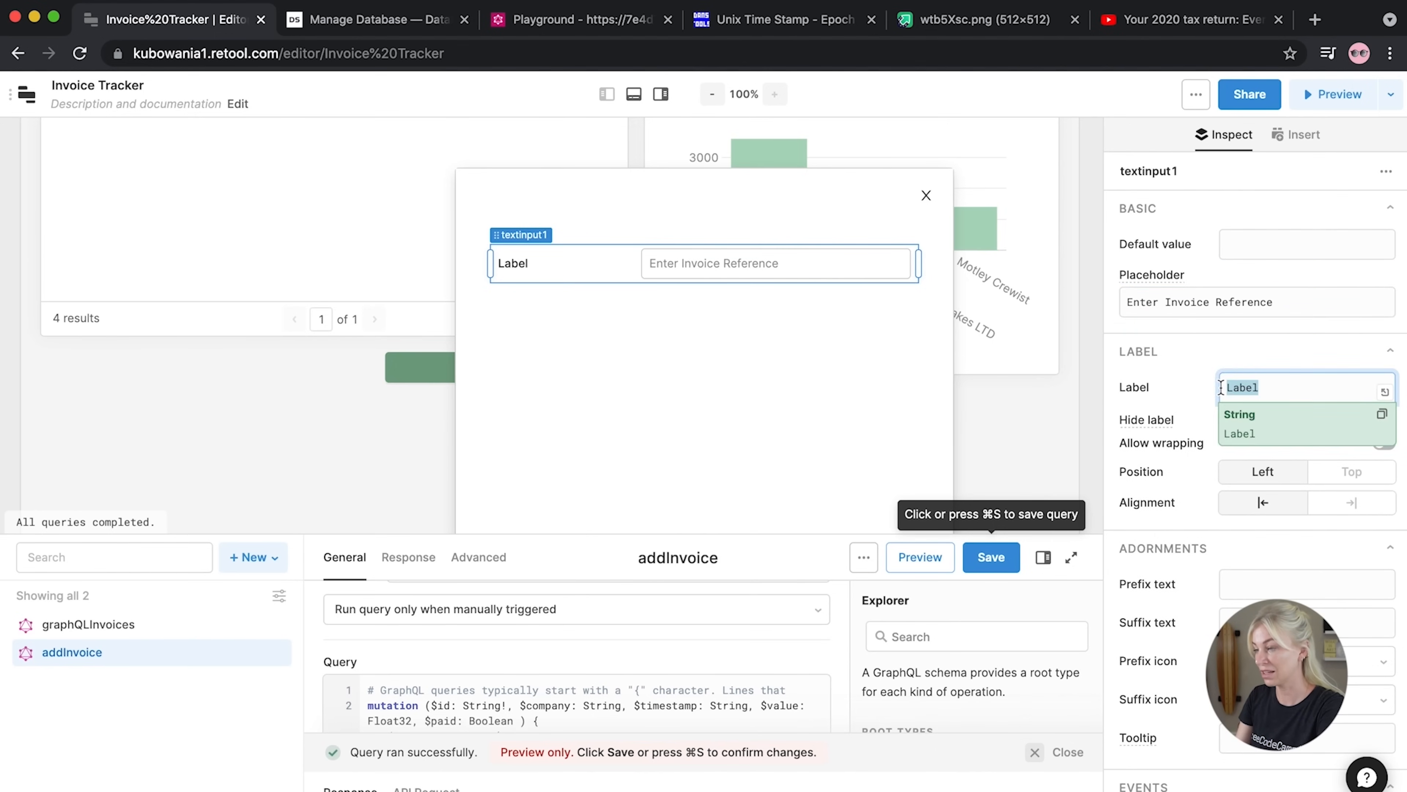
text(Invoice Reference)
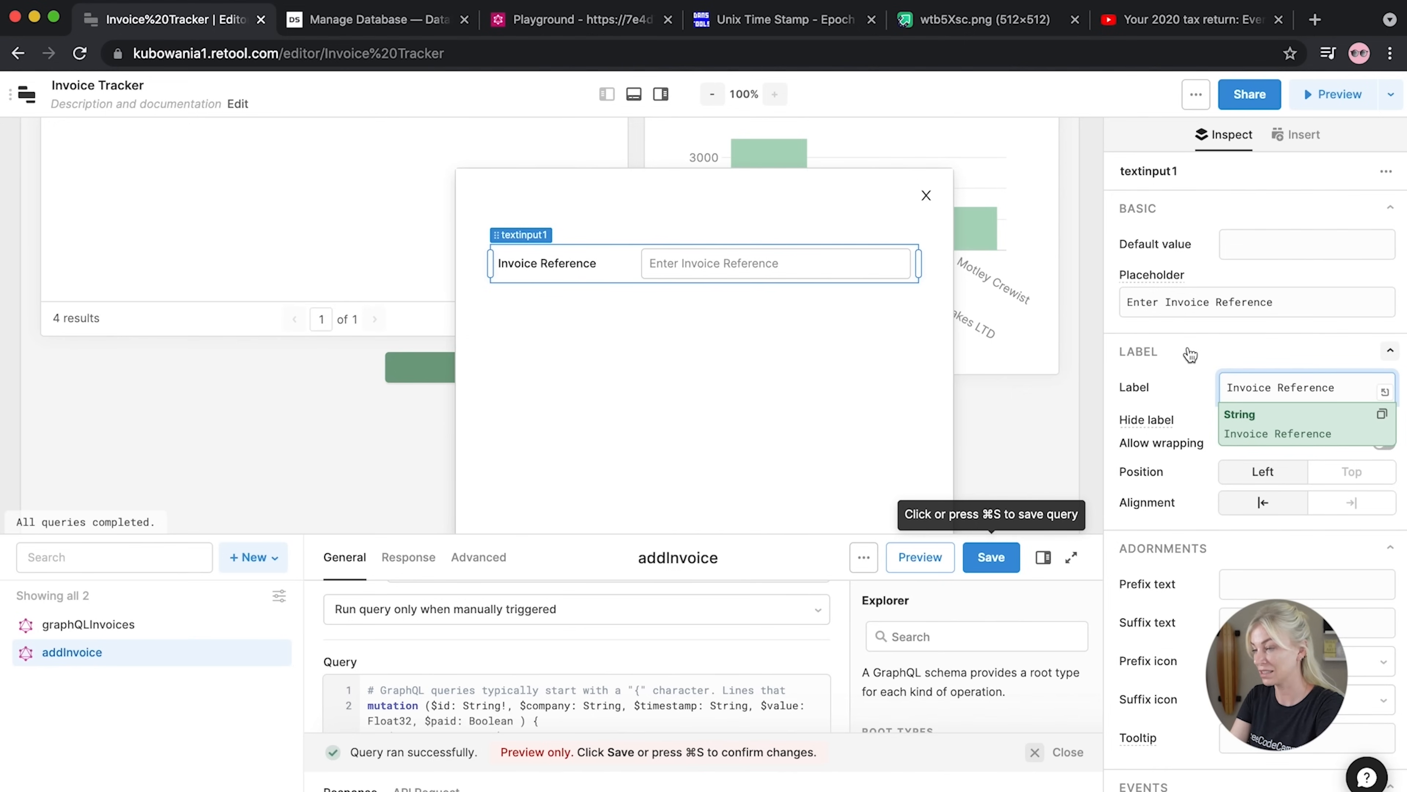
click(1187, 351)
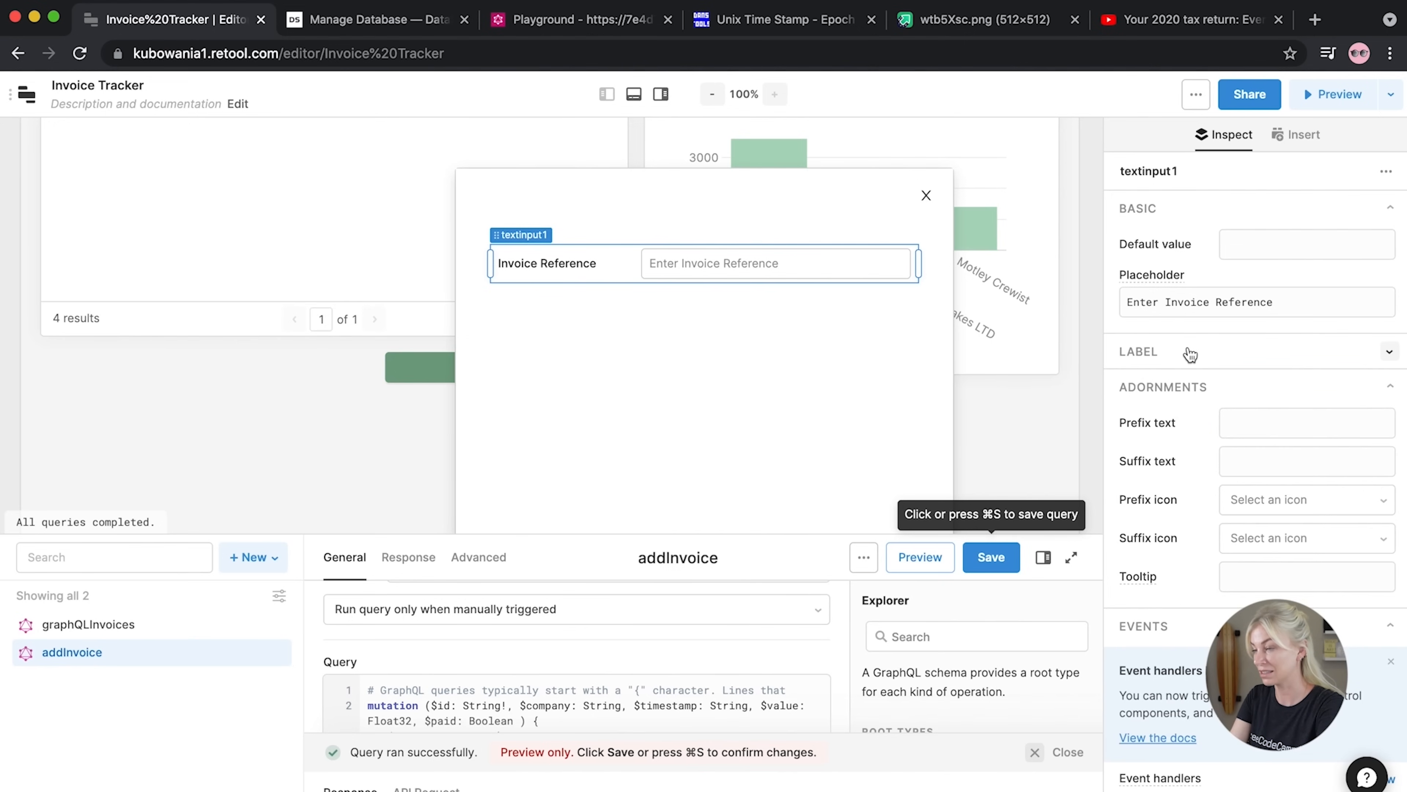
click(1090, 307)
Add a text input labelled 'Company Name' to the modal
drag(1293, 296, 914, 311)
click(1258, 367)
drag(1263, 368, 1183, 372)
text(0)
text(ompany Name)
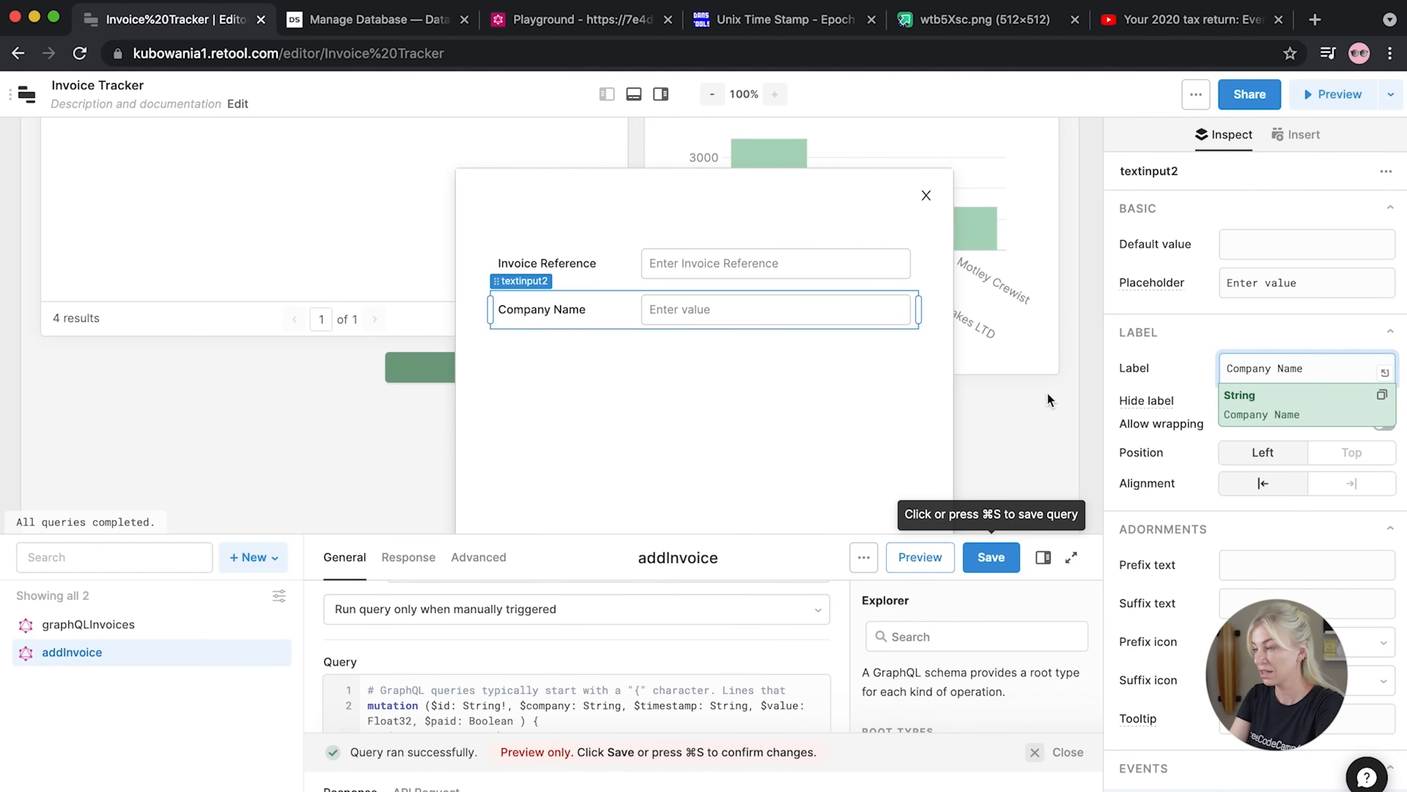
click(1098, 242)
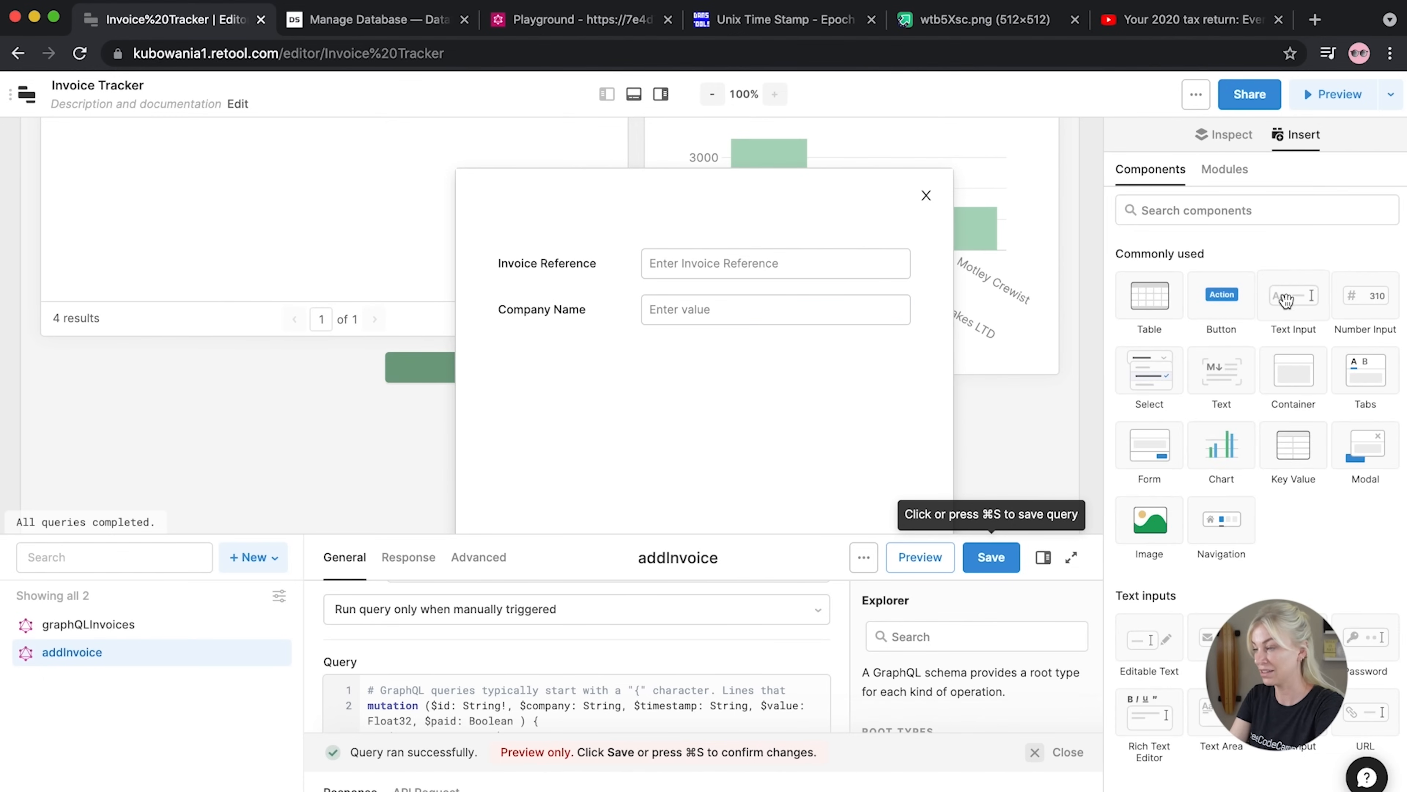
Add a full-width text input labelled 'Invoice Amount' below Company Name
drag(1286, 302, 511, 362)
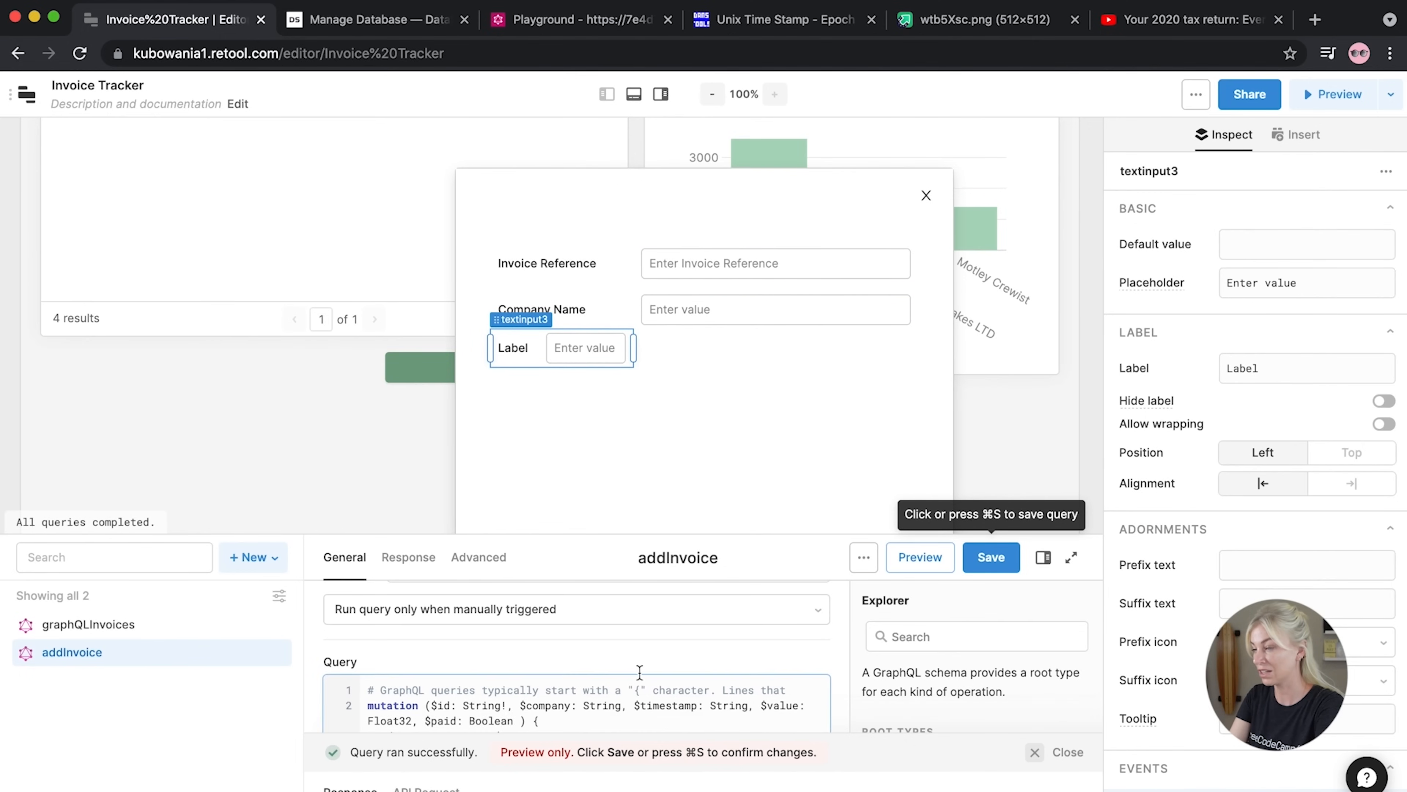
drag(635, 348, 921, 343)
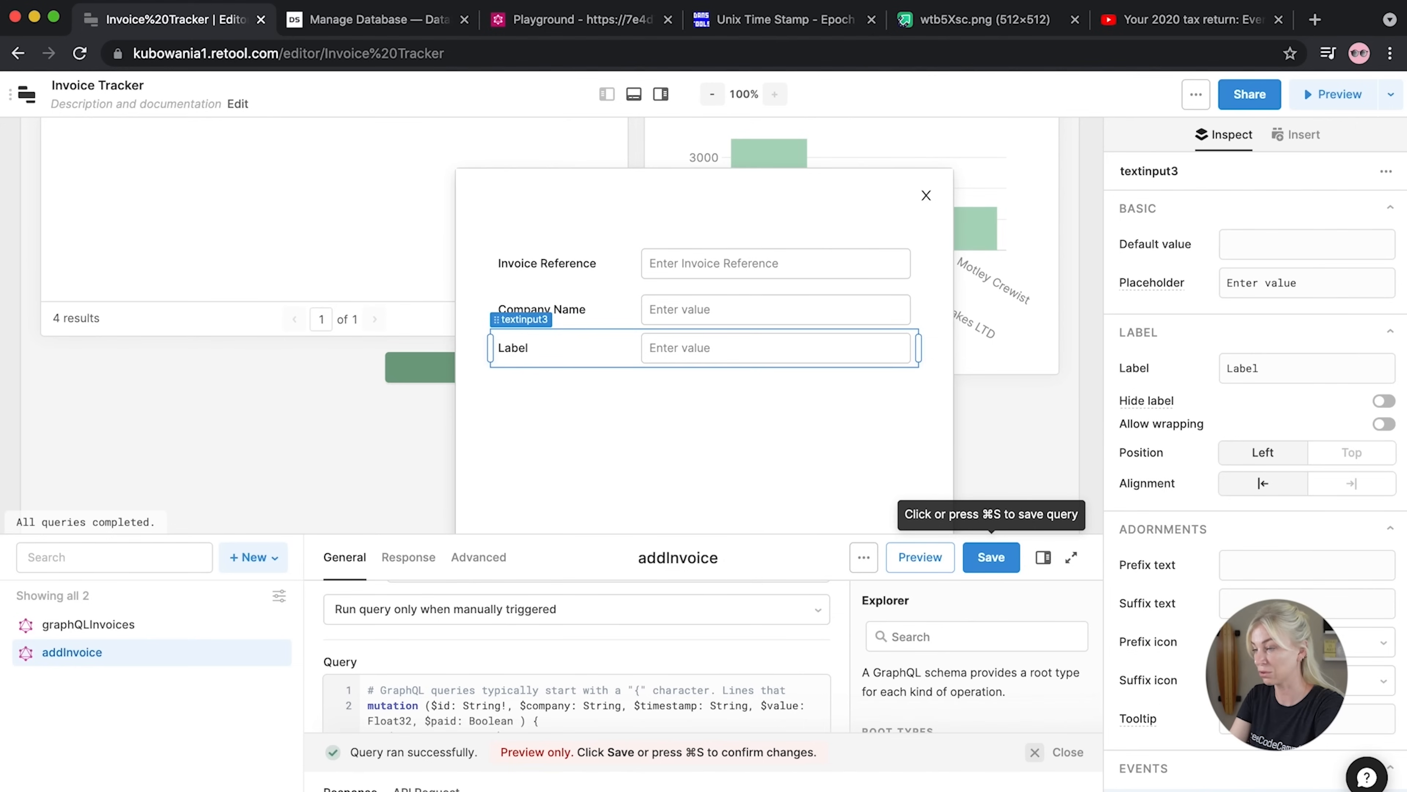
drag(1285, 370, 1208, 366)
text(INvoice)
key(BackSpace)
key(BackSpace)
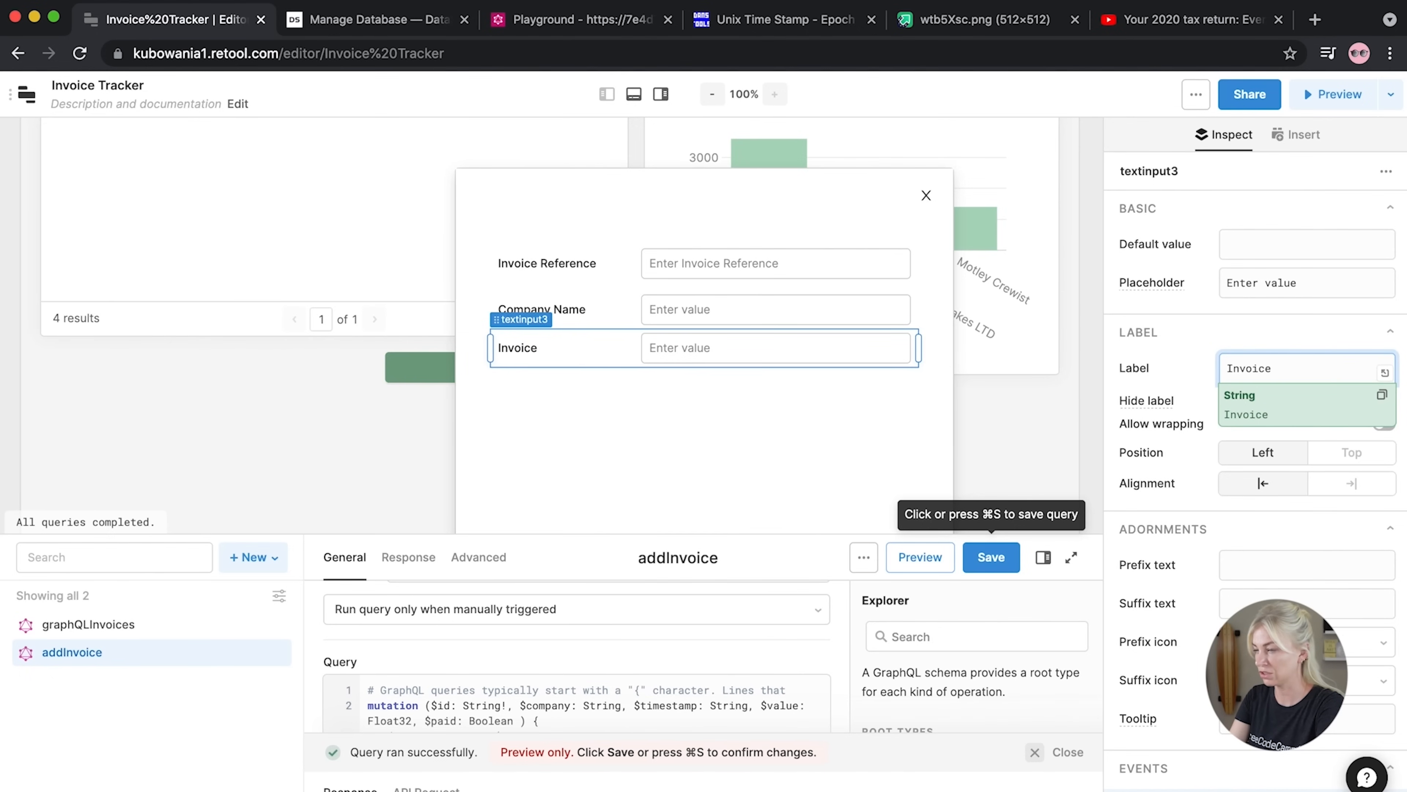
click(1200, 340)
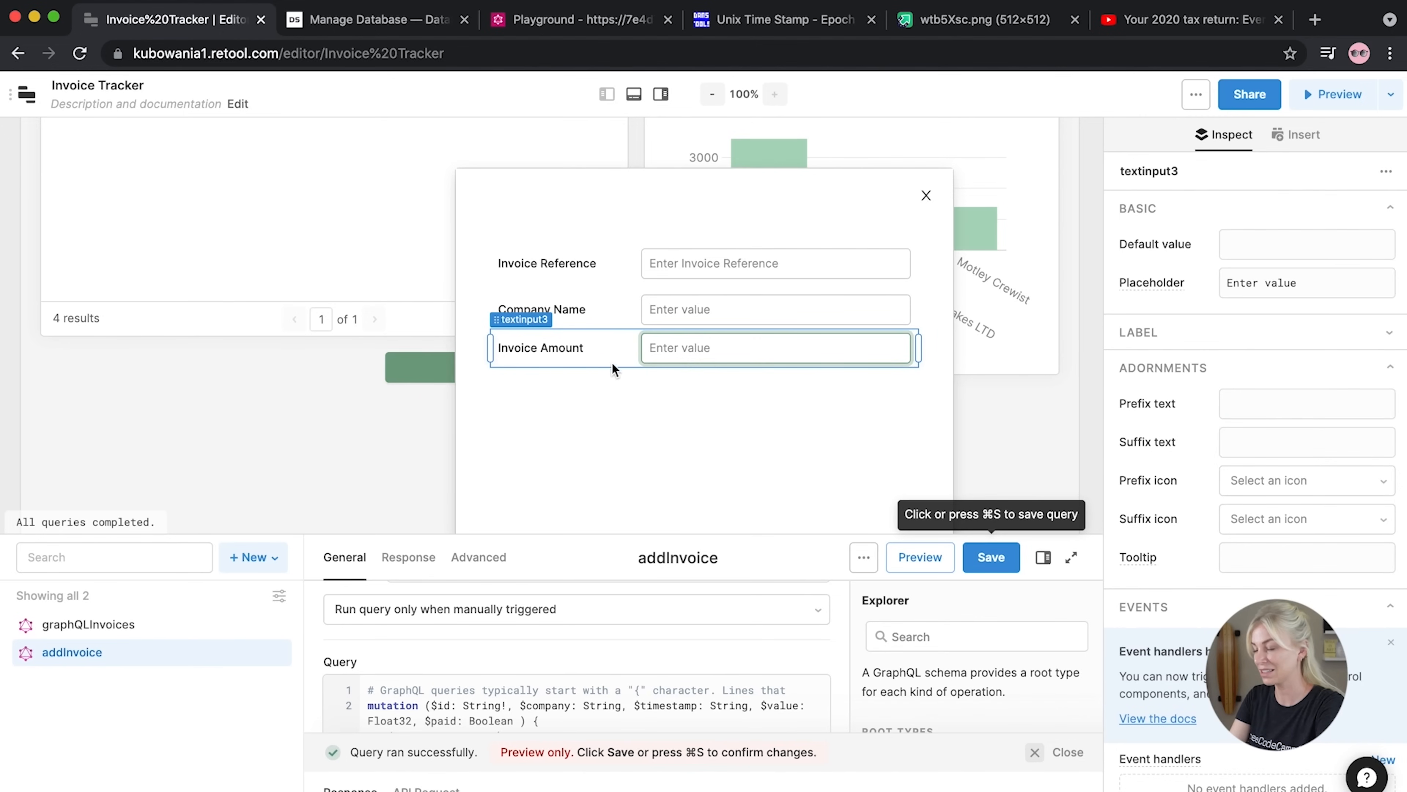
click(619, 377)
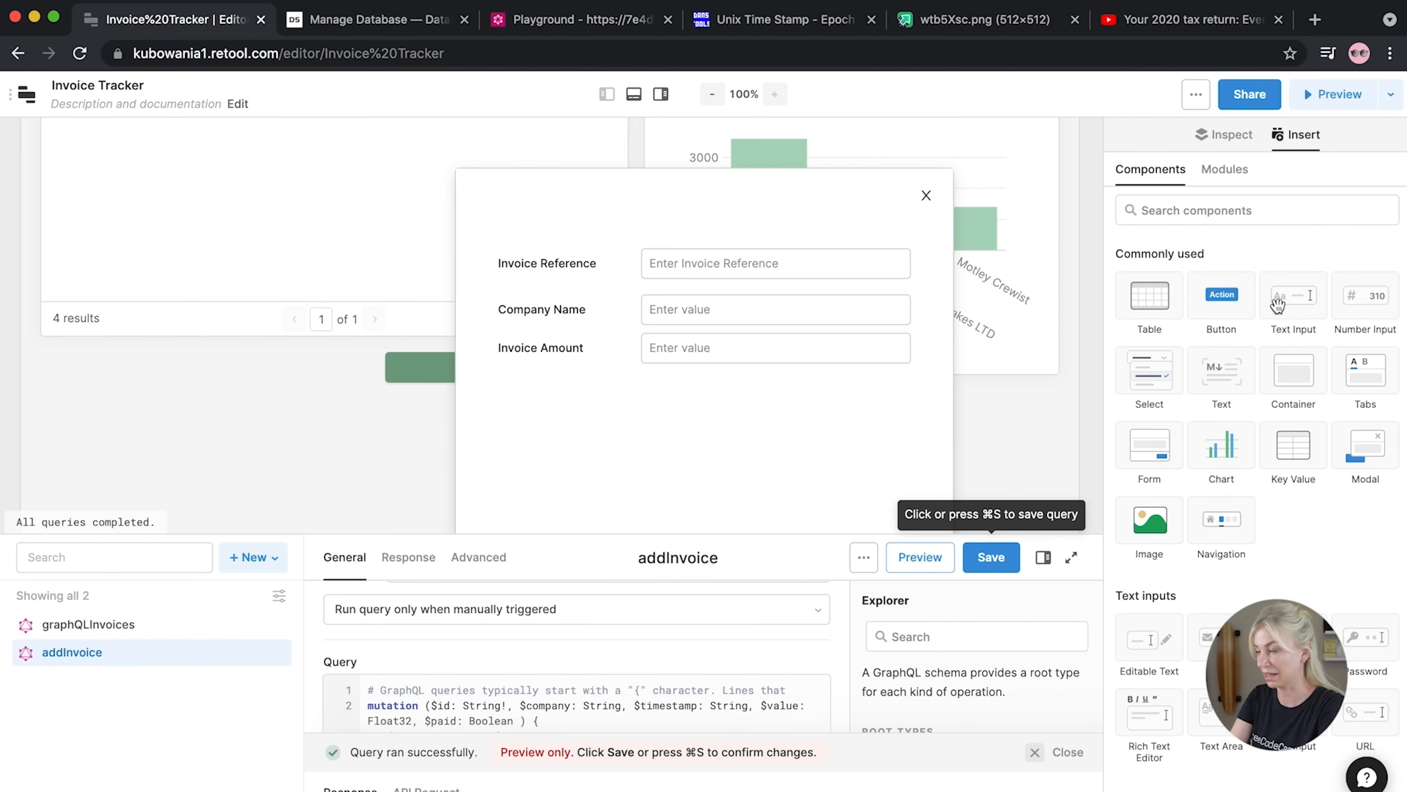
Add a number input labelled 'Invoice Amount' and delete the old Invoice Amount text field
drag(1352, 297, 499, 354)
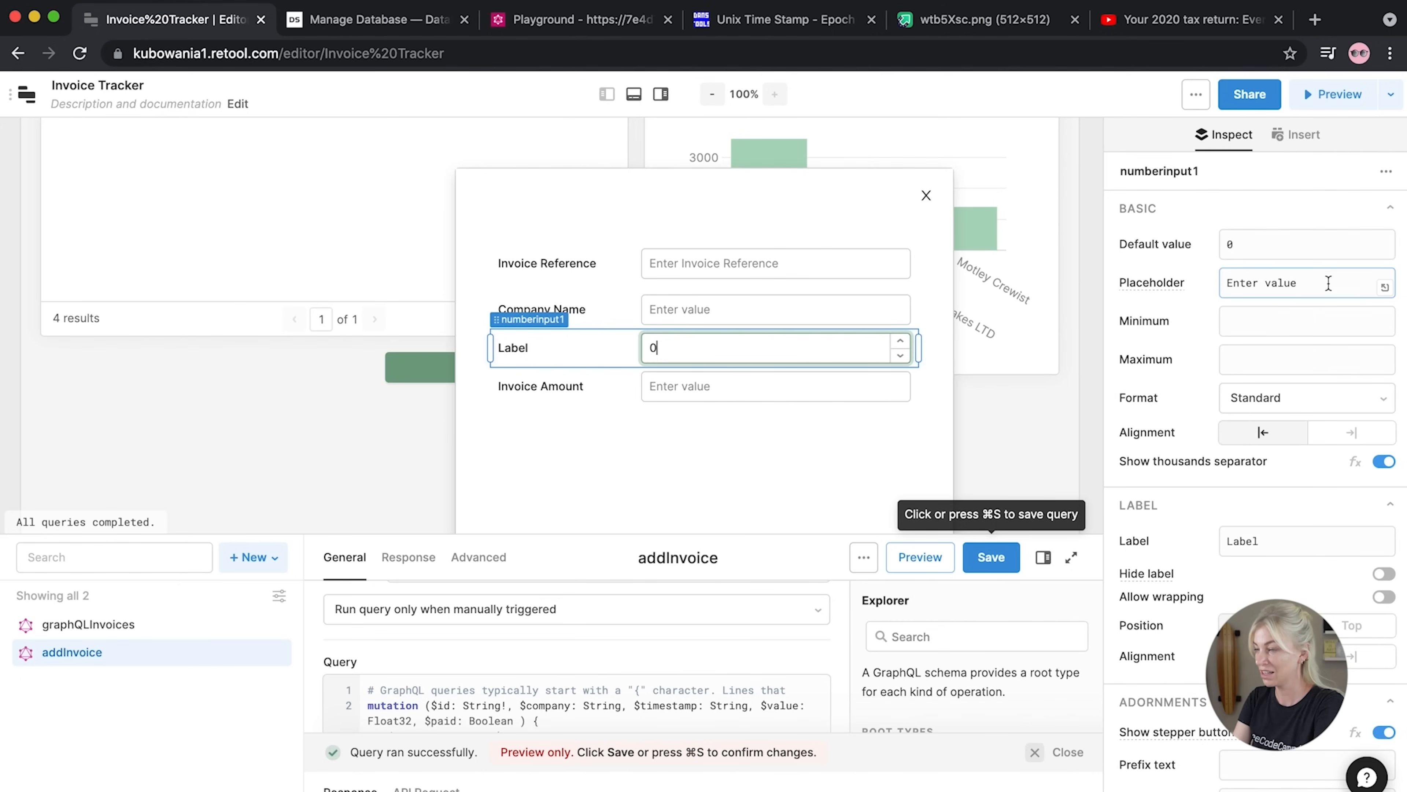
drag(1289, 541, 1219, 546)
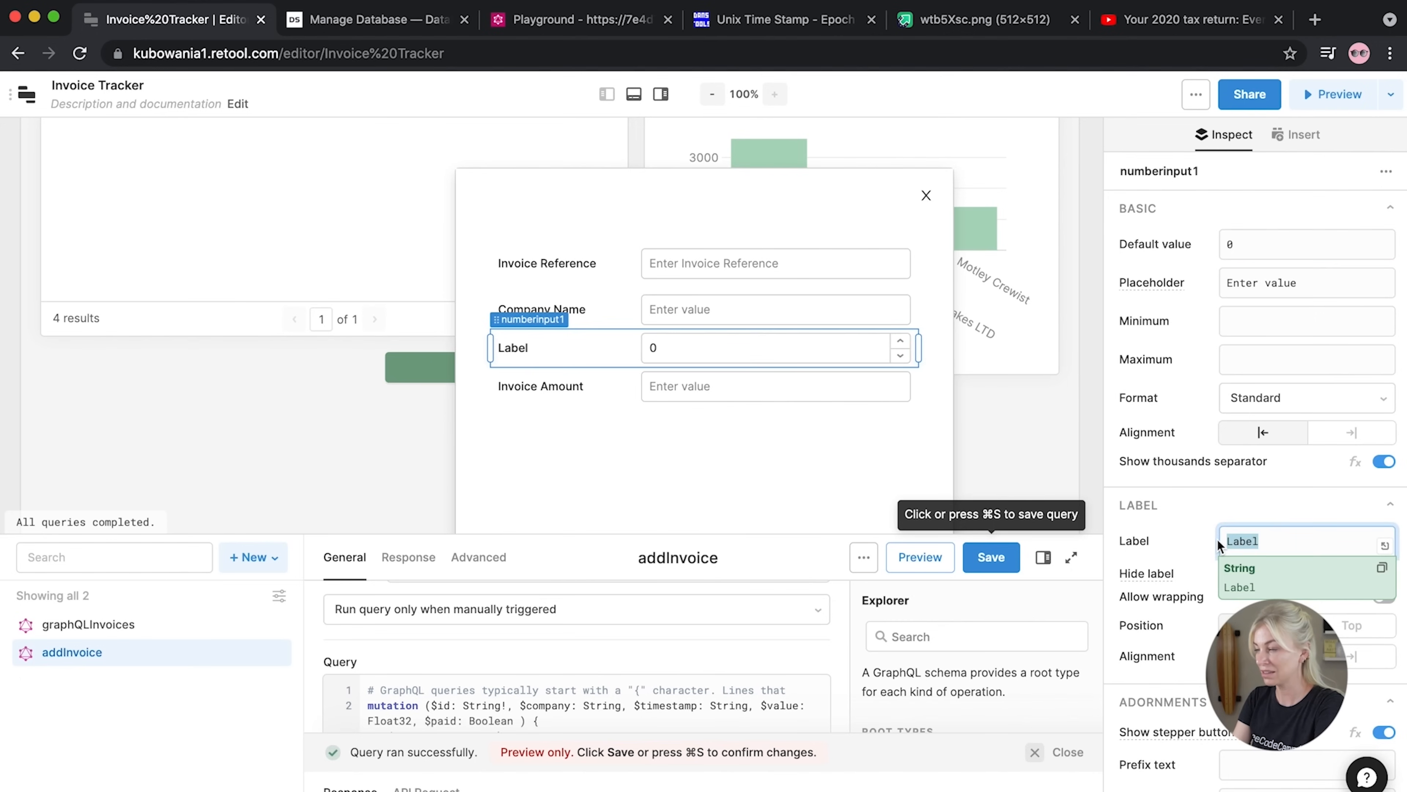
text(Invoice Amount)
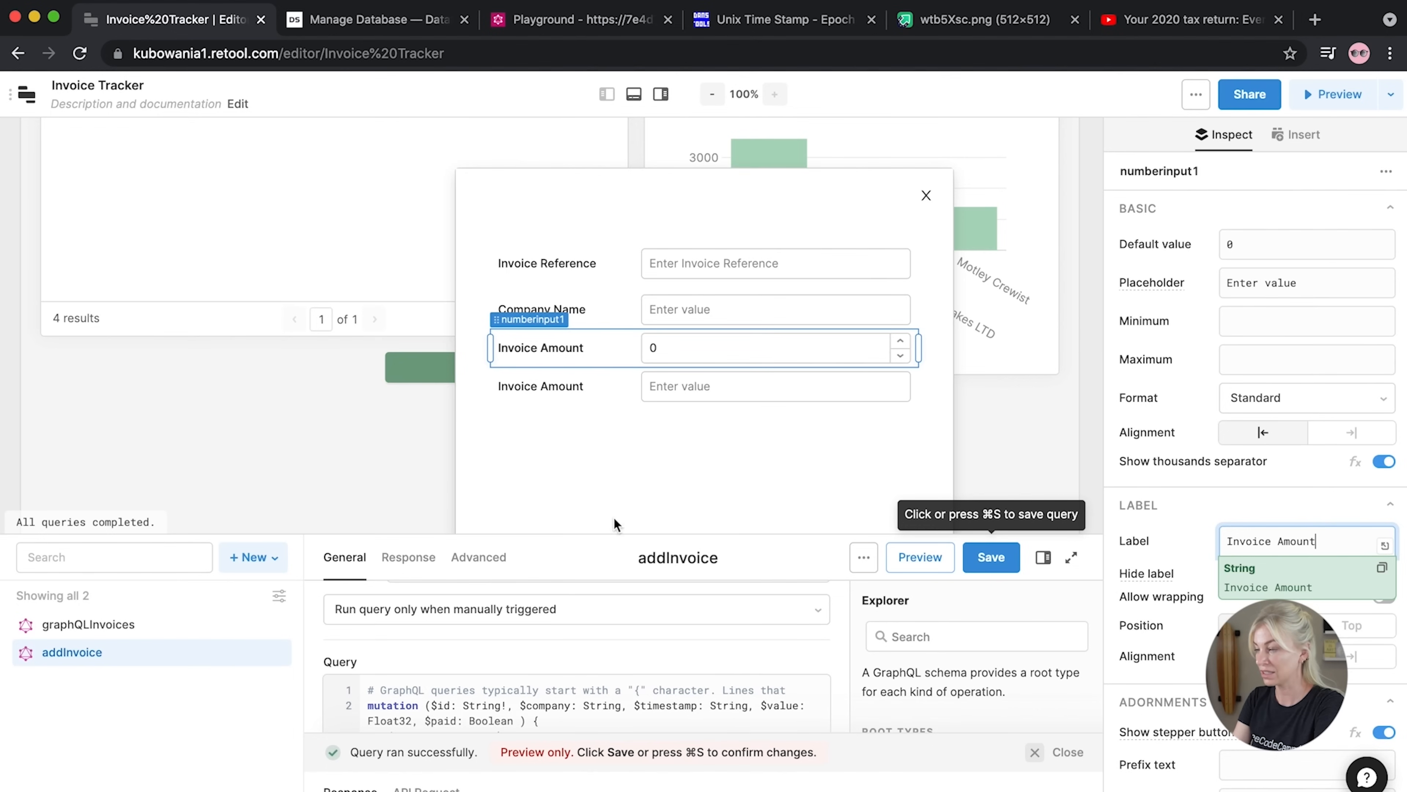
click(598, 392)
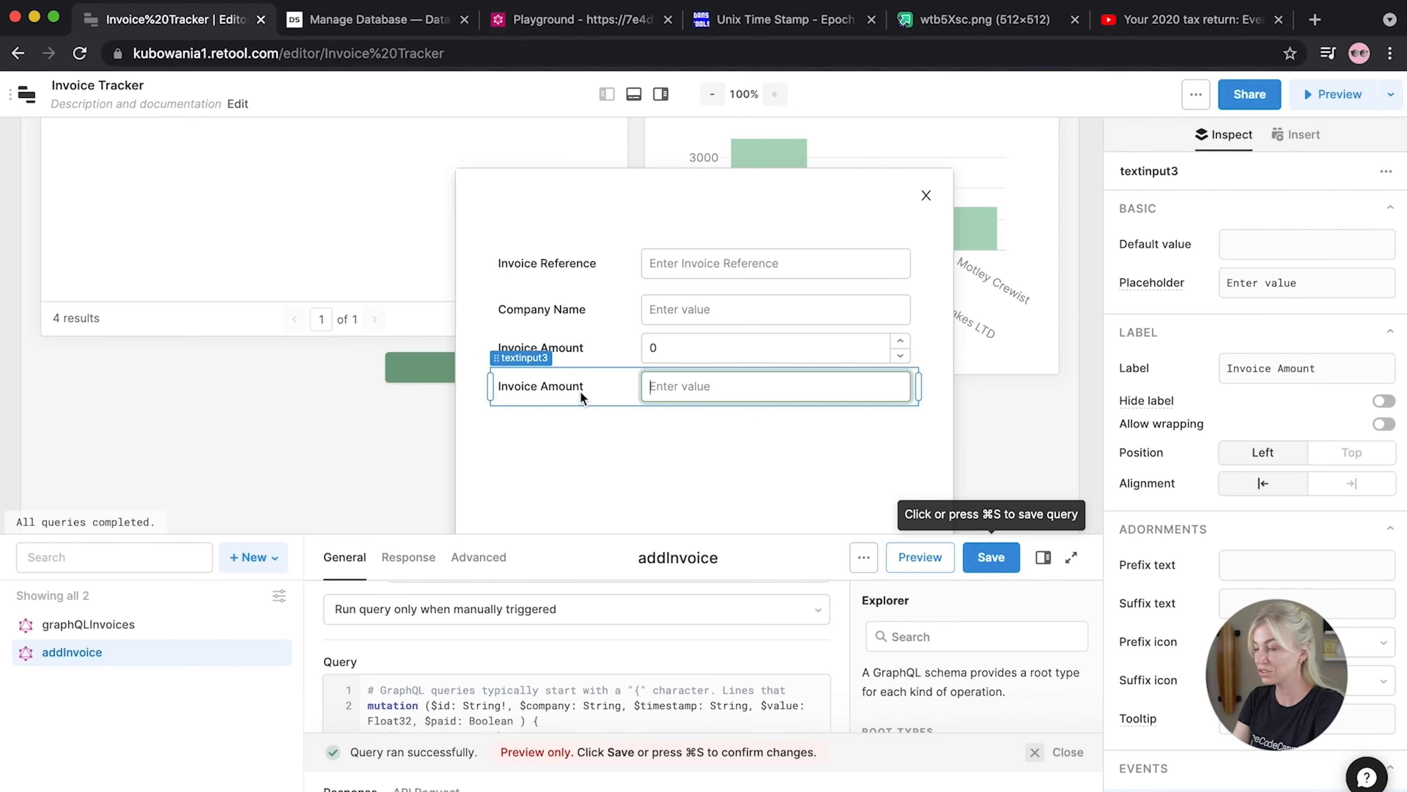
click(562, 394)
key(BackSpace)
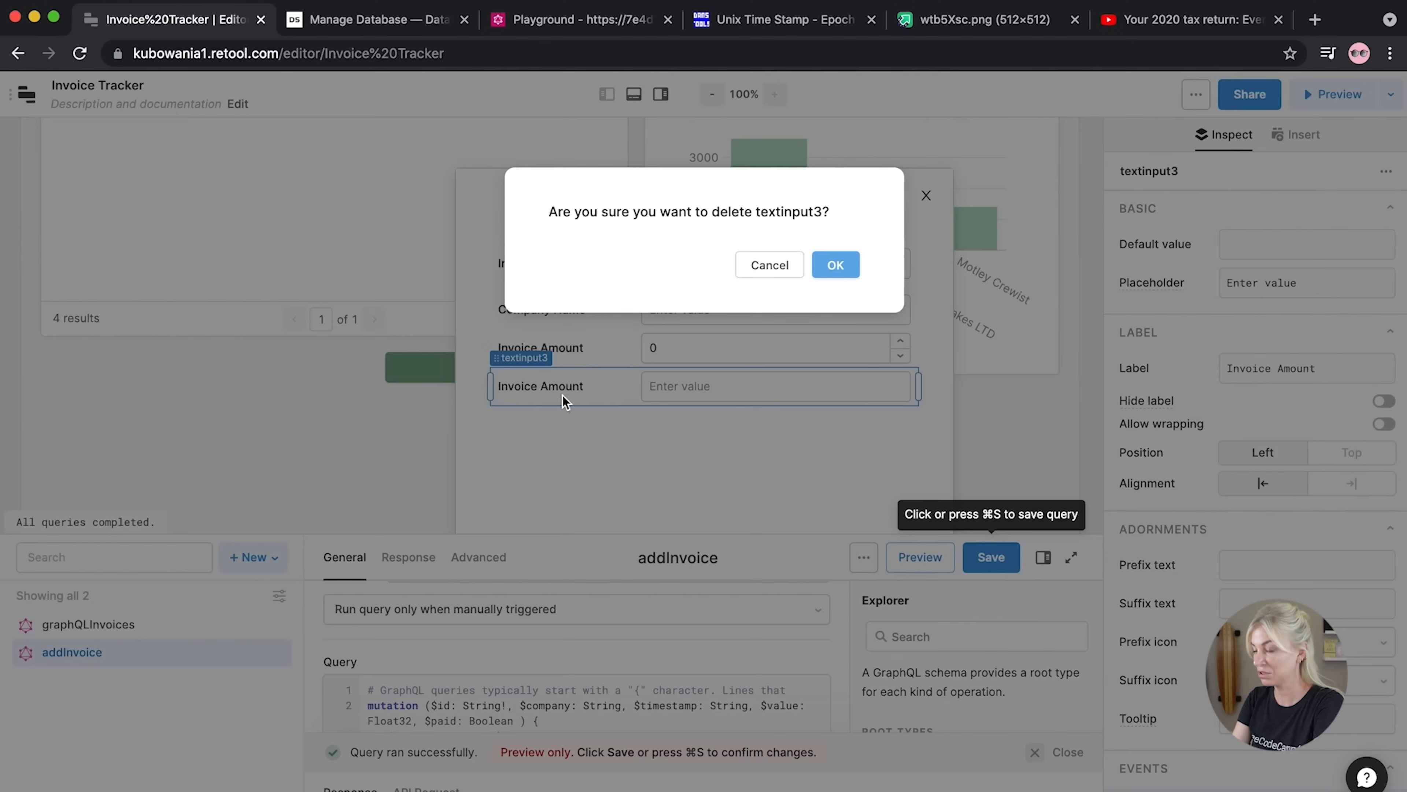
click(836, 265)
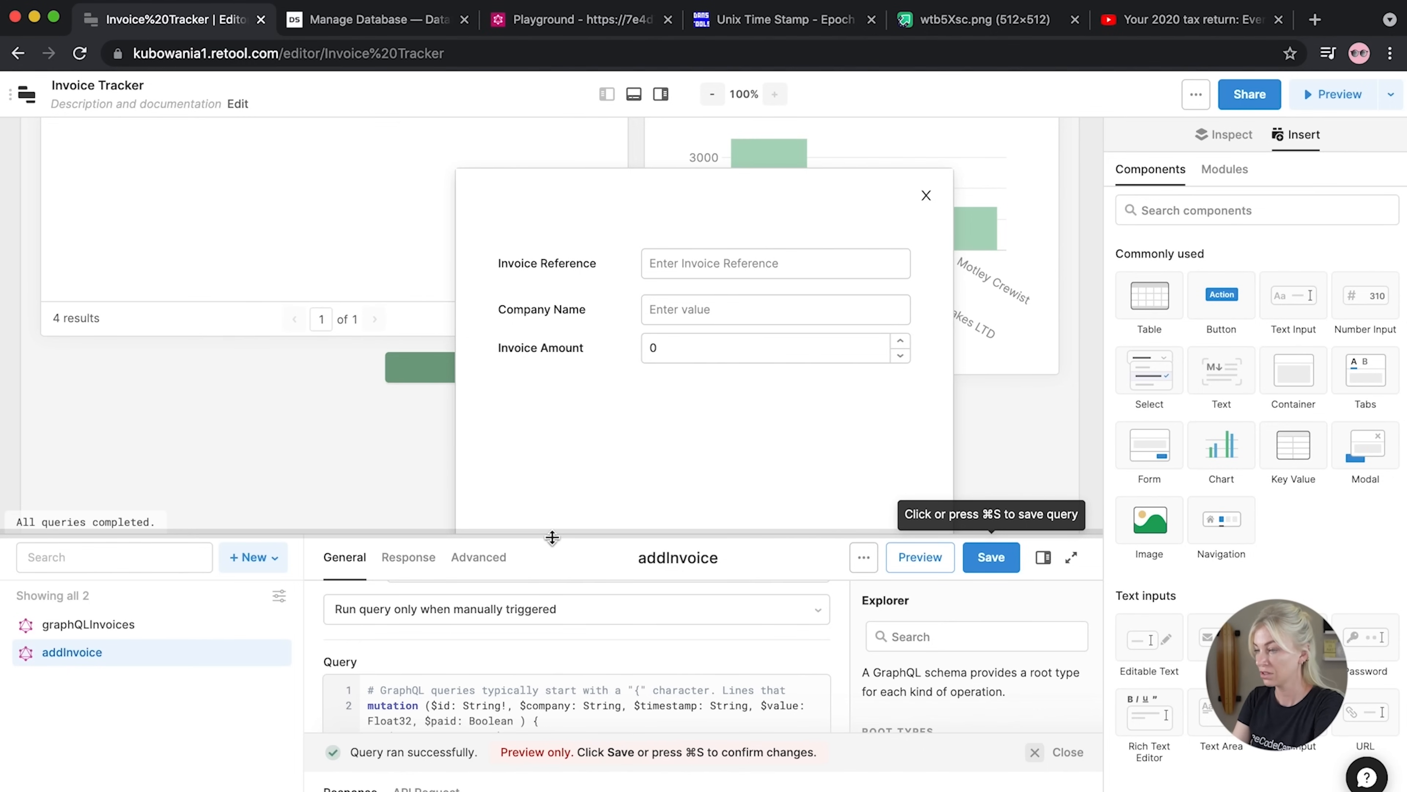
Insert a Currency input into the modal labelled 'Invoice Amount'
scroll(1338, 548, down, 3)
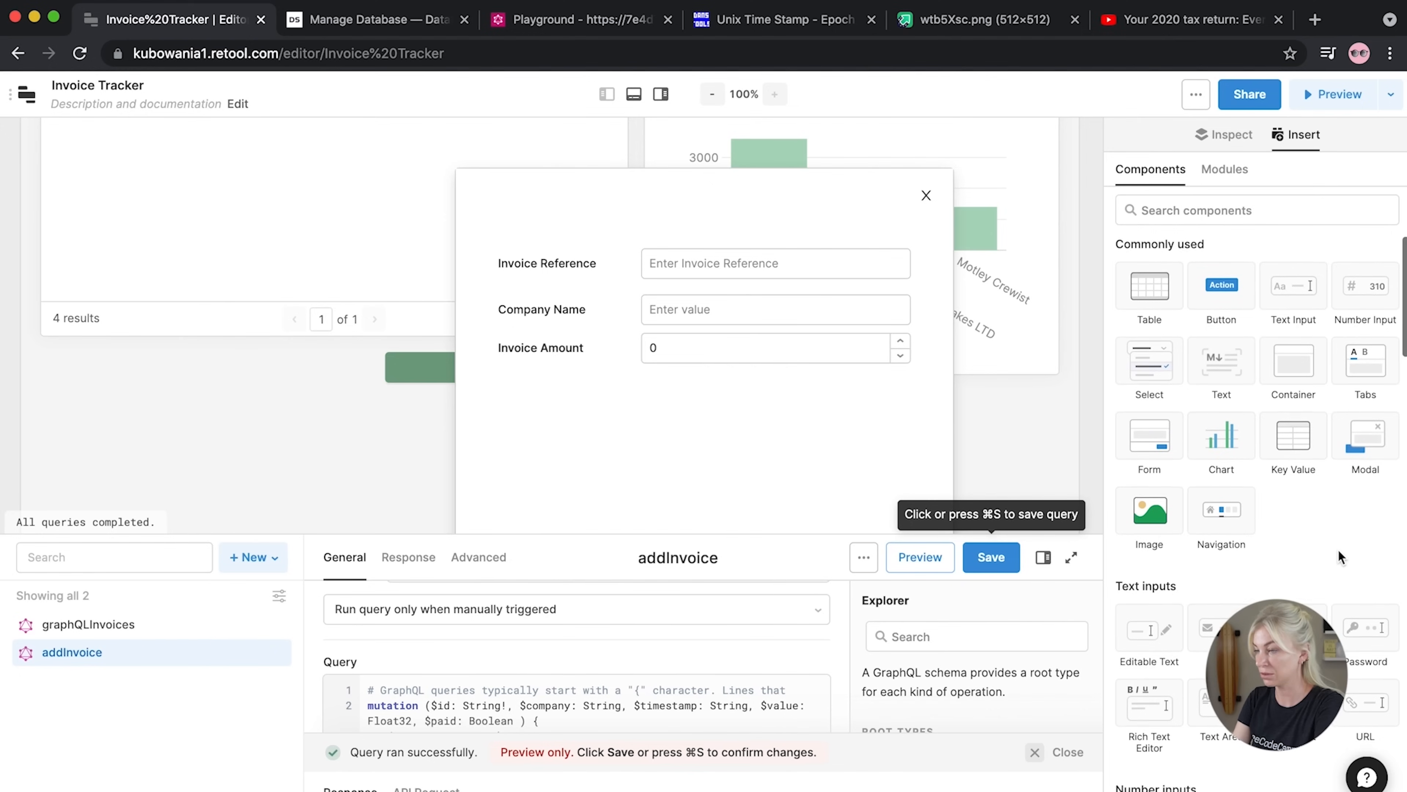
scroll(1338, 549, down, 5)
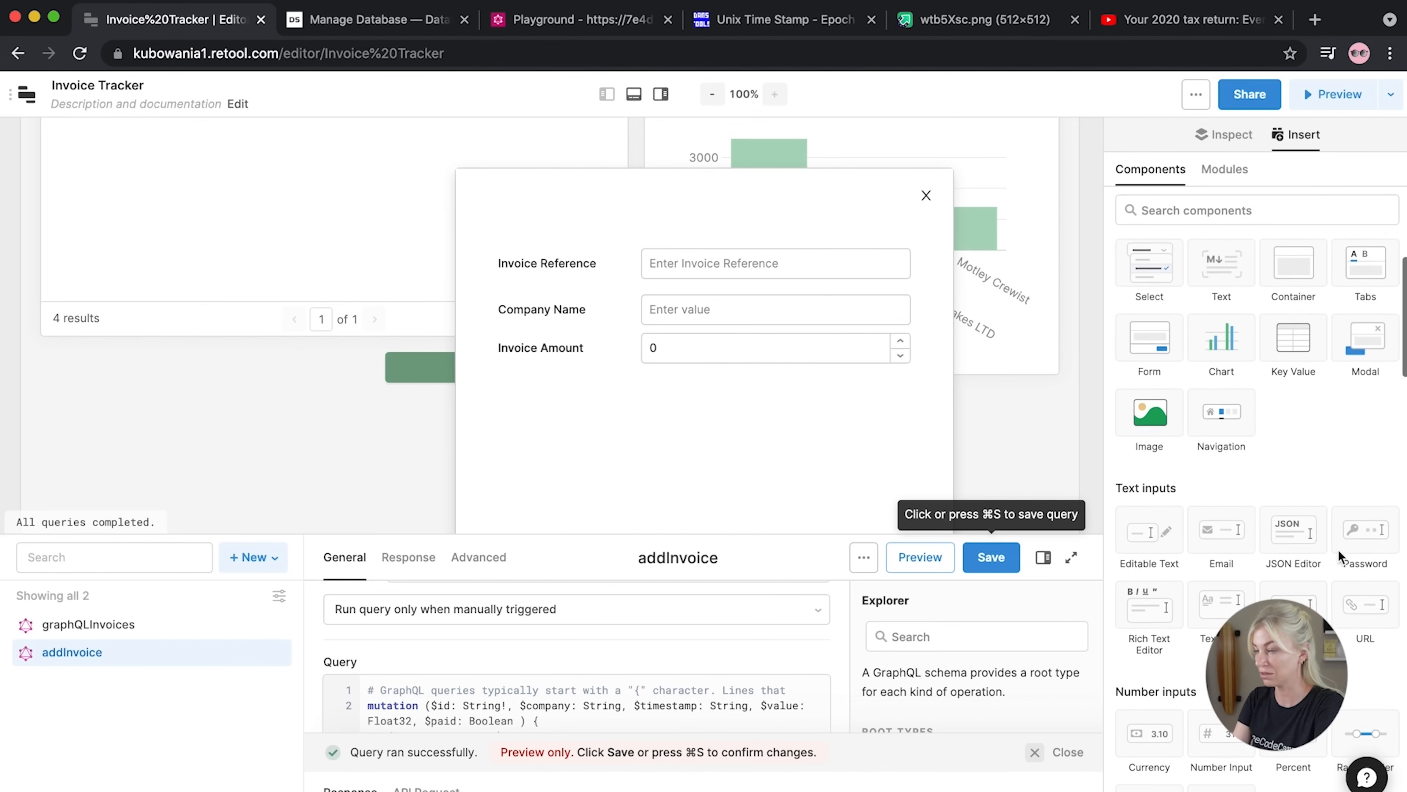
scroll(1338, 548, down, 1)
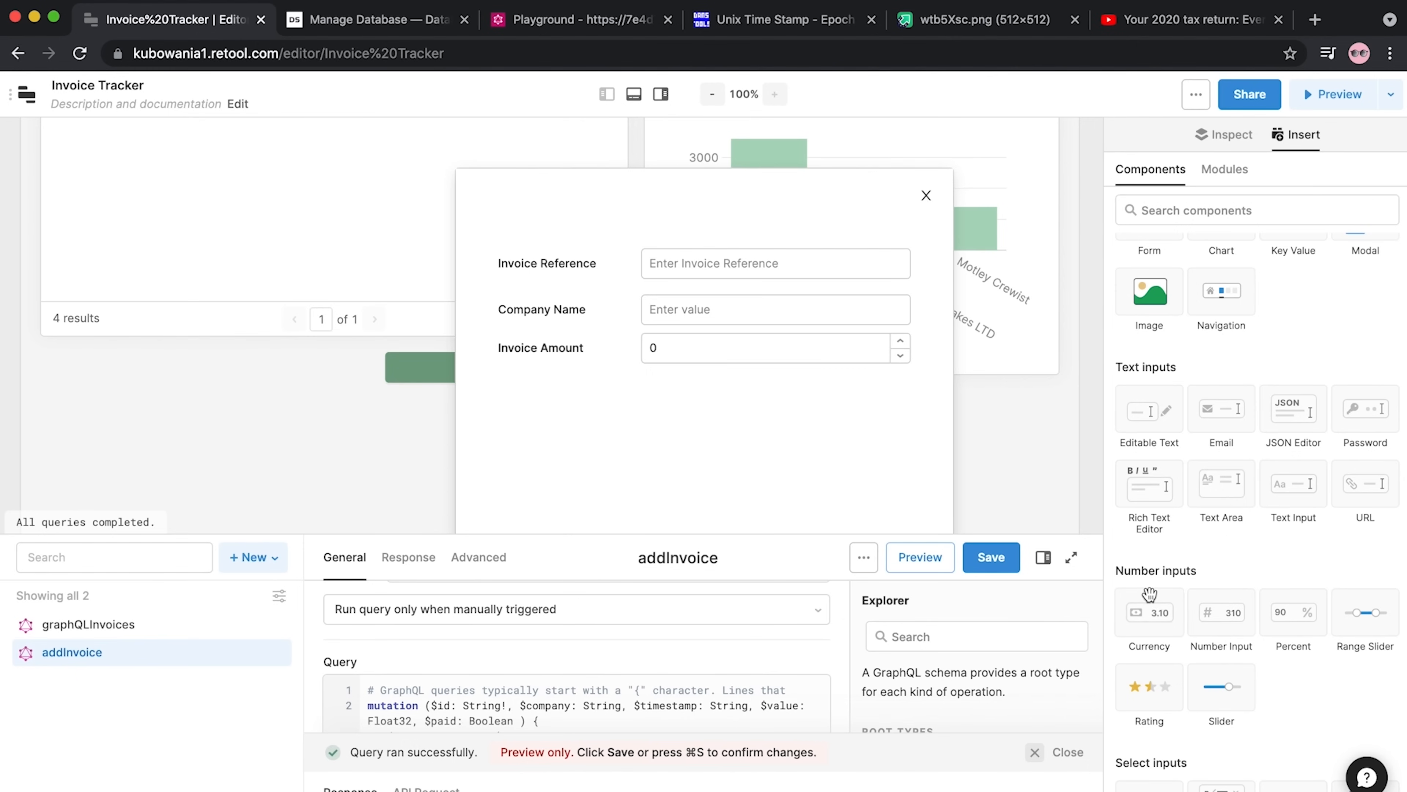
drag(1150, 612, 490, 386)
double_click(1241, 579)
text(Ino)
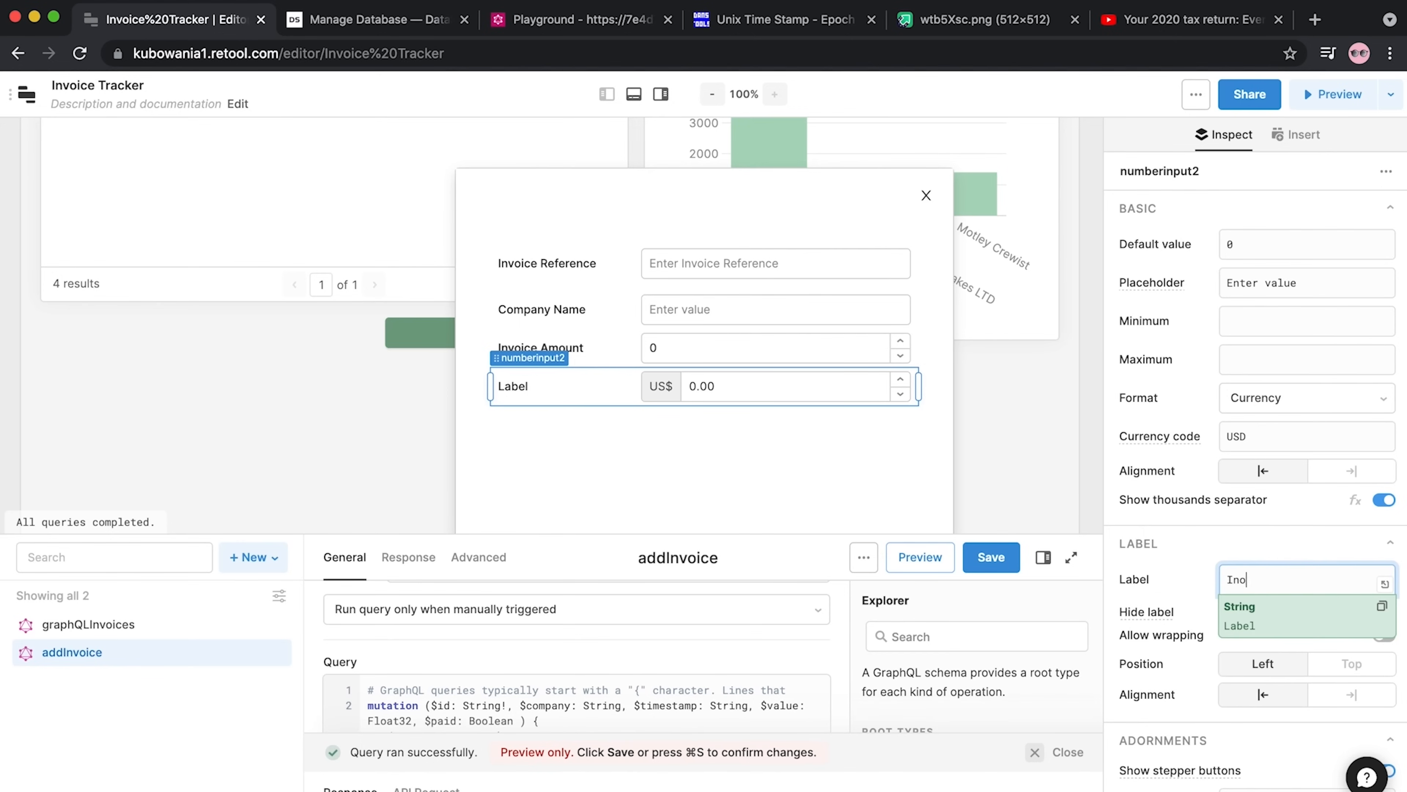
text(v)
key(BackSpace)
key(BackSpace)
text(v)
Delete the plain number field and move the currency field up under Company Name
click(602, 361)
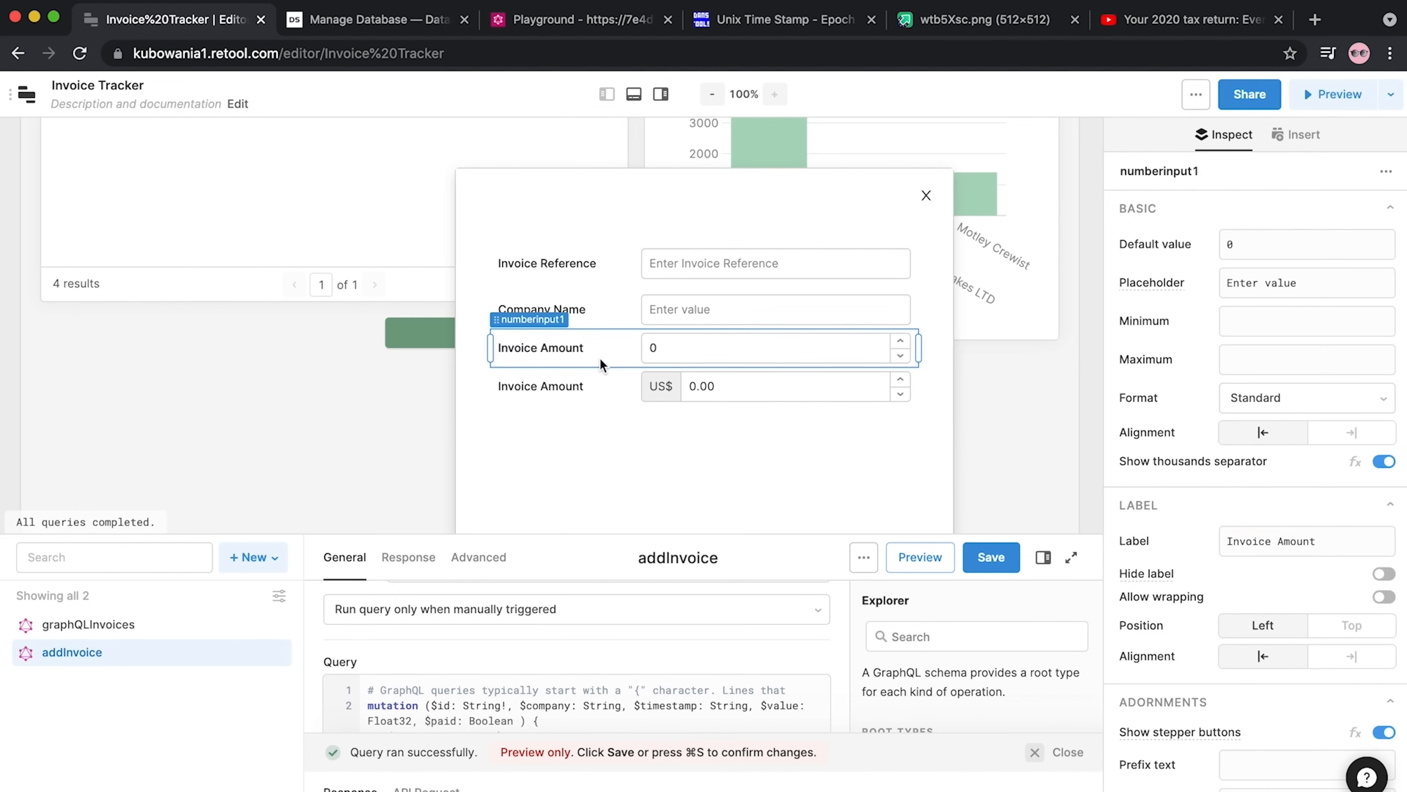
key(Delete)
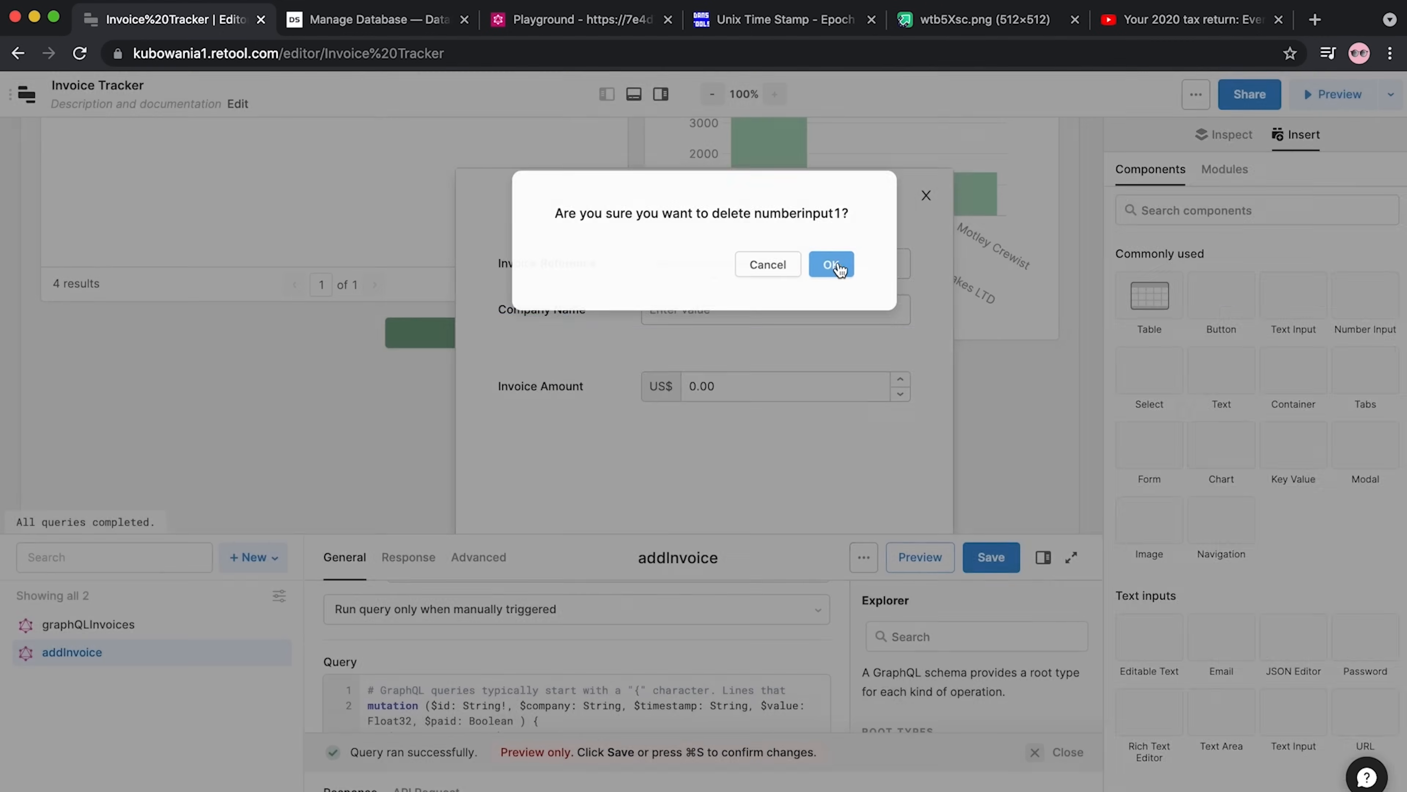
click(820, 275)
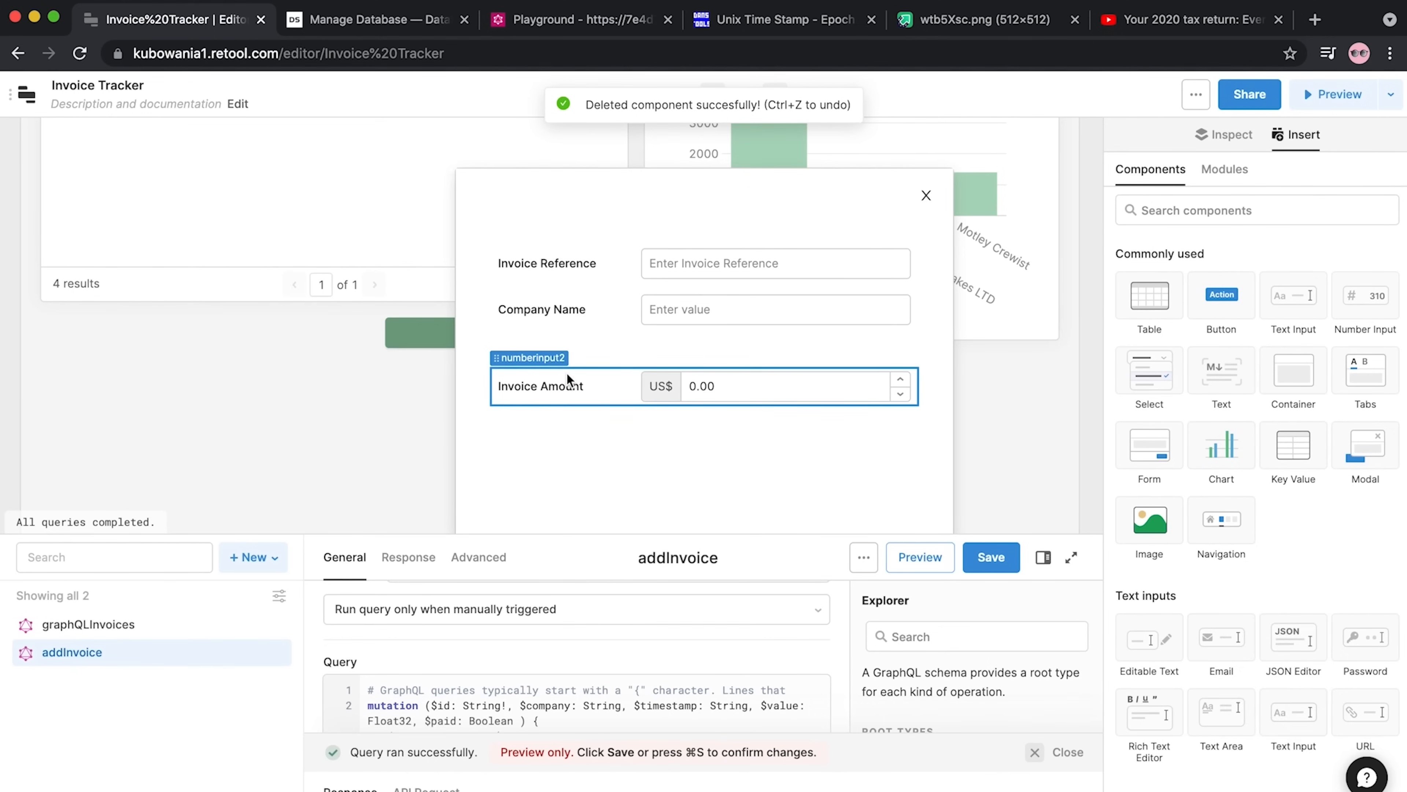
drag(568, 374, 570, 354)
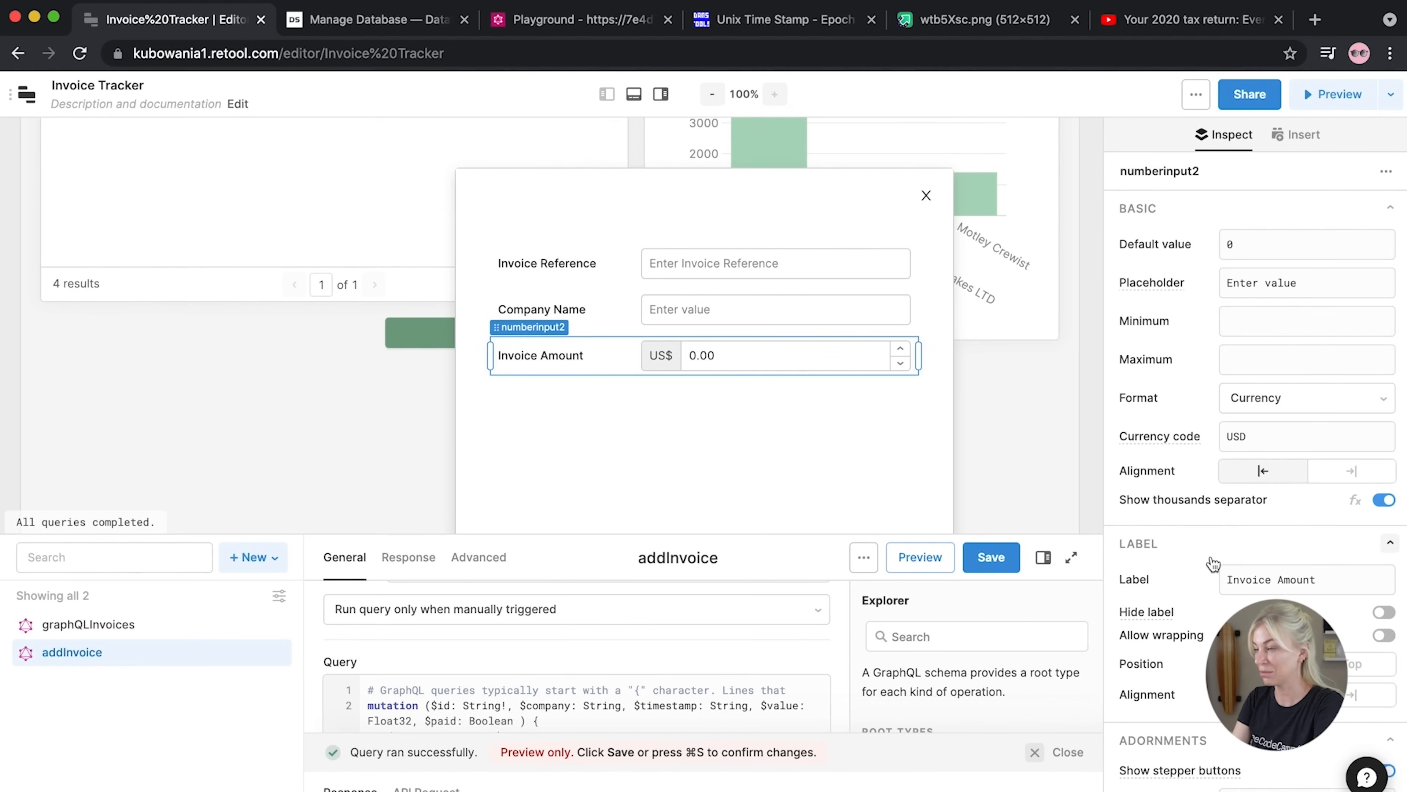
Confirm the Invoice Amount field's number format is Currency
scroll(1212, 563, down, 2)
scroll(1212, 563, down, 5)
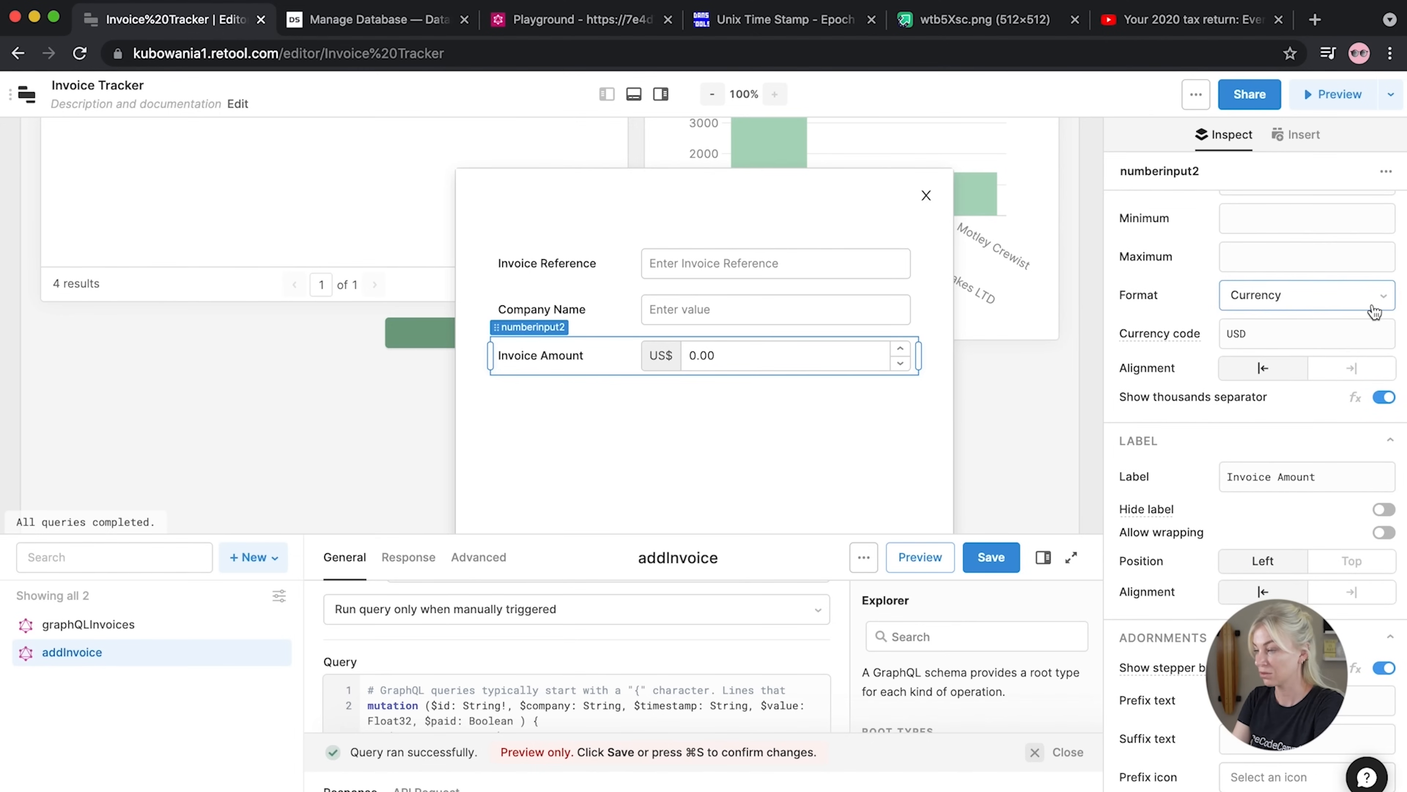
click(1374, 306)
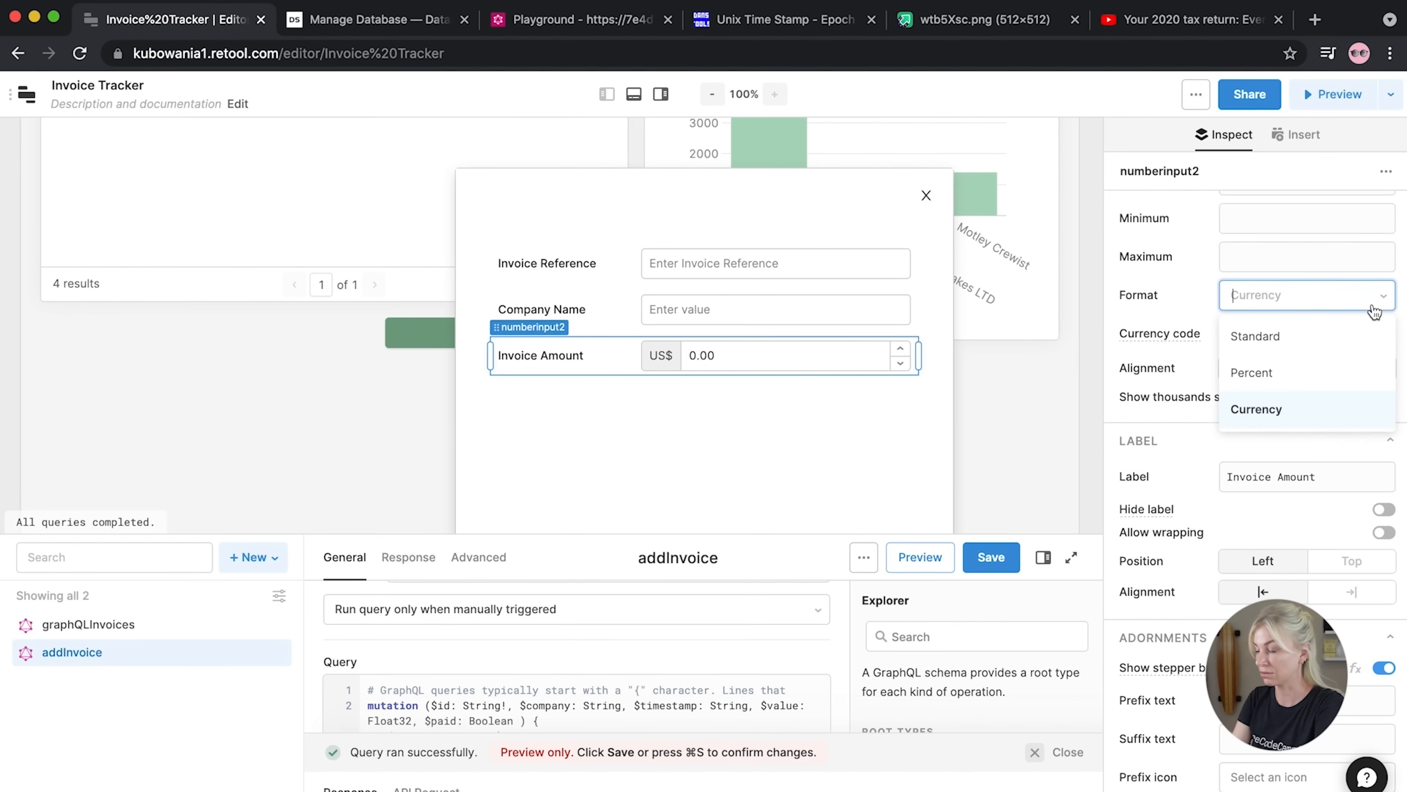
click(1181, 485)
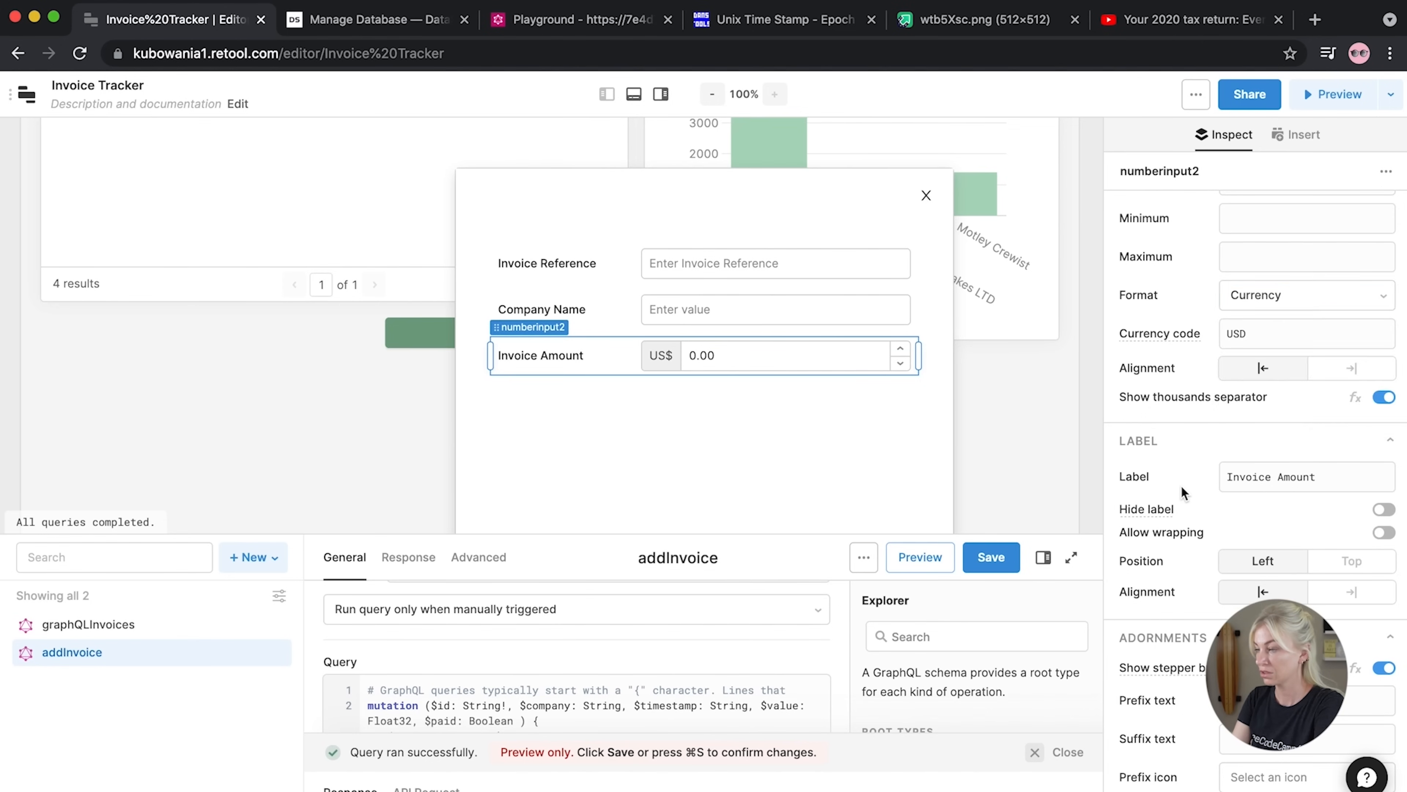
scroll(1181, 485, down, 10)
scroll(1180, 486, down, 20)
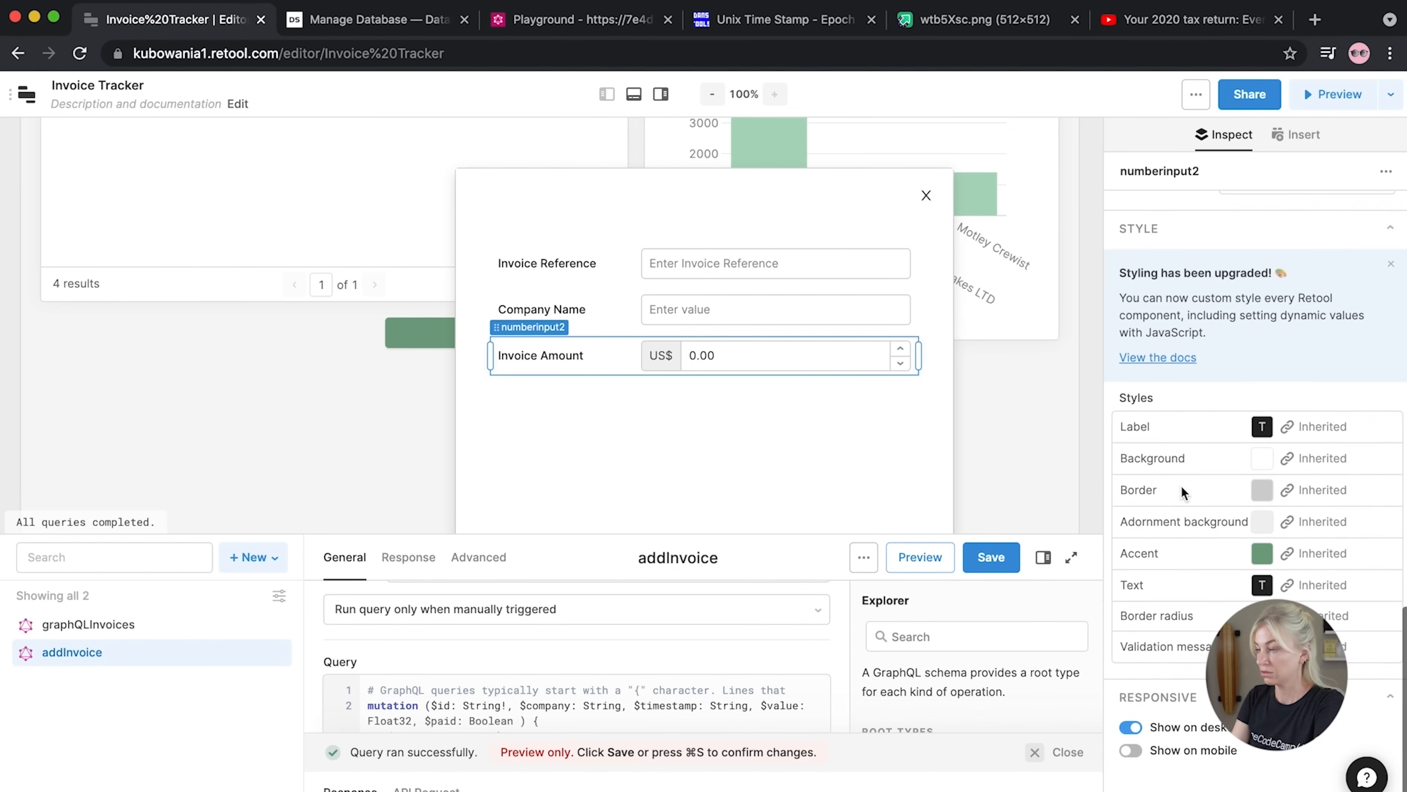
scroll(1181, 485, up, 20)
click(1031, 417)
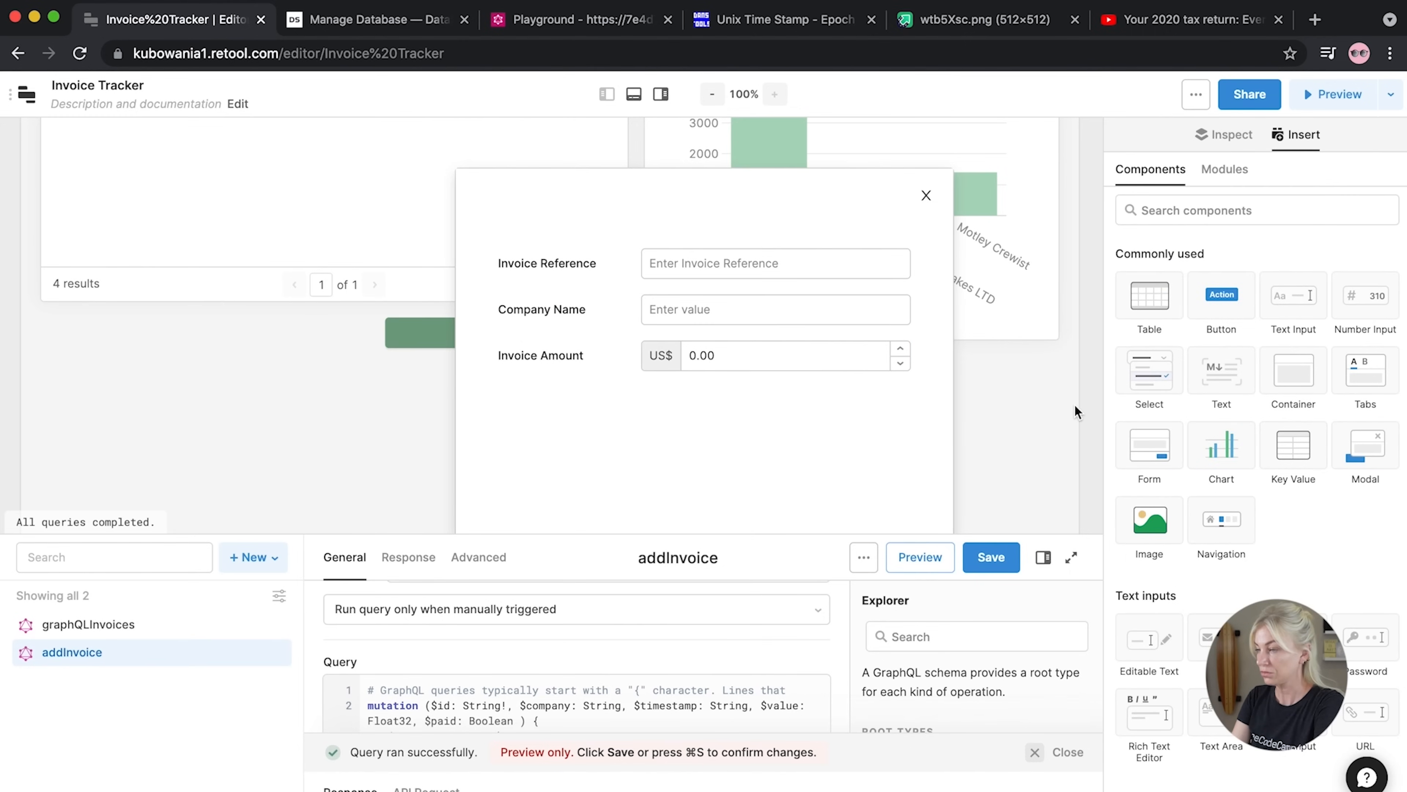
Add a date/time picker below Invoice Amount, narrowed to the input column
scroll(1165, 483, down, 5)
scroll(1165, 485, up, 5)
click(1163, 210)
text(date puc)
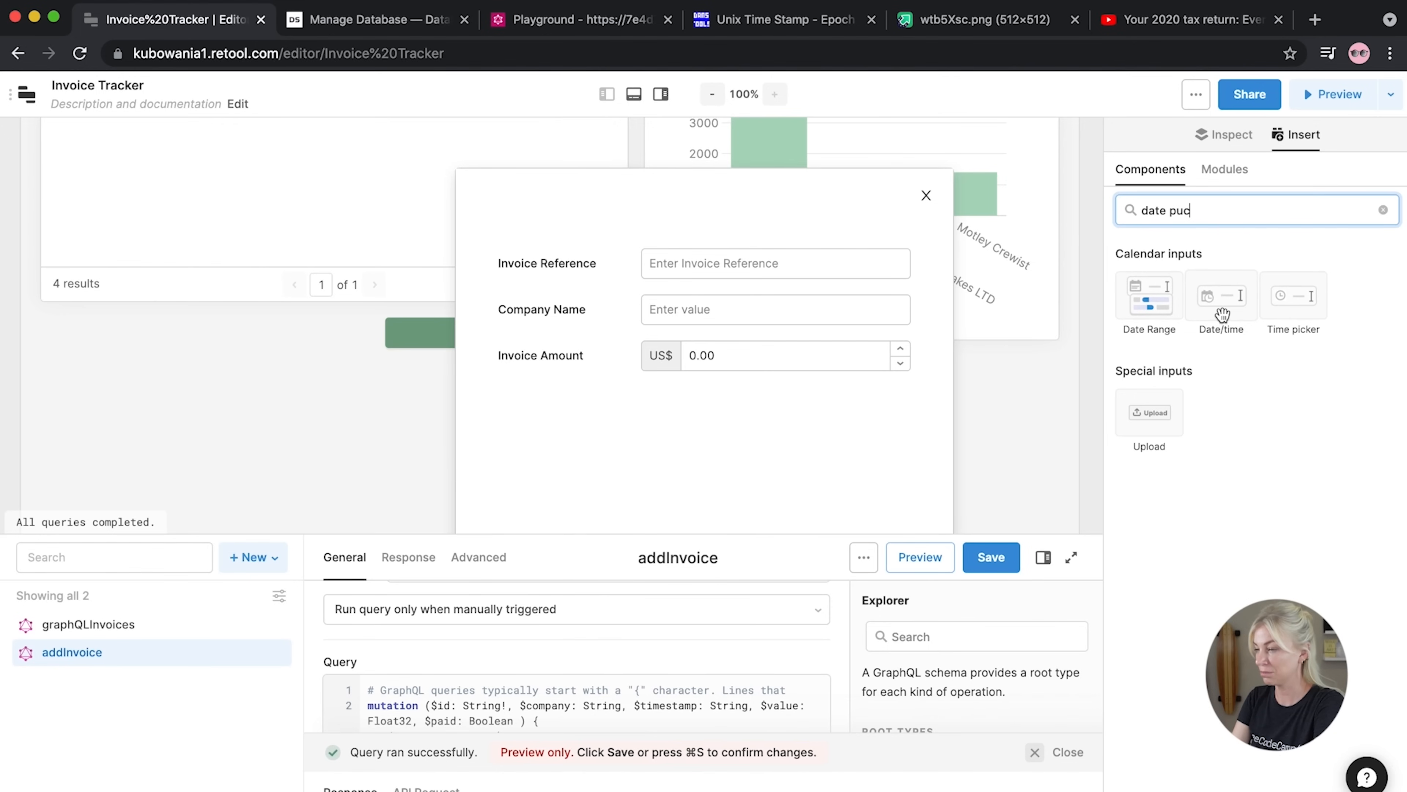
drag(1223, 311, 566, 409)
drag(935, 408, 935, 410)
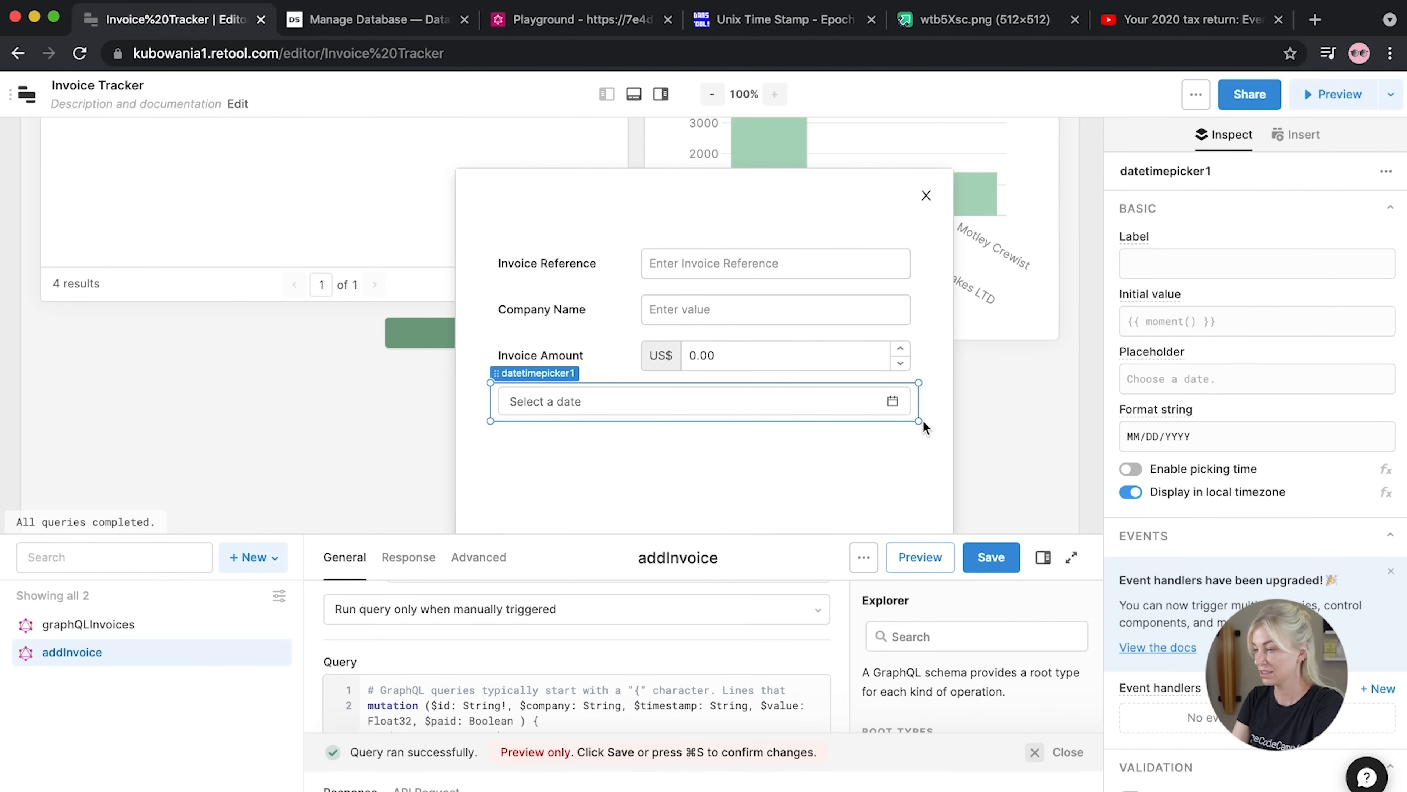
drag(493, 423, 636, 422)
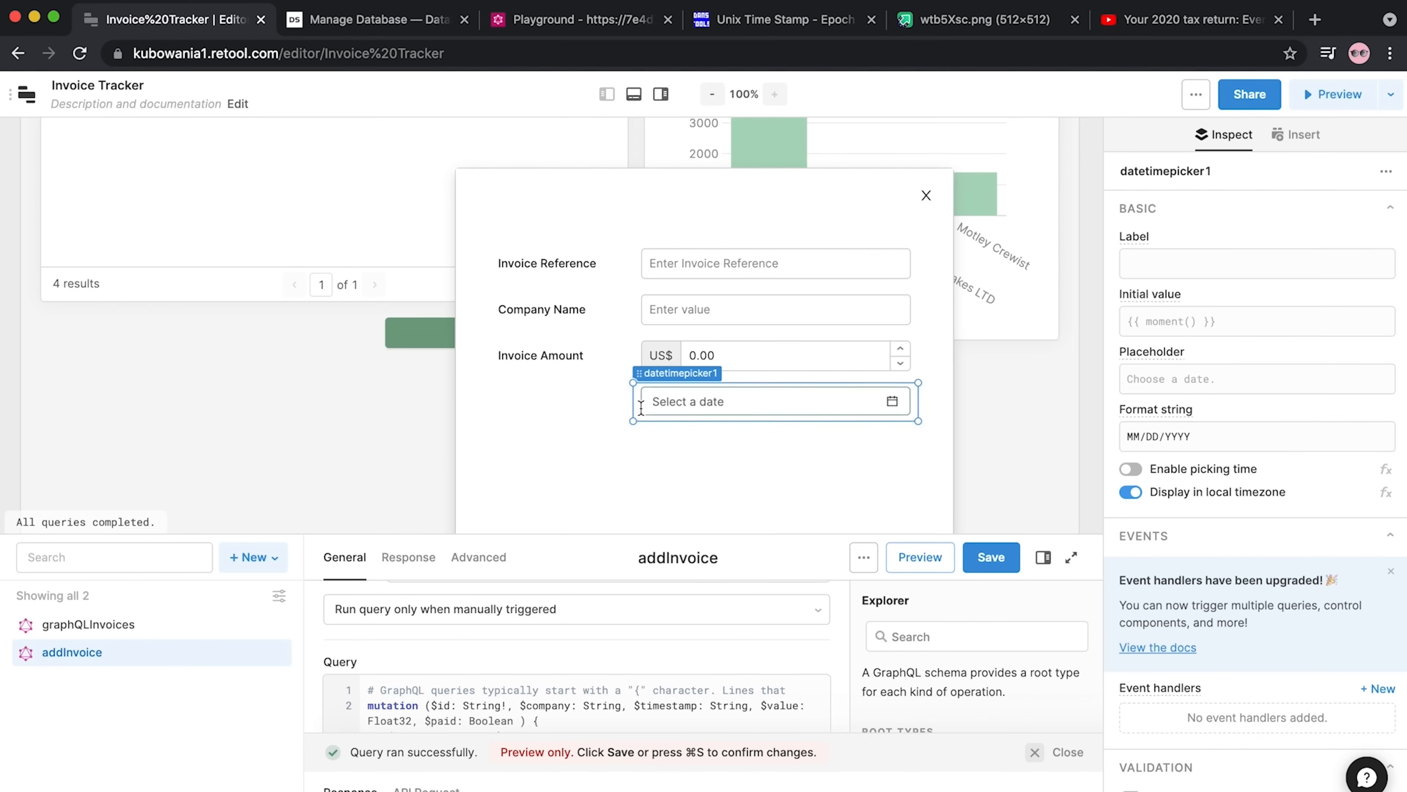
Add a checkbox labelled 'Paid?' to the invoice modal
click(602, 469)
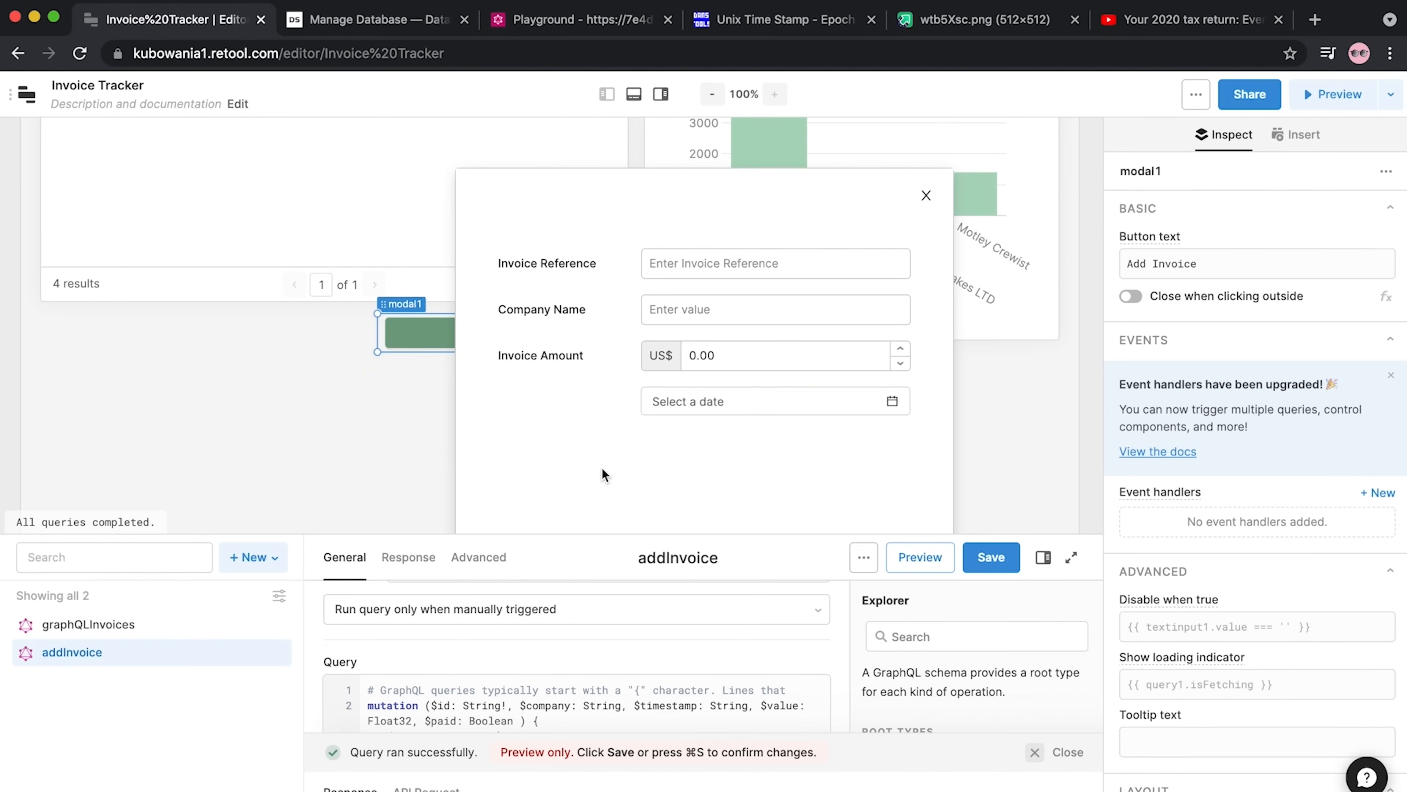
click(1095, 390)
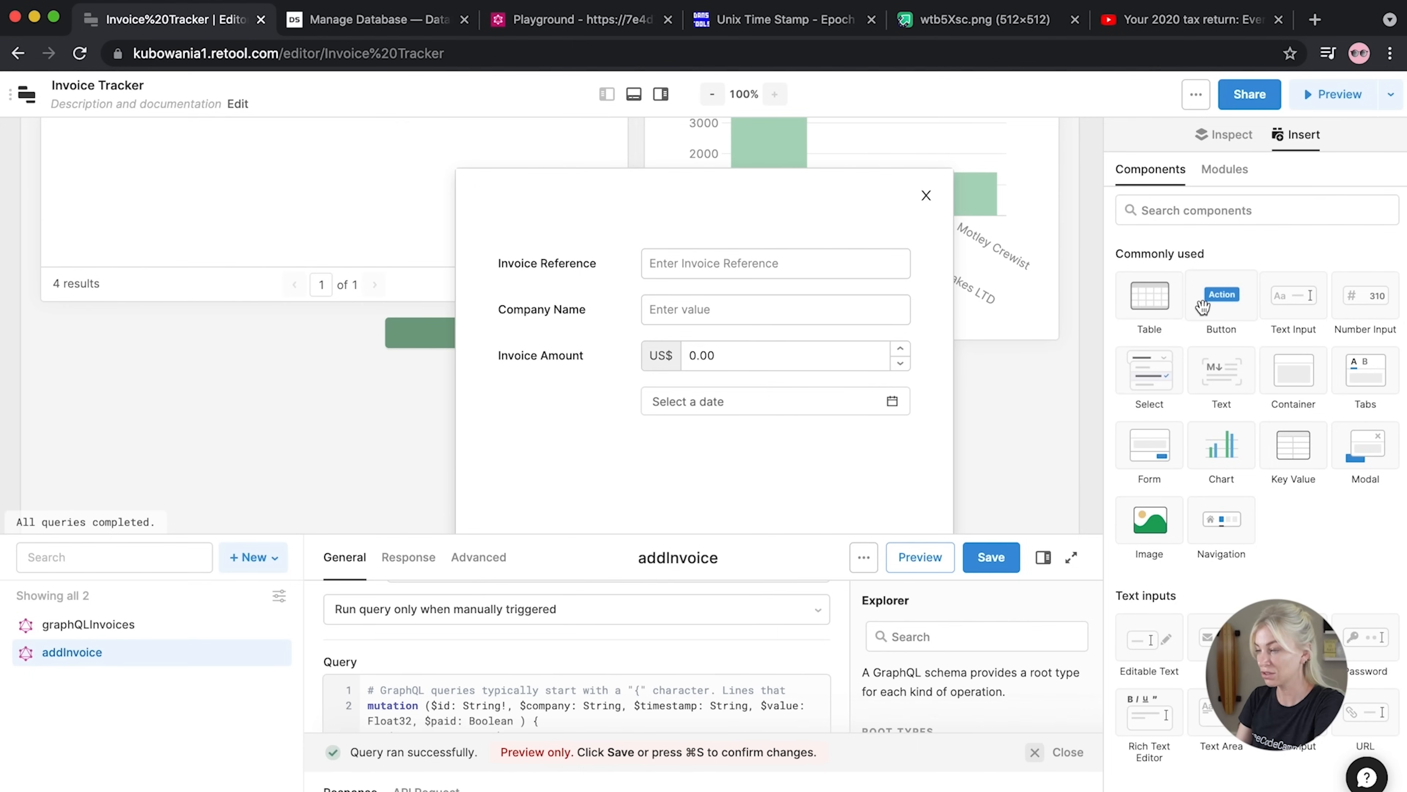
click(1177, 210)
text(check)
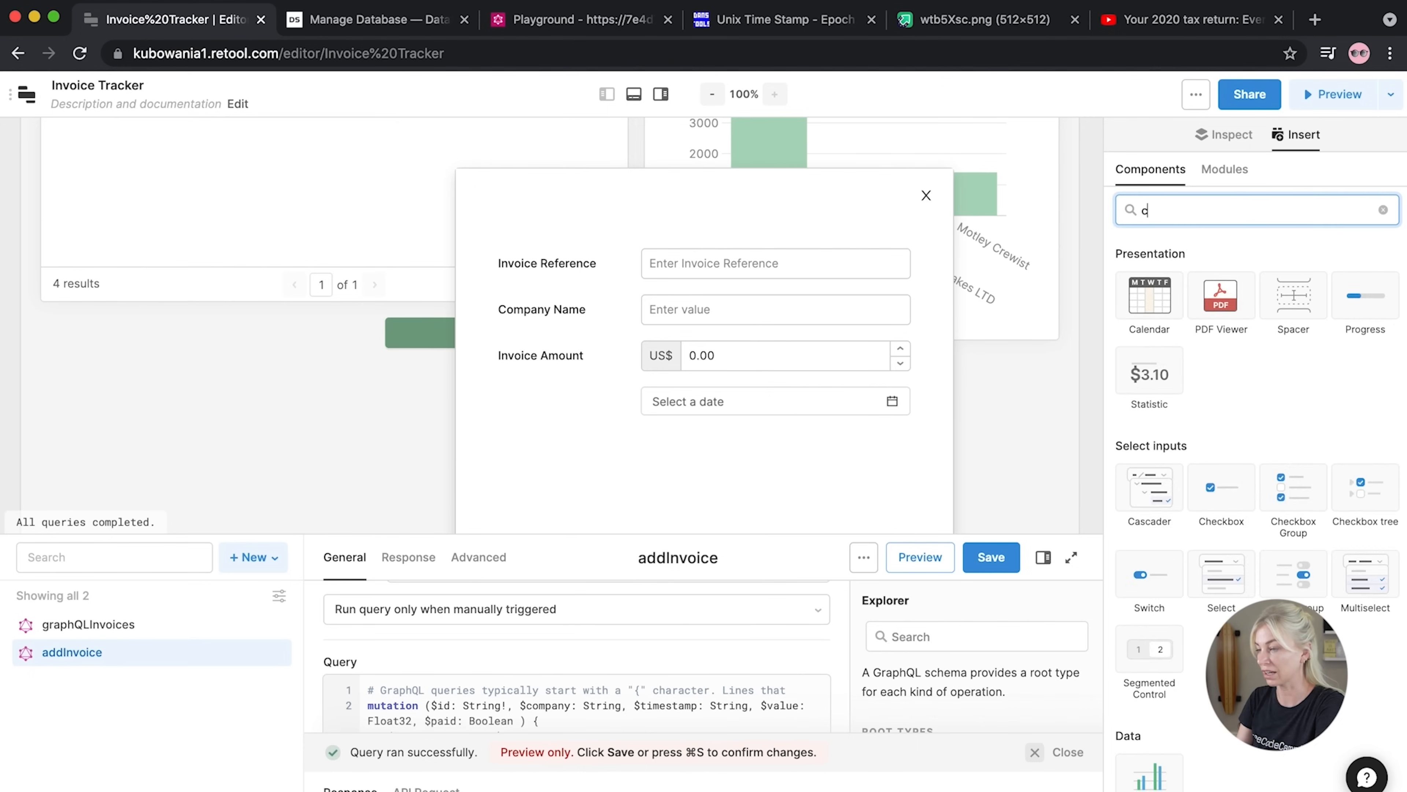
drag(1147, 297, 853, 461)
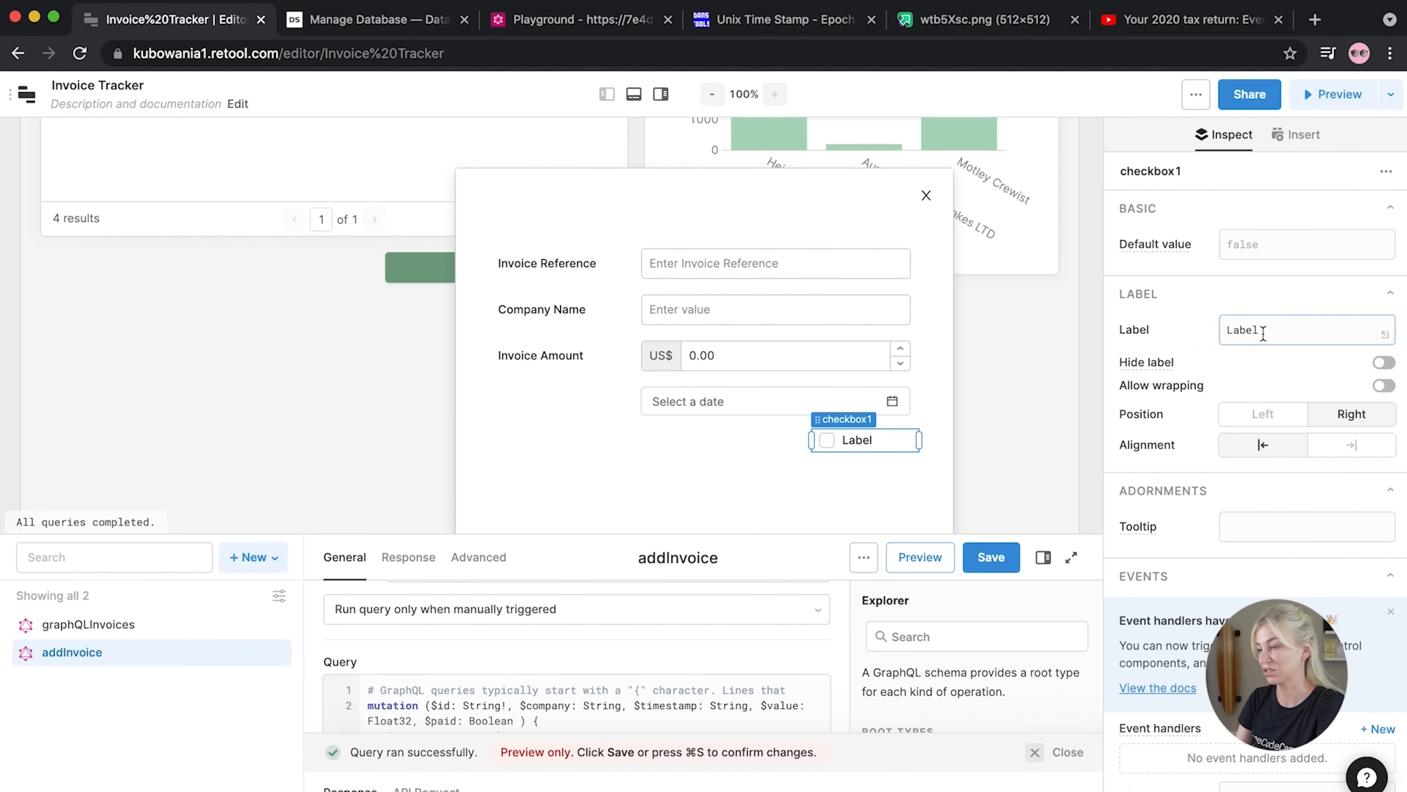
double_click(1240, 329)
text(P)
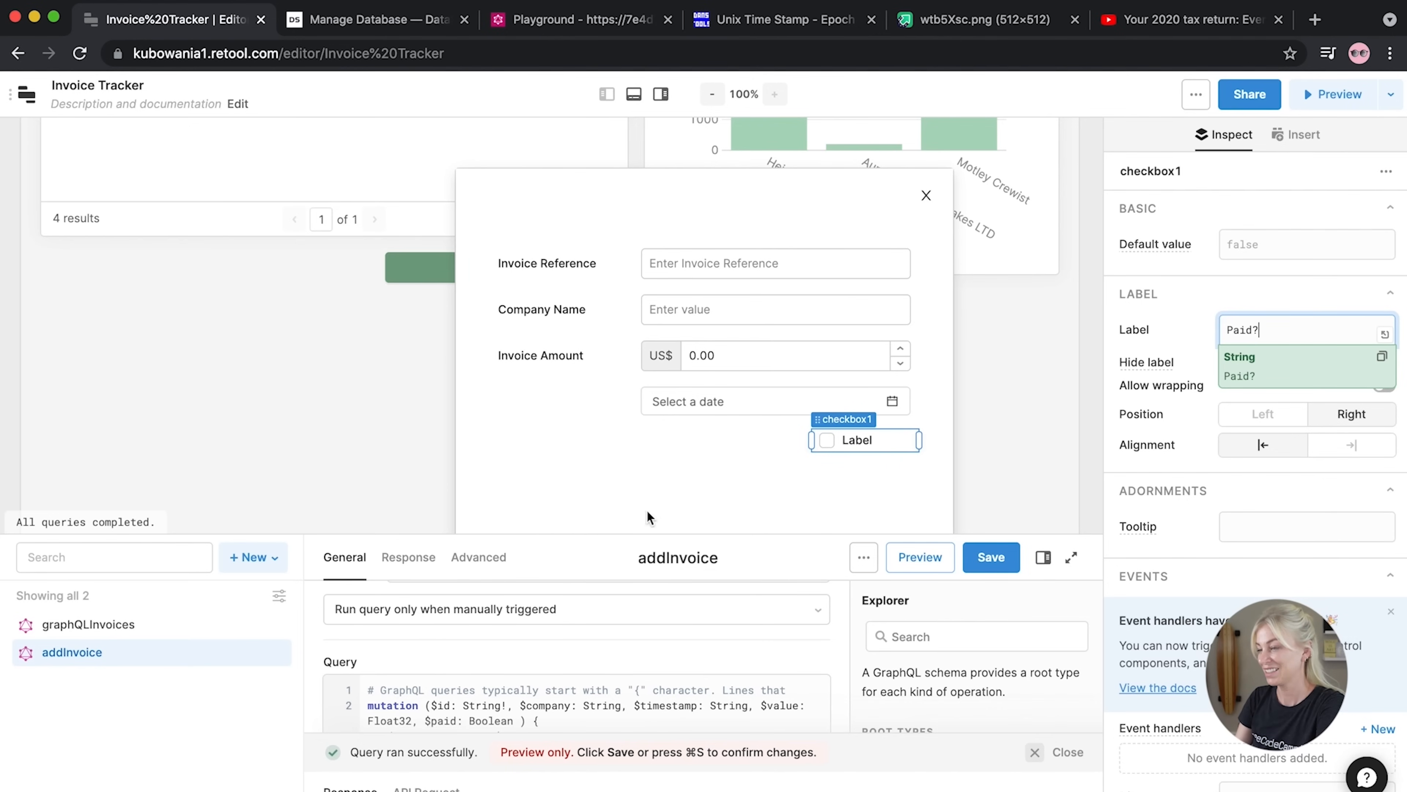
click(630, 479)
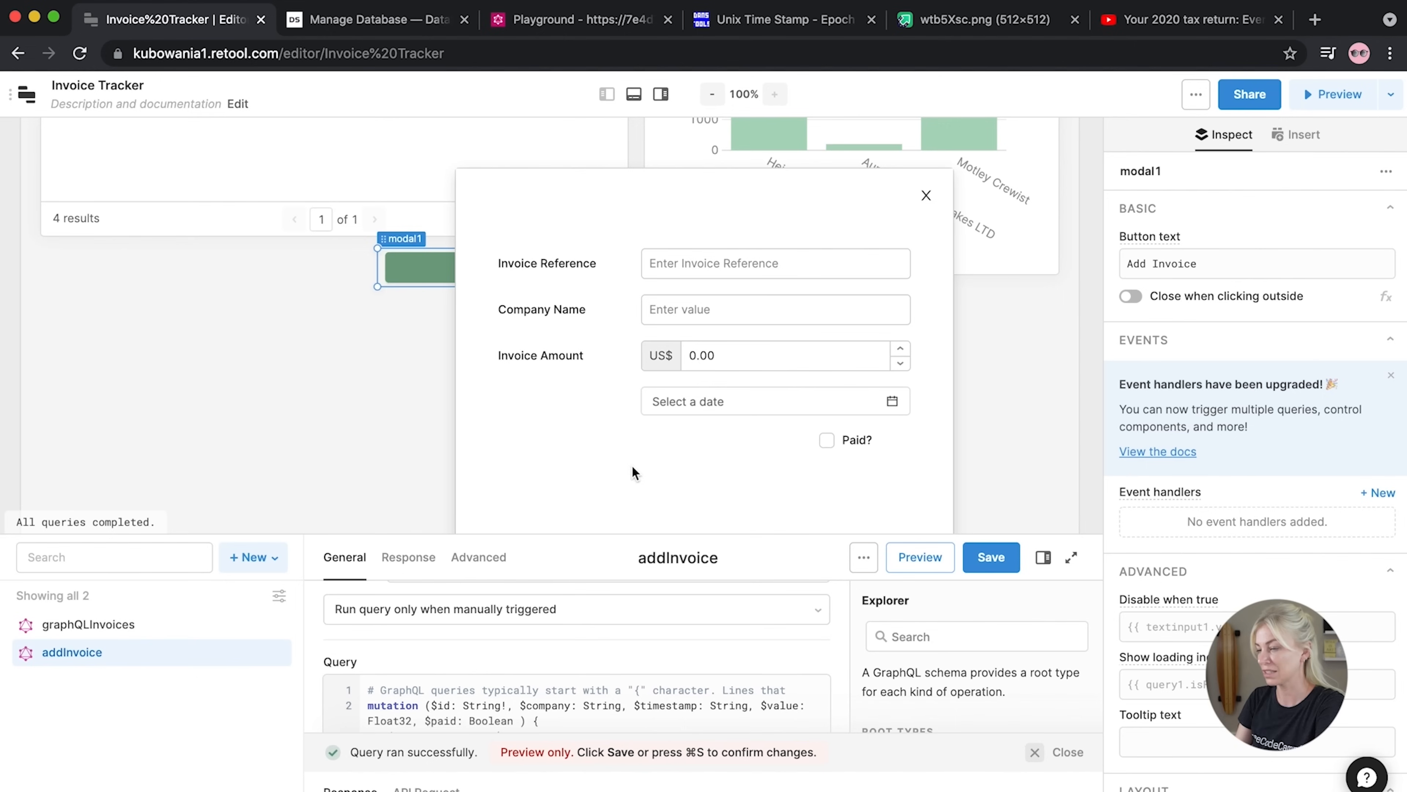
click(1090, 328)
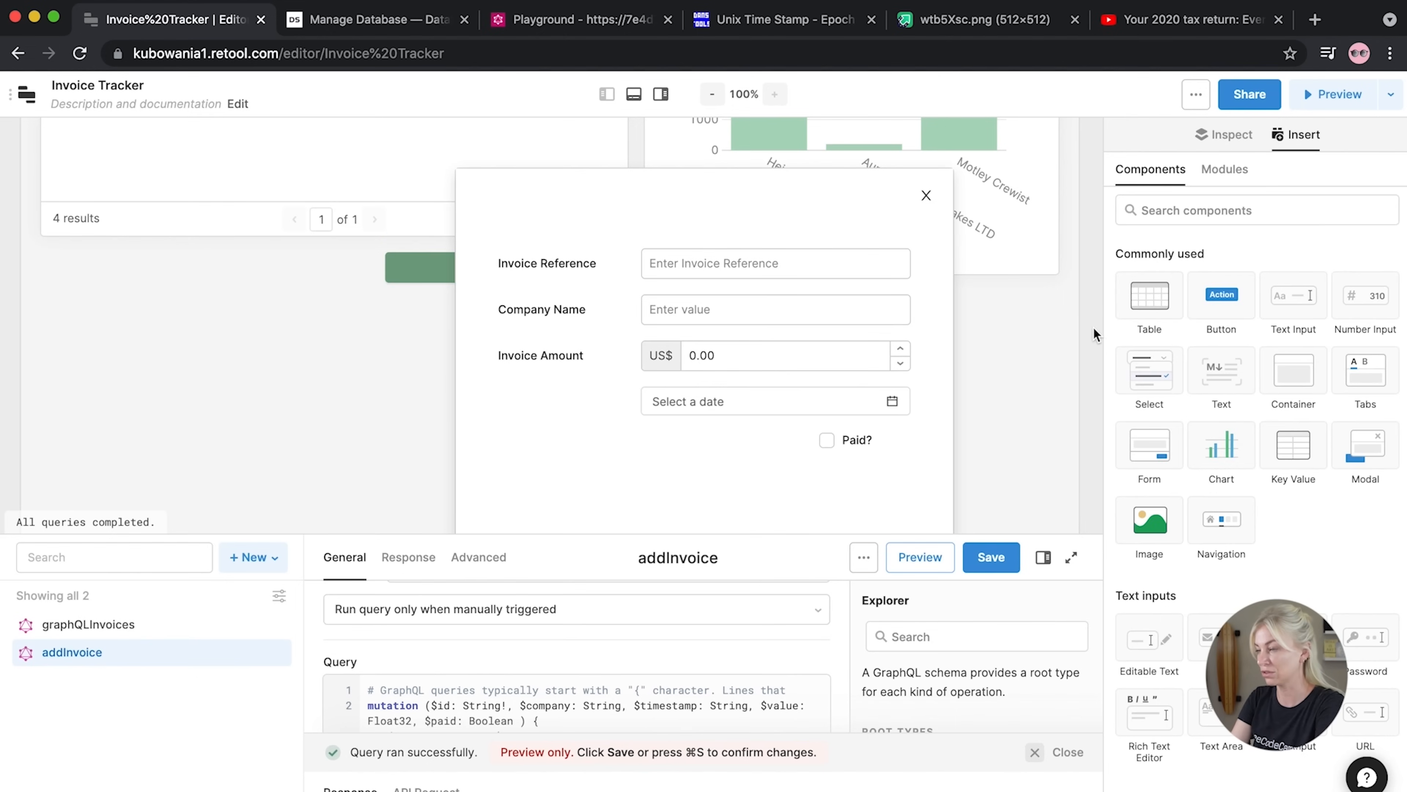
Add a text element at the modal top reading 'Add a New Invoice' without the wave emoji
drag(1221, 370, 714, 218)
click(1199, 285)
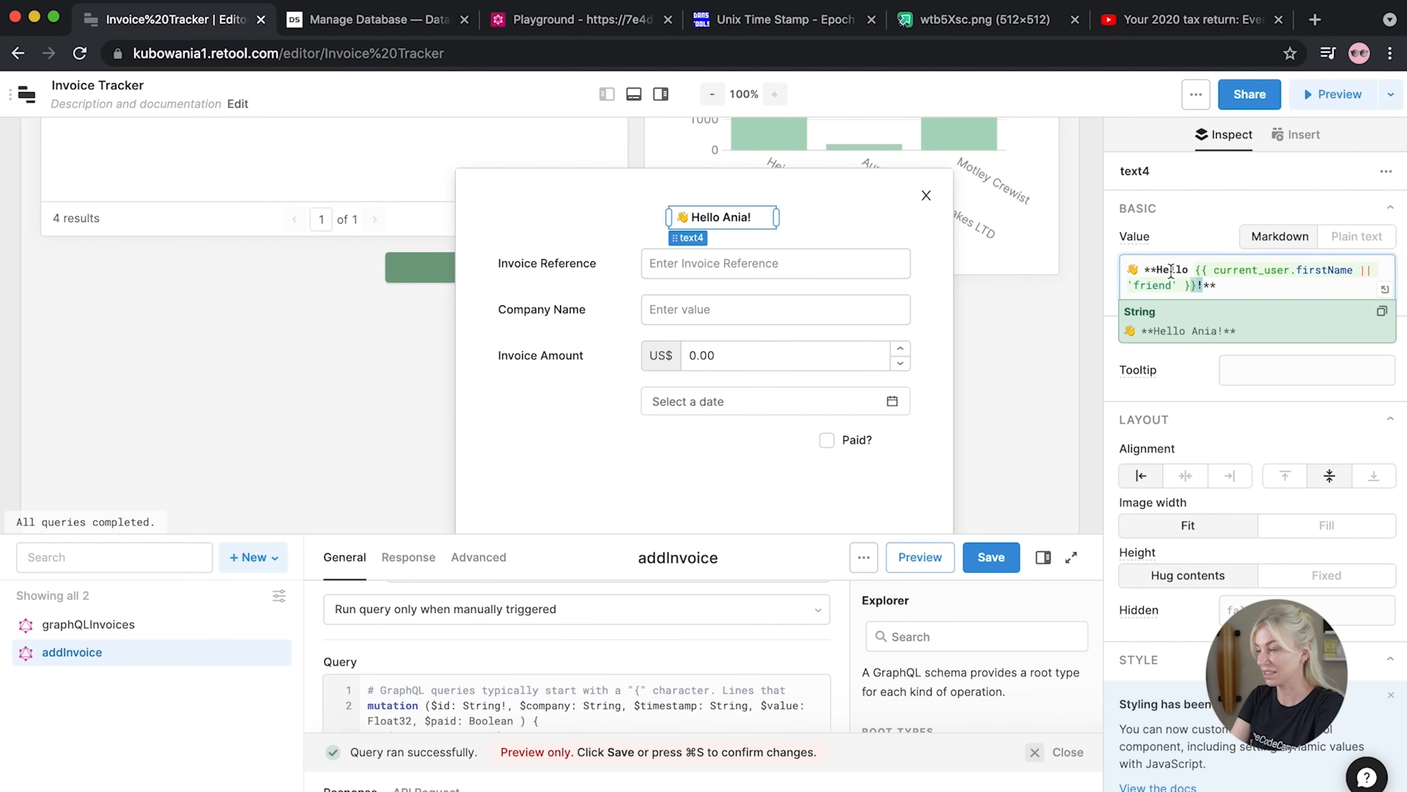
shift+click(1150, 268)
text(As)
key(BackSpace)
text(dd a N)
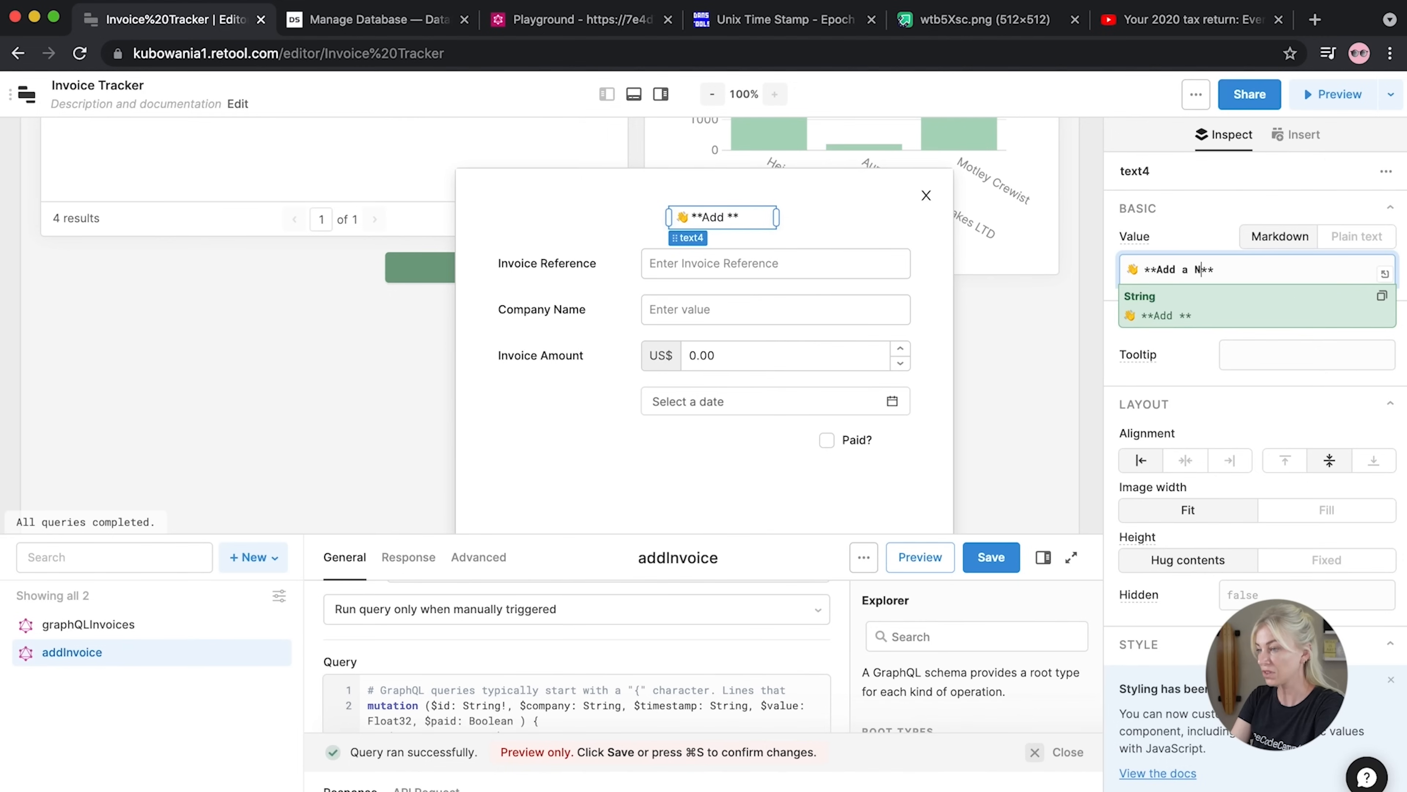
click(1146, 269)
key(BackSpace)
key(BackSpace)
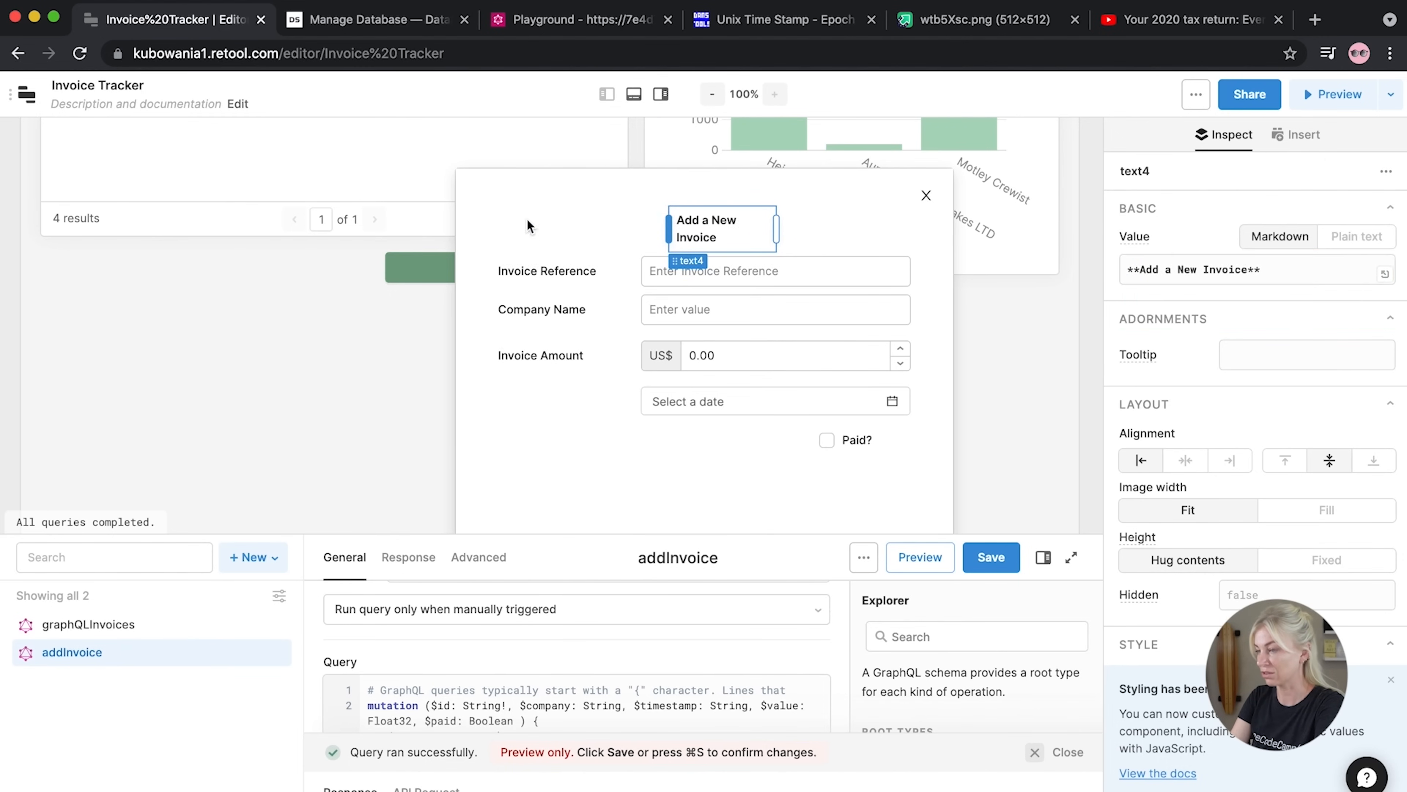
Widen and centre the heading, then shift the Company Name and Invoice Reference fields down
drag(668, 228, 487, 226)
drag(775, 216, 898, 223)
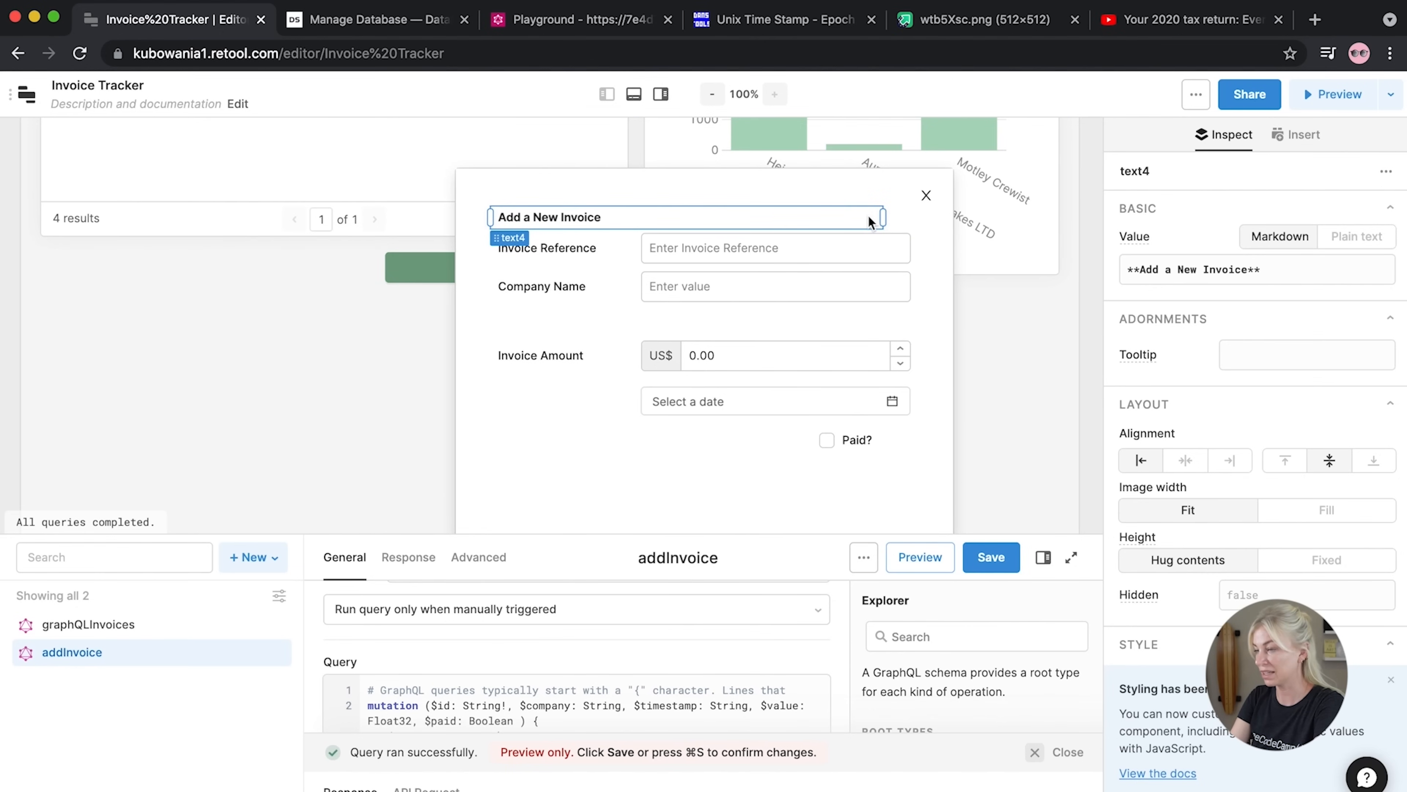
drag(886, 215, 918, 217)
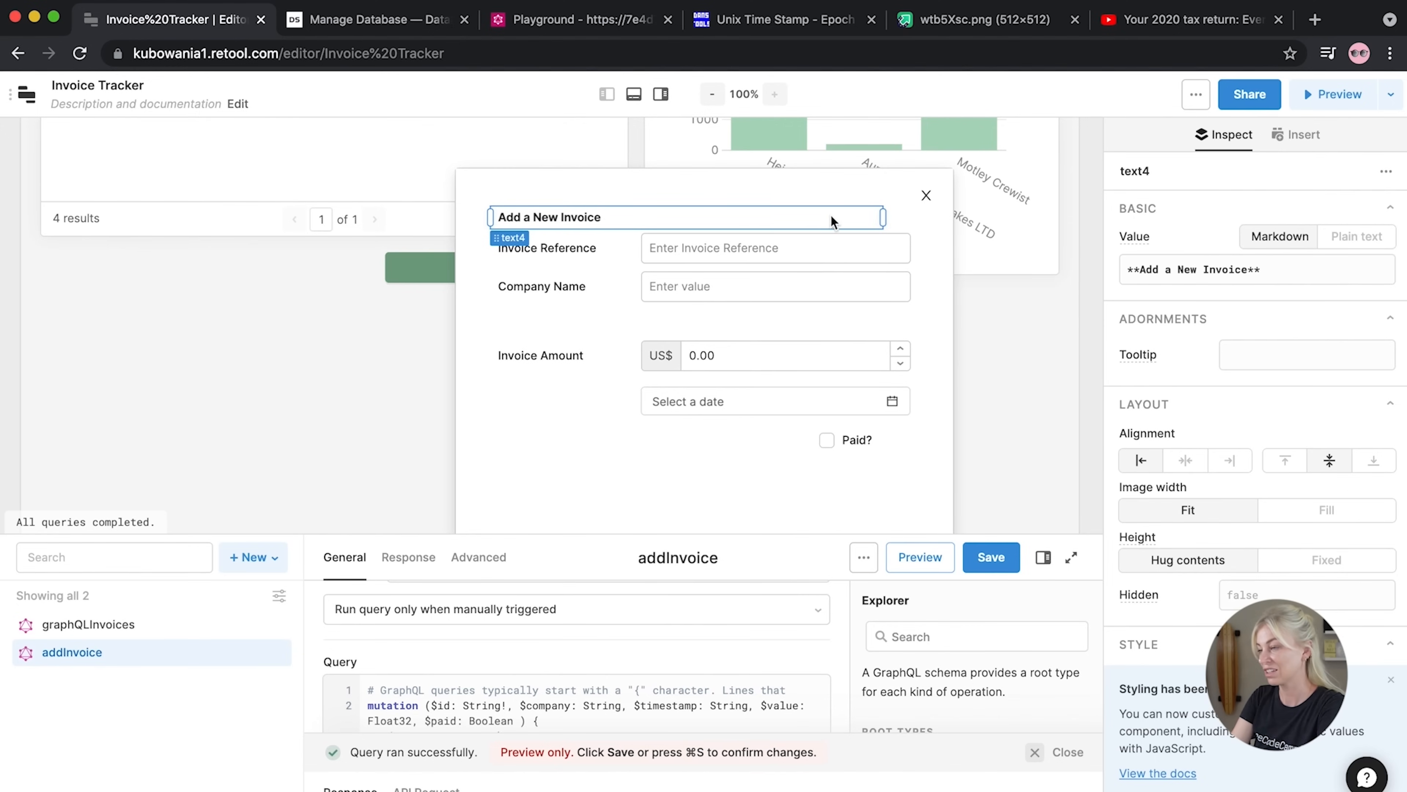
click(1185, 460)
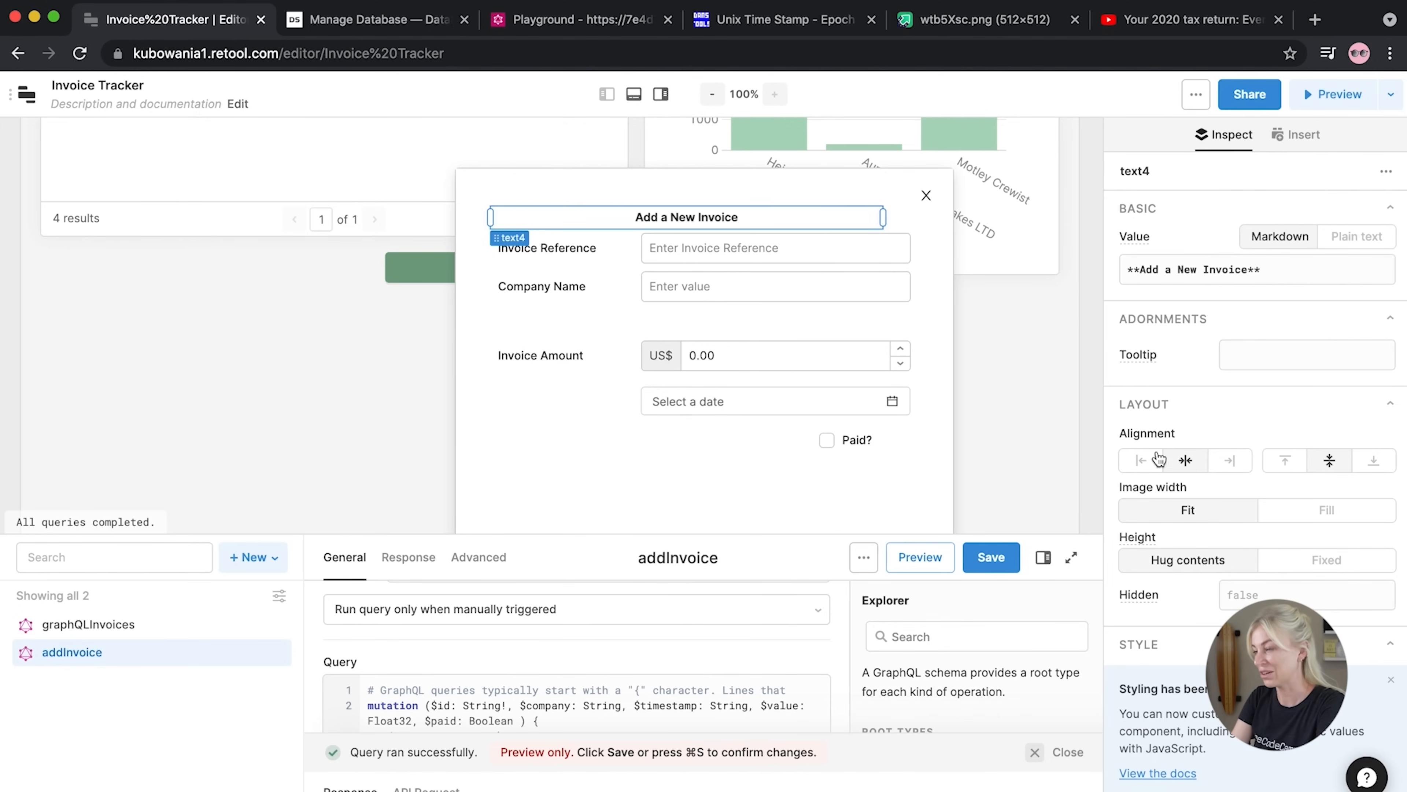
drag(491, 217, 520, 211)
click(571, 481)
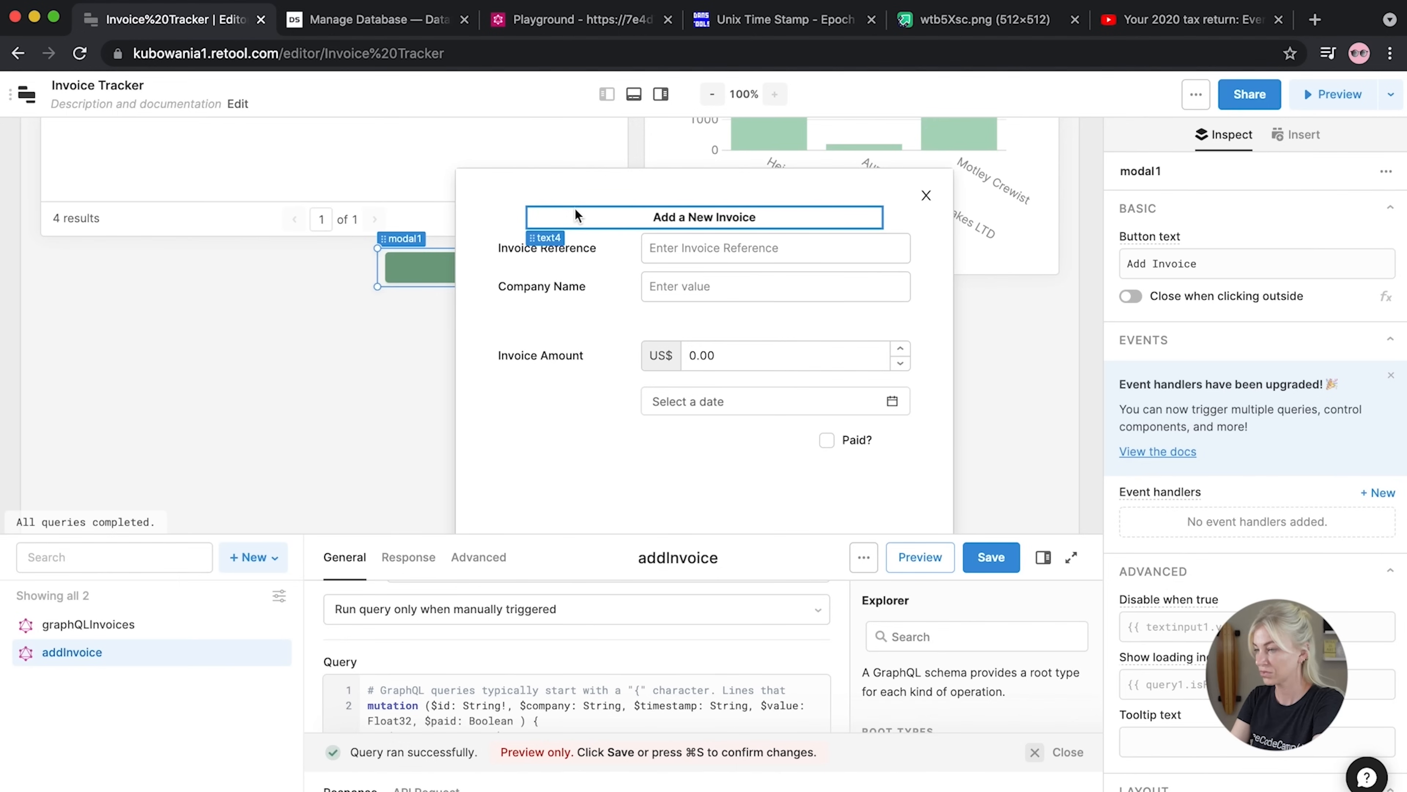
key(Escape)
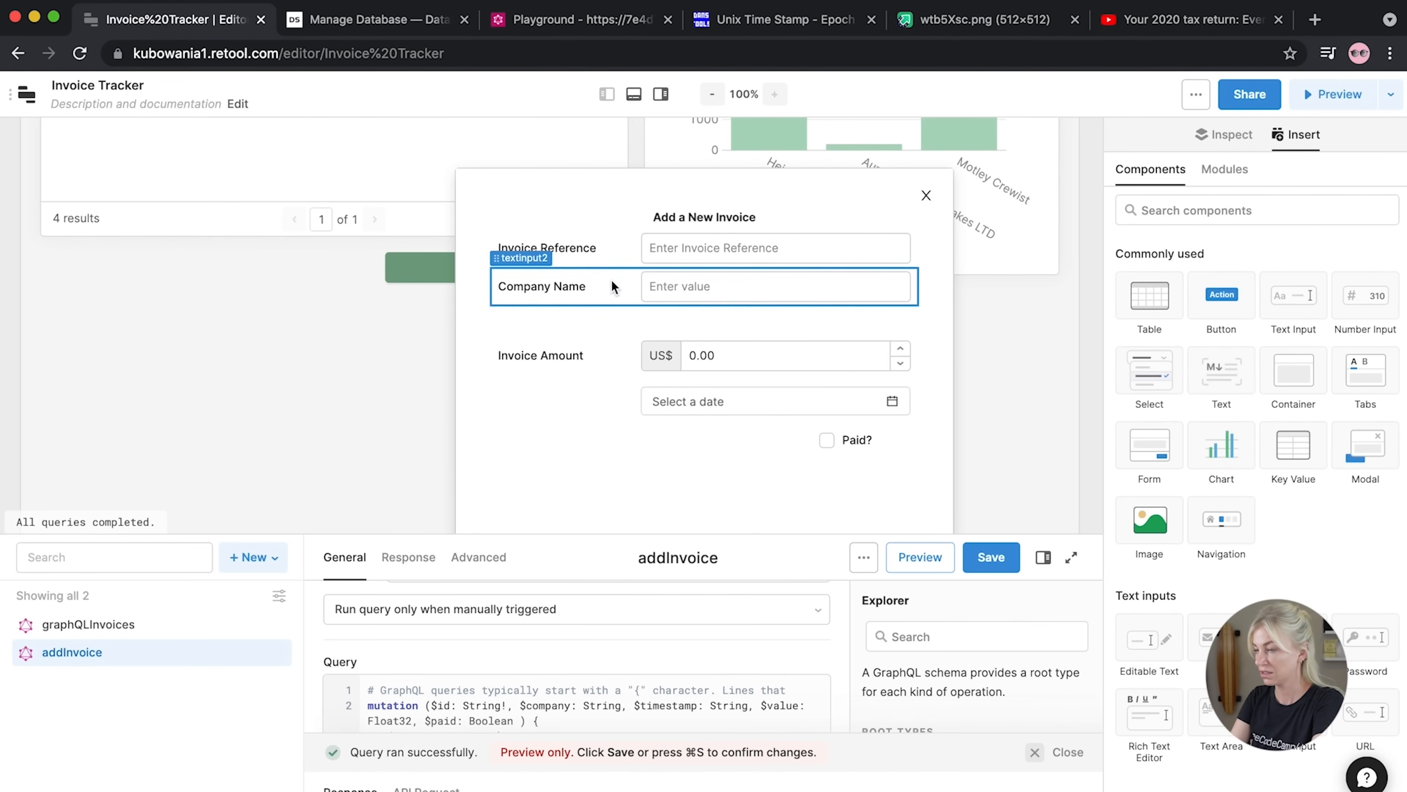
drag(580, 289, 576, 316)
mouse_move(551, 246)
mouse_down()
mouse_move(546, 299)
mouse_move(549, 271)
mouse_up()
Even out the field spacing and add a Submit button below the Paid? checkbox
click(548, 323)
drag(549, 323, 551, 327)
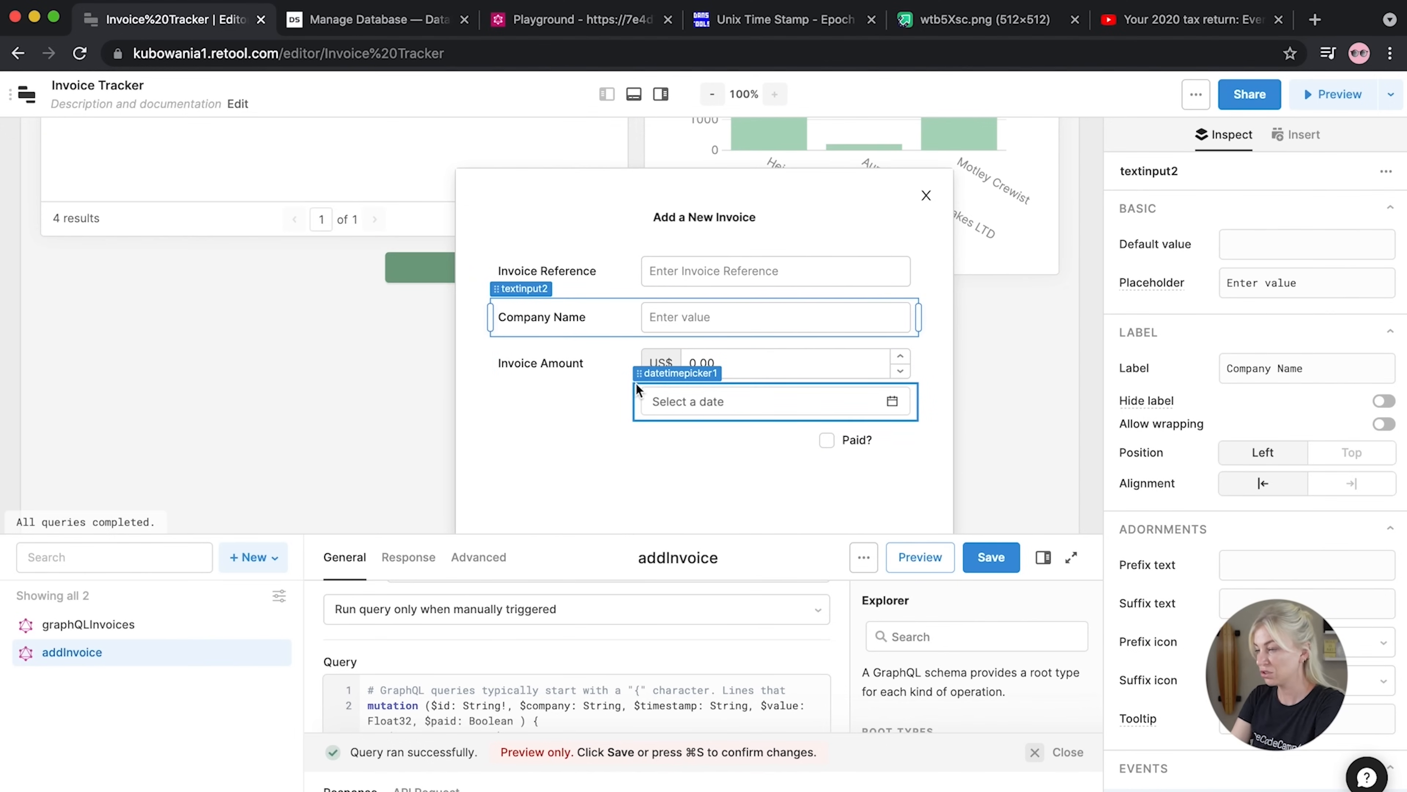
drag(639, 381, 640, 389)
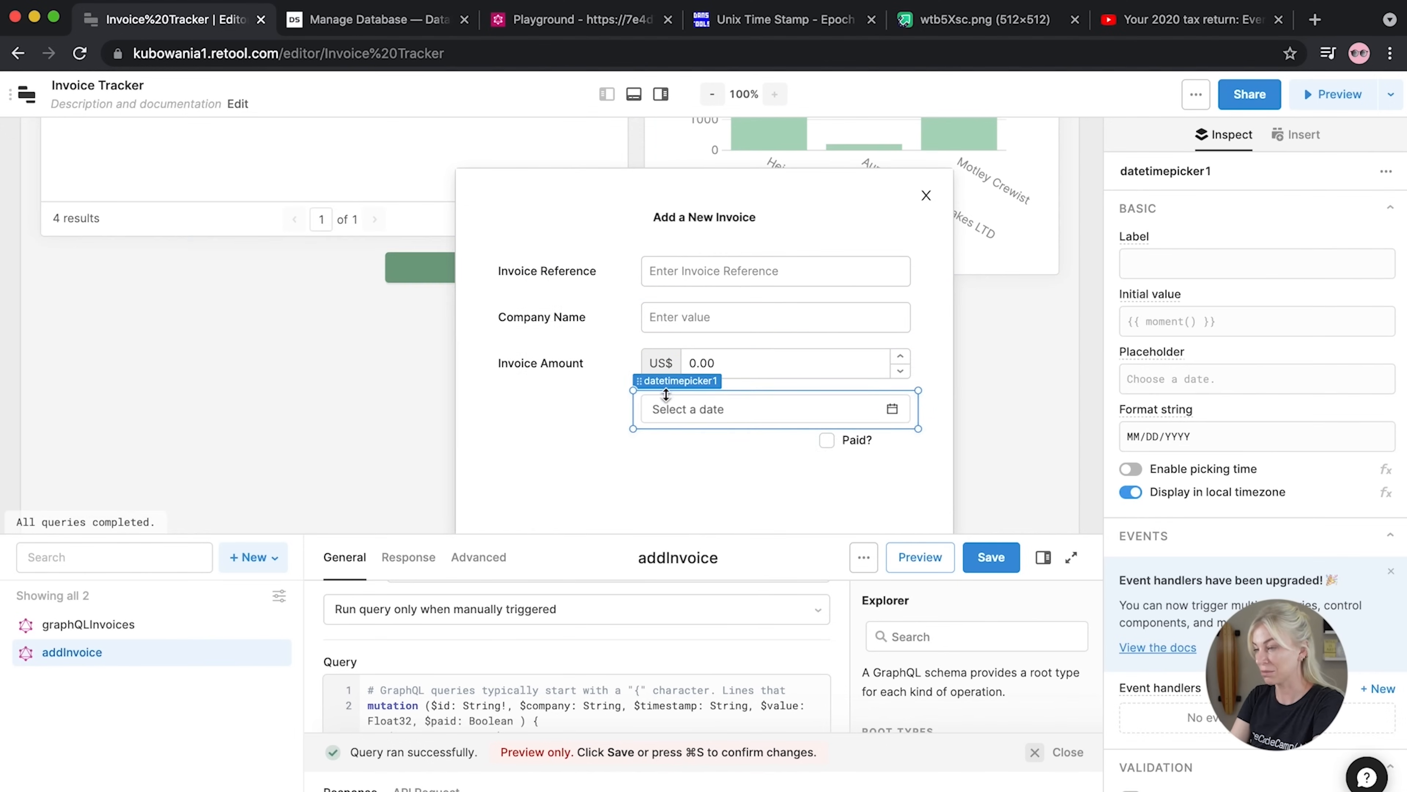
drag(824, 423, 824, 430)
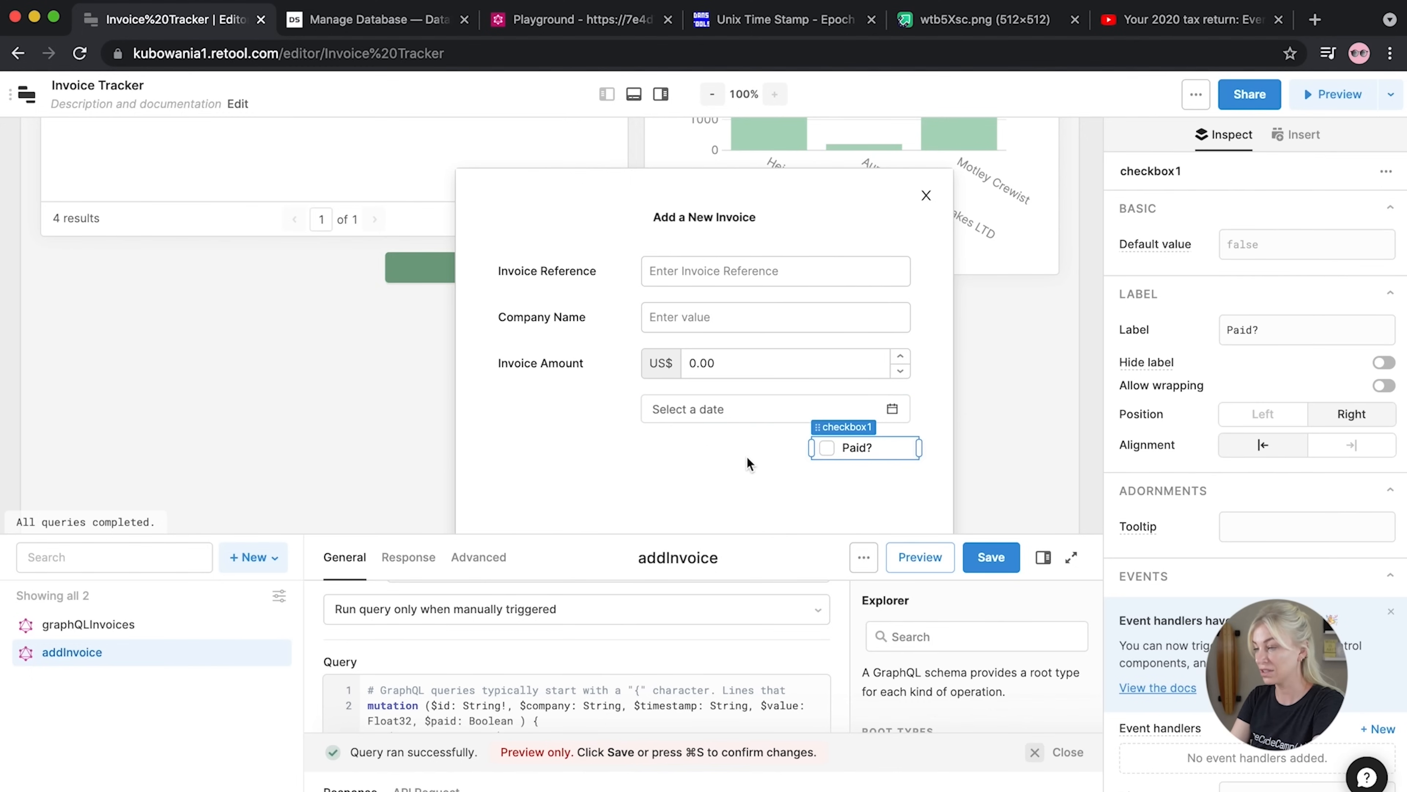
click(1097, 374)
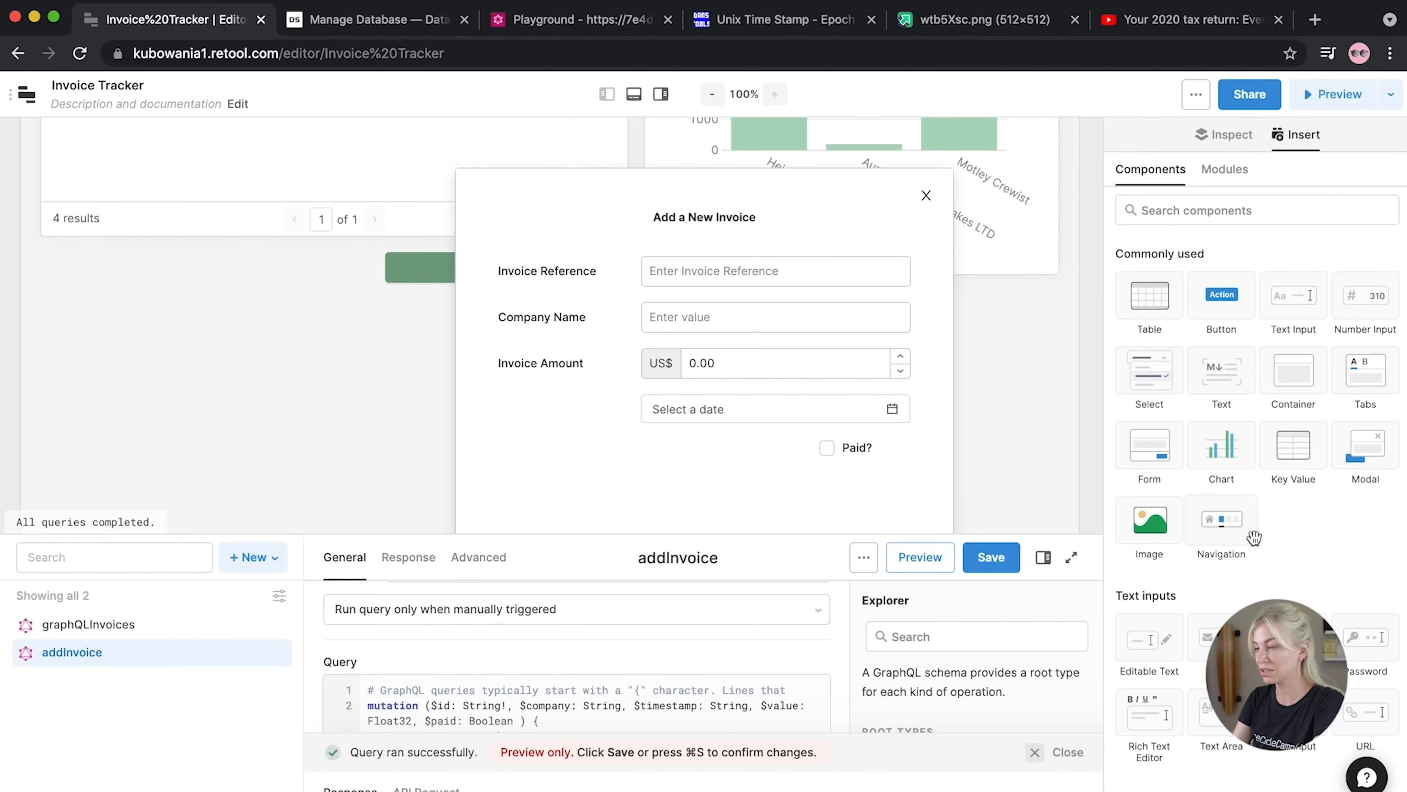
drag(1235, 308, 778, 512)
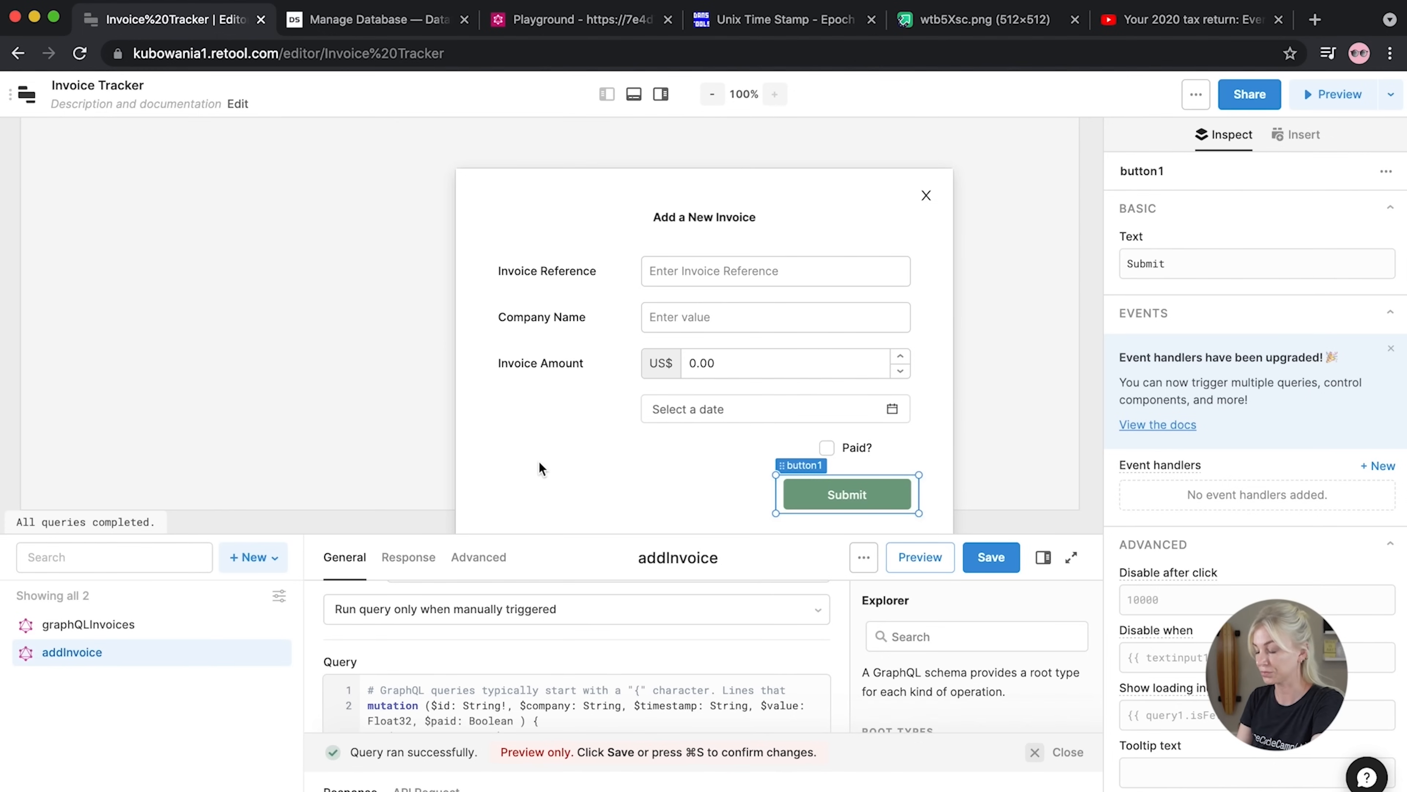
Set addInvoice's id variable to {{ textinput1.value }}
click(389, 406)
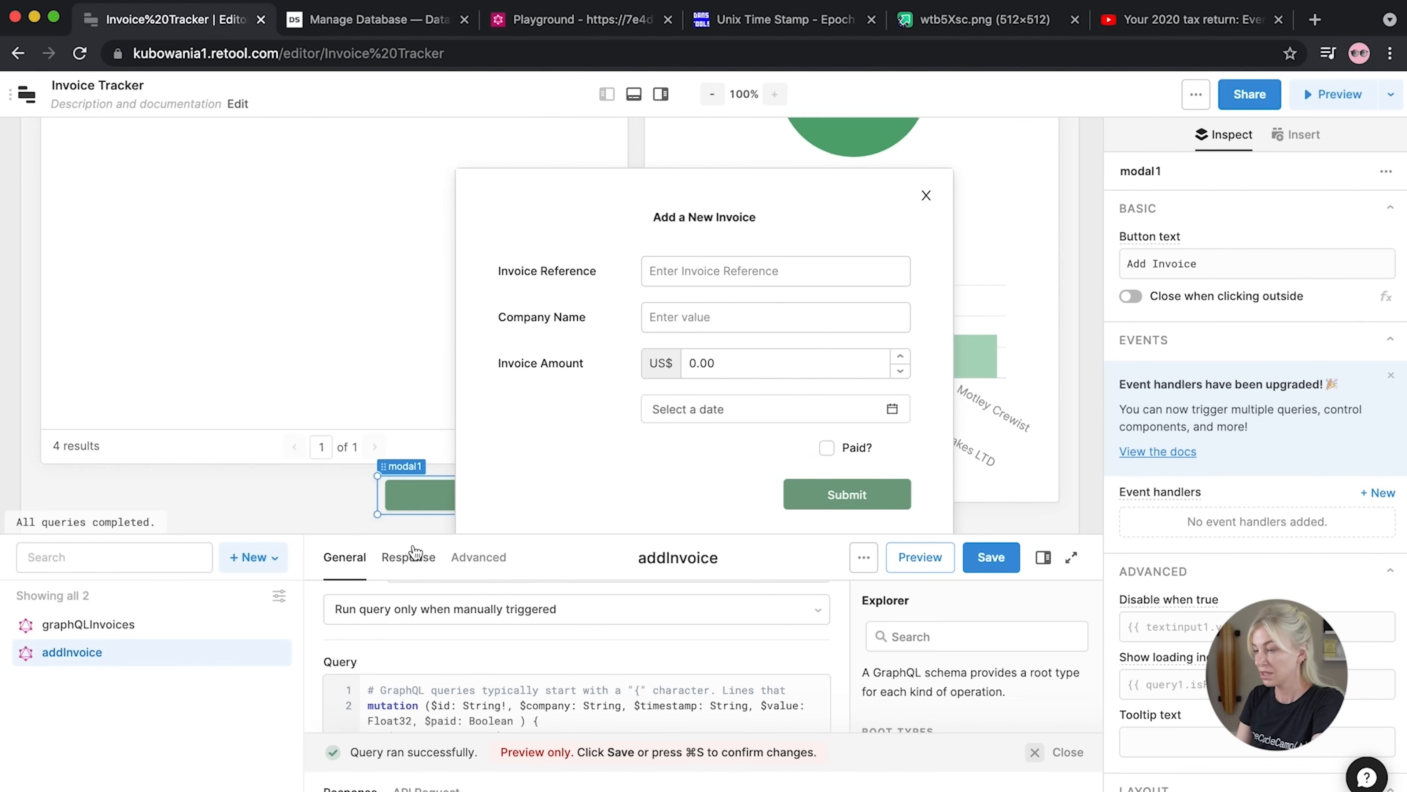
drag(468, 532, 495, 248)
scroll(529, 604, down, 2)
click(493, 650)
text({{)
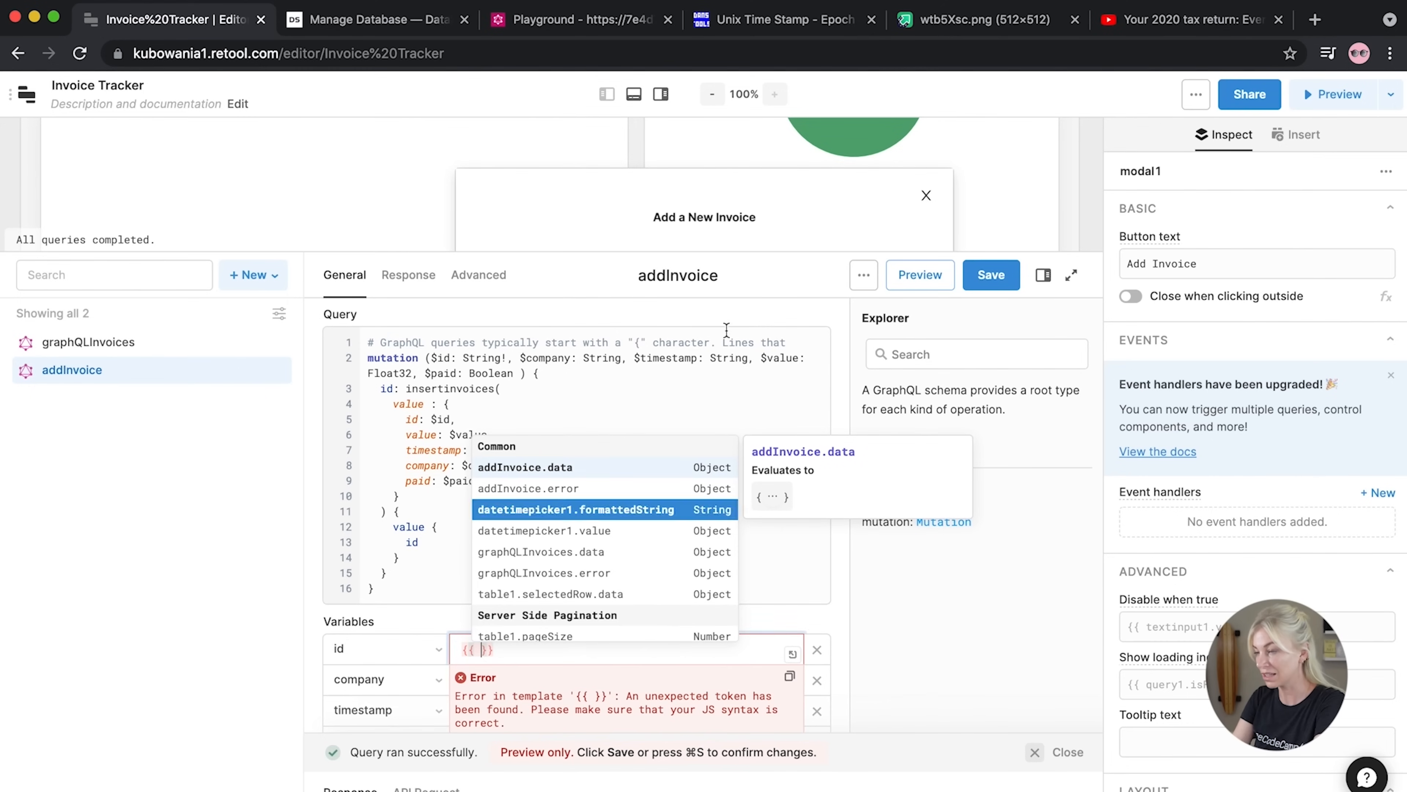
drag(709, 251, 641, 288)
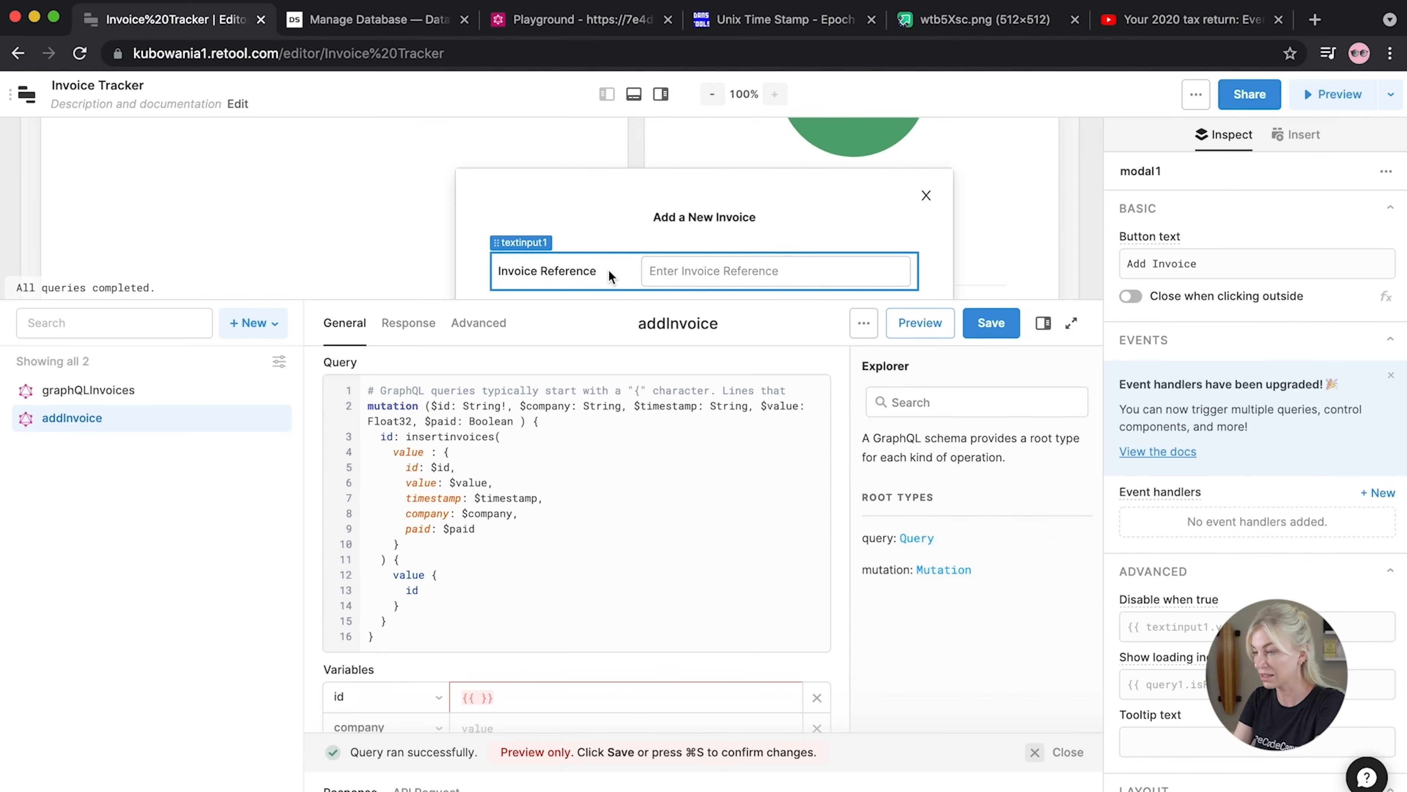
click(479, 697)
text({{ textinput1)
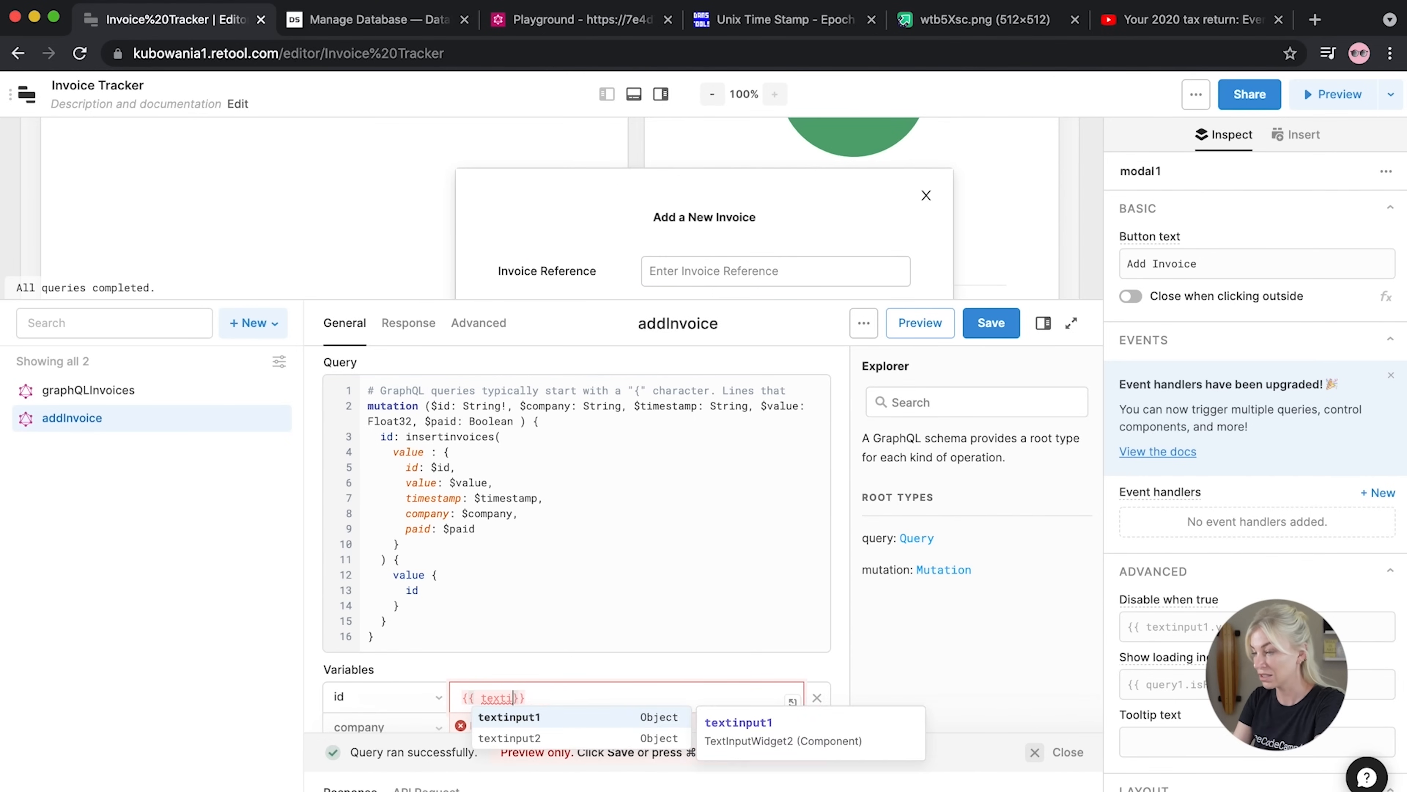
text(.value)
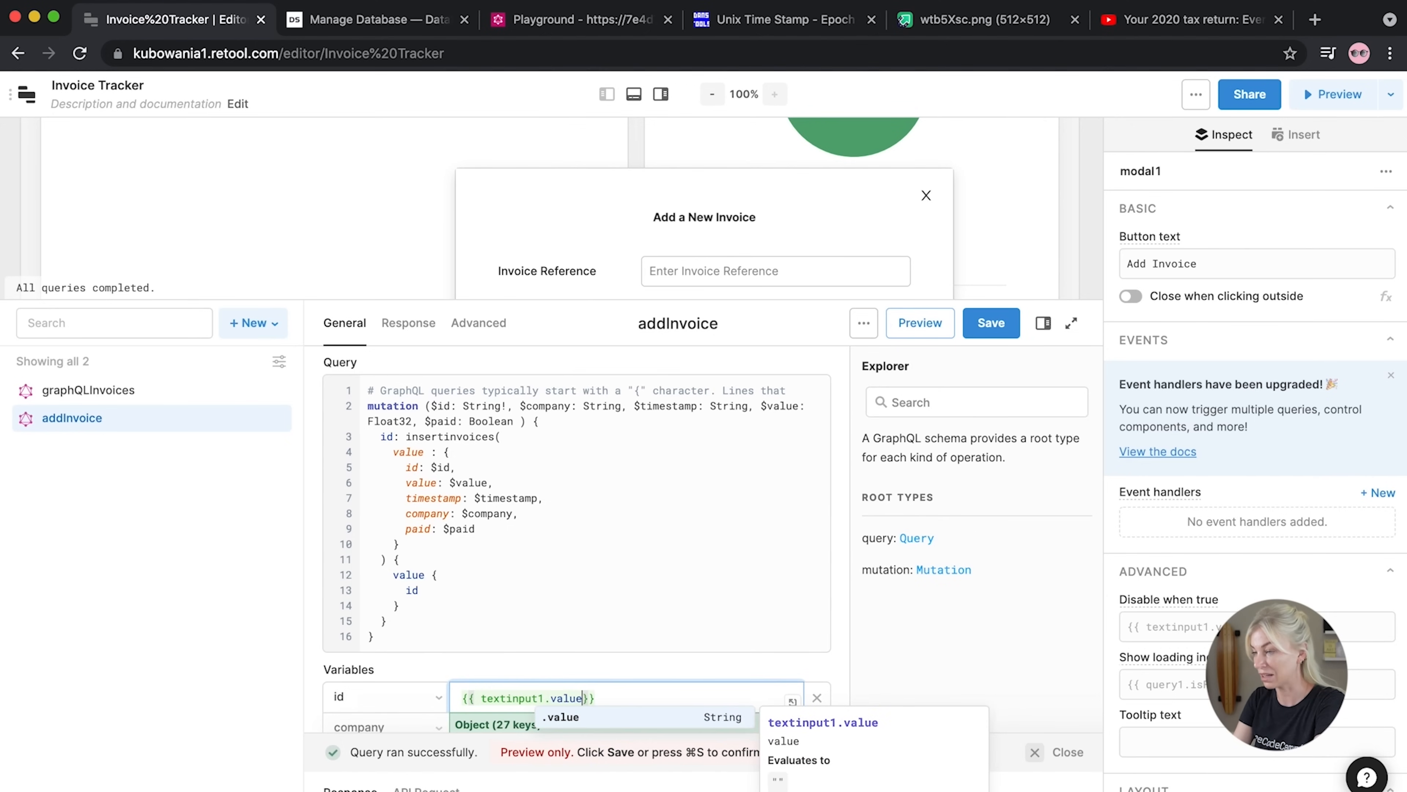
Set the company variable to {{ textinput2.value }}
scroll(462, 679, down, 2)
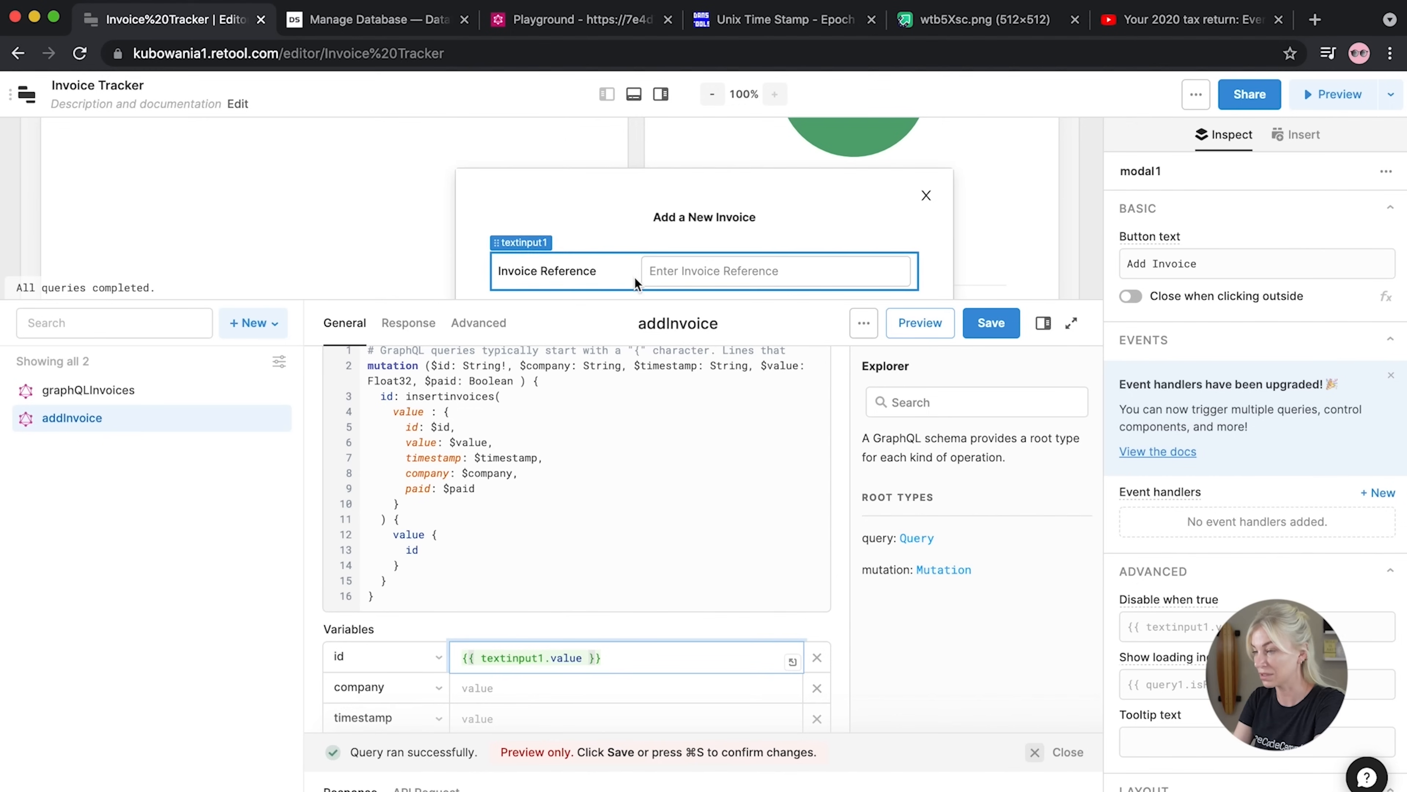
drag(631, 300, 631, 385)
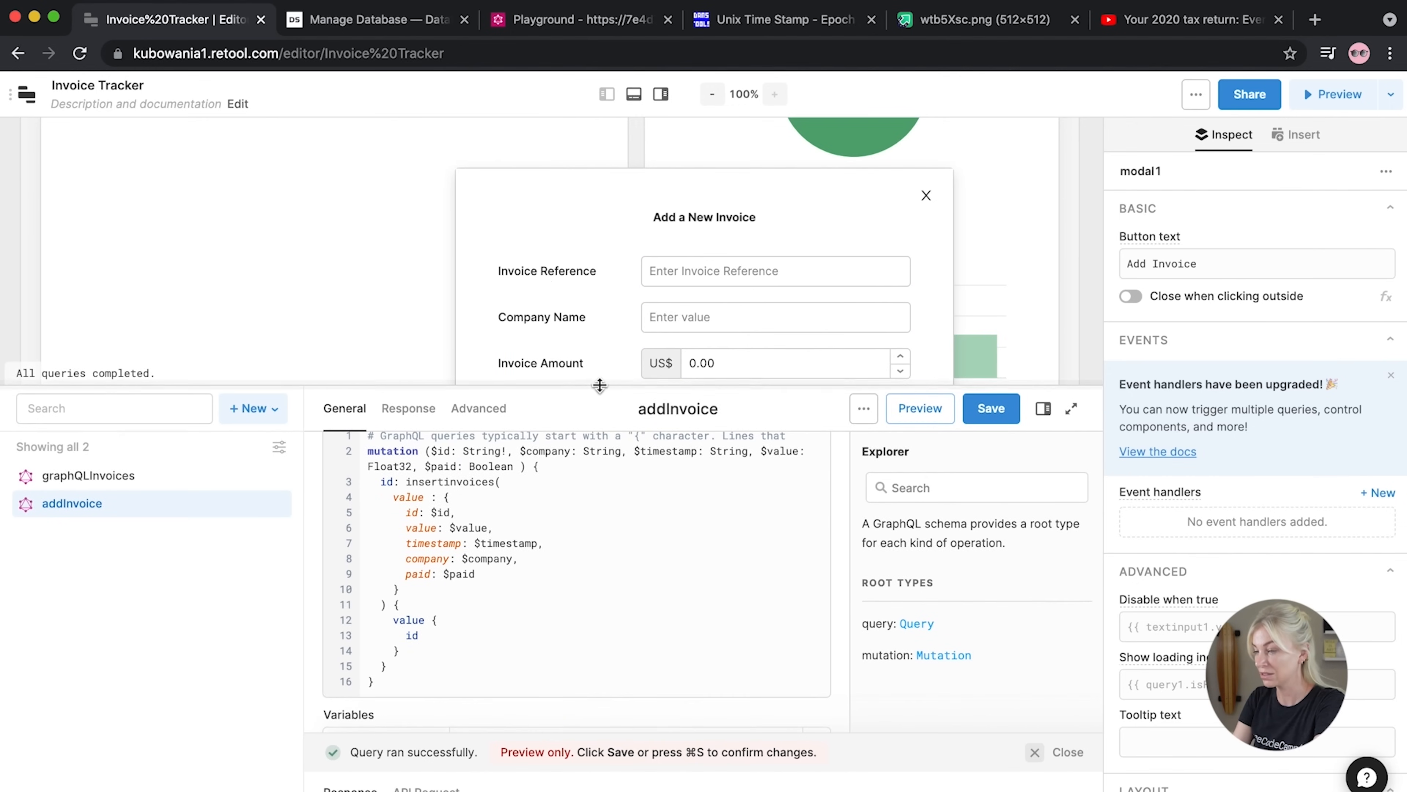
drag(609, 385, 614, 265)
click(504, 651)
text({{ texti)
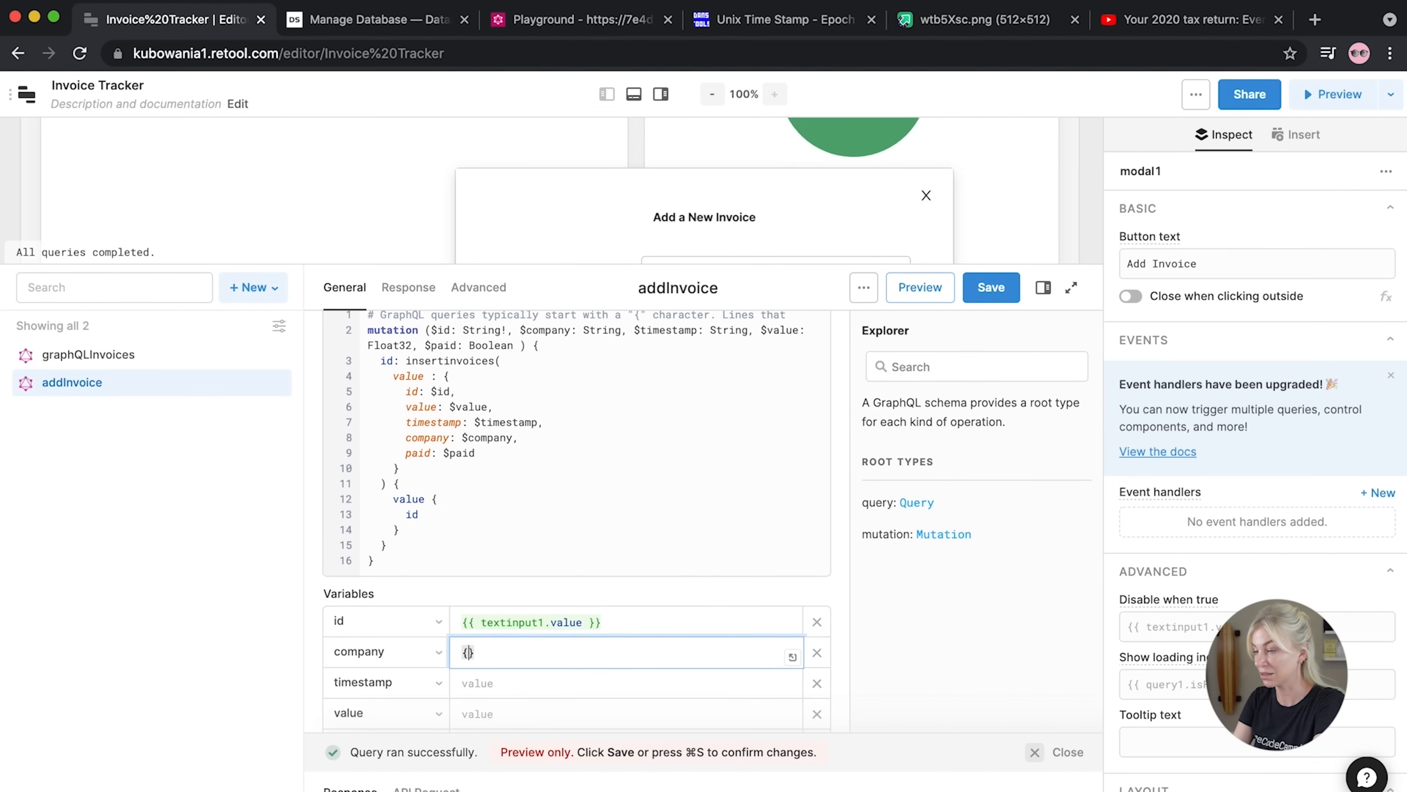
text(nput)
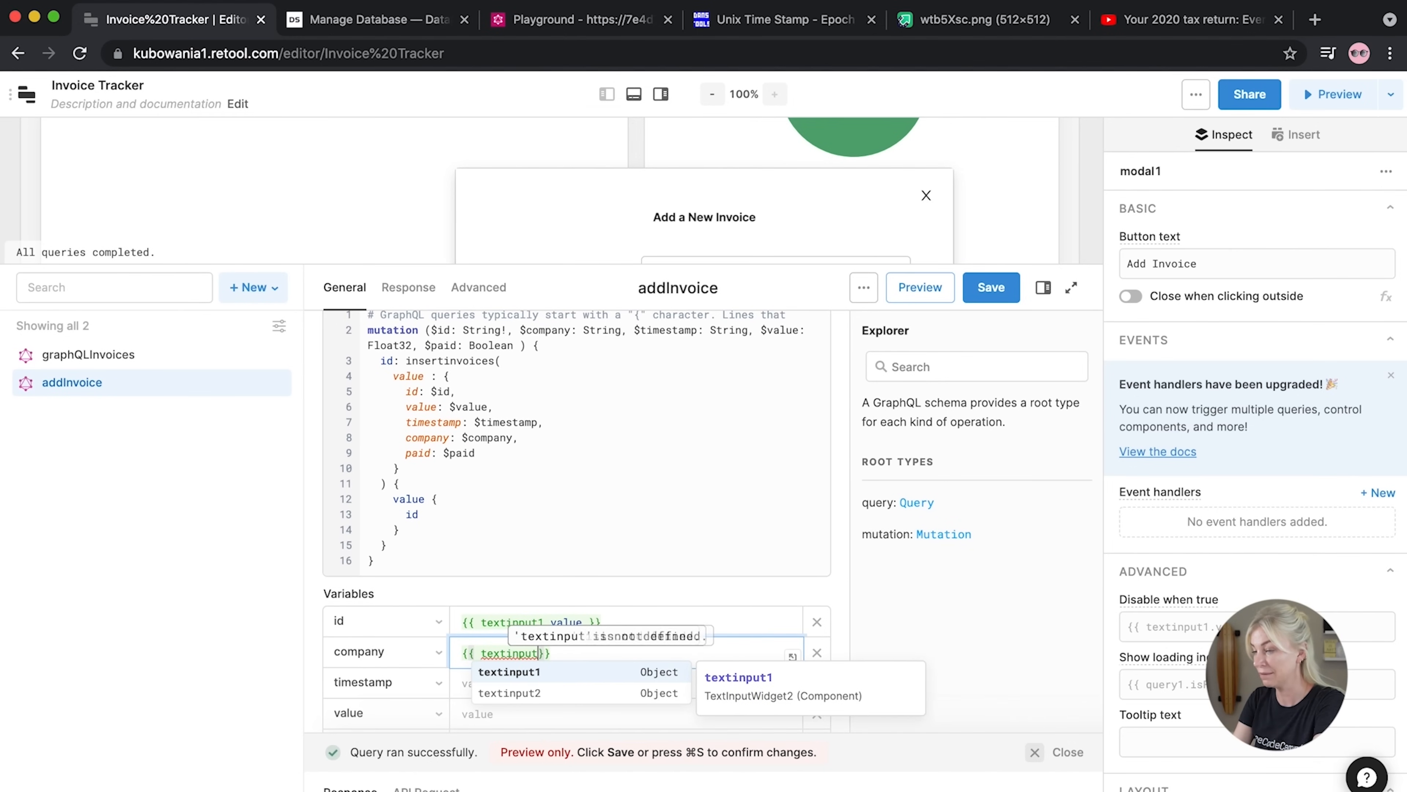
text(2.value)
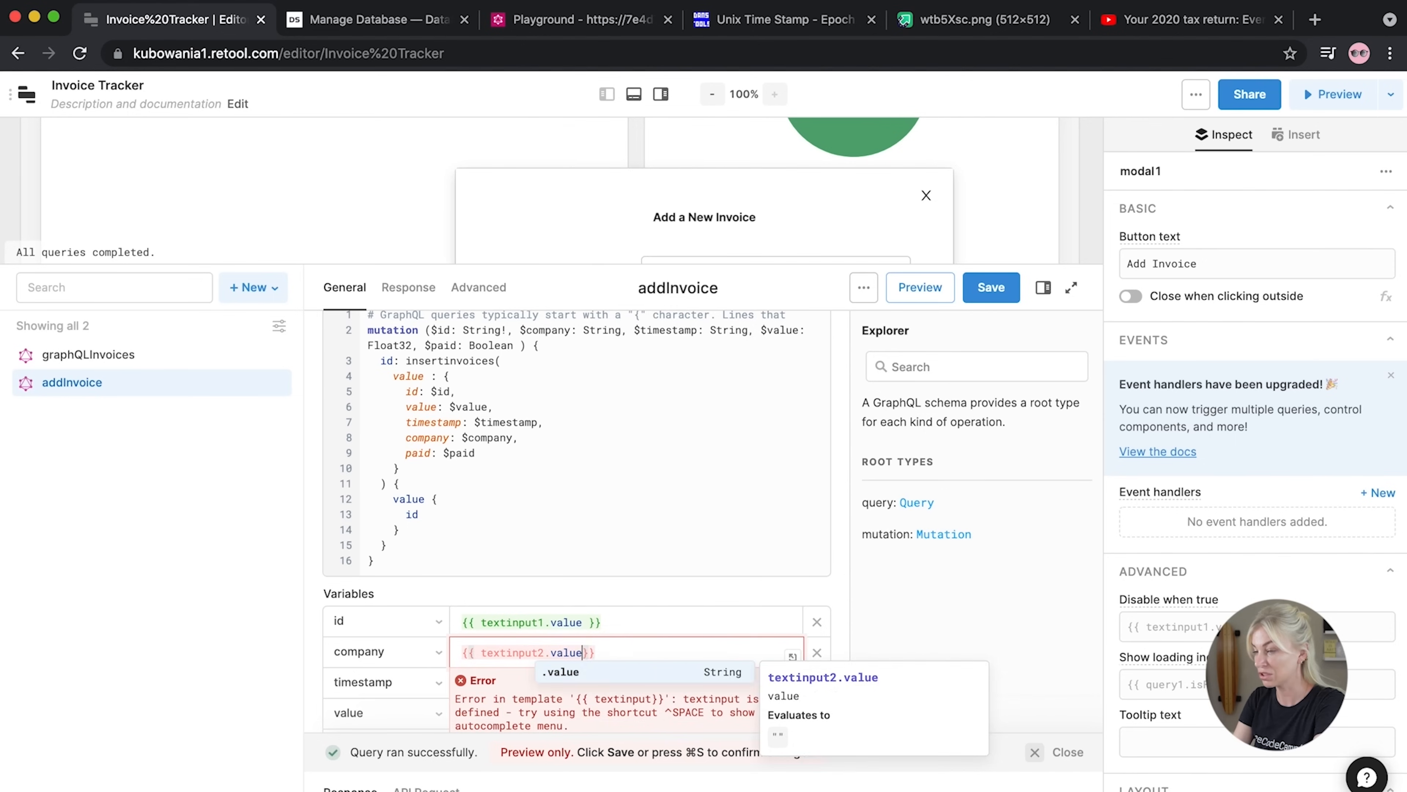
Point the timestamp variable at {{ numberinput1.value }}
click(485, 701)
click(488, 683)
text({{ nu)
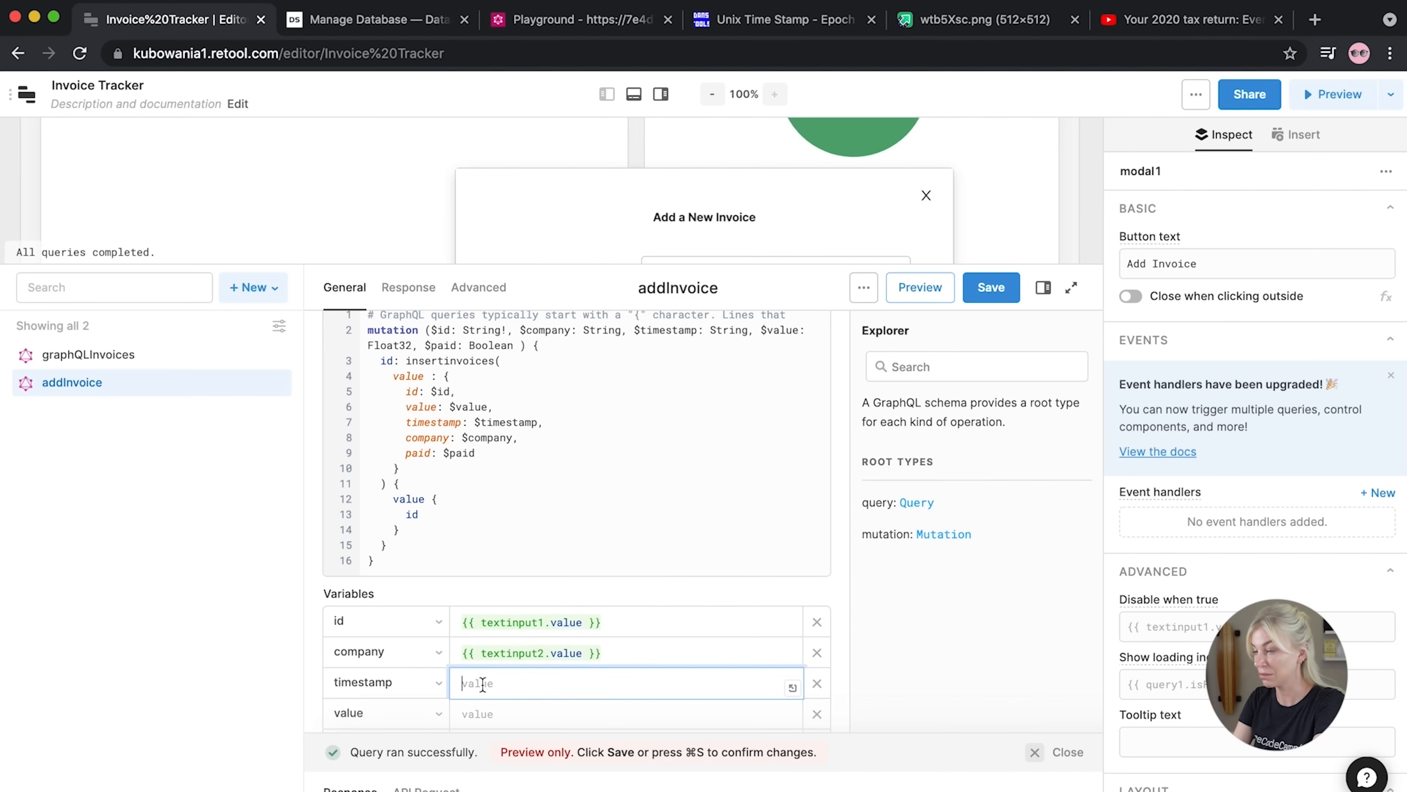
text(mberinout1.)
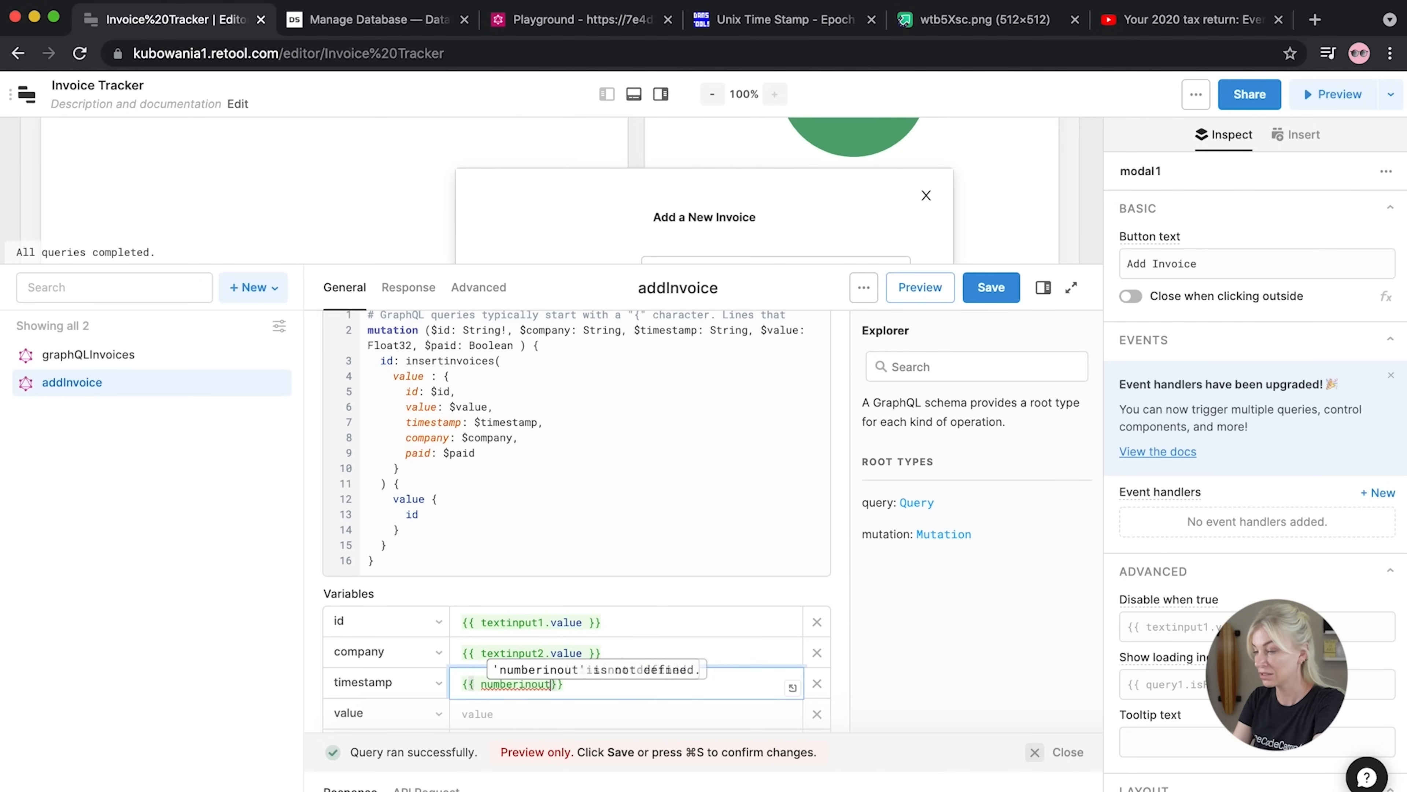
text(value)
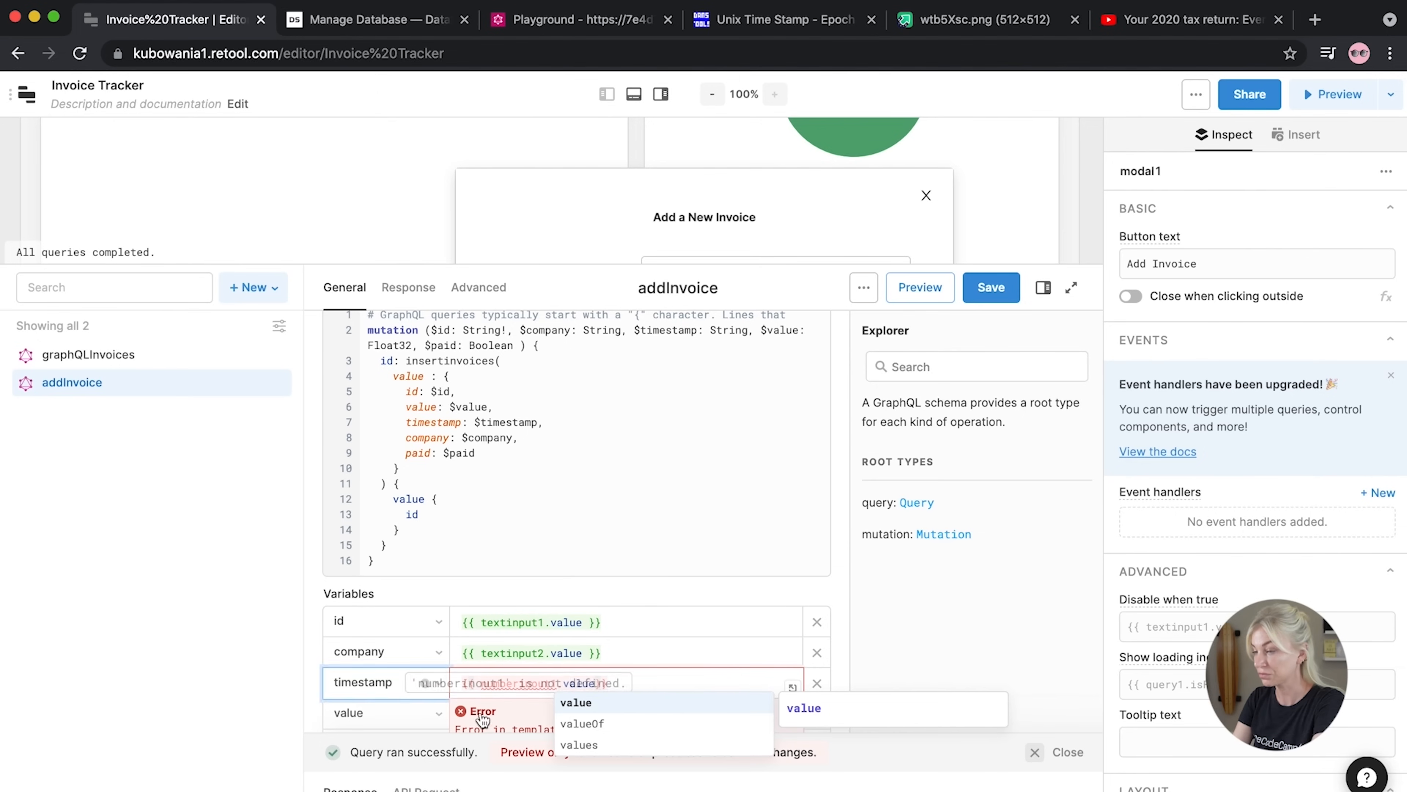
key(BackSpace)
text(p)
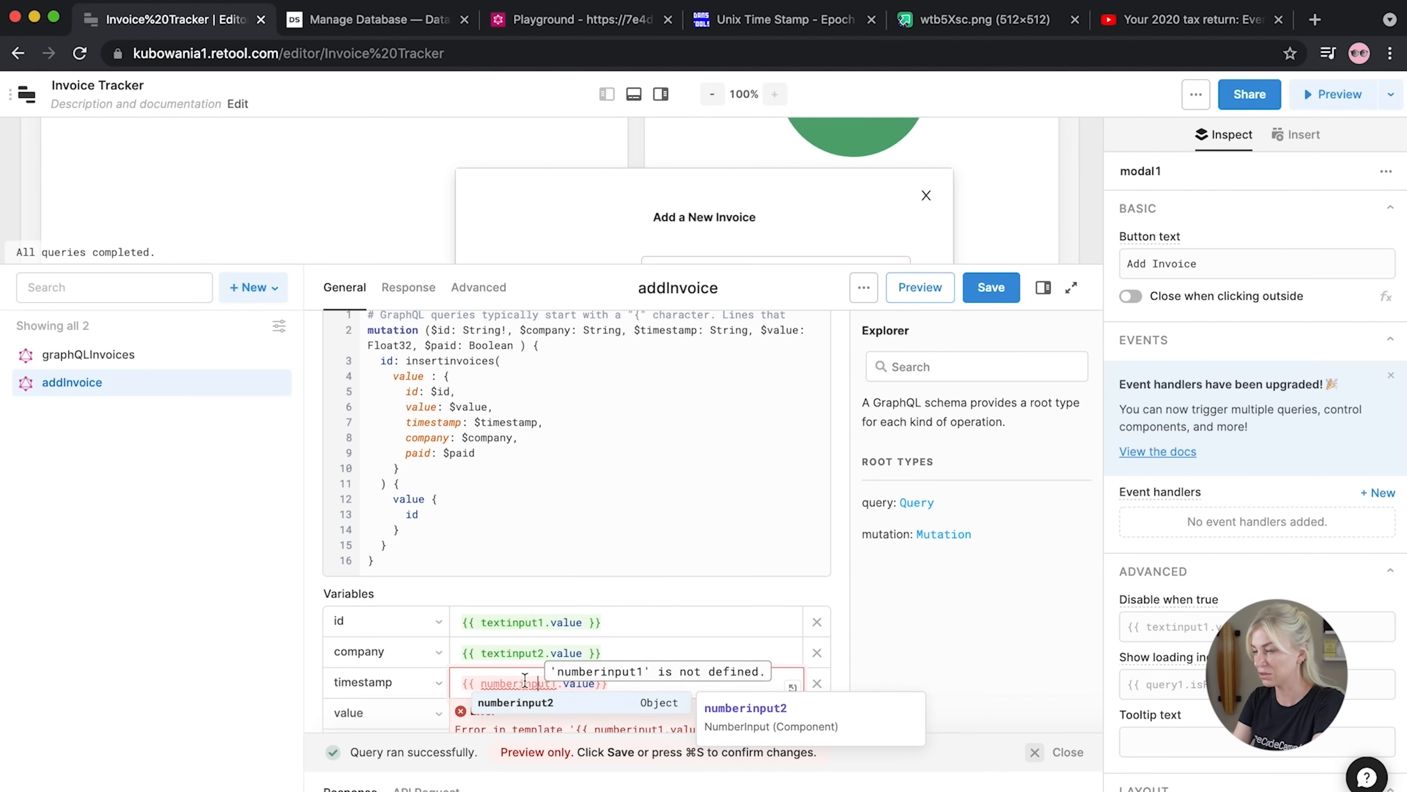
click(509, 709)
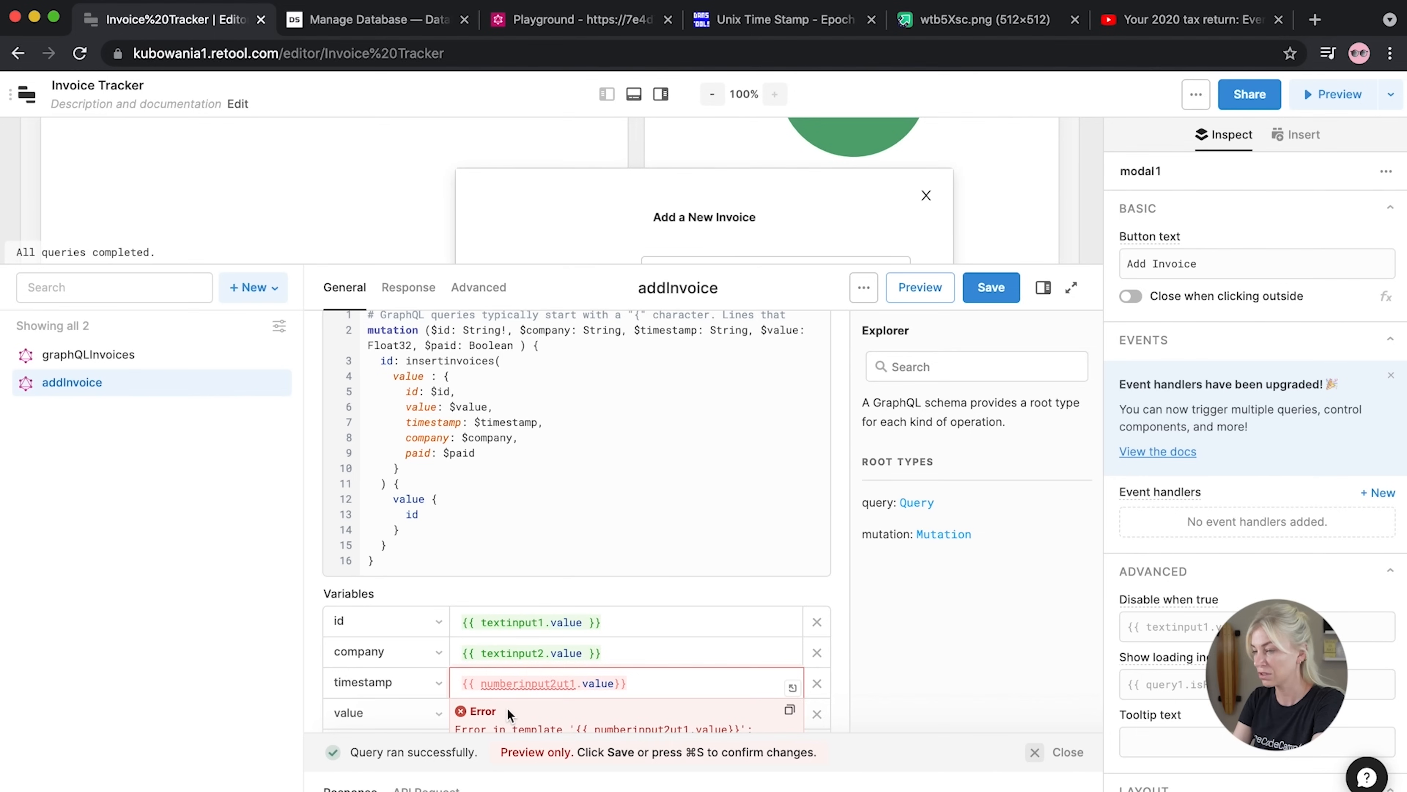
key(Delete)
key(Delete)
key(Delete)
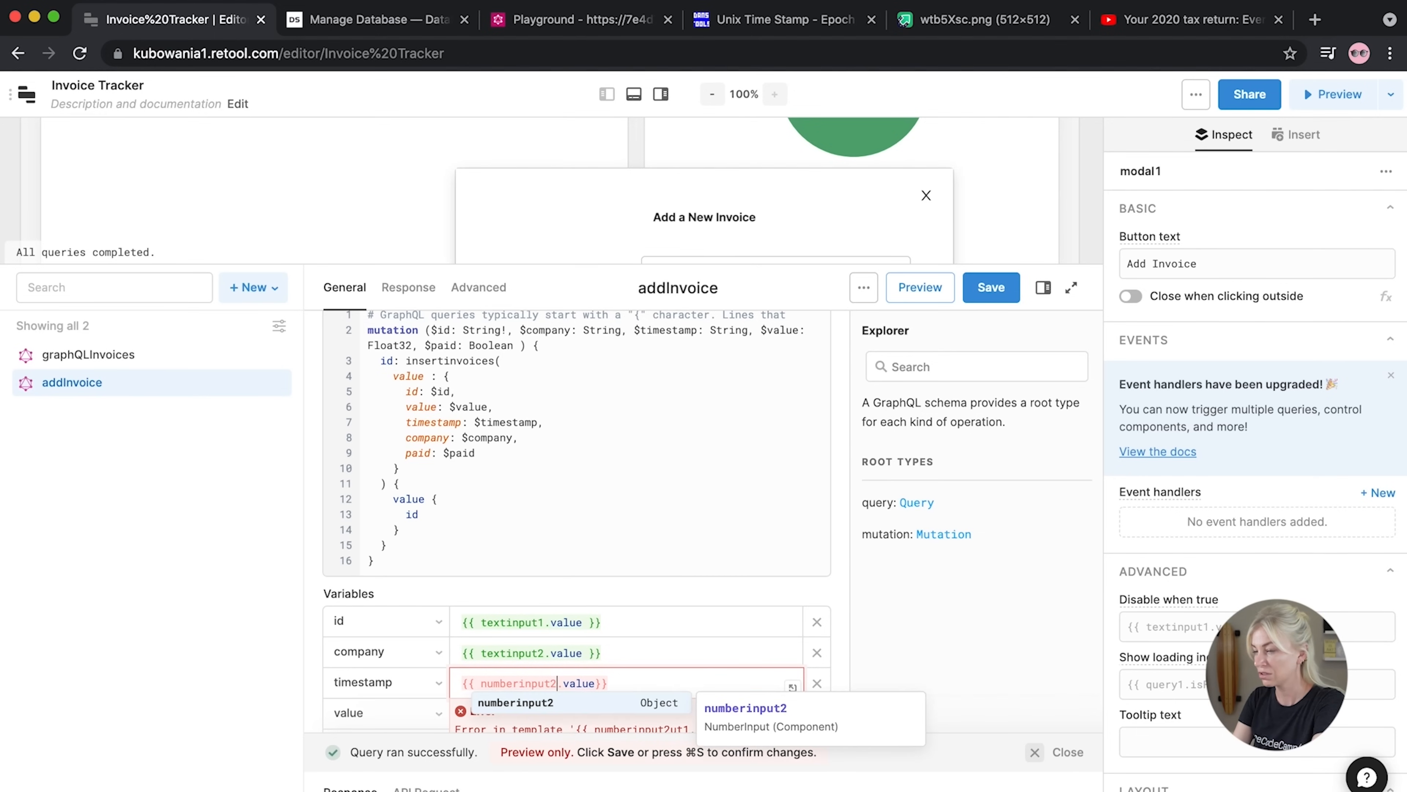
key(BackSpace)
text(1)
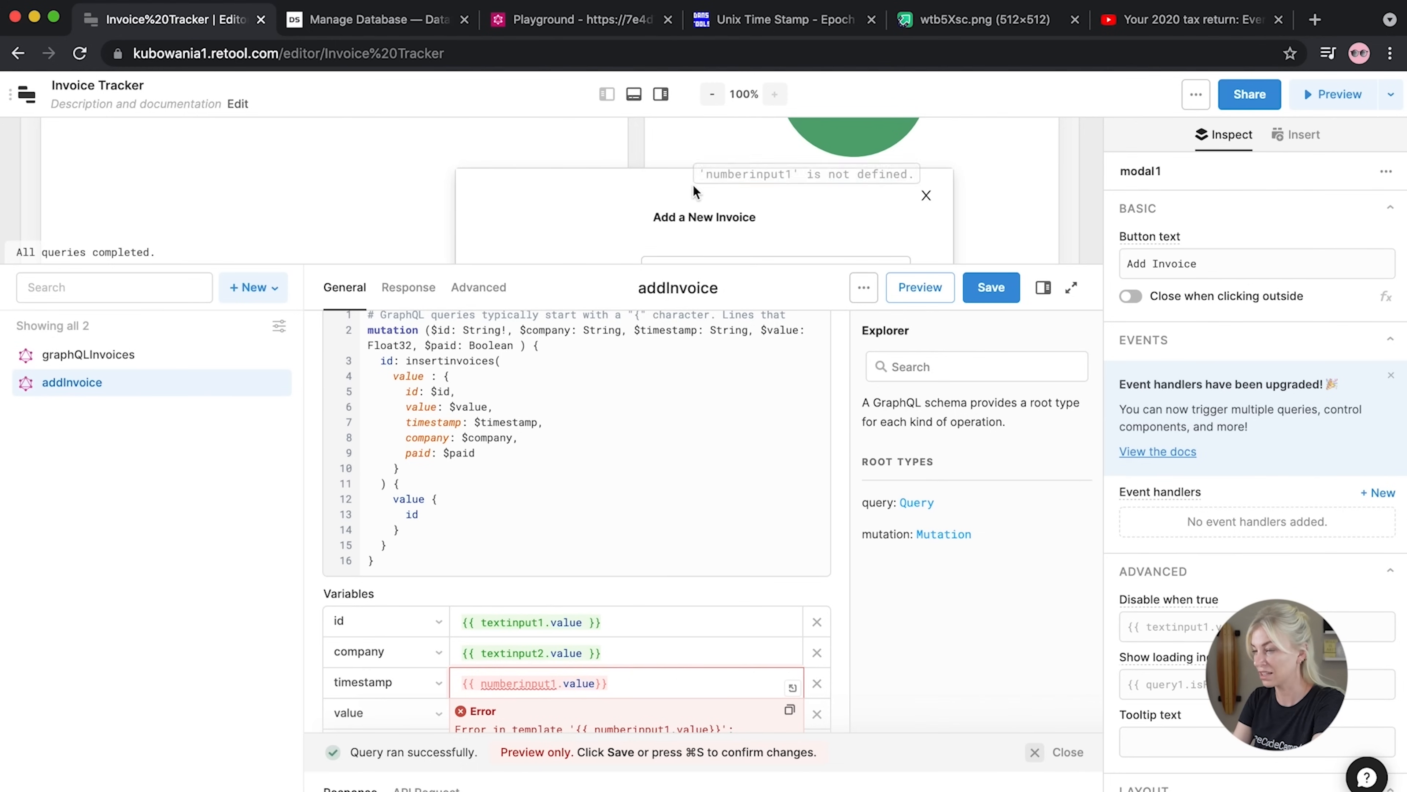
drag(673, 263, 670, 379)
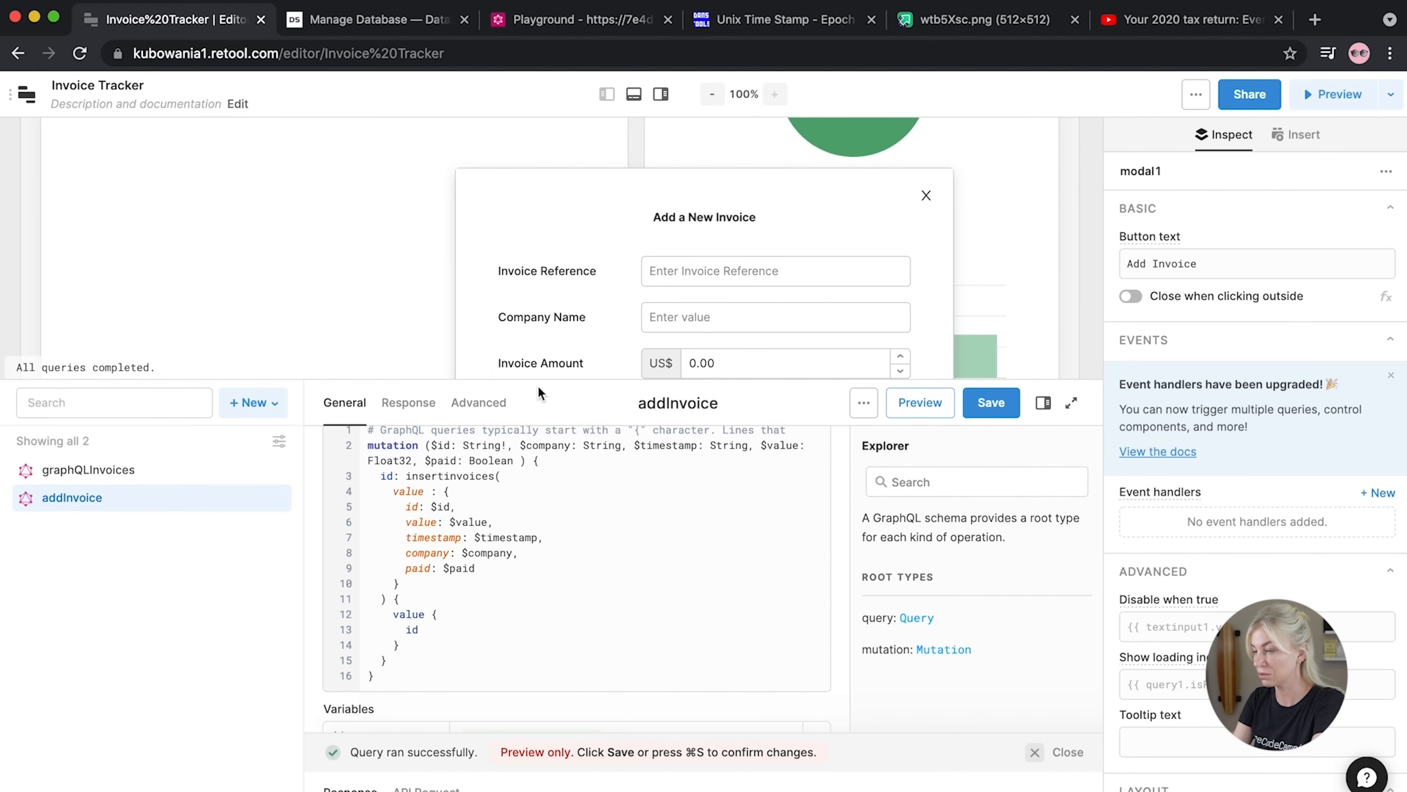
Move the {{ numberinput2.value }} reference from timestamp into the value variable
drag(537, 380, 597, 194)
click(554, 613)
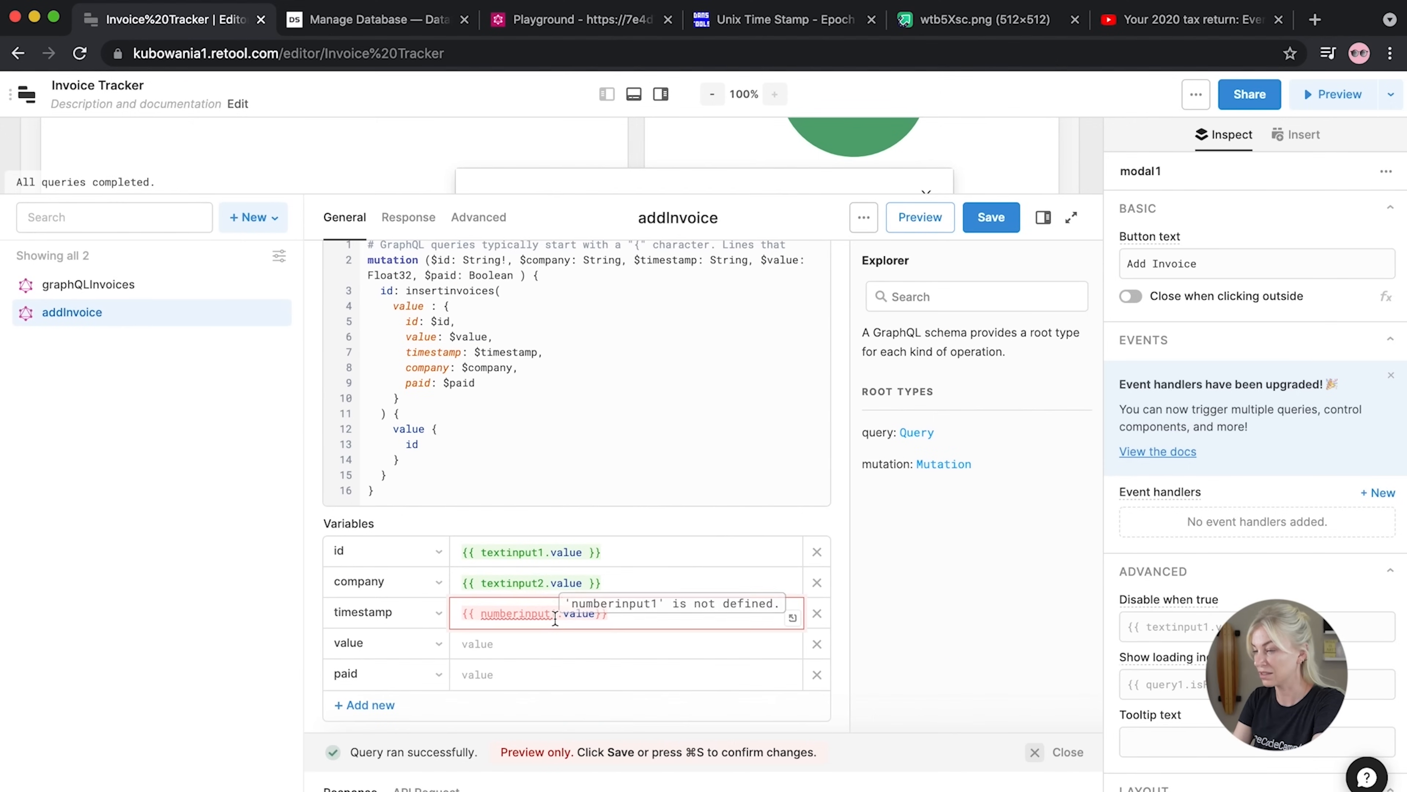
key(BackSpace)
text(2)
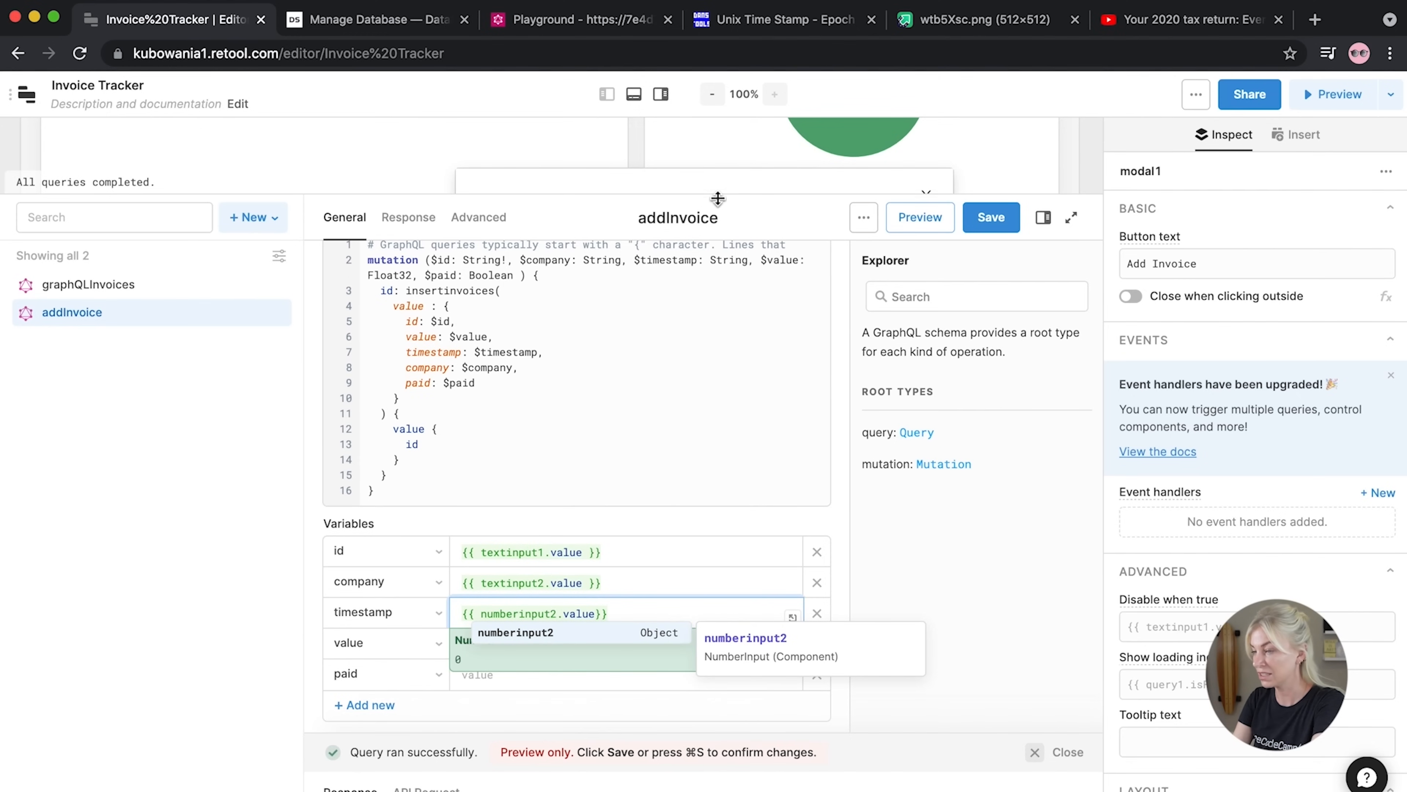
drag(719, 194, 682, 296)
drag(676, 398, 703, 419)
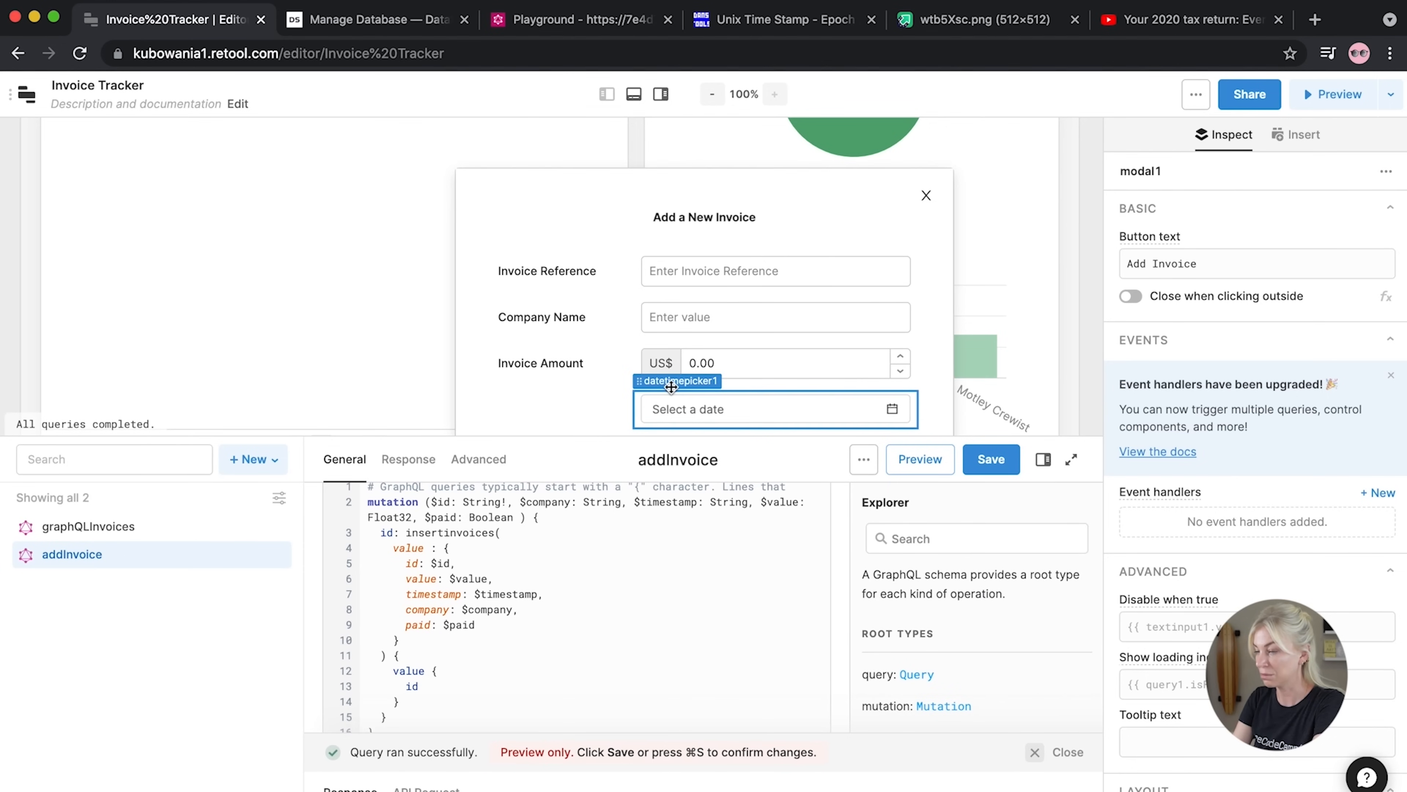
drag(664, 437, 725, 186)
drag(619, 608, 469, 611)
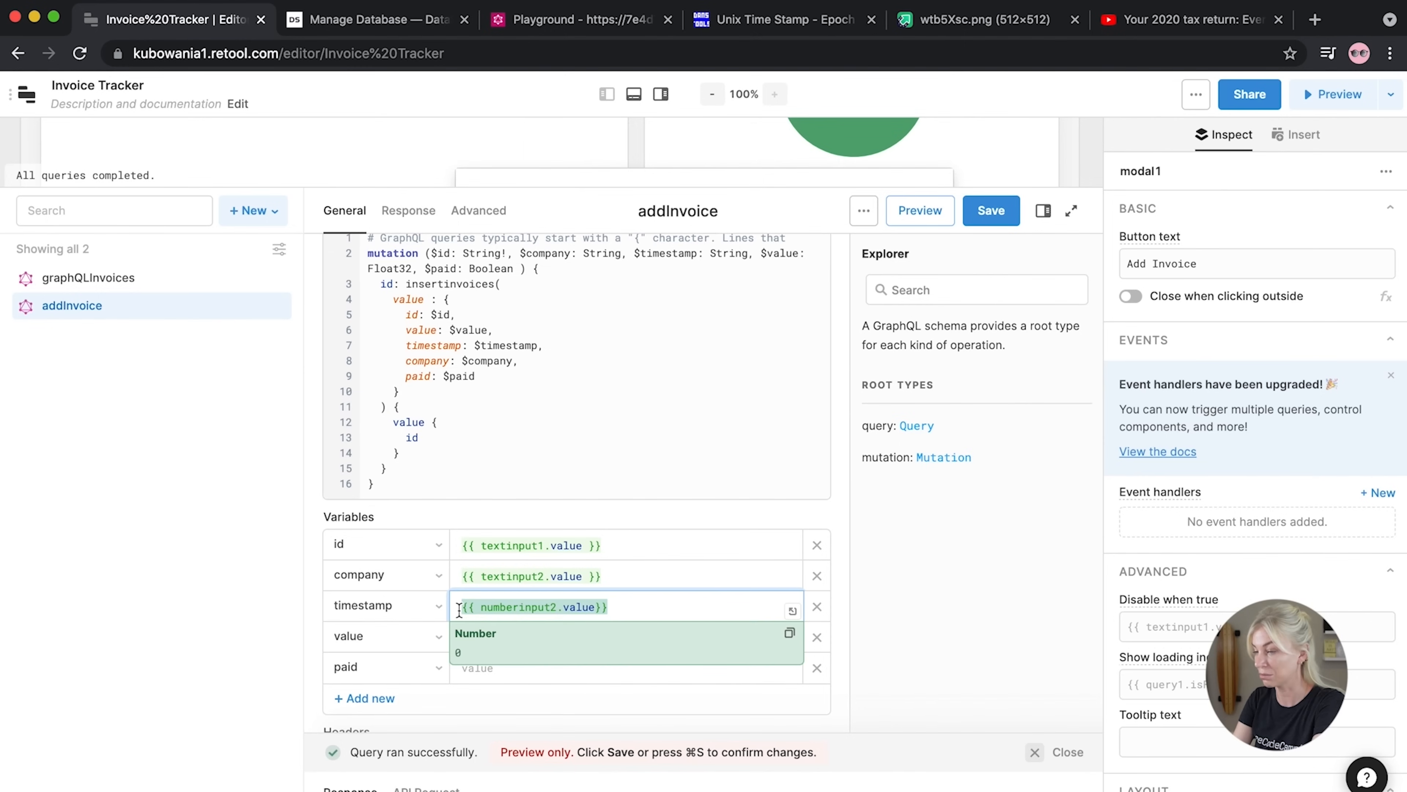
key(BackSpace)
click(471, 637)
text({{ numberinput2.value }})
Set timestamp to {{ datetimepicker1.formattedString }}
click(475, 606)
text({{ datetime)
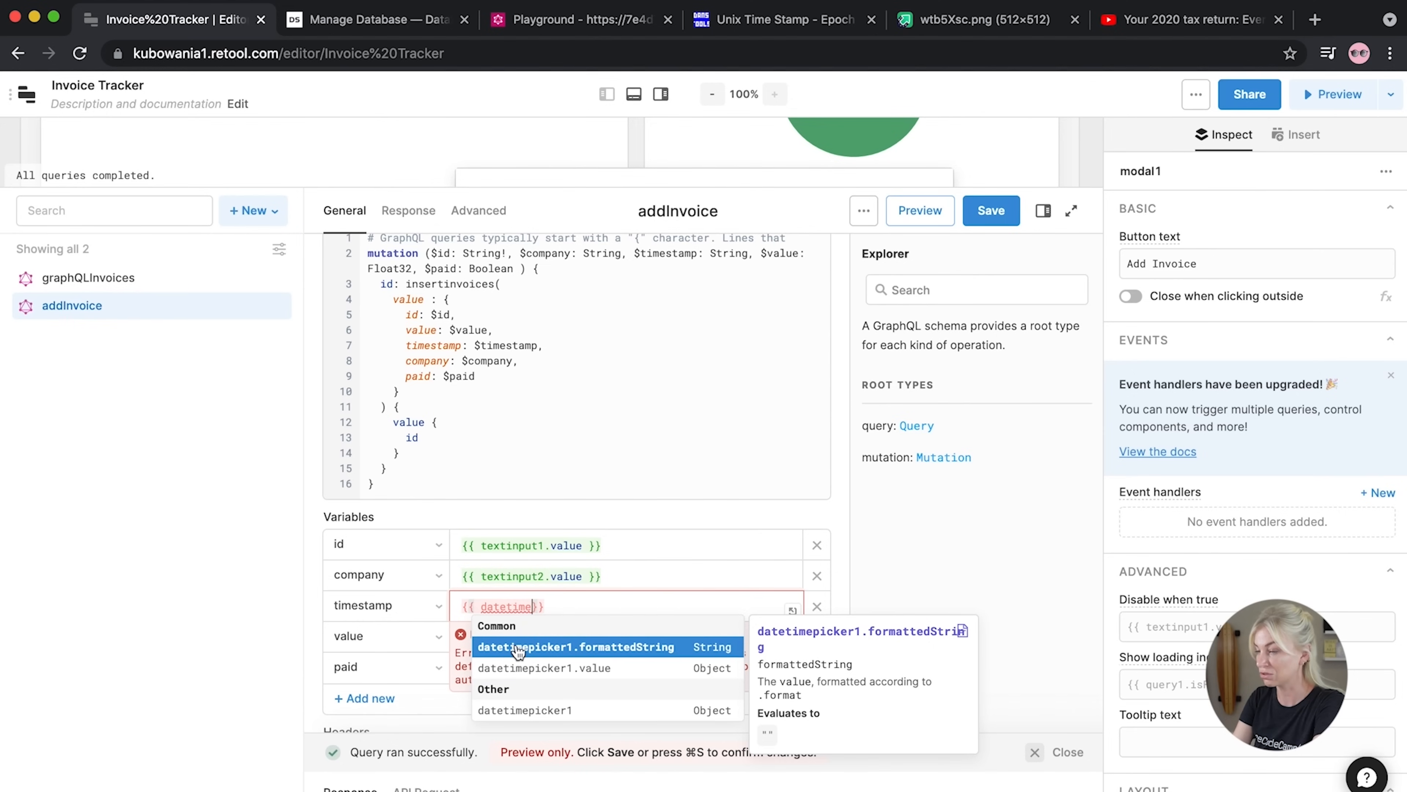
click(518, 646)
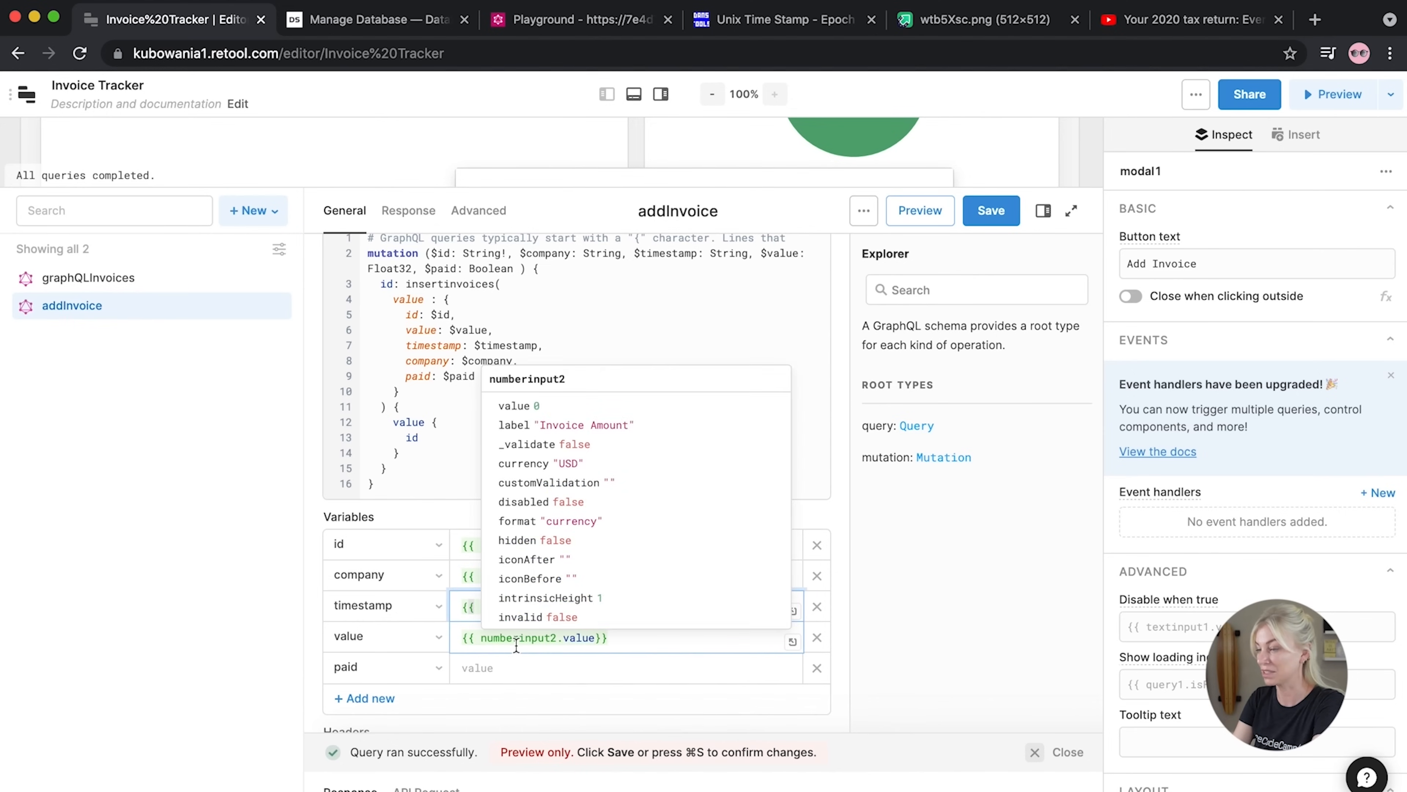
Set the paid variable to {{ checkbox1.value }}
click(483, 668)
drag(663, 181, 729, 166)
click(517, 647)
text({{ checkbox)
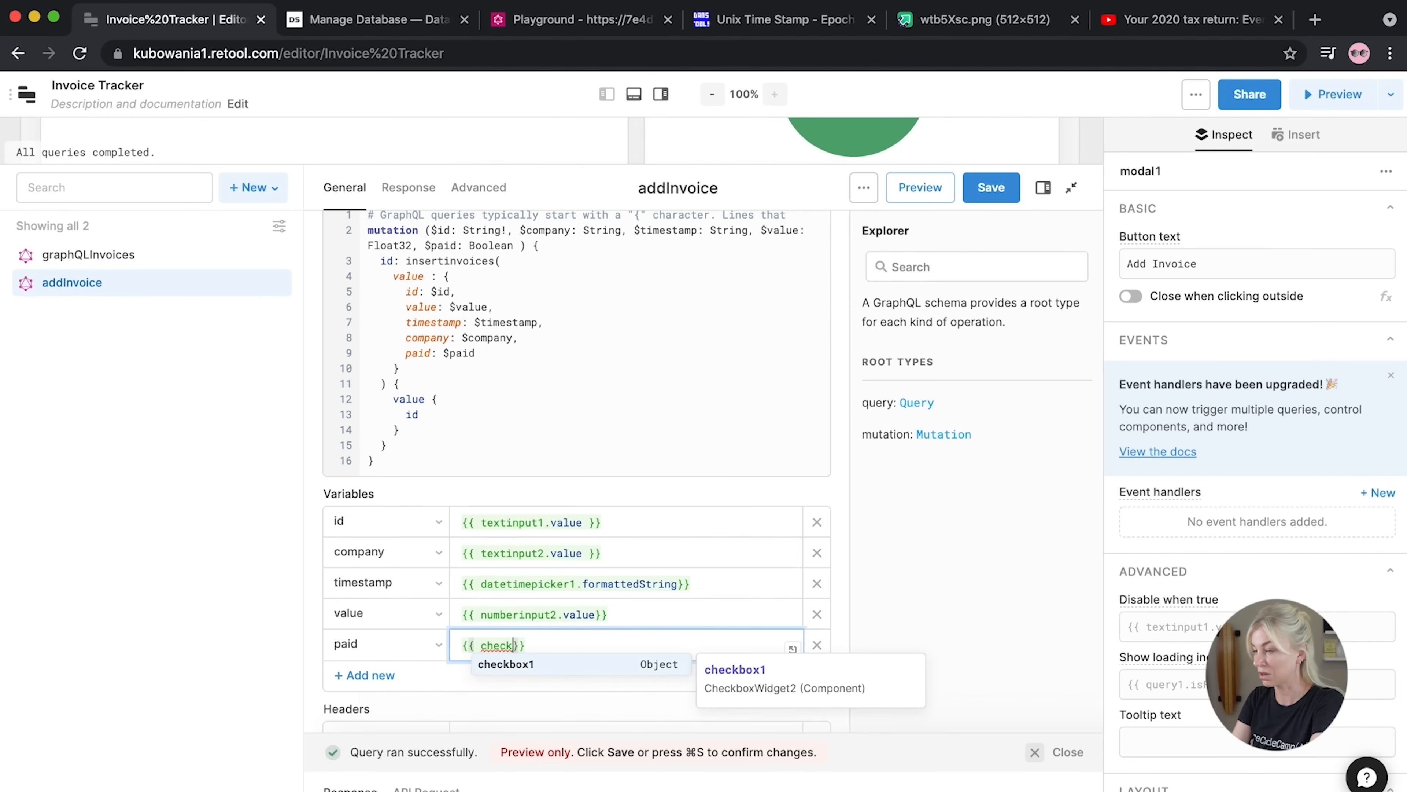
text(1.value)
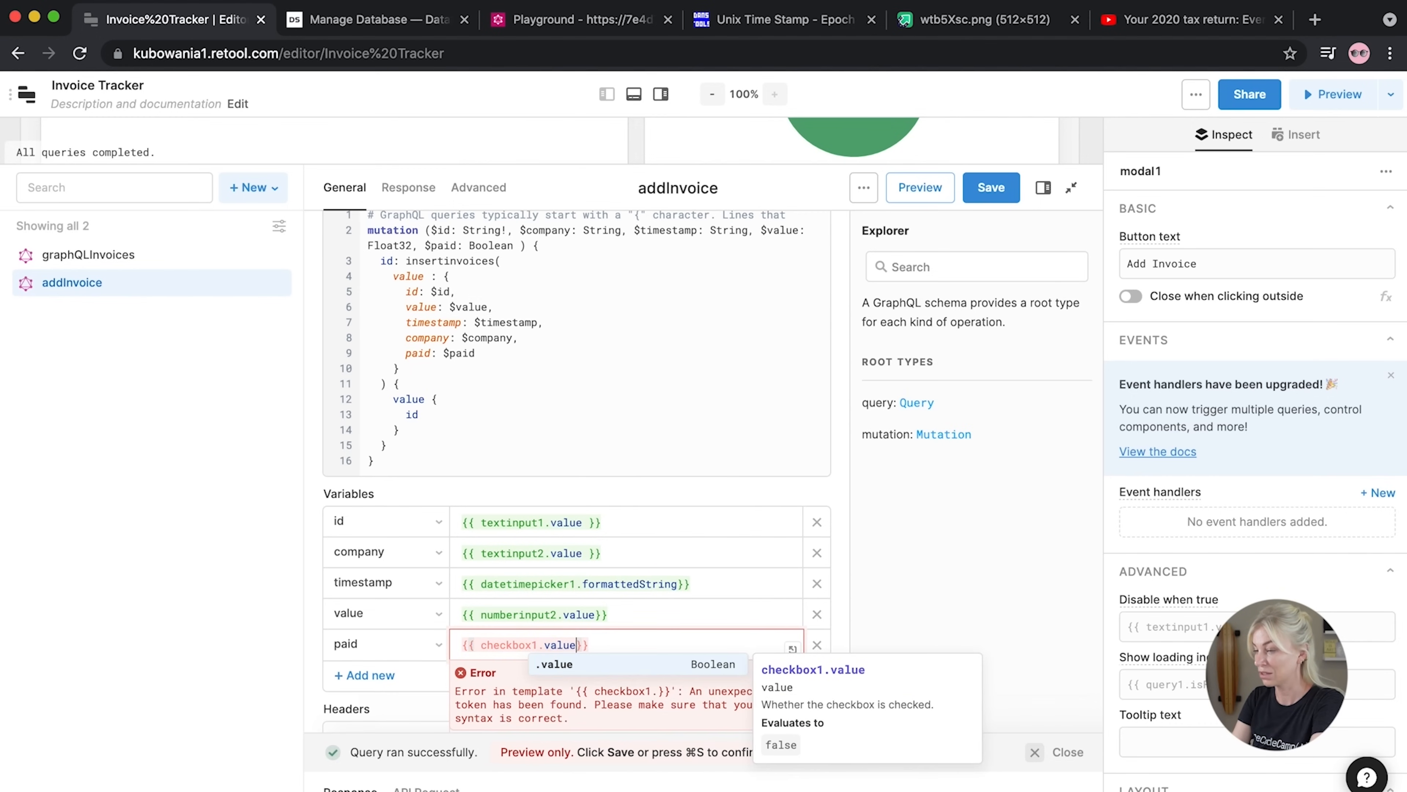
click(924, 611)
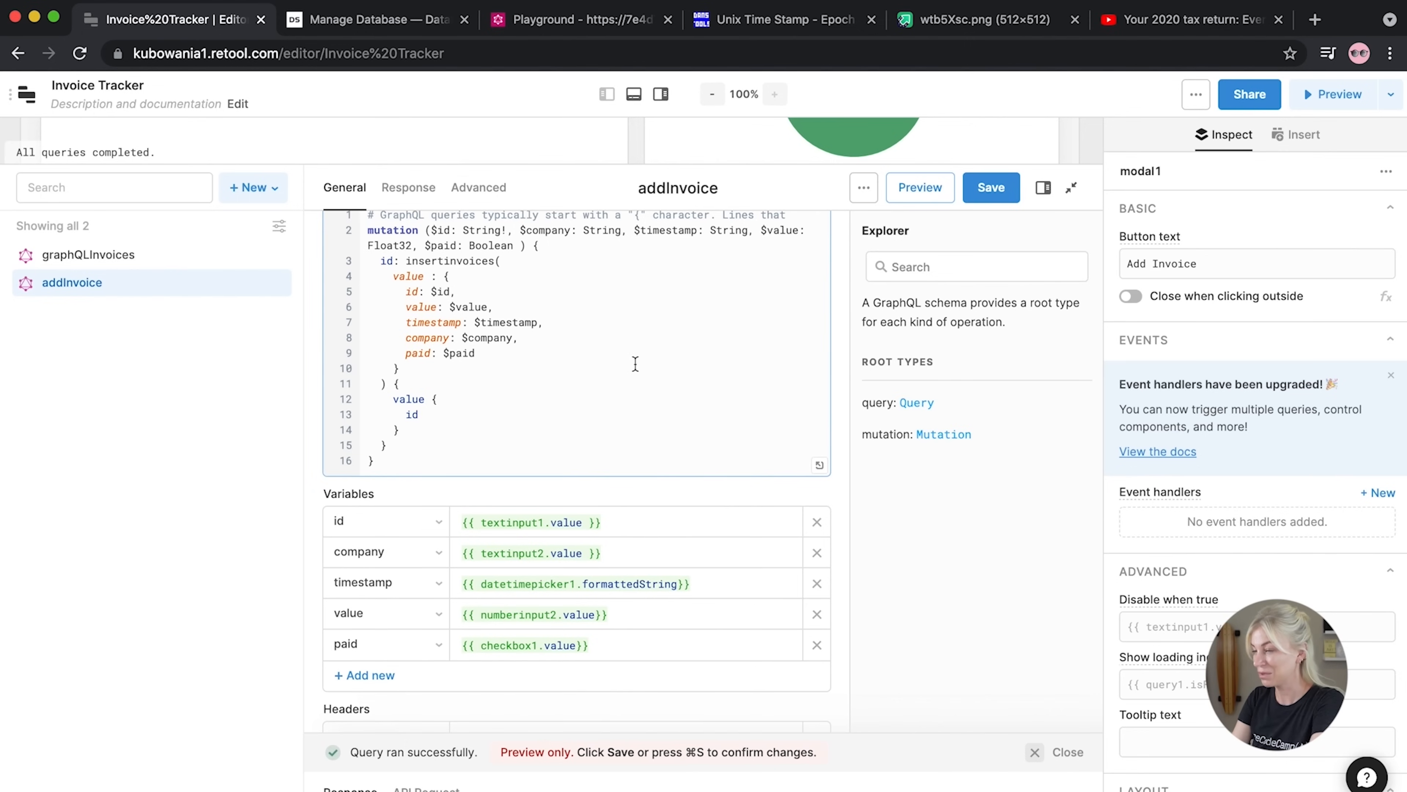
drag(638, 166, 599, 534)
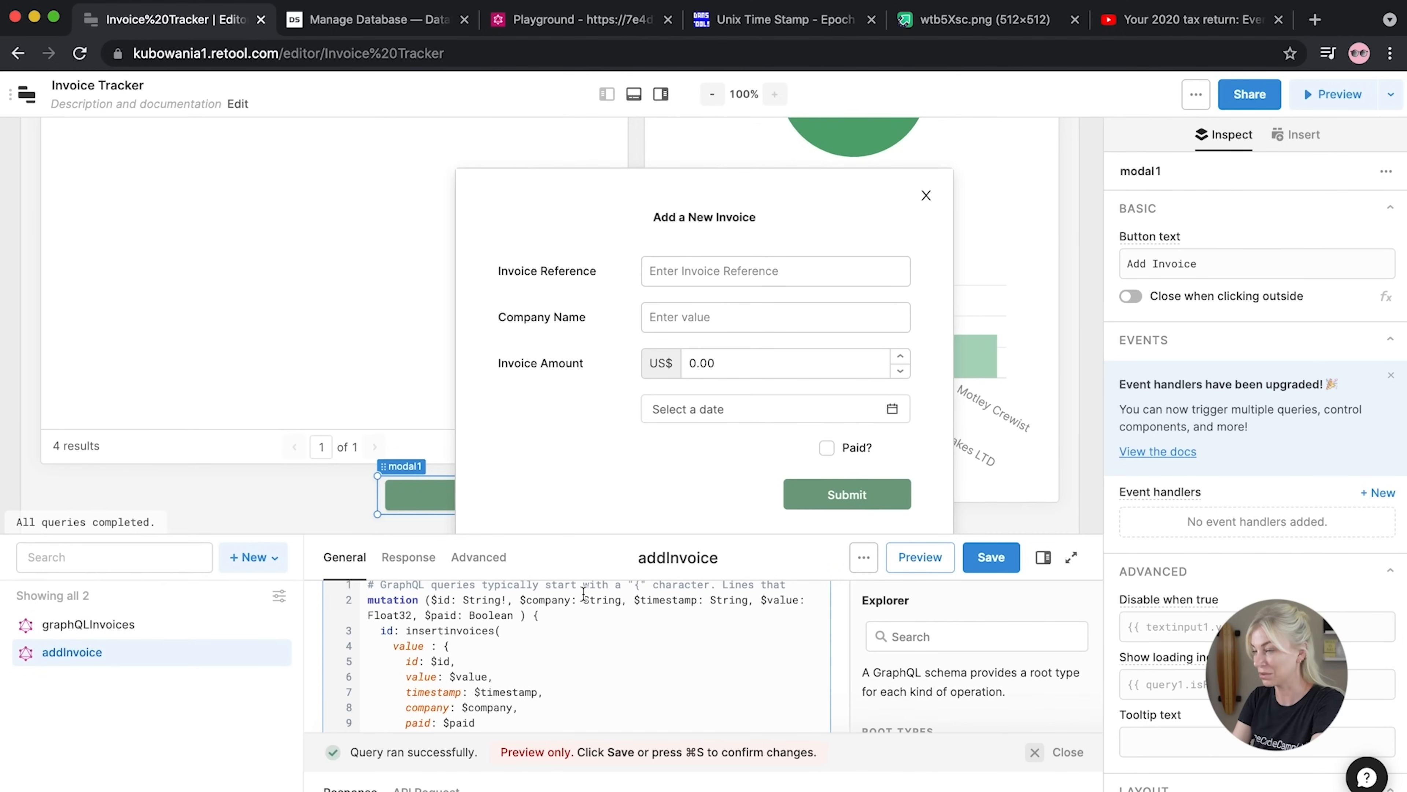
Add a click handler on the form's Submit button that triggers the addInvoice query
click(870, 507)
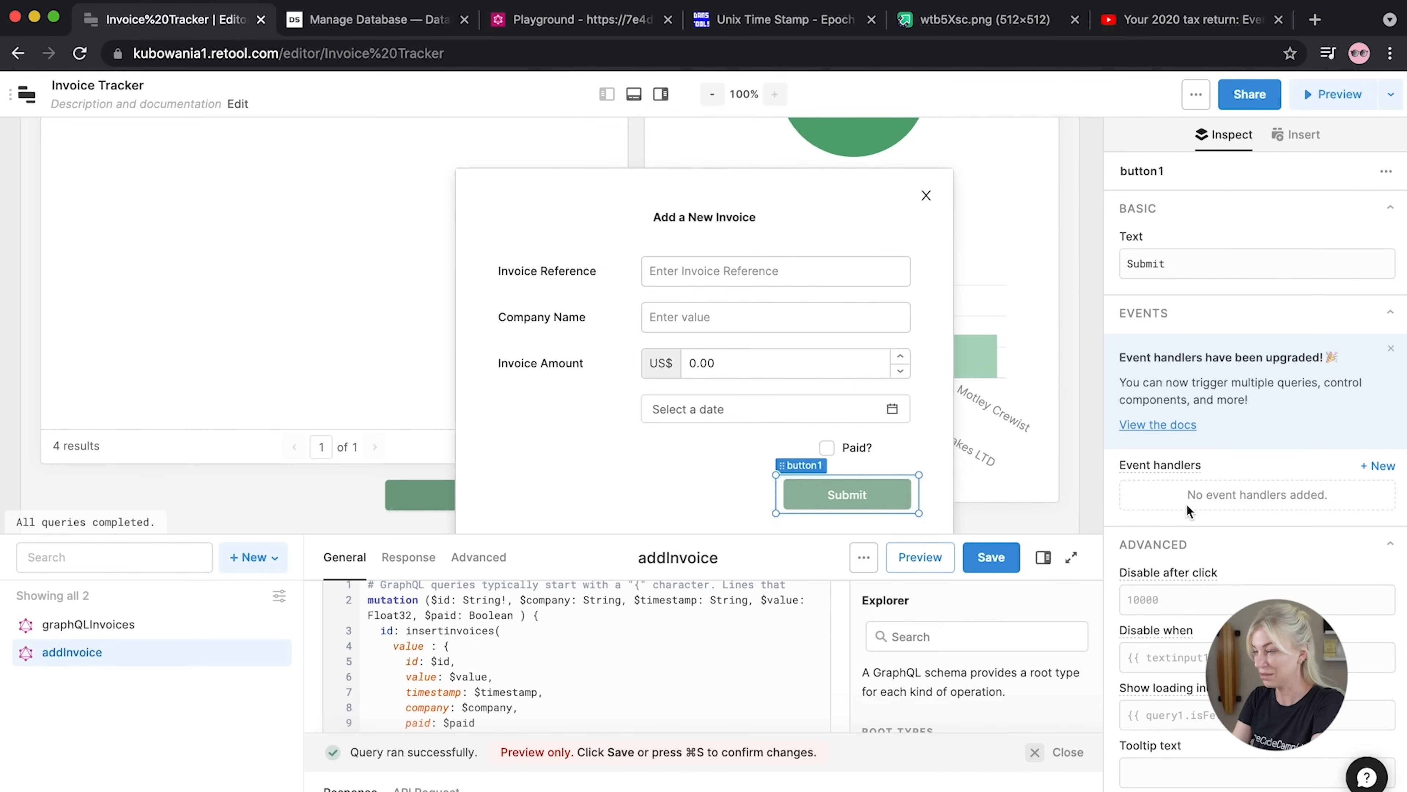
click(1379, 467)
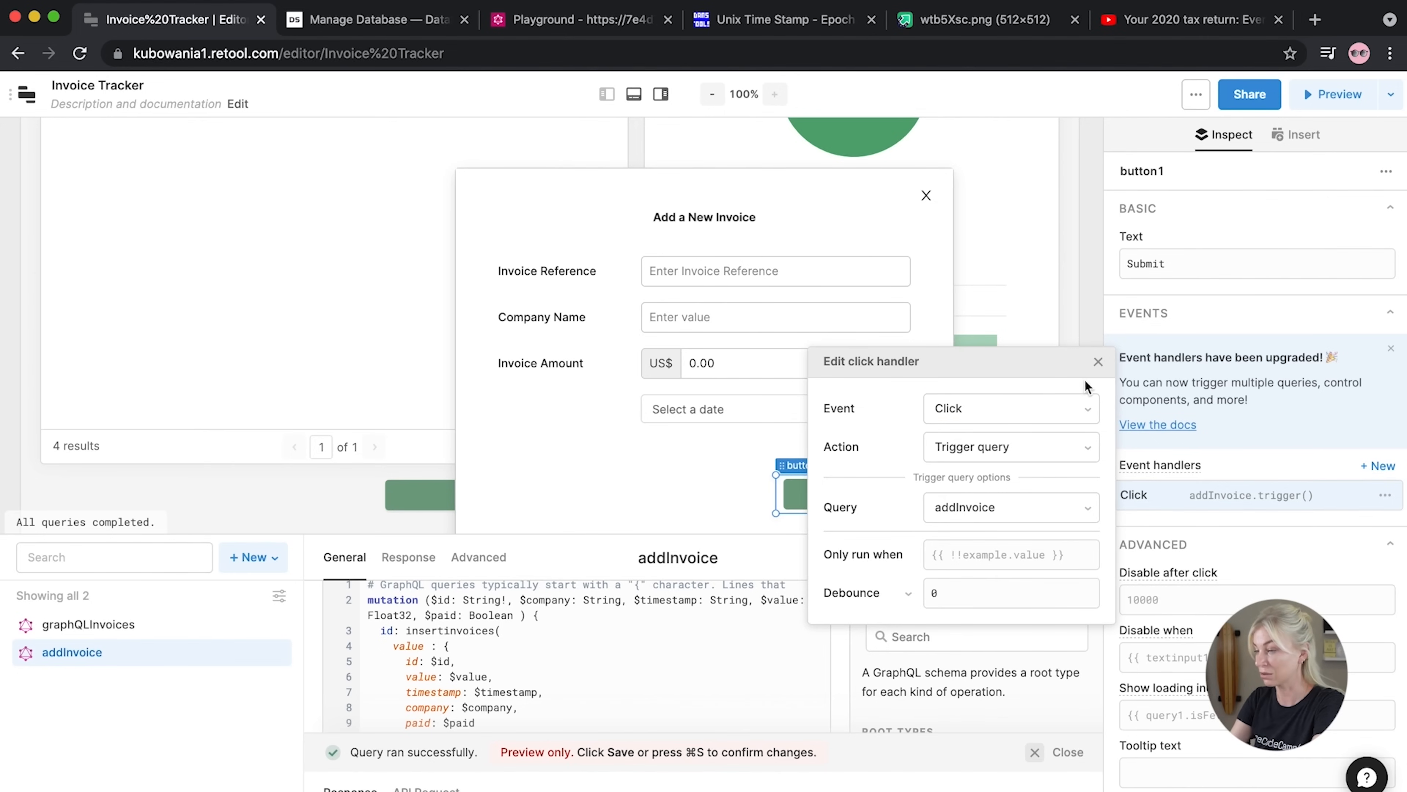
click(1272, 474)
Add a second Submit click handler that fires confetti, then save the addInvoice query
click(1378, 465)
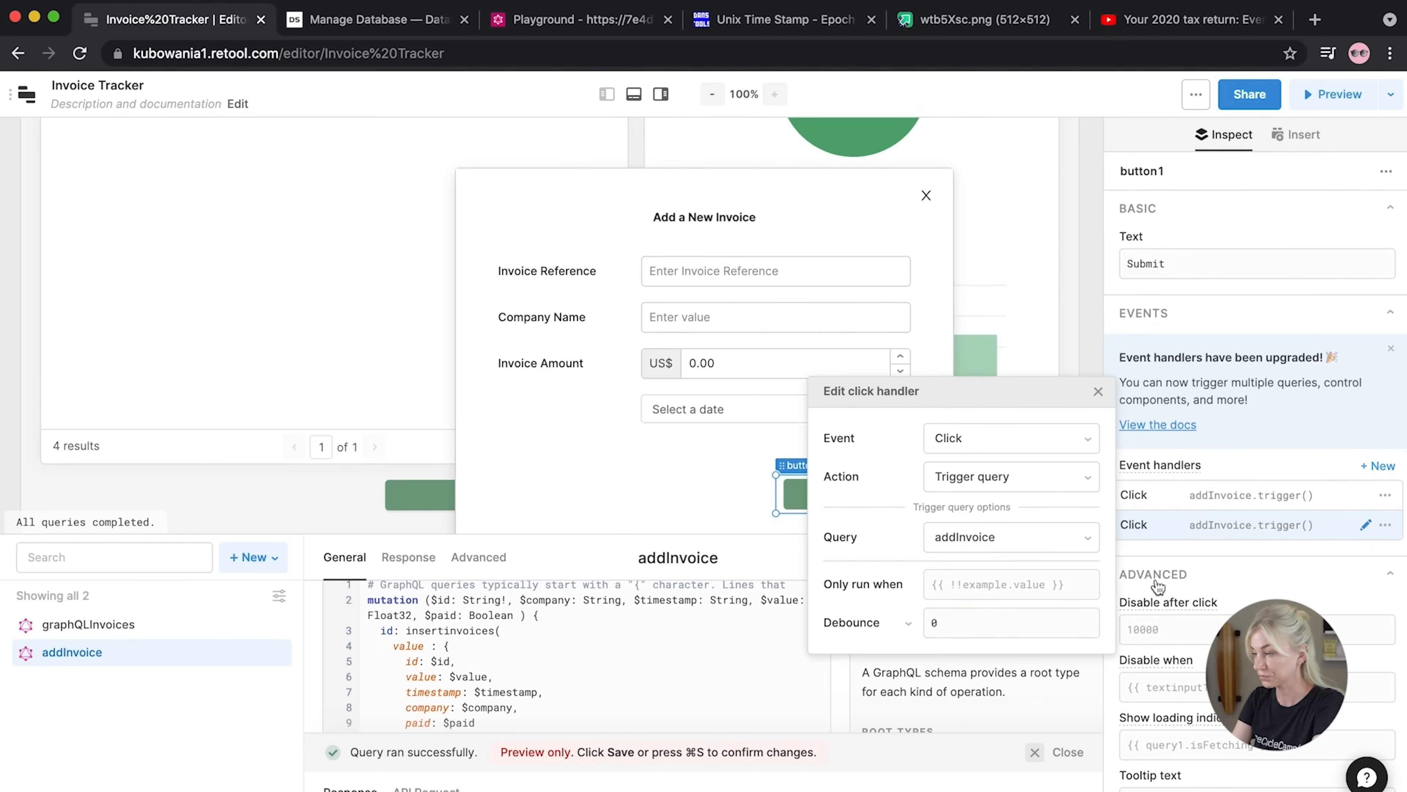
click(1000, 477)
click(950, 765)
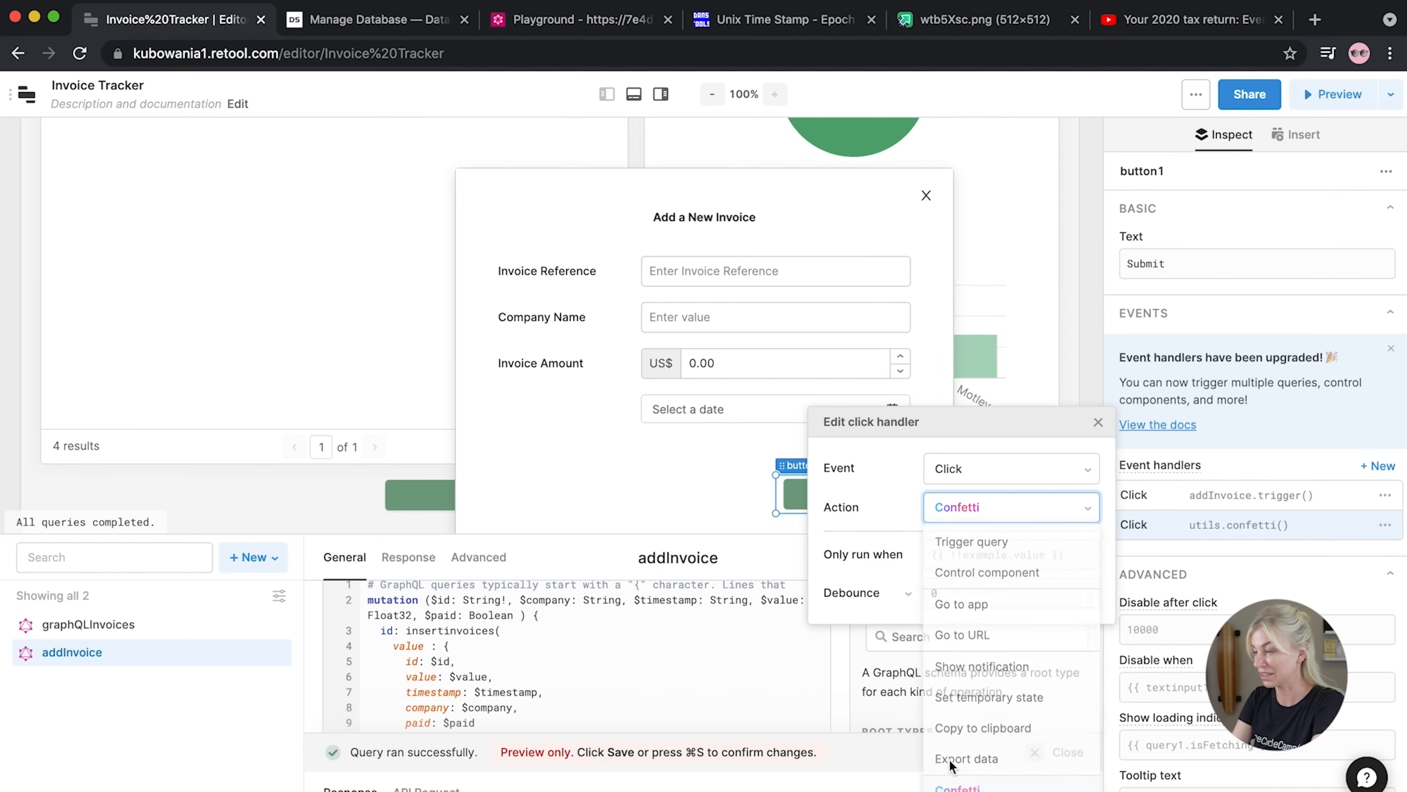
click(1097, 423)
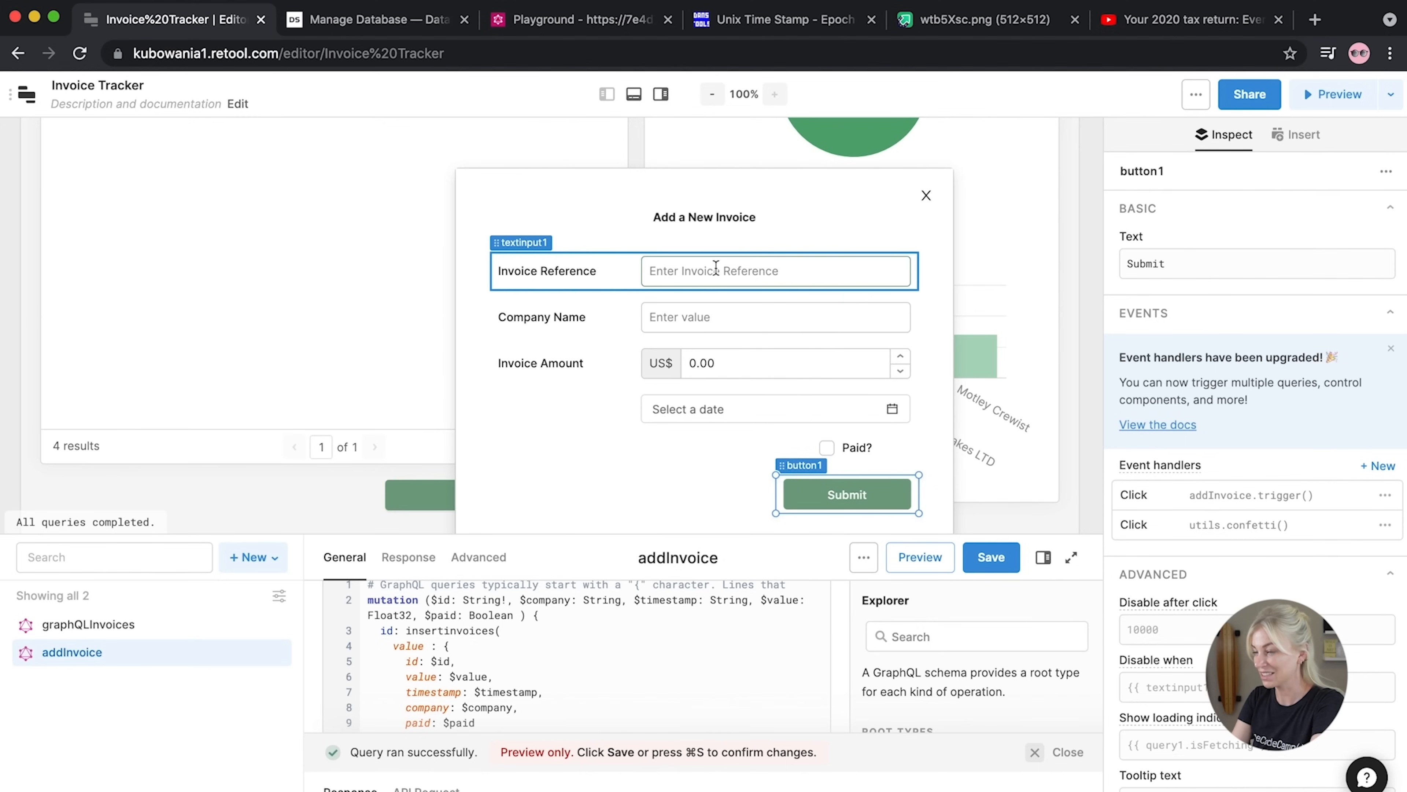
click(1000, 569)
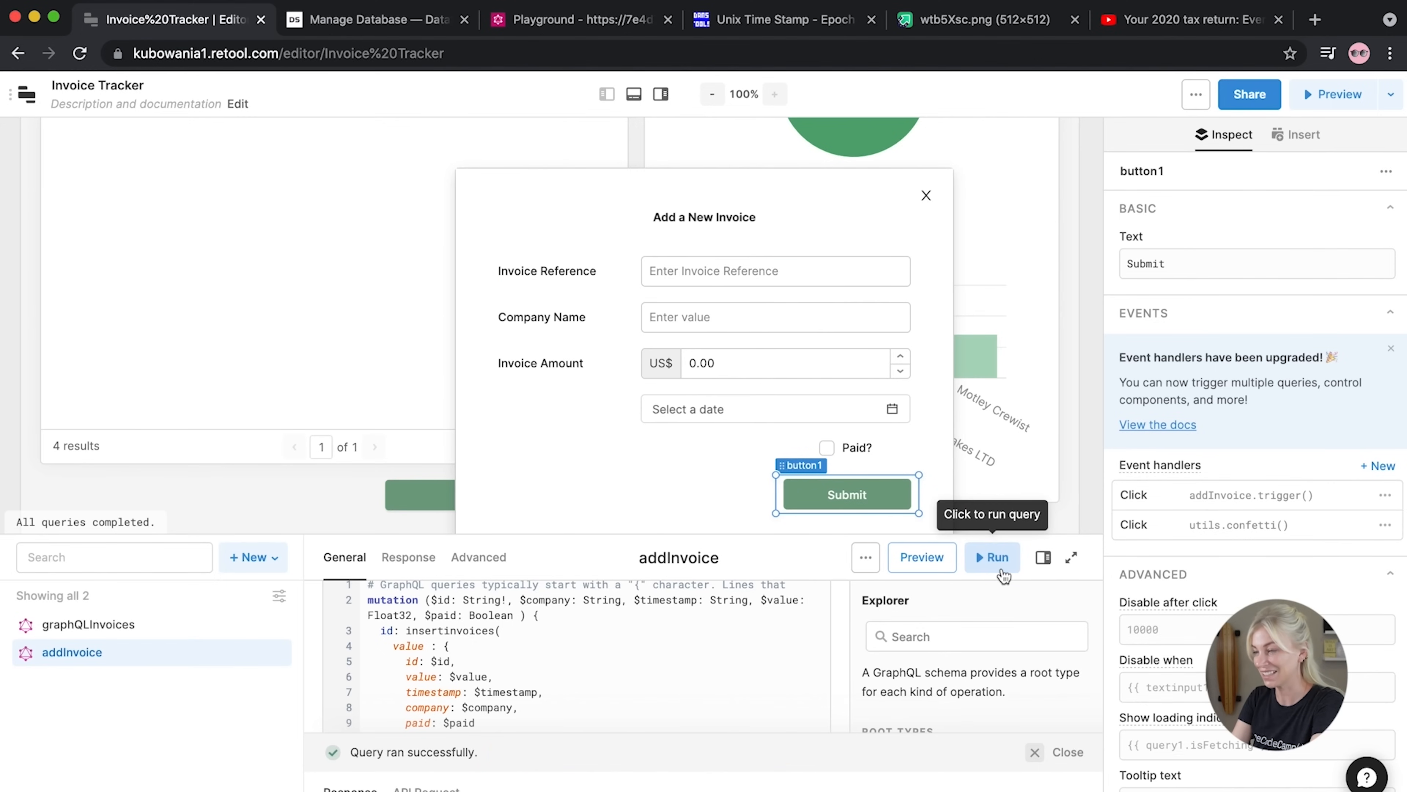
click(706, 271)
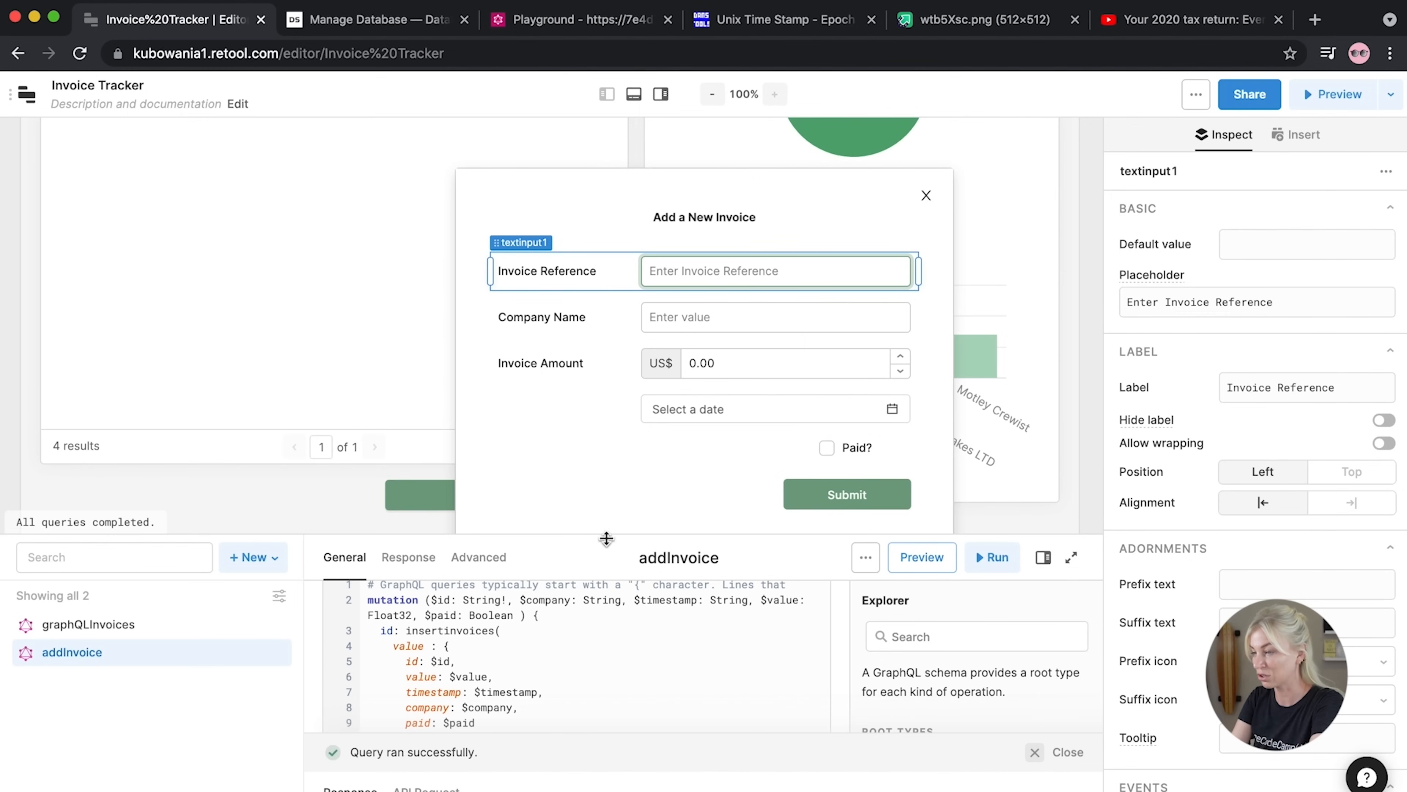
Enter invoice INV07 for Tonys Turtlenecks LTD with an amount of 200.23
drag(606, 538, 606, 331)
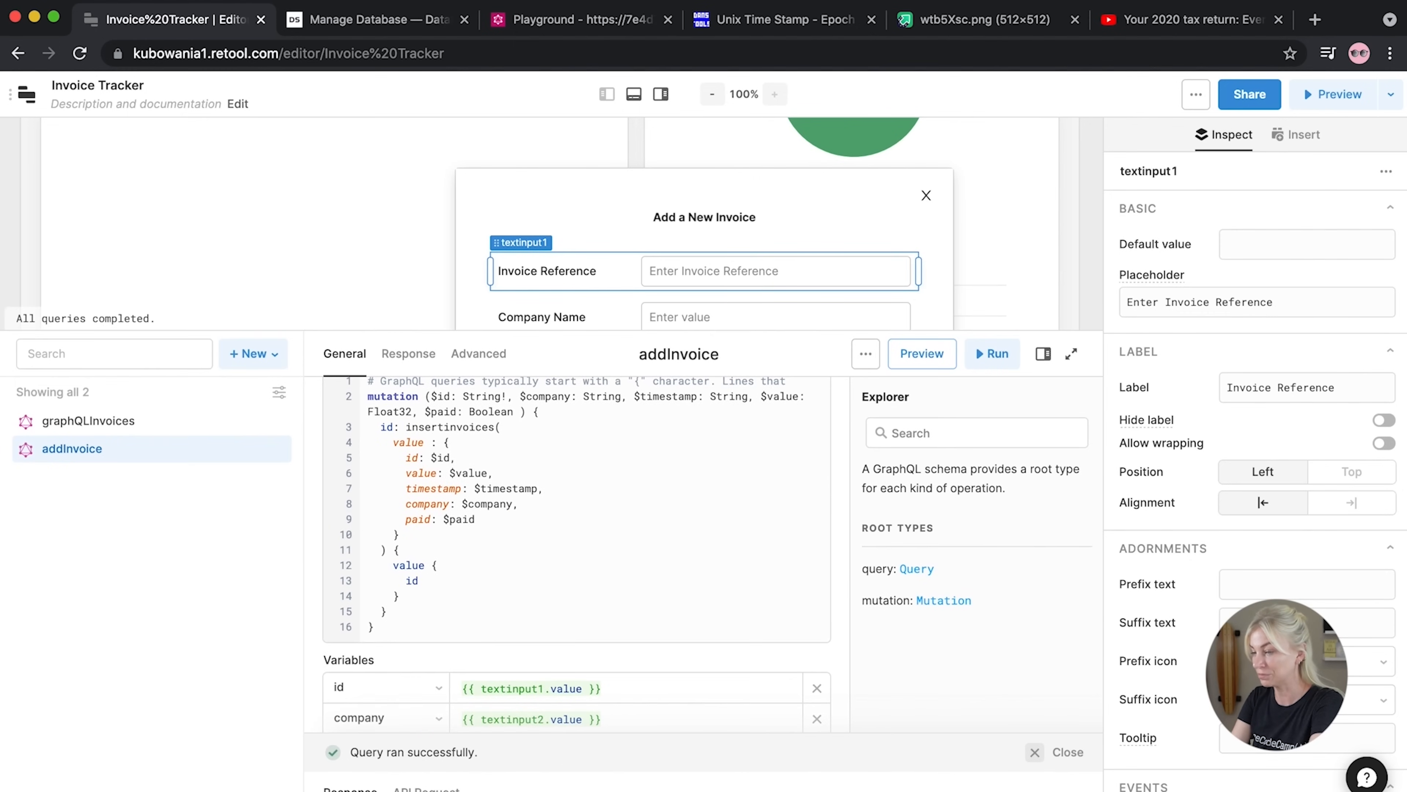
click(415, 743)
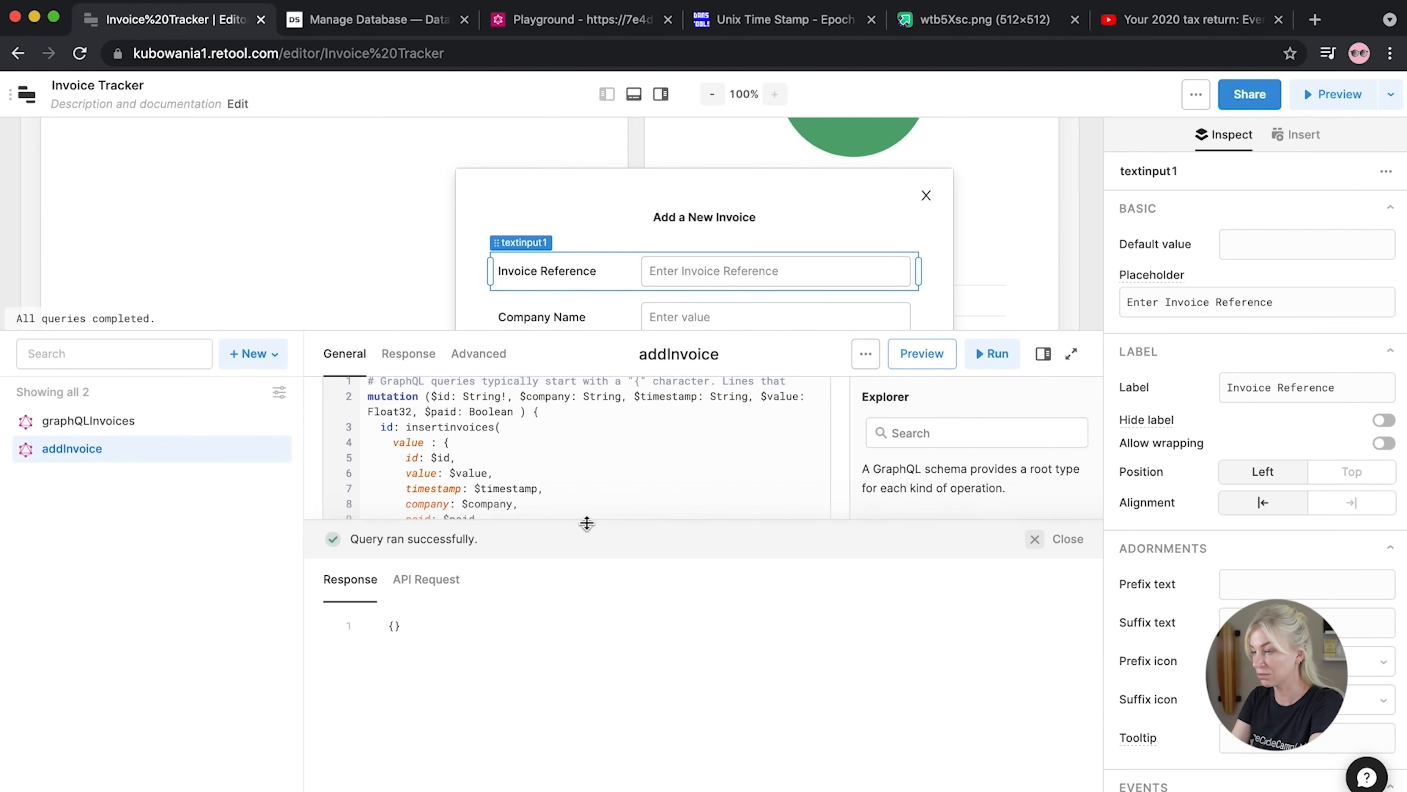
drag(585, 525, 569, 751)
drag(573, 333, 573, 534)
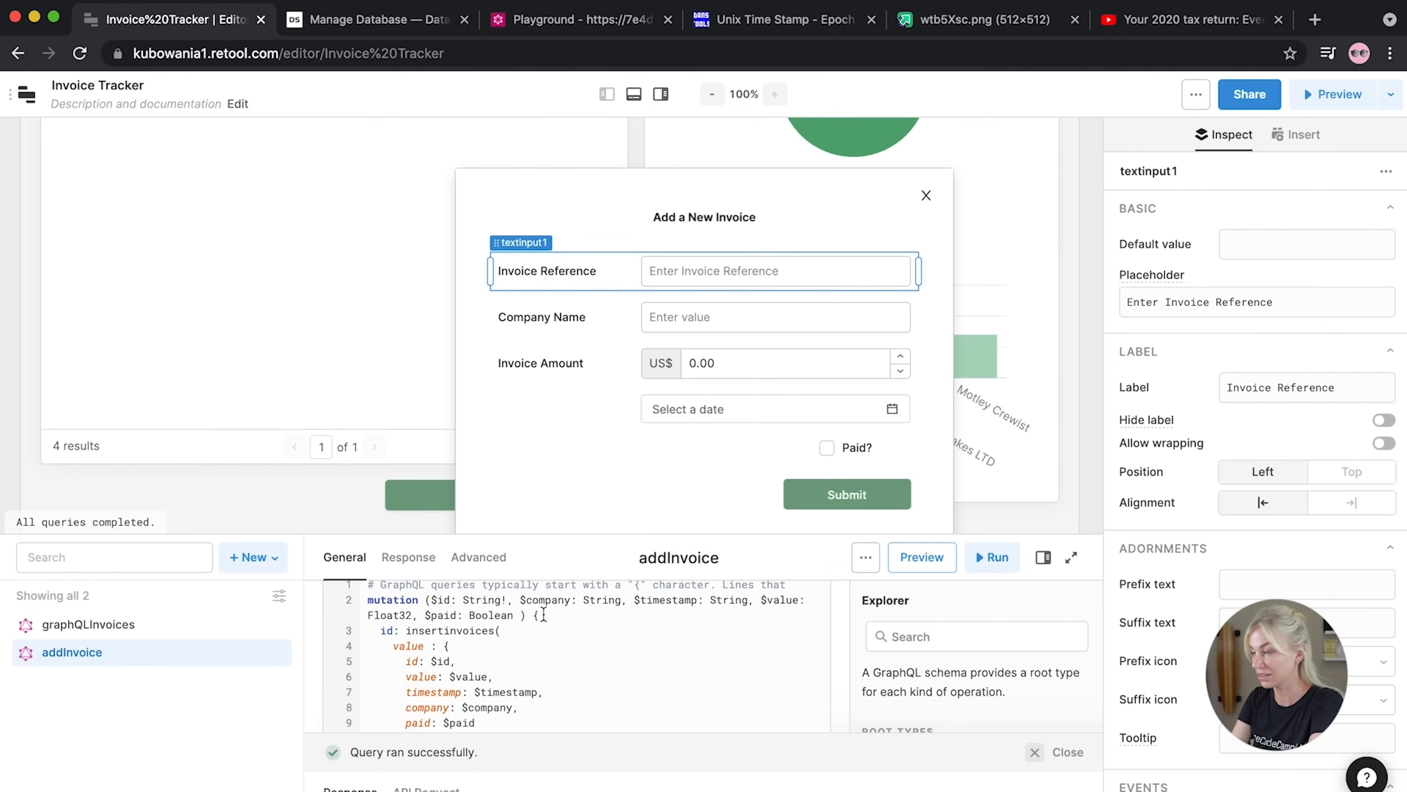
click(719, 270)
text(INV07)
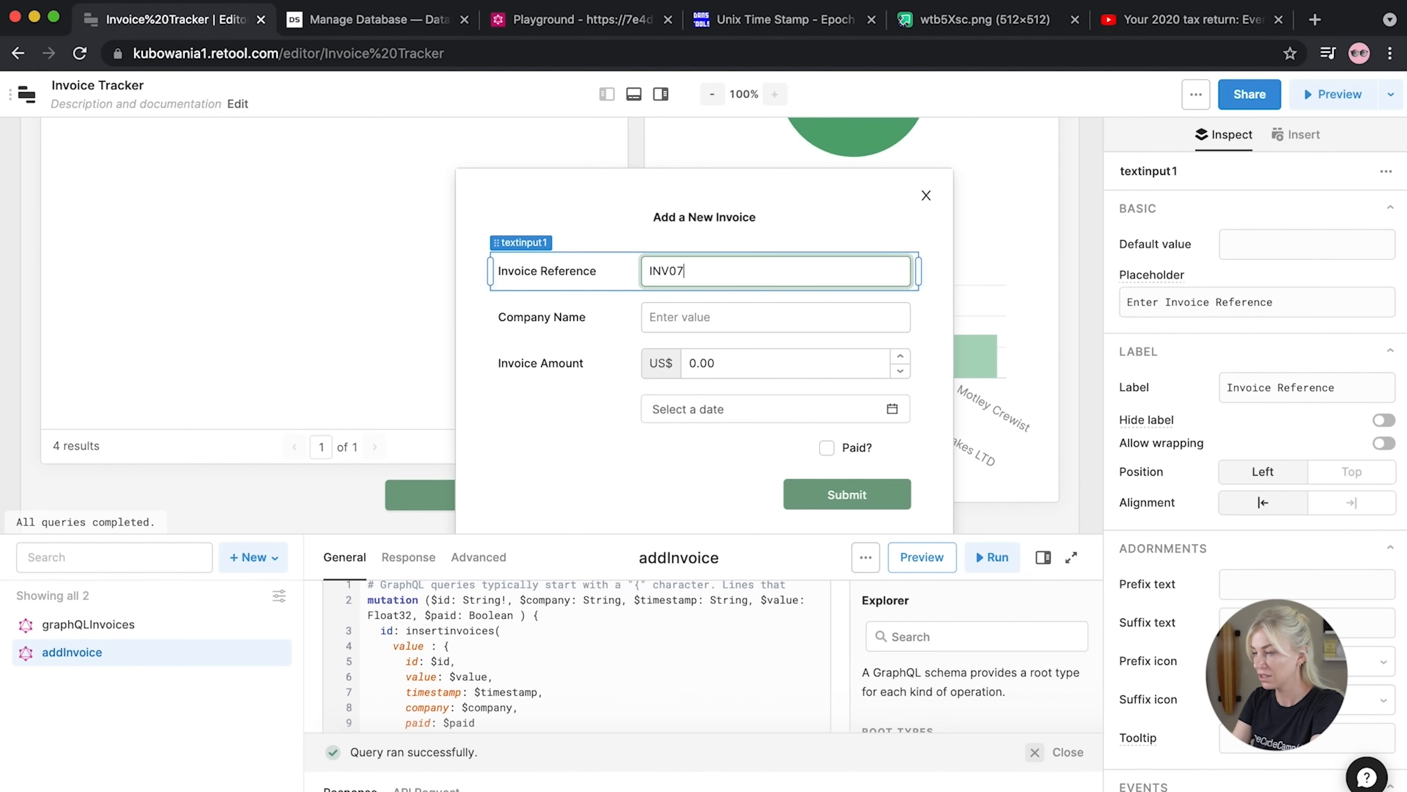
click(771, 329)
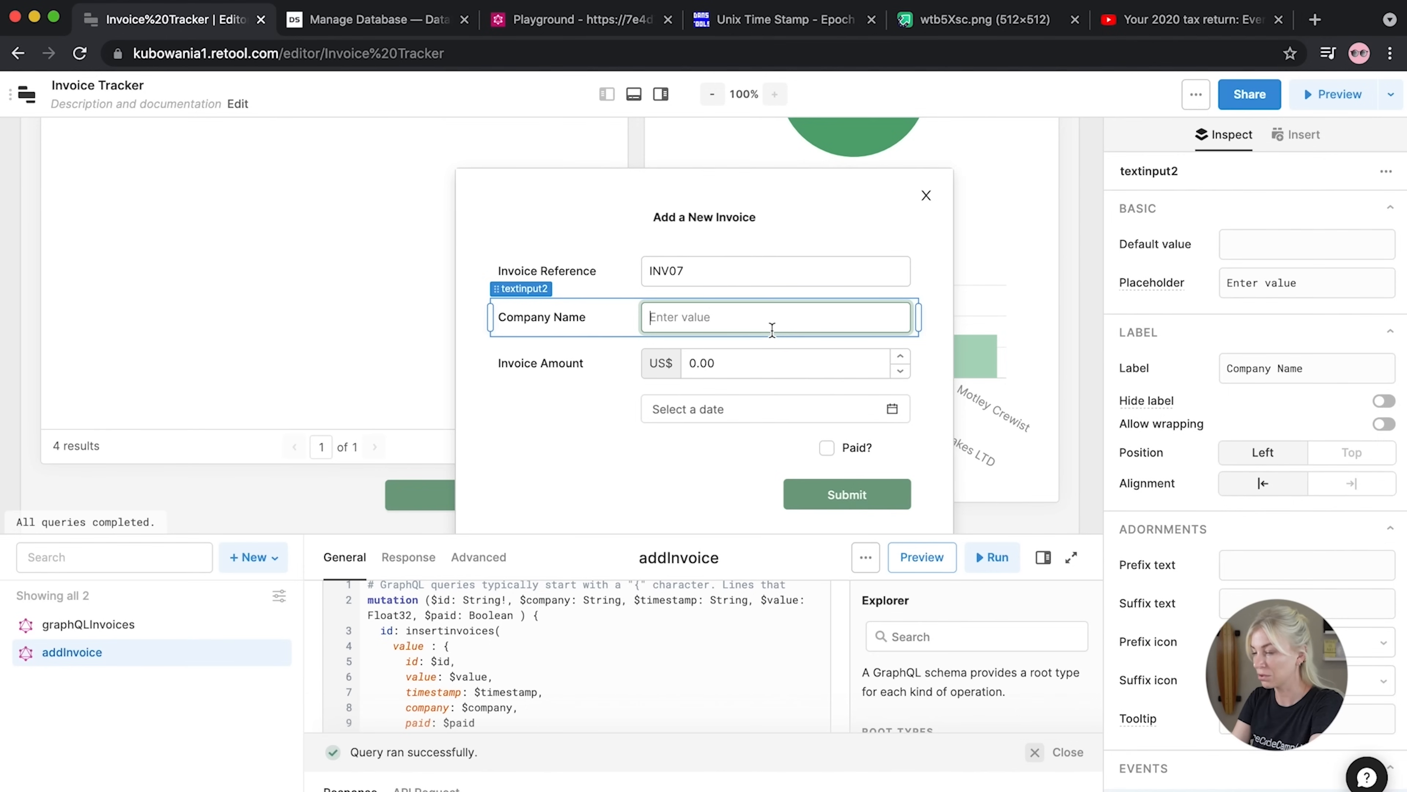
text(Tonys Turtlenecks )
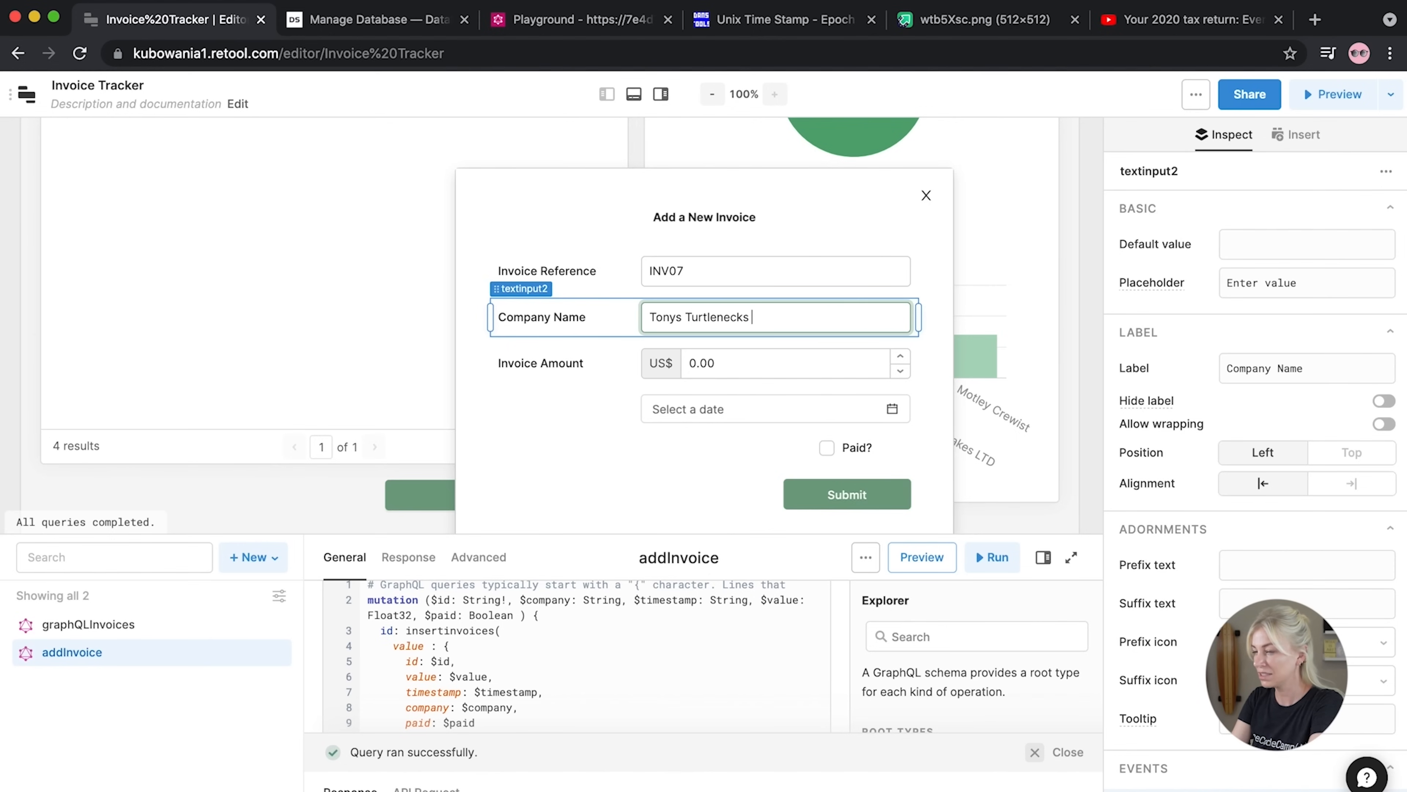
text(LTD)
drag(800, 364, 682, 362)
text(200.)
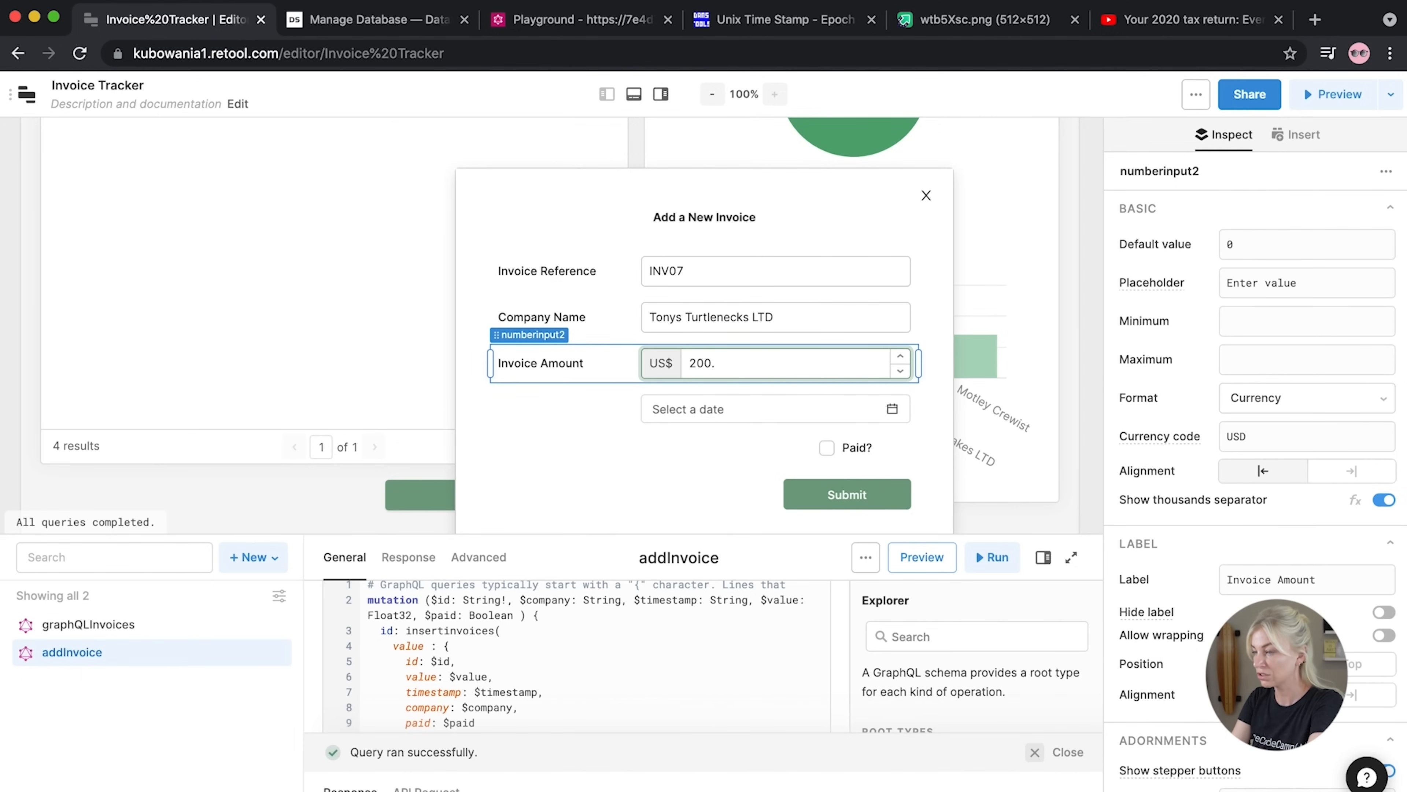
text(23)
Date the invoice June 30, 2021, mark it paid, and submit it
click(892, 408)
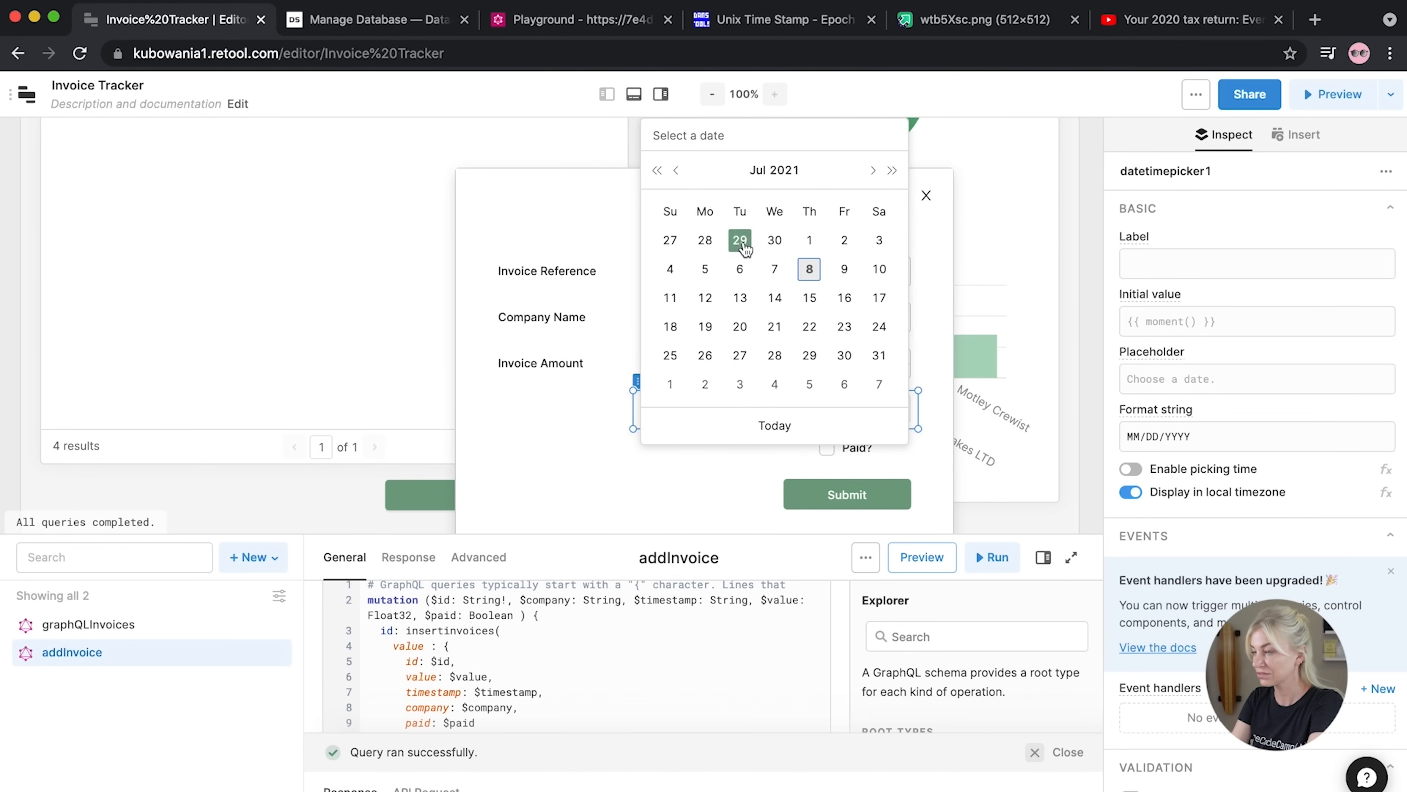
click(774, 242)
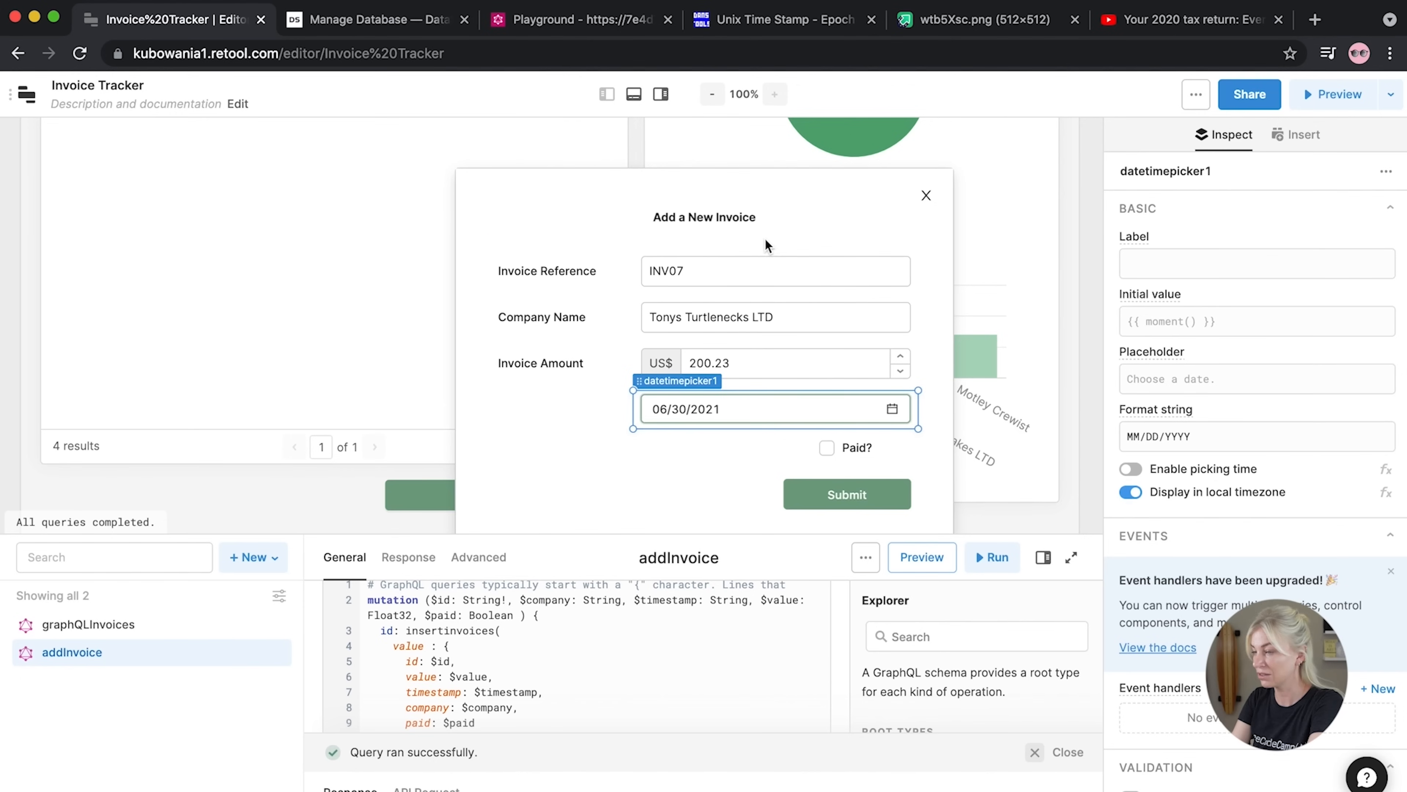
click(831, 454)
click(815, 500)
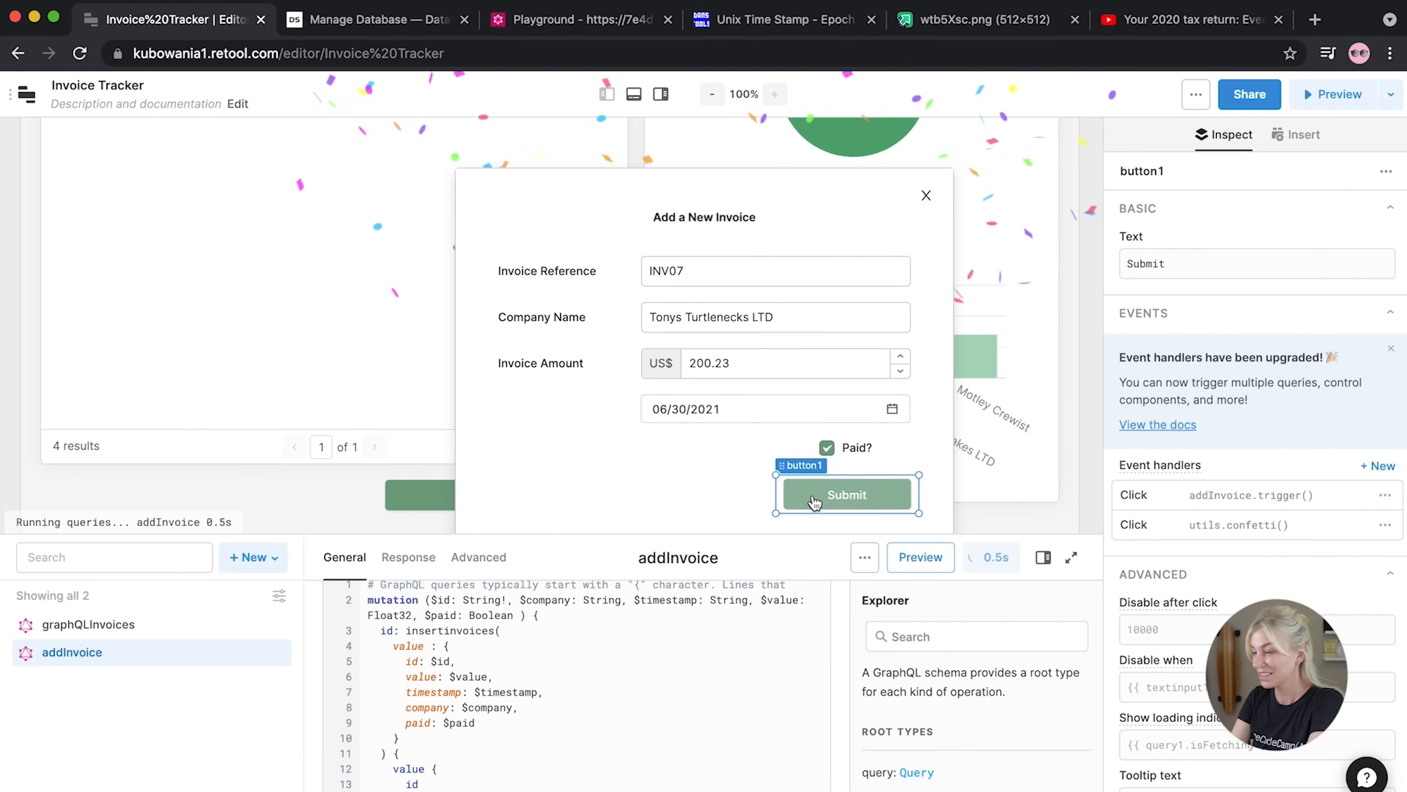
Inspect the addInvoice response JSON, which returns id INV07
drag(555, 536, 574, 204)
drag(428, 734, 438, 417)
drag(394, 647, 370, 500)
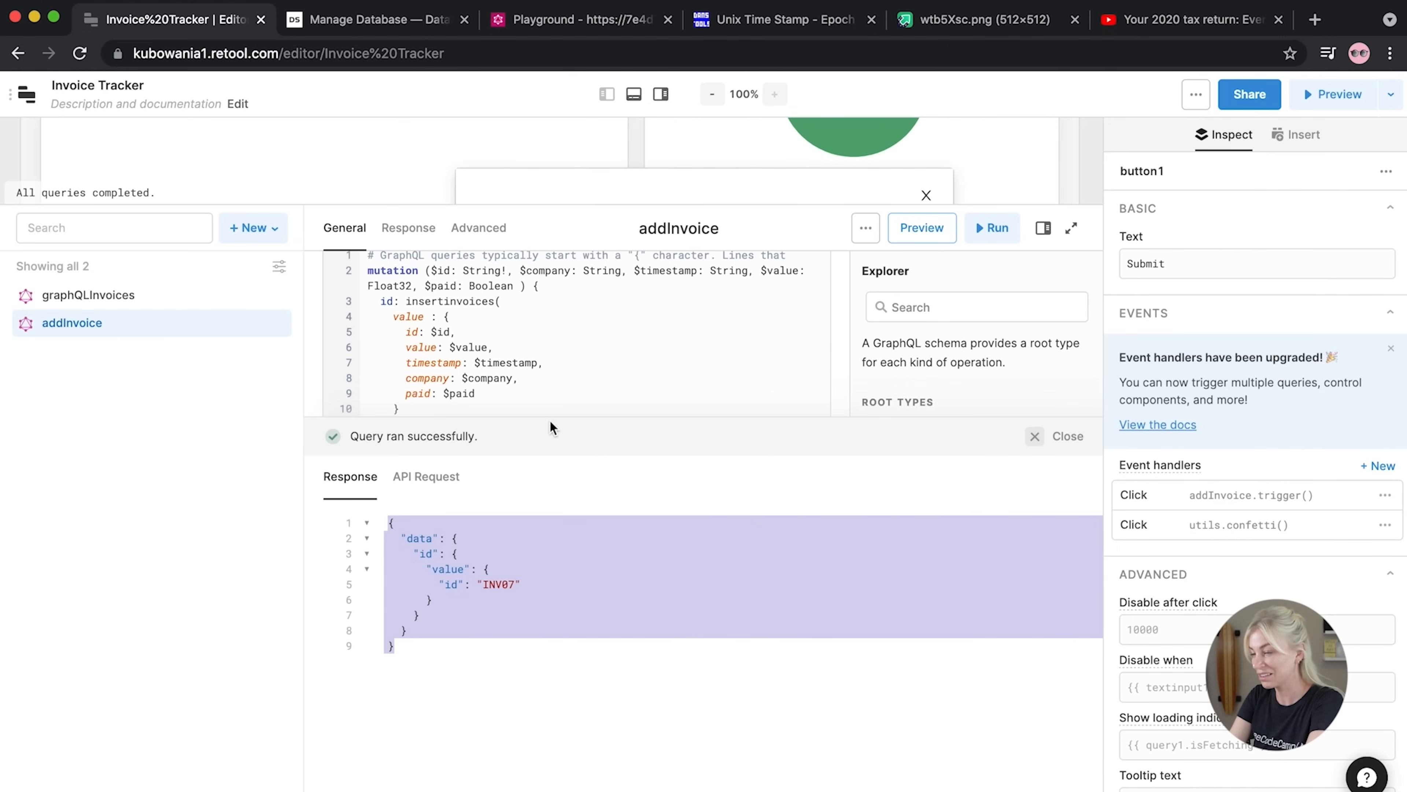
drag(546, 415, 534, 673)
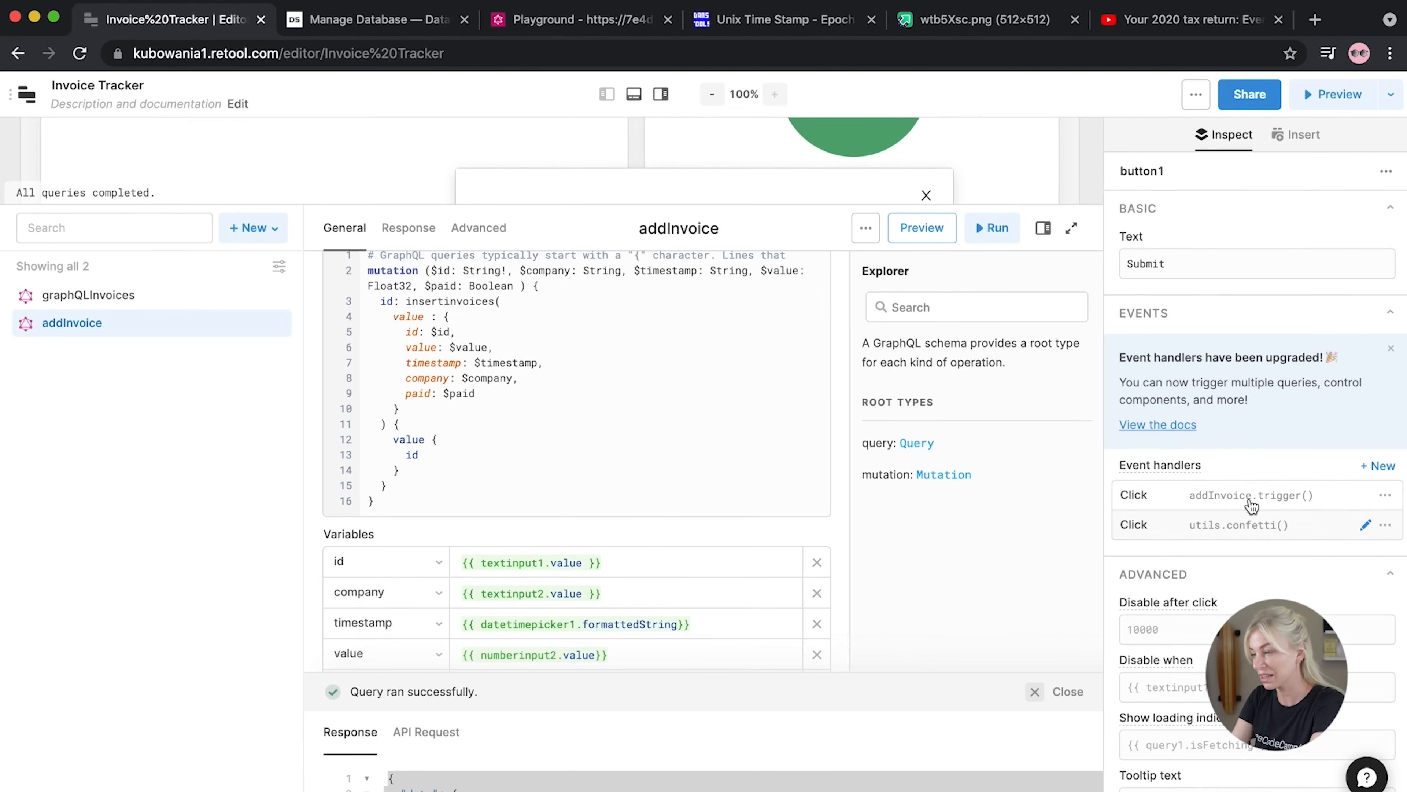
Add a third Submit click handler that triggers the graphQLInvoices query
click(1378, 466)
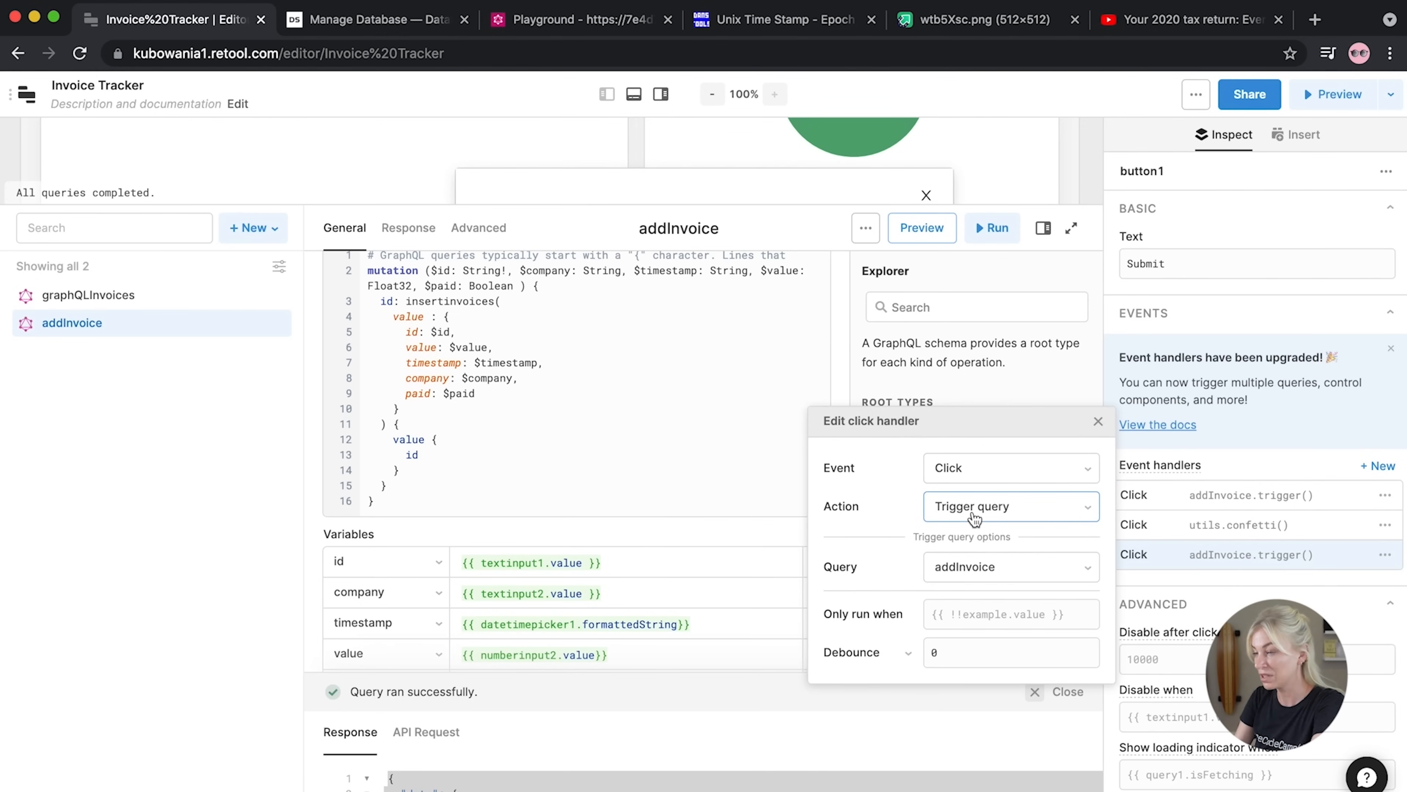
click(965, 571)
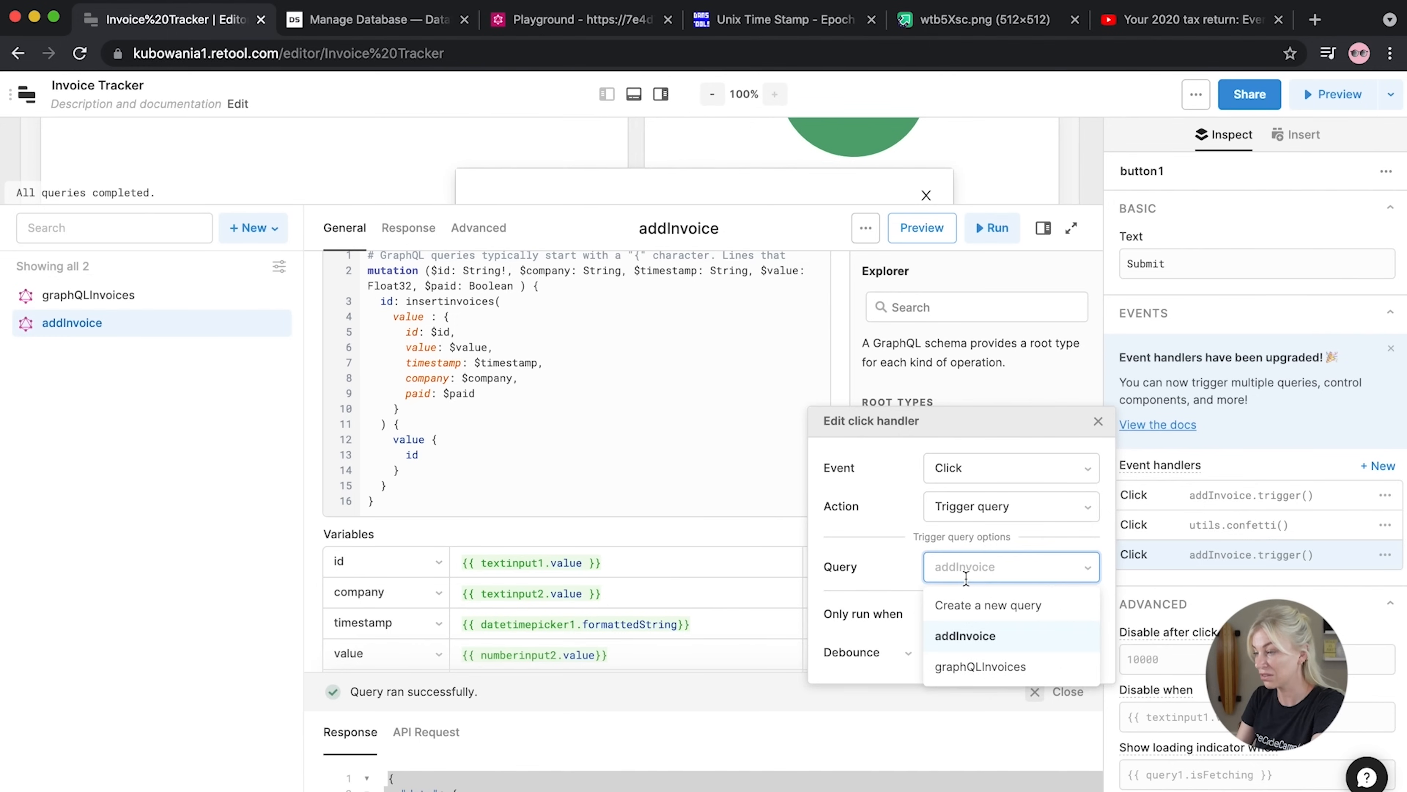
click(963, 664)
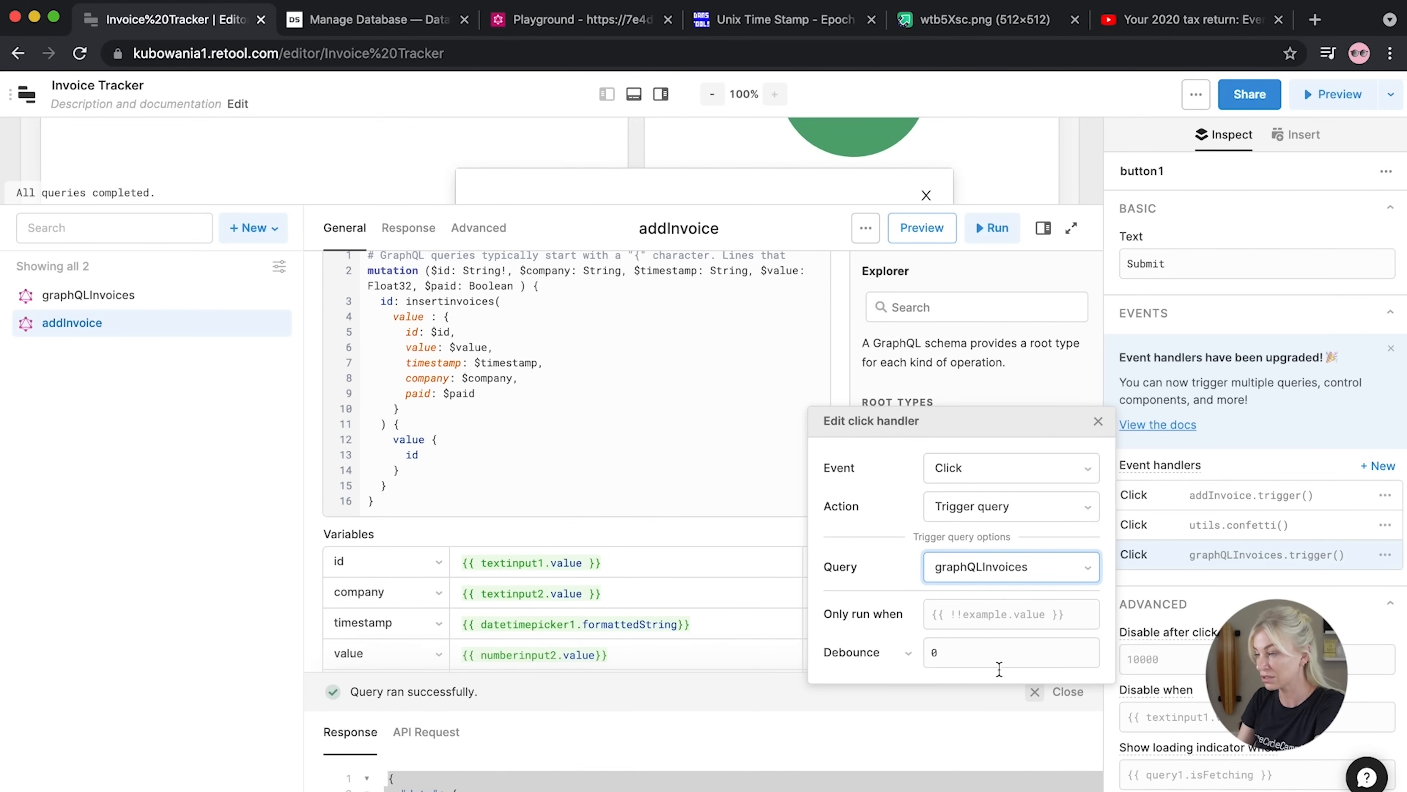
click(1097, 421)
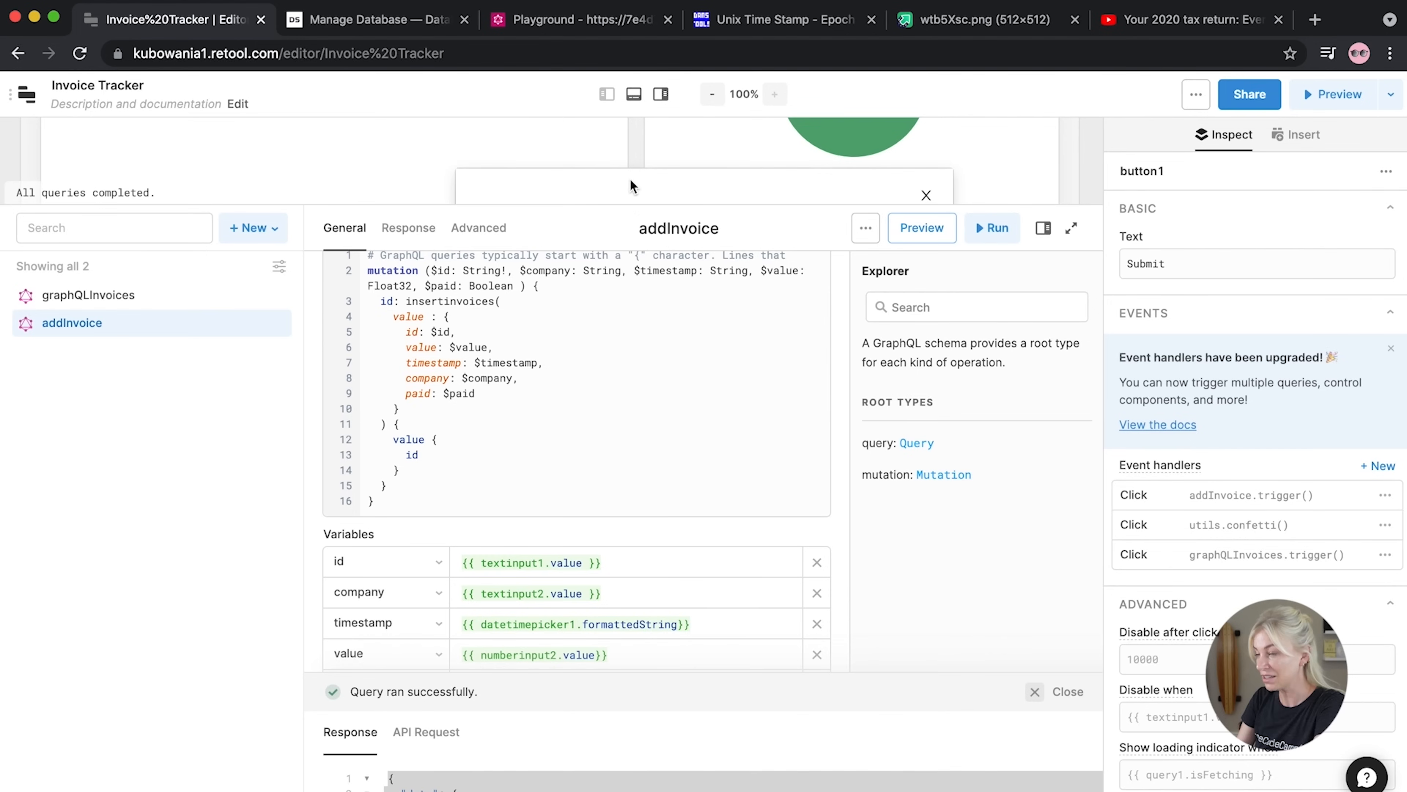
Change the invoice reference to INV08 and the amount to 100.23
drag(630, 212, 610, 446)
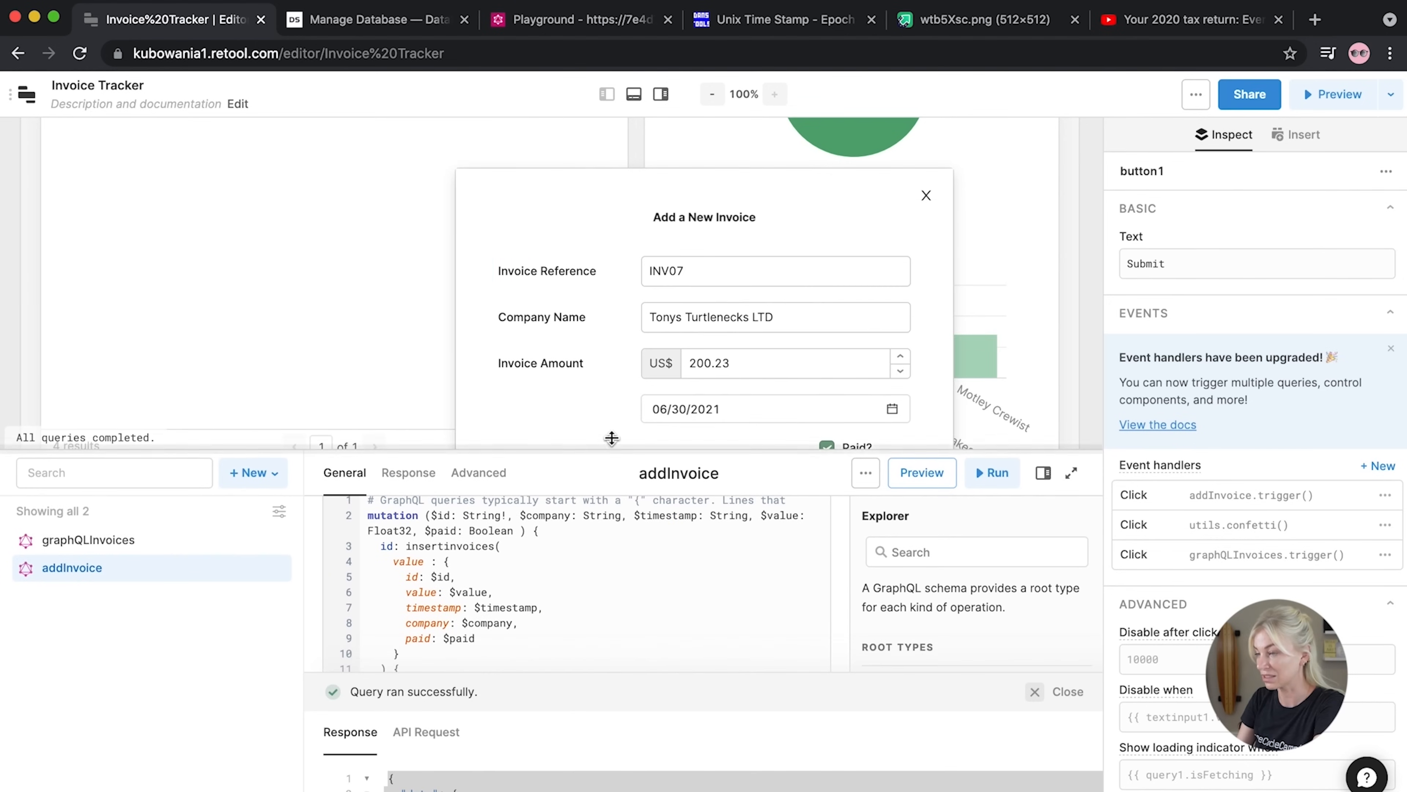
click(726, 283)
key(BackSpace)
text(8)
click(735, 360)
double_click(734, 361)
text(100.23)
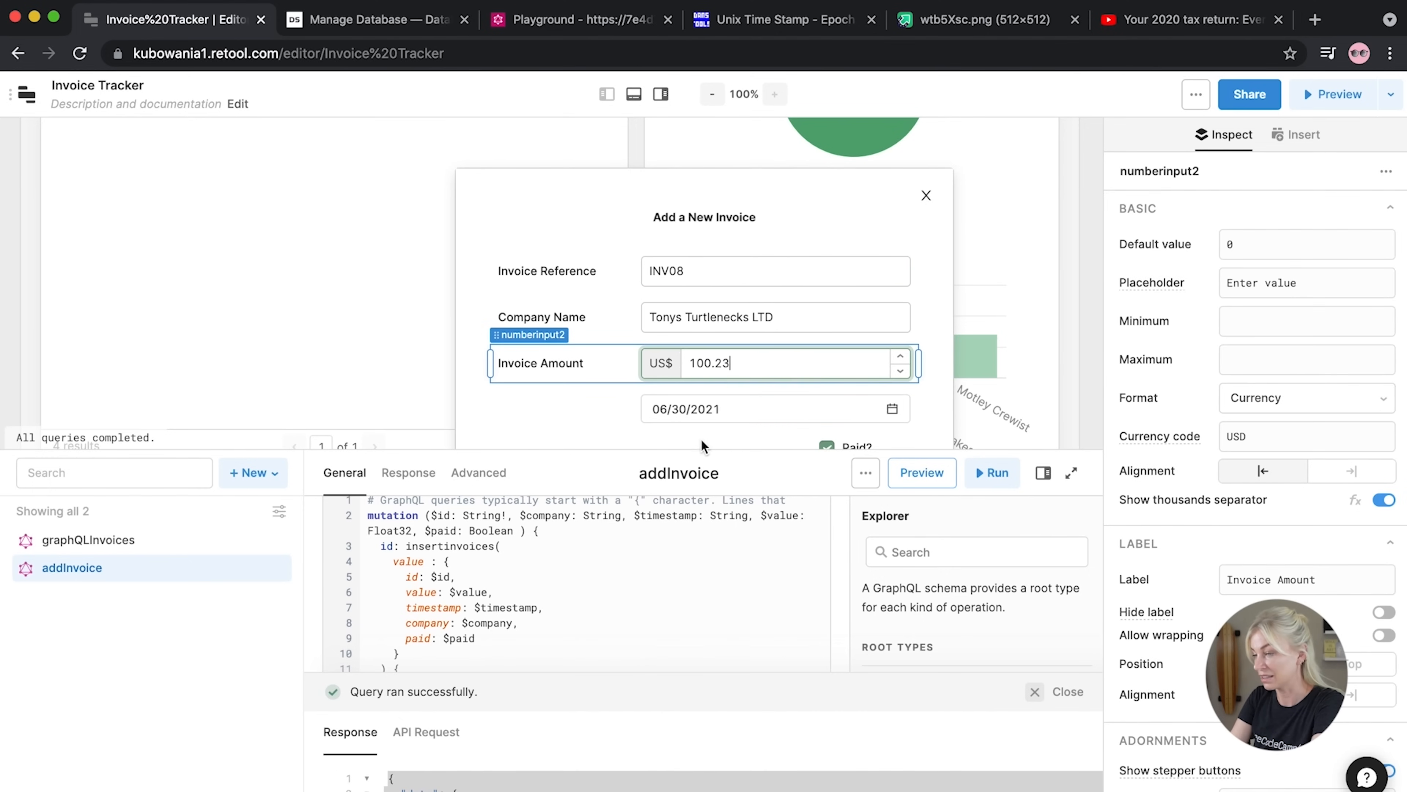
Date the invoice June 29, submit it, and close the add-invoice form
click(687, 409)
click(683, 404)
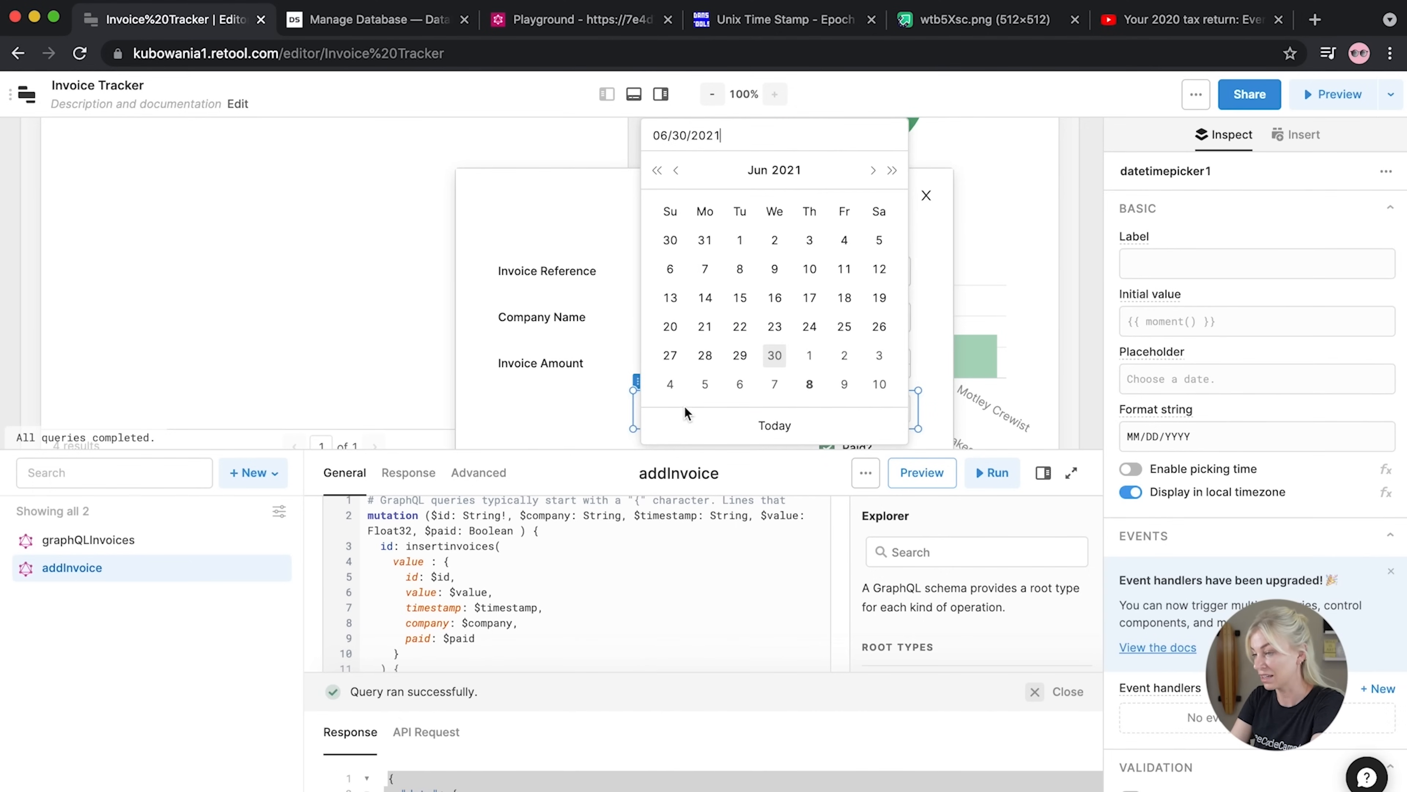
click(741, 367)
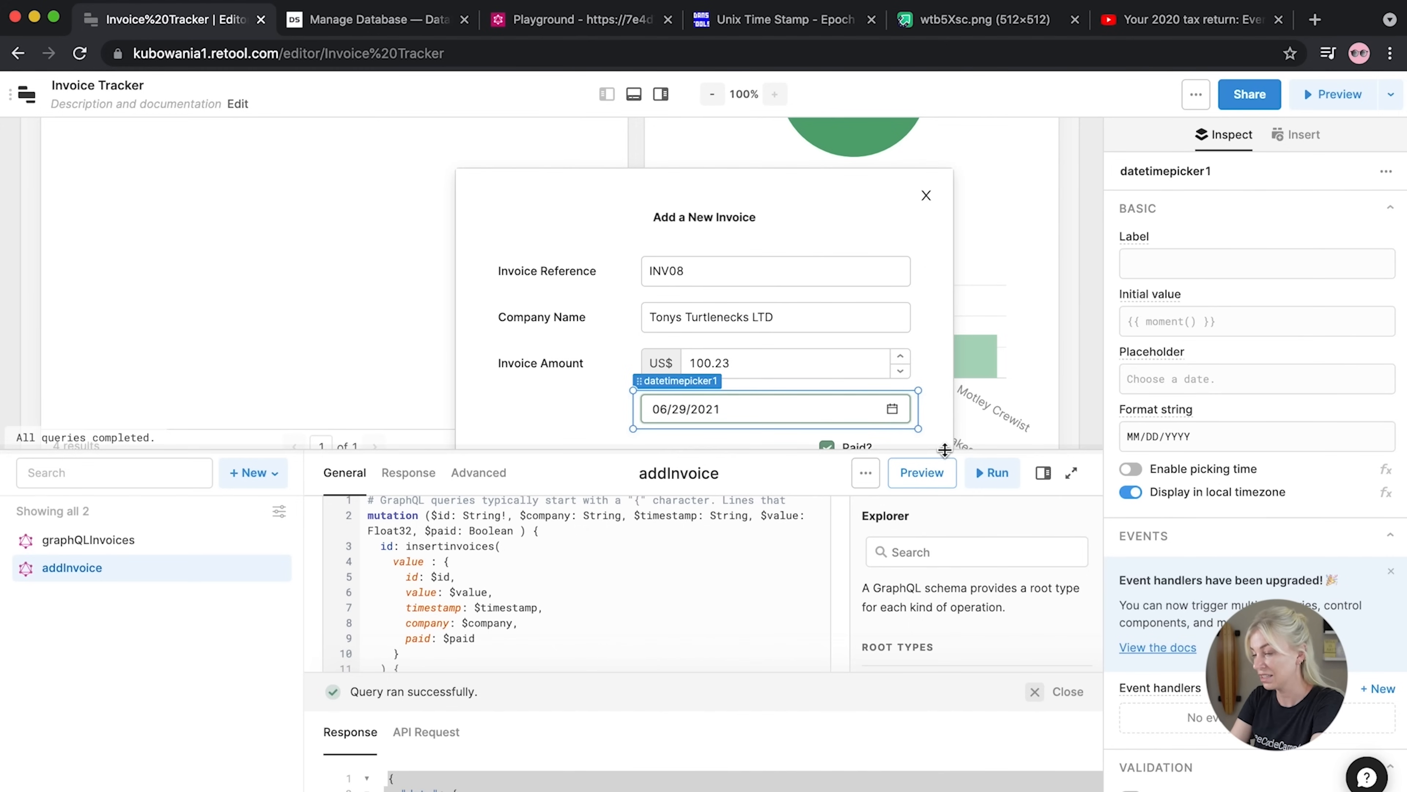
drag(944, 450, 926, 535)
click(846, 494)
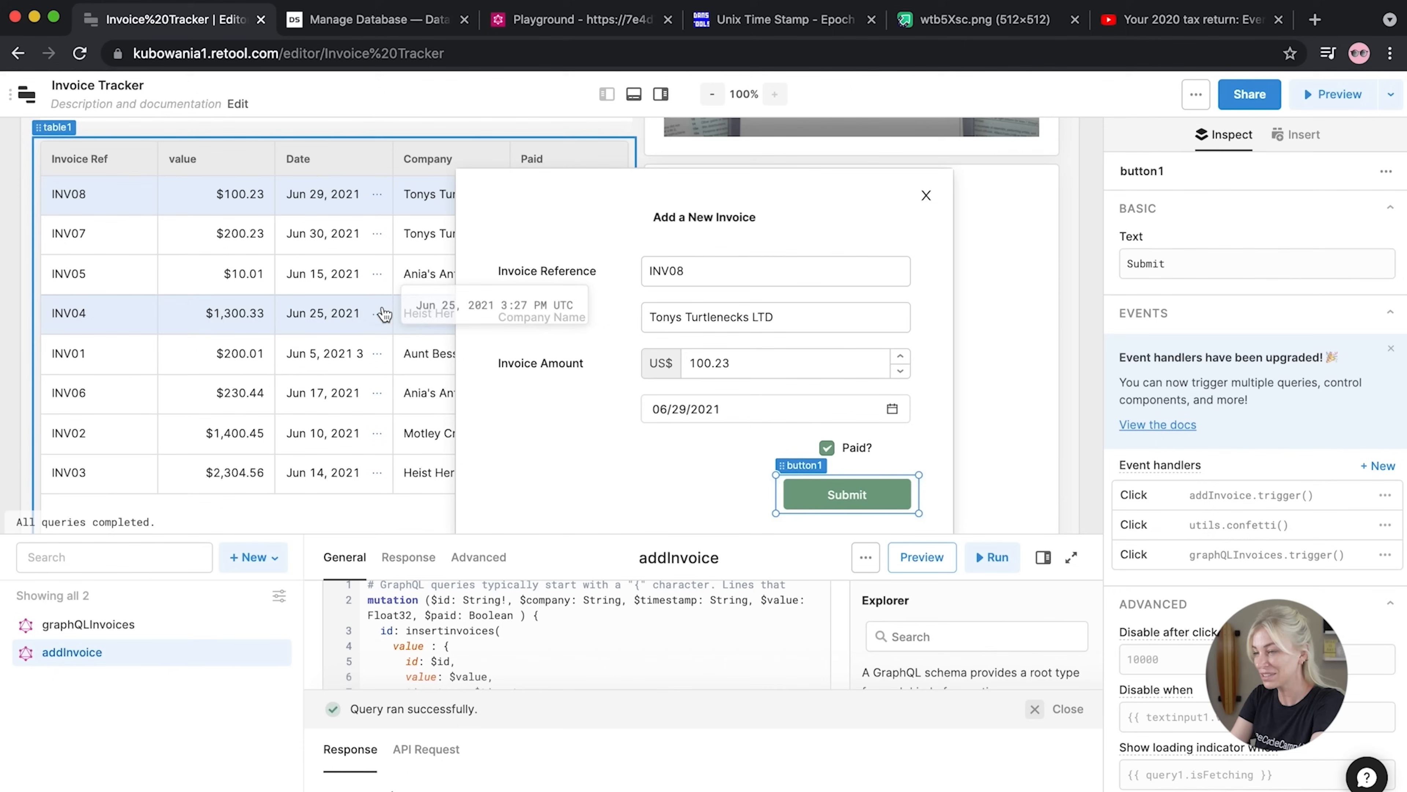
click(926, 195)
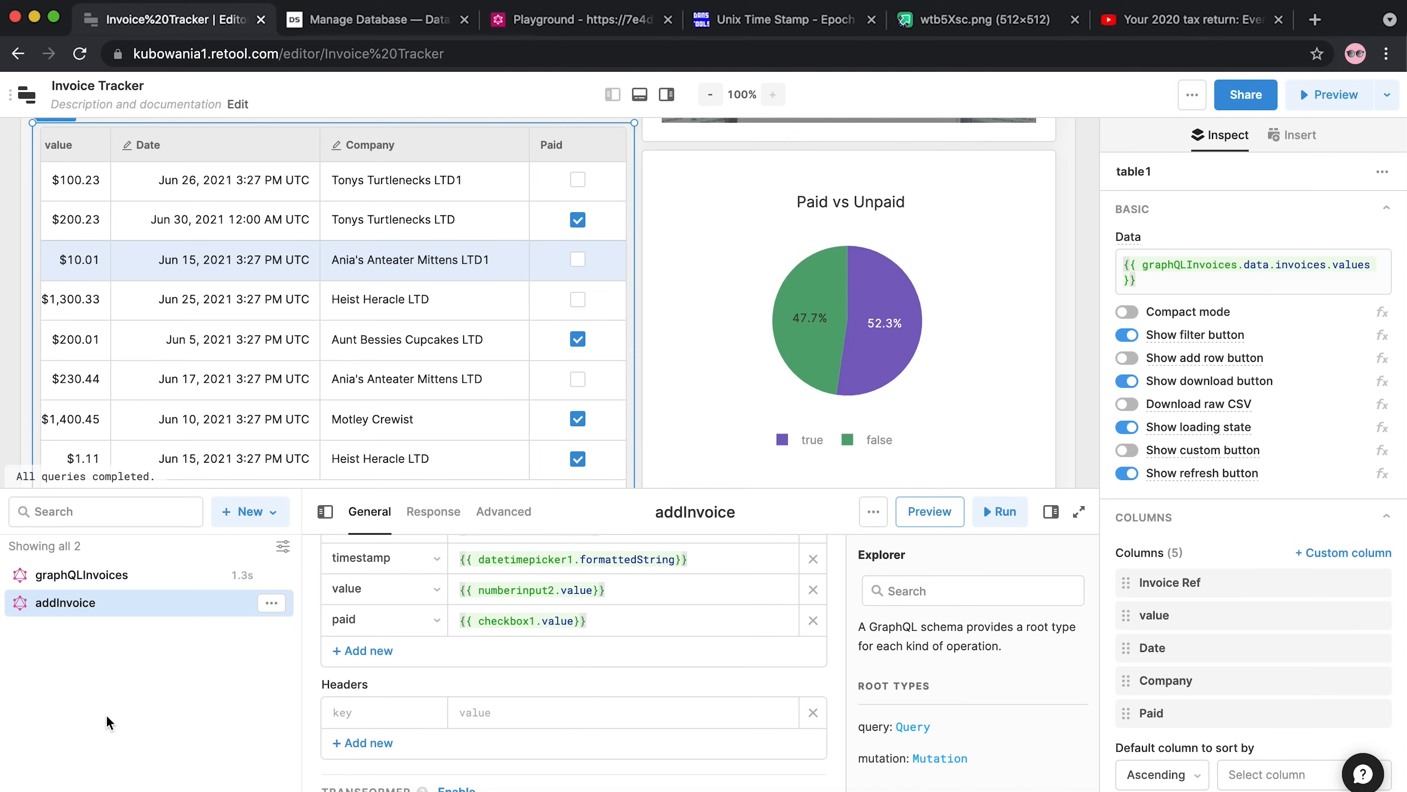
Create a new resource query named updateInvoice
click(249, 515)
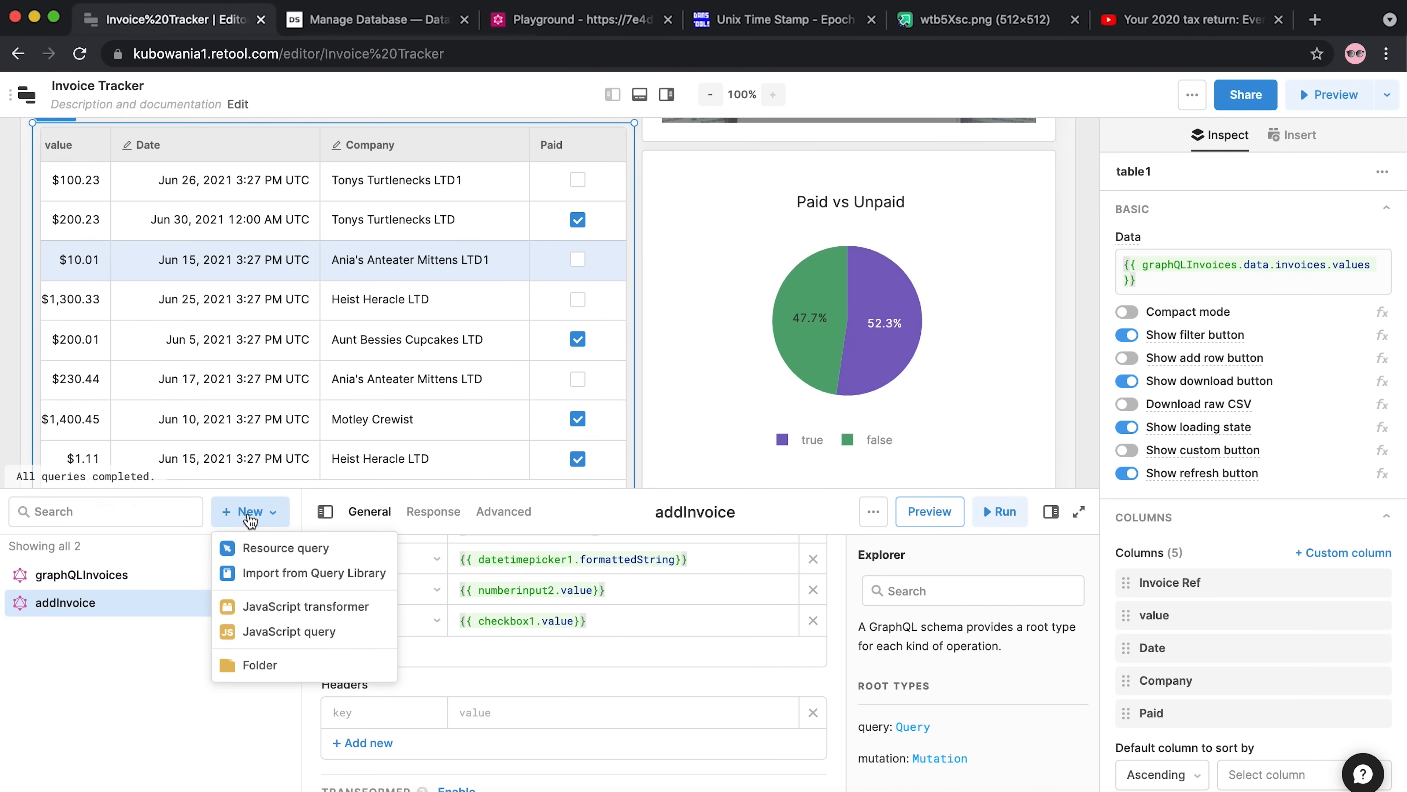
click(271, 549)
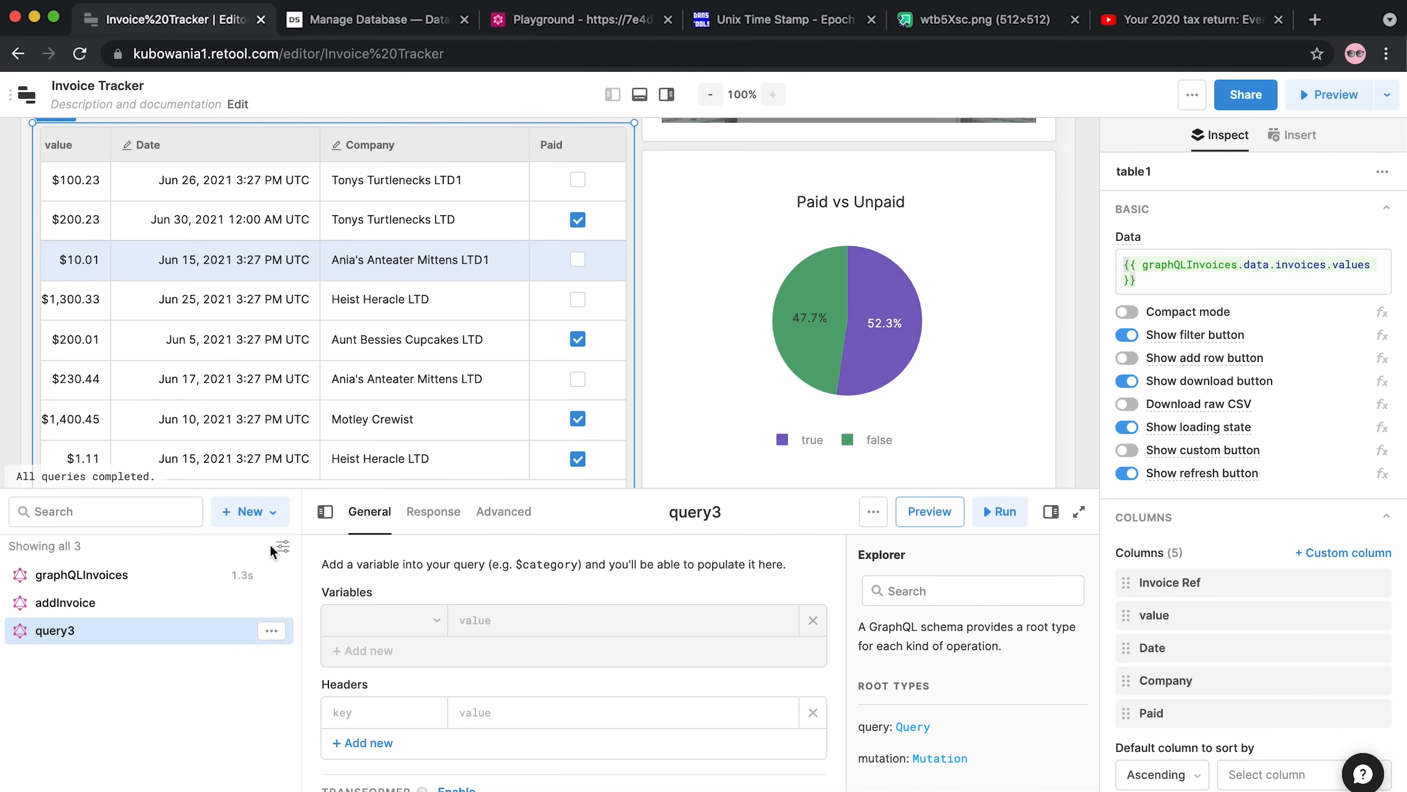
click(684, 513)
text(u)
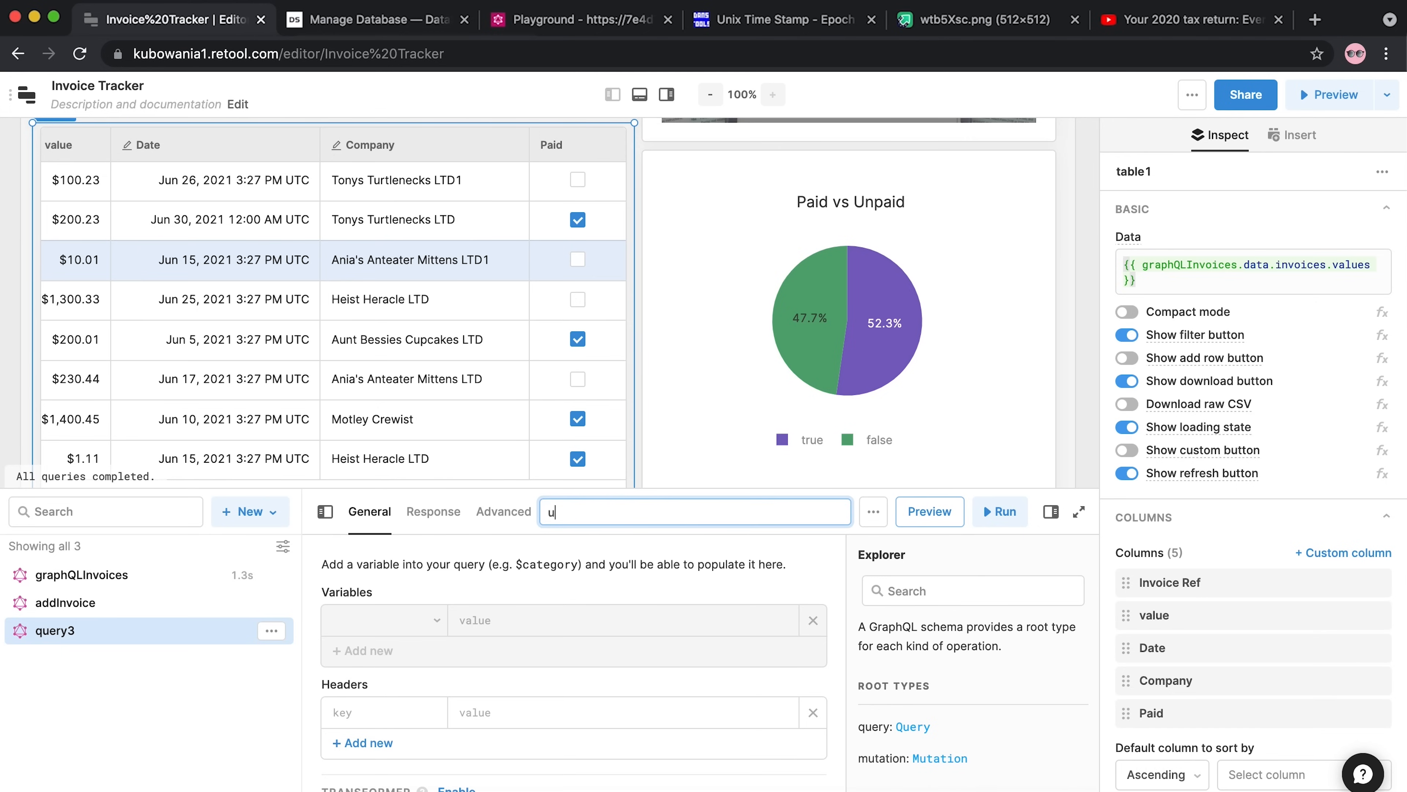
text(pdateInvoice)
click(169, 688)
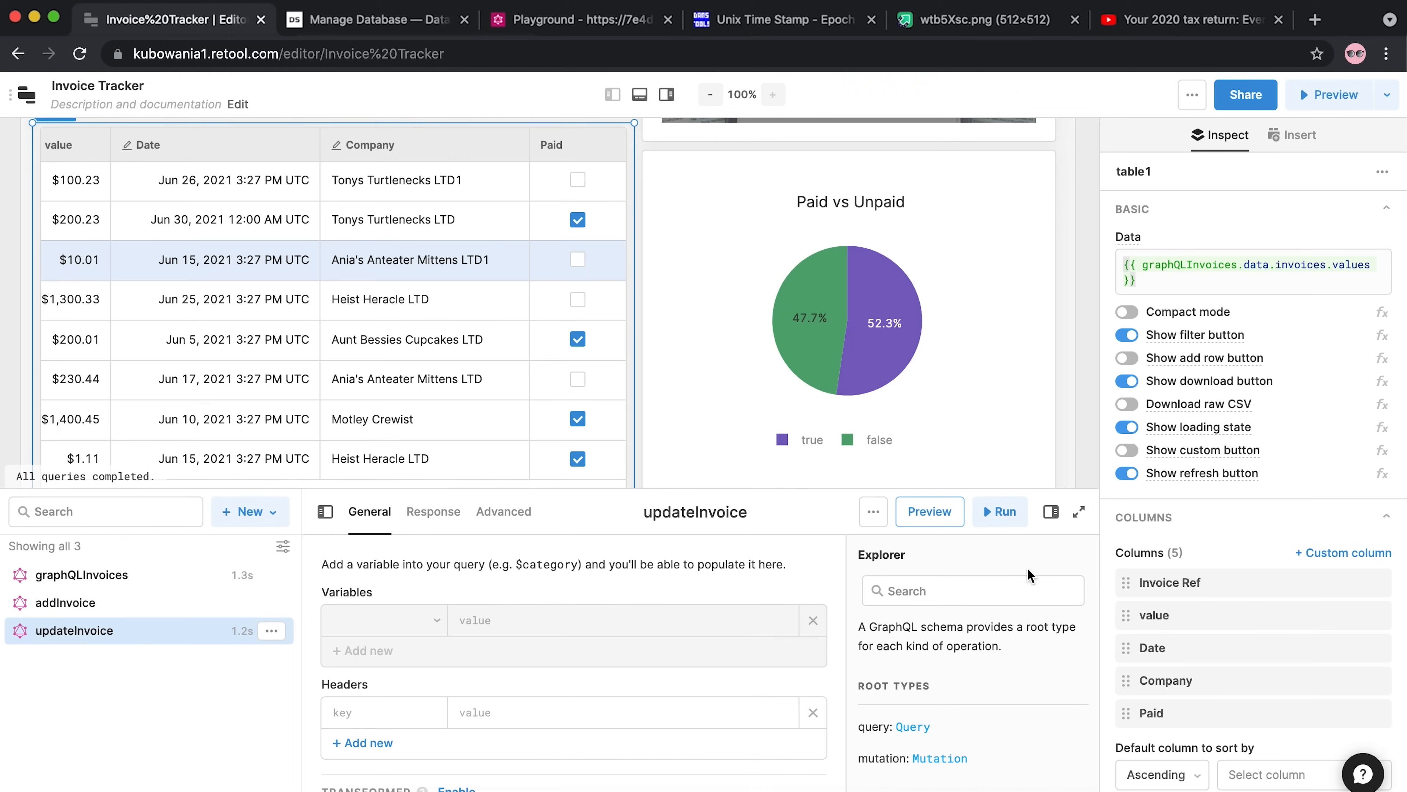
click(1018, 528)
Select the addInvoice mutation code to reuse it
click(157, 602)
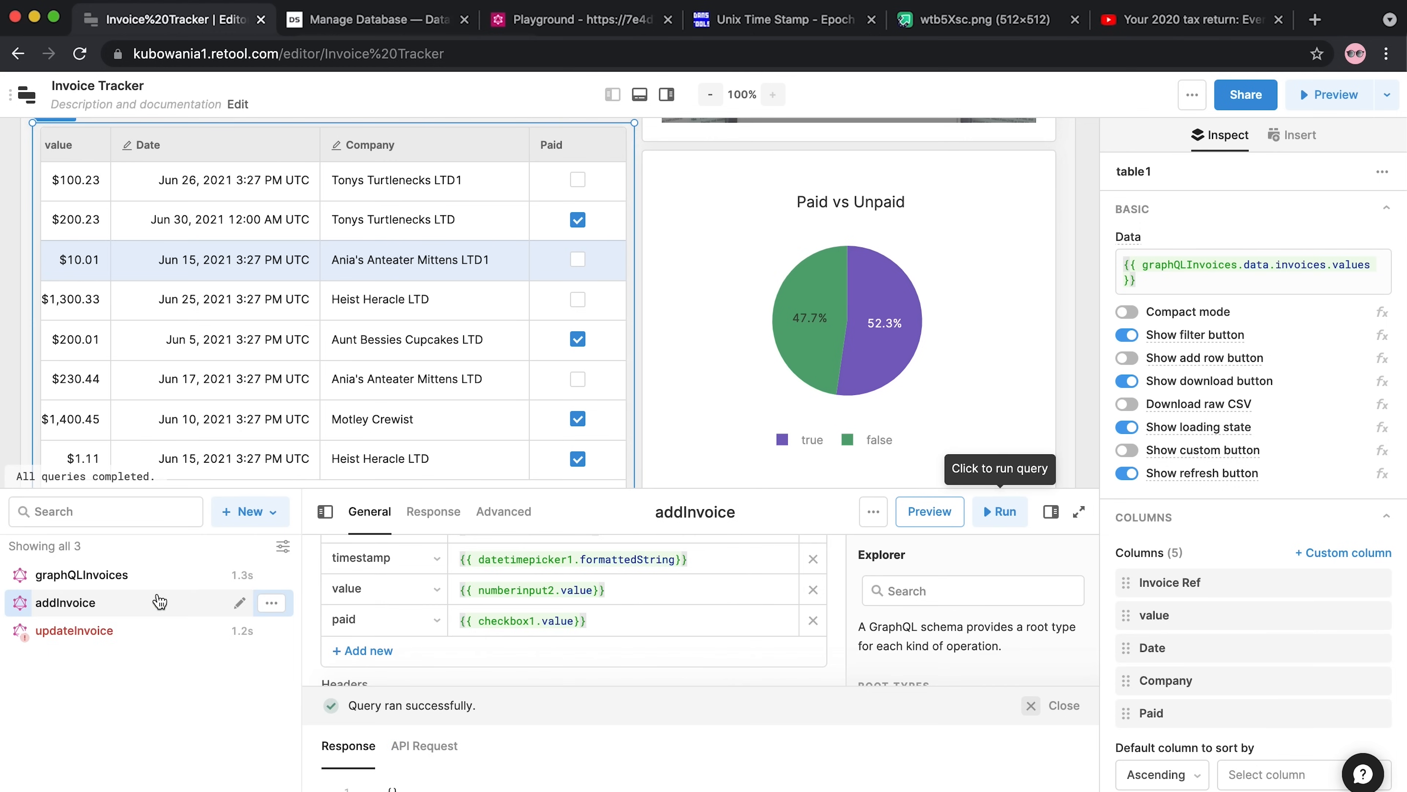
scroll(533, 628, up, 10)
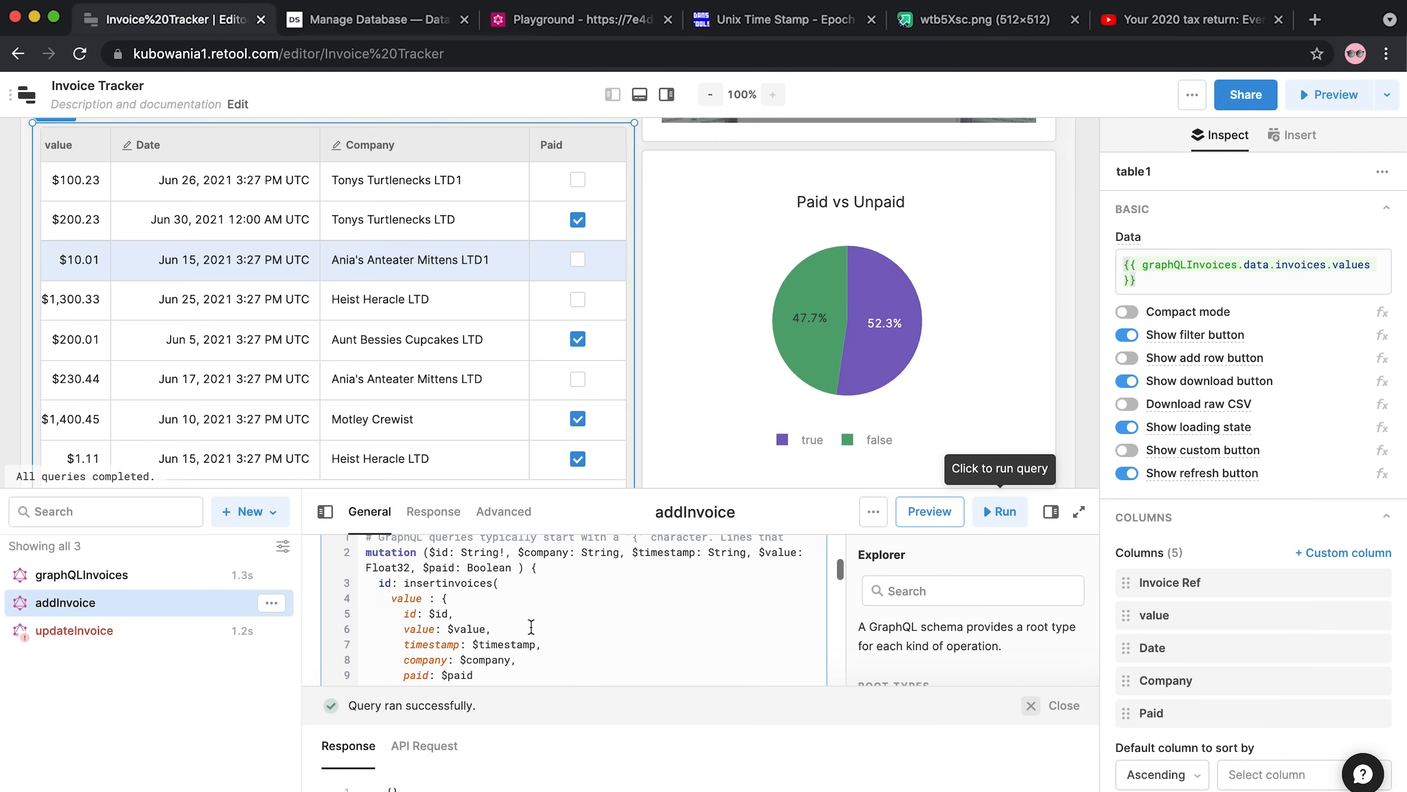
drag(440, 489, 472, 163)
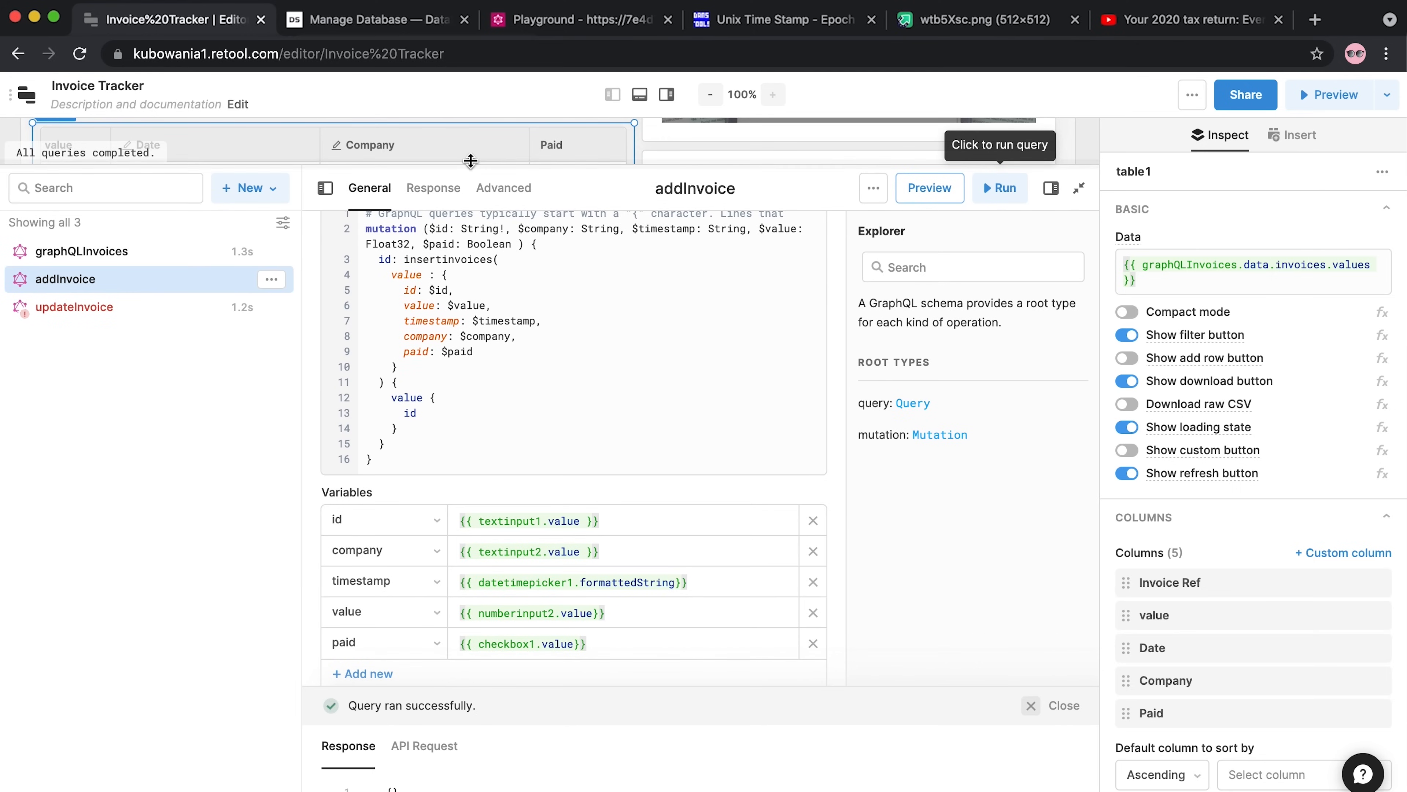
click(439, 432)
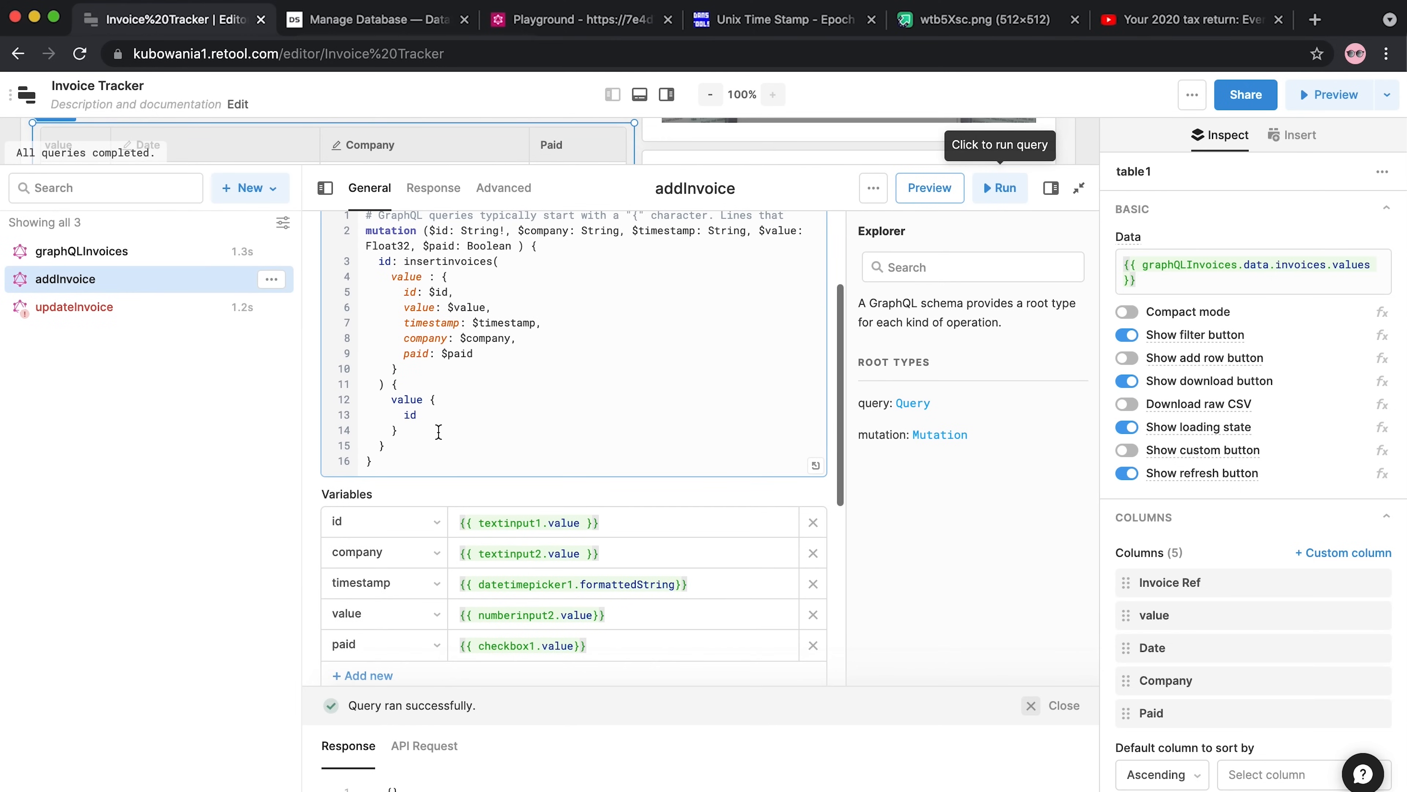
drag(413, 460, 376, 268)
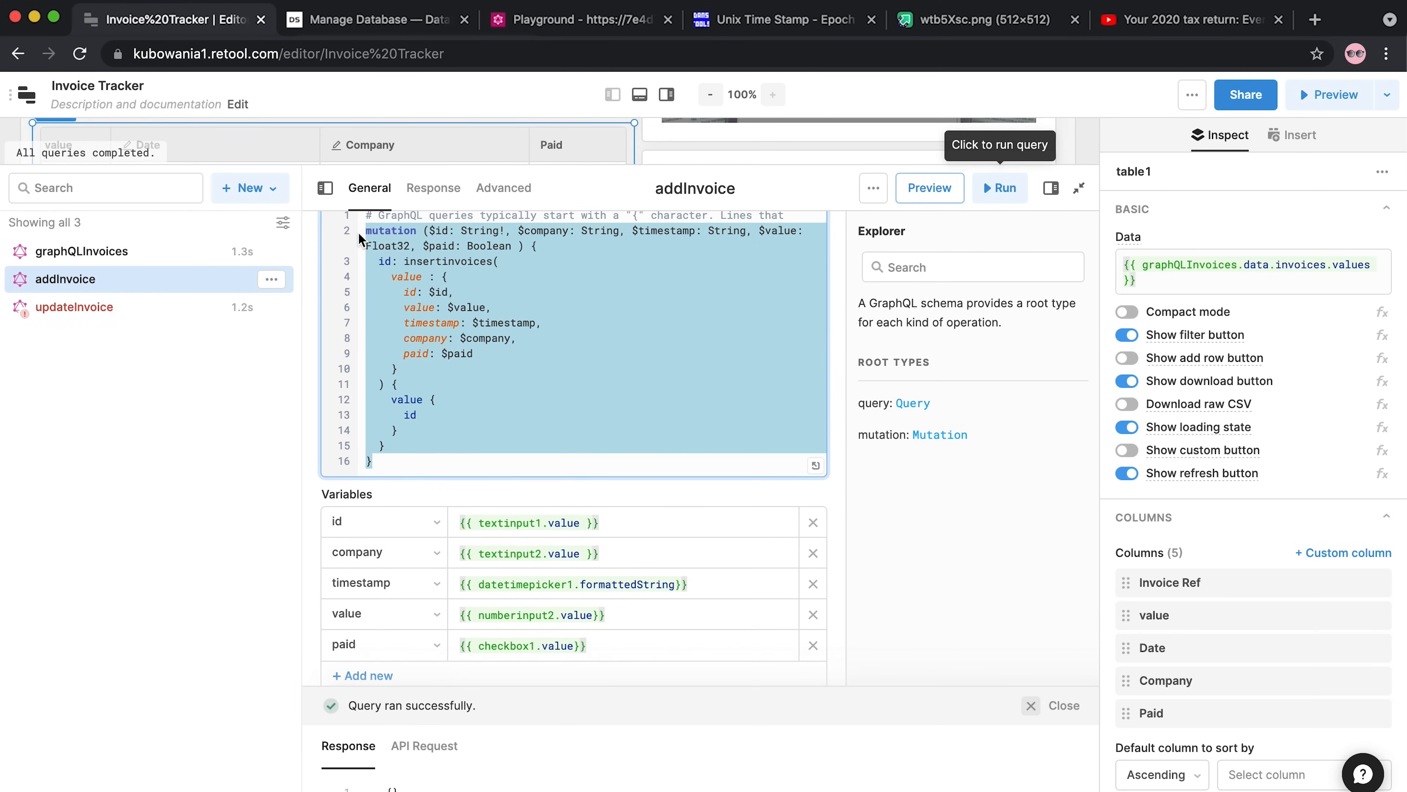
Paste the mutation into updateInvoice and rename the operation to updateinvoices
click(76, 306)
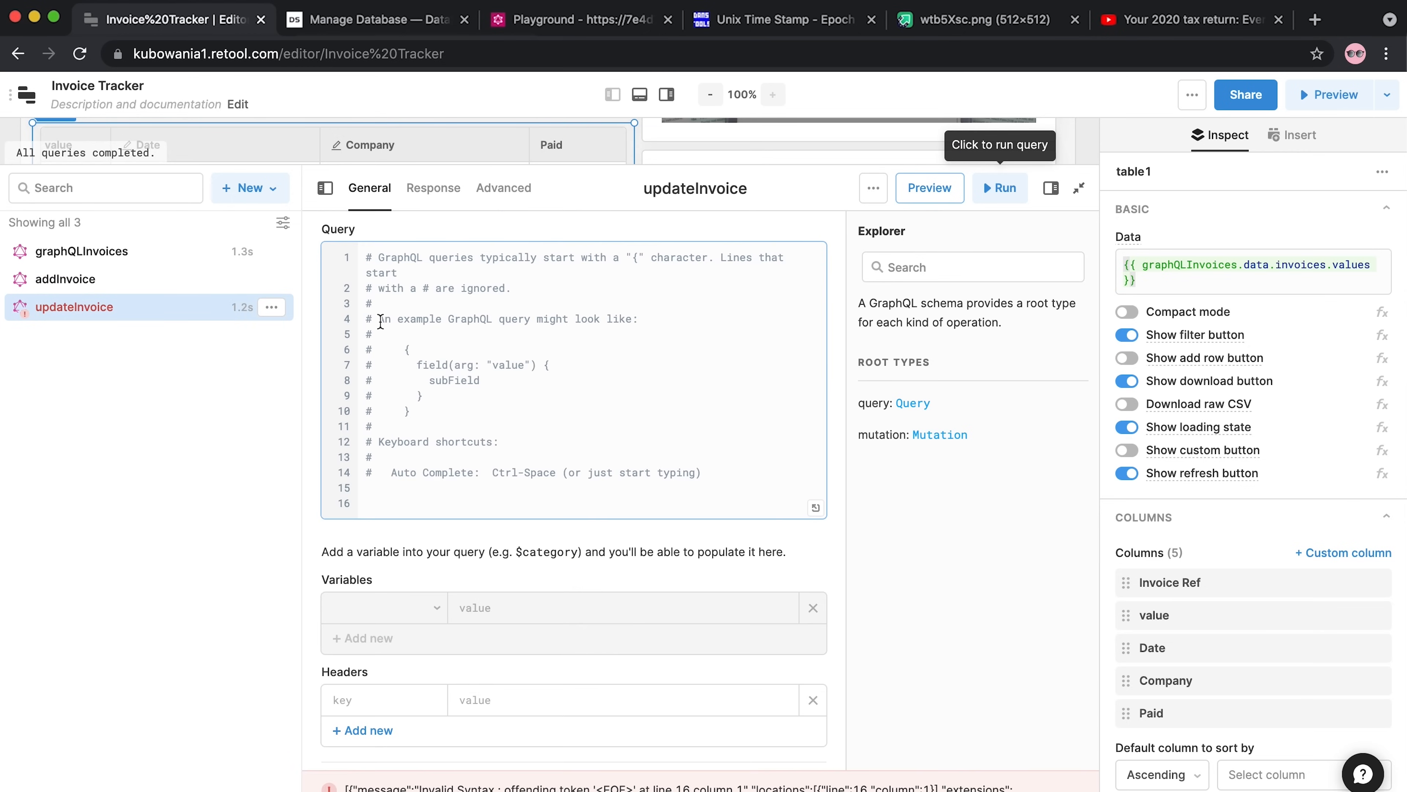
drag(404, 486, 354, 267)
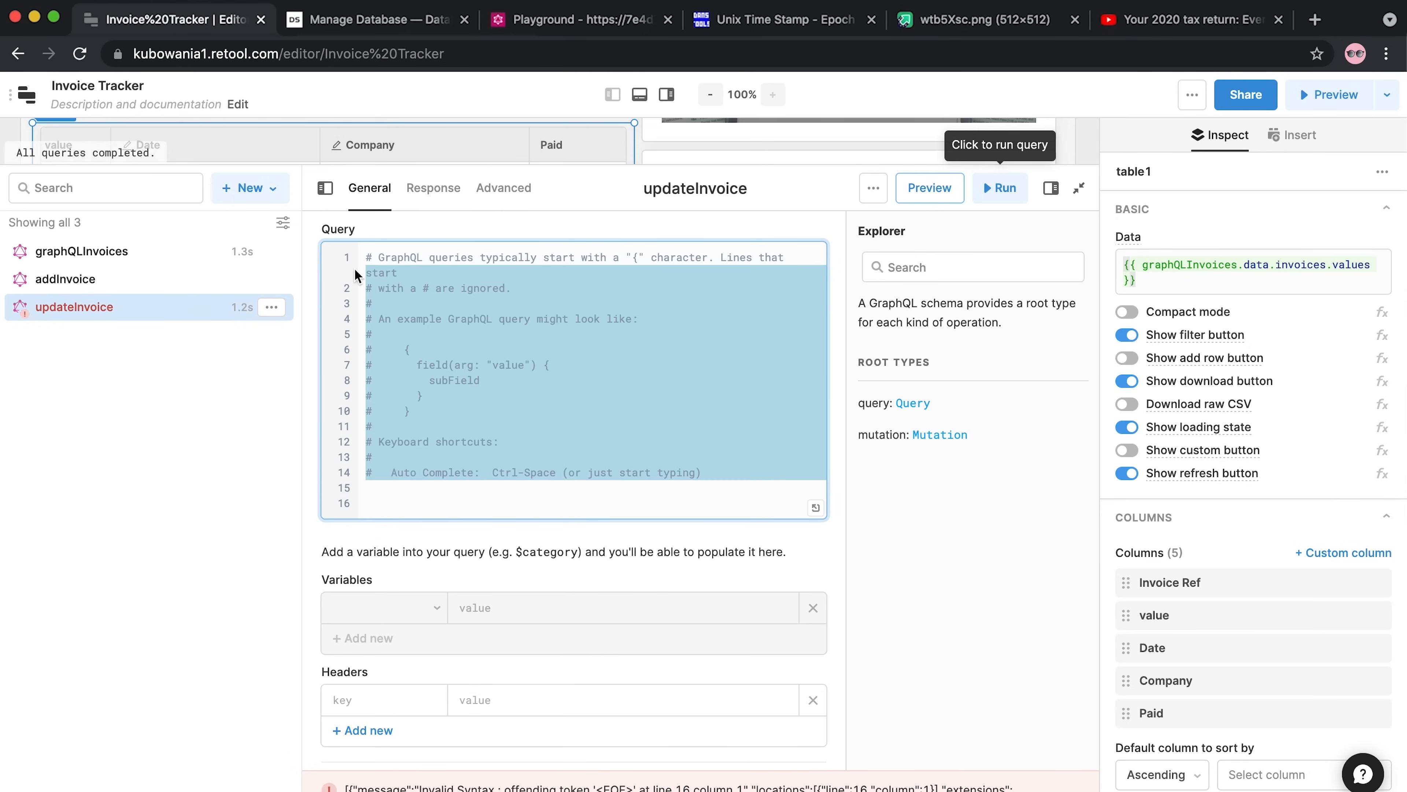
text(mutation ($id: String!, $company: String, $timestamp: String, $value: Float32, $paid: Boolean ) {   id: insertinvoices(     value : {       id: $id,       value: $value,       timestamp: $timestamp,       company: $company,       paid: $paid     }   ) {     value {       id     }   } })
click(364, 271)
key(Return)
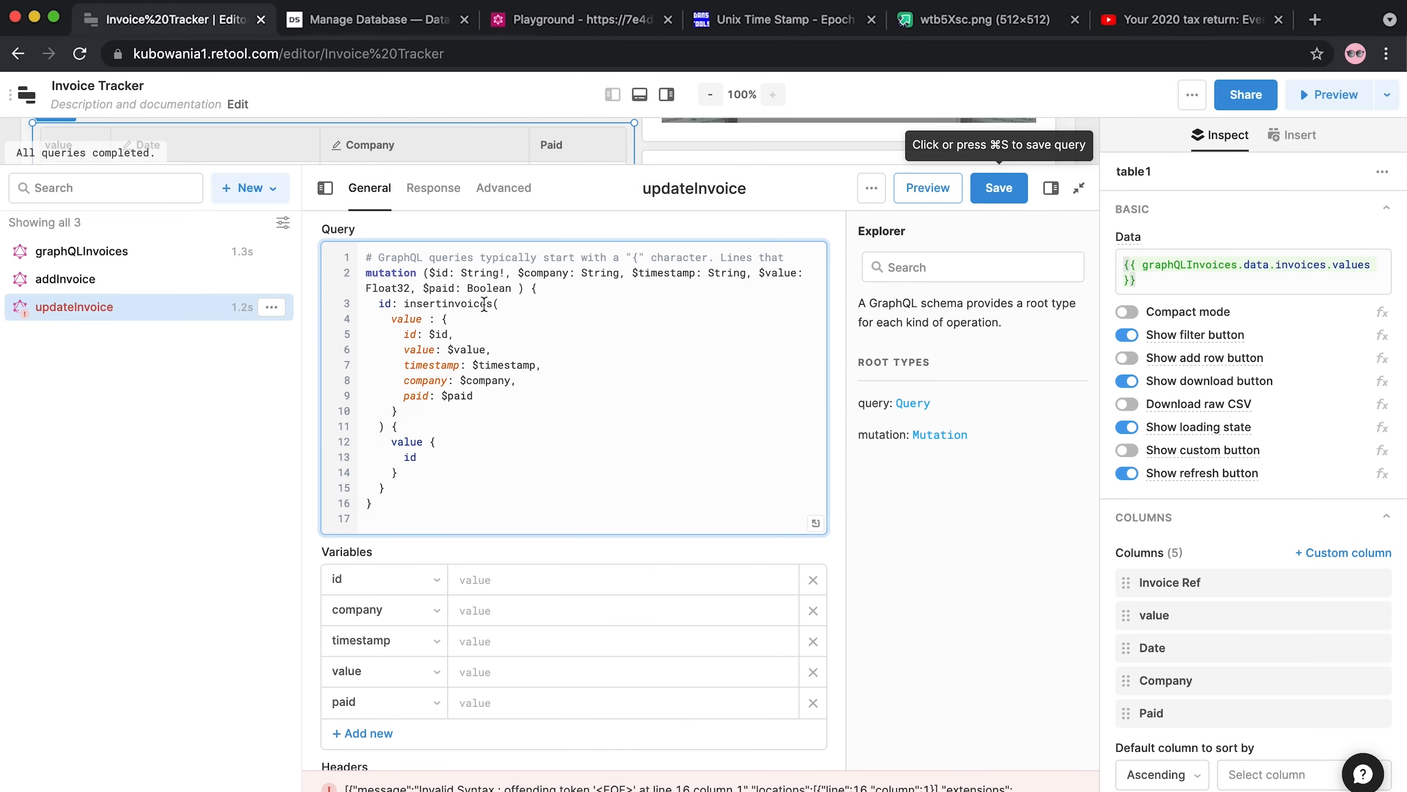
drag(493, 306, 404, 305)
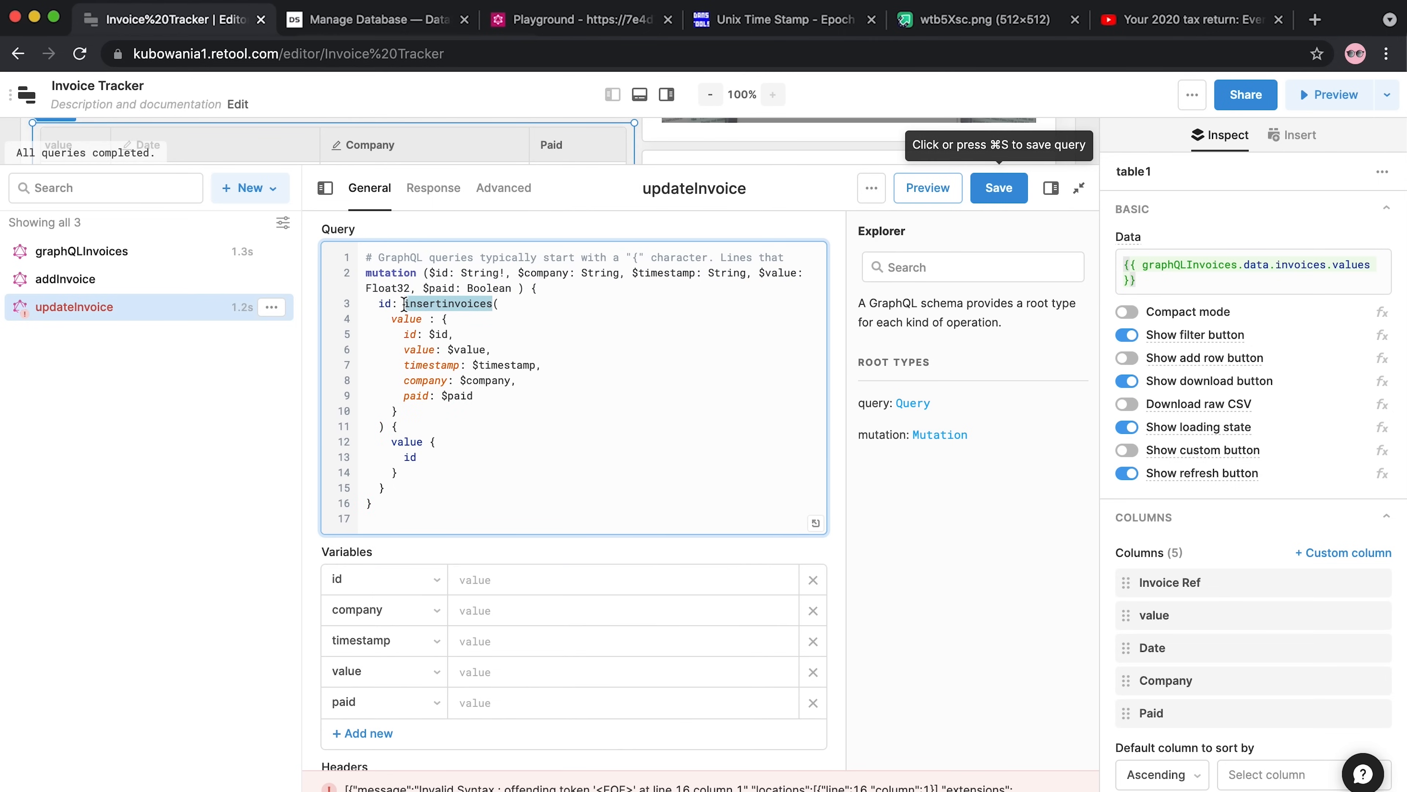
text(update)
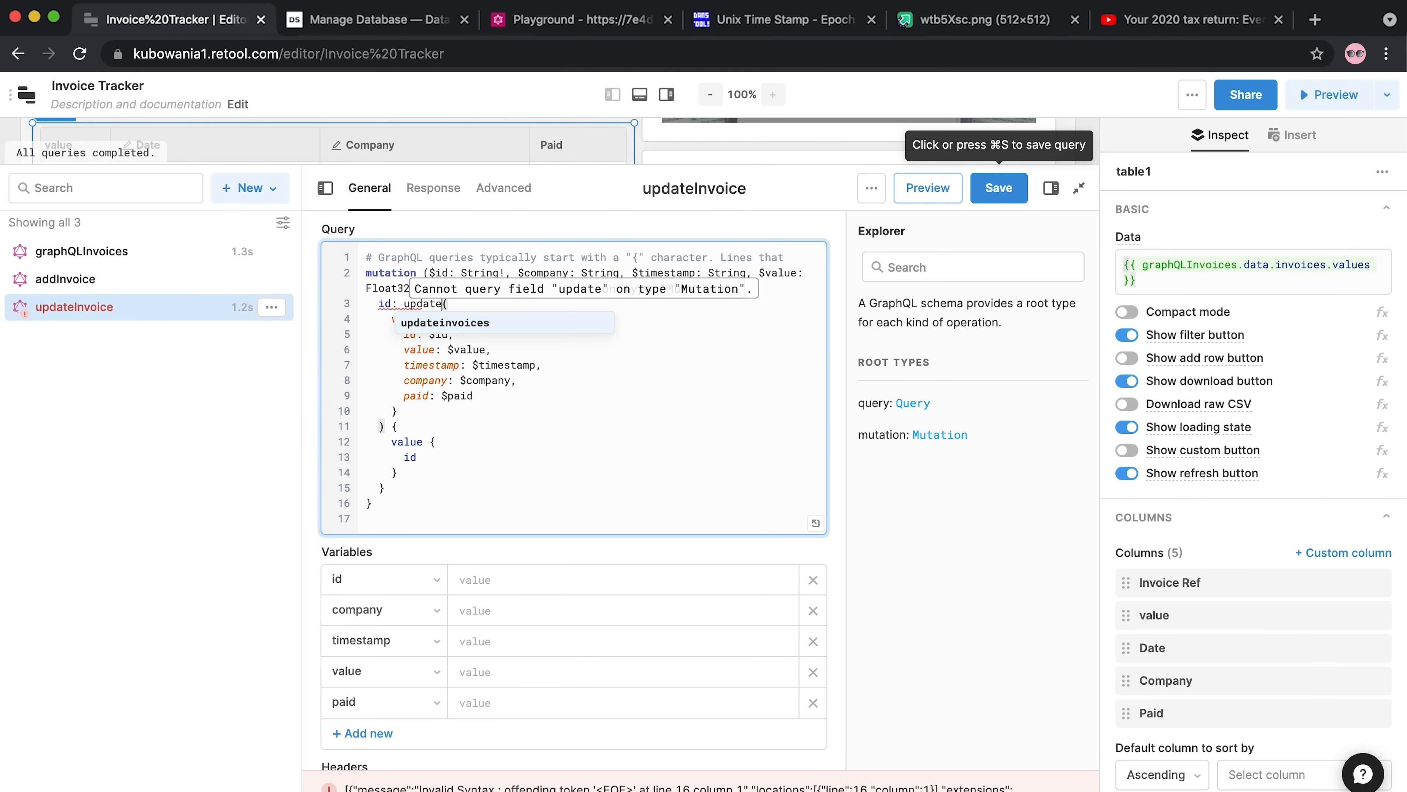
text(invoices)
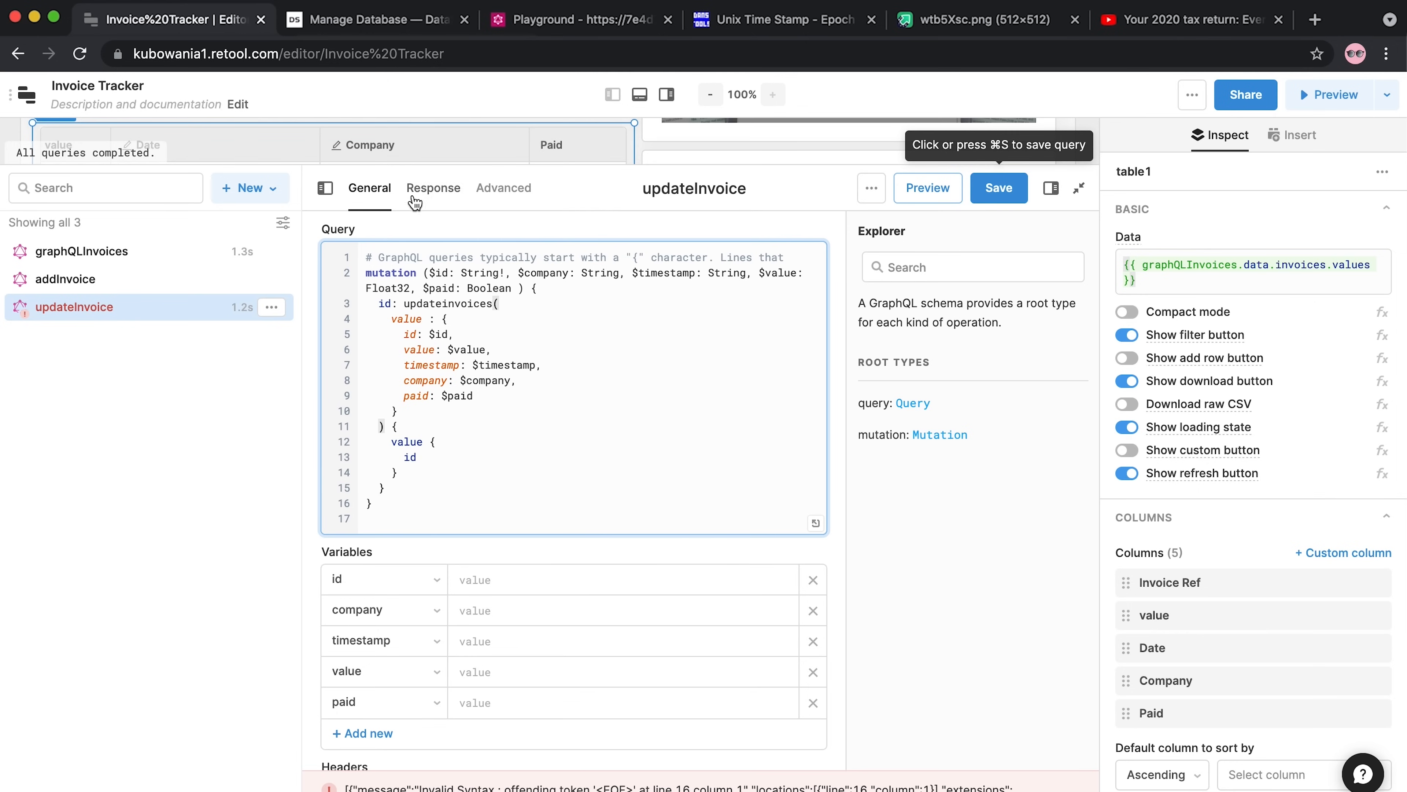
click(465, 555)
Set the id variable to {{ table1.recordUpdates[0].id }} and copy the expression
click(517, 581)
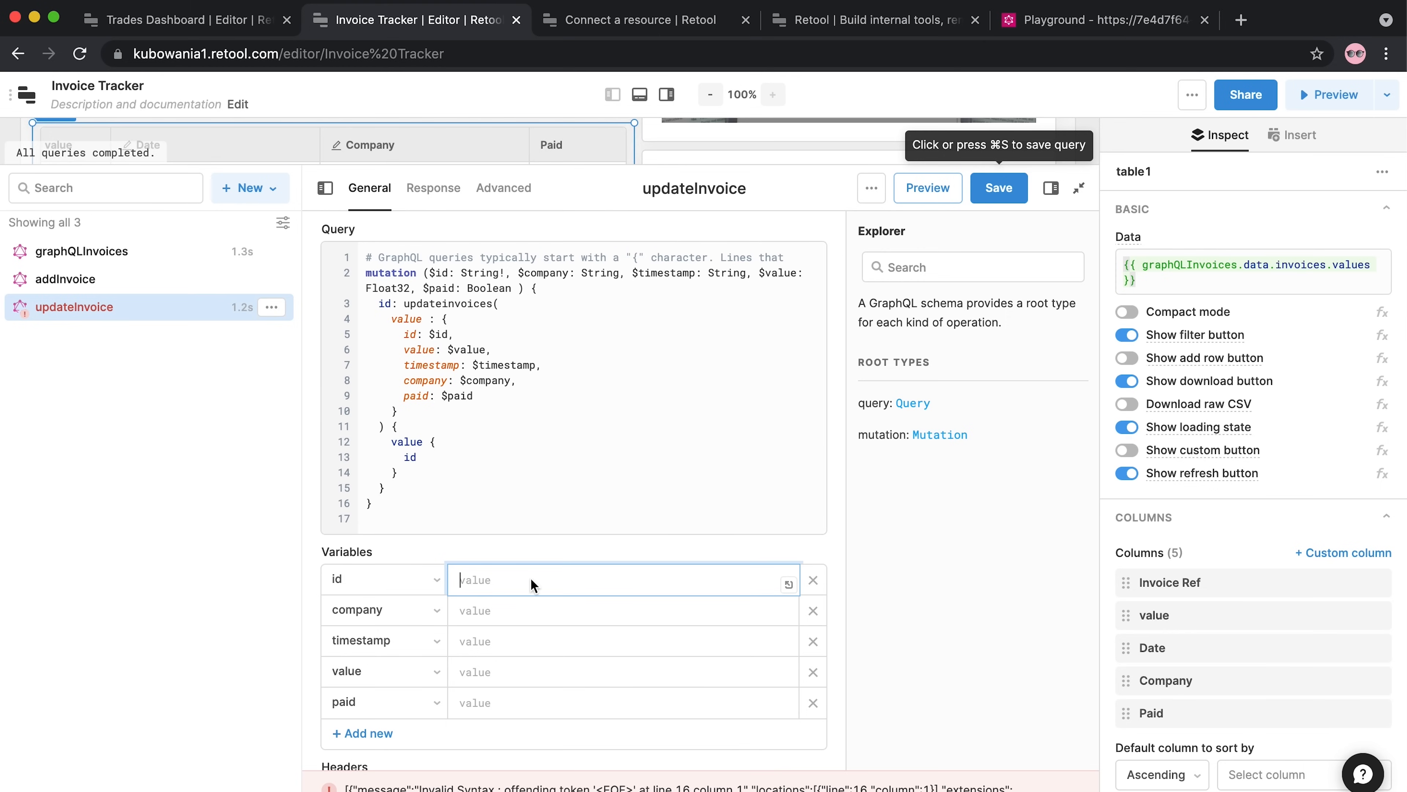
text({{ table)
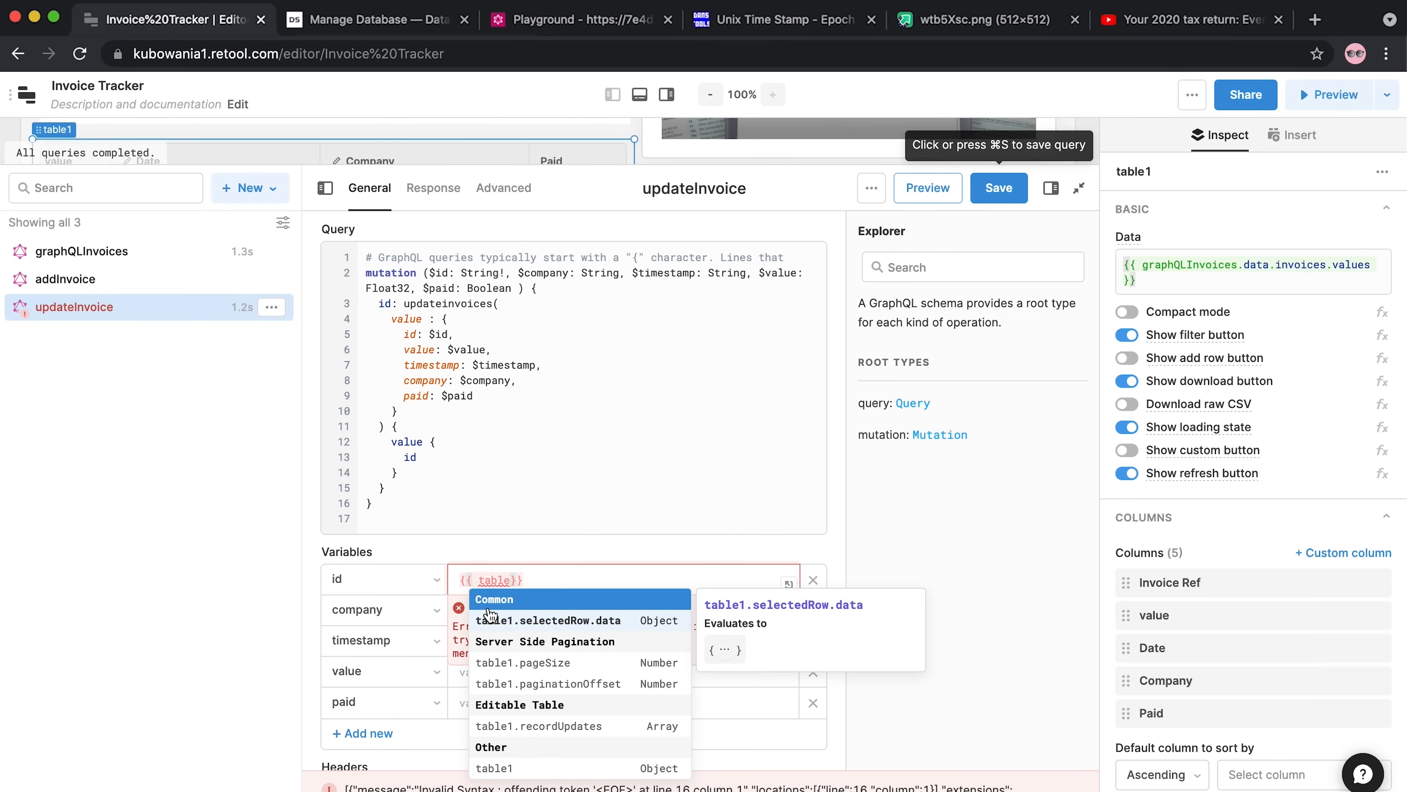
text(1)
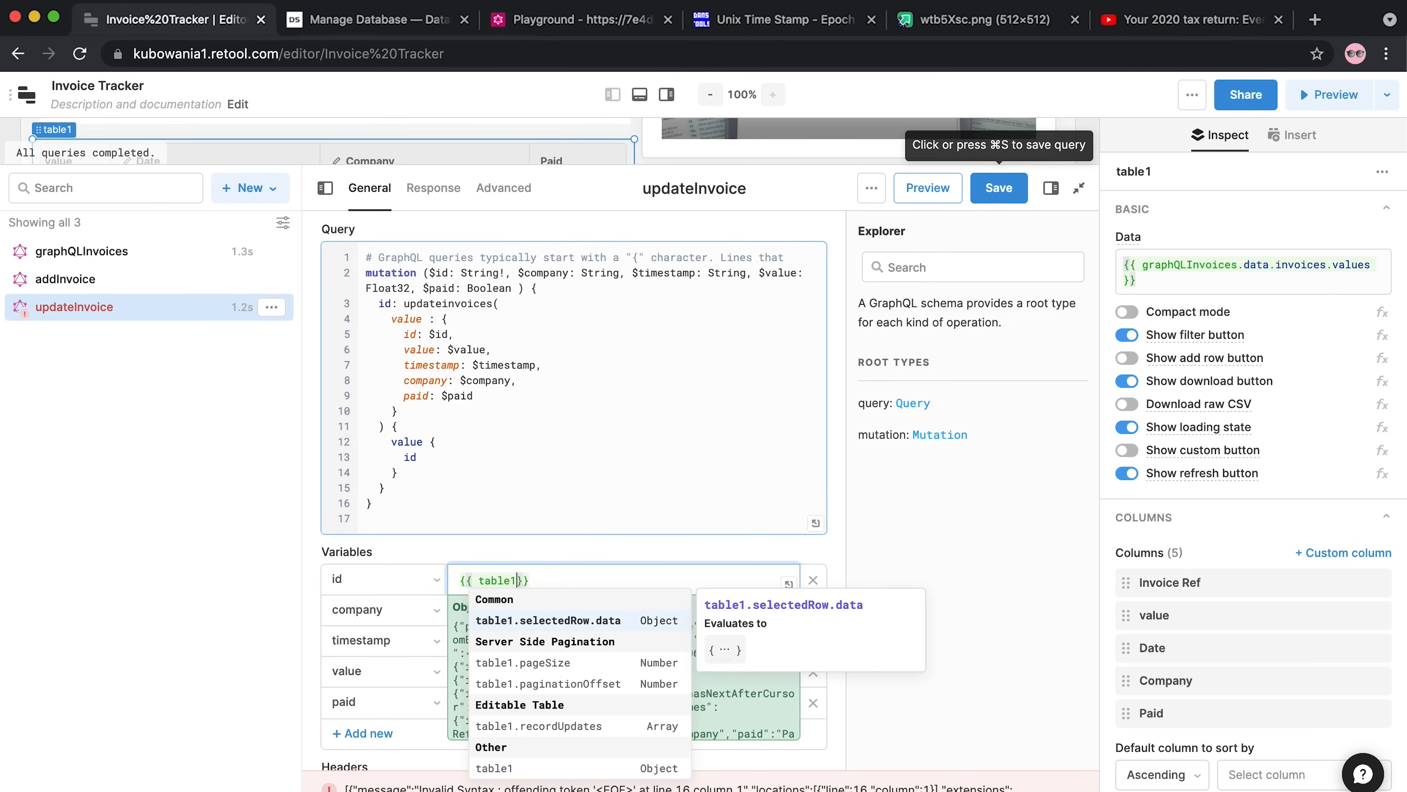
text(.record)
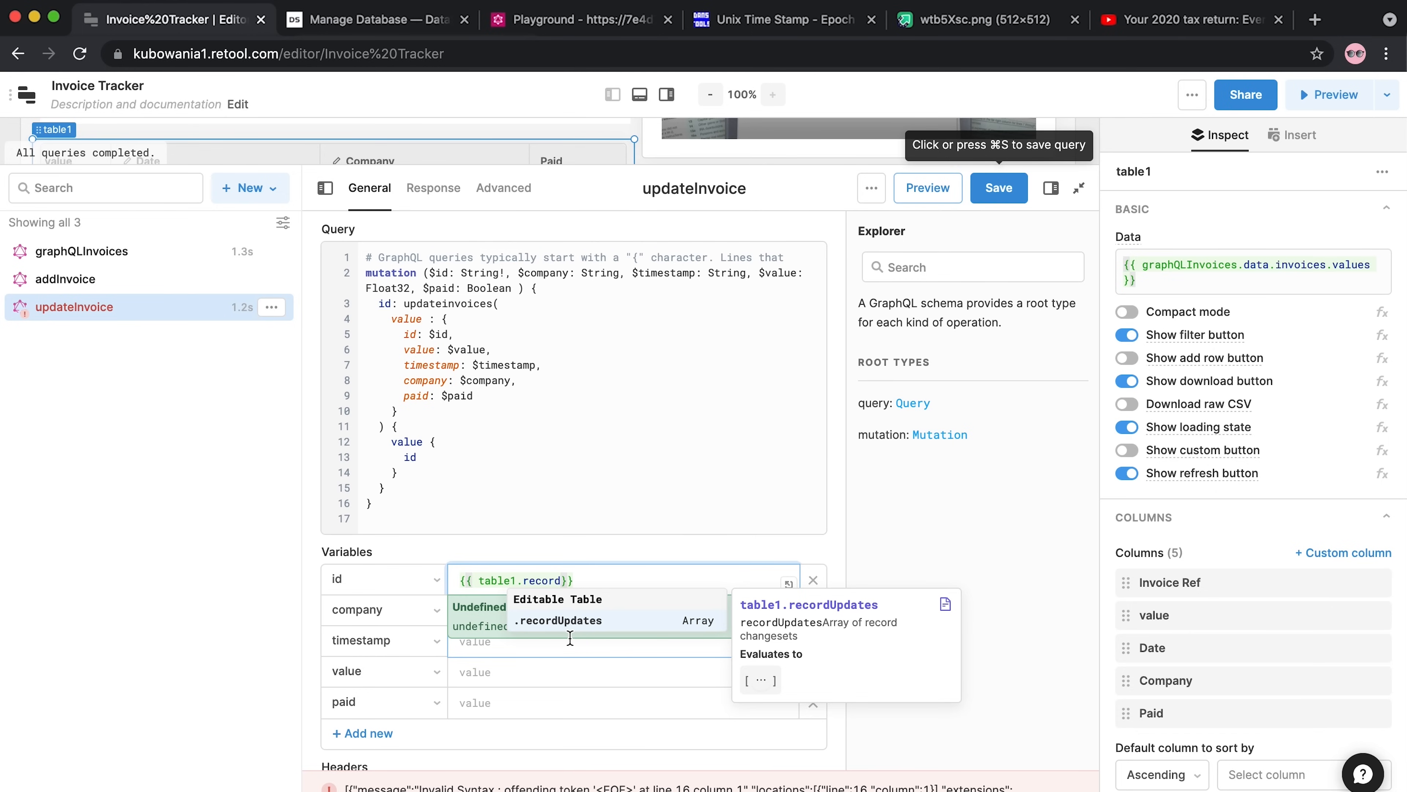
click(569, 620)
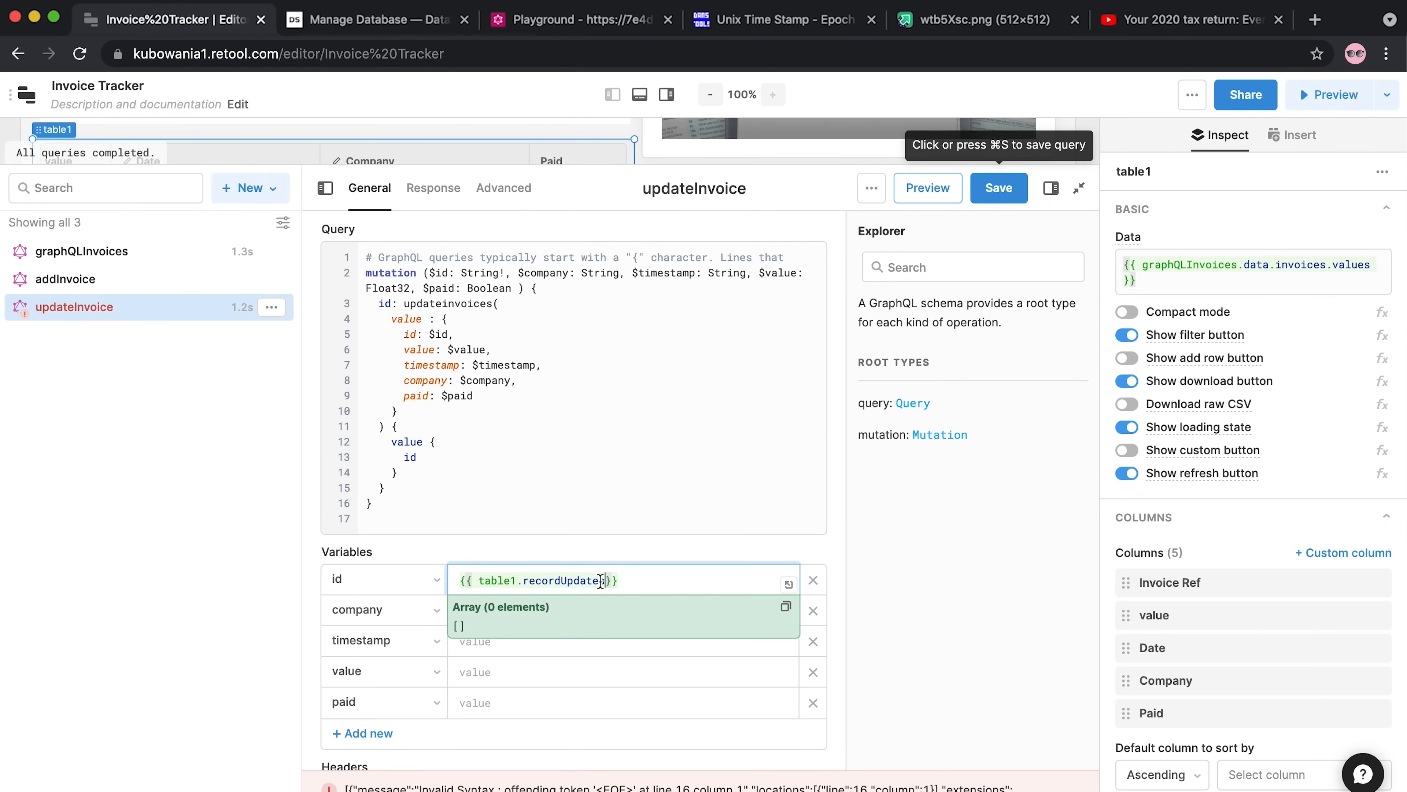
text([0].id)
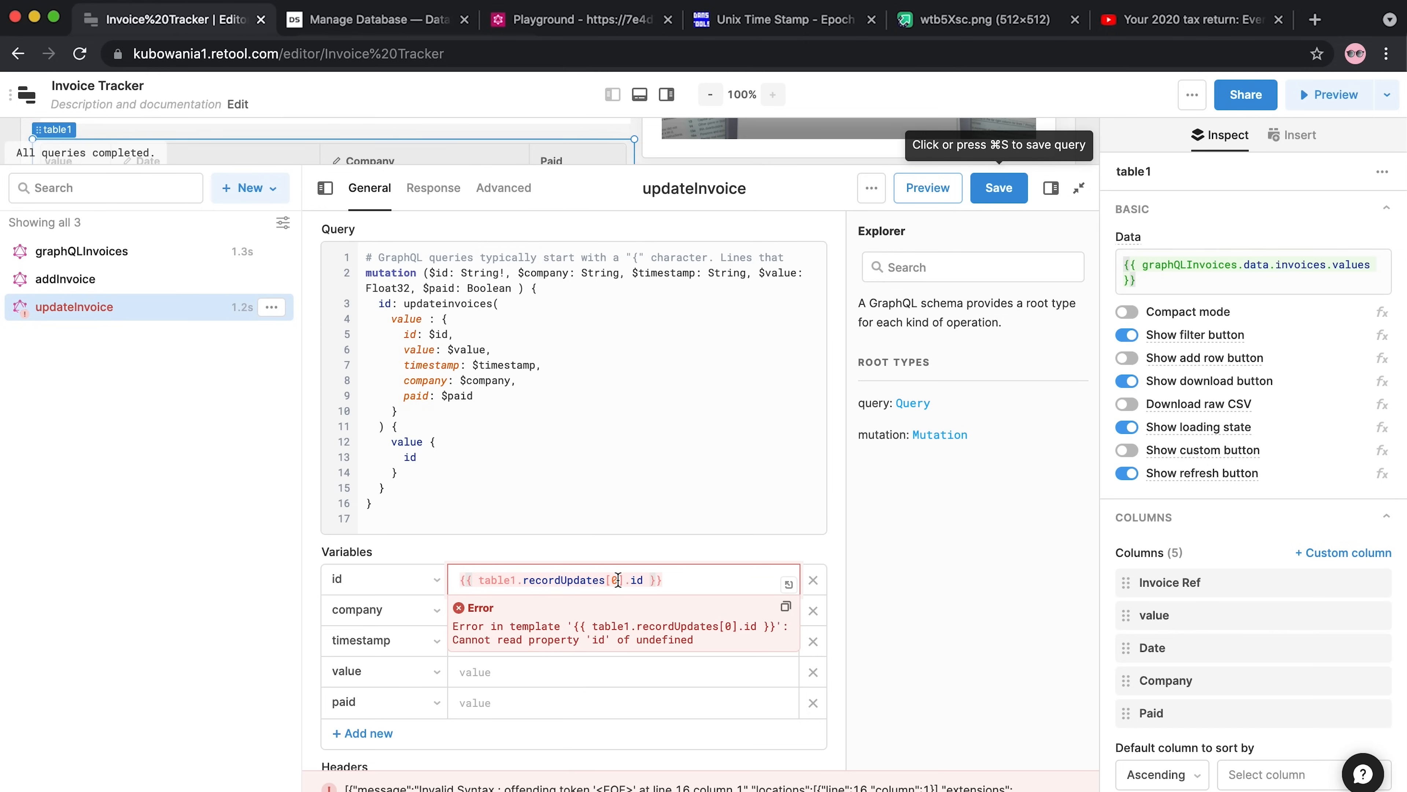
key(BackSpace)
key(BackSpace)
key(BackSpace)
key(BackSpace)
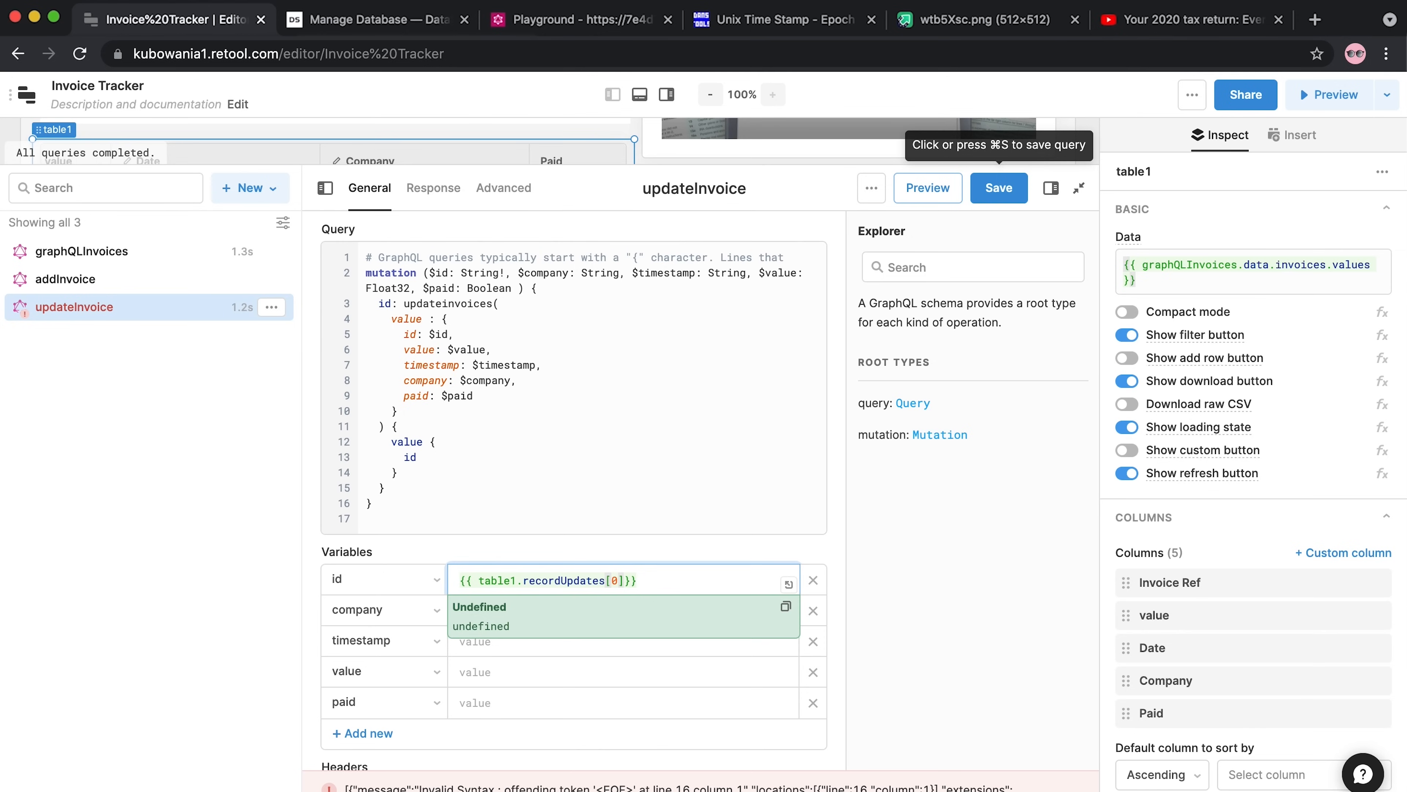
text(.id)
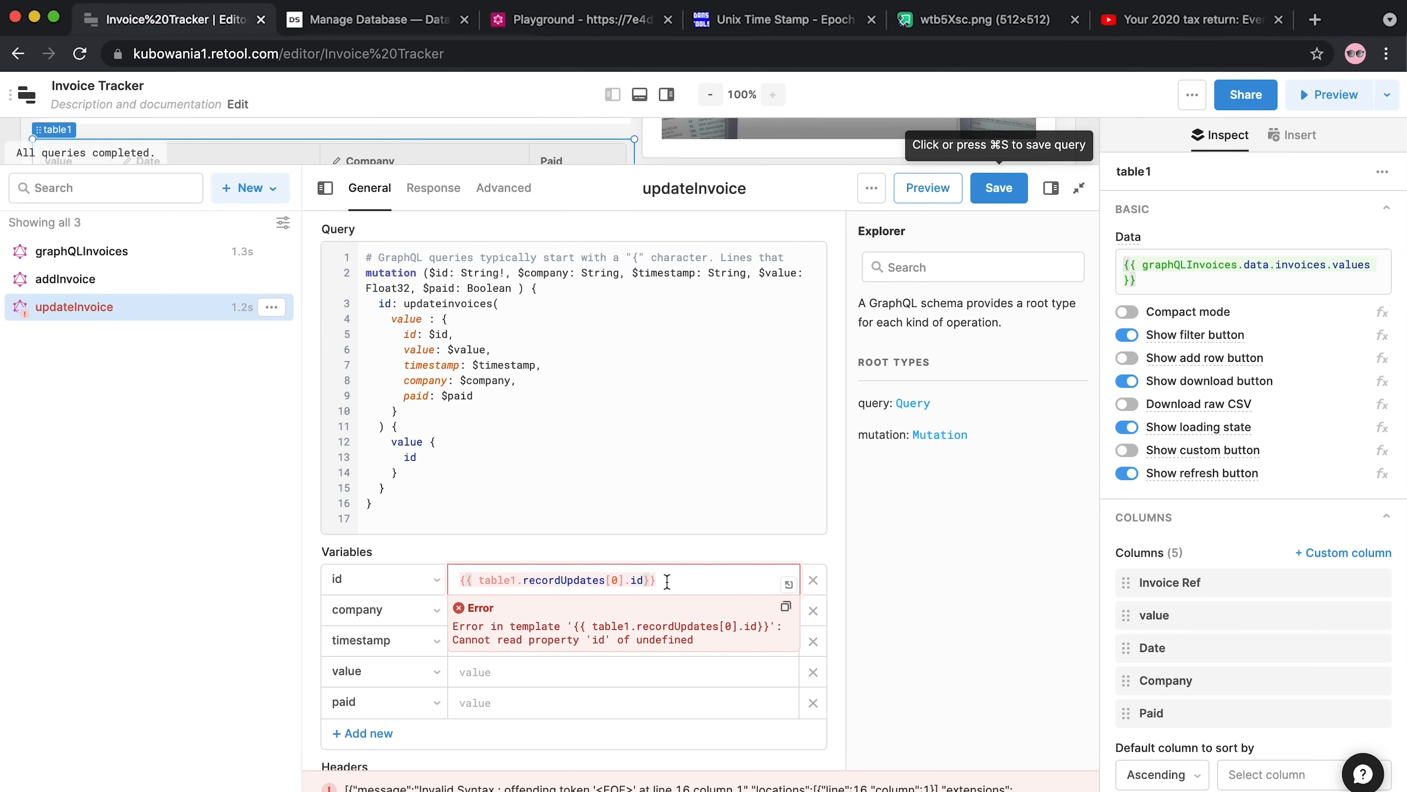
drag(697, 579, 449, 579)
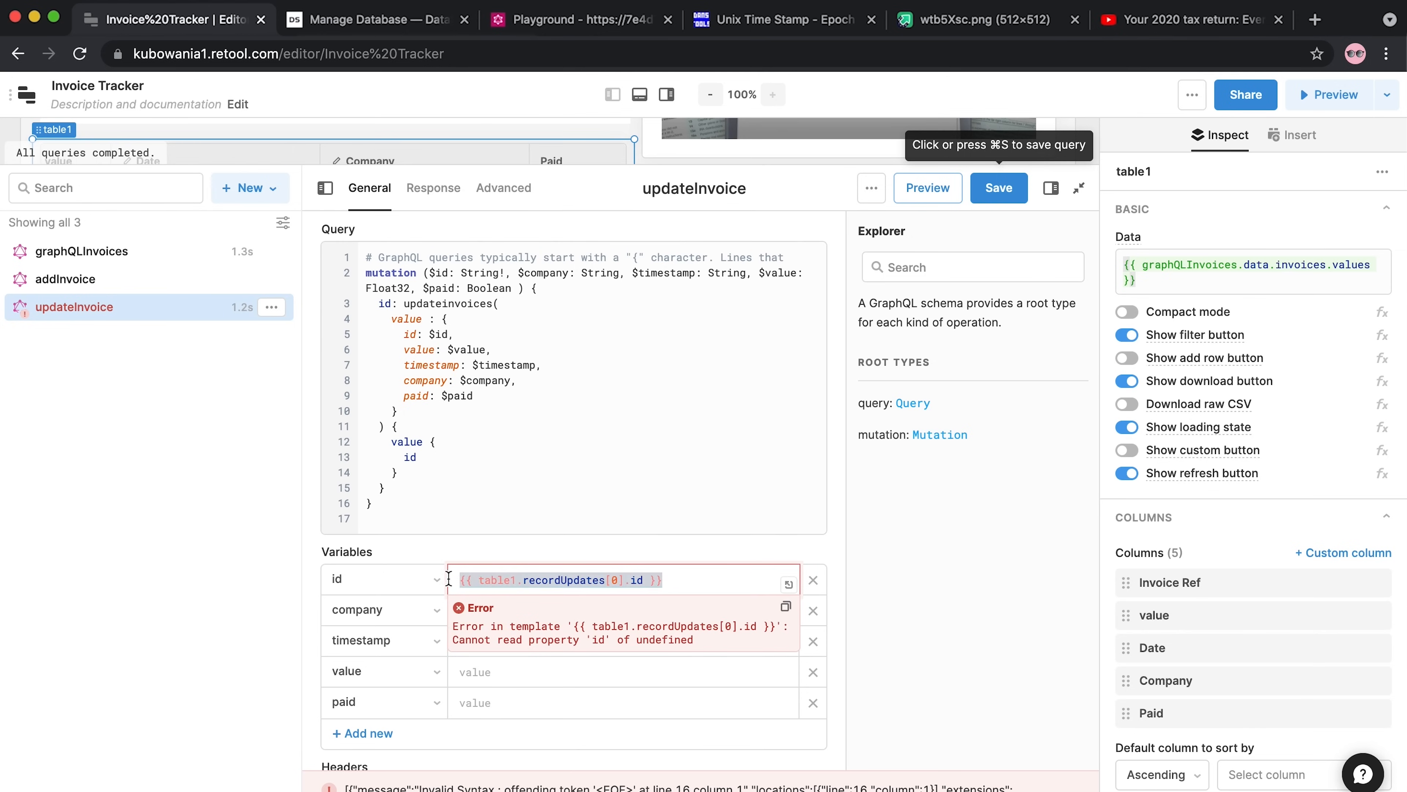
key(super+c)
Bind company and timestamp to table1.recordUpdates[0].company and .timestamp
click(533, 612)
key(super+v)
key(Left)
key(Left)
key(Left)
key(BackSpace)
key(BackSpace)
text(compa)
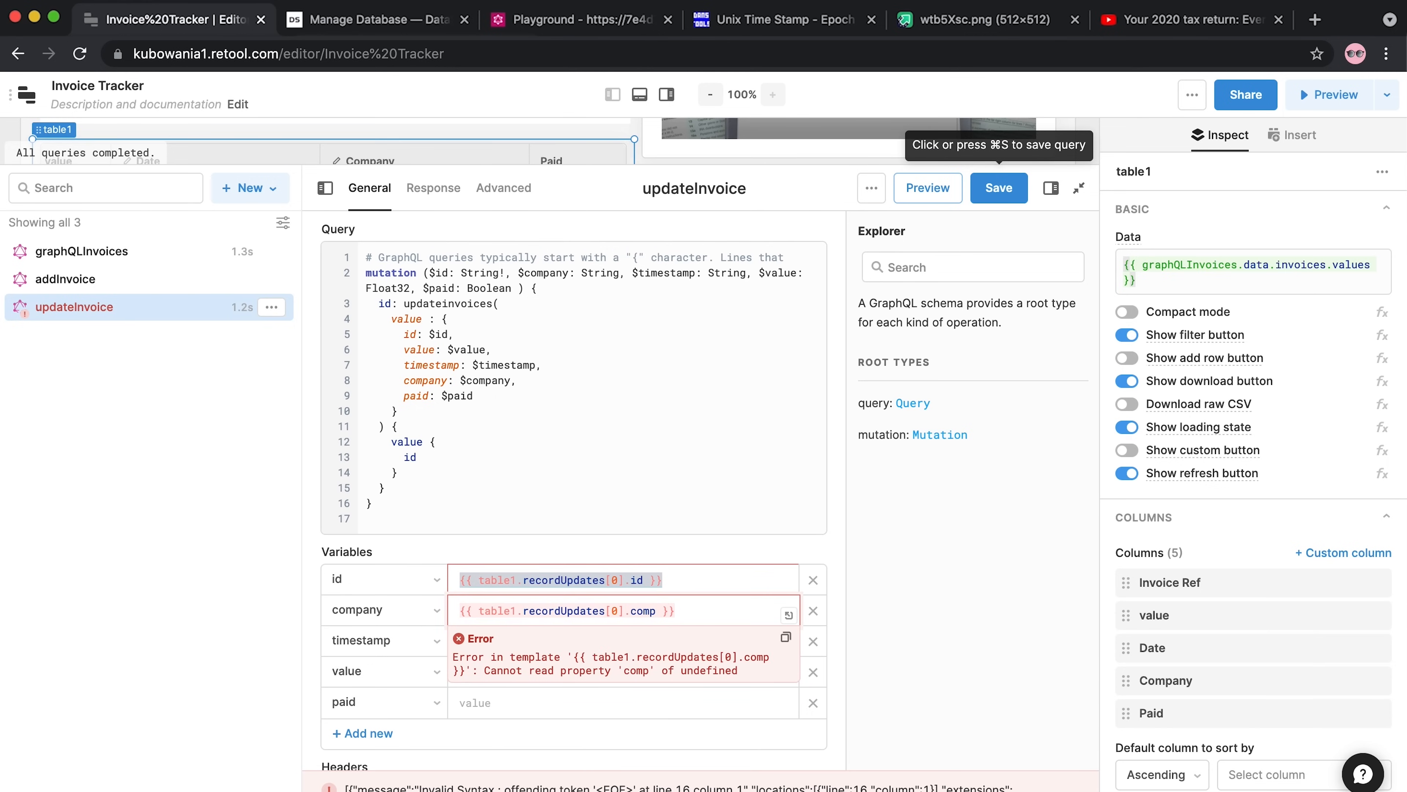
text(ny)
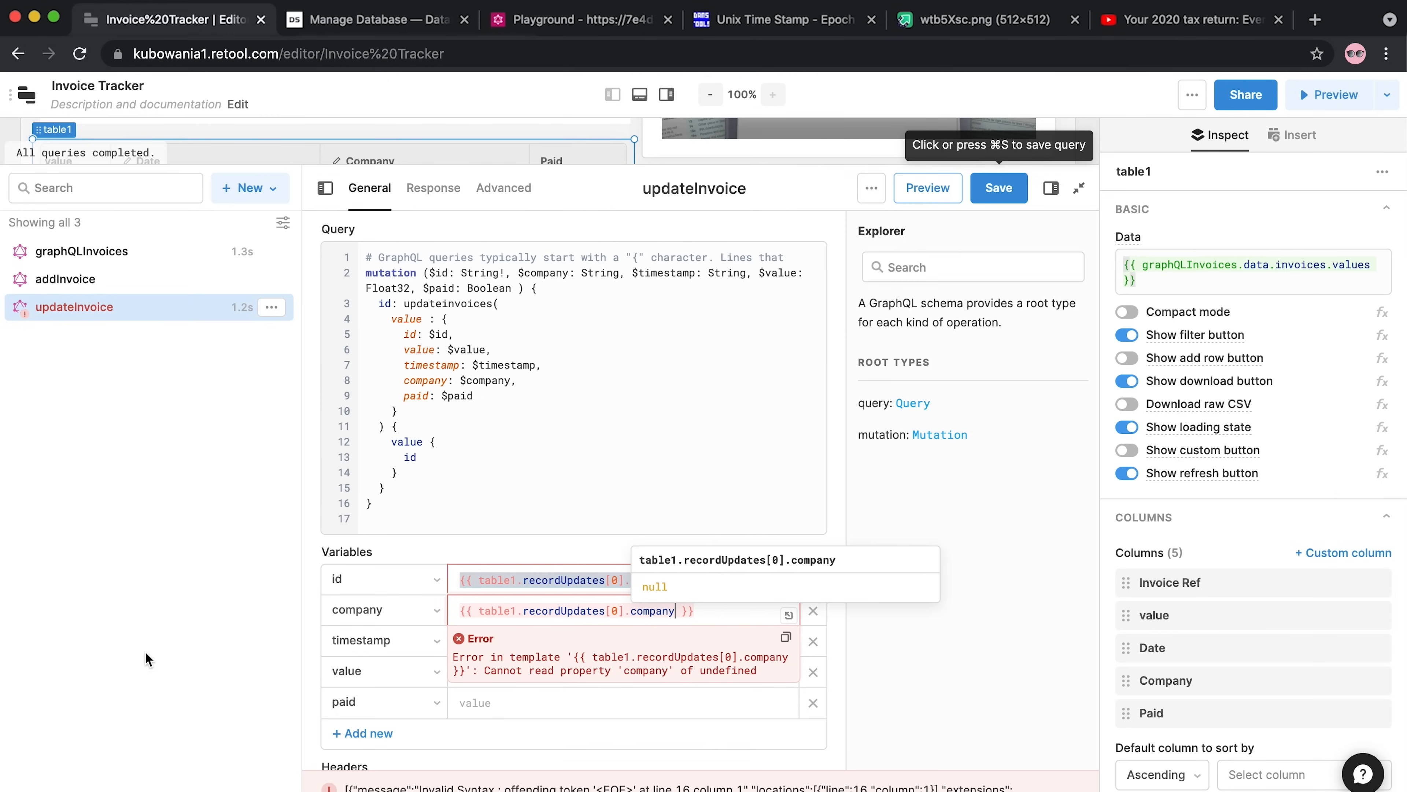
click(469, 653)
key(super+v)
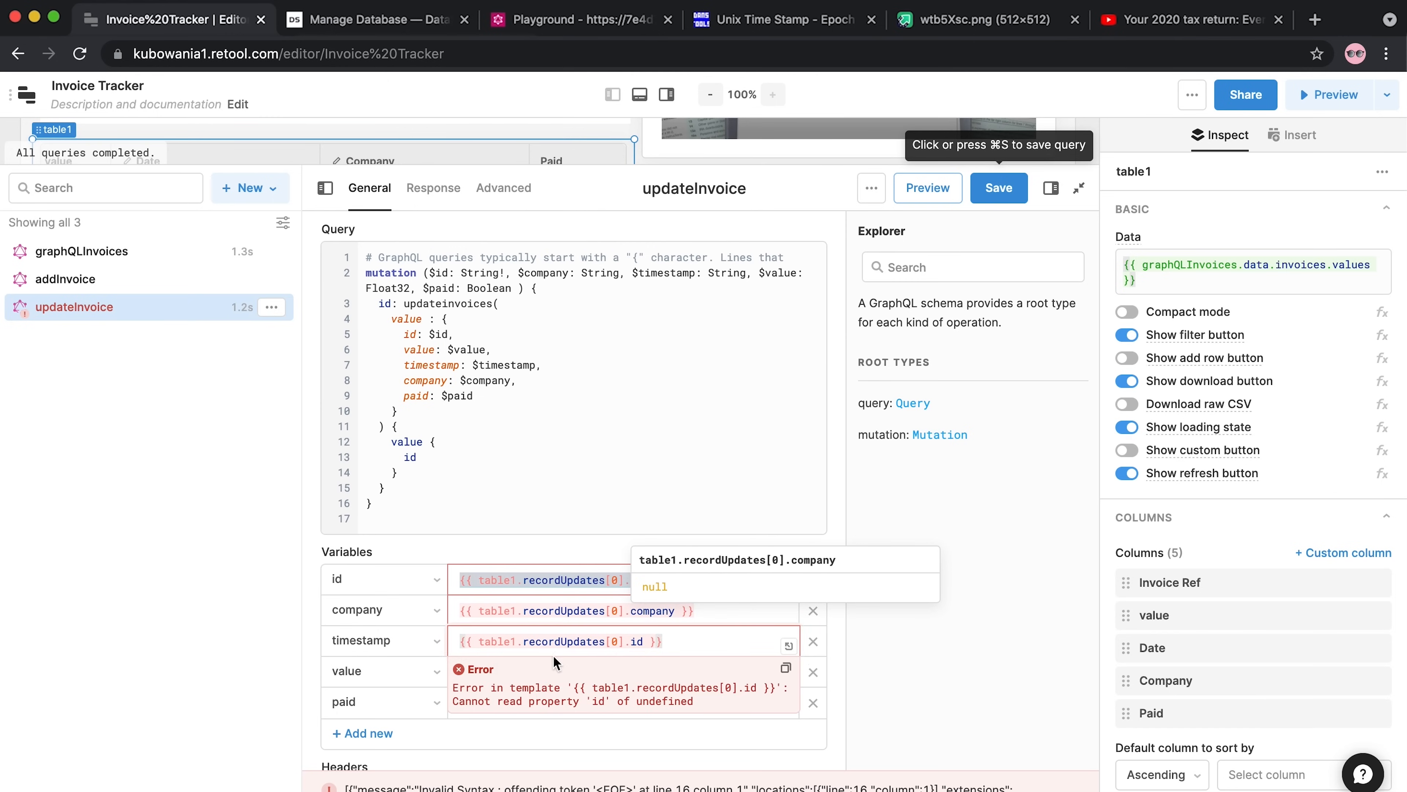
click(645, 642)
key(BackSpace)
key(BackSpace)
text(timestamp)
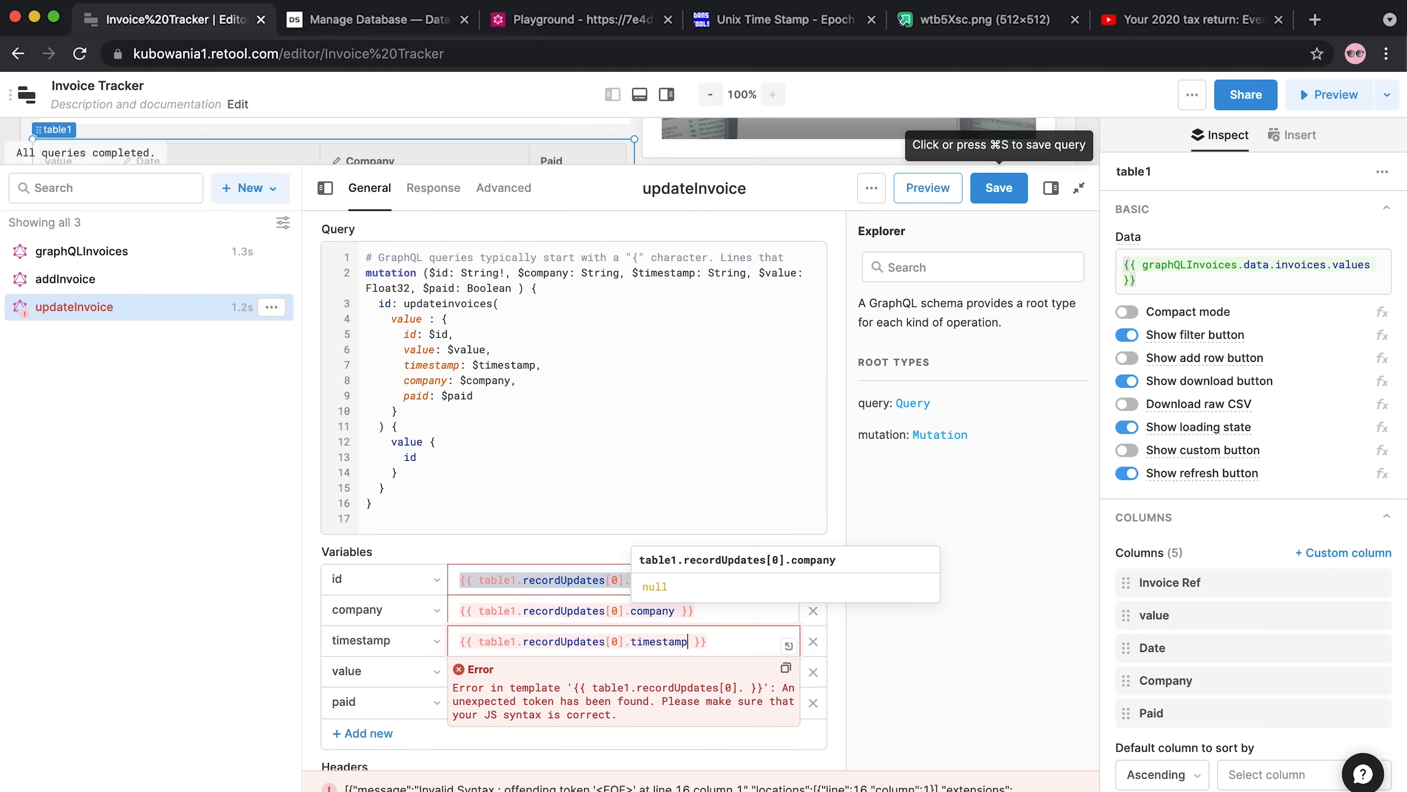
Bind value to parseFloat(table1.recordUpdates[0].value)
click(549, 665)
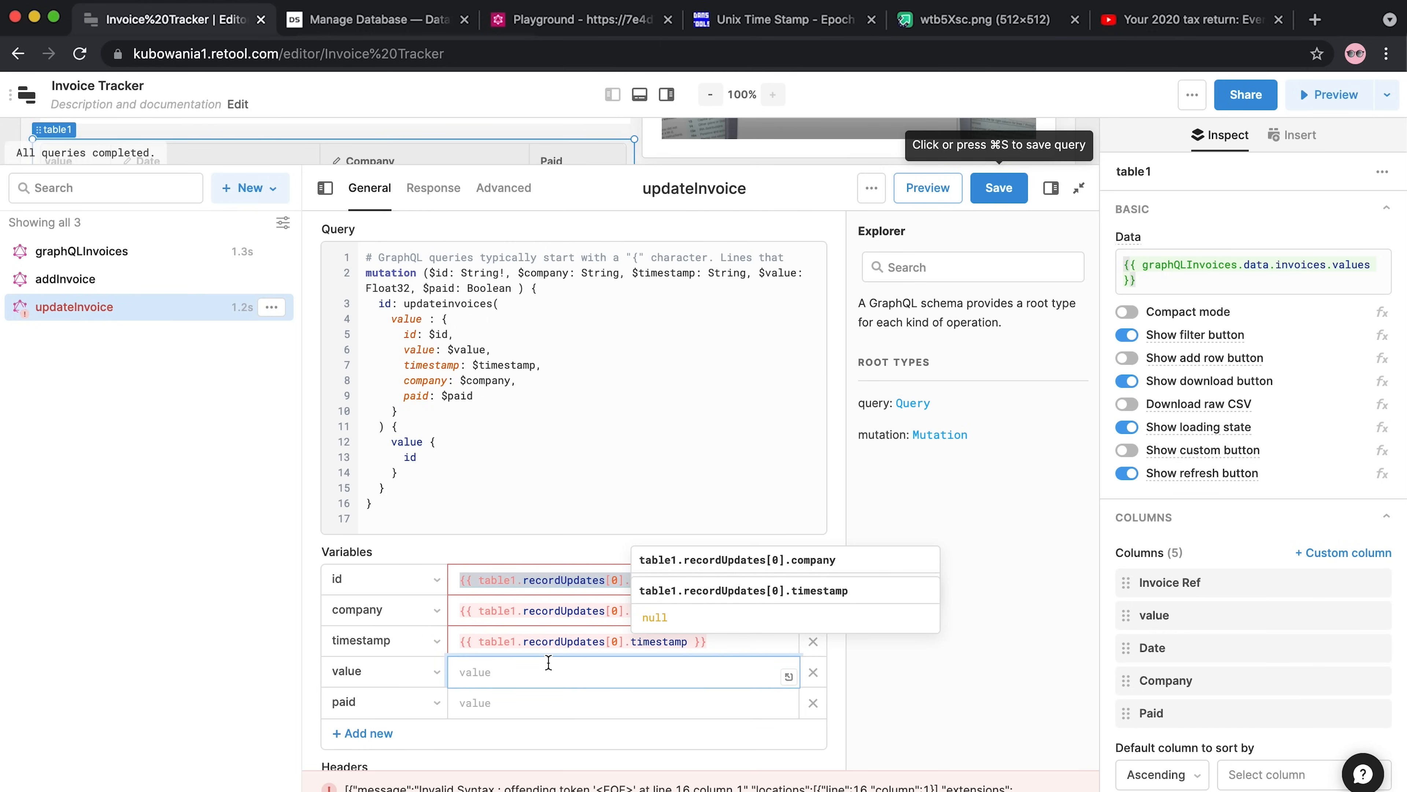
key(super+v)
key(BackSpace)
key(BackSpace)
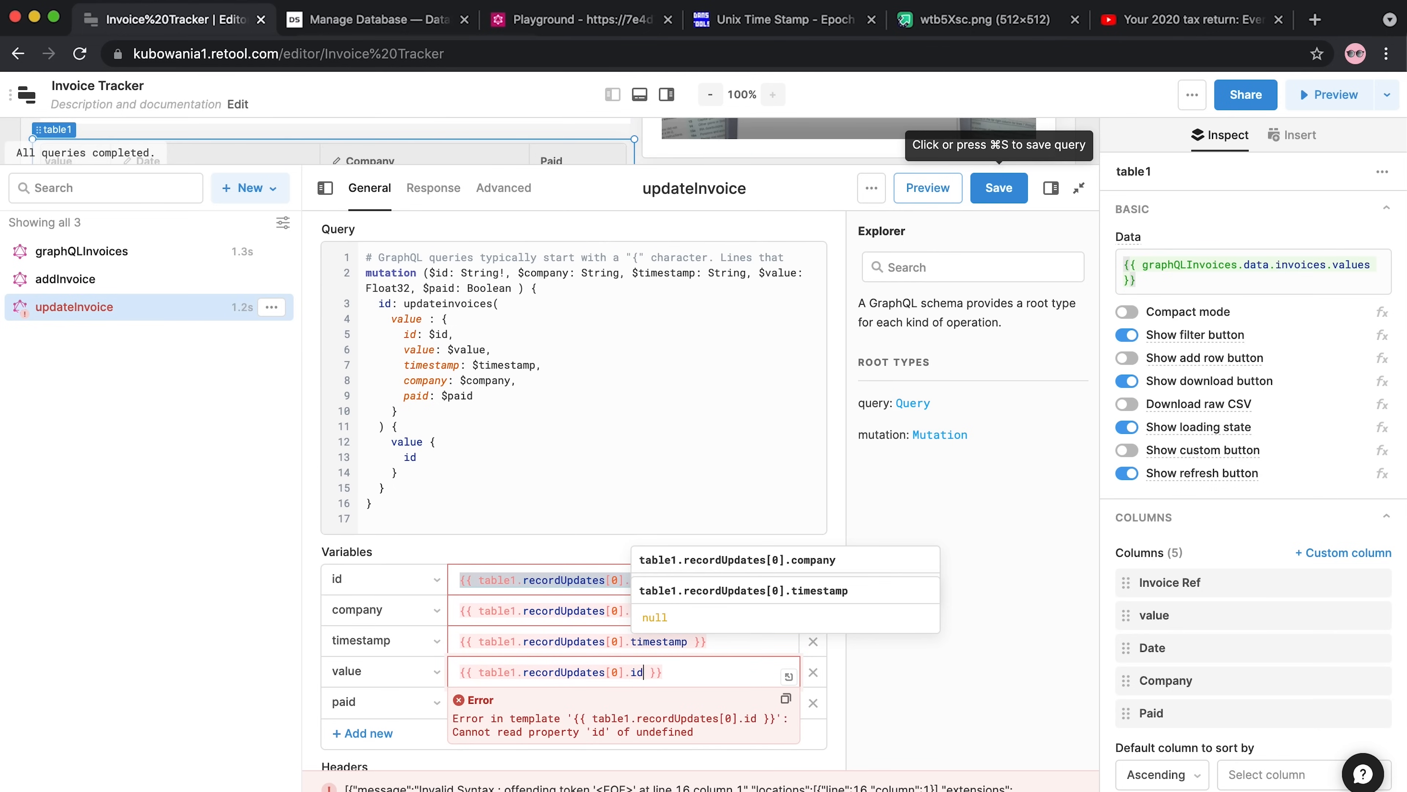
text(value)
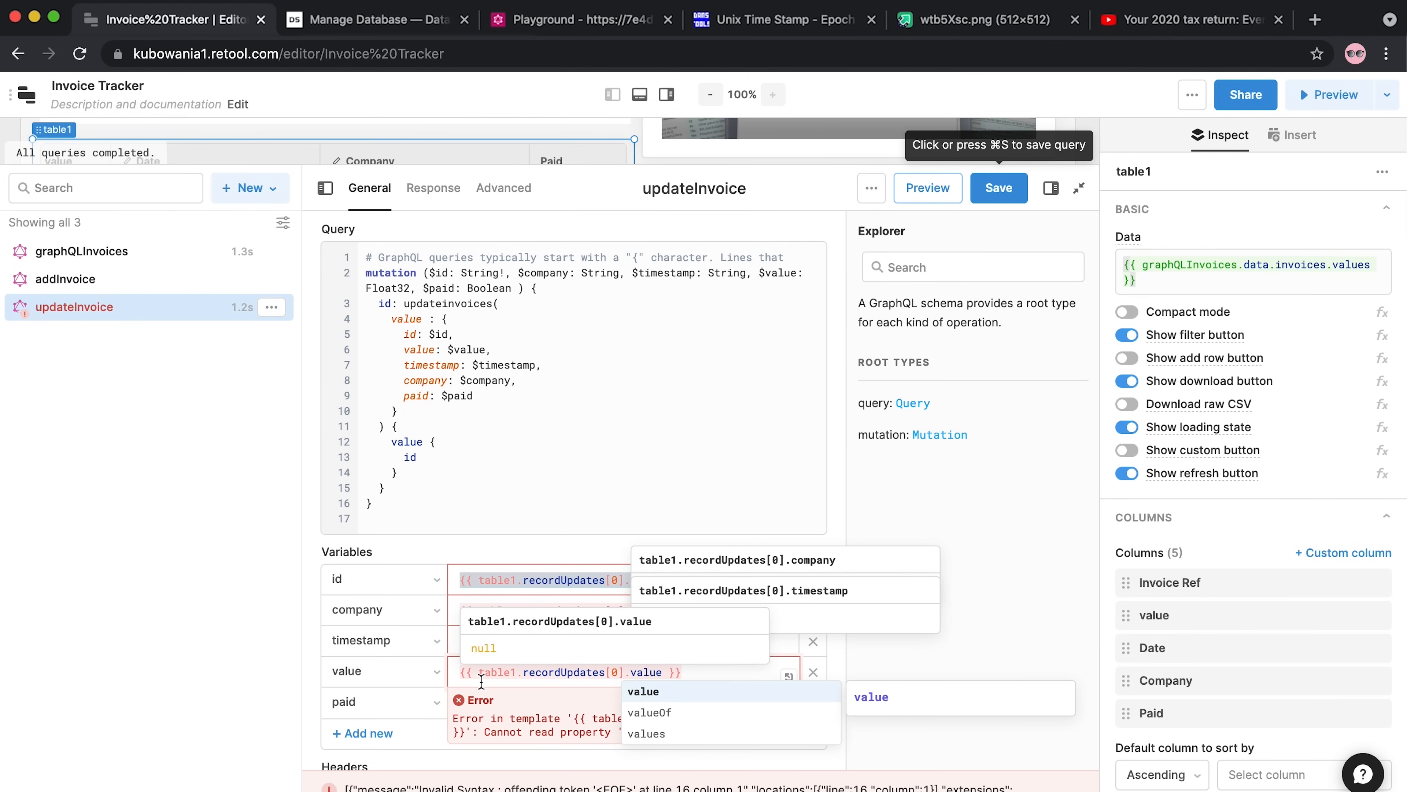
click(478, 673)
text(()
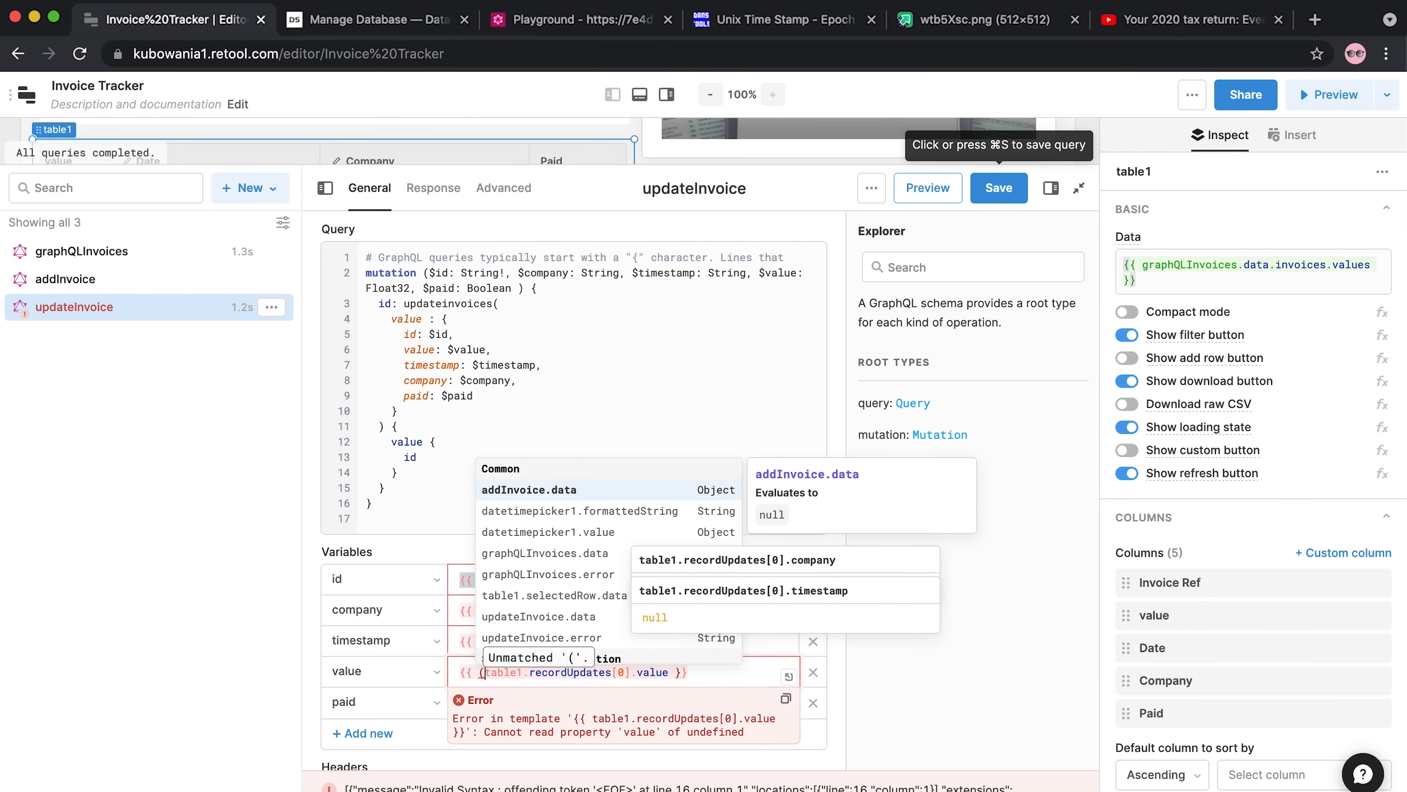
click(668, 674)
text())
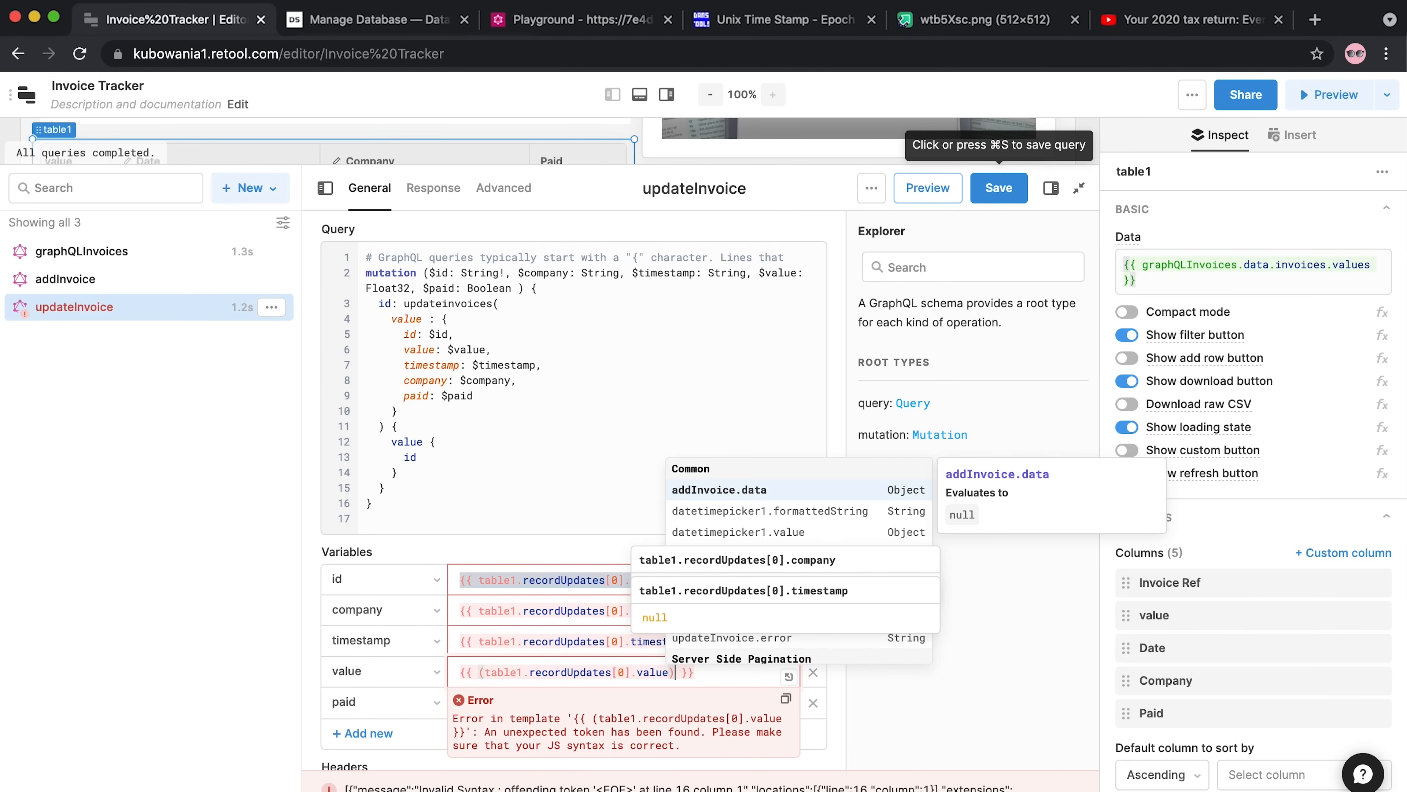
click(478, 672)
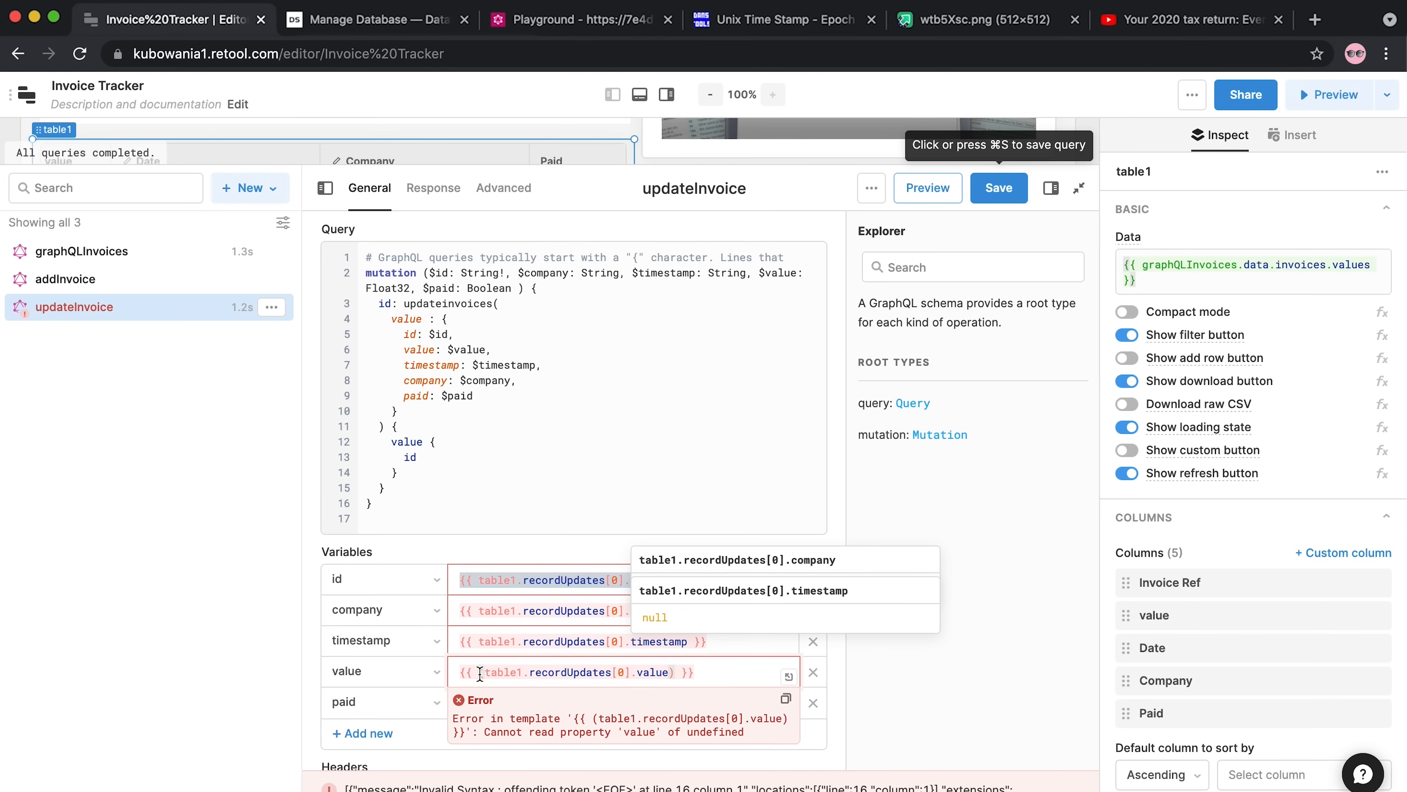
text(parseFolat)
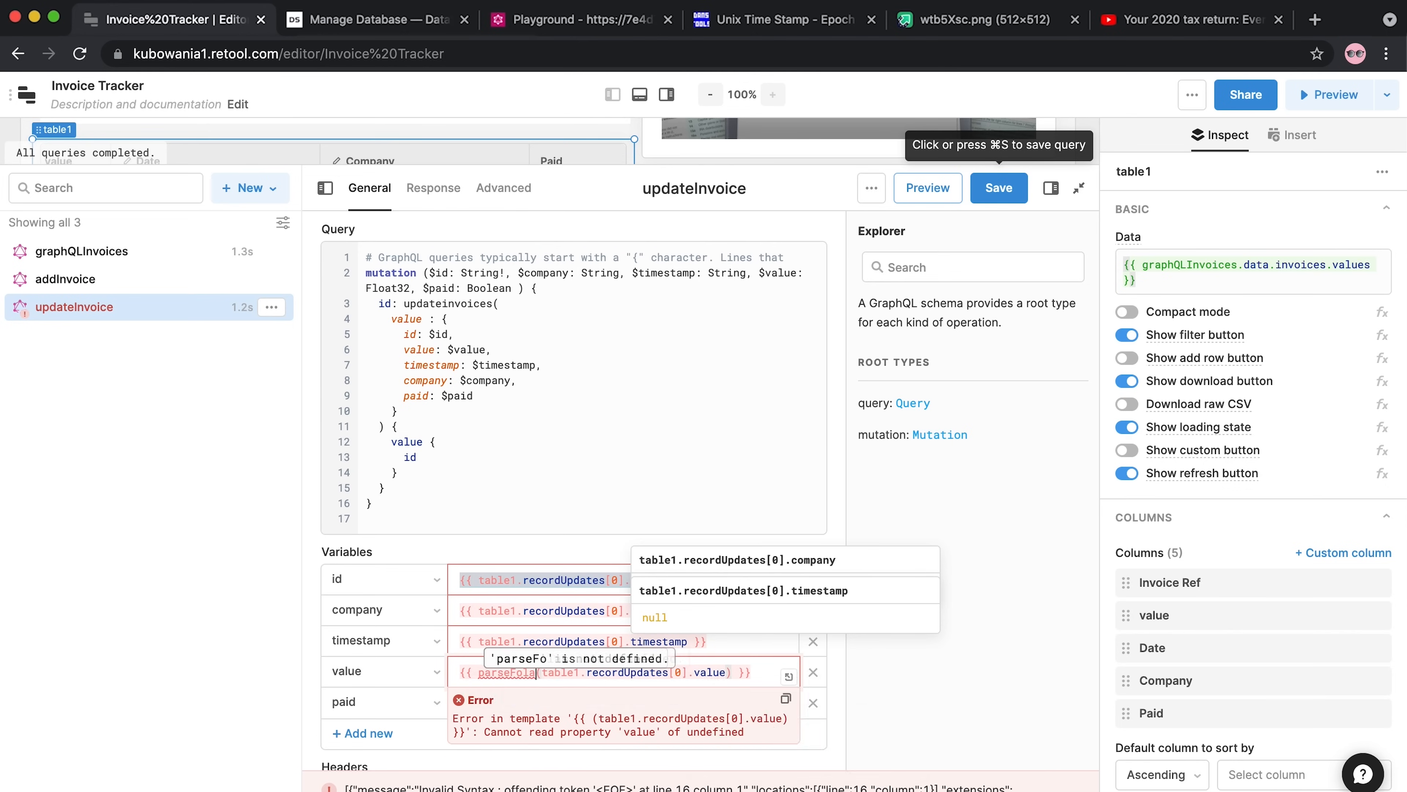
key(BackSpace)
key(BackSpace)
key(BackSpace)
key(BackSpace)
text(l)
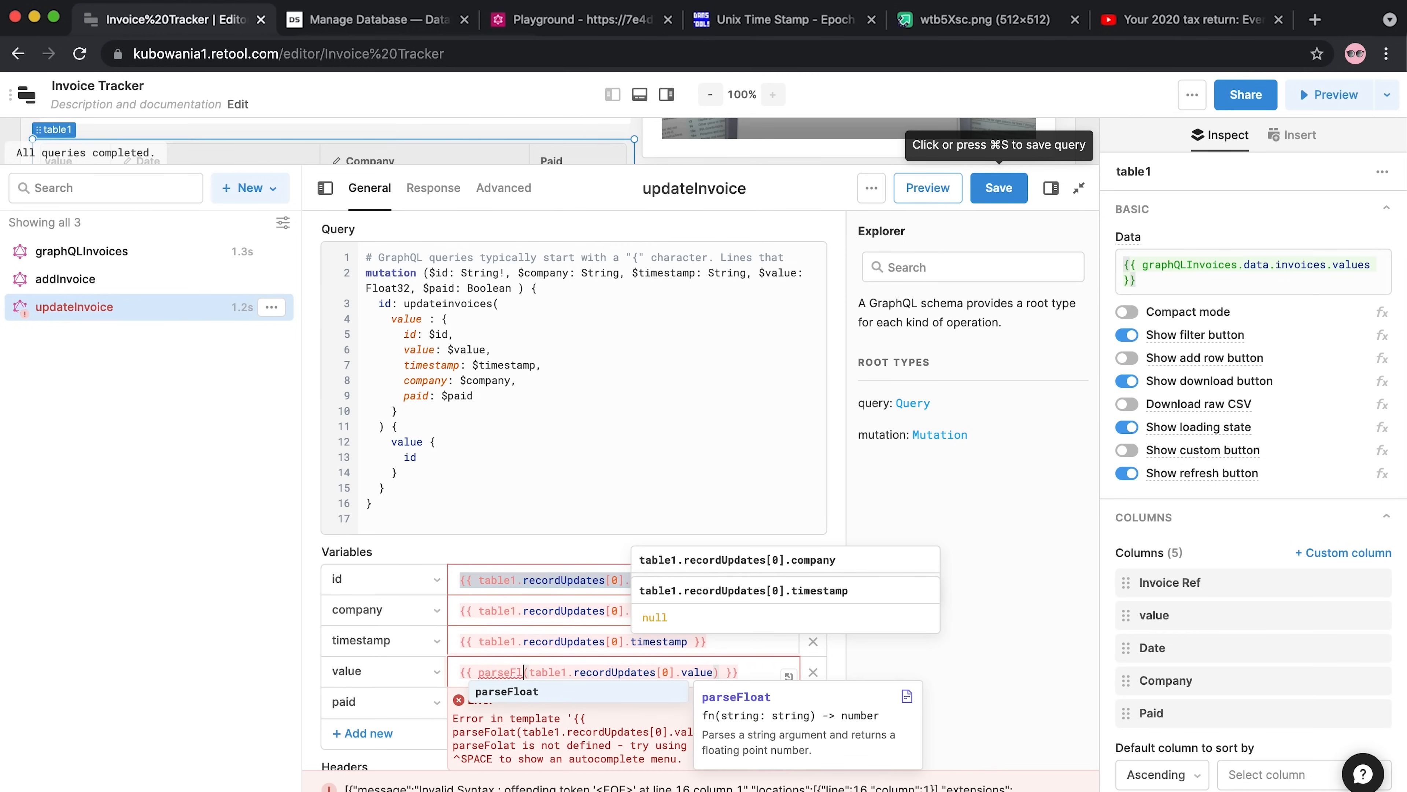
click(527, 691)
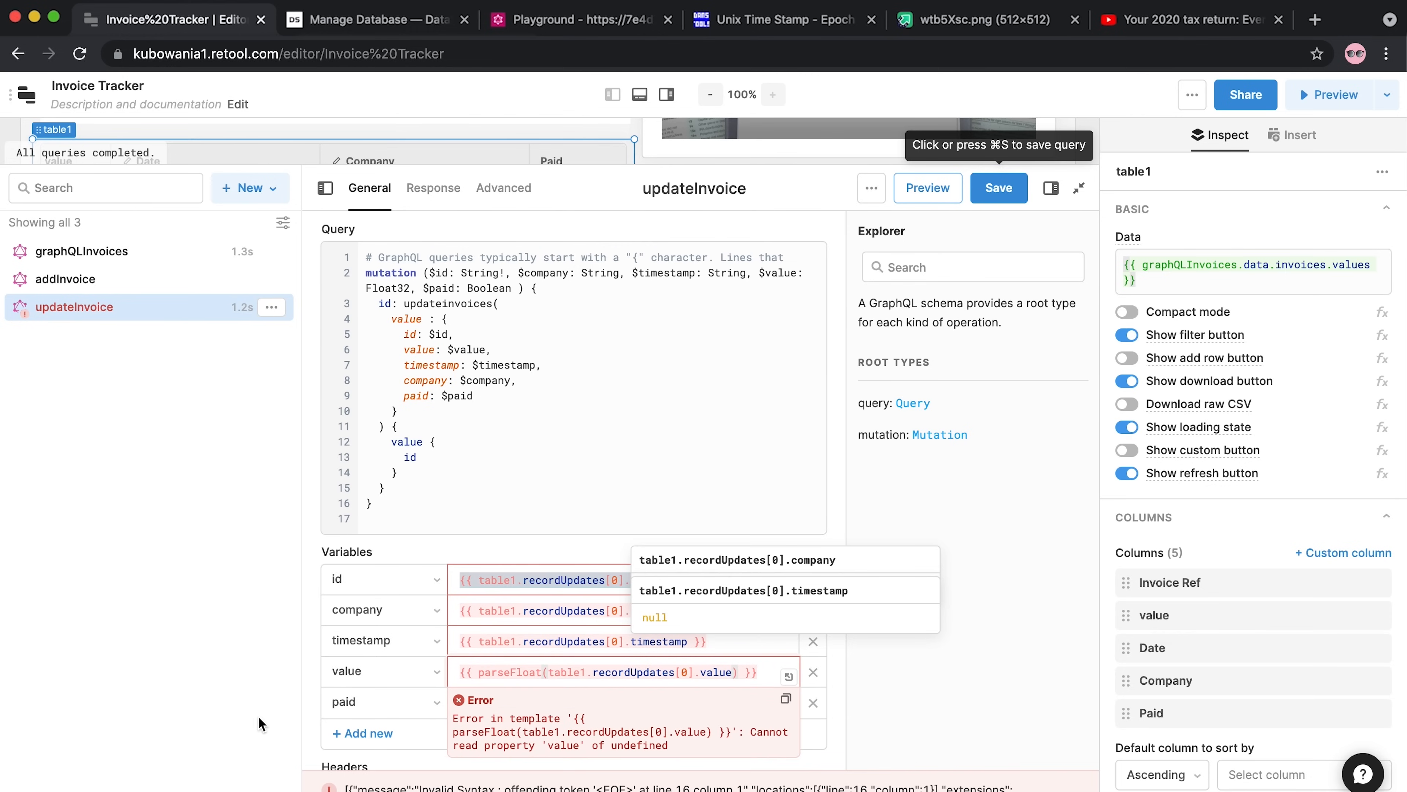
Start binding the paid variable to table1.recordUpdates[0].paid
click(553, 714)
key(super+v)
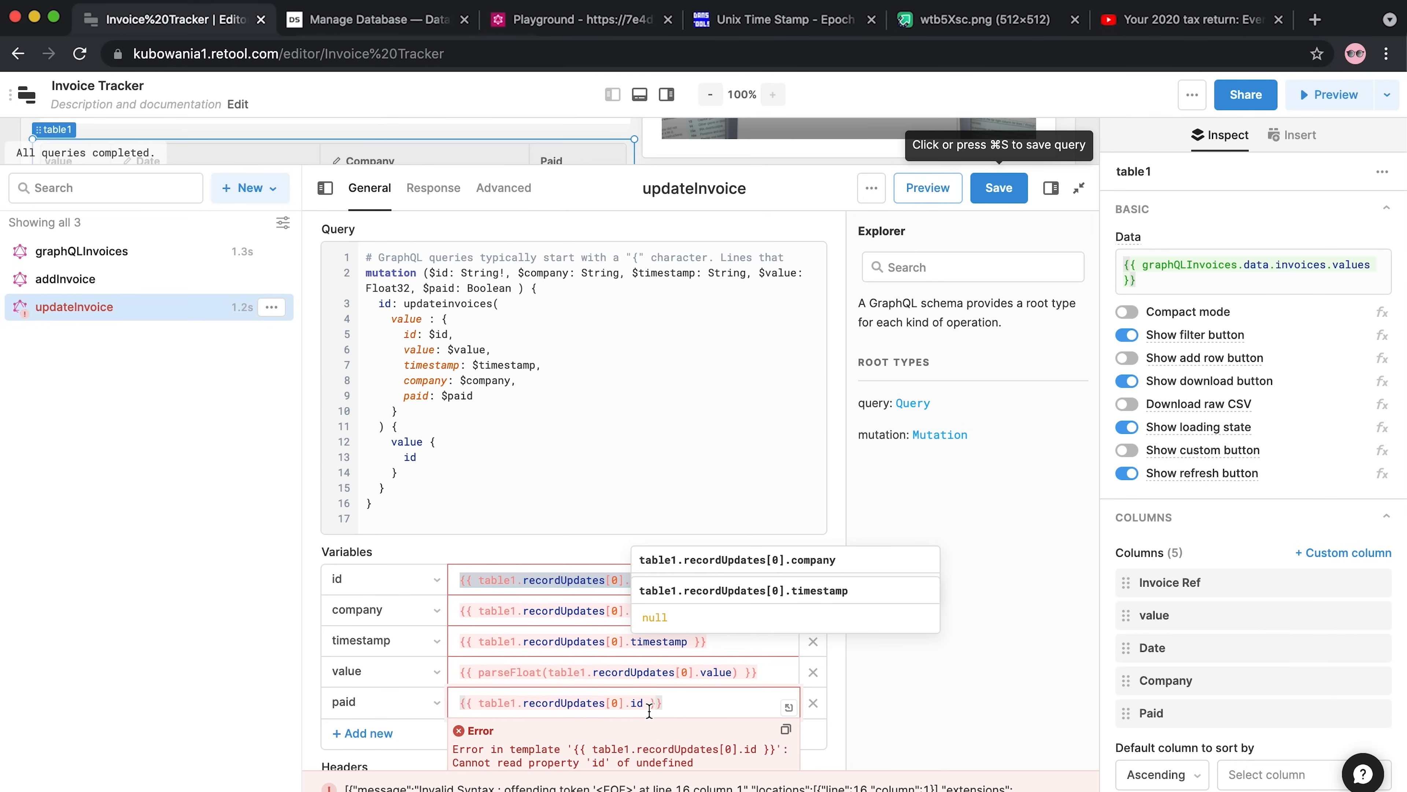
click(650, 703)
key(BackSpace)
key(BackSpace)
text(pai)
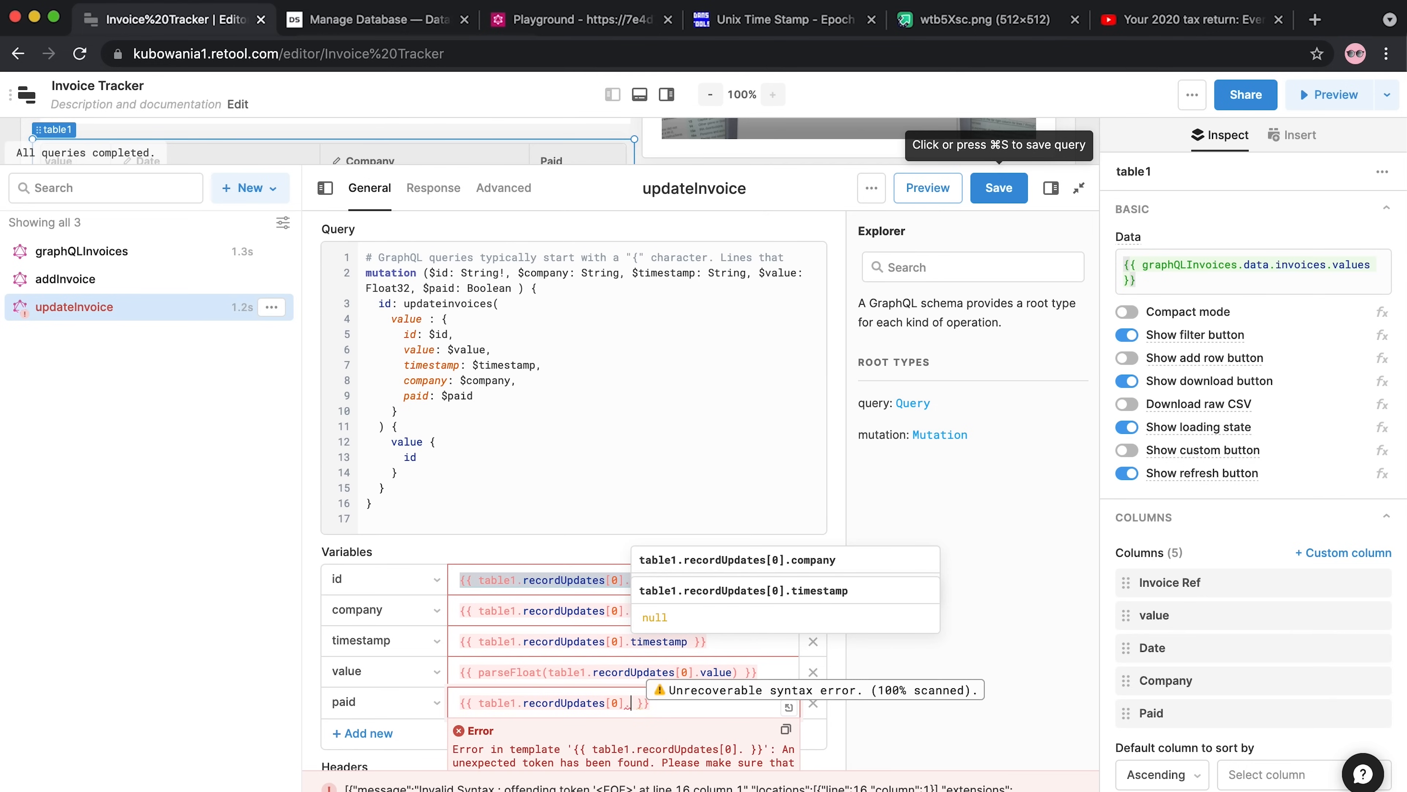
text(d)
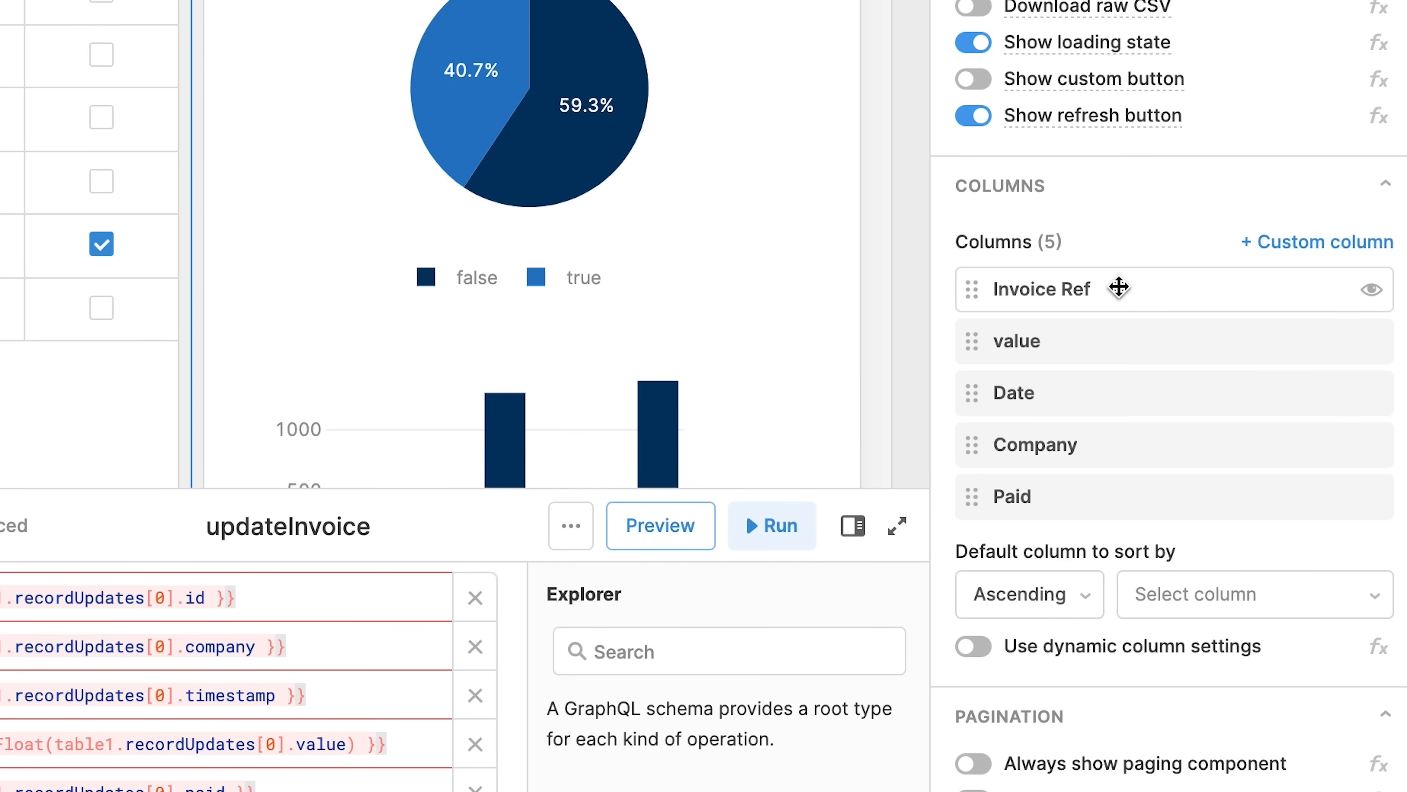
Make the Invoice Ref, value and Company columns of the table editable
click(1118, 286)
click(591, 513)
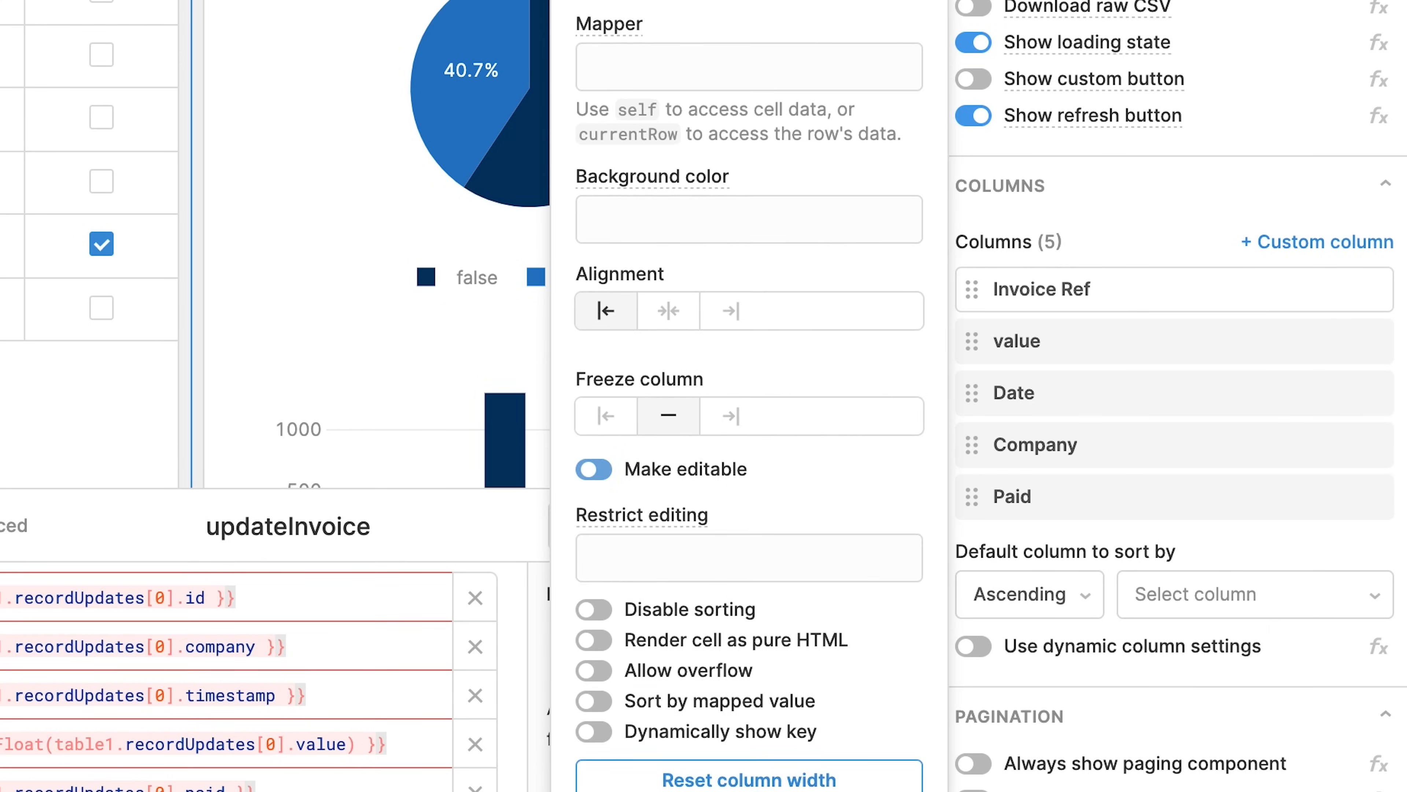
click(1078, 340)
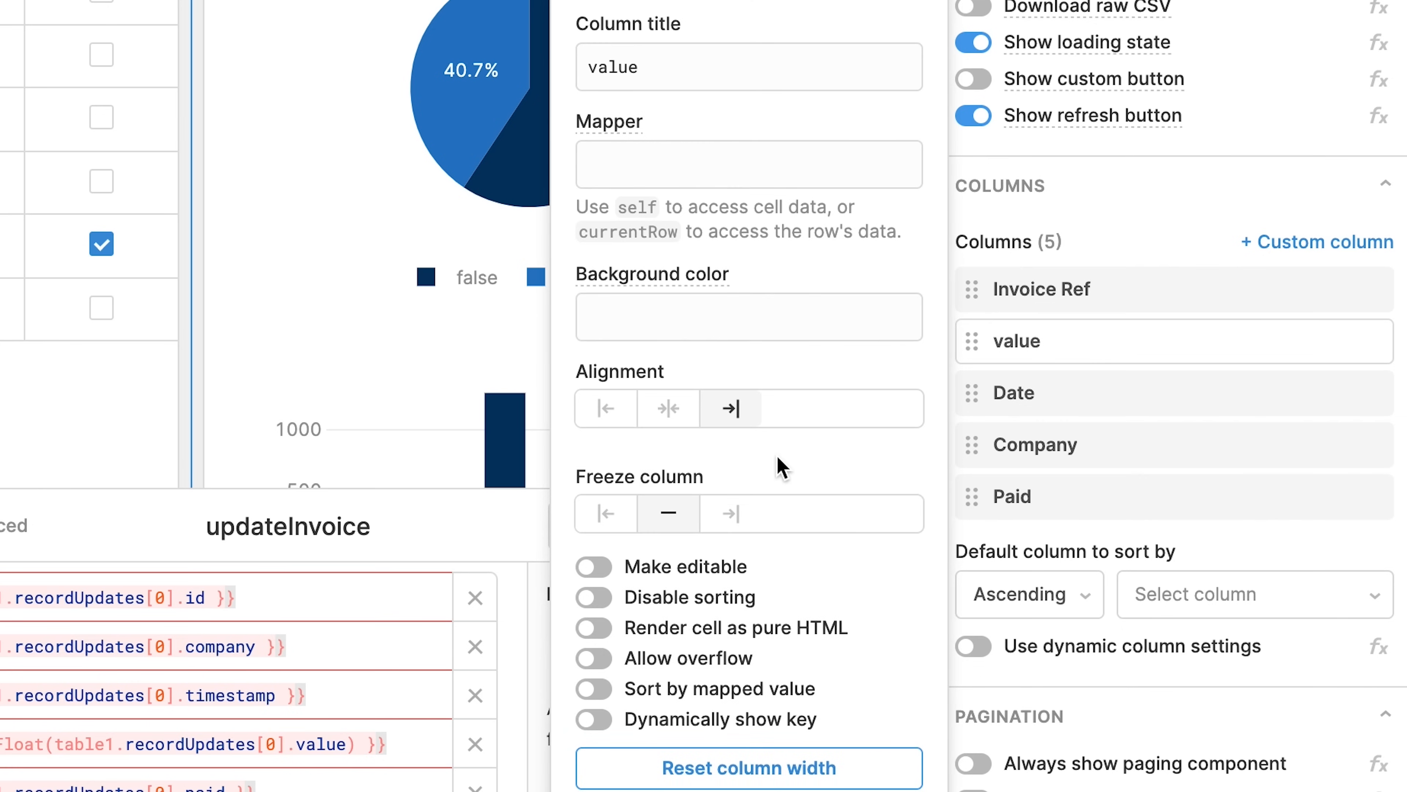
click(594, 566)
click(1074, 405)
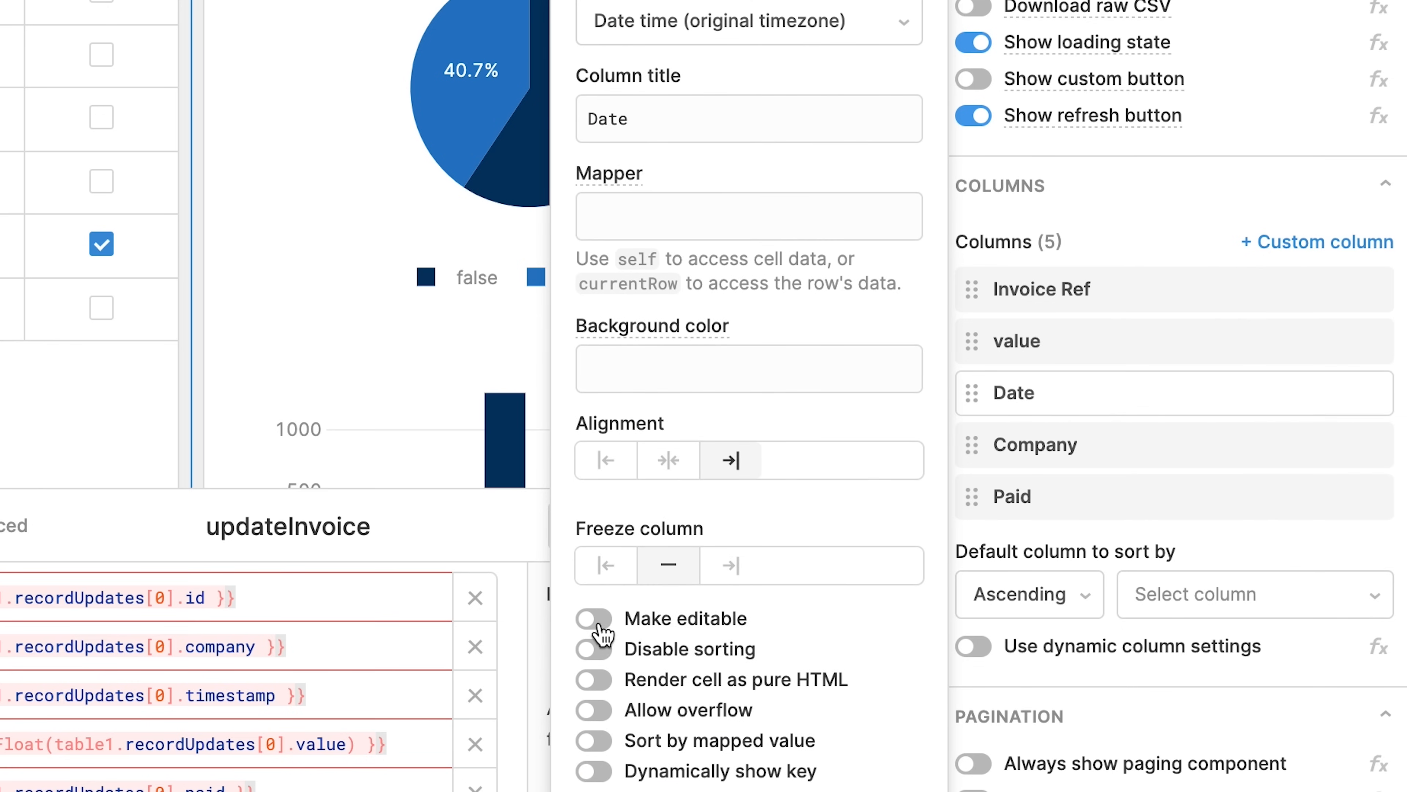
click(1097, 447)
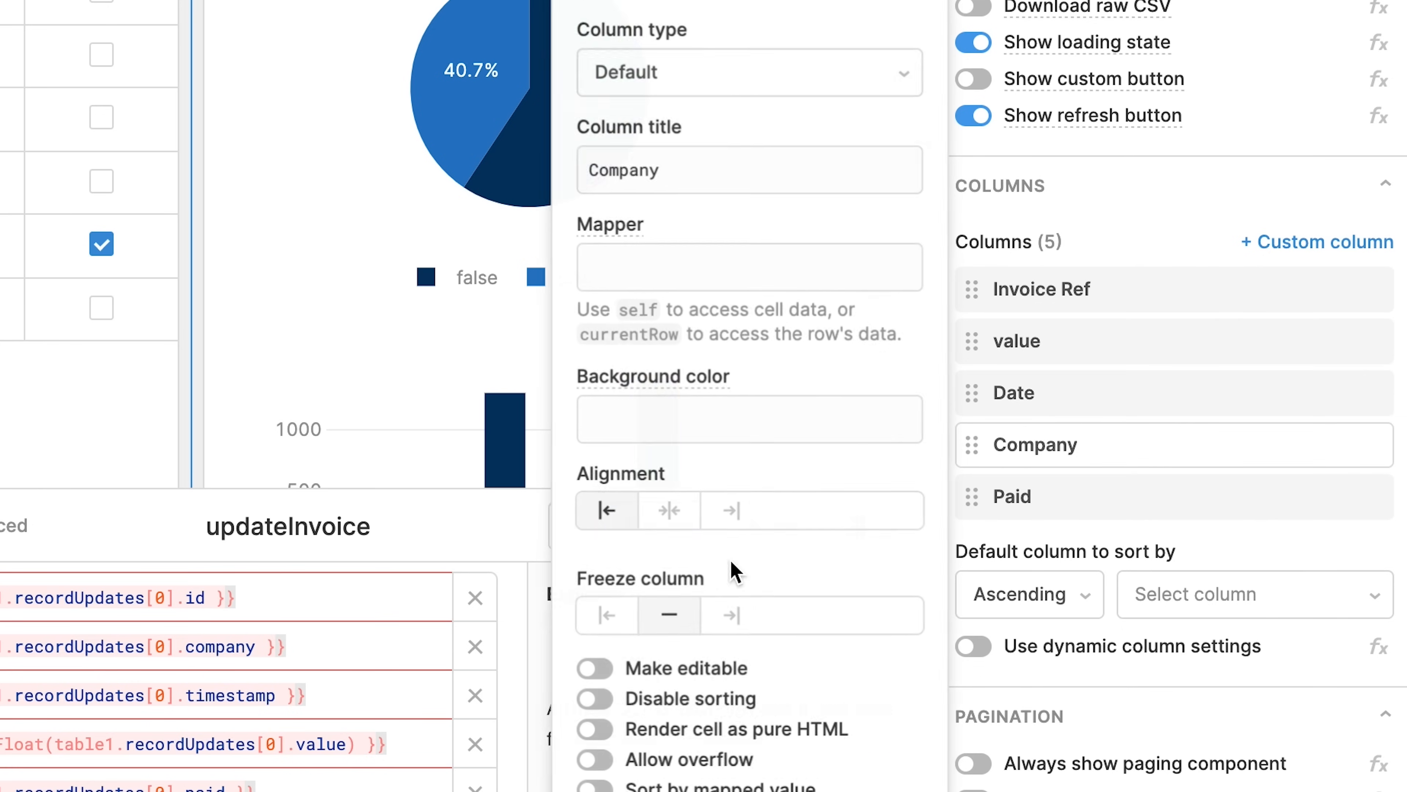
click(597, 671)
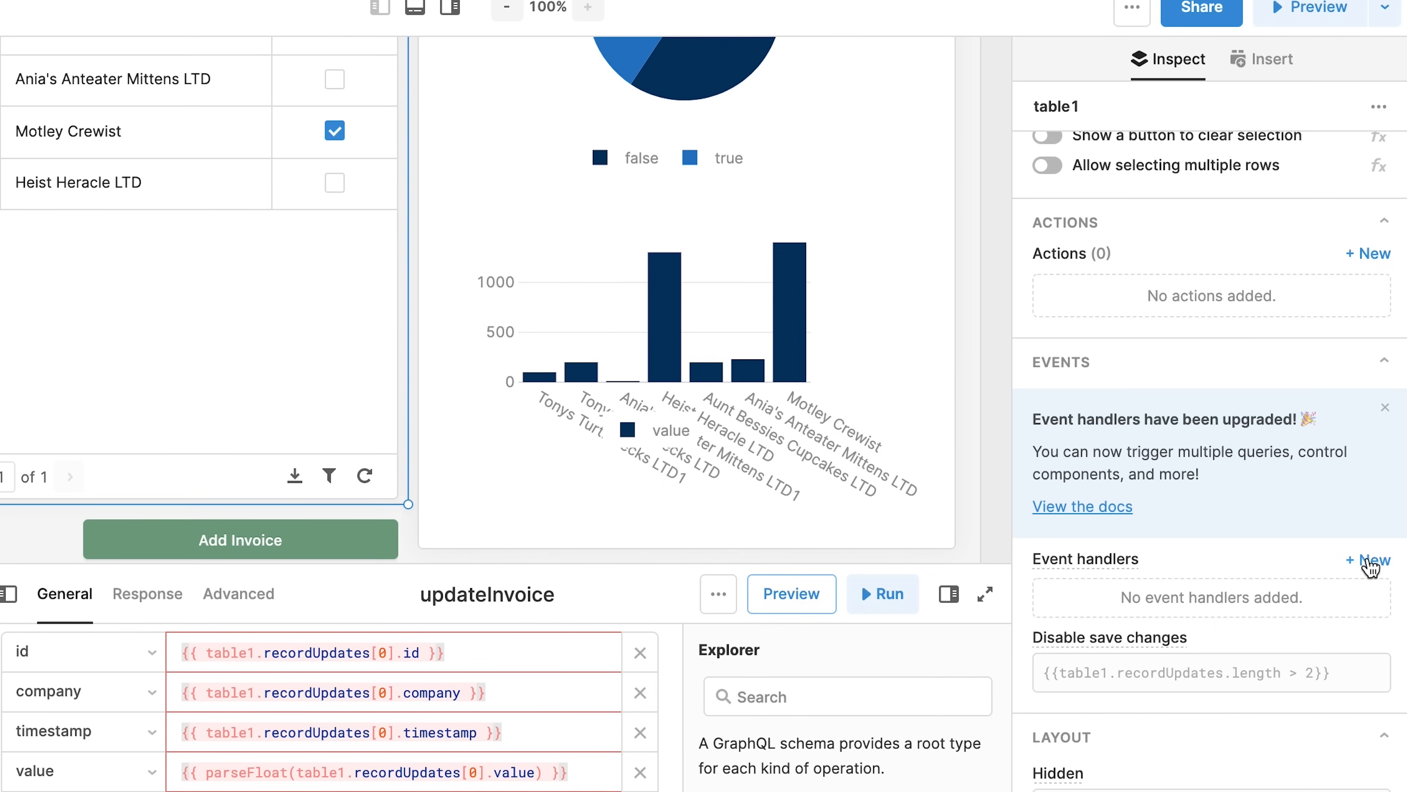
Add a table1 Save changes event handler that triggers the updateInvoice query
click(1371, 559)
click(901, 482)
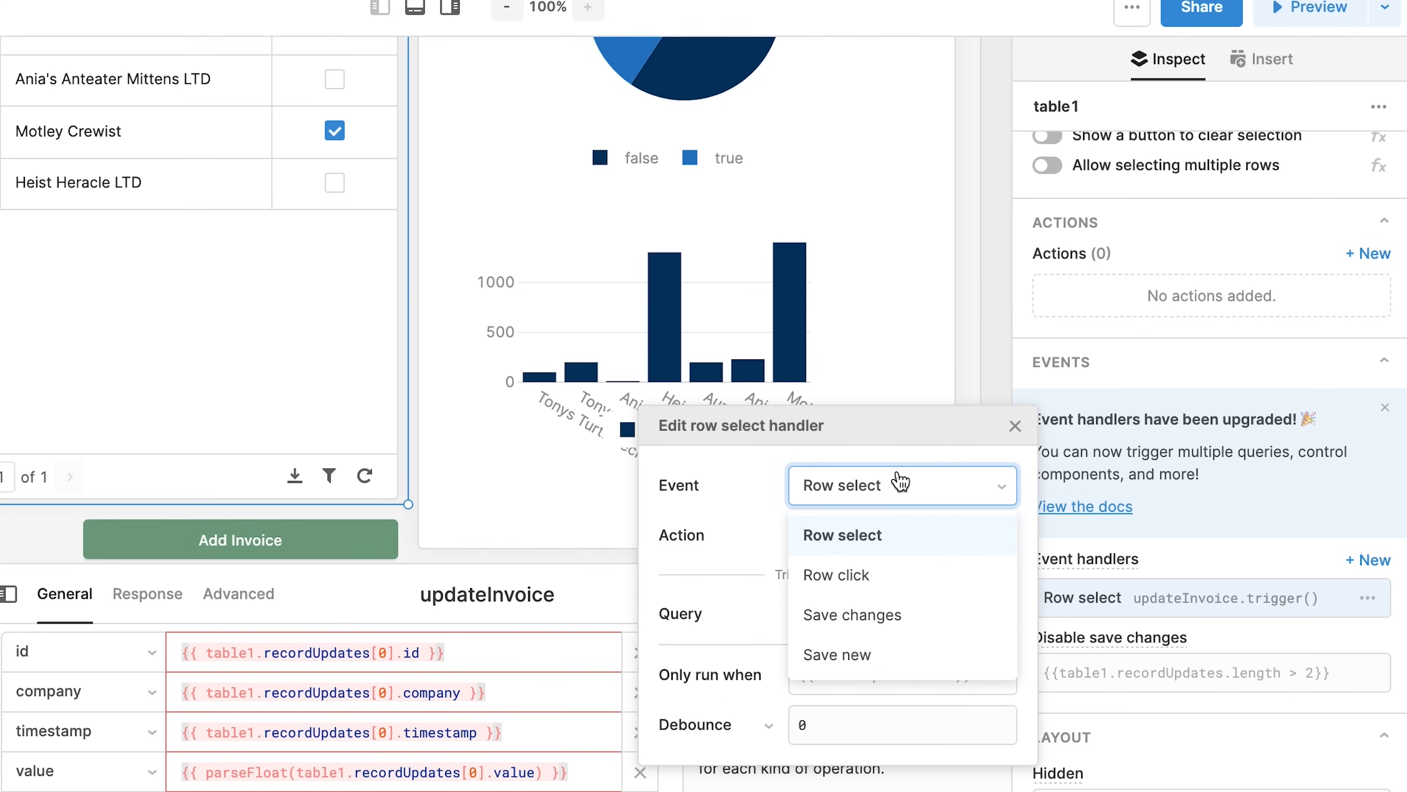
click(837, 614)
click(867, 535)
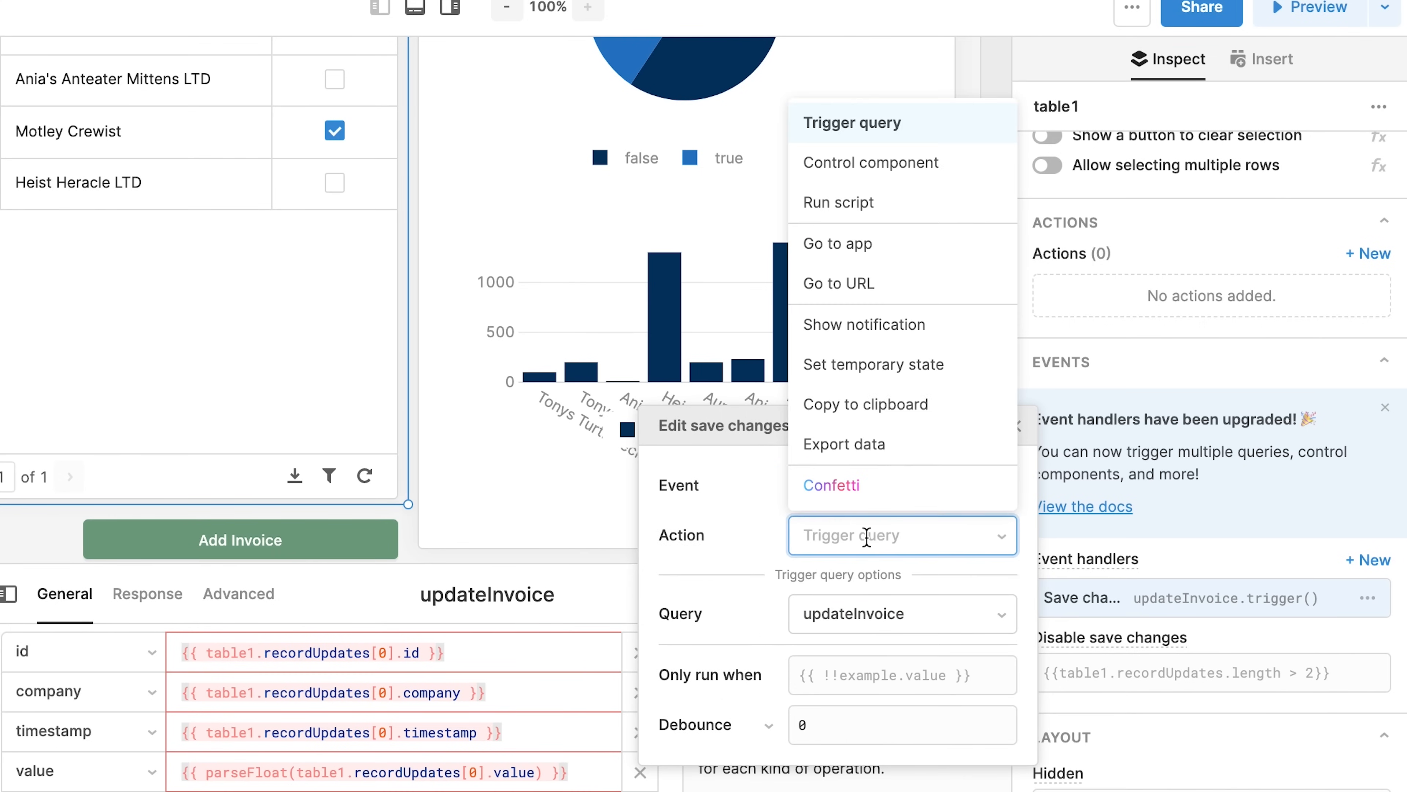
click(742, 543)
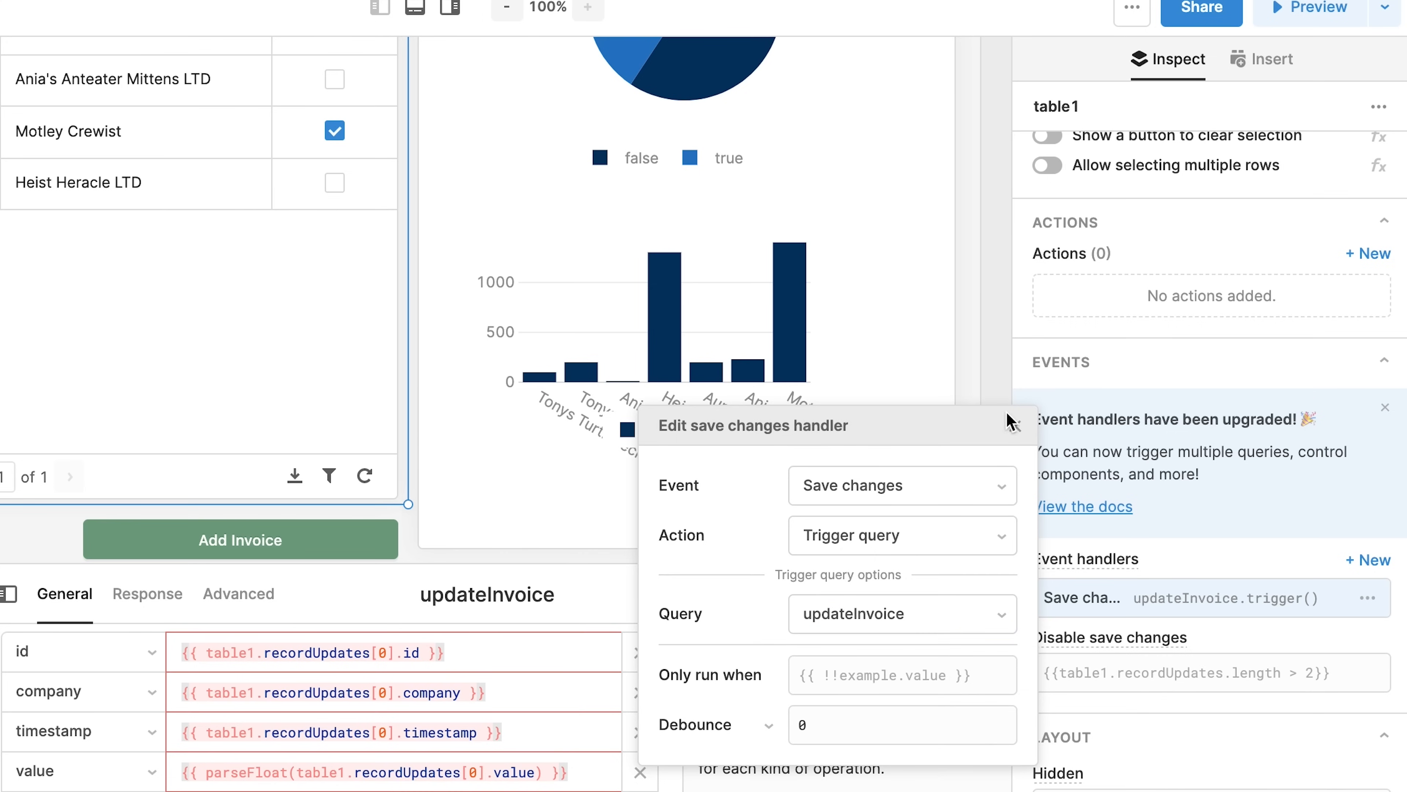
click(1015, 426)
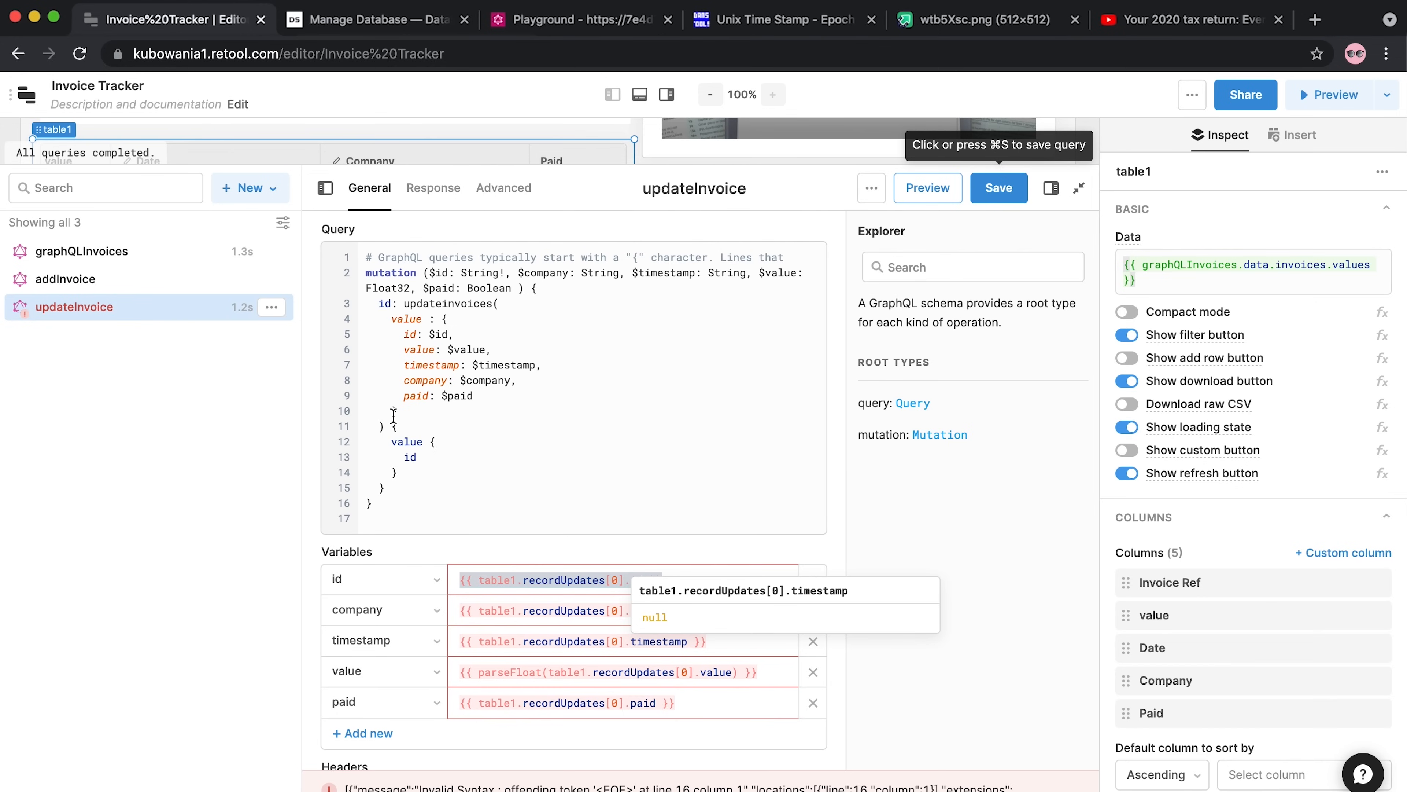
Add graphQLInvoices to updateInvoice's On success triggers and save the query
drag(416, 167, 421, 420)
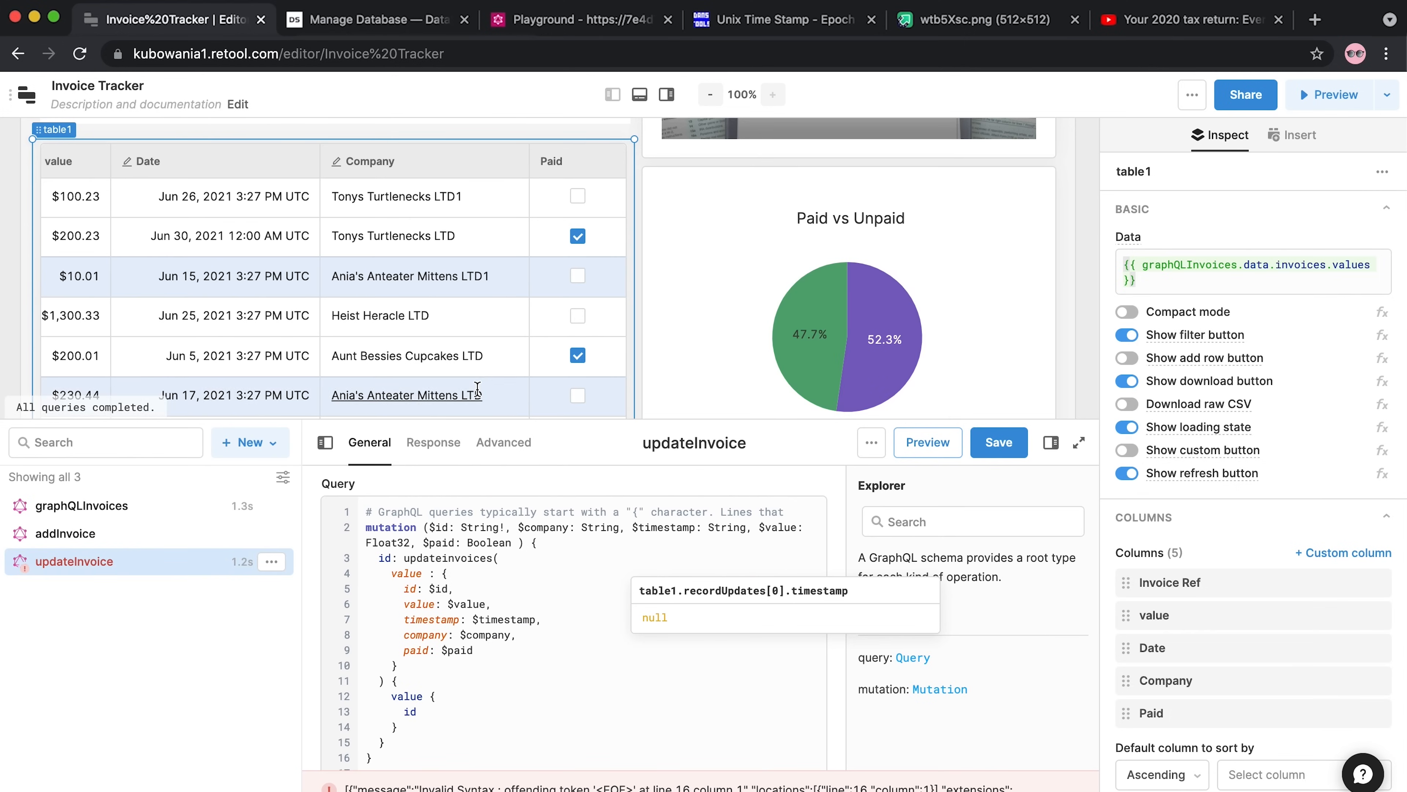
drag(476, 420, 526, 165)
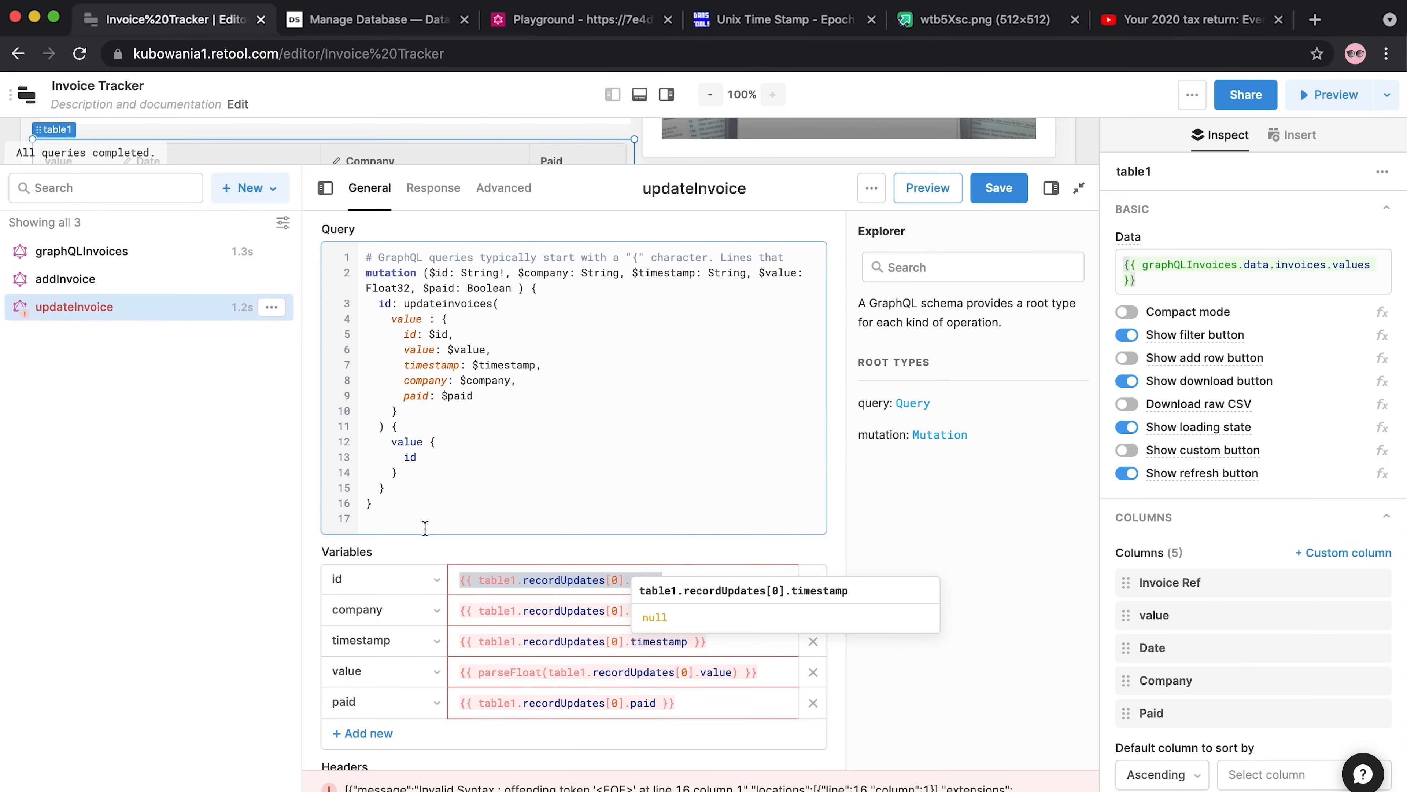
scroll(438, 558, down, 3)
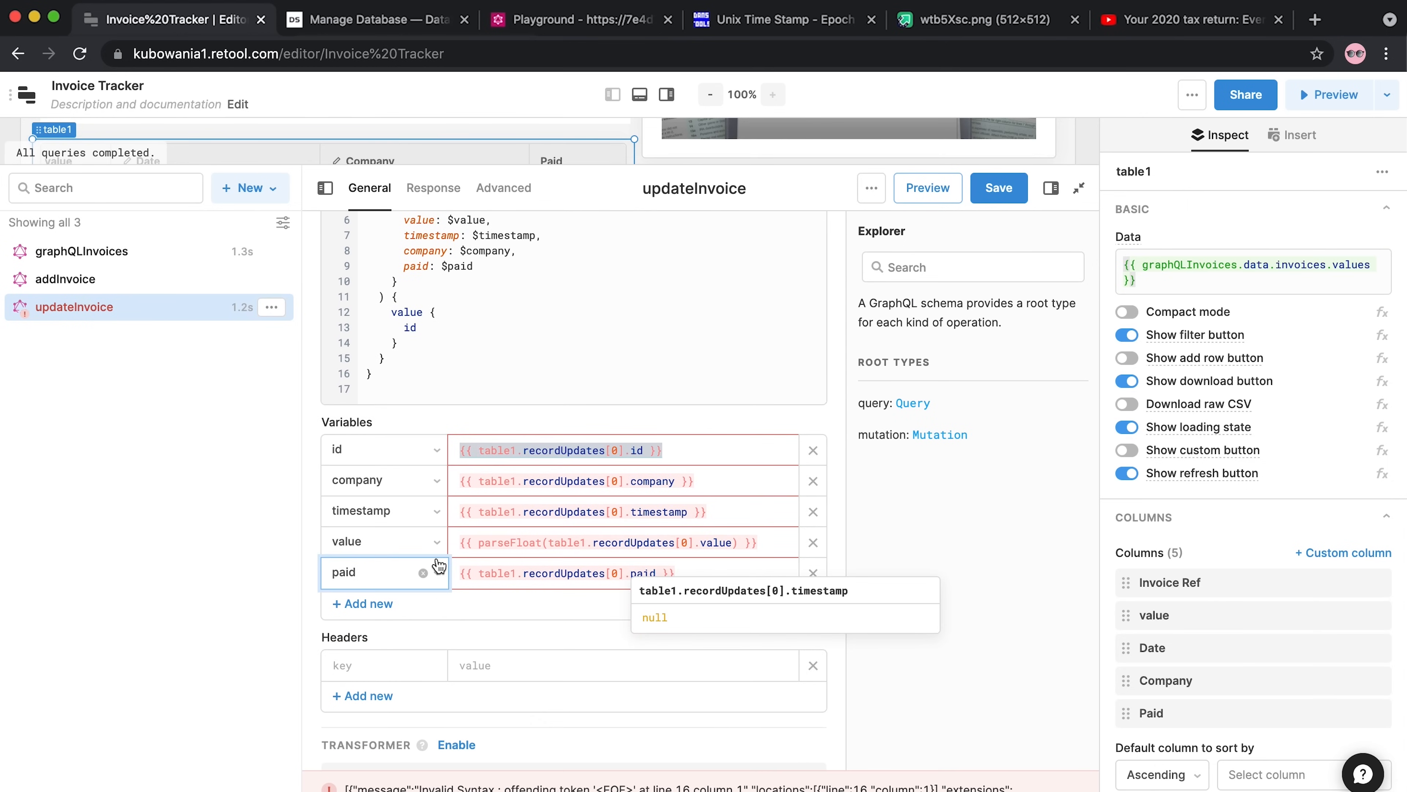
scroll(439, 566, down, 4)
scroll(438, 562, down, 1)
click(352, 678)
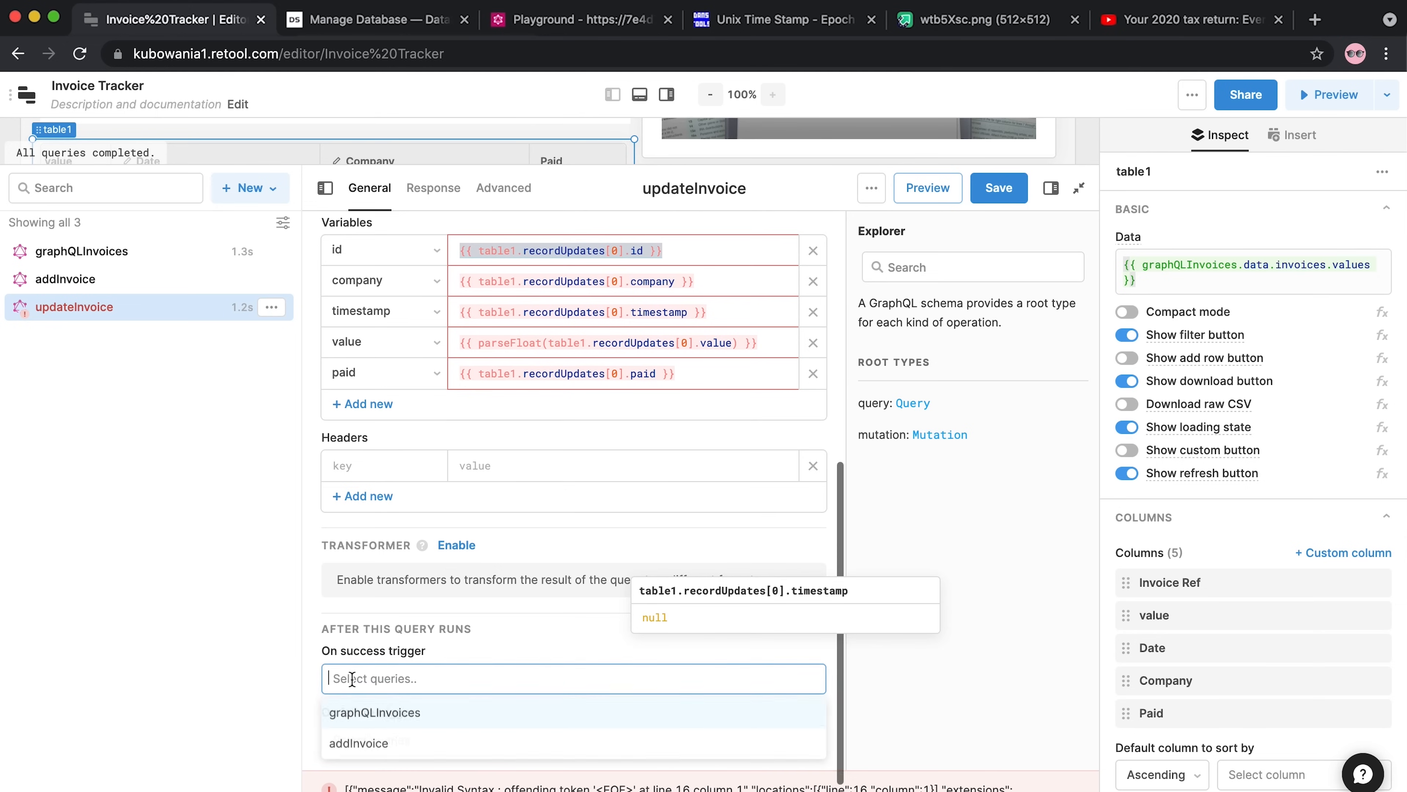
click(359, 720)
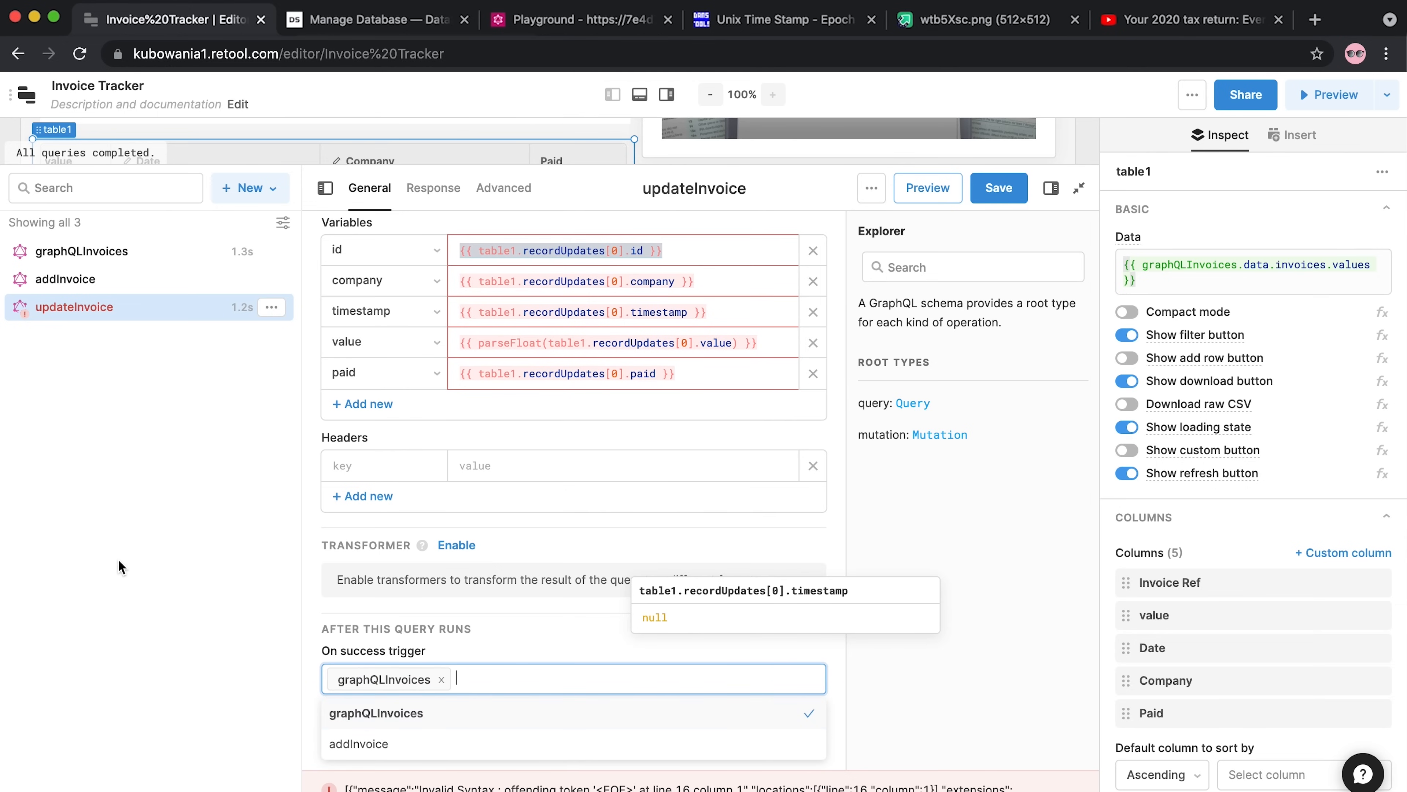
click(200, 542)
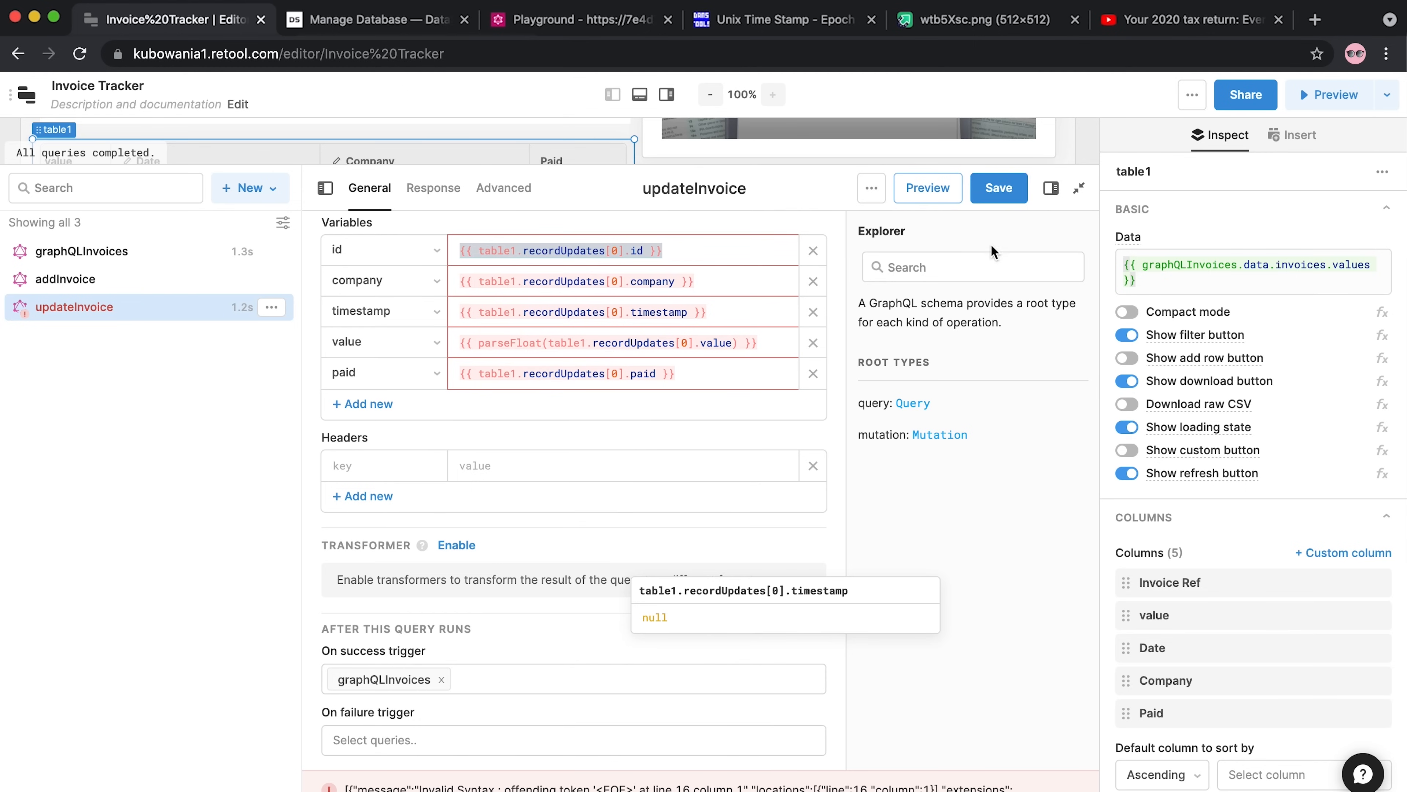
click(998, 188)
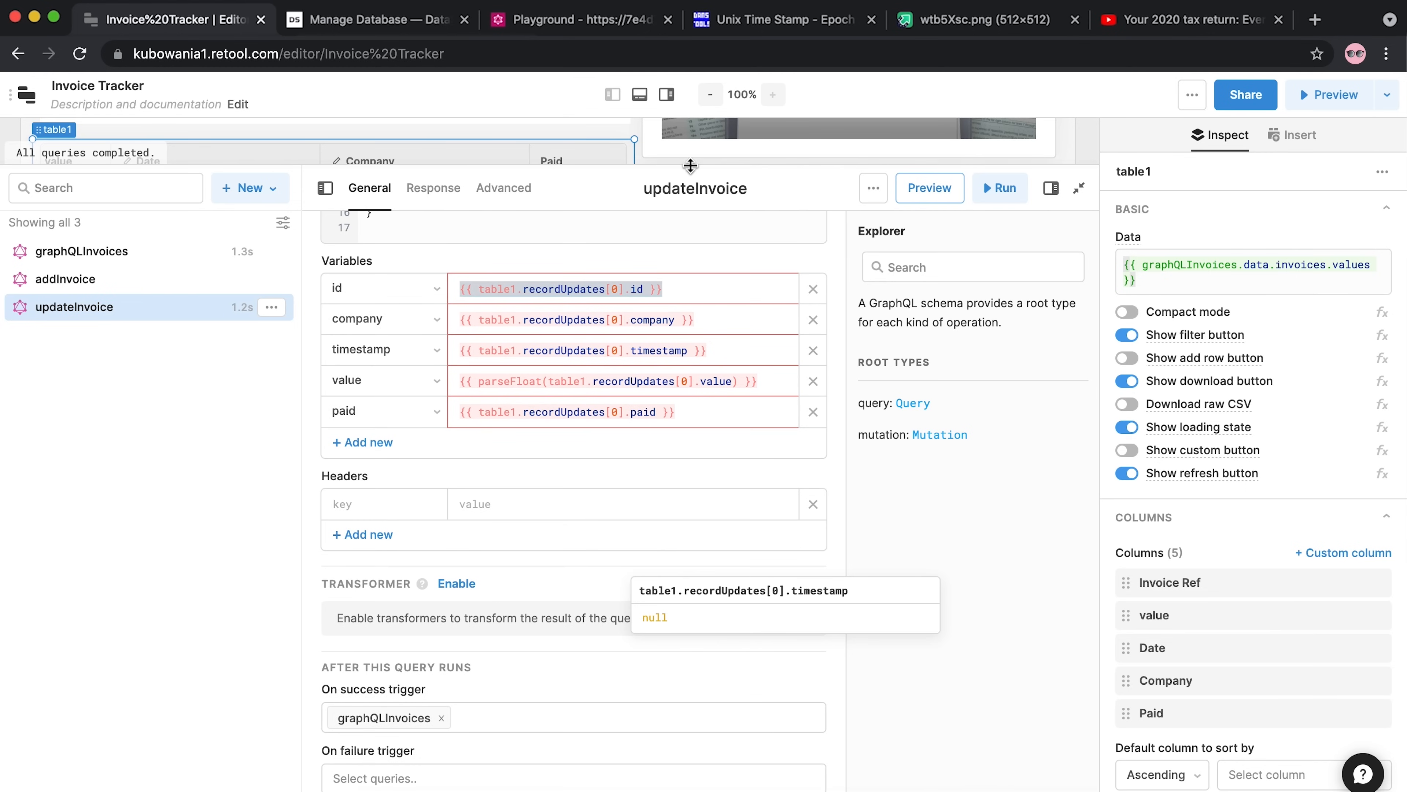
drag(691, 168, 673, 549)
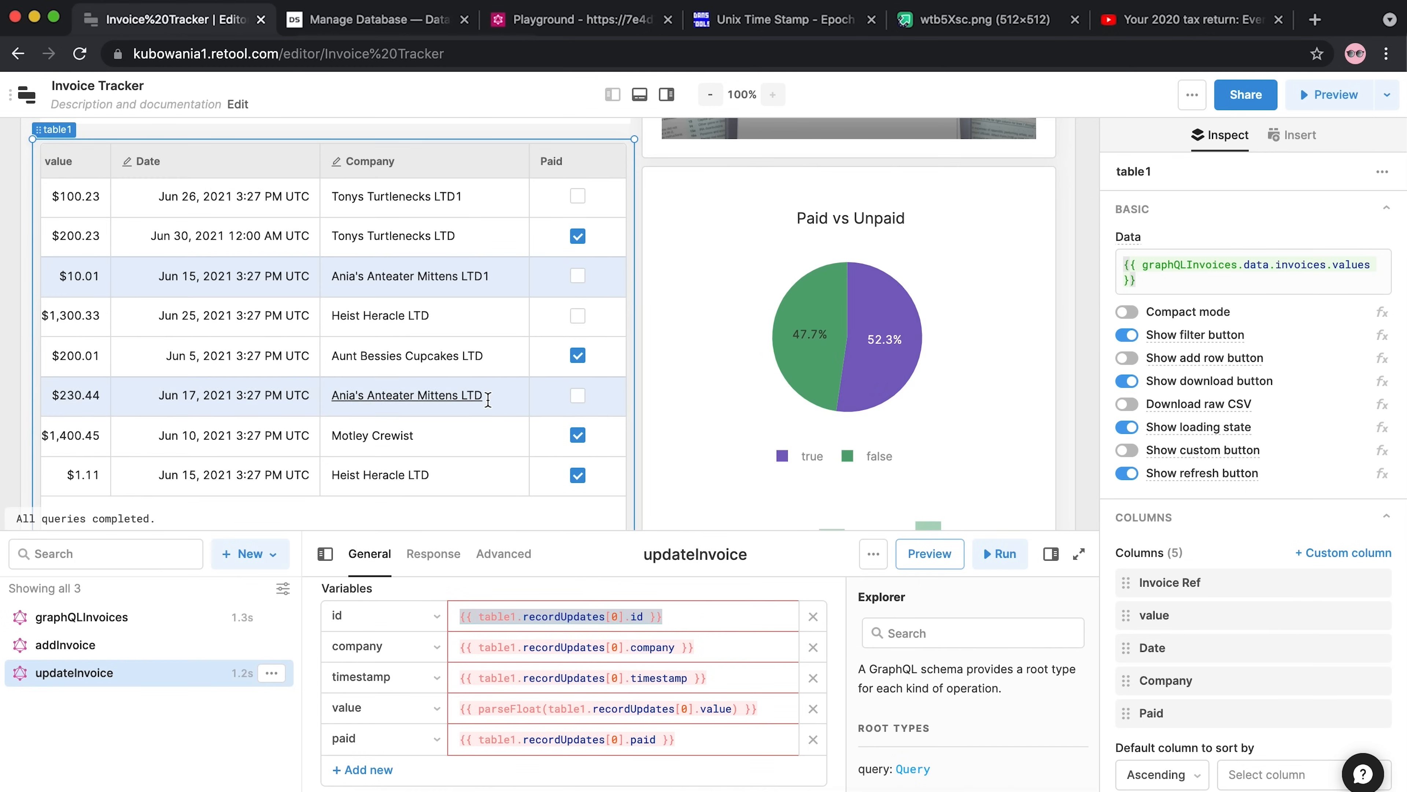
Uncheck Paid on the $1.11 Heist Heracle LTD row and save the change
scroll(488, 396, down, 2)
scroll(487, 397, down, 3)
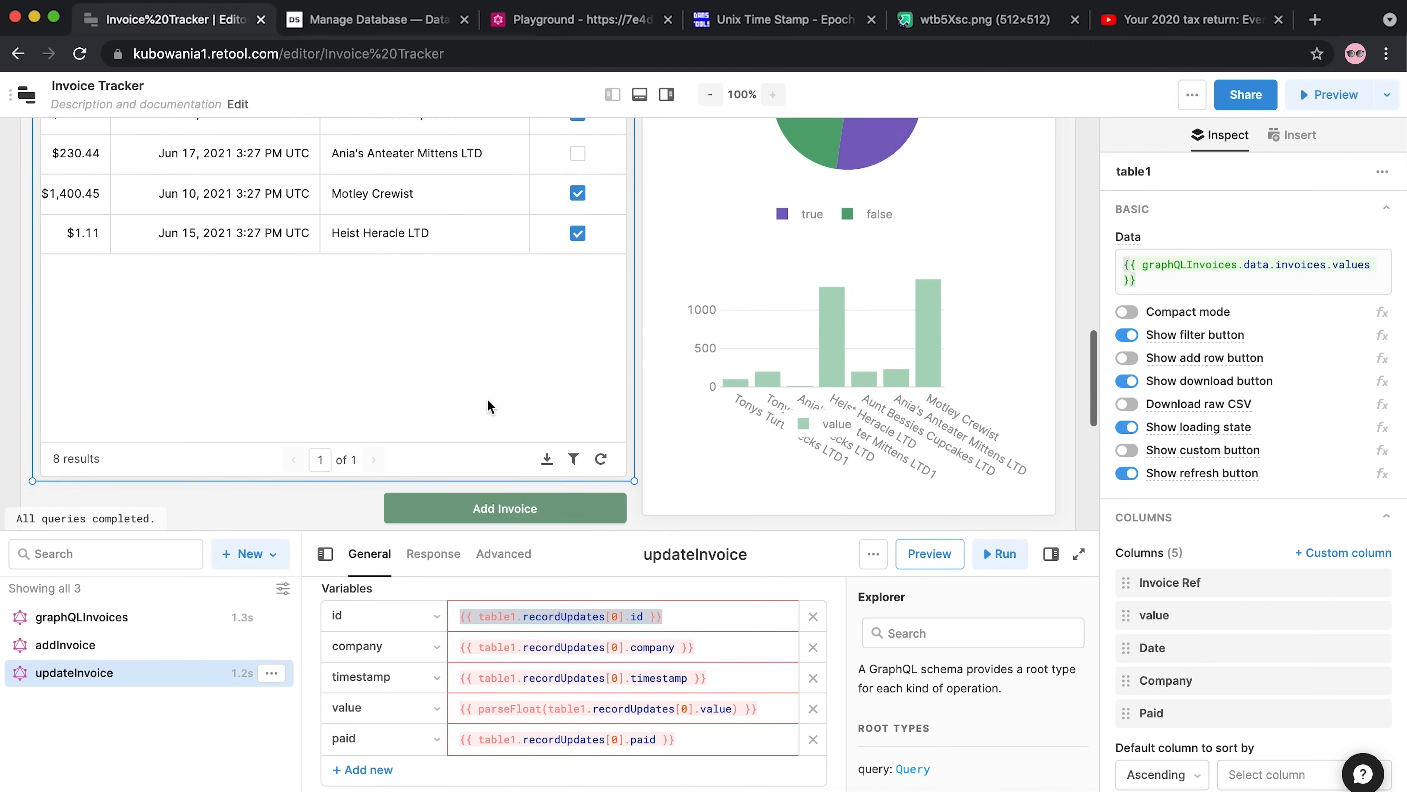
click(578, 237)
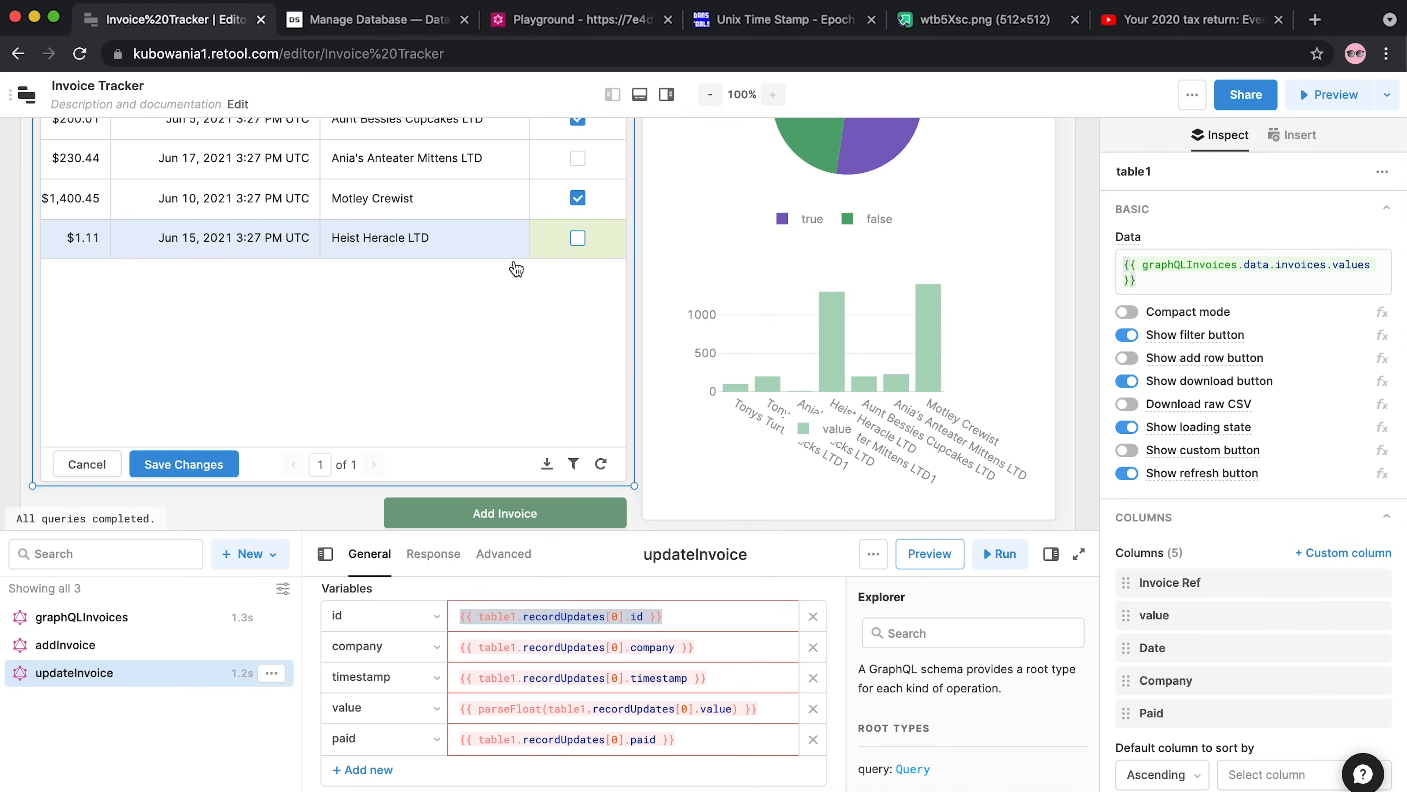
click(184, 464)
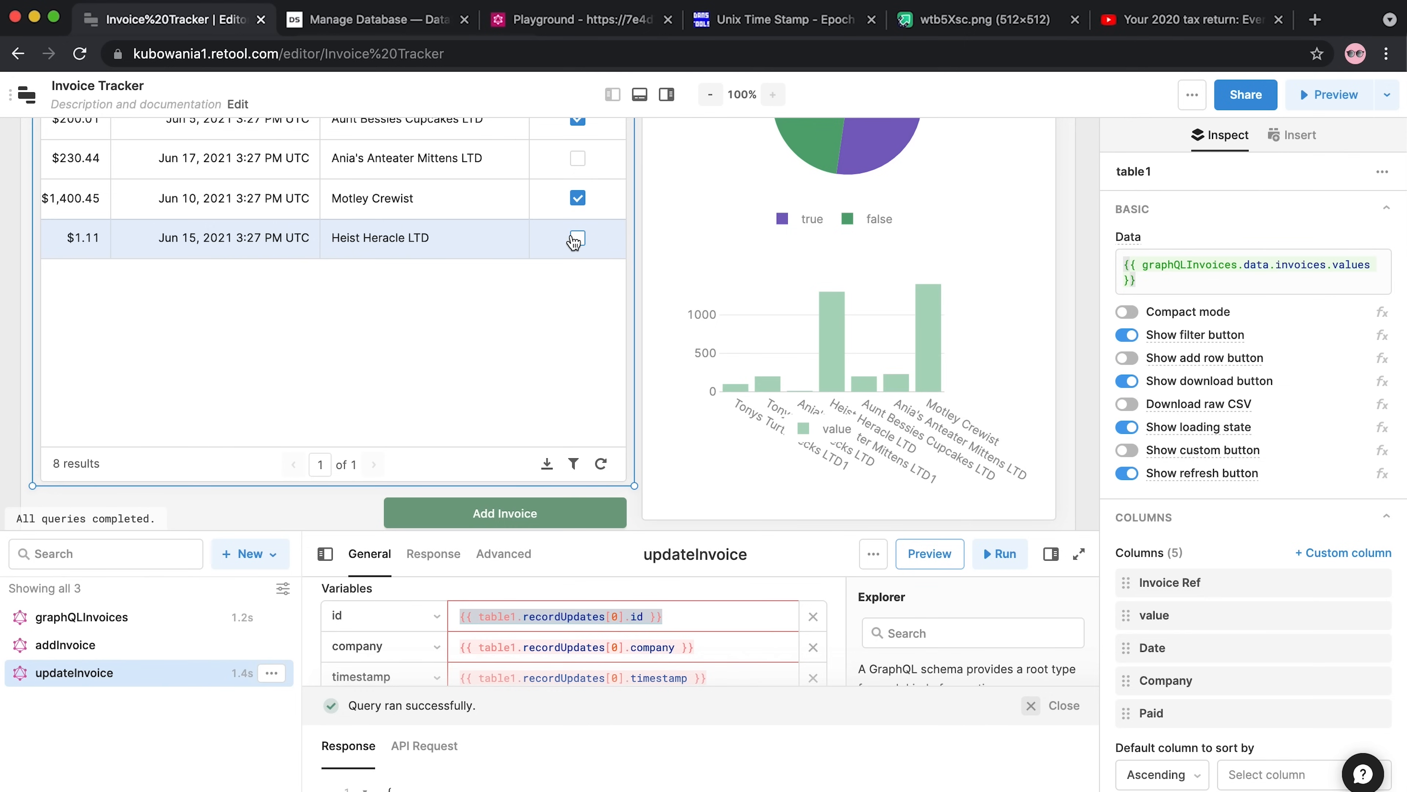
Inspect the updateInvoice JSON response confirming invoice INV03 was updated
drag(342, 532, 387, 247)
drag(361, 685, 400, 391)
drag(439, 695, 338, 481)
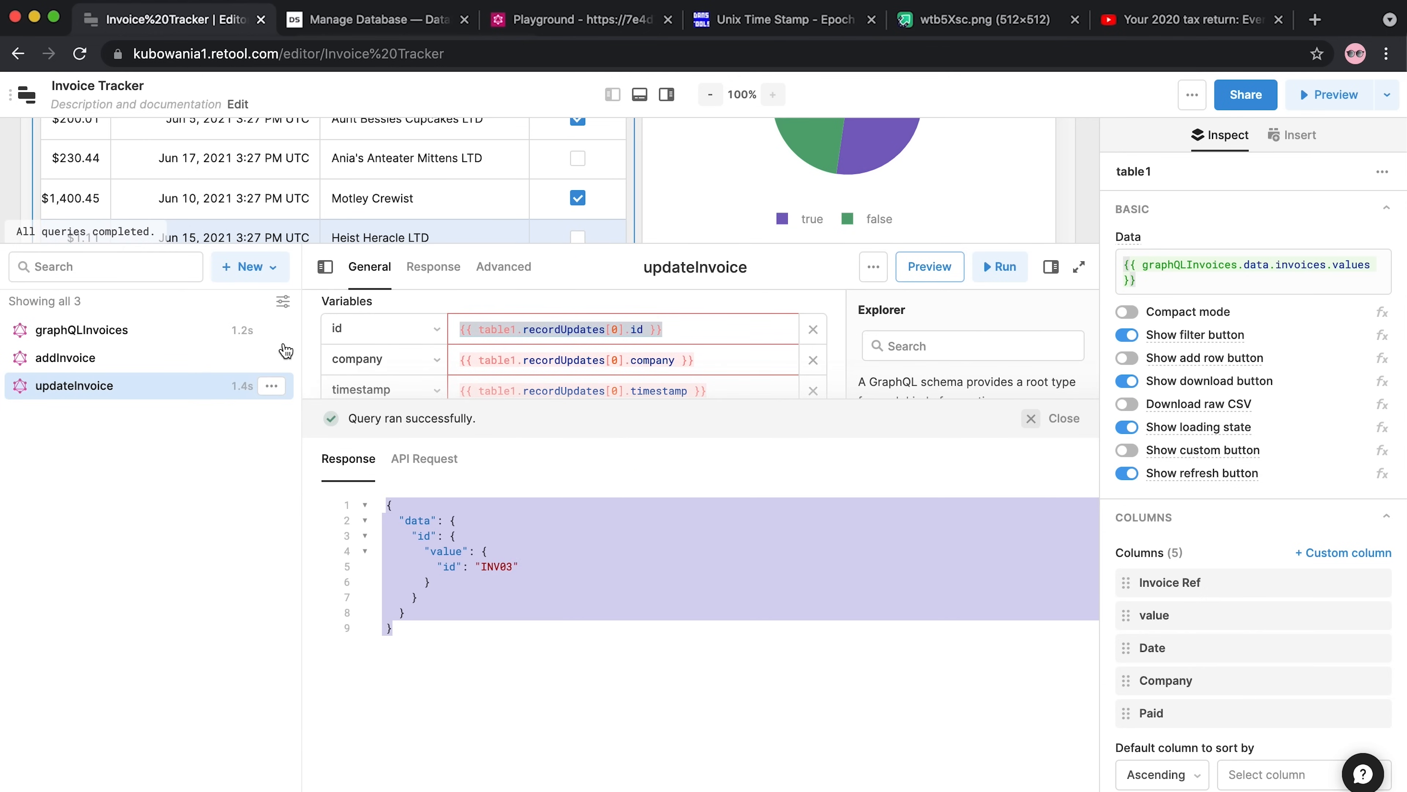
drag(276, 245, 276, 499)
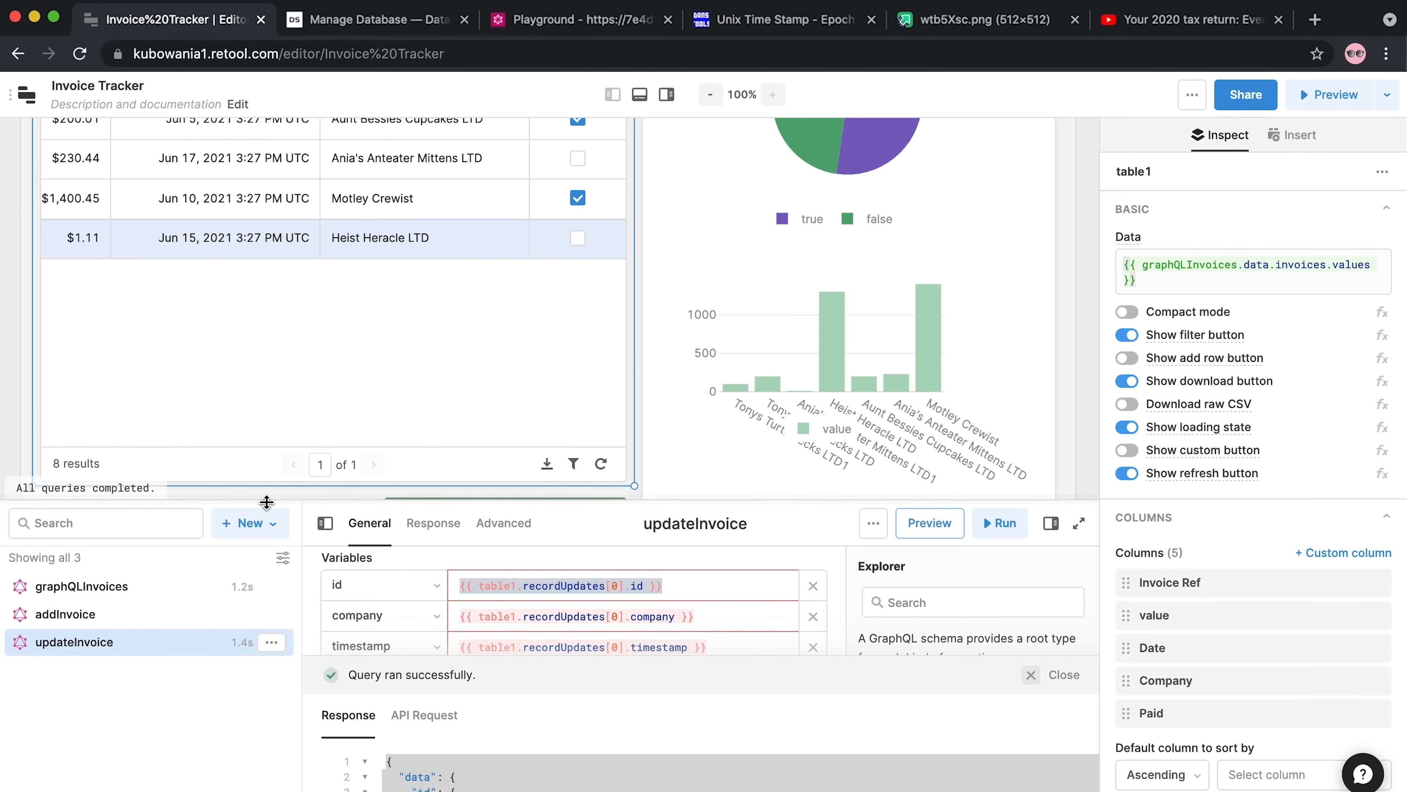
scroll(326, 242, left, 3)
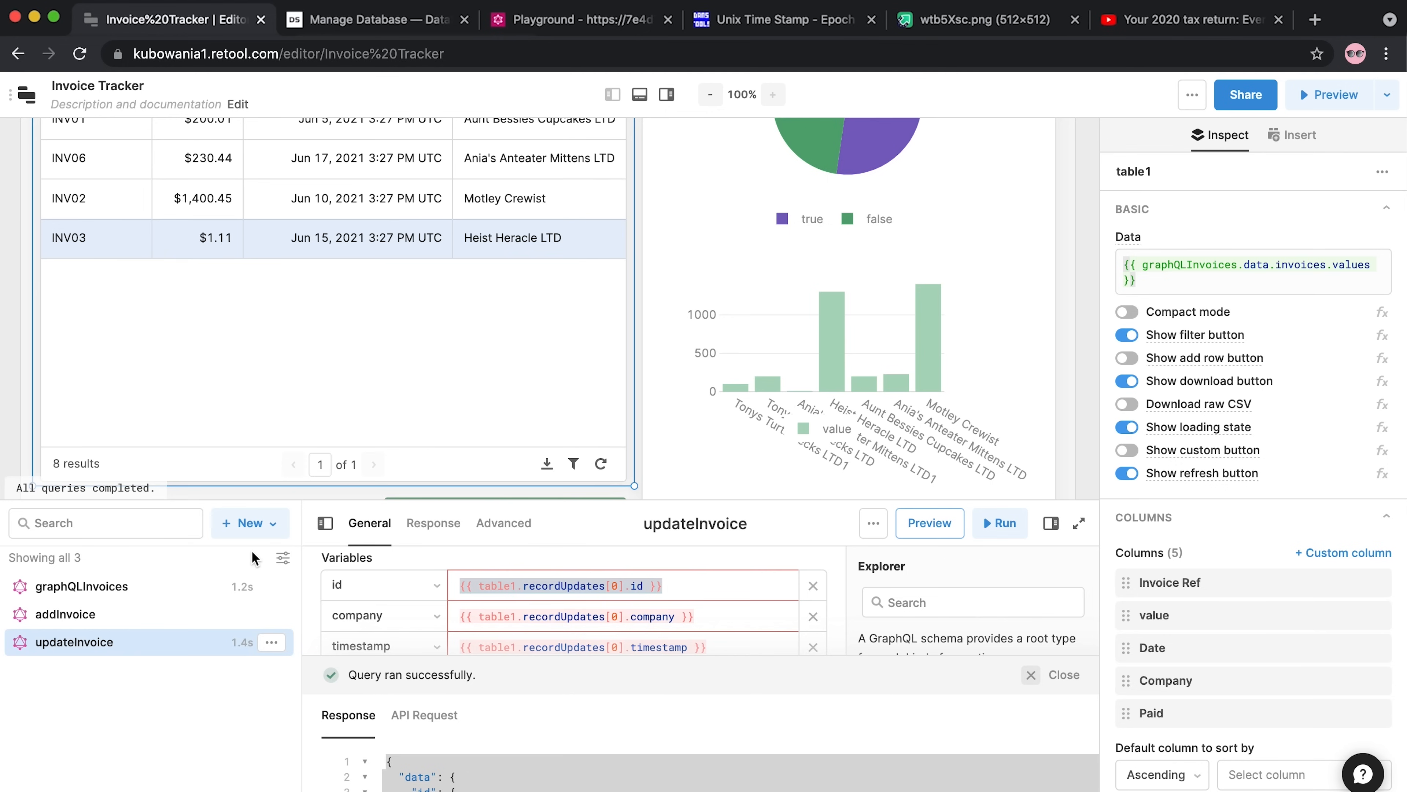
scroll(324, 329, up, 2)
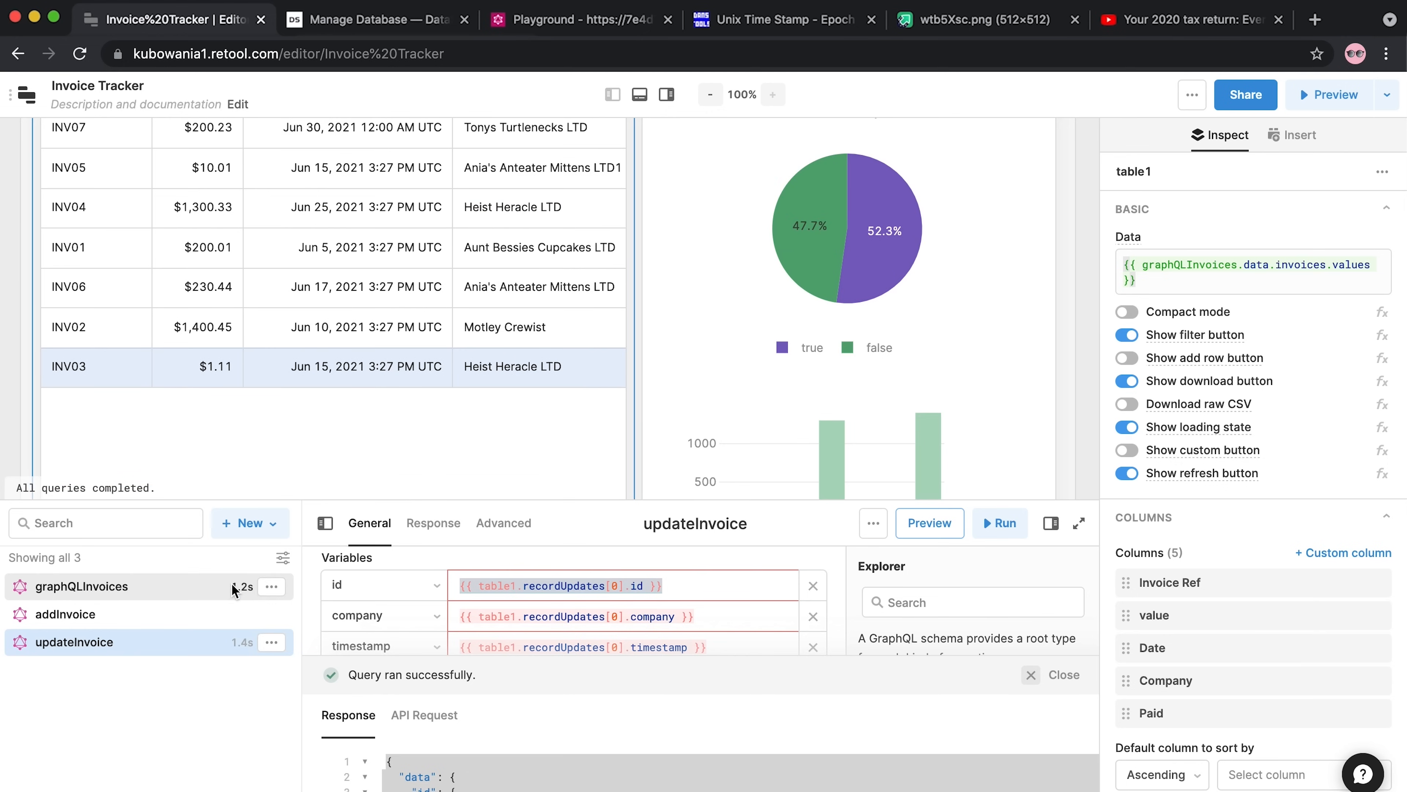
click(164, 589)
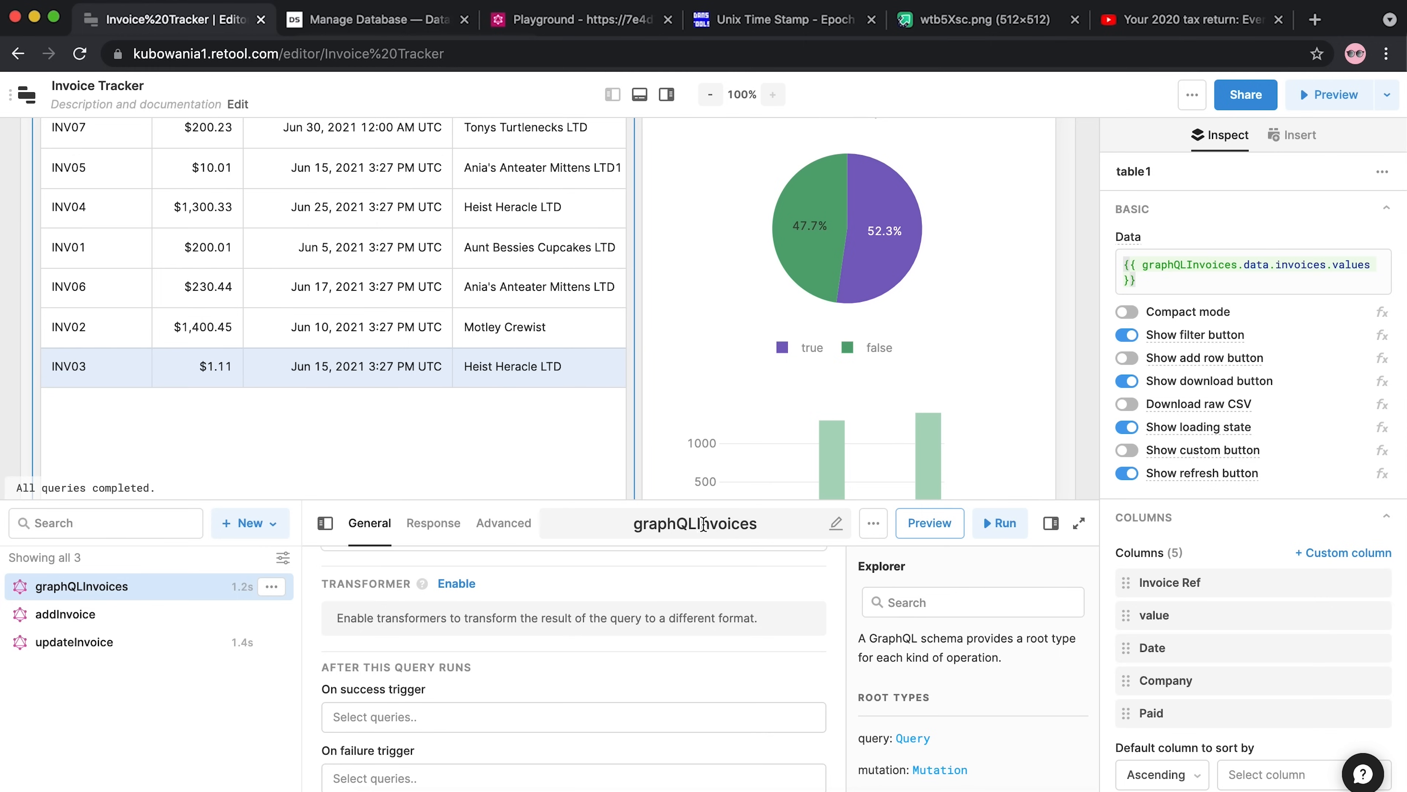
Rename graphQLInvoices to getInvoices, then trim the name back to 'get'
double_click(698, 527)
text(get)
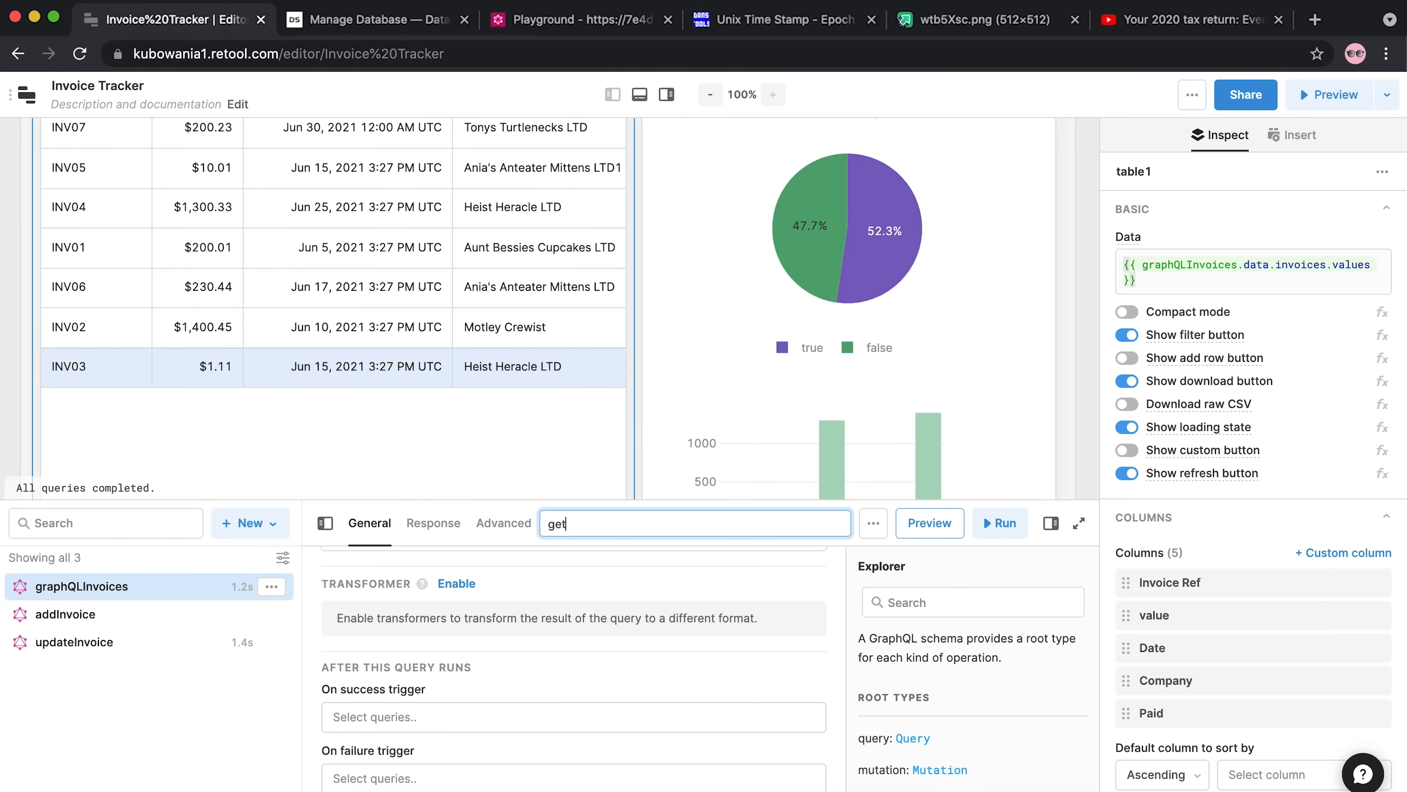
text(Invoices)
click(204, 672)
key(BackSpace)
key(BackSpace)
key(BackSpace)
key(BackSpace)
key(BackSpace)
key(BackSpace)
key(BackSpace)
key(BackSpace)
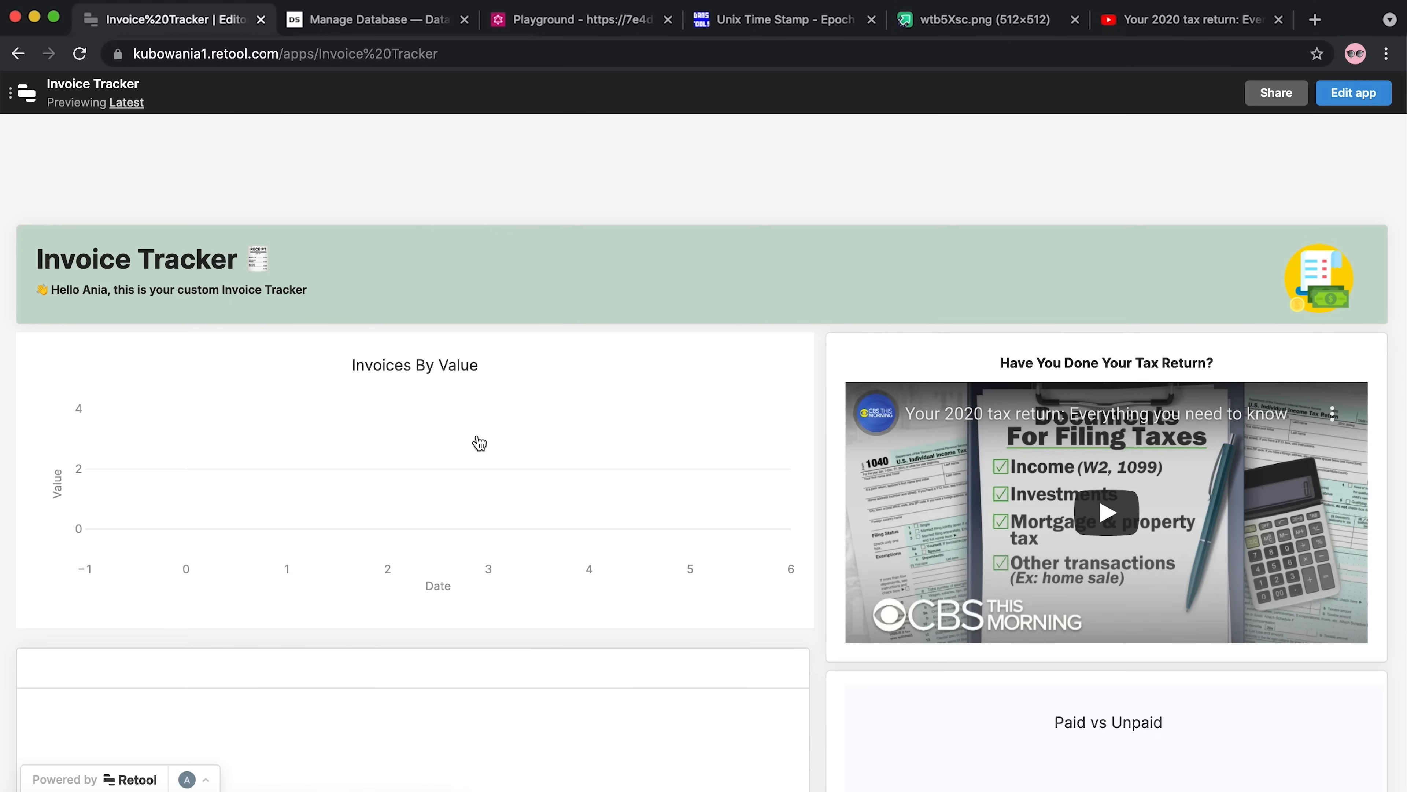
Mark invoice INV04 as paid in the preview table and save the change
scroll(479, 441, down, 8)
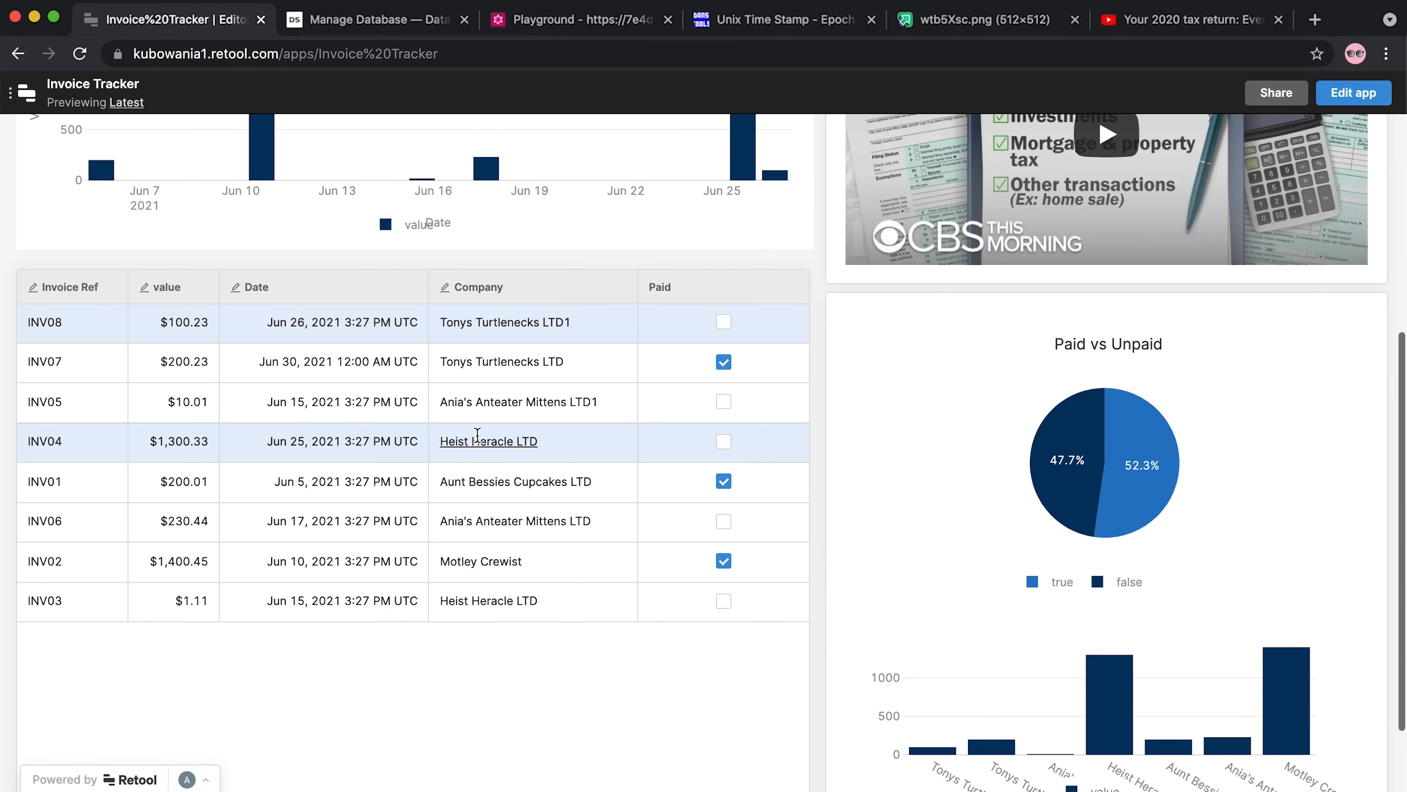
scroll(477, 434, down, 3)
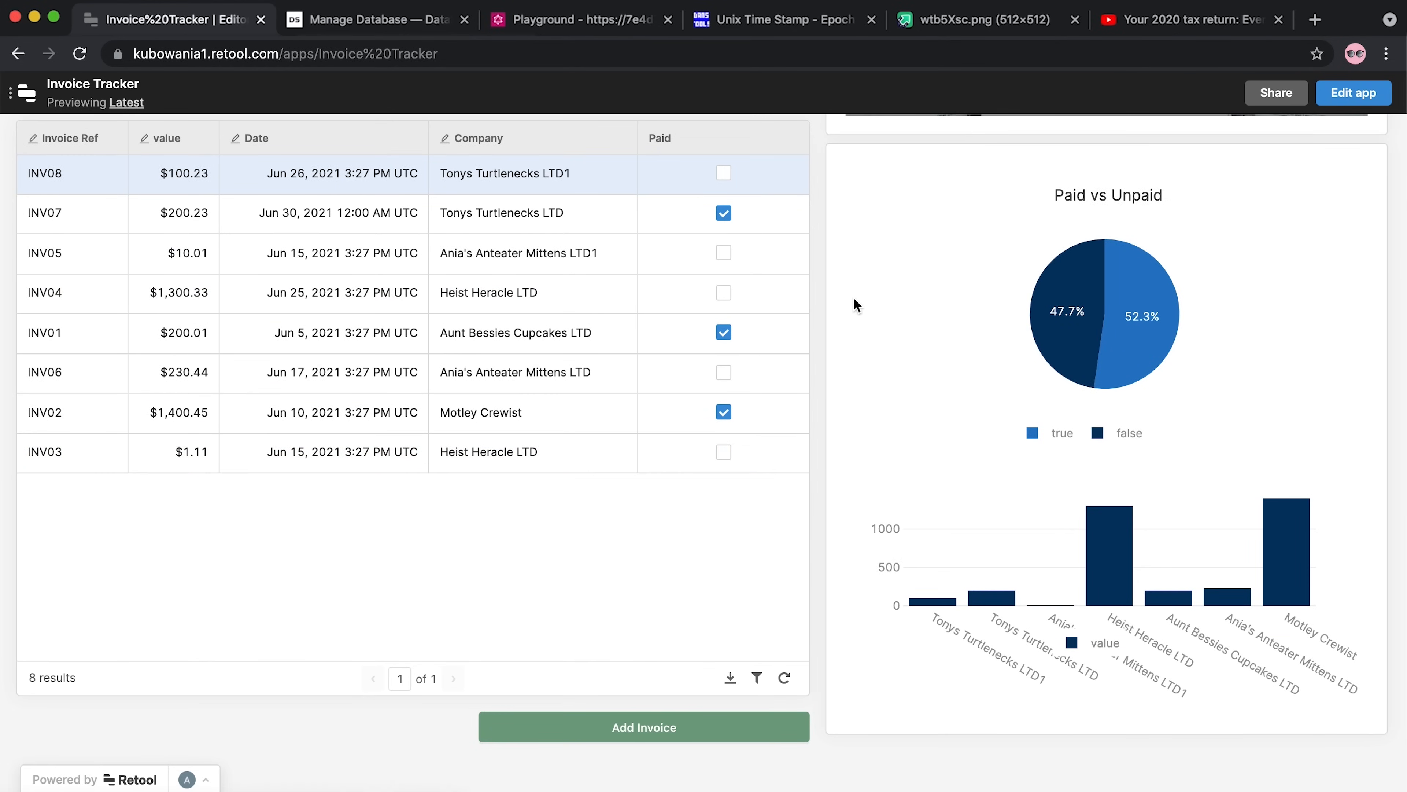
click(734, 297)
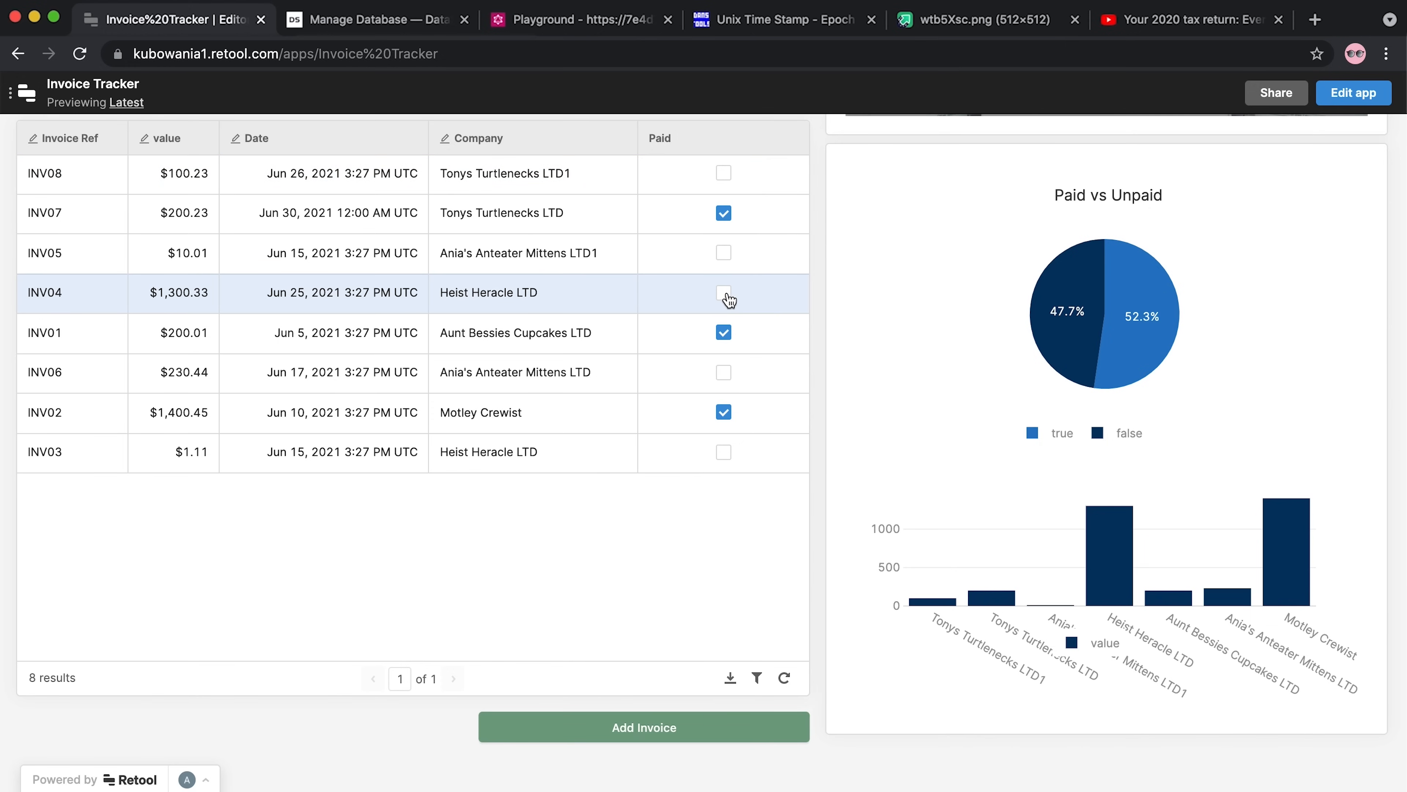
click(725, 294)
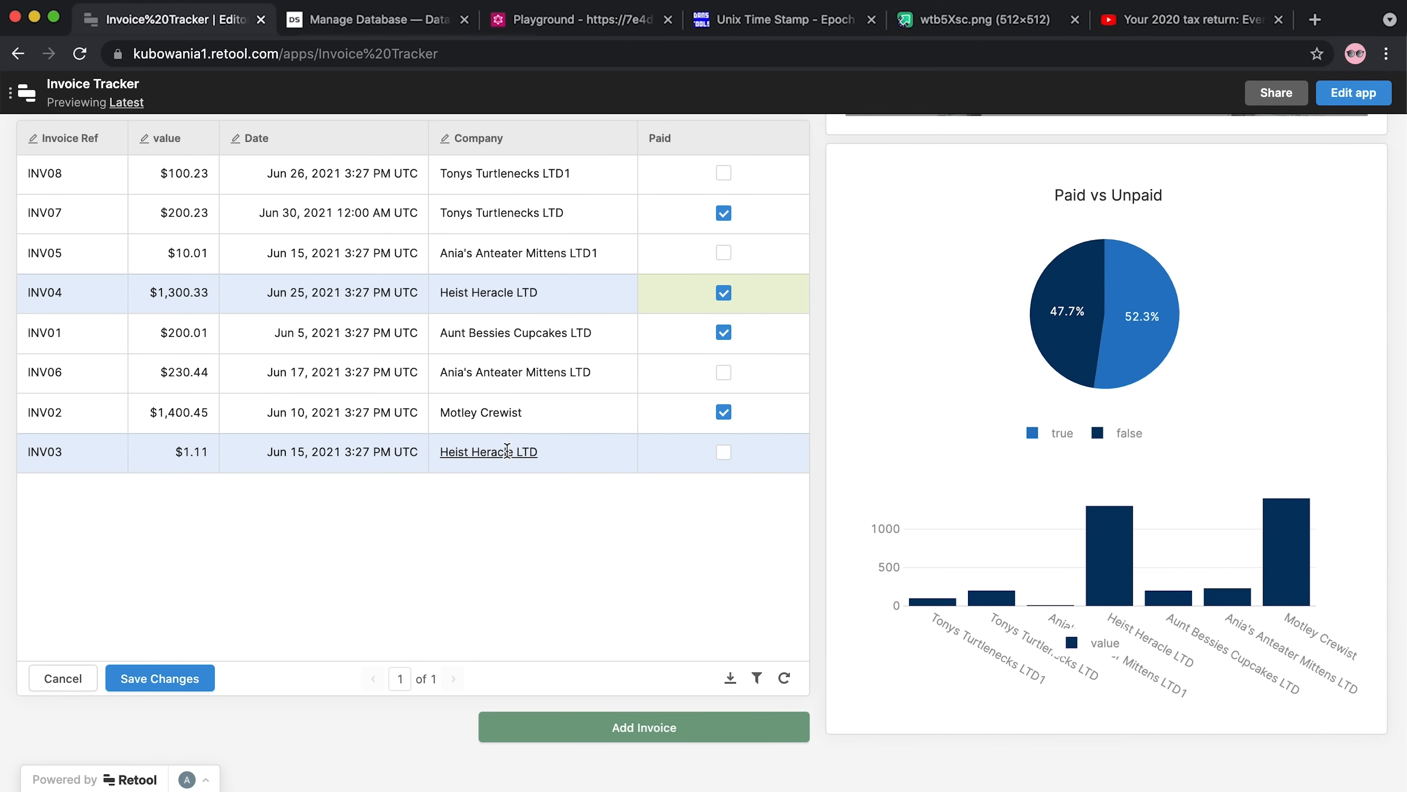
click(136, 677)
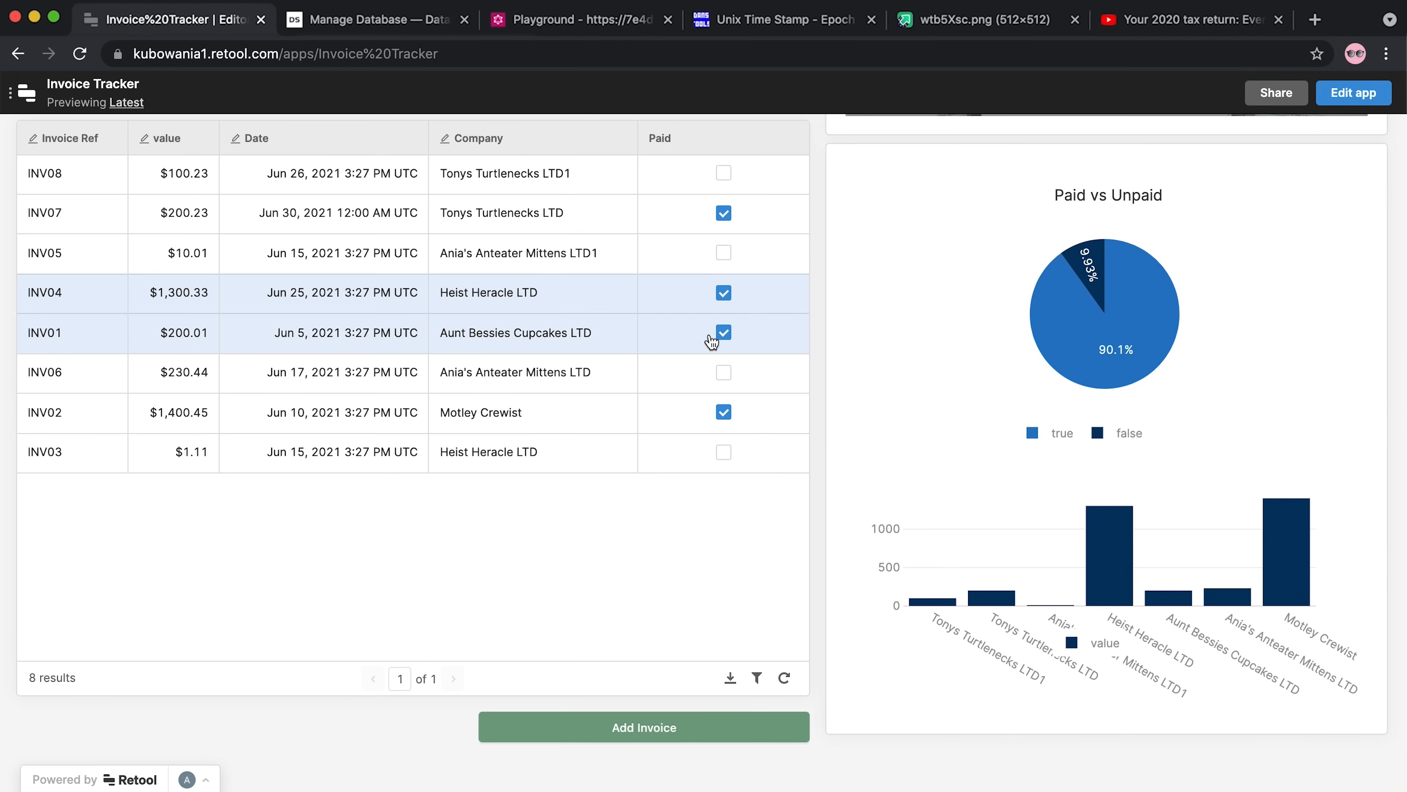
Set INV04 and then INV01 back to unpaid, saving each change
click(723, 293)
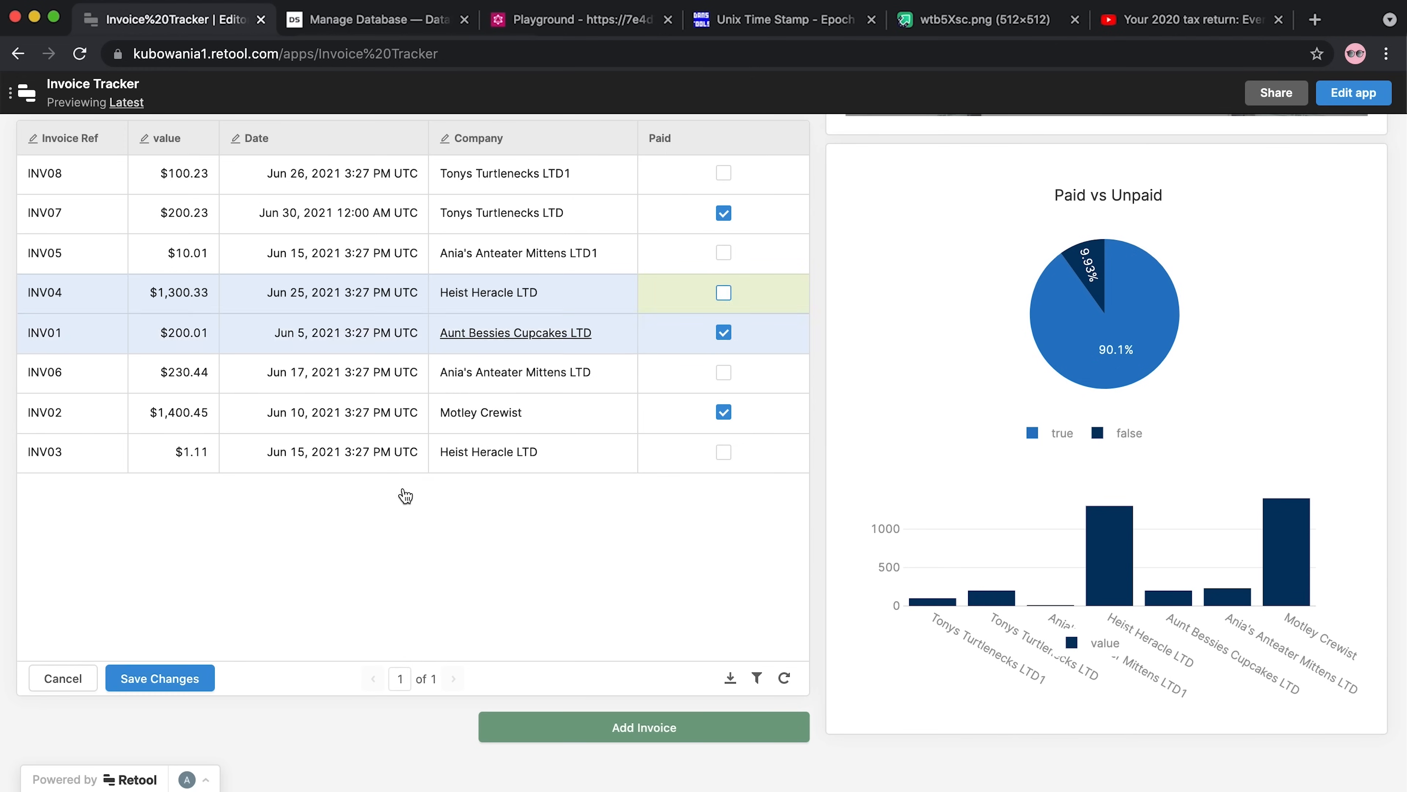
click(172, 661)
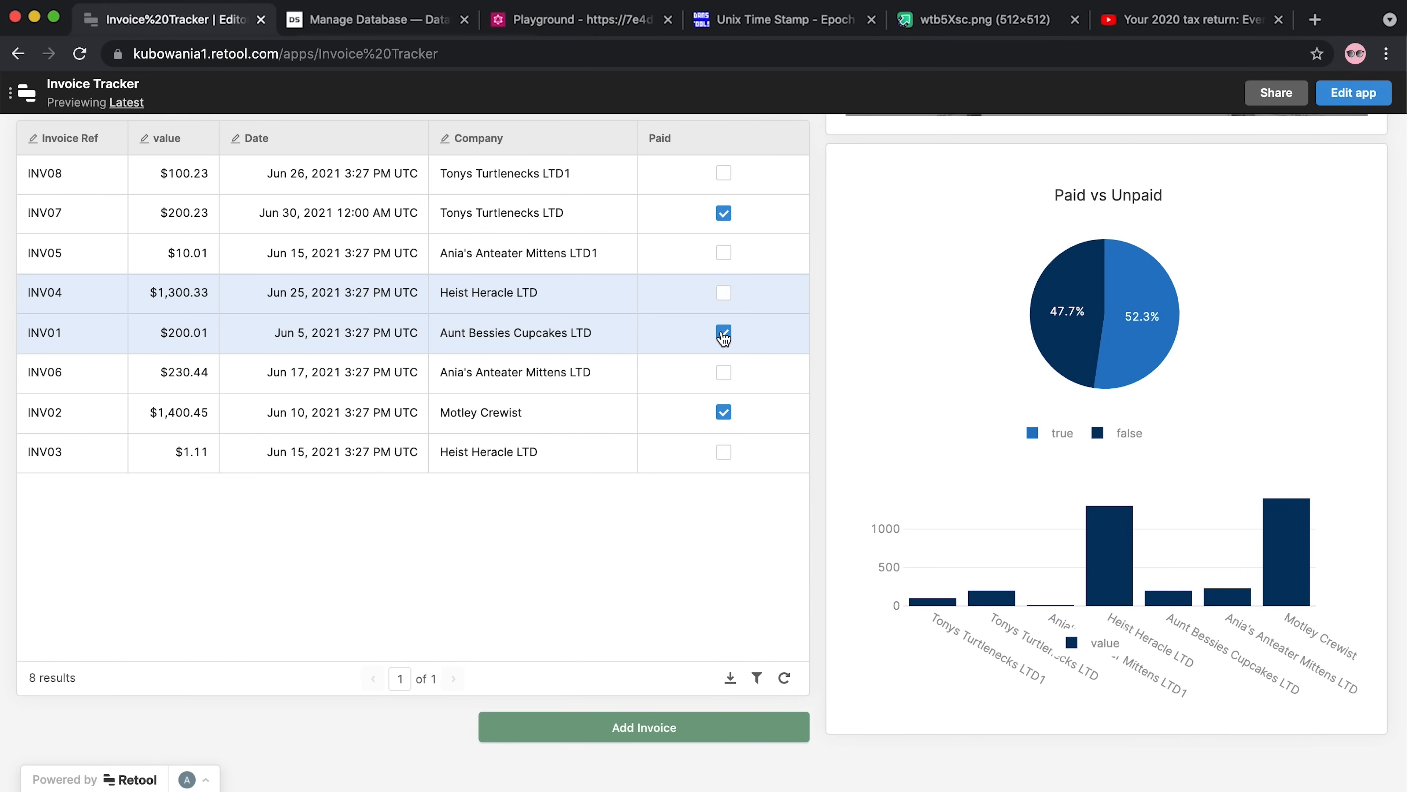
click(723, 332)
click(188, 677)
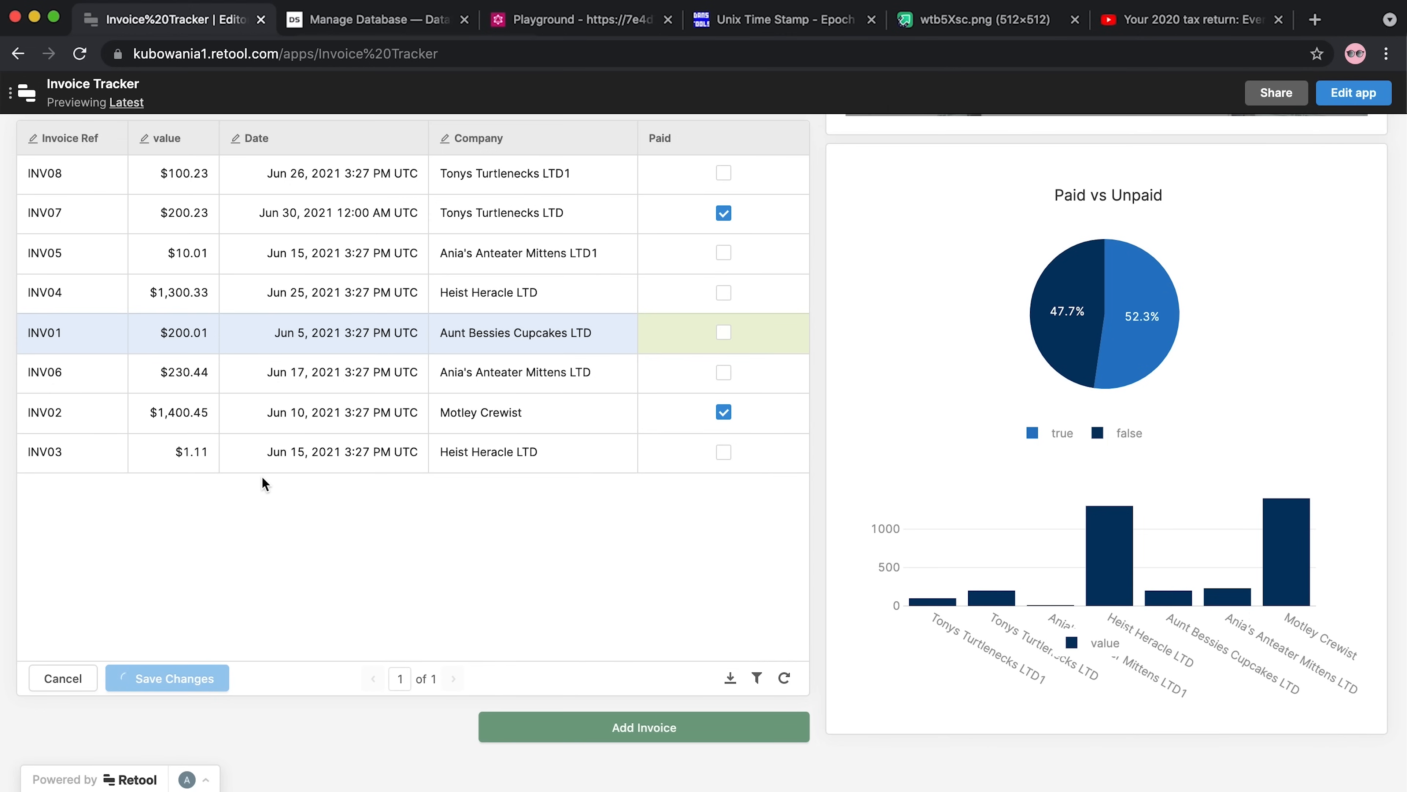
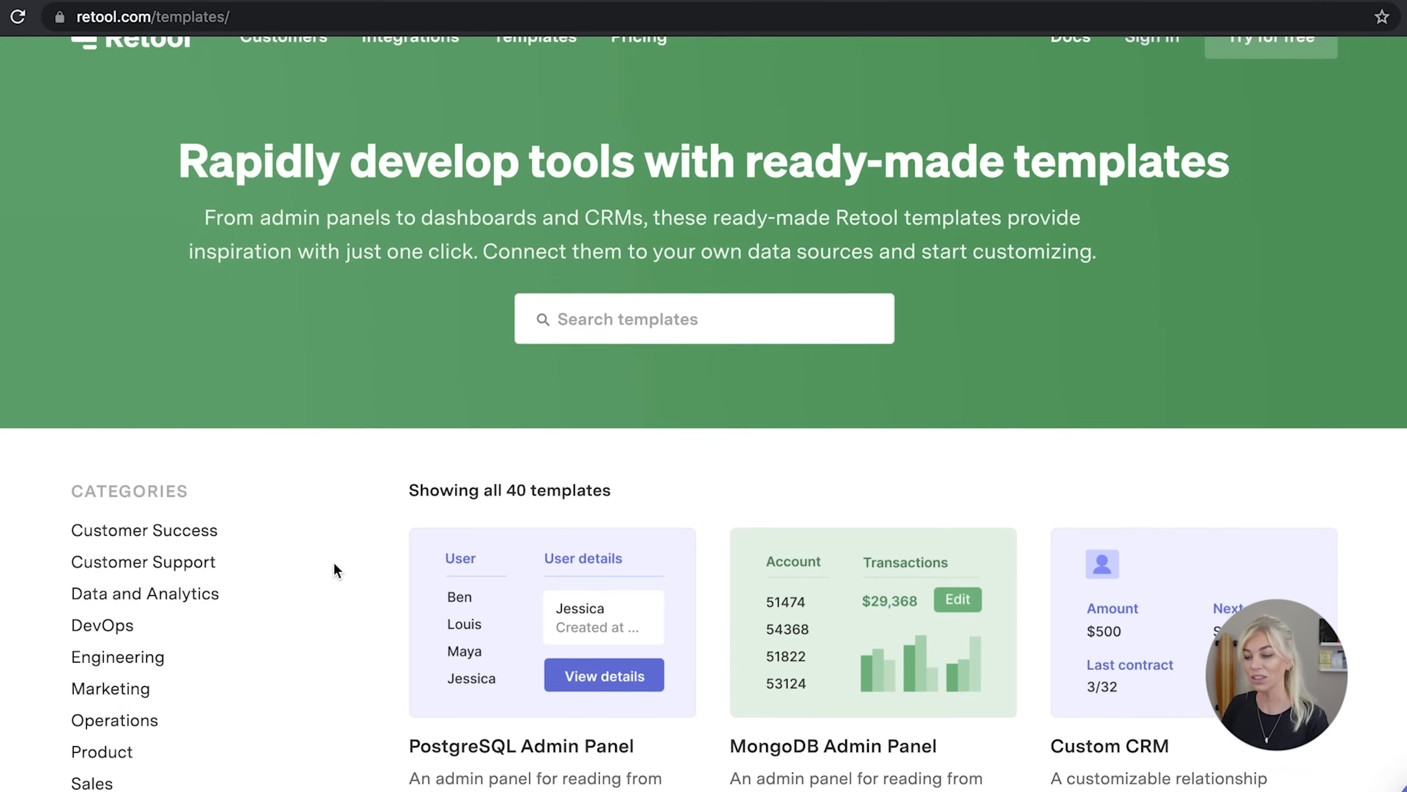
Scroll the templates gallery down to the REST API Admin Panel, Stripe Refund Tool and Charts cards
scroll(333, 562, down, 3)
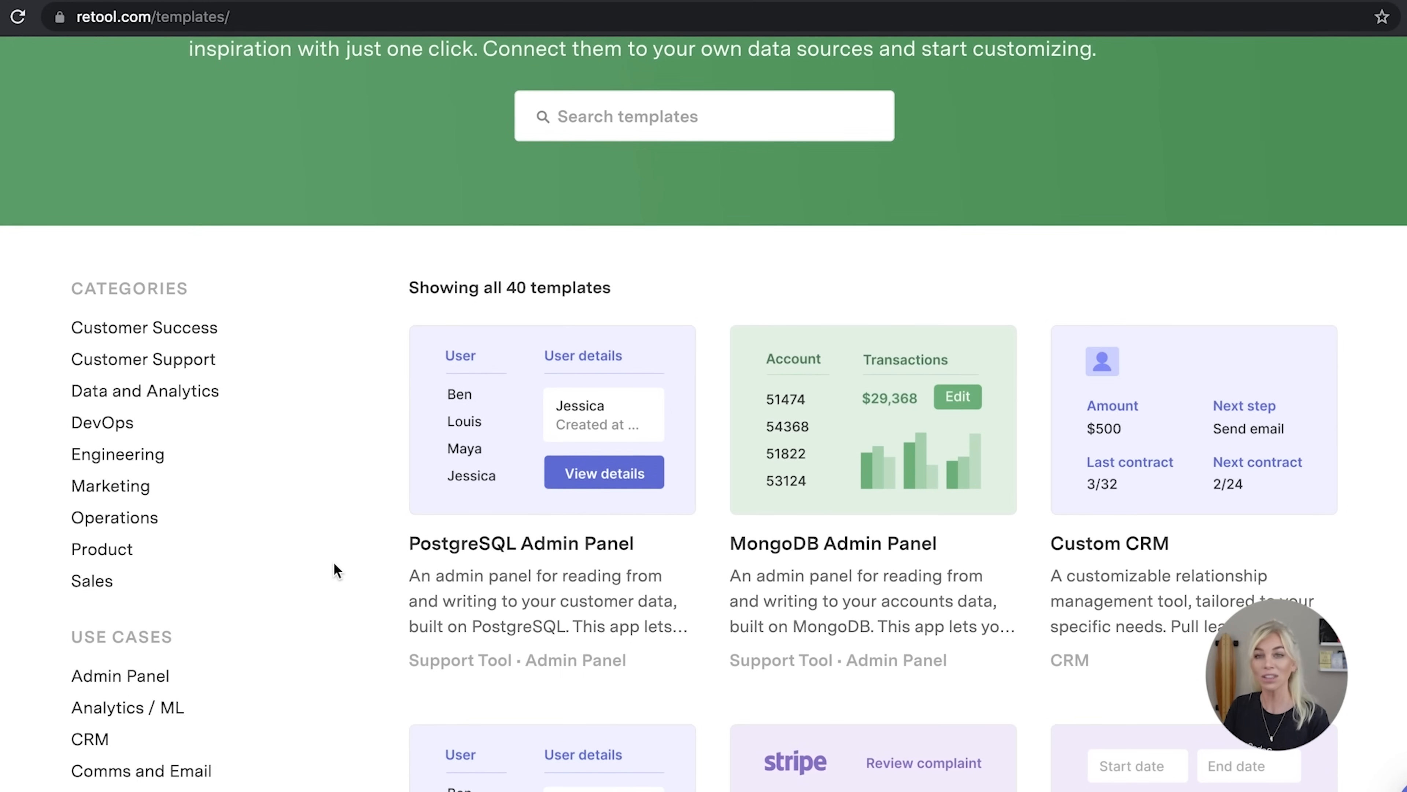
scroll(333, 562, up, 3)
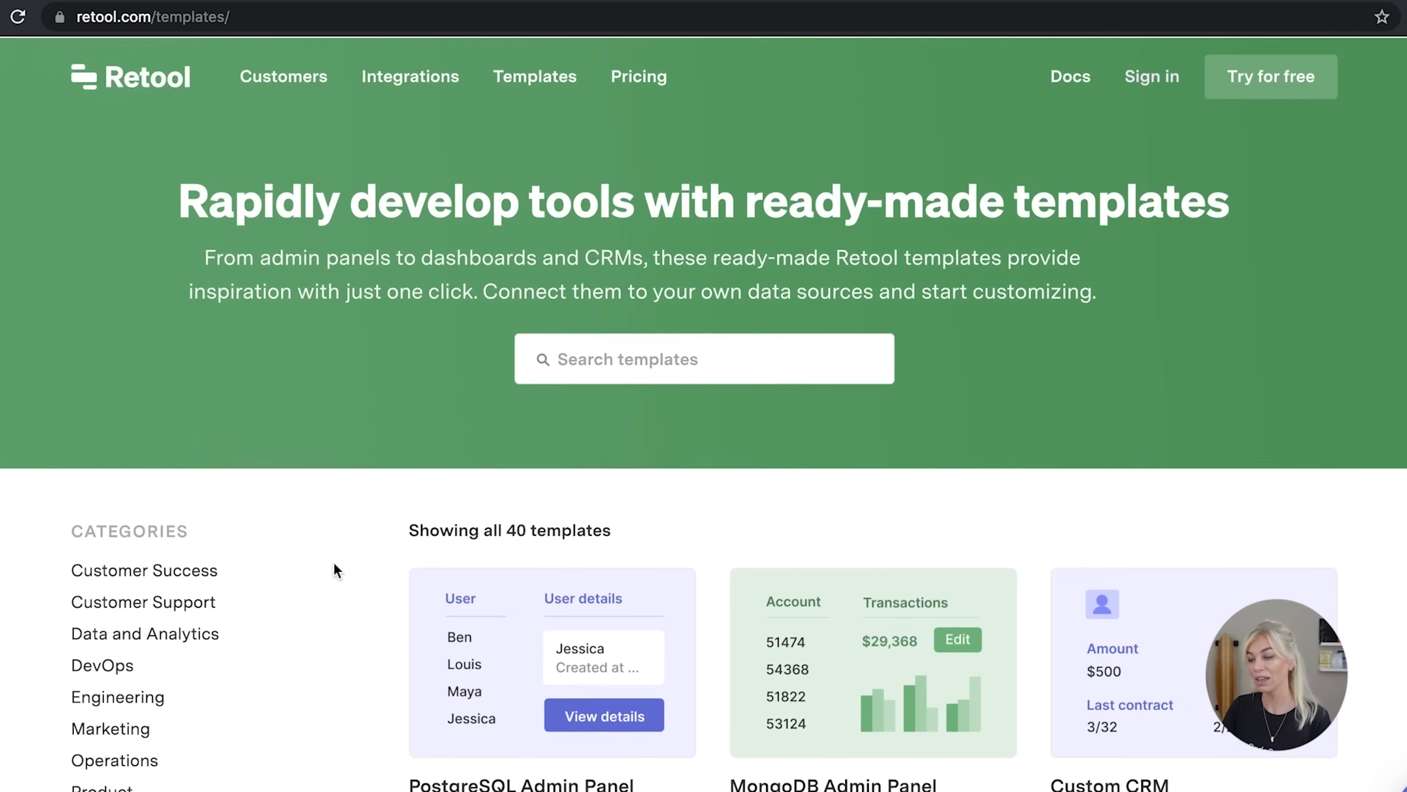
scroll(333, 563, down, 1)
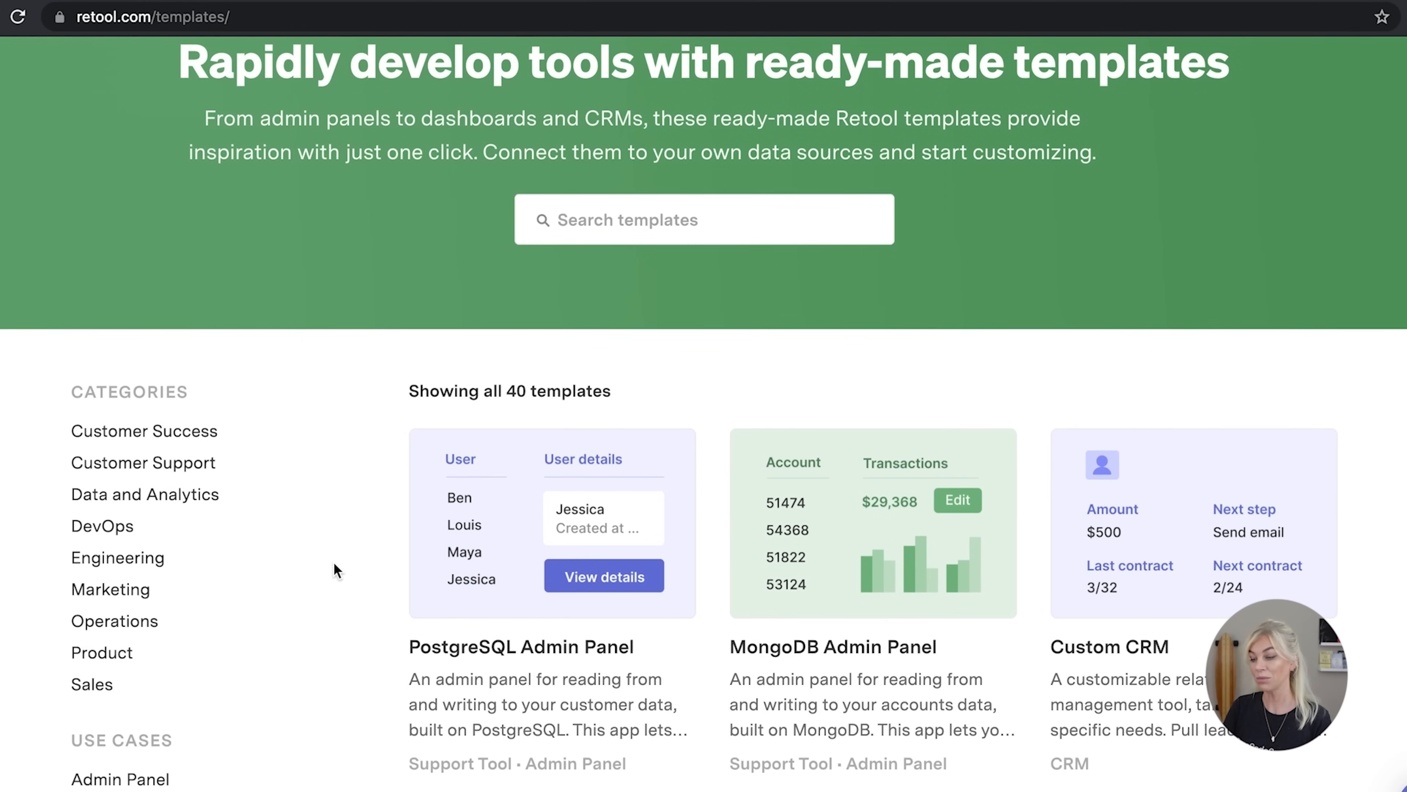
scroll(333, 562, down, 5)
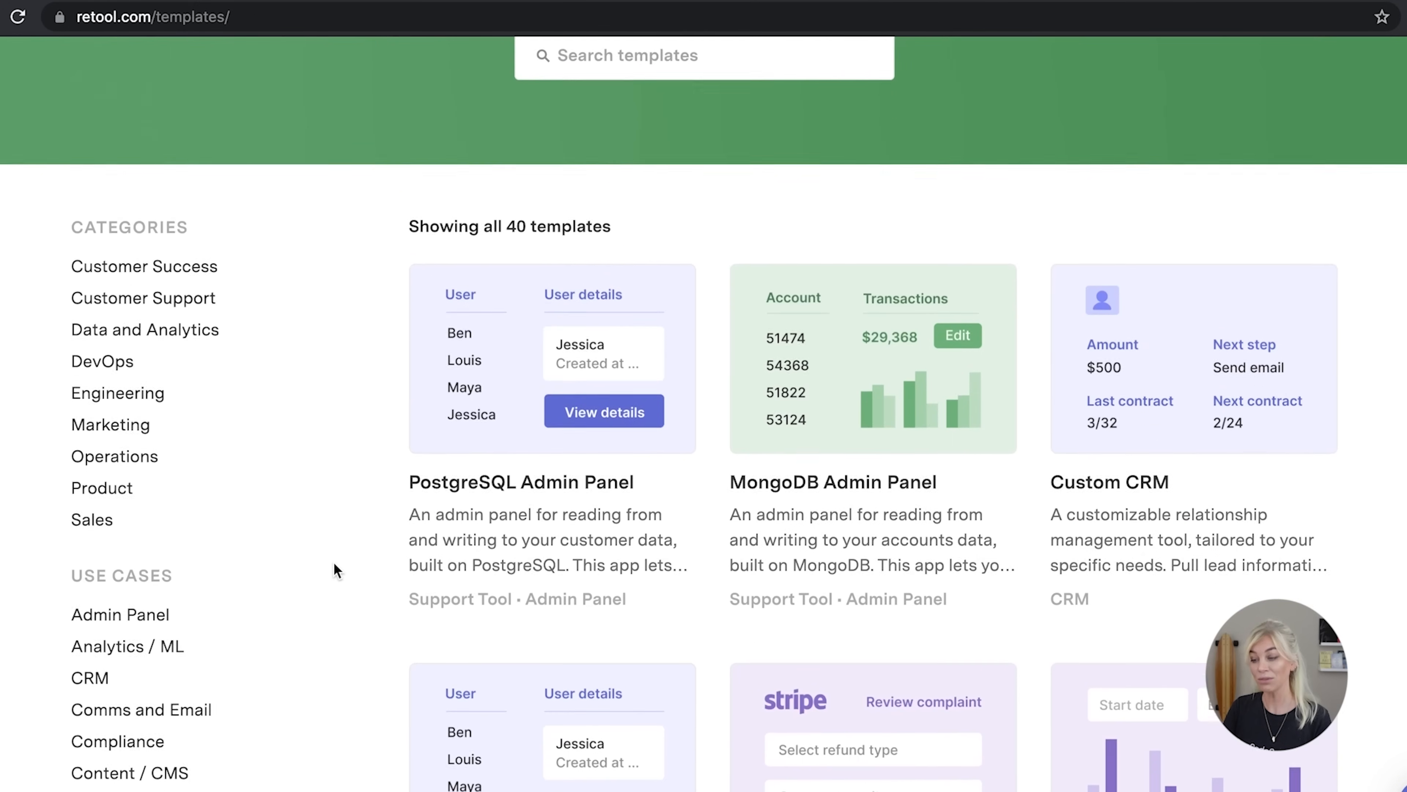
mouse_move(1053, 452)
scroll(1053, 452, down, 5)
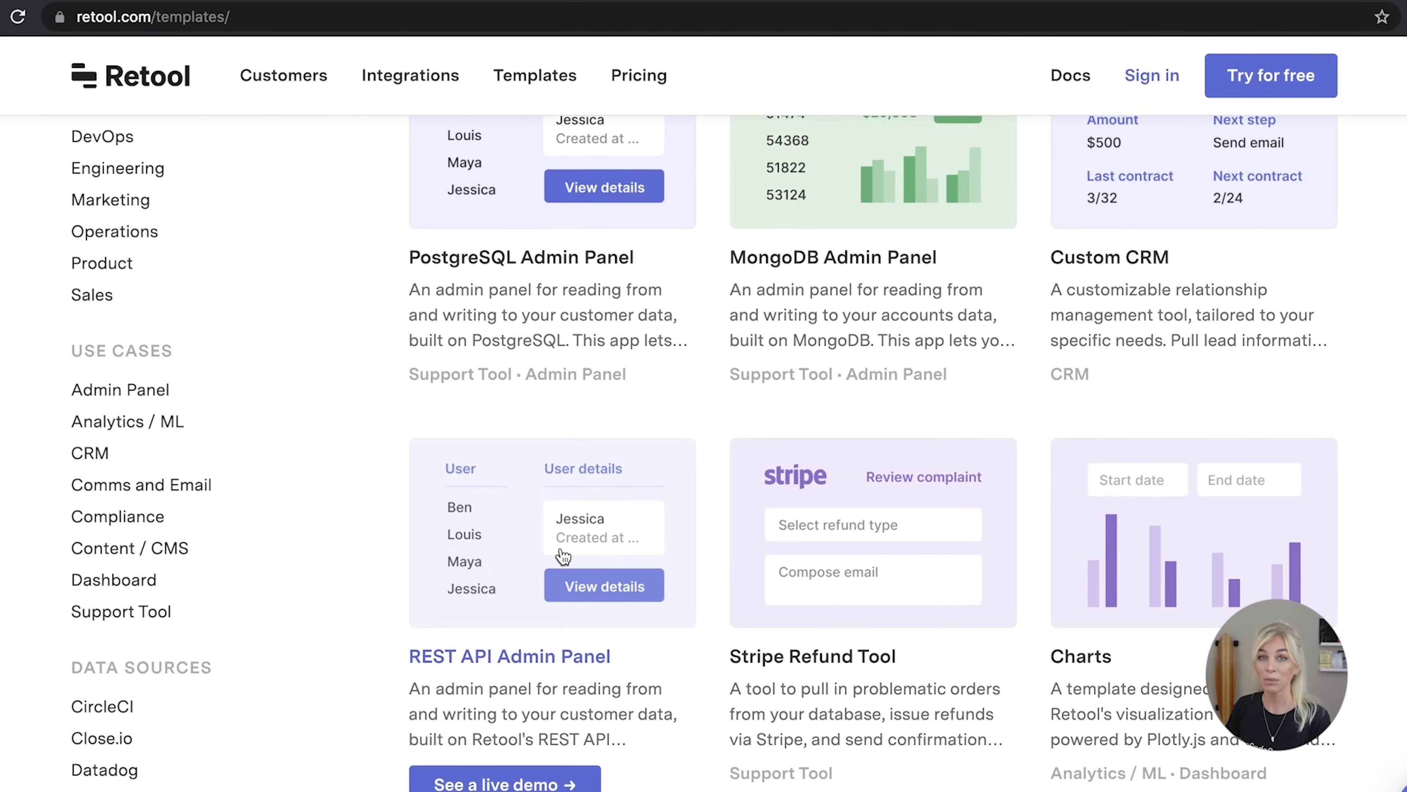
Open the Stripe Refund Tool template and start a new app from it
click(781, 507)
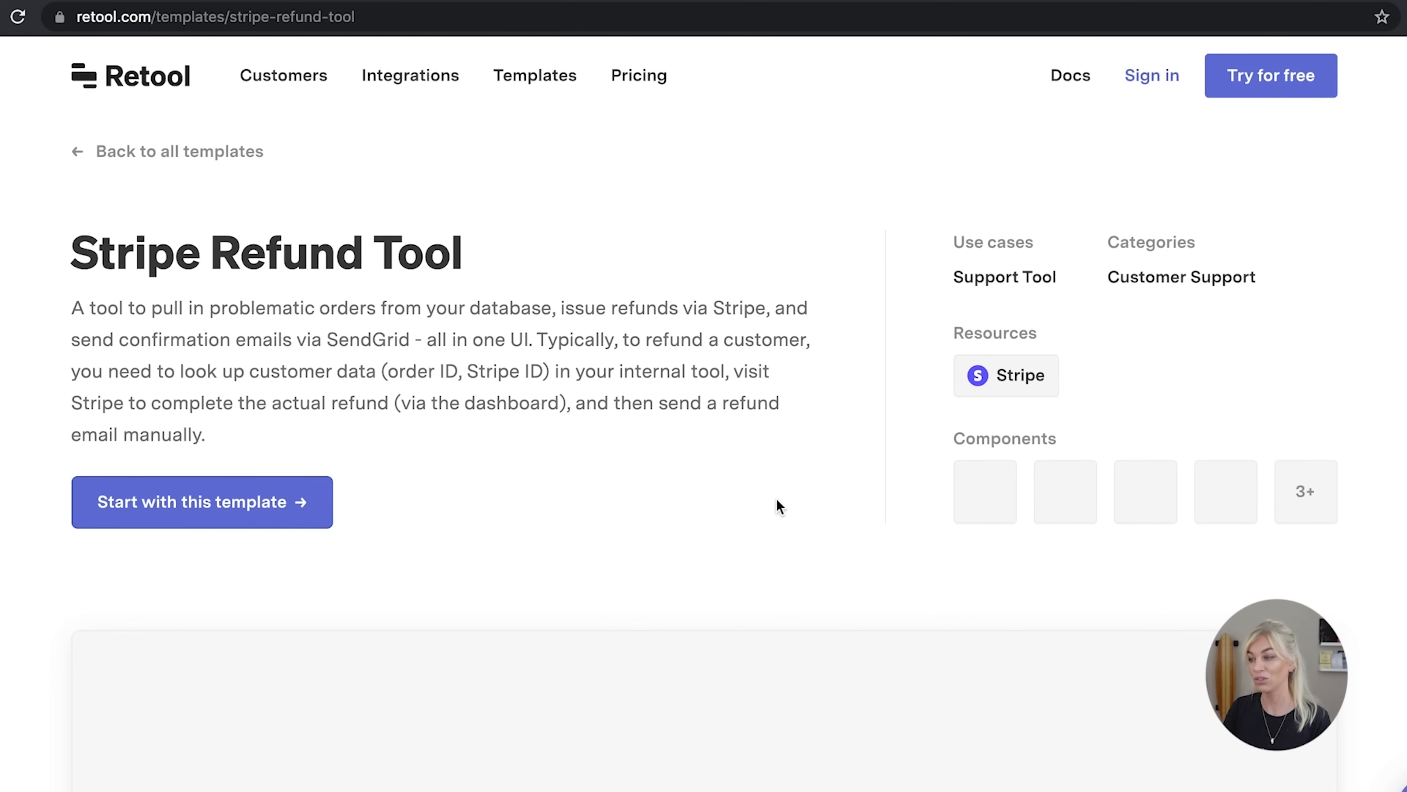
click(280, 515)
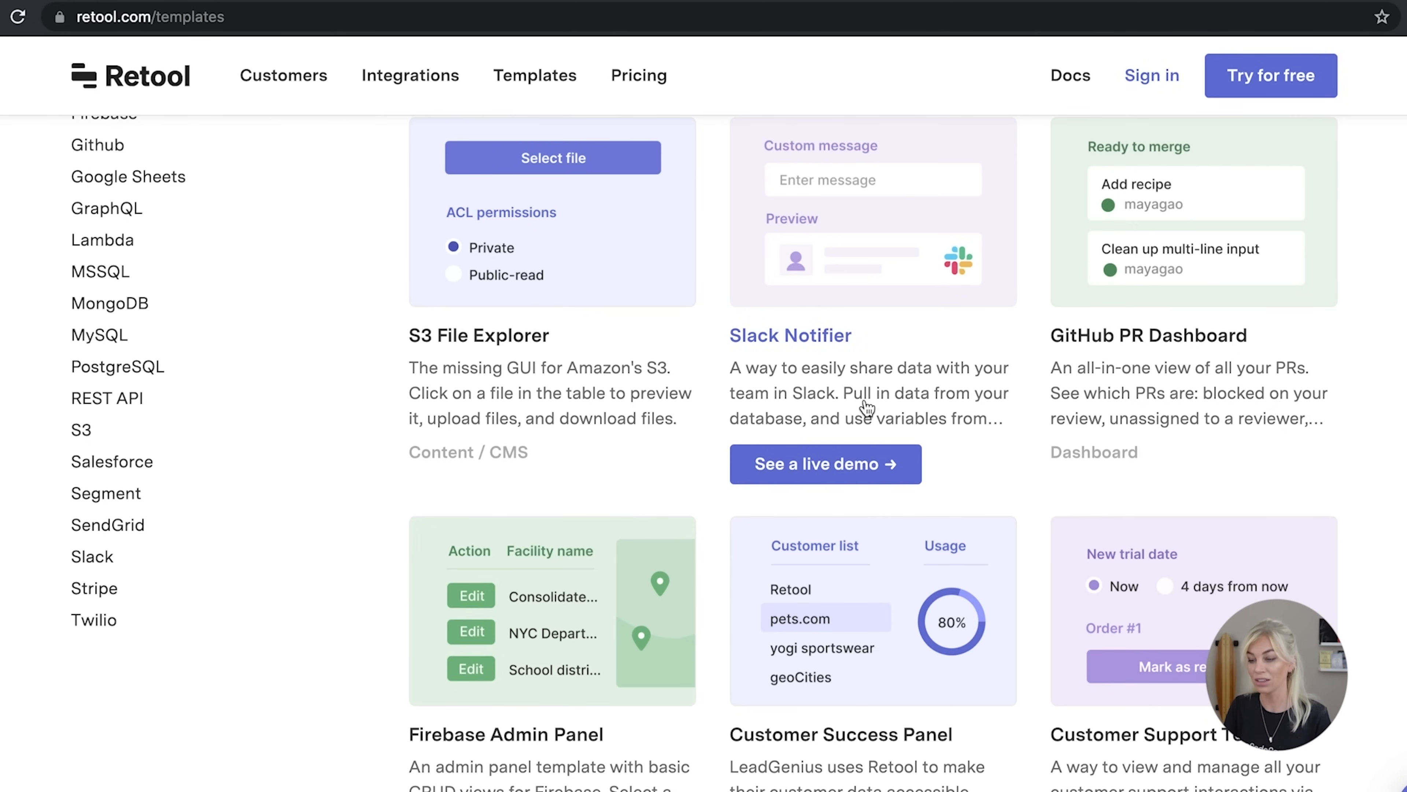
Scroll past the Inventory, ML Image Labeller and Close.io rows to the Neo4J Twitter Dashboard card
scroll(853, 377, down, 5)
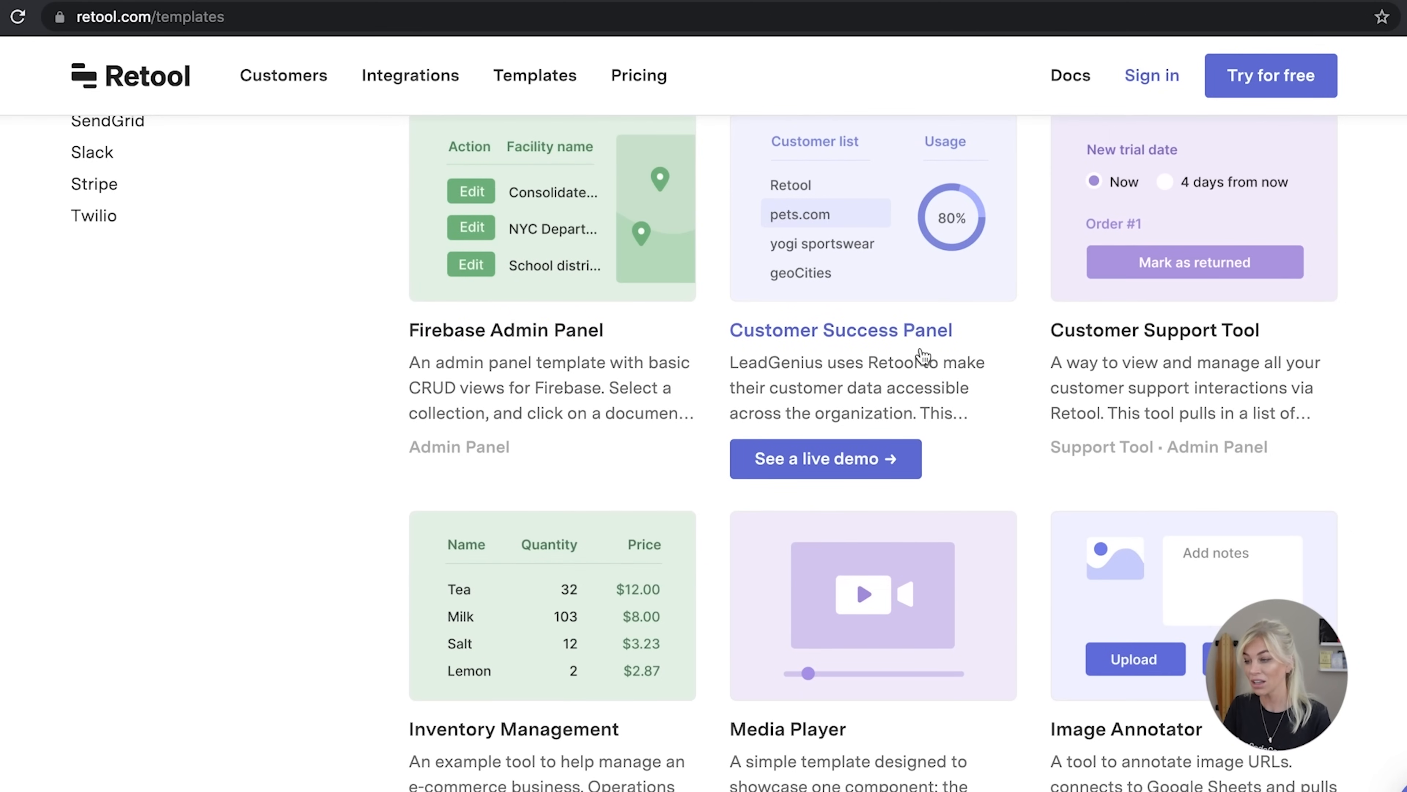
scroll(1027, 336, down, 5)
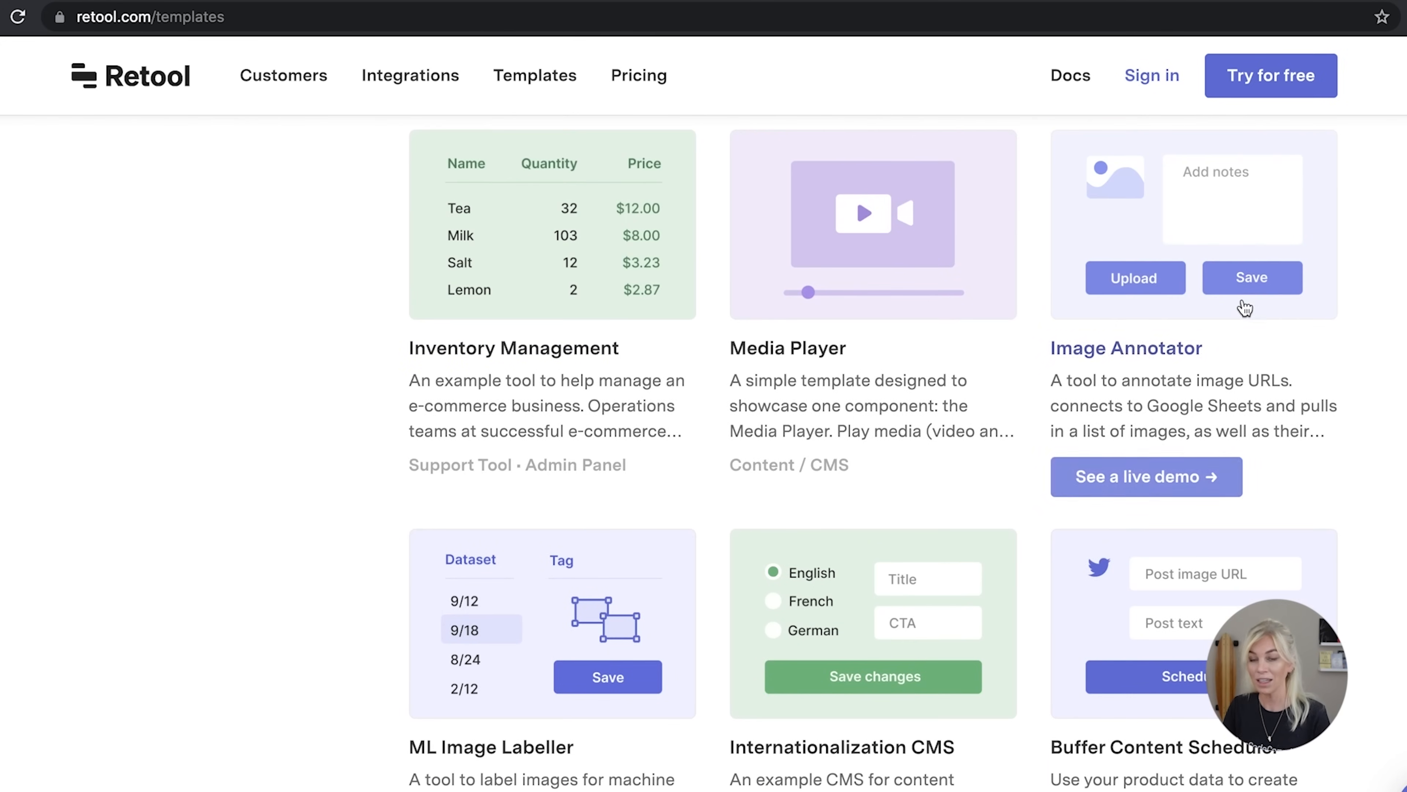
scroll(1141, 350, down, 1)
scroll(1141, 350, down, 6)
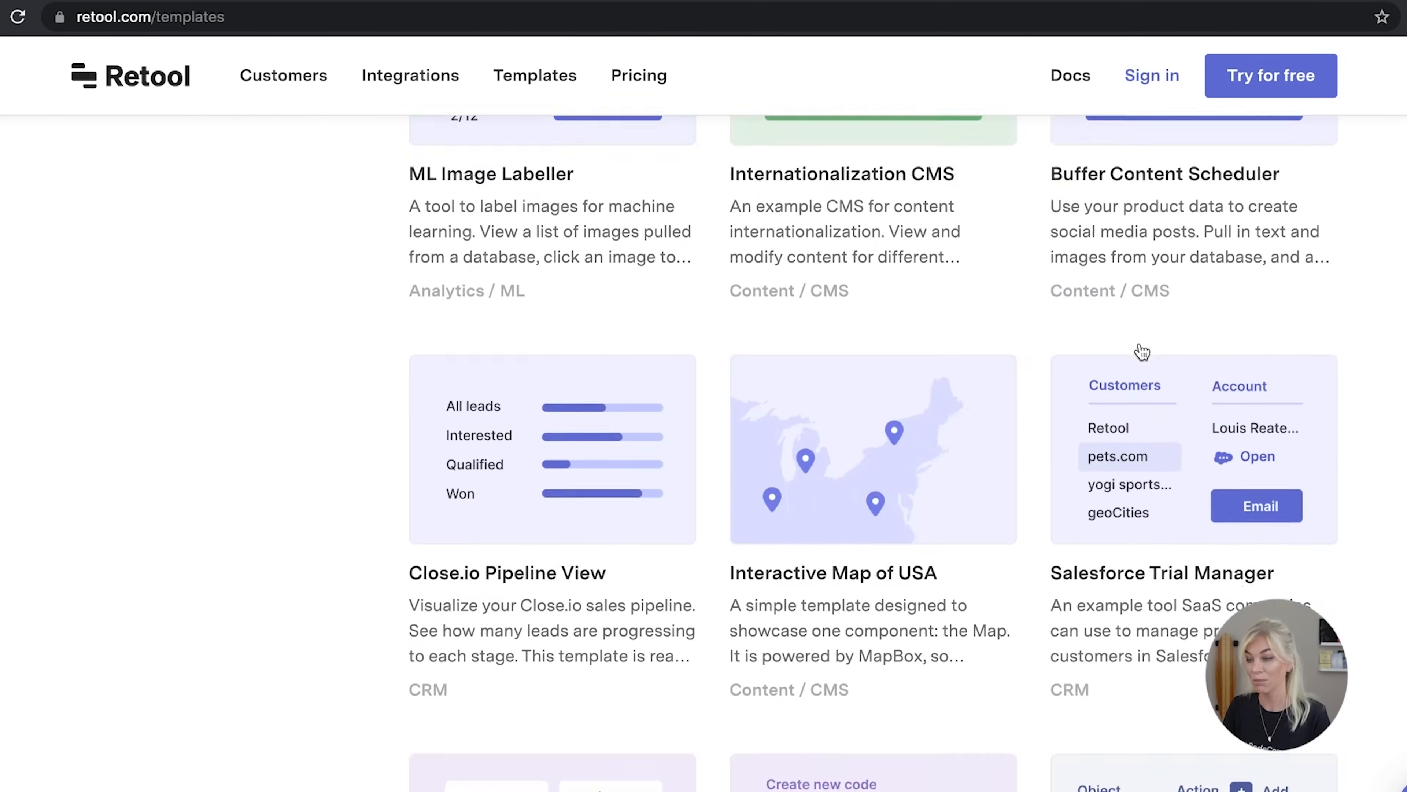
scroll(1141, 351, up, 3)
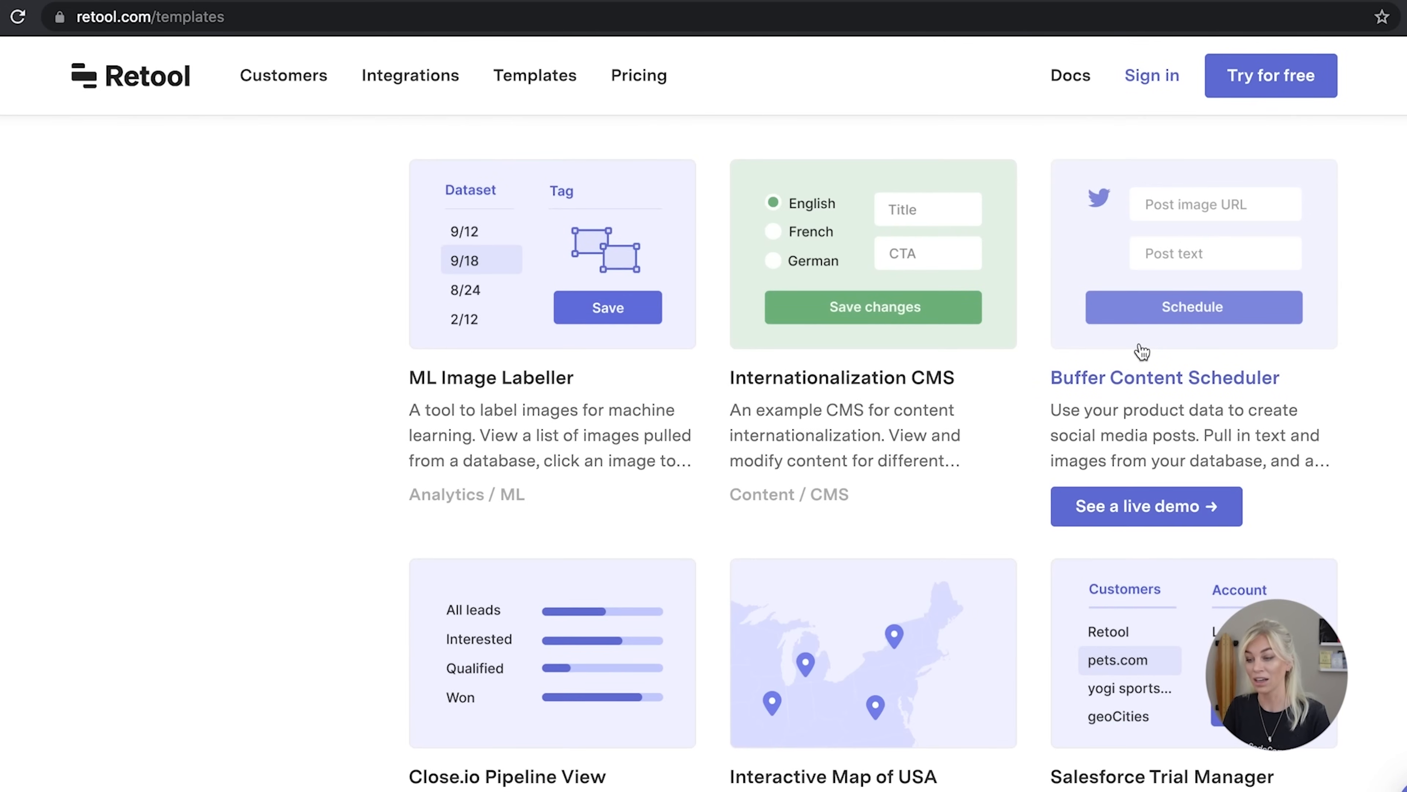
scroll(1141, 351, down, 3)
scroll(1028, 474, down, 3)
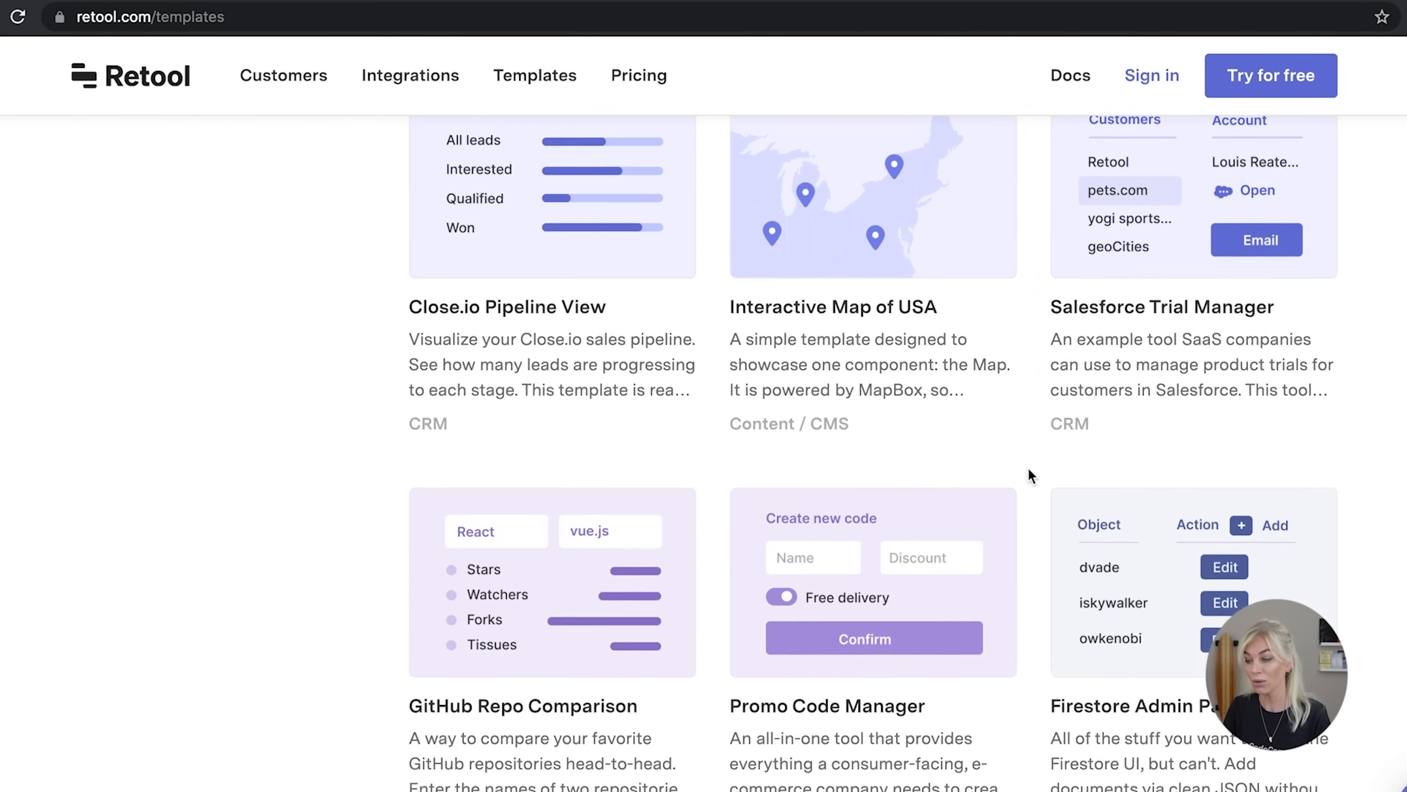
scroll(1028, 476, down, 7)
scroll(1028, 469, down, 5)
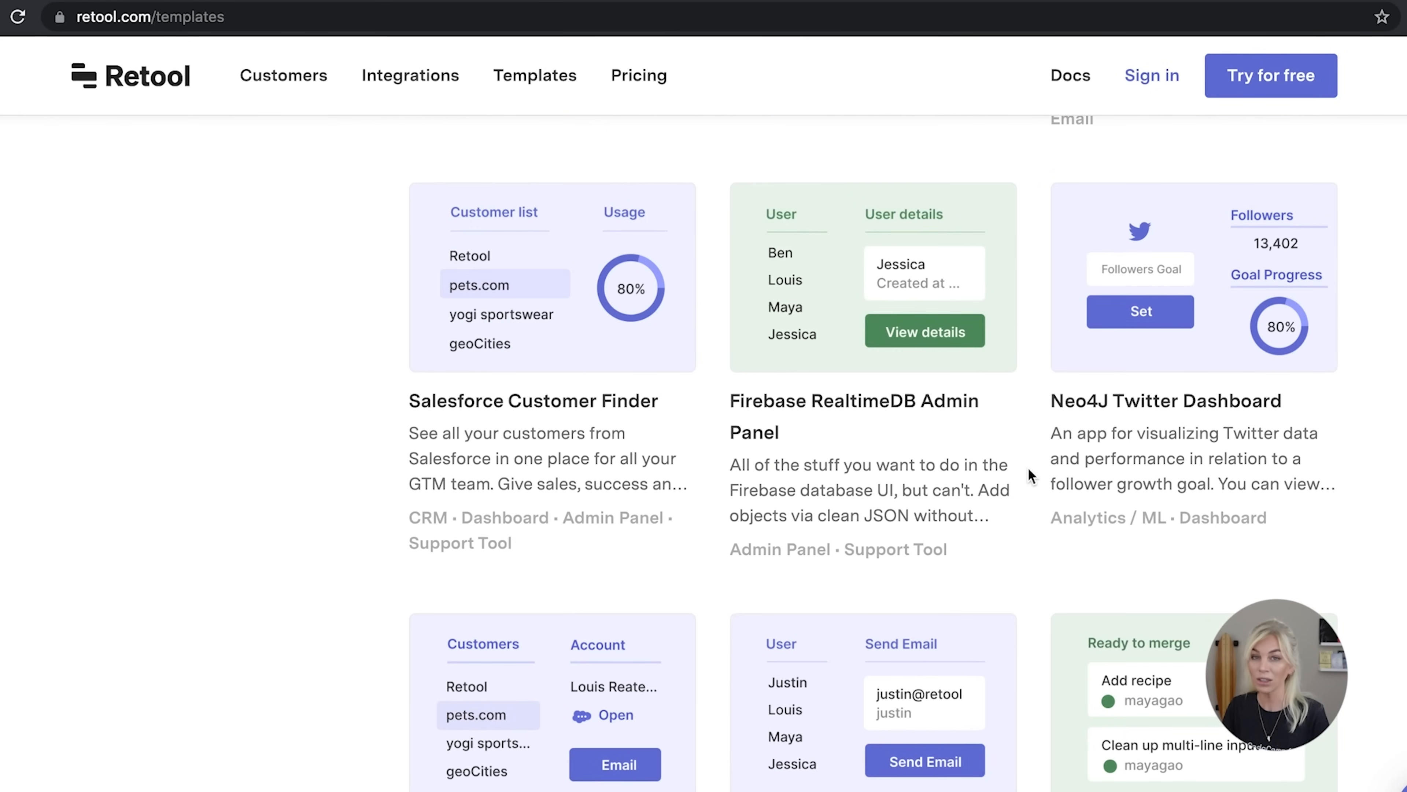